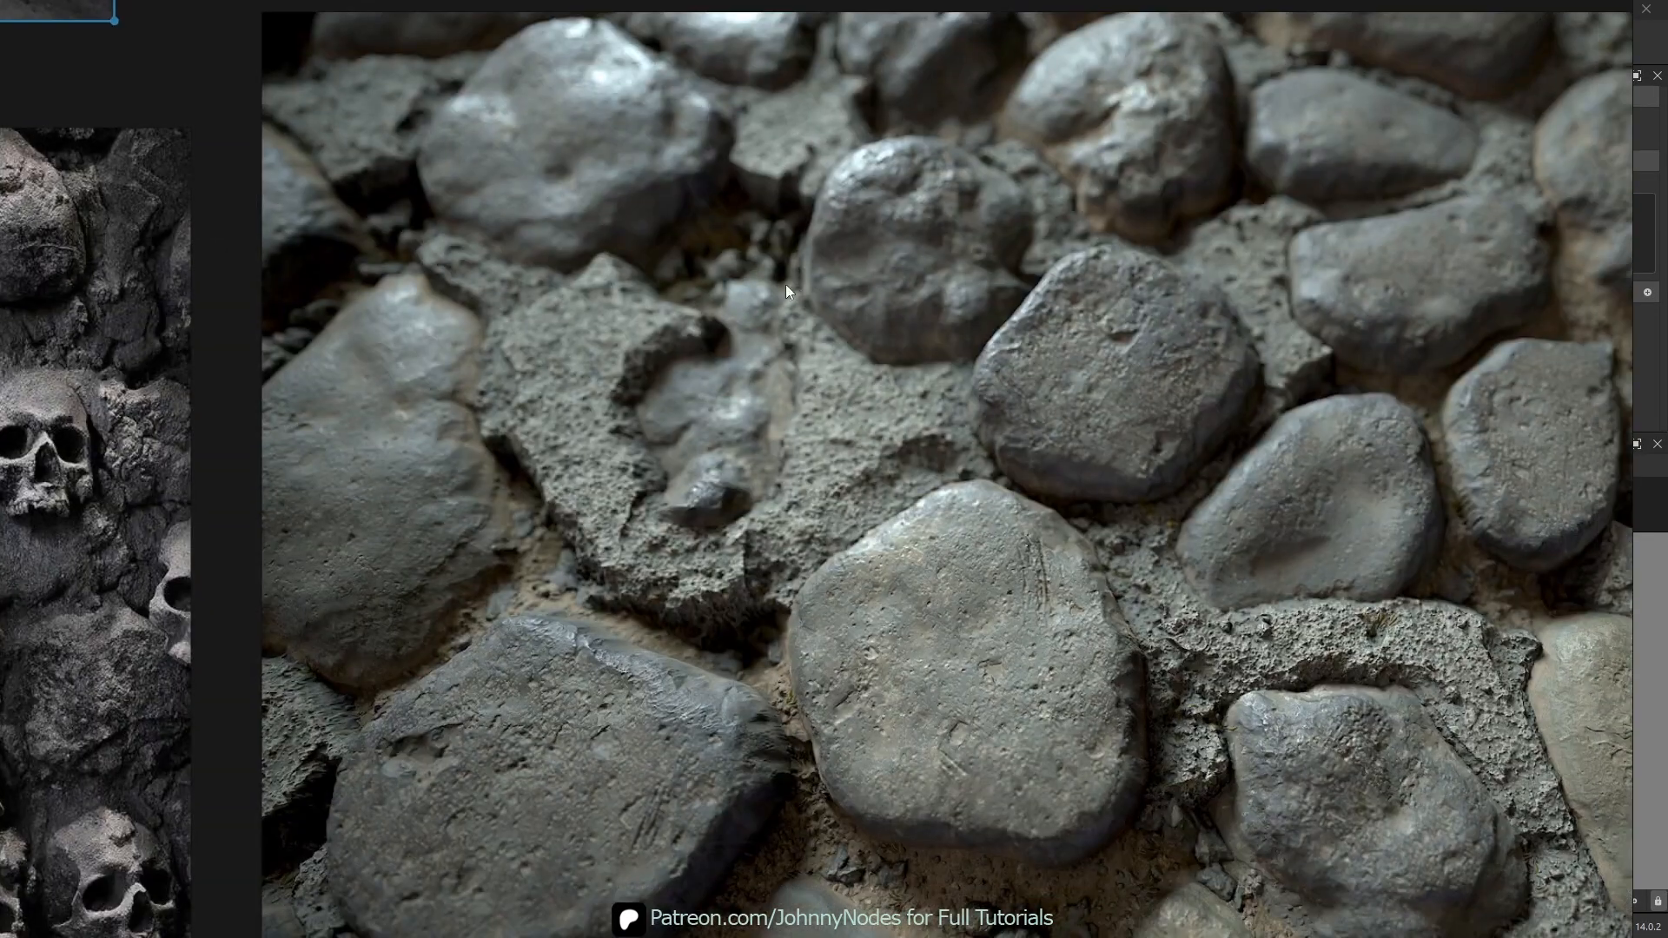
- Examine the stone wall reference photo's rounded stones and mortar, alongside the neighbouring skull wall photo
{"action": "middle_click_drag", "start_coordinate": [983, 328], "coordinate": [799, 363]}
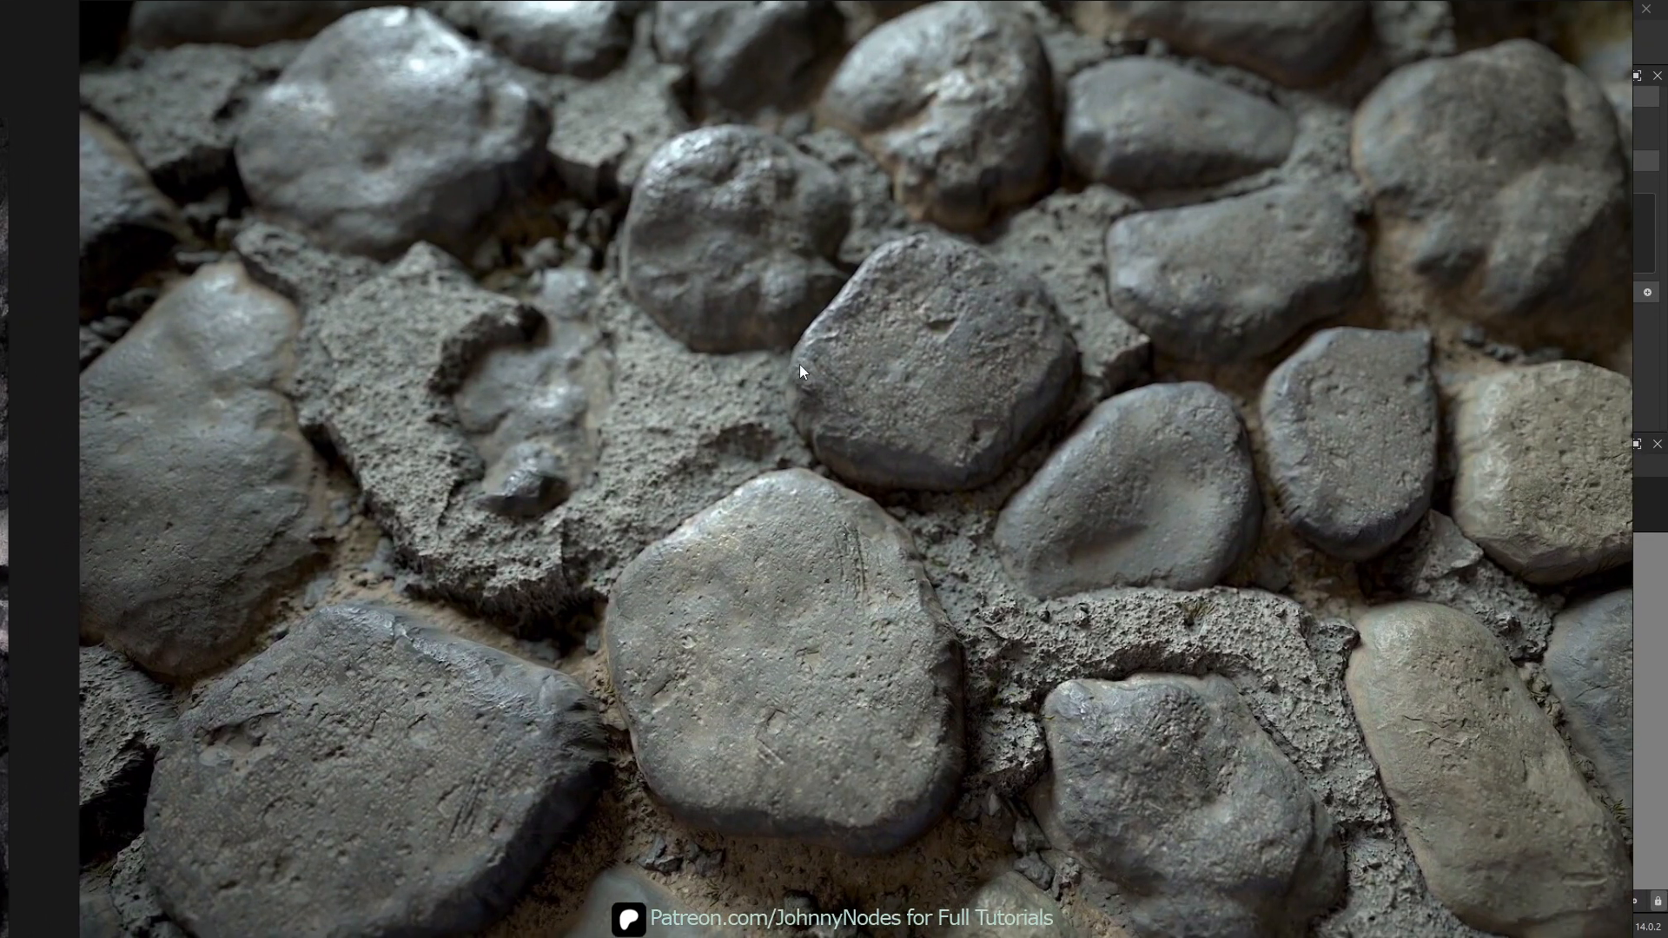
{"action": "scroll", "coordinate": [801, 365], "scroll_direction": "down", "scroll_amount": 2}
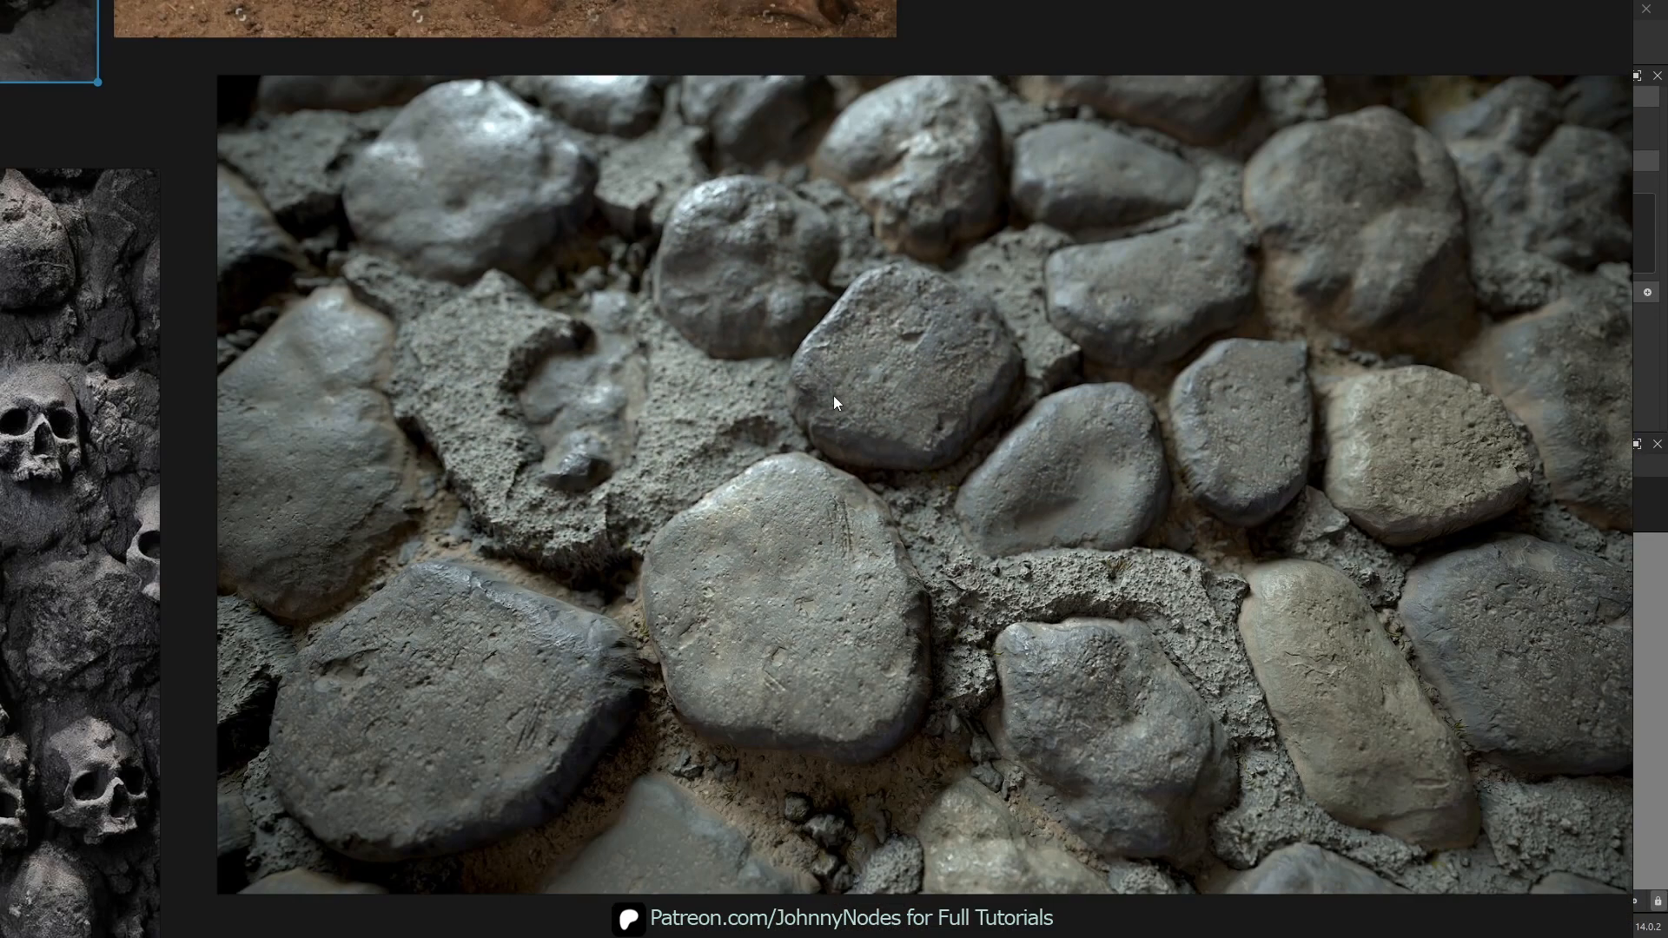
{"action": "middle_click_drag", "start_coordinate": [704, 498], "coordinate": [904, 500]}
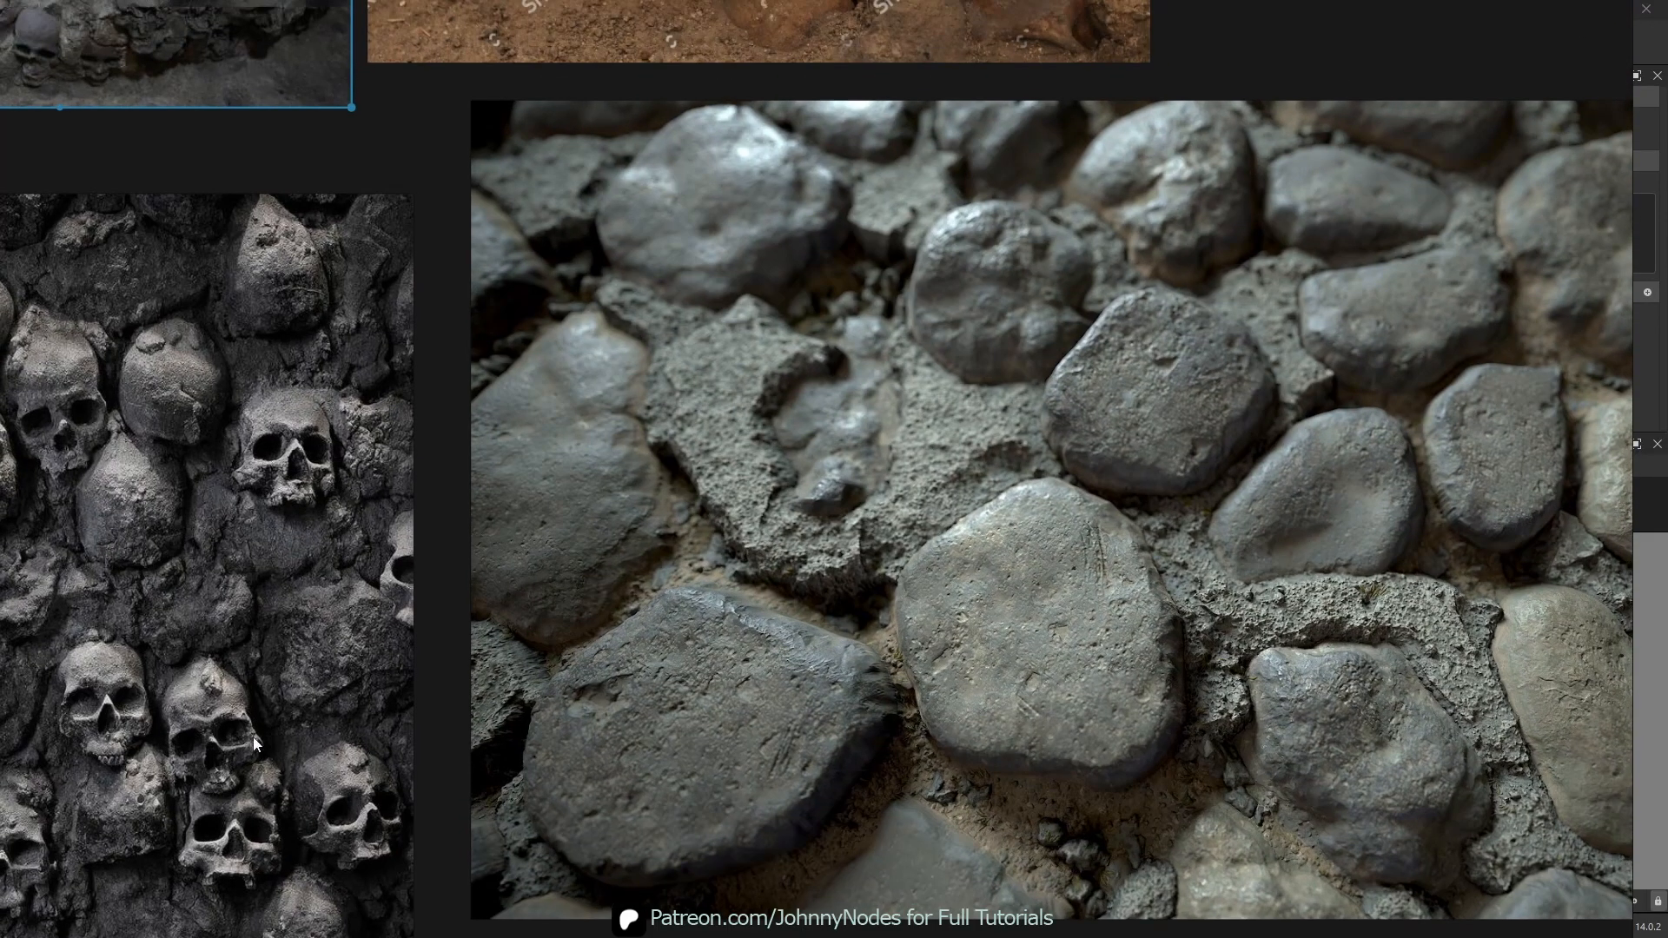
{"action": "middle_click_drag", "start_coordinate": [997, 558], "coordinate": [992, 644]}
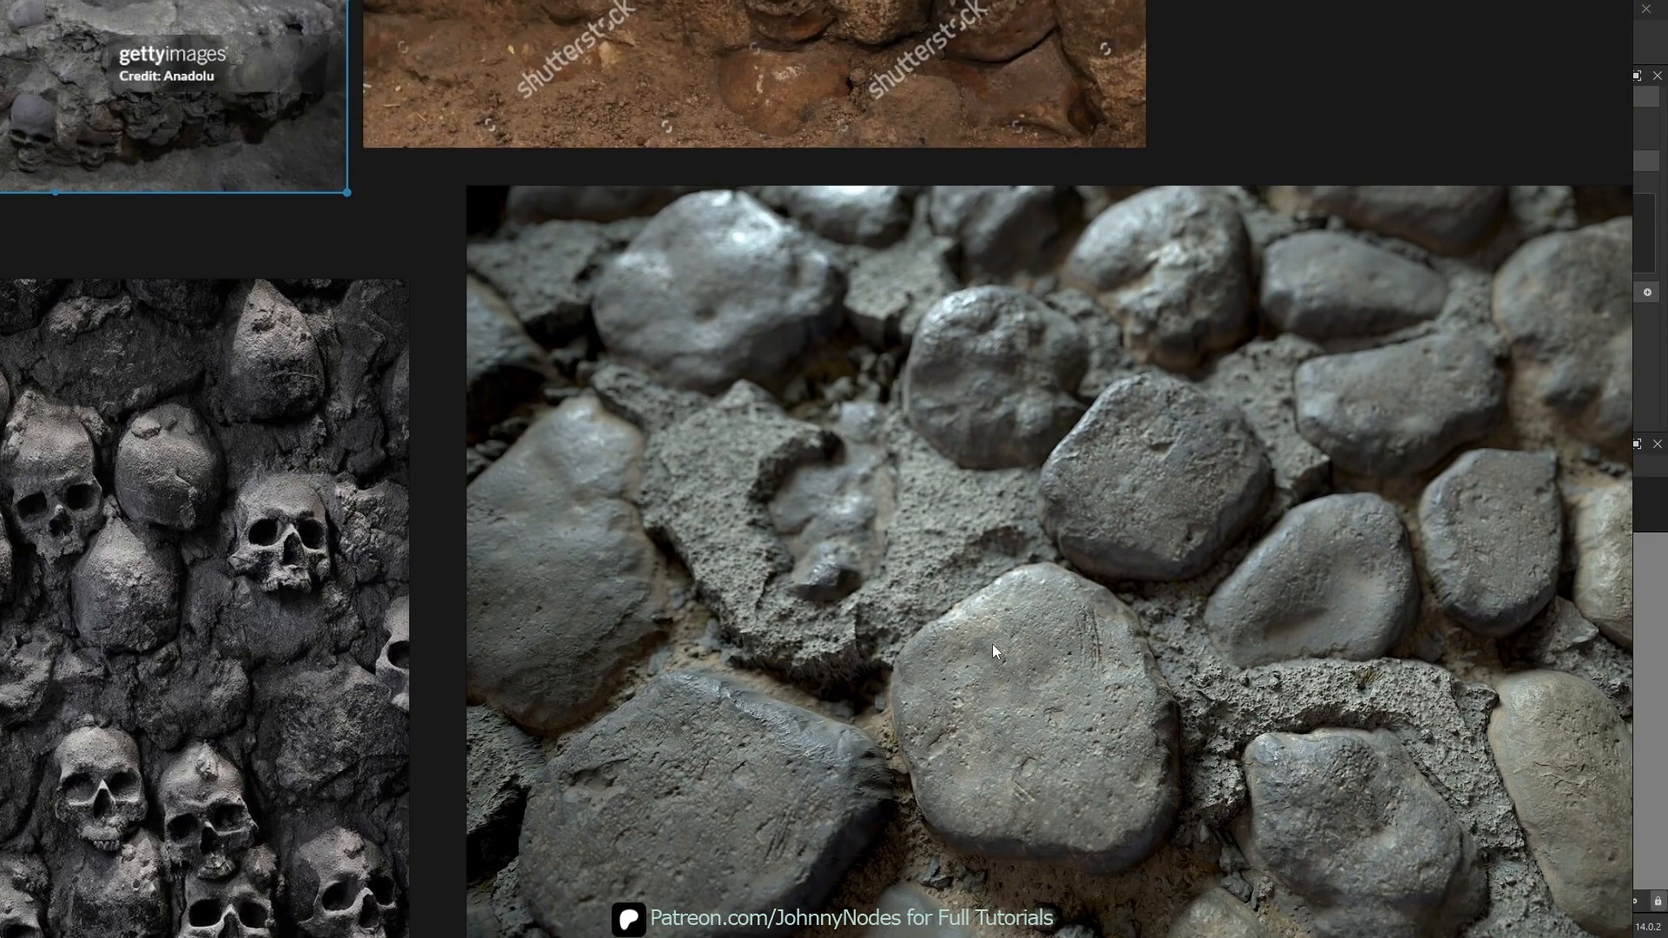
{"action": "scroll", "coordinate": [1015, 535], "scroll_direction": "up", "scroll_amount": 2}
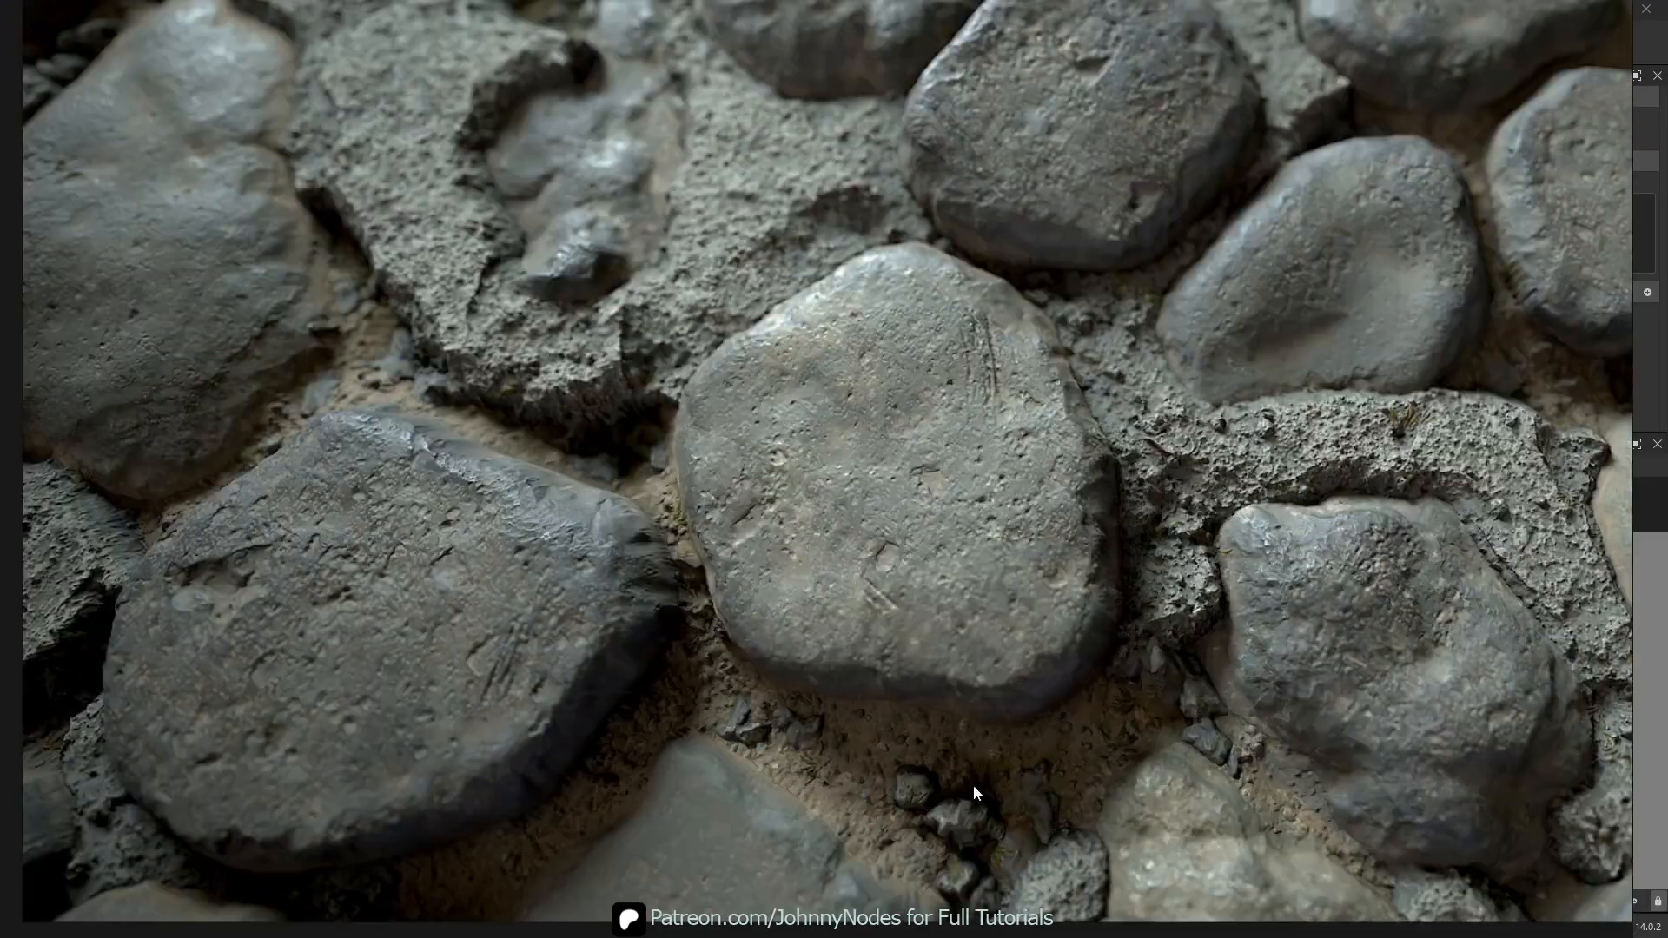
{"action": "scroll", "coordinate": [815, 645], "scroll_direction": "down", "scroll_amount": 1}
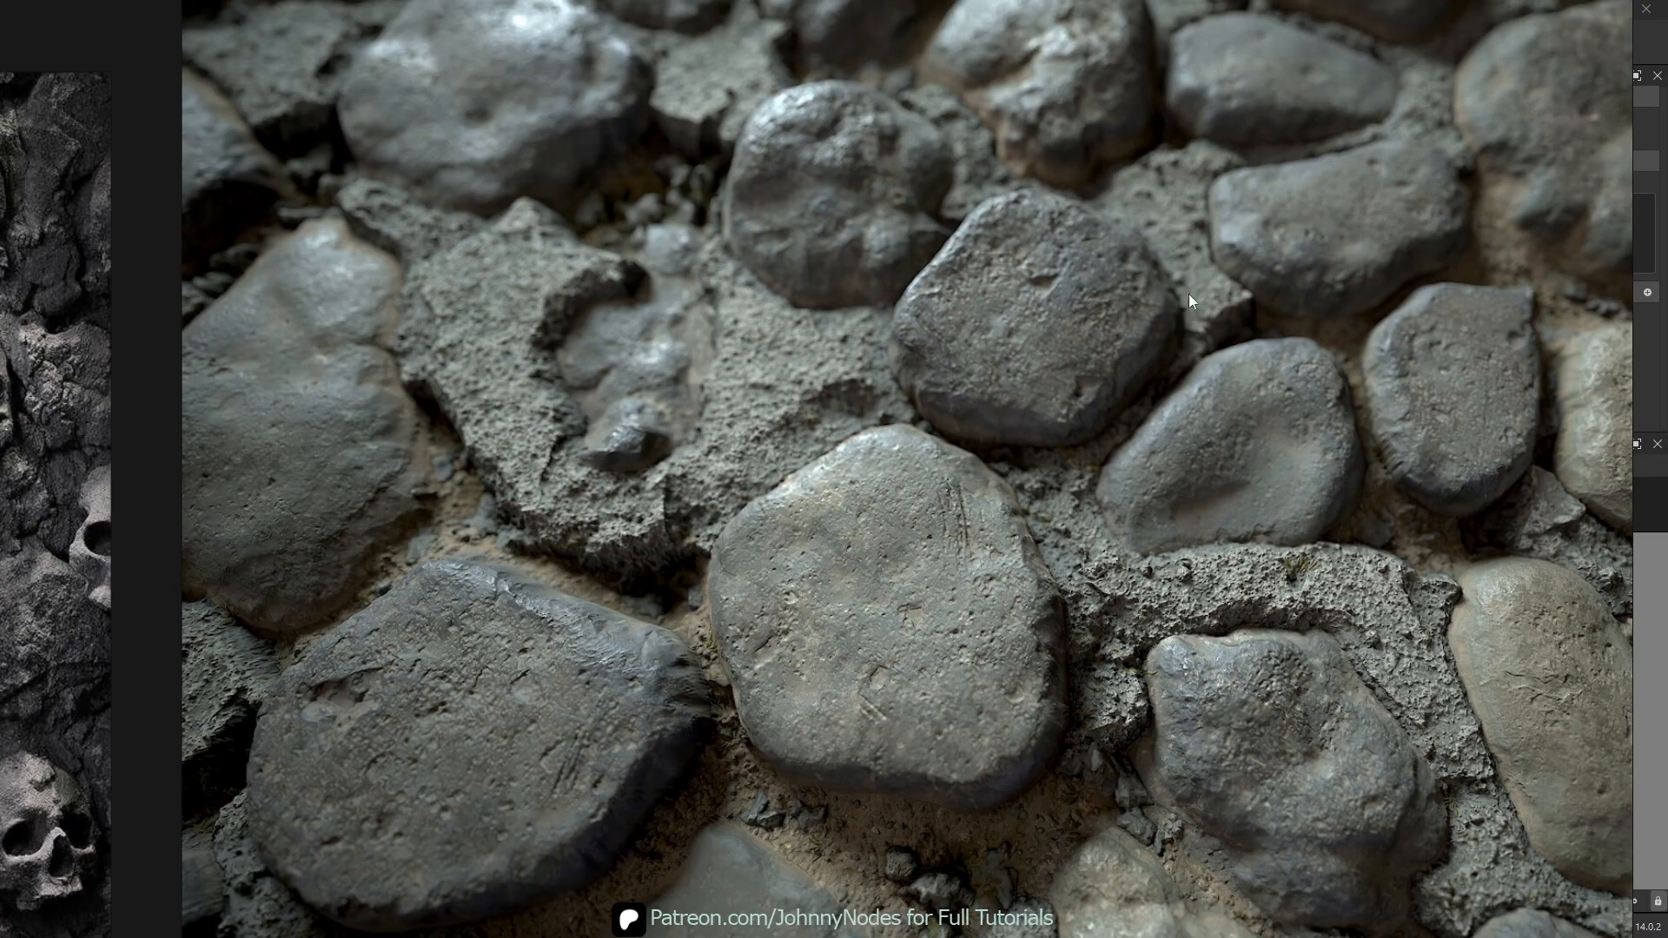
{"action": "scroll", "coordinate": [915, 346], "scroll_direction": "down", "scroll_amount": 2}
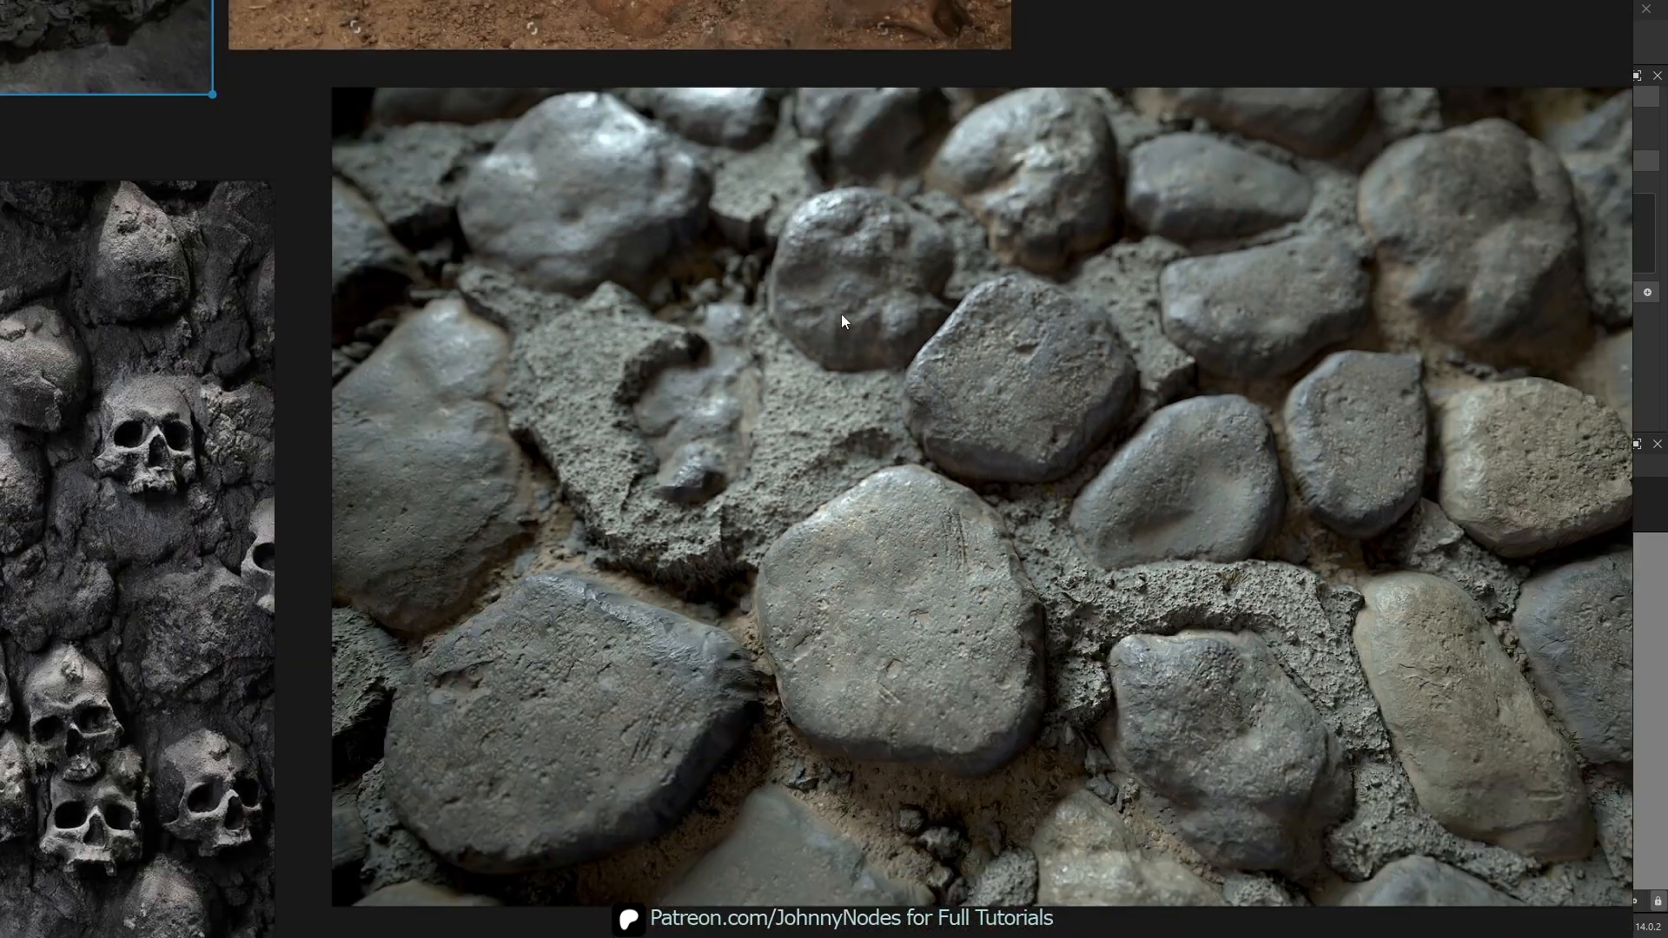
{"action": "scroll", "coordinate": [830, 339], "scroll_direction": "up", "scroll_amount": 2}
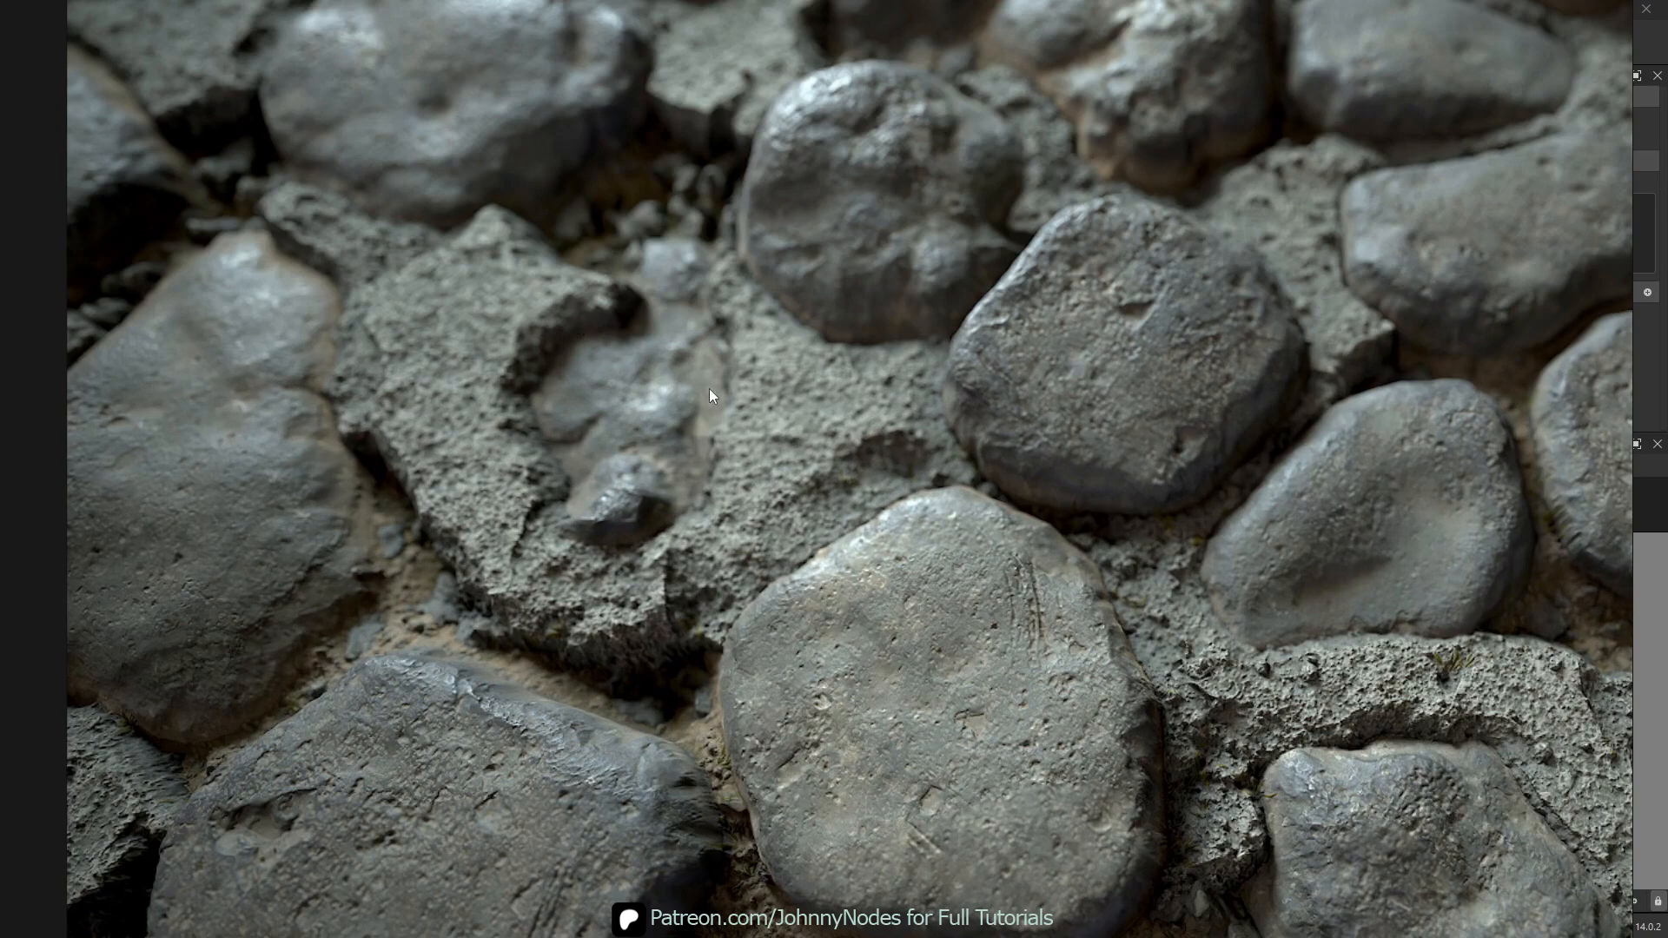
{"action": "scroll", "coordinate": [800, 425], "scroll_direction": "down", "scroll_amount": 3}
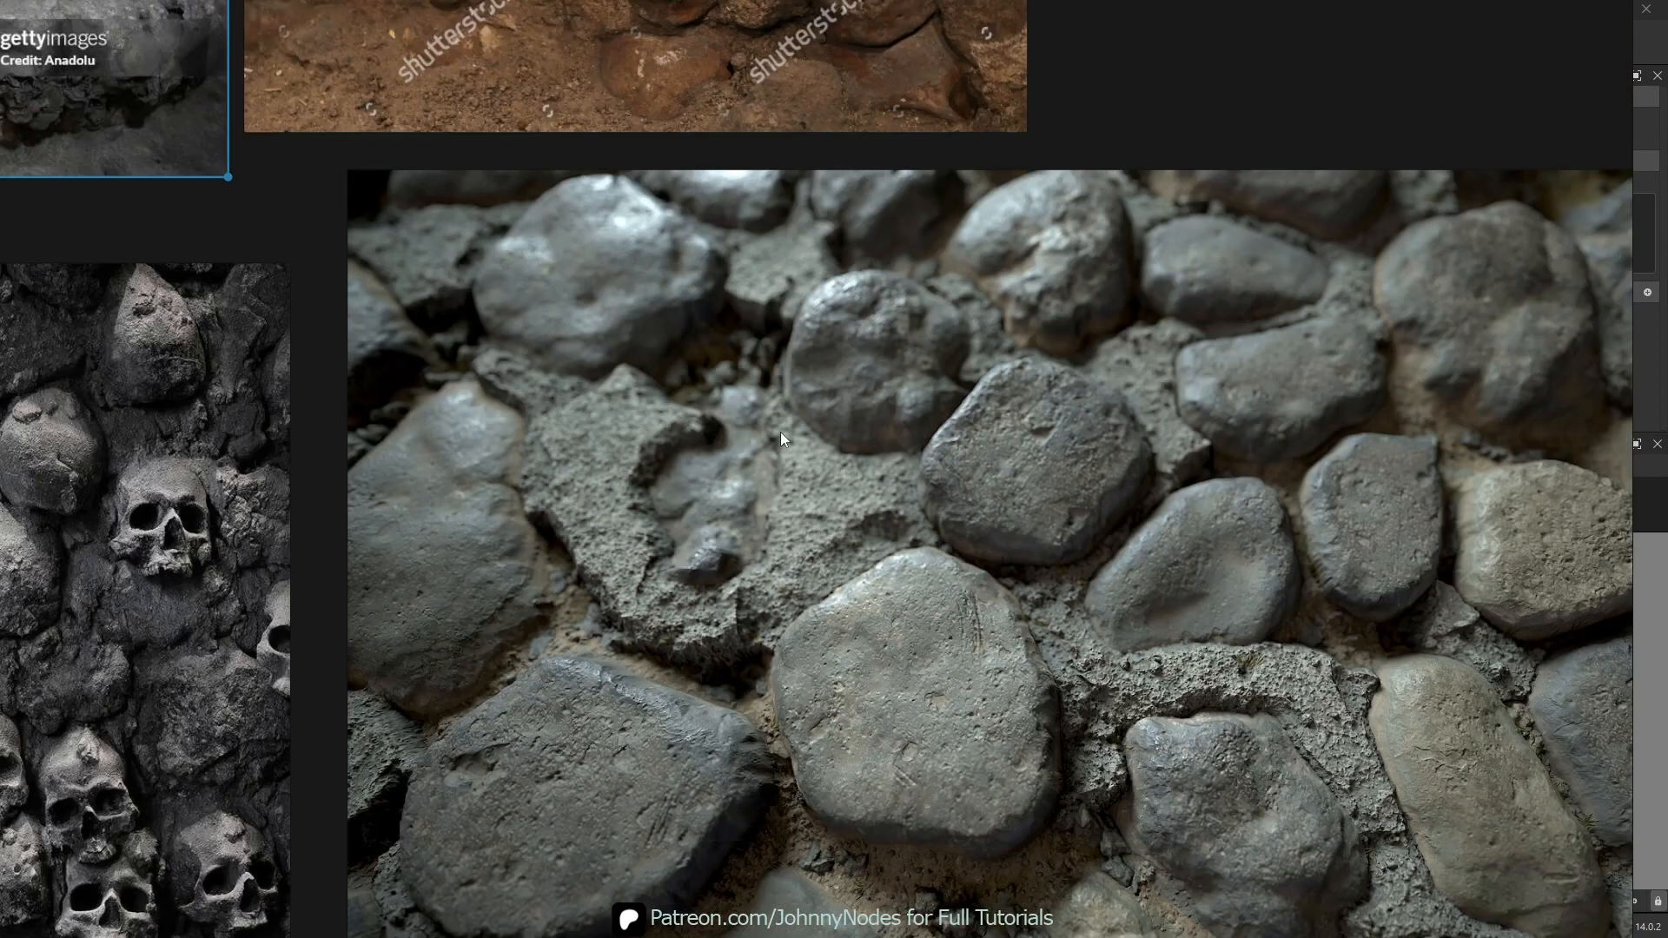
{"action": "scroll", "coordinate": [869, 469], "scroll_direction": "down", "scroll_amount": 3}
{"action": "middle_click_drag", "start_coordinate": [665, 533], "coordinate": [1050, 421]}
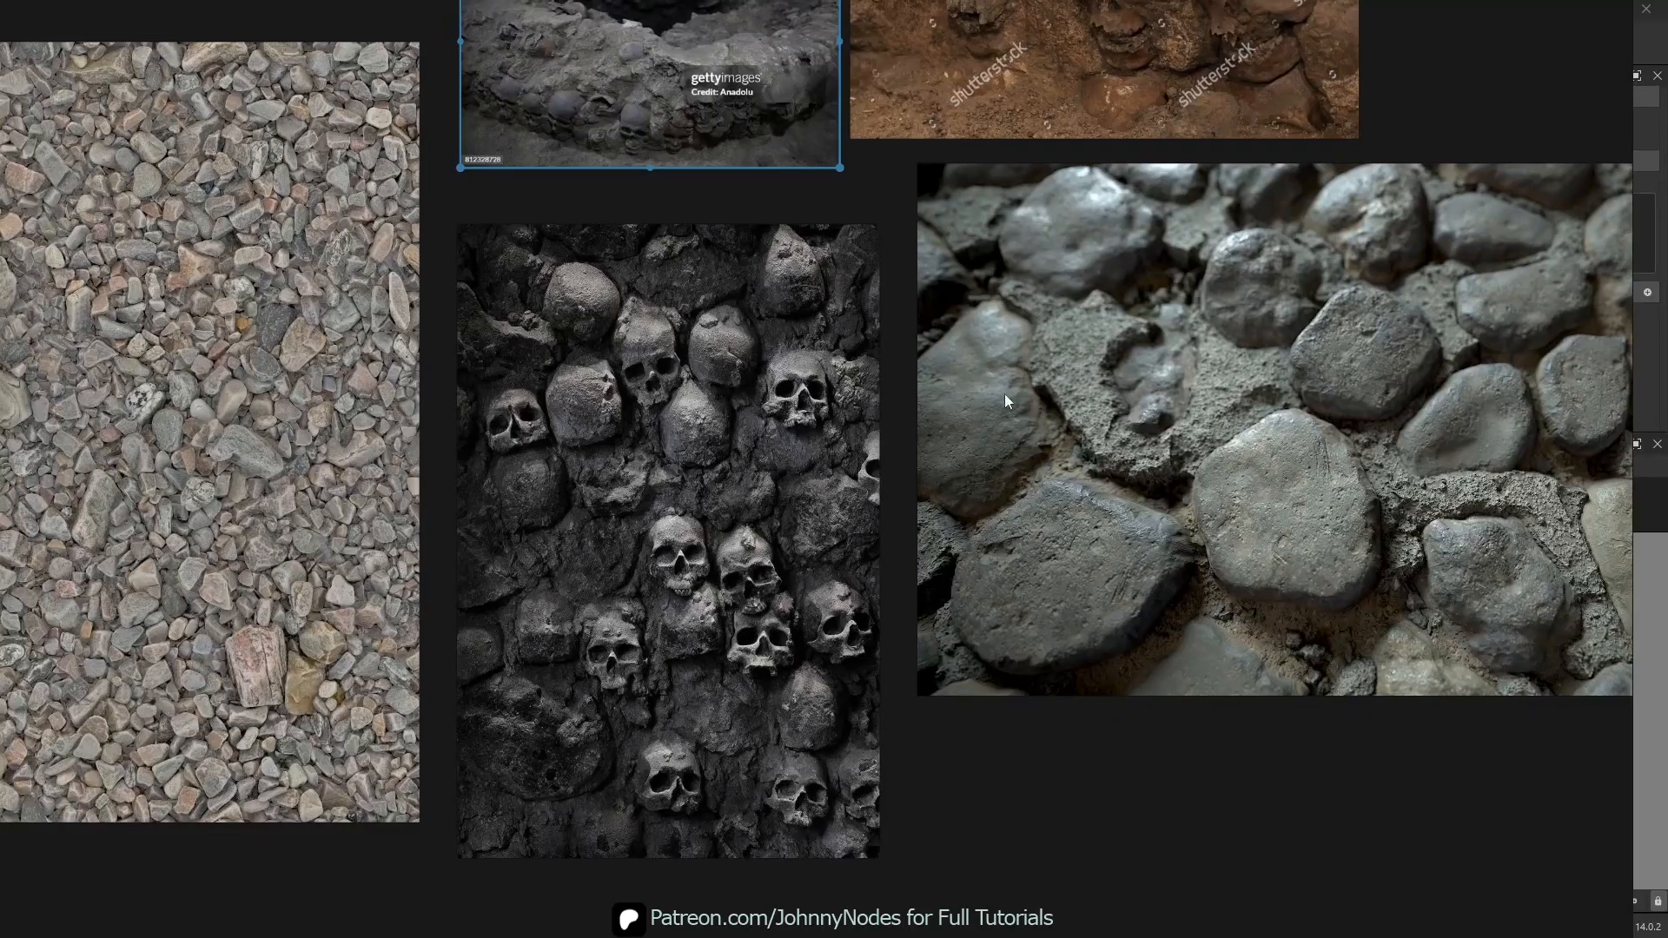
{"action": "middle_click_drag", "start_coordinate": [931, 391], "coordinate": [990, 428]}
{"action": "middle_click_drag", "start_coordinate": [1395, 488], "coordinate": [1035, 538]}
{"action": "scroll", "coordinate": [990, 574], "scroll_direction": "up", "scroll_amount": 4}
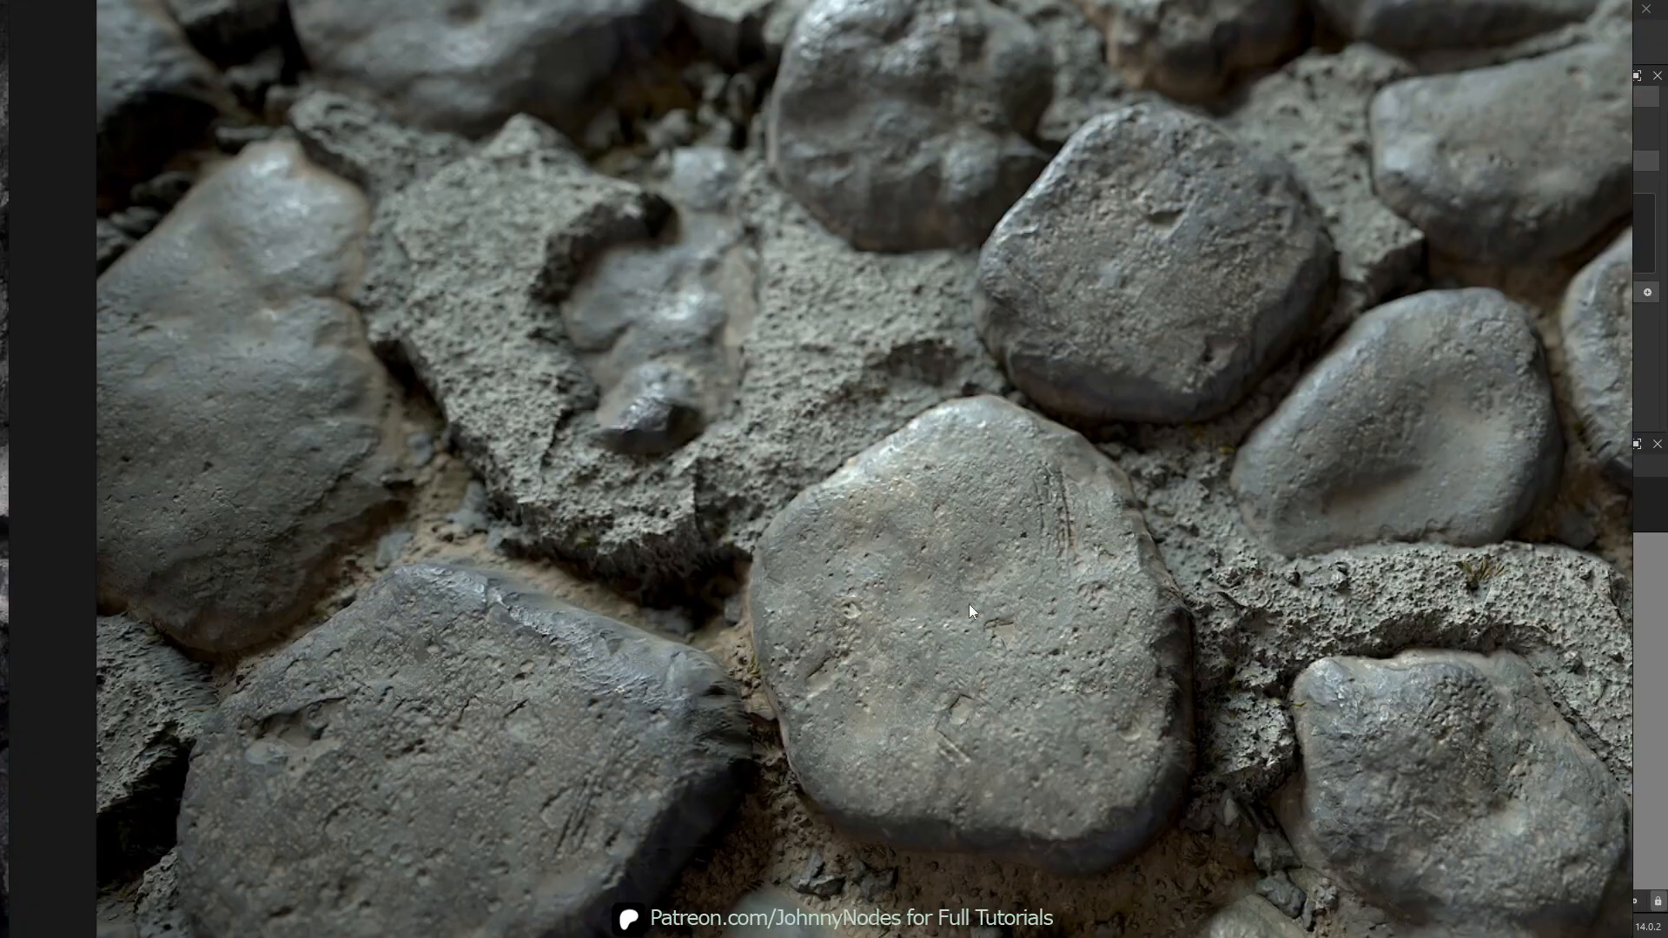
{"action": "middle_click_drag", "start_coordinate": [749, 499], "coordinate": [798, 551]}
{"action": "scroll", "coordinate": [834, 545], "scroll_direction": "down", "scroll_amount": 1}
{"action": "middle_click_drag", "start_coordinate": [1159, 436], "coordinate": [1584, 431]}
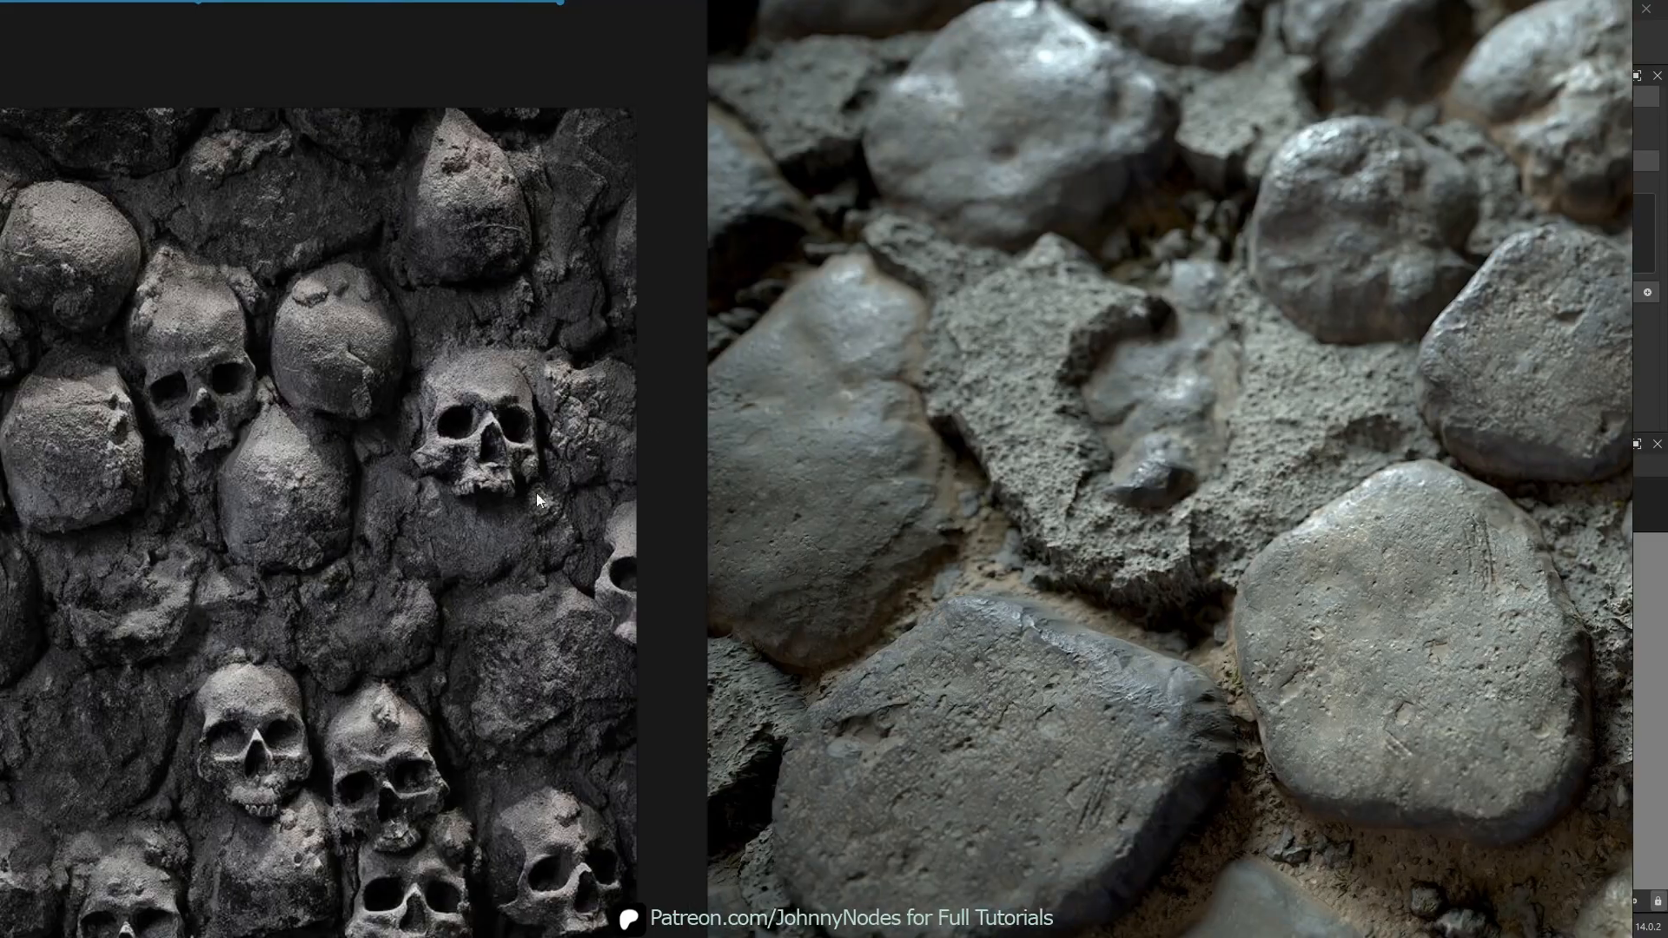
{"action": "middle_click_drag", "start_coordinate": [1171, 458], "coordinate": [878, 494]}
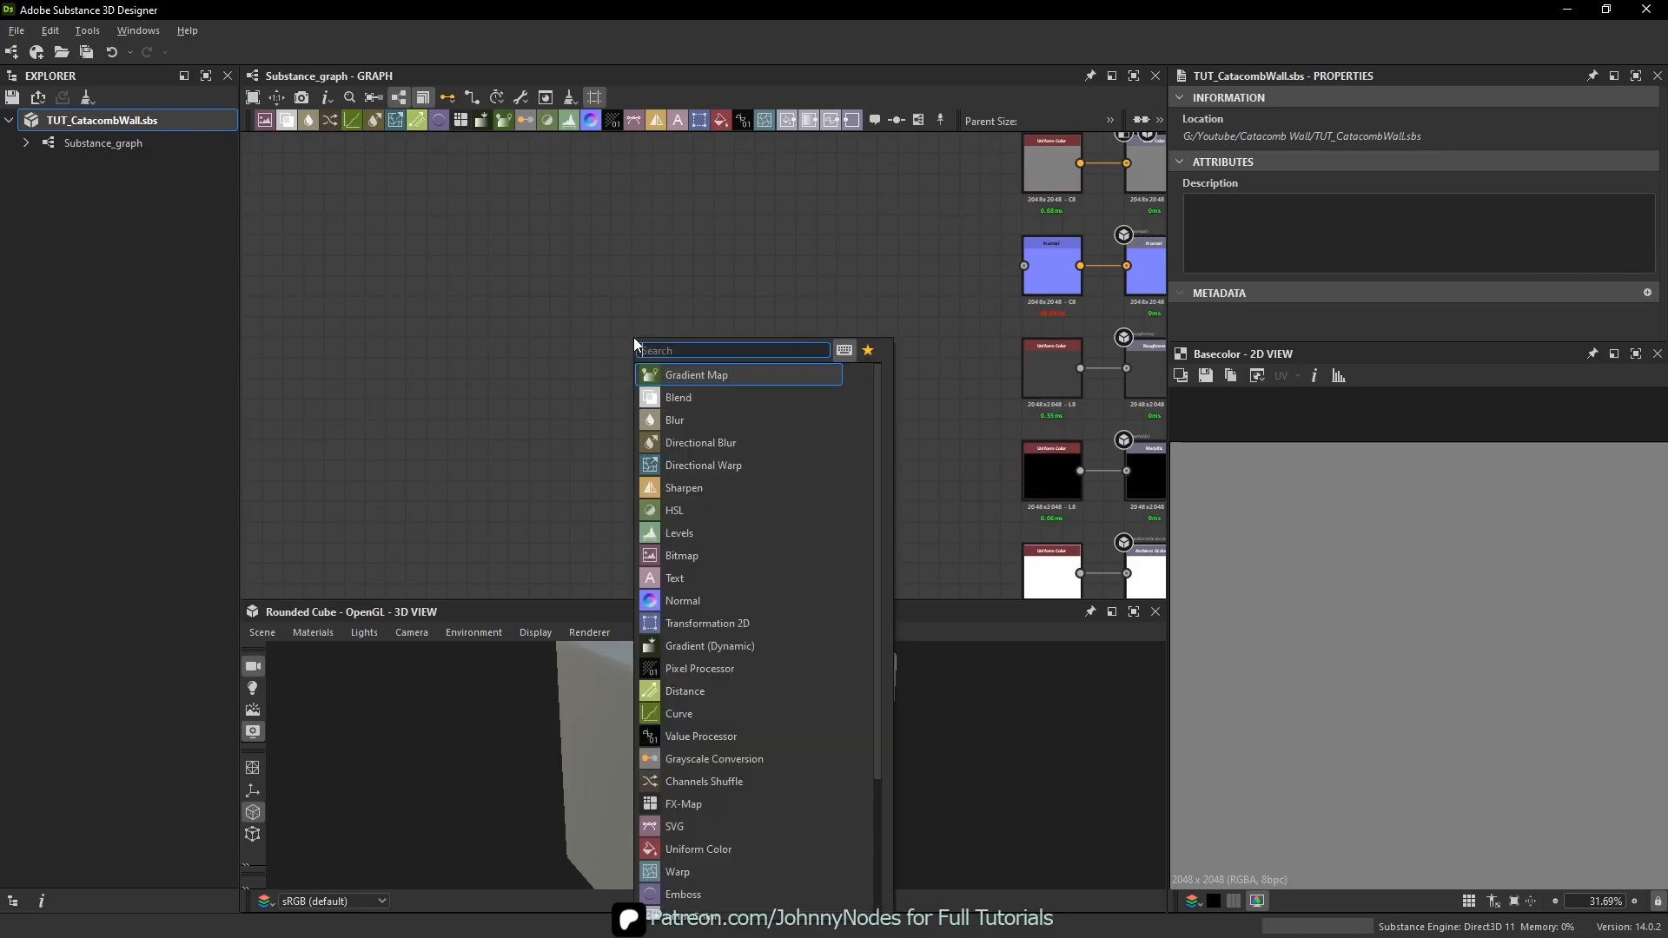
- Add a Polygon 1 node to the empty area of the graph, away from the output nodes
{"action": "key", "text": "space"}
{"action": "type", "text": "spla"}
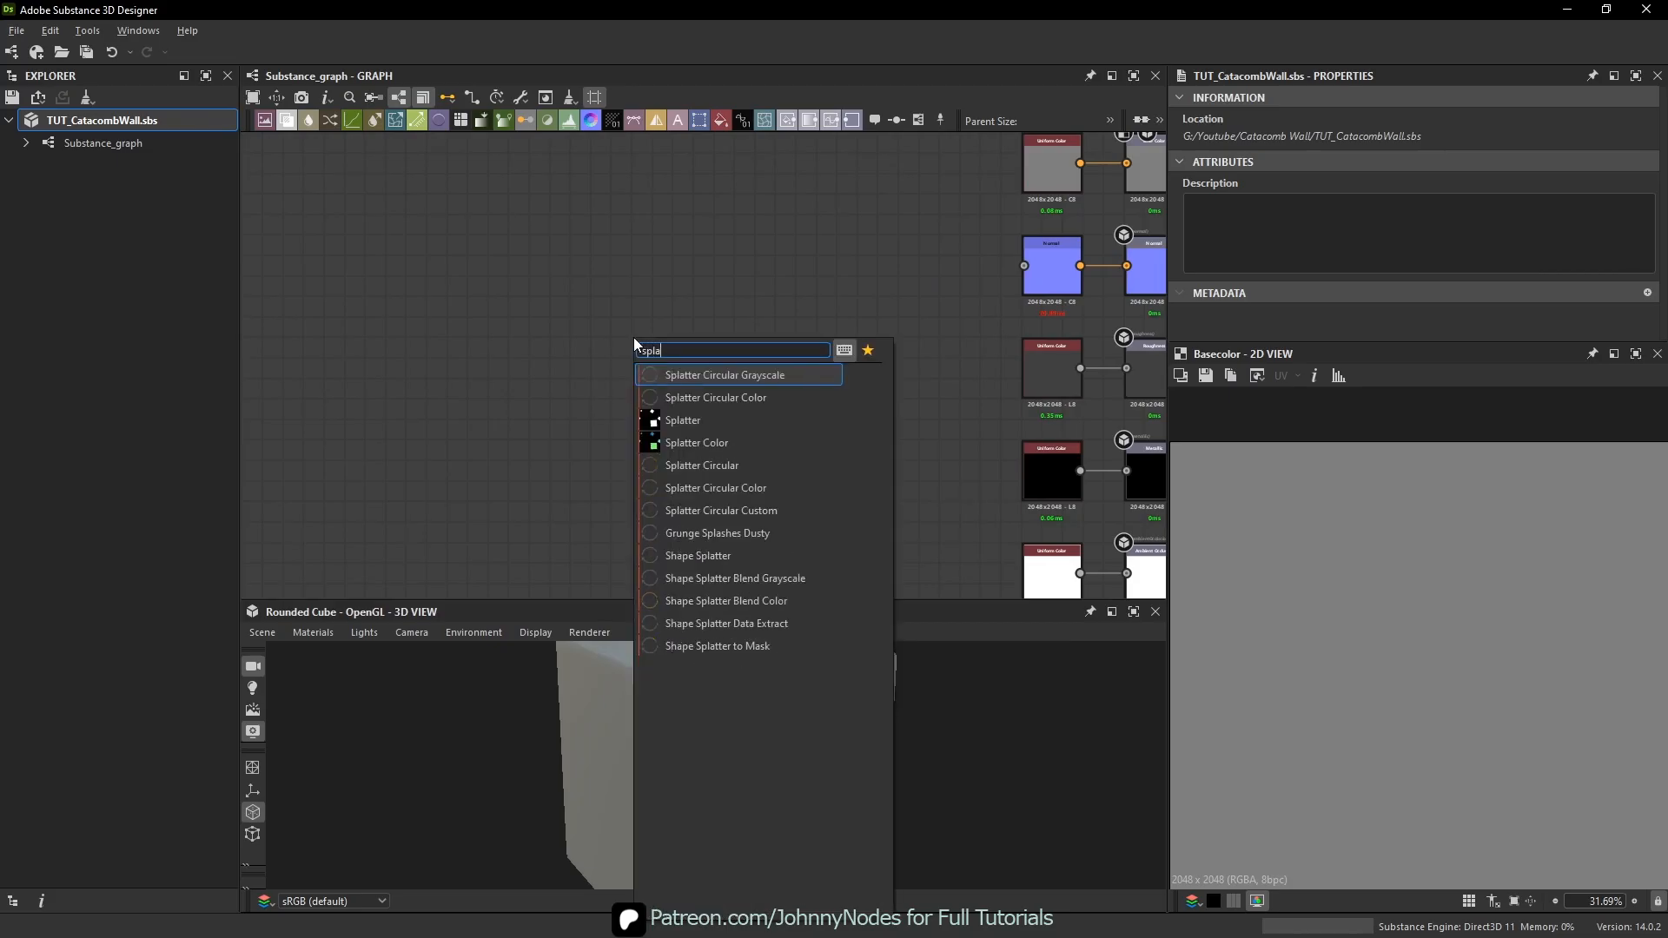
{"action": "key", "text": "BackSpace"}
{"action": "type", "text": "jh"}
{"action": "key", "text": "BackSpace"}
{"action": "key", "text": "BackSpace"}
{"action": "key", "text": "BackSpace"}
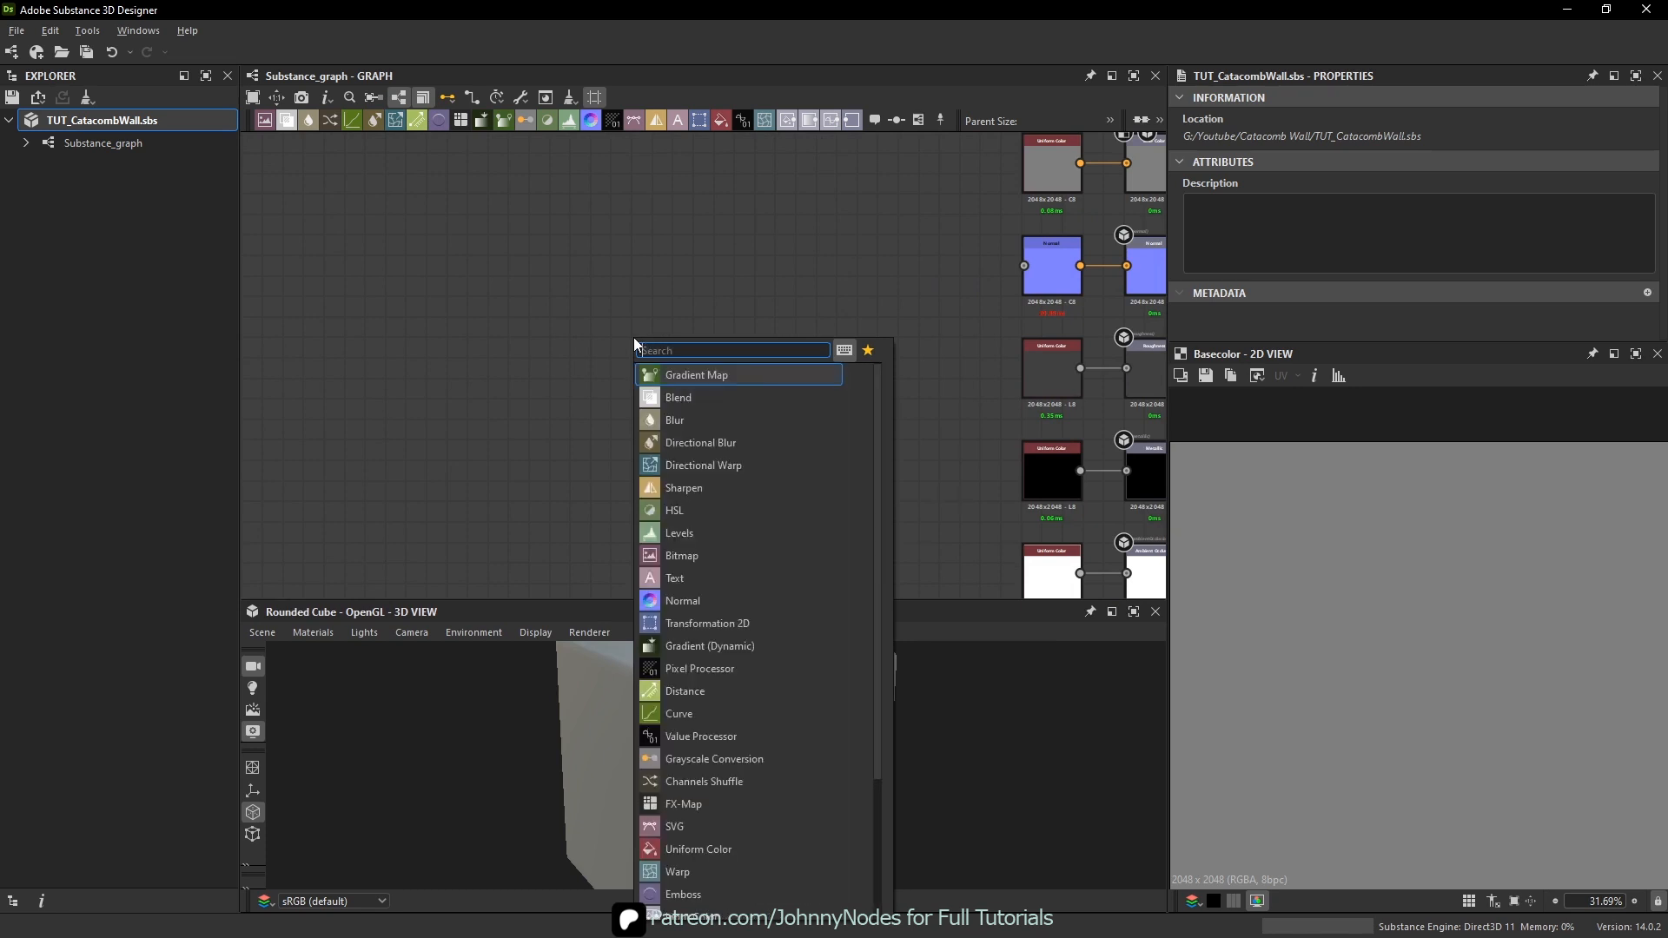
{"action": "type", "text": "poly"}
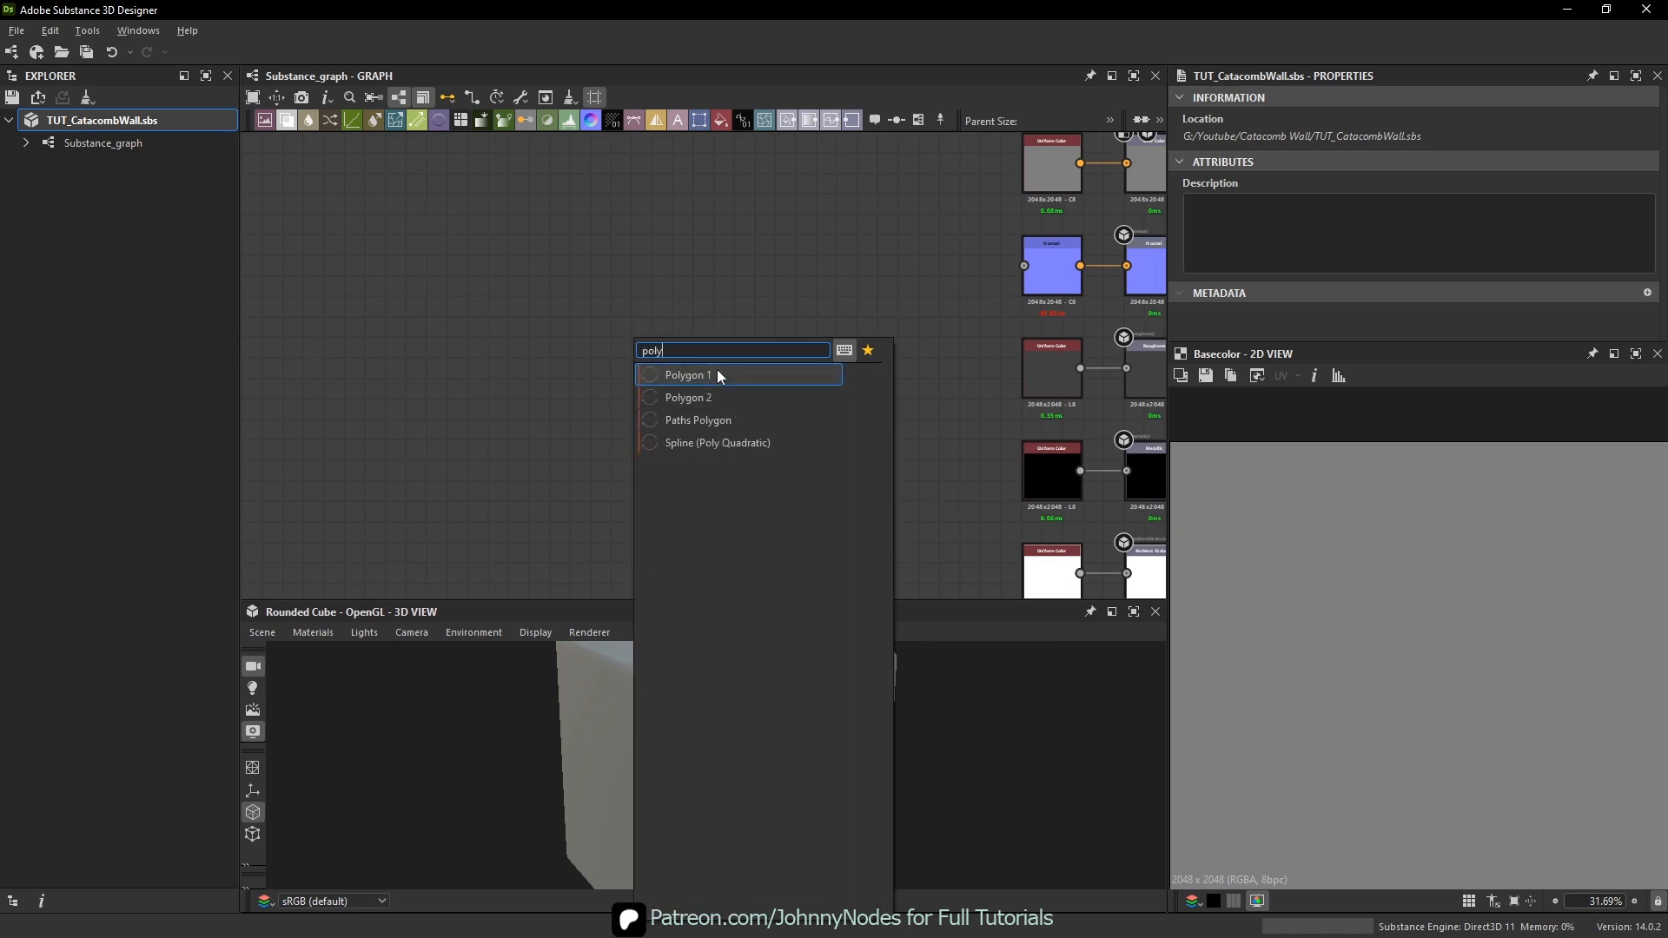
{"action": "left_click", "coordinate": [716, 374]}
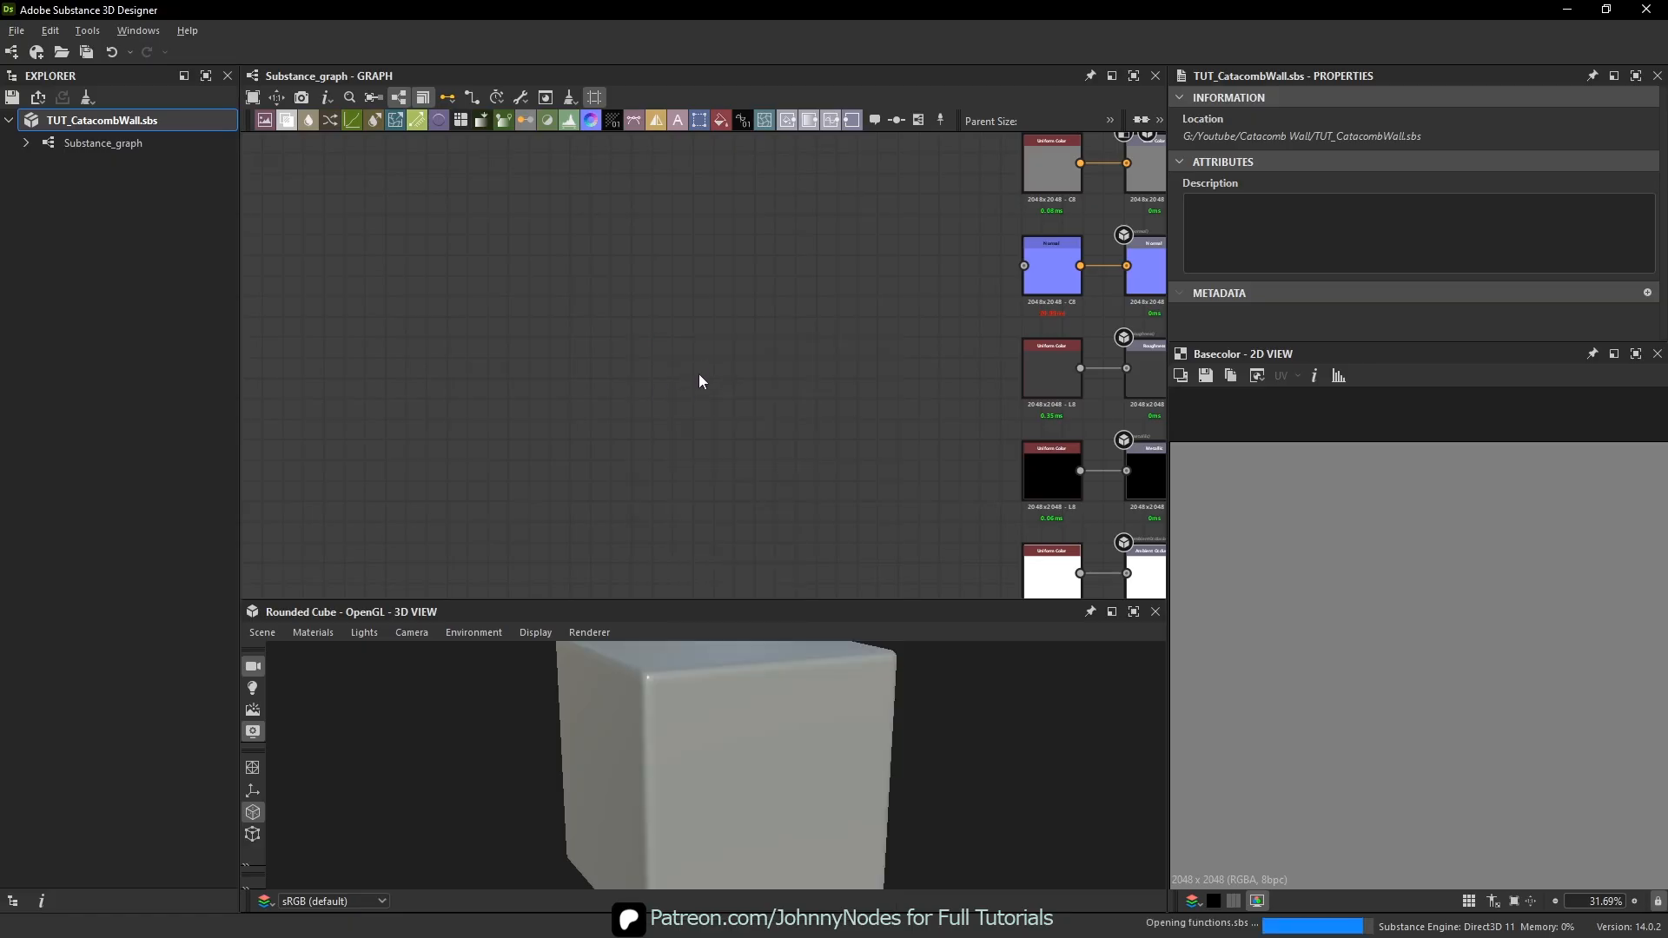
{"action": "scroll", "coordinate": [700, 375], "scroll_direction": "up", "scroll_amount": 1}
{"action": "left_click_drag", "start_coordinate": [649, 316], "coordinate": [598, 390]}
- Set the Polygon 1 node's Sides to 7
{"action": "scroll", "coordinate": [1425, 588], "scroll_direction": "down", "scroll_amount": 3}
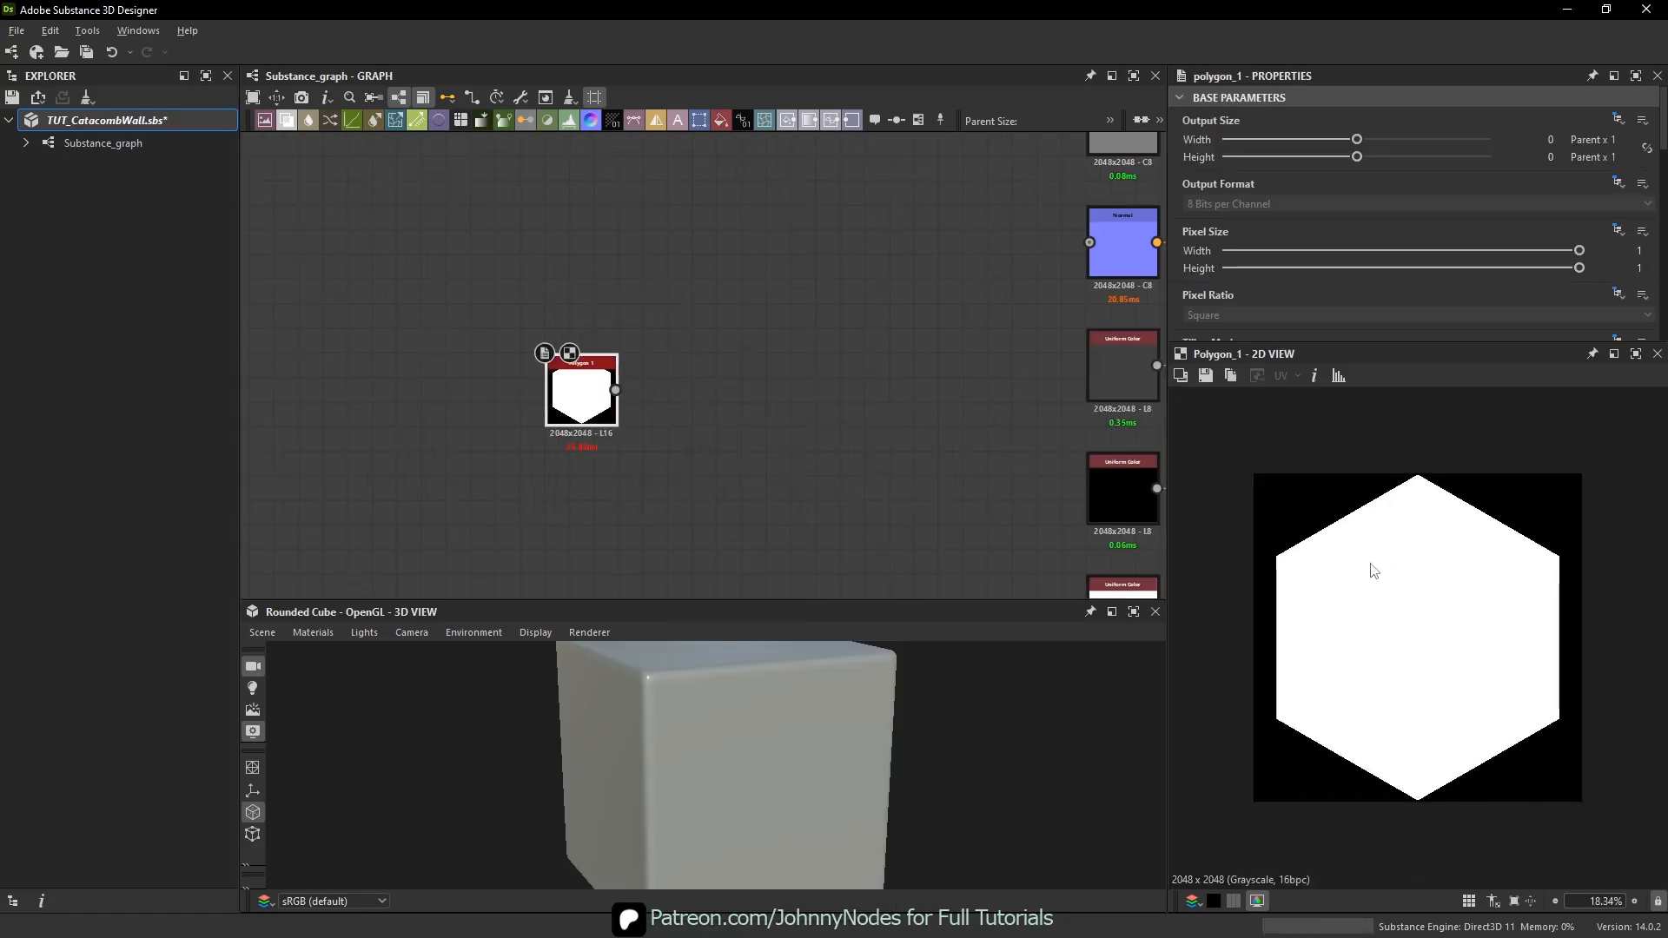
{"action": "scroll", "coordinate": [1419, 556], "scroll_direction": "up", "scroll_amount": 1}
{"action": "scroll", "coordinate": [1233, 316], "scroll_direction": "down", "scroll_amount": 3}
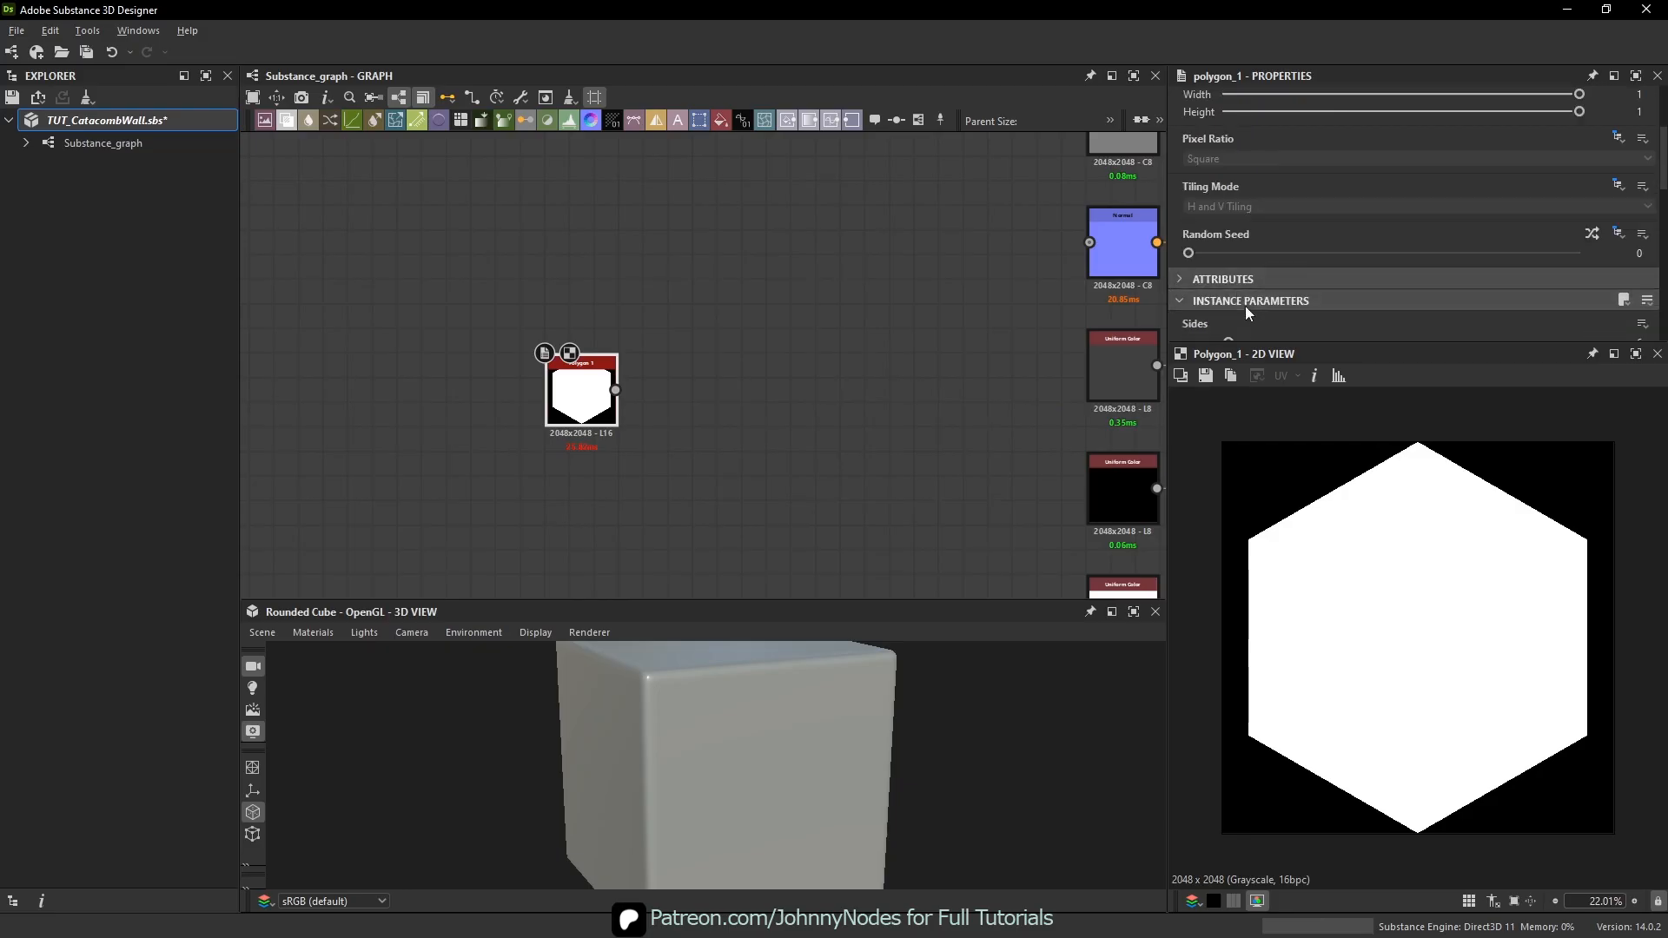
{"action": "scroll", "coordinate": [1244, 305], "scroll_direction": "down", "scroll_amount": 3}
{"action": "mouse_move", "coordinate": [1227, 186]}
{"action": "left_mouse_down"}
{"action": "mouse_move", "coordinate": [1262, 185]}
{"action": "mouse_move", "coordinate": [1213, 185]}
{"action": "mouse_move", "coordinate": [1248, 202]}
{"action": "left_mouse_up"}
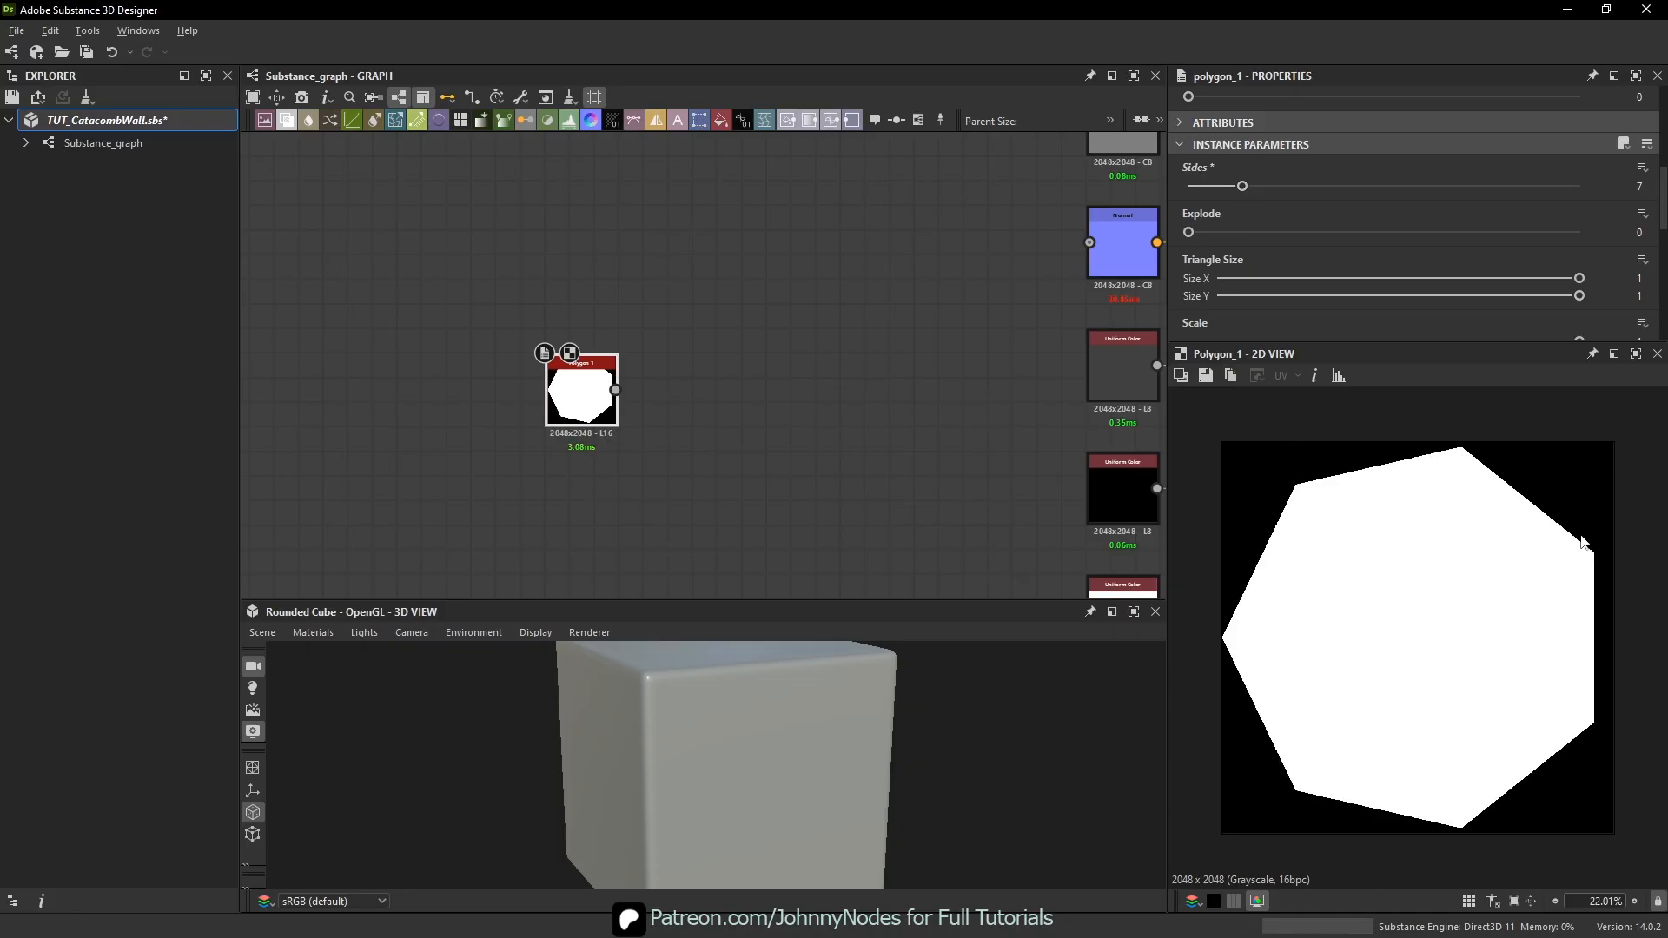
{"action": "middle_click_drag", "start_coordinate": [593, 428], "coordinate": [681, 411]}
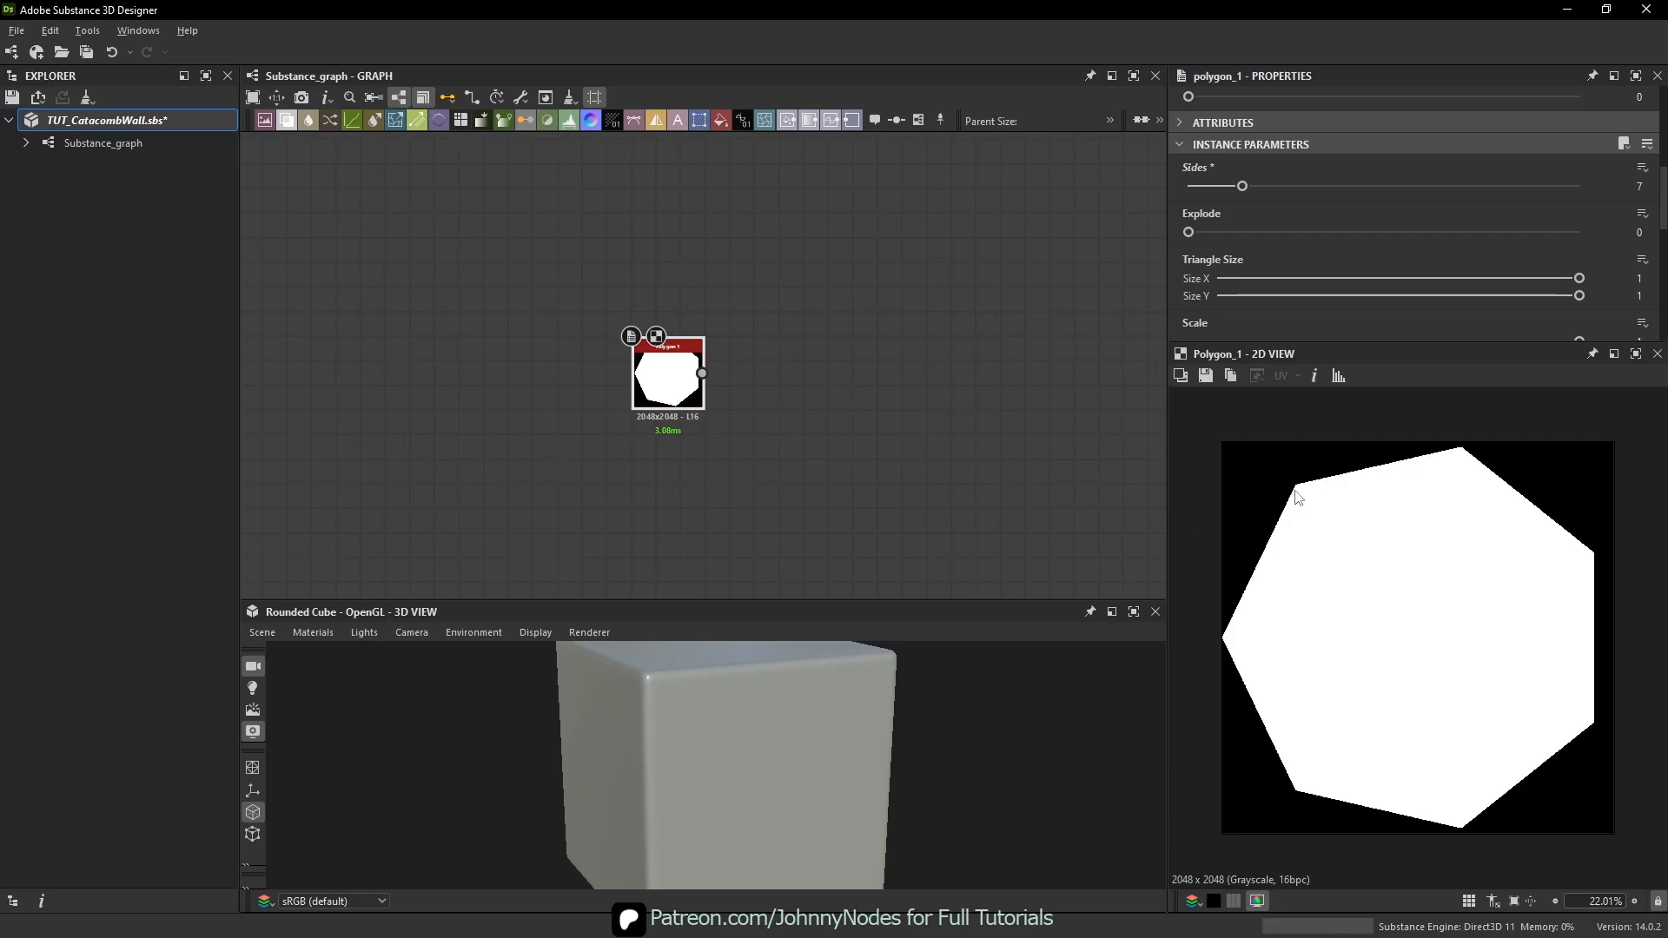
{"action": "middle_click_drag", "start_coordinate": [645, 493], "coordinate": [686, 424]}
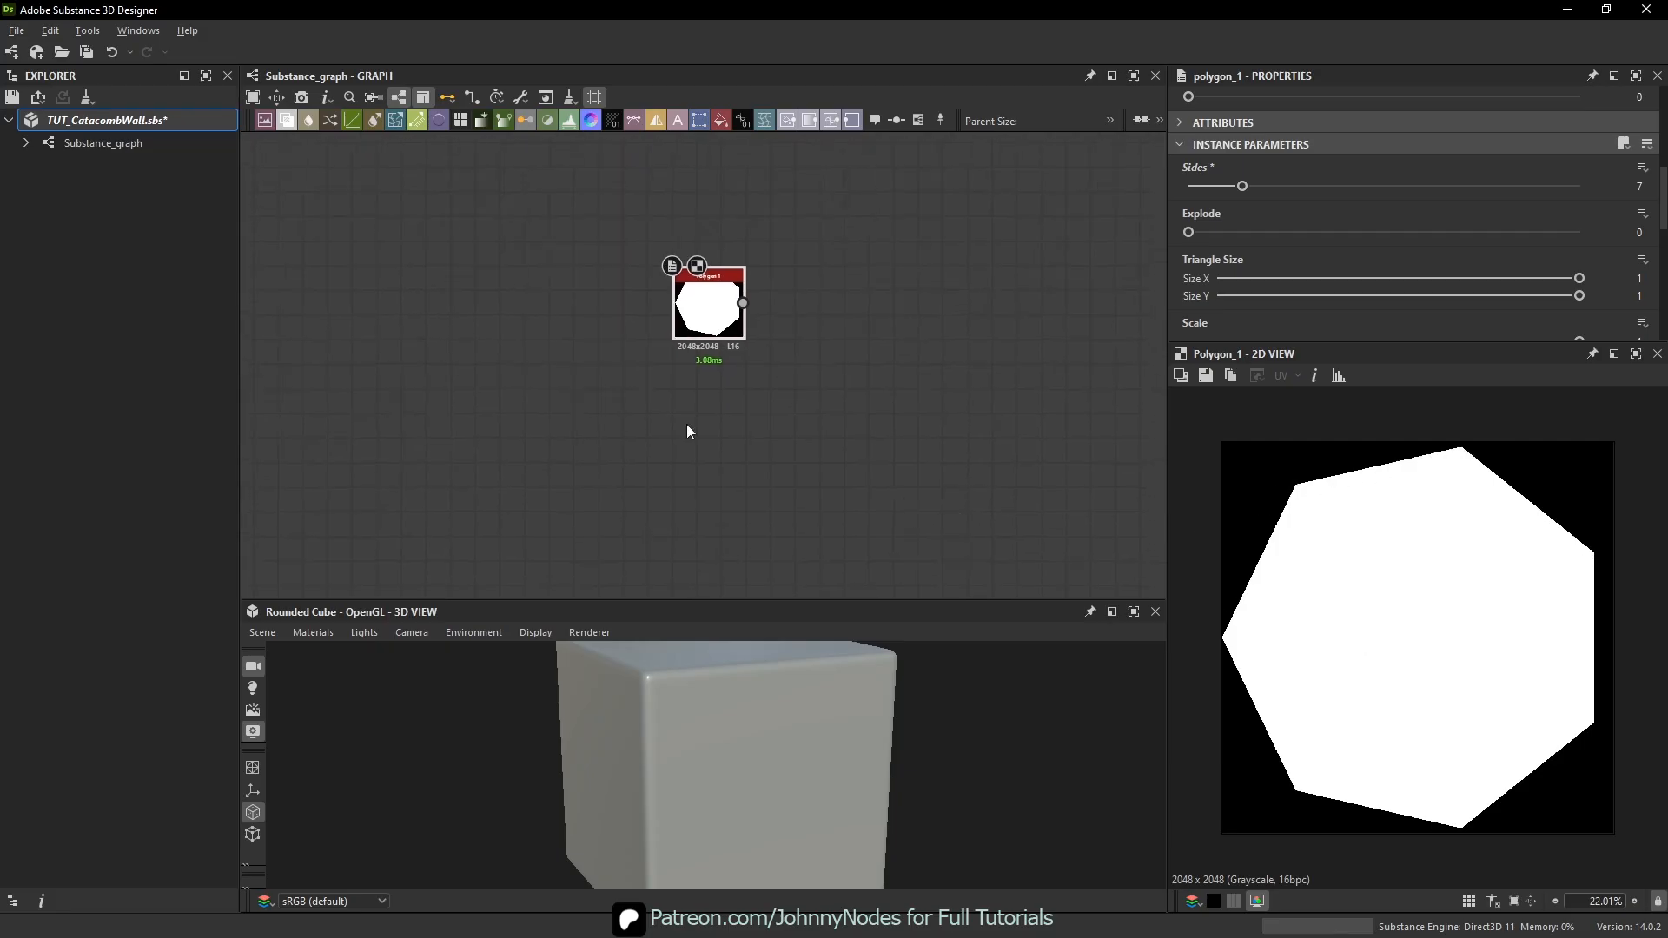
{"action": "key", "text": "space"}
{"action": "type", "text": "splatter"}
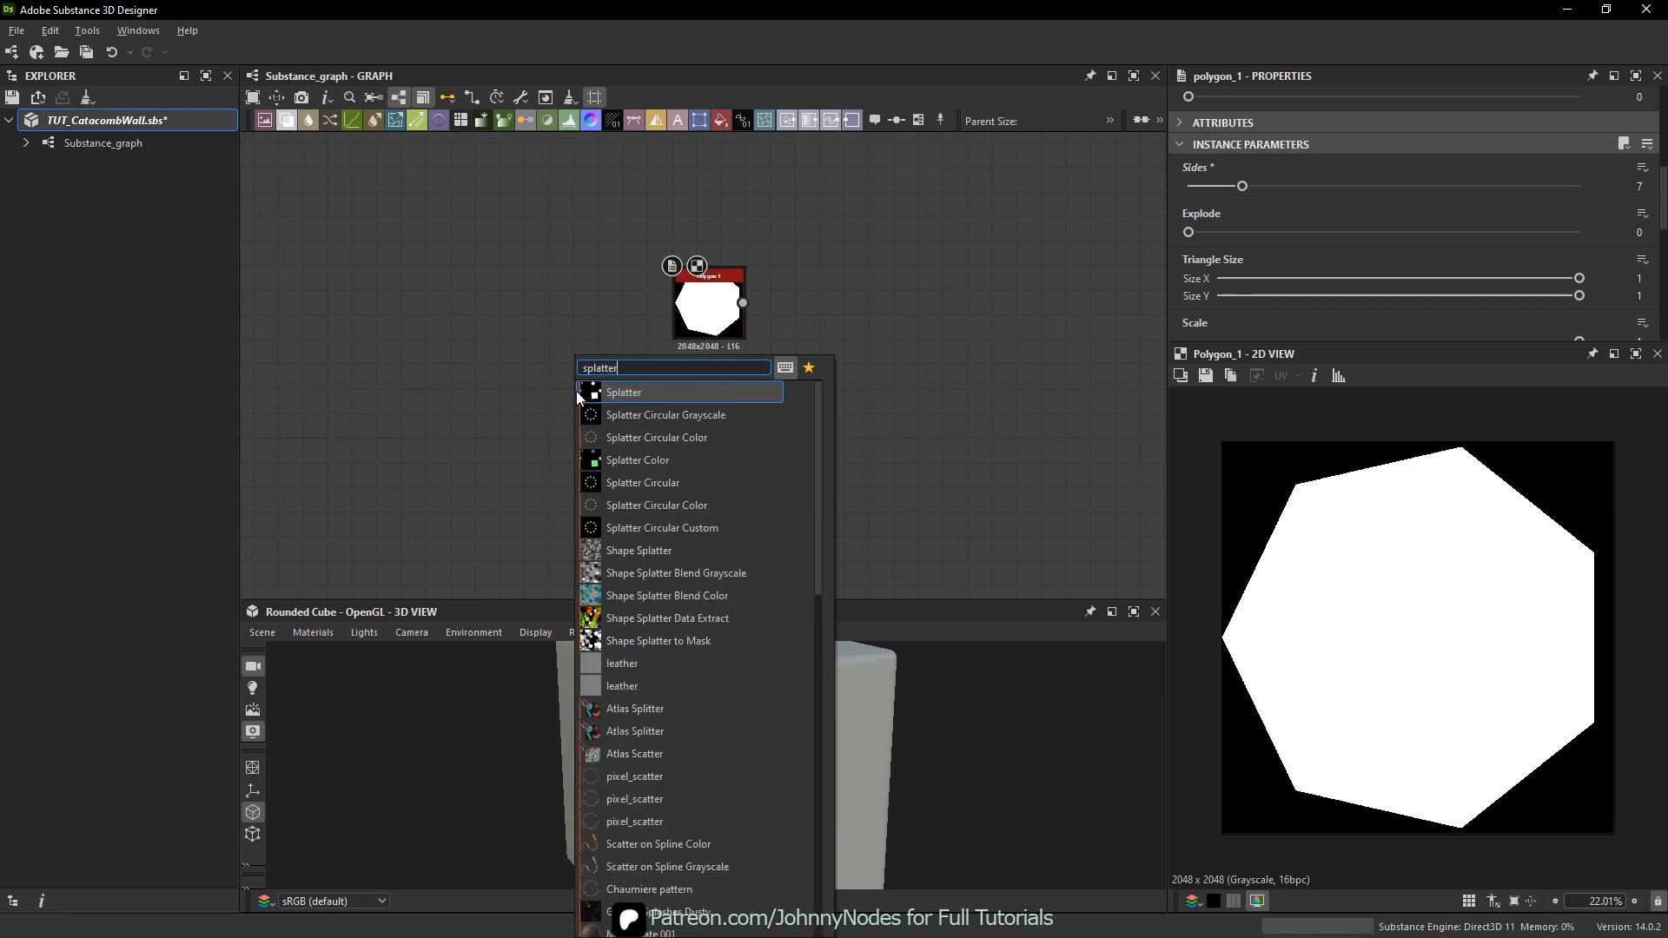
{"action": "key", "text": "Down"}
{"action": "key", "text": "Down"}
{"action": "key", "text": "Return"}
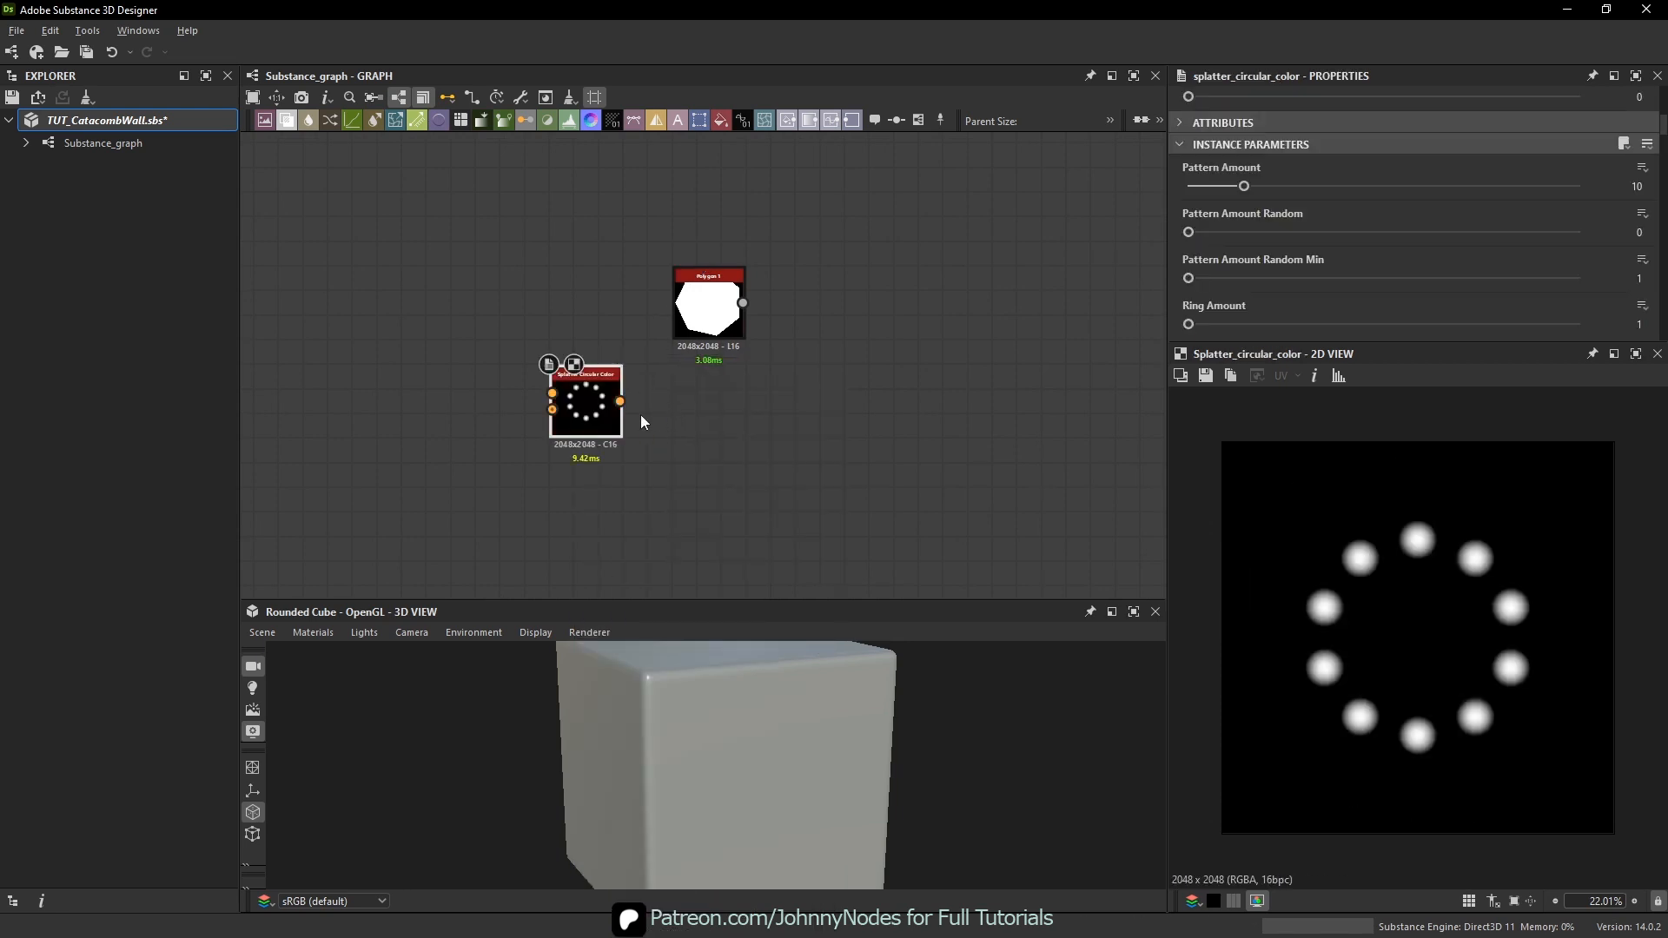
{"action": "scroll", "coordinate": [641, 419], "scroll_direction": "up", "scroll_amount": 1}
{"action": "key", "text": "Delete"}
- Add a Splatter Circular Grayscale node below the Polygon 1 node
{"action": "key", "text": "space"}
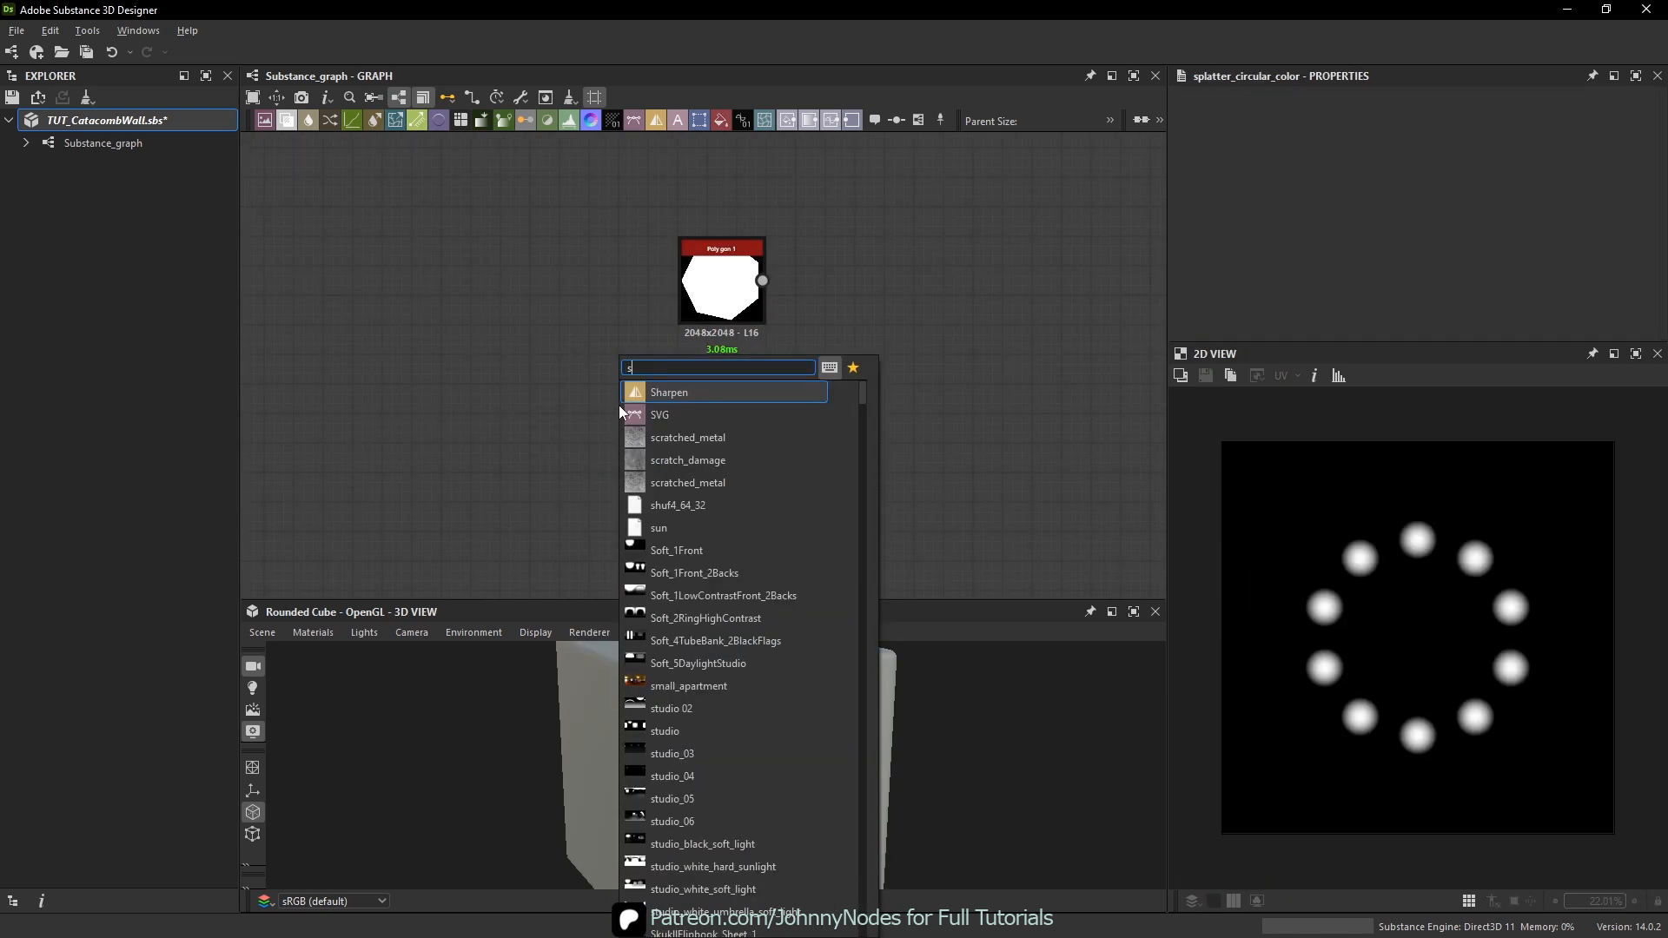
{"action": "type", "text": "spl"}
{"action": "left_click", "coordinate": [730, 399]}
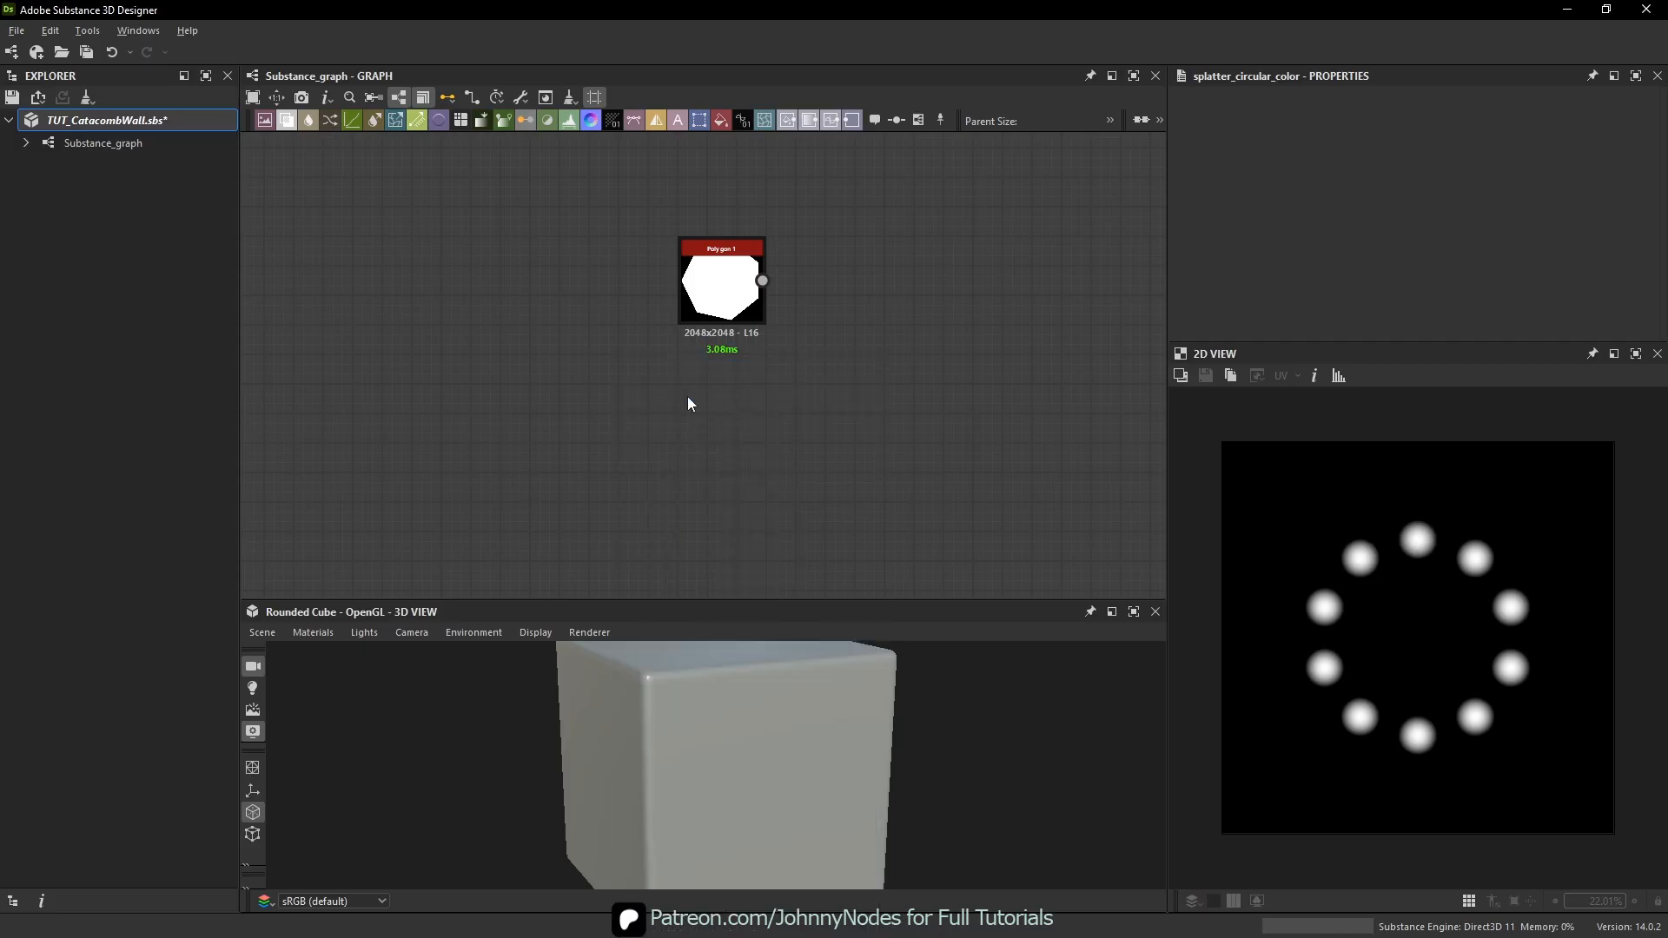
{"action": "scroll", "coordinate": [686, 440], "scroll_direction": "up", "scroll_amount": 1}
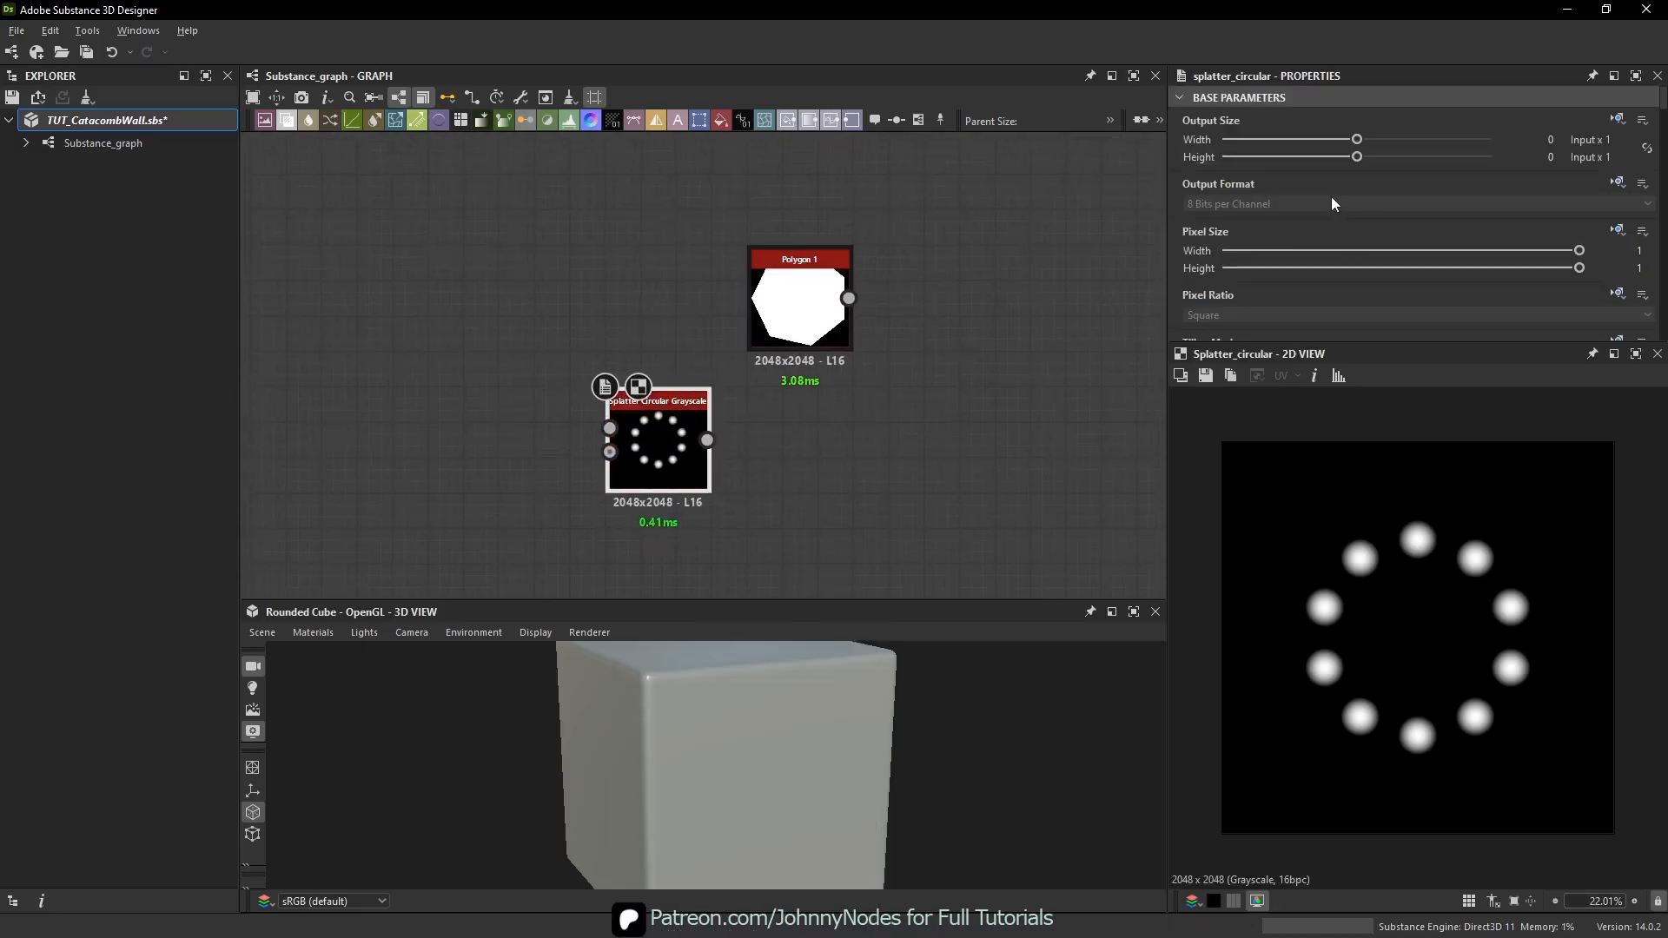
- Enlarge the parameter area and set the circular splatter's Pattern to Square
{"action": "scroll", "coordinate": [1446, 522], "scroll_direction": "down", "scroll_amount": 1}
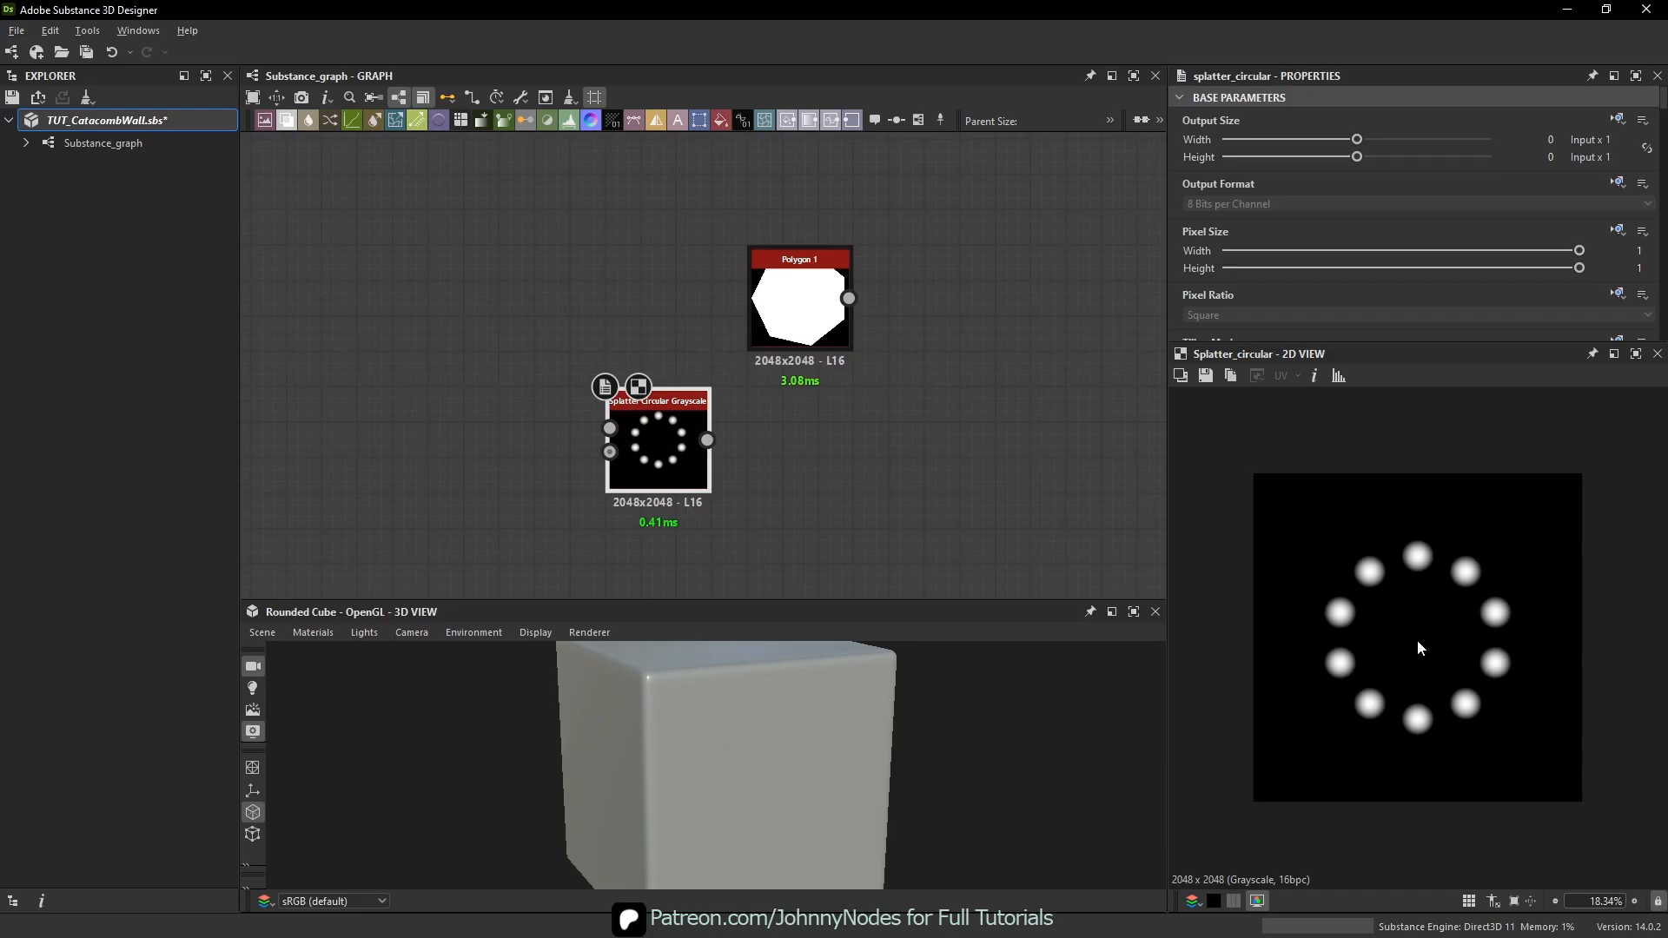
{"action": "scroll", "coordinate": [1338, 238], "scroll_direction": "down", "scroll_amount": 6}
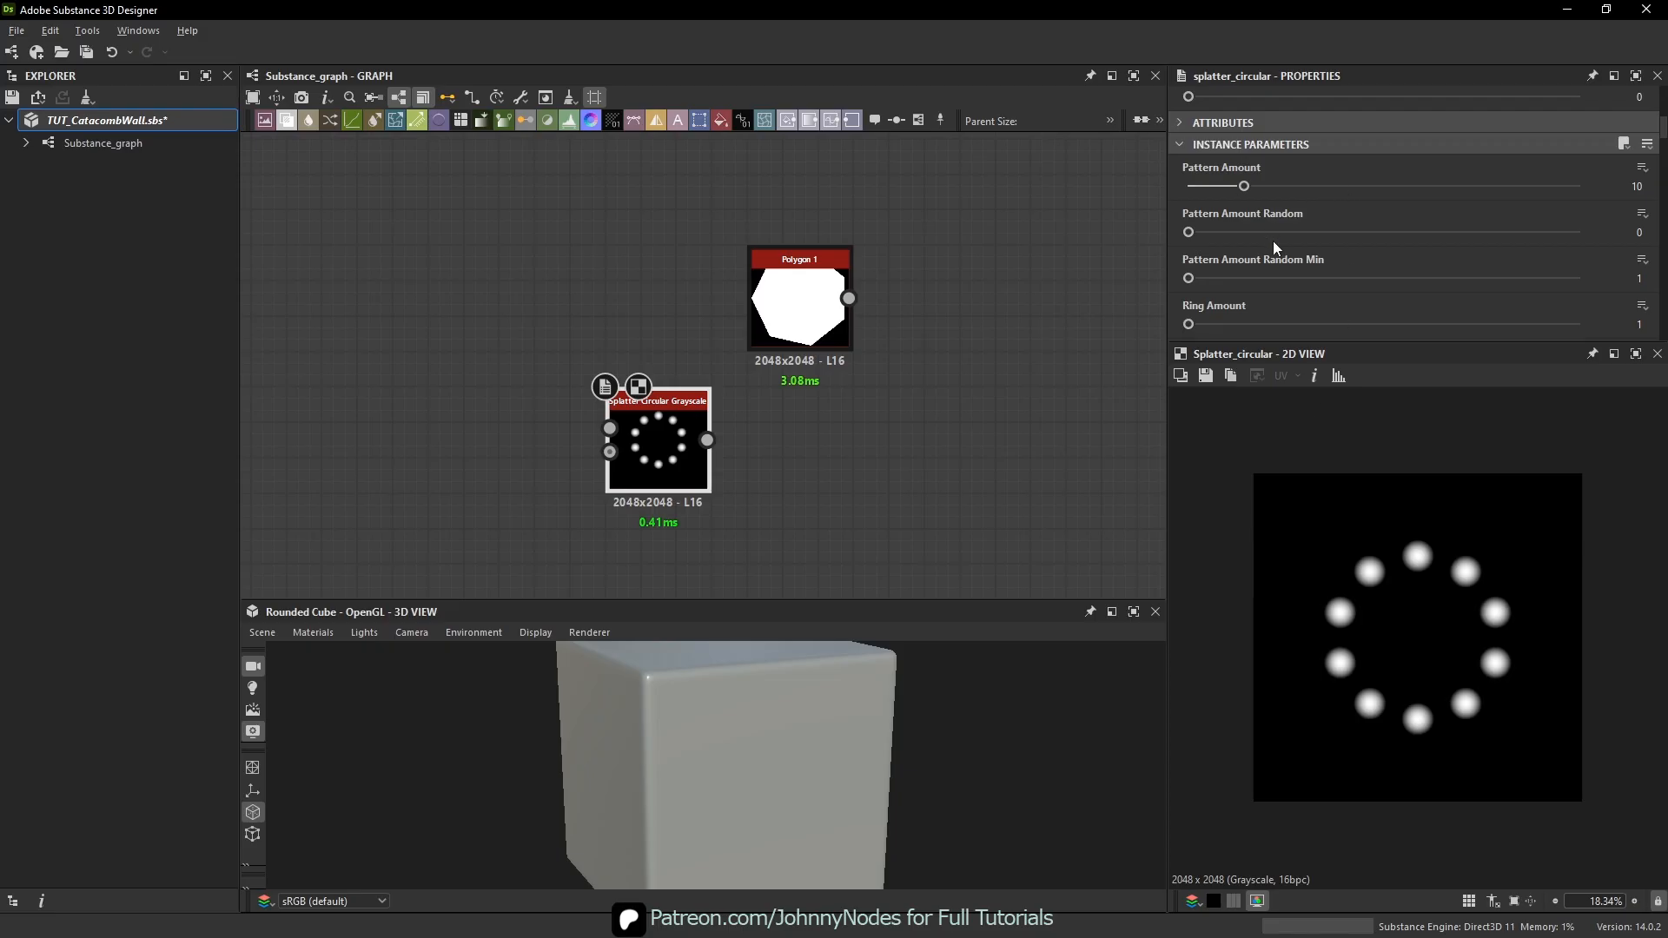
{"action": "scroll", "coordinate": [1274, 242], "scroll_direction": "down", "scroll_amount": 8}
{"action": "scroll", "coordinate": [1265, 217], "scroll_direction": "down", "scroll_amount": 3}
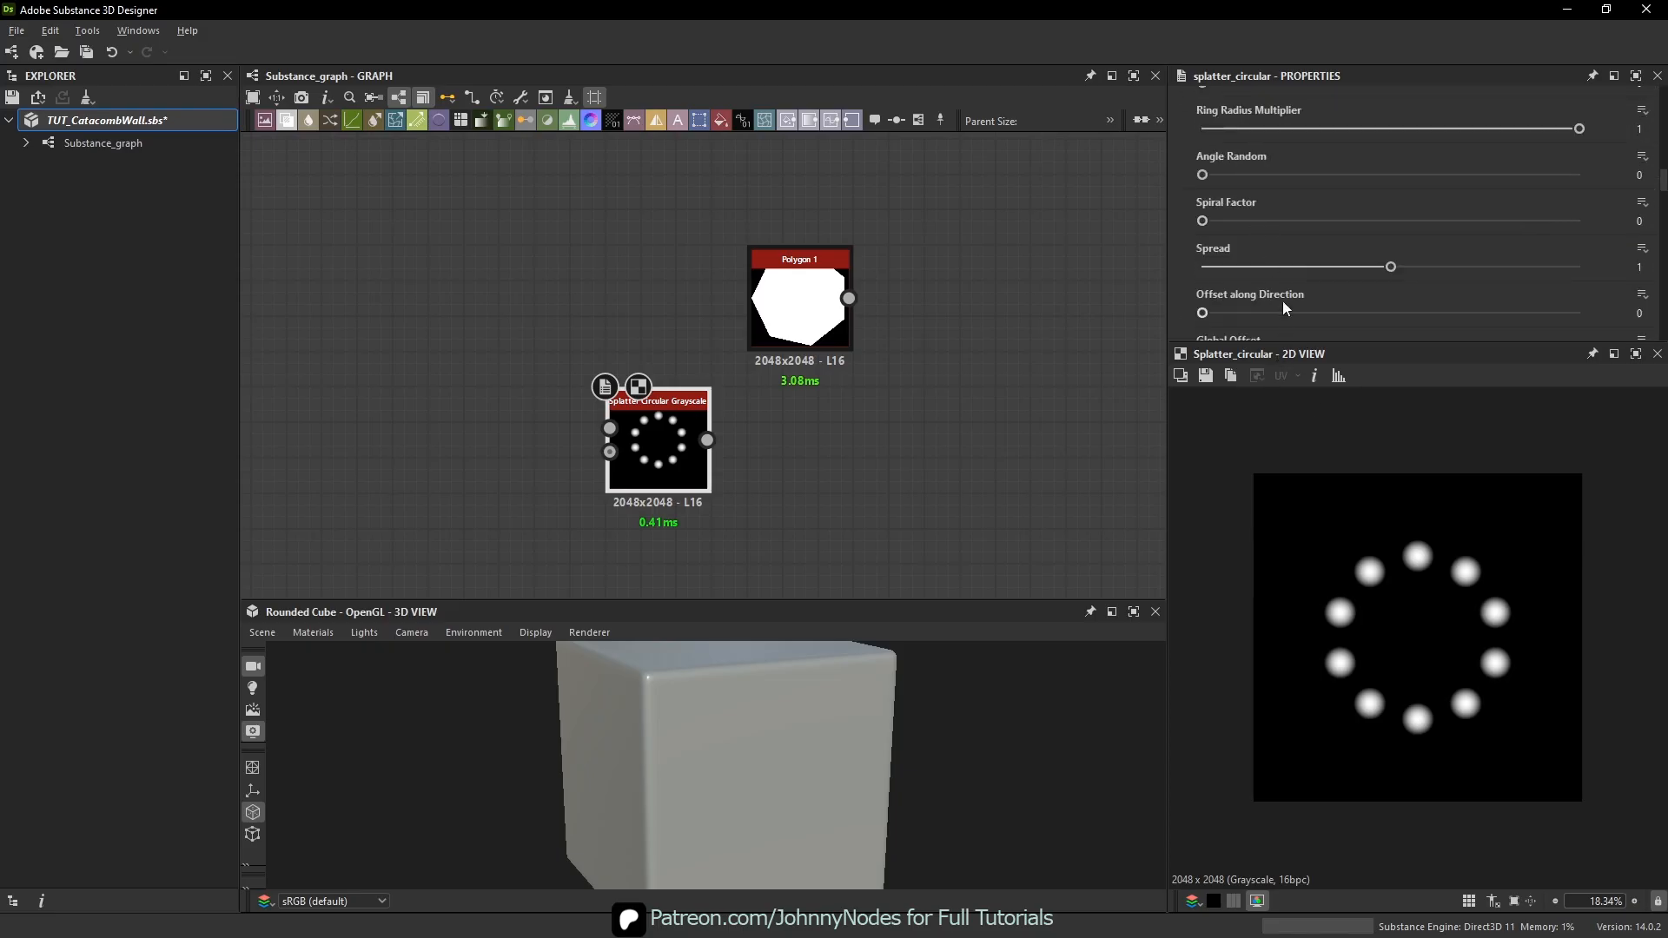
{"action": "left_click_drag", "start_coordinate": [1261, 344], "coordinate": [1260, 461]}
{"action": "scroll", "coordinate": [1295, 285], "scroll_direction": "up", "scroll_amount": 3}
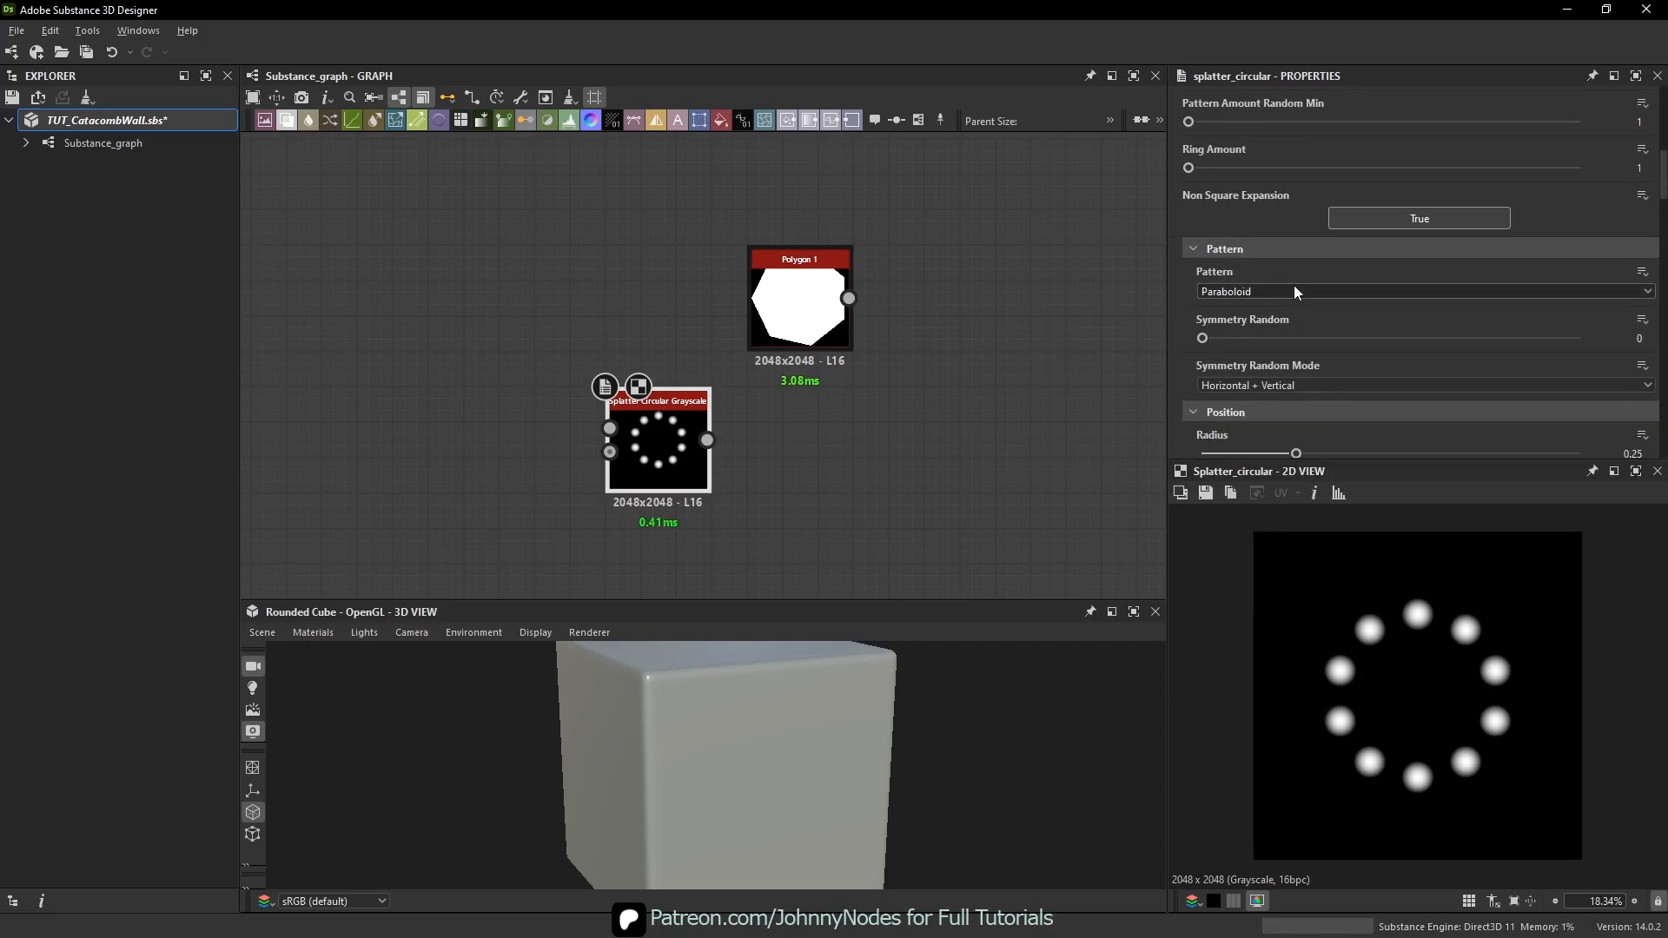
{"action": "left_click", "coordinate": [1253, 292]}
{"action": "left_click", "coordinate": [1238, 325]}
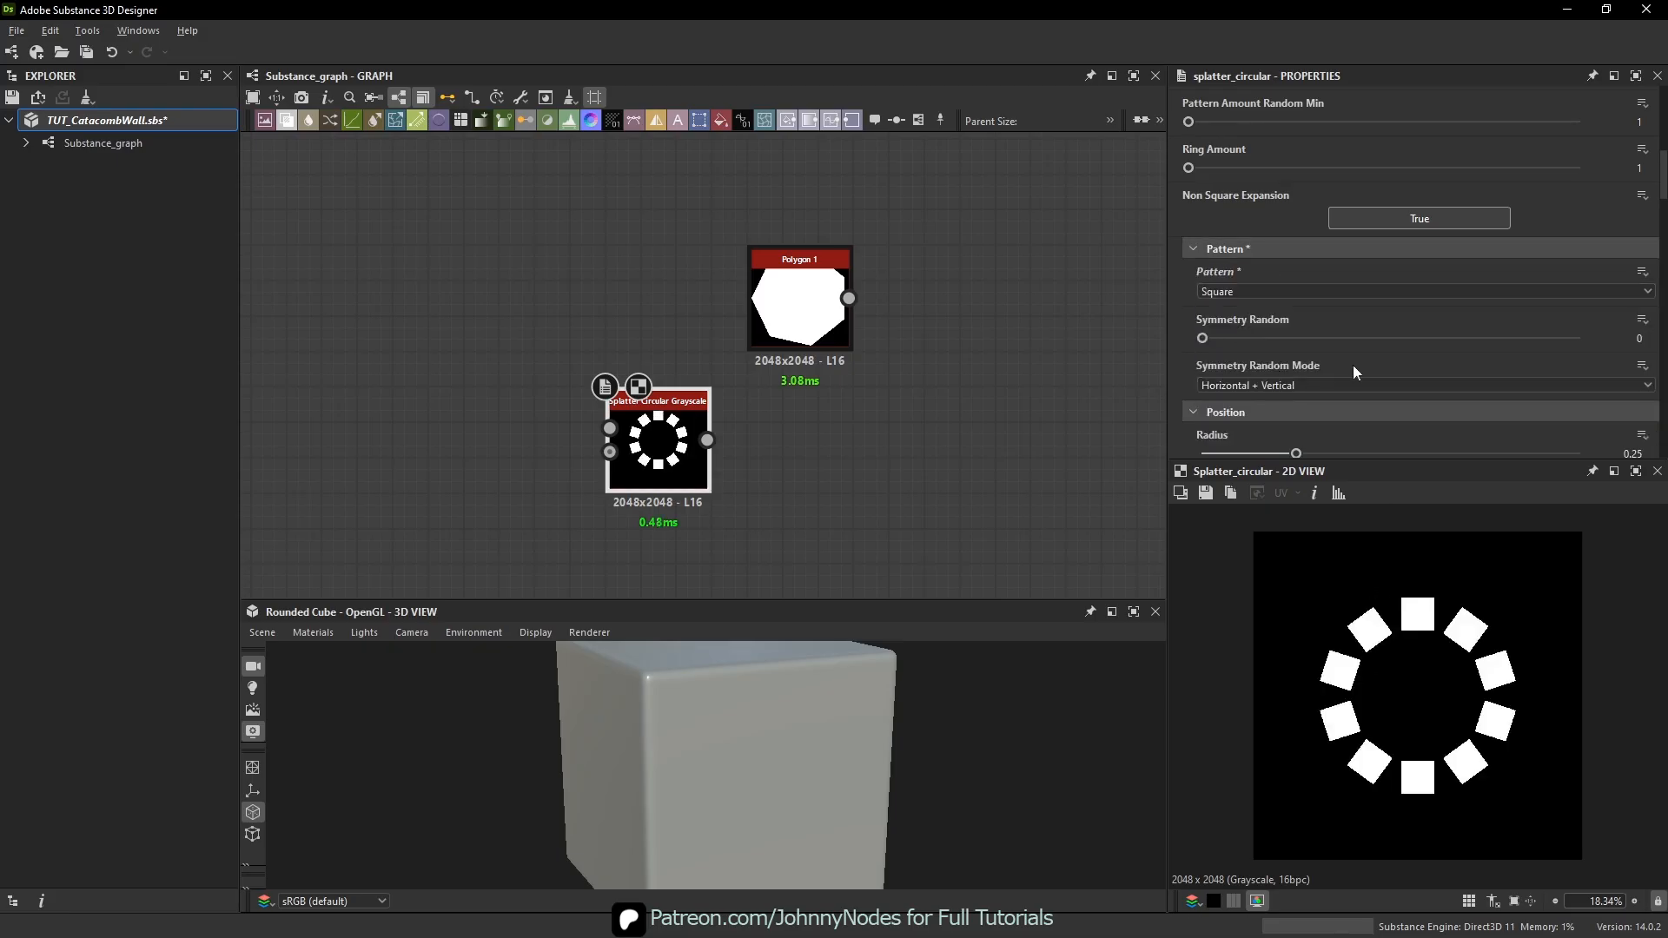
- Set the circular splatter's Radius to 0.49 and show the 2D preview tiled
{"action": "scroll", "coordinate": [1268, 172], "scroll_direction": "up", "scroll_amount": 2}
{"action": "scroll", "coordinate": [1274, 305], "scroll_direction": "down", "scroll_amount": 3}
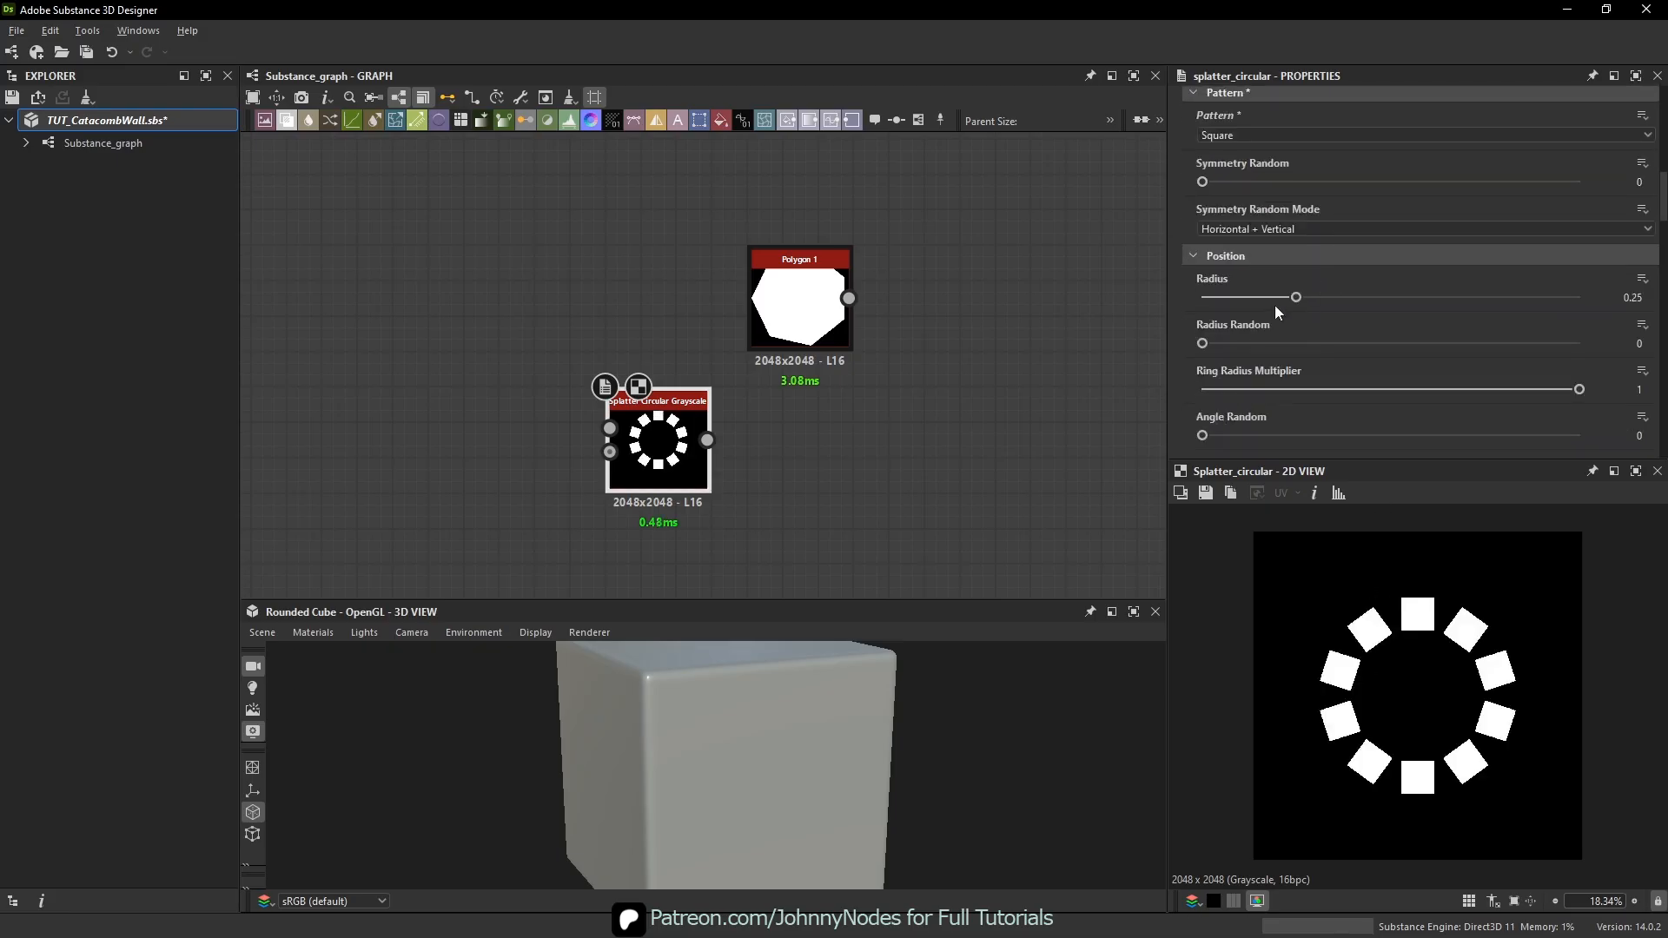
{"action": "left_click_drag", "start_coordinate": [1292, 304], "coordinate": [1390, 315]}
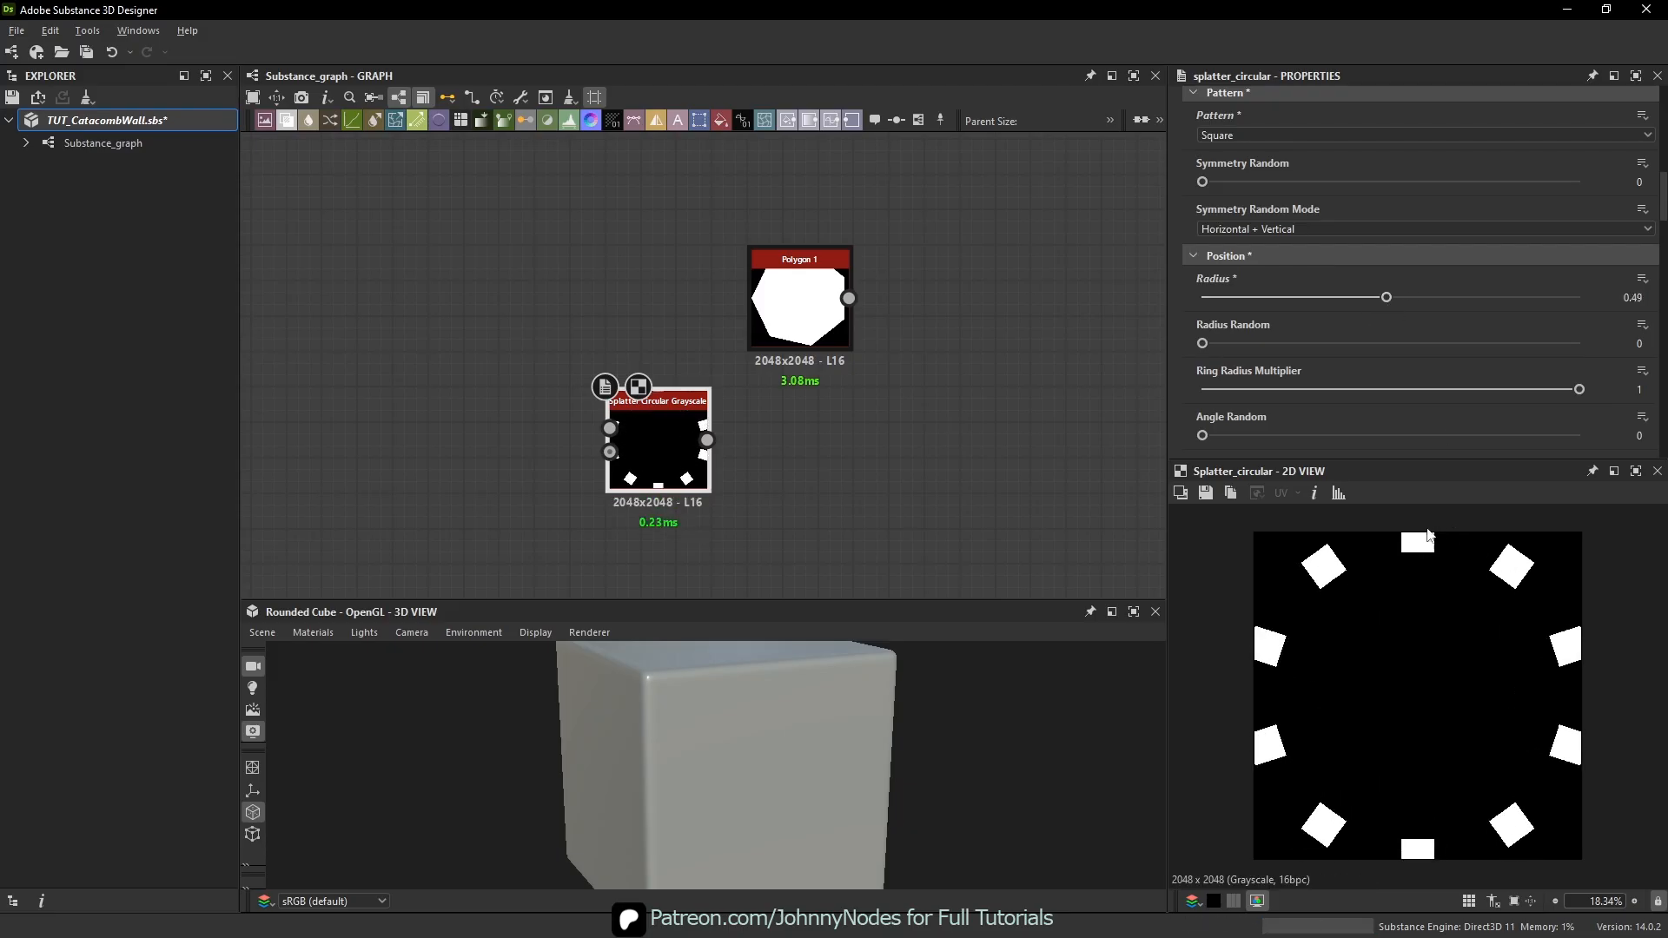
{"action": "key", "text": "space"}
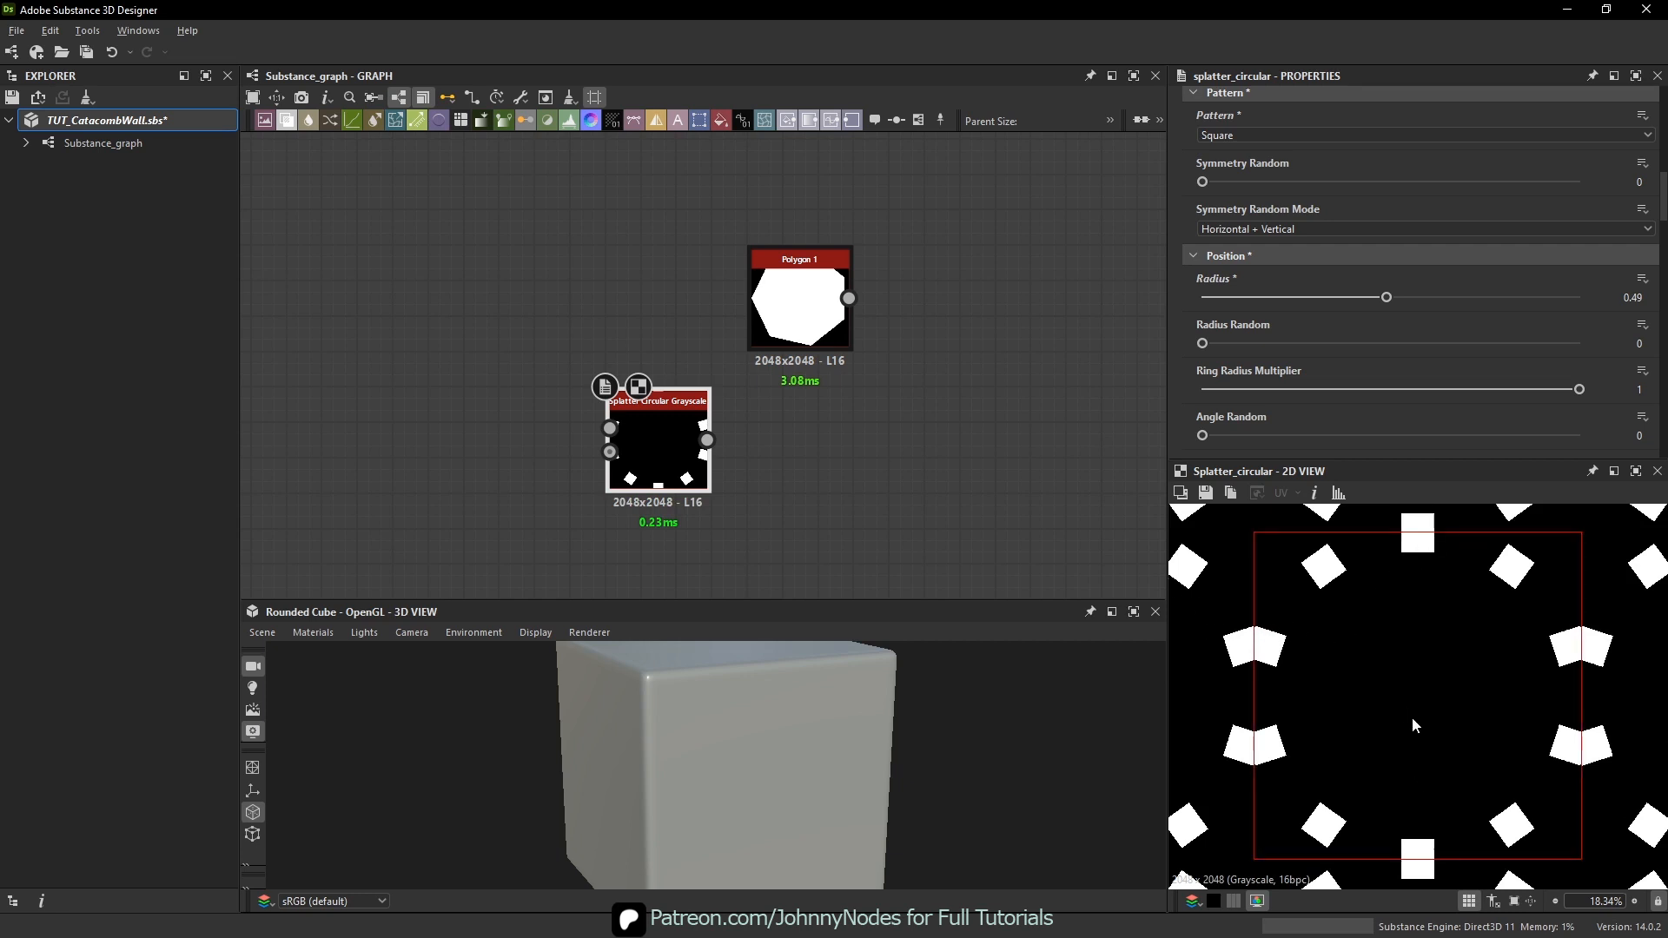
- Show the 2D preview untiled and set the circular splatter's Radius to 0.51
{"action": "key", "text": "space"}
{"action": "mouse_move", "coordinate": [1390, 293]}
{"action": "left_mouse_down"}
{"action": "mouse_move", "coordinate": [1527, 309]}
{"action": "mouse_move", "coordinate": [1359, 322]}
{"action": "mouse_move", "coordinate": [1397, 321]}
{"action": "left_mouse_up"}
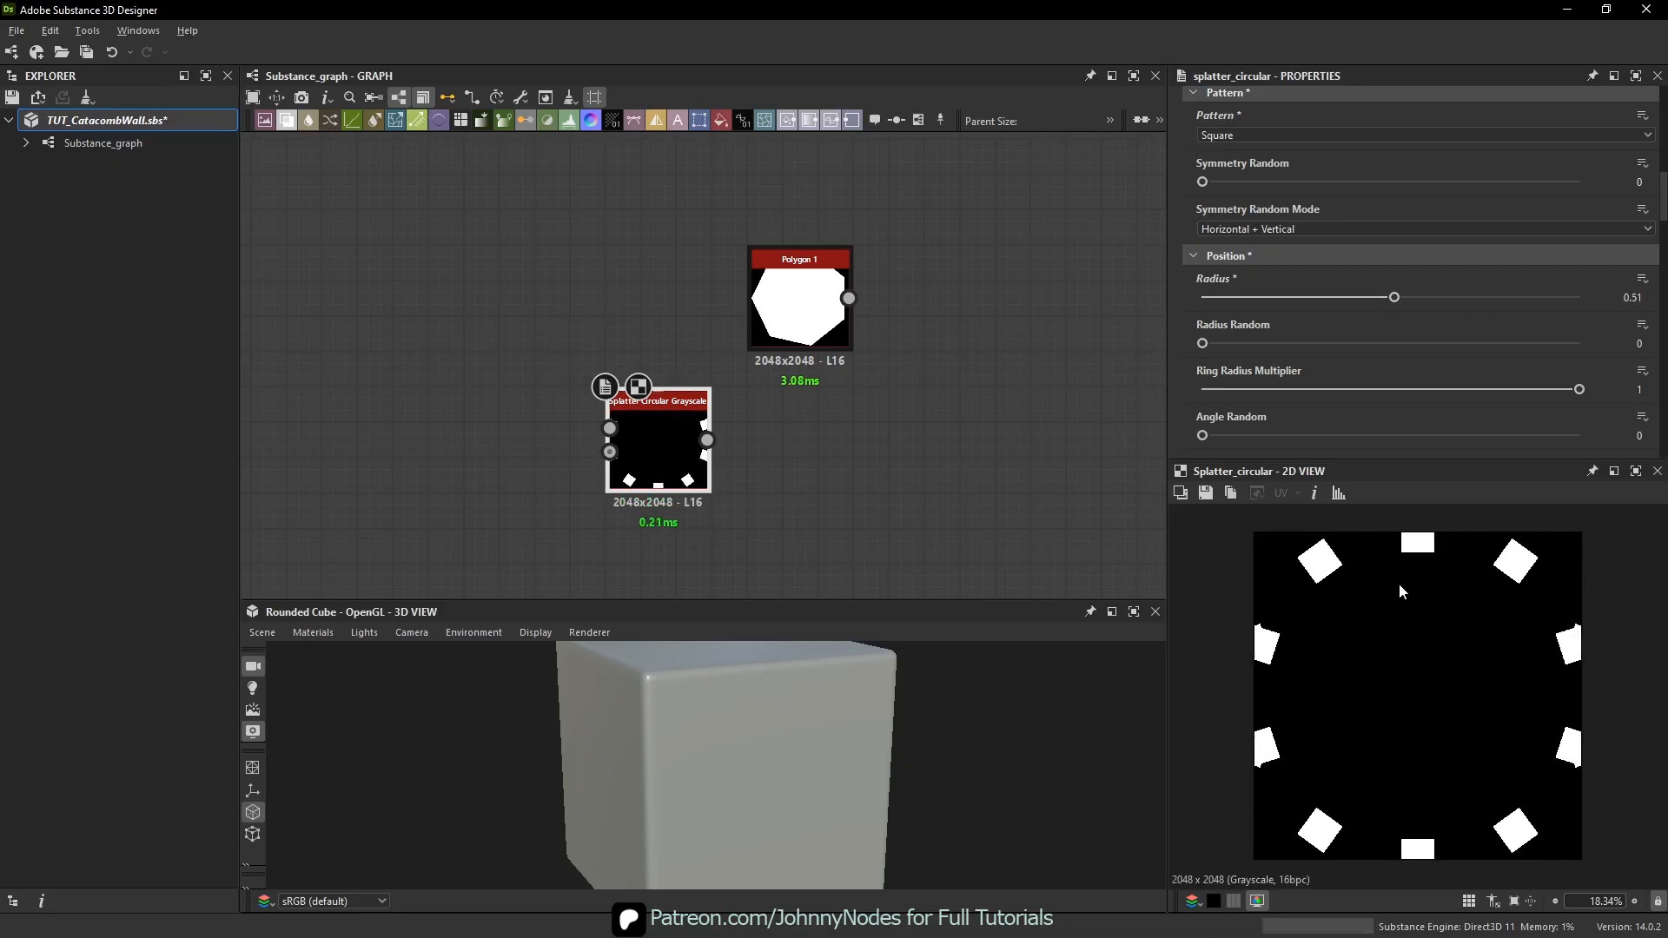
- Override the circular splatter's Tiling Mode with No Tiling and move its node farther away from Polygon 1
{"action": "scroll", "coordinate": [1437, 231], "scroll_direction": "up", "scroll_amount": 10}
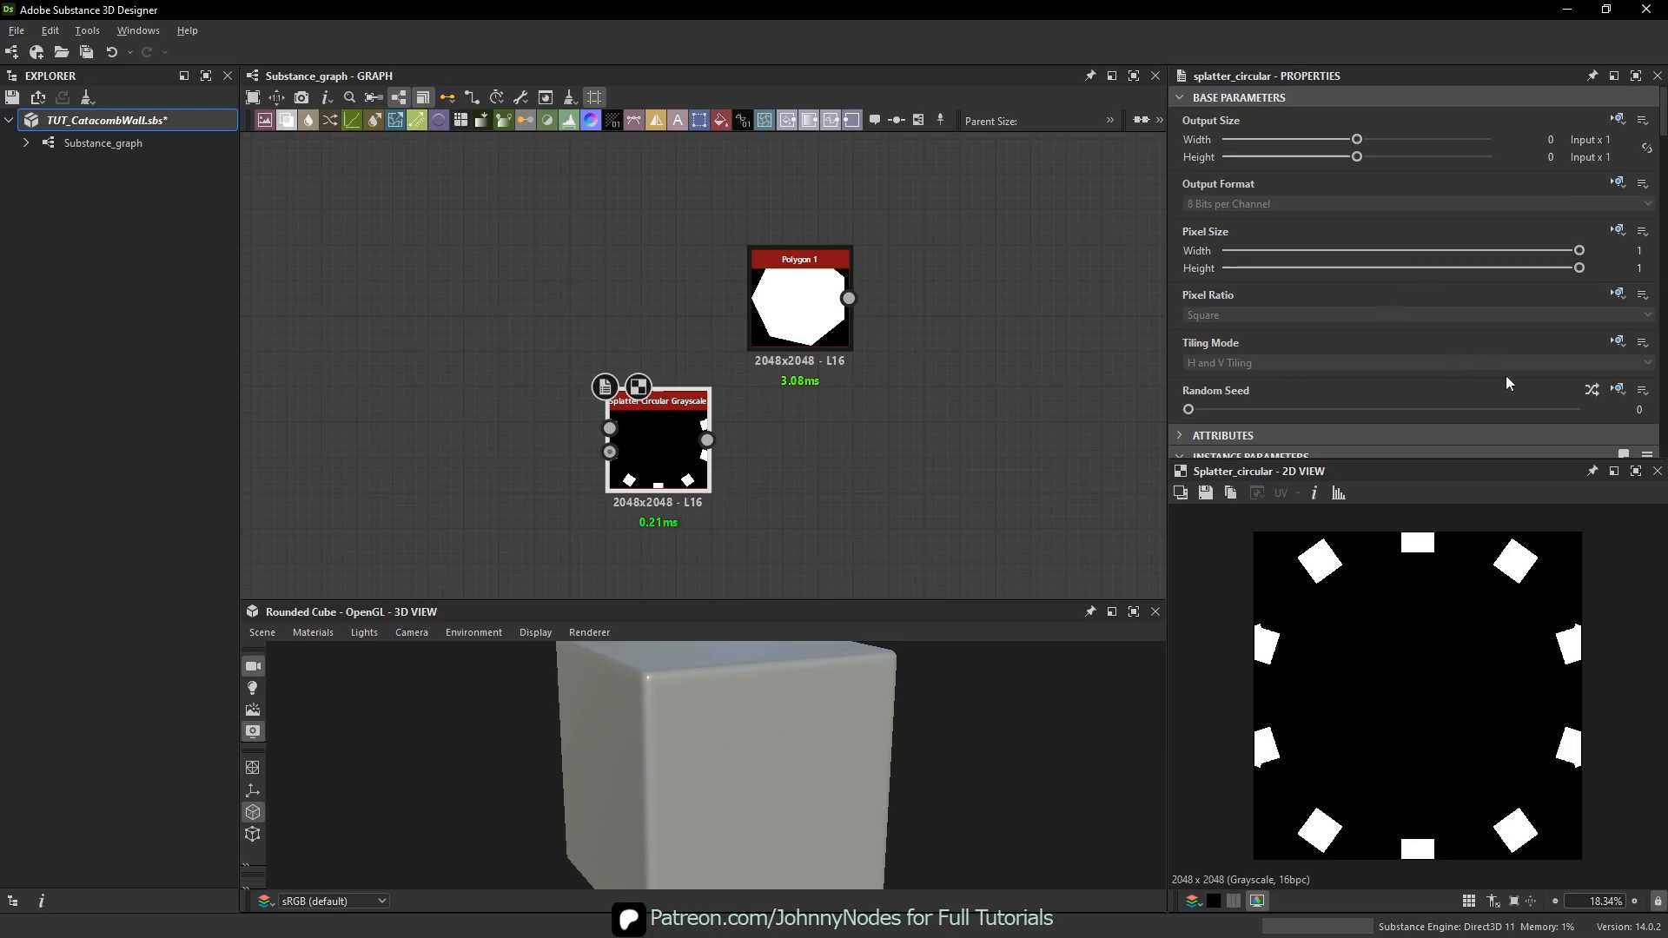
{"action": "left_click", "coordinate": [1617, 340]}
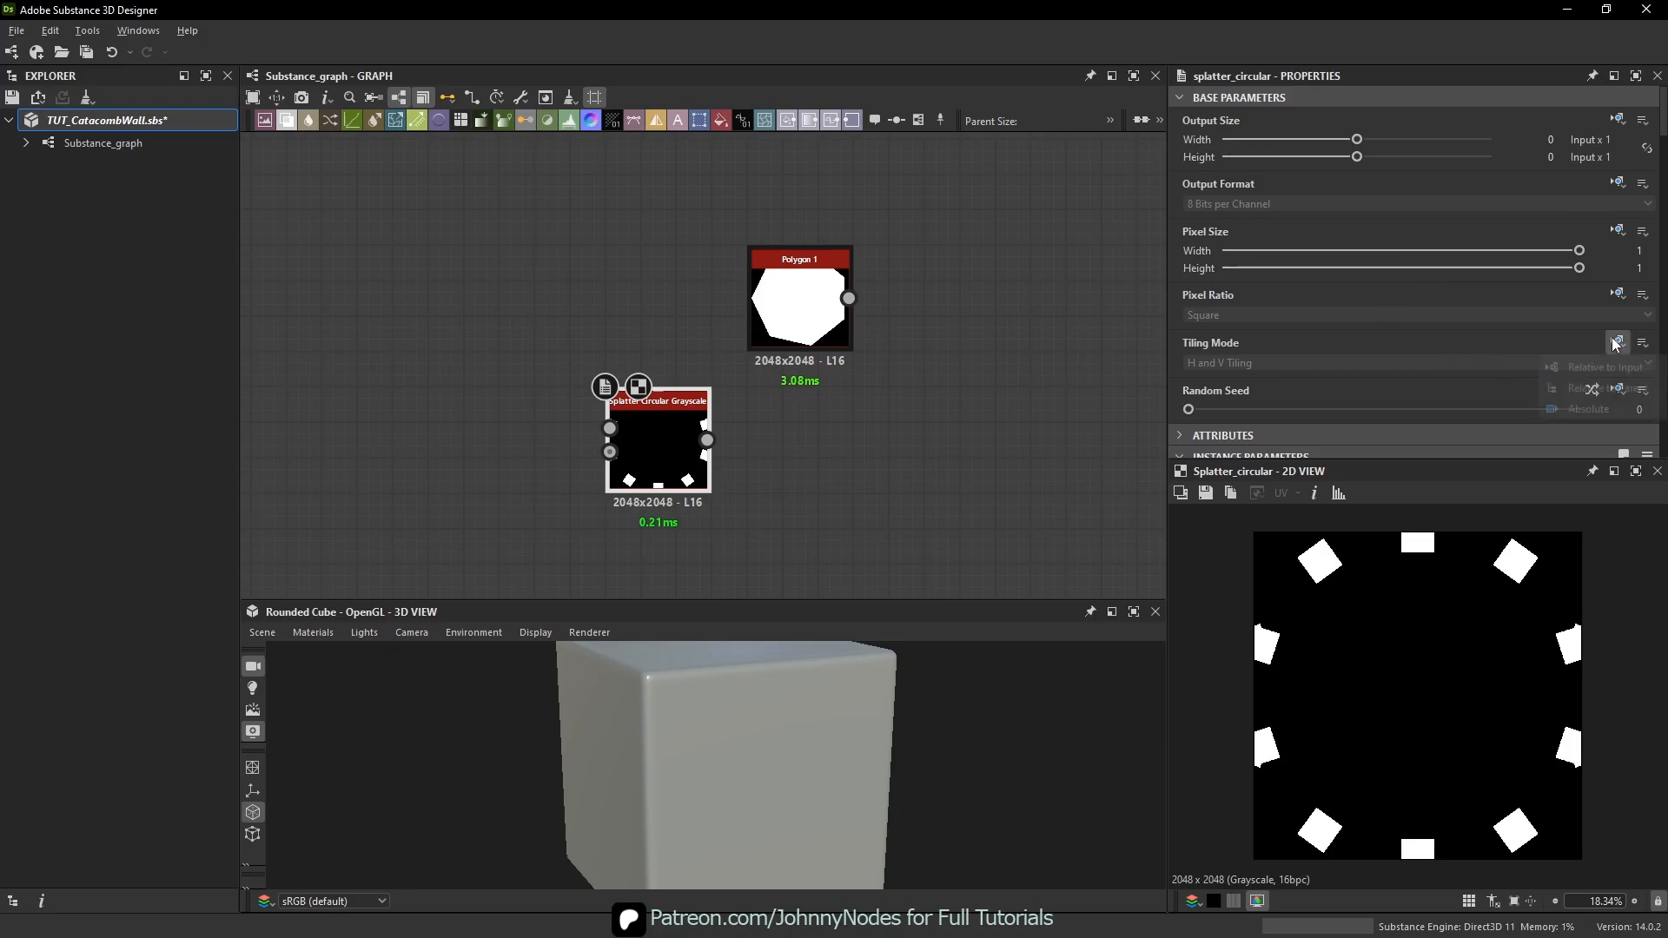
{"action": "left_click", "coordinate": [1587, 408]}
{"action": "left_click", "coordinate": [1246, 363]}
{"action": "left_click", "coordinate": [1234, 380]}
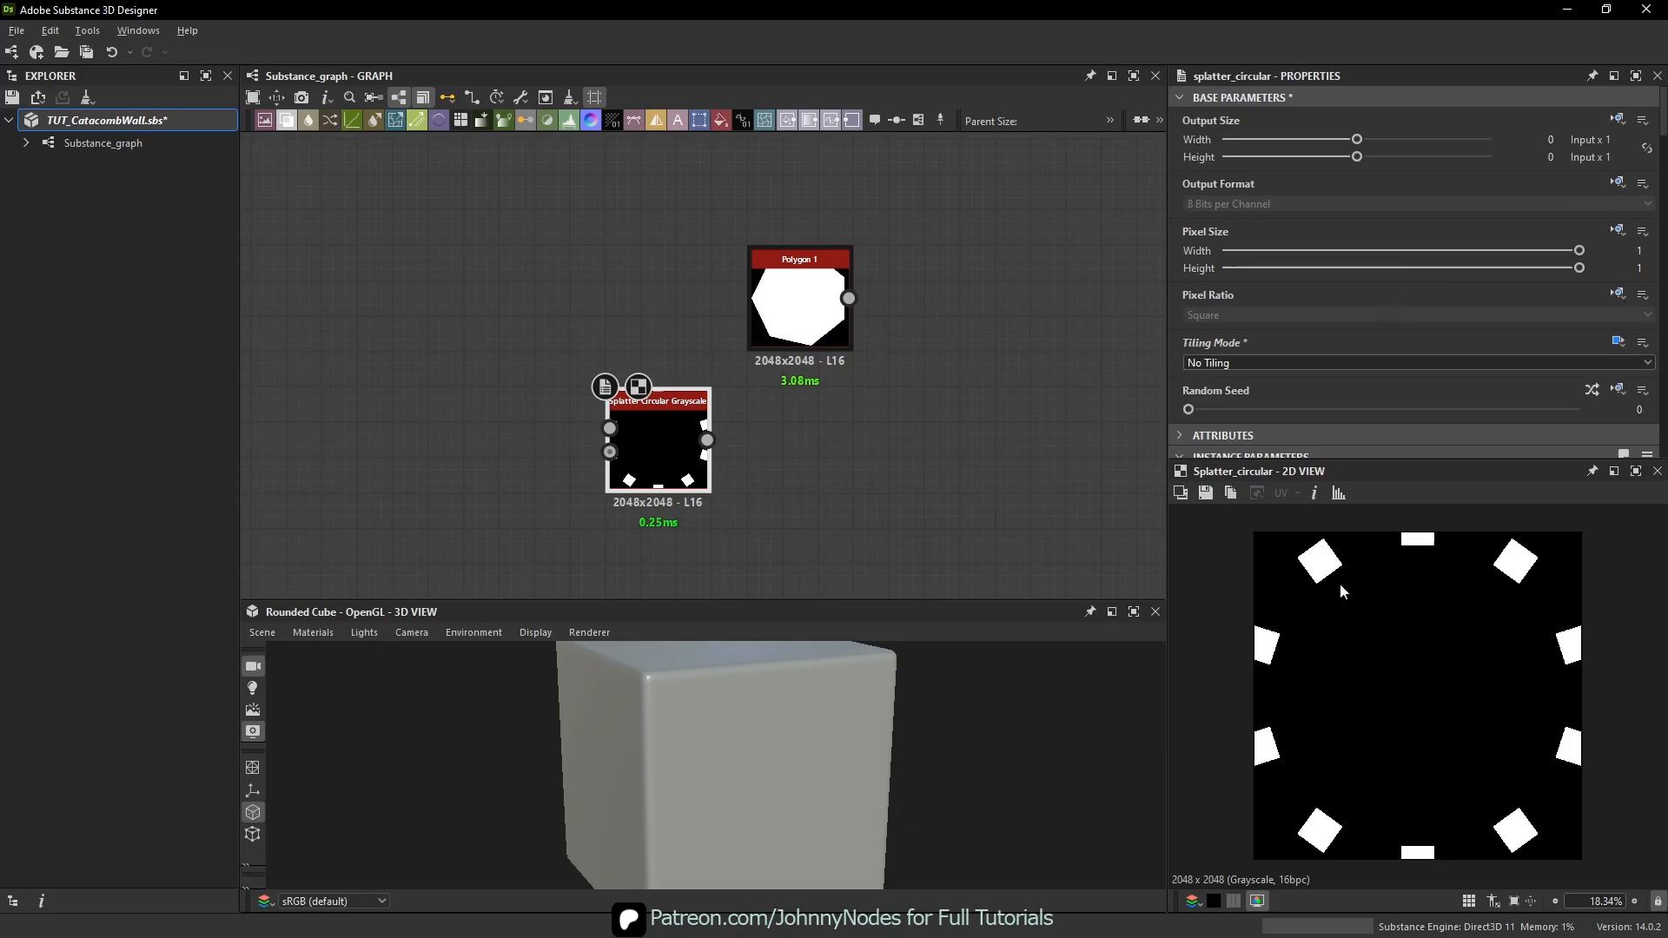
{"action": "middle_click_drag", "start_coordinate": [661, 429], "coordinate": [725, 426]}
{"action": "left_click_drag", "start_coordinate": [726, 426], "coordinate": [655, 426]}
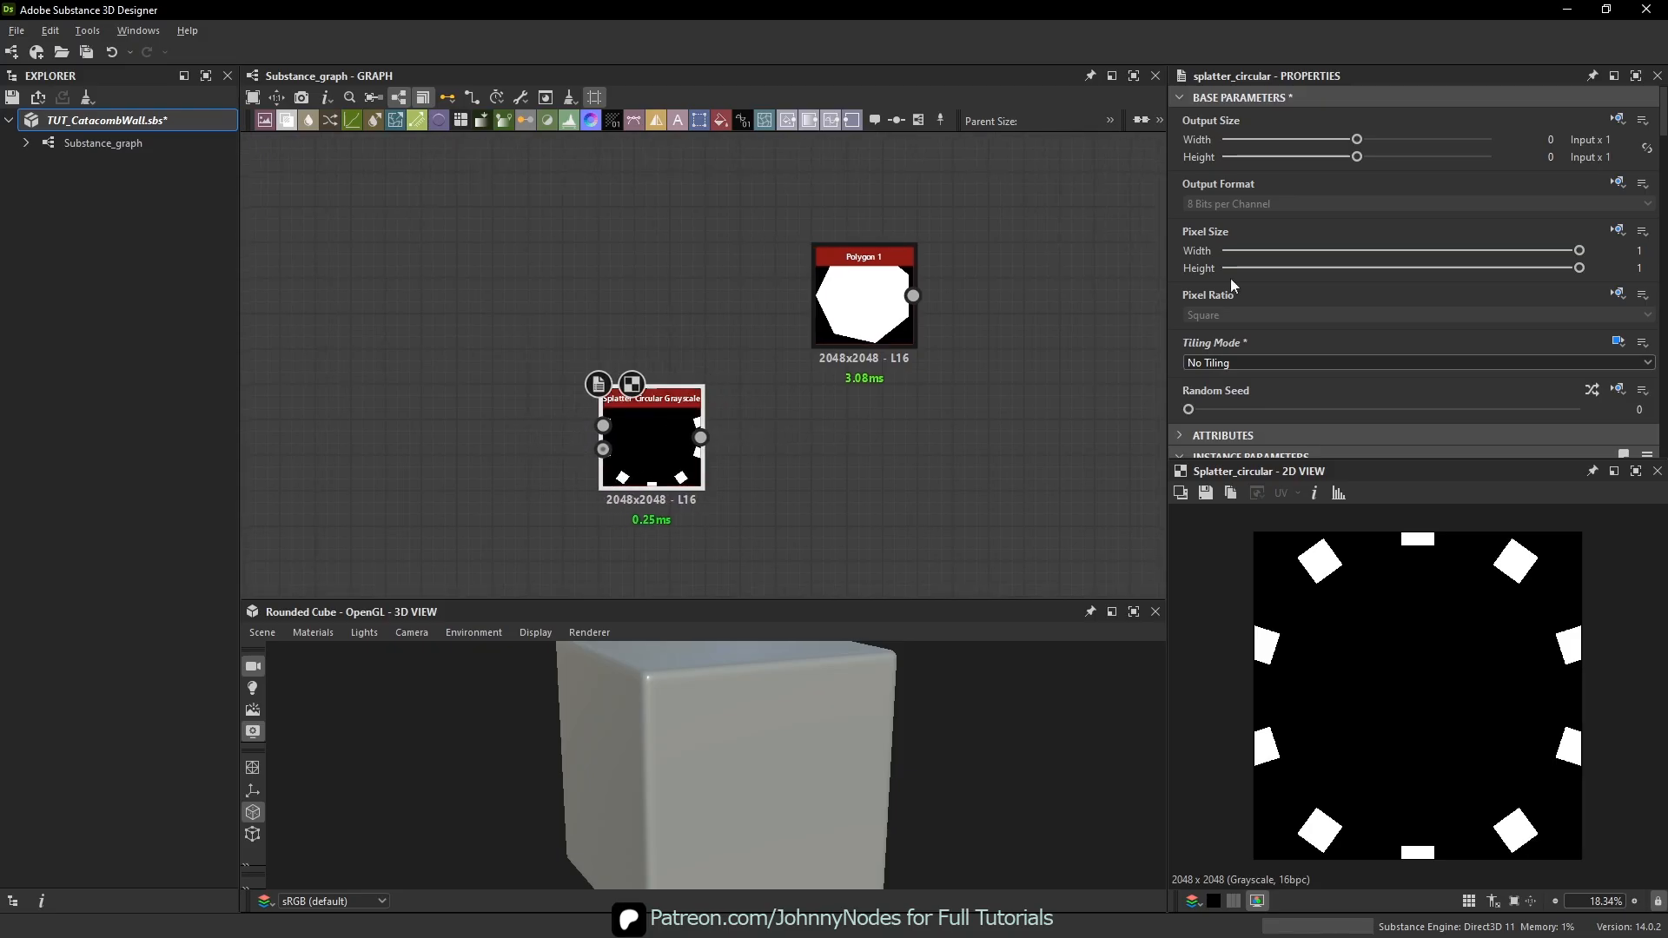
- Set the circular splatter's Pattern Amount to 7
{"action": "scroll", "coordinate": [1251, 278], "scroll_direction": "down", "scroll_amount": 6}
{"action": "scroll", "coordinate": [1310, 296], "scroll_direction": "down", "scroll_amount": 5}
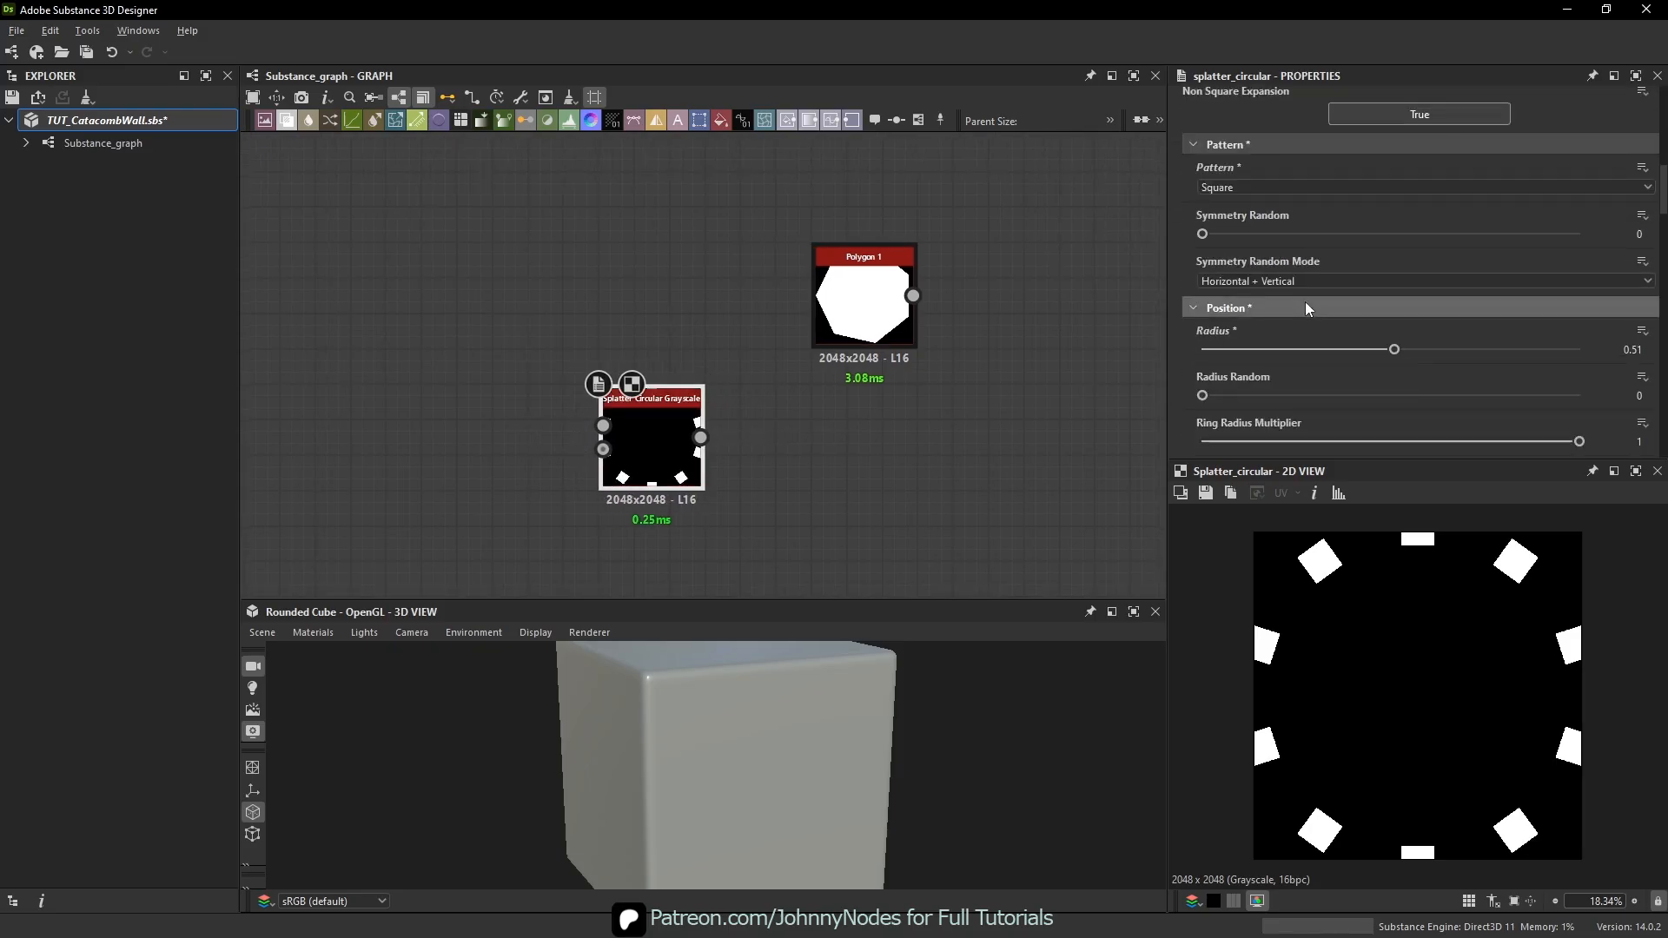
{"action": "scroll", "coordinate": [1315, 242], "scroll_direction": "down", "scroll_amount": 3}
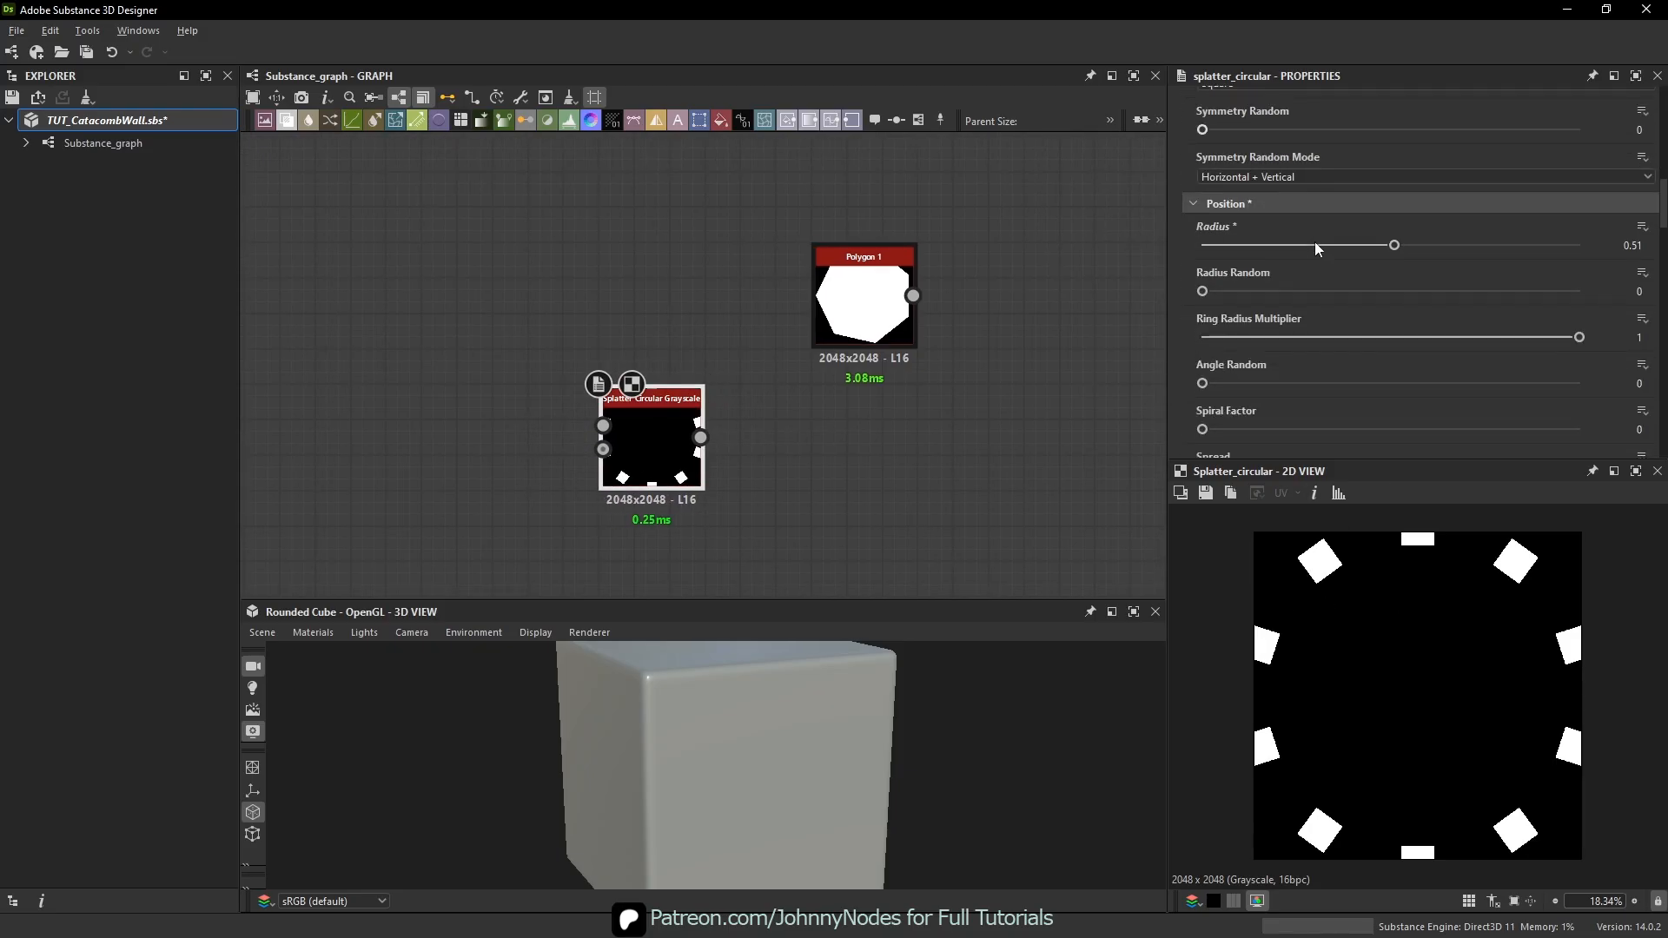
{"action": "scroll", "coordinate": [1355, 257], "scroll_direction": "up", "scroll_amount": 7}
{"action": "left_click_drag", "start_coordinate": [1245, 134], "coordinate": [1227, 136]}
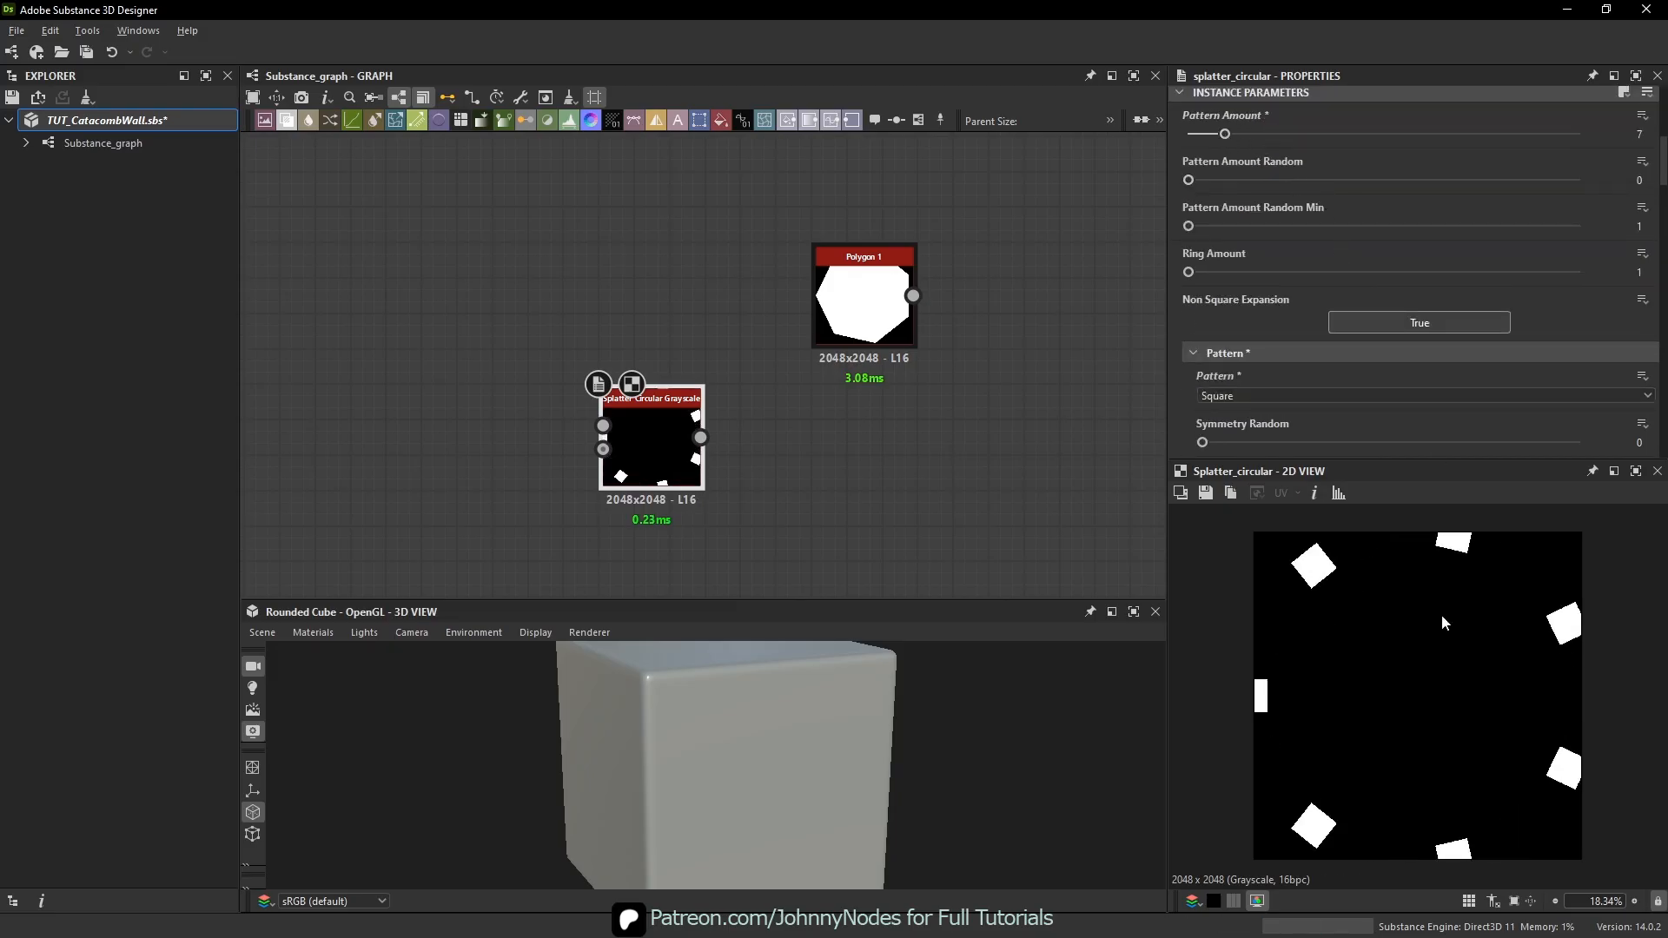
- Set the circular splatter's Size X to 0.59 and its Pattern Amount to 8
{"action": "scroll", "coordinate": [1343, 280], "scroll_direction": "down", "scroll_amount": 8}
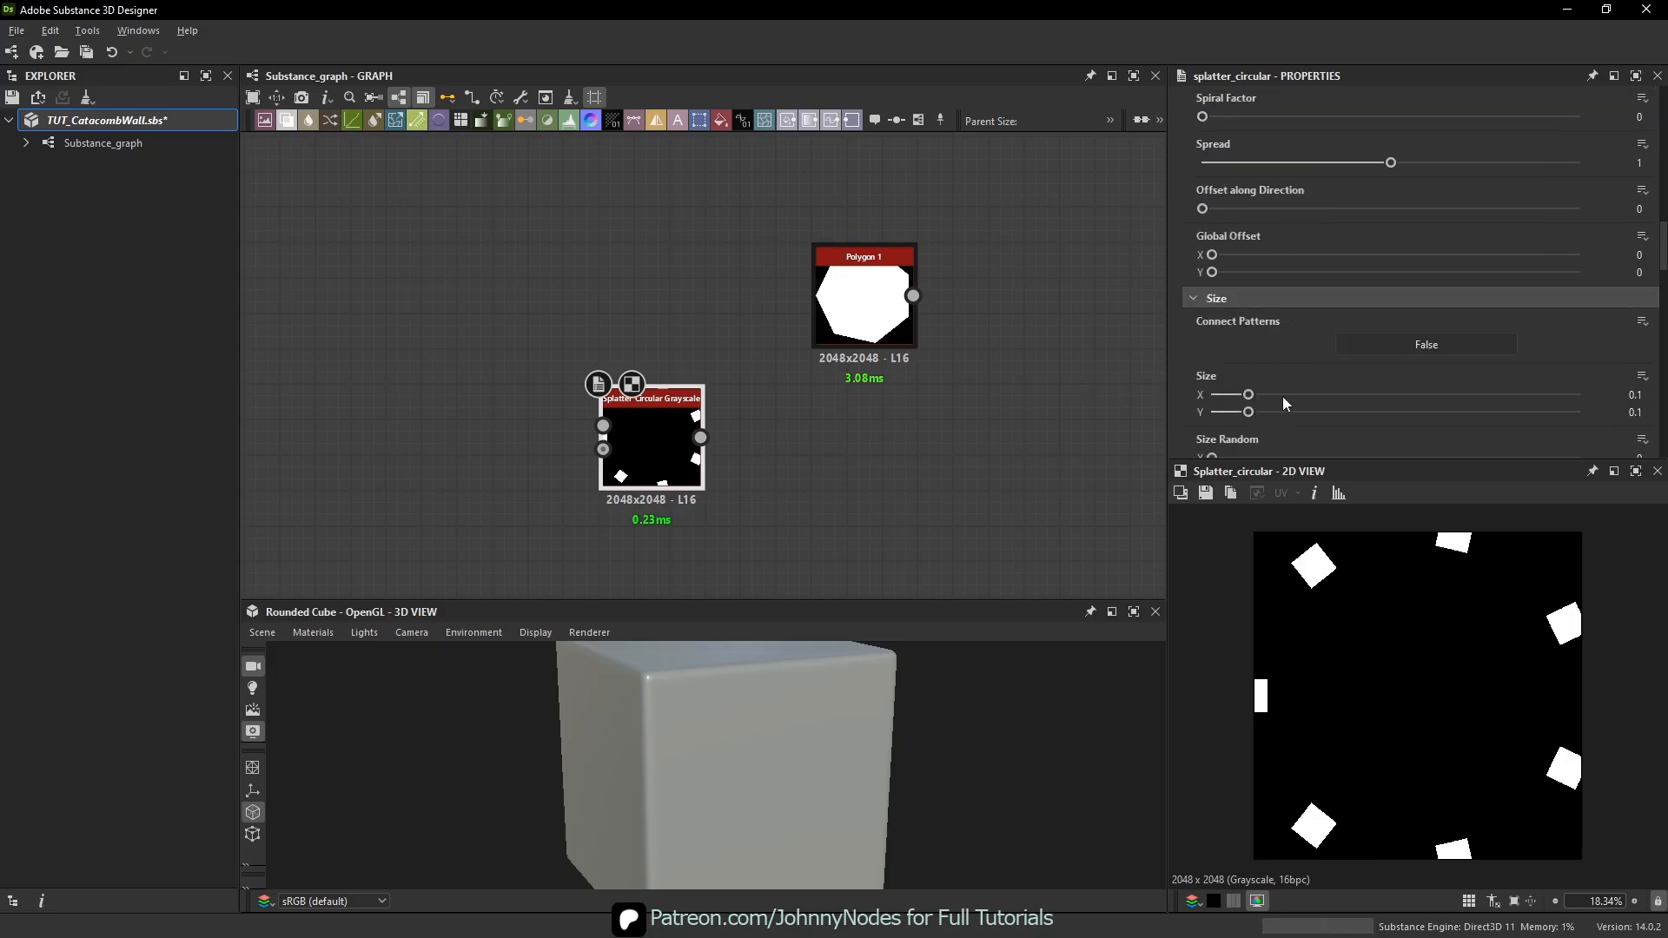
{"action": "left_click_drag", "start_coordinate": [1248, 396], "coordinate": [1428, 394]}
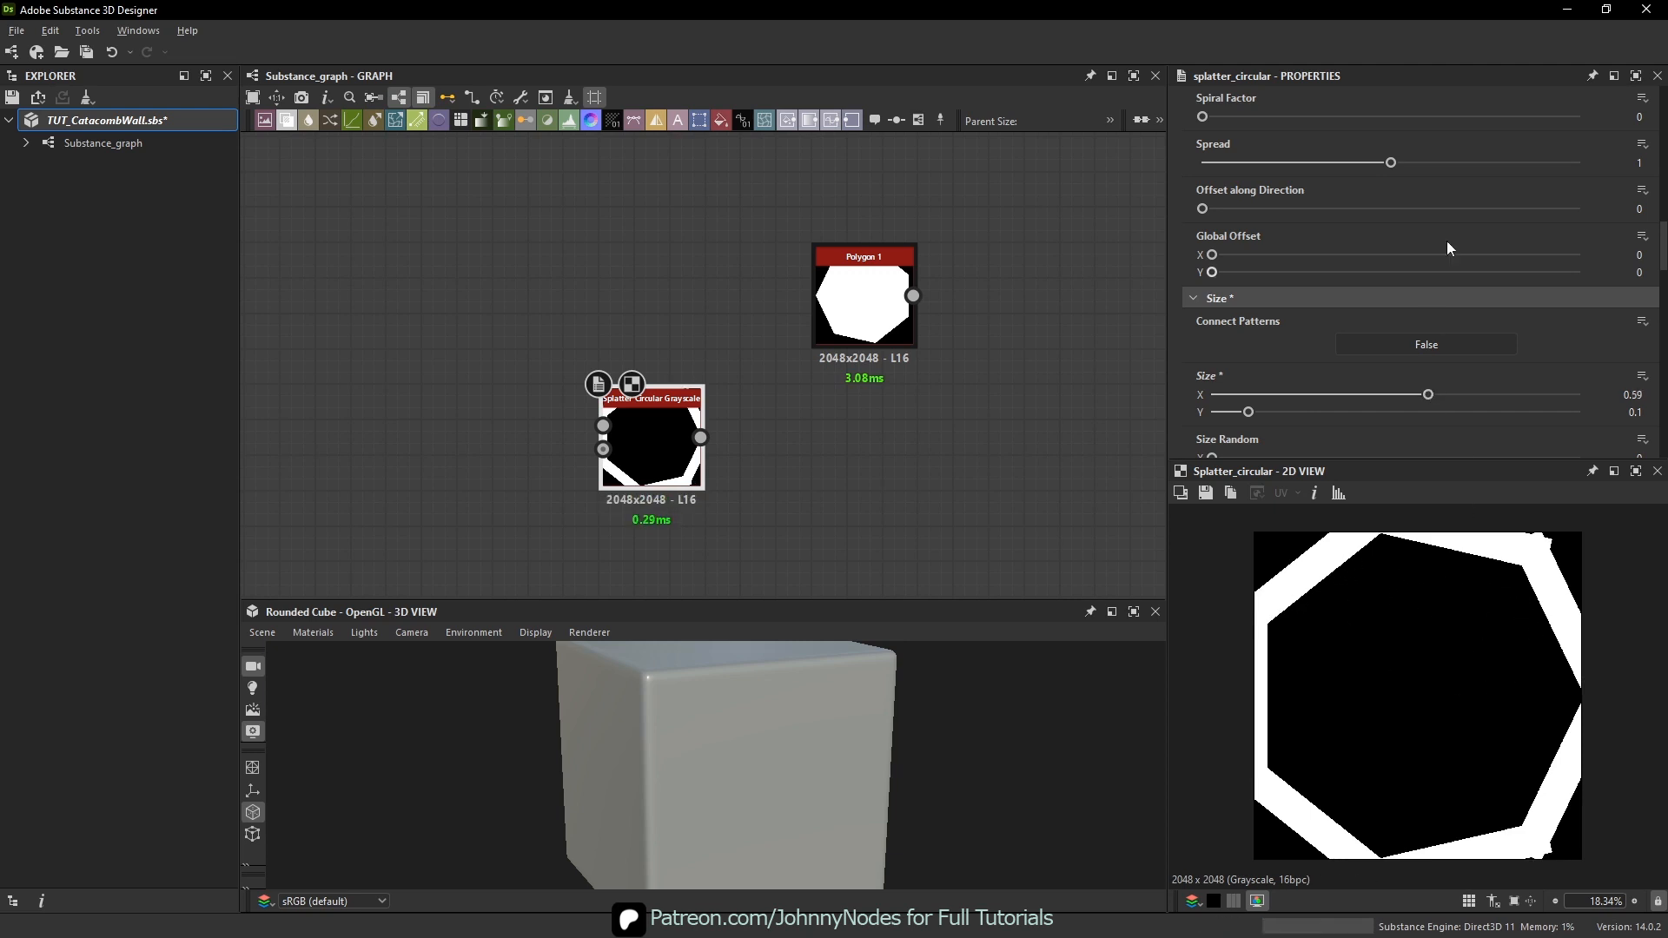
{"action": "scroll", "coordinate": [1446, 241], "scroll_direction": "up", "scroll_amount": 5}
{"action": "scroll", "coordinate": [1592, 179], "scroll_direction": "up", "scroll_amount": 10}
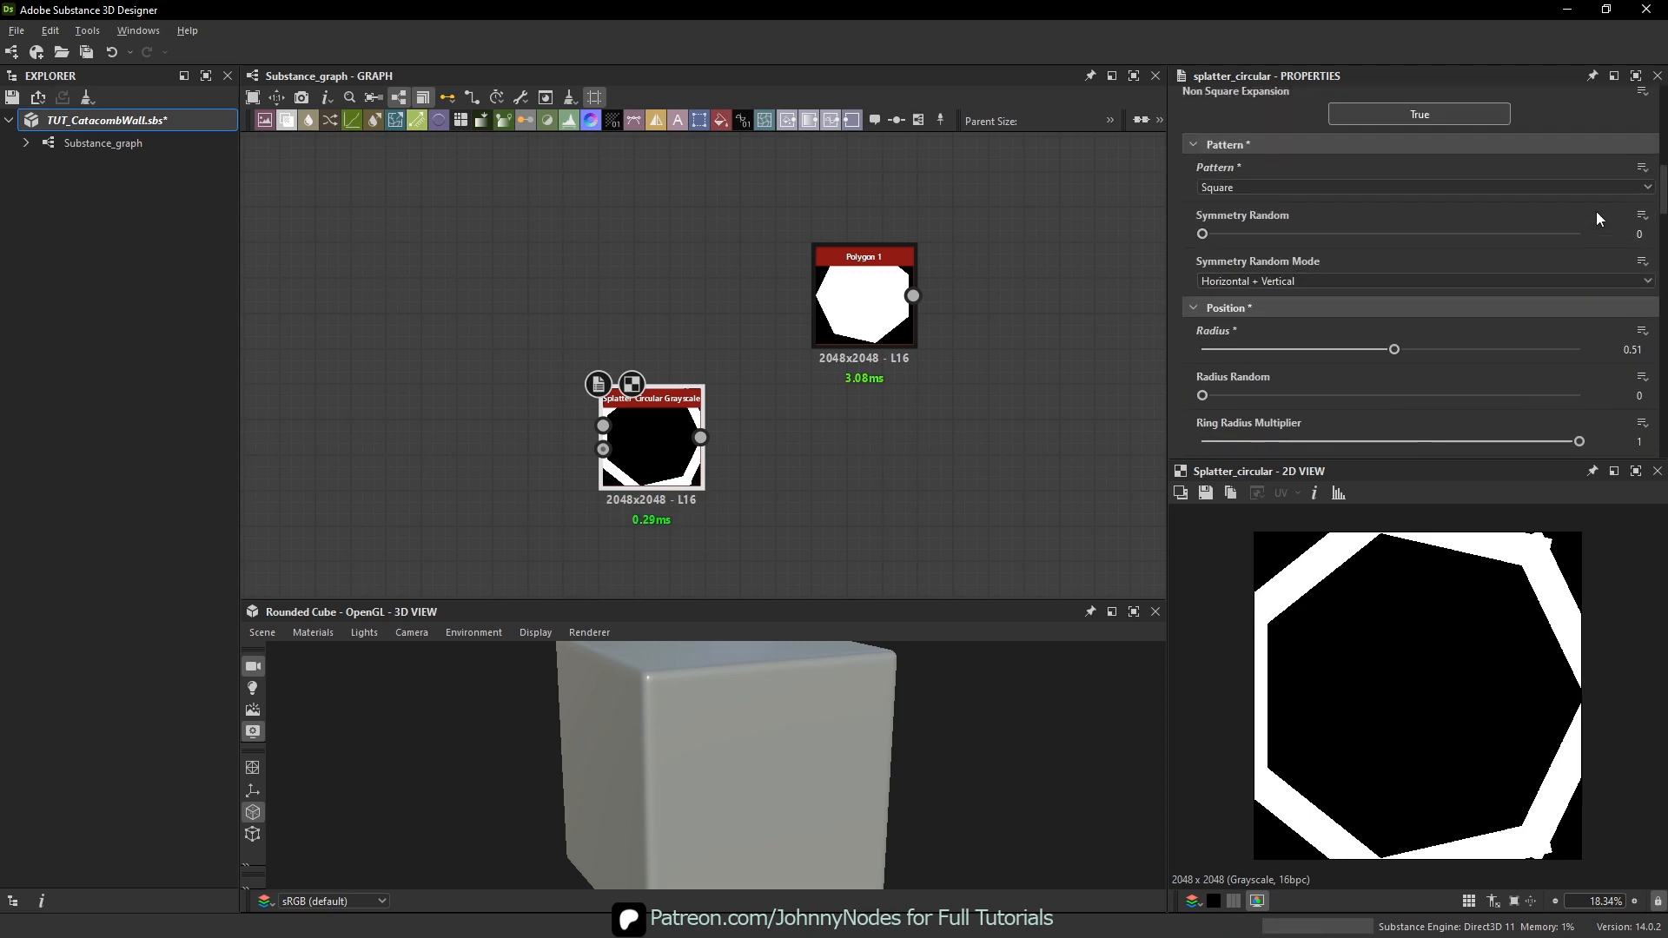
{"action": "scroll", "coordinate": [1384, 360], "scroll_direction": "down", "scroll_amount": 3}
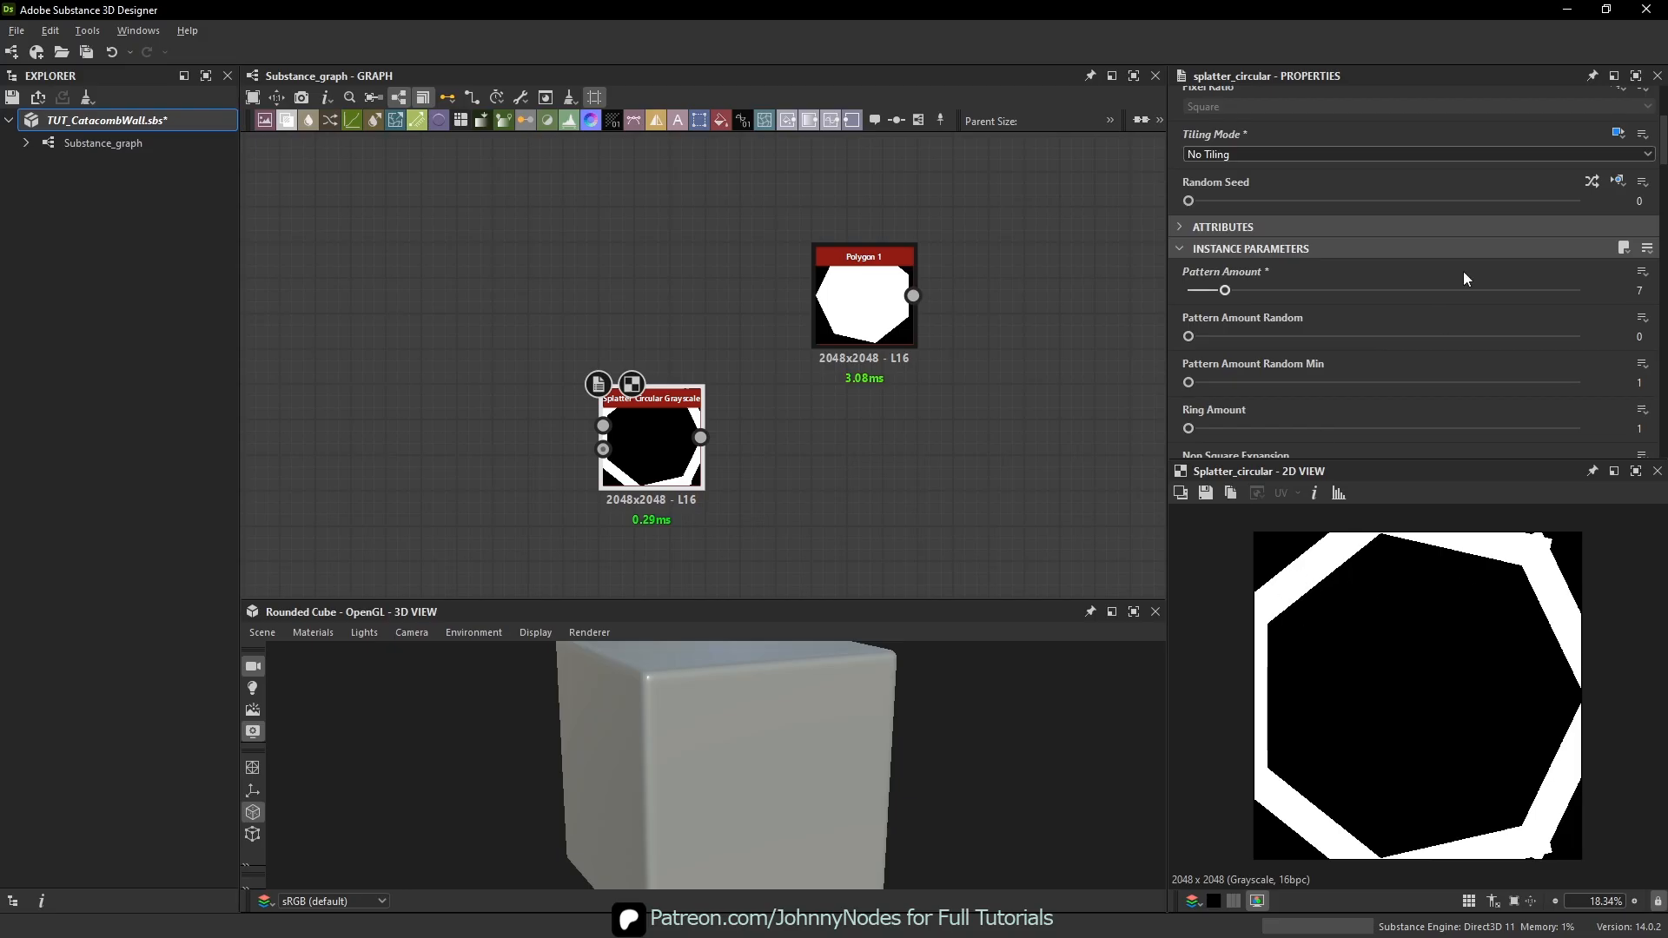
{"action": "left_click_drag", "start_coordinate": [1226, 291], "coordinate": [1231, 292]}
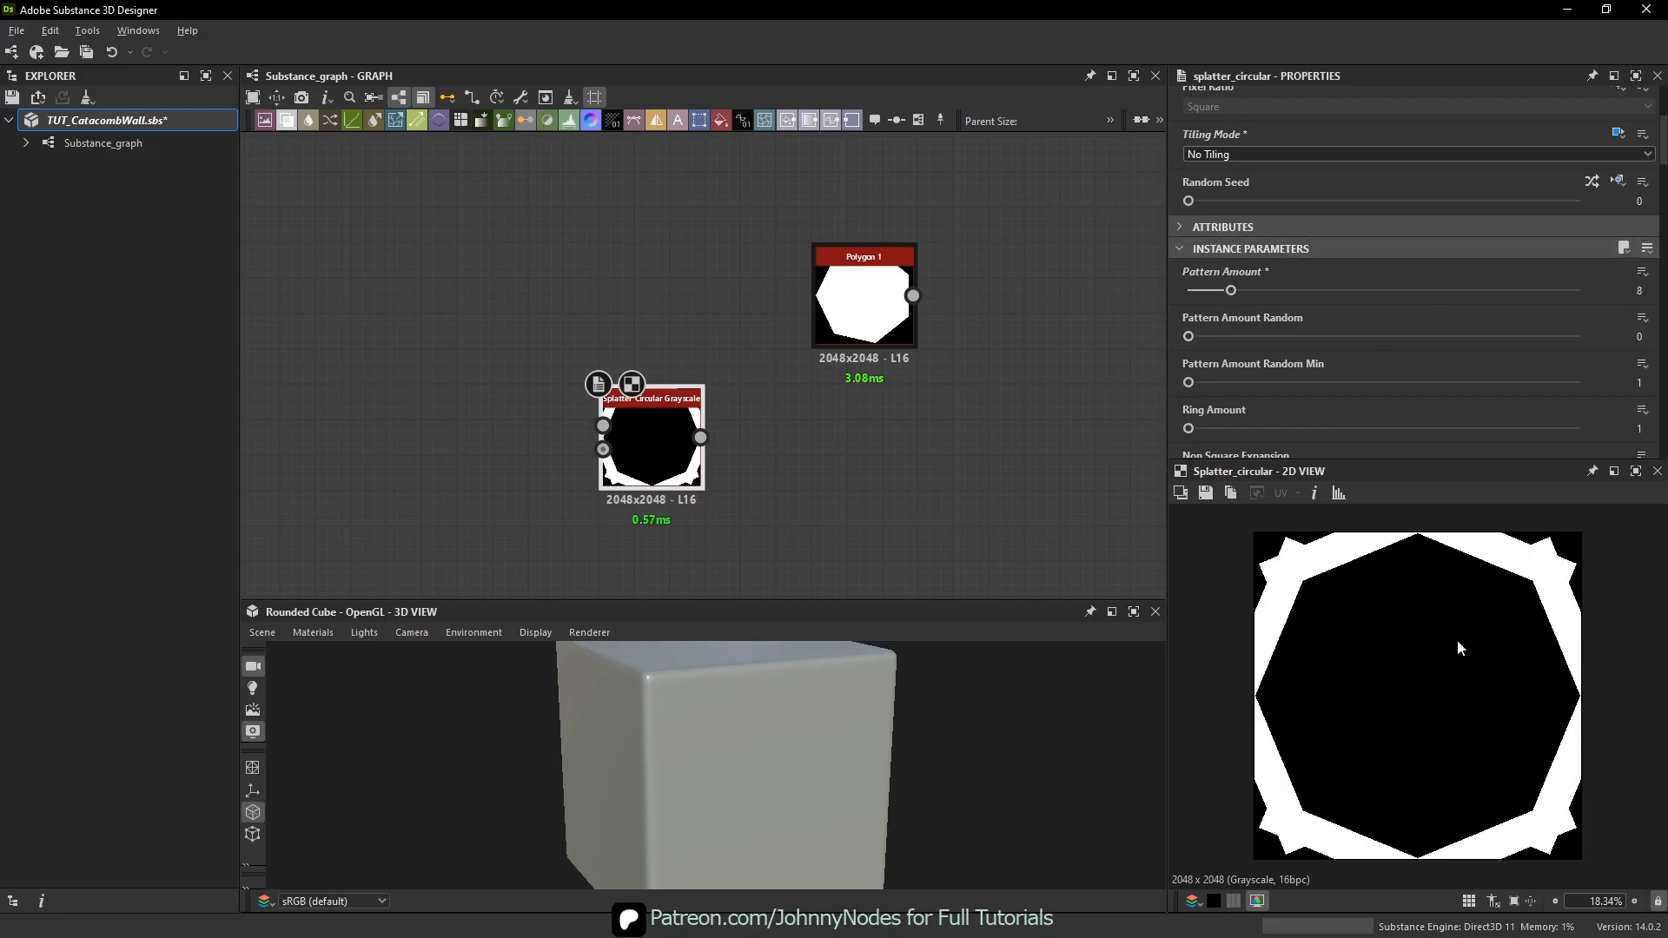
{"action": "middle_click_drag", "start_coordinate": [981, 494], "coordinate": [1033, 482]}
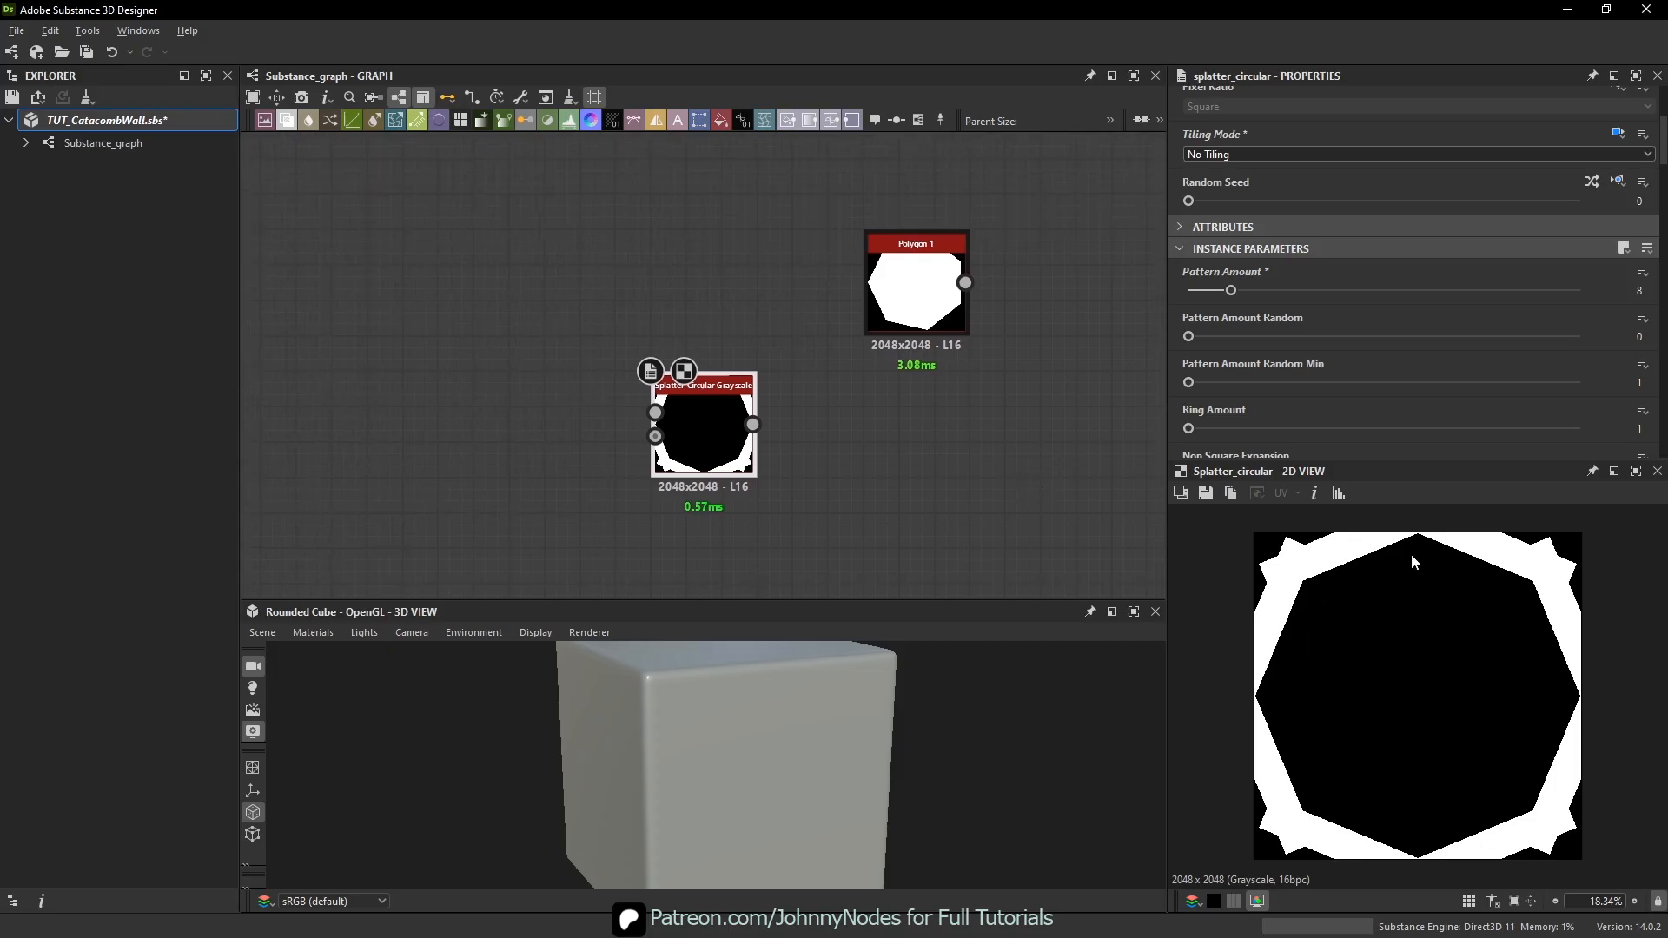
- Set the circular splatter's Size Y to 0.22
{"action": "scroll", "coordinate": [1361, 329], "scroll_direction": "down", "scroll_amount": 10}
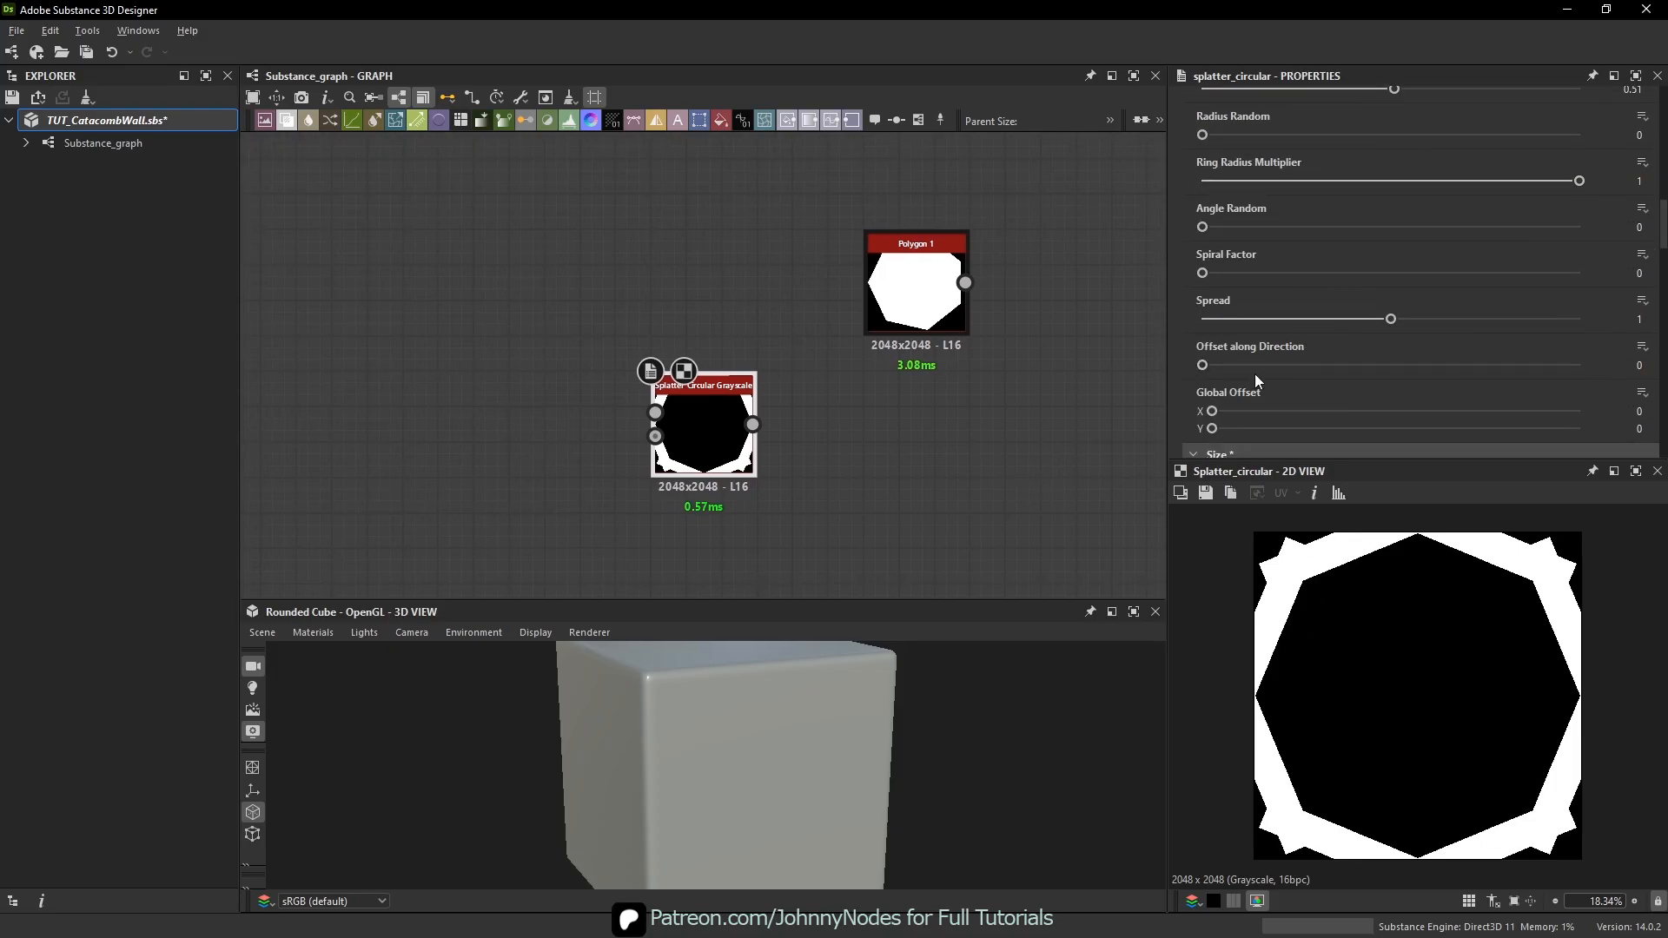
{"action": "scroll", "coordinate": [1290, 311], "scroll_direction": "down", "scroll_amount": 5}
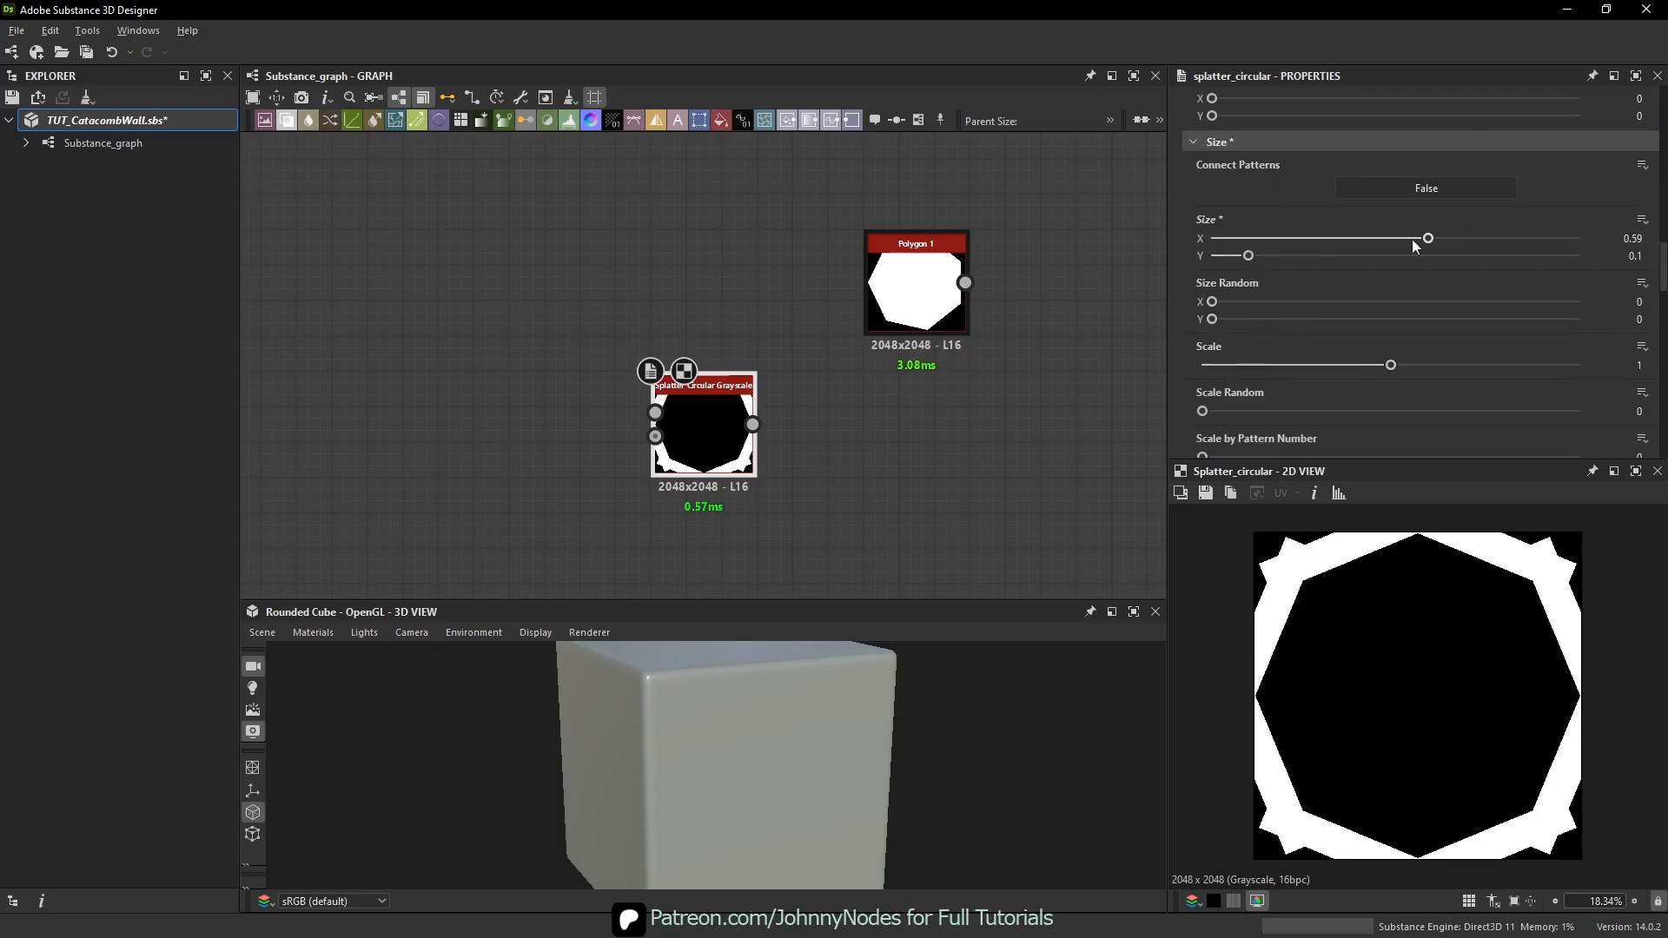
{"action": "left_click_drag", "start_coordinate": [1269, 254], "coordinate": [1293, 257]}
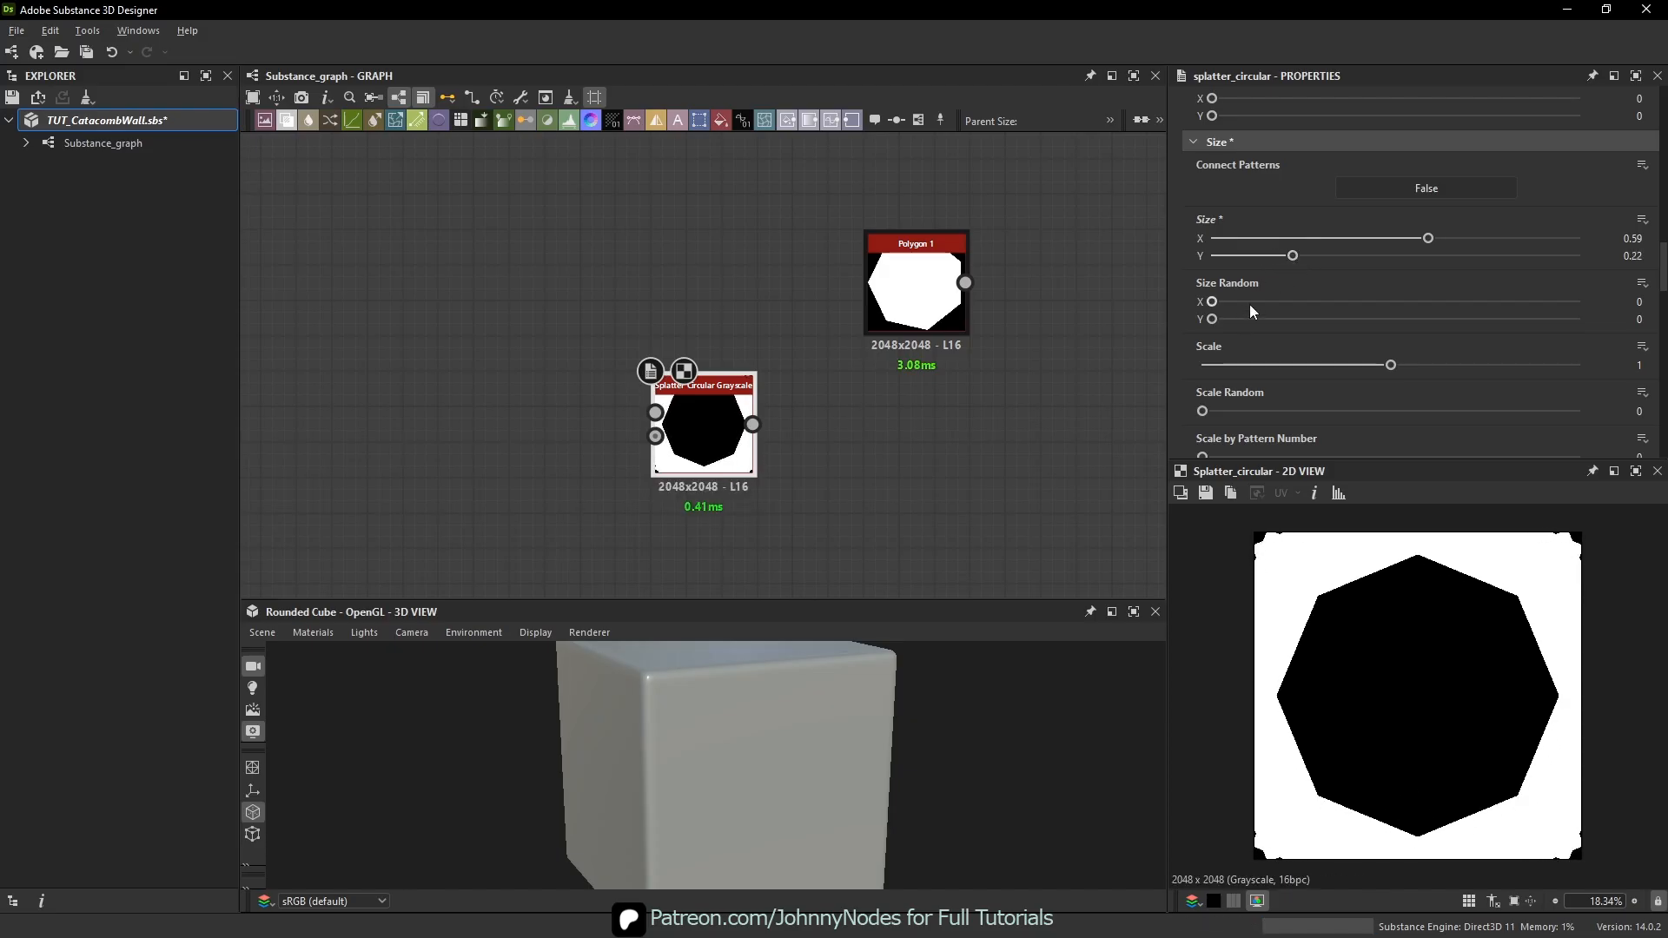
- Compare the shape without size randomness in the tiled preview, and set the circular splatter's Size Random Y to 0.59
{"action": "left_click_drag", "start_coordinate": [1214, 319], "coordinate": [1428, 324]}
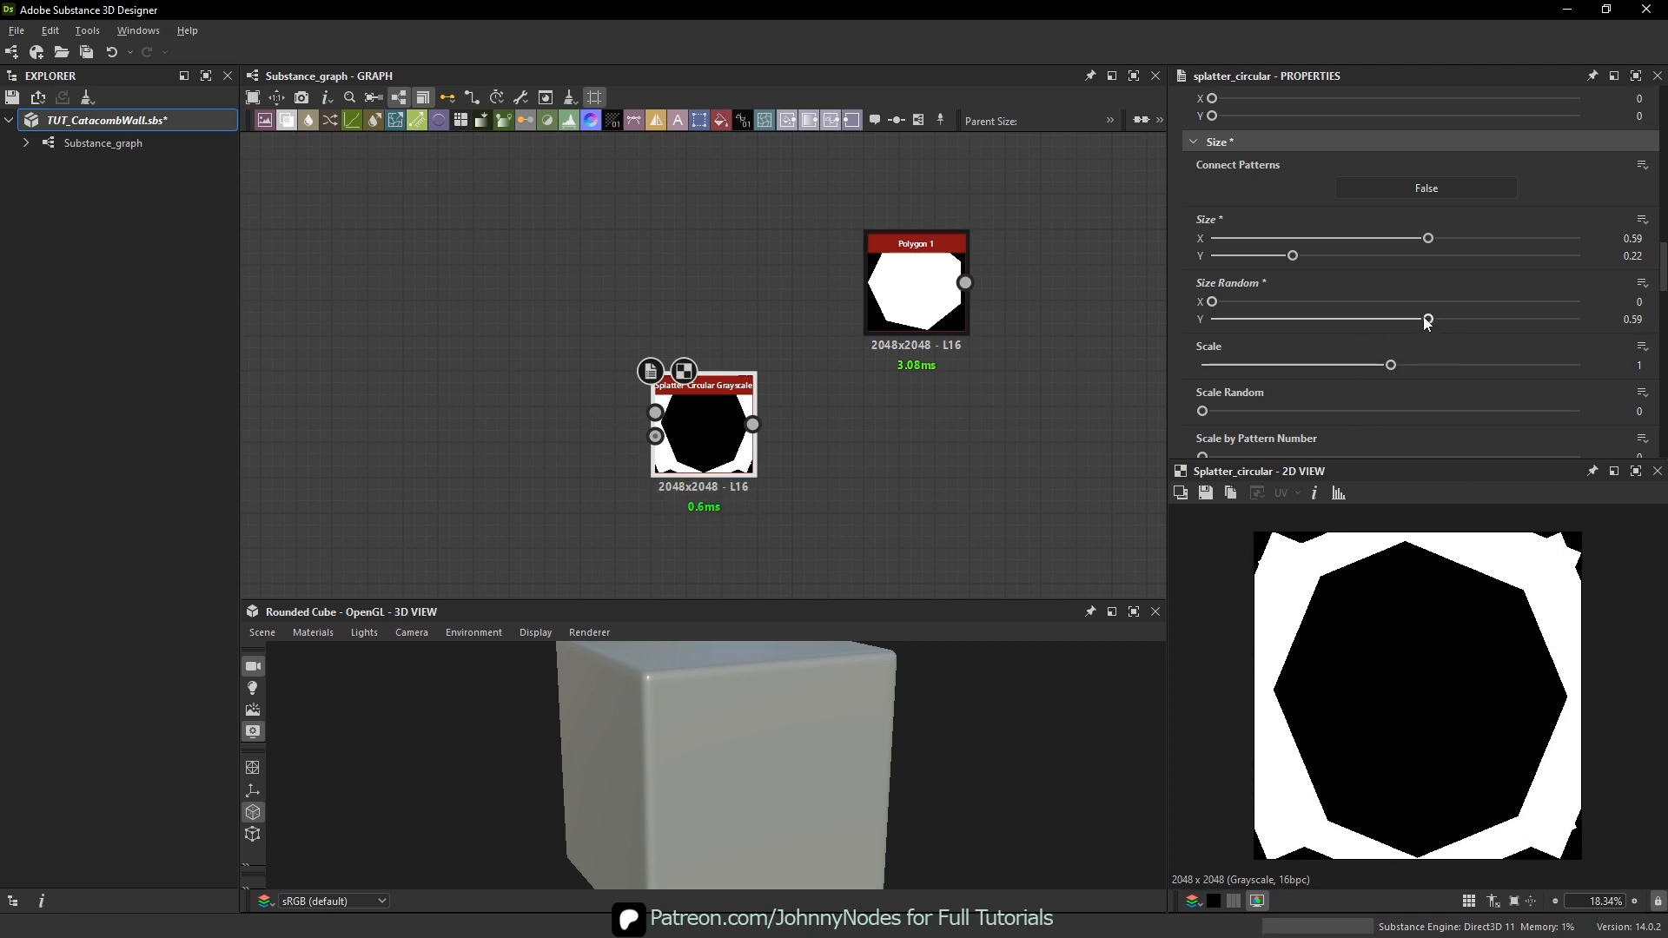
{"action": "left_click_drag", "start_coordinate": [1428, 319], "coordinate": [1191, 327]}
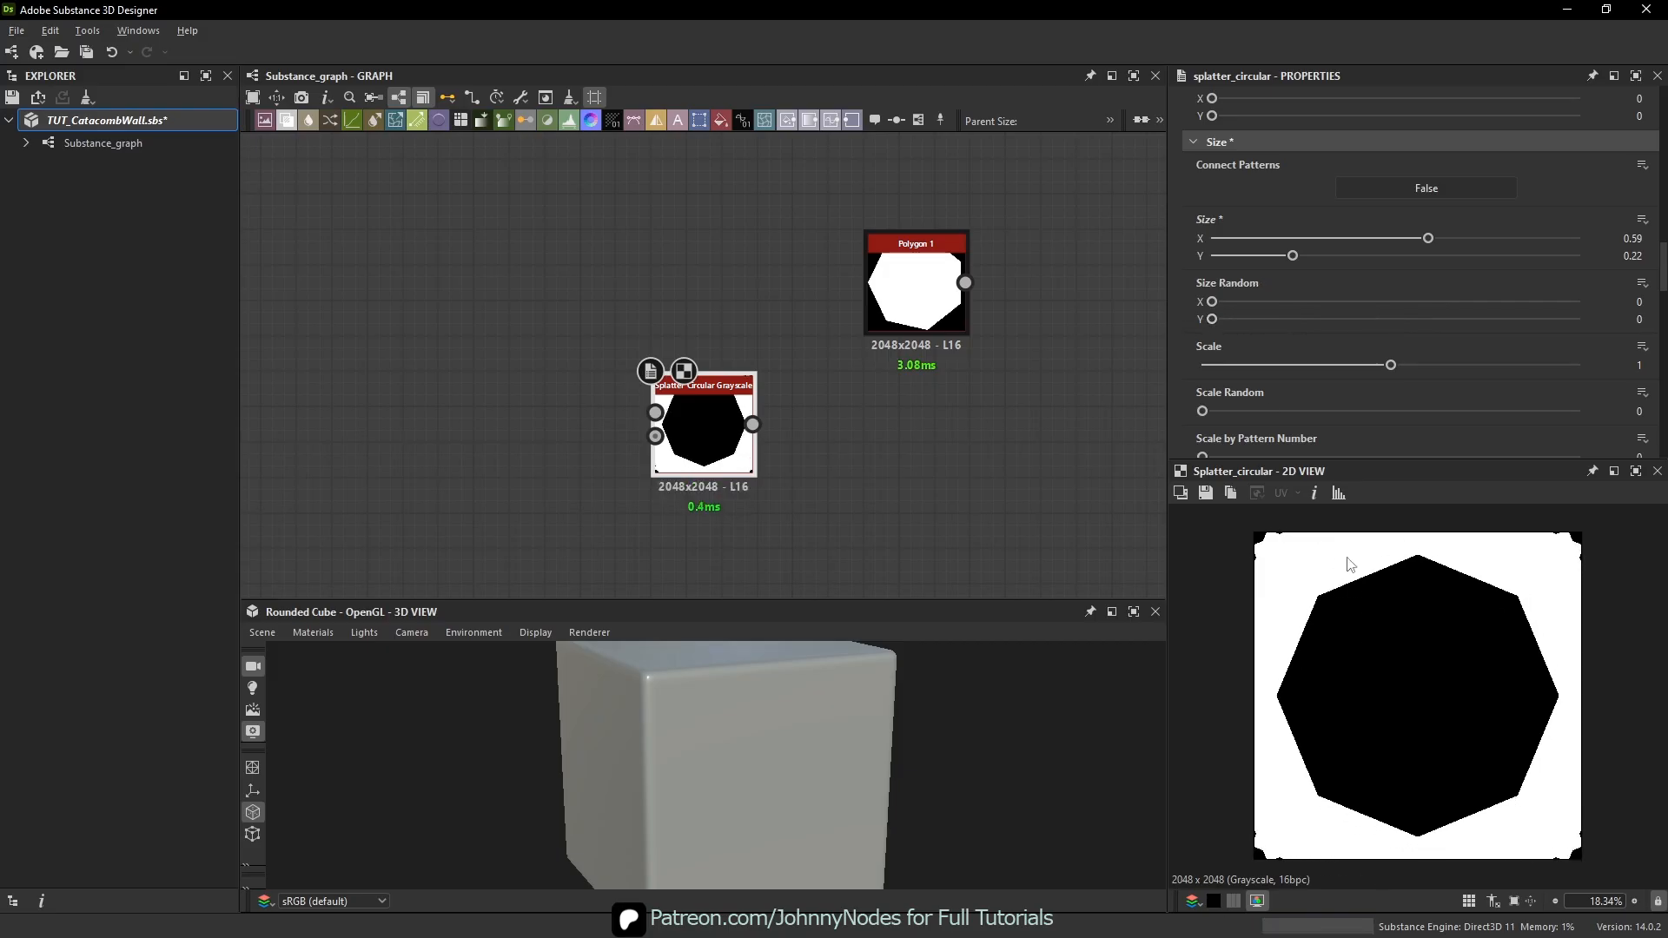
{"action": "key", "text": "space"}
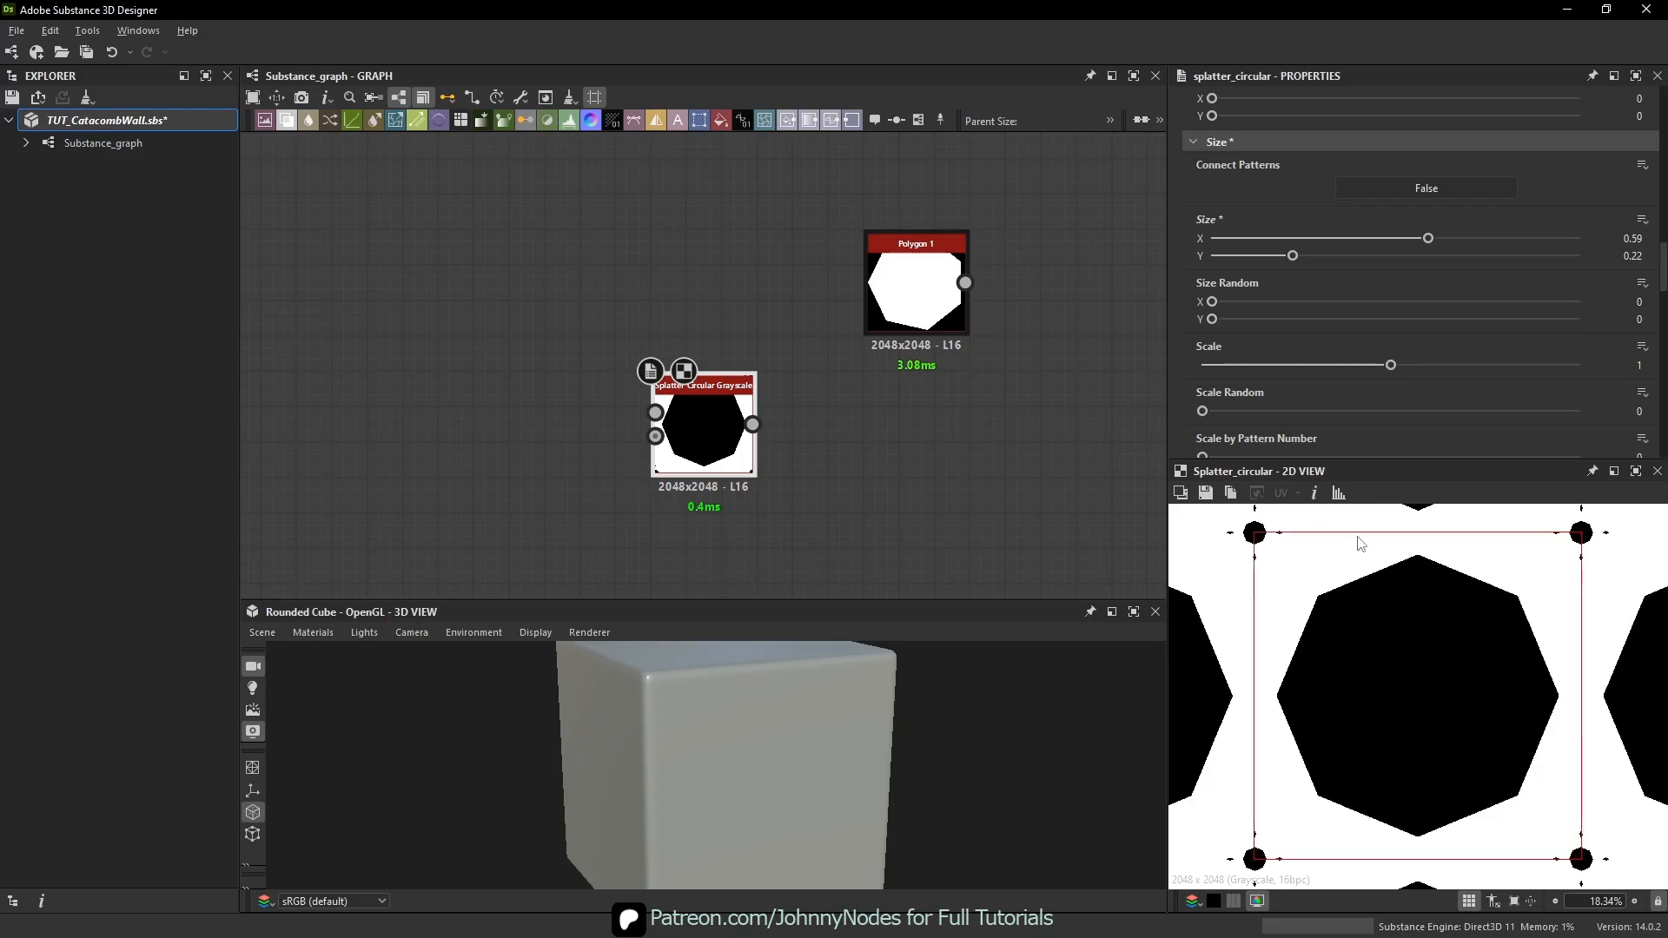
{"action": "key", "text": "space"}
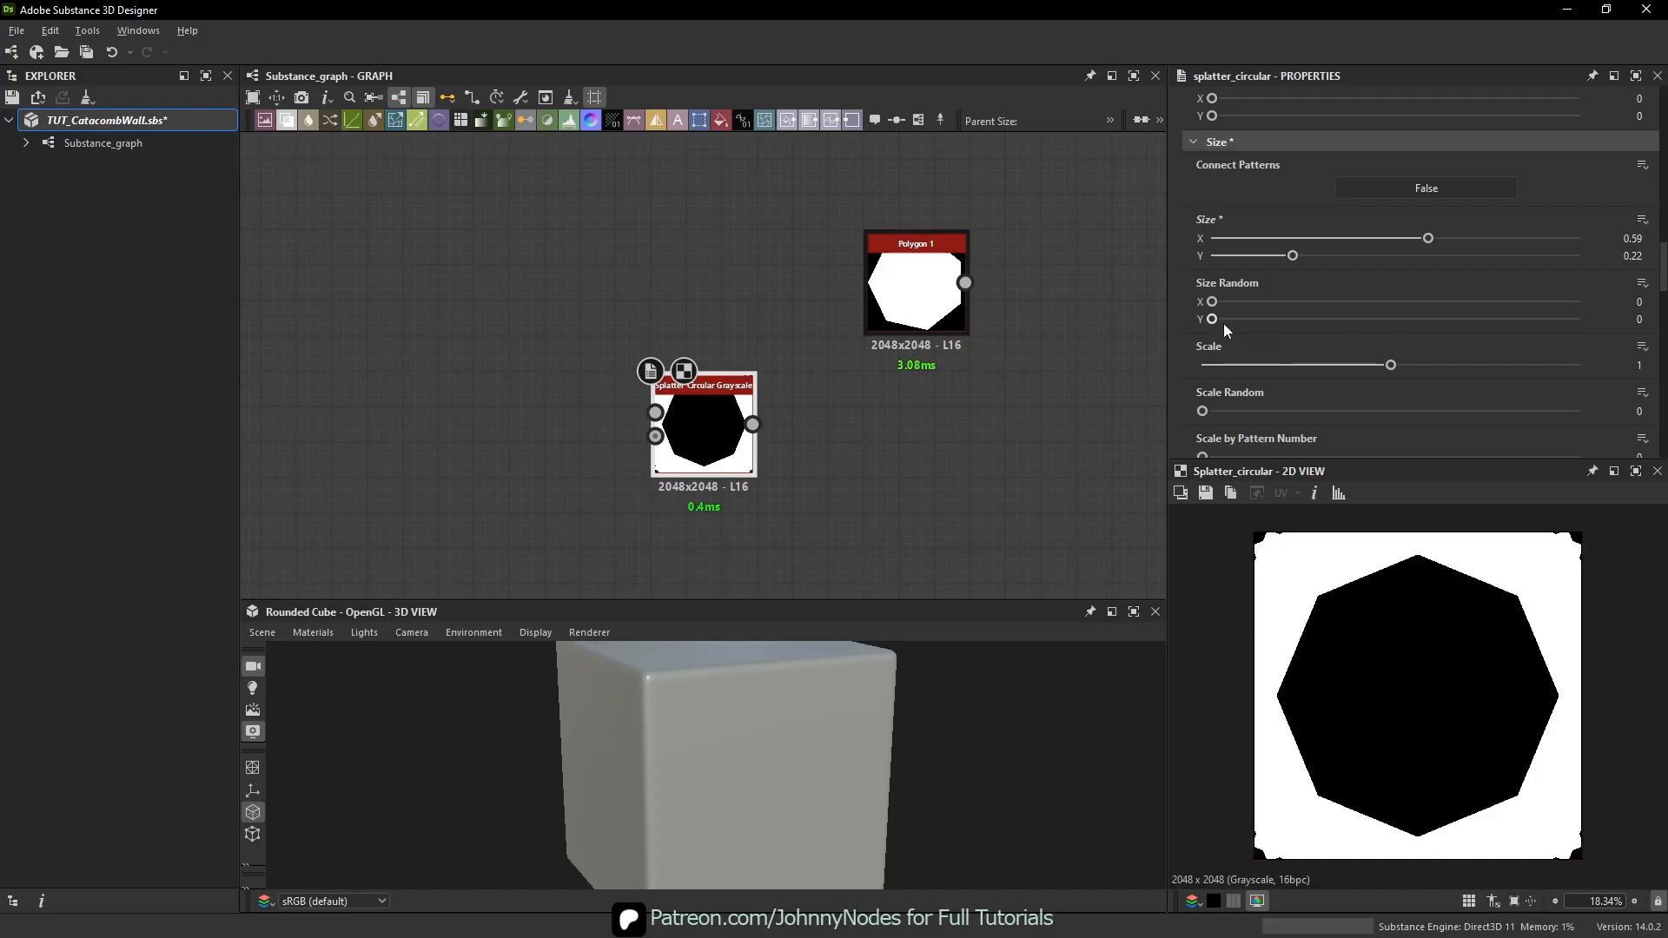
{"action": "left_click_drag", "start_coordinate": [1224, 324], "coordinate": [1430, 380]}
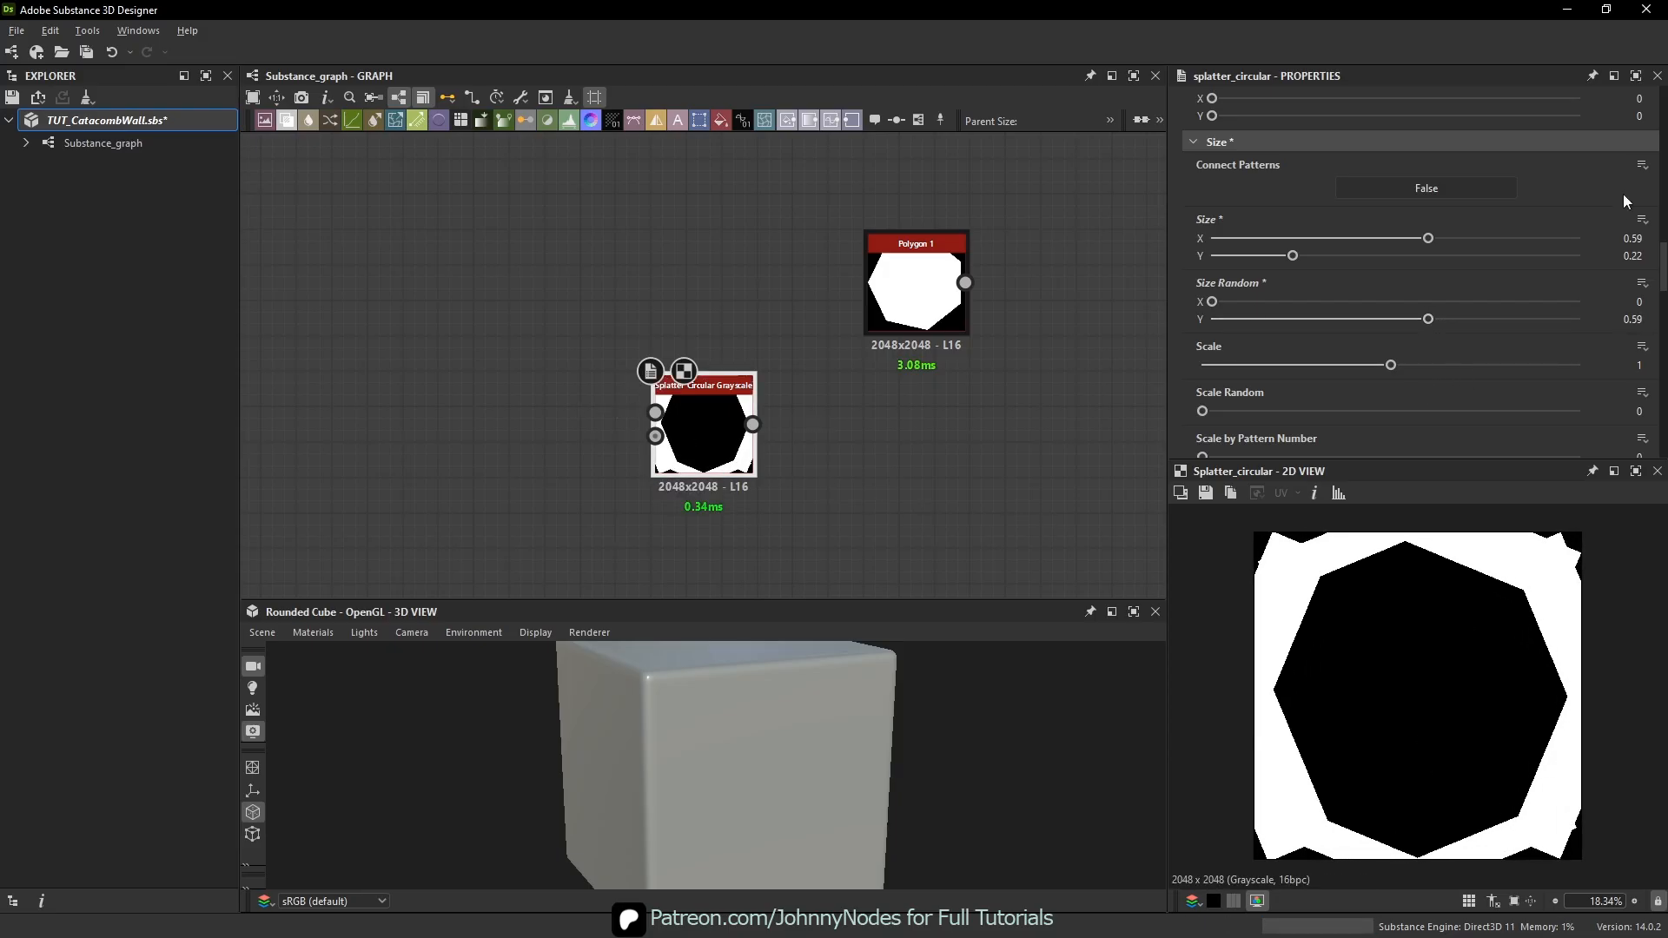
- Randomize the circular splatter's Random Seed repeatedly to look for a more irregular polygon outline
{"action": "scroll", "coordinate": [1536, 311], "scroll_direction": "up", "scroll_amount": 6}
{"action": "scroll", "coordinate": [1403, 232], "scroll_direction": "up", "scroll_amount": 1}
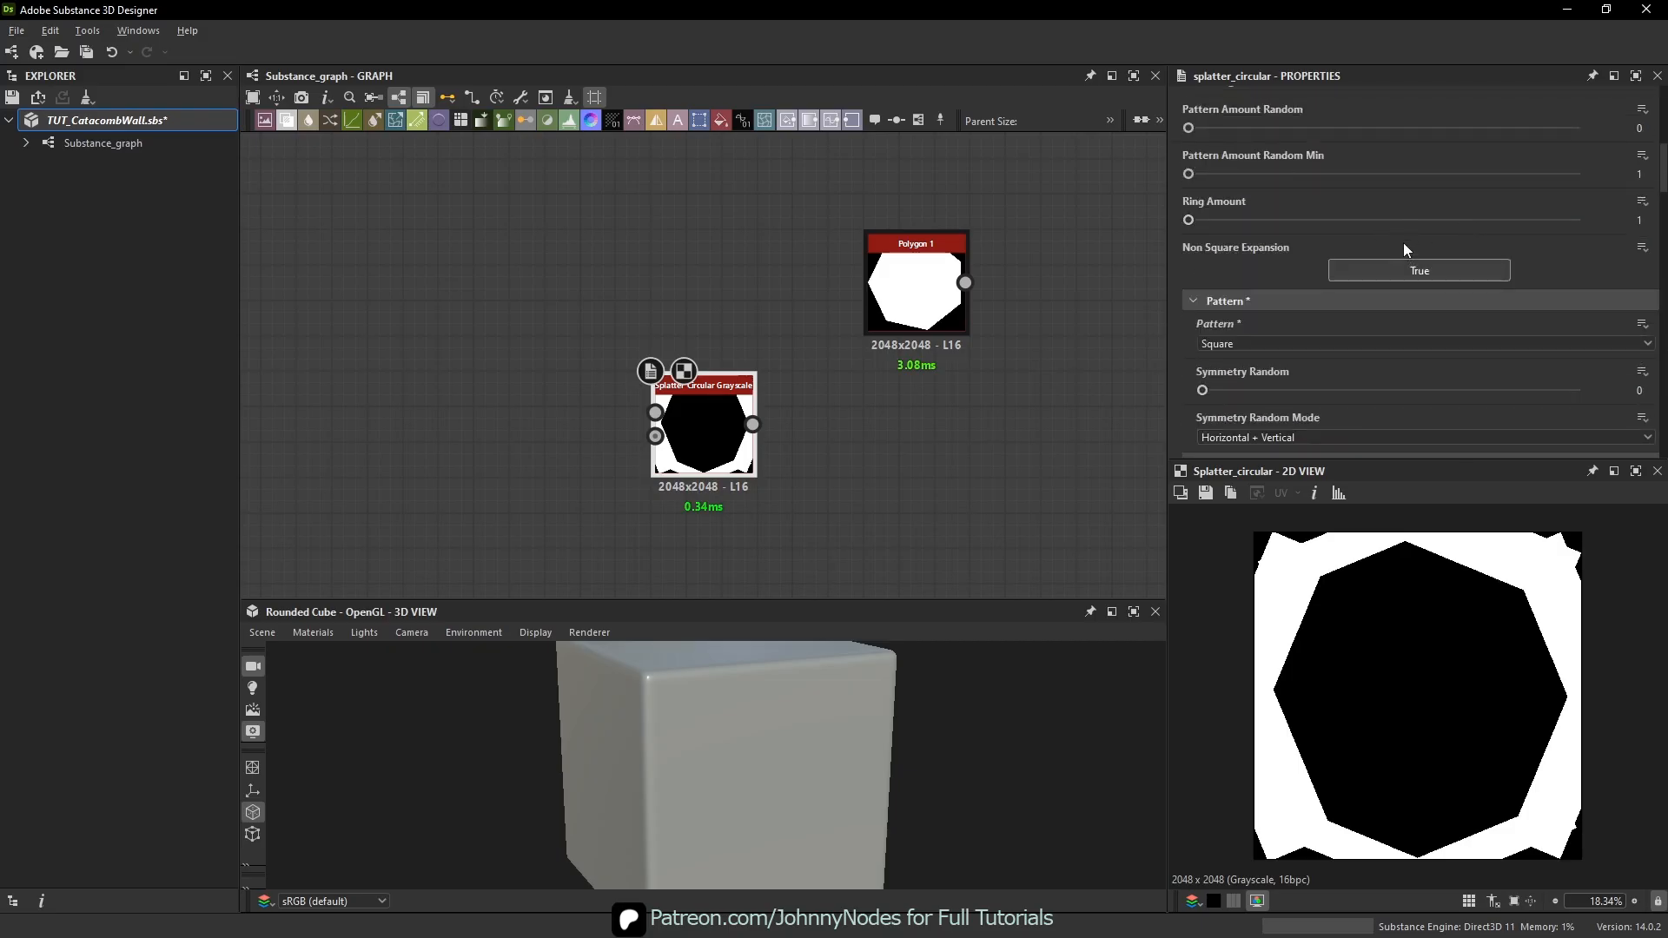
{"action": "scroll", "coordinate": [1416, 191], "scroll_direction": "up", "scroll_amount": 3}
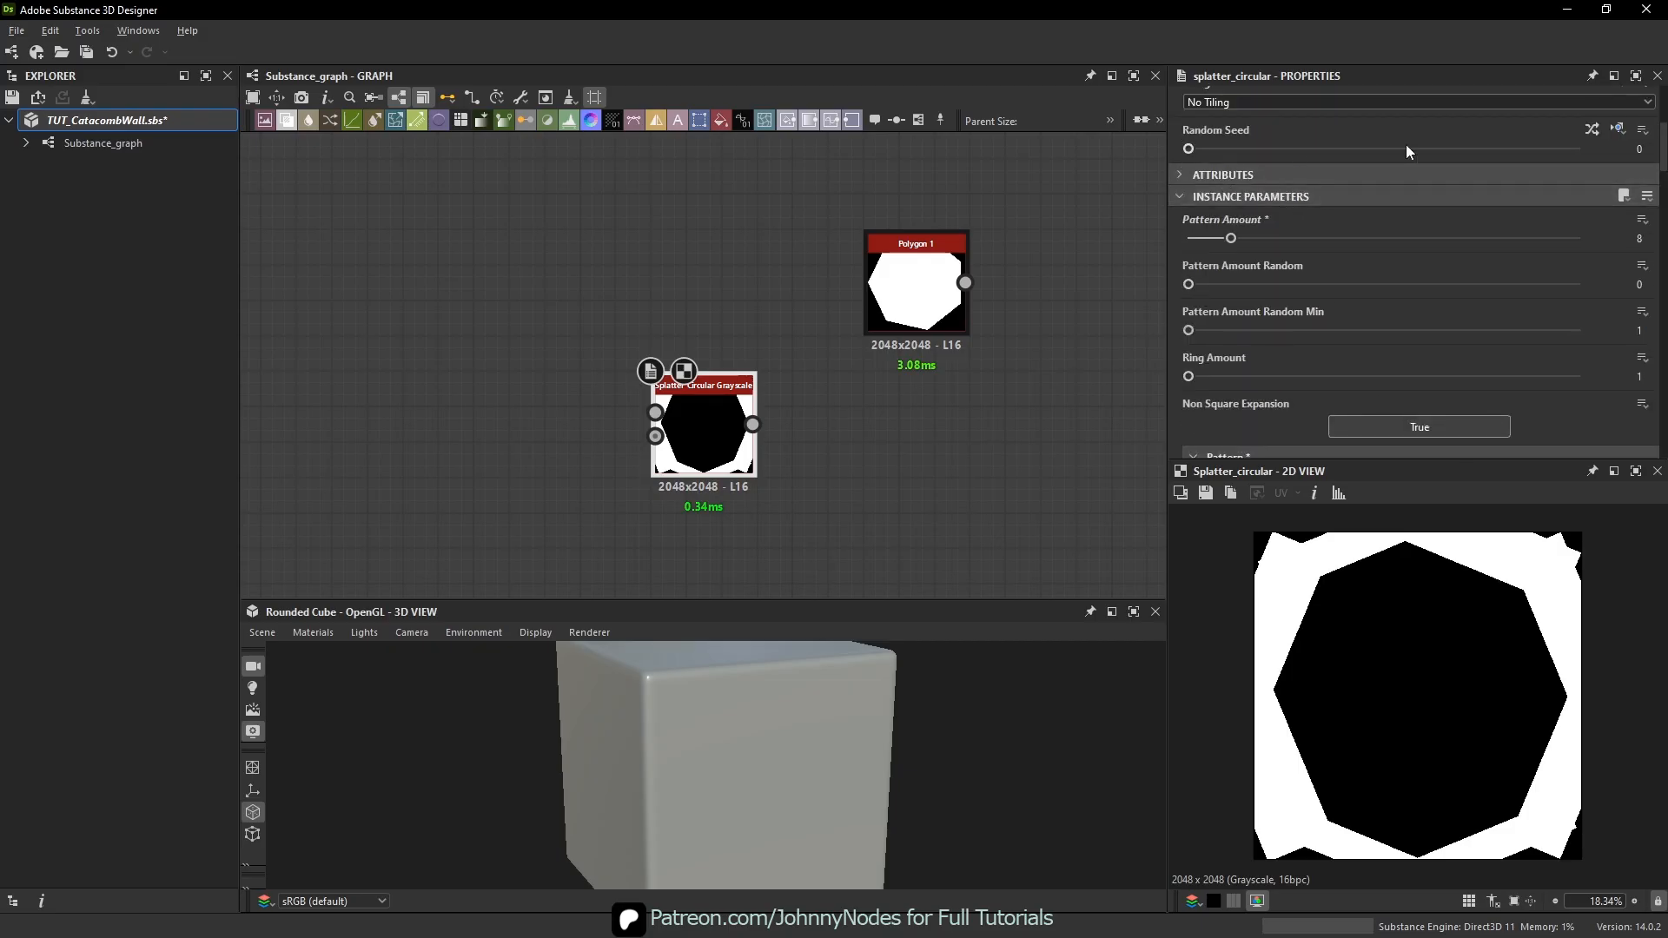
{"action": "left_click", "coordinate": [1594, 131]}
{"action": "left_click", "coordinate": [1595, 132]}
{"action": "left_click", "coordinate": [1595, 132]}
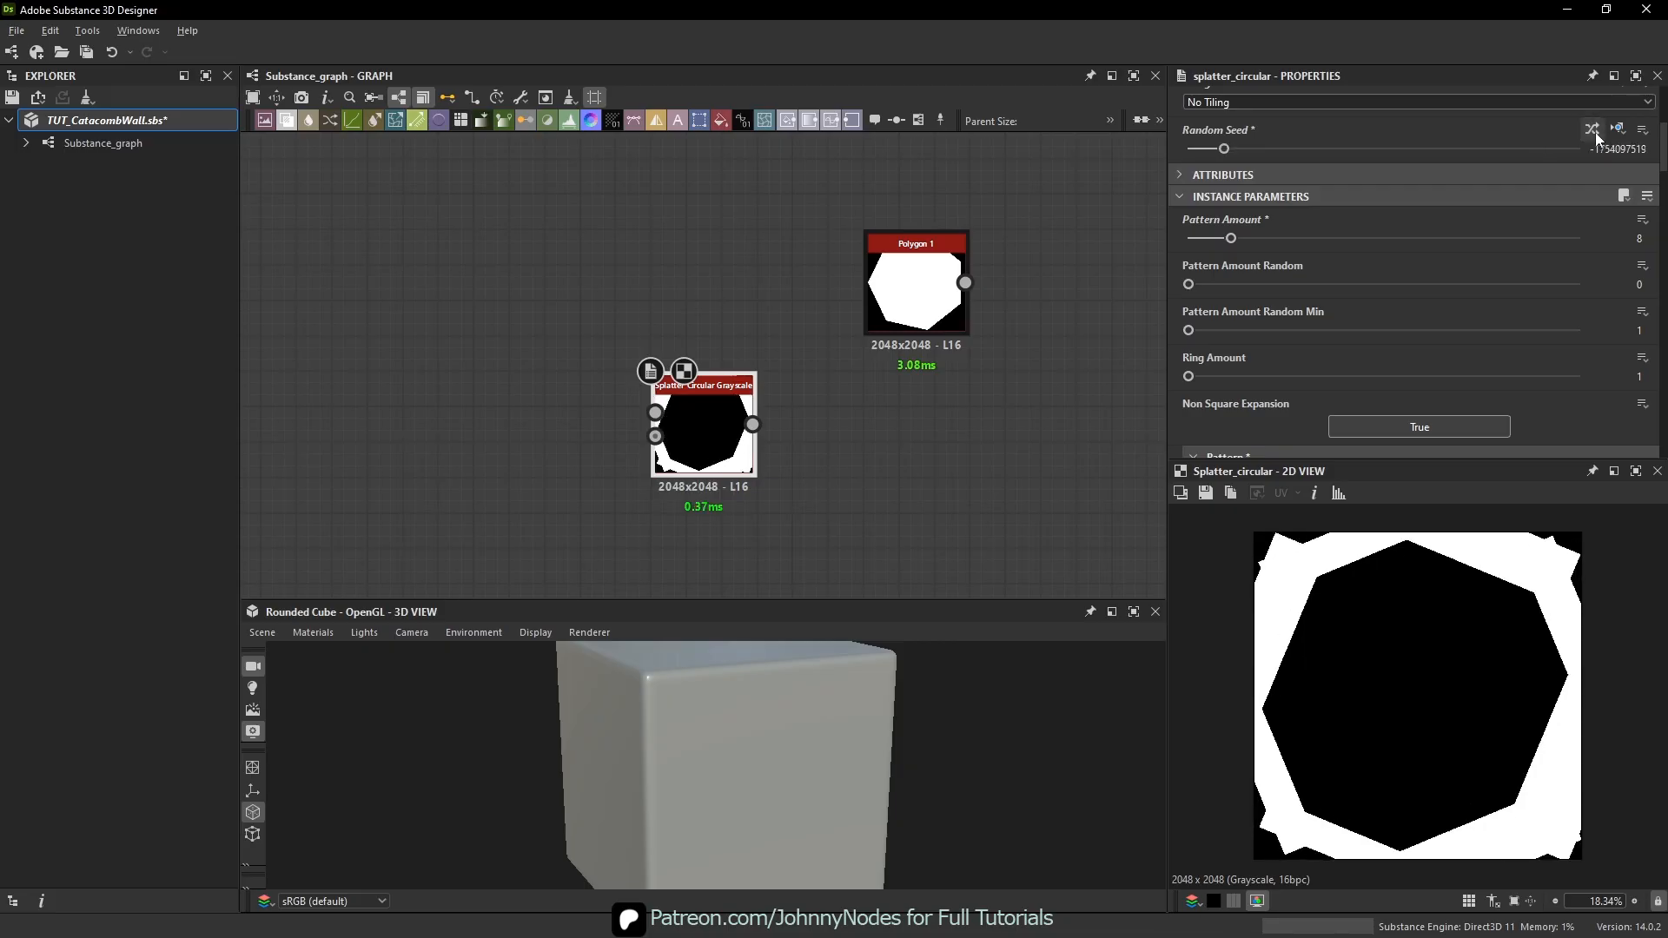
{"action": "left_click", "coordinate": [1595, 132]}
{"action": "left_click", "coordinate": [1596, 132]}
{"action": "left_click", "coordinate": [1595, 132]}
{"action": "left_click", "coordinate": [1595, 132]}
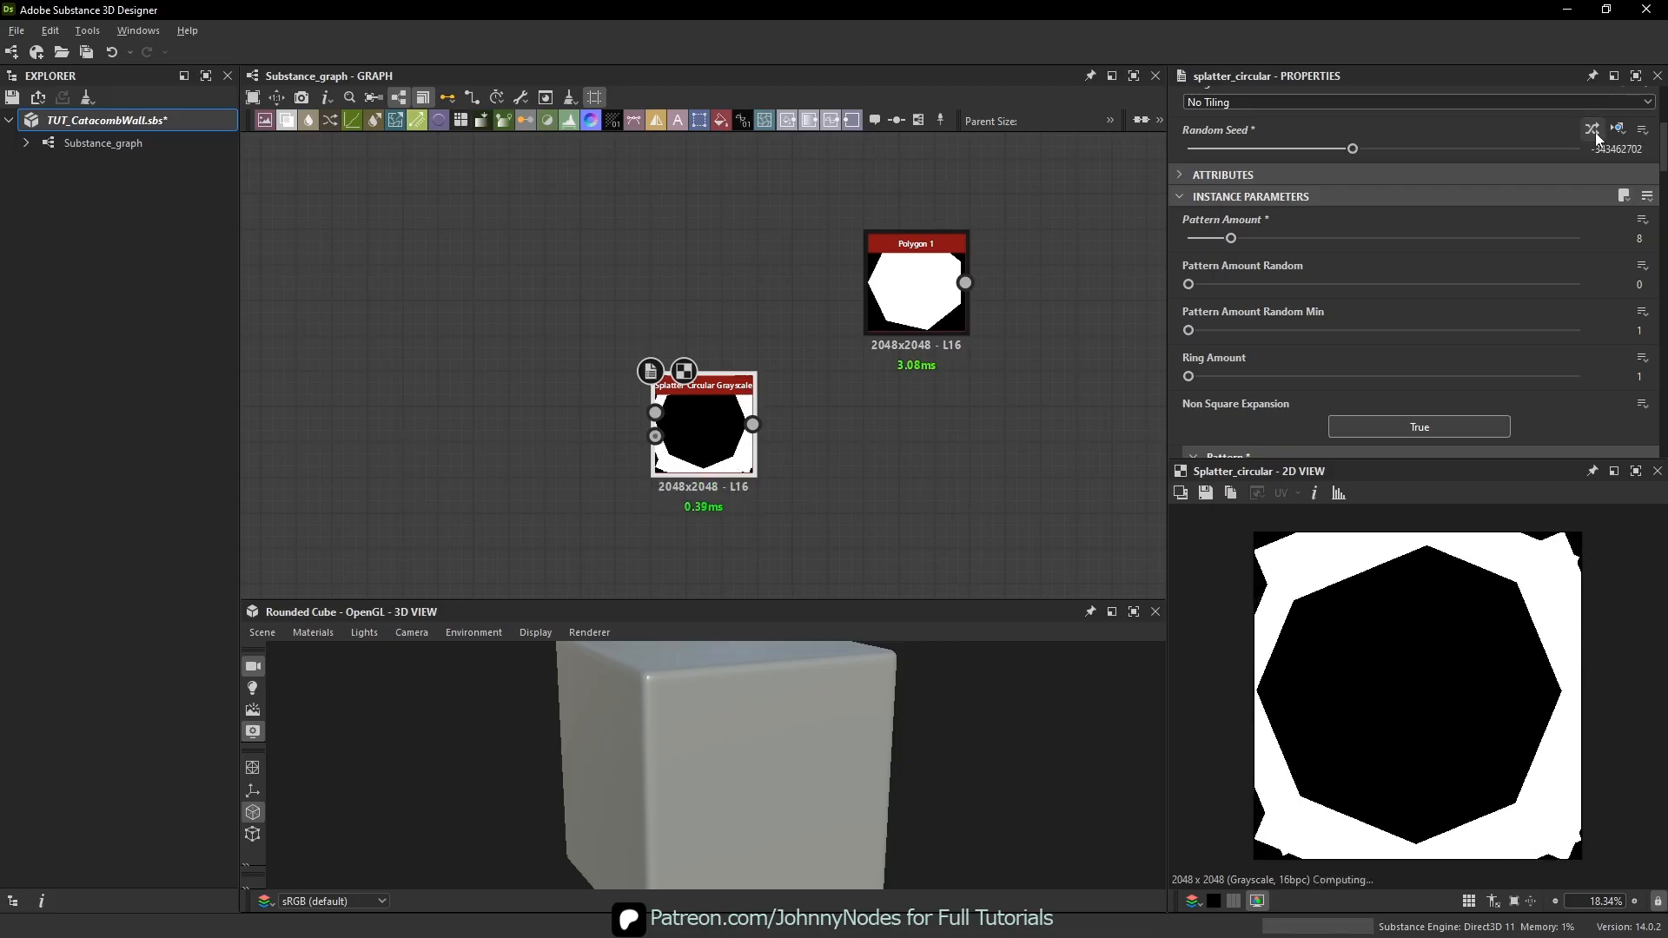
{"action": "left_click", "coordinate": [1595, 132]}
{"action": "left_click", "coordinate": [1595, 132]}
{"action": "left_click", "coordinate": [1596, 132]}
{"action": "left_click", "coordinate": [1595, 132]}
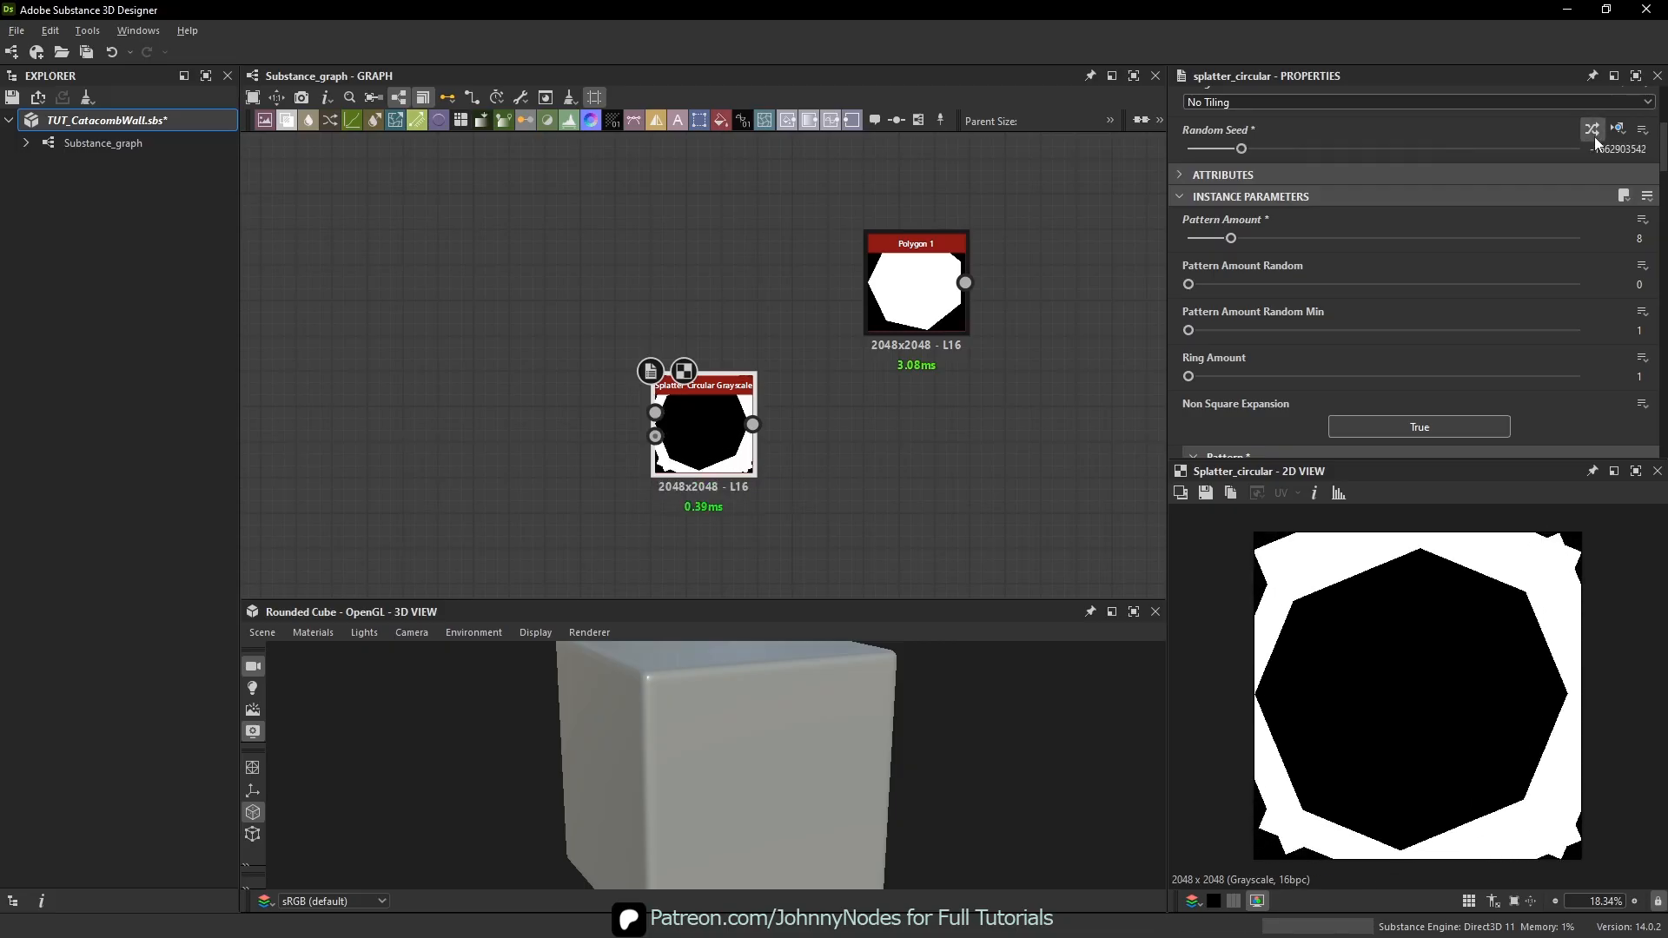
{"action": "left_click", "coordinate": [1593, 138]}
{"action": "left_click", "coordinate": [1594, 137]}
{"action": "left_click", "coordinate": [1594, 137]}
{"action": "left_click", "coordinate": [1594, 140]}
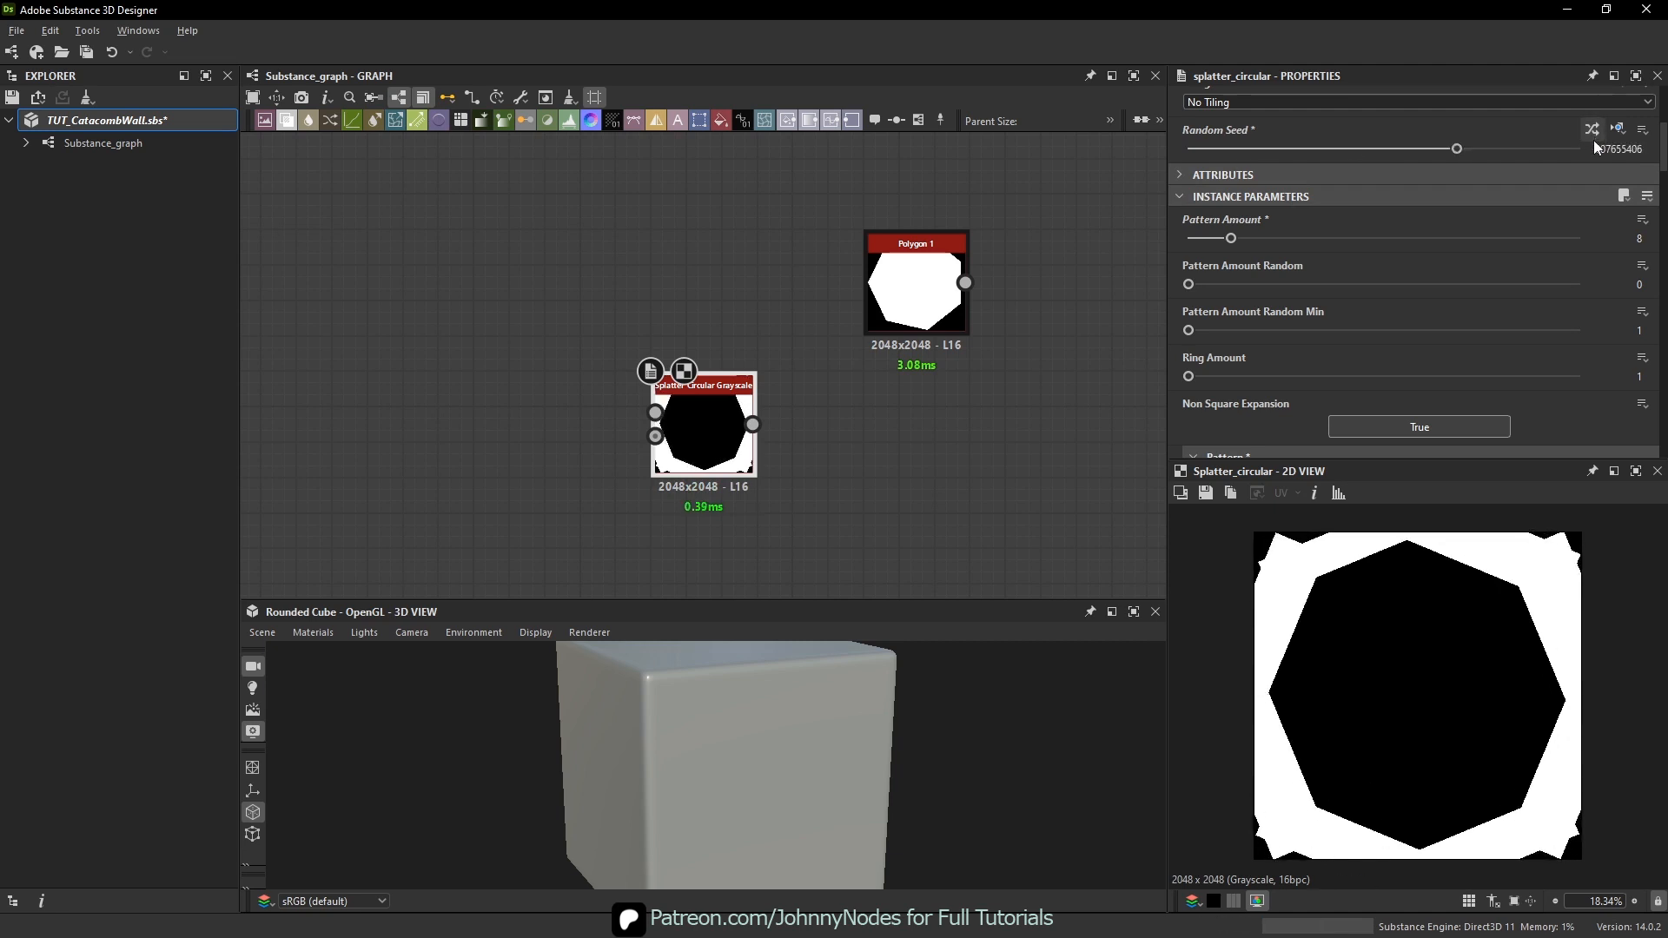
{"action": "left_click", "coordinate": [1594, 139]}
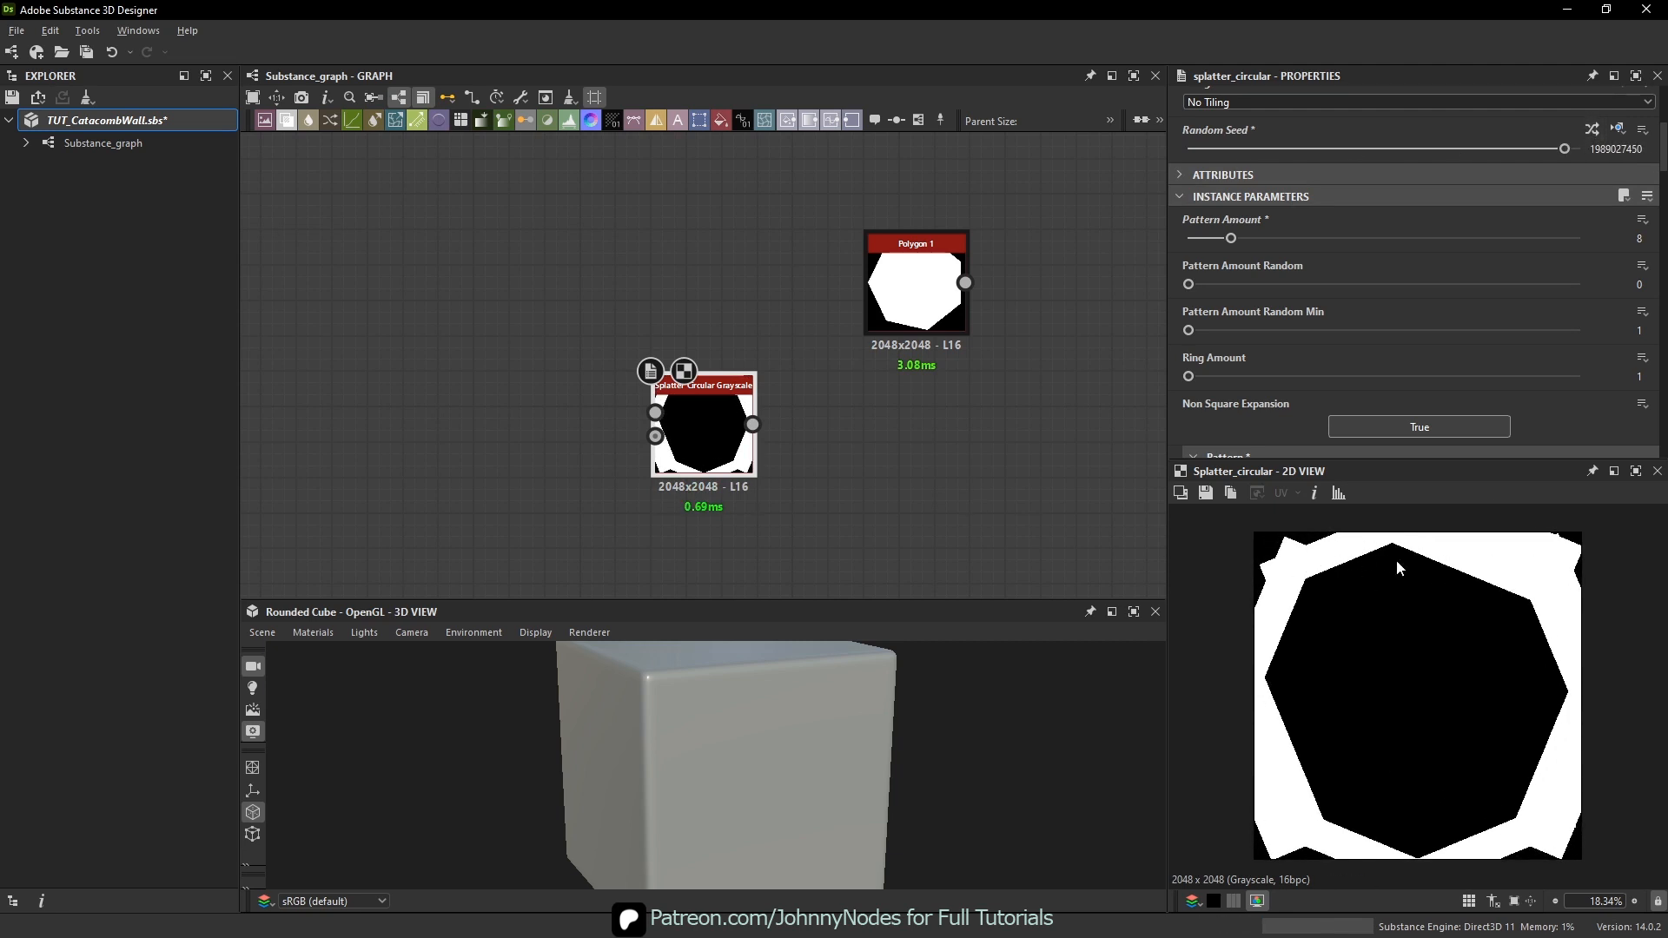
- Set the circular splatter's Scale to about 1.7
{"action": "scroll", "coordinate": [1335, 322], "scroll_direction": "down", "scroll_amount": 10}
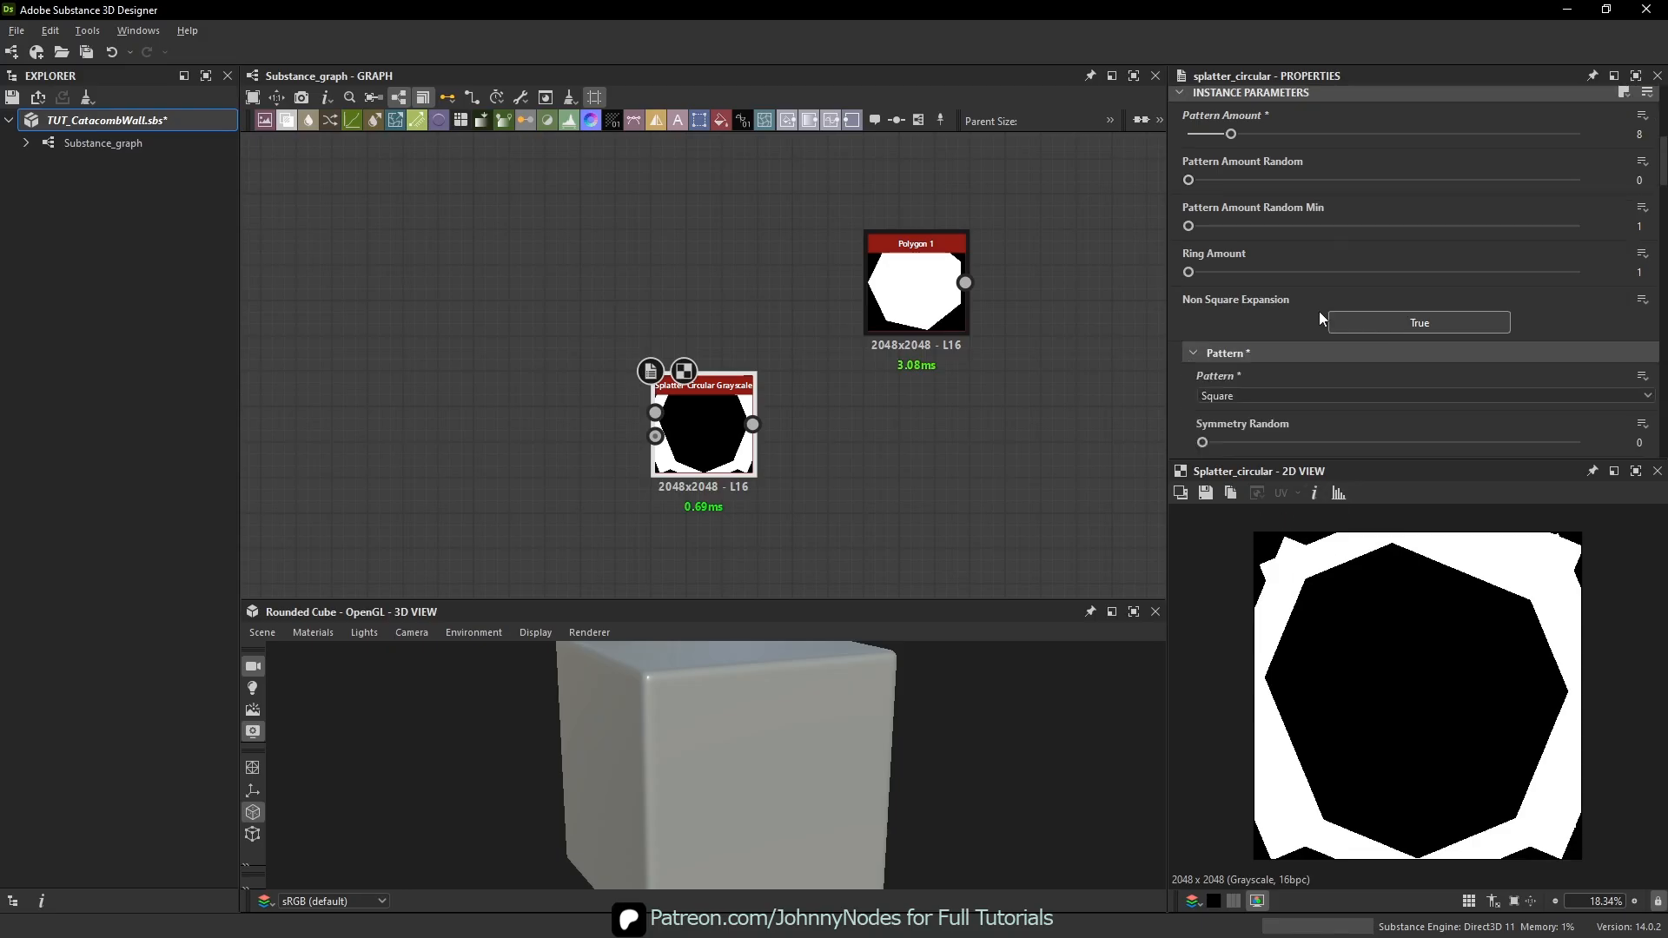
{"action": "scroll", "coordinate": [1311, 346], "scroll_direction": "down", "scroll_amount": 5}
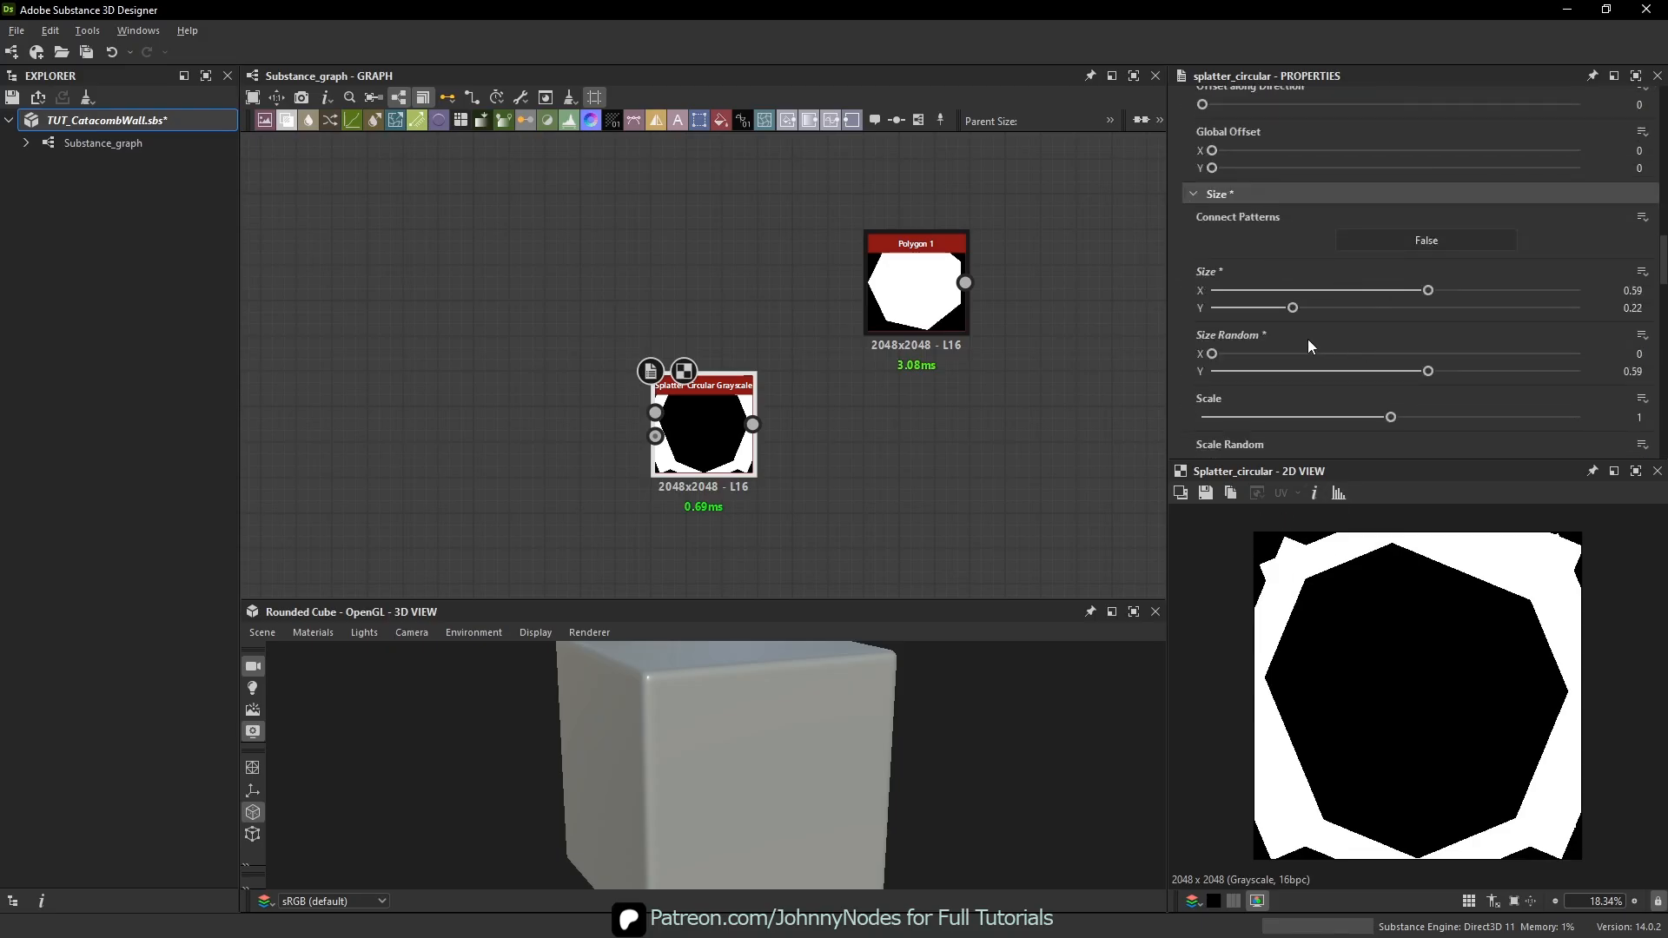
{"action": "left_click_drag", "start_coordinate": [1376, 422], "coordinate": [1525, 425]}
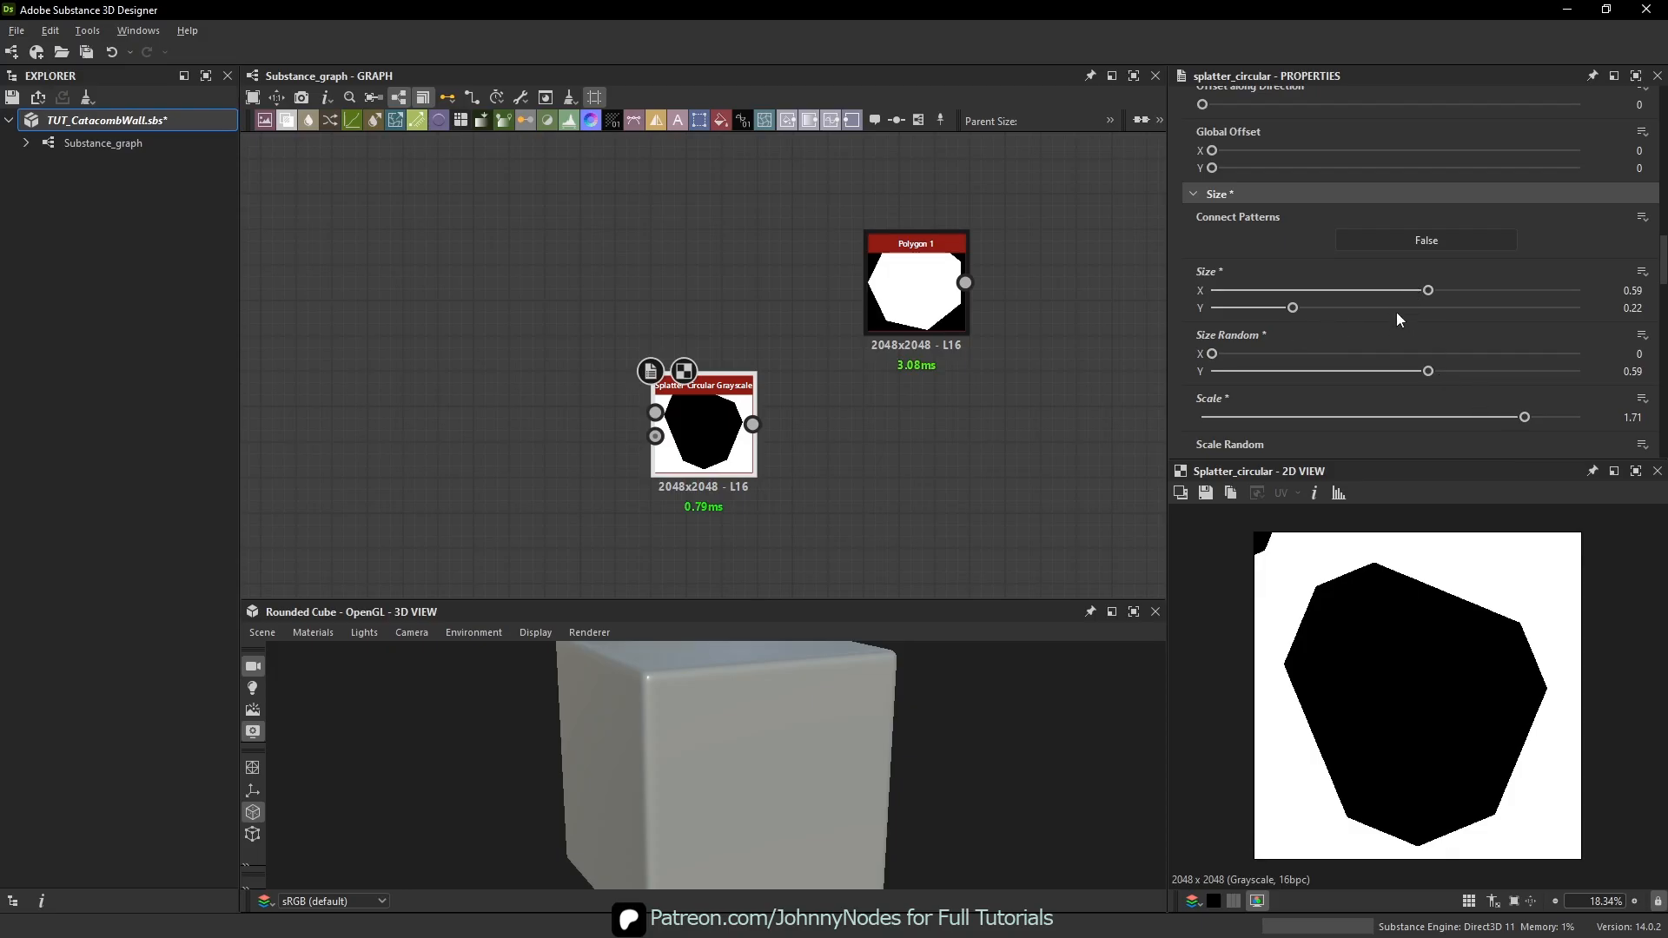
{"action": "mouse_move", "coordinate": [1525, 415]}
{"action": "left_mouse_down"}
{"action": "mouse_move", "coordinate": [1552, 415]}
{"action": "mouse_move", "coordinate": [1521, 415]}
{"action": "left_mouse_up"}
- Reroll the Random Seed of the enlarged circular splatter pattern several times to vary the stone outline
{"action": "scroll", "coordinate": [1465, 391], "scroll_direction": "up", "scroll_amount": 15}
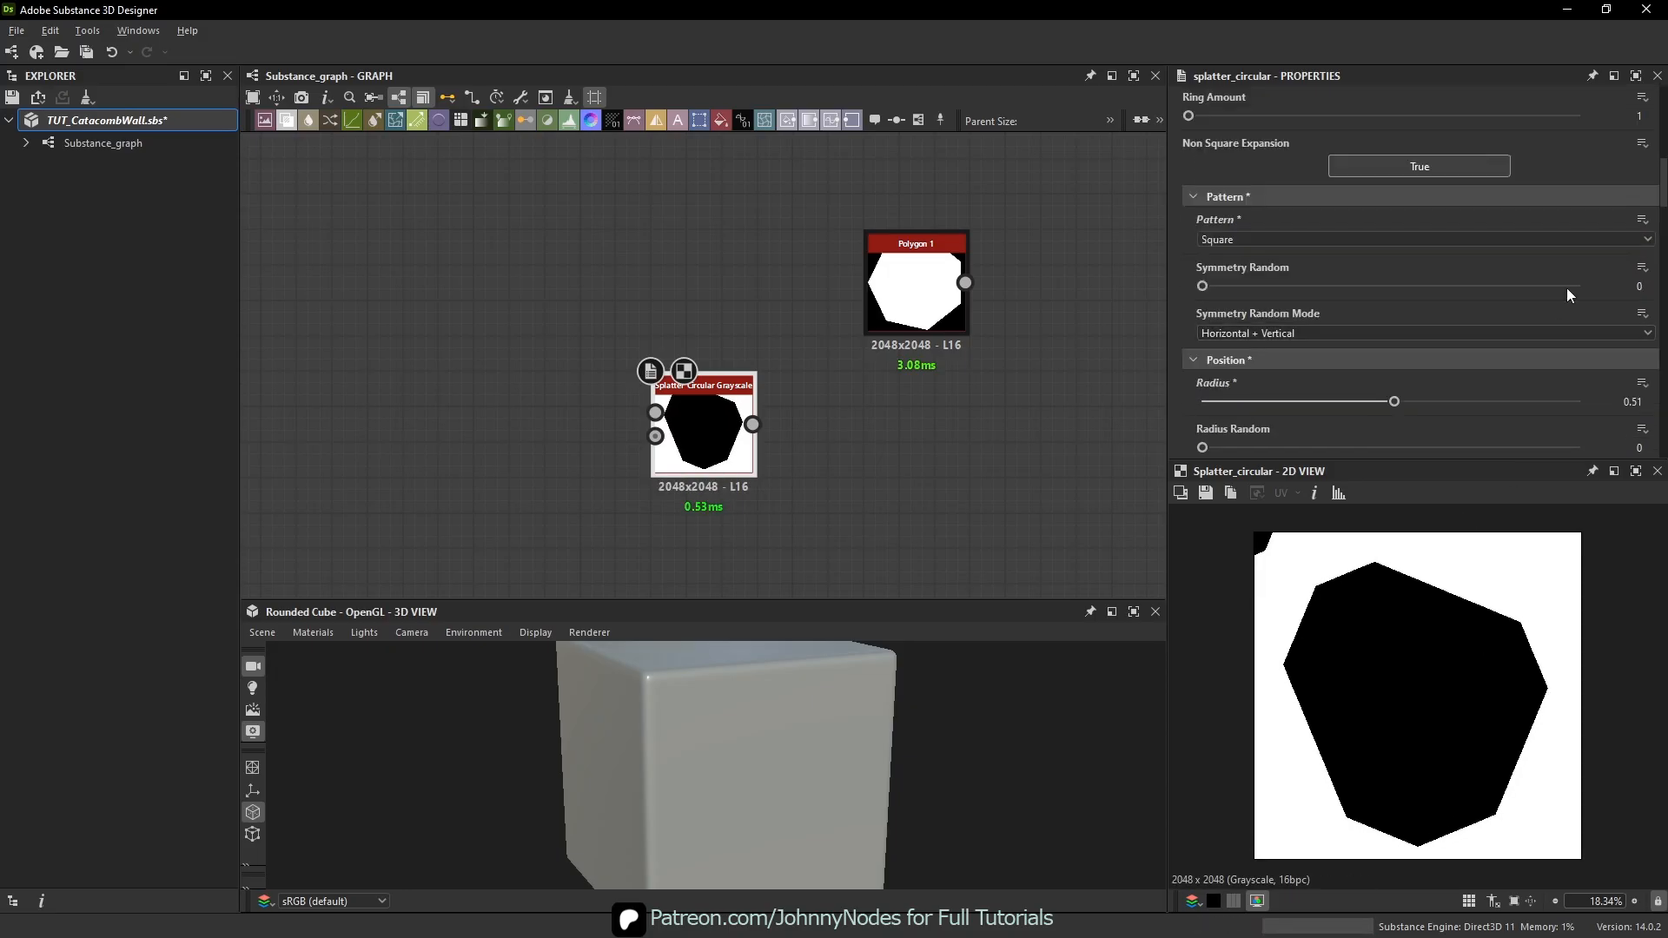
{"action": "left_click", "coordinate": [1593, 129]}
{"action": "left_click", "coordinate": [1594, 129]}
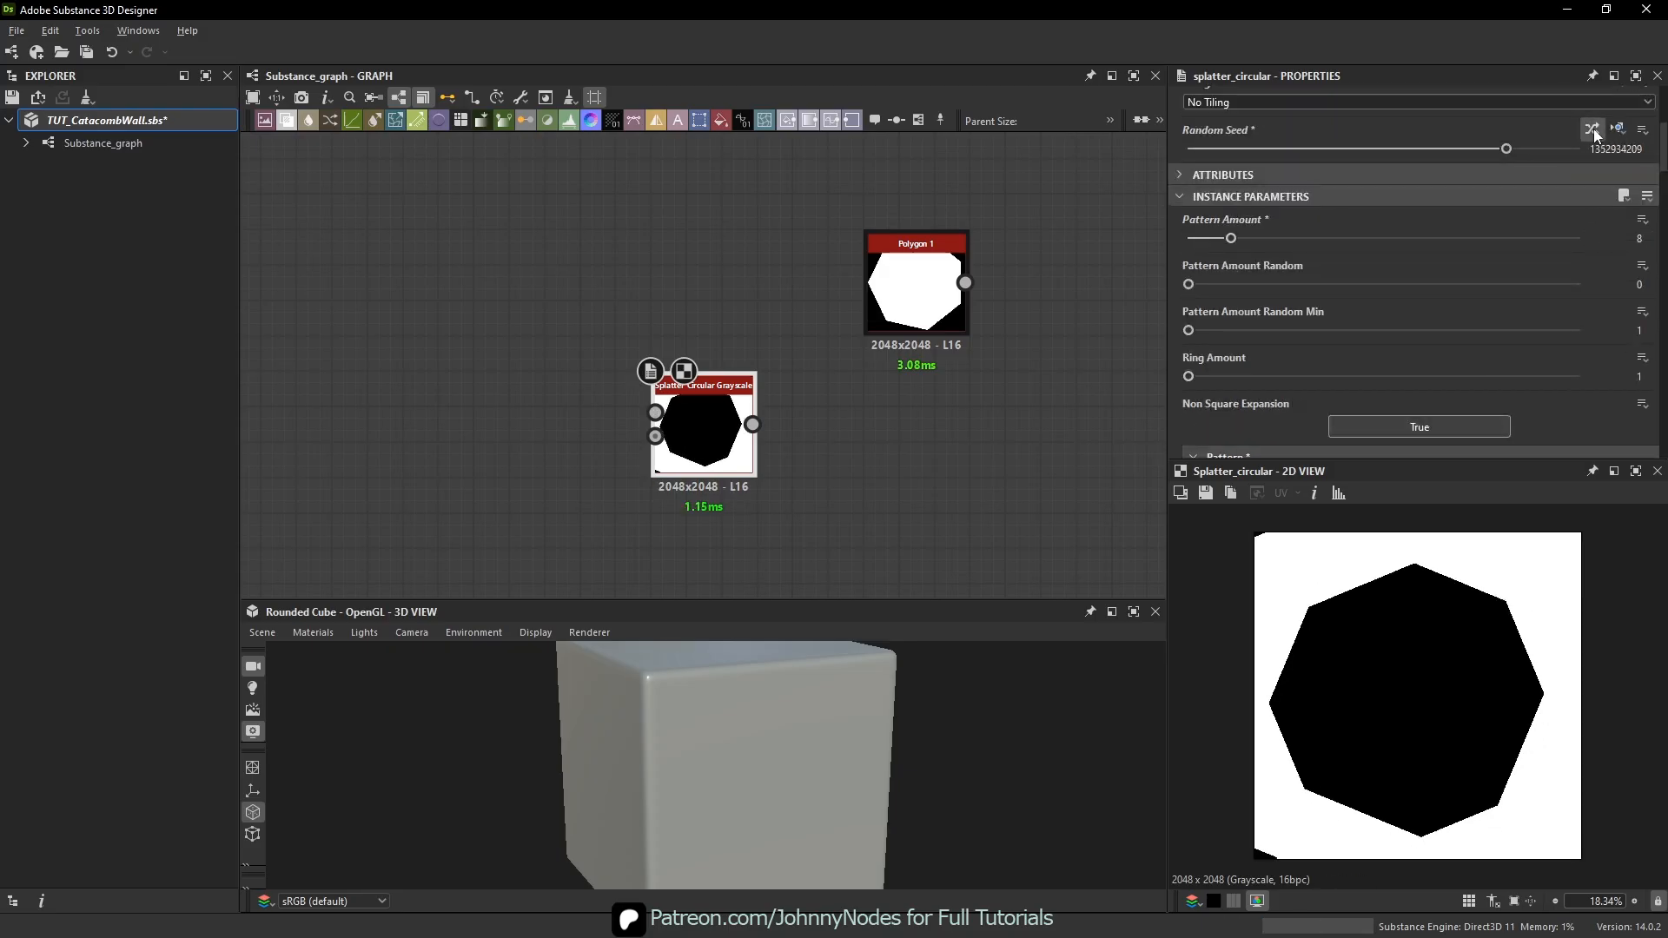
{"action": "left_click", "coordinate": [1593, 128]}
{"action": "left_click", "coordinate": [1594, 129]}
{"action": "left_click", "coordinate": [1594, 128]}
{"action": "left_click", "coordinate": [1593, 129]}
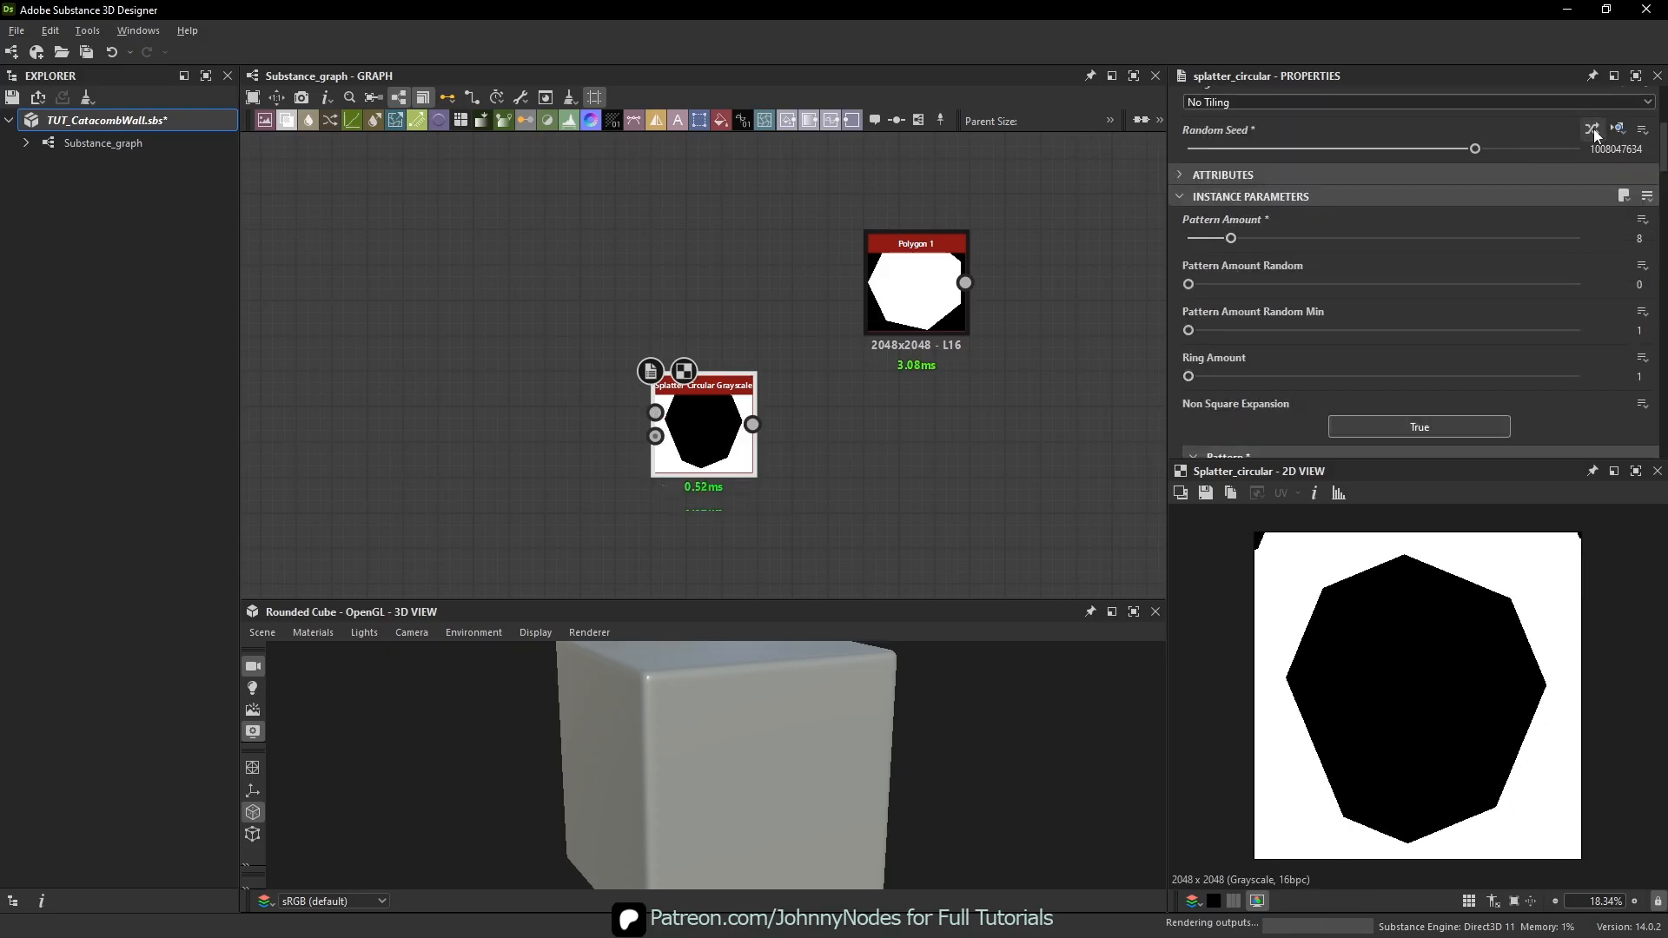
- Reroll the circular splatter's Random Seed once more and increase its Size Random Y for stronger size variation
{"action": "left_click", "coordinate": [1593, 128]}
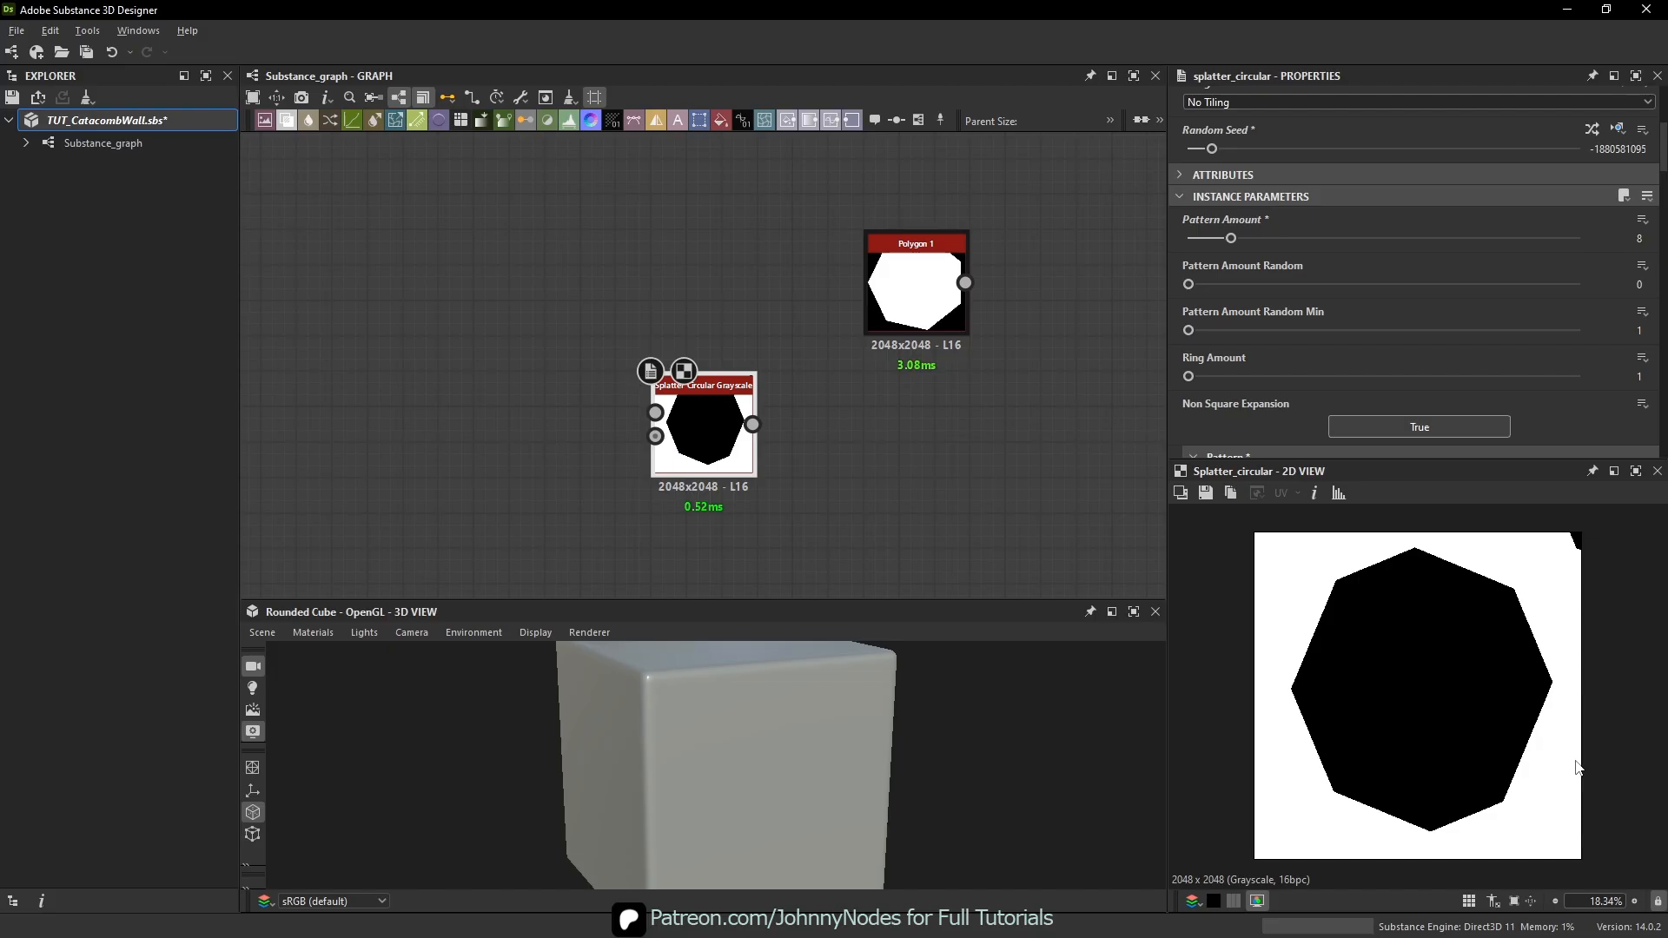
{"action": "scroll", "coordinate": [1348, 285], "scroll_direction": "down", "scroll_amount": 10}
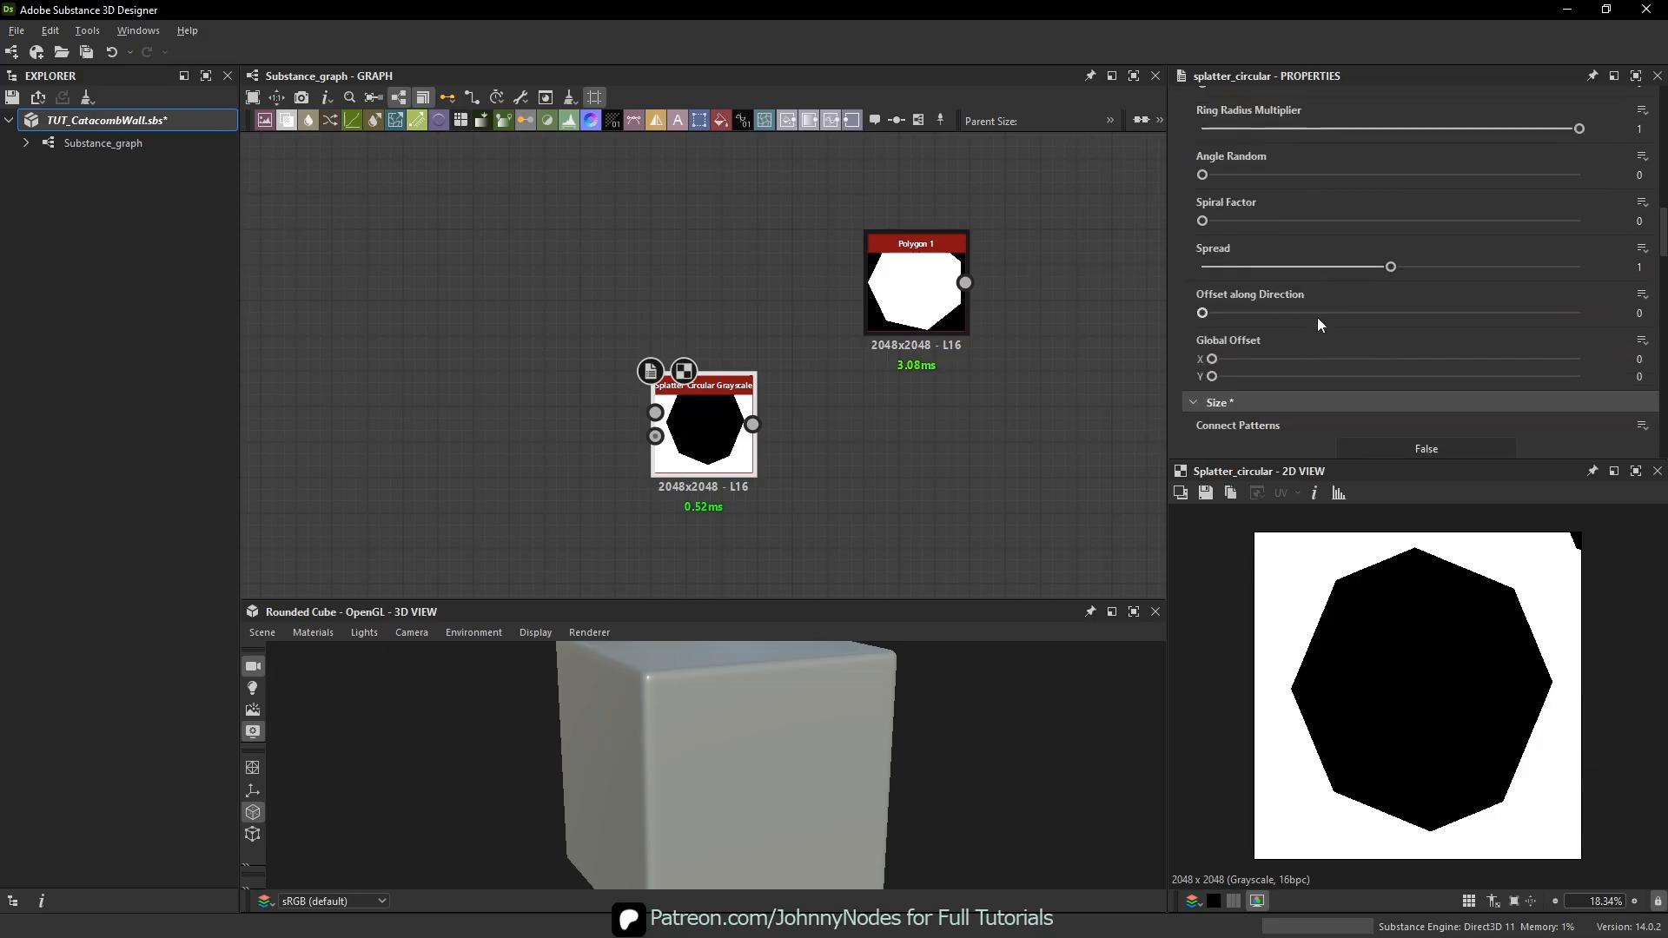
{"action": "scroll", "coordinate": [1294, 311], "scroll_direction": "up", "scroll_amount": 3}
{"action": "scroll", "coordinate": [1286, 278], "scroll_direction": "up", "scroll_amount": 5}
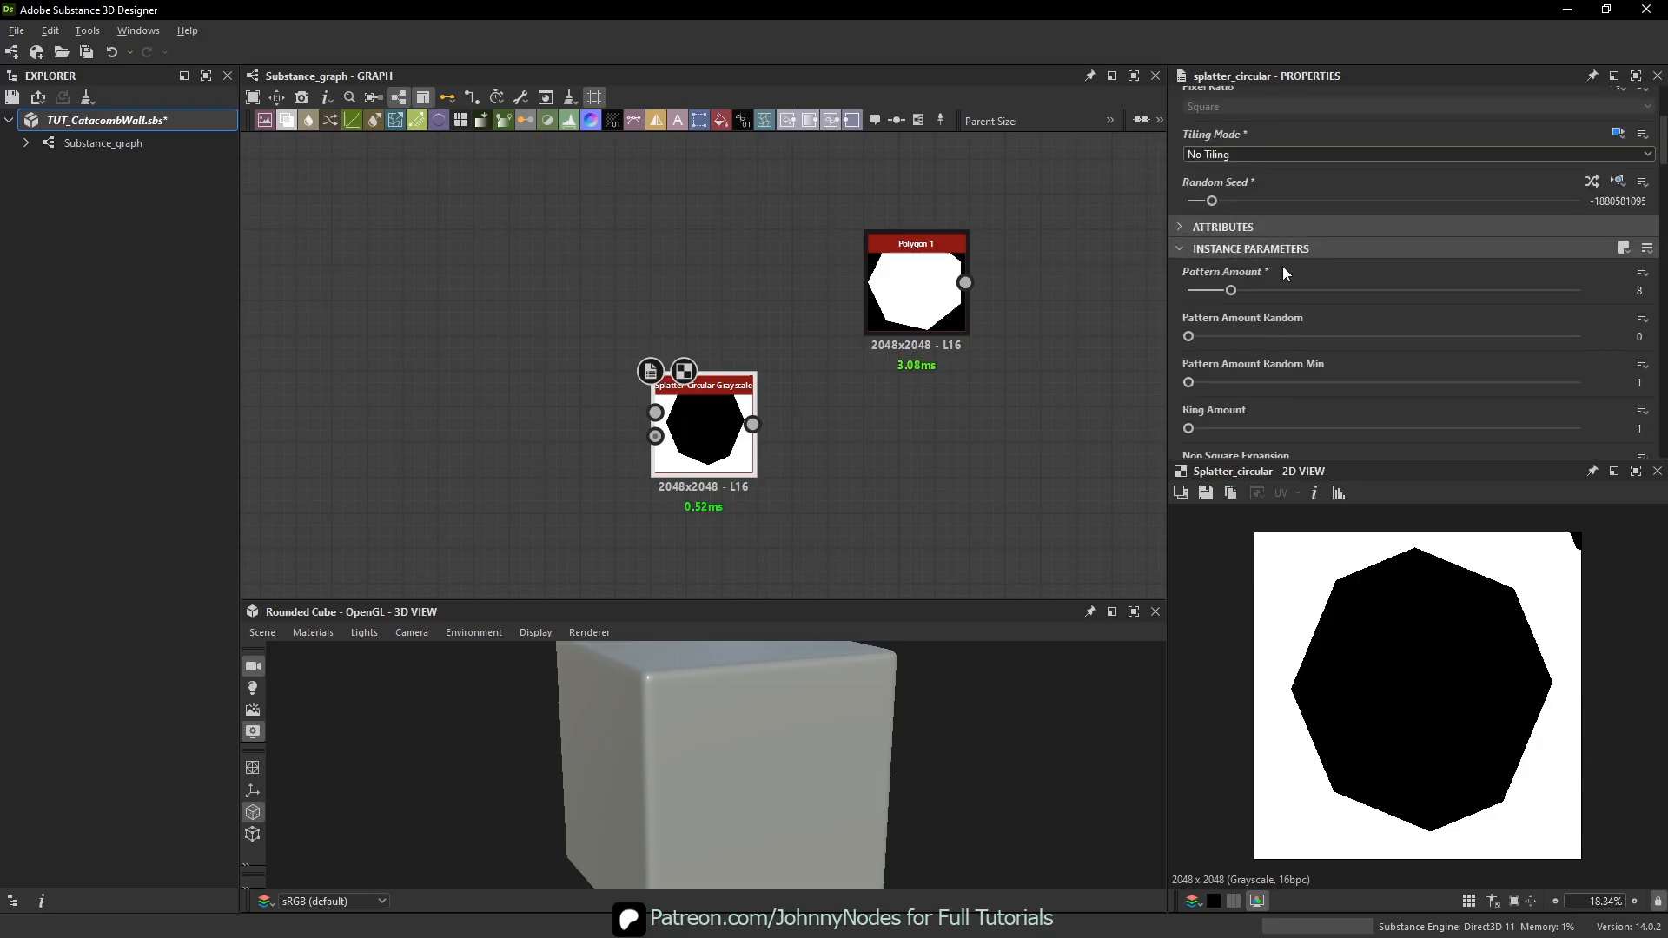
{"action": "scroll", "coordinate": [1312, 299], "scroll_direction": "down", "scroll_amount": 9}
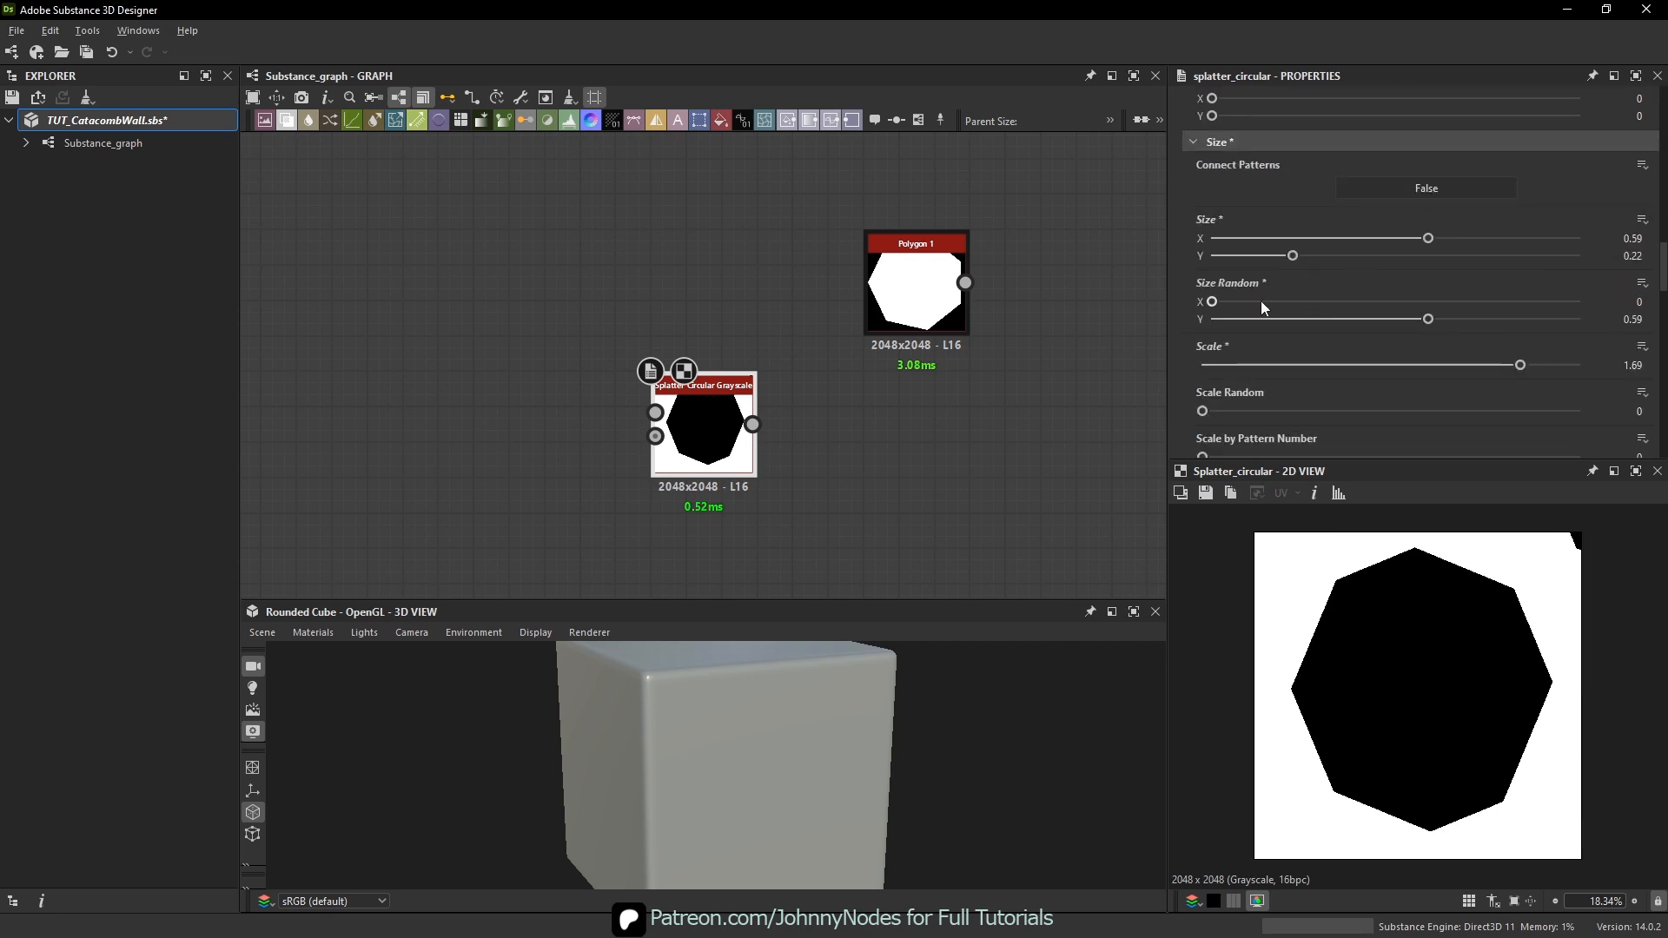
{"action": "left_click_drag", "start_coordinate": [1429, 318], "coordinate": [1500, 320]}
- Reroll the circular splatter's Random Seed repeatedly with the stronger size variation until an irregular eight-sided stone outline is found
{"action": "scroll", "coordinate": [1488, 261], "scroll_direction": "up", "scroll_amount": 10}
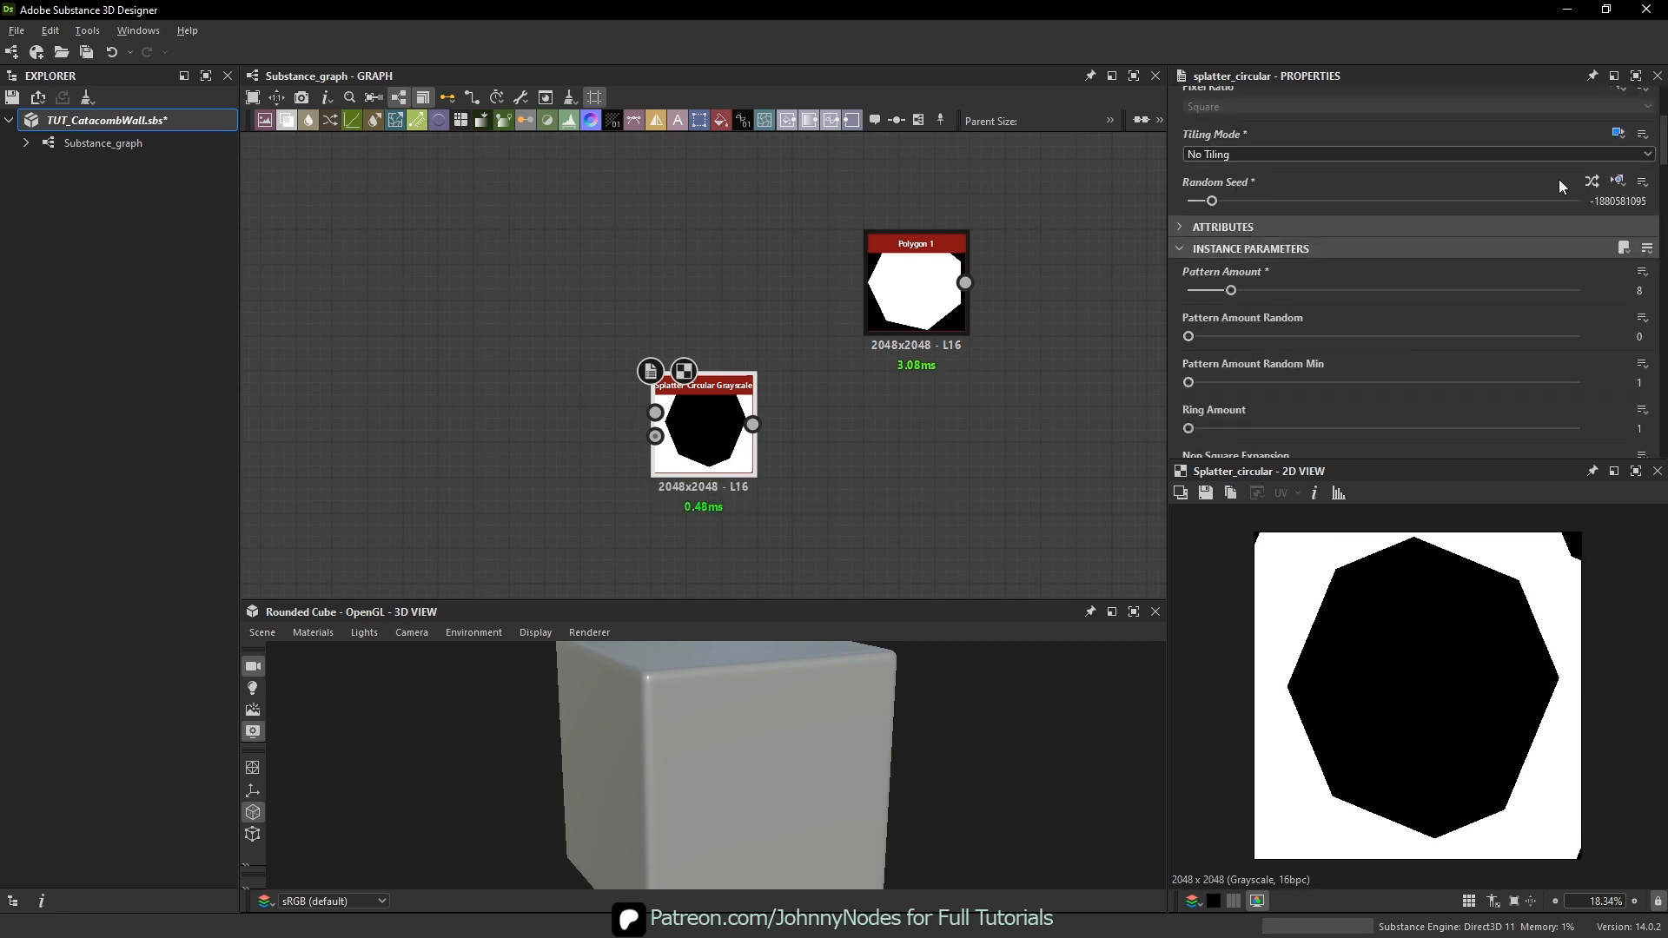
{"action": "left_click", "coordinate": [1588, 184]}
{"action": "left_click", "coordinate": [1590, 185]}
{"action": "left_click", "coordinate": [1593, 185]}
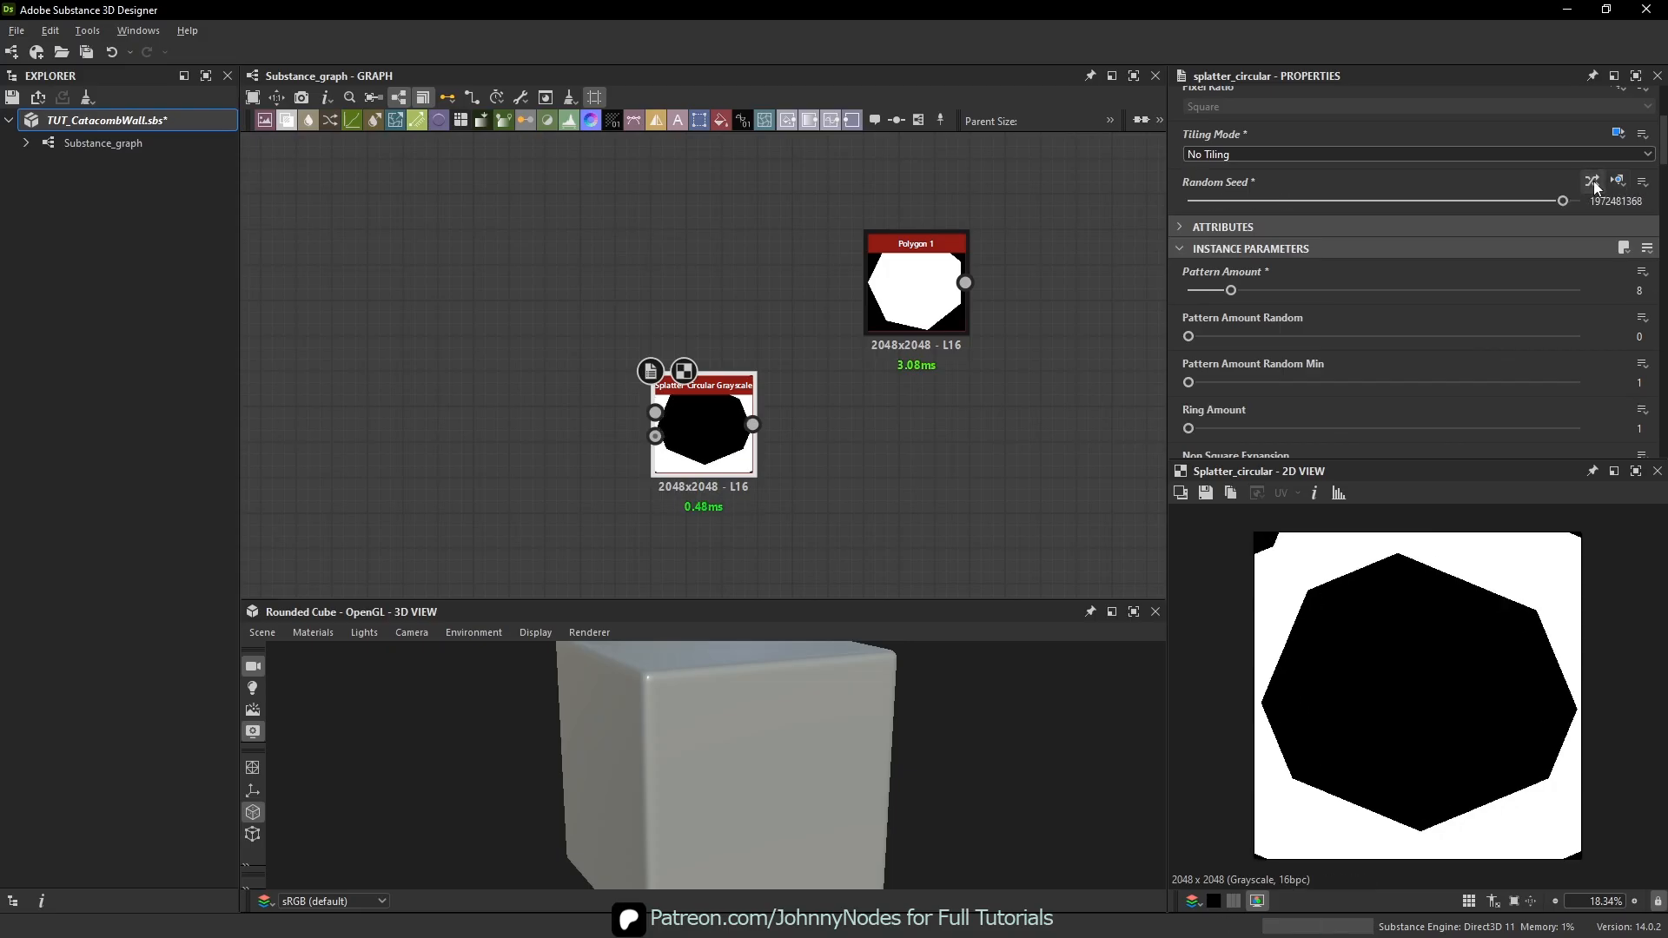
{"action": "left_click", "coordinate": [1595, 187]}
{"action": "left_click", "coordinate": [1593, 184]}
{"action": "left_click", "coordinate": [1593, 184]}
{"action": "left_click", "coordinate": [1594, 183]}
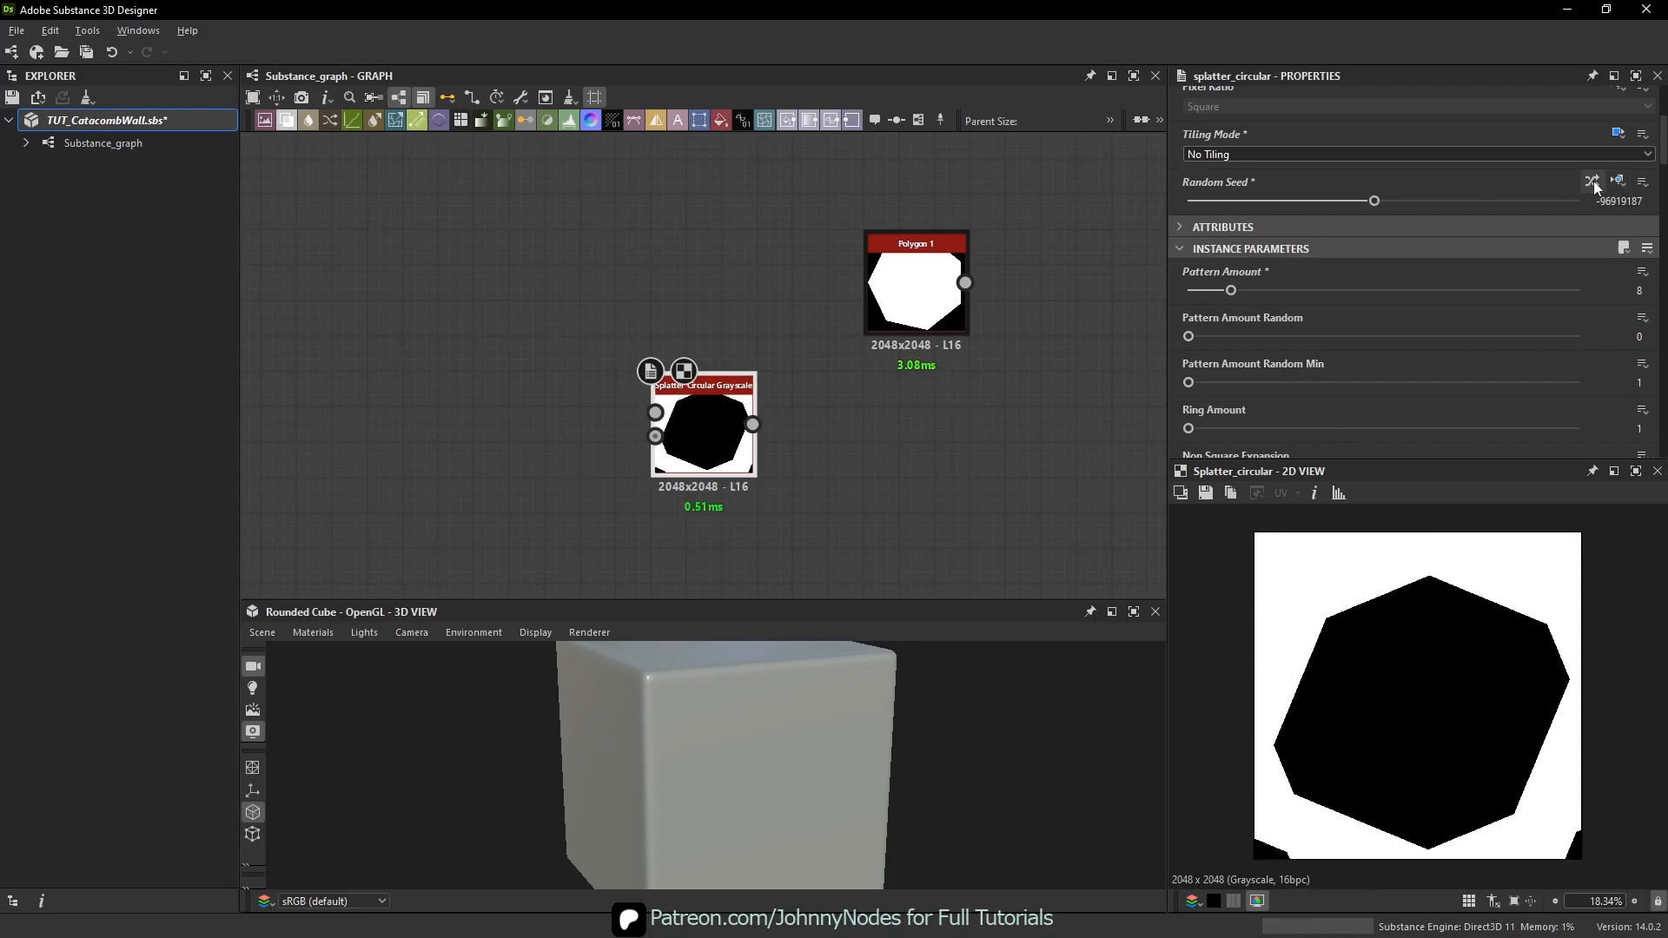
{"action": "left_click", "coordinate": [1594, 183]}
{"action": "left_click", "coordinate": [1595, 184]}
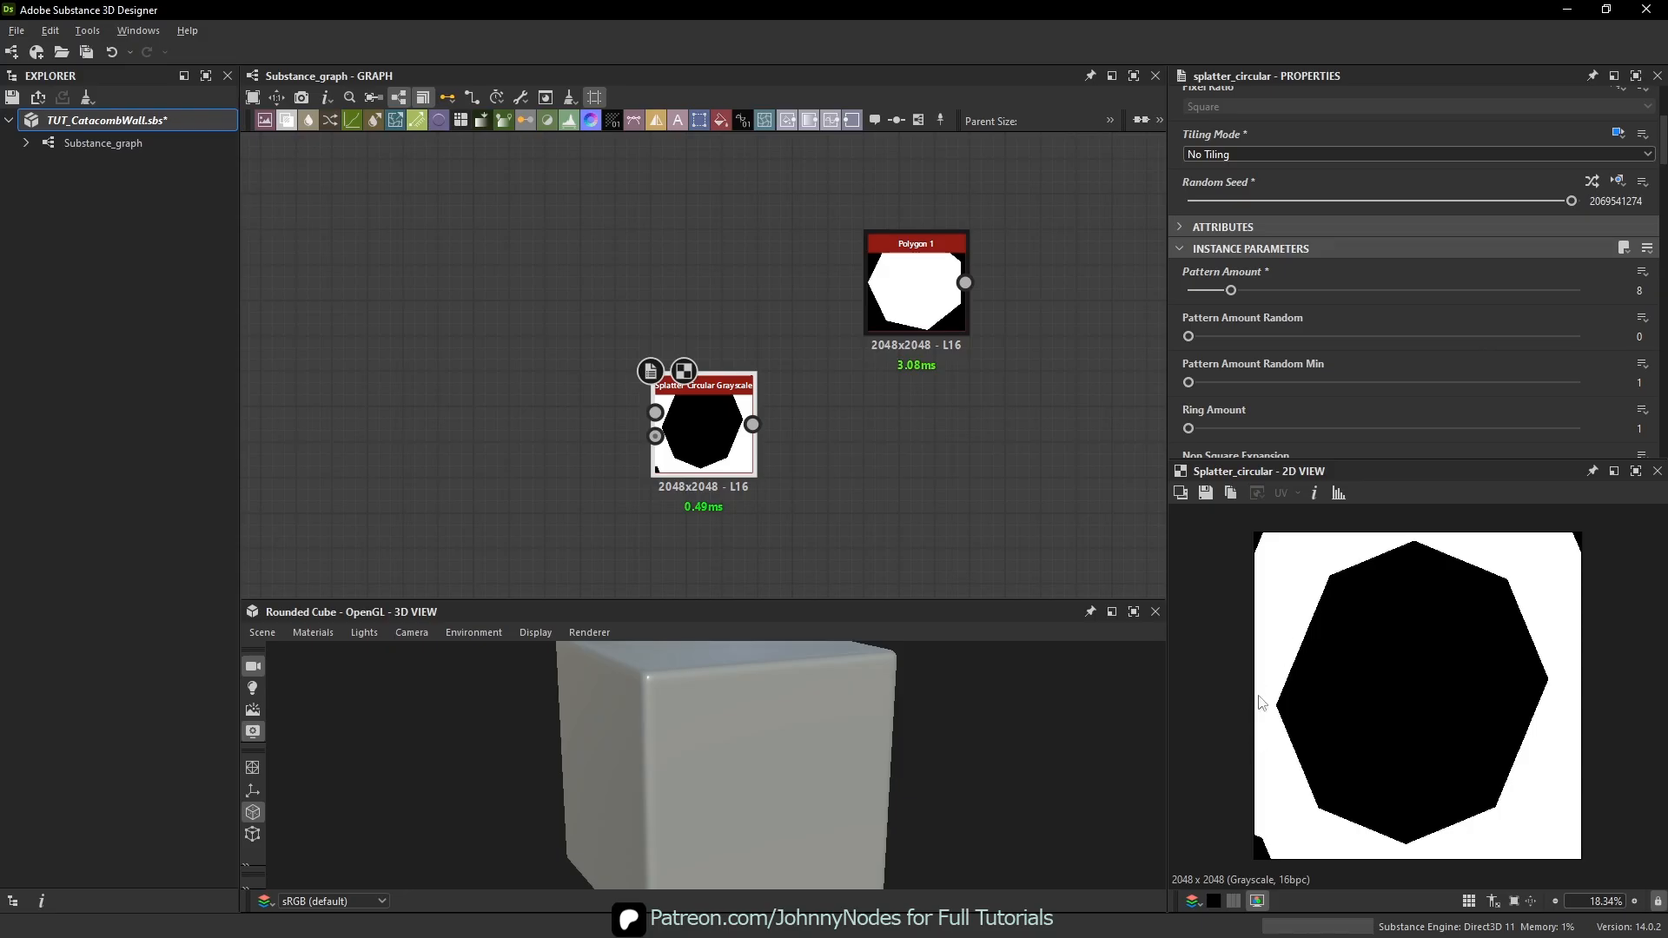
- Move the circular splatter node farther away from Polygon 1 and select Polygon 1 to compare its regular shape
{"action": "middle_click_drag", "start_coordinate": [623, 386], "coordinate": [710, 377]}
{"action": "left_click_drag", "start_coordinate": [798, 414], "coordinate": [586, 379]}
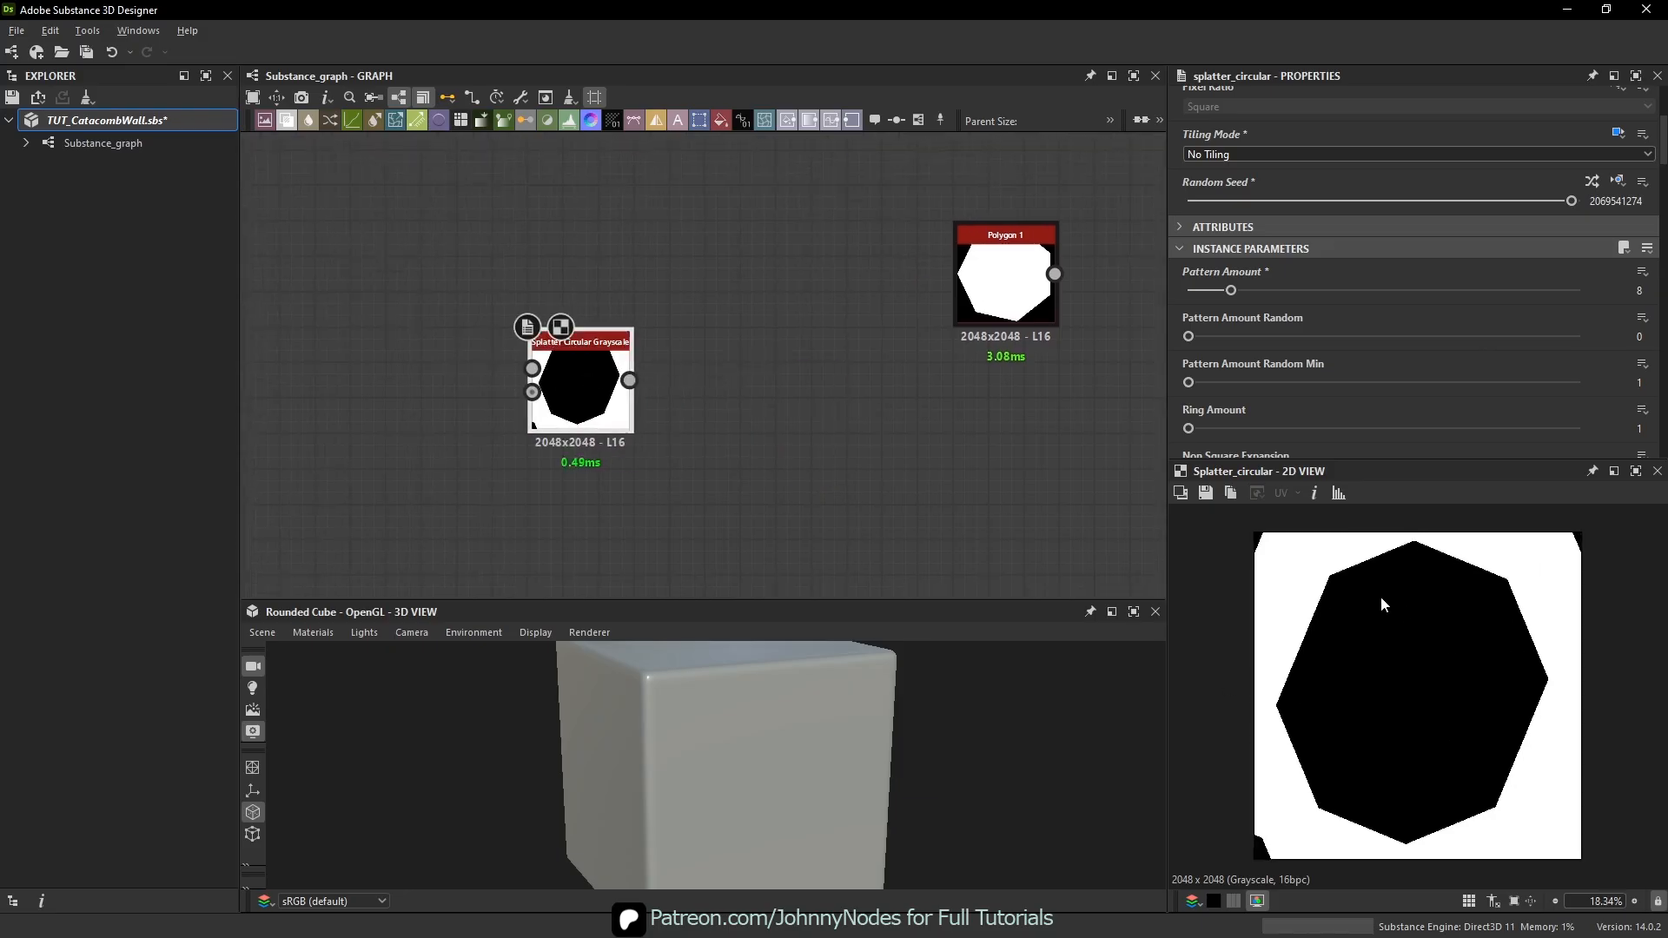
{"action": "left_click", "coordinate": [1005, 278]}
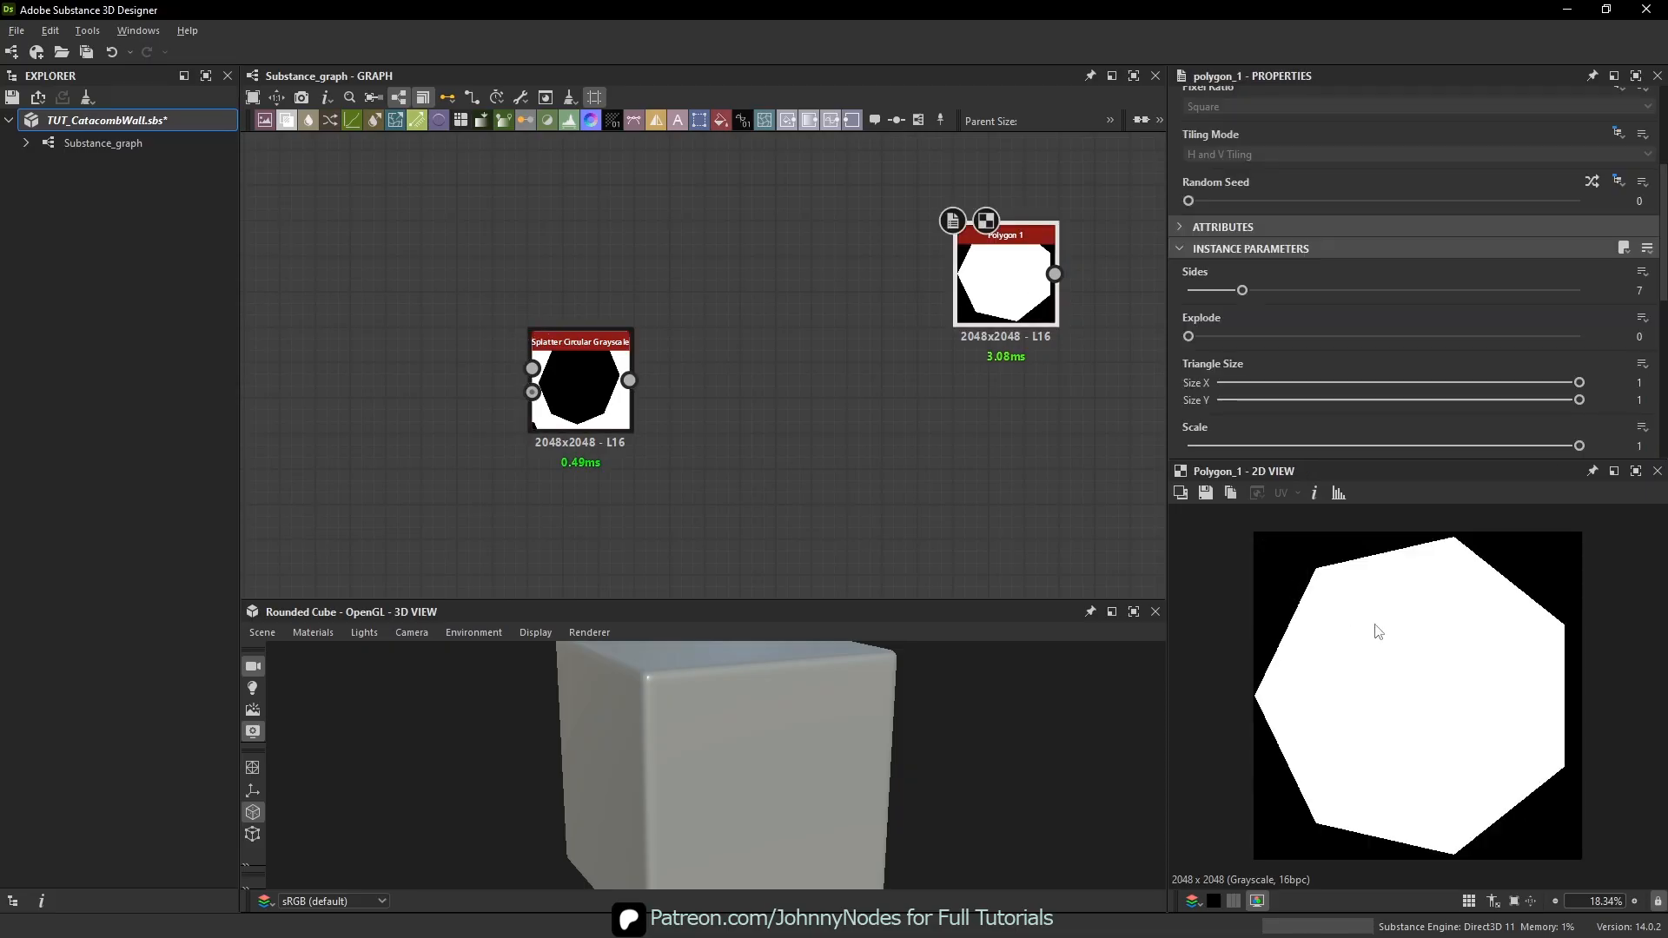
- Add an Invert Grayscale node after the circular splatter and inspect the corner areas of the inverted shape
{"action": "left_click", "coordinate": [627, 395]}
{"action": "key", "text": "space"}
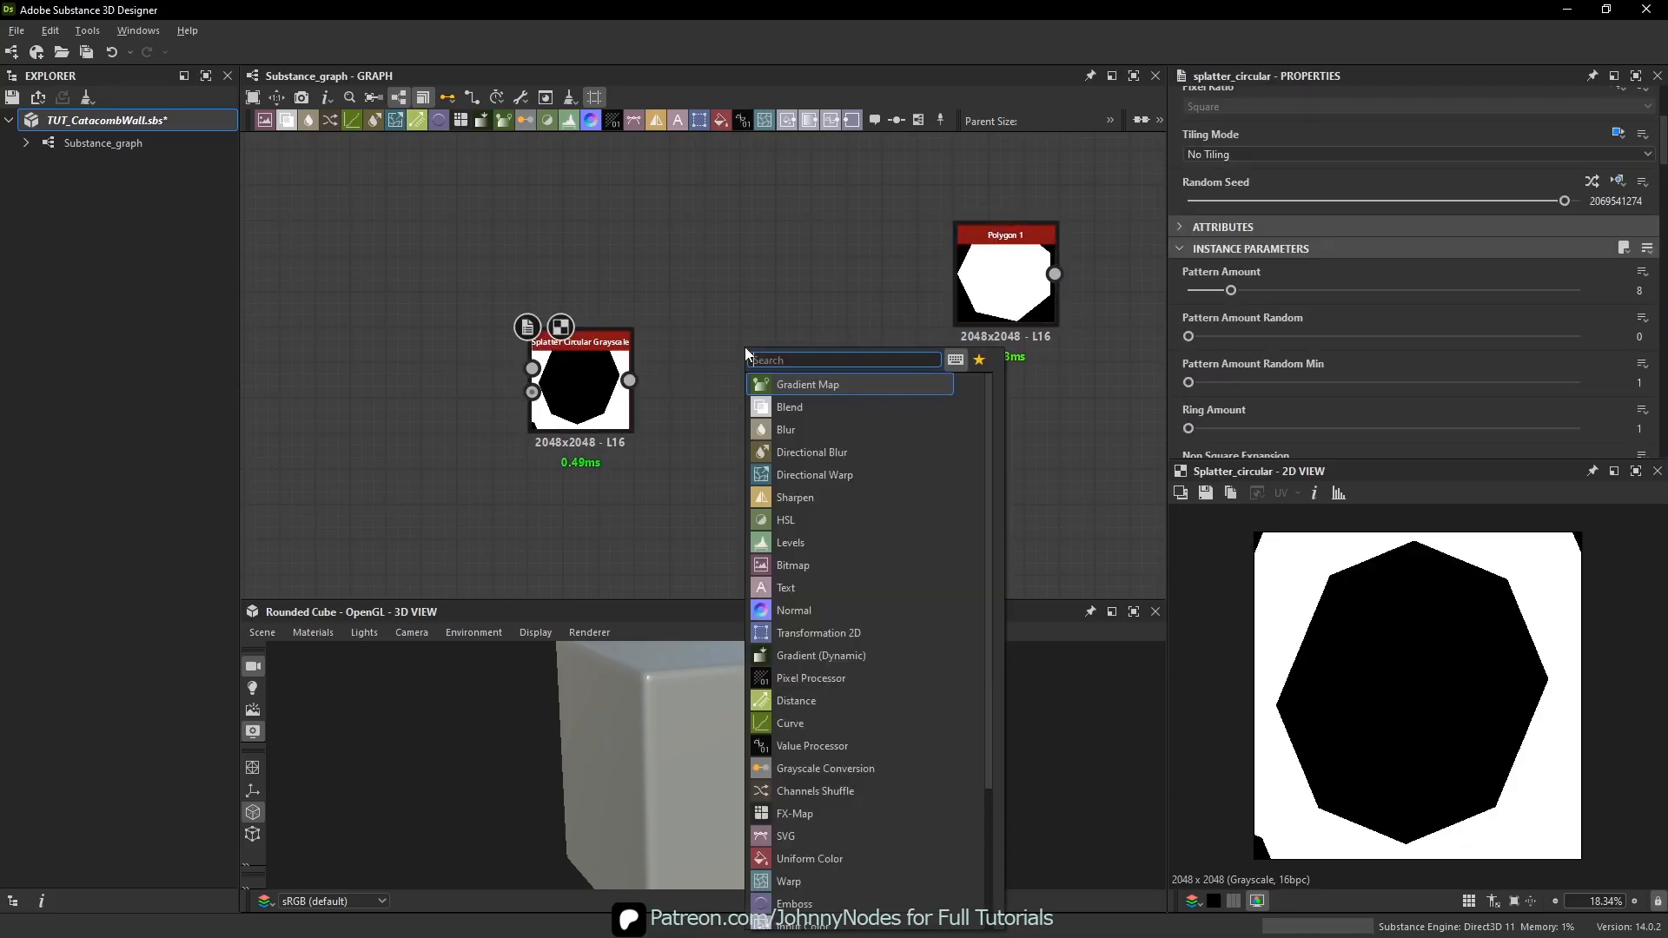
{"action": "type", "text": "inv"}
{"action": "left_click", "coordinate": [884, 410]}
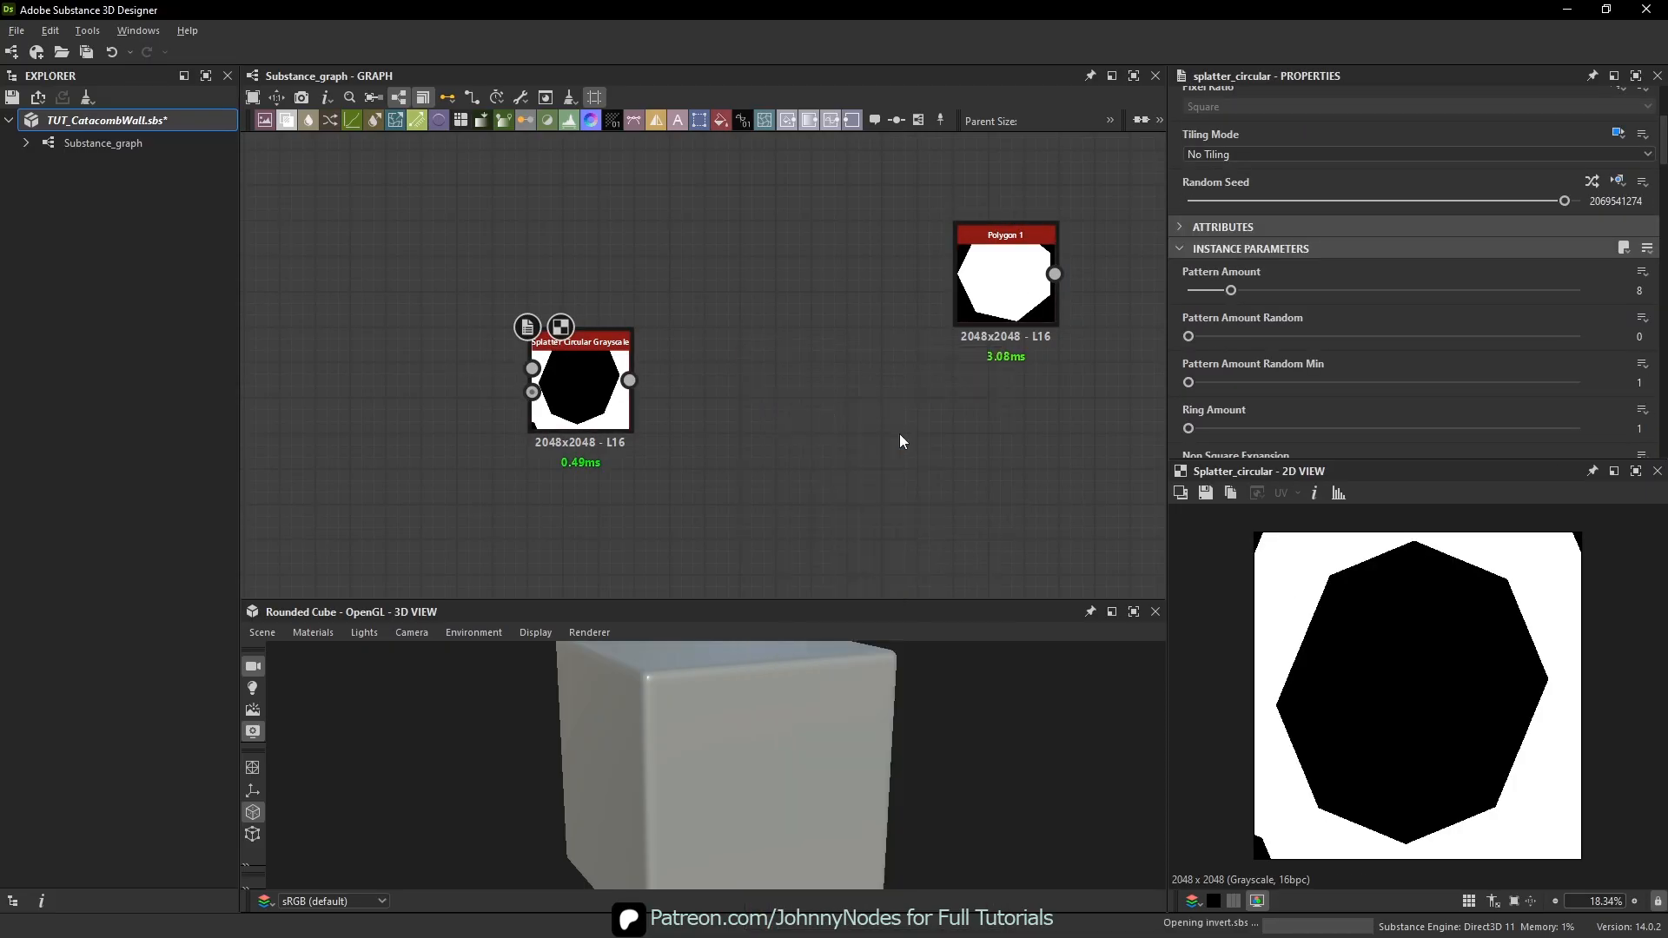
{"action": "scroll", "coordinate": [1264, 546], "scroll_direction": "up", "scroll_amount": 2}
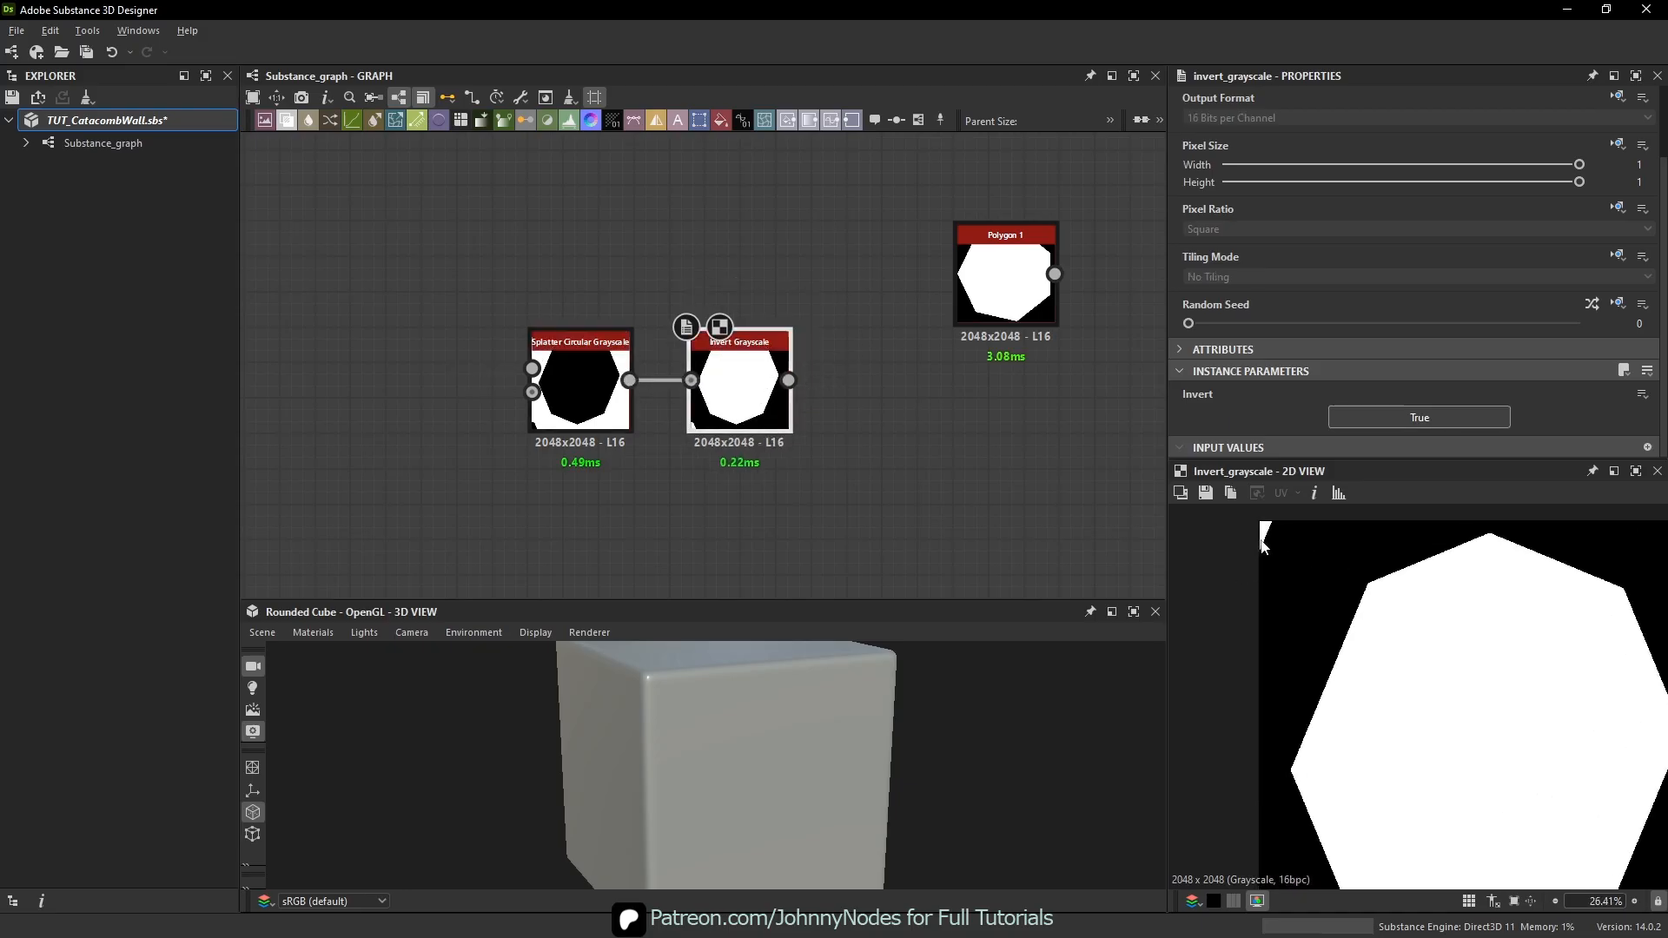
{"action": "scroll", "coordinate": [1281, 557], "scroll_direction": "down", "scroll_amount": 2}
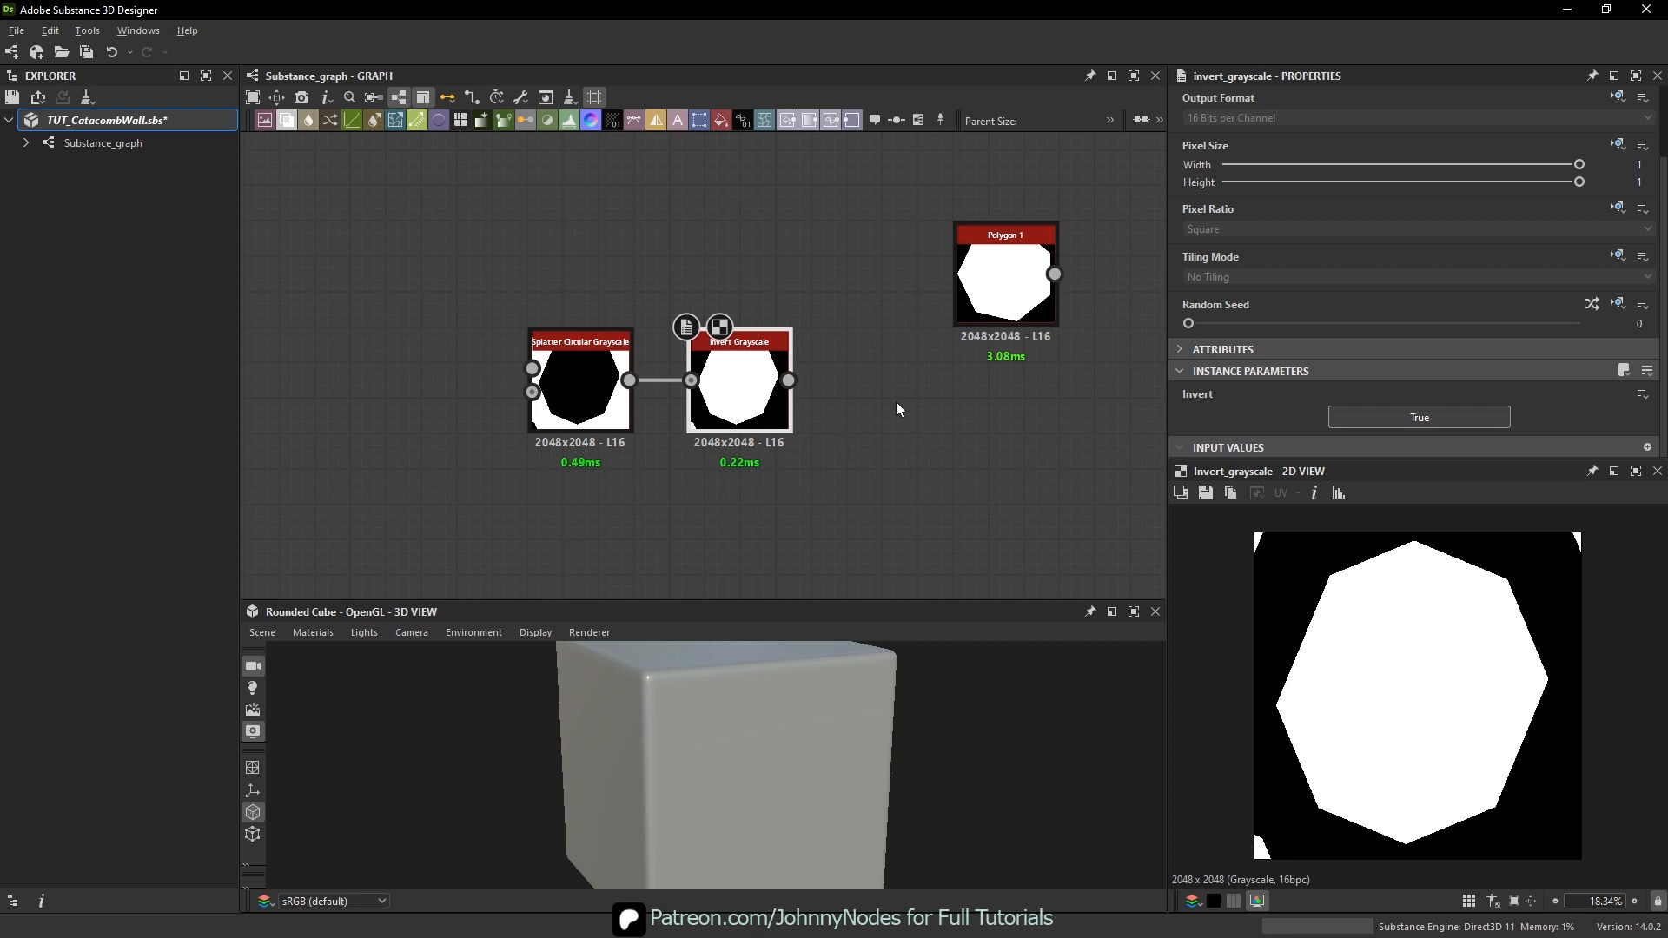
- Add a Flood Fill node, feed it the Invert Grayscale output, and reposition it in the graph
{"action": "middle_click_drag", "start_coordinate": [898, 408], "coordinate": [882, 458]}
{"action": "left_click", "coordinate": [878, 482]}
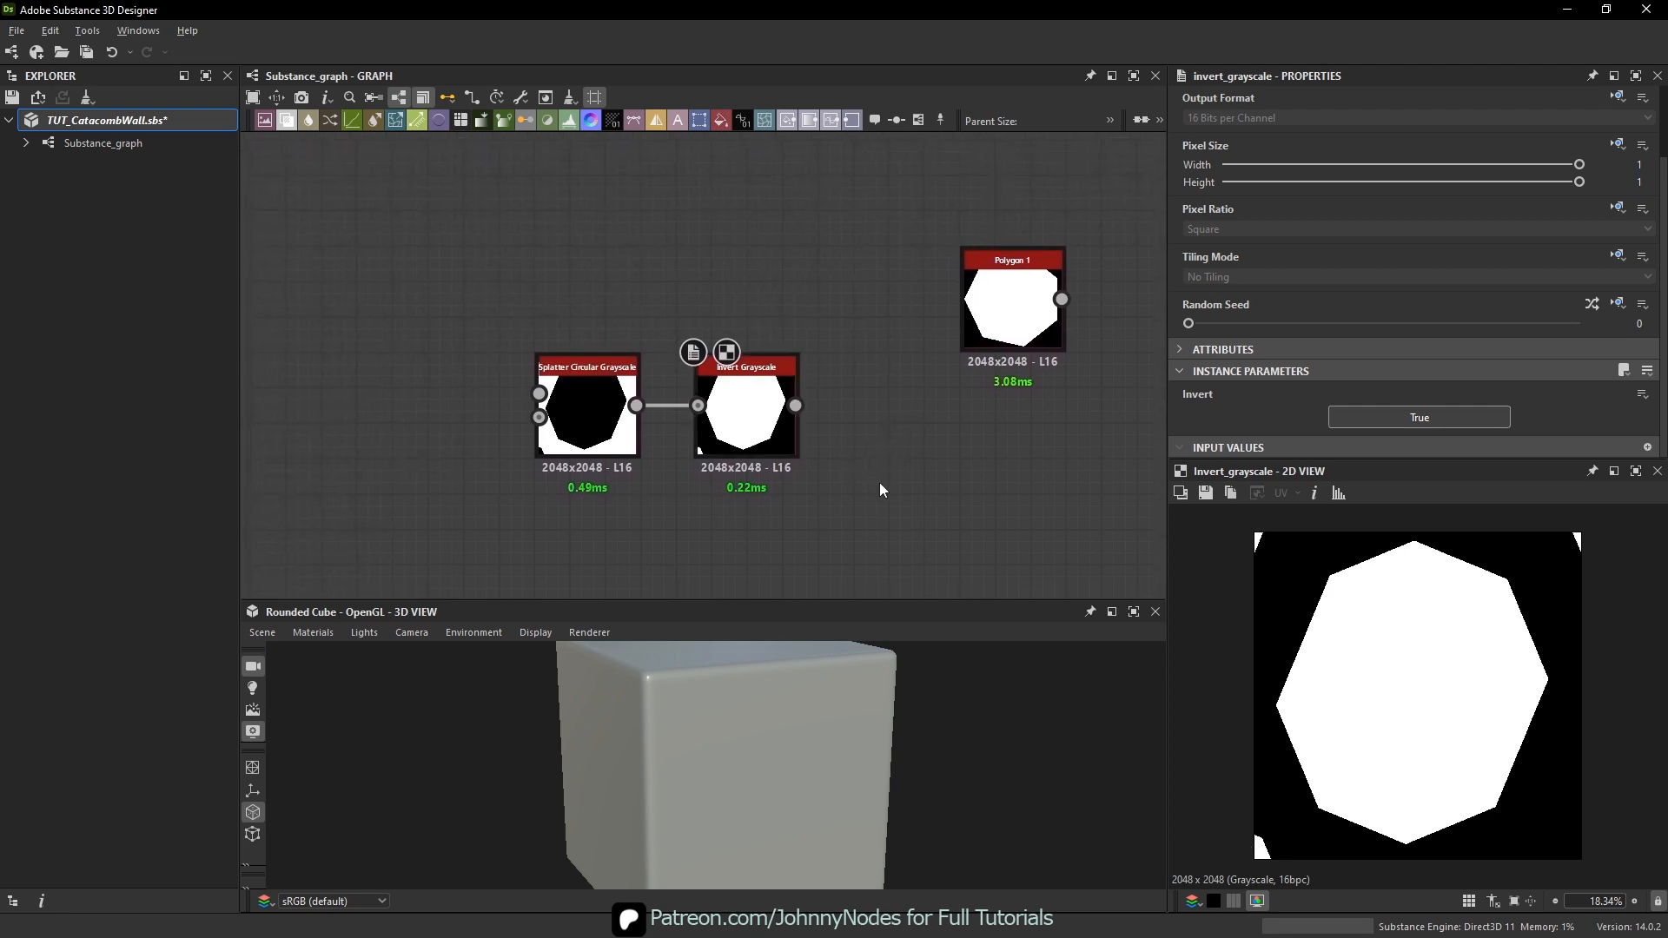
{"action": "key", "text": "space"}
{"action": "type", "text": "flood"}
{"action": "key", "text": "Return"}
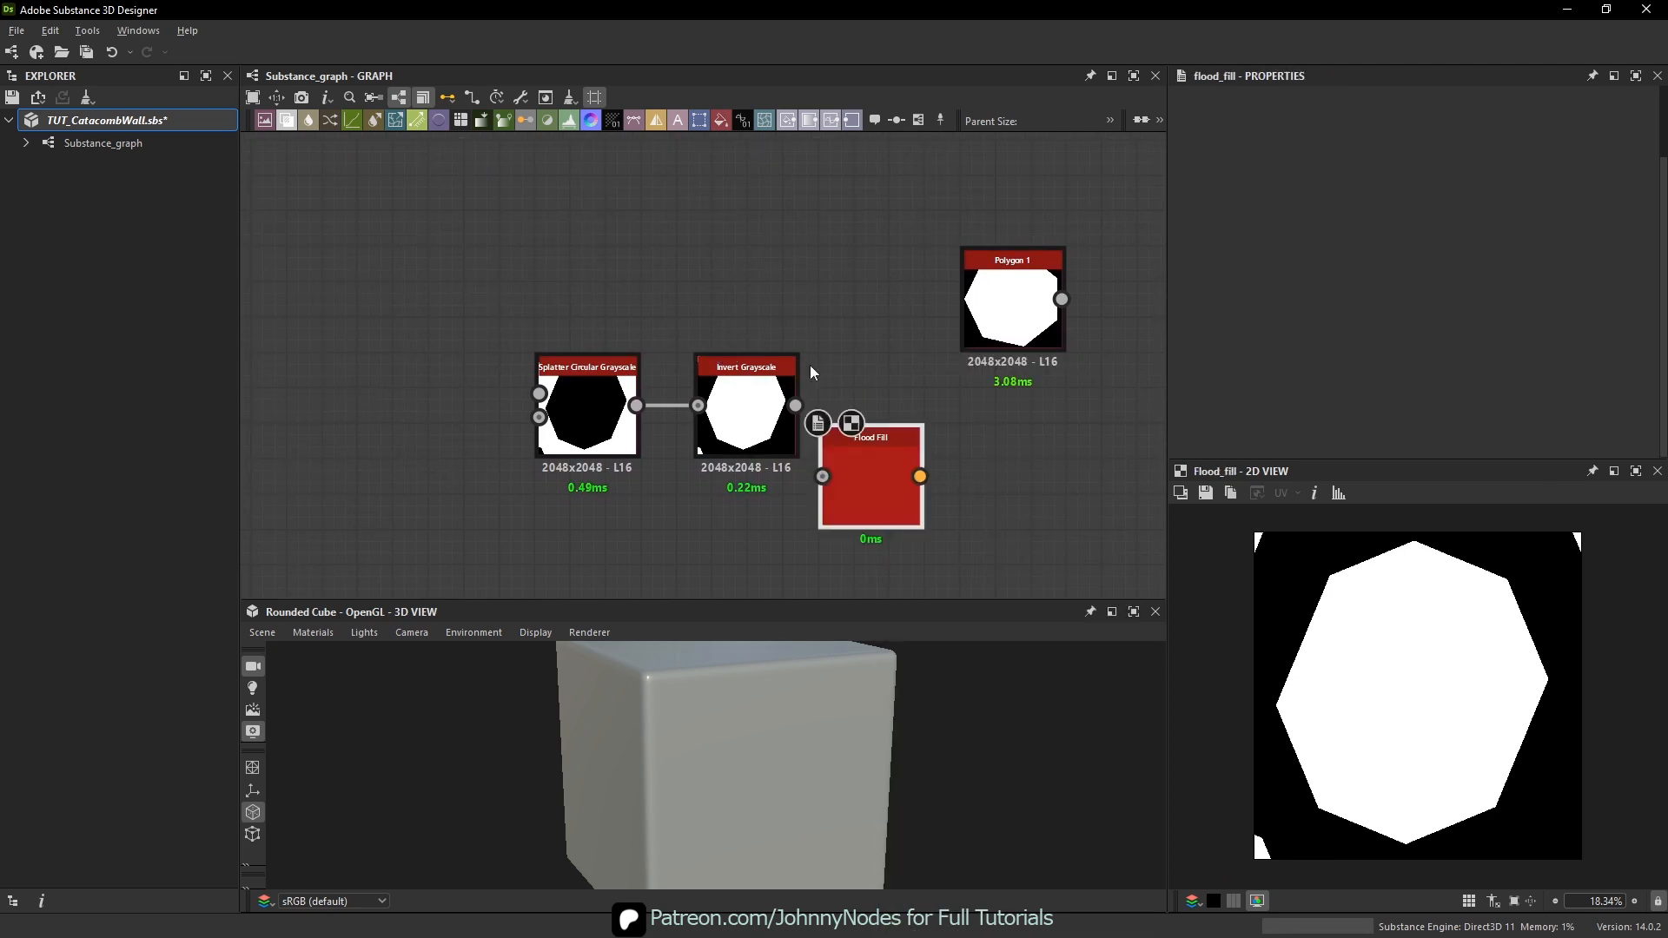
{"action": "left_click_drag", "start_coordinate": [796, 406], "coordinate": [823, 476]}
{"action": "left_click_drag", "start_coordinate": [869, 469], "coordinate": [689, 445]}
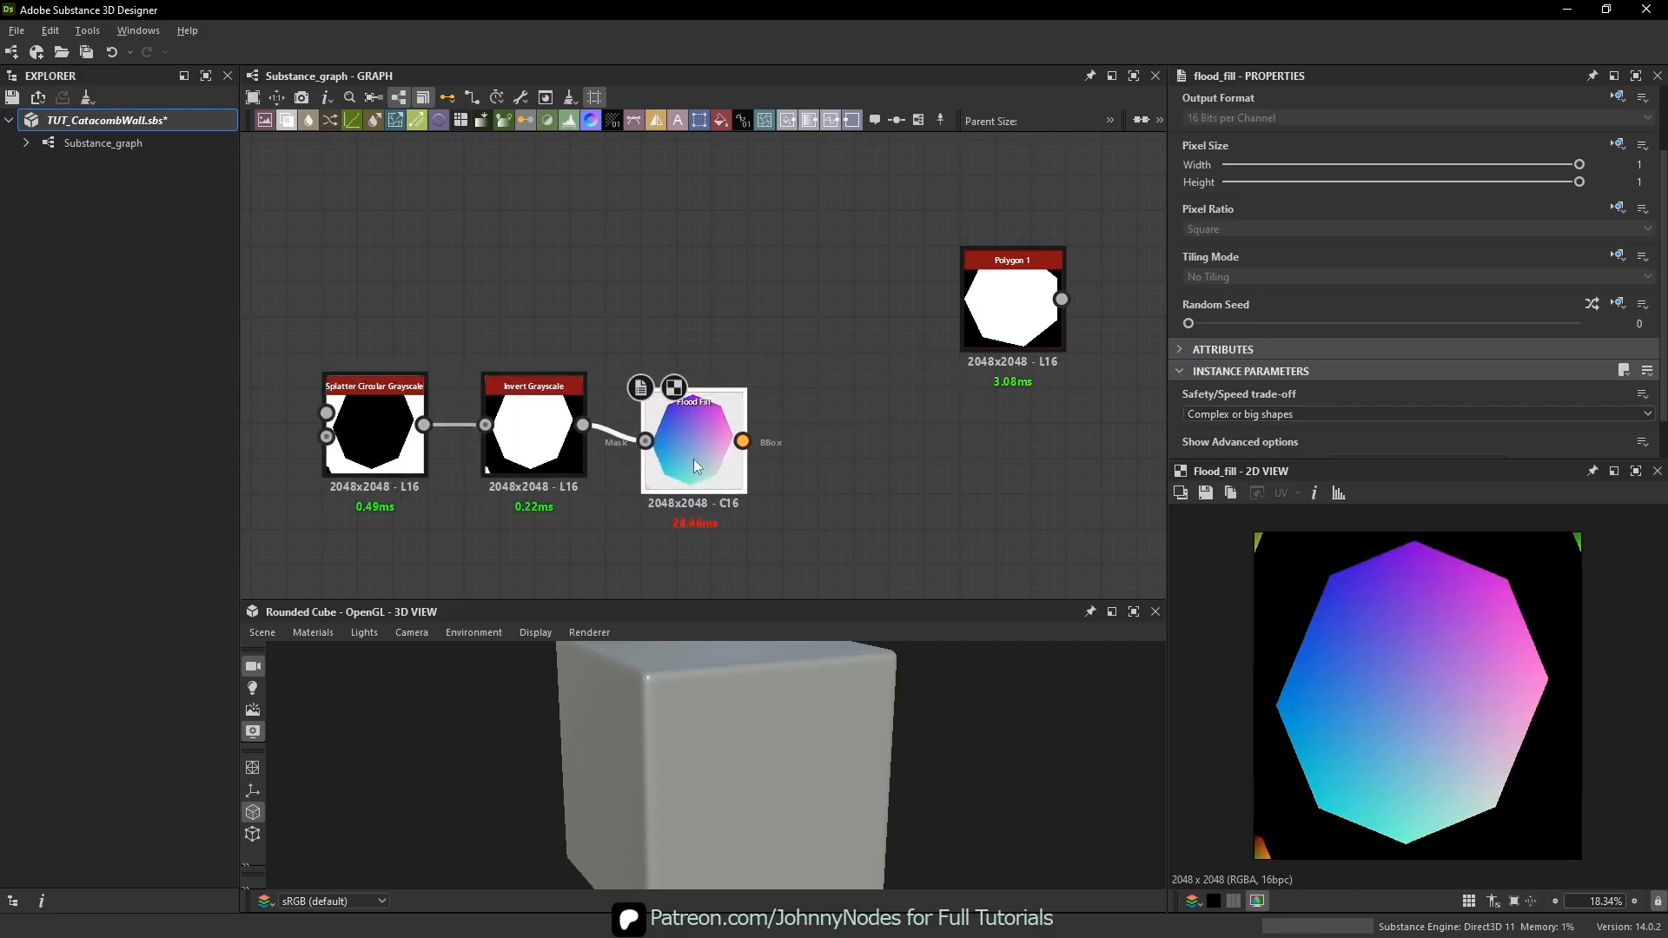
- Switch the graph's Output Size to Absolute and set width and height to 512 px
{"action": "left_click", "coordinate": [737, 319]}
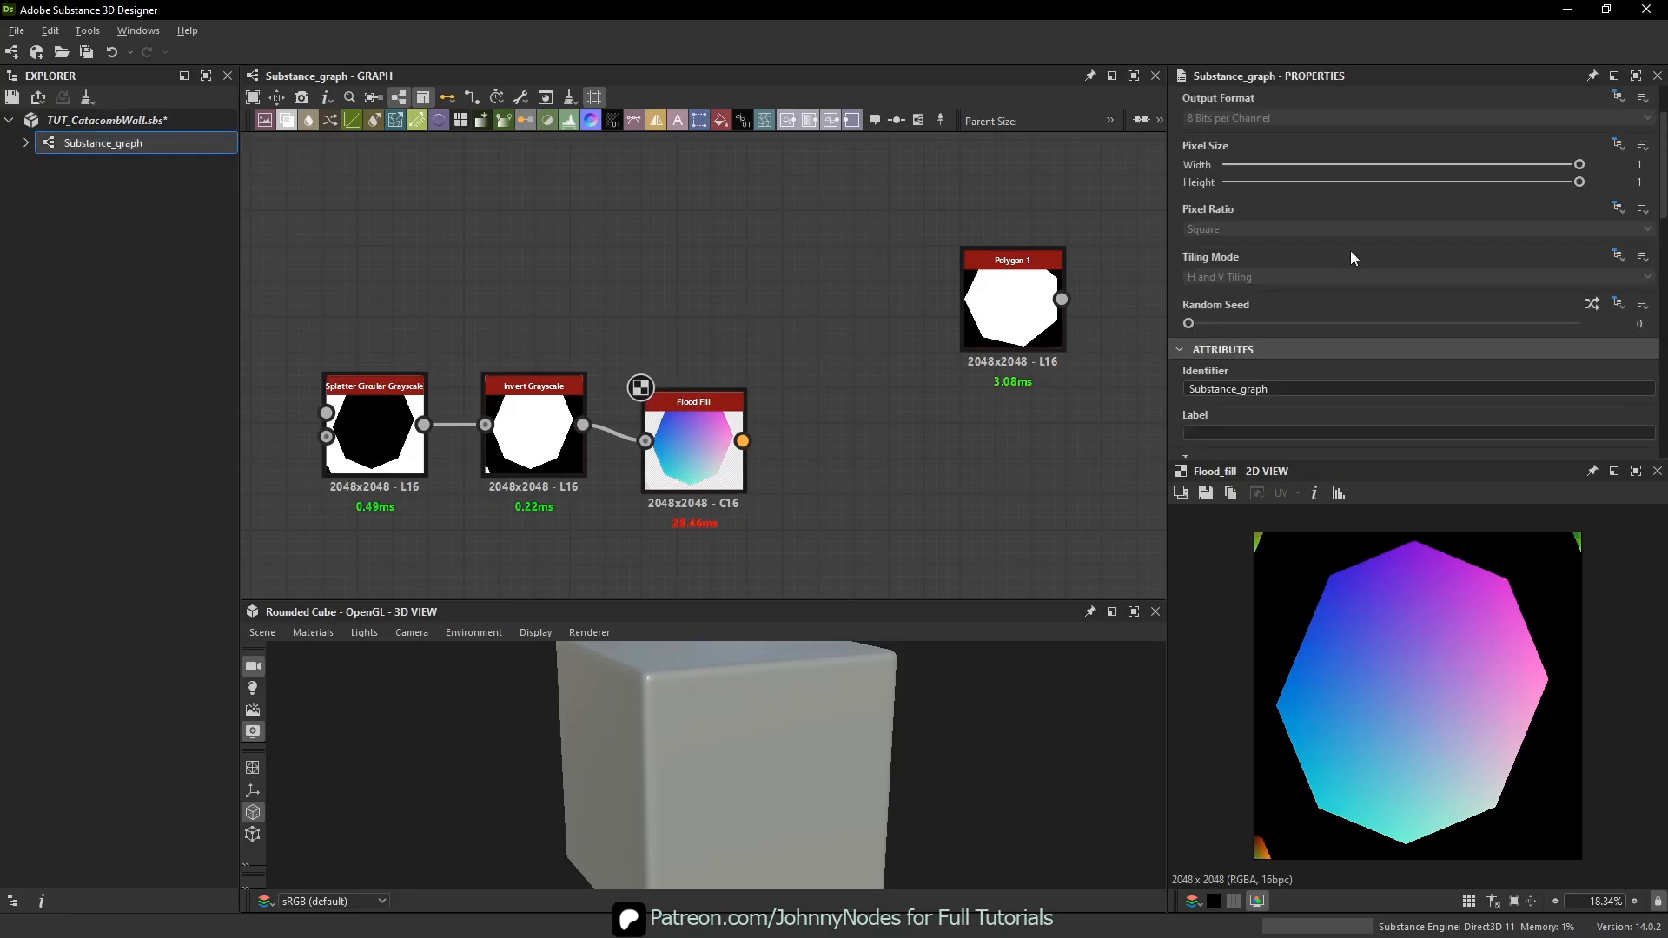
{"action": "scroll", "coordinate": [657, 498], "scroll_direction": "up", "scroll_amount": 3}
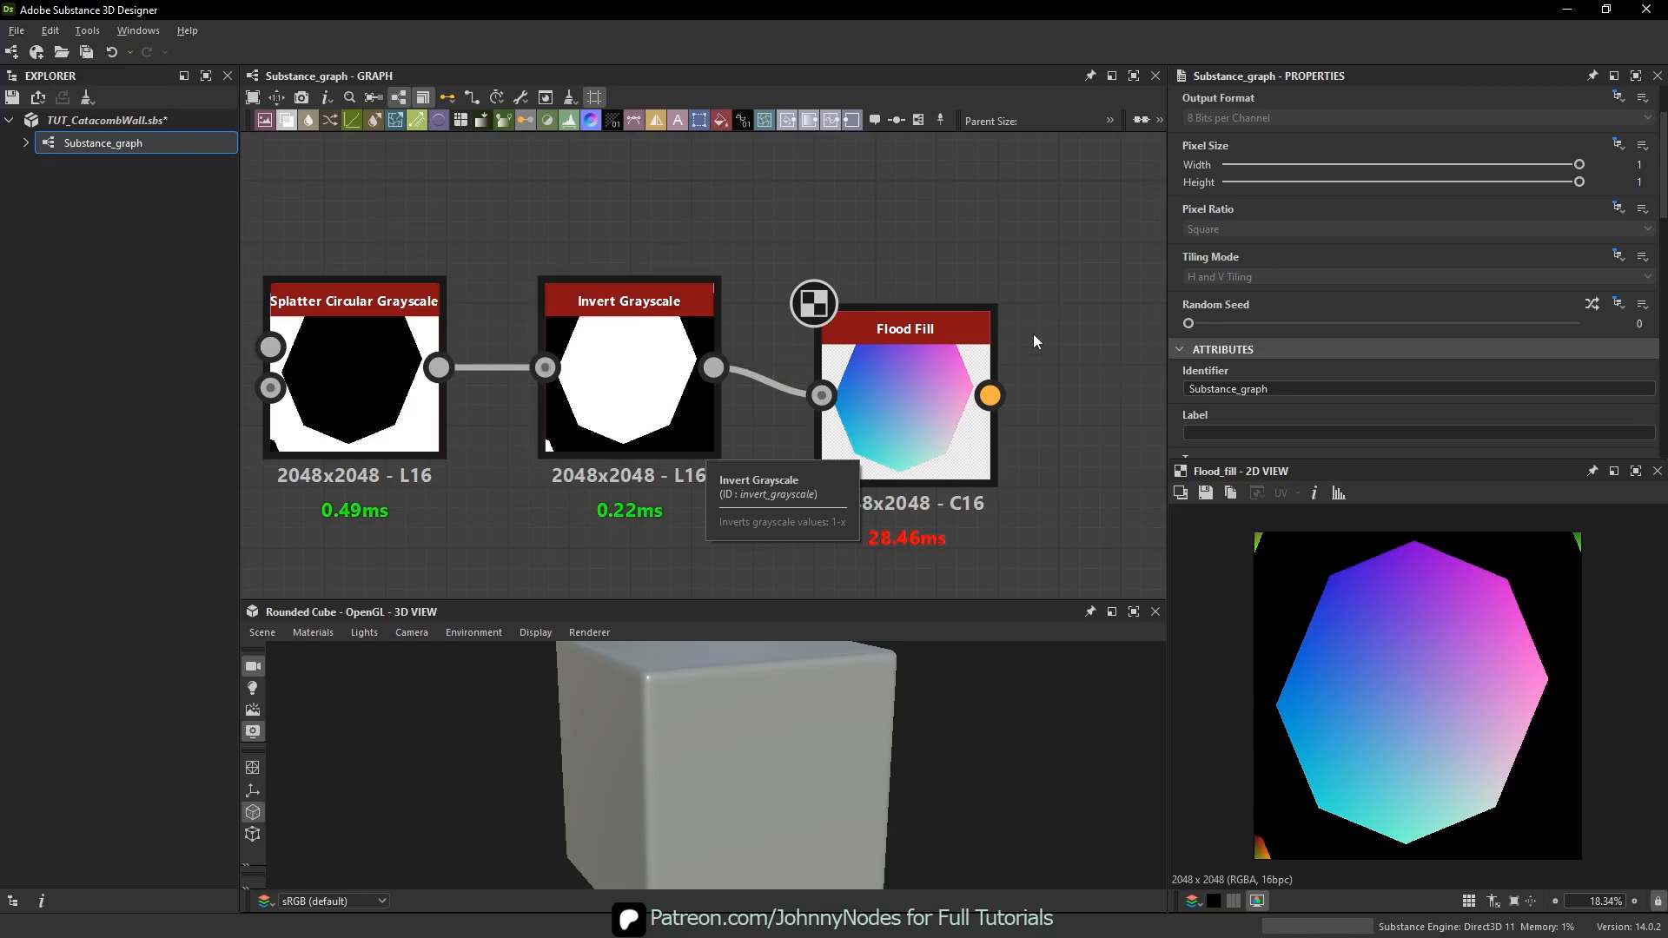
{"action": "middle_click_drag", "start_coordinate": [1041, 324], "coordinate": [1006, 386]}
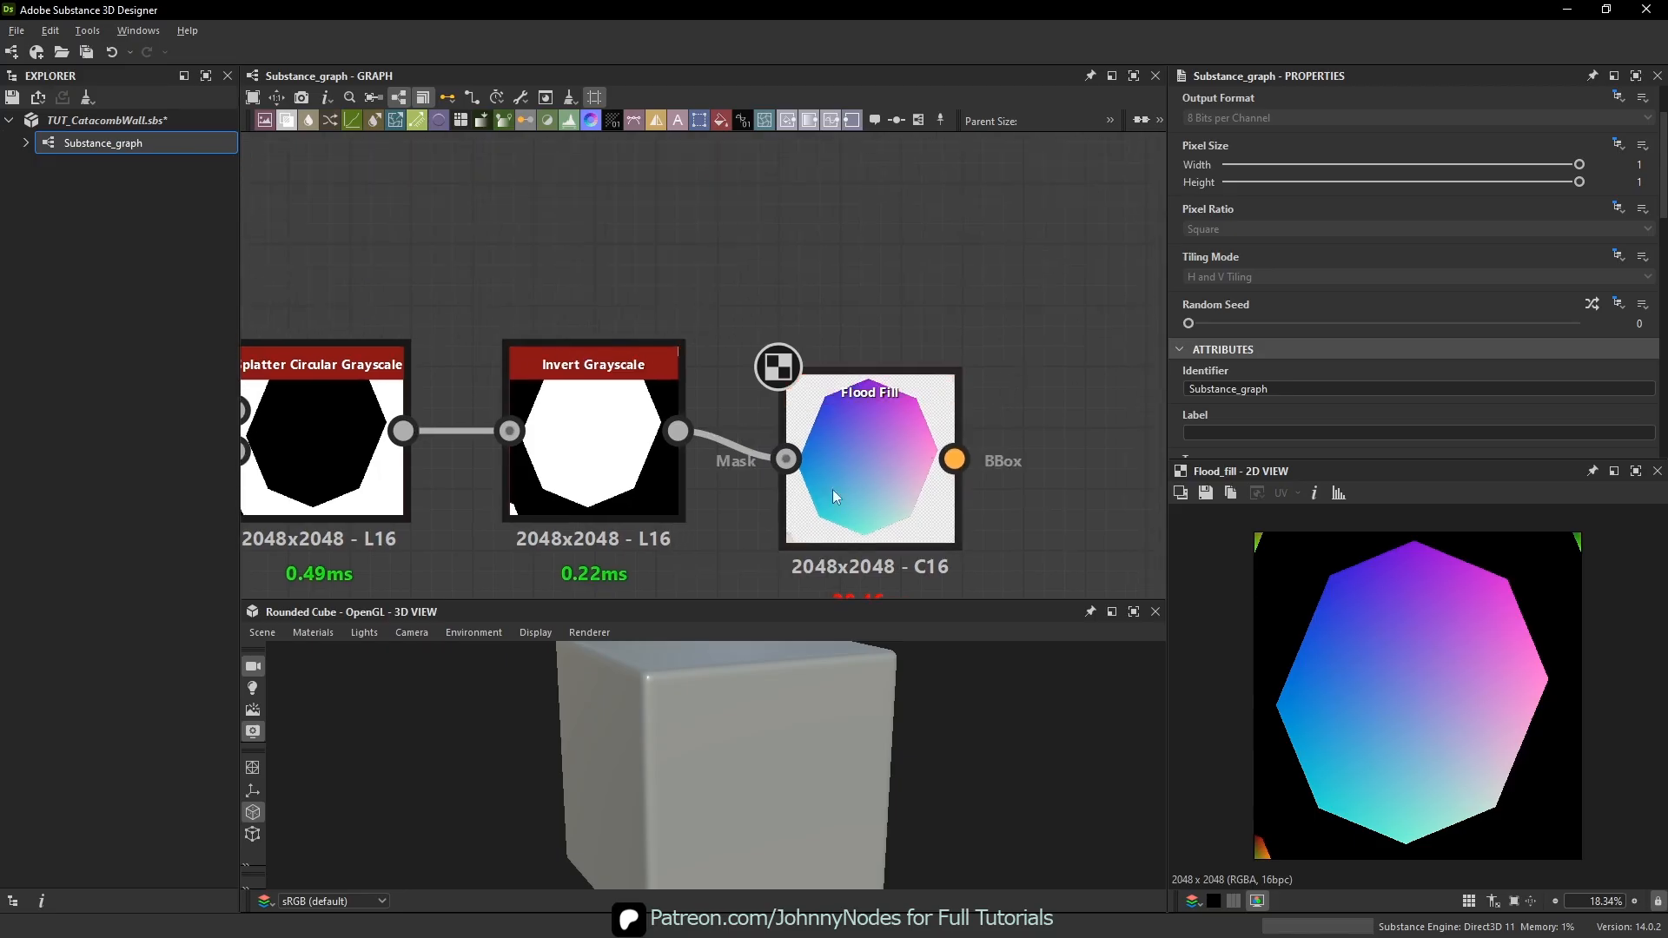
{"action": "scroll", "coordinate": [1448, 154], "scroll_direction": "up", "scroll_amount": 2}
{"action": "left_click", "coordinate": [1619, 119]}
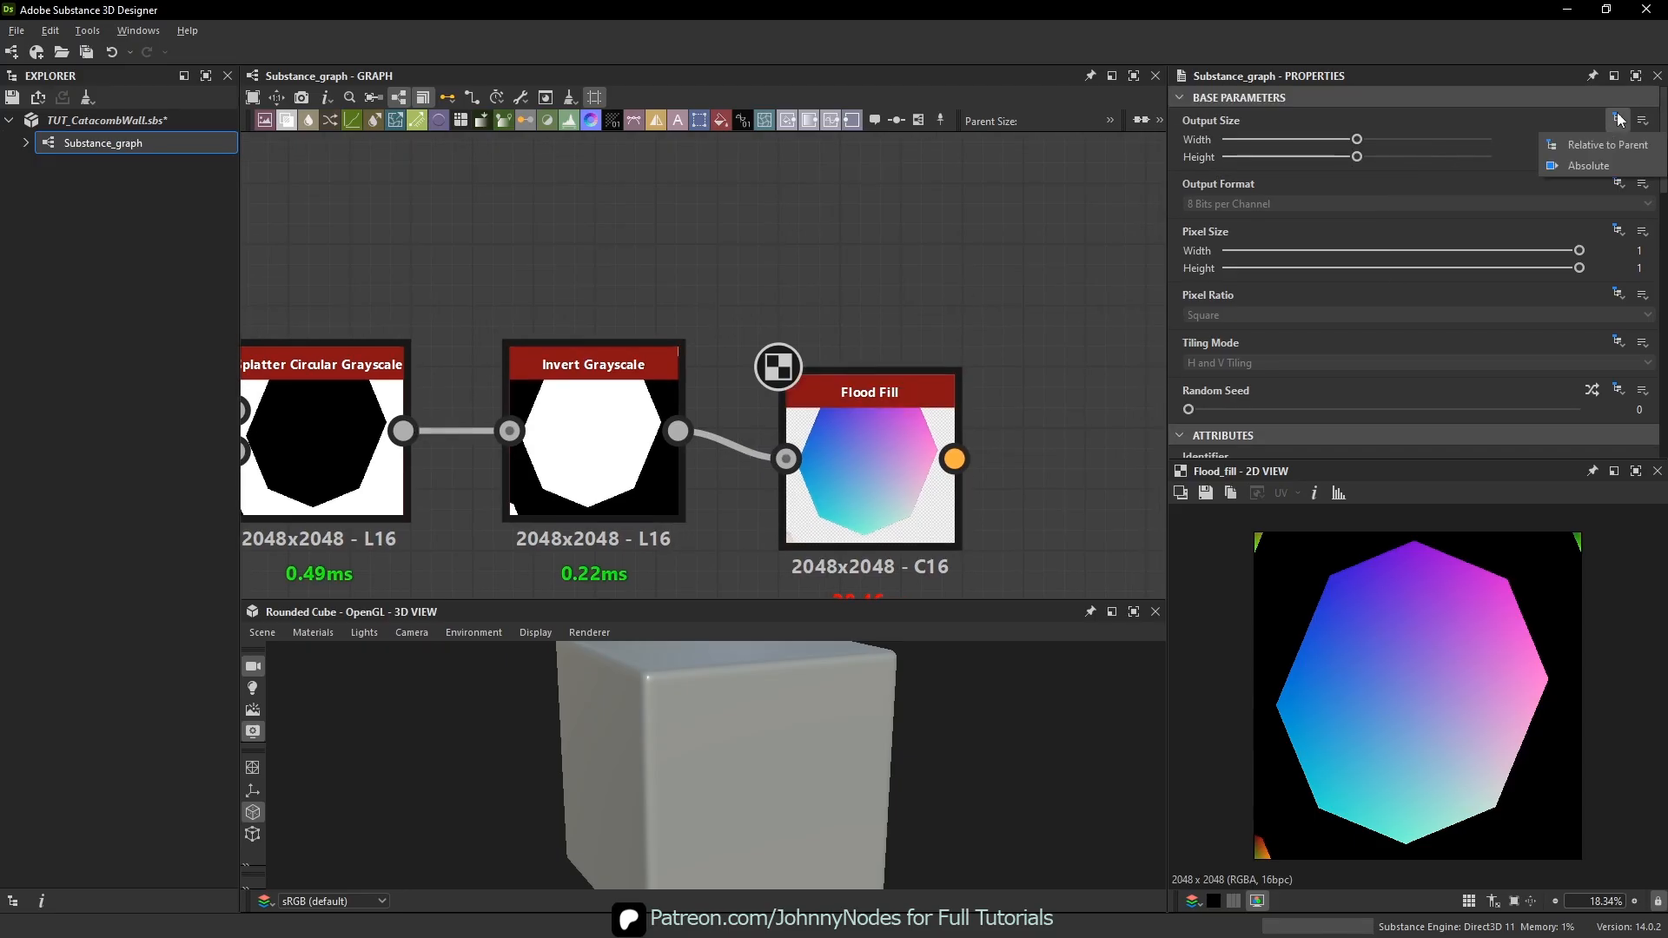
{"action": "left_click", "coordinate": [1607, 166]}
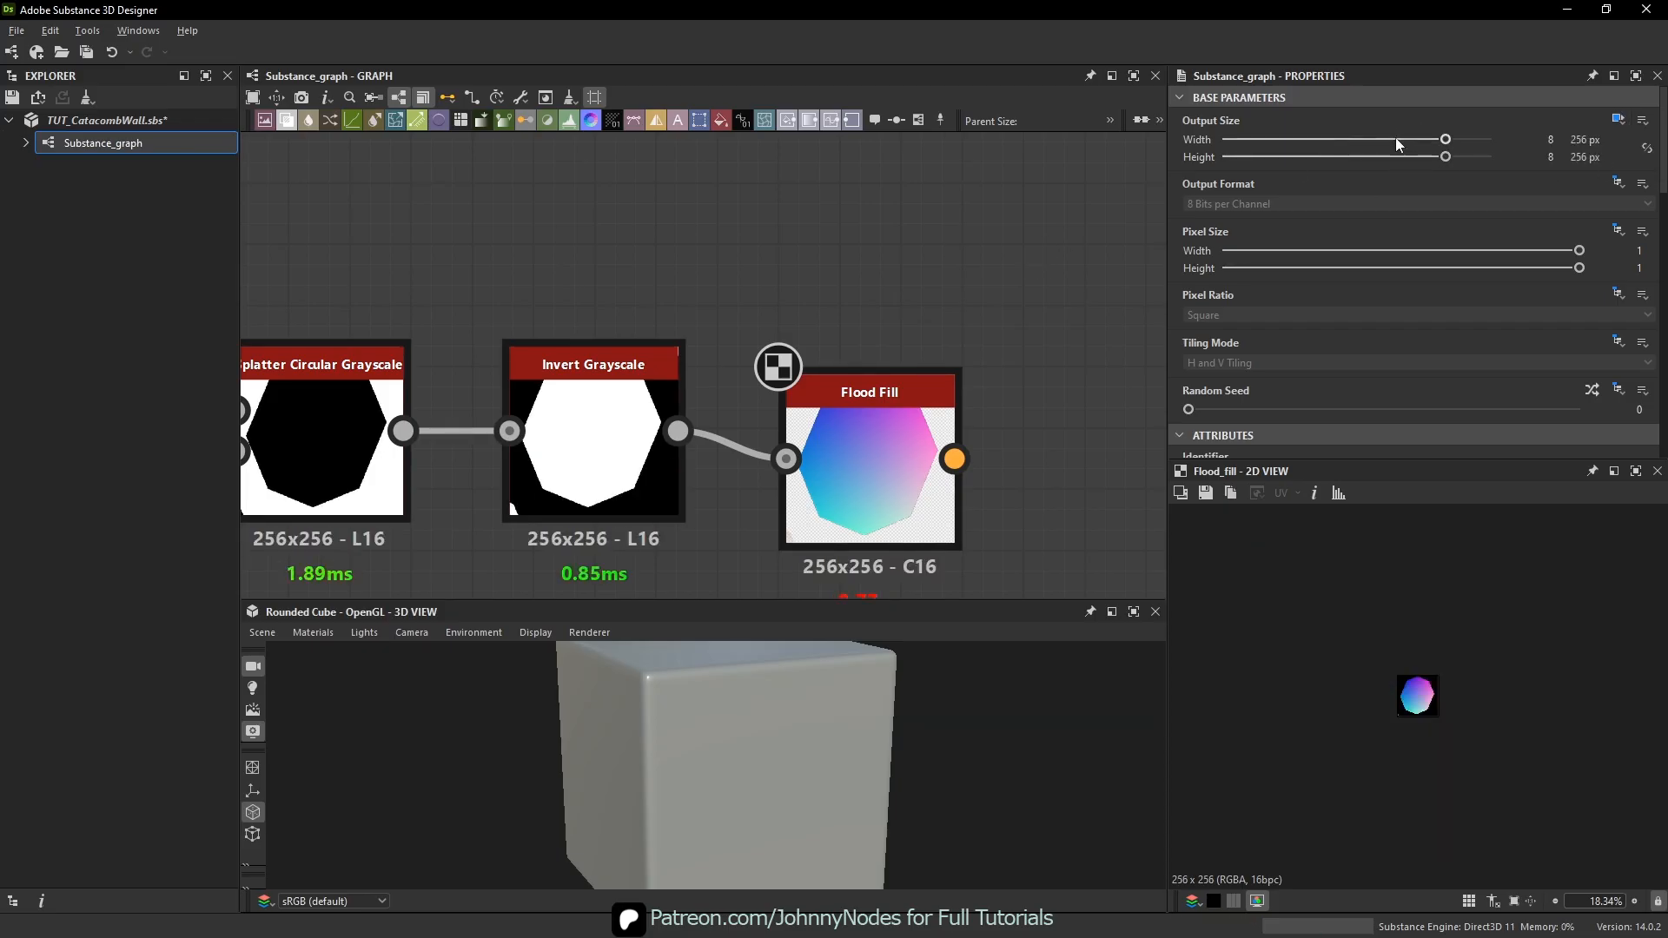
{"action": "left_click_drag", "start_coordinate": [1454, 141], "coordinate": [1458, 157]}
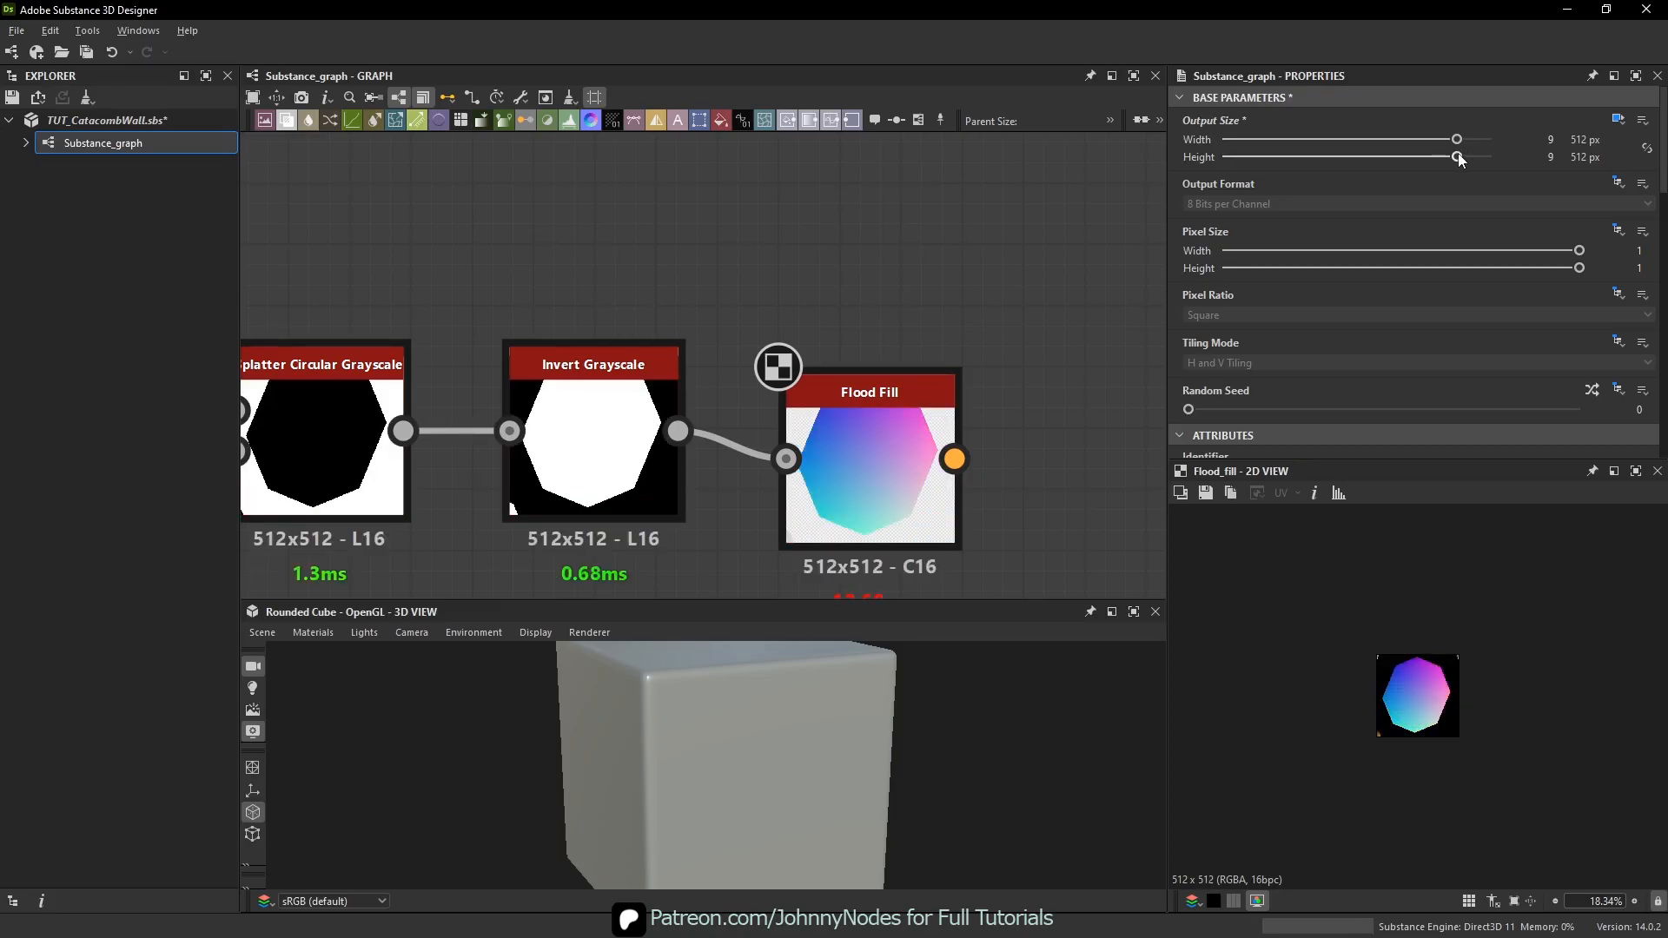
- Check the 512 px Flood Fill result up close, and move the splatter, invert and flood fill nodes together to free space
{"action": "scroll", "coordinate": [1456, 689], "scroll_direction": "up", "scroll_amount": 4}
{"action": "left_click", "coordinate": [847, 459]}
{"action": "scroll", "coordinate": [1411, 617], "scroll_direction": "up", "scroll_amount": 8}
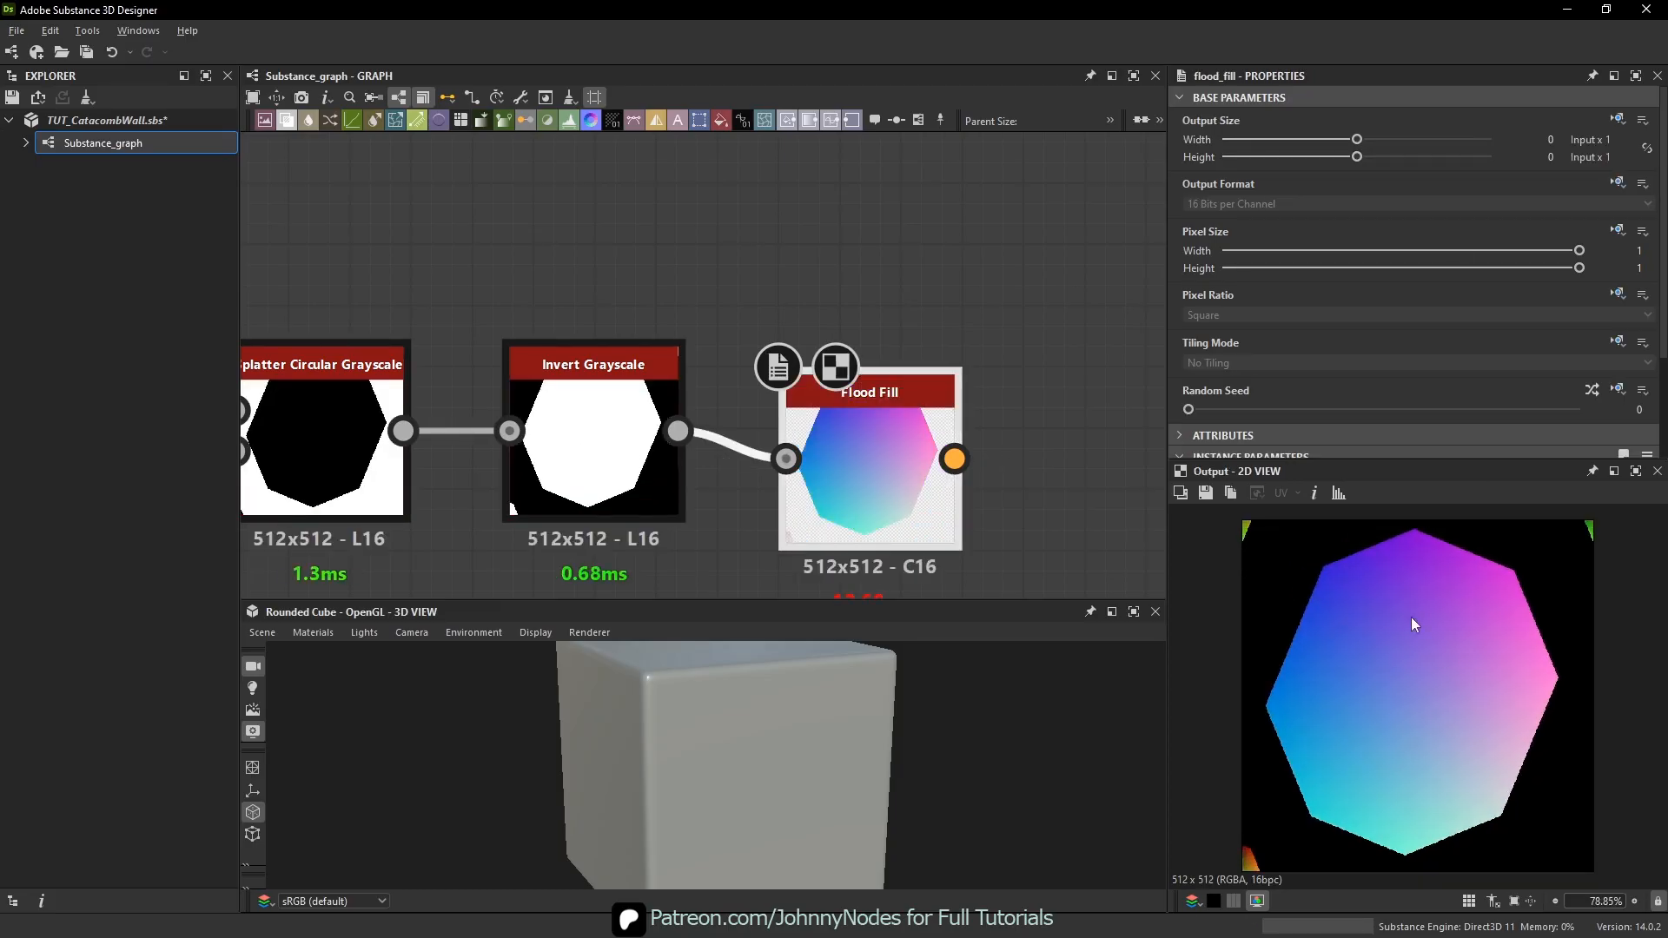
{"action": "scroll", "coordinate": [784, 466], "scroll_direction": "down", "scroll_amount": 4}
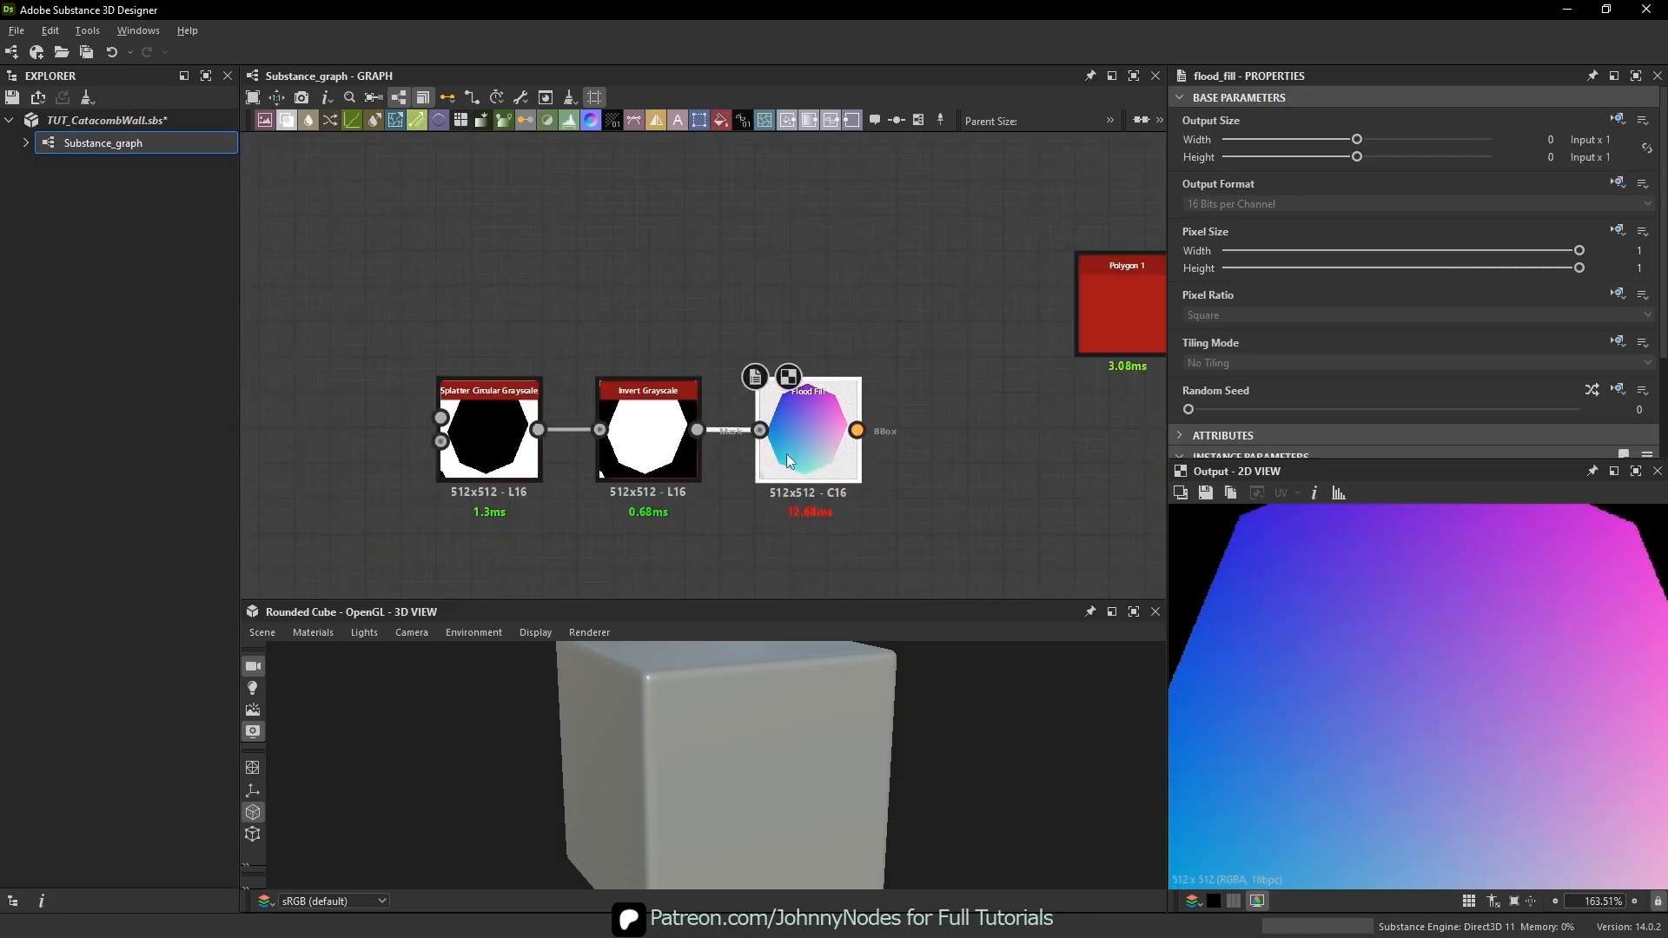
{"action": "left_click_drag", "start_coordinate": [758, 452], "coordinate": [792, 452]}
{"action": "left_click_drag", "start_coordinate": [373, 268], "coordinate": [810, 439]}
{"action": "left_click_drag", "start_coordinate": [810, 439], "coordinate": [668, 456]}
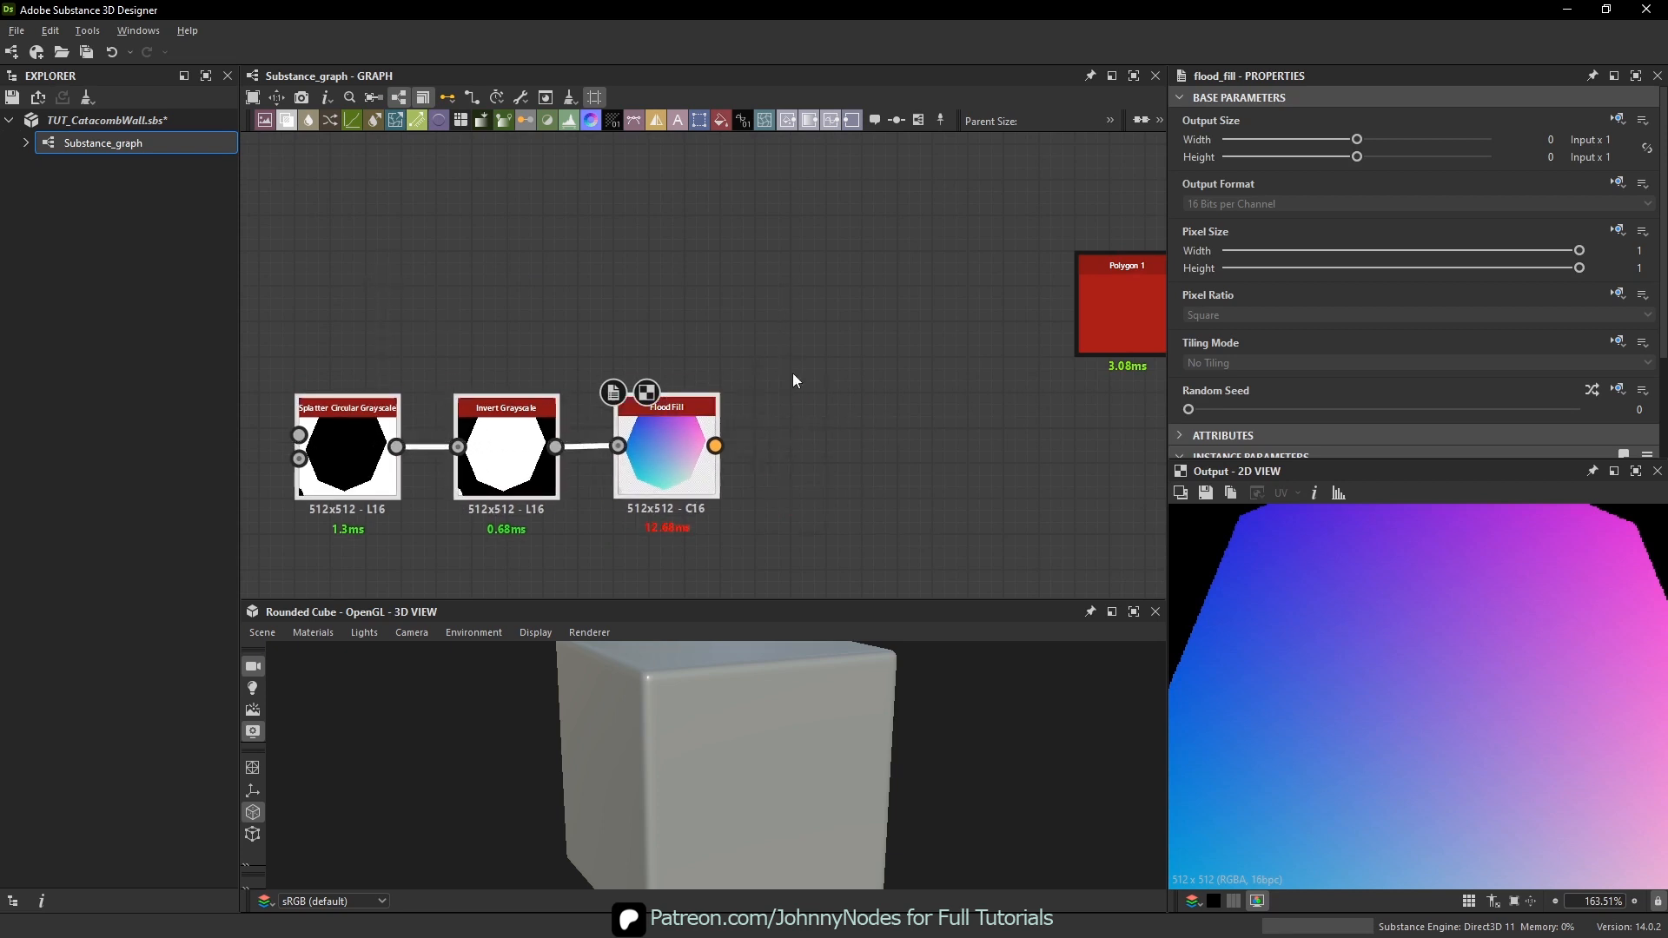
- Try a Flood Fill to Random Grayscale node on the Flood Fill output, and delete it
{"action": "left_click", "coordinate": [793, 373]}
{"action": "scroll", "coordinate": [1385, 633], "scroll_direction": "down", "scroll_amount": 5}
{"action": "key", "text": "space"}
{"action": "type", "text": "fl"}
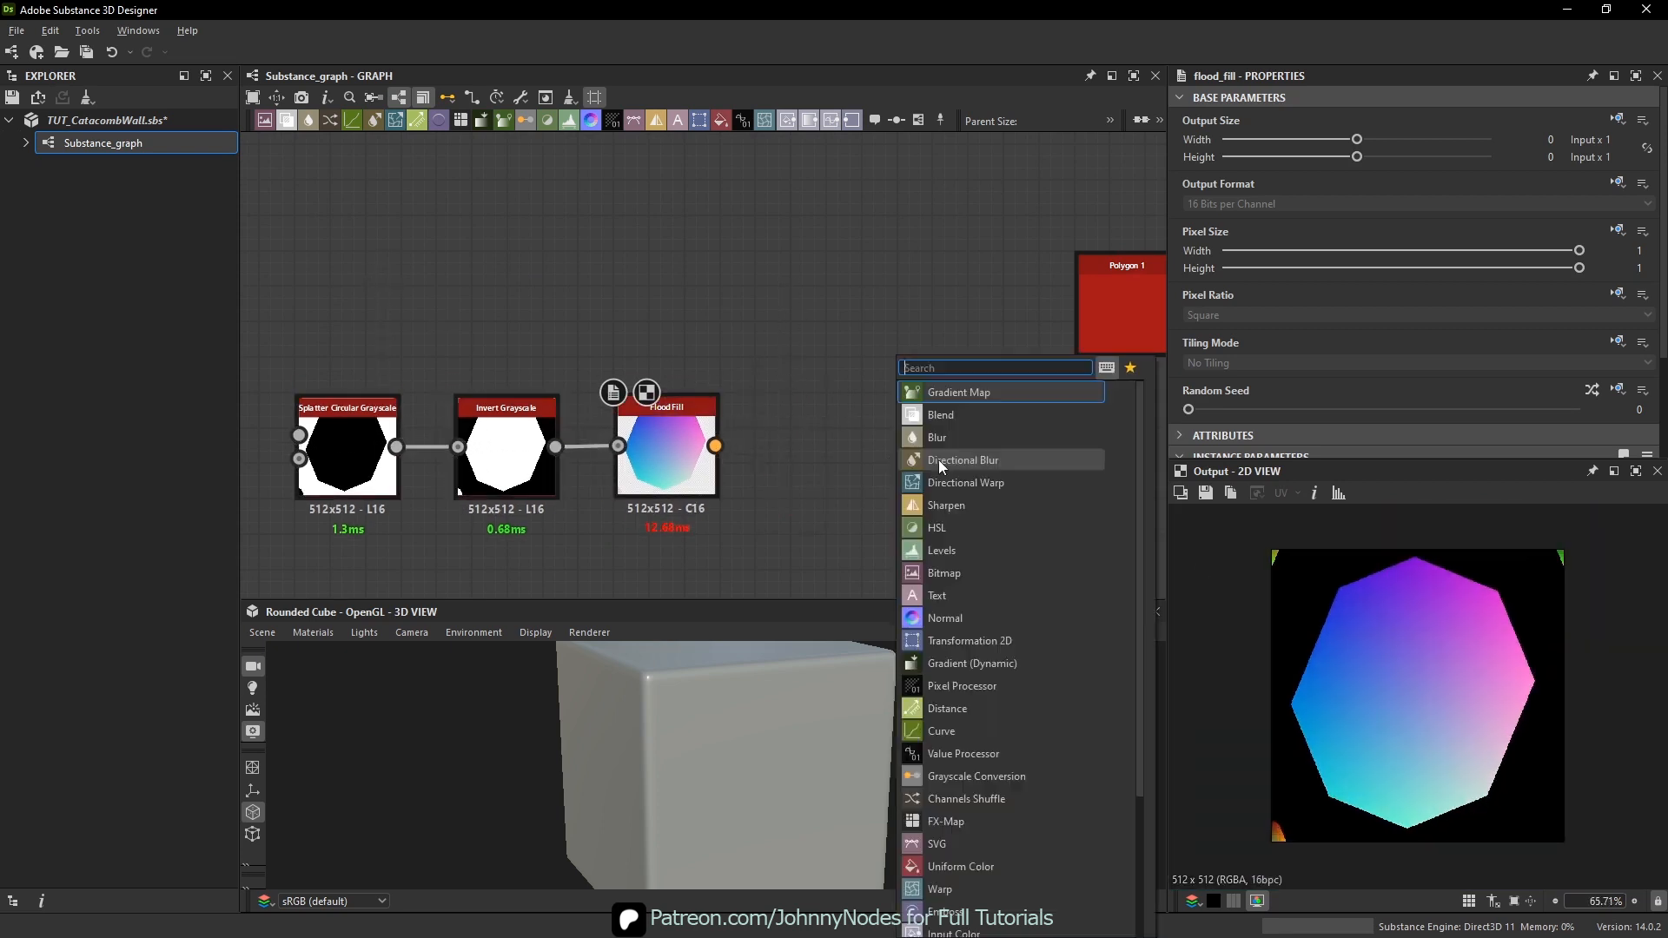
{"action": "type", "text": "ood"}
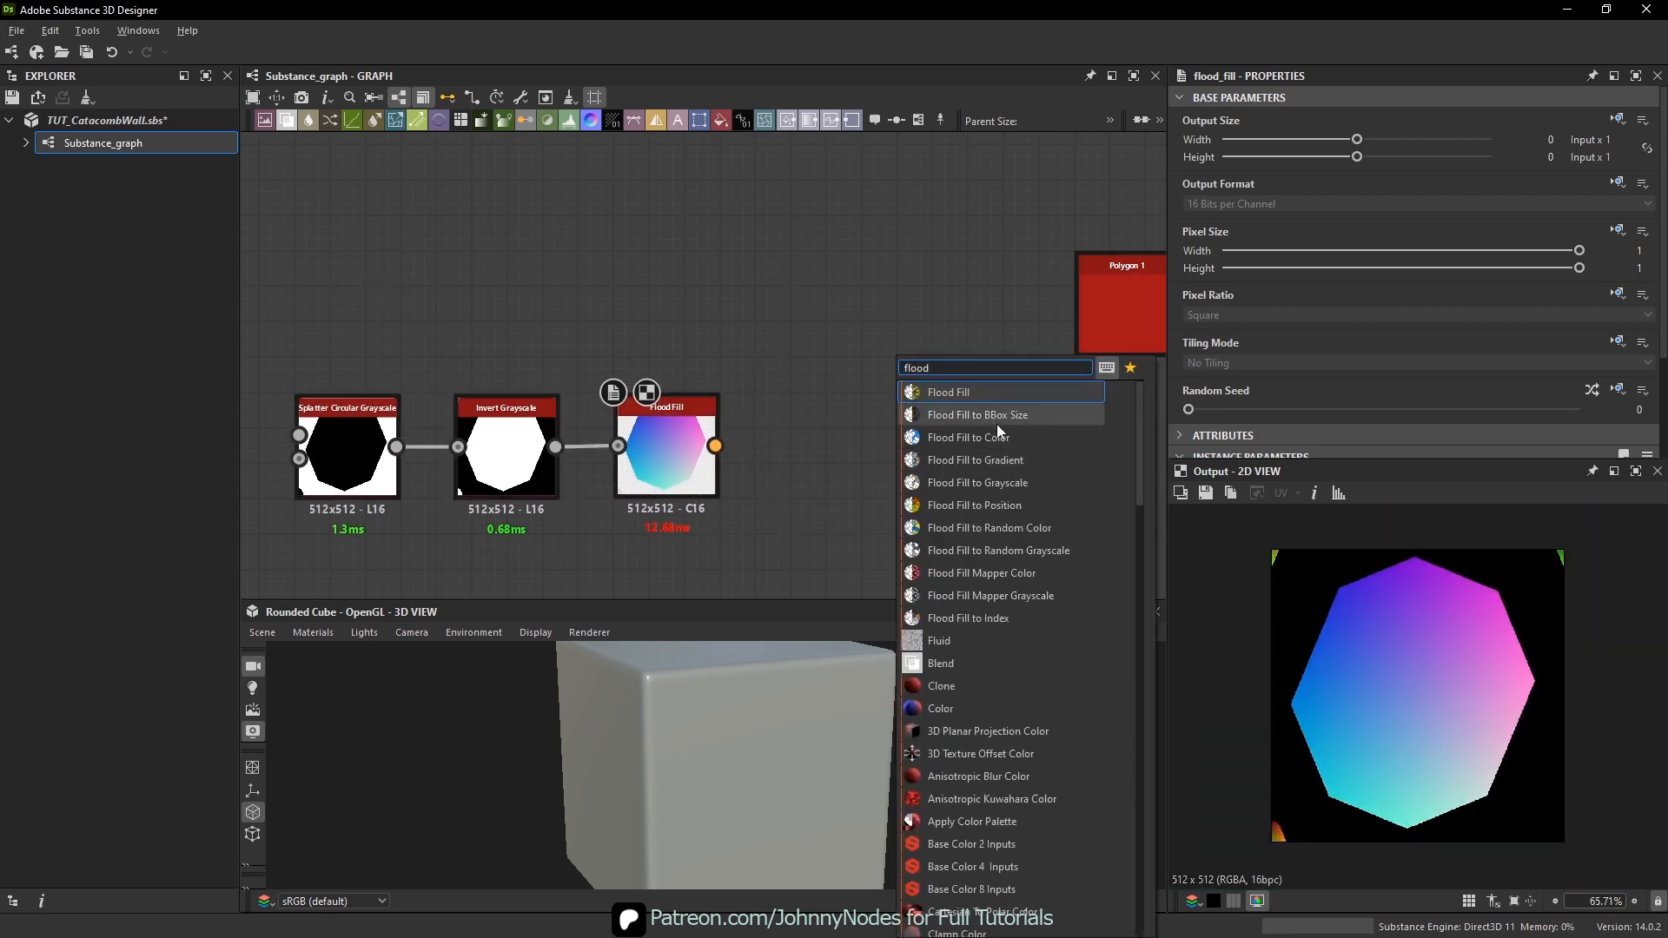
{"action": "left_click", "coordinate": [1034, 550]}
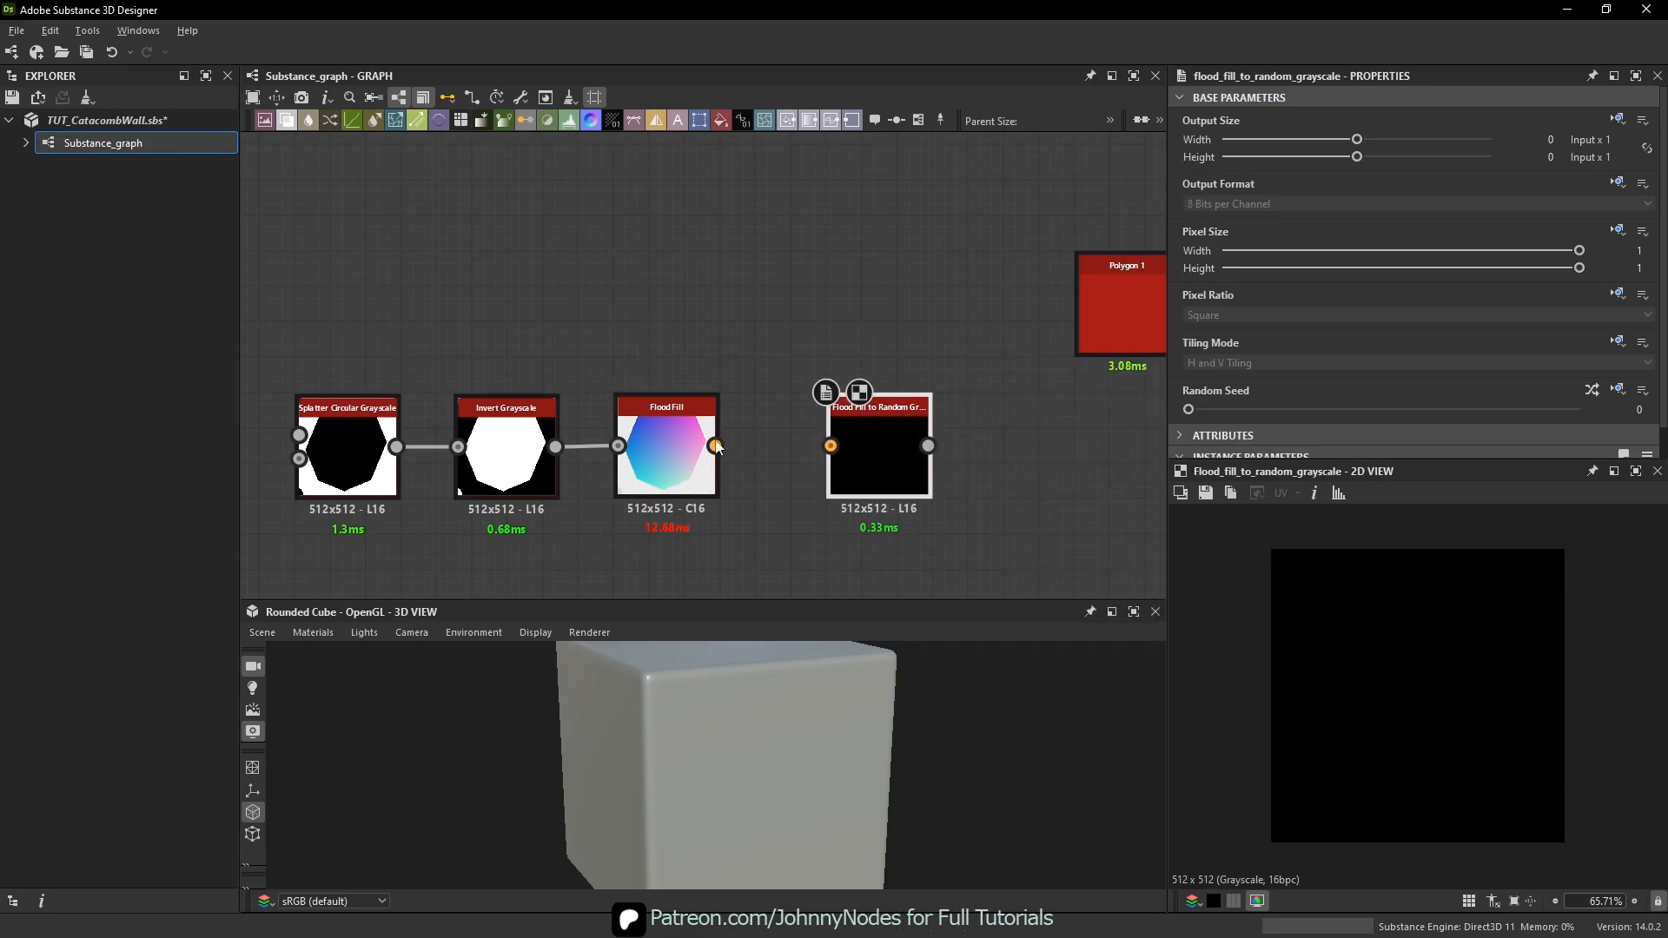
{"action": "left_click_drag", "start_coordinate": [865, 452], "coordinate": [794, 452]}
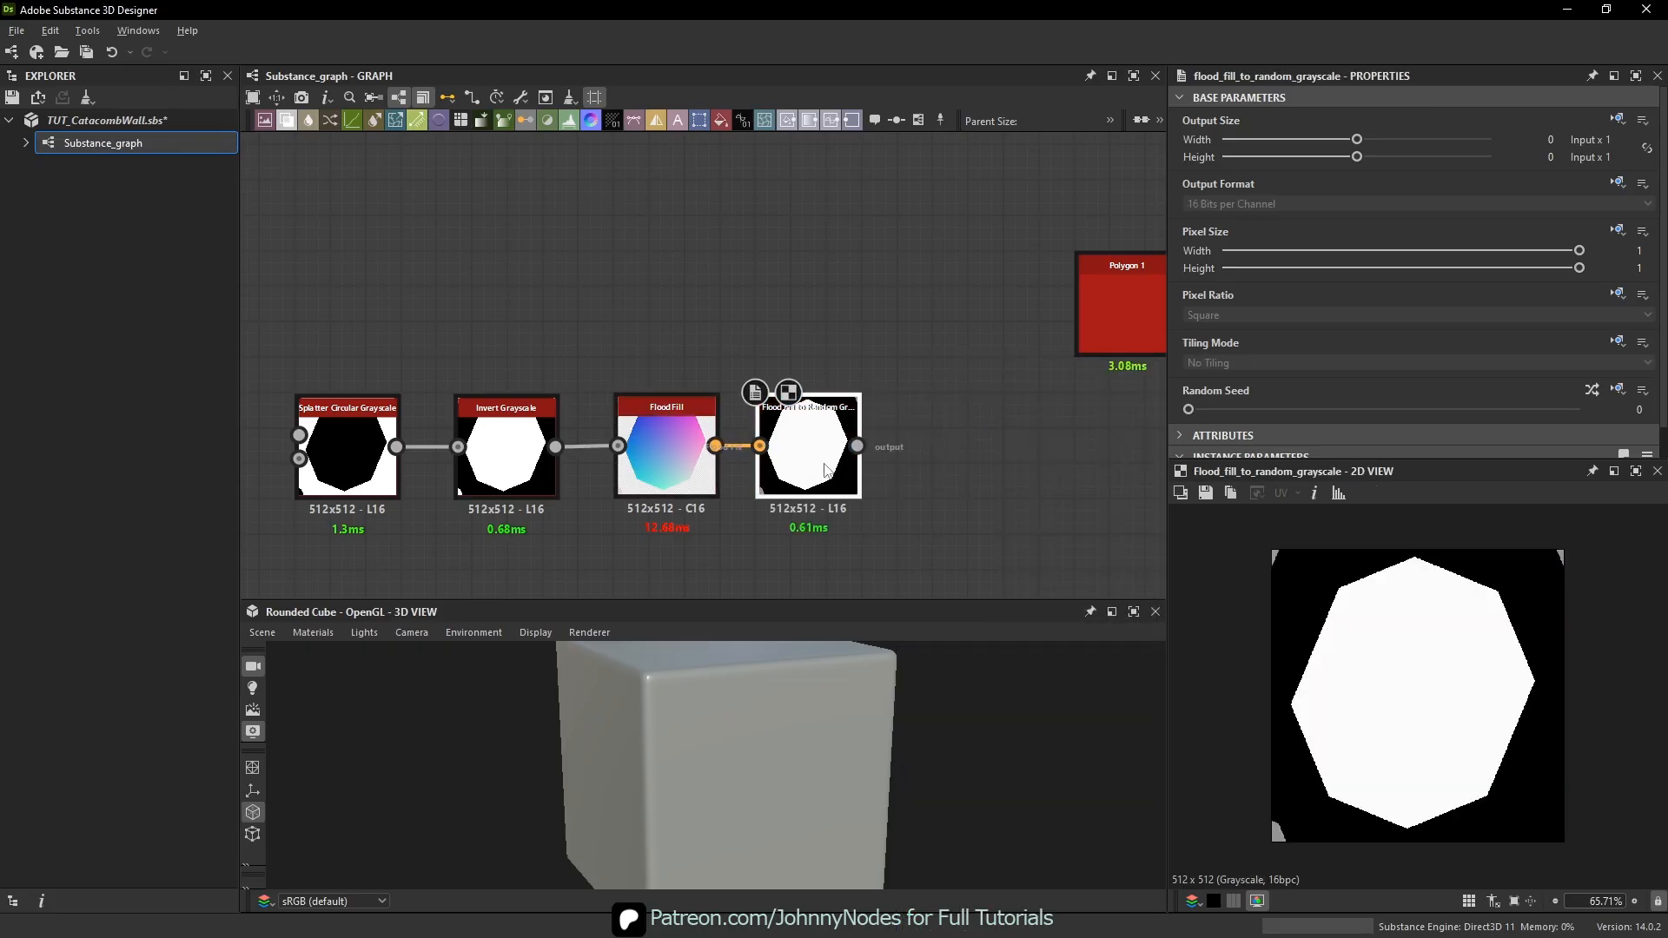
{"action": "key", "text": "Delete"}
- Add a Flood Fill to Grayscale node and connect the Flood Fill output to its flood fill input
{"action": "key", "text": "space"}
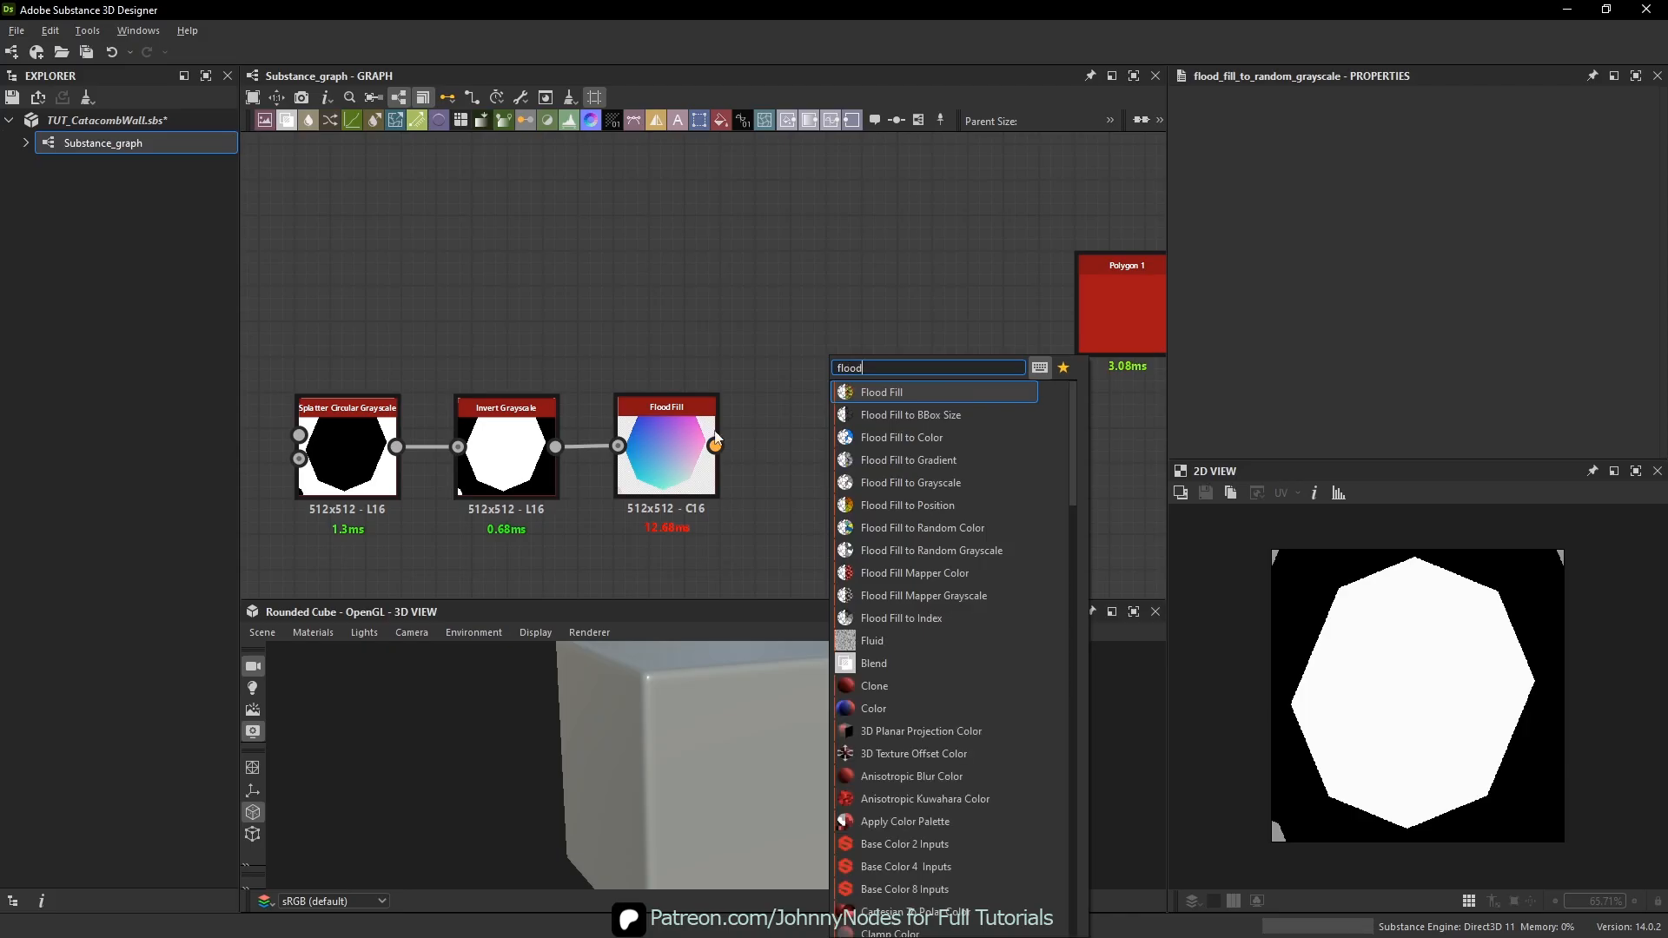
{"action": "left_click", "coordinate": [966, 484]}
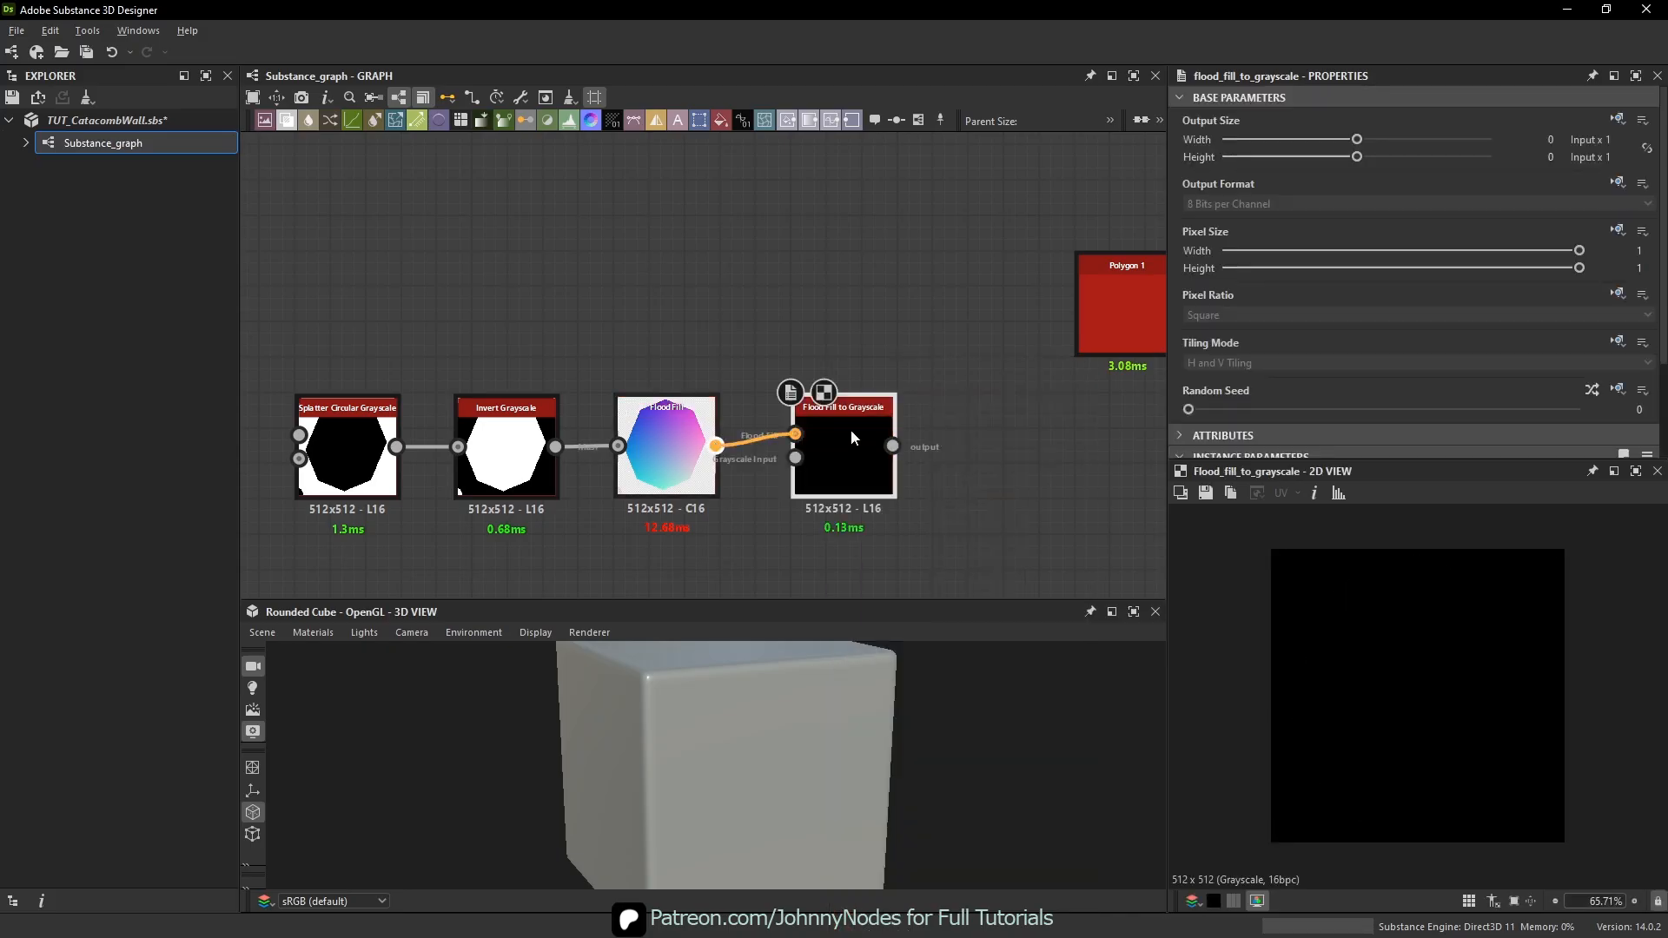
{"action": "middle_click_drag", "start_coordinate": [867, 494], "coordinate": [872, 412]}
- Preview the Flood Fill output and turn on the tiled 2D display to examine the corner fragments across the edges
{"action": "left_click", "coordinate": [641, 385]}
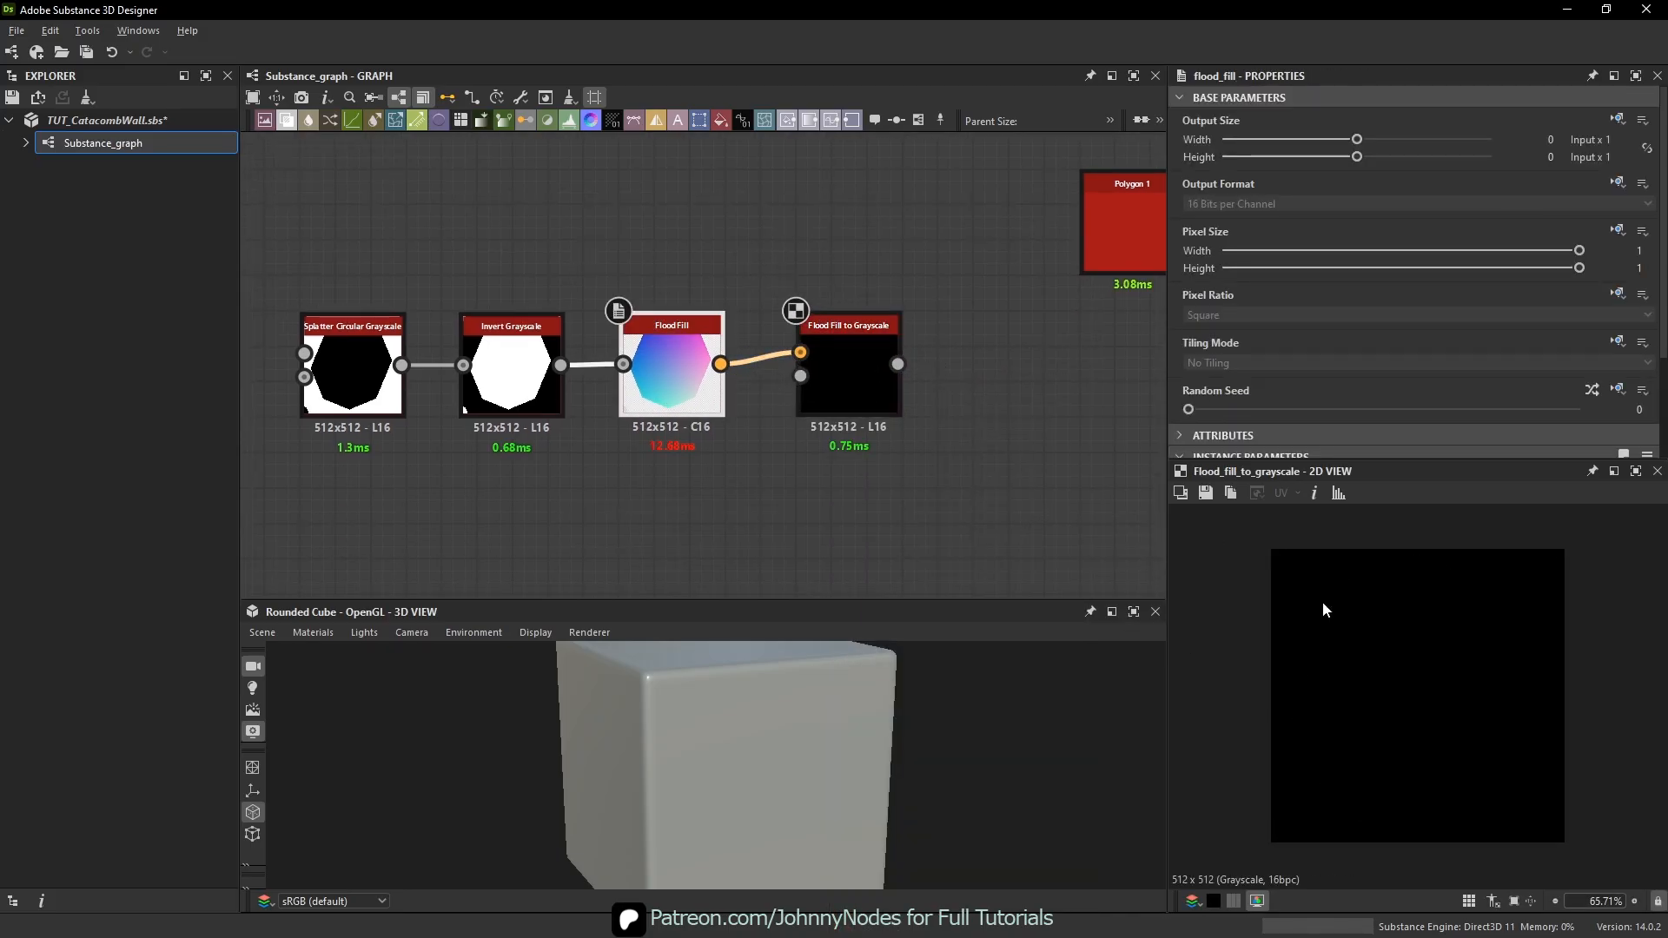
{"action": "double_click", "coordinate": [669, 375]}
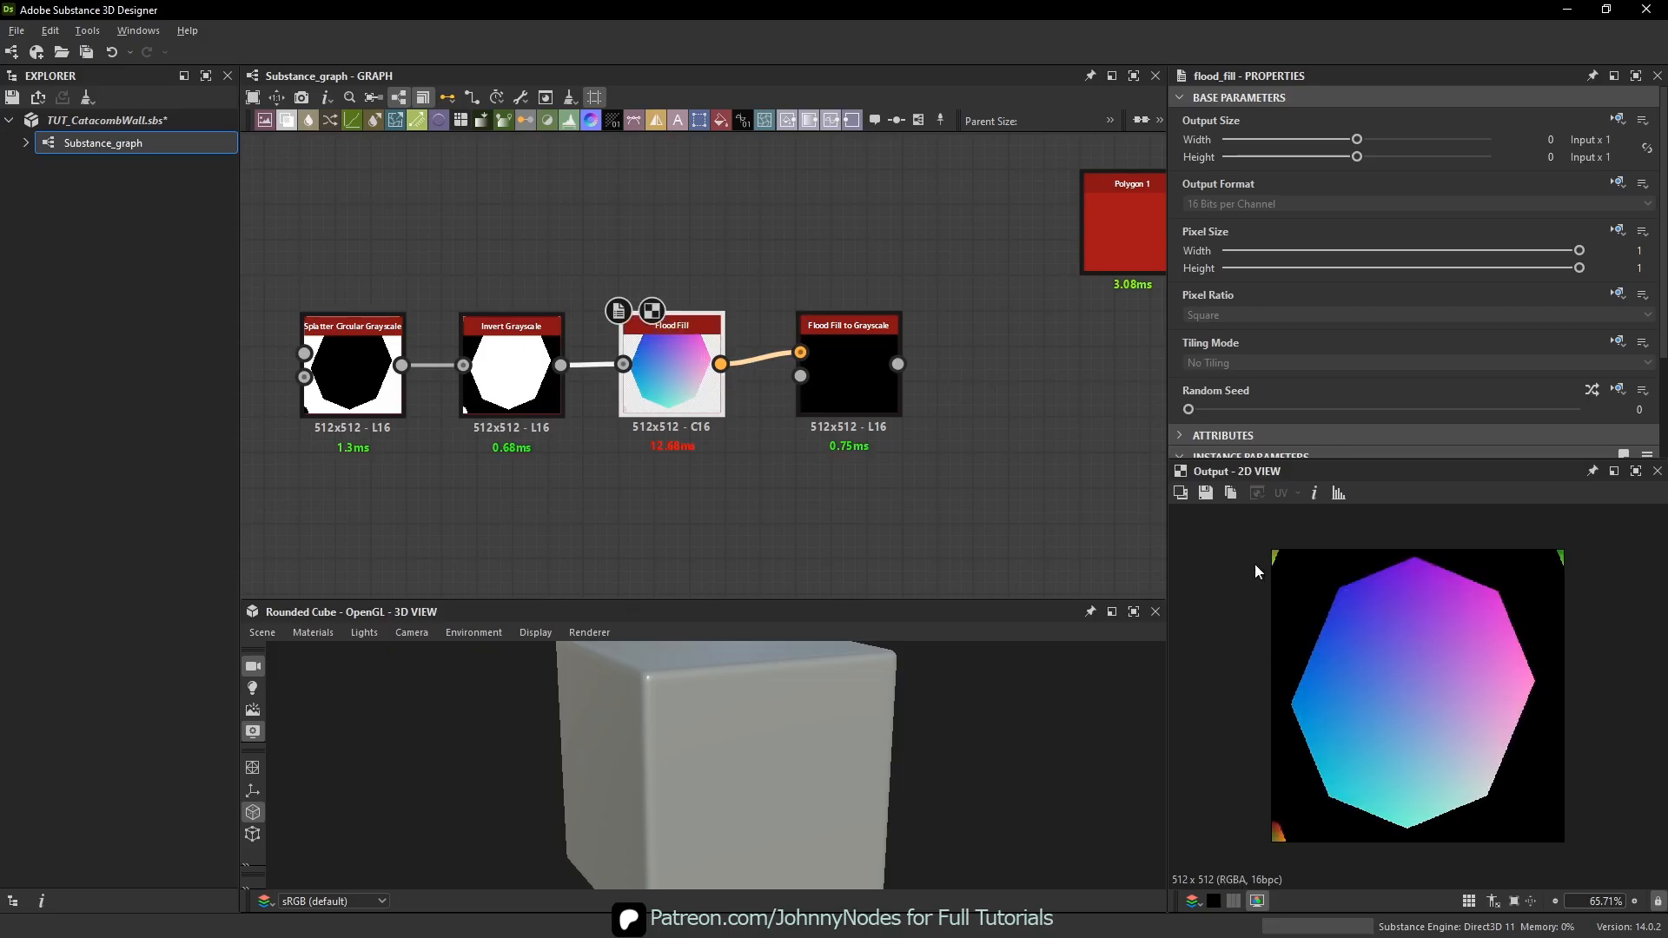
{"action": "key", "text": "space"}
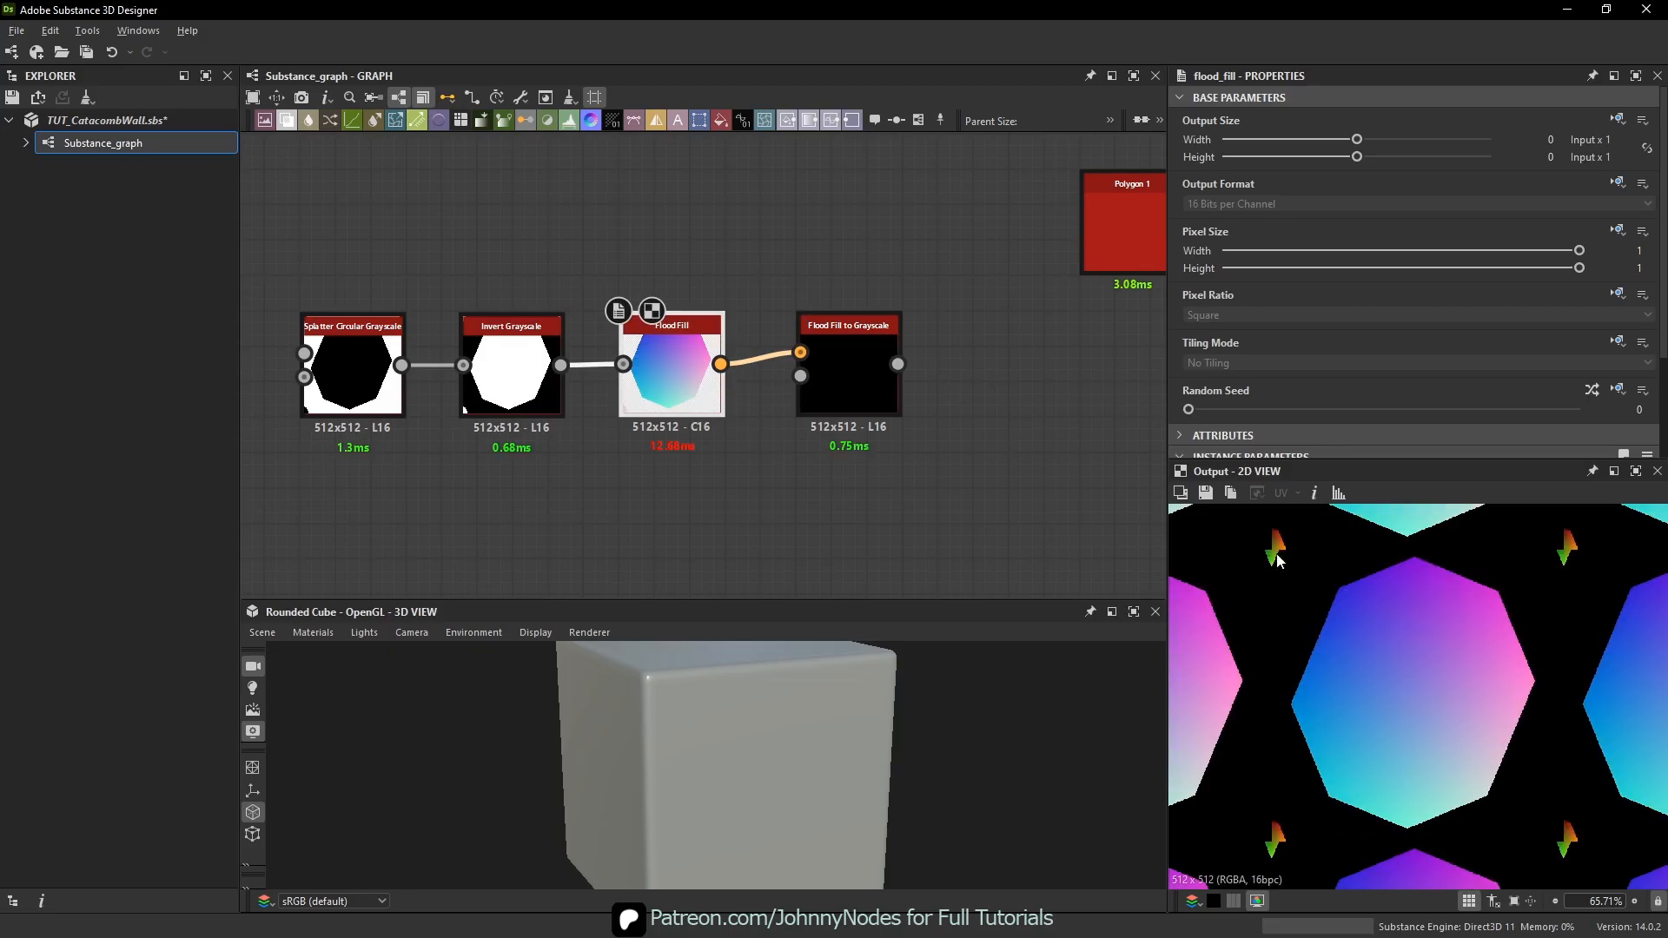
- Add a Shape node below the Flood Fill node and set its square pattern's Scale to 0.28
{"action": "key", "text": "space"}
{"action": "key", "text": "space"}
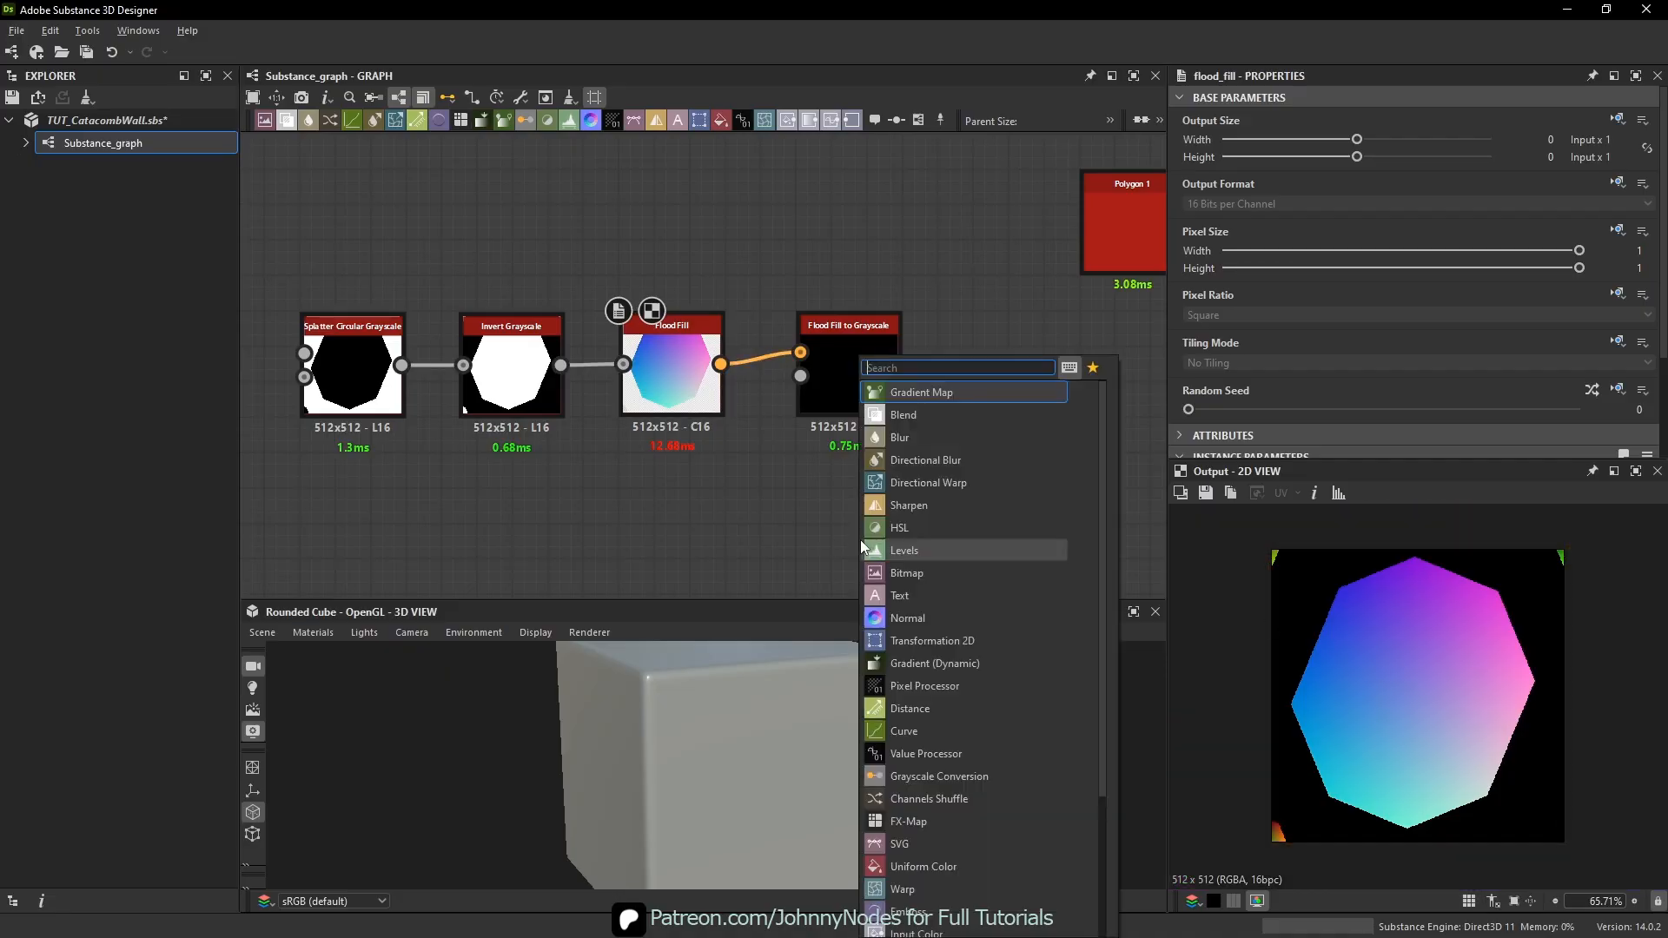
{"action": "type", "text": "shape"}
{"action": "key", "text": "Return"}
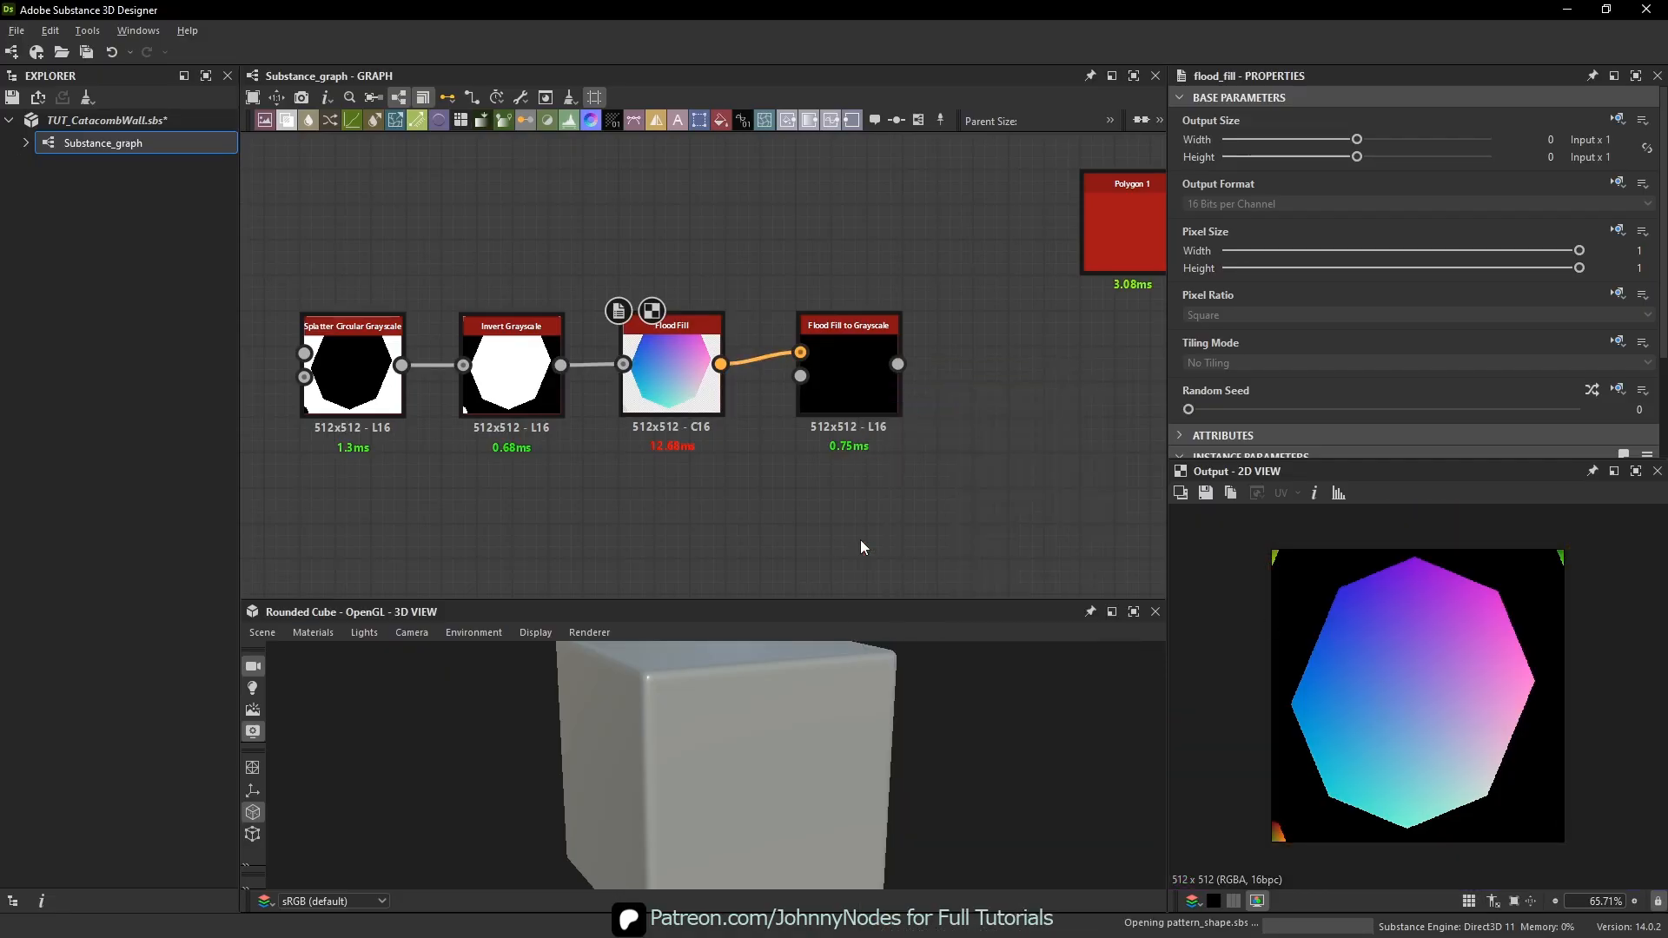
{"action": "left_click_drag", "start_coordinate": [808, 522], "coordinate": [631, 486]}
{"action": "scroll", "coordinate": [1430, 377], "scroll_direction": "down", "scroll_amount": 3}
{"action": "left_click_drag", "start_coordinate": [1579, 332], "coordinate": [1357, 344]}
{"action": "left_click", "coordinate": [1299, 337]}
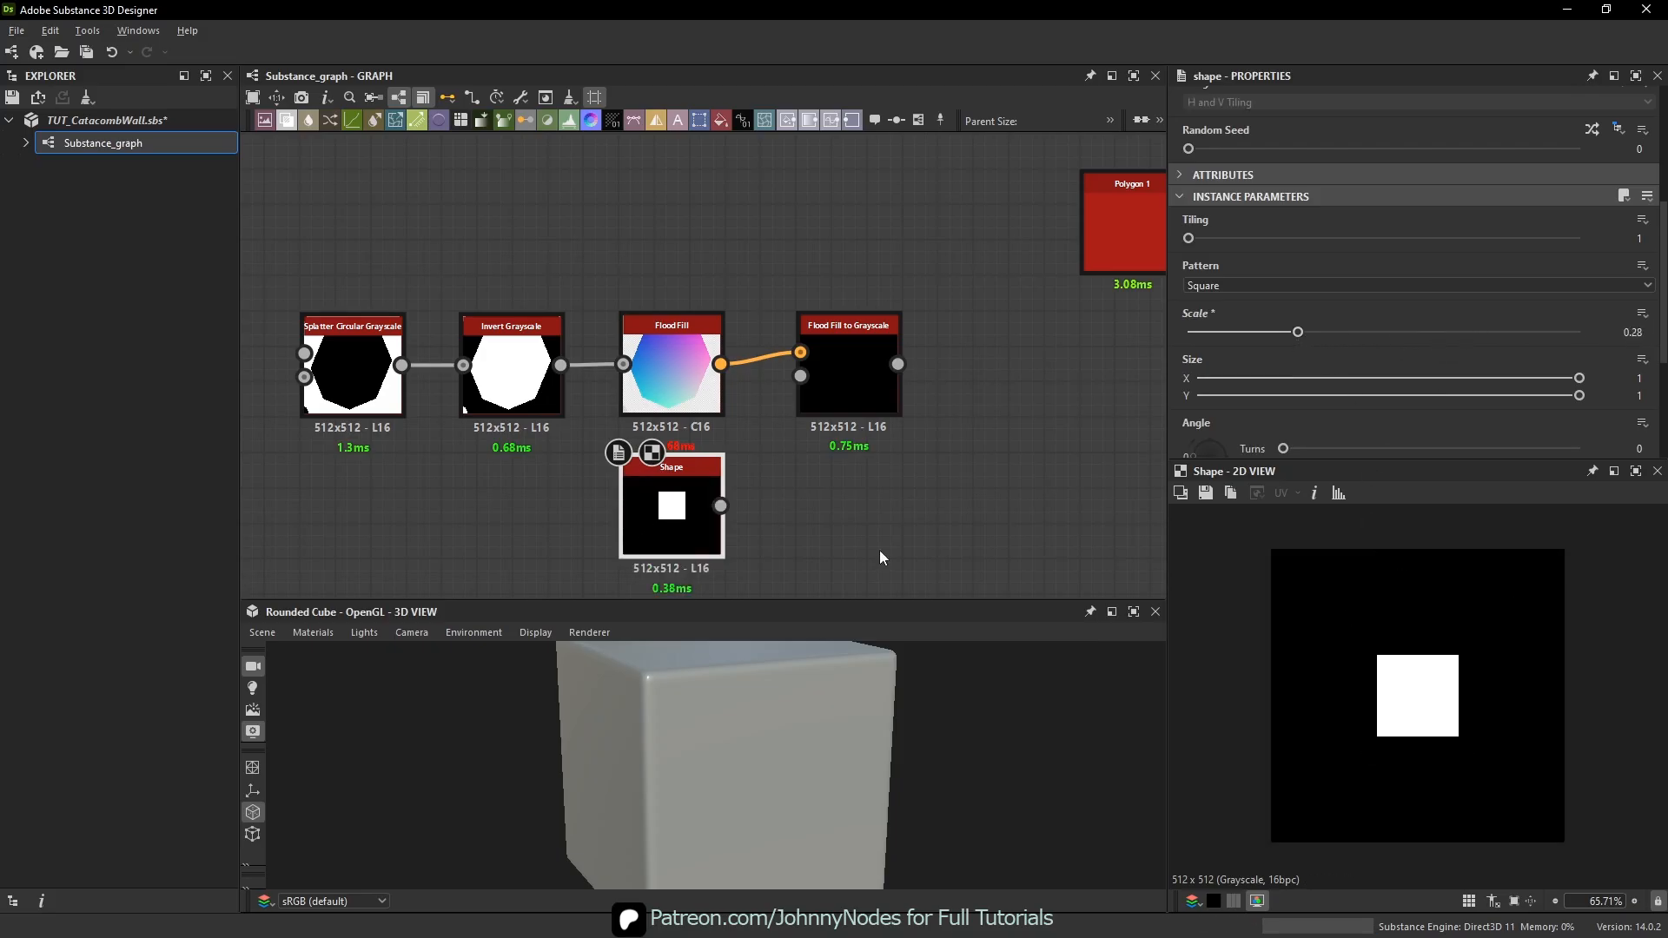
- Connect the Shape output to the grayscale input of Flood Fill to Grayscale, and compare the result with the Shape and Flood Fill previews
{"action": "left_click_drag", "start_coordinate": [721, 505], "coordinate": [800, 375]}
{"action": "left_click", "coordinate": [842, 389]}
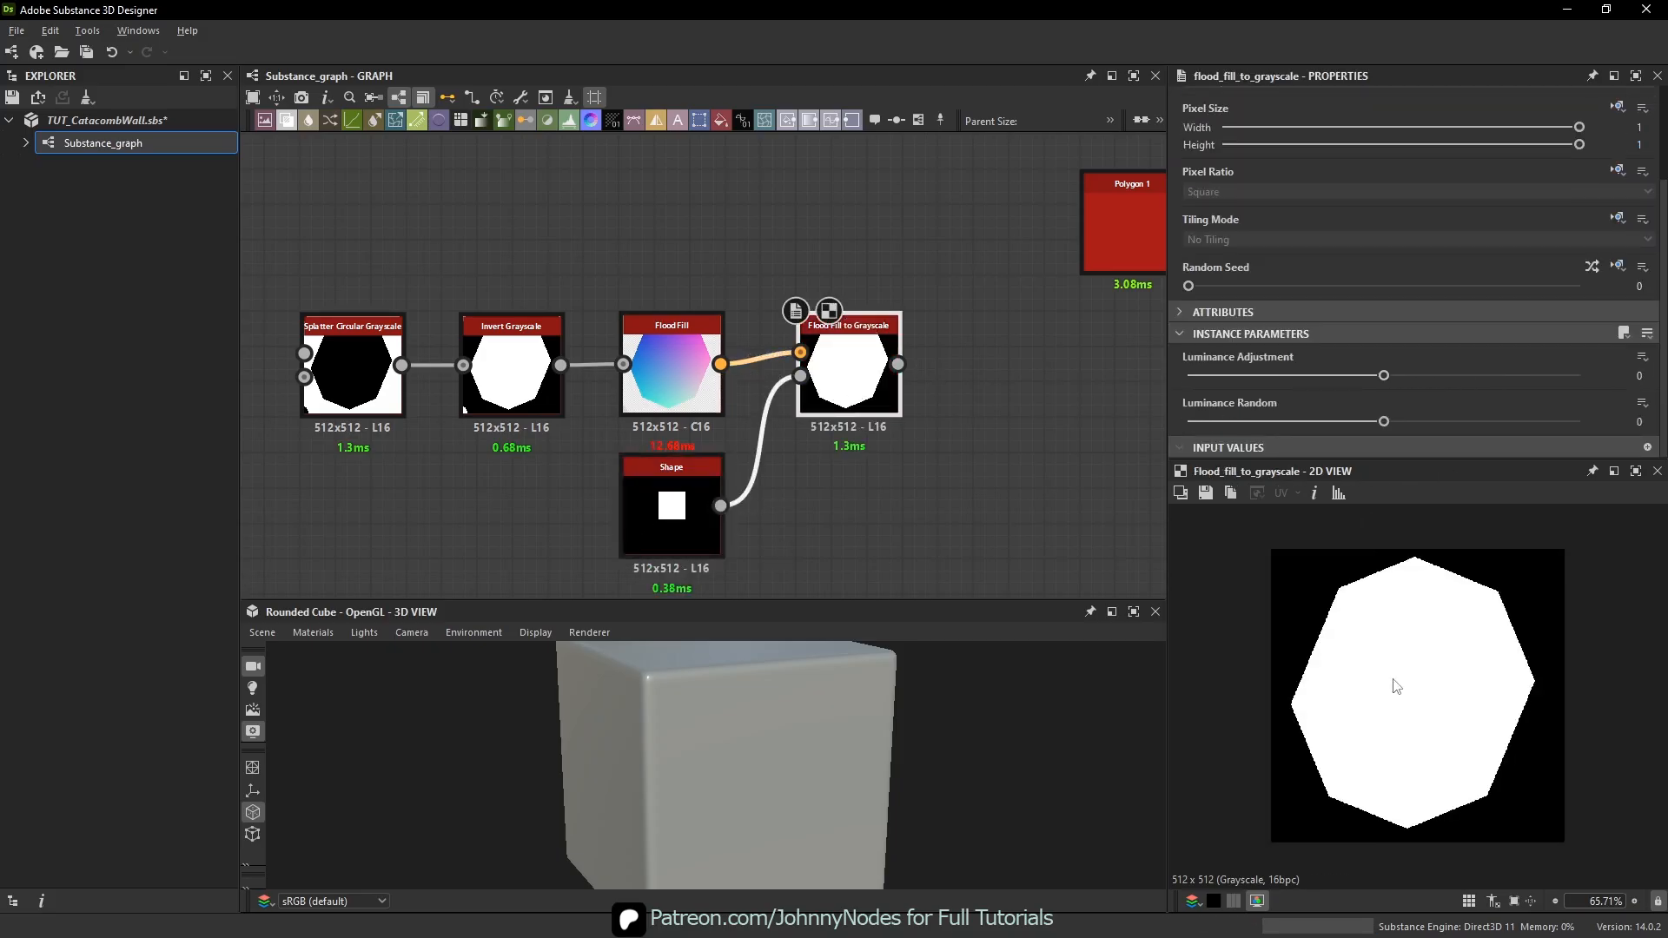
{"action": "left_click", "coordinate": [665, 526]}
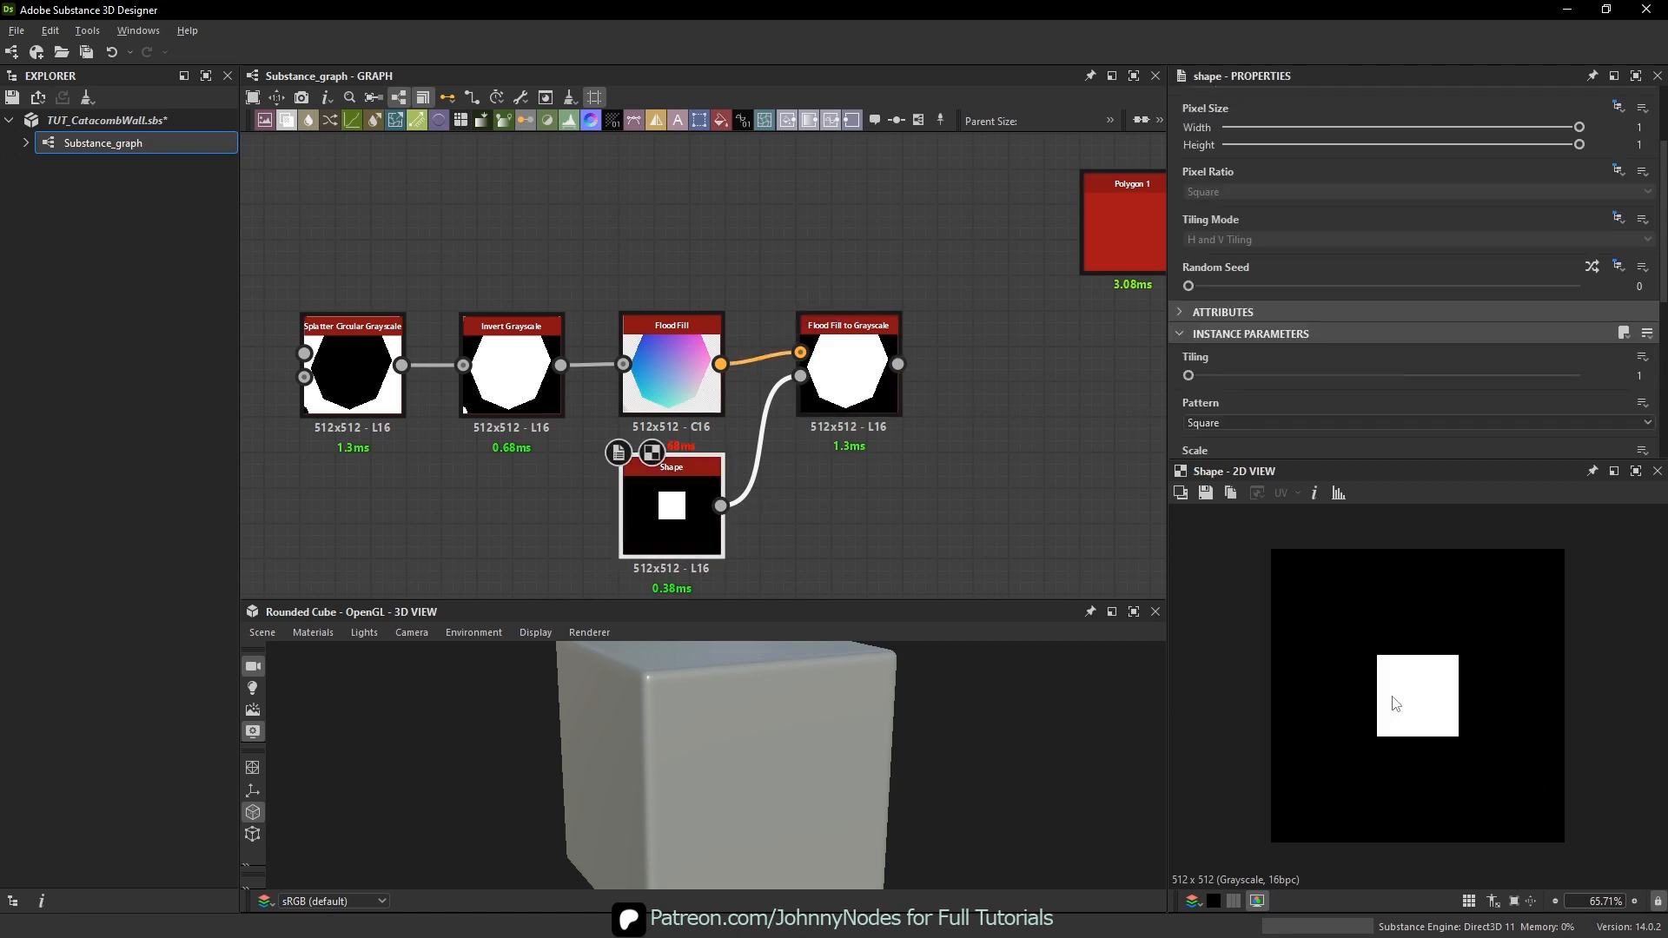
{"action": "left_click", "coordinate": [672, 369]}
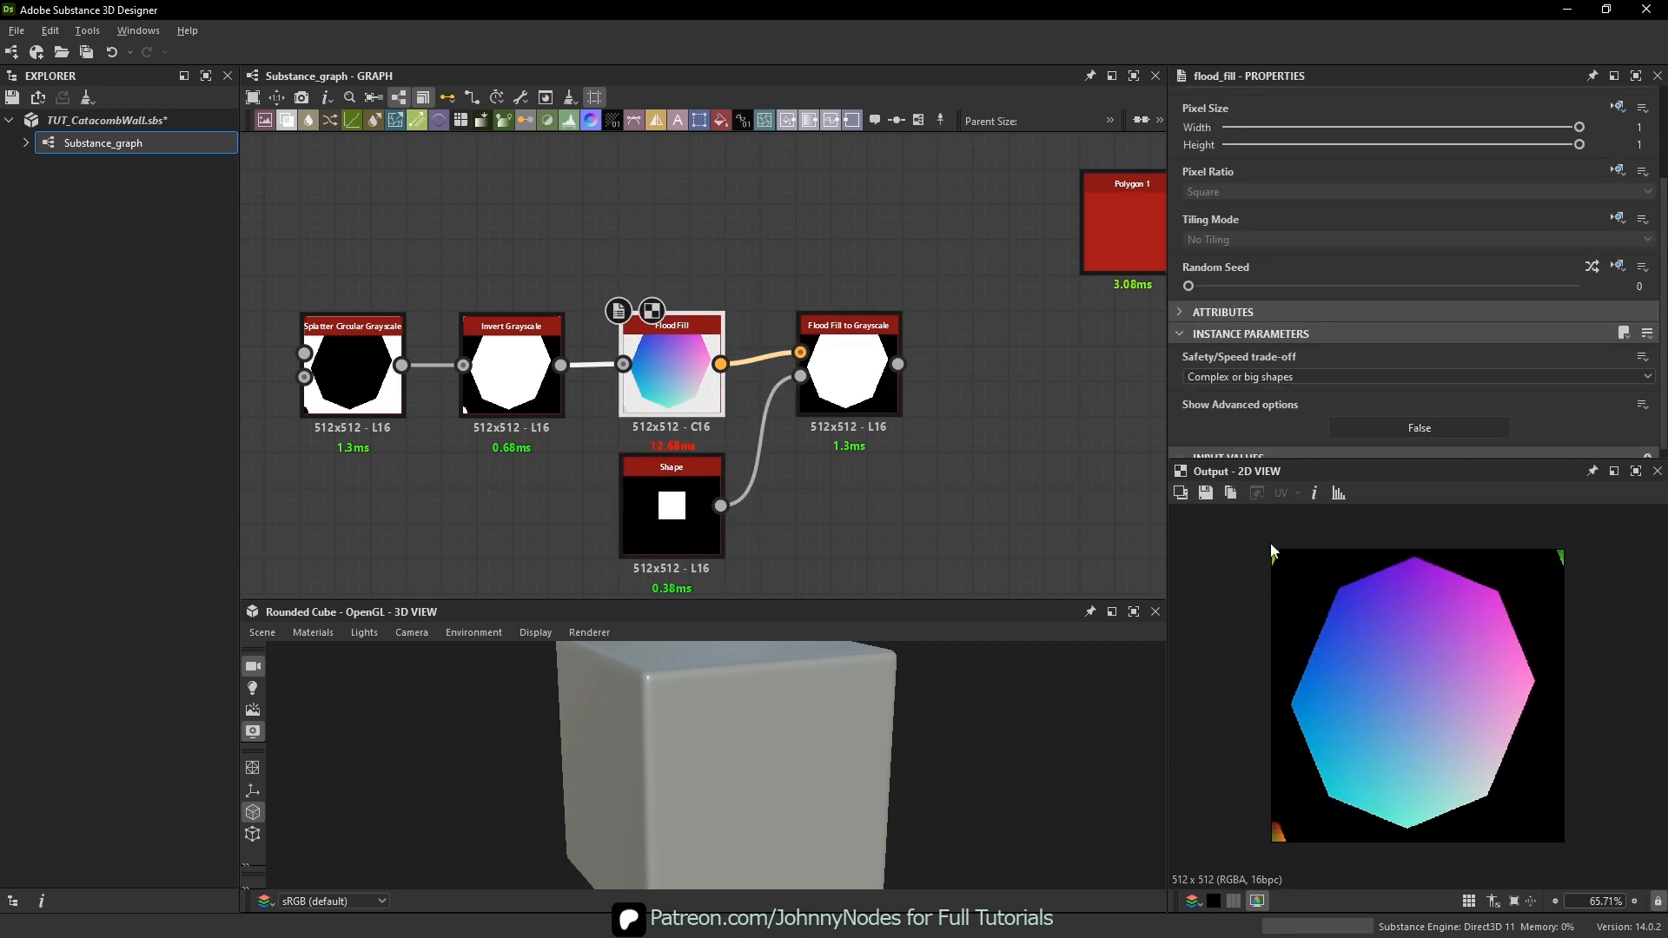
{"action": "left_click", "coordinate": [847, 383]}
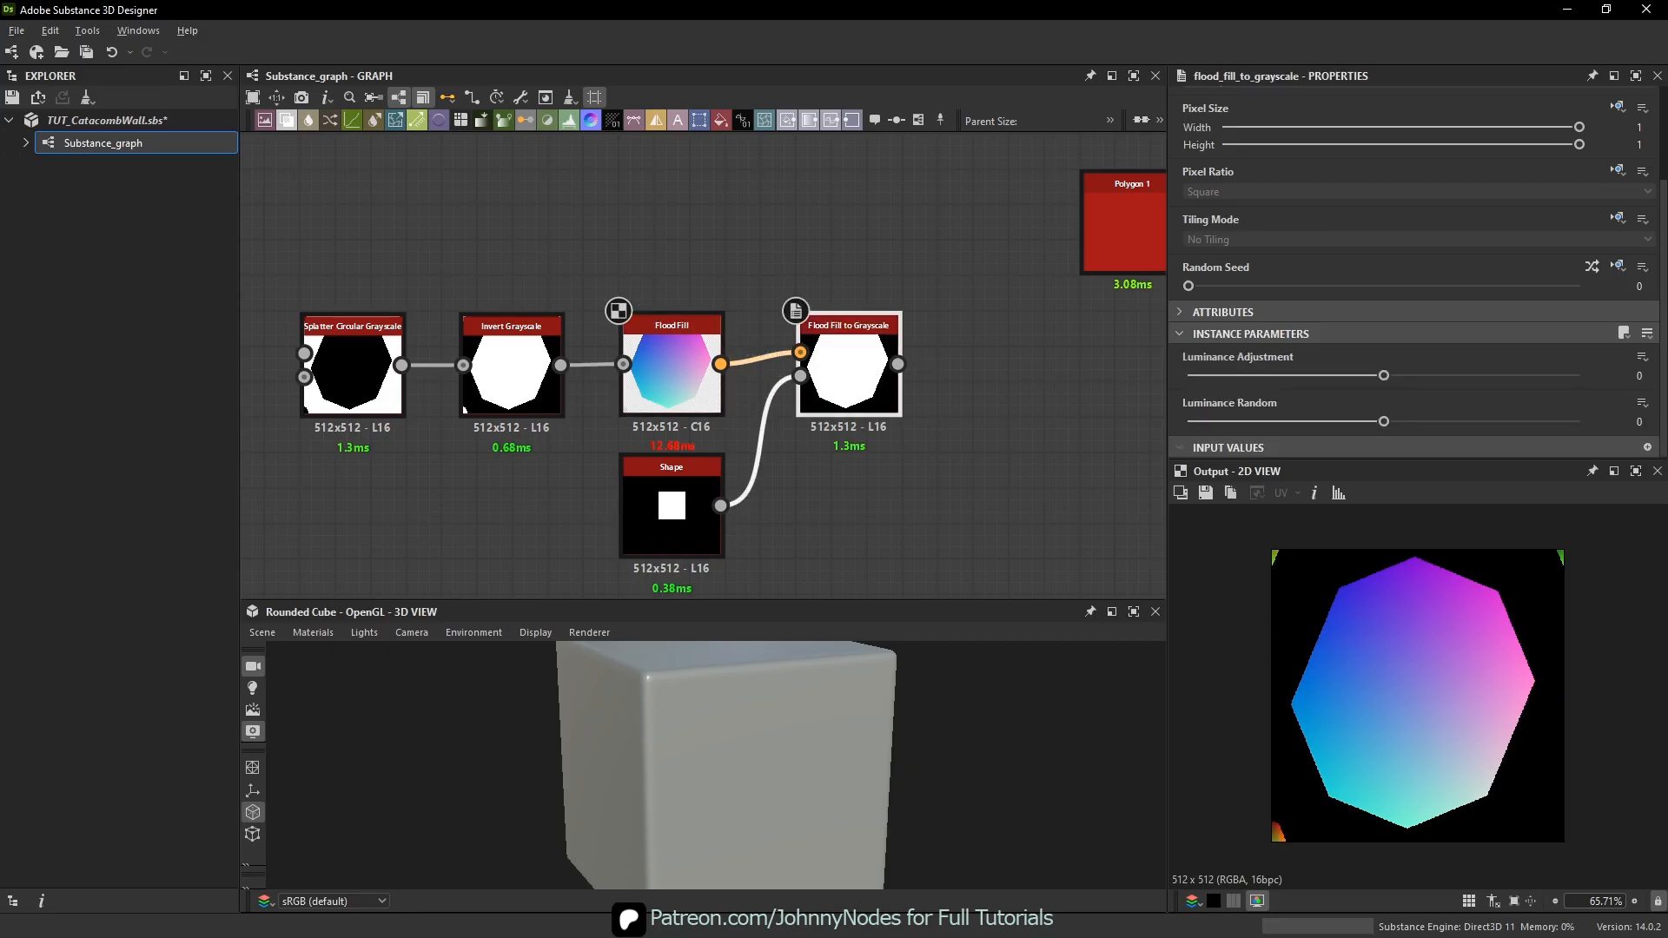
- Place the Flood Fill to Grayscale node midway between the Flood Fill and Shape rows, and shift the whole node chain for more room
{"action": "left_click_drag", "start_coordinate": [848, 382], "coordinate": [847, 452]}
{"action": "double_click", "coordinate": [847, 452]}
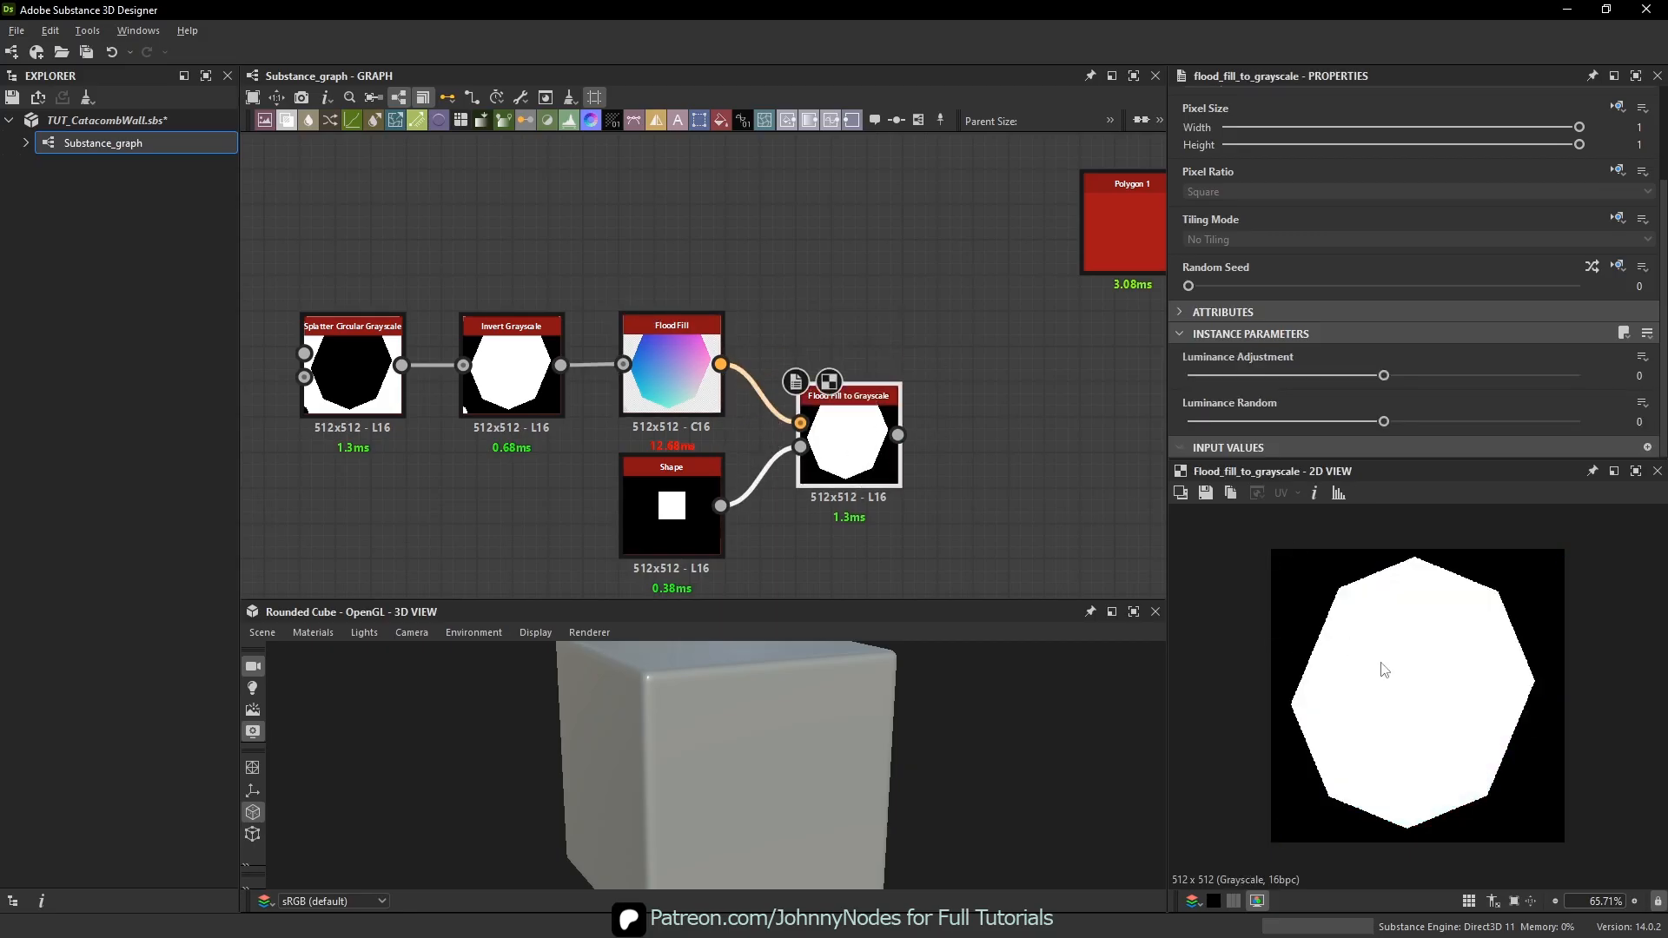
{"action": "scroll", "coordinate": [888, 293], "scroll_direction": "down", "scroll_amount": 1}
{"action": "middle_click_drag", "start_coordinate": [888, 294], "coordinate": [936, 321]}
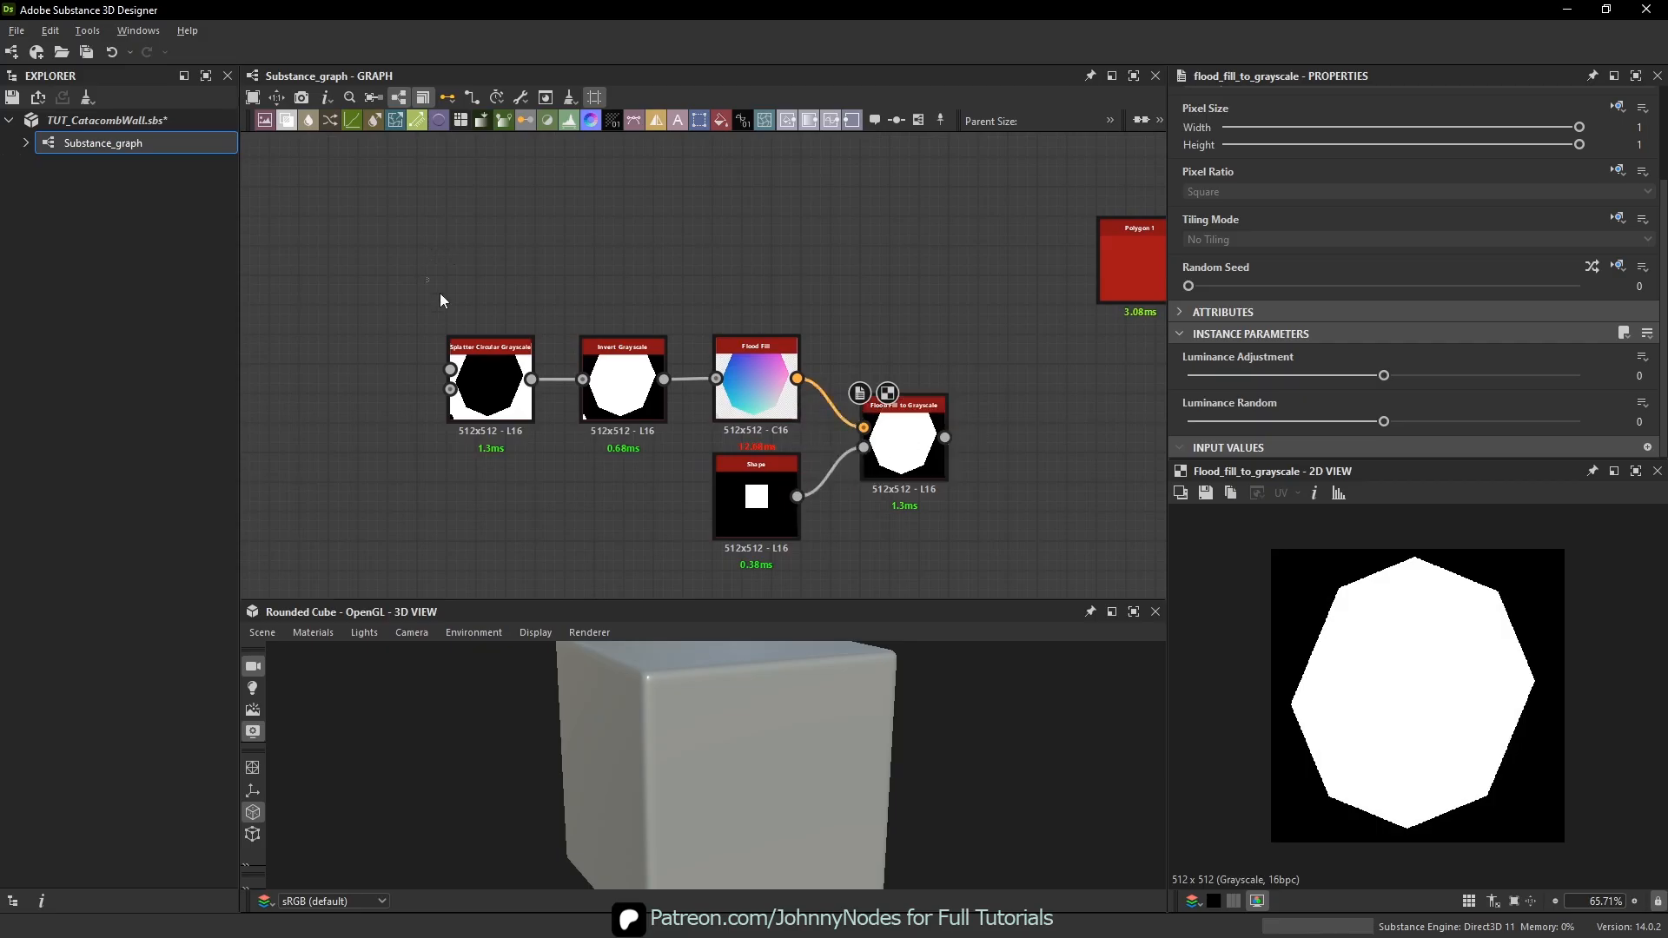
{"action": "left_click_drag", "start_coordinate": [440, 293], "coordinate": [842, 419]}
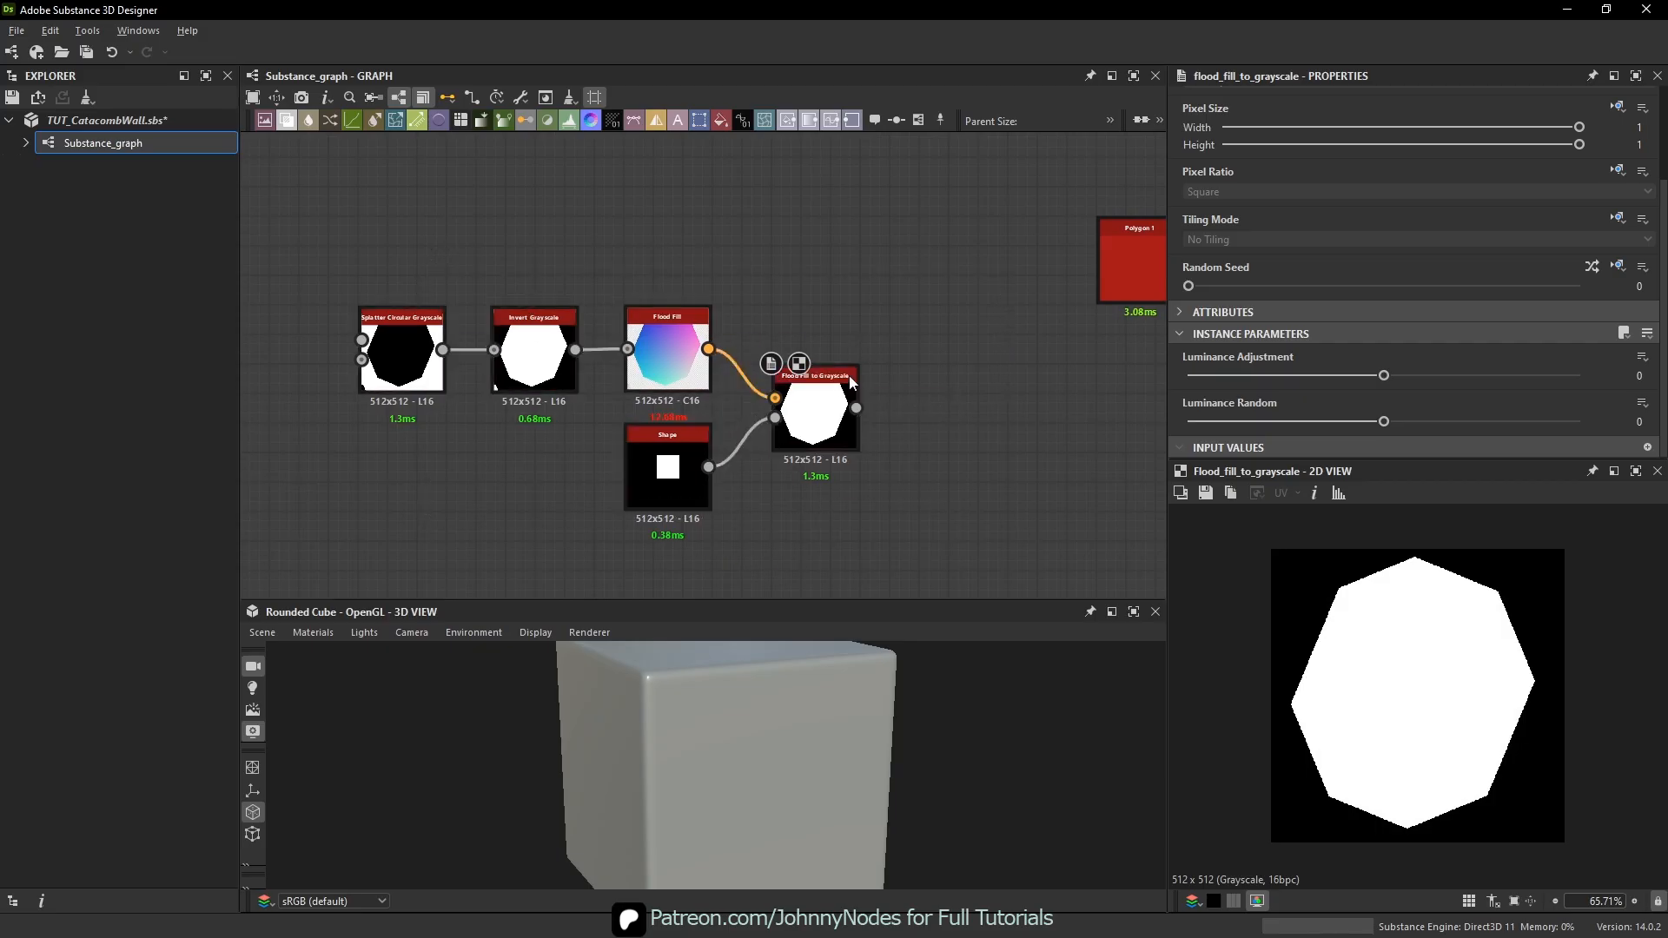
- Randomize the Splatter Circular node's Random Seed repeatedly to try different stone outlines, ending on seed 762035353
{"action": "left_click", "coordinate": [407, 346]}
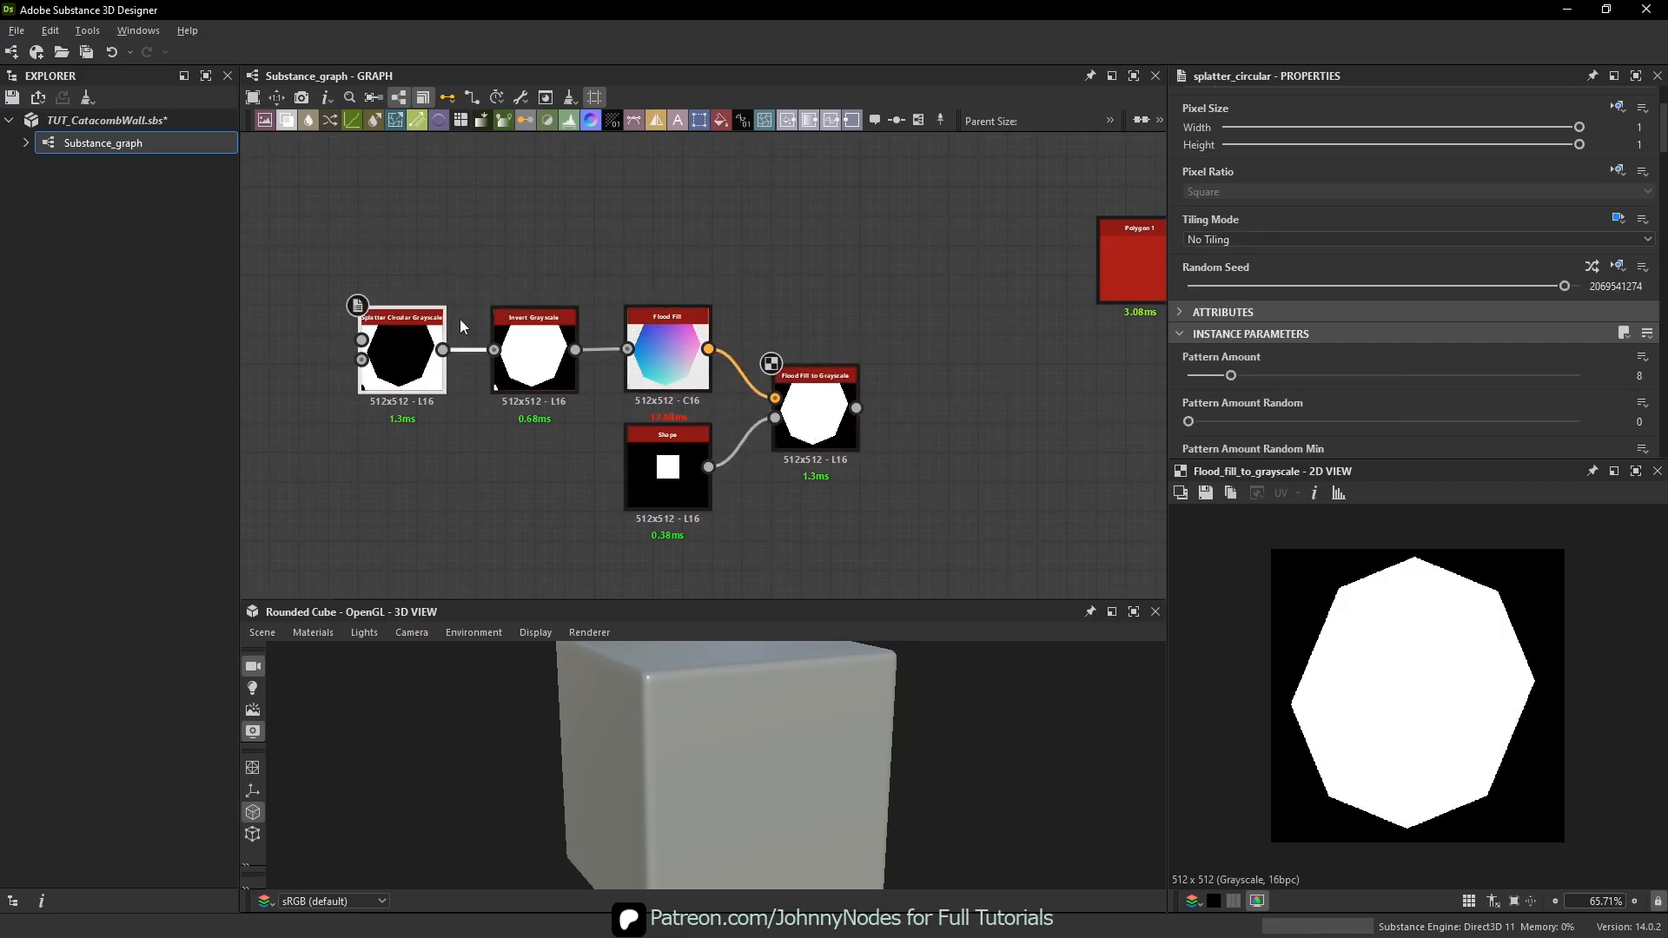
{"action": "left_click", "coordinate": [1592, 267]}
{"action": "left_click", "coordinate": [1592, 267]}
{"action": "left_click", "coordinate": [1593, 268]}
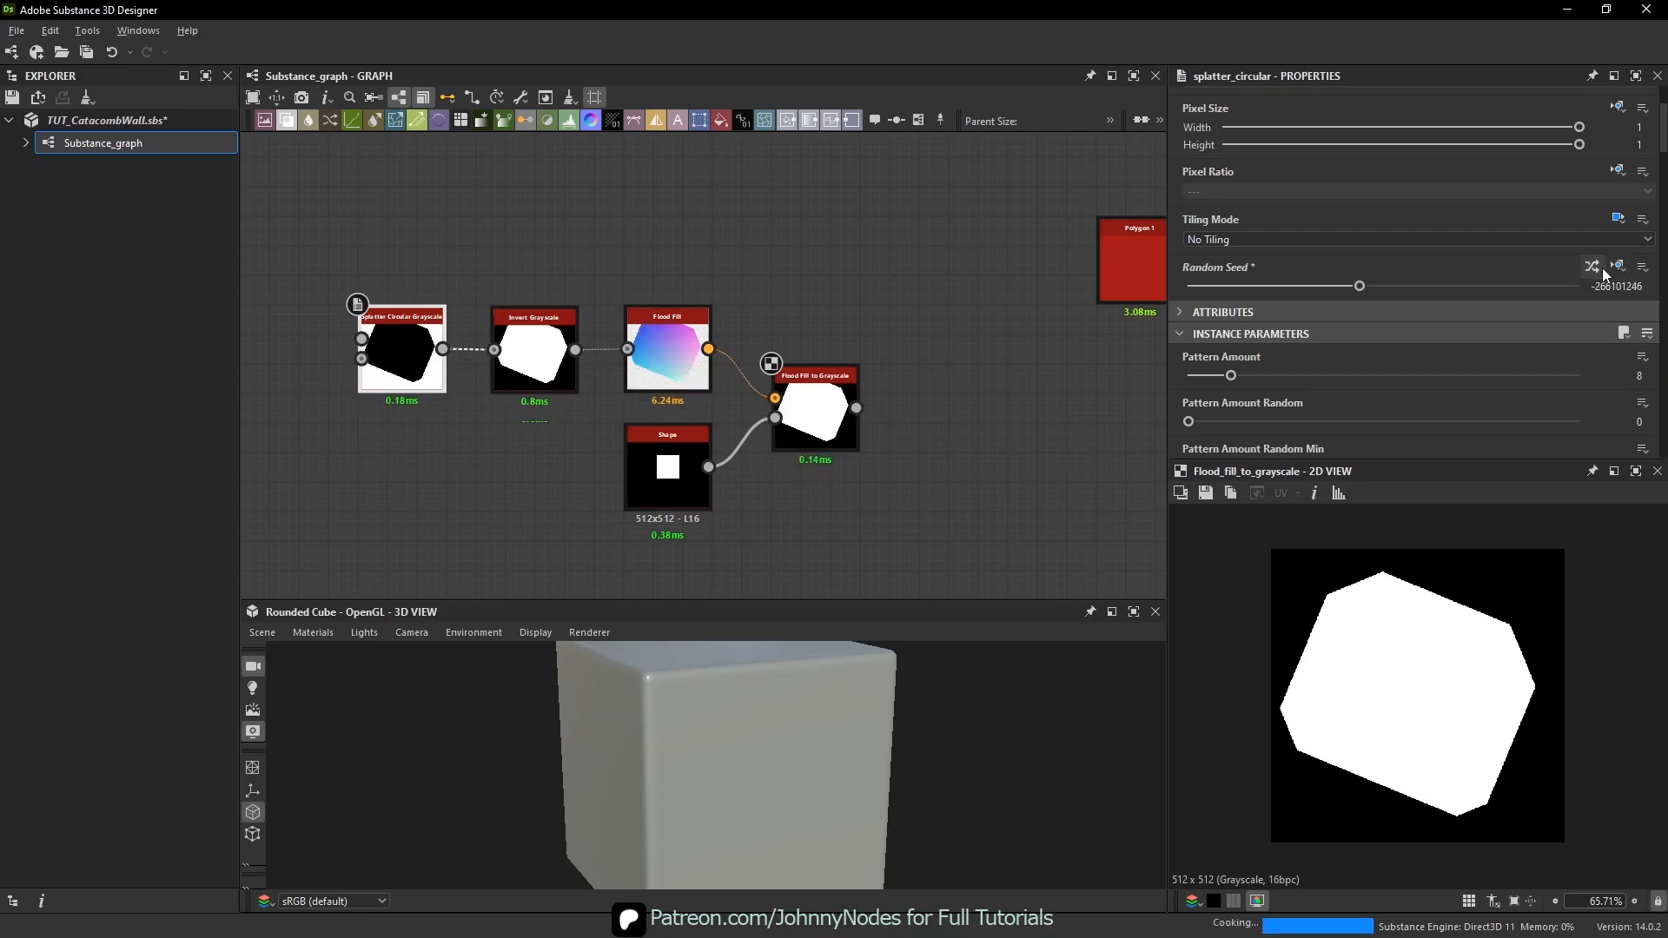
{"action": "left_click", "coordinate": [1593, 268]}
{"action": "left_click", "coordinate": [1598, 269]}
{"action": "left_click", "coordinate": [1597, 271]}
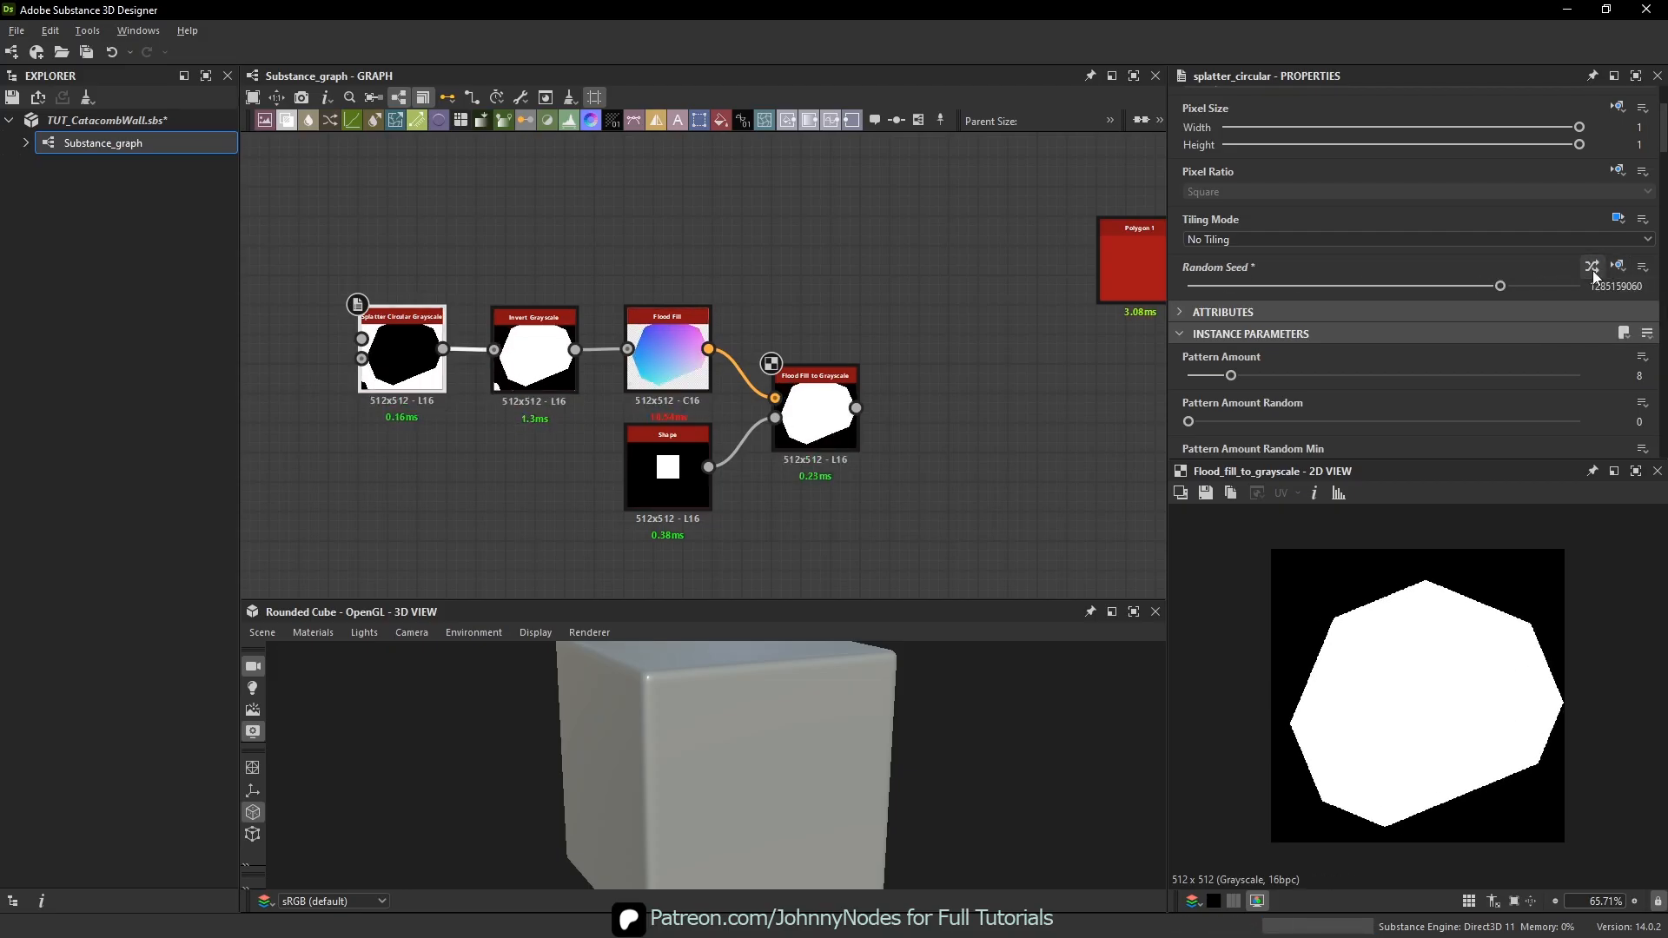
{"action": "left_click", "coordinate": [1595, 274]}
{"action": "left_click", "coordinate": [1594, 269]}
{"action": "left_click", "coordinate": [1593, 271]}
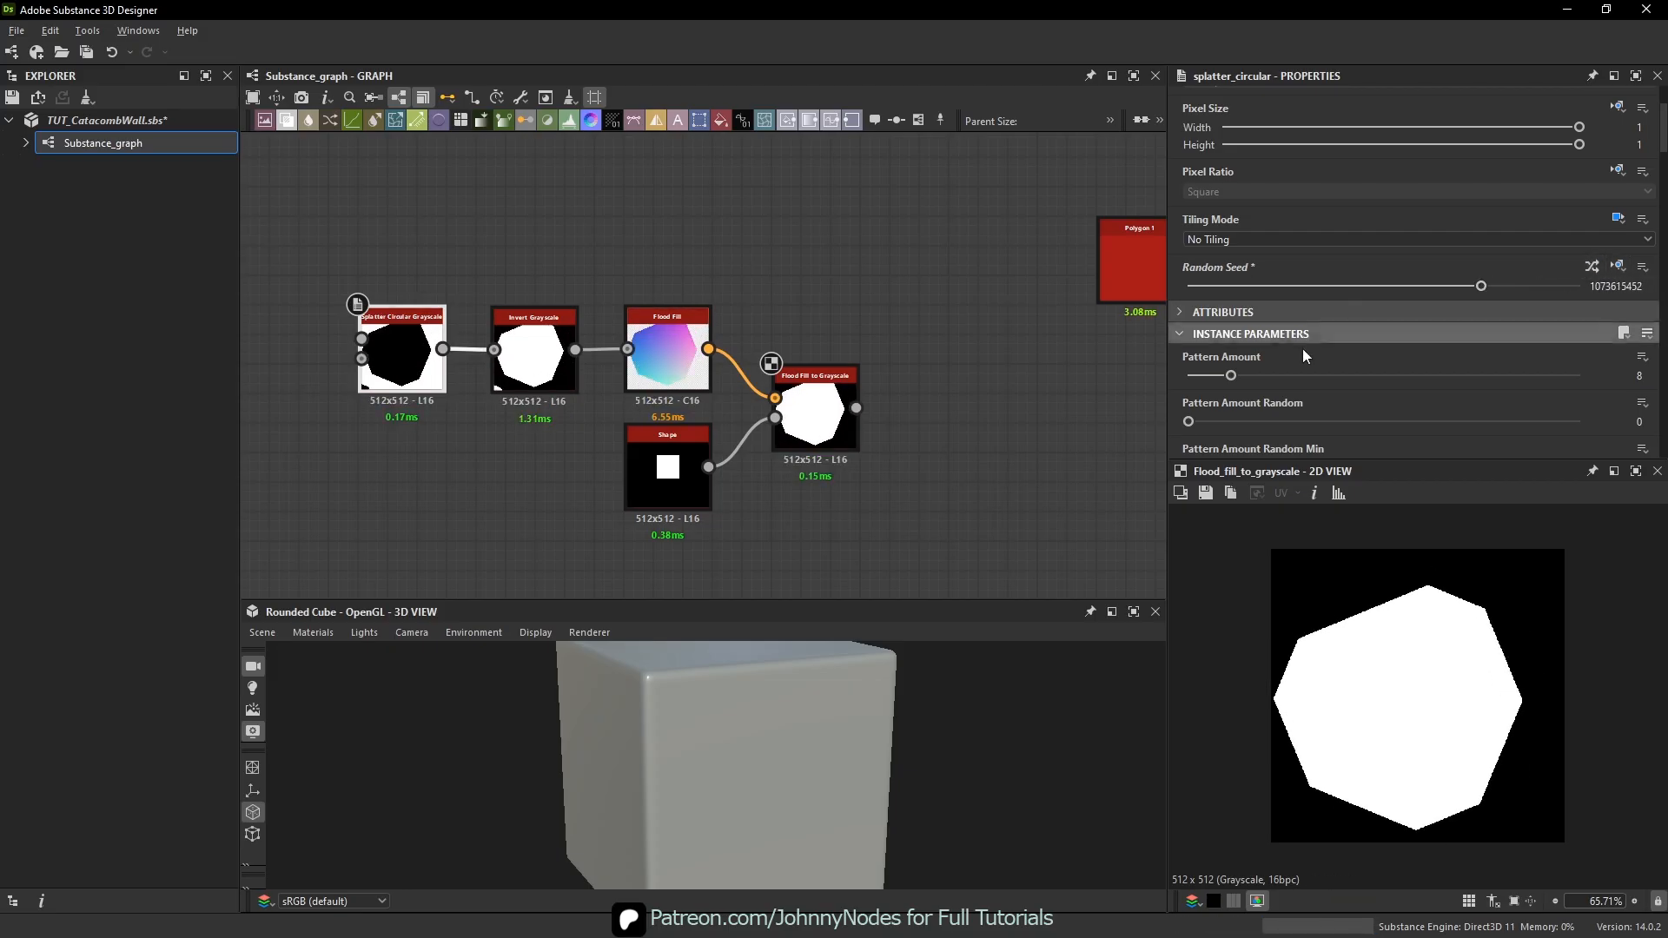
{"action": "left_click", "coordinate": [1592, 268]}
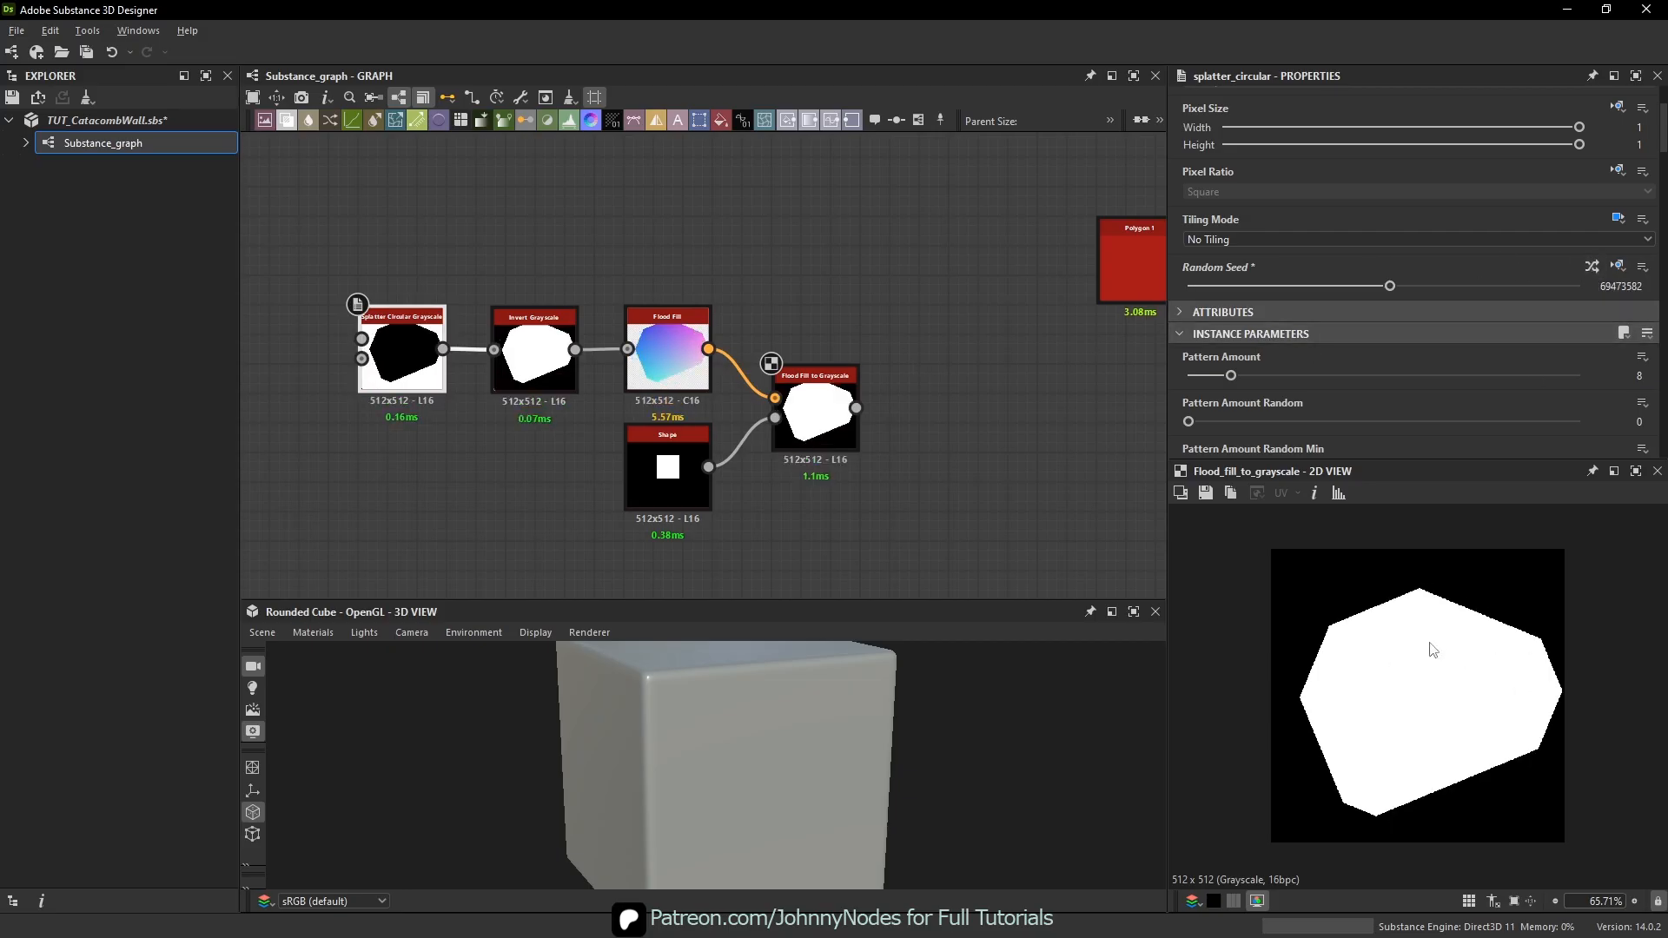
{"action": "left_click", "coordinate": [1591, 267]}
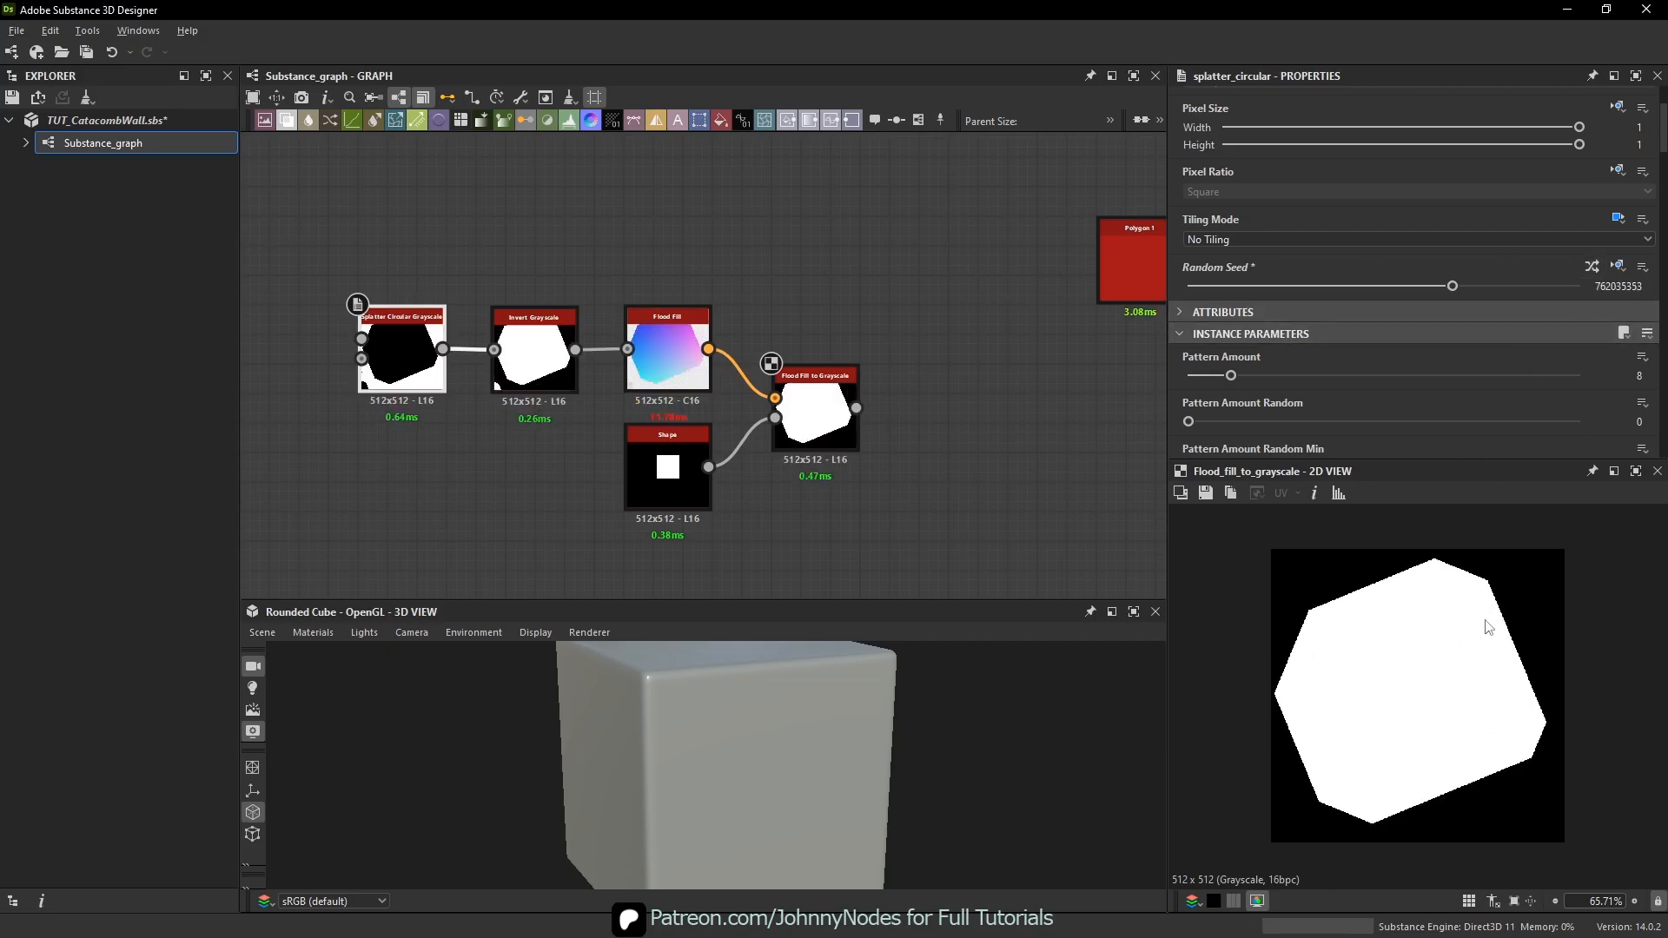
{"action": "scroll", "coordinate": [1354, 644], "scroll_direction": "down", "scroll_amount": 1}
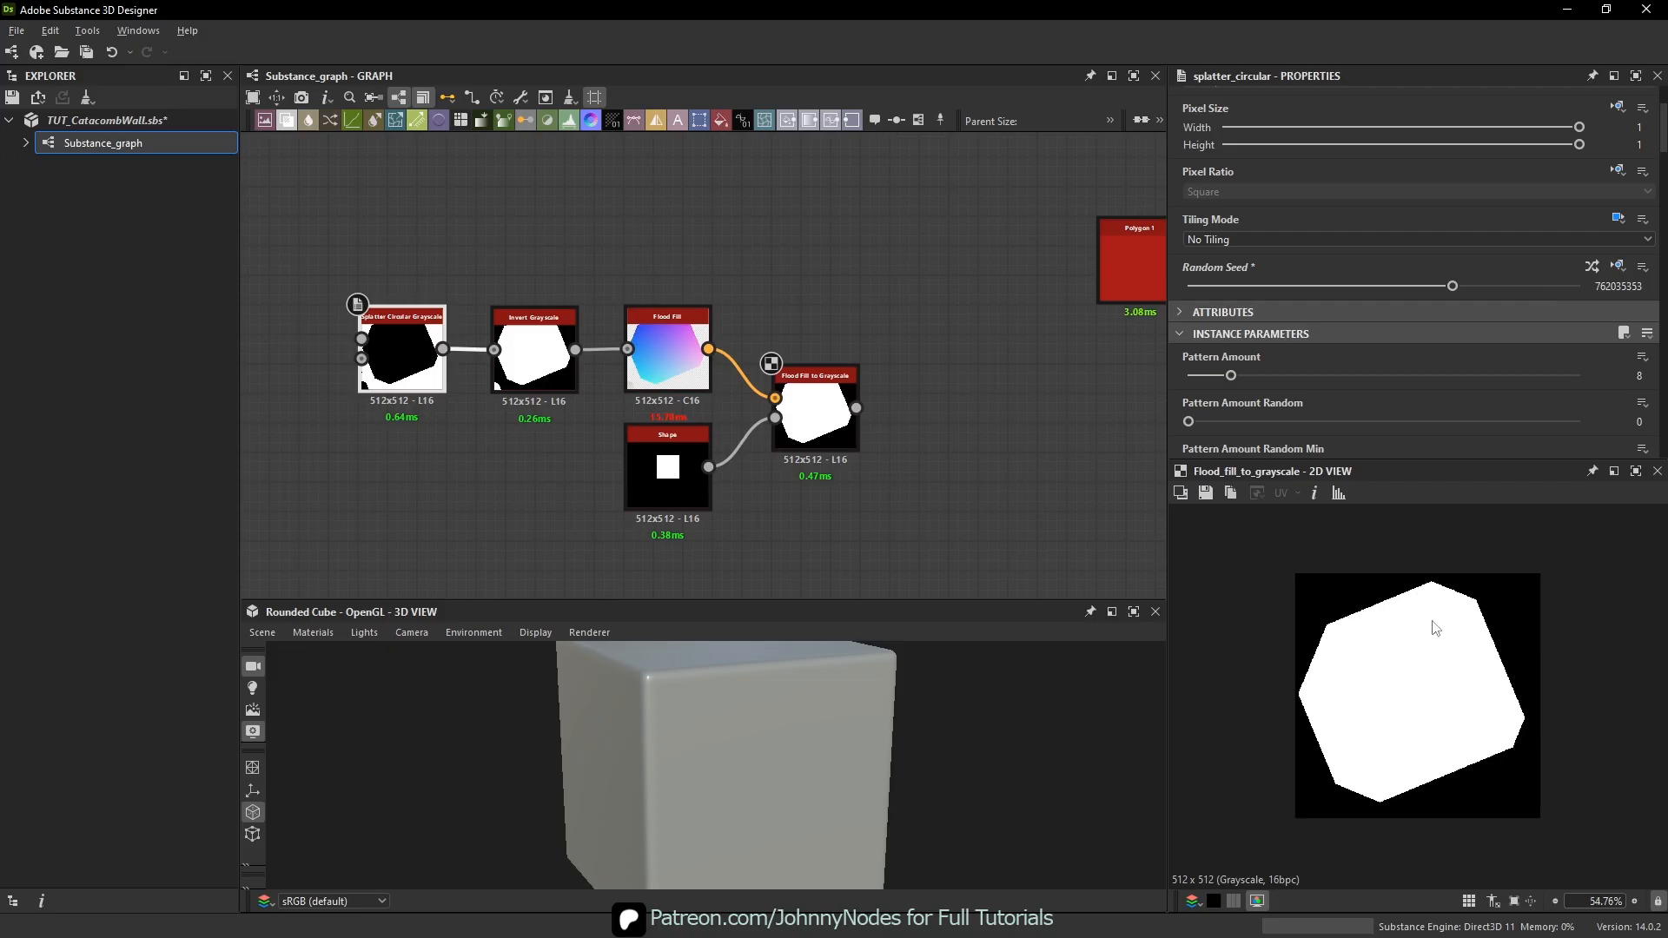
- Add a Bevel node after Flood Fill to Grayscale and set its Distance to -1
{"action": "scroll", "coordinate": [826, 377], "scroll_direction": "down", "scroll_amount": 1}
{"action": "key", "text": "space"}
{"action": "type", "text": "be"}
{"action": "left_click", "coordinate": [867, 392]}
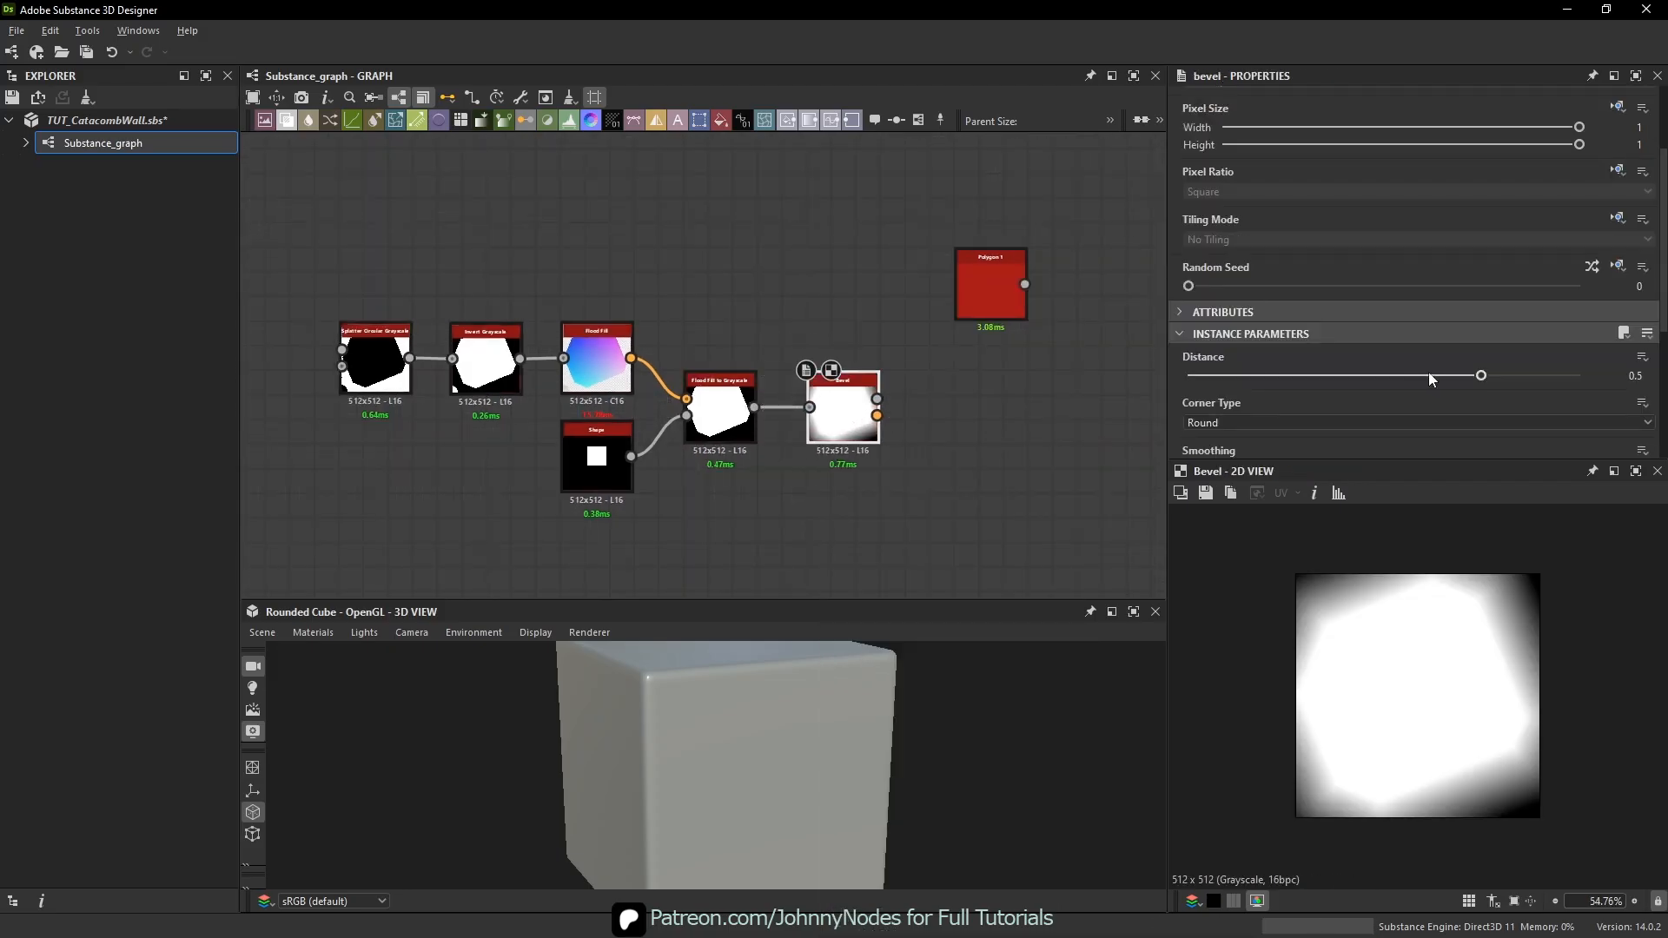
{"action": "left_click_drag", "start_coordinate": [1482, 375], "coordinate": [1188, 375]}
- Add an Auto Levels node, connect the Bevel output to it, and align it with the chain
{"action": "middle_click_drag", "start_coordinate": [924, 461], "coordinate": [796, 450]}
{"action": "key", "text": "space"}
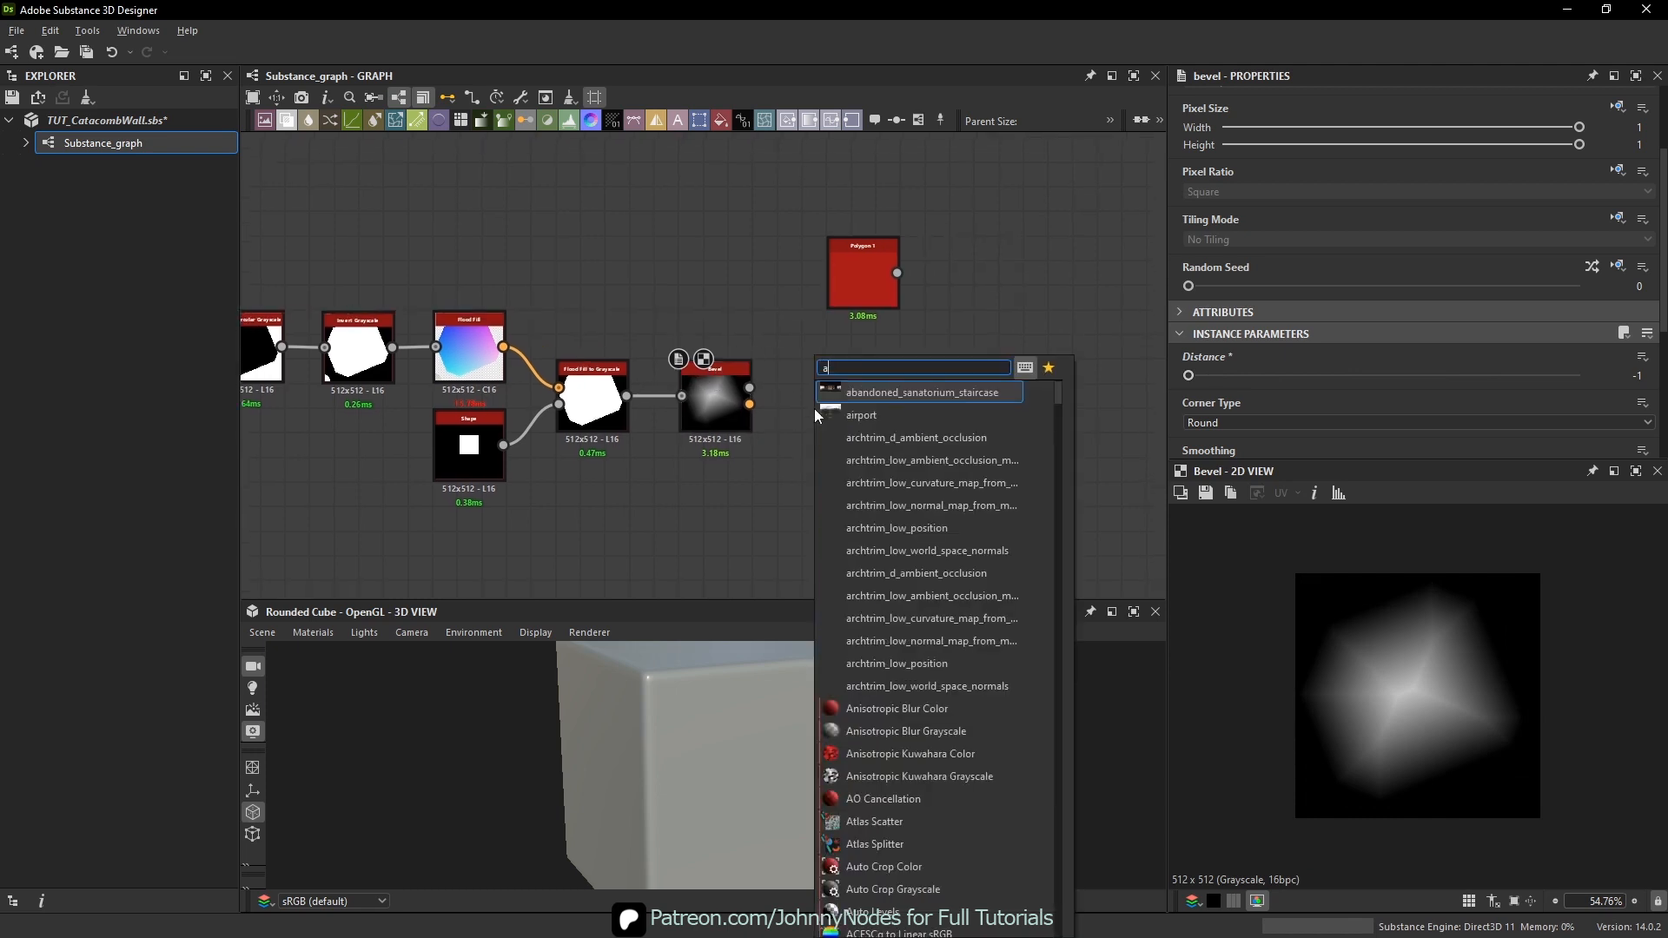
{"action": "type", "text": "auto"}
{"action": "left_click", "coordinate": [875, 411]}
{"action": "scroll", "coordinate": [754, 396], "scroll_direction": "up", "scroll_amount": 1}
{"action": "left_click_drag", "start_coordinate": [752, 392], "coordinate": [788, 428]}
{"action": "left_click_drag", "start_coordinate": [815, 418], "coordinate": [844, 388]}
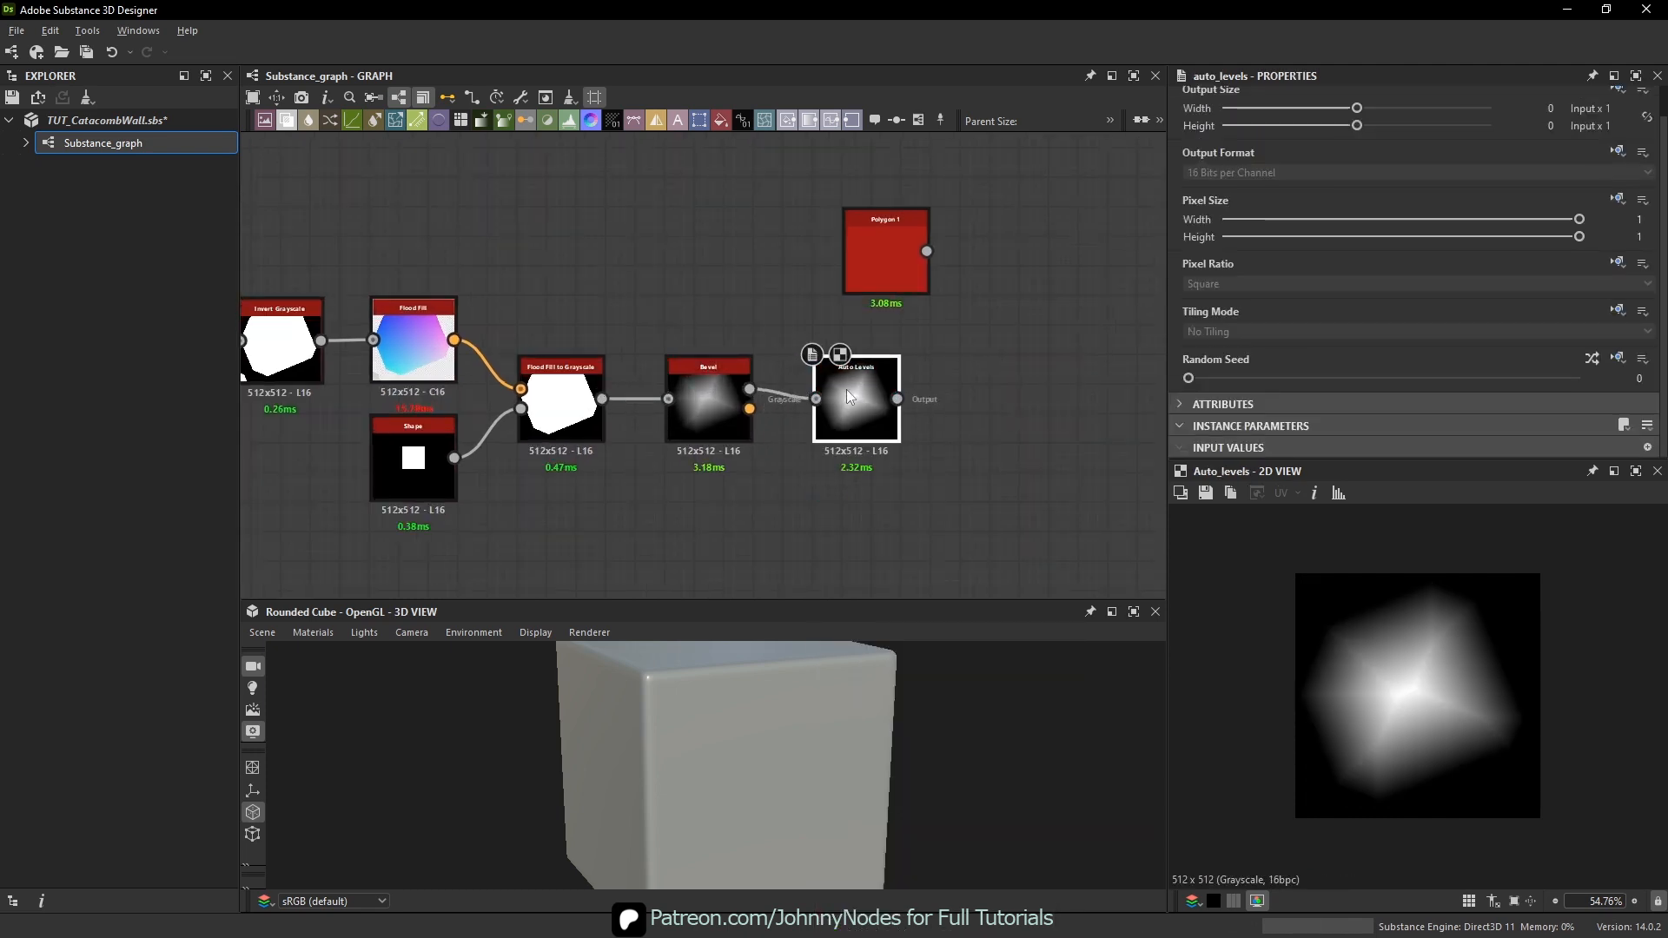
- Add a Histogram Scan node after Auto Levels and set its Position to 0.89
{"action": "middle_click_drag", "start_coordinate": [898, 348], "coordinate": [707, 342]}
{"action": "middle_click_drag", "start_coordinate": [819, 393], "coordinate": [880, 383]}
{"action": "key", "text": "space"}
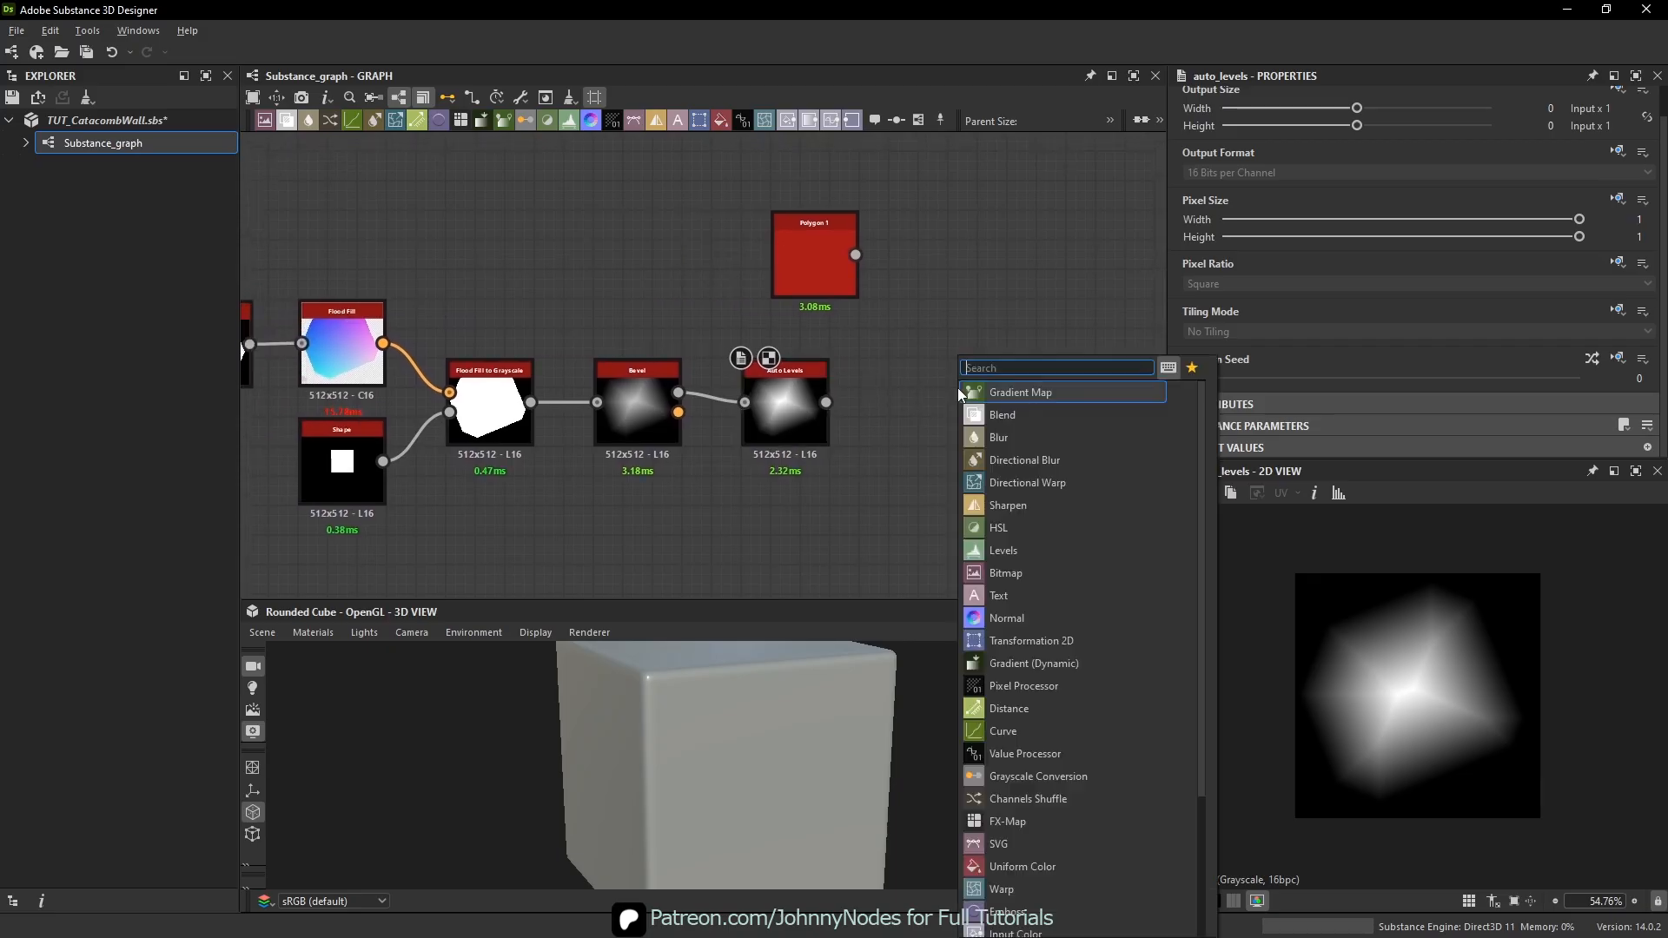
{"action": "type", "text": "his"}
{"action": "left_click", "coordinate": [1030, 415]}
{"action": "scroll", "coordinate": [839, 404], "scroll_direction": "up", "scroll_amount": 1}
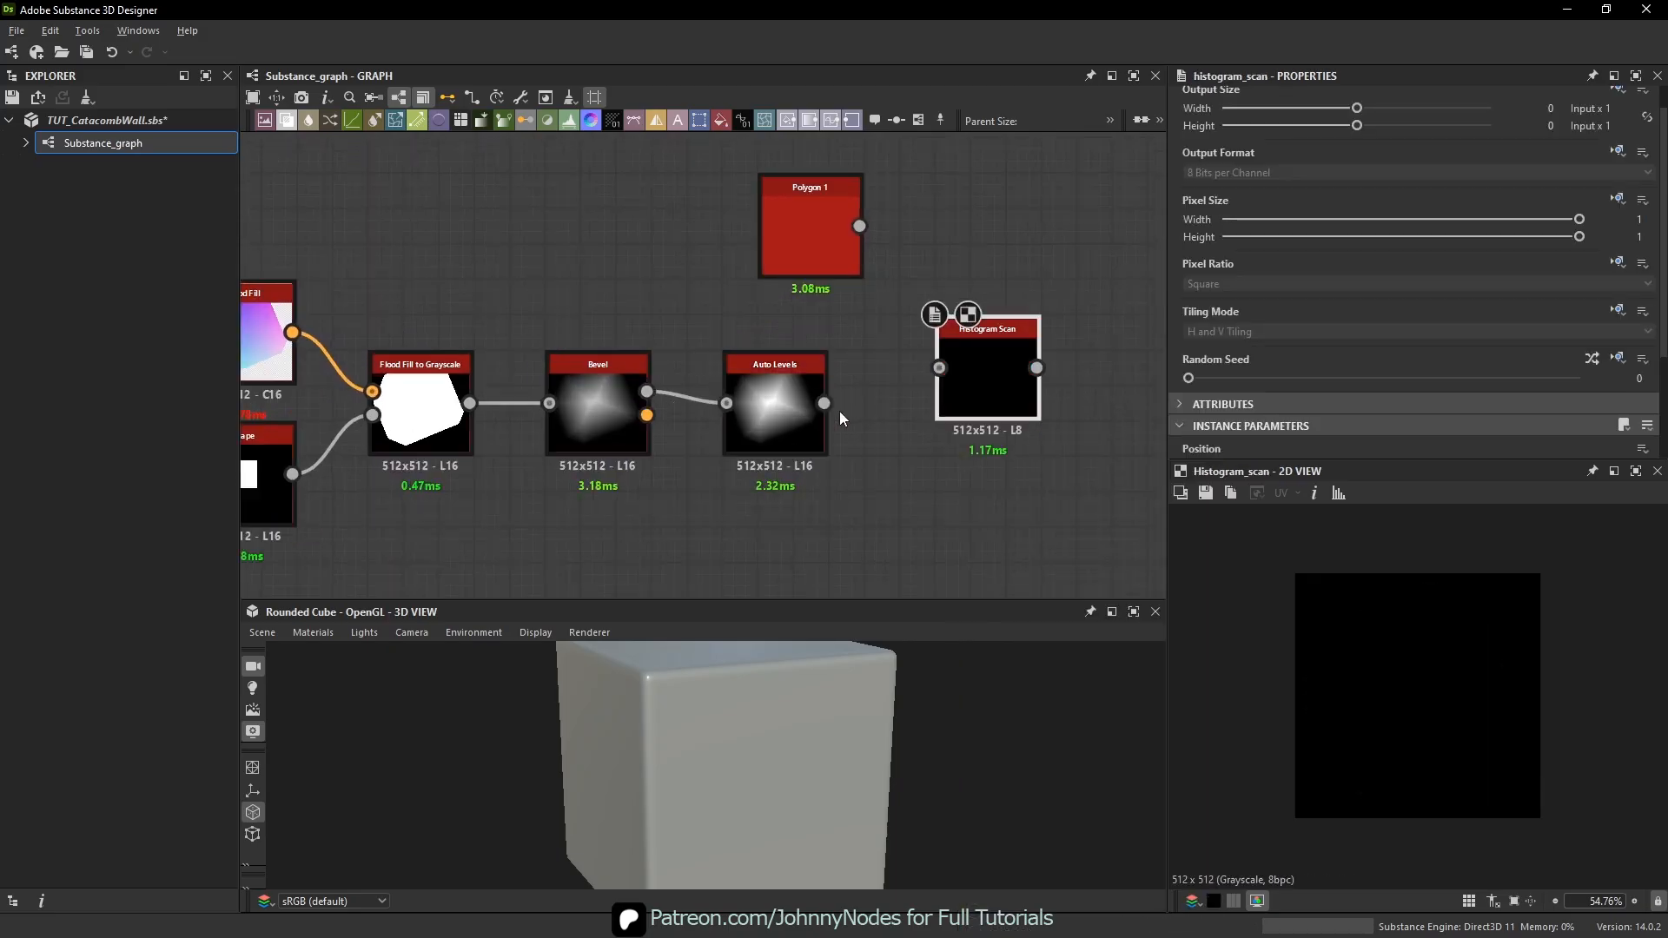
{"action": "left_click_drag", "start_coordinate": [1014, 366], "coordinate": [921, 403]}
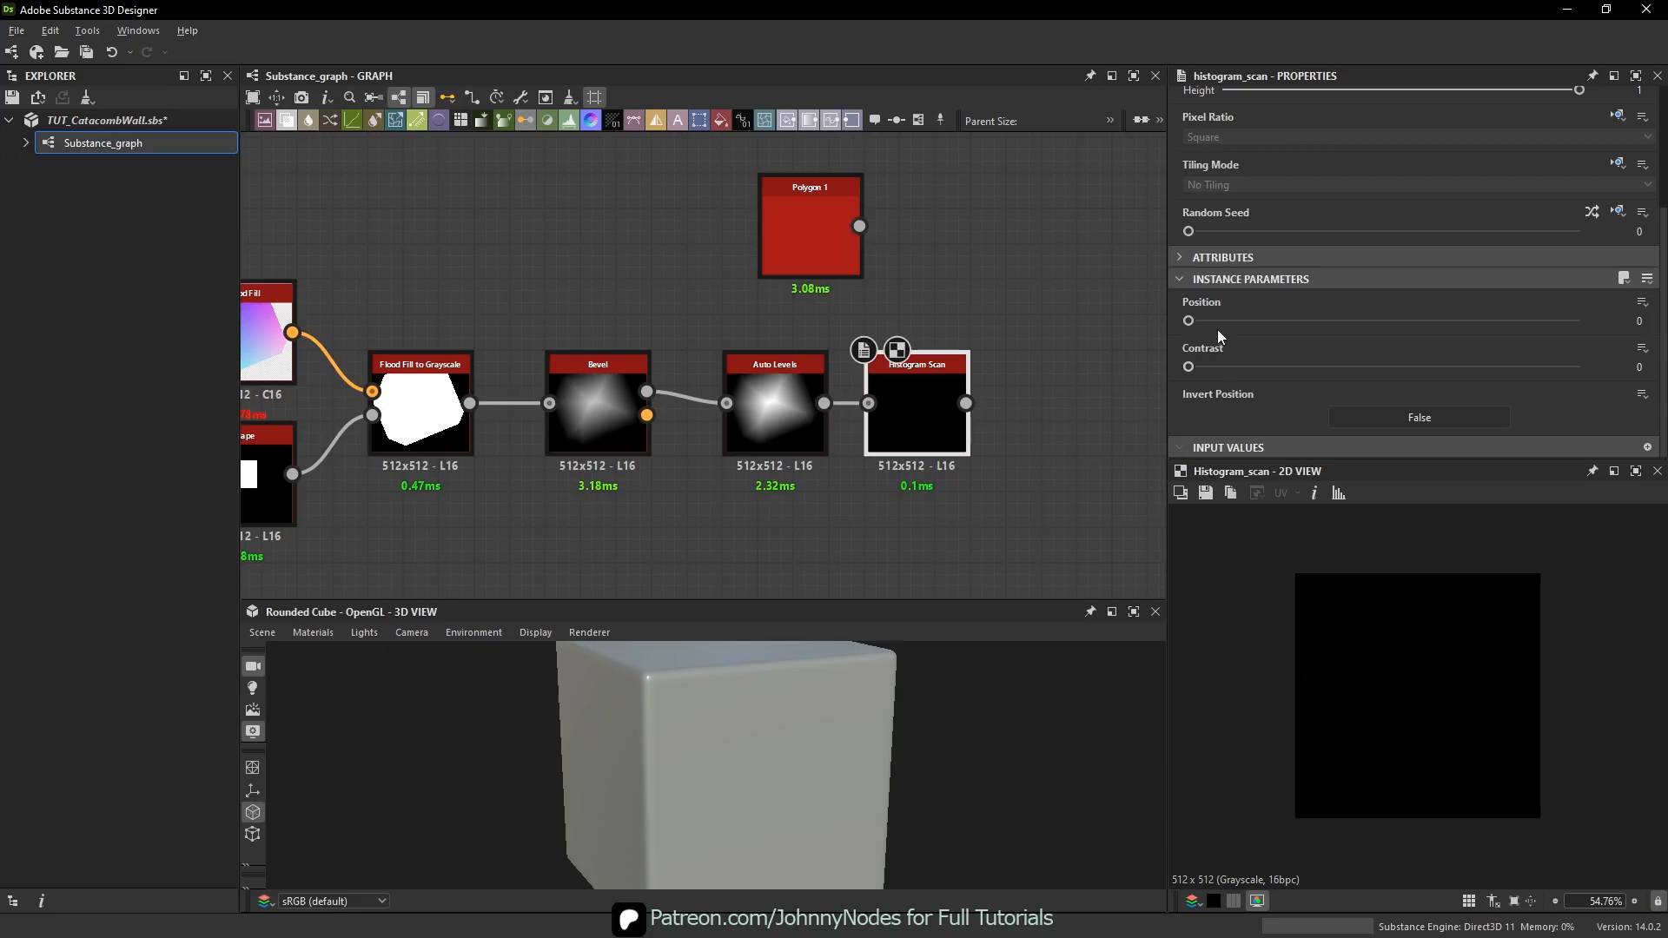
{"action": "left_click_drag", "start_coordinate": [1217, 330], "coordinate": [1535, 341]}
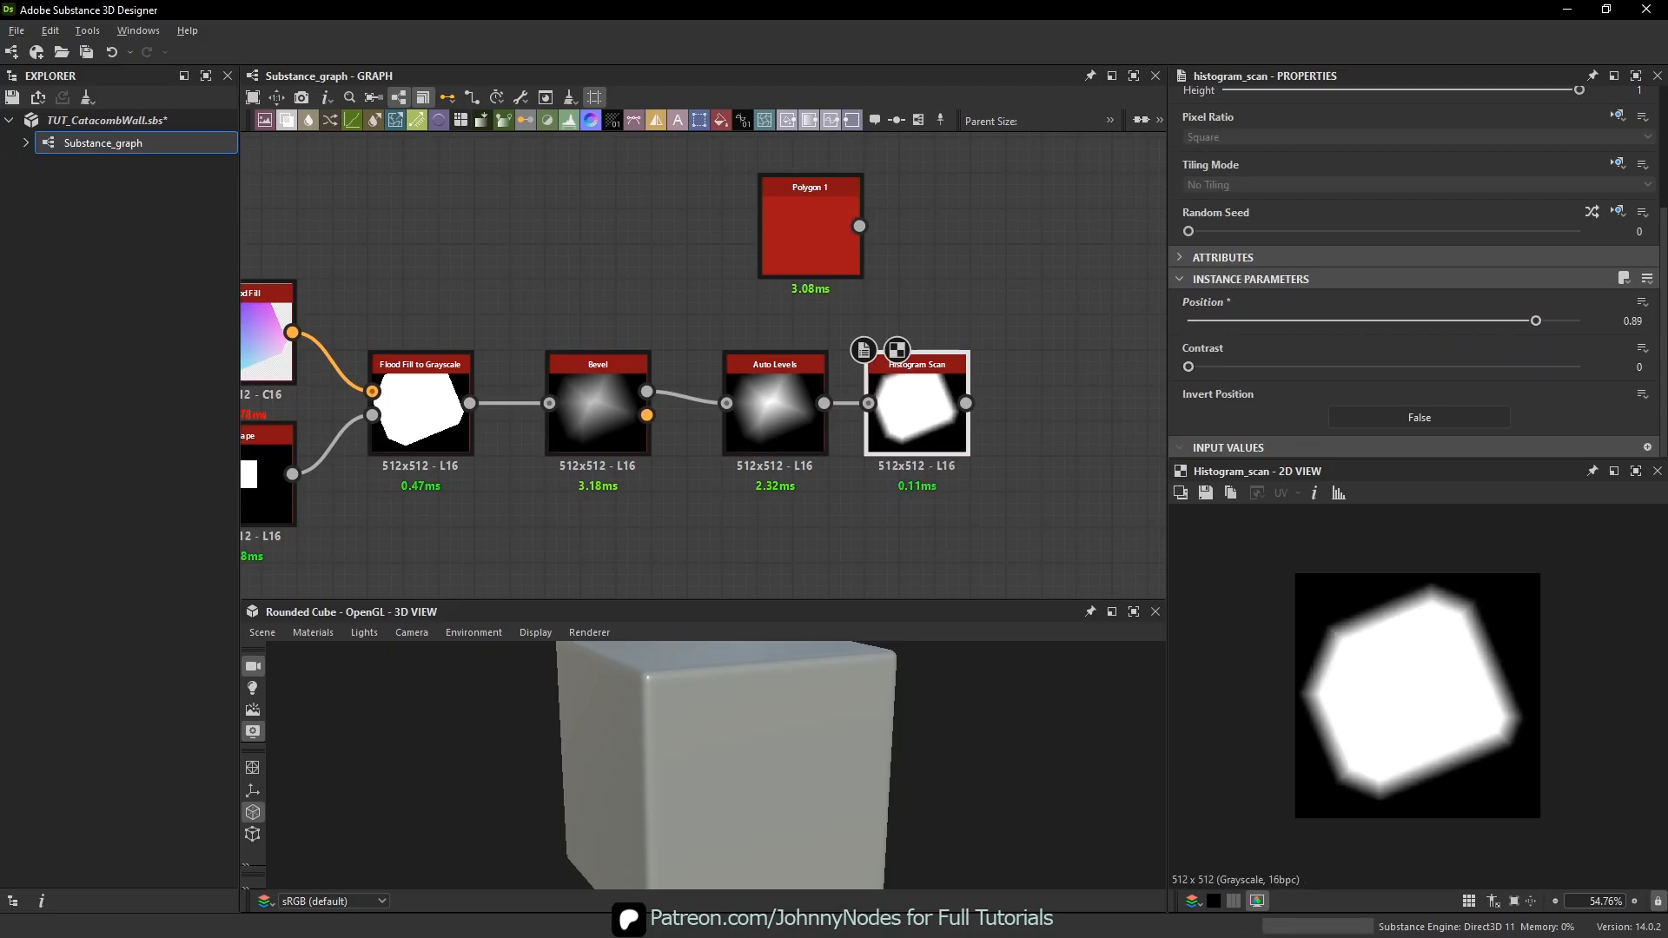
- Switch to the reference images to examine the stones' shapes and edges, and return to Substance 3D Designer
{"action": "key", "text": "alt+Tab"}
{"action": "middle_click_drag", "start_coordinate": [1350, 557], "coordinate": [1262, 538]}
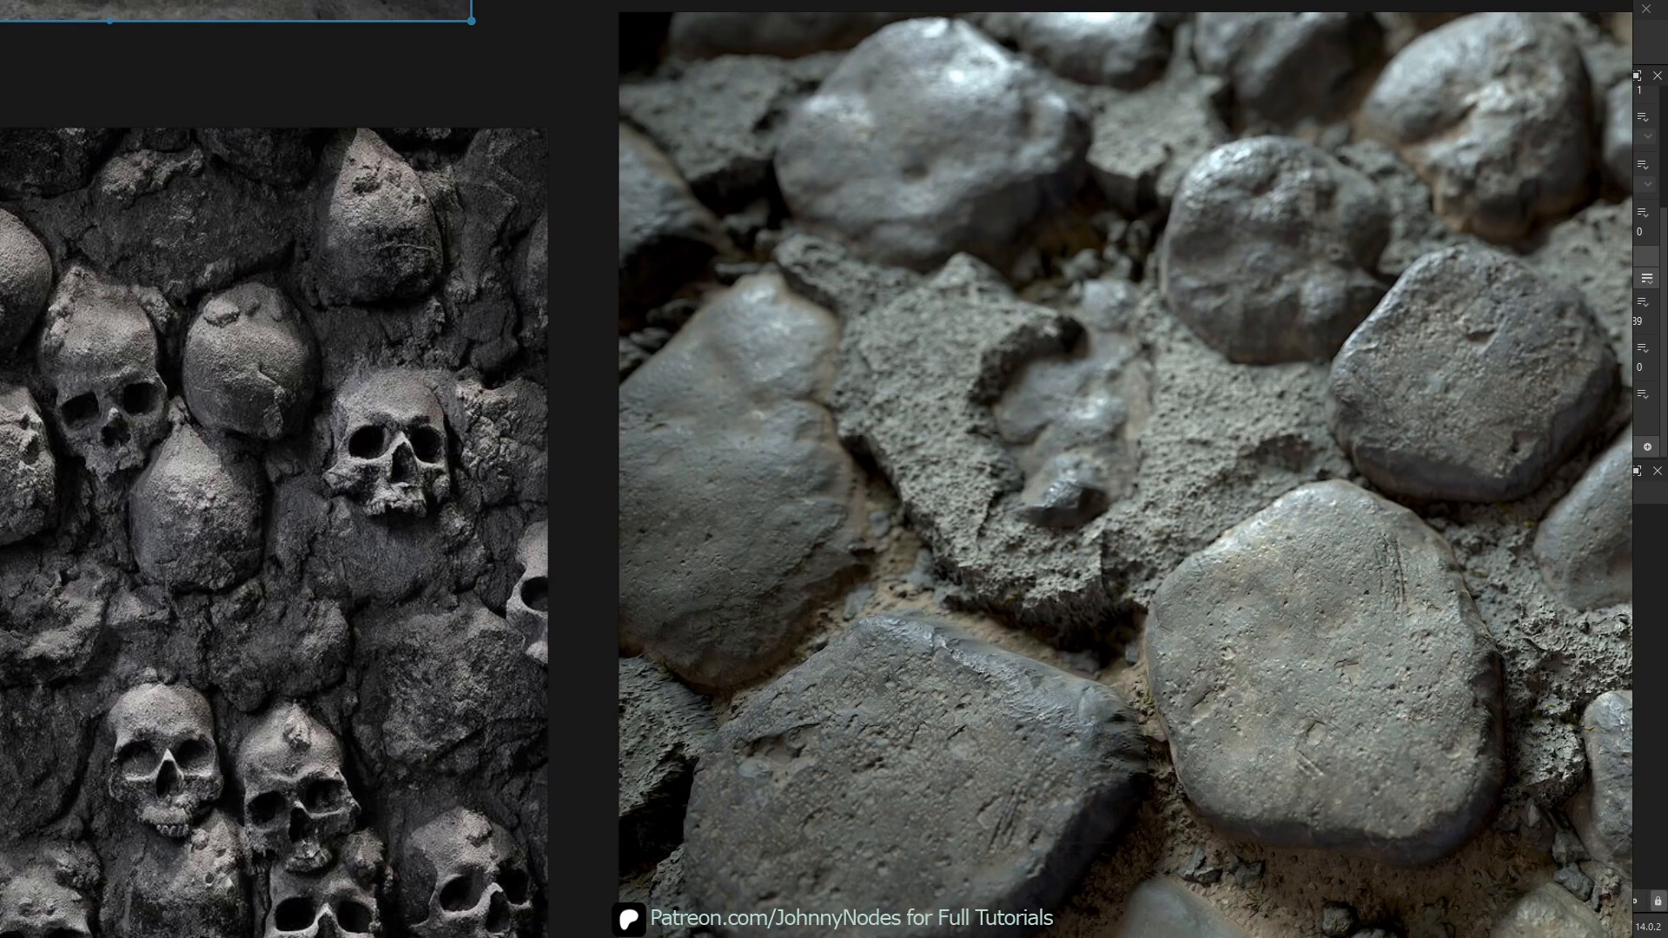
{"action": "key", "text": "alt+Tab"}
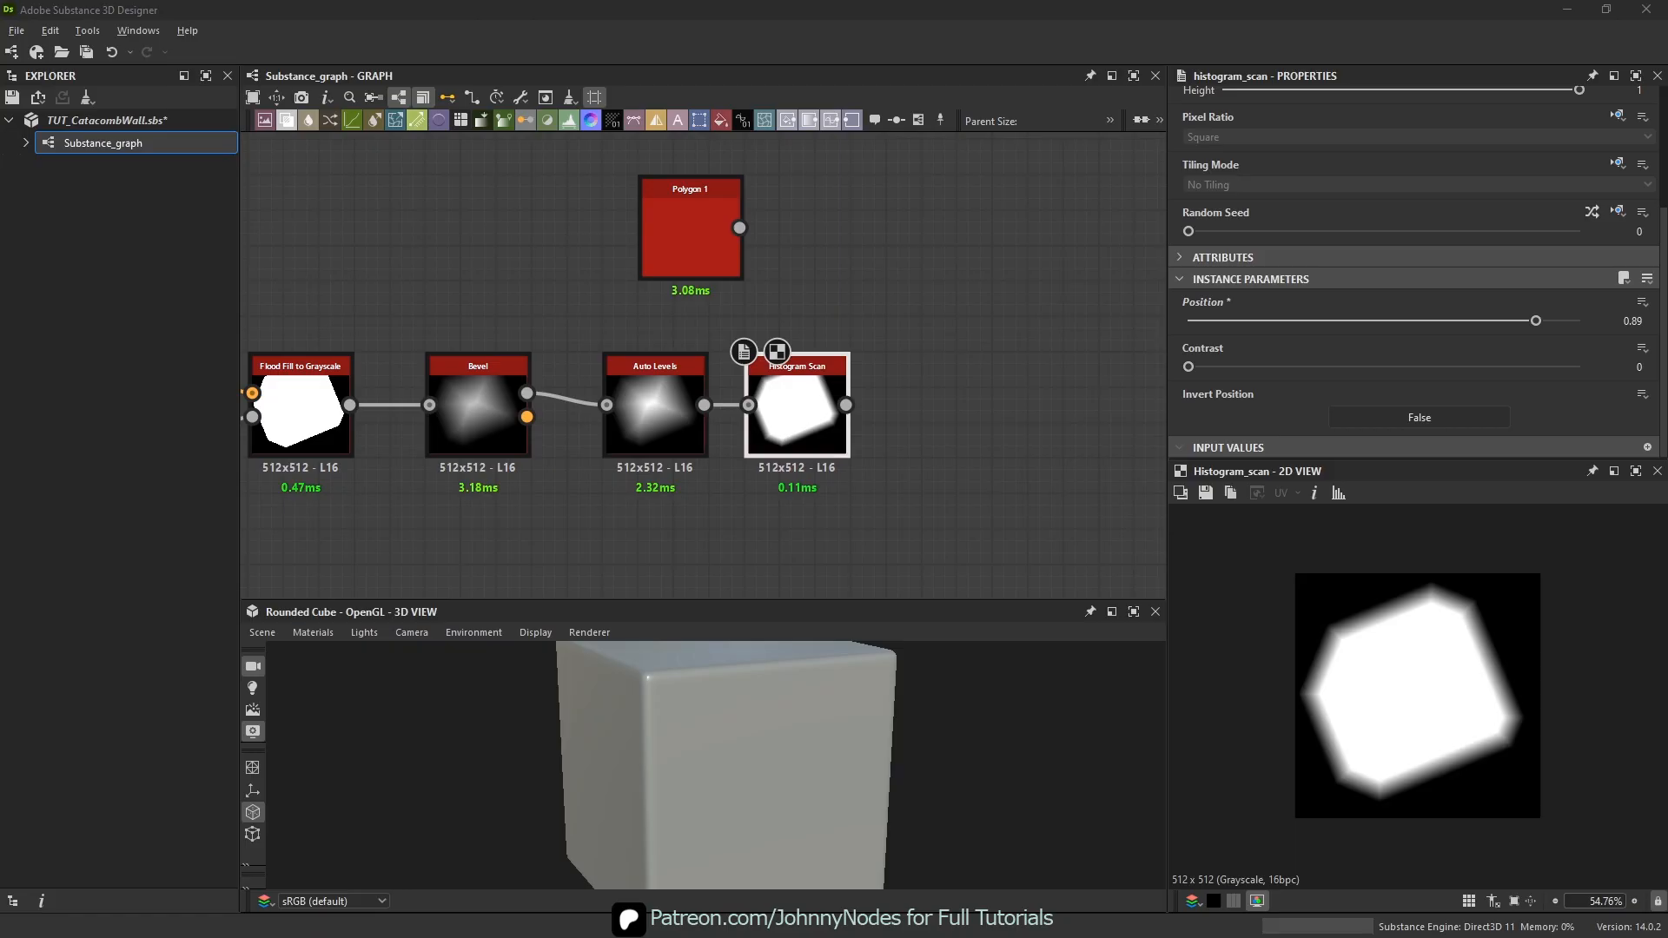
- Connect the Histogram Scan output to the Normal node's input and preview the Normal node
{"action": "middle_click_drag", "start_coordinate": [920, 374], "coordinate": [723, 388]}
{"action": "scroll", "coordinate": [729, 388], "scroll_direction": "down", "scroll_amount": 6}
{"action": "scroll", "coordinate": [741, 384], "scroll_direction": "up", "scroll_amount": 1}
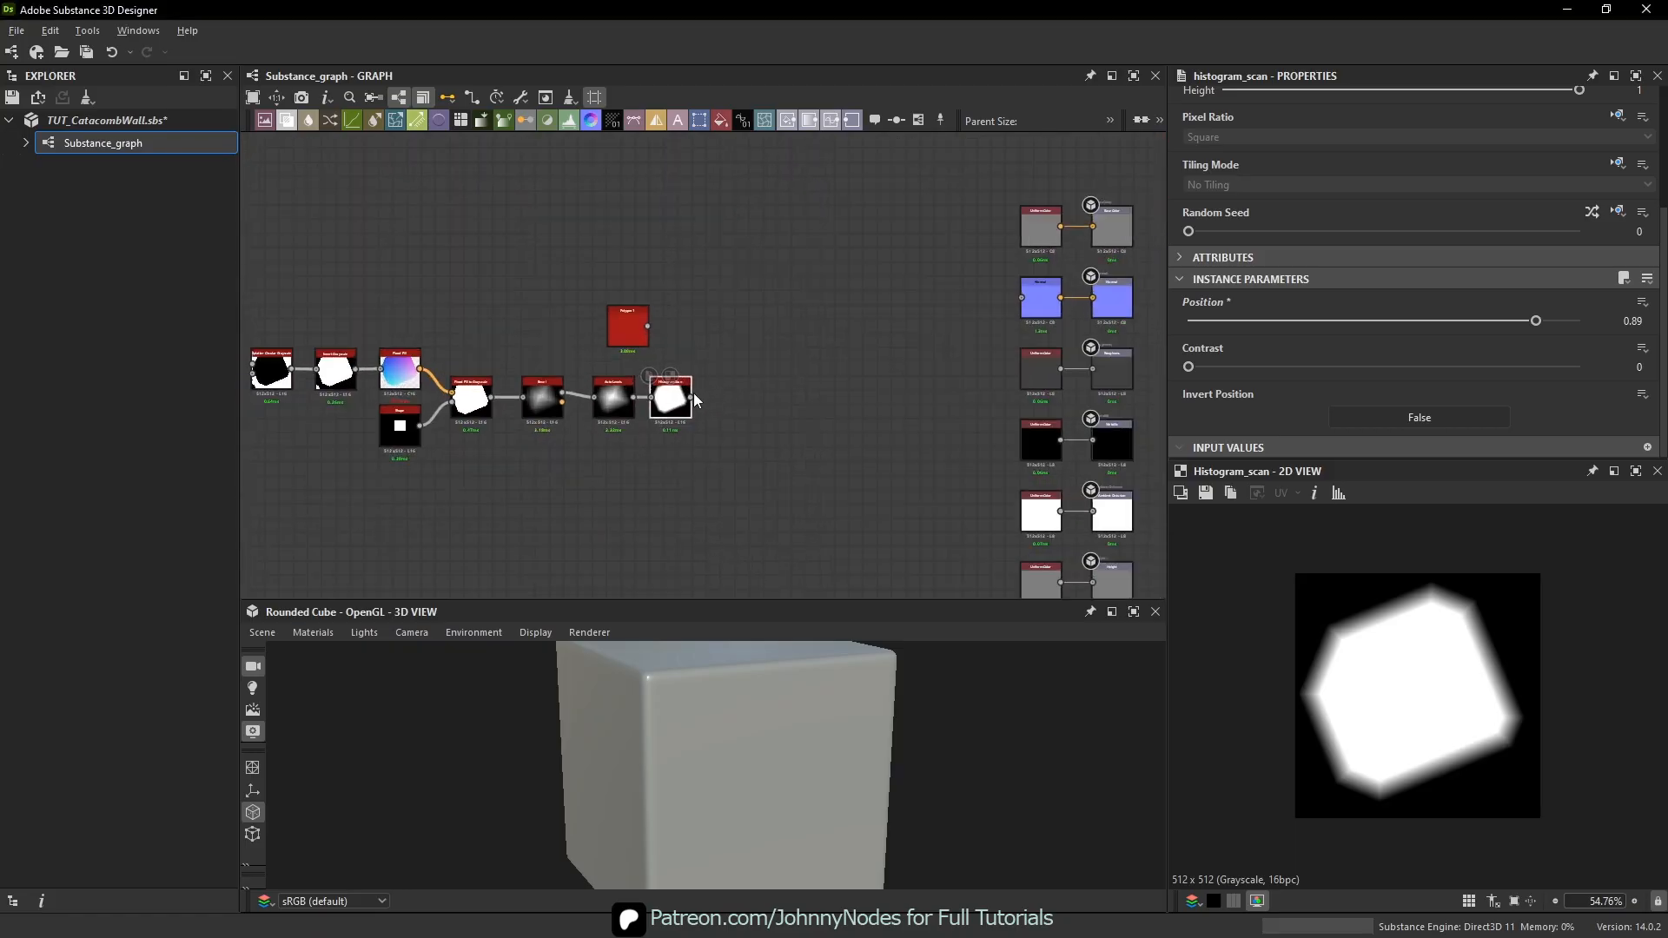
{"action": "left_click_drag", "start_coordinate": [692, 396], "coordinate": [1029, 297]}
{"action": "double_click", "coordinate": [1029, 298]}
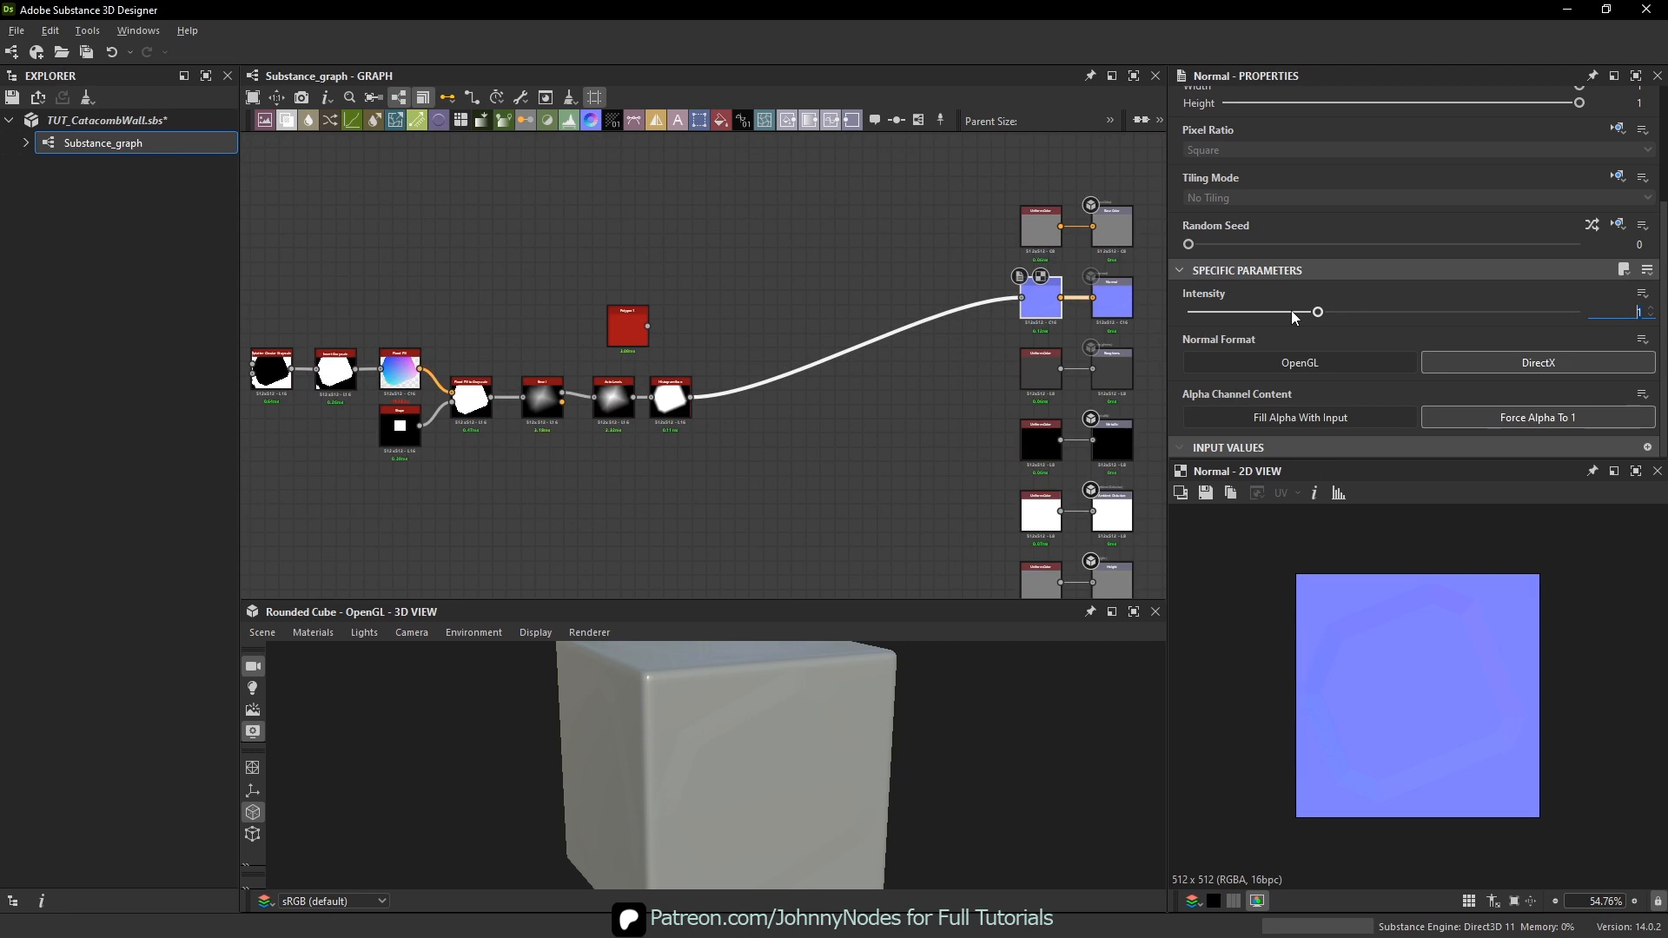
- Raise the Normal node's Intensity, trying 3 and settling on 10, and check the stone on the front face of the rounded cube
{"action": "type", "text": "3"}
{"action": "key", "text": "Return"}
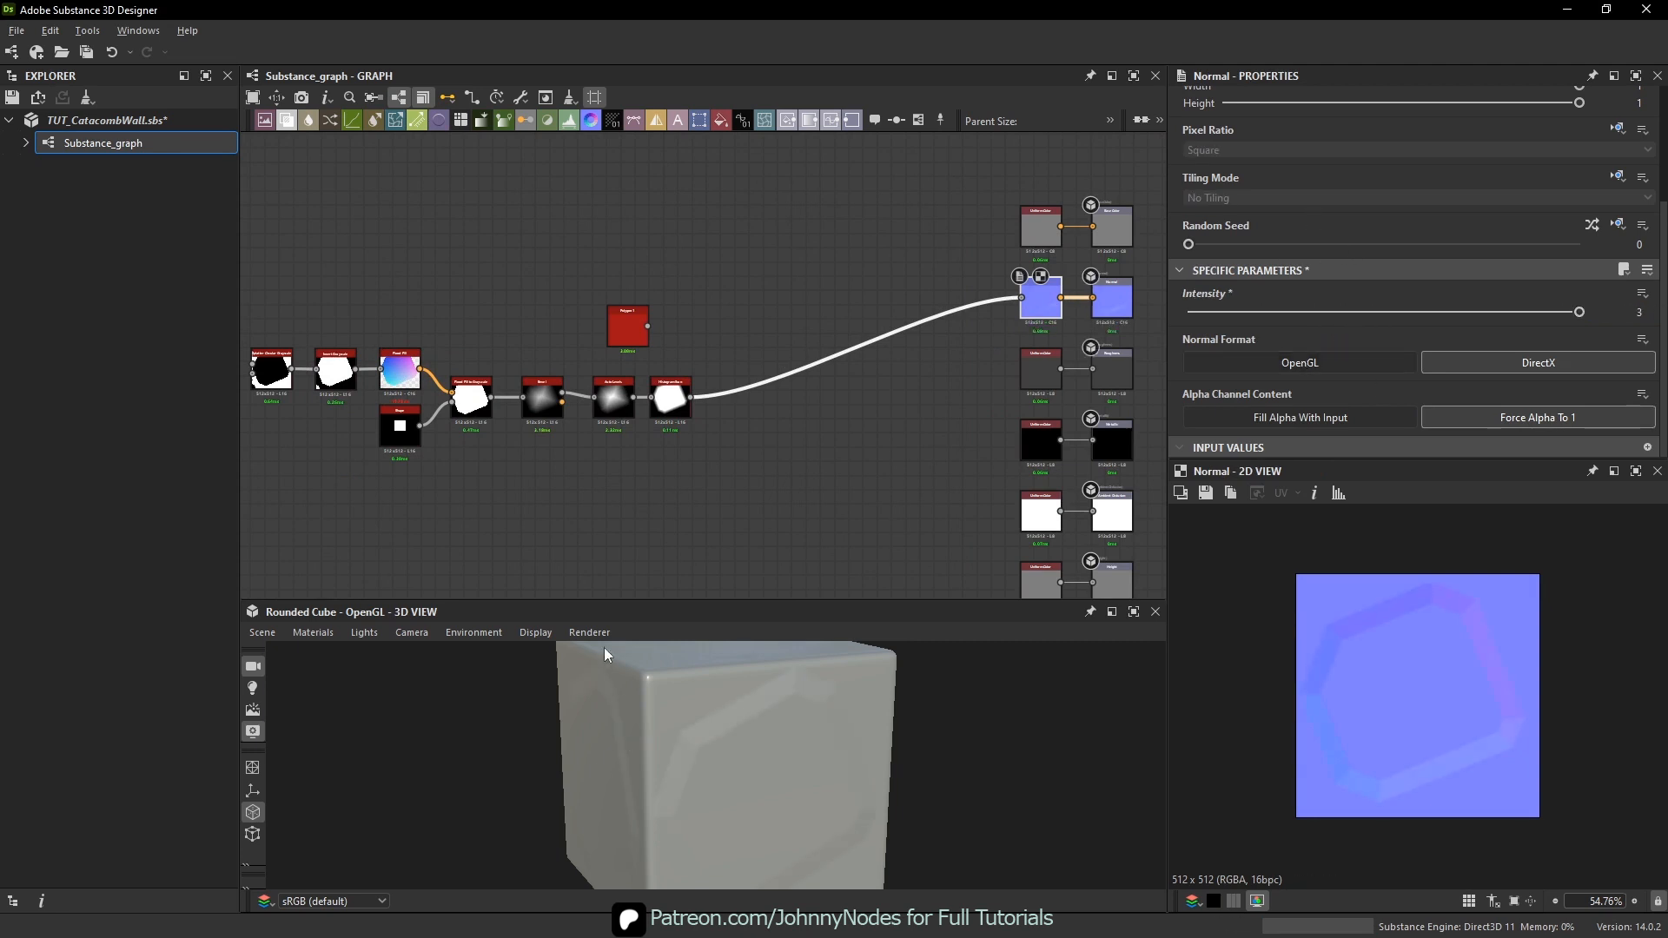
{"action": "double_click", "coordinate": [1448, 310]}
{"action": "type", "text": "10"}
{"action": "key", "text": "Return"}
{"action": "left_click_drag", "start_coordinate": [798, 732], "coordinate": [773, 707]}
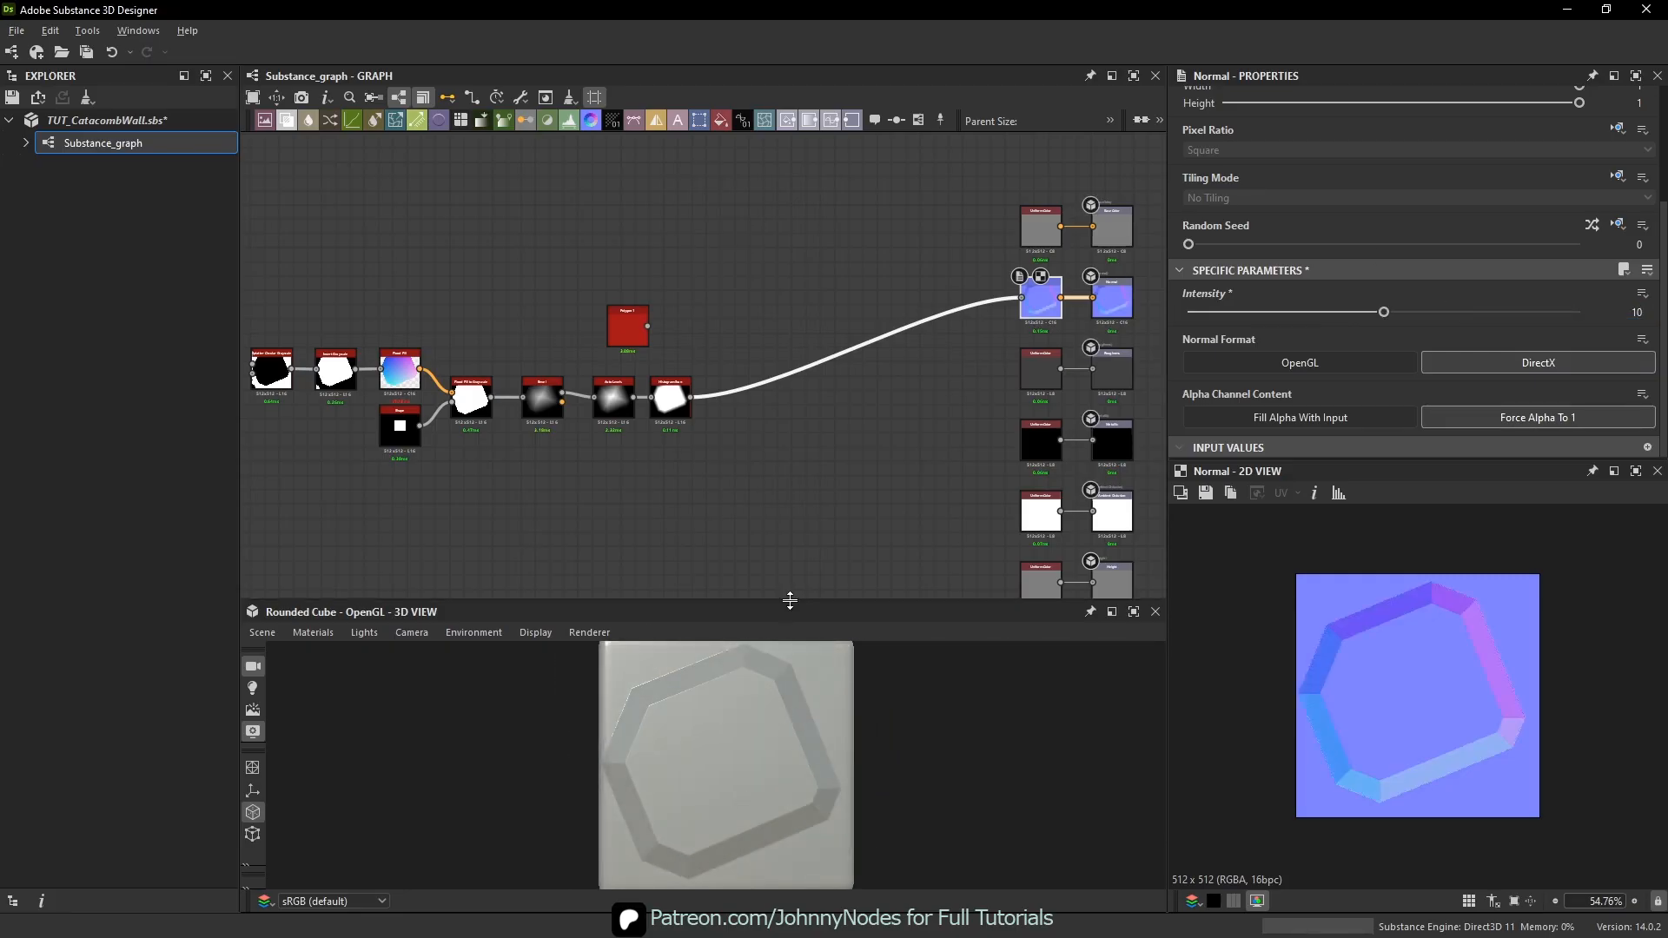
{"action": "left_click_drag", "start_coordinate": [790, 600], "coordinate": [790, 580]}
- Set the Histogram Scan's Position to 0.92 and inspect the stone's edge falloff up close in the 2D preview
{"action": "scroll", "coordinate": [680, 415], "scroll_direction": "up", "scroll_amount": 2}
{"action": "left_click", "coordinate": [667, 395]}
{"action": "scroll", "coordinate": [1458, 316], "scroll_direction": "up", "scroll_amount": 1}
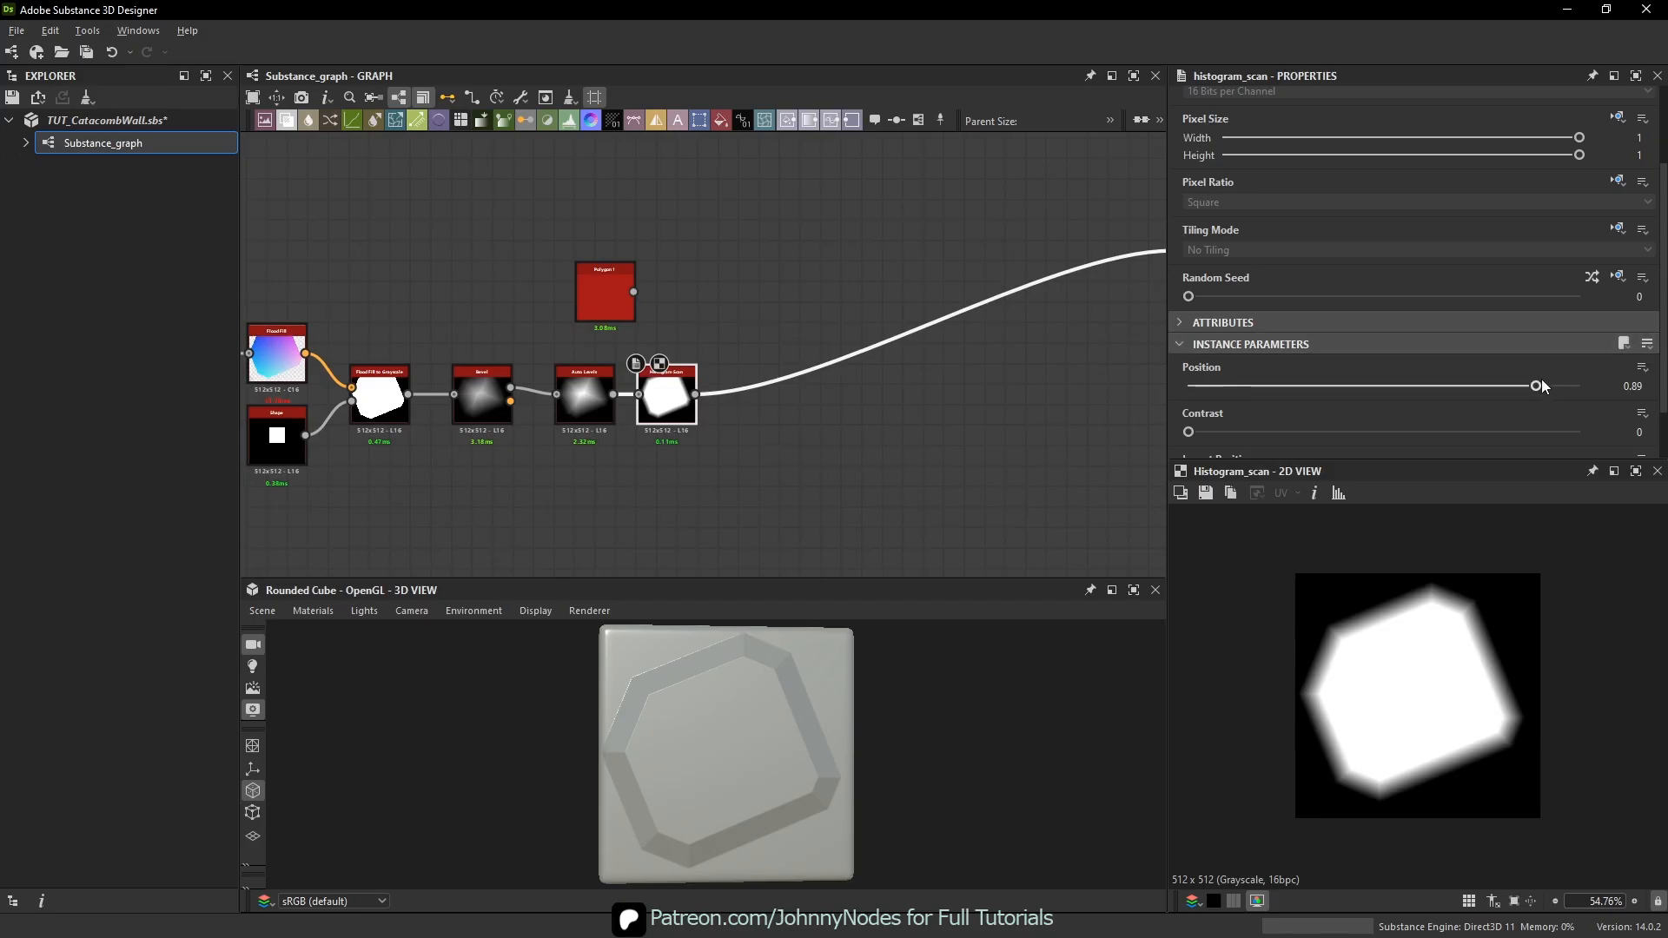
{"action": "left_click_drag", "start_coordinate": [1543, 379], "coordinate": [1548, 380]}
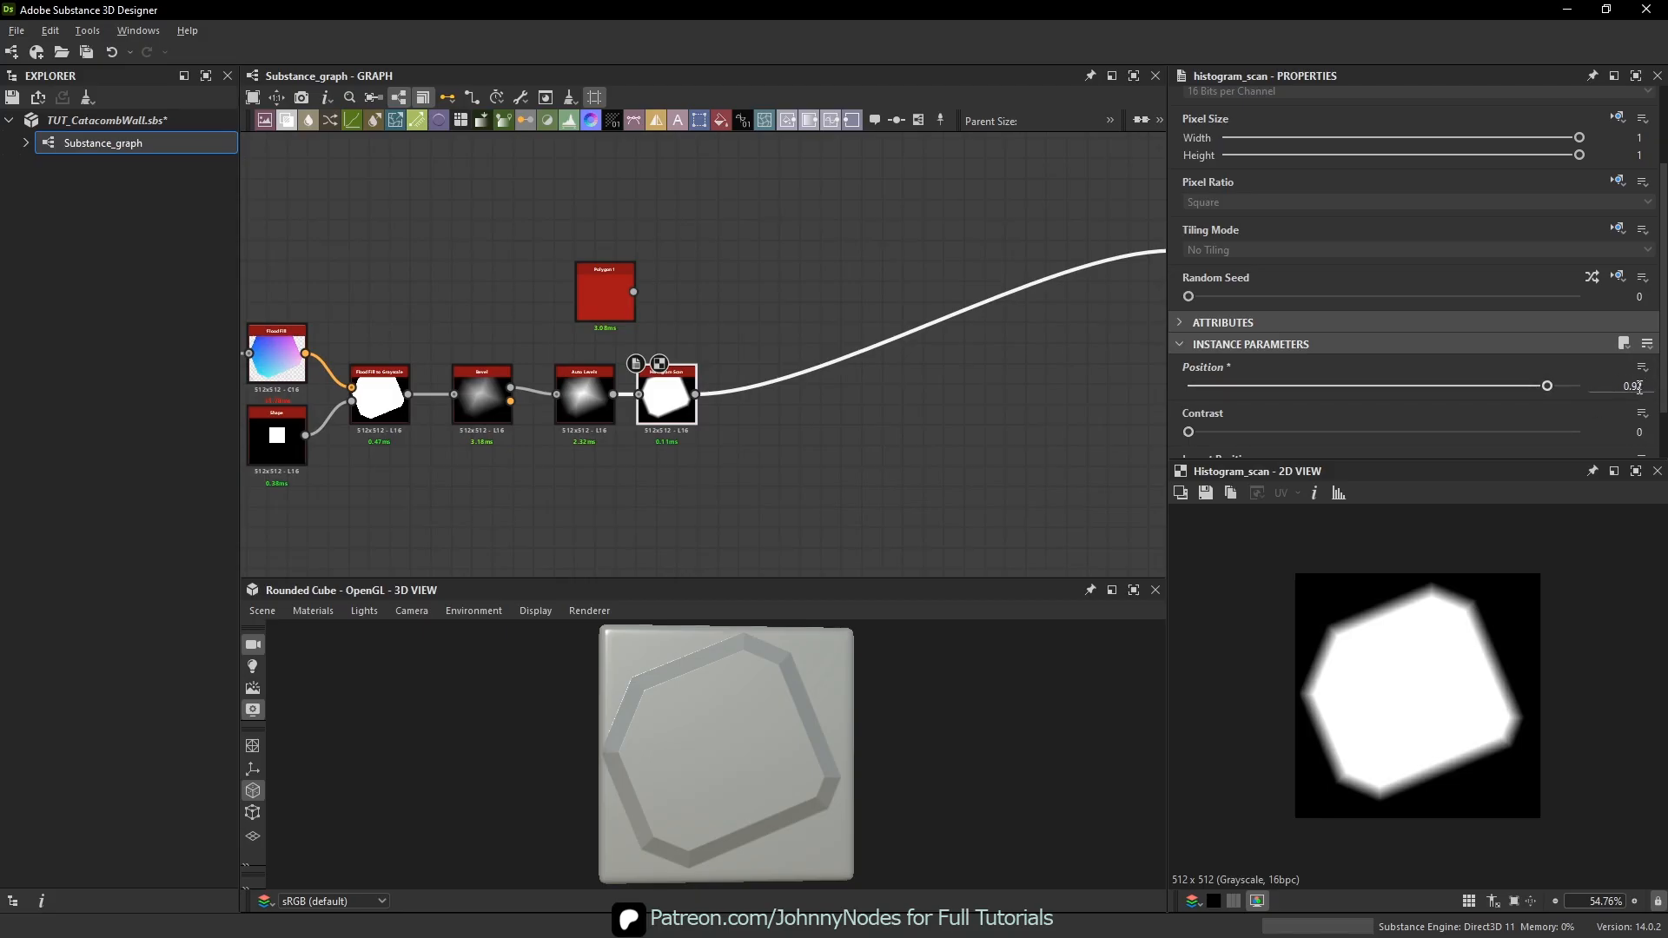
{"action": "scroll", "coordinate": [1425, 608], "scroll_direction": "up", "scroll_amount": 2}
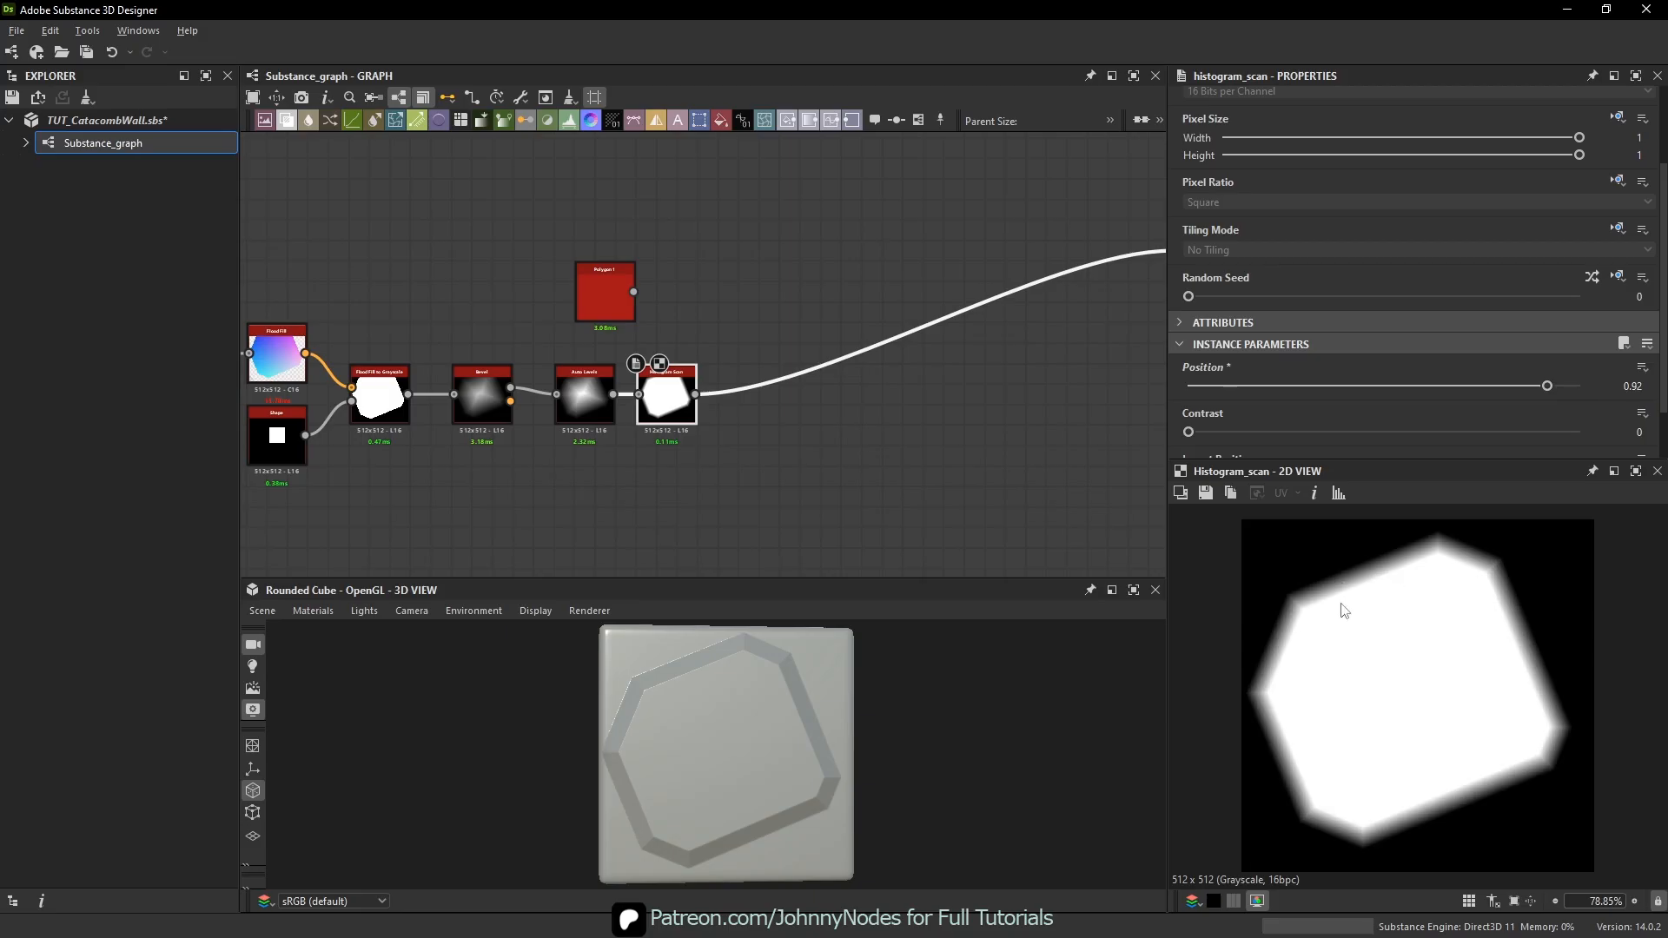
{"action": "scroll", "coordinate": [1344, 611], "scroll_direction": "up", "scroll_amount": 2}
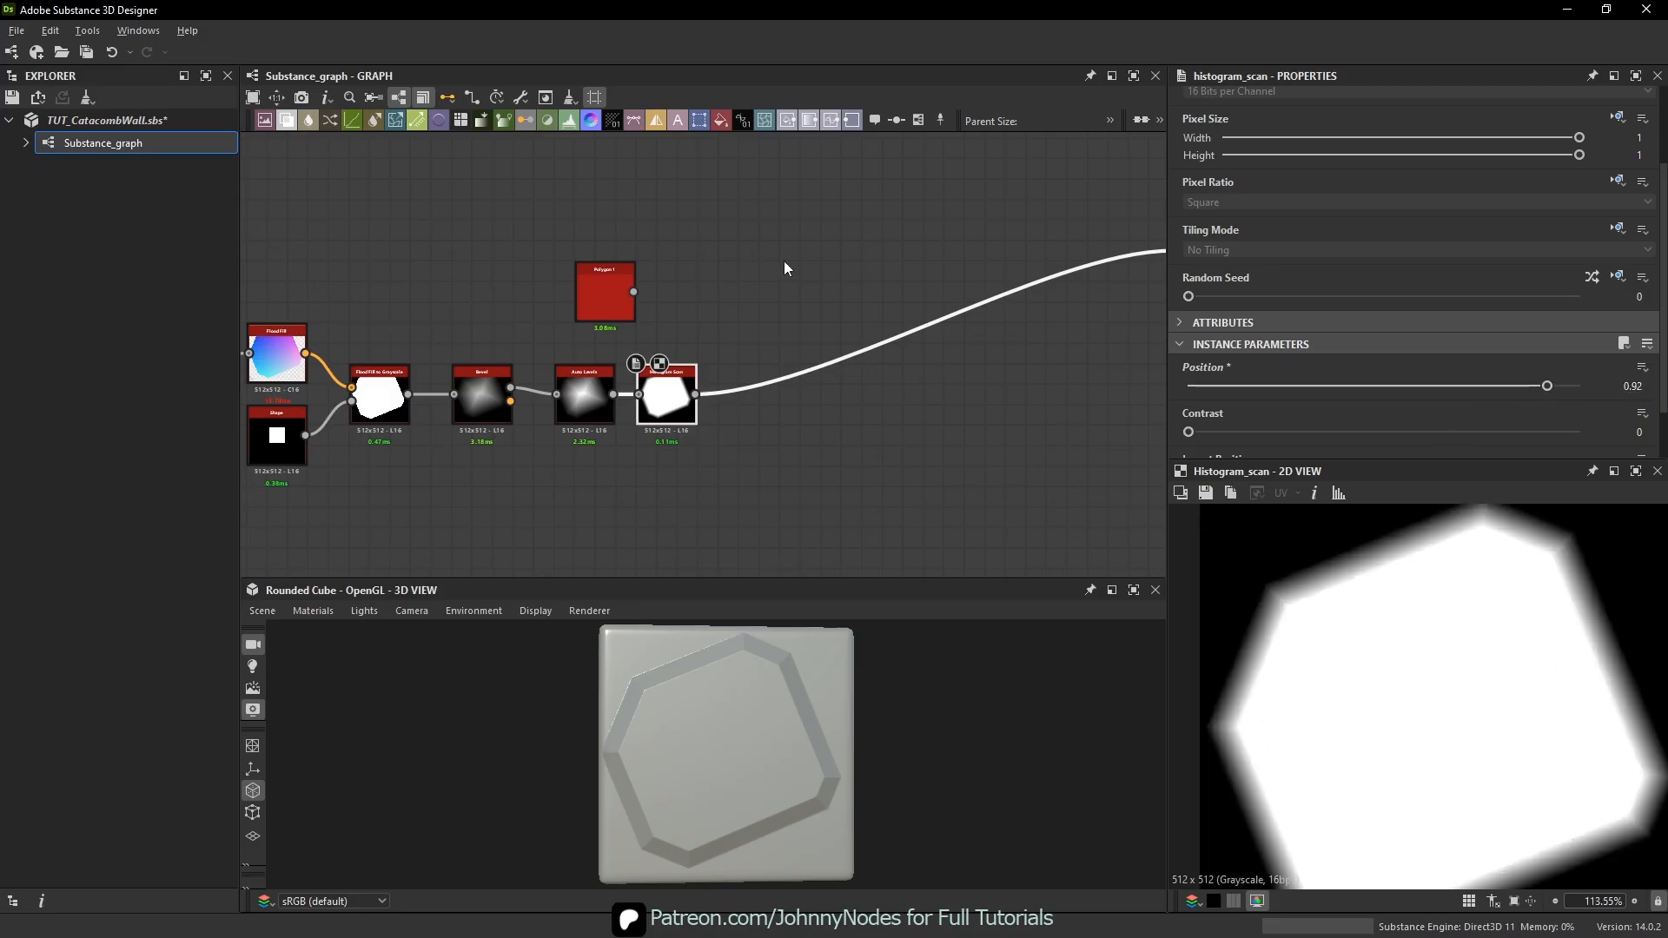
{"action": "scroll", "coordinate": [803, 370], "scroll_direction": "up", "scroll_amount": 1}
{"action": "middle_click_drag", "start_coordinate": [847, 376], "coordinate": [745, 384]}
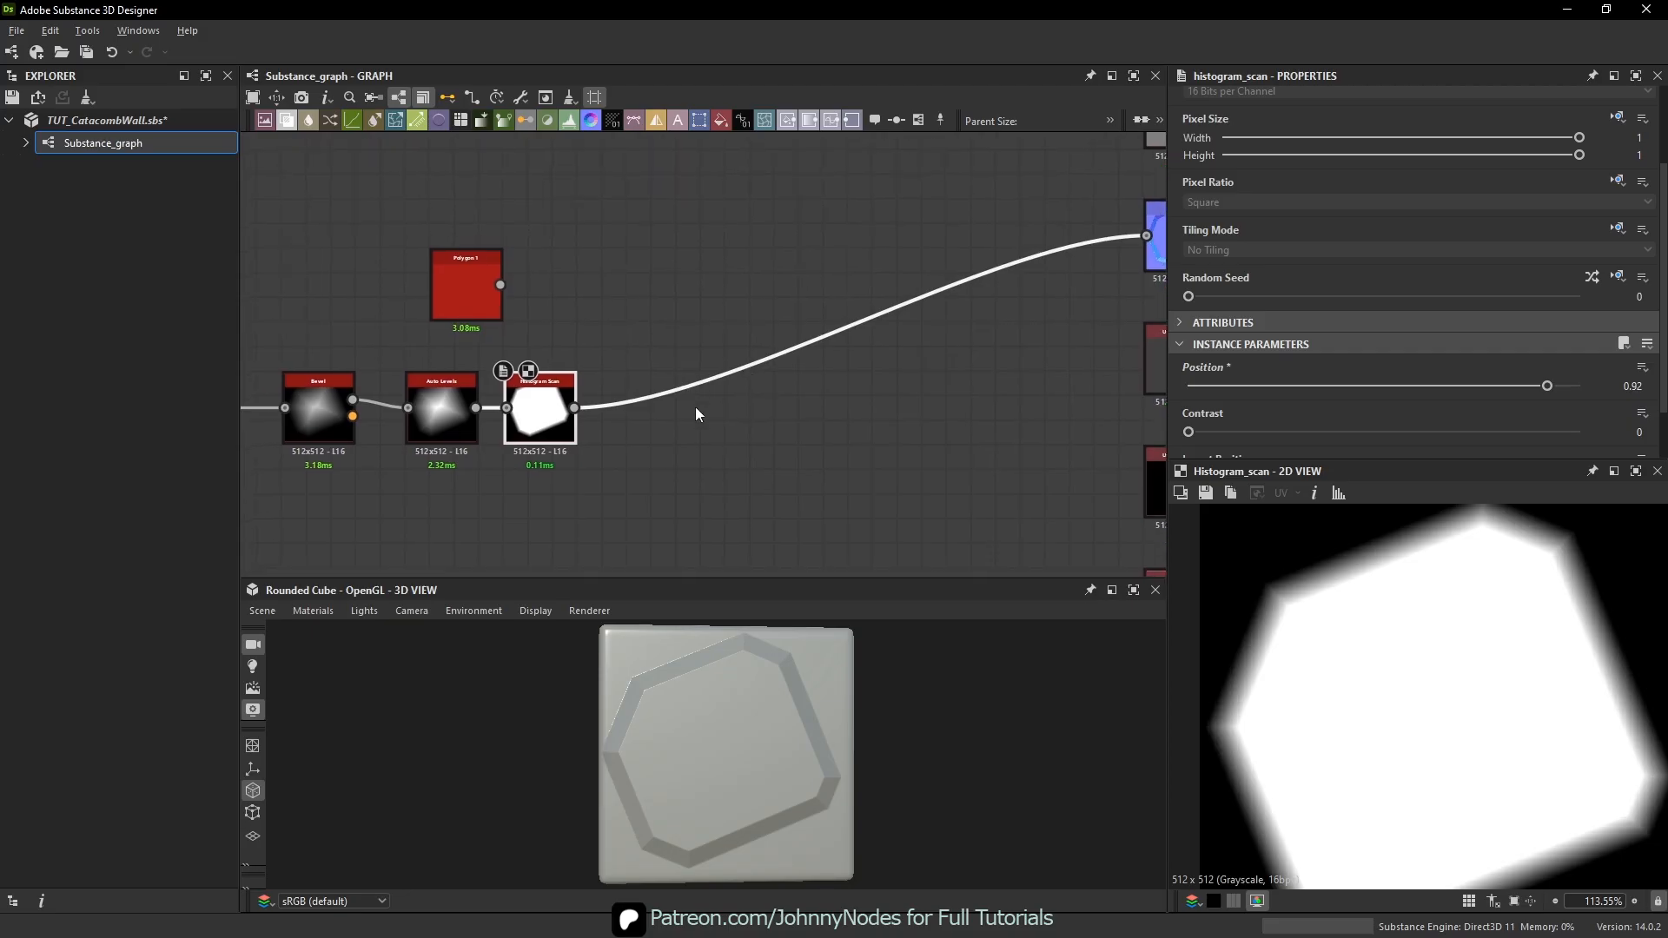
- Add a Blend node after the Histogram Scan and connect the Histogram Scan output to its background input
{"action": "scroll", "coordinate": [763, 723], "scroll_direction": "up", "scroll_amount": 2}
{"action": "scroll", "coordinate": [763, 723], "scroll_direction": "down", "scroll_amount": 3}
{"action": "left_click_drag", "start_coordinate": [750, 744], "coordinate": [698, 705]}
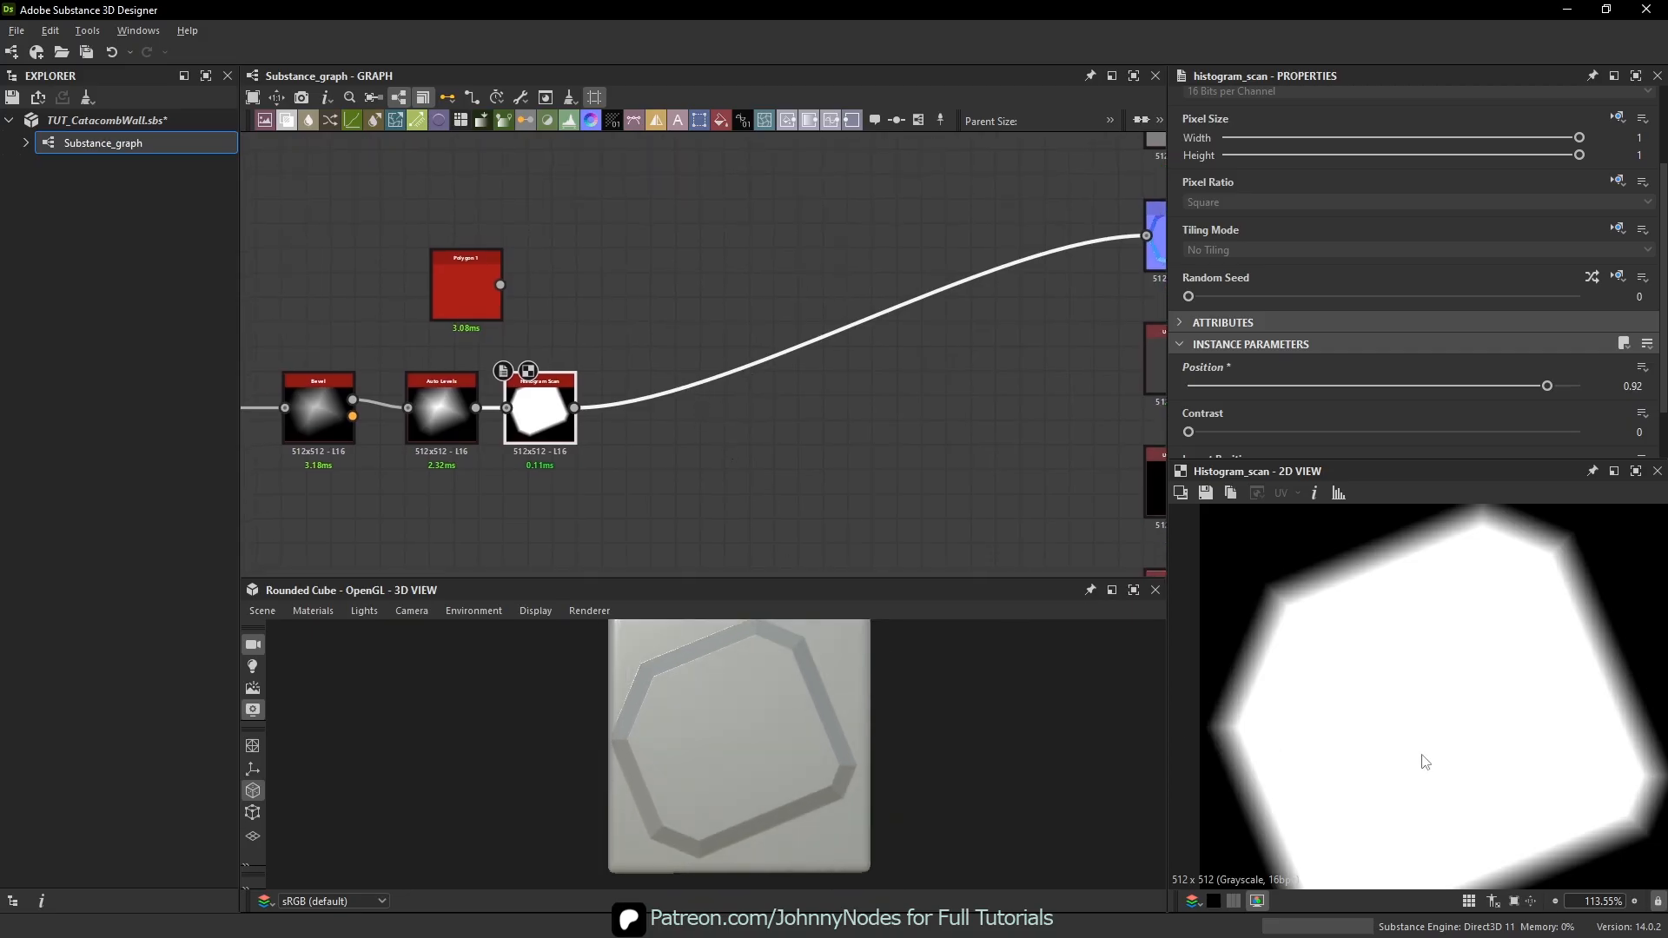
{"action": "scroll", "coordinate": [1425, 762], "scroll_direction": "down", "scroll_amount": 2}
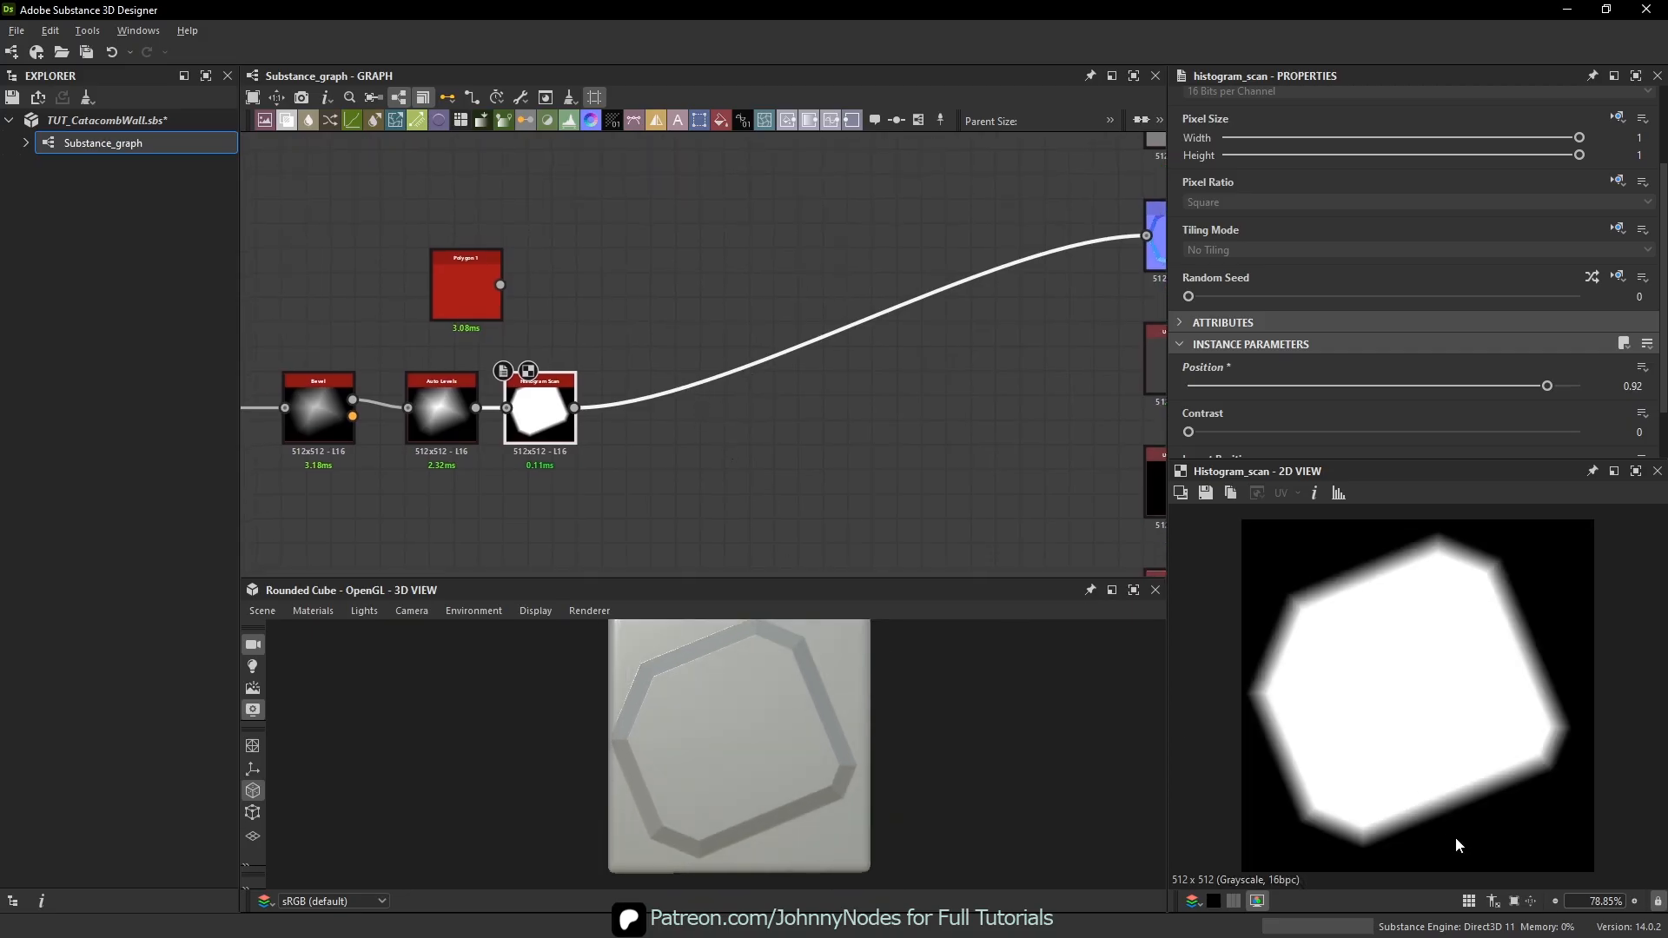
{"action": "left_click", "coordinate": [658, 383]}
{"action": "key", "text": "space"}
{"action": "left_click", "coordinate": [711, 417]}
{"action": "left_click_drag", "start_coordinate": [574, 411], "coordinate": [719, 410]}
- Add a Gradient Linear 1 node and connect it to the Blend node's foreground input
{"action": "key", "text": "space"}
{"action": "type", "text": "grad"}
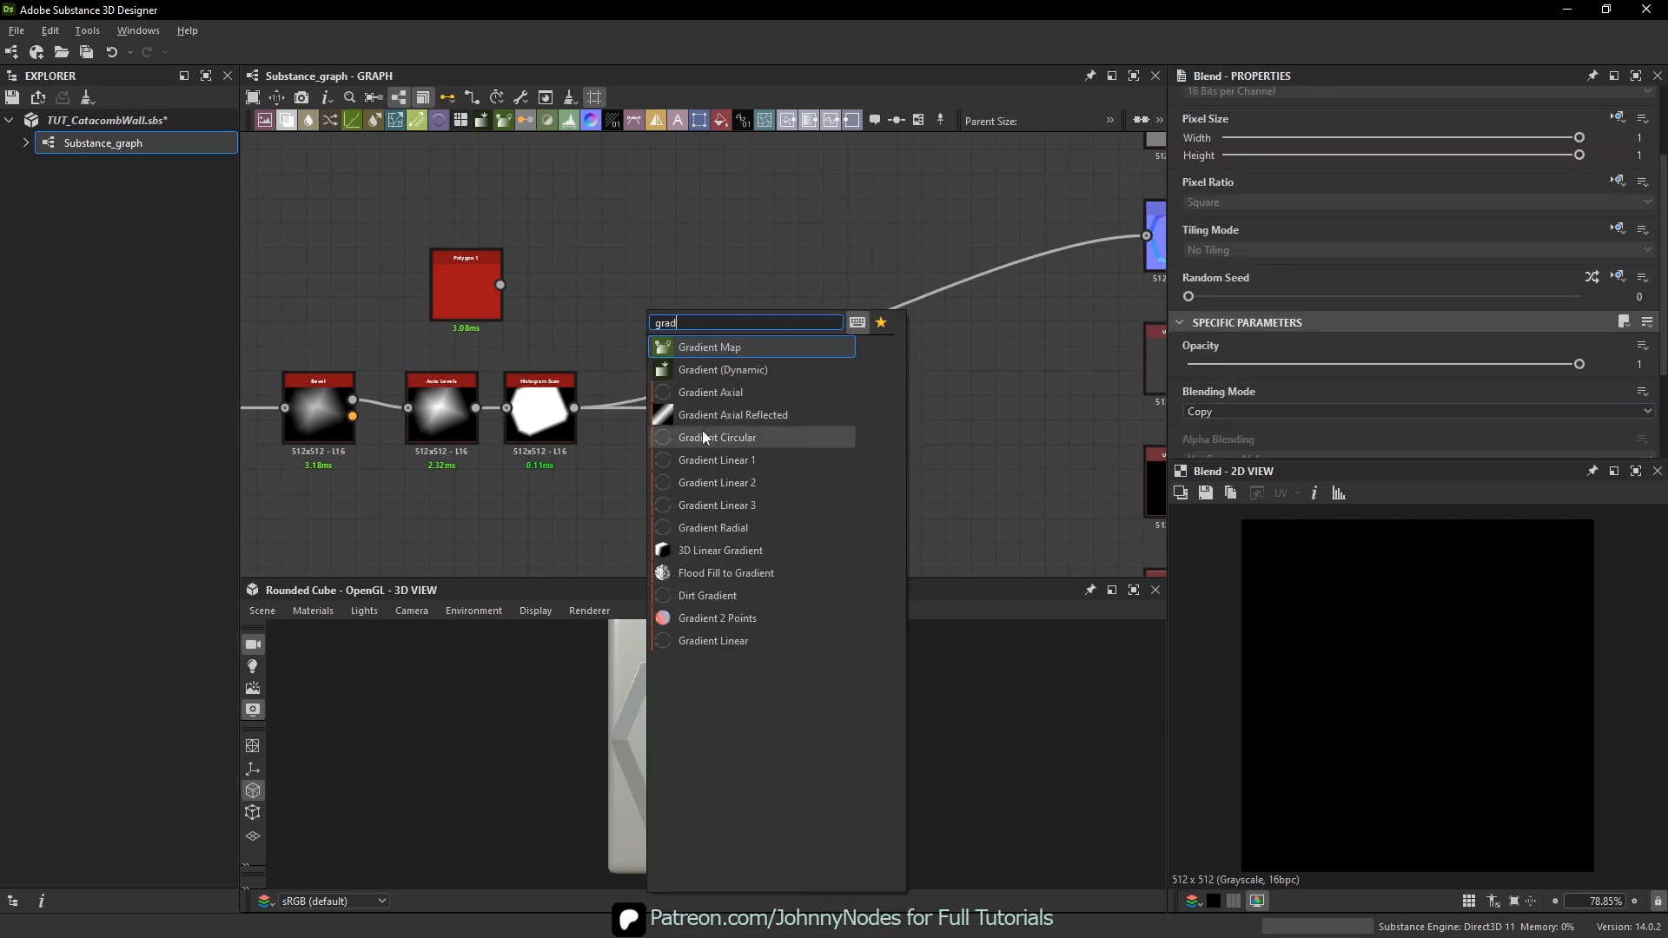
{"action": "left_click", "coordinate": [726, 459]}
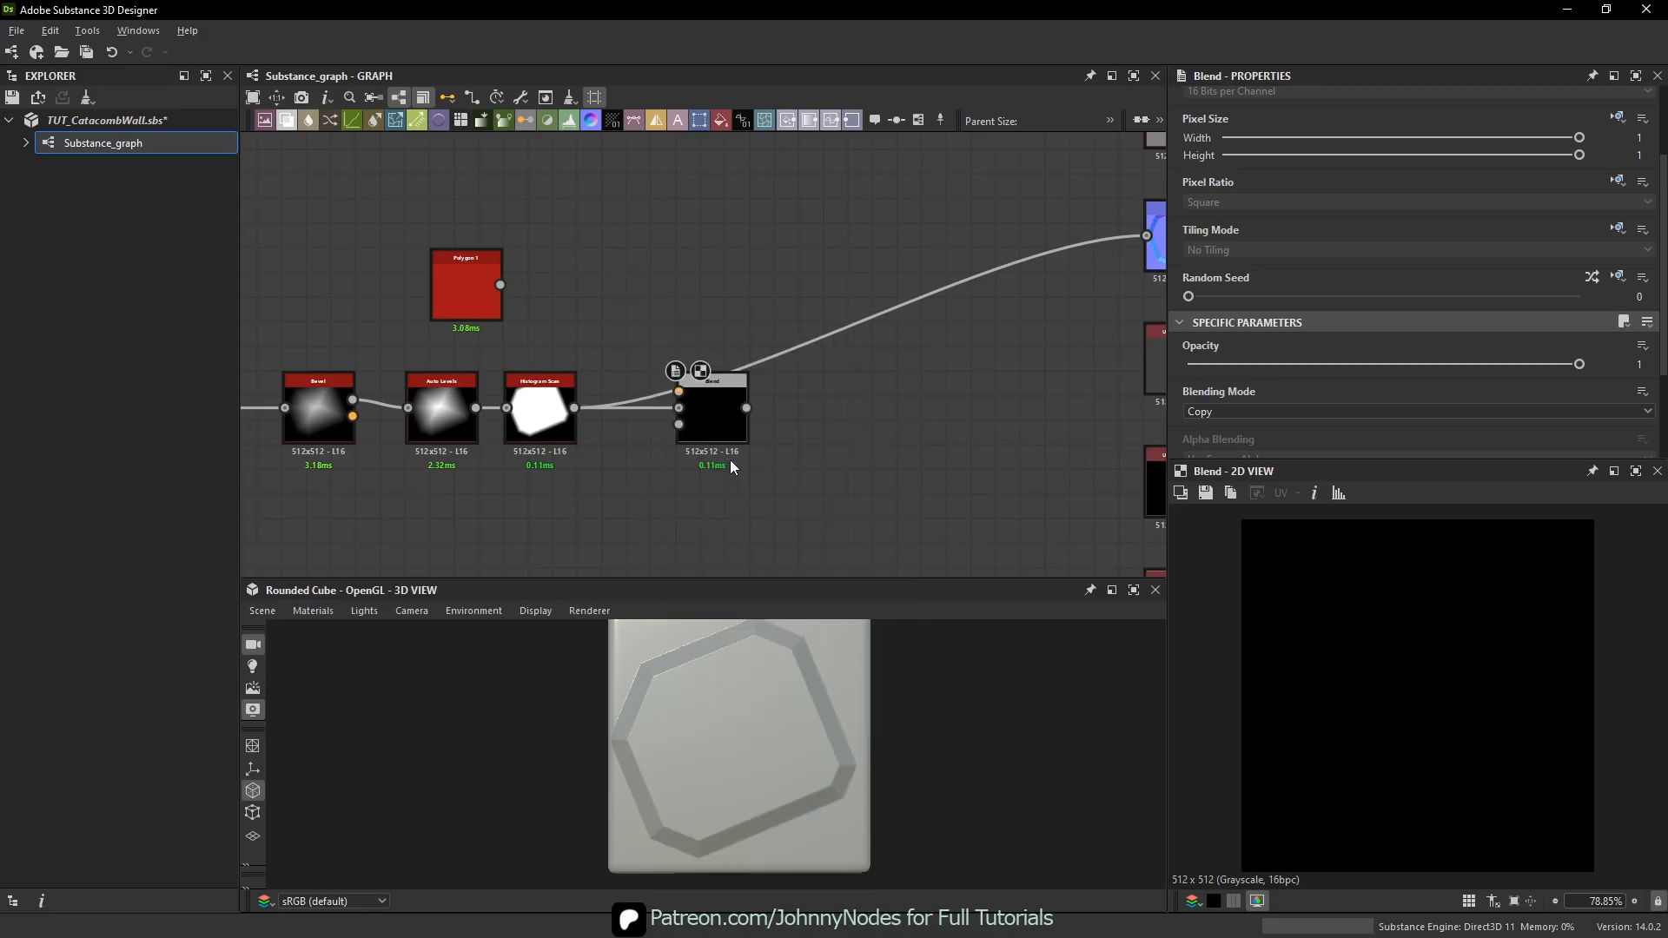
{"action": "mouse_move", "coordinate": [706, 409]}
{"action": "left_mouse_down"}
{"action": "mouse_move", "coordinate": [634, 311]}
{"action": "mouse_move", "coordinate": [679, 391]}
{"action": "left_mouse_up"}
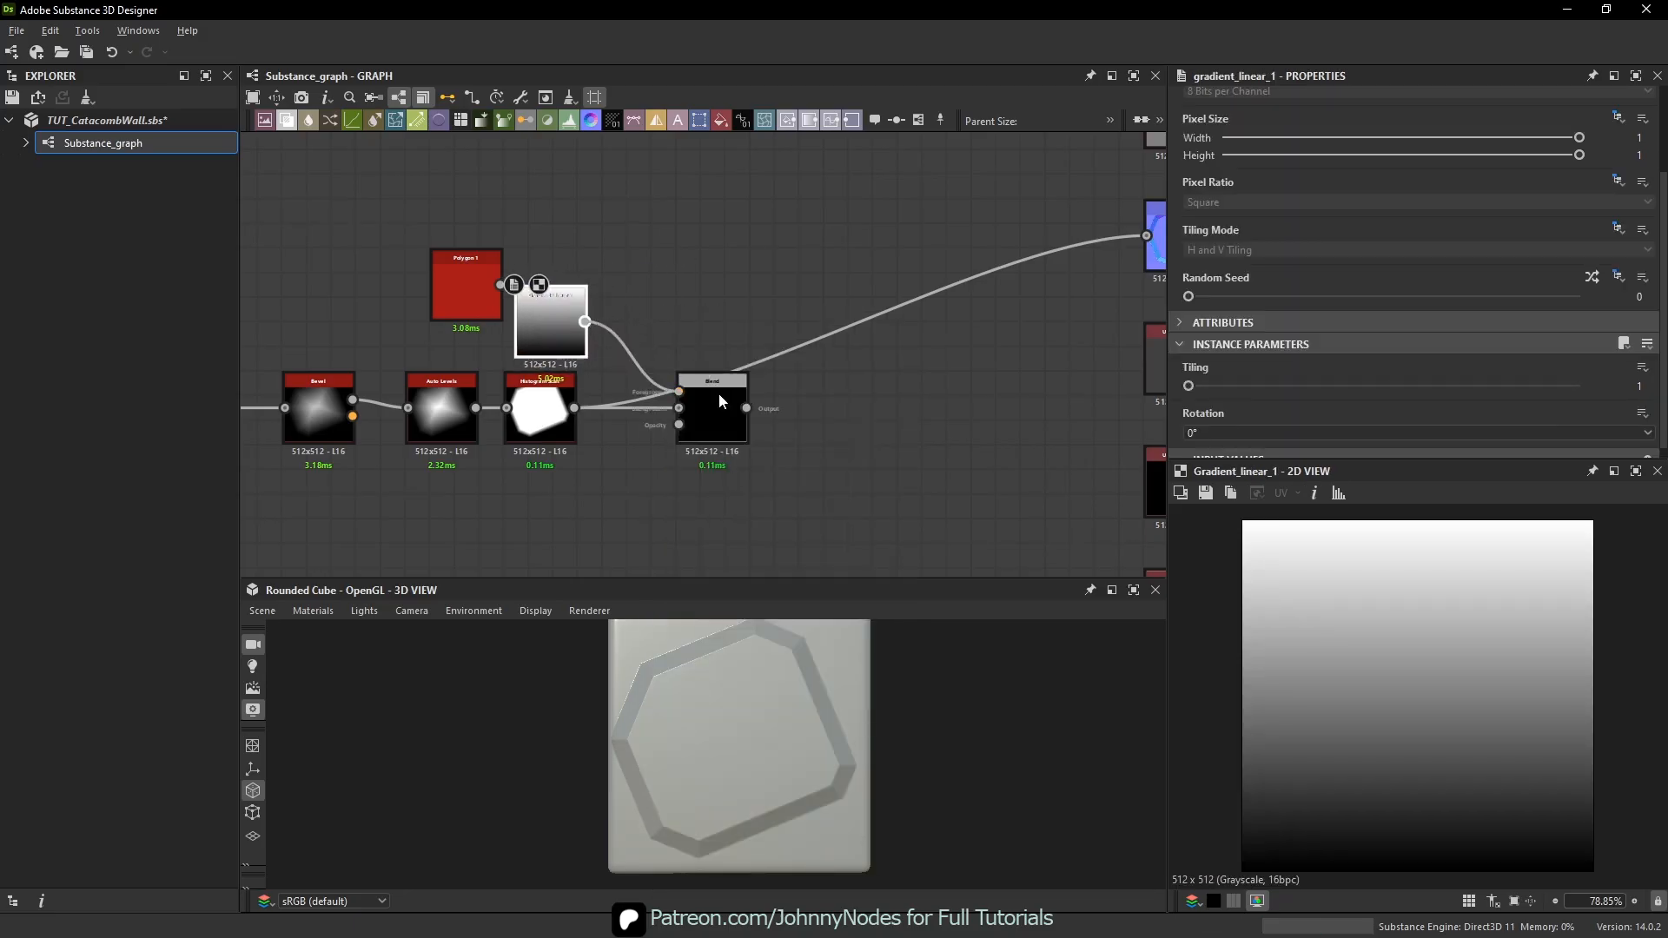
- Set the Blend's Blending Mode to Min (Darken) and connect its output to the Normal node
{"action": "left_click", "coordinate": [717, 404]}
{"action": "left_click", "coordinate": [1202, 412]}
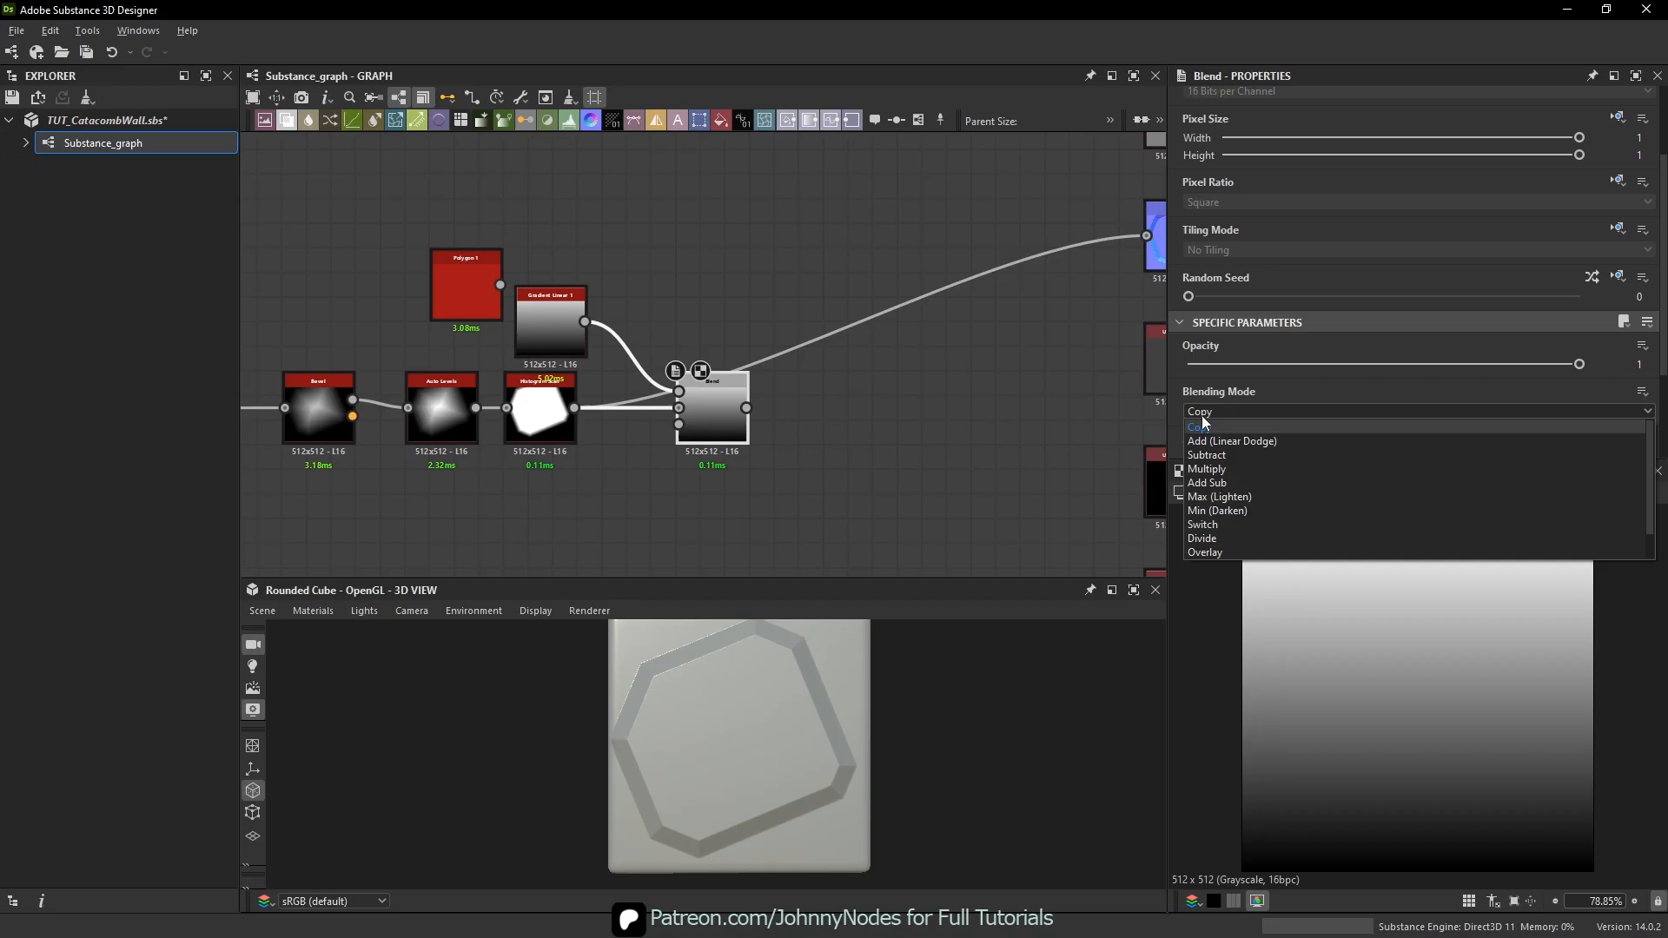
{"action": "left_click", "coordinate": [1250, 513]}
{"action": "left_click_drag", "start_coordinate": [747, 407], "coordinate": [1050, 269]}
{"action": "middle_click_drag", "start_coordinate": [921, 396], "coordinate": [1086, 351]}
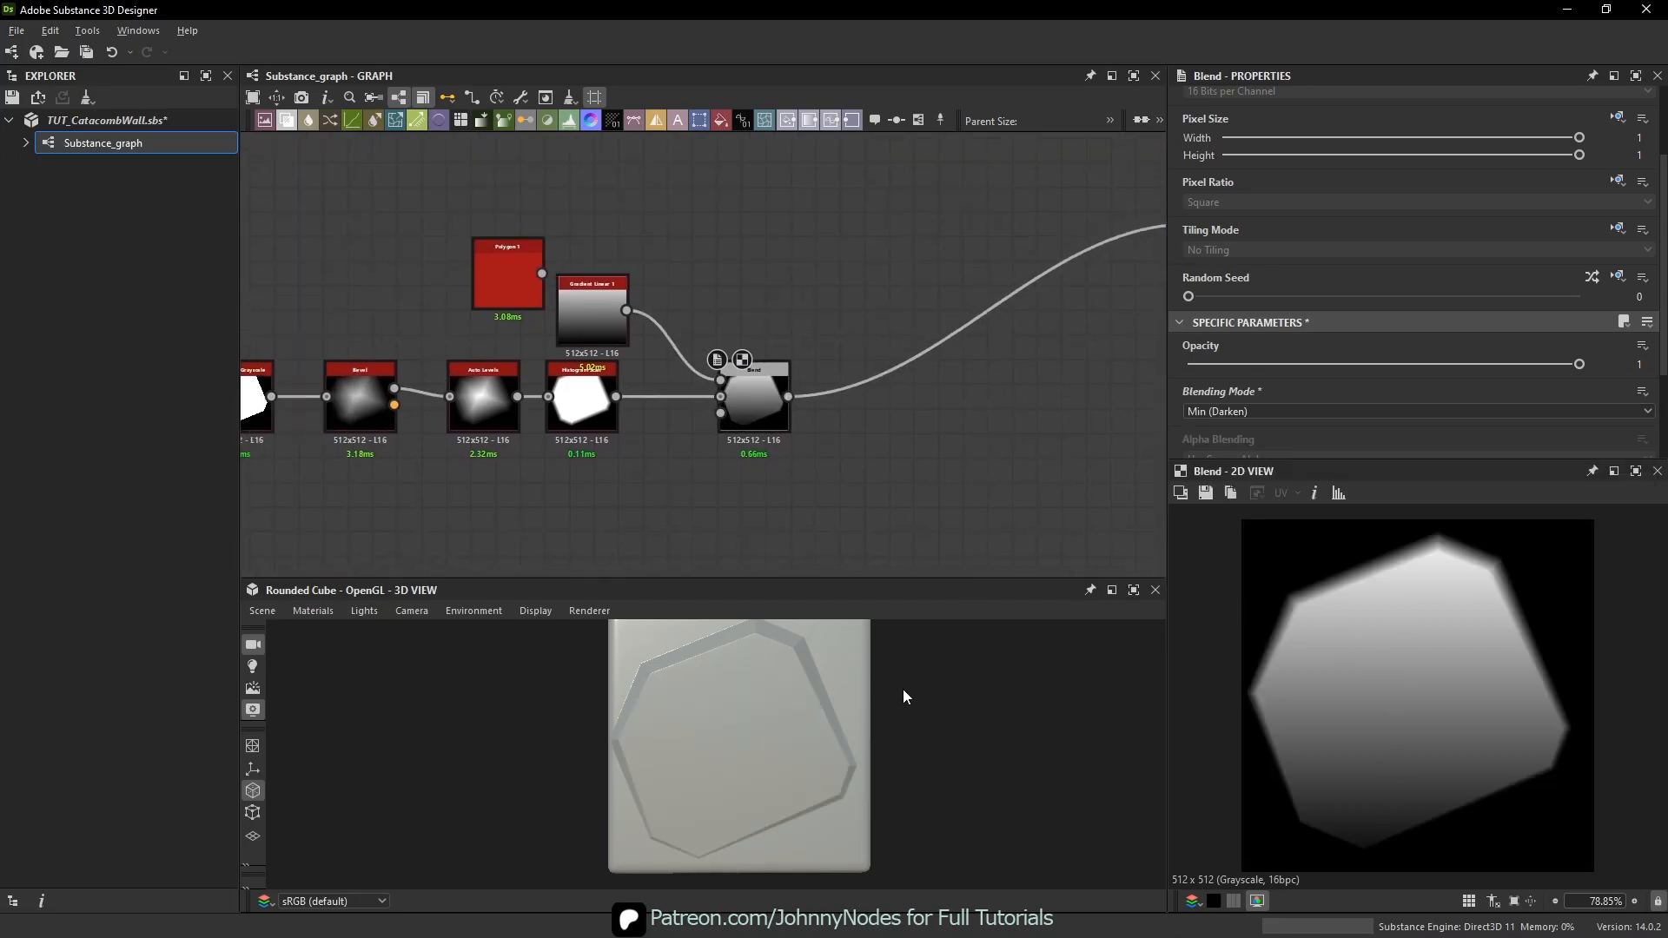
- Compare the stone on the rounded cube with the reference photos and examine its corner up close in the Blend's 2D preview
{"action": "scroll", "coordinate": [772, 774], "scroll_direction": "up", "scroll_amount": 2}
{"action": "left_click_drag", "start_coordinate": [840, 734], "coordinate": [879, 715]}
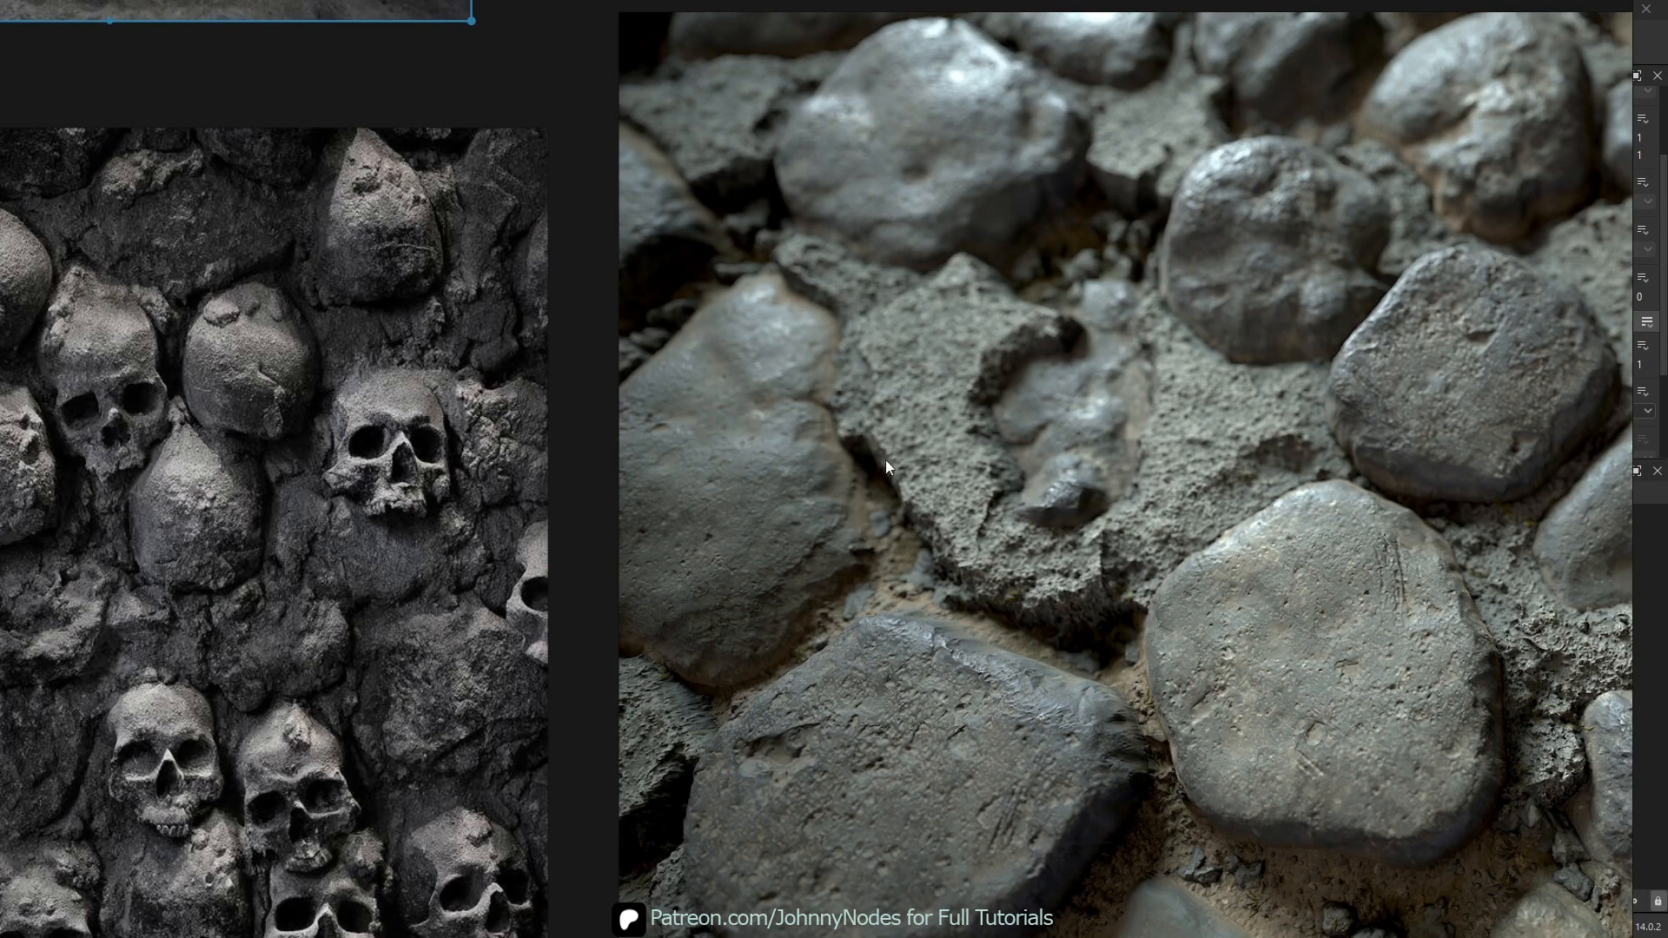
{"action": "scroll", "coordinate": [885, 461], "scroll_direction": "up", "scroll_amount": 3}
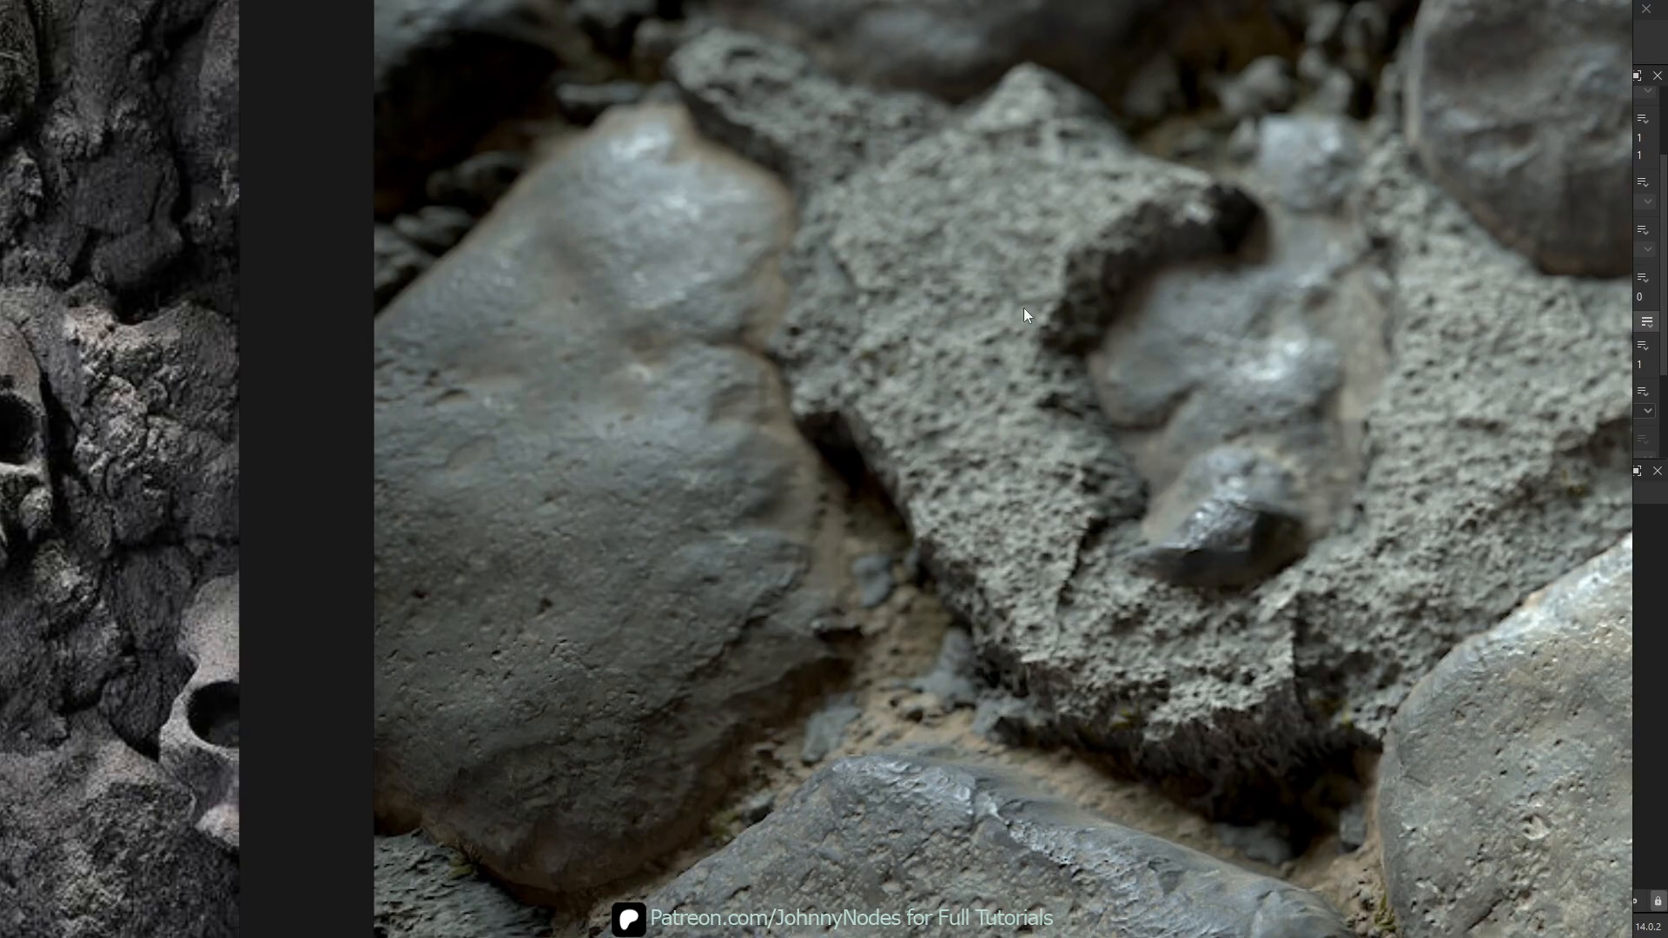
{"action": "middle_click_drag", "start_coordinate": [812, 73], "coordinate": [712, 310]}
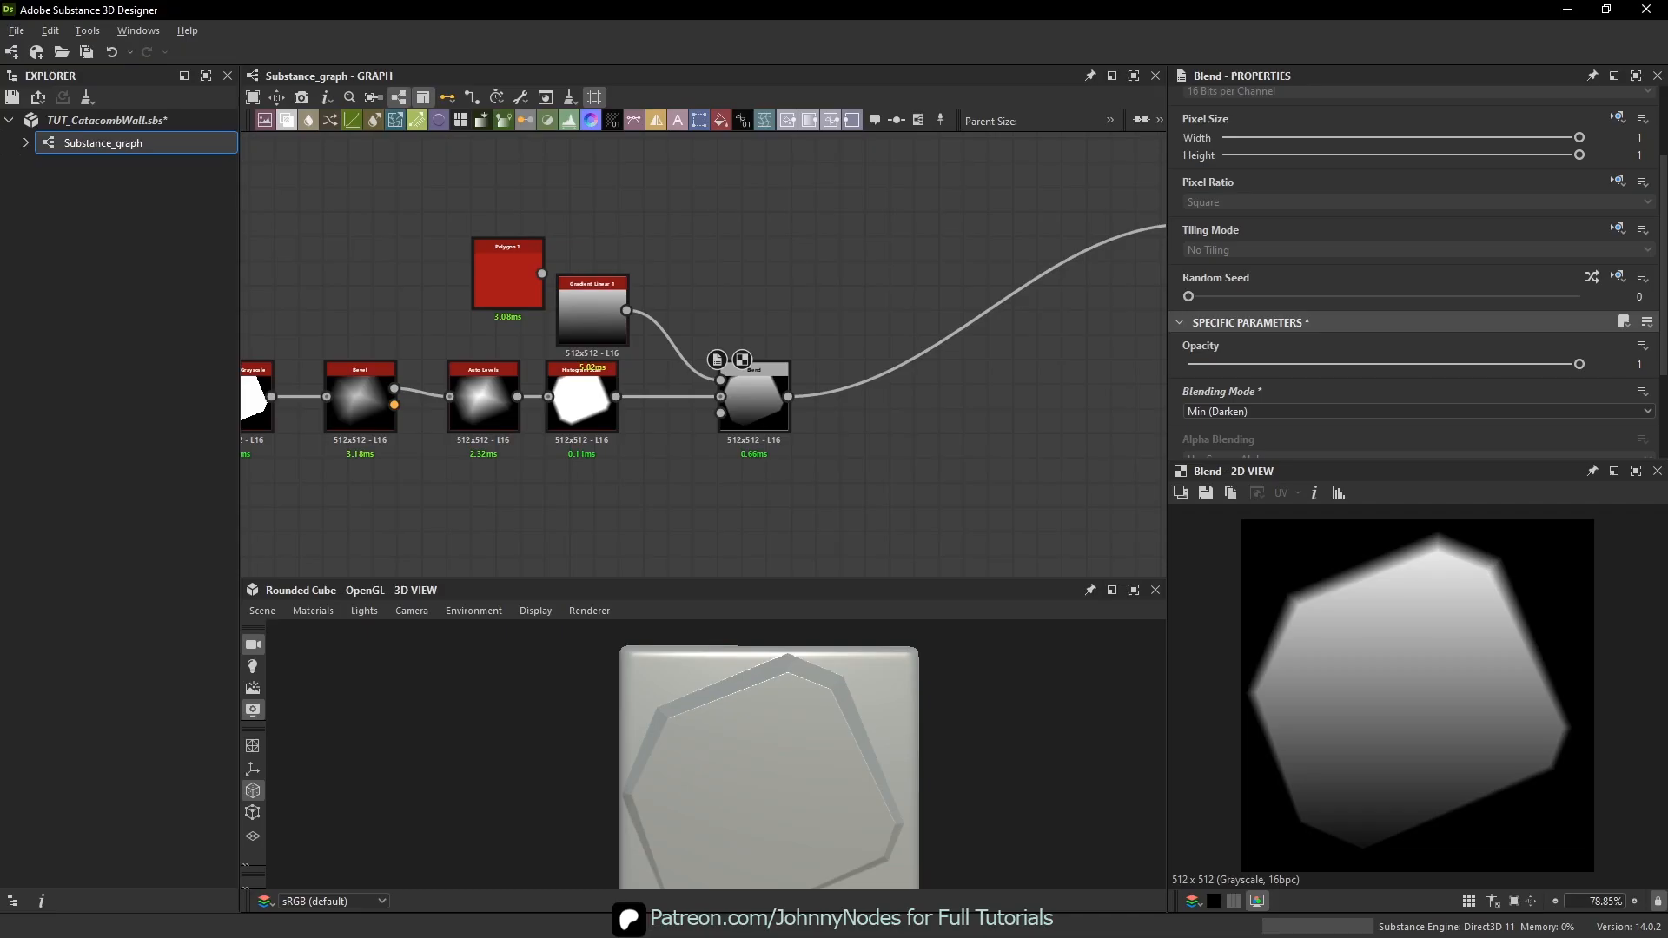
{"action": "mouse_move", "coordinate": [735, 389]}
{"action": "middle_mouse_down"}
{"action": "mouse_move", "coordinate": [759, 294]}
{"action": "mouse_move", "coordinate": [782, 420]}
{"action": "mouse_move", "coordinate": [707, 368]}
{"action": "mouse_move", "coordinate": [789, 380]}
{"action": "mouse_move", "coordinate": [250, 392]}
{"action": "middle_mouse_up"}
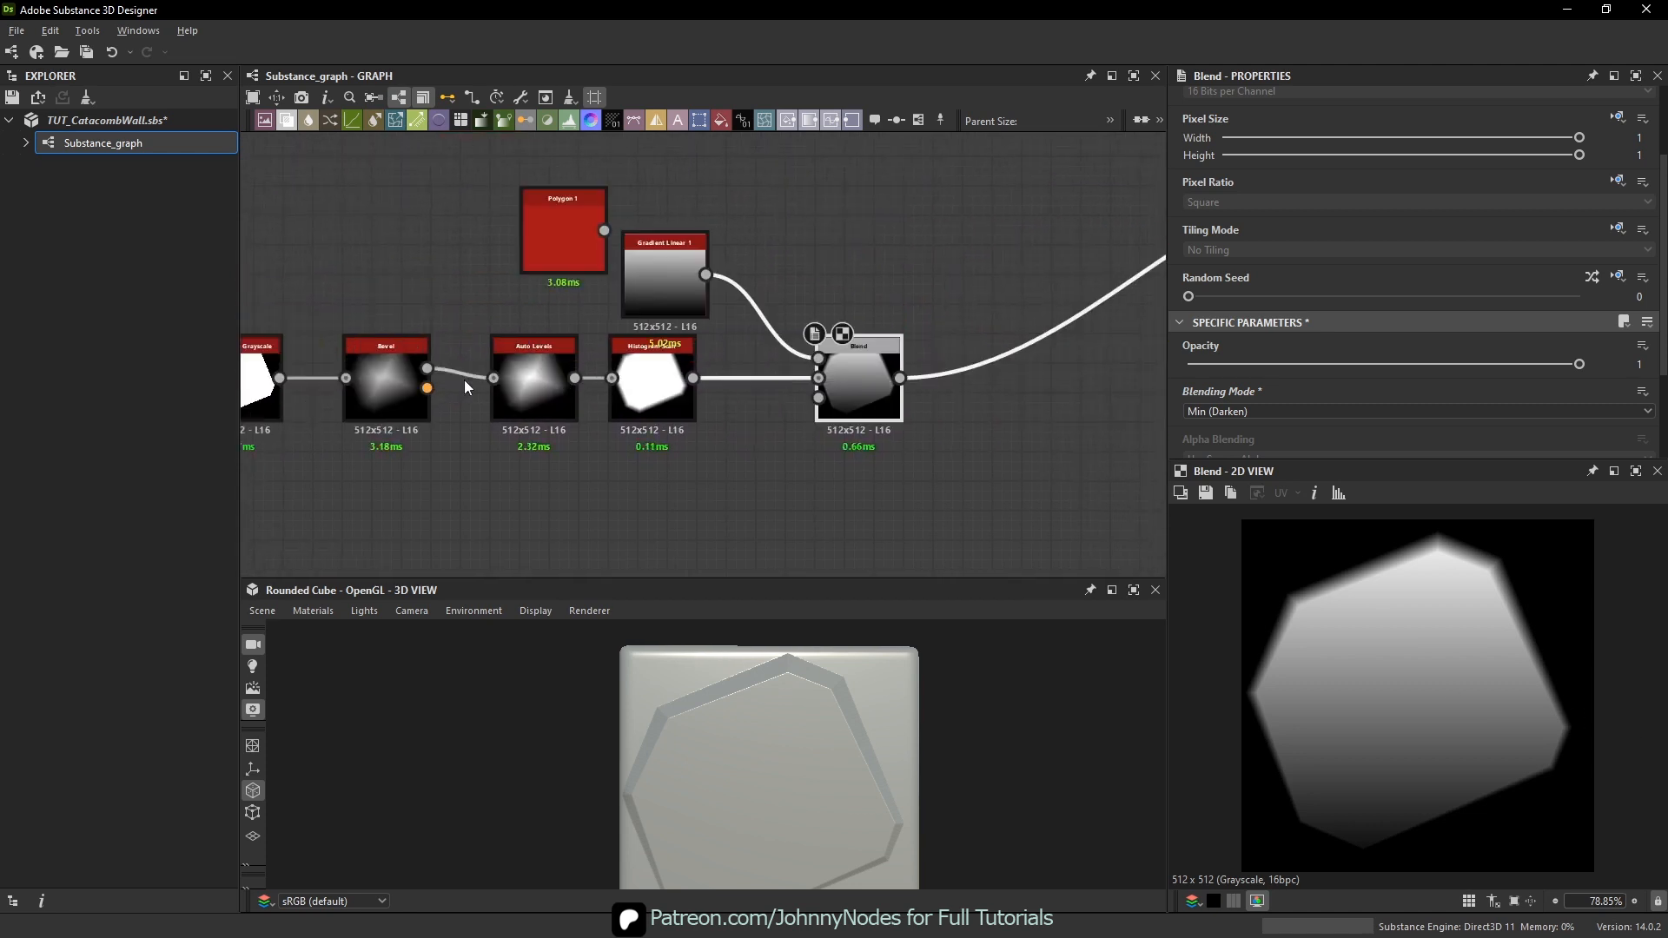
{"action": "middle_click_drag", "start_coordinate": [862, 389], "coordinate": [851, 391]}
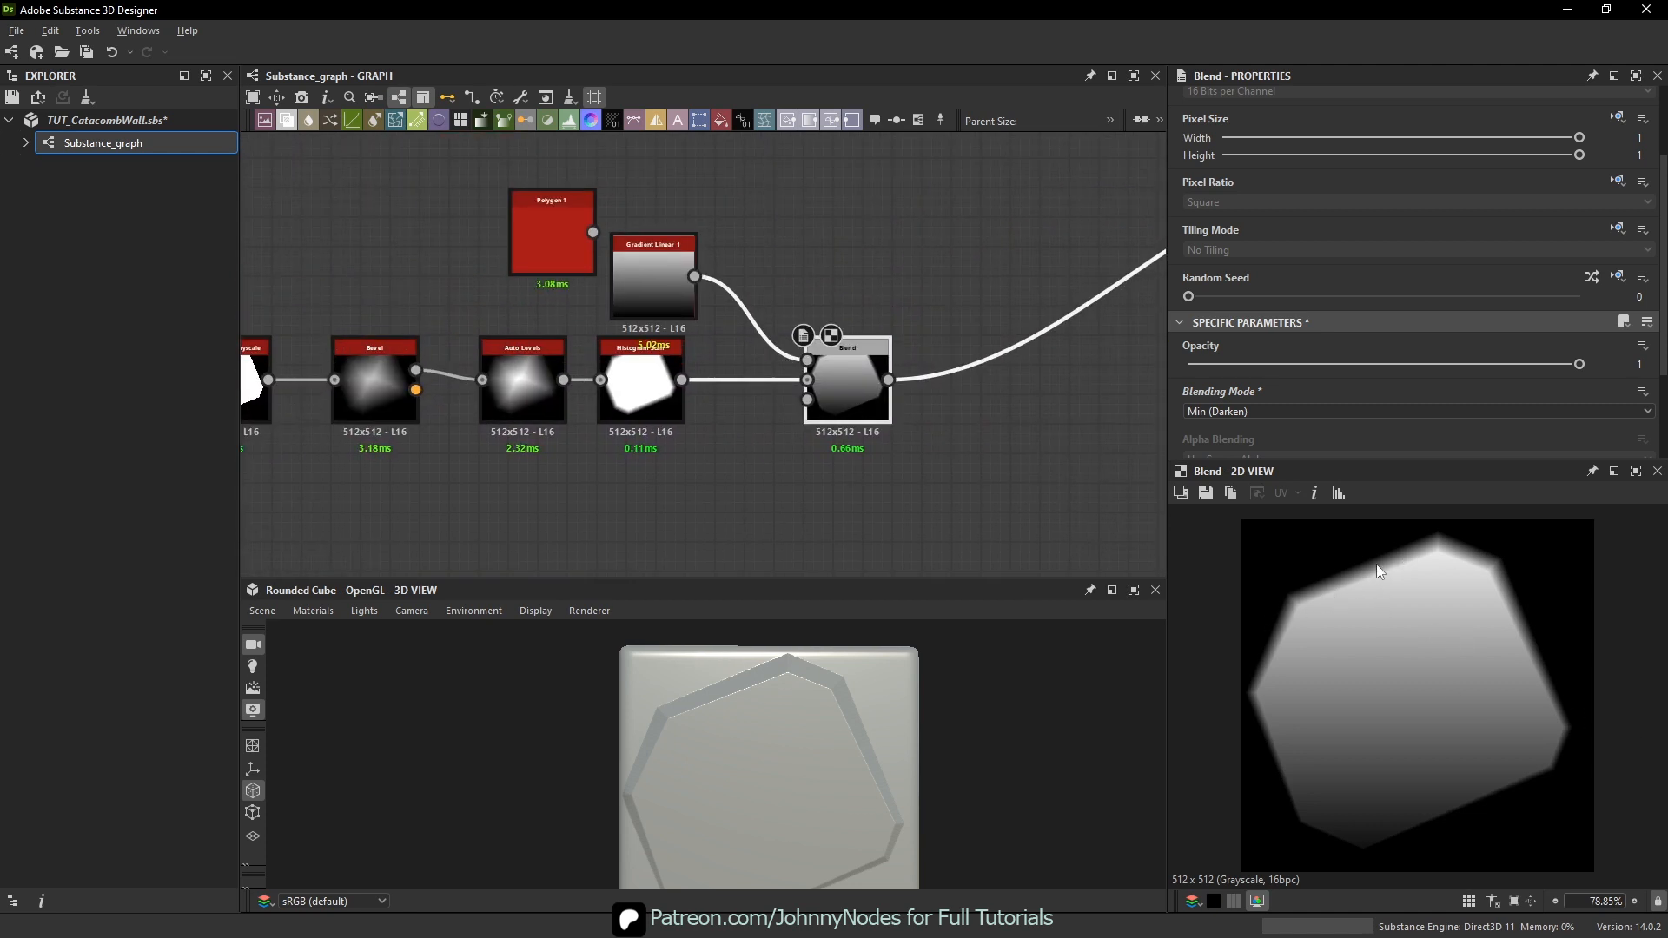
{"action": "scroll", "coordinate": [1299, 564], "scroll_direction": "up", "scroll_amount": 5}
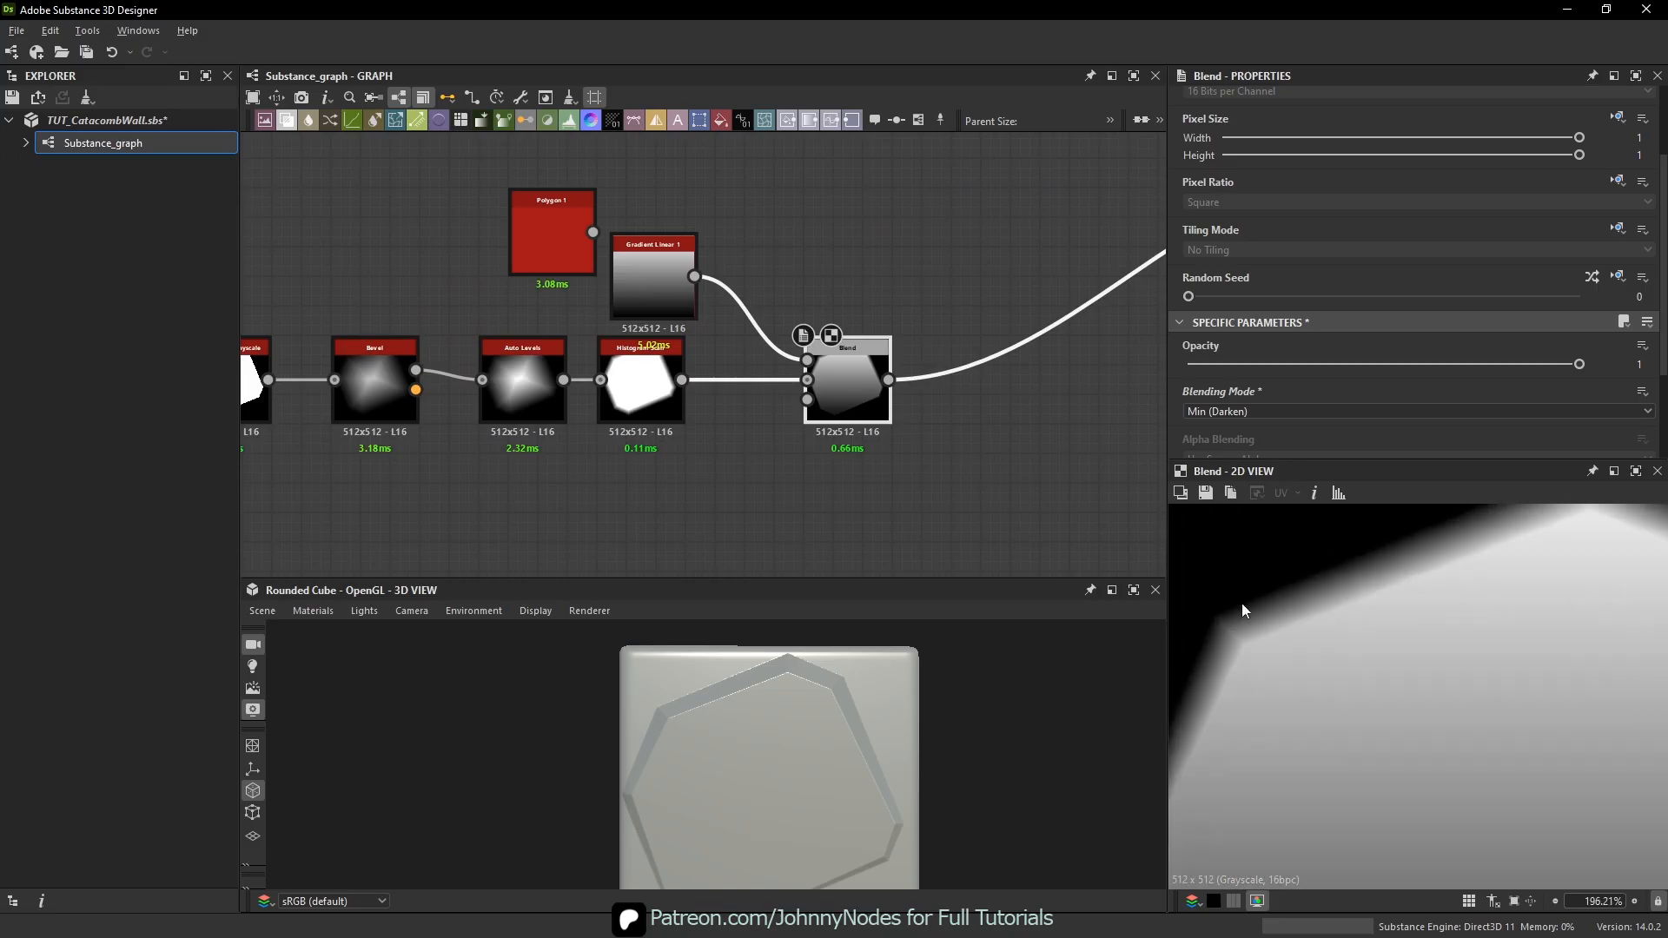
{"action": "scroll", "coordinate": [1303, 693], "scroll_direction": "up", "scroll_amount": 1}
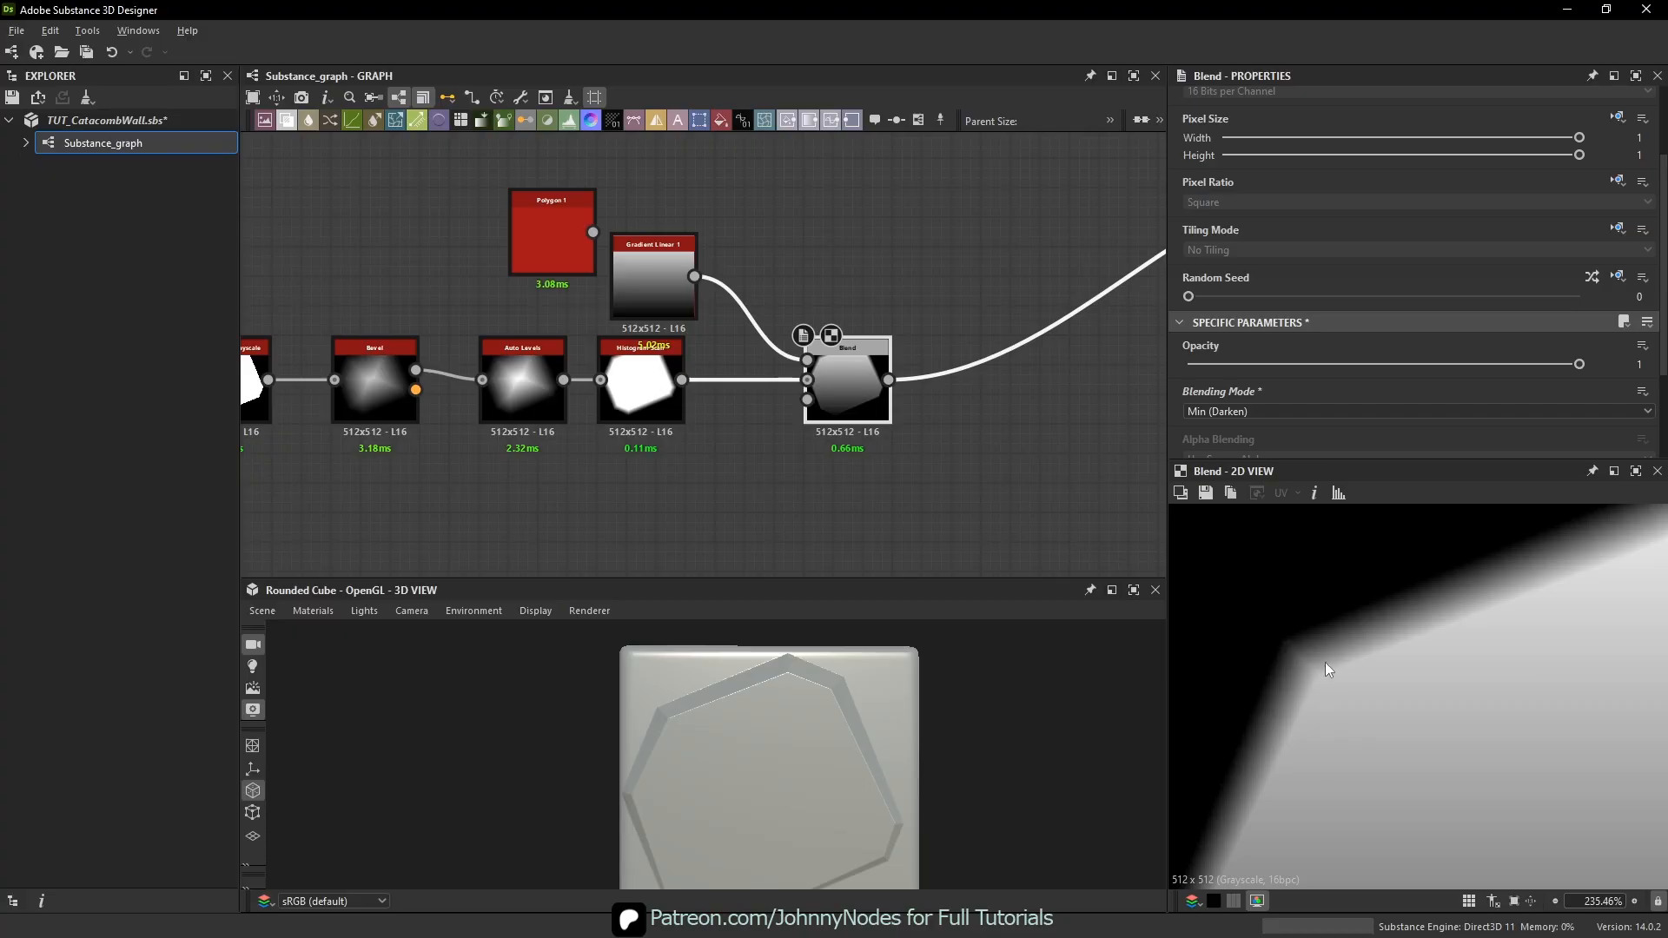
{"action": "scroll", "coordinate": [626, 393], "scroll_direction": "down", "scroll_amount": 1}
- Shift the nodes up to Flood Fill to Grayscale away from the Bevel to make room, and preview Flood Fill to Grayscale
{"action": "middle_click_drag", "start_coordinate": [548, 423], "coordinate": [806, 393]}
{"action": "middle_click_drag", "start_coordinate": [639, 382], "coordinate": [838, 374]}
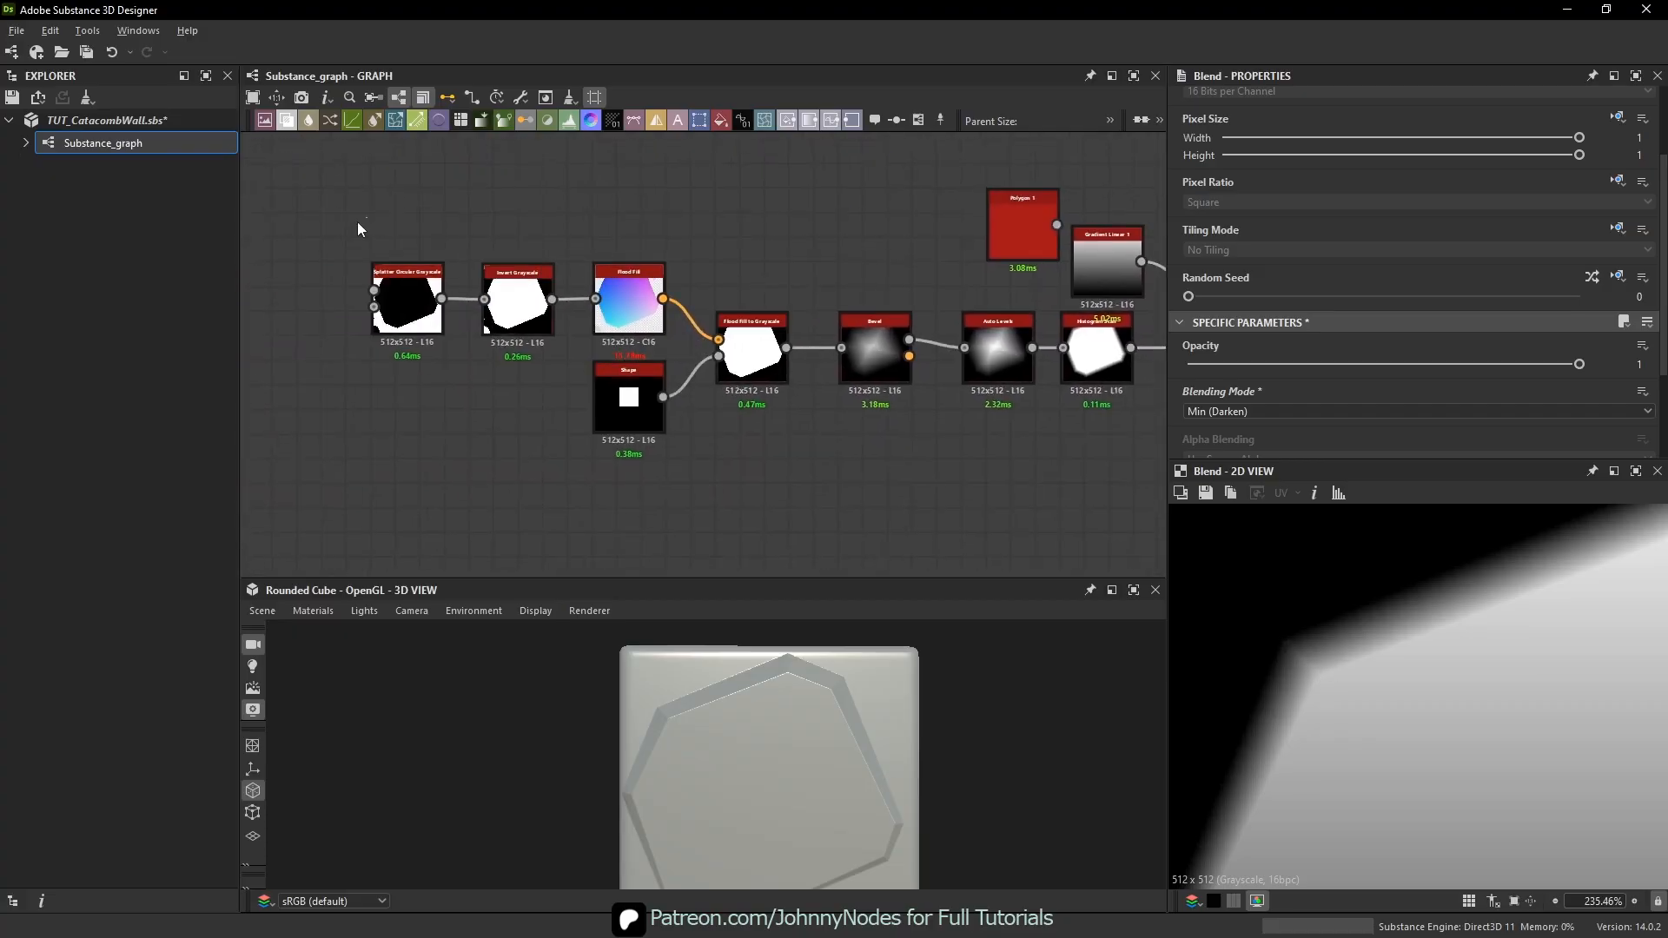
{"action": "left_click_drag", "start_coordinate": [358, 223], "coordinate": [757, 431]}
{"action": "left_click_drag", "start_coordinate": [754, 355], "coordinate": [617, 354]}
{"action": "left_click", "coordinate": [660, 421]}
{"action": "double_click", "coordinate": [619, 355]}
{"action": "scroll", "coordinate": [1419, 642], "scroll_direction": "down", "scroll_amount": 2}
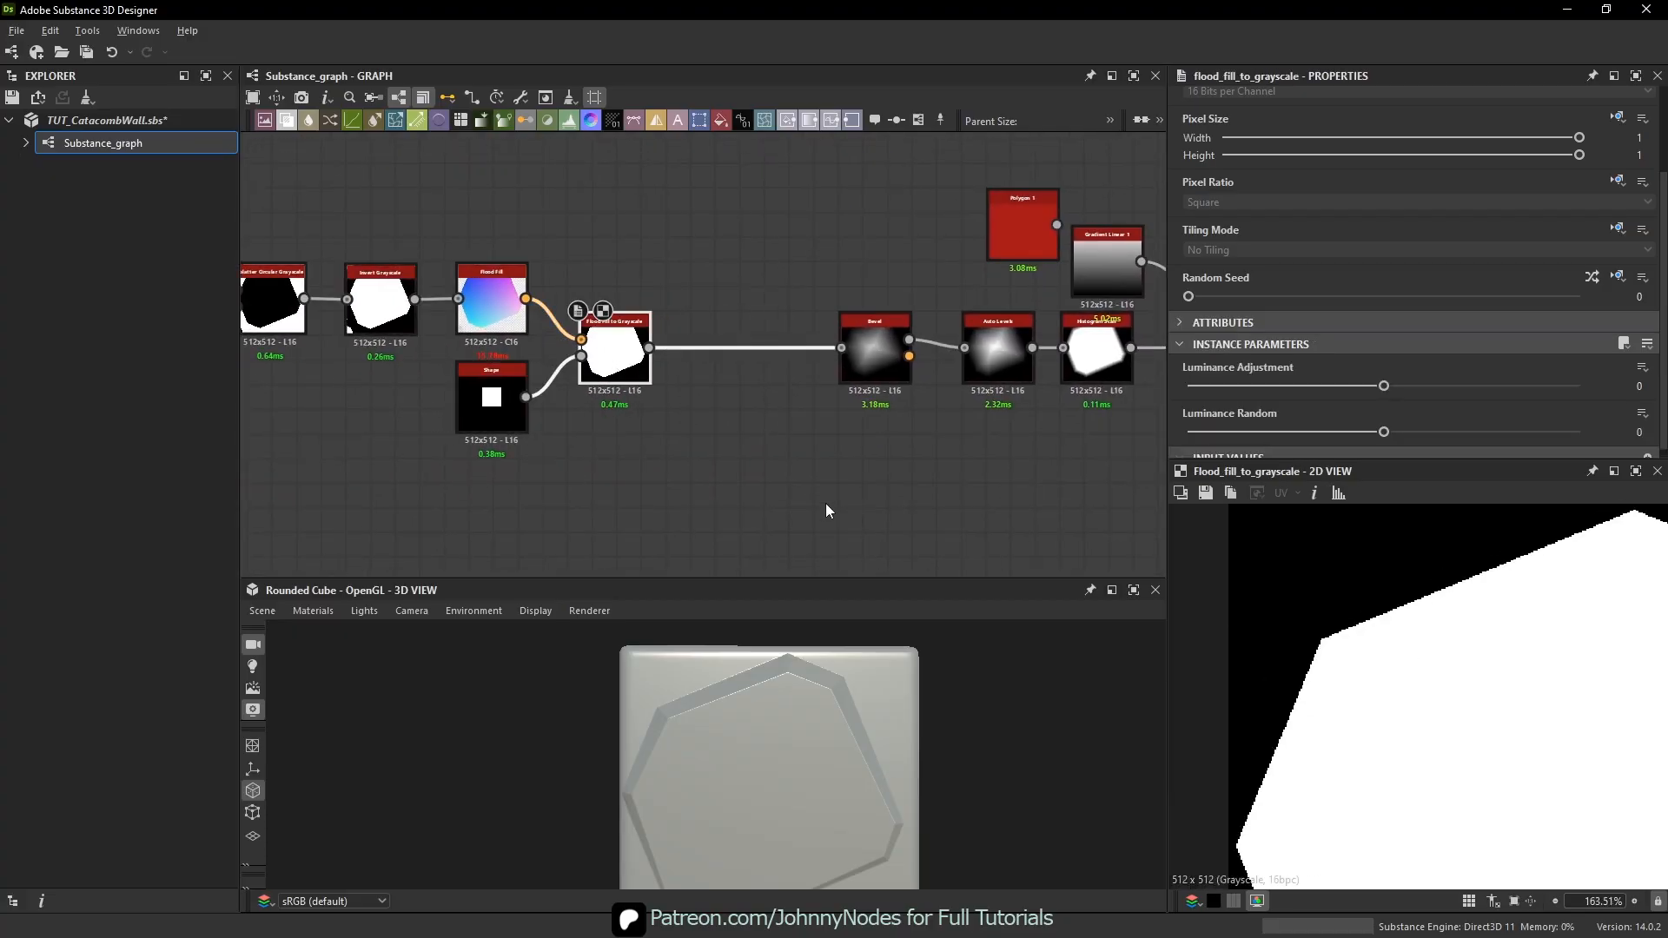
- Add a Blur HQ Grayscale node below the chain and feed it from the Flood Fill to Grayscale output
{"action": "key", "text": "space"}
{"action": "type", "text": "blur"}
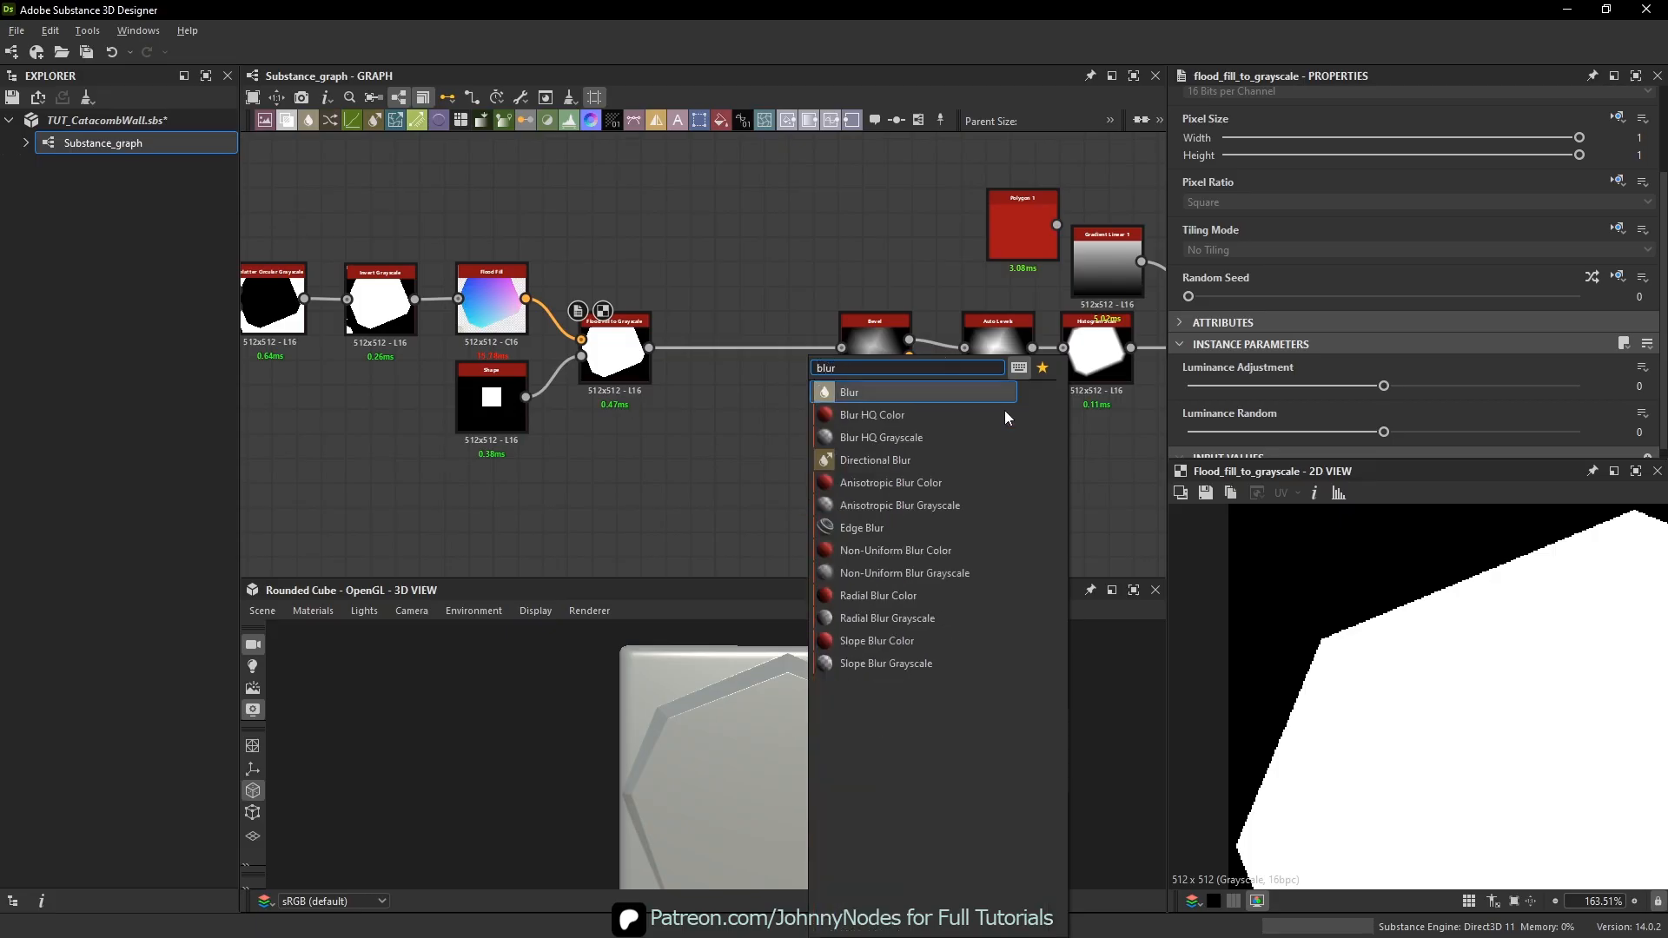
{"action": "left_click", "coordinate": [881, 438]}
{"action": "scroll", "coordinate": [678, 327], "scroll_direction": "up", "scroll_amount": 1}
{"action": "left_click_drag", "start_coordinate": [645, 352], "coordinate": [607, 477]}
- Add a Histogram Scan node beside the Blur HQ Grayscale and connect the blur's output to it
{"action": "key", "text": "space"}
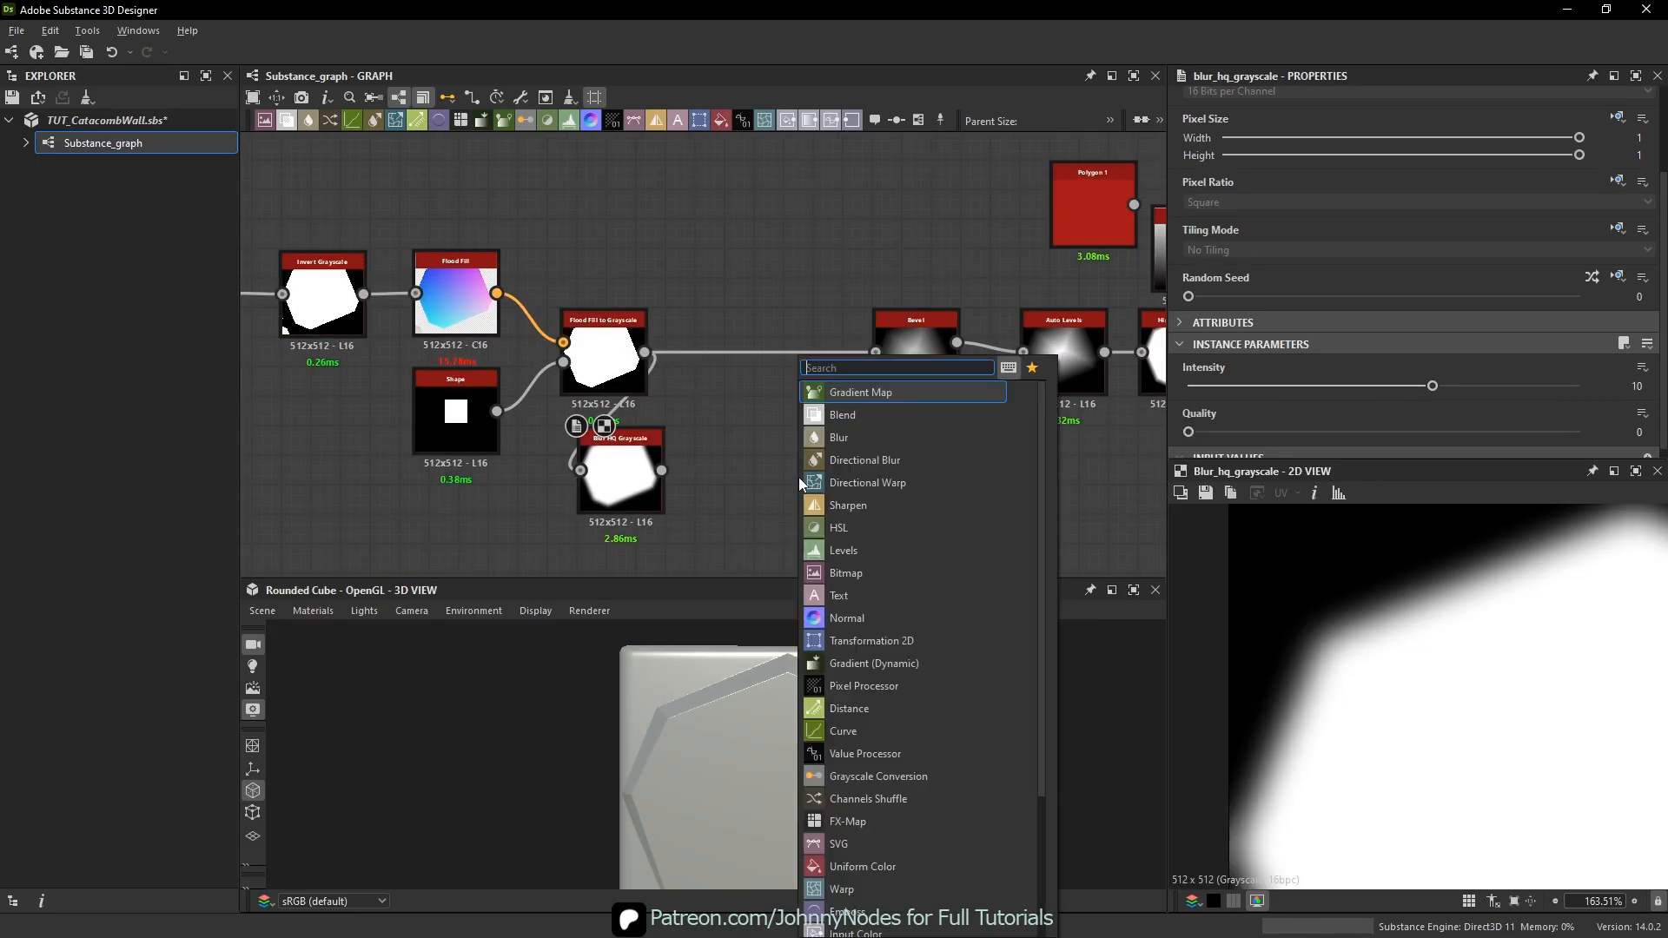
{"action": "type", "text": "histogram"}
{"action": "left_click", "coordinate": [877, 415]}
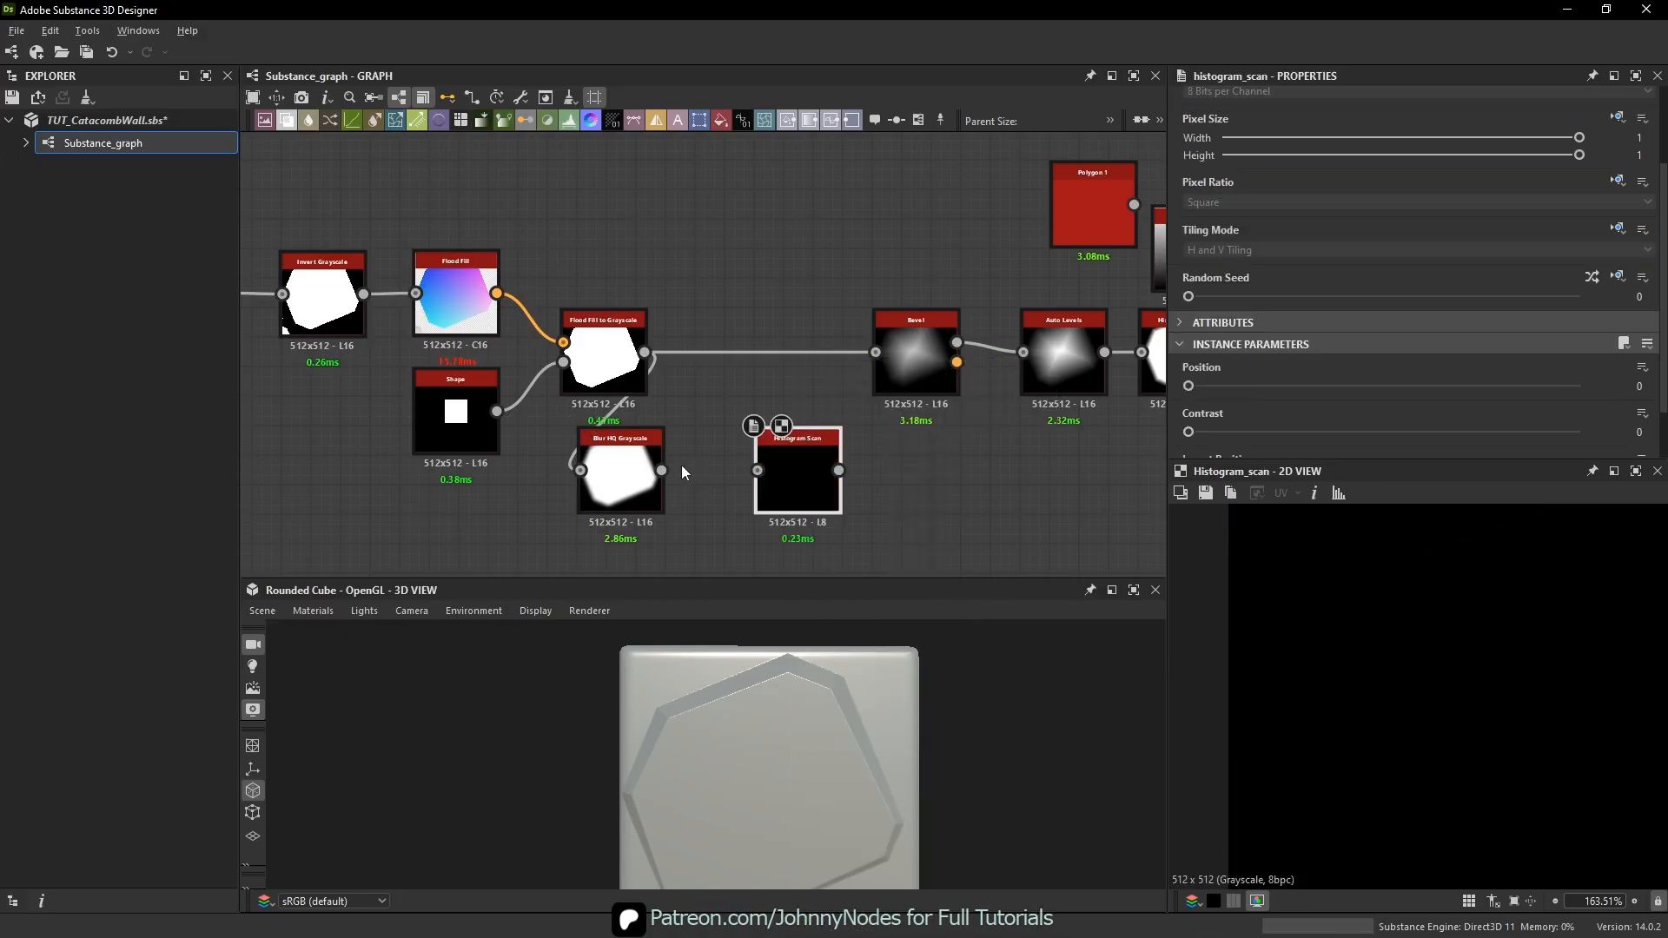
{"action": "left_click_drag", "start_coordinate": [662, 470], "coordinate": [746, 468]}
- Set the new Histogram Scan's Position to 0.13 and its Contrast to the maximum, and fit the shape in the 2D preview
{"action": "middle_click_drag", "start_coordinate": [708, 437], "coordinate": [927, 502]}
{"action": "left_click_drag", "start_coordinate": [320, 294], "coordinate": [754, 448]}
{"action": "left_click", "coordinate": [913, 467]}
{"action": "left_click_drag", "start_coordinate": [975, 501], "coordinate": [989, 500]}
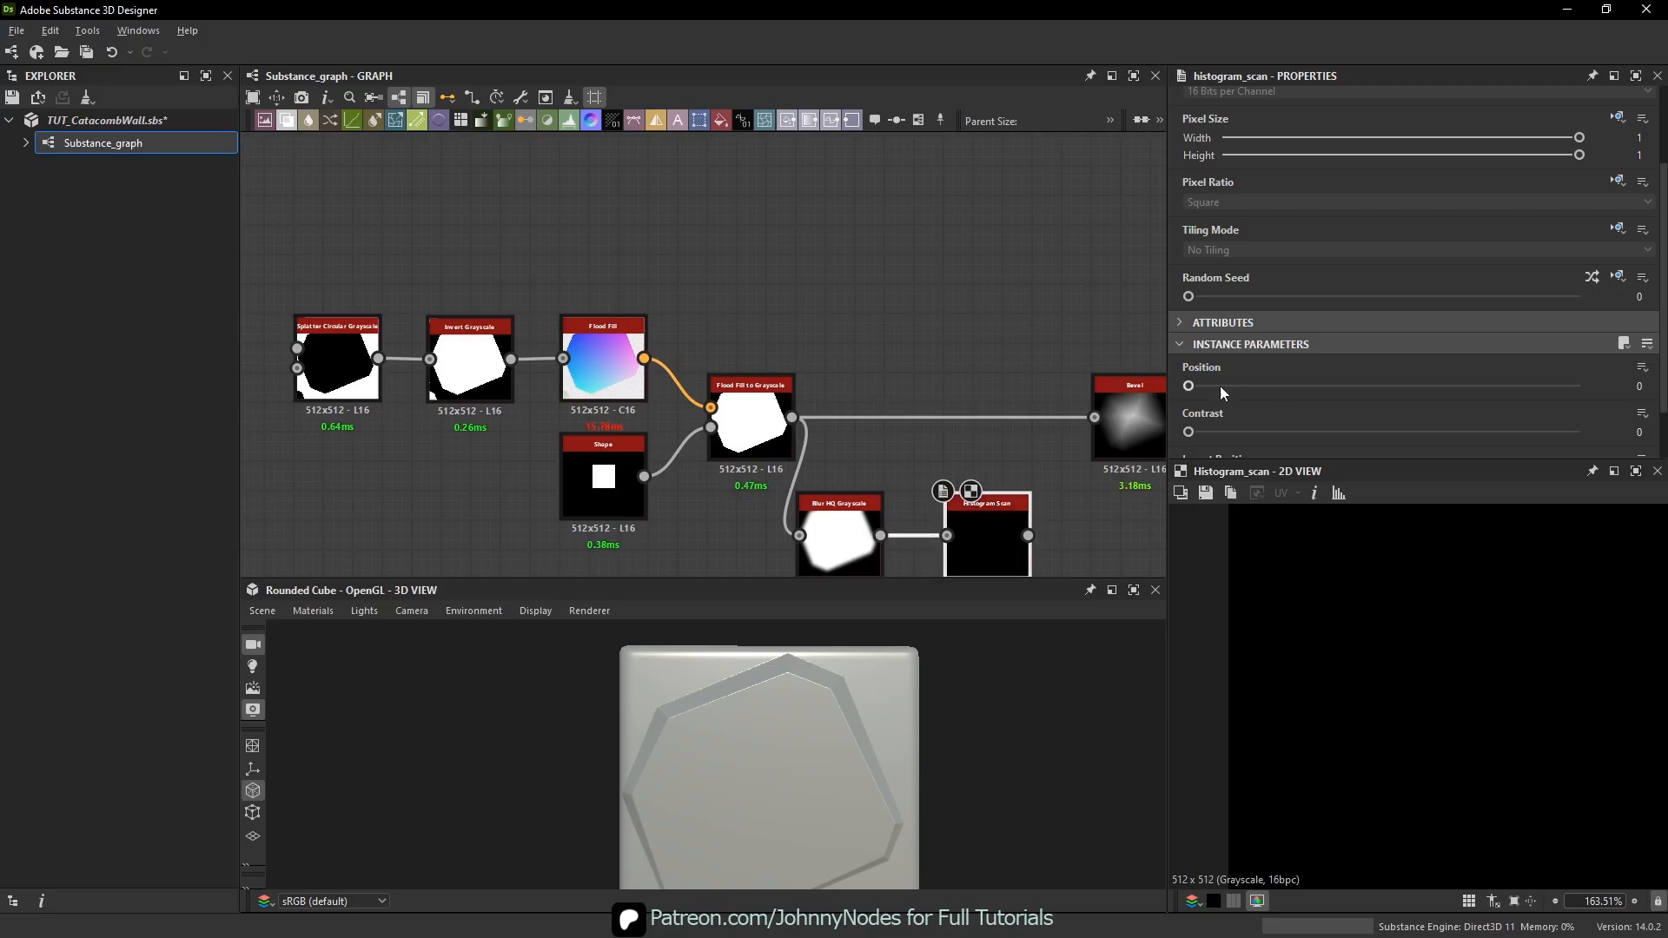
{"action": "left_click_drag", "start_coordinate": [1189, 386], "coordinate": [1580, 431]}
{"action": "key", "text": "f"}
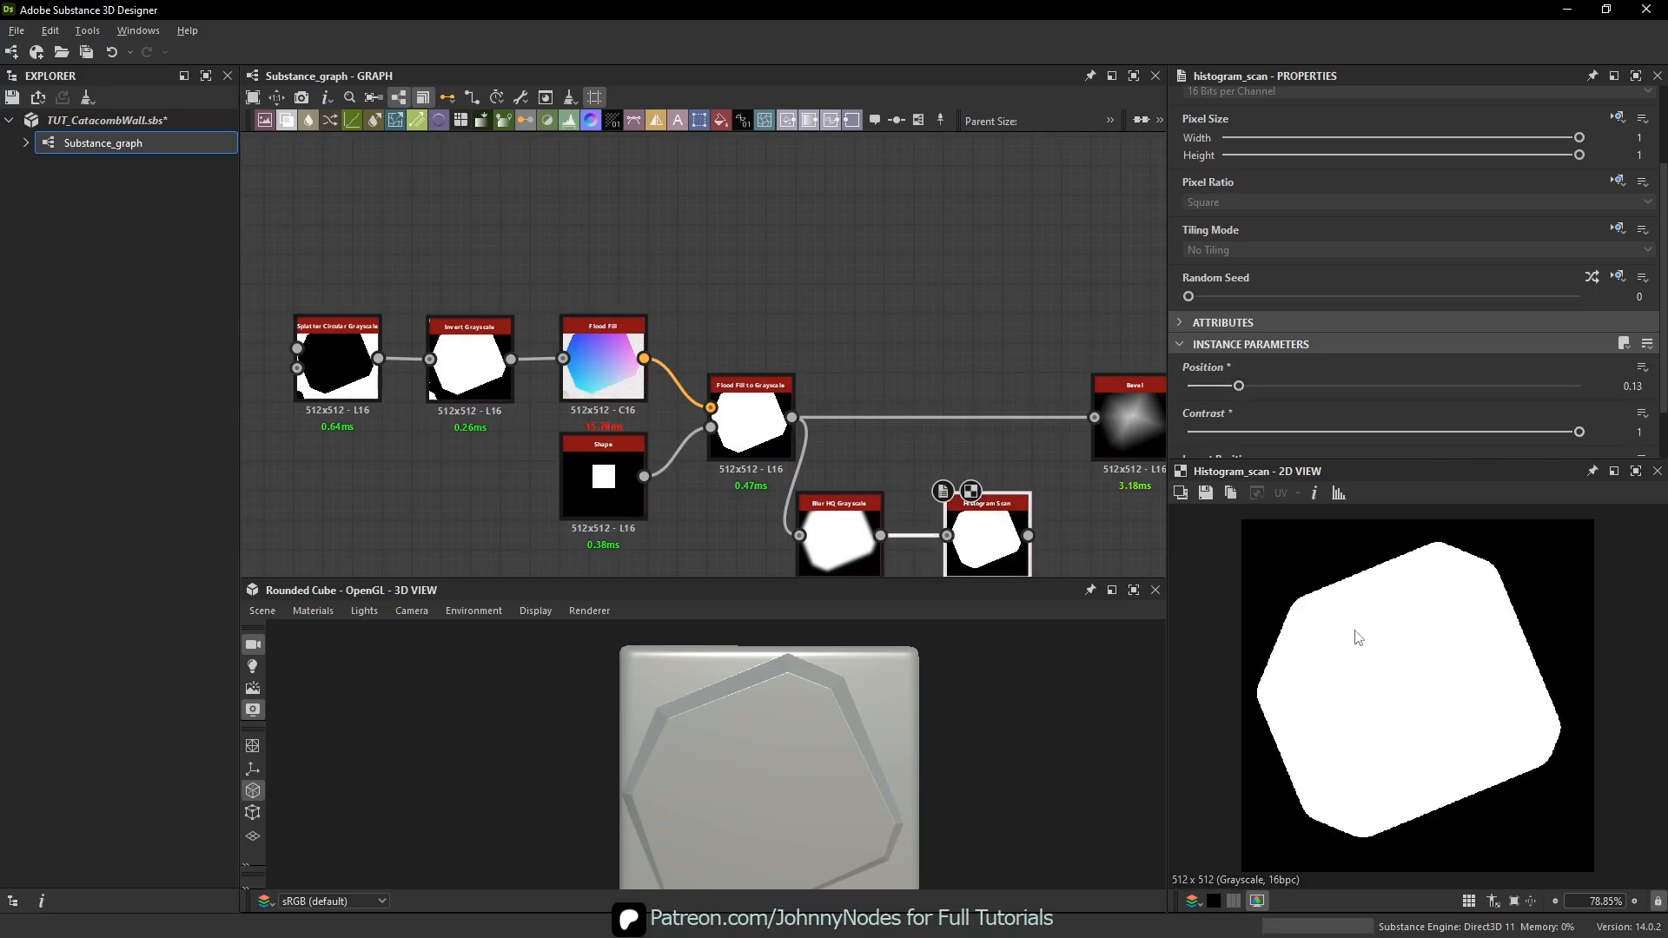
- Compare the Invert Grayscale shape with the Histogram Scan result, and connect that Histogram Scan to the Bevel's input
{"action": "double_click", "coordinate": [469, 361]}
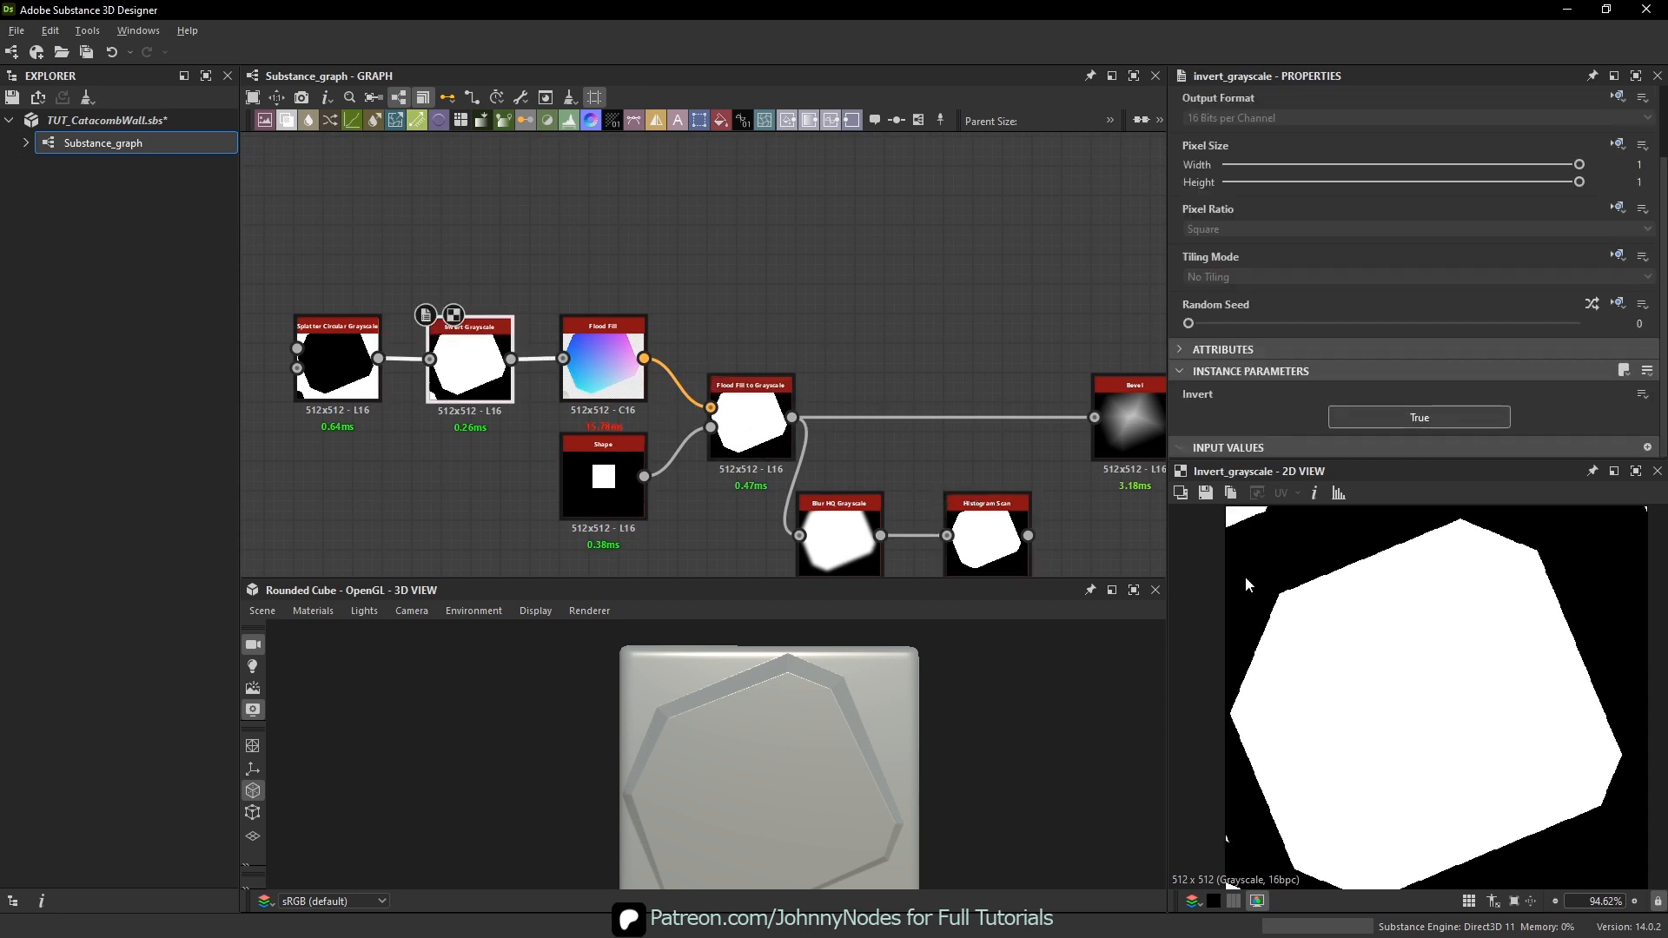
{"action": "double_click", "coordinate": [978, 526]}
{"action": "middle_click_drag", "start_coordinate": [1065, 542], "coordinate": [968, 540]}
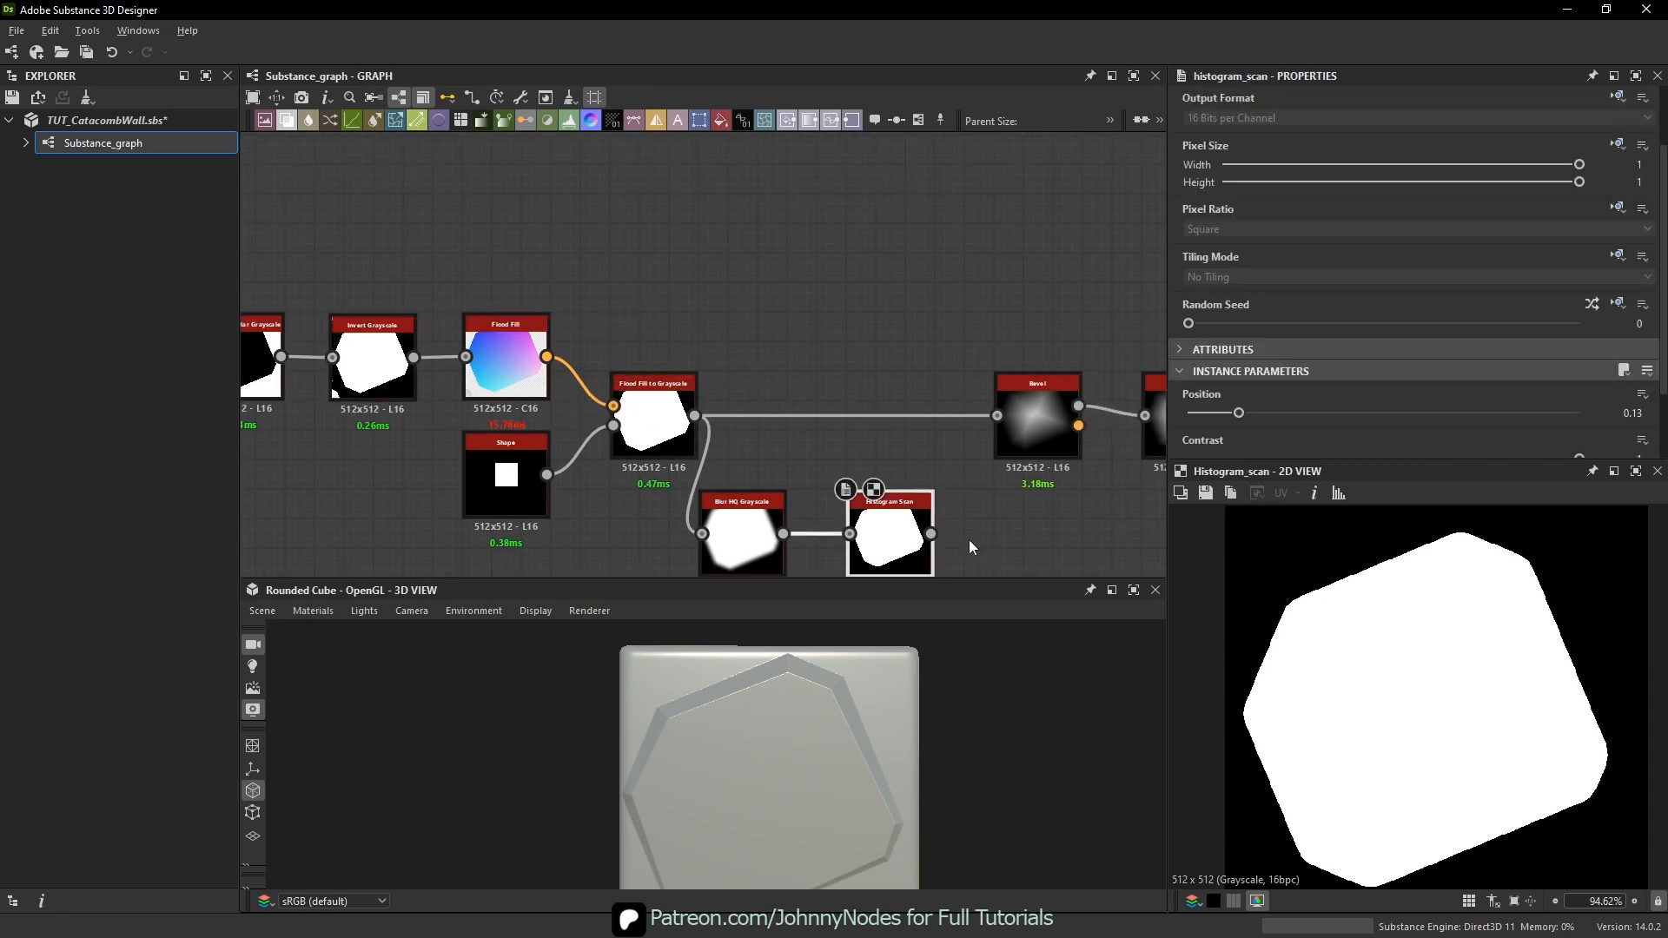
{"action": "left_click_drag", "start_coordinate": [932, 534], "coordinate": [997, 417]}
- Examine the stone's rounded corners and beveled edges on the front face of the rounded cube, both up close and from a distance
{"action": "scroll", "coordinate": [716, 715], "scroll_direction": "up", "scroll_amount": 4}
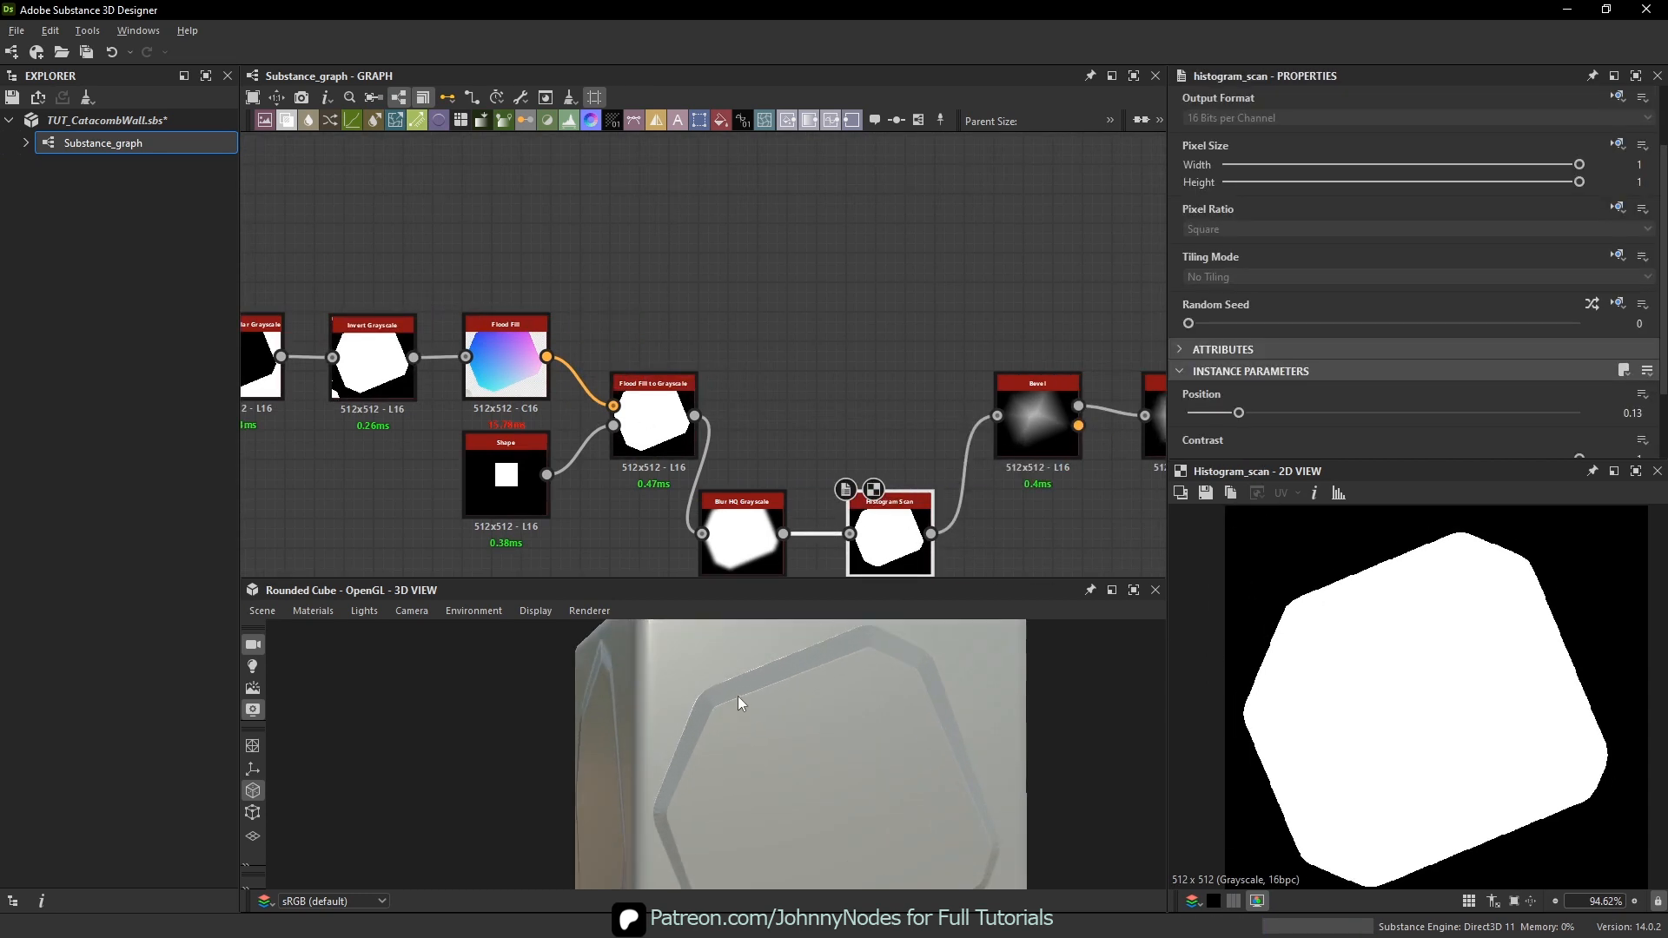
{"action": "middle_click_drag", "start_coordinate": [871, 628], "coordinate": [812, 706]}
{"action": "scroll", "coordinate": [813, 711], "scroll_direction": "up", "scroll_amount": 2}
{"action": "right_click_drag", "start_coordinate": [813, 710], "coordinate": [727, 707], "text": "ctrl+shift"}
{"action": "scroll", "coordinate": [877, 696], "scroll_direction": "up", "scroll_amount": 2}
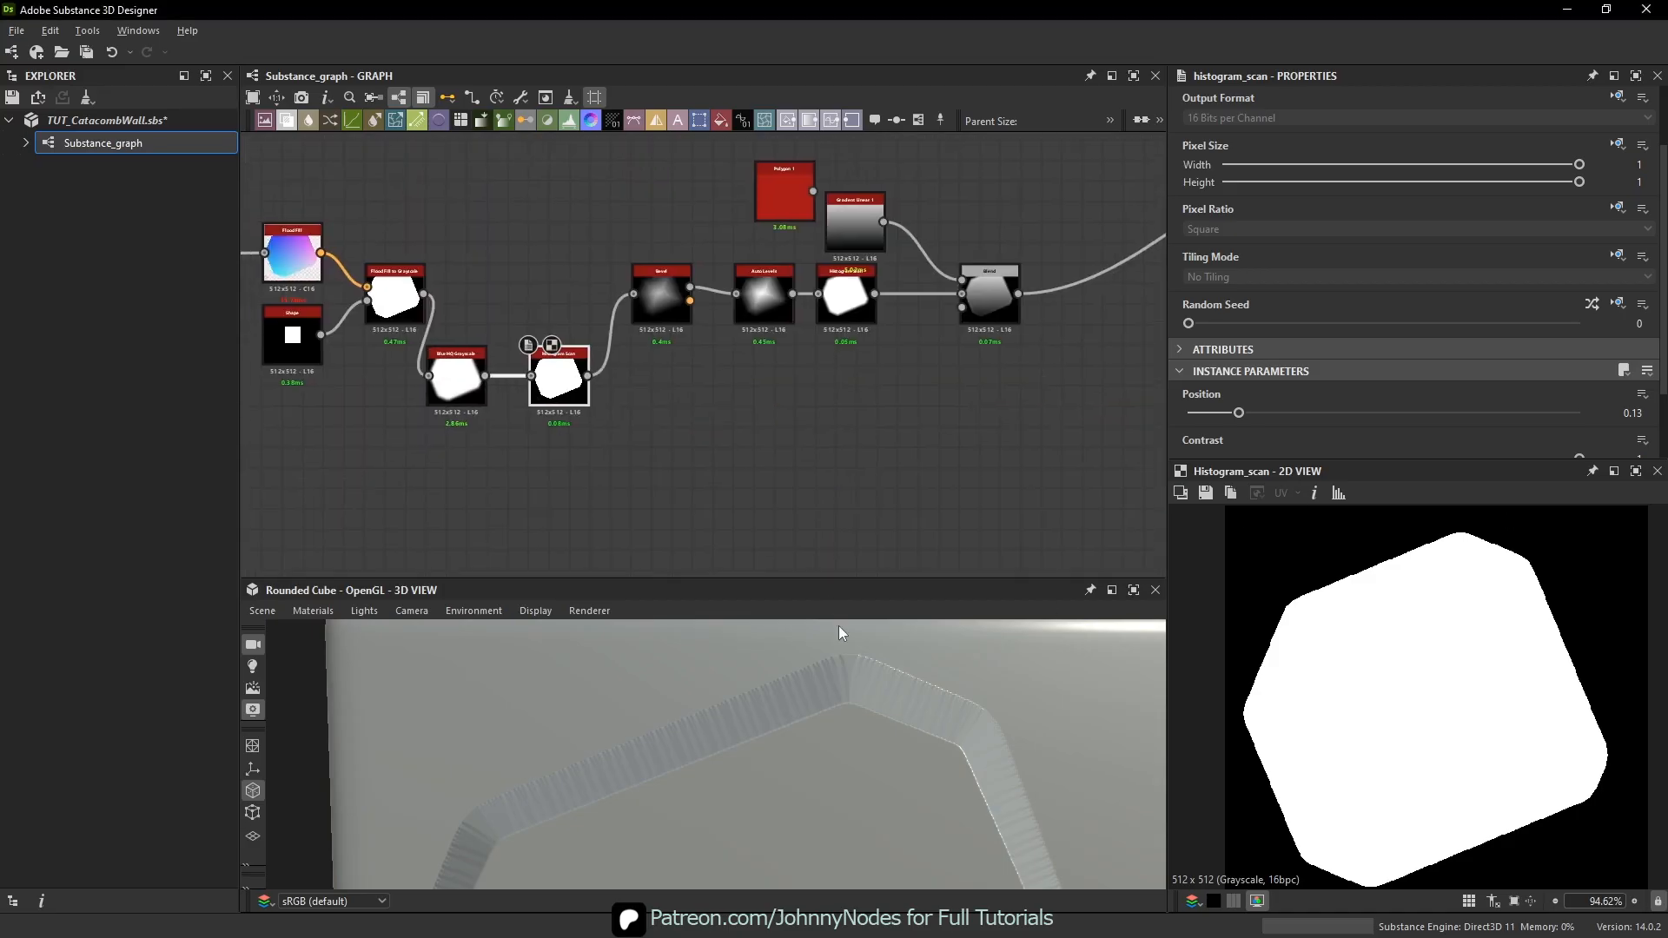
{"action": "scroll", "coordinate": [808, 678], "scroll_direction": "down", "scroll_amount": 3}
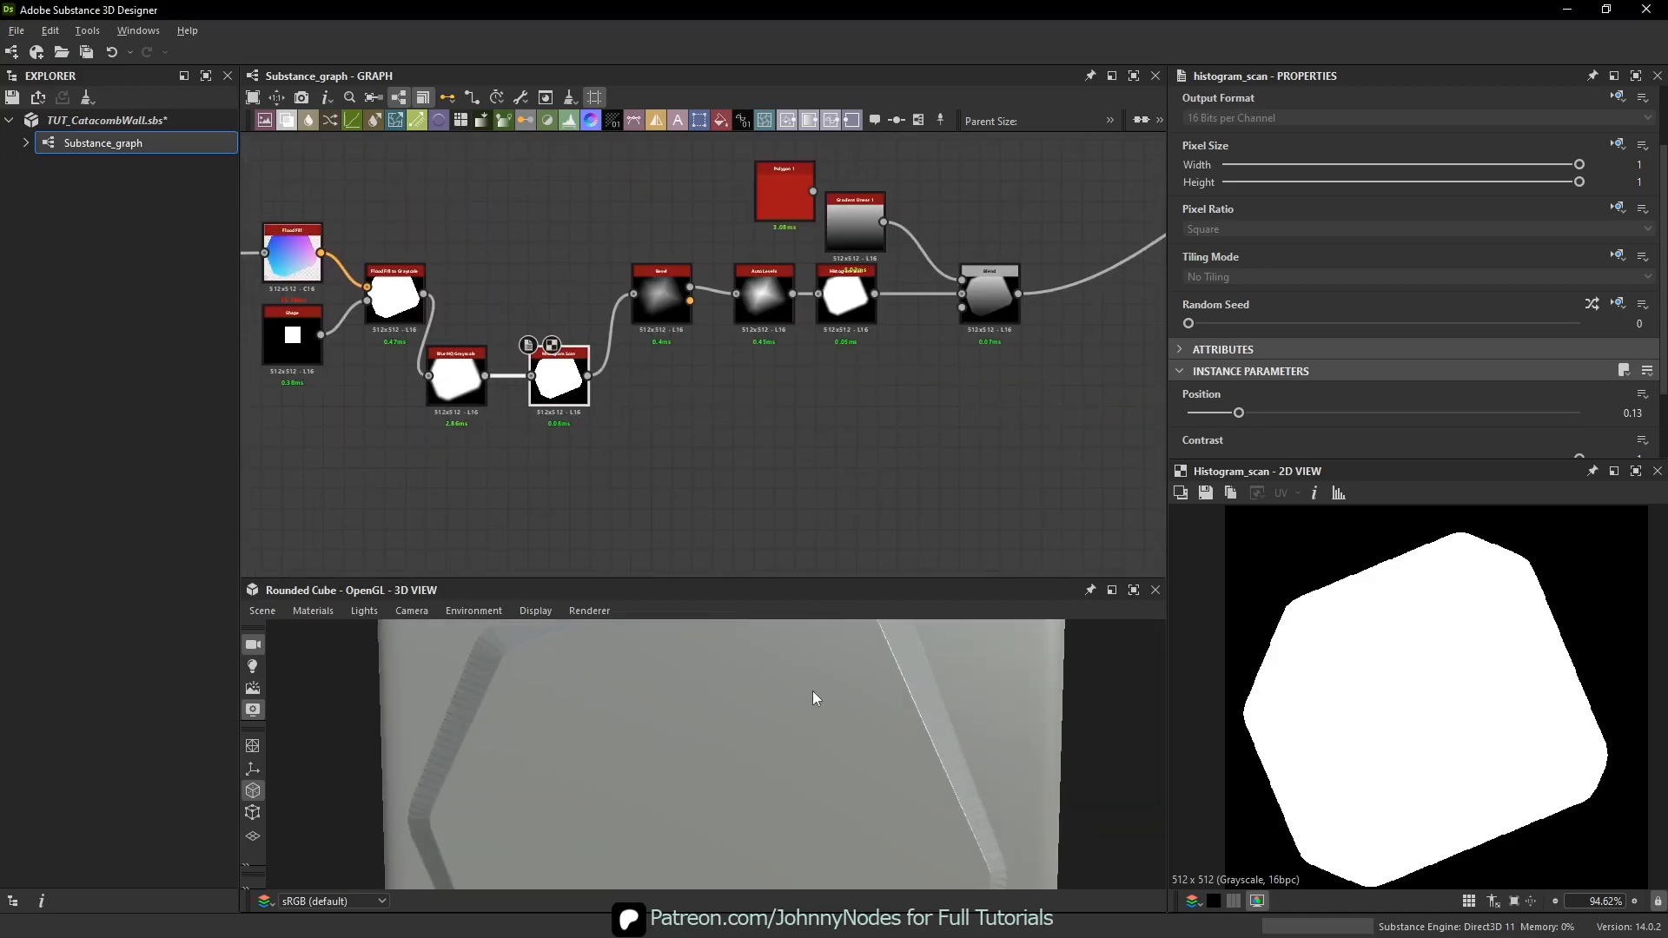
{"action": "right_click_drag", "start_coordinate": [790, 697], "coordinate": [815, 691], "text": "ctrl+shift"}
{"action": "scroll", "coordinate": [810, 692], "scroll_direction": "down", "scroll_amount": 4}
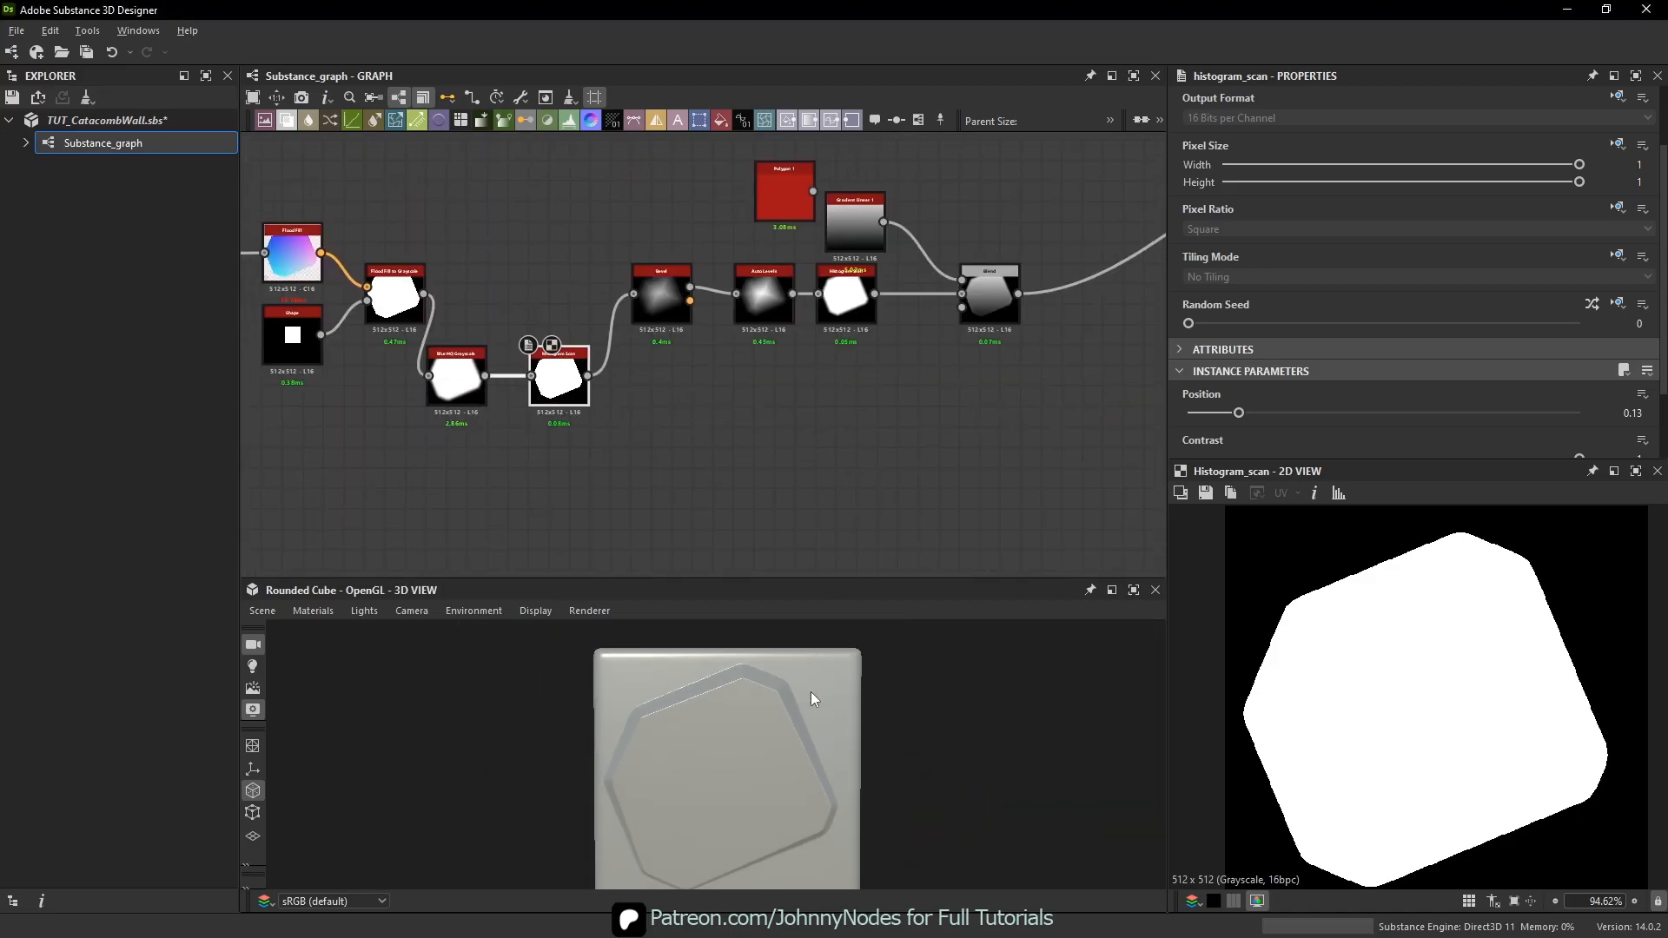
{"action": "scroll", "coordinate": [811, 692], "scroll_direction": "up", "scroll_amount": 2}
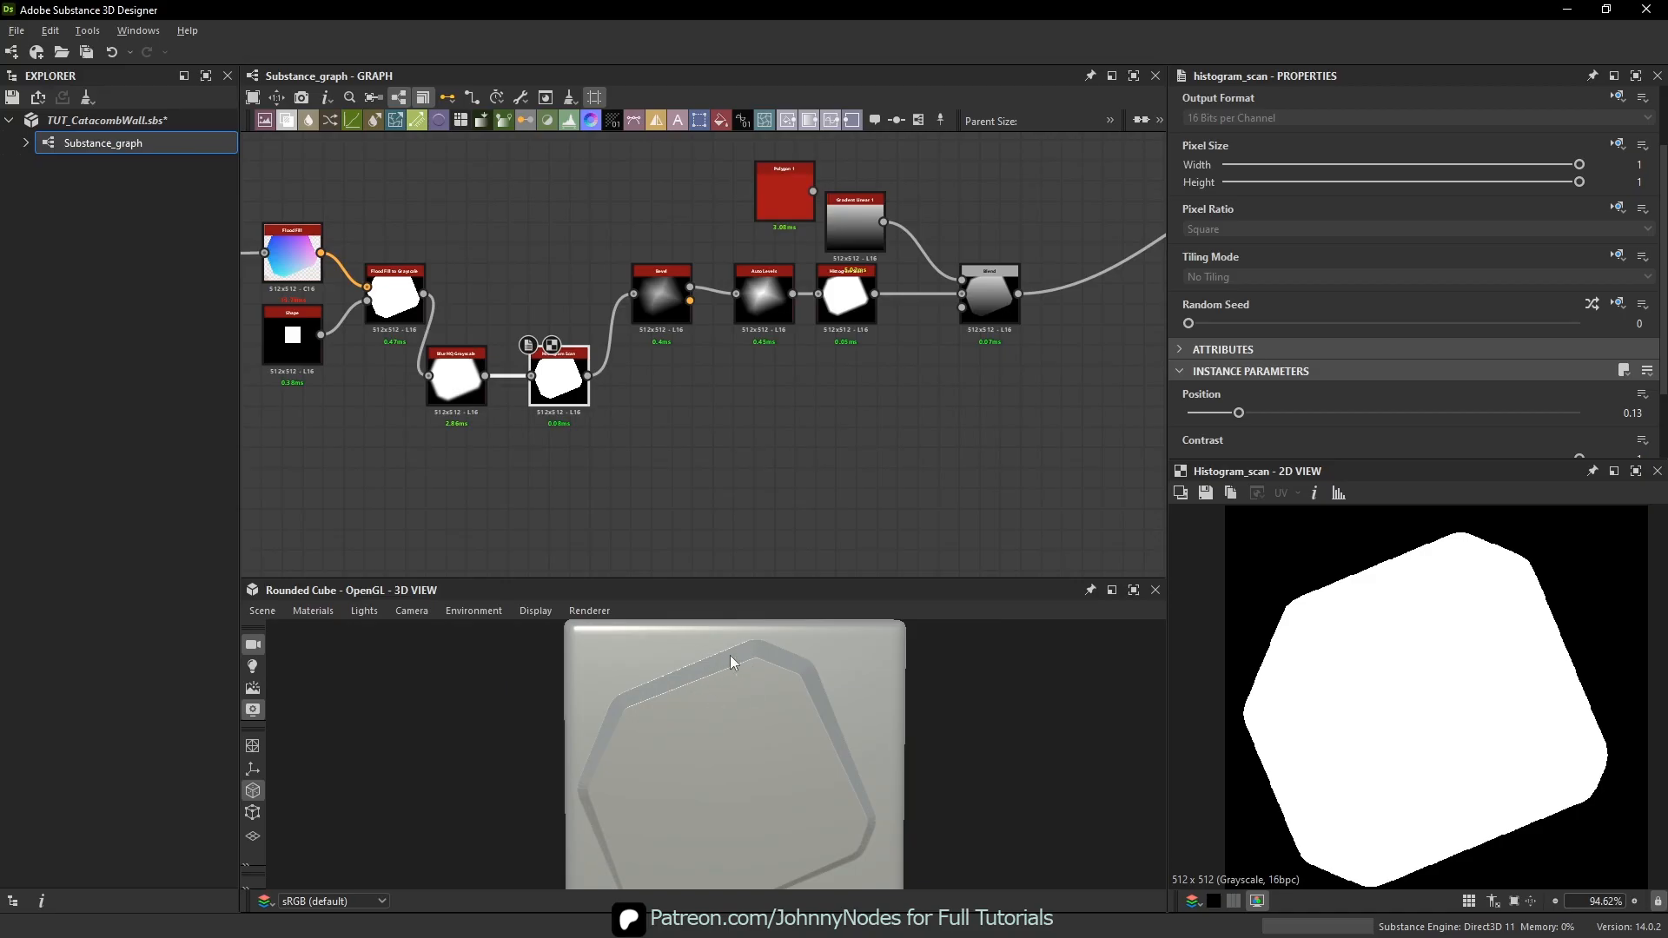
{"action": "scroll", "coordinate": [601, 694], "scroll_direction": "up", "scroll_amount": 2}
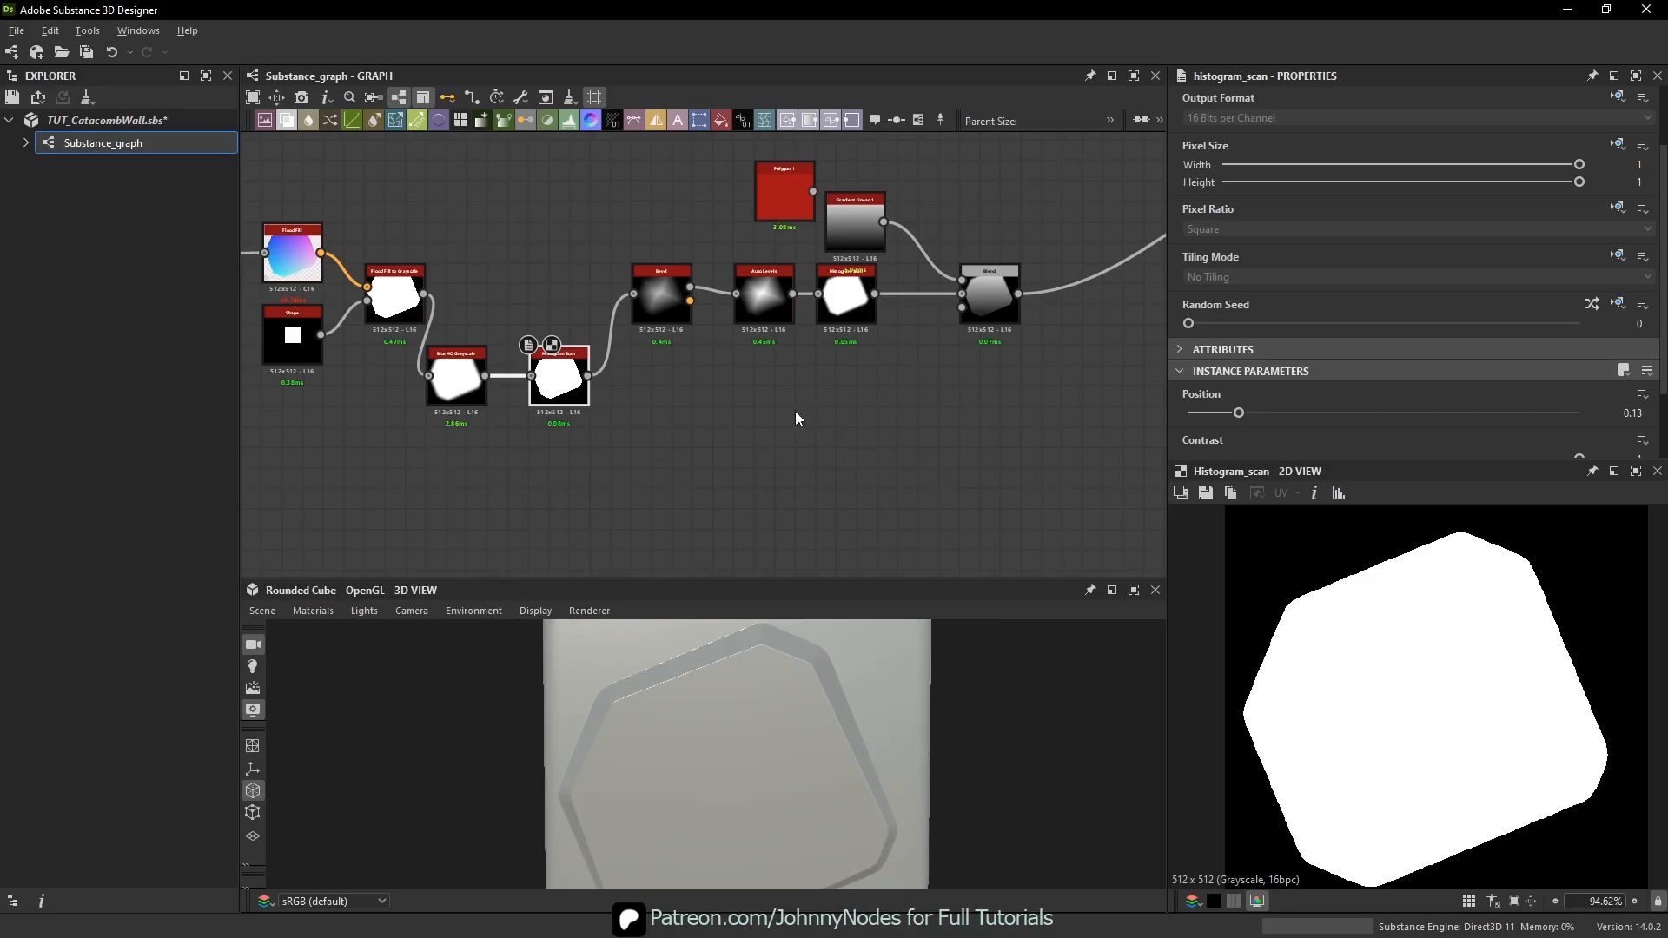
- Add a Directional Warp node in the empty graph area below the Bevel and Auto Levels nodes
{"action": "middle_click_drag", "start_coordinate": [756, 387], "coordinate": [848, 377]}
{"action": "key", "text": "space"}
{"action": "type", "text": "di"}
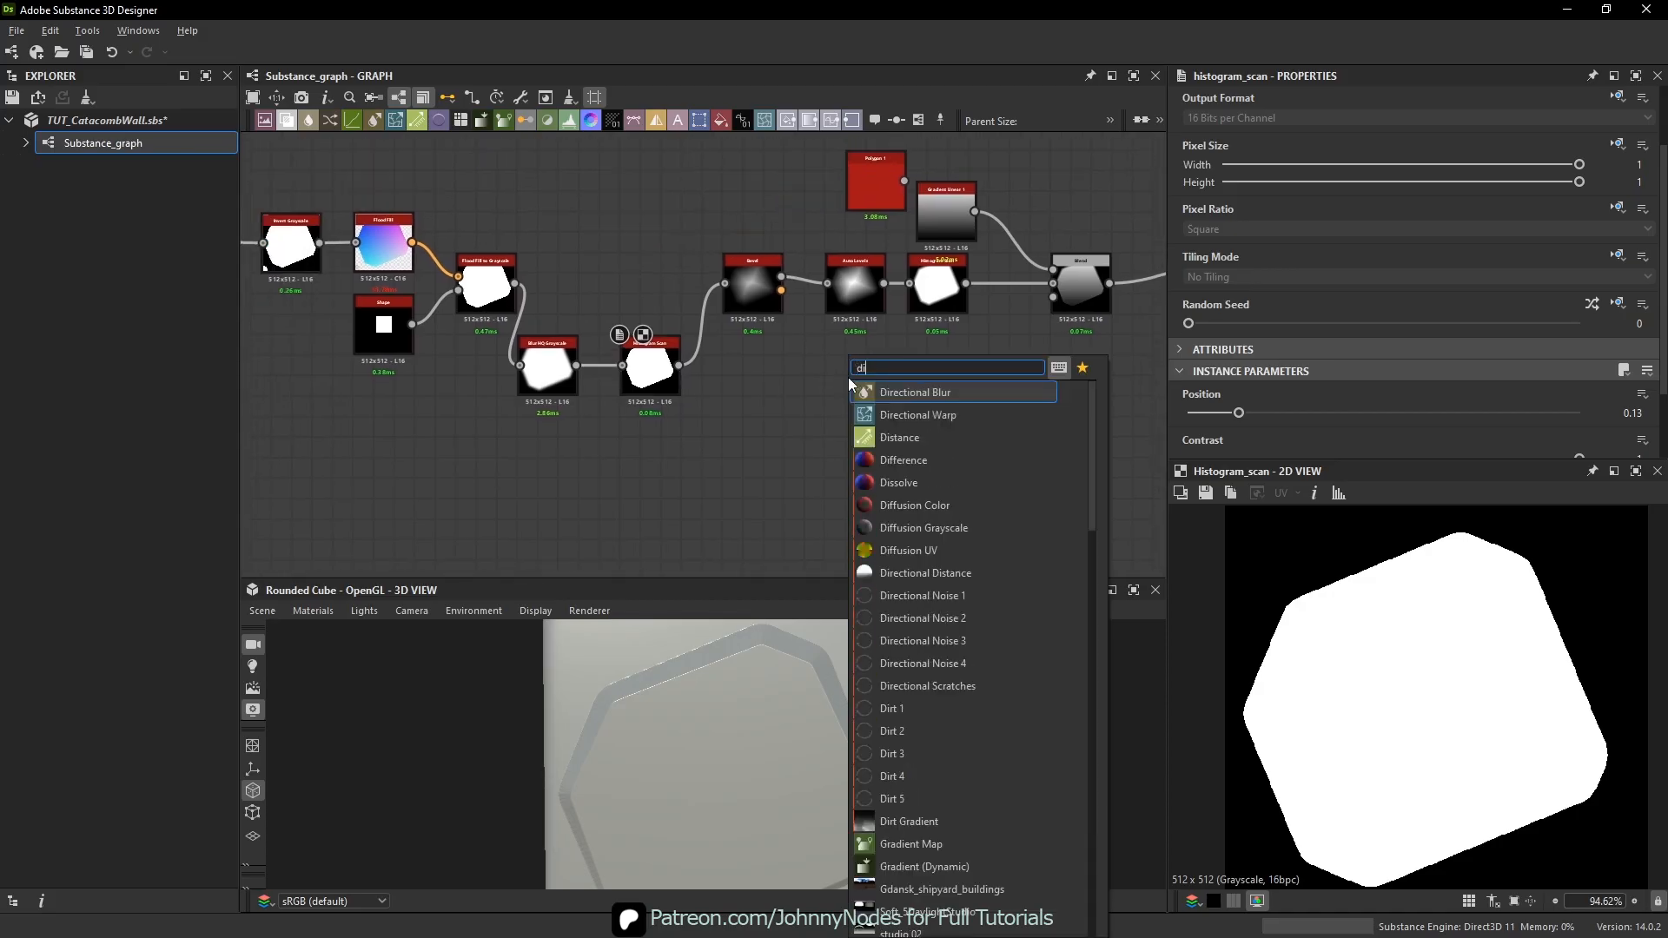
{"action": "type", "text": "re"}
{"action": "left_click", "coordinate": [800, 380]}
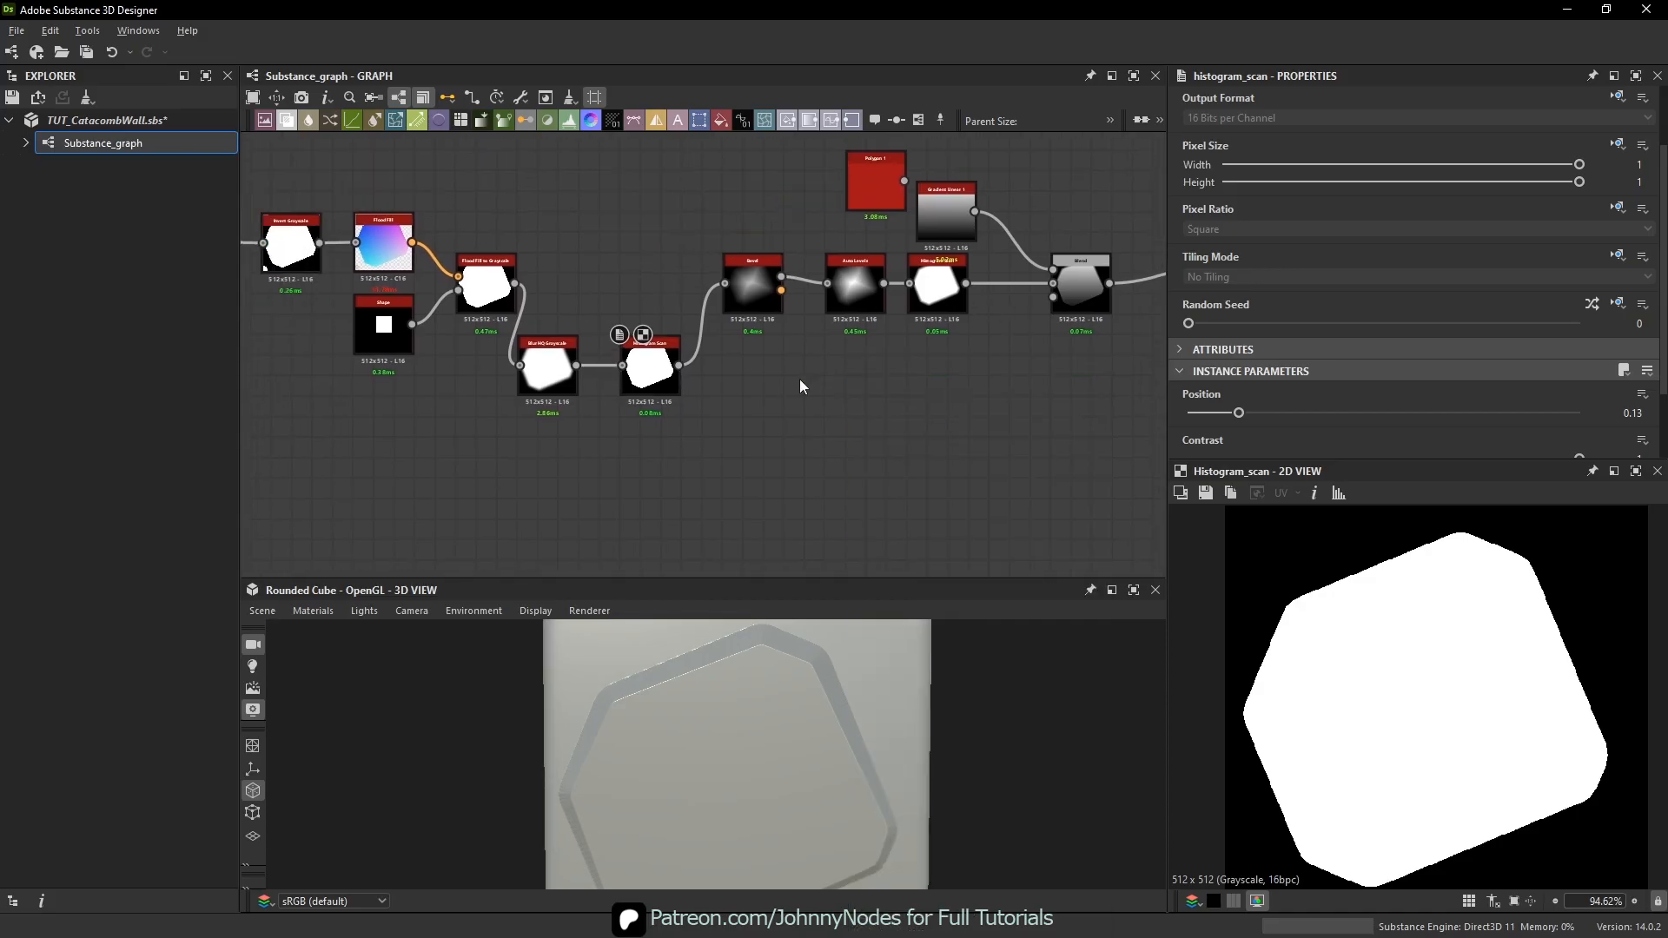
- Line up the Blur HQ Grayscale and its Histogram Scan in one row with the Flood Fill to Grayscale node
{"action": "scroll", "coordinate": [628, 314], "scroll_direction": "up", "scroll_amount": 1}
{"action": "middle_click_drag", "start_coordinate": [628, 313], "coordinate": [821, 388]}
{"action": "left_click_drag", "start_coordinate": [269, 220], "coordinate": [668, 412]}
{"action": "left_click_drag", "start_coordinate": [653, 360], "coordinate": [653, 286]}
{"action": "left_click_drag", "start_coordinate": [711, 395], "coordinate": [856, 293]}
{"action": "middle_click_drag", "start_coordinate": [795, 316], "coordinate": [900, 400]}
{"action": "scroll", "coordinate": [813, 350], "scroll_direction": "down", "scroll_amount": 1}
{"action": "middle_click_drag", "start_coordinate": [812, 349], "coordinate": [745, 347]}
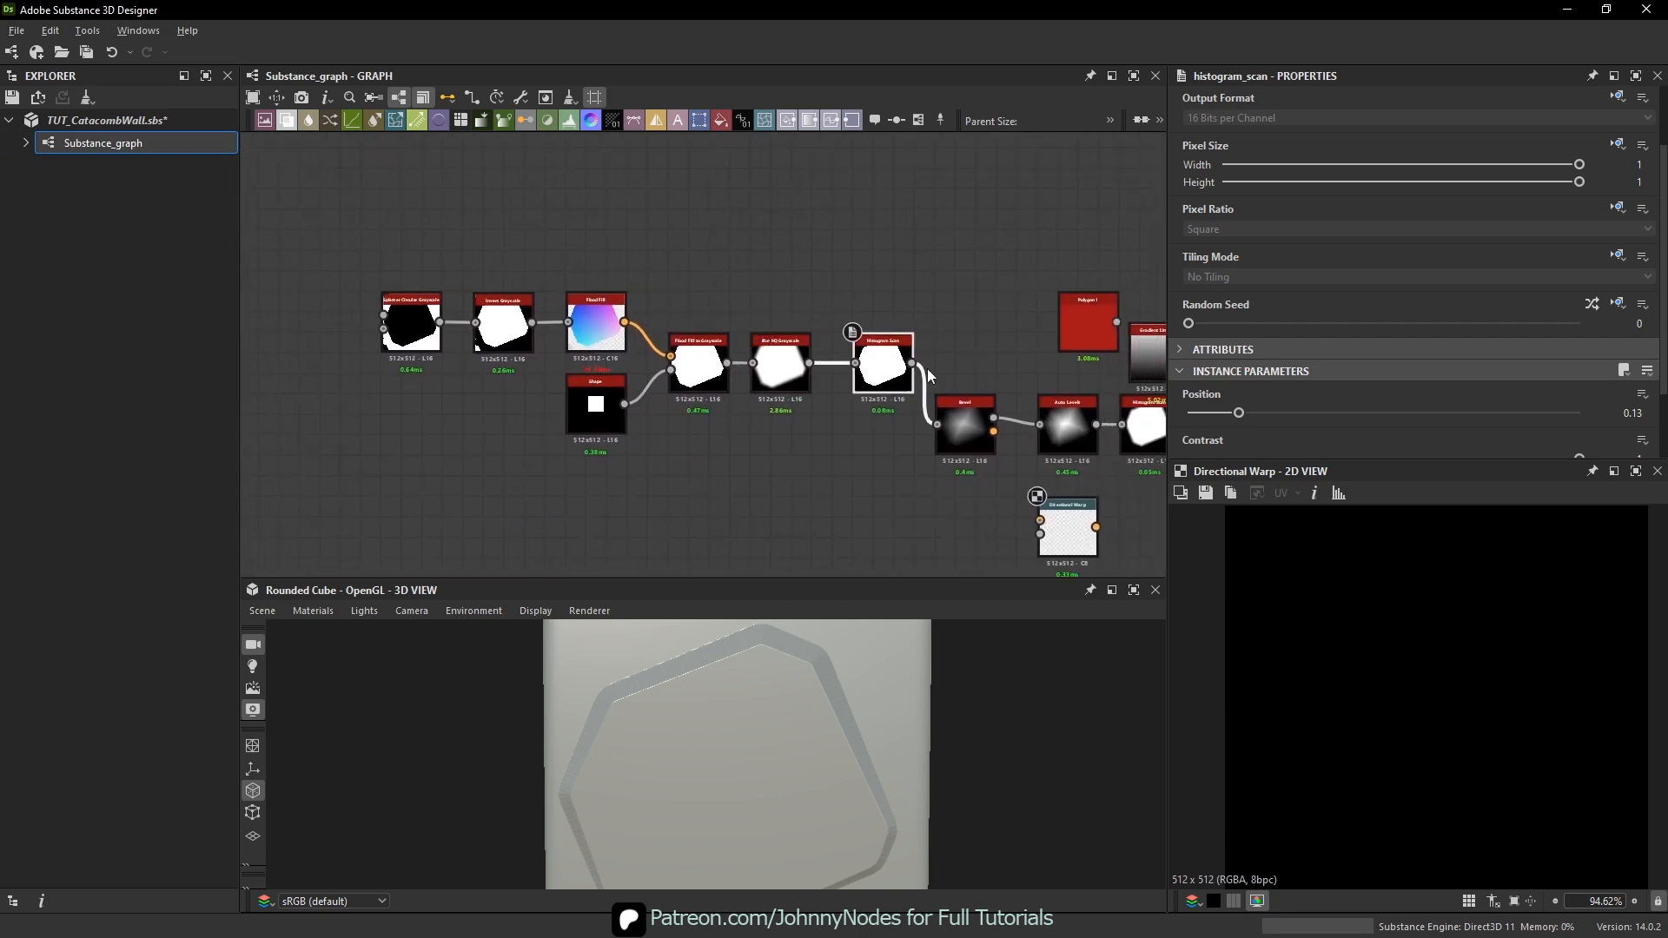
- Shift the chain through the Bevel and the Auto Levels node back to open a gap before the final Histogram Scan
{"action": "left_click_drag", "start_coordinate": [363, 248], "coordinate": [975, 477]}
{"action": "left_click_drag", "start_coordinate": [980, 438], "coordinate": [906, 438]}
{"action": "middle_click_drag", "start_coordinate": [1068, 427], "coordinate": [886, 446]}
{"action": "scroll", "coordinate": [885, 446], "scroll_direction": "up", "scroll_amount": 3}
{"action": "left_click_drag", "start_coordinate": [887, 441], "coordinate": [745, 442]}
- Connect the Auto Levels output to the Directional Warp's first input and select the Directional Warp
{"action": "middle_click_drag", "start_coordinate": [798, 457], "coordinate": [791, 367]}
{"action": "mouse_move", "coordinate": [789, 356]}
{"action": "left_mouse_down"}
{"action": "mouse_move", "coordinate": [893, 455]}
{"action": "mouse_move", "coordinate": [870, 510]}
{"action": "left_mouse_up"}
{"action": "middle_click_drag", "start_coordinate": [870, 510], "coordinate": [875, 479]}
{"action": "left_click", "coordinate": [874, 477]}
{"action": "middle_click_drag", "start_coordinate": [779, 497], "coordinate": [833, 436]}
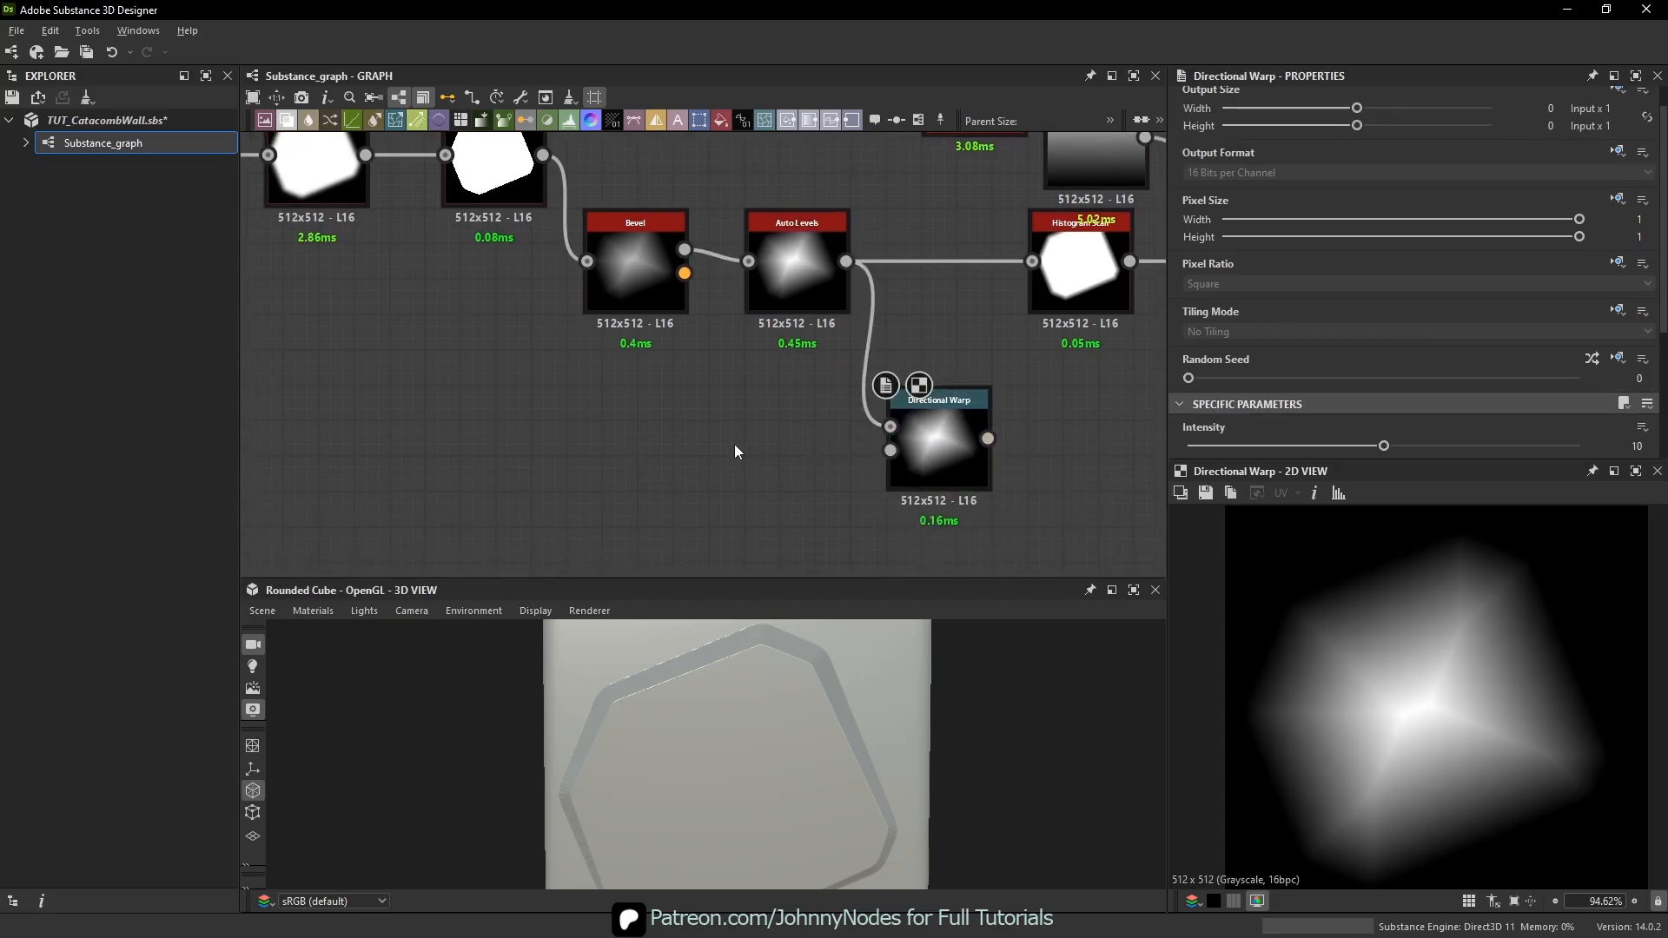
{"action": "key", "text": "space"}
{"action": "type", "text": "crys"}
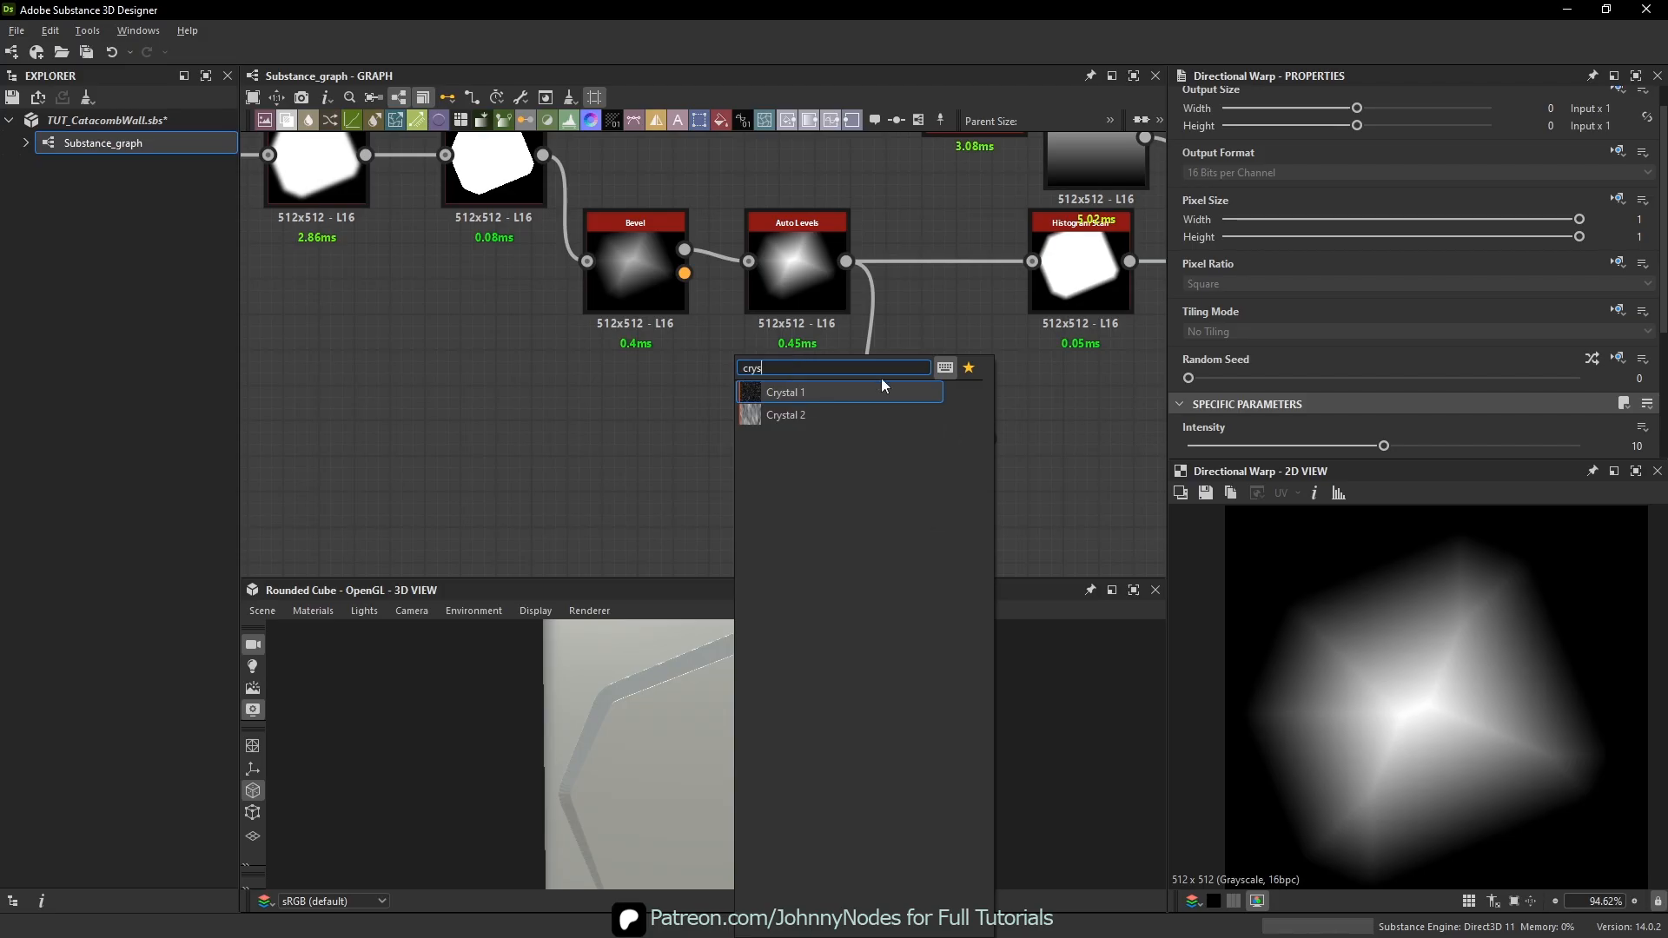
{"action": "key", "text": "Escape"}
{"action": "left_click", "coordinate": [845, 306]}
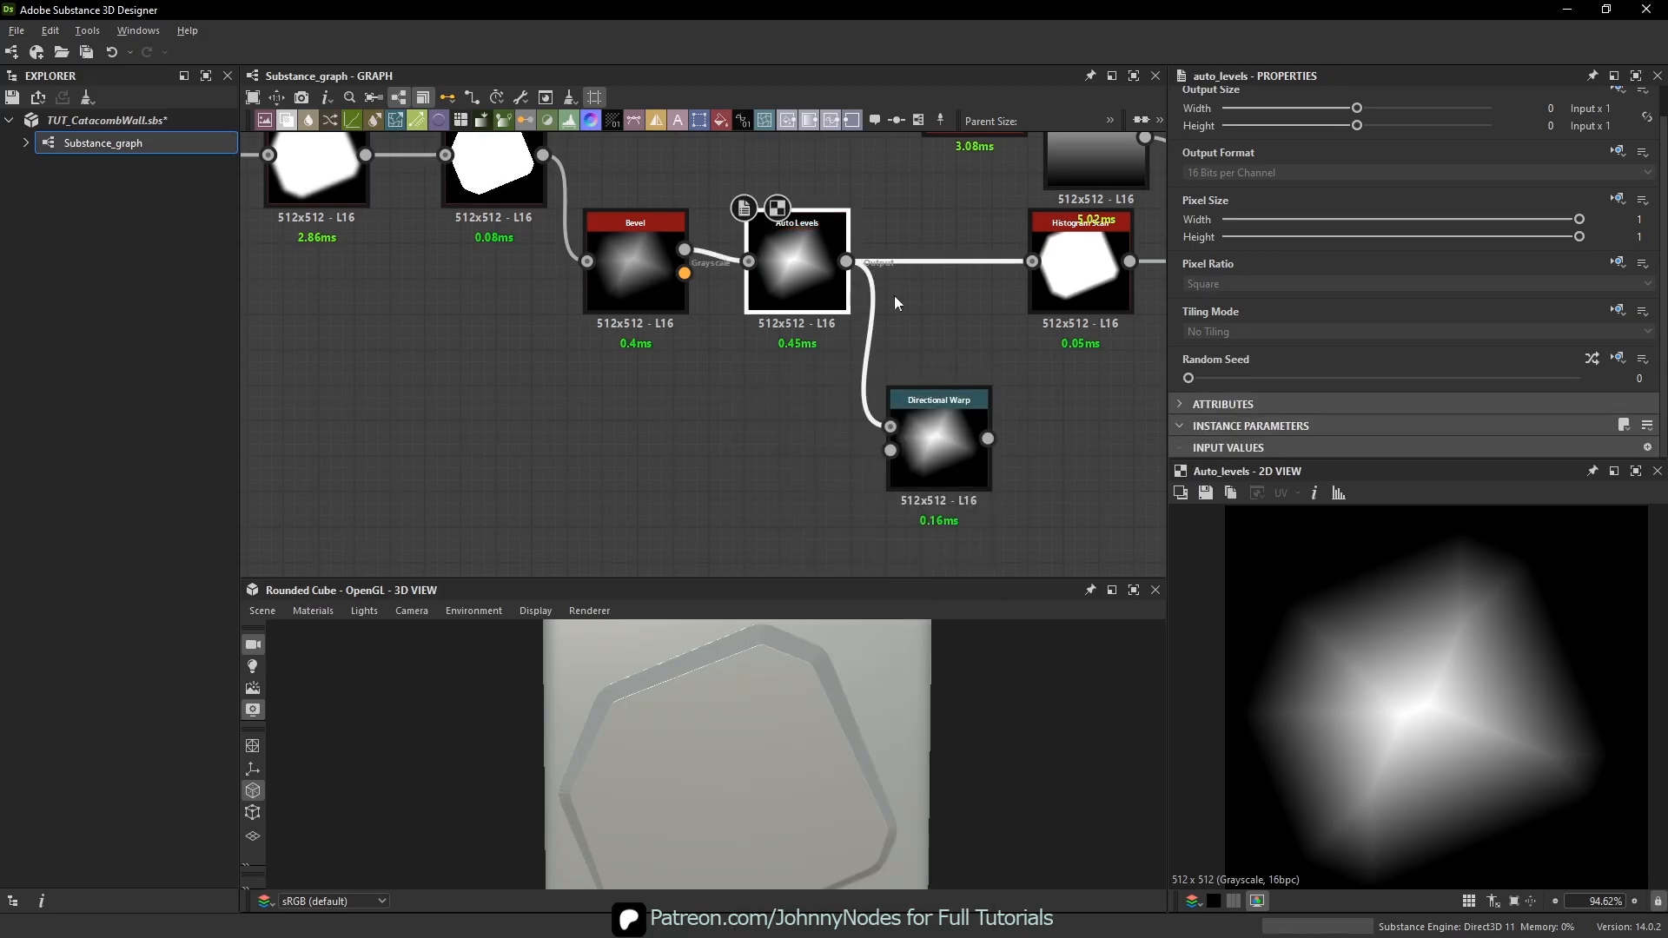
- Add a Crystal 1 noise node beneath the Bevel and set its Scale to 5
{"action": "left_click", "coordinate": [1079, 269]}
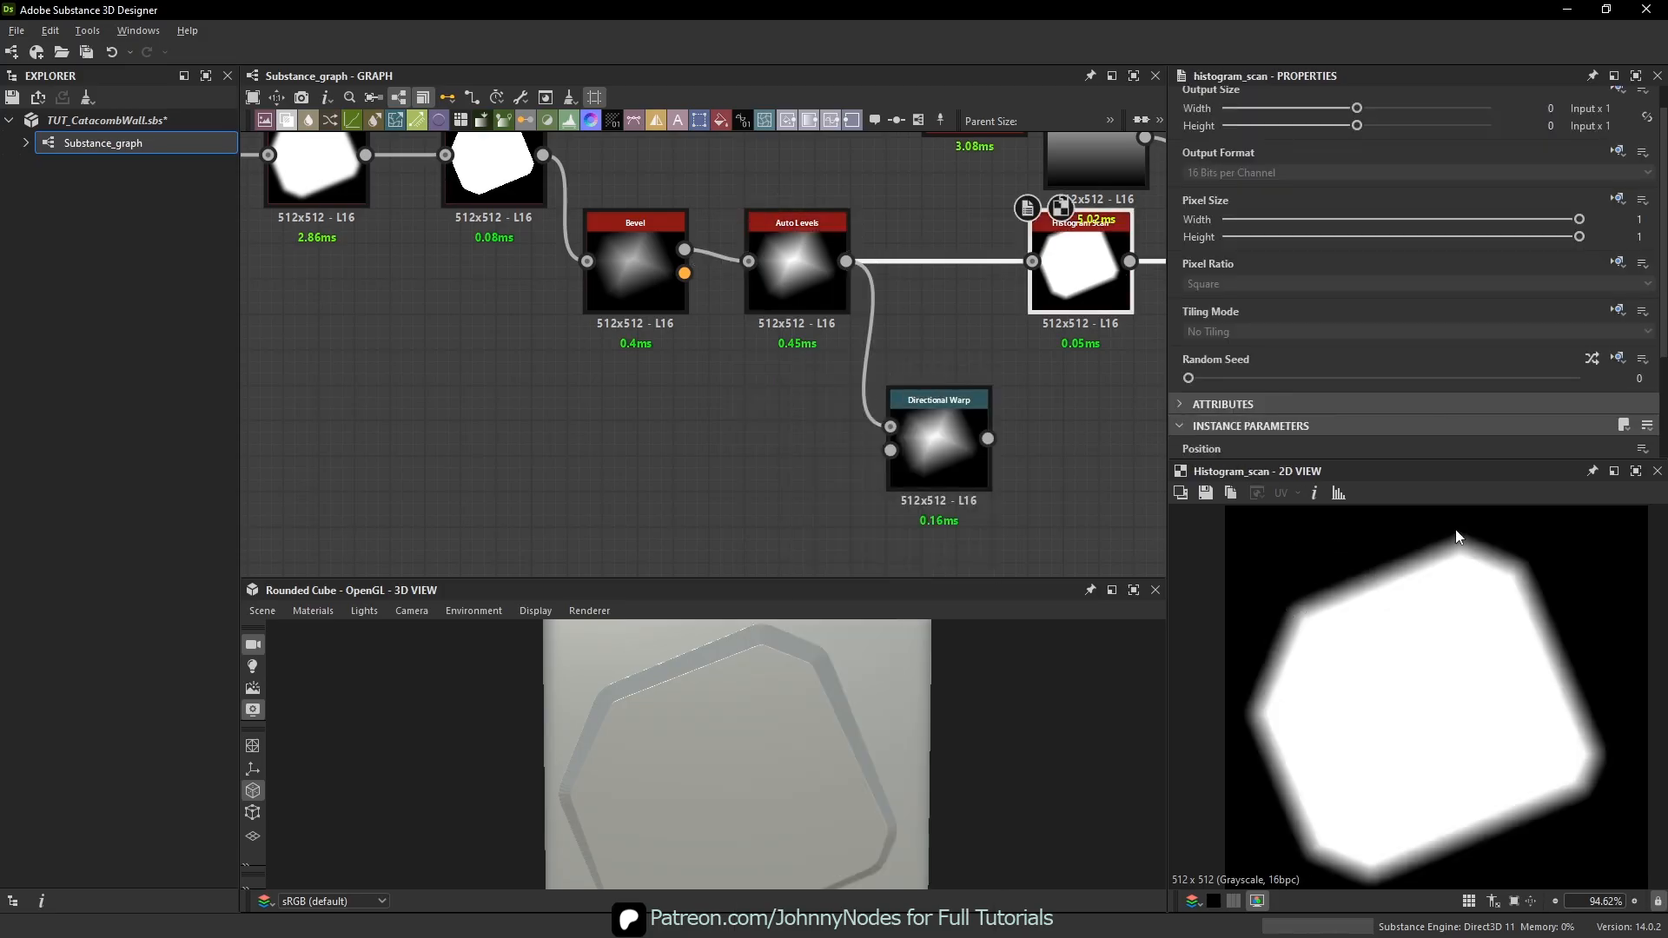
{"action": "left_click", "coordinate": [758, 445]}
{"action": "key", "text": "space"}
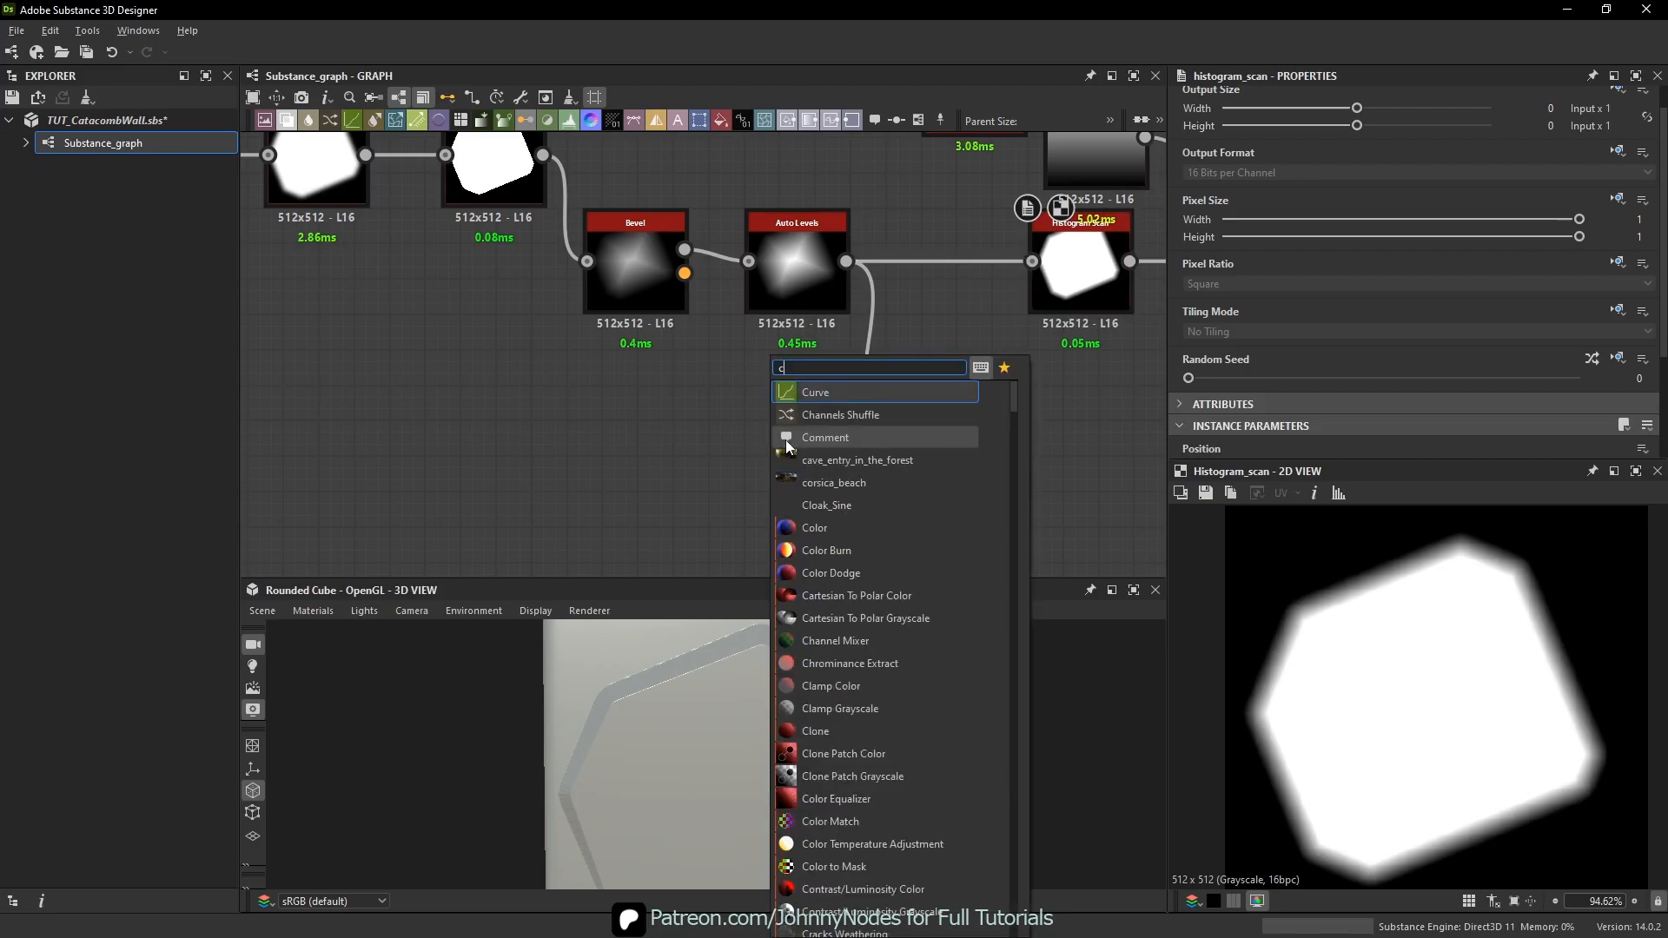
{"action": "type", "text": "crys"}
{"action": "left_click", "coordinate": [799, 392]}
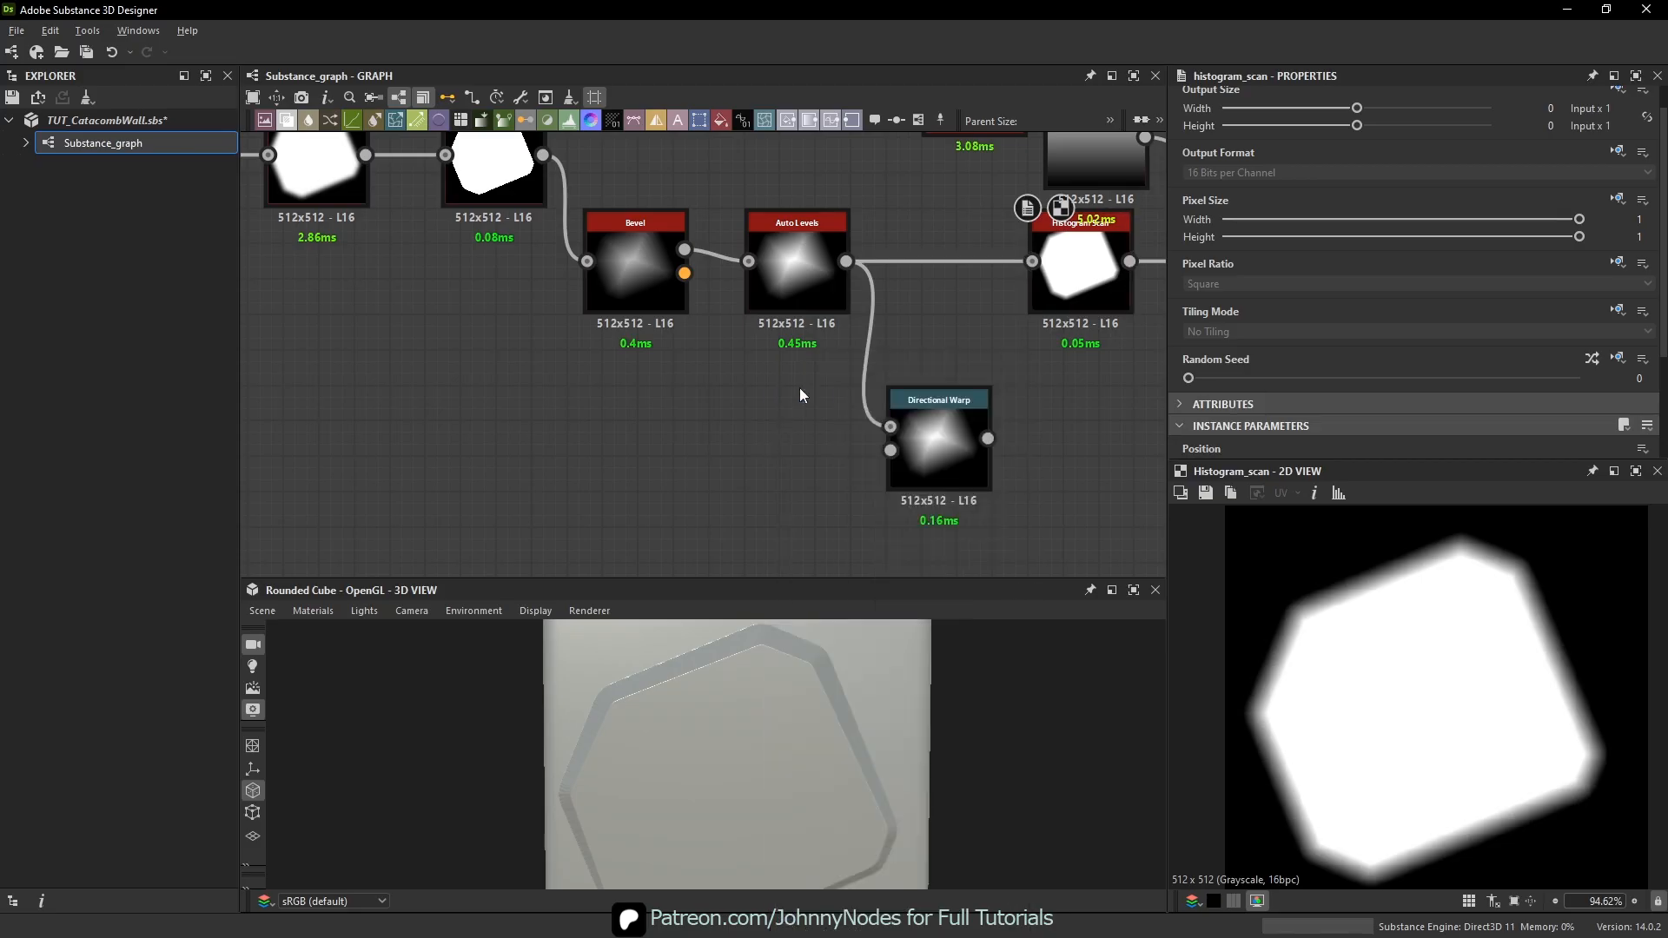
{"action": "scroll", "coordinate": [736, 378], "scroll_direction": "up", "scroll_amount": 2}
{"action": "scroll", "coordinate": [1505, 326], "scroll_direction": "down", "scroll_amount": 3}
{"action": "left_click_drag", "start_coordinate": [1274, 322], "coordinate": [1194, 323]}
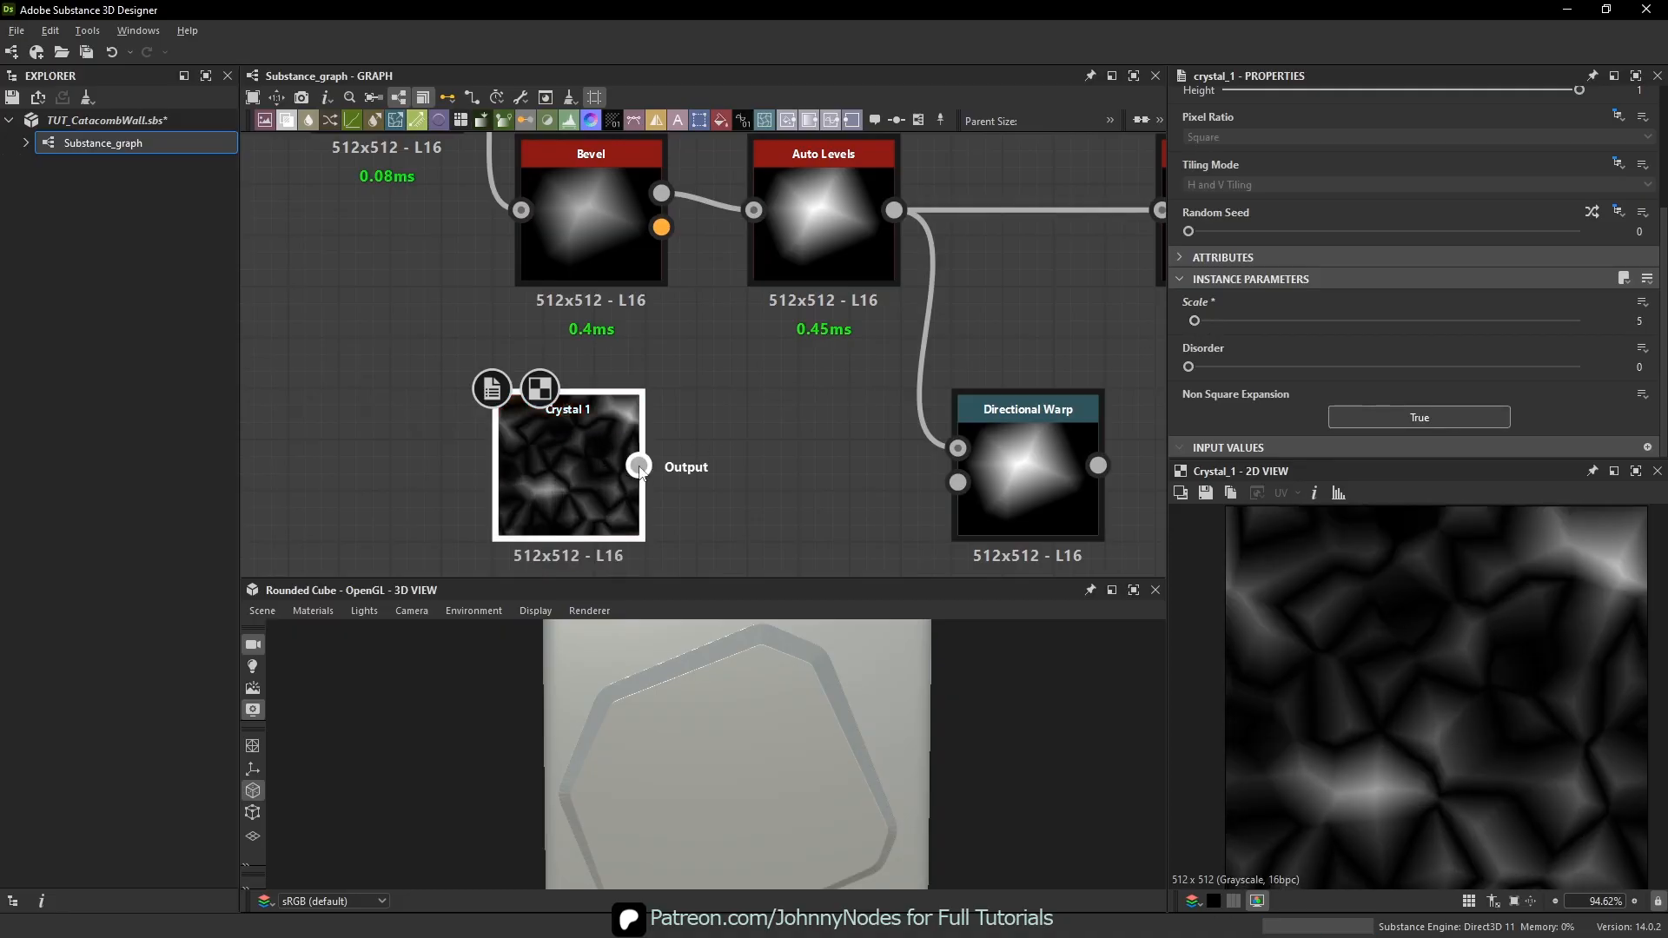
- Connect Crystal 1 to the Directional Warp's intensity input, and set its warp angle to 112.92 degrees and intensity to 30
{"action": "left_click_drag", "start_coordinate": [639, 465], "coordinate": [958, 482]}
{"action": "left_click", "coordinate": [998, 473]}
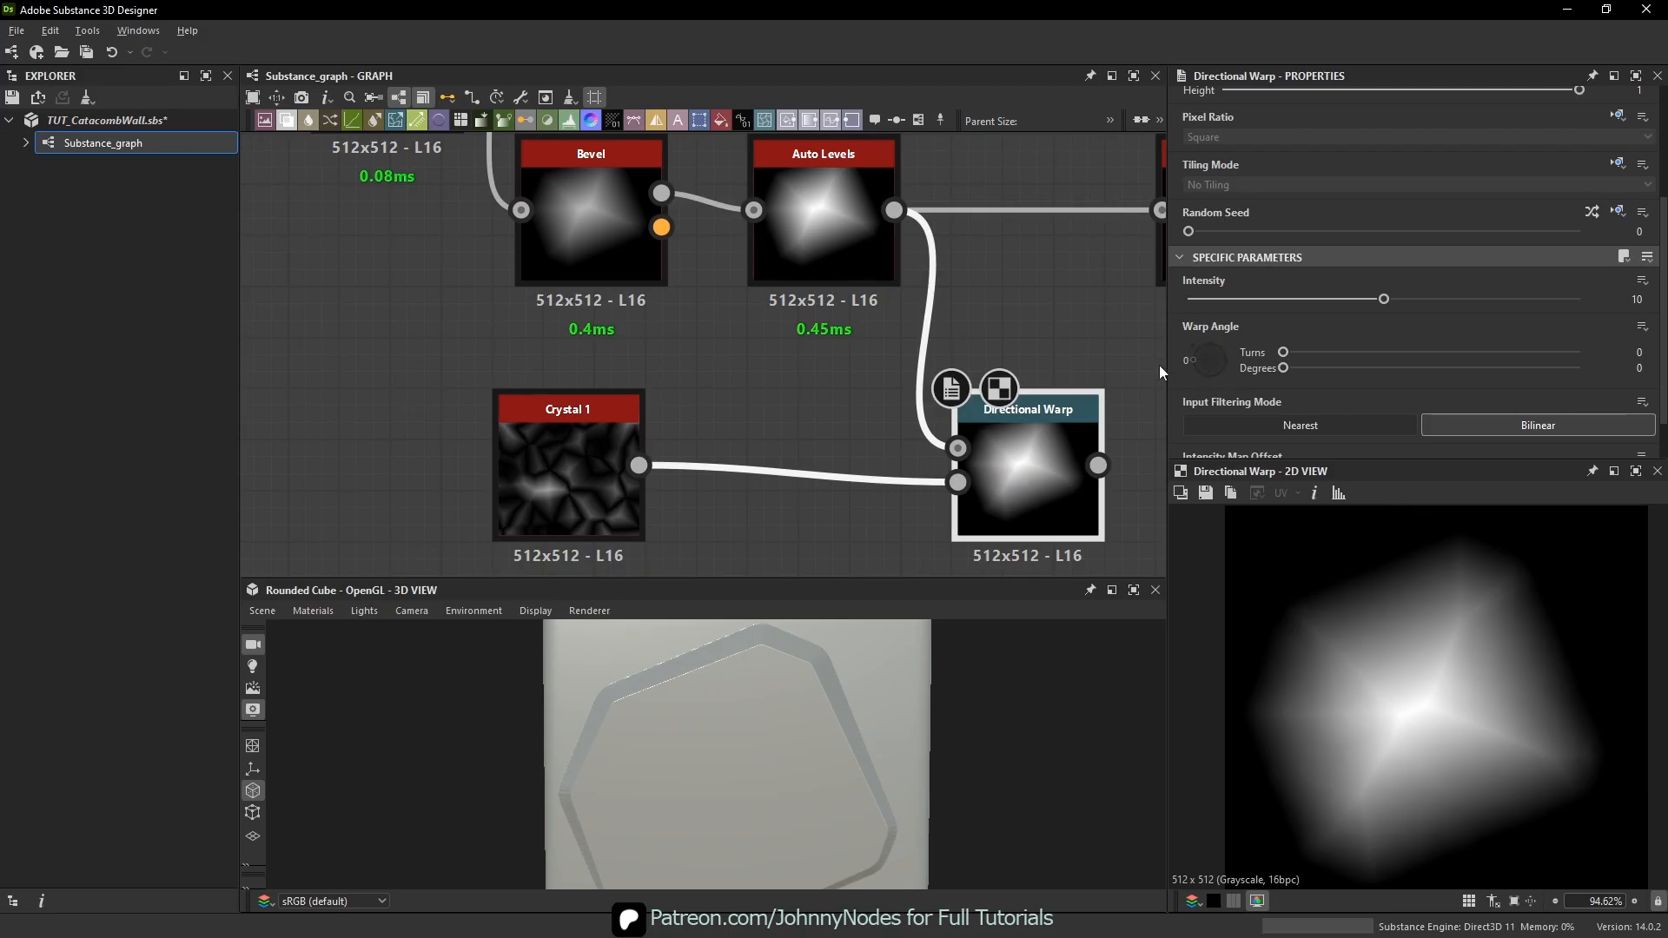
{"action": "left_click_drag", "start_coordinate": [1188, 361], "coordinate": [1221, 336]}
{"action": "left_click_drag", "start_coordinate": [1385, 299], "coordinate": [1526, 300]}
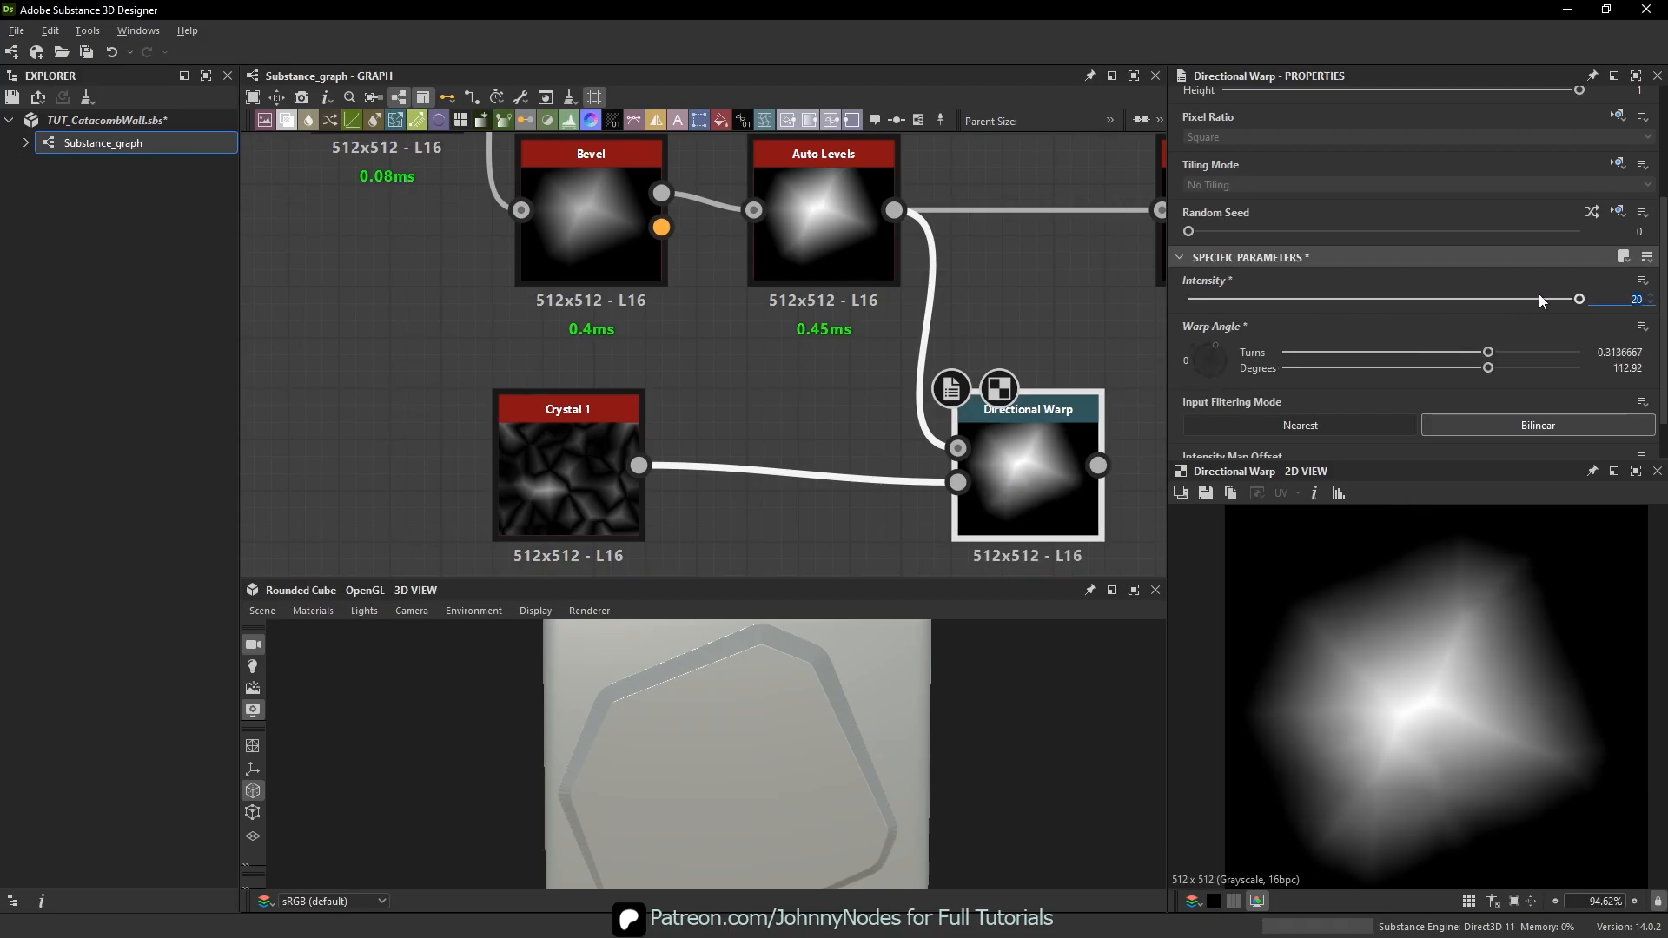
{"action": "type", "text": "30"}
{"action": "key", "text": "Return"}
- Feed the Directional Warp into the final Histogram Scan and inspect the stone's warped edge in the 3D view
{"action": "middle_click_drag", "start_coordinate": [1117, 434], "coordinate": [905, 488]}
{"action": "left_click_drag", "start_coordinate": [885, 518], "coordinate": [949, 264]}
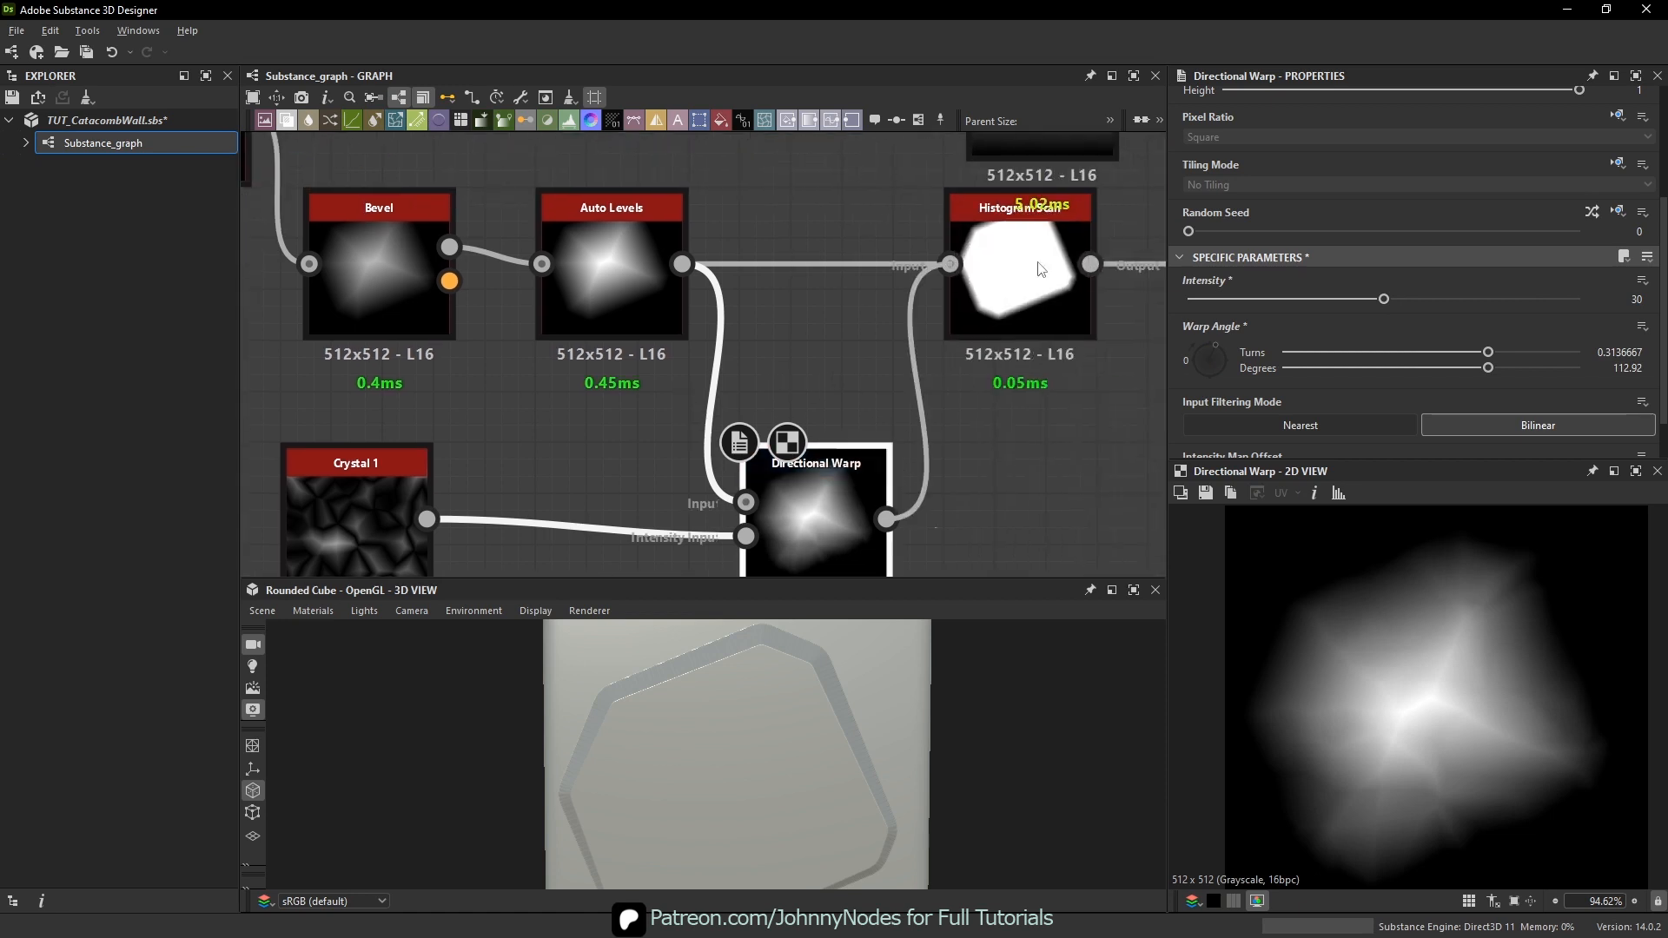
{"action": "left_click", "coordinate": [1020, 279]}
{"action": "scroll", "coordinate": [858, 711], "scroll_direction": "up", "scroll_amount": 2}
{"action": "right_click_drag", "start_coordinate": [859, 702], "coordinate": [930, 712], "text": "ctrl+shift"}
{"action": "scroll", "coordinate": [886, 700], "scroll_direction": "up", "scroll_amount": 2}
{"action": "mouse_move", "coordinate": [930, 712]}
{"action": "left_mouse_down"}
{"action": "mouse_move", "coordinate": [944, 706]}
{"action": "mouse_move", "coordinate": [889, 713]}
{"action": "left_mouse_up"}
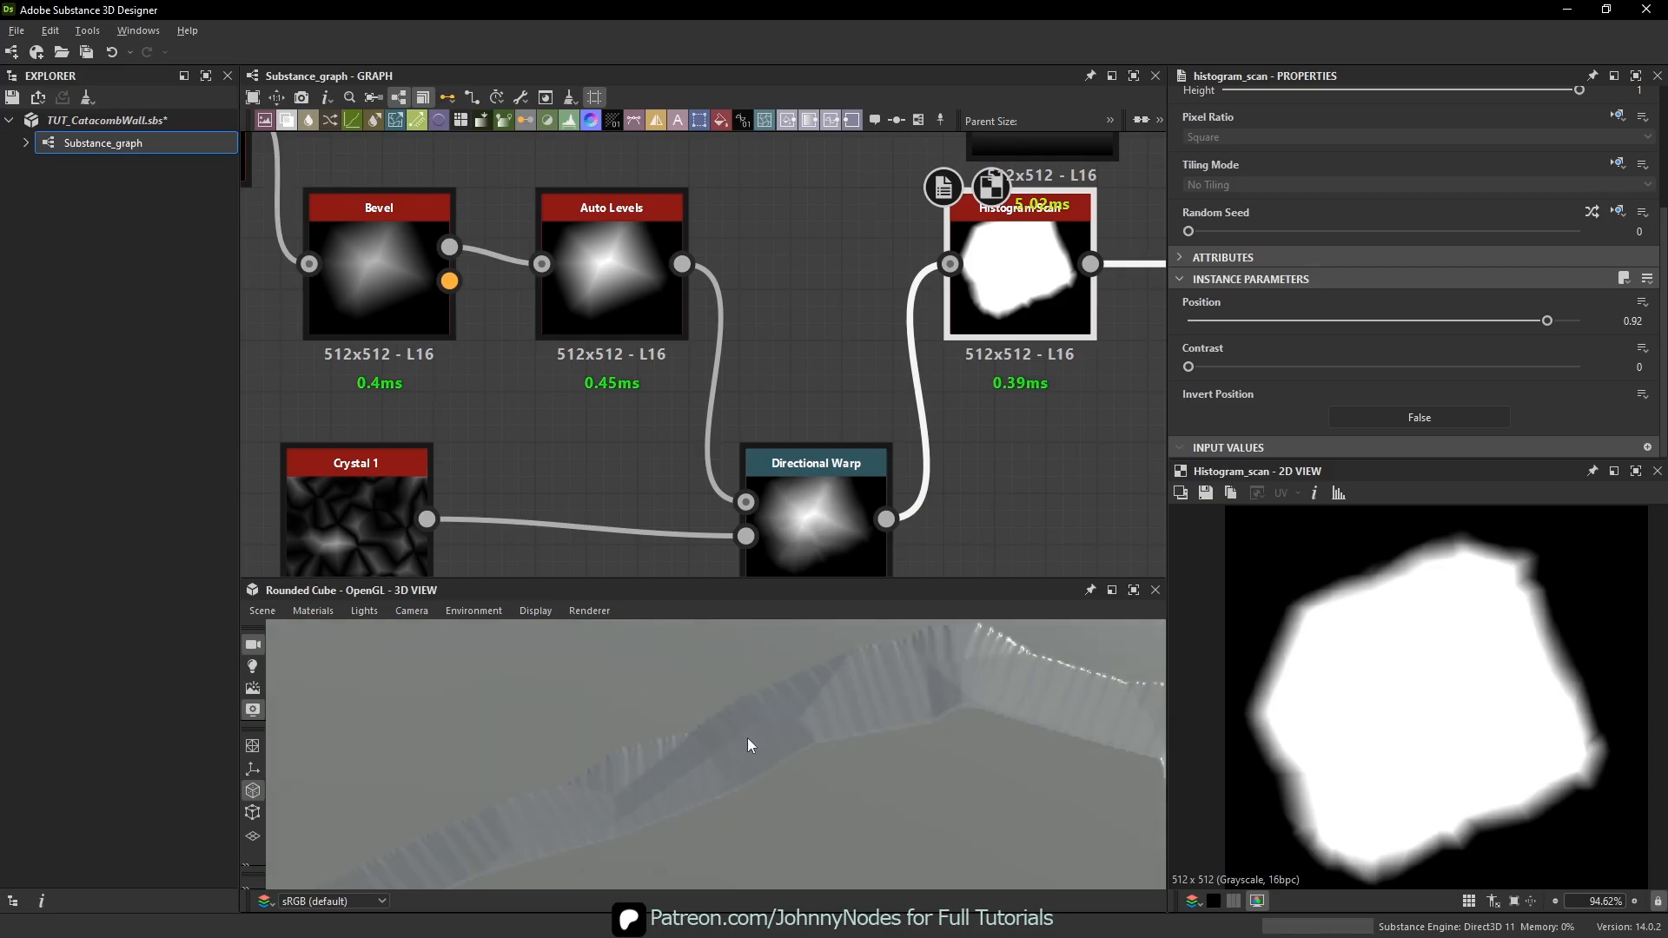
{"action": "middle_click_drag", "start_coordinate": [1081, 688], "coordinate": [843, 728]}
{"action": "right_click_drag", "start_coordinate": [842, 726], "coordinate": [888, 728], "text": "ctrl+shift"}
- Raise the Directional Warp intensity to about 41 and check the whole stone face in 3D
{"action": "left_click", "coordinate": [847, 497]}
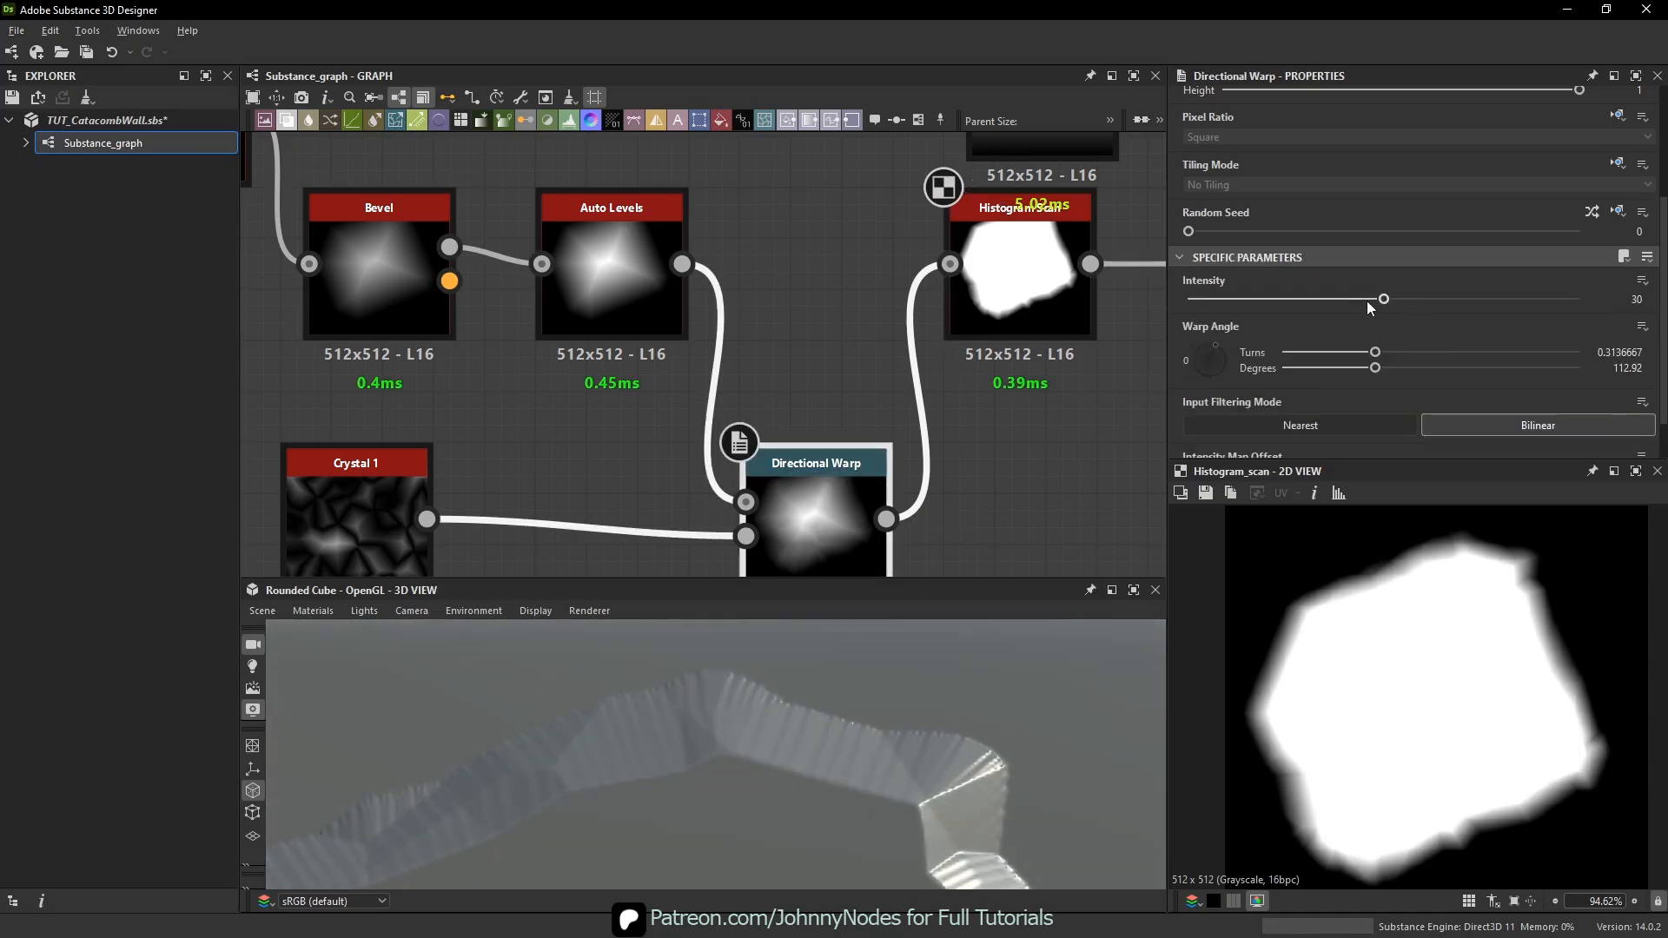
{"action": "left_click_drag", "start_coordinate": [1384, 299], "coordinate": [1456, 354]}
{"action": "left_click_drag", "start_coordinate": [841, 763], "coordinate": [932, 679]}
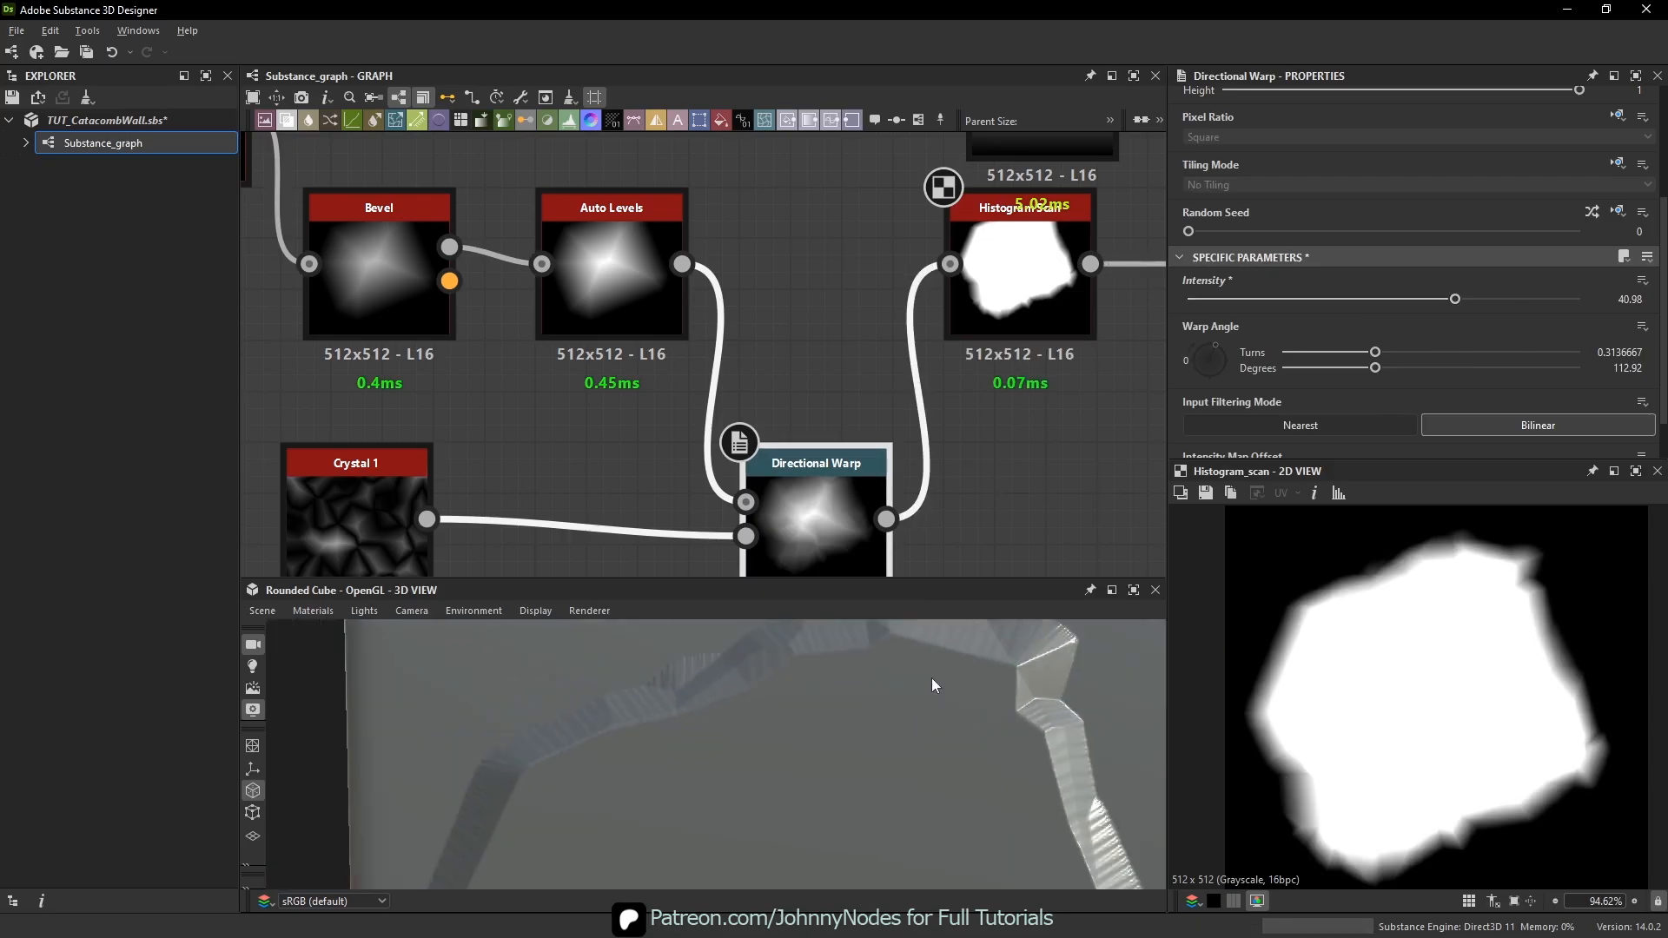
{"action": "scroll", "coordinate": [929, 682], "scroll_direction": "down", "scroll_amount": 6}
{"action": "middle_click_drag", "start_coordinate": [930, 689], "coordinate": [938, 776]}
{"action": "left_click_drag", "start_coordinate": [938, 776], "coordinate": [852, 693]}
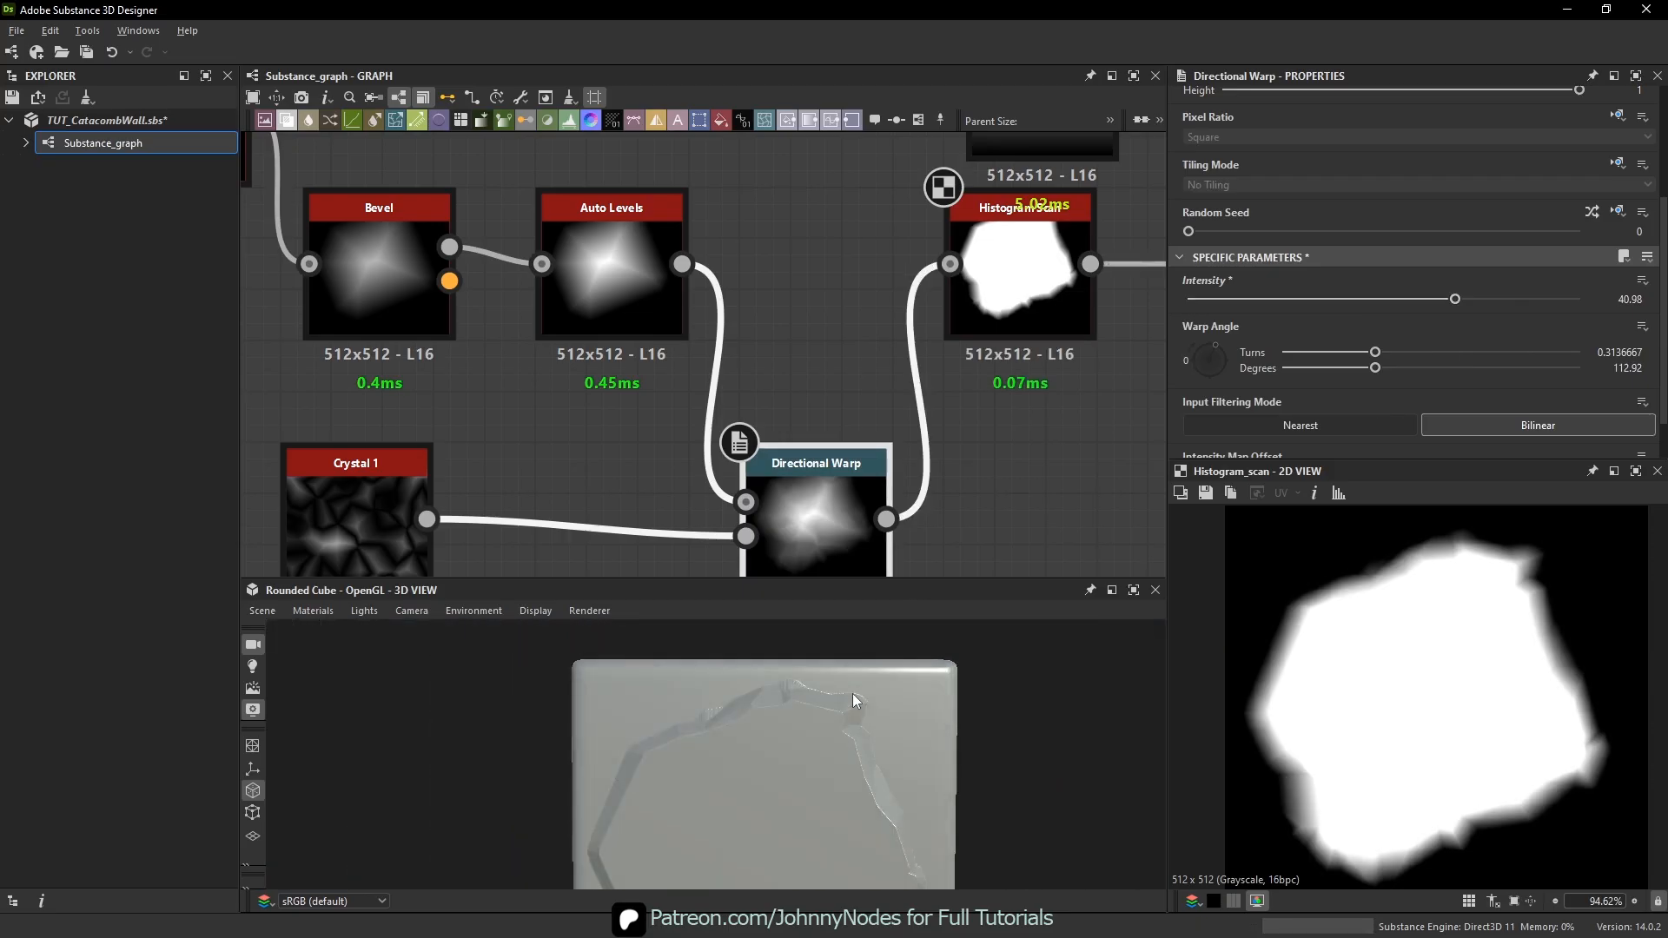
{"action": "scroll", "coordinate": [855, 715], "scroll_direction": "down", "scroll_amount": 2}
{"action": "middle_click_drag", "start_coordinate": [855, 723], "coordinate": [846, 702]}
- Examine the lower edge of the stone in the Blend node's 2D output, where the gradient meets the black background
{"action": "middle_click_drag", "start_coordinate": [842, 388], "coordinate": [358, 448]}
{"action": "left_click", "coordinate": [930, 351]}
{"action": "scroll", "coordinate": [1356, 728], "scroll_direction": "up", "scroll_amount": 3}
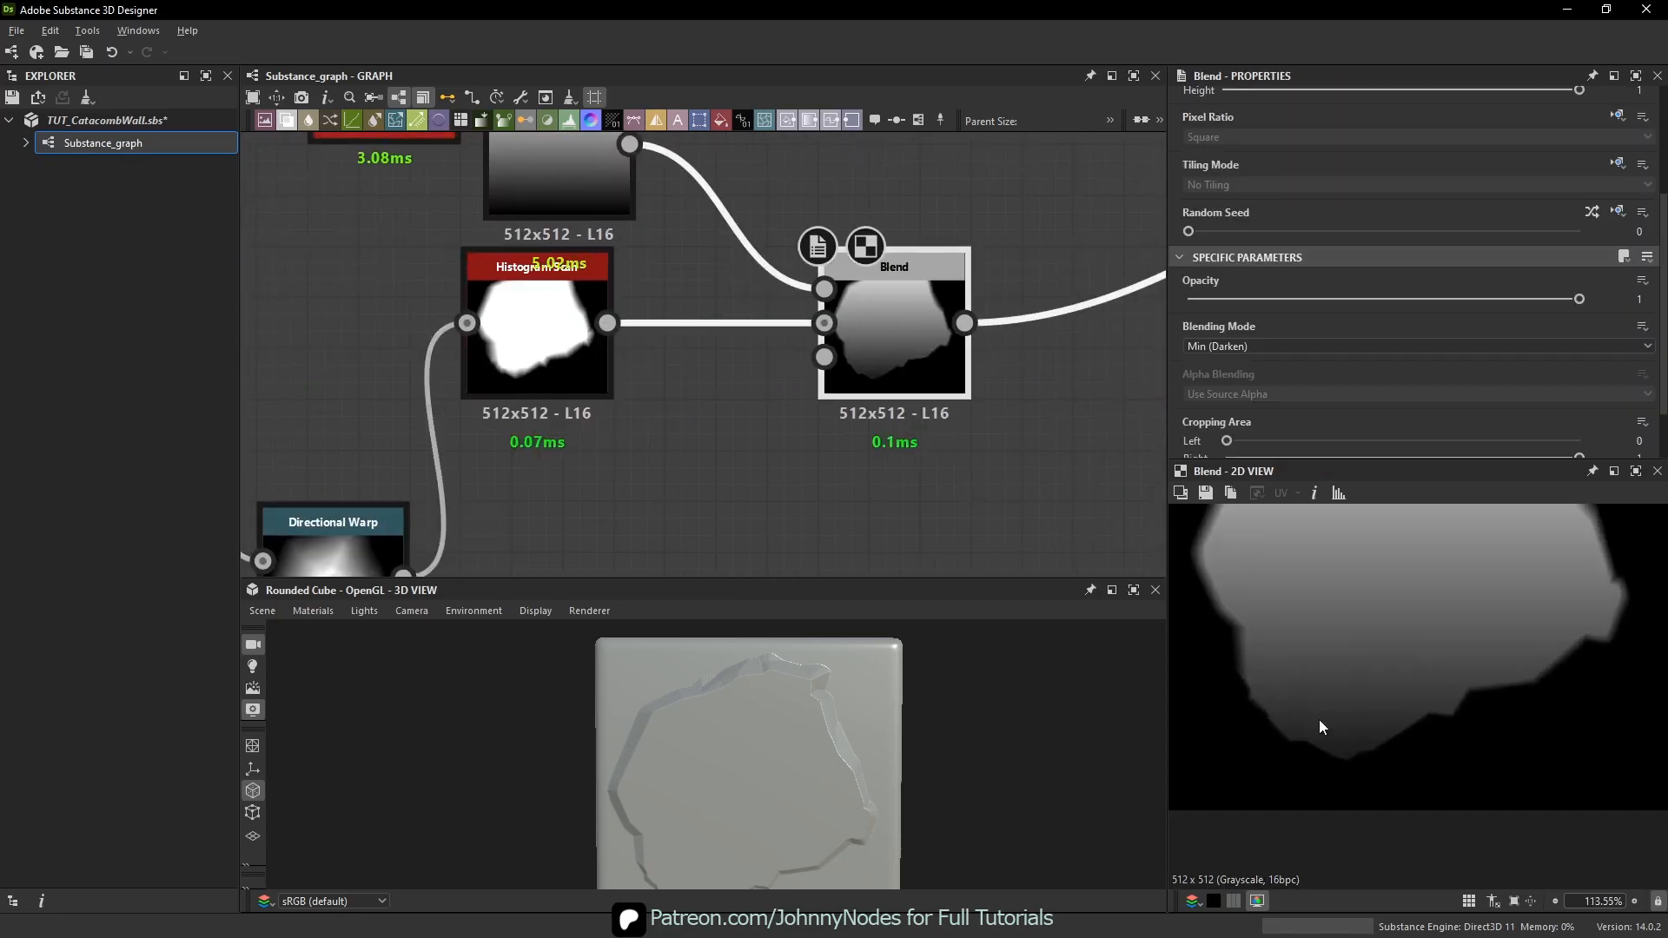
{"action": "middle_click_drag", "start_coordinate": [1378, 689], "coordinate": [1365, 714]}
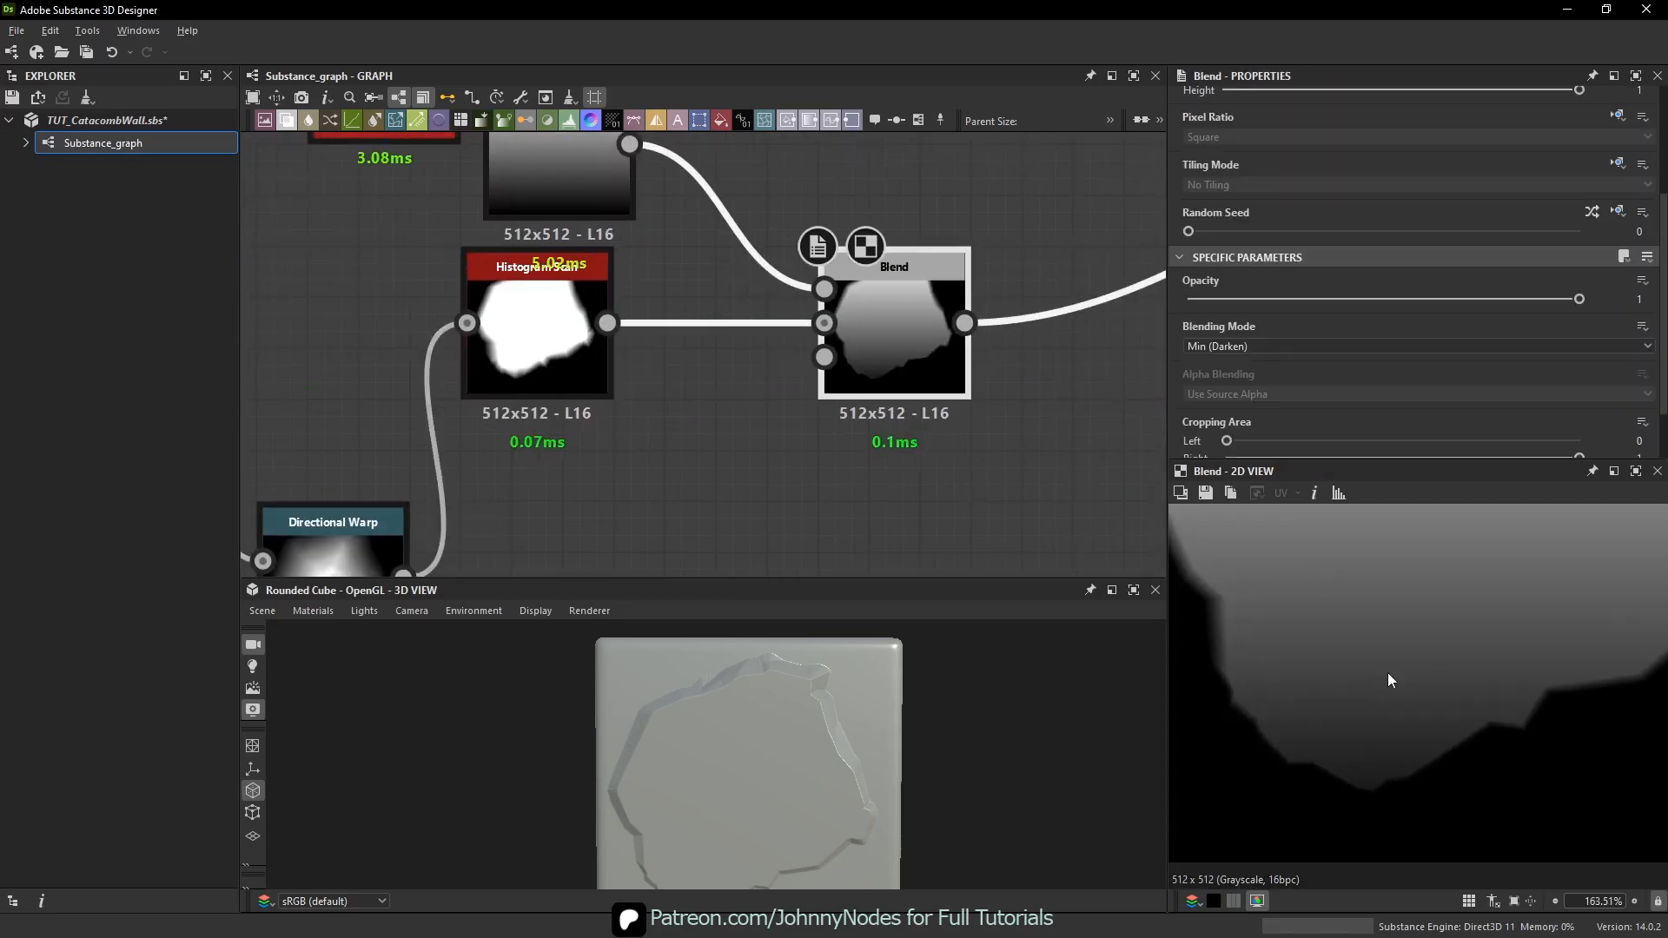
{"action": "scroll", "coordinate": [1373, 796], "scroll_direction": "up", "scroll_amount": 5}
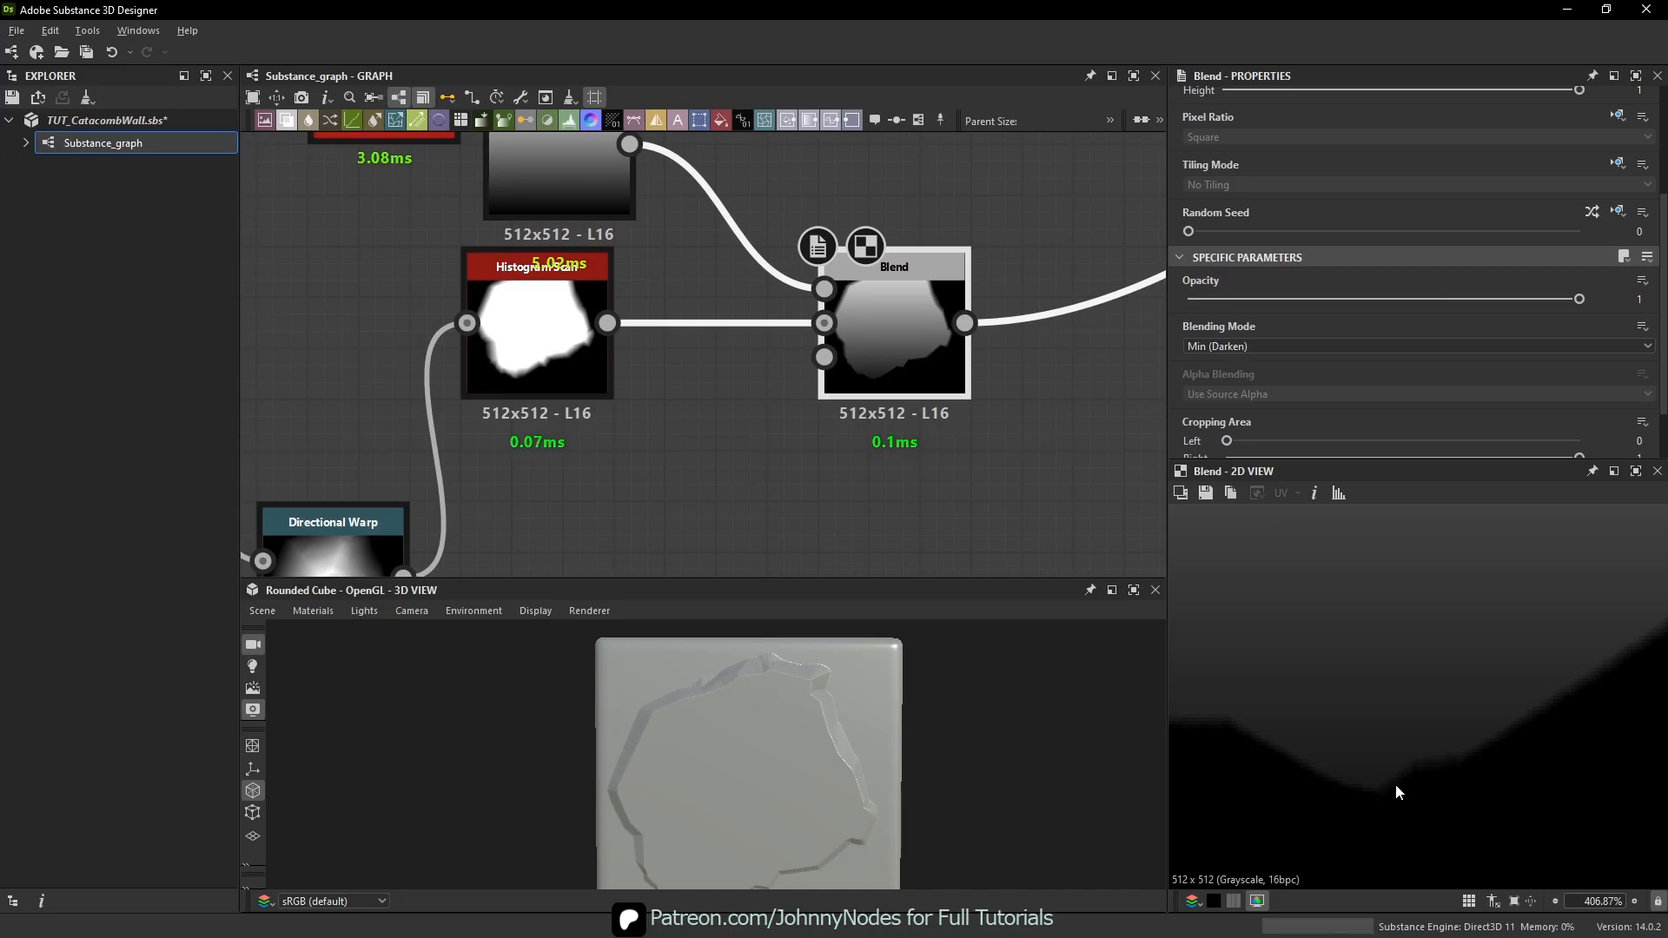
{"action": "scroll", "coordinate": [1379, 784], "scroll_direction": "down", "scroll_amount": 2}
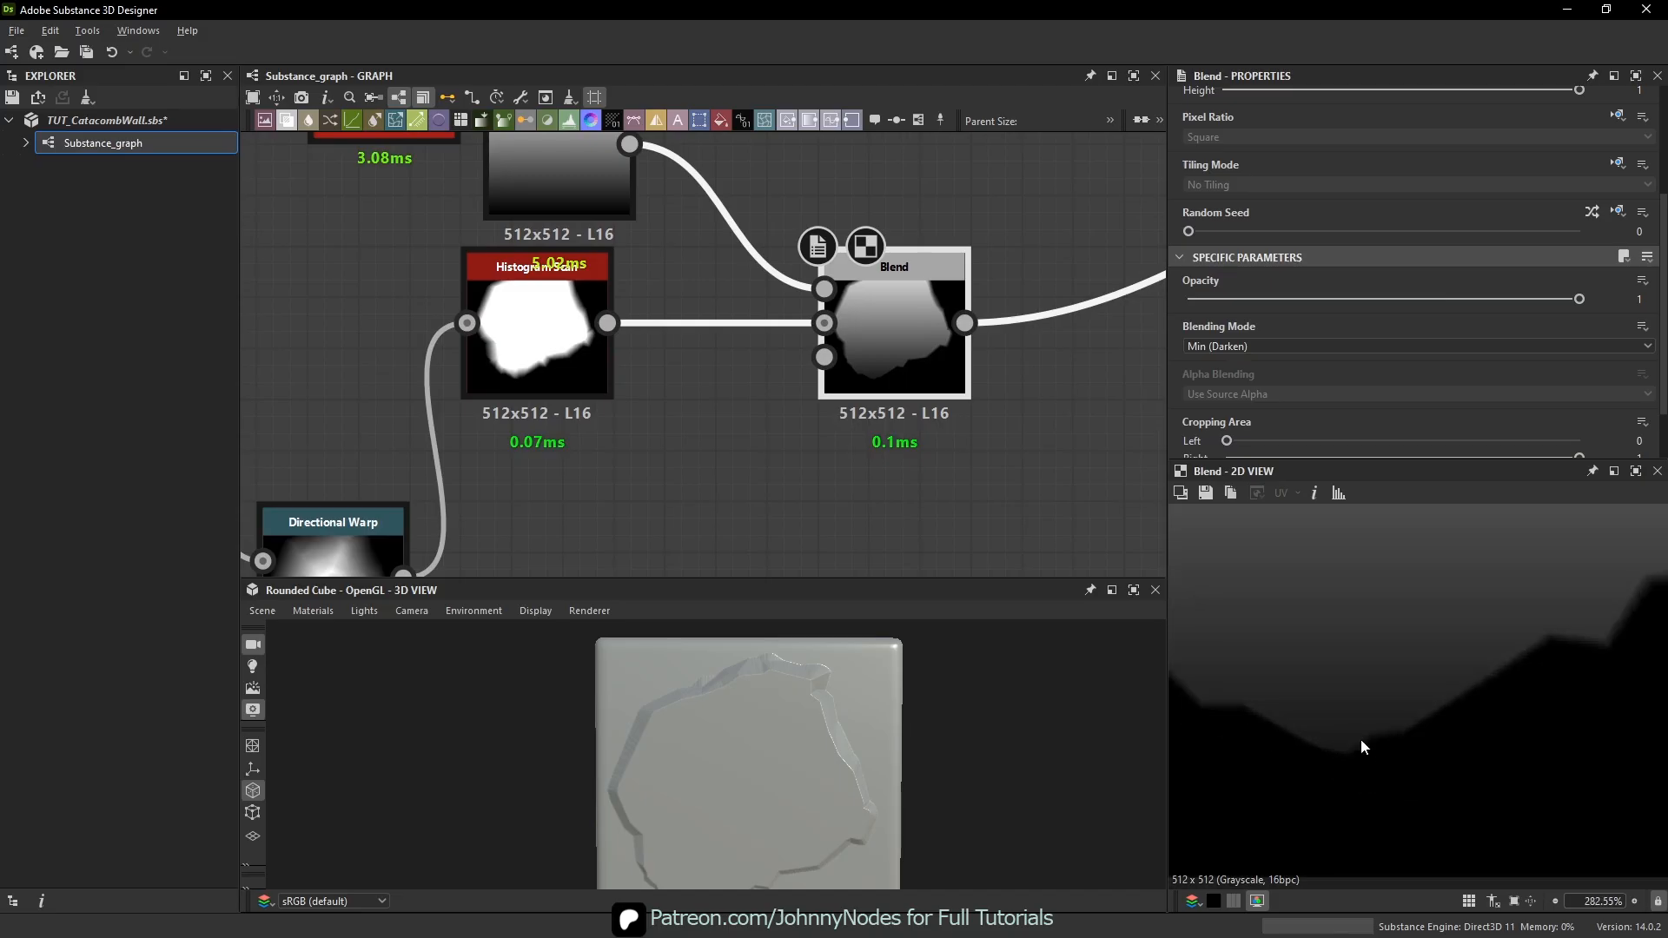
{"action": "scroll", "coordinate": [1336, 762], "scroll_direction": "up", "scroll_amount": 4}
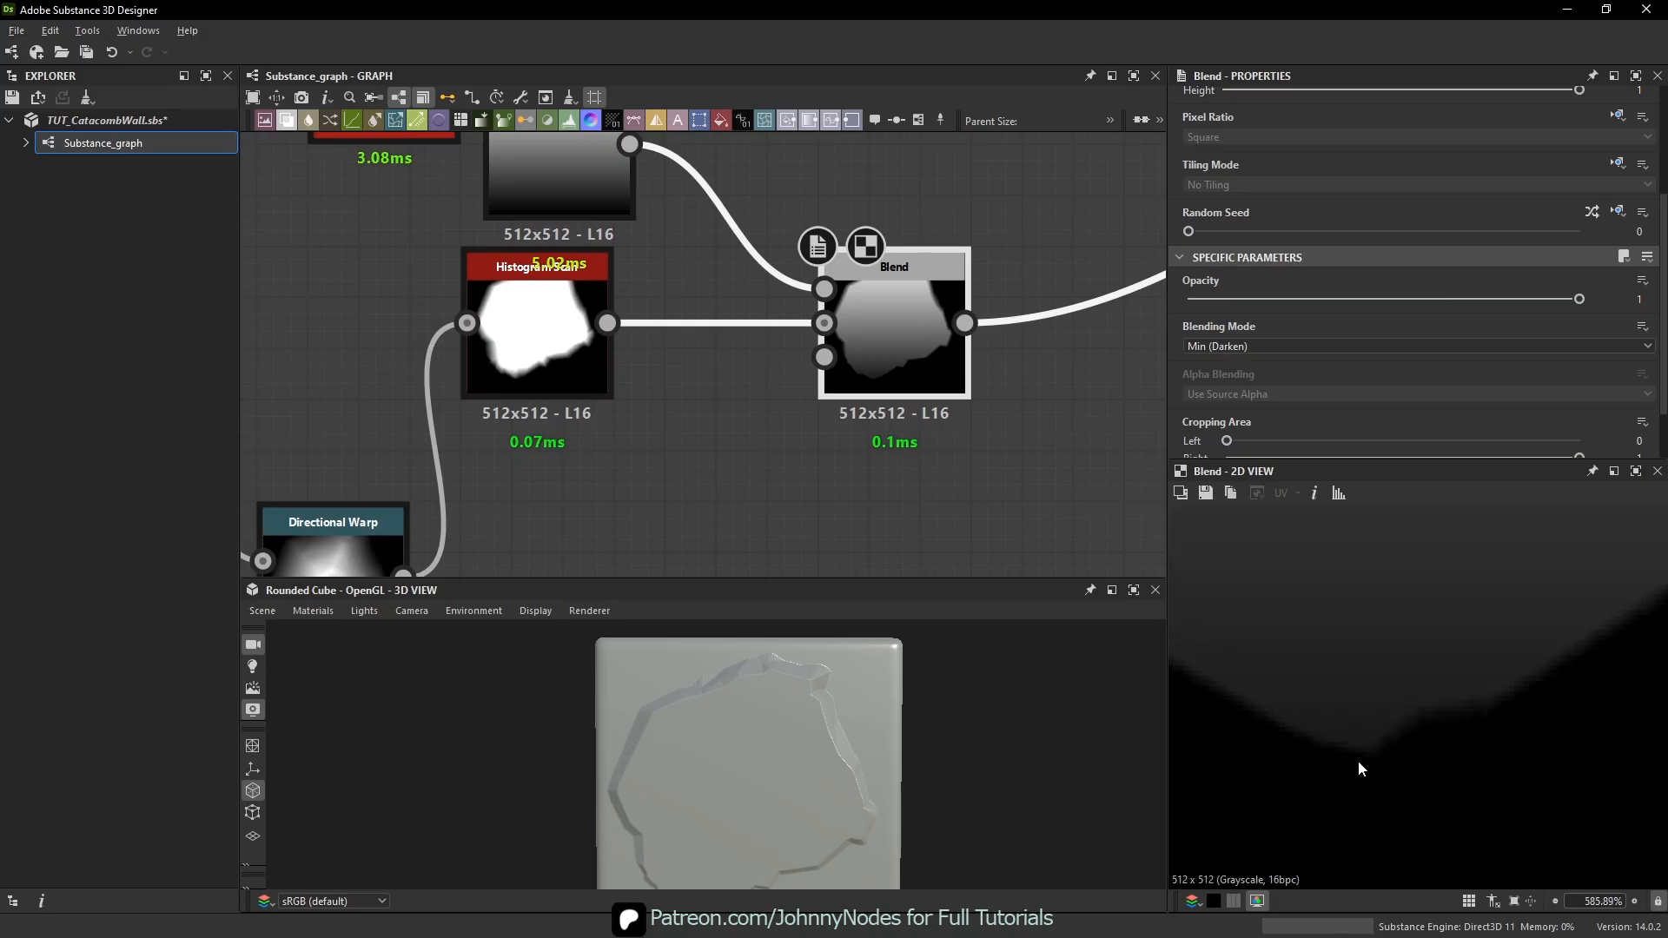
{"action": "scroll", "coordinate": [1152, 684], "scroll_direction": "down", "scroll_amount": 1}
- Insert a Levels node between Gradient Linear 1 and the Blend's foreground input, and preview the Blend output
{"action": "middle_click_drag", "start_coordinate": [880, 323], "coordinate": [927, 463]}
{"action": "left_click", "coordinate": [853, 278]}
{"action": "key", "text": "space"}
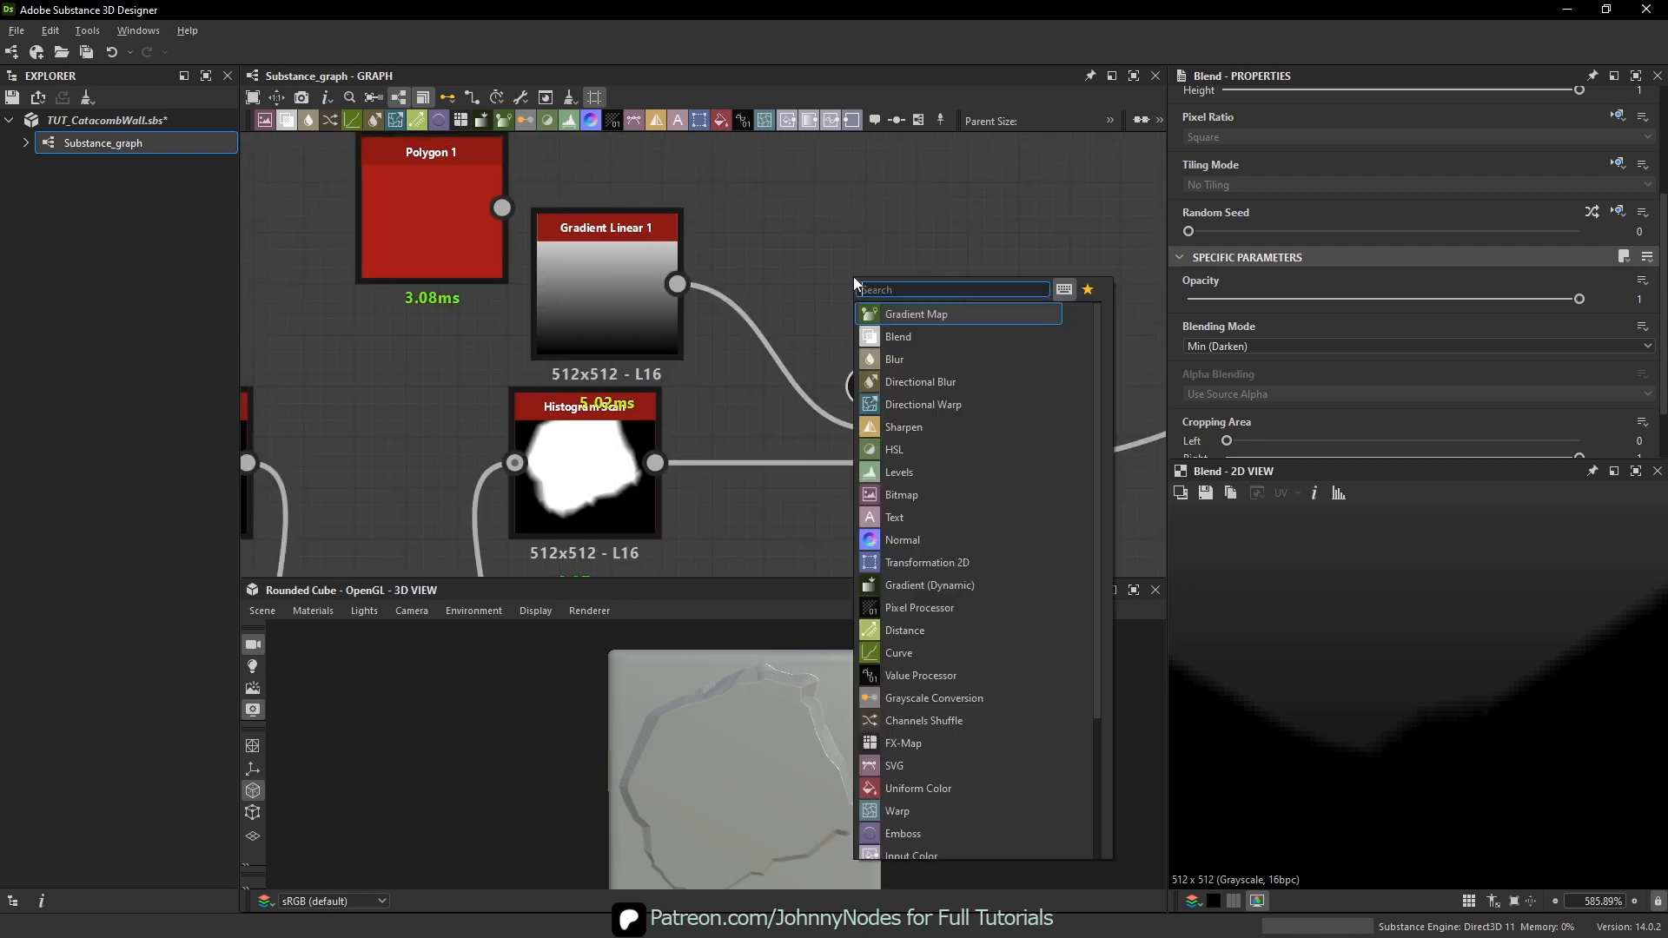
{"action": "type", "text": "lev"}
{"action": "key", "text": "Return"}
{"action": "left_click_drag", "start_coordinate": [677, 284], "coordinate": [770, 259]}
{"action": "left_click_drag", "start_coordinate": [840, 225], "coordinate": [872, 430]}
{"action": "left_click", "coordinate": [927, 450]}
{"action": "double_click", "coordinate": [927, 451]}
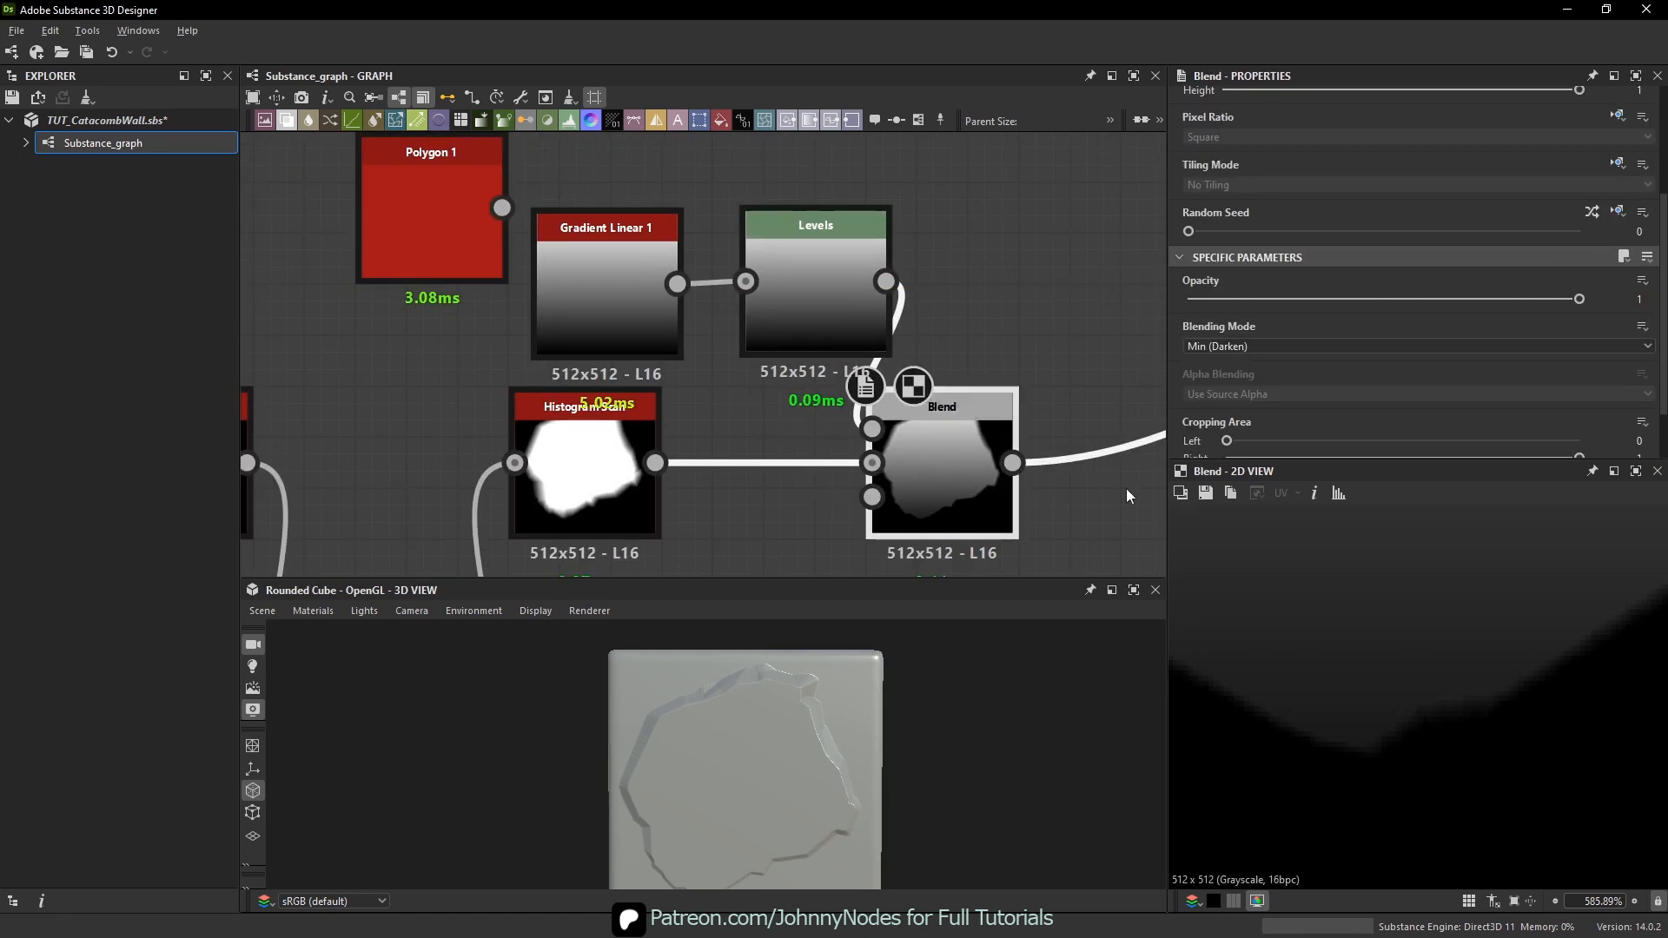
- Shift the Levels midtone marker slightly toward white and check the gradient across the blended stone
{"action": "left_click", "coordinate": [862, 300]}
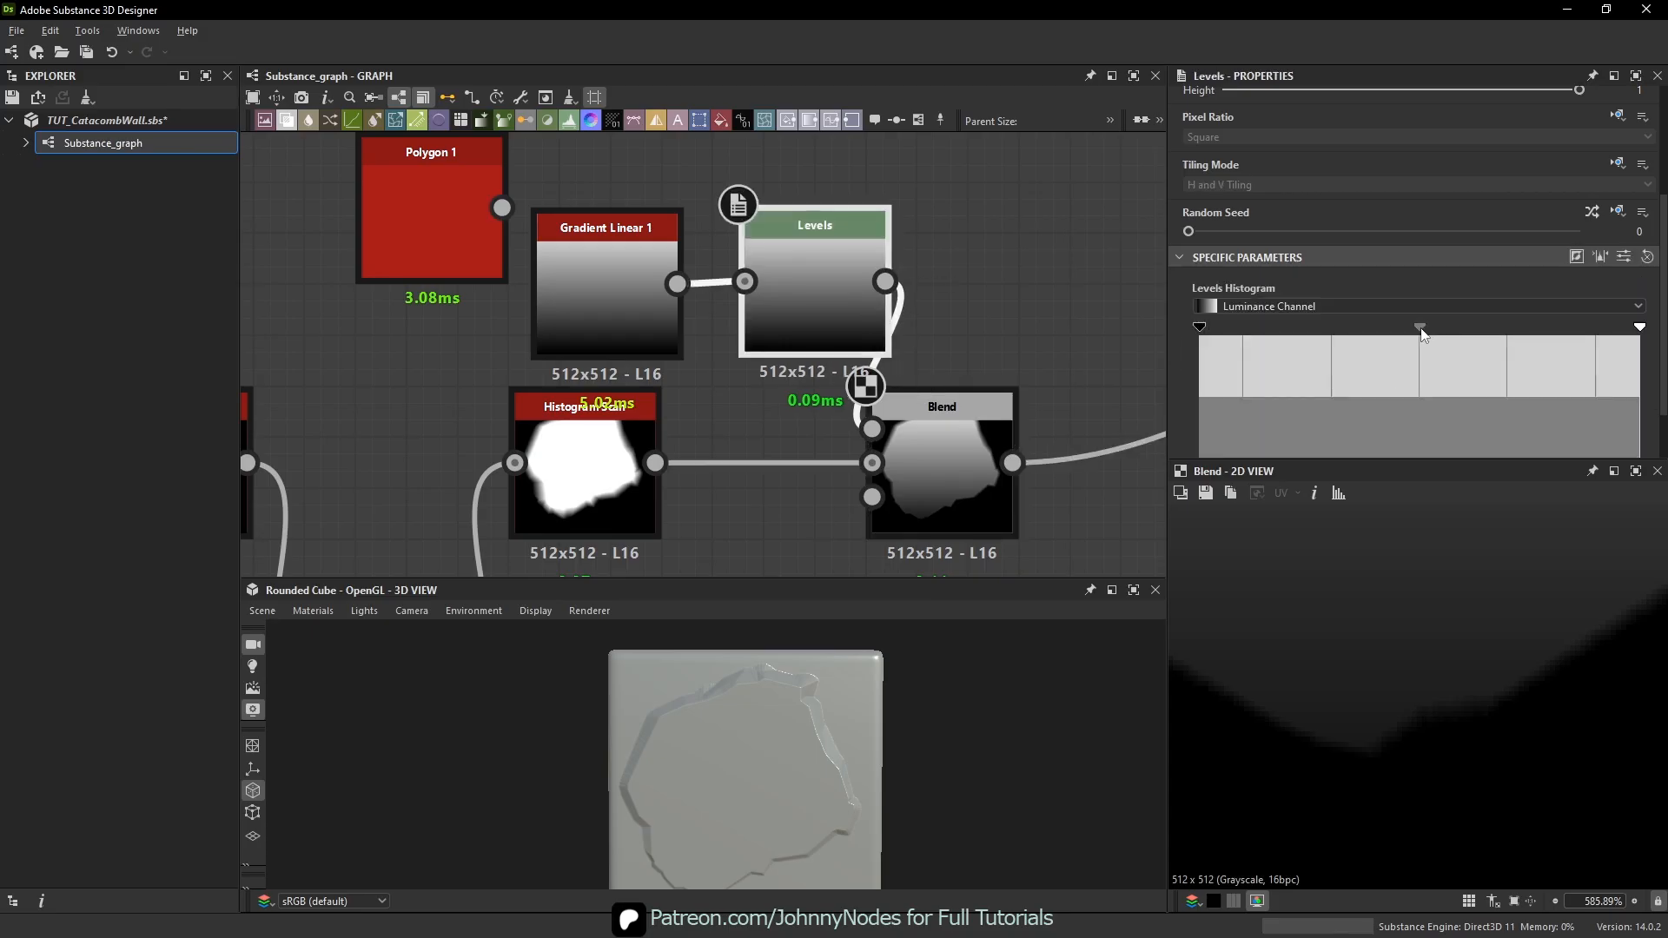
{"action": "left_click_drag", "start_coordinate": [1421, 329], "coordinate": [1428, 325]}
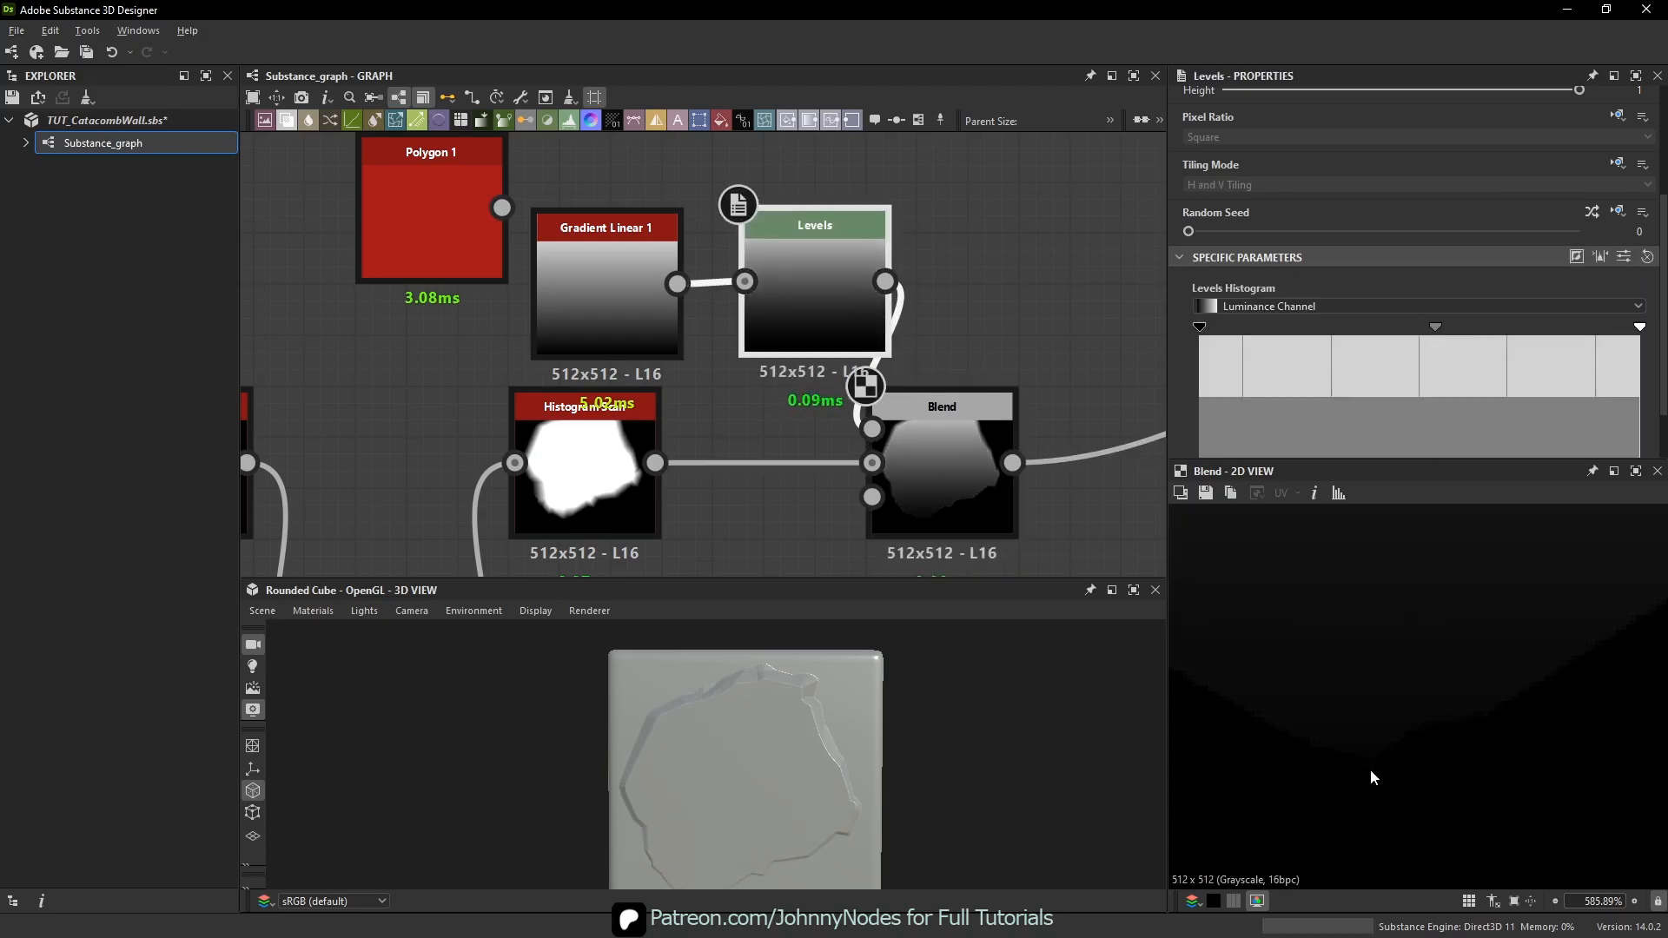
{"action": "scroll", "coordinate": [1365, 728], "scroll_direction": "down", "scroll_amount": 8}
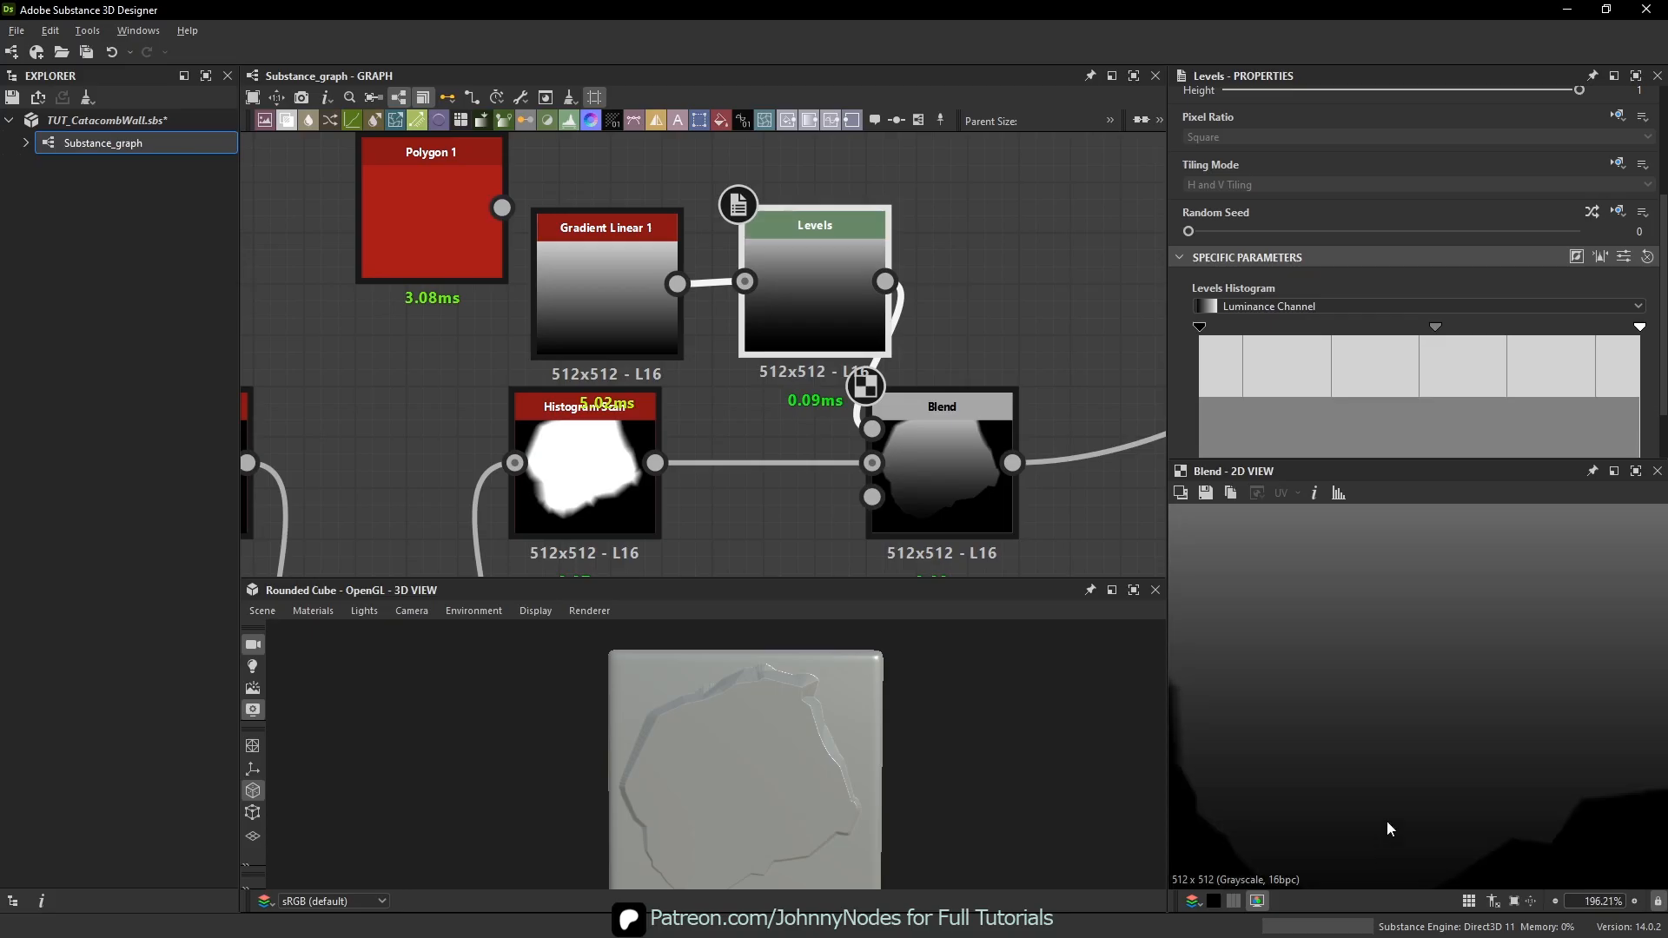
{"action": "middle_click_drag", "start_coordinate": [1420, 761], "coordinate": [1392, 839]}
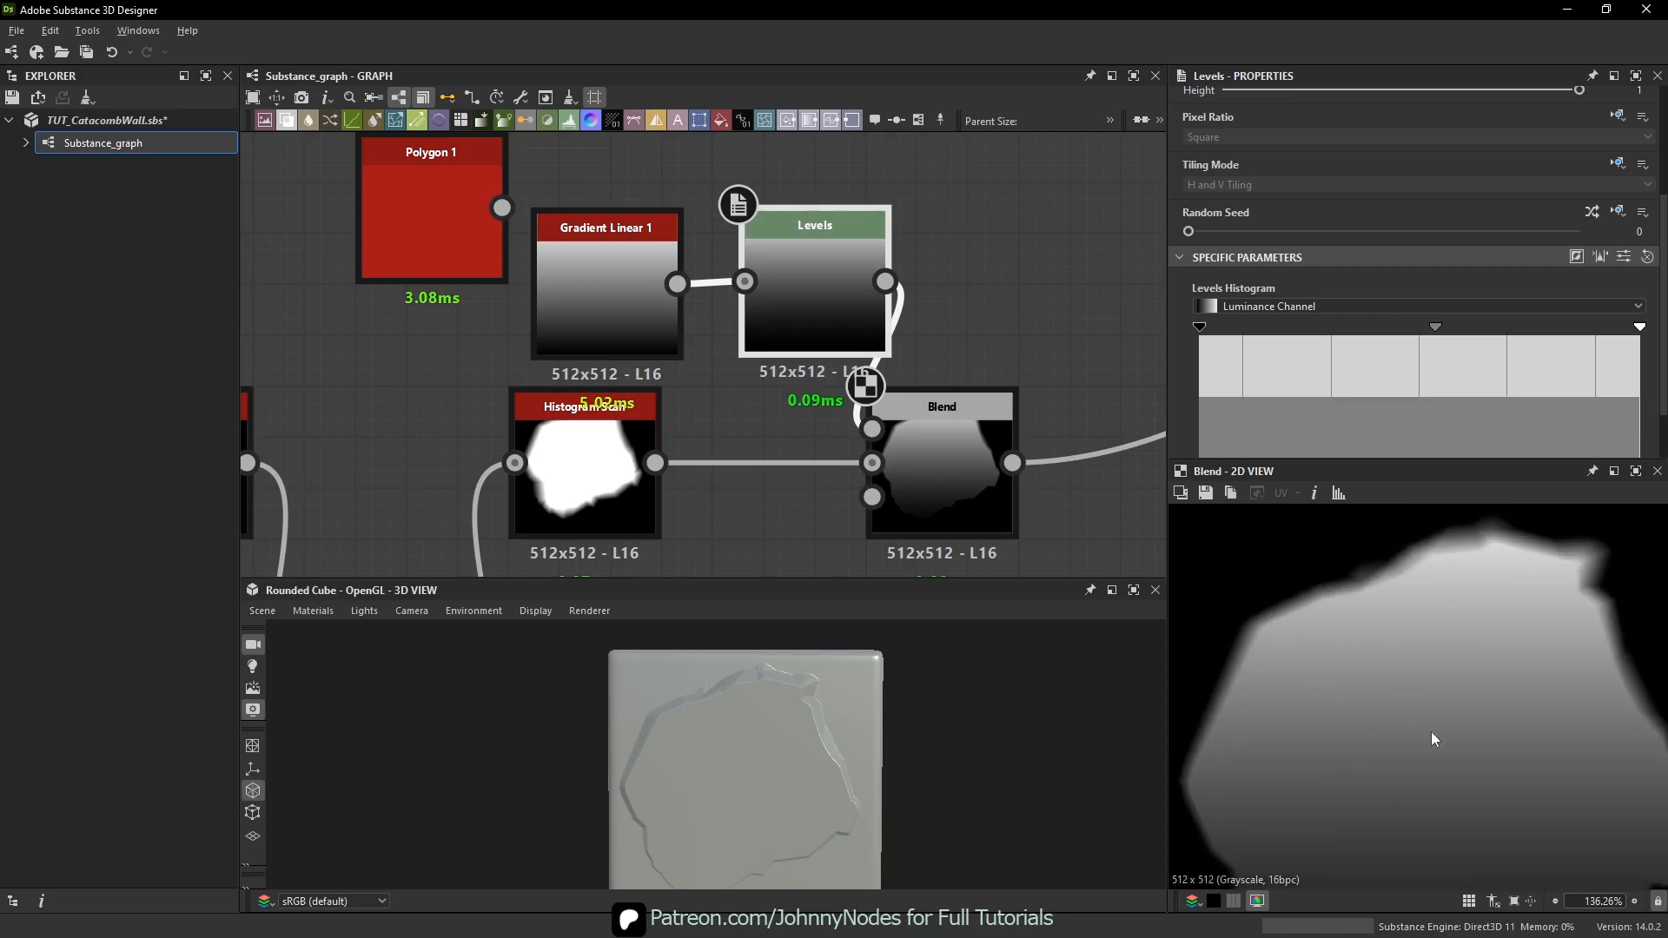
{"action": "scroll", "coordinate": [792, 315], "scroll_direction": "down", "scroll_amount": 3}
- Delete the unconnected Polygon 1 node
{"action": "middle_click_drag", "start_coordinate": [791, 314], "coordinate": [858, 347]}
{"action": "left_click_drag", "start_coordinate": [652, 287], "coordinate": [532, 197]}
{"action": "key", "text": "Delete"}
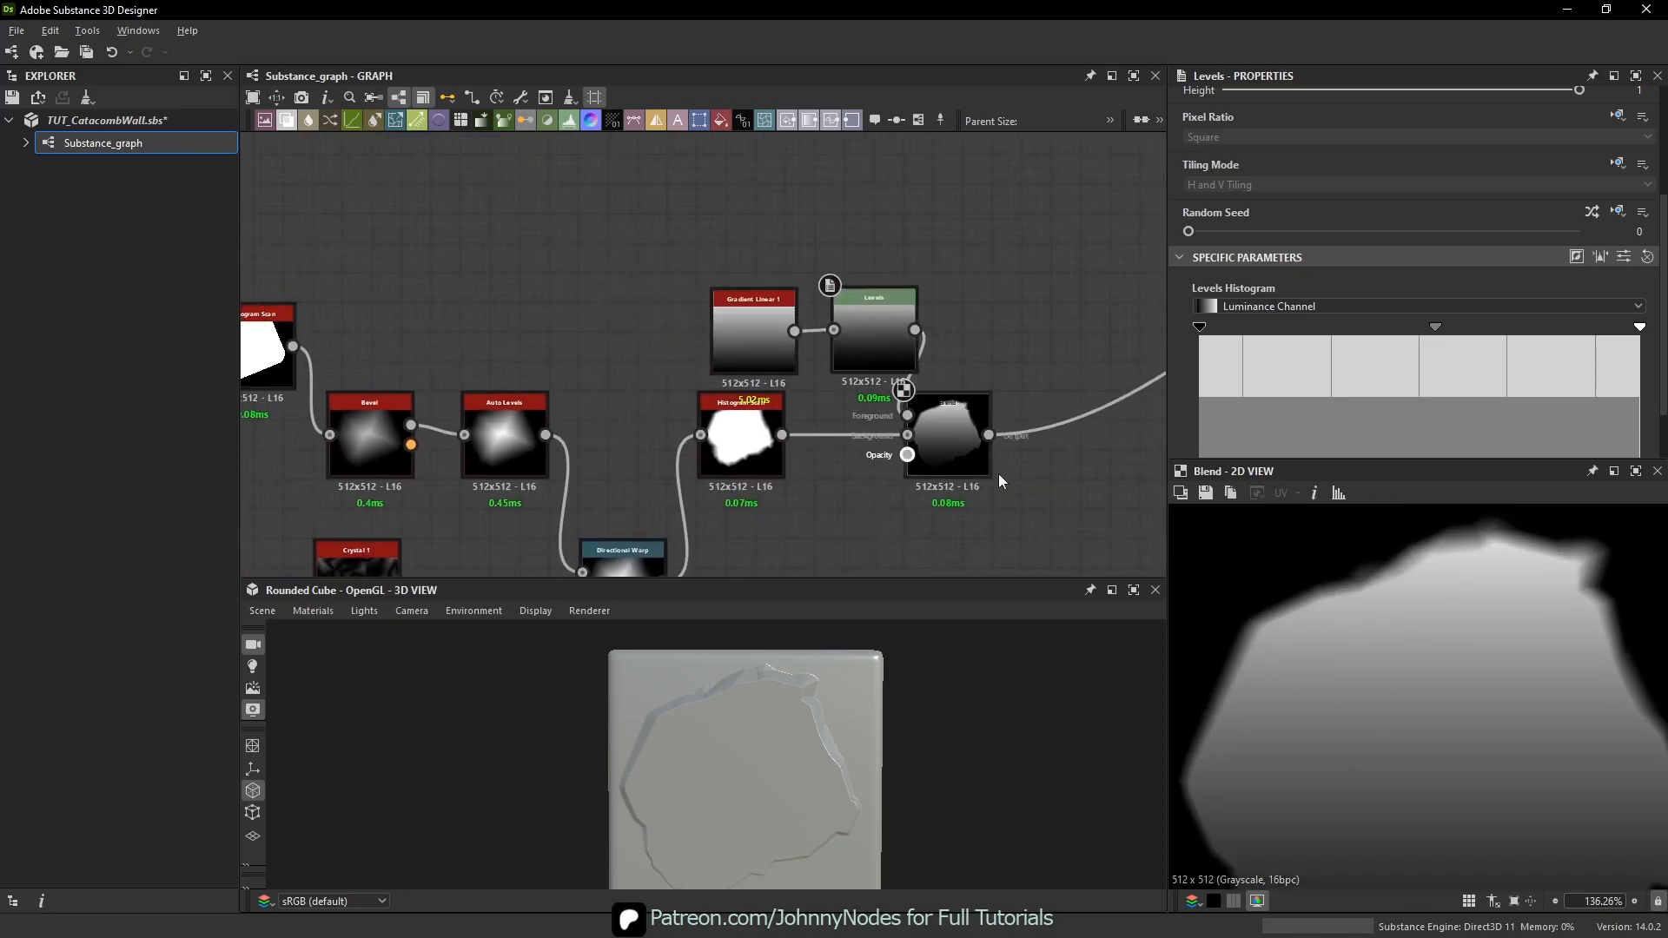
- Move the gradient, Levels, Histogram Scan and Blend nodes down so the scan and Blend line up with the Directional Warp
{"action": "scroll", "coordinate": [1452, 599], "scroll_direction": "down", "scroll_amount": 2}
{"action": "scroll", "coordinate": [556, 376], "scroll_direction": "up", "scroll_amount": 1}
{"action": "middle_click_drag", "start_coordinate": [556, 376], "coordinate": [724, 325]}
{"action": "scroll", "coordinate": [725, 326], "scroll_direction": "down", "scroll_amount": 2}
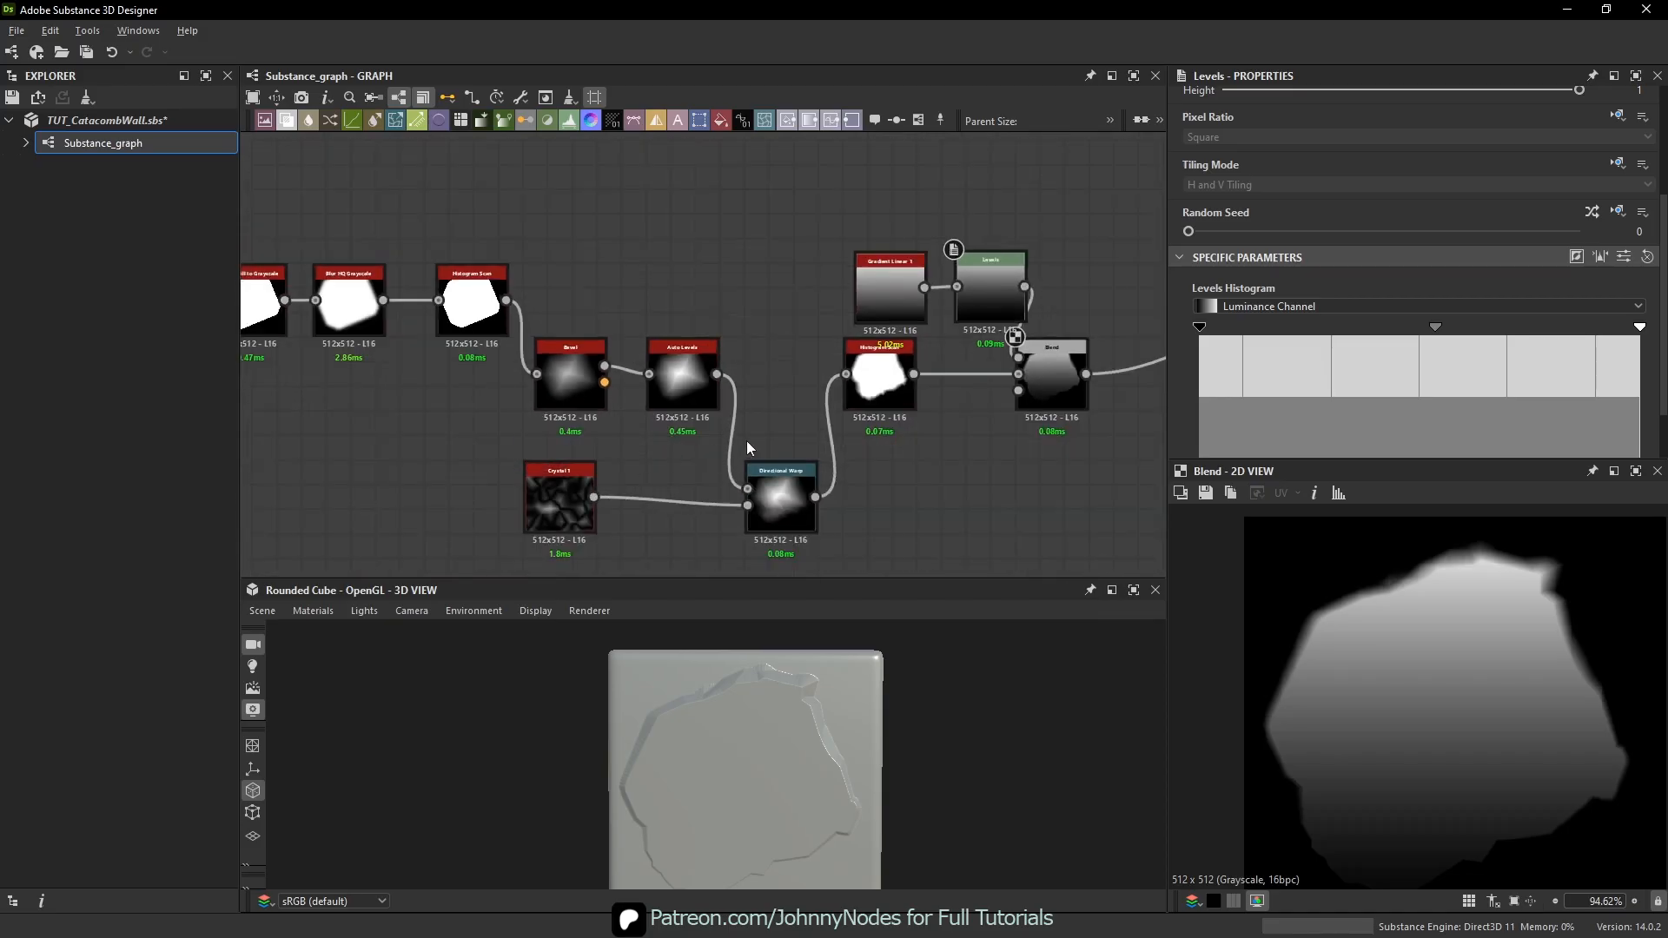
{"action": "scroll", "coordinate": [747, 441], "scroll_direction": "down", "scroll_amount": 1}
{"action": "left_click_drag", "start_coordinate": [852, 301], "coordinate": [999, 408]}
{"action": "left_click_drag", "start_coordinate": [988, 366], "coordinate": [1000, 470]}
- Set the final Histogram Scan's Position to 0.87 to widen the stone's edge falloff
{"action": "scroll", "coordinate": [1381, 626], "scroll_direction": "up", "scroll_amount": 2}
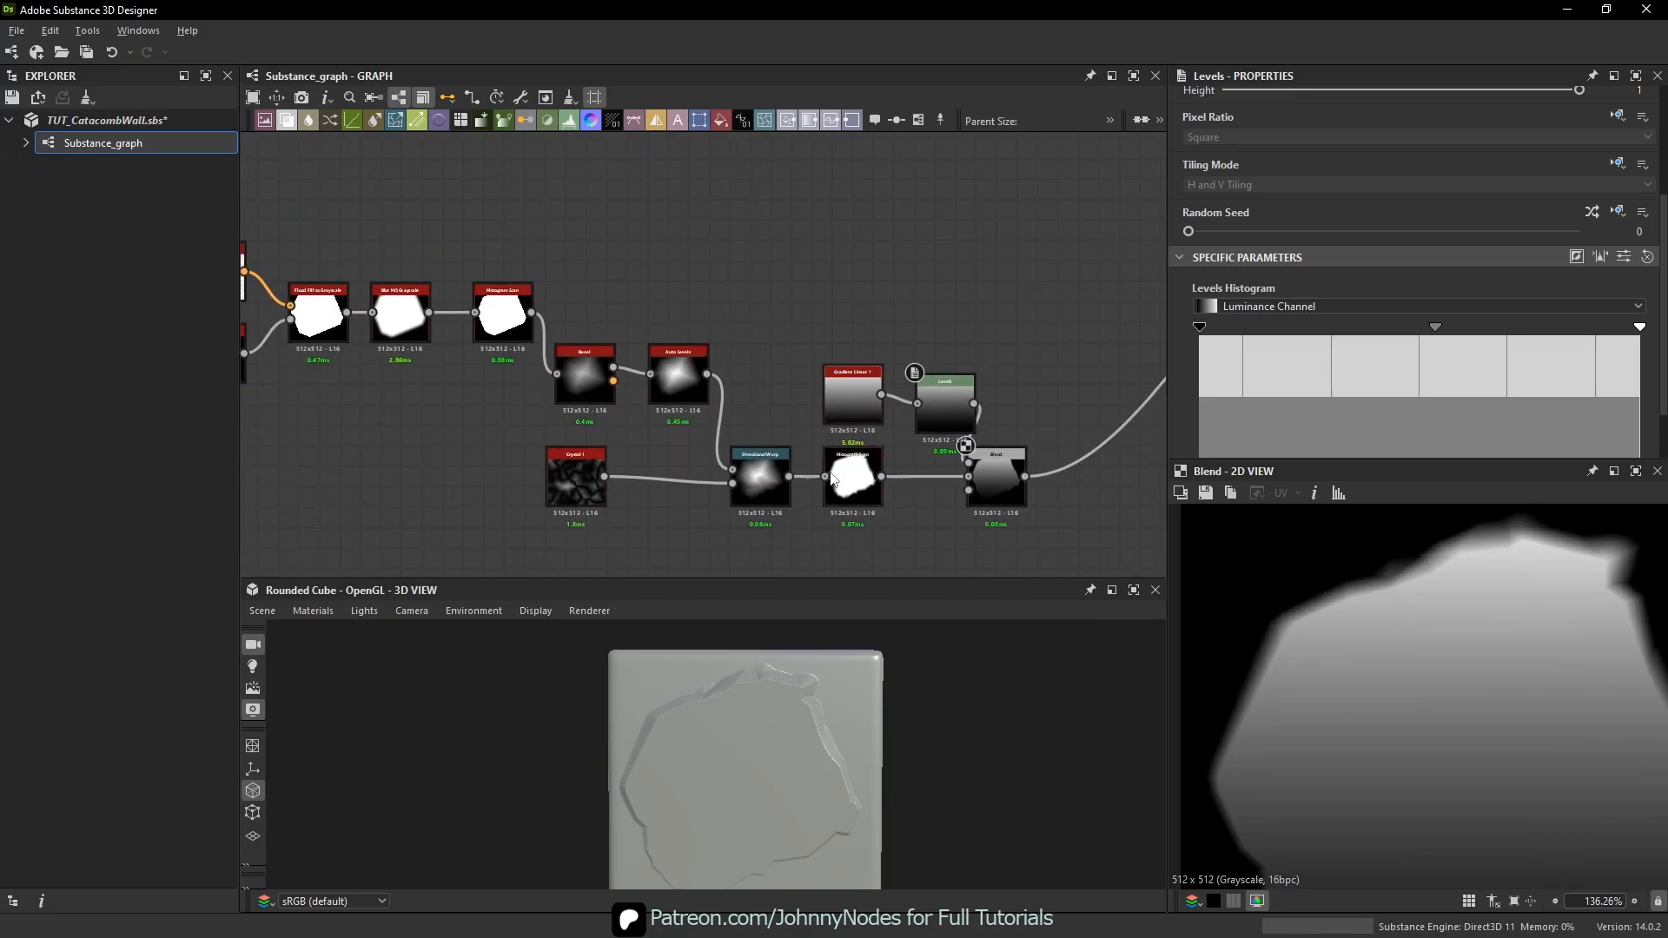
{"action": "scroll", "coordinate": [832, 478], "scroll_direction": "up", "scroll_amount": 2}
{"action": "left_click", "coordinate": [834, 478]}
{"action": "left_click", "coordinate": [1541, 322]}
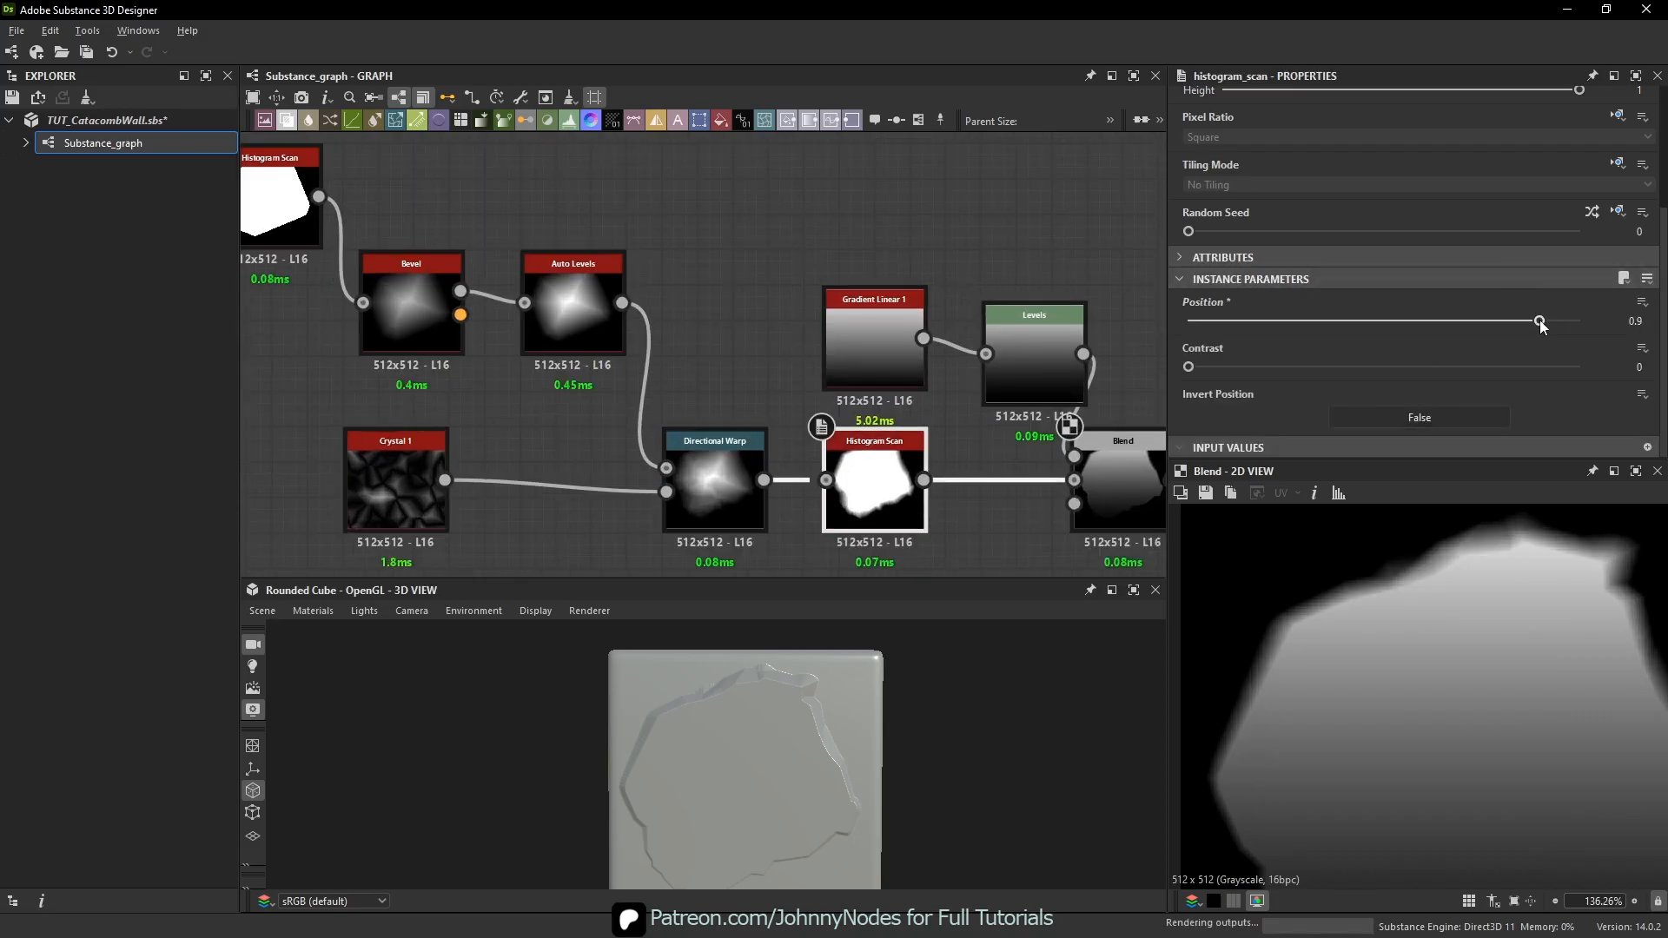
{"action": "left_click_drag", "start_coordinate": [1540, 321], "coordinate": [1528, 323]}
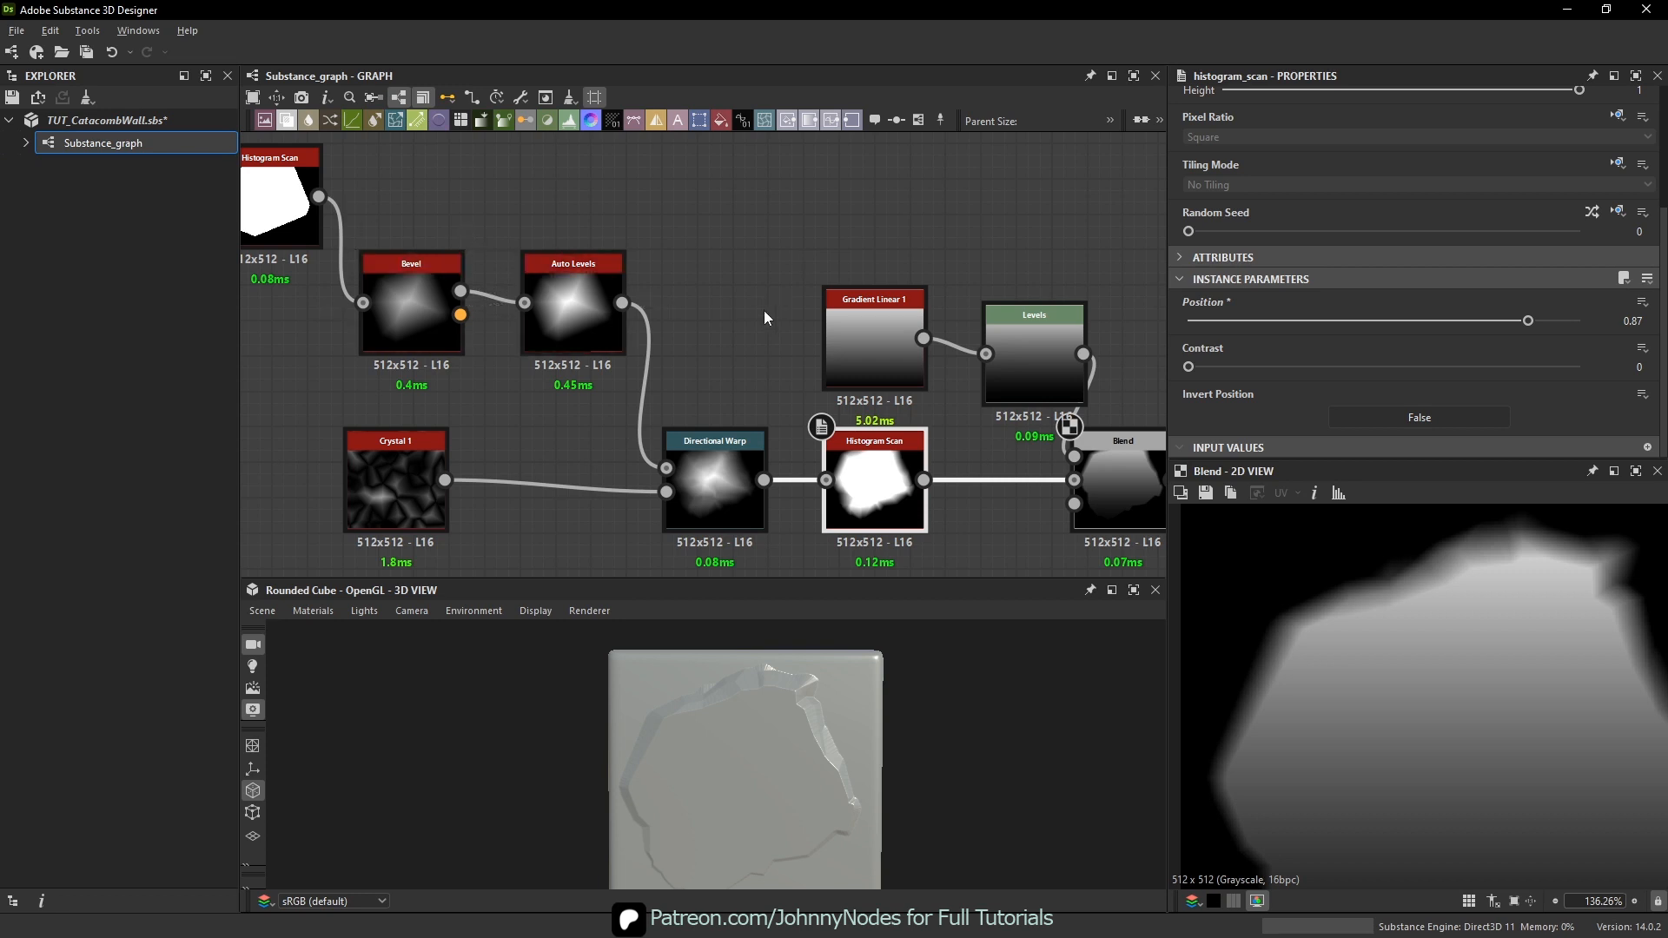
{"action": "middle_click_drag", "start_coordinate": [764, 310], "coordinate": [692, 239]}
{"action": "scroll", "coordinate": [1486, 827], "scroll_direction": "down", "scroll_amount": 3}
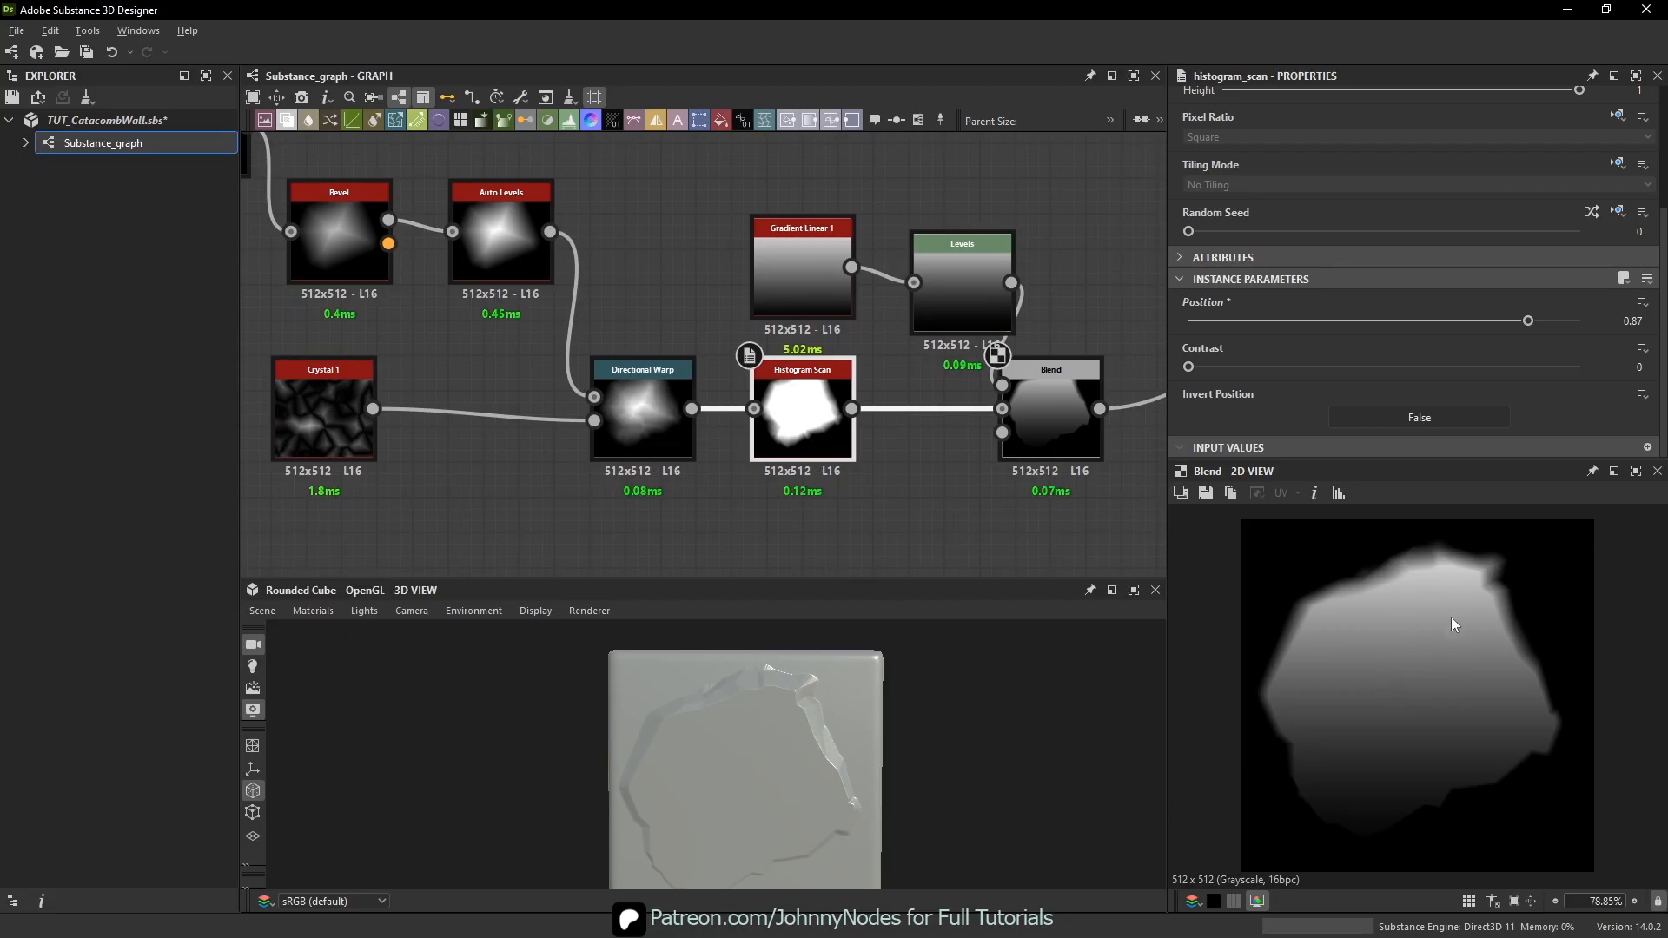
- Move the Splatter Circular Grayscale node farther from the Invert Grayscale node to open space, and preview its output
{"action": "middle_click_drag", "start_coordinate": [527, 308], "coordinate": [1021, 395]}
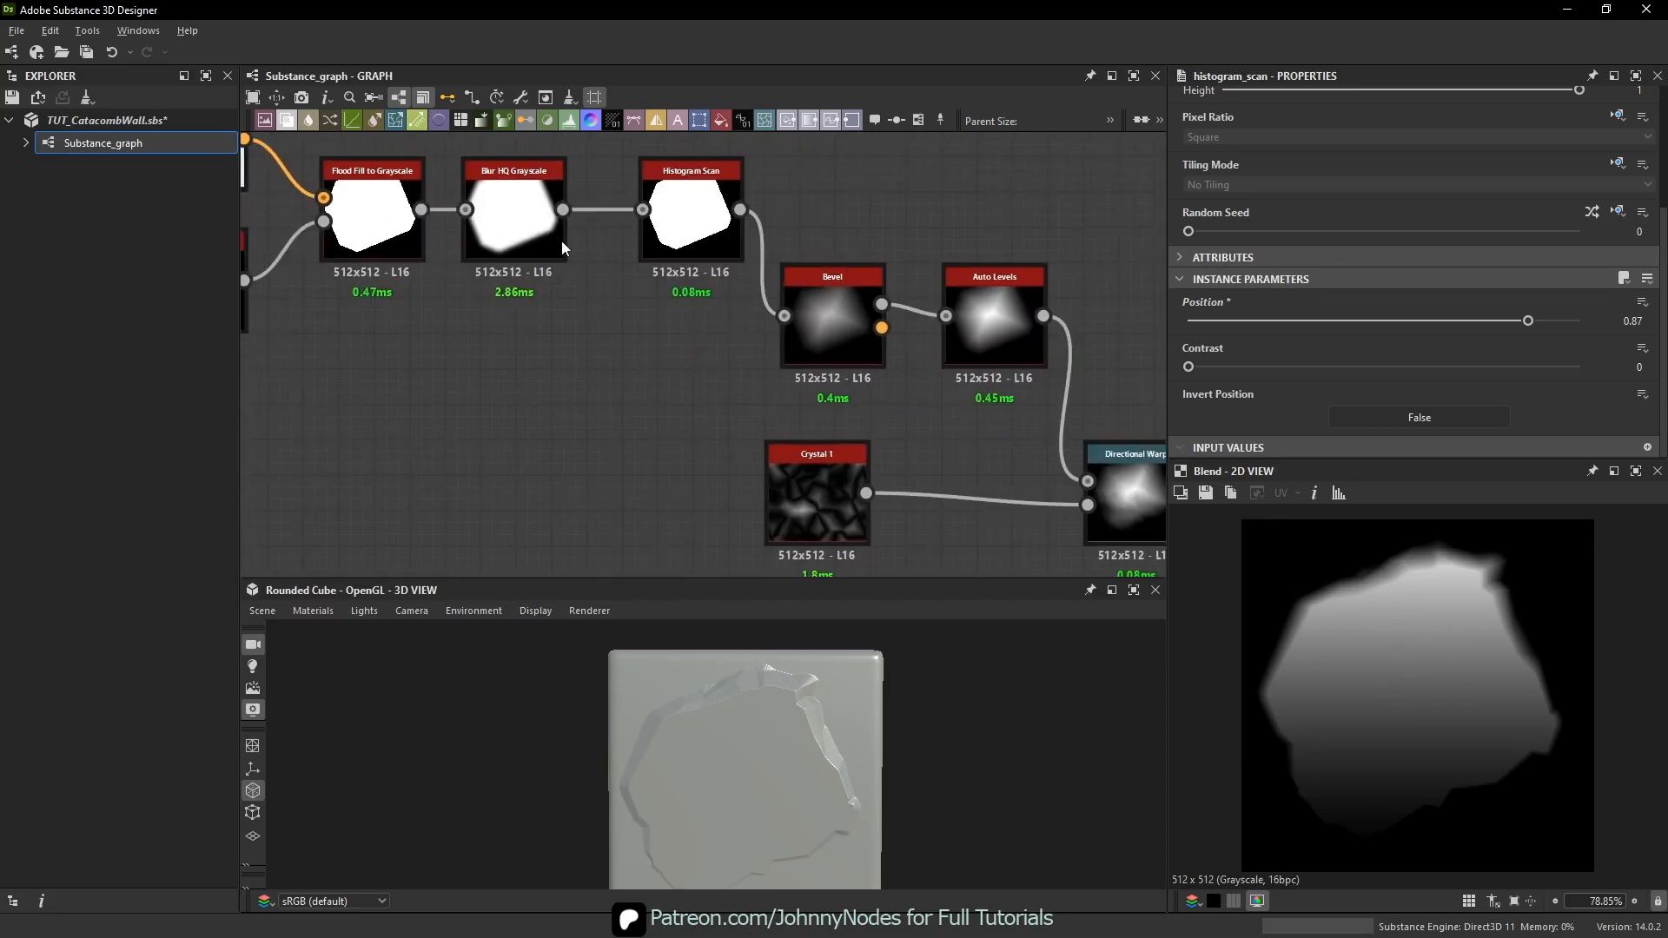
{"action": "middle_click_drag", "start_coordinate": [263, 176], "coordinate": [585, 294]}
{"action": "scroll", "coordinate": [716, 302], "scroll_direction": "down", "scroll_amount": 3}
{"action": "scroll", "coordinate": [523, 276], "scroll_direction": "up", "scroll_amount": 2}
{"action": "middle_click_drag", "start_coordinate": [497, 245], "coordinate": [574, 274]}
{"action": "scroll", "coordinate": [527, 276], "scroll_direction": "up", "scroll_amount": 3}
{"action": "middle_click_drag", "start_coordinate": [462, 208], "coordinate": [528, 200]}
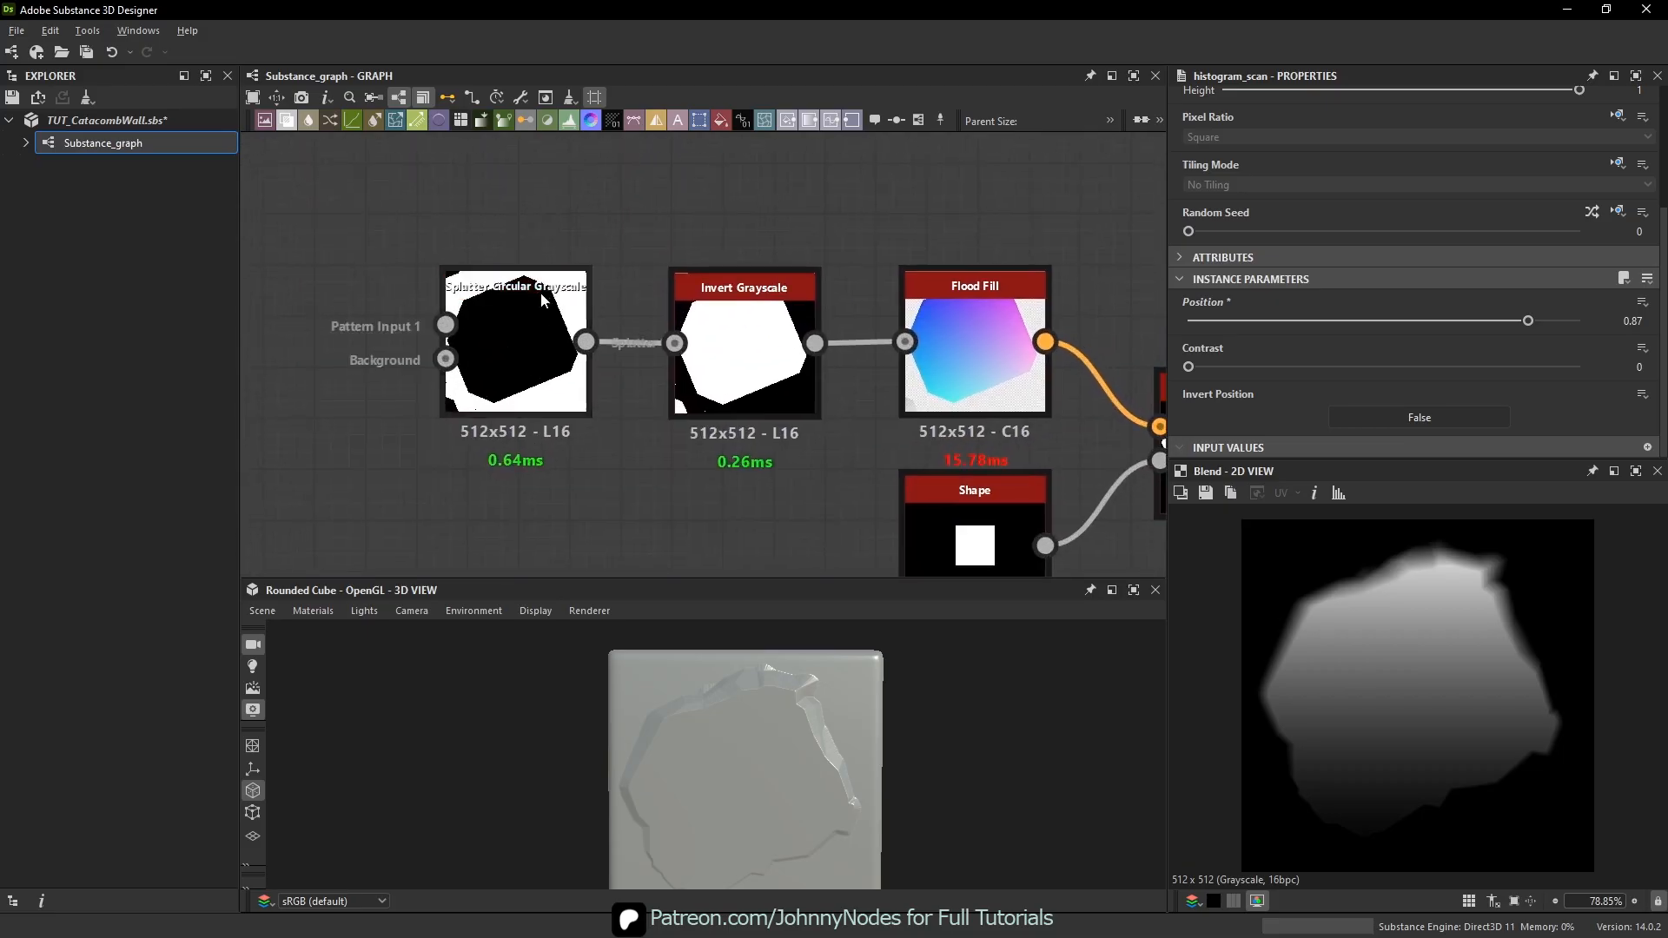
{"action": "scroll", "coordinate": [534, 293], "scroll_direction": "down", "scroll_amount": 2}
{"action": "left_click_drag", "start_coordinate": [519, 319], "coordinate": [398, 318]}
{"action": "double_click", "coordinate": [445, 345]}
- Duplicate the Splatter Circular Grayscale node, place the copy directly below the original, and set its Pattern Amount to 7
{"action": "middle_click_drag", "start_coordinate": [427, 437], "coordinate": [643, 344]}
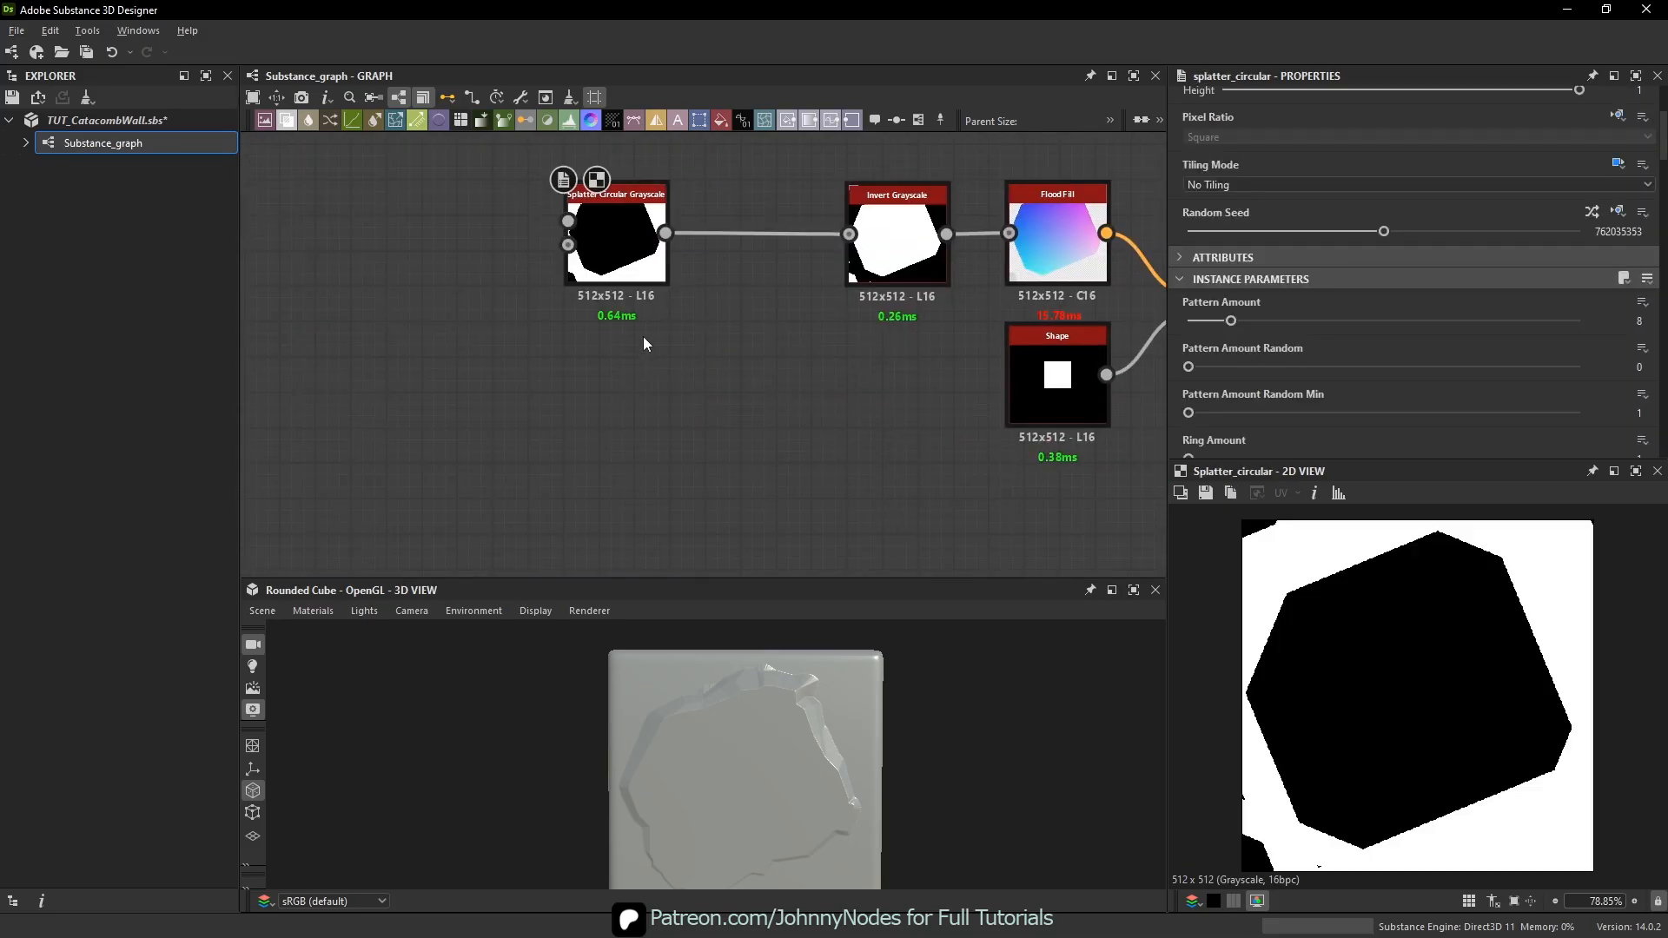
{"action": "key", "text": "ctrl+d"}
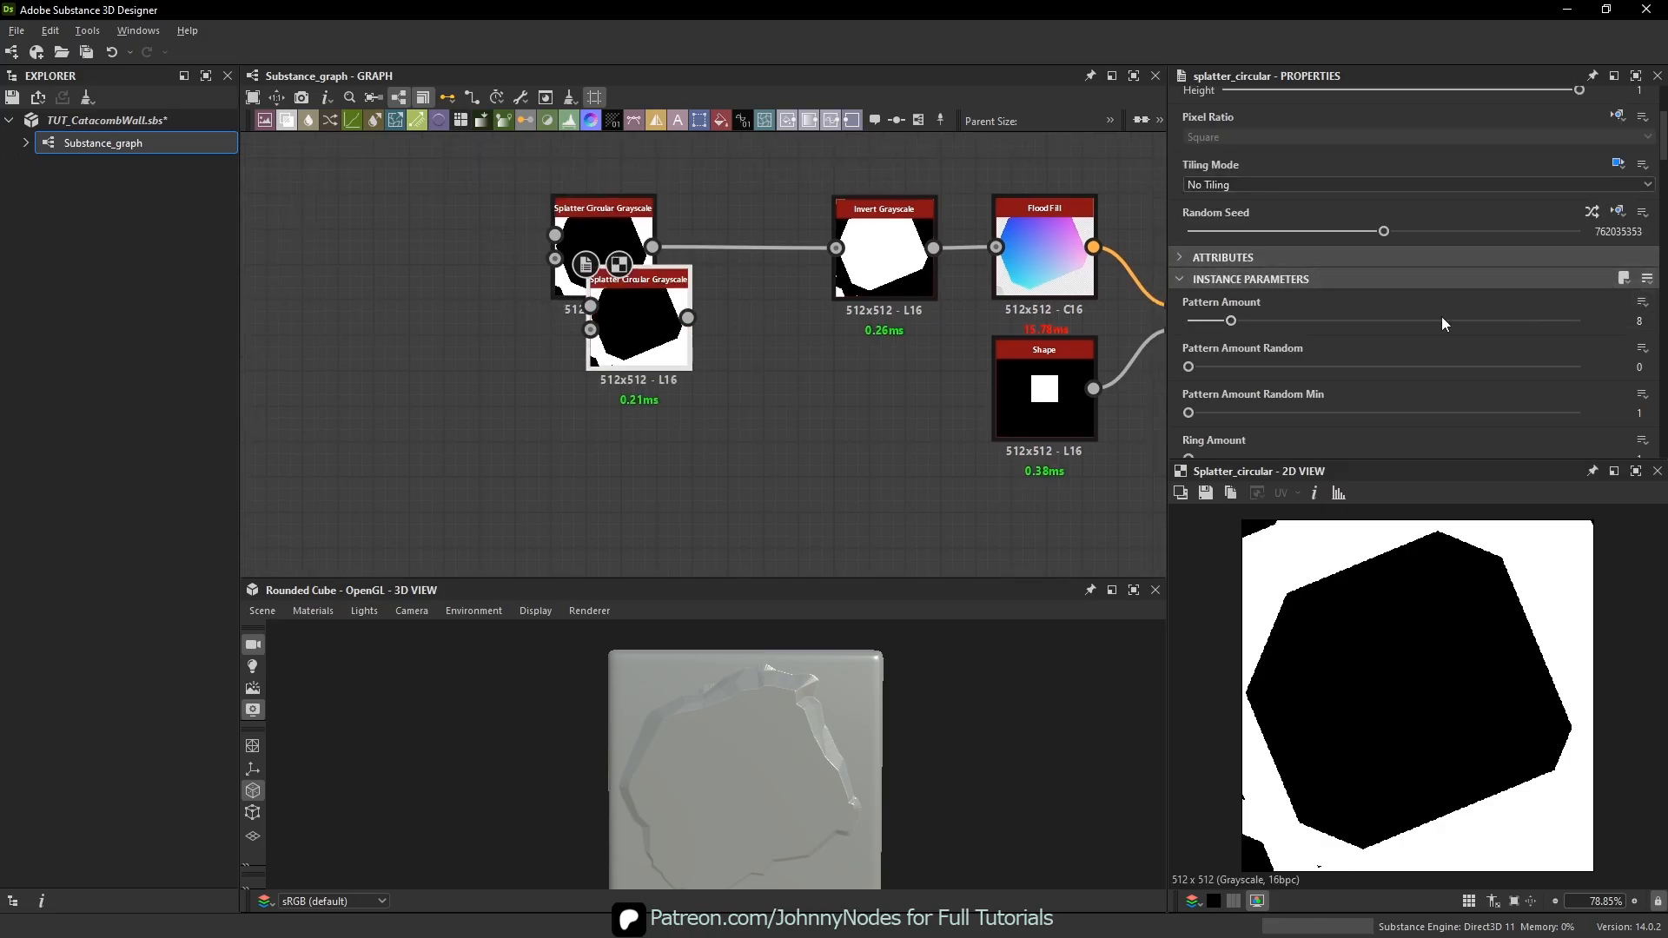
{"action": "left_click_drag", "start_coordinate": [632, 332], "coordinate": [597, 404]}
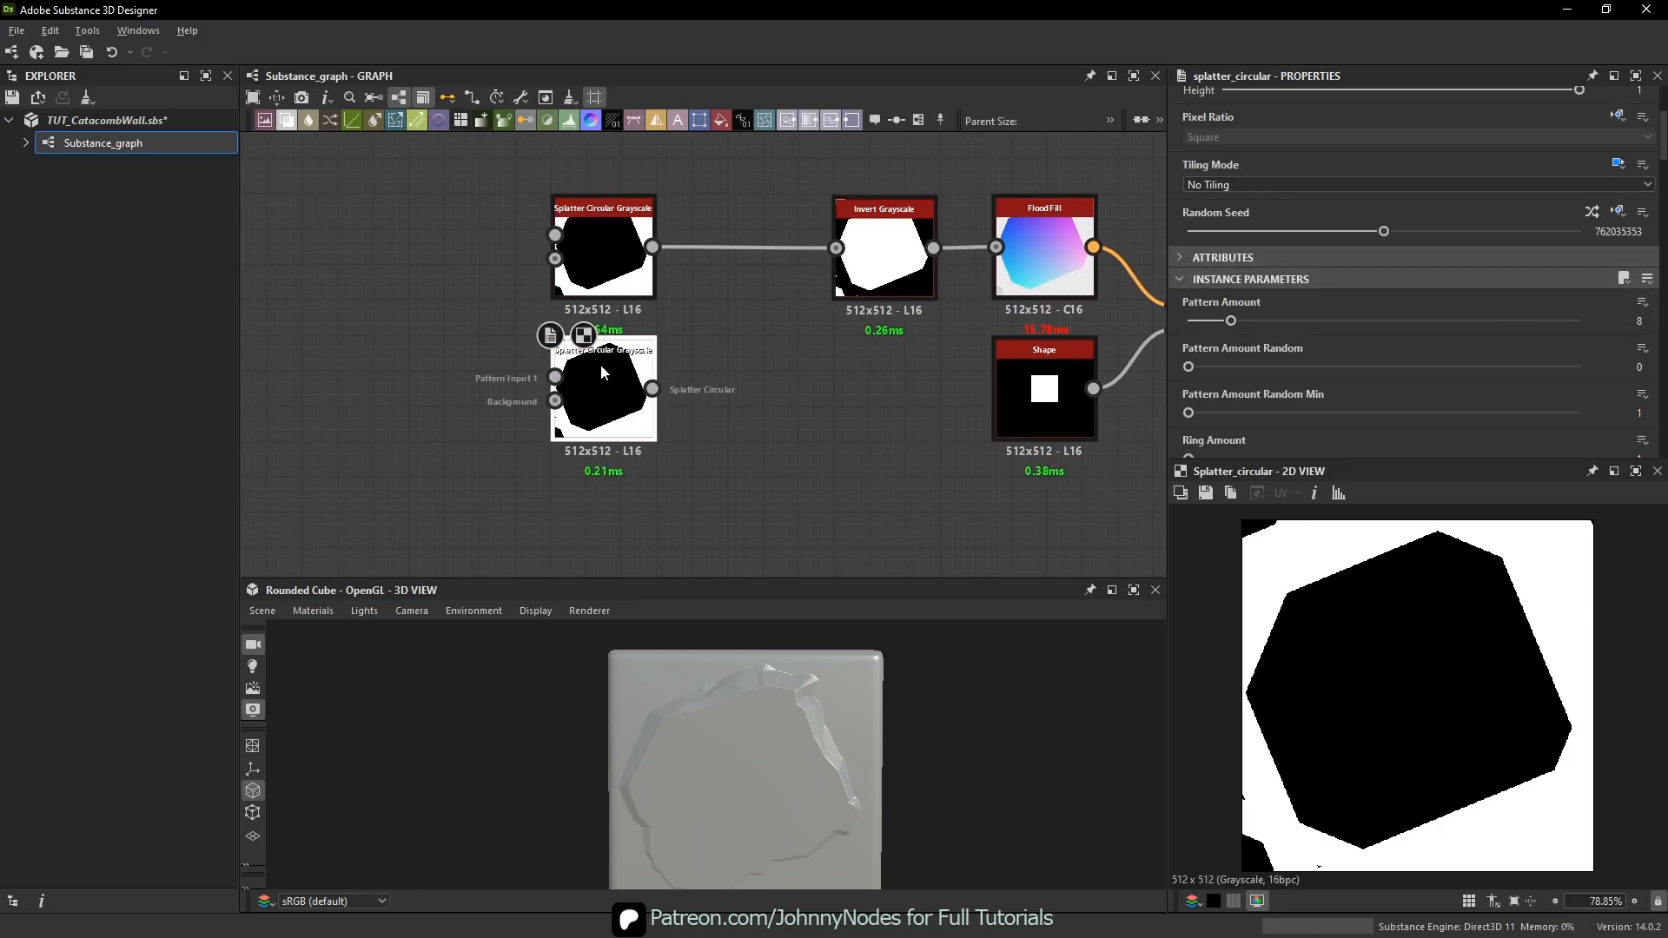
{"action": "left_click_drag", "start_coordinate": [1232, 322], "coordinate": [1228, 327]}
- Paste another copy of the original Splatter Circular Grayscale and place it below the second one
{"action": "middle_click_drag", "start_coordinate": [772, 426], "coordinate": [788, 367]}
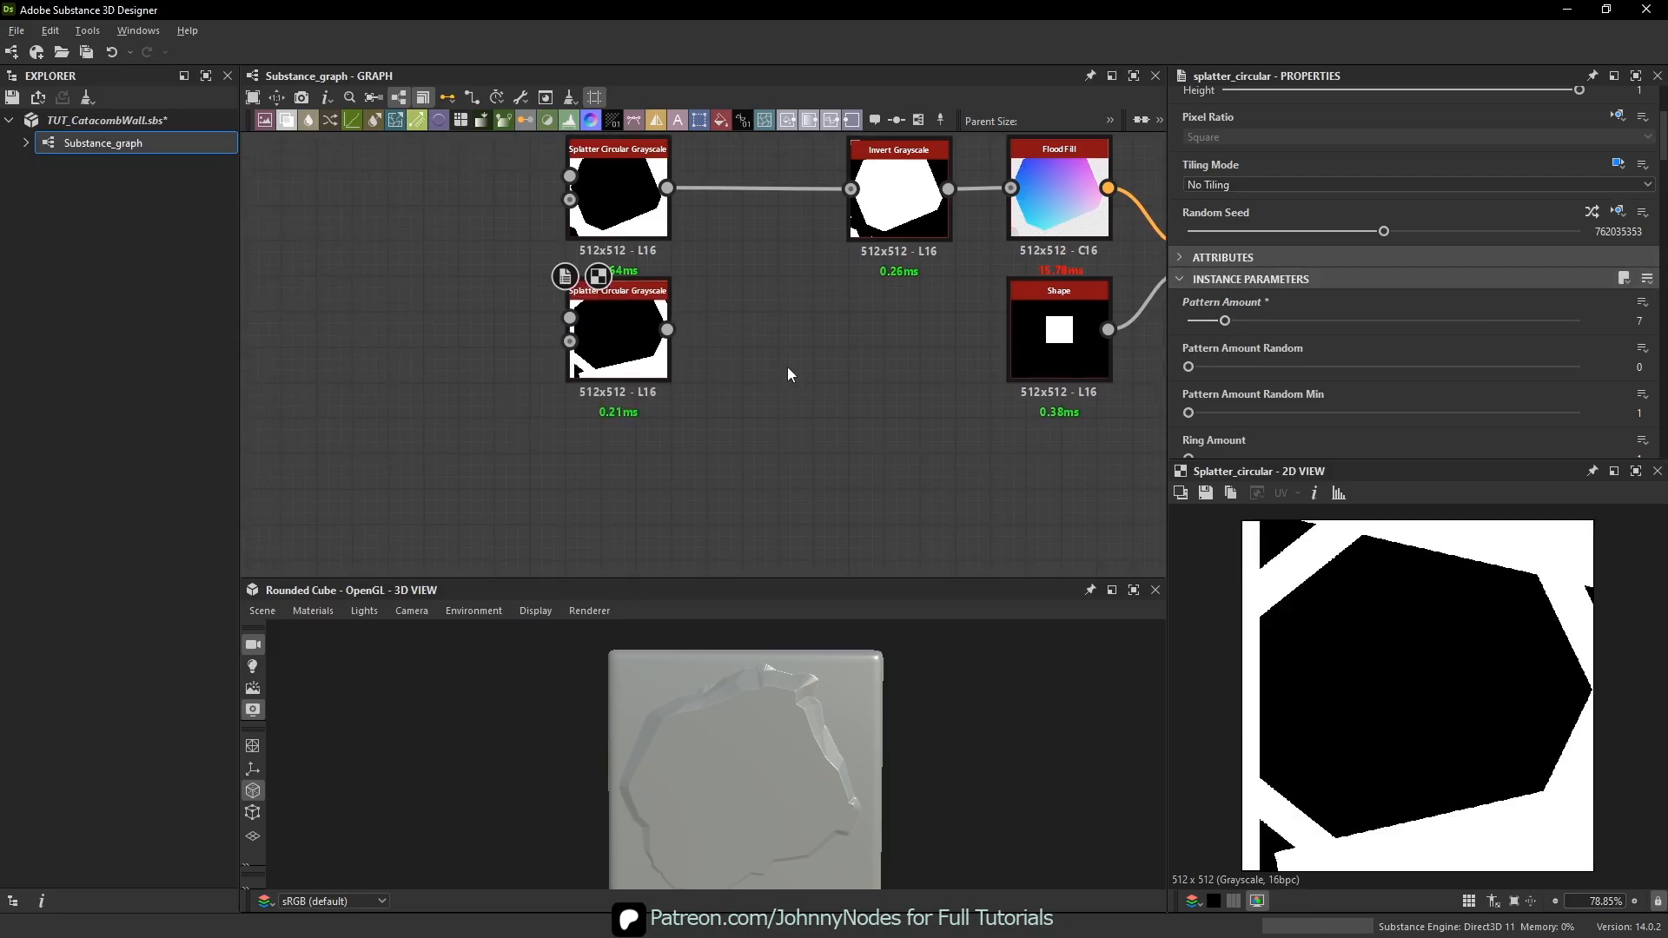
{"action": "key", "text": "ctrl+v"}
{"action": "left_click_drag", "start_coordinate": [750, 364], "coordinate": [591, 458]}
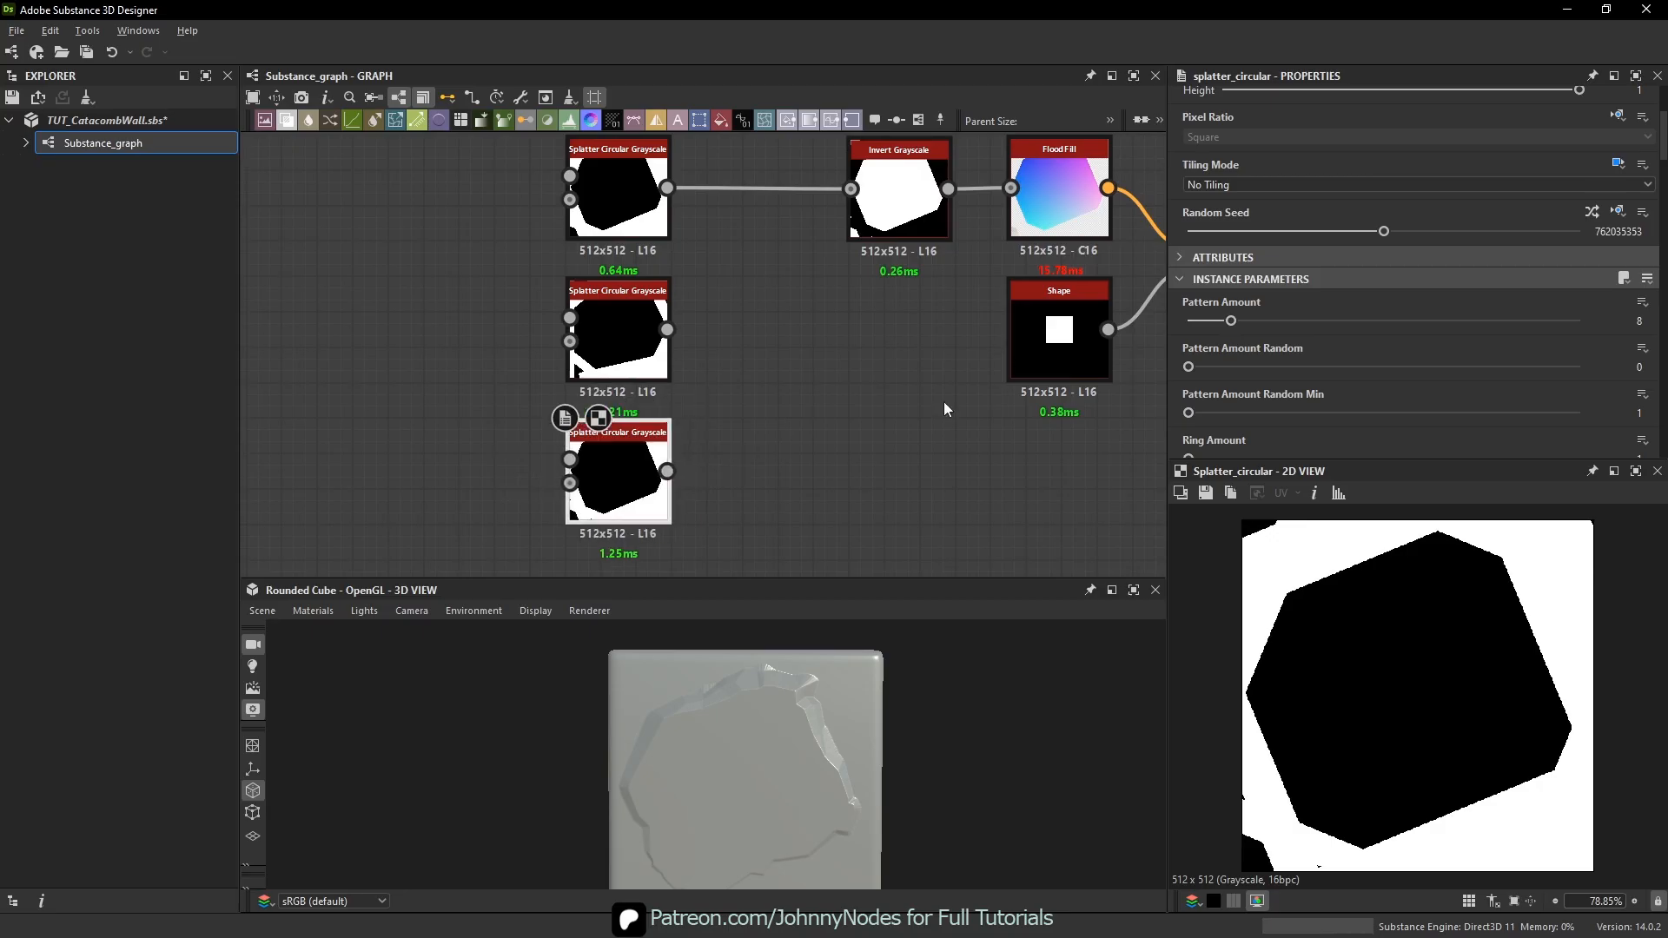
- Set the third Splatter Circular Grayscale's Pattern Amount to 9, and preview the second Splatter Circular Grayscale for comparison
{"action": "left_click_drag", "start_coordinate": [1231, 321], "coordinate": [1239, 325]}
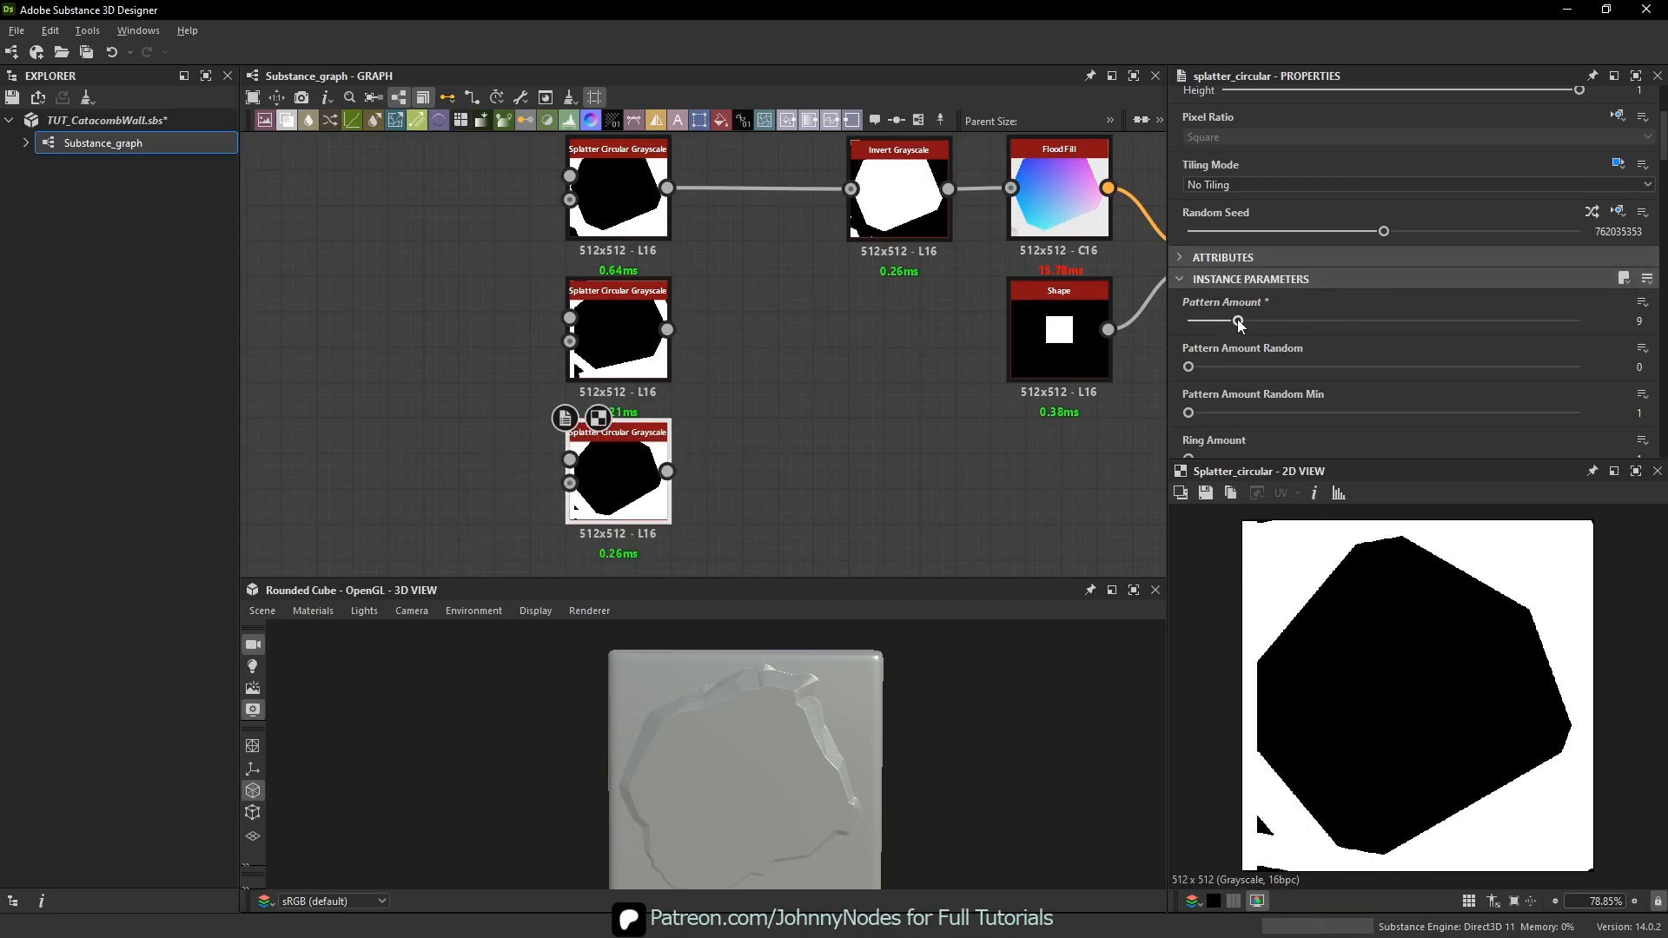
{"action": "middle_click_drag", "start_coordinate": [737, 336], "coordinate": [750, 390]}
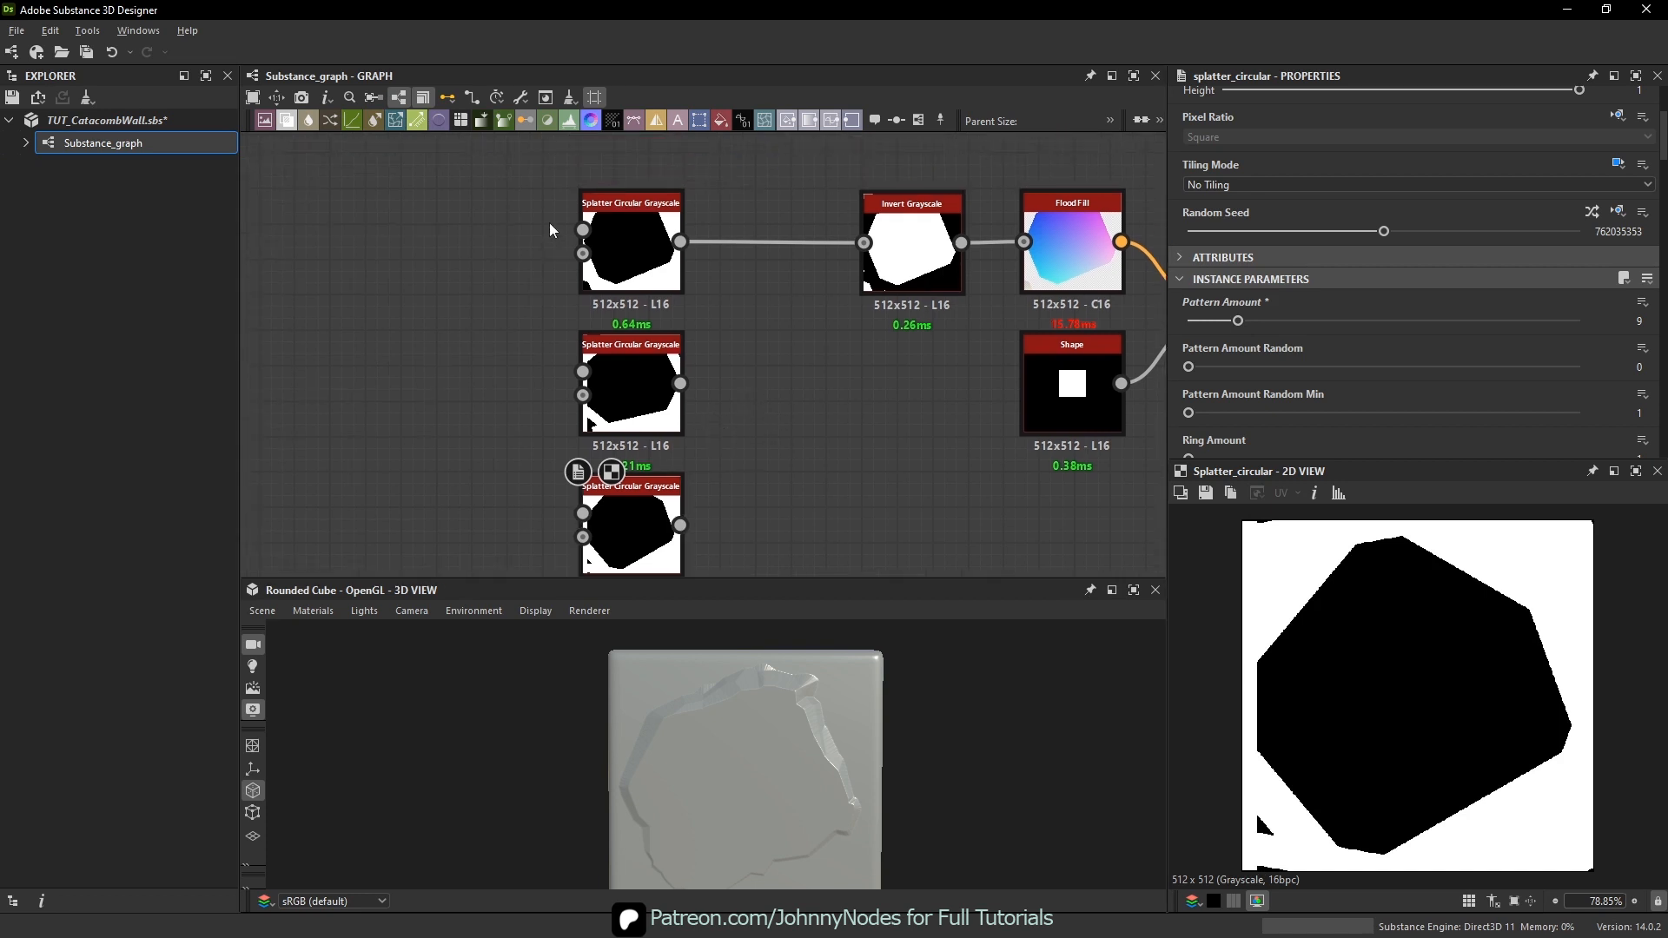
{"action": "left_click_drag", "start_coordinate": [549, 222], "coordinate": [605, 489]}
- Add a Tile Generator Grayscale node in the open space between the Splatter Circular Grayscale column and the Shape node
{"action": "scroll", "coordinate": [732, 368], "scroll_direction": "down", "scroll_amount": 1}
{"action": "left_click", "coordinate": [781, 398]}
{"action": "key", "text": "space"}
{"action": "type", "text": "til"}
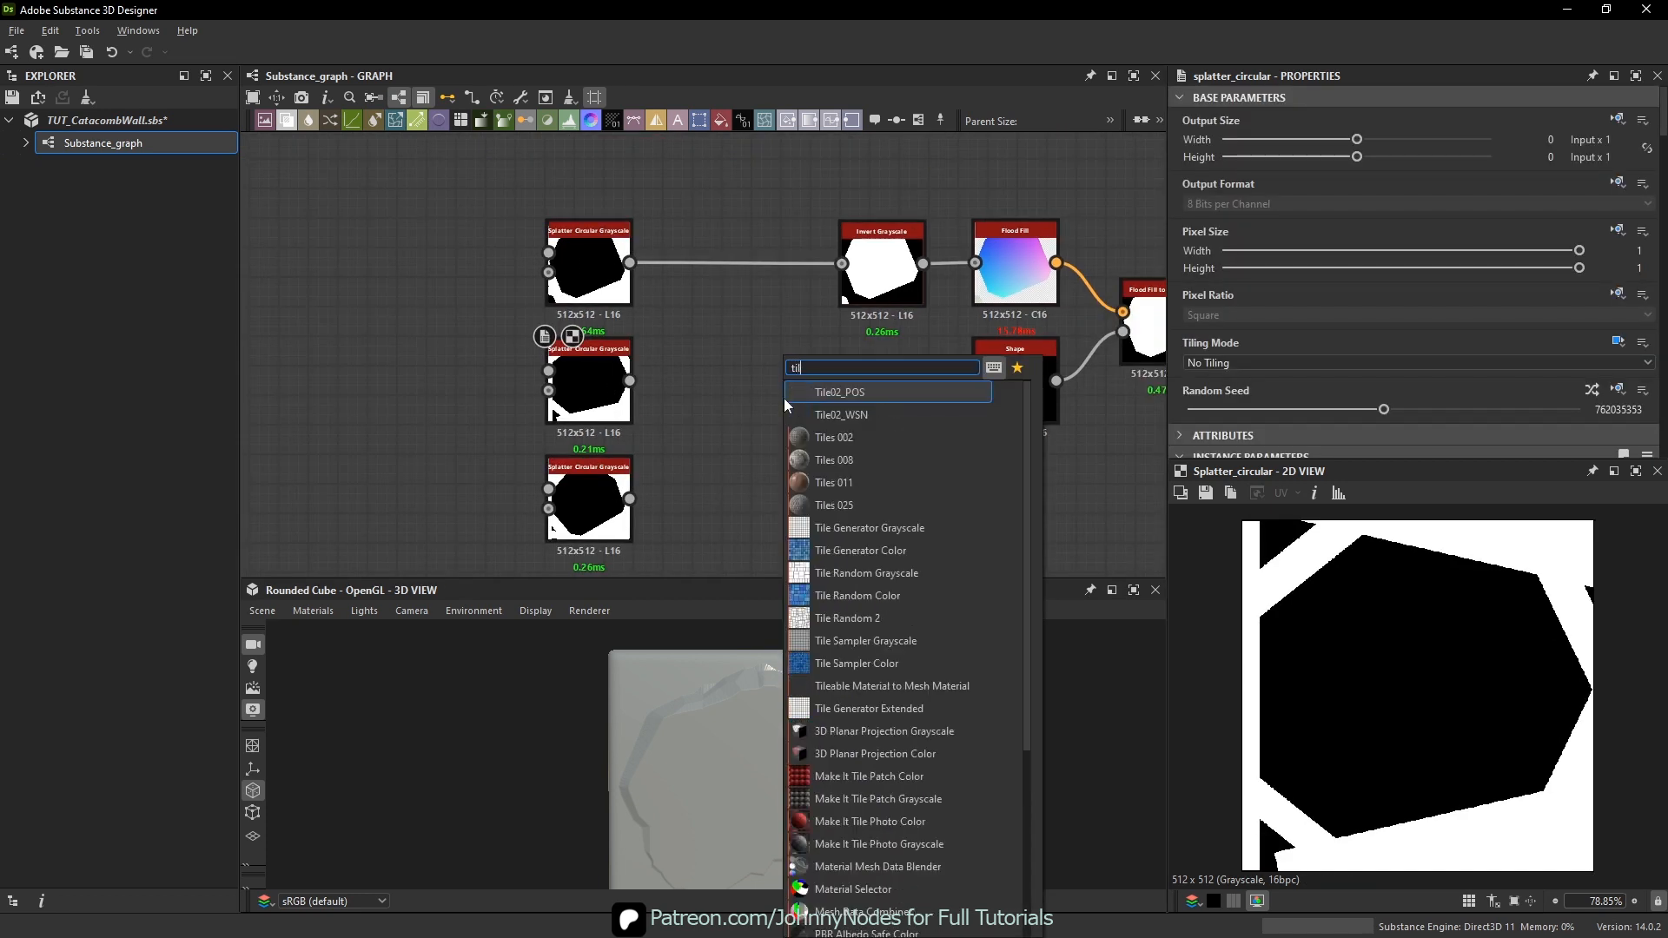
{"action": "type", "text": "e g"}
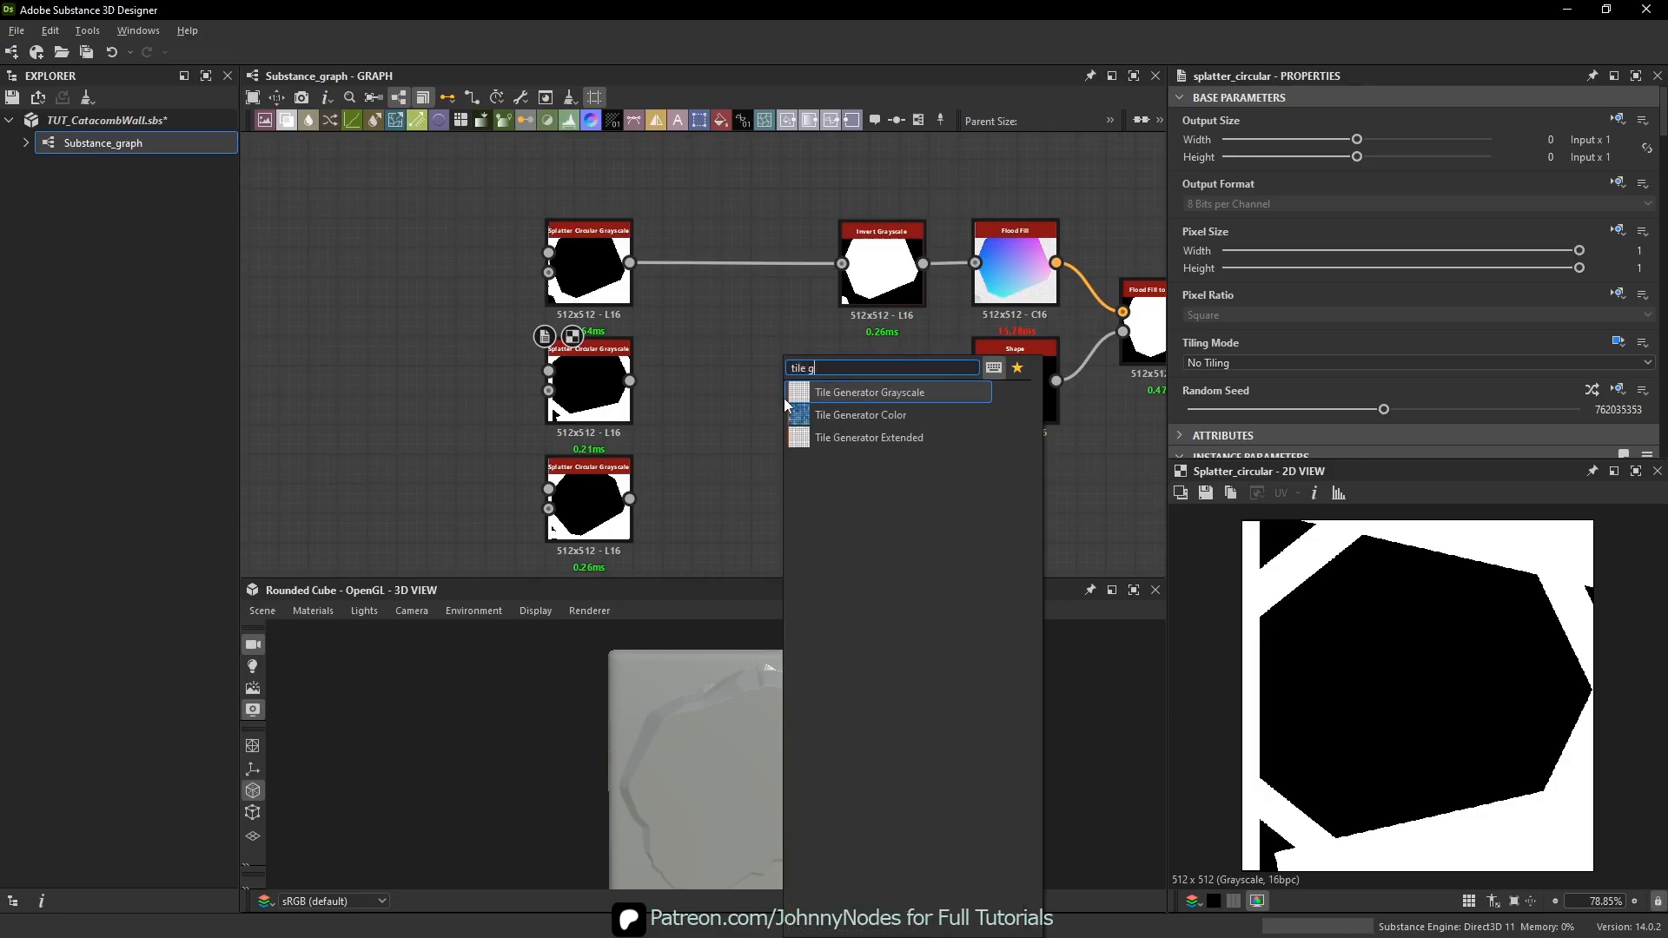
{"action": "left_click", "coordinate": [851, 391]}
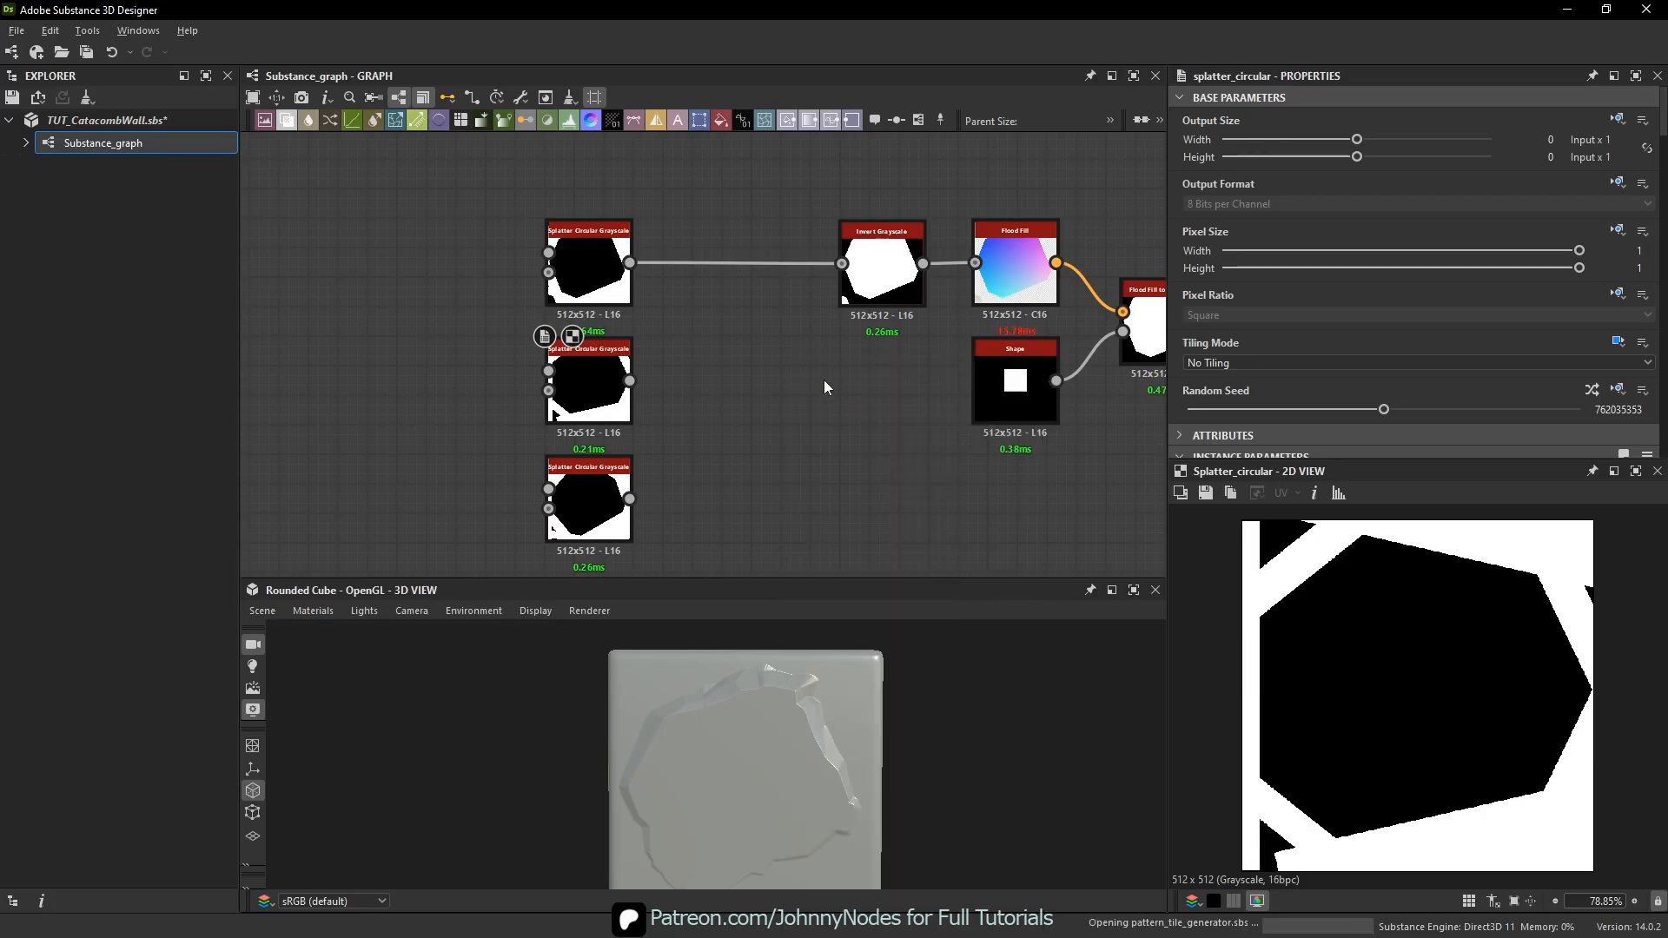
{"action": "scroll", "coordinate": [821, 380], "scroll_direction": "up", "scroll_amount": 1}
{"action": "left_click_drag", "start_coordinate": [793, 415], "coordinate": [759, 380]}
- Set the Tile Generator's X Amount and Y Amount both to 1
{"action": "scroll", "coordinate": [1425, 381], "scroll_direction": "down", "scroll_amount": 5}
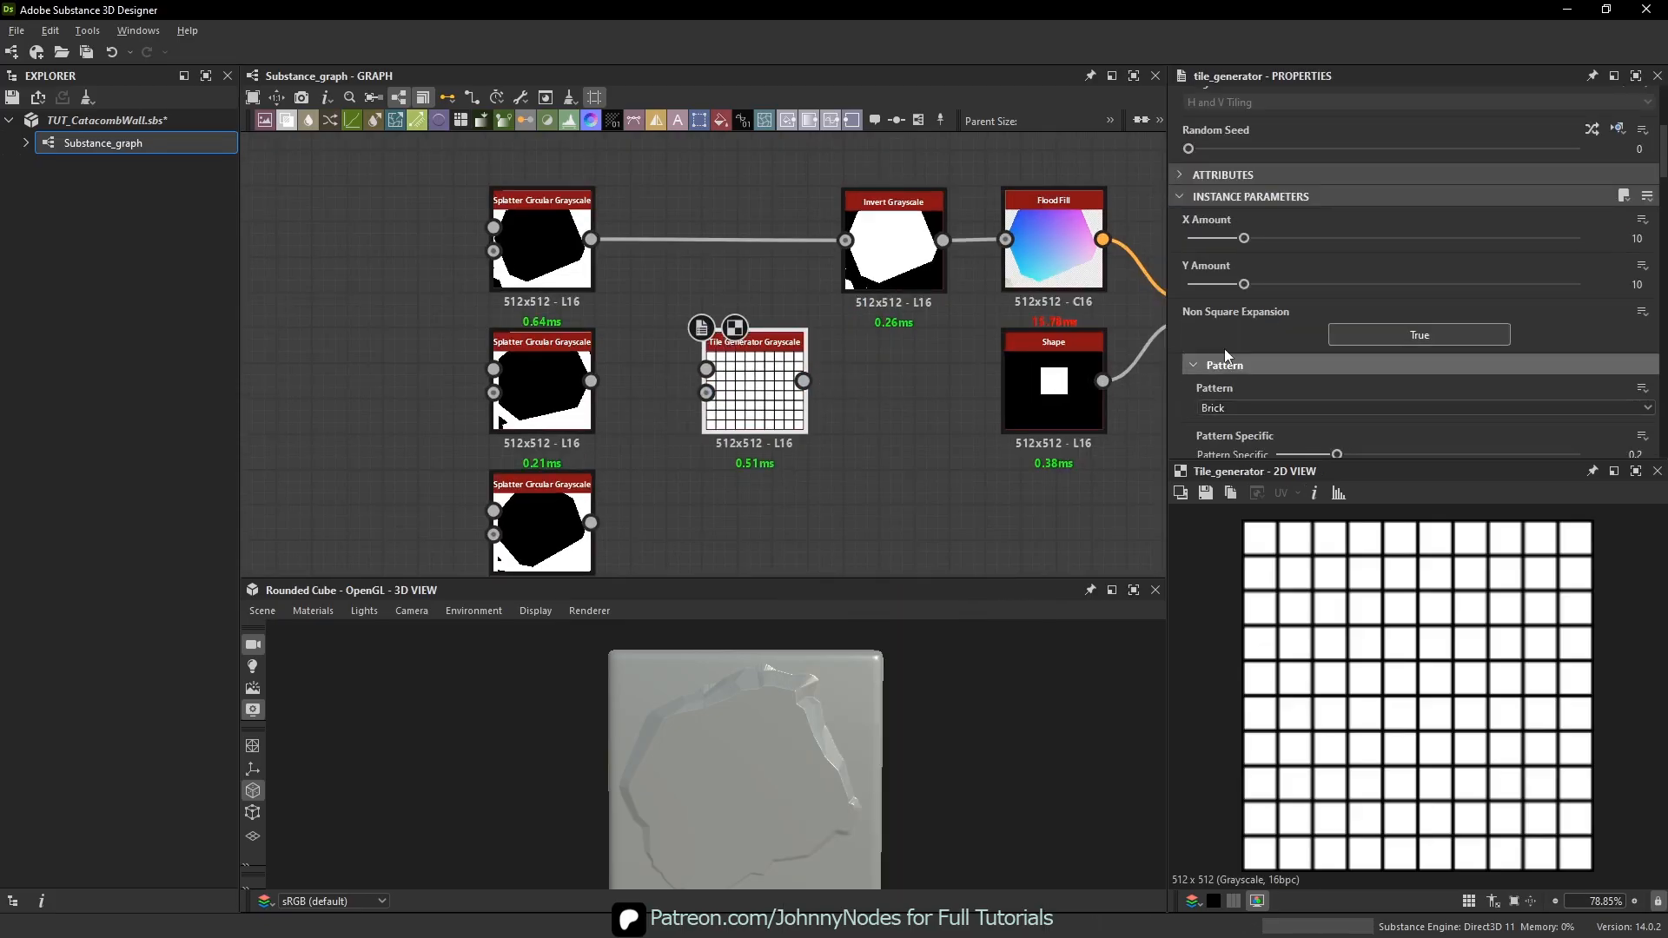
{"action": "left_click", "coordinate": [1190, 238]}
{"action": "left_click", "coordinate": [1190, 284]}
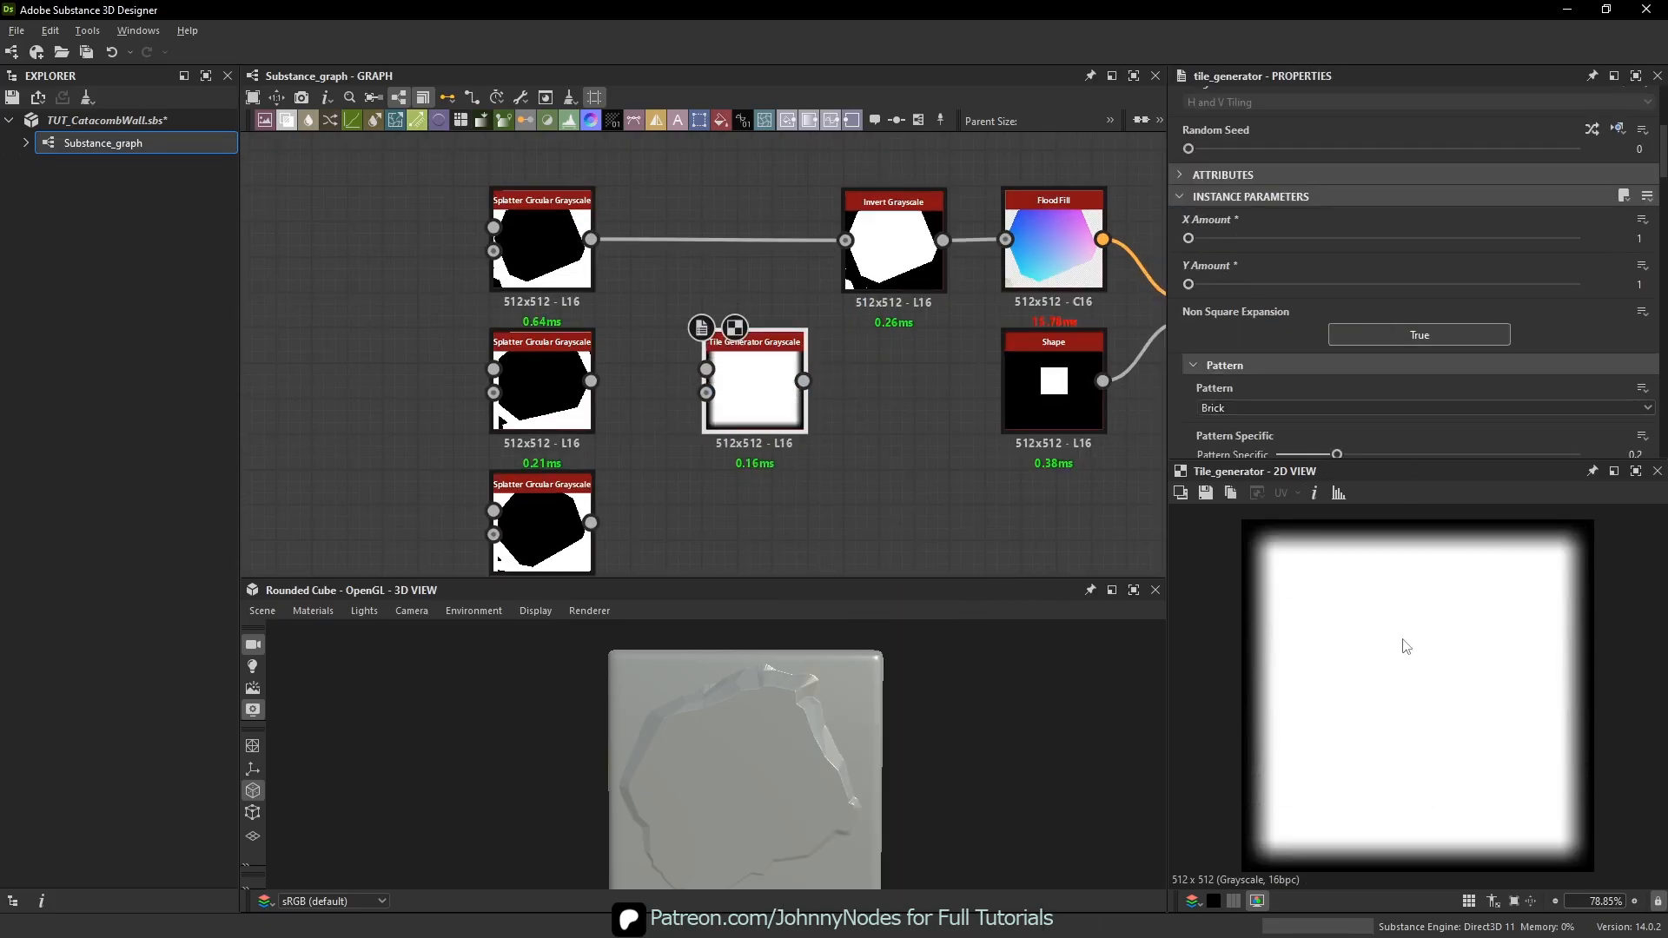
- Set the Tile Generator's Pattern to Image Input and its Pattern Input Number to 3
{"action": "left_click", "coordinate": [1232, 407]}
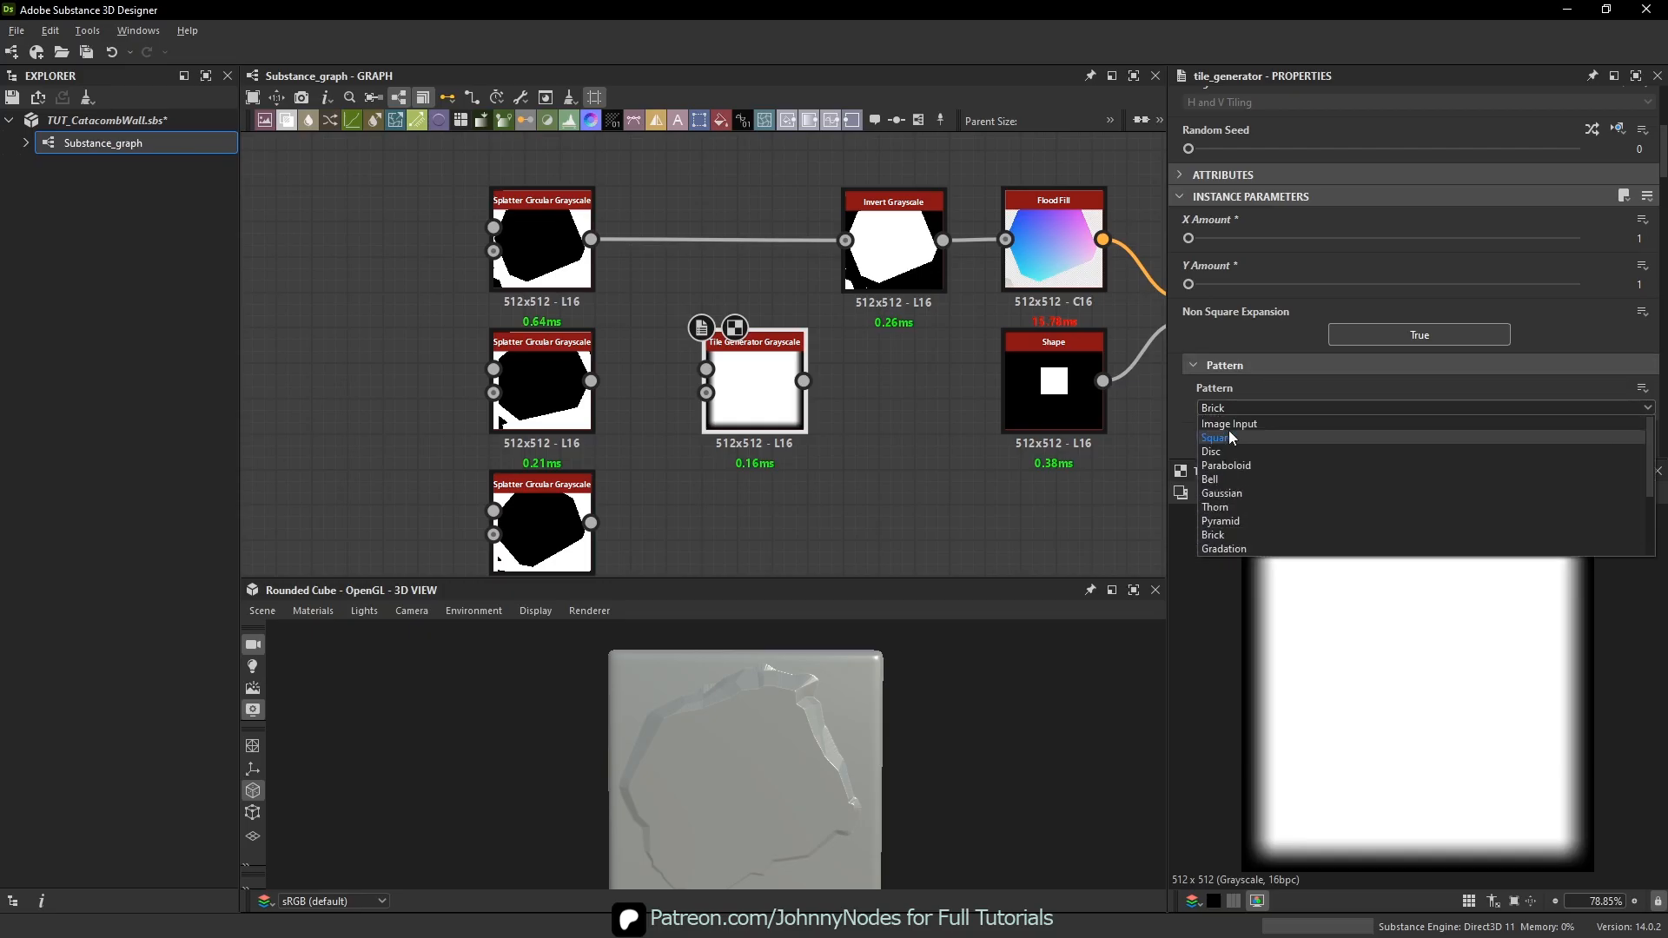
{"action": "left_click", "coordinate": [1241, 427]}
{"action": "scroll", "coordinate": [1242, 395], "scroll_direction": "down", "scroll_amount": 1}
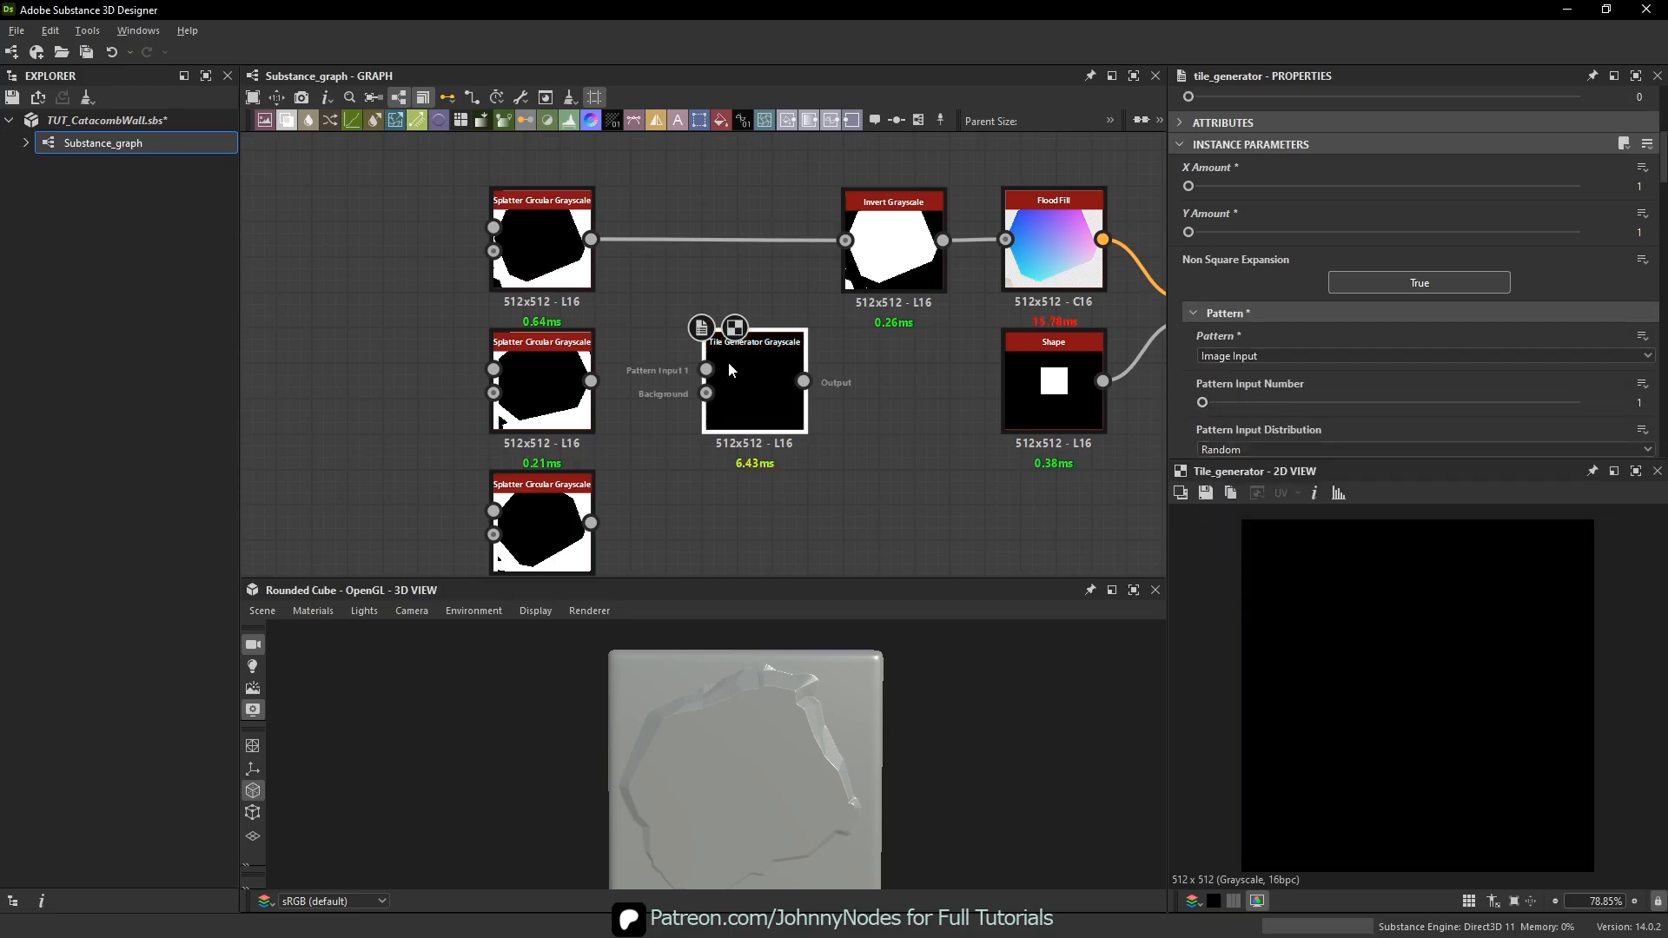
{"action": "left_click_drag", "start_coordinate": [1221, 403], "coordinate": [1352, 402]}
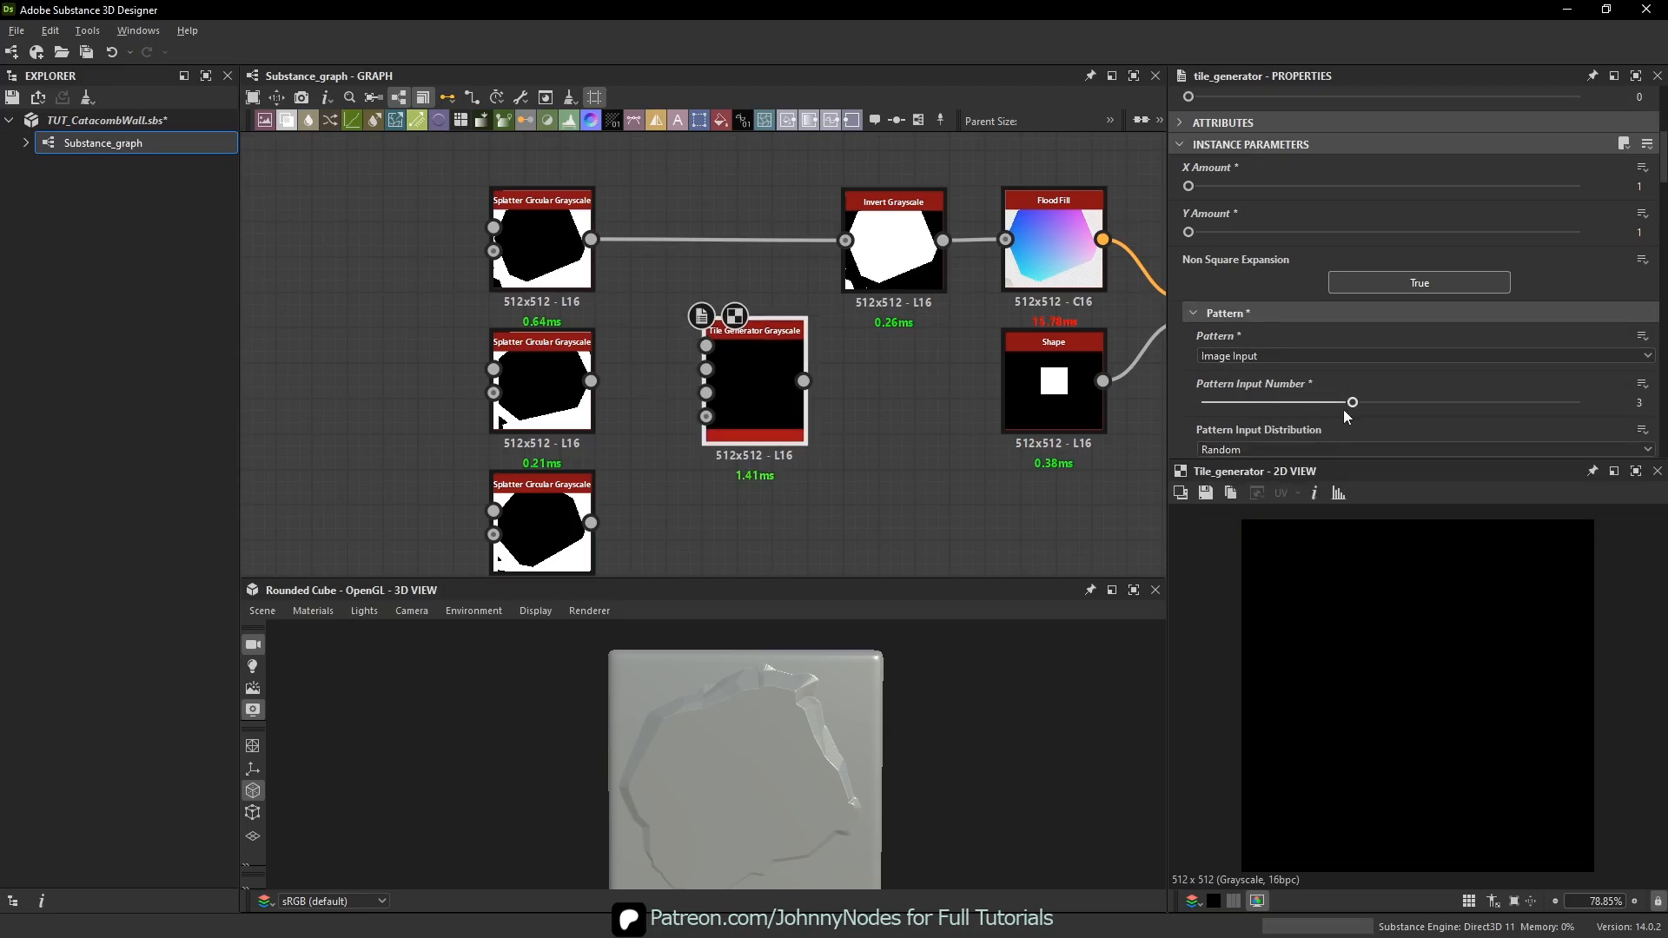
- Connect the three Splatter Circular Grayscale outputs to the Tile Generator's three pattern inputs, in order from the uppermost node
{"action": "left_click_drag", "start_coordinate": [707, 345], "coordinate": [588, 250]}
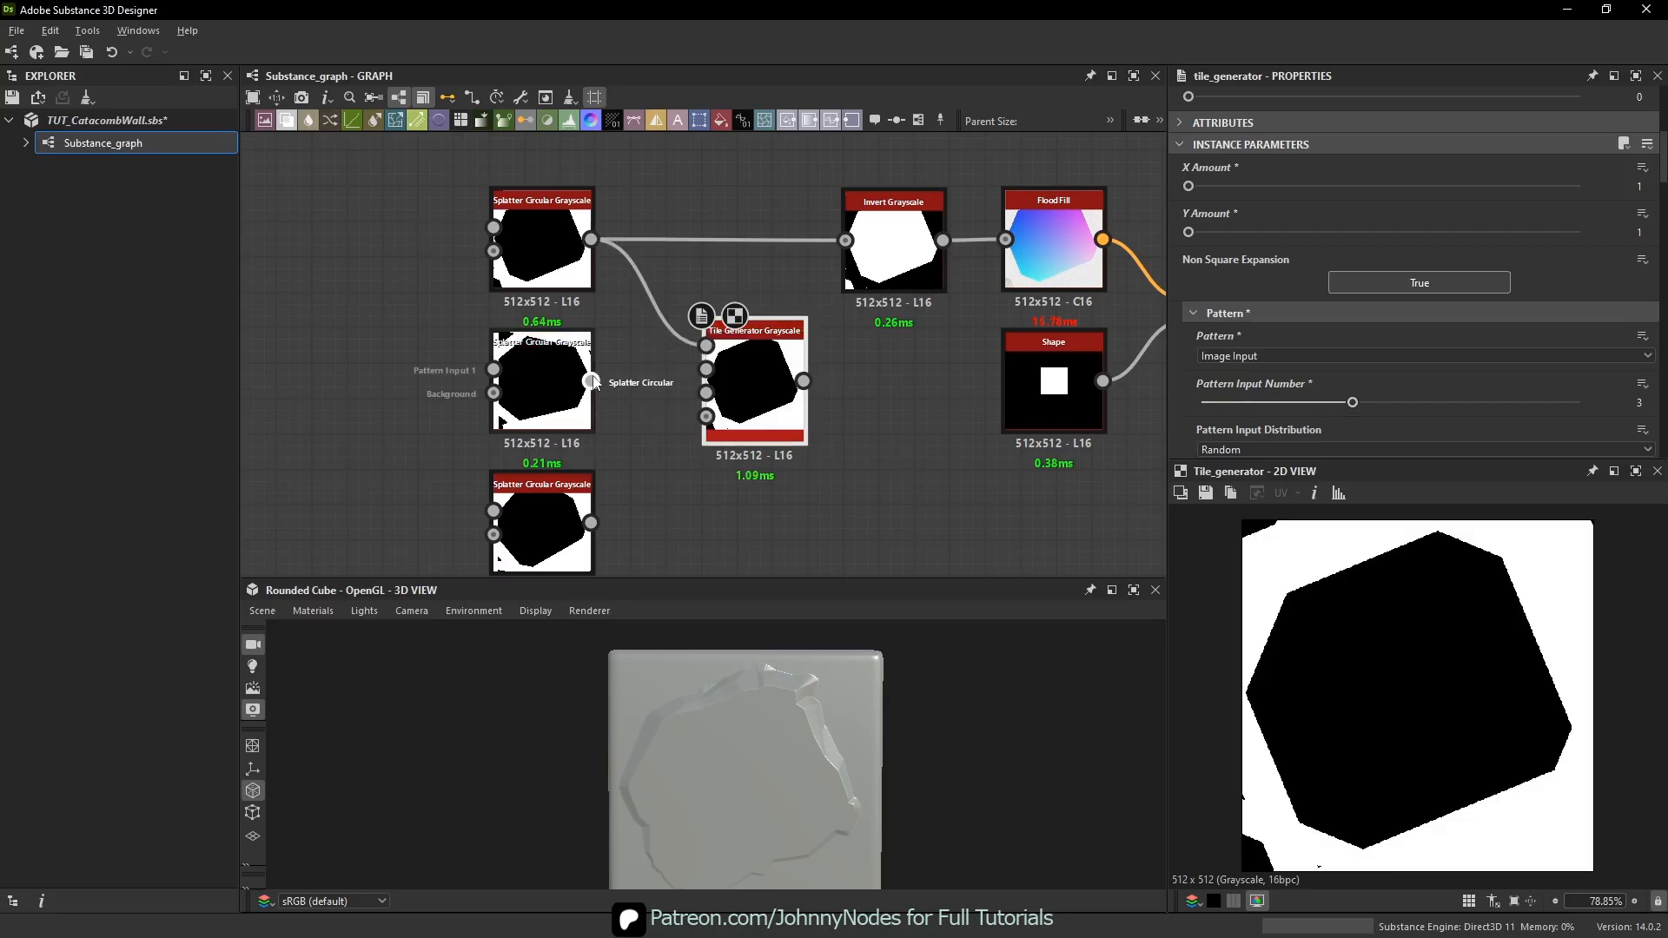
{"action": "left_click_drag", "start_coordinate": [591, 380], "coordinate": [719, 386]}
{"action": "left_click_drag", "start_coordinate": [600, 519], "coordinate": [592, 522]}
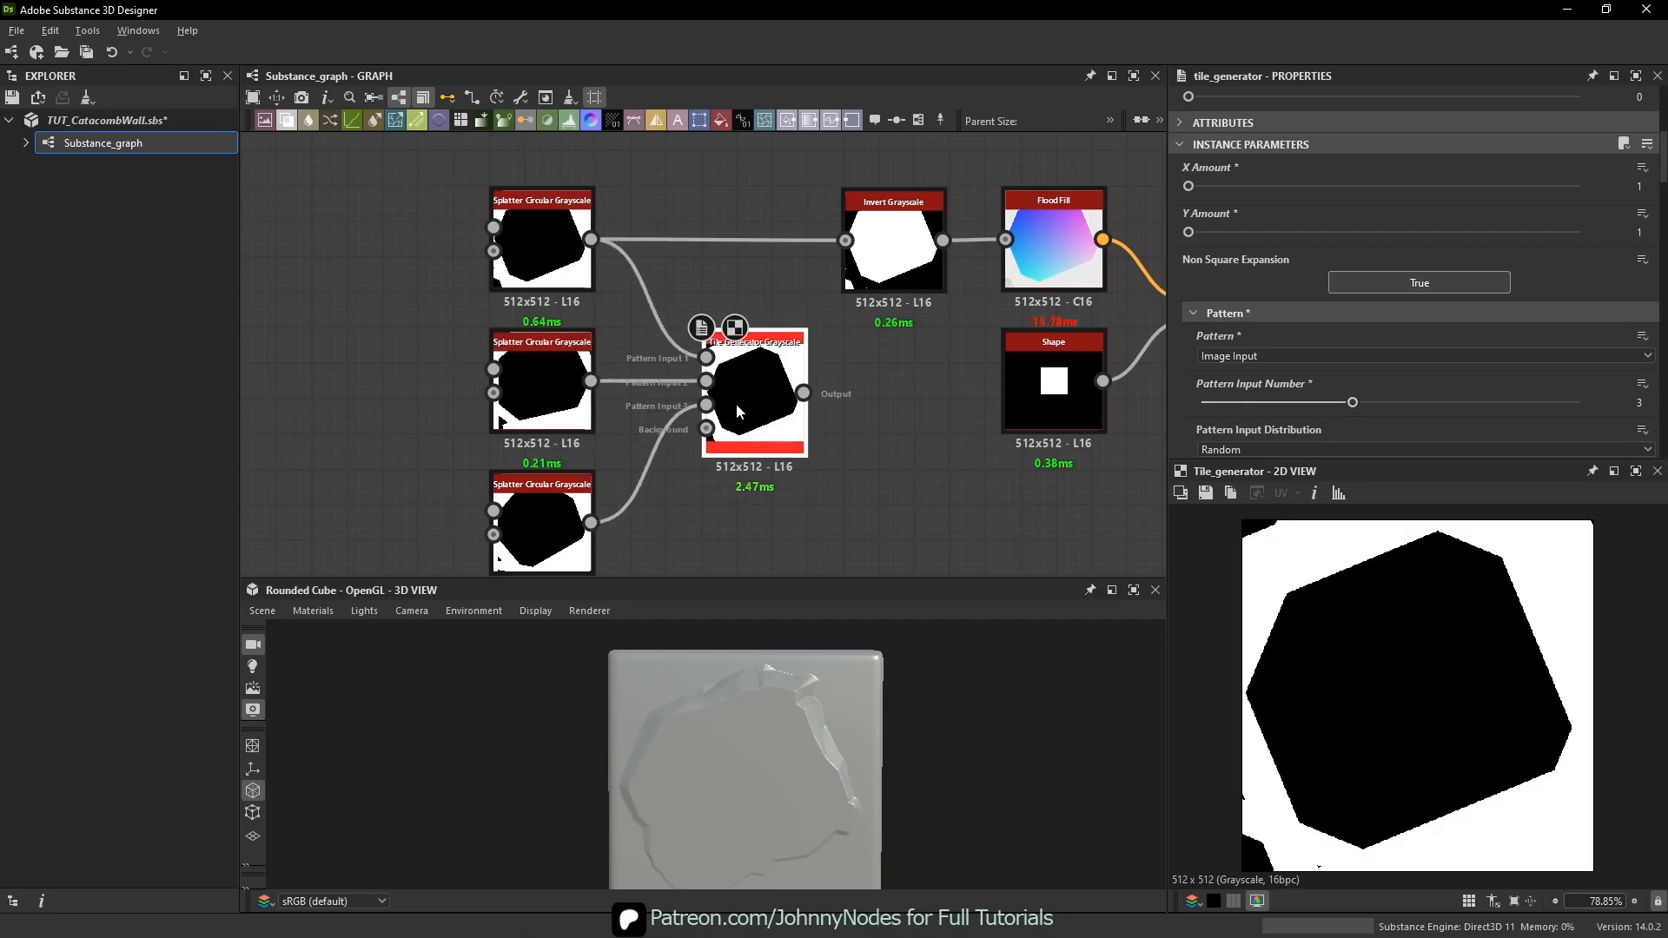
{"action": "scroll", "coordinate": [1236, 429], "scroll_direction": "down", "scroll_amount": 1}
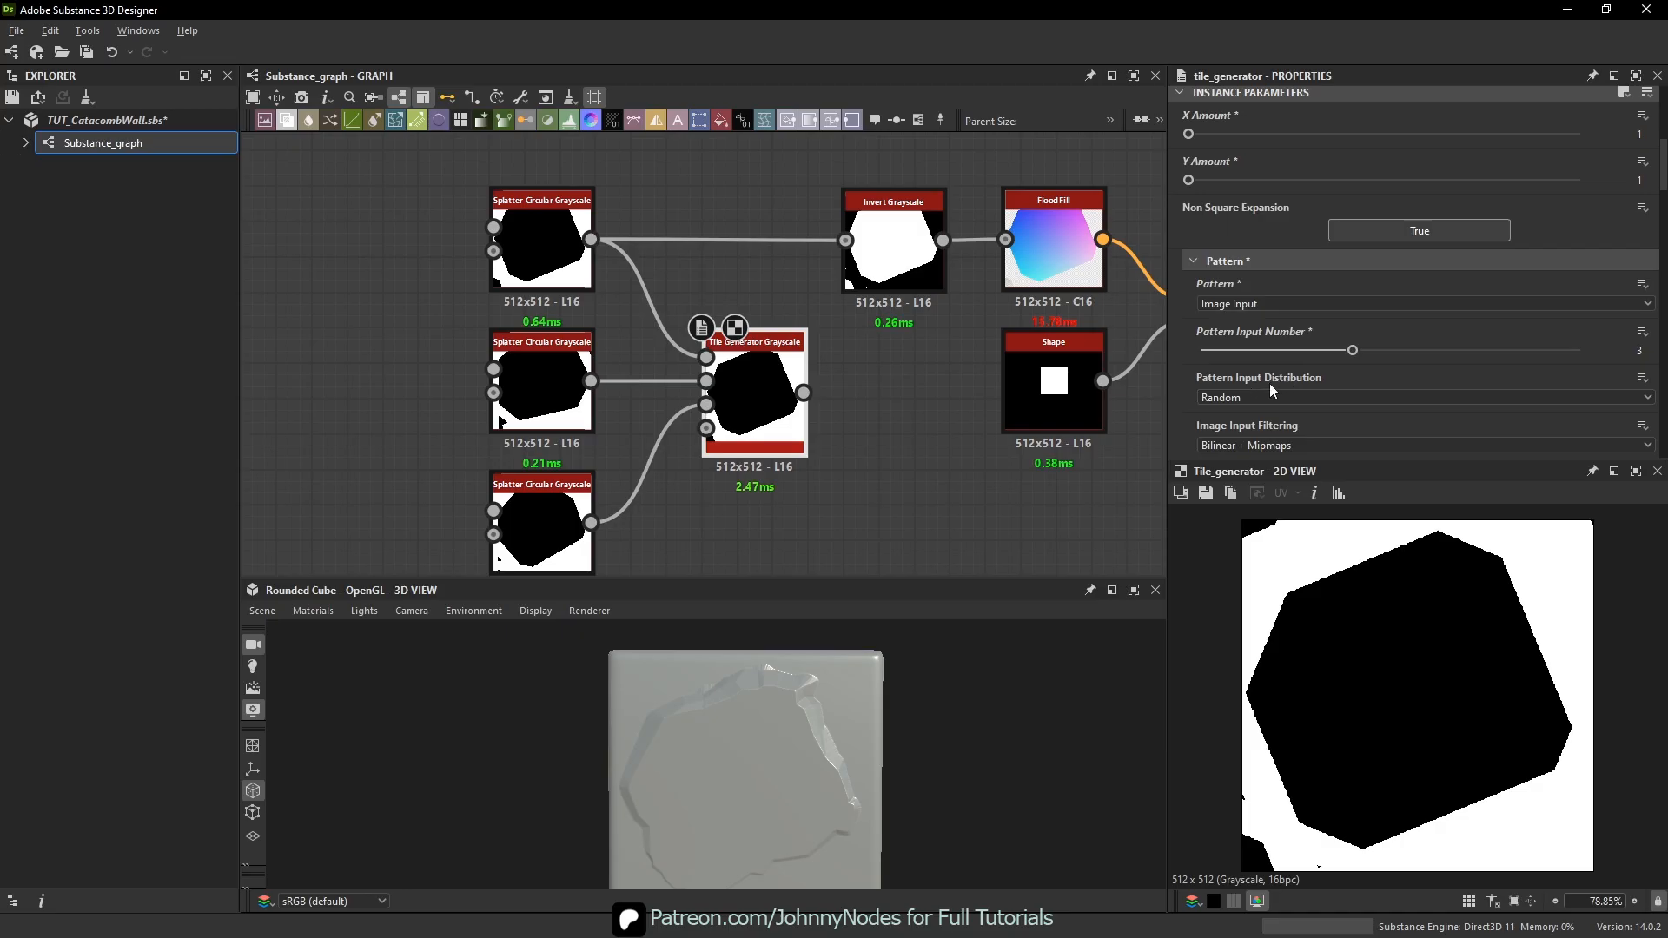
{"action": "scroll", "coordinate": [1477, 249], "scroll_direction": "up", "scroll_amount": 5}
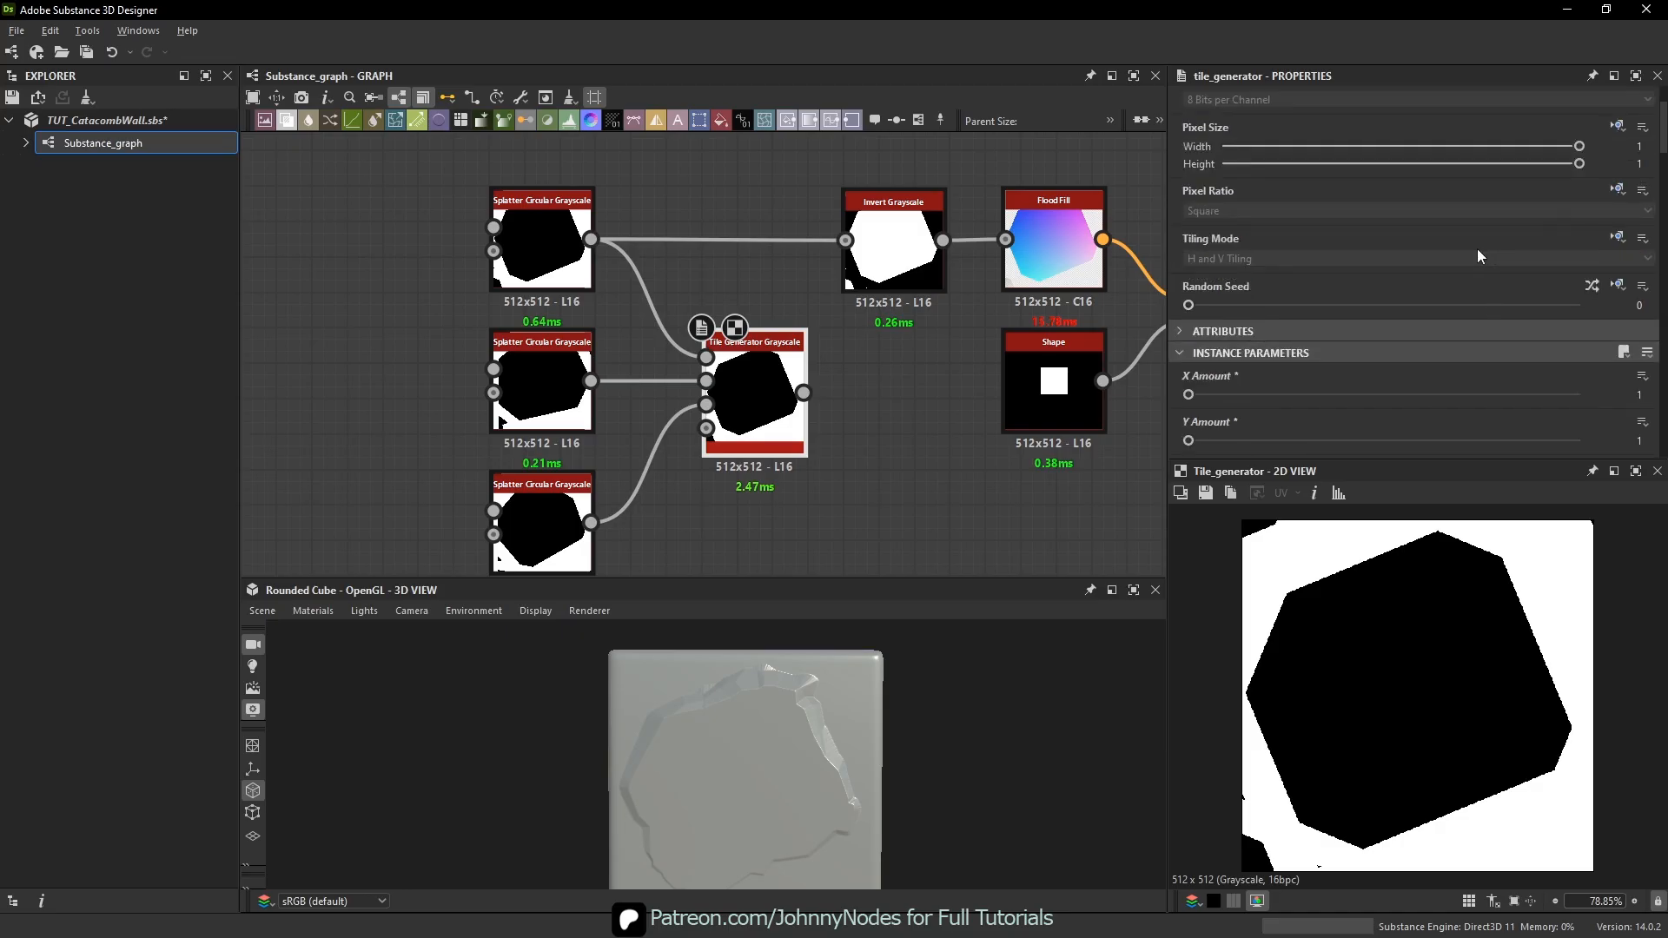
{"action": "left_click", "coordinate": [1592, 286]}
{"action": "left_click", "coordinate": [1593, 286]}
{"action": "left_click", "coordinate": [1593, 286]}
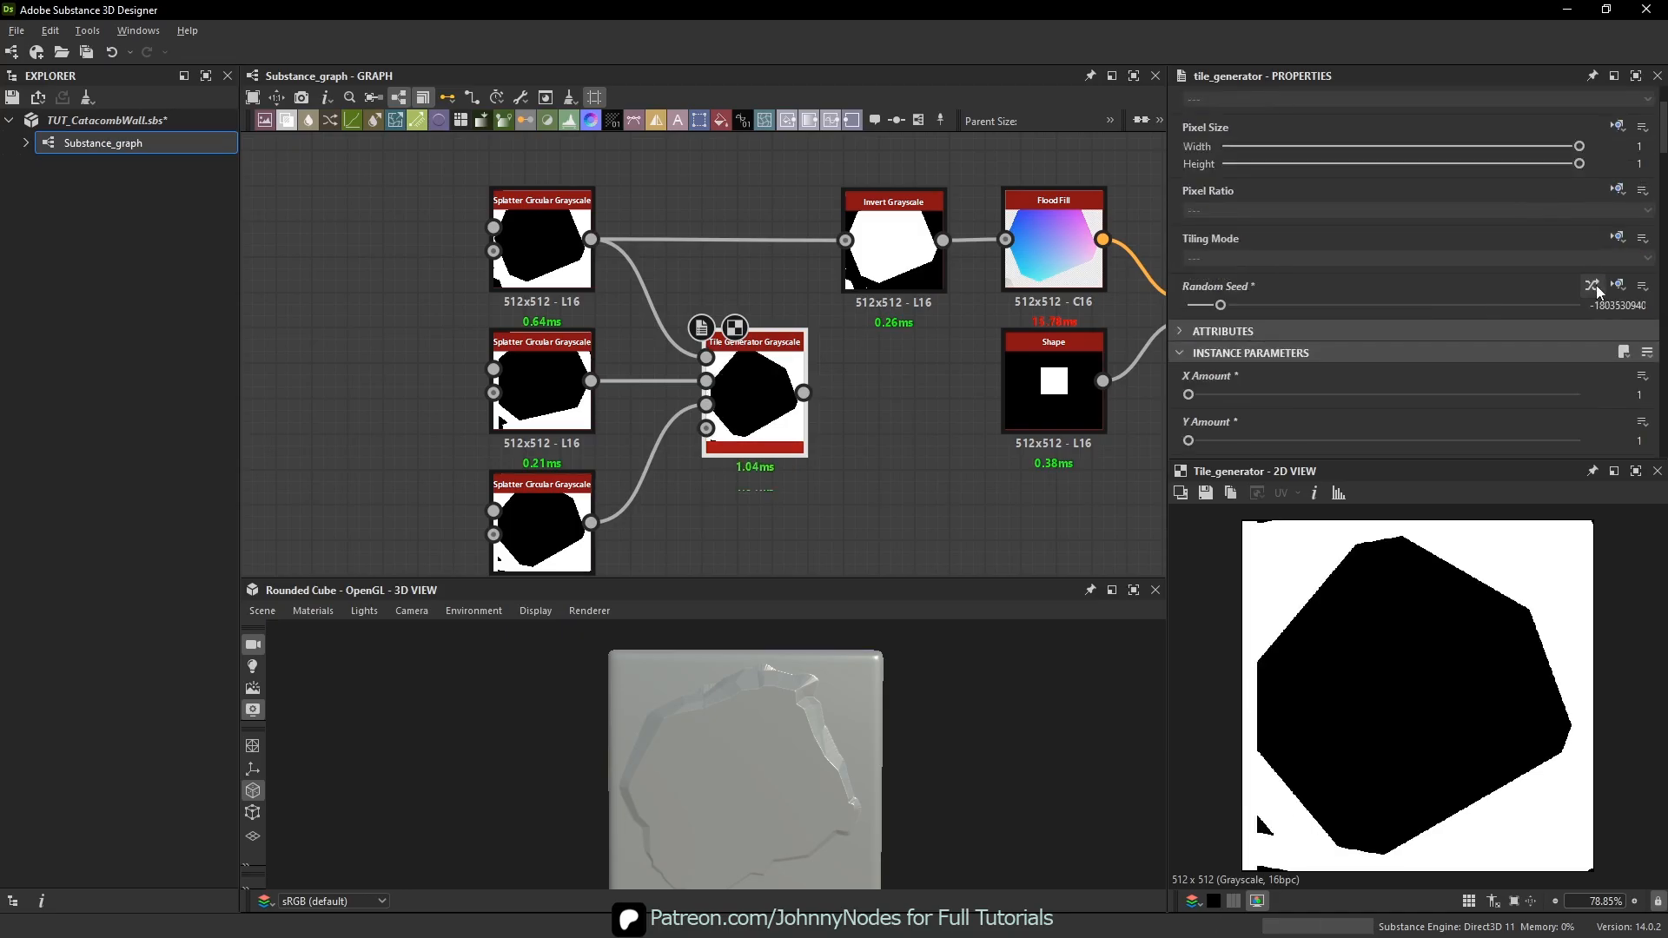
{"action": "left_click", "coordinate": [1593, 286]}
{"action": "left_click", "coordinate": [1597, 285]}
{"action": "left_click", "coordinate": [1597, 285]}
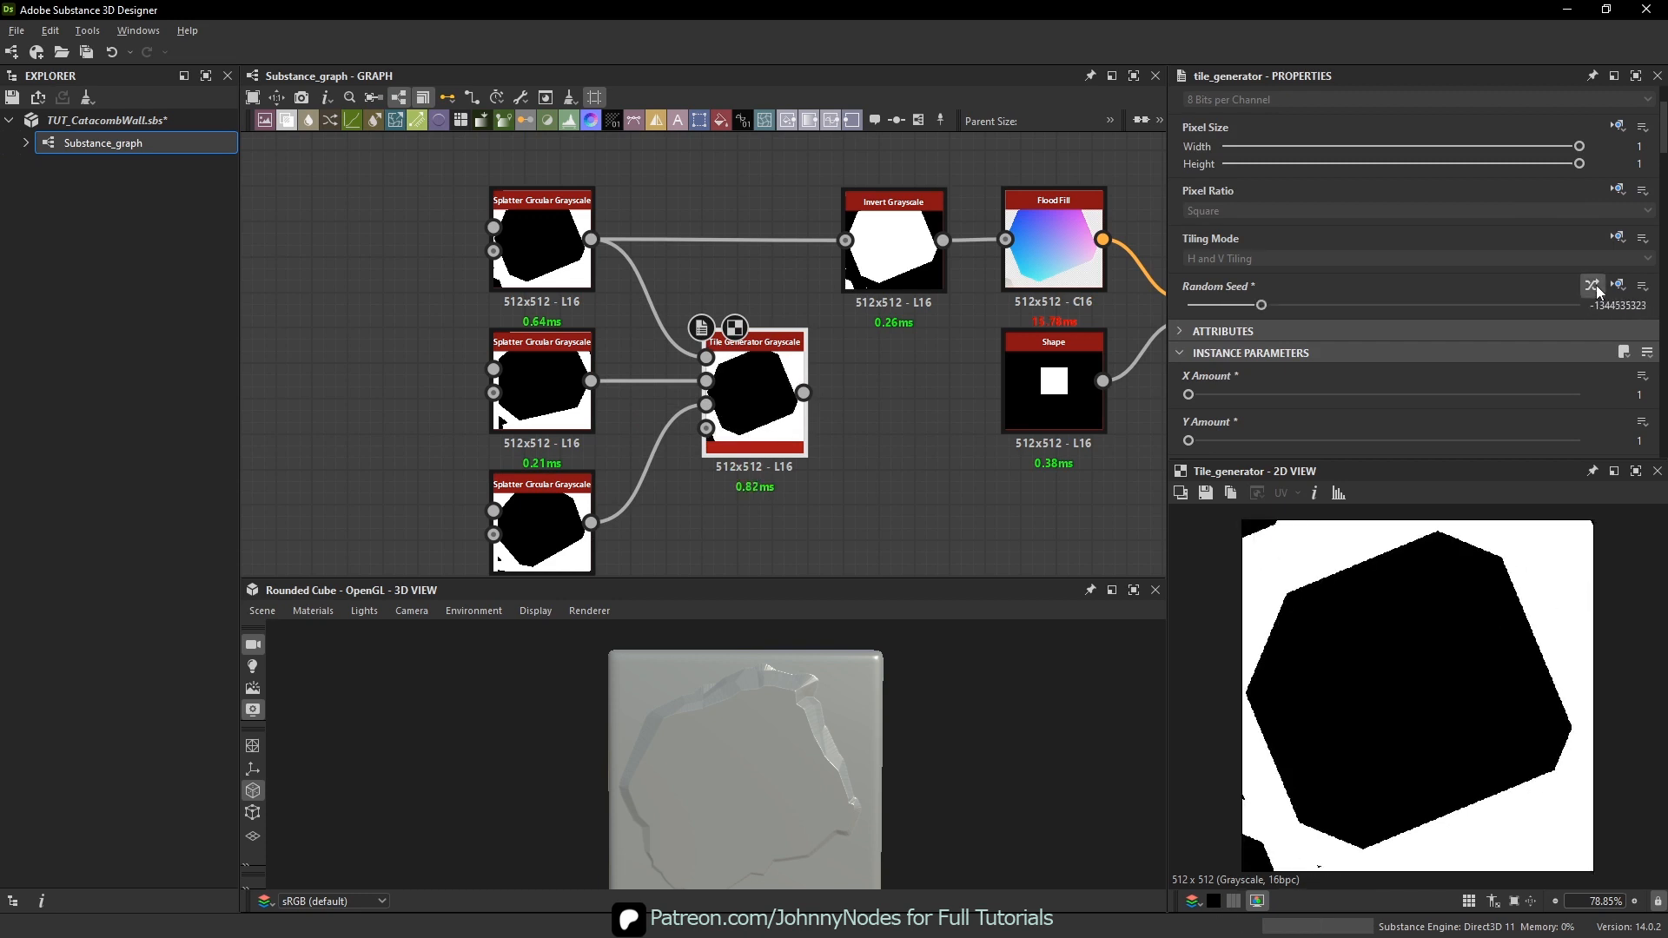
{"action": "left_click", "coordinate": [1597, 285]}
{"action": "left_click", "coordinate": [1597, 285]}
{"action": "left_click", "coordinate": [1597, 285]}
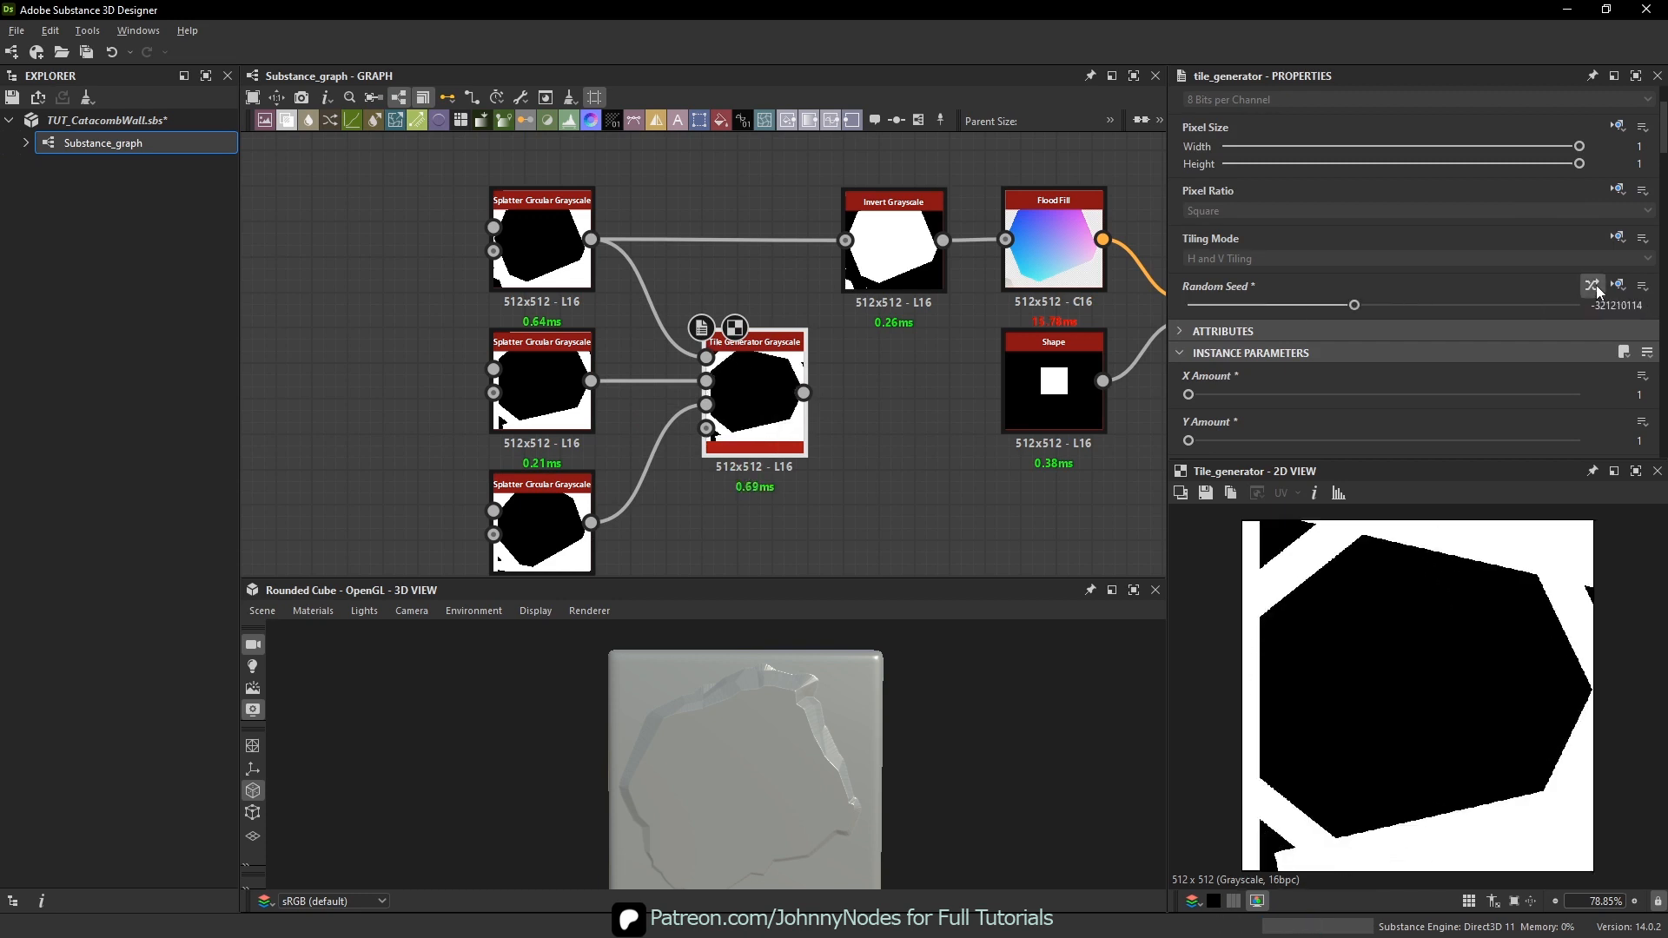
{"action": "left_click", "coordinate": [1597, 285]}
{"action": "left_click", "coordinate": [1597, 285]}
{"action": "left_click_drag", "start_coordinate": [1389, 305], "coordinate": [1156, 309]}
- Preview the final Blend, and feed Invert Grayscale from the Tile Generator instead of the first Splatter Circular Grayscale
{"action": "scroll", "coordinate": [950, 331], "scroll_direction": "down", "scroll_amount": 2}
{"action": "middle_click_drag", "start_coordinate": [950, 331], "coordinate": [269, 362]}
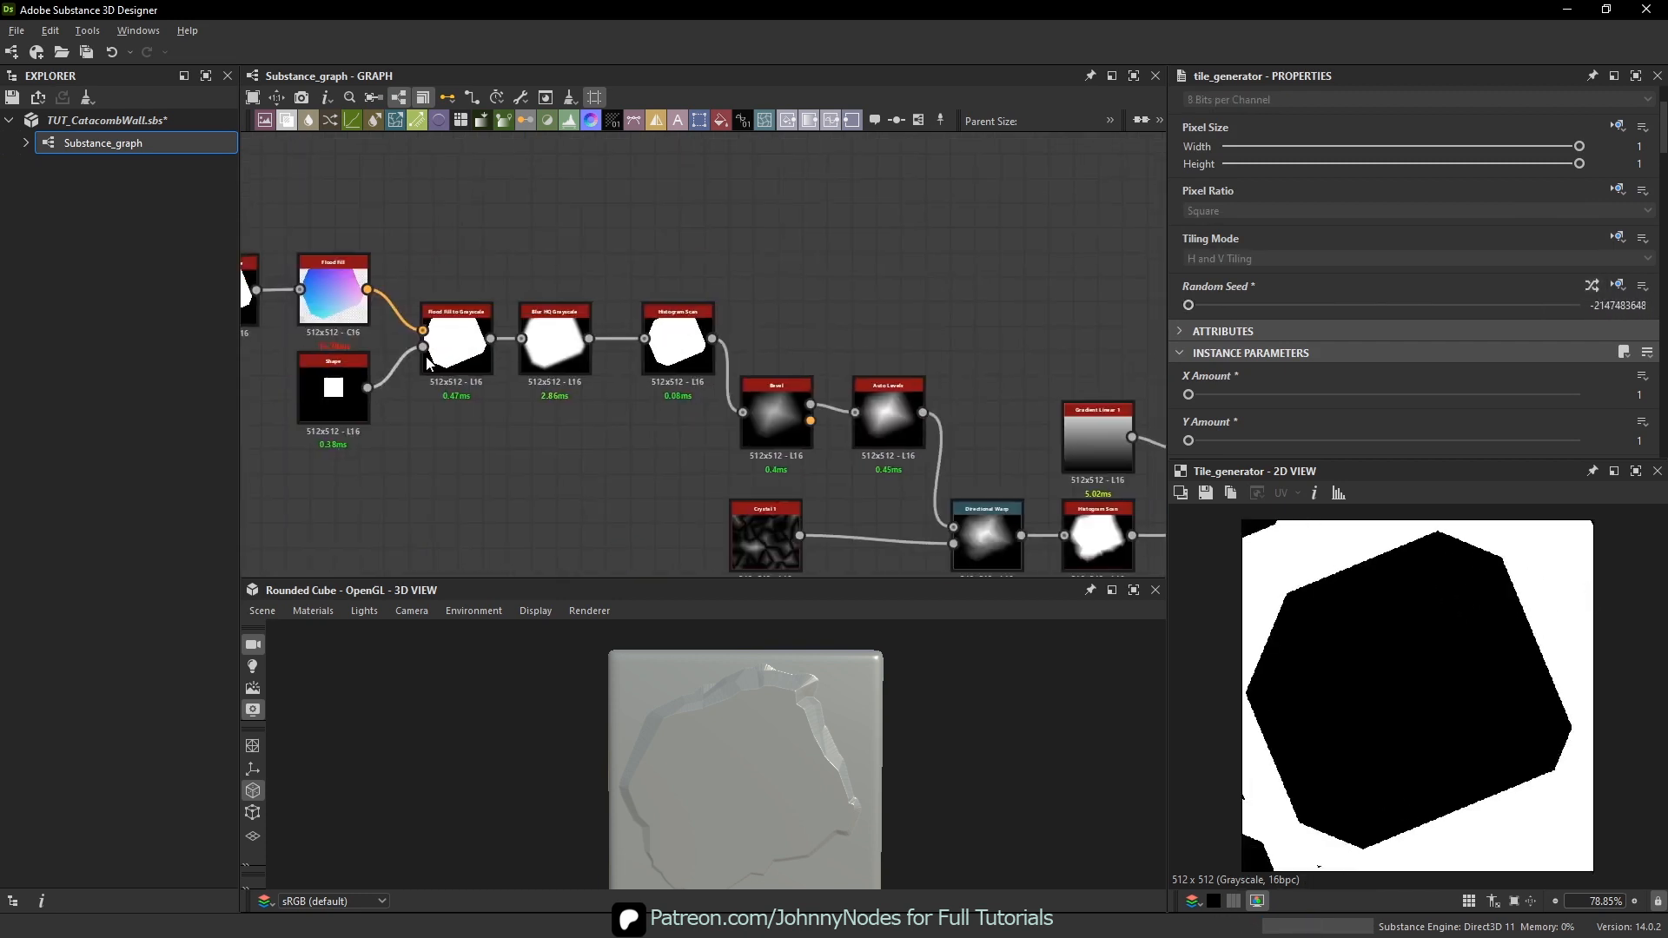
{"action": "middle_click_drag", "start_coordinate": [1121, 496], "coordinate": [603, 384]}
{"action": "double_click", "coordinate": [732, 418]}
{"action": "middle_click_drag", "start_coordinate": [443, 300], "coordinate": [1117, 379]}
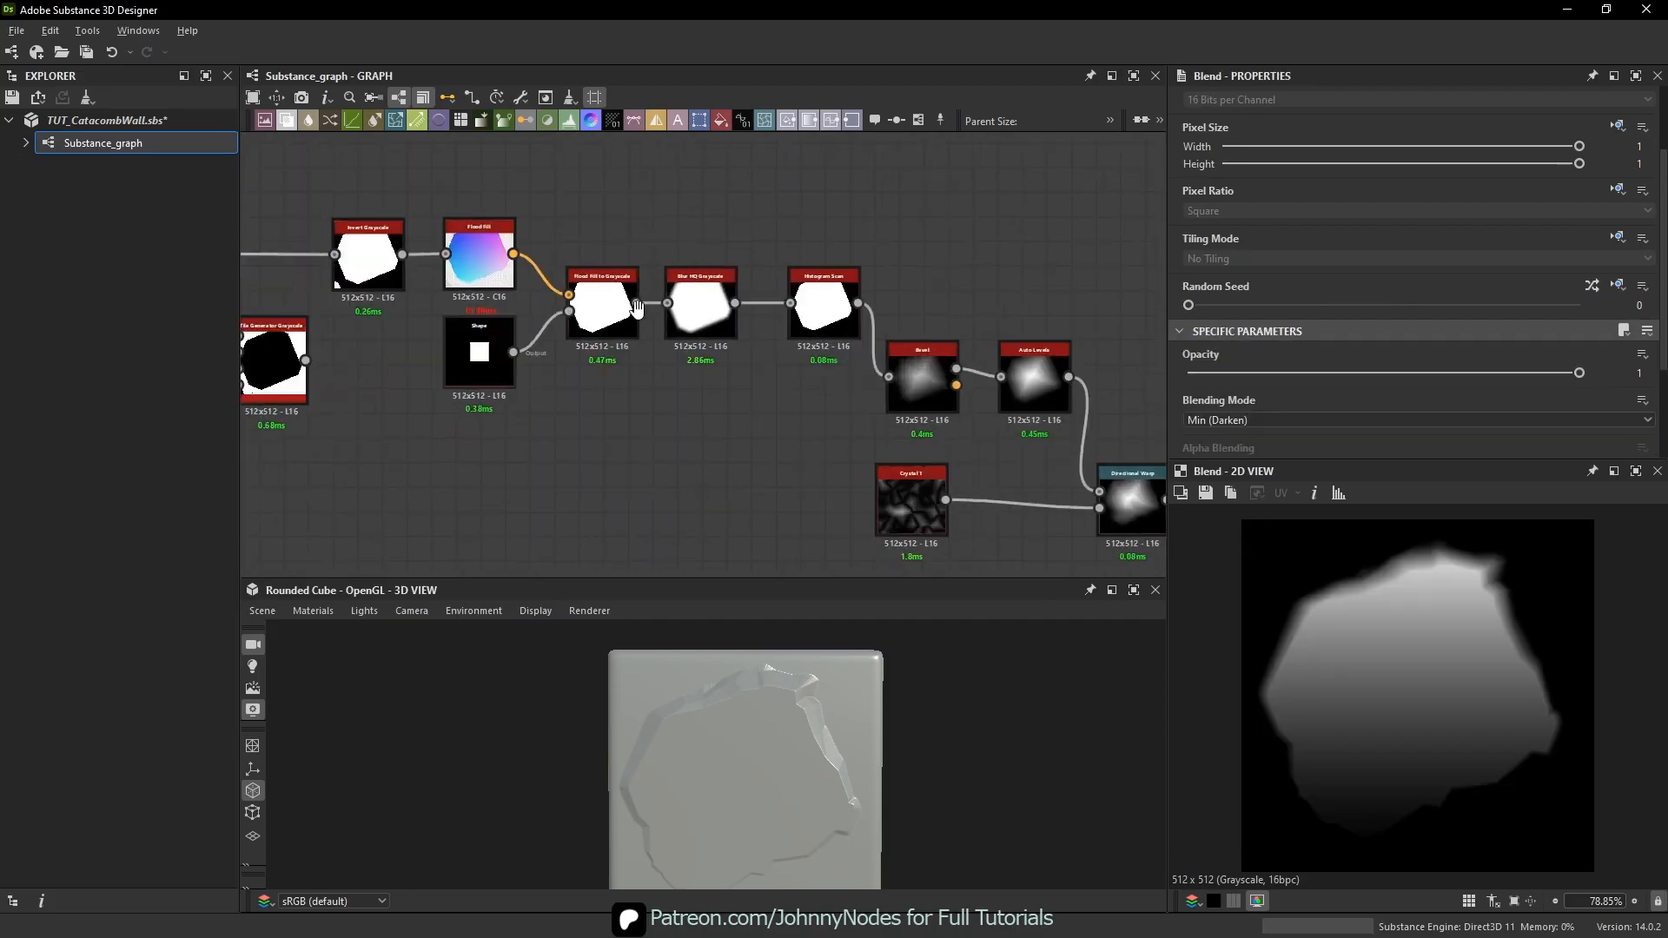
{"action": "middle_click_drag", "start_coordinate": [522, 380], "coordinate": [1015, 387]}
{"action": "scroll", "coordinate": [734, 378], "scroll_direction": "up", "scroll_amount": 2}
{"action": "left_click", "coordinate": [764, 391]}
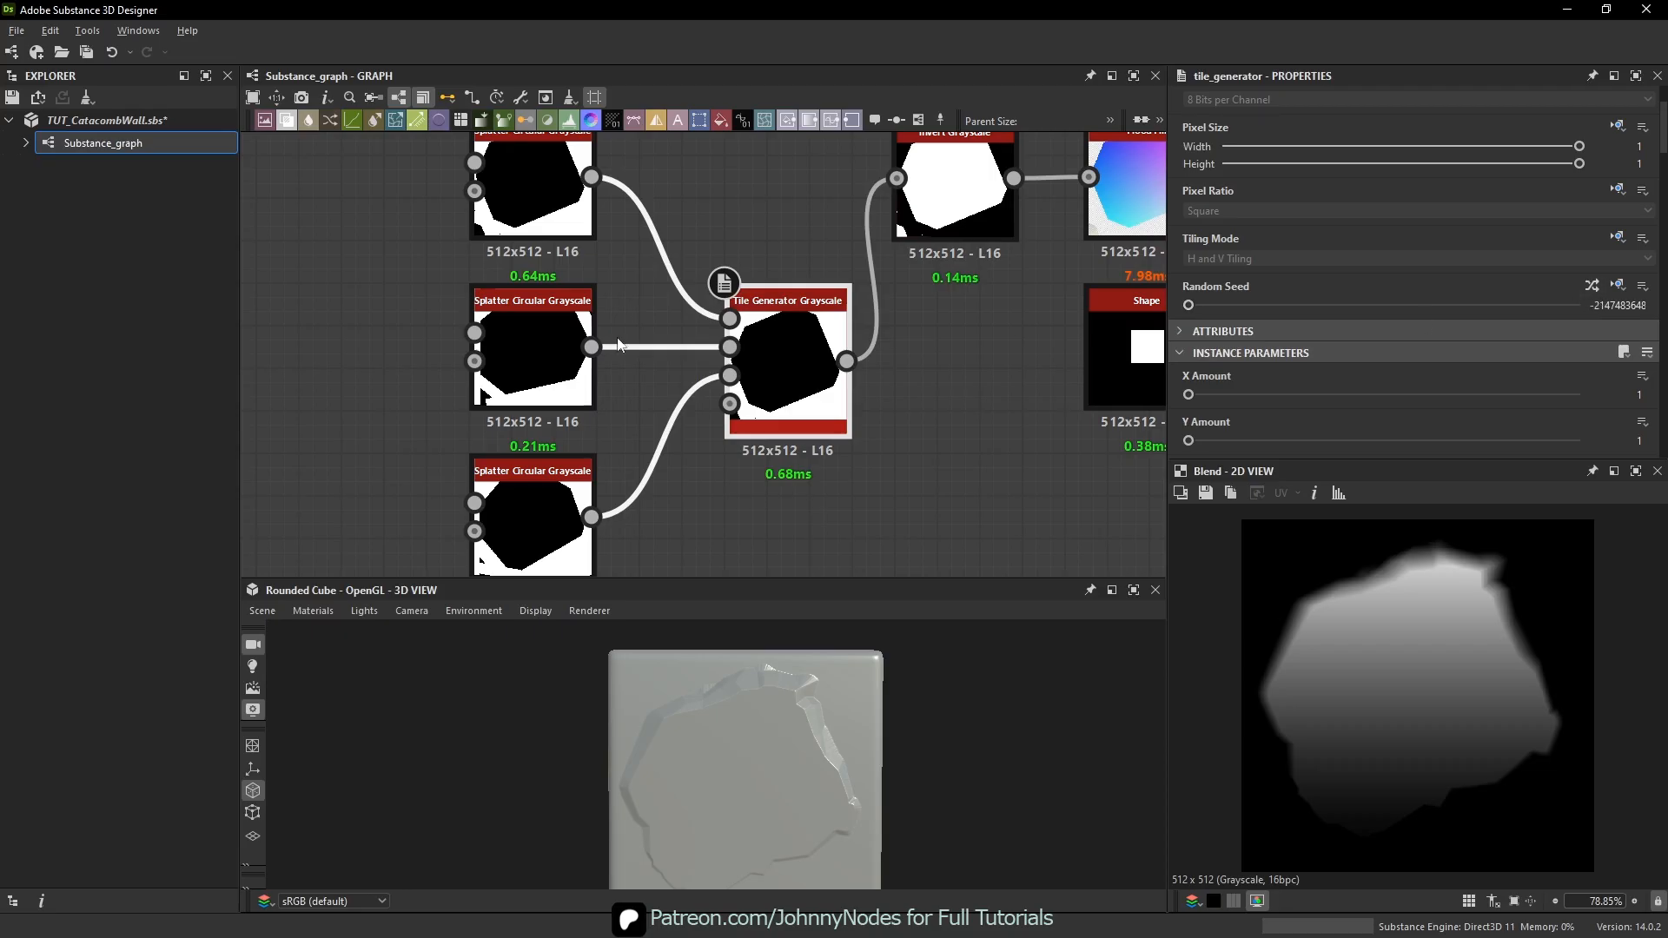
- Vary the whole graph's Random Seed to test the stone variations, and return it to 0
{"action": "scroll", "coordinate": [815, 432], "scroll_direction": "down", "scroll_amount": 2}
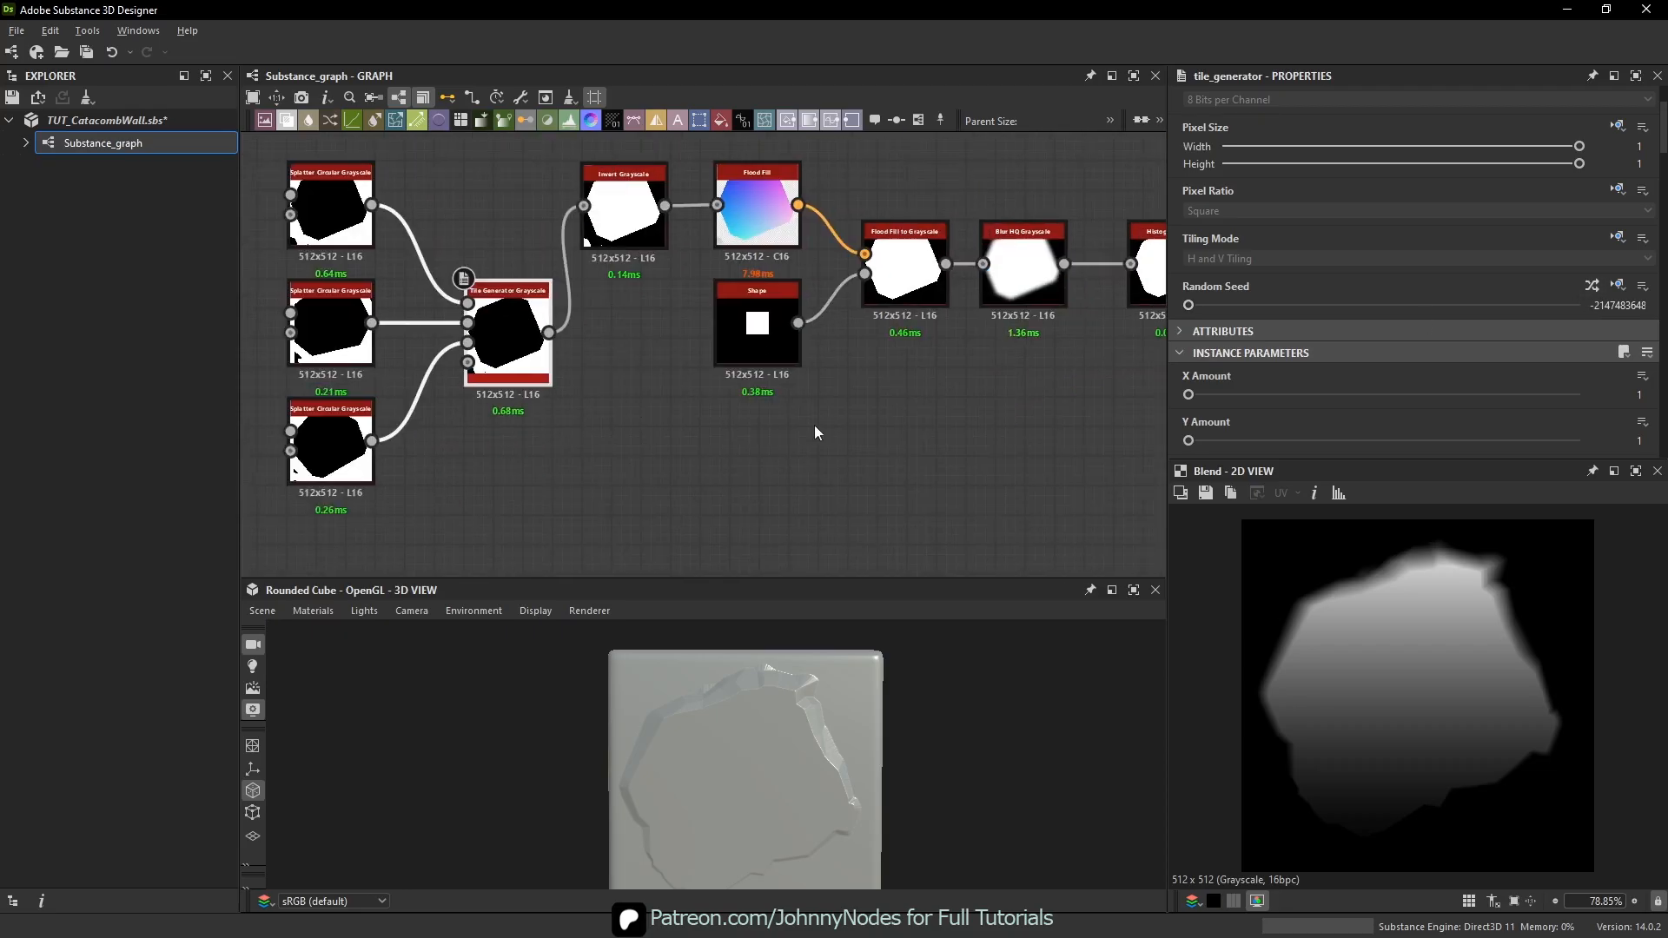
{"action": "double_click", "coordinate": [907, 420]}
{"action": "middle_click_drag", "start_coordinate": [907, 420], "coordinate": [586, 422]}
{"action": "left_click_drag", "start_coordinate": [1215, 311], "coordinate": [1113, 320]}
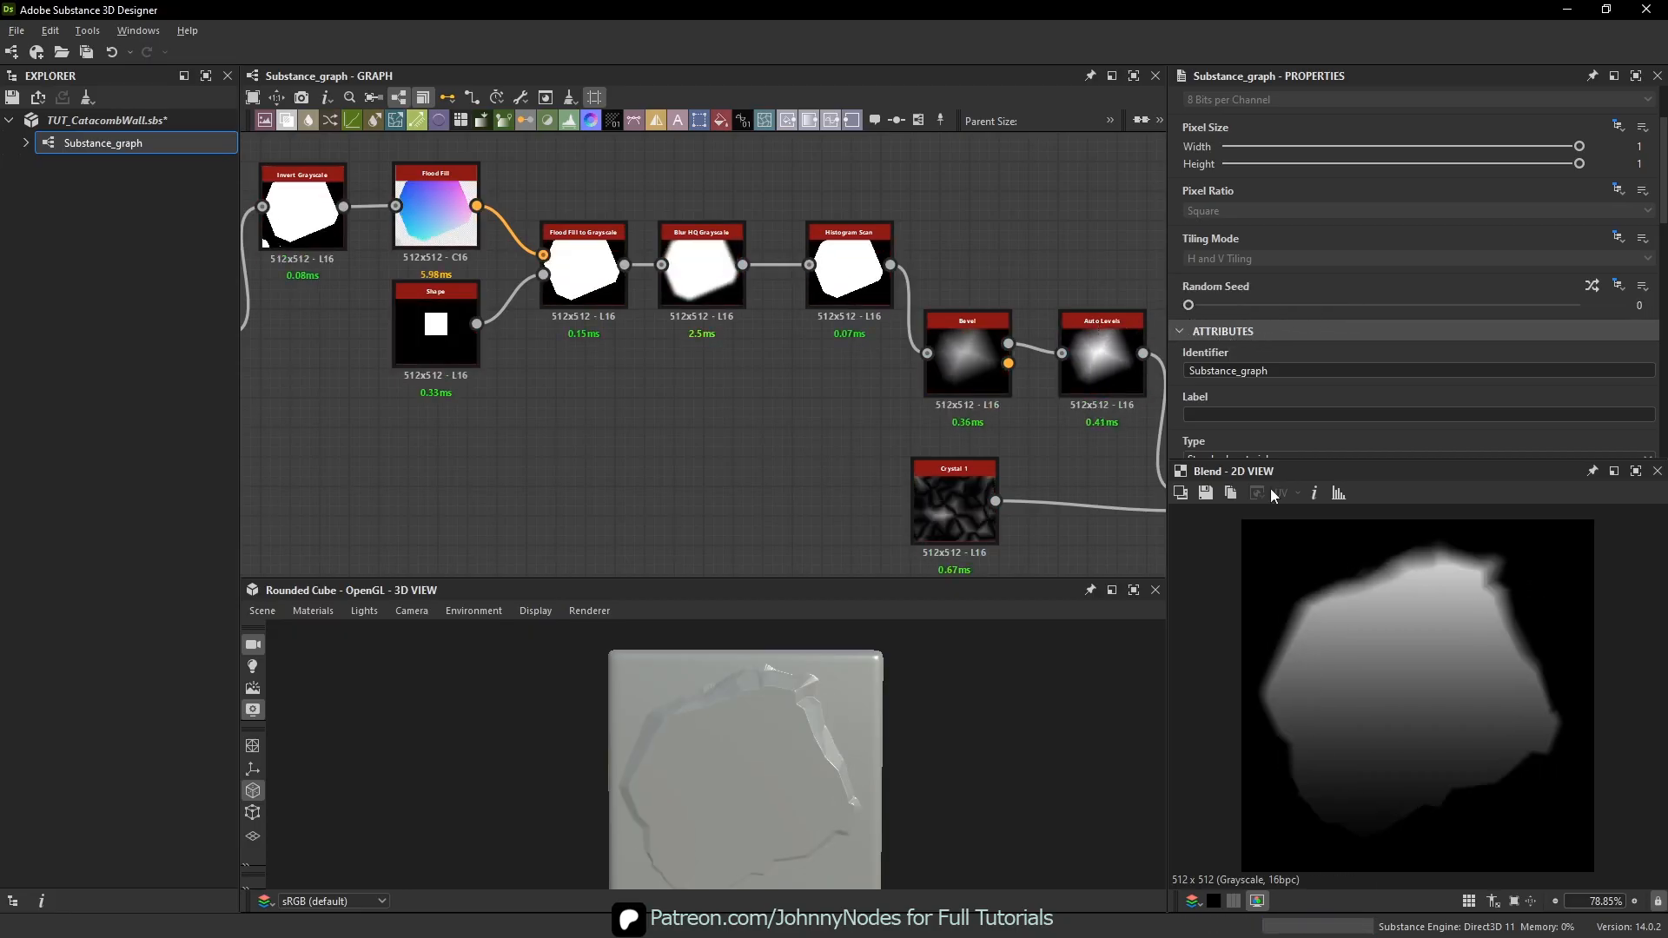
- Examine the surface quality of the stone's beveled edge up close in the 3D preview
{"action": "middle_click_drag", "start_coordinate": [927, 358], "coordinate": [684, 367]}
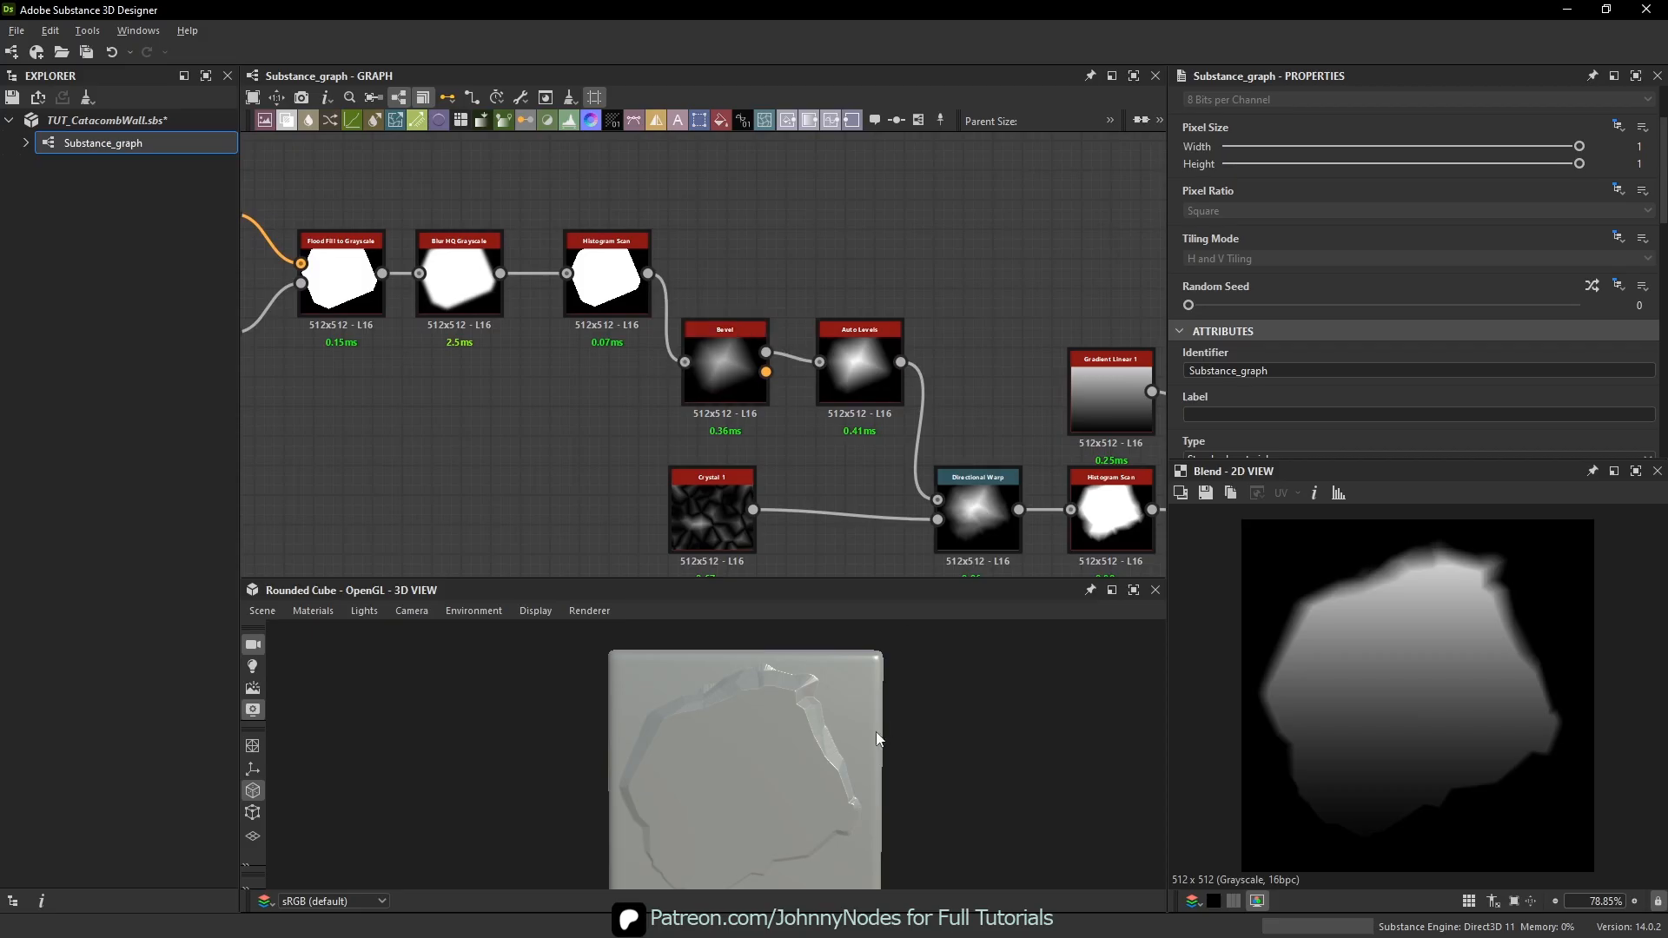
{"action": "scroll", "coordinate": [876, 734], "scroll_direction": "up", "scroll_amount": 5}
{"action": "middle_click_drag", "start_coordinate": [873, 696], "coordinate": [911, 732]}
{"action": "scroll", "coordinate": [910, 732], "scroll_direction": "up", "scroll_amount": 1}
{"action": "left_click_drag", "start_coordinate": [910, 731], "coordinate": [810, 737], "text": "ctrl+shift"}
{"action": "scroll", "coordinate": [888, 704], "scroll_direction": "up", "scroll_amount": 3}
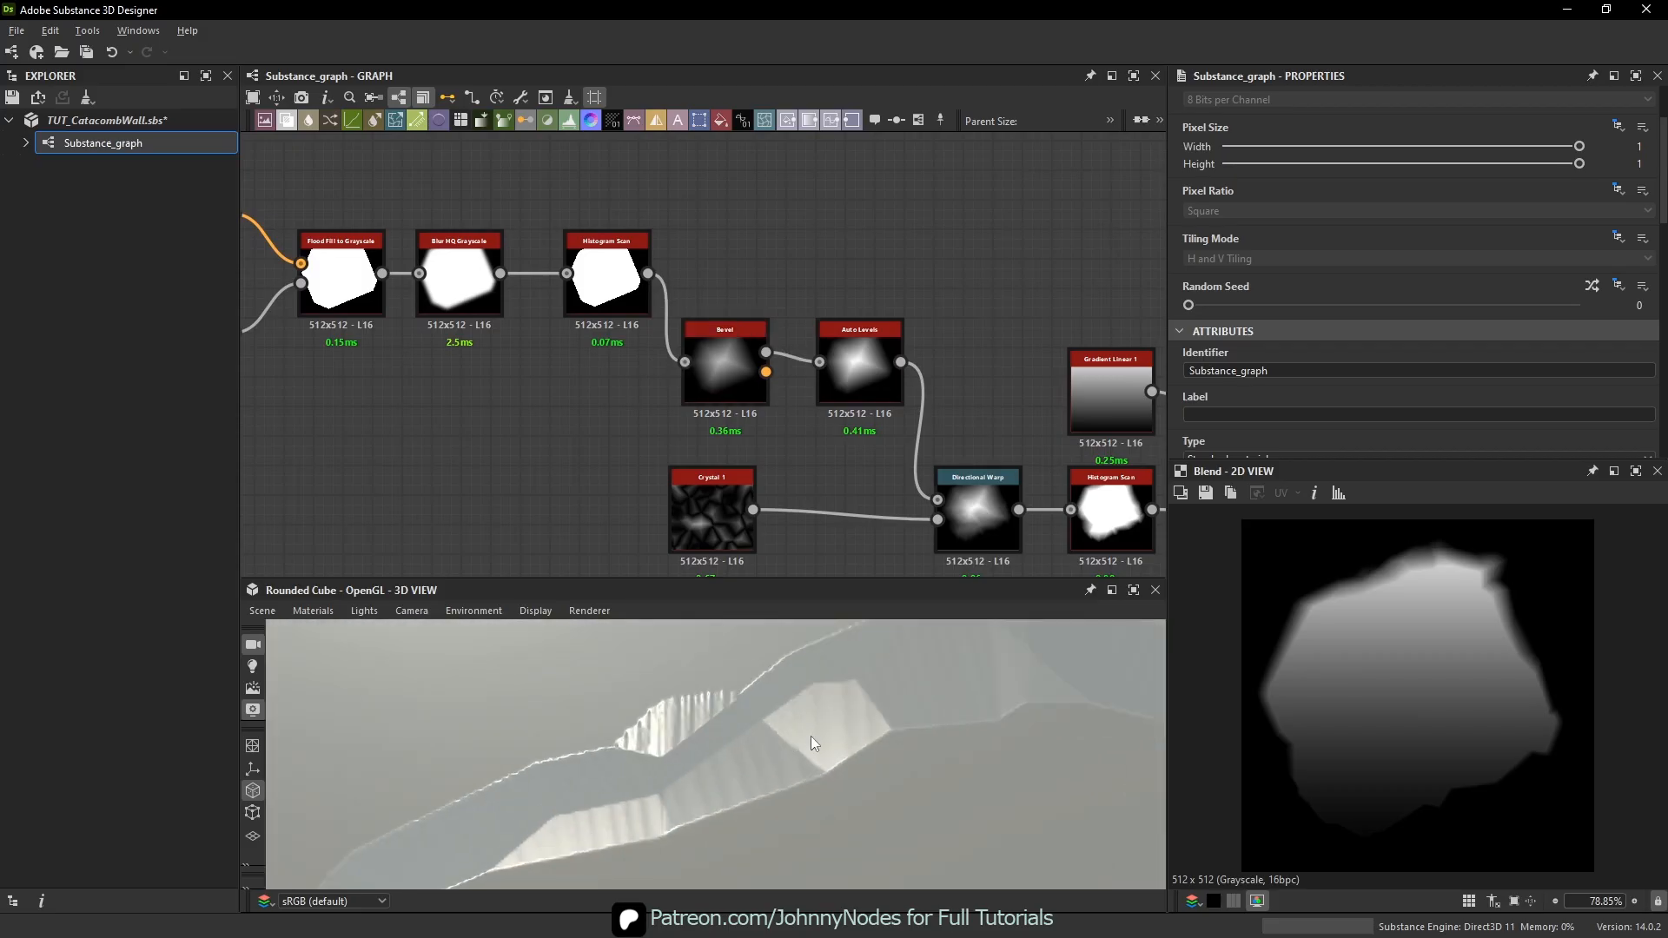
- Check the outputs of Blur HQ Grayscale, the first Histogram Scan and Bevel in turn for the source of the edge artifacts
{"action": "middle_click_drag", "start_coordinate": [608, 278], "coordinate": [858, 426]}
{"action": "double_click", "coordinate": [706, 435]}
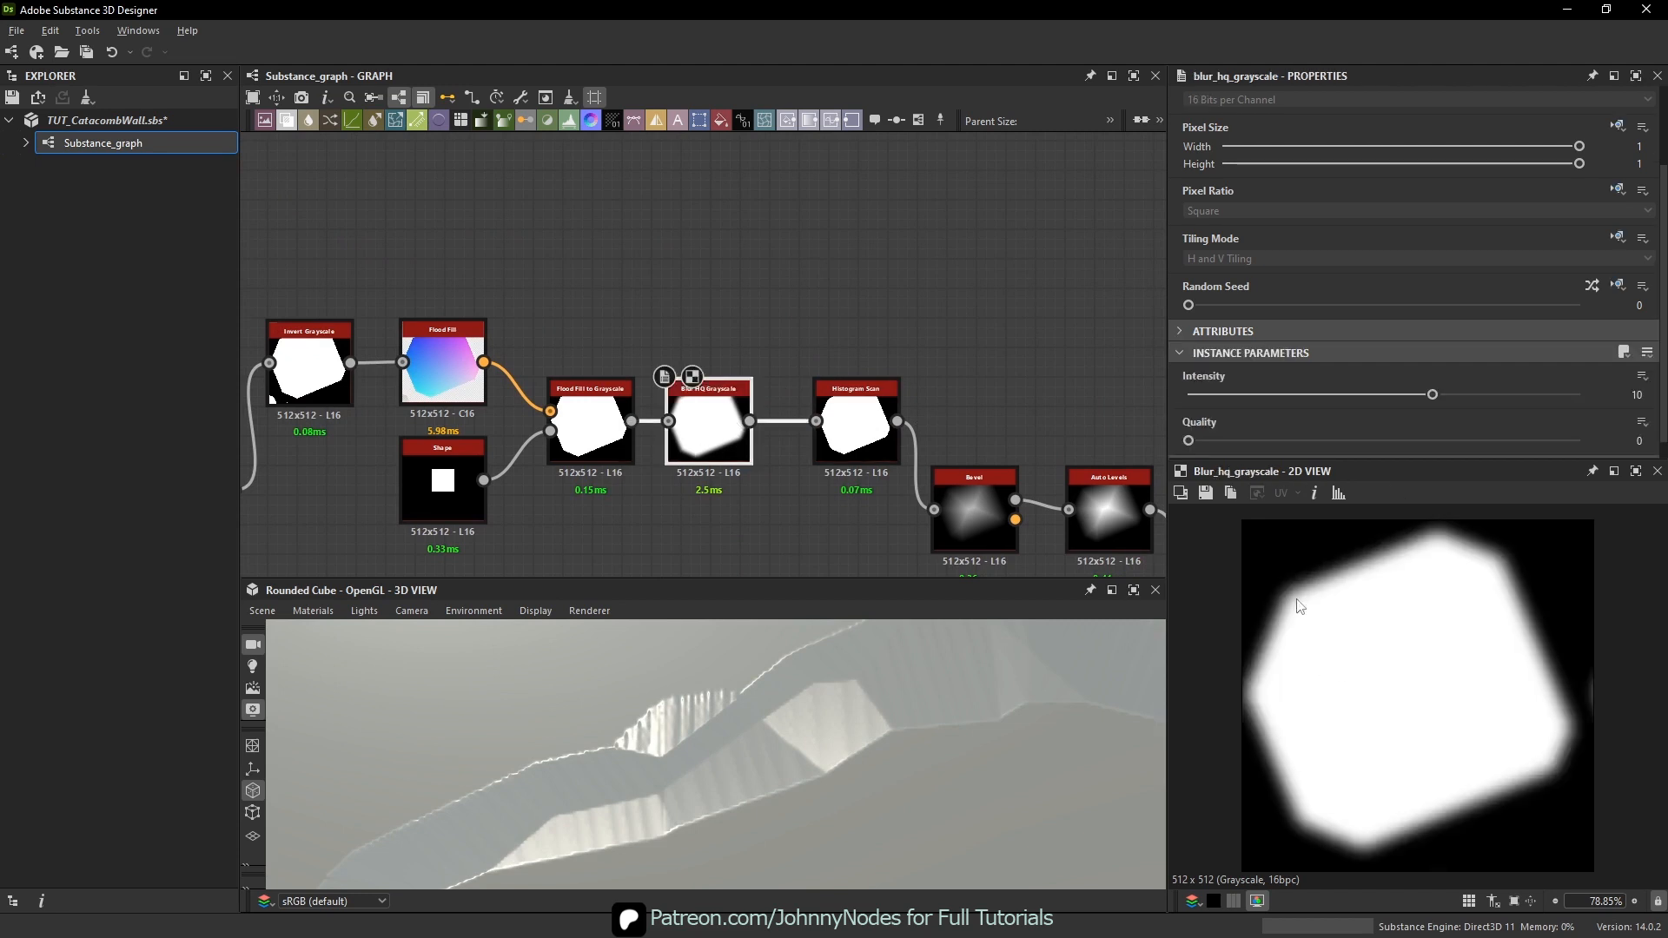
{"action": "scroll", "coordinate": [1310, 598], "scroll_direction": "up", "scroll_amount": 3}
{"action": "double_click", "coordinate": [860, 428]}
{"action": "middle_click_drag", "start_coordinate": [1083, 521], "coordinate": [722, 432]}
{"action": "scroll", "coordinate": [723, 432], "scroll_direction": "up", "scroll_amount": 1}
{"action": "double_click", "coordinate": [601, 440]}
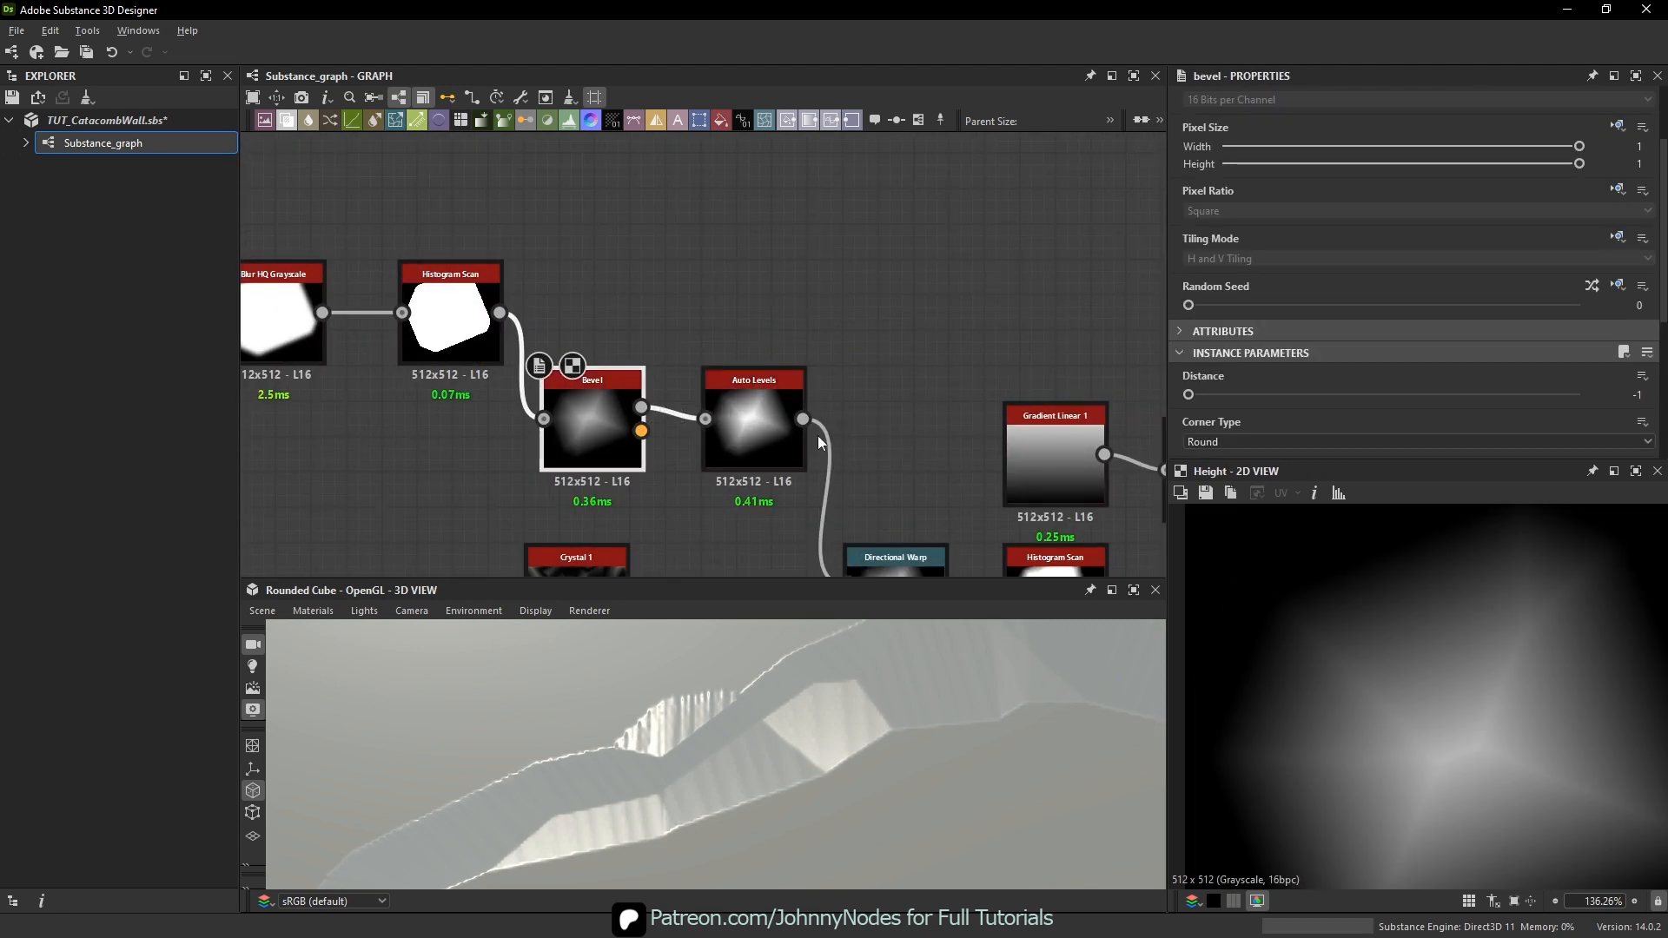
- Add a Normal Sobel node above Auto Levels and connect the Bevel's Height output to it
{"action": "middle_click_drag", "start_coordinate": [816, 435], "coordinate": [803, 359]}
{"action": "left_click_drag", "start_coordinate": [584, 341], "coordinate": [588, 341]}
{"action": "middle_click_drag", "start_coordinate": [748, 170], "coordinate": [759, 254]}
{"action": "left_click", "coordinate": [759, 254]}
{"action": "key", "text": "space"}
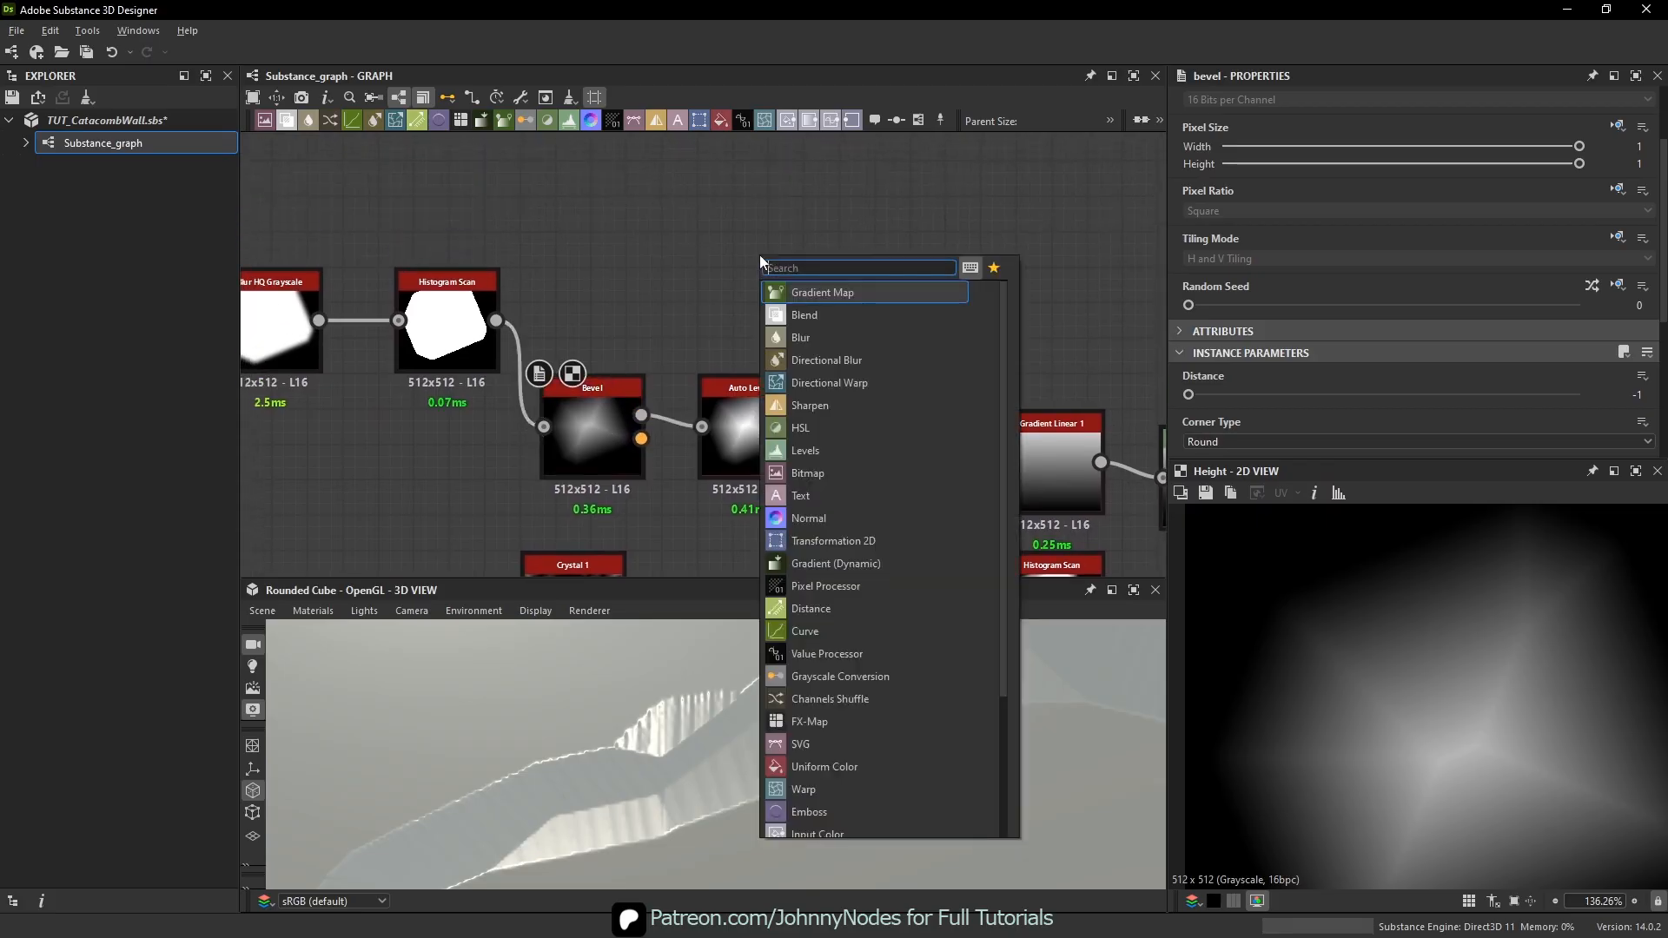
{"action": "type", "text": "normal sobel"}
{"action": "key", "text": "Return"}
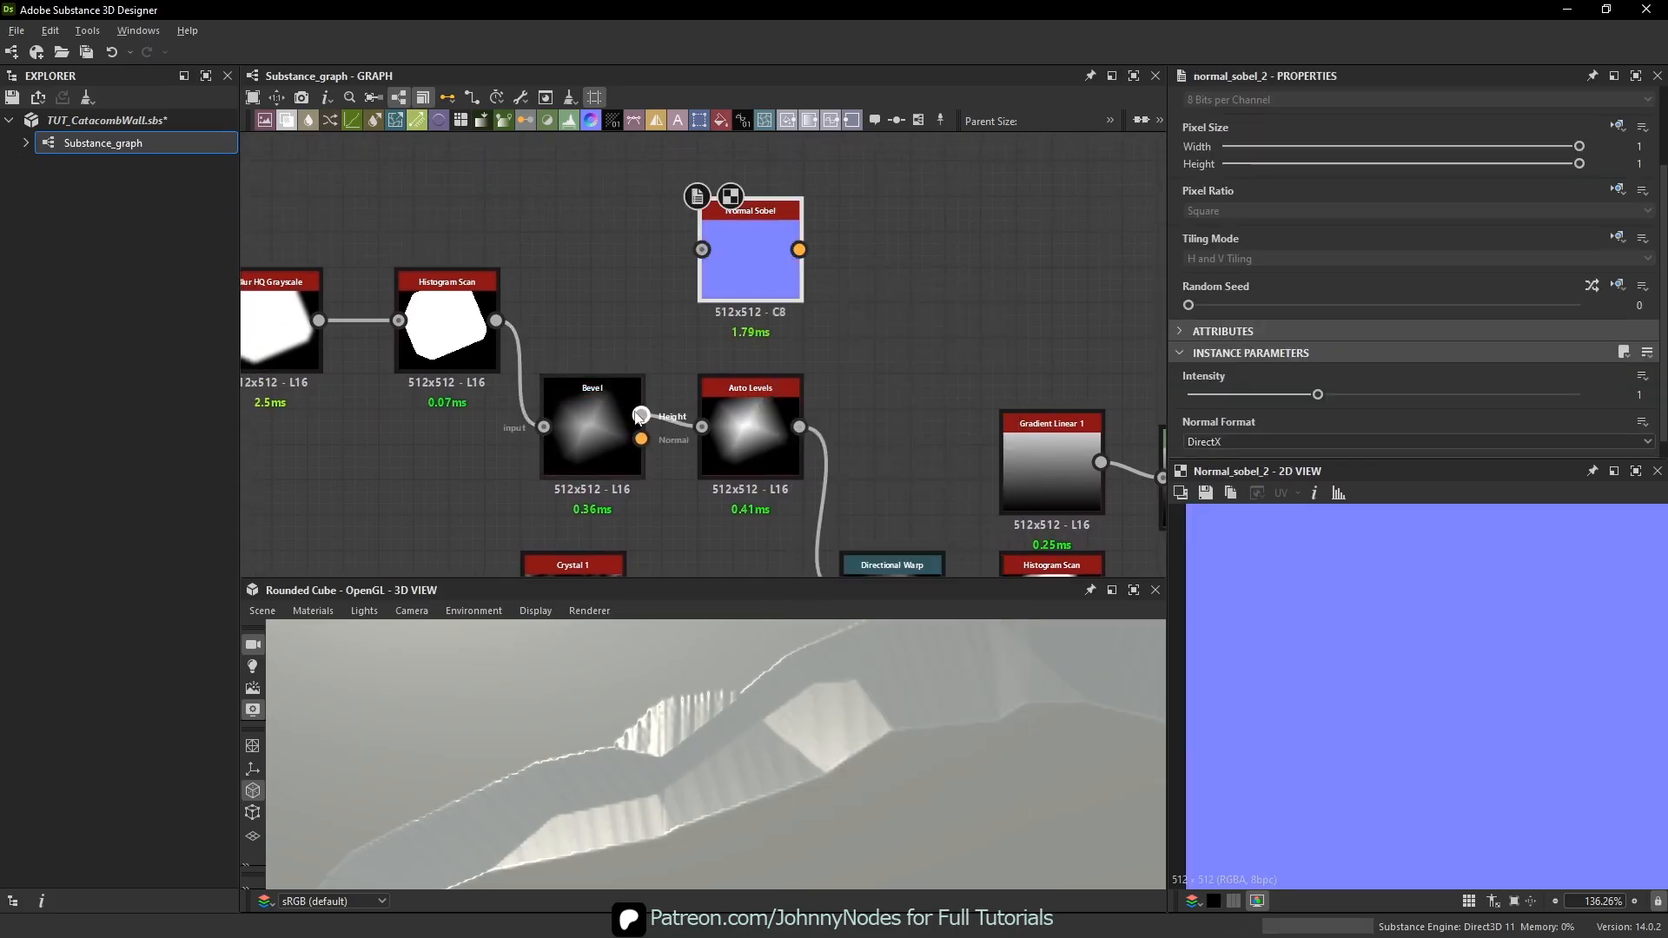
{"action": "left_click_drag", "start_coordinate": [641, 415], "coordinate": [703, 250]}
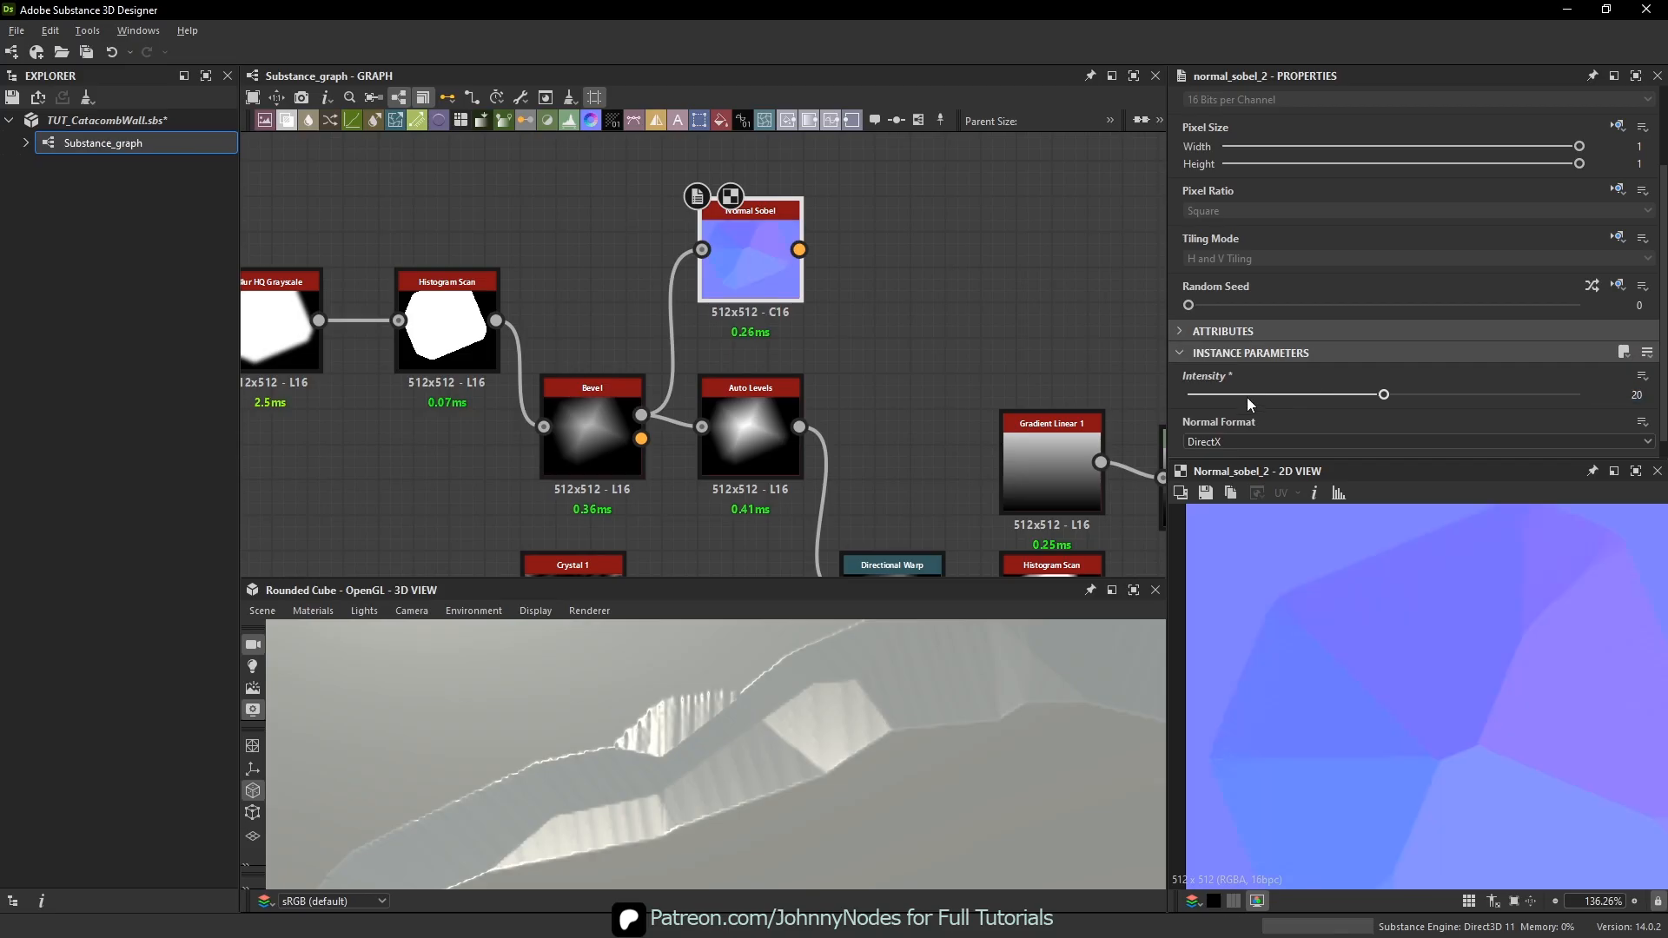
- Set the Normal Sobel's Intensity to 80
{"action": "left_click_drag", "start_coordinate": [1248, 398], "coordinate": [1538, 393]}
{"action": "key", "text": "Tab"}
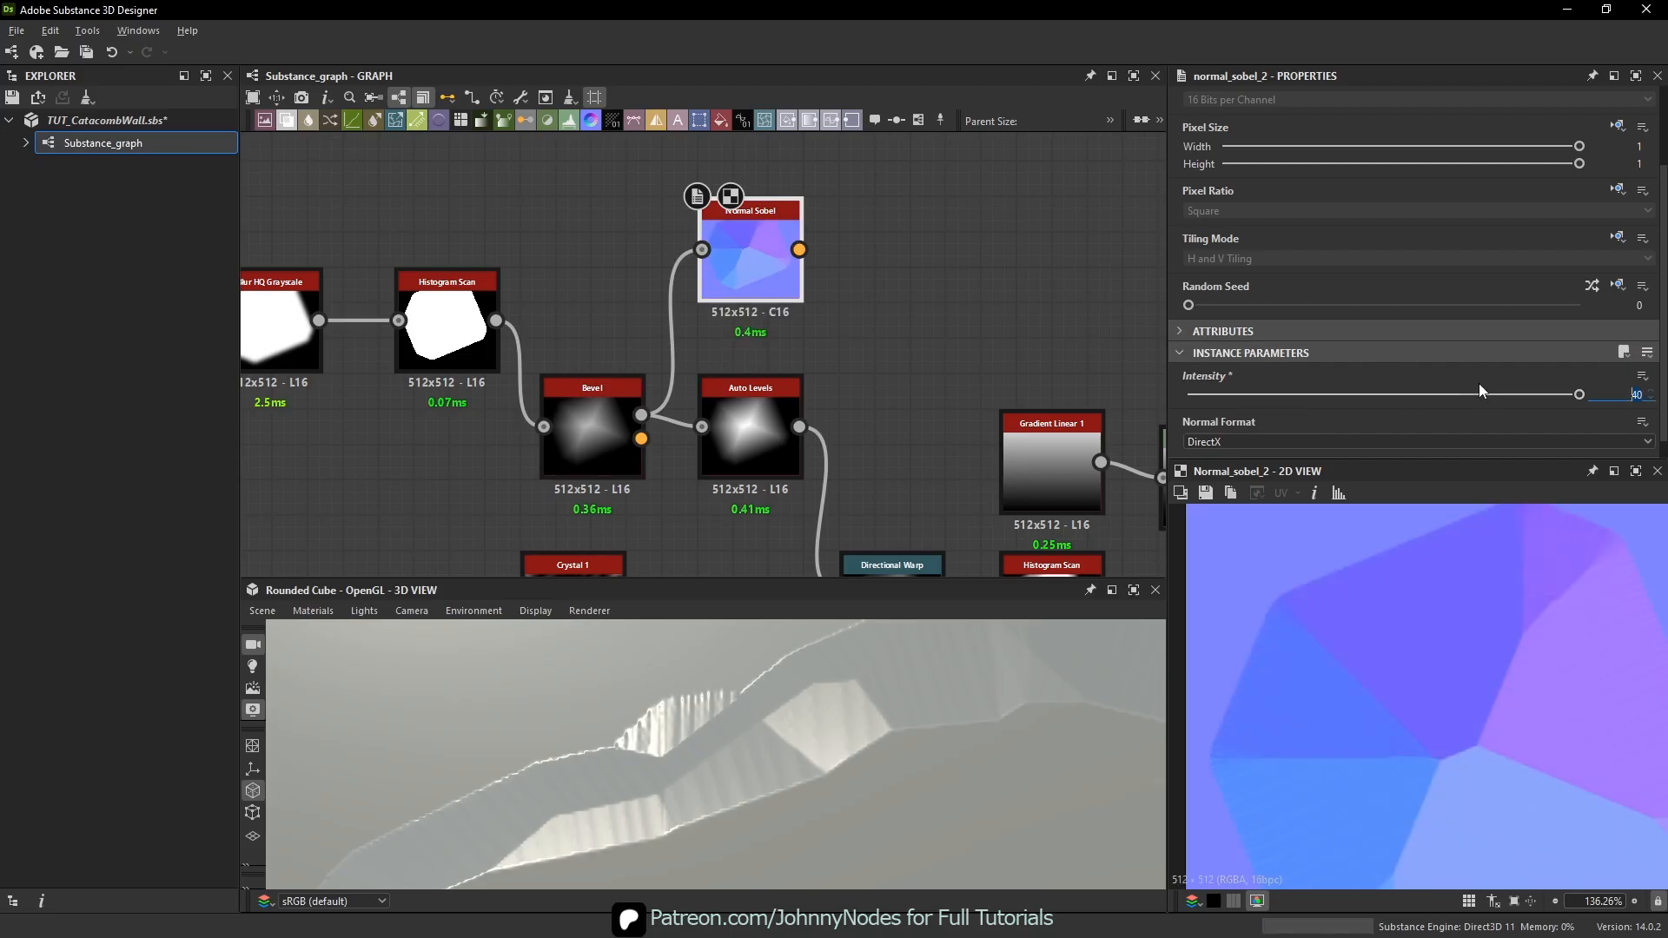
{"action": "type", "text": "80"}
{"action": "key", "text": "Return"}
- Examine the Normal Sobel's facets up close, and compare them with the pixel edges of the Histogram Scan feeding the Bevel
{"action": "scroll", "coordinate": [1336, 737], "scroll_direction": "up", "scroll_amount": 1}
{"action": "scroll", "coordinate": [1335, 732], "scroll_direction": "up", "scroll_amount": 4}
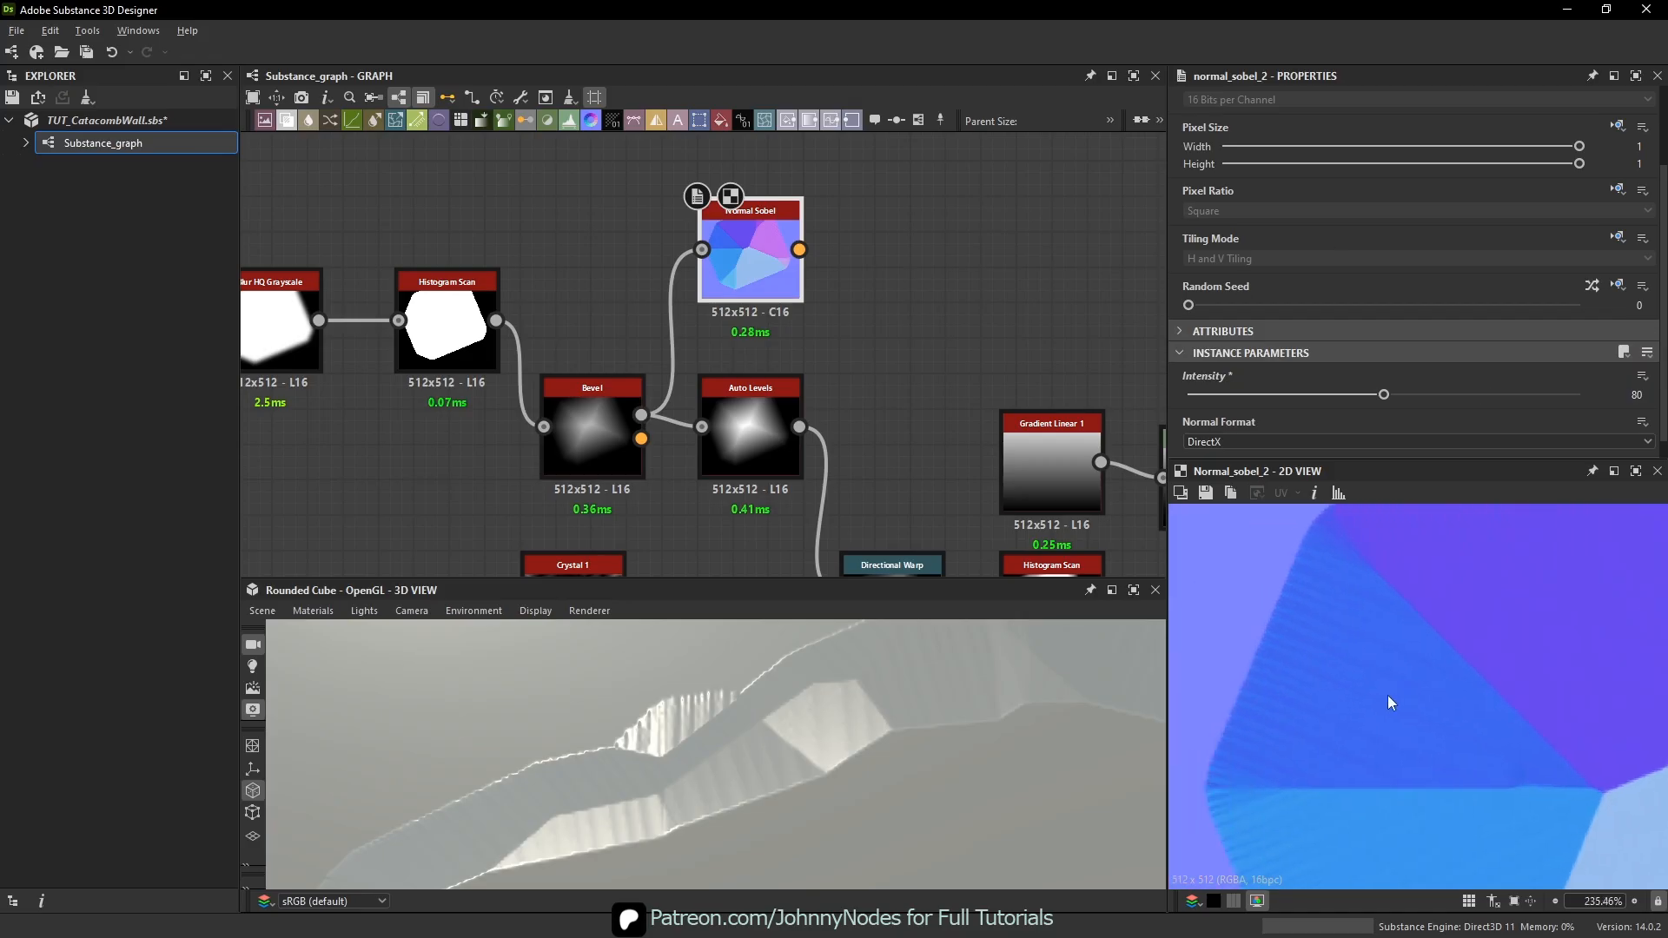
{"action": "middle_click_drag", "start_coordinate": [1246, 633], "coordinate": [1296, 617]}
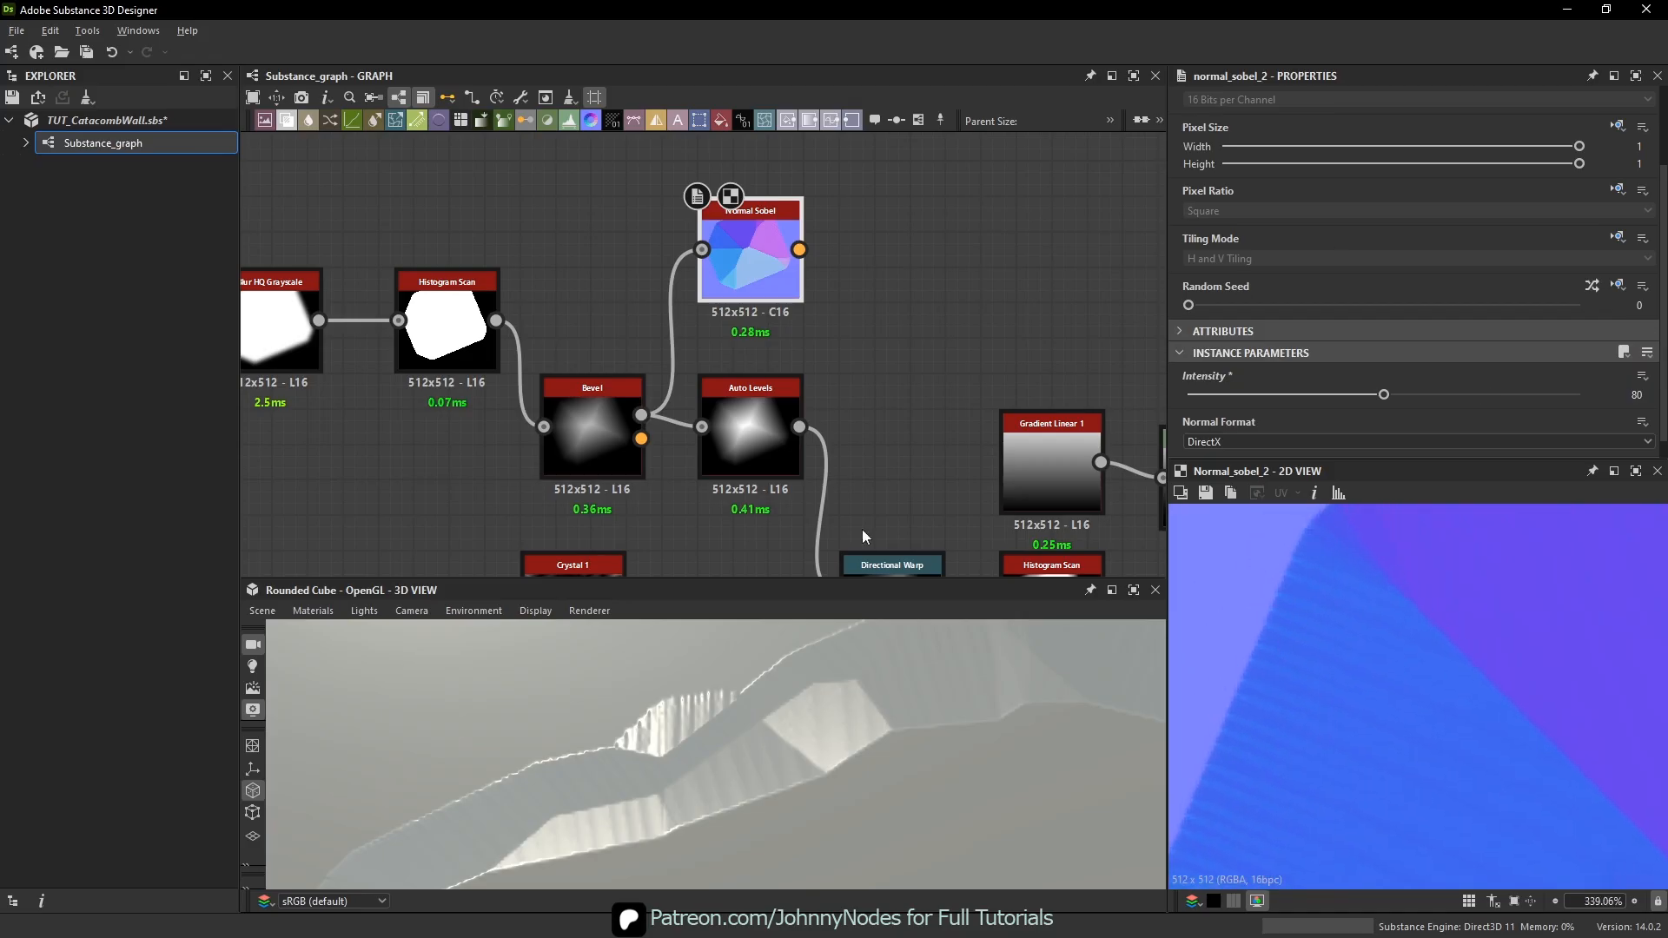
{"action": "left_click", "coordinate": [491, 340]}
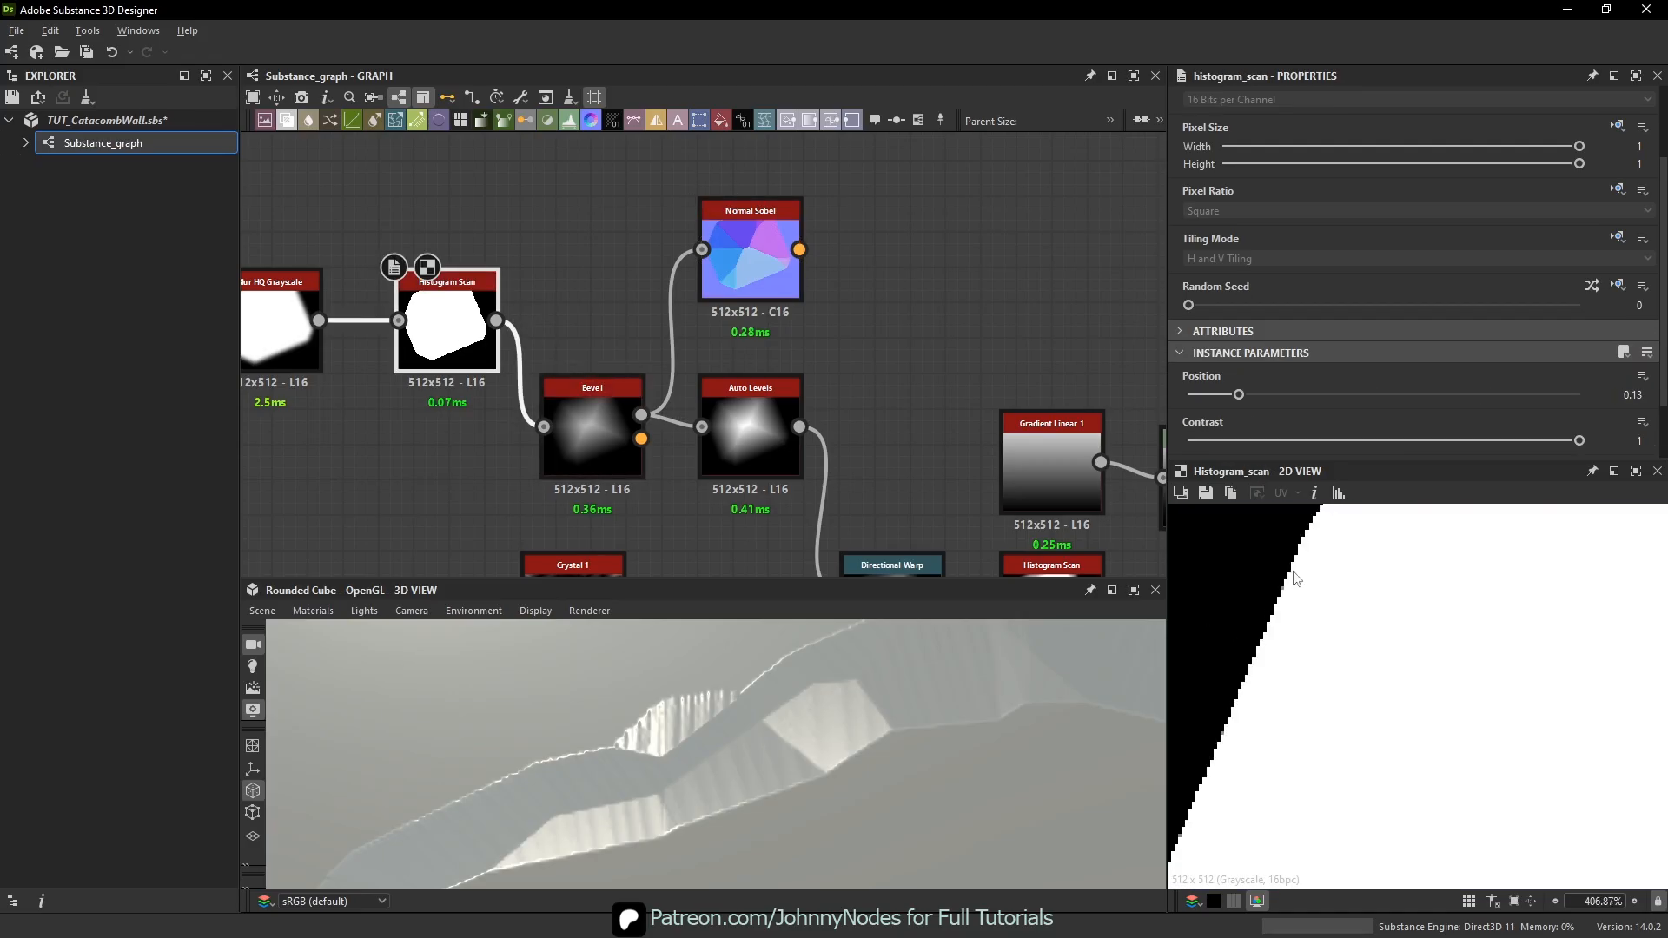
{"action": "scroll", "coordinate": [1295, 578], "scroll_direction": "up", "scroll_amount": 9}
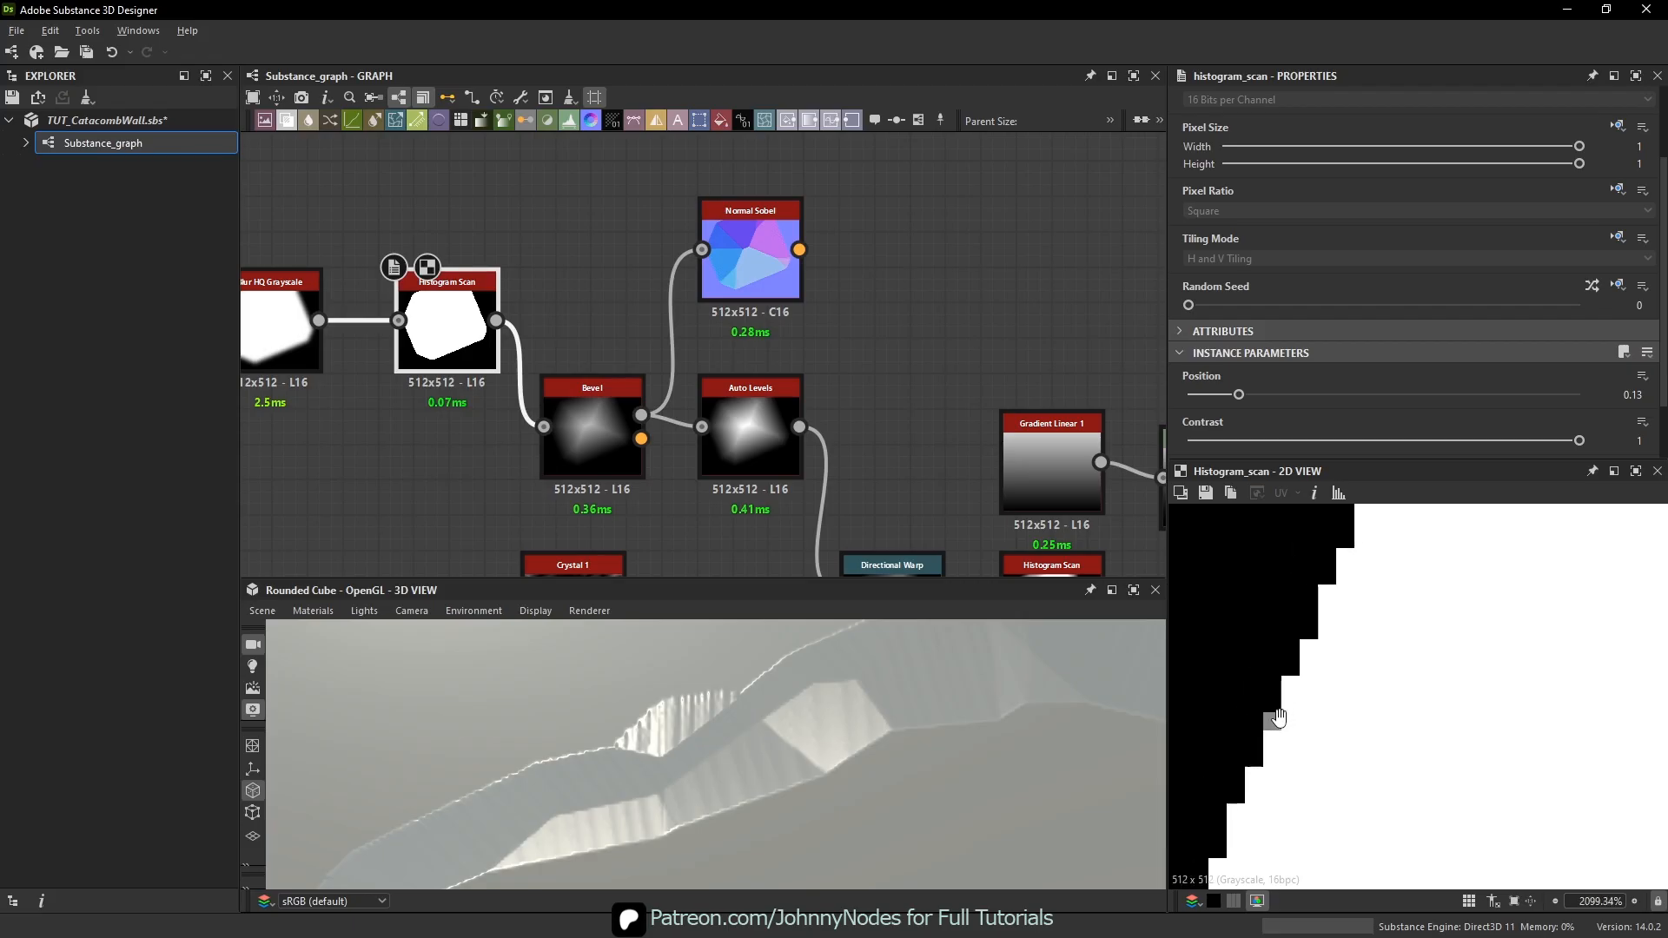
{"action": "scroll", "coordinate": [1277, 718], "scroll_direction": "down", "scroll_amount": 7}
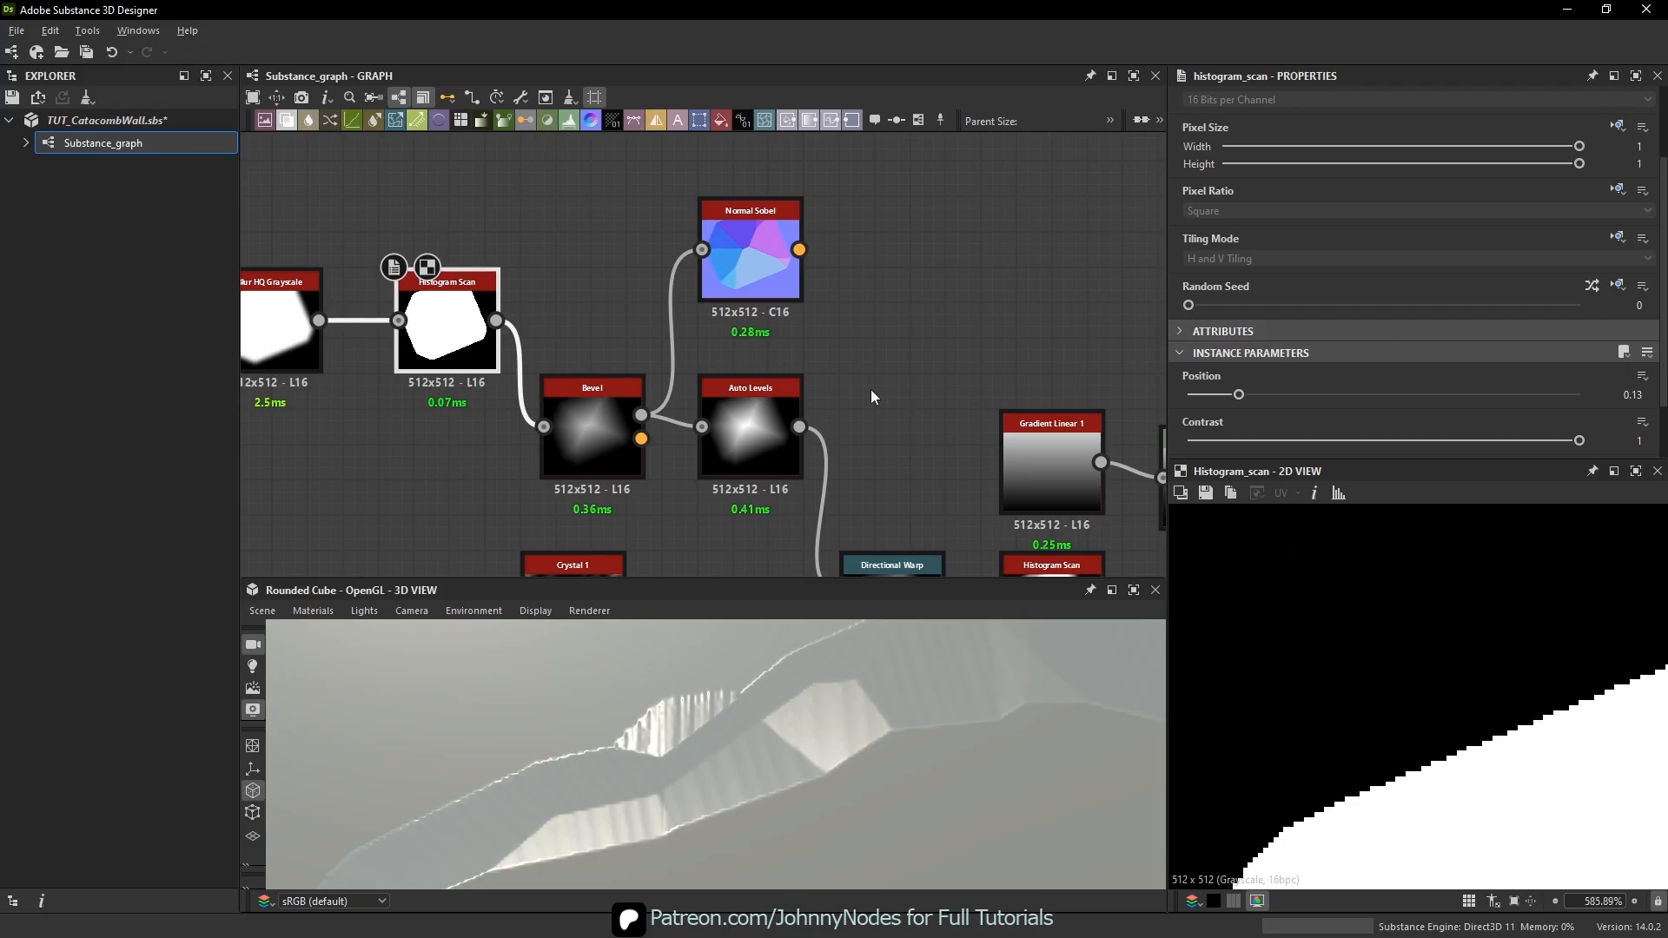
- Add a Blur HQ Grayscale node above Auto Levels and connect the Bevel's Height output to it, moving the Normal Sobel out of the way
{"action": "left_click", "coordinate": [750, 252]}
{"action": "scroll", "coordinate": [1478, 718], "scroll_direction": "down", "scroll_amount": 9}
{"action": "scroll", "coordinate": [748, 301], "scroll_direction": "down", "scroll_amount": 3}
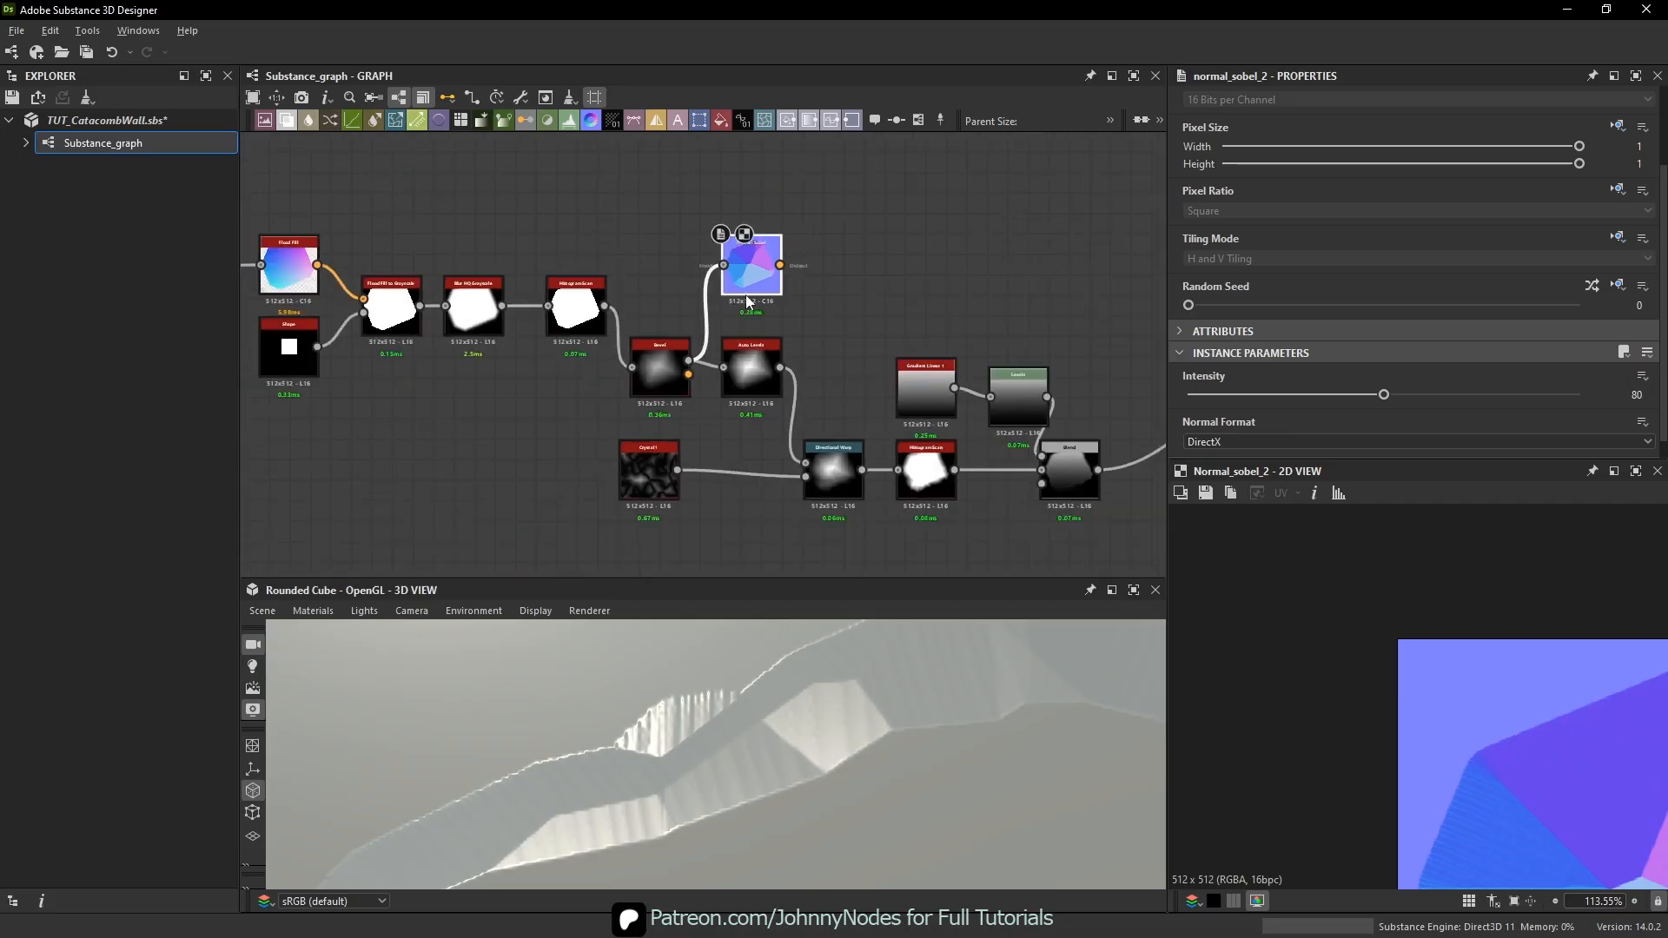
{"action": "scroll", "coordinate": [747, 302], "scroll_direction": "up", "scroll_amount": 3}
{"action": "left_click_drag", "start_coordinate": [782, 289], "coordinate": [658, 245]}
{"action": "key", "text": "space"}
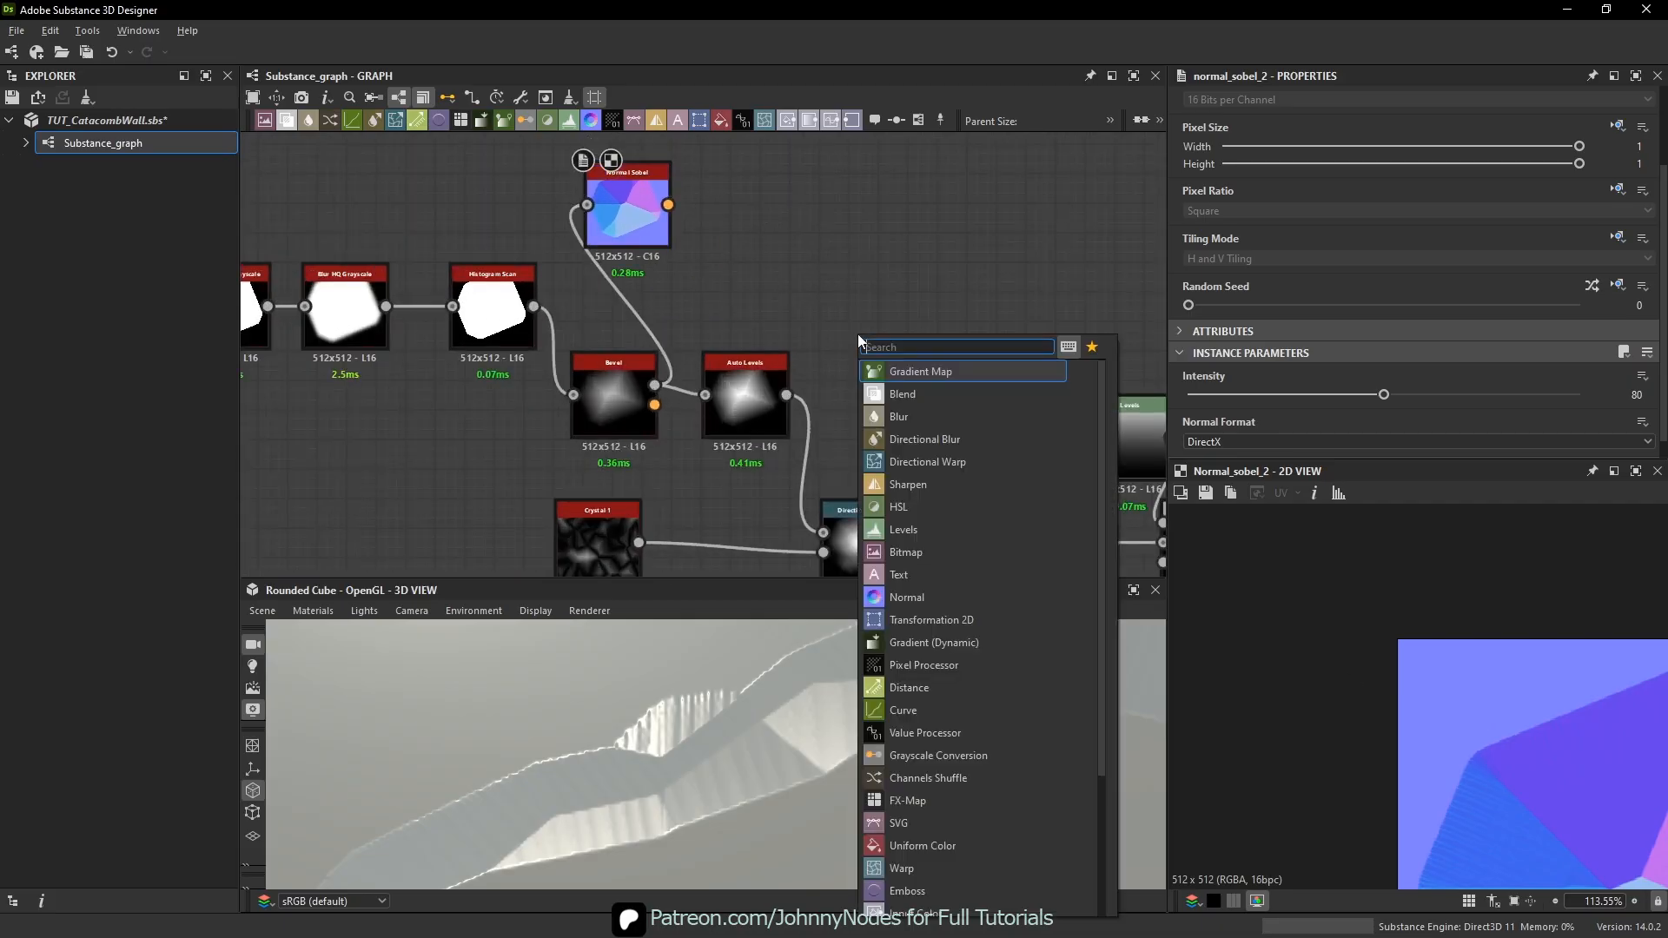
{"action": "type", "text": "blur"}
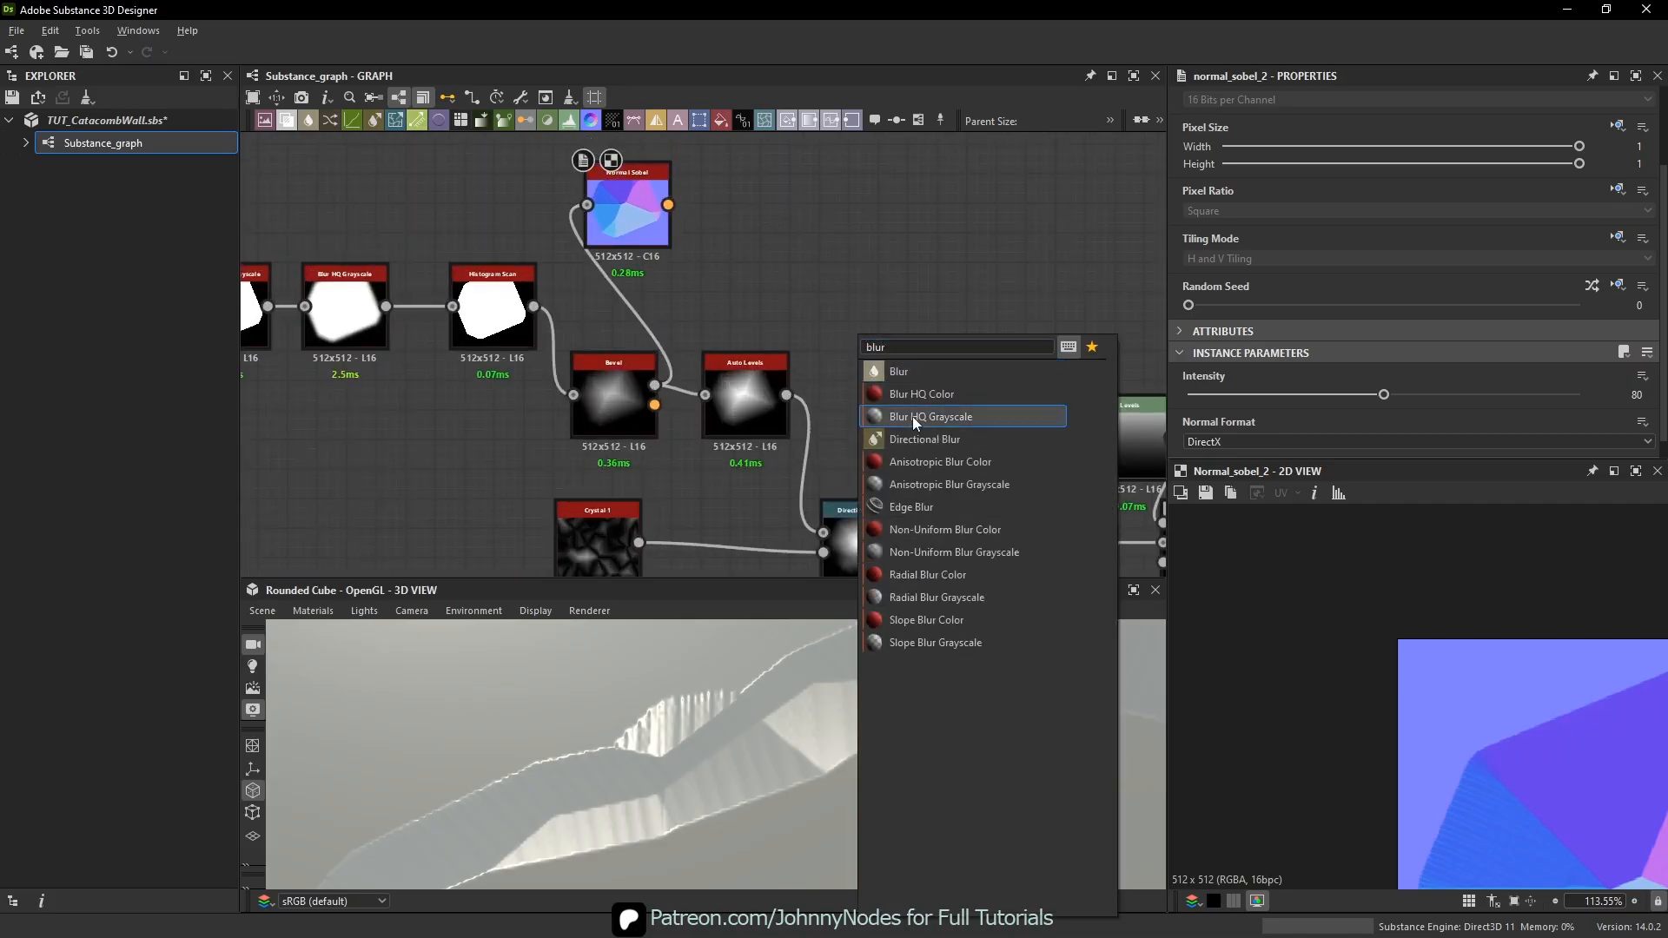
{"action": "left_click", "coordinate": [912, 415]}
{"action": "scroll", "coordinate": [859, 376], "scroll_direction": "up", "scroll_amount": 1}
{"action": "left_click", "coordinate": [743, 392]}
{"action": "left_click_drag", "start_coordinate": [773, 399], "coordinate": [775, 278]}
{"action": "left_click_drag", "start_coordinate": [614, 388], "coordinate": [677, 269]}
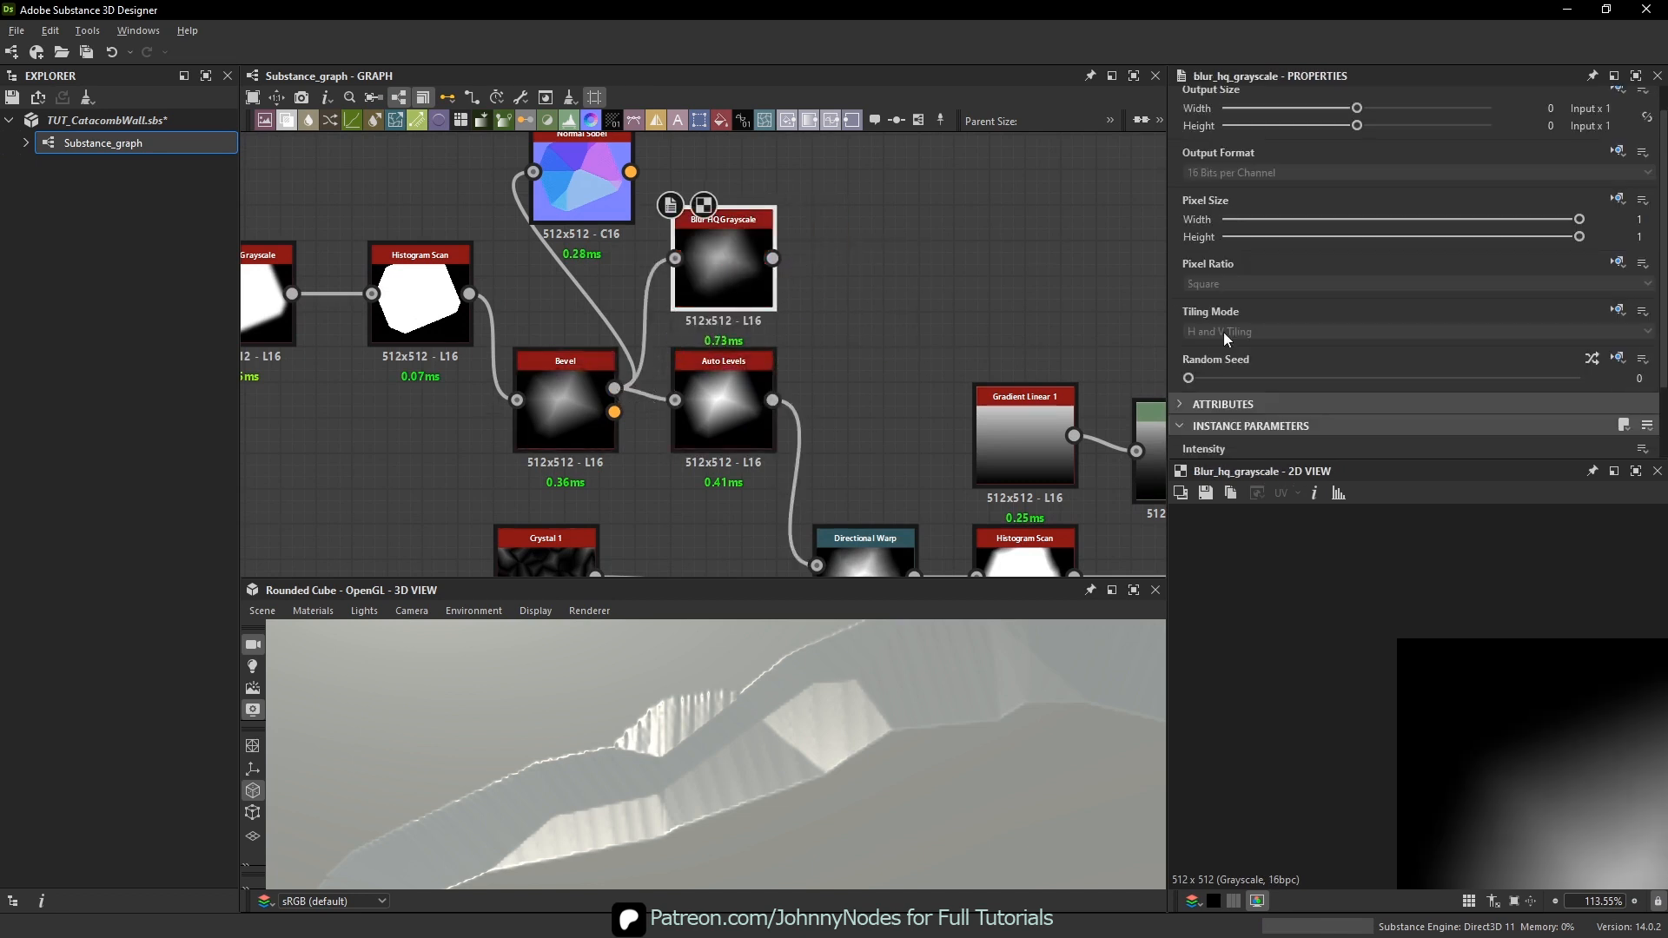
- Set the new blur's Intensity to 8.27 and feed its output into the Normal Sobel to inspect the facets
{"action": "scroll", "coordinate": [1225, 337], "scroll_direction": "down", "scroll_amount": 2}
{"action": "left_click", "coordinate": [1390, 376]}
{"action": "middle_click_drag", "start_coordinate": [794, 272], "coordinate": [782, 372]}
{"action": "left_click_drag", "start_coordinate": [761, 358], "coordinate": [957, 301]}
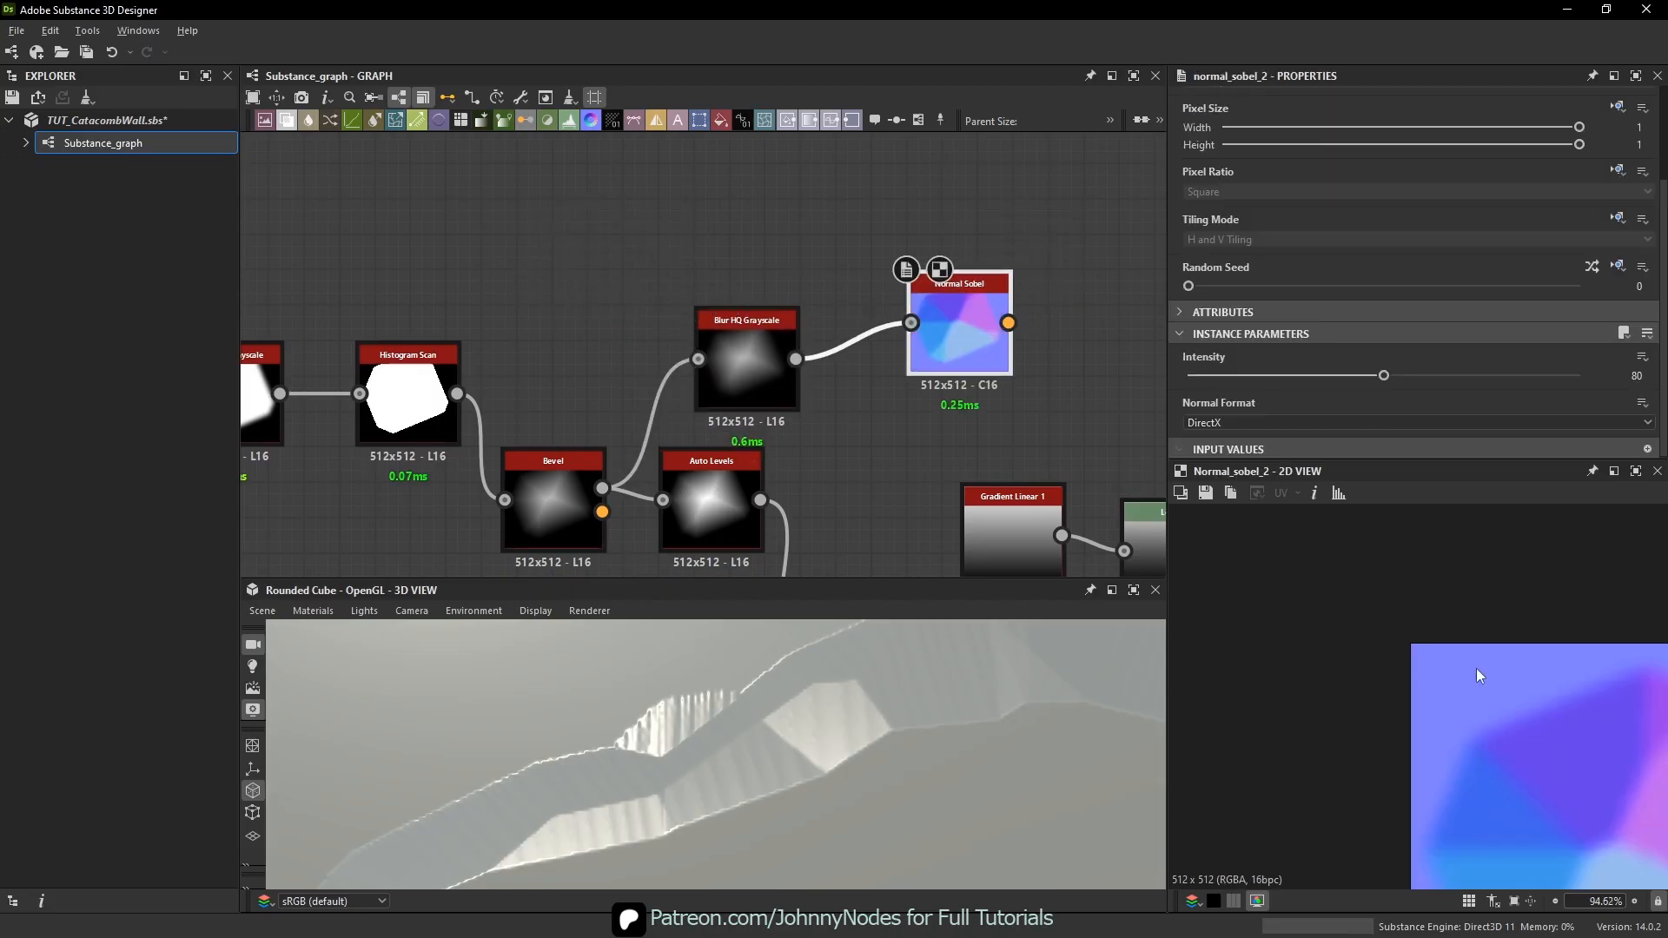
{"action": "scroll", "coordinate": [1354, 584], "scroll_direction": "up", "scroll_amount": 5}
- Set the new Blur HQ Grayscale's Intensity to 1.74 and check the smoothed facet edges up close
{"action": "left_click", "coordinate": [759, 369]}
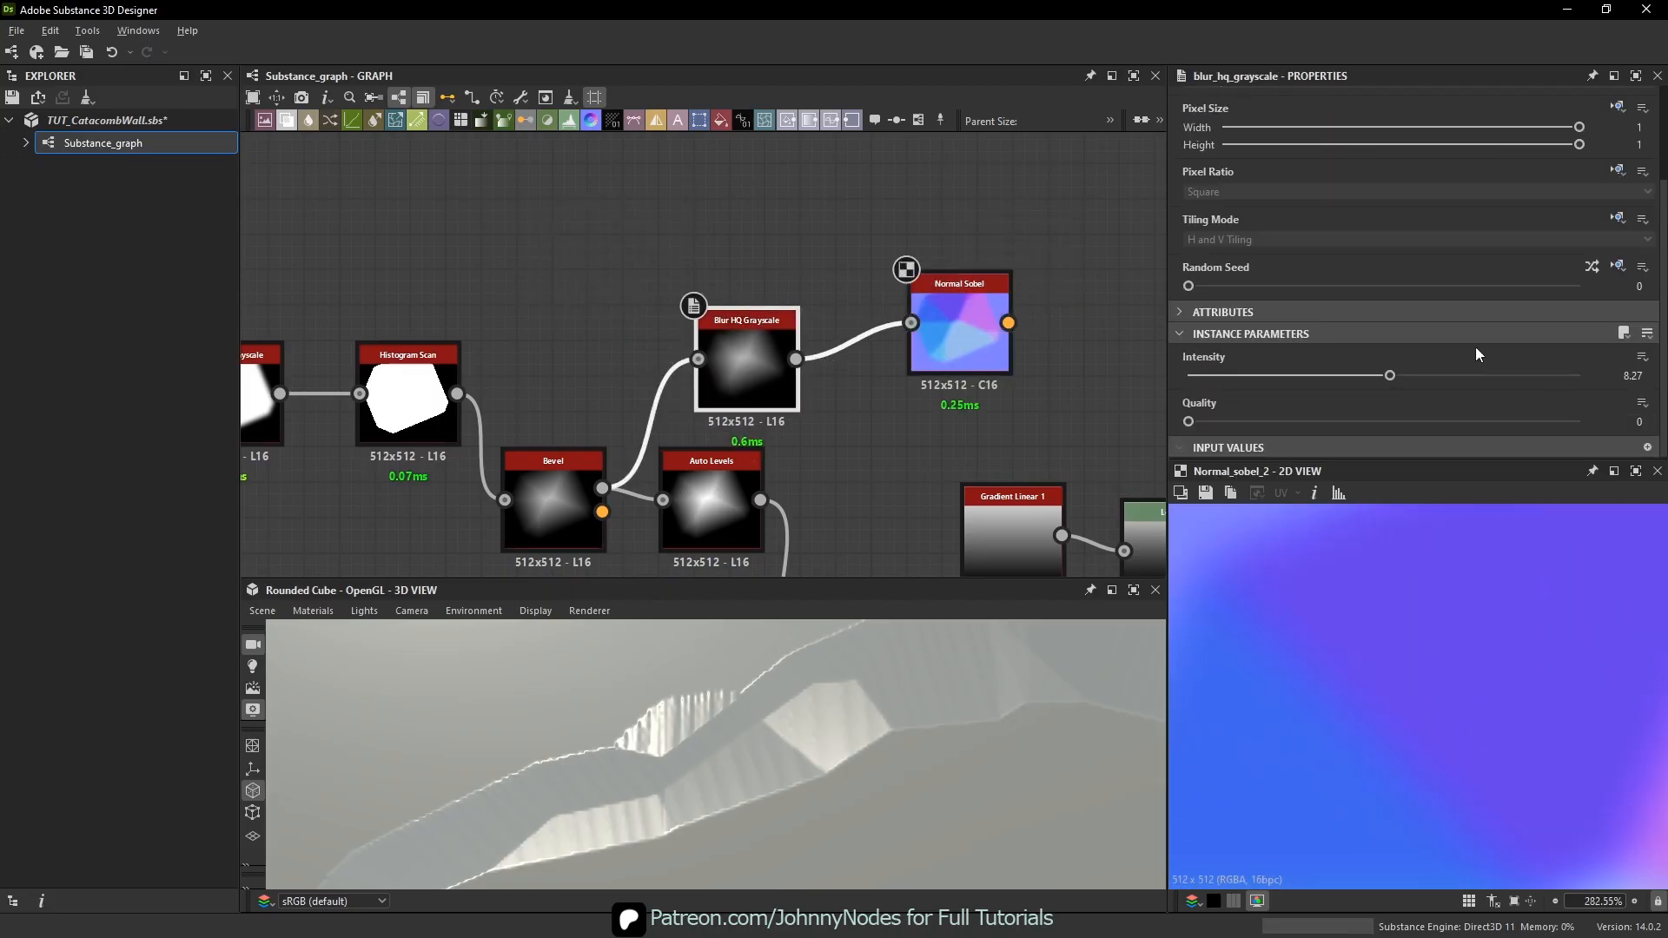
{"action": "mouse_move", "coordinate": [1227, 376]}
{"action": "left_mouse_down"}
{"action": "mouse_move", "coordinate": [1196, 375]}
{"action": "mouse_move", "coordinate": [1231, 374]}
{"action": "left_mouse_up"}
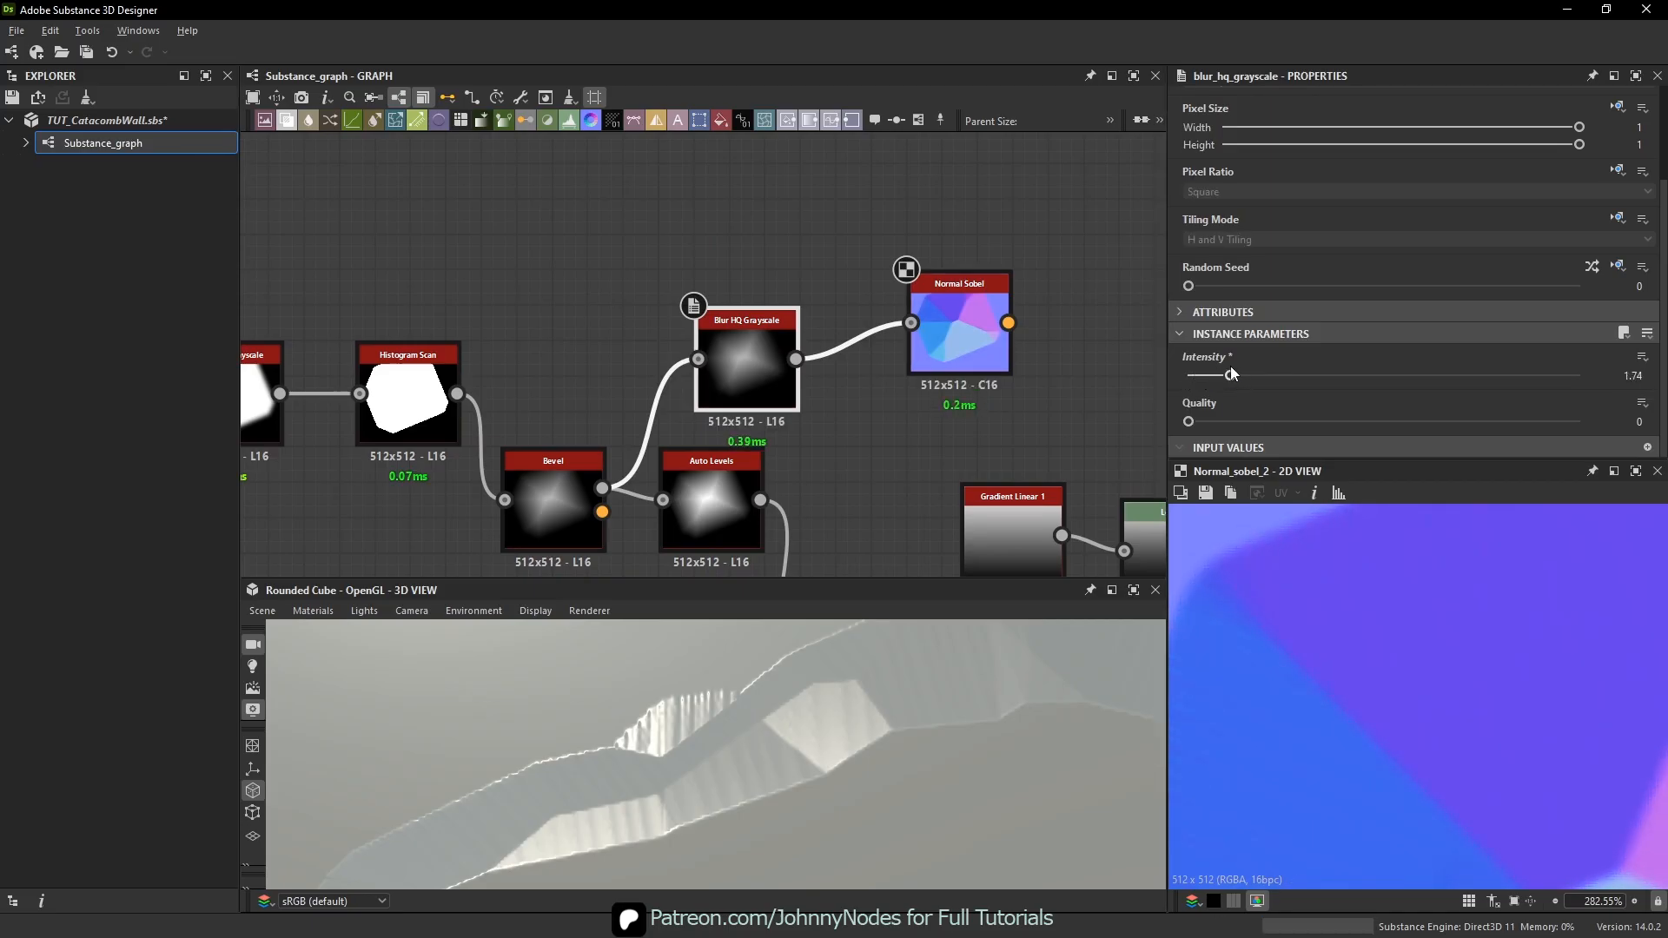
{"action": "middle_click_drag", "start_coordinate": [950, 329], "coordinate": [956, 317]}
{"action": "left_click_drag", "start_coordinate": [761, 332], "coordinate": [692, 302]}
{"action": "scroll", "coordinate": [1286, 566], "scroll_direction": "up", "scroll_amount": 5}
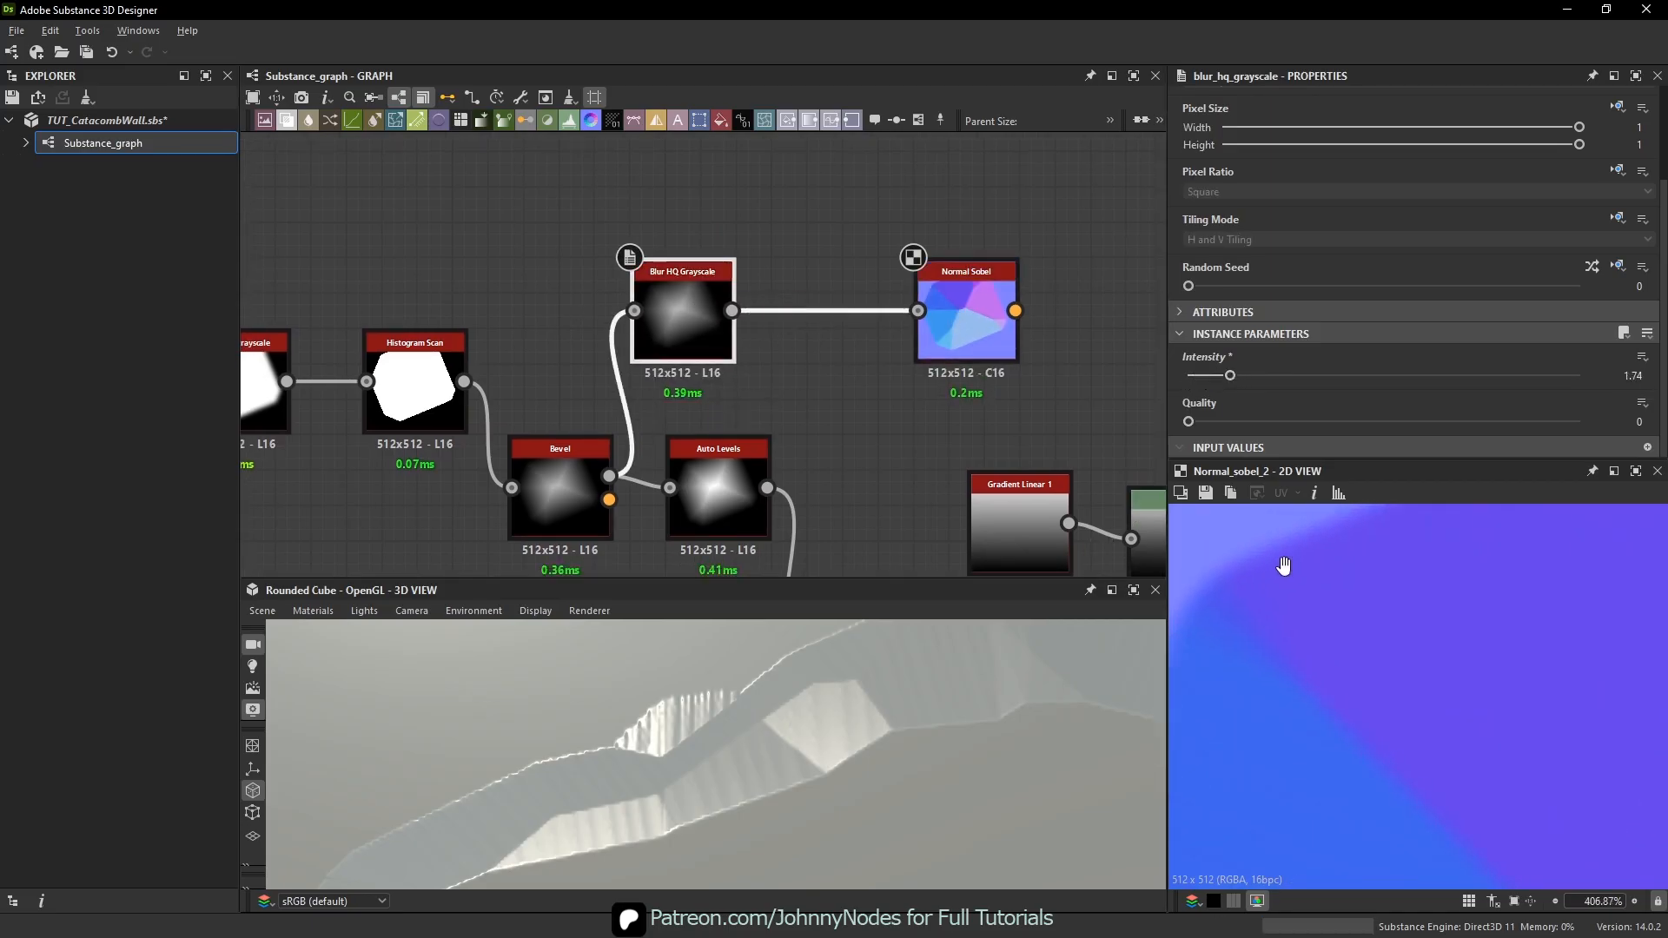
- Add a Levels node fed by the new Blur HQ Grayscale and place it before the Normal Sobel
{"action": "left_click", "coordinate": [910, 388]}
{"action": "key", "text": "space"}
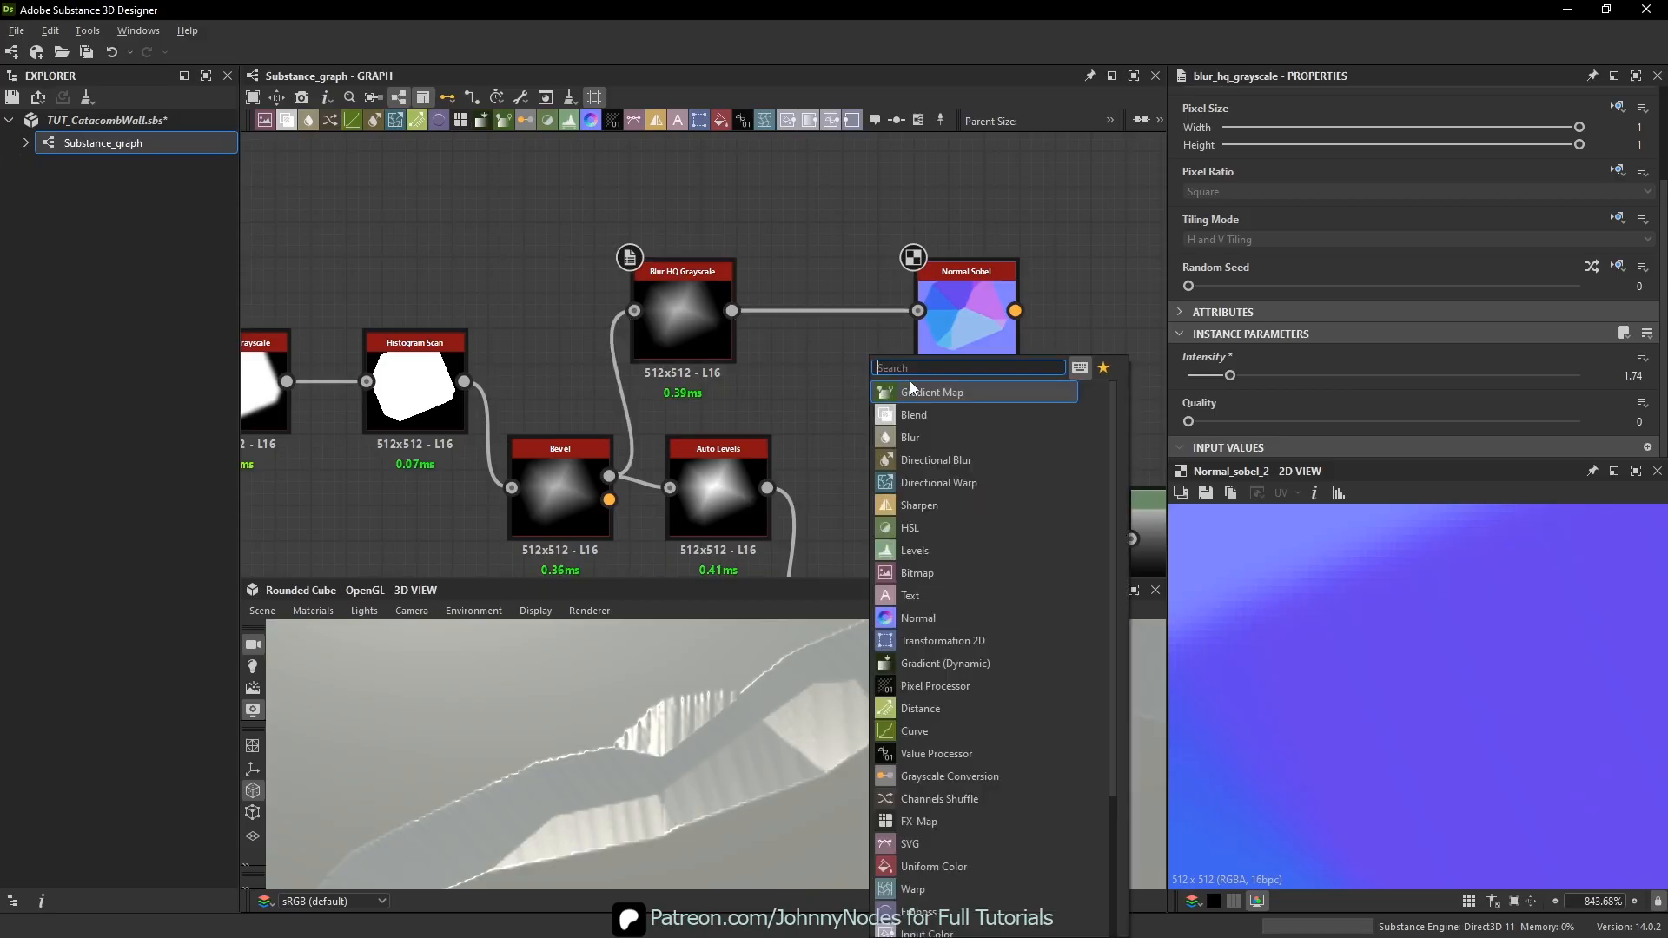
{"action": "type", "text": "le"}
{"action": "key", "text": "Return"}
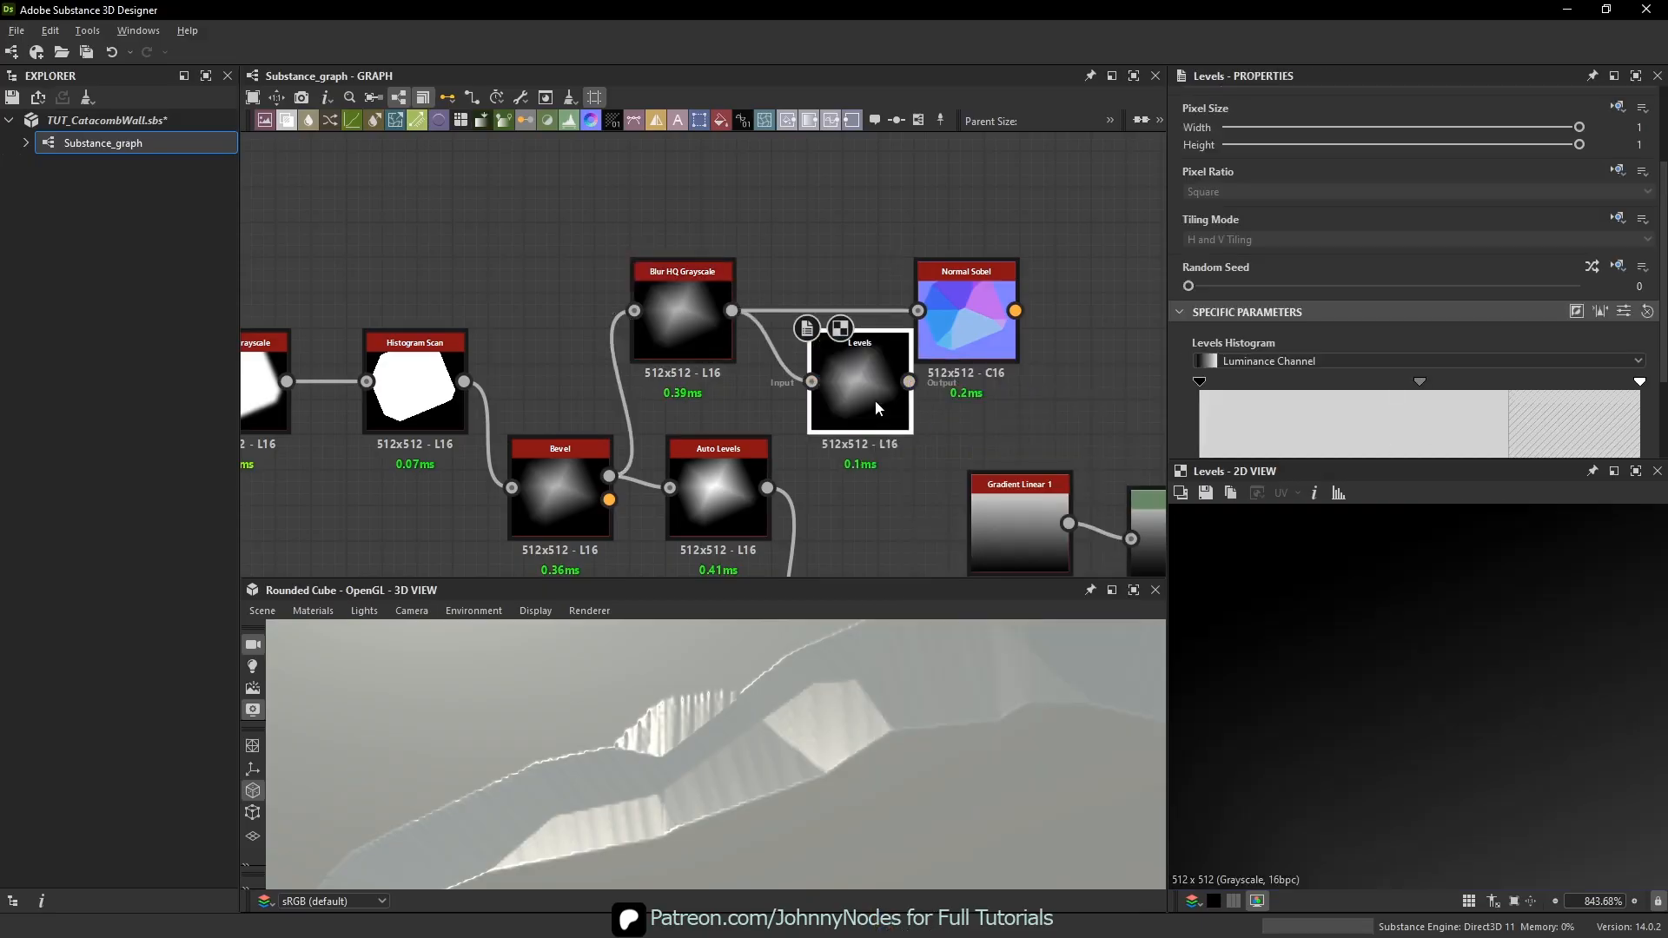
{"action": "left_click_drag", "start_coordinate": [874, 400], "coordinate": [839, 364]}
{"action": "left_click", "coordinate": [988, 332]}
{"action": "scroll", "coordinate": [640, 472], "scroll_direction": "down", "scroll_amount": 2}
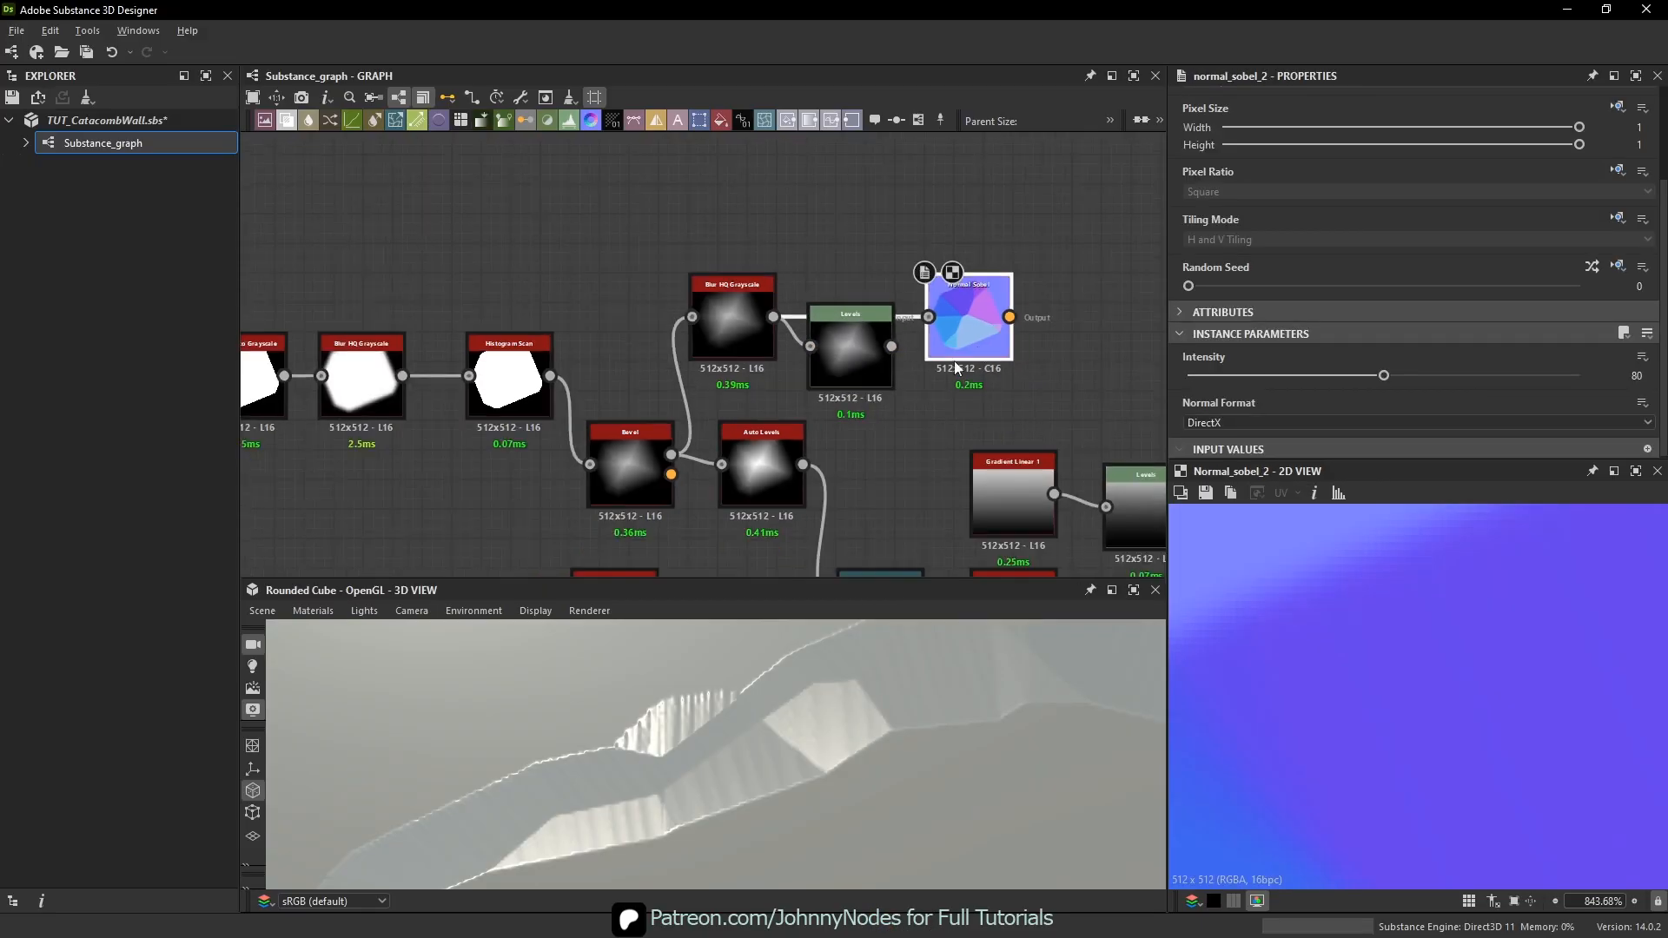
- Feed the Normal Sobel straight from the Bevel to compare the unblurred edges, and reconnect it to the new Blur HQ Grayscale
{"action": "left_click_drag", "start_coordinate": [671, 454], "coordinate": [959, 316]}
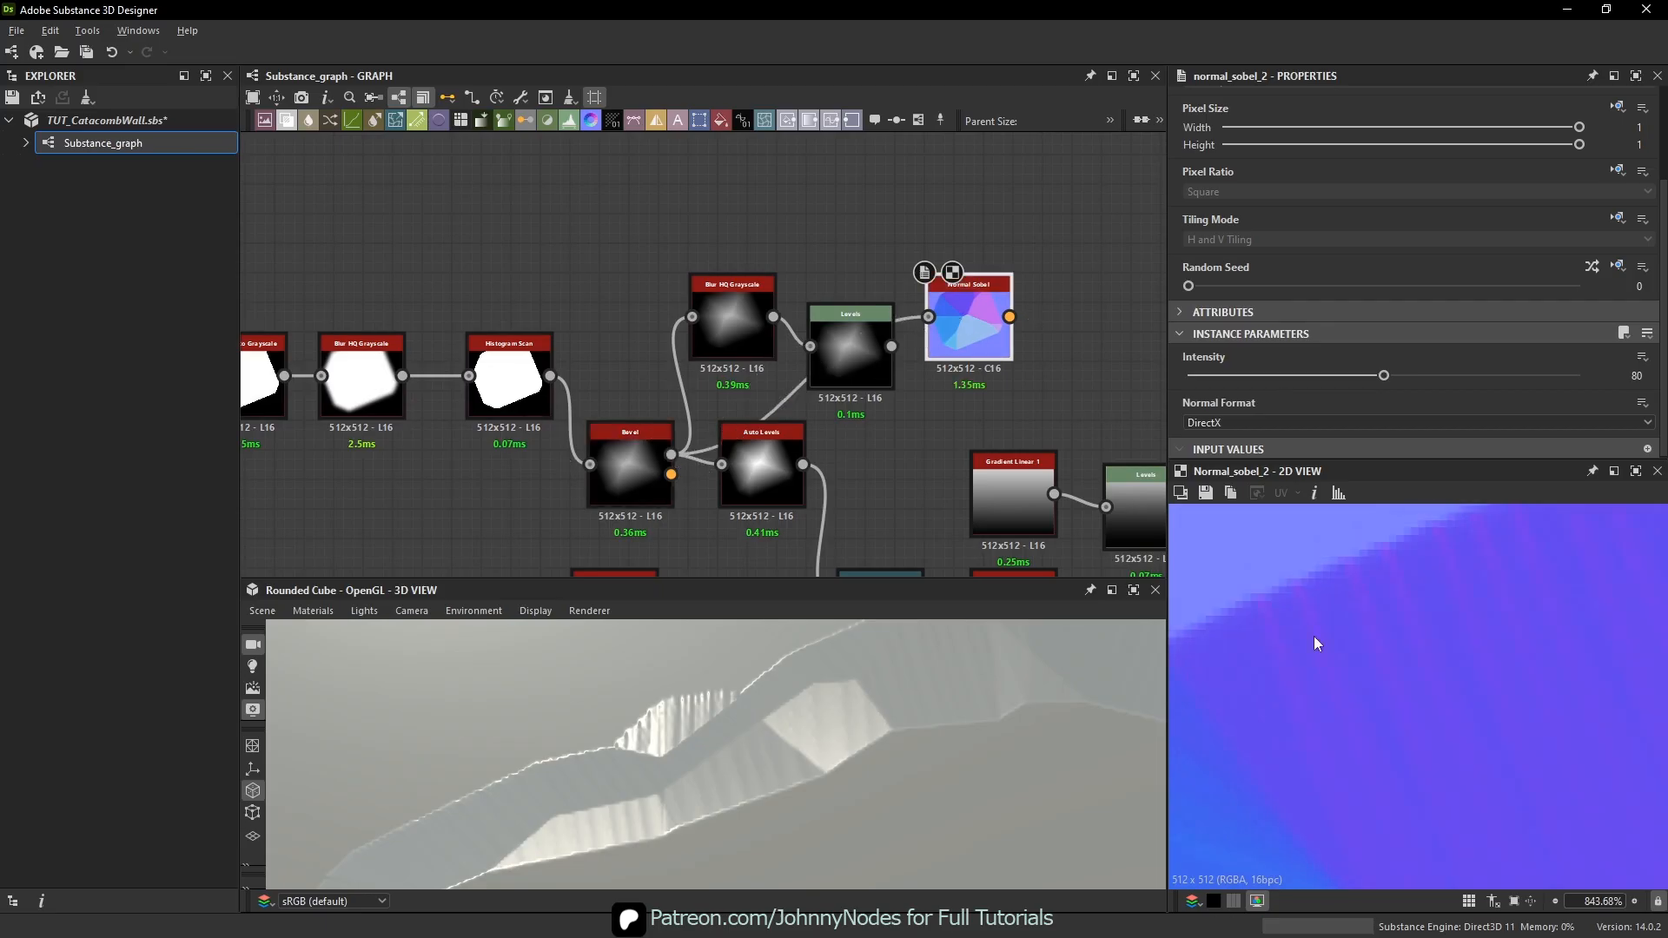
{"action": "scroll", "coordinate": [1303, 612], "scroll_direction": "up", "scroll_amount": 3}
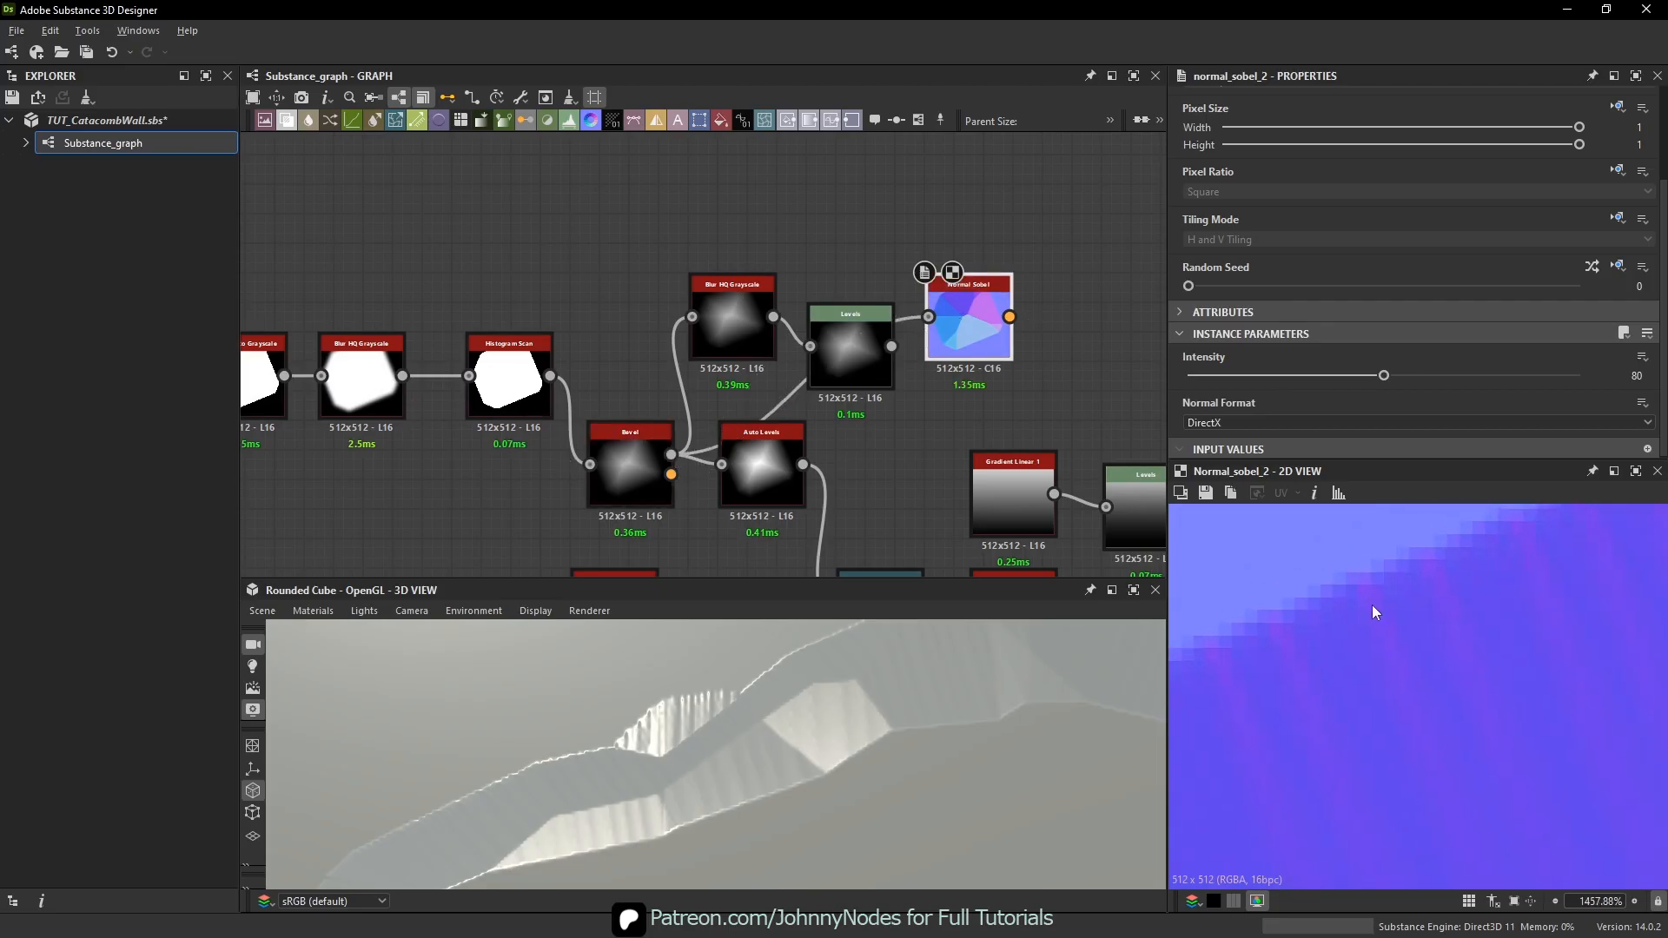
{"action": "scroll", "coordinate": [1411, 674], "scroll_direction": "down", "scroll_amount": 4}
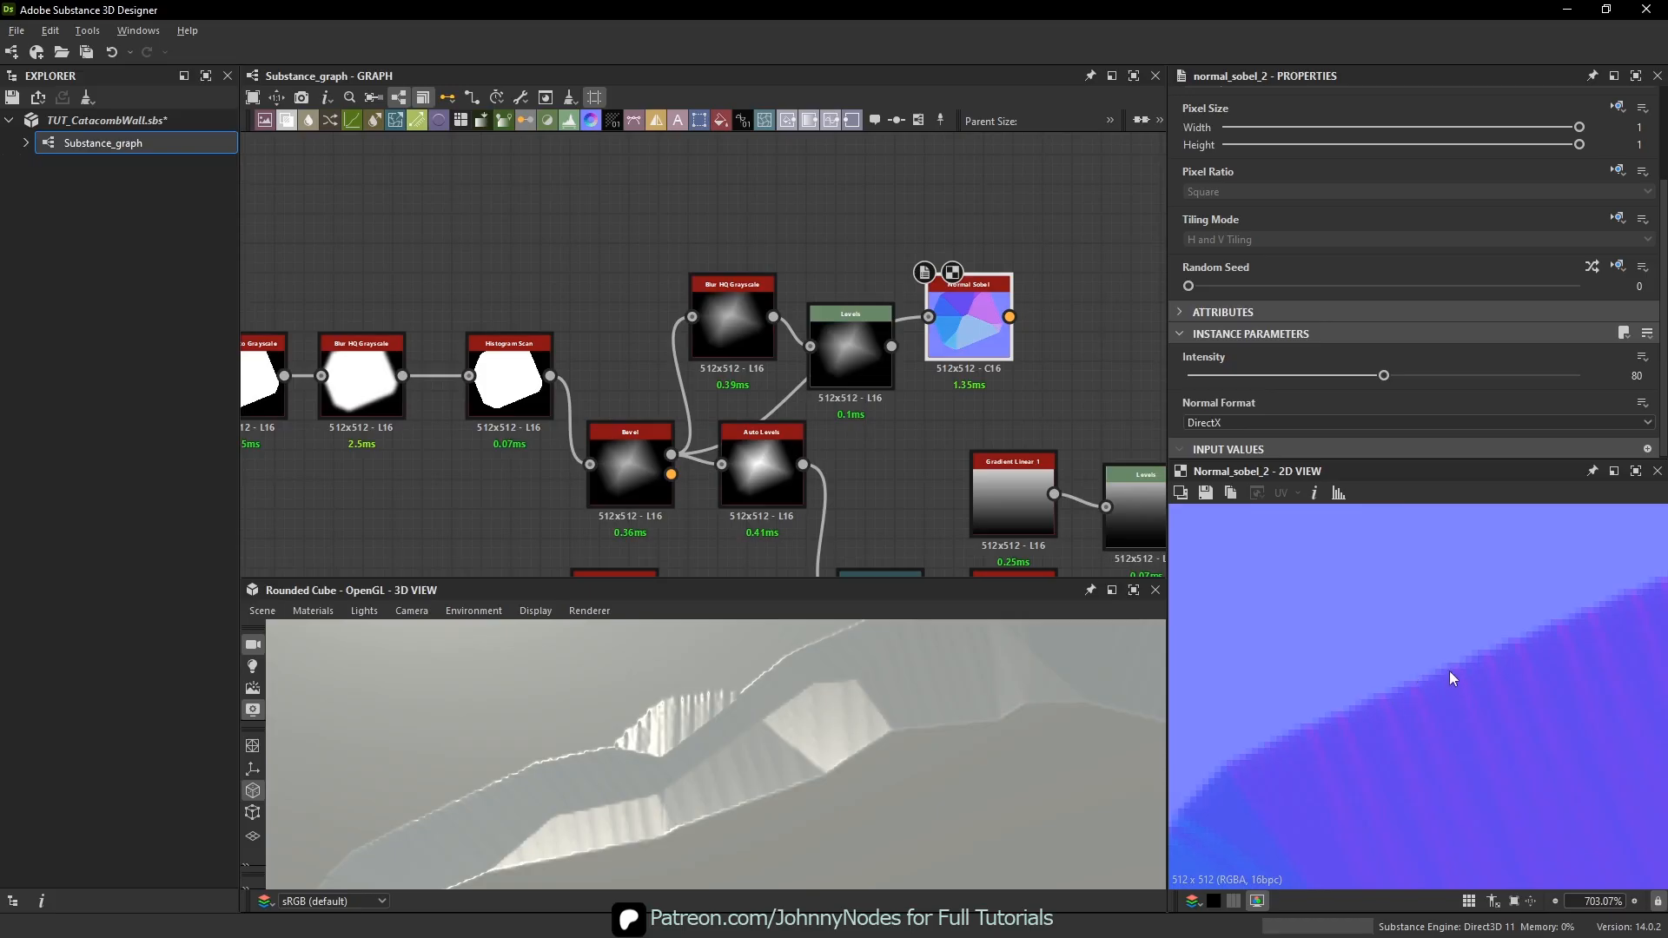
{"action": "left_click_drag", "start_coordinate": [867, 363], "coordinate": [848, 423]}
{"action": "left_click_drag", "start_coordinate": [773, 317], "coordinate": [929, 317]}
{"action": "scroll", "coordinate": [911, 351], "scroll_direction": "up", "scroll_amount": 2}
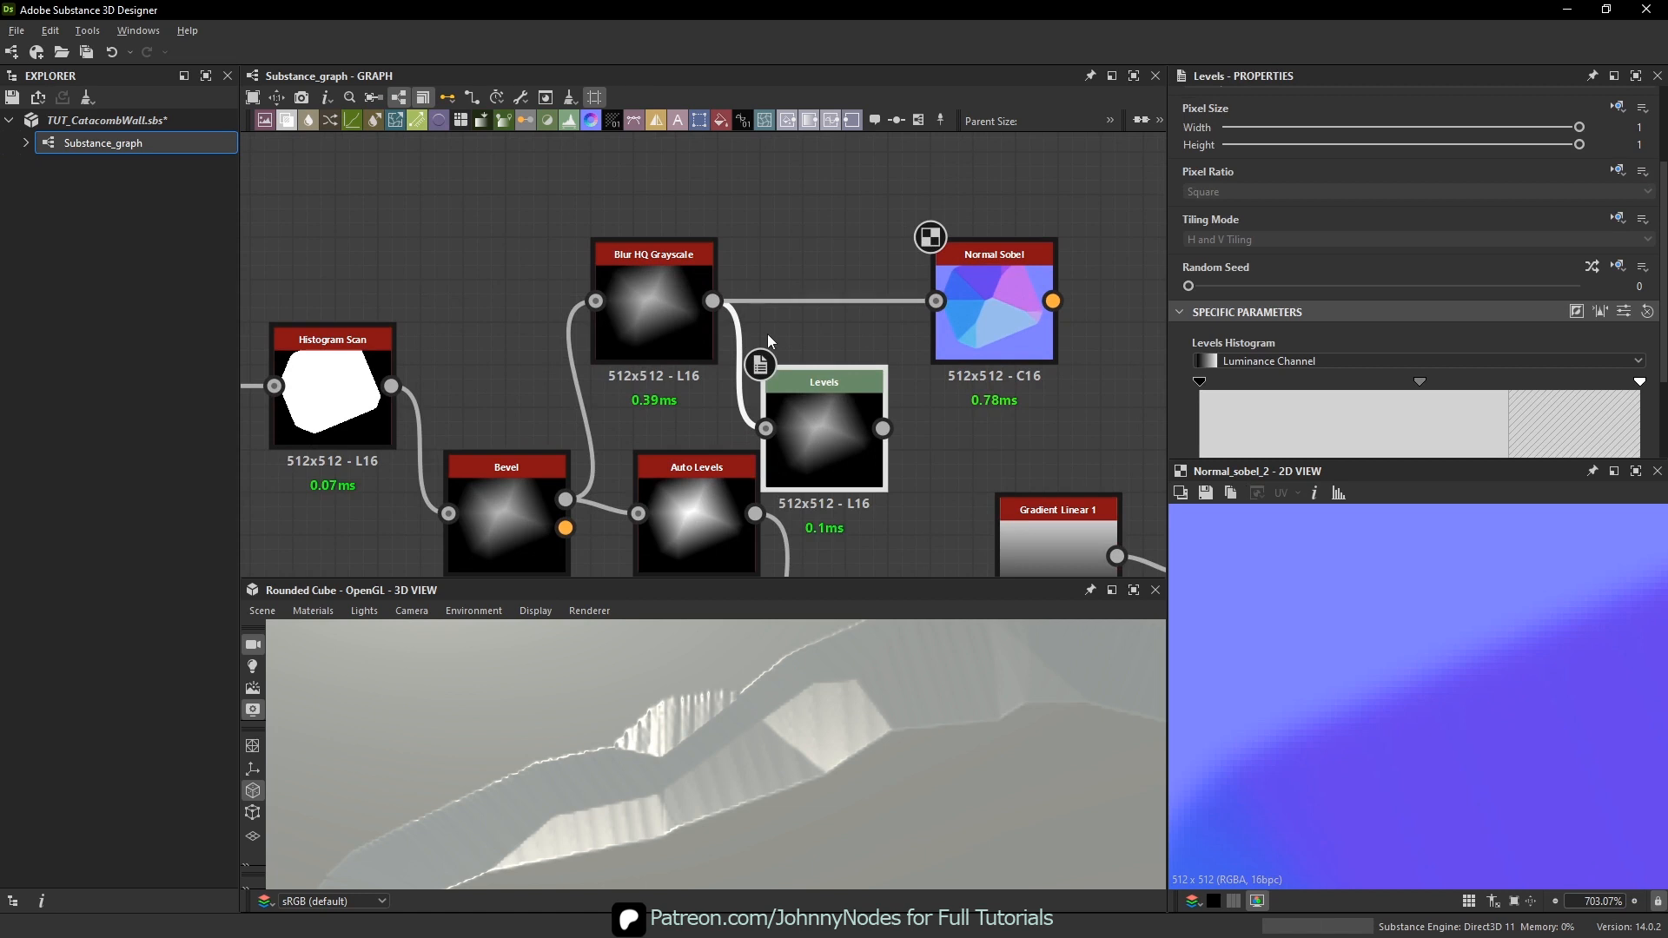
- Raise the Levels node's black input point slightly and route it between the Blur HQ Grayscale and the Normal Sobel
{"action": "left_click", "coordinate": [676, 290]}
{"action": "left_click", "coordinate": [852, 437]}
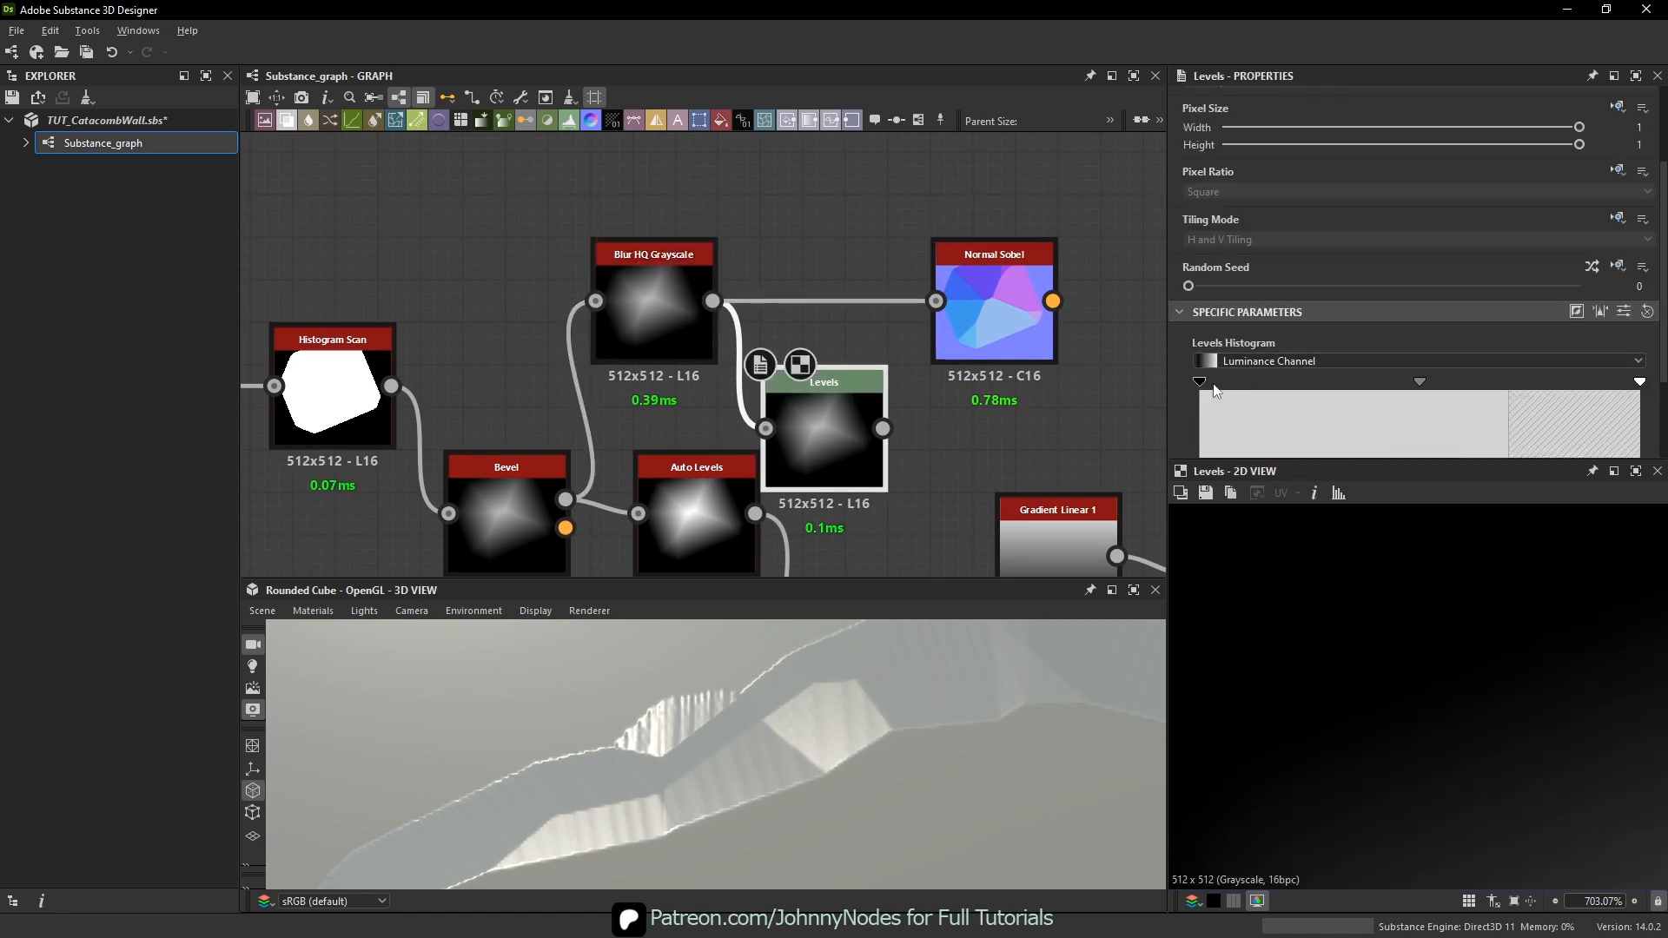
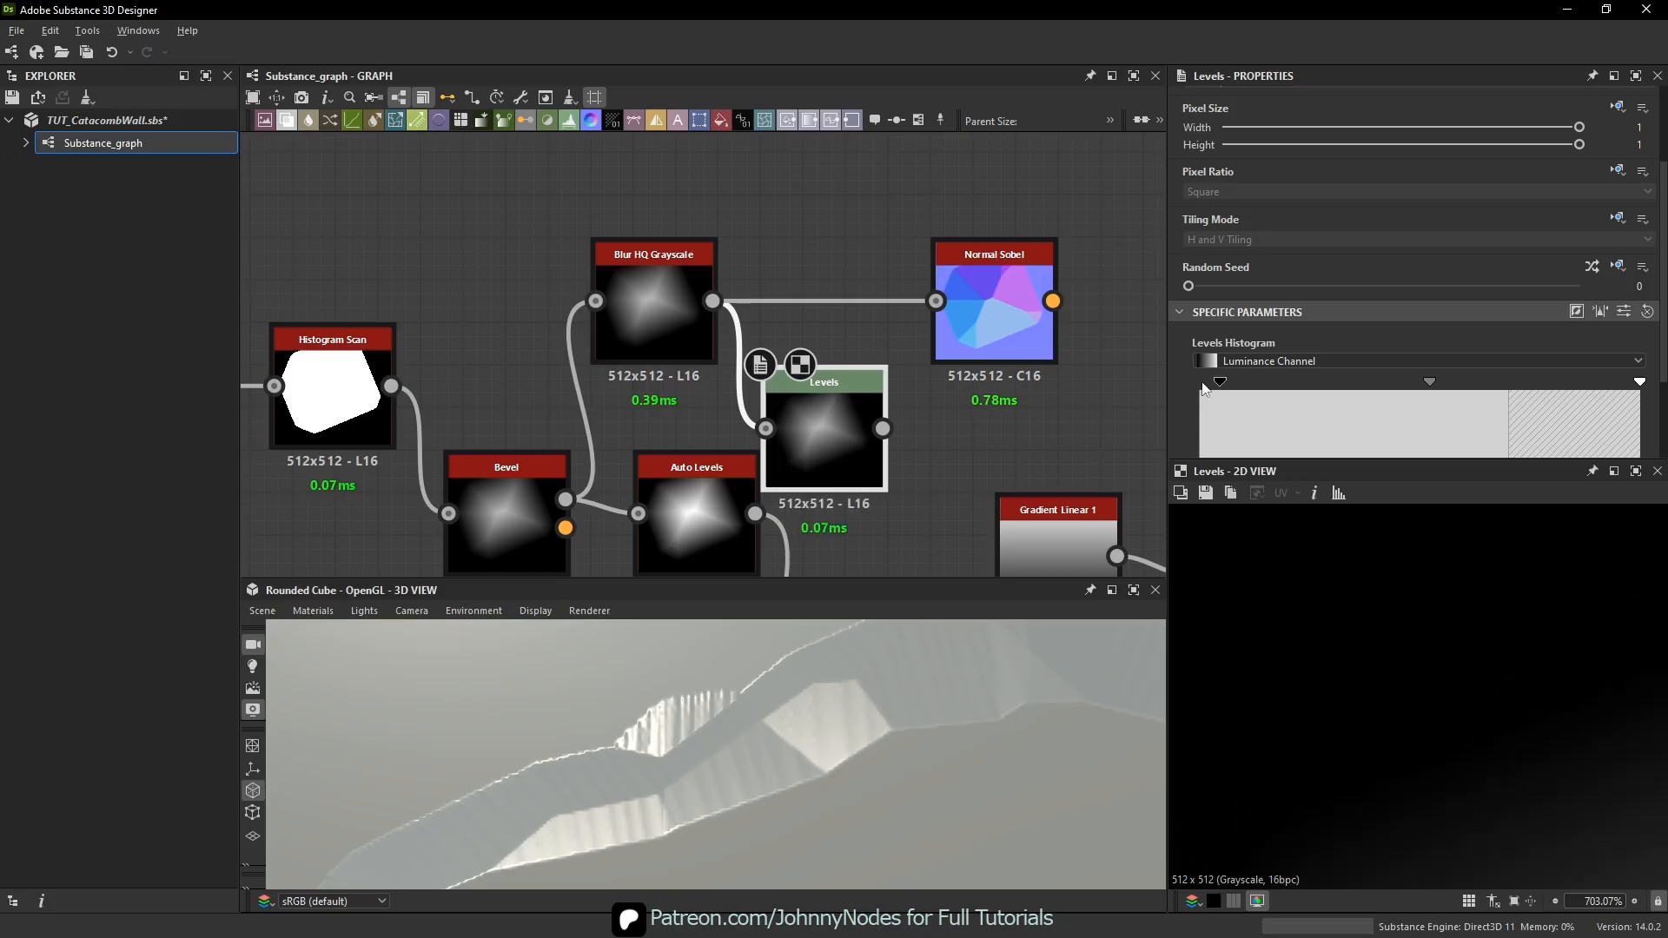
{"action": "left_click_drag", "start_coordinate": [883, 428], "coordinate": [987, 294]}
{"action": "left_click", "coordinate": [987, 293]}
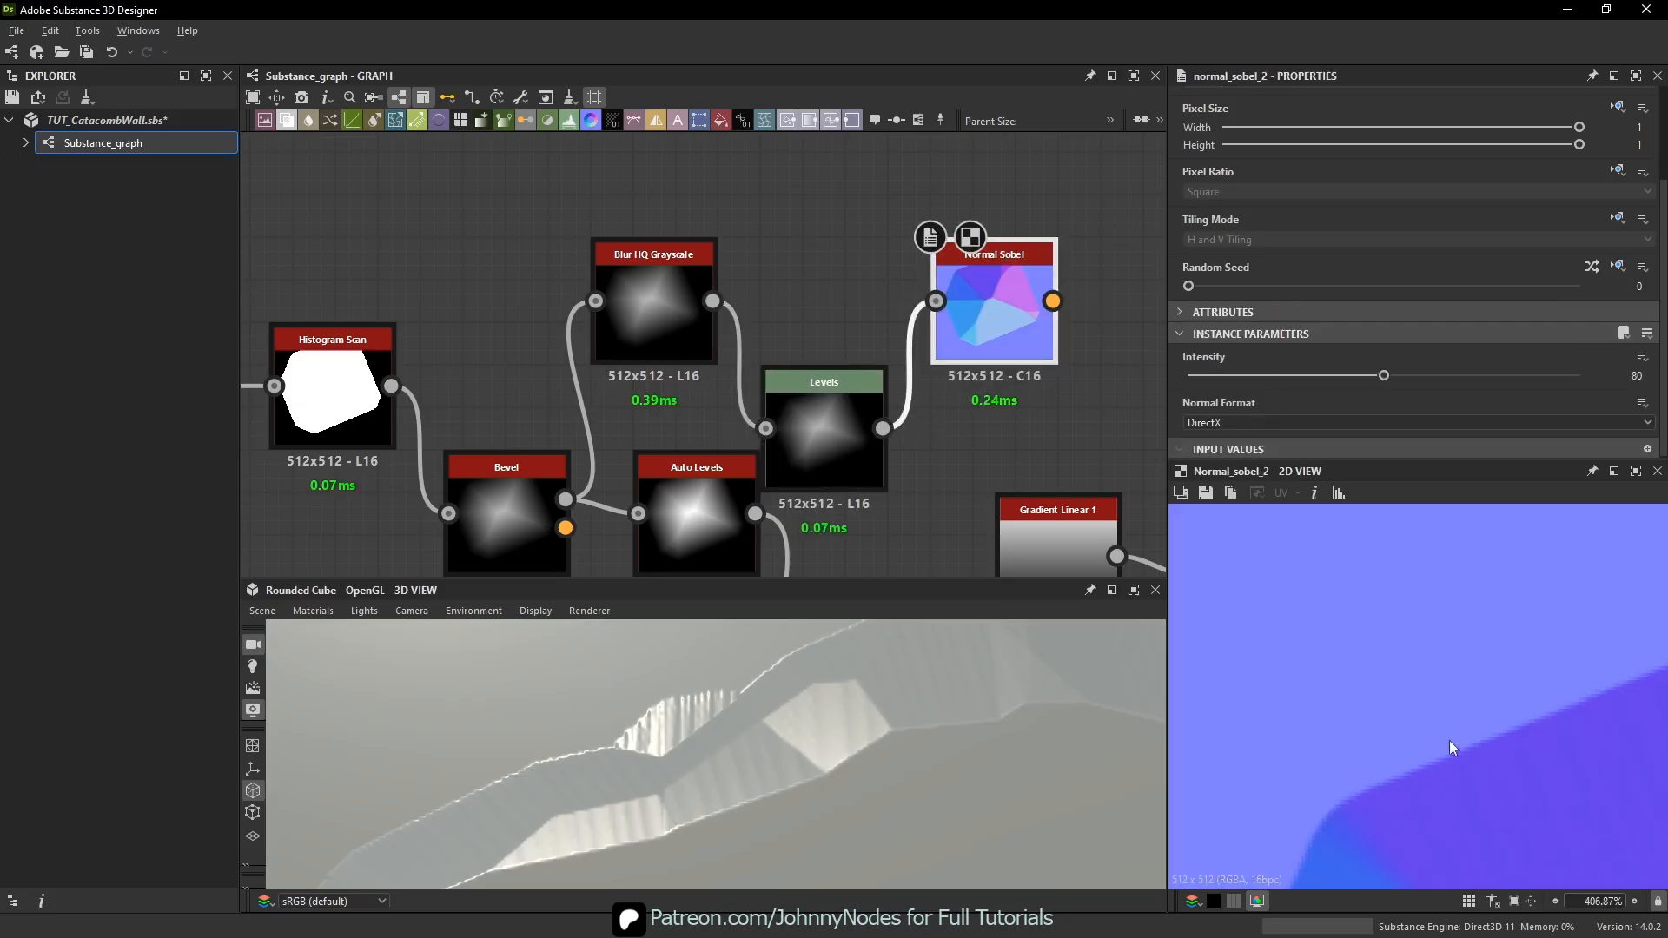
{"action": "left_click_drag", "start_coordinate": [775, 419], "coordinate": [811, 301]}
{"action": "scroll", "coordinate": [1517, 788], "scroll_direction": "down", "scroll_amount": 10}
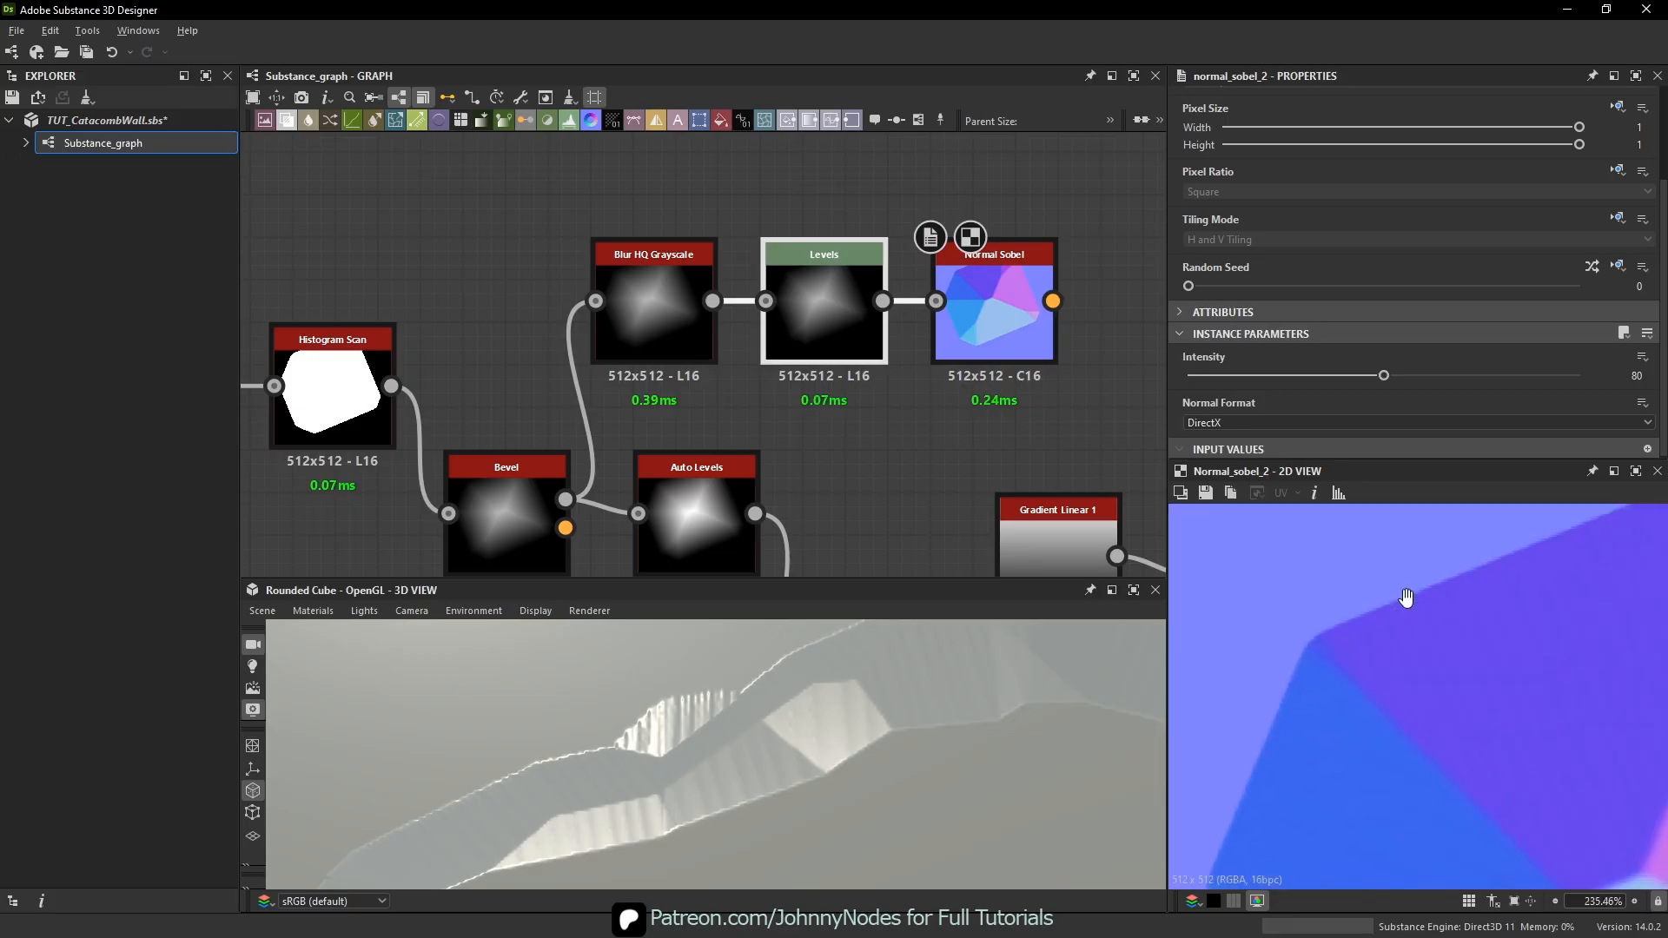
{"action": "scroll", "coordinate": [912, 328], "scroll_direction": "down", "scroll_amount": 2}
{"action": "scroll", "coordinate": [910, 321], "scroll_direction": "down", "scroll_amount": 4}
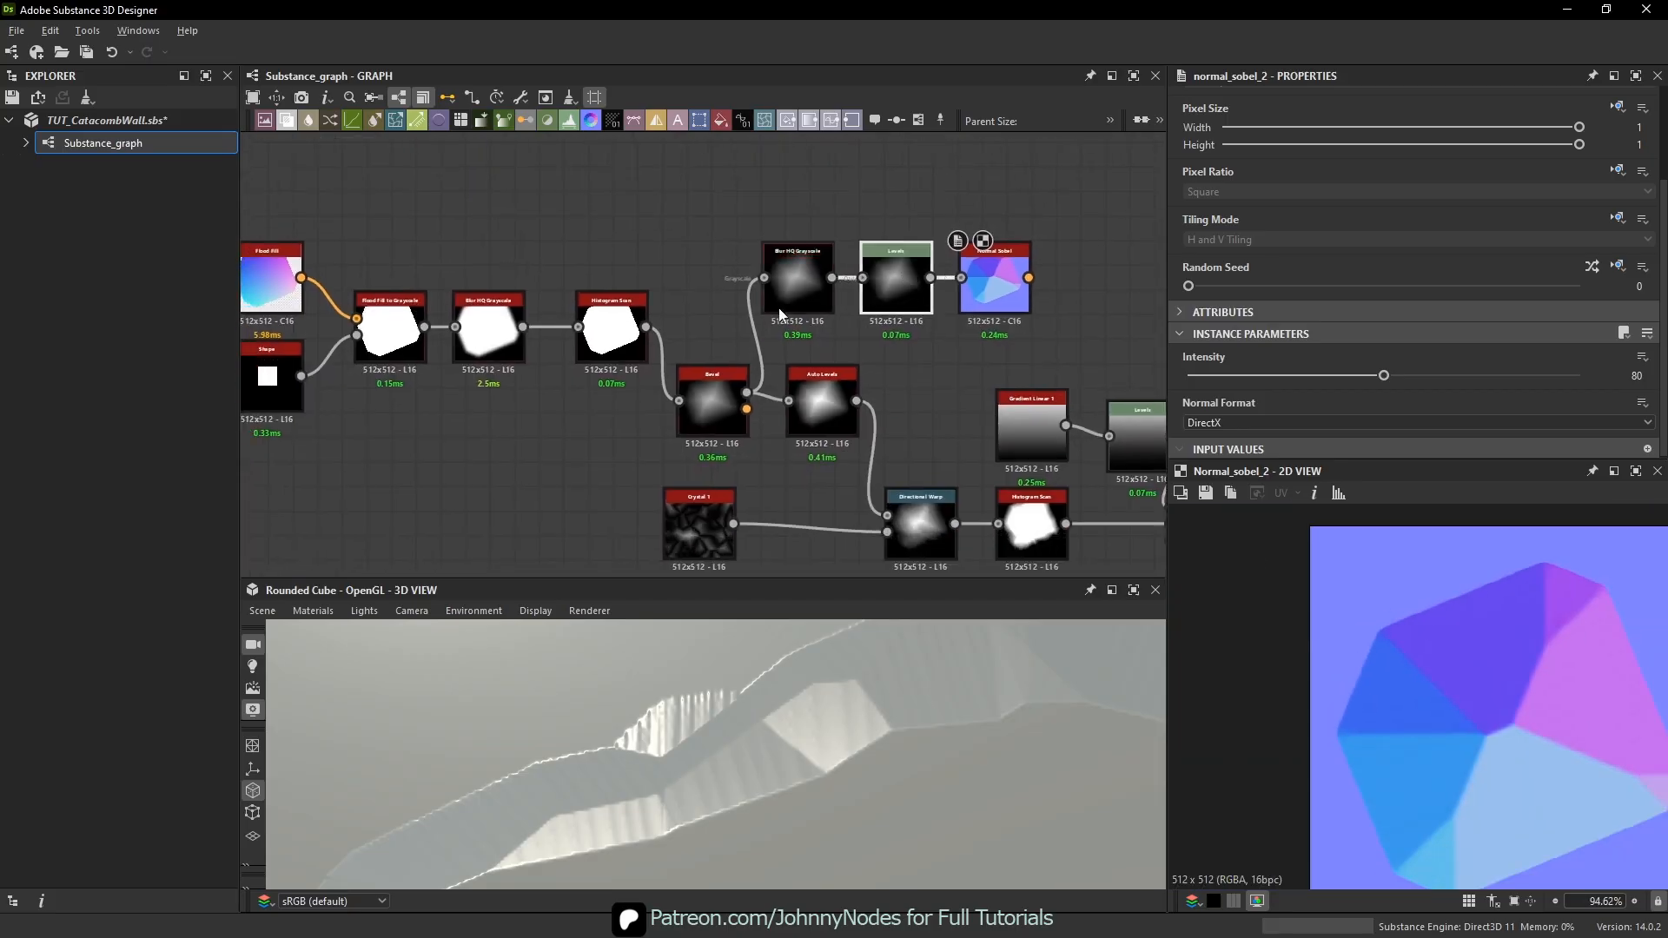
- Spread the upstream nodes and the Bevel apart, and insert the new Blur HQ Grayscale between the Bevel and Auto Levels
{"action": "left_click_drag", "start_coordinate": [344, 237], "coordinate": [769, 439]}
{"action": "left_click_drag", "start_coordinate": [772, 347], "coordinate": [766, 305]}
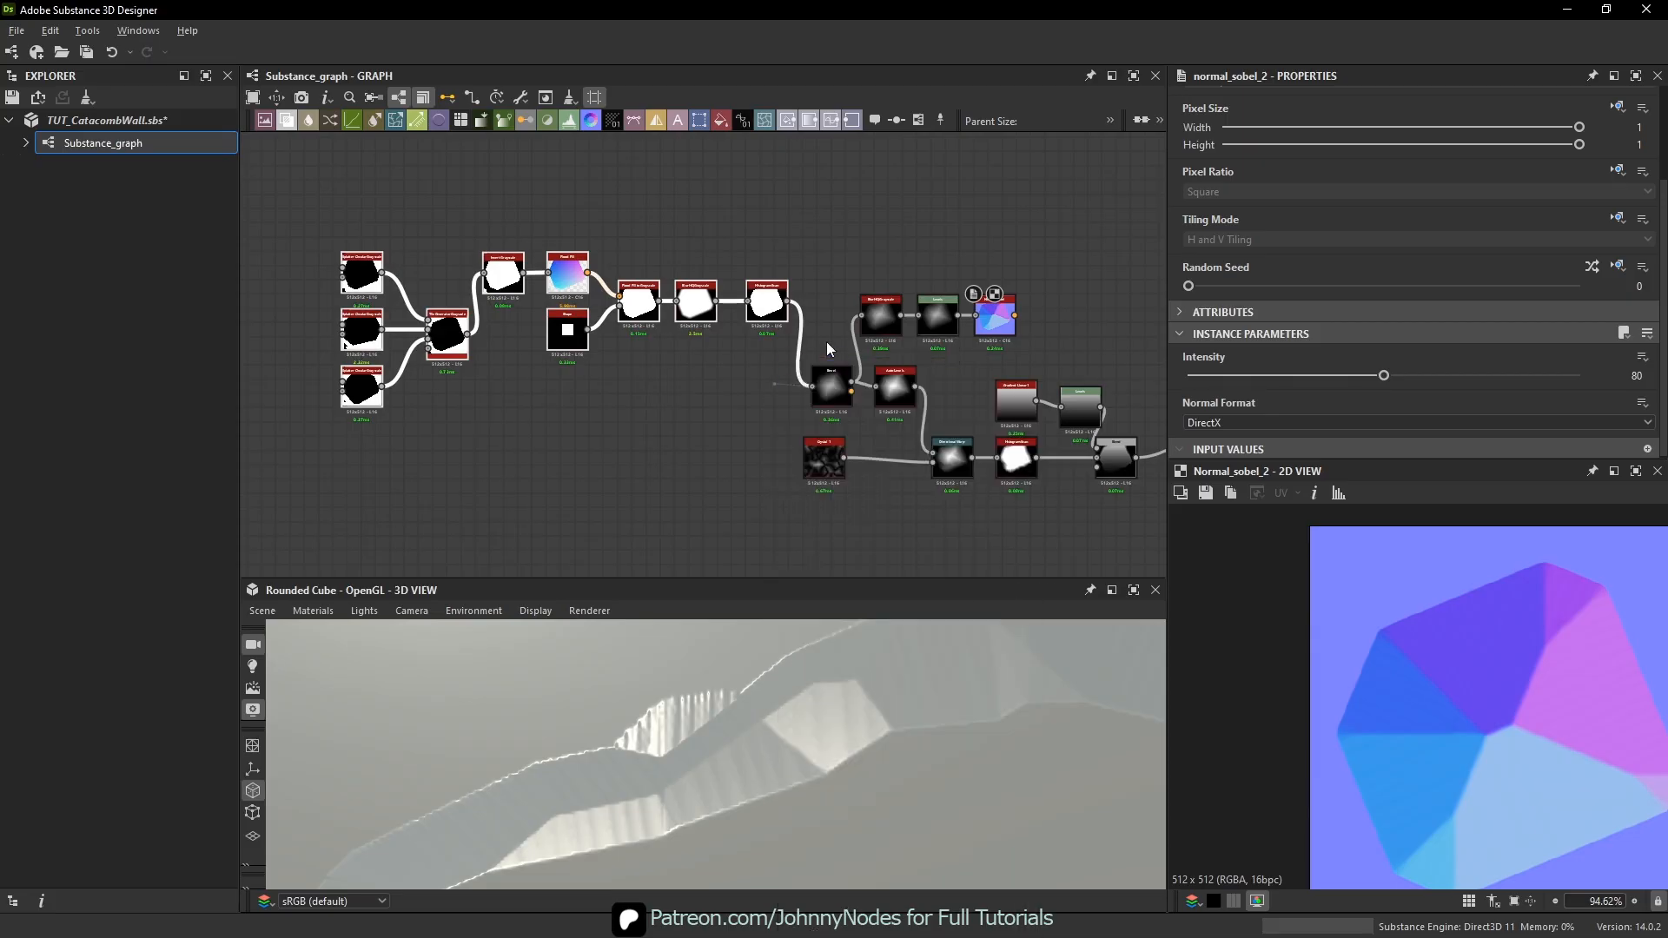
{"action": "left_click", "coordinate": [774, 388]}
{"action": "left_click", "coordinate": [830, 384]}
{"action": "scroll", "coordinate": [827, 373], "scroll_direction": "up", "scroll_amount": 4}
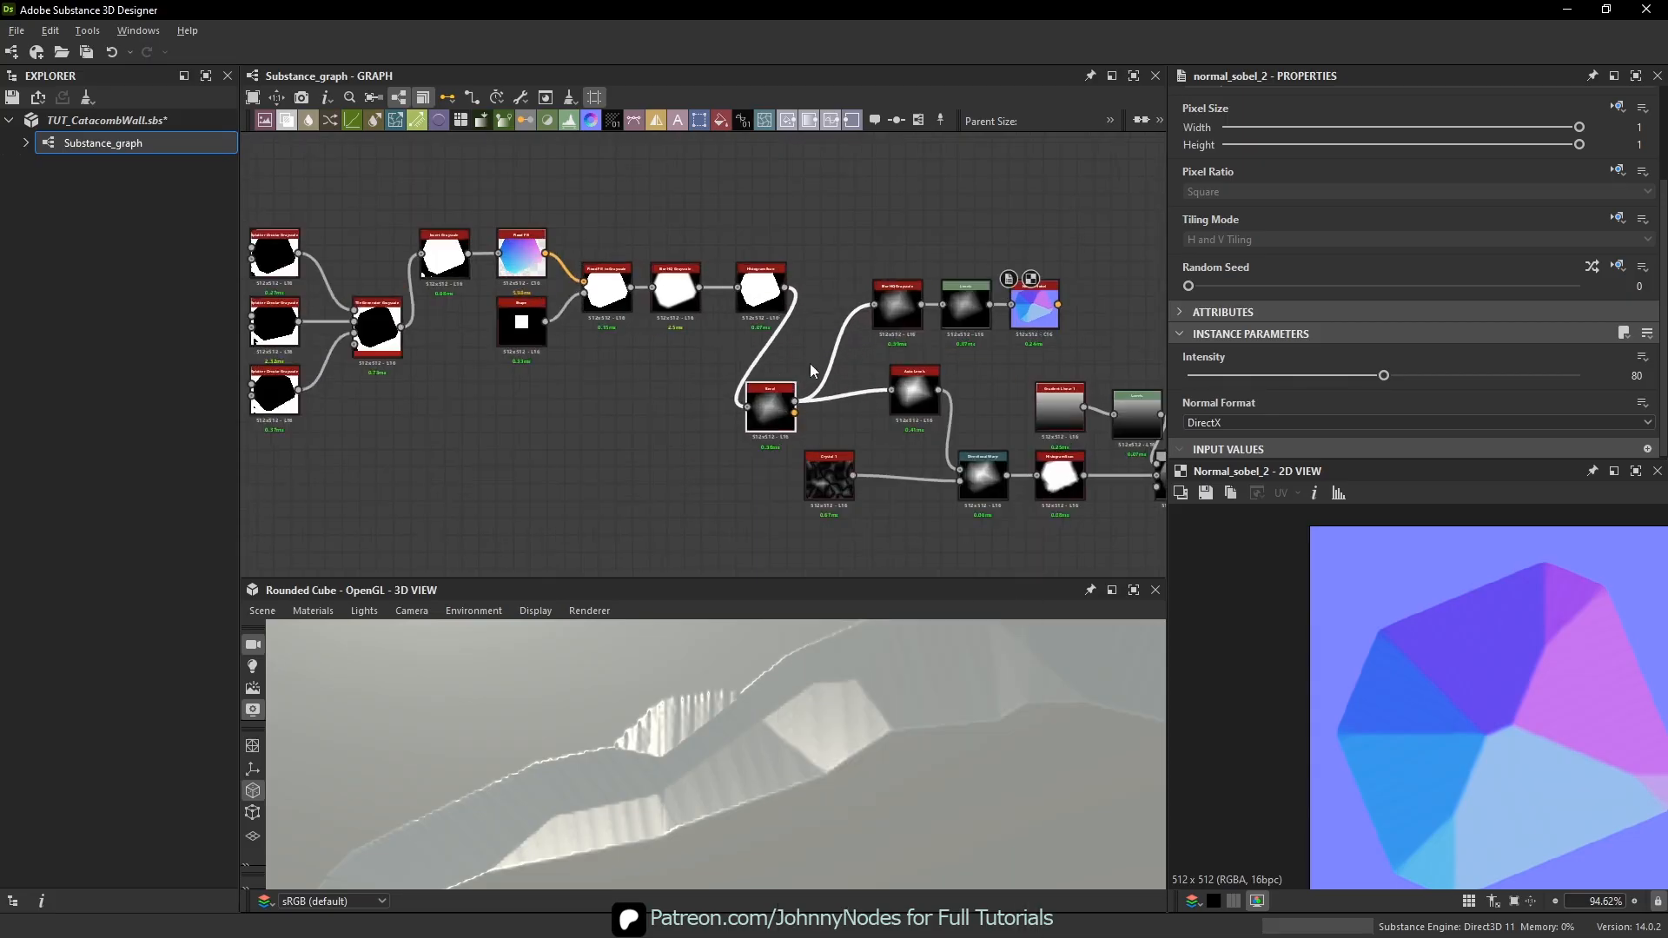
{"action": "left_click_drag", "start_coordinate": [938, 285], "coordinate": [931, 417]}
{"action": "middle_click_drag", "start_coordinate": [961, 385], "coordinate": [861, 408]}
{"action": "left_click", "coordinate": [872, 532]}
{"action": "left_click_drag", "start_coordinate": [918, 826], "coordinate": [780, 713]}
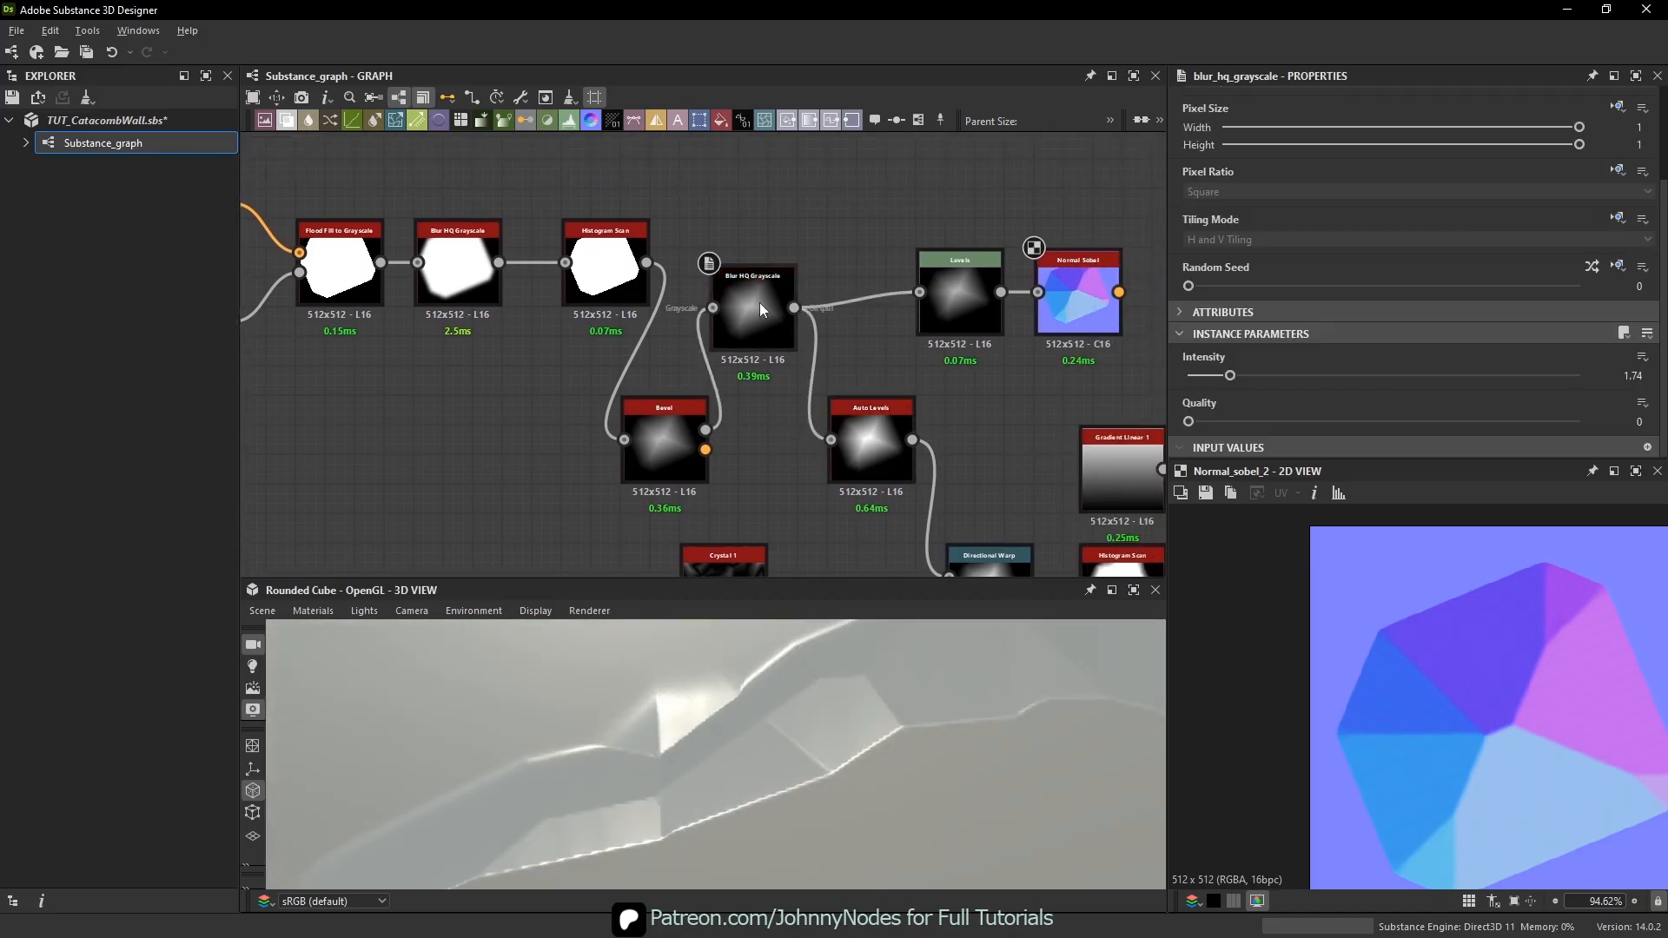
{"action": "scroll", "coordinate": [956, 328], "scroll_direction": "up", "scroll_amount": 1}
{"action": "left_click_drag", "start_coordinate": [964, 330], "coordinate": [908, 341]}
- Delete the Levels node between the Blur HQ Grayscale and the Normal Sobel
{"action": "left_click_drag", "start_coordinate": [1123, 215], "coordinate": [922, 334]}
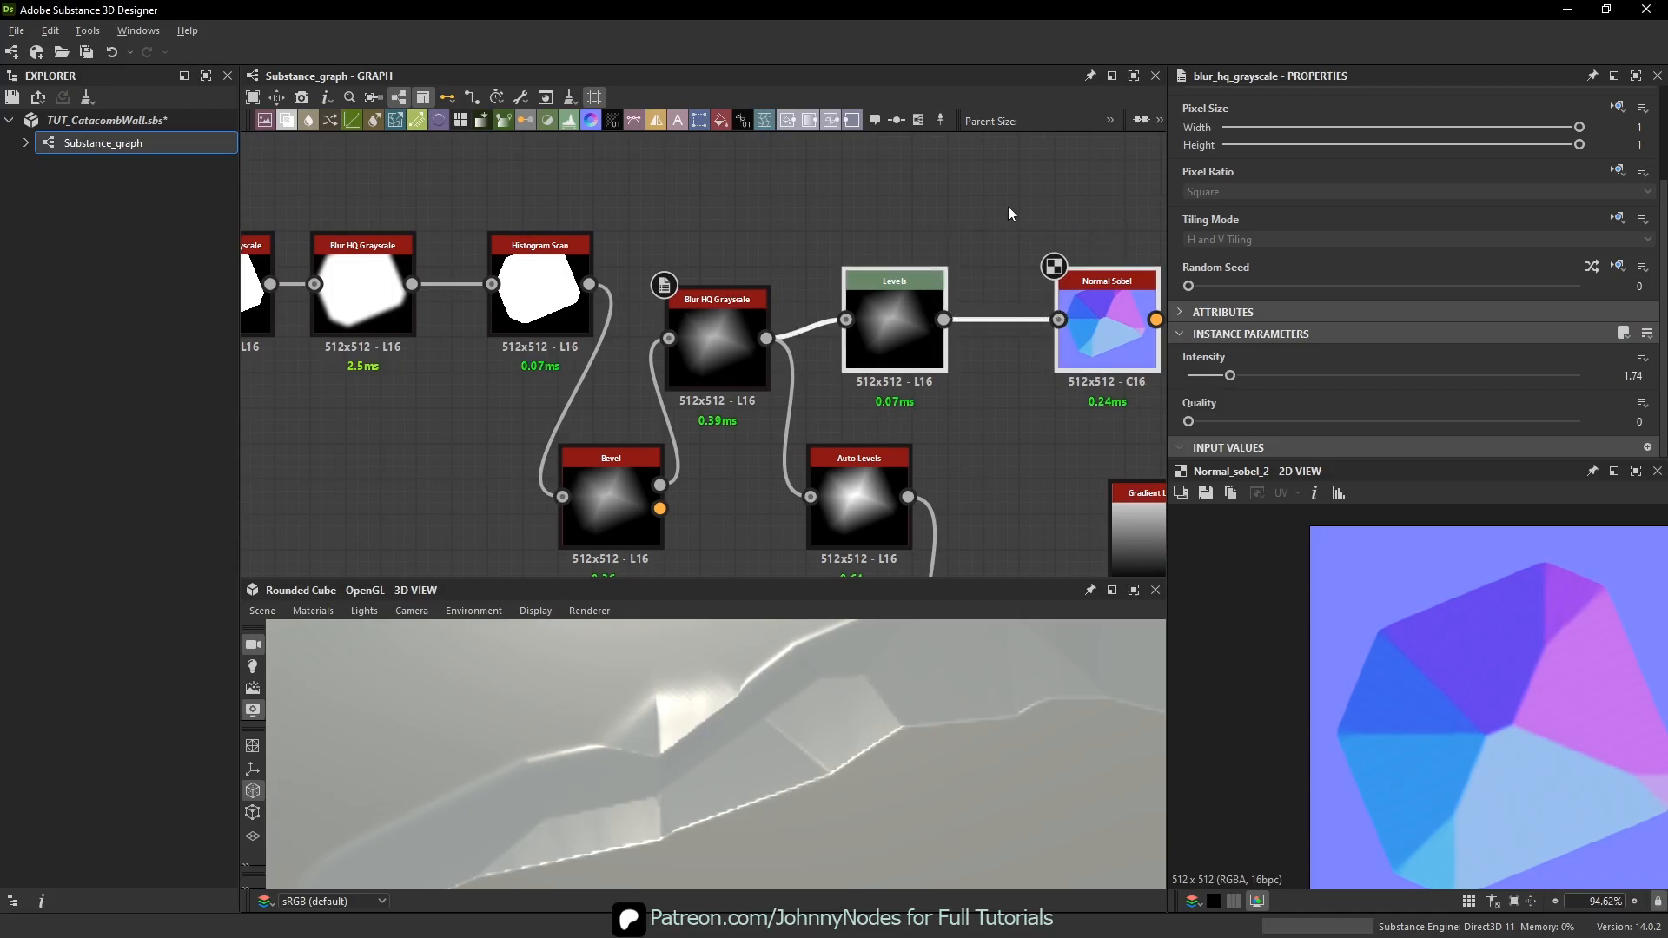
{"action": "left_click", "coordinate": [1003, 203]}
{"action": "scroll", "coordinate": [1003, 203], "scroll_direction": "down", "scroll_amount": 2}
{"action": "left_click", "coordinate": [935, 287]}
{"action": "key", "text": "Delete"}
- Move the Normal Sobel below the Blend and feed it from the Histogram Scan after the Directional Warp to inspect its edges
{"action": "left_click_drag", "start_coordinate": [1048, 273], "coordinate": [1026, 348]}
{"action": "middle_click_drag", "start_coordinate": [1026, 347], "coordinate": [495, 283]}
{"action": "left_click_drag", "start_coordinate": [494, 283], "coordinate": [918, 458]}
{"action": "scroll", "coordinate": [921, 458], "scroll_direction": "up", "scroll_amount": 2}
{"action": "middle_click_drag", "start_coordinate": [710, 448], "coordinate": [915, 396]}
{"action": "left_click", "coordinate": [632, 431]}
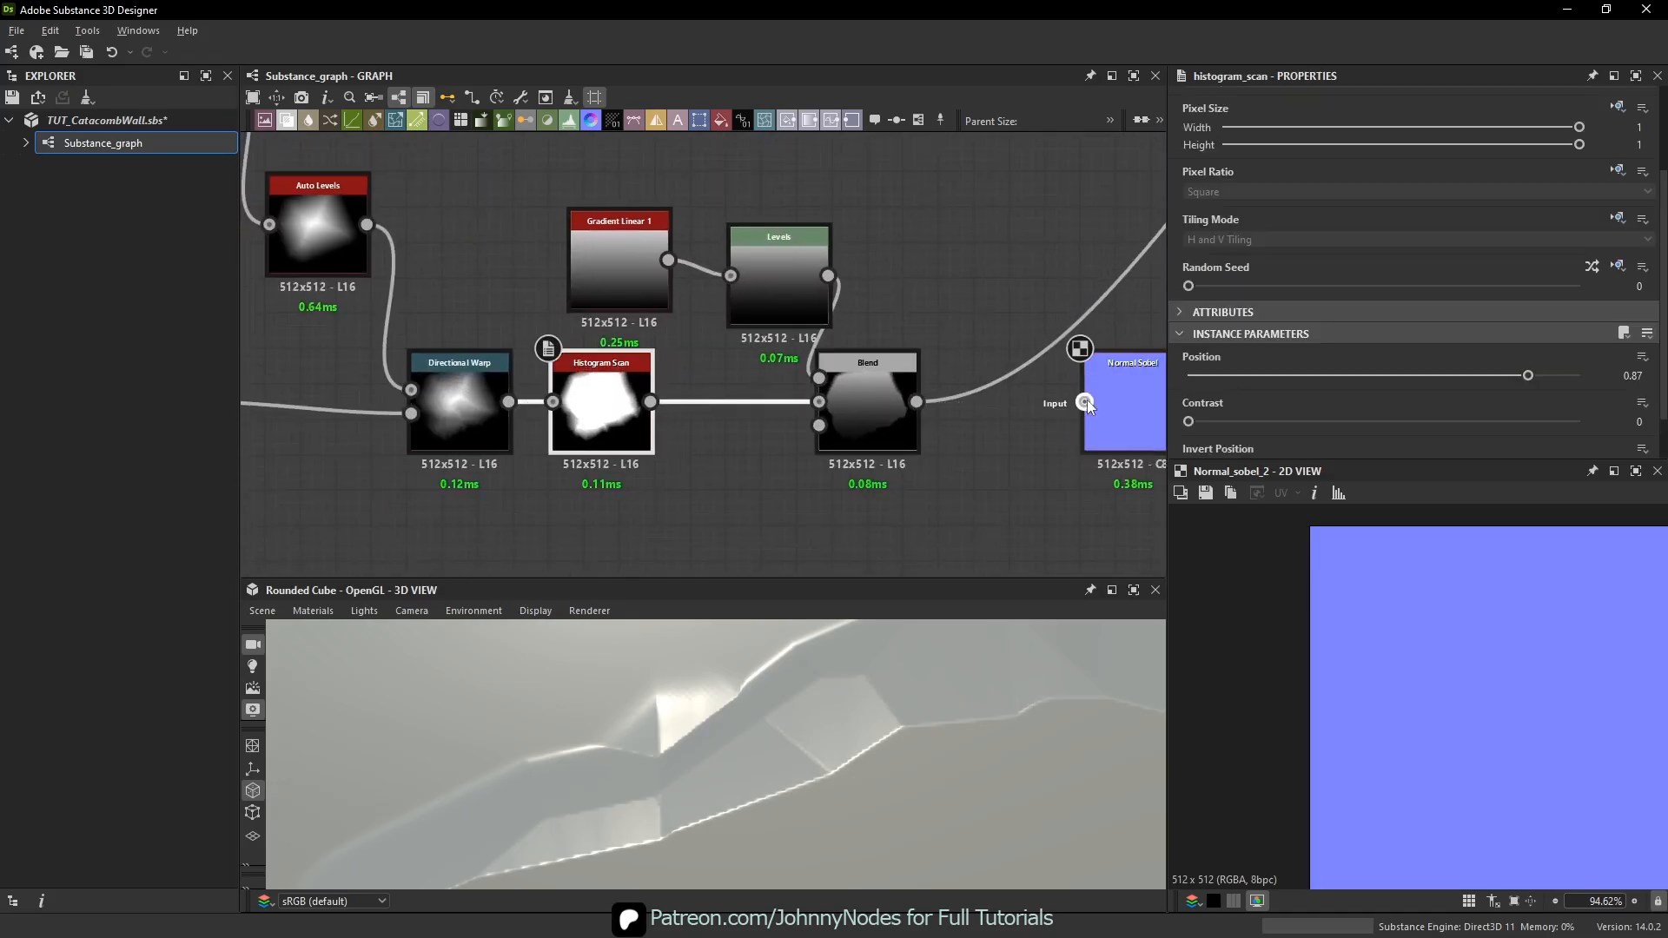
{"action": "left_click_drag", "start_coordinate": [1122, 401], "coordinate": [768, 510]}
{"action": "left_click_drag", "start_coordinate": [653, 403], "coordinate": [731, 508]}
{"action": "left_click", "coordinate": [778, 523]}
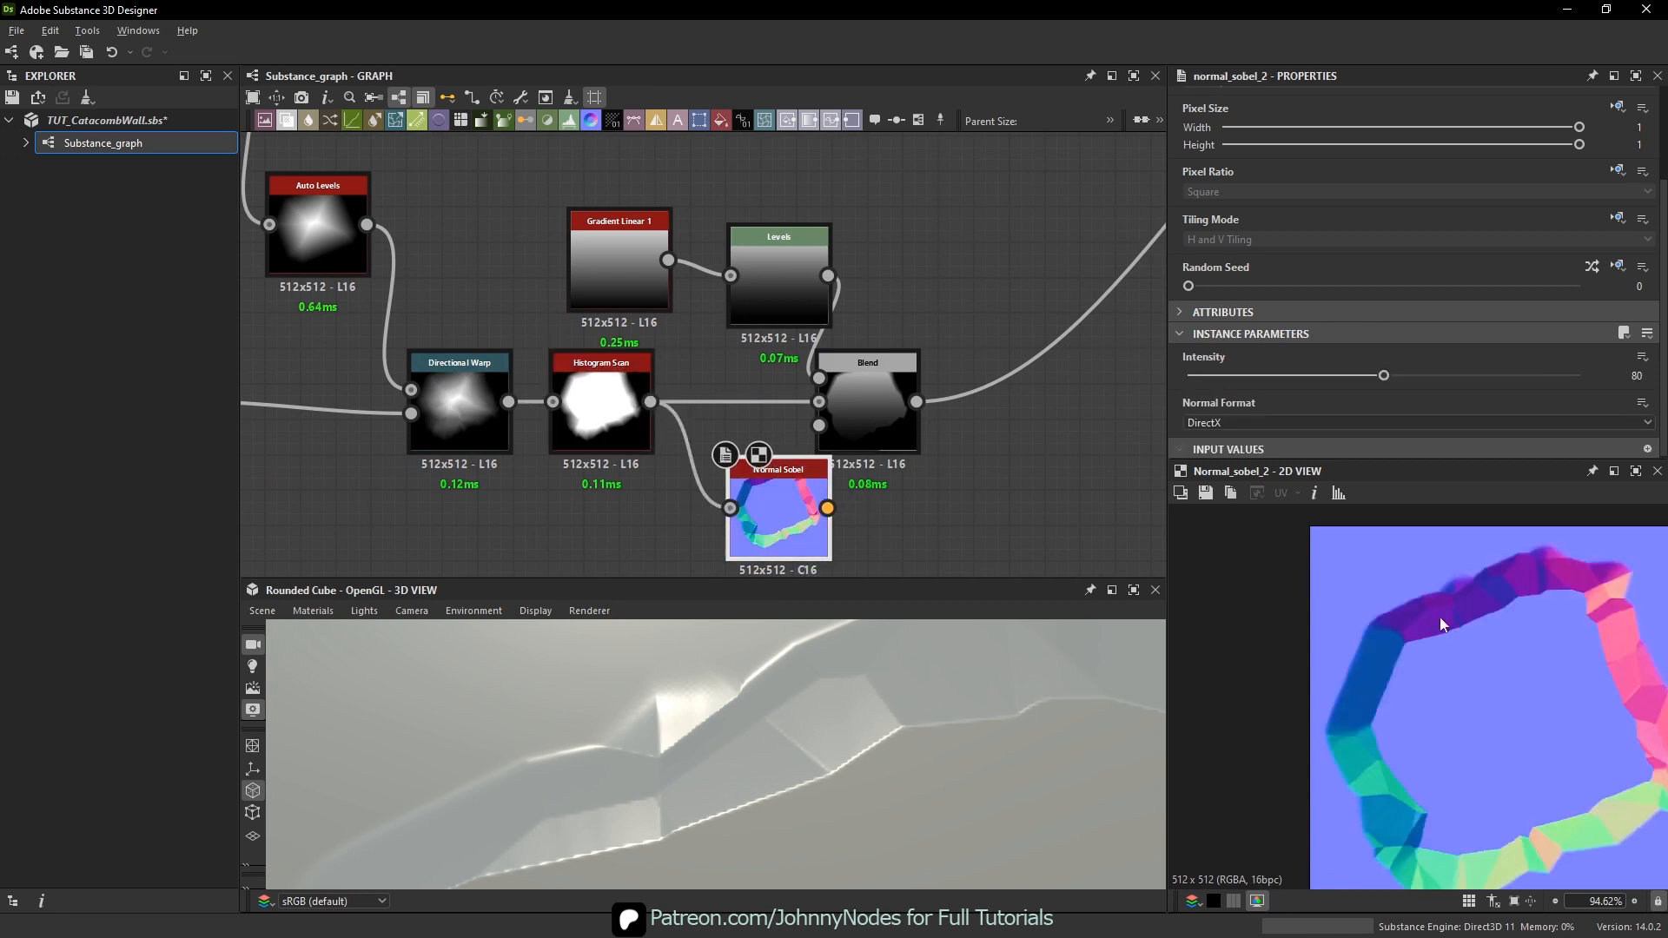
{"action": "scroll", "coordinate": [1534, 612], "scroll_direction": "up", "scroll_amount": 3}
{"action": "scroll", "coordinate": [1535, 611], "scroll_direction": "up", "scroll_amount": 8}
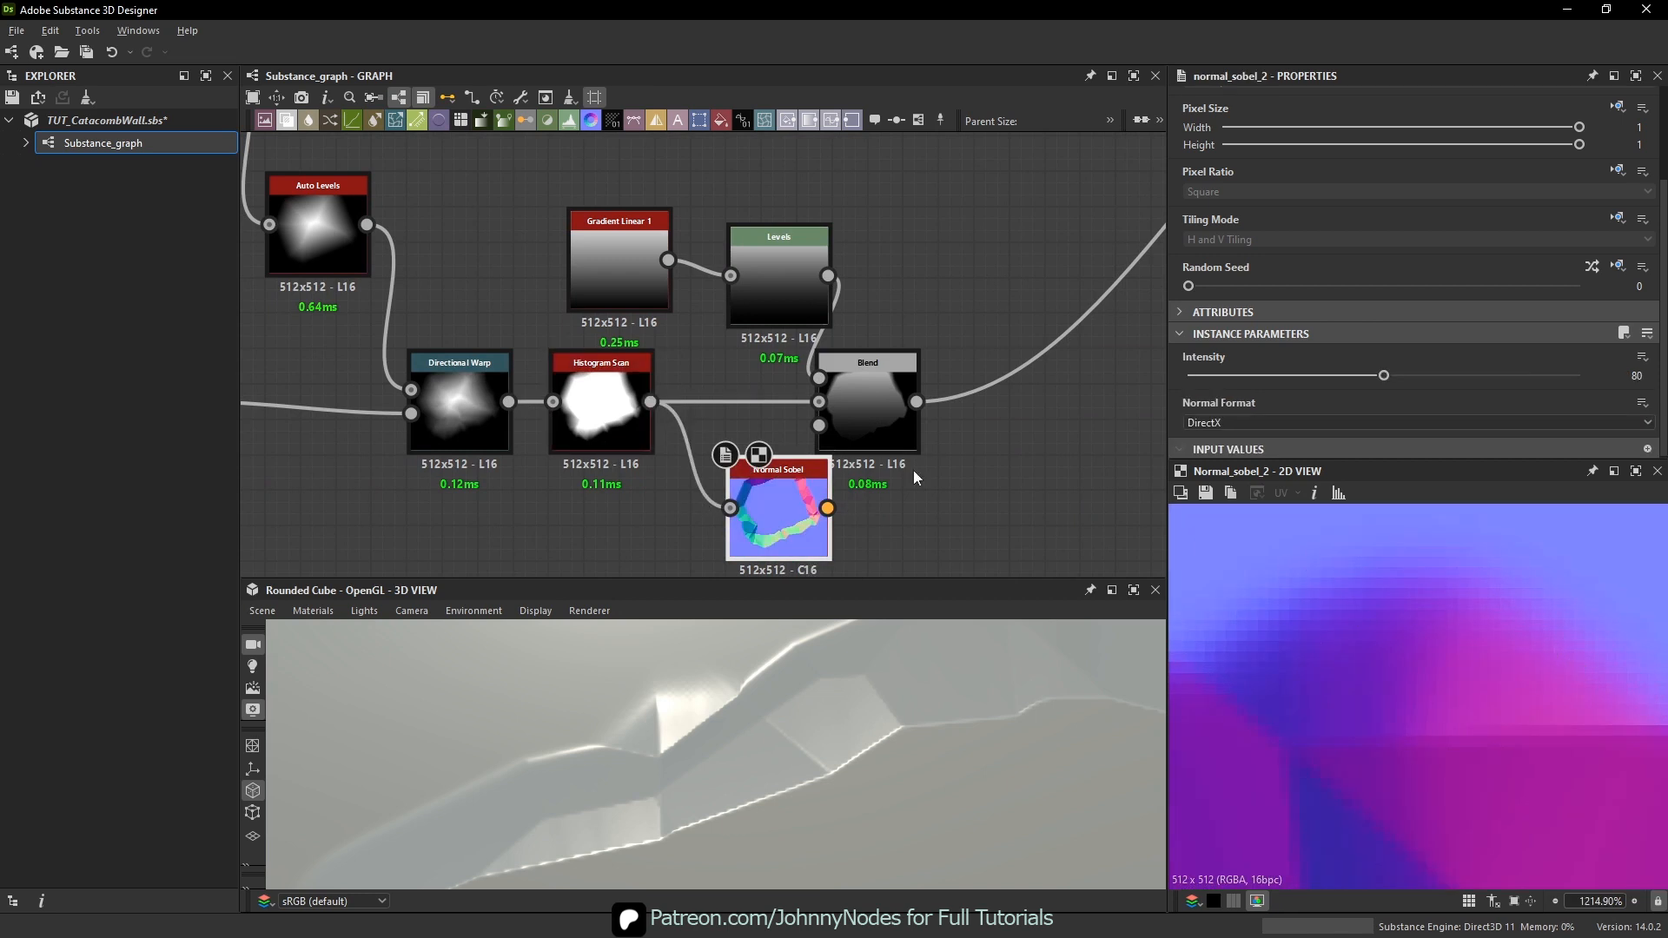
- Feed the Normal Sobel from the Directional Warp and Auto Levels in turn to compare edges, and reconnect it to the Histogram Scan
{"action": "middle_click_drag", "start_coordinate": [482, 420], "coordinate": [610, 388]}
{"action": "scroll", "coordinate": [608, 387], "scroll_direction": "up", "scroll_amount": 1}
{"action": "double_click", "coordinate": [600, 383]}
{"action": "scroll", "coordinate": [1511, 702], "scroll_direction": "down", "scroll_amount": 5}
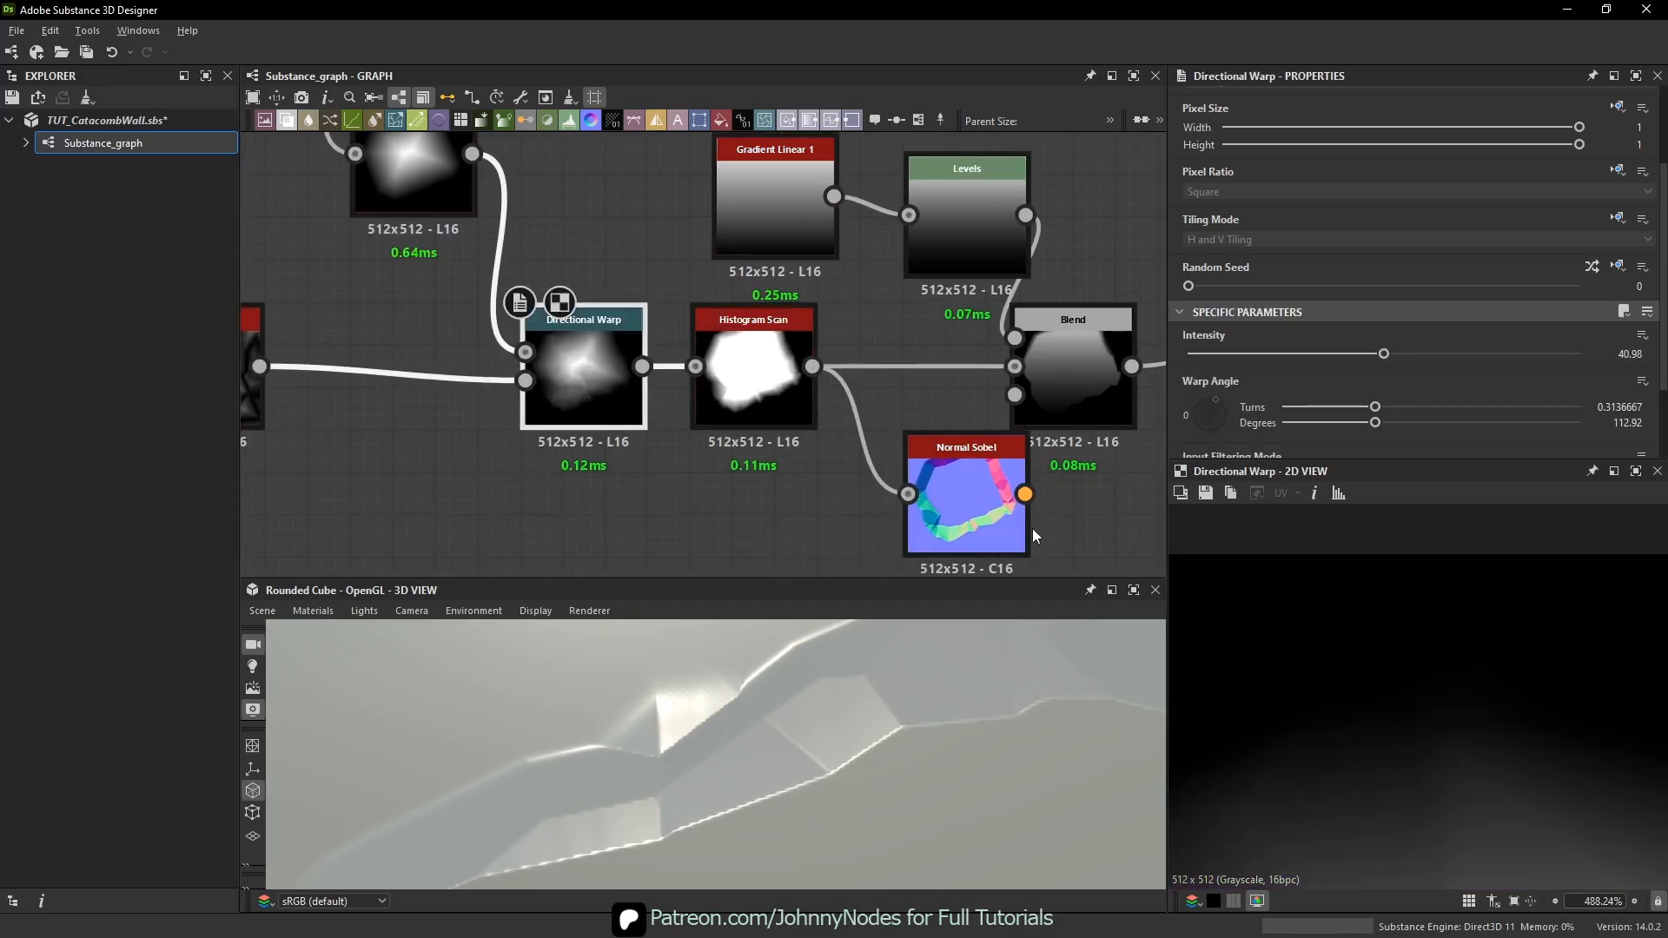
{"action": "left_click_drag", "start_coordinate": [642, 366], "coordinate": [978, 494]}
{"action": "double_click", "coordinate": [975, 490]}
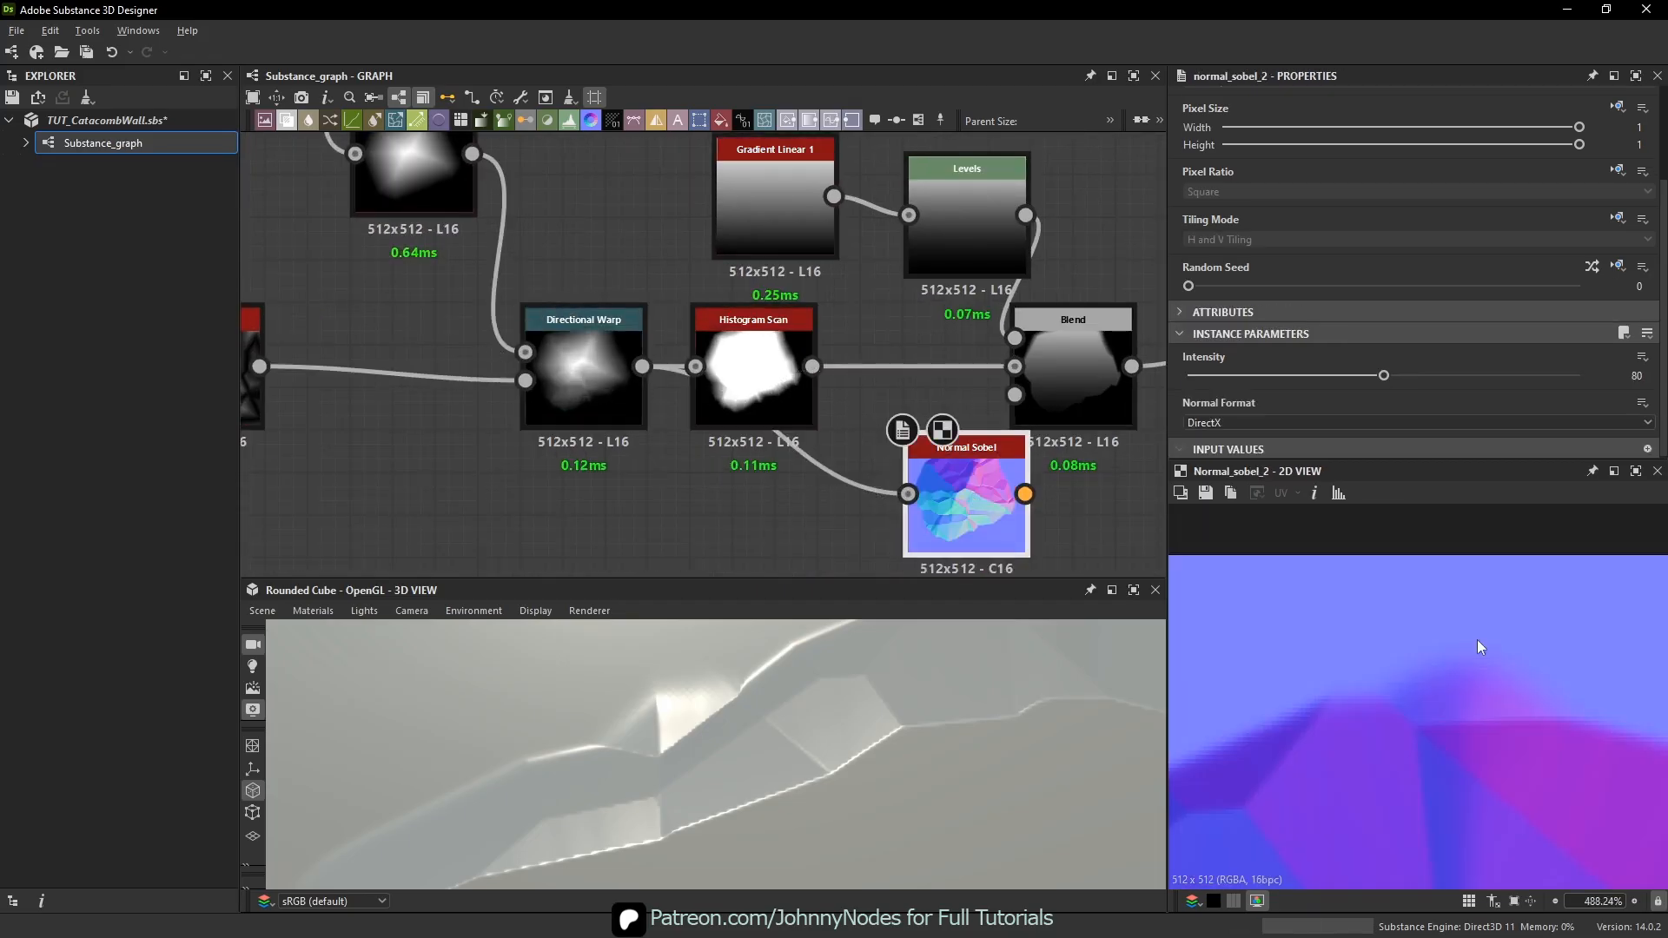
{"action": "scroll", "coordinate": [721, 424], "scroll_direction": "down", "scroll_amount": 3}
{"action": "middle_click_drag", "start_coordinate": [655, 401], "coordinate": [691, 430]}
{"action": "left_click_drag", "start_coordinate": [601, 291], "coordinate": [920, 503]}
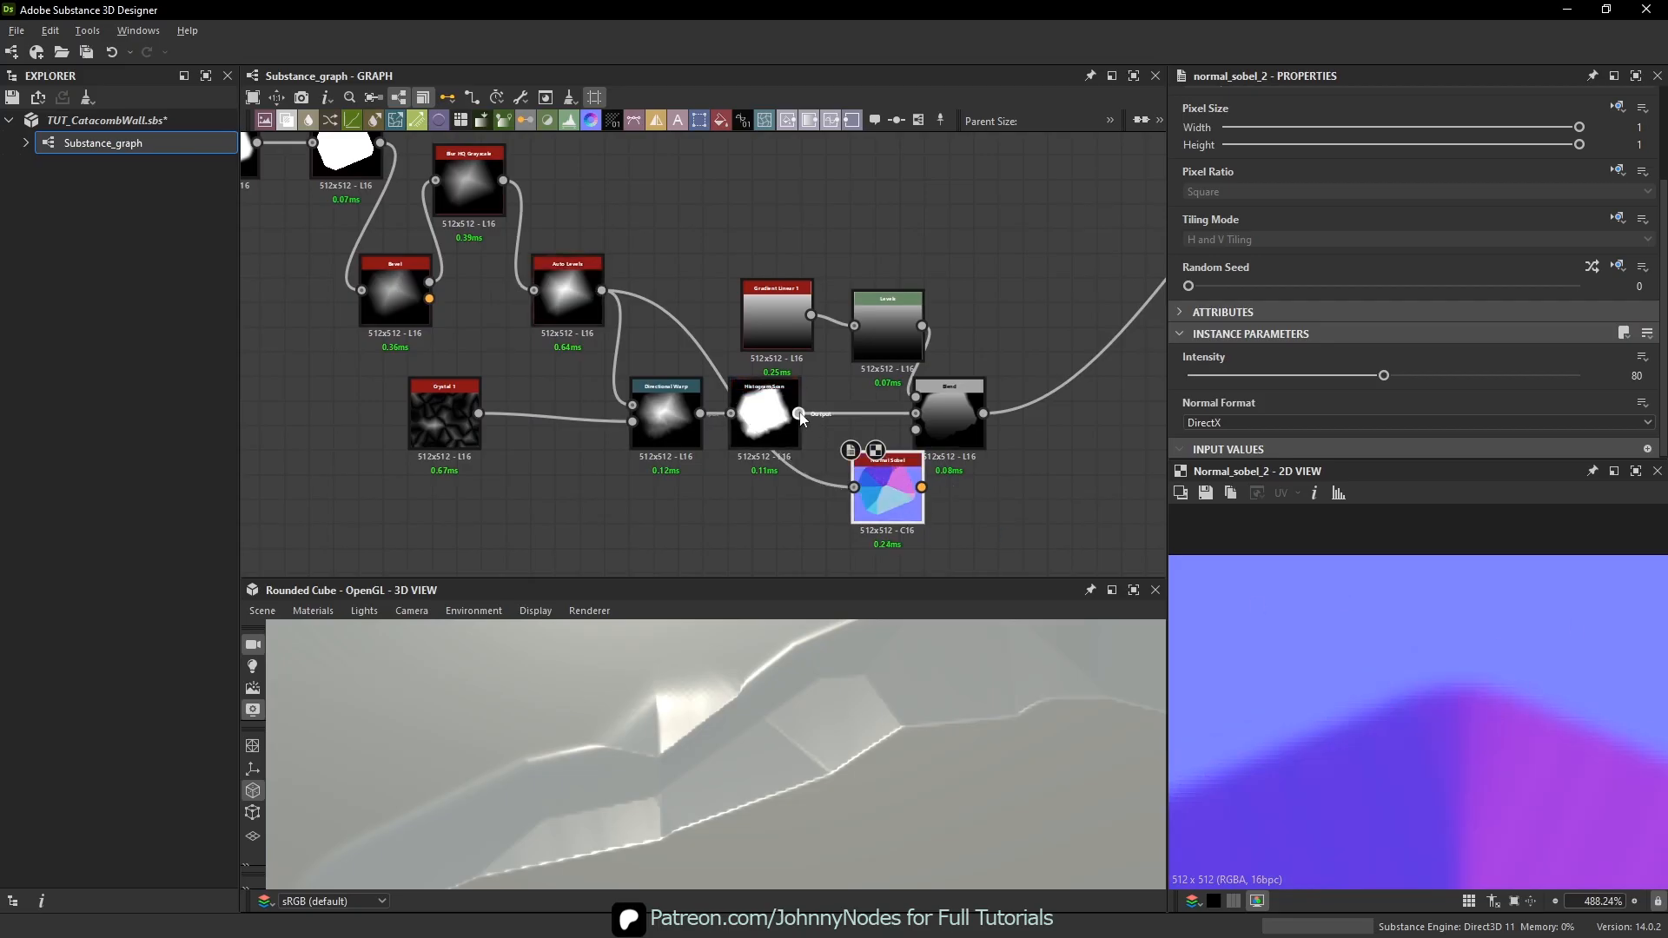
{"action": "left_click_drag", "start_coordinate": [799, 415], "coordinate": [854, 487]}
- Add a Levels node between the last Histogram Scan and the Normal Sobel, and raise its black input point slightly
{"action": "middle_click_drag", "start_coordinate": [957, 444], "coordinate": [956, 414]}
{"action": "left_click_drag", "start_coordinate": [888, 461], "coordinate": [888, 494]}
{"action": "left_click", "coordinate": [841, 482]}
{"action": "key", "text": "space"}
{"action": "type", "text": "le"}
{"action": "key", "text": "Return"}
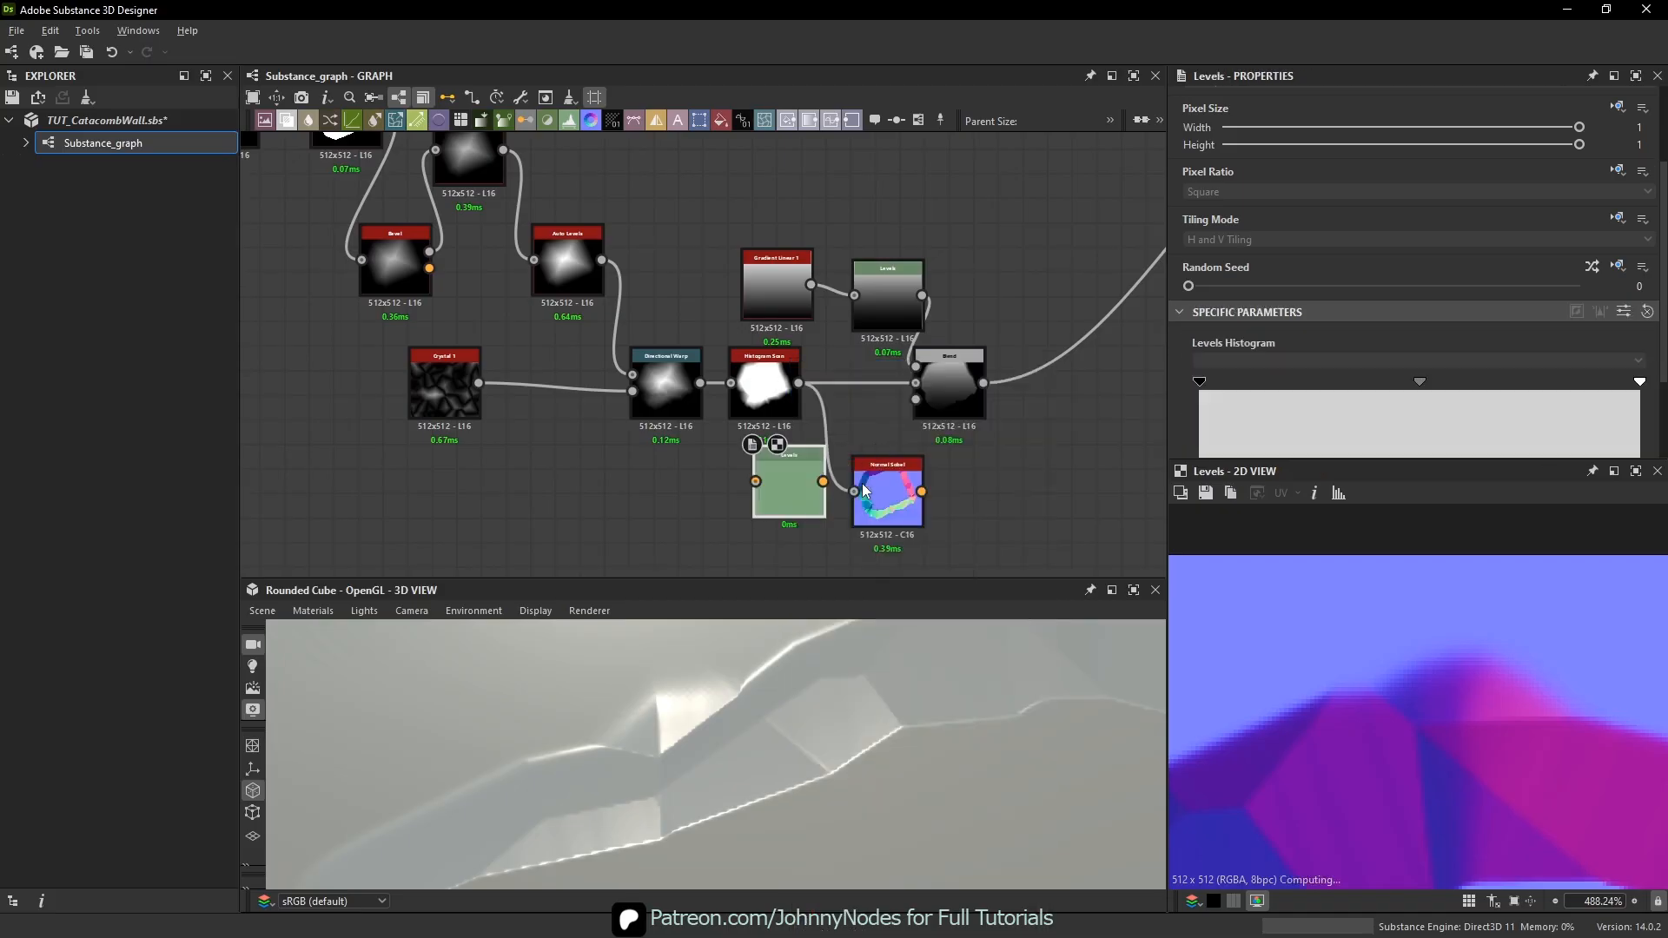
{"action": "left_click_drag", "start_coordinate": [823, 481], "coordinate": [808, 540]}
{"action": "left_click", "coordinate": [881, 495]}
{"action": "scroll", "coordinate": [1416, 671], "scroll_direction": "up", "scroll_amount": 4}
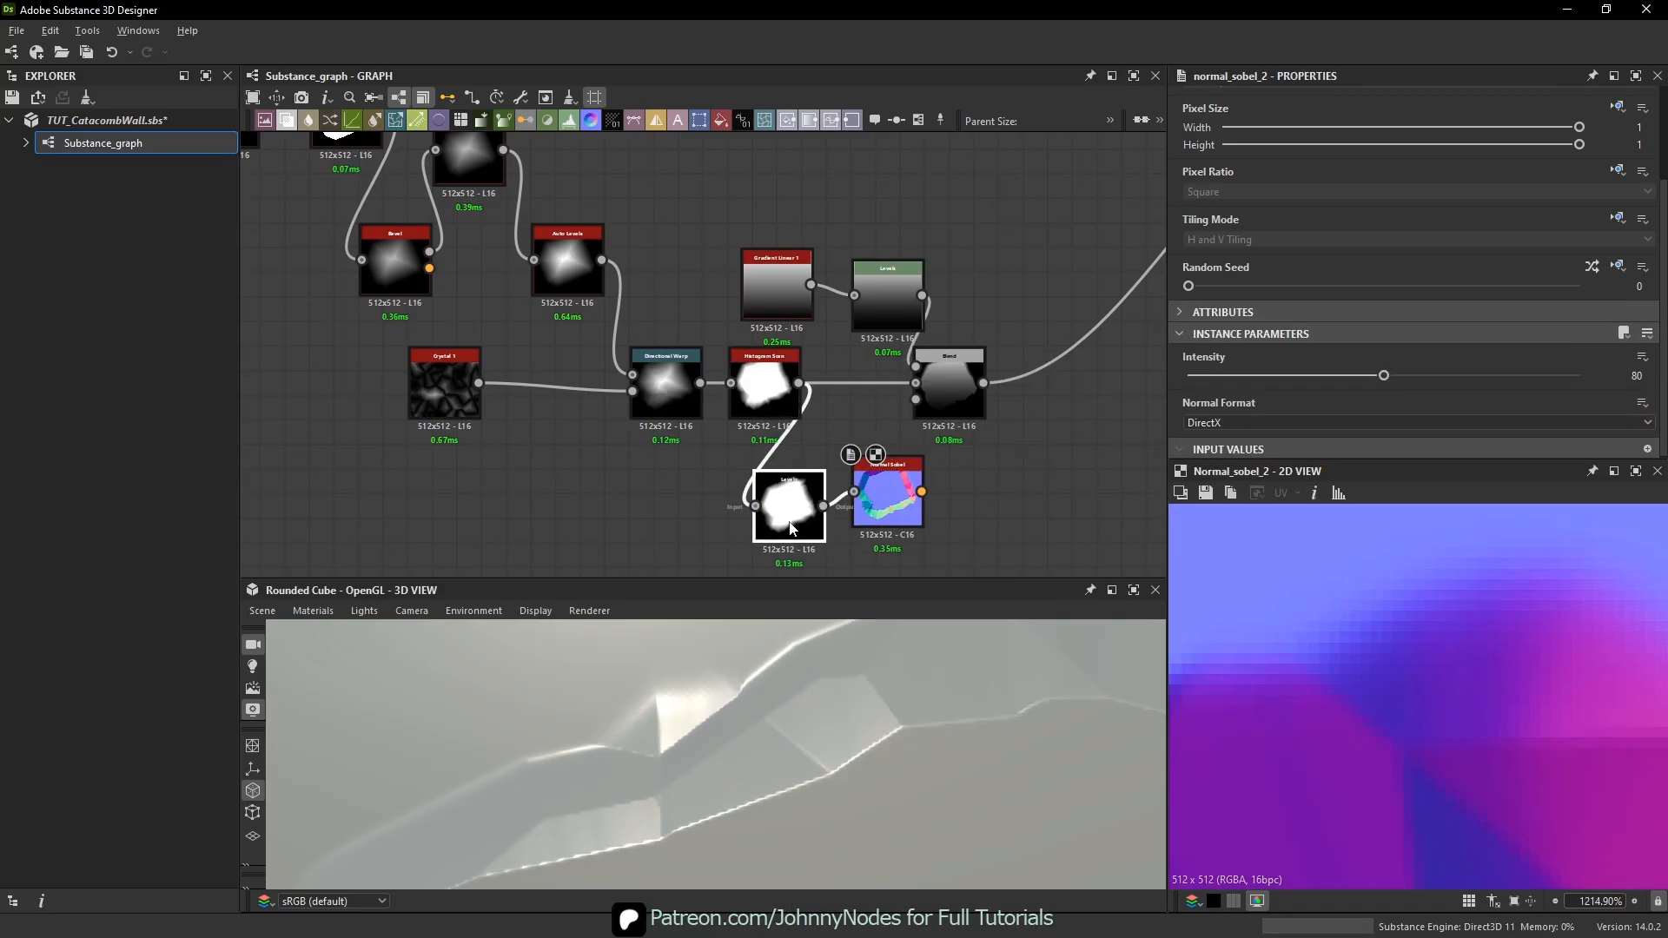
{"action": "scroll", "coordinate": [1338, 587], "scroll_direction": "down", "scroll_amount": 1}
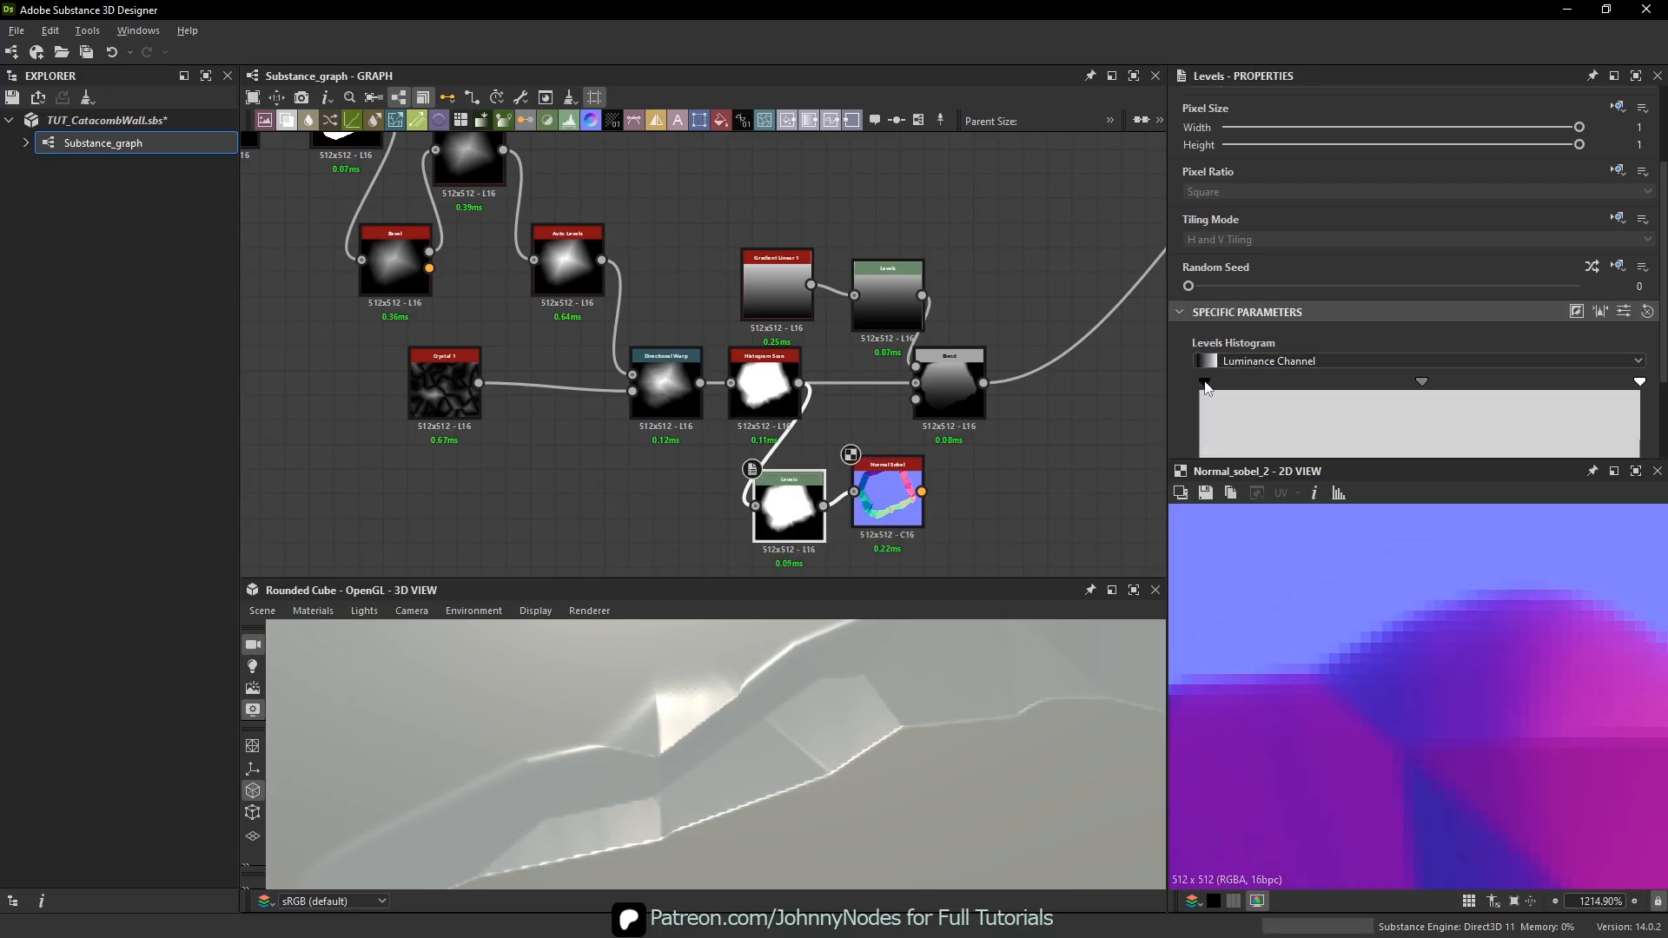
- Connect the new Levels node to the Blend in place of the Histogram Scan, and delete the Normal Sobel
{"action": "left_click_drag", "start_coordinate": [823, 506], "coordinate": [917, 383]}
{"action": "left_click_drag", "start_coordinate": [888, 493], "coordinate": [962, 483]}
{"action": "key", "text": "Delete"}
- Line up the Directional Warp, Histogram Scan and new Levels nodes in one row before the Blend
{"action": "left_click_drag", "start_coordinate": [788, 512], "coordinate": [863, 391]}
{"action": "left_click", "coordinate": [765, 389]}
{"action": "left_click_drag", "start_coordinate": [762, 390], "coordinate": [775, 390]}
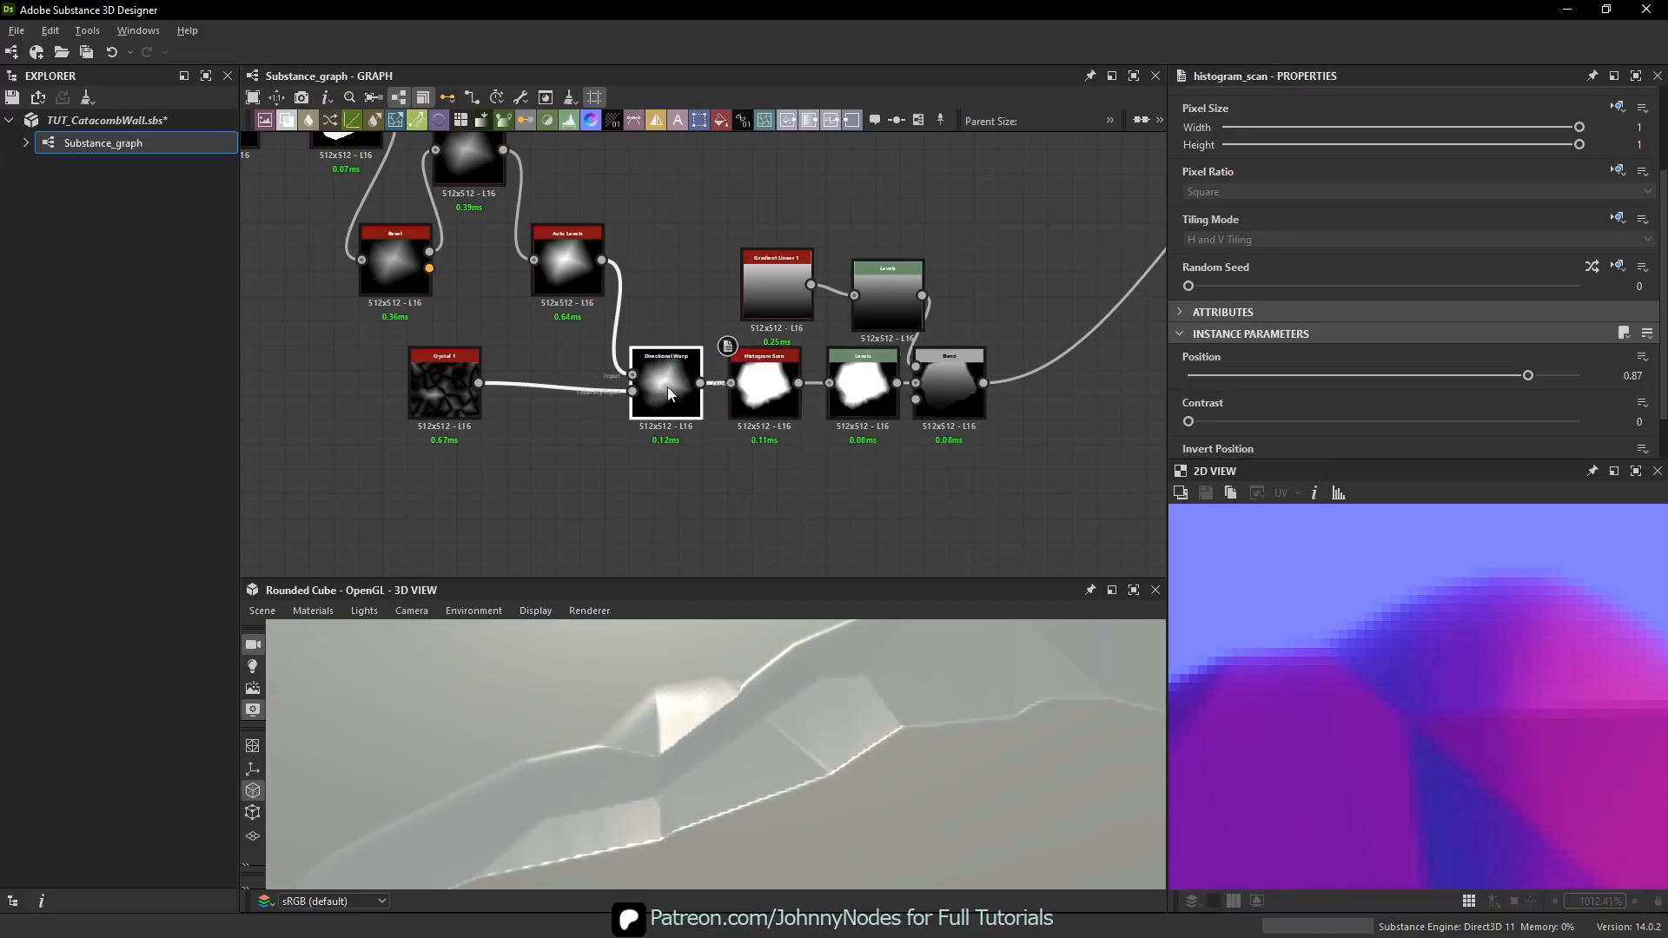
{"action": "left_click_drag", "start_coordinate": [673, 391], "coordinate": [649, 391]}
{"action": "scroll", "coordinate": [856, 465], "scroll_direction": "down", "scroll_amount": 2}
{"action": "scroll", "coordinate": [867, 717], "scroll_direction": "down", "scroll_amount": 6}
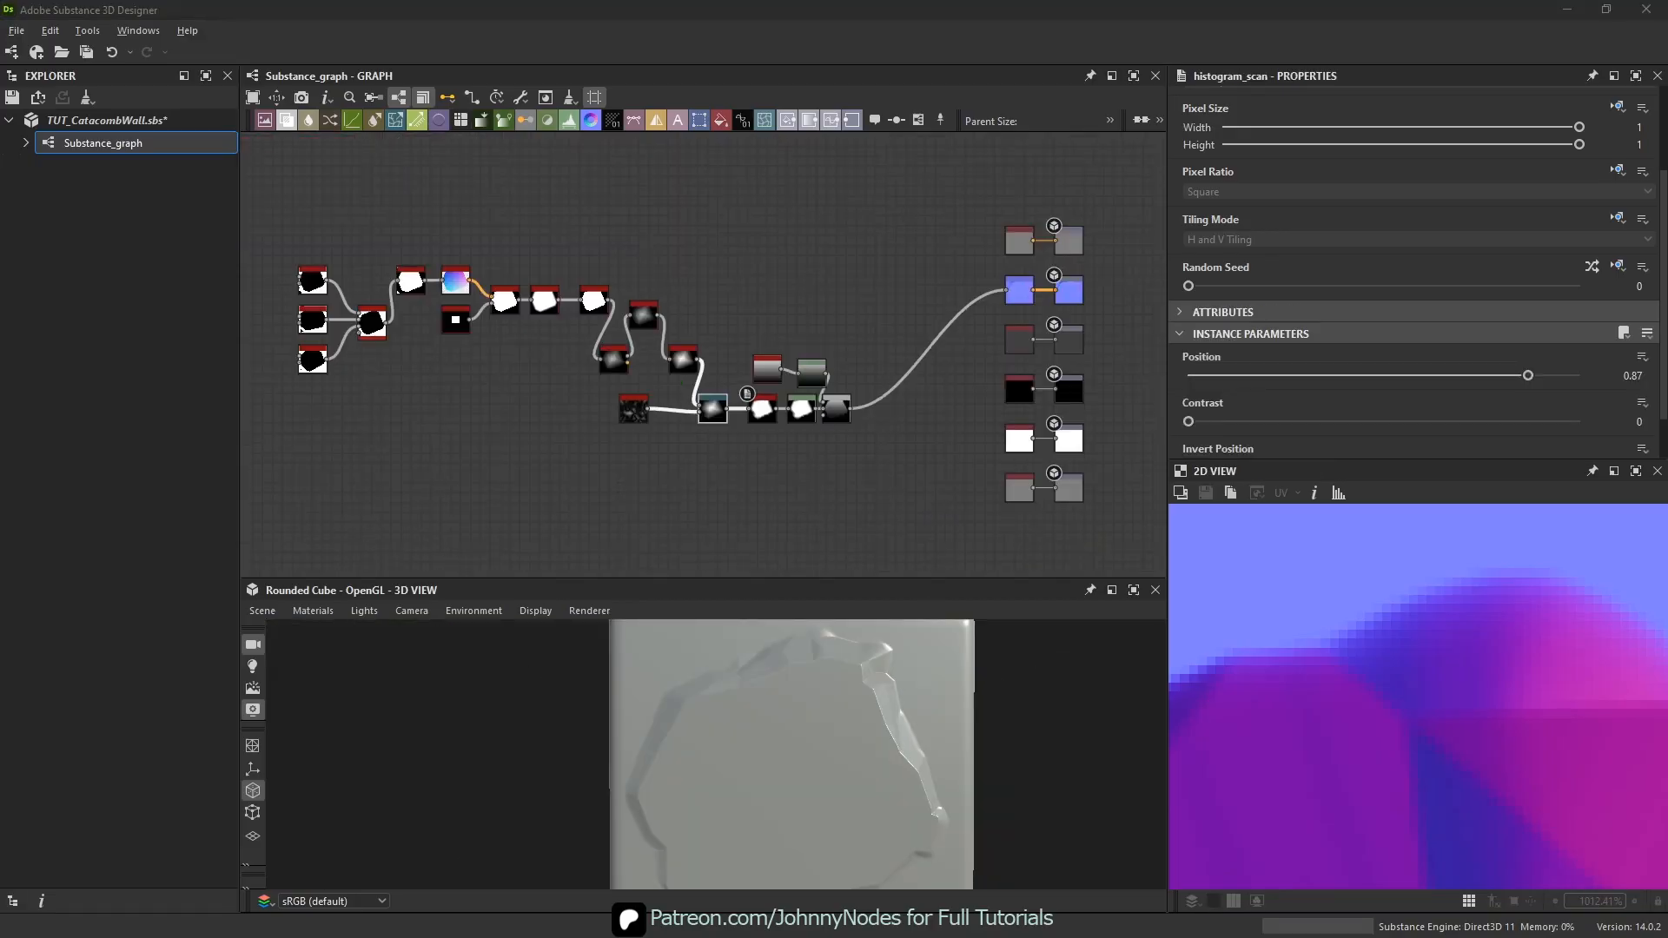
- Delete all of the template's material output nodes together with their source nodes
{"action": "middle_click_drag", "start_coordinate": [950, 357], "coordinate": [882, 357]}
{"action": "scroll", "coordinate": [1004, 226], "scroll_direction": "up", "scroll_amount": 1}
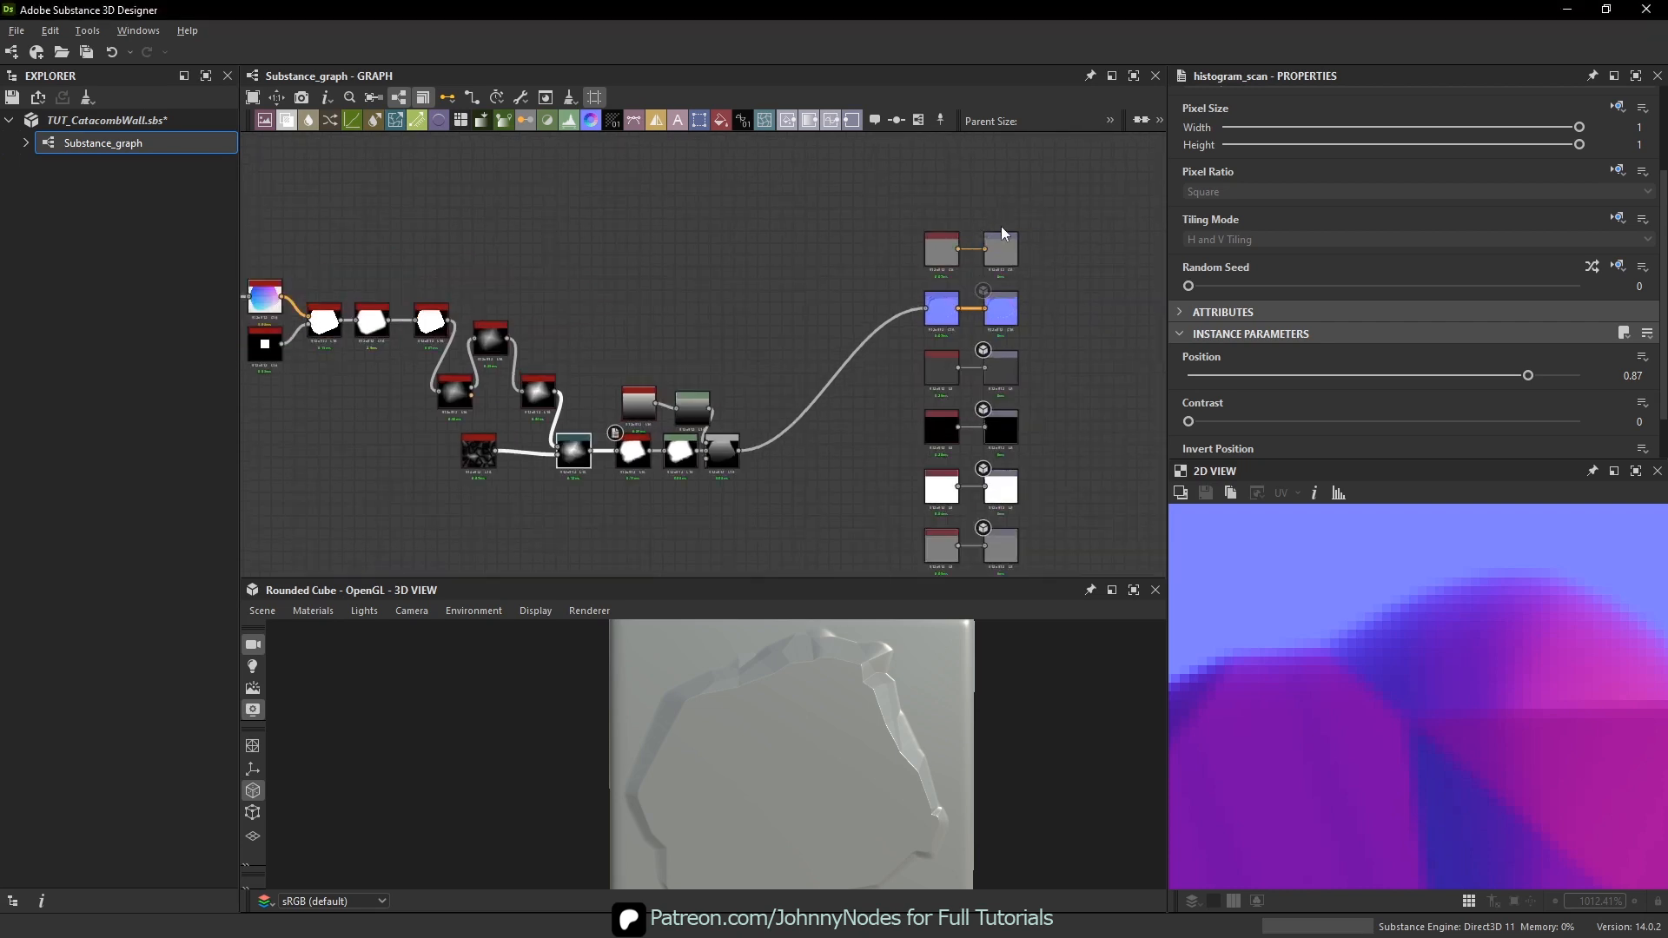
{"action": "scroll", "coordinate": [913, 291], "scroll_direction": "down", "scroll_amount": 1}
{"action": "left_click_drag", "start_coordinate": [1014, 514], "coordinate": [893, 222]}
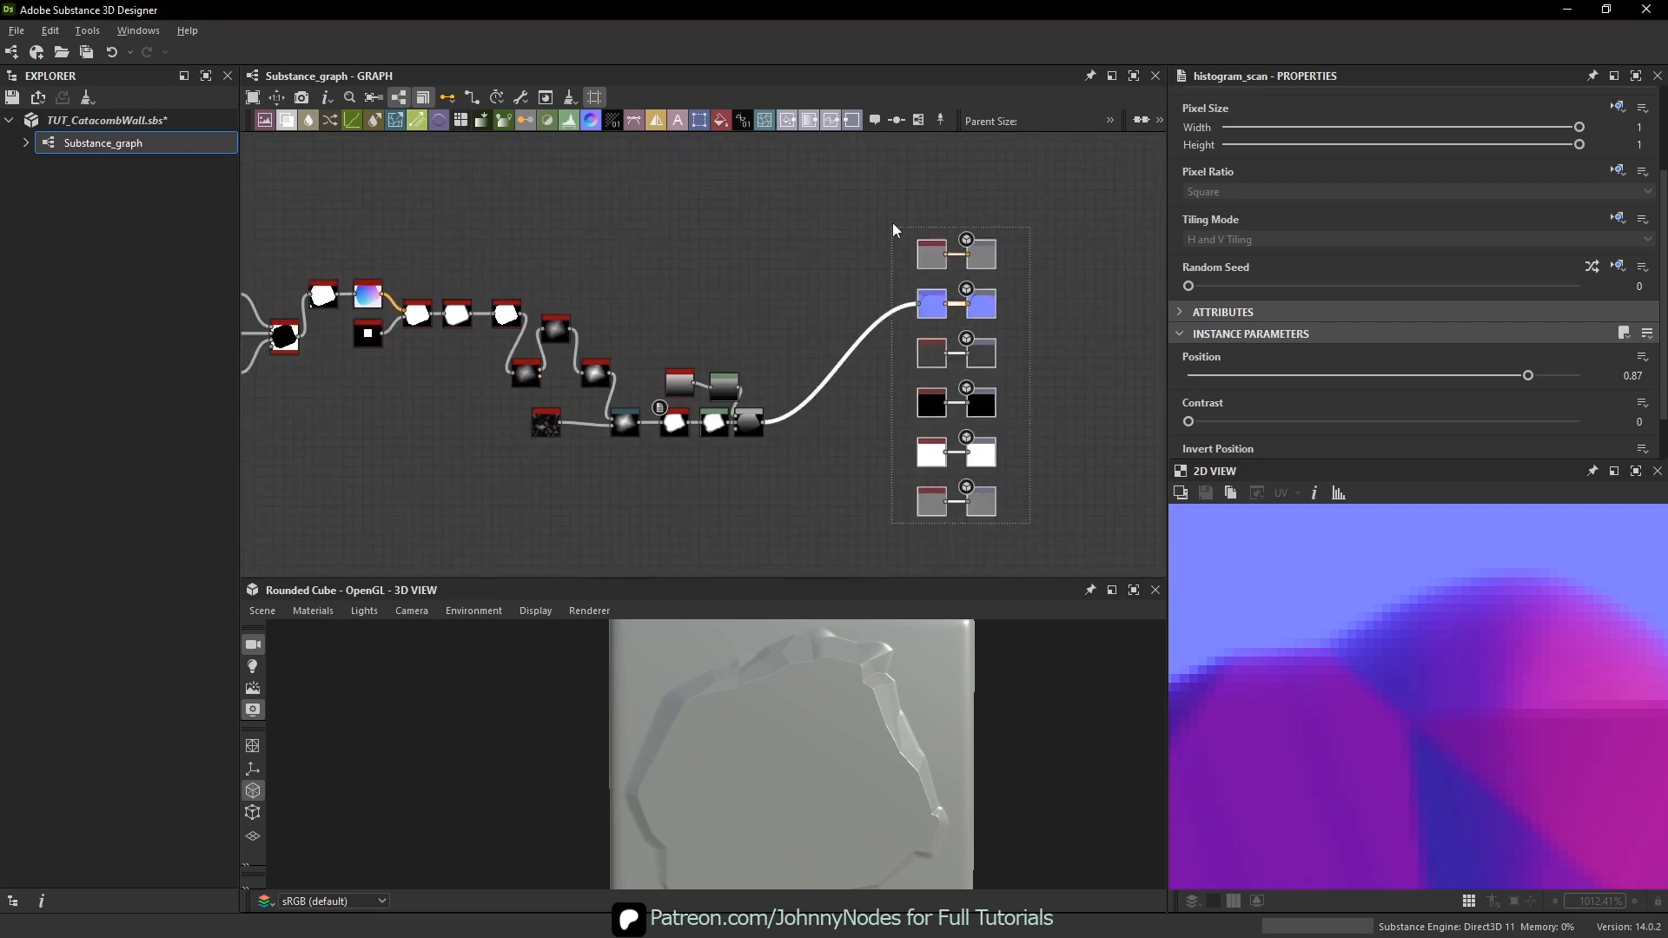
{"action": "key", "text": "Delete"}
- Add an Output node after the final Blend and connect the Blend to it
{"action": "middle_click_drag", "start_coordinate": [834, 344], "coordinate": [930, 290]}
{"action": "scroll", "coordinate": [911, 350], "scroll_direction": "up", "scroll_amount": 4}
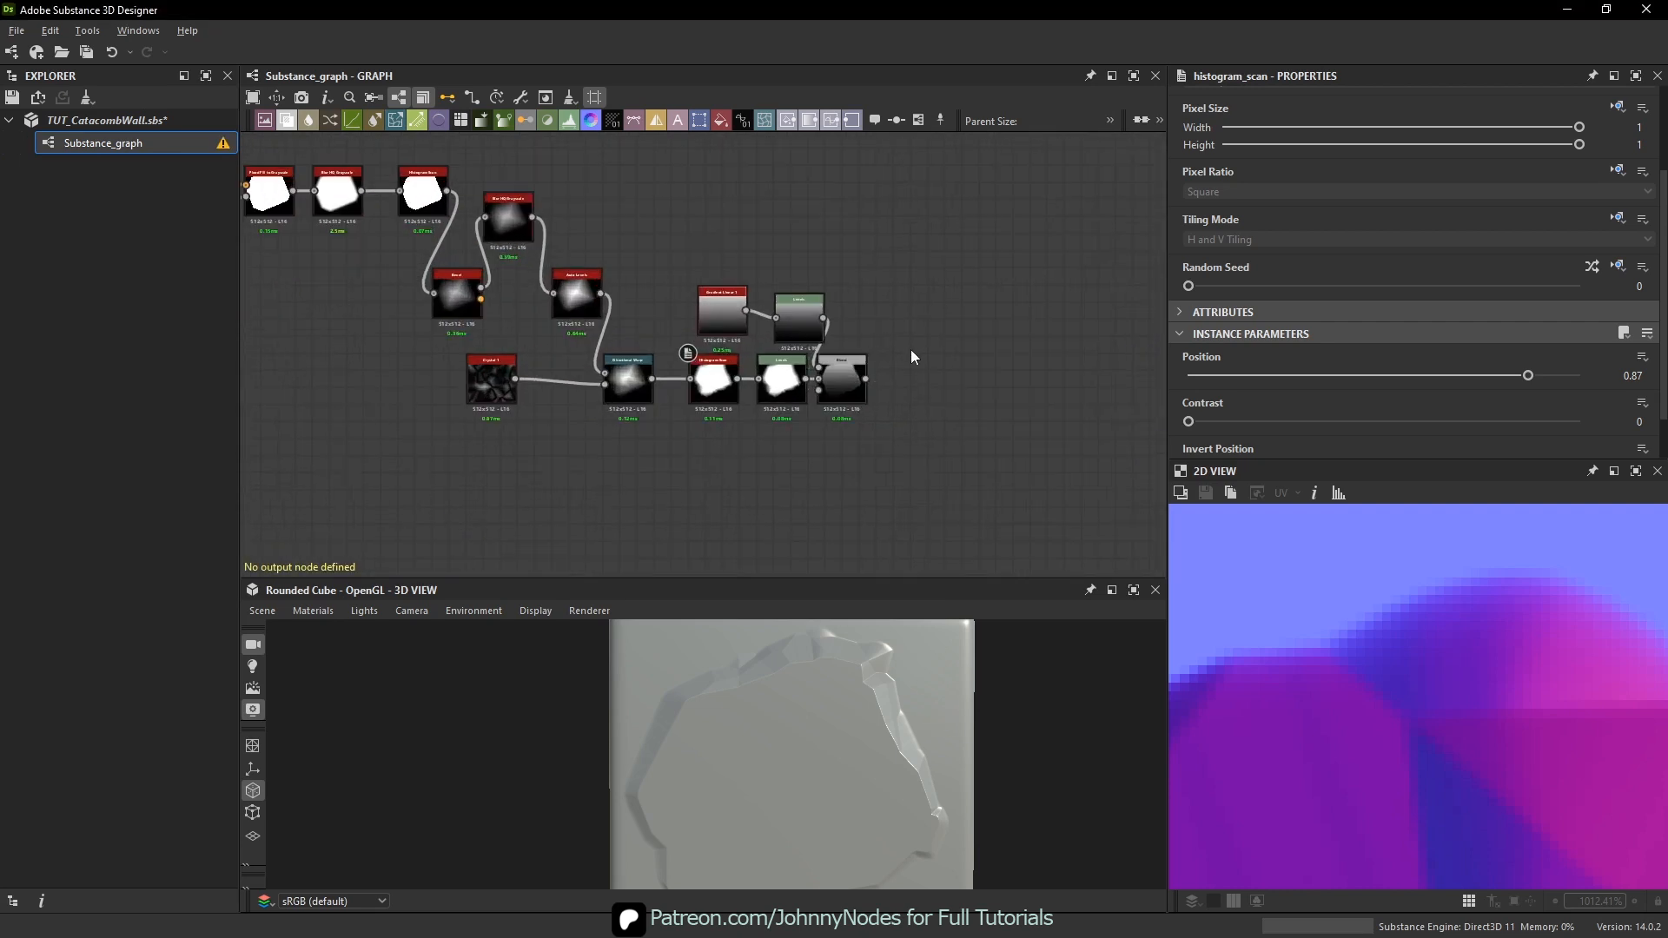
{"action": "key", "text": "space"}
{"action": "type", "text": "output"}
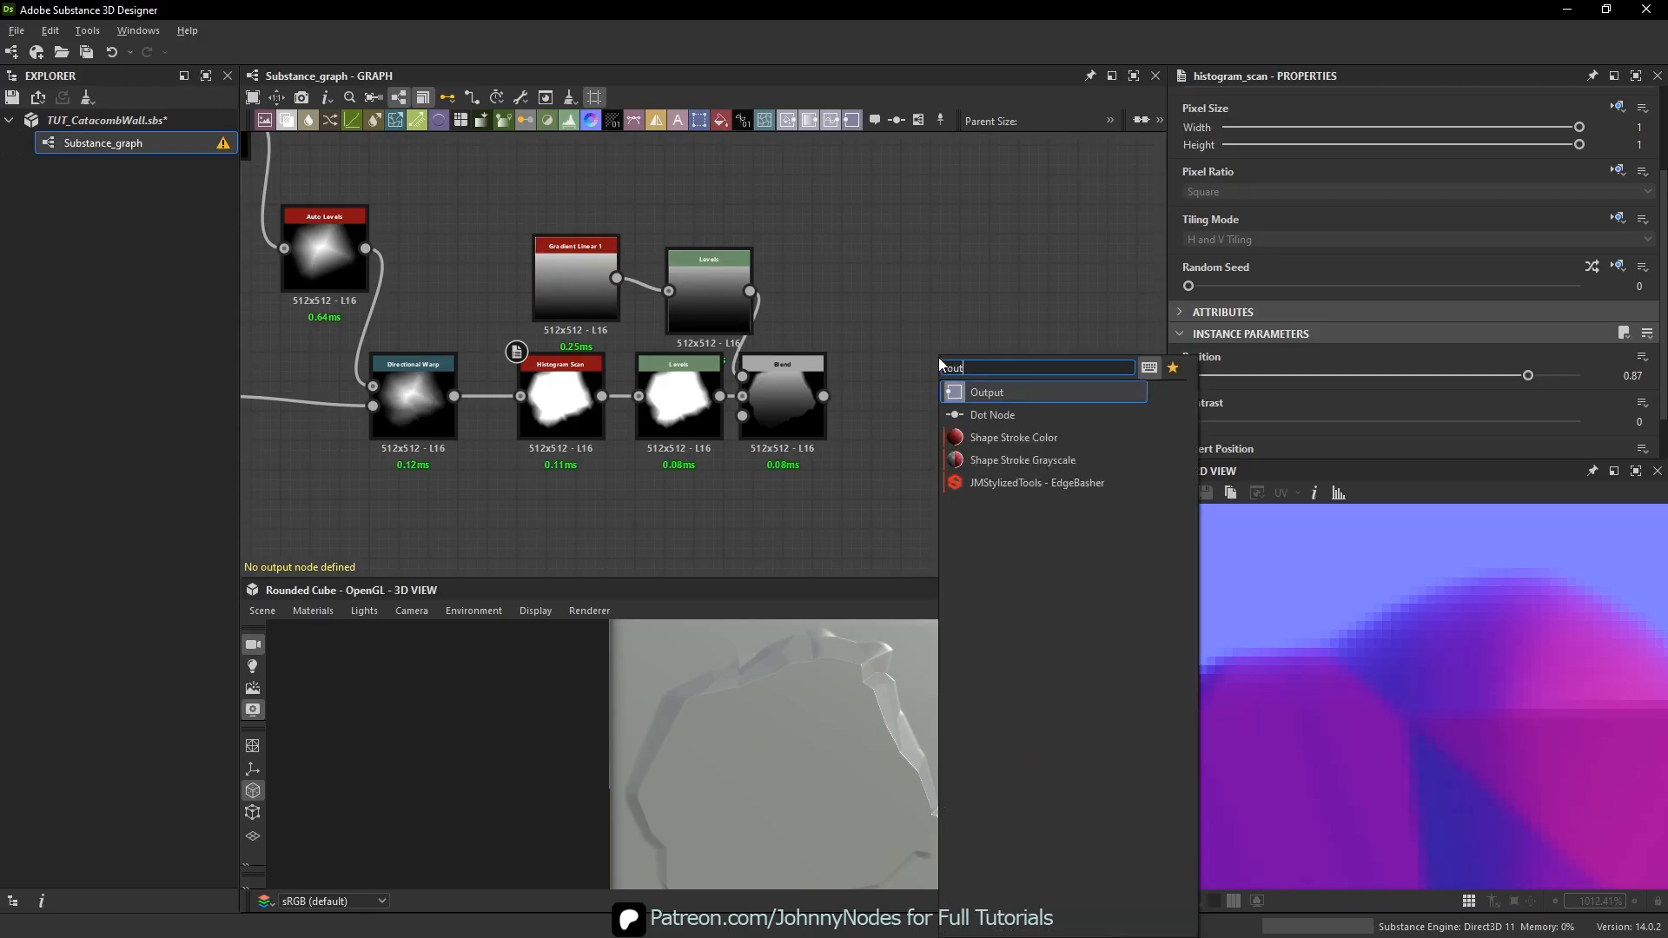
{"action": "key", "text": "Return"}
{"action": "left_click_drag", "start_coordinate": [921, 391], "coordinate": [948, 421]}
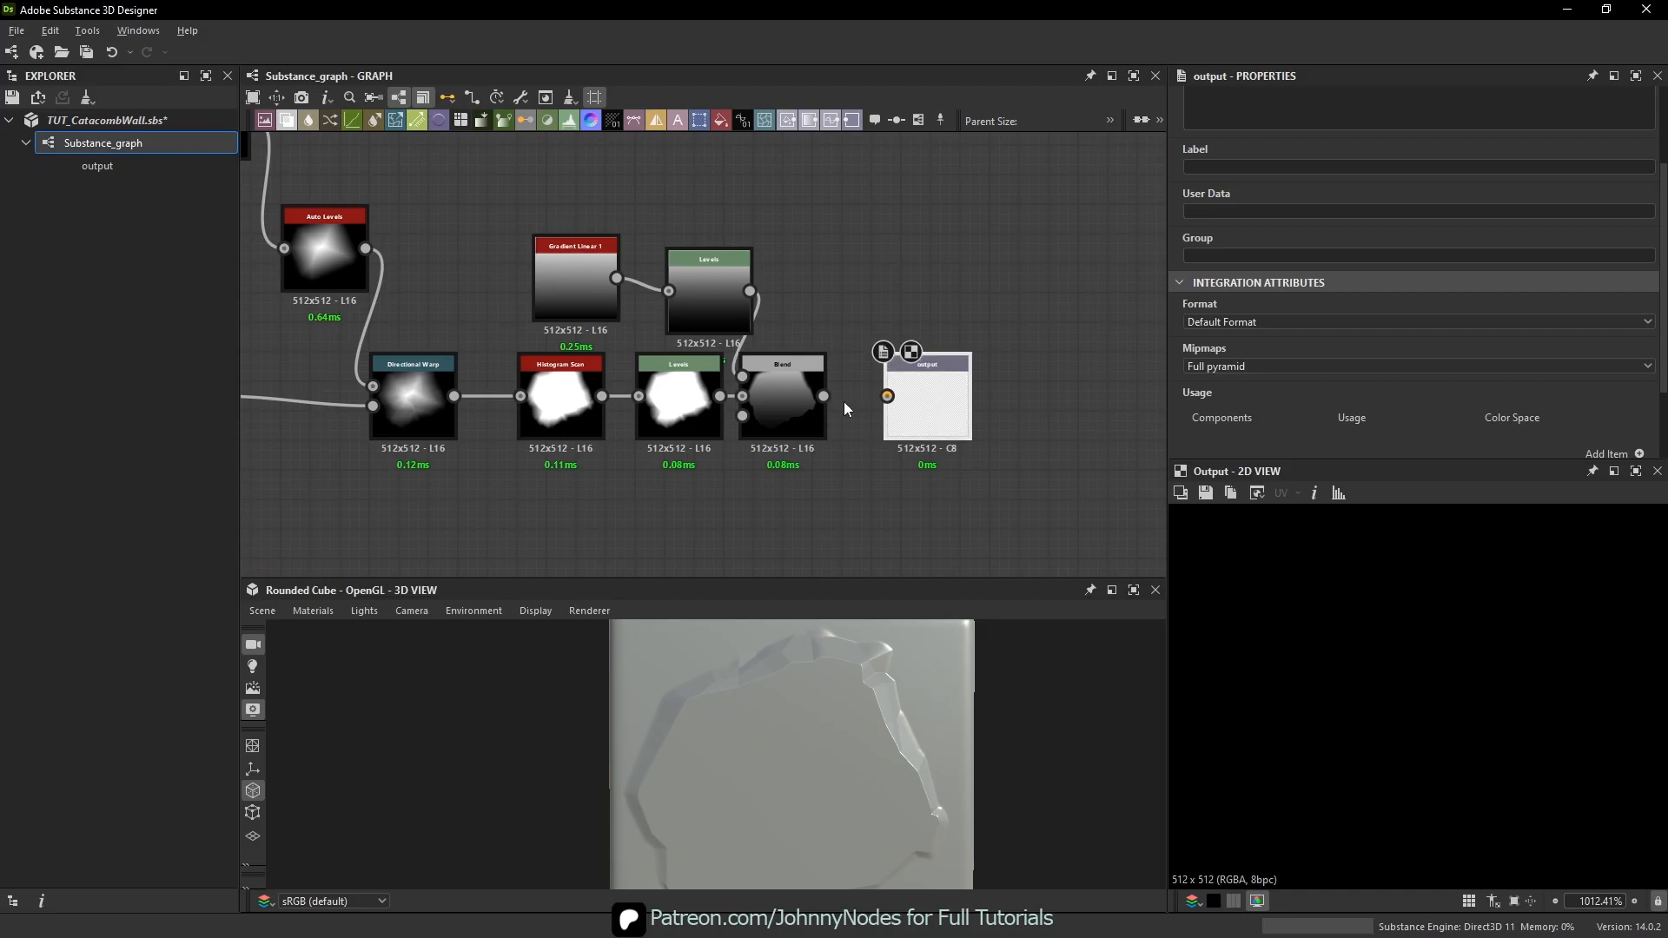
{"action": "left_click_drag", "start_coordinate": [824, 397], "coordinate": [913, 391]}
- Fill in the Label attribute of the new Output node
{"action": "scroll", "coordinate": [1297, 186], "scroll_direction": "up", "scroll_amount": 2}
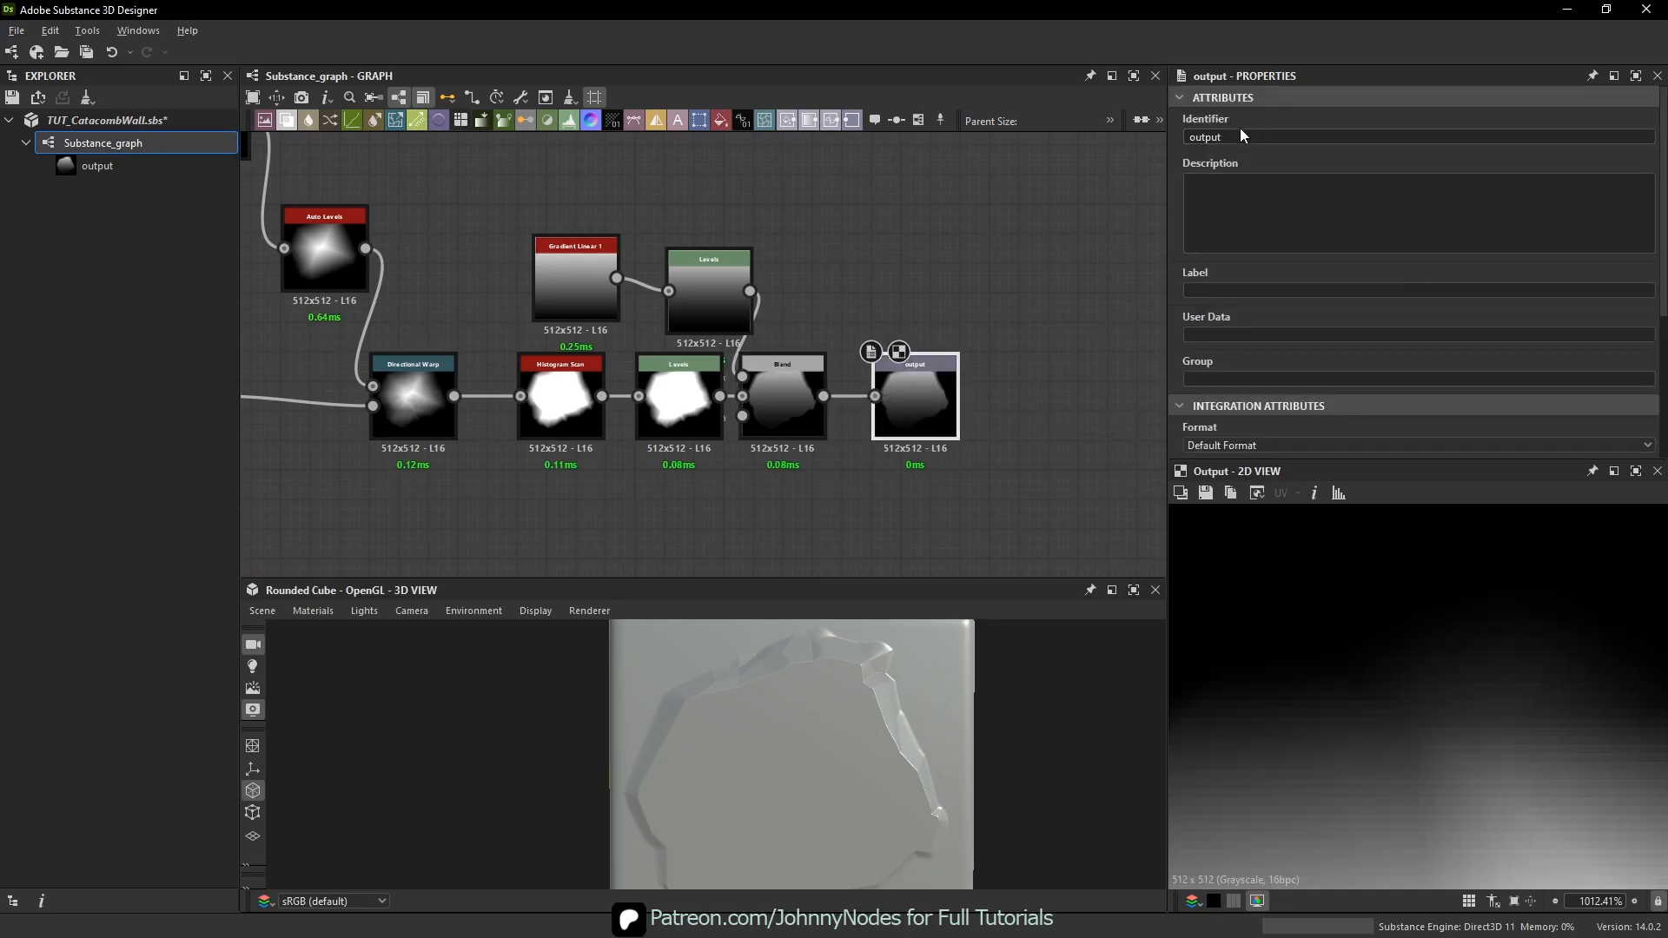
{"action": "left_click", "coordinate": [1234, 289]}
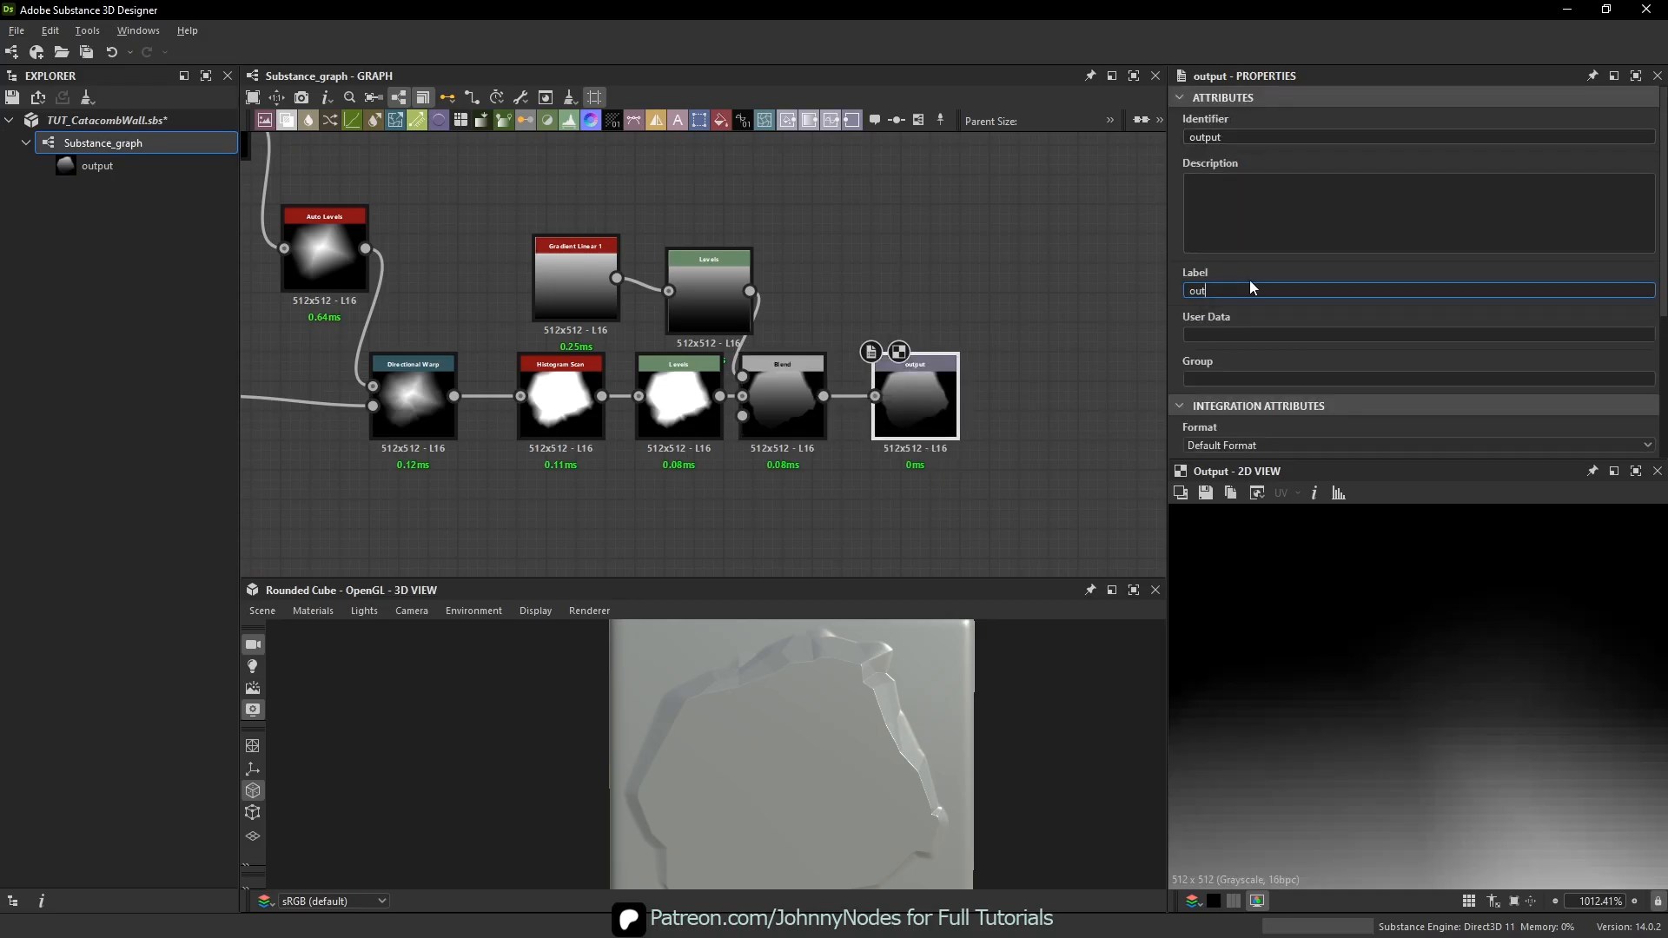
{"action": "left_click", "coordinate": [994, 257]}
- Rename the stone graph to Mortar Slice Generator and save the package
{"action": "left_click", "coordinate": [169, 142]}
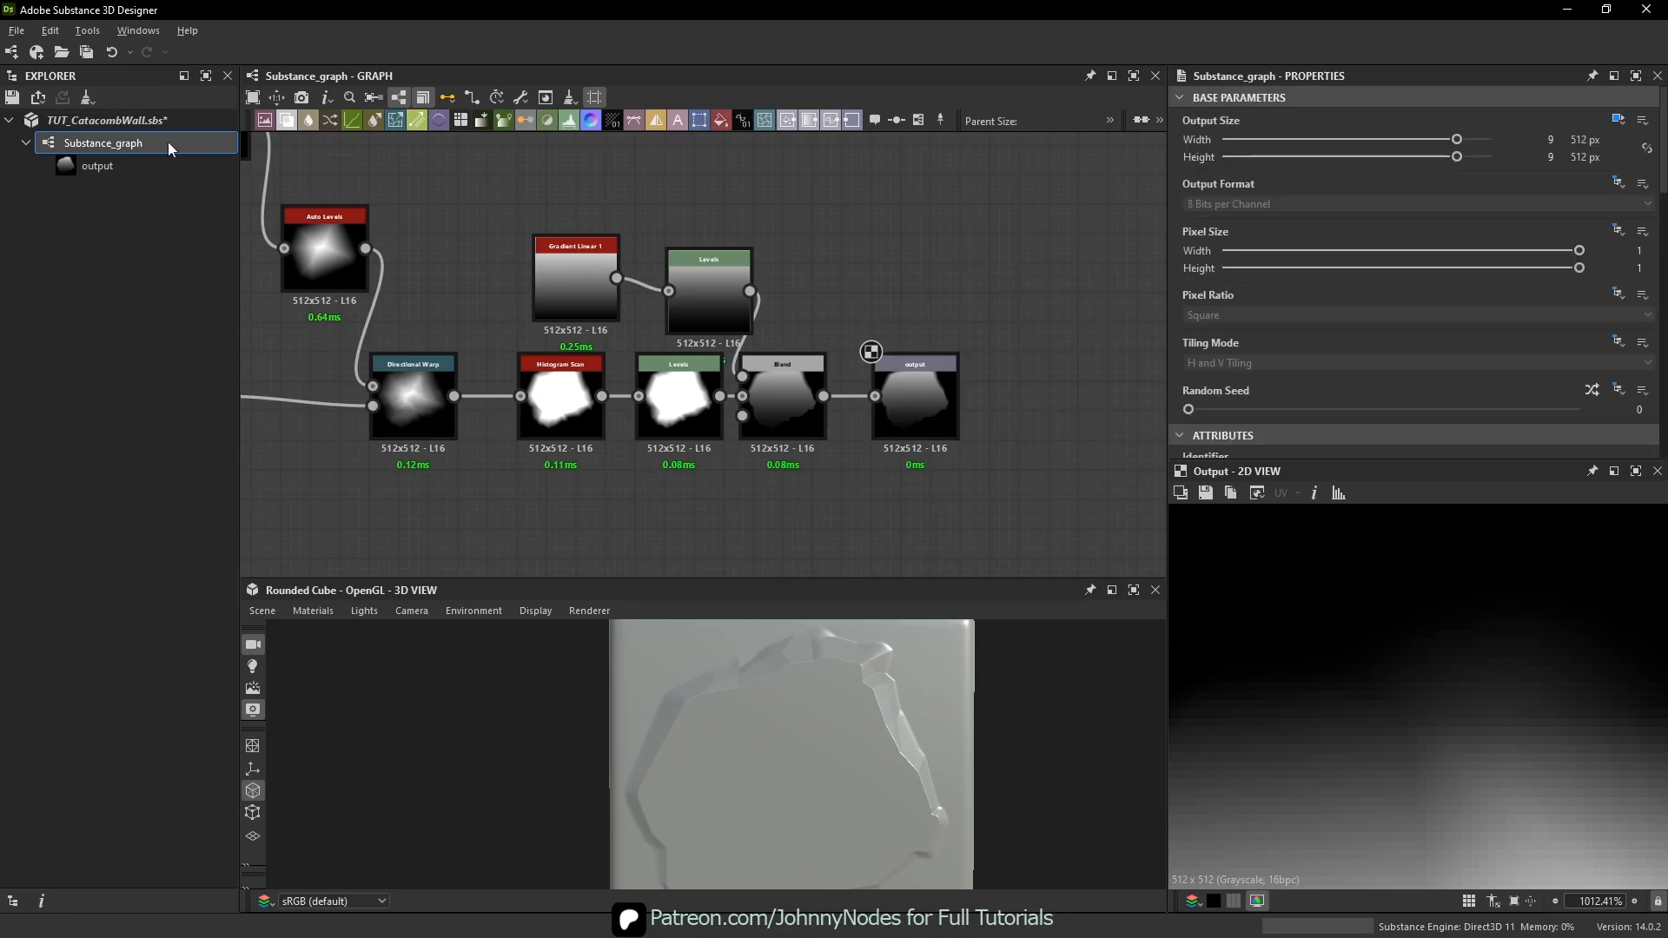
{"action": "double_click", "coordinate": [169, 143]}
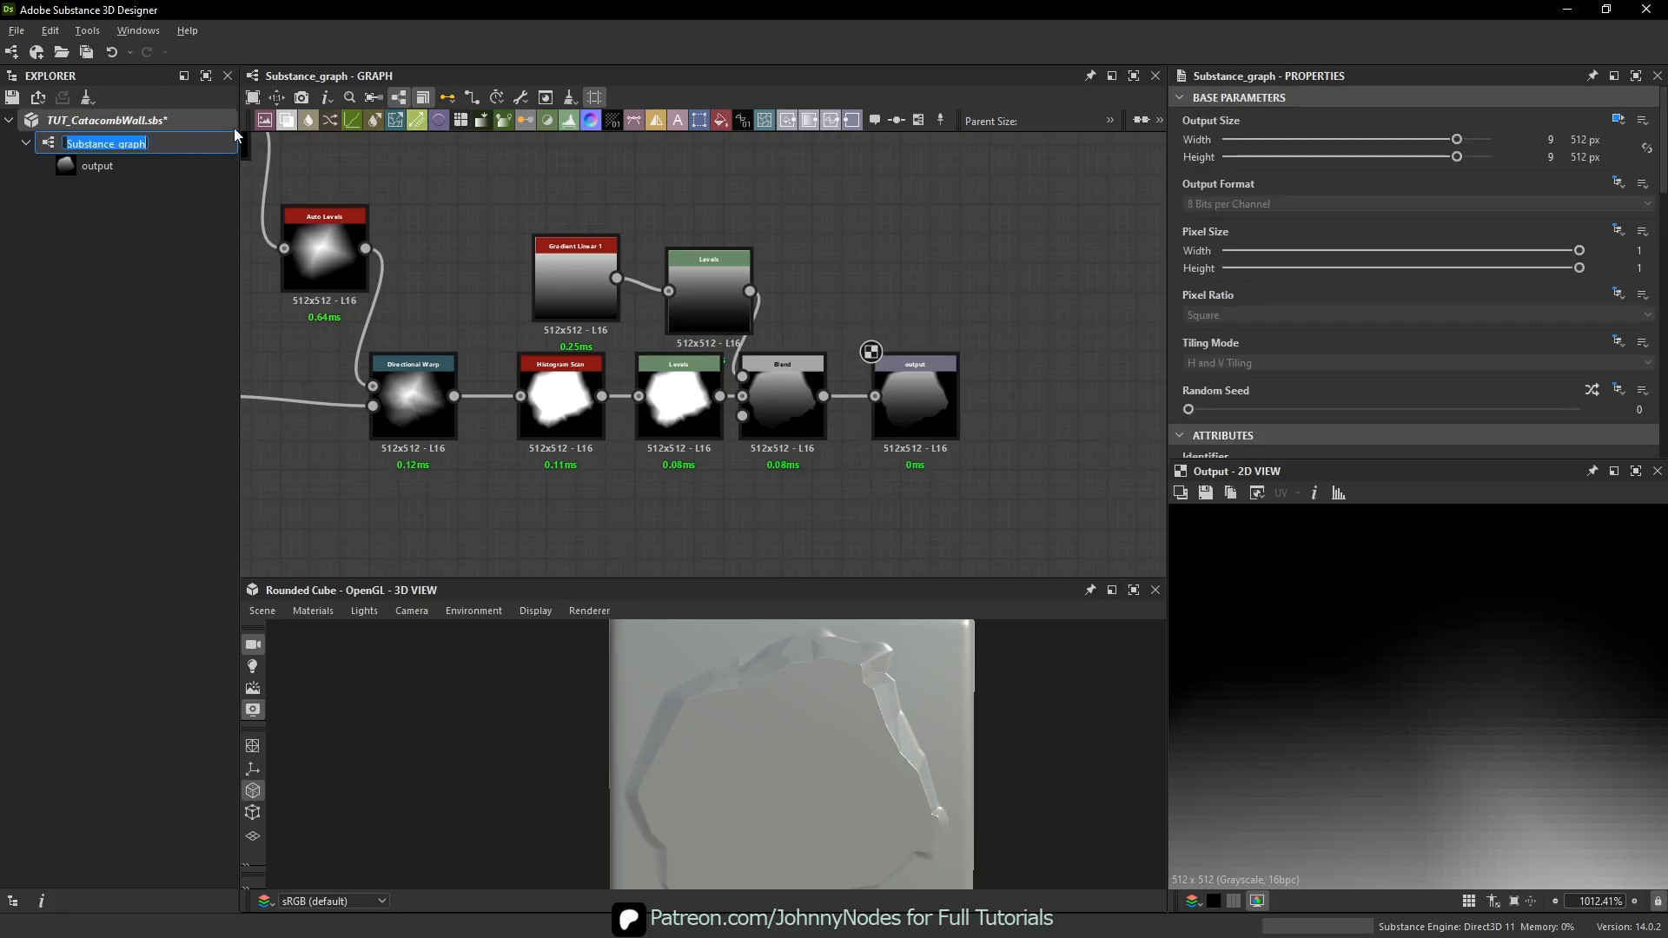
{"action": "key", "text": "BackSpace"}
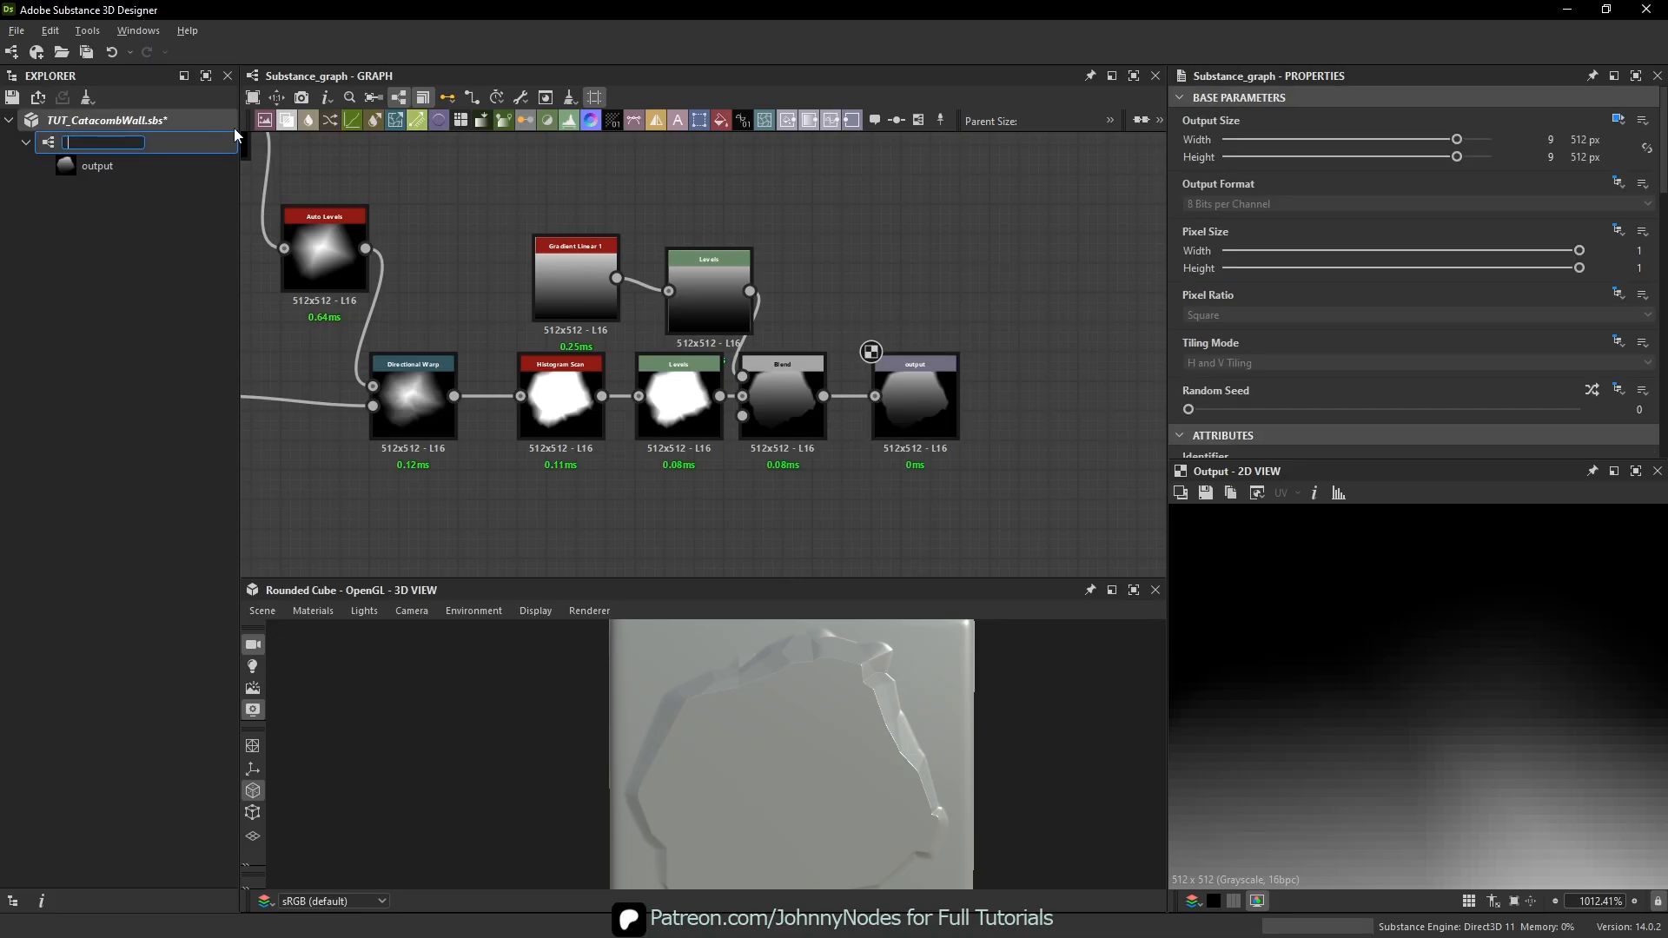
{"action": "type", "text": "GEN"}
{"action": "key", "text": "BackSpace"}
{"action": "key", "text": "BackSpace"}
{"action": "key", "text": "BackSpace"}
{"action": "type", "text": "Sour"}
{"action": "key", "text": "BackSpace"}
{"action": "key", "text": "BackSpace"}
{"action": "key", "text": "BackSpace"}
{"action": "key", "text": "BackSpace"}
{"action": "type", "text": "Mortar"}
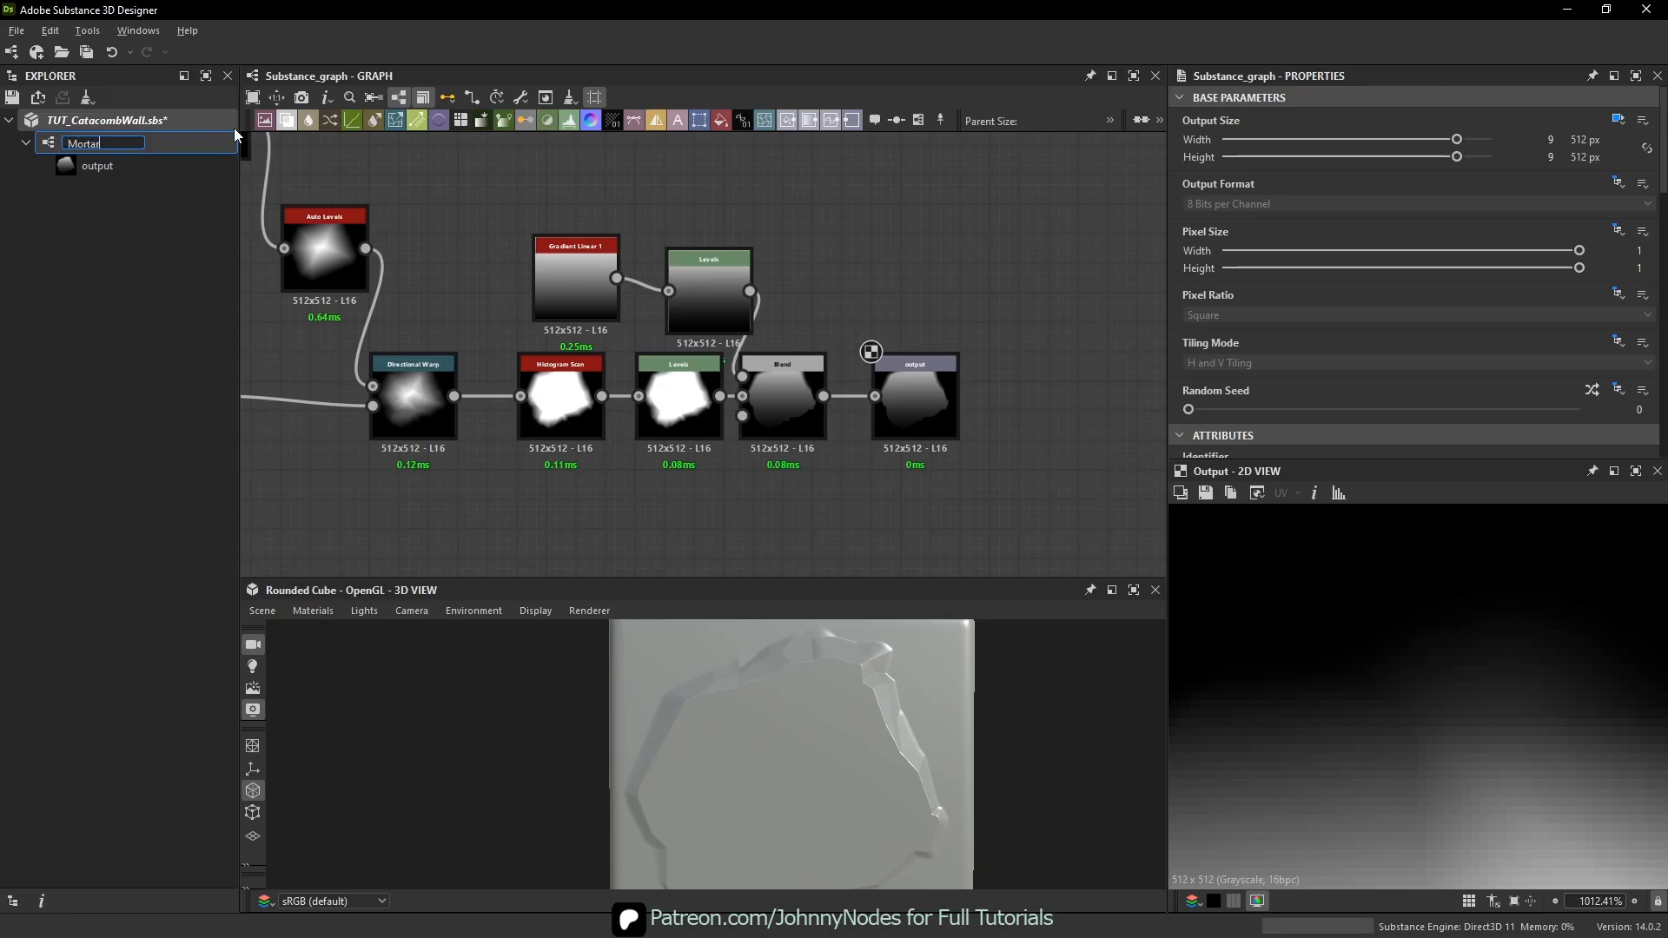
{"action": "type", "text": " Slice Generat"}
{"action": "type", "text": "or"}
{"action": "key", "text": "Return"}
{"action": "key", "text": "ctrl+s"}
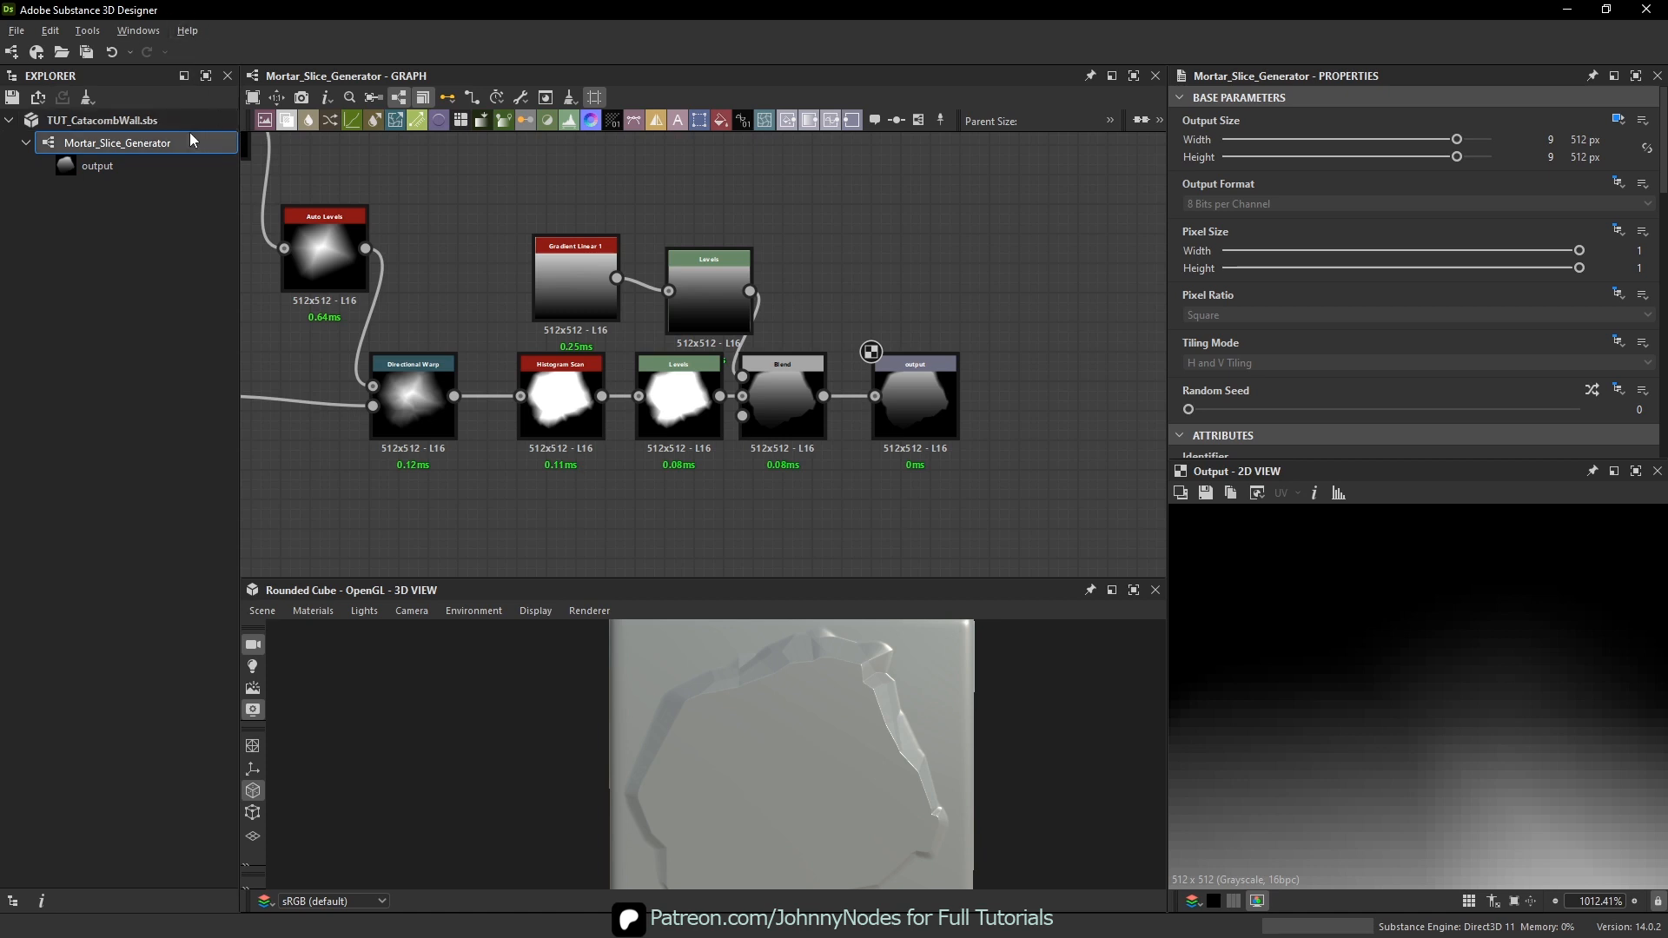
- Create a new graph named Mortar_Generator in the TUT_CatacombWall package from the Metallic Roughness template
{"action": "left_click", "coordinate": [165, 115]}
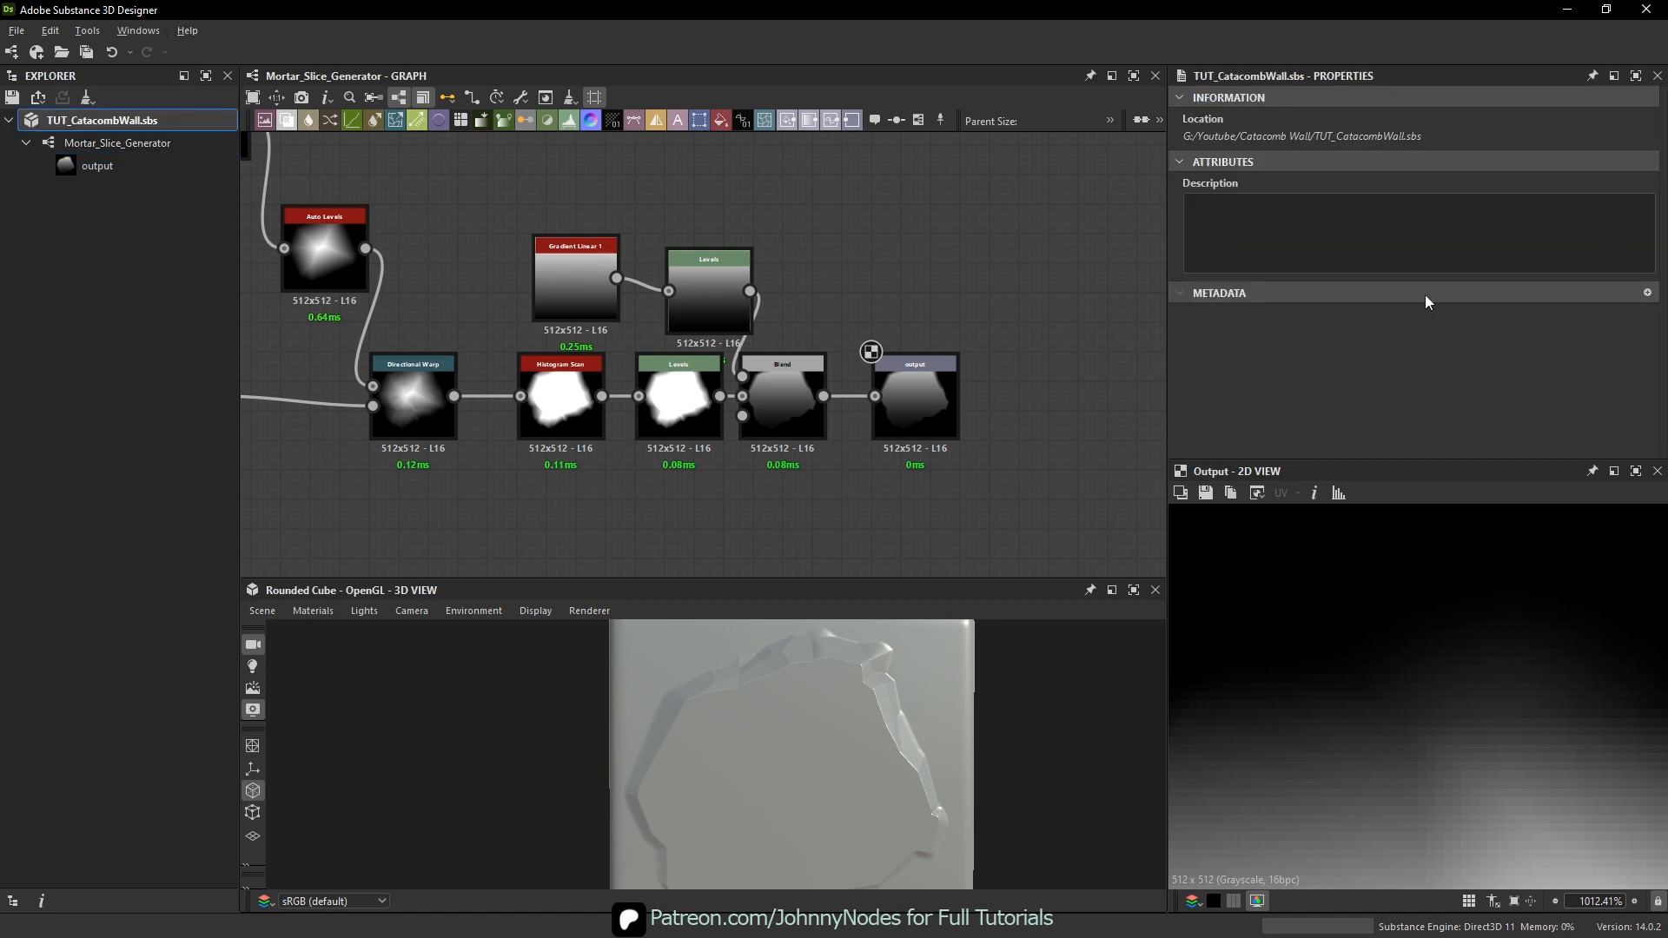
{"action": "key", "text": "ctrl+n"}
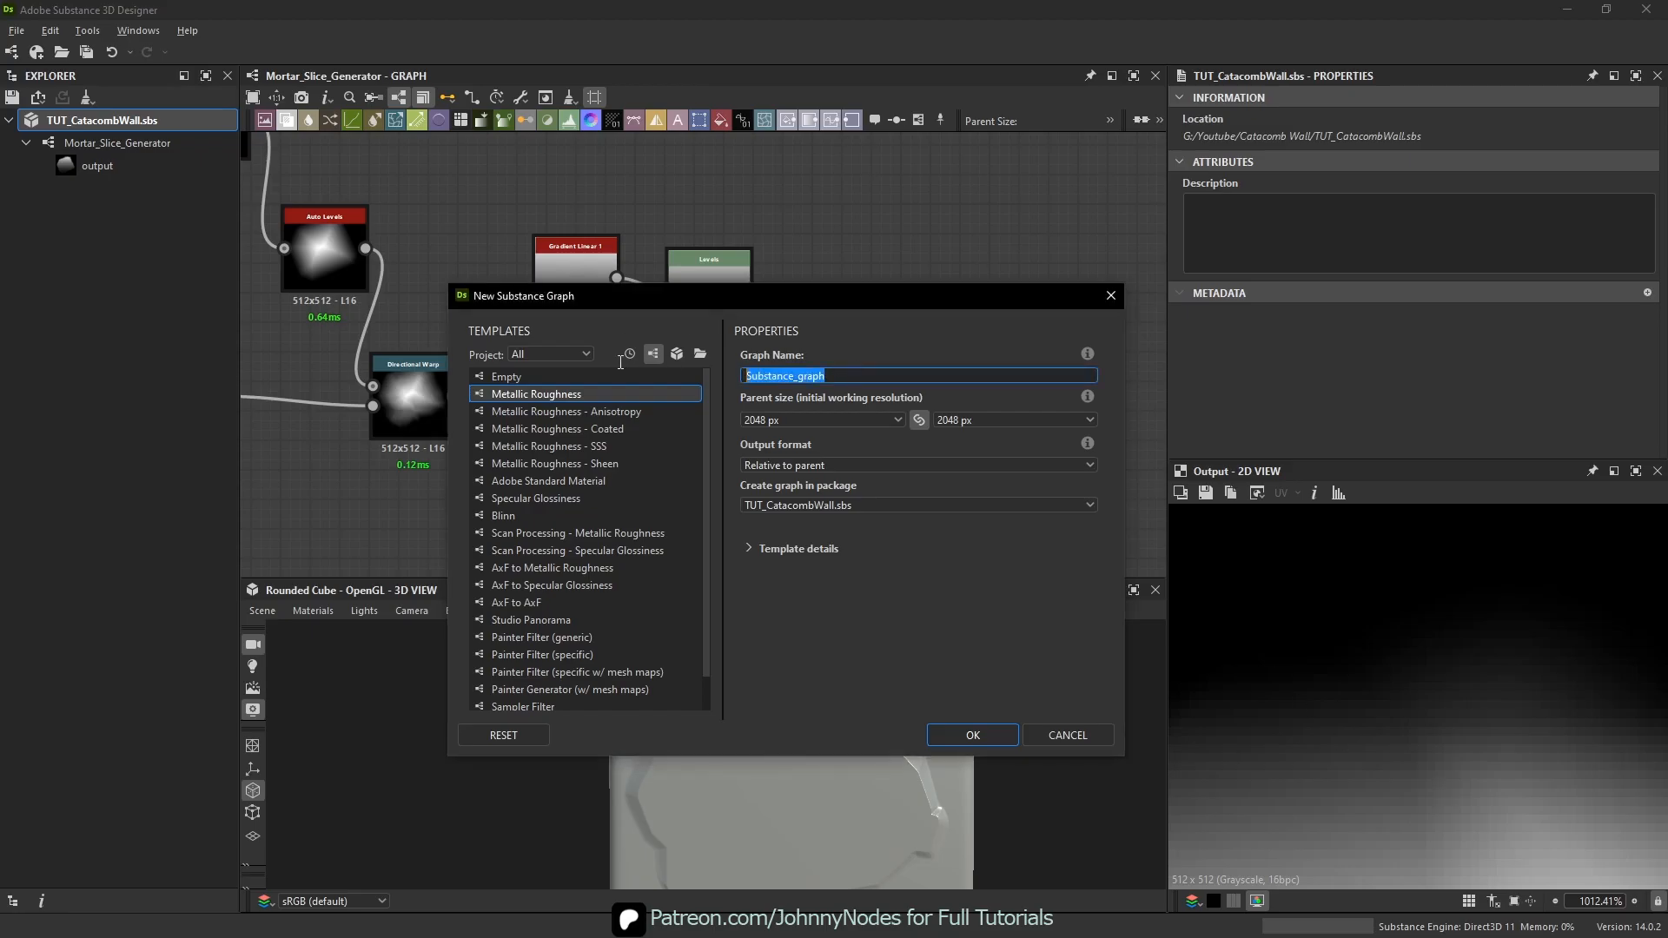
{"action": "type", "text": "M"}
{"action": "type", "text": "ortar_Slice_Generator"}
{"action": "key", "text": "Return"}
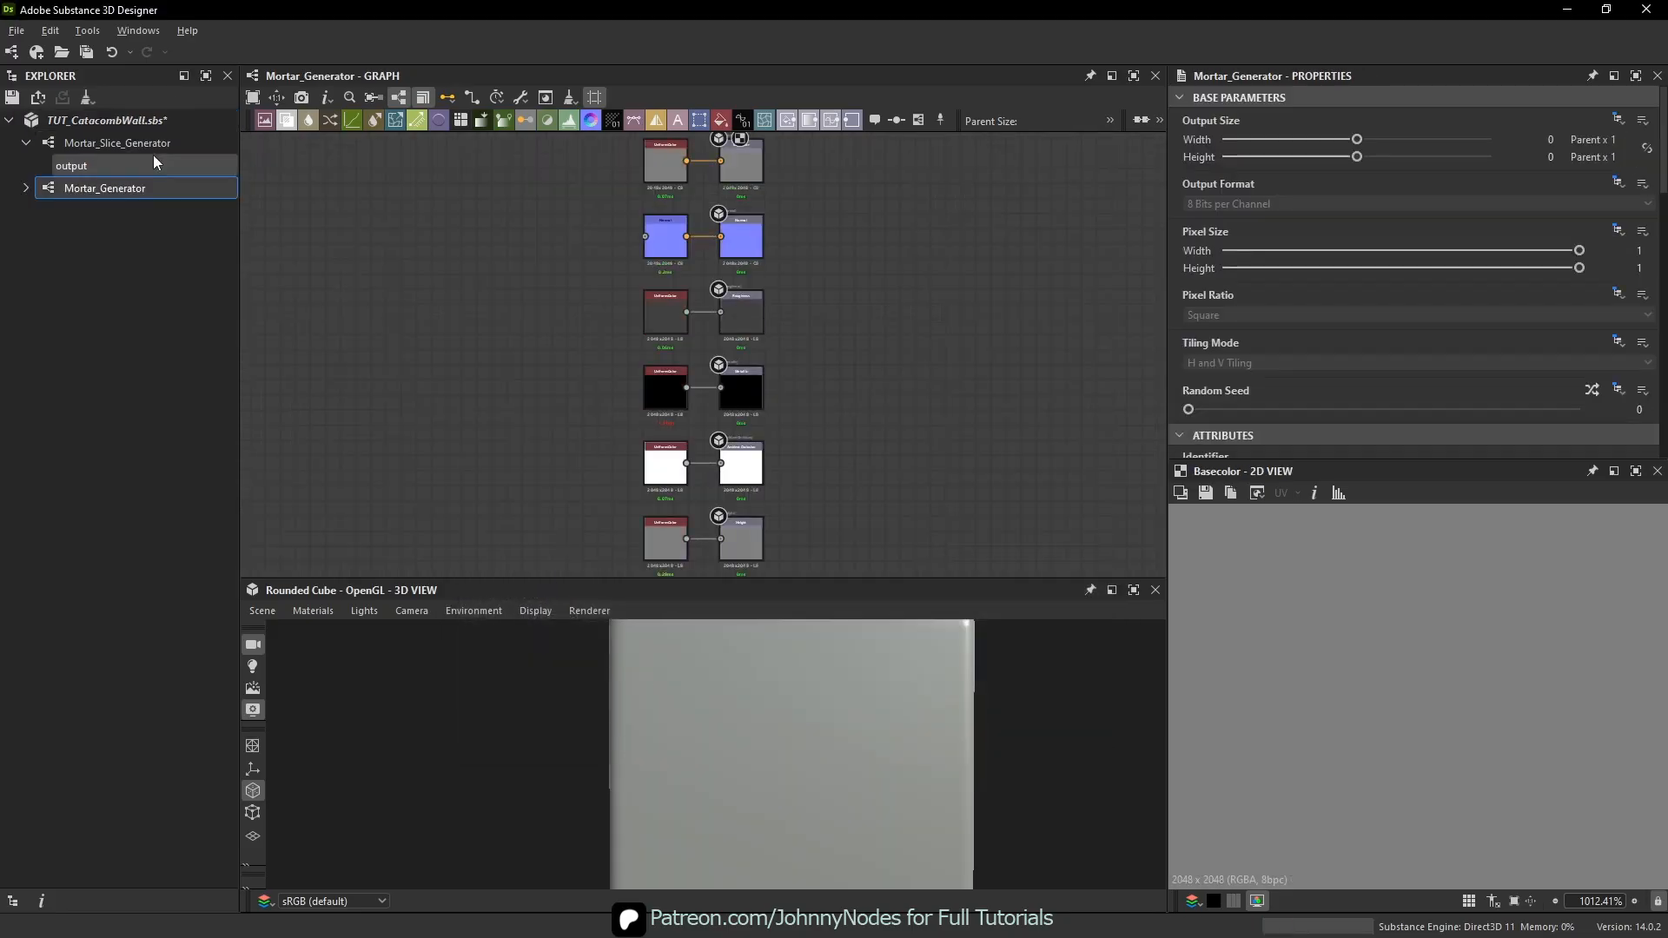
- Rename the Mortar_Generator graph to Mortar_Layer
{"action": "left_click", "coordinate": [113, 188]}
{"action": "left_click_drag", "start_coordinate": [110, 188], "coordinate": [220, 170]}
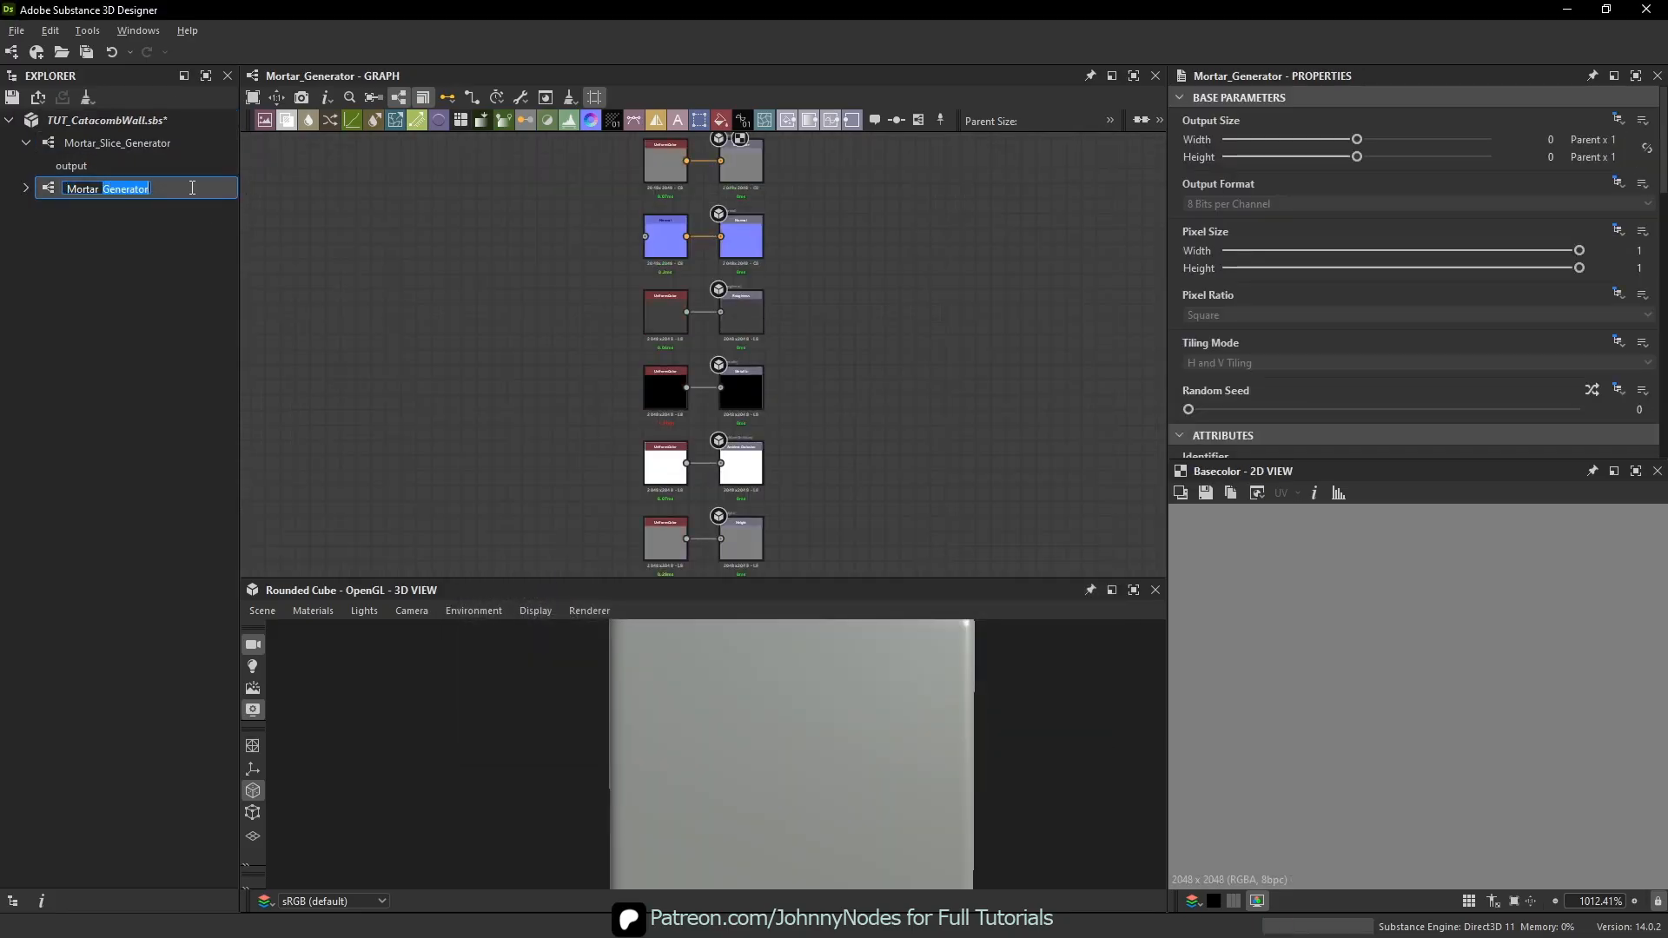
{"action": "key", "text": "BackSpace"}
{"action": "type", "text": "Layer"}
{"action": "key", "text": "Return"}
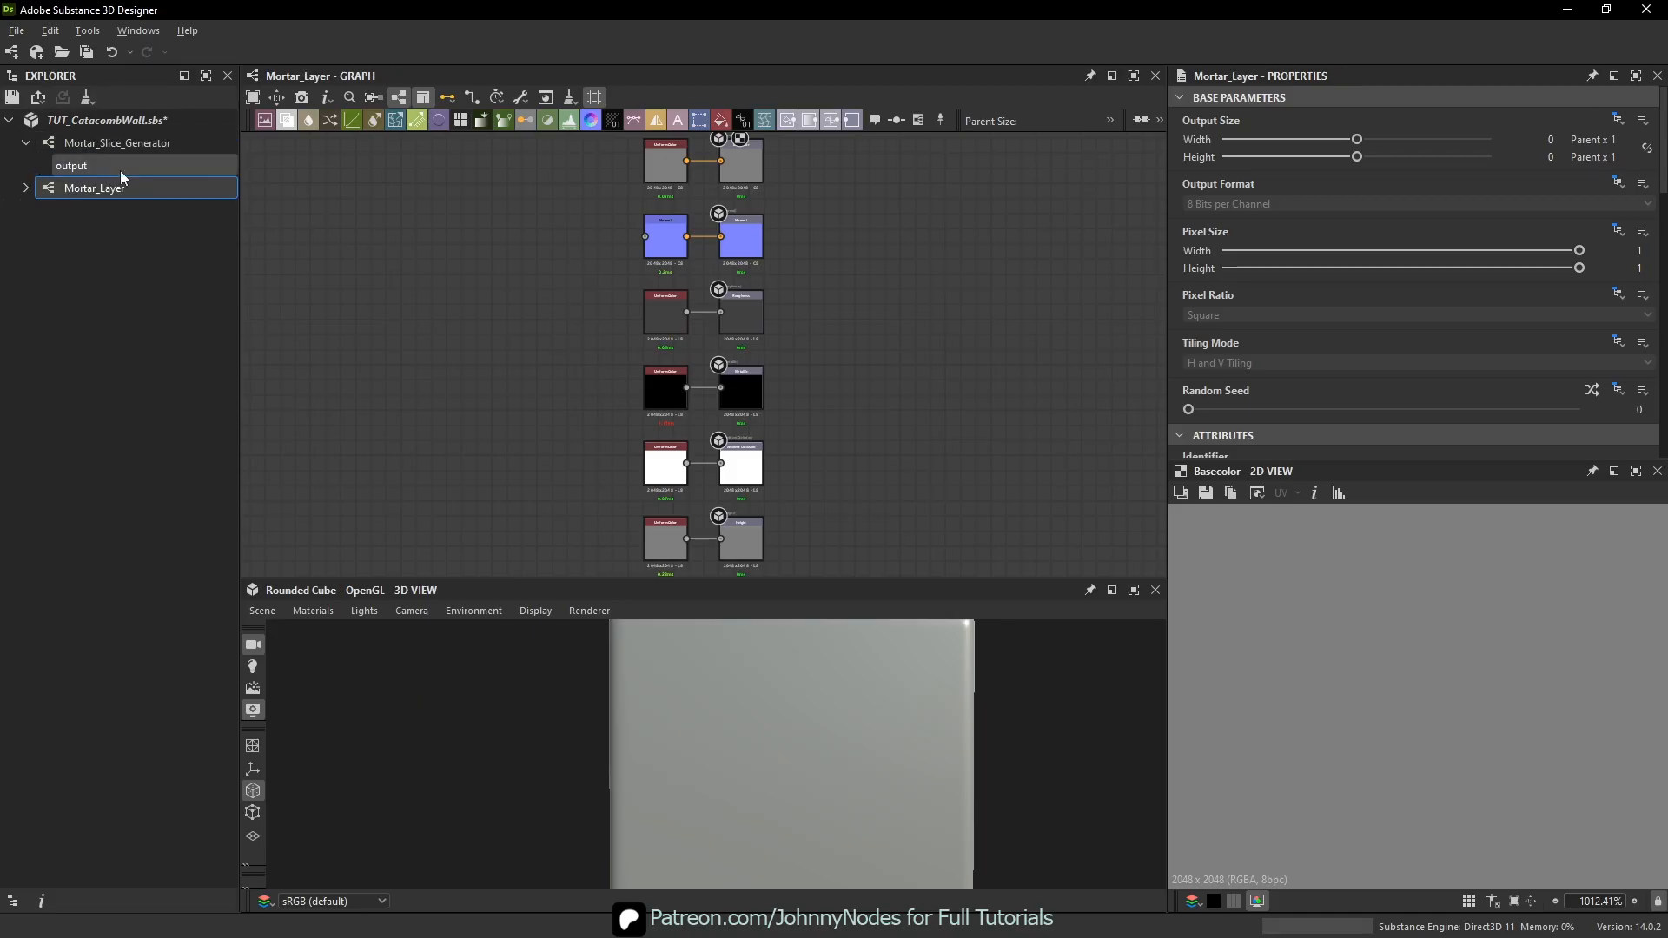
- Enlarge the 3D view and frame the whole rounded cube in it
{"action": "middle_click_drag", "start_coordinate": [484, 284], "coordinate": [781, 349]}
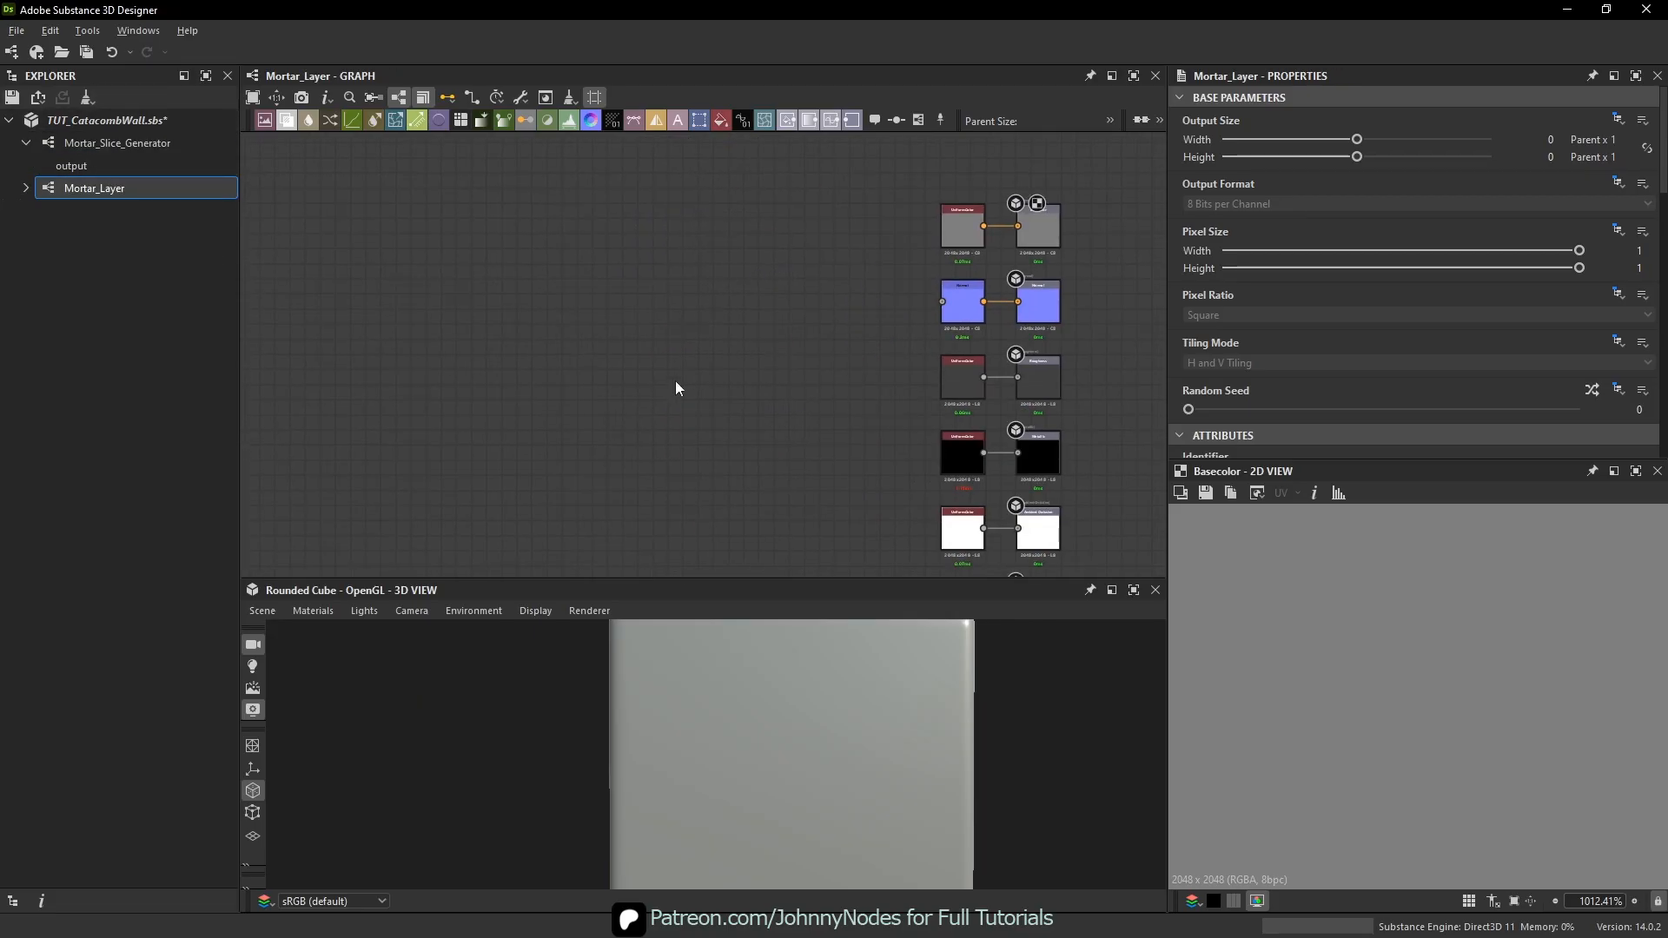
{"action": "left_click_drag", "start_coordinate": [805, 580], "coordinate": [826, 510]}
{"action": "left_click_drag", "start_coordinate": [836, 644], "coordinate": [829, 640]}
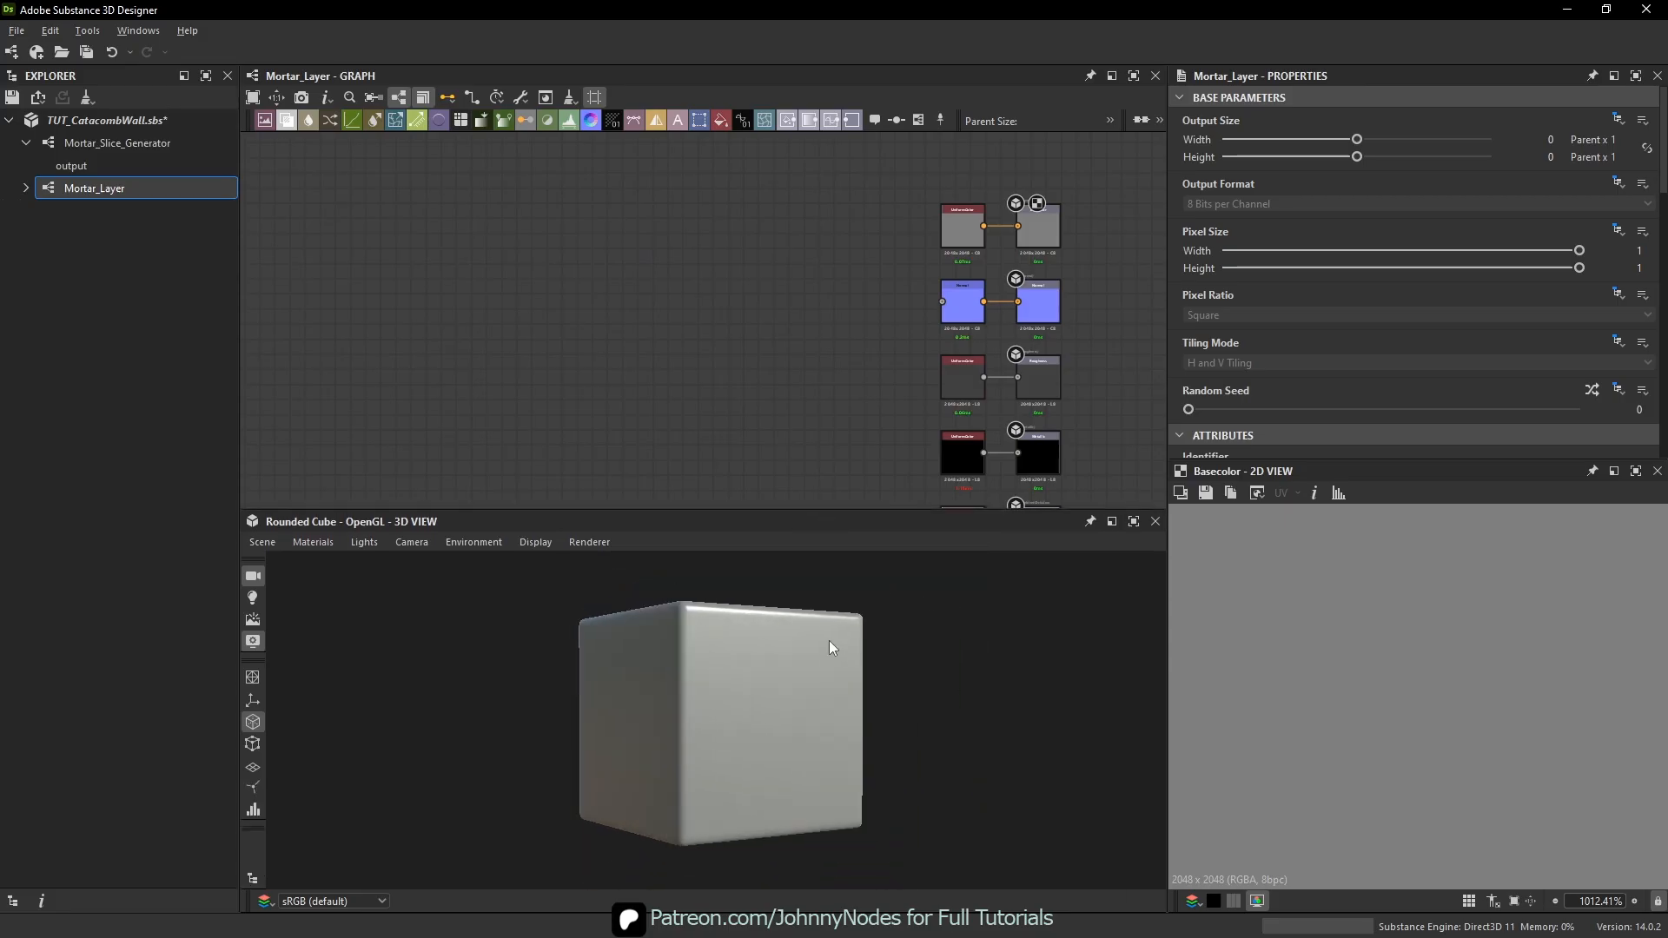
{"action": "scroll", "coordinate": [829, 639], "scroll_direction": "up", "scroll_amount": 3}
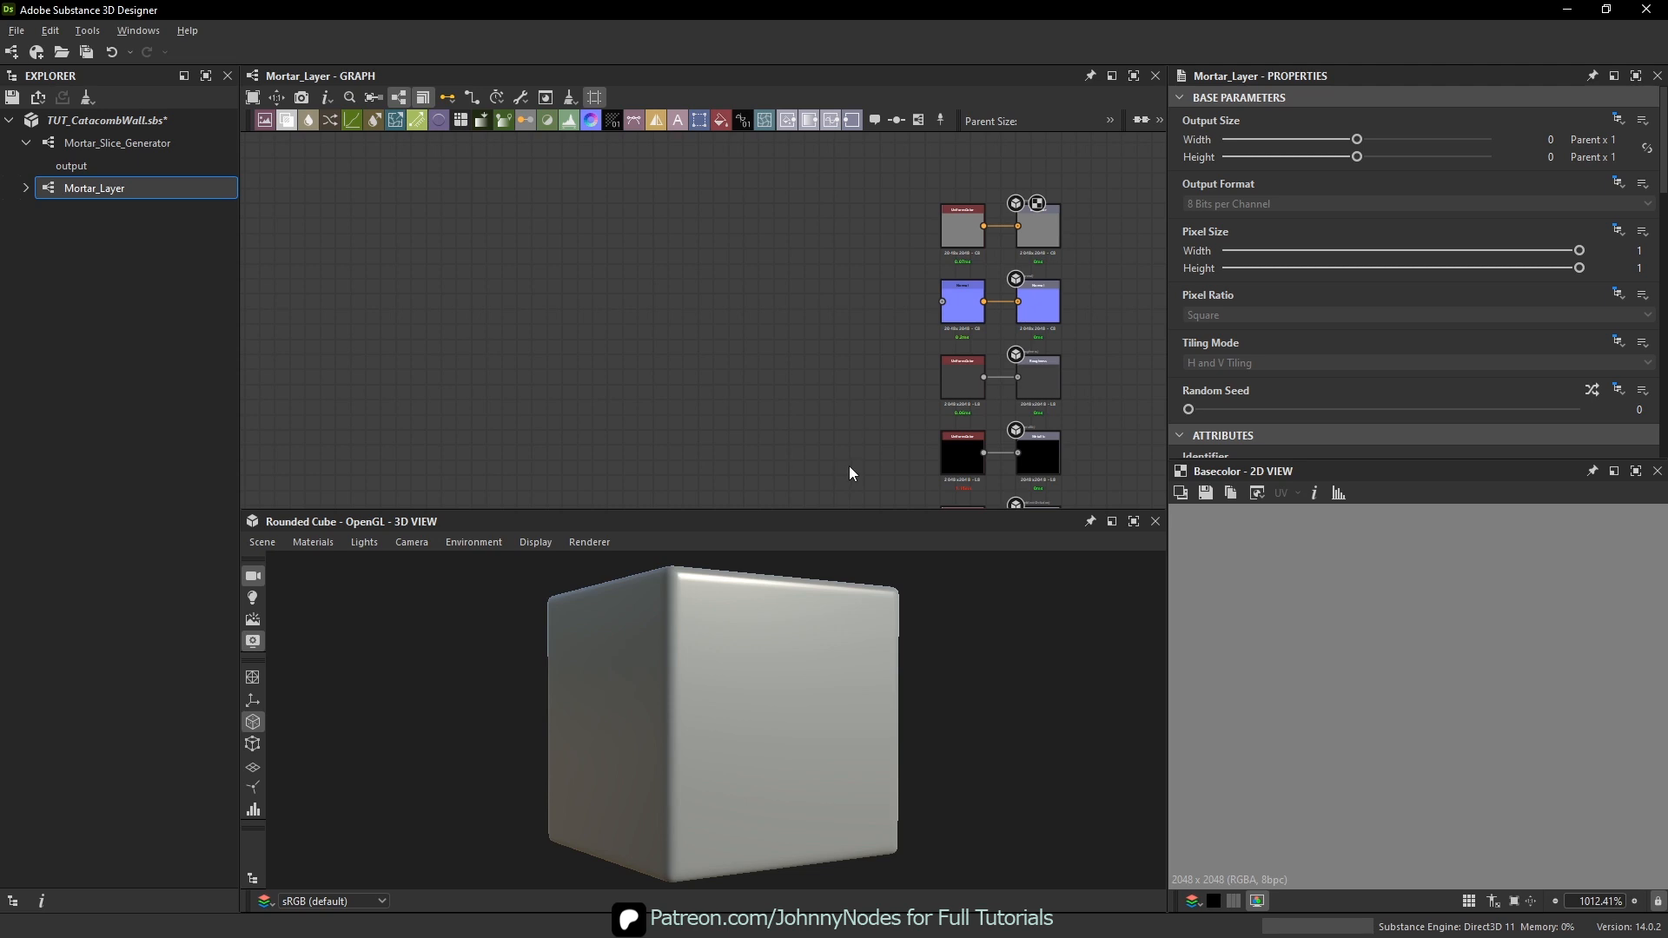
- Place an instance of the Mortar_Slice_Generator graph in an empty area of the Mortar_Layer graph
{"action": "middle_click_drag", "start_coordinate": [745, 331], "coordinate": [667, 291]}
{"action": "left_click_drag", "start_coordinate": [127, 144], "coordinate": [540, 216]}
{"action": "left_click_drag", "start_coordinate": [458, 310], "coordinate": [458, 308]}
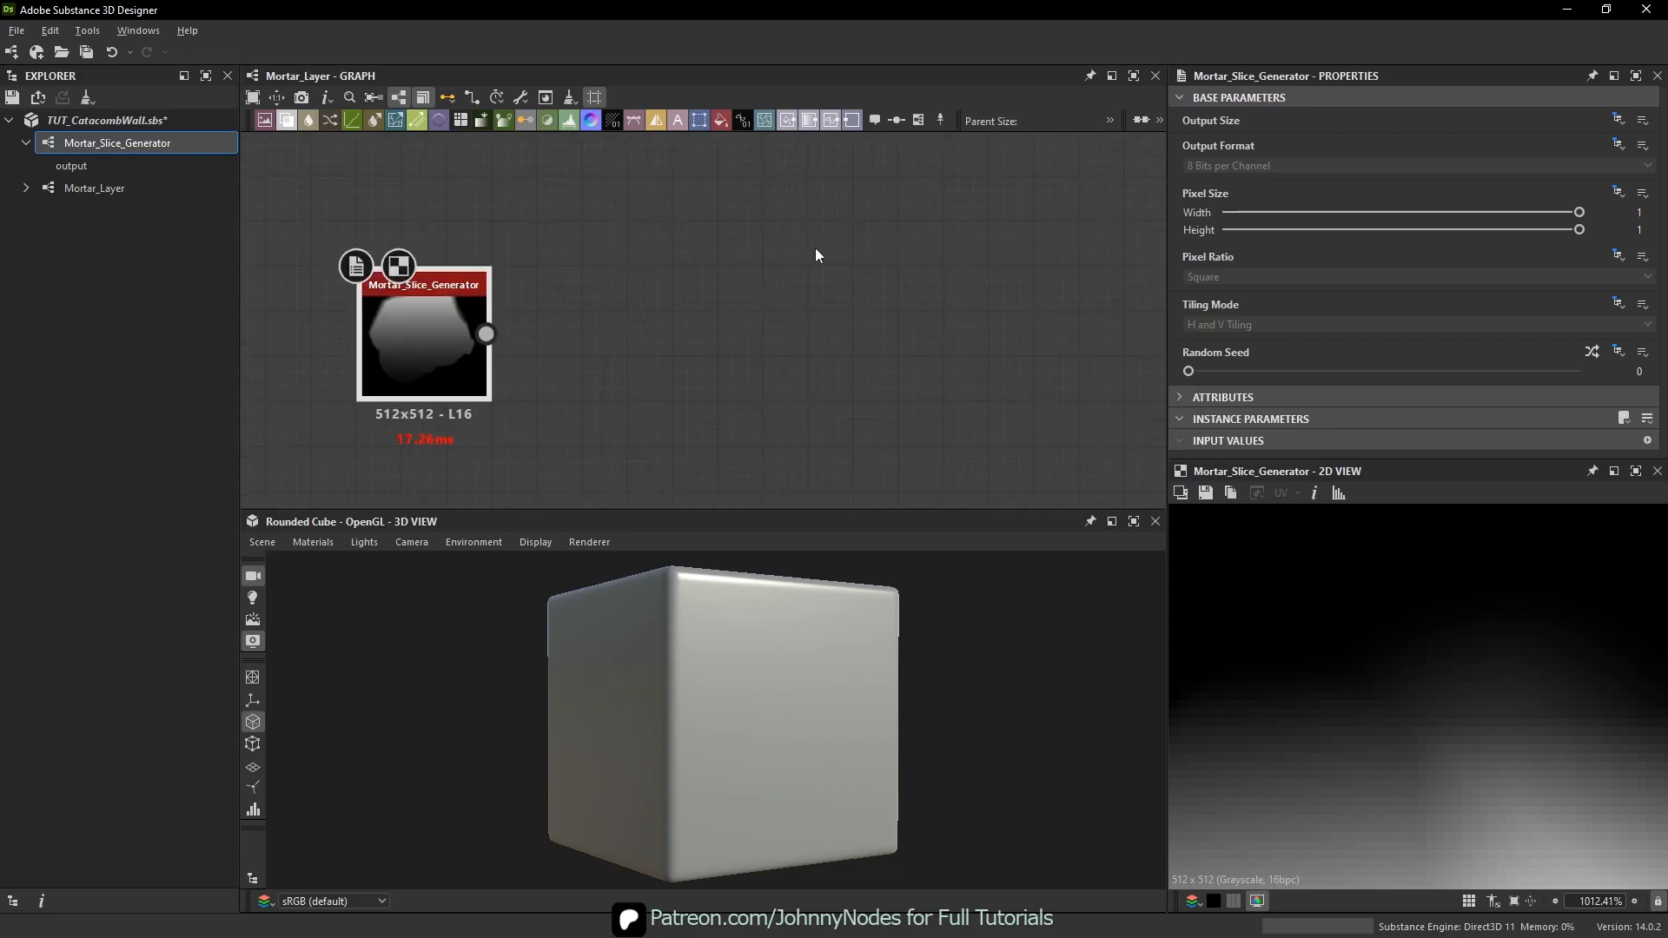
{"action": "left_click", "coordinate": [940, 292]}
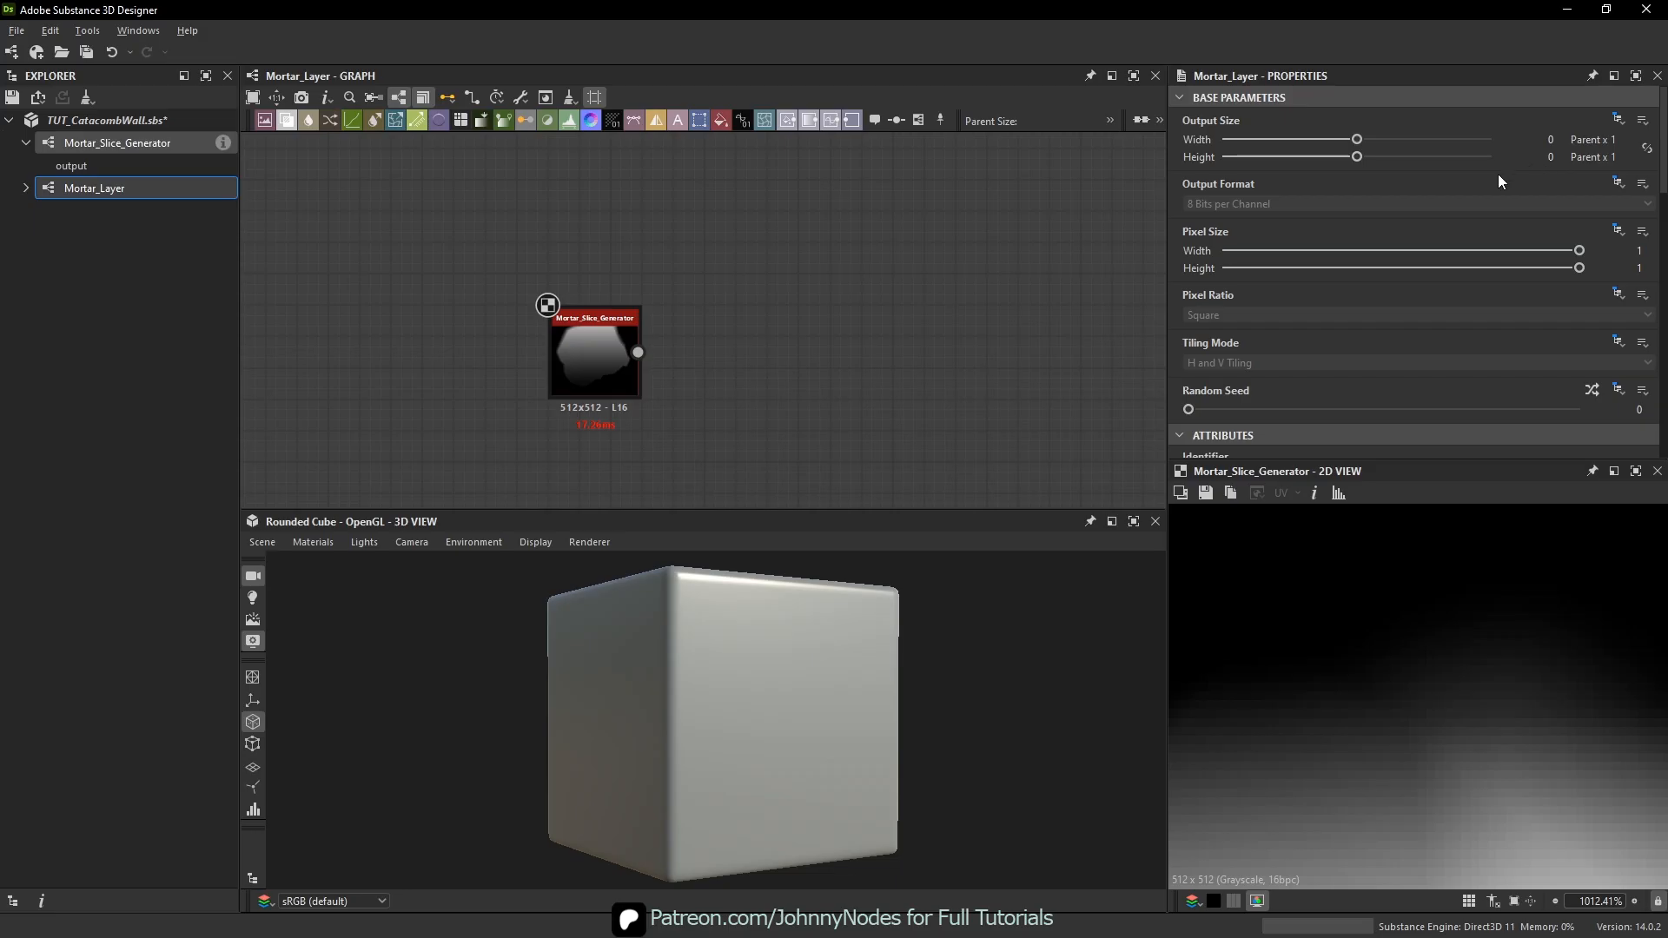
{"action": "left_click_drag", "start_coordinate": [596, 363], "coordinate": [564, 332]}
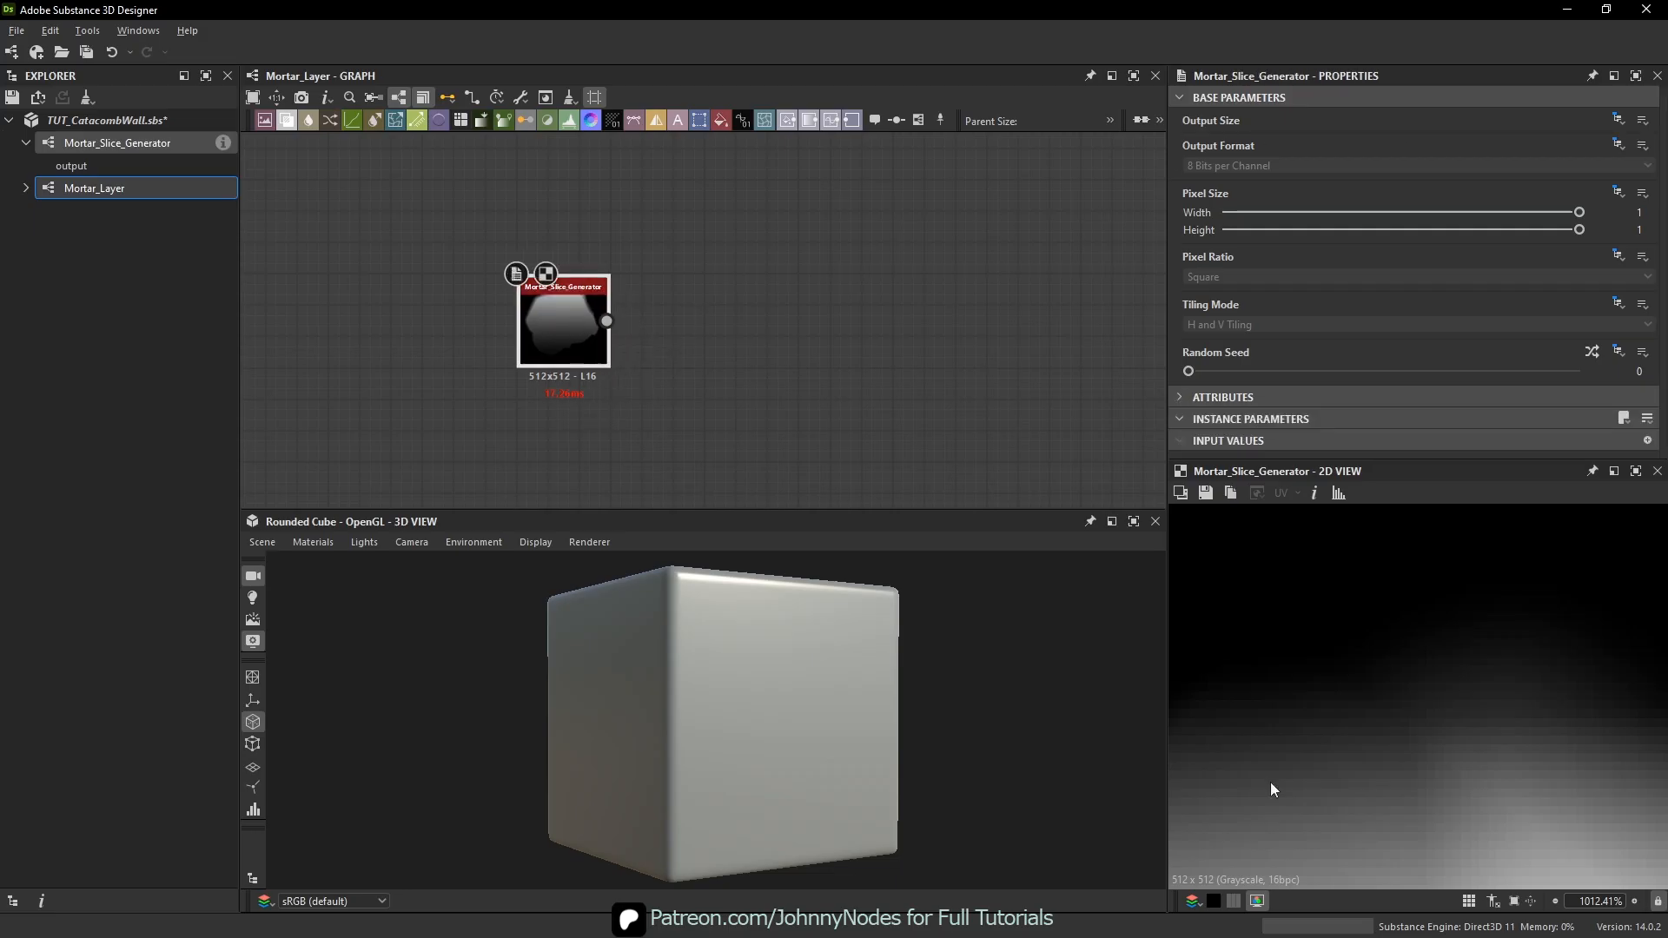
- Examine the whole Mortar_Slice_Generator shape in the 2D view, along with its node and the preview cube
{"action": "scroll", "coordinate": [1415, 691], "scroll_direction": "down", "scroll_amount": 10}
{"action": "middle_click_drag", "start_coordinate": [1420, 721], "coordinate": [1439, 539]}
{"action": "scroll", "coordinate": [1378, 629], "scroll_direction": "down", "scroll_amount": 1}
{"action": "scroll", "coordinate": [1378, 630], "scroll_direction": "up", "scroll_amount": 2}
{"action": "middle_click_drag", "start_coordinate": [1378, 629], "coordinate": [1382, 705]}
{"action": "scroll", "coordinate": [1390, 677], "scroll_direction": "down", "scroll_amount": 1}
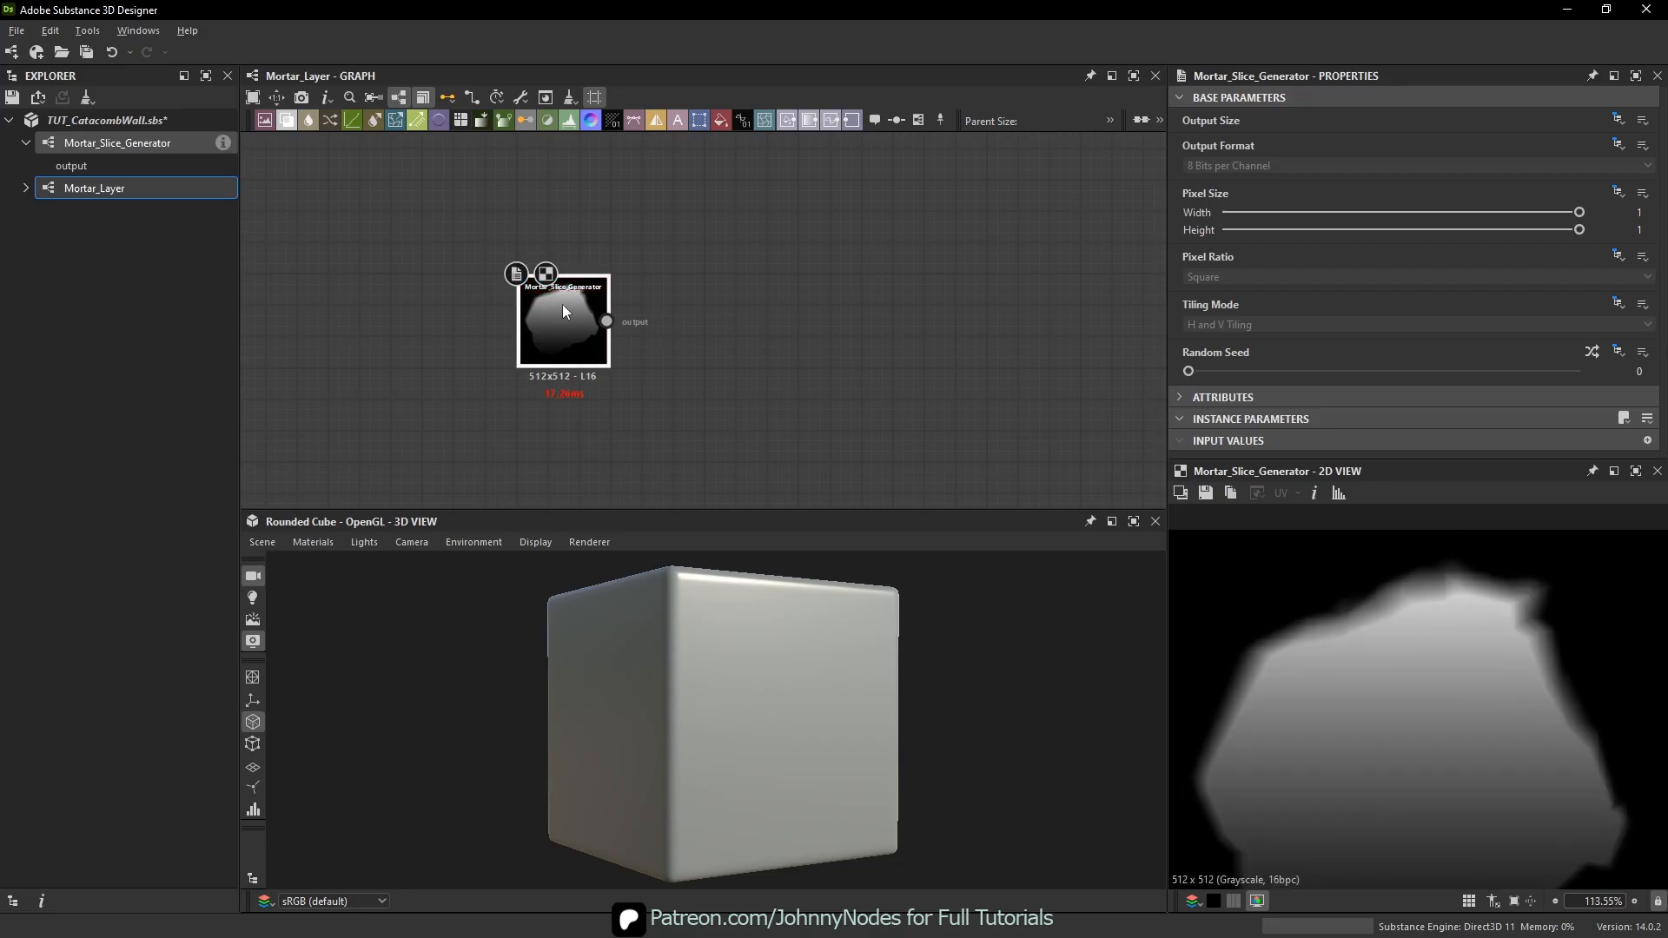
{"action": "scroll", "coordinate": [562, 304], "scroll_direction": "up", "scroll_amount": 2}
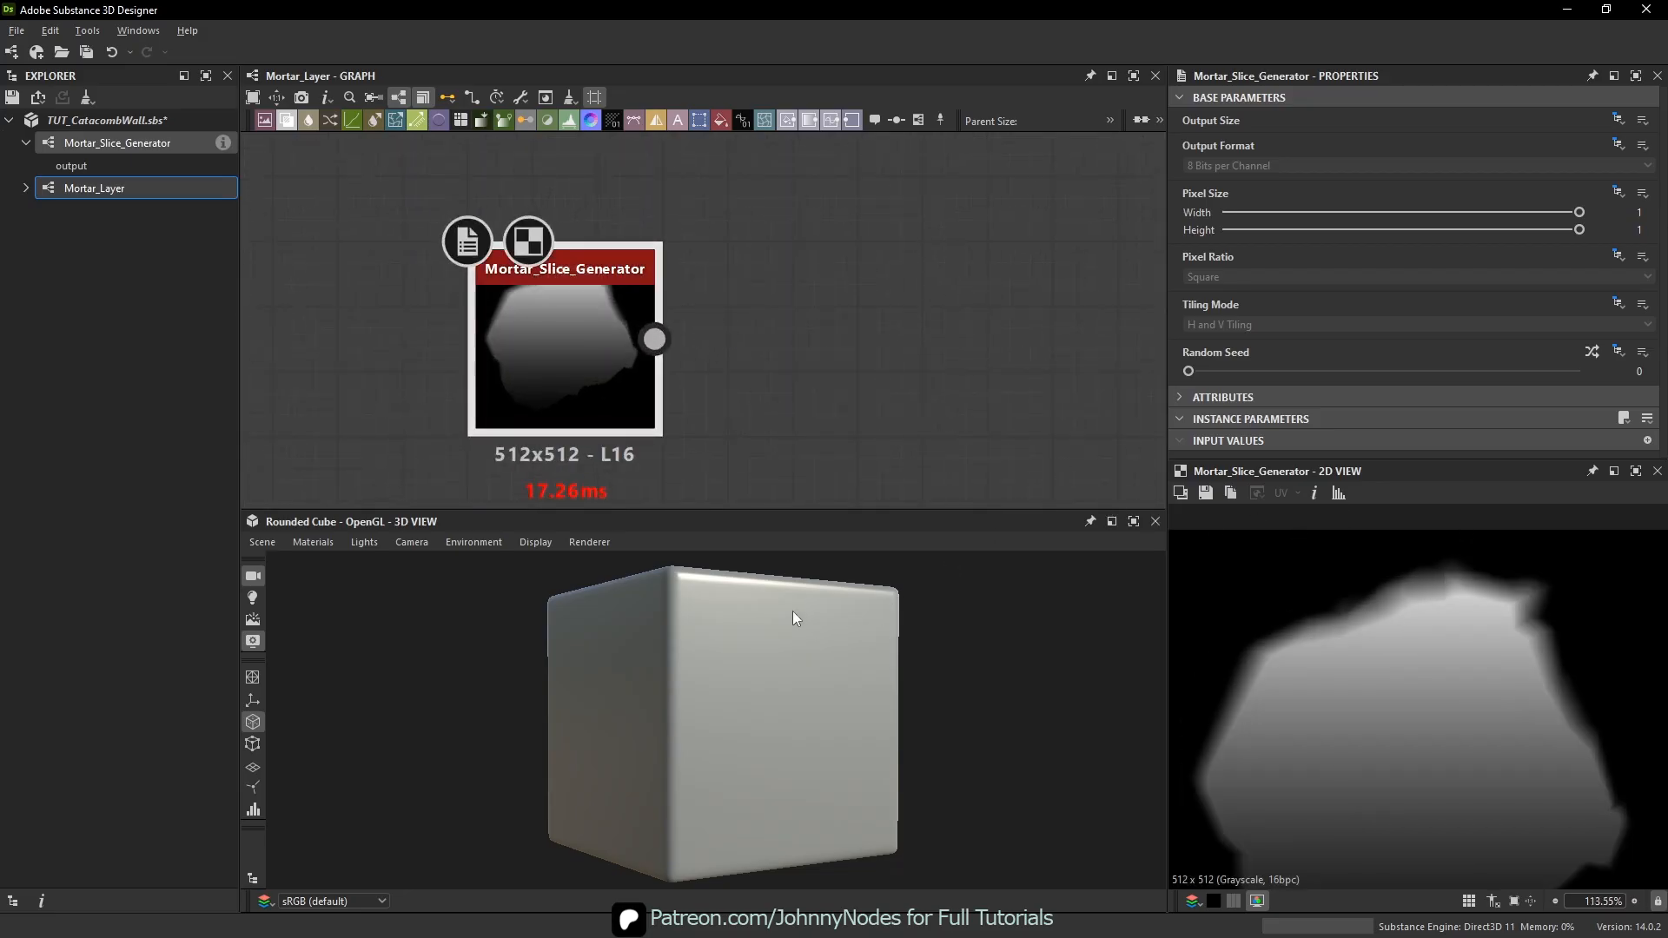
{"action": "left_click_drag", "start_coordinate": [792, 612], "coordinate": [811, 617]}
{"action": "scroll", "coordinate": [769, 374], "scroll_direction": "down", "scroll_amount": 4}
{"action": "middle_click_drag", "start_coordinate": [759, 351], "coordinate": [726, 316]}
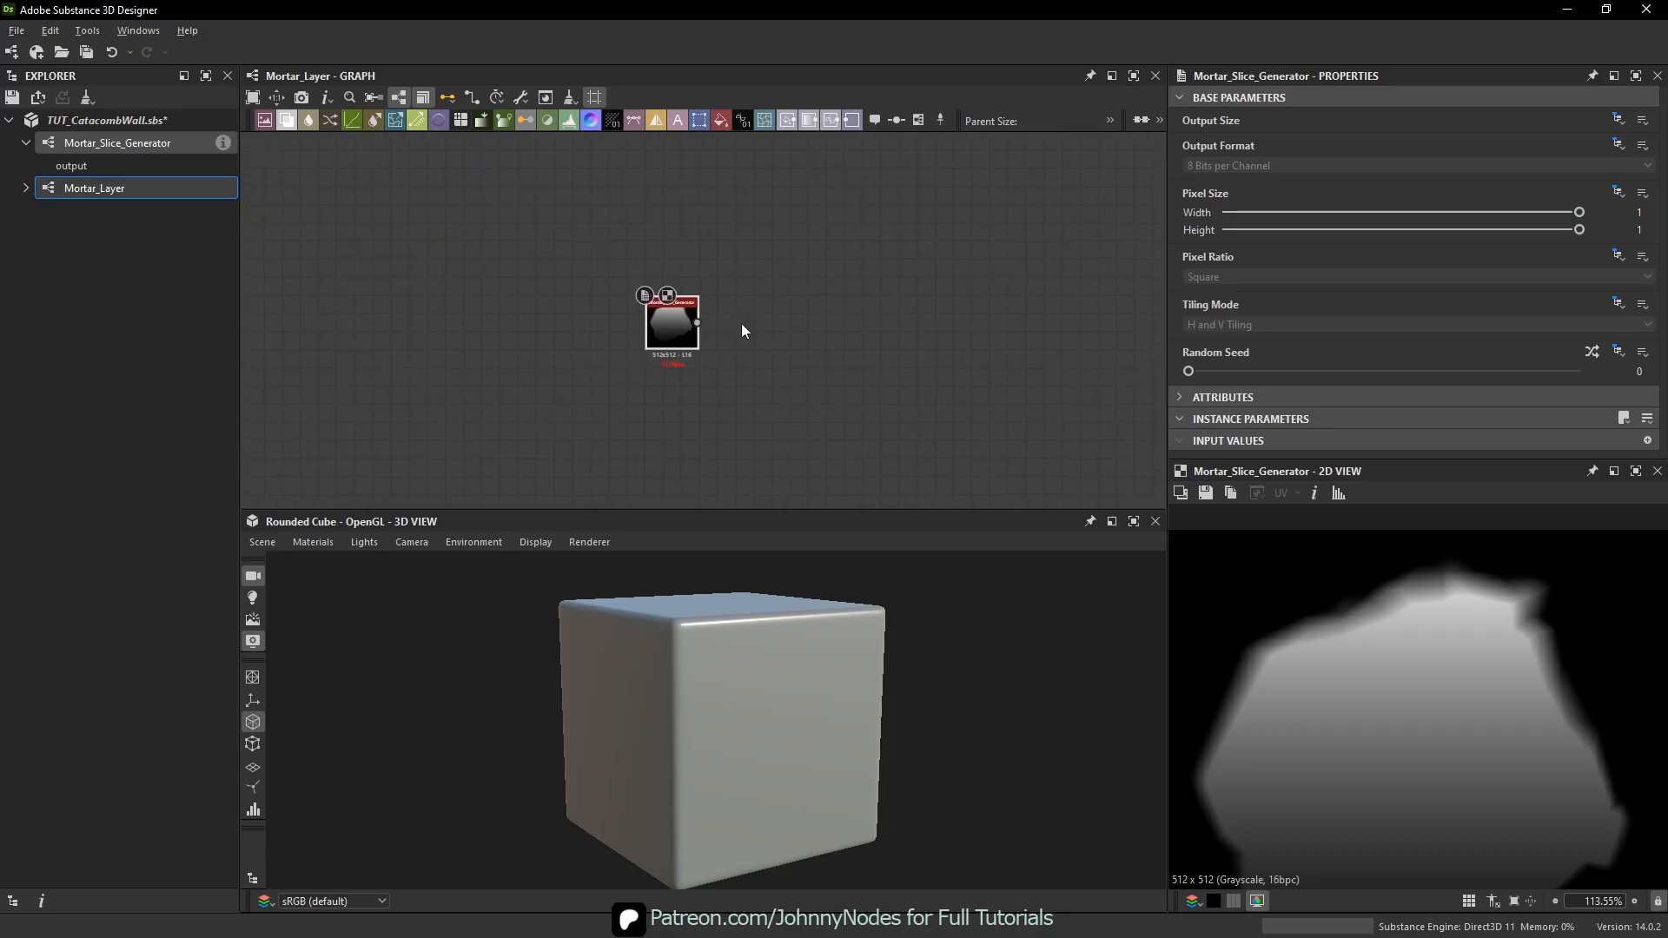
{"action": "scroll", "coordinate": [759, 321], "scroll_direction": "up", "scroll_amount": 1}
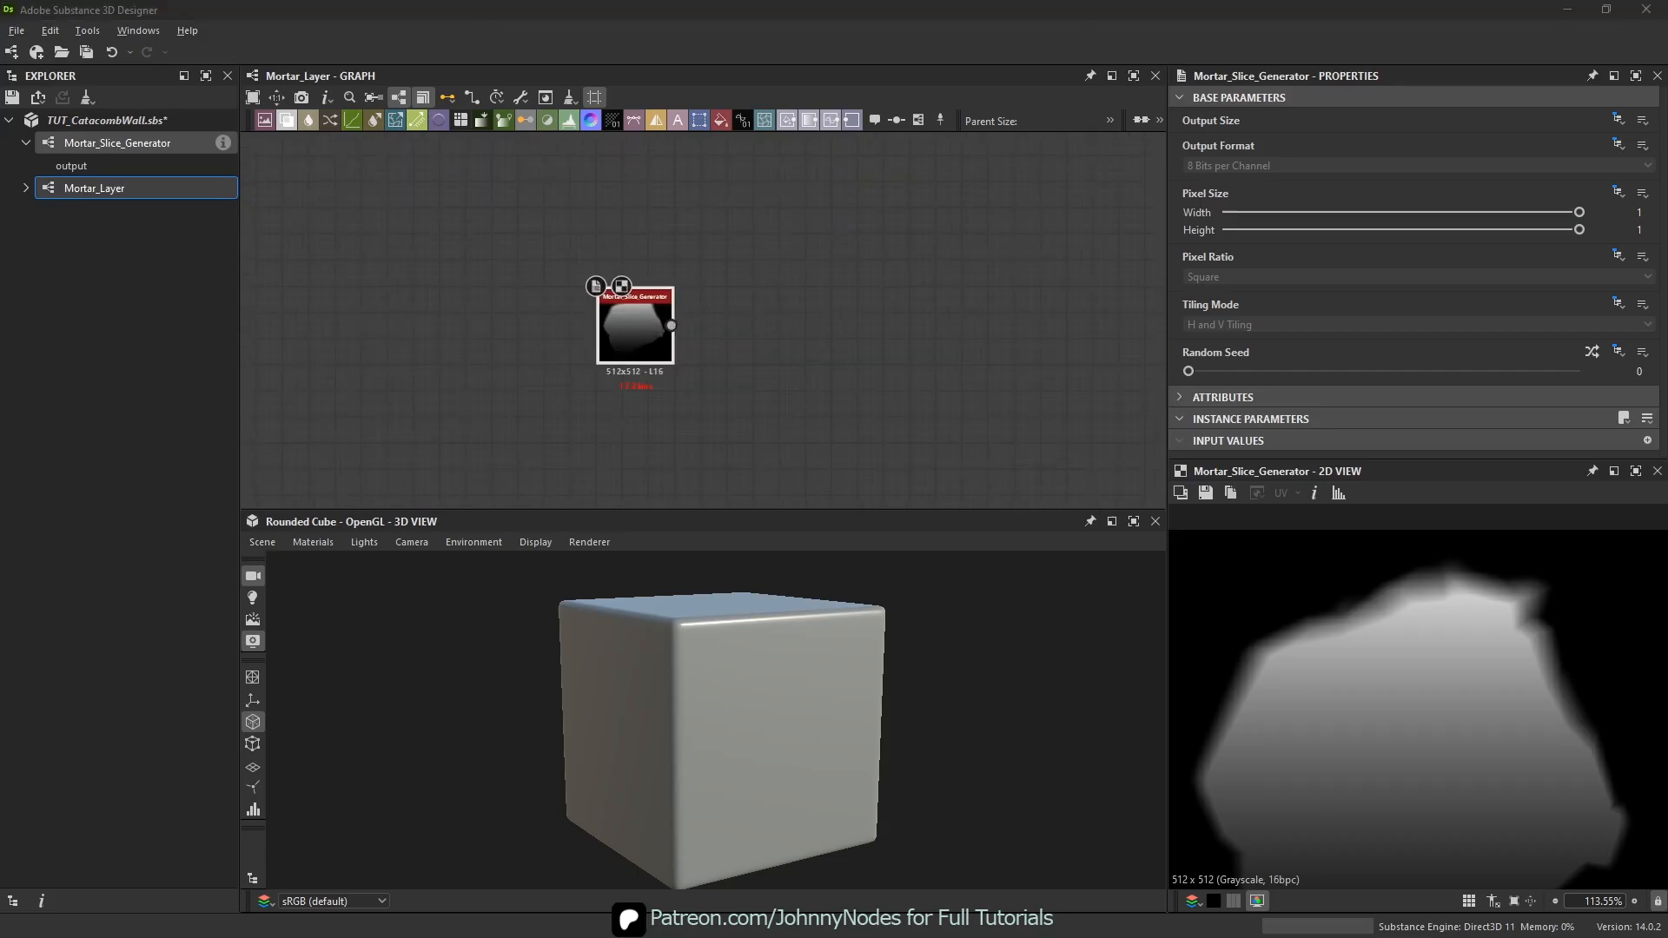
- Add a Tile Sampler Grayscale node beside the Mortar_Slice_Generator node and leave space between the two
{"action": "middle_click_drag", "start_coordinate": [784, 321], "coordinate": [752, 321]}
{"action": "key", "text": "space"}
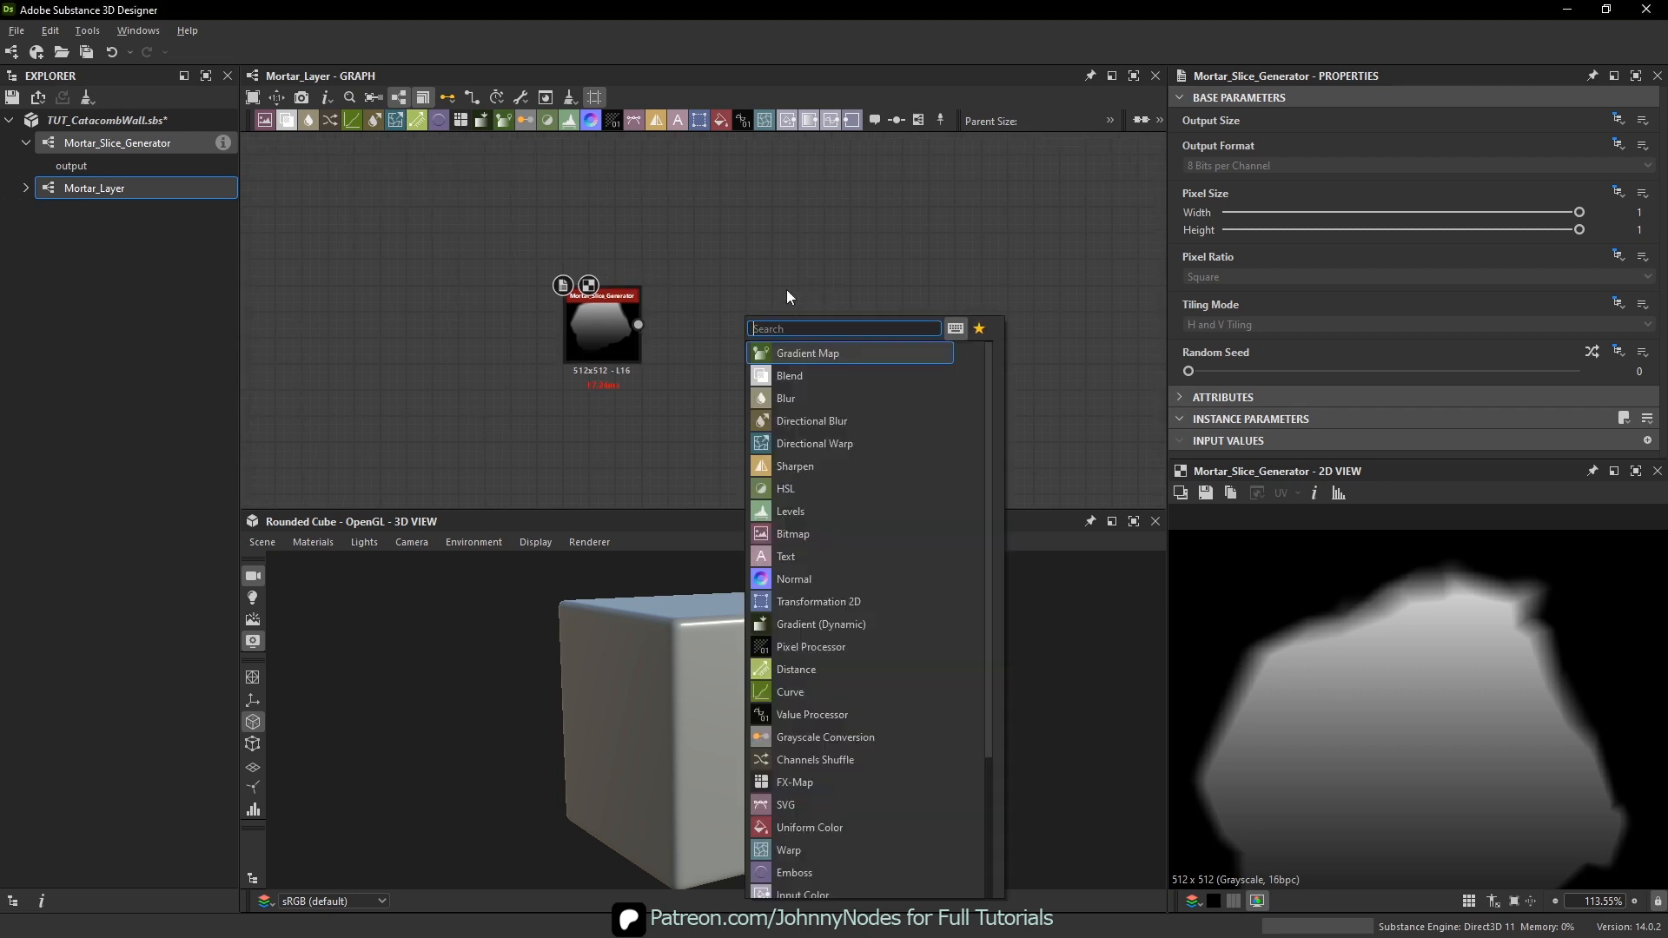
{"action": "type", "text": "tile a"}
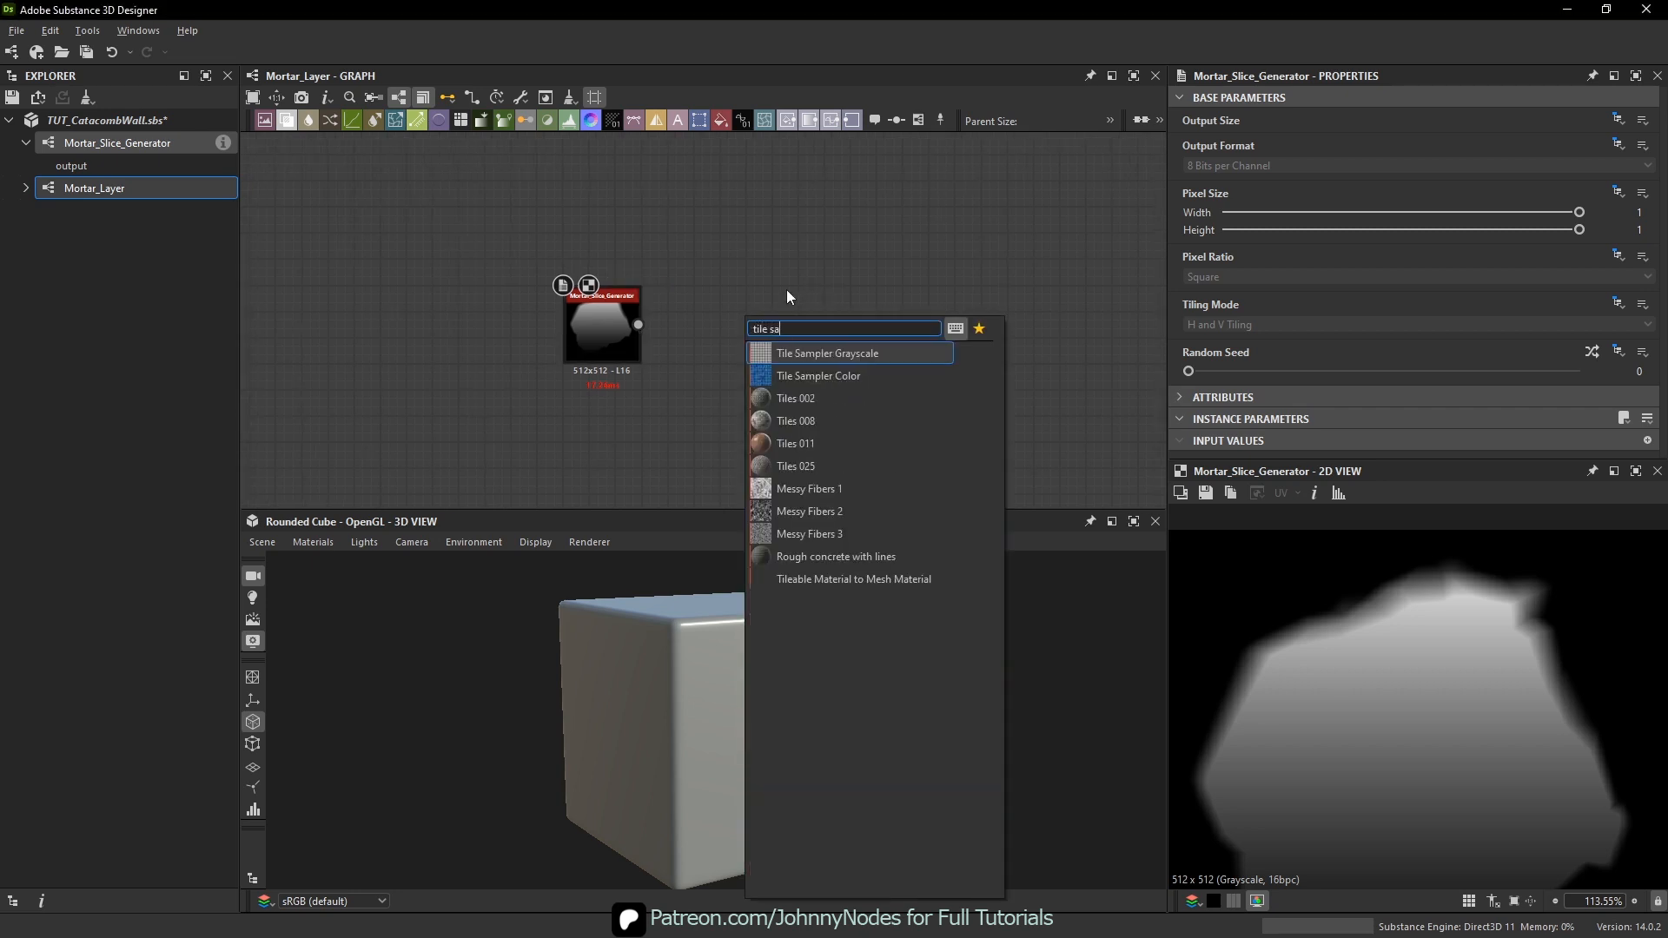
{"action": "key", "text": "Return"}
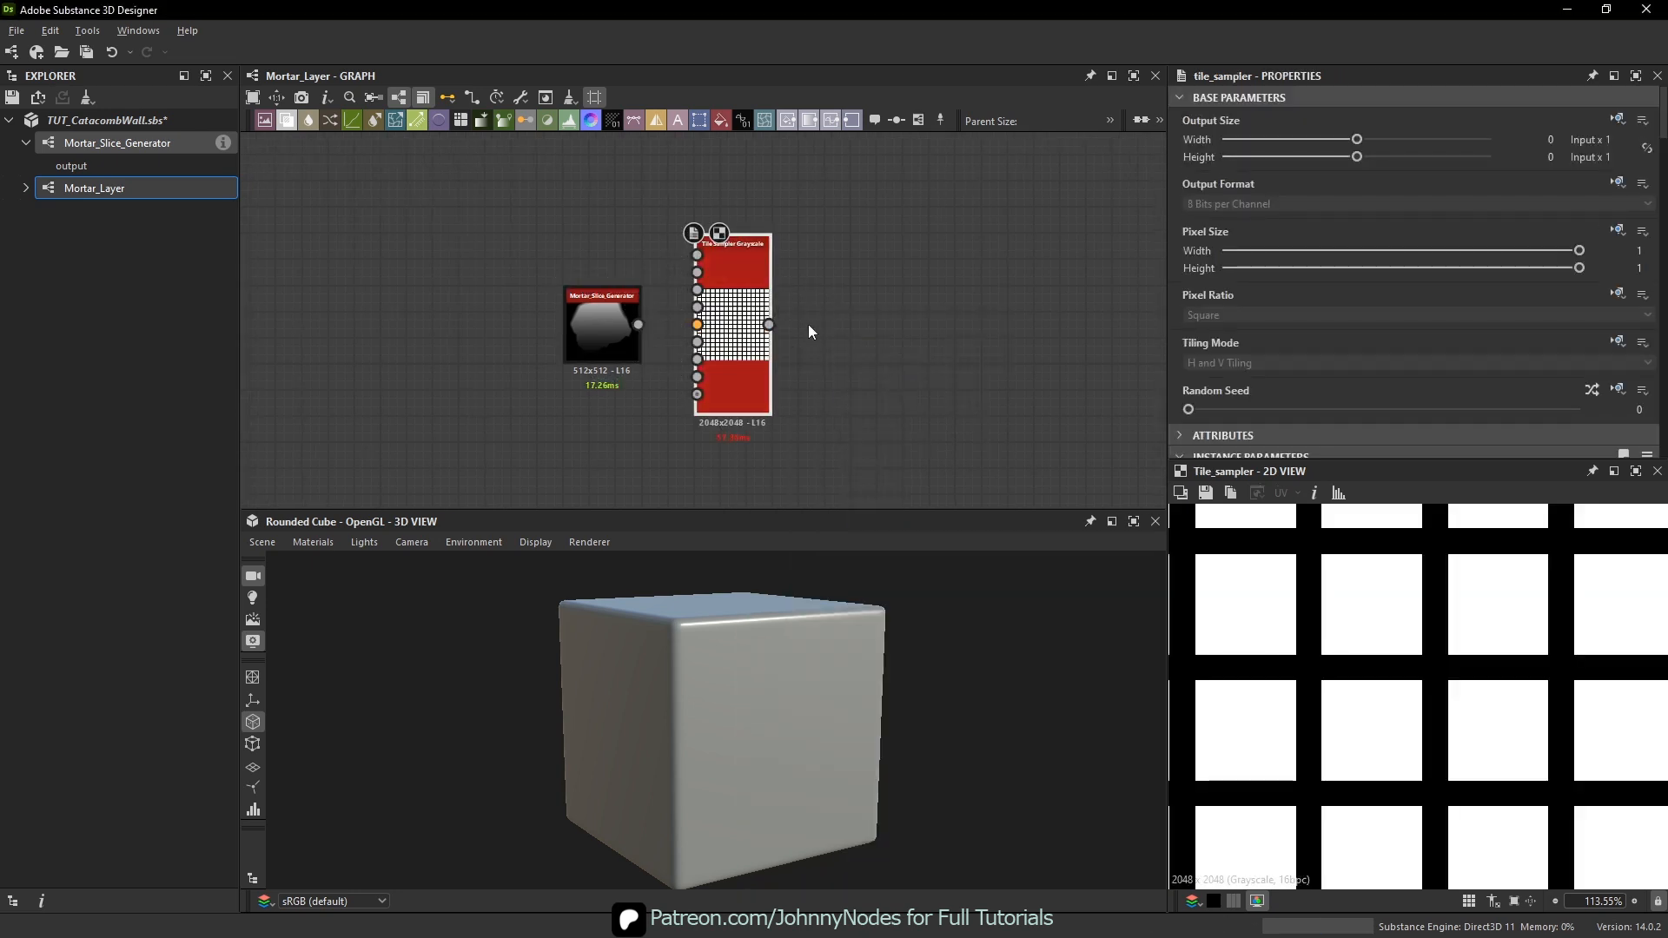
{"action": "scroll", "coordinate": [782, 348], "scroll_direction": "up", "scroll_amount": 3}
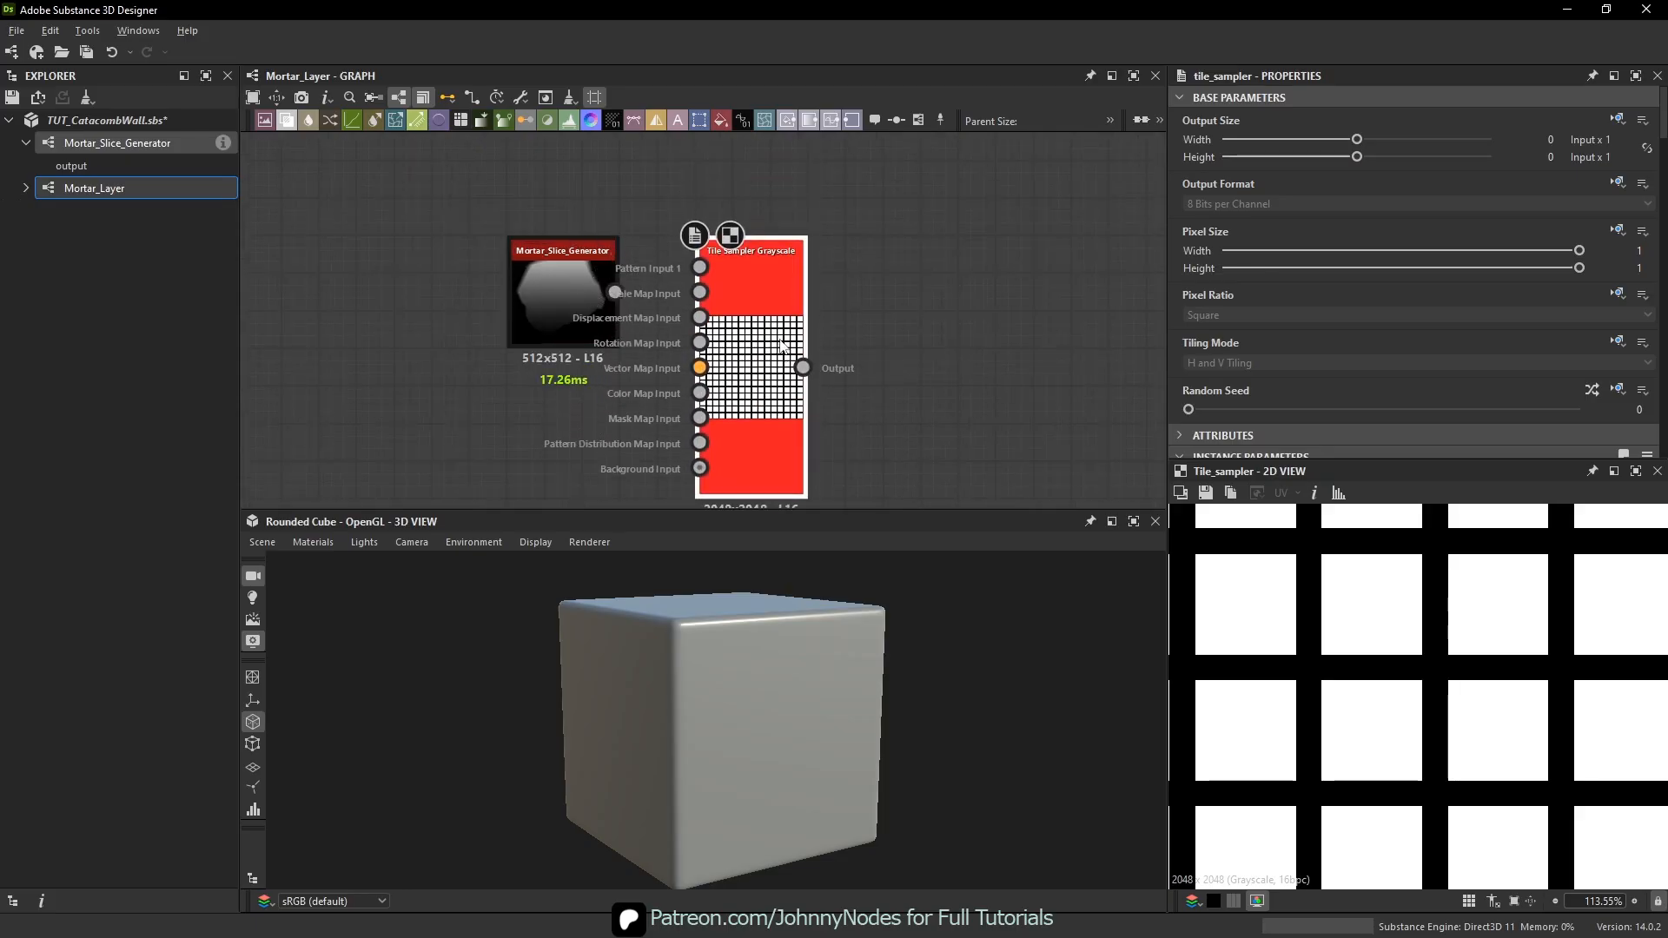
{"action": "mouse_move", "coordinate": [574, 310]}
{"action": "left_mouse_down"}
{"action": "mouse_move", "coordinate": [529, 309]}
{"action": "mouse_move", "coordinate": [554, 306]}
{"action": "left_mouse_up"}
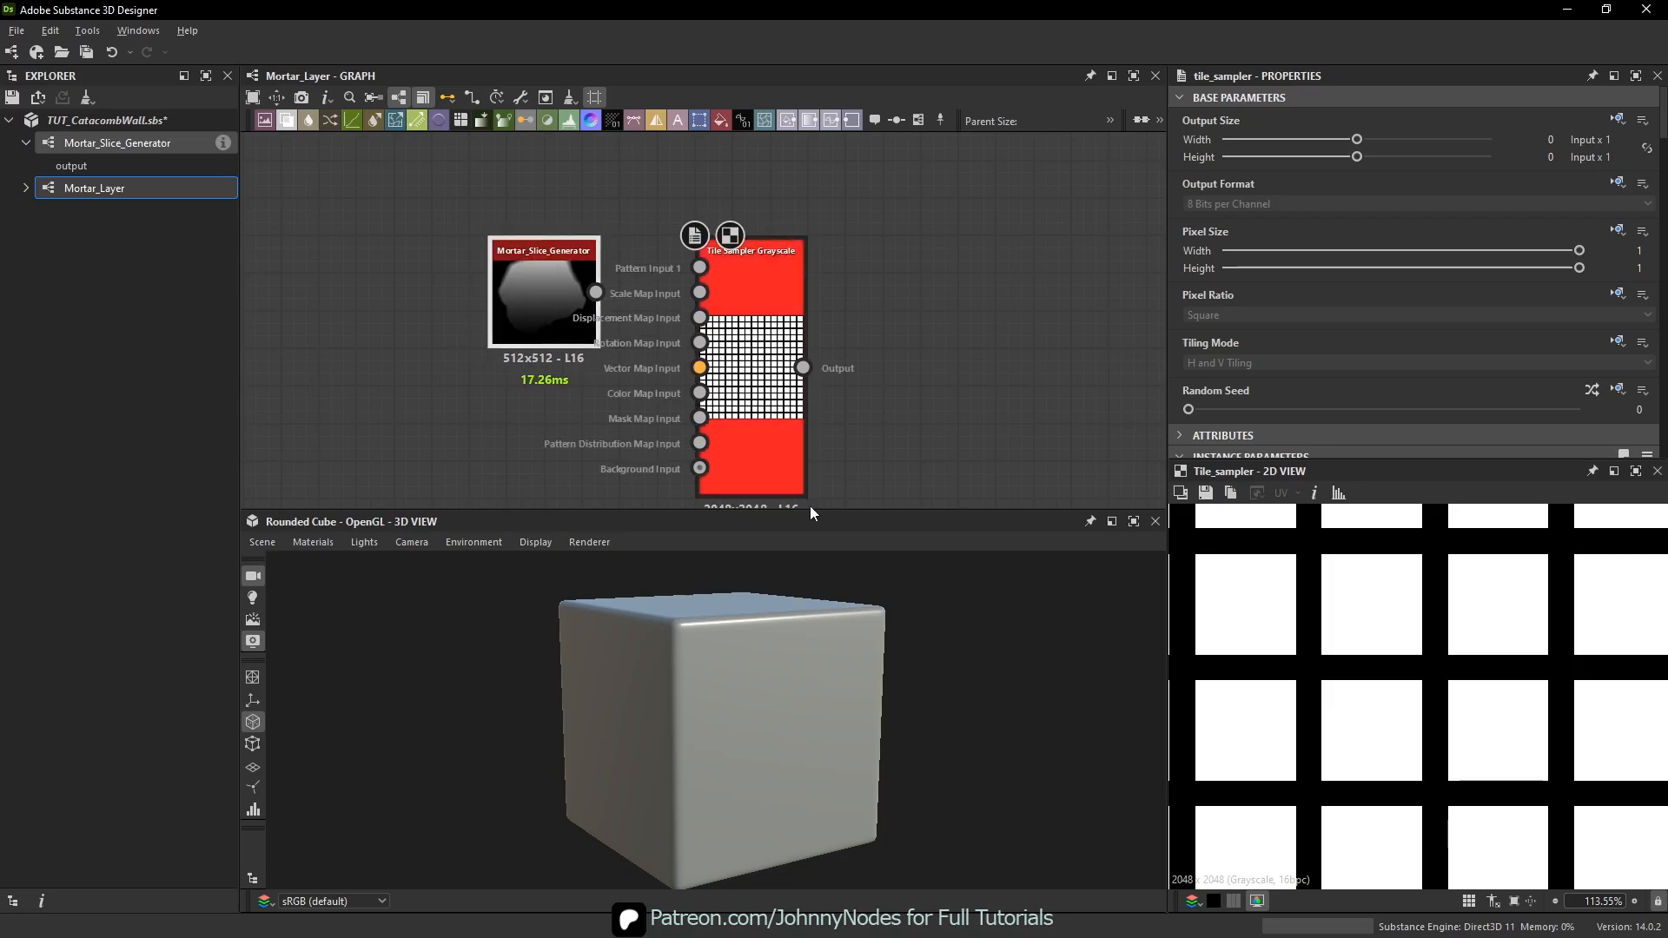
- Add a Tile Generator Grayscale node beside the Tile Sampler Grayscale node and move it clear of the sampler
{"action": "mouse_move", "coordinate": [738, 504]}
{"action": "middle_mouse_down"}
{"action": "mouse_move", "coordinate": [748, 435]}
{"action": "mouse_move", "coordinate": [753, 532]}
{"action": "middle_mouse_up"}
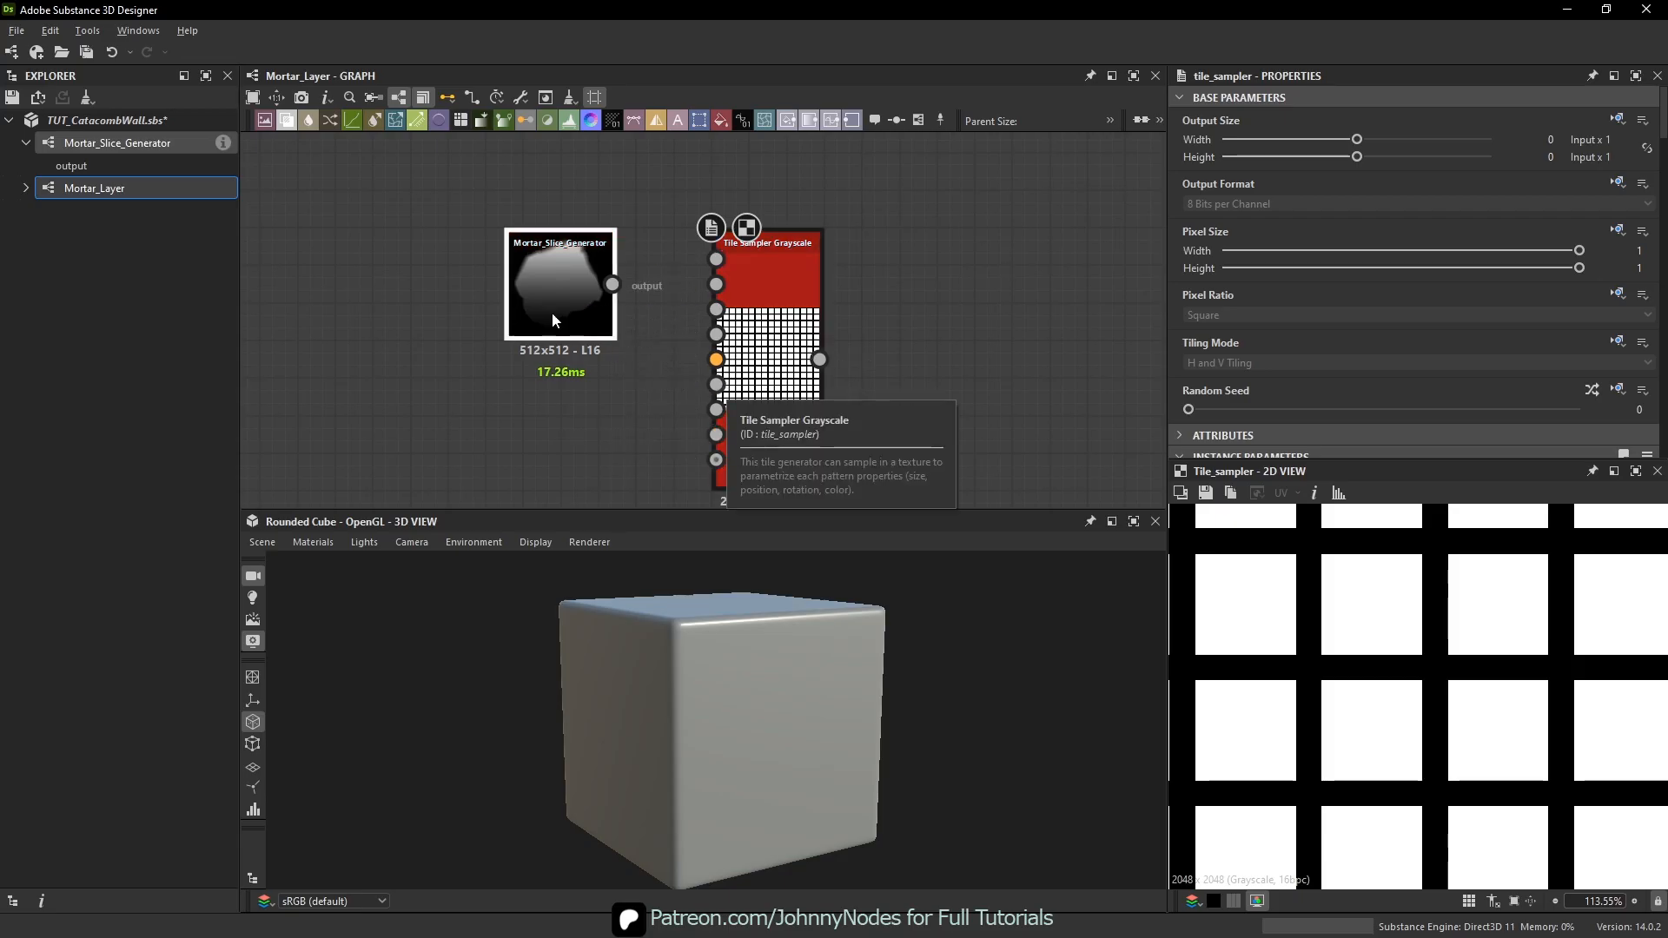
{"action": "middle_click_drag", "start_coordinate": [1044, 404], "coordinate": [1077, 342]}
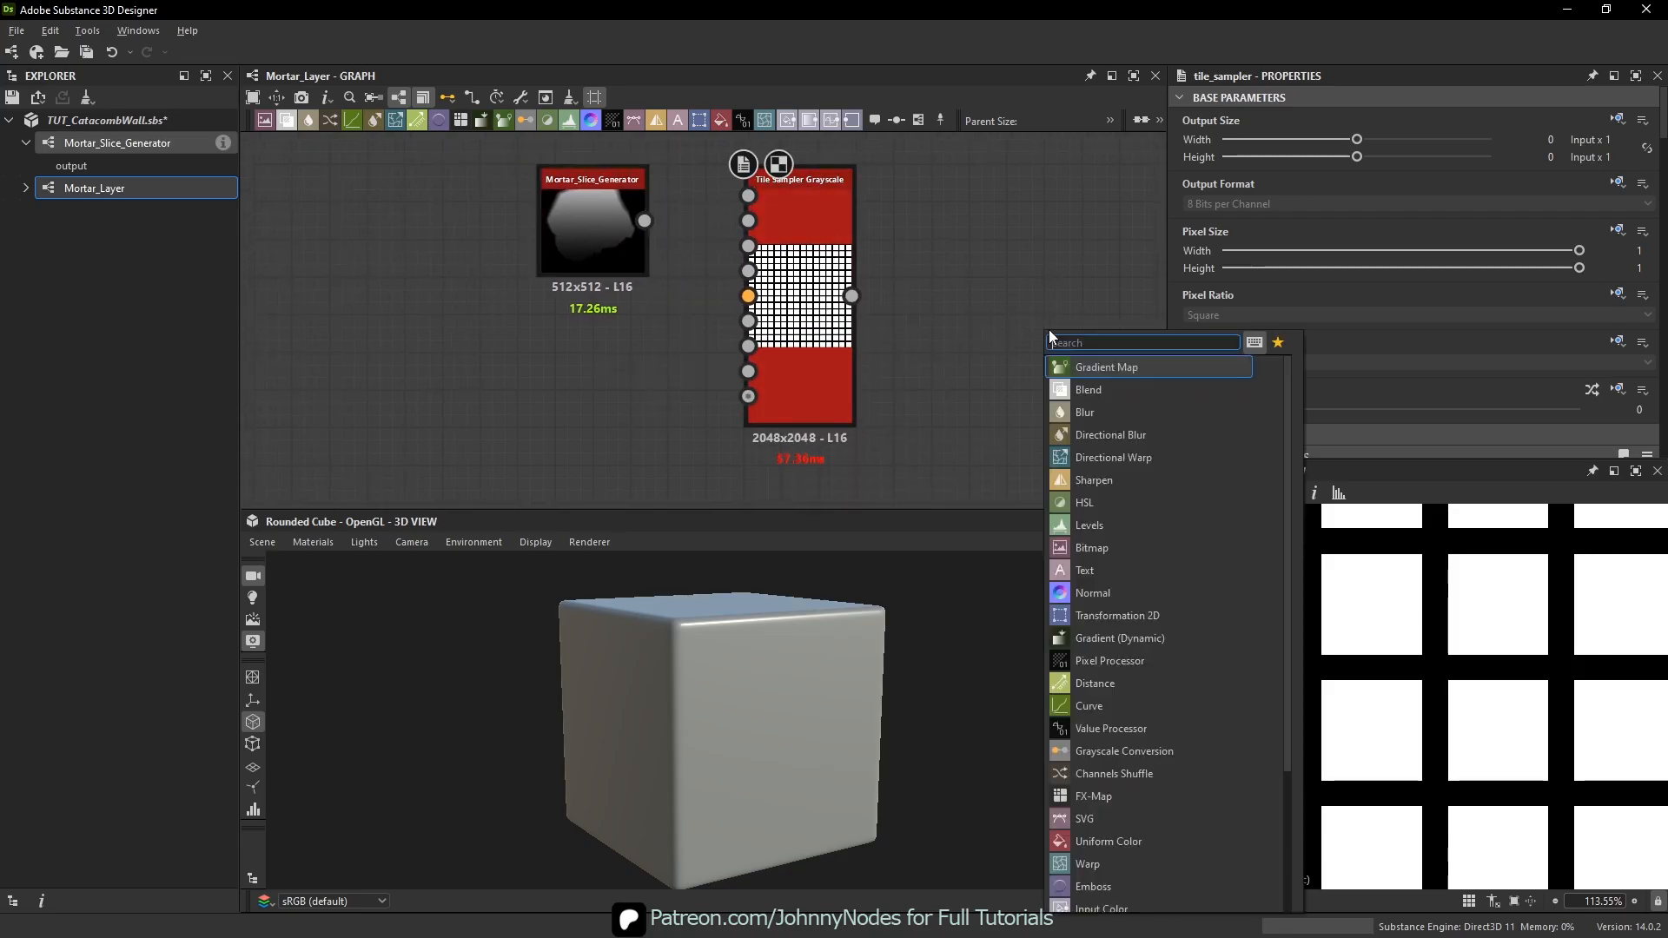
{"action": "key", "text": "space"}
{"action": "type", "text": "tile ge"}
{"action": "key", "text": "Down"}
{"action": "key", "text": "Down"}
{"action": "key", "text": "Up"}
{"action": "key", "text": "Up"}
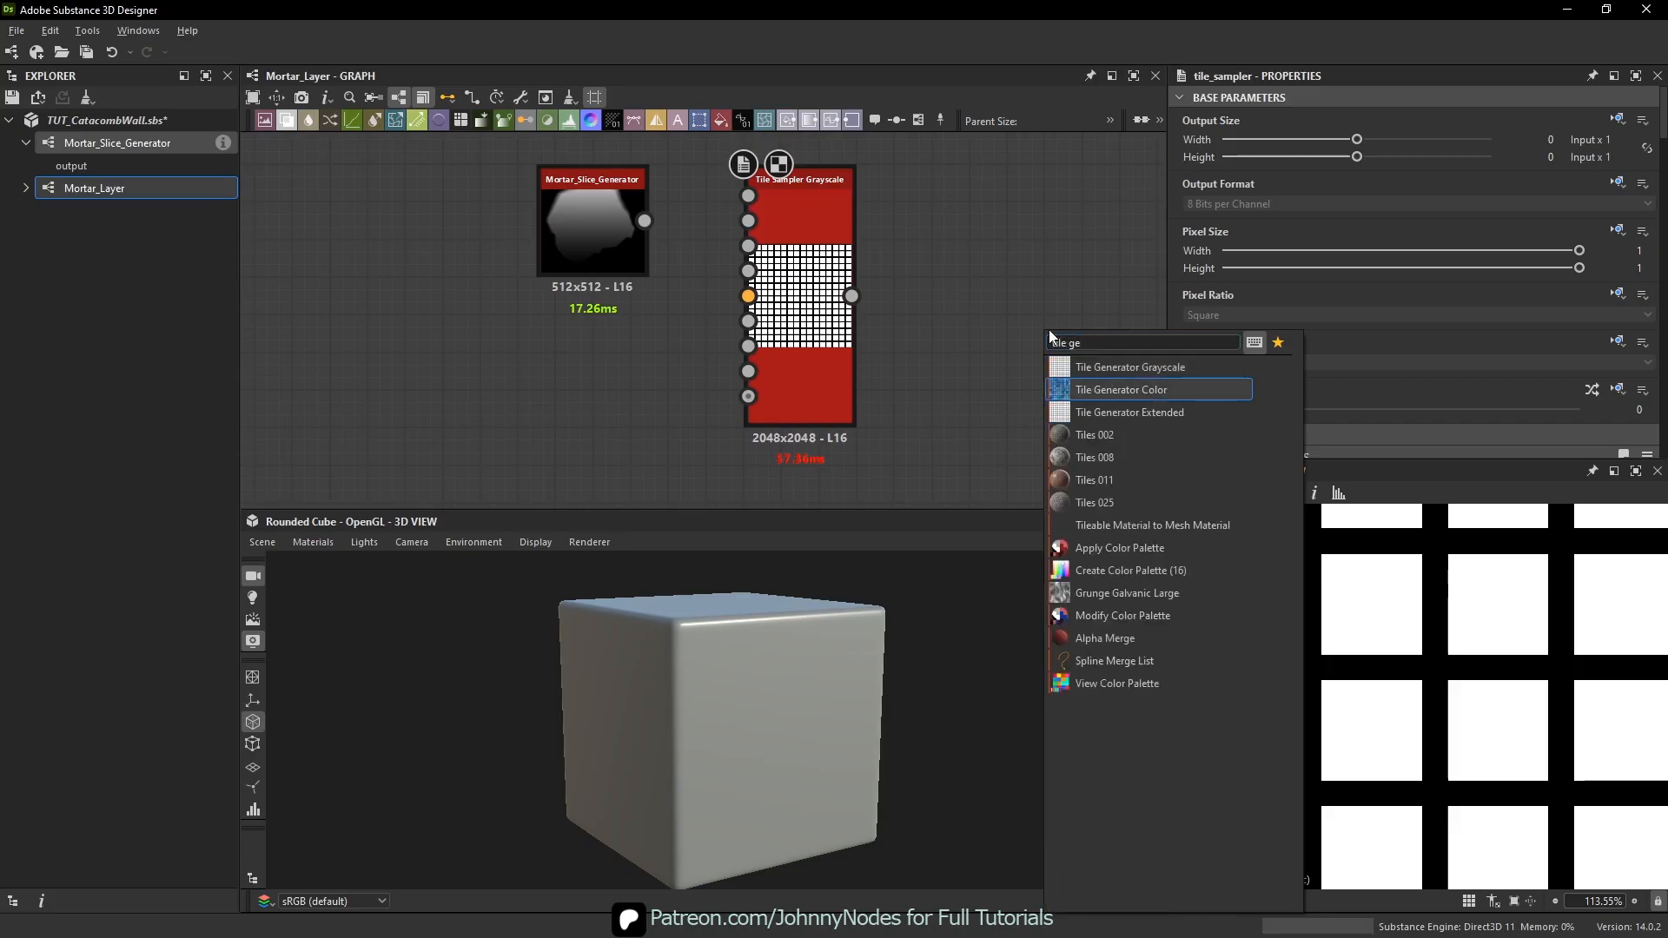
{"action": "key", "text": "Return"}
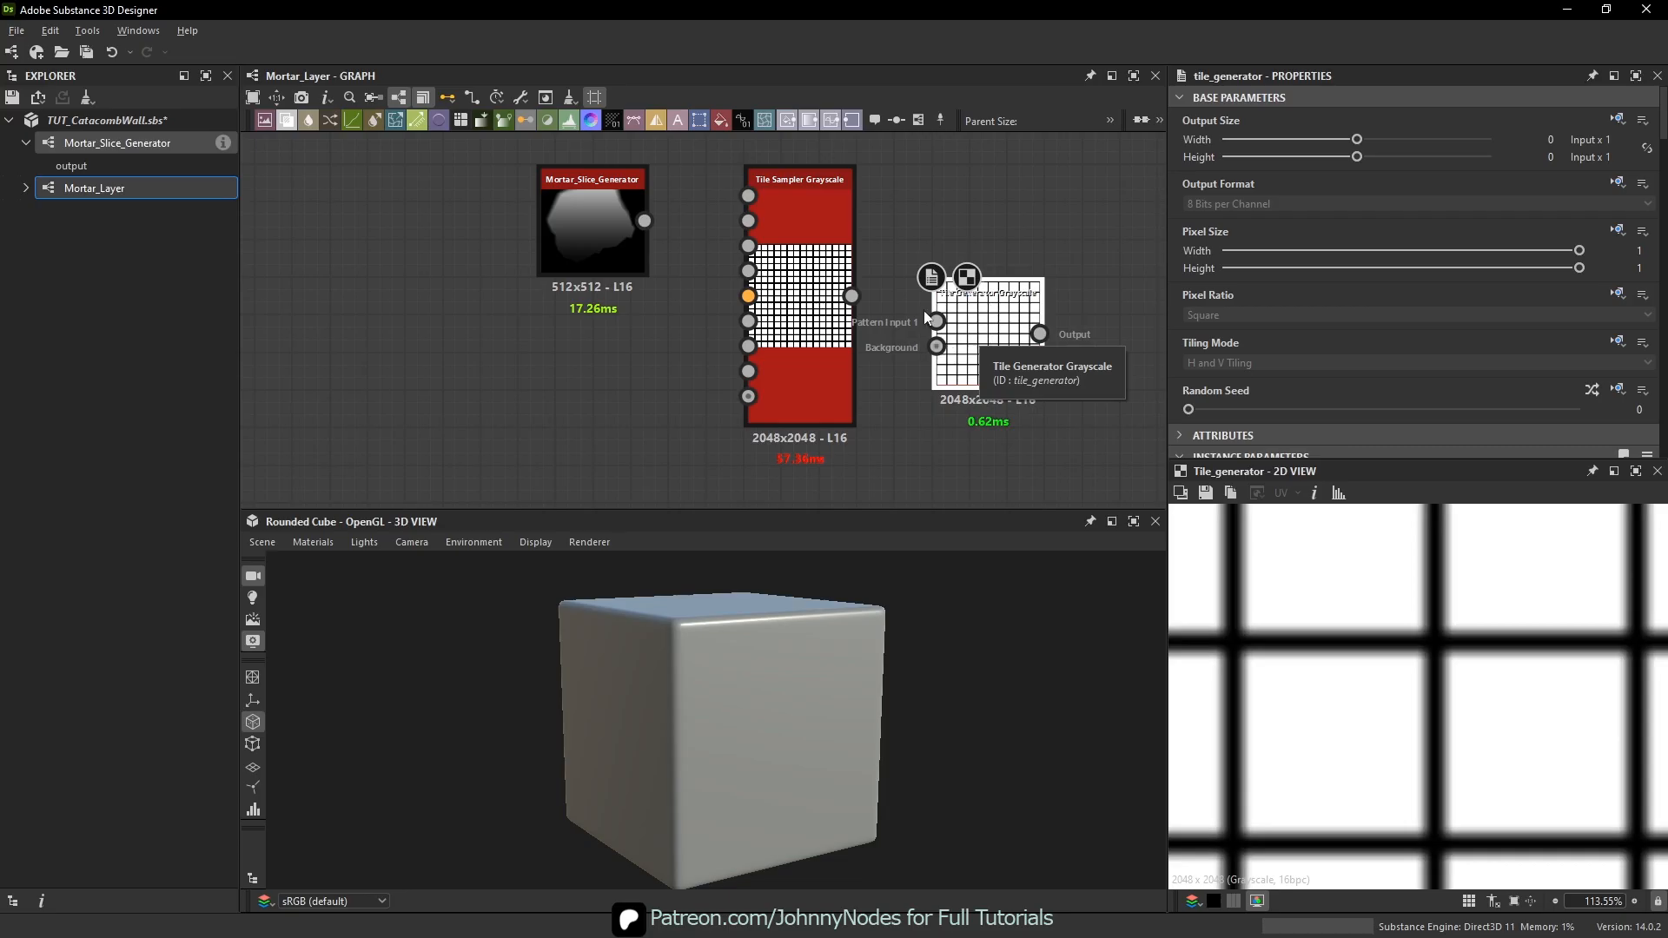
{"action": "left_click_drag", "start_coordinate": [980, 337], "coordinate": [1015, 283]}
{"action": "left_click_drag", "start_coordinate": [815, 245], "coordinate": [798, 259]}
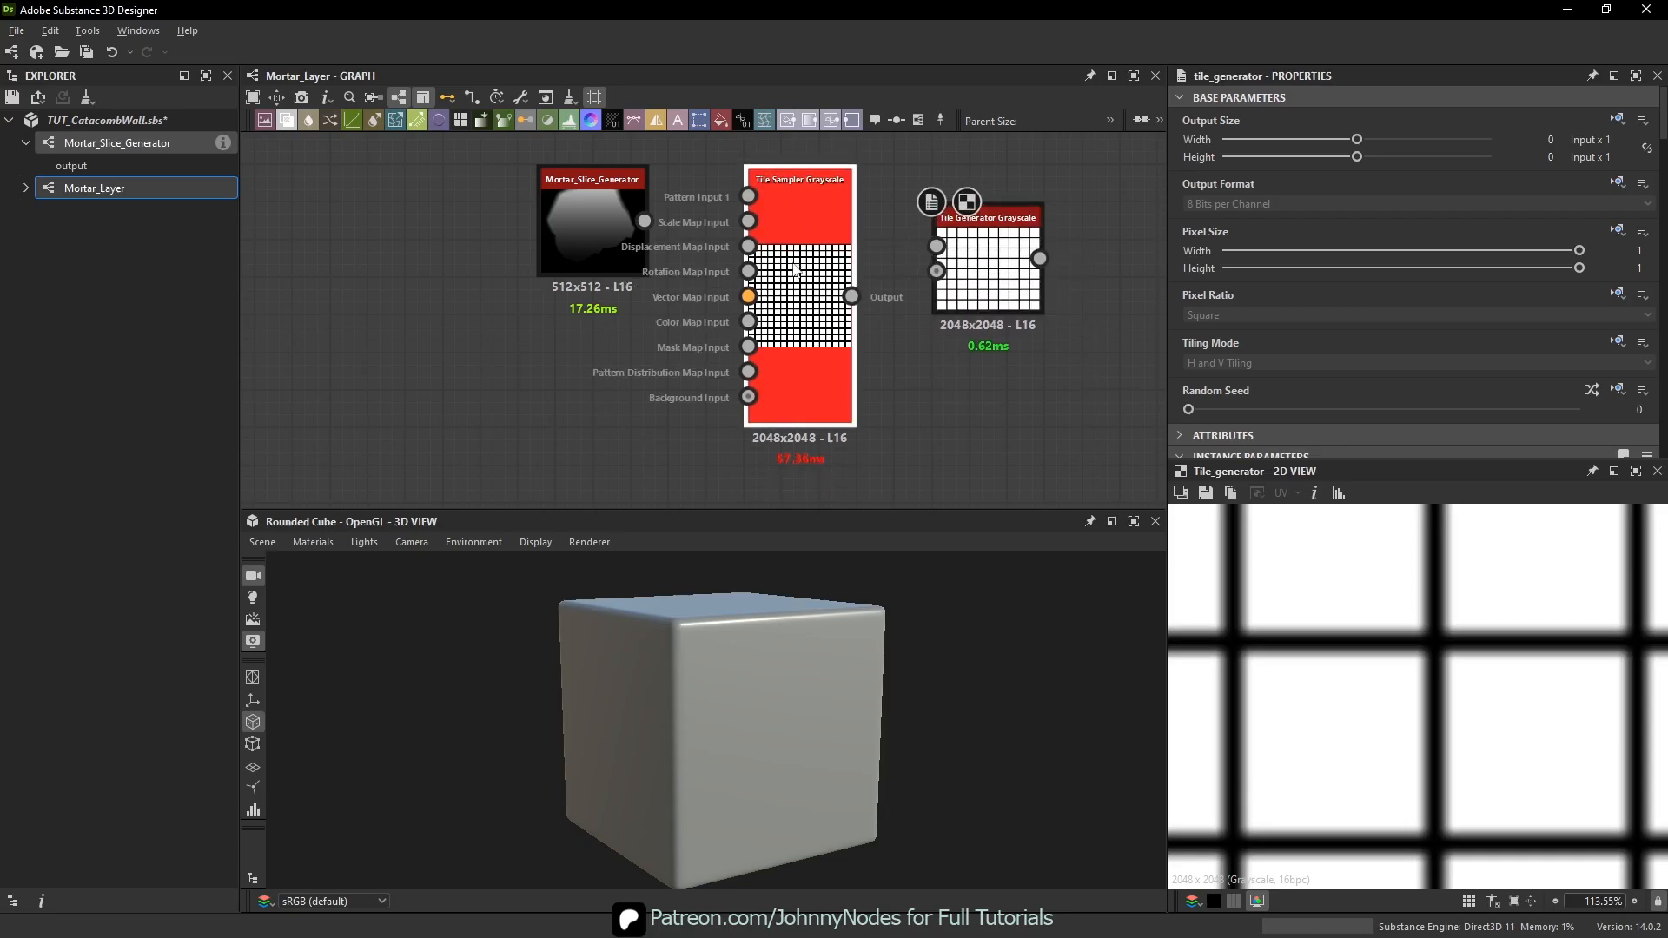
- Delete the Tile Generator Grayscale node and keep the Tile Sampler Grayscale node
{"action": "left_click", "coordinate": [771, 246]}
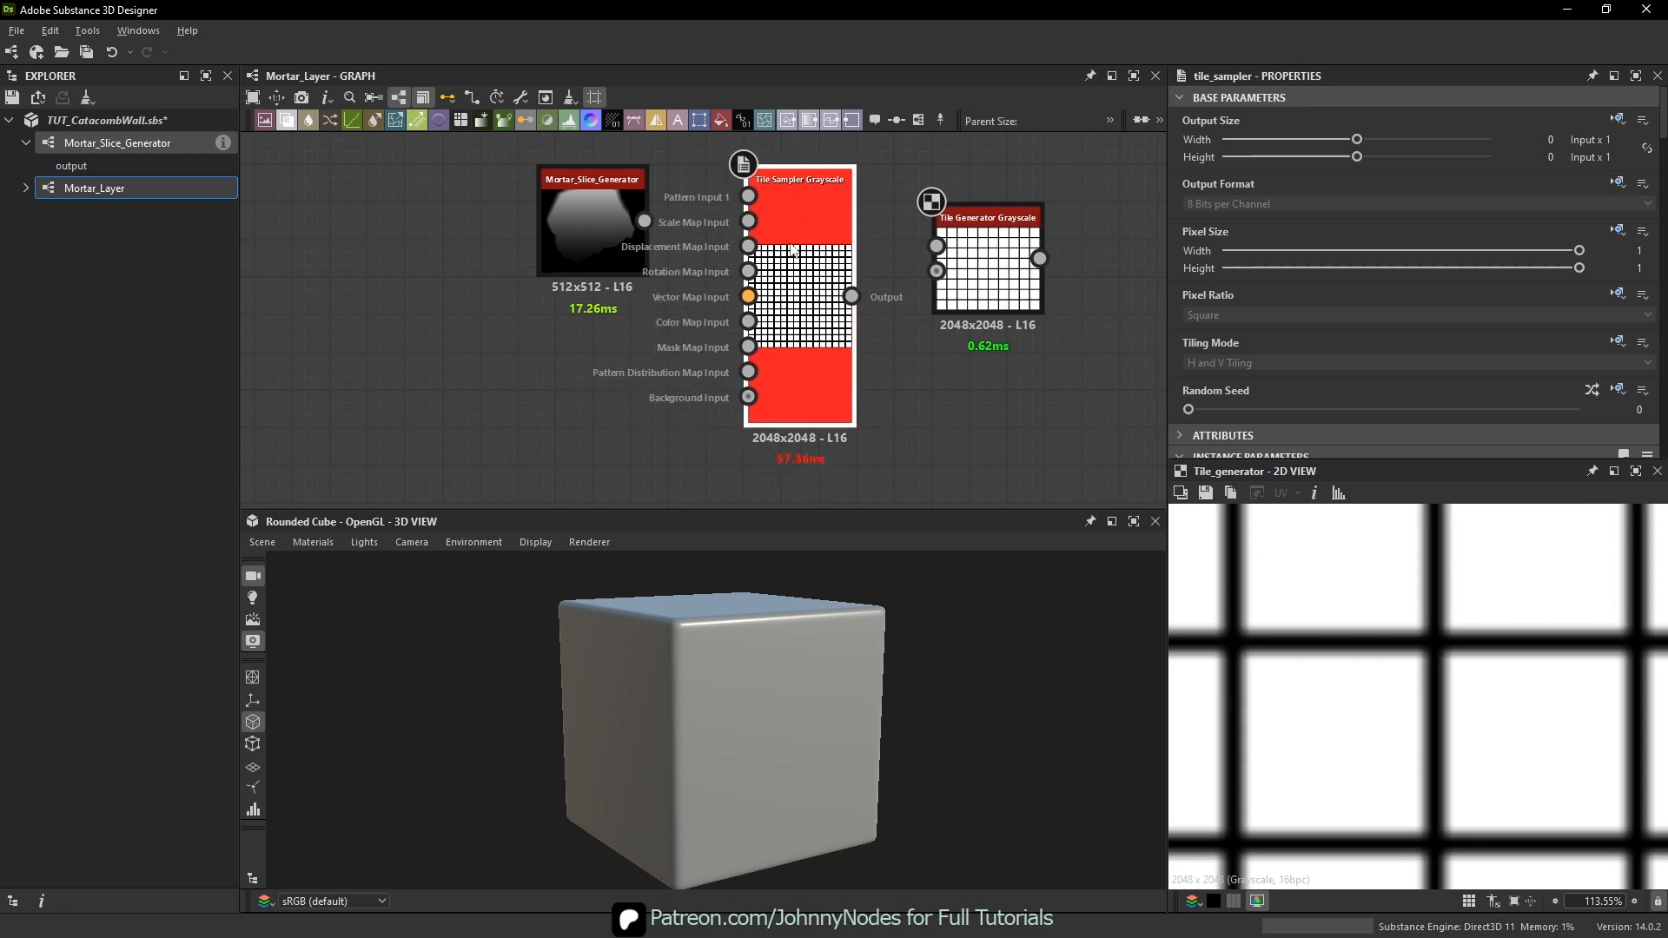
{"action": "left_click", "coordinate": [977, 273]}
{"action": "key", "text": "Delete"}
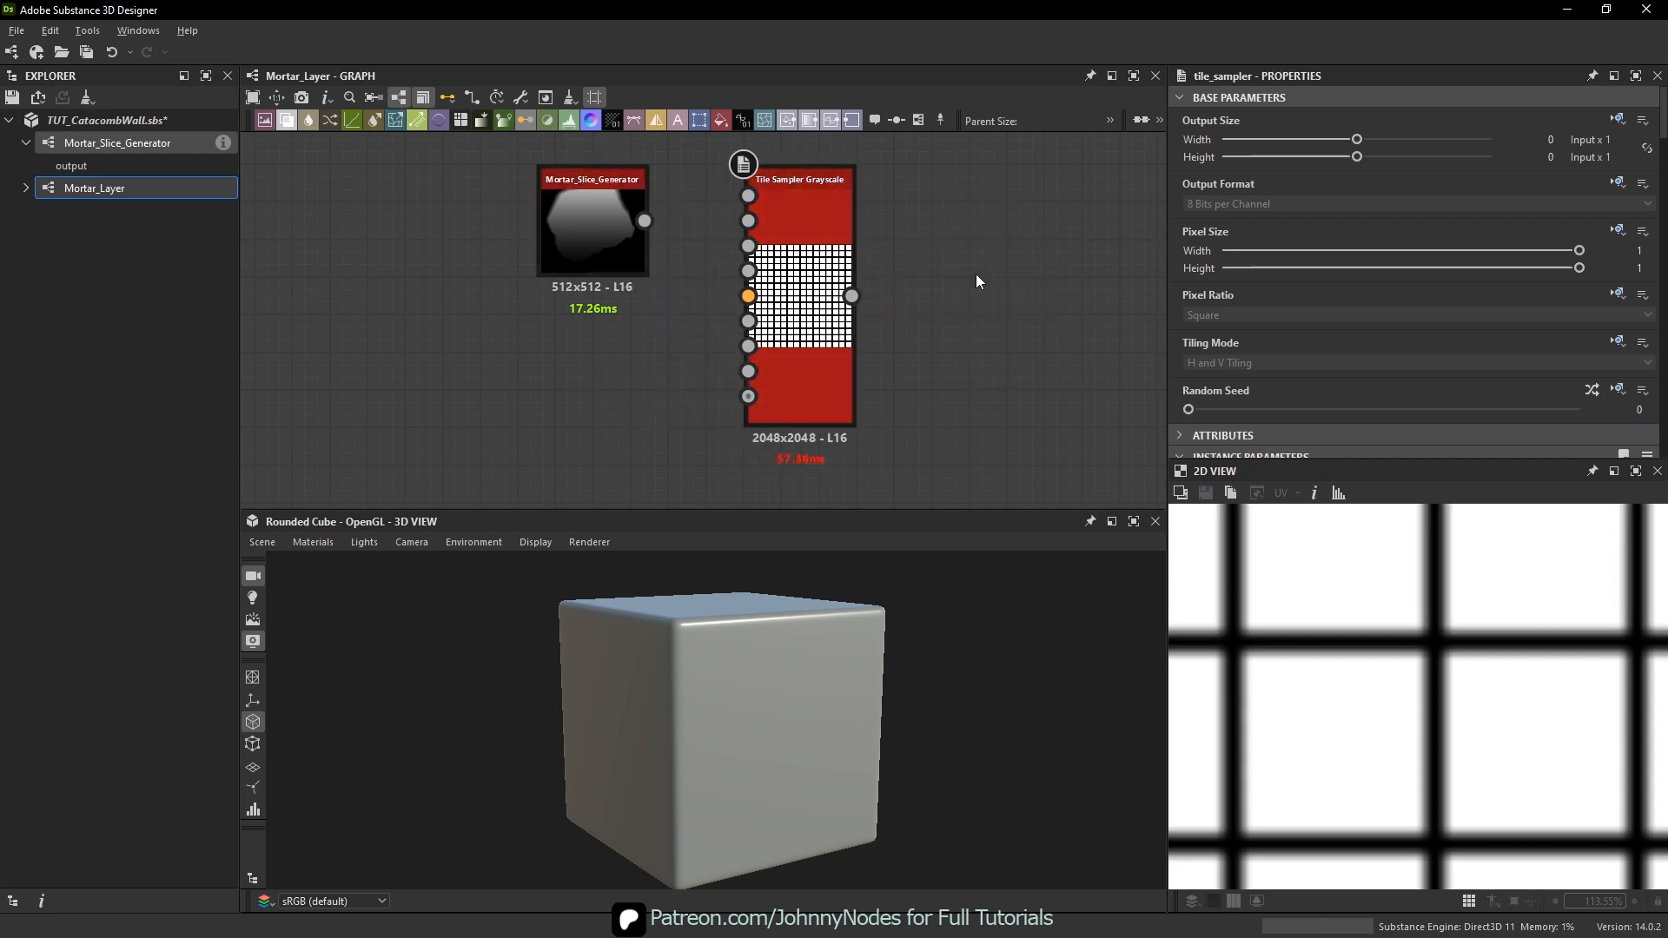
- Connect the Mortar_Slice_Generator output to Pattern Input 1 of the Tile Sampler Grayscale and show the sampler in the 2D view
{"action": "middle_click_drag", "start_coordinate": [725, 246], "coordinate": [752, 276]}
{"action": "scroll", "coordinate": [697, 250], "scroll_direction": "up", "scroll_amount": 1}
{"action": "left_click_drag", "start_coordinate": [610, 253], "coordinate": [587, 252]}
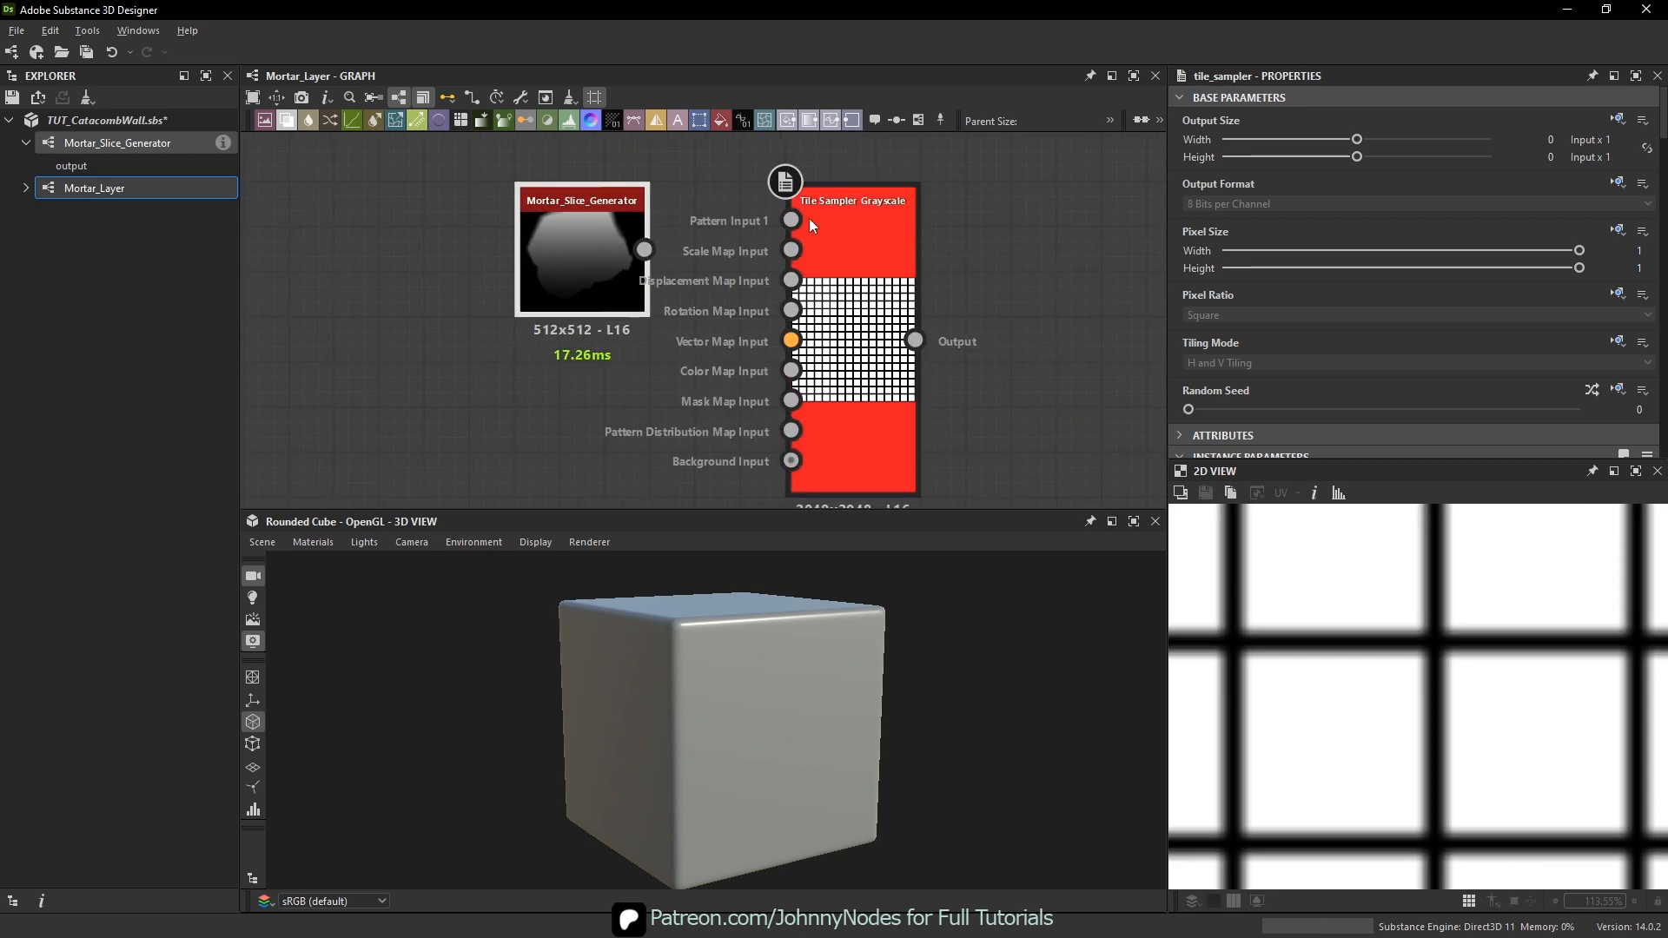
{"action": "left_click_drag", "start_coordinate": [791, 220], "coordinate": [618, 254]}
{"action": "double_click", "coordinate": [869, 264]}
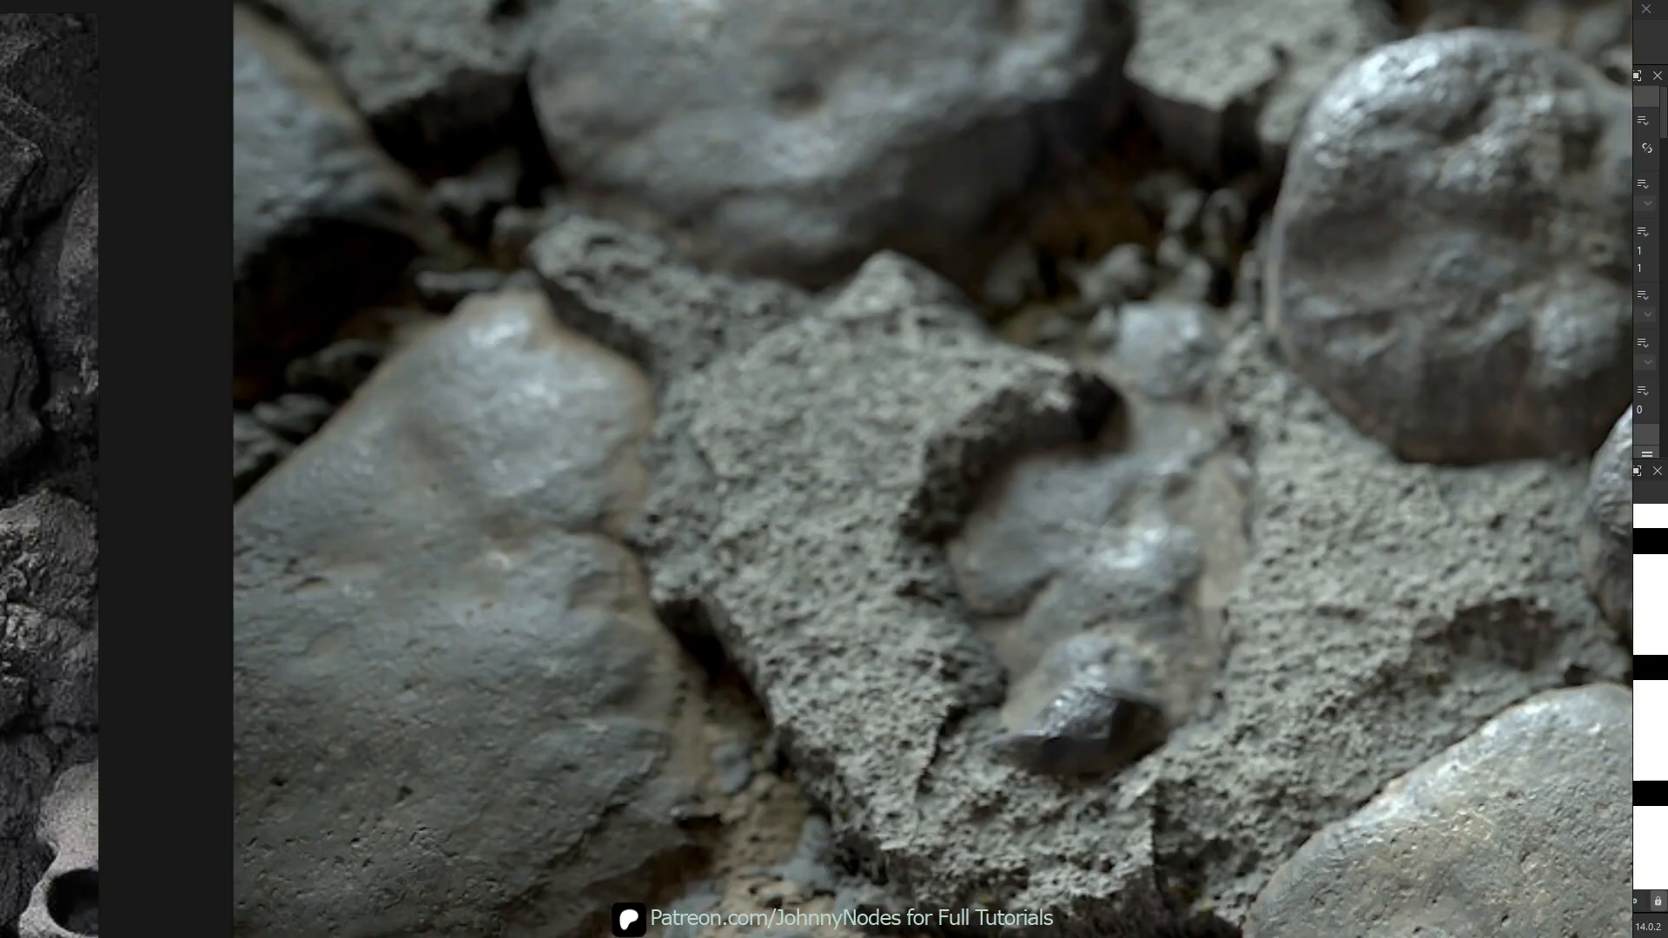
- Examine the mortar, stone and skull wall photos on the reference board, and return to Substance 3D Designer
{"action": "scroll", "coordinate": [1024, 431], "scroll_direction": "down", "scroll_amount": 4}
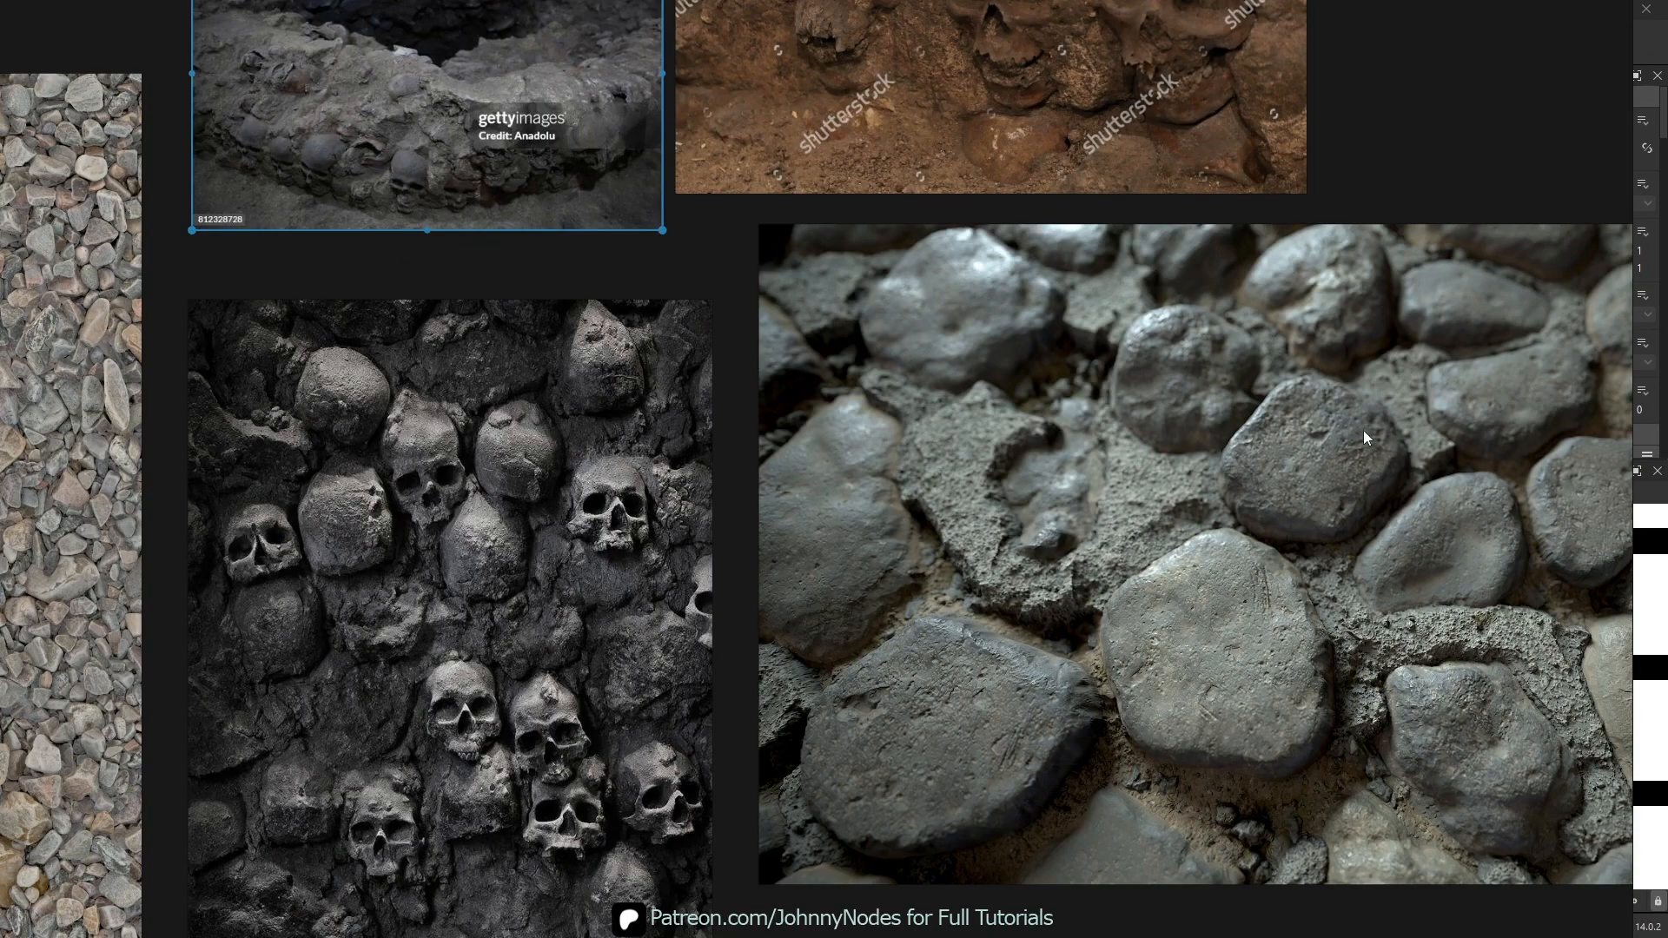
{"action": "middle_click_drag", "start_coordinate": [1491, 278], "coordinate": [1390, 321]}
{"action": "middle_click_drag", "start_coordinate": [533, 494], "coordinate": [977, 762]}
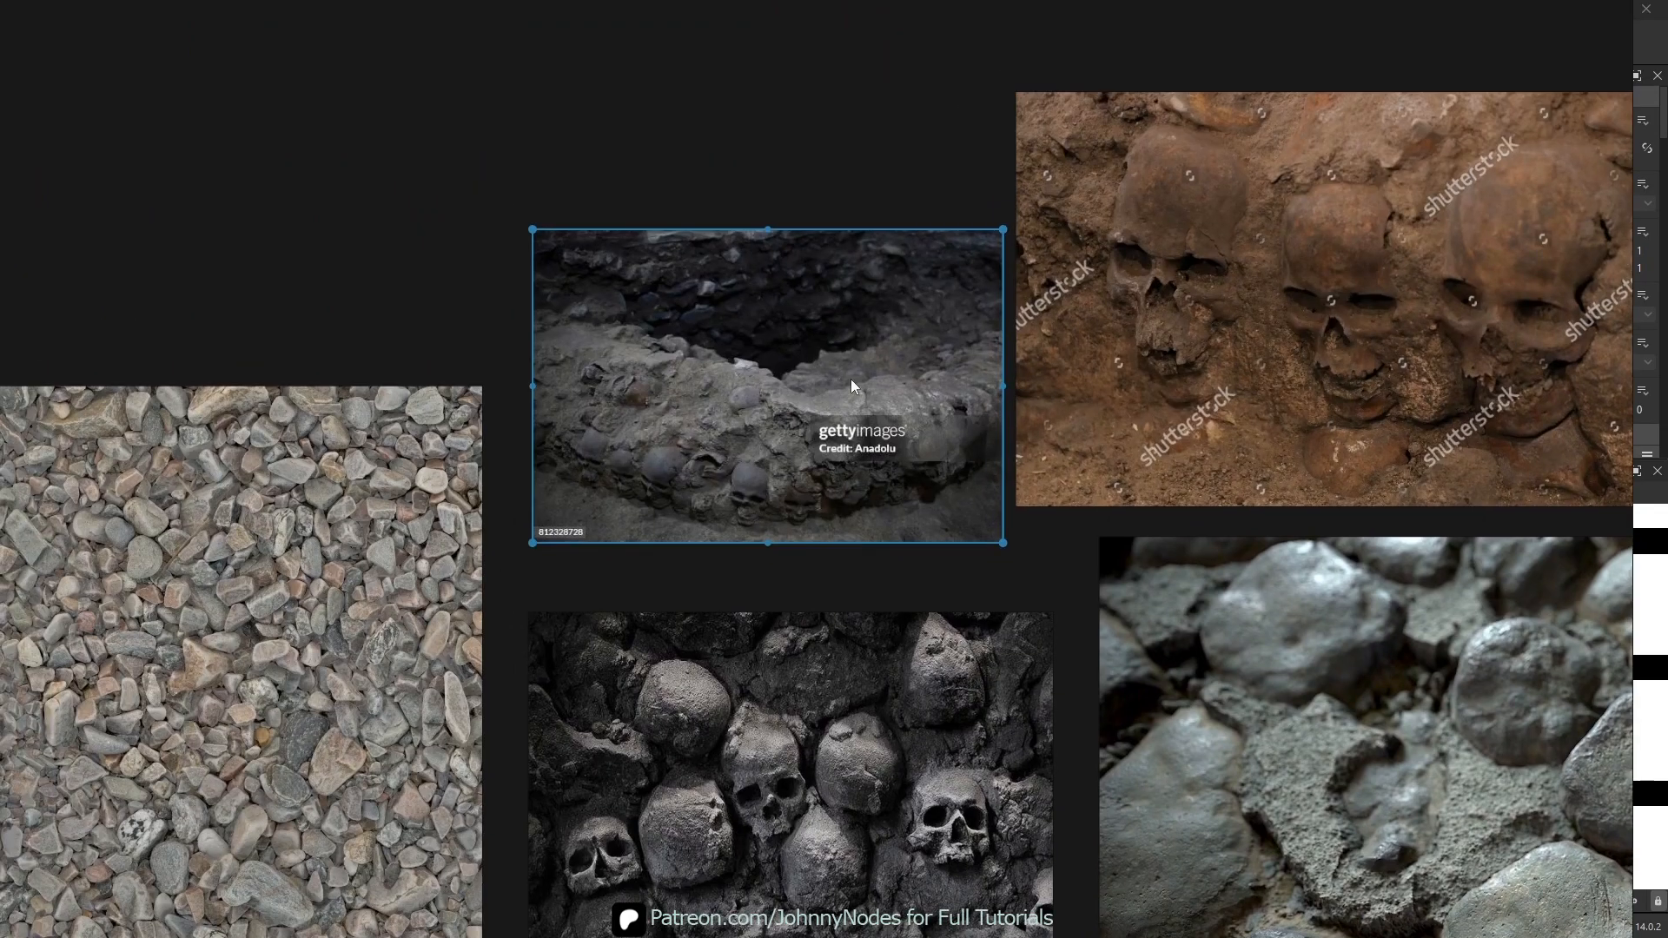
{"action": "scroll", "coordinate": [854, 388], "scroll_direction": "up", "scroll_amount": 3}
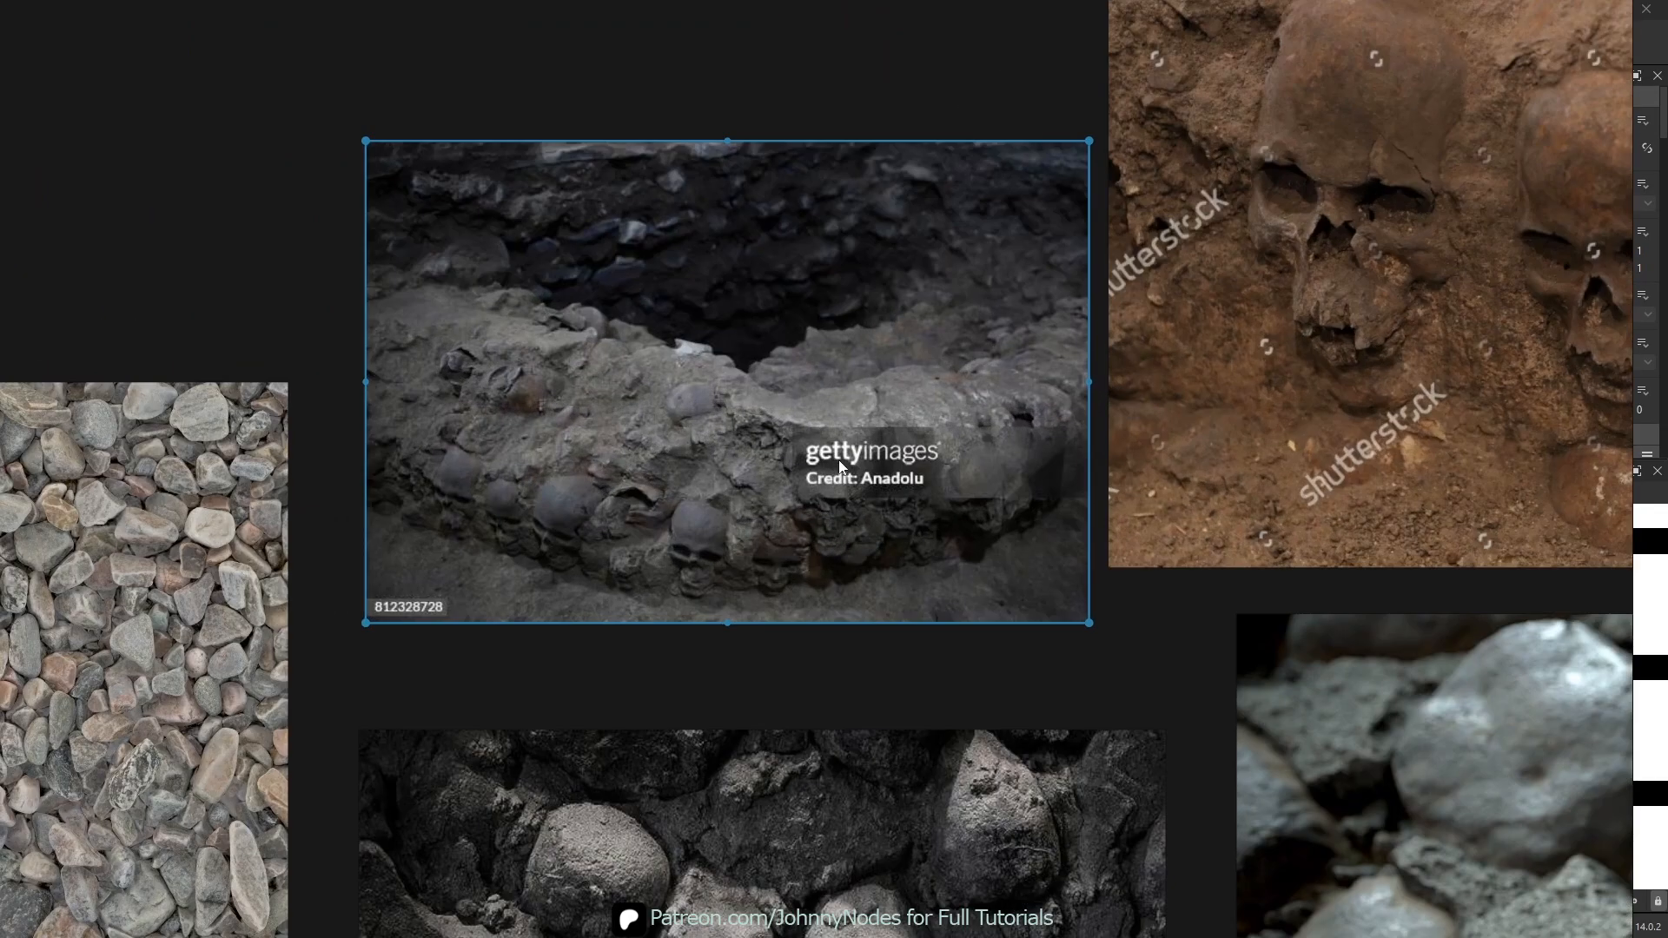
{"action": "middle_click_drag", "start_coordinate": [772, 650], "coordinate": [909, 377]}
{"action": "scroll", "coordinate": [926, 513], "scroll_direction": "up", "scroll_amount": 3}
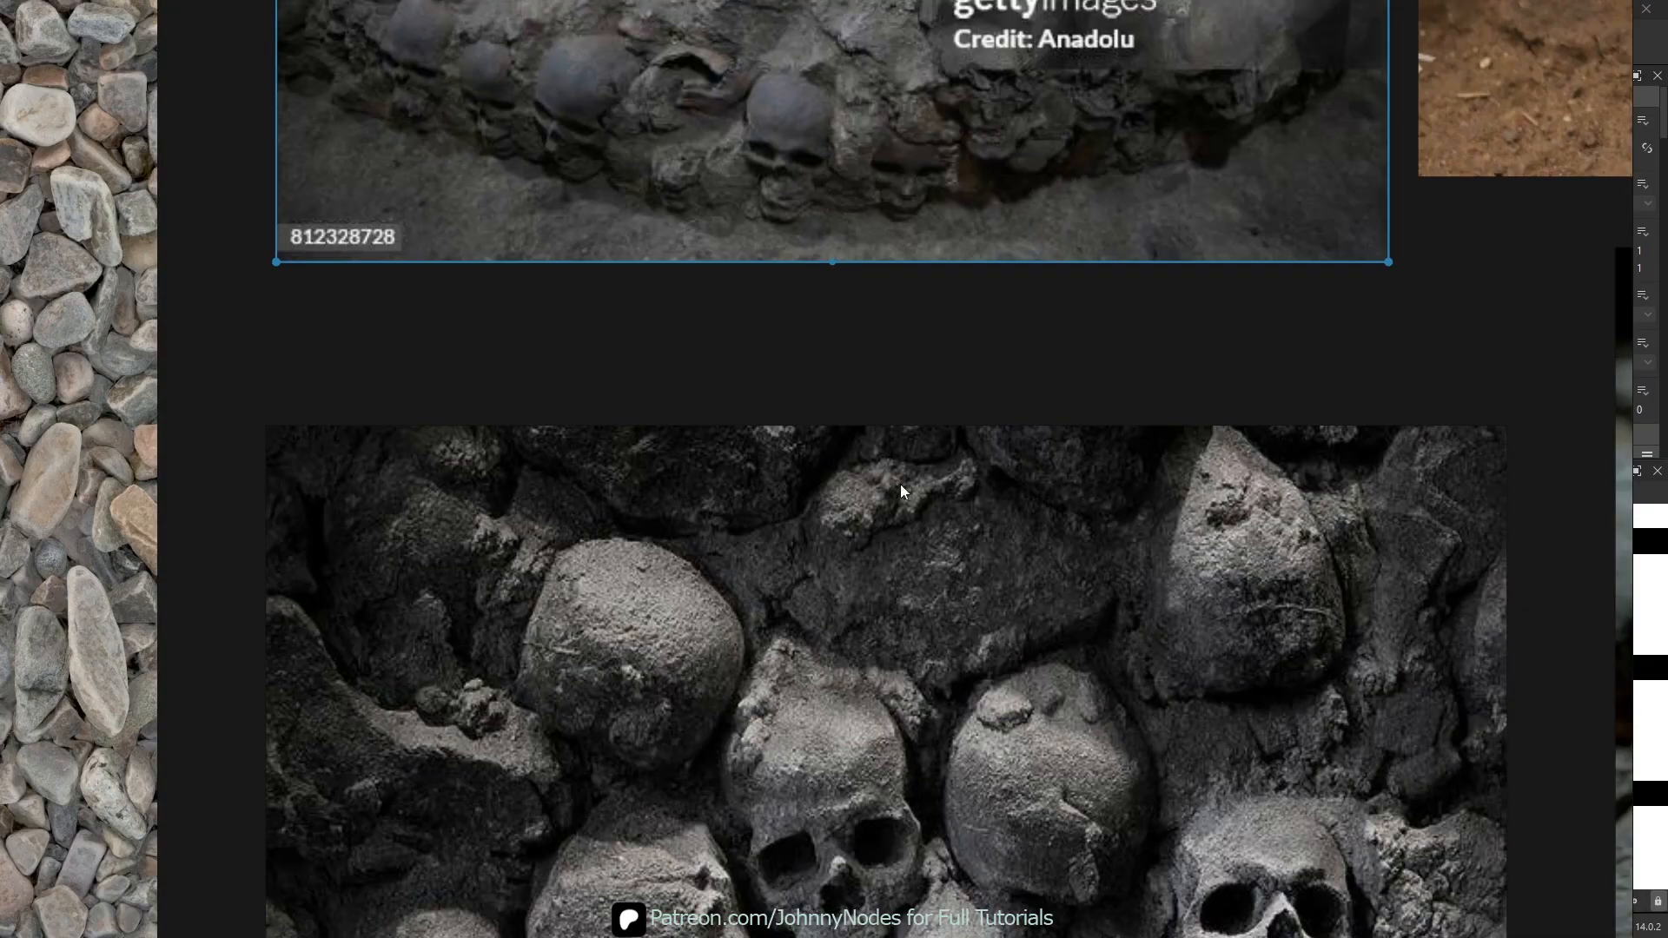
{"action": "scroll", "coordinate": [960, 513], "scroll_direction": "down", "scroll_amount": 5}
{"action": "middle_click_drag", "start_coordinate": [1399, 533], "coordinate": [1071, 471]}
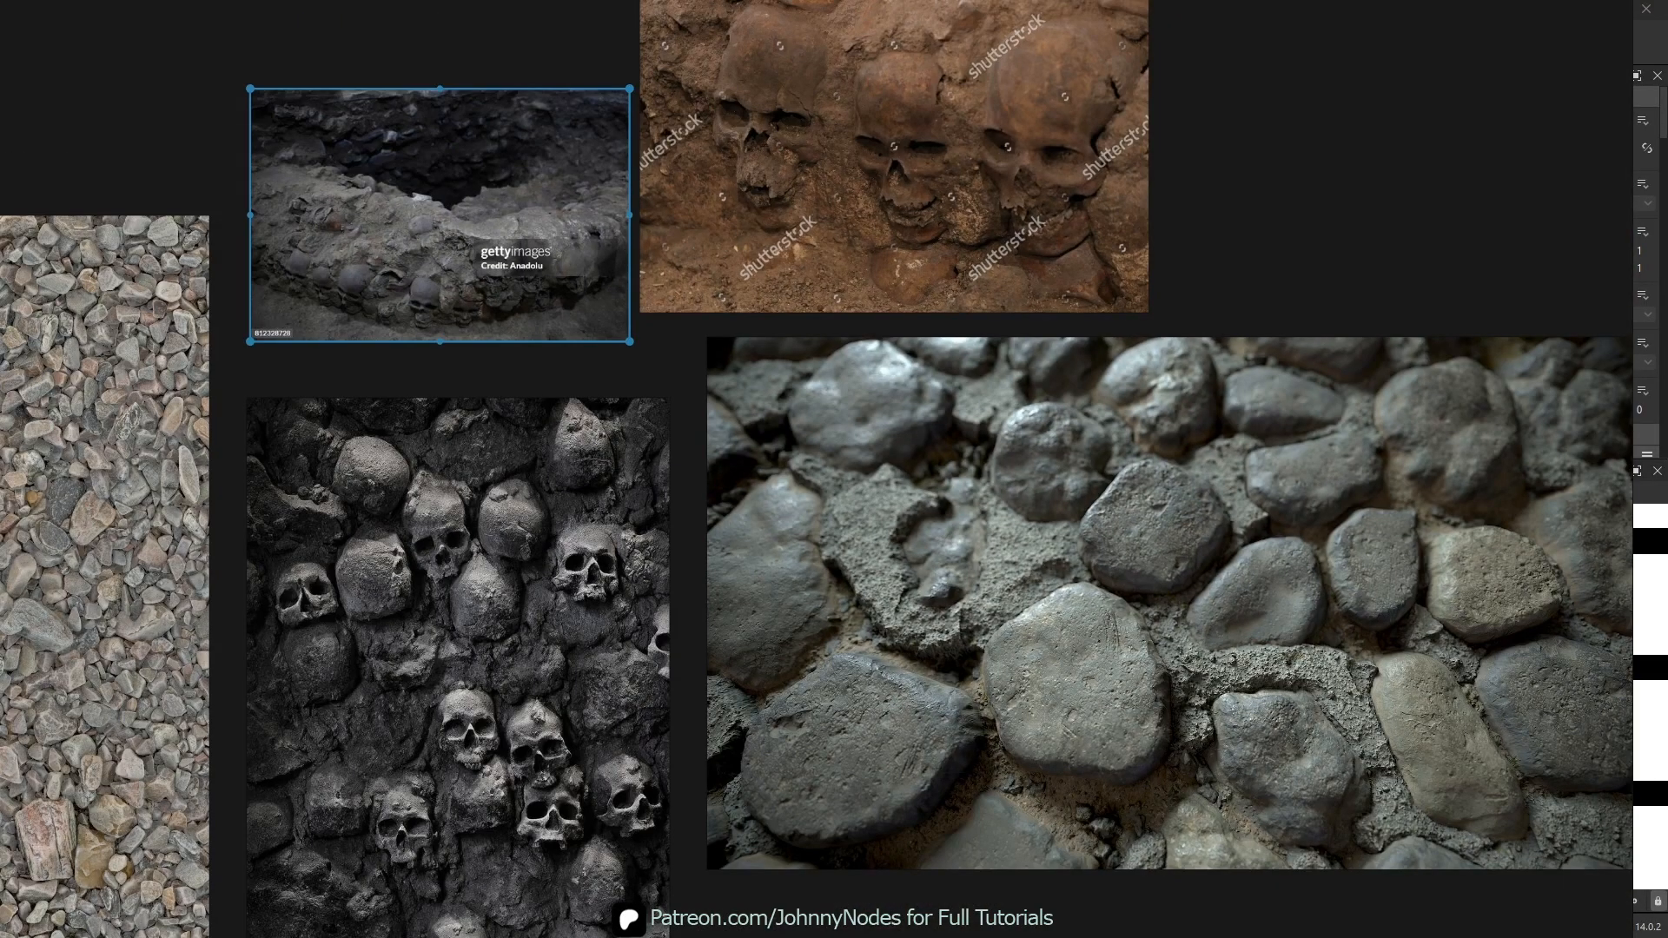
{"action": "key", "text": "alt+Tab"}
- Set both the X Amount and the Y Amount of the Tile Sampler Grayscale to 6
{"action": "middle_click_drag", "start_coordinate": [787, 285], "coordinate": [811, 334]}
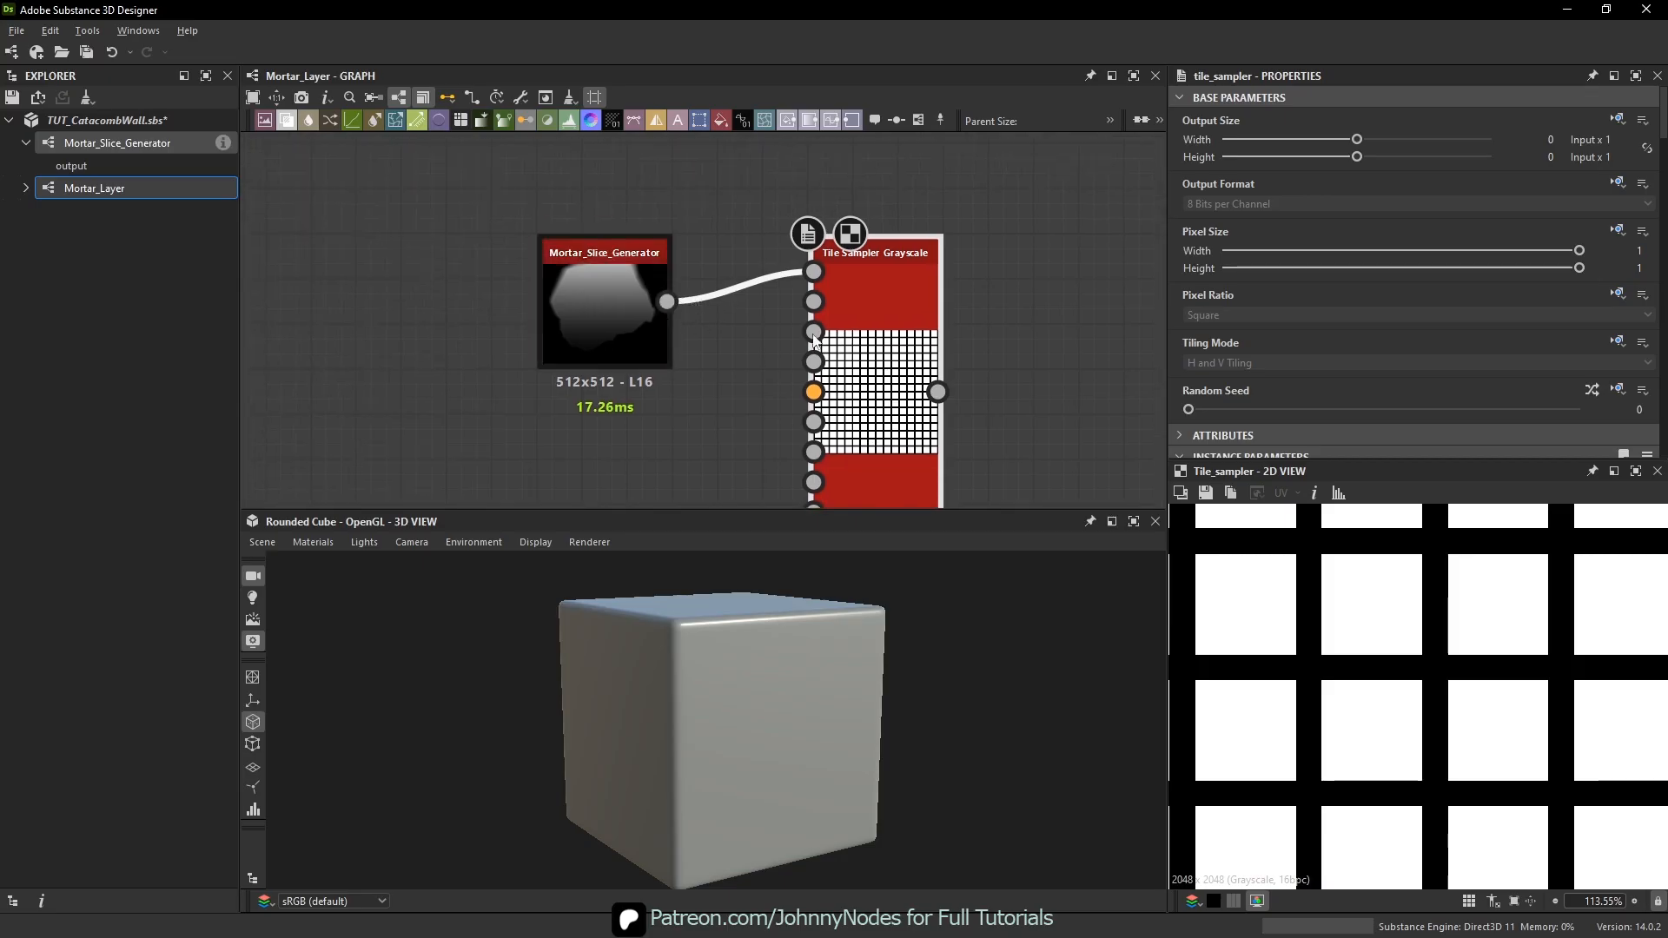
{"action": "scroll", "coordinate": [1388, 607], "scroll_direction": "down", "scroll_amount": 5}
{"action": "scroll", "coordinate": [1388, 614], "scroll_direction": "down", "scroll_amount": 5}
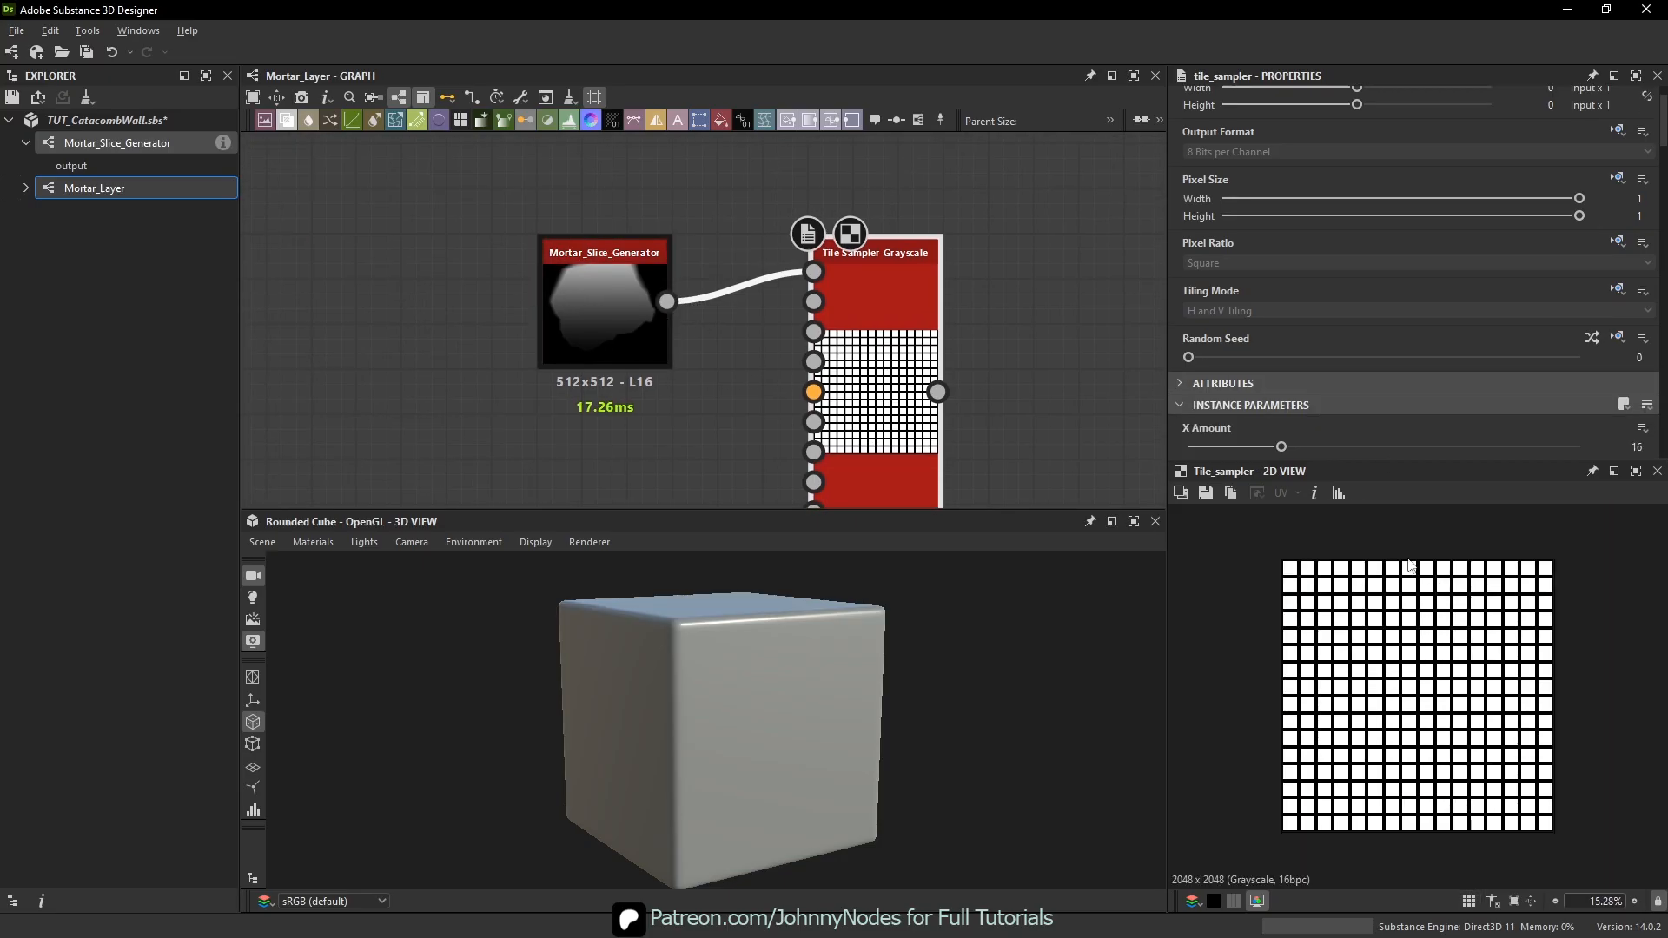
{"action": "scroll", "coordinate": [1348, 442], "scroll_direction": "down", "scroll_amount": 2}
{"action": "scroll", "coordinate": [1349, 442], "scroll_direction": "down", "scroll_amount": 3}
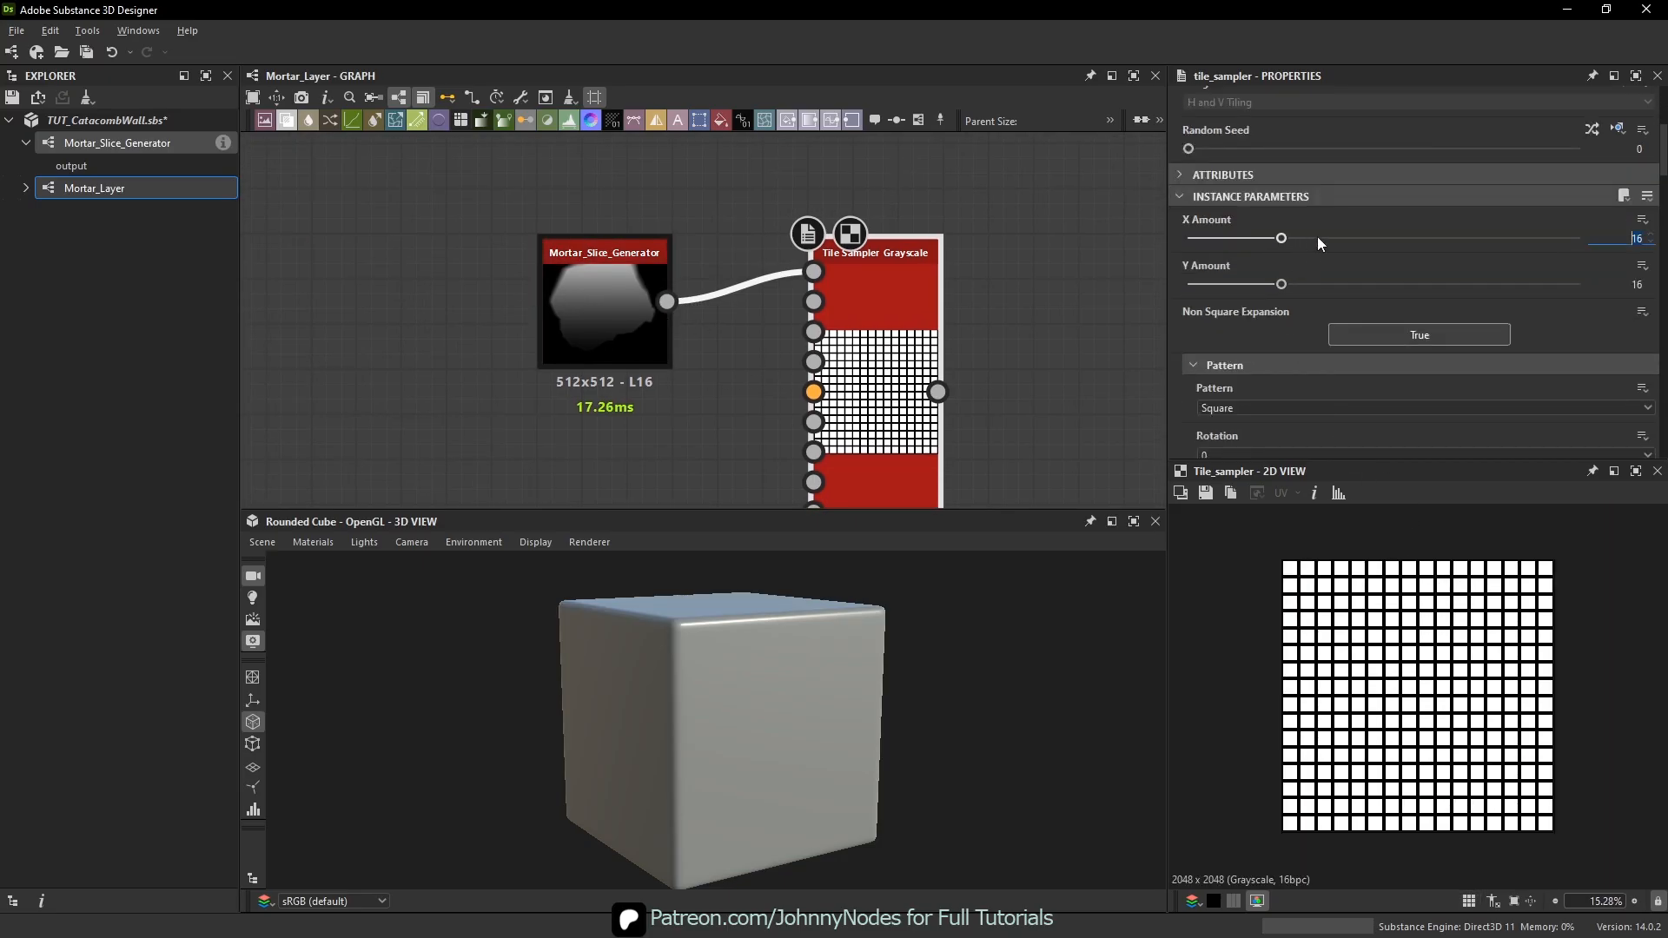
{"action": "type", "text": "6"}
{"action": "key", "text": "Return"}
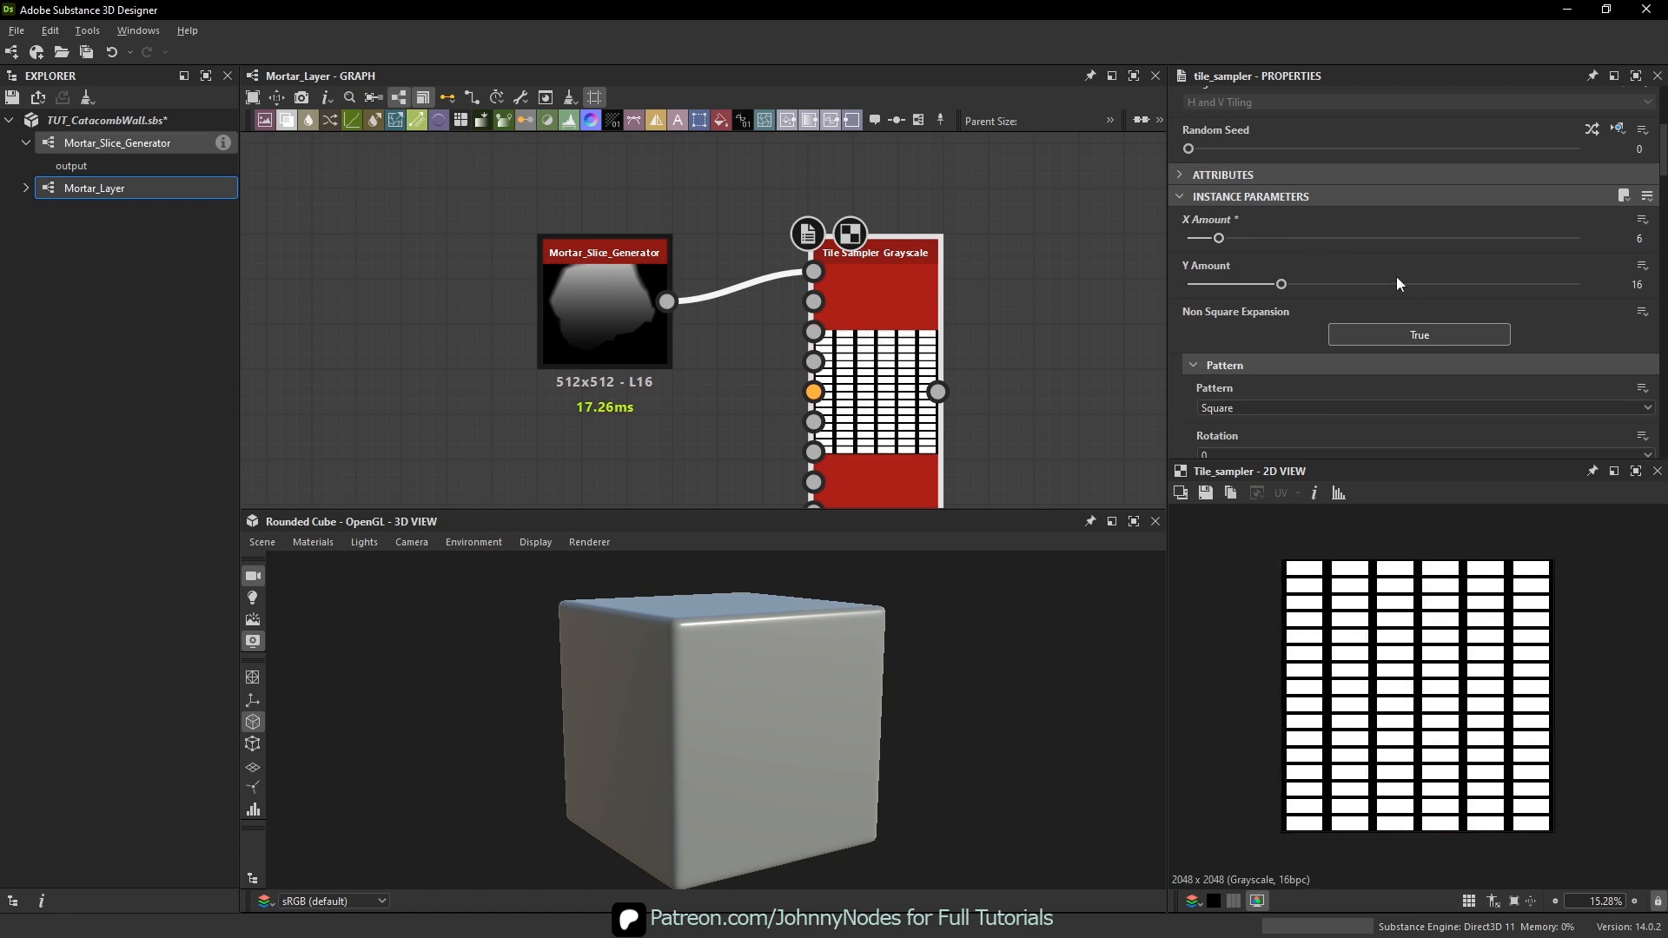
{"action": "type", "text": "6"}
{"action": "key", "text": "Return"}
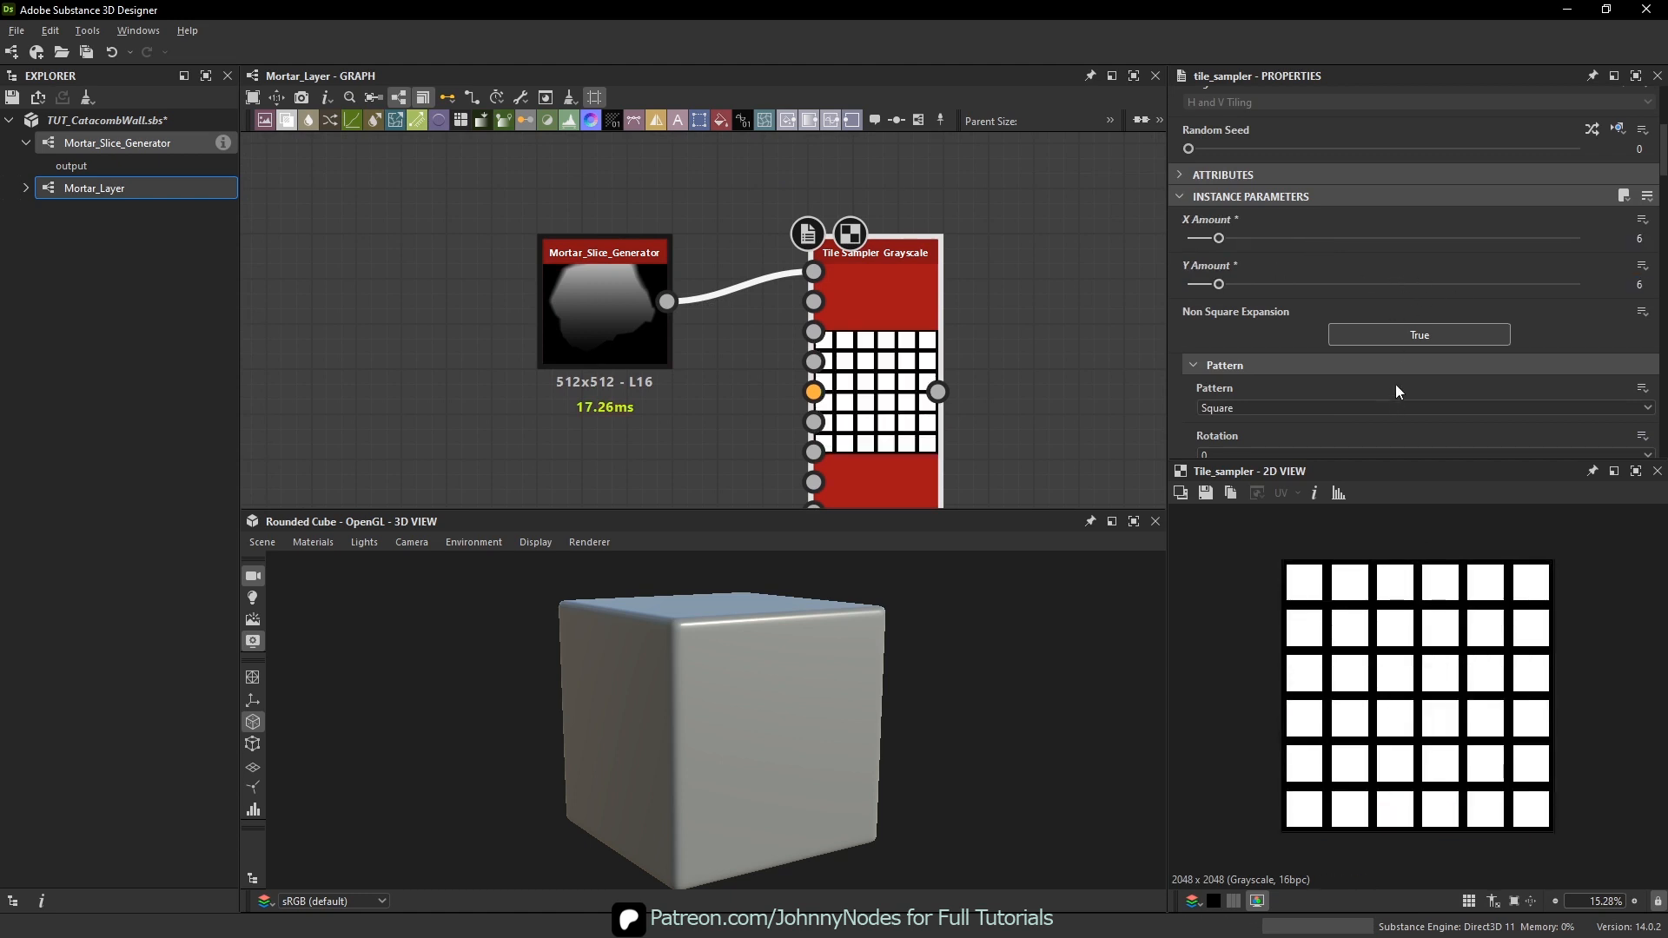
- Switch the Tile Sampler's pattern to Pattern Input and check the tiled slices in the 2D view
{"action": "left_click", "coordinate": [1237, 406]}
{"action": "left_click", "coordinate": [1239, 423]}
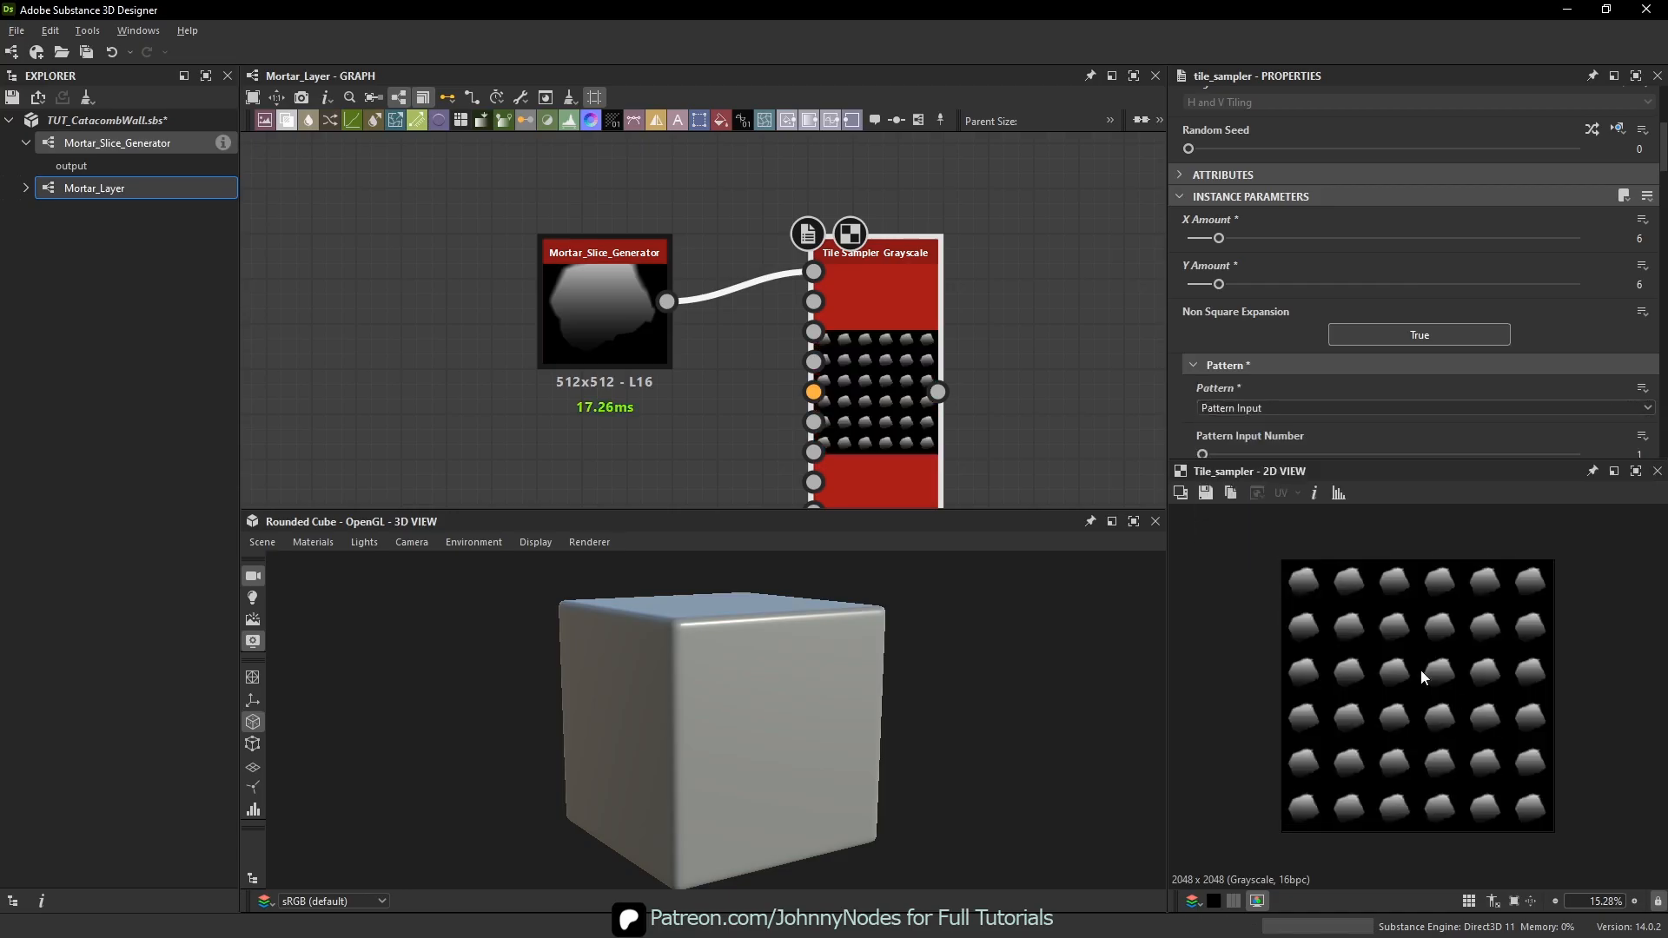
{"action": "scroll", "coordinate": [1430, 655], "scroll_direction": "up", "scroll_amount": 4}
{"action": "scroll", "coordinate": [1416, 669], "scroll_direction": "down", "scroll_amount": 5}
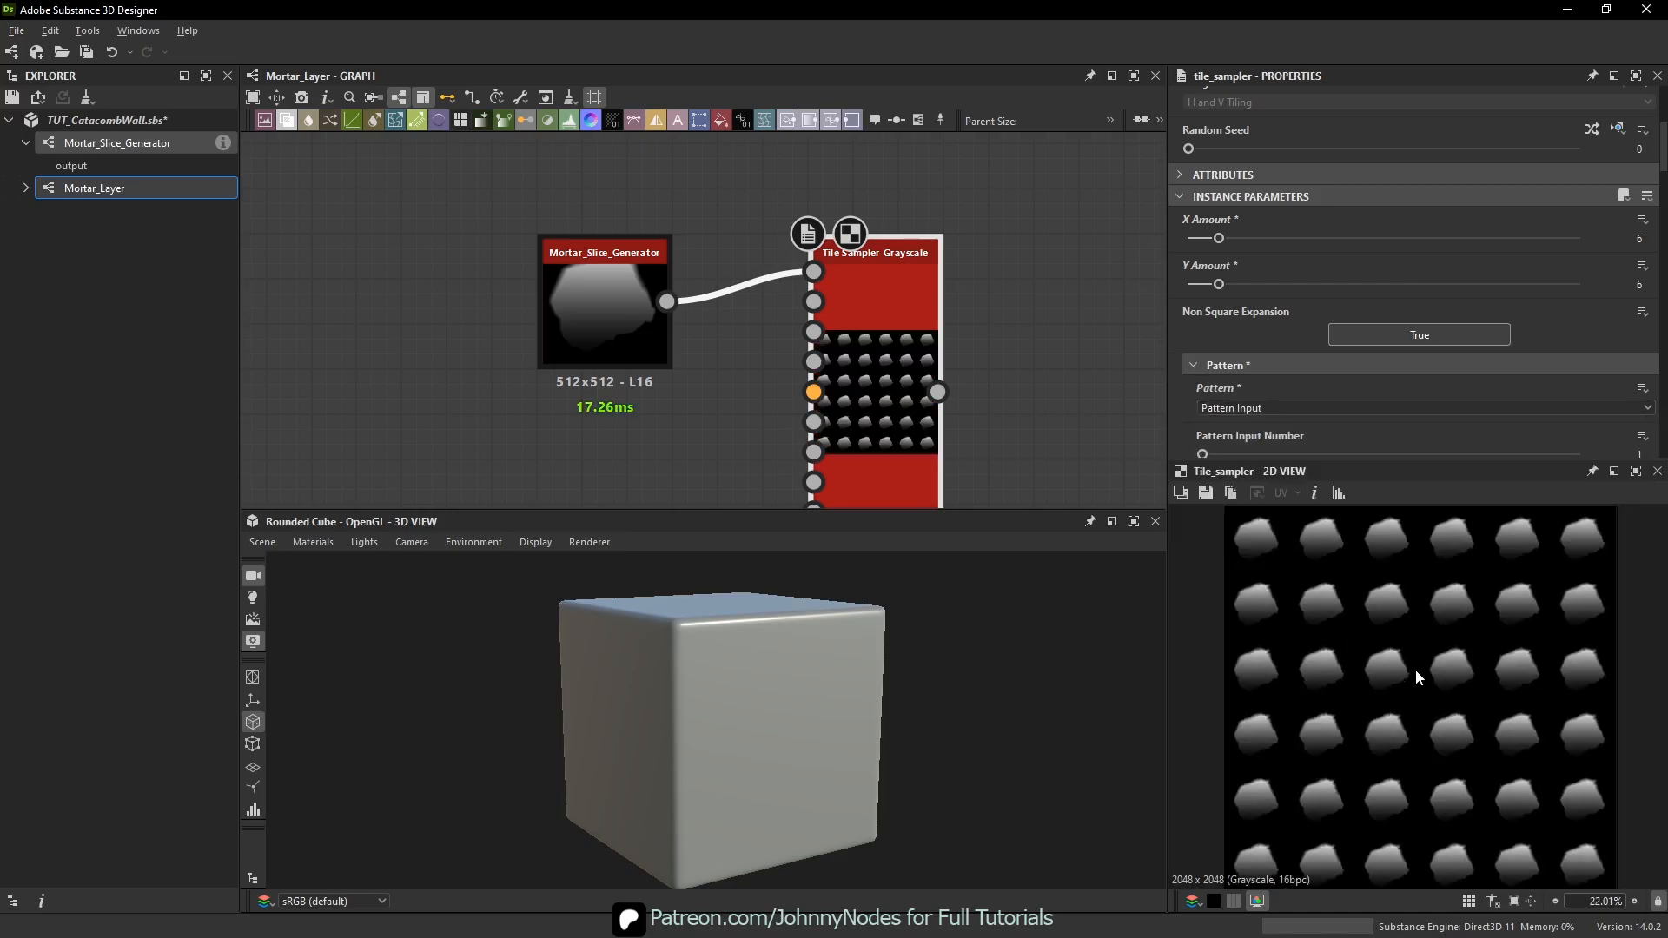
- Rotate all tiled slices by about 254 degrees with the Tile Sampler's main Rotation parameter
{"action": "scroll", "coordinate": [1305, 216], "scroll_direction": "down", "scroll_amount": 5}
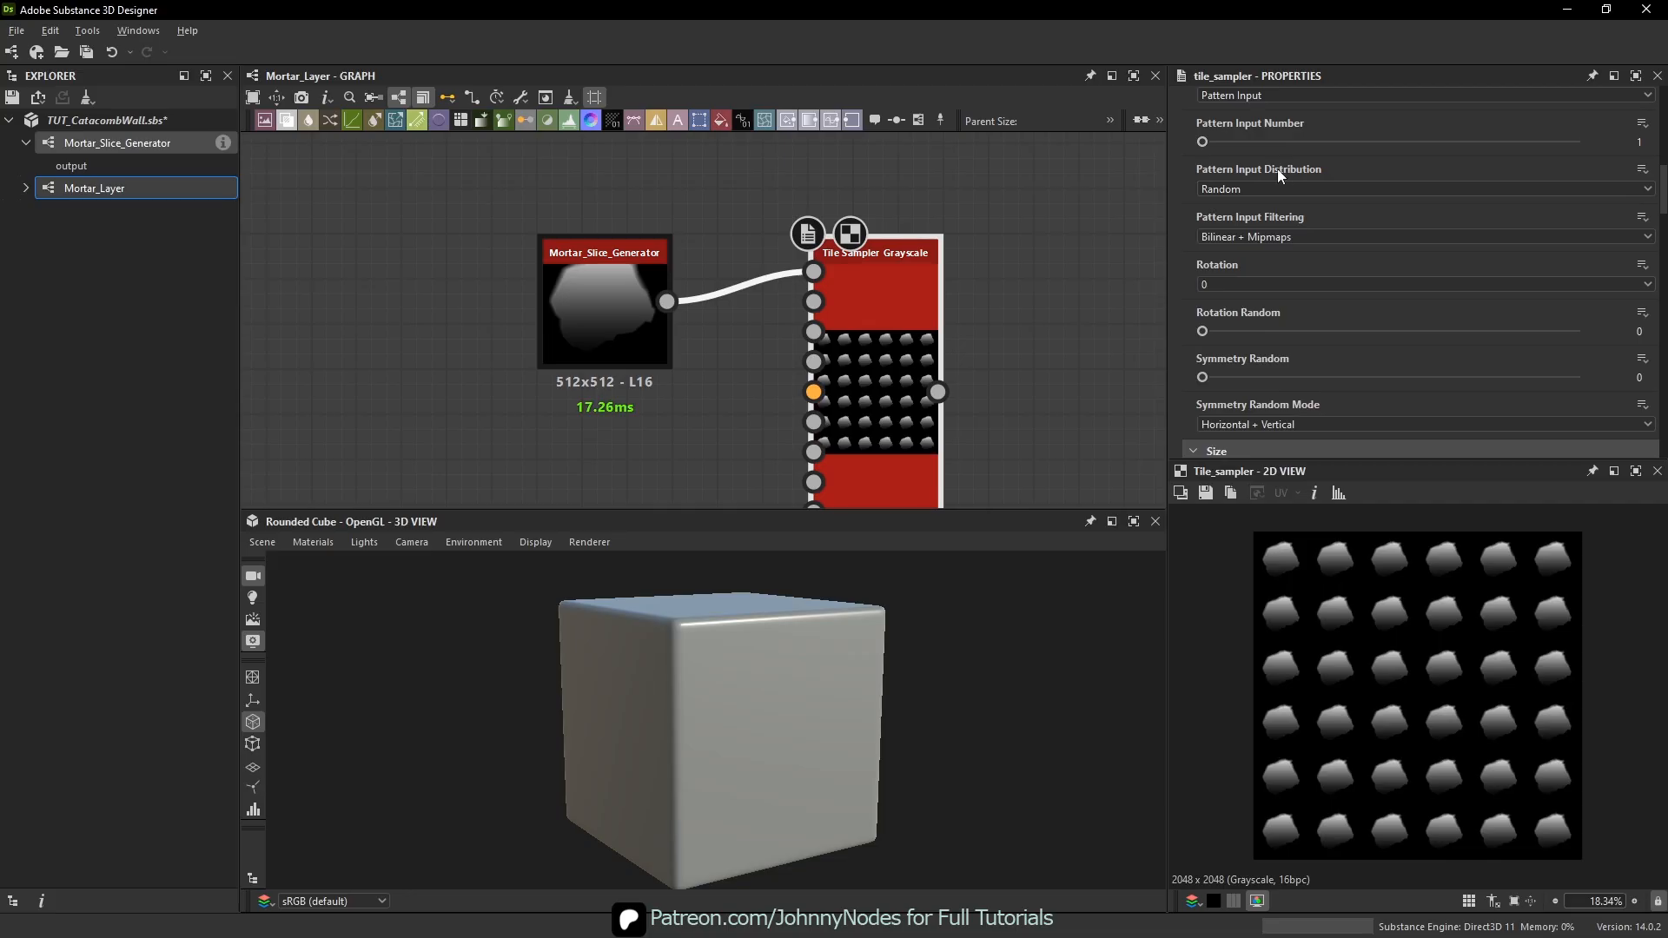
{"action": "scroll", "coordinate": [1324, 191], "scroll_direction": "down", "scroll_amount": 6}
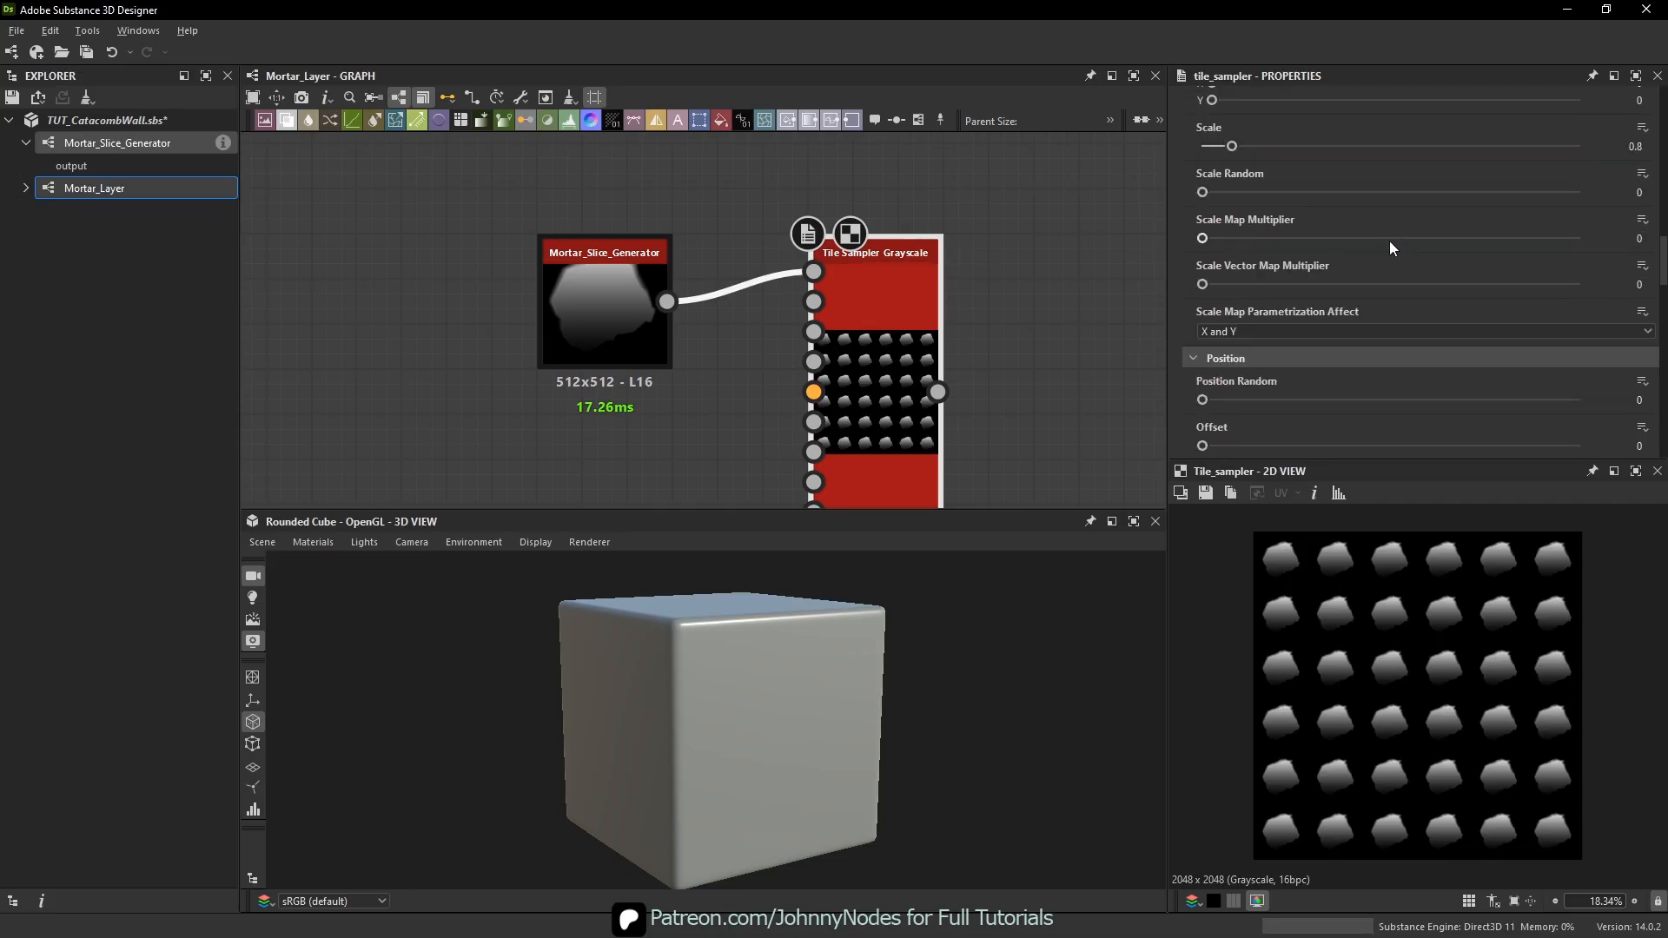
{"action": "scroll", "coordinate": [1278, 240], "scroll_direction": "down", "scroll_amount": 6}
{"action": "scroll", "coordinate": [1278, 261], "scroll_direction": "down", "scroll_amount": 3}
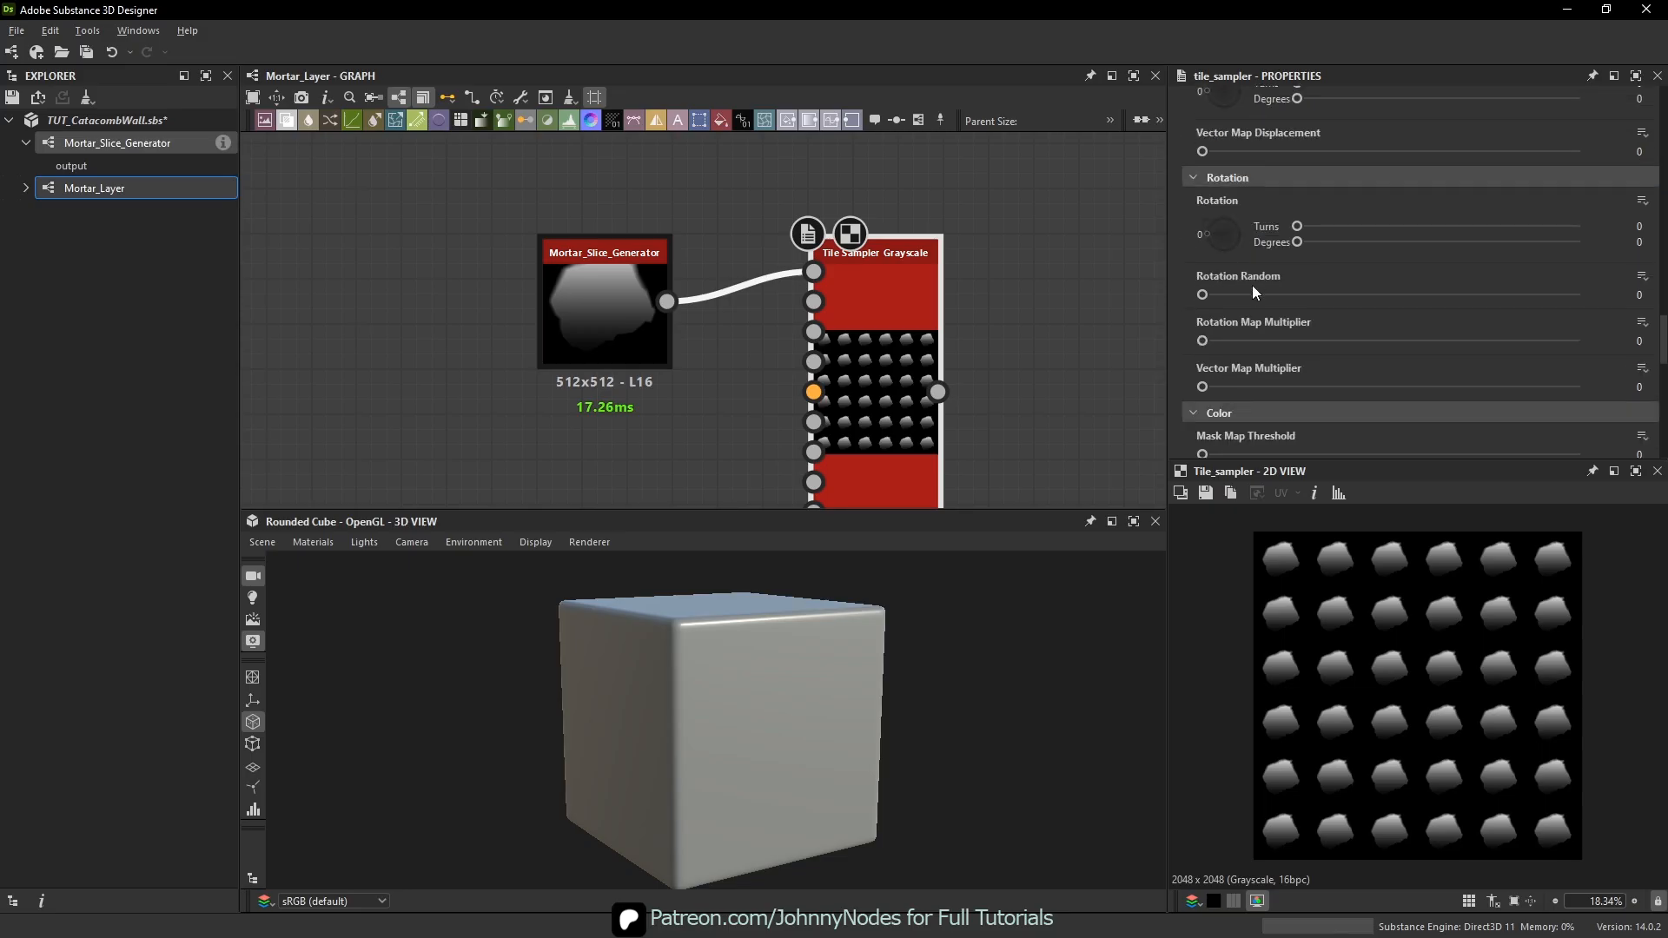
{"action": "left_click_drag", "start_coordinate": [1208, 231], "coordinate": [1236, 294]}
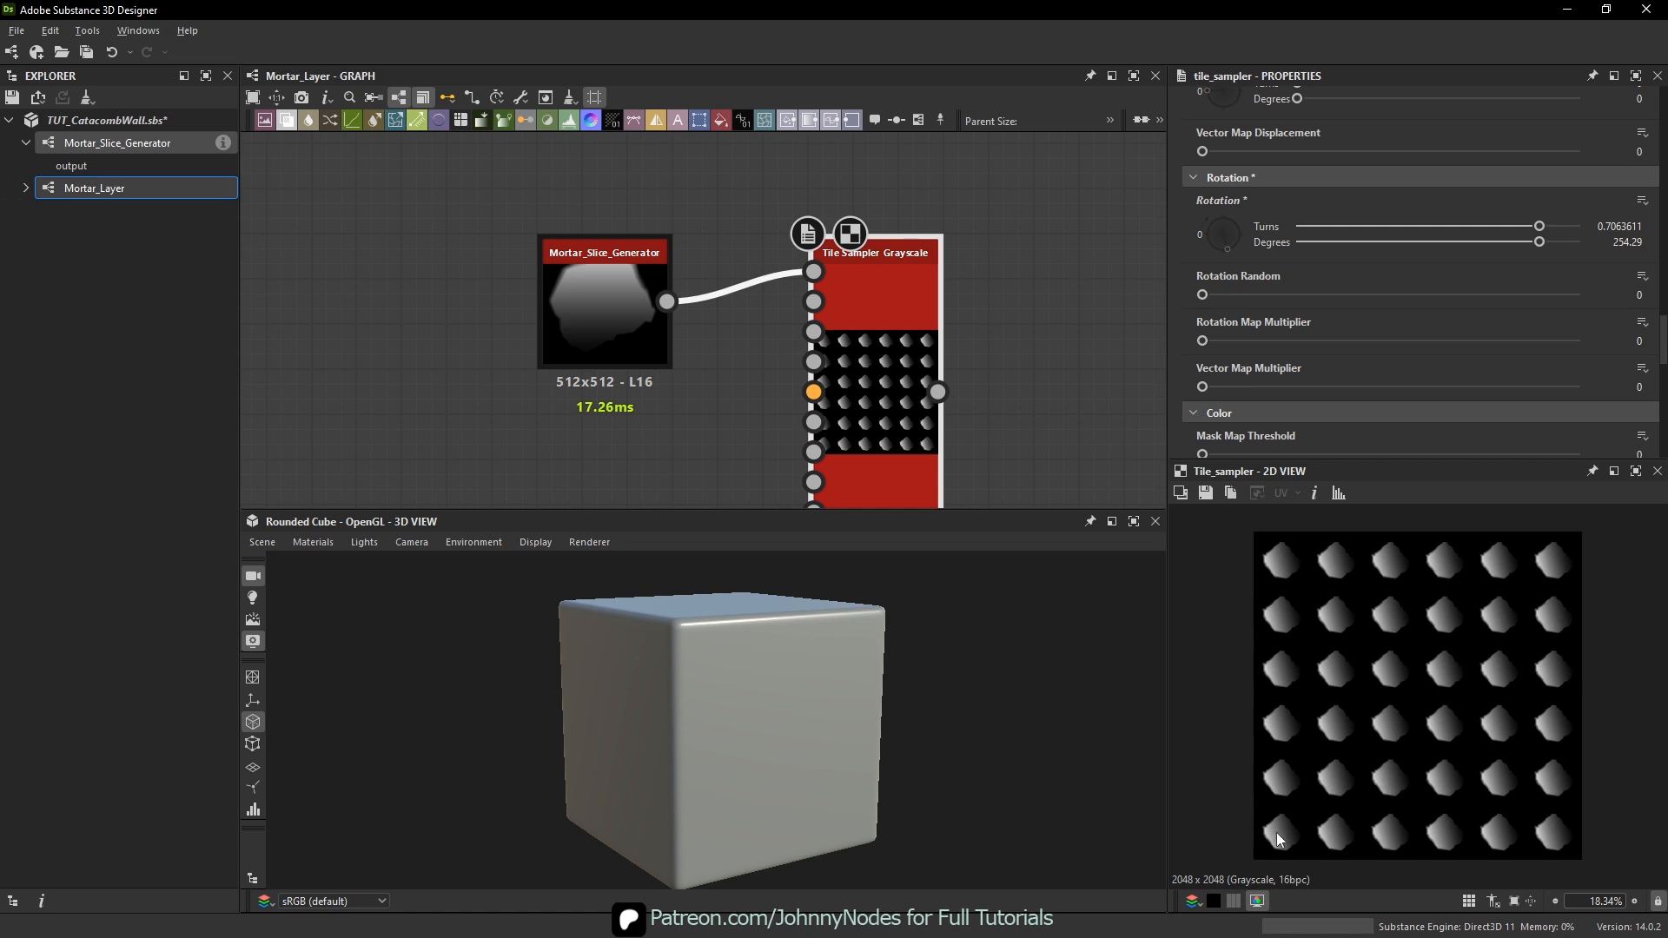
- Increase the Tile Sampler's Scale until the slices overlap and cover the whole black background
{"action": "scroll", "coordinate": [1409, 600], "scroll_direction": "down", "scroll_amount": 2}
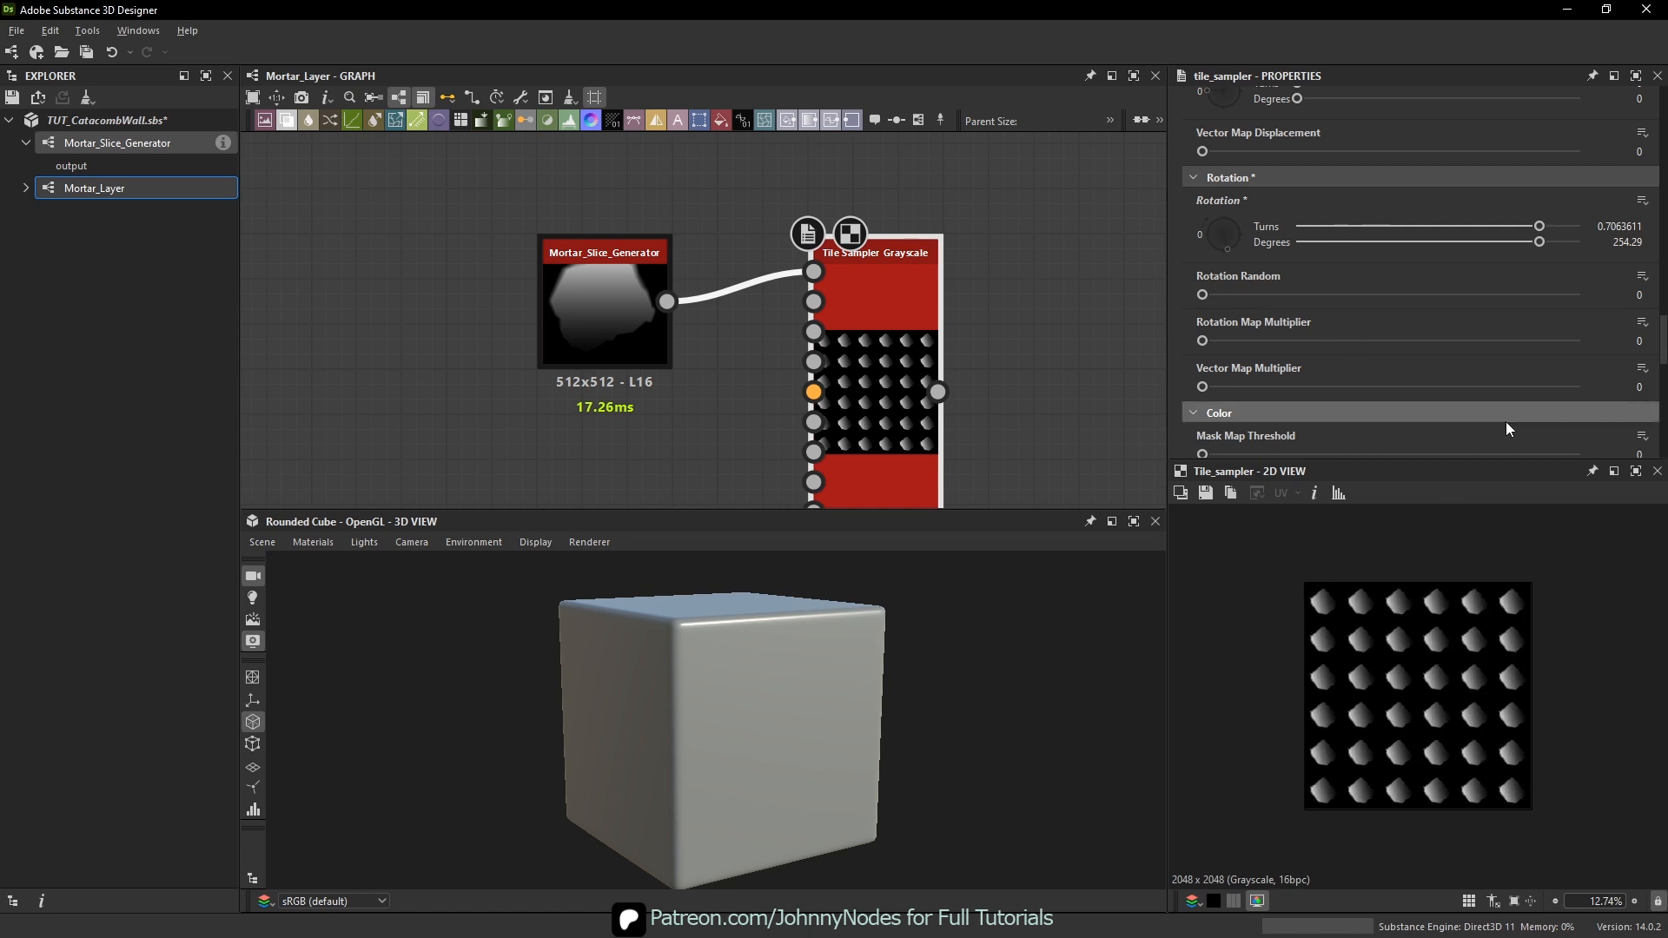
{"action": "scroll", "coordinate": [1440, 686], "scroll_direction": "down", "scroll_amount": 1}
{"action": "scroll", "coordinate": [1441, 686], "scroll_direction": "up", "scroll_amount": 2}
{"action": "scroll", "coordinate": [1399, 278], "scroll_direction": "up", "scroll_amount": 3}
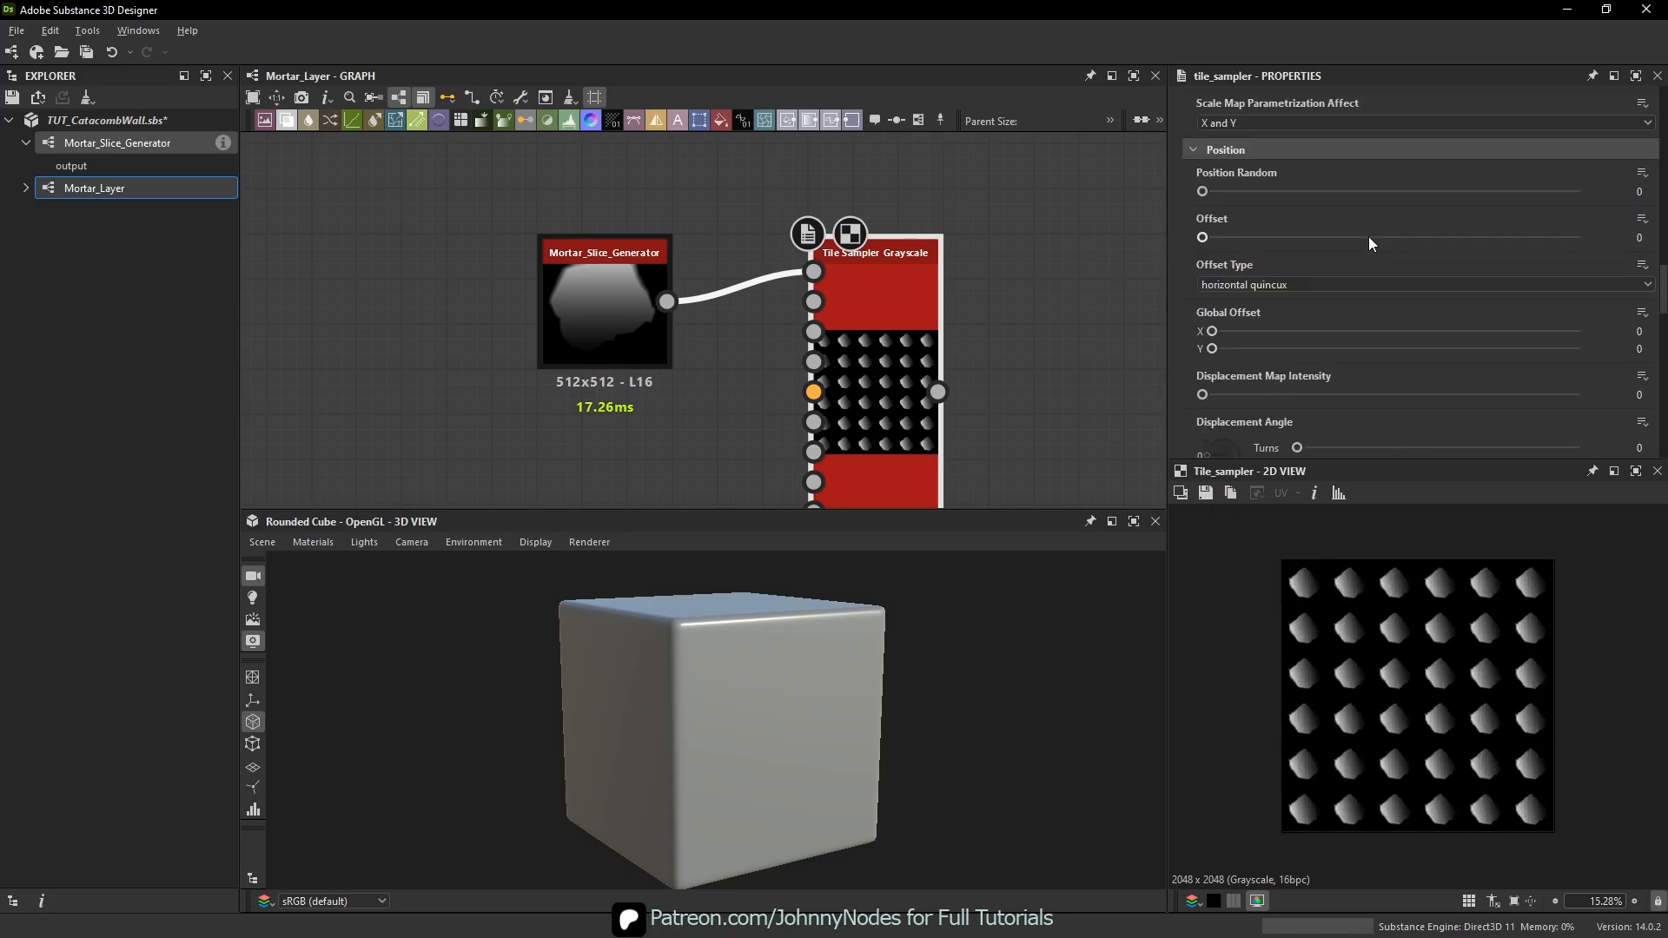
{"action": "scroll", "coordinate": [1368, 236], "scroll_direction": "down", "scroll_amount": 4}
{"action": "scroll", "coordinate": [1306, 326], "scroll_direction": "down", "scroll_amount": 5}
{"action": "scroll", "coordinate": [1300, 315], "scroll_direction": "up", "scroll_amount": 8}
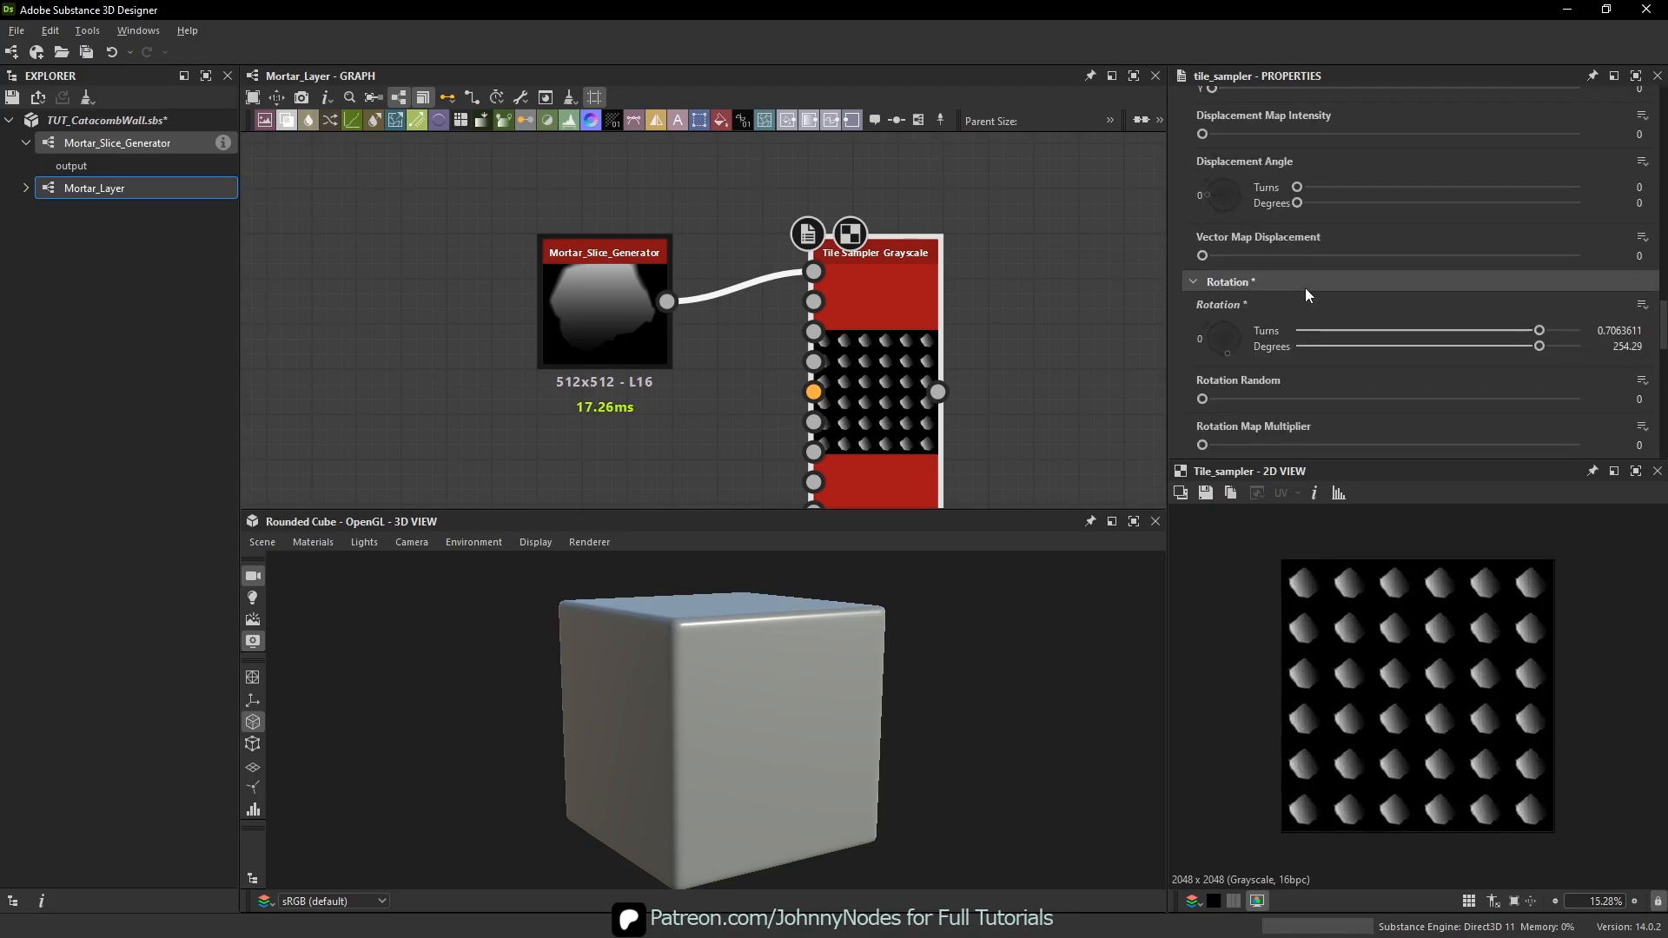
{"action": "scroll", "coordinate": [1295, 272], "scroll_direction": "up", "scroll_amount": 5}
{"action": "left_click_drag", "start_coordinate": [1251, 196], "coordinate": [1316, 197]}
- Inspect the overlapping slices up close and try the Add/Sub blending mode on the Tile Sampler
{"action": "scroll", "coordinate": [1455, 285], "scroll_direction": "down", "scroll_amount": 7}
{"action": "scroll", "coordinate": [1390, 360], "scroll_direction": "down", "scroll_amount": 6}
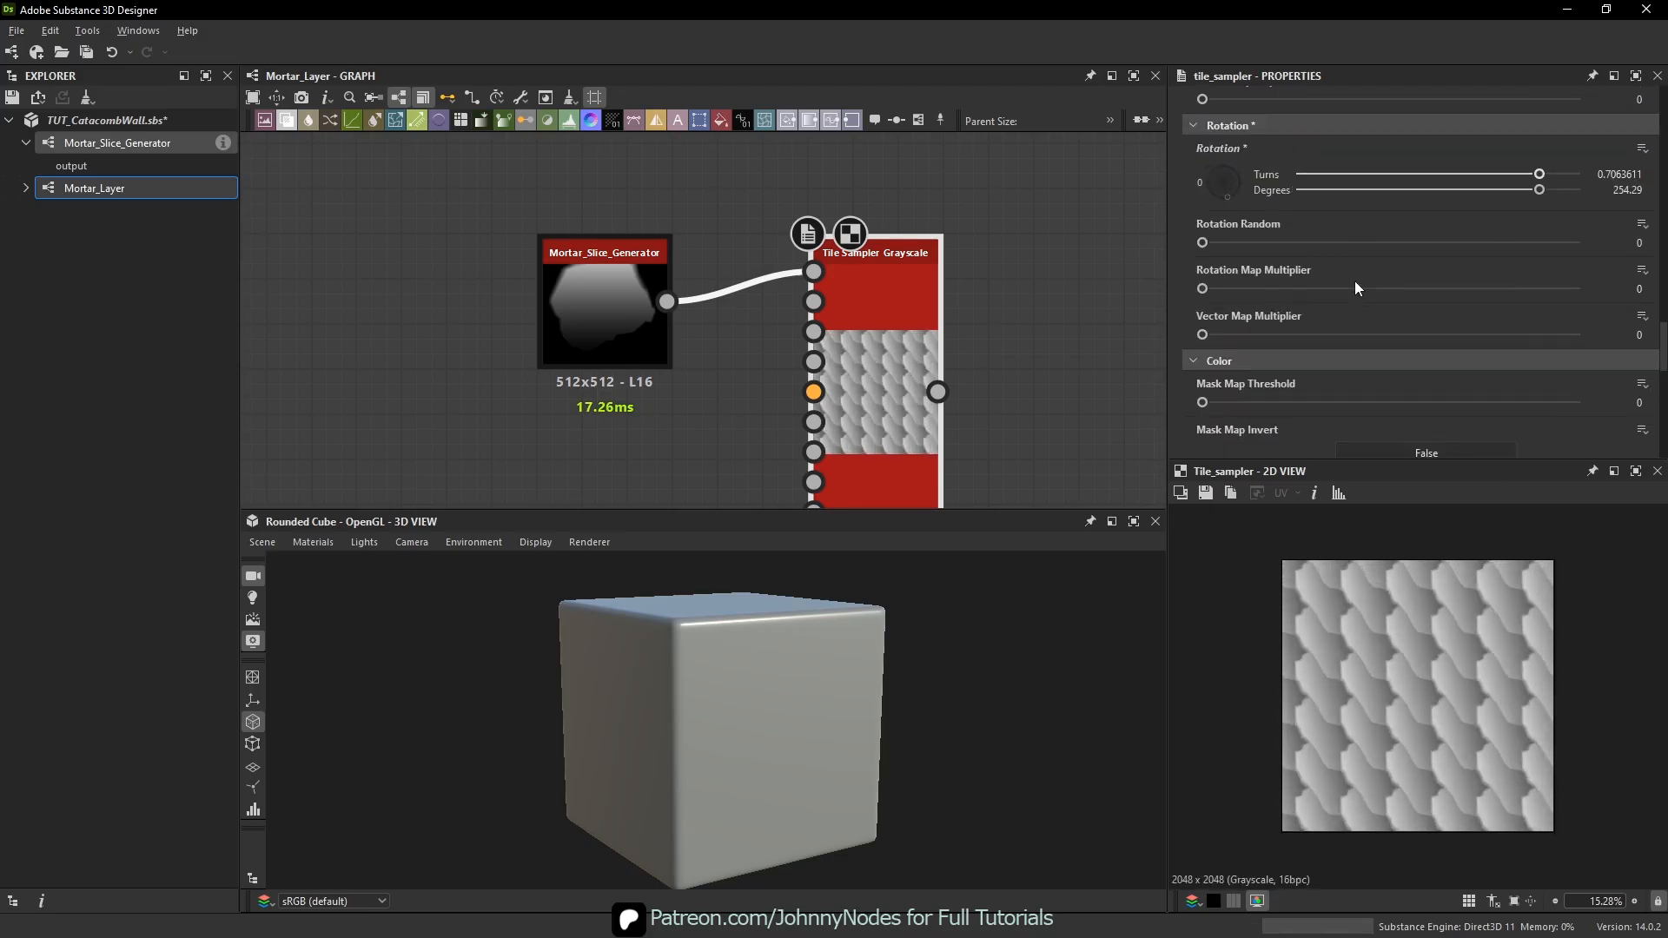
{"action": "scroll", "coordinate": [1362, 267], "scroll_direction": "down", "scroll_amount": 6}
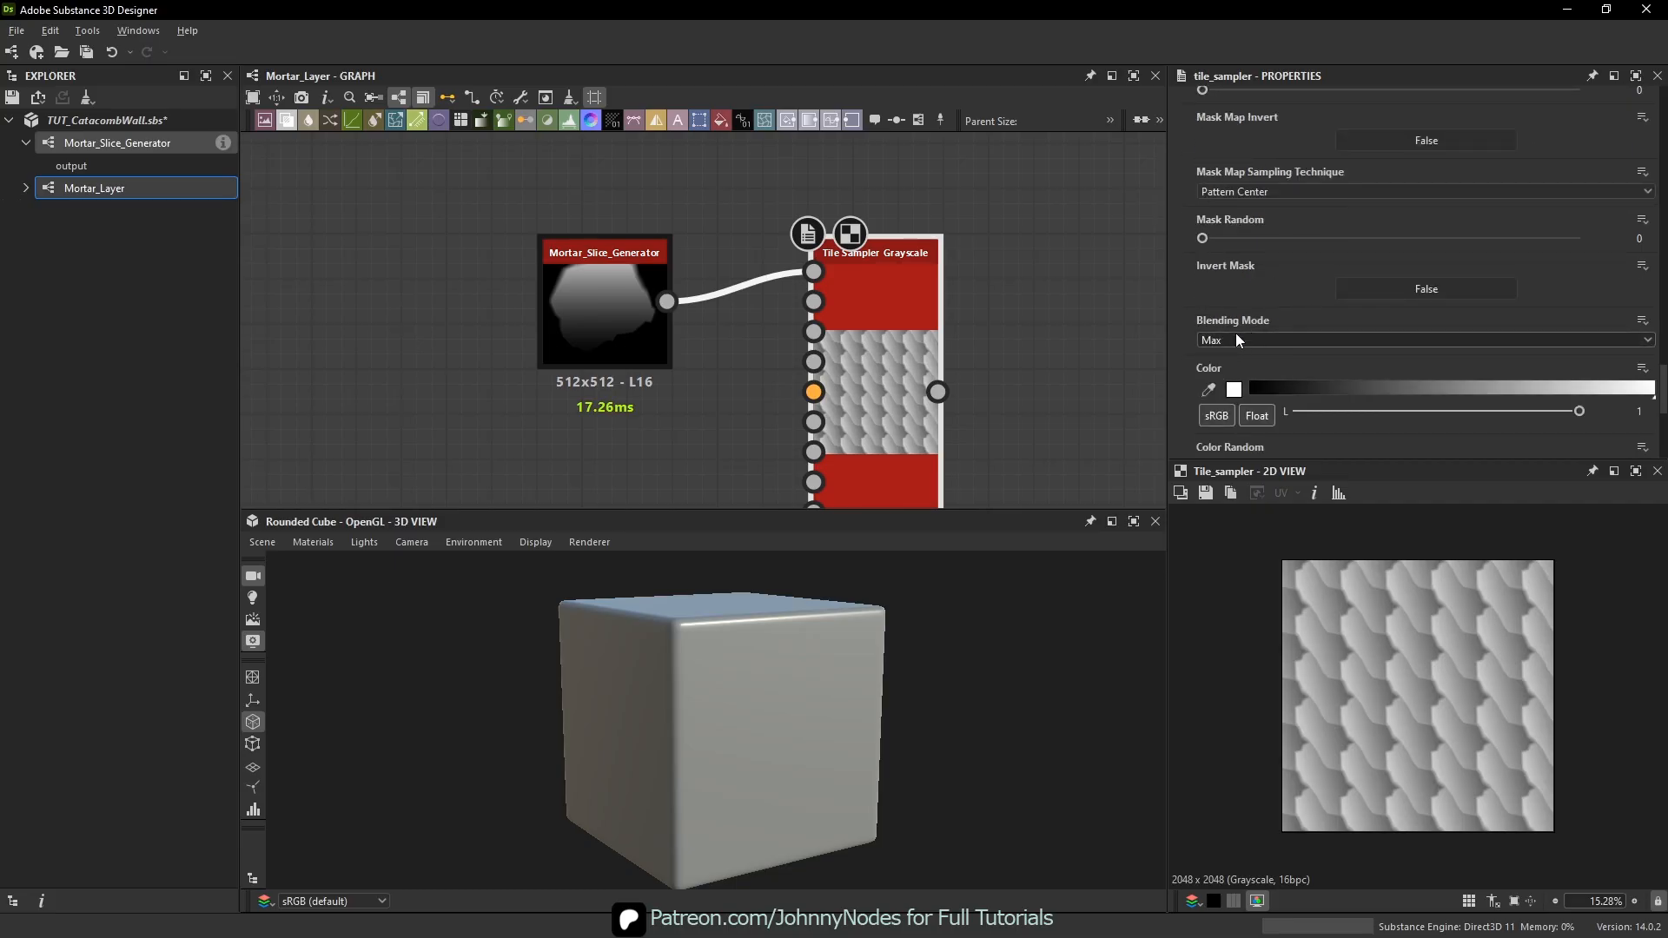
{"action": "scroll", "coordinate": [1416, 656], "scroll_direction": "up", "scroll_amount": 8}
{"action": "middle_click_drag", "start_coordinate": [1287, 617], "coordinate": [1380, 680]}
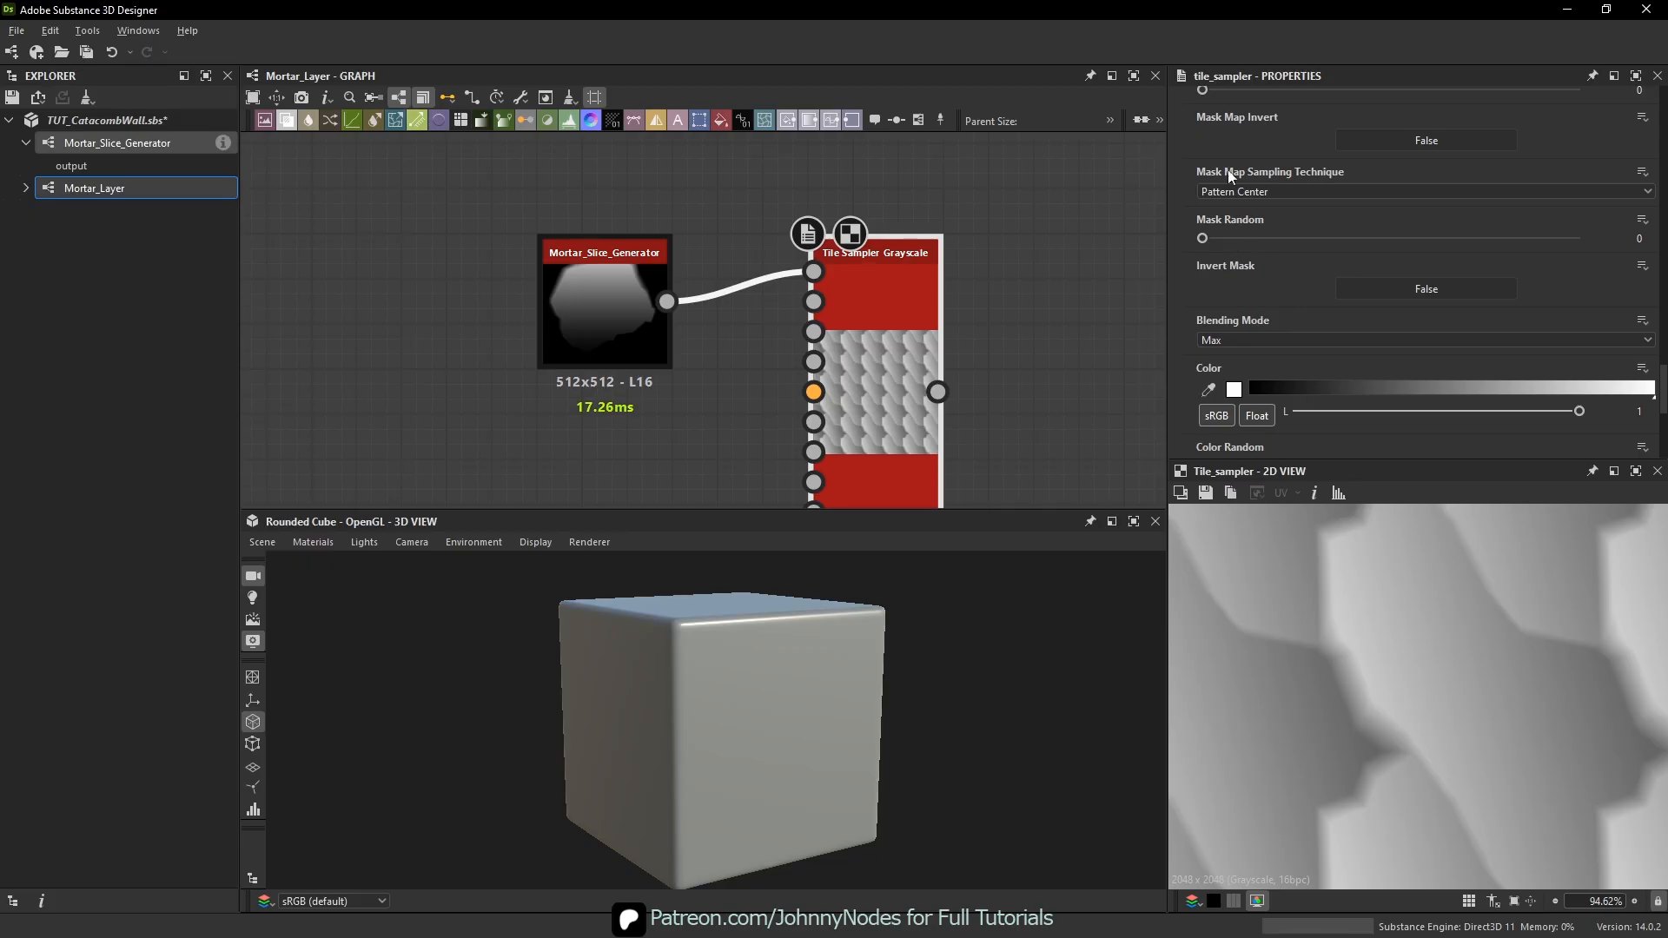
{"action": "left_click", "coordinate": [1259, 337]}
{"action": "left_click", "coordinate": [1231, 351]}
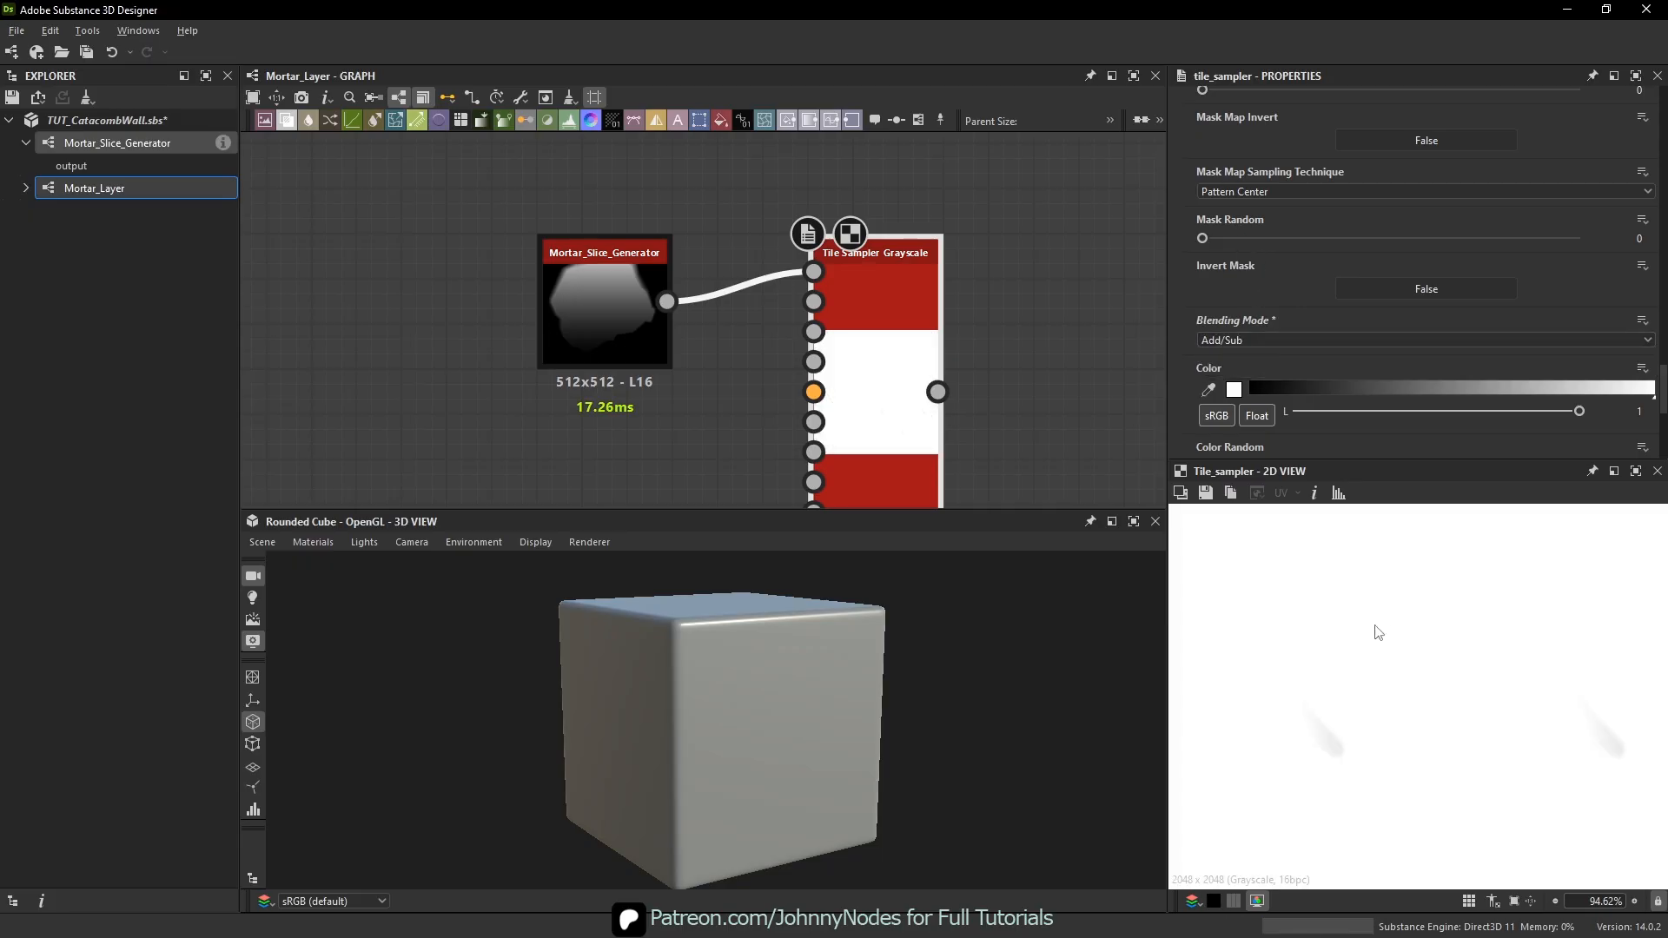
{"action": "scroll", "coordinate": [1380, 636], "scroll_direction": "up", "scroll_amount": 1}
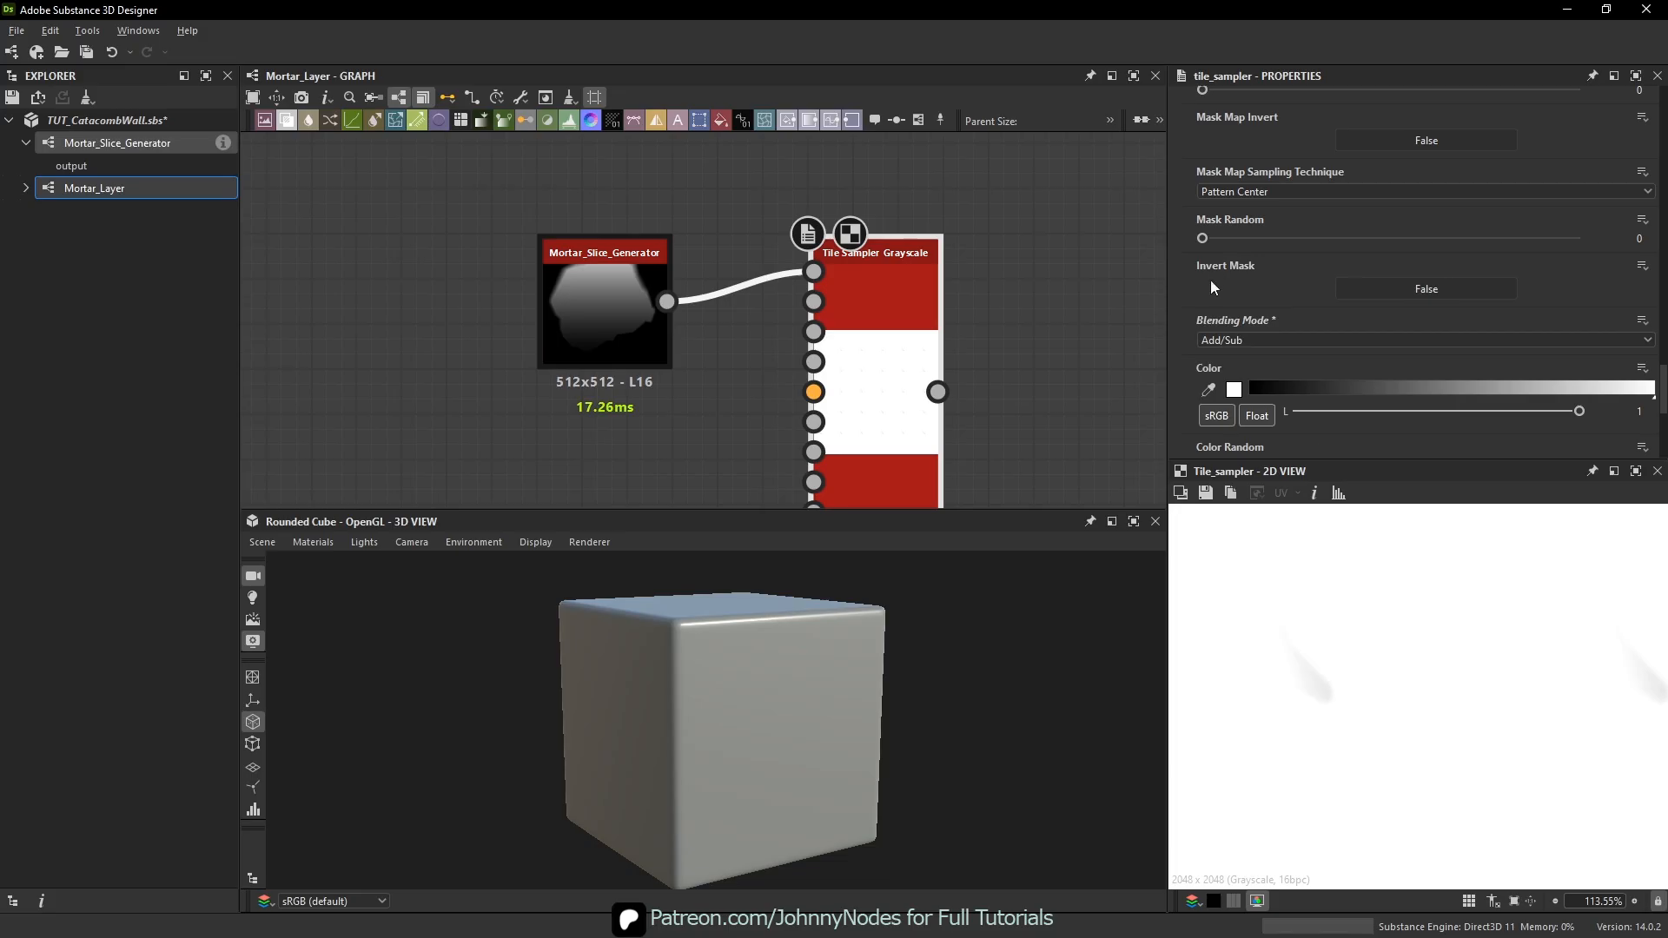
- Restore the Tile Sampler's blending mode to Max and view the slice overlaps up close
{"action": "left_click", "coordinate": [1239, 340]}
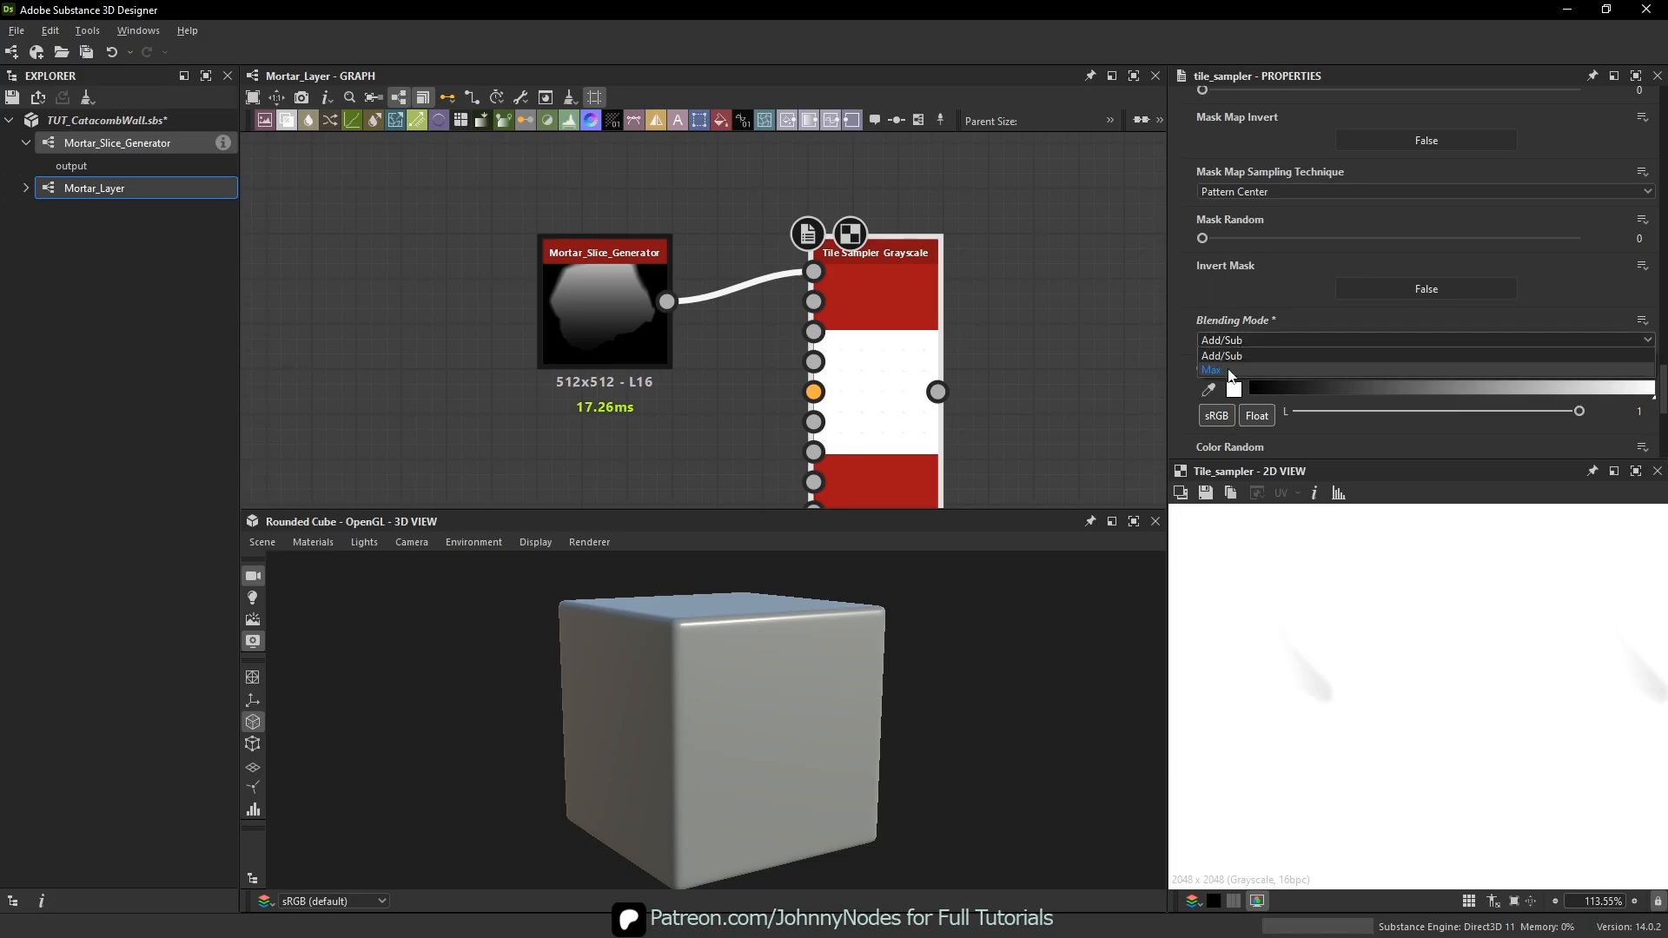
{"action": "left_click", "coordinate": [1229, 370]}
{"action": "scroll", "coordinate": [1335, 628], "scroll_direction": "up", "scroll_amount": 1}
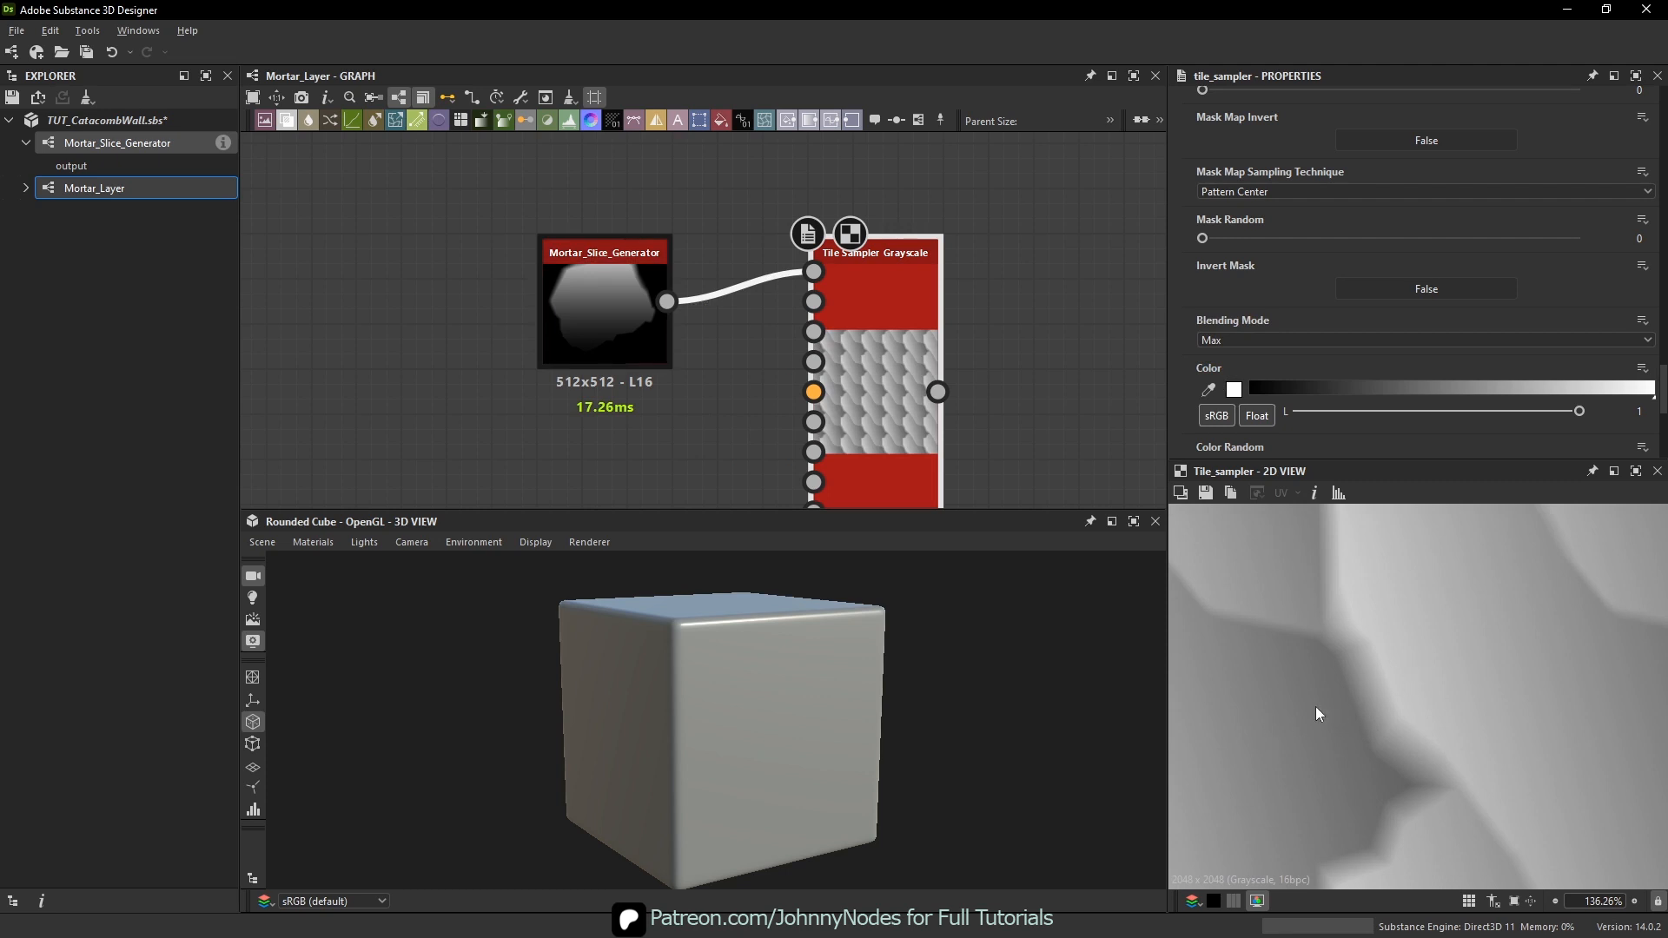
- Add a Blend node between the Mortar Slice Generator and the Tile Sampler, with the generator feeding its background
{"action": "scroll", "coordinate": [1437, 654], "scroll_direction": "down", "scroll_amount": 5}
{"action": "scroll", "coordinate": [1401, 672], "scroll_direction": "up", "scroll_amount": 4}
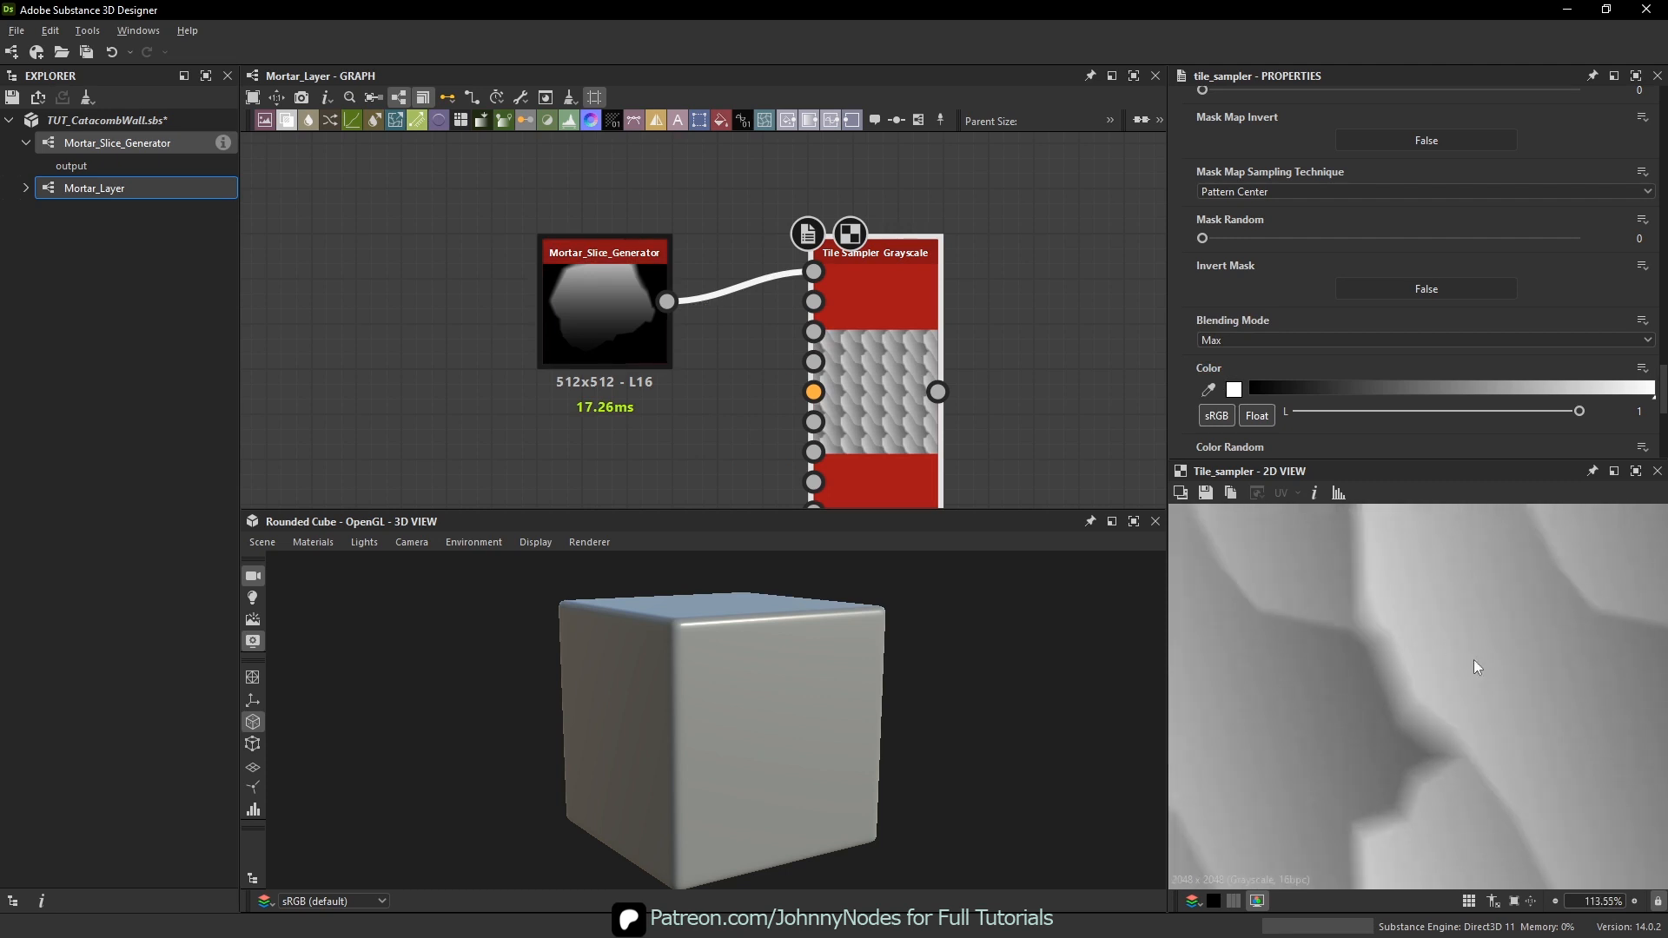
{"action": "middle_click_drag", "start_coordinate": [495, 290], "coordinate": [694, 311]}
{"action": "left_click_drag", "start_coordinate": [789, 323], "coordinate": [743, 367]}
{"action": "left_click", "coordinate": [812, 378]}
{"action": "key", "text": "space"}
{"action": "left_click", "coordinate": [506, 287]}
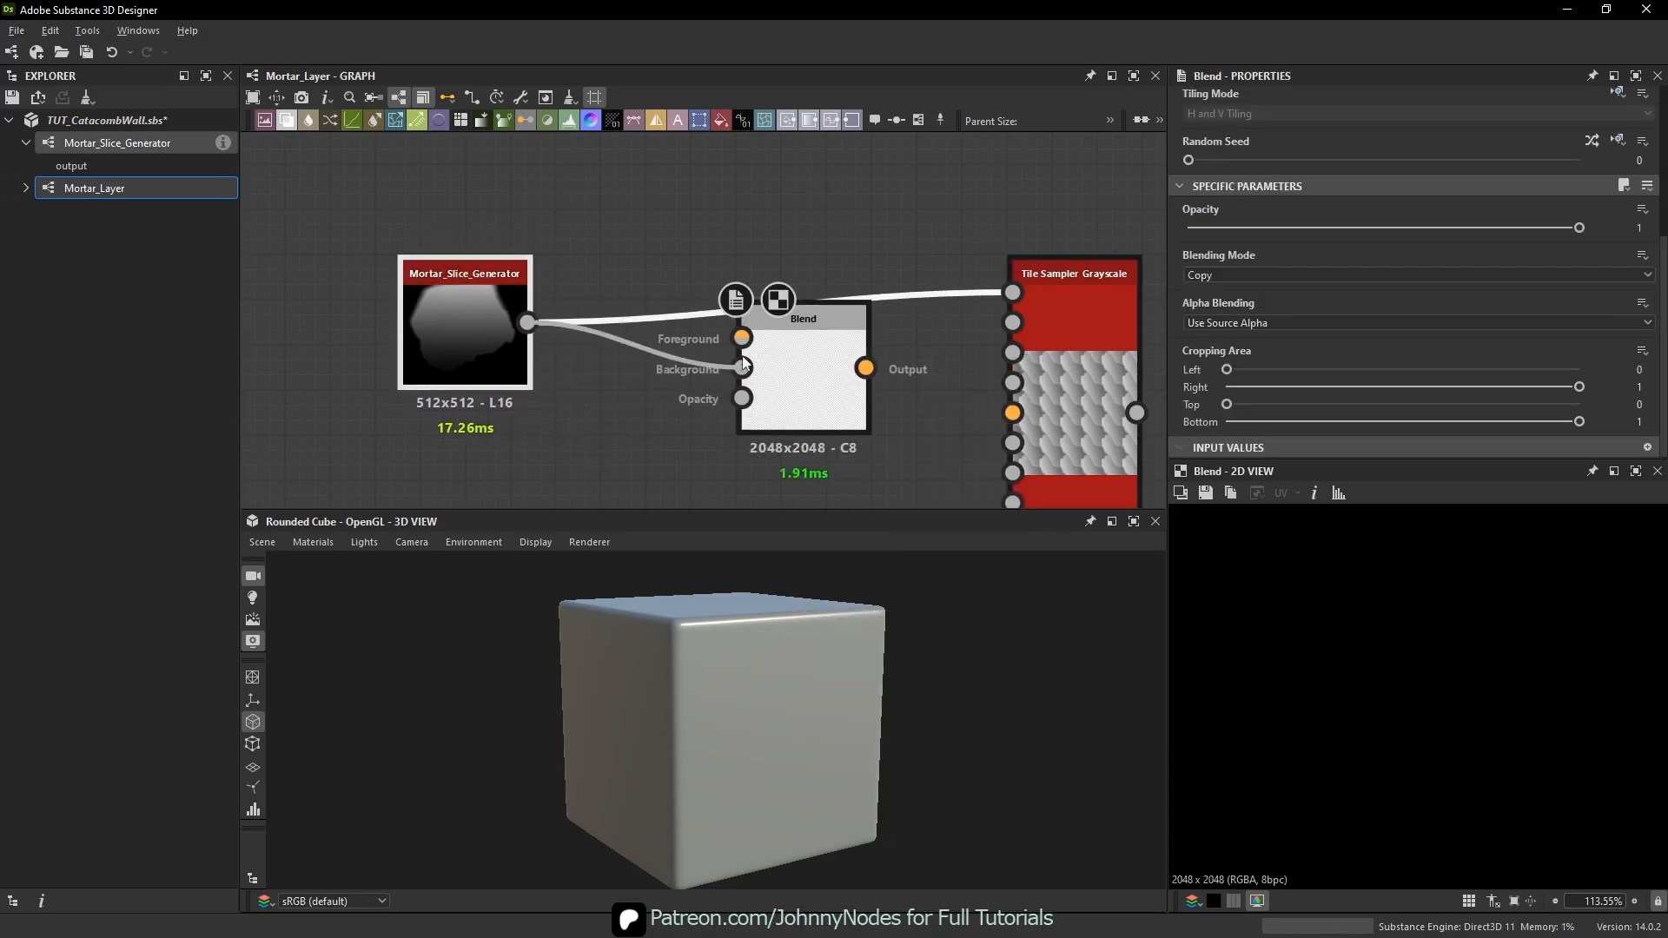
- Add a Transformation 2D node fed by the Mortar Slice Generator and shrink its slice to half size
{"action": "key", "text": "space"}
{"action": "type", "text": "tr"}
{"action": "left_click", "coordinate": [686, 258]}
{"action": "left_click_drag", "start_coordinate": [527, 322], "coordinate": [561, 232]}
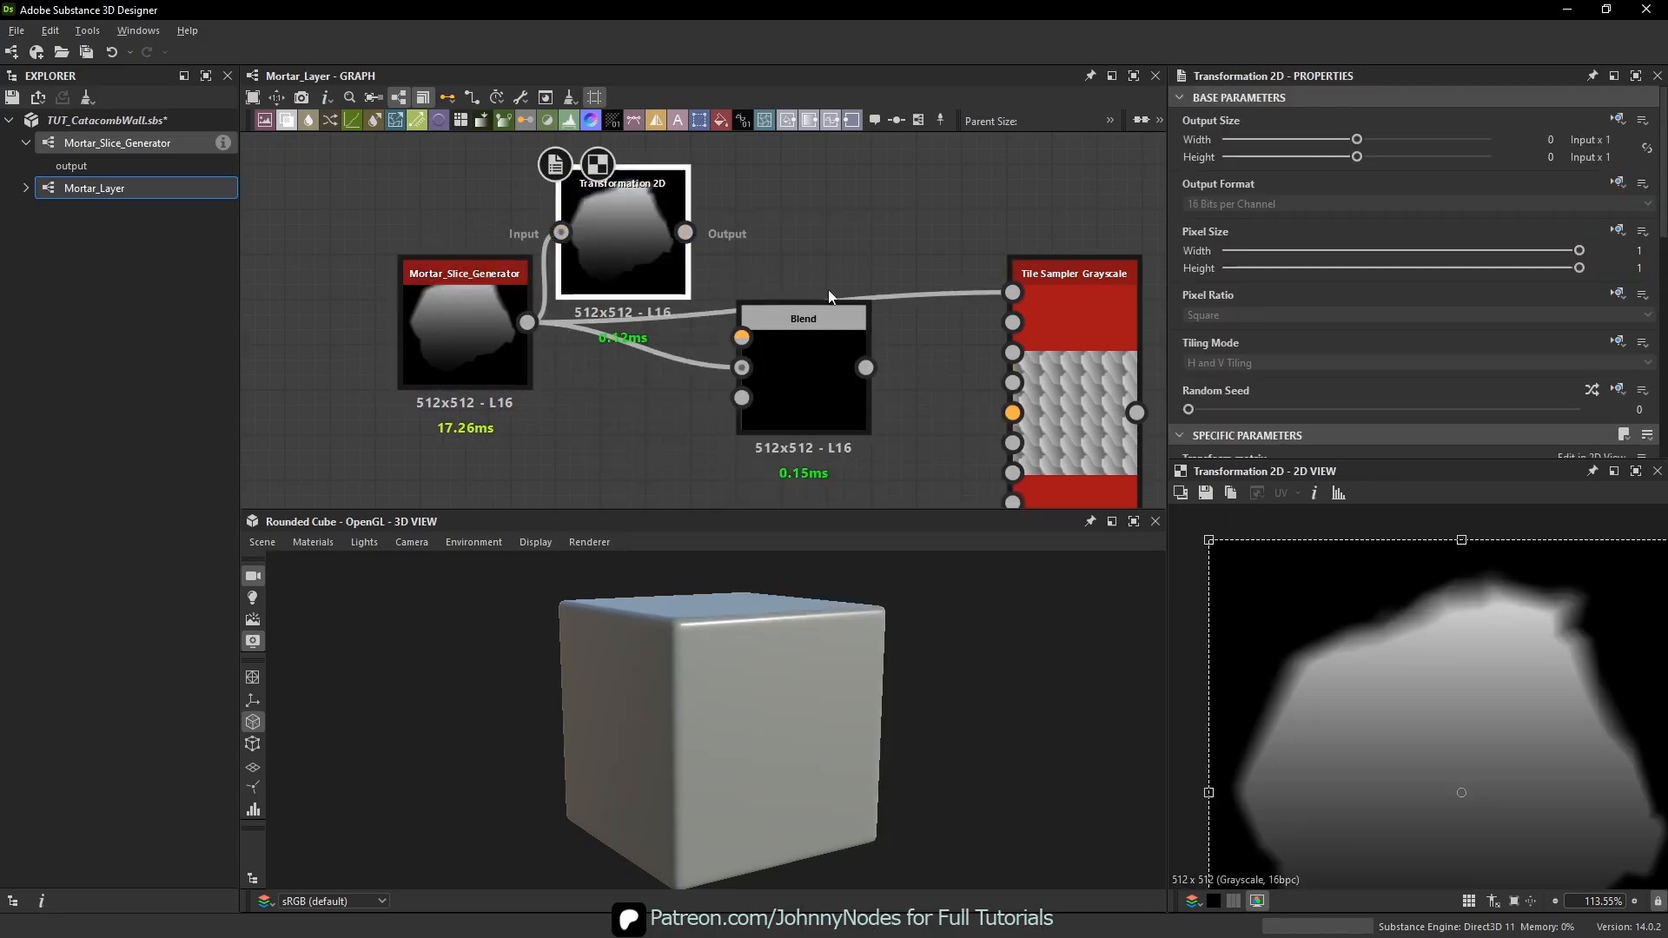
{"action": "scroll", "coordinate": [1560, 442], "scroll_direction": "down", "scroll_amount": 2}
{"action": "scroll", "coordinate": [1559, 441], "scroll_direction": "down", "scroll_amount": 4}
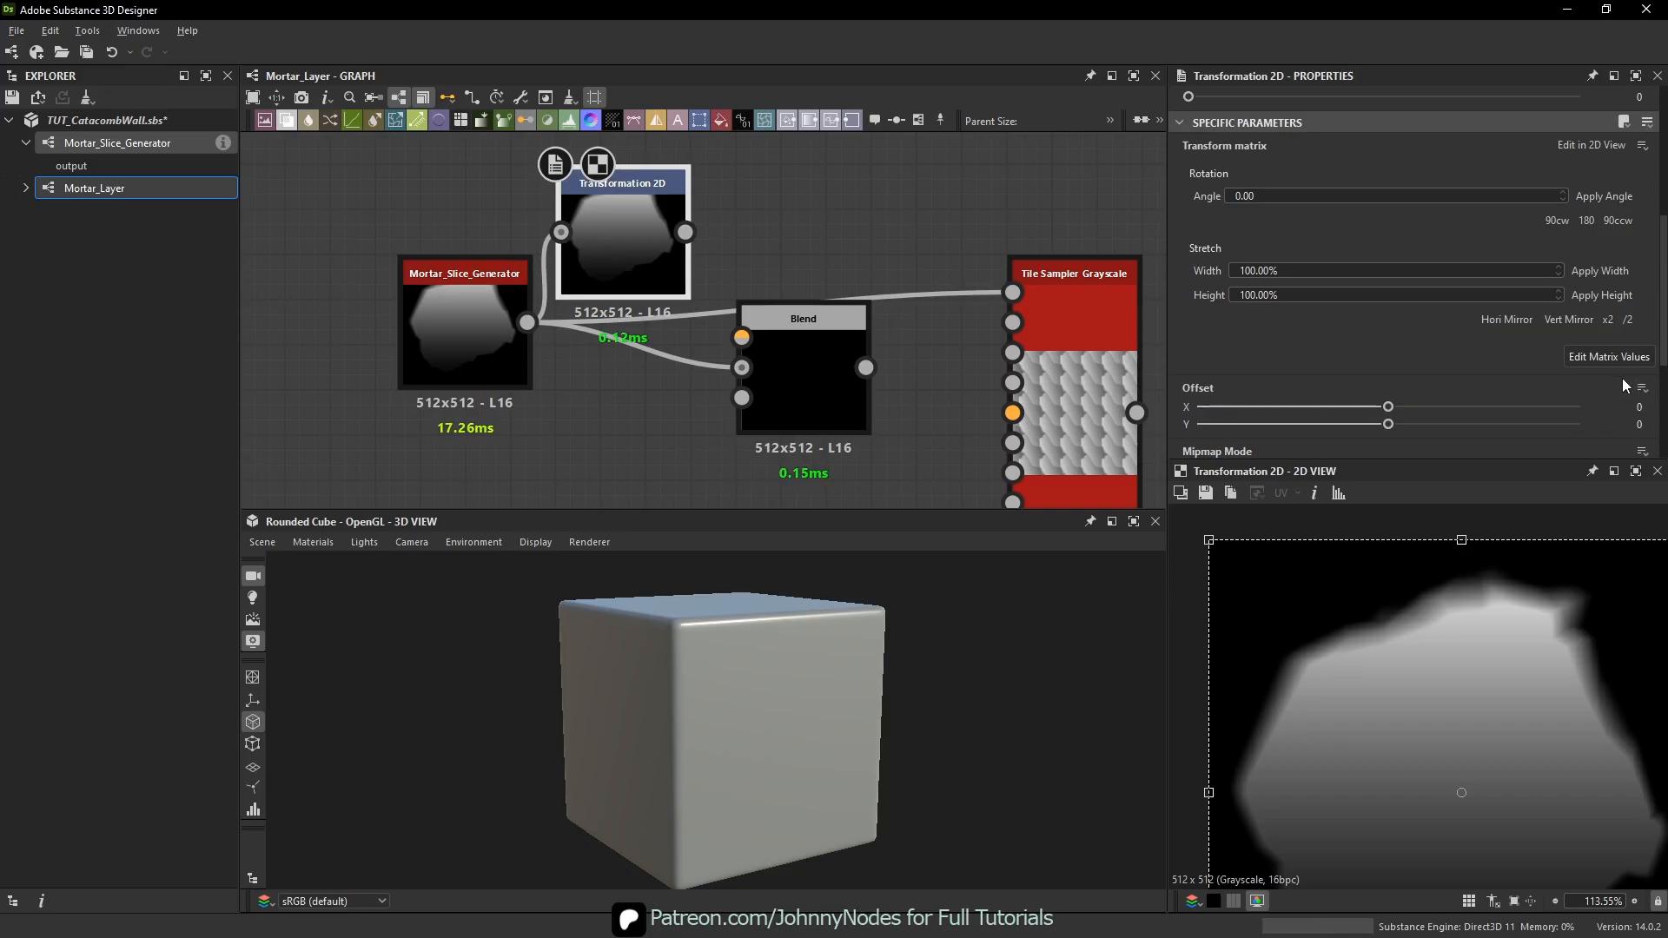
{"action": "left_click", "coordinate": [1631, 321]}
- Wire the Transformation 2D into the Blend's background and connect a duplicate of it to the foreground
{"action": "left_click_drag", "start_coordinate": [686, 232], "coordinate": [742, 367]}
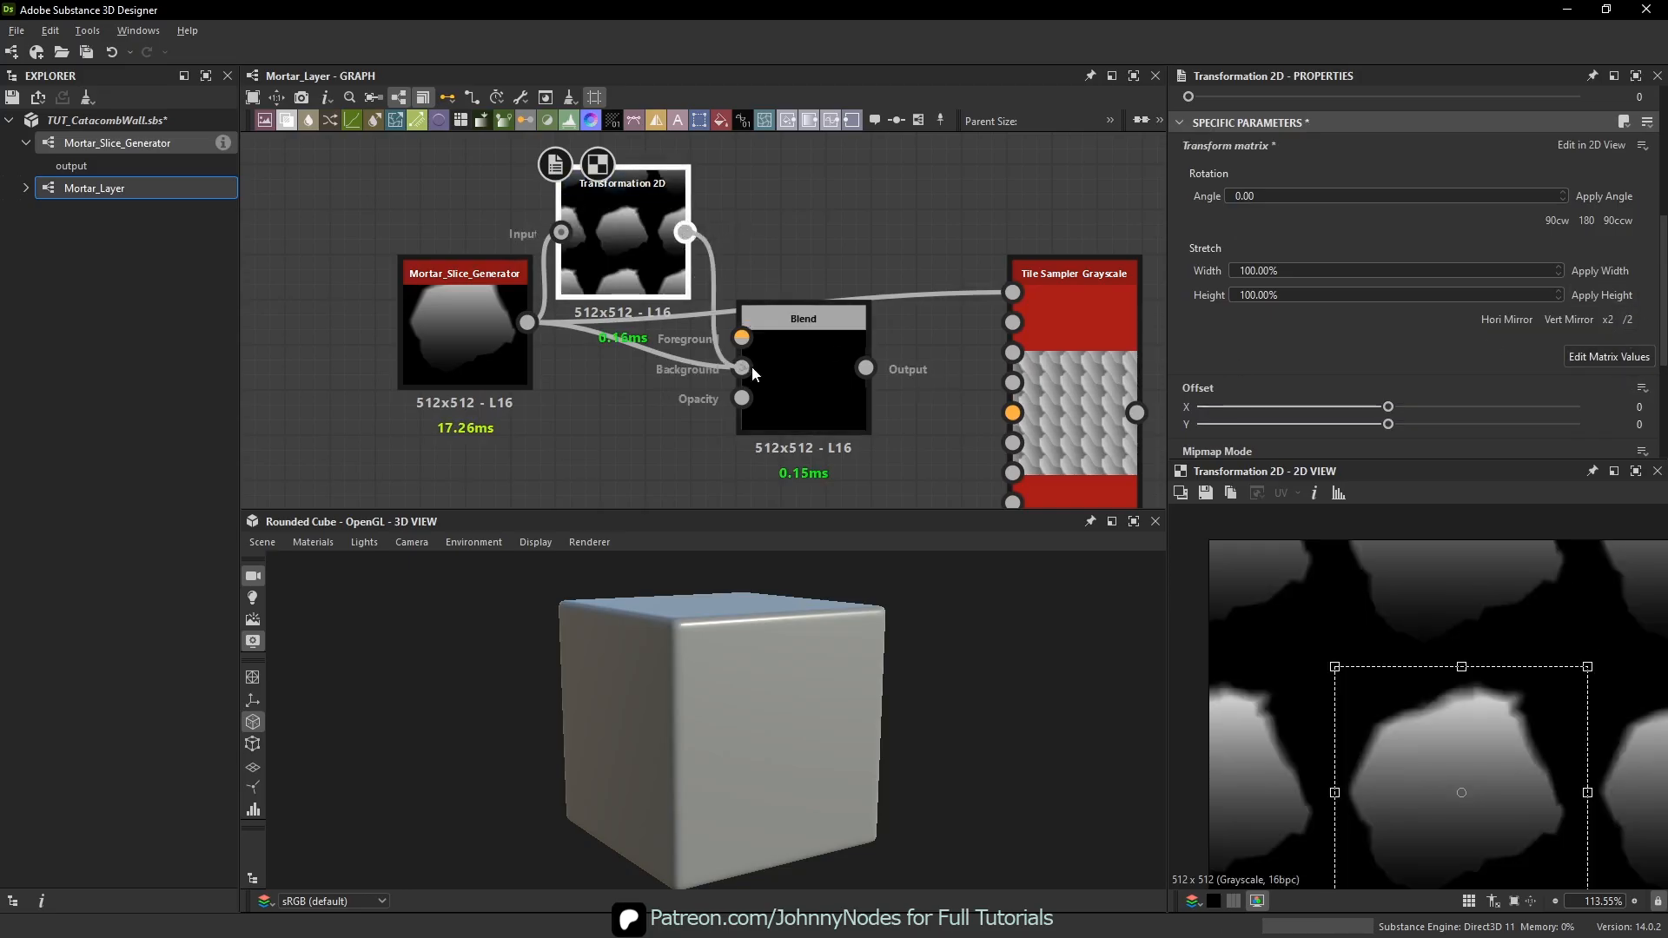
{"action": "left_click_drag", "start_coordinate": [617, 267], "coordinate": [618, 445]}
{"action": "key", "text": "ctrl+c"}
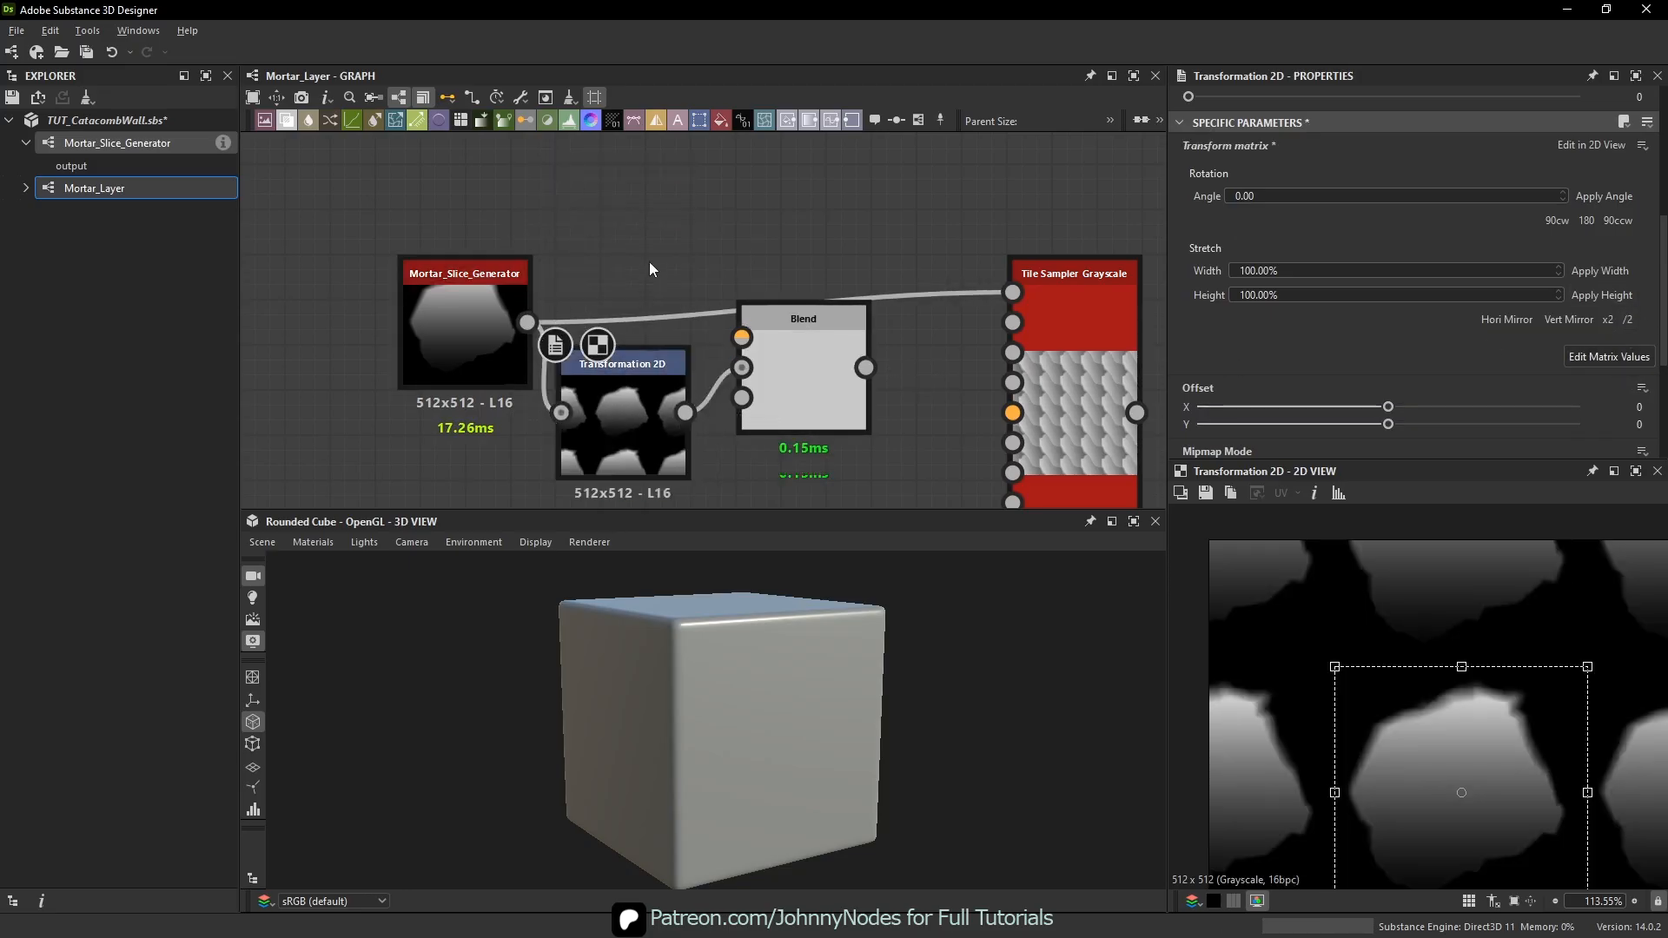
{"action": "key", "text": "ctrl+v"}
{"action": "left_click_drag", "start_coordinate": [674, 317], "coordinate": [742, 337]}
- Set the Blend node's blending mode to Add (Linear Dodge)
{"action": "left_click", "coordinate": [783, 343]}
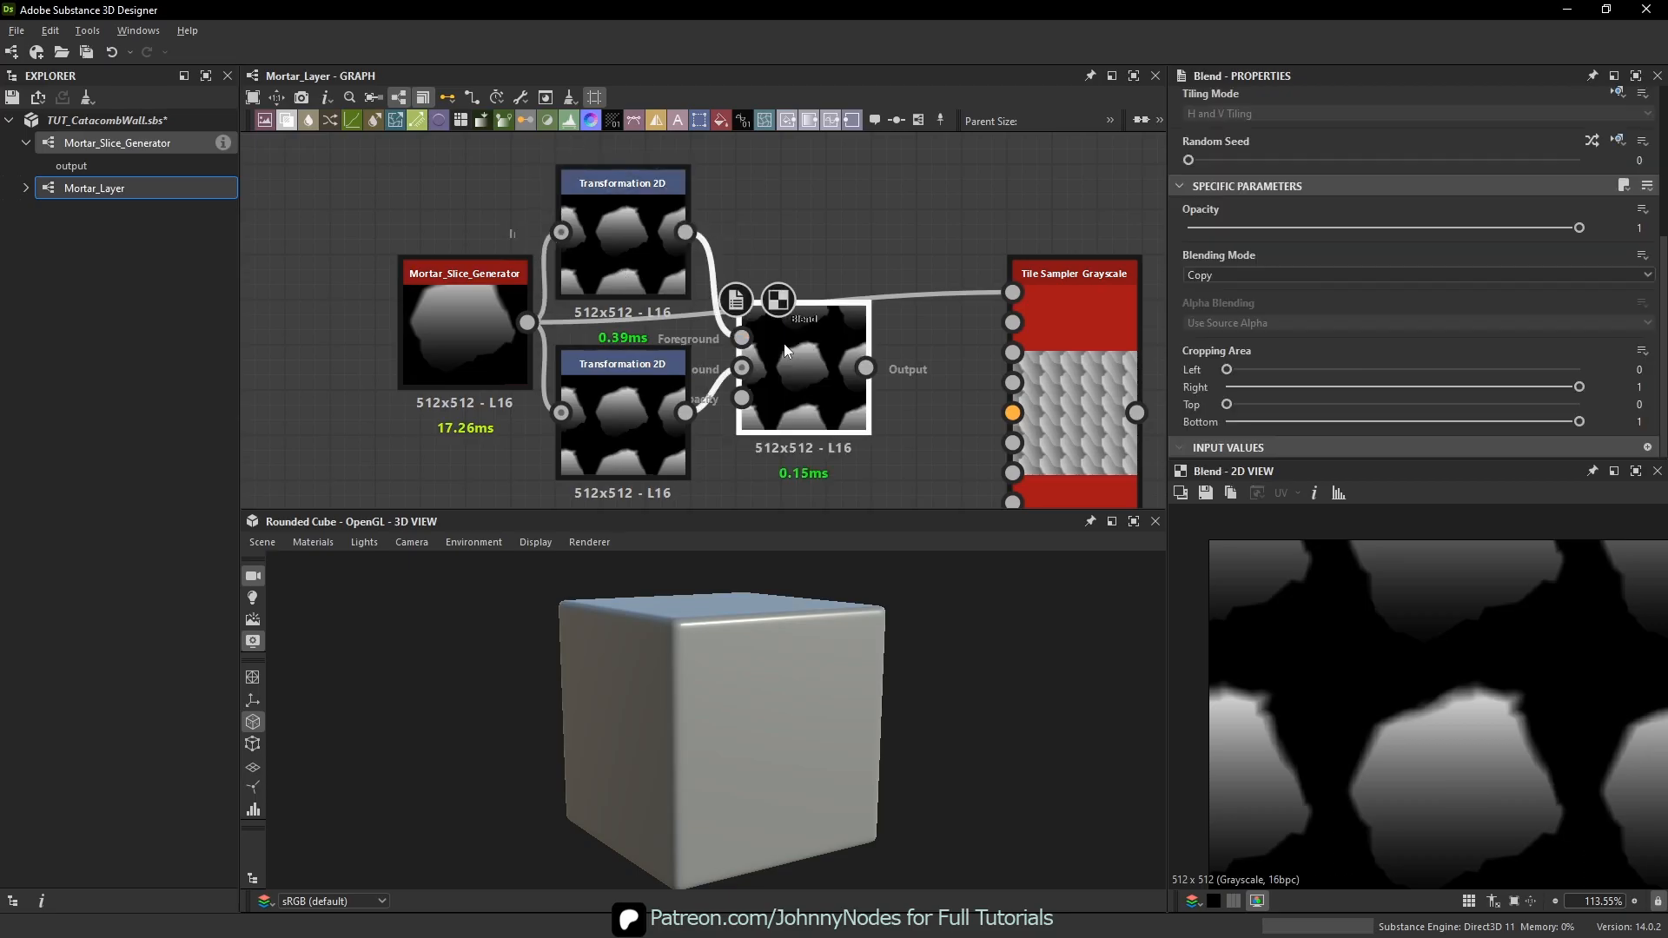
{"action": "left_click", "coordinate": [1243, 278]}
{"action": "left_click", "coordinate": [1243, 306]}
{"action": "scroll", "coordinate": [925, 486], "scroll_direction": "down", "scroll_amount": 1}
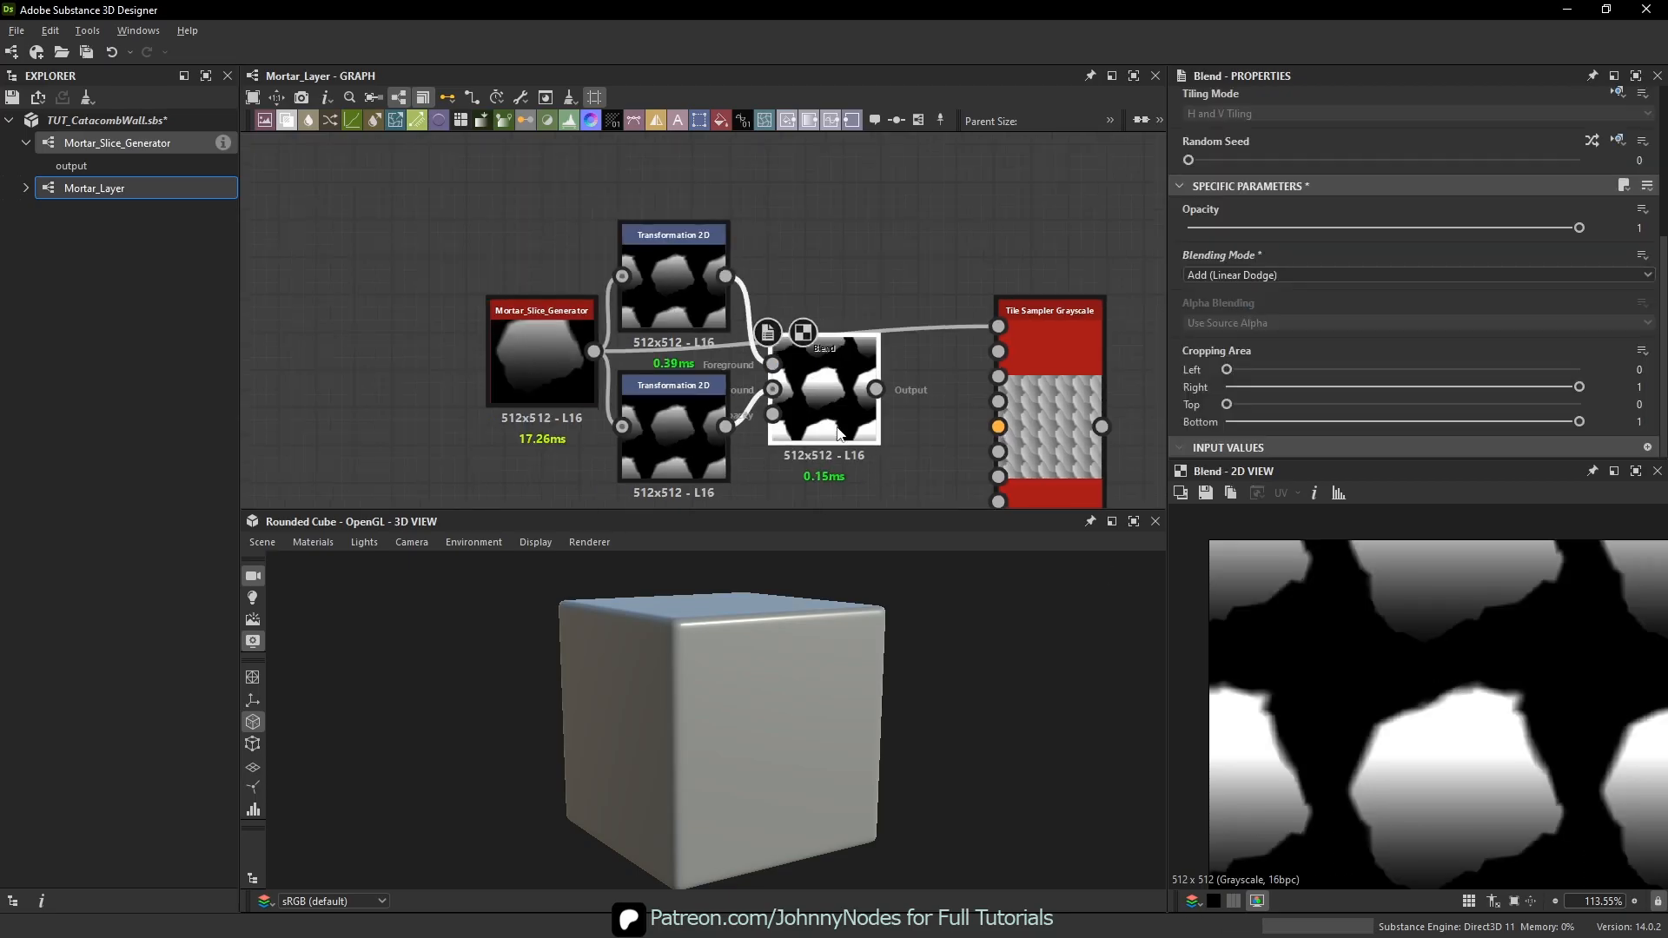
- Offset the lower Transformation 2D's slice diagonally so it overlaps the other one, and examine the overlap up close
{"action": "left_click", "coordinate": [671, 426]}
{"action": "scroll", "coordinate": [1461, 686], "scroll_direction": "down", "scroll_amount": 2}
{"action": "left_click_drag", "start_coordinate": [1462, 685], "coordinate": [1410, 636]}
{"action": "scroll", "coordinate": [1418, 640], "scroll_direction": "up", "scroll_amount": 1}
{"action": "scroll", "coordinate": [1418, 640], "scroll_direction": "up", "scroll_amount": 6}
{"action": "middle_click_drag", "start_coordinate": [1421, 594], "coordinate": [1468, 712]}
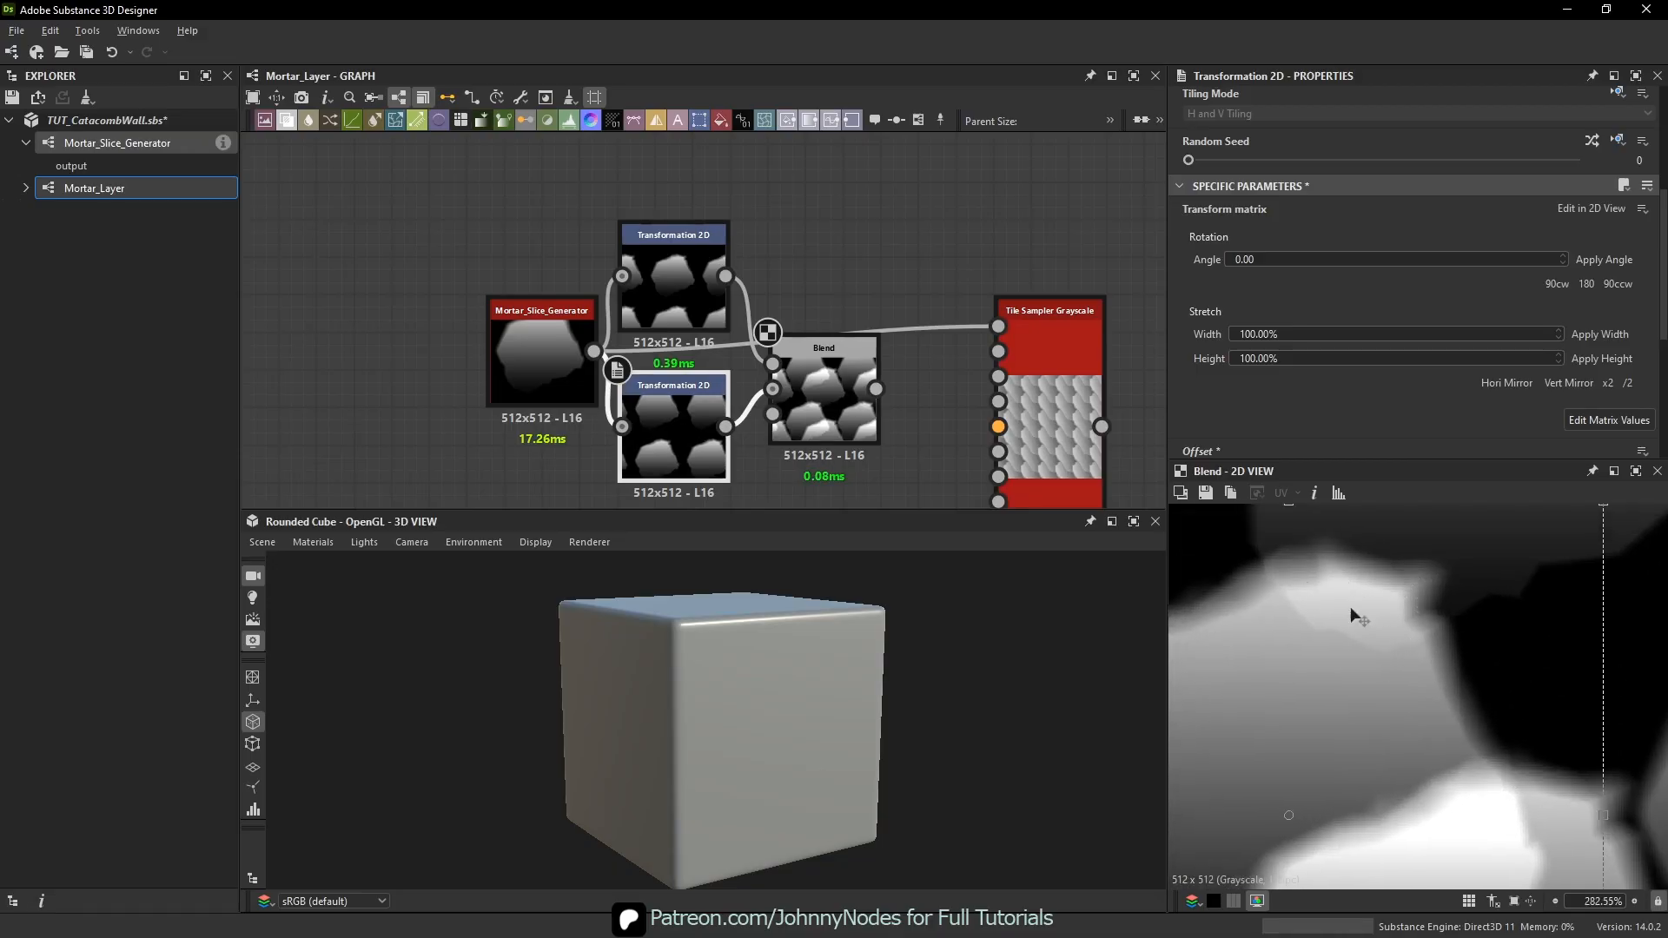
{"action": "scroll", "coordinate": [1352, 610], "scroll_direction": "up", "scroll_amount": 1}
{"action": "middle_click_drag", "start_coordinate": [1337, 588], "coordinate": [1284, 747]}
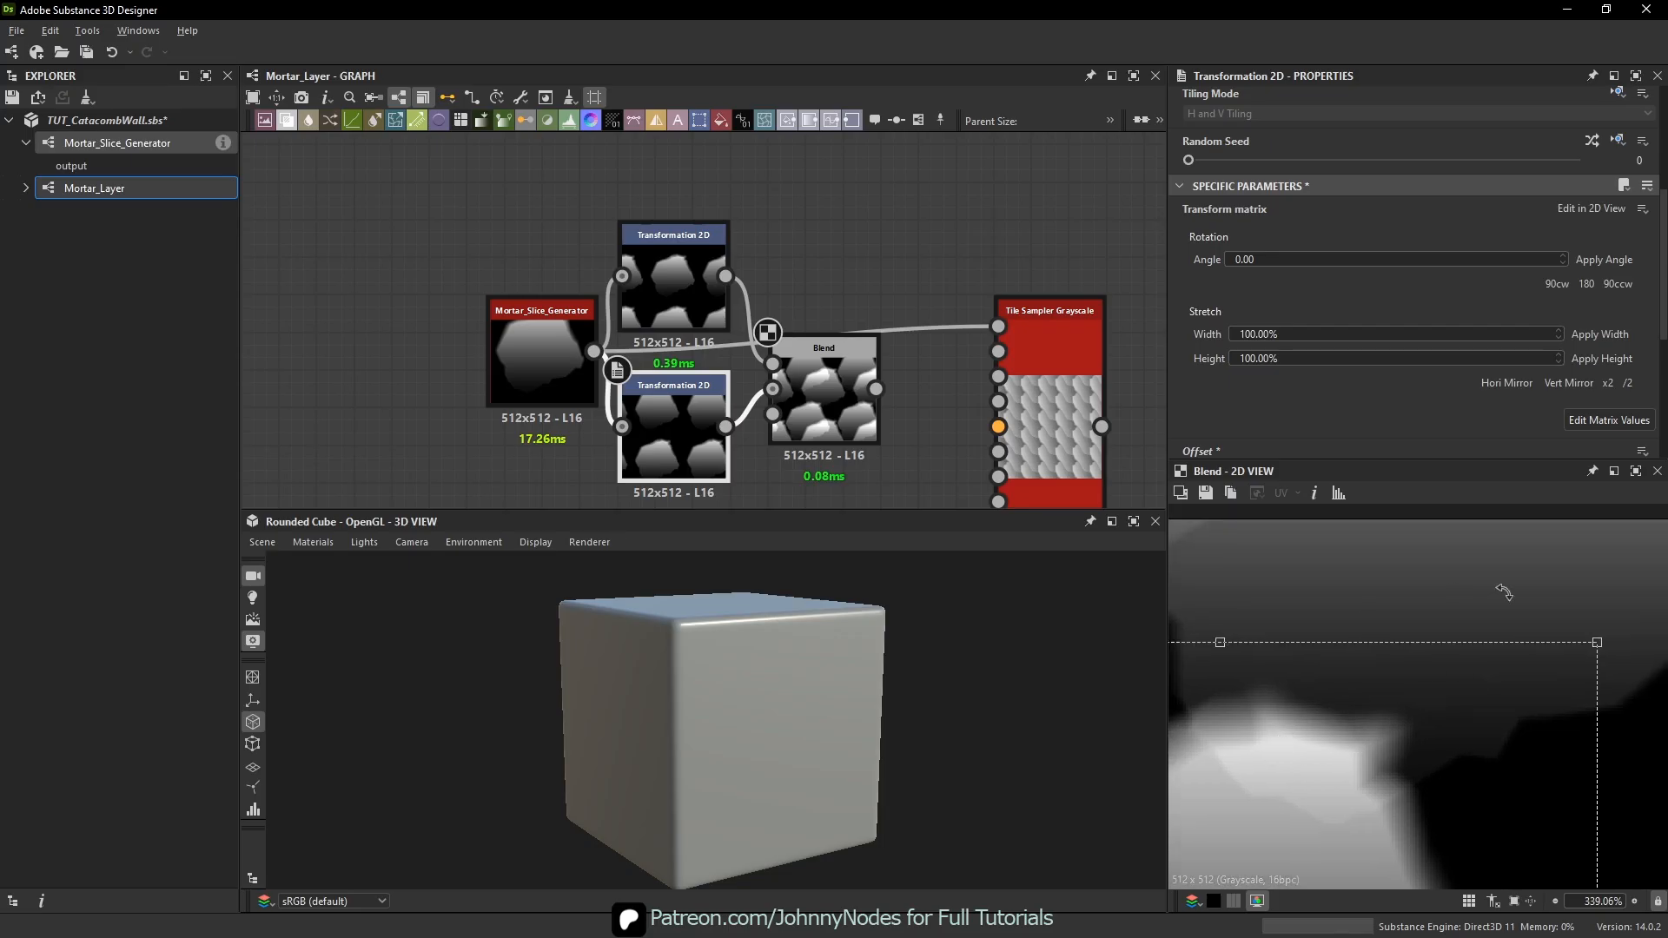
{"action": "middle_click_drag", "start_coordinate": [1325, 826], "coordinate": [1374, 736]}
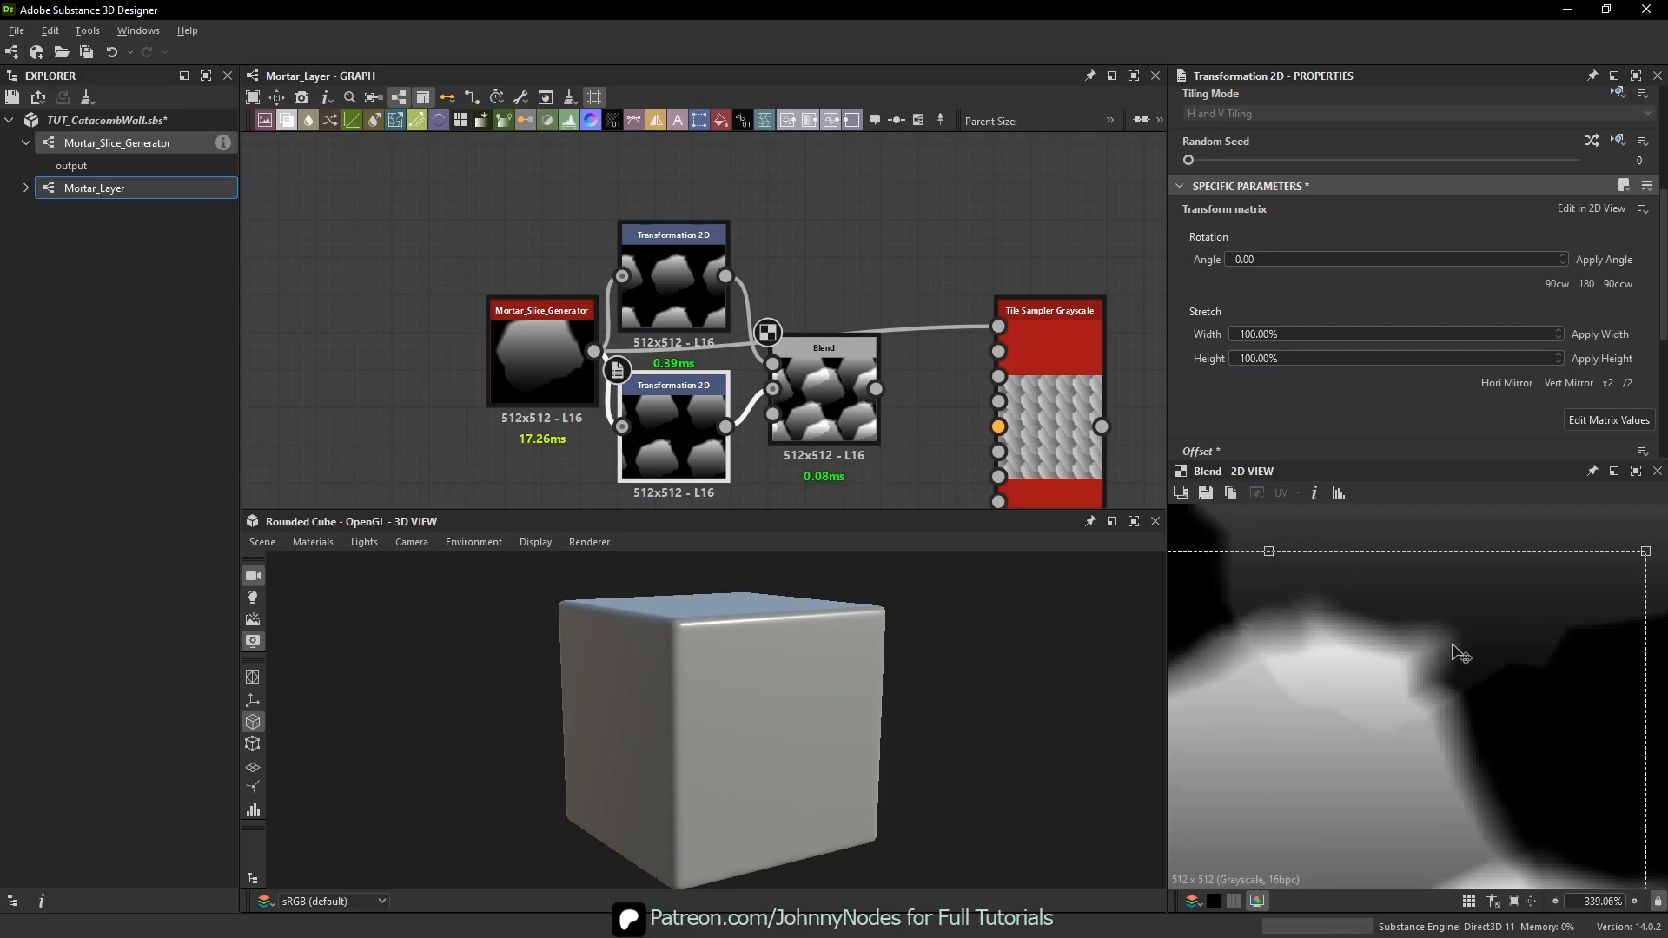
- Switch the Blend node's blending mode to Max (Lighten) and view the overlapping slices
{"action": "middle_click_drag", "start_coordinate": [847, 412], "coordinate": [806, 355]}
{"action": "left_click", "coordinate": [804, 349]}
{"action": "left_click", "coordinate": [1269, 274]}
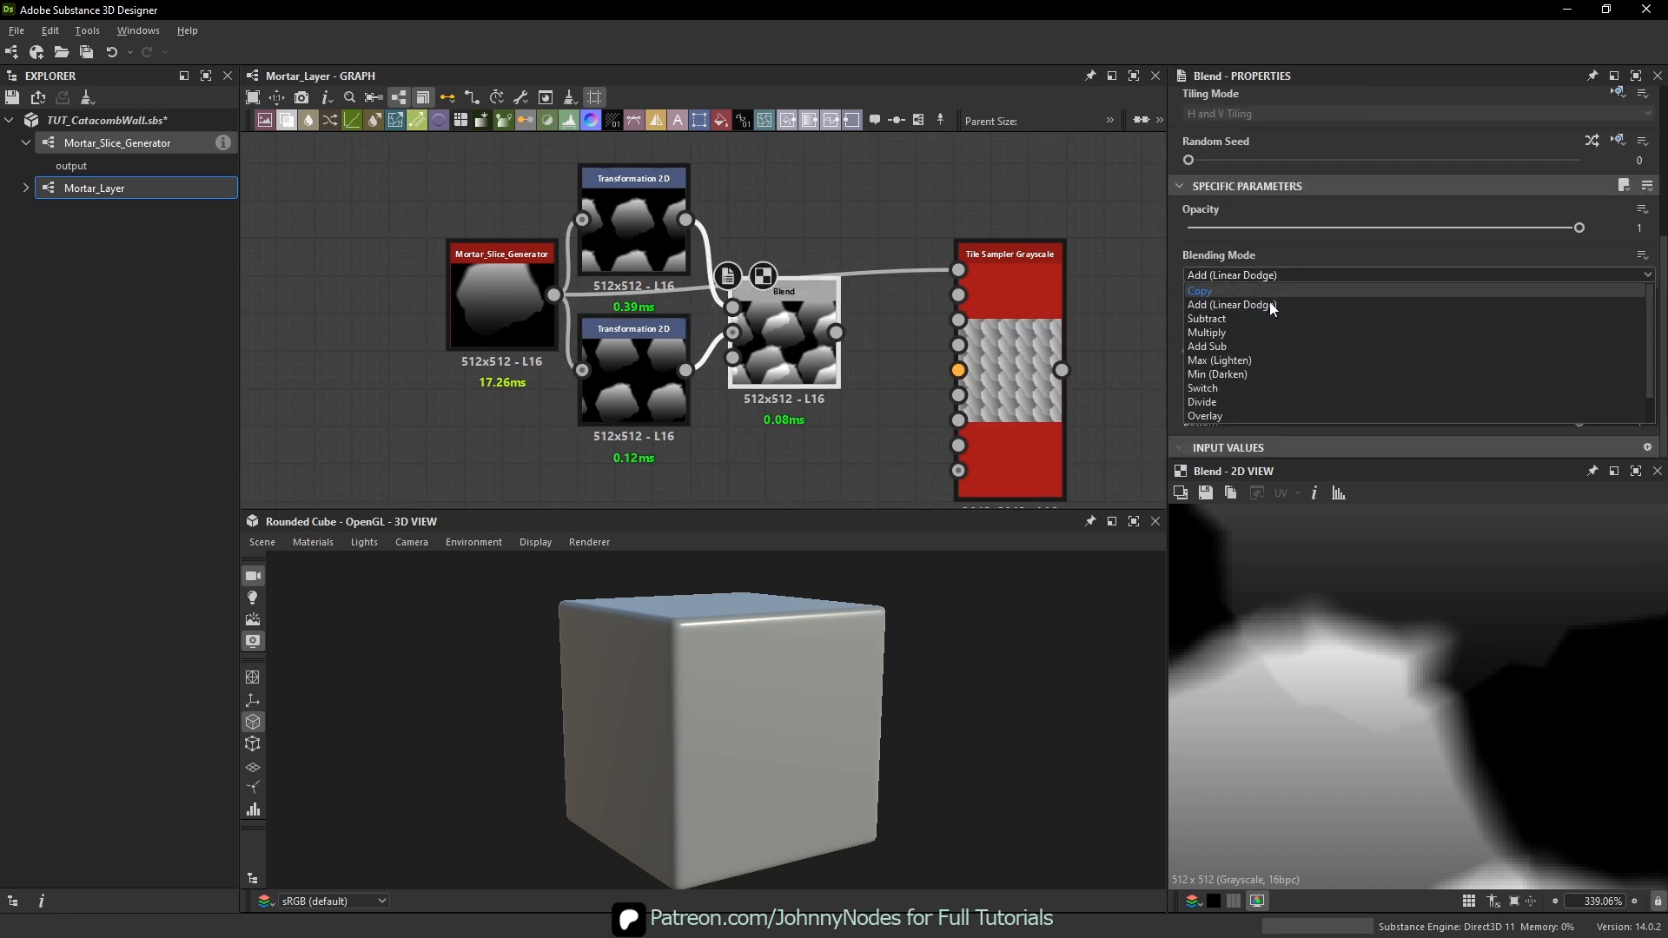
{"action": "left_click", "coordinate": [1262, 368]}
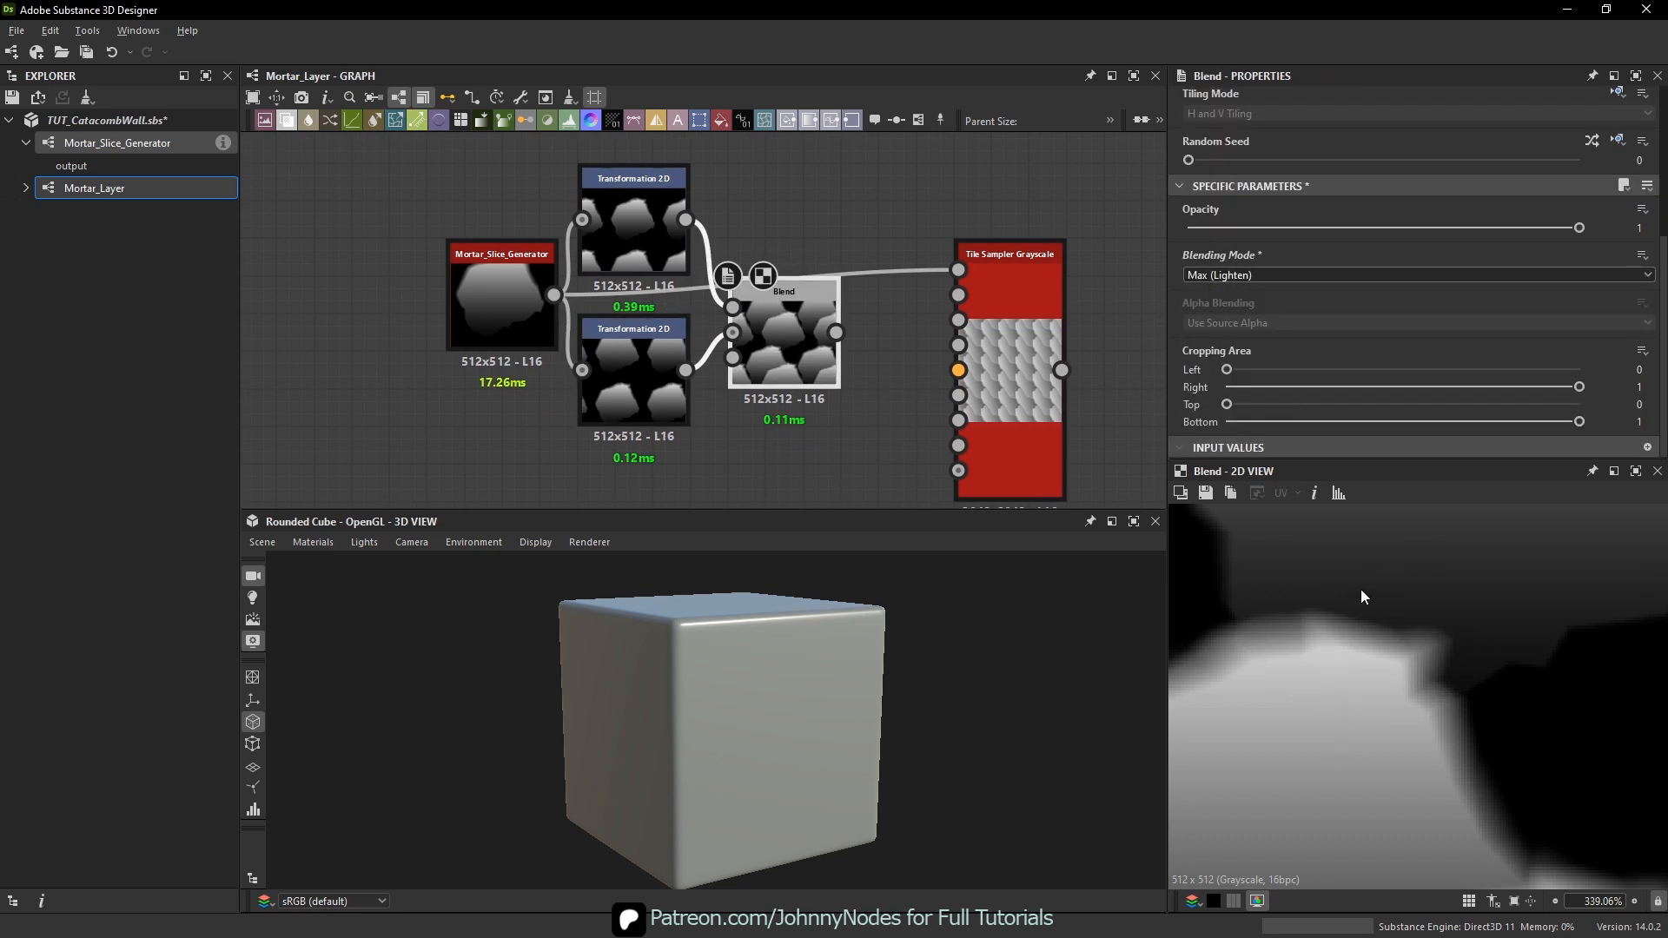
{"action": "scroll", "coordinate": [1390, 643], "scroll_direction": "down", "scroll_amount": 3}
{"action": "scroll", "coordinate": [1377, 691], "scroll_direction": "up", "scroll_amount": 3}
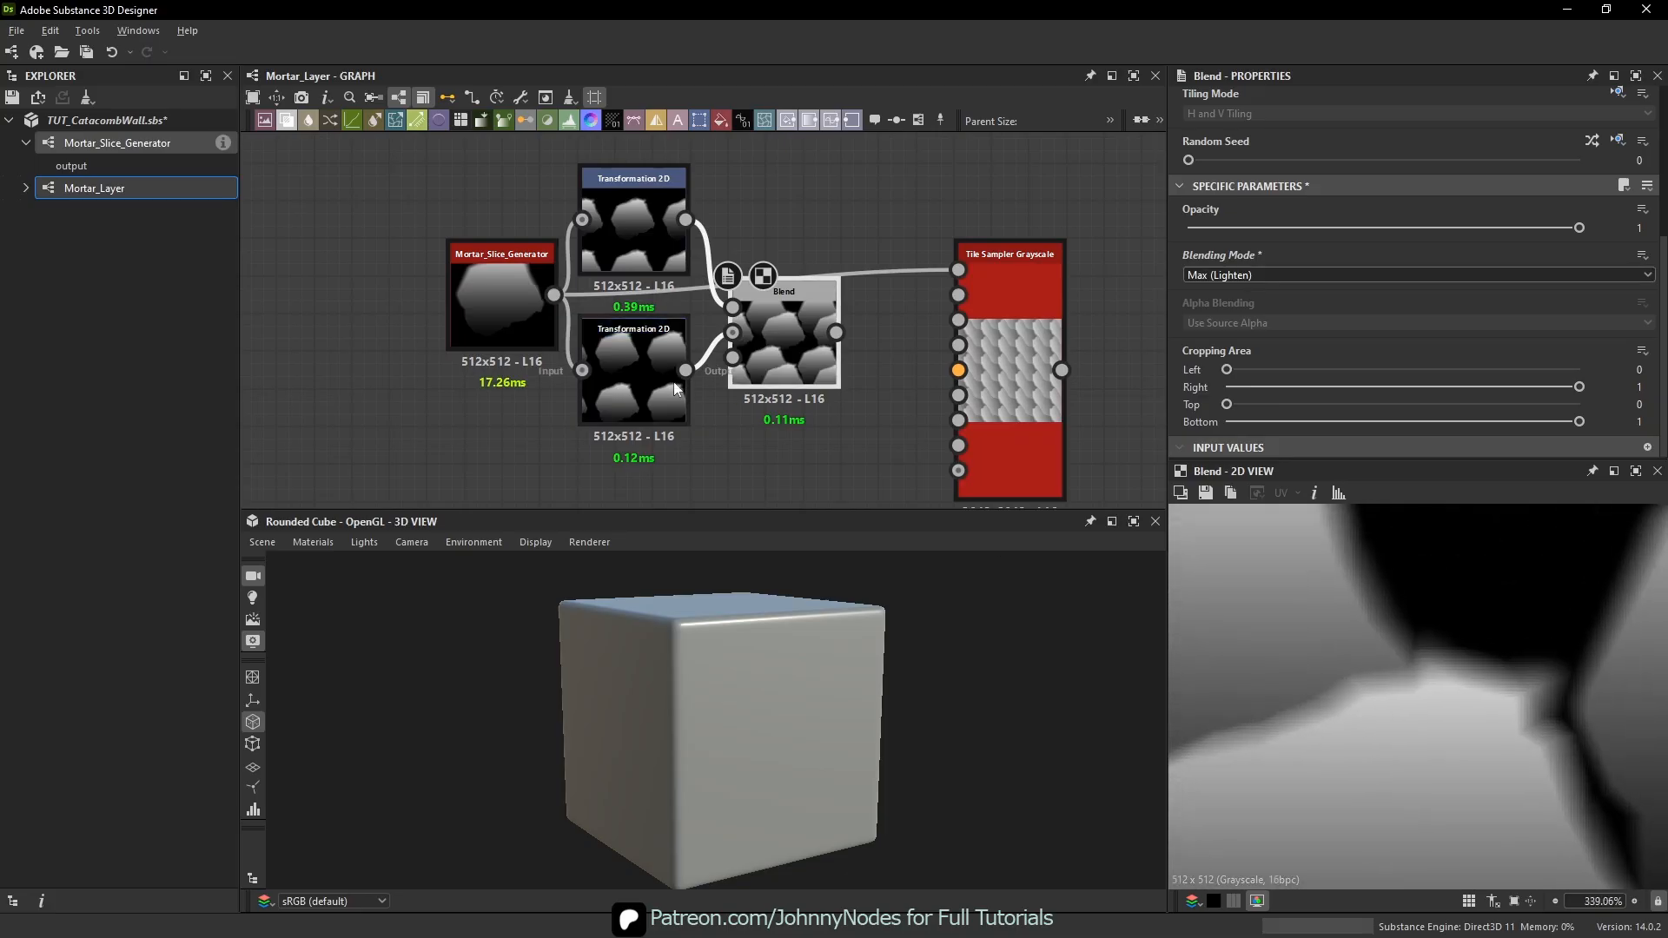
- Shift the lower Transformation 2D's slice sideways to test its overlap under Max blending
{"action": "left_click", "coordinate": [675, 382]}
{"action": "left_click_drag", "start_coordinate": [1379, 717], "coordinate": [1437, 721]}
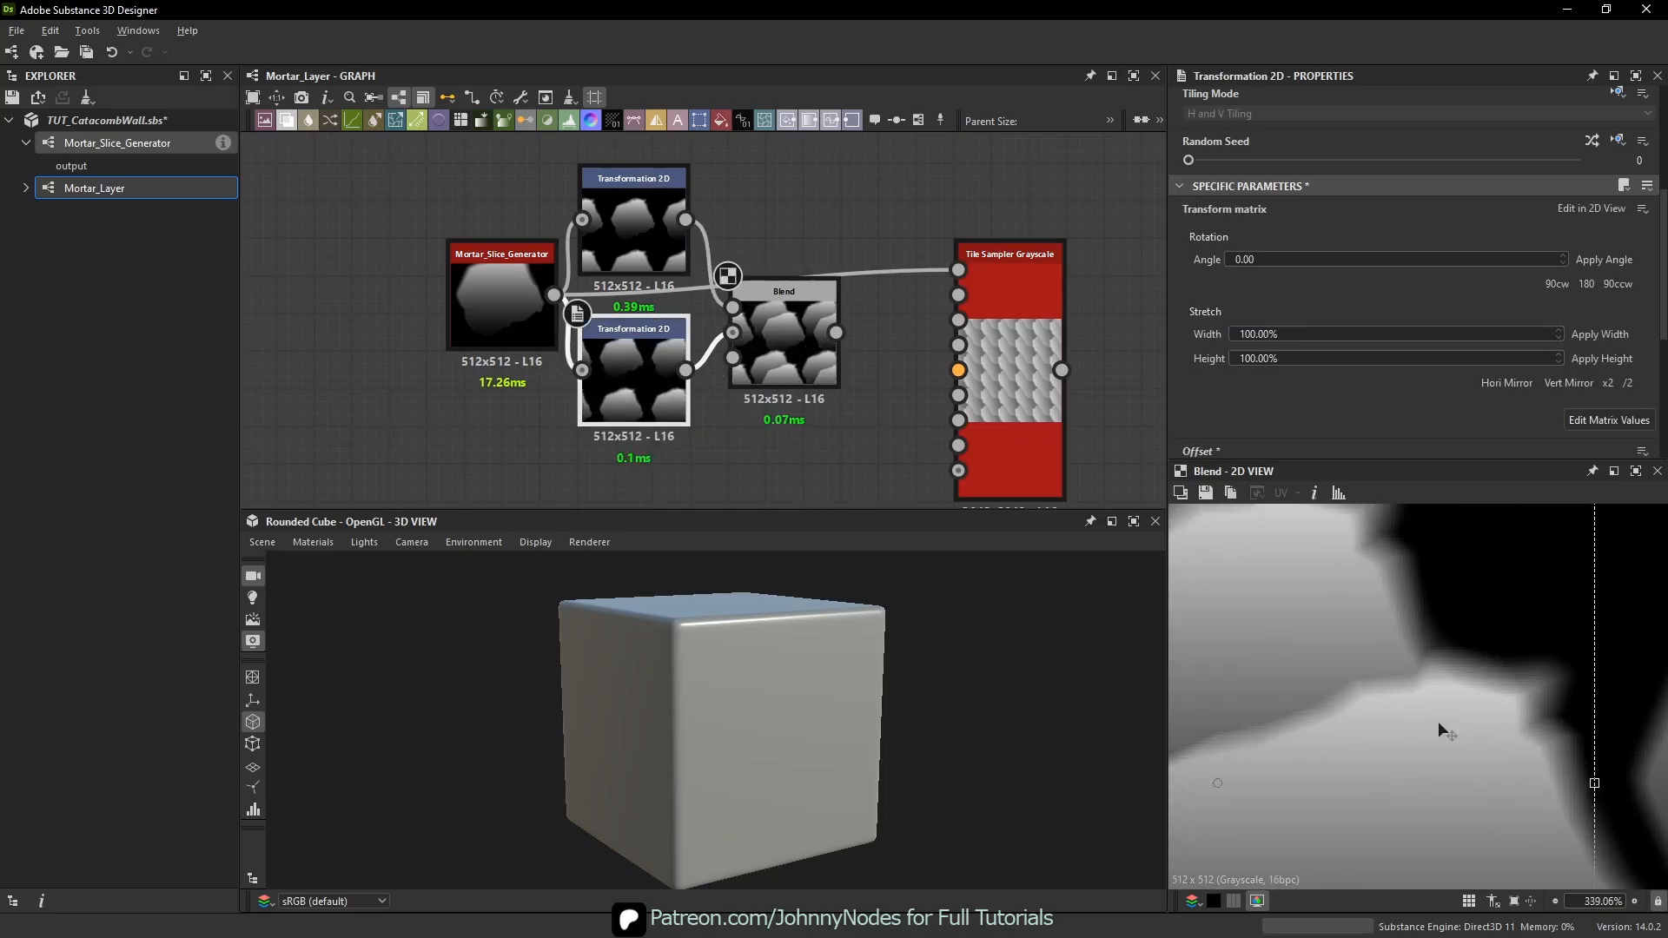
{"action": "scroll", "coordinate": [1437, 721], "scroll_direction": "down", "scroll_amount": 2}
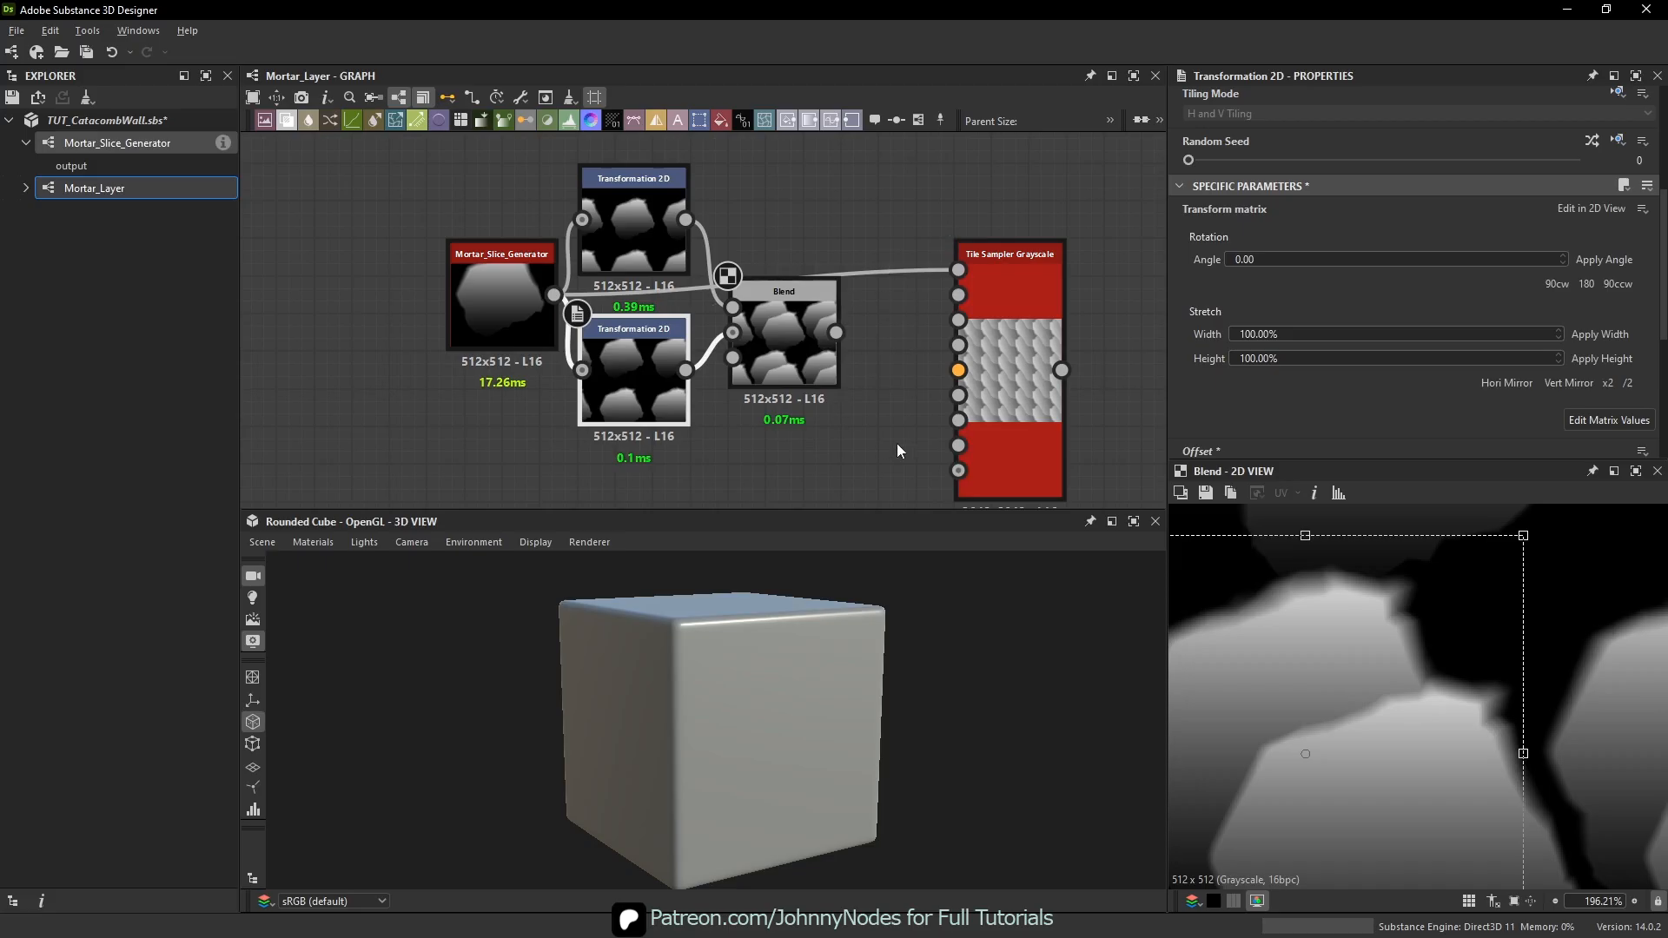
- Delete the Blend and both Transformation 2D nodes and move the Mortar Slice Generator closer to the Tile Sampler
{"action": "left_click_drag", "start_coordinate": [897, 443], "coordinate": [666, 223]}
{"action": "key", "text": "Delete"}
{"action": "left_click_drag", "start_coordinate": [504, 317], "coordinate": [638, 316]}
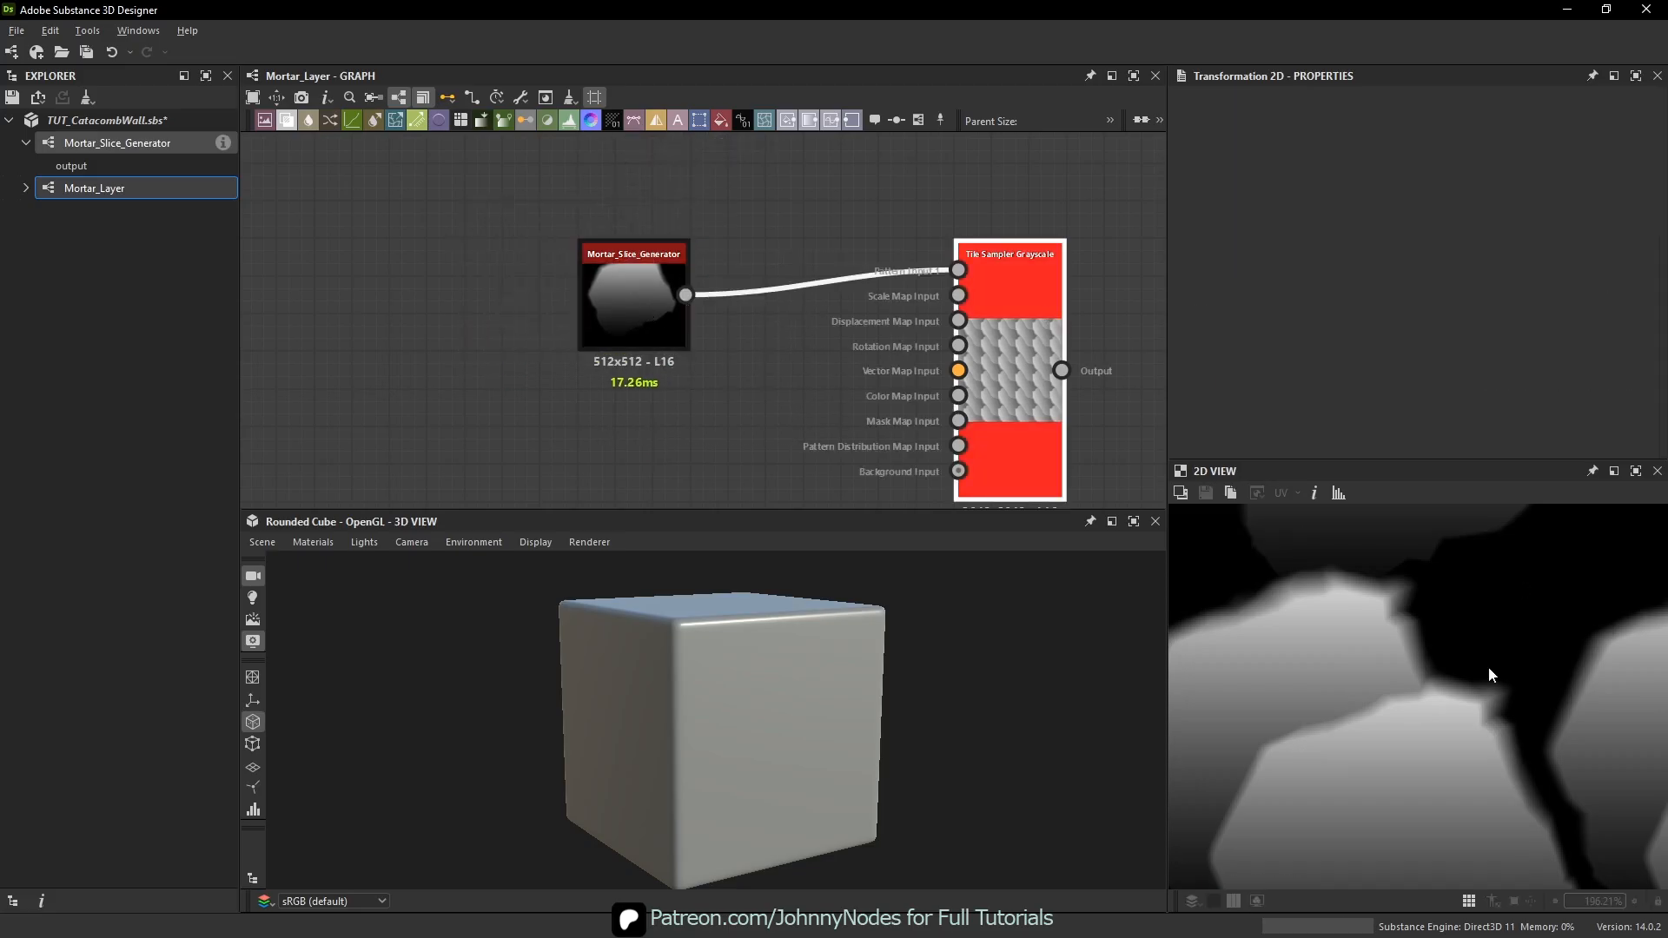
- Set the Tile Sampler's Scale Random to 0.58
{"action": "scroll", "coordinate": [1416, 365], "scroll_direction": "down", "scroll_amount": 5}
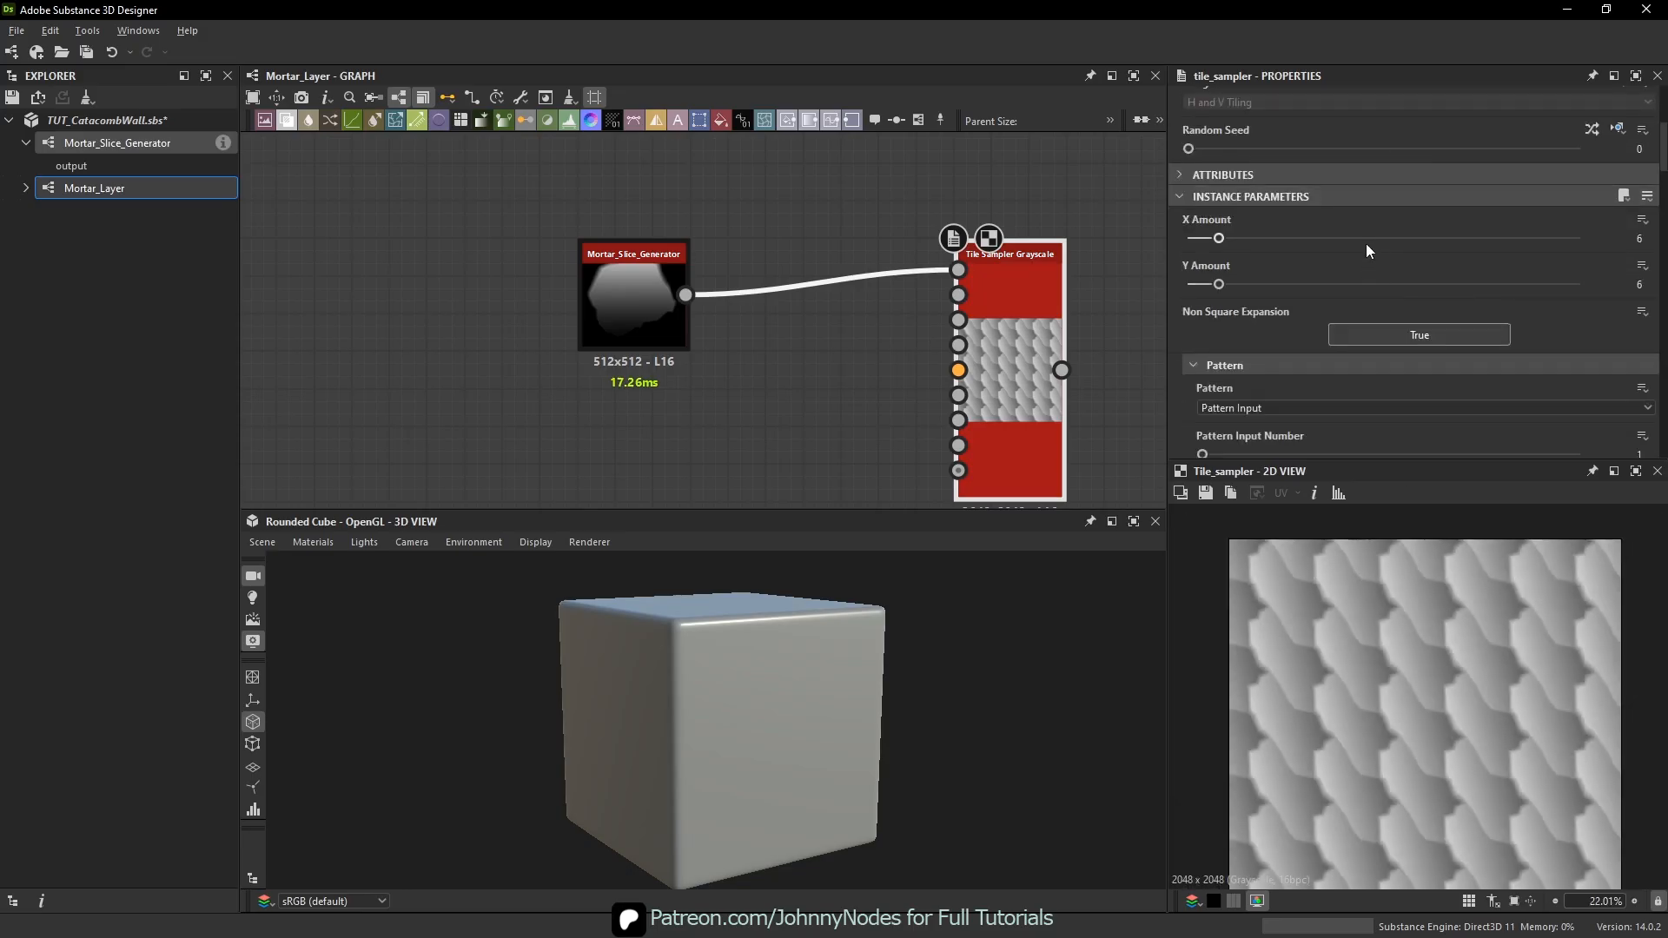
{"action": "scroll", "coordinate": [1366, 251], "scroll_direction": "down", "scroll_amount": 10}
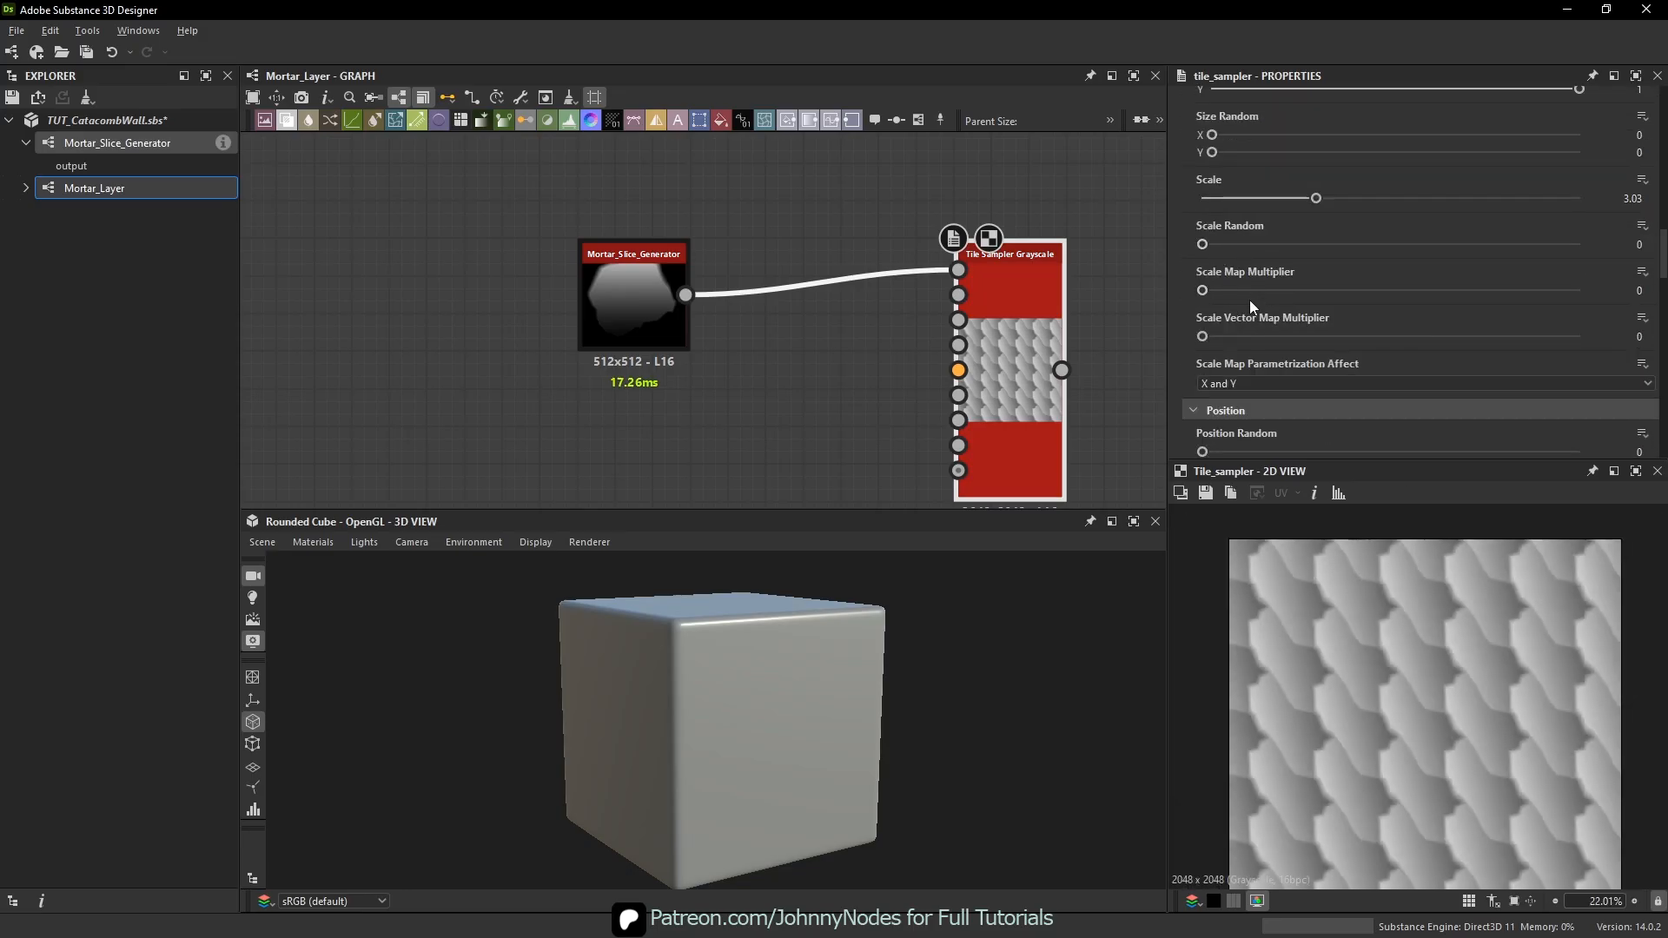
{"action": "left_click_drag", "start_coordinate": [1207, 241], "coordinate": [1422, 250]}
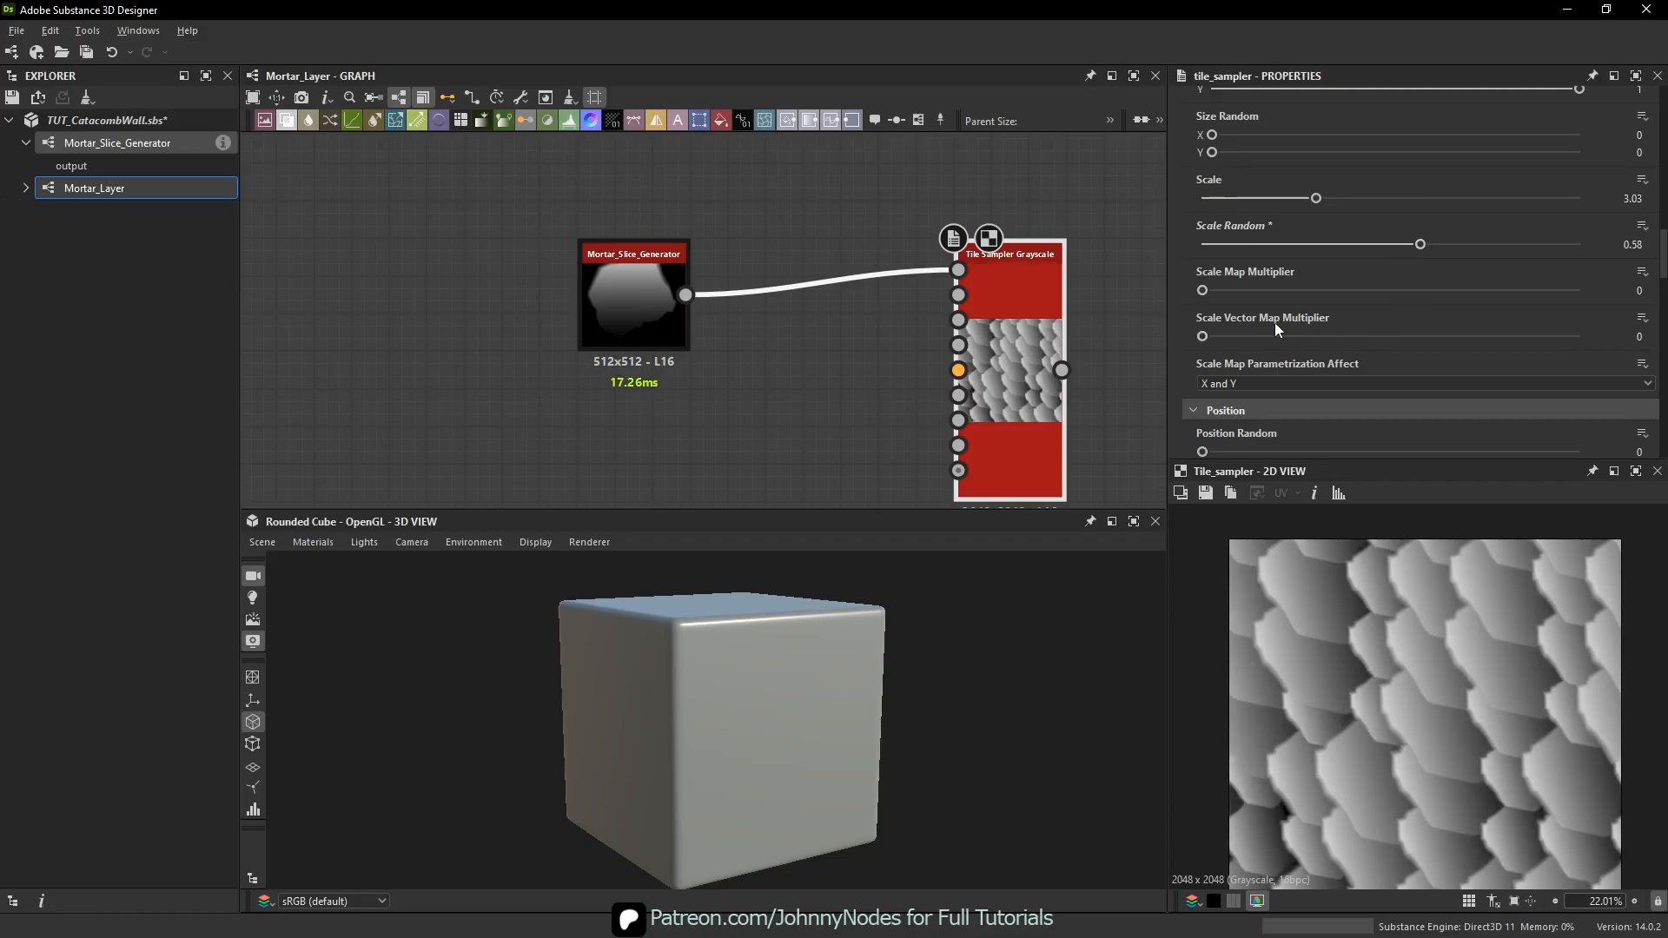
- Set the Tile Sampler's Position Random to 4.46 to scatter the slices
{"action": "scroll", "coordinate": [1254, 233], "scroll_direction": "down", "scroll_amount": 5}
{"action": "left_click_drag", "start_coordinate": [1219, 193], "coordinate": [1371, 193]}
{"action": "scroll", "coordinate": [1378, 275], "scroll_direction": "up", "scroll_amount": 5}
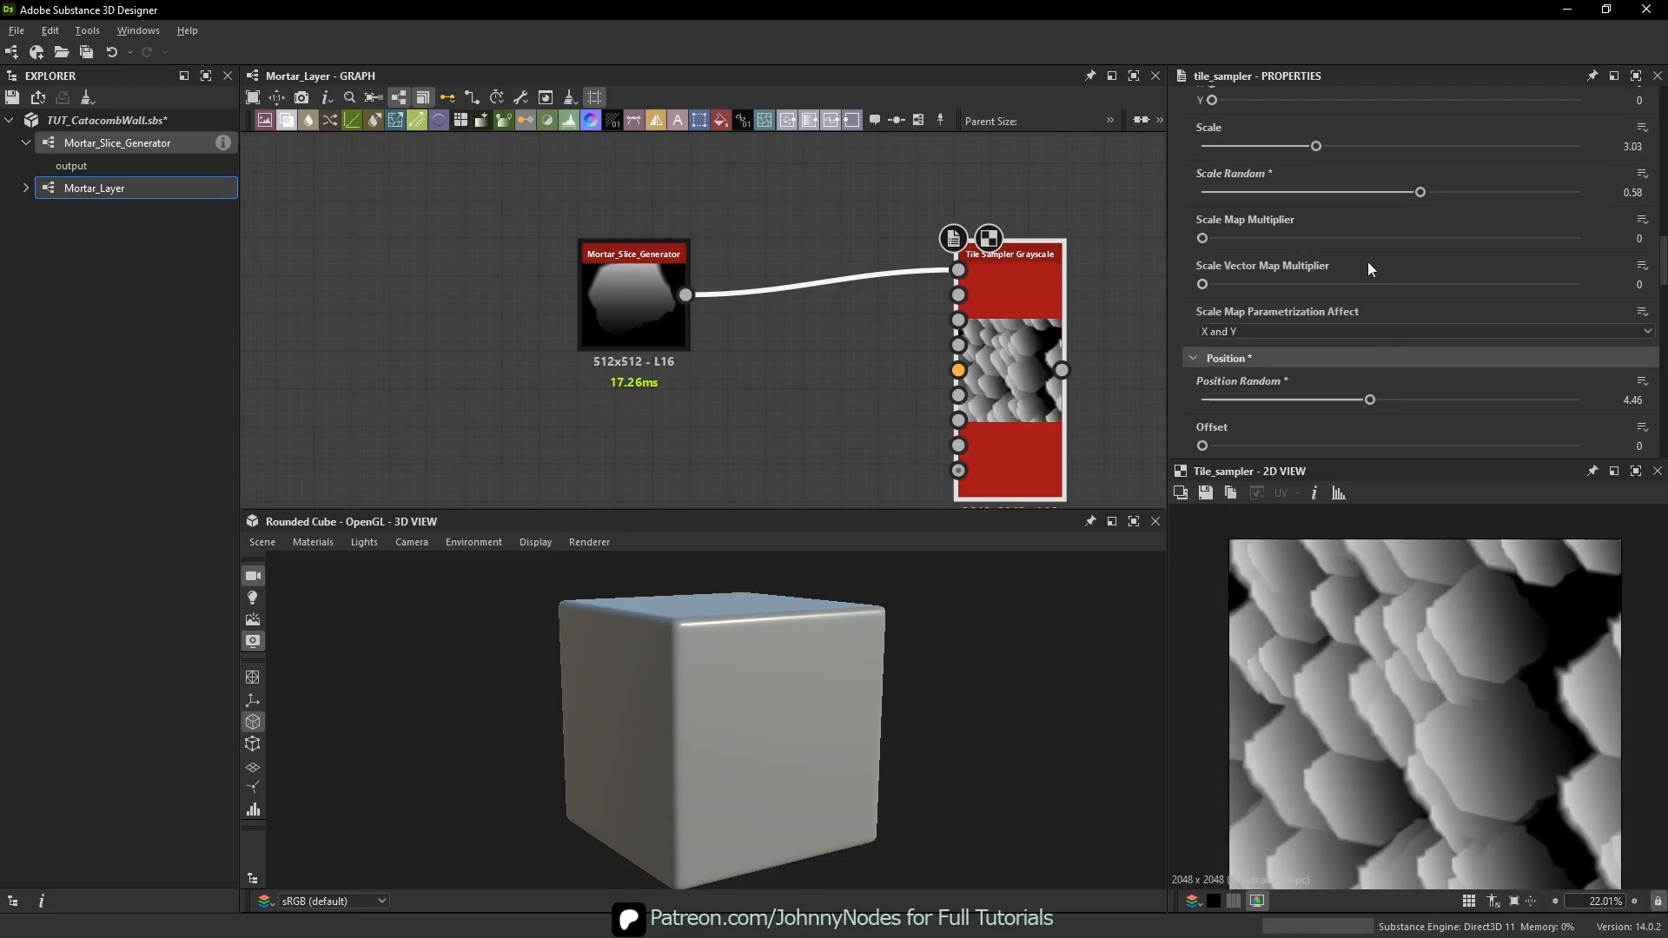
{"action": "left_click_drag", "start_coordinate": [1252, 291], "coordinate": [1318, 292]}
- Try the maximum Rotation Random of 1 on the Tile Sampler and settle on 0.11
{"action": "scroll", "coordinate": [1303, 287], "scroll_direction": "down", "scroll_amount": 10}
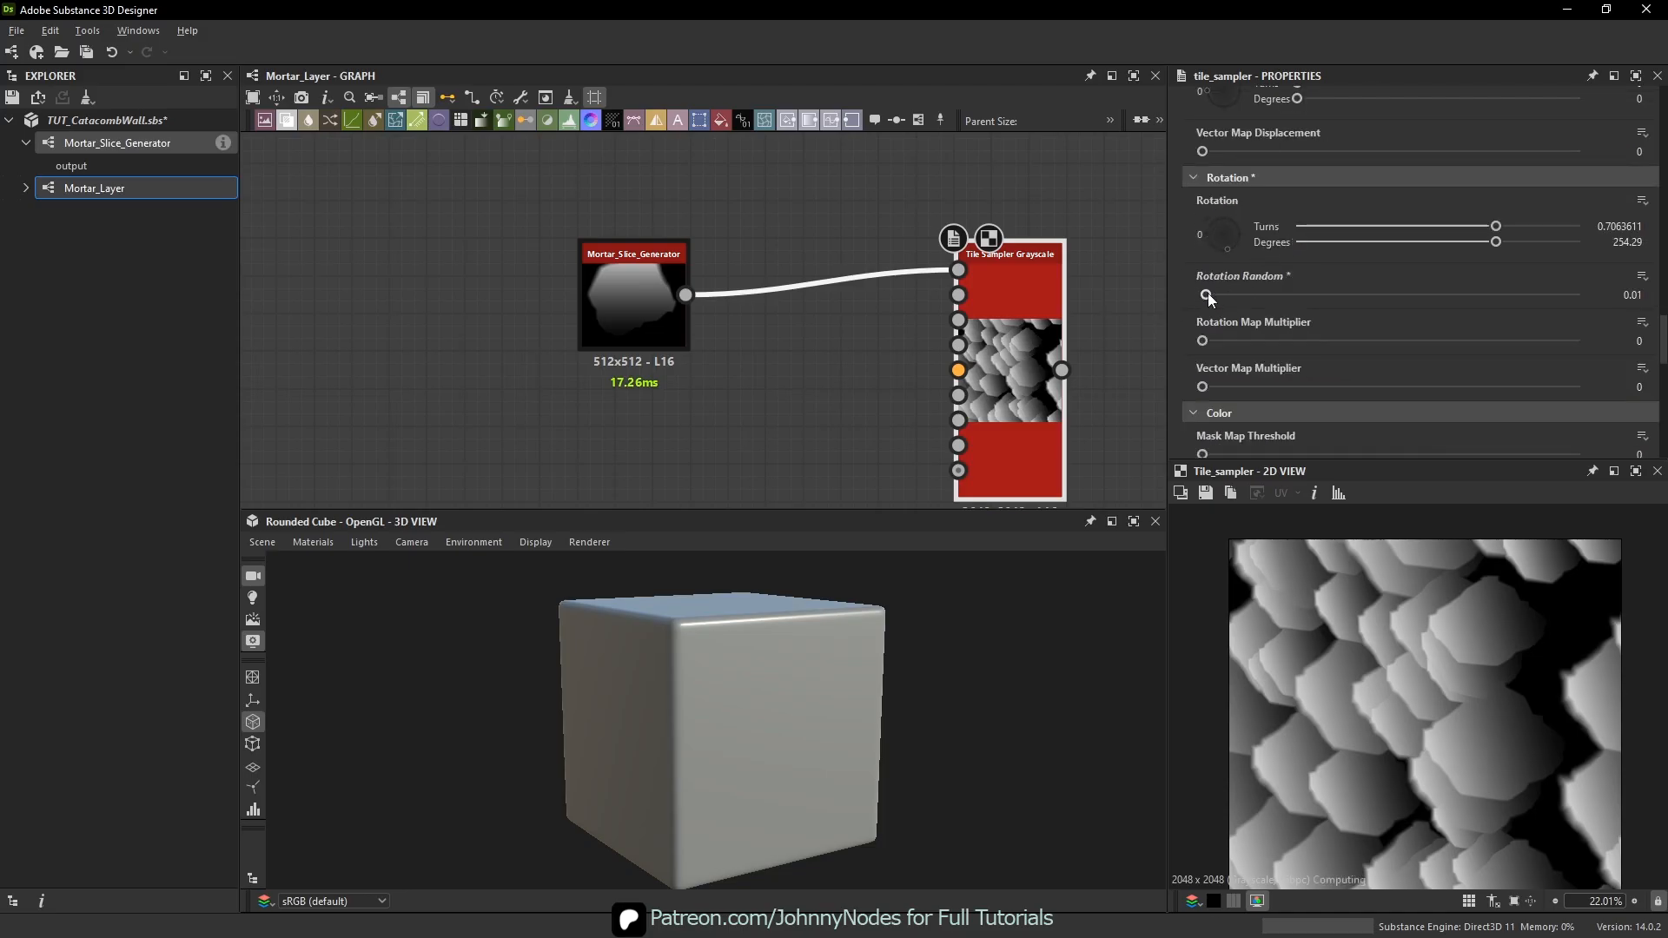
{"action": "left_click_drag", "start_coordinate": [1204, 296], "coordinate": [1640, 322]}
{"action": "scroll", "coordinate": [1468, 617], "scroll_direction": "up", "scroll_amount": 5}
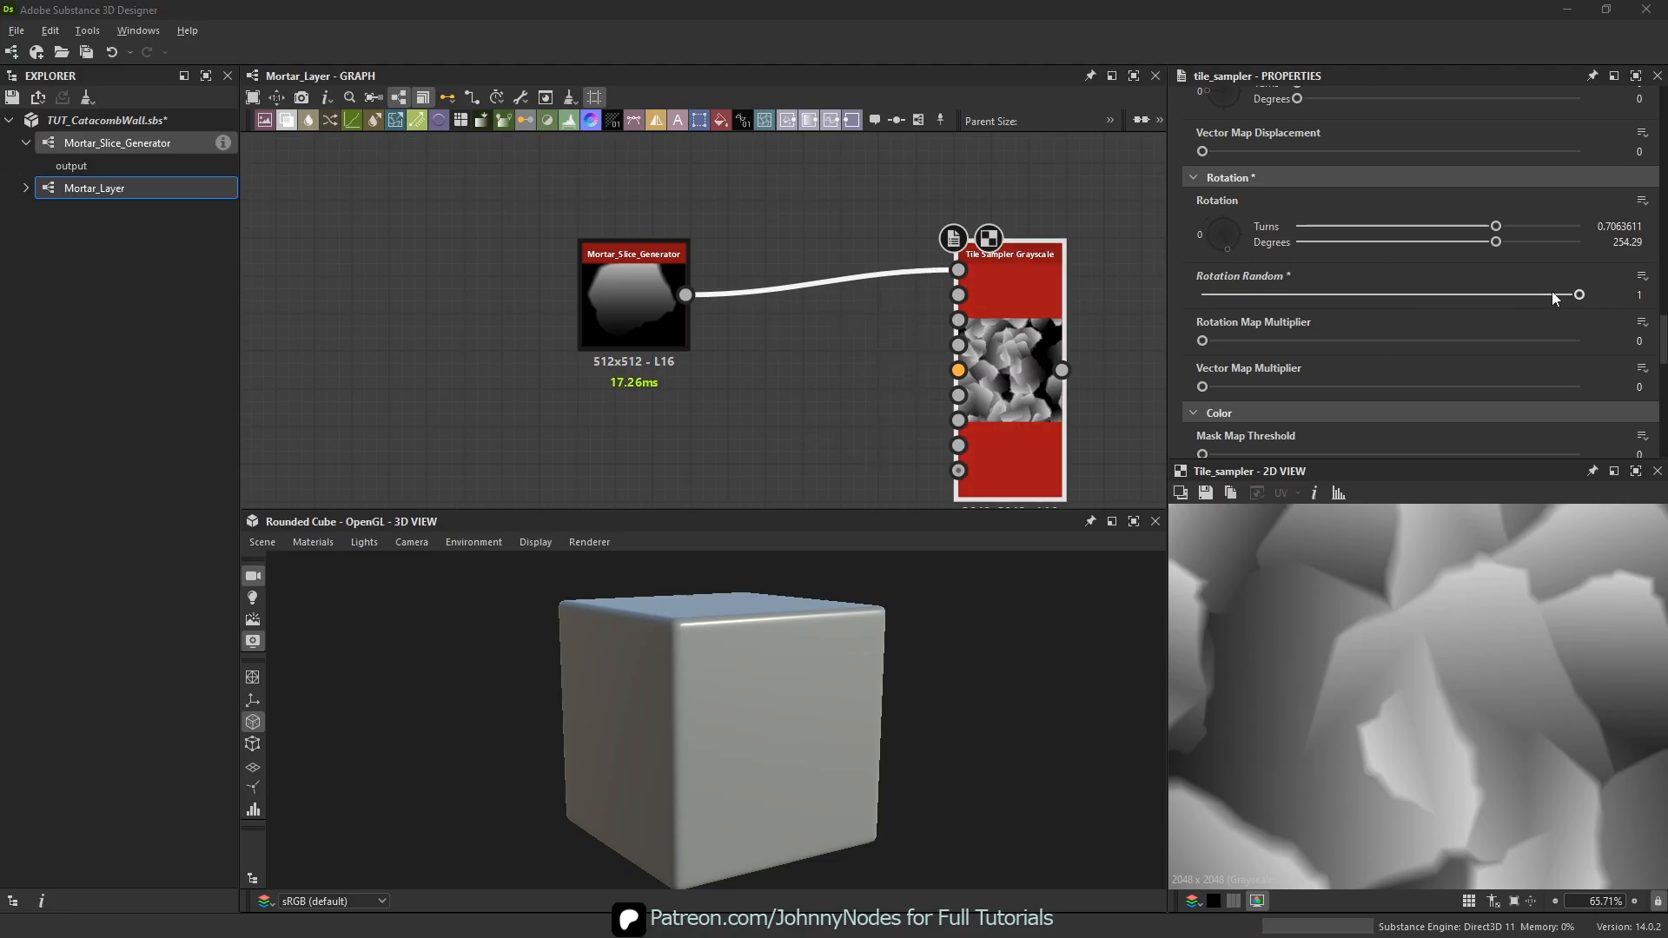
{"action": "left_click_drag", "start_coordinate": [1547, 292], "coordinate": [1243, 295]}
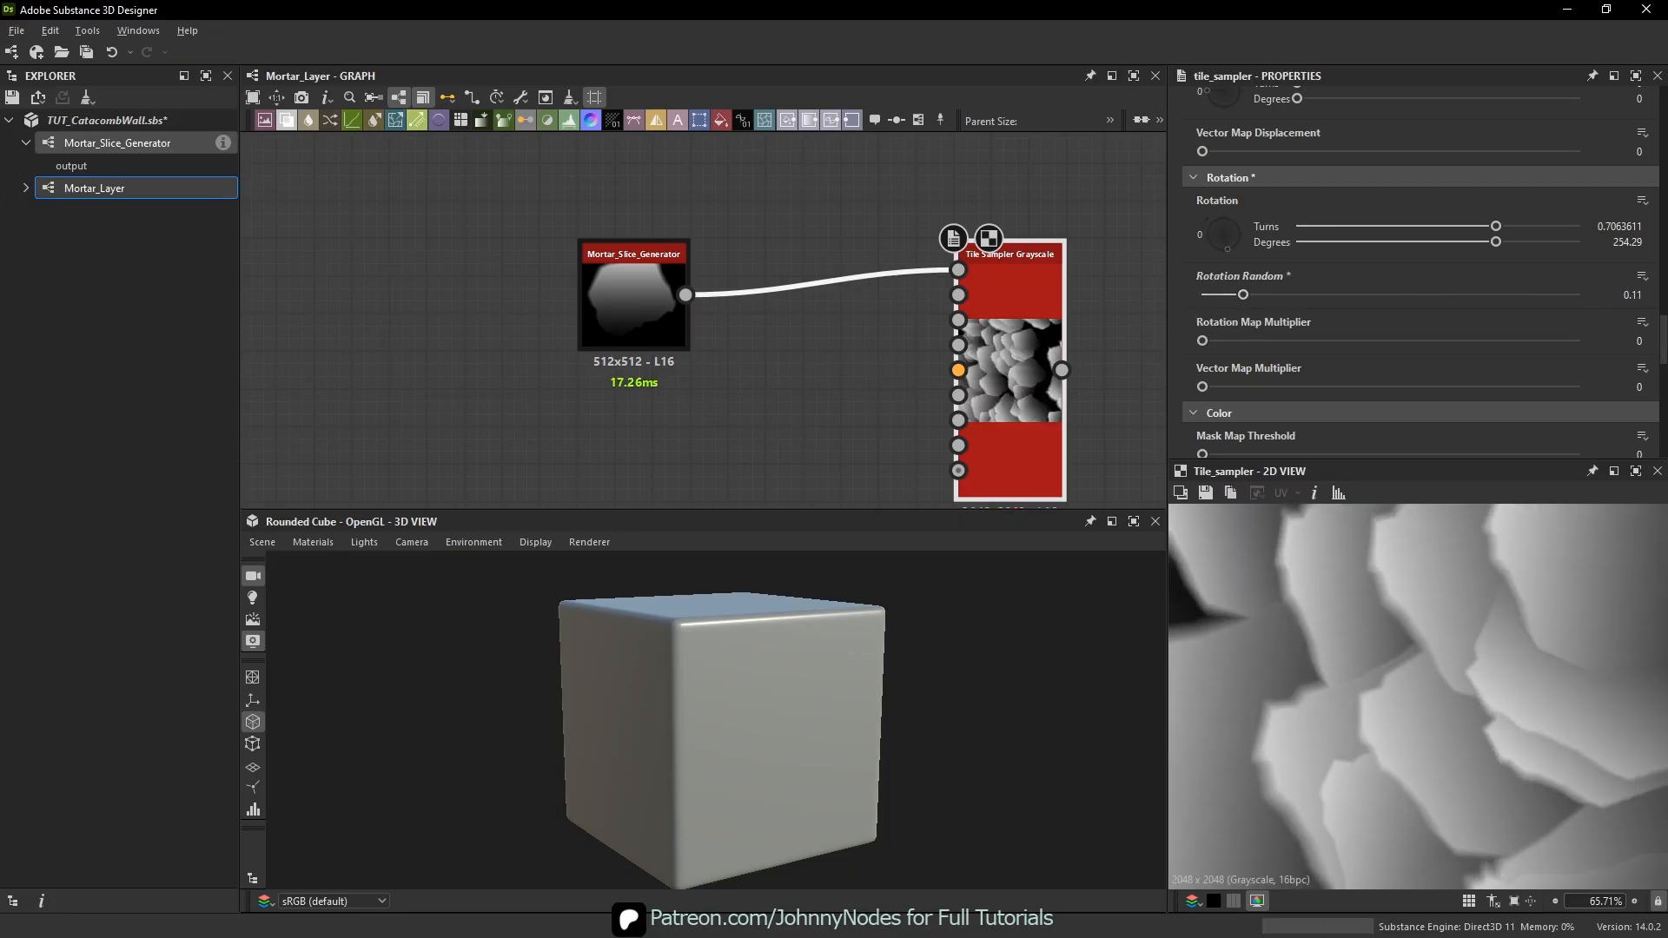
- Examine the randomised slices in the 2D view, checking their overlaps and edges up close and the overall pattern
{"action": "scroll", "coordinate": [1442, 740], "scroll_direction": "down", "scroll_amount": 3}
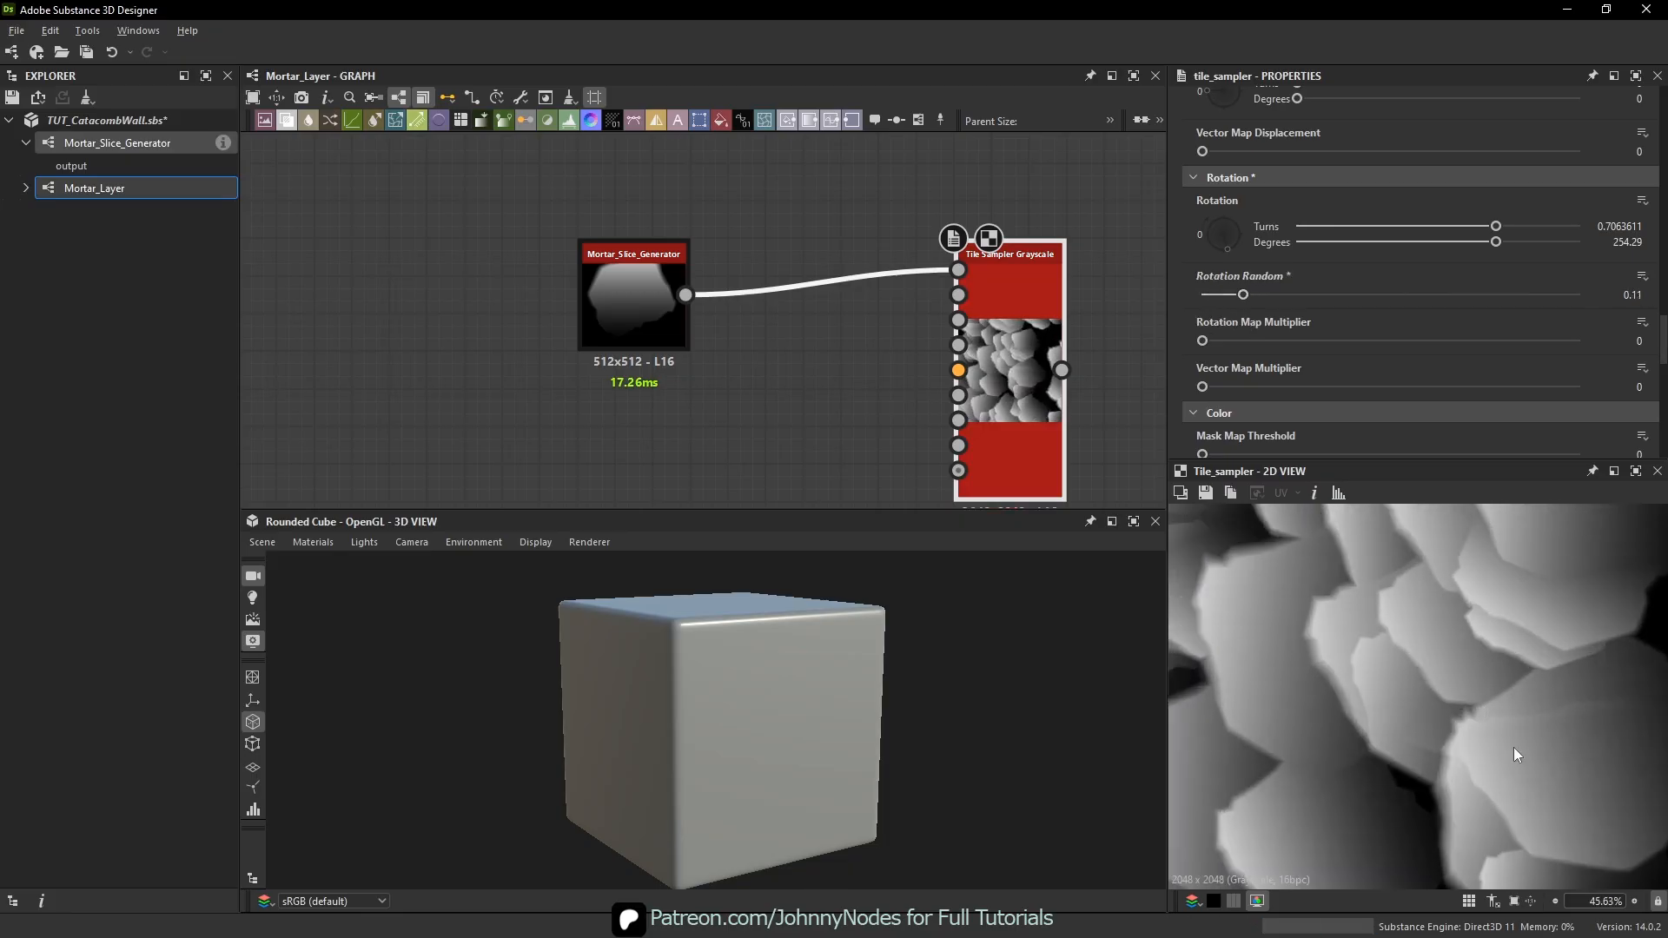
{"action": "scroll", "coordinate": [1514, 747], "scroll_direction": "down", "scroll_amount": 2}
{"action": "middle_click_drag", "start_coordinate": [1437, 648], "coordinate": [1503, 690]}
{"action": "scroll", "coordinate": [1503, 690], "scroll_direction": "up", "scroll_amount": 5}
{"action": "middle_click_drag", "start_coordinate": [1356, 714], "coordinate": [1420, 719]}
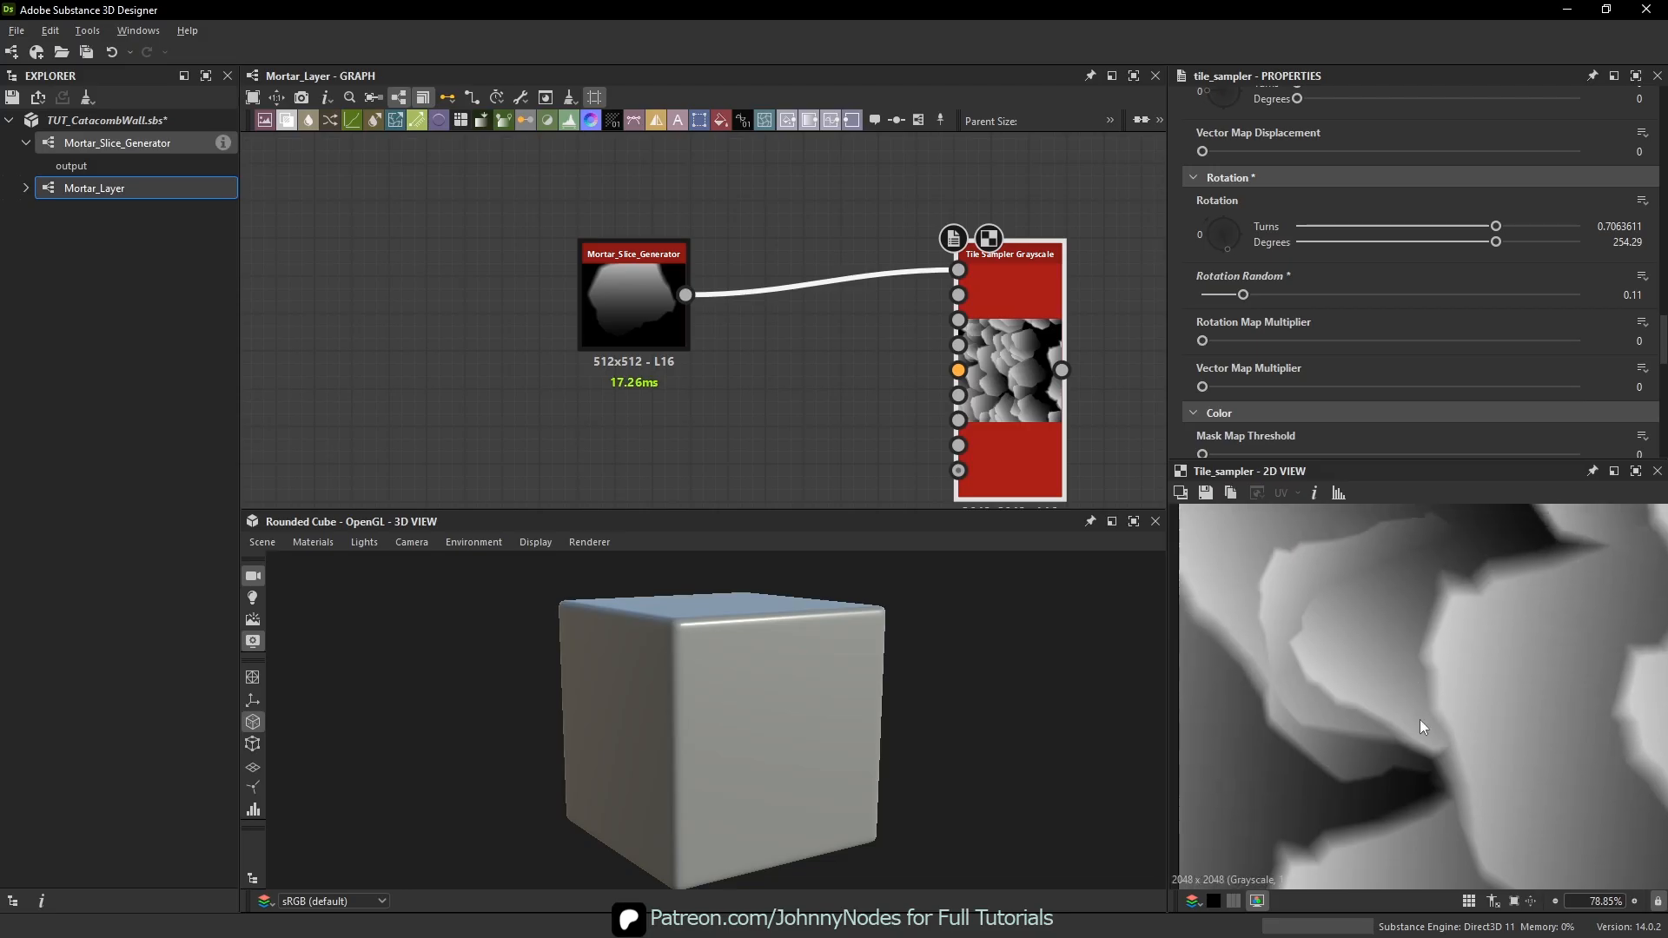
{"action": "scroll", "coordinate": [1433, 722], "scroll_direction": "up", "scroll_amount": 4}
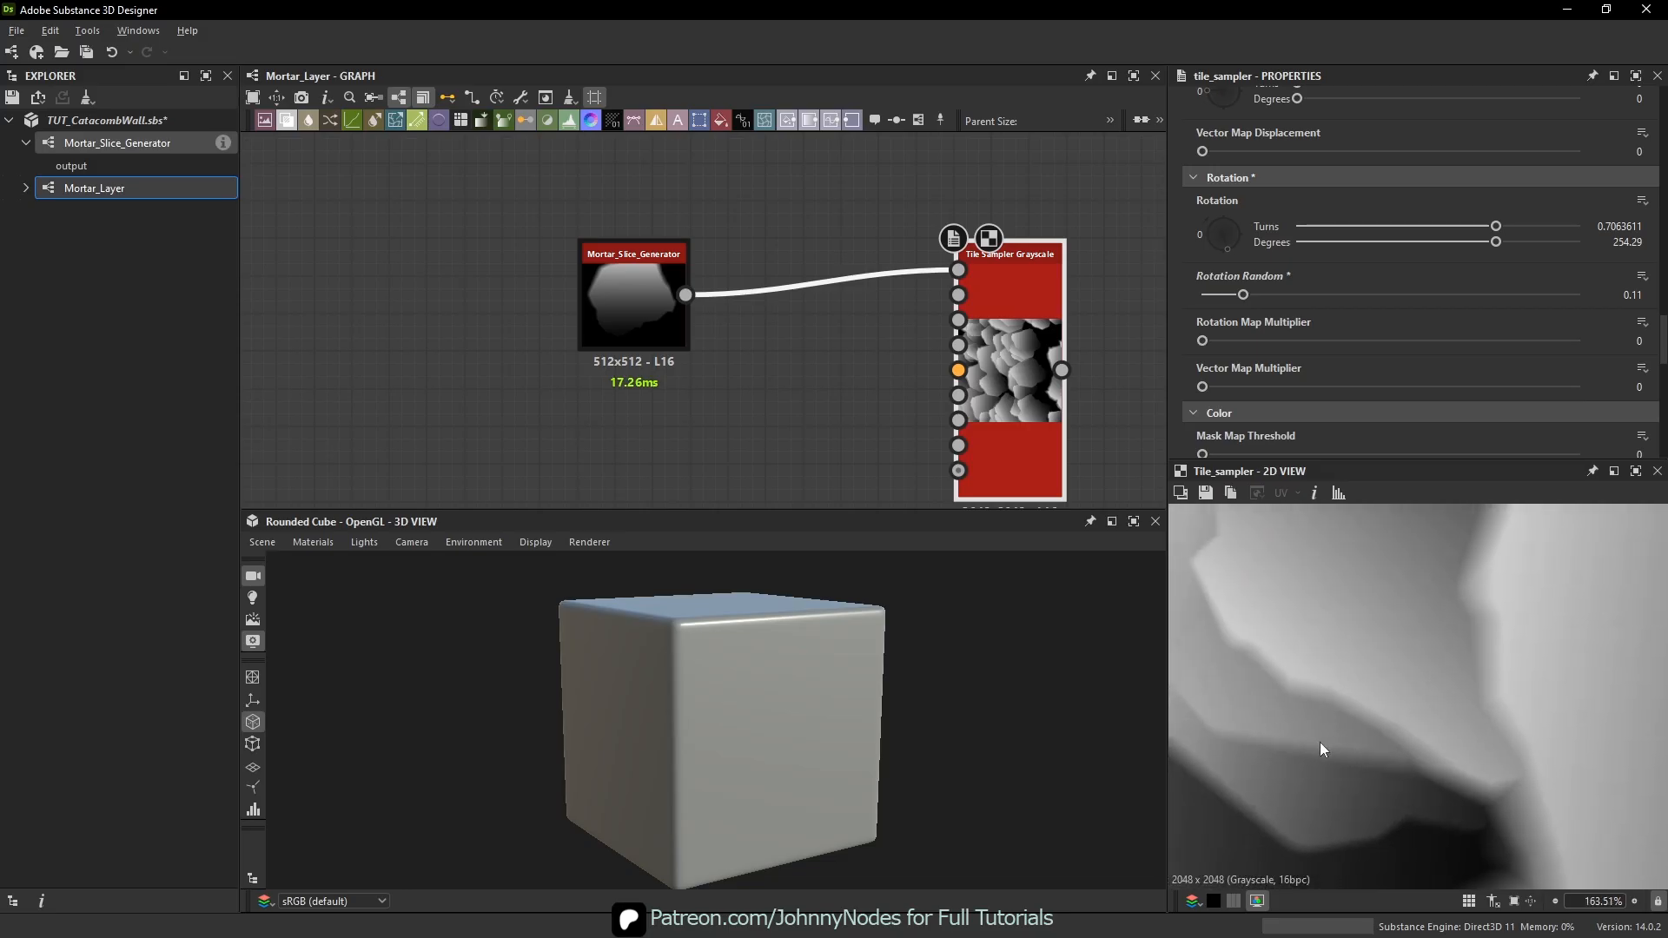
{"action": "scroll", "coordinate": [1513, 670], "scroll_direction": "down", "scroll_amount": 6}
{"action": "middle_click_drag", "start_coordinate": [1512, 670], "coordinate": [1406, 698]}
{"action": "scroll", "coordinate": [1393, 656], "scroll_direction": "down", "scroll_amount": 1}
{"action": "scroll", "coordinate": [1352, 643], "scroll_direction": "up", "scroll_amount": 8}
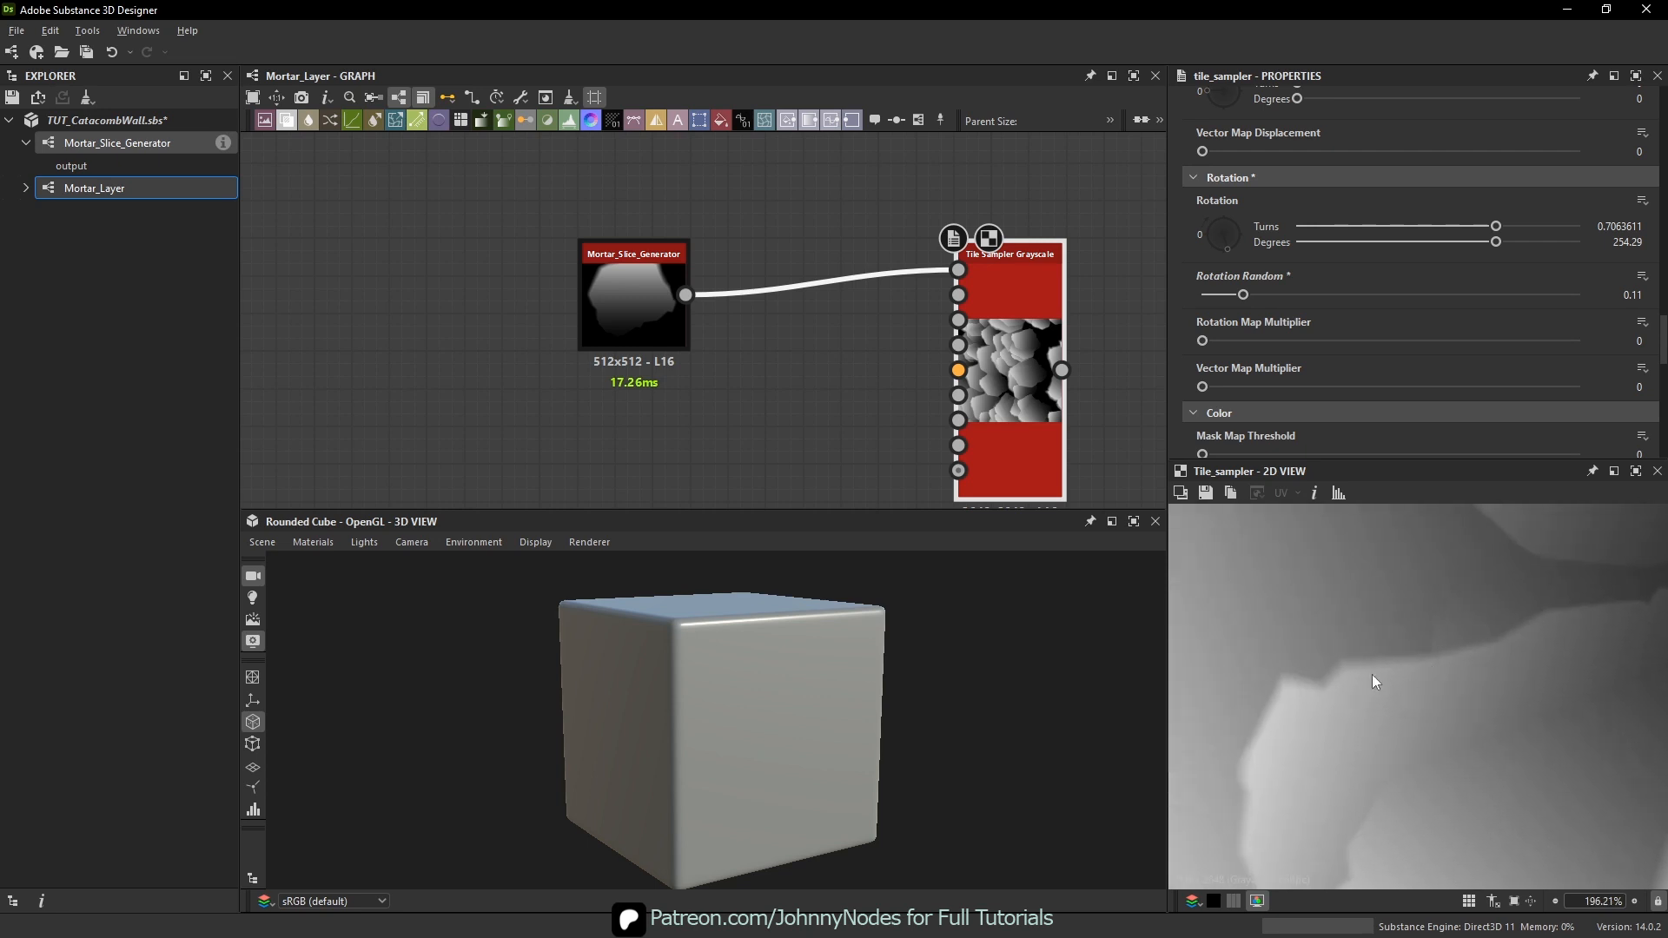
{"action": "scroll", "coordinate": [1422, 696], "scroll_direction": "down", "scroll_amount": 8}
{"action": "scroll", "coordinate": [1463, 665], "scroll_direction": "down", "scroll_amount": 3}
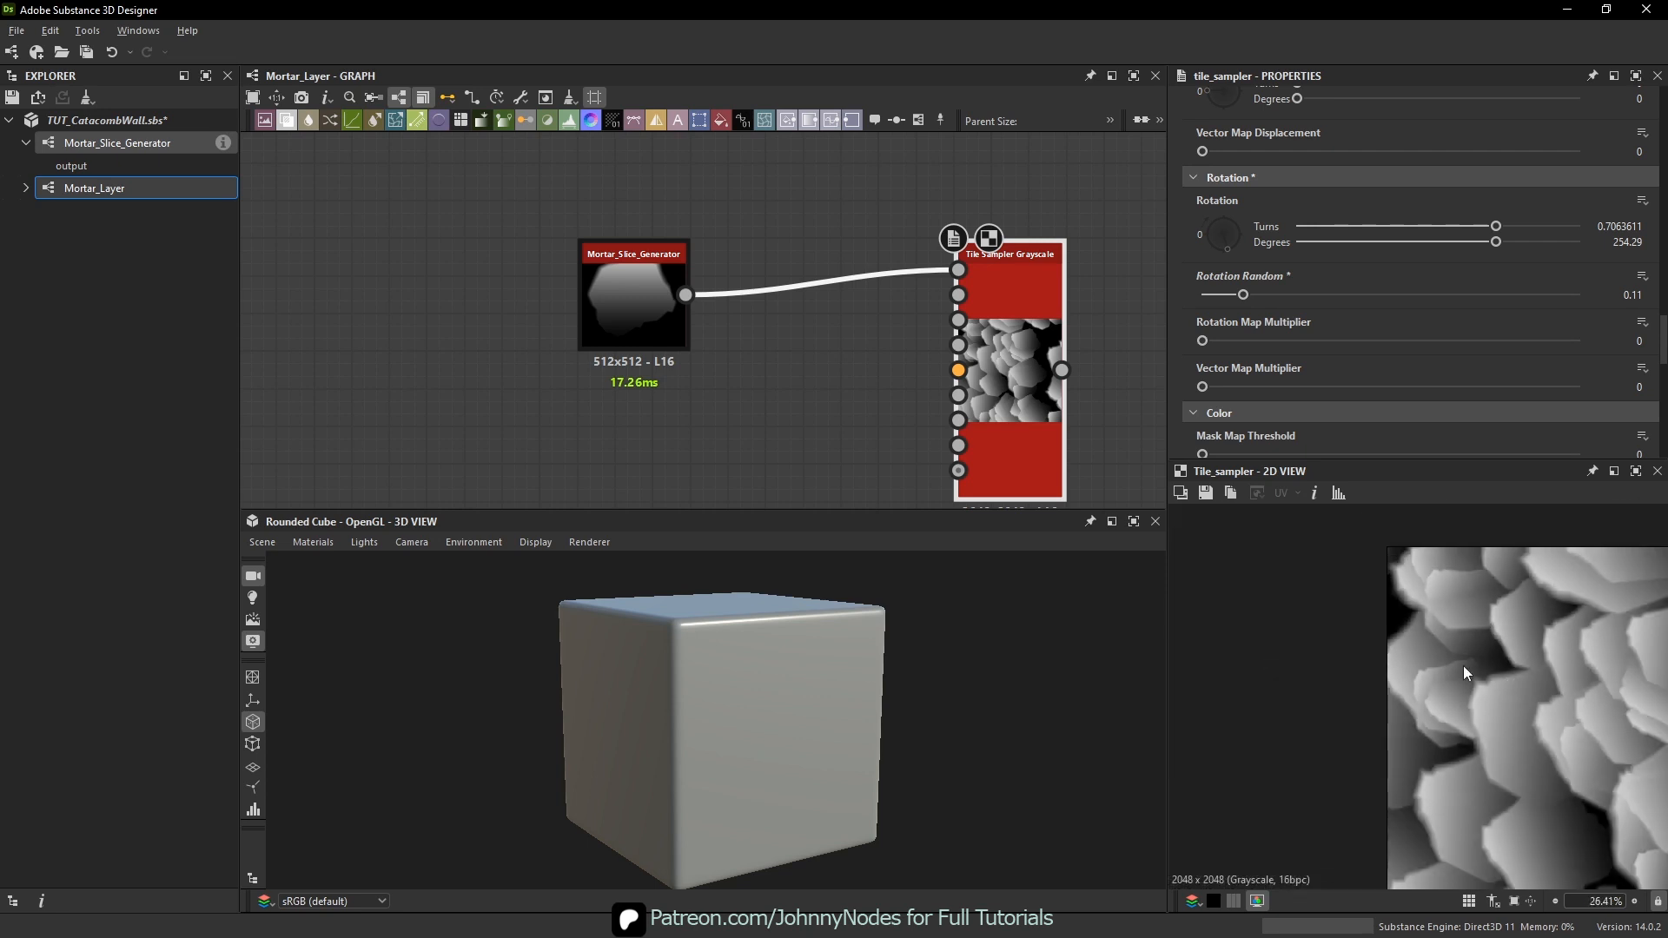
- Add a Levels node after the Tile Sampler Grayscale node and feed the sampler's output into it
{"action": "scroll", "coordinate": [804, 338], "scroll_direction": "down", "scroll_amount": 1}
{"action": "middle_click_drag", "start_coordinate": [805, 338], "coordinate": [563, 322]}
{"action": "scroll", "coordinate": [563, 322], "scroll_direction": "down", "scroll_amount": 2}
{"action": "key", "text": "space"}
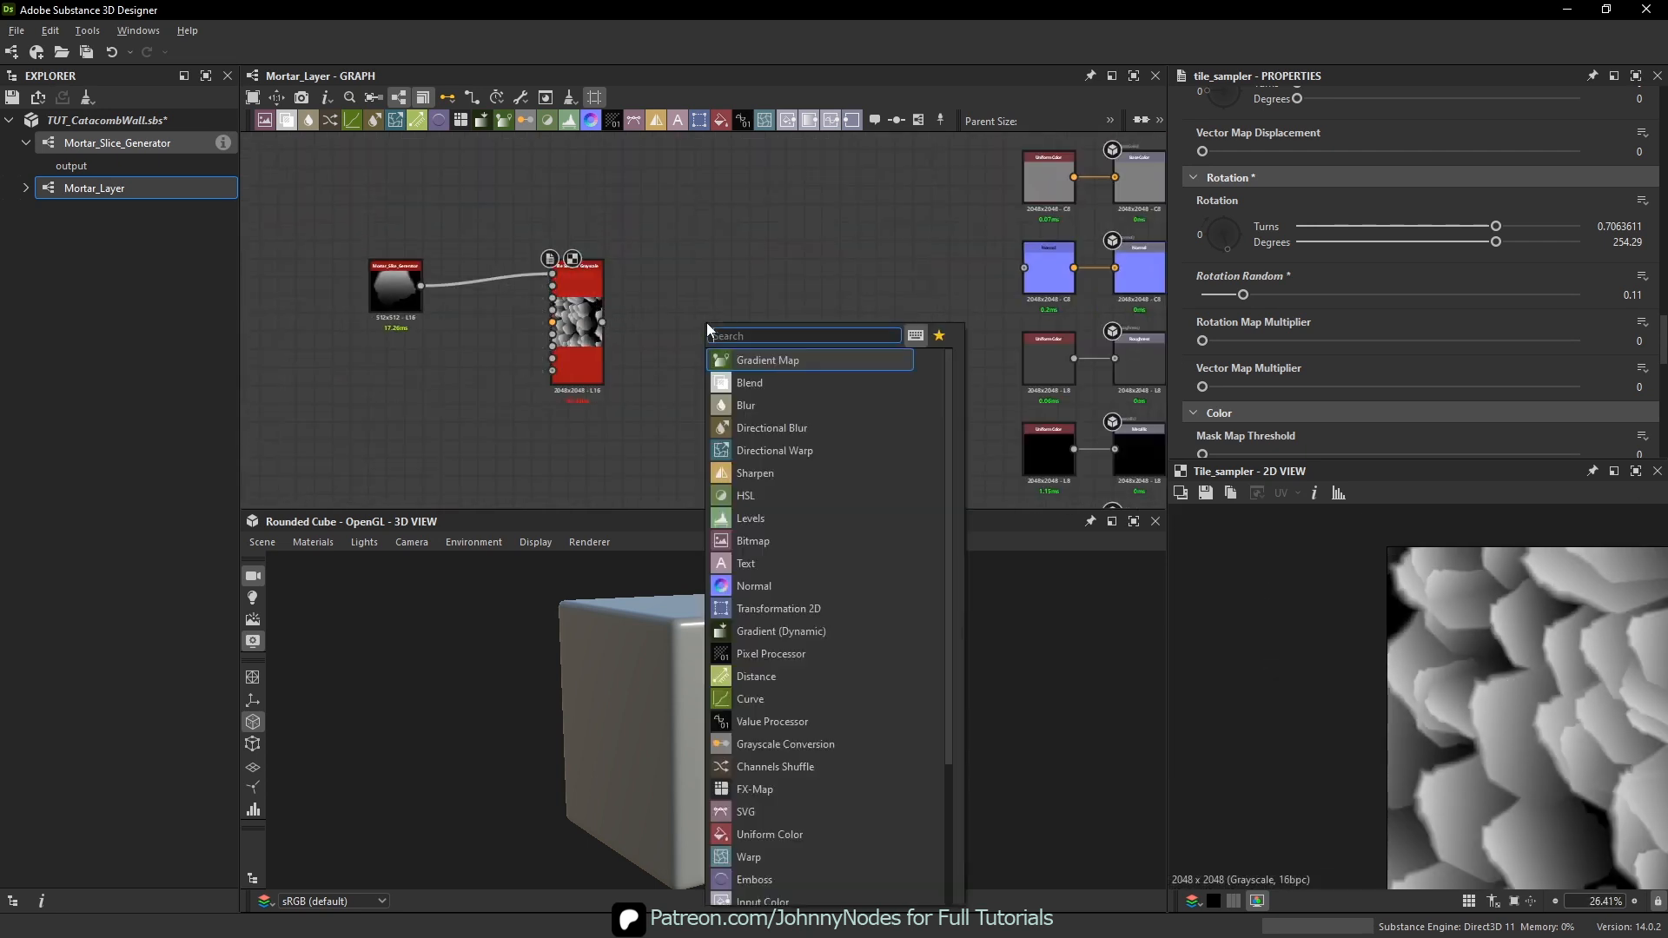
{"action": "type", "text": "lev"}
{"action": "key", "text": "Return"}
{"action": "scroll", "coordinate": [683, 334], "scroll_direction": "up", "scroll_amount": 4}
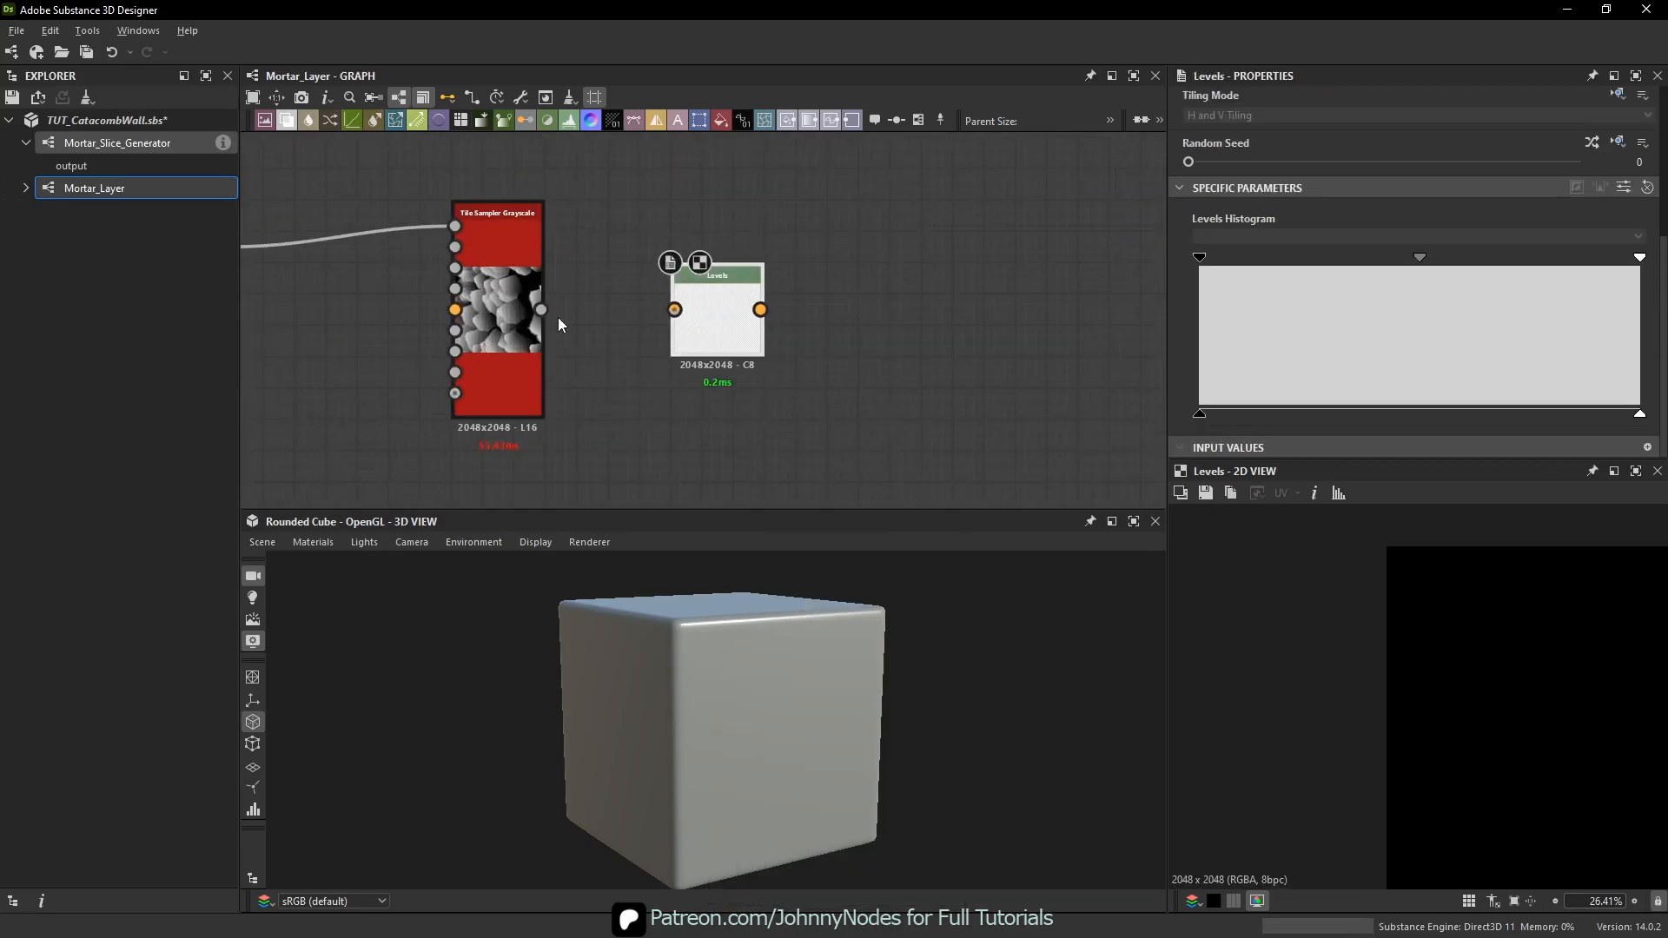
{"action": "left_click_drag", "start_coordinate": [539, 309], "coordinate": [1129, 256]}
{"action": "scroll", "coordinate": [893, 288], "scroll_direction": "down", "scroll_amount": 2}
{"action": "middle_click_drag", "start_coordinate": [1130, 256], "coordinate": [516, 337]}
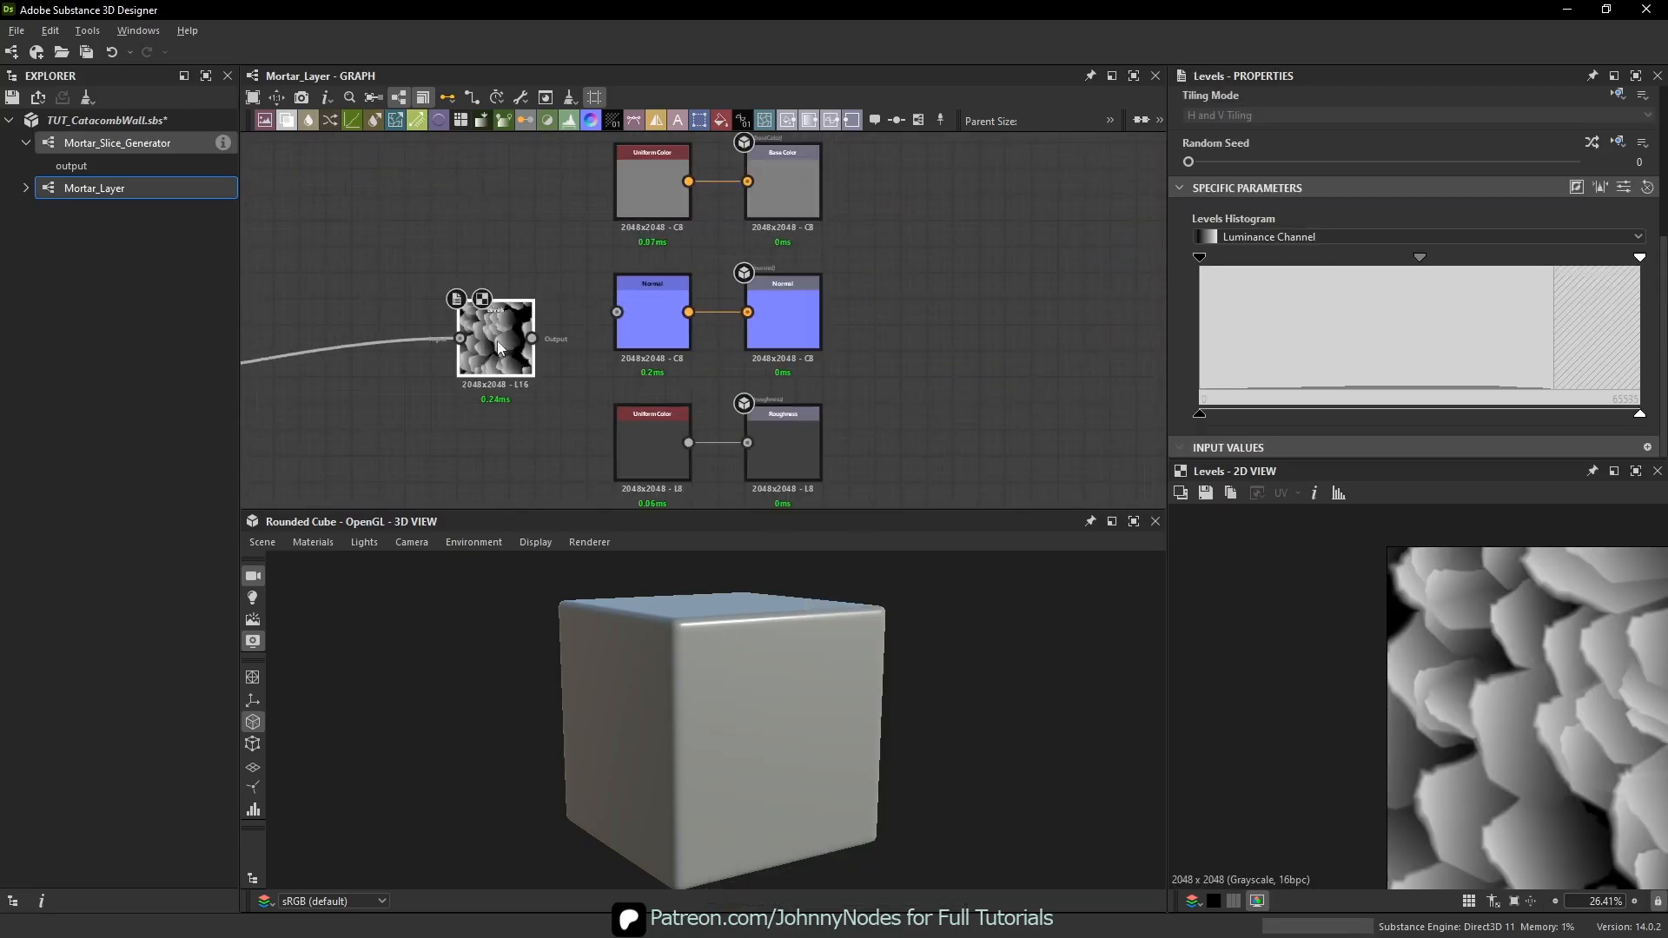
- Insert a dot node on the link between the Tile Sampler and Levels, and delete the Levels node and the dots
{"action": "left_click_drag", "start_coordinate": [515, 337], "coordinate": [544, 363]}
{"action": "middle_click_drag", "start_coordinate": [460, 352], "coordinate": [820, 366]}
{"action": "left_click", "coordinate": [640, 387], "text": "alt"}
{"action": "left_click_drag", "start_coordinate": [868, 372], "coordinate": [804, 371]}
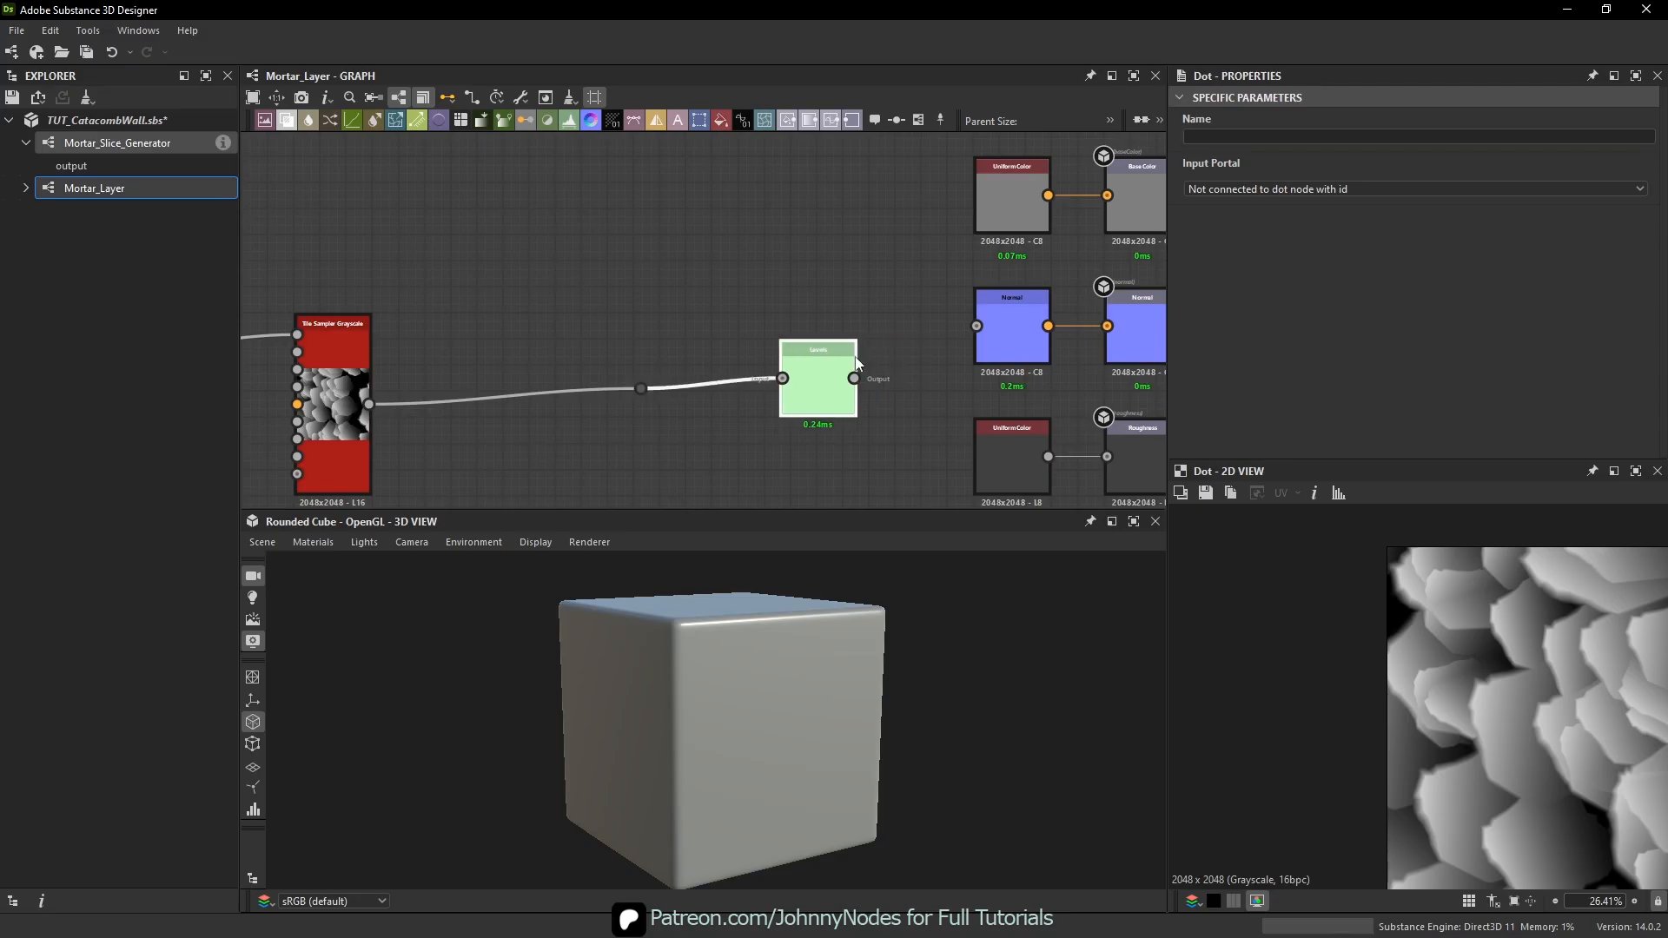
{"action": "key", "text": "Delete"}
{"action": "scroll", "coordinate": [654, 375], "scroll_direction": "up", "scroll_amount": 1}
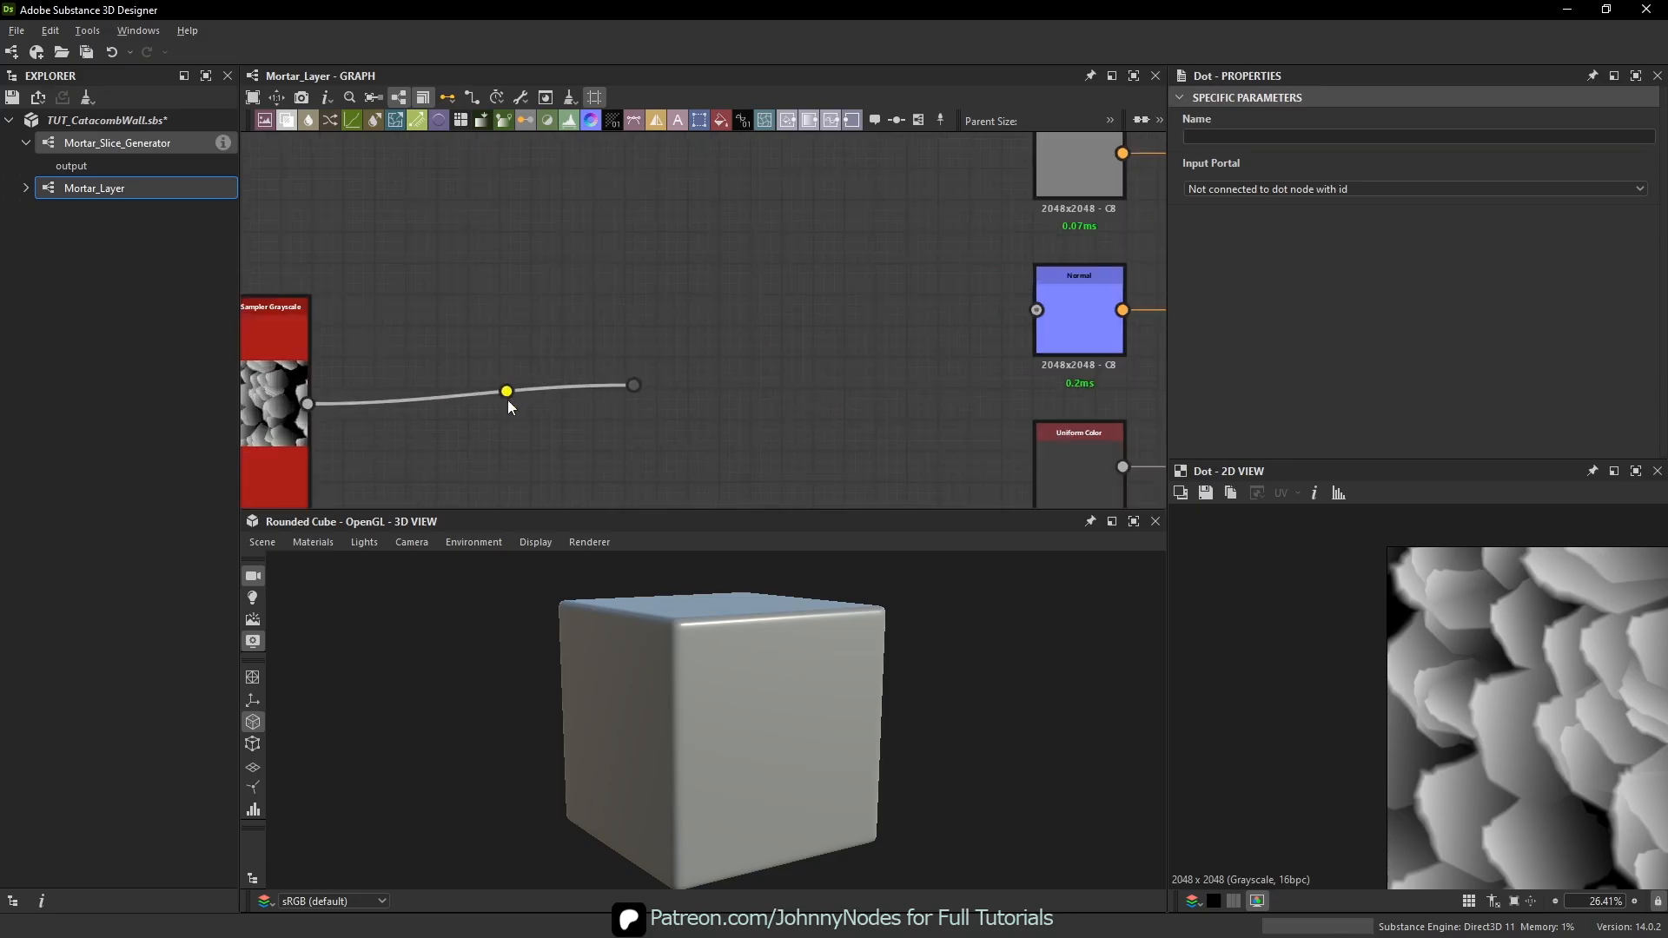
{"action": "left_click_drag", "start_coordinate": [509, 390], "coordinate": [529, 391]}
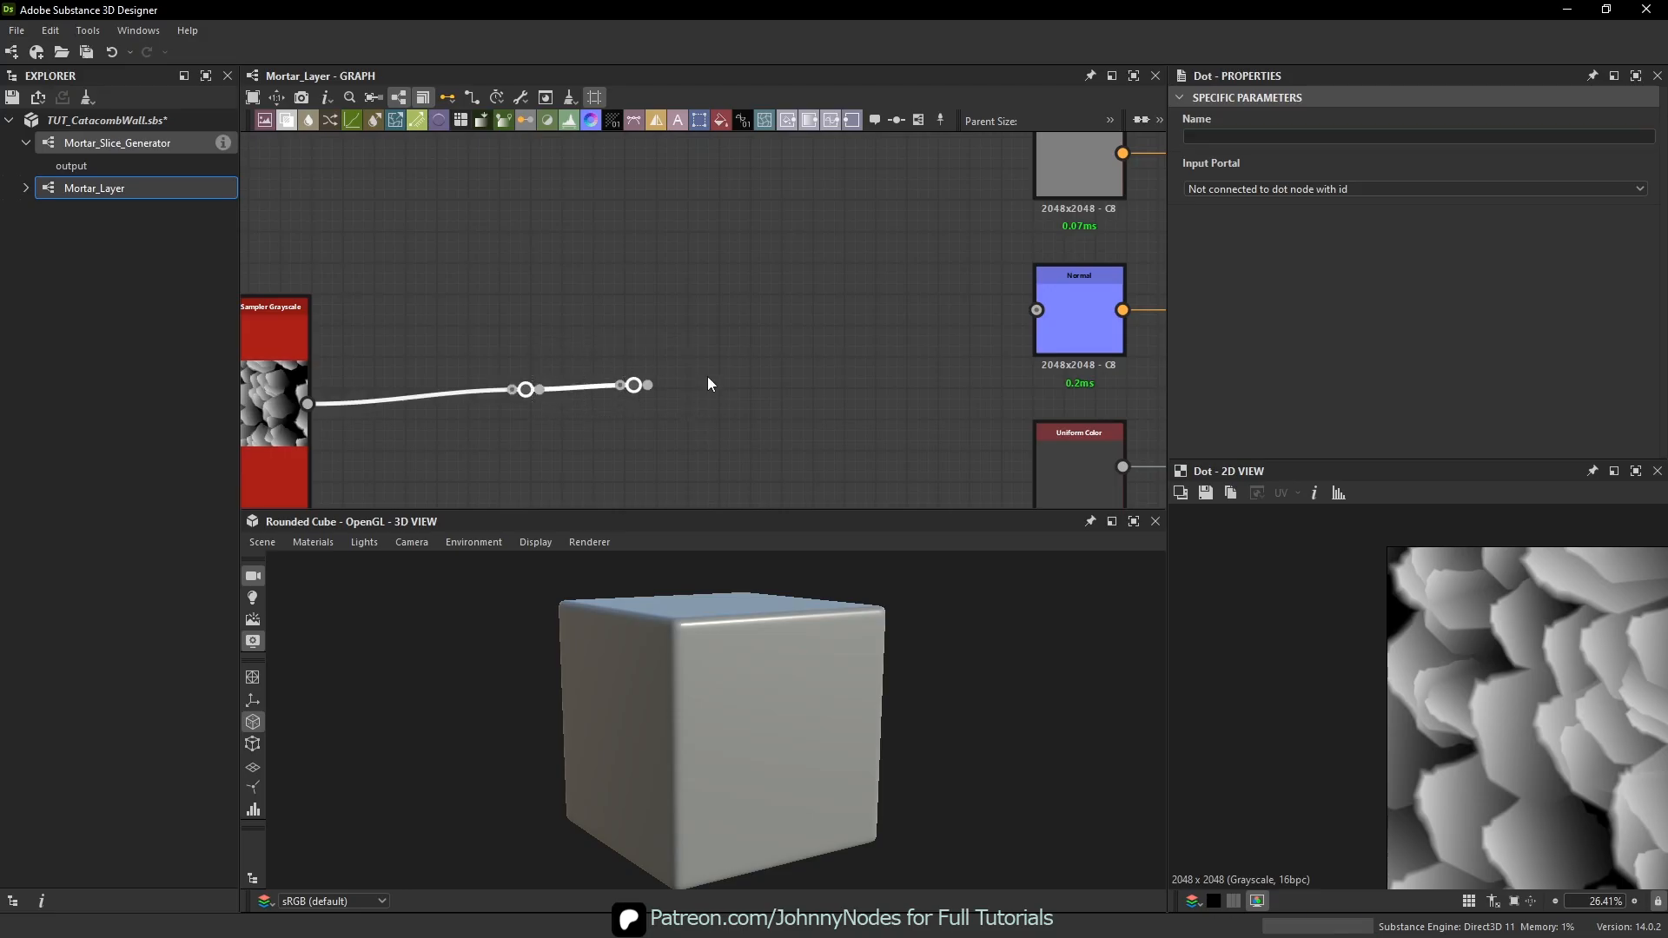
{"action": "key", "text": "Delete"}
- Add a new Levels node and connect the Tile Sampler Grayscale output to its input
{"action": "key", "text": "space"}
{"action": "type", "text": "le"}
{"action": "key", "text": "Return"}
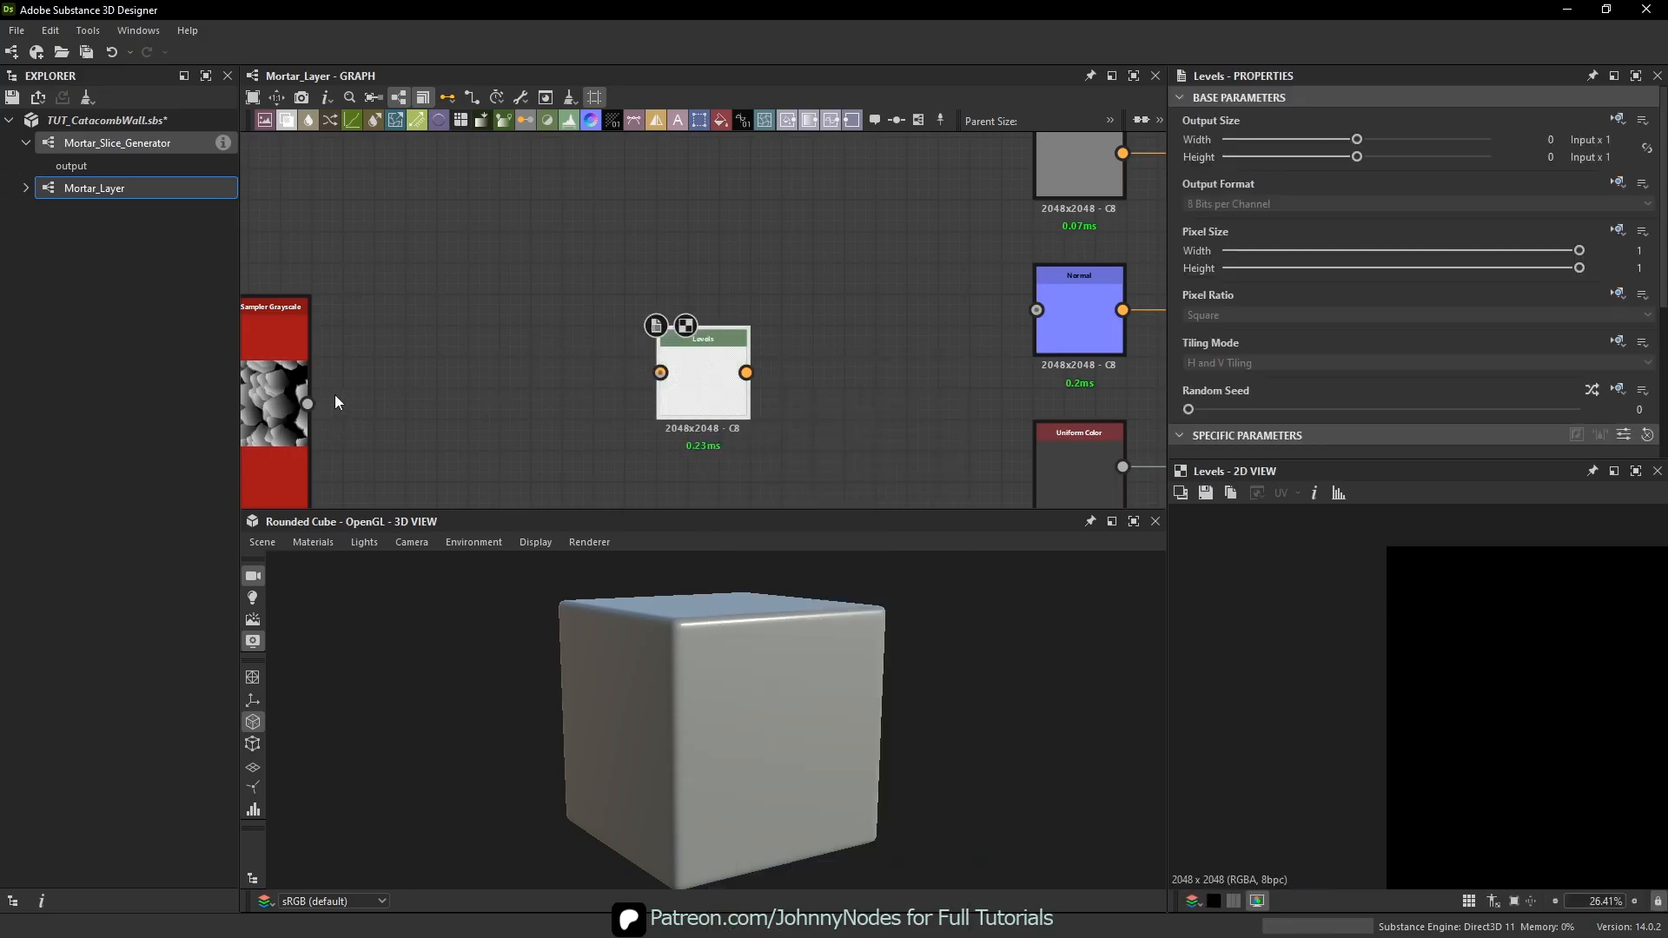
{"action": "left_click_drag", "start_coordinate": [307, 404], "coordinate": [819, 387]}
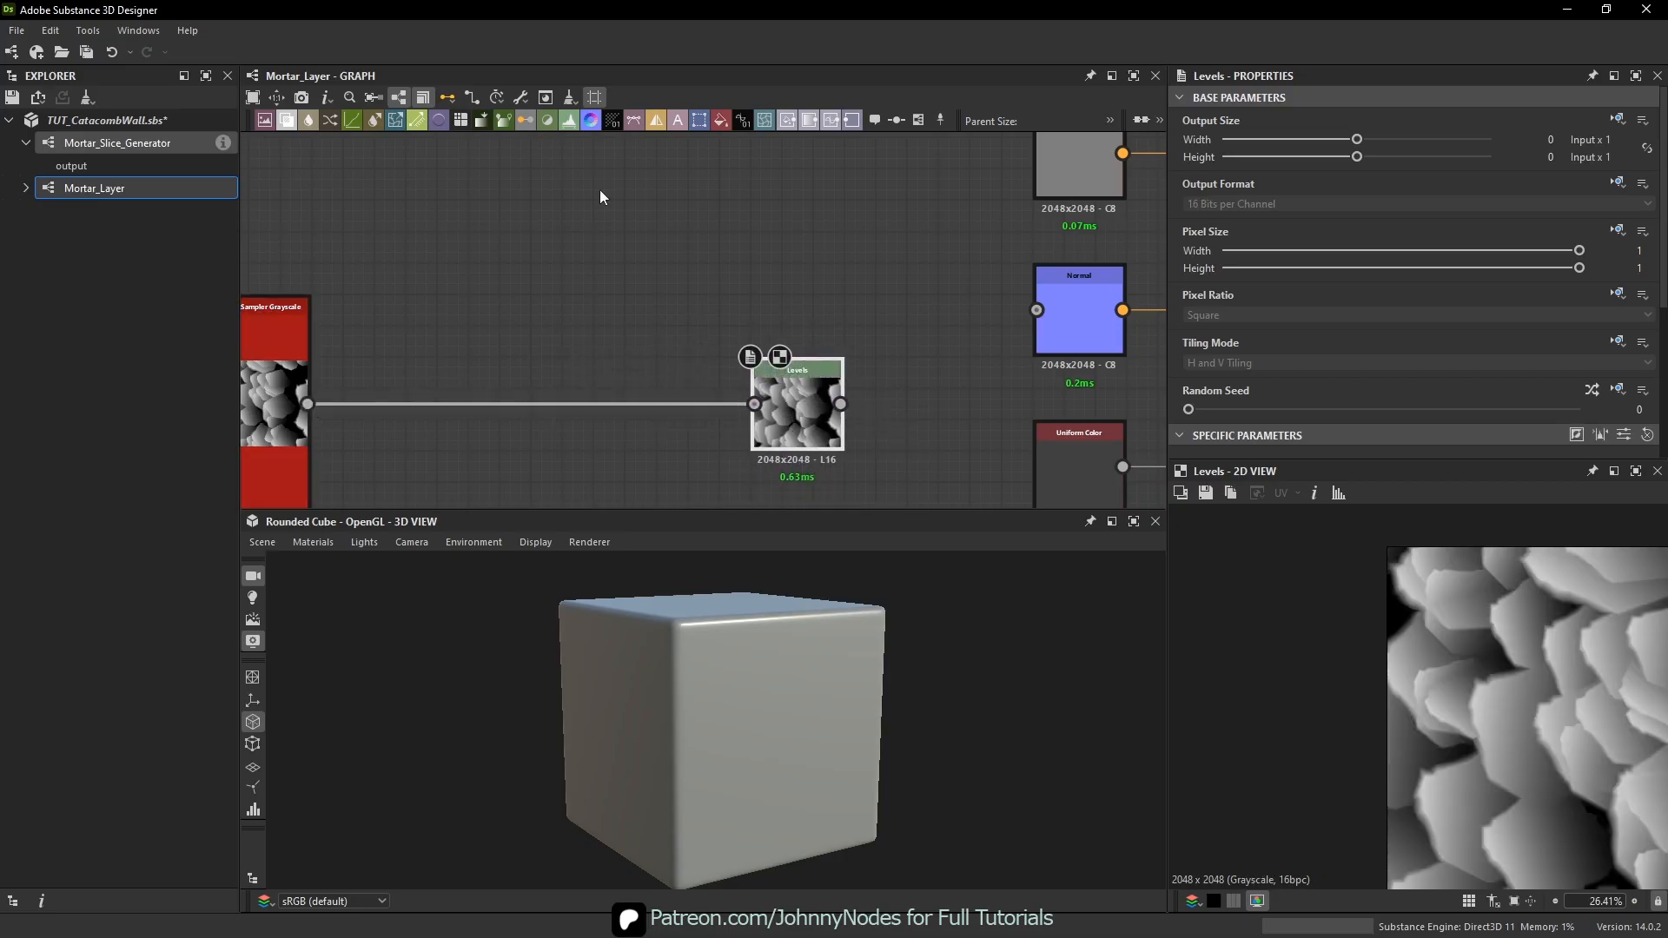
- Try routing the Tile Sampler link through a dot node, reconnect the sampler directly to Levels and delete the dot
{"action": "left_click_drag", "start_coordinate": [308, 404], "coordinate": [586, 277]}
{"action": "left_click", "coordinate": [690, 236]}
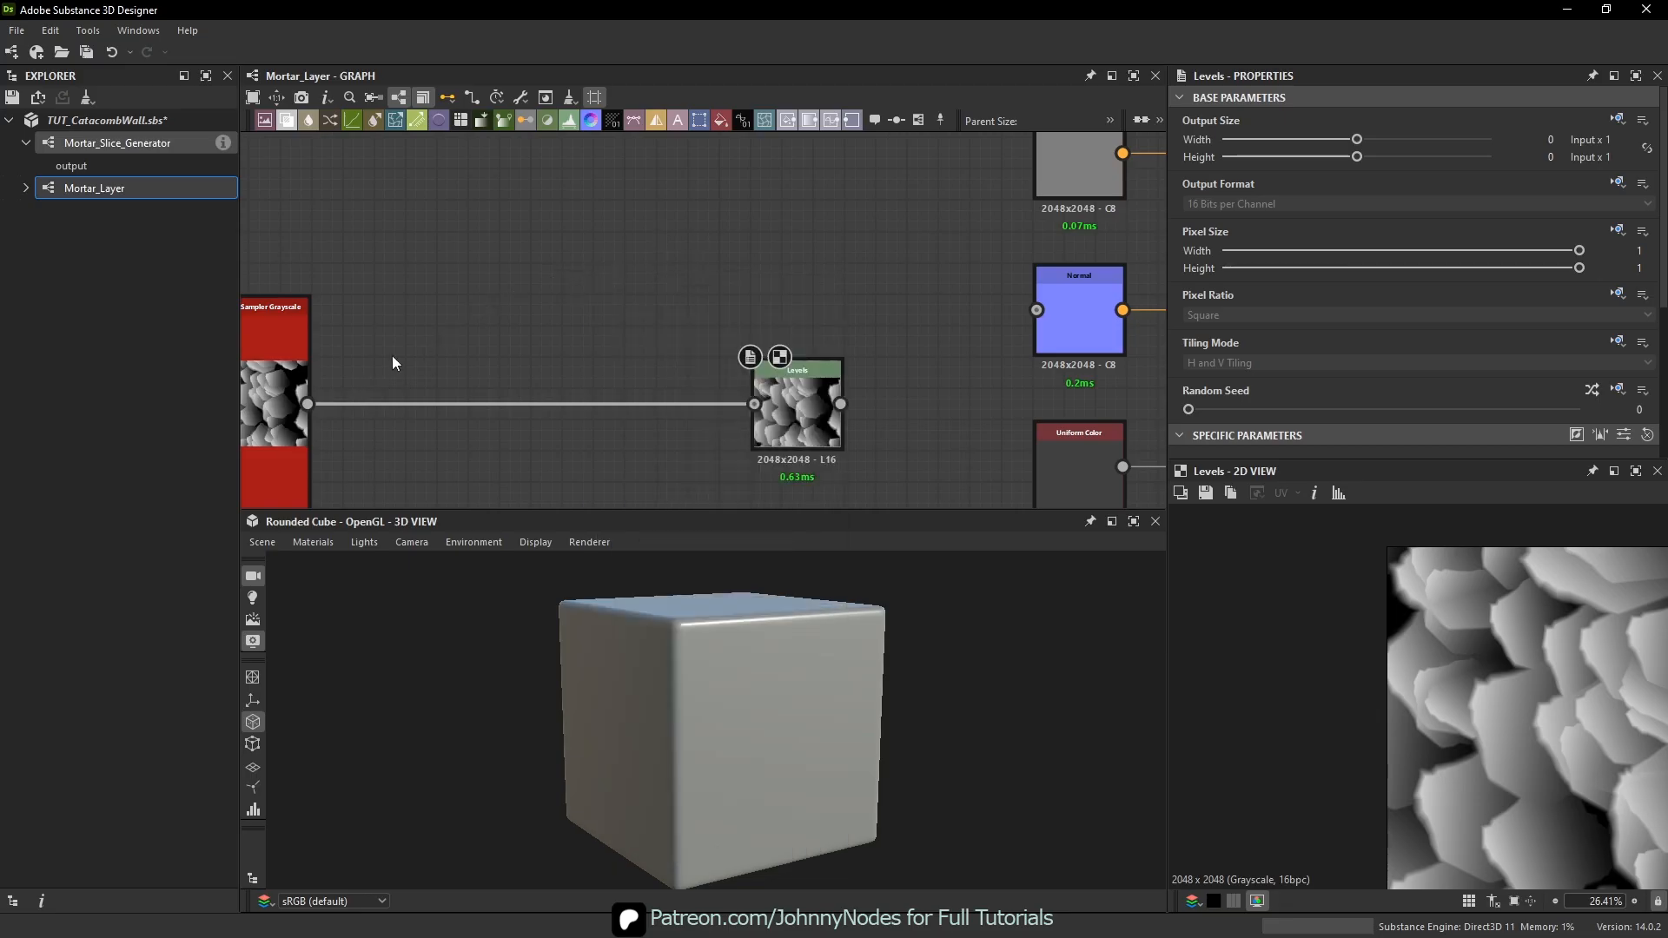
{"action": "left_click_drag", "start_coordinate": [560, 403], "coordinate": [585, 294], "text": "alt"}
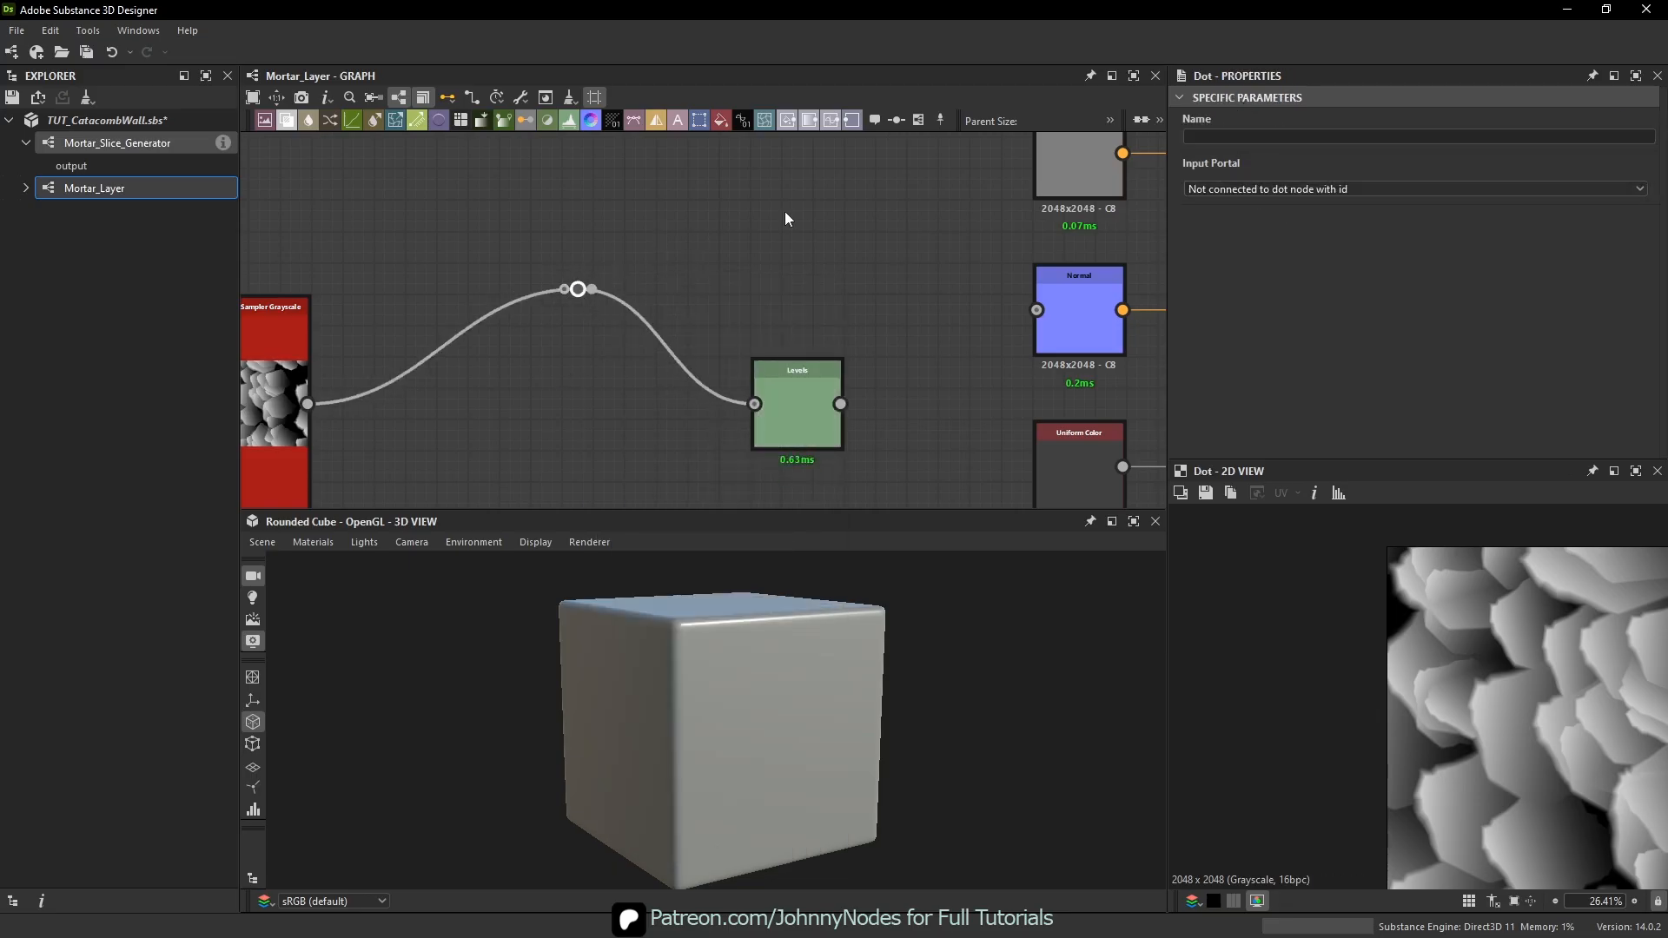
{"action": "left_click_drag", "start_coordinate": [307, 403], "coordinate": [755, 404]}
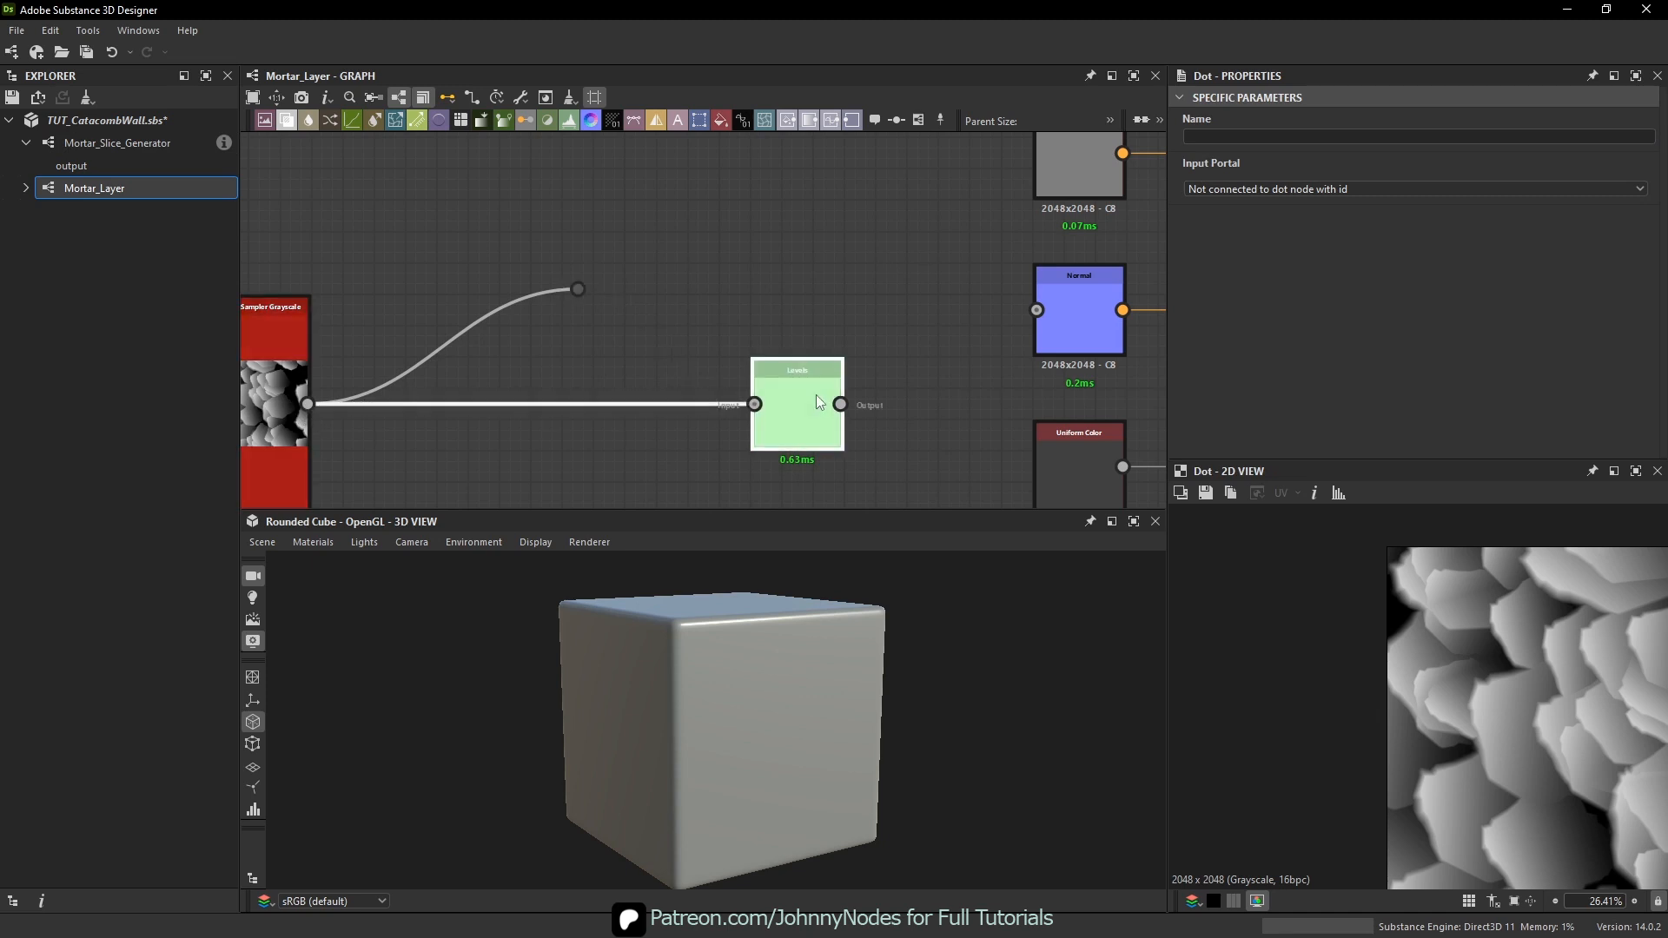
{"action": "double_click", "coordinate": [818, 402]}
{"action": "left_click", "coordinate": [577, 290]}
{"action": "key", "text": "Delete"}
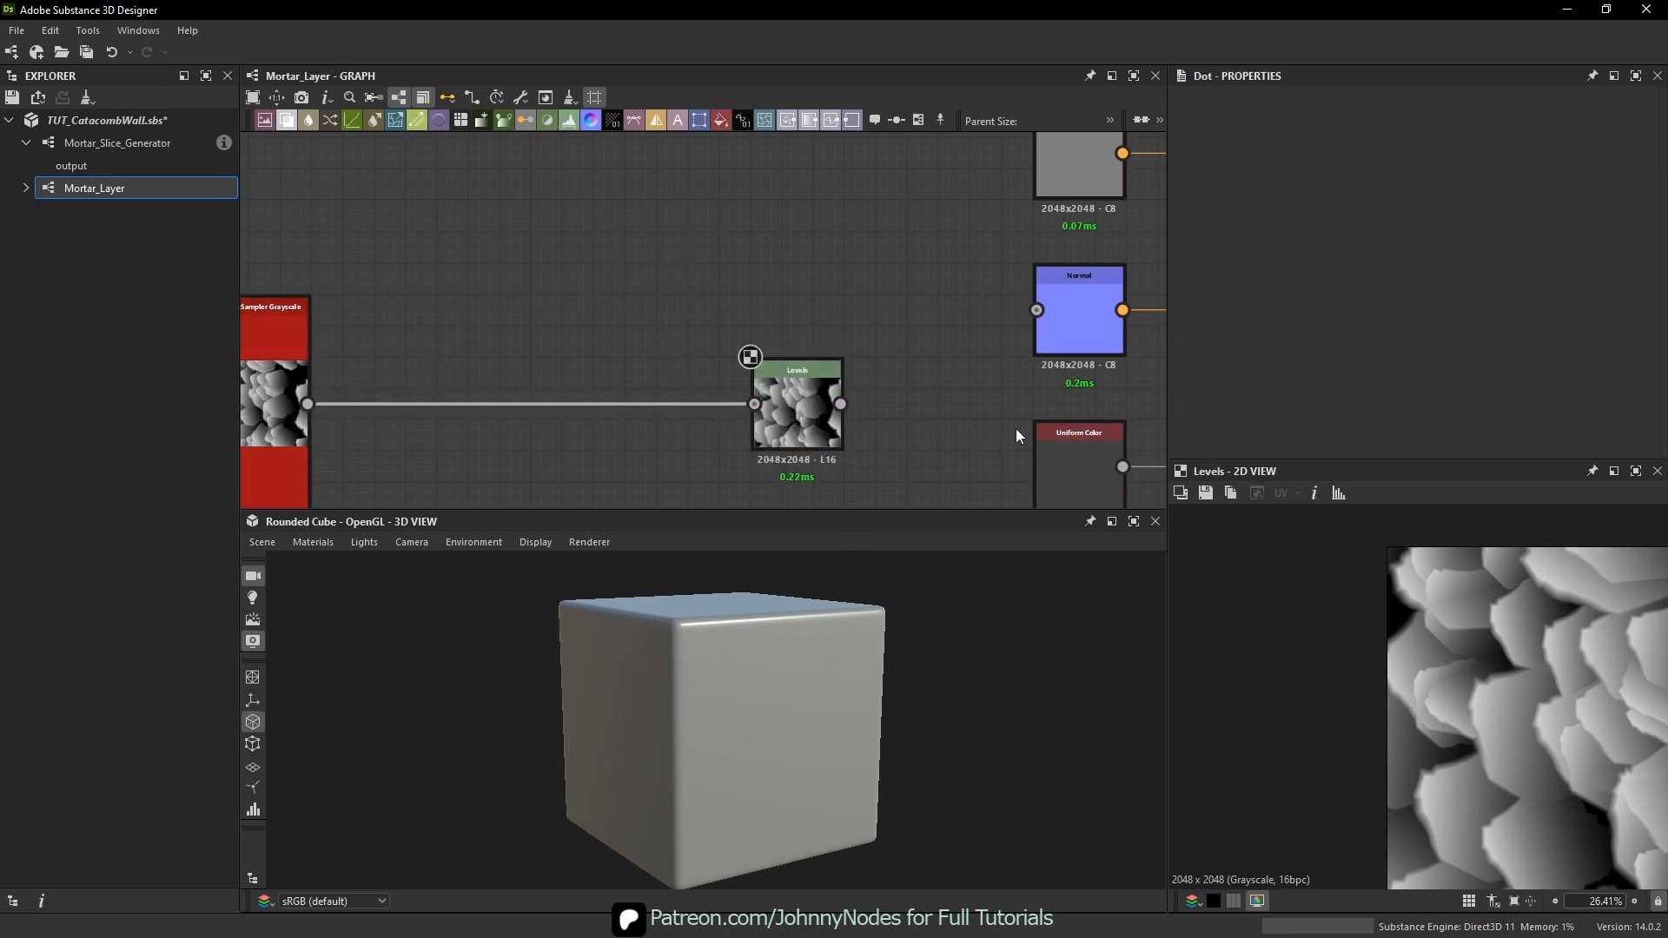
- Connect the Levels output to the Normal node's input and set the normal intensity to 5
{"action": "scroll", "coordinate": [782, 395], "scroll_direction": "down", "scroll_amount": 2}
{"action": "middle_click_drag", "start_coordinate": [782, 395], "coordinate": [685, 391]}
{"action": "left_click_drag", "start_coordinate": [737, 356], "coordinate": [844, 308]}
{"action": "middle_click_drag", "start_coordinate": [844, 308], "coordinate": [759, 323]}
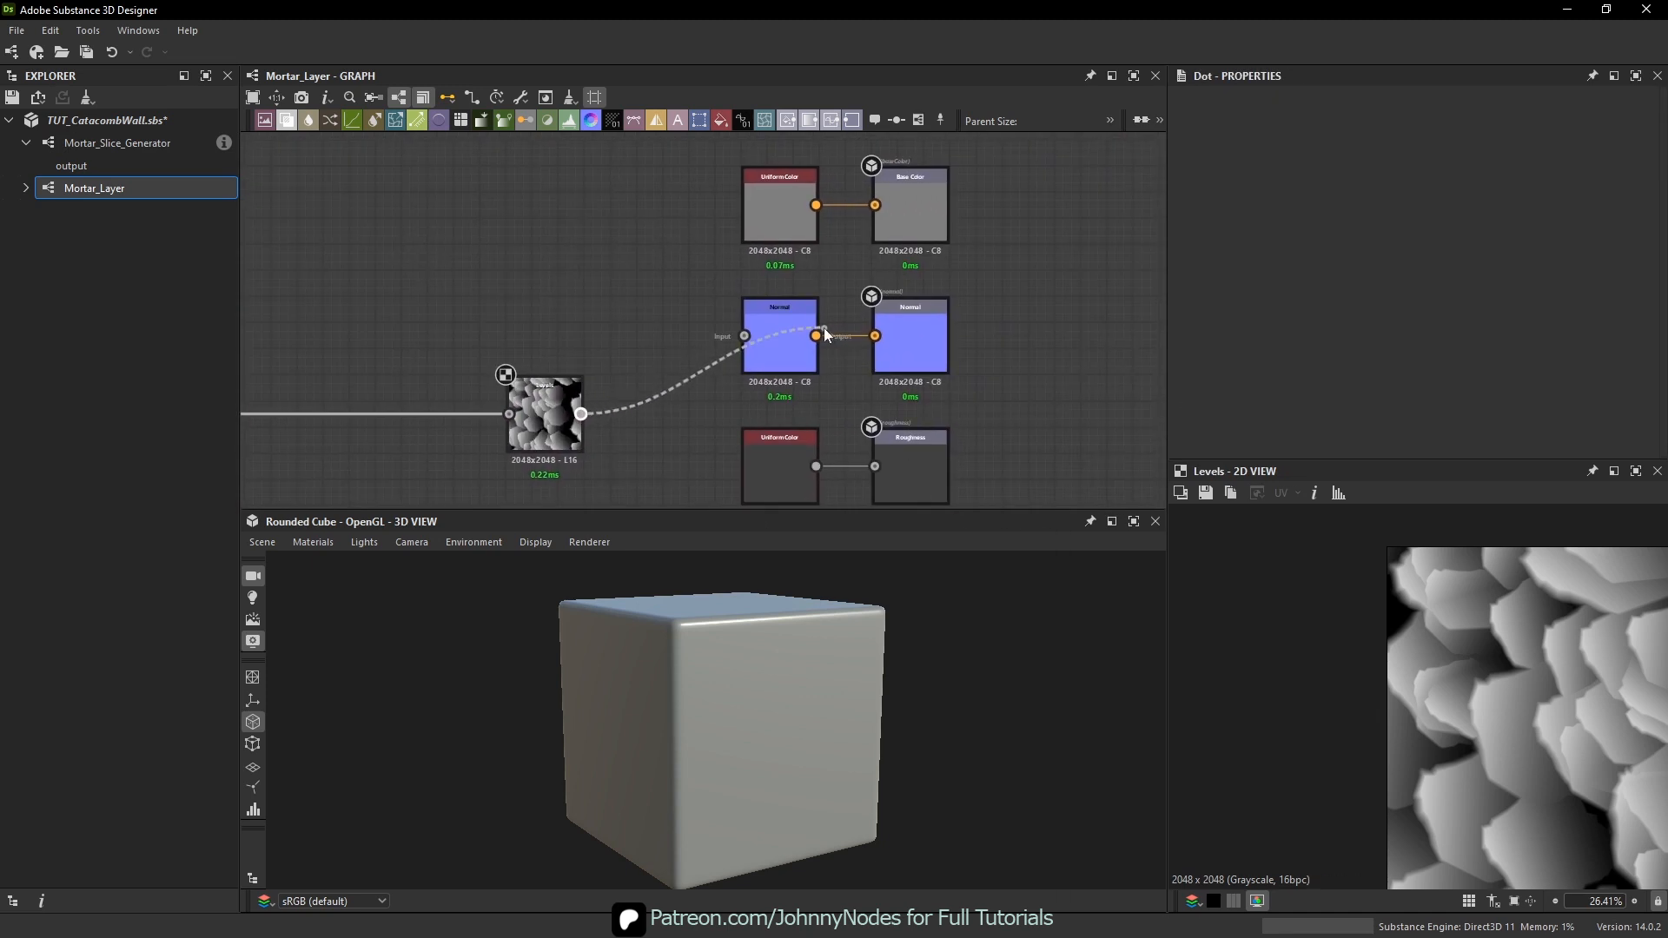
{"action": "left_click", "coordinate": [781, 341]}
{"action": "scroll", "coordinate": [1460, 350], "scroll_direction": "down", "scroll_amount": 2}
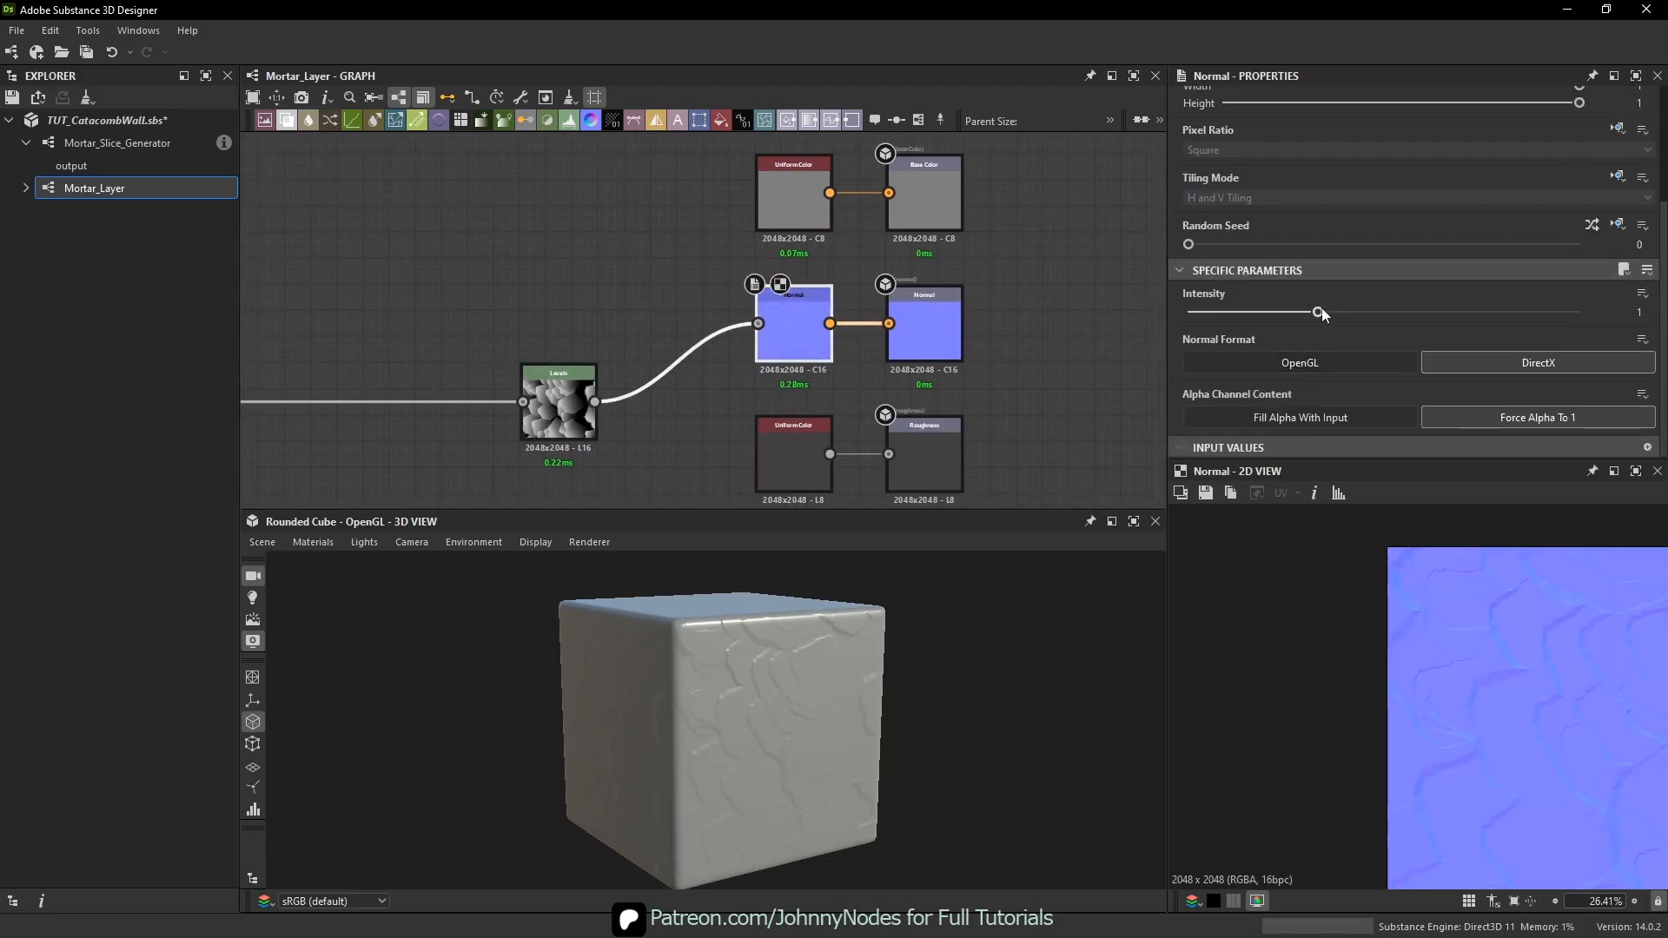
{"action": "left_click_drag", "start_coordinate": [1319, 311], "coordinate": [1383, 311]}
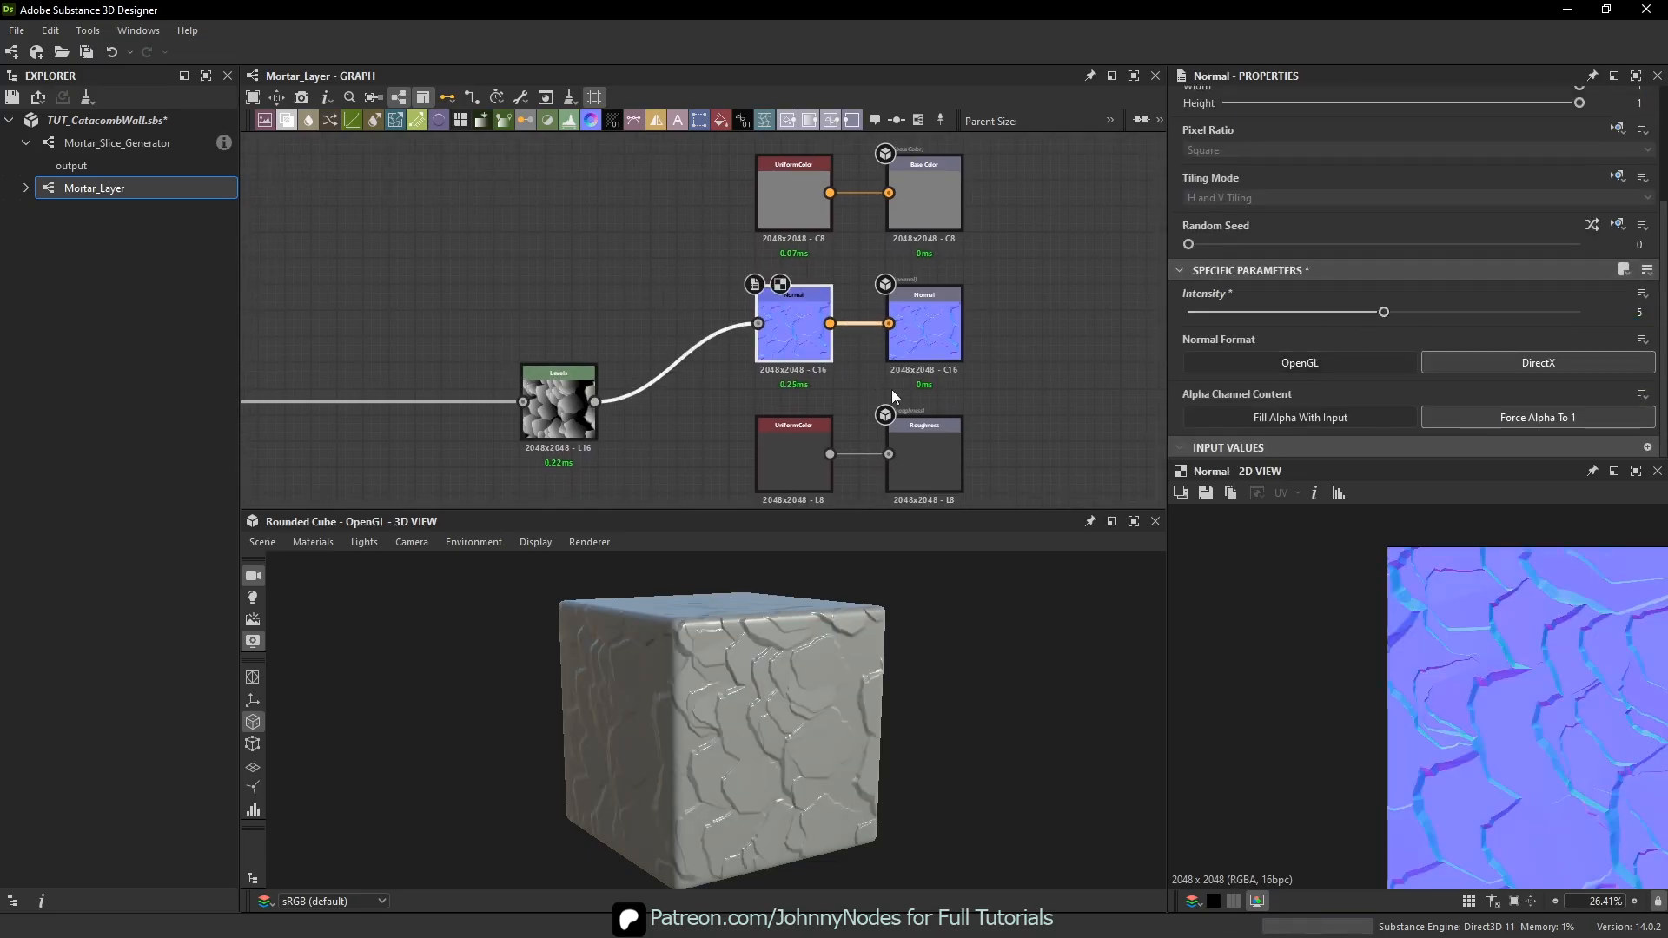
- Connect the Levels output to the material's Height output node
{"action": "scroll", "coordinate": [770, 681], "scroll_direction": "up", "scroll_amount": 5}
{"action": "left_click_drag", "start_coordinate": [867, 674], "coordinate": [782, 674], "text": "ctrl+shift"}
{"action": "middle_click_drag", "start_coordinate": [675, 308], "coordinate": [676, 253]}
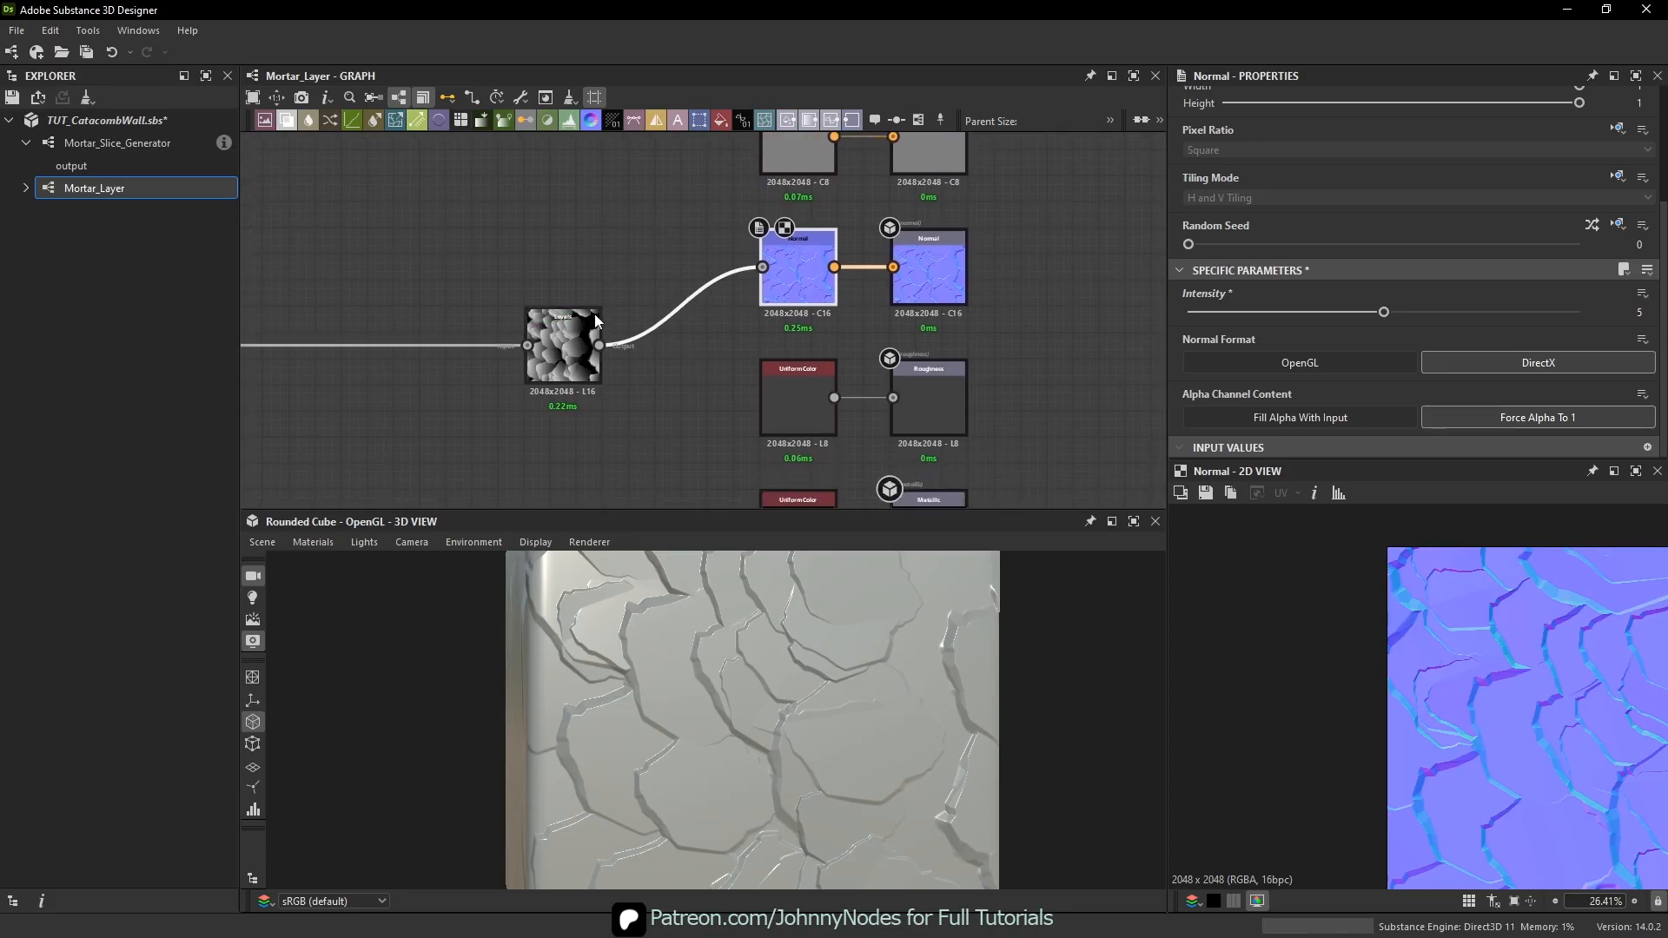
{"action": "left_click", "coordinate": [596, 346]}
{"action": "middle_click_drag", "start_coordinate": [746, 452], "coordinate": [745, 295]}
{"action": "middle_click_drag", "start_coordinate": [821, 491], "coordinate": [815, 363]}
{"action": "scroll", "coordinate": [815, 365], "scroll_direction": "down", "scroll_amount": 2}
{"action": "left_click", "coordinate": [853, 455]}
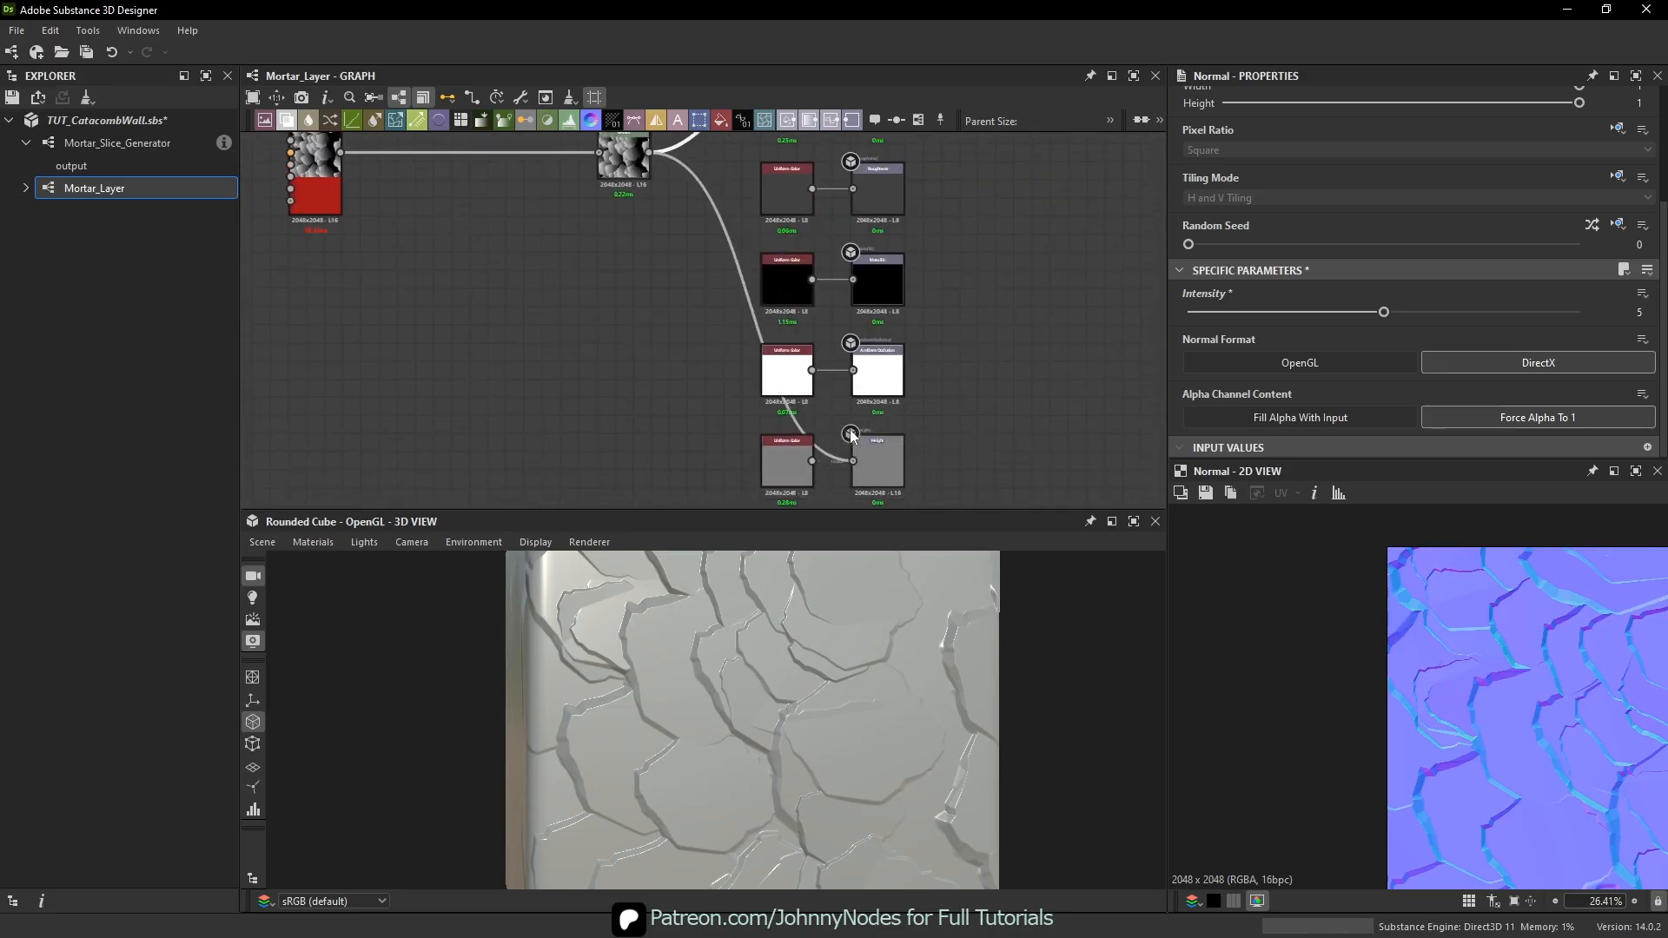
- Add an Ambient Occlusion (HBAO) node fed by Levels and connect it to the Ambient Occlusion output
{"action": "middle_click_drag", "start_coordinate": [647, 186], "coordinate": [686, 358]}
{"action": "left_click_drag", "start_coordinate": [666, 331], "coordinate": [583, 397]}
{"action": "left_click", "coordinate": [613, 405]}
{"action": "key", "text": "space"}
{"action": "type", "text": "hb"}
{"action": "left_click", "coordinate": [669, 389]}
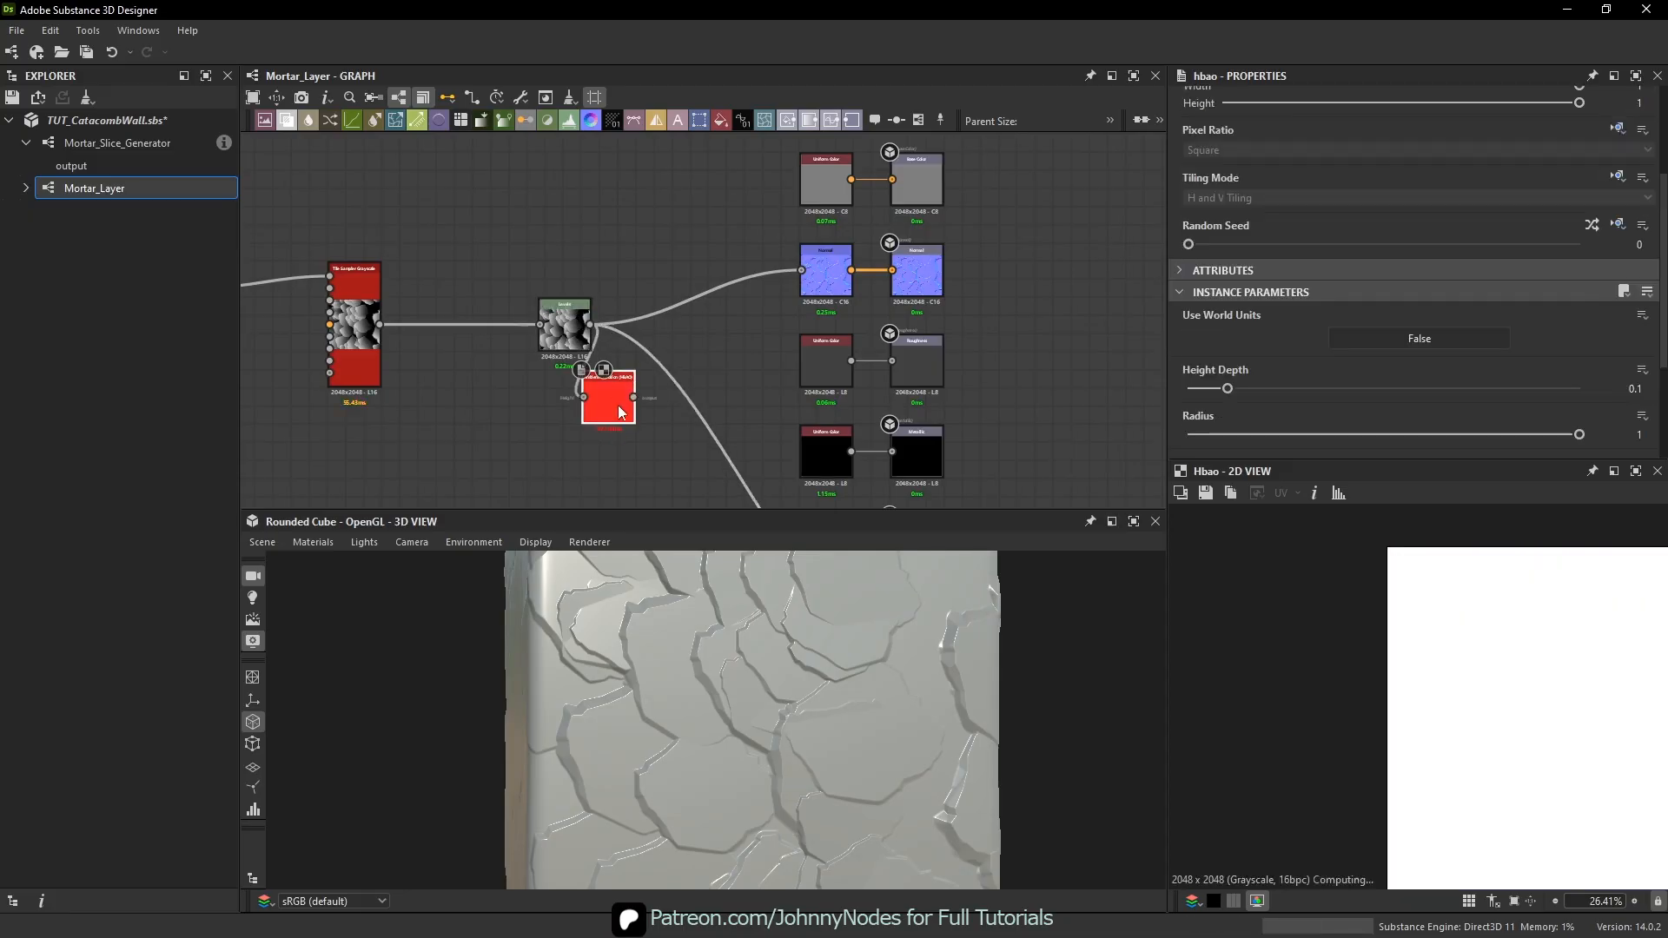
{"action": "middle_click_drag", "start_coordinate": [617, 405], "coordinate": [621, 264]}
{"action": "left_click_drag", "start_coordinate": [616, 260], "coordinate": [895, 402]}
{"action": "scroll", "coordinate": [794, 662], "scroll_direction": "down", "scroll_amount": 3}
{"action": "left_click_drag", "start_coordinate": [819, 619], "coordinate": [784, 675]}
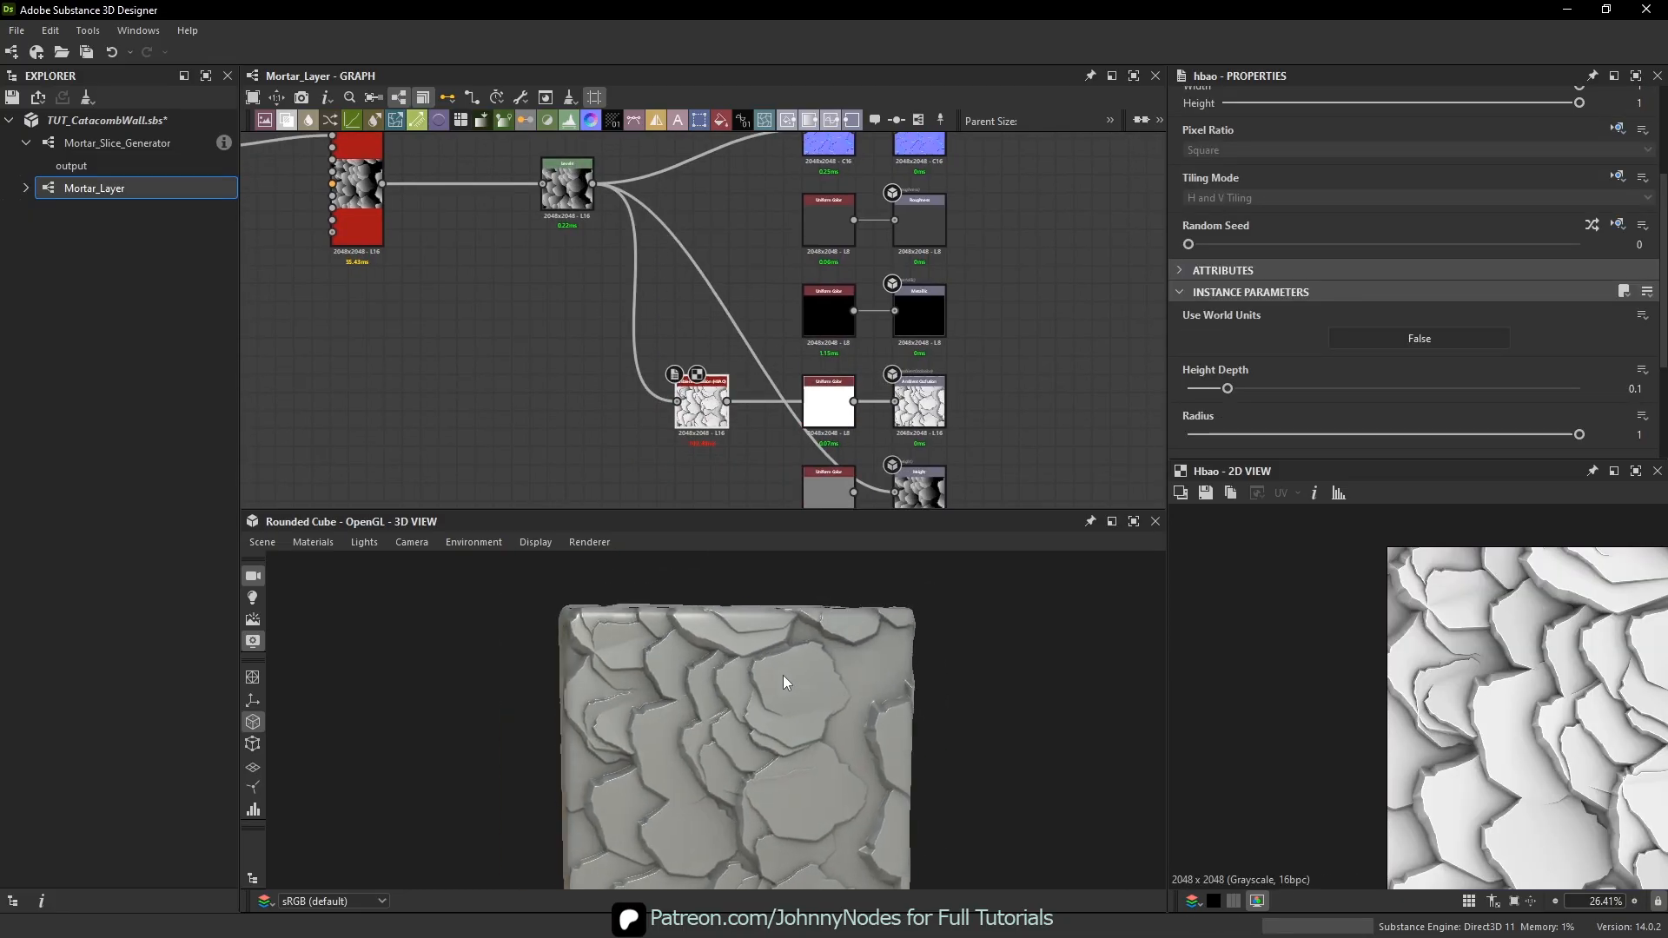
- Set the output color of the Uniform Color node feeding Roughness to 0.54
{"action": "scroll", "coordinate": [784, 675], "scroll_direction": "up", "scroll_amount": 4}
{"action": "scroll", "coordinate": [837, 232], "scroll_direction": "up", "scroll_amount": 2}
{"action": "left_click", "coordinate": [838, 232]}
{"action": "scroll", "coordinate": [847, 681], "scroll_direction": "up", "scroll_amount": 2}
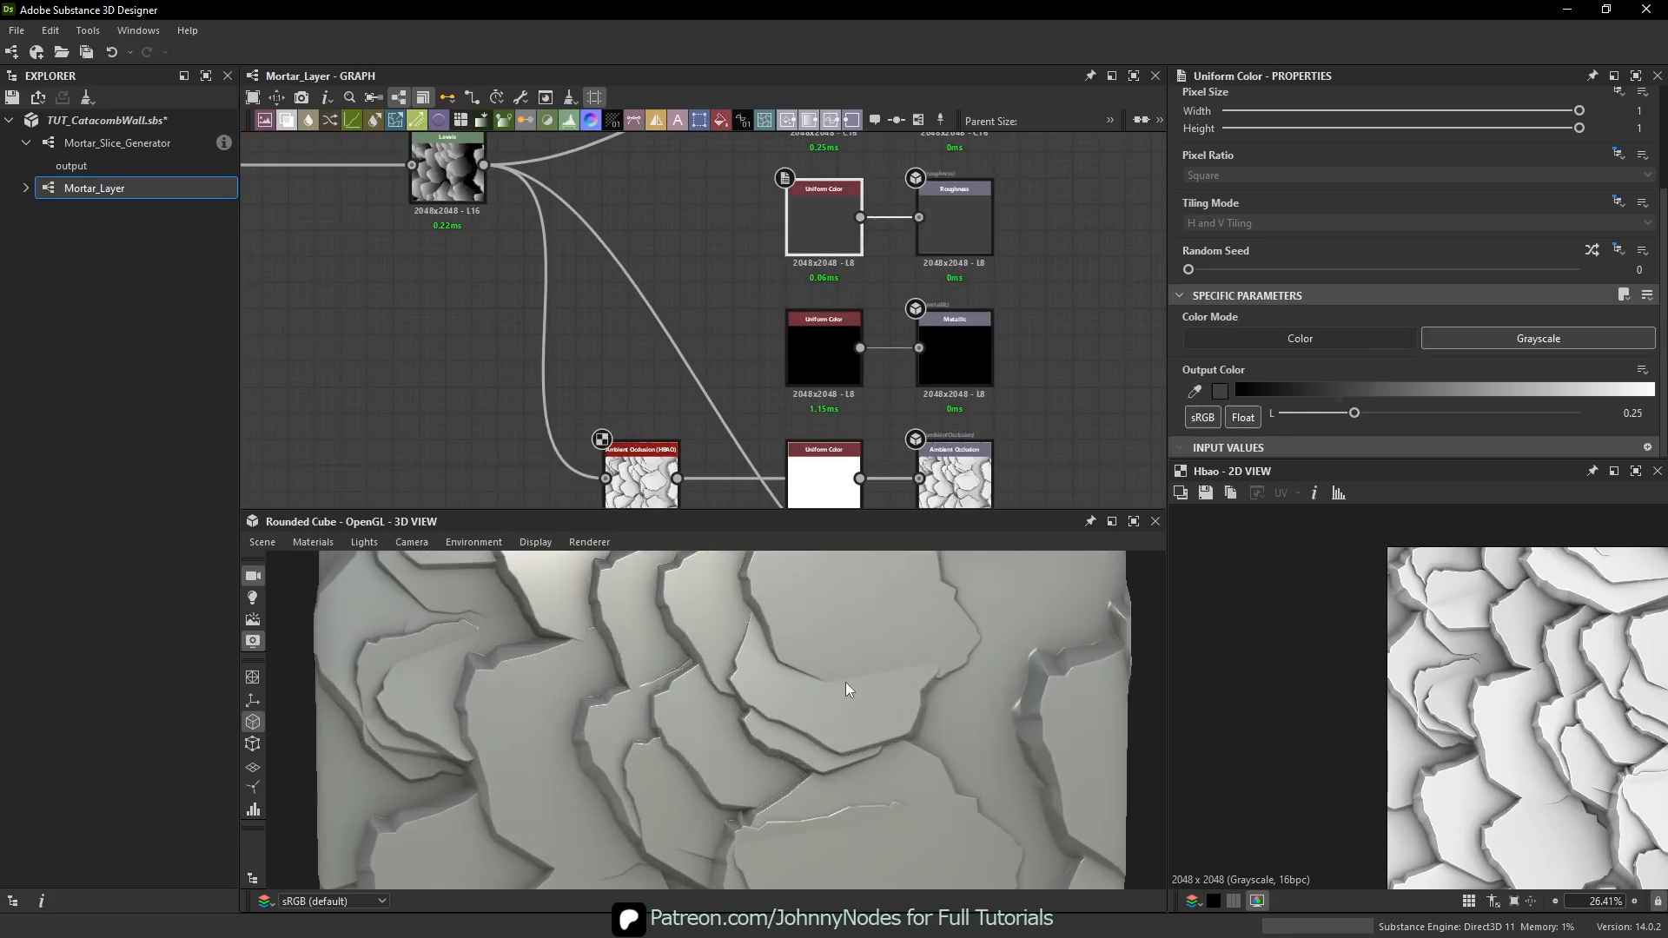
{"action": "scroll", "coordinate": [810, 736], "scroll_direction": "down", "scroll_amount": 2}
{"action": "left_click_drag", "start_coordinate": [810, 737], "coordinate": [839, 672]}
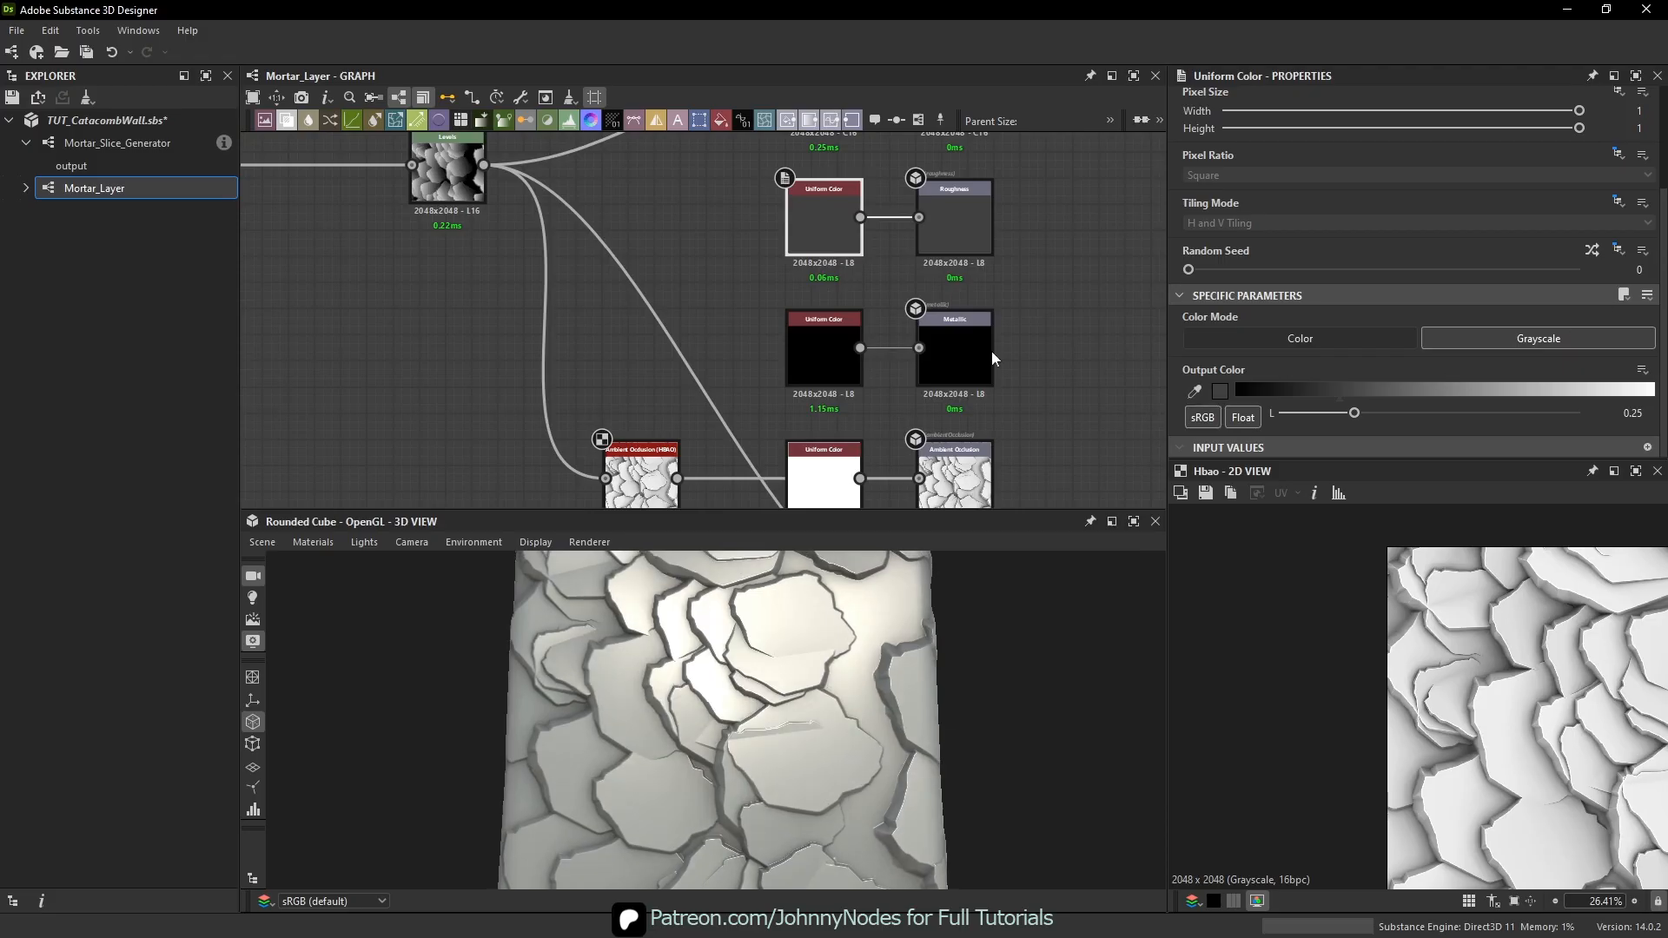
{"action": "scroll", "coordinate": [842, 350], "scroll_direction": "up", "scroll_amount": 2}
{"action": "middle_click_drag", "start_coordinate": [849, 146], "coordinate": [838, 316]}
{"action": "scroll", "coordinate": [837, 316], "scroll_direction": "up", "scroll_amount": 2}
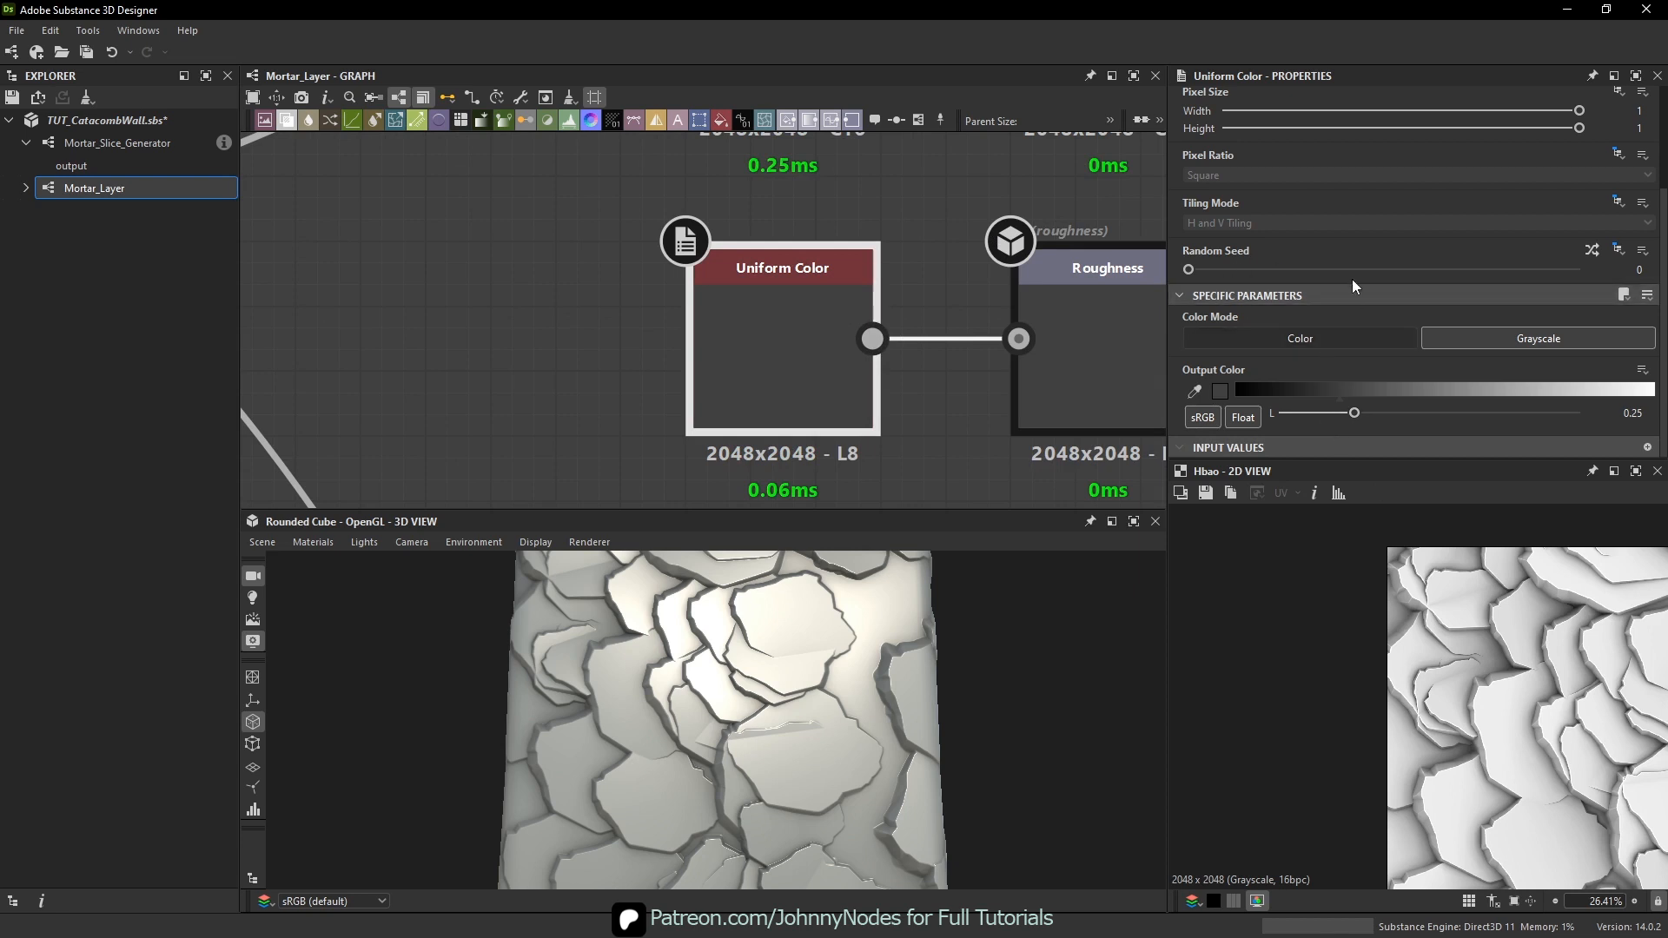
{"action": "left_click_drag", "start_coordinate": [1373, 412], "coordinate": [1442, 418]}
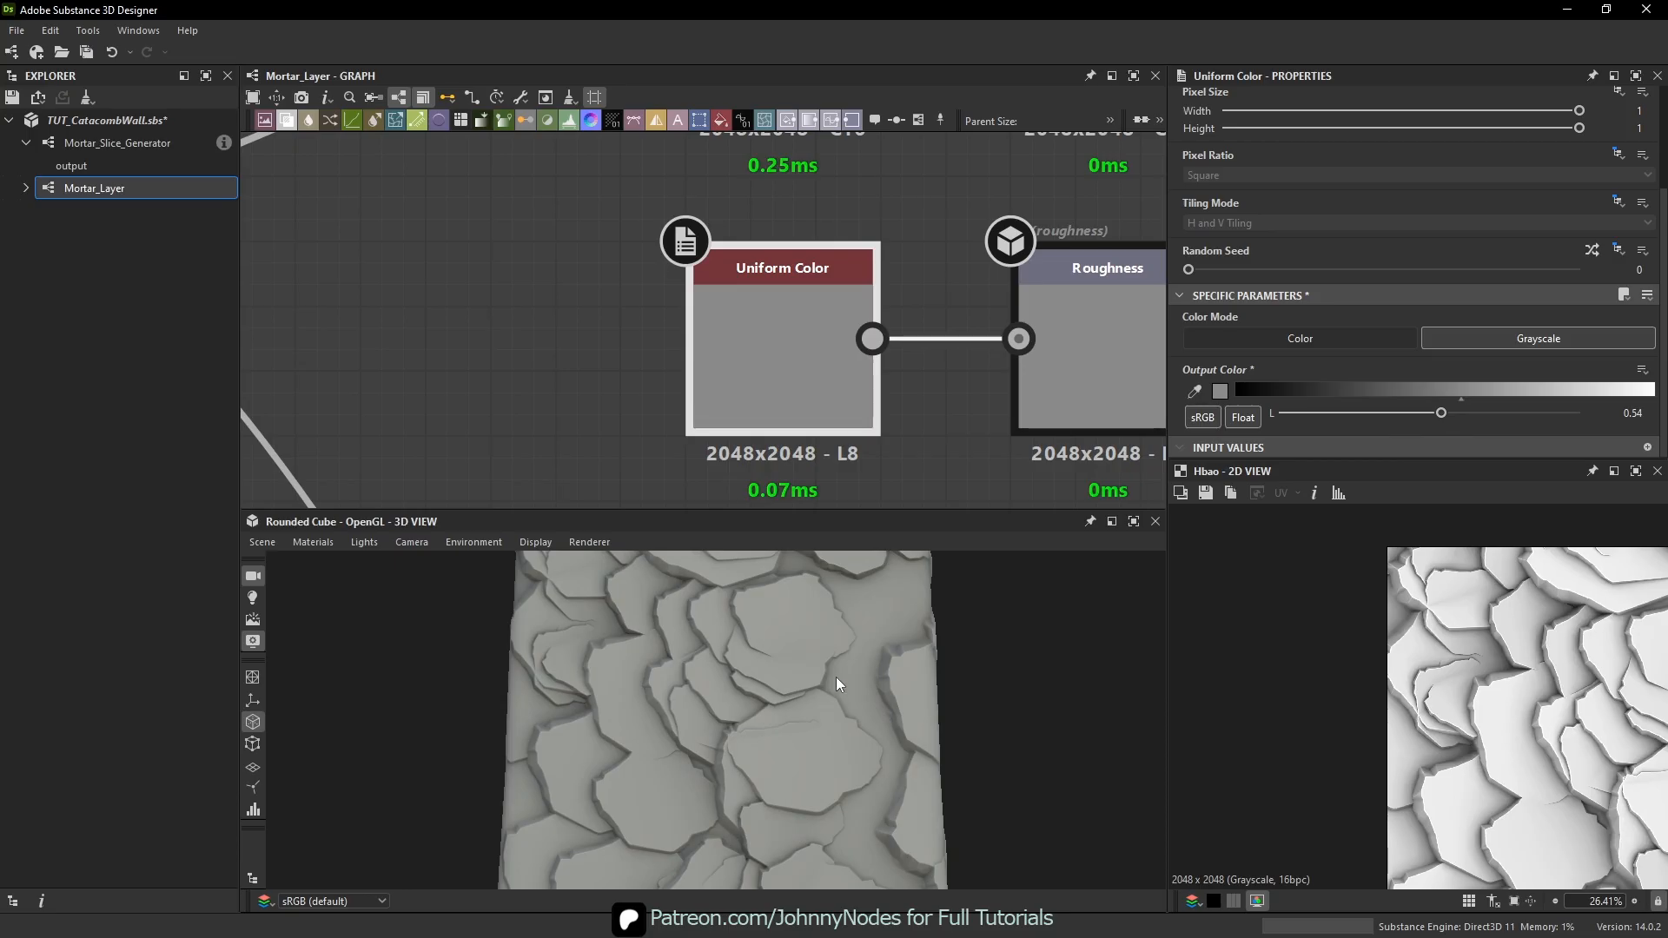
- Switch to the reference board to study the mortar between the stones, and compare it with the 3D preview in Substance Designer
{"action": "left_click_drag", "start_coordinate": [836, 676], "coordinate": [841, 654]}
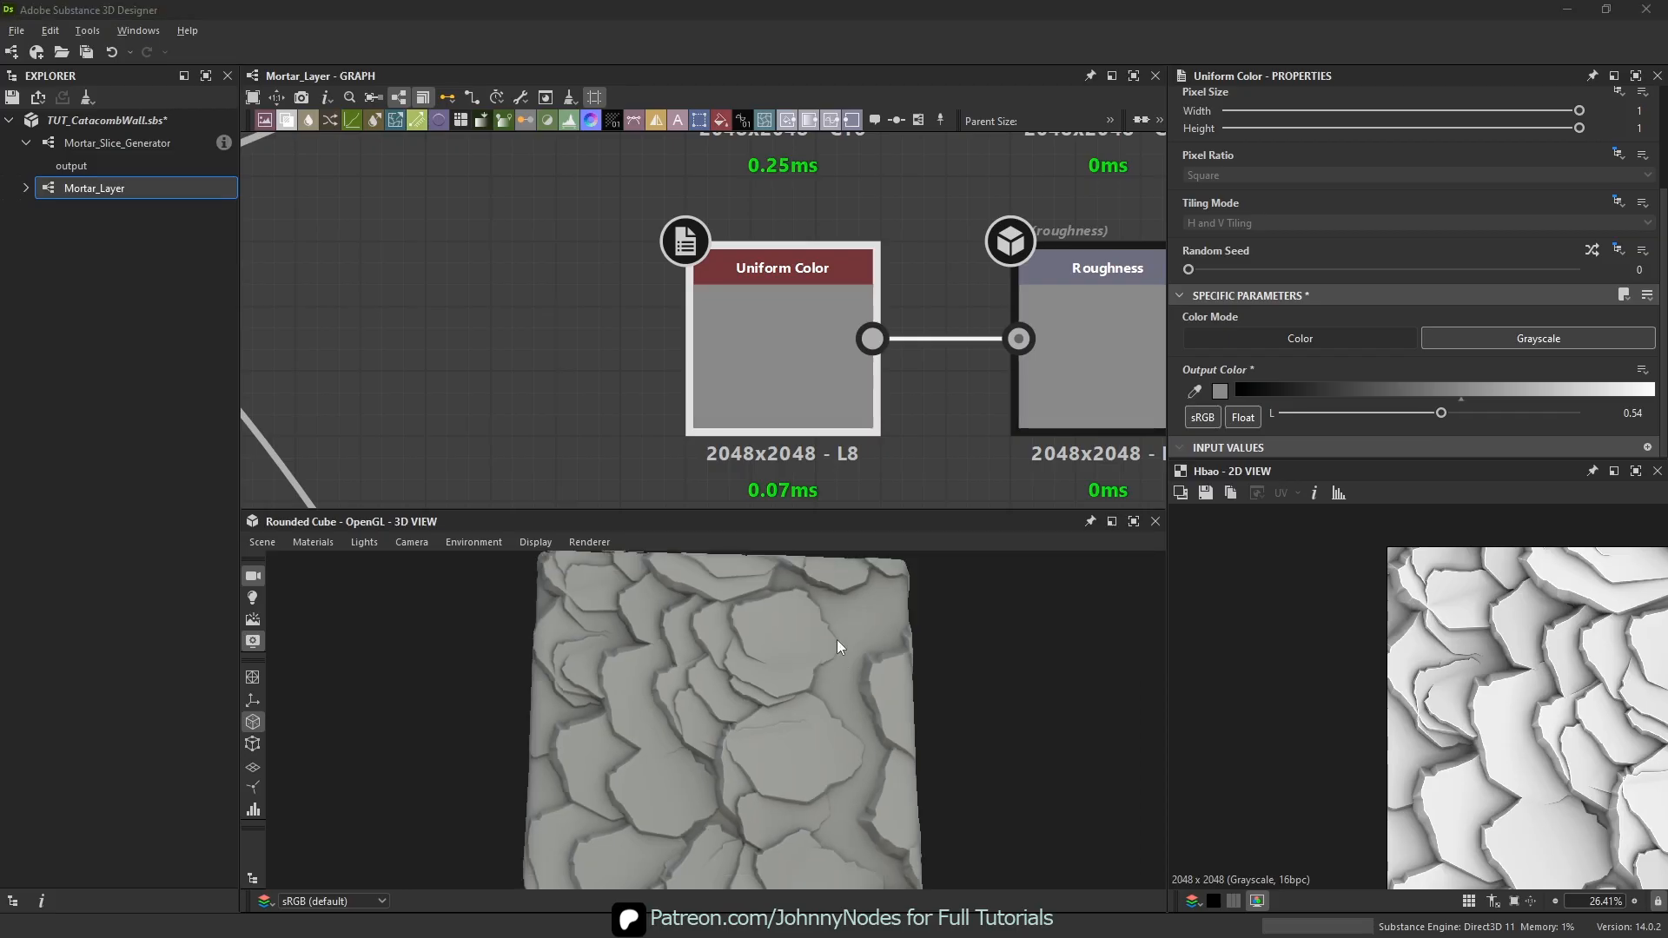
{"action": "key", "text": "alt+Tab"}
{"action": "scroll", "coordinate": [961, 546], "scroll_direction": "up", "scroll_amount": 5}
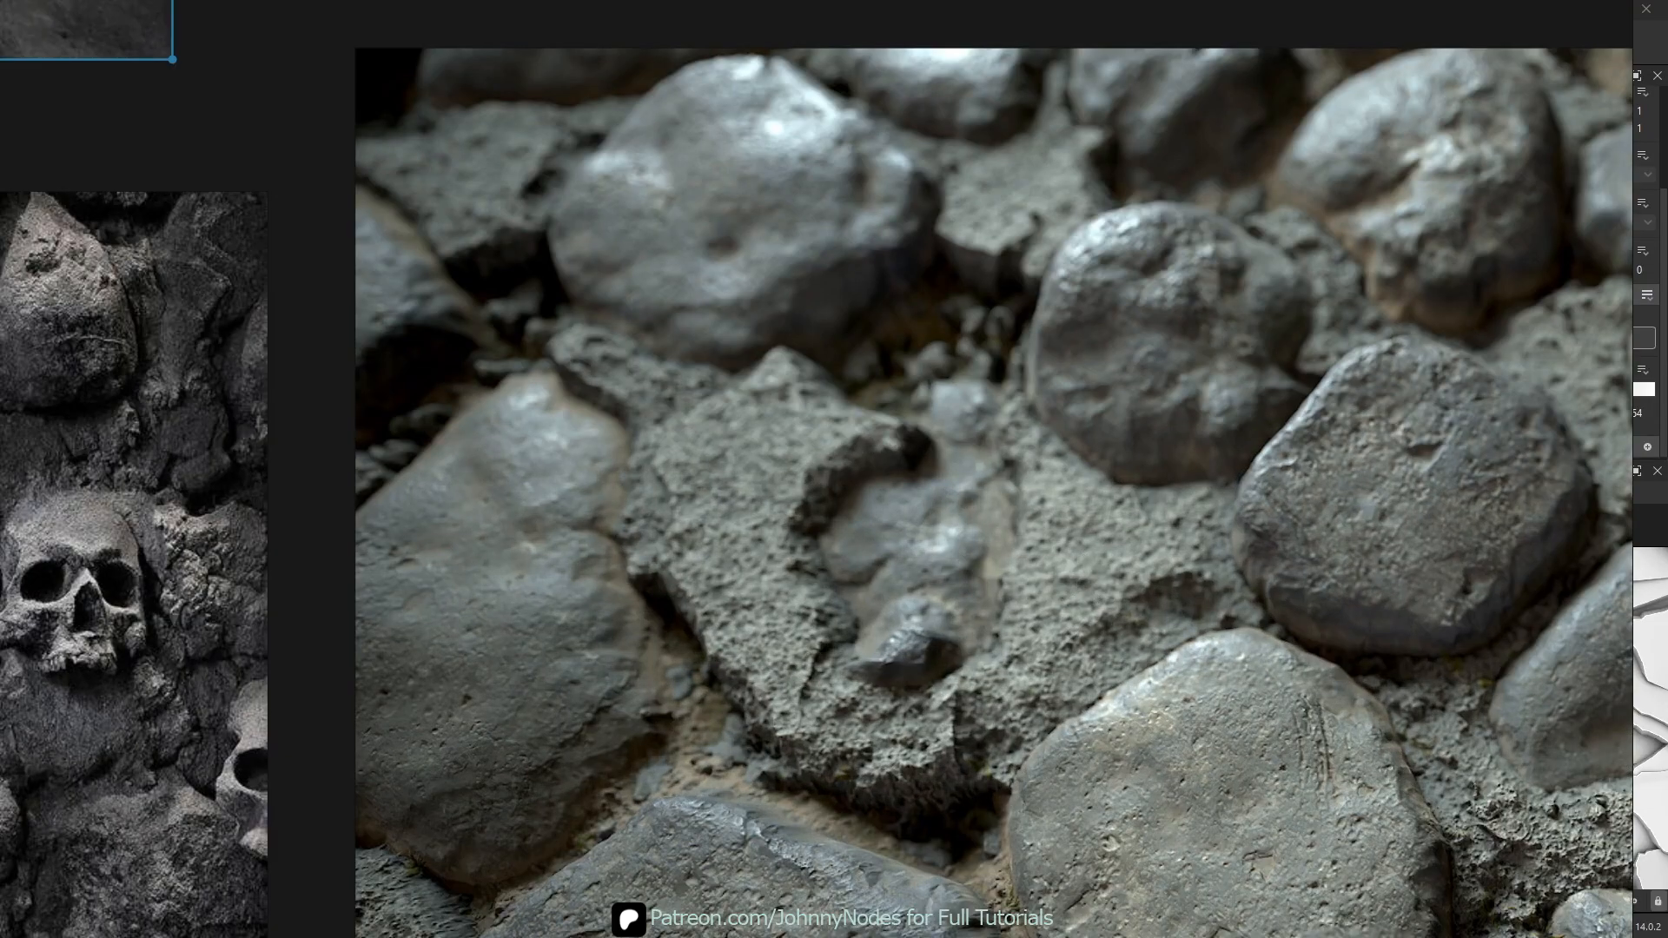
{"action": "key", "text": "alt+Tab"}
{"action": "scroll", "coordinate": [846, 676], "scroll_direction": "up", "scroll_amount": 6}
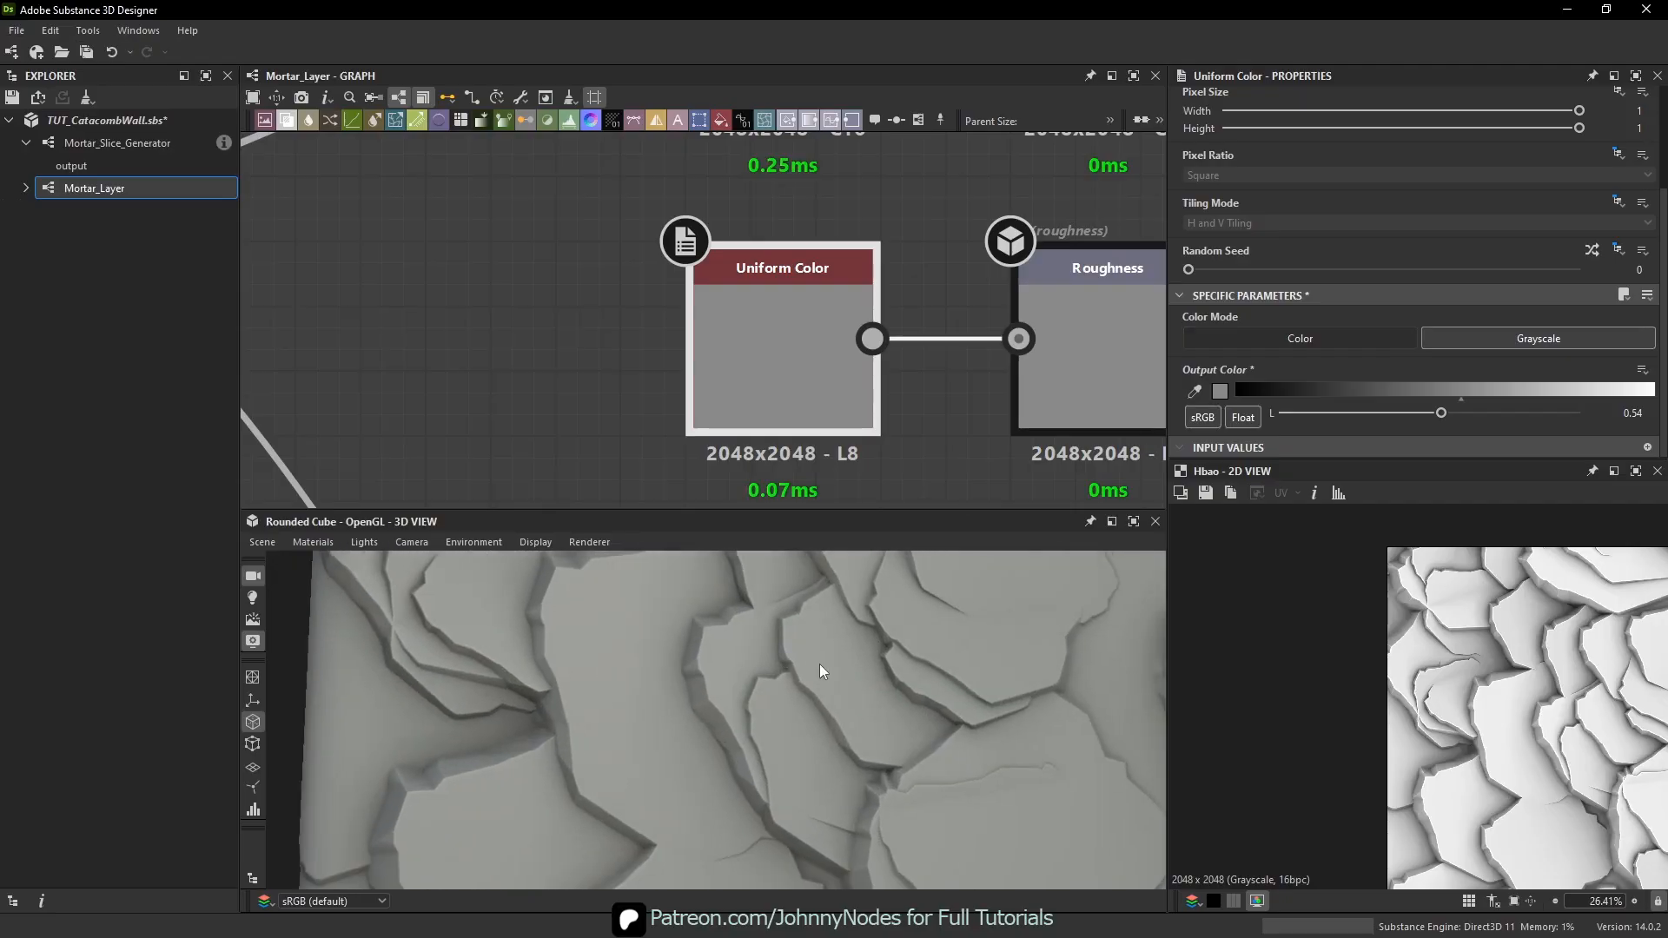
{"action": "scroll", "coordinate": [821, 633], "scroll_direction": "up", "scroll_amount": 4}
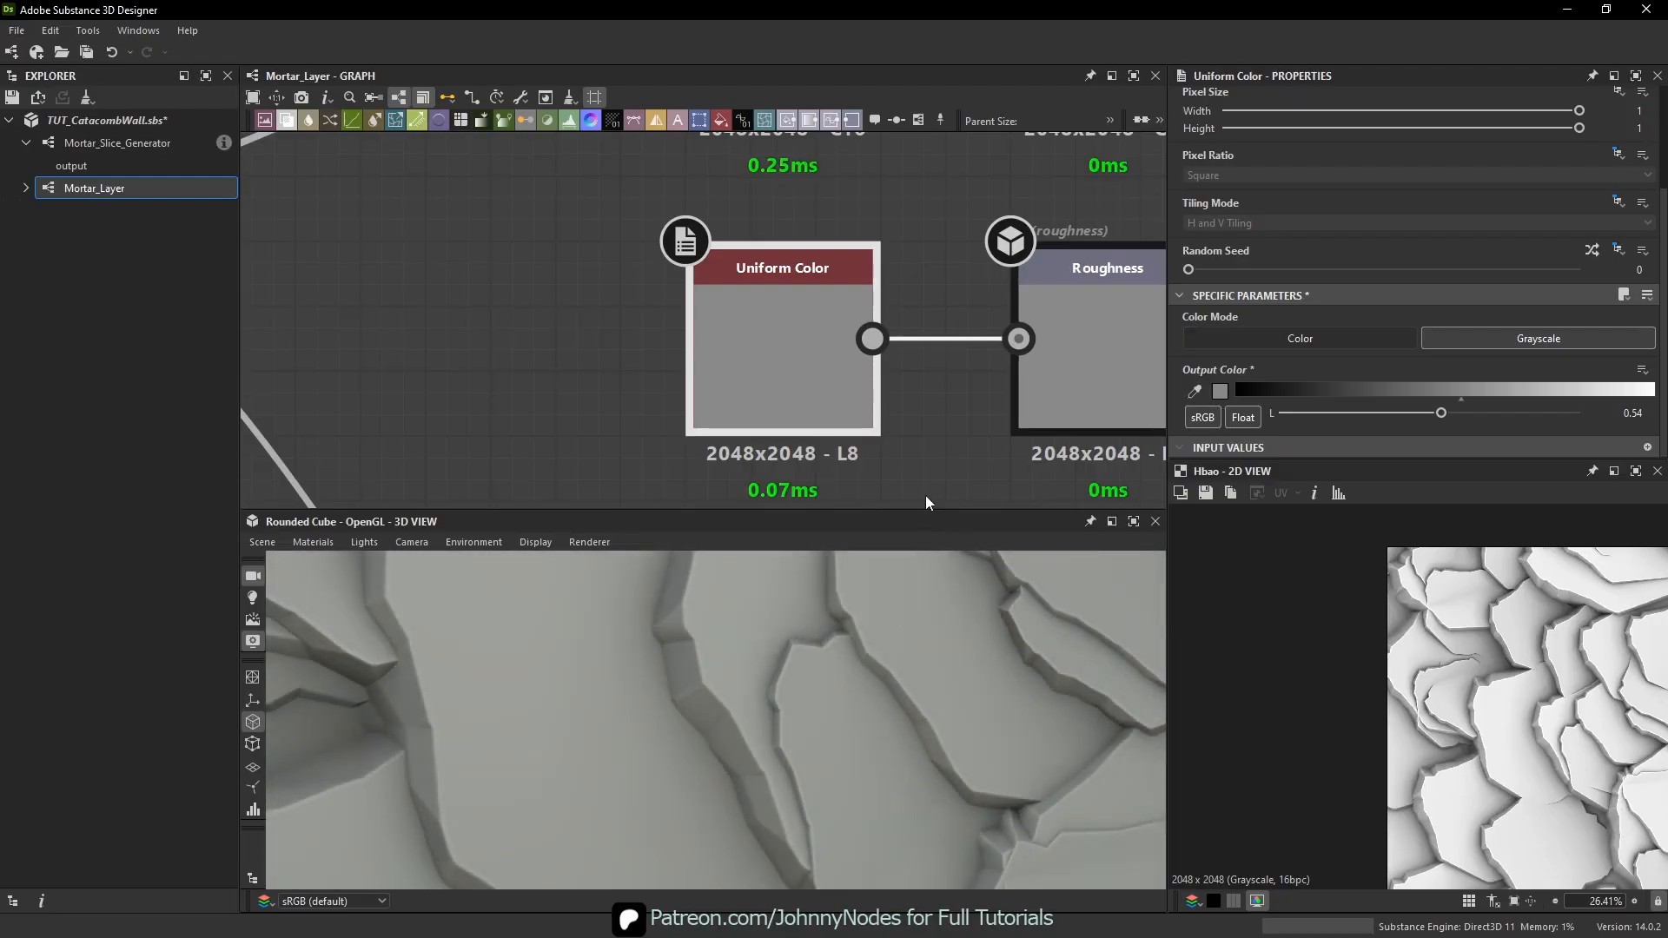
- Enlarge the 3D view and raise the output color of the Roughness Uniform Color node to 0.56
{"action": "left_click_drag", "start_coordinate": [909, 508], "coordinate": [910, 458]}
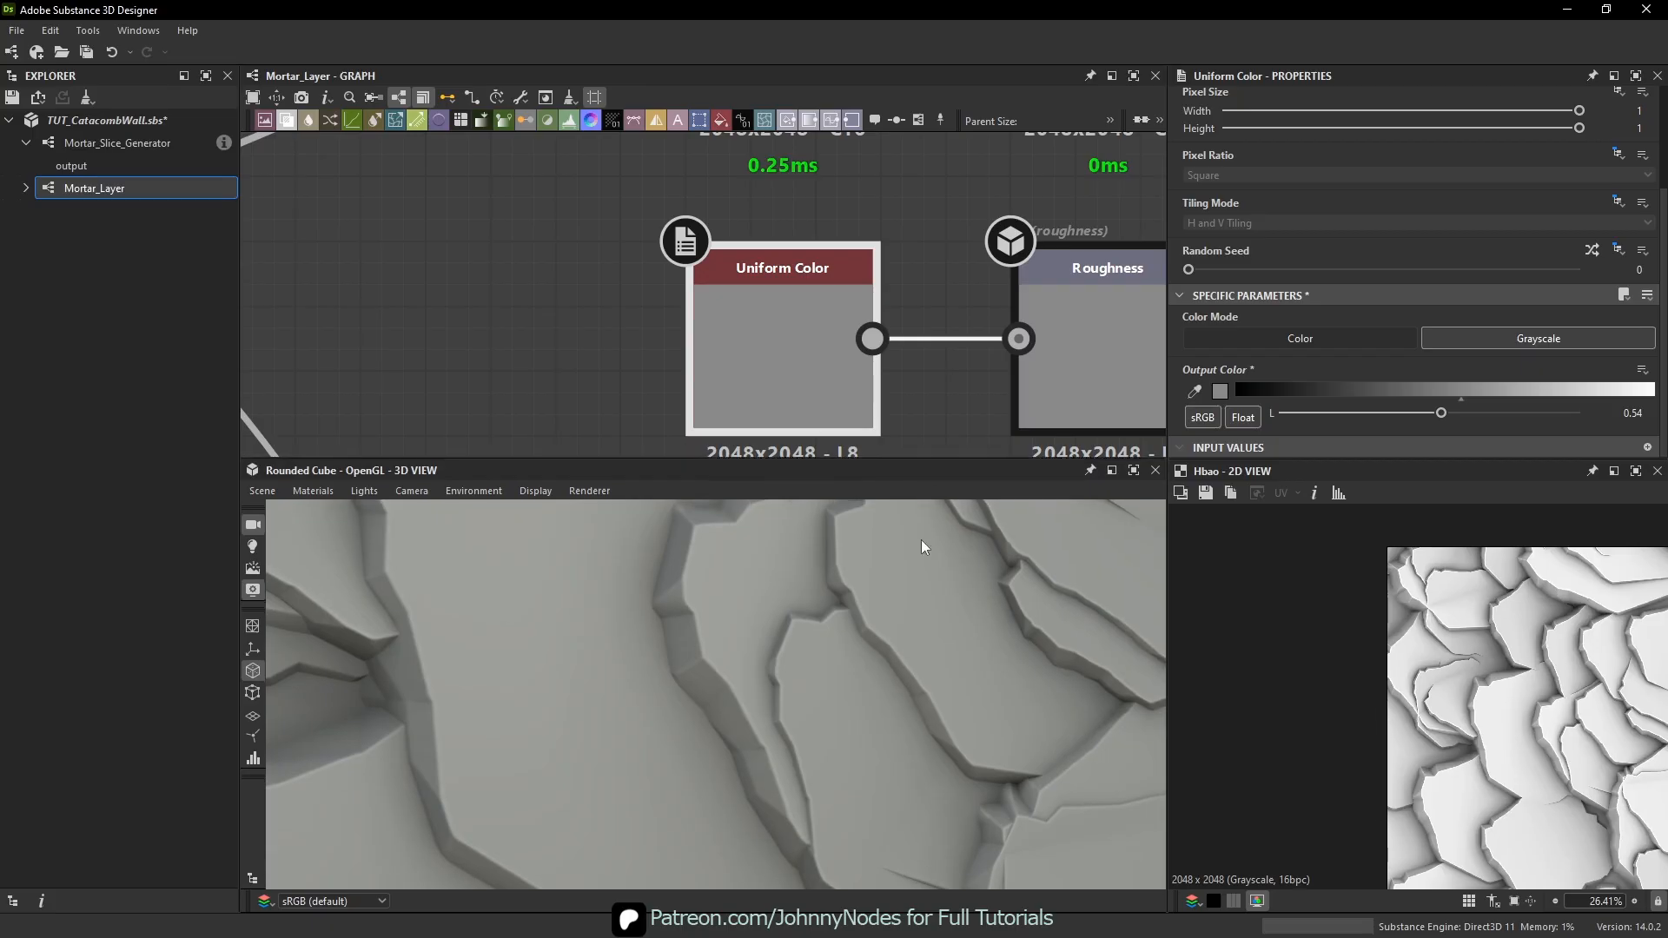
{"action": "scroll", "coordinate": [878, 653], "scroll_direction": "down", "scroll_amount": 5}
{"action": "scroll", "coordinate": [873, 671], "scroll_direction": "down", "scroll_amount": 5}
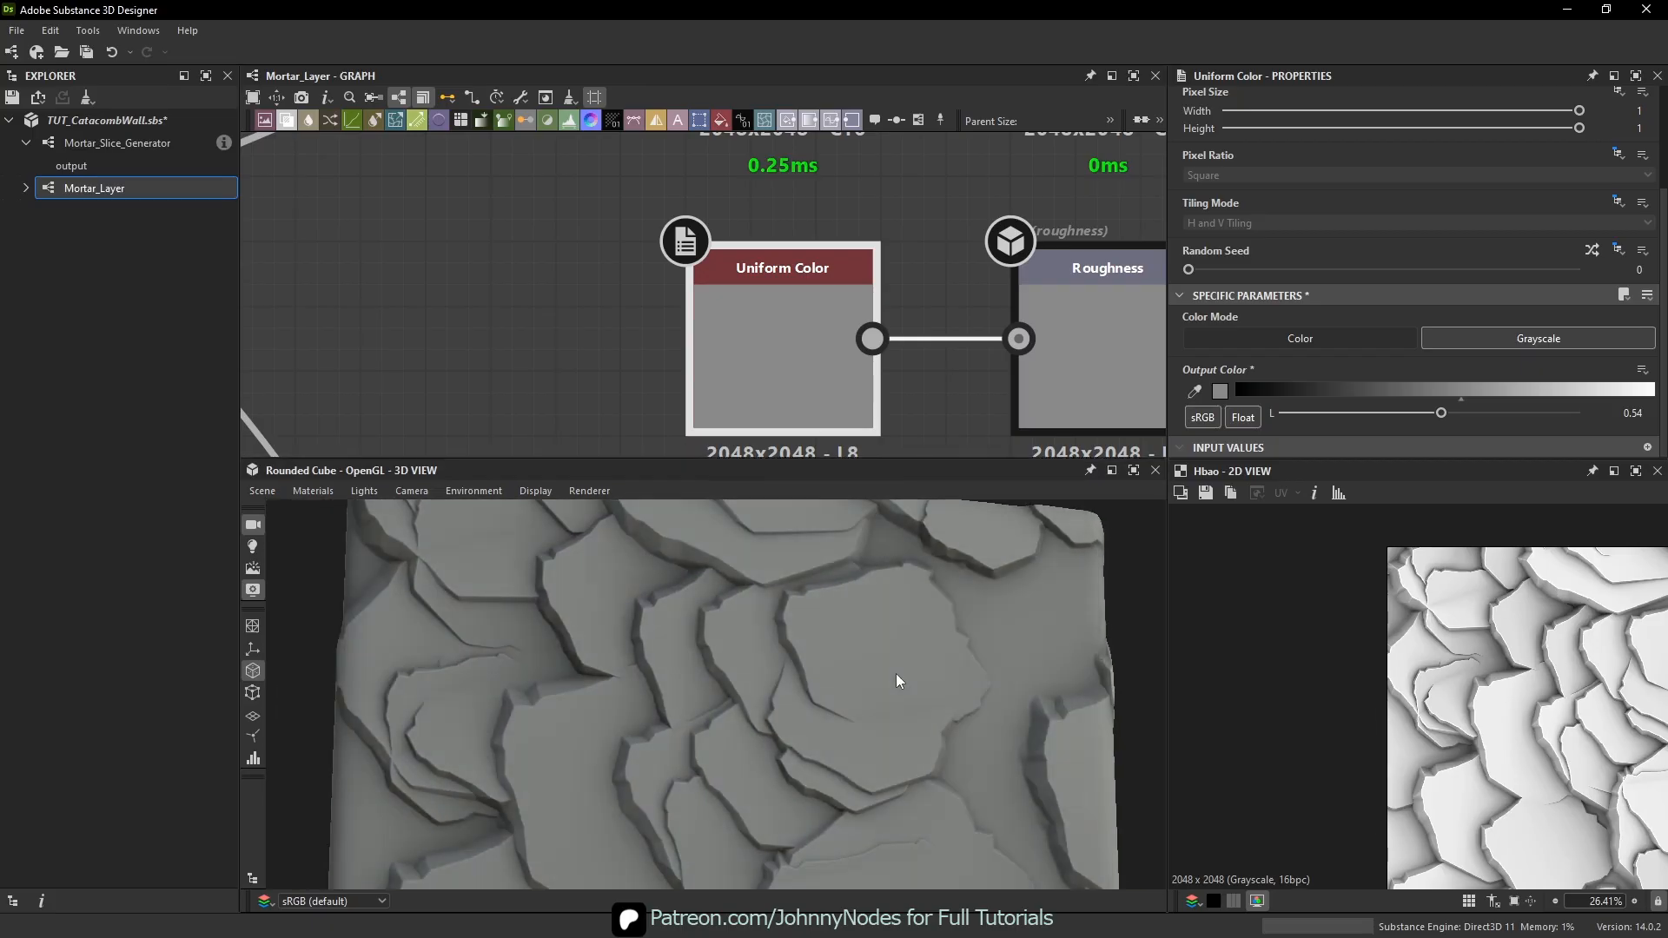
{"action": "middle_click_drag", "start_coordinate": [928, 295], "coordinate": [846, 214]}
{"action": "left_click_drag", "start_coordinate": [1451, 414], "coordinate": [1454, 415]}
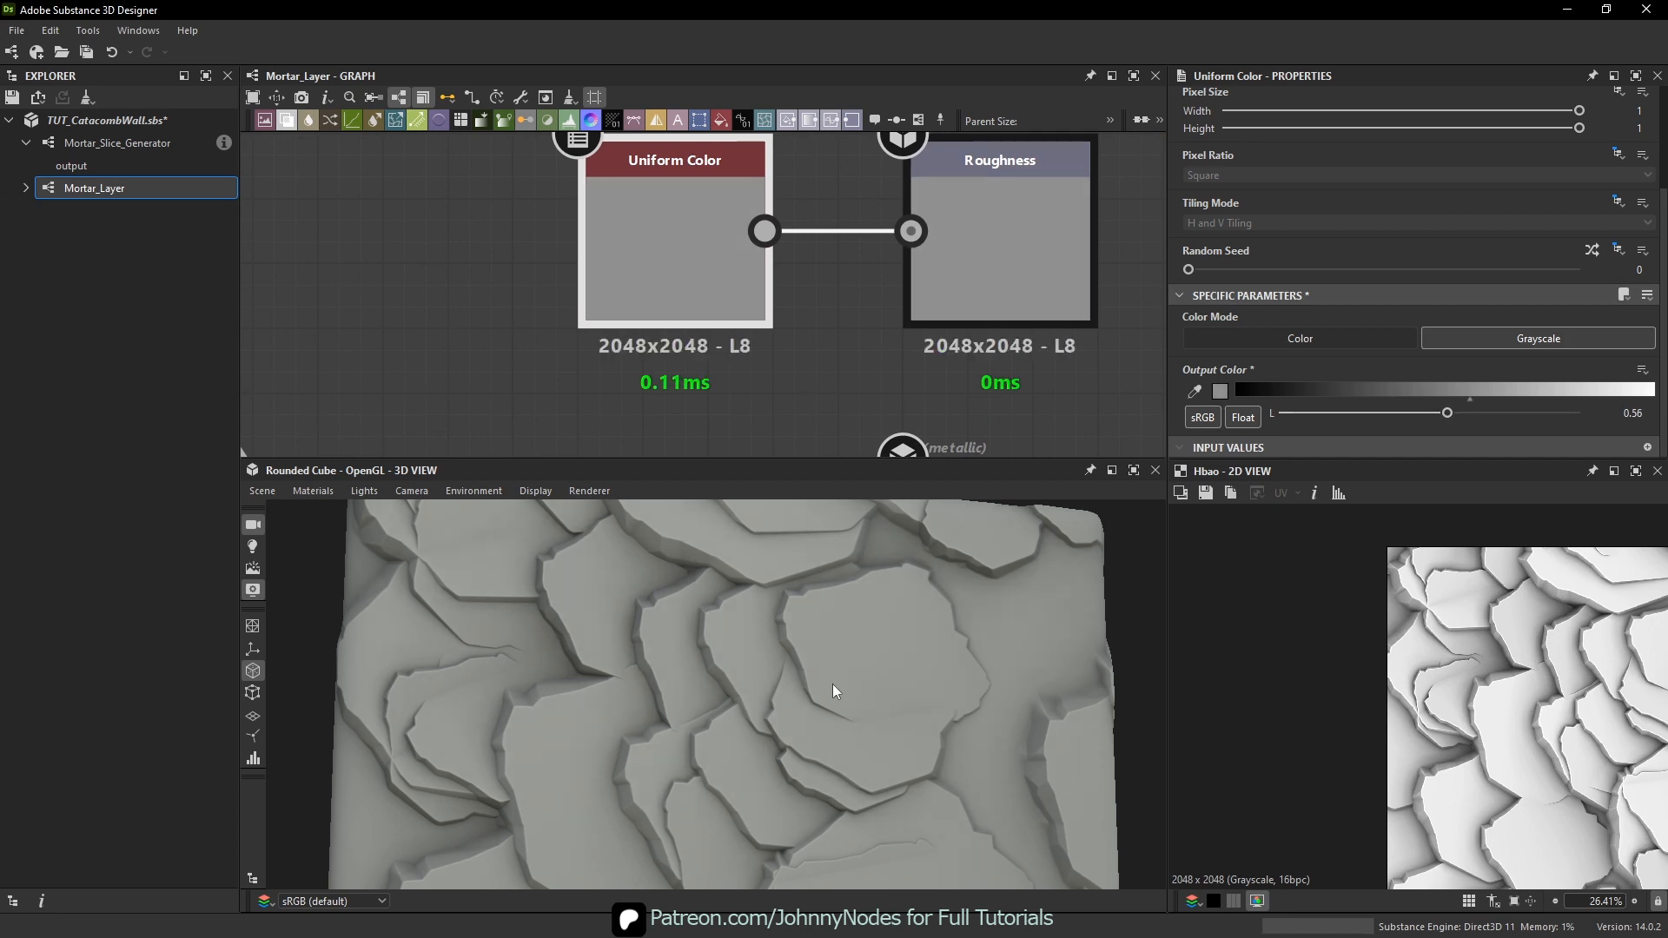
- Switch to the reference board, examine the mortar around the stones and skulls, and return to the 3D preview in Substance Designer
{"action": "scroll", "coordinate": [833, 683], "scroll_direction": "down", "scroll_amount": 4}
{"action": "left_click_drag", "start_coordinate": [834, 683], "coordinate": [843, 614]}
{"action": "scroll", "coordinate": [866, 662], "scroll_direction": "up", "scroll_amount": 3}
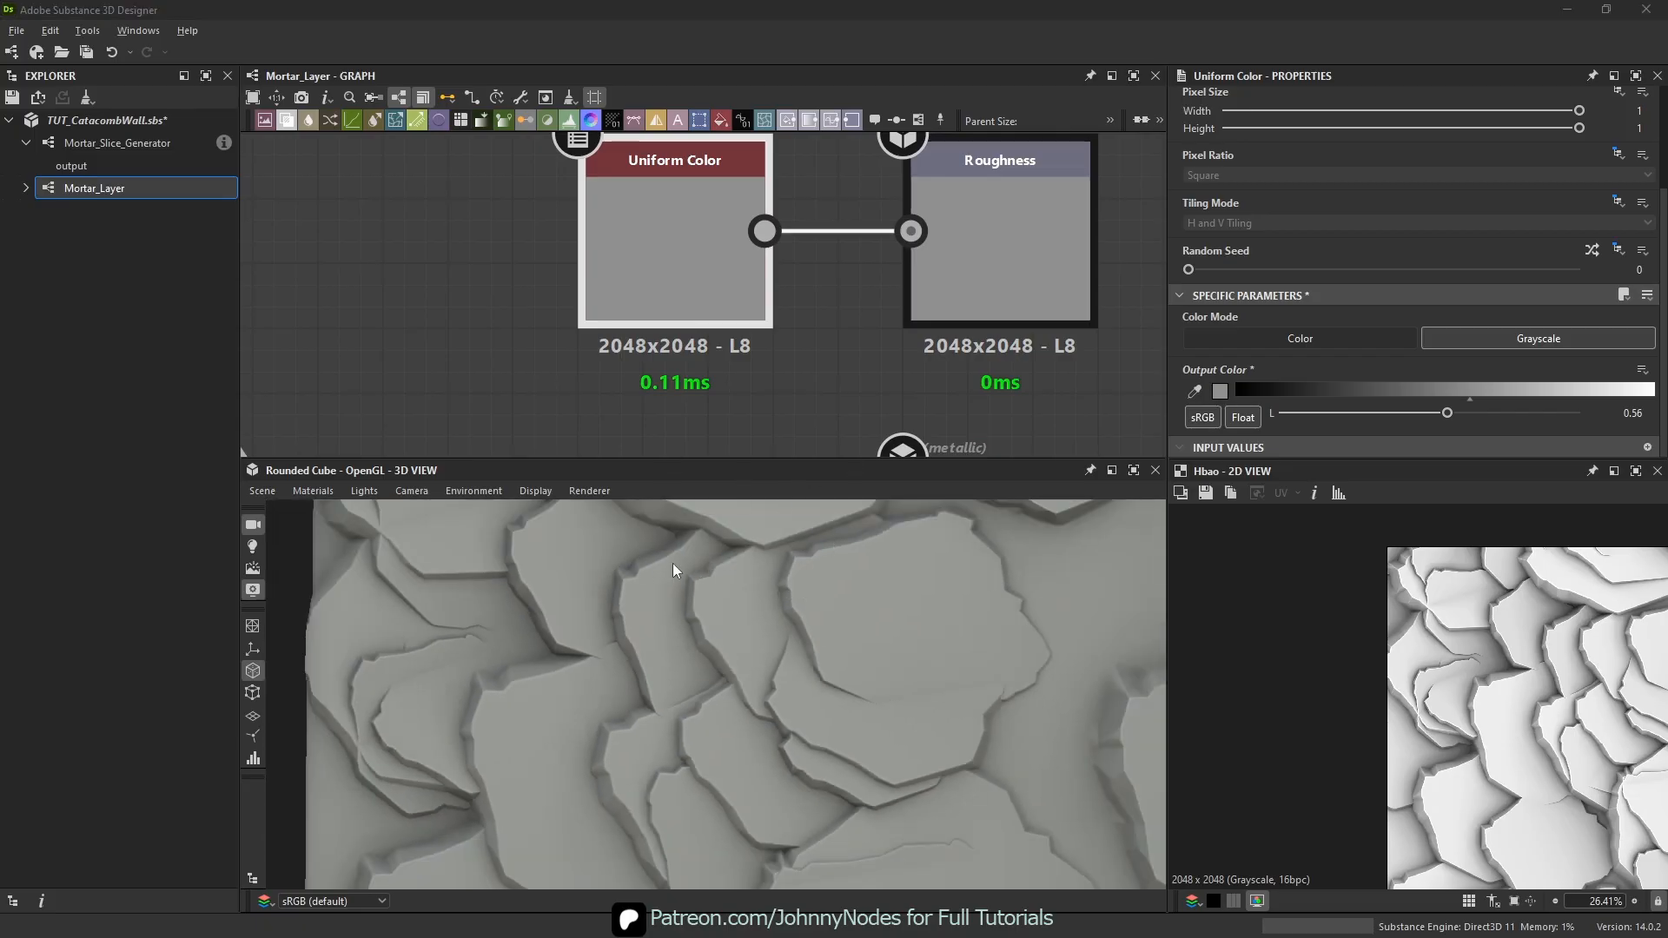
{"action": "key", "text": "alt+Tab"}
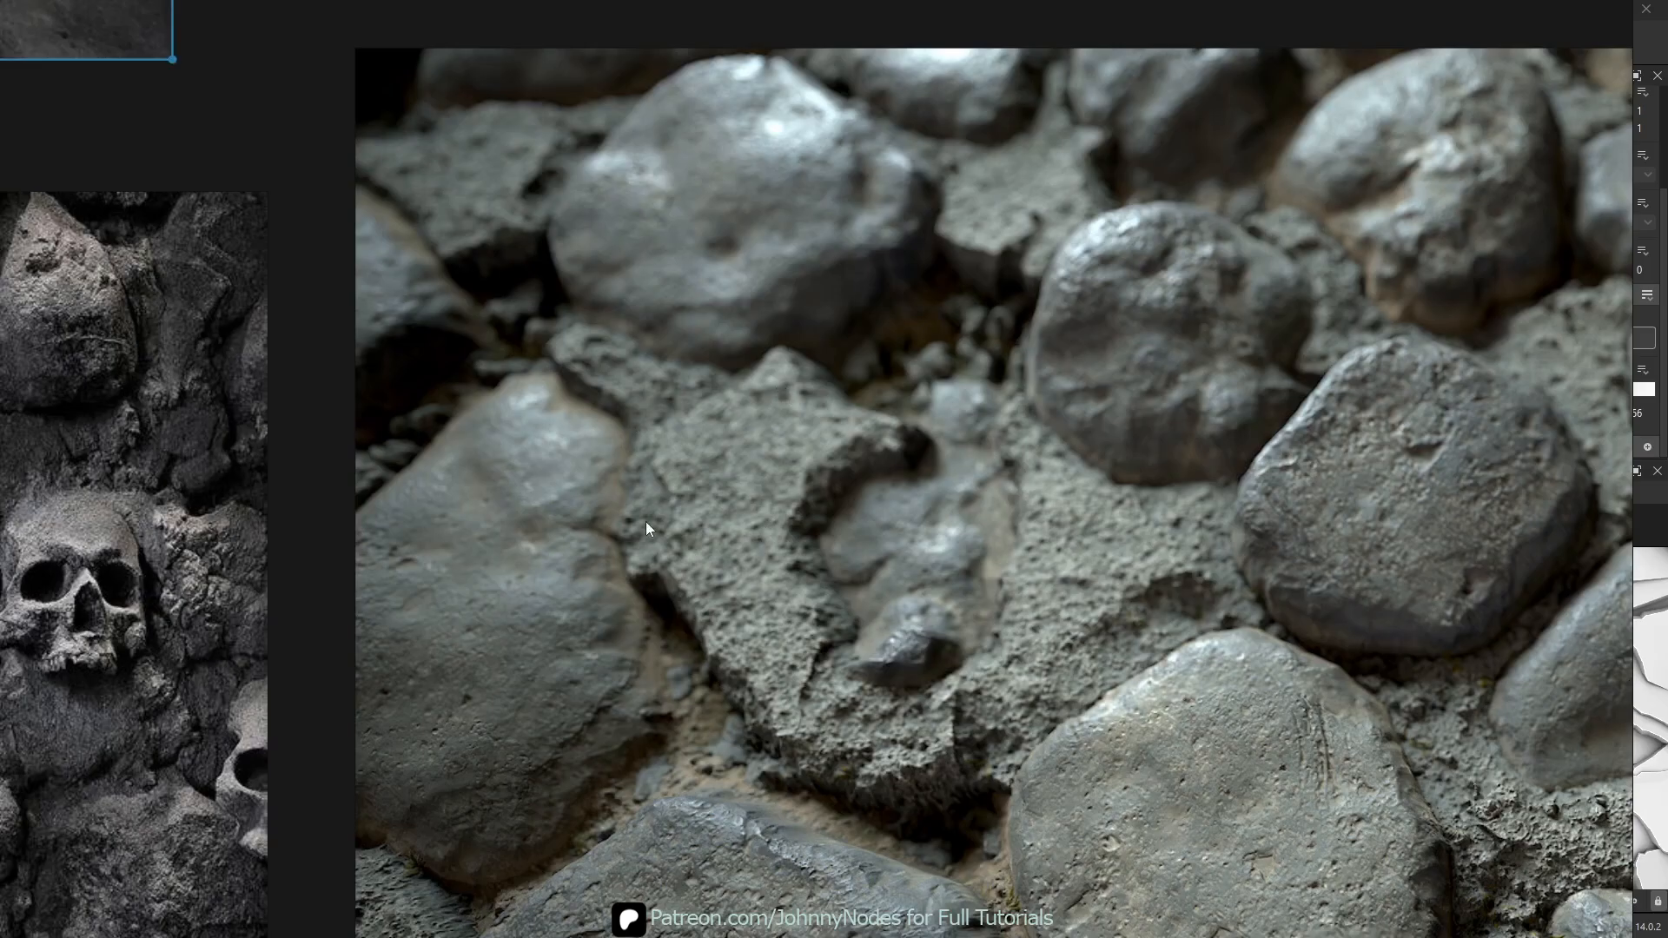
{"action": "scroll", "coordinate": [868, 727], "scroll_direction": "down", "scroll_amount": 2}
{"action": "middle_click_drag", "start_coordinate": [975, 609], "coordinate": [1221, 447]}
{"action": "scroll", "coordinate": [521, 575], "scroll_direction": "up", "scroll_amount": 3}
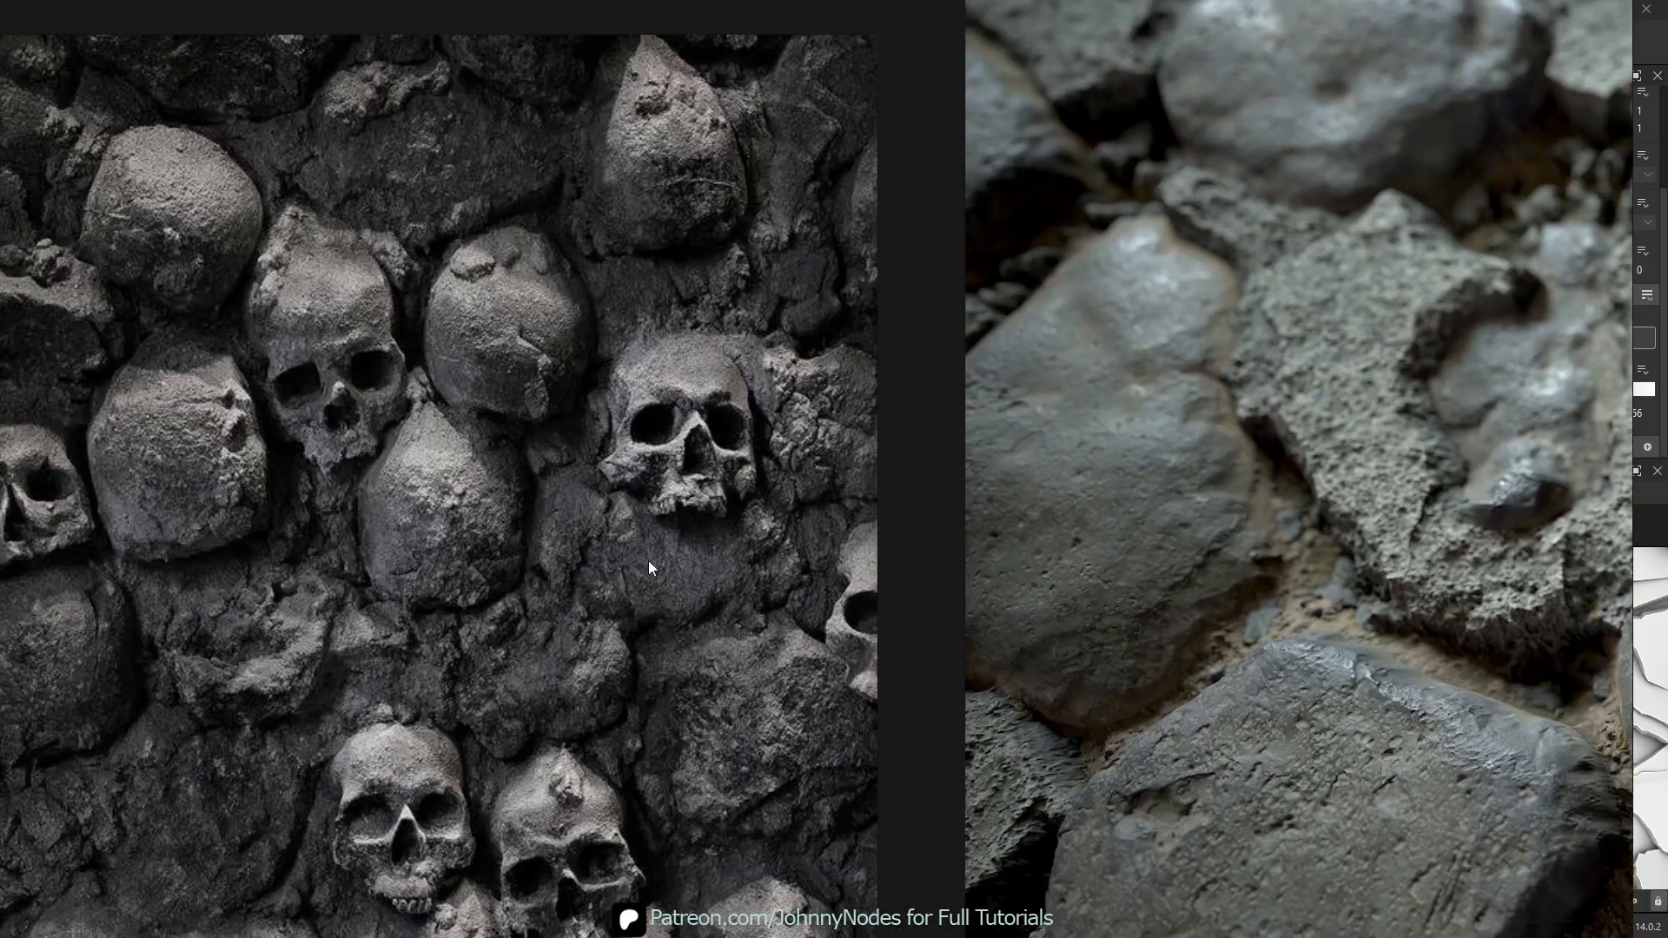
{"action": "middle_click_drag", "start_coordinate": [593, 583], "coordinate": [687, 789]}
{"action": "scroll", "coordinate": [827, 662], "scroll_direction": "down", "scroll_amount": 3}
{"action": "scroll", "coordinate": [760, 370], "scroll_direction": "up", "scroll_amount": 5}
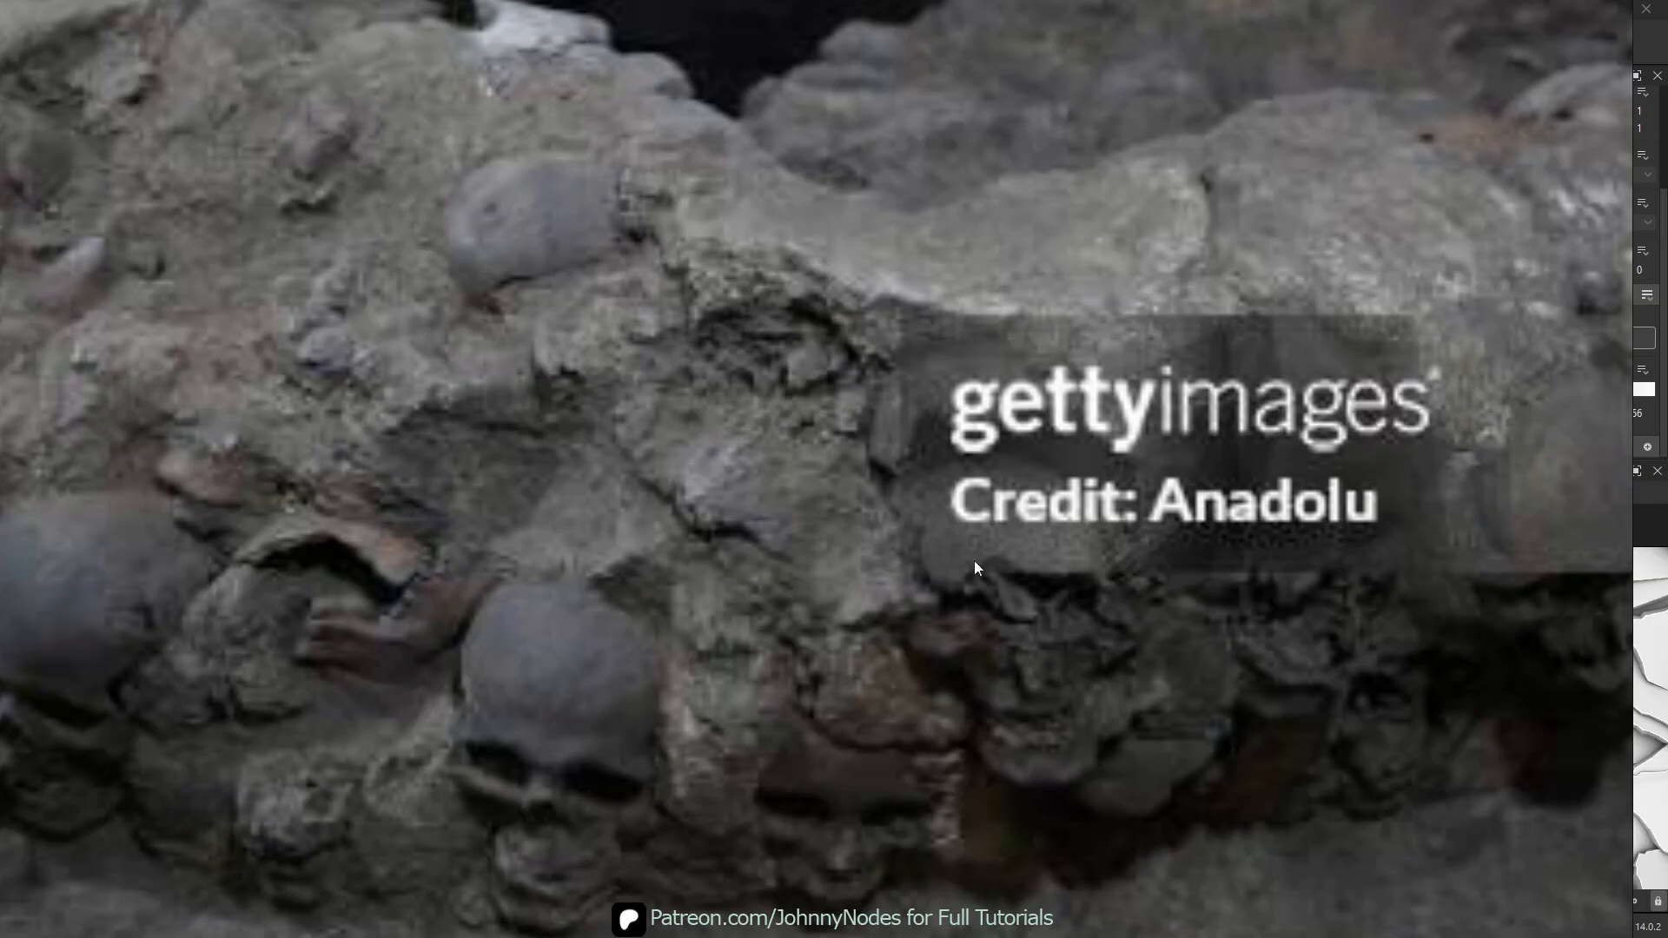
{"action": "scroll", "coordinate": [975, 567], "scroll_direction": "down", "scroll_amount": 1}
{"action": "left_click", "coordinate": [1661, 637]}
{"action": "scroll", "coordinate": [841, 636], "scroll_direction": "down", "scroll_amount": 2}
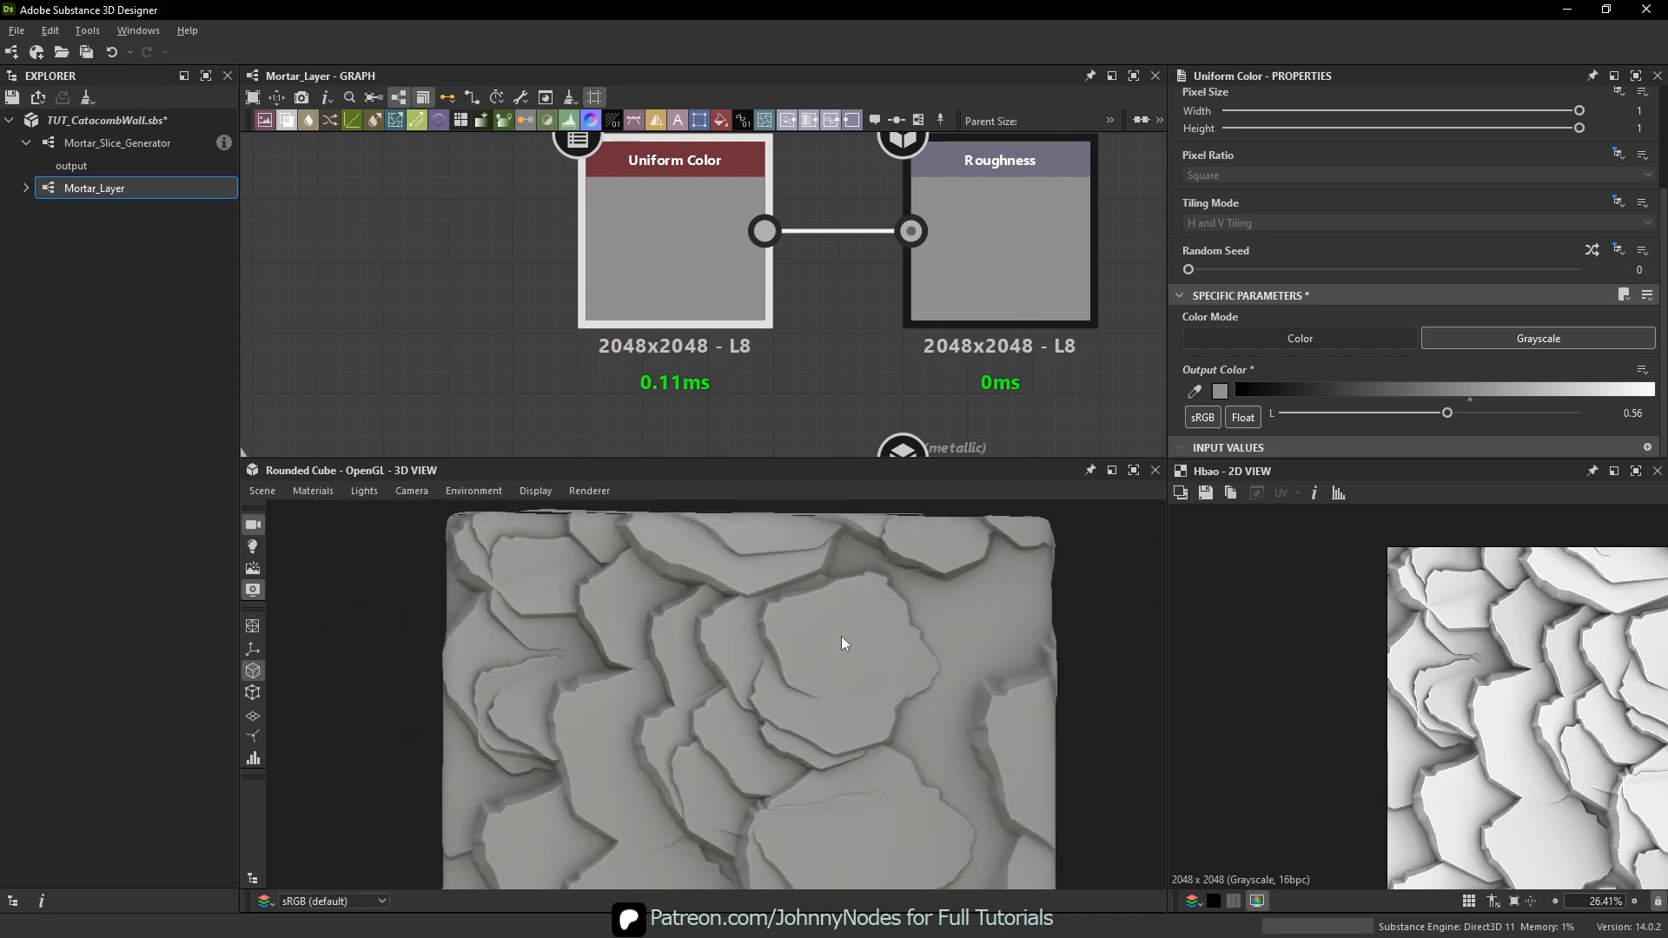
- Move the Mortar_Slice_Generator node further from the Tile Sampler Grayscale node and show its output in the 2D view
{"action": "scroll", "coordinate": [728, 191], "scroll_direction": "down", "scroll_amount": 3}
{"action": "scroll", "coordinate": [920, 655], "scroll_direction": "down", "scroll_amount": 1}
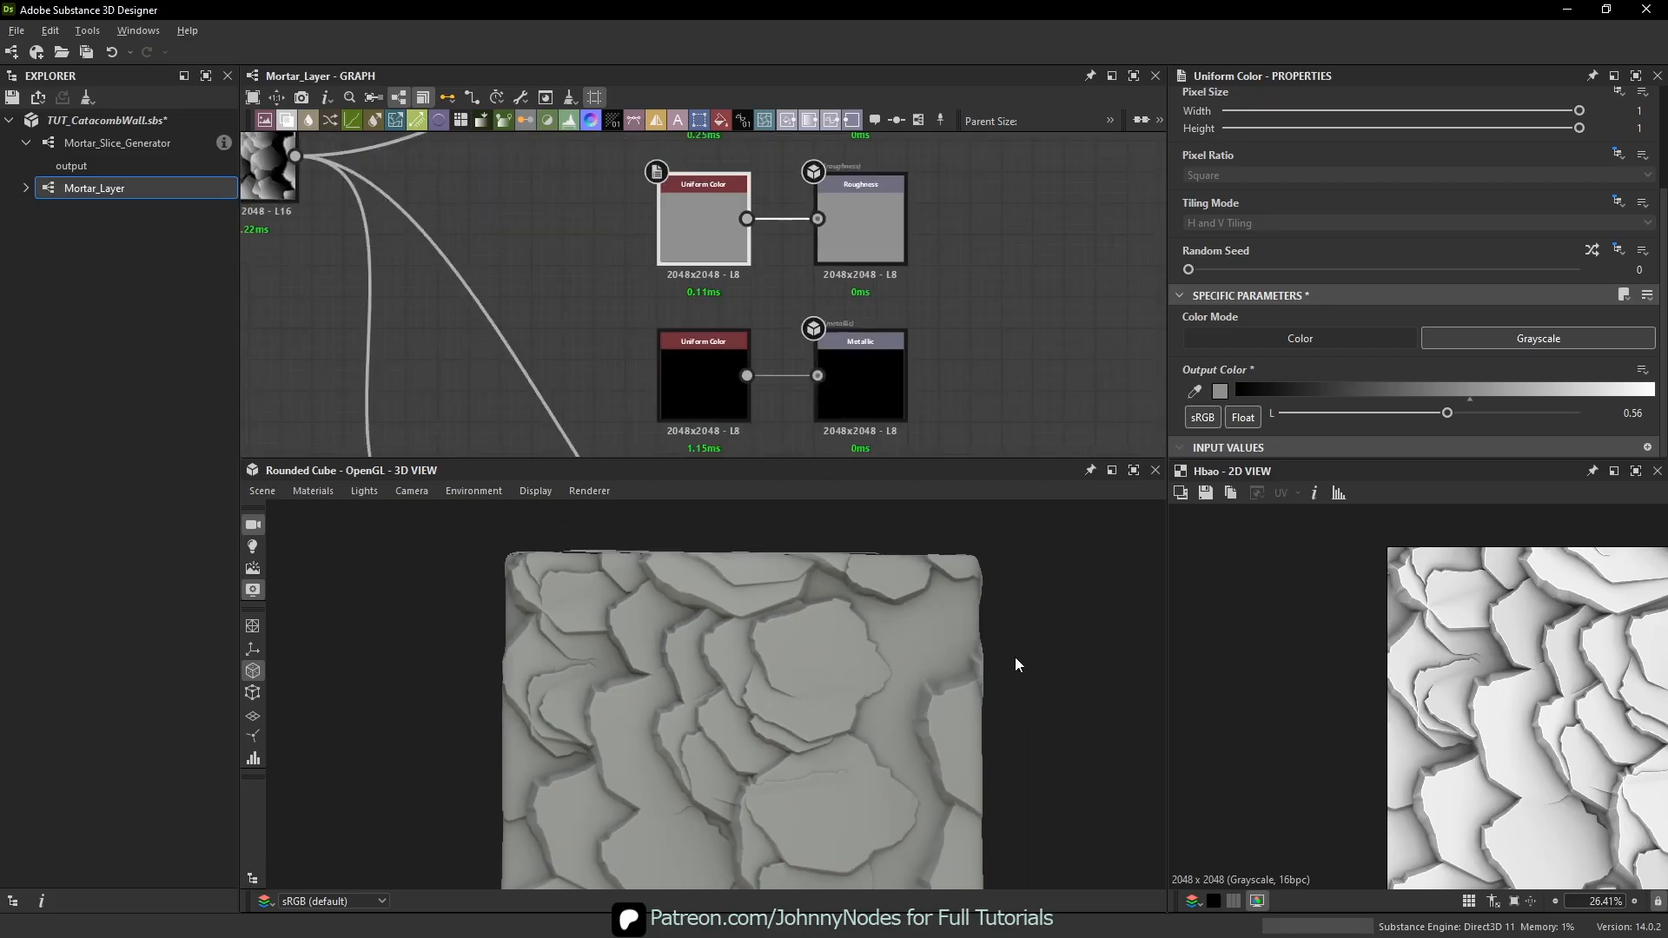
{"action": "scroll", "coordinate": [439, 304], "scroll_direction": "down", "scroll_amount": 2}
{"action": "middle_click_drag", "start_coordinate": [439, 304], "coordinate": [1030, 392]}
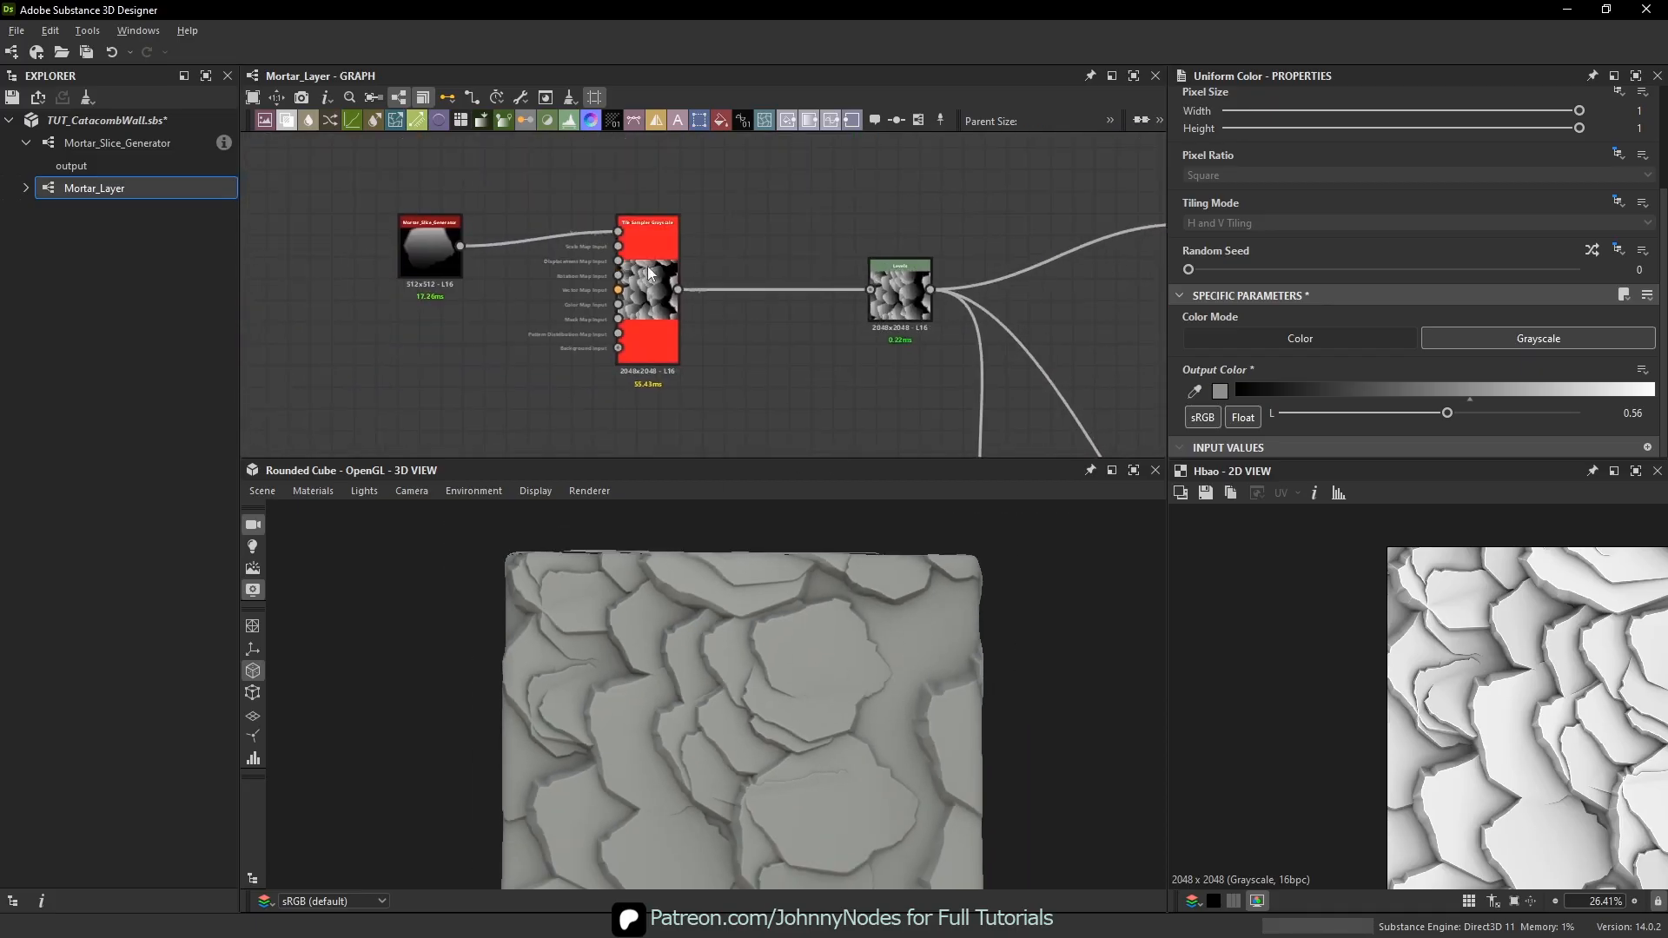
{"action": "left_click", "coordinate": [661, 264]}
{"action": "scroll", "coordinate": [601, 221], "scroll_direction": "up", "scroll_amount": 3}
{"action": "middle_click_drag", "start_coordinate": [395, 268], "coordinate": [497, 295]}
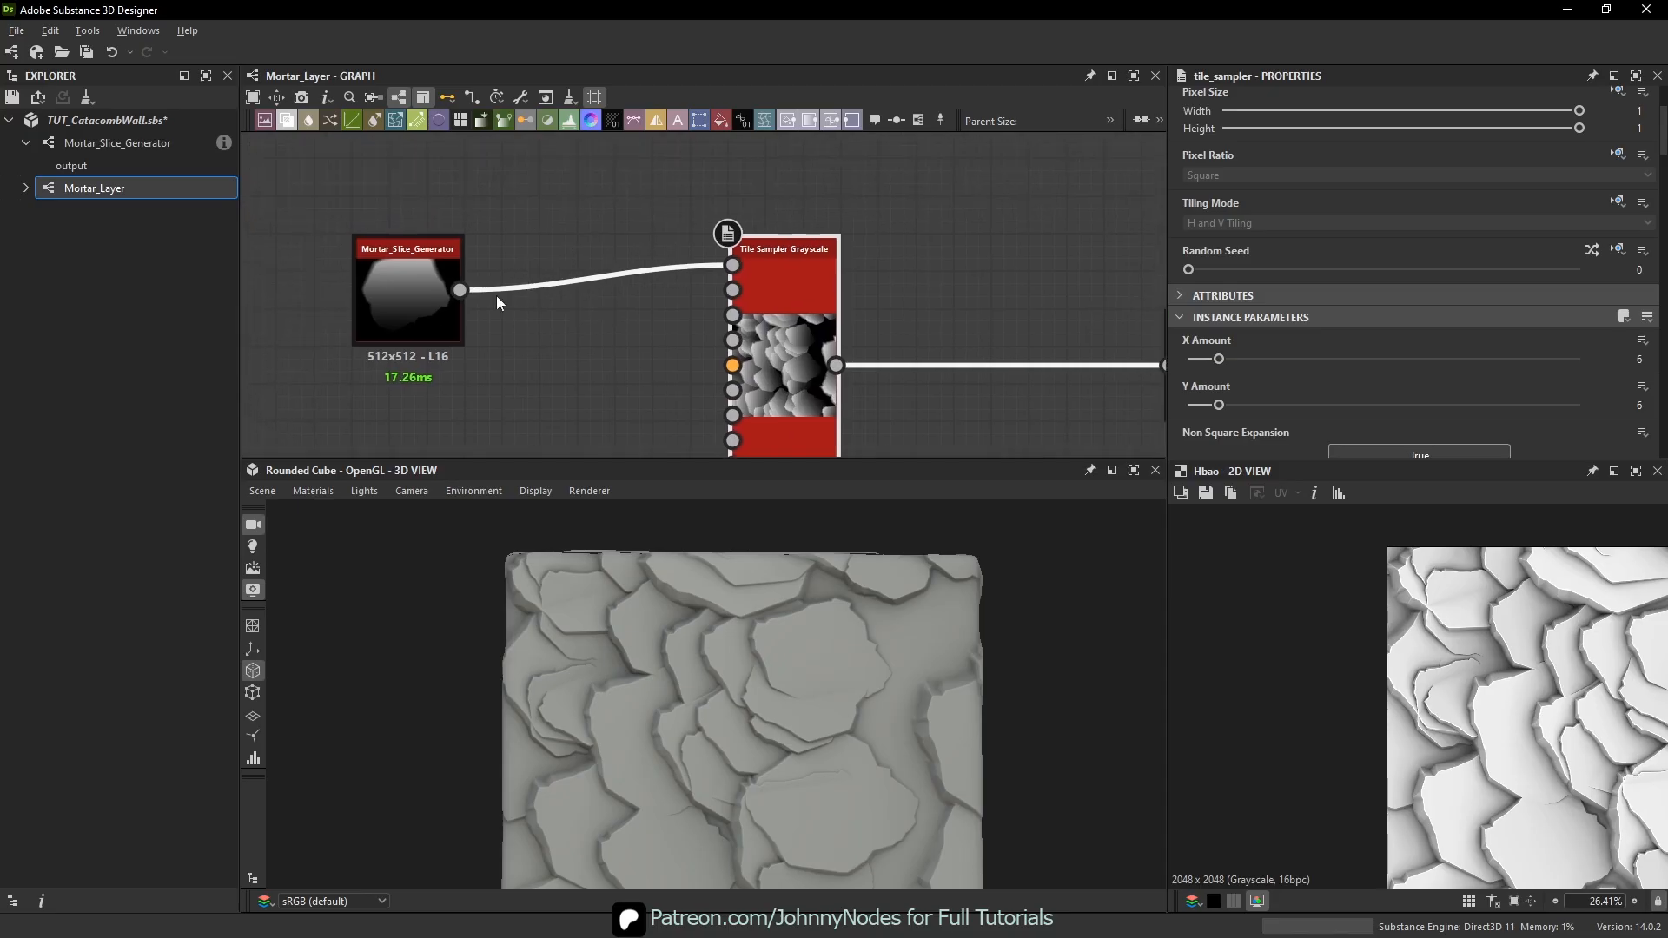
{"action": "left_click_drag", "start_coordinate": [414, 314], "coordinate": [393, 237]}
{"action": "double_click", "coordinate": [382, 219]}
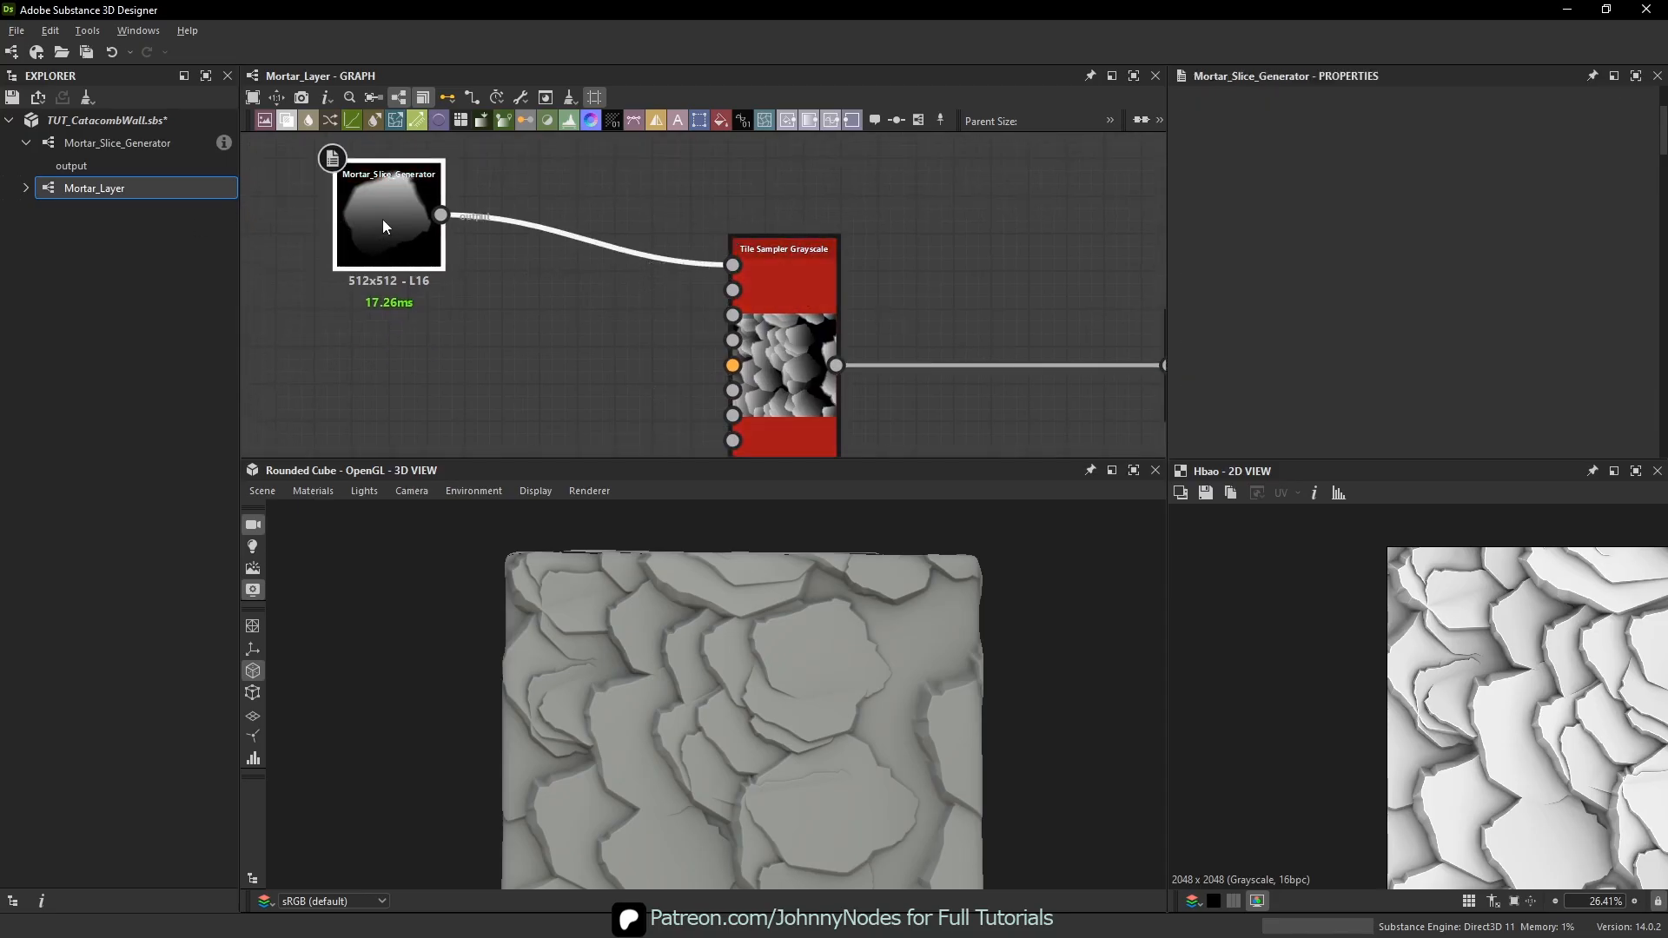
{"action": "middle_click_drag", "start_coordinate": [687, 830], "coordinate": [785, 716]}
{"action": "middle_click_drag", "start_coordinate": [1116, 574], "coordinate": [806, 714]}
{"action": "scroll", "coordinate": [807, 714], "scroll_direction": "down", "scroll_amount": 1}
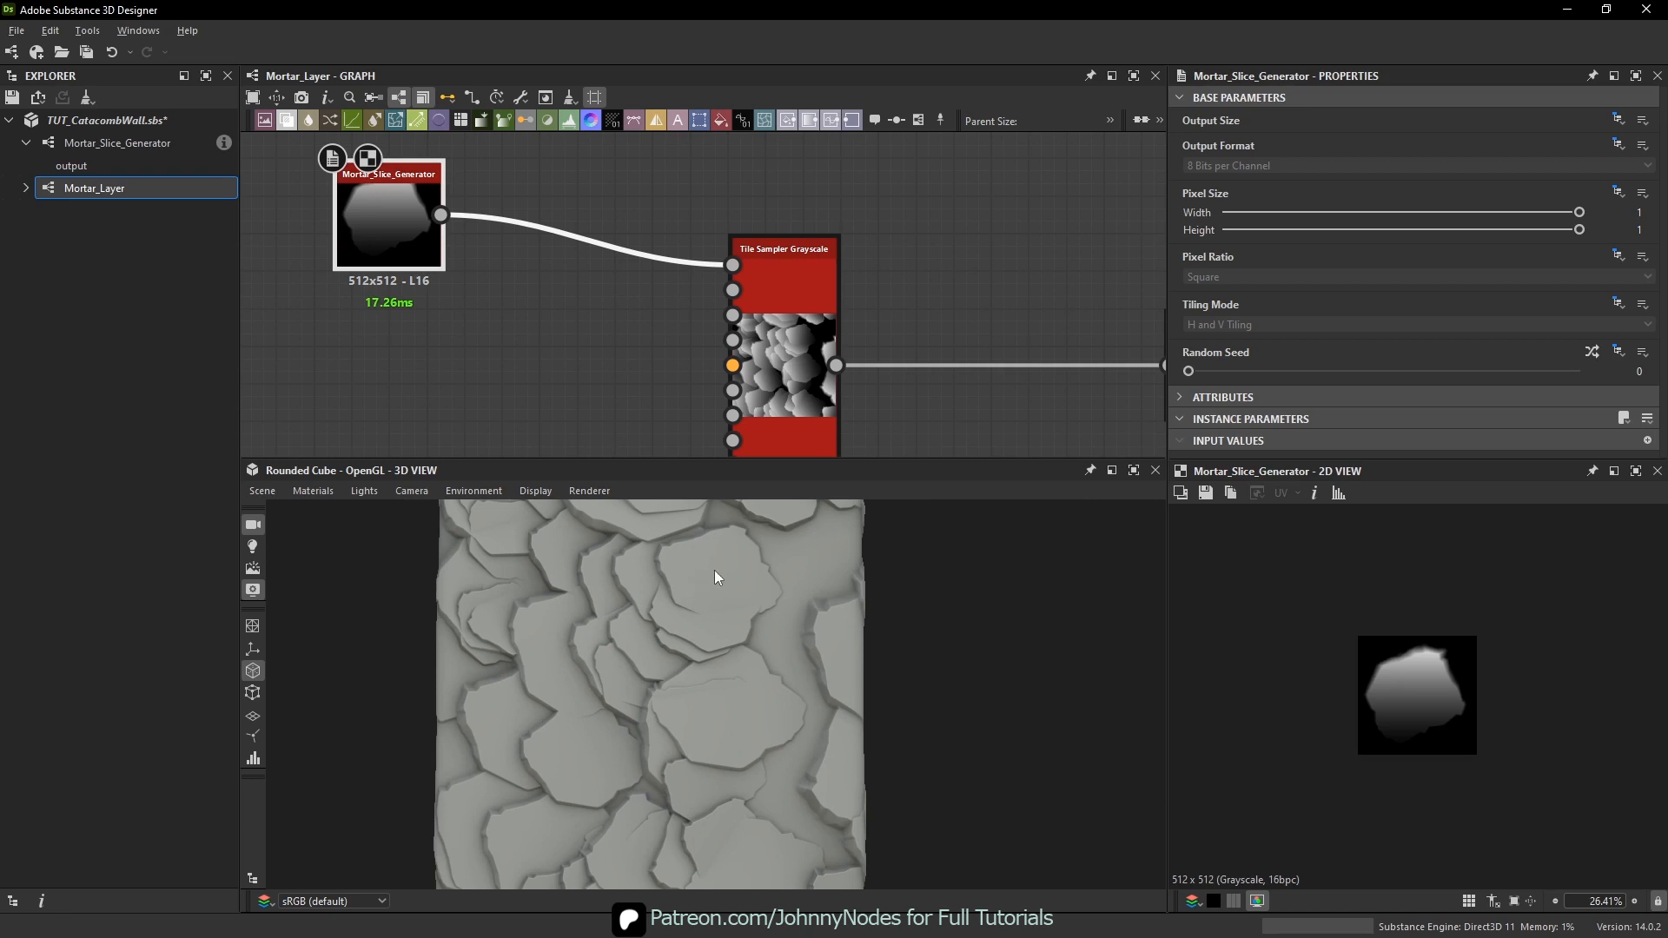
- Duplicate the Mortar_Slice_Generator node and place the copy directly below the original
{"action": "middle_click_drag", "start_coordinate": [424, 213], "coordinate": [453, 212]}
{"action": "key", "text": "ctrl+c"}
{"action": "left_click", "coordinate": [474, 285]}
{"action": "key", "text": "ctrl+v"}
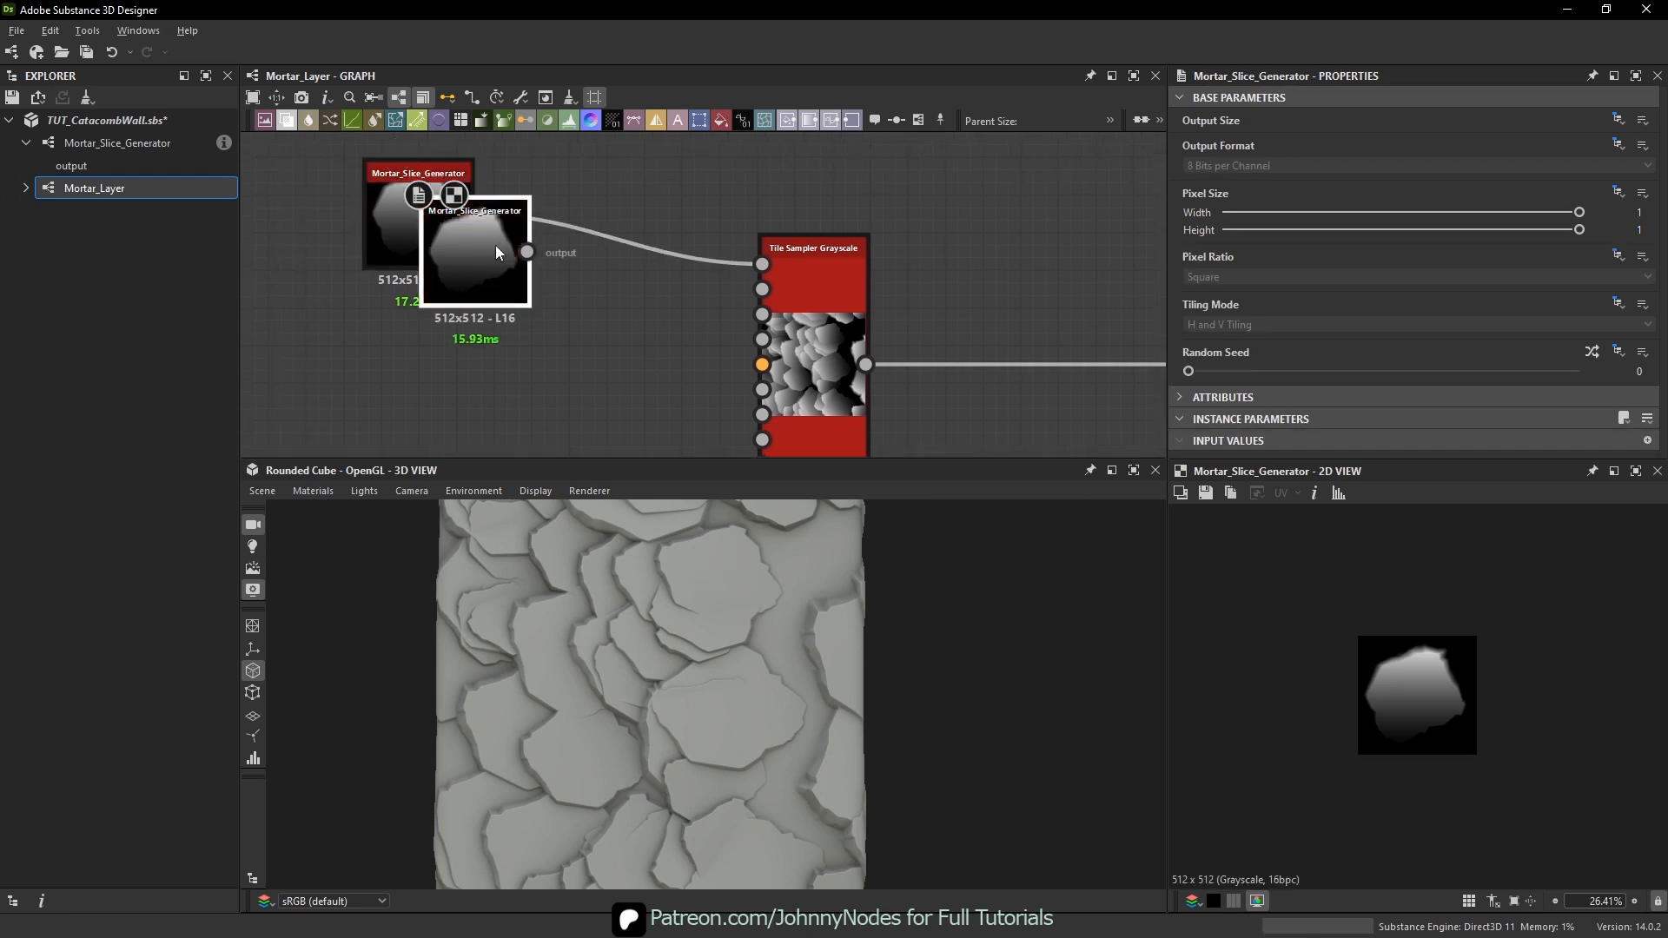
{"action": "left_click_drag", "start_coordinate": [496, 246], "coordinate": [436, 370]}
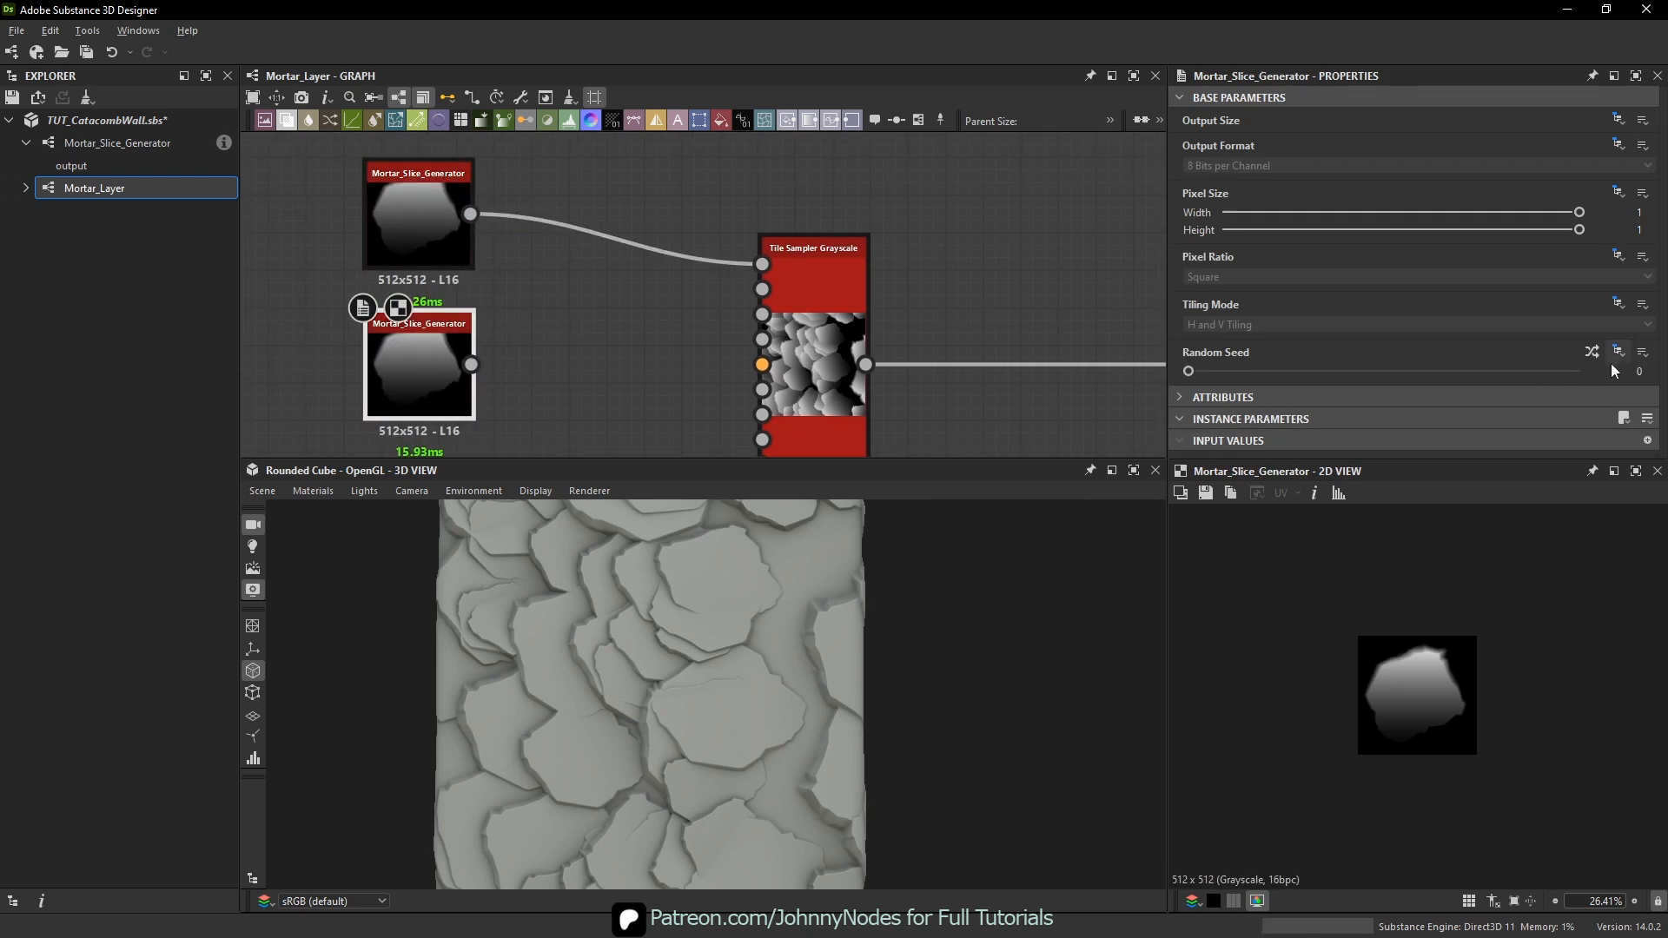
- Randomize the seed of the duplicated Mortar_Slice_Generator, inspect the slice's edge, try another random seed and undo that last change
{"action": "left_click", "coordinate": [1592, 353]}
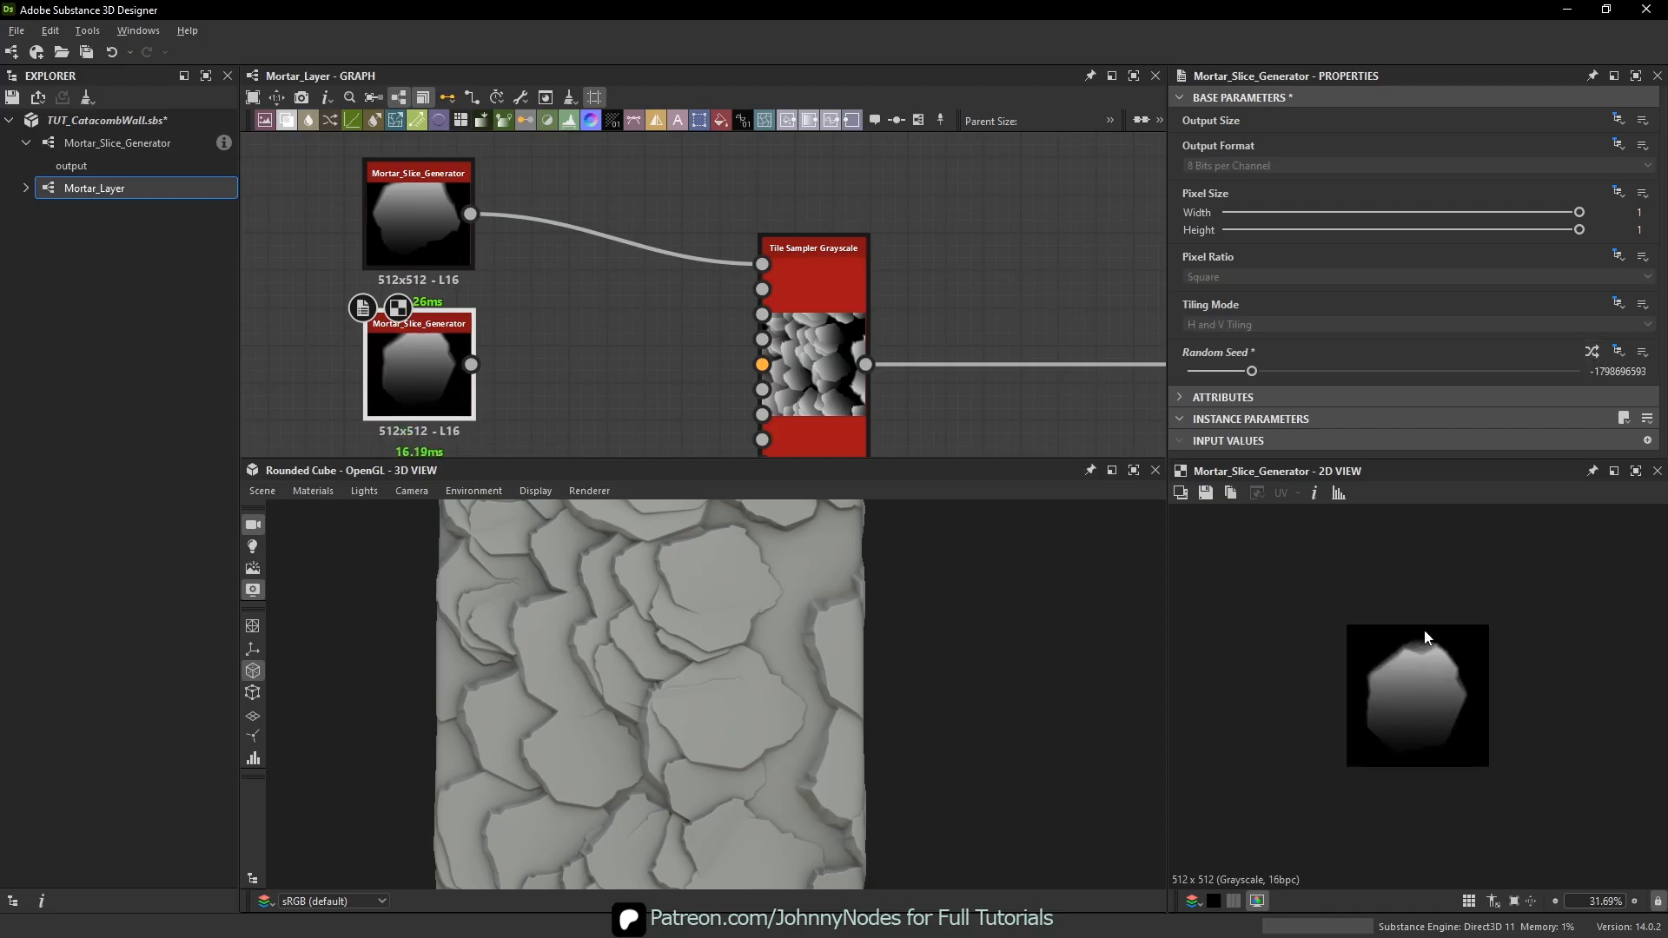
{"action": "scroll", "coordinate": [1432, 653], "scroll_direction": "up", "scroll_amount": 10}
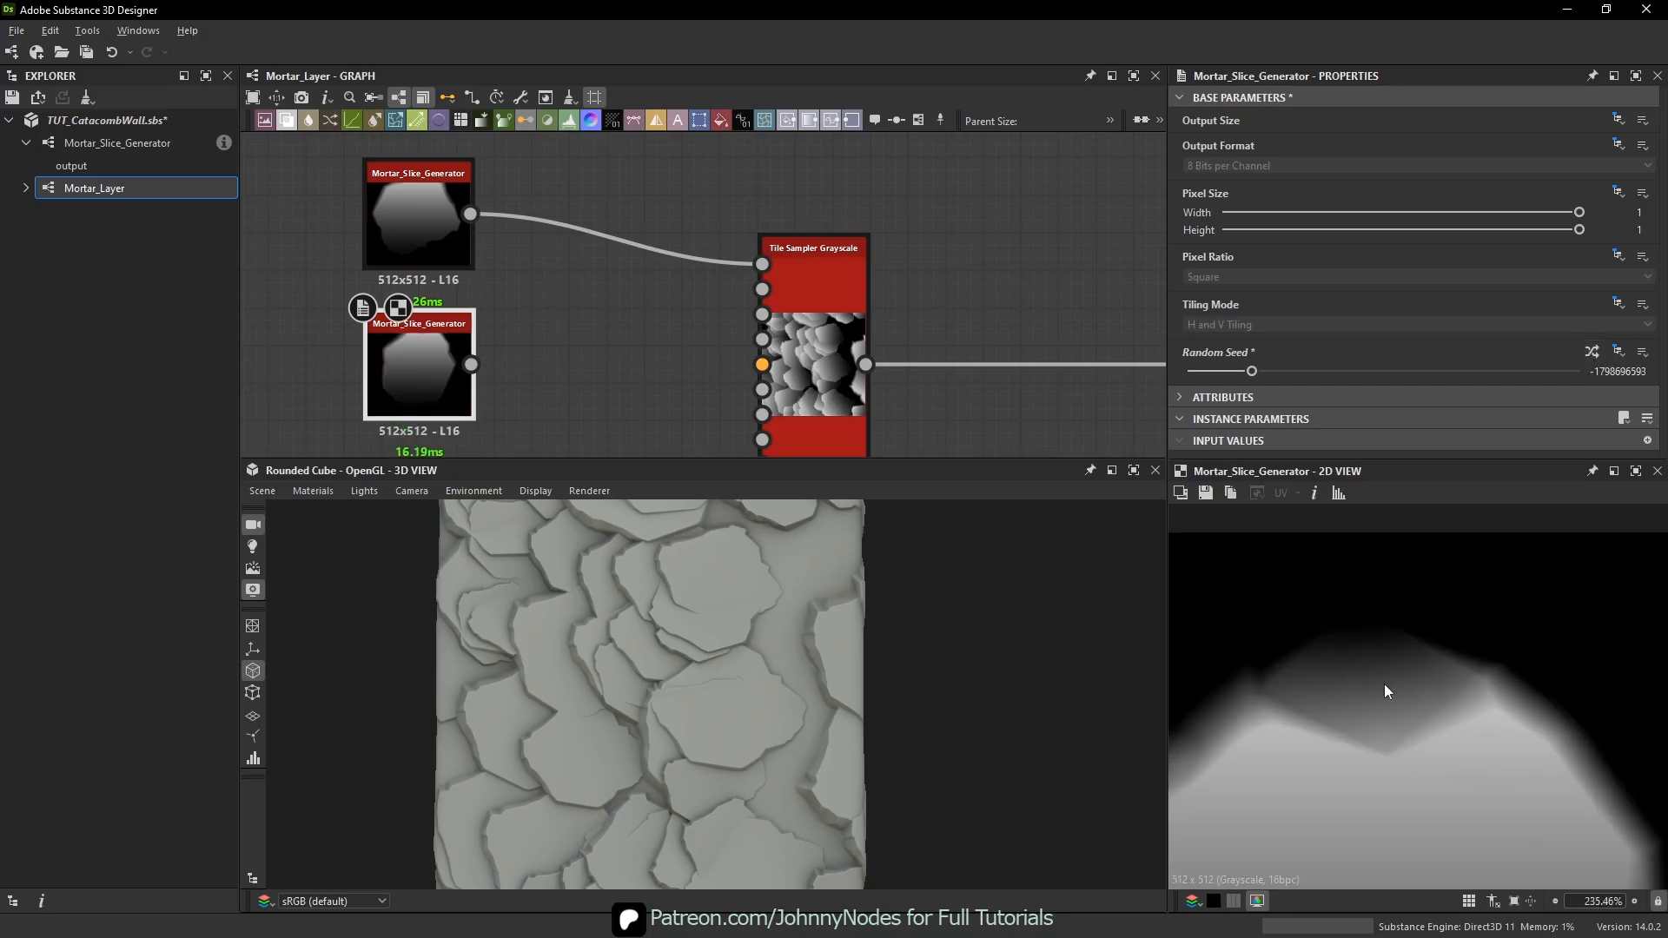
{"action": "scroll", "coordinate": [1384, 691], "scroll_direction": "down", "scroll_amount": 4}
{"action": "left_click", "coordinate": [1592, 353]}
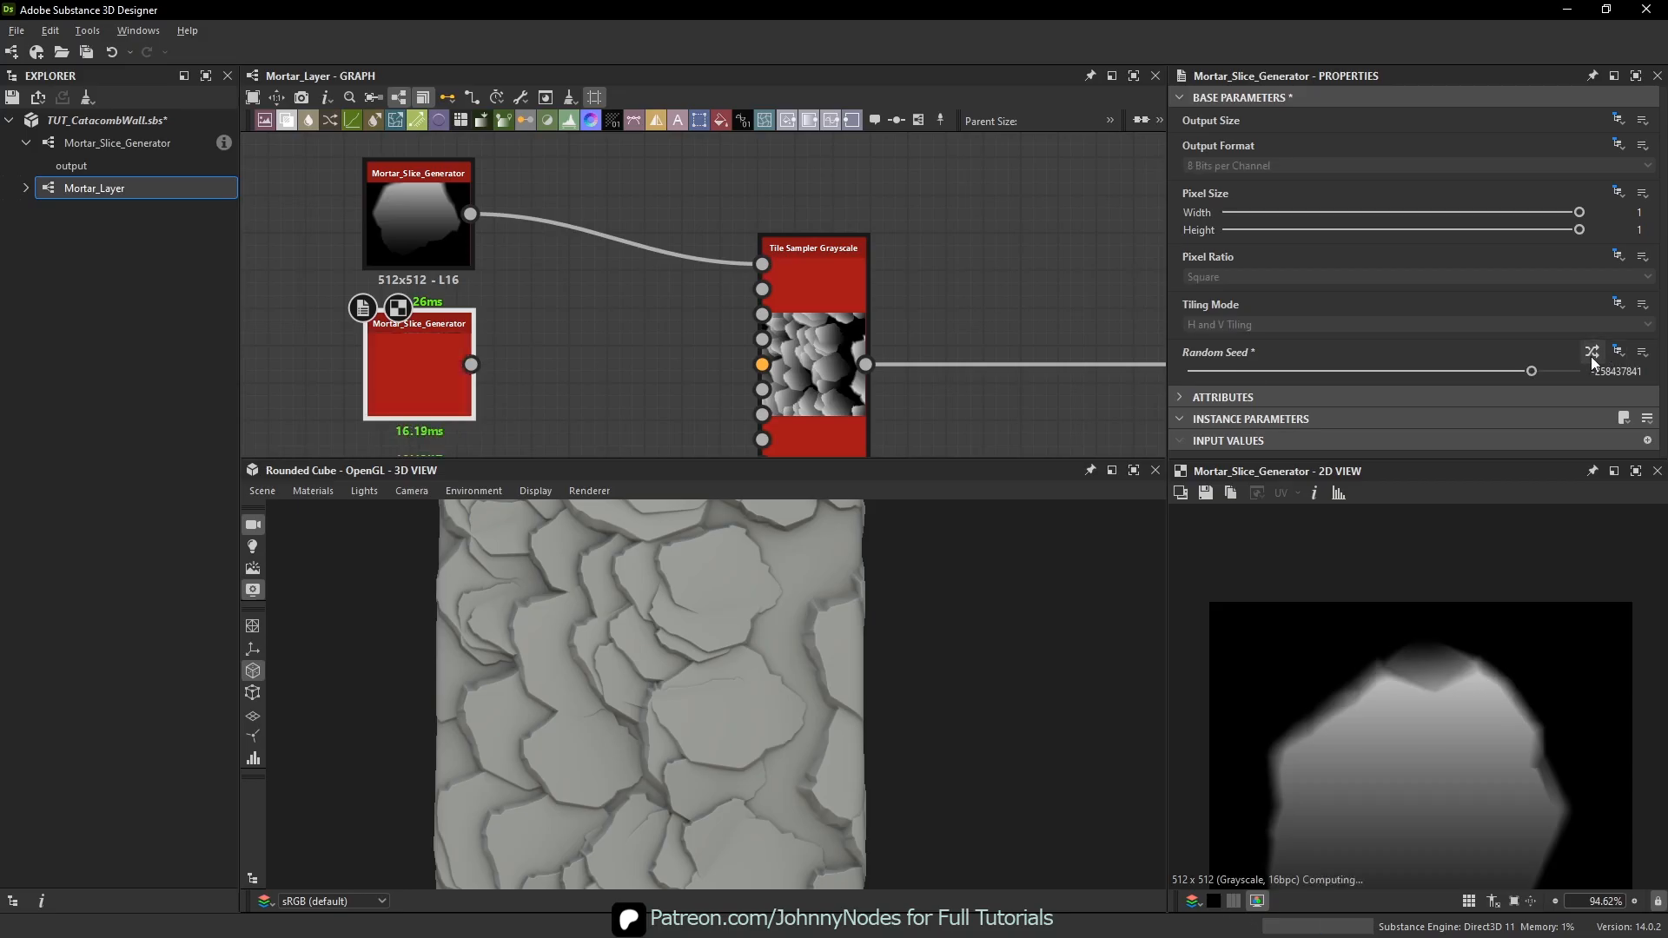
{"action": "key", "text": "ctrl+z"}
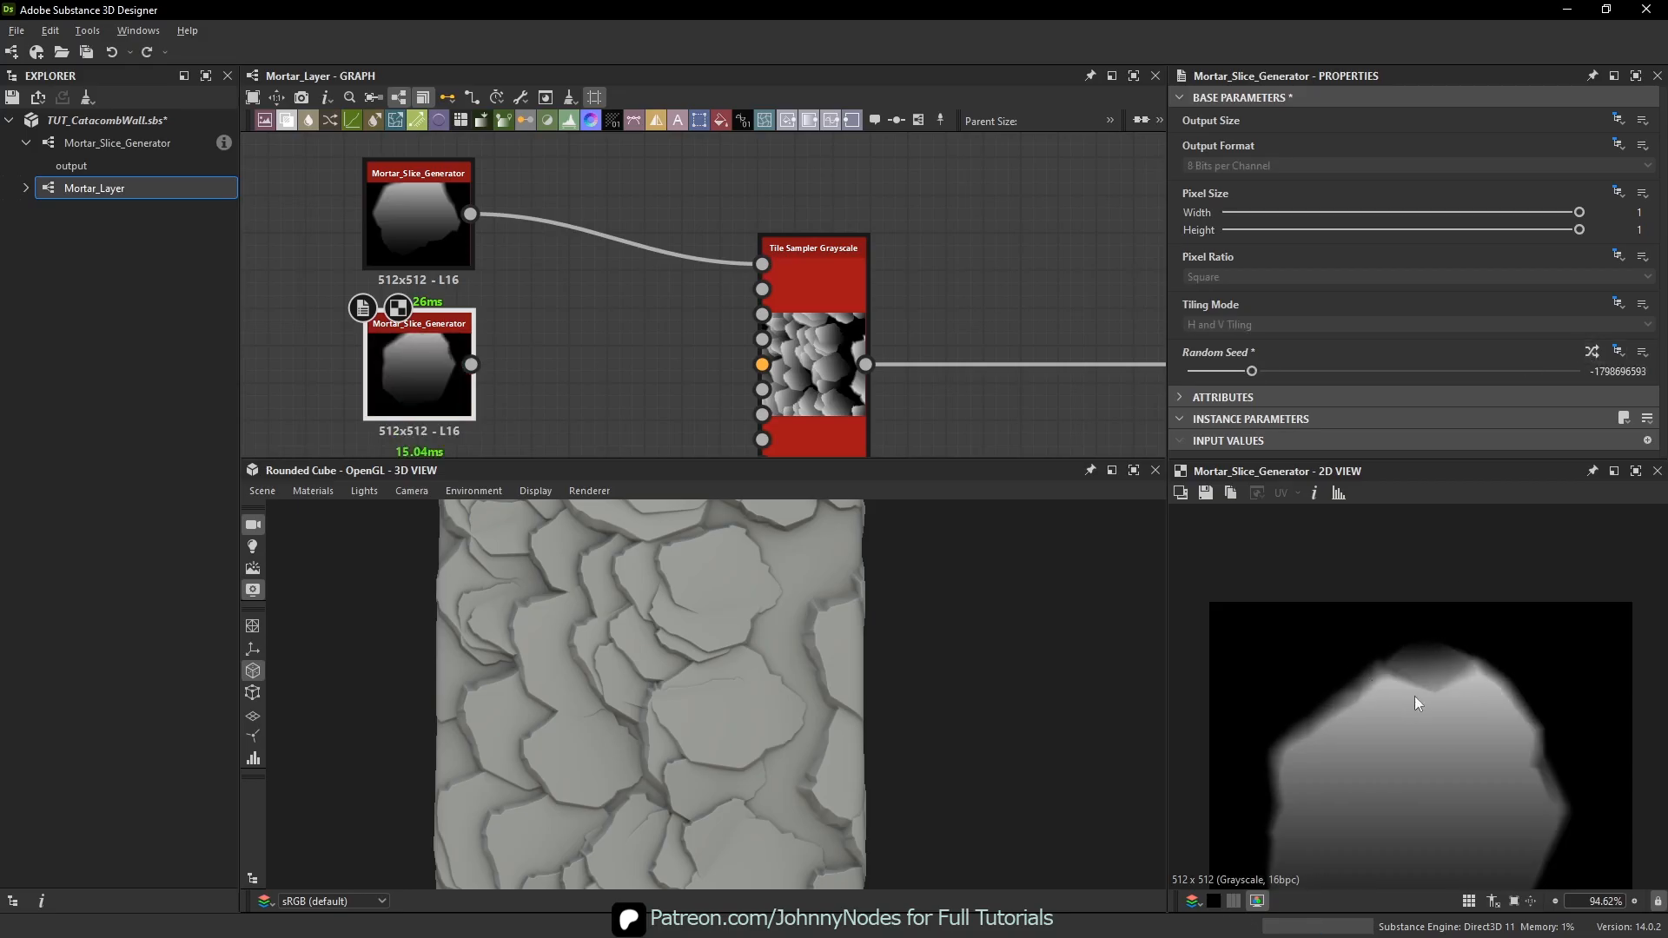
- Set the Pattern Input Number of the Tile Sampler Grayscale node to 5
{"action": "middle_click_drag", "start_coordinate": [652, 275], "coordinate": [703, 232]}
{"action": "left_click", "coordinate": [879, 261]}
{"action": "scroll", "coordinate": [1338, 269], "scroll_direction": "down", "scroll_amount": 5}
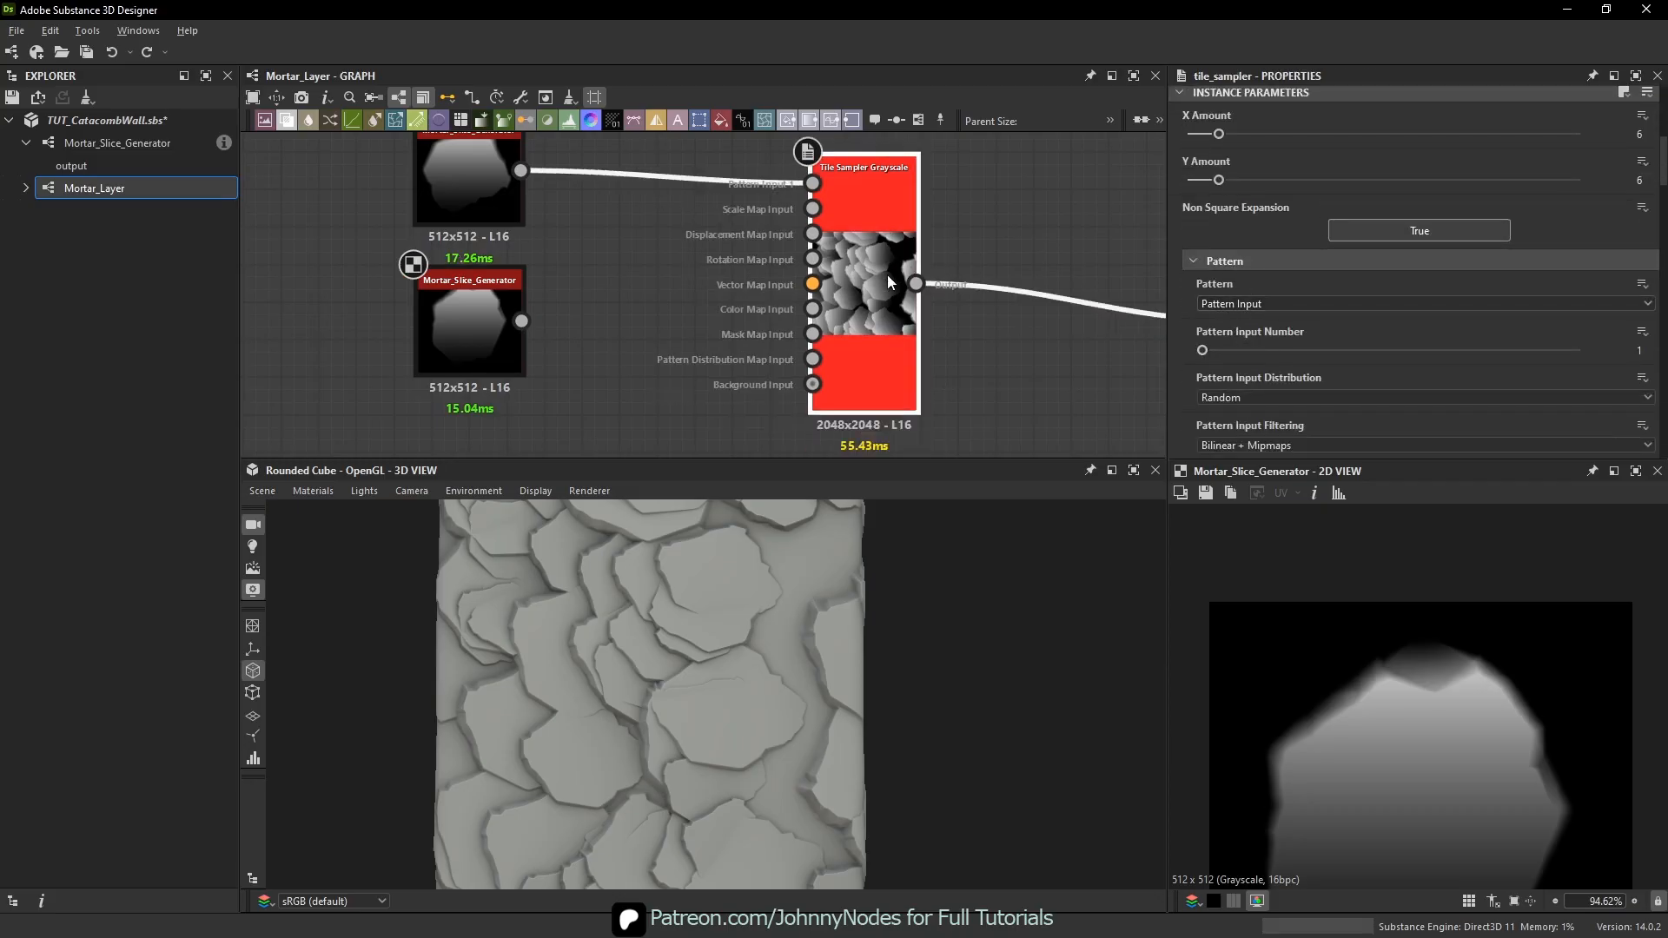
{"action": "left_click_drag", "start_coordinate": [1212, 352], "coordinate": [1248, 348]}
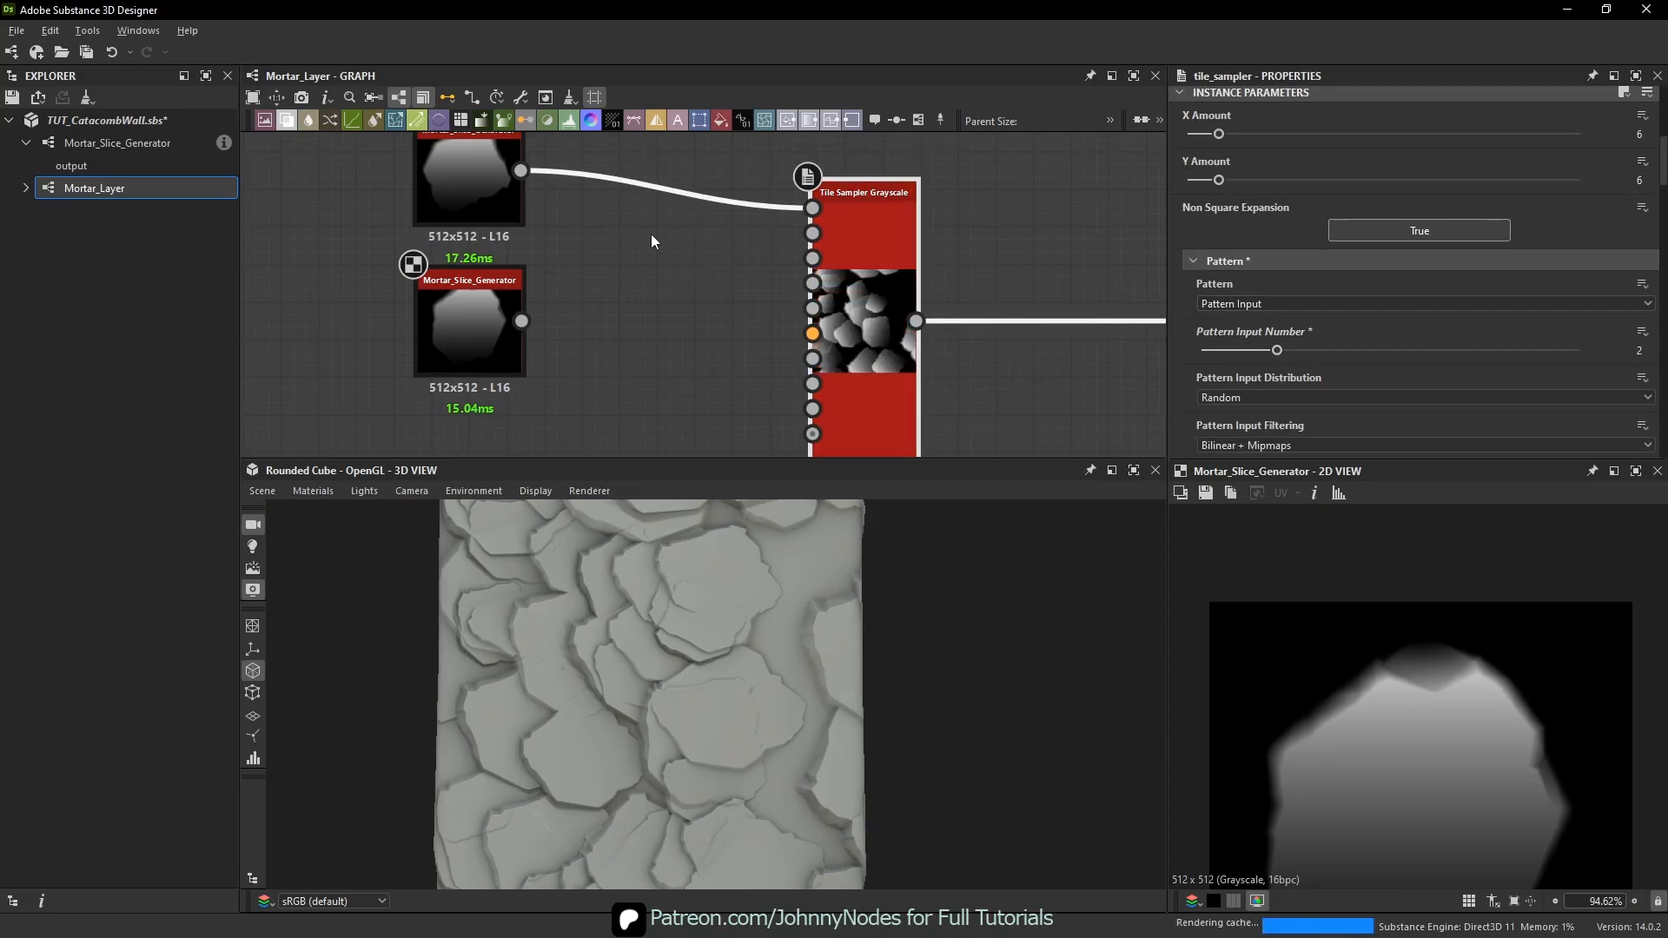
{"action": "scroll", "coordinate": [821, 240], "scroll_direction": "up", "scroll_amount": 5}
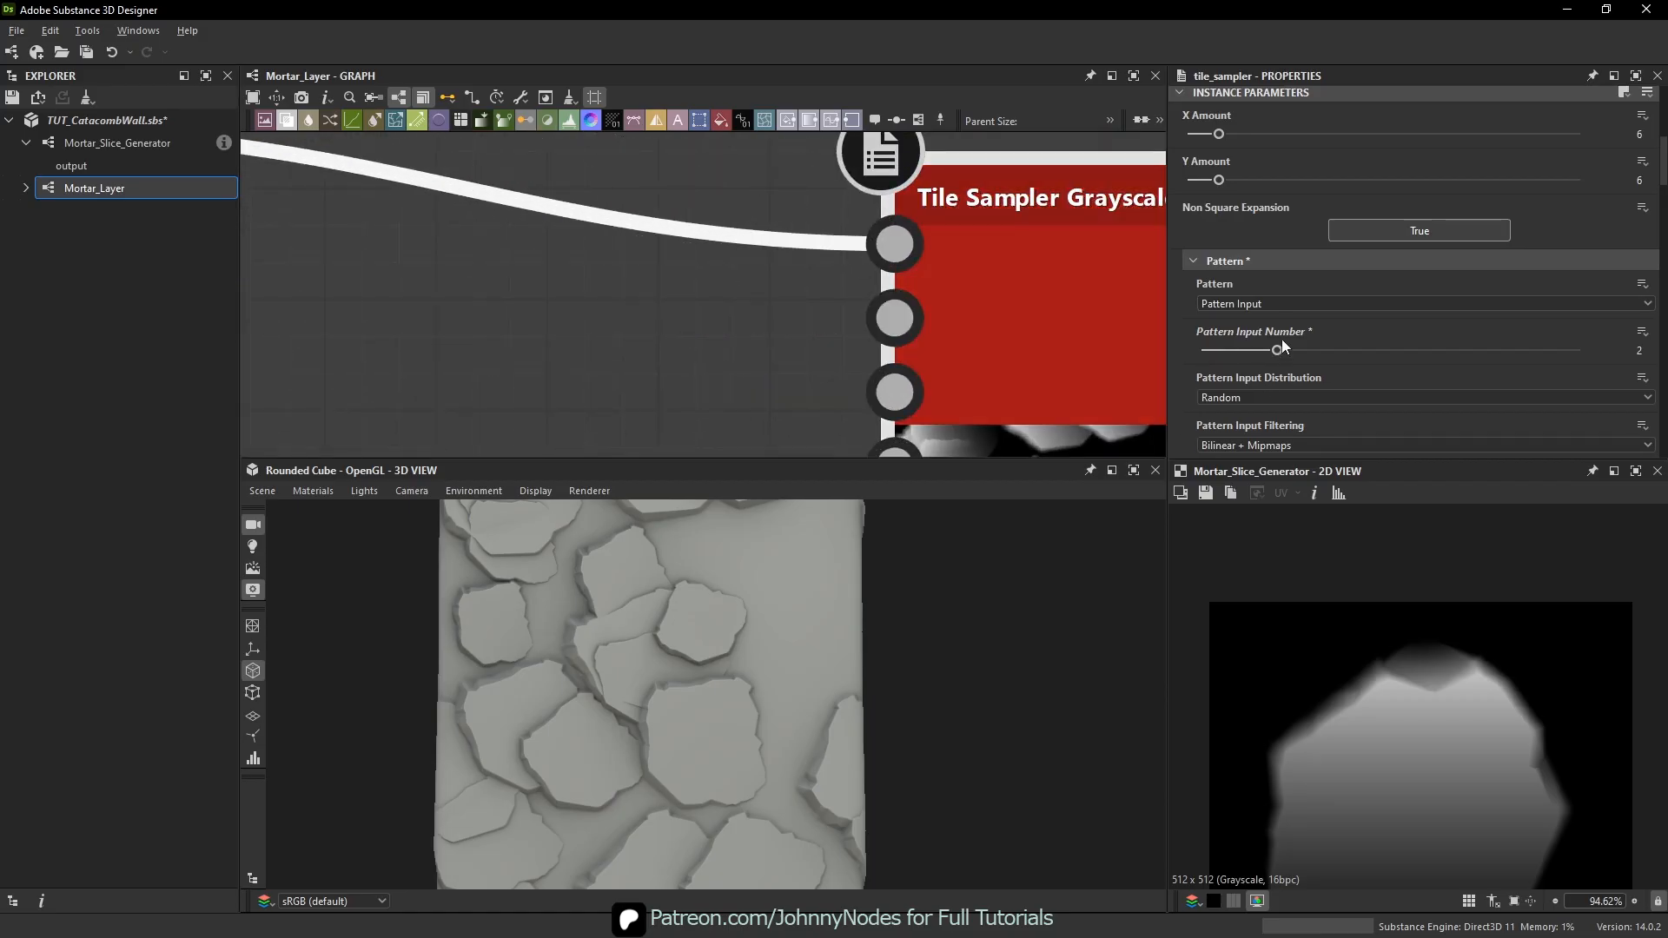
{"action": "left_click_drag", "start_coordinate": [1279, 347], "coordinate": [1509, 347]}
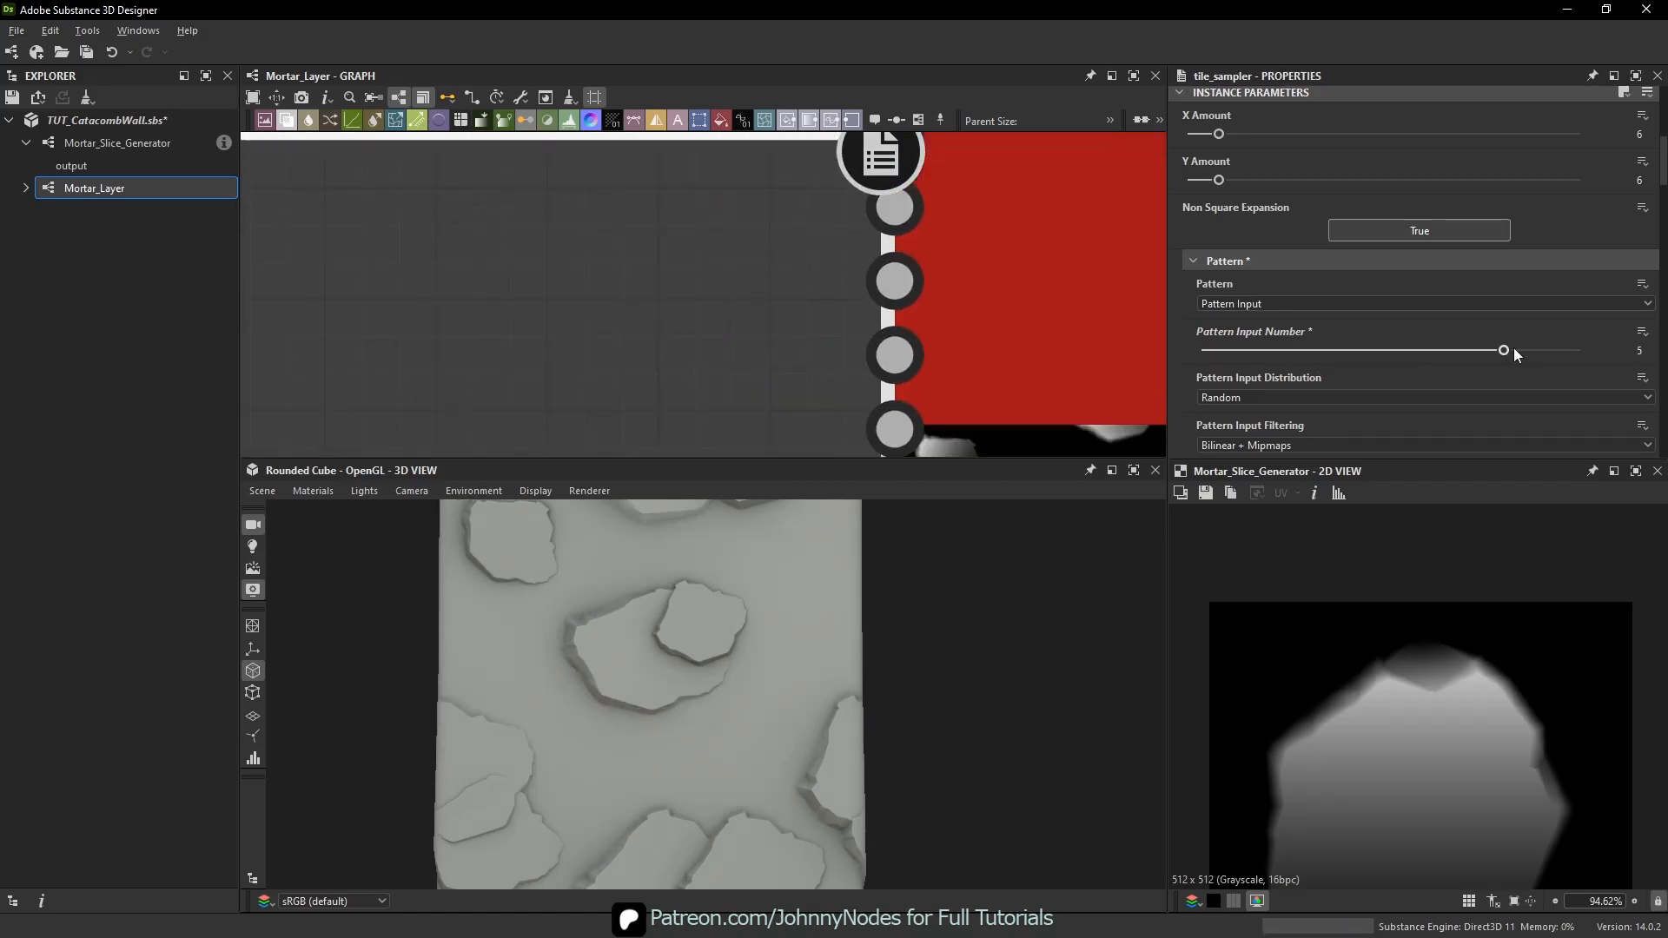
{"action": "scroll", "coordinate": [1509, 541], "scroll_direction": "down", "scroll_amount": 5}
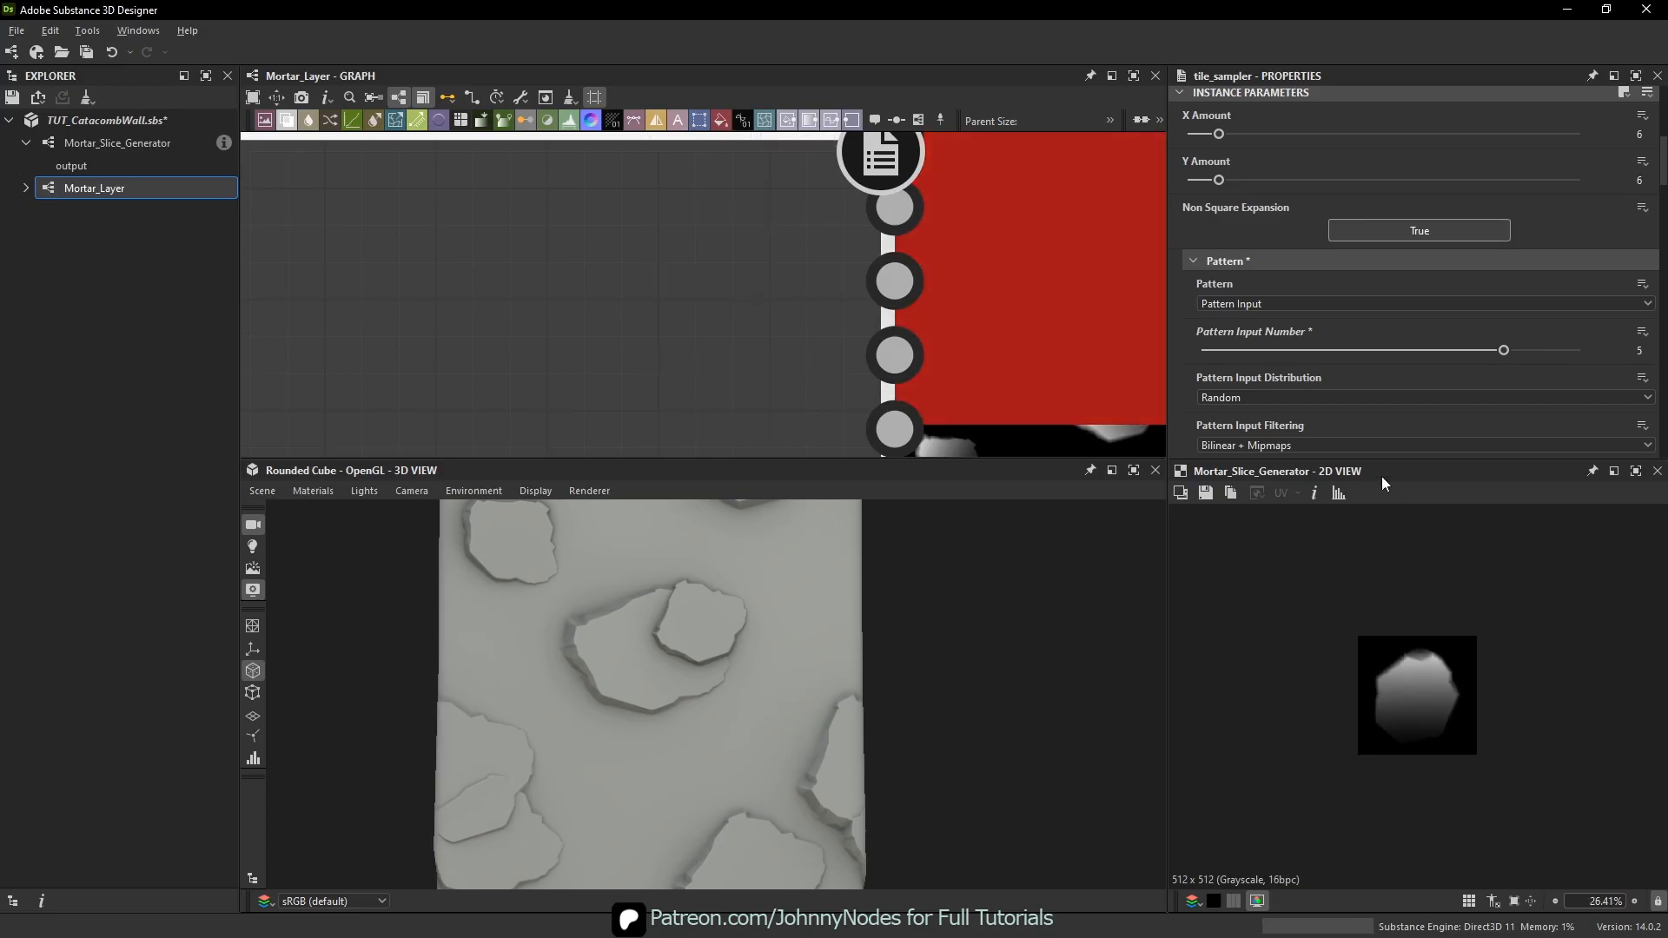
{"action": "left_click_drag", "start_coordinate": [1557, 359], "coordinate": [1593, 346]}
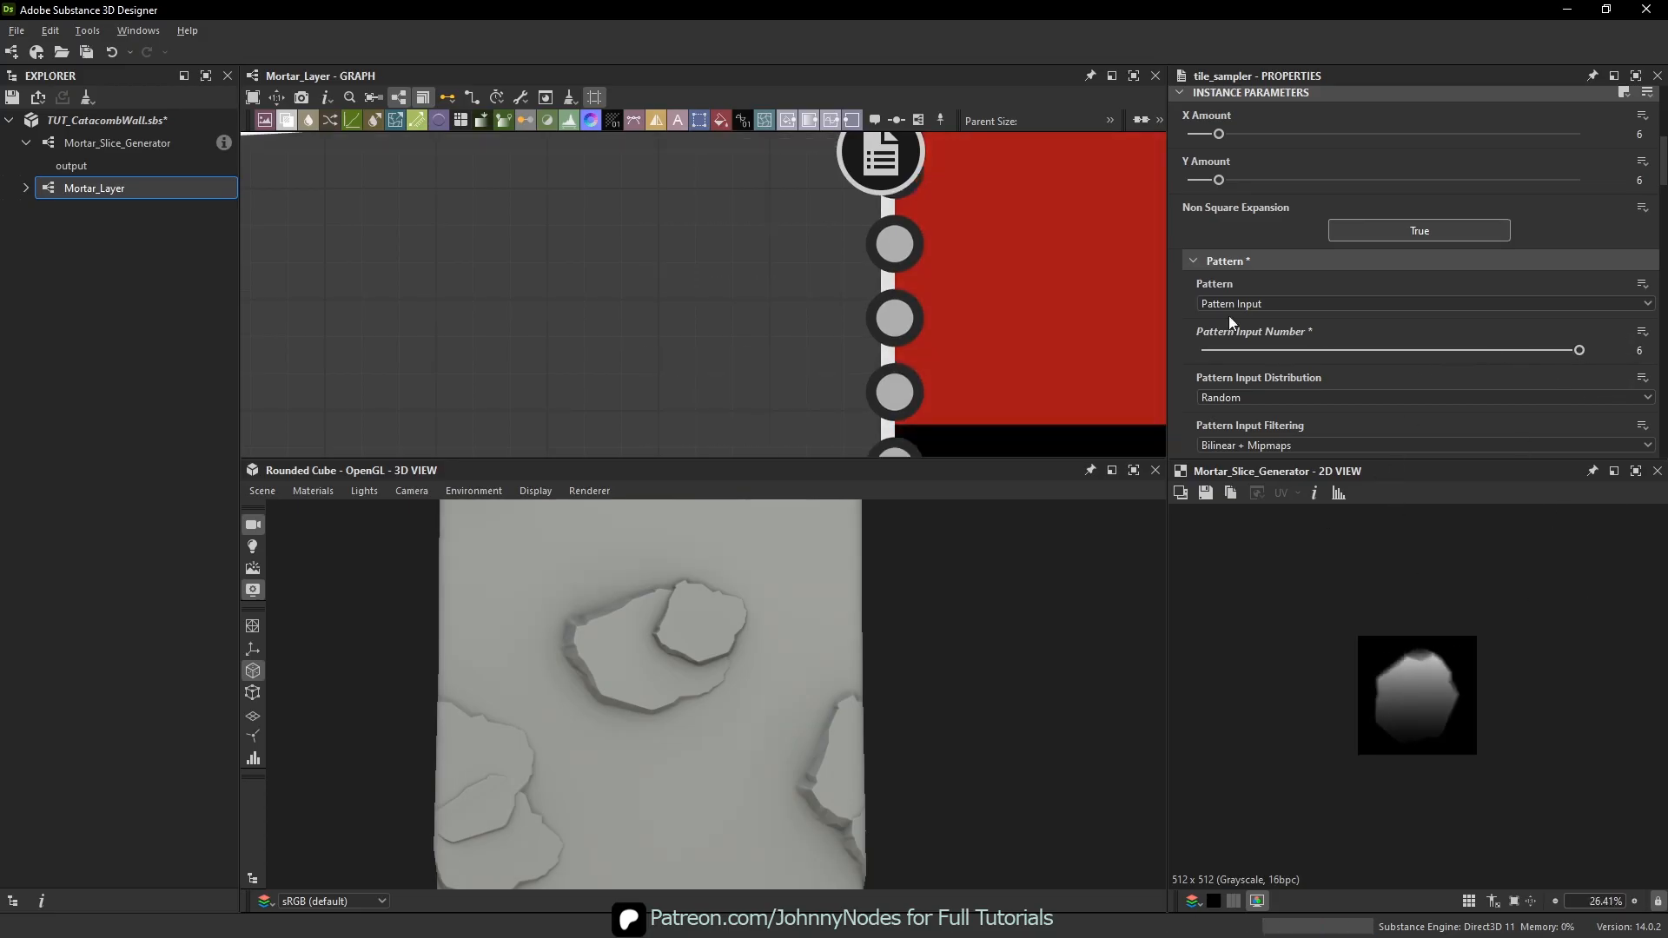
{"action": "left_click", "coordinate": [1538, 350]}
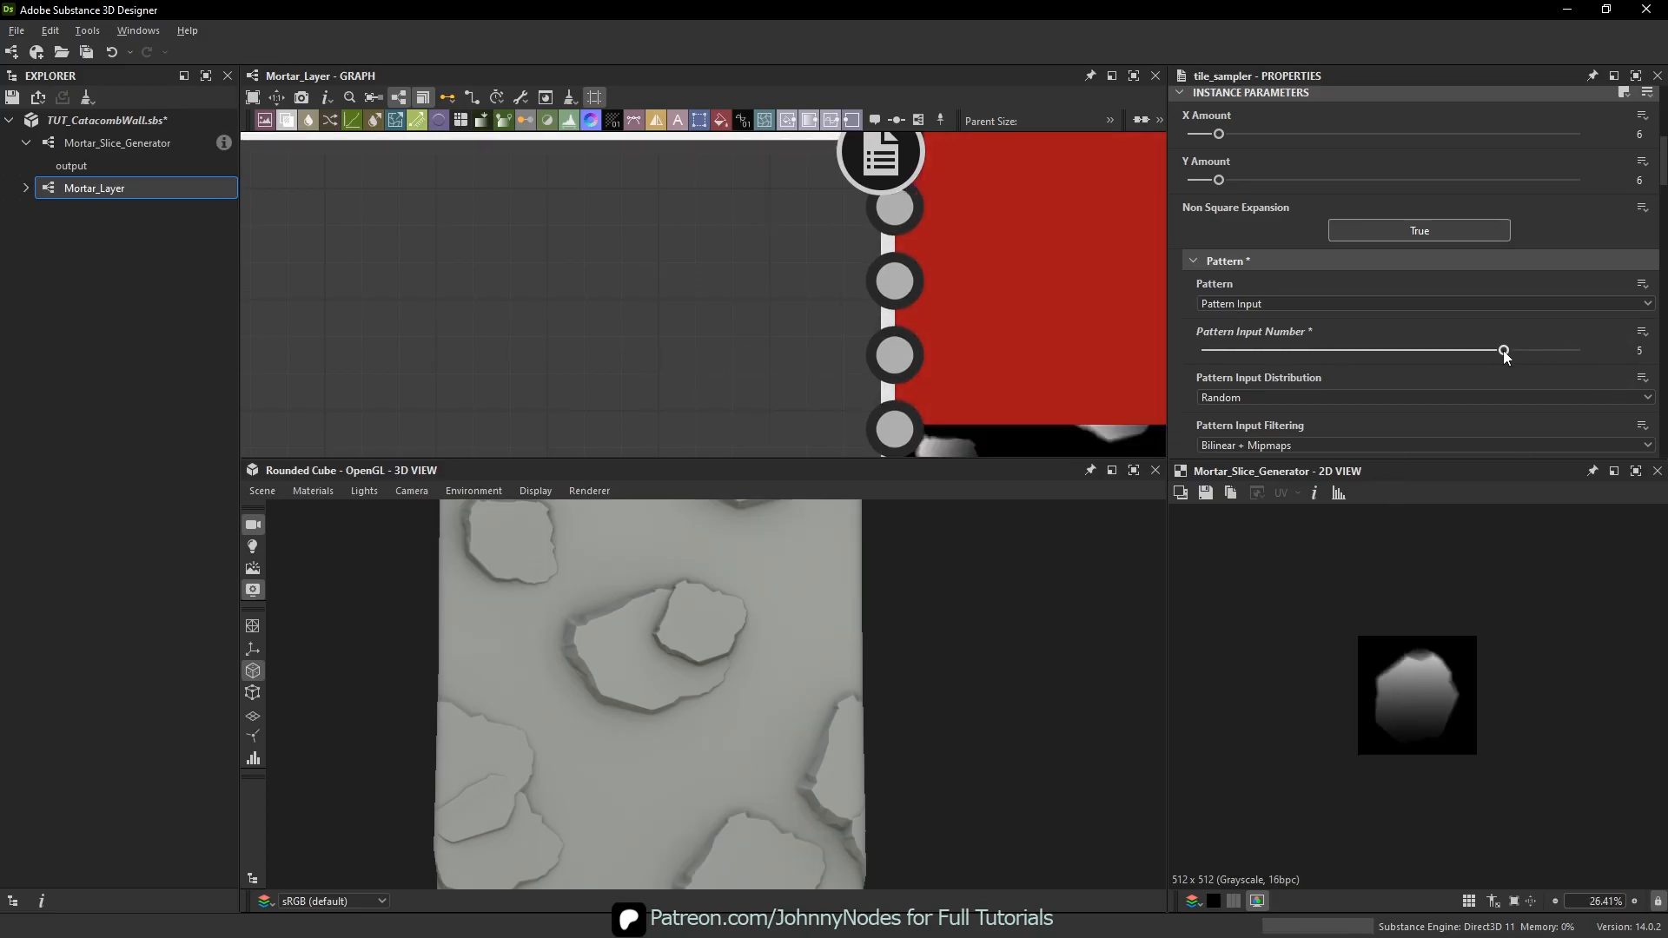
{"action": "middle_click_drag", "start_coordinate": [609, 285], "coordinate": [625, 262]}
{"action": "key", "text": "space"}
{"action": "type", "text": "tile sa"}
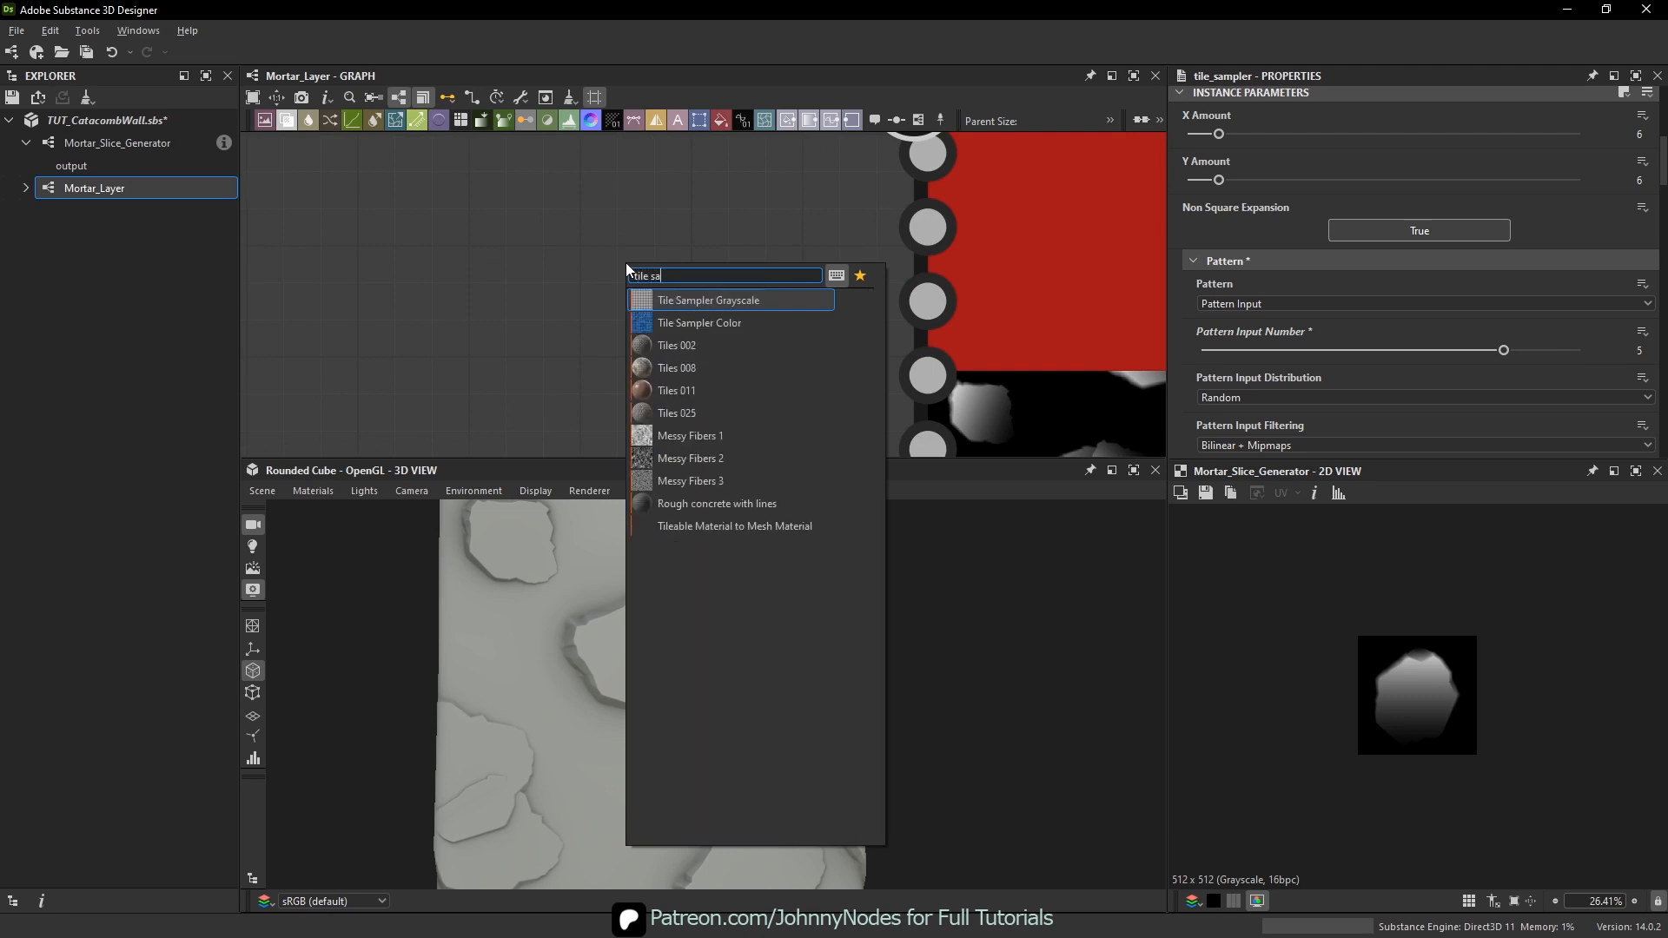
{"action": "key", "text": "Escape"}
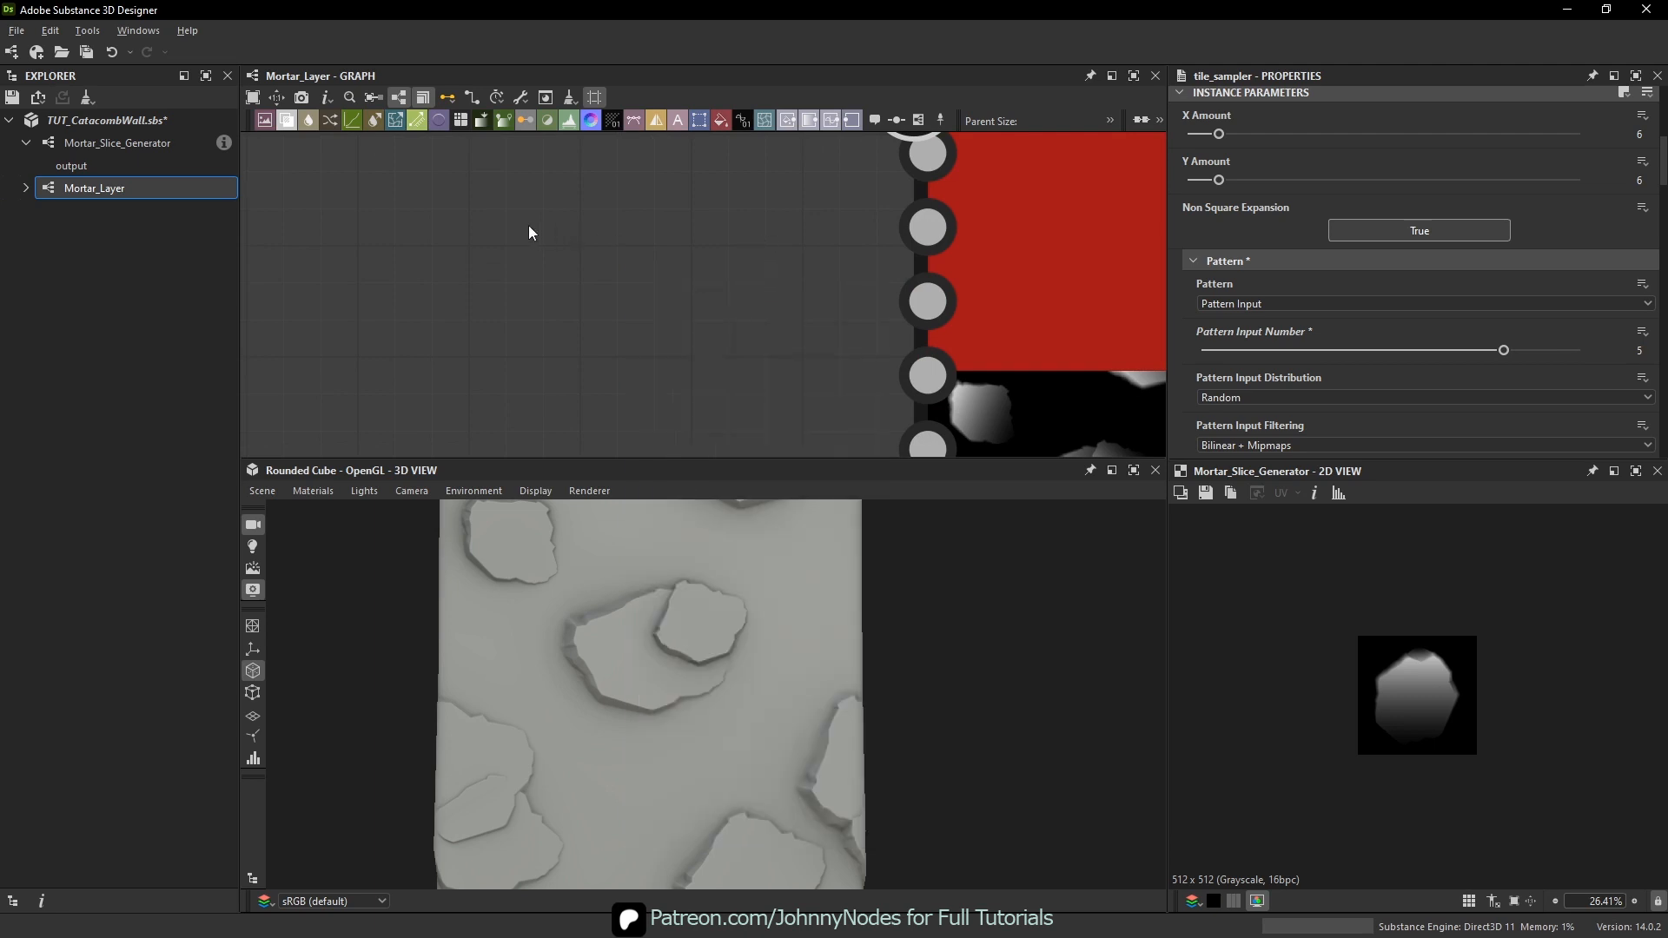
- Add a Tile Generator Extended node to the graph and accept all updates to its file format
{"action": "key", "text": "space"}
{"action": "type", "text": "tile ge"}
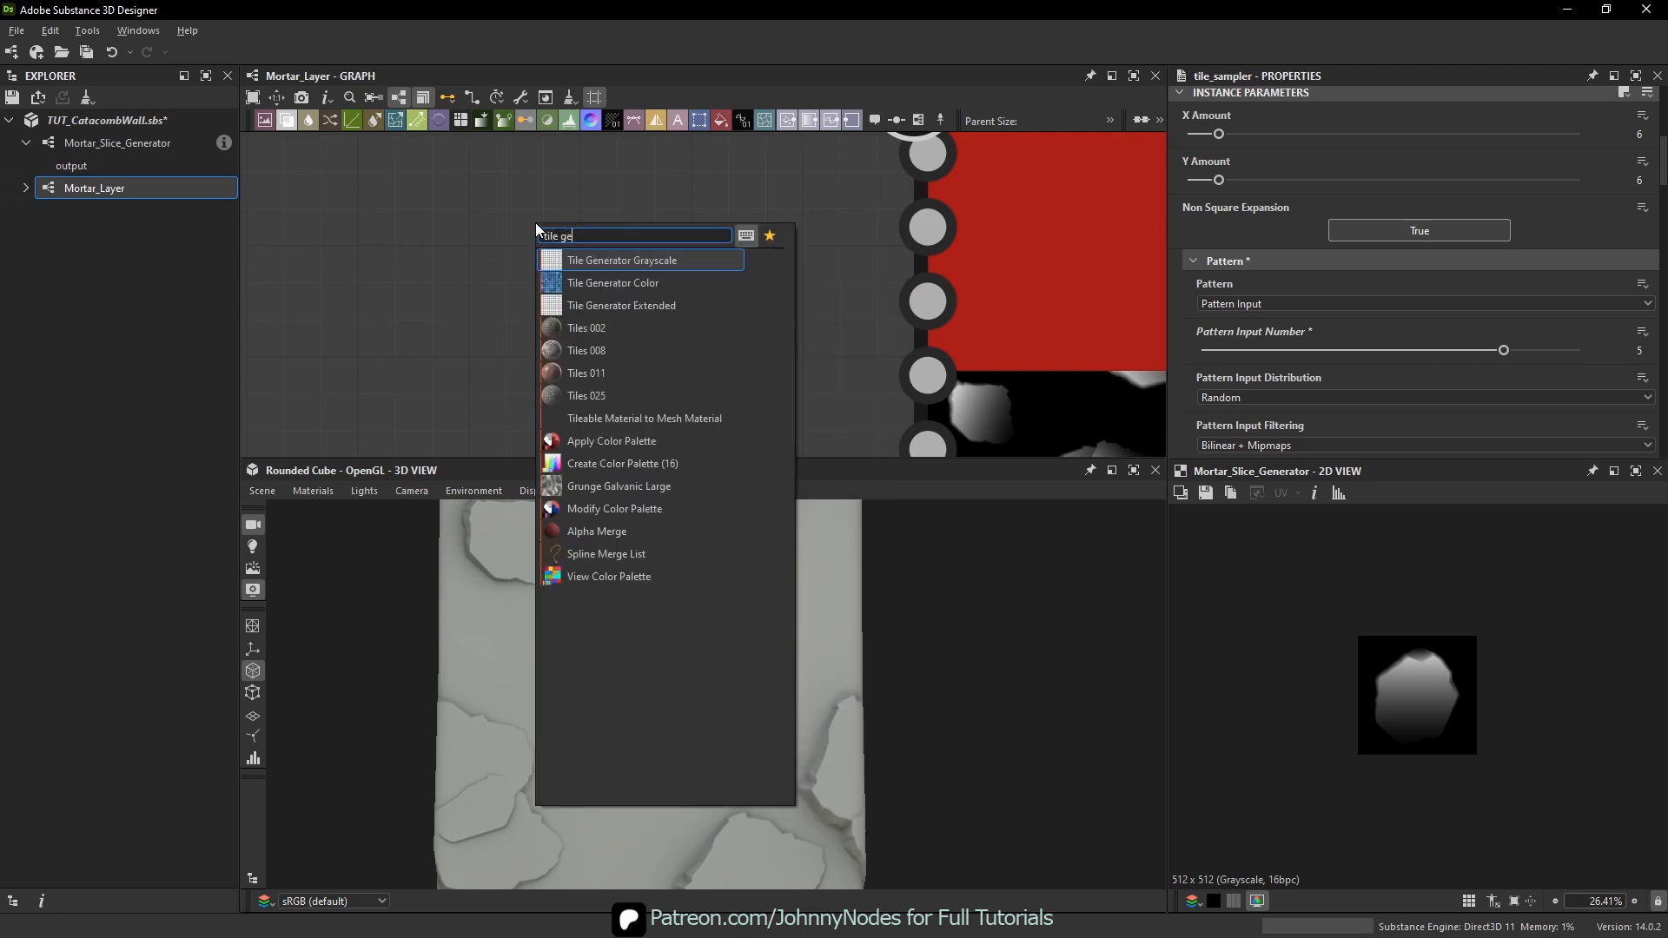
{"action": "left_click", "coordinate": [629, 307]}
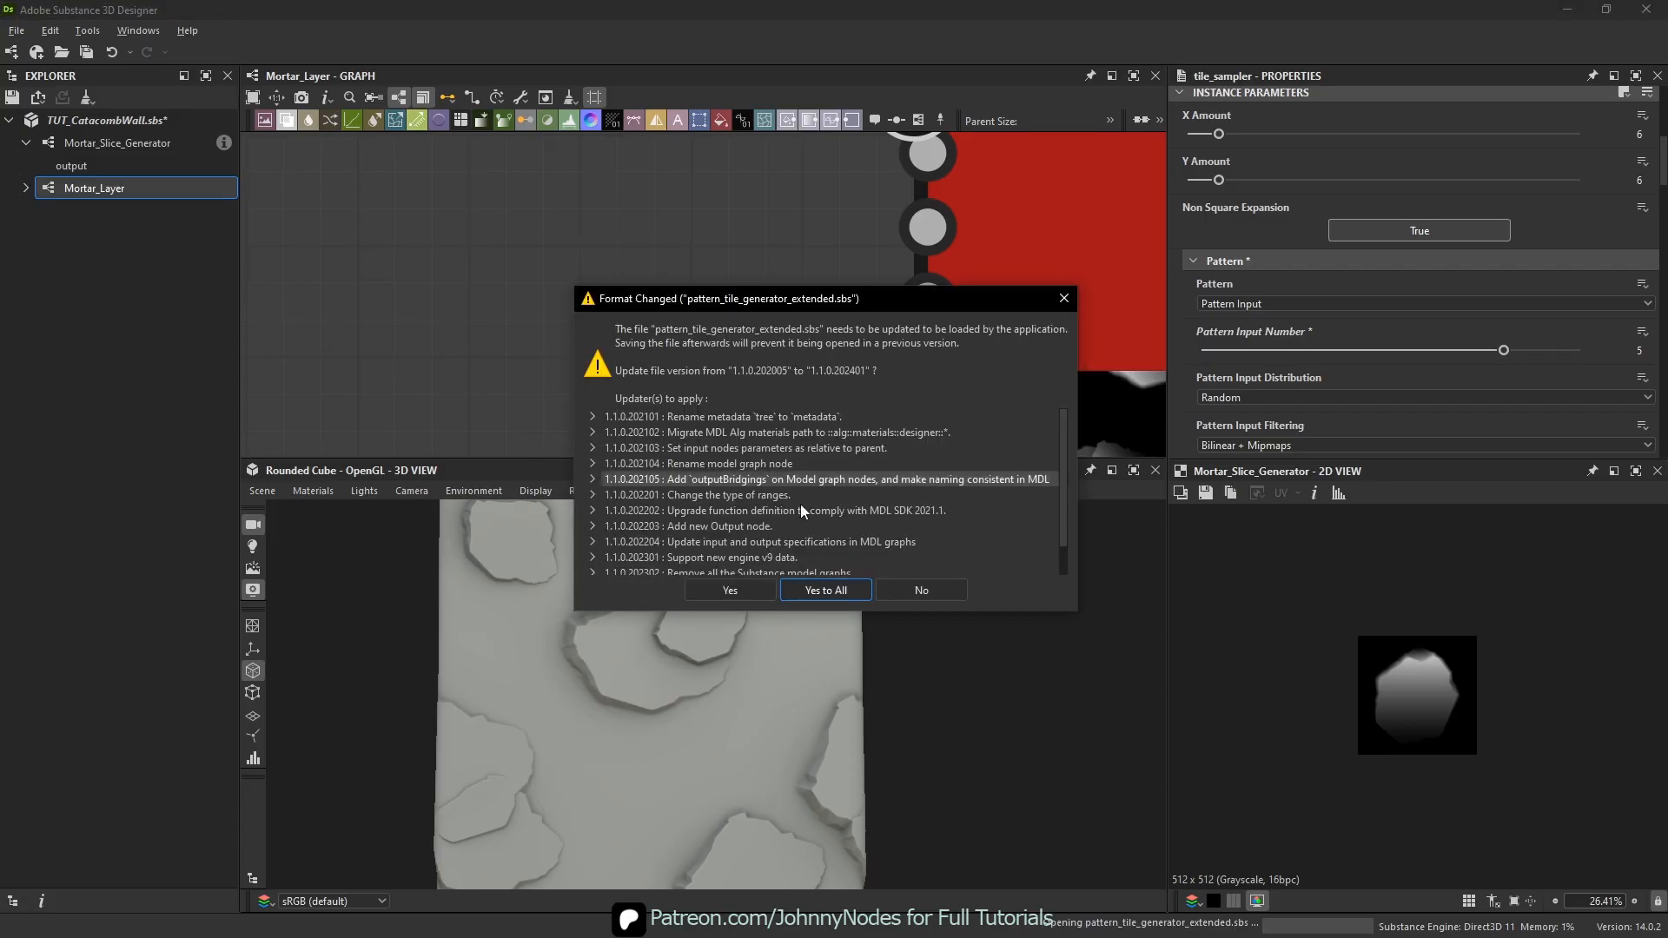
{"action": "left_click", "coordinate": [829, 585]}
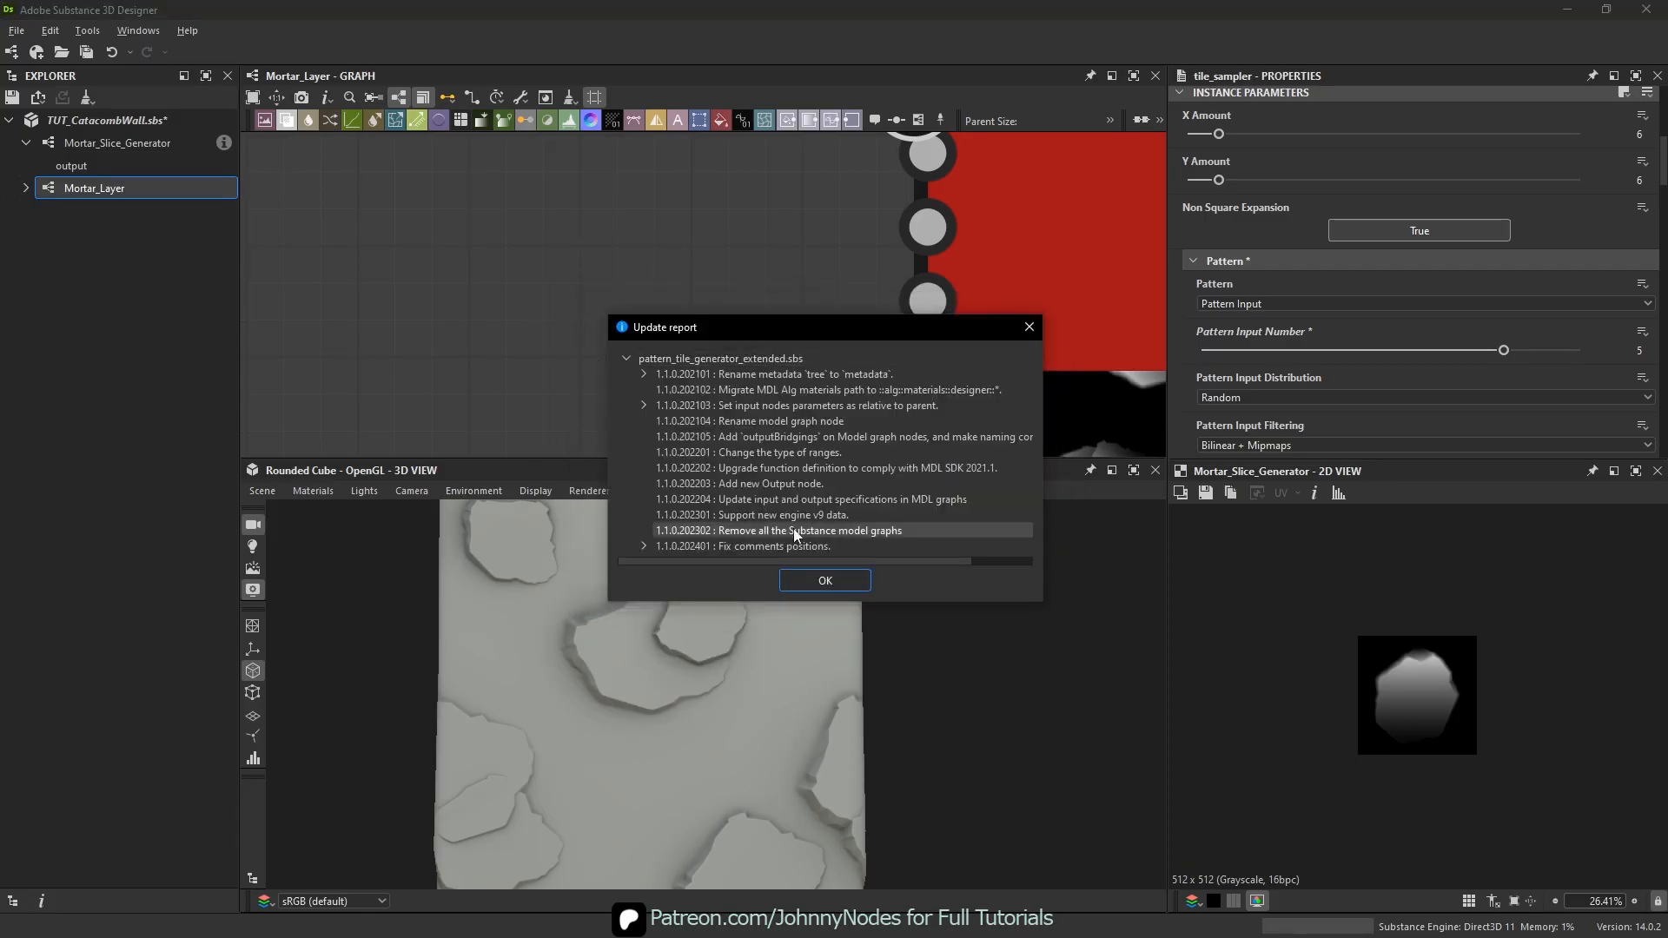
{"action": "left_click", "coordinate": [828, 579]}
{"action": "scroll", "coordinate": [638, 312], "scroll_direction": "down", "scroll_amount": 2}
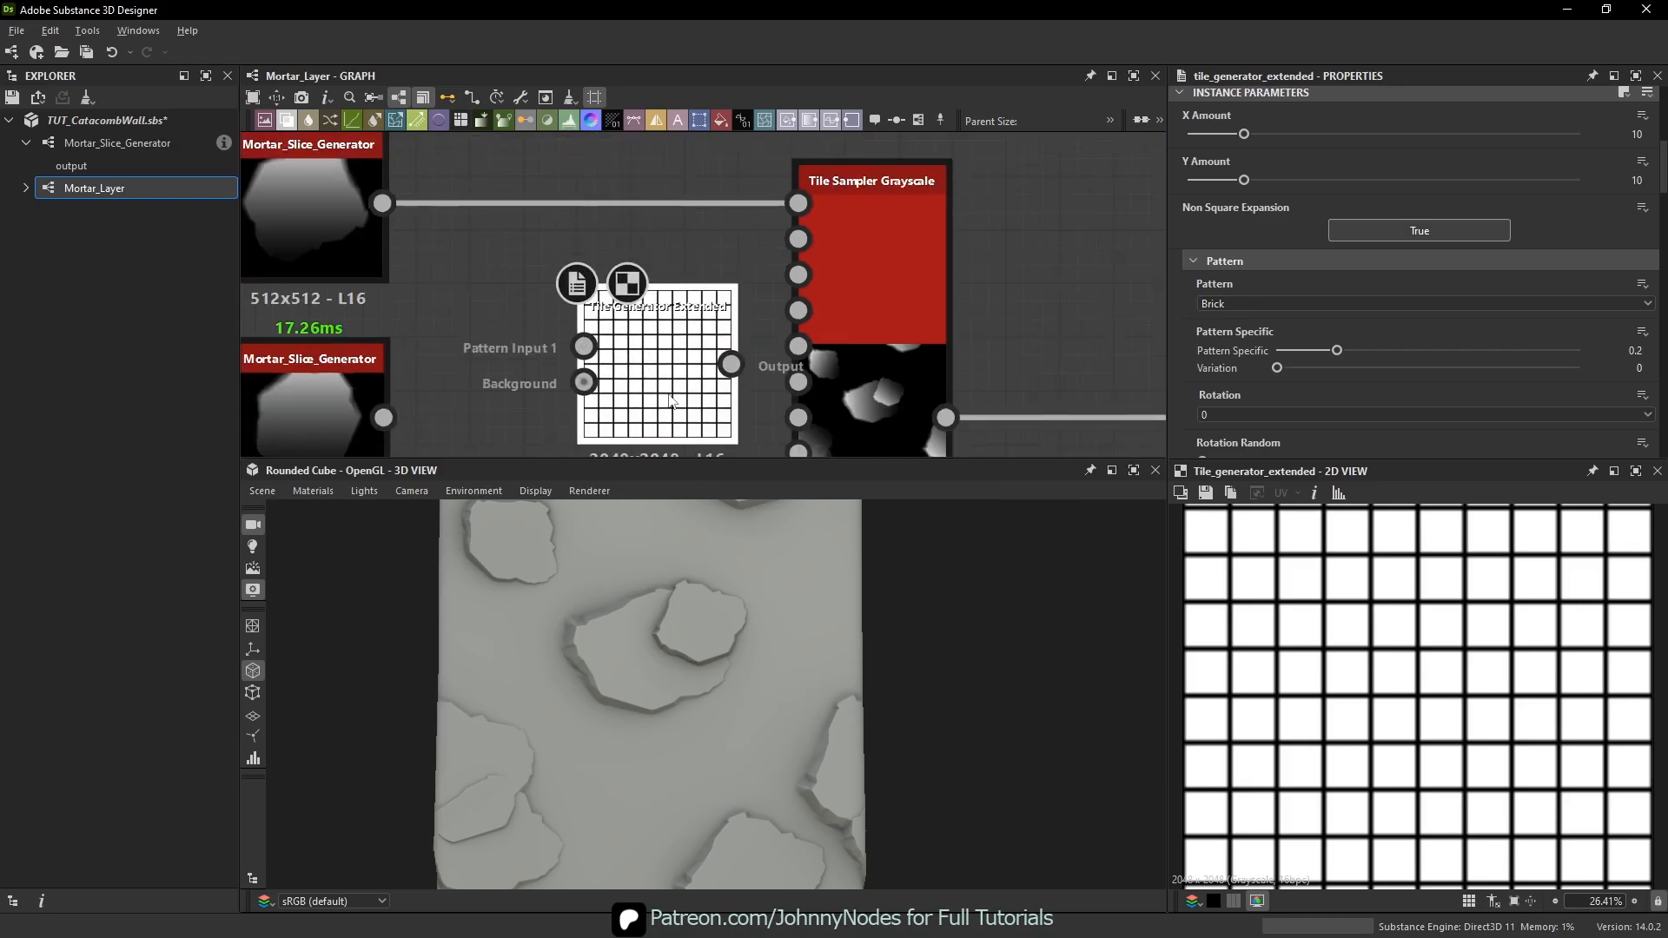
- Set the Tile Generator Extended pattern to Image Input with 24 pattern inputs, and delete the node
{"action": "left_click", "coordinate": [1254, 304]}
{"action": "scroll", "coordinate": [1247, 317], "scroll_direction": "up", "scroll_amount": 3}
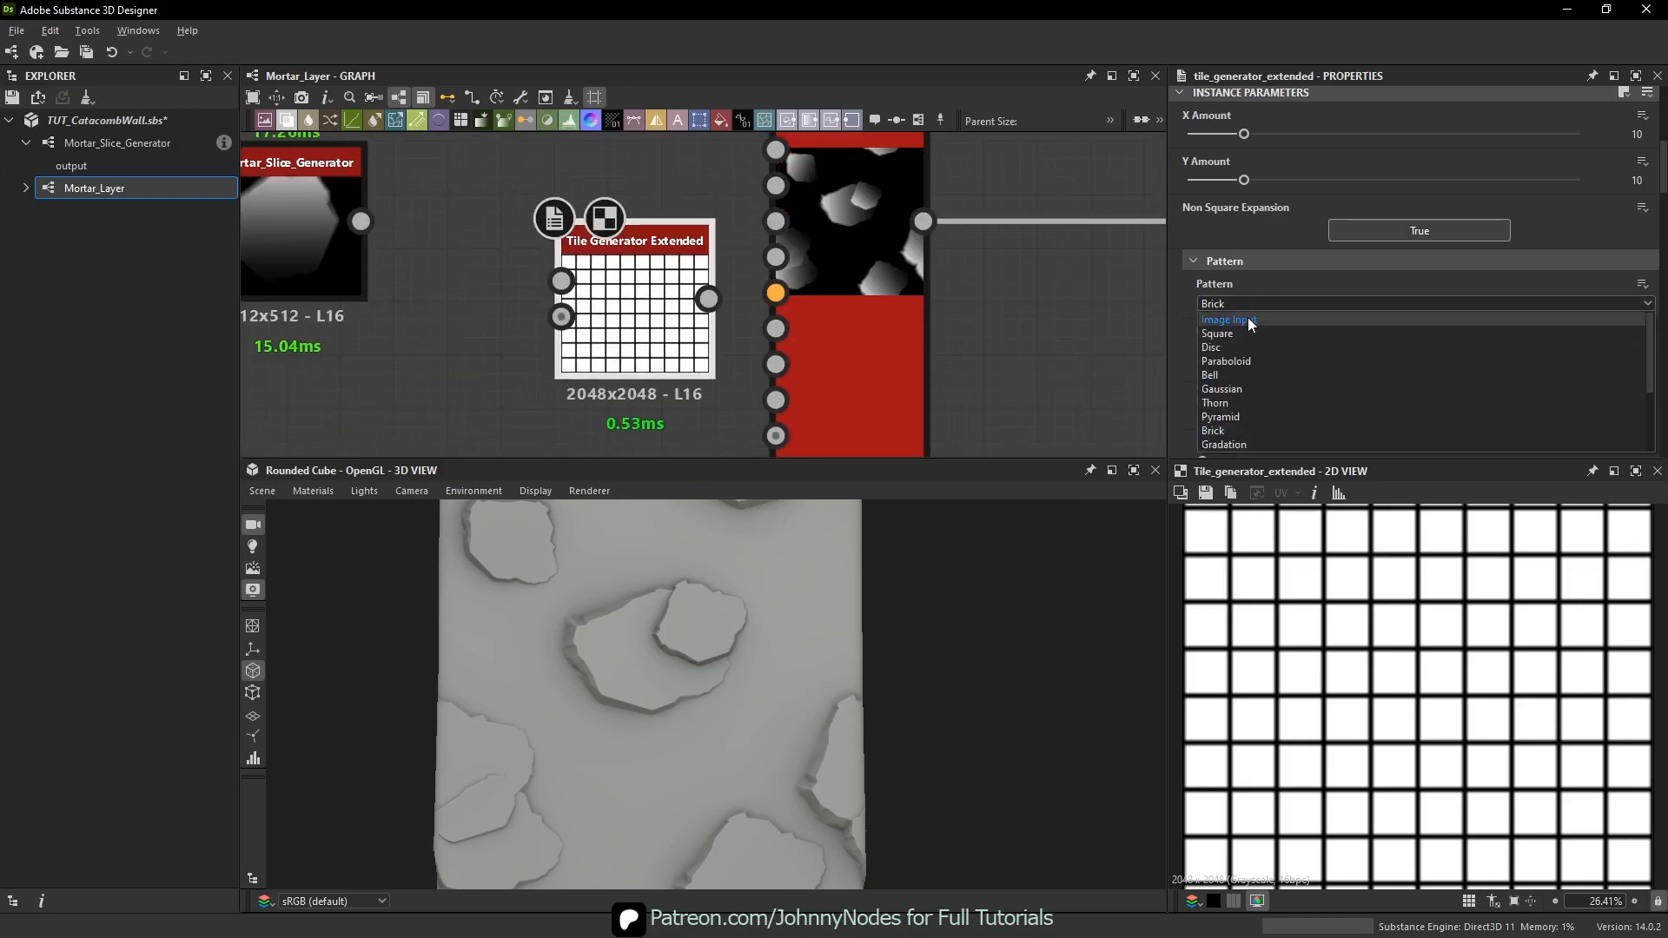
{"action": "left_click", "coordinate": [1247, 316]}
{"action": "left_click_drag", "start_coordinate": [1242, 352], "coordinate": [1573, 358]}
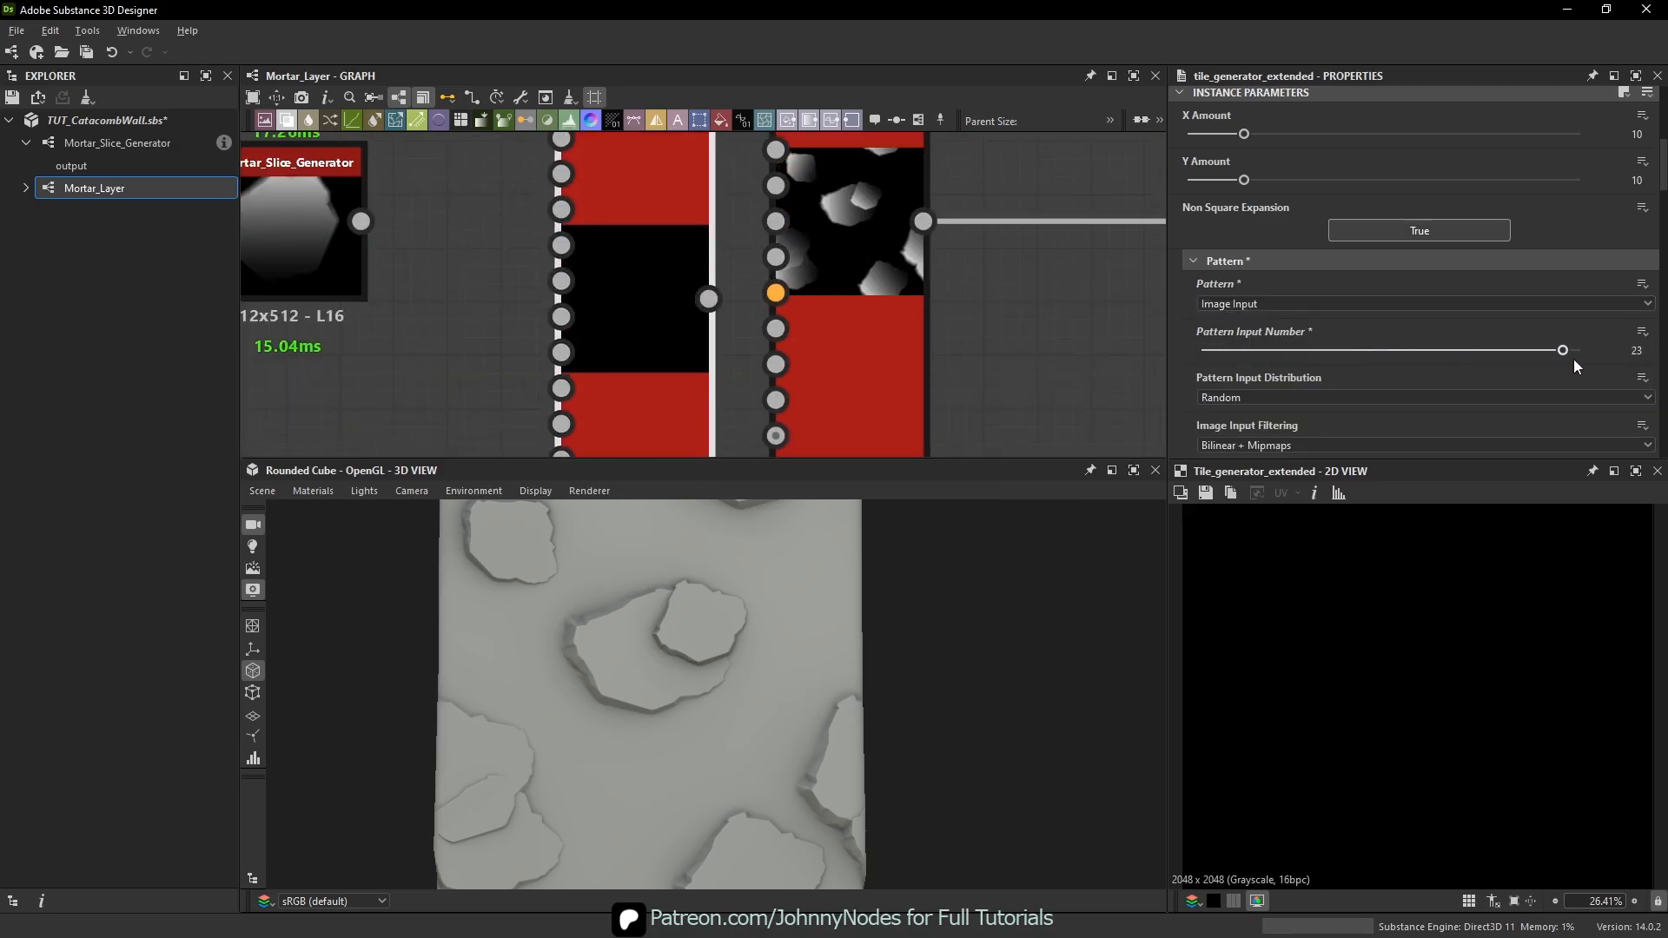
{"action": "scroll", "coordinate": [716, 238], "scroll_direction": "down", "scroll_amount": 3}
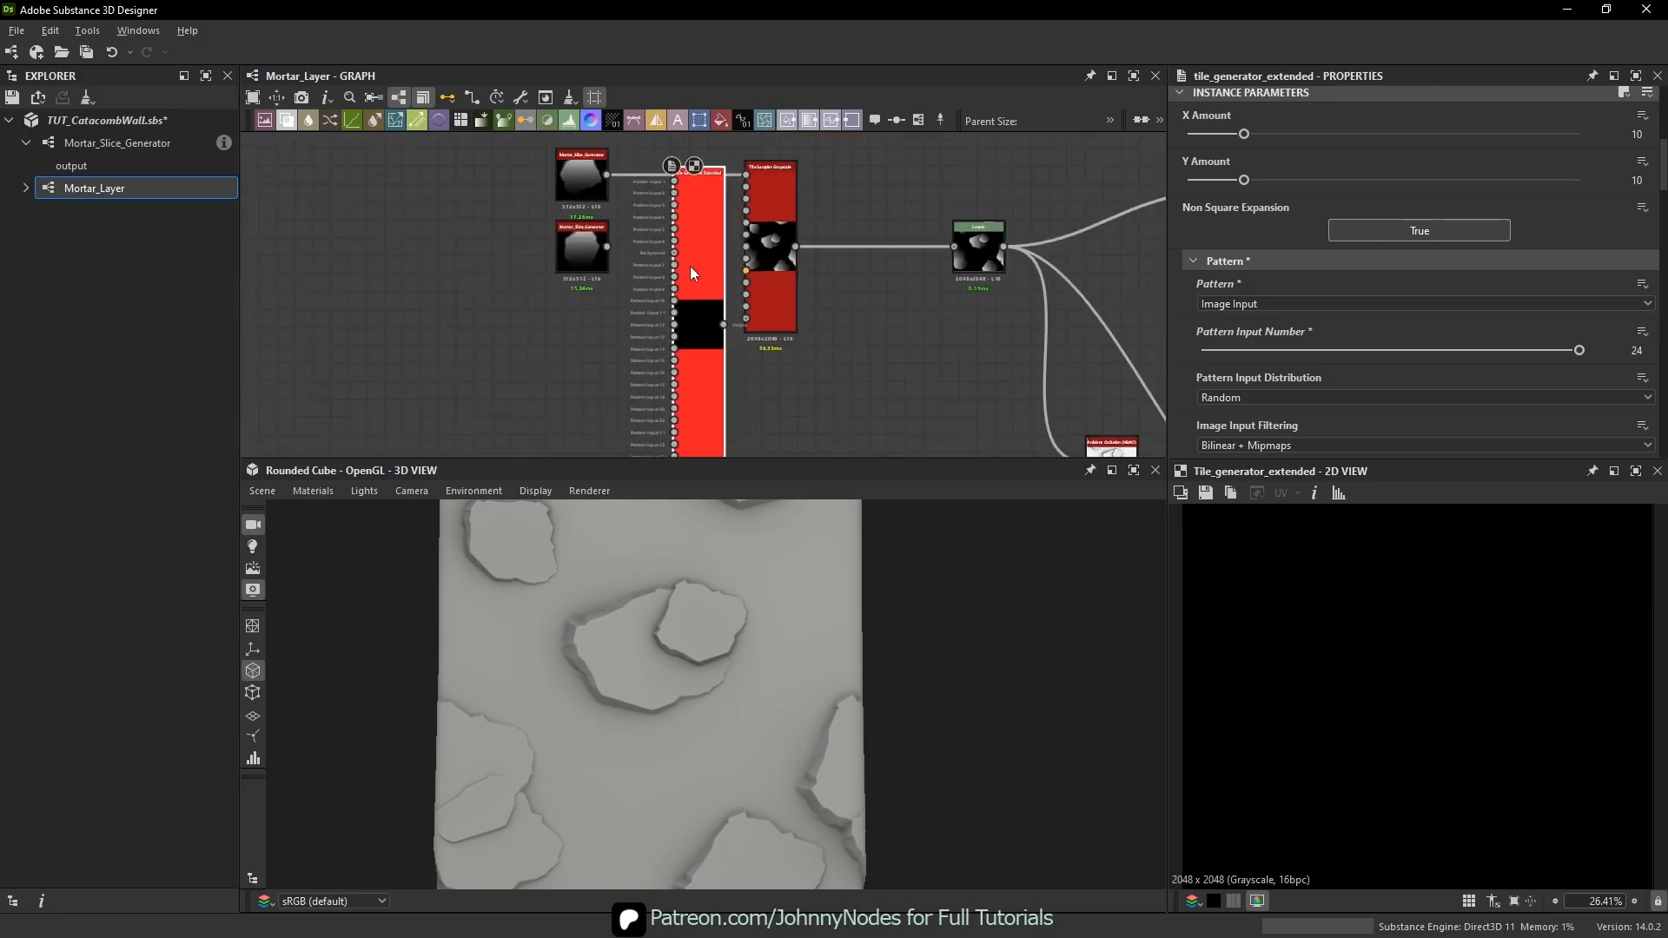
{"action": "key", "text": "Delete"}
- Show the Tile Sampler Grayscale in the 2D view and connect the second Mortar_Slice_Generator to its Pattern Input 2
{"action": "scroll", "coordinate": [754, 242], "scroll_direction": "up", "scroll_amount": 2}
{"action": "scroll", "coordinate": [857, 280], "scroll_direction": "up", "scroll_amount": 3}
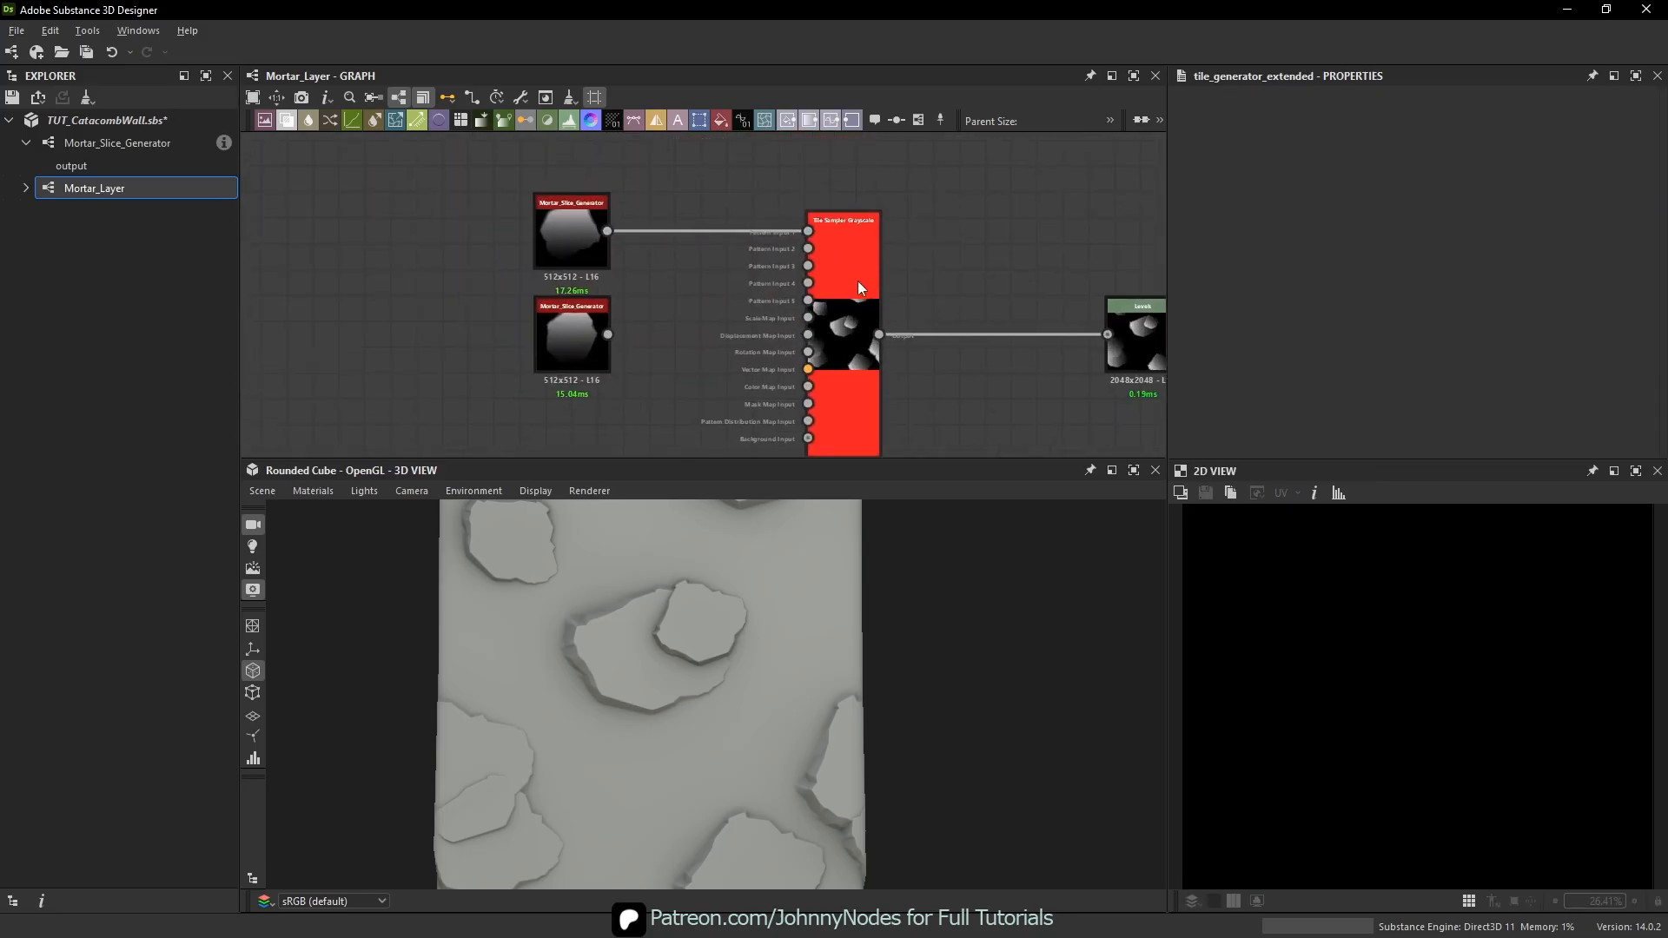
{"action": "double_click", "coordinate": [858, 263]}
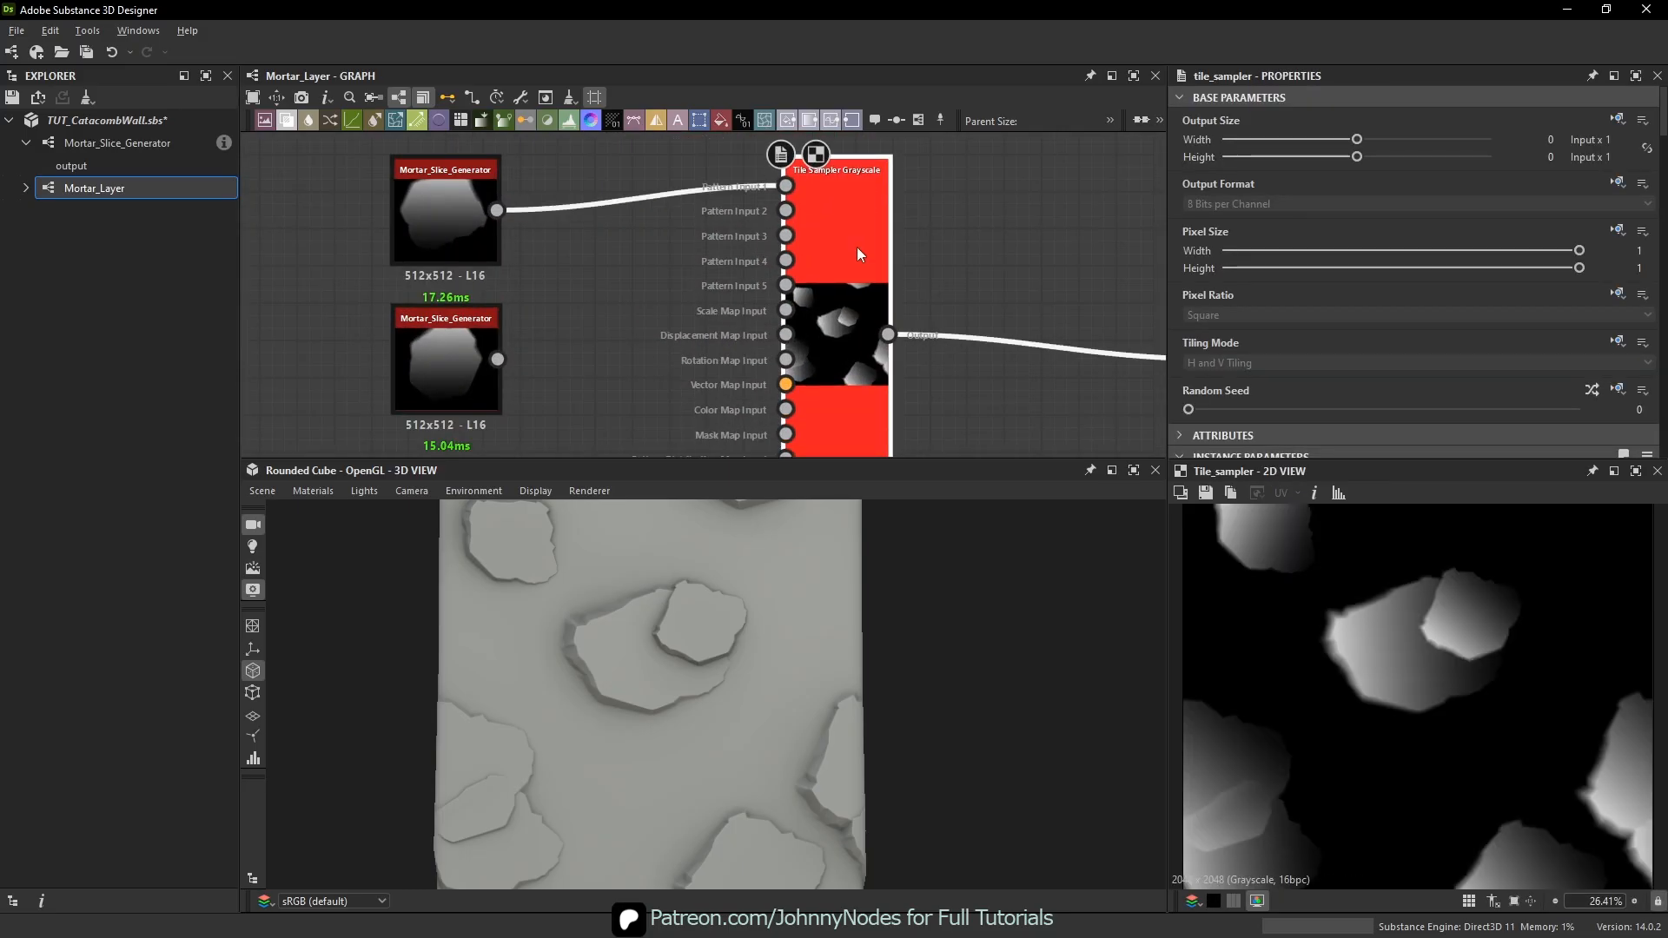
{"action": "left_click", "coordinate": [525, 394]}
{"action": "left_click_drag", "start_coordinate": [497, 359], "coordinate": [787, 248]}
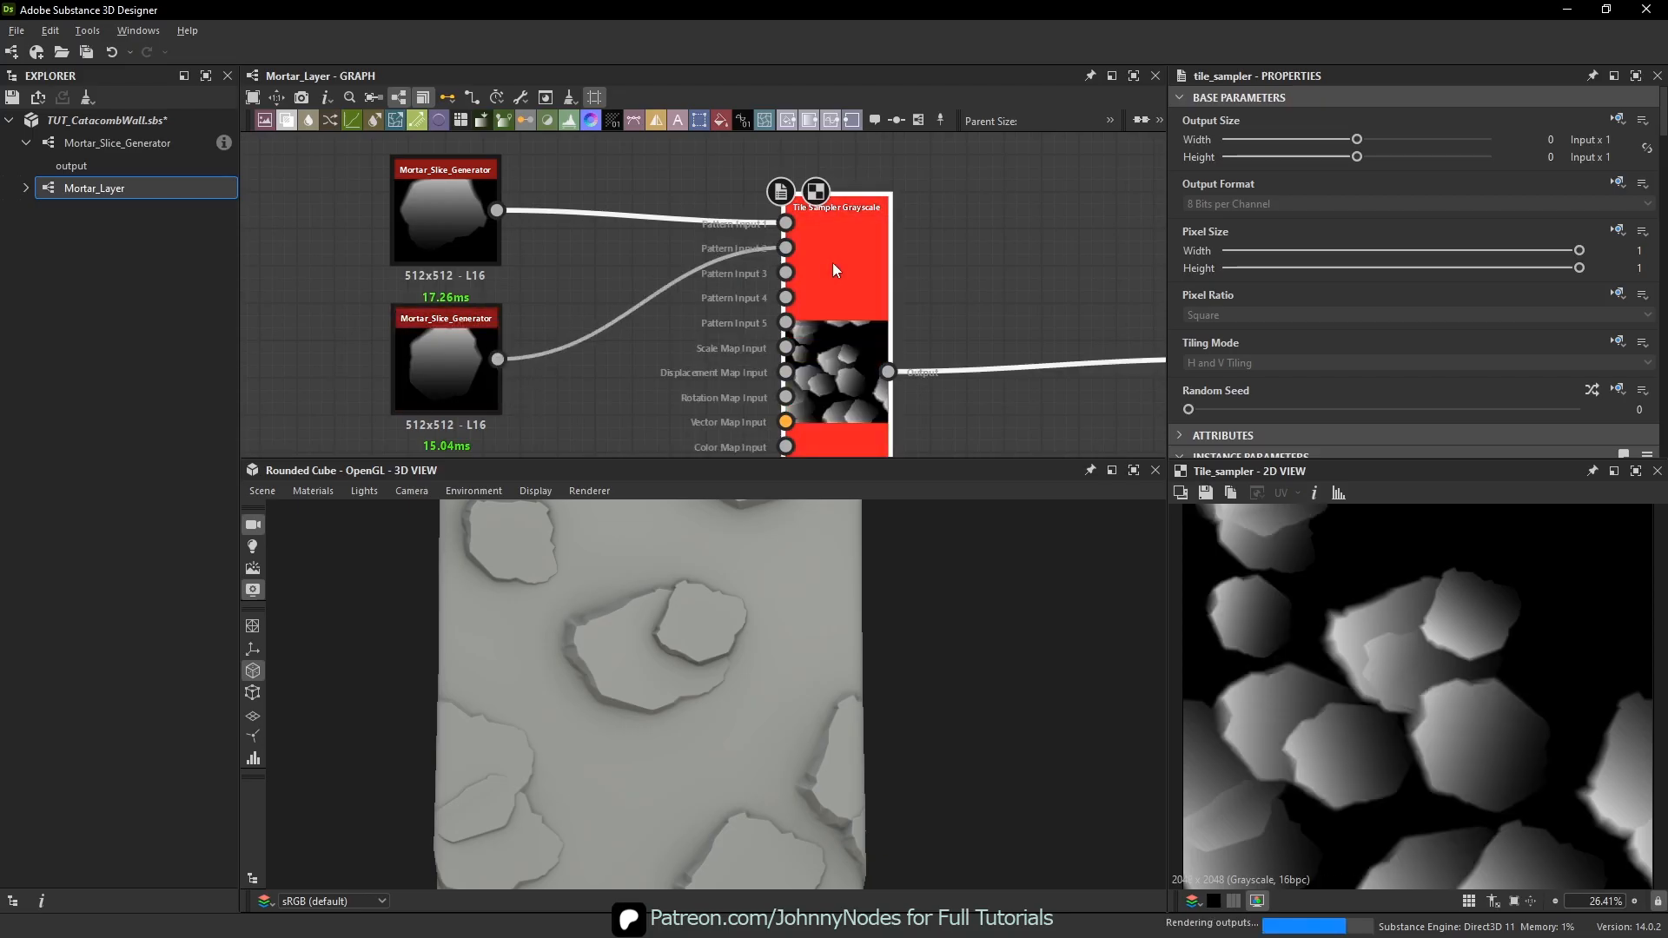
{"action": "scroll", "coordinate": [728, 205], "scroll_direction": "up", "scroll_amount": 1}
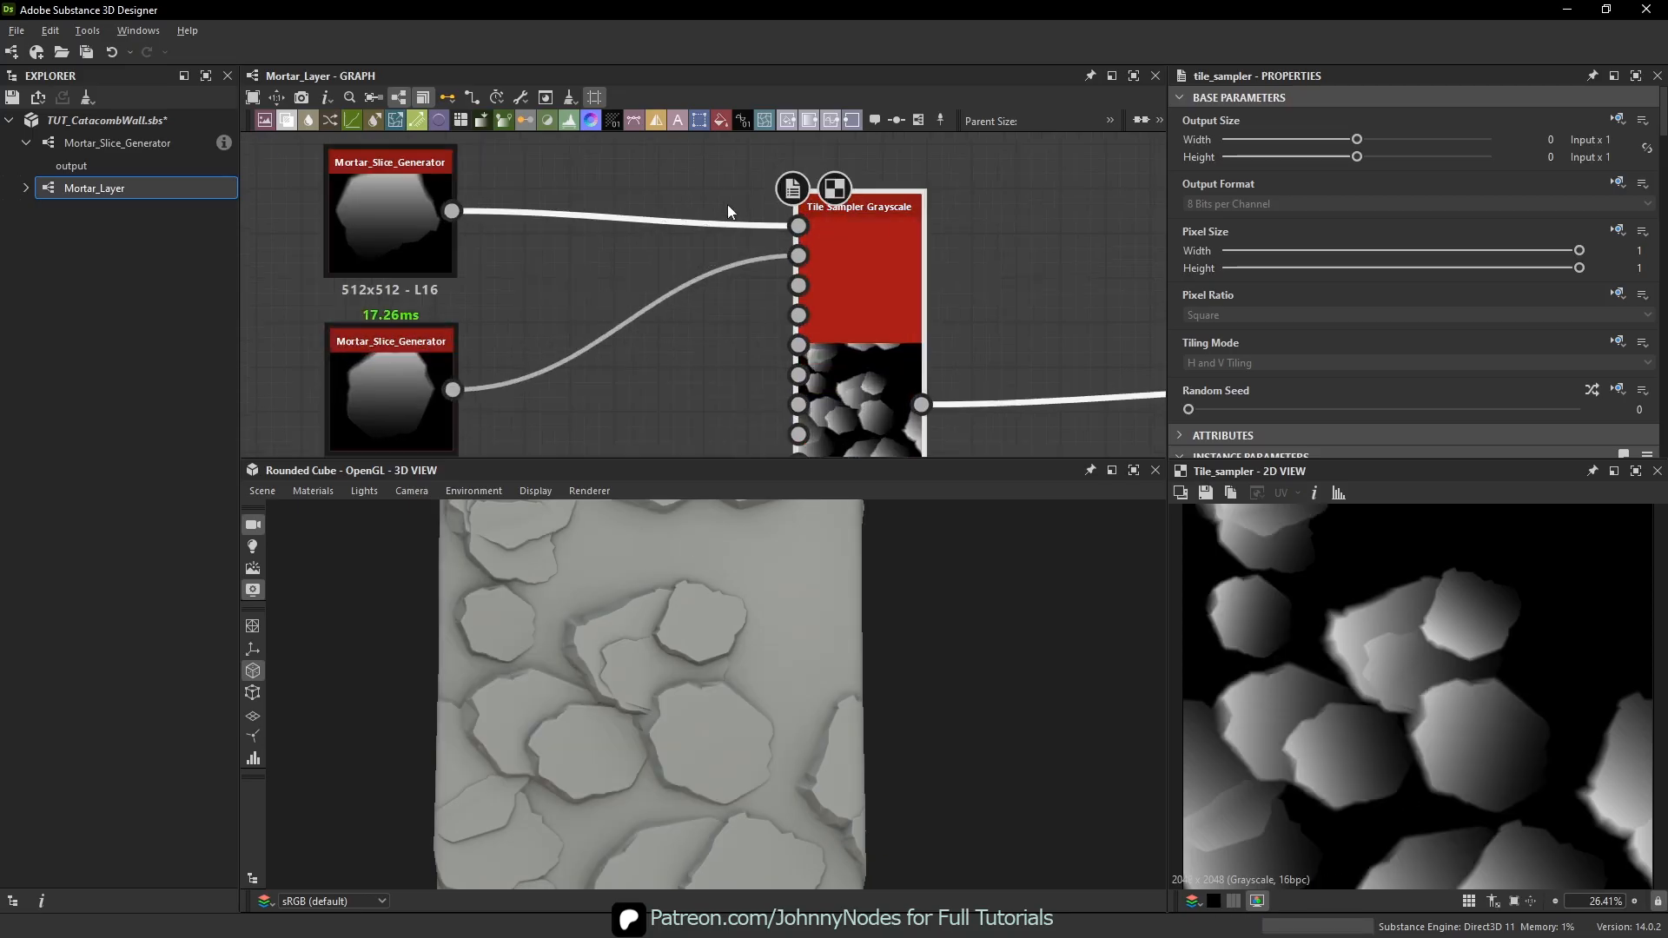
- Duplicate the second Mortar_Slice_Generator node and place the new copy directly below it
{"action": "double_click", "coordinate": [429, 226]}
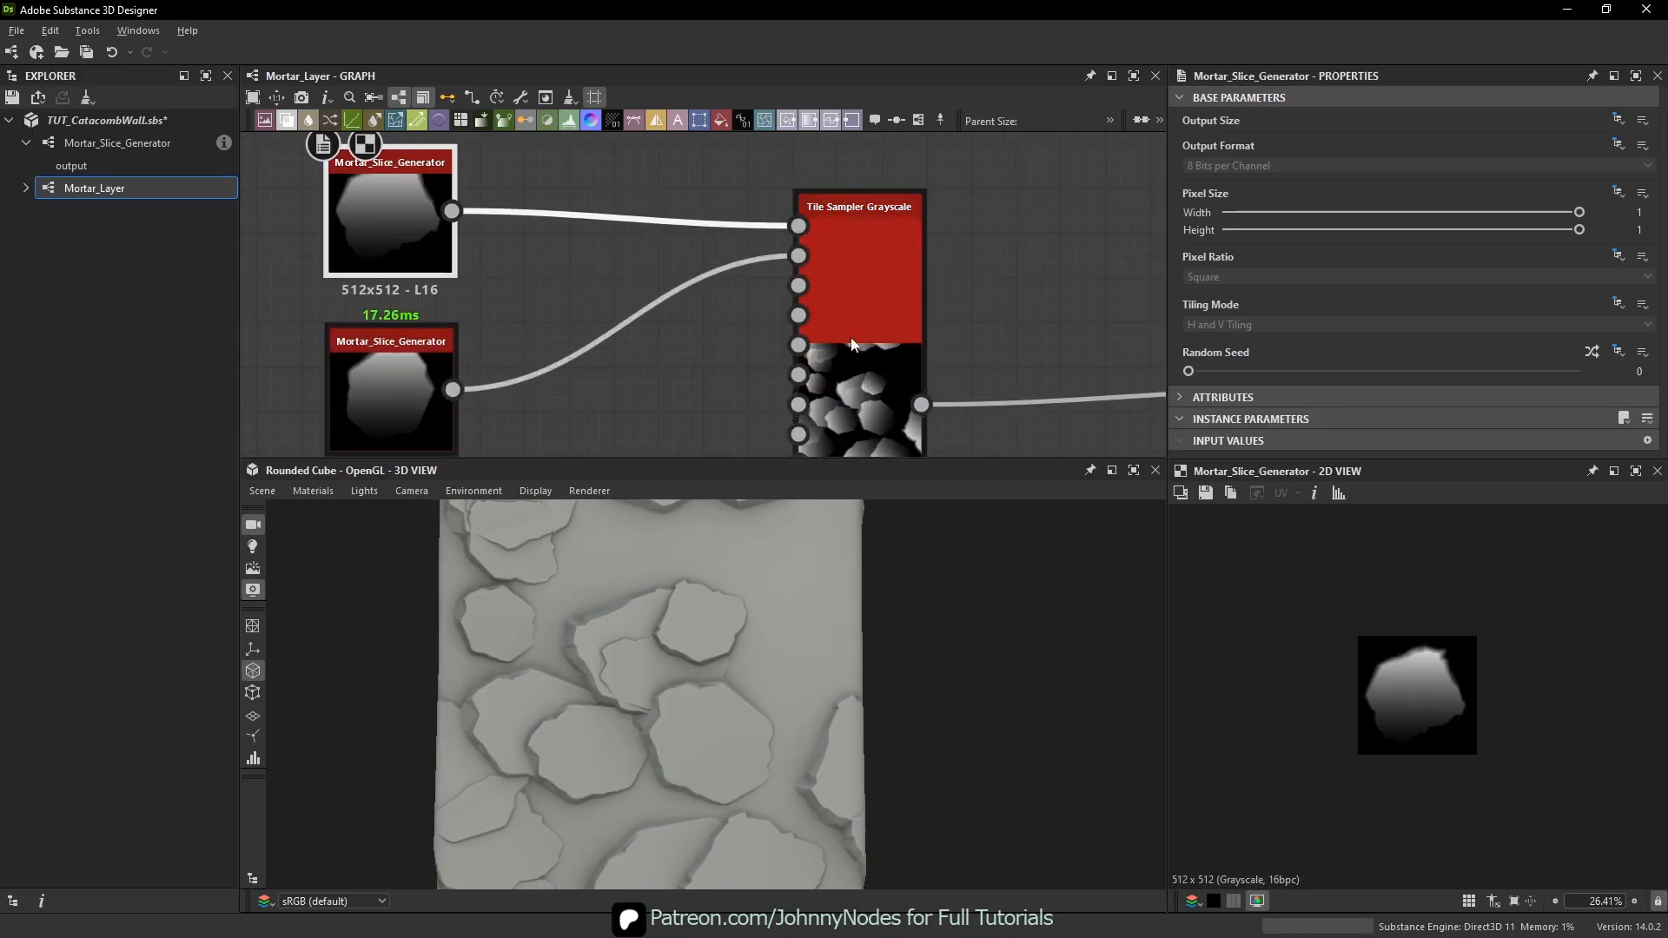
{"action": "left_click", "coordinate": [400, 369]}
{"action": "middle_click_drag", "start_coordinate": [399, 368], "coordinate": [455, 314]}
{"action": "scroll", "coordinate": [455, 326], "scroll_direction": "down", "scroll_amount": 2}
{"action": "key", "text": "ctrl+c"}
{"action": "left_click", "coordinate": [518, 358]}
{"action": "left_click_drag", "start_coordinate": [455, 326], "coordinate": [464, 400]}
{"action": "key", "text": "ctrl+v"}
{"action": "middle_click_drag", "start_coordinate": [485, 410], "coordinate": [569, 336]}
- Fit the third Mortar_Slice_Generator's slice in the 2D view and randomize its seed until the shape is clearly different
{"action": "key", "text": "f"}
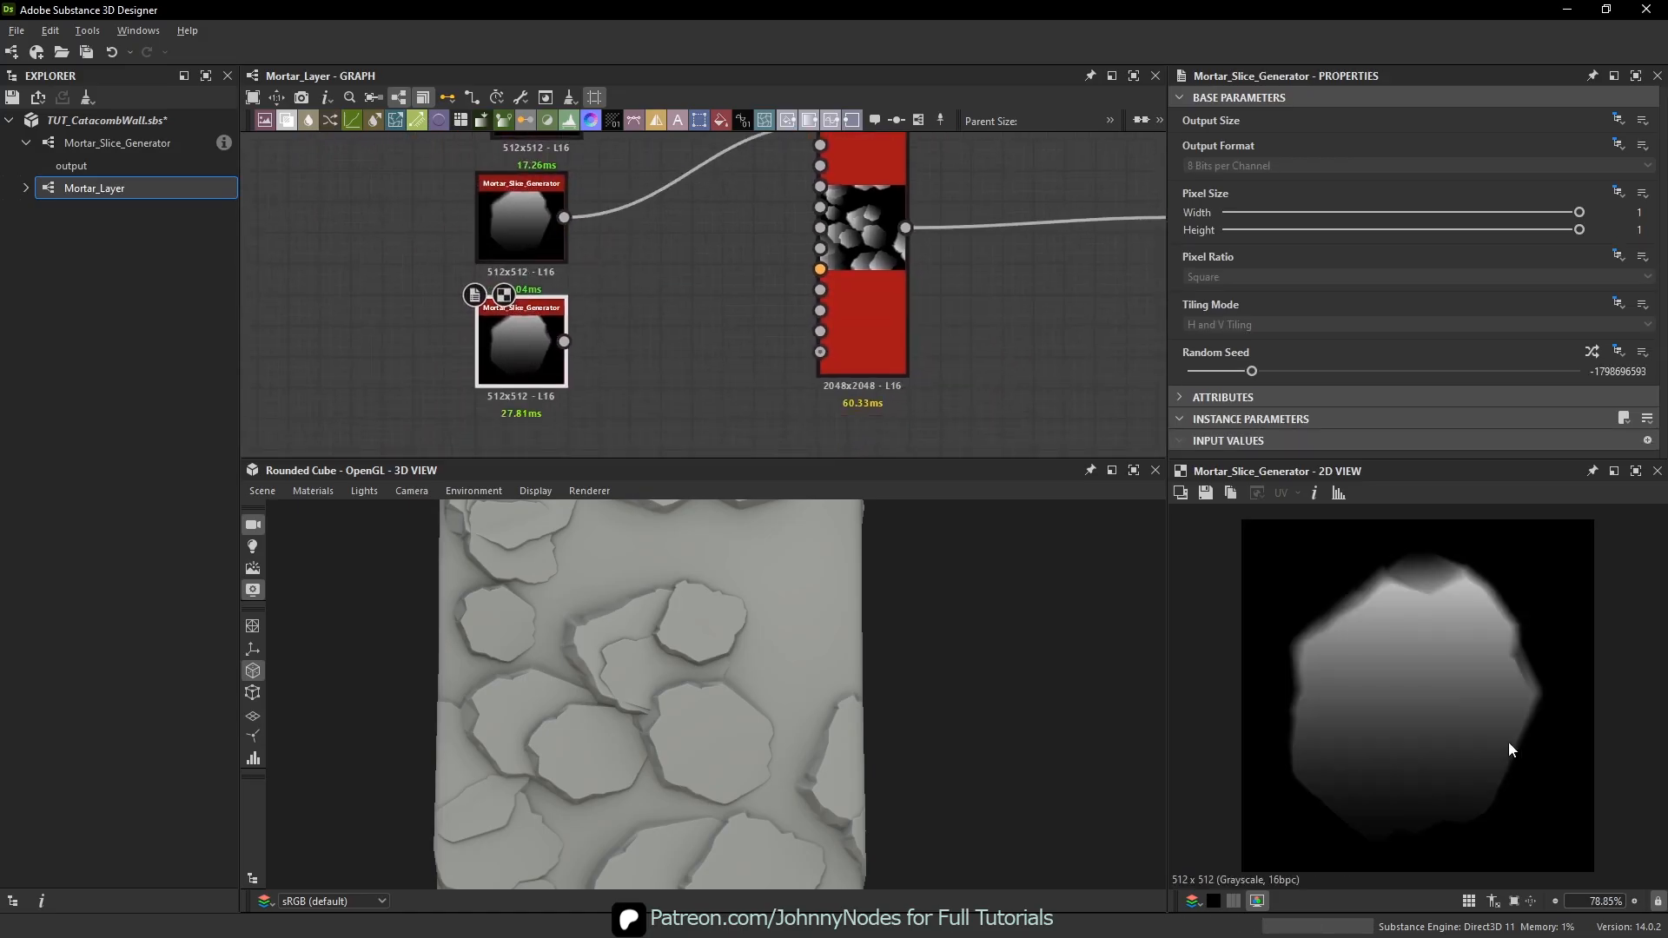
{"action": "left_click", "coordinate": [1594, 358]}
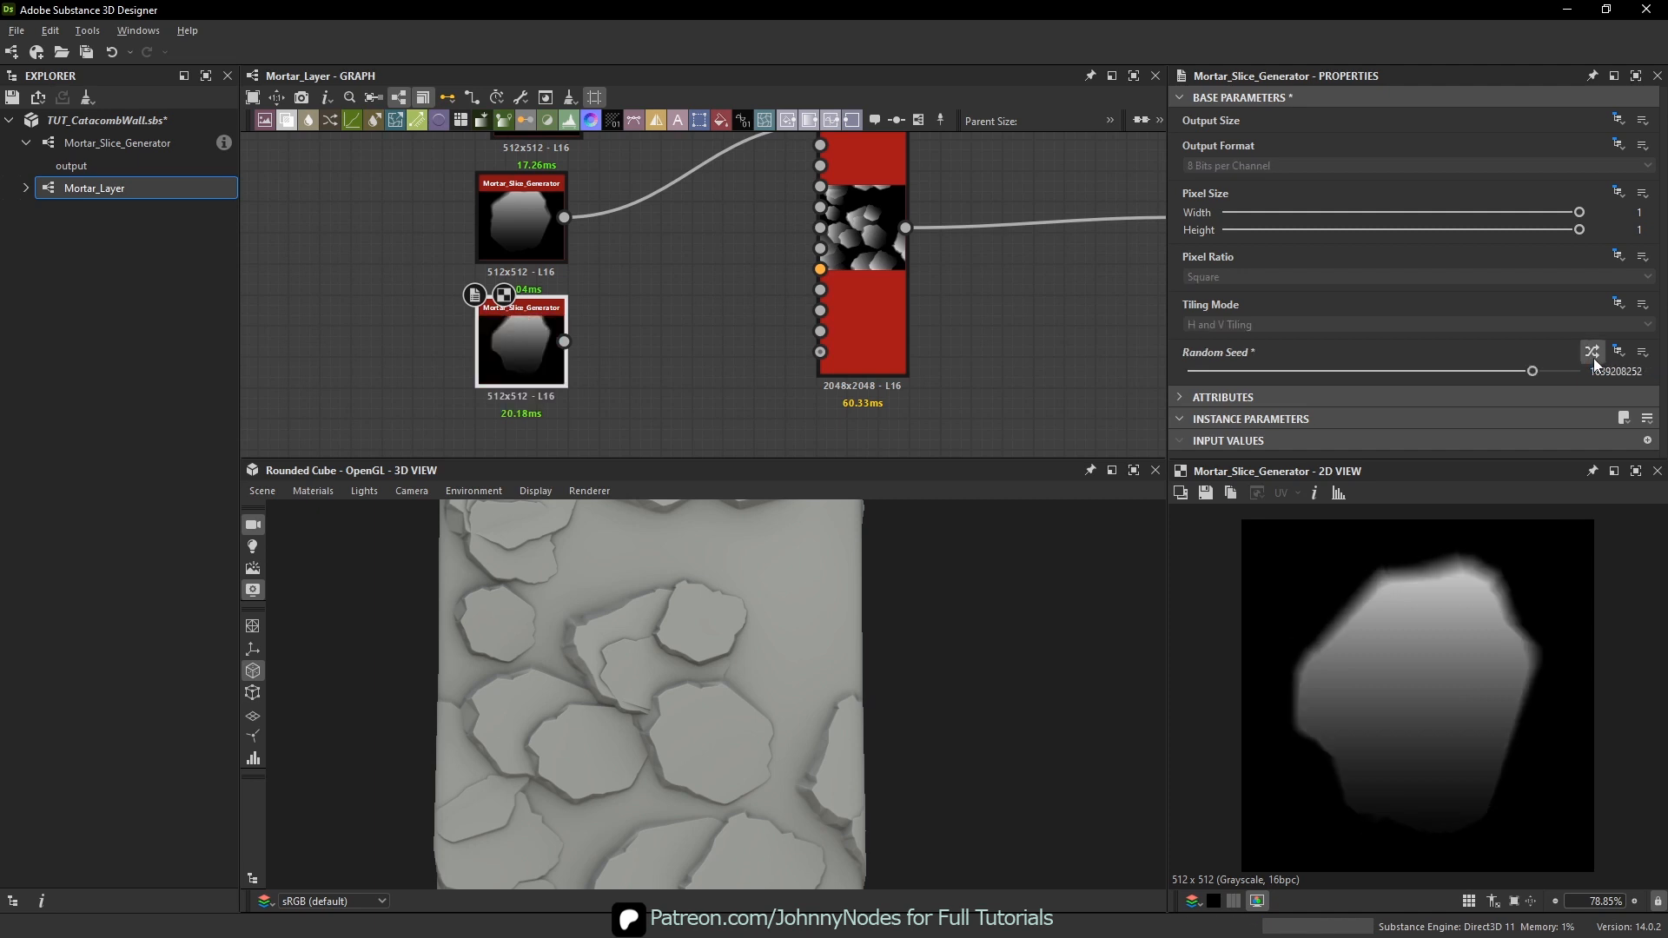
{"action": "left_click", "coordinate": [1594, 358]}
{"action": "left_click", "coordinate": [1593, 358]}
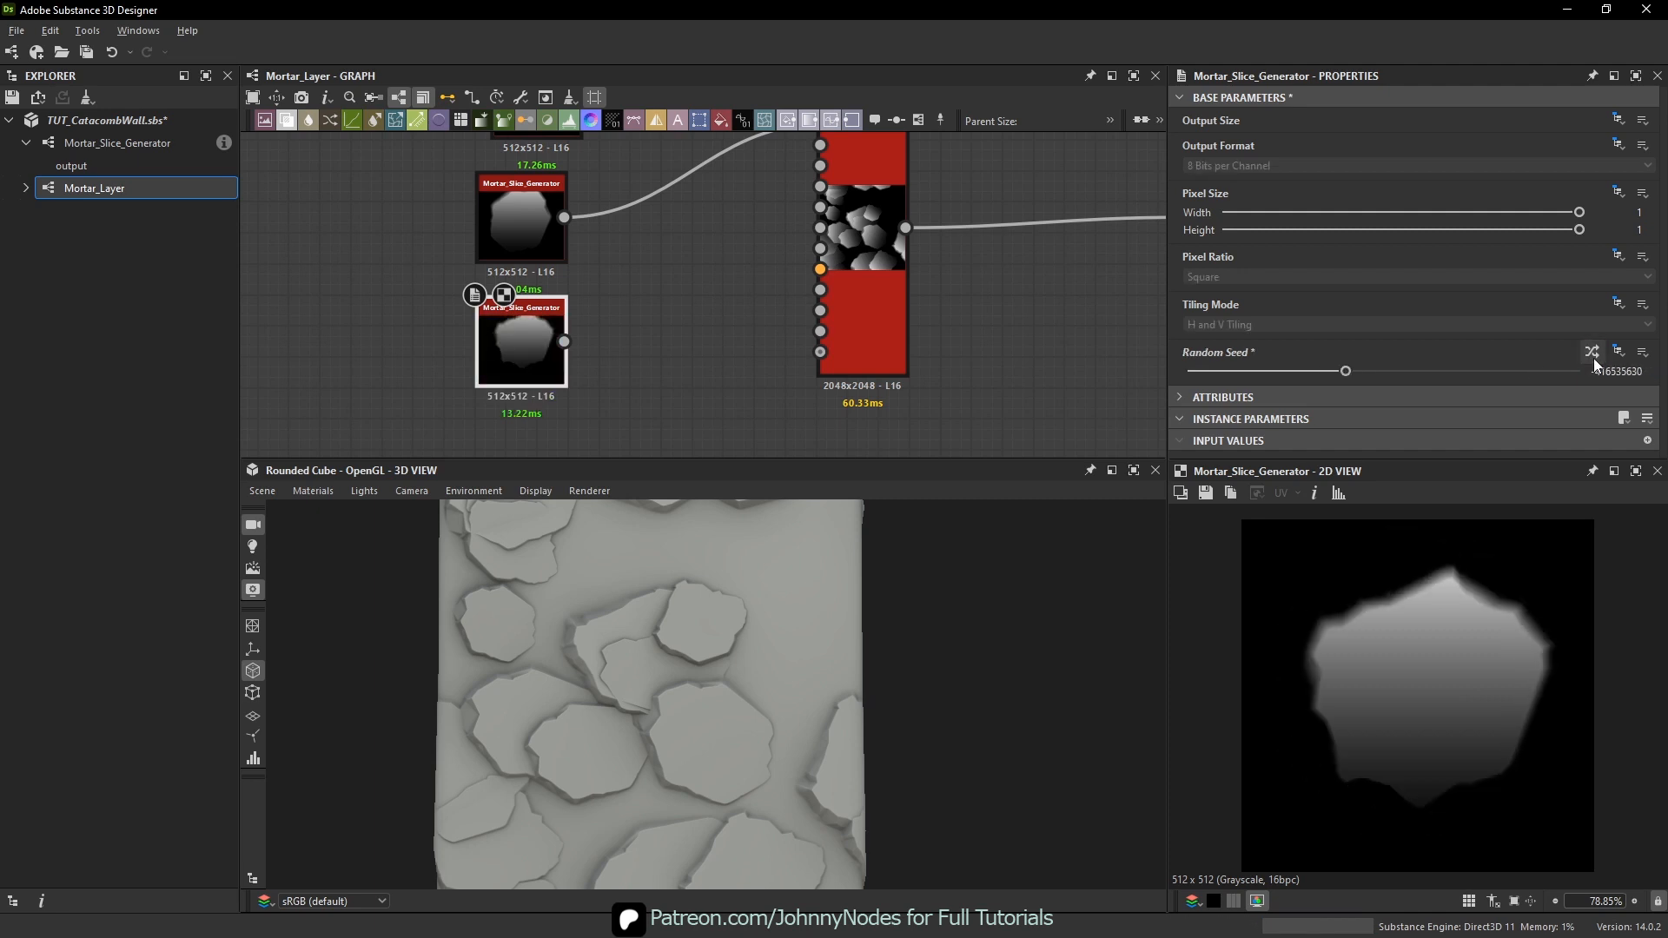
- Randomize the third Mortar_Slice_Generator's seed again and connect the node to the Tile Sampler Grayscale's Pattern Input 3
{"action": "left_click", "coordinate": [1593, 358]}
{"action": "left_click", "coordinate": [1593, 358]}
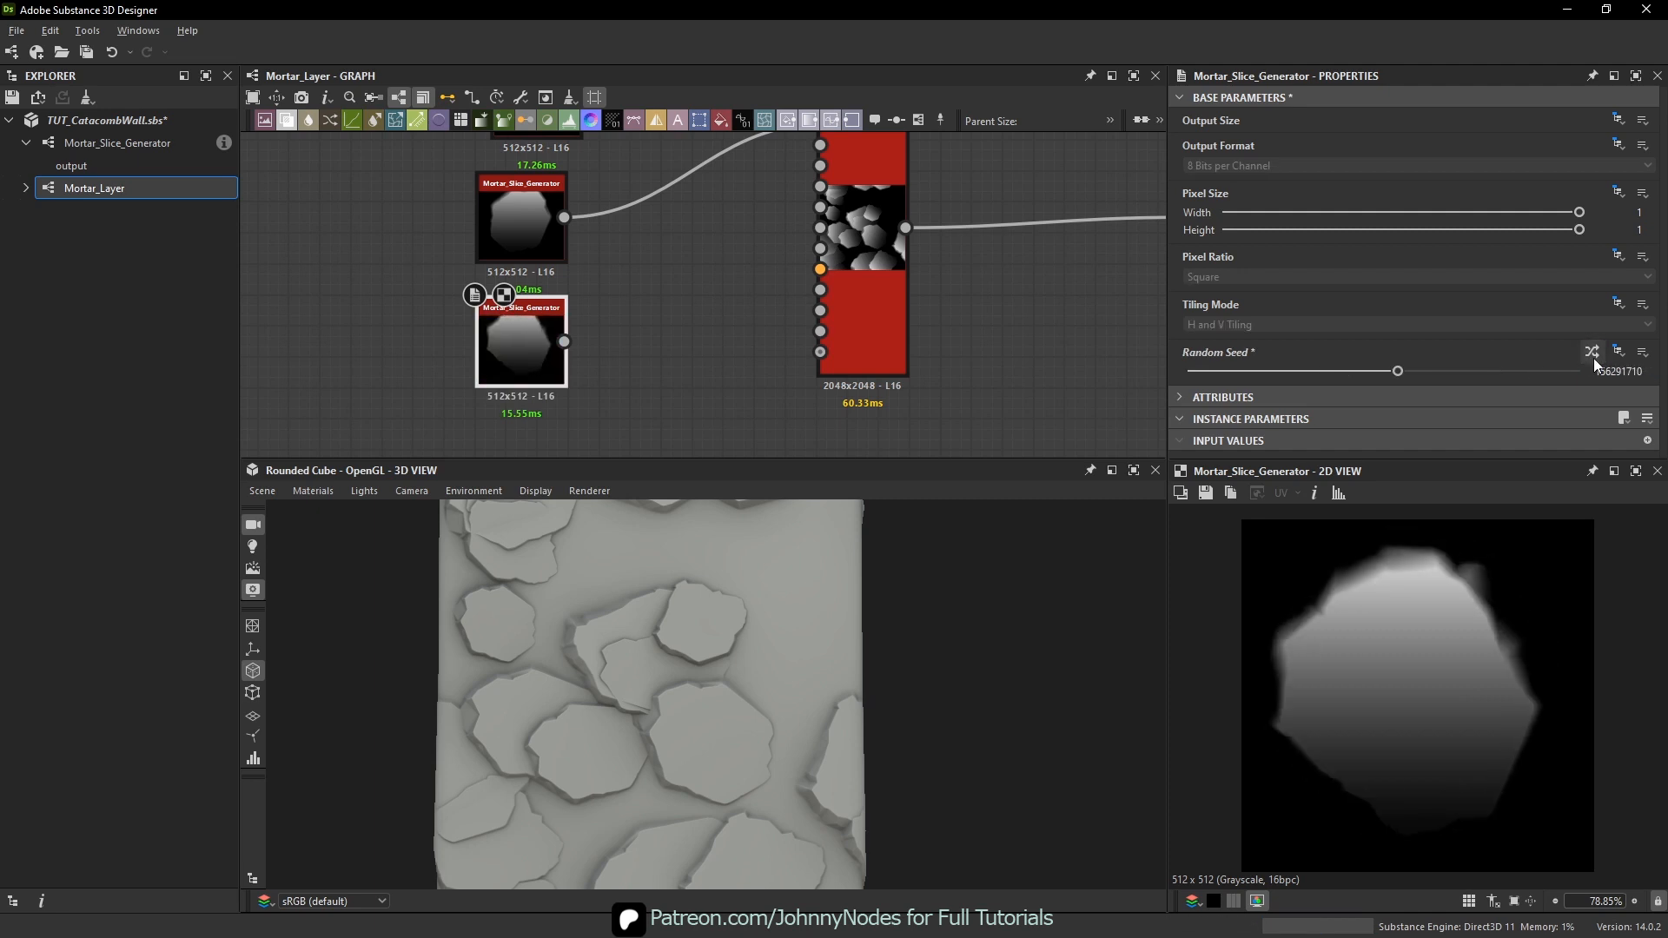
{"action": "middle_click_drag", "start_coordinate": [676, 227], "coordinate": [643, 191]}
- Duplicate the third Mortar_Slice_Generator and place the copy directly below it as the fourth slice
{"action": "key", "text": "ctrl+c"}
{"action": "left_click", "coordinate": [659, 352]}
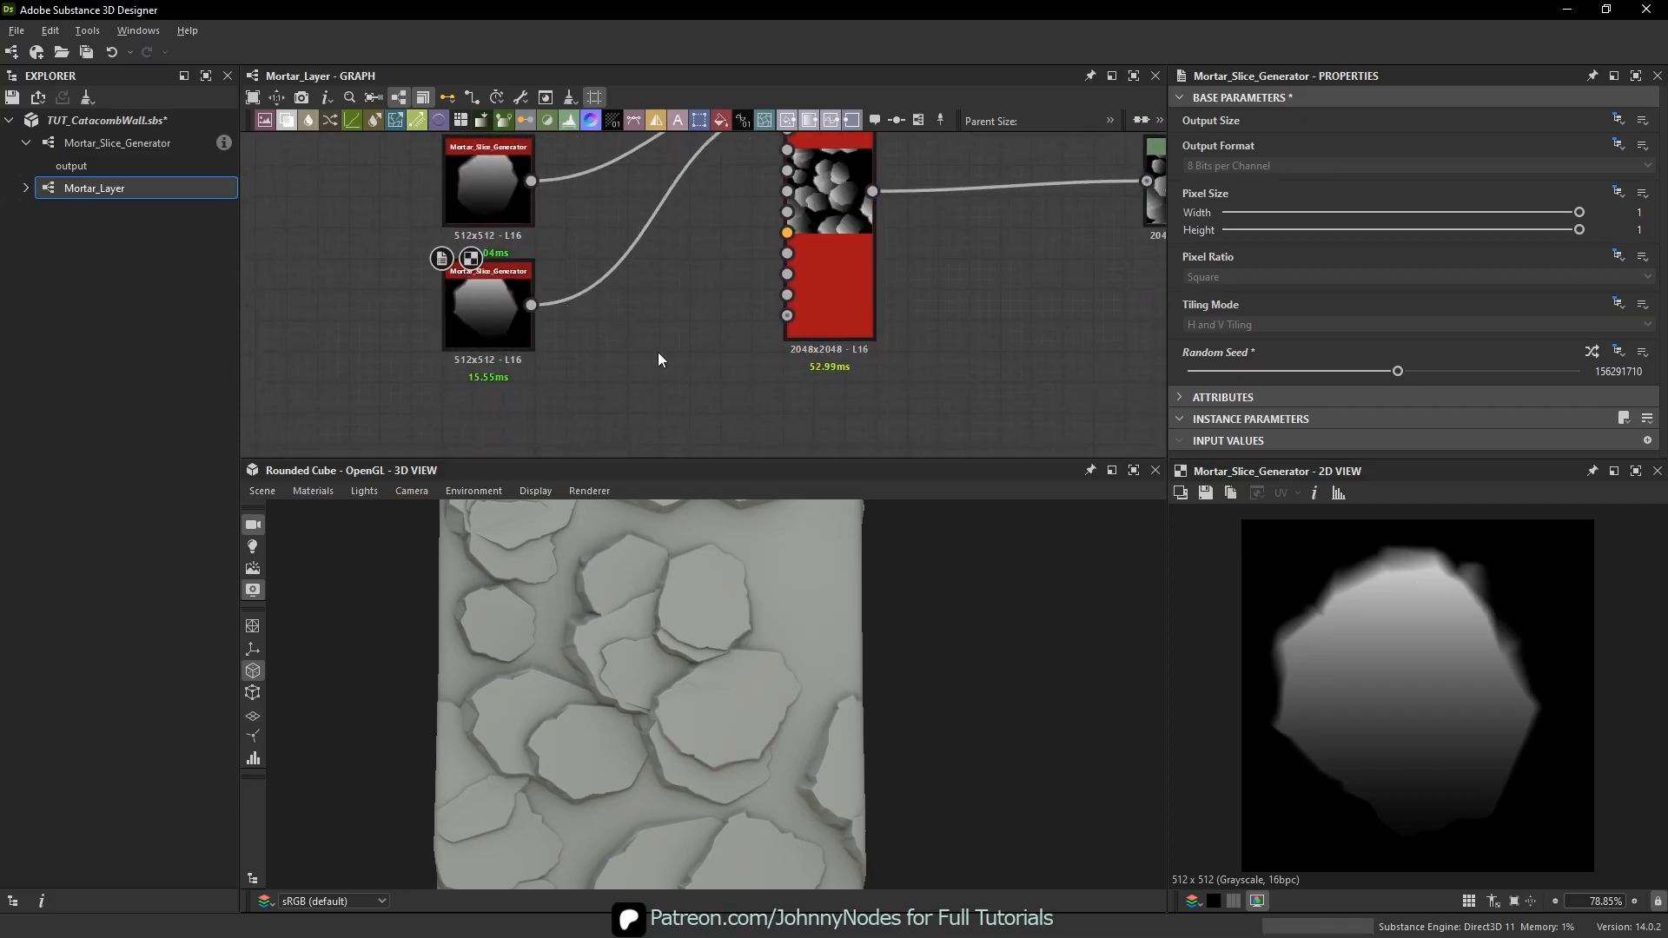
{"action": "key", "text": "ctrl+v"}
{"action": "left_click_drag", "start_coordinate": [633, 331], "coordinate": [473, 400]}
{"action": "scroll", "coordinate": [579, 283], "scroll_direction": "down", "scroll_amount": 3}
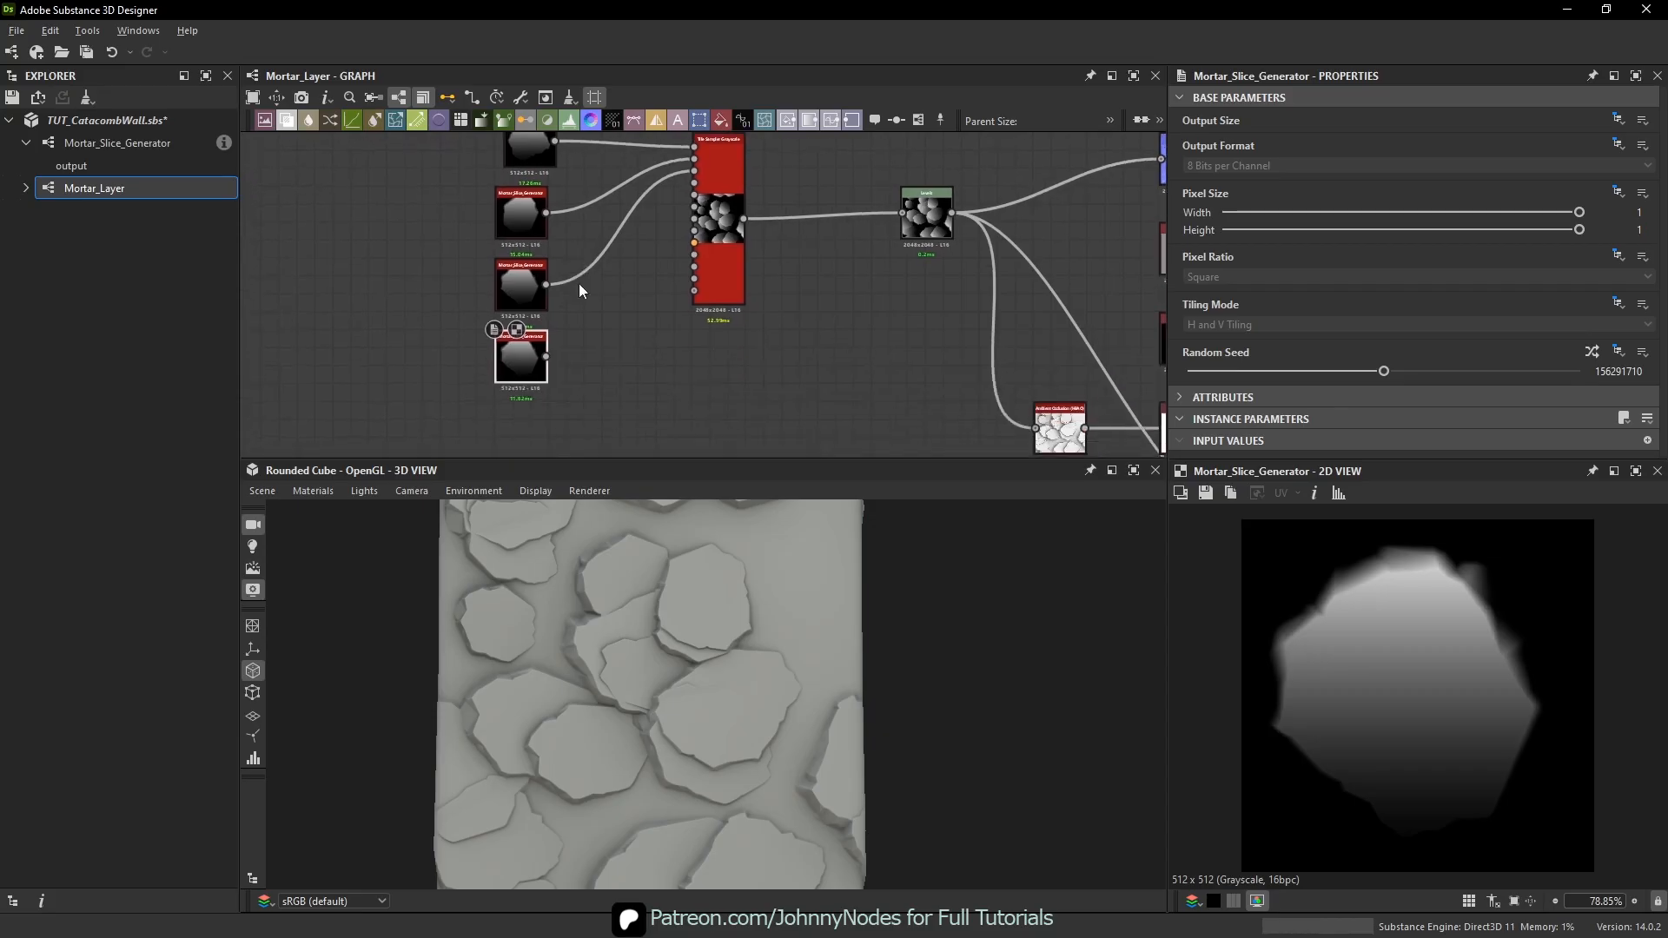
{"action": "left_click", "coordinate": [1591, 353]}
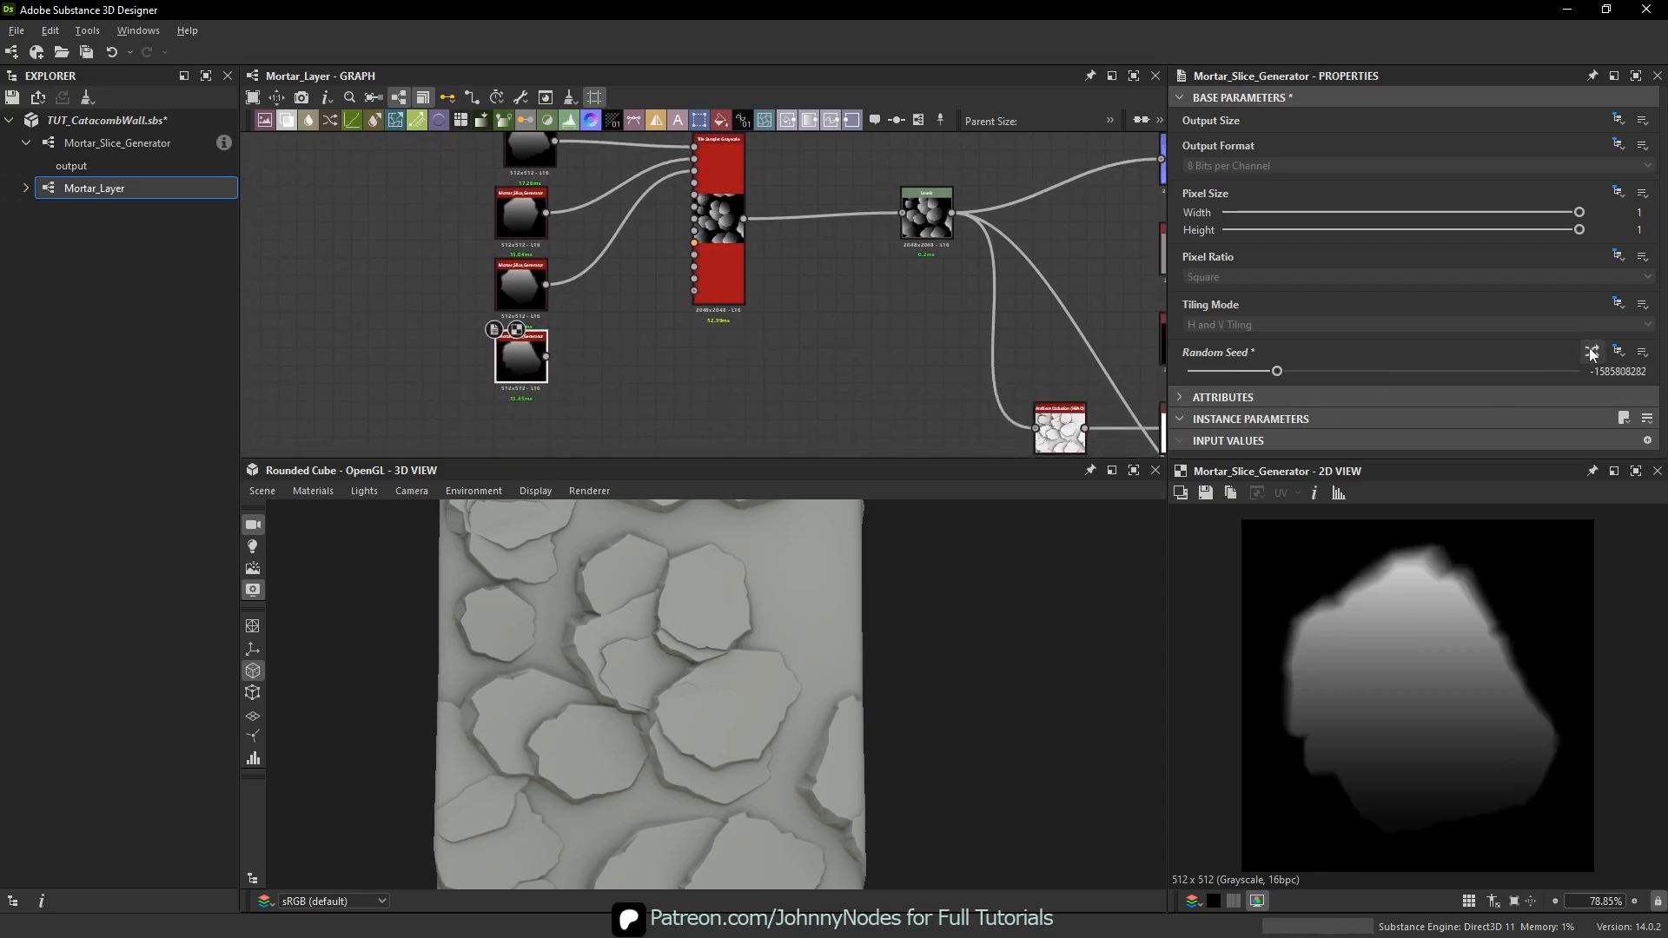
{"action": "left_click", "coordinate": [1591, 353]}
{"action": "left_click", "coordinate": [1591, 353]}
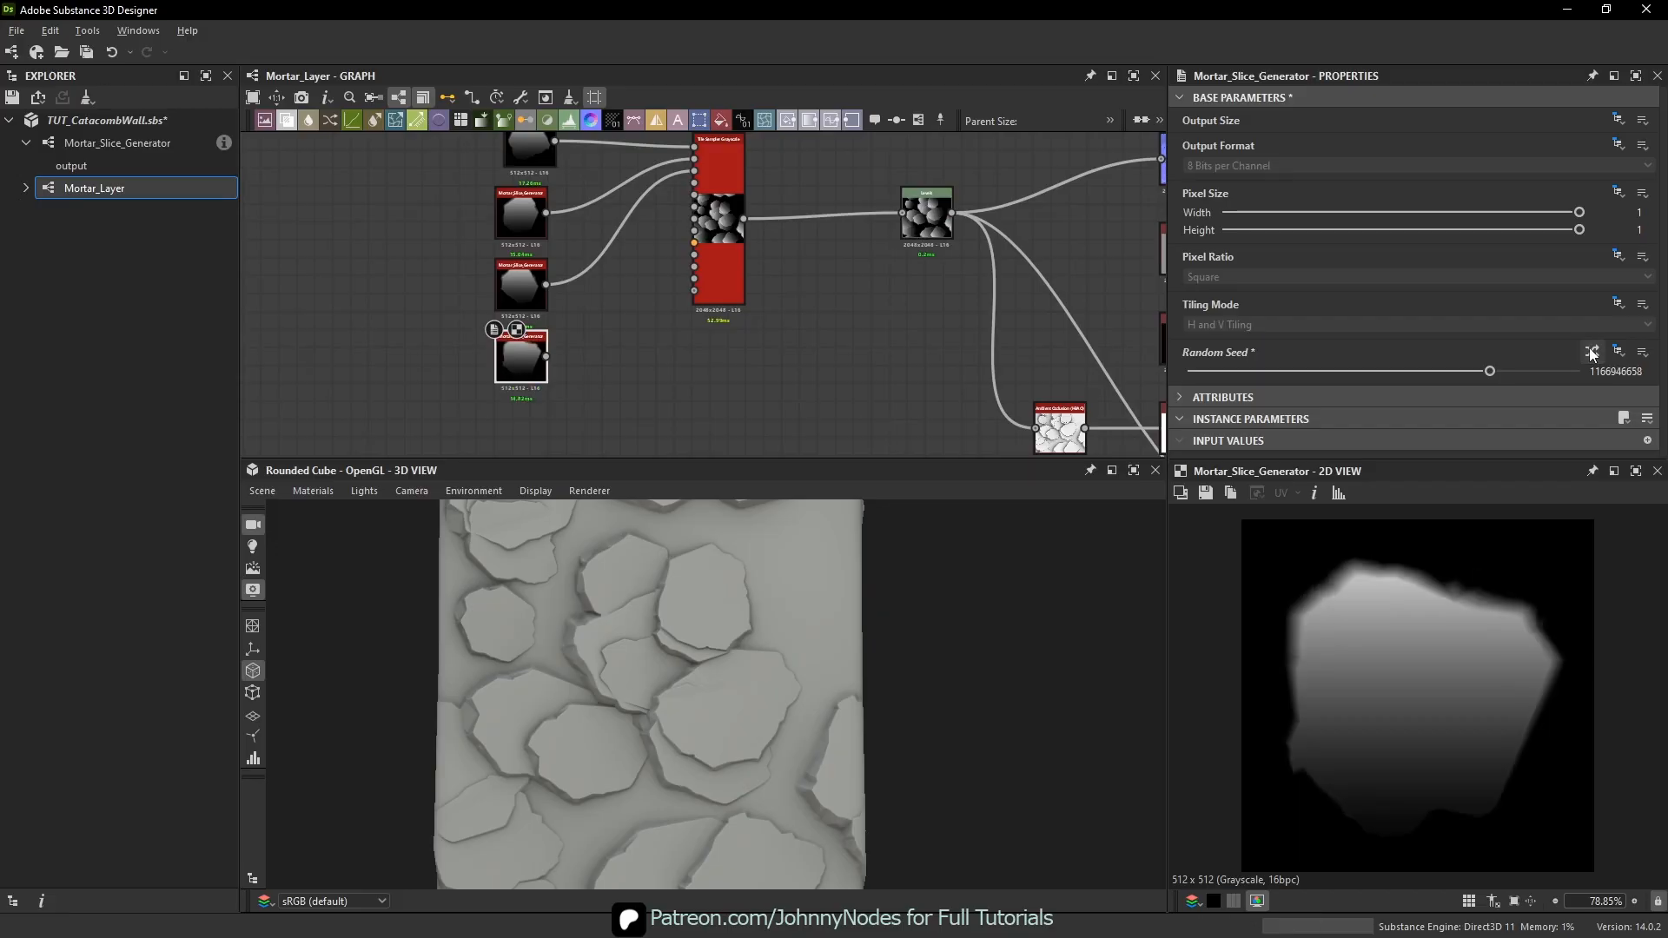
{"action": "left_click", "coordinate": [1591, 353]}
{"action": "left_click", "coordinate": [1591, 353]}
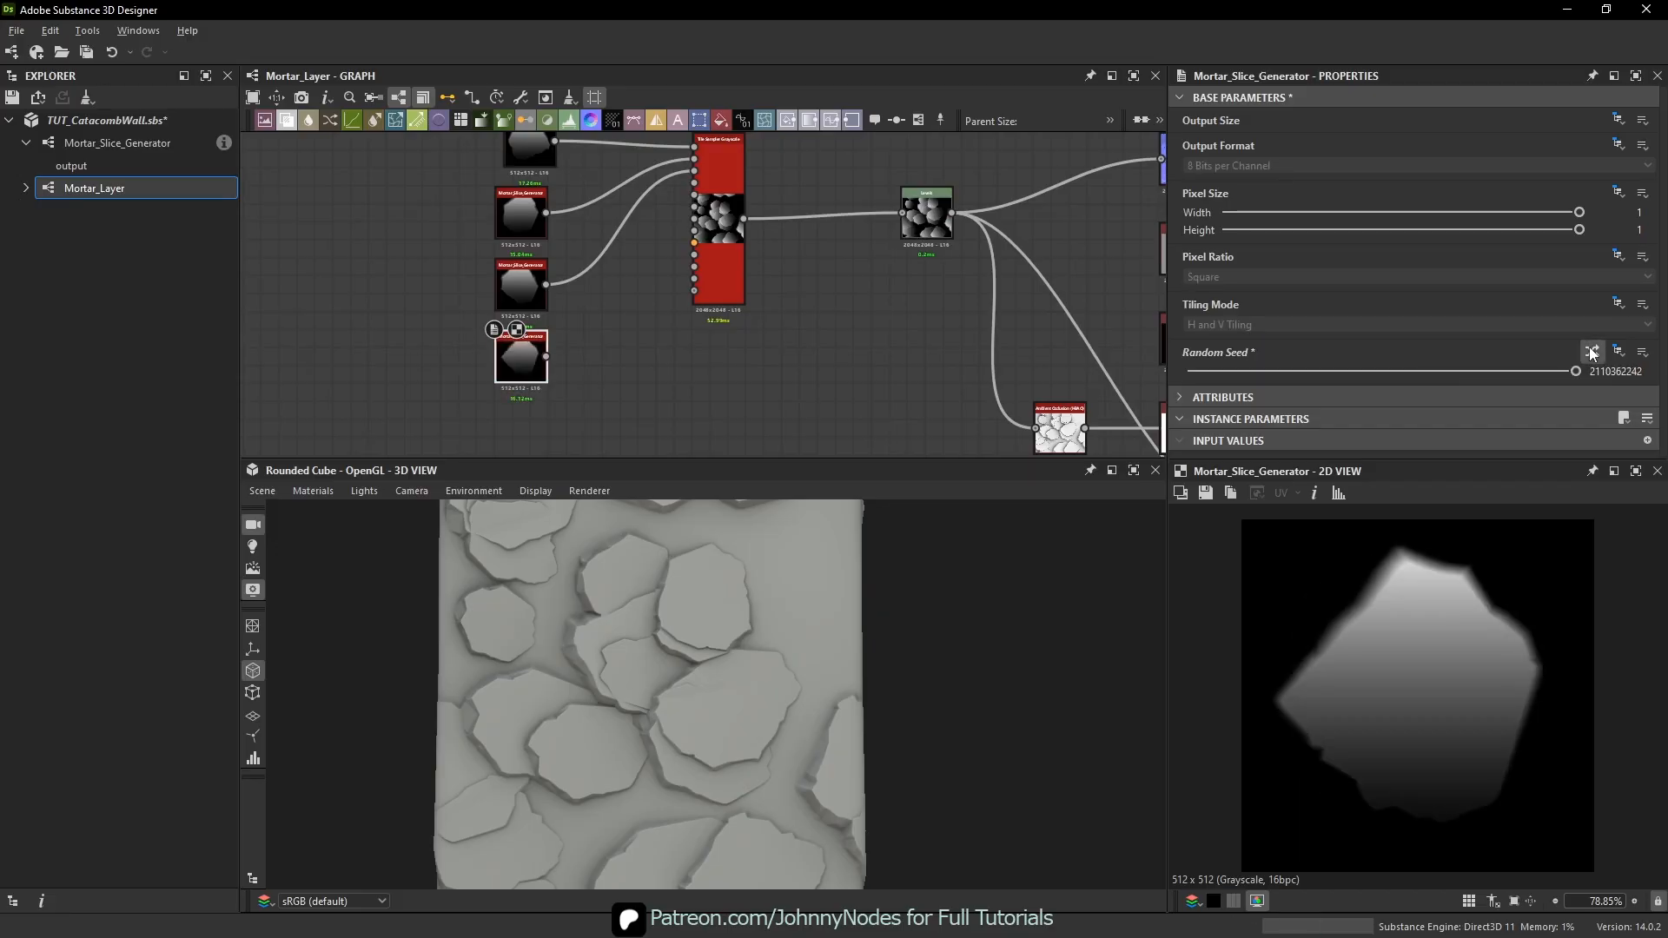
{"action": "left_click", "coordinate": [1591, 353]}
{"action": "left_click", "coordinate": [1590, 352]}
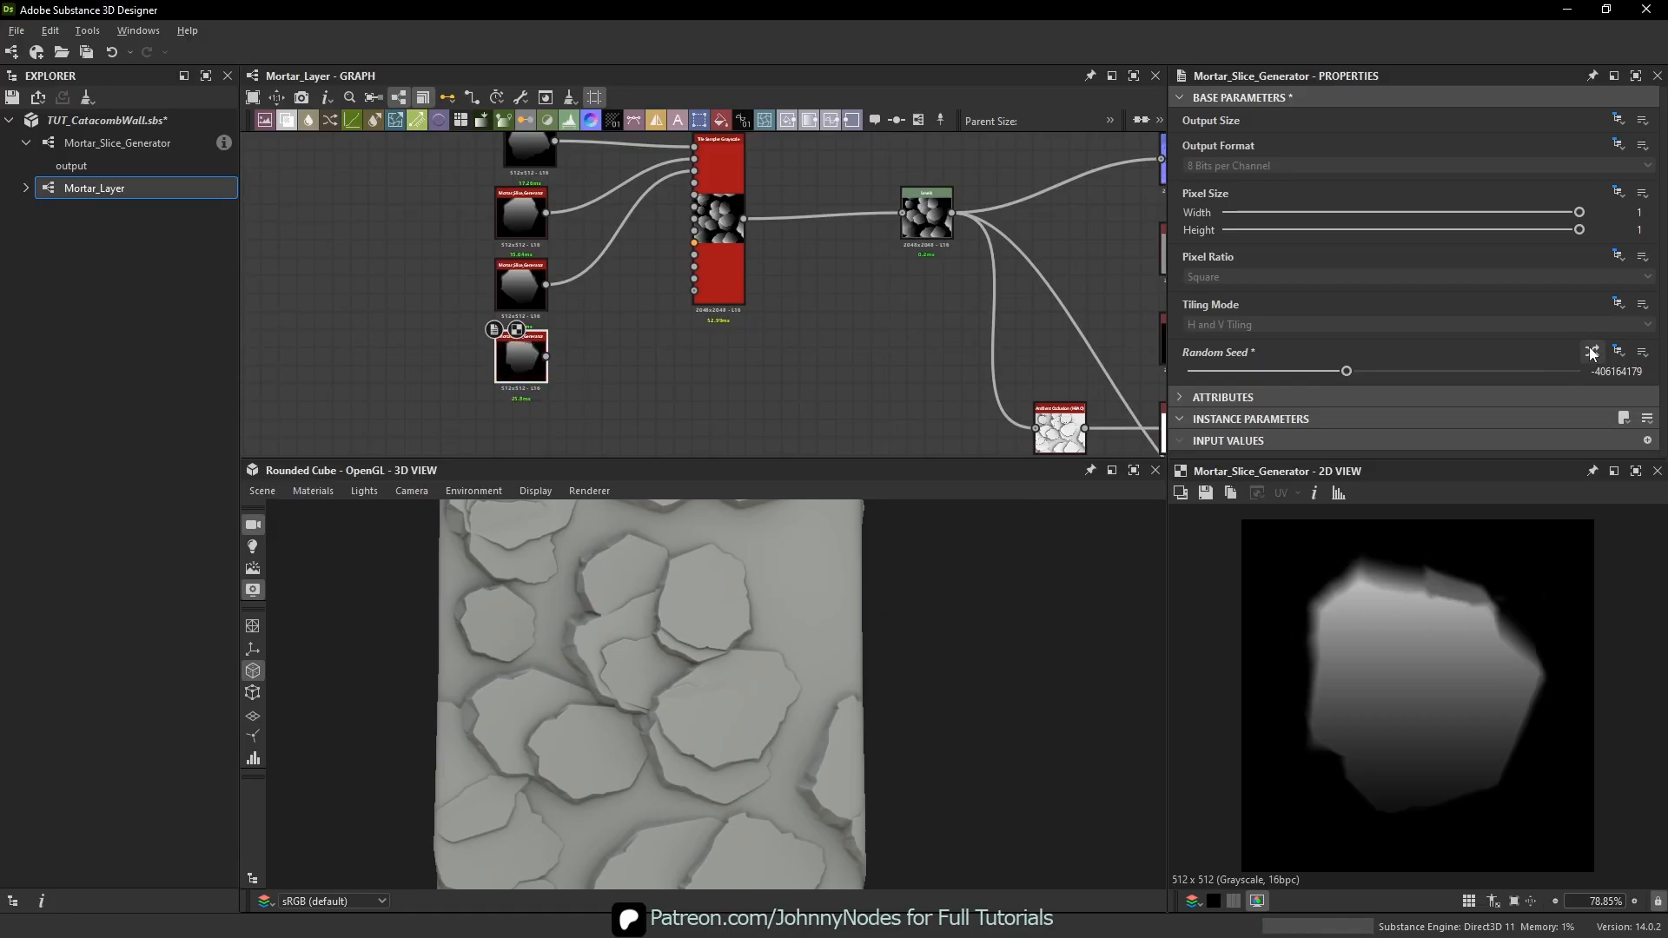
{"action": "key", "text": "ctrl+z"}
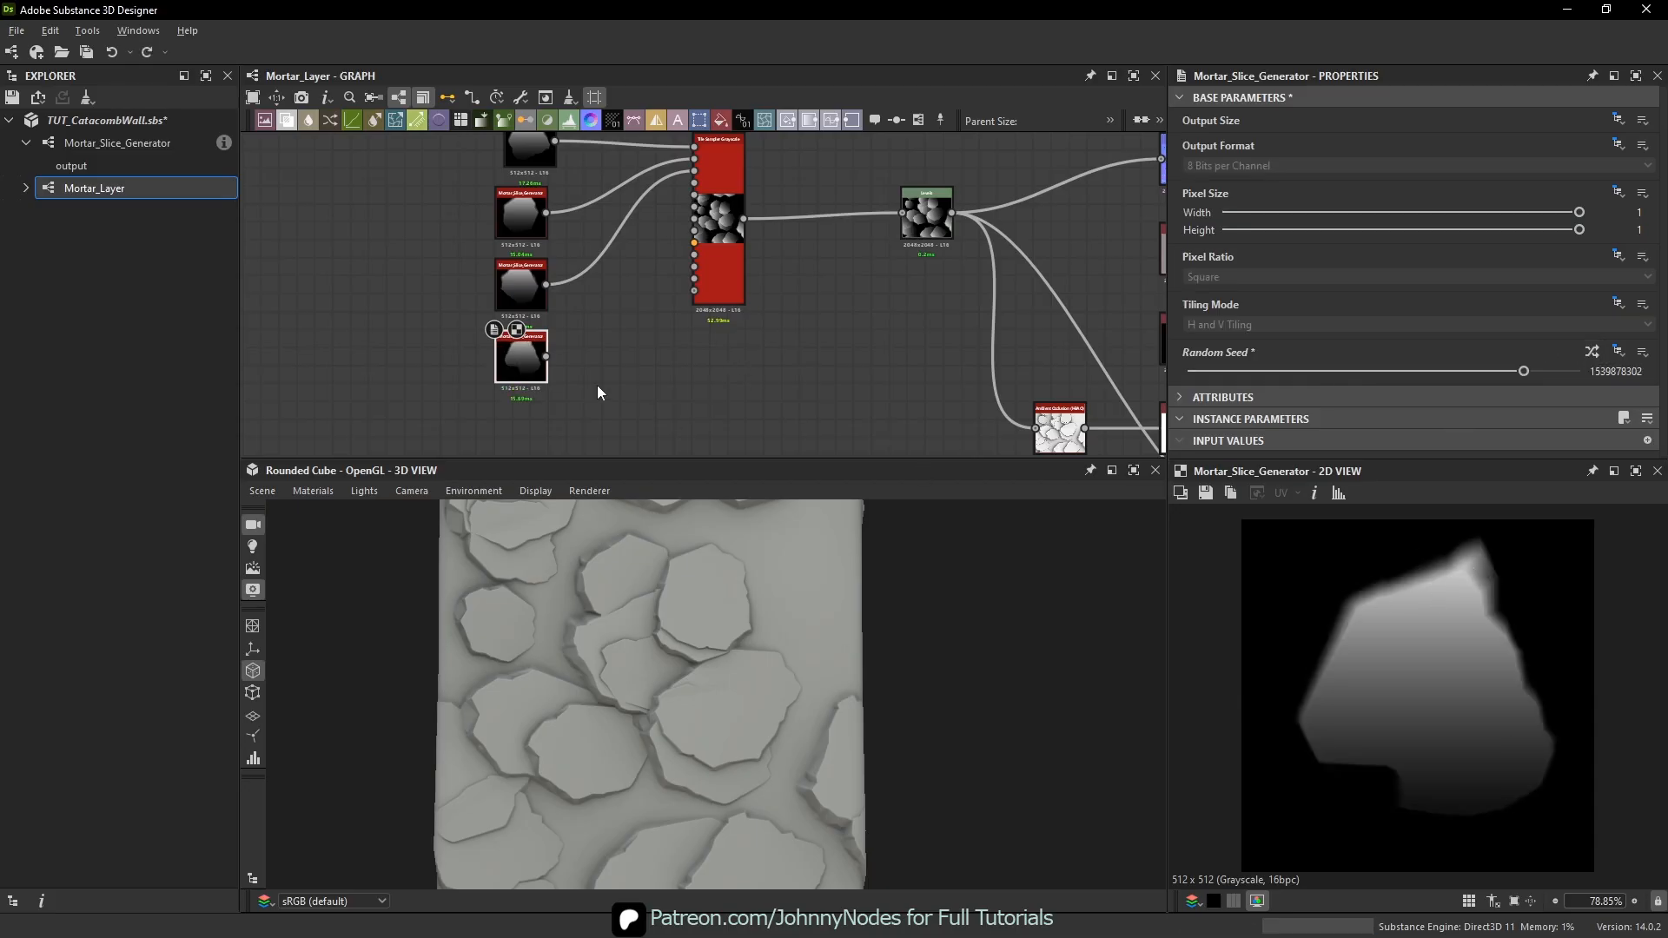
- Connect the fourth Mortar_Slice_Generator to the Tile Sampler Grayscale's Pattern Input 4 and check the slices close up in 3D
{"action": "left_click", "coordinate": [547, 356]}
{"action": "middle_click_drag", "start_coordinate": [707, 192], "coordinate": [697, 263]}
{"action": "scroll", "coordinate": [691, 261], "scroll_direction": "up", "scroll_amount": 2}
{"action": "left_click", "coordinate": [684, 249]}
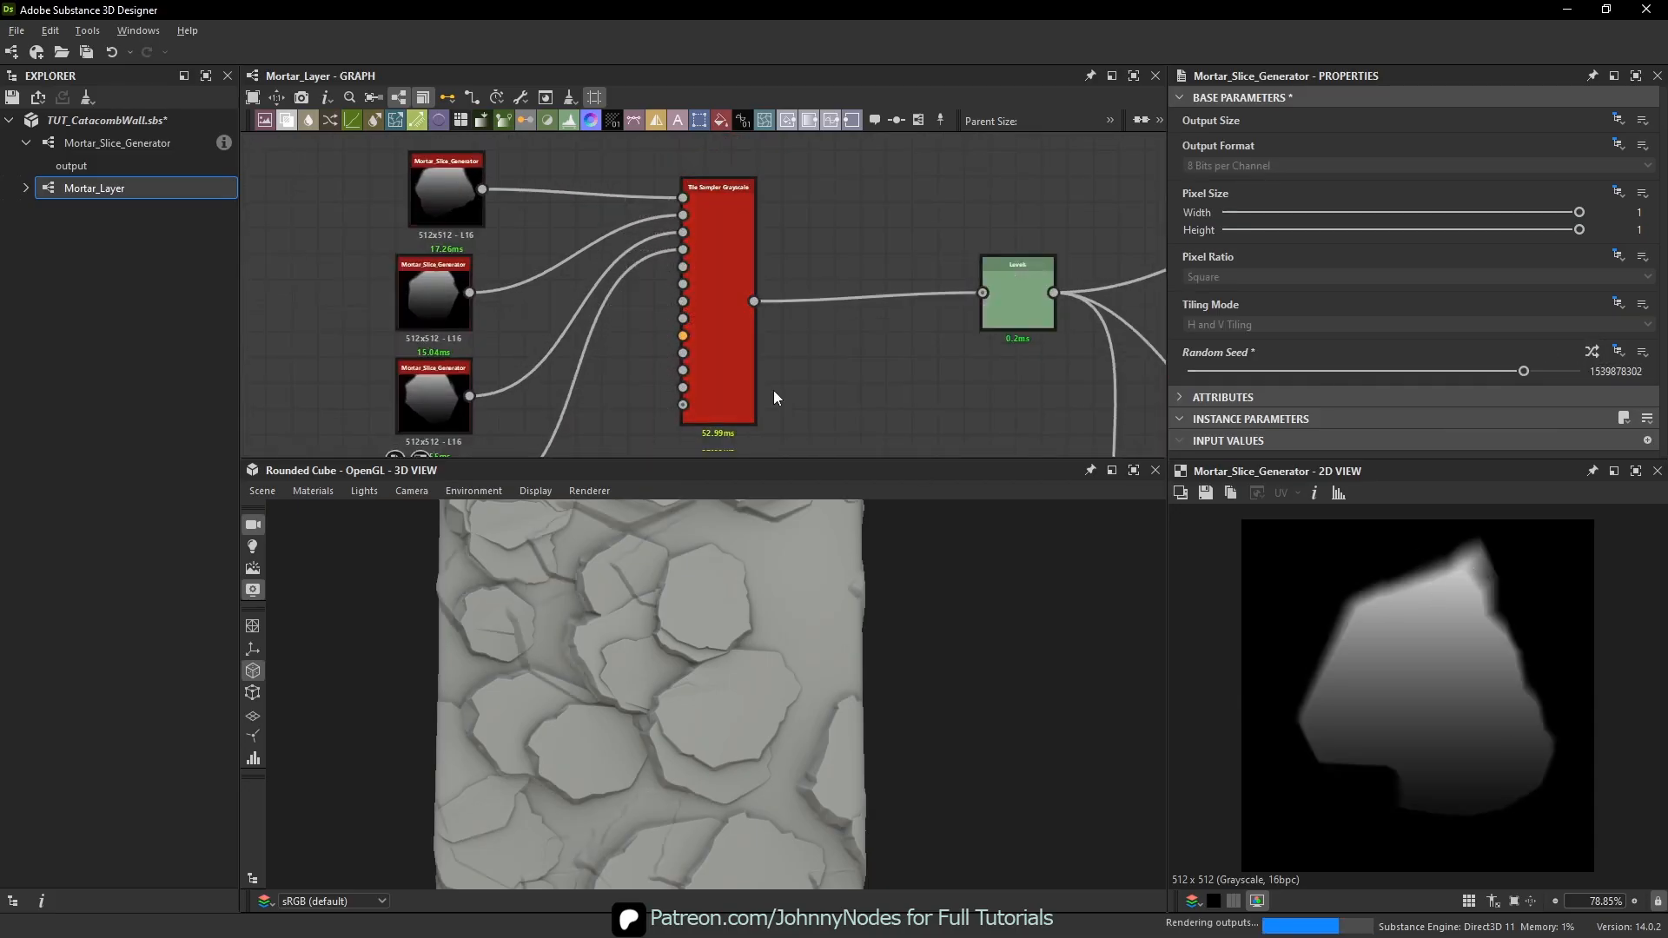
{"action": "scroll", "coordinate": [614, 575], "scroll_direction": "up", "scroll_amount": 5}
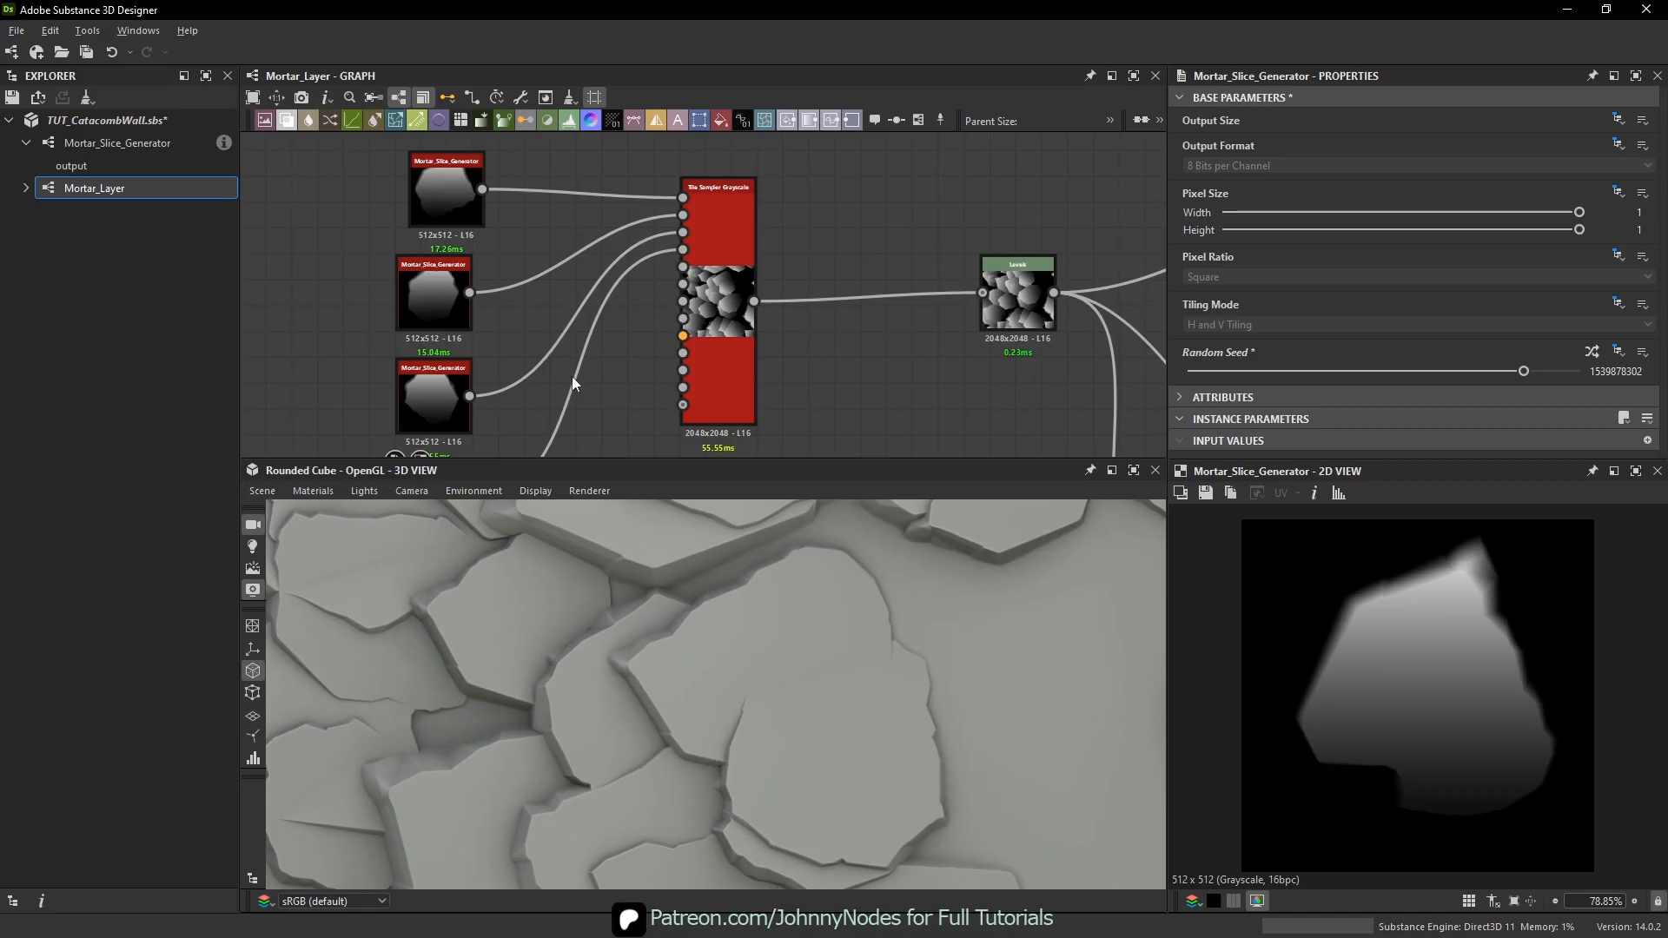
- Duplicate the fourth Mortar_Slice_Generator, place the copy directly below it, and randomize the copy's seed
{"action": "middle_click_drag", "start_coordinate": [572, 377], "coordinate": [630, 161]}
{"action": "scroll", "coordinate": [525, 291], "scroll_direction": "down", "scroll_amount": 2}
{"action": "key", "text": "ctrl+c"}
{"action": "left_click", "coordinate": [555, 316]}
{"action": "scroll", "coordinate": [559, 288], "scroll_direction": "down", "scroll_amount": 1}
{"action": "key", "text": "ctrl+v"}
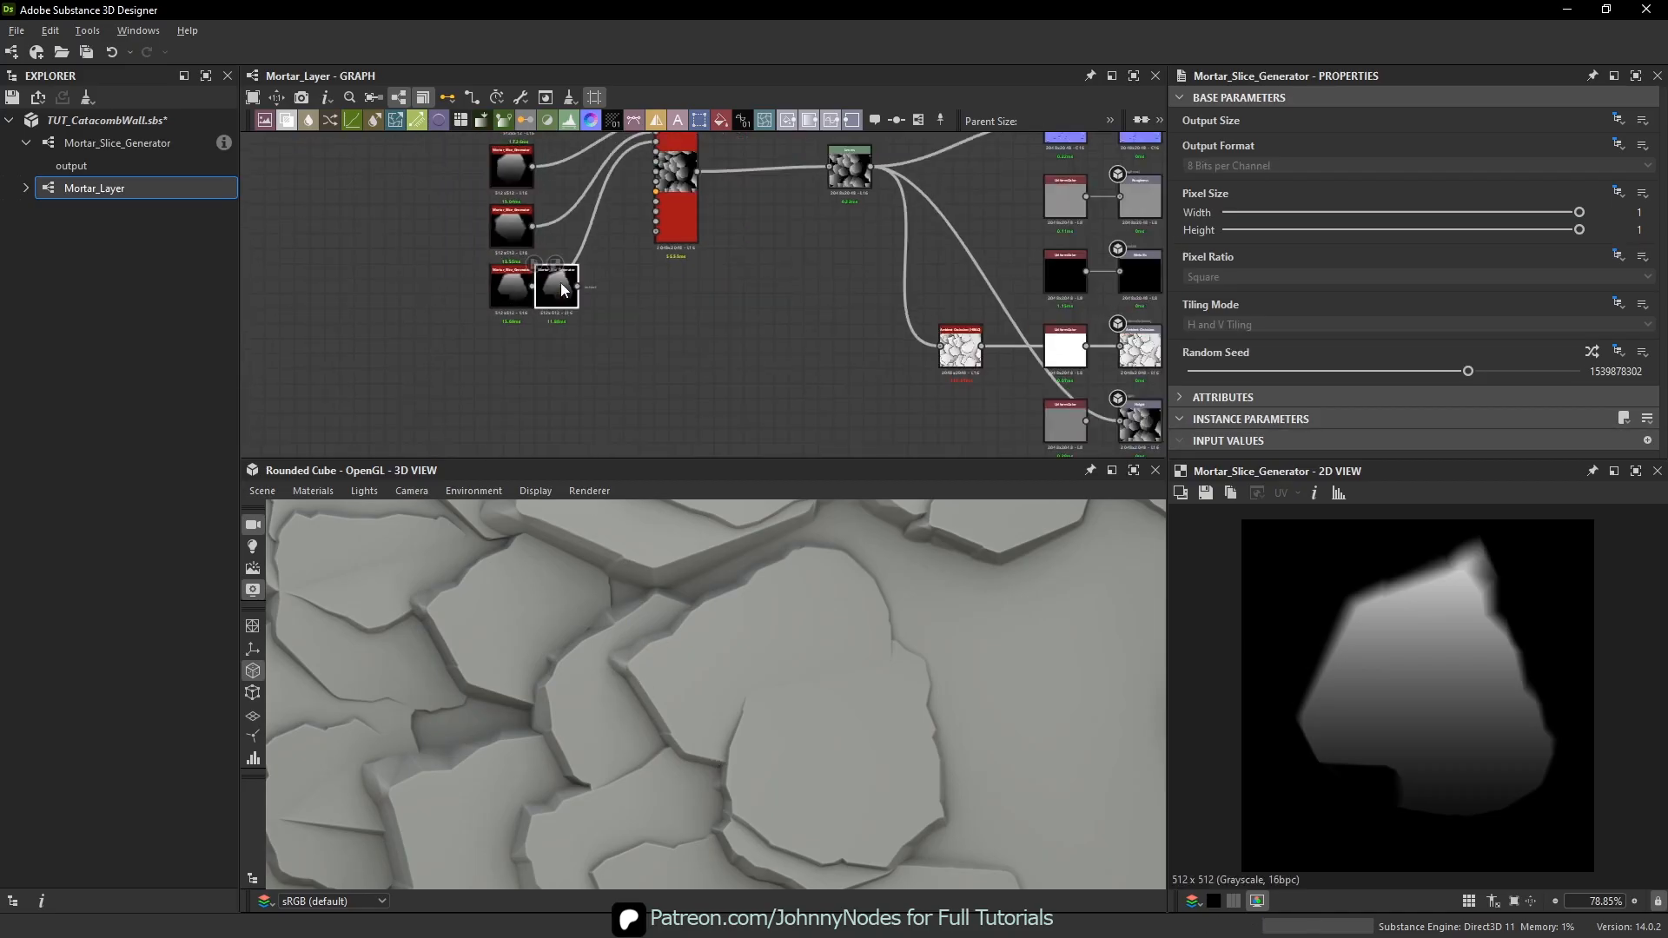
{"action": "left_click", "coordinate": [1592, 351]}
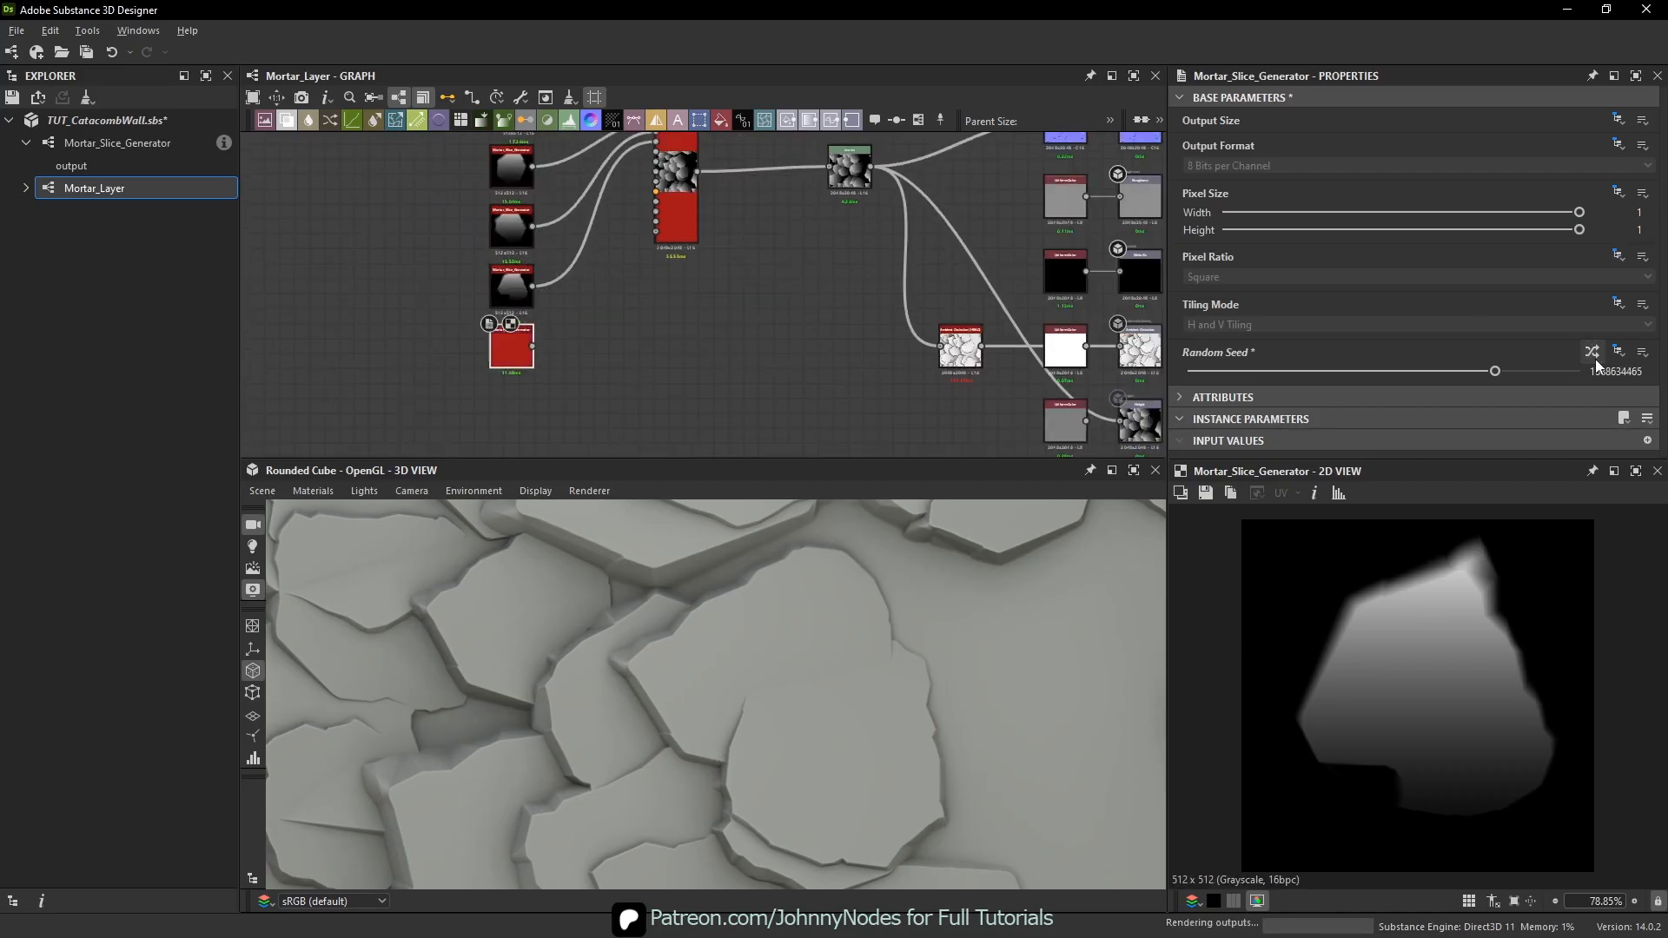
- Connect the fifth Mortar_Slice_Generator to the Tile Sampler Grayscale's Pattern Input 5
{"action": "scroll", "coordinate": [717, 728], "scroll_direction": "down", "scroll_amount": 4}
{"action": "scroll", "coordinate": [717, 724], "scroll_direction": "down", "scroll_amount": 1}
{"action": "middle_click_drag", "start_coordinate": [646, 856], "coordinate": [726, 664]}
{"action": "middle_click_drag", "start_coordinate": [762, 779], "coordinate": [822, 829]}
{"action": "middle_click_drag", "start_coordinate": [785, 613], "coordinate": [783, 534]}
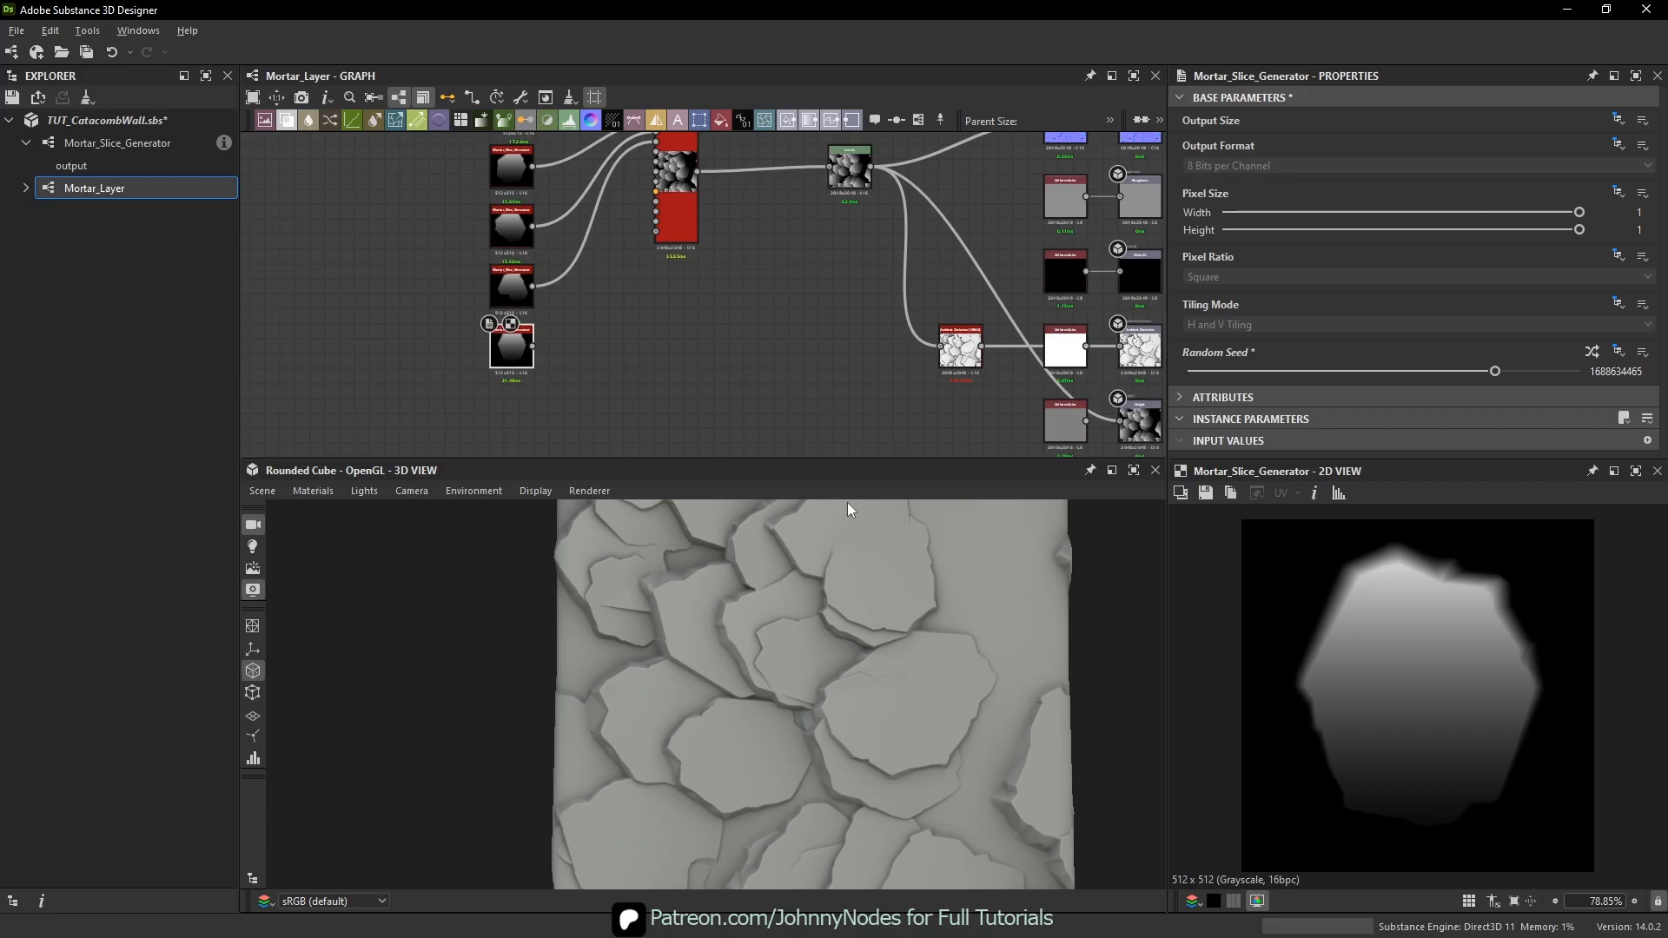
{"action": "scroll", "coordinate": [644, 356], "scroll_direction": "up", "scroll_amount": 5}
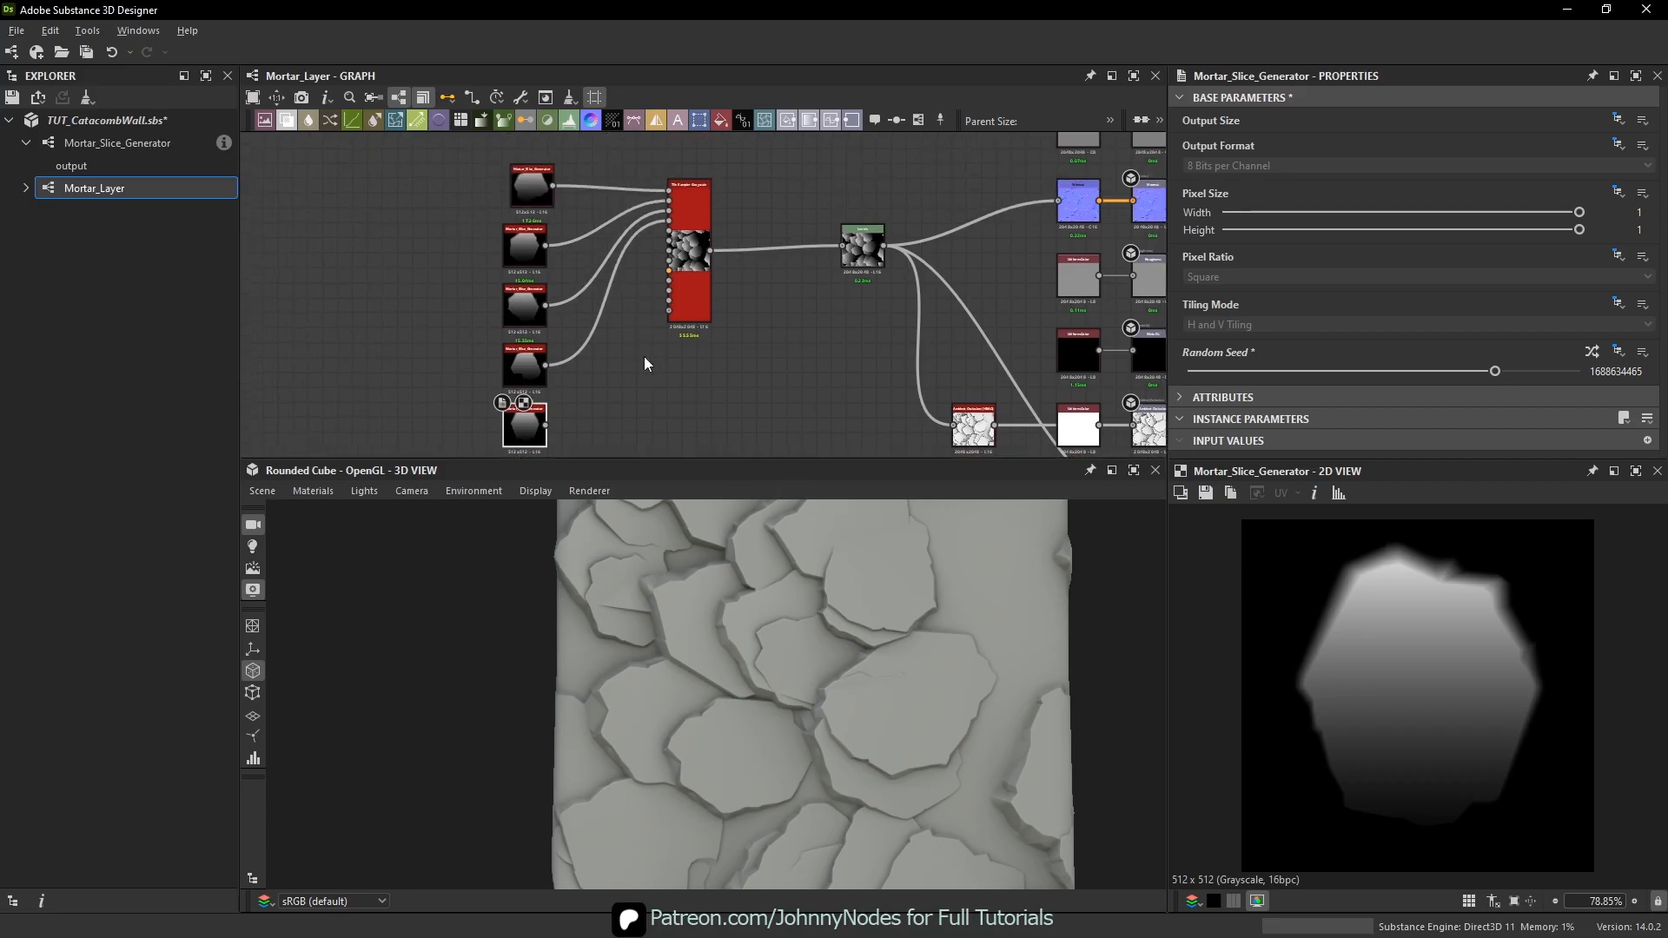
{"action": "left_click_drag", "start_coordinate": [674, 202], "coordinate": [547, 401]}
{"action": "middle_click_drag", "start_coordinate": [545, 404], "coordinate": [595, 274]}
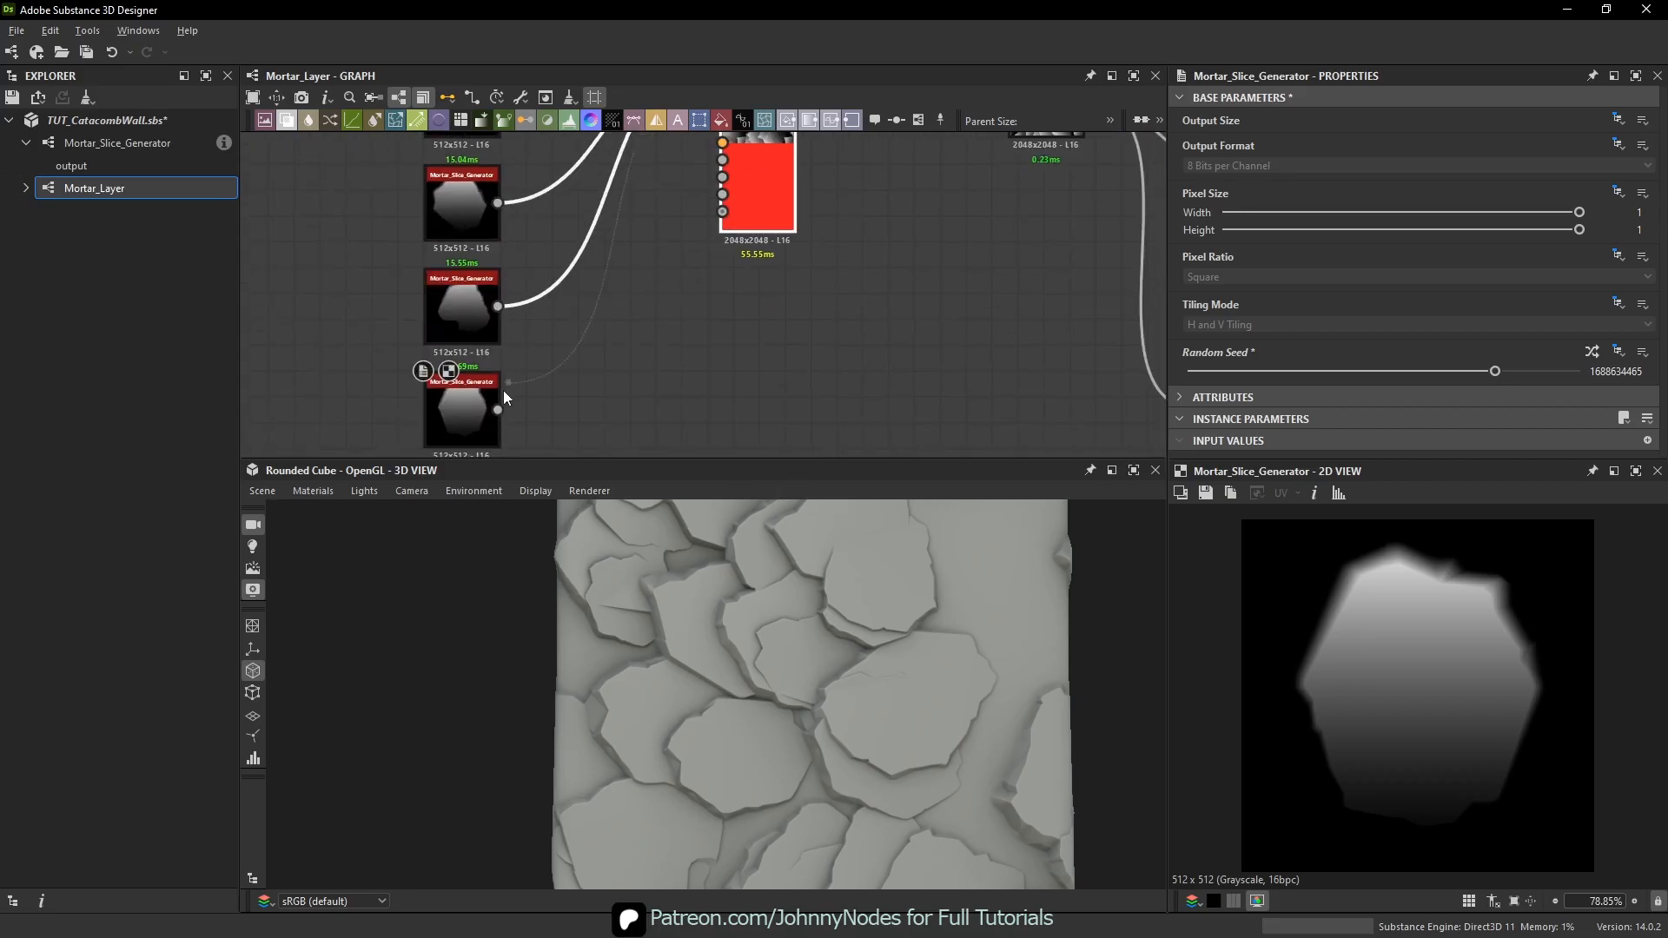
{"action": "left_click", "coordinate": [498, 409]}
- Select the fifth Mortar_Slice_Generator and randomize its seed several times for a different slice shape
{"action": "left_click", "coordinate": [477, 403]}
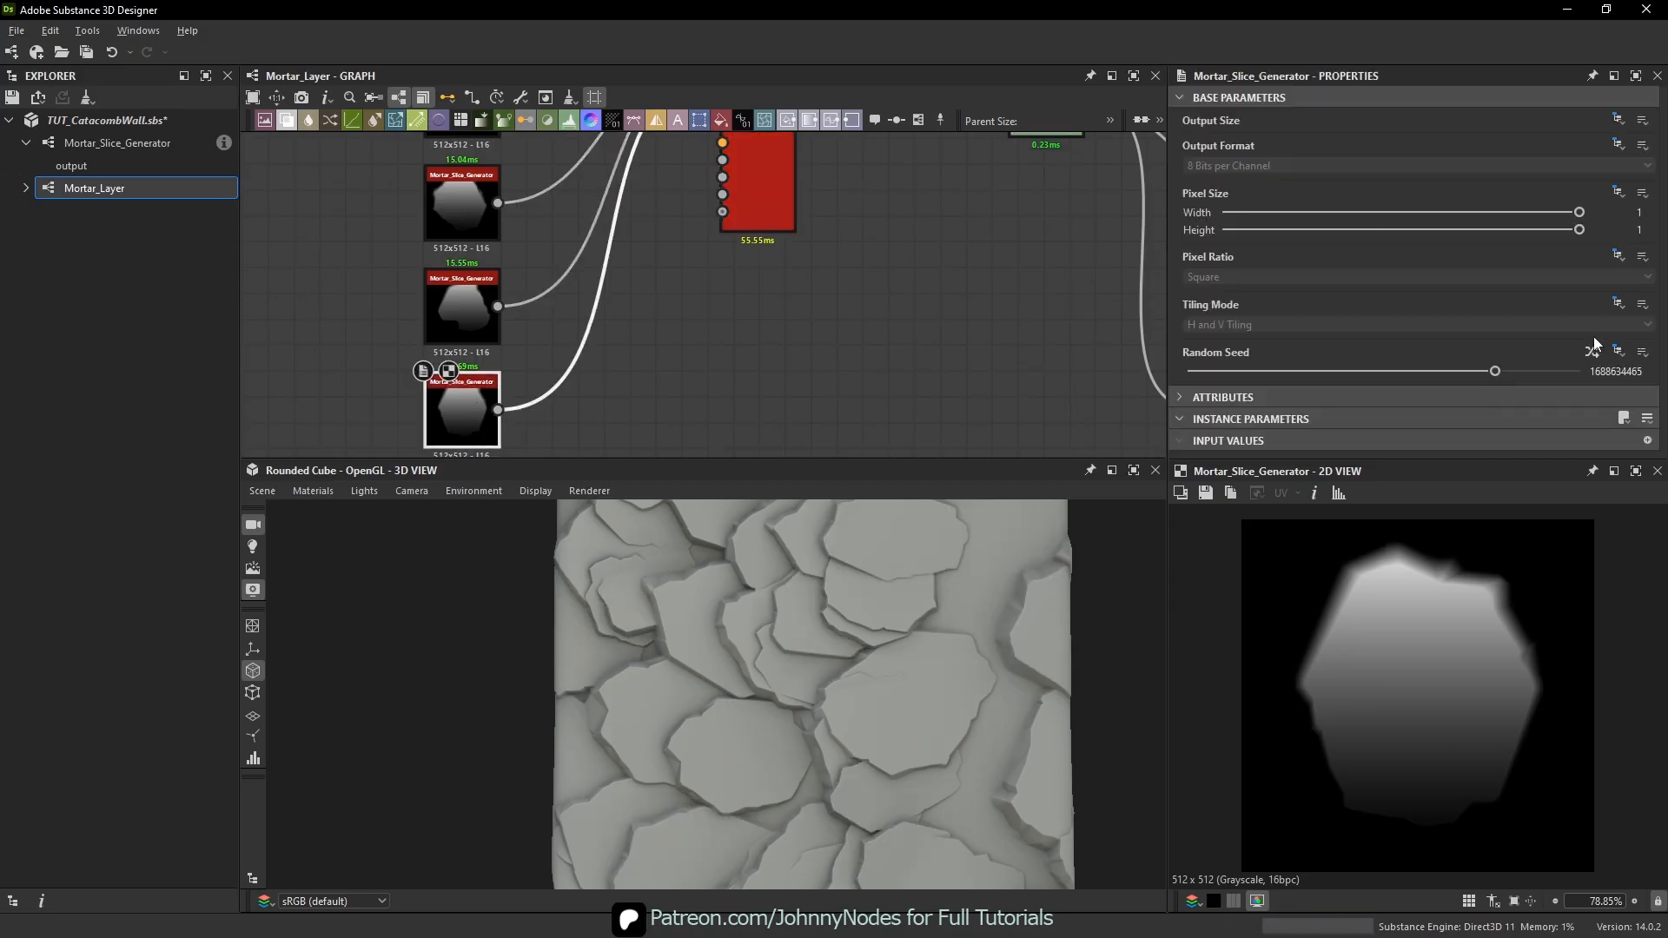
{"action": "left_click", "coordinate": [1598, 351]}
{"action": "left_click", "coordinate": [1603, 351]}
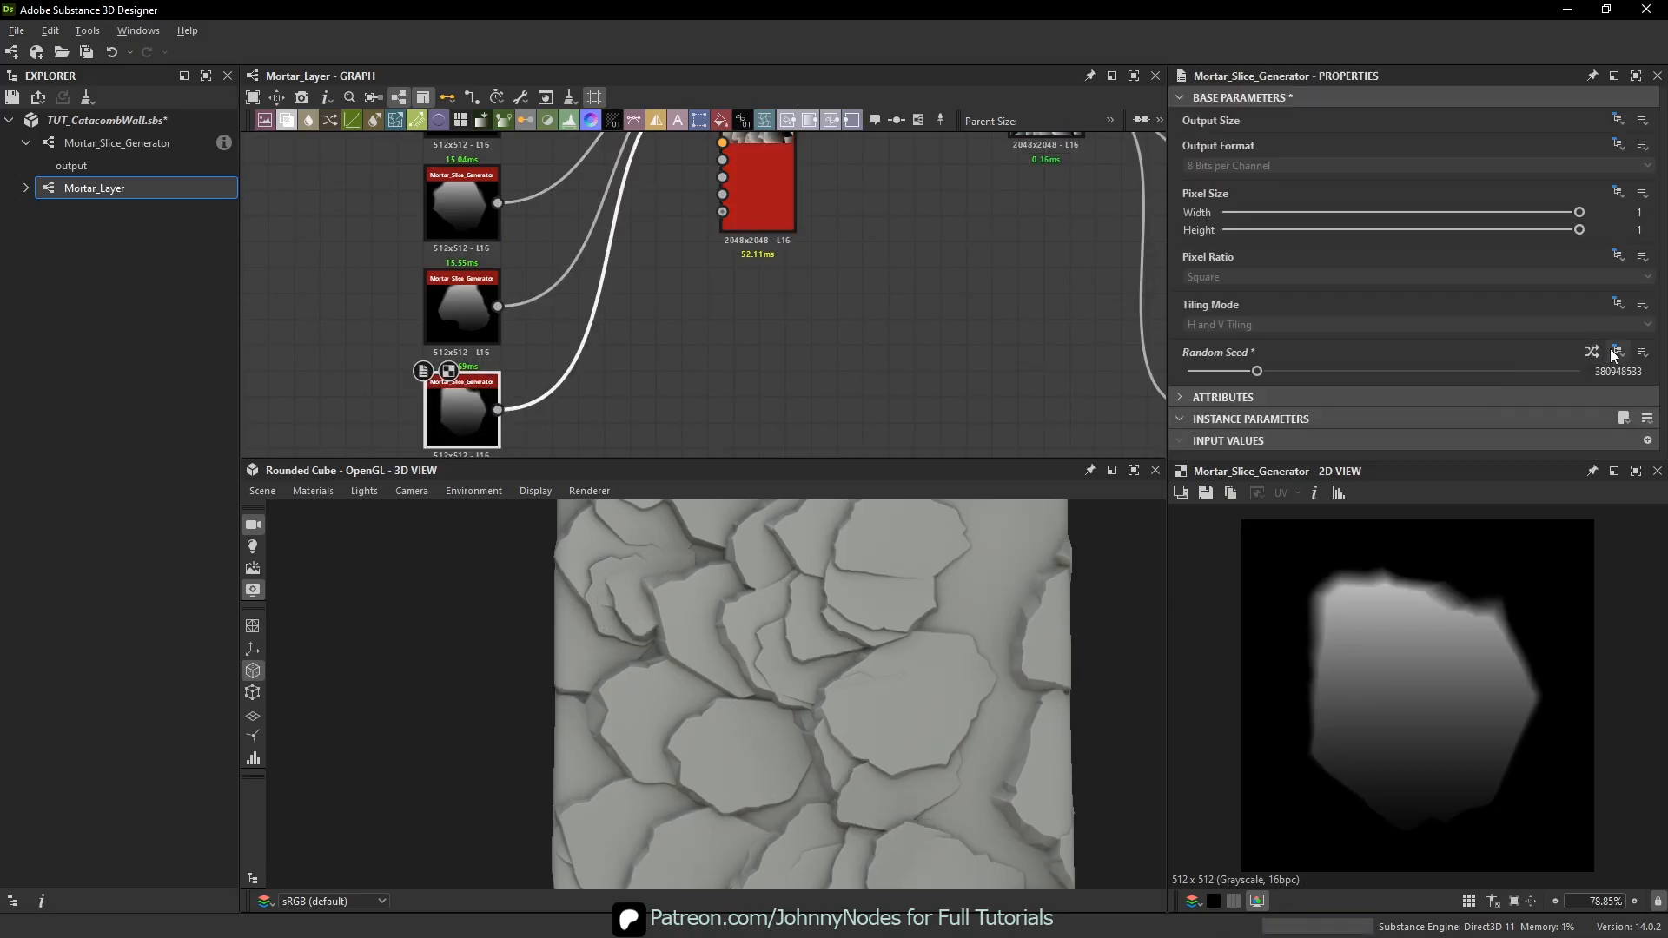
{"action": "left_click", "coordinate": [1618, 353]}
{"action": "left_click", "coordinate": [1598, 353]}
{"action": "left_click", "coordinate": [1597, 353]}
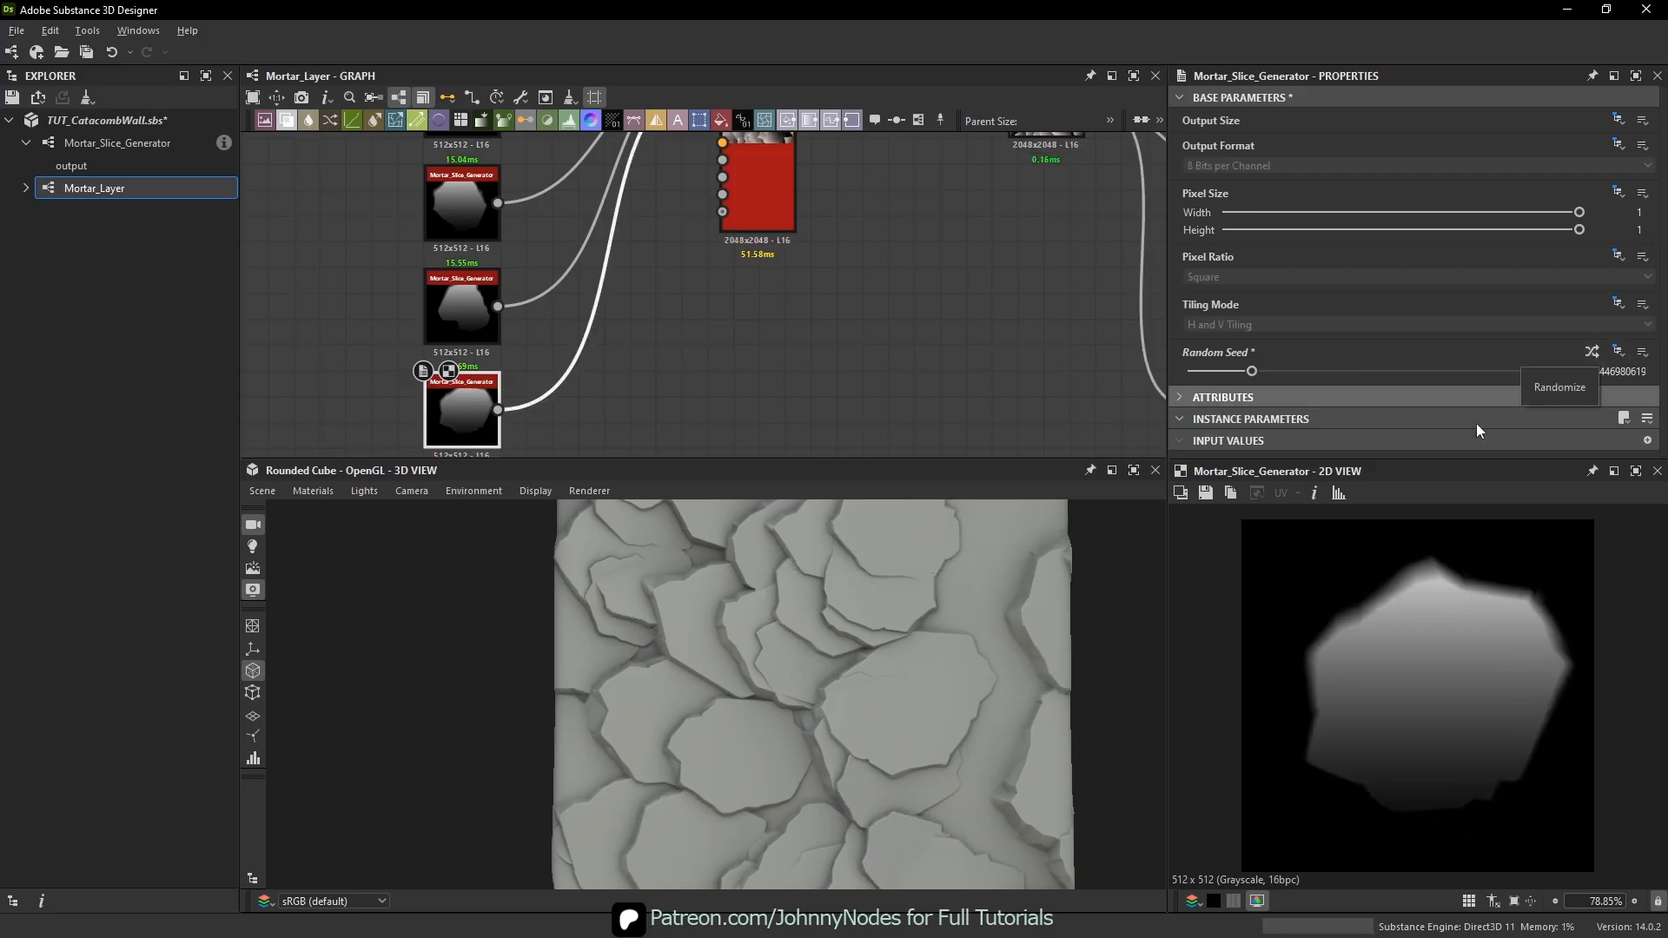
- Open the Tile Sampler Grayscale node's parameters and show its output in the 2D view
{"action": "scroll", "coordinate": [967, 674], "scroll_direction": "down", "scroll_amount": 5}
{"action": "middle_click_drag", "start_coordinate": [790, 219], "coordinate": [789, 322]}
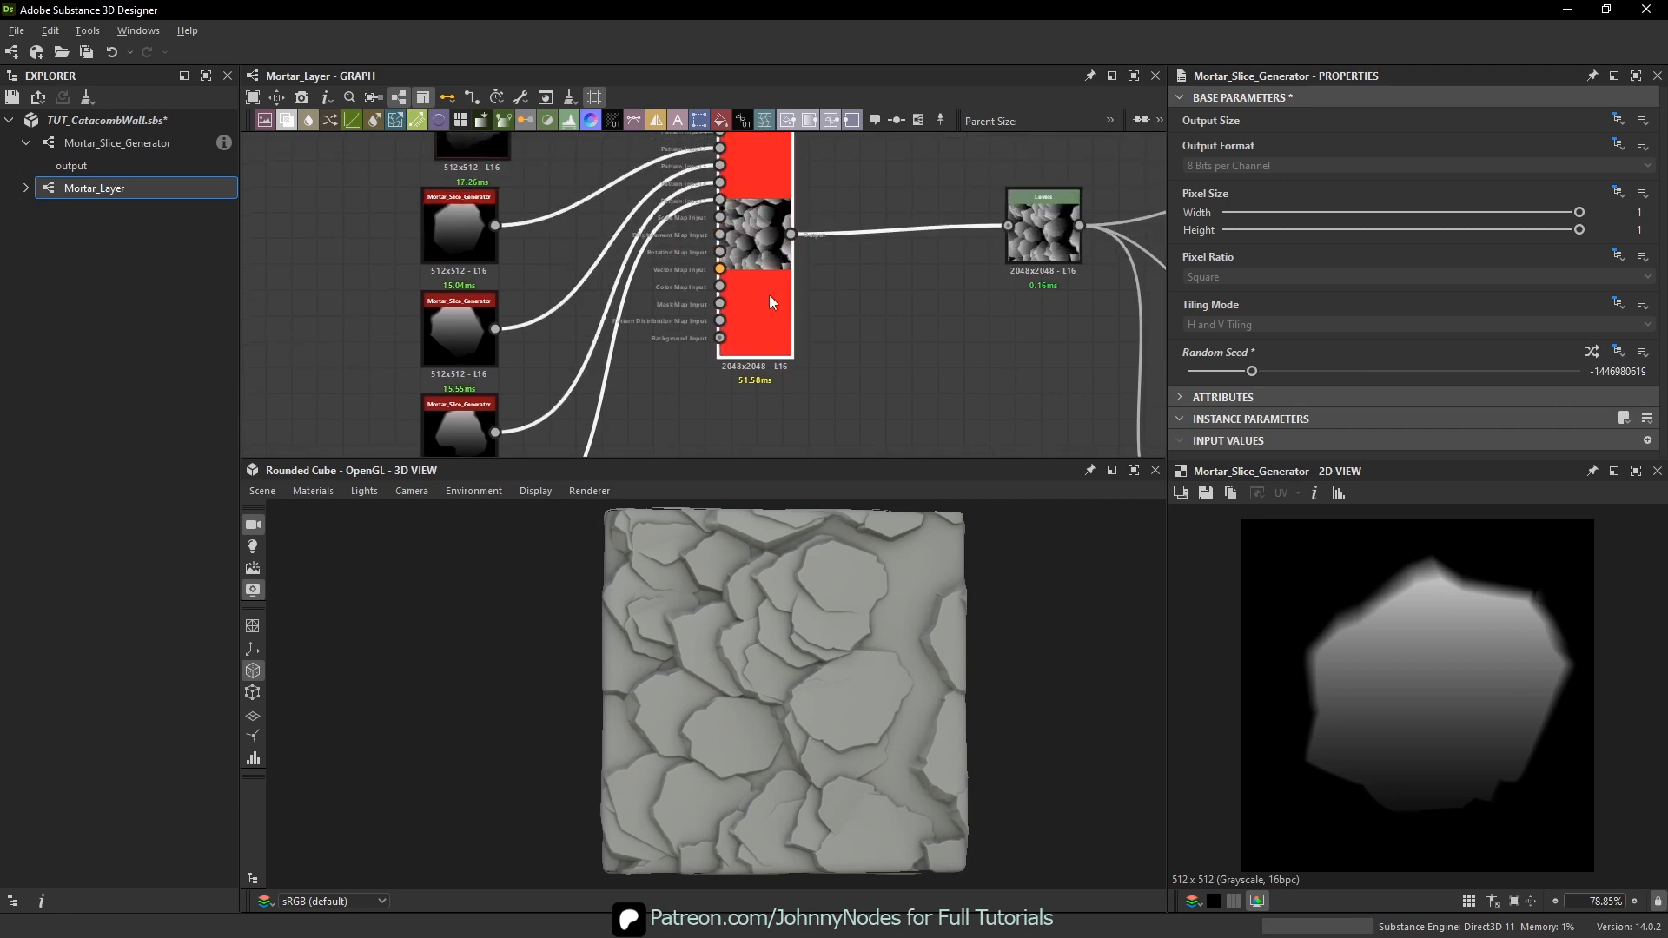
{"action": "double_click", "coordinate": [769, 295]}
{"action": "scroll", "coordinate": [1545, 637], "scroll_direction": "up", "scroll_amount": 1}
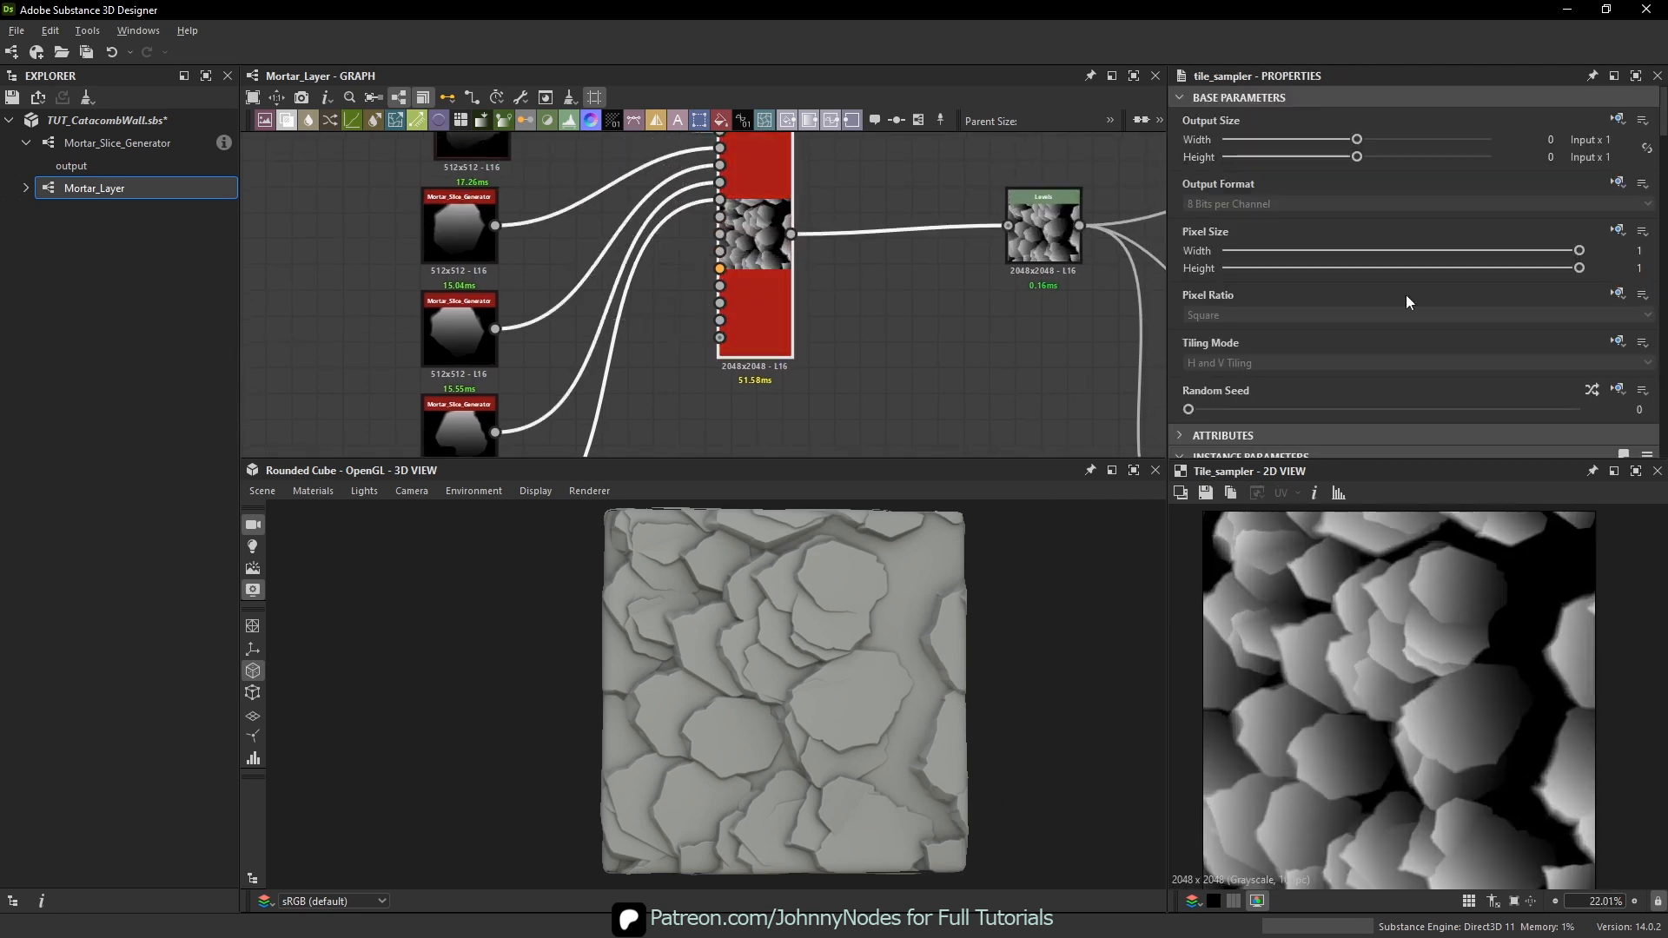
- Set the Tile Sampler's Size Y to 1.6 and Scale to 4.21, and check the denser overlap in 3D
{"action": "scroll", "coordinate": [1406, 294], "scroll_direction": "down", "scroll_amount": 15}
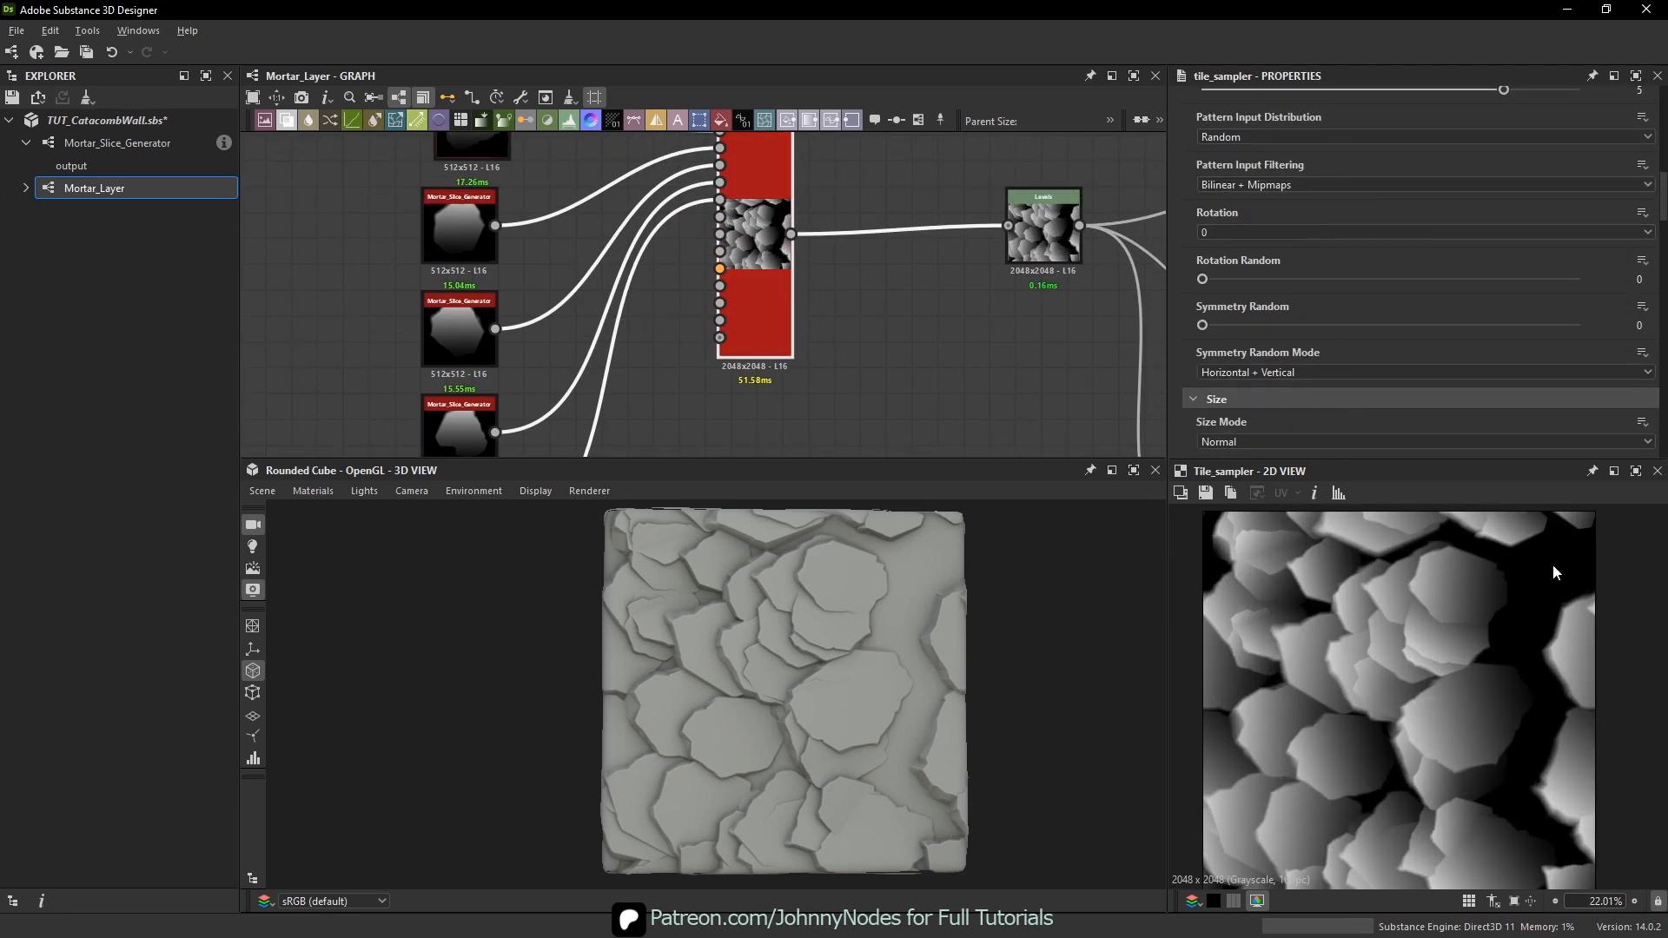
{"action": "scroll", "coordinate": [1554, 573], "scroll_direction": "up", "scroll_amount": 2}
{"action": "scroll", "coordinate": [1358, 279], "scroll_direction": "down", "scroll_amount": 5}
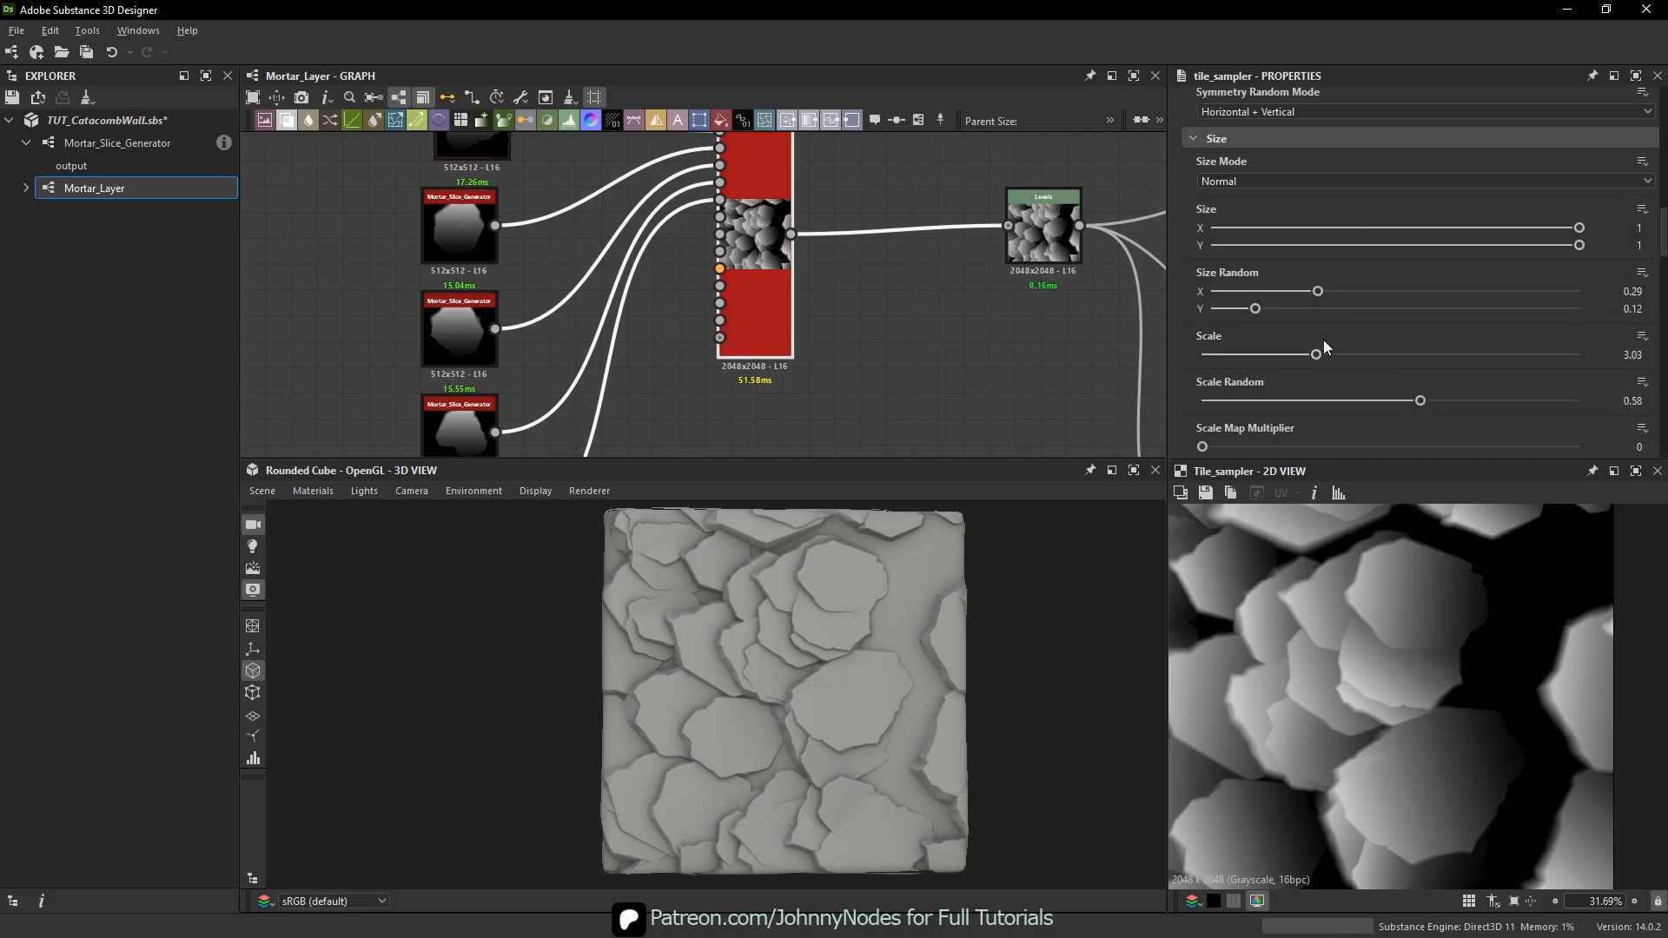
{"action": "scroll", "coordinate": [1392, 643], "scroll_direction": "down", "scroll_amount": 1}
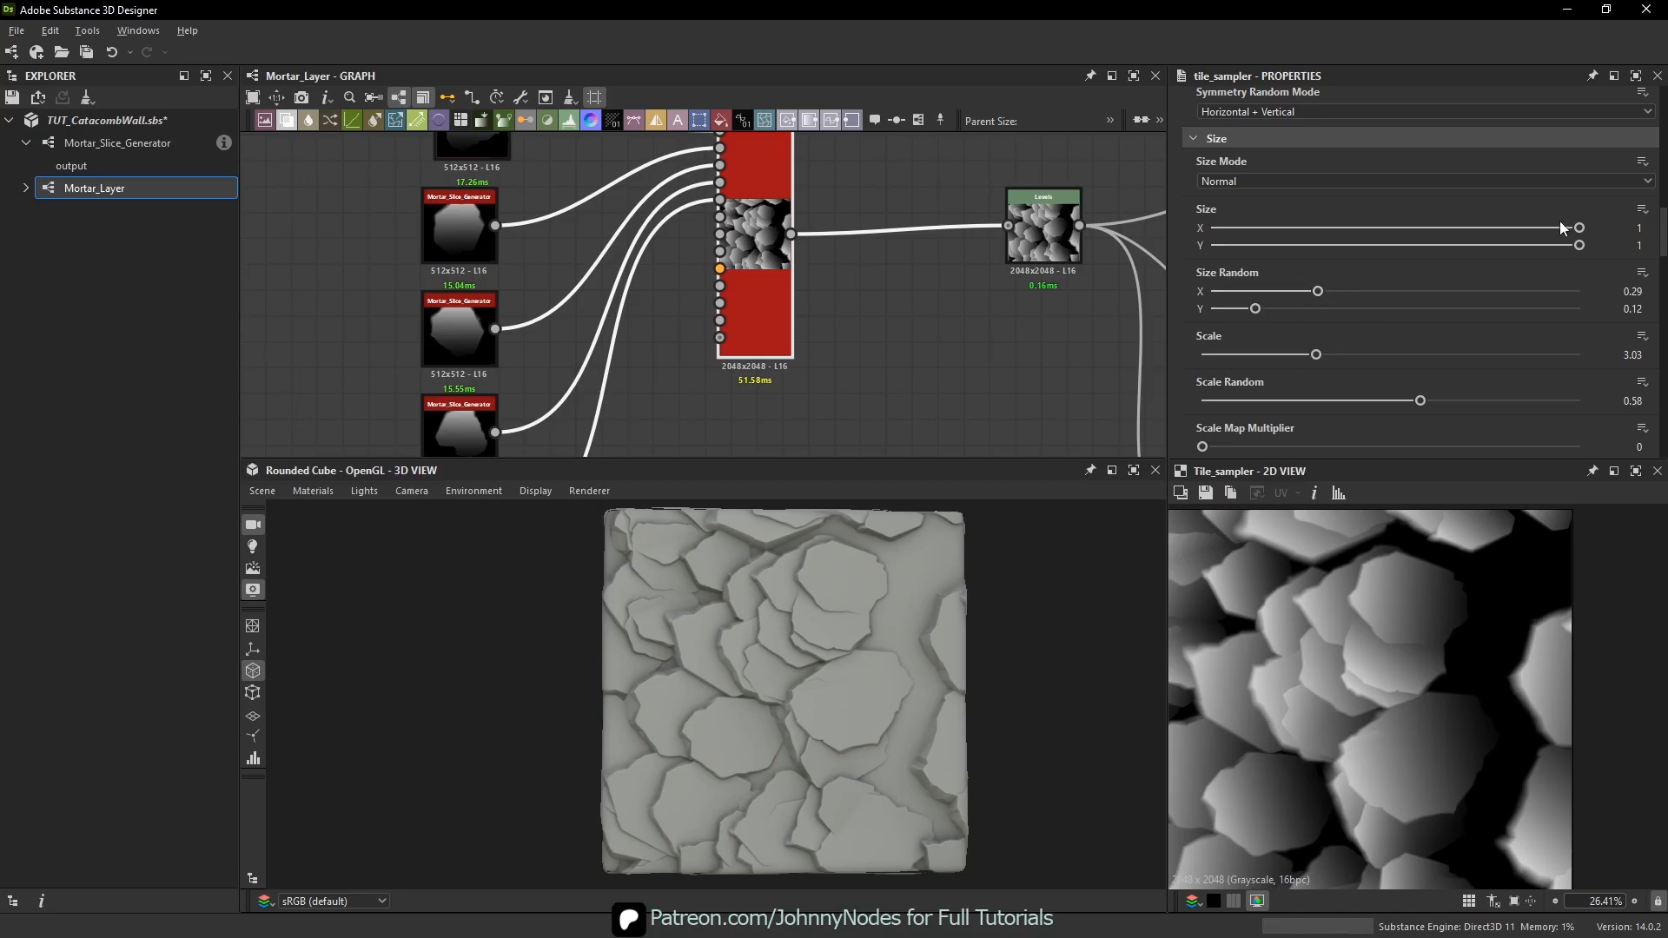
{"action": "left_click_drag", "start_coordinate": [1561, 221], "coordinate": [1597, 235]}
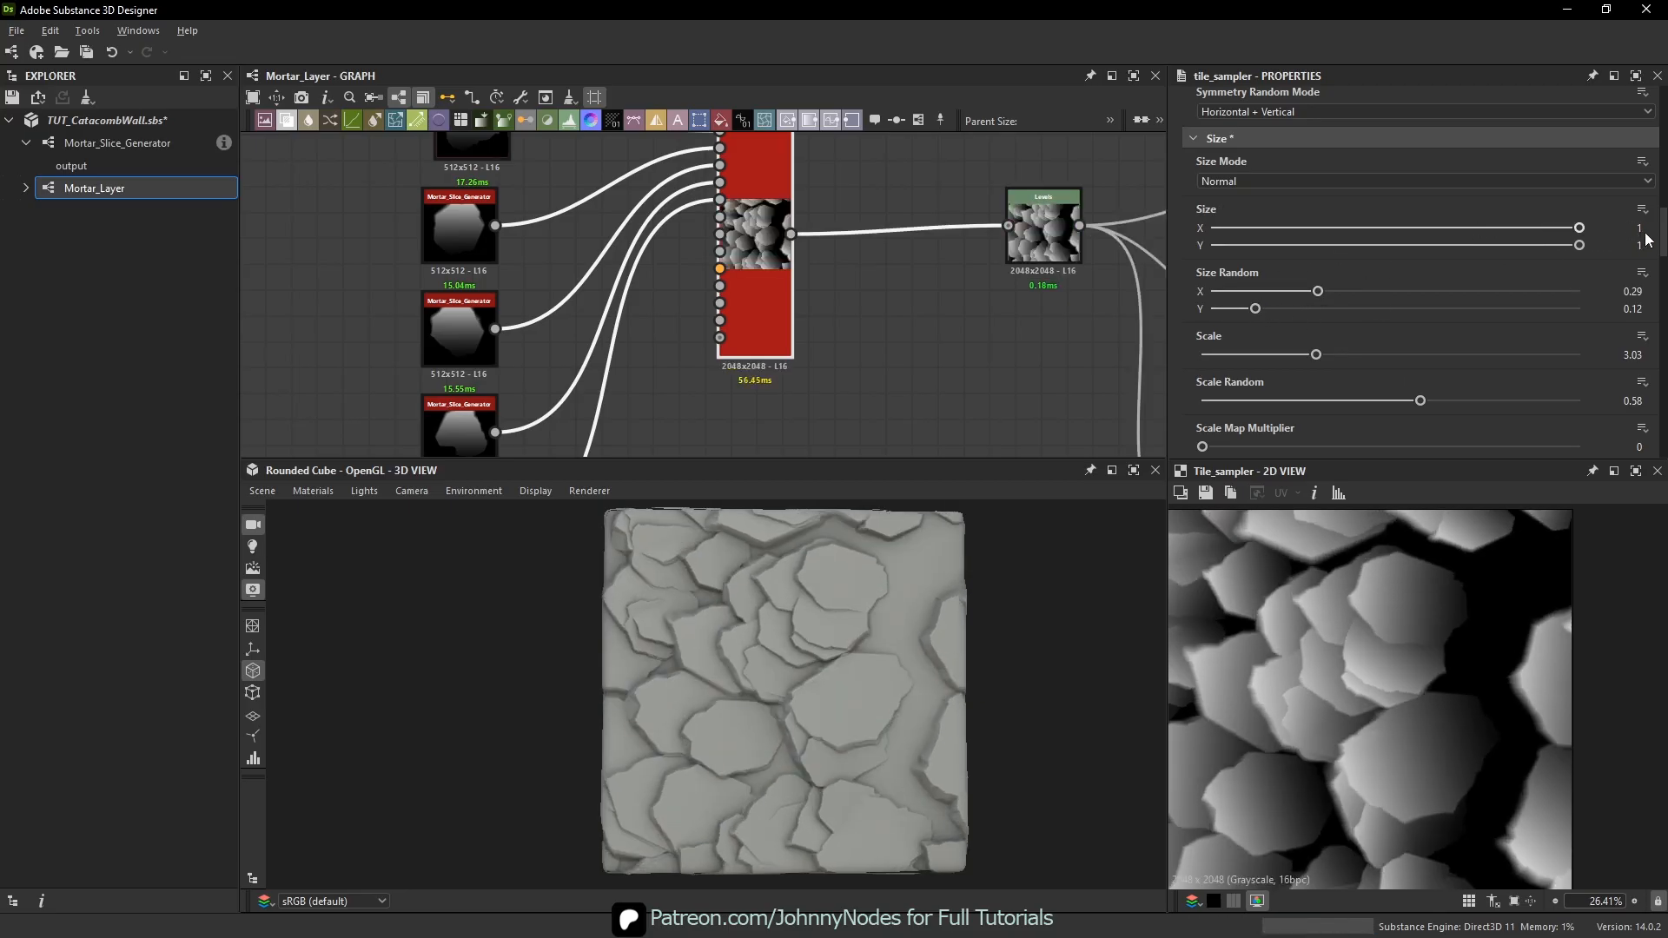
{"action": "scroll", "coordinate": [1397, 299], "scroll_direction": "down", "scroll_amount": 2}
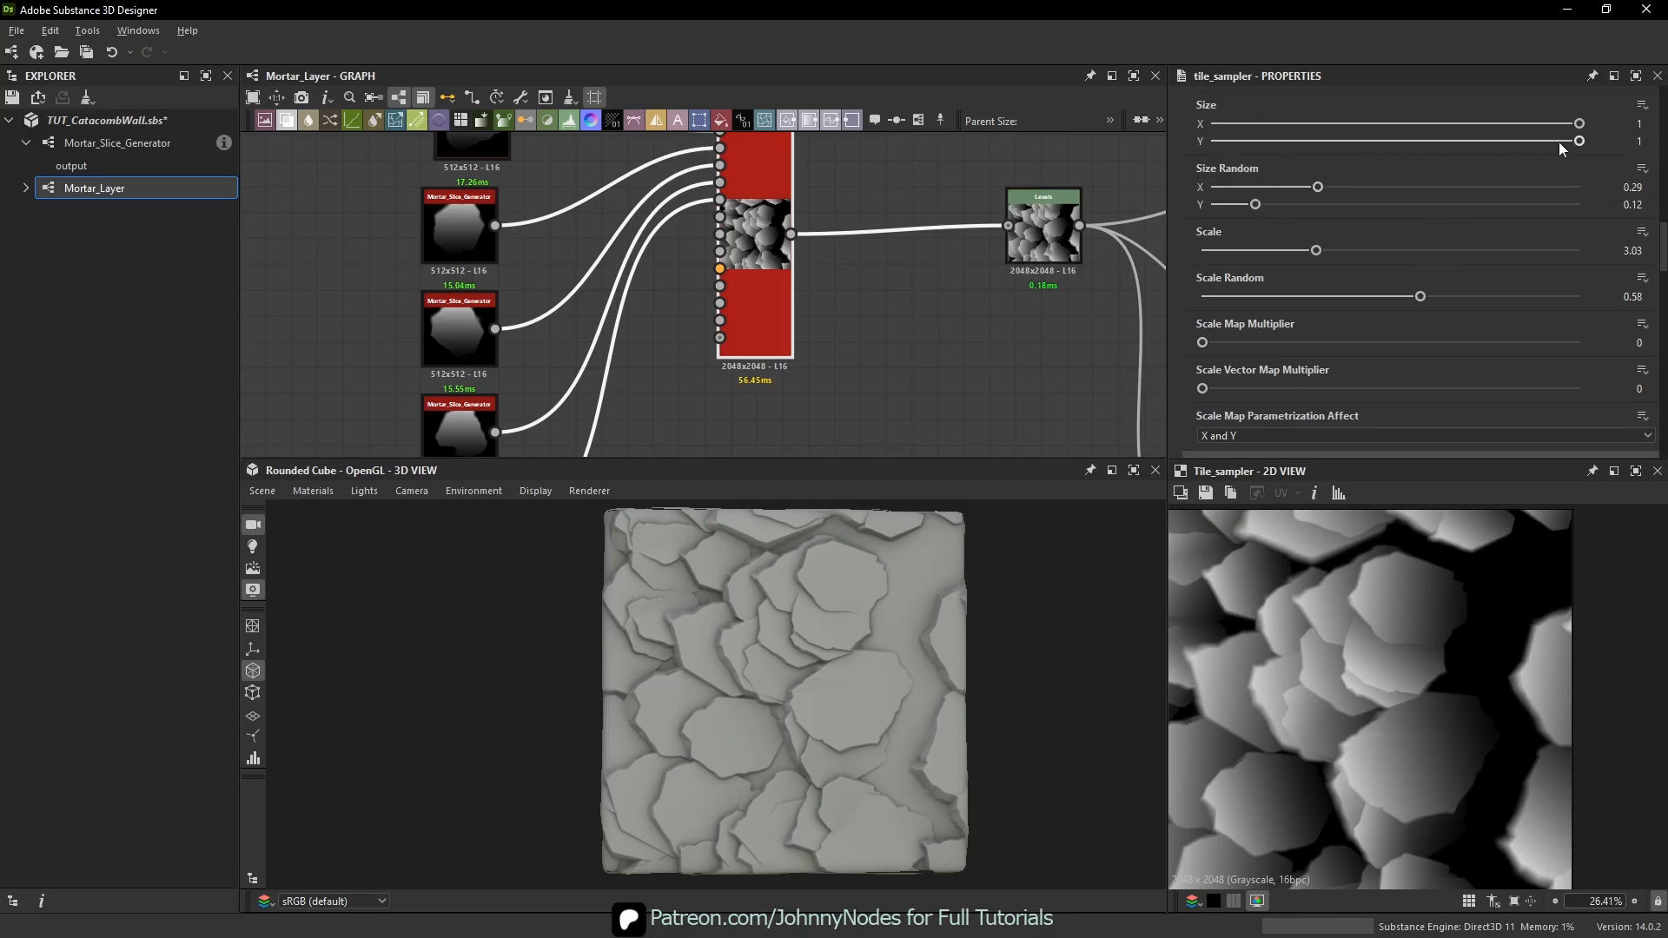
{"action": "left_click_drag", "start_coordinate": [1579, 141], "coordinate": [1361, 148]}
{"action": "left_click_drag", "start_coordinate": [1317, 251], "coordinate": [1367, 254]}
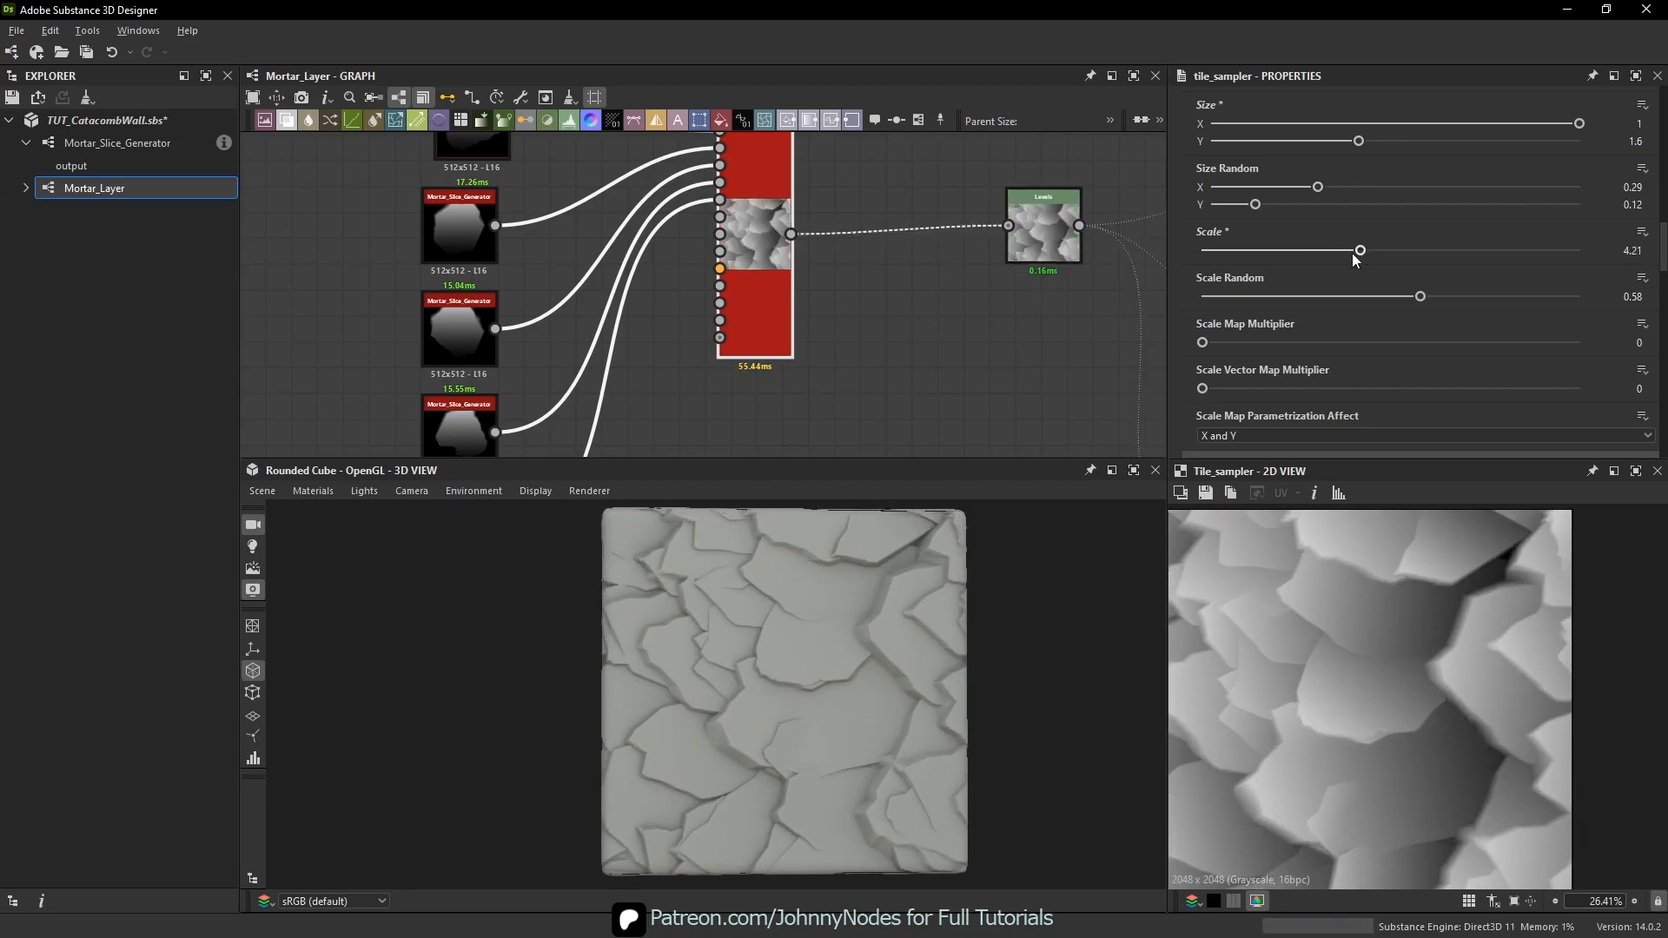
{"action": "scroll", "coordinate": [883, 608], "scroll_direction": "up", "scroll_amount": 2}
{"action": "mouse_move", "coordinate": [882, 601]}
{"action": "left_mouse_down"}
{"action": "mouse_move", "coordinate": [1008, 609]}
{"action": "mouse_move", "coordinate": [819, 615]}
{"action": "mouse_move", "coordinate": [870, 622]}
{"action": "left_mouse_up"}
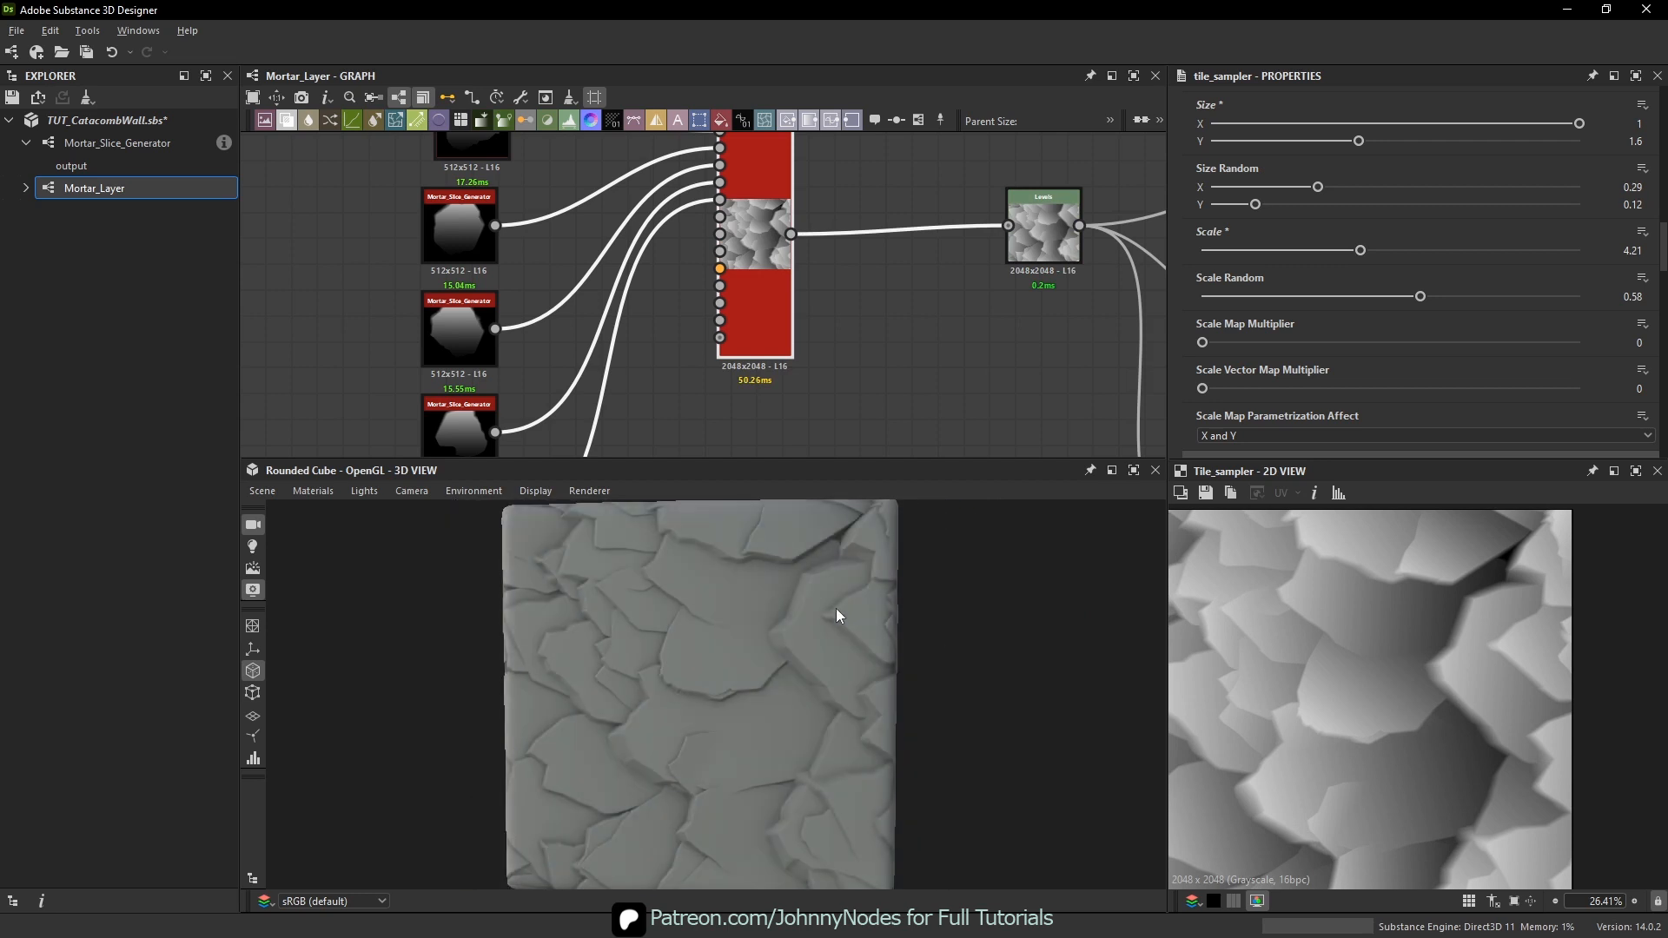
{"action": "scroll", "coordinate": [1488, 635], "scroll_direction": "down", "scroll_amount": 1}
{"action": "middle_click_drag", "start_coordinate": [1488, 628], "coordinate": [1533, 612]}
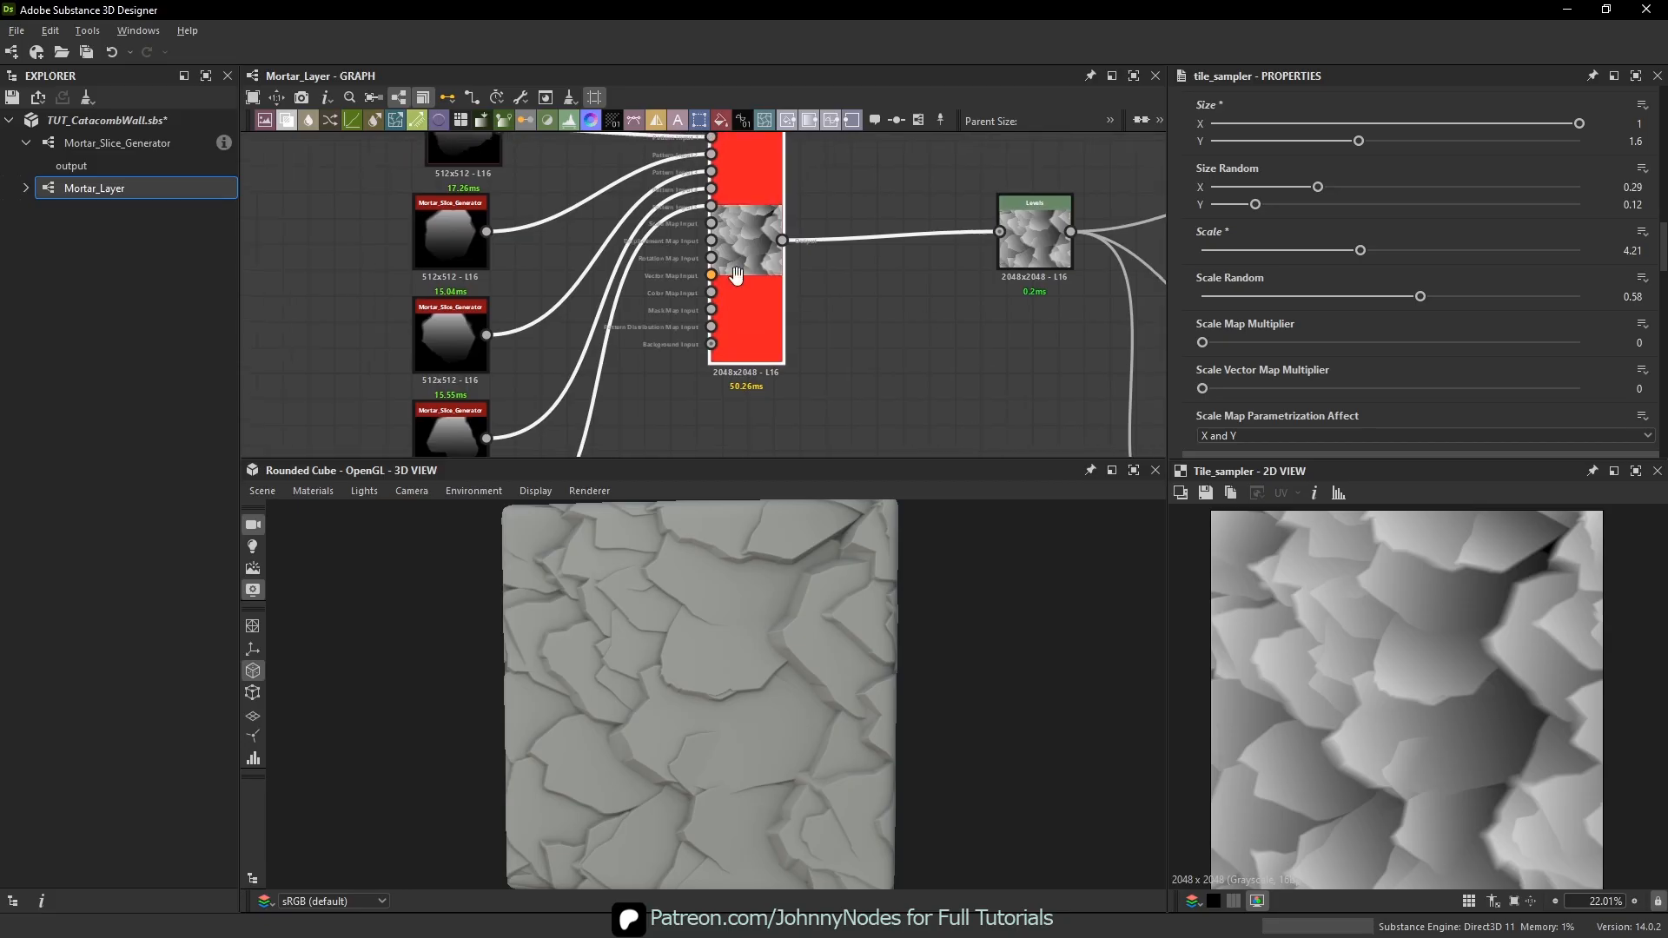
- Add a Clouds 2 noise node and place it beside the lowest Mortar_Slice_Generator, below the Tile Sampler
{"action": "middle_click_drag", "start_coordinate": [696, 447], "coordinate": [770, 365]}
{"action": "key", "text": "space"}
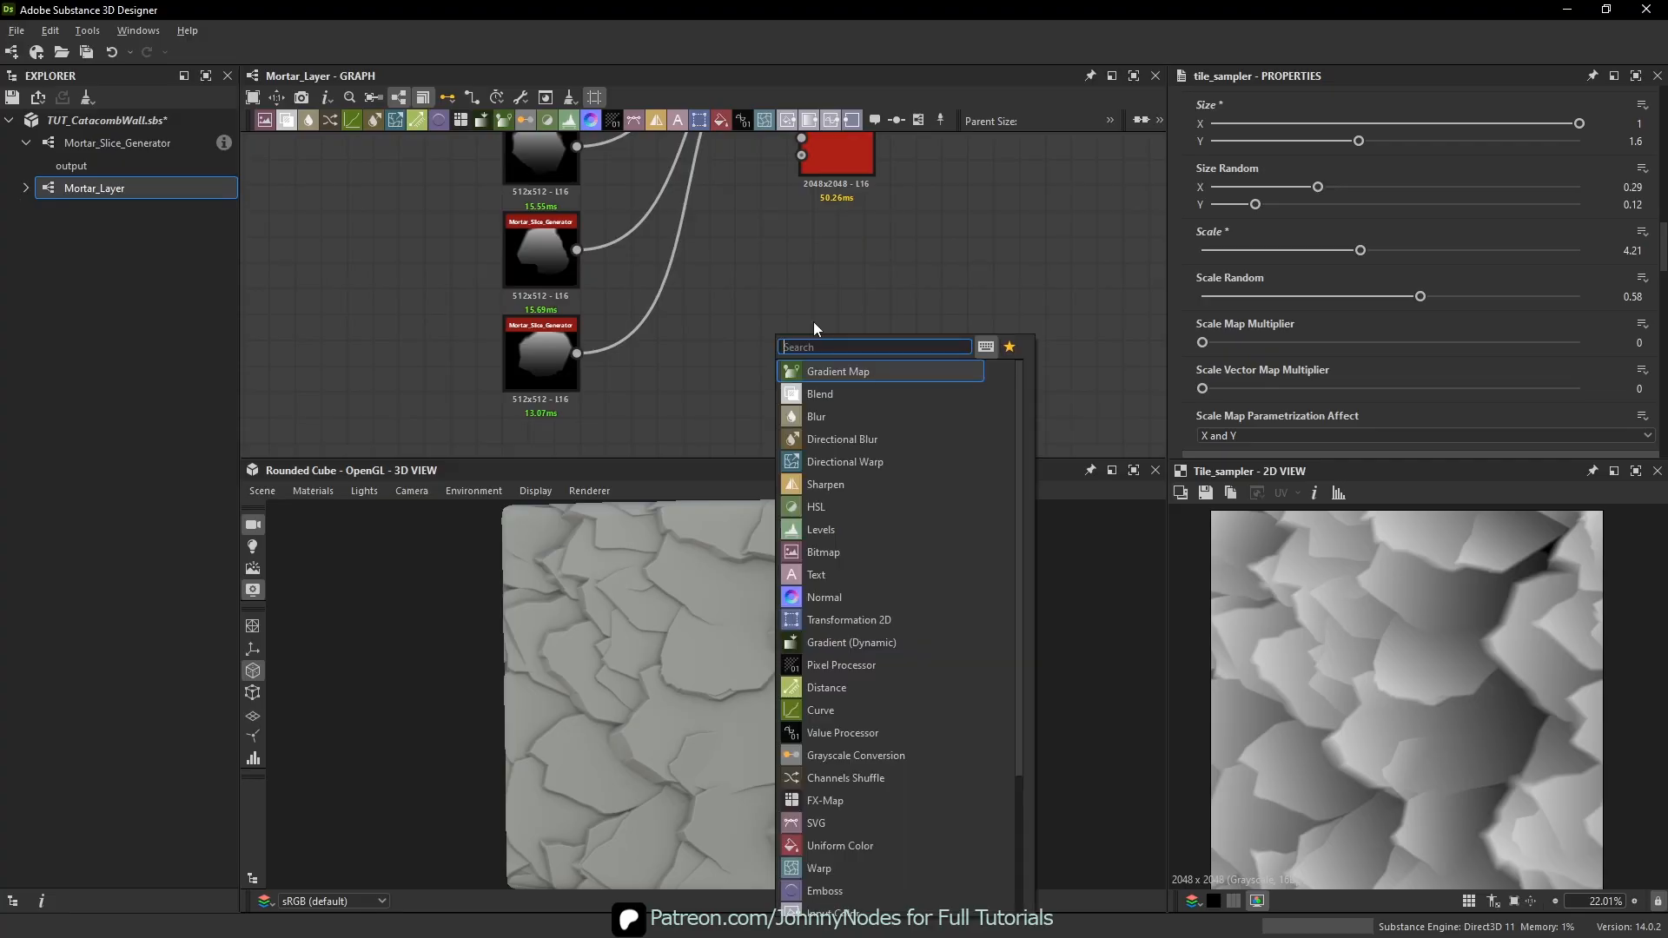
{"action": "type", "text": "cloud"}
{"action": "key", "text": "Up"}
{"action": "key", "text": "Return"}
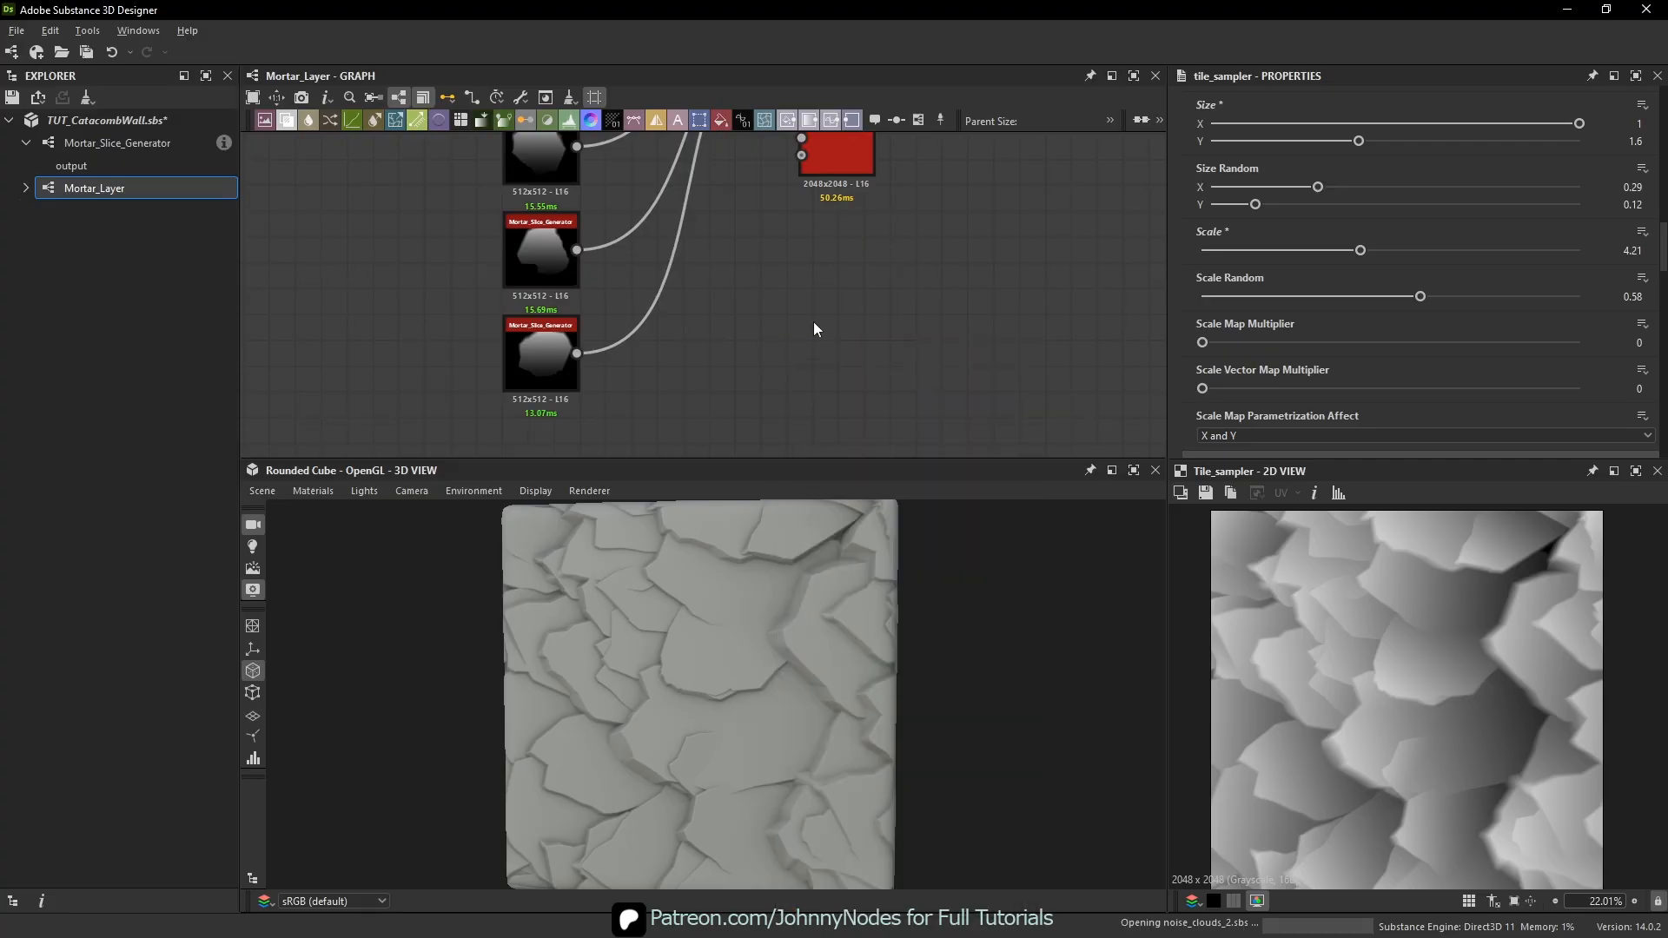
{"action": "scroll", "coordinate": [773, 280], "scroll_direction": "down", "scroll_amount": 2}
{"action": "left_click_drag", "start_coordinate": [776, 300], "coordinate": [744, 352]}
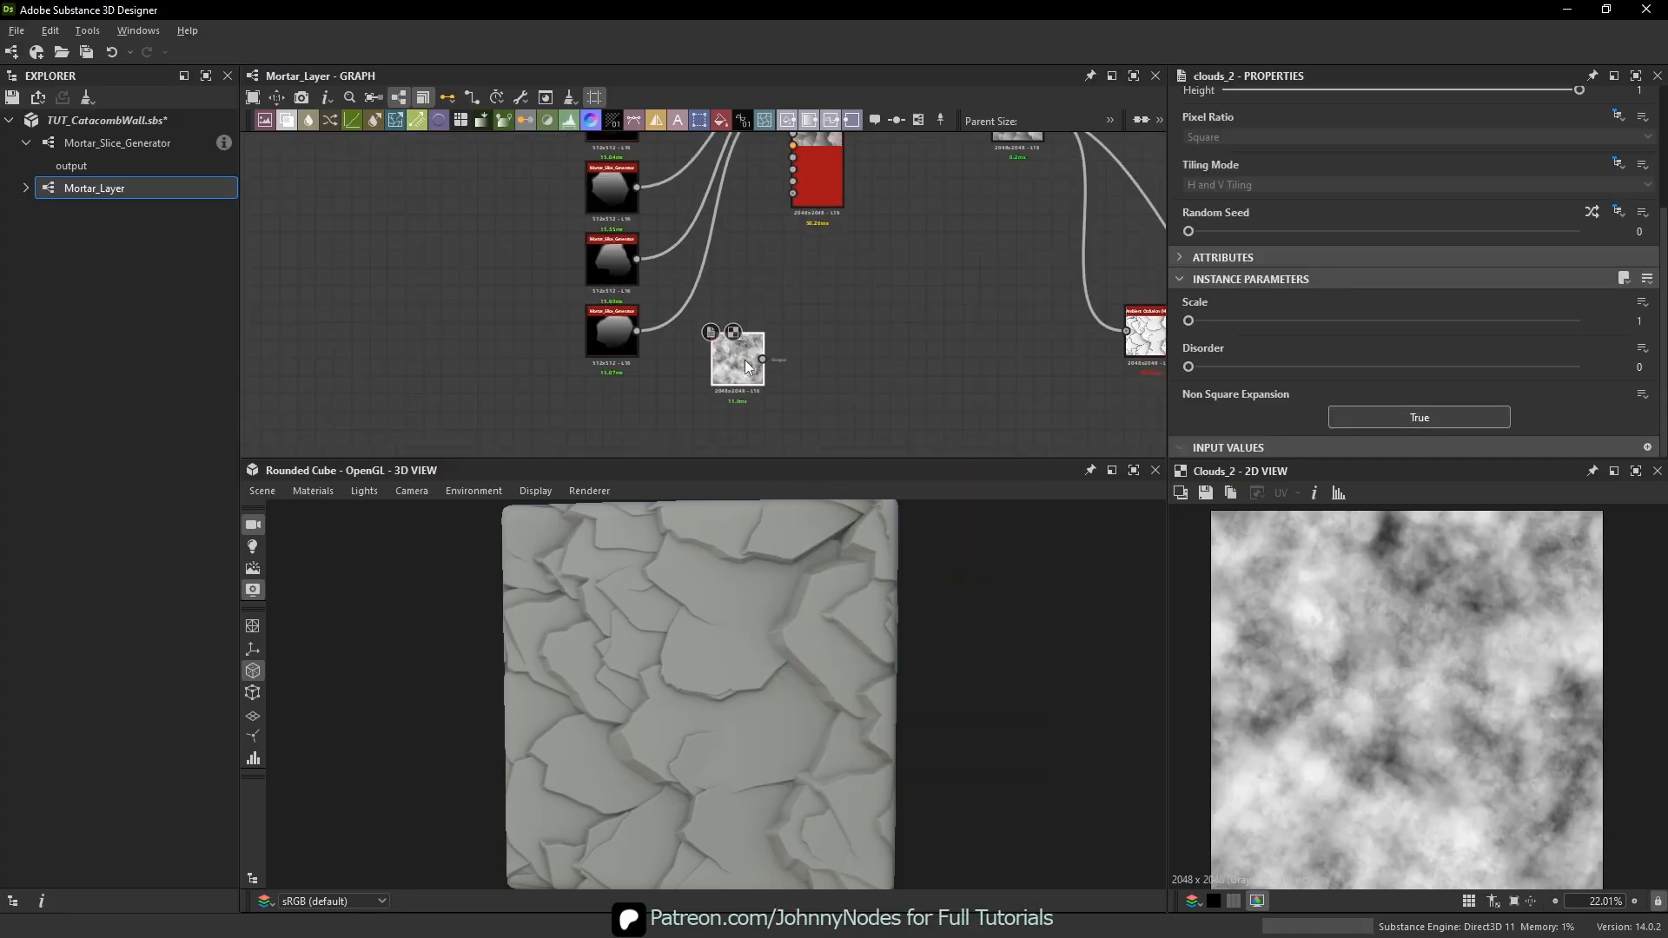
- Add an Auto Levels node after Clouds 2 to normalize the noise range
{"action": "key", "text": "space"}
{"action": "type", "text": "a"}
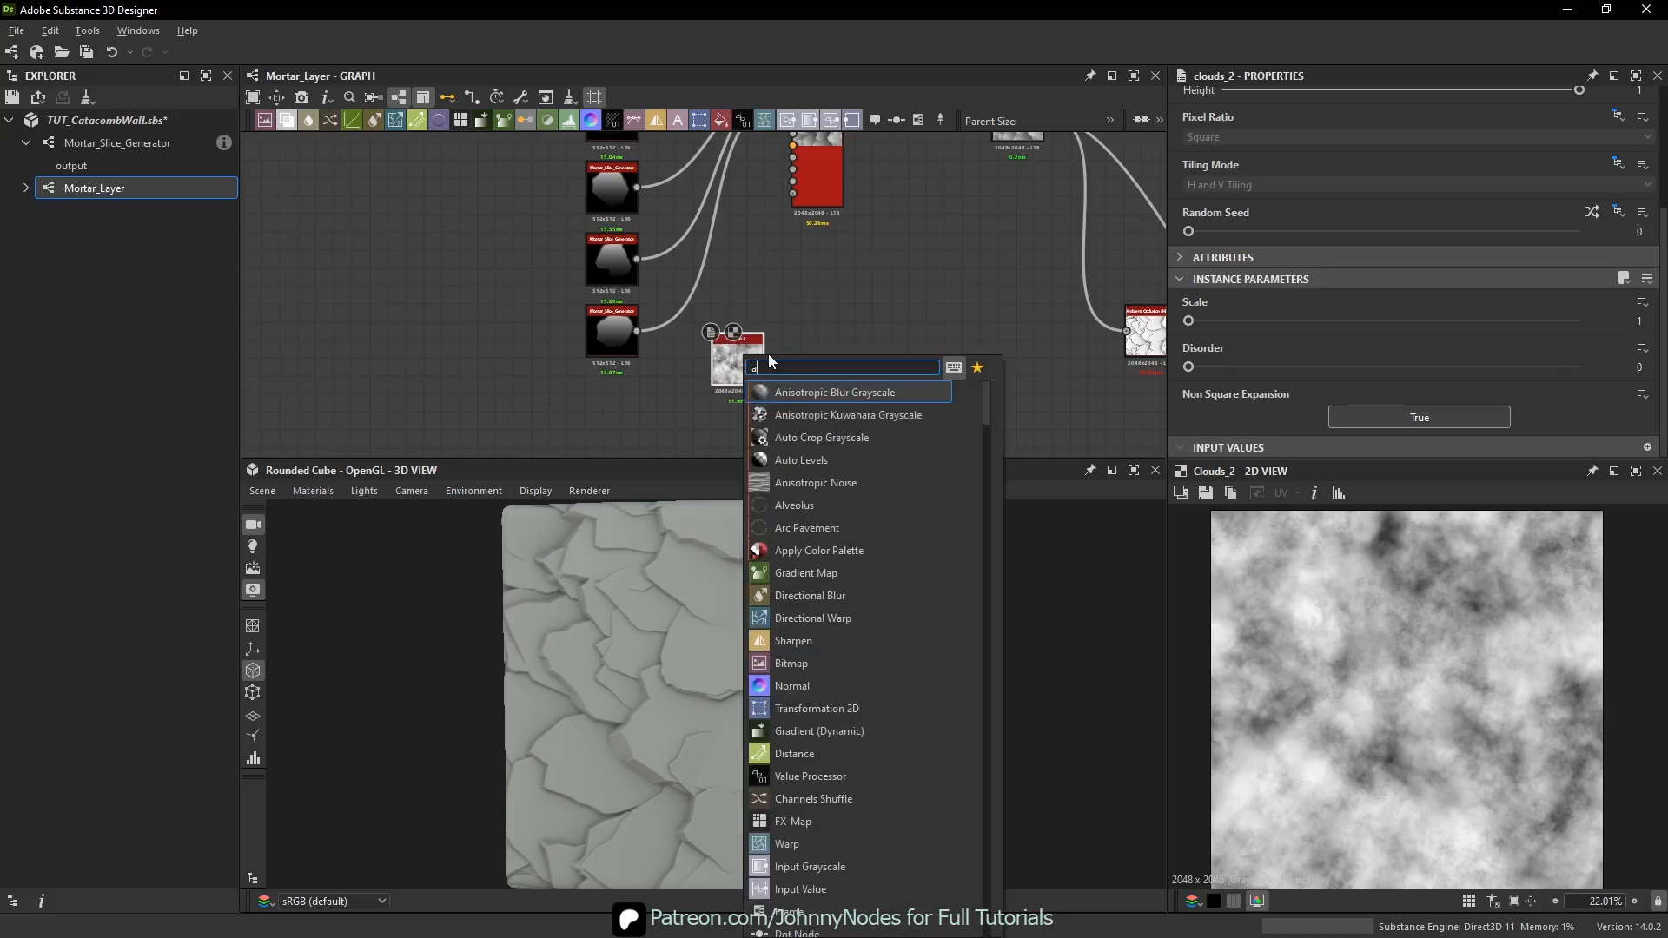
{"action": "type", "text": "uto"}
{"action": "left_click", "coordinate": [808, 411]}
{"action": "scroll", "coordinate": [817, 365], "scroll_direction": "up", "scroll_amount": 1}
{"action": "left_click", "coordinate": [938, 356]}
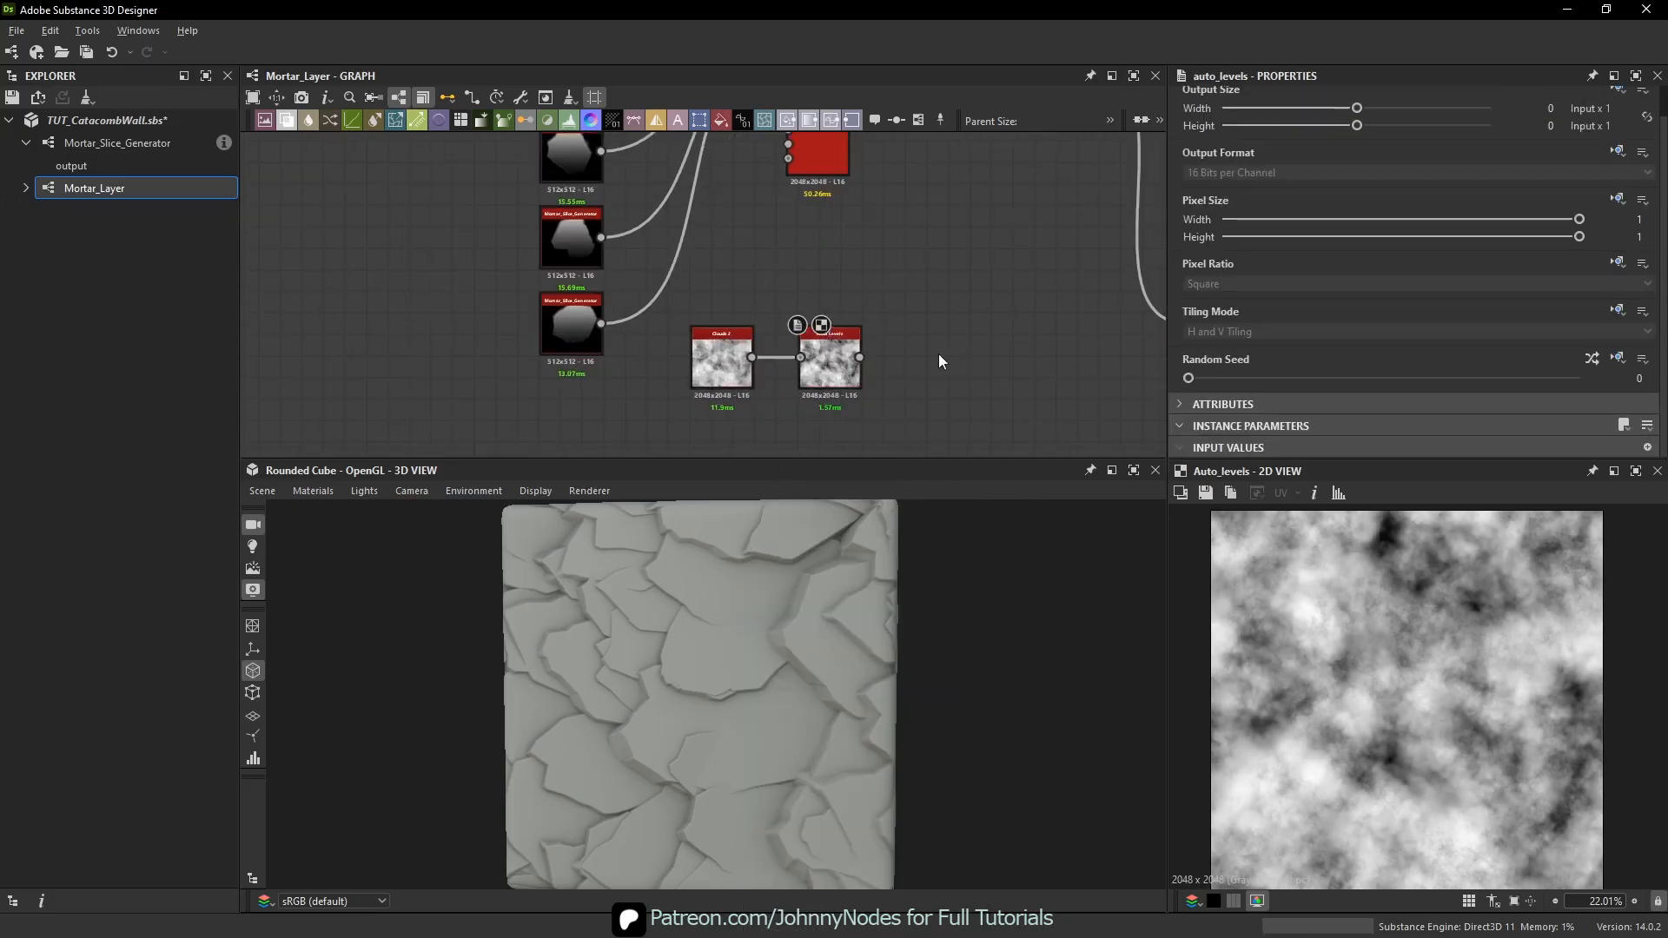
{"action": "key", "text": "space"}
{"action": "type", "text": "e"}
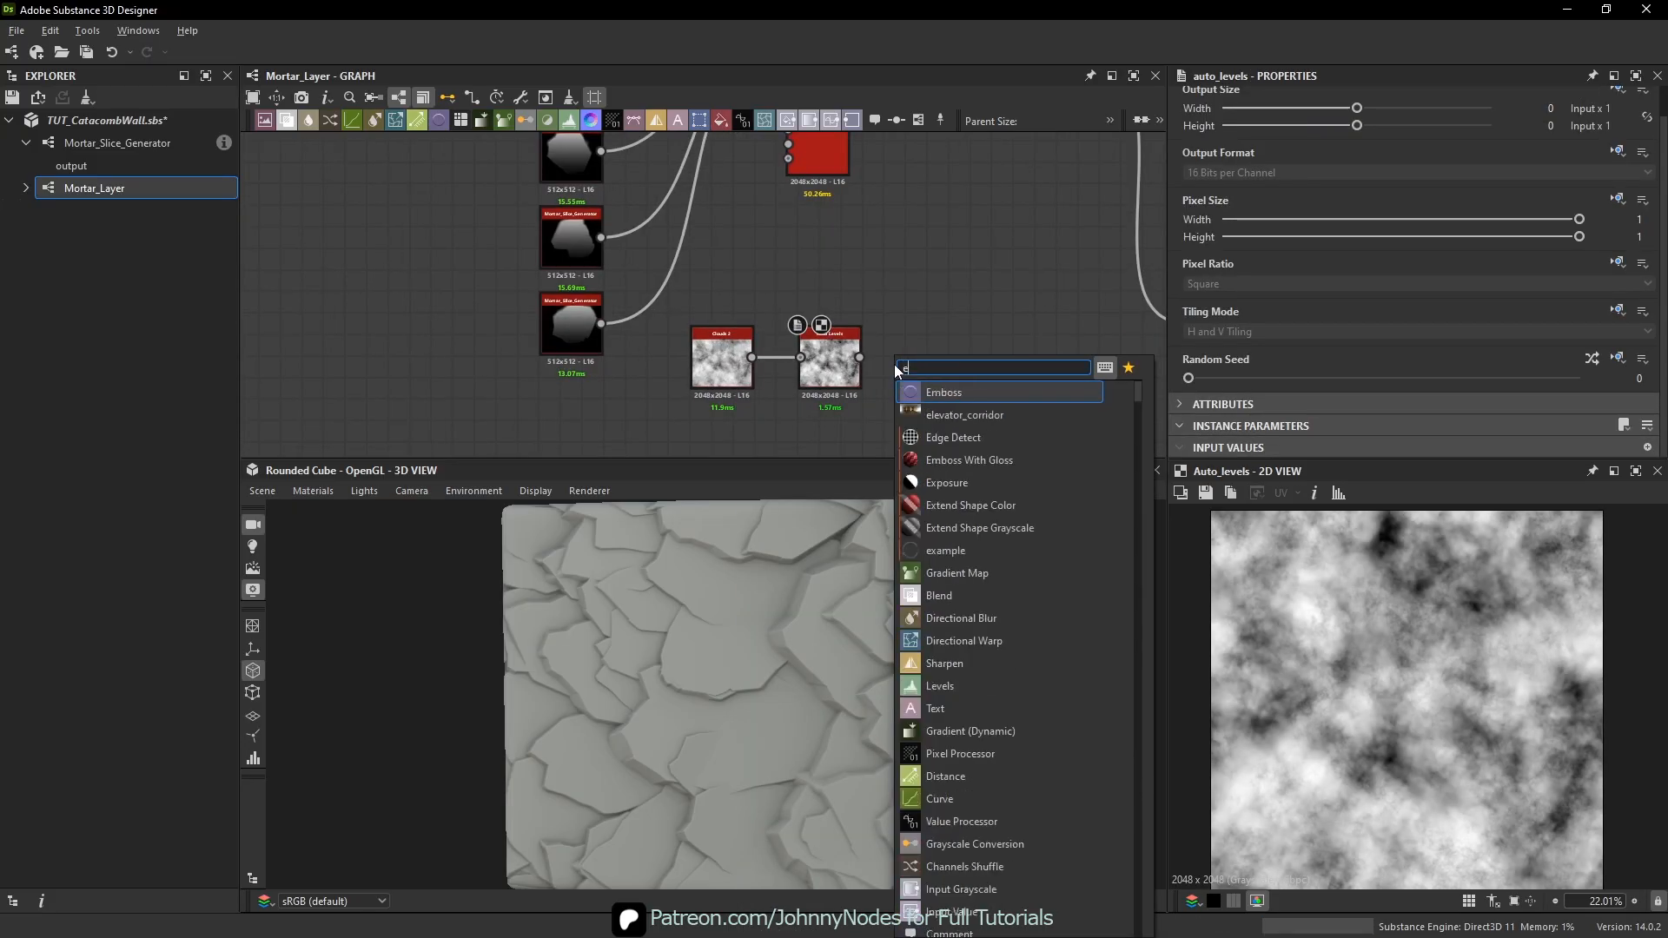
{"action": "type", "text": "dg"}
{"action": "key", "text": "BackSpace"}
{"action": "key", "text": "BackSpace"}
{"action": "key", "text": "BackSpace"}
{"action": "key", "text": "Escape"}
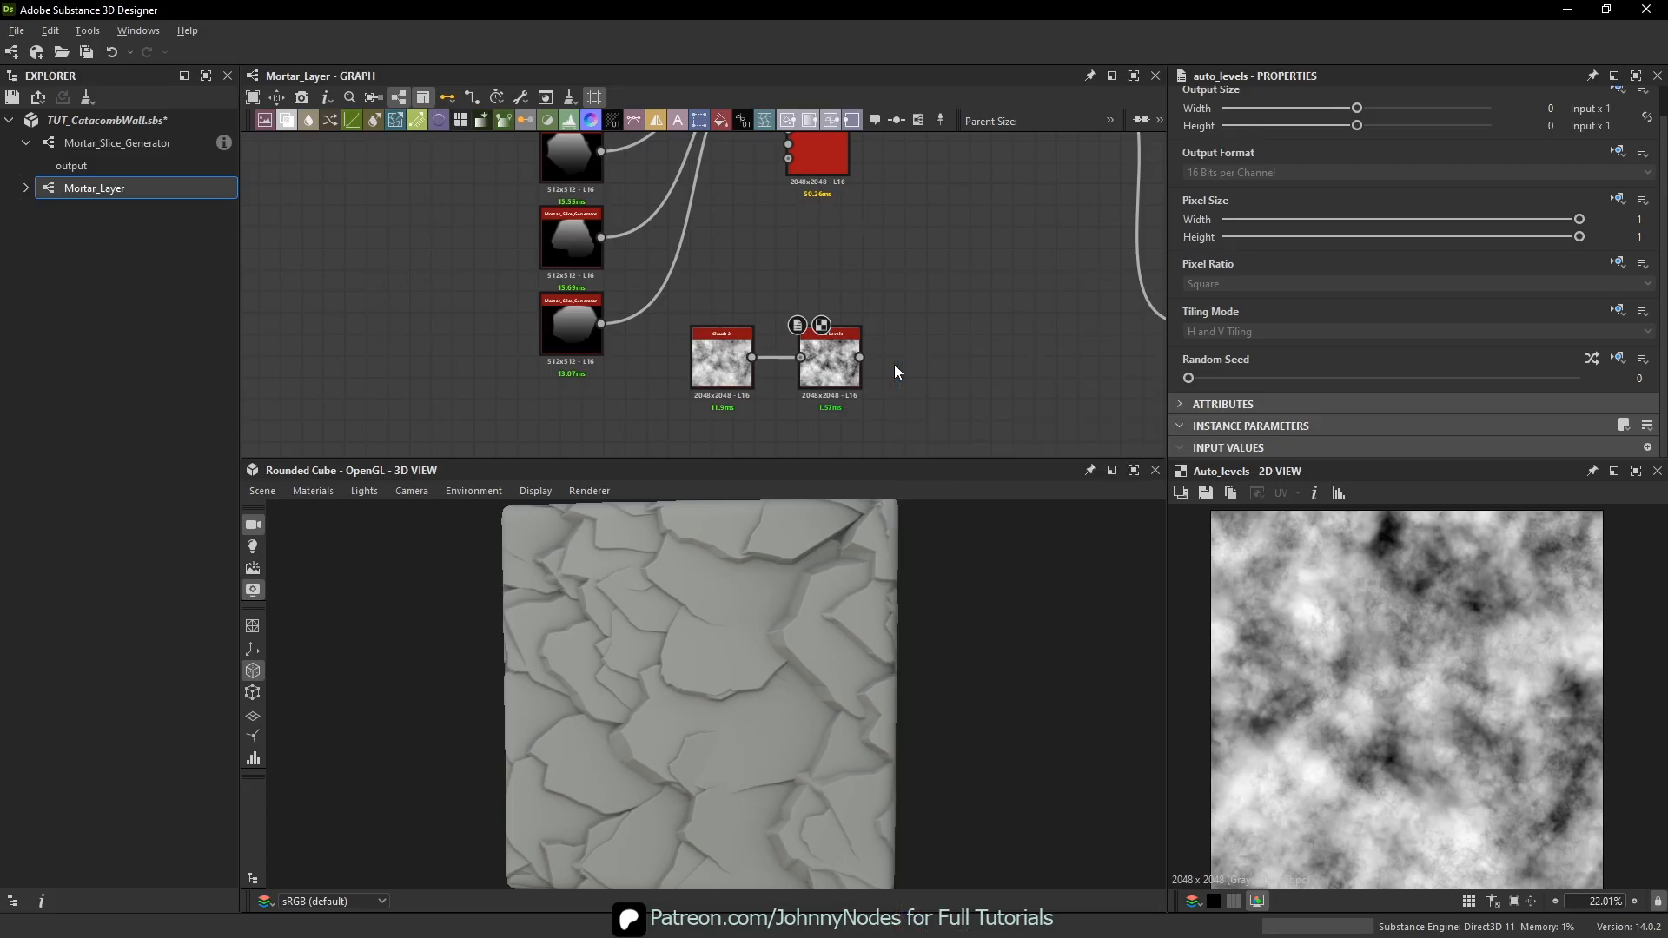
- Add a Levels node after Auto Levels and inspect the clouds noise's histogram
{"action": "key", "text": "l"}
{"action": "scroll", "coordinate": [920, 345], "scroll_direction": "up", "scroll_amount": 1}
{"action": "mouse_move", "coordinate": [918, 348]}
{"action": "left_mouse_down"}
{"action": "mouse_move", "coordinate": [970, 348]}
{"action": "mouse_move", "coordinate": [943, 335]}
{"action": "left_mouse_up"}
{"action": "left_click_drag", "start_coordinate": [849, 360], "coordinate": [890, 362]}
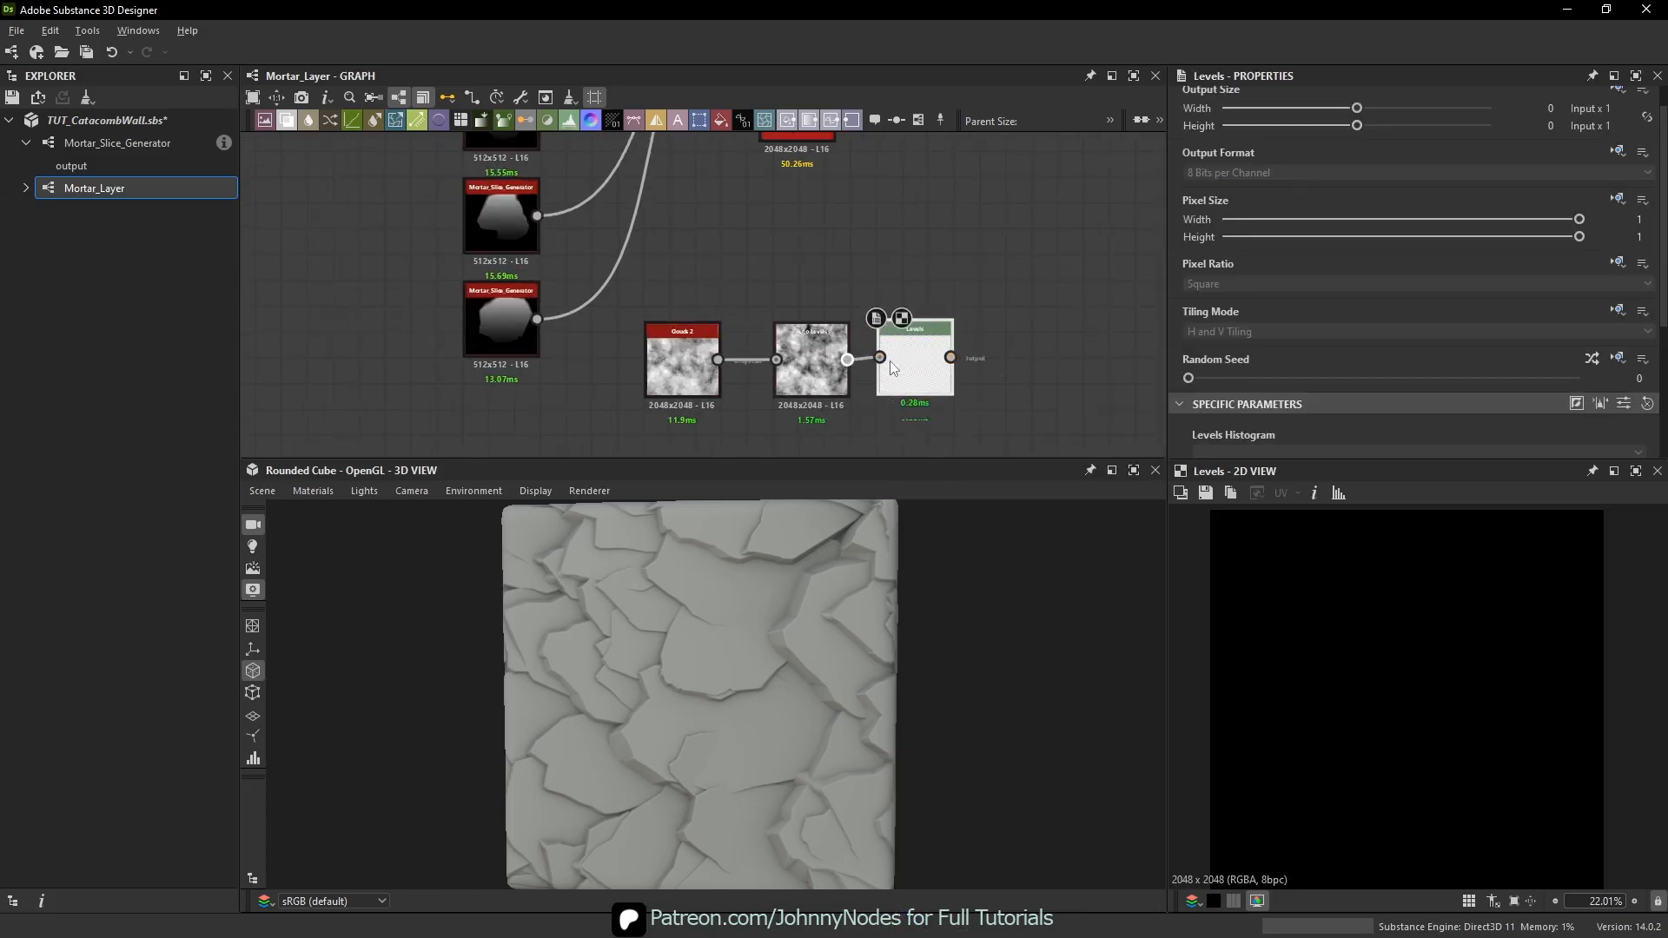
{"action": "scroll", "coordinate": [1392, 309], "scroll_direction": "down", "scroll_amount": 3}
{"action": "left_click_drag", "start_coordinate": [1420, 260], "coordinate": [1465, 261]}
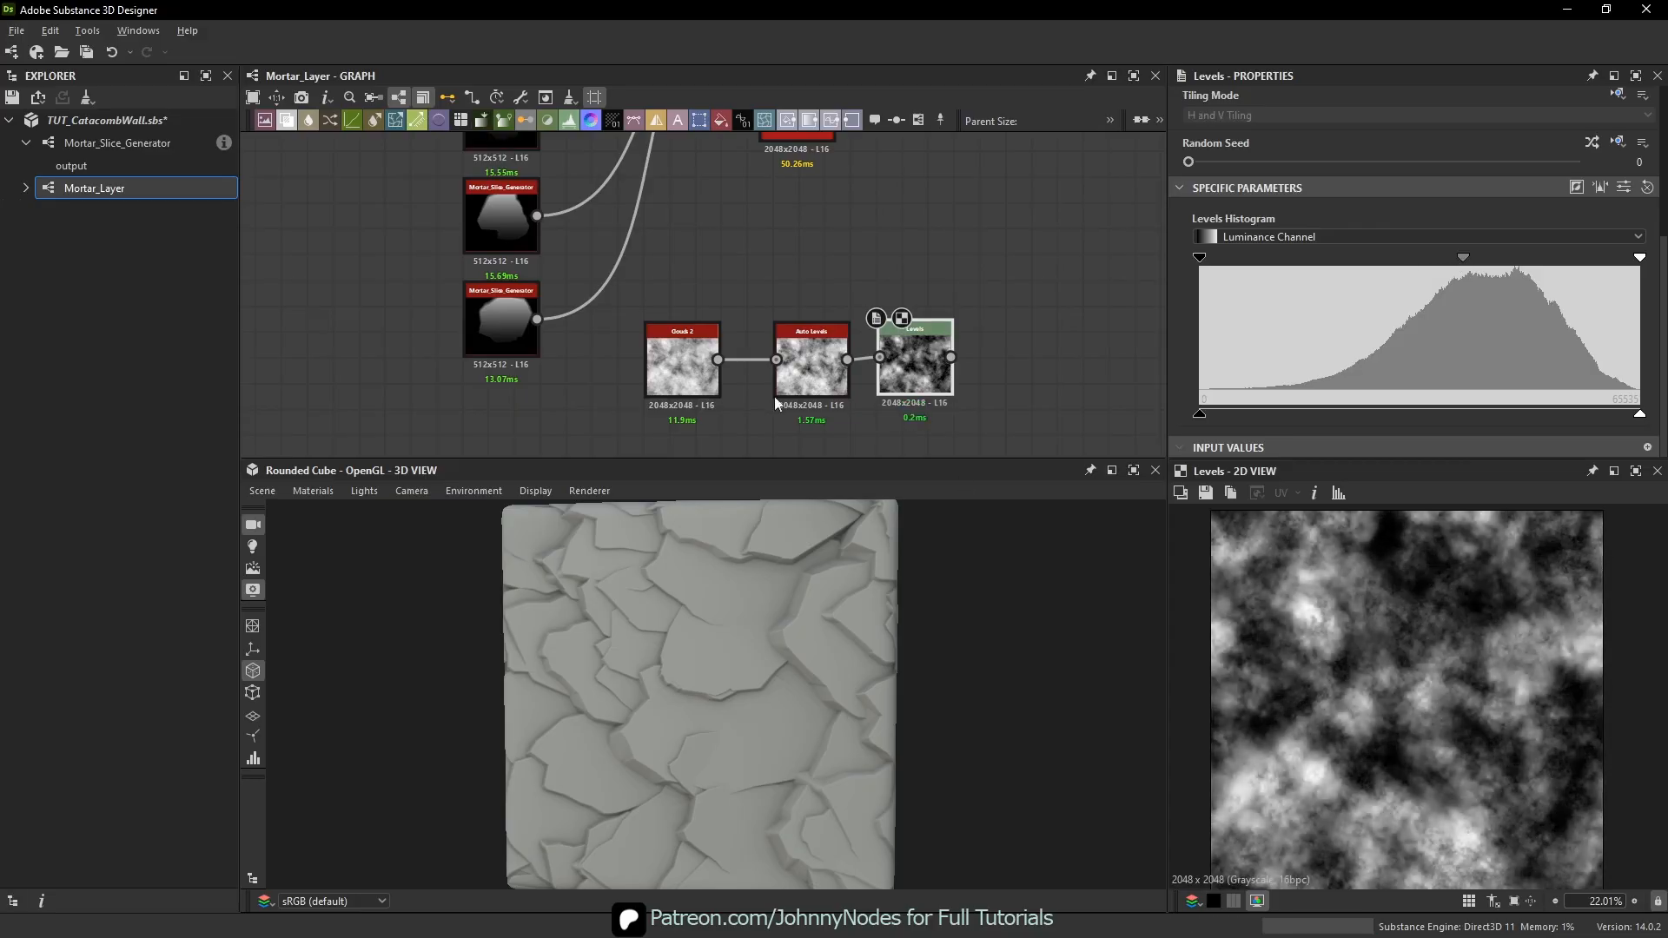
{"action": "left_click_drag", "start_coordinate": [774, 396], "coordinate": [761, 396]}
- Add a Histogram Equalize node above the Levels node, feed it from Auto Levels, and check its output
{"action": "key", "text": "space"}
{"action": "type", "text": "eq"}
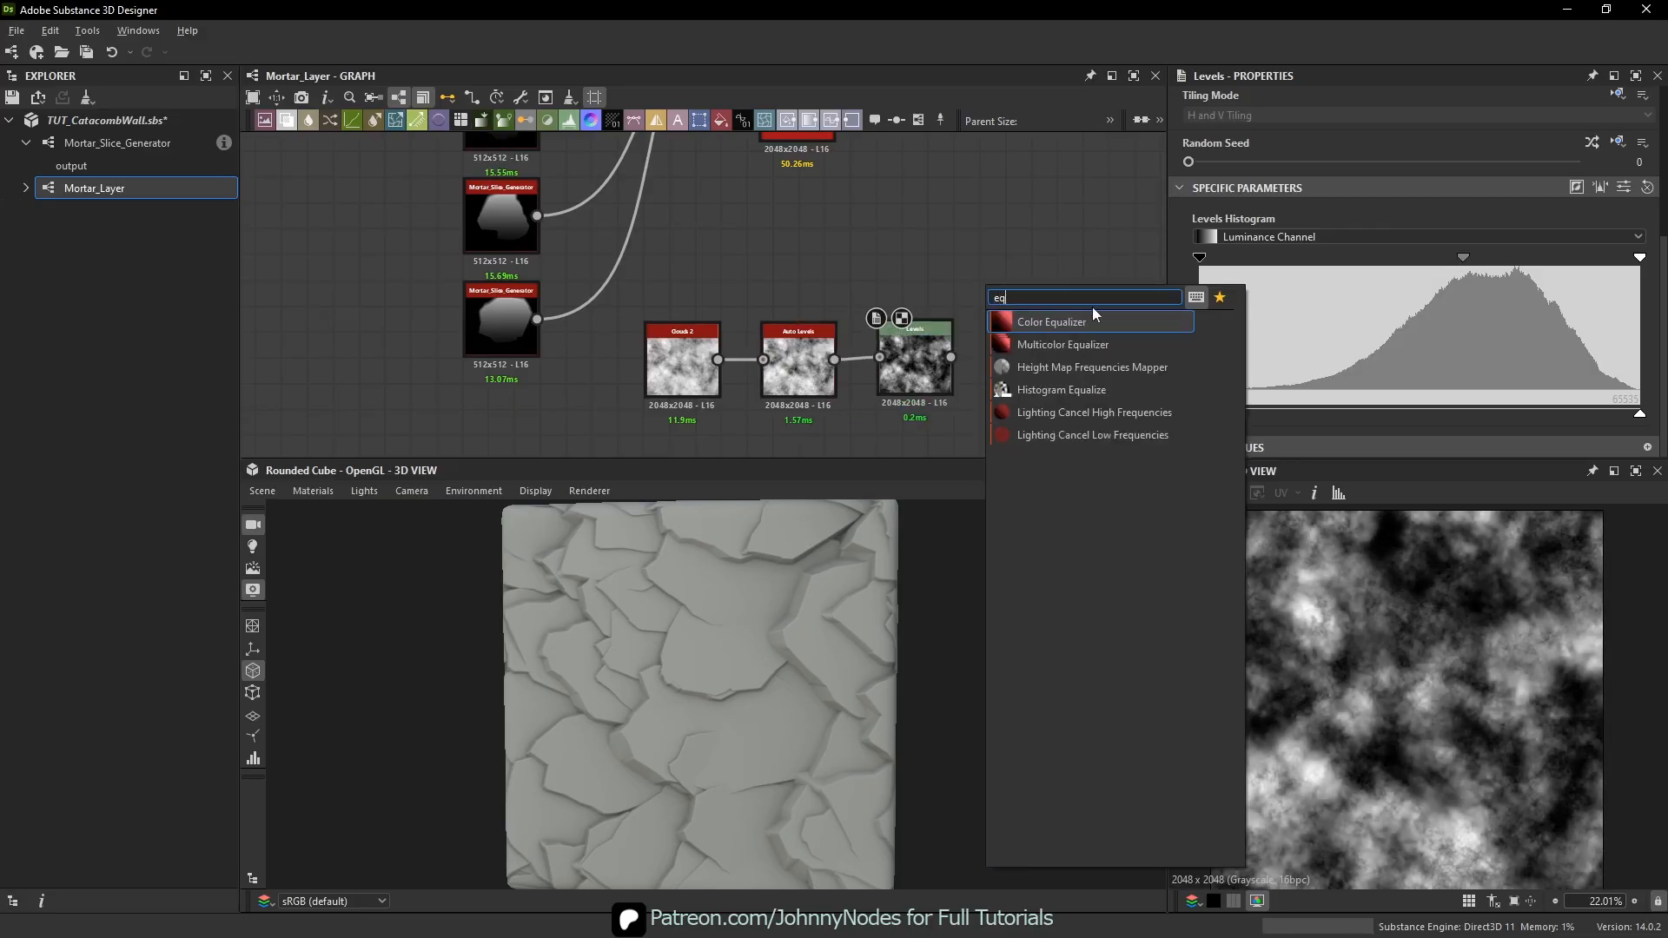
{"action": "left_click", "coordinate": [1081, 388]}
{"action": "left_click_drag", "start_coordinate": [836, 358], "coordinate": [913, 279]}
{"action": "scroll", "coordinate": [1432, 592], "scroll_direction": "up", "scroll_amount": 3}
{"action": "scroll", "coordinate": [1434, 600], "scroll_direction": "up", "scroll_amount": 2}
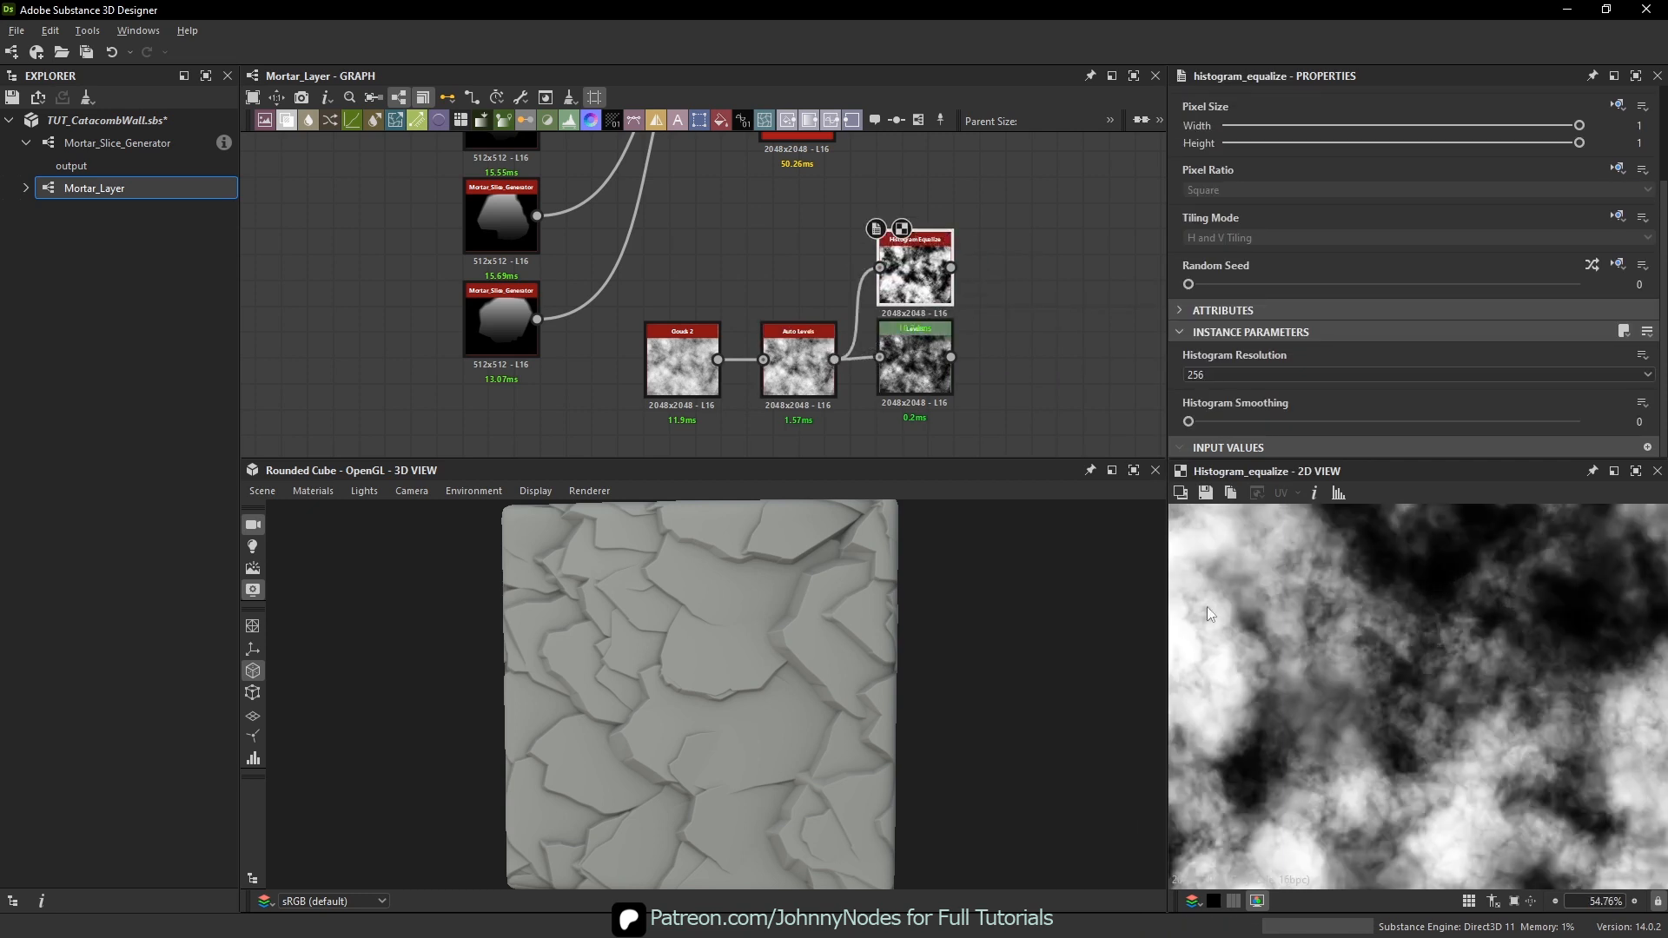
- Connect a second Levels node to the Histogram Equalize output and inspect the equalized noise's histogram
{"action": "key", "text": "space"}
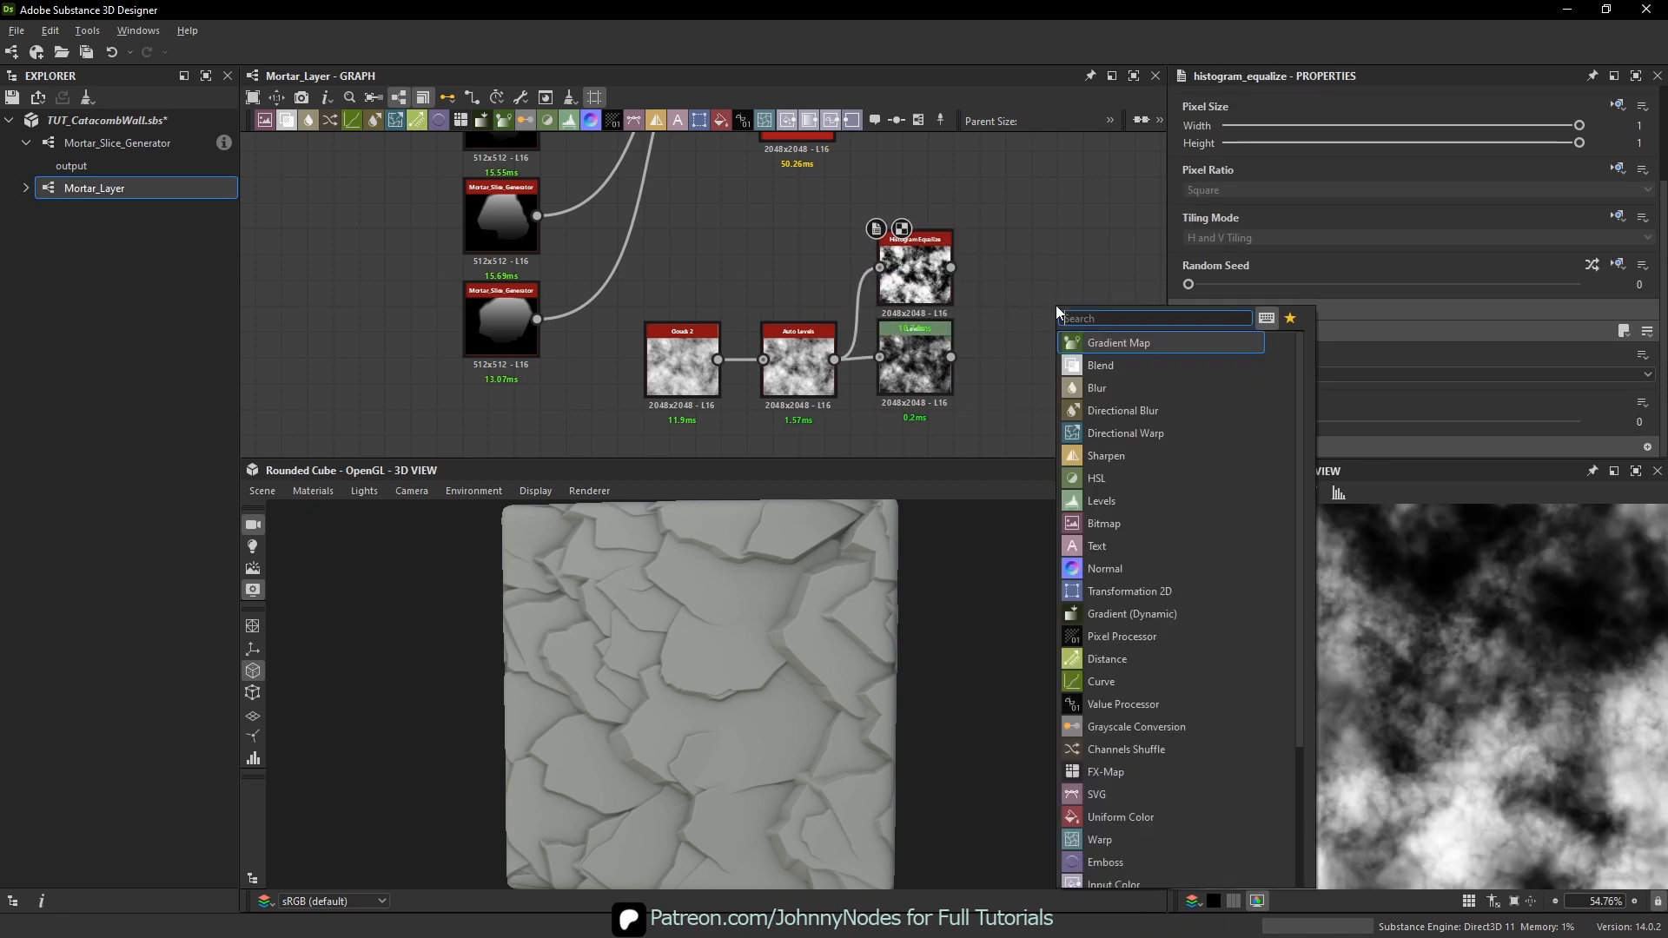
{"action": "type", "text": "levels"}
{"action": "key", "text": "Return"}
{"action": "scroll", "coordinate": [1055, 305], "scroll_direction": "up", "scroll_amount": 1}
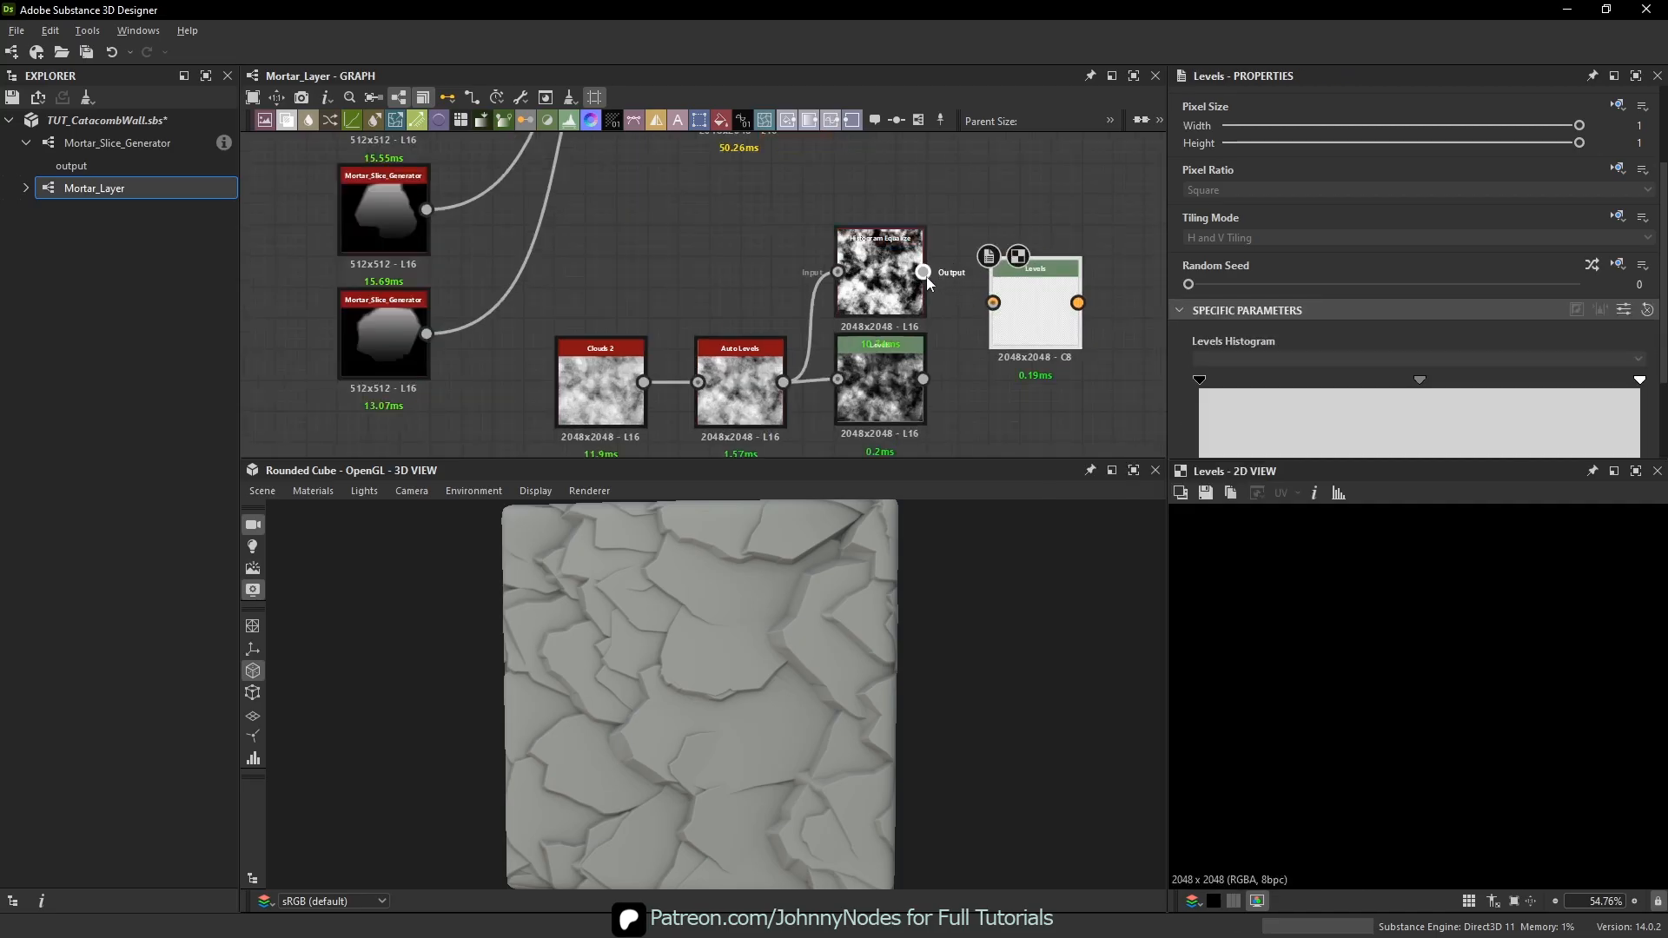
{"action": "left_click_drag", "start_coordinate": [924, 272], "coordinate": [992, 303]}
{"action": "scroll", "coordinate": [1474, 331], "scroll_direction": "down", "scroll_amount": 2}
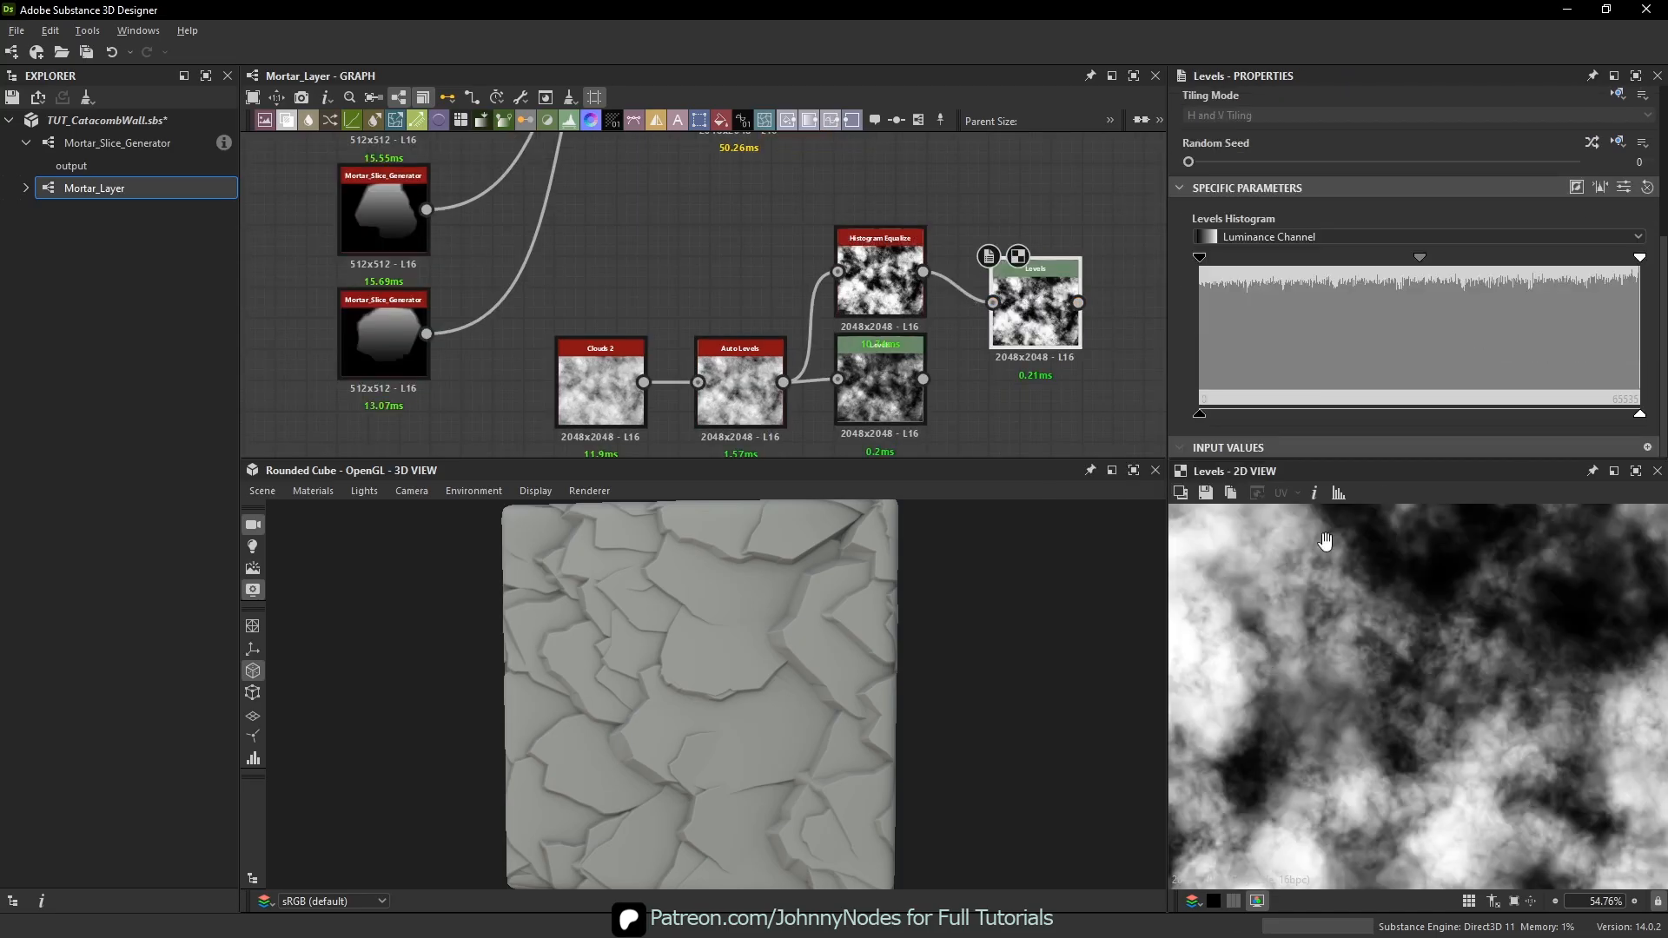
{"action": "middle_click_drag", "start_coordinate": [1325, 541], "coordinate": [1472, 614]}
{"action": "scroll", "coordinate": [1441, 752], "scroll_direction": "down", "scroll_amount": 3}
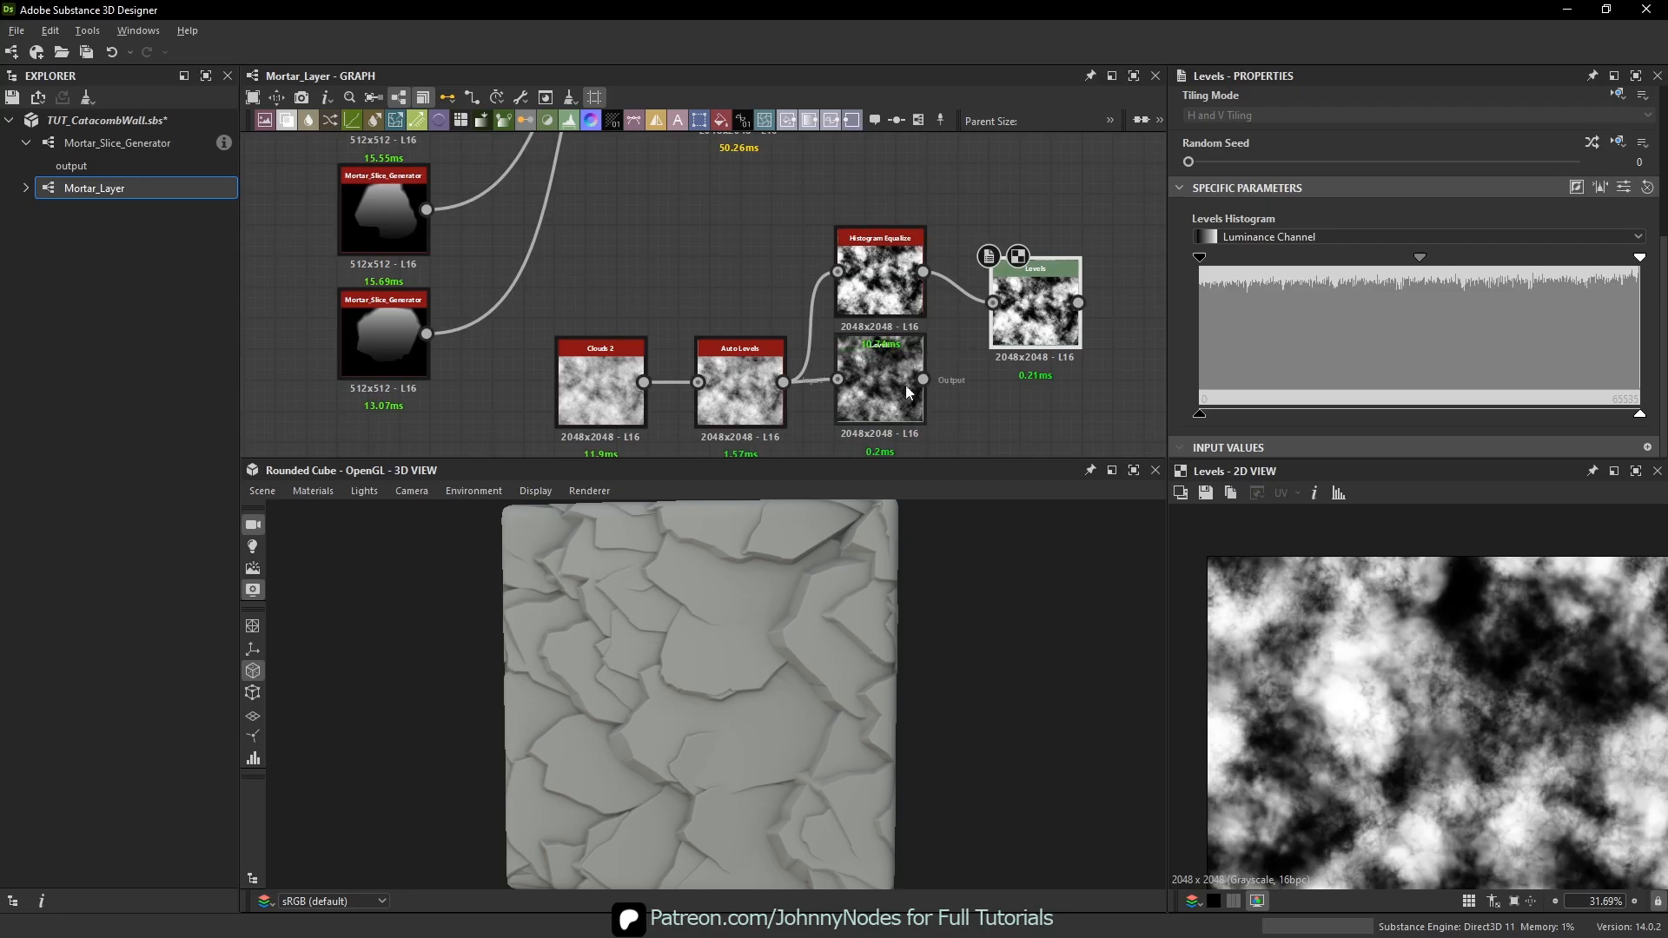
- Delete both Levels nodes and place Histogram Equalize directly after Auto Levels
{"action": "left_click_drag", "start_coordinate": [817, 209], "coordinate": [964, 280]}
{"action": "left_click_drag", "start_coordinate": [1034, 306], "coordinate": [1065, 337]}
{"action": "key", "text": "Delete"}
{"action": "left_click_drag", "start_coordinate": [890, 280], "coordinate": [887, 395]}
{"action": "double_click", "coordinate": [859, 396]}
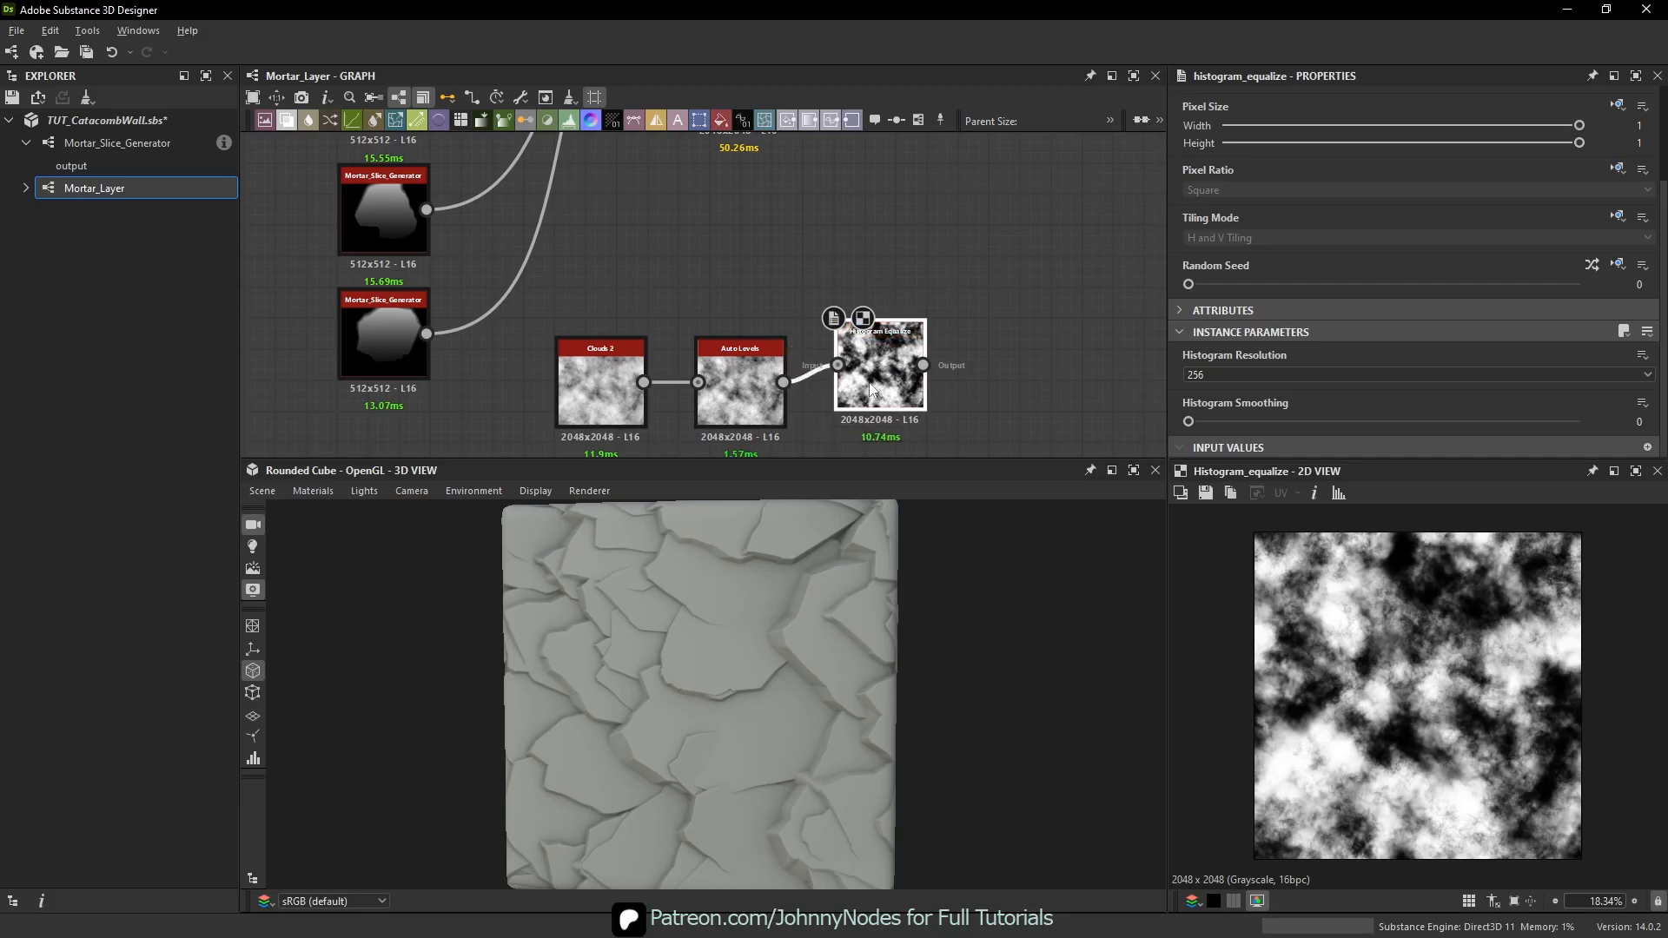
- Connect the Histogram Equalize output of the clouds branch to the Tile Sampler's Scale Map Input
{"action": "double_click", "coordinate": [645, 393]}
{"action": "scroll", "coordinate": [754, 239], "scroll_direction": "down", "scroll_amount": 2}
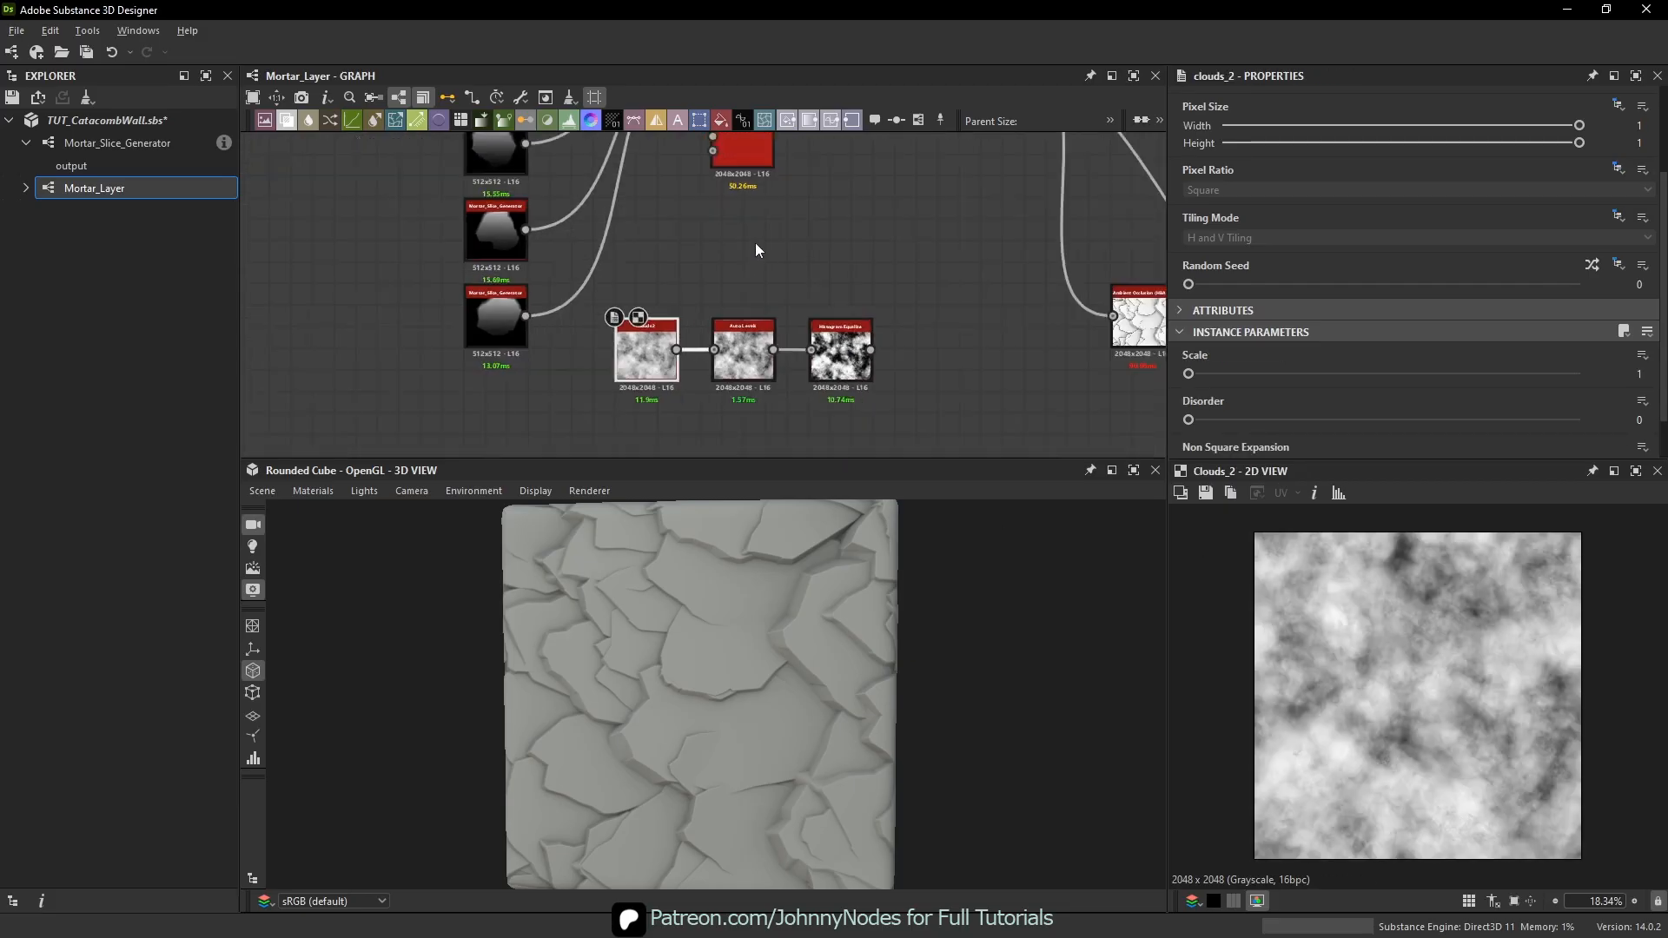
{"action": "middle_click_drag", "start_coordinate": [754, 242], "coordinate": [802, 423]}
{"action": "left_click_drag", "start_coordinate": [808, 327], "coordinate": [888, 329]}
{"action": "scroll", "coordinate": [873, 221], "scroll_direction": "up", "scroll_amount": 5}
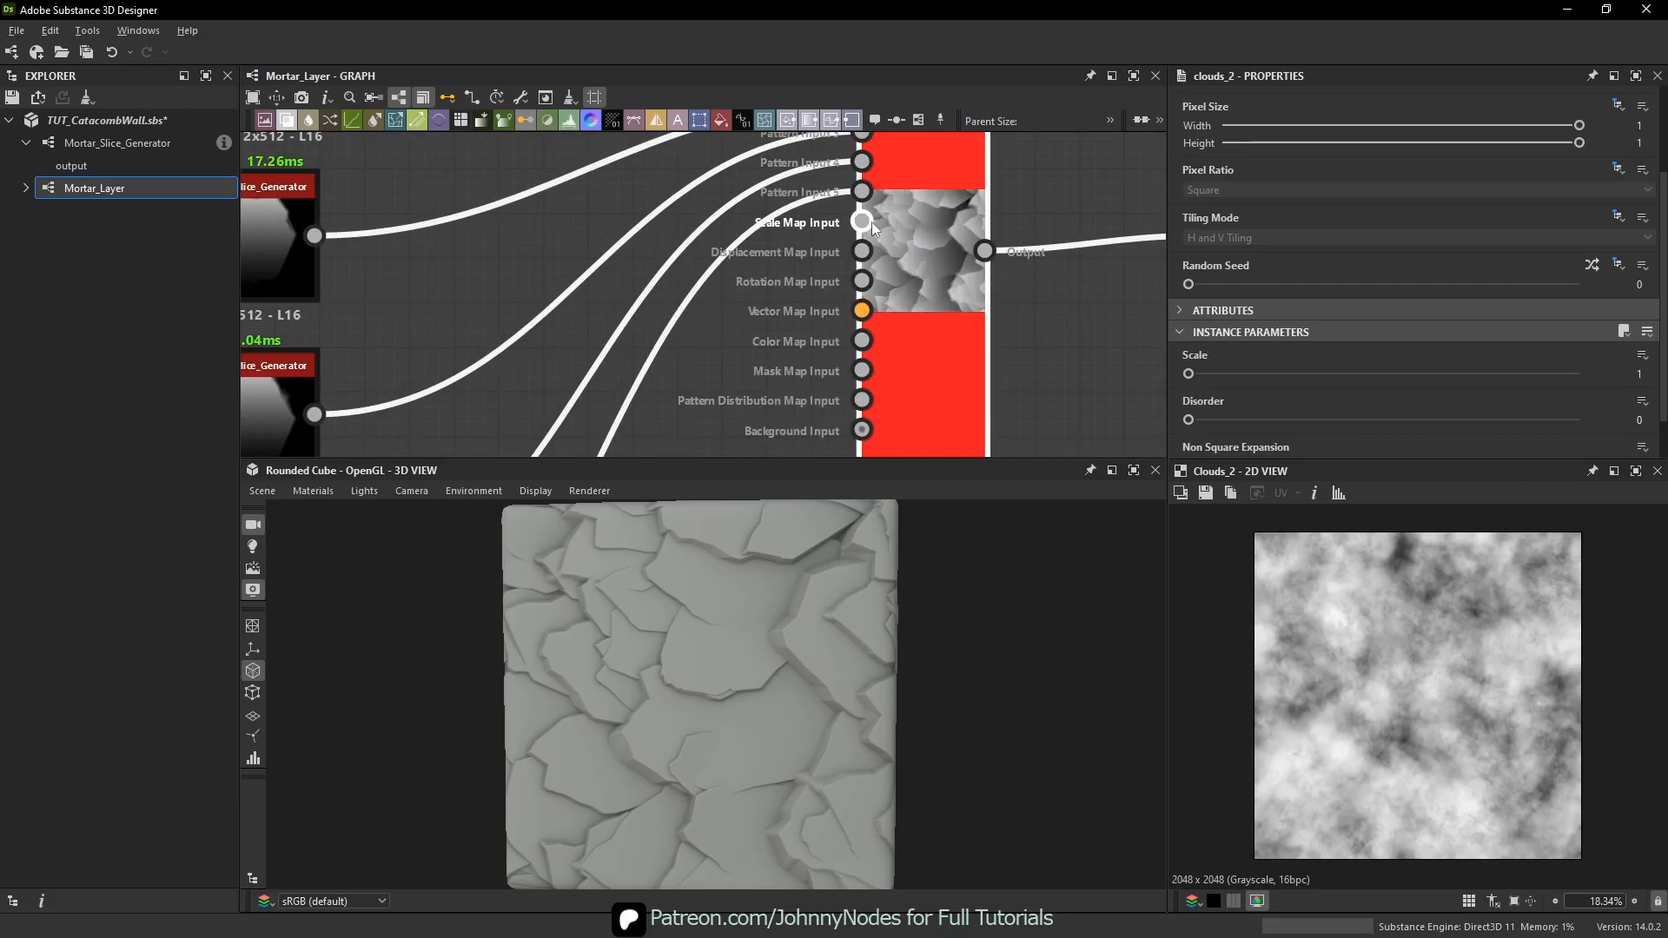
{"action": "scroll", "coordinate": [737, 405], "scroll_direction": "down", "scroll_amount": 5}
{"action": "left_click_drag", "start_coordinate": [882, 223], "coordinate": [895, 445]}
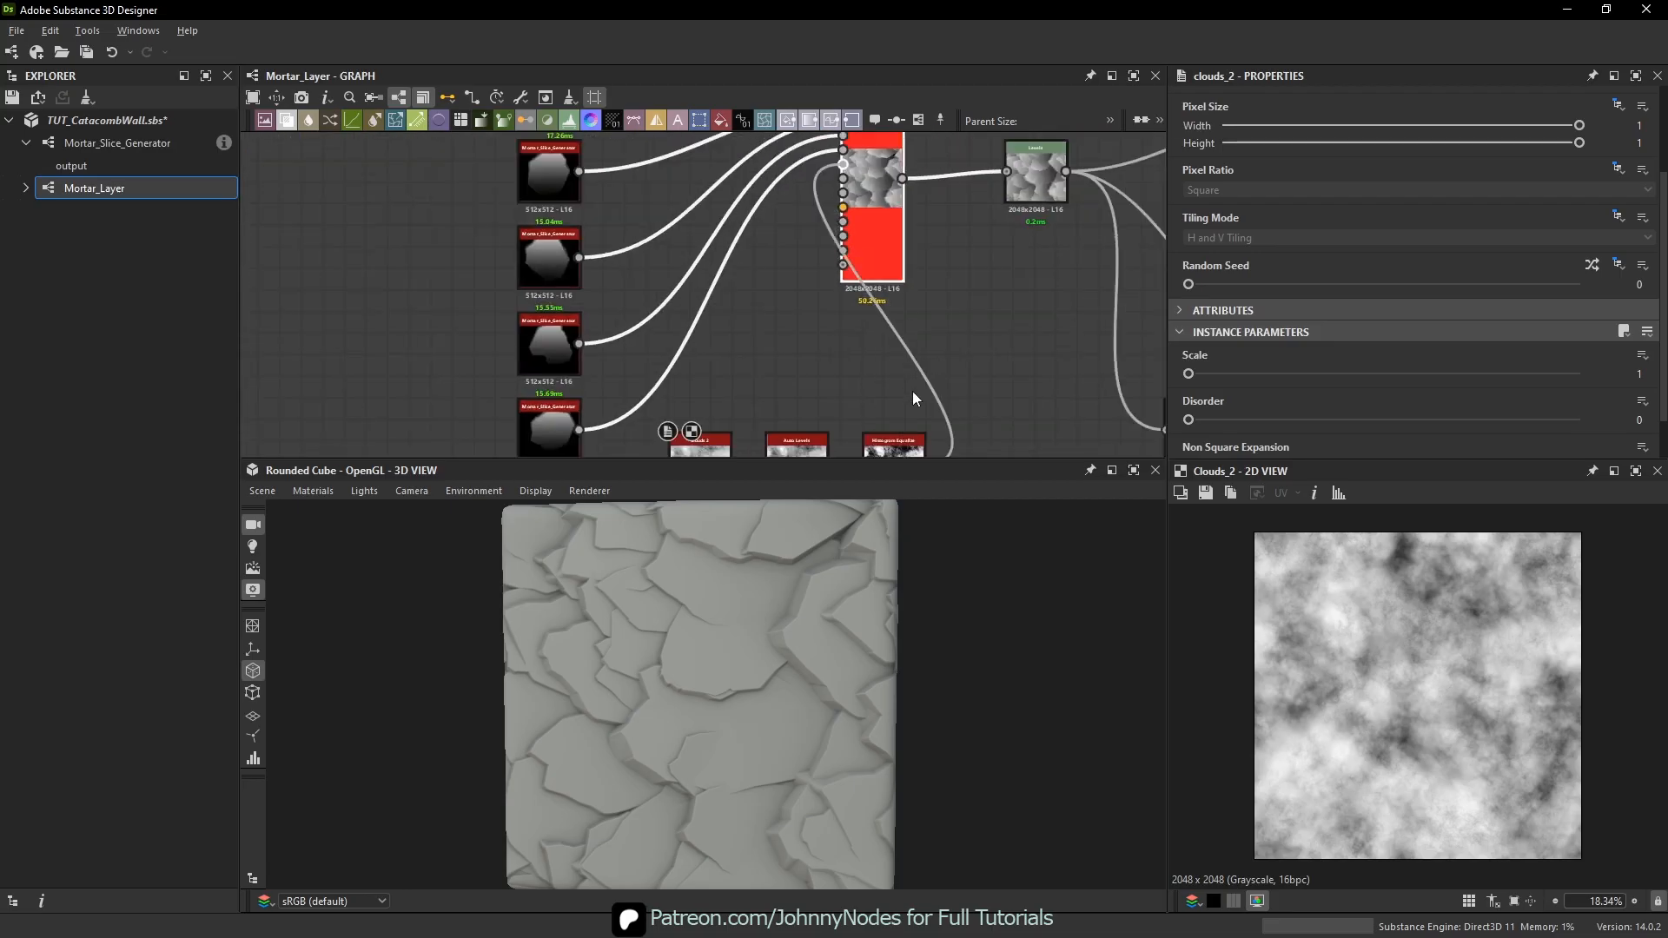
{"action": "middle_click_drag", "start_coordinate": [853, 161], "coordinate": [868, 237]}
- Set the Tile Sampler's Scale Random to 0 and Scale Map Multiplier to 1
{"action": "double_click", "coordinate": [888, 251]}
{"action": "scroll", "coordinate": [1376, 299], "scroll_direction": "down", "scroll_amount": 5}
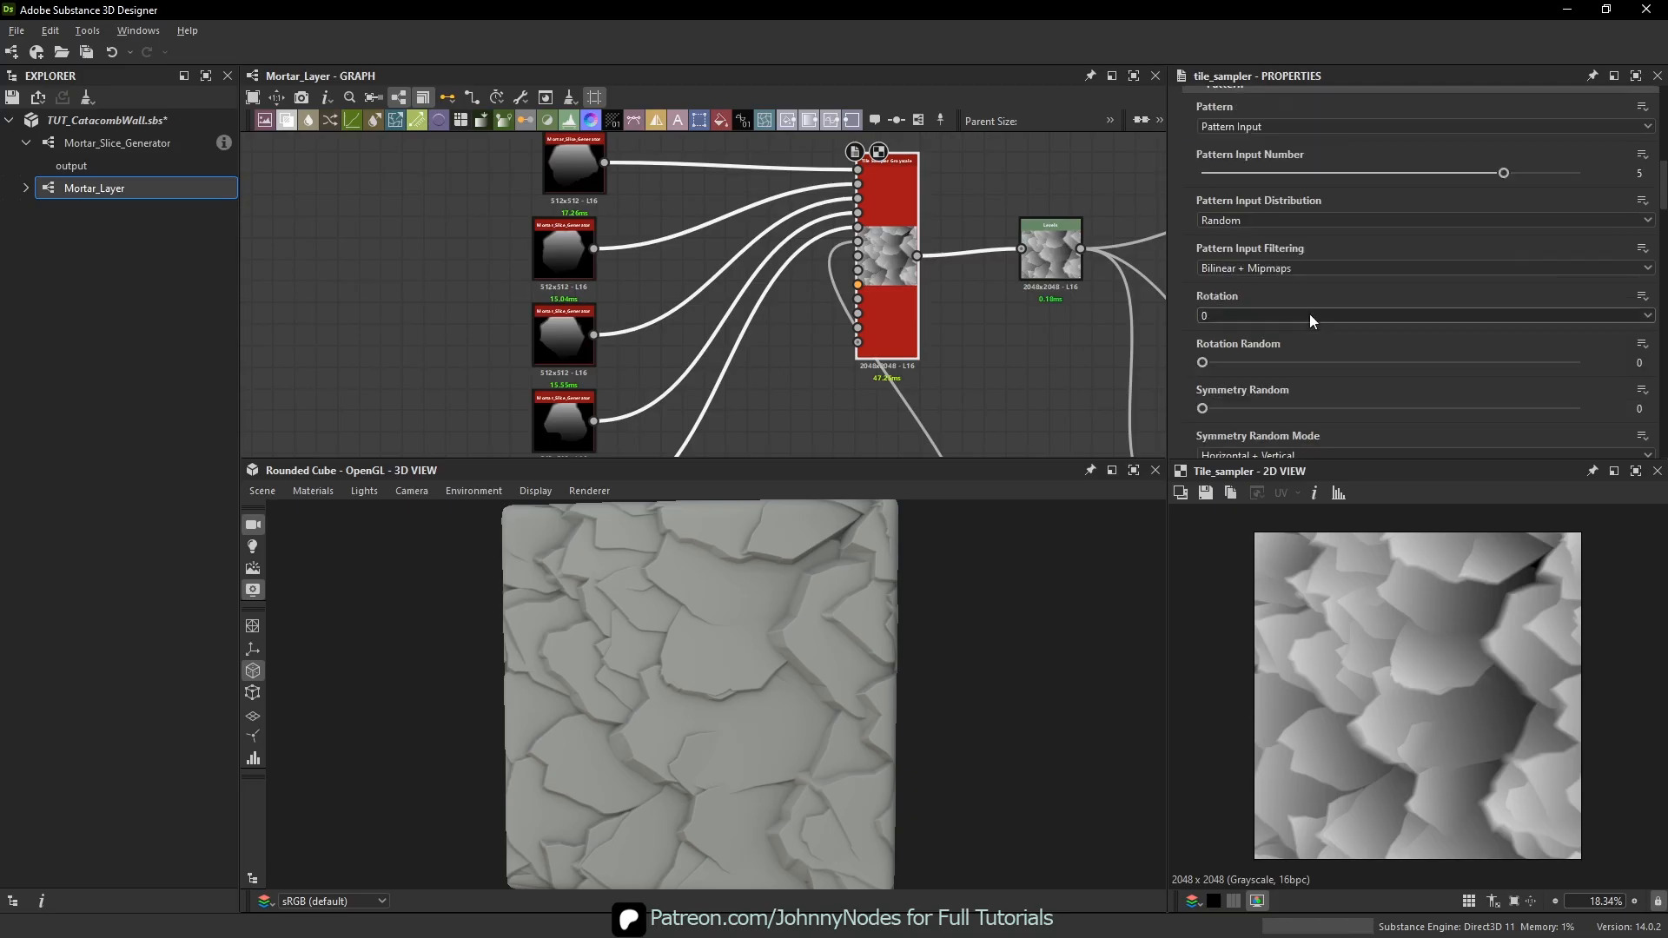
{"action": "scroll", "coordinate": [1310, 315], "scroll_direction": "down", "scroll_amount": 5}
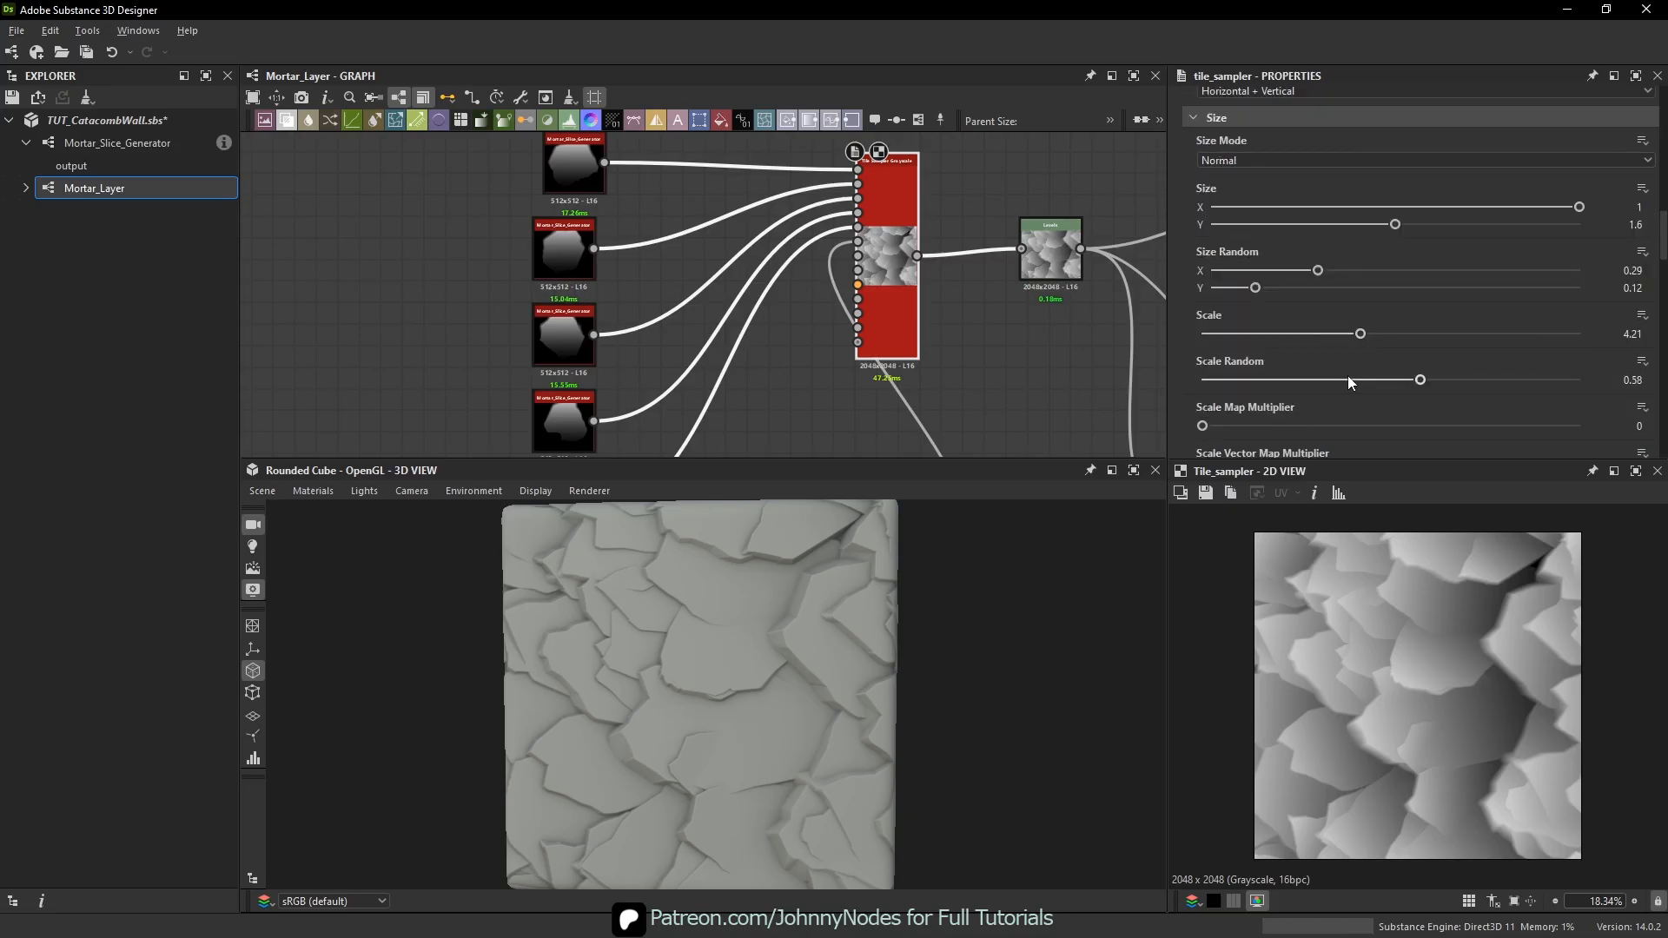
{"action": "left_click_drag", "start_coordinate": [1347, 380], "coordinate": [1140, 379]}
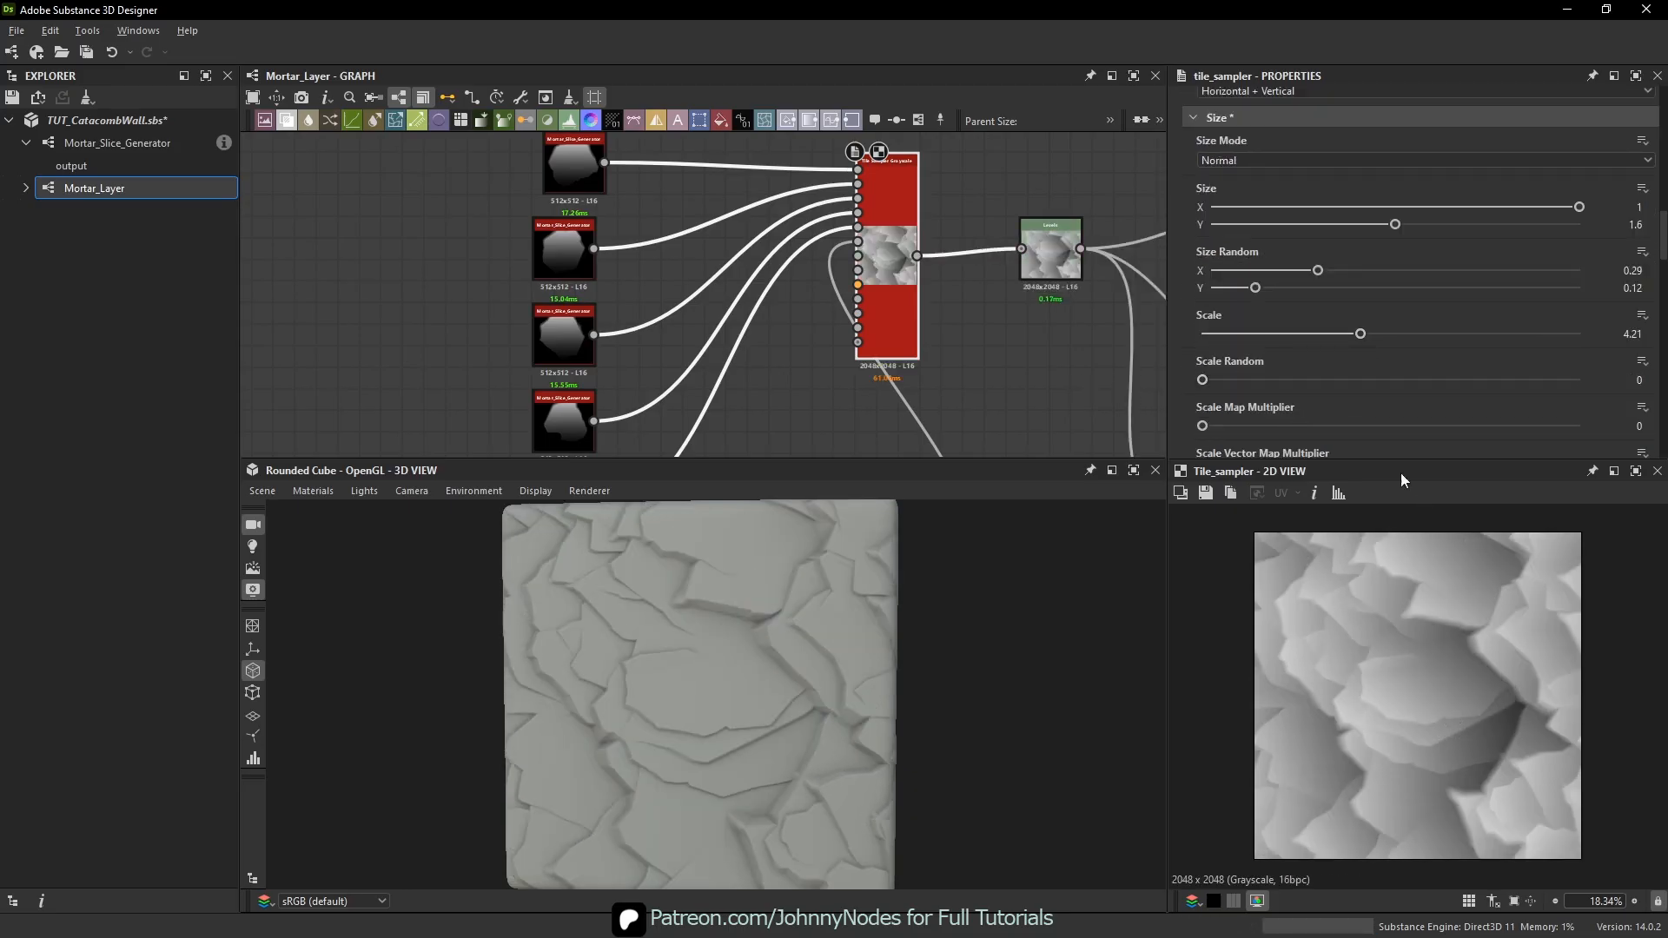
{"action": "left_click_drag", "start_coordinate": [1238, 425], "coordinate": [1597, 446]}
{"action": "scroll", "coordinate": [1453, 628], "scroll_direction": "up", "scroll_amount": 2}
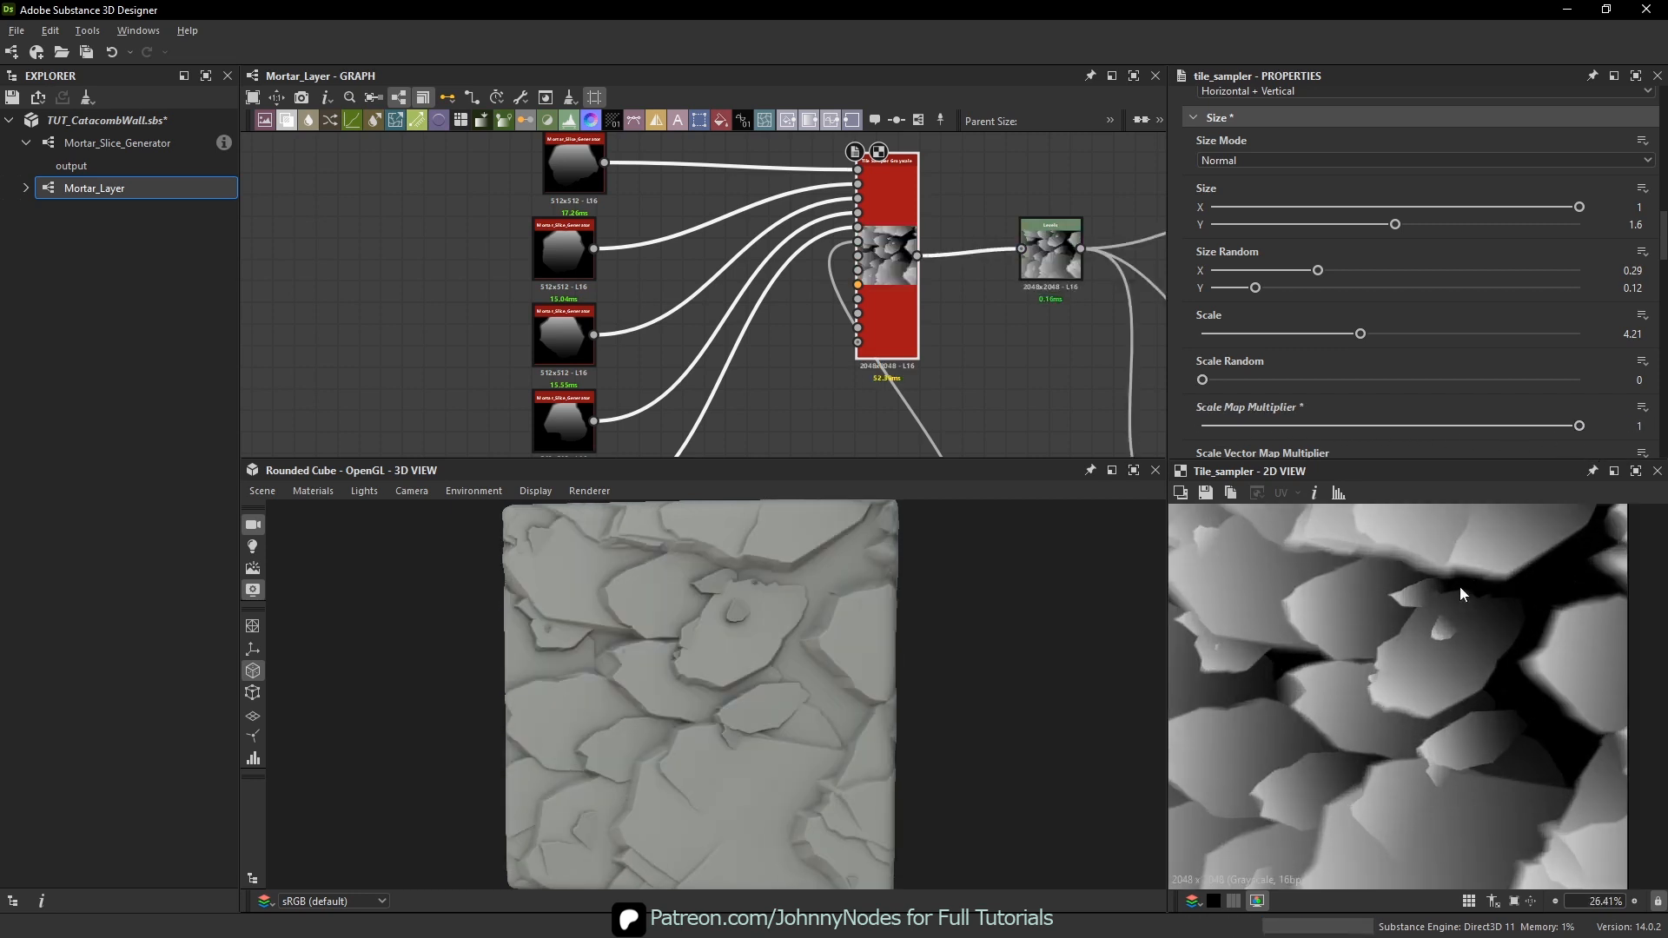
- Compare the Histogram Equalize map's dark and bright areas with the slice sizes in the Tile Sampler output
{"action": "middle_click_drag", "start_coordinate": [1047, 382], "coordinate": [1029, 241]}
{"action": "double_click", "coordinate": [893, 405]}
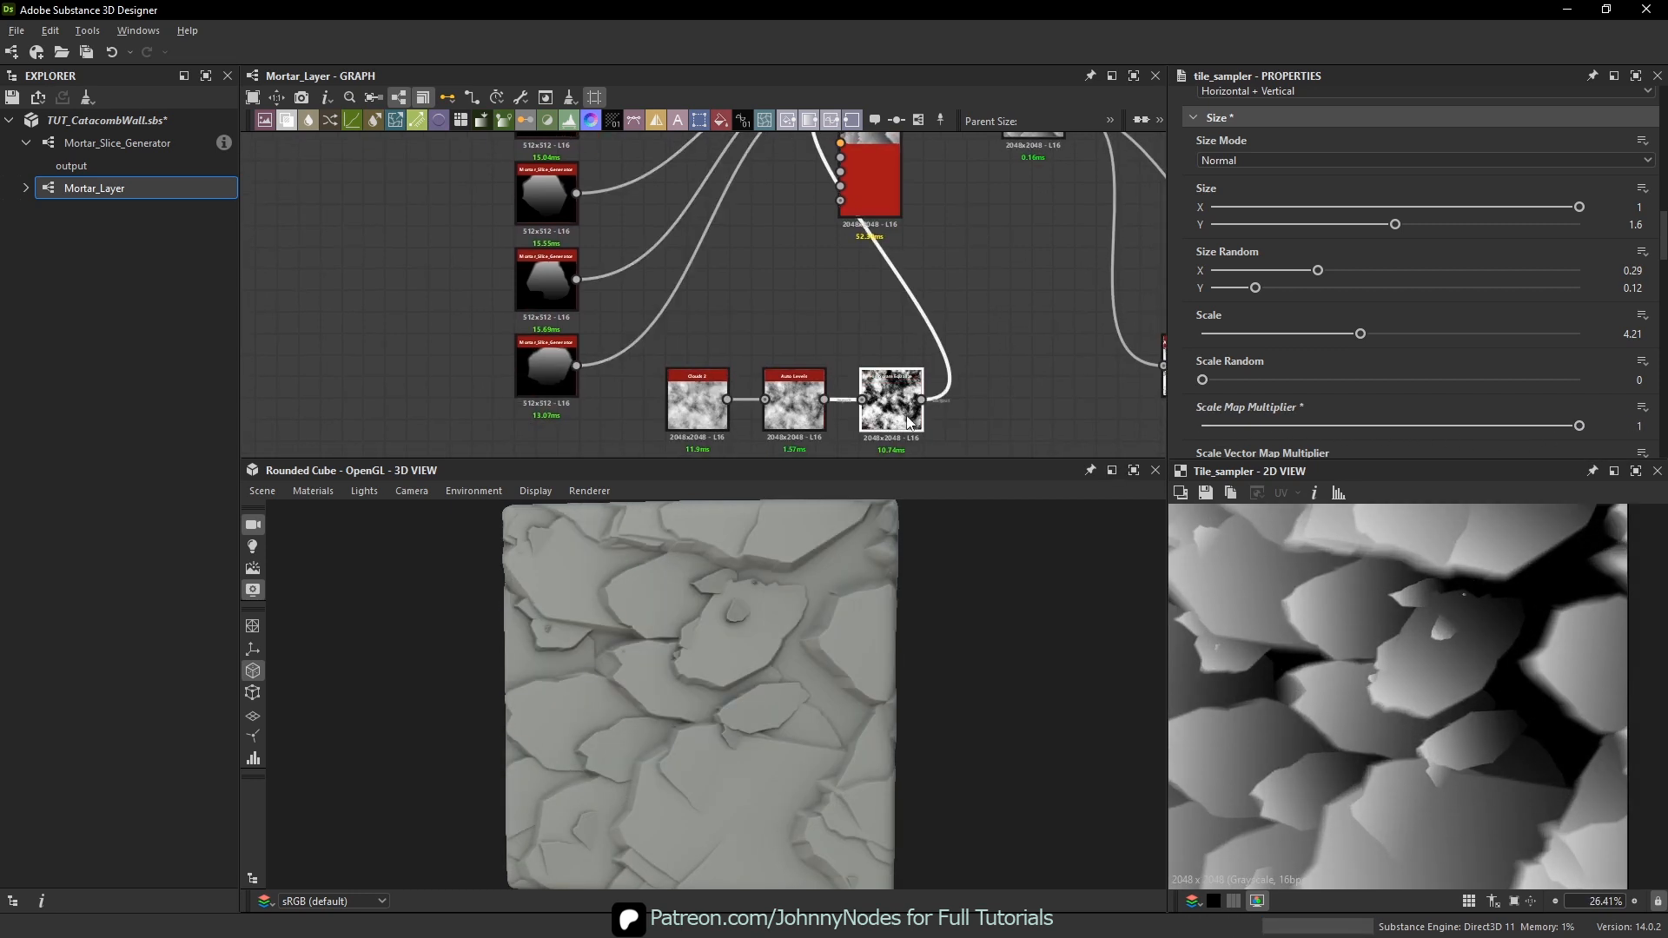
{"action": "scroll", "coordinate": [1458, 621], "scroll_direction": "up", "scroll_amount": 4}
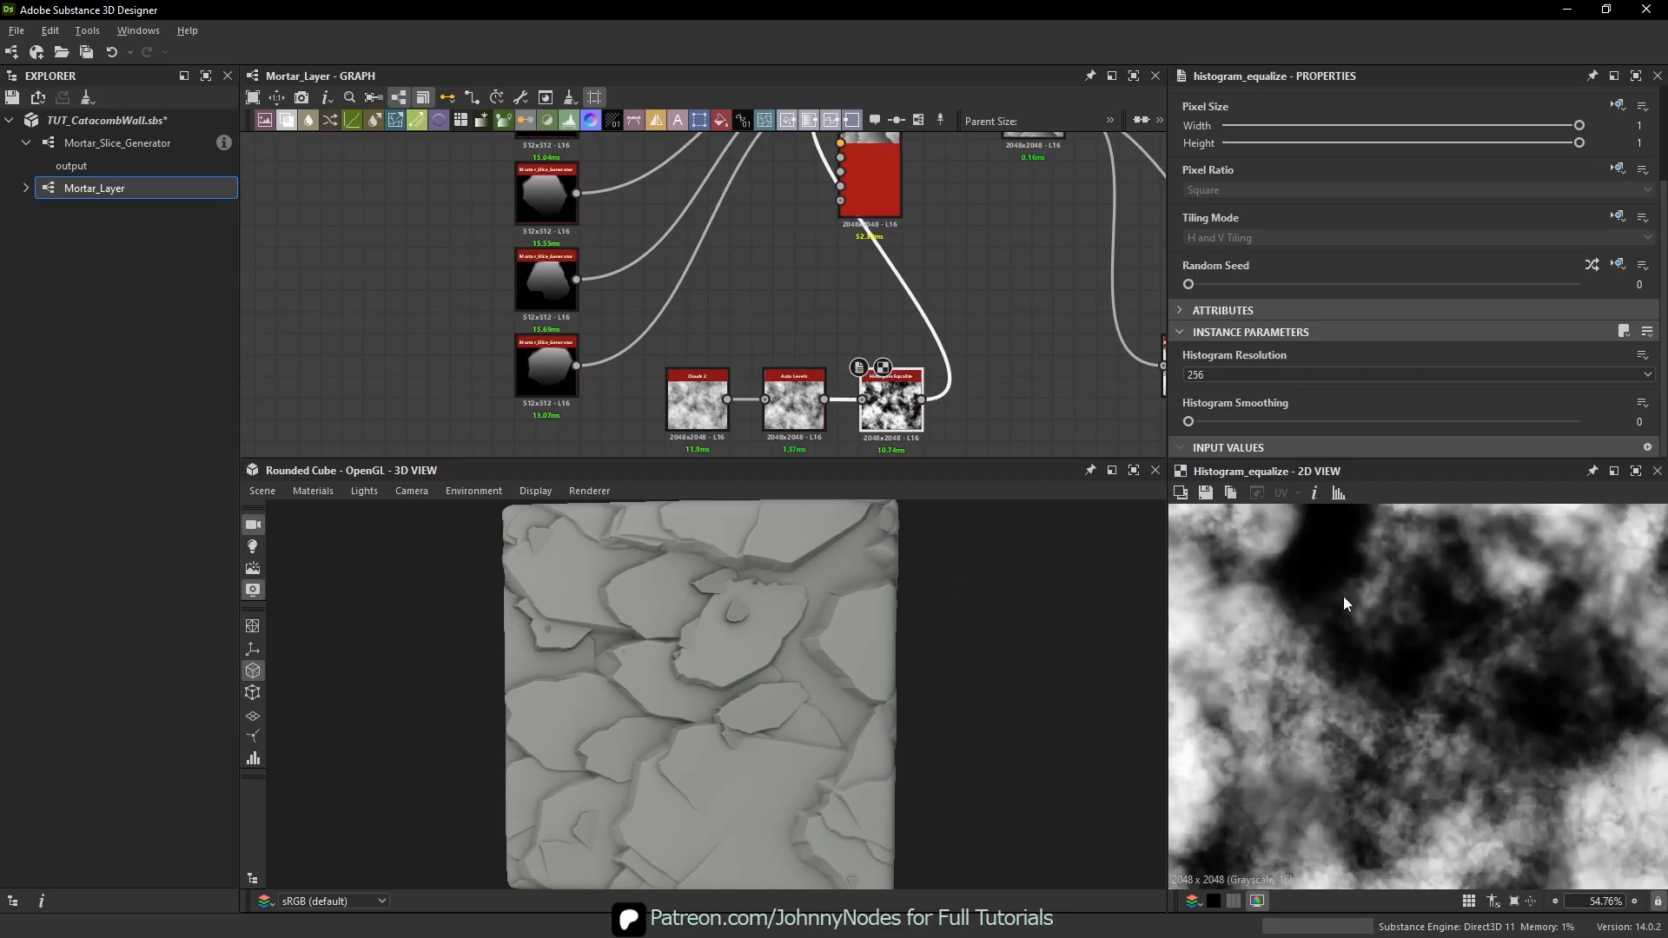
{"action": "middle_click_drag", "start_coordinate": [545, 195], "coordinate": [556, 299]}
{"action": "scroll", "coordinate": [1367, 631], "scroll_direction": "up", "scroll_amount": 2}
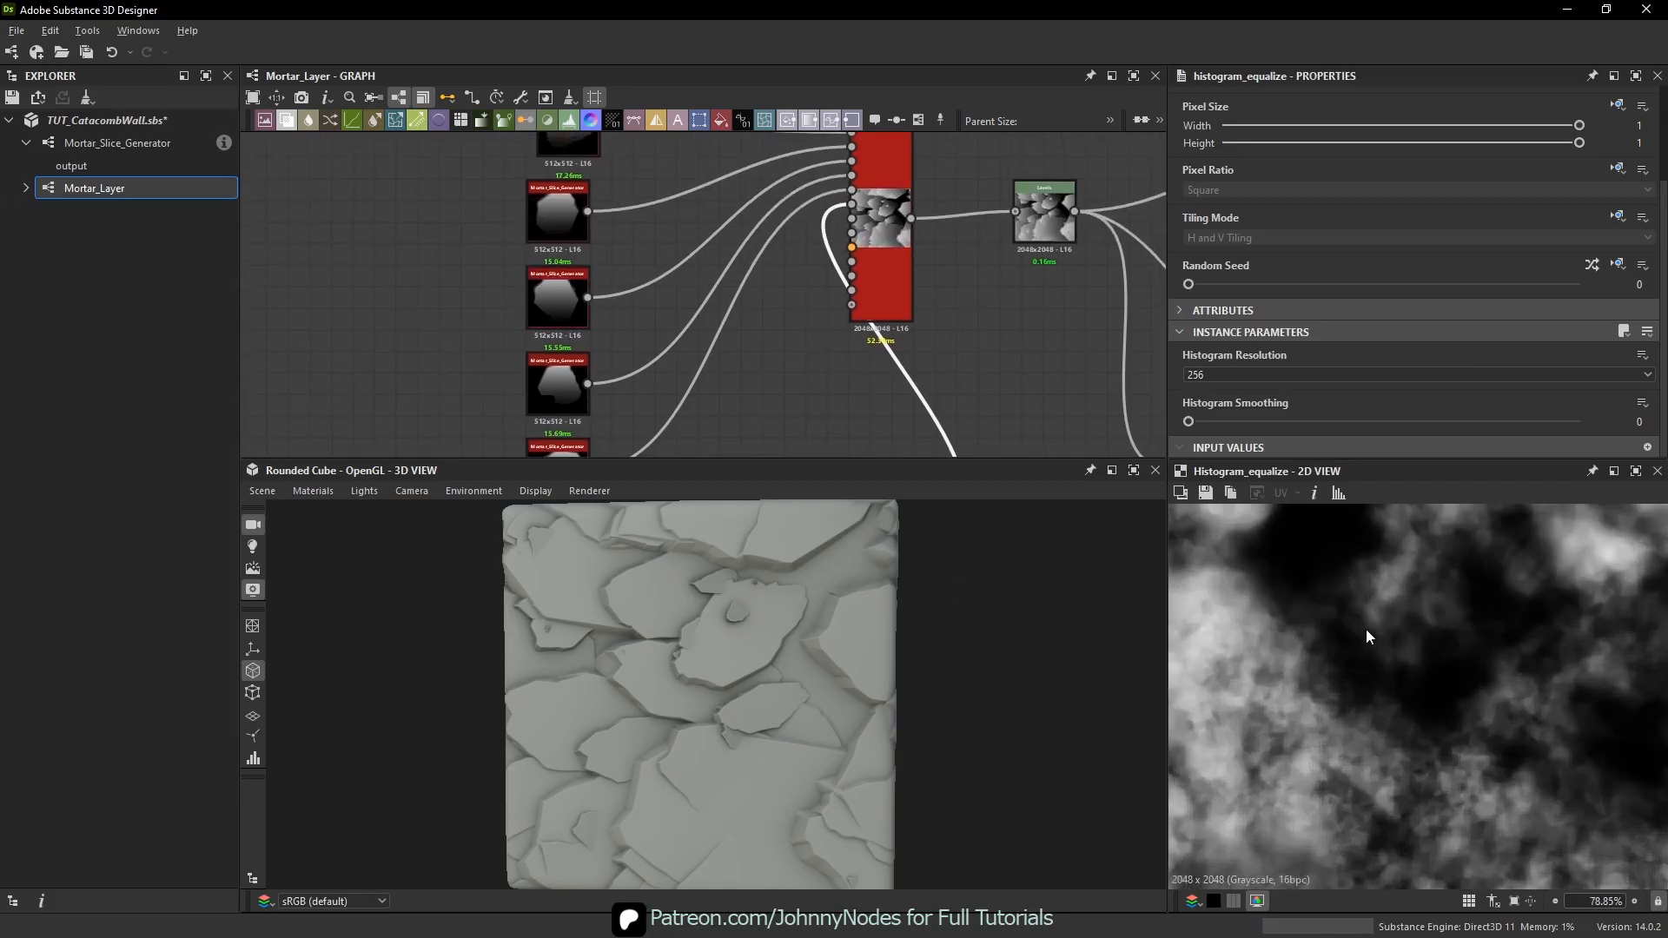
{"action": "scroll", "coordinate": [1345, 635], "scroll_direction": "up", "scroll_amount": 2}
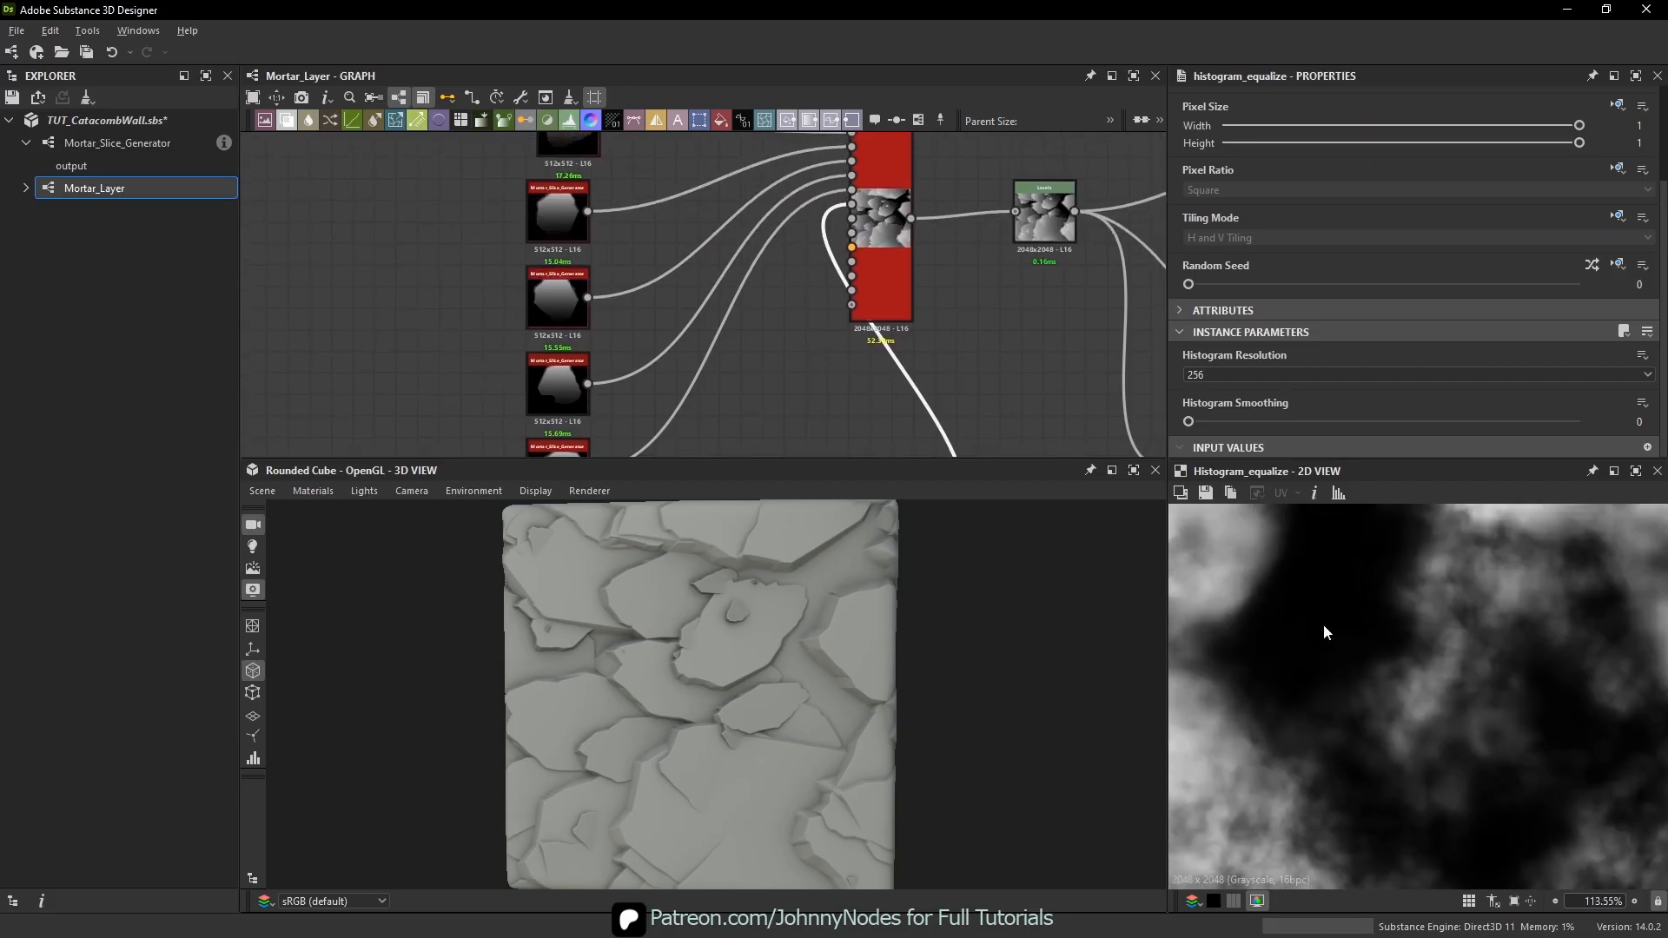
{"action": "double_click", "coordinate": [901, 223]}
{"action": "scroll", "coordinate": [1431, 664], "scroll_direction": "down", "scroll_amount": 4}
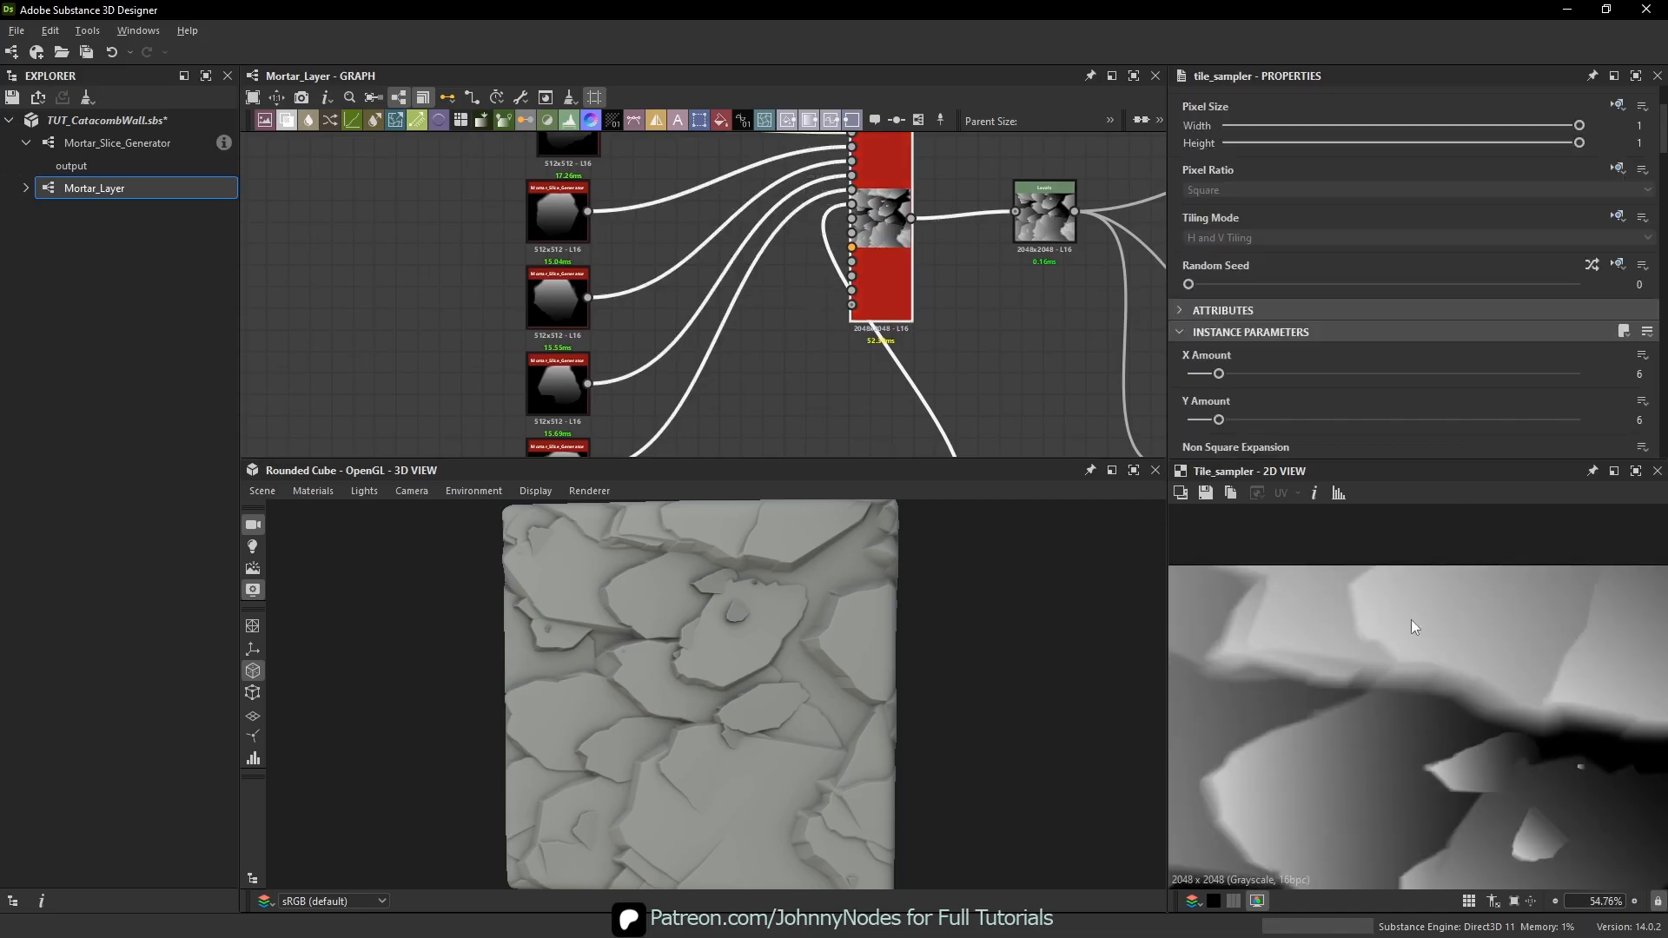
{"action": "scroll", "coordinate": [1305, 566], "scroll_direction": "down", "scroll_amount": 4}
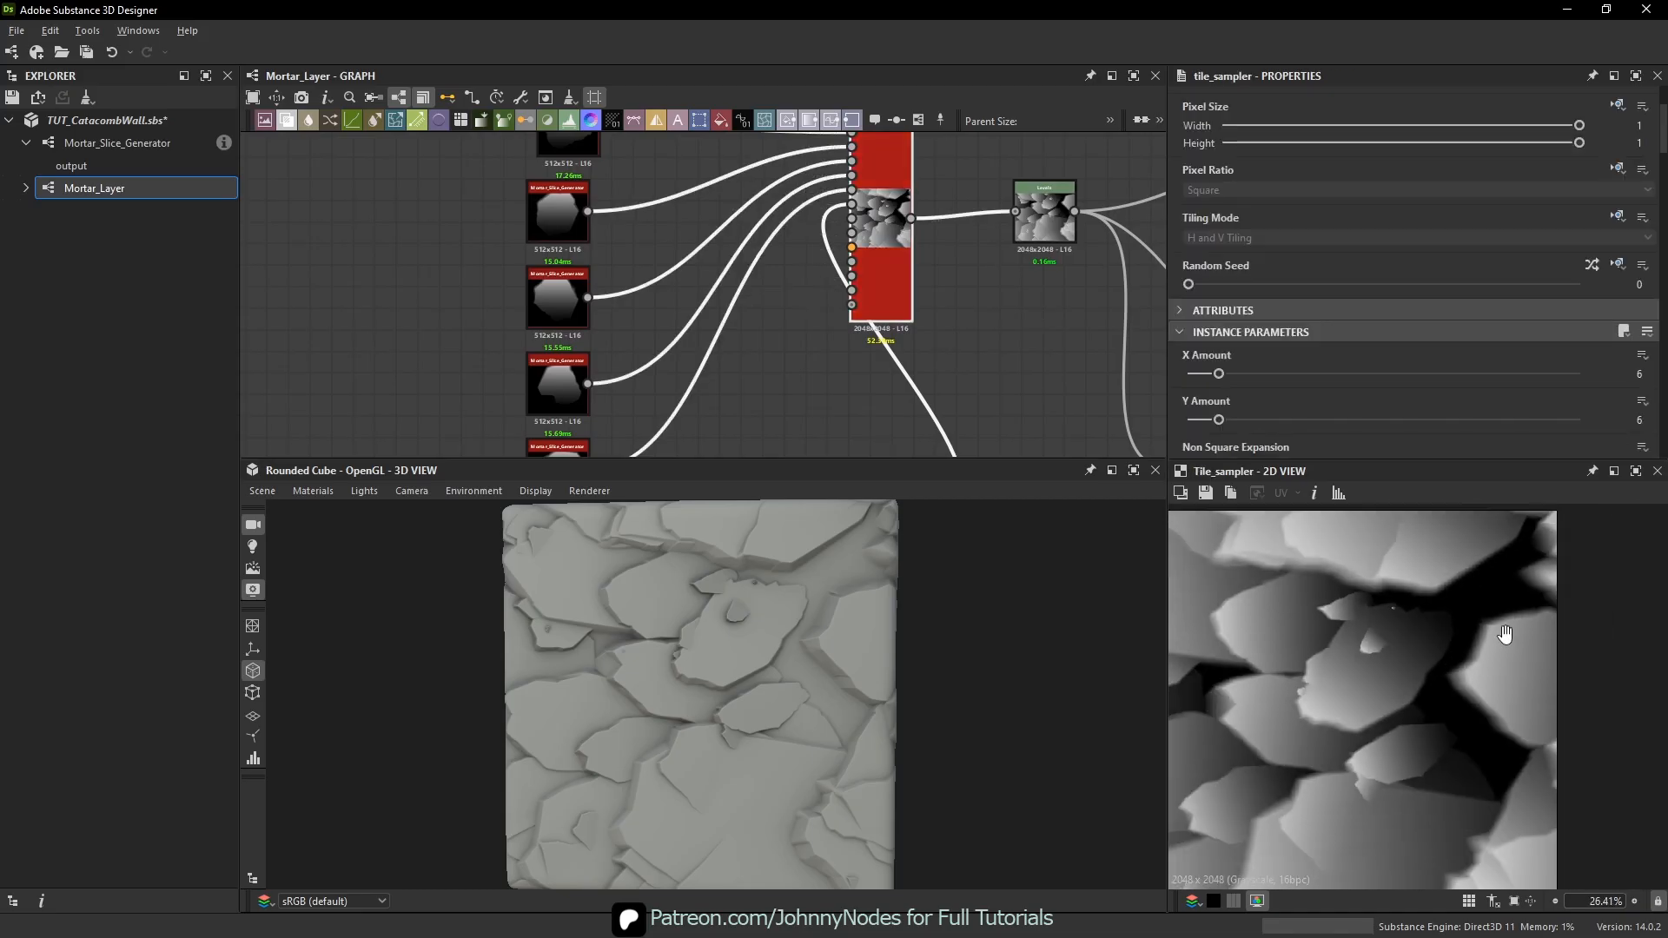
- Add a Gradient Linear 1 node below the Tile Sampler and connect it to the Scale Map Input instead of the noise
{"action": "scroll", "coordinate": [888, 255], "scroll_direction": "down", "scroll_amount": 2}
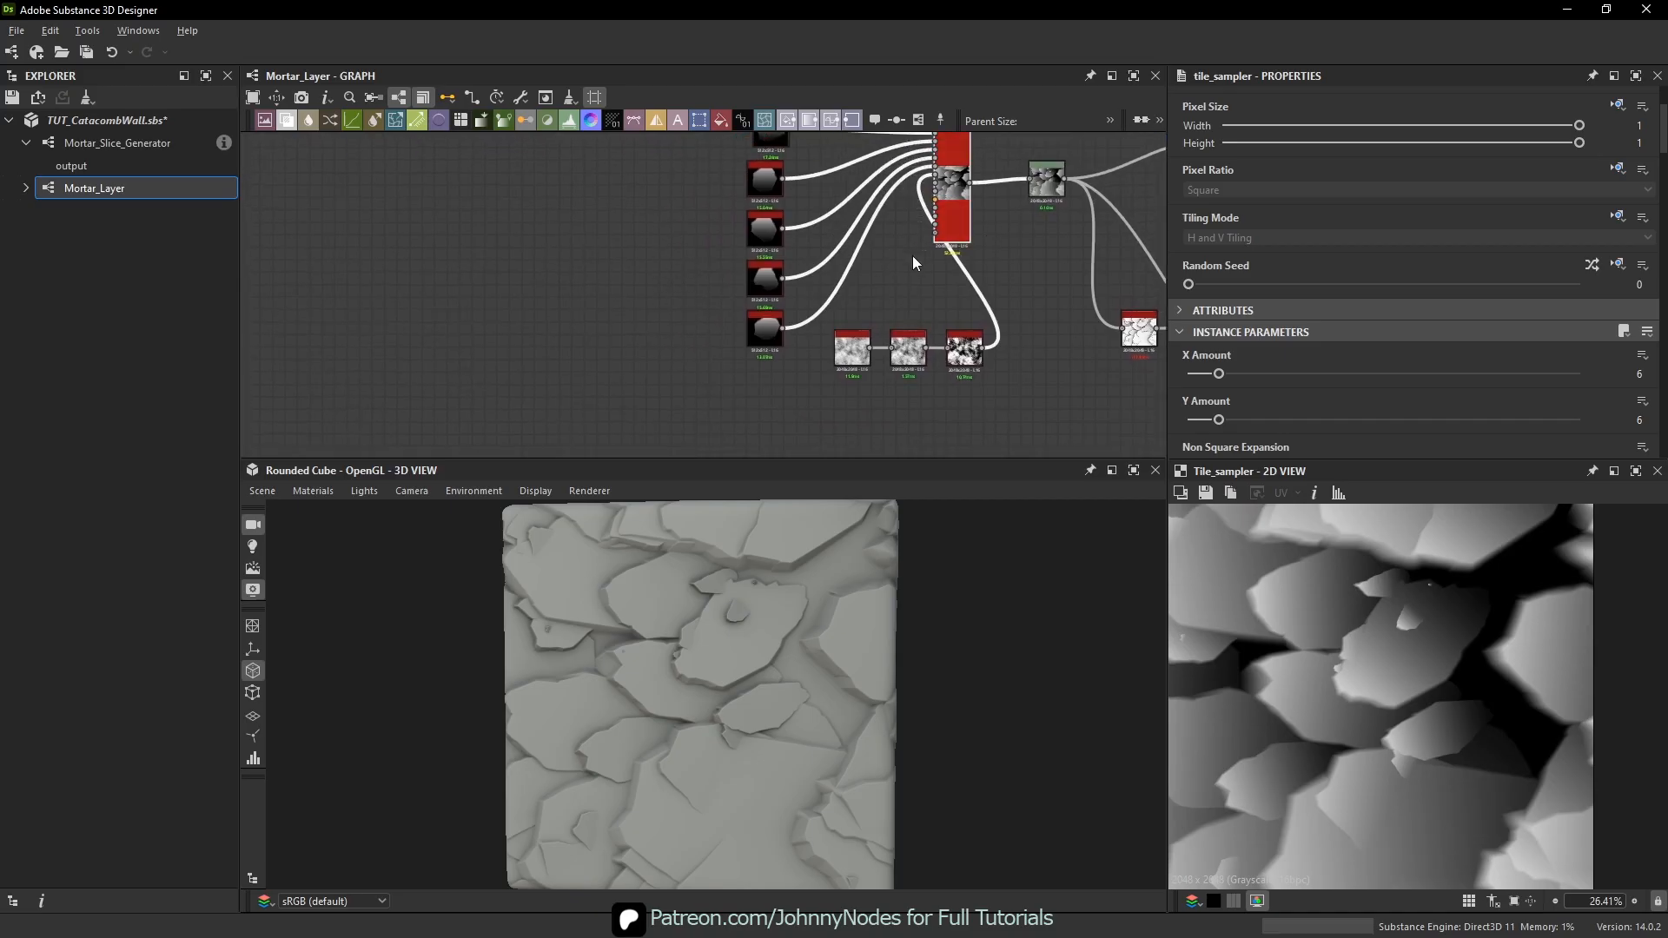
{"action": "middle_click_drag", "start_coordinate": [903, 257], "coordinate": [874, 358]}
{"action": "key", "text": "space"}
{"action": "type", "text": "grad"}
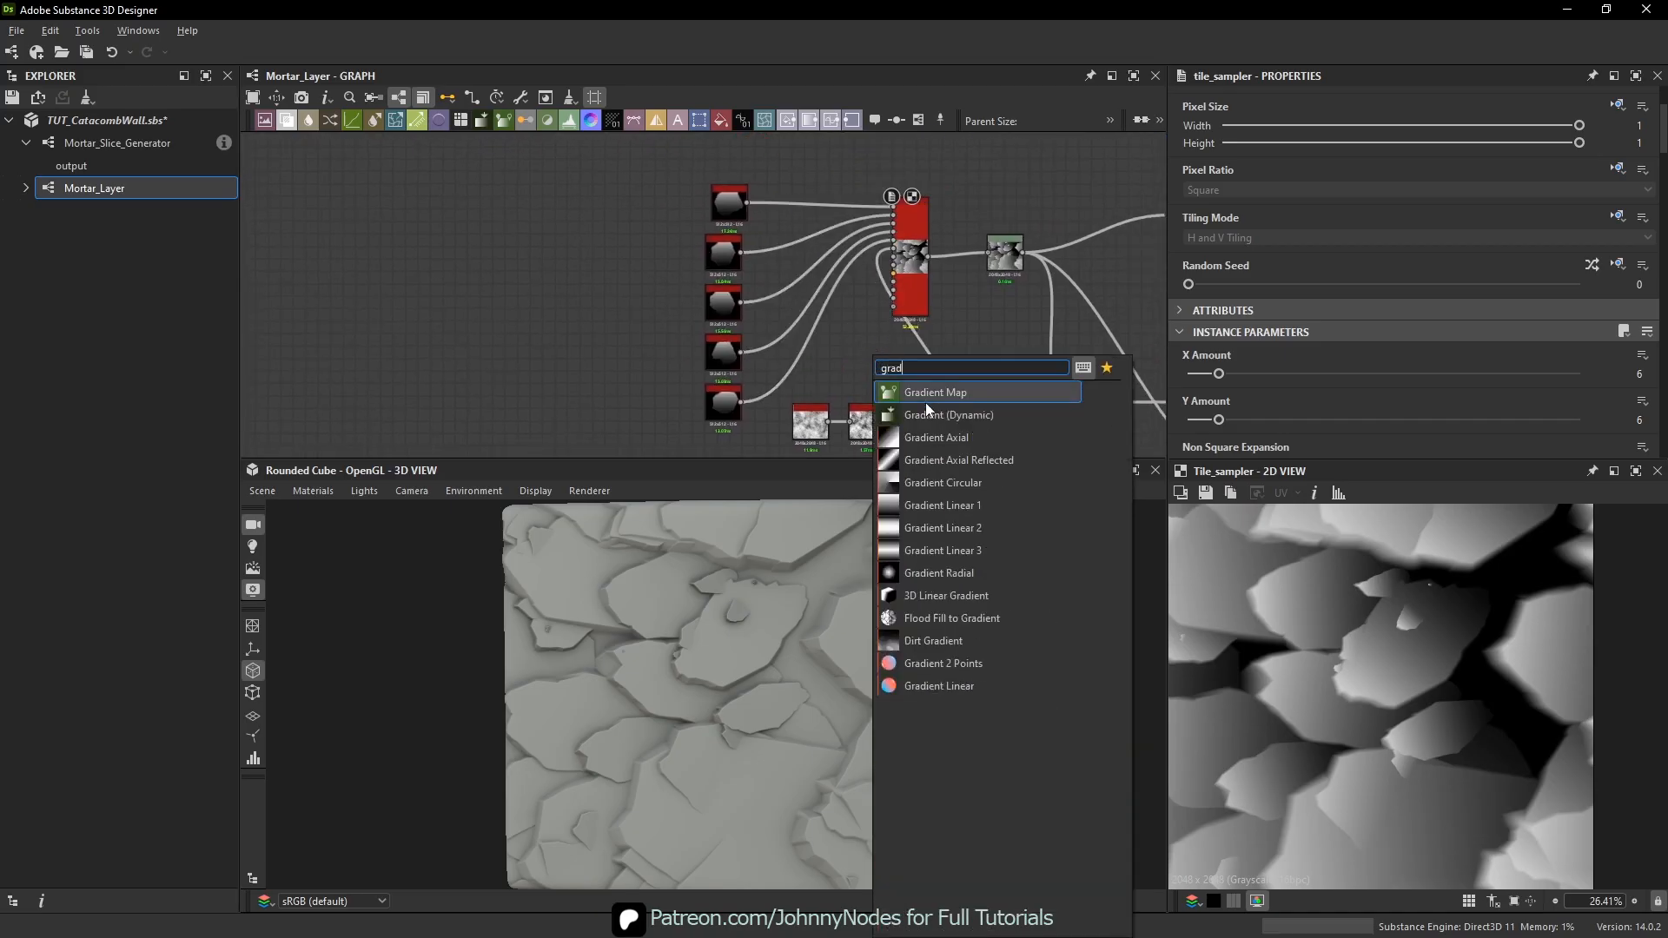
{"action": "left_click", "coordinate": [916, 503]}
{"action": "scroll", "coordinate": [836, 361], "scroll_direction": "up", "scroll_amount": 4}
{"action": "left_click_drag", "start_coordinate": [919, 335], "coordinate": [869, 283]}
{"action": "middle_click_drag", "start_coordinate": [869, 283], "coordinate": [782, 390]}
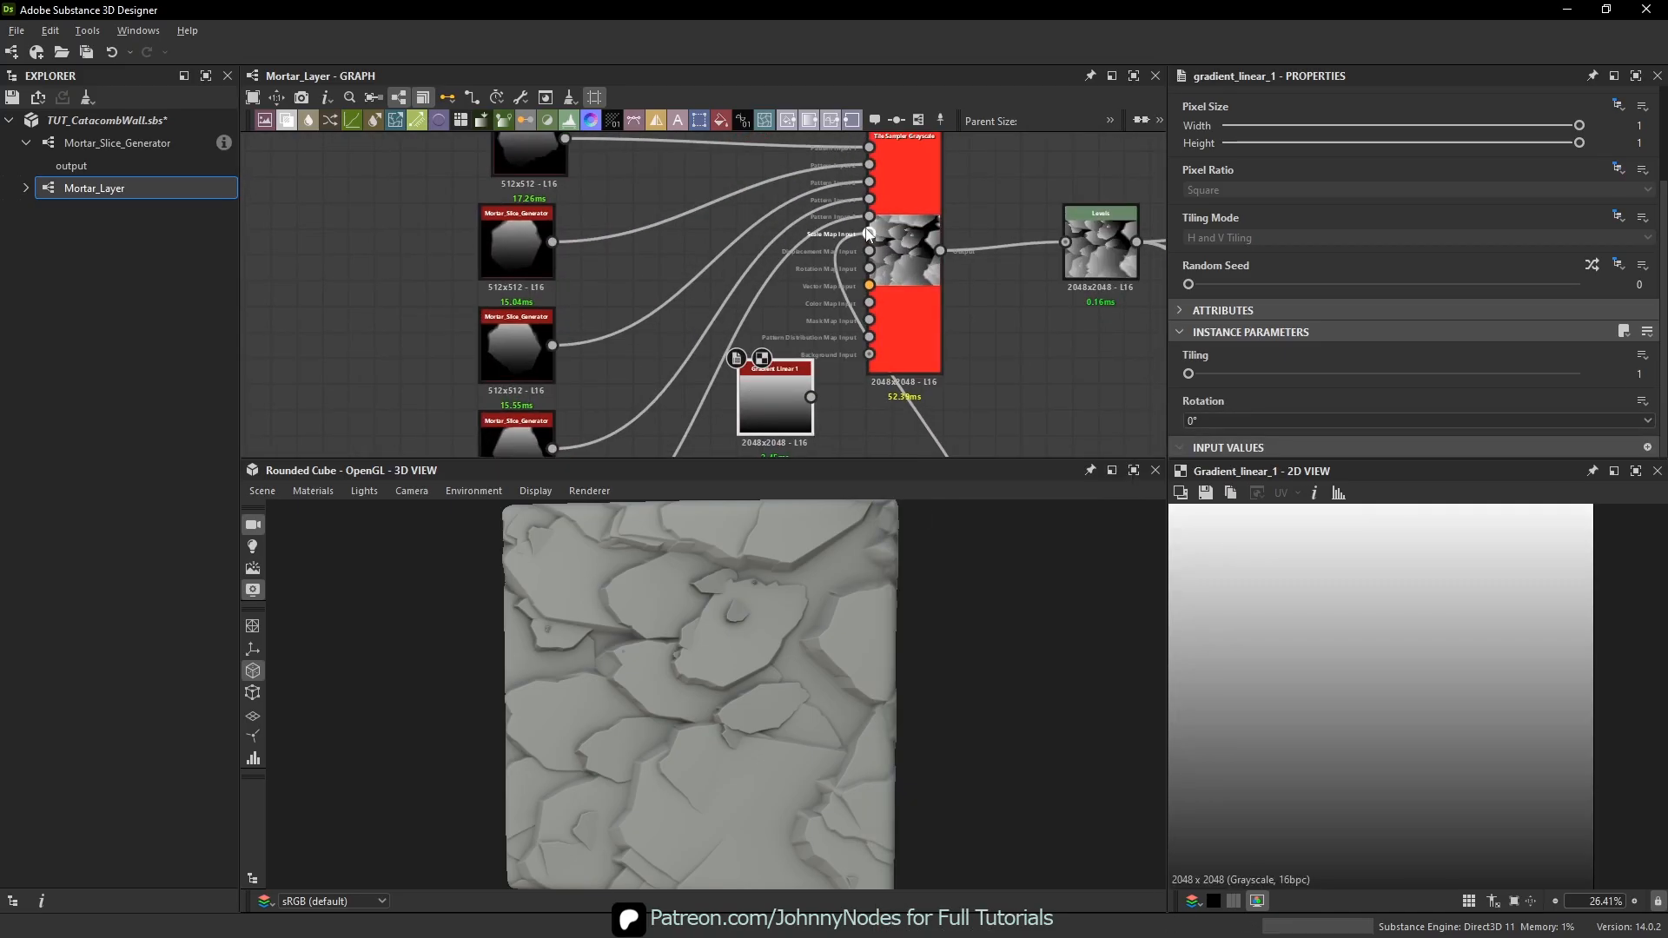
{"action": "left_click_drag", "start_coordinate": [869, 233], "coordinate": [869, 233]}
- Examine the Tile Sampler's output in the 2D view, tiled and untiled, for the gradient's effect on slice size
{"action": "double_click", "coordinate": [883, 290]}
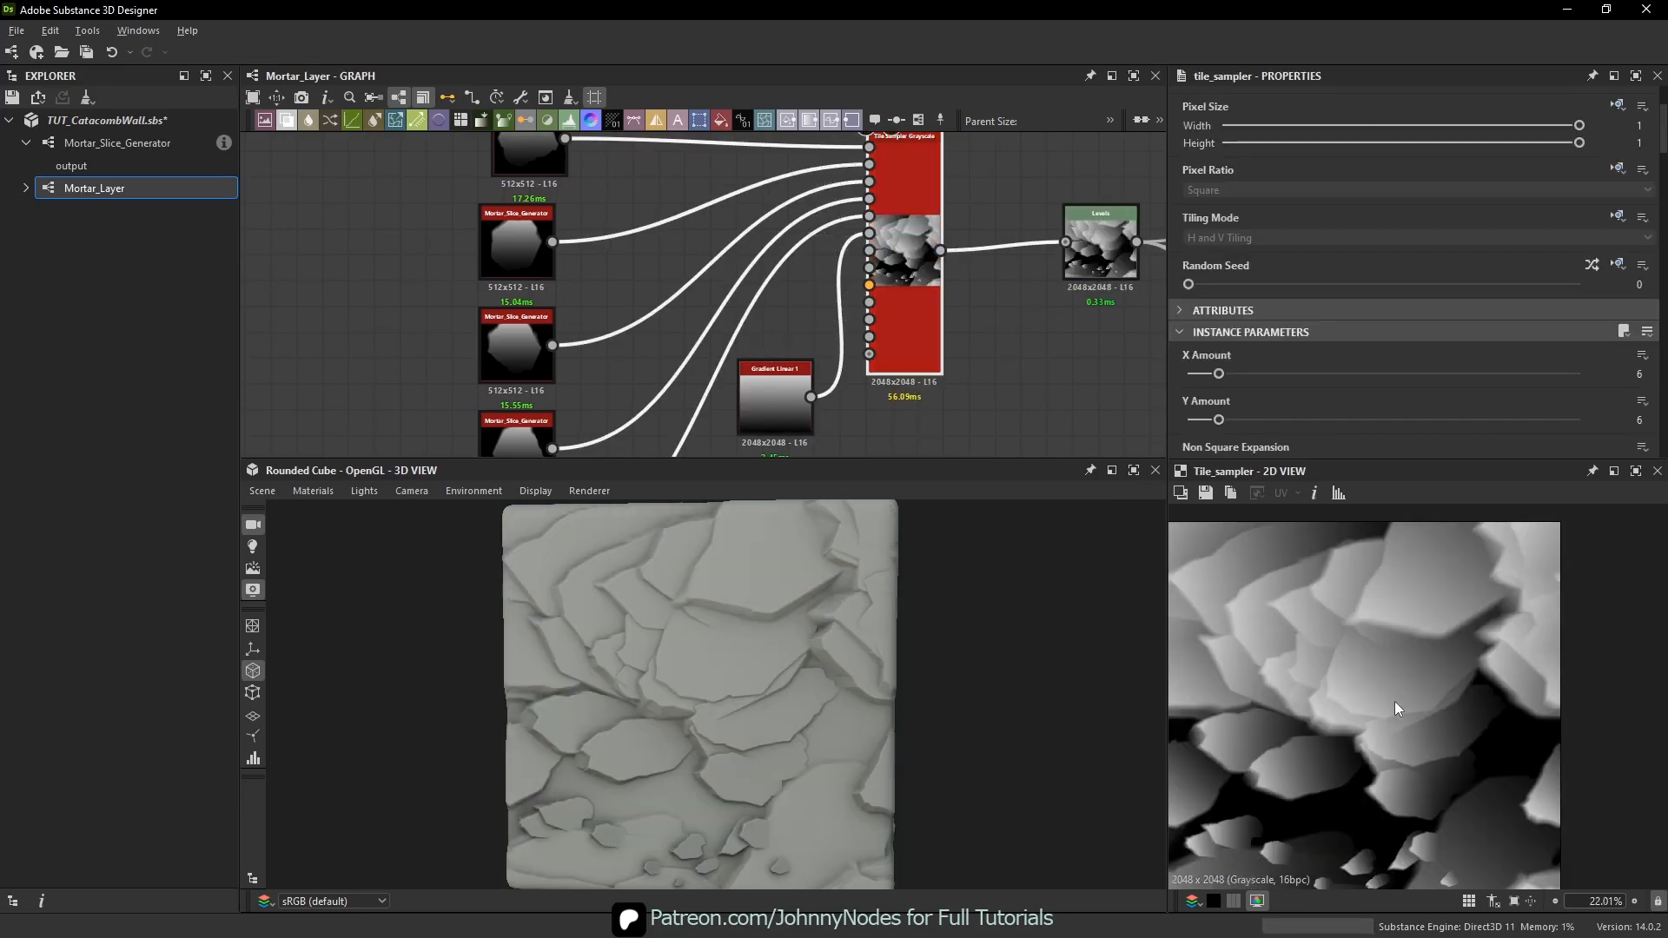
{"action": "key", "text": "f"}
{"action": "scroll", "coordinate": [1434, 782], "scroll_direction": "up", "scroll_amount": 1}
{"action": "middle_click_drag", "start_coordinate": [1428, 835], "coordinate": [1399, 889]}
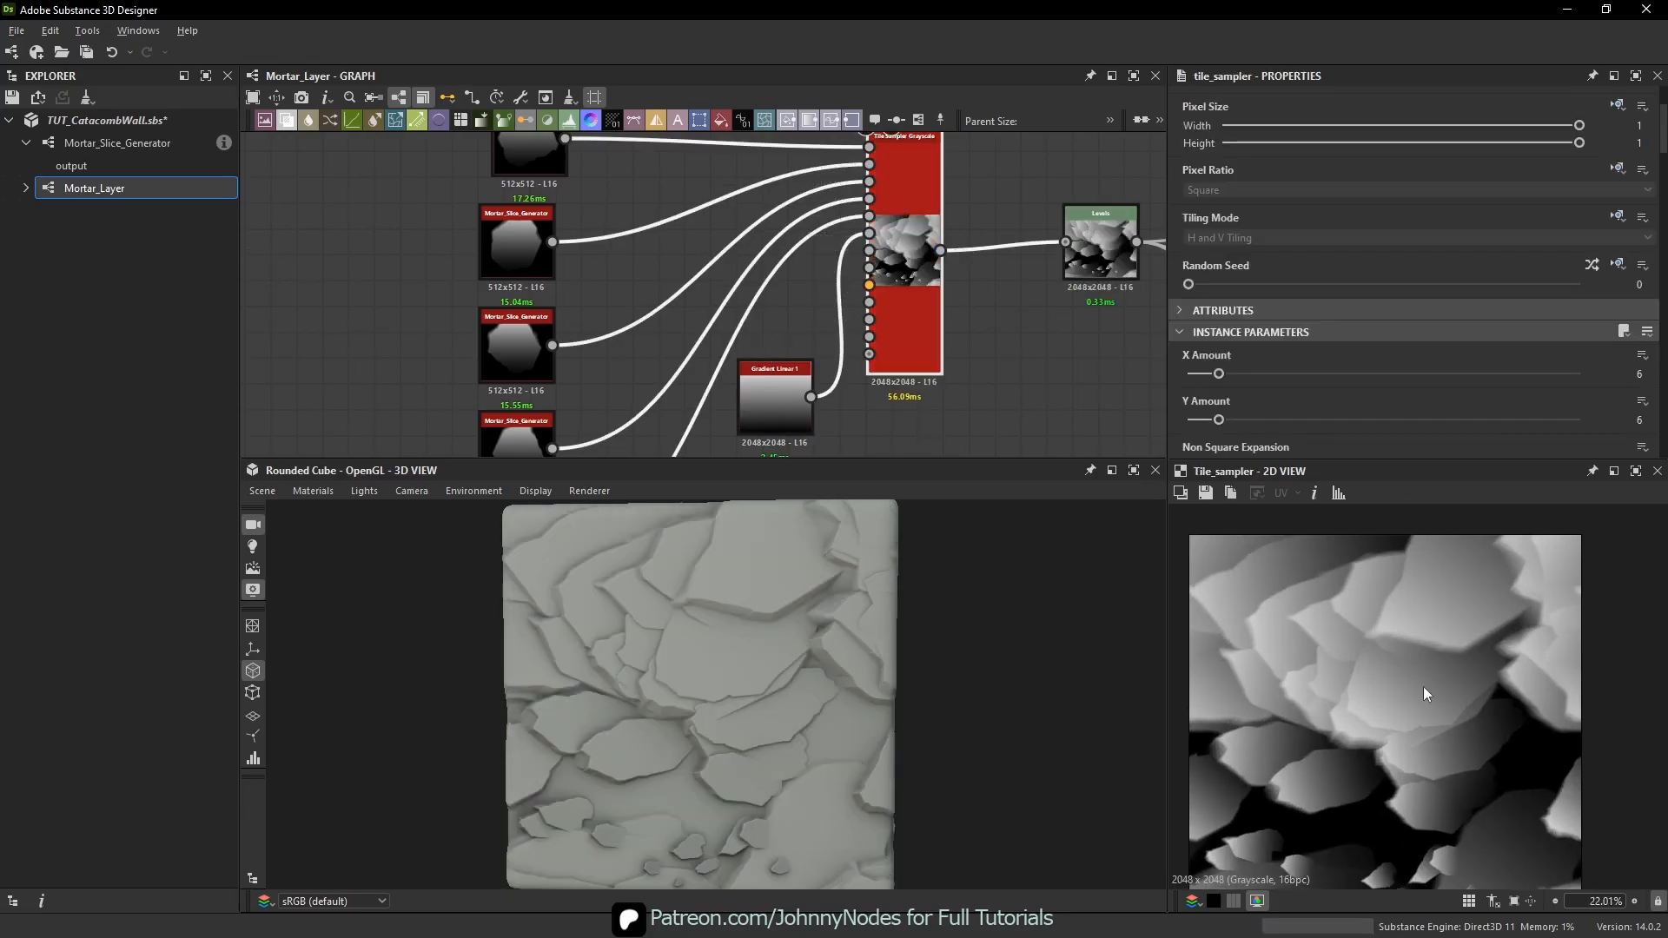
{"action": "middle_click_drag", "start_coordinate": [1520, 873], "coordinate": [1425, 865]}
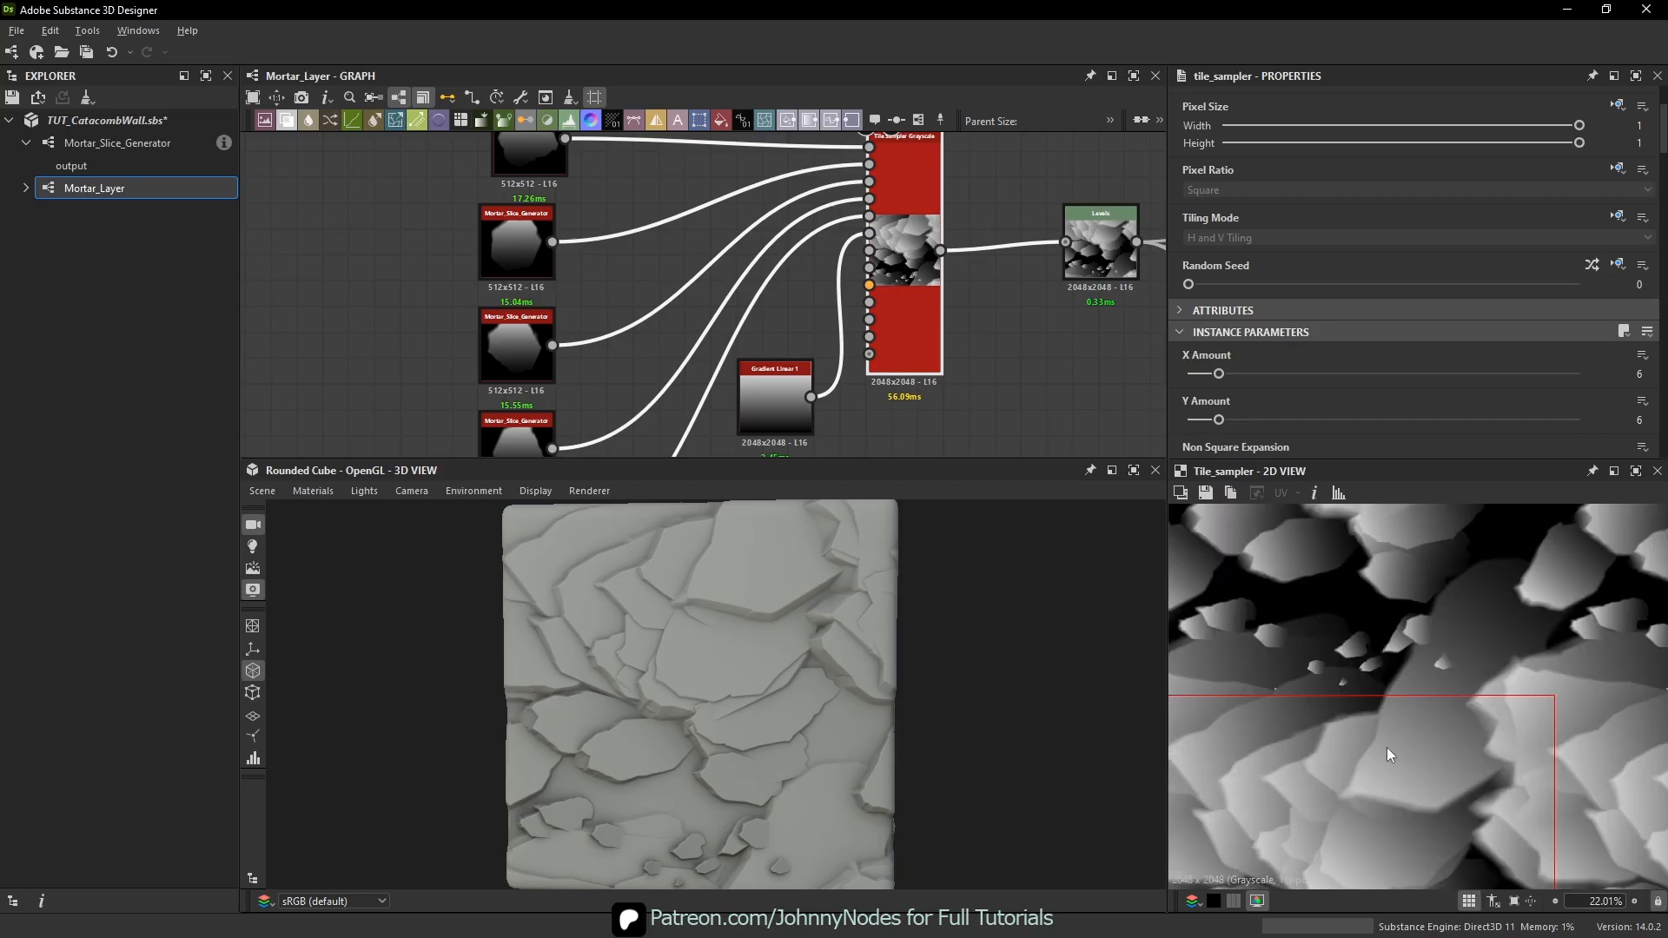
{"action": "key", "text": "space"}
{"action": "middle_click_drag", "start_coordinate": [1394, 584], "coordinate": [1446, 648]}
{"action": "scroll", "coordinate": [1425, 705], "scroll_direction": "down", "scroll_amount": 2}
{"action": "key", "text": "space"}
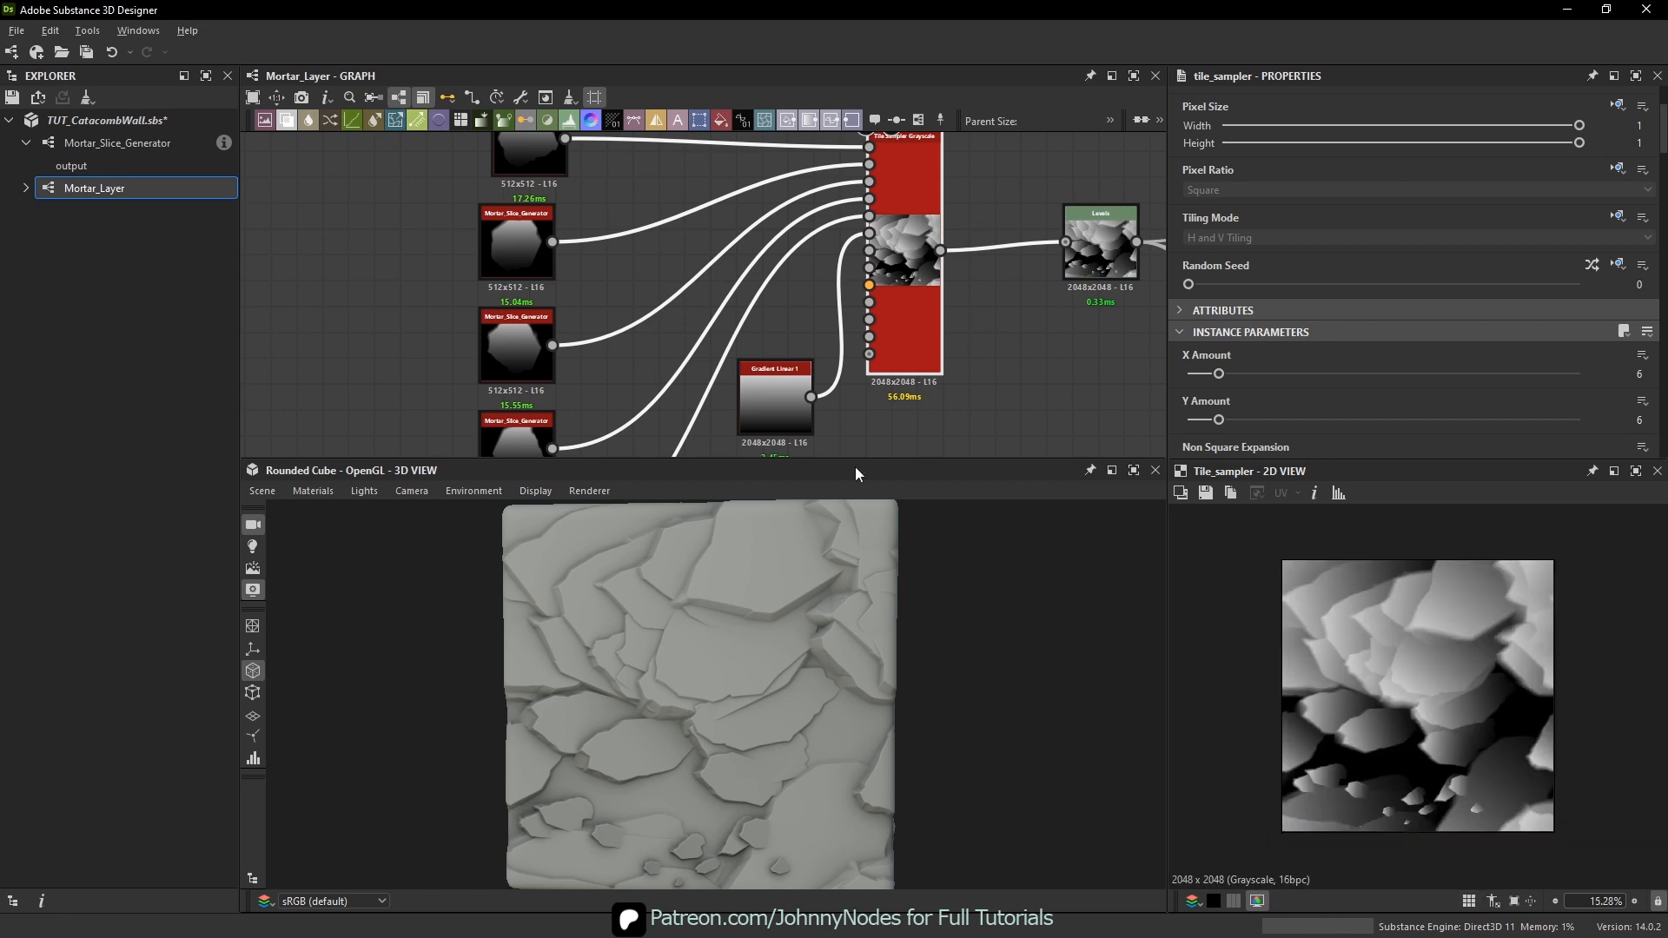
- Reconnect the Histogram Equalize output to the Tile Sampler's Scale Map Input and delete the Gradient Linear 1 node
{"action": "scroll", "coordinate": [845, 433], "scroll_direction": "down", "scroll_amount": 1}
{"action": "middle_click_drag", "start_coordinate": [822, 416], "coordinate": [826, 264]}
{"action": "left_click", "coordinate": [952, 411]}
{"action": "middle_click_drag", "start_coordinate": [963, 318], "coordinate": [972, 384]}
{"action": "scroll", "coordinate": [855, 200], "scroll_direction": "up", "scroll_amount": 2}
{"action": "left_click", "coordinate": [890, 170]}
{"action": "left_click", "coordinate": [888, 169]}
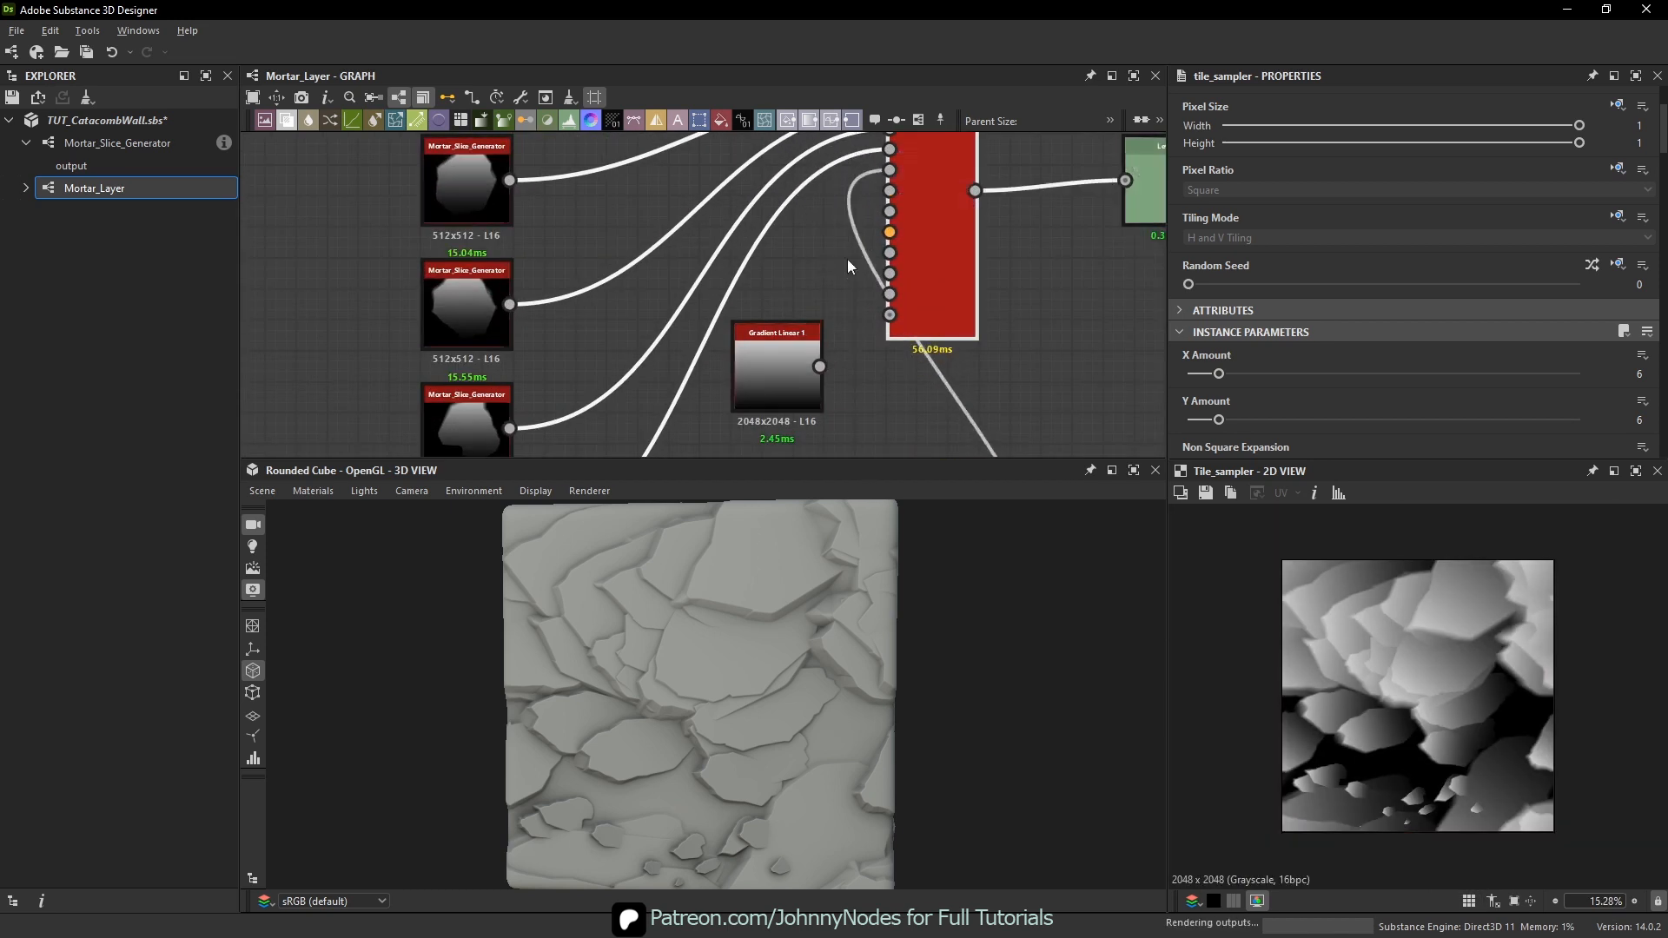
{"action": "left_click_drag", "start_coordinate": [796, 335], "coordinate": [822, 351]}
{"action": "key", "text": "Delete"}
- Set the Tile Sampler's Scale Map Multiplier to 0.46 and Scale Random to 0.26
{"action": "left_click", "coordinate": [967, 221]}
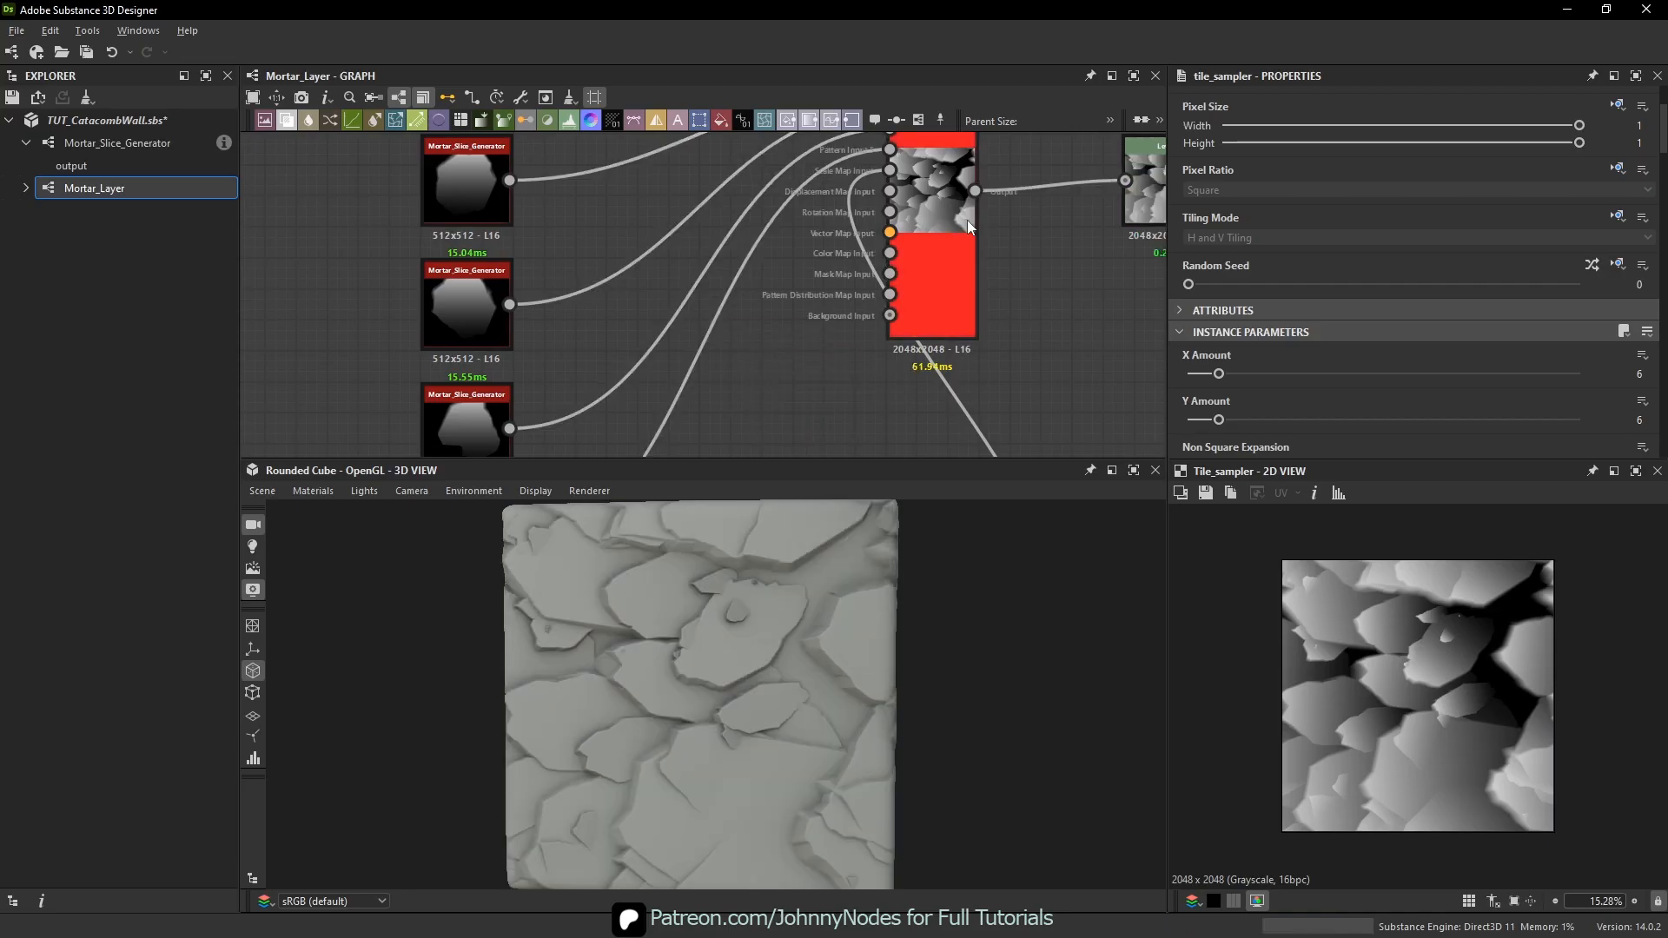
{"action": "middle_click_drag", "start_coordinate": [931, 242], "coordinate": [951, 348]}
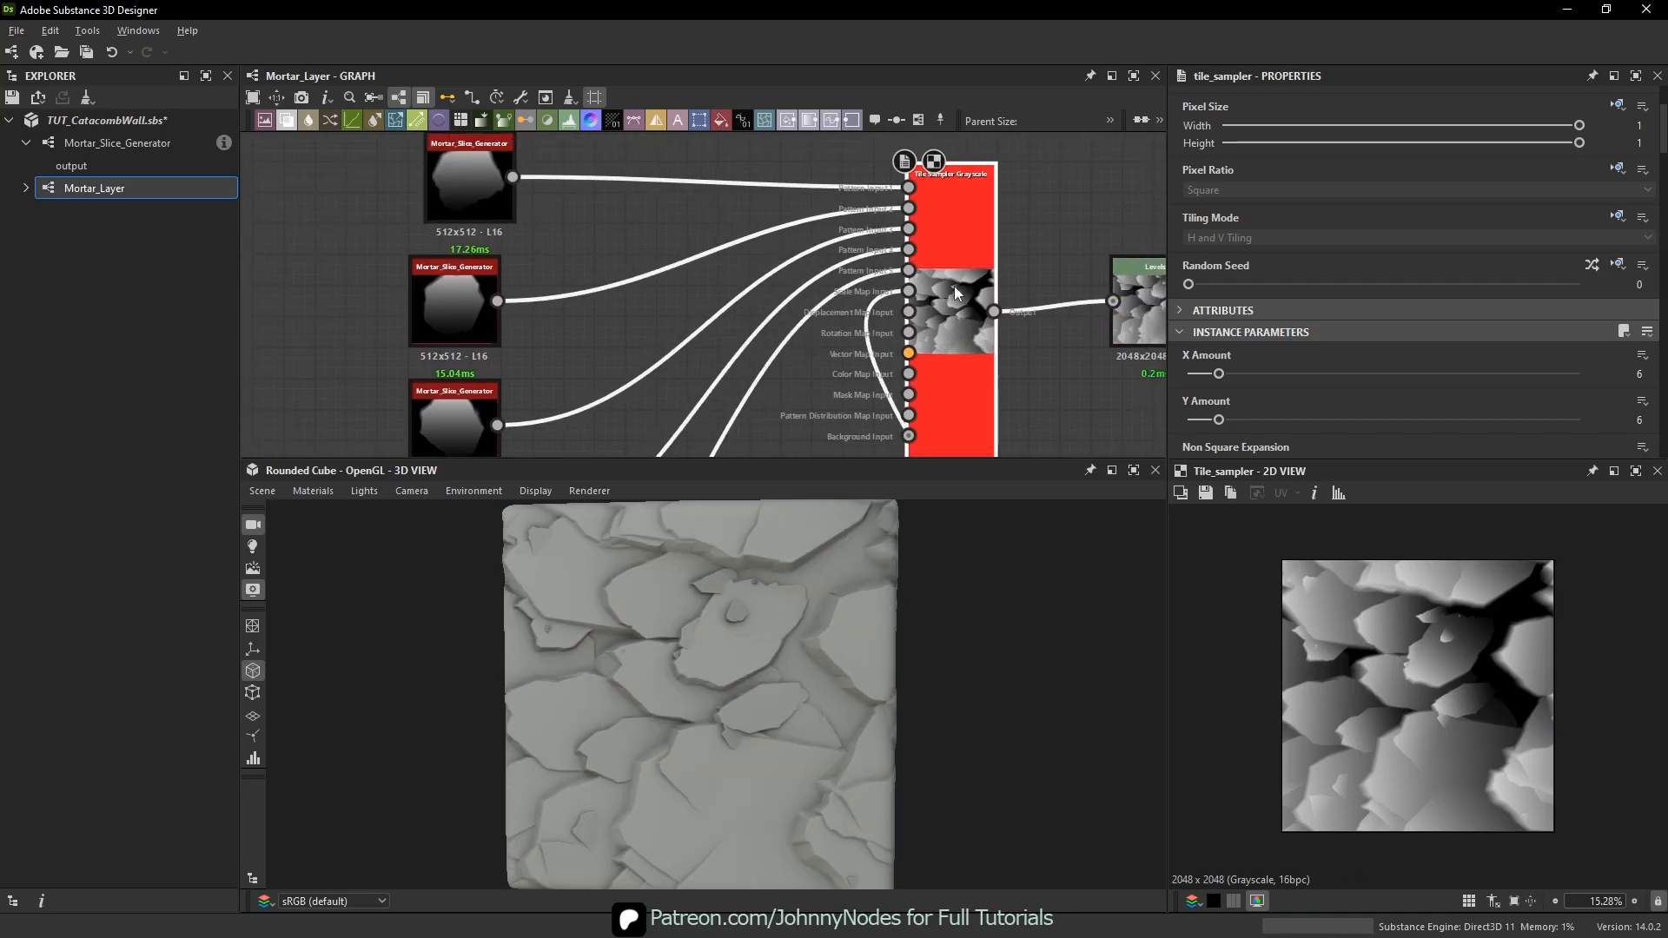
{"action": "scroll", "coordinate": [1414, 300], "scroll_direction": "down", "scroll_amount": 10}
{"action": "scroll", "coordinate": [1408, 313], "scroll_direction": "down", "scroll_amount": 5}
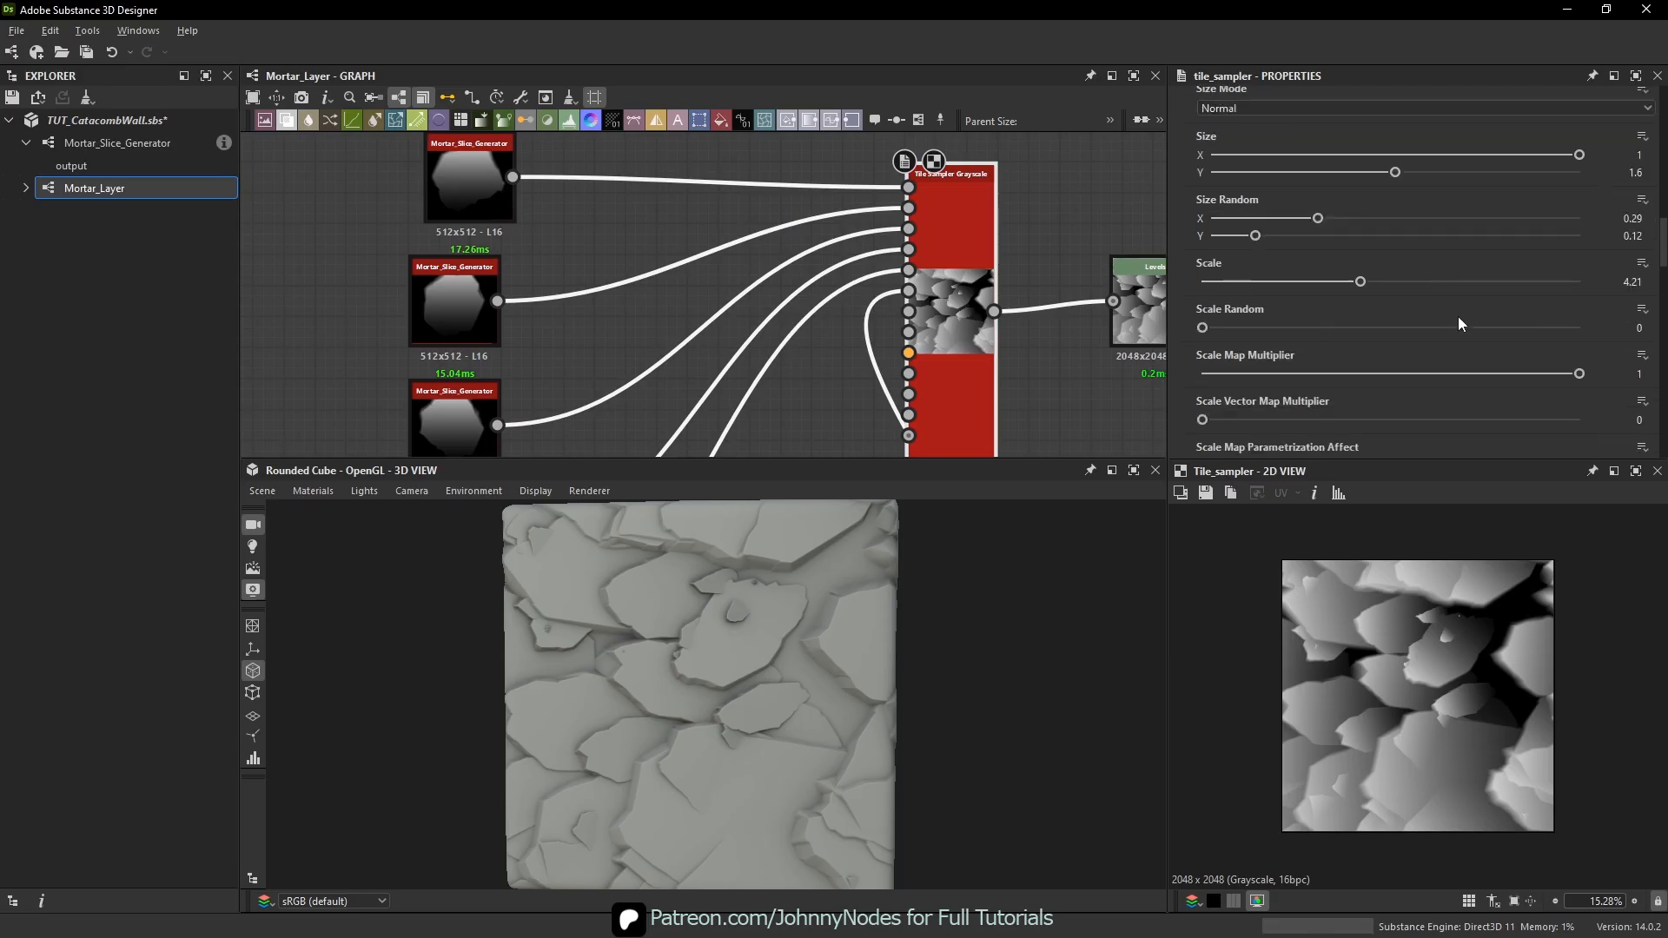
{"action": "left_click_drag", "start_coordinate": [1473, 321], "coordinate": [1362, 323]}
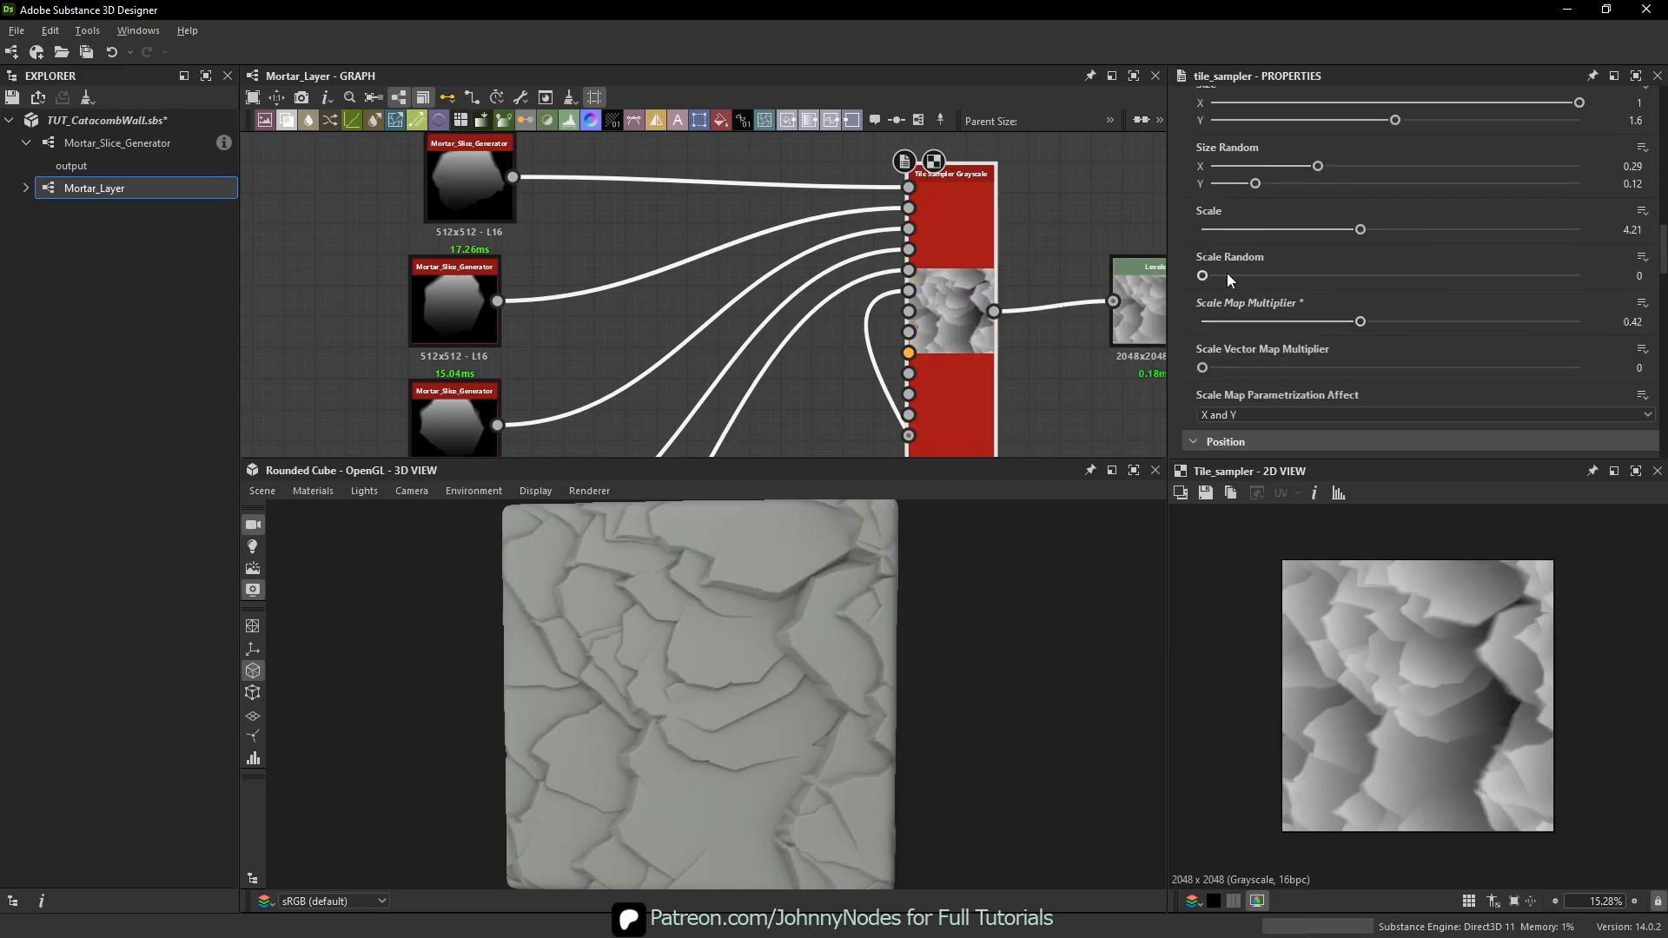
{"action": "left_click_drag", "start_coordinate": [1227, 272], "coordinate": [1300, 275]}
{"action": "left_click_drag", "start_coordinate": [1360, 322], "coordinate": [1377, 321]}
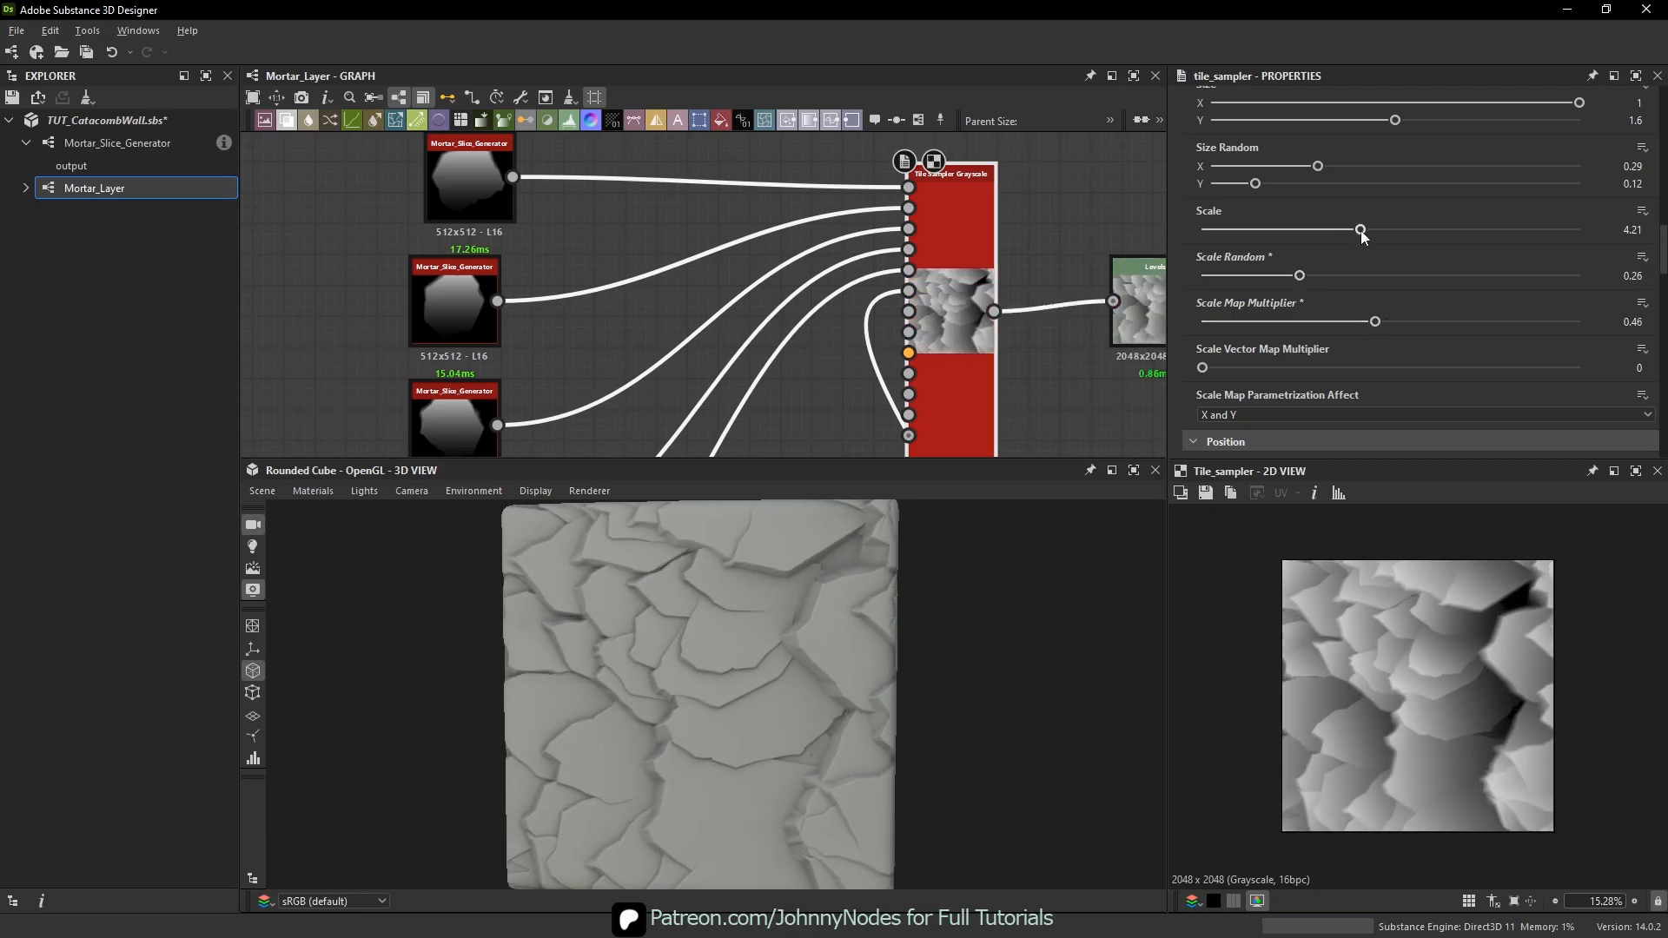
- Set the Tile Sampler's Scale to 4.97 and check the slices on the rounded cube in the 3D view
{"action": "left_click_drag", "start_coordinate": [1361, 231], "coordinate": [1387, 231]}
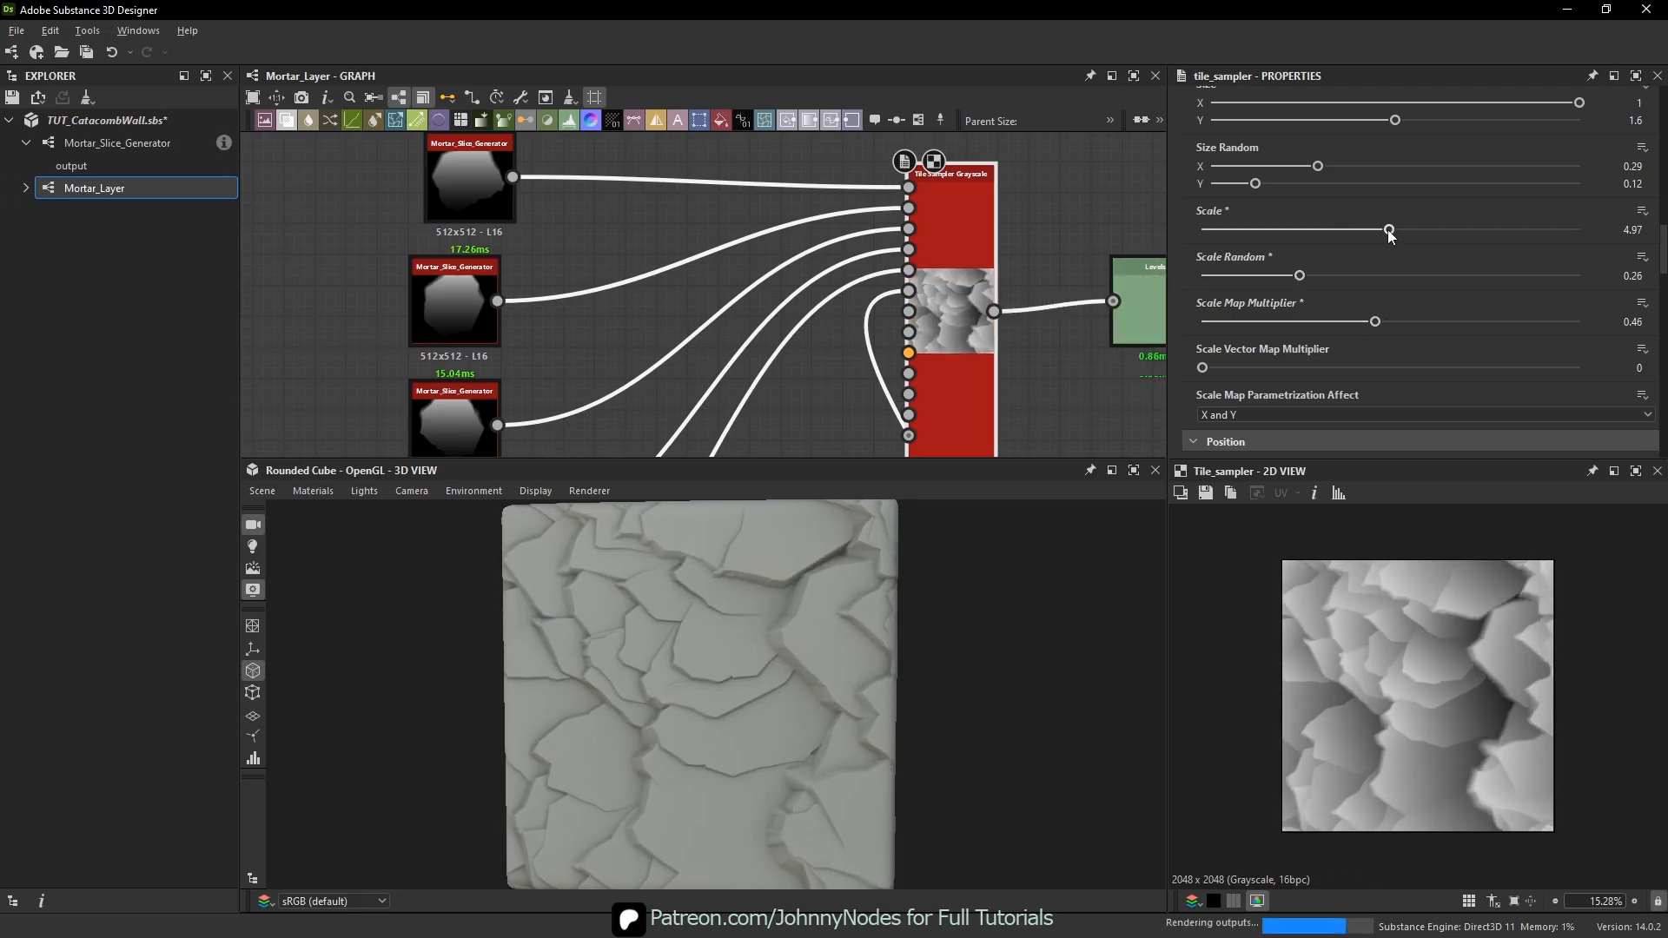
{"action": "scroll", "coordinate": [841, 648], "scroll_direction": "down", "scroll_amount": 1}
{"action": "left_click_drag", "start_coordinate": [836, 651], "coordinate": [827, 614]}
{"action": "scroll", "coordinate": [890, 319], "scroll_direction": "down", "scroll_amount": 2}
{"action": "scroll", "coordinate": [890, 313], "scroll_direction": "down", "scroll_amount": 1}
- Rearrange the graph so the Clouds 2, Auto Levels and Histogram Equalize chain sits directly beneath the five slice generators
{"action": "middle_click_drag", "start_coordinate": [890, 314], "coordinate": [893, 215]}
{"action": "scroll", "coordinate": [990, 391], "scroll_direction": "up", "scroll_amount": 3}
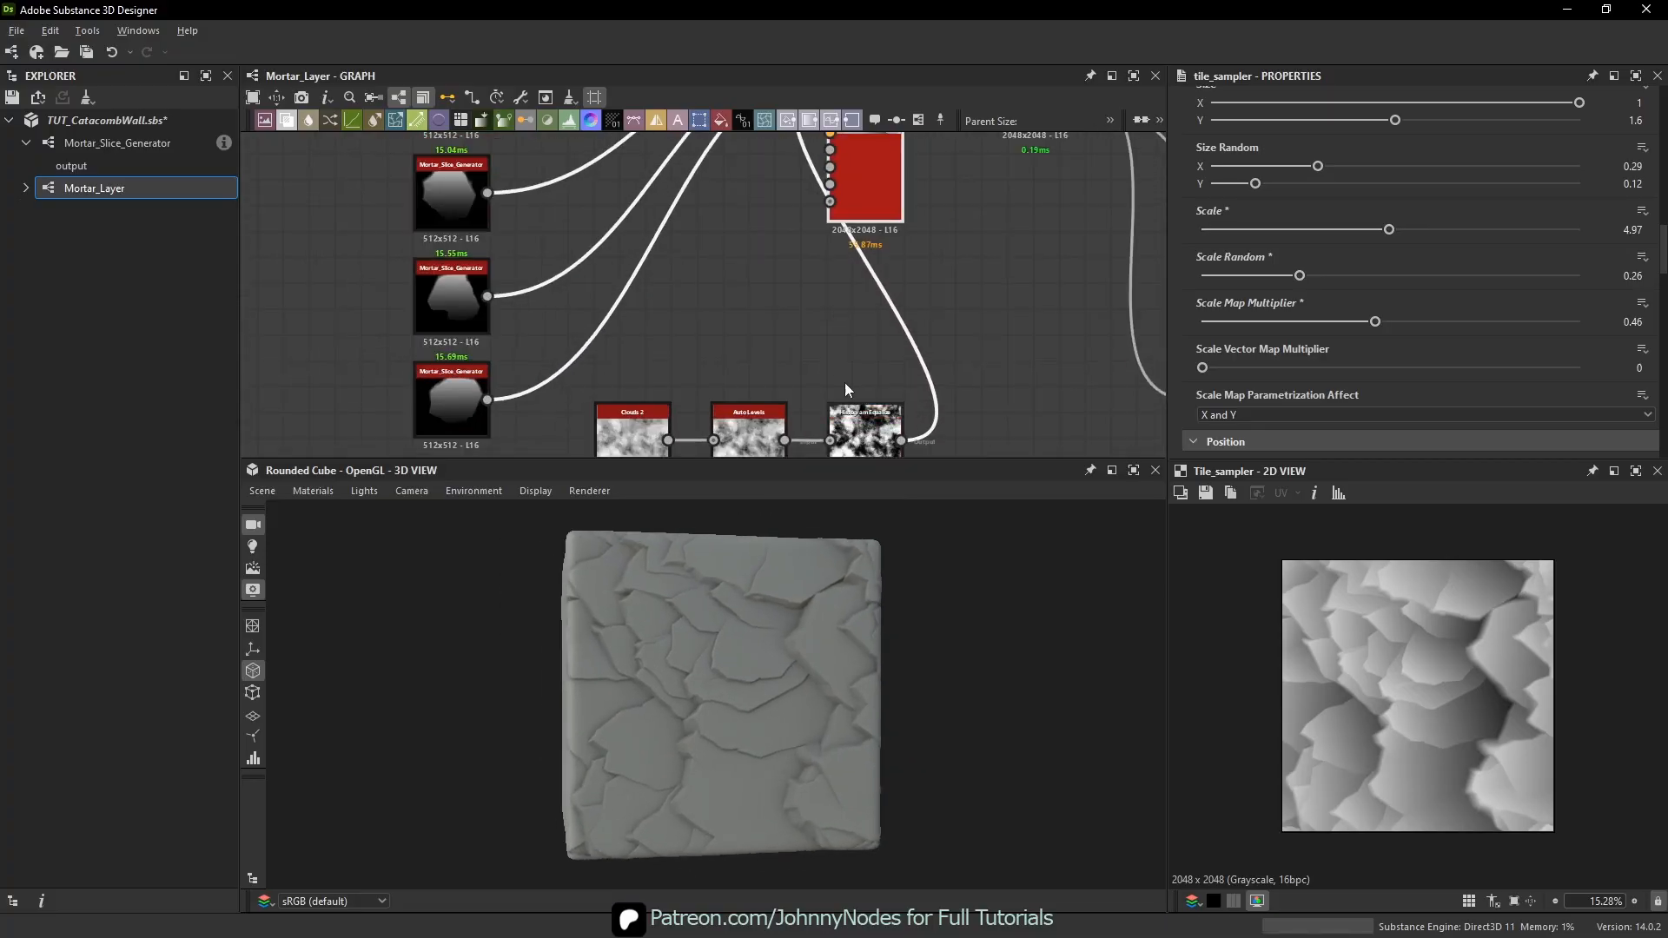
{"action": "middle_click_drag", "start_coordinate": [844, 383], "coordinate": [947, 290]}
{"action": "left_click_drag", "start_coordinate": [717, 256], "coordinate": [1025, 348]}
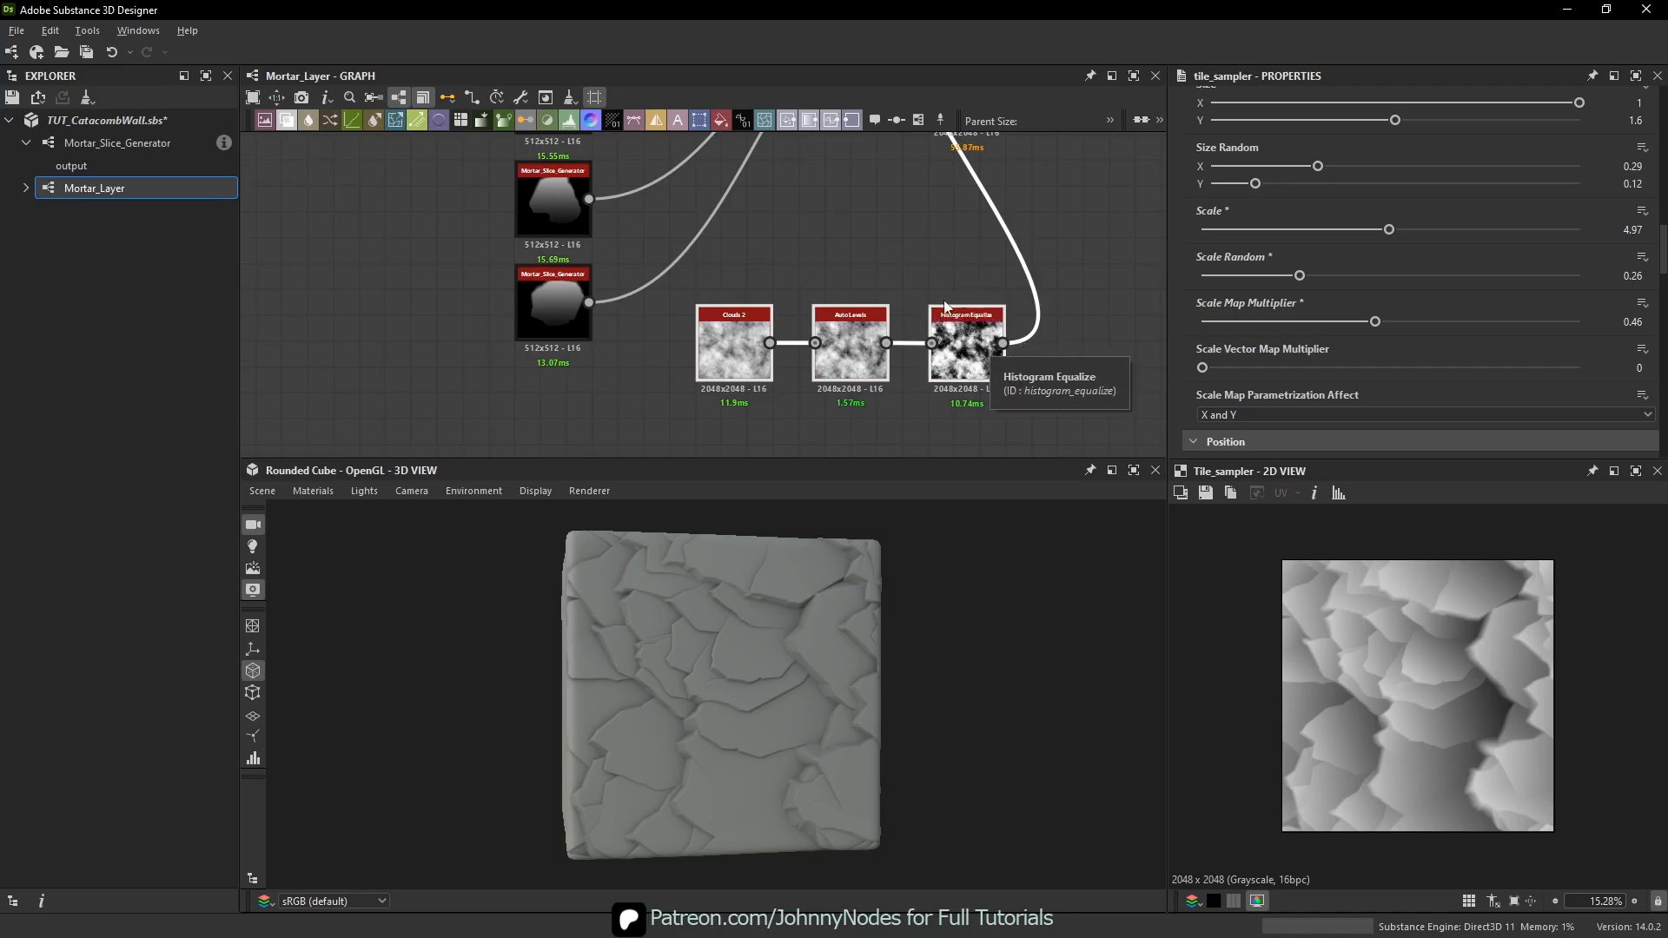
{"action": "middle_click_drag", "start_coordinate": [949, 272], "coordinate": [868, 337]}
{"action": "scroll", "coordinate": [868, 338], "scroll_direction": "down", "scroll_amount": 1}
{"action": "scroll", "coordinate": [661, 299], "scroll_direction": "down", "scroll_amount": 3}
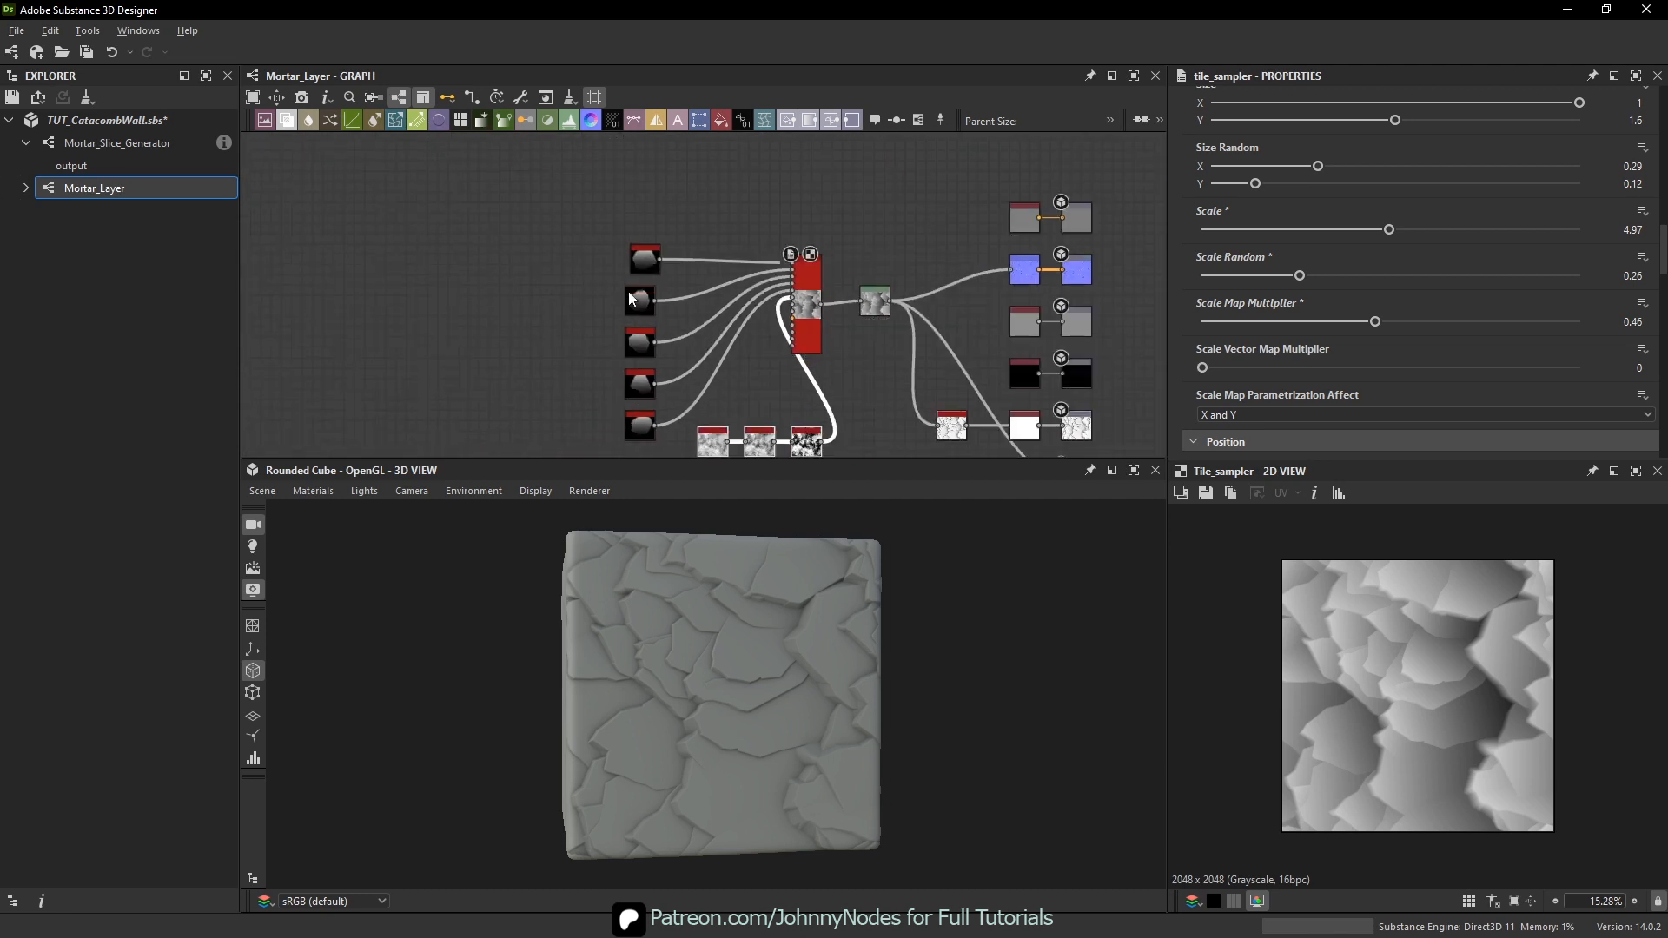
{"action": "left_click_drag", "start_coordinate": [600, 218], "coordinate": [666, 434]}
{"action": "left_click_drag", "start_coordinate": [642, 424], "coordinate": [621, 341]}
{"action": "left_click_drag", "start_coordinate": [637, 380], "coordinate": [725, 380]}
- Move the slice generators, noise chain and Tile Sampler together to leave more room before the Levels node
{"action": "middle_click_drag", "start_coordinate": [534, 162], "coordinate": [543, 189]}
{"action": "left_click_drag", "start_coordinate": [544, 195], "coordinate": [830, 431]}
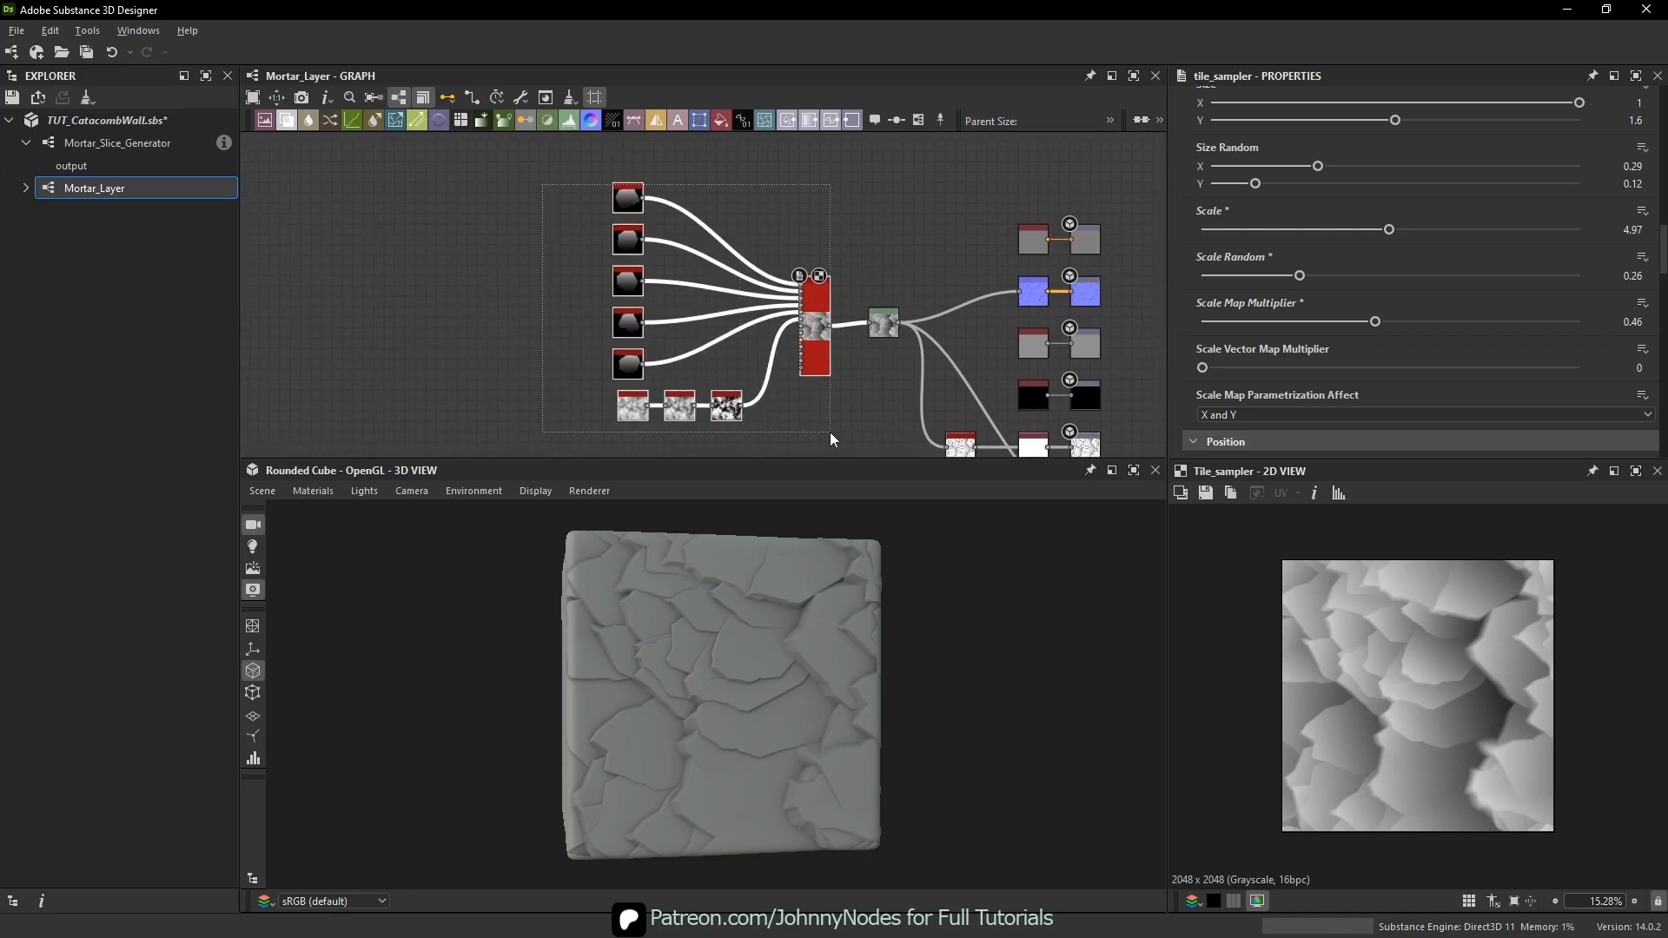
{"action": "left_click_drag", "start_coordinate": [818, 355], "coordinate": [724, 333]}
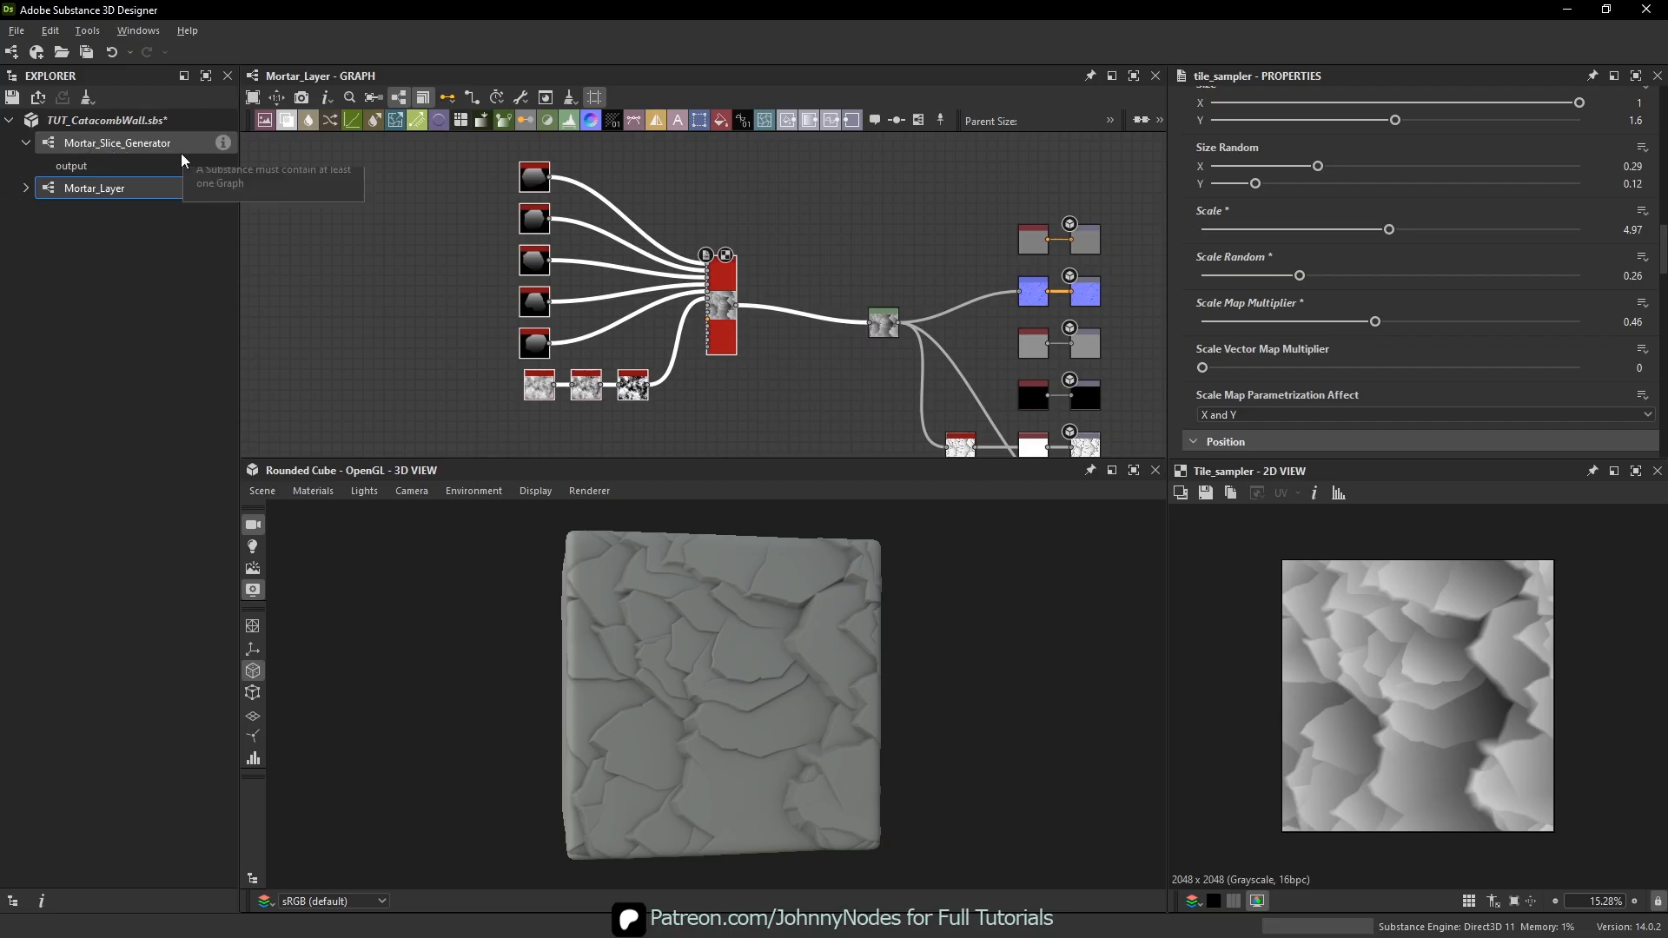
- Randomize the Tile Sampler's Random Seed twice to get a different slice layout
{"action": "scroll", "coordinate": [721, 286], "scroll_direction": "up", "scroll_amount": 1}
{"action": "scroll", "coordinate": [1478, 217], "scroll_direction": "up", "scroll_amount": 10}
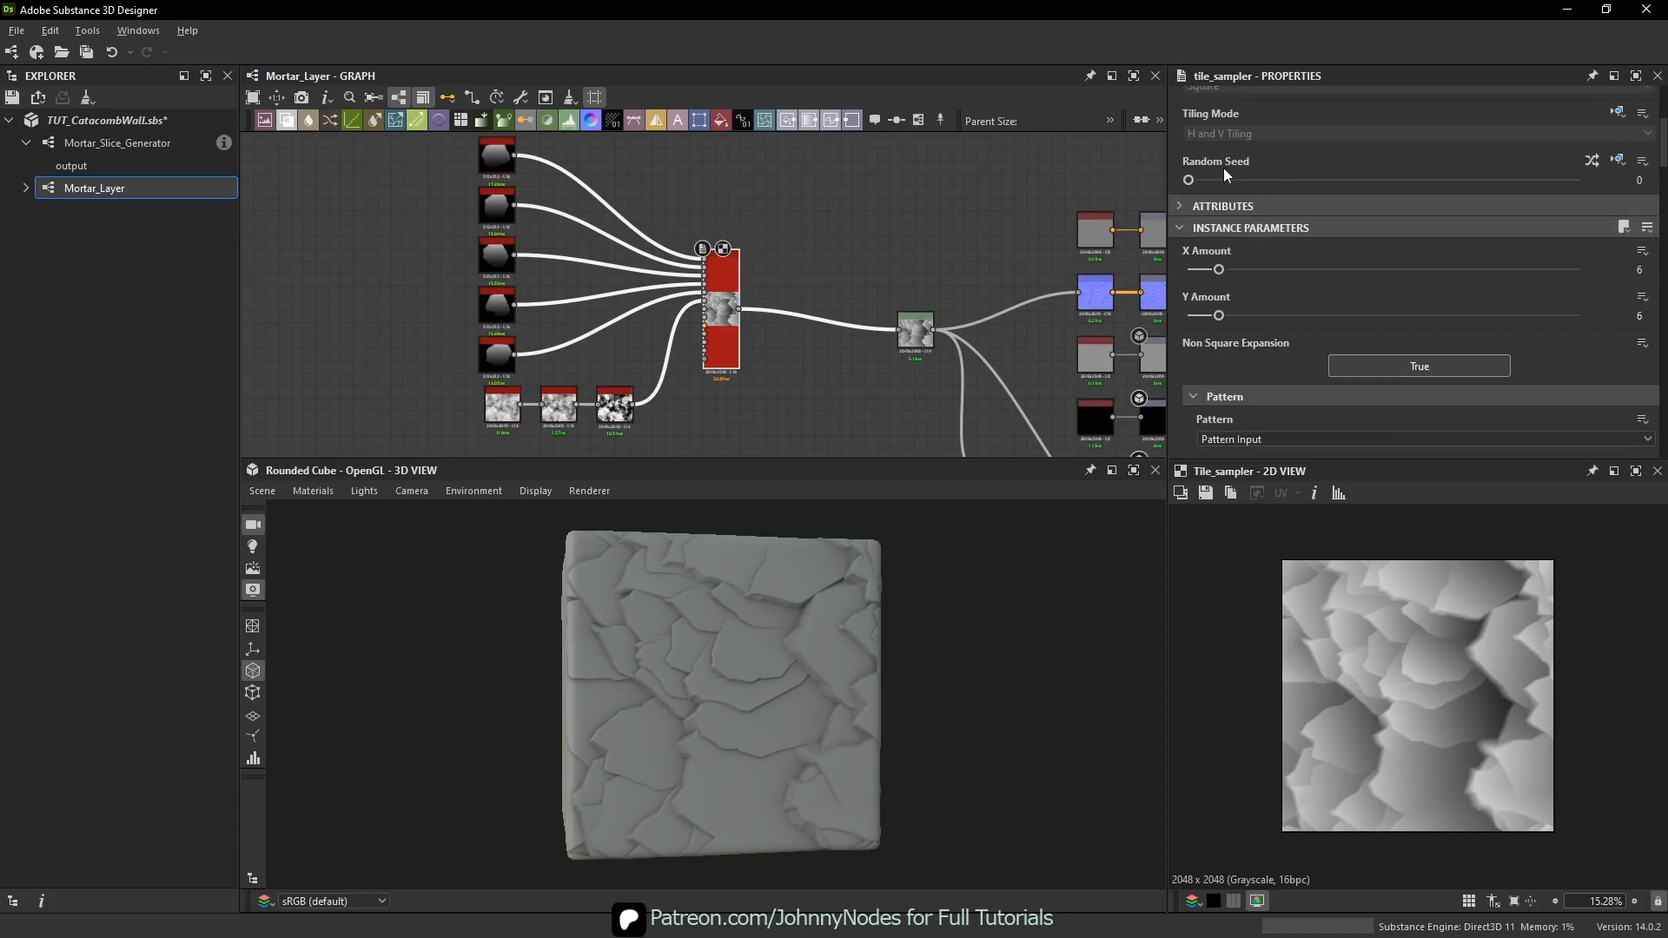
{"action": "left_click", "coordinate": [1594, 161]}
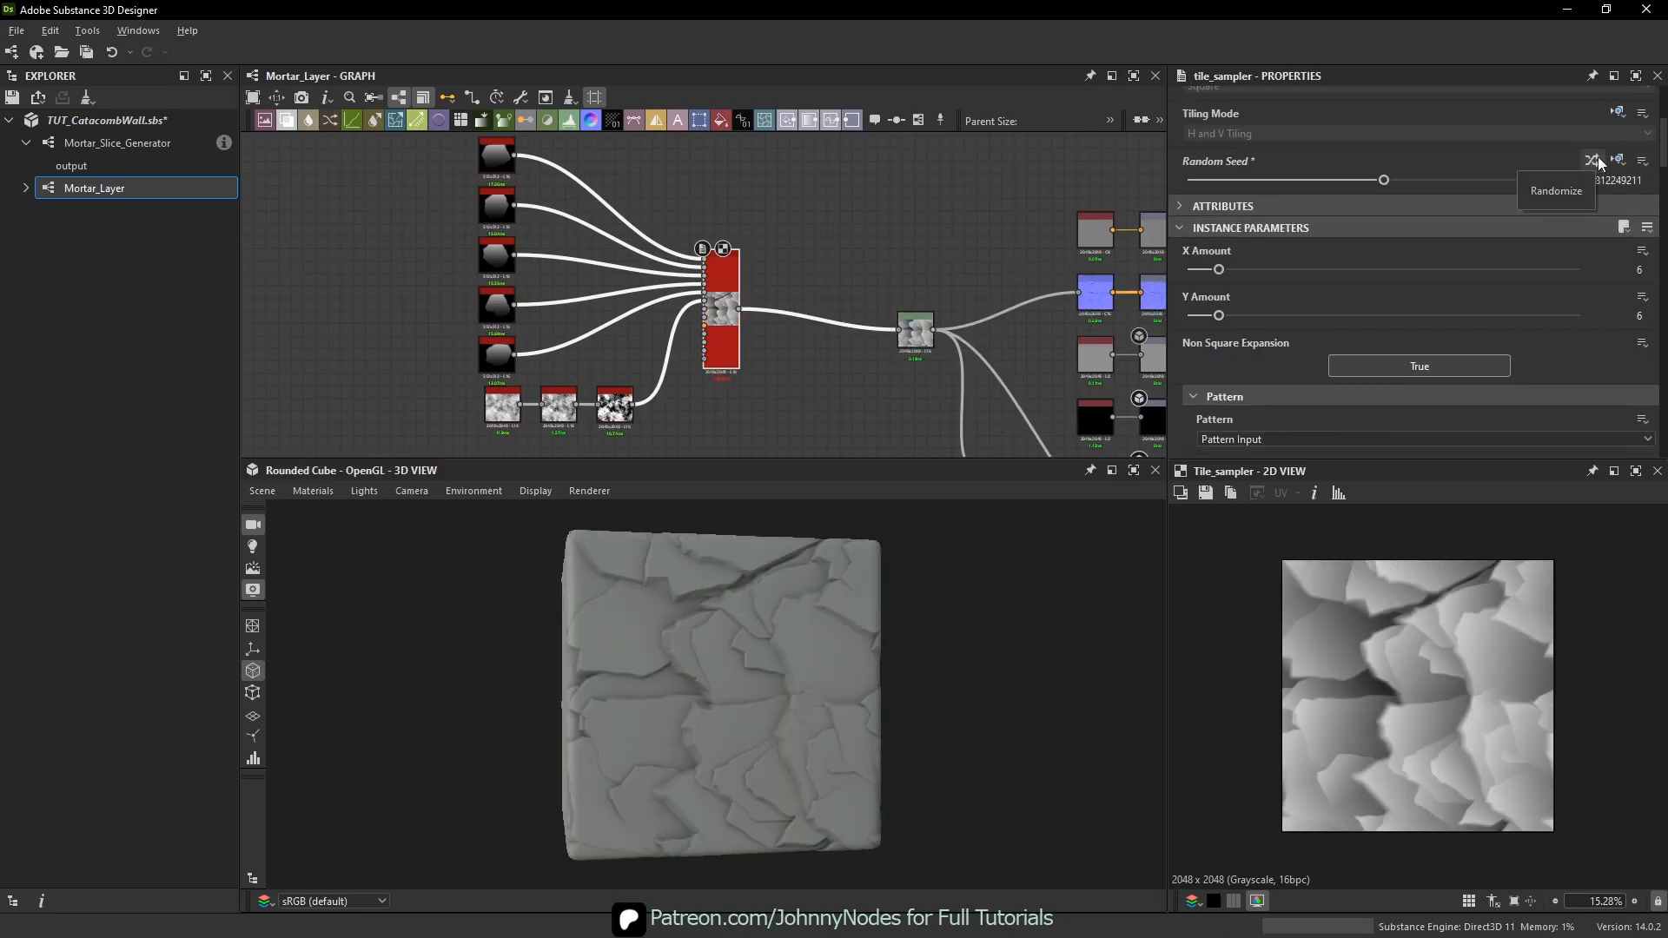
{"action": "left_click", "coordinate": [1599, 161]}
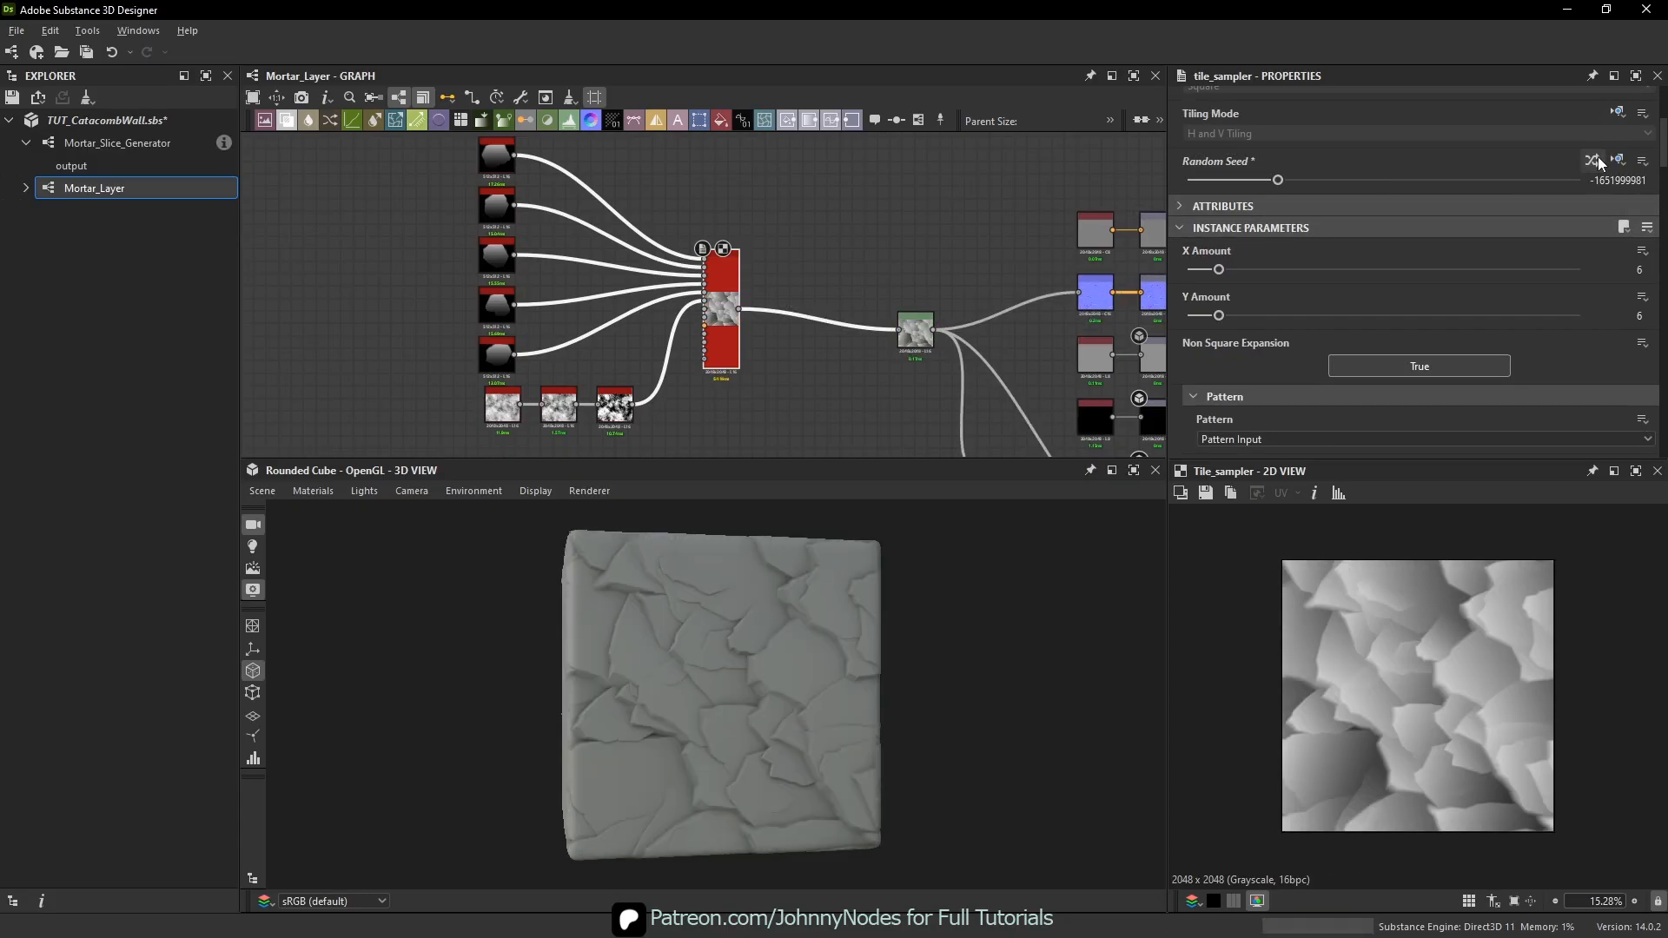
- Examine the slice layout on the rounded cube up close in the 3D view and under different lighting
{"action": "scroll", "coordinate": [782, 678], "scroll_direction": "up", "scroll_amount": 5}
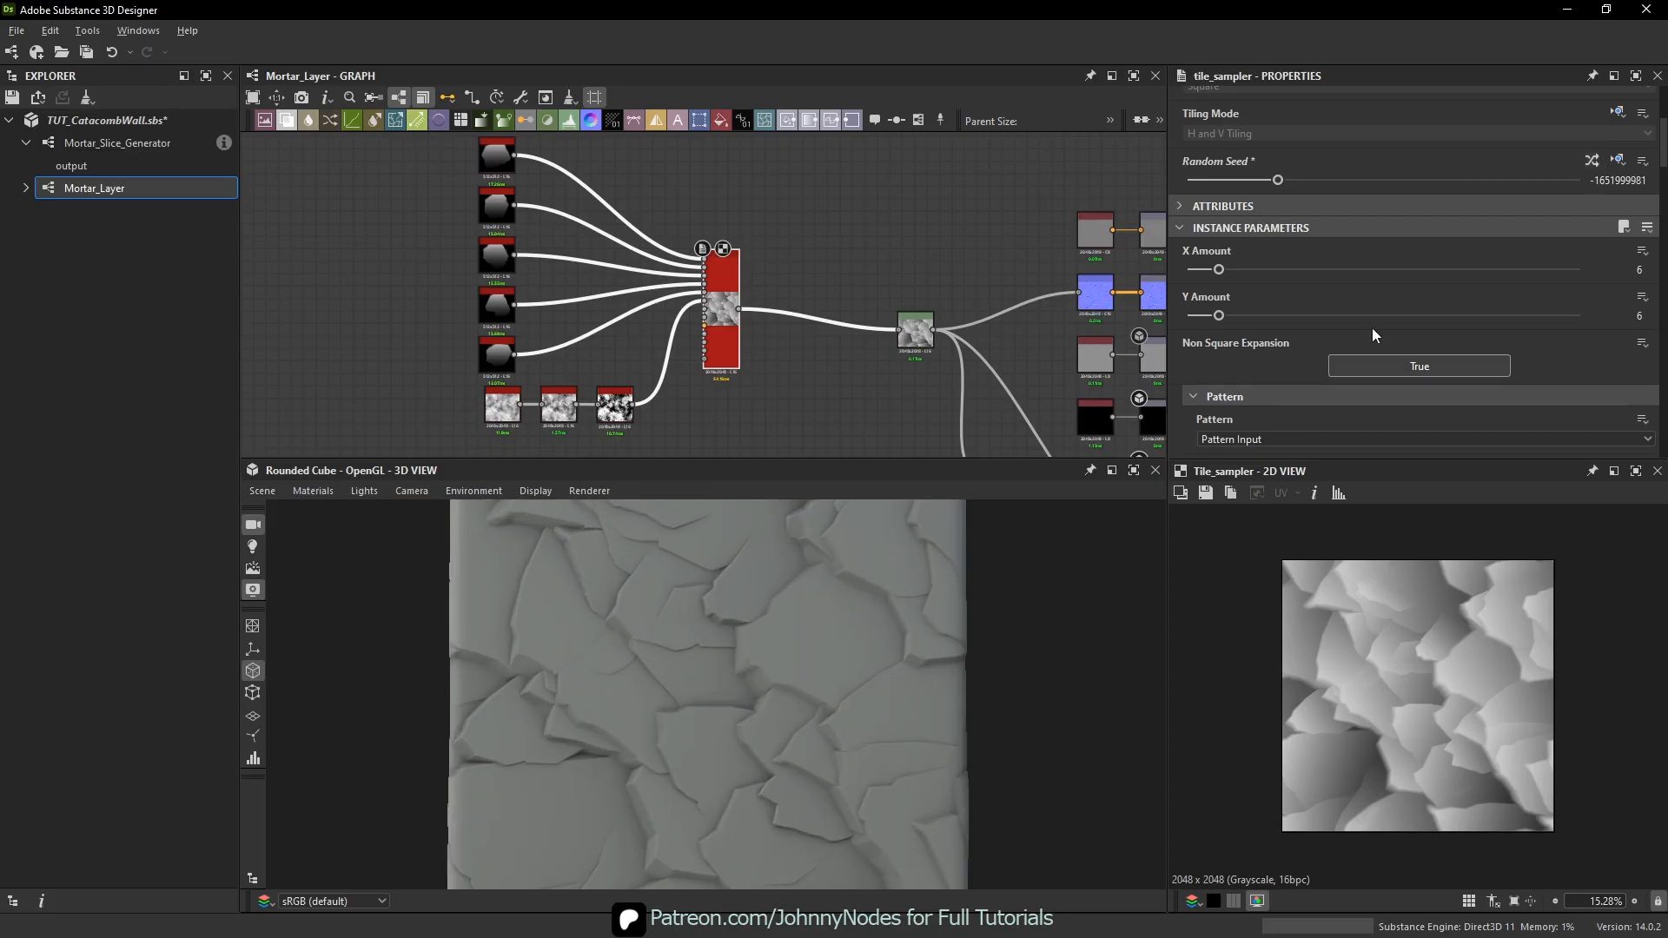
{"action": "scroll", "coordinate": [563, 753], "scroll_direction": "up", "scroll_amount": 4}
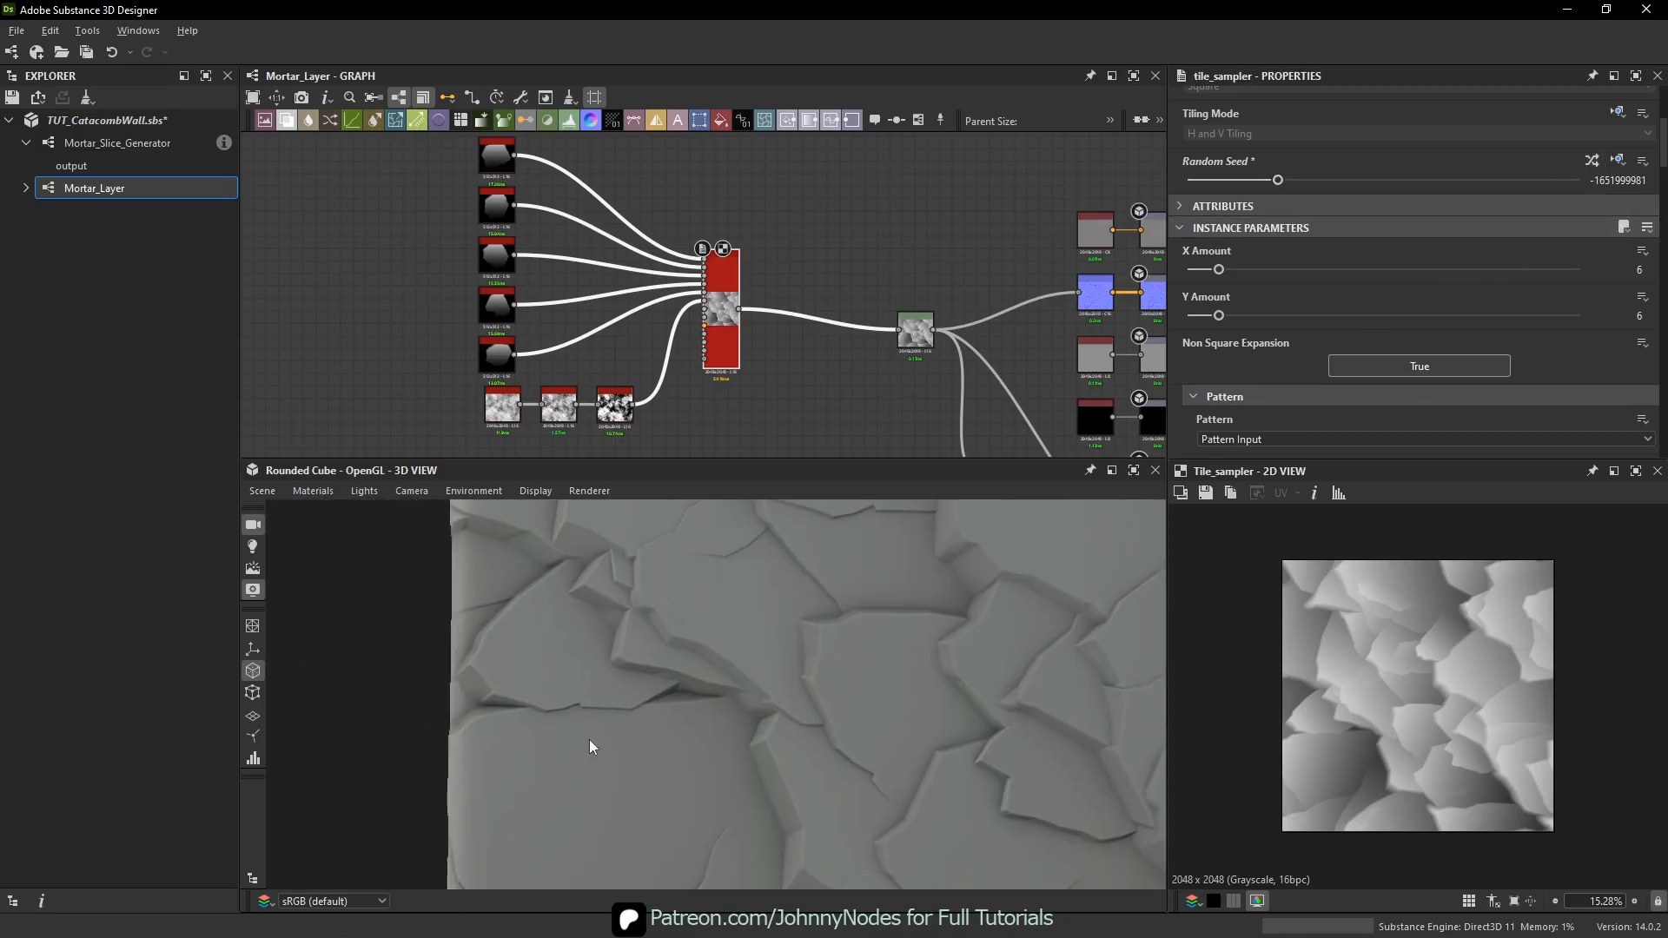
{"action": "scroll", "coordinate": [644, 686], "scroll_direction": "up", "scroll_amount": 3}
{"action": "scroll", "coordinate": [663, 684], "scroll_direction": "down", "scroll_amount": 5}
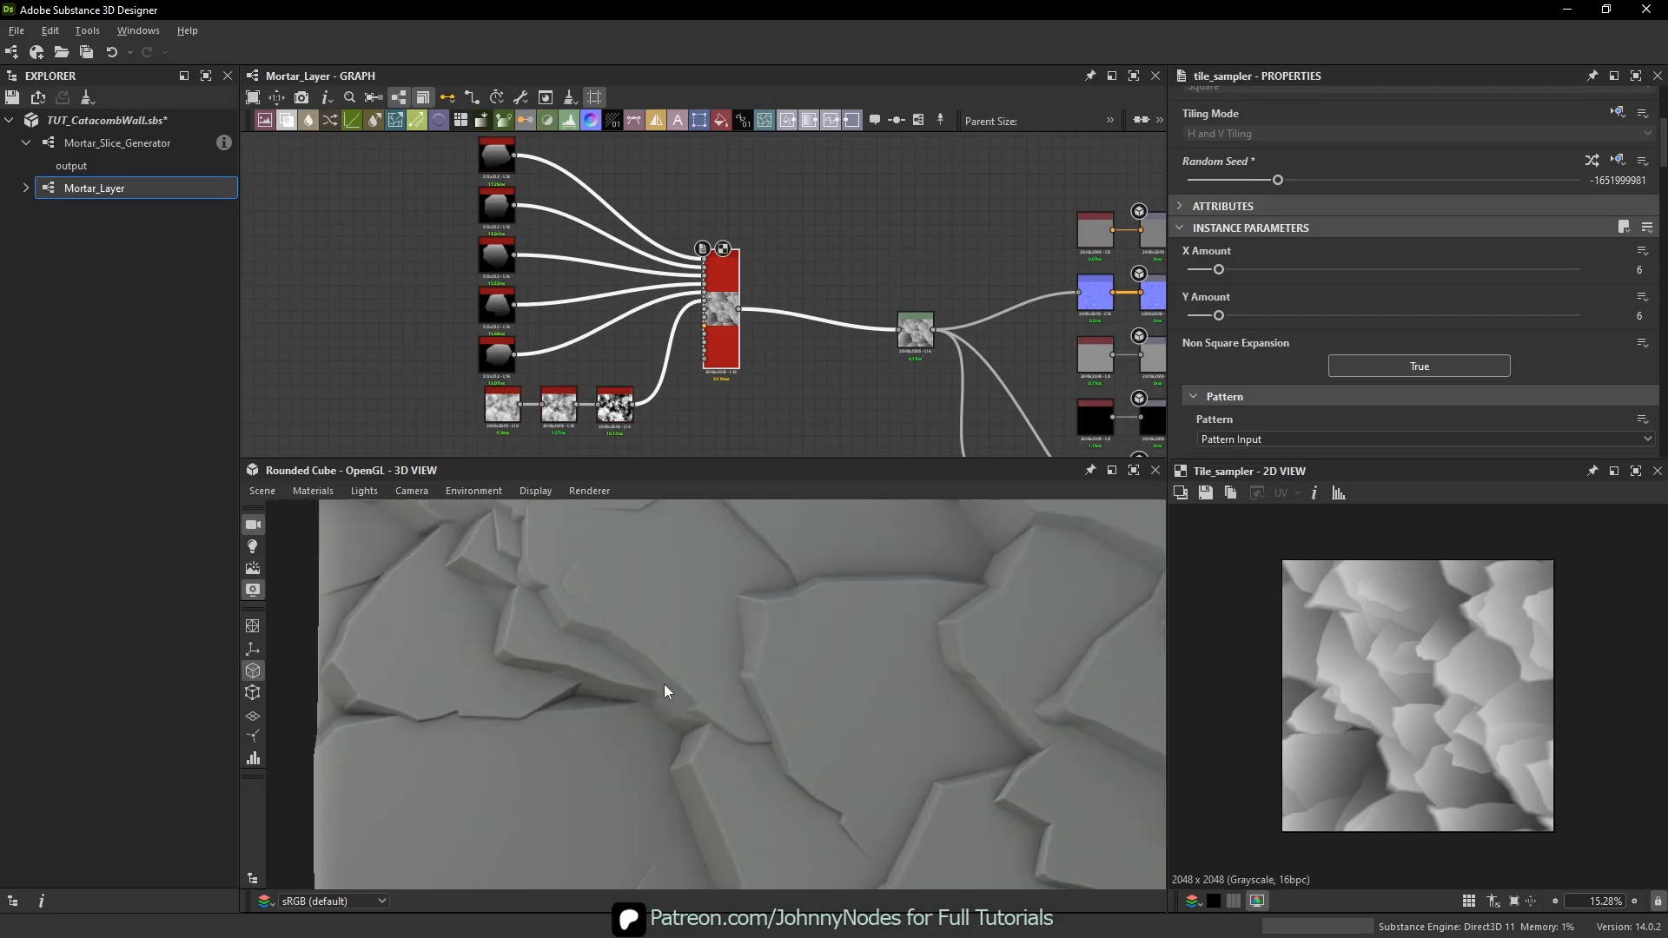
{"action": "scroll", "coordinate": [890, 645], "scroll_direction": "down", "scroll_amount": 3}
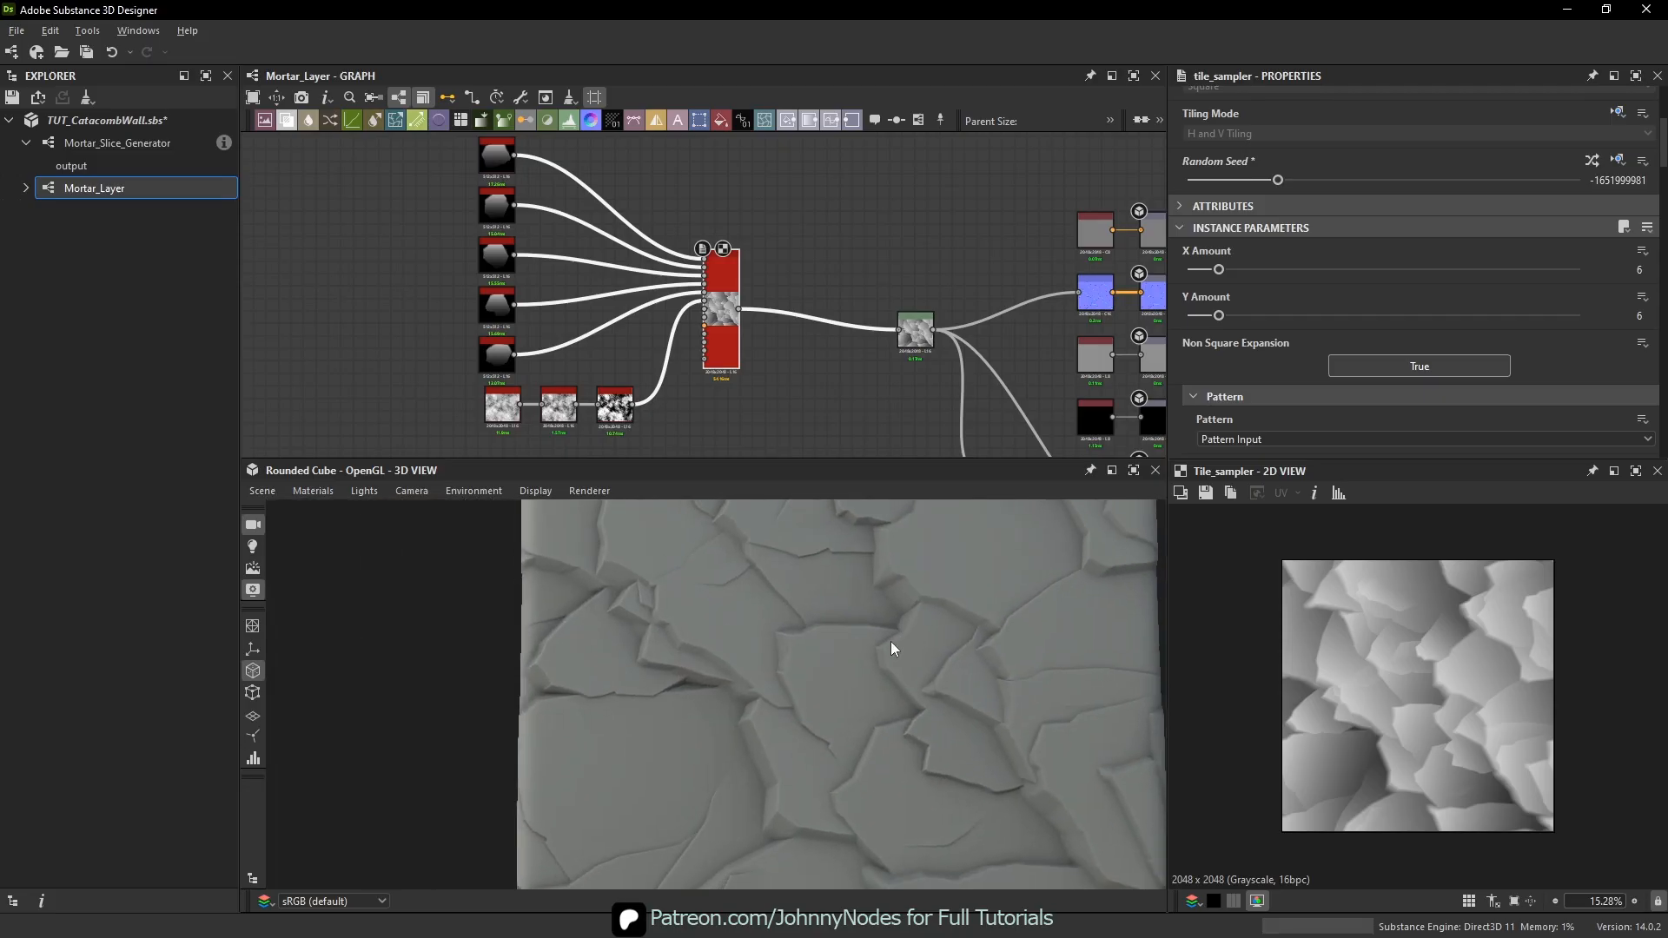
{"action": "mouse_move", "coordinate": [864, 613]}
{"action": "right_mouse_down", "text": "ctrl+shift"}
{"action": "mouse_move", "coordinate": [930, 631]}
{"action": "mouse_move", "coordinate": [884, 625]}
{"action": "right_mouse_up", "text": "ctrl+shift"}
{"action": "scroll", "coordinate": [795, 252], "scroll_direction": "down", "scroll_amount": 4}
- Set the HBAO node's Height Depth to 0.25 and check the ambient occlusion in the 3D view
{"action": "middle_click_drag", "start_coordinate": [916, 331], "coordinate": [883, 233]}
{"action": "scroll", "coordinate": [883, 233], "scroll_direction": "up", "scroll_amount": 5}
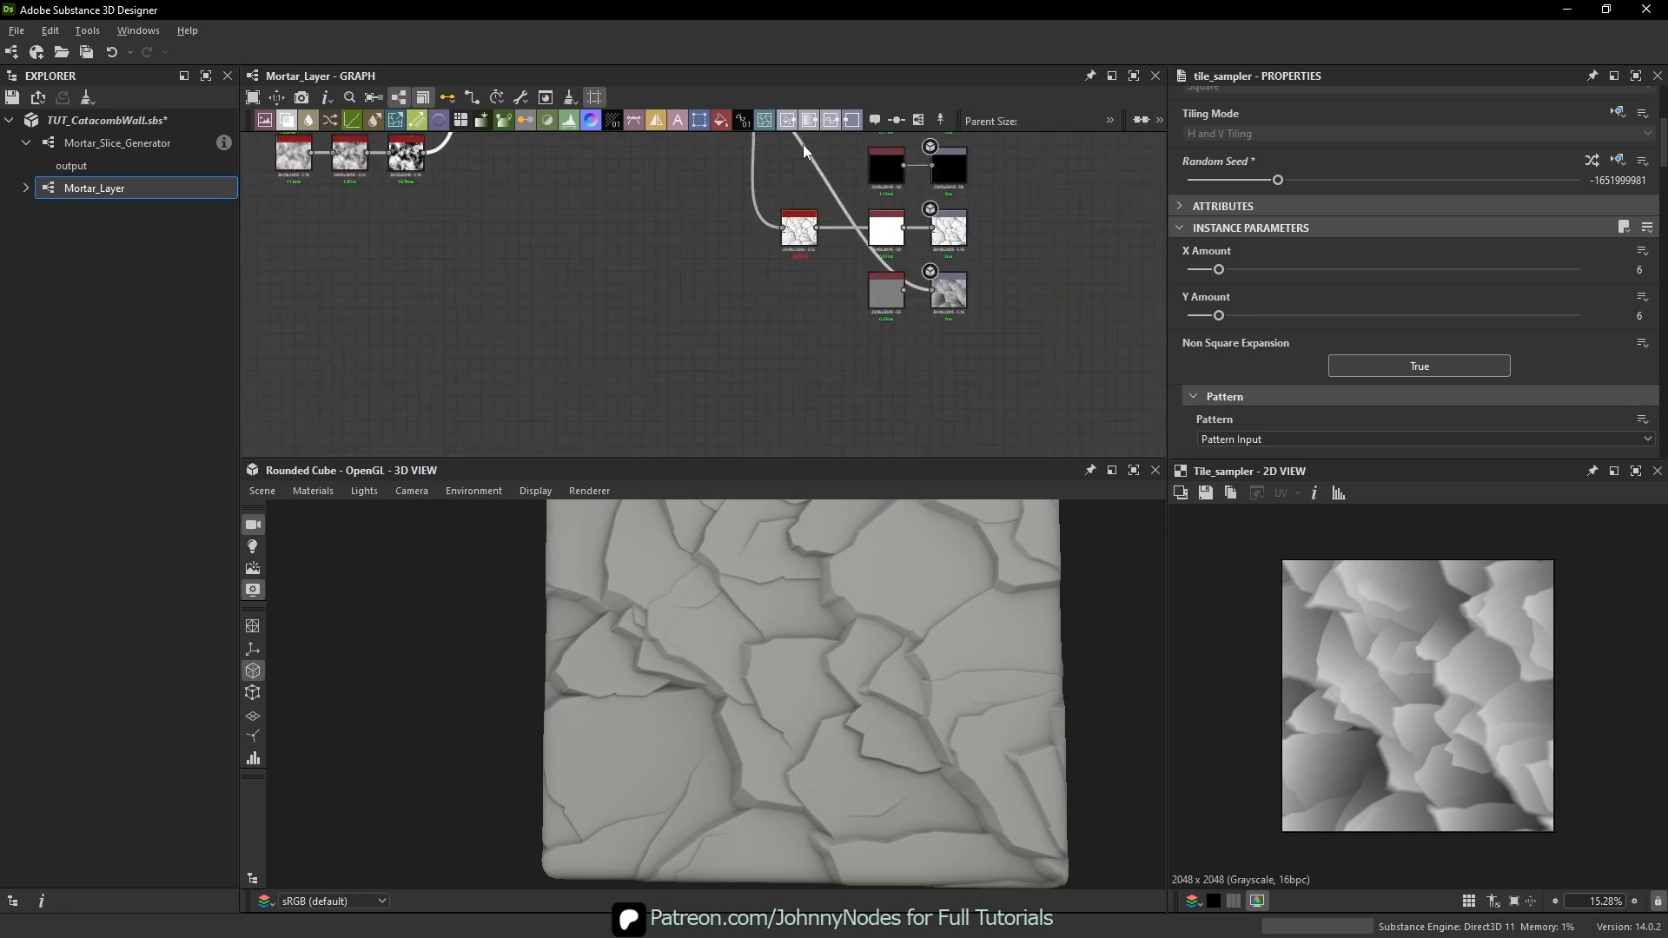
{"action": "left_click", "coordinate": [839, 402]}
{"action": "scroll", "coordinate": [1397, 283], "scroll_direction": "down", "scroll_amount": 2}
{"action": "scroll", "coordinate": [1398, 283], "scroll_direction": "down", "scroll_amount": 1}
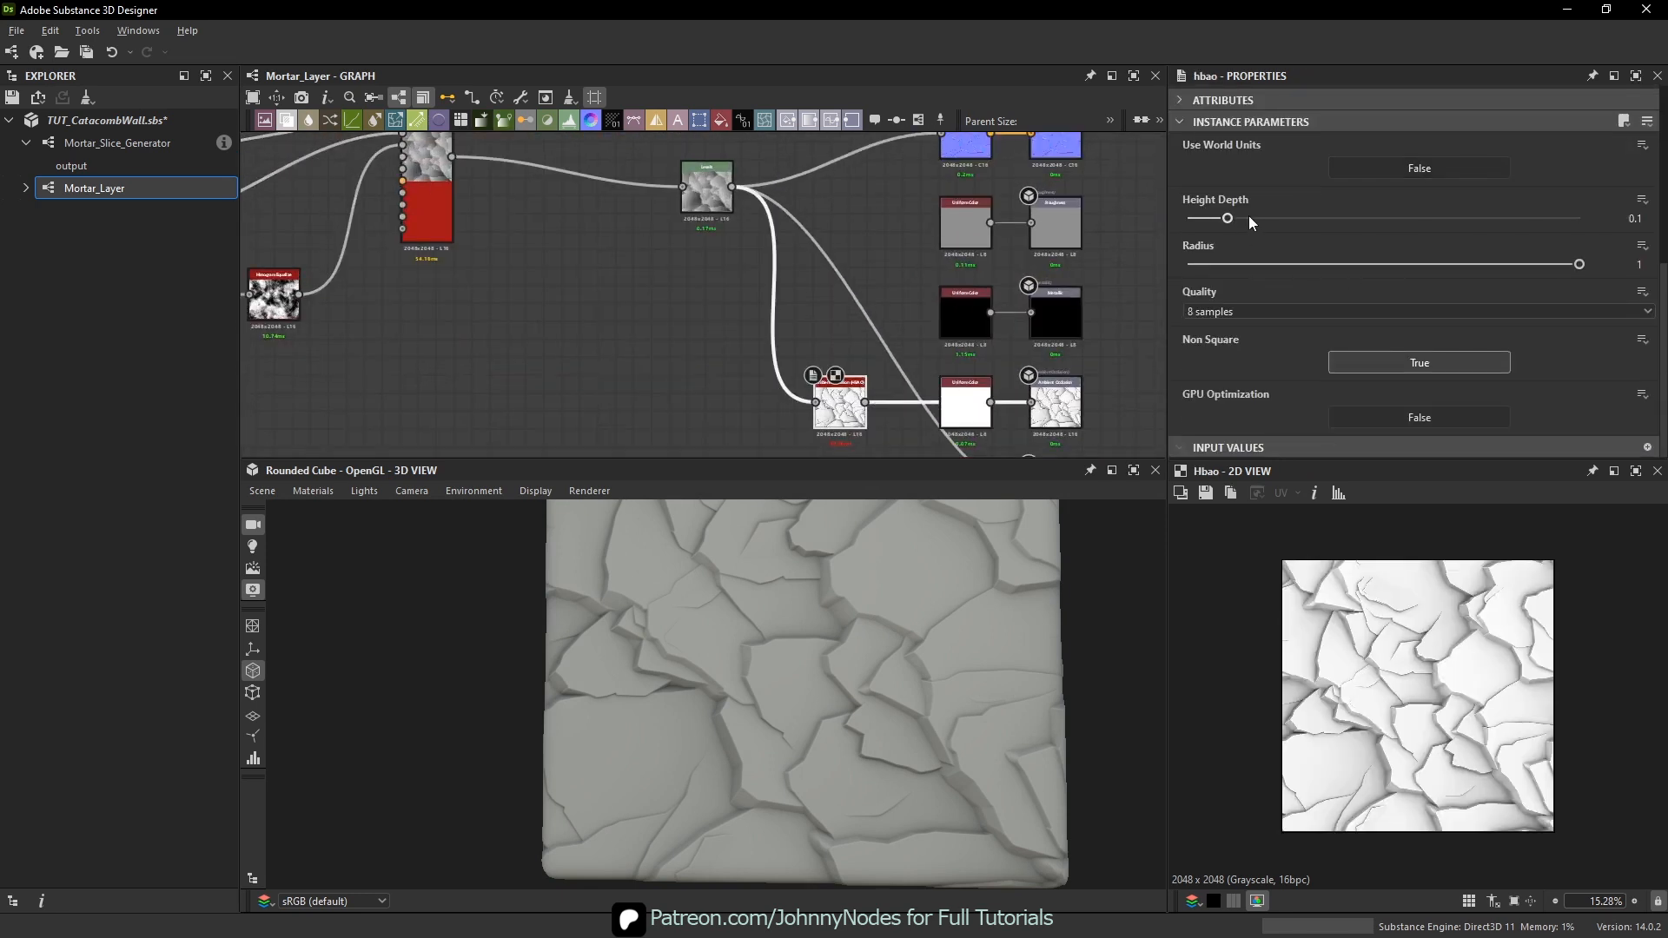
{"action": "left_click_drag", "start_coordinate": [1248, 216], "coordinate": [1286, 217]}
{"action": "scroll", "coordinate": [880, 650], "scroll_direction": "down", "scroll_amount": 4}
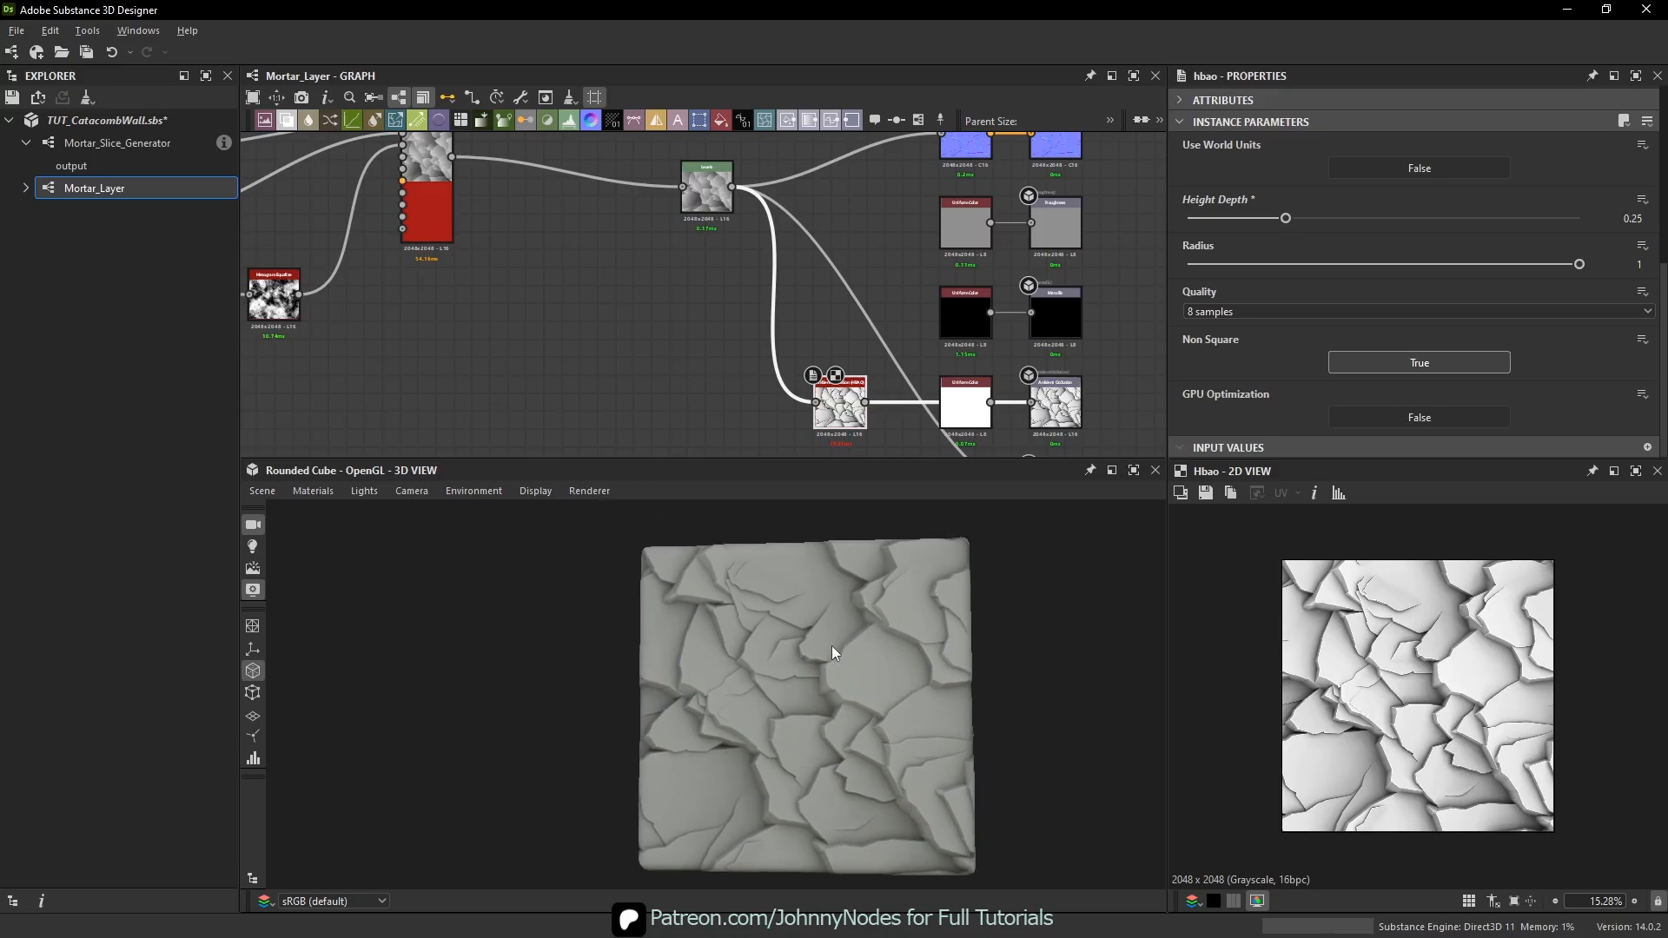
{"action": "scroll", "coordinate": [821, 591], "scroll_direction": "up", "scroll_amount": 2}
{"action": "left_click_drag", "start_coordinate": [815, 597], "coordinate": [854, 661]}
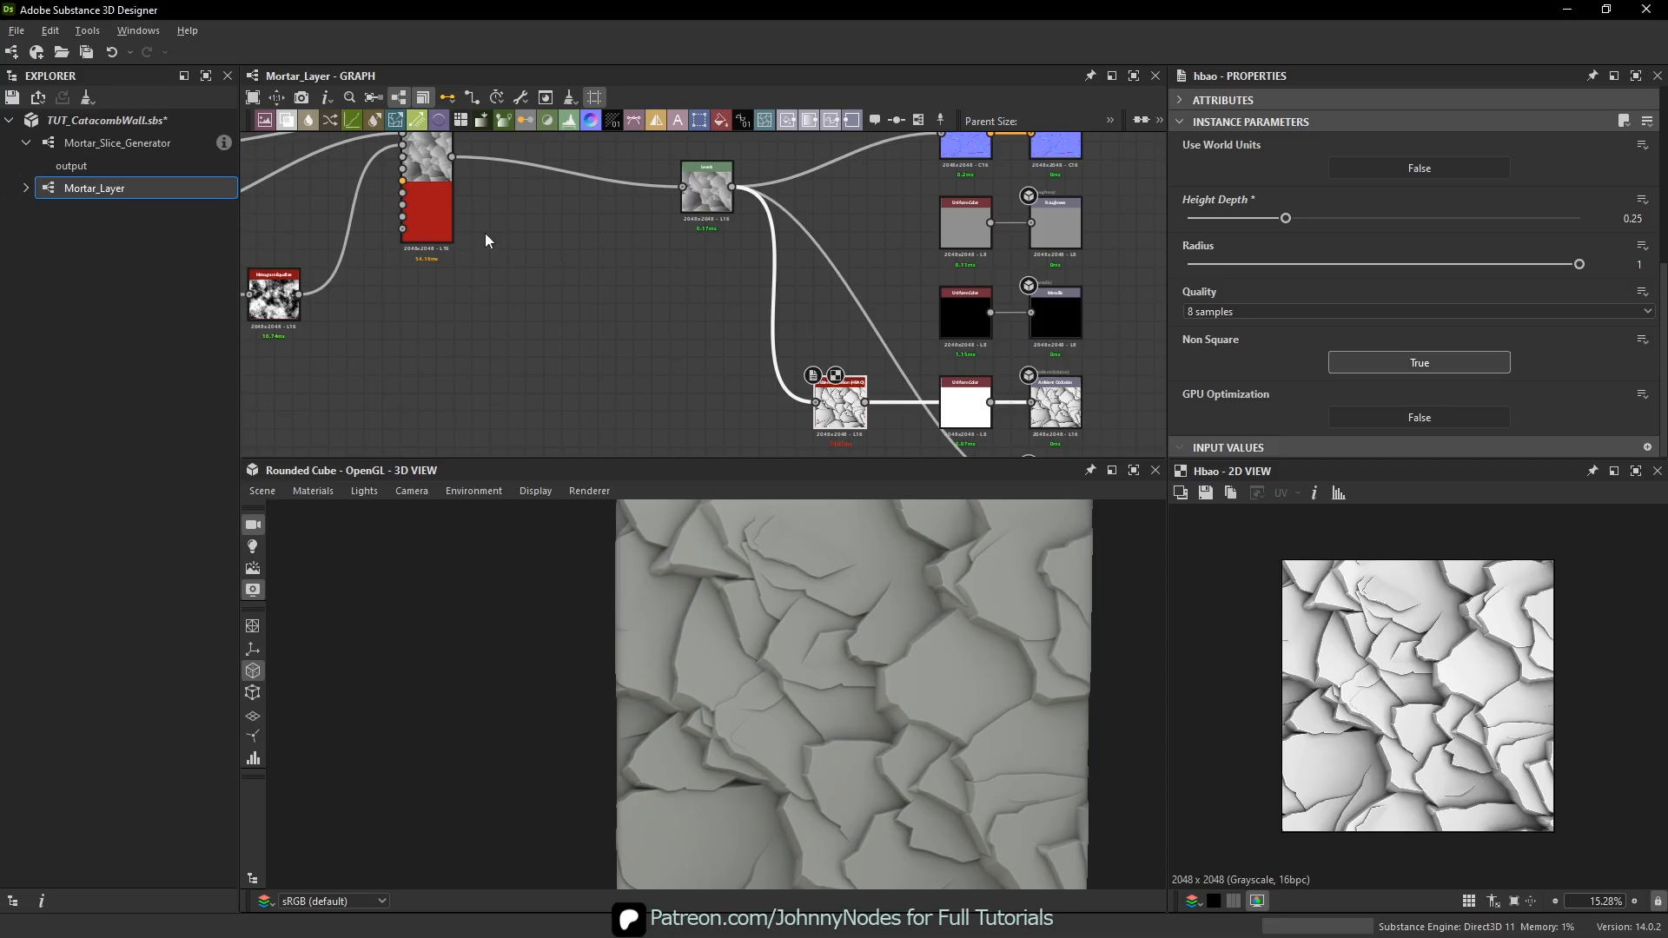
- Duplicate the Tile Sampler with its input connections and place the copy beneath the original
{"action": "middle_click_drag", "start_coordinate": [484, 238], "coordinate": [772, 383]}
{"action": "scroll", "coordinate": [772, 382], "scroll_direction": "up", "scroll_amount": 2}
{"action": "left_click_drag", "start_coordinate": [689, 255], "coordinate": [664, 242]}
{"action": "middle_click_drag", "start_coordinate": [808, 412], "coordinate": [808, 304]}
{"action": "key", "text": "ctrl+v"}
{"action": "scroll", "coordinate": [824, 219], "scroll_direction": "down", "scroll_amount": 1}
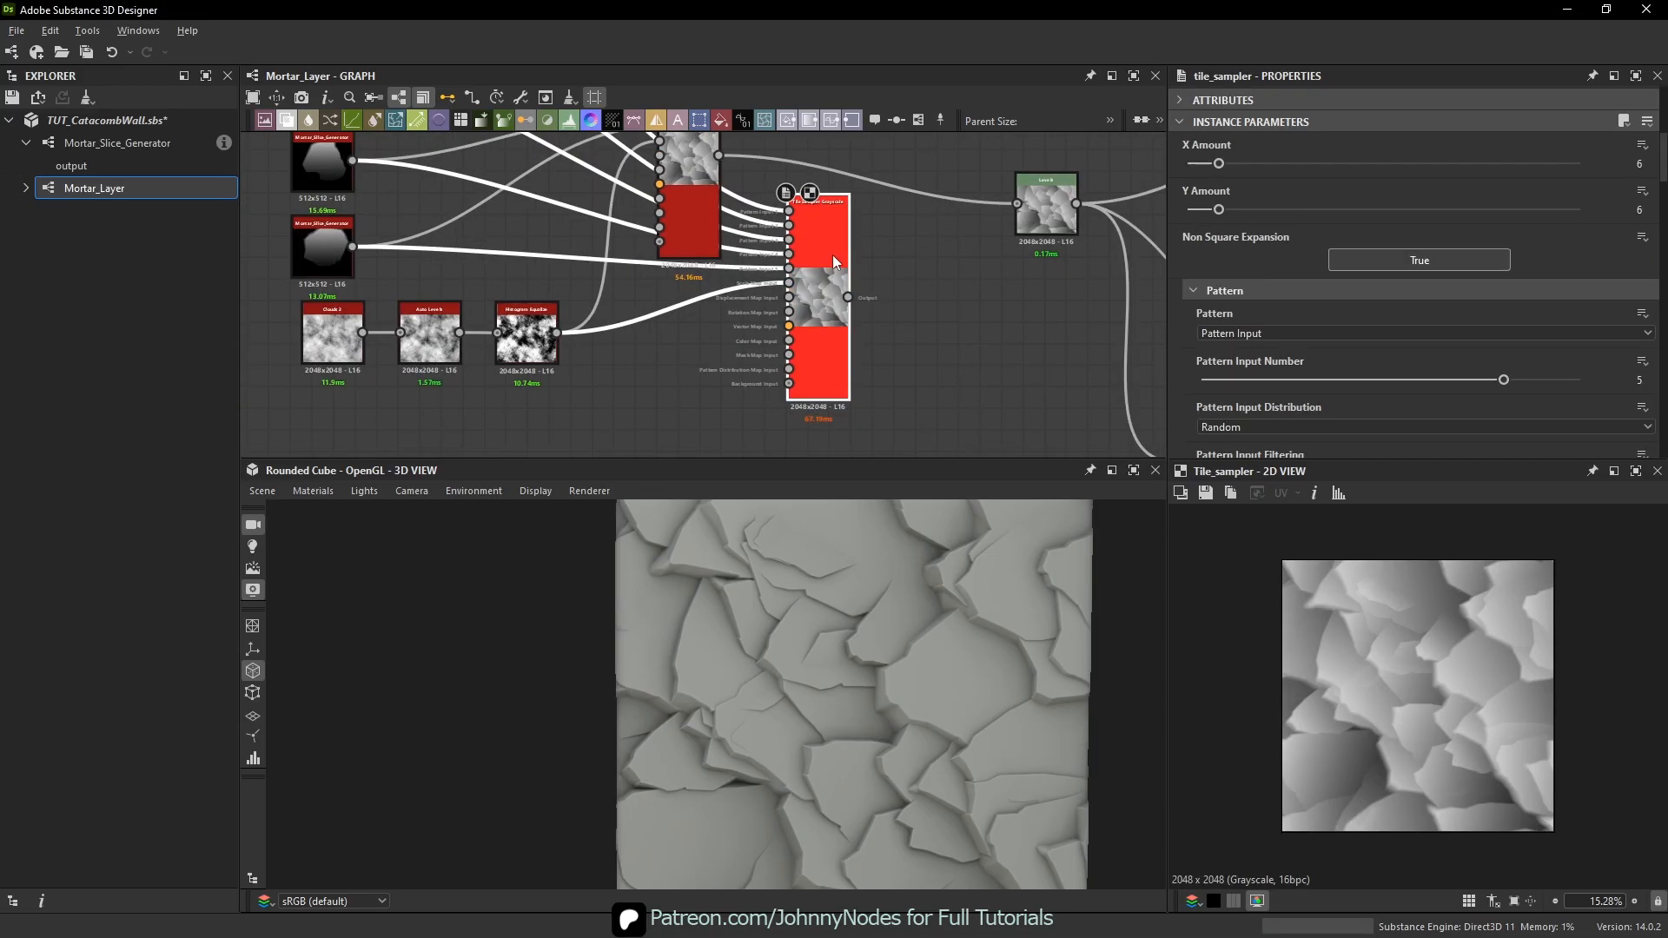
{"action": "left_click_drag", "start_coordinate": [832, 255], "coordinate": [776, 327]}
{"action": "middle_click_drag", "start_coordinate": [773, 341], "coordinate": [867, 295]}
{"action": "left_click_drag", "start_coordinate": [869, 292], "coordinate": [798, 320]}
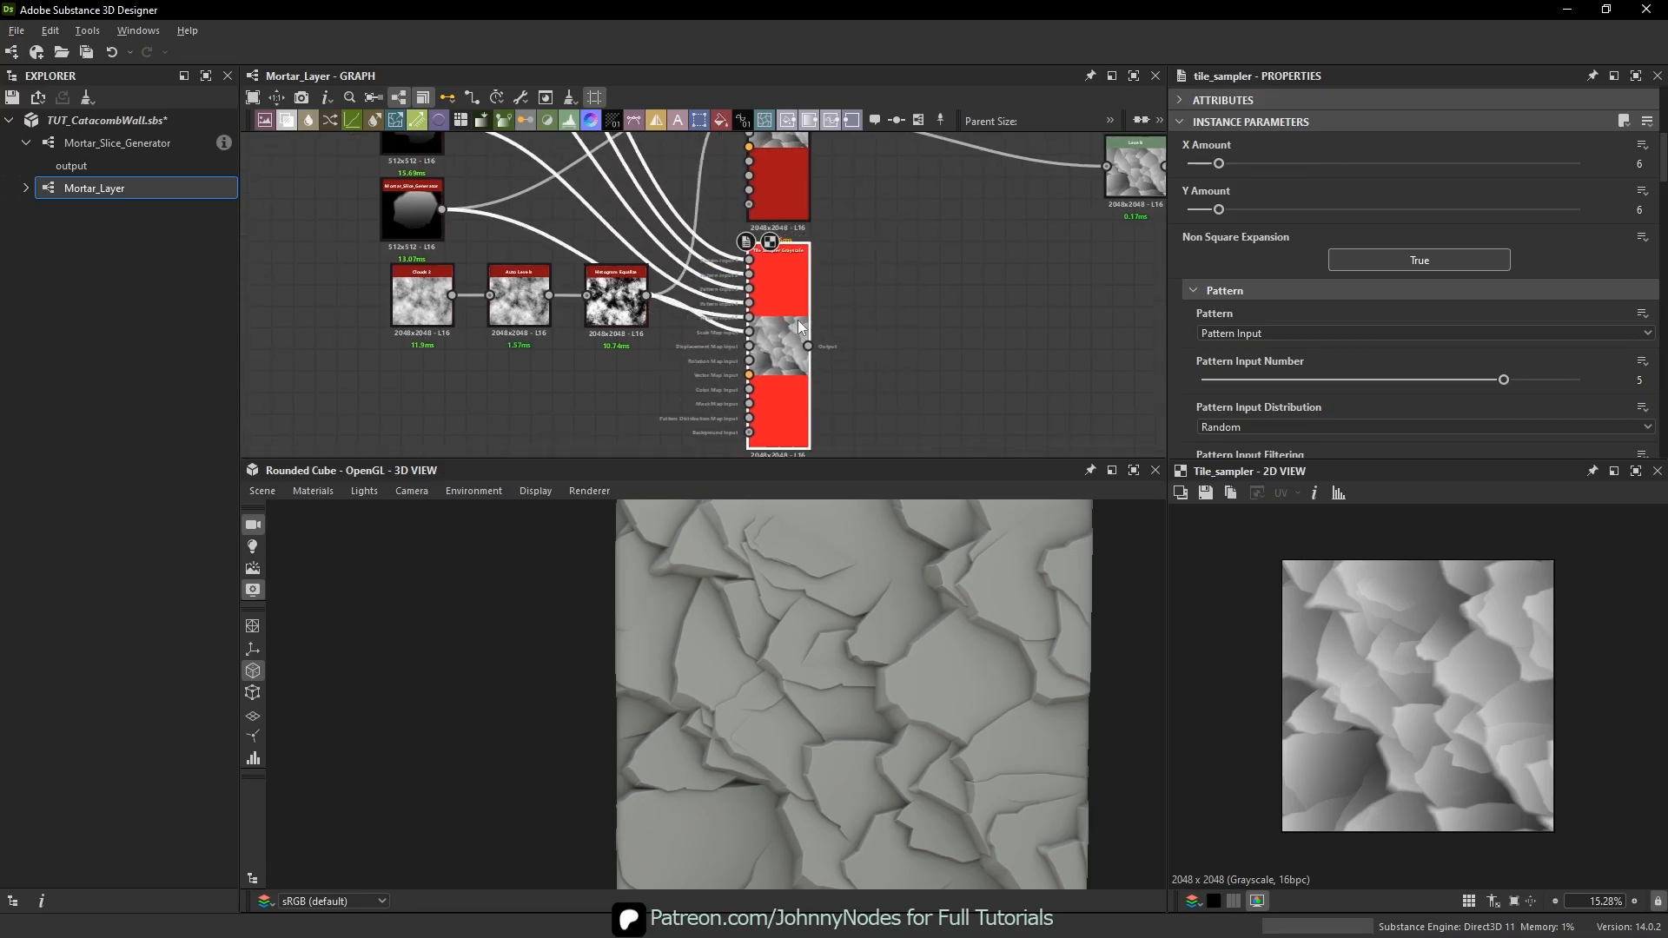
- Reposition the duplicated Tile Sampler slightly below and to the right of the original so their wires stay readable
{"action": "scroll", "coordinate": [662, 284], "scroll_direction": "down", "scroll_amount": 1}
{"action": "middle_click_drag", "start_coordinate": [662, 284], "coordinate": [636, 325]}
{"action": "scroll", "coordinate": [636, 324], "scroll_direction": "down", "scroll_amount": 1}
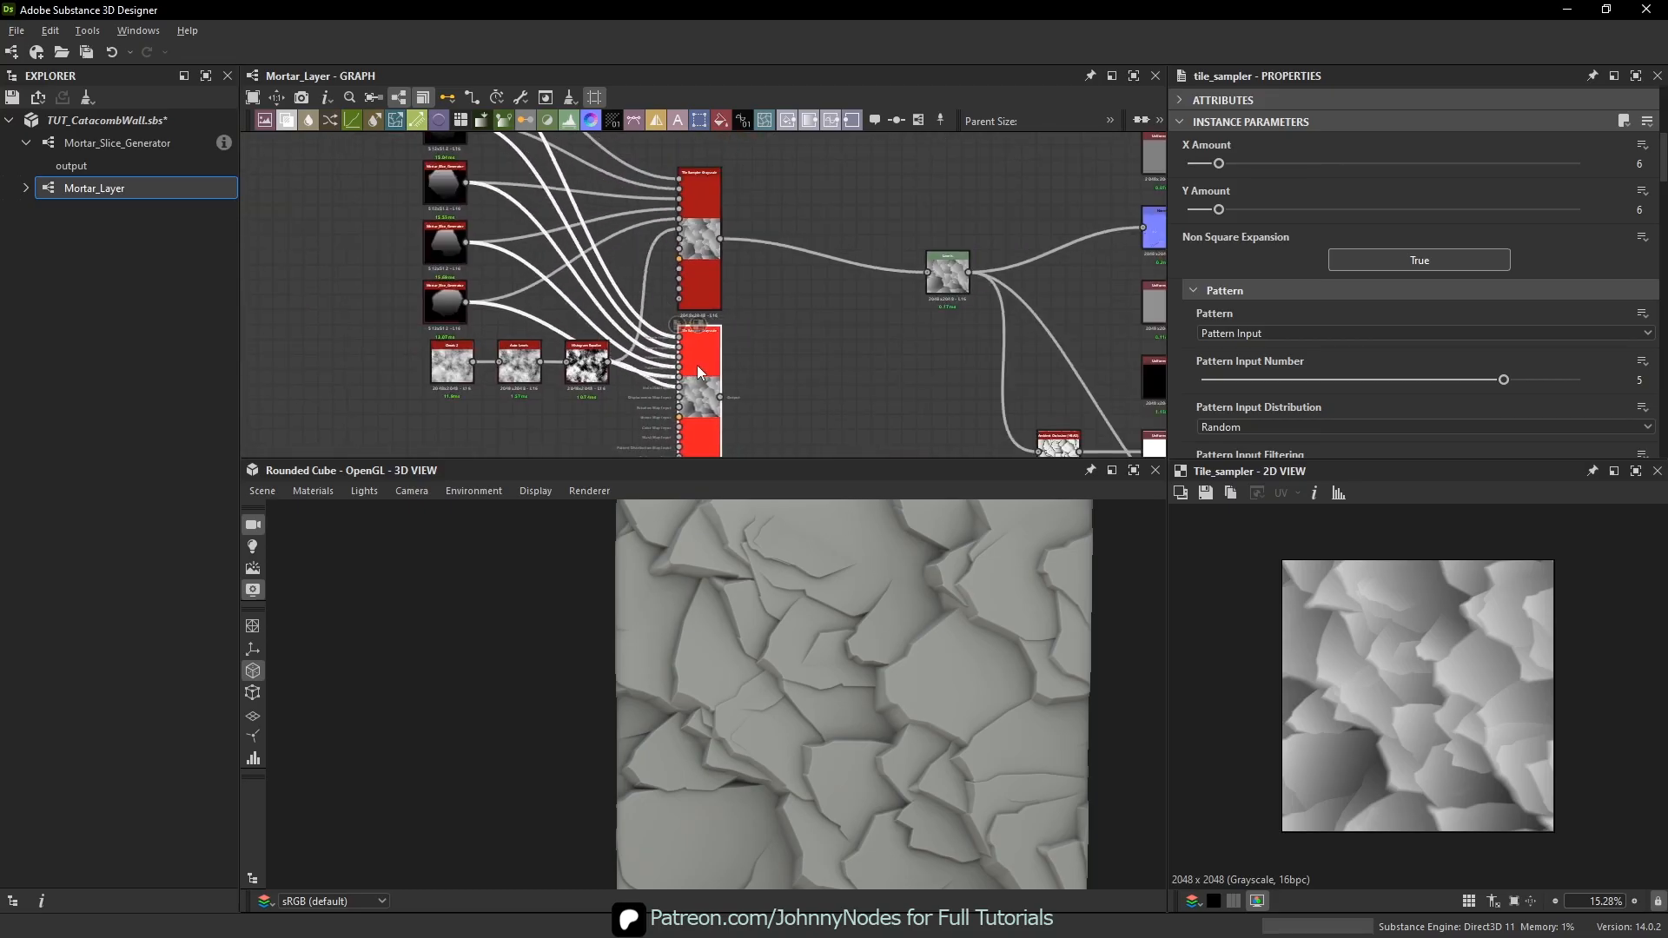
{"action": "left_click_drag", "start_coordinate": [697, 365], "coordinate": [764, 300]}
{"action": "scroll", "coordinate": [760, 304], "scroll_direction": "up", "scroll_amount": 2}
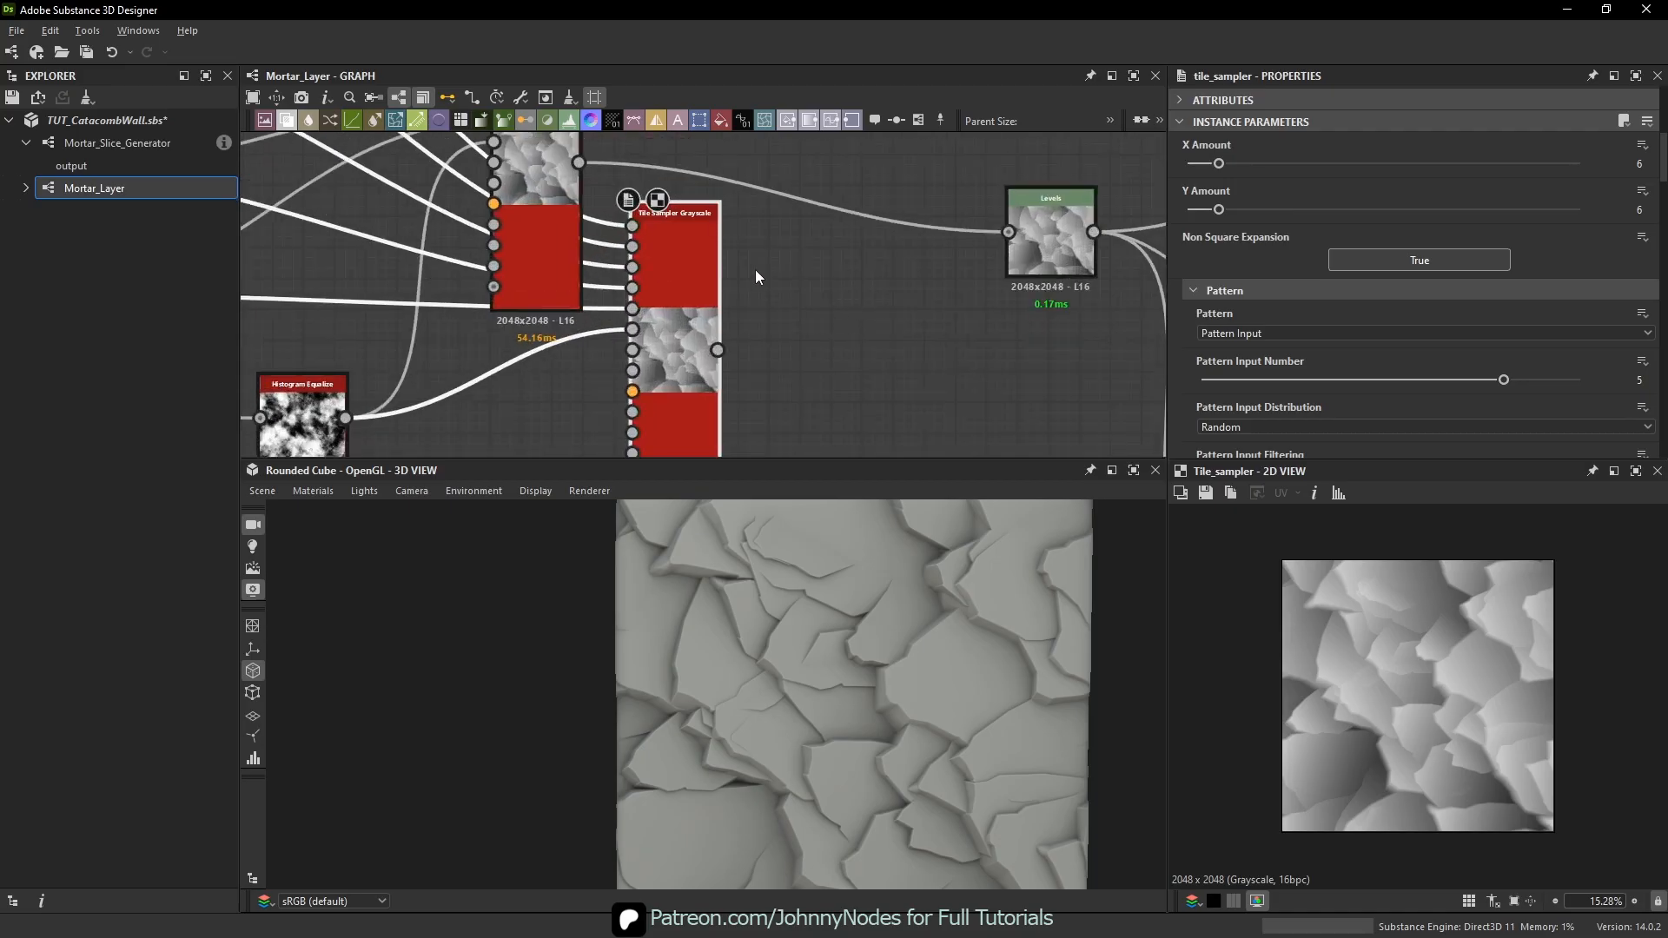
{"action": "middle_click_drag", "start_coordinate": [491, 224], "coordinate": [556, 294]}
{"action": "scroll", "coordinate": [911, 430], "scroll_direction": "down", "scroll_amount": 1}
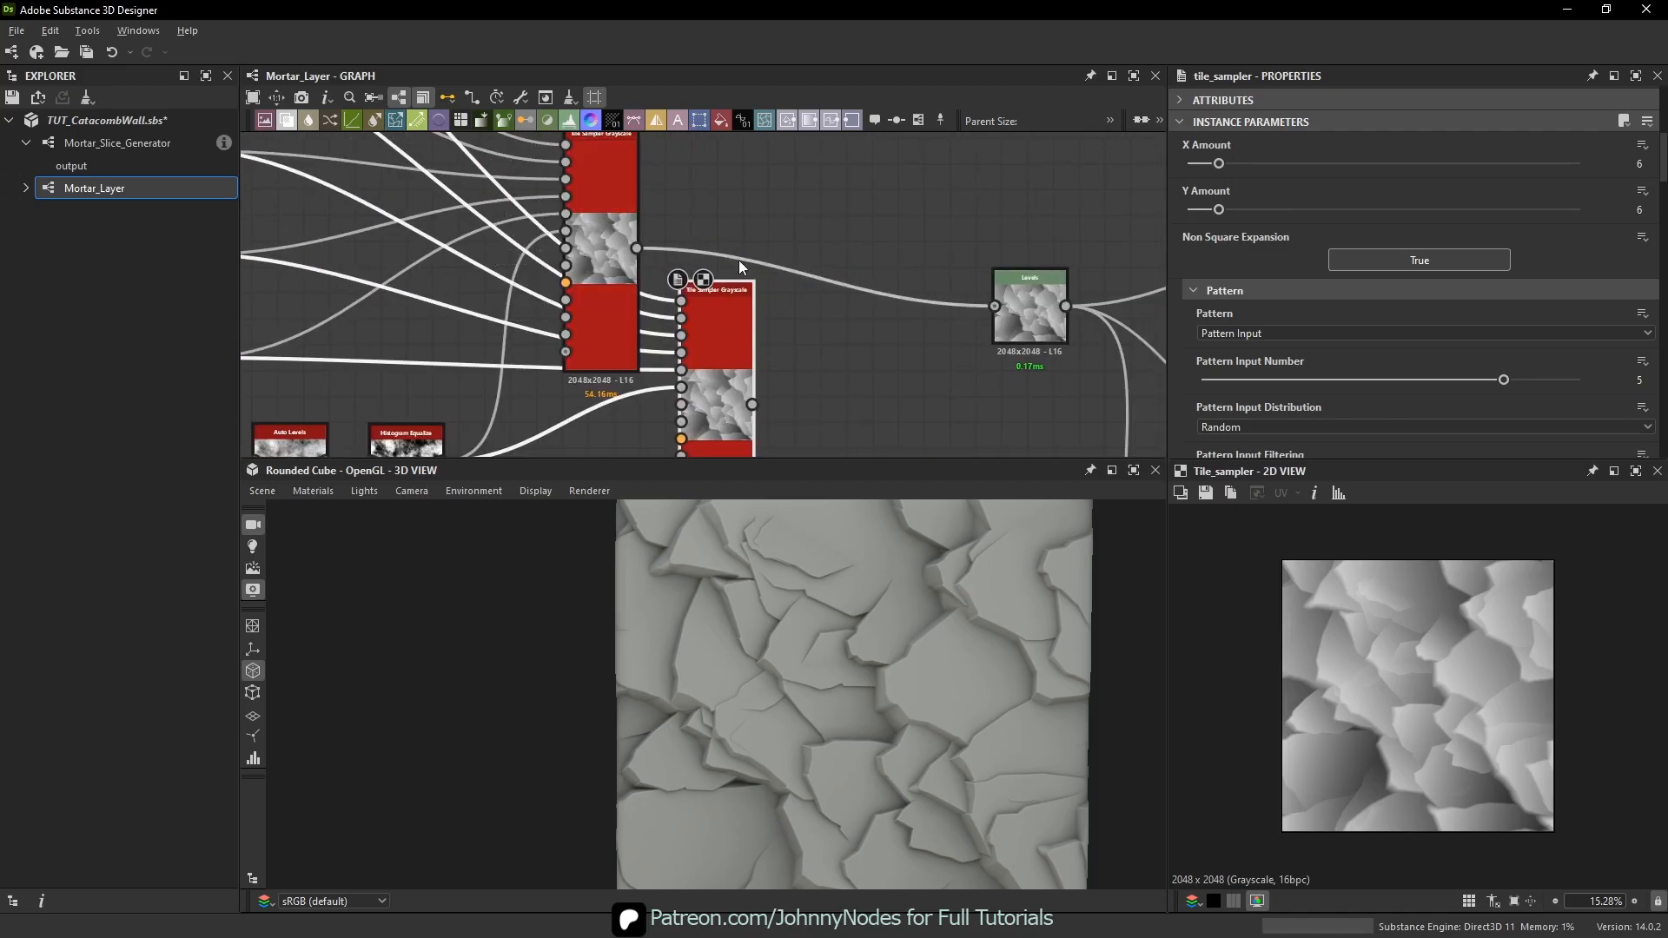
{"action": "left_click_drag", "start_coordinate": [704, 331], "coordinate": [719, 330]}
- Randomize the duplicated Tile Sampler's Random Seed and set its X Amount and Y Amount to 12
{"action": "middle_click_drag", "start_coordinate": [840, 366], "coordinate": [845, 306]}
{"action": "scroll", "coordinate": [1533, 244], "scroll_direction": "up", "scroll_amount": 3}
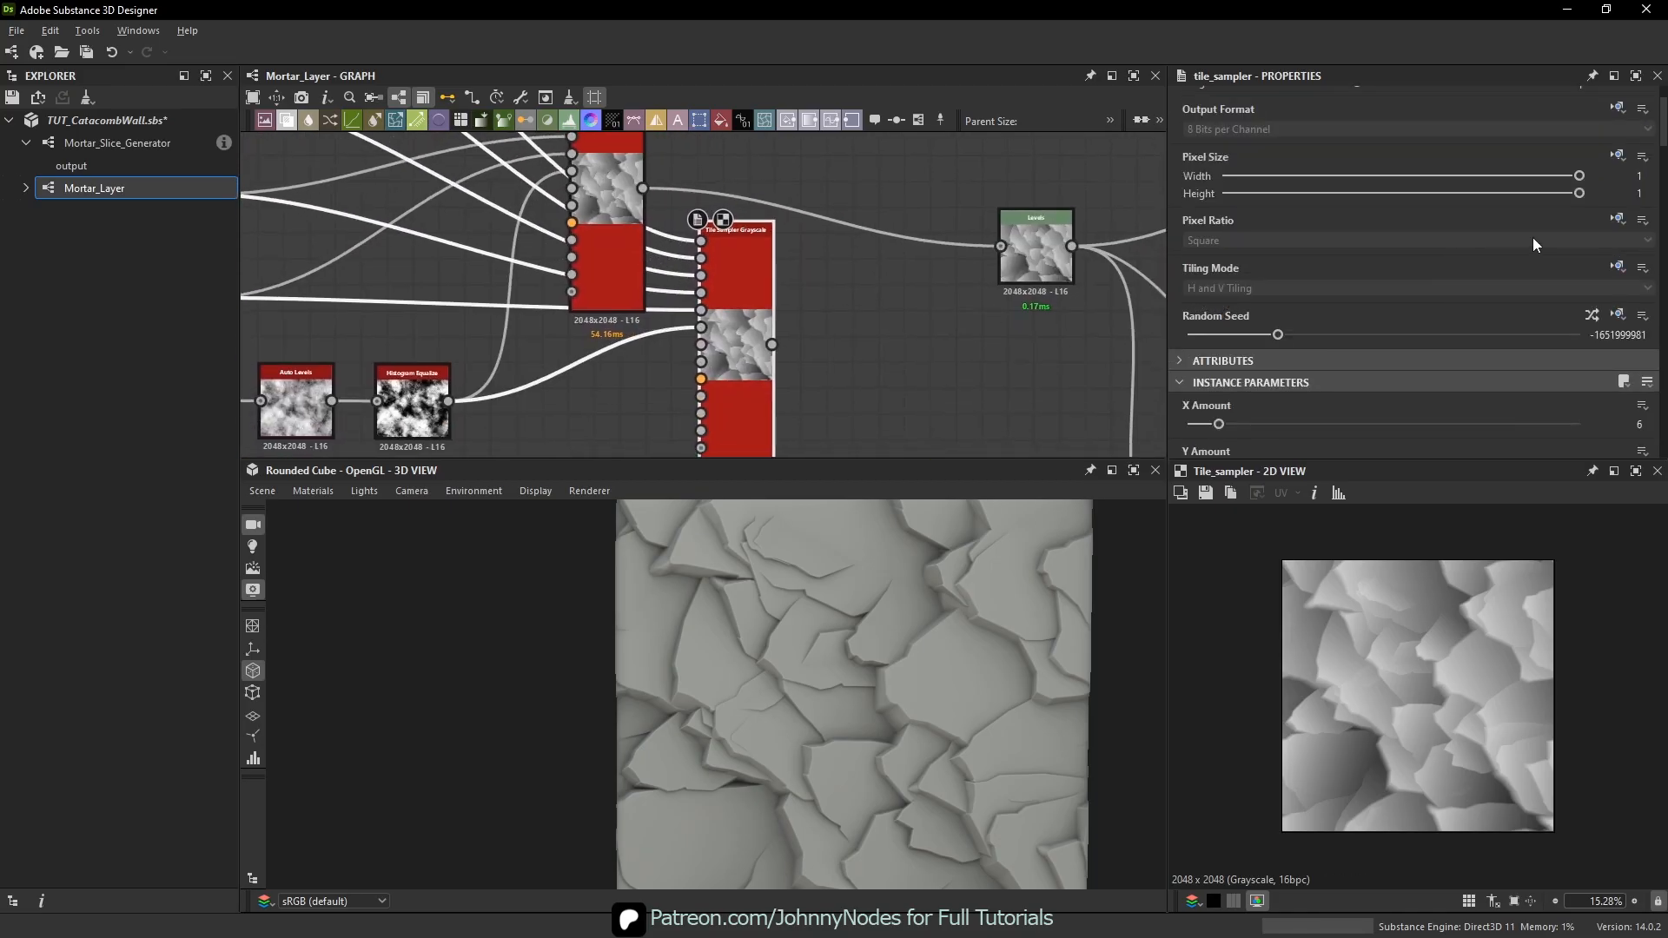
{"action": "left_click", "coordinate": [1592, 316]}
{"action": "scroll", "coordinate": [1246, 280], "scroll_direction": "down", "scroll_amount": 2}
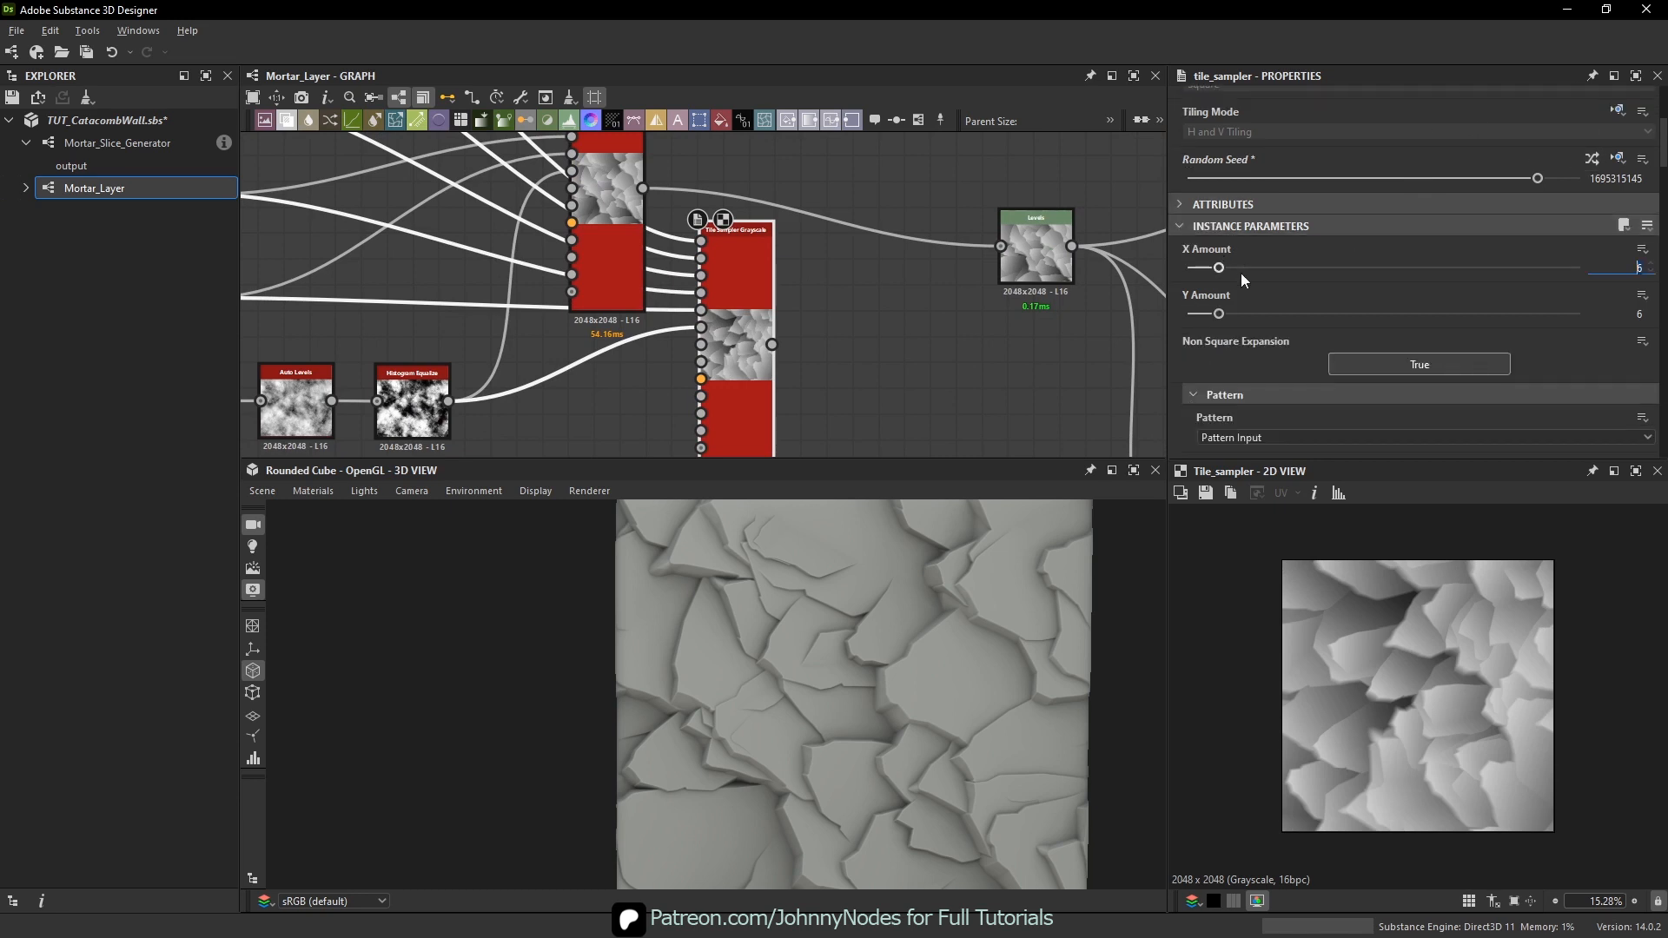
{"action": "type", "text": "12"}
{"action": "key", "text": "Return"}
{"action": "left_click_drag", "start_coordinate": [1242, 314], "coordinate": [1258, 313]}
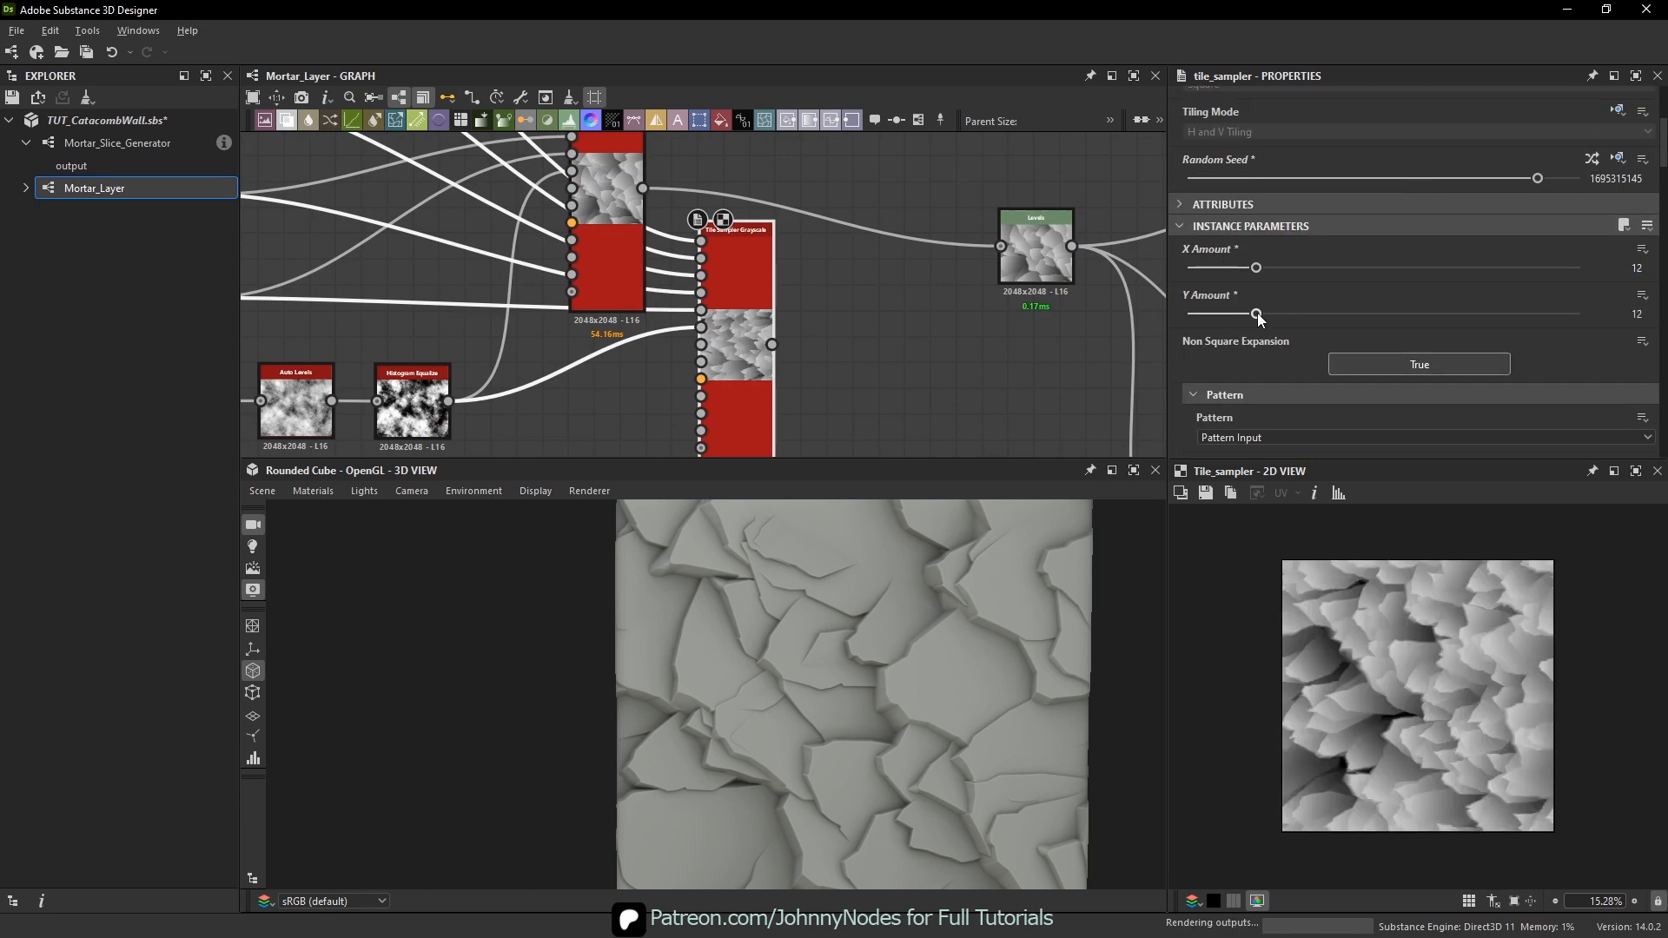
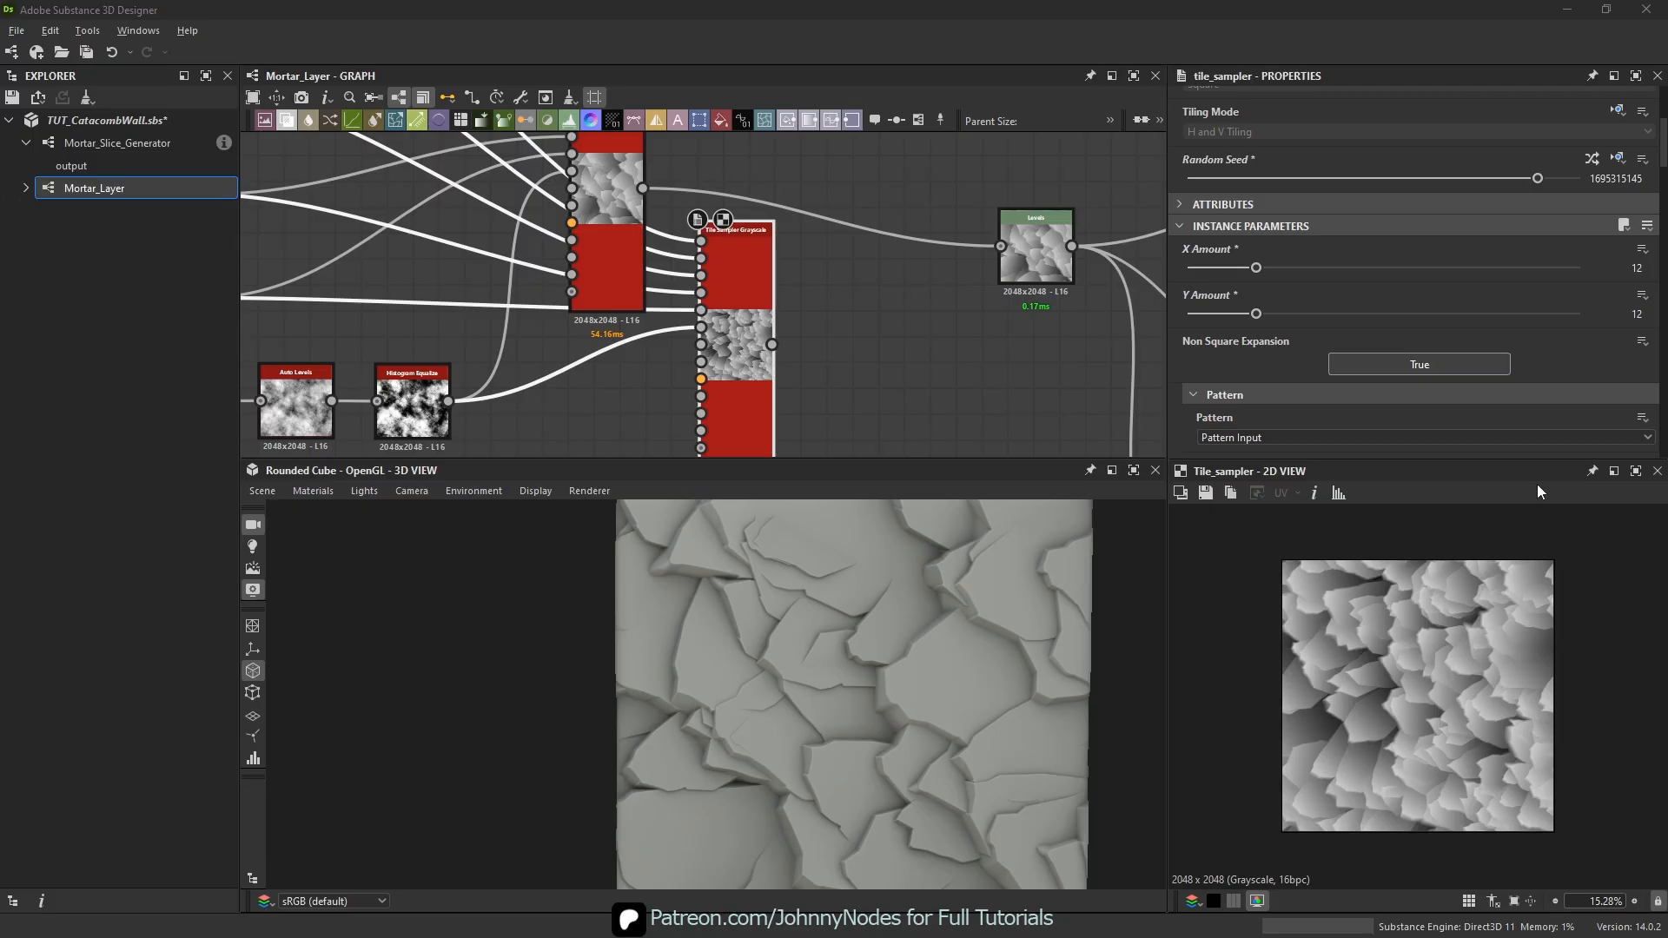
- Set the duplicated Tile Sampler's Scale to 4.74, Scale Map Multiplier to 0.29 and Scale Random to 0.17
{"action": "left_click", "coordinate": [746, 367]}
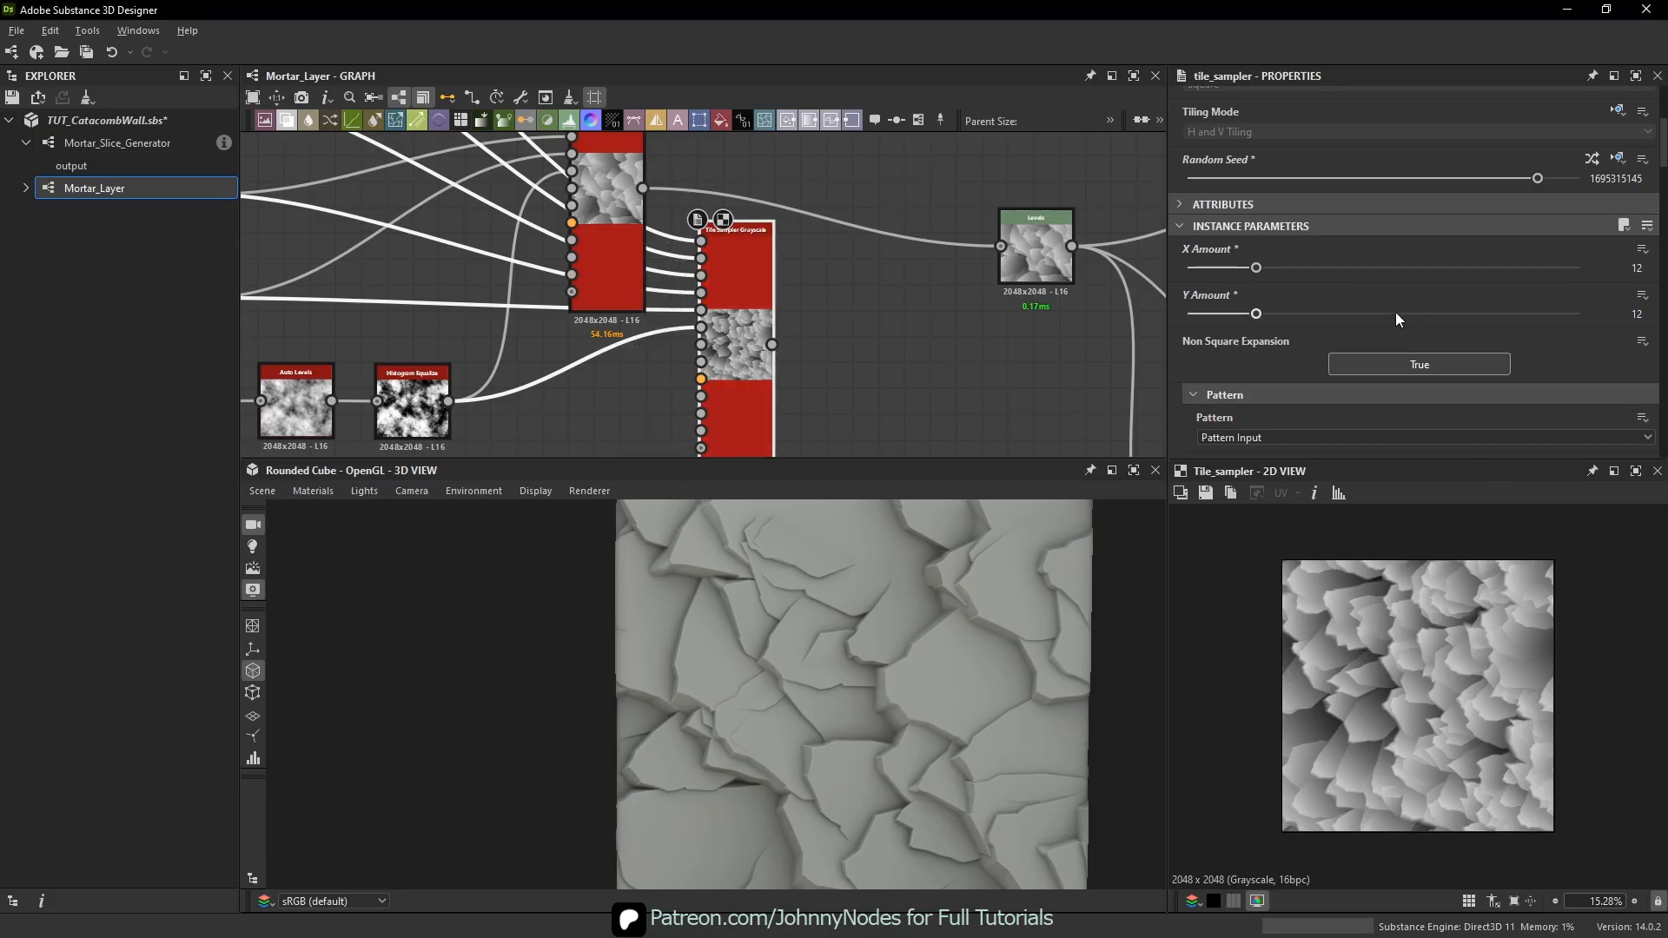
{"action": "scroll", "coordinate": [1321, 287], "scroll_direction": "down", "scroll_amount": 10}
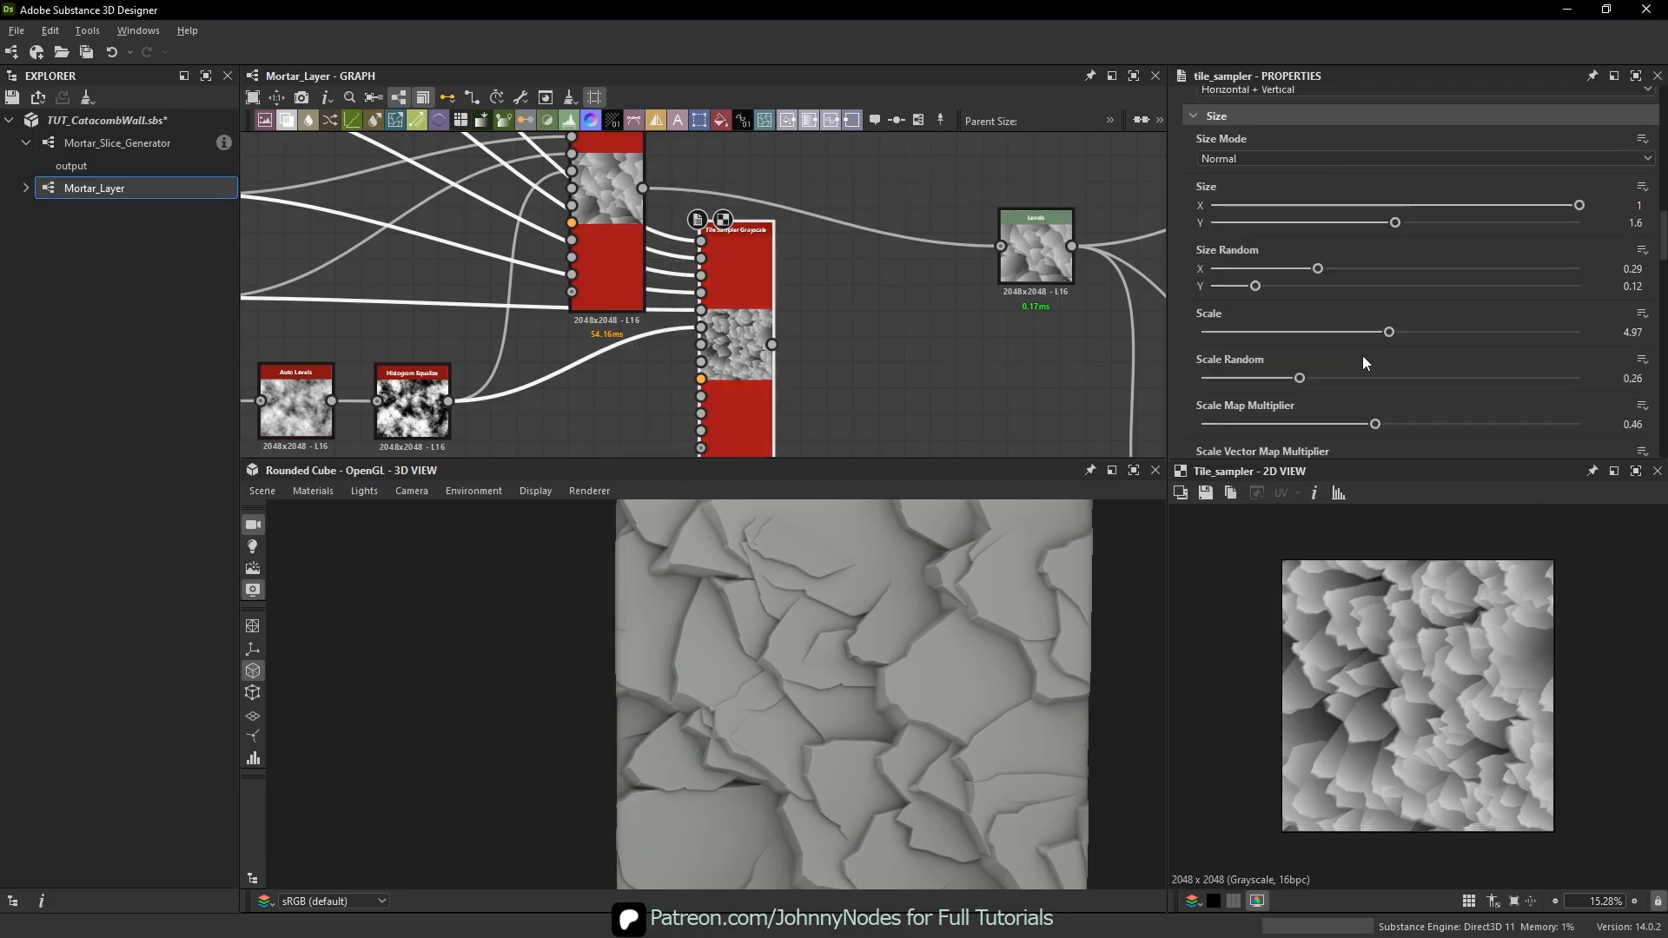
{"action": "left_click_drag", "start_coordinate": [1390, 332], "coordinate": [1381, 333]}
{"action": "left_click_drag", "start_coordinate": [1375, 424], "coordinate": [1266, 378]}
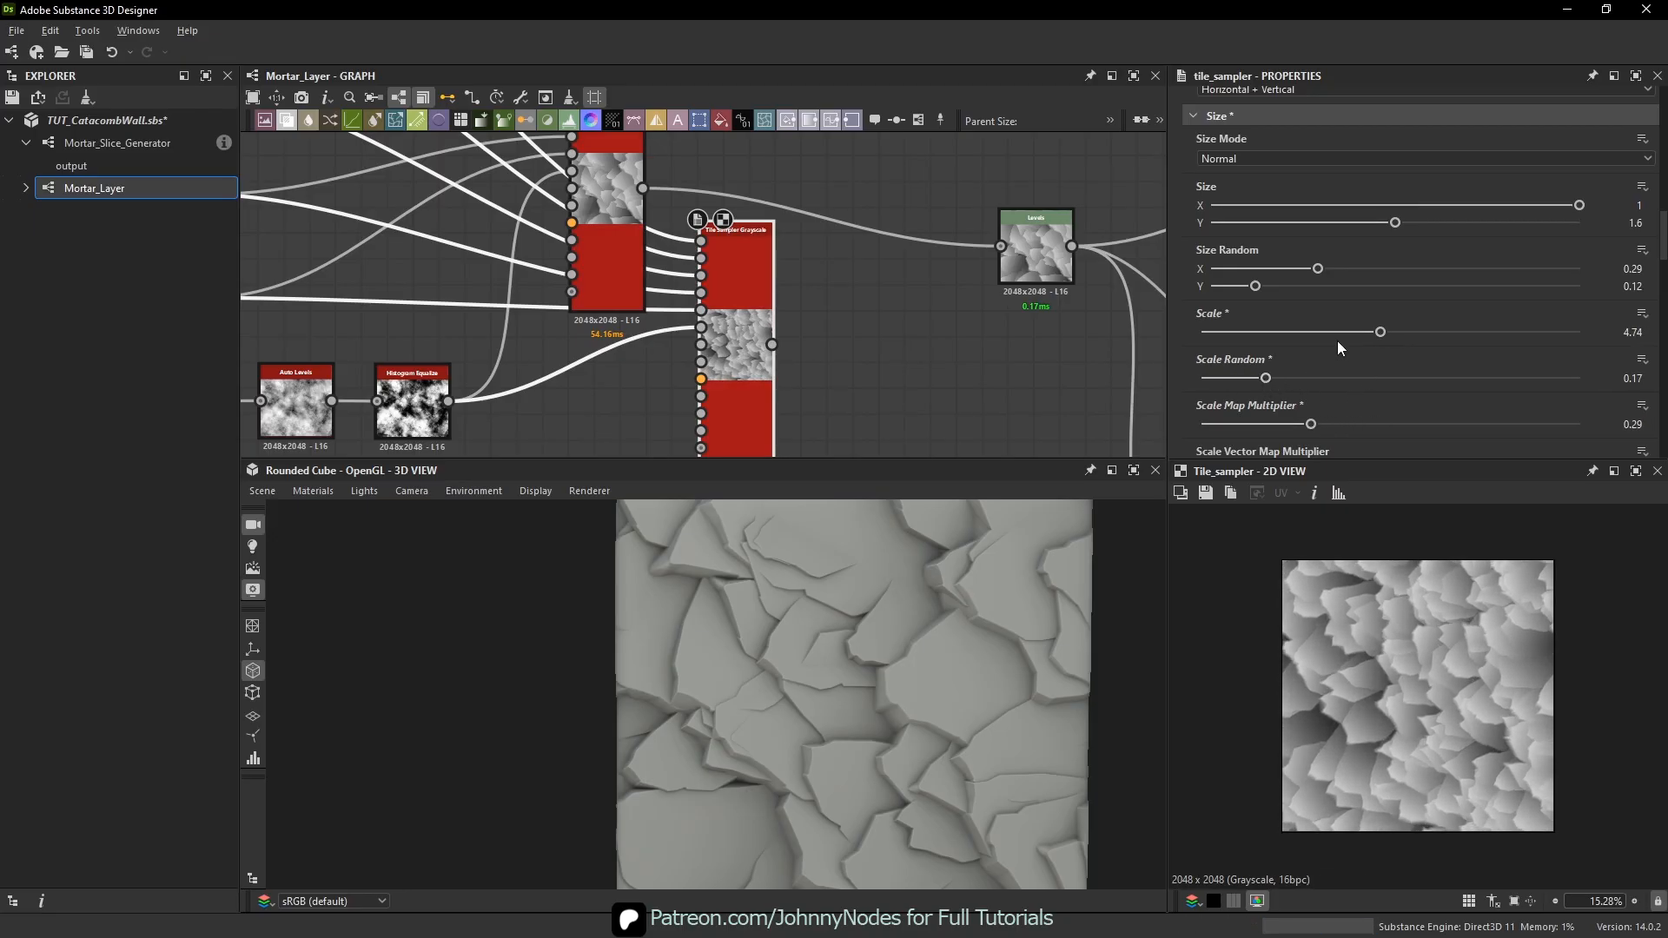
- Set the duplicated Tile Sampler's Mask Random to 0.4
{"action": "scroll", "coordinate": [1350, 339], "scroll_direction": "down", "scroll_amount": 10}
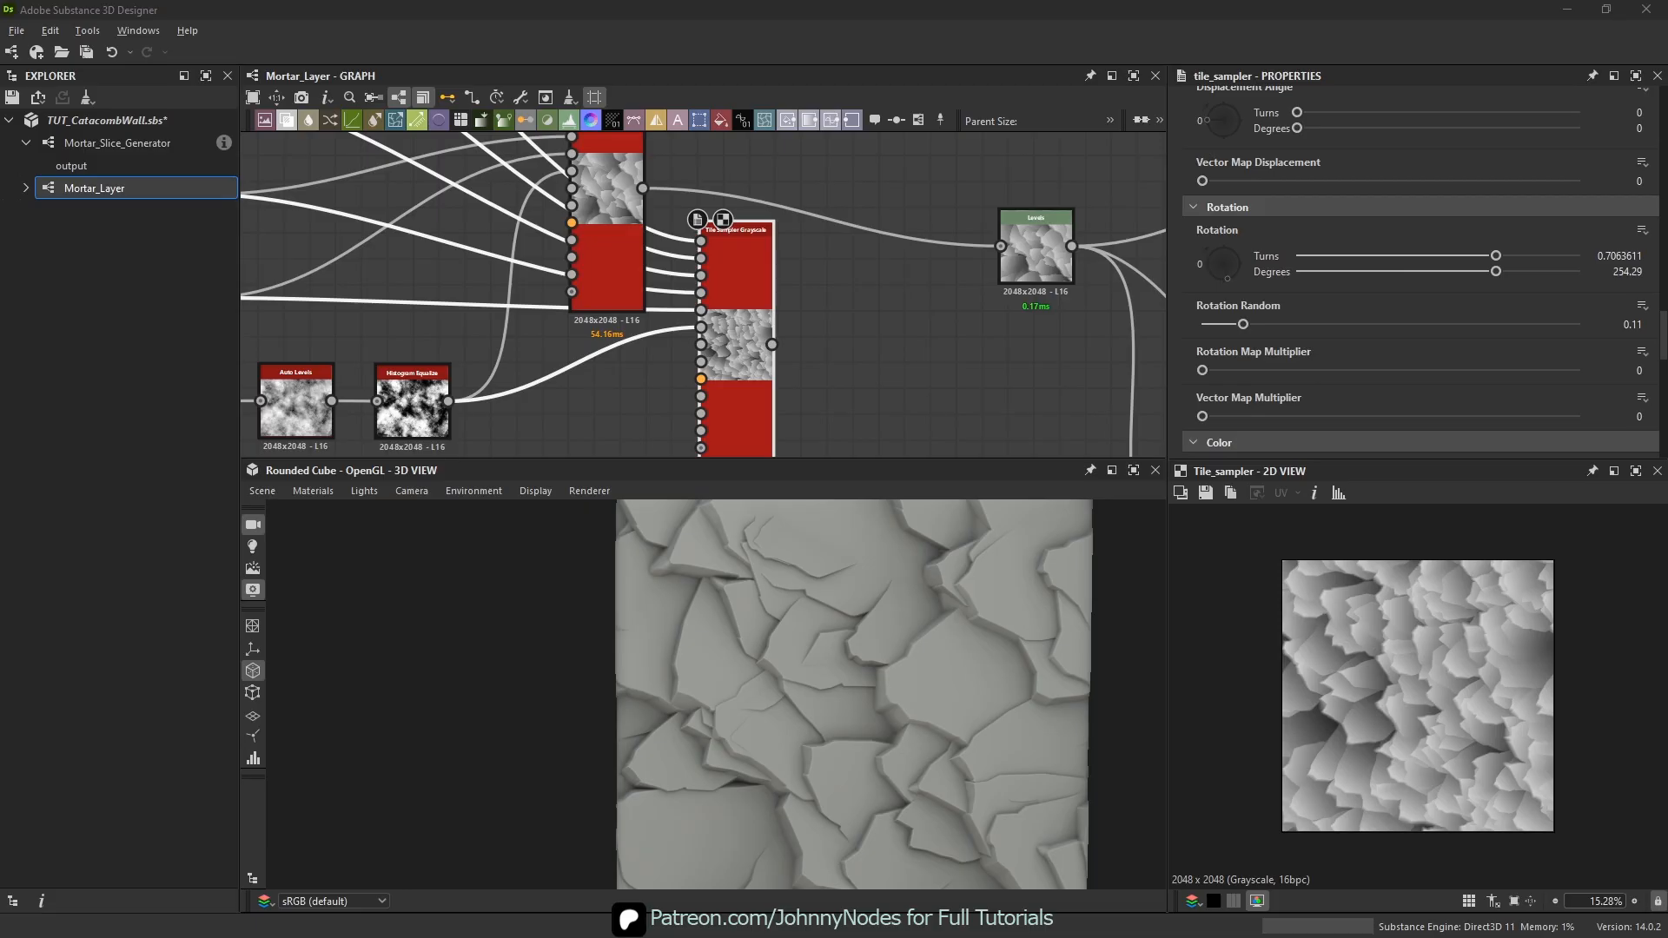
{"action": "left_click", "coordinate": [744, 337]}
{"action": "scroll", "coordinate": [1355, 287], "scroll_direction": "down", "scroll_amount": 3}
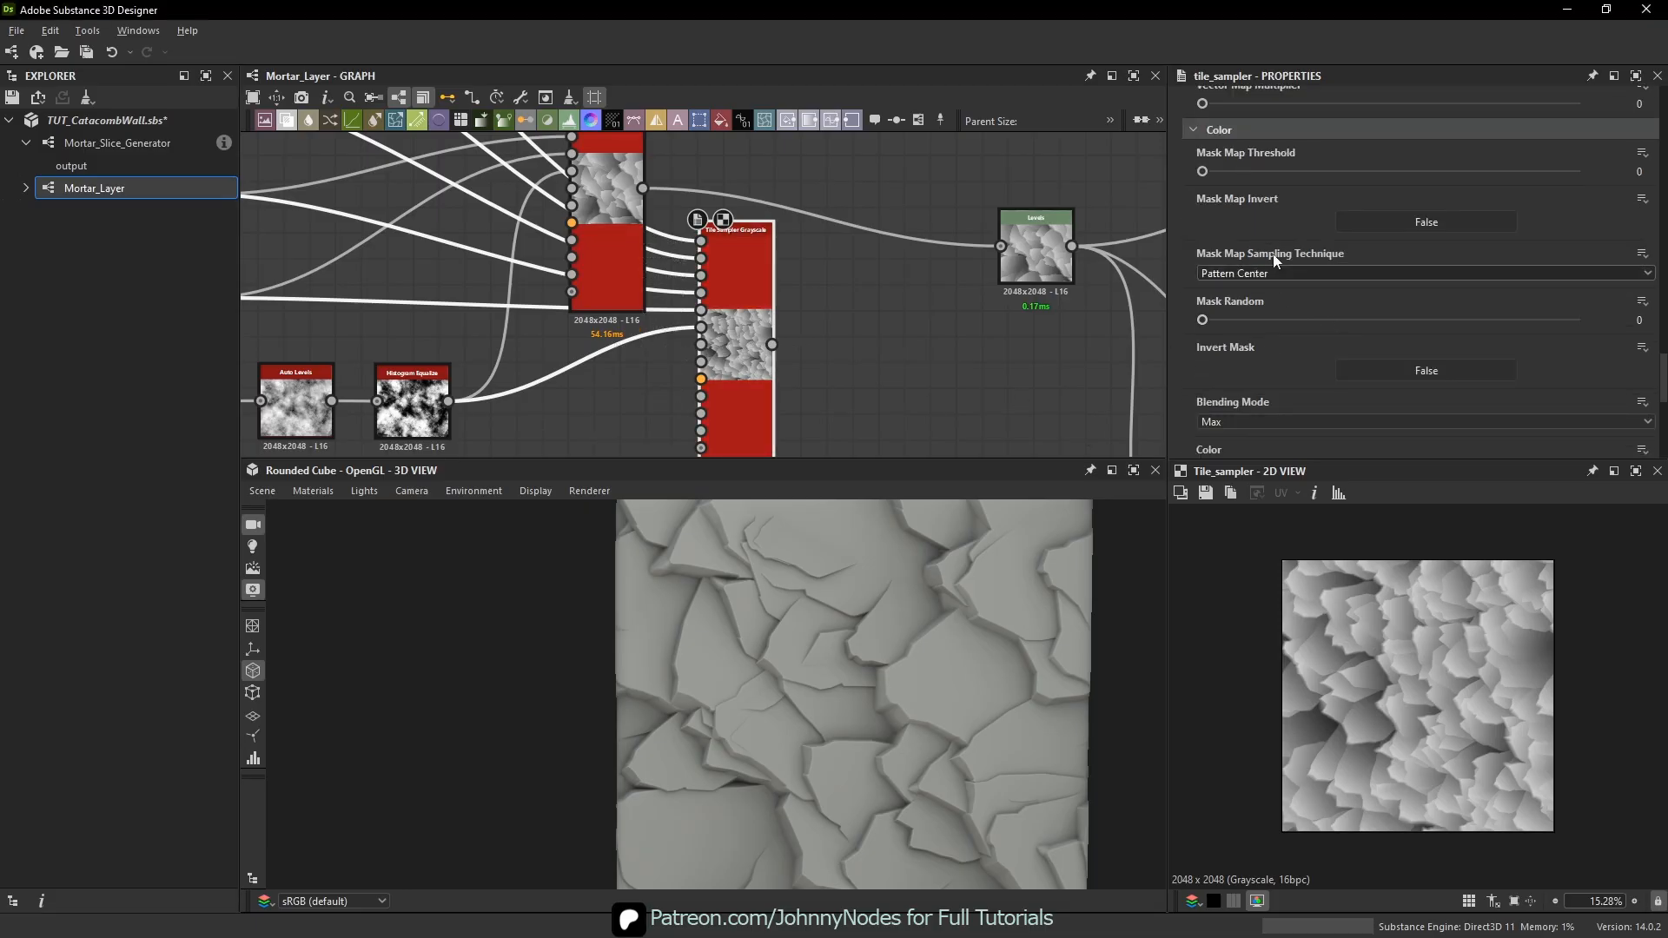
{"action": "scroll", "coordinate": [1259, 265], "scroll_direction": "up", "scroll_amount": 1}
{"action": "left_click_drag", "start_coordinate": [1259, 372], "coordinate": [1353, 372]}
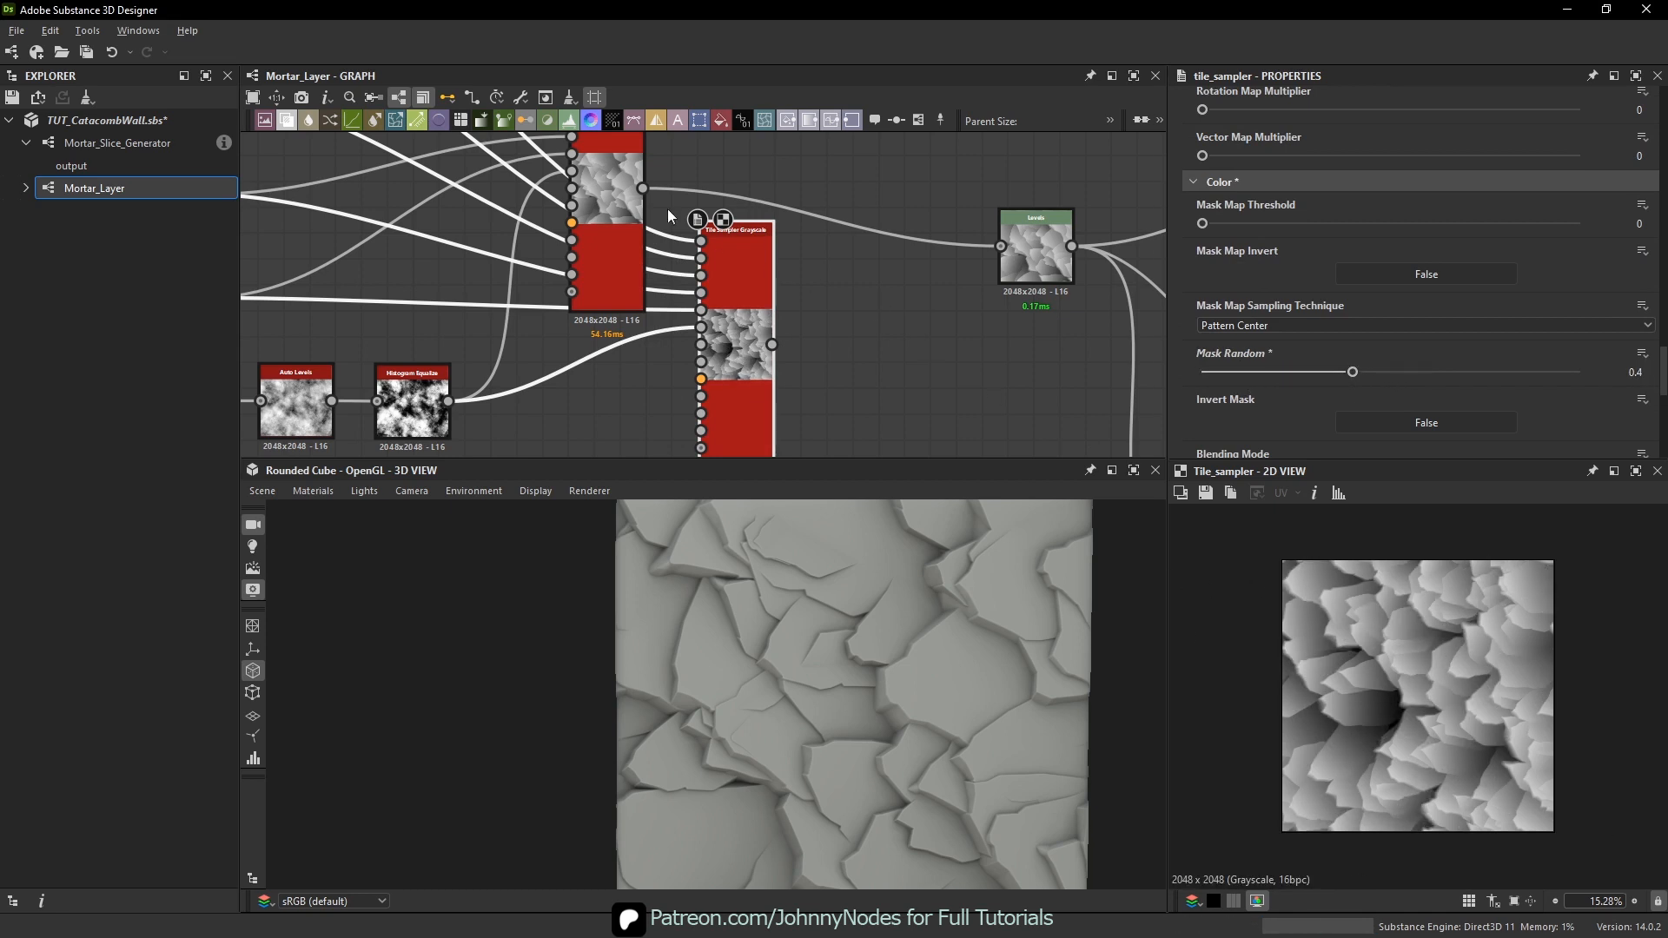
- Add a Blend node between the two Tile Samplers and the Levels node
{"action": "middle_click_drag", "start_coordinate": [953, 253], "coordinate": [872, 258]}
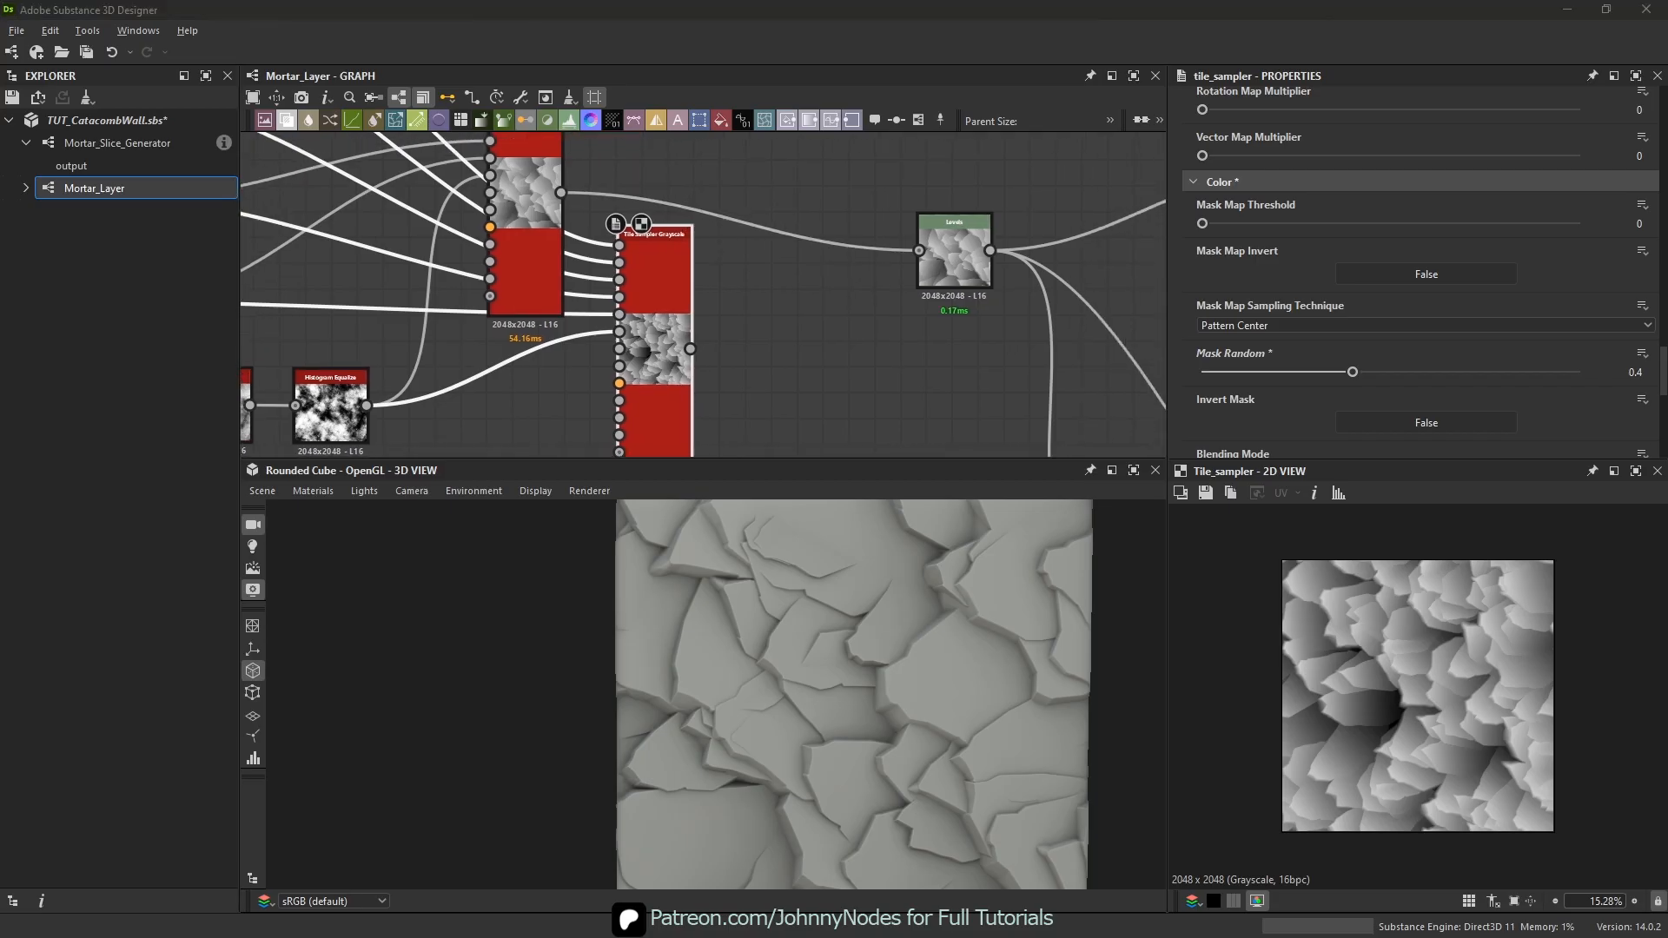
{"action": "scroll", "coordinate": [722, 299], "scroll_direction": "down", "scroll_amount": 4}
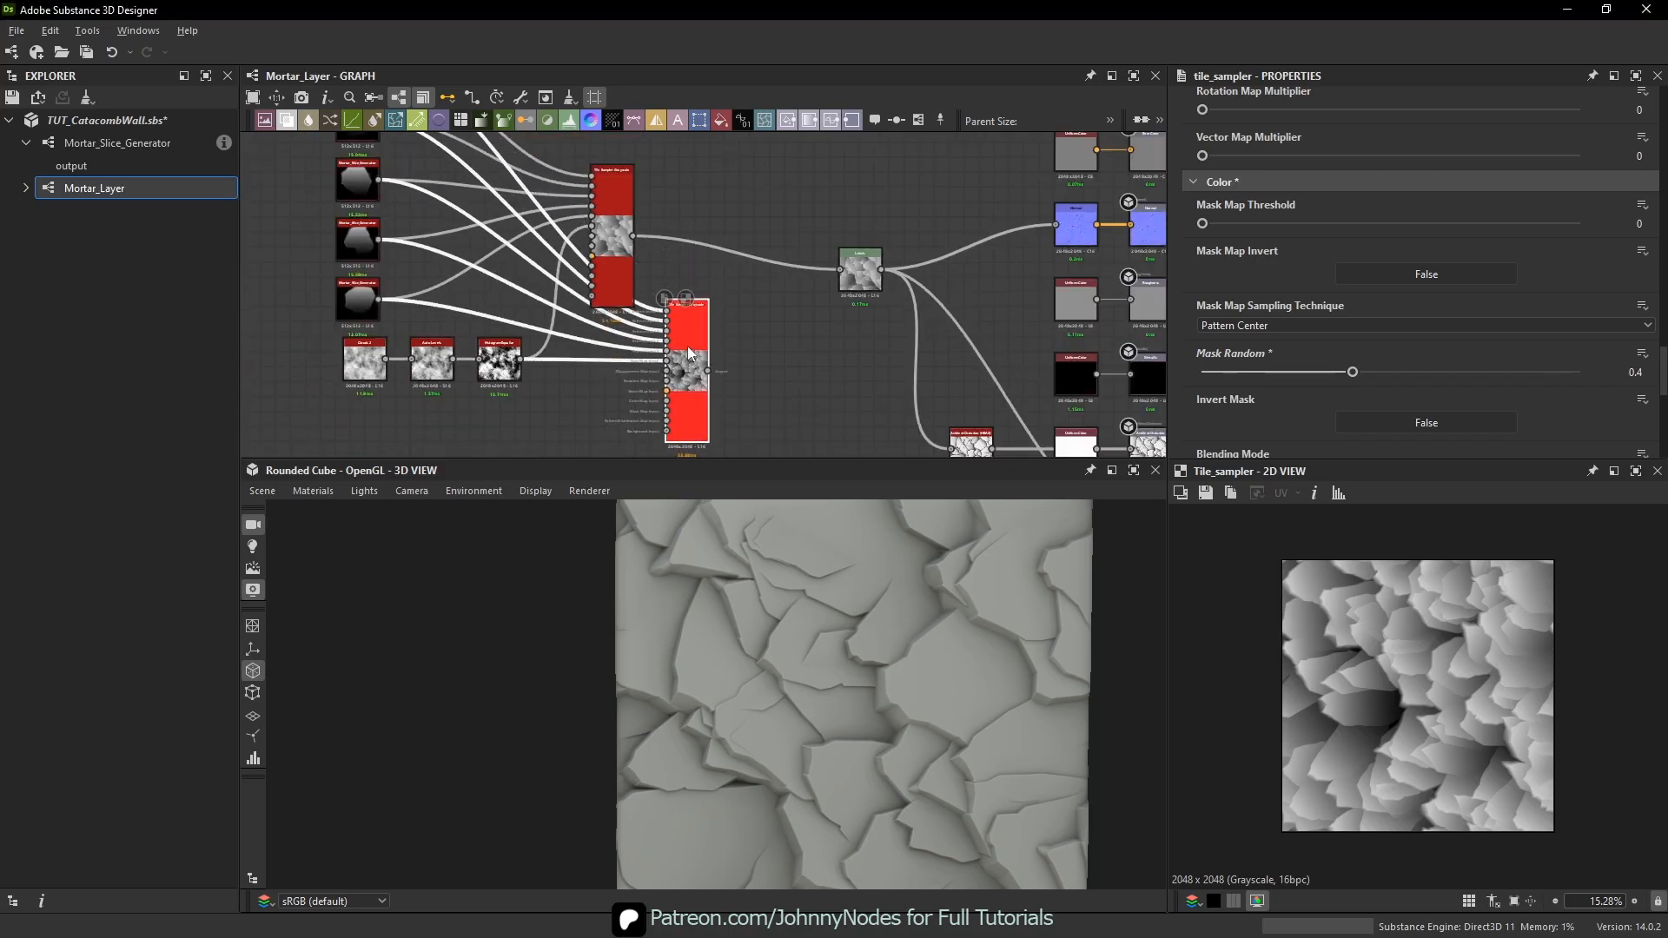
{"action": "key", "text": "space"}
{"action": "left_click", "coordinate": [785, 356]}
{"action": "scroll", "coordinate": [696, 278], "scroll_direction": "up", "scroll_amount": 4}
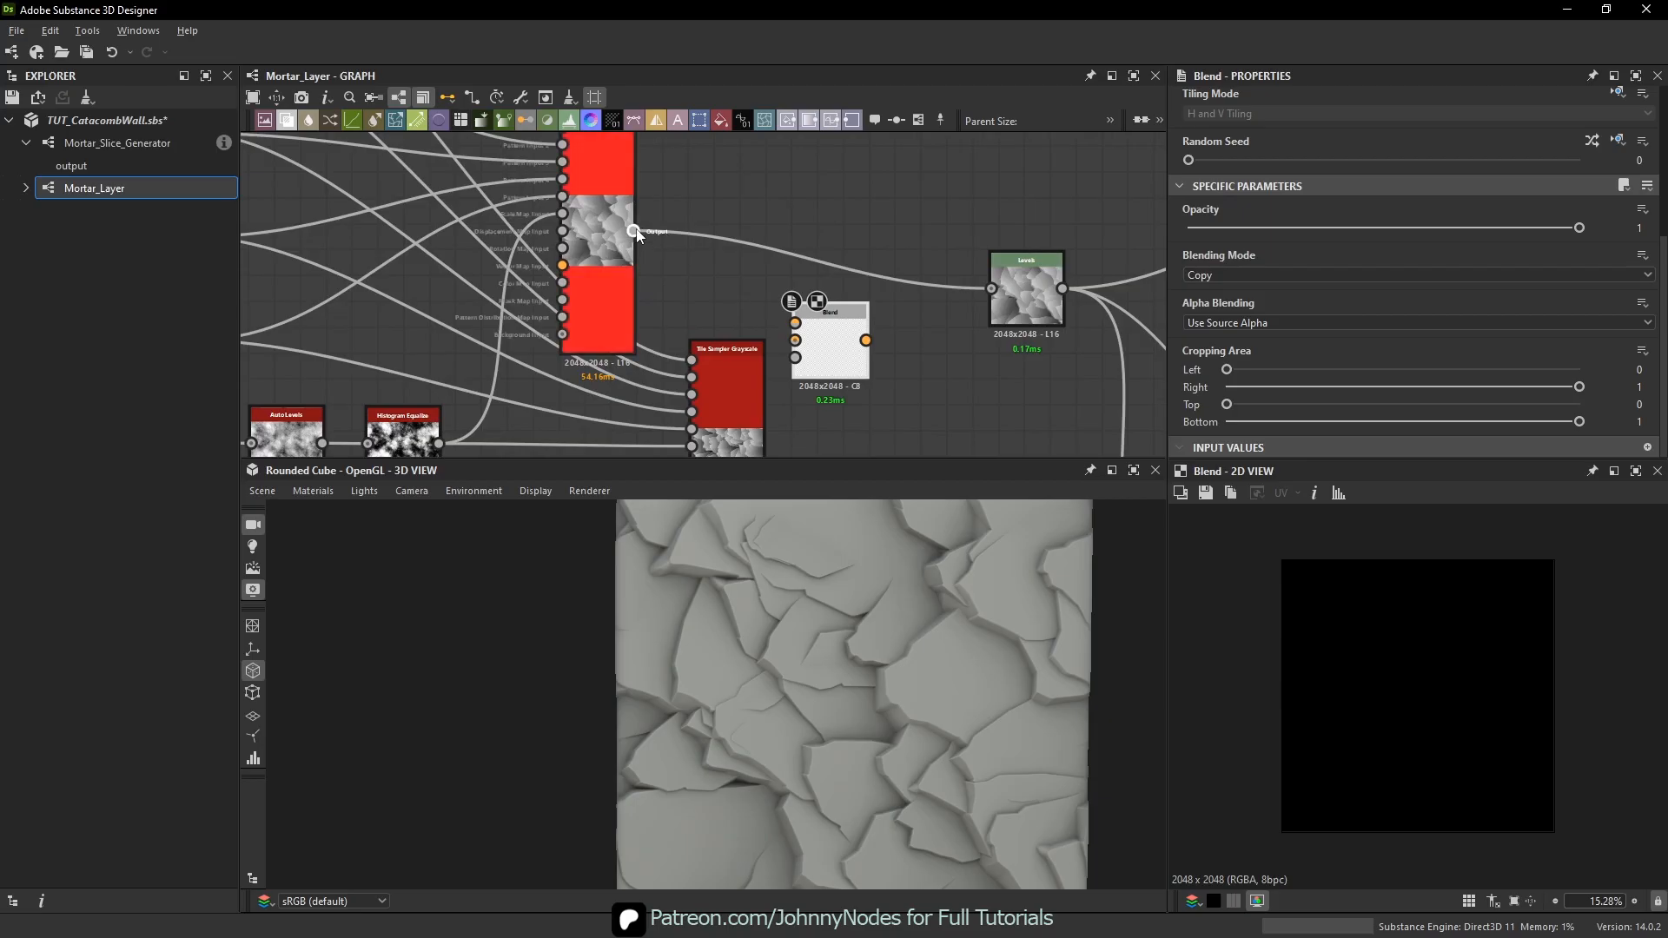
- Connect the original Tile Sampler to the Blend's background input and the duplicated Tile Sampler to its foreground input
{"action": "left_click_drag", "start_coordinate": [635, 232], "coordinate": [836, 367]}
{"action": "middle_click_drag", "start_coordinate": [837, 367], "coordinate": [842, 276]}
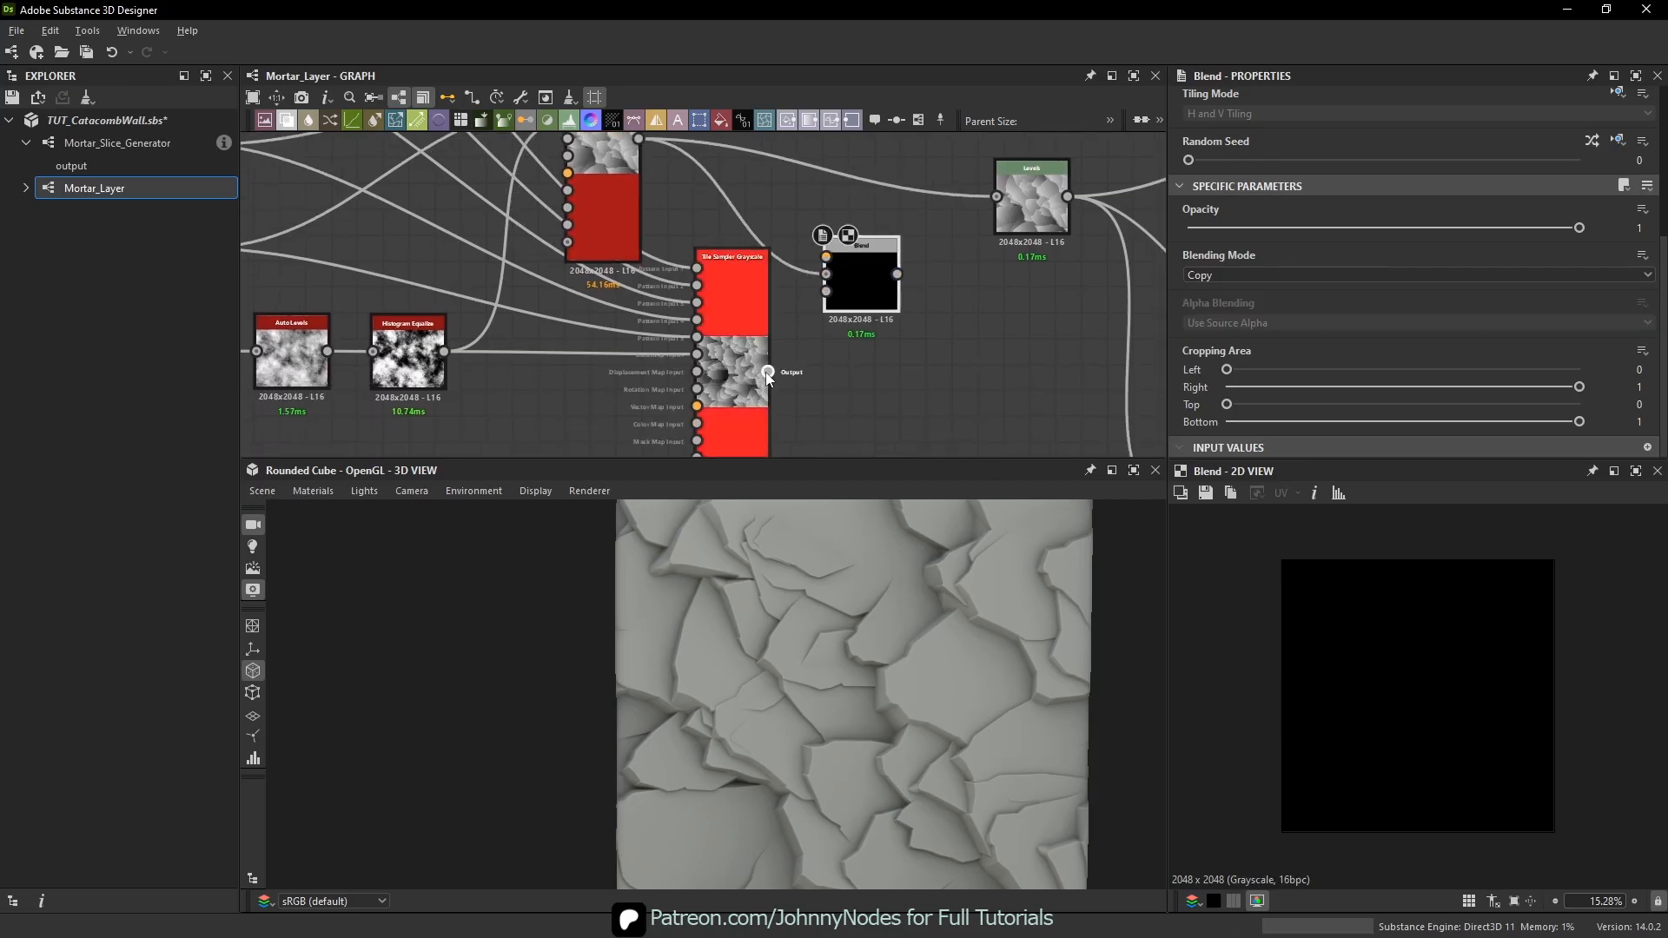
{"action": "left_click_drag", "start_coordinate": [768, 368], "coordinate": [826, 256]}
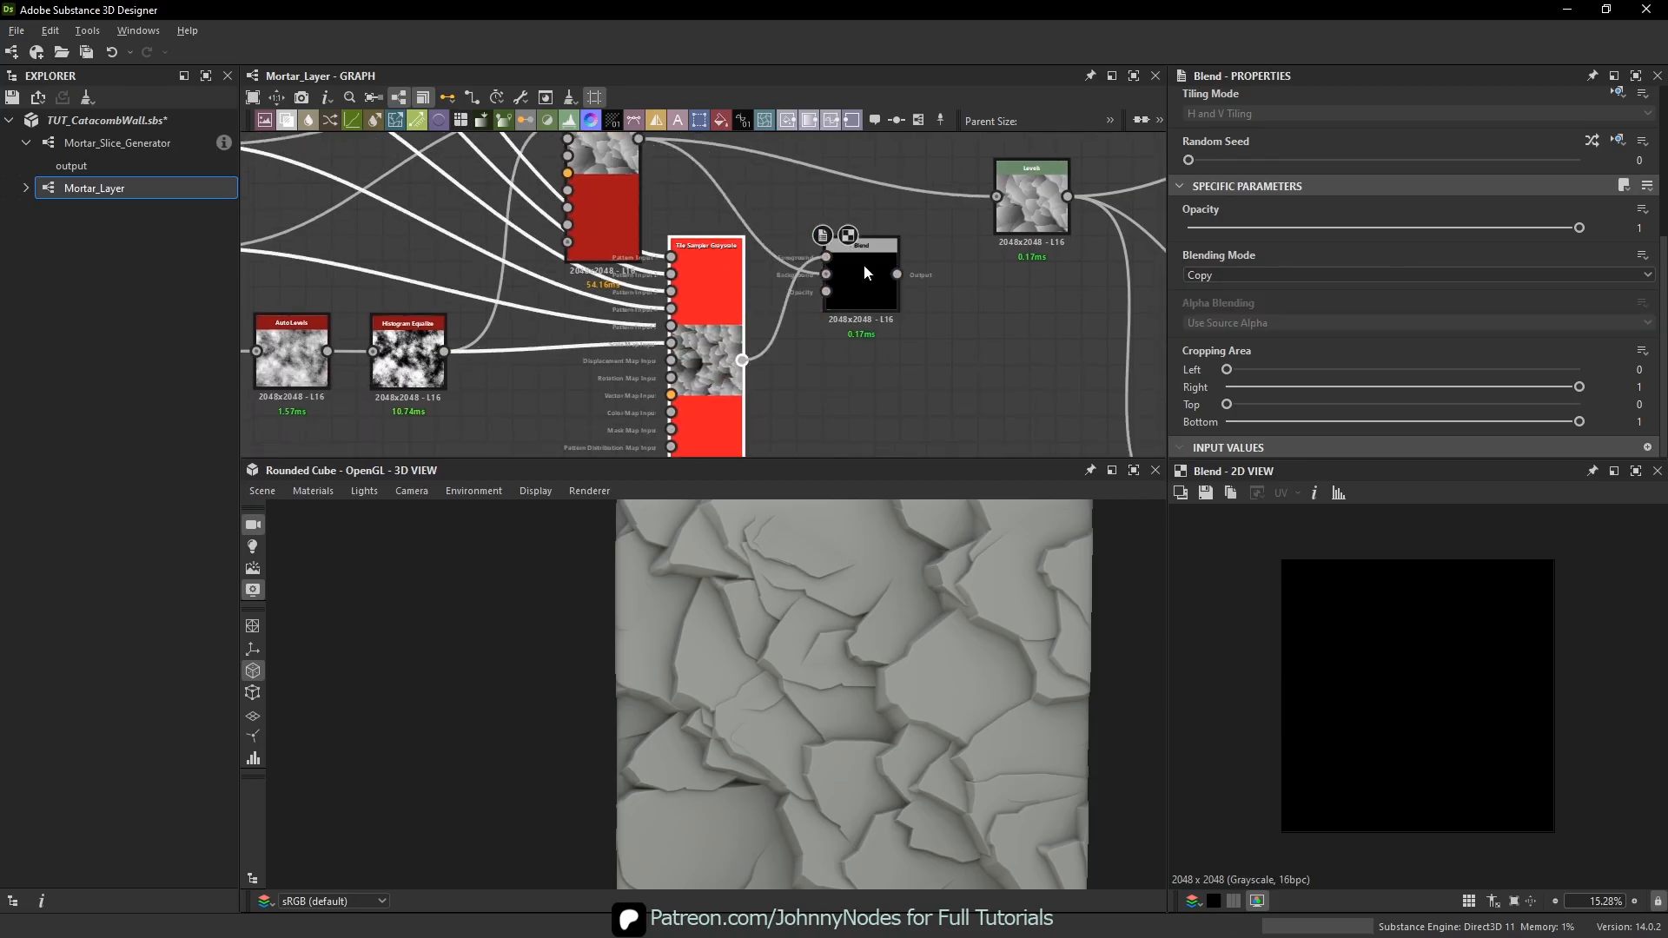
- Set the Blend's Blending Mode to Max (Lighten), feed its output into Levels and inspect the resulting surface
{"action": "left_click", "coordinate": [839, 278]}
{"action": "scroll", "coordinate": [1338, 330], "scroll_direction": "down", "scroll_amount": 5}
{"action": "left_click", "coordinate": [1228, 316]}
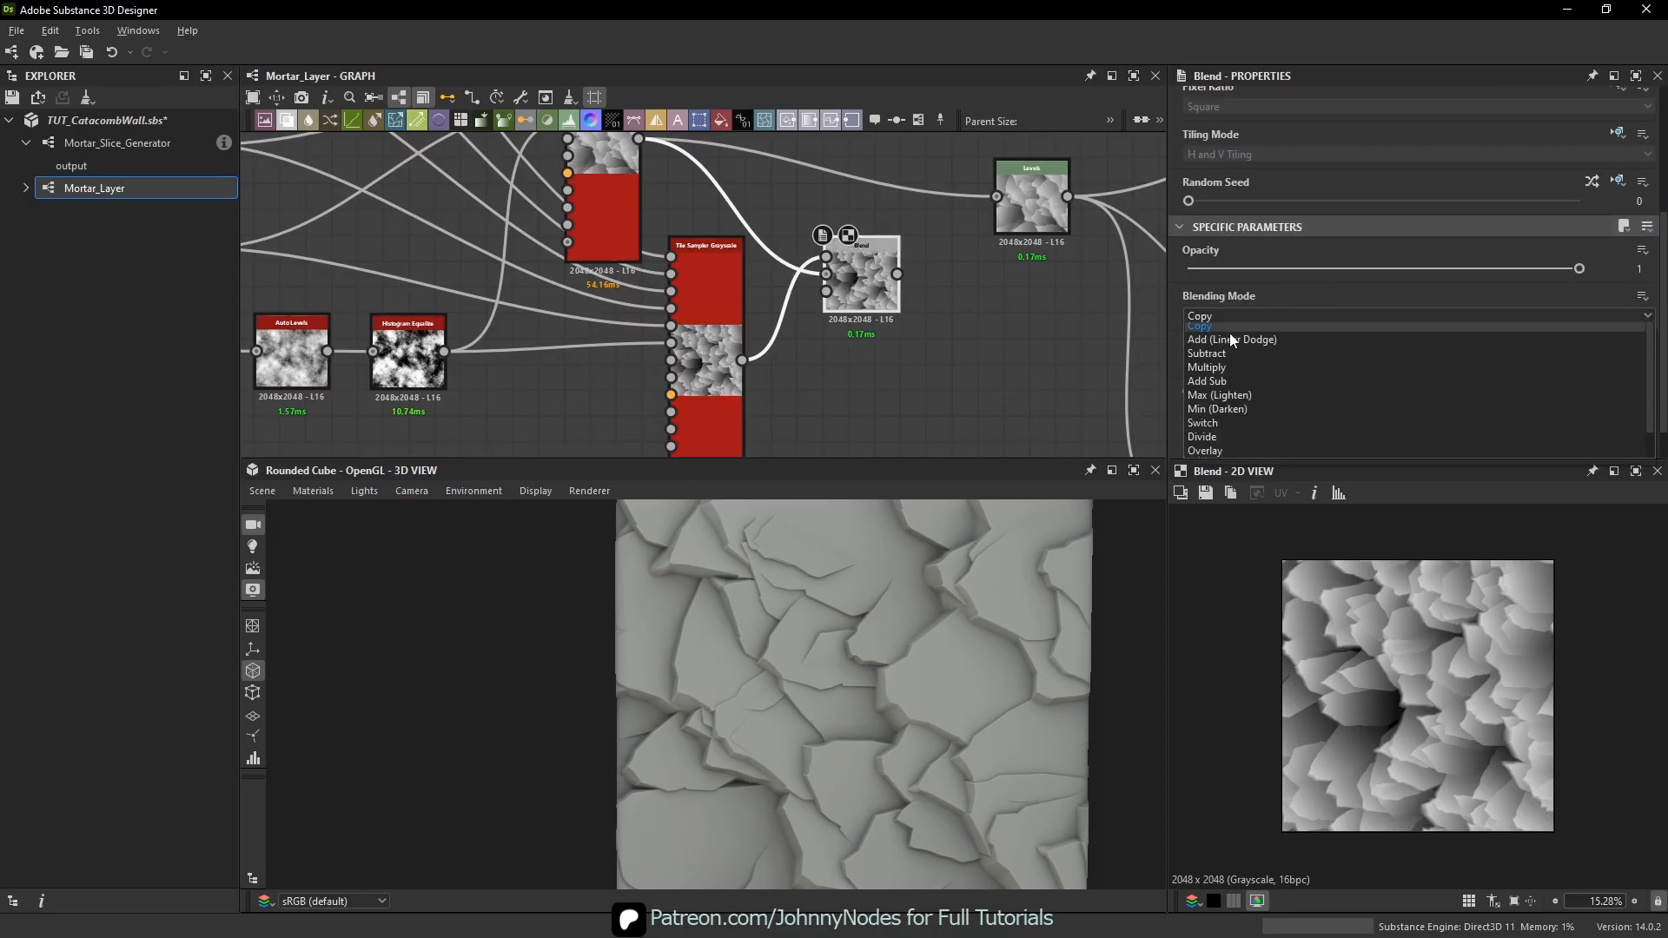
{"action": "left_click", "coordinate": [1230, 401]}
{"action": "scroll", "coordinate": [1516, 701], "scroll_direction": "up", "scroll_amount": 3}
{"action": "middle_click_drag", "start_coordinate": [1092, 394], "coordinate": [1057, 432]}
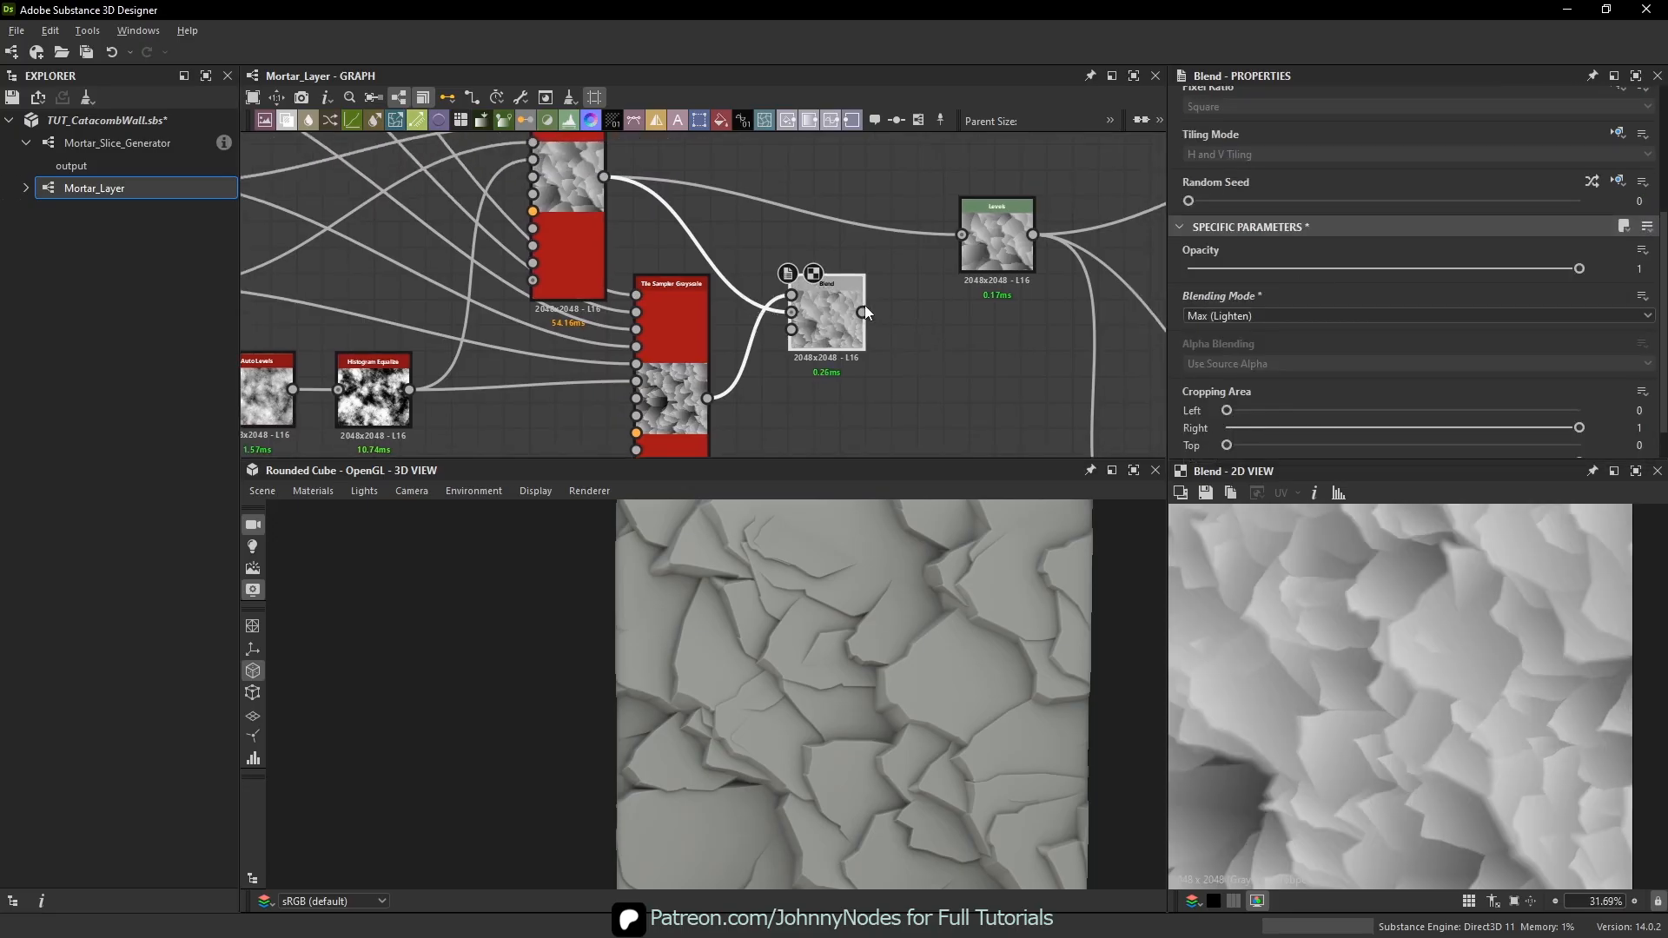
{"action": "scroll", "coordinate": [962, 629], "scroll_direction": "up", "scroll_amount": 5}
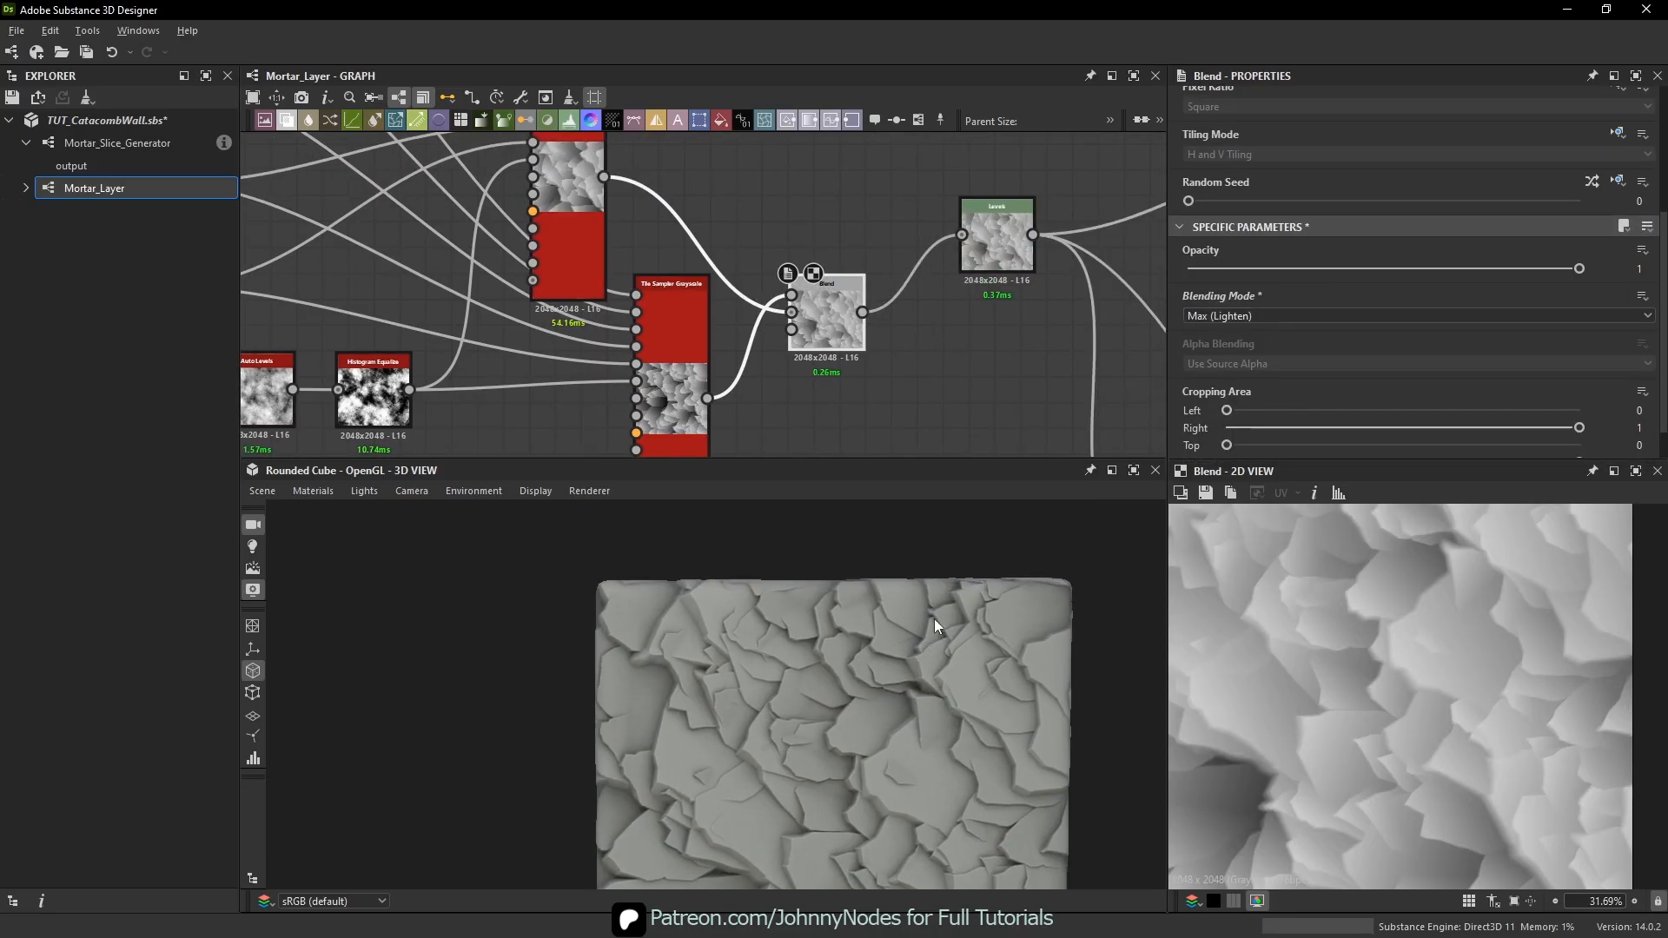
{"action": "scroll", "coordinate": [908, 659], "scroll_direction": "down", "scroll_amount": 5}
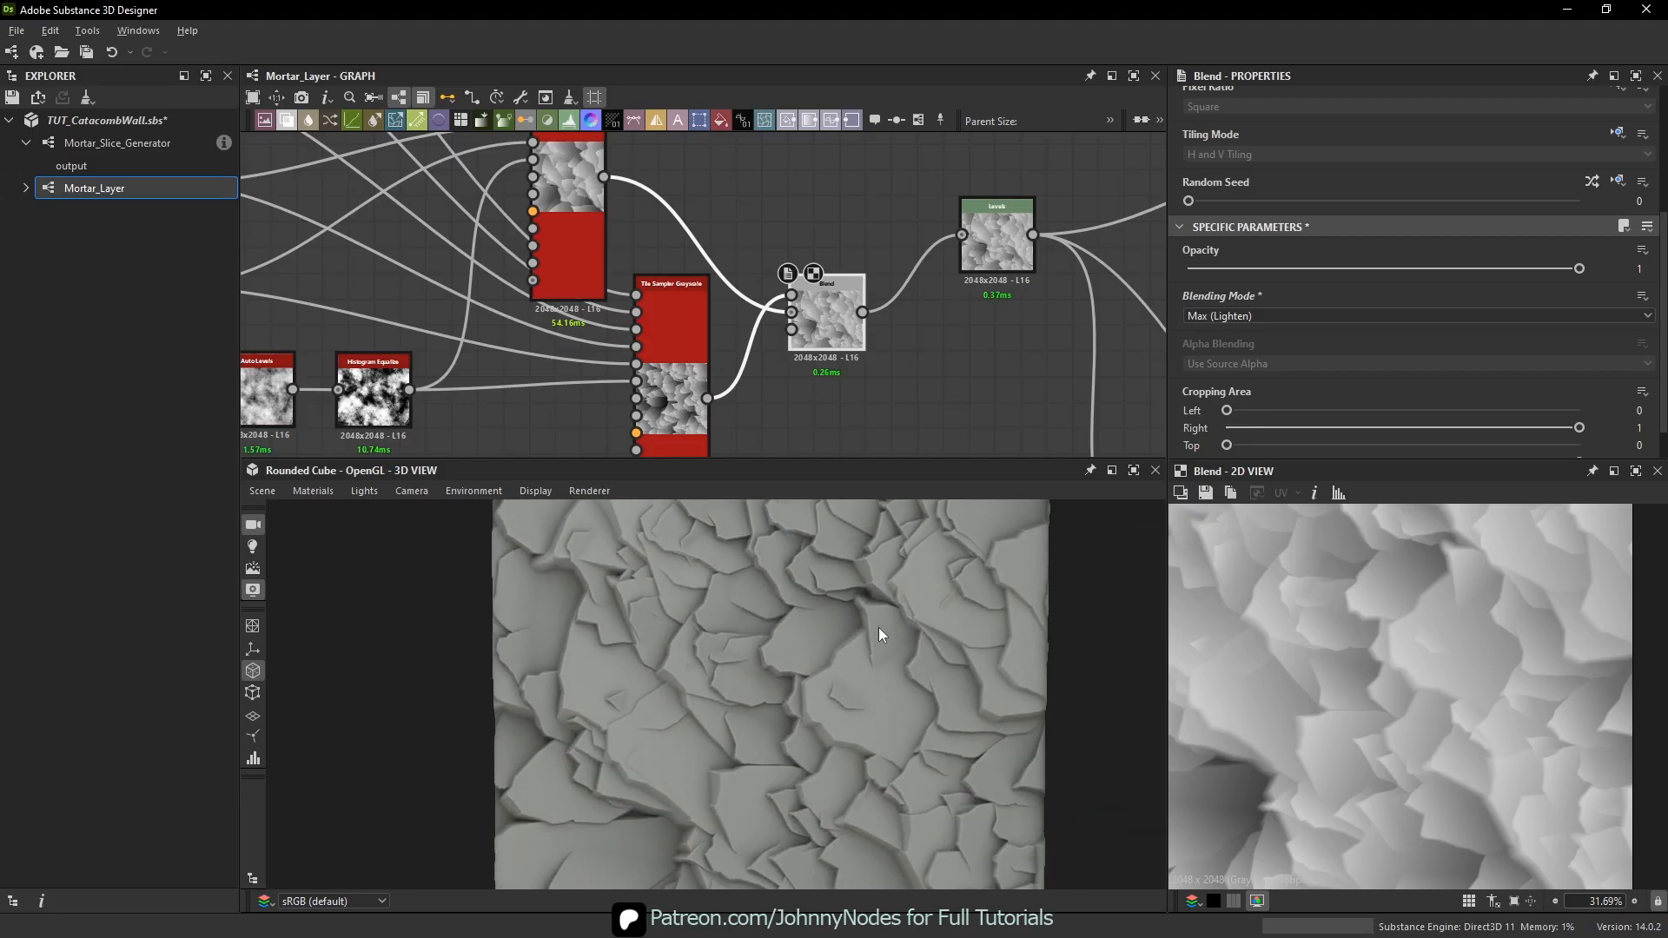
{"action": "scroll", "coordinate": [1494, 676], "scroll_direction": "up", "scroll_amount": 5}
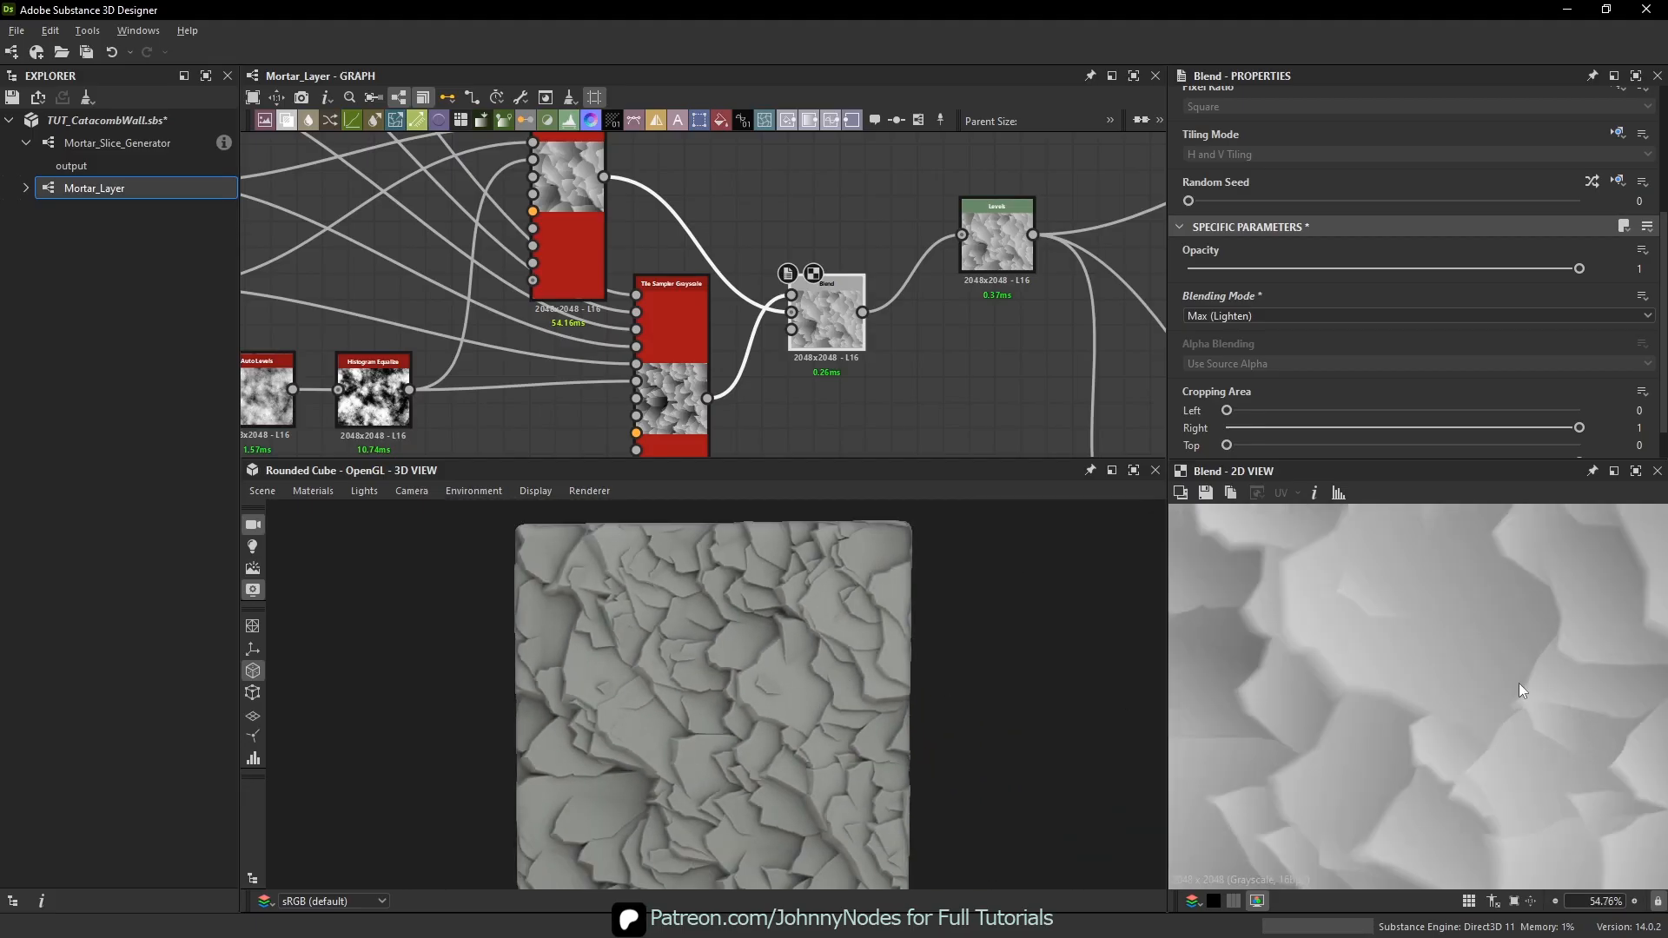
{"action": "scroll", "coordinate": [1512, 706], "scroll_direction": "down", "scroll_amount": 5}
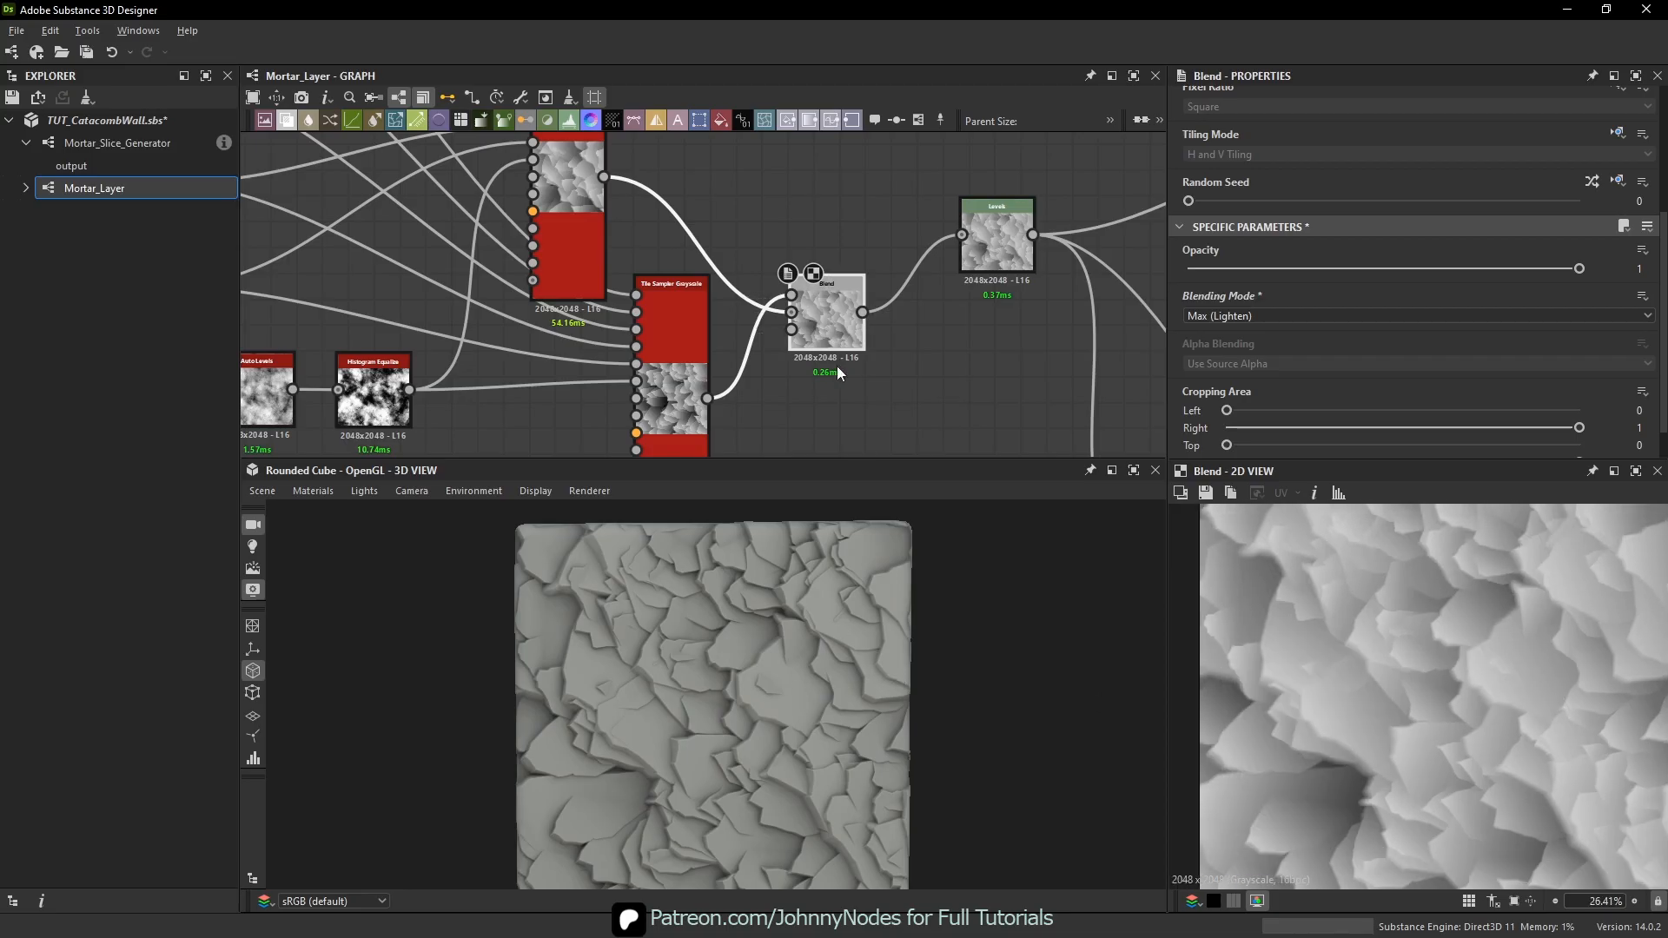
- Try the Blend in Subtract mode with Opacity at 0.06 and inspect the slice edges up close
{"action": "scroll", "coordinate": [837, 372], "scroll_direction": "up", "scroll_amount": 1}
{"action": "left_click", "coordinate": [1233, 316]}
{"action": "left_click", "coordinate": [1229, 357]}
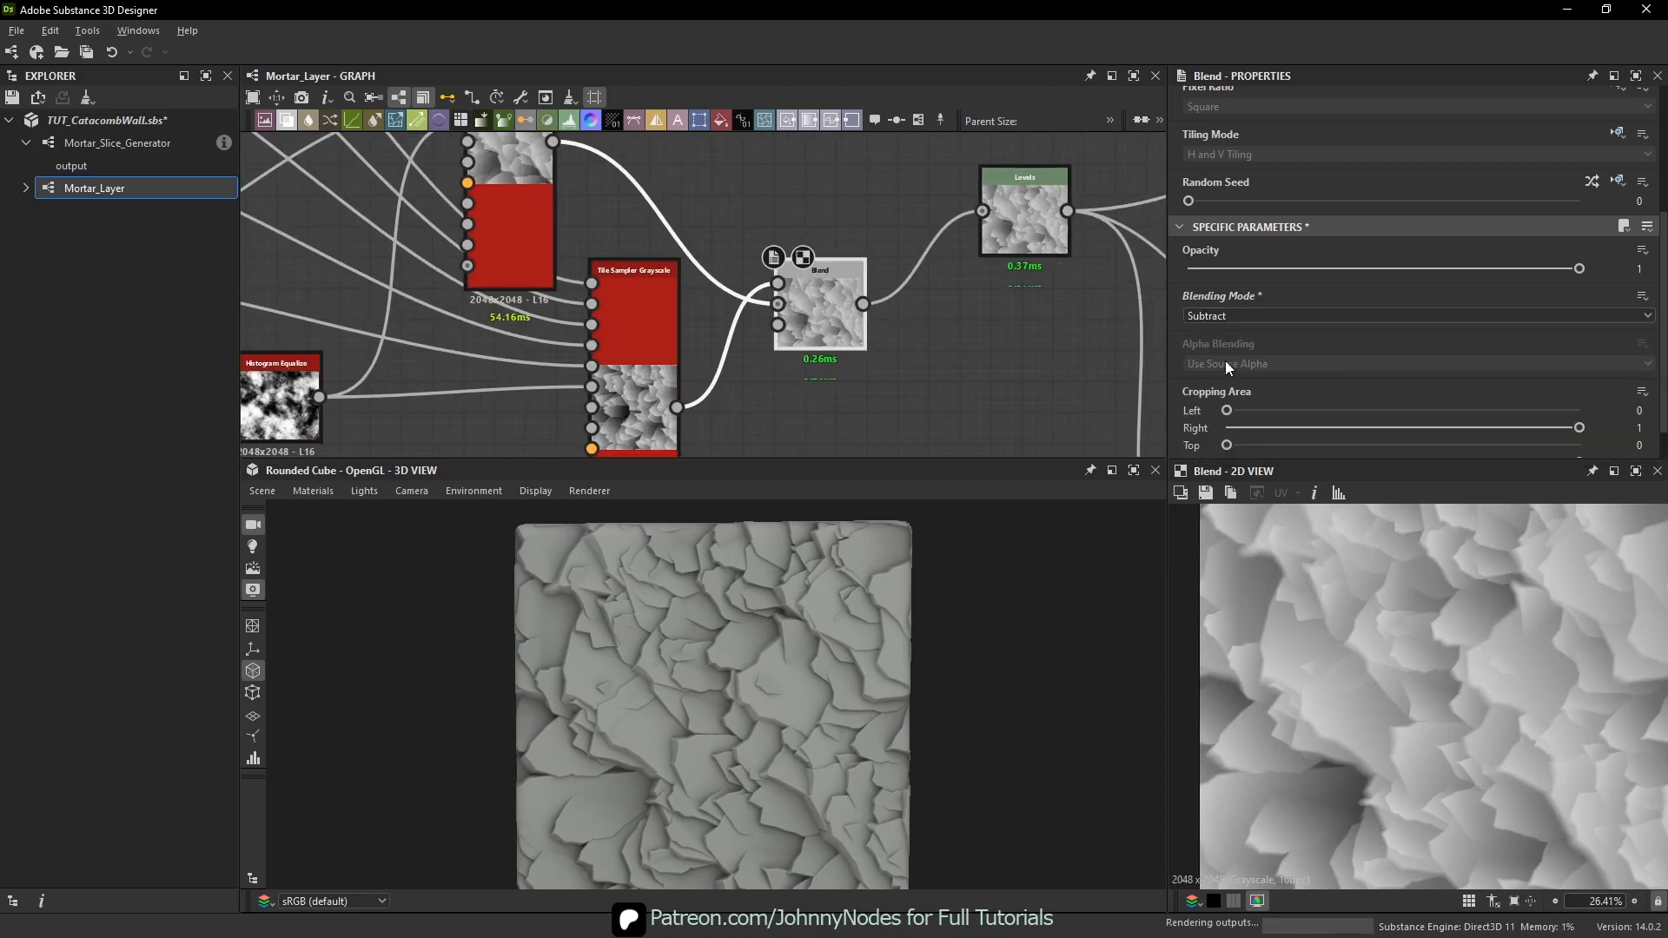
{"action": "scroll", "coordinate": [768, 610], "scroll_direction": "up", "scroll_amount": 2}
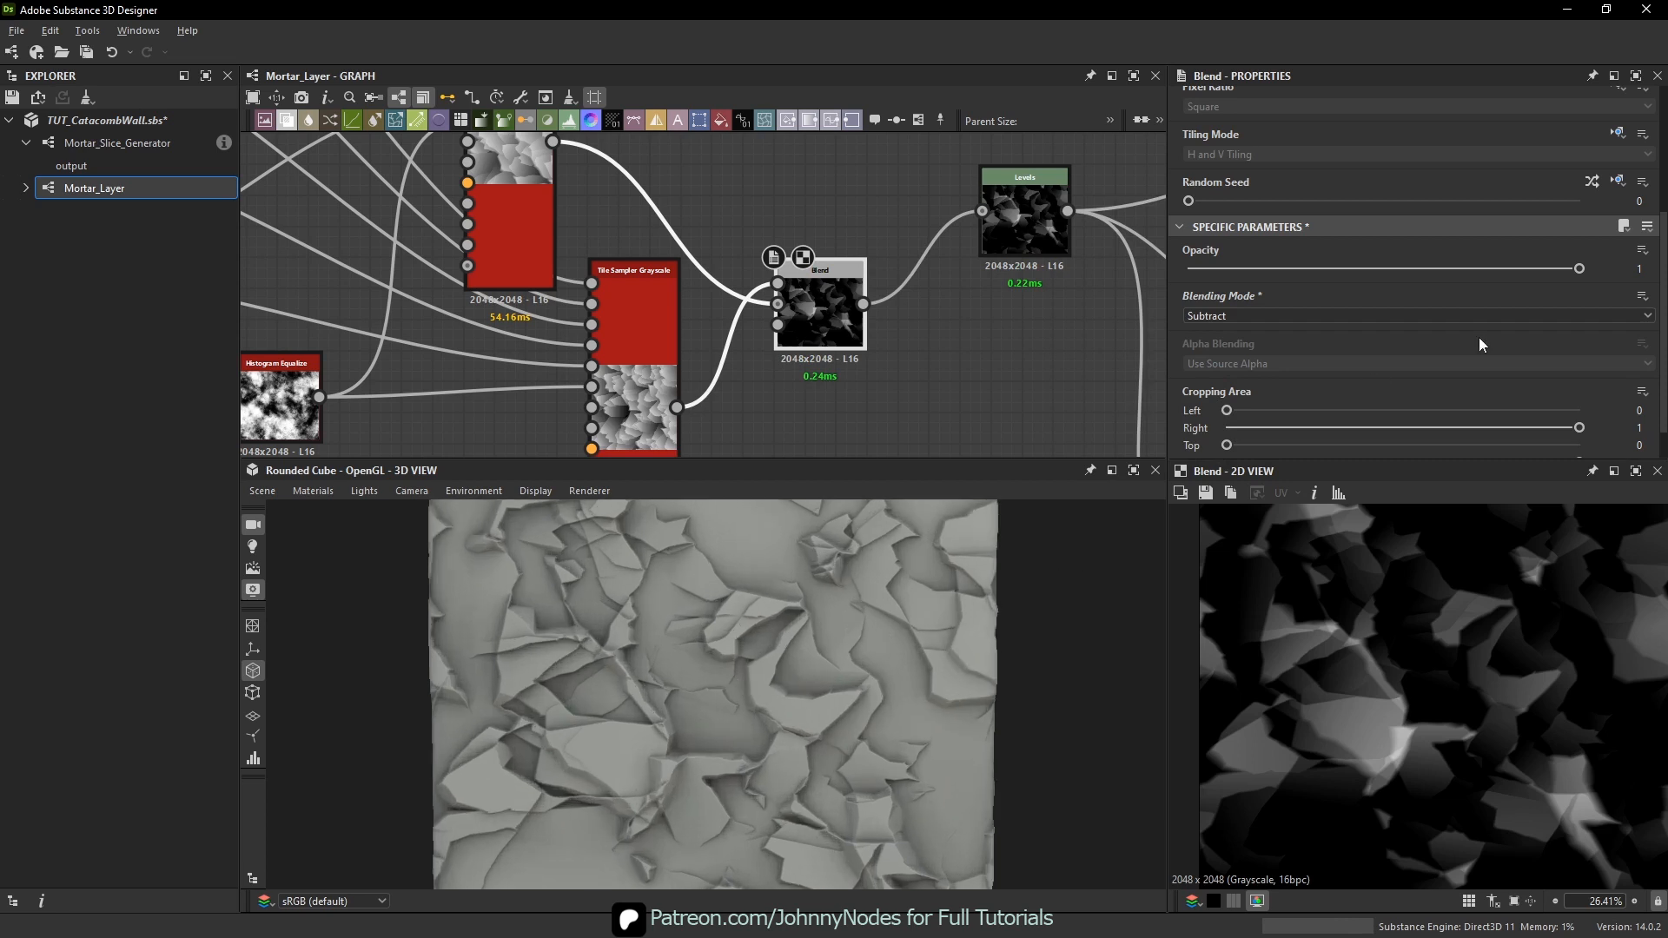
{"action": "left_click_drag", "start_coordinate": [1479, 269], "coordinate": [1211, 278]}
{"action": "scroll", "coordinate": [827, 659], "scroll_direction": "up", "scroll_amount": 3}
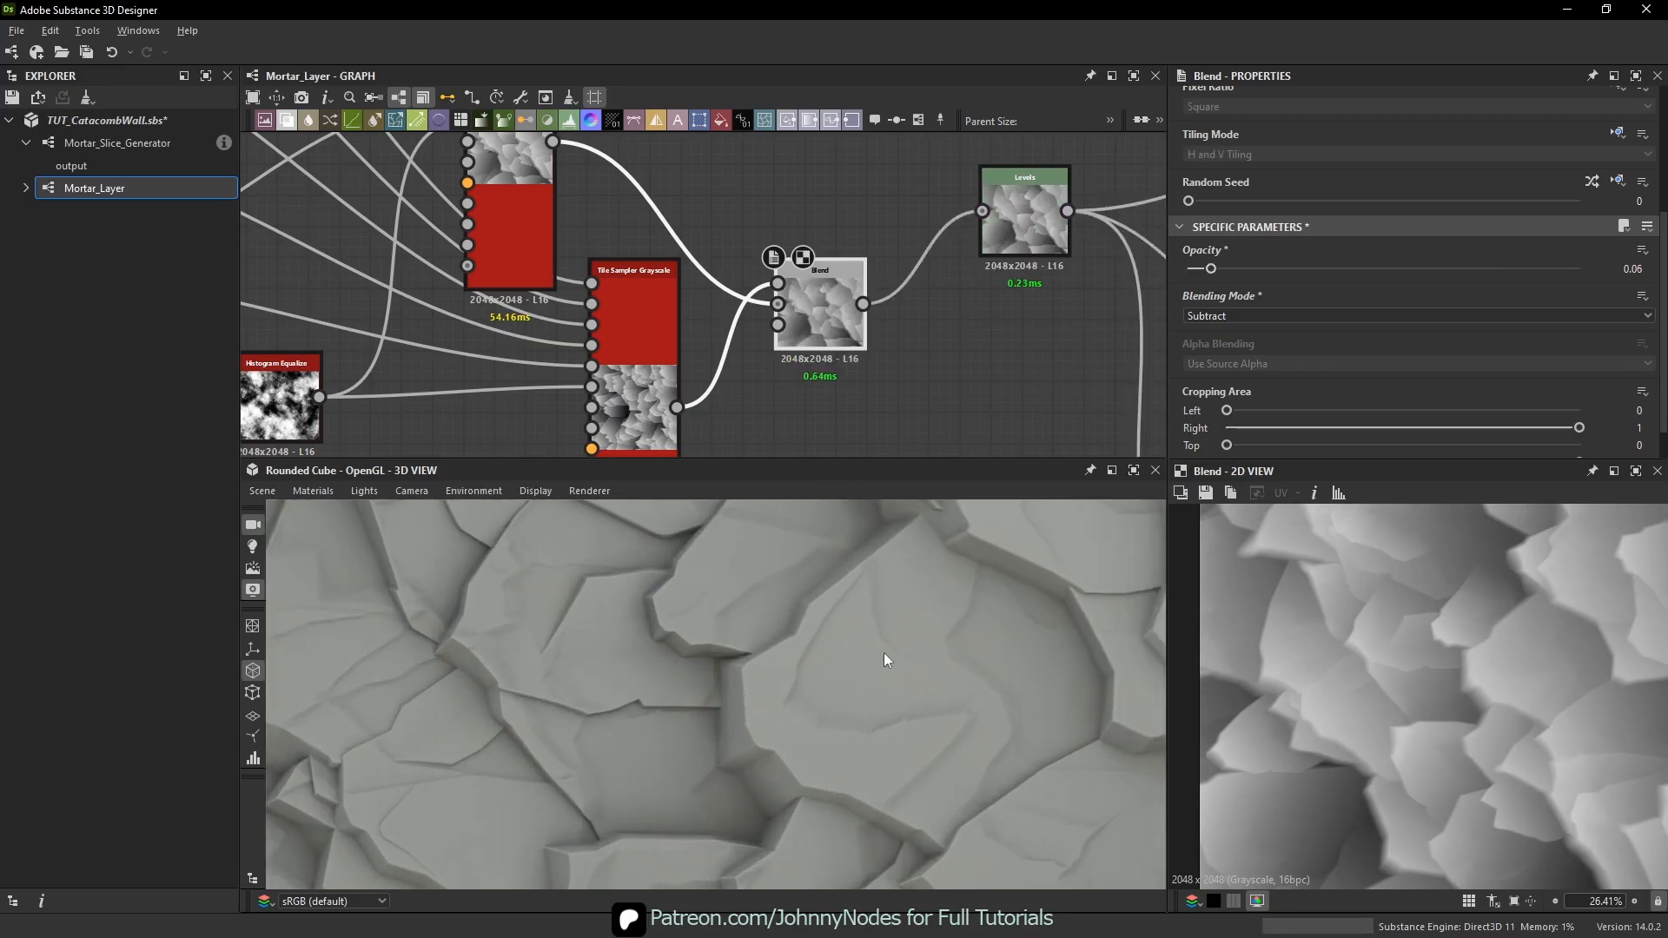
{"action": "right_click_drag", "start_coordinate": [777, 669], "coordinate": [830, 643], "text": "ctrl+shift"}
{"action": "middle_click_drag", "start_coordinate": [880, 560], "coordinate": [842, 674]}
{"action": "scroll", "coordinate": [842, 674], "scroll_direction": "up", "scroll_amount": 2}
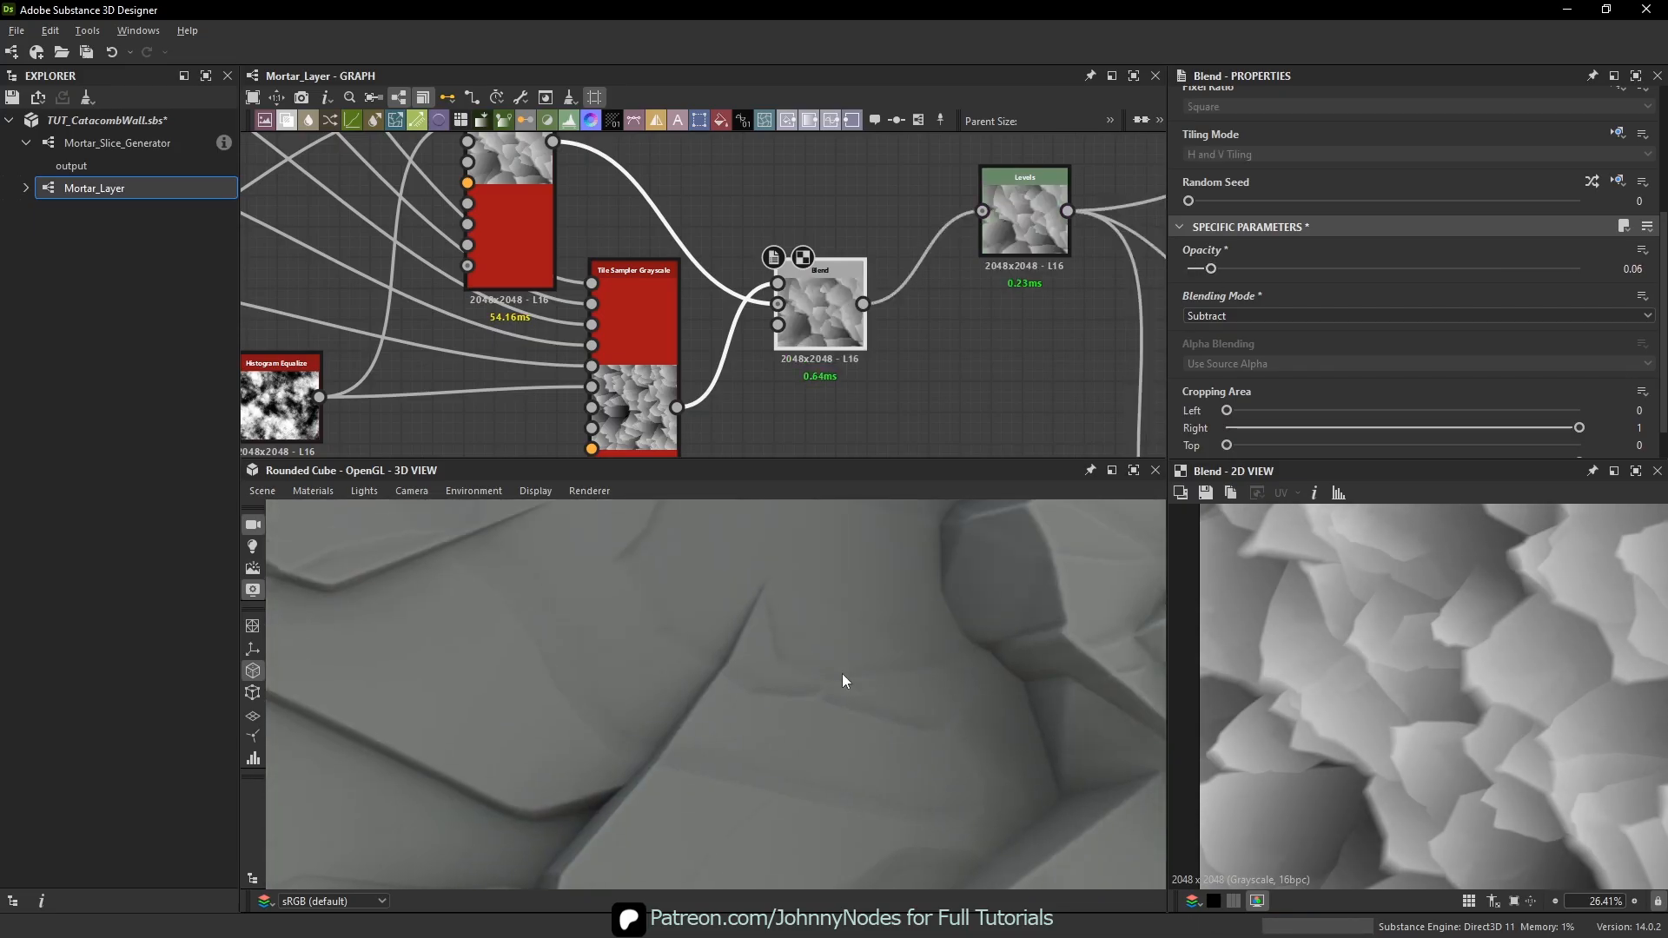
{"action": "mouse_move", "coordinate": [842, 675]}
{"action": "right_mouse_down", "text": "ctrl+shift"}
{"action": "mouse_move", "coordinate": [743, 659]}
{"action": "mouse_move", "coordinate": [749, 633]}
{"action": "right_mouse_up", "text": "ctrl+shift"}
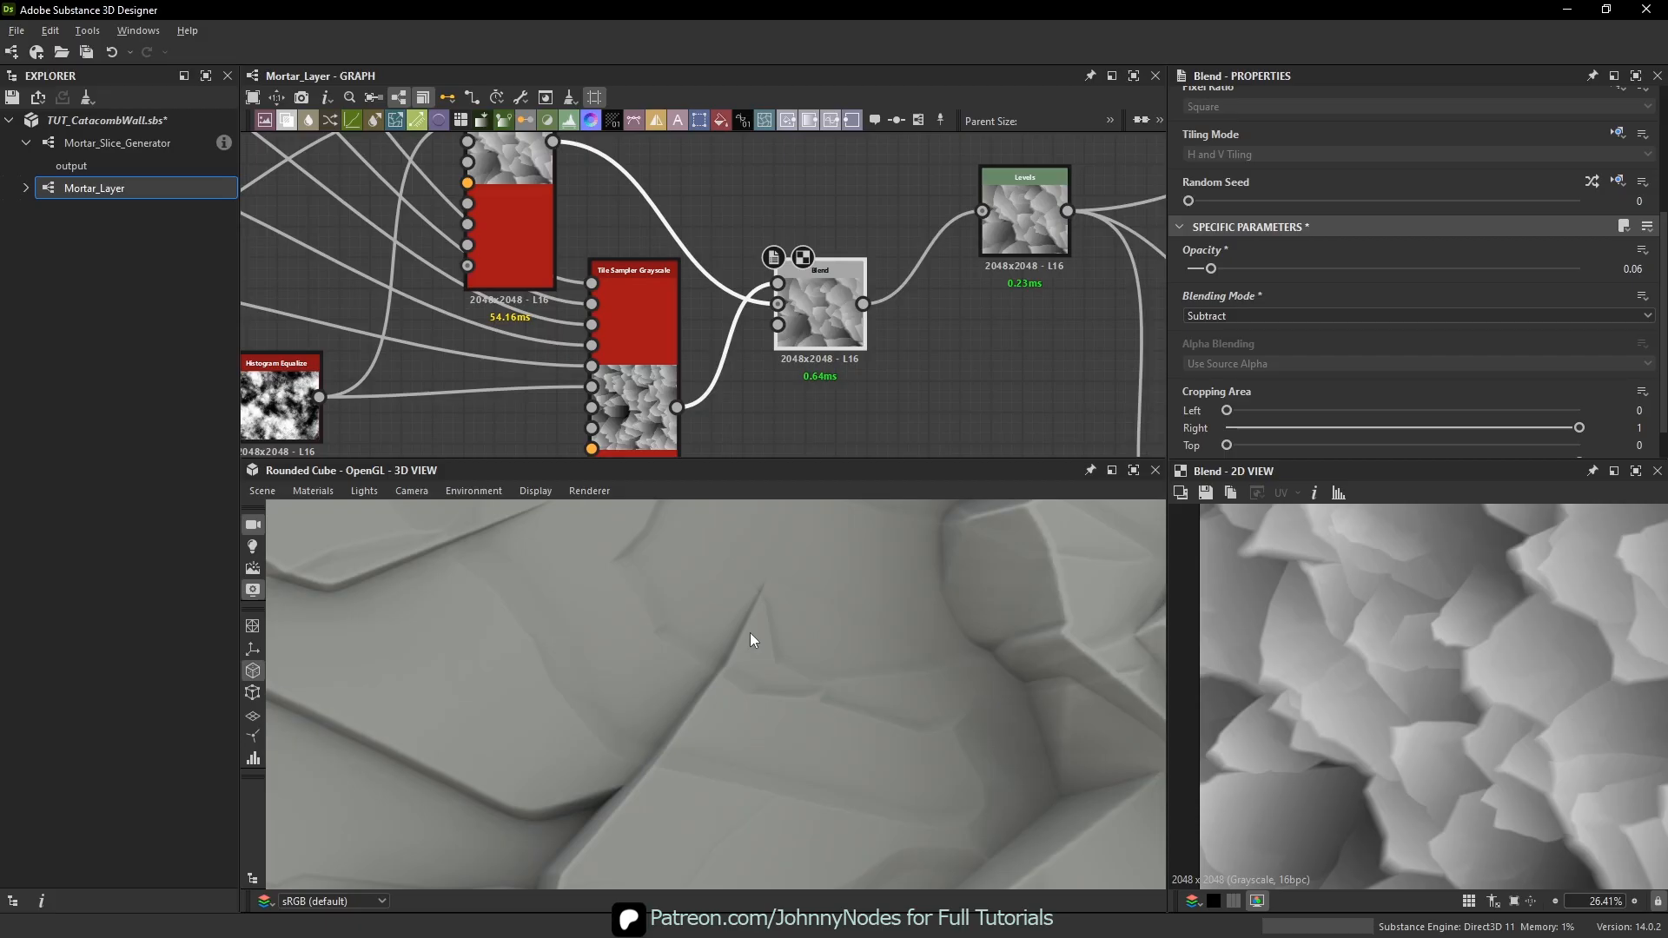
{"action": "scroll", "coordinate": [795, 299], "scroll_direction": "down", "scroll_amount": 5}
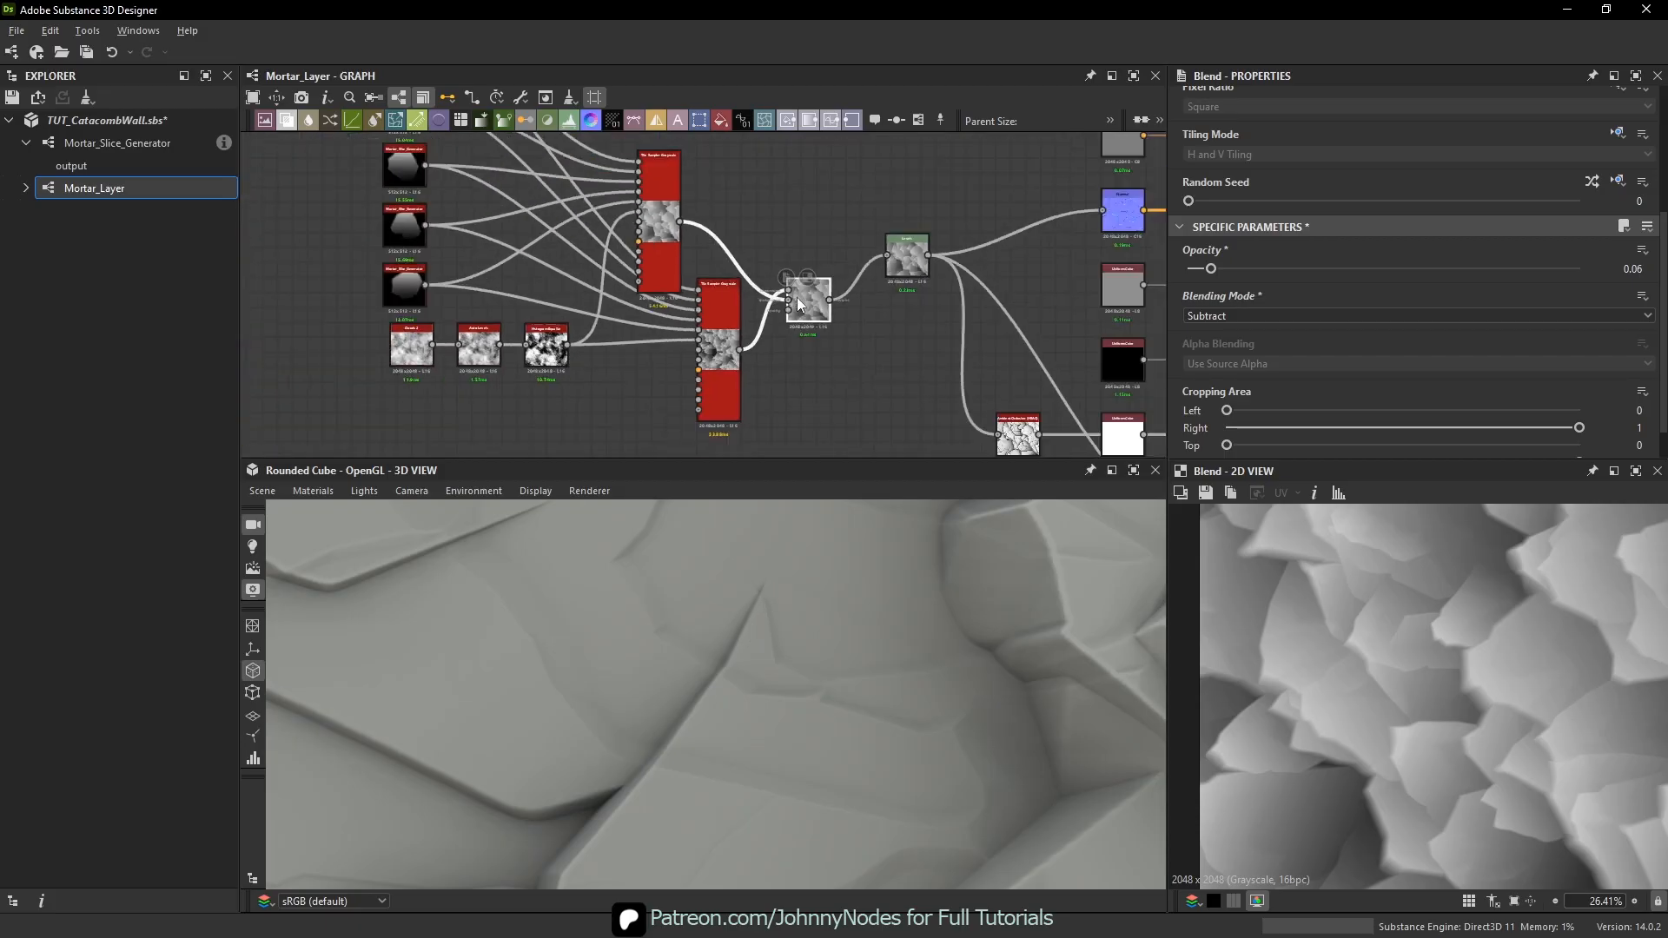
- Insert an Invert Grayscale node between the duplicated Tile Sampler and the Blend's foreground input
{"action": "mouse_move", "coordinate": [878, 325]}
{"action": "middle_mouse_down"}
{"action": "mouse_move", "coordinate": [943, 285]}
{"action": "mouse_move", "coordinate": [889, 347]}
{"action": "middle_mouse_up"}
{"action": "scroll", "coordinate": [831, 668], "scroll_direction": "down", "scroll_amount": 4}
{"action": "scroll", "coordinate": [1023, 324], "scroll_direction": "up", "scroll_amount": 2}
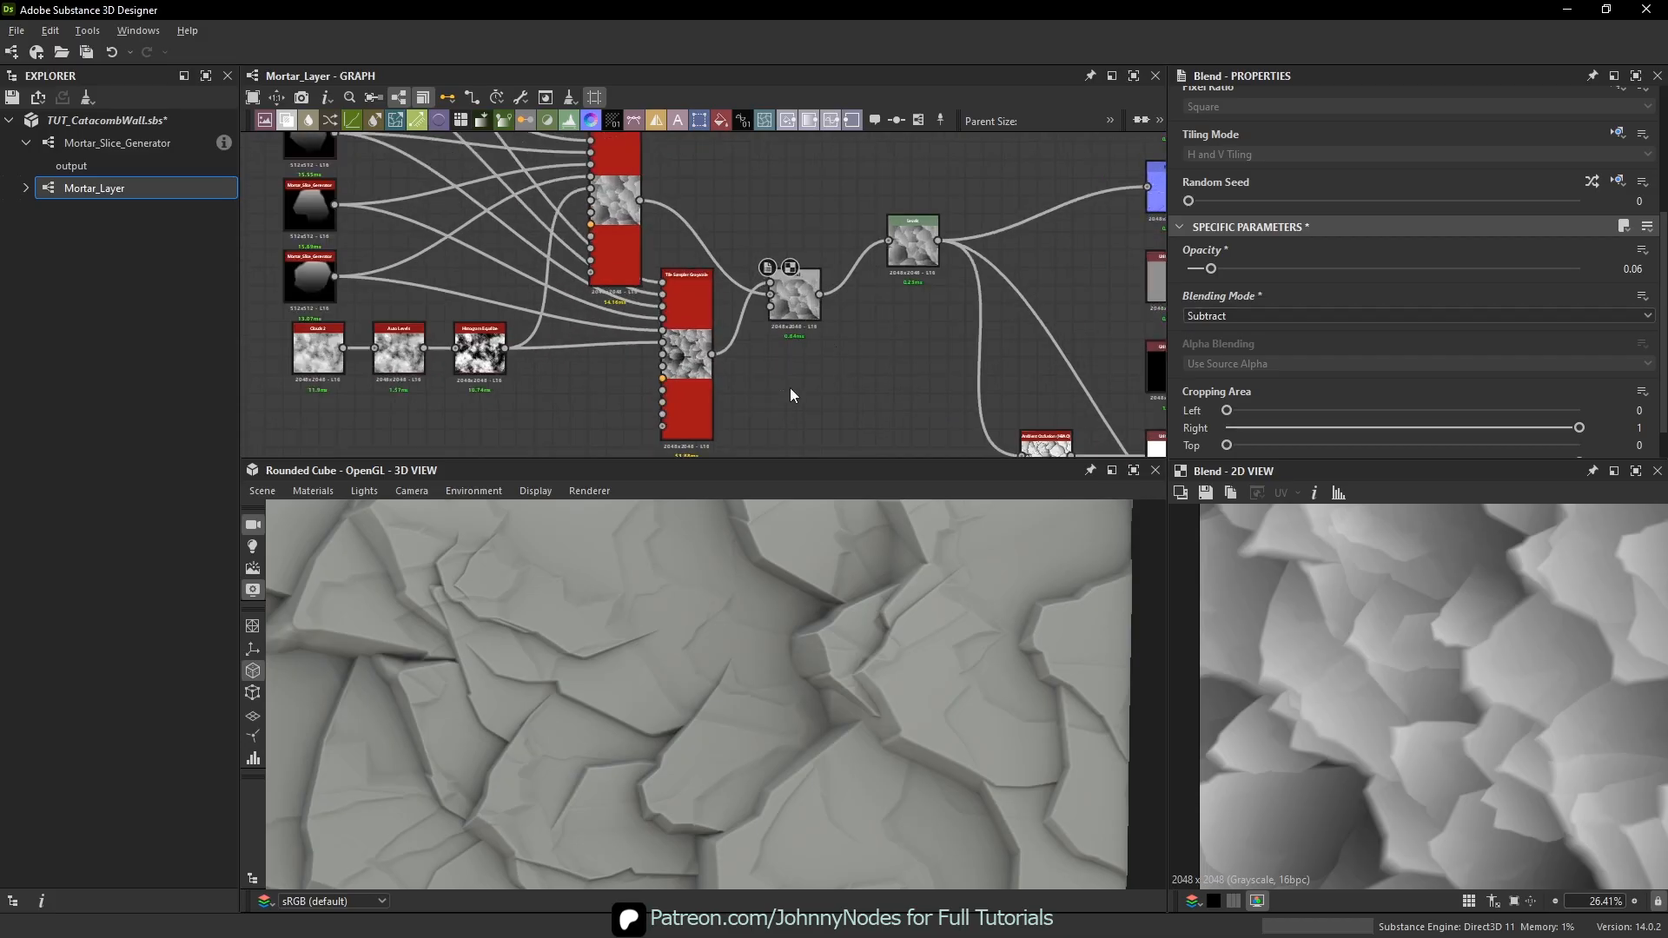
{"action": "key", "text": "space"}
{"action": "type", "text": "inve"}
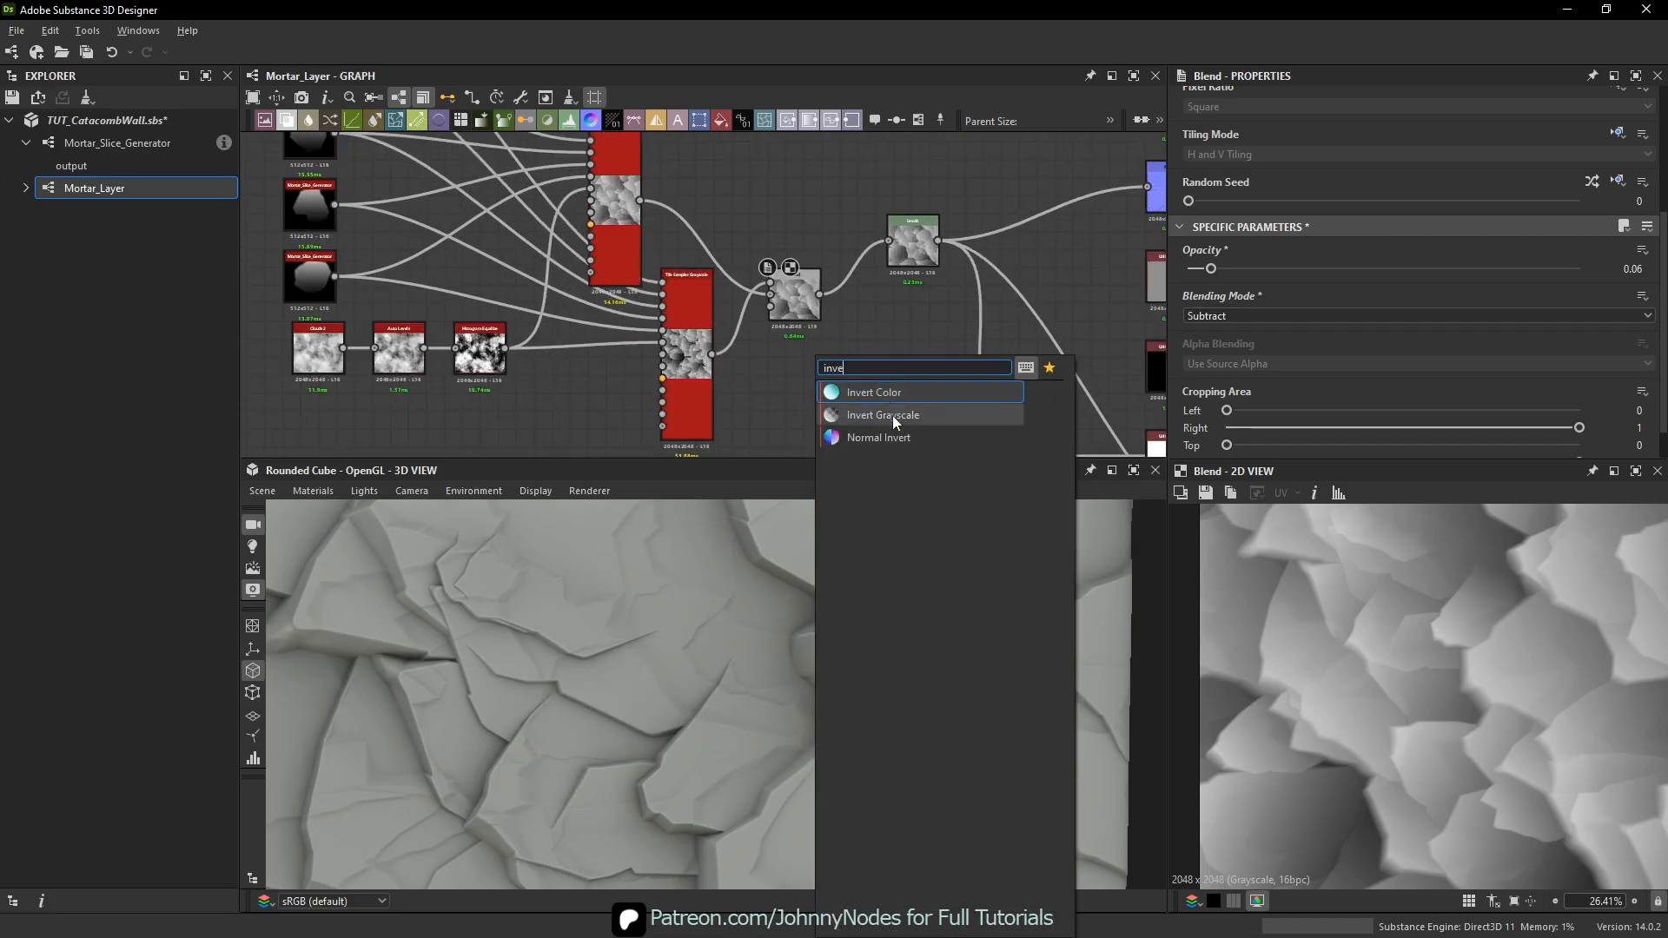
{"action": "left_click", "coordinate": [893, 419]}
{"action": "scroll", "coordinate": [711, 369], "scroll_direction": "up", "scroll_amount": 1}
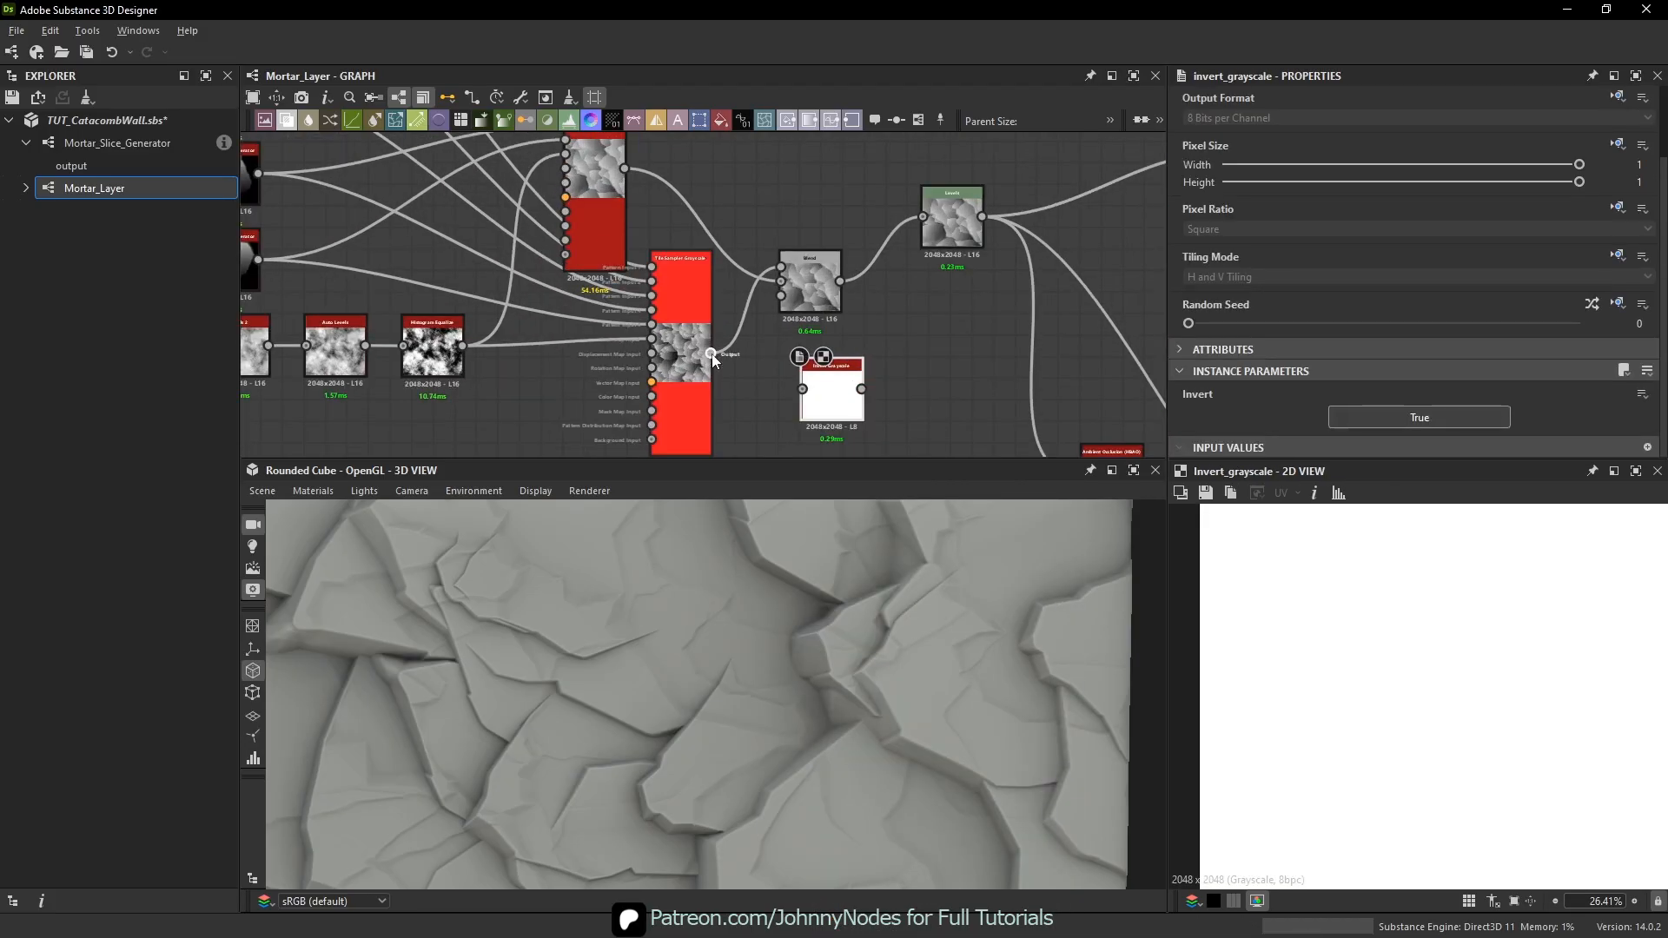
{"action": "left_click_drag", "start_coordinate": [711, 354], "coordinate": [816, 378]}
{"action": "left_click_drag", "start_coordinate": [810, 287], "coordinate": [854, 287]}
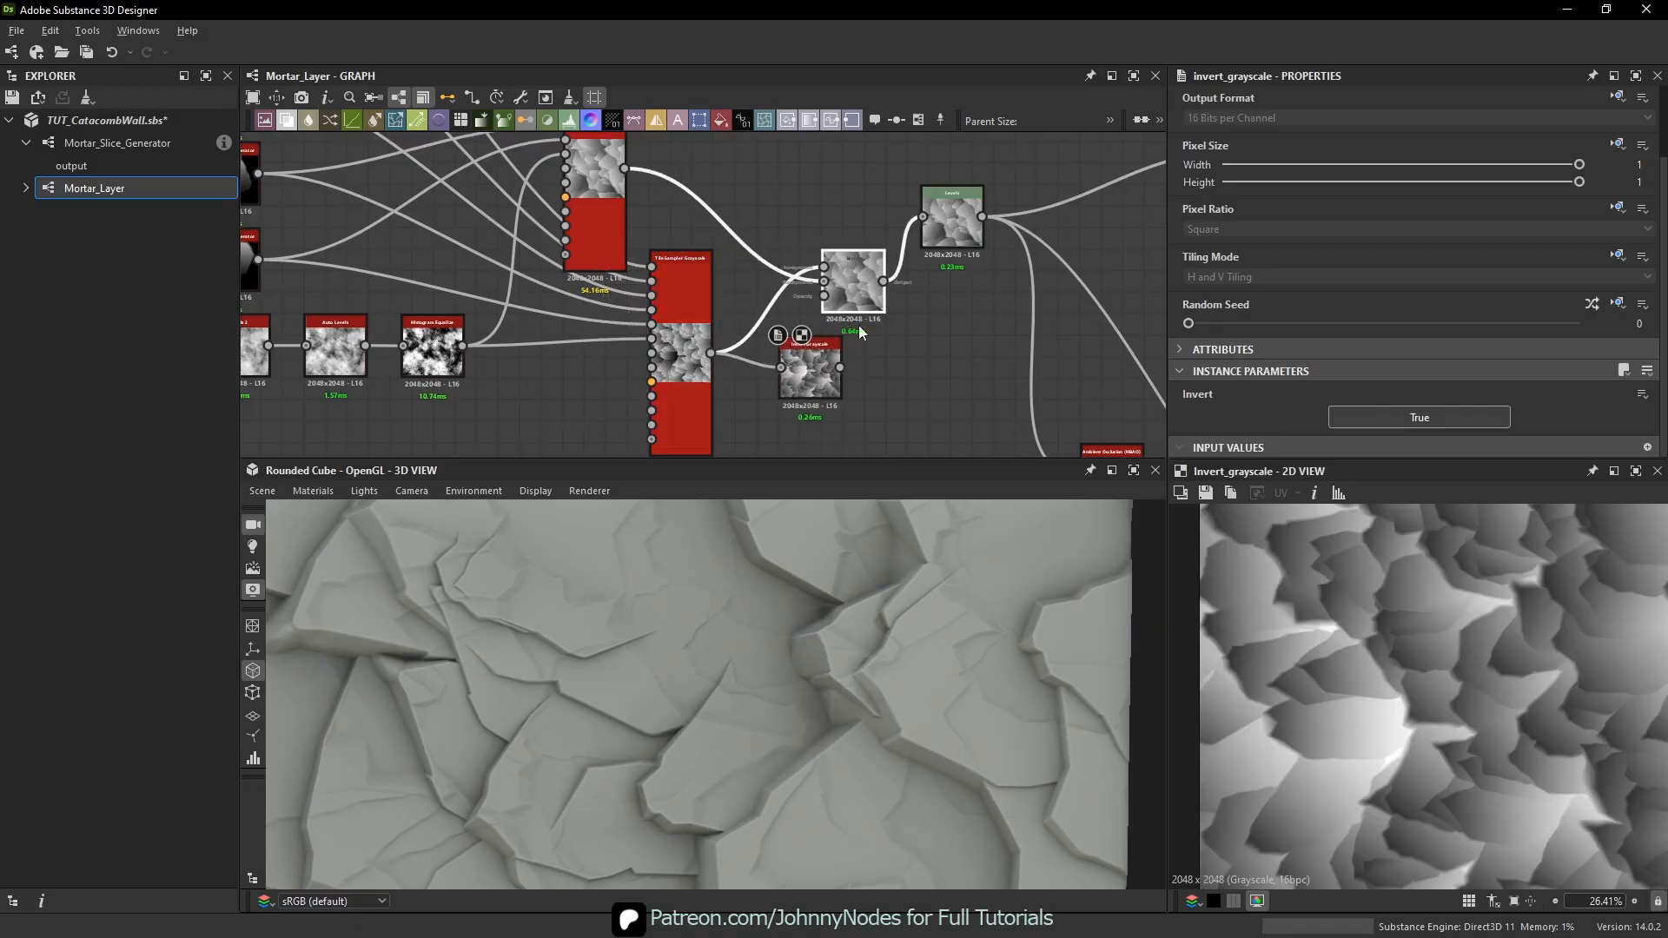
{"action": "left_click_drag", "start_coordinate": [840, 367], "coordinate": [795, 353]}
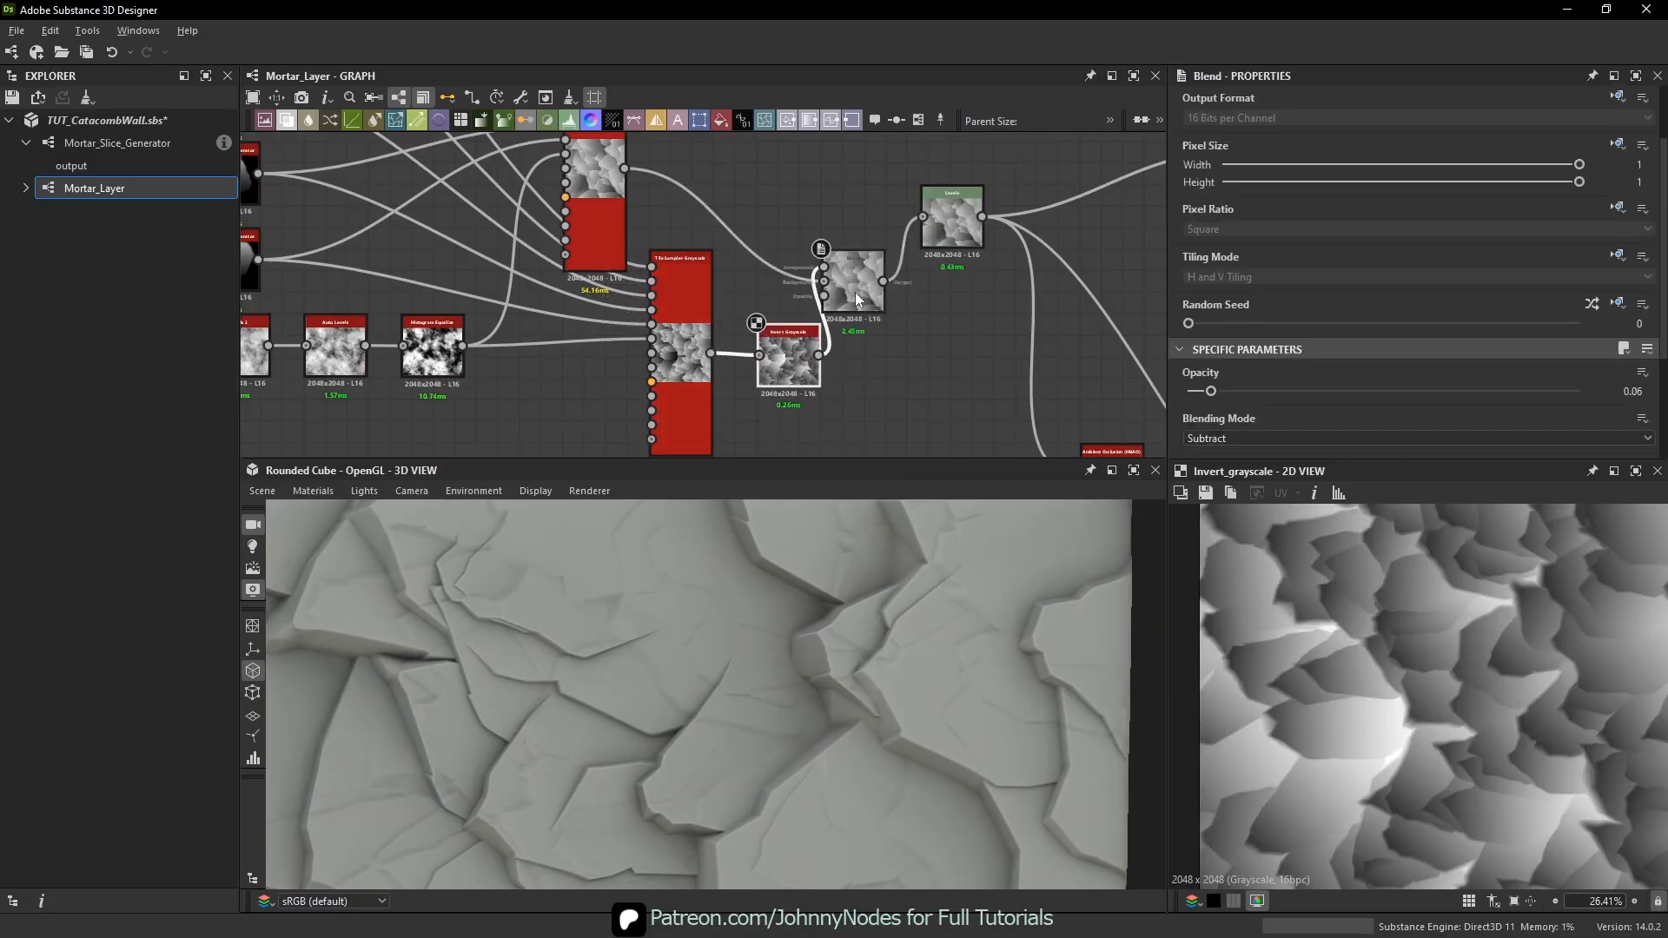
- Set the Blend's Blending Mode to Min (Darken) and its Opacity to 0.14
{"action": "double_click", "coordinate": [853, 285]}
{"action": "left_click", "coordinate": [1257, 437]}
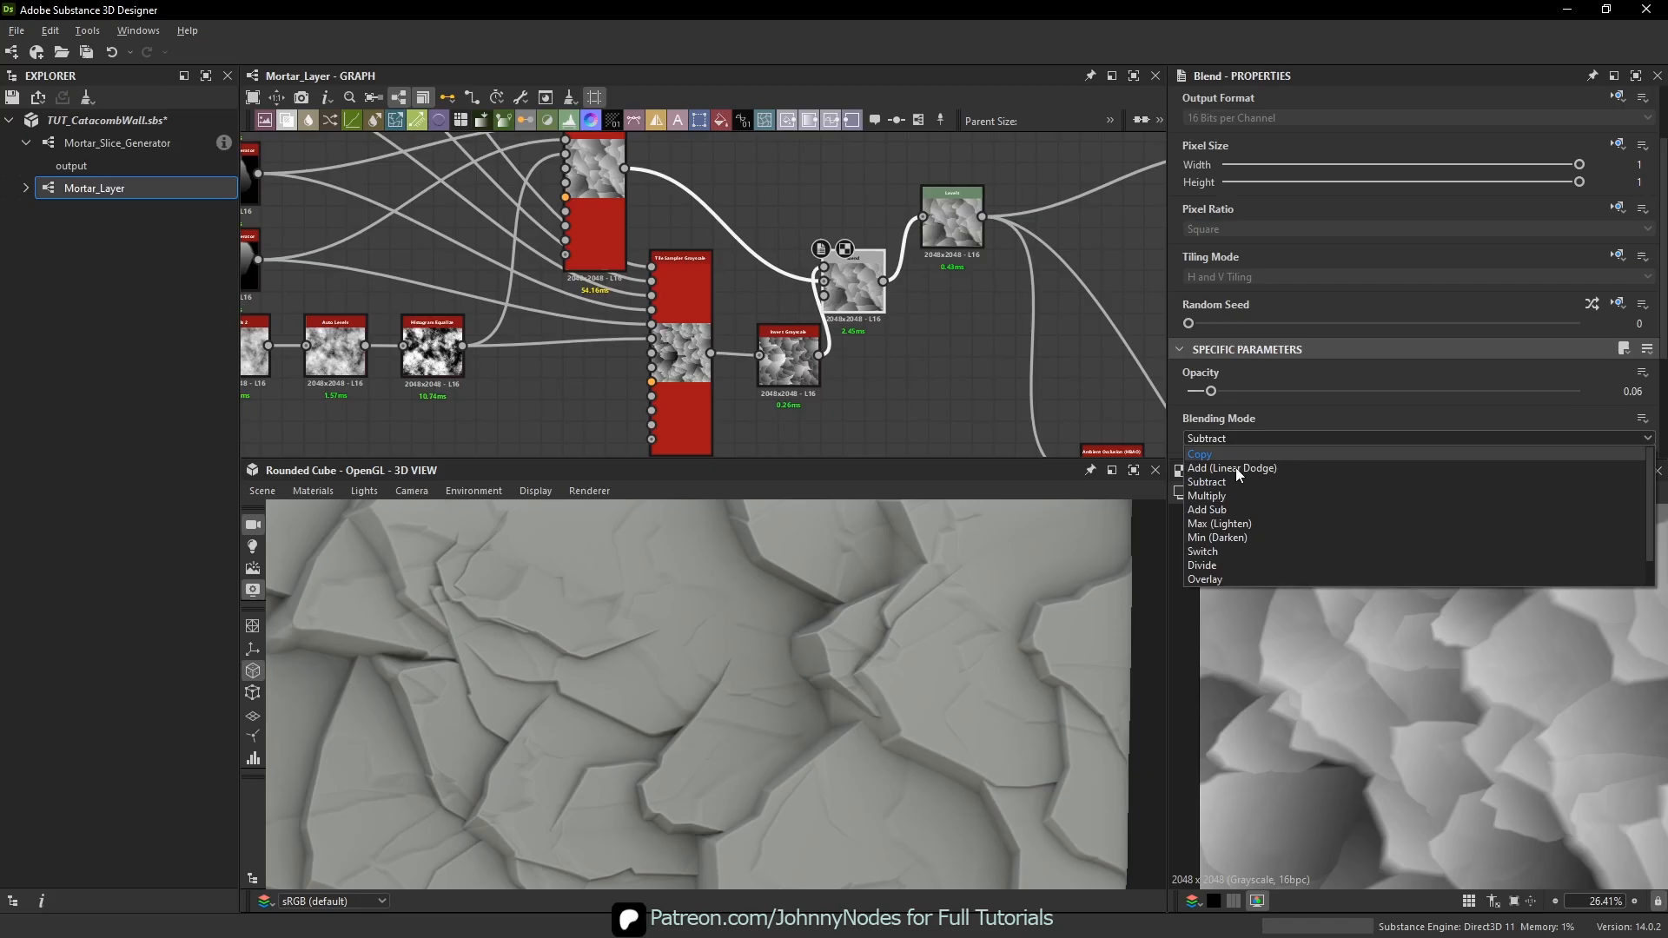
{"action": "left_click", "coordinate": [1247, 539]}
{"action": "left_click_drag", "start_coordinate": [938, 596], "coordinate": [876, 693]}
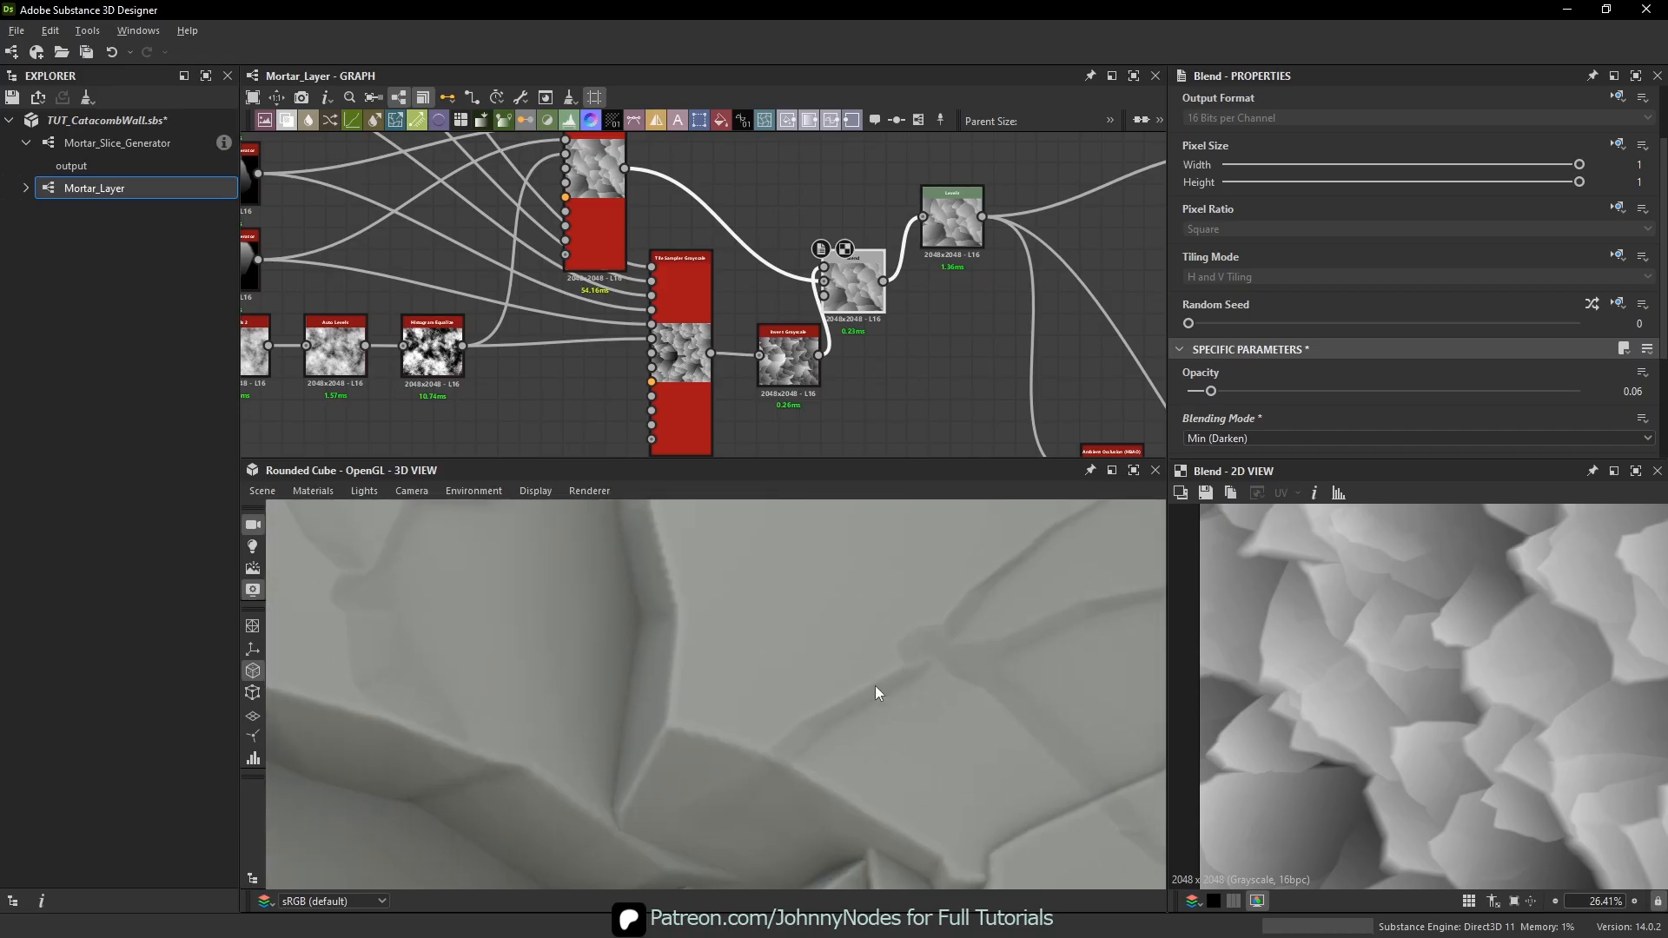
{"action": "left_click", "coordinate": [1249, 392]}
{"action": "left_click_drag", "start_coordinate": [1250, 392], "coordinate": [1244, 392]}
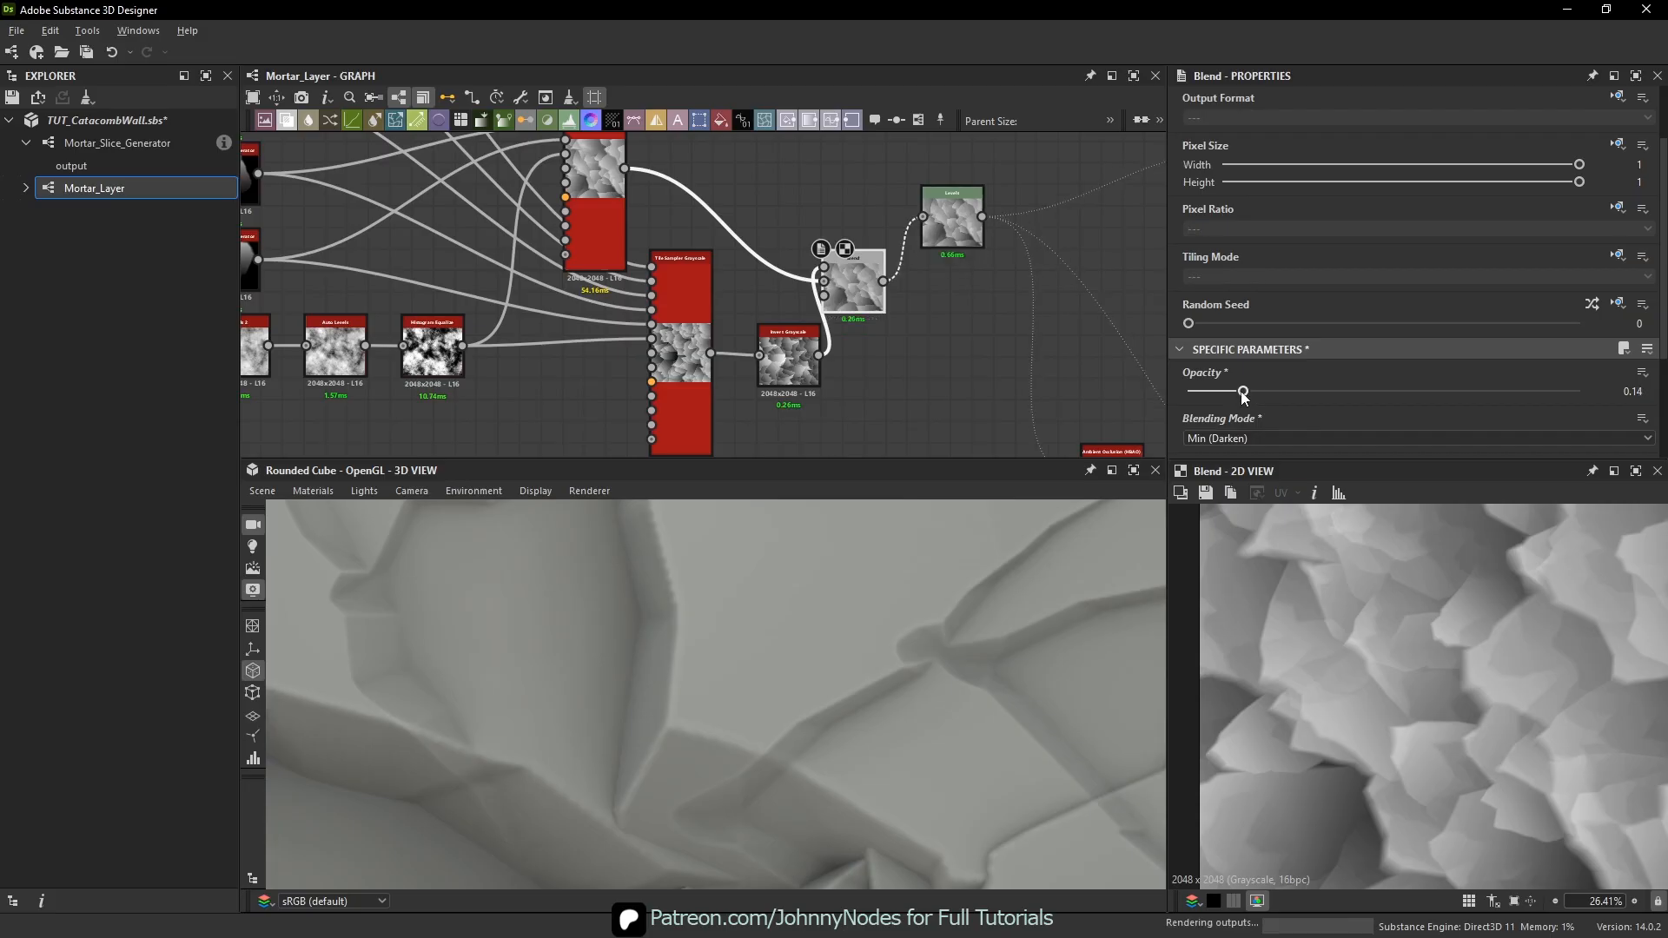
{"action": "left_click_drag", "start_coordinate": [878, 746], "coordinate": [817, 626]}
- Compare the surface with and without the Blend by feeding Levels from the original Tile Sampler, restoring the Blend connection and inspecting the cube
{"action": "middle_click_drag", "start_coordinate": [904, 300], "coordinate": [860, 335]}
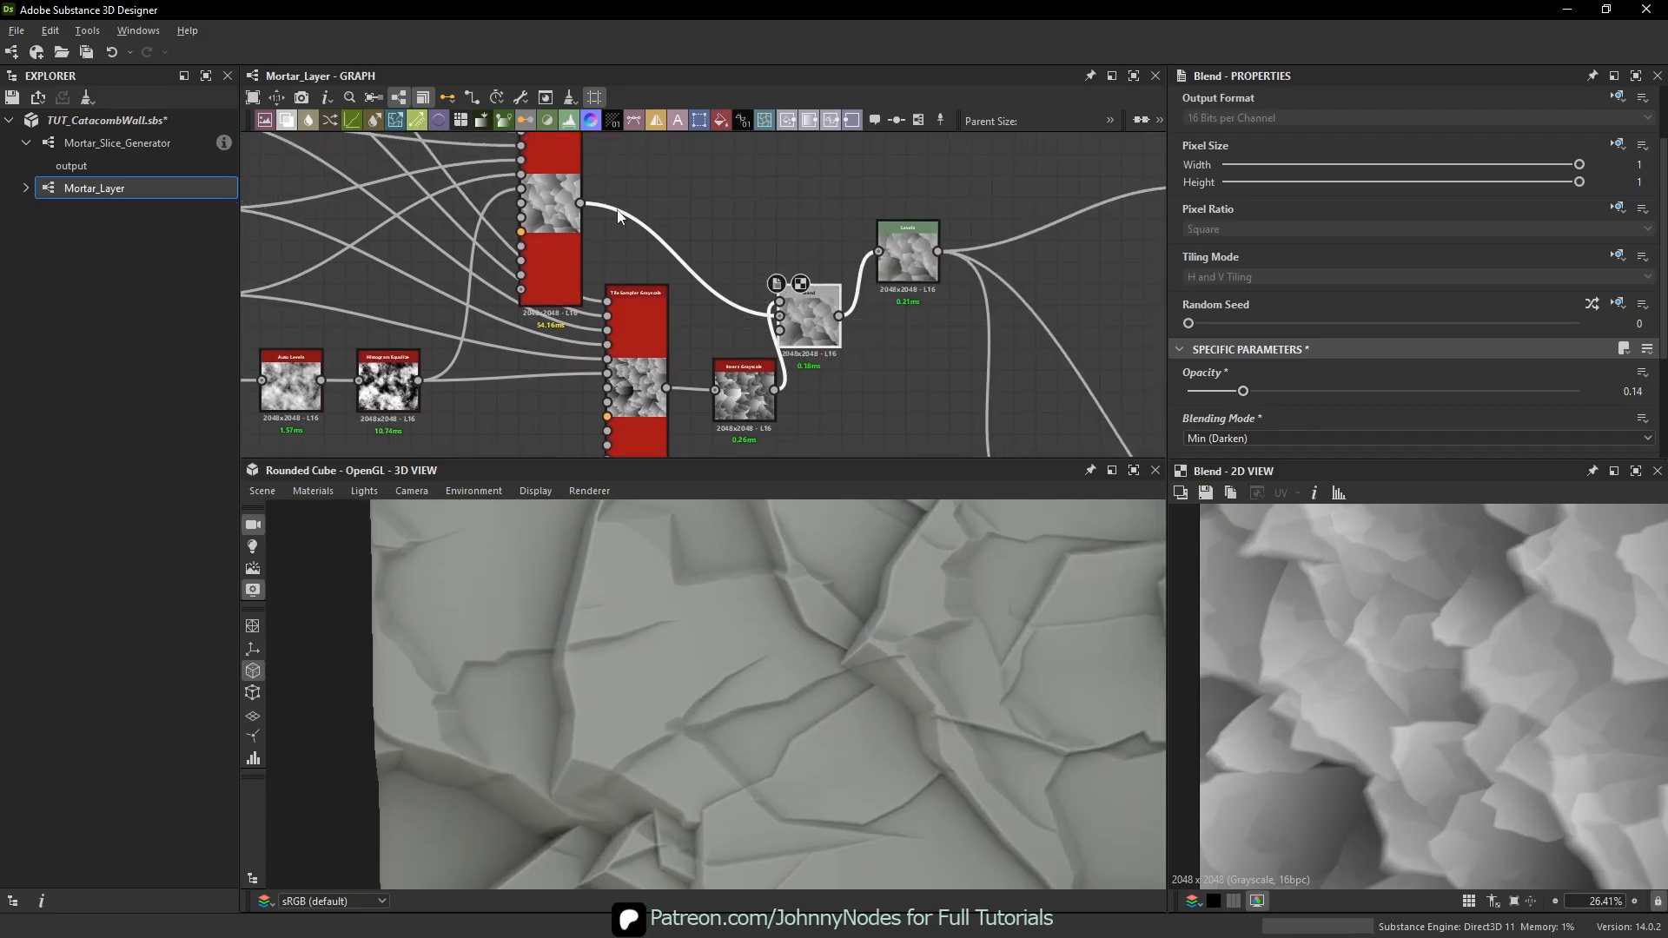
{"action": "left_click_drag", "start_coordinate": [580, 203], "coordinate": [878, 251]}
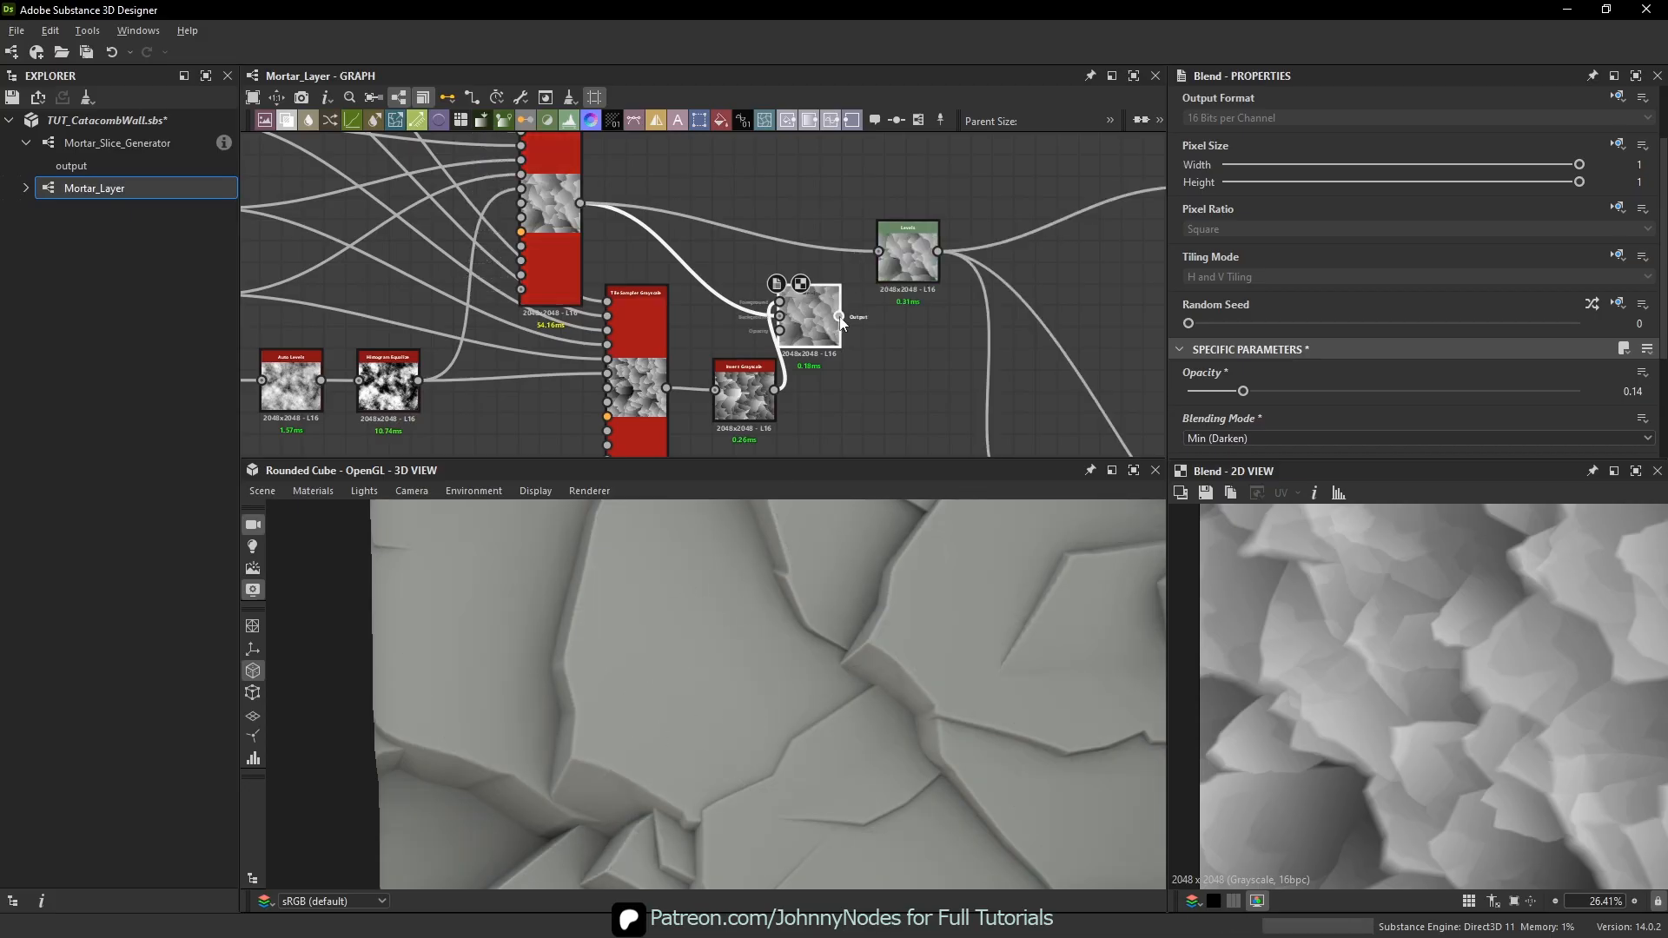
{"action": "left_click_drag", "start_coordinate": [839, 315], "coordinate": [878, 251]}
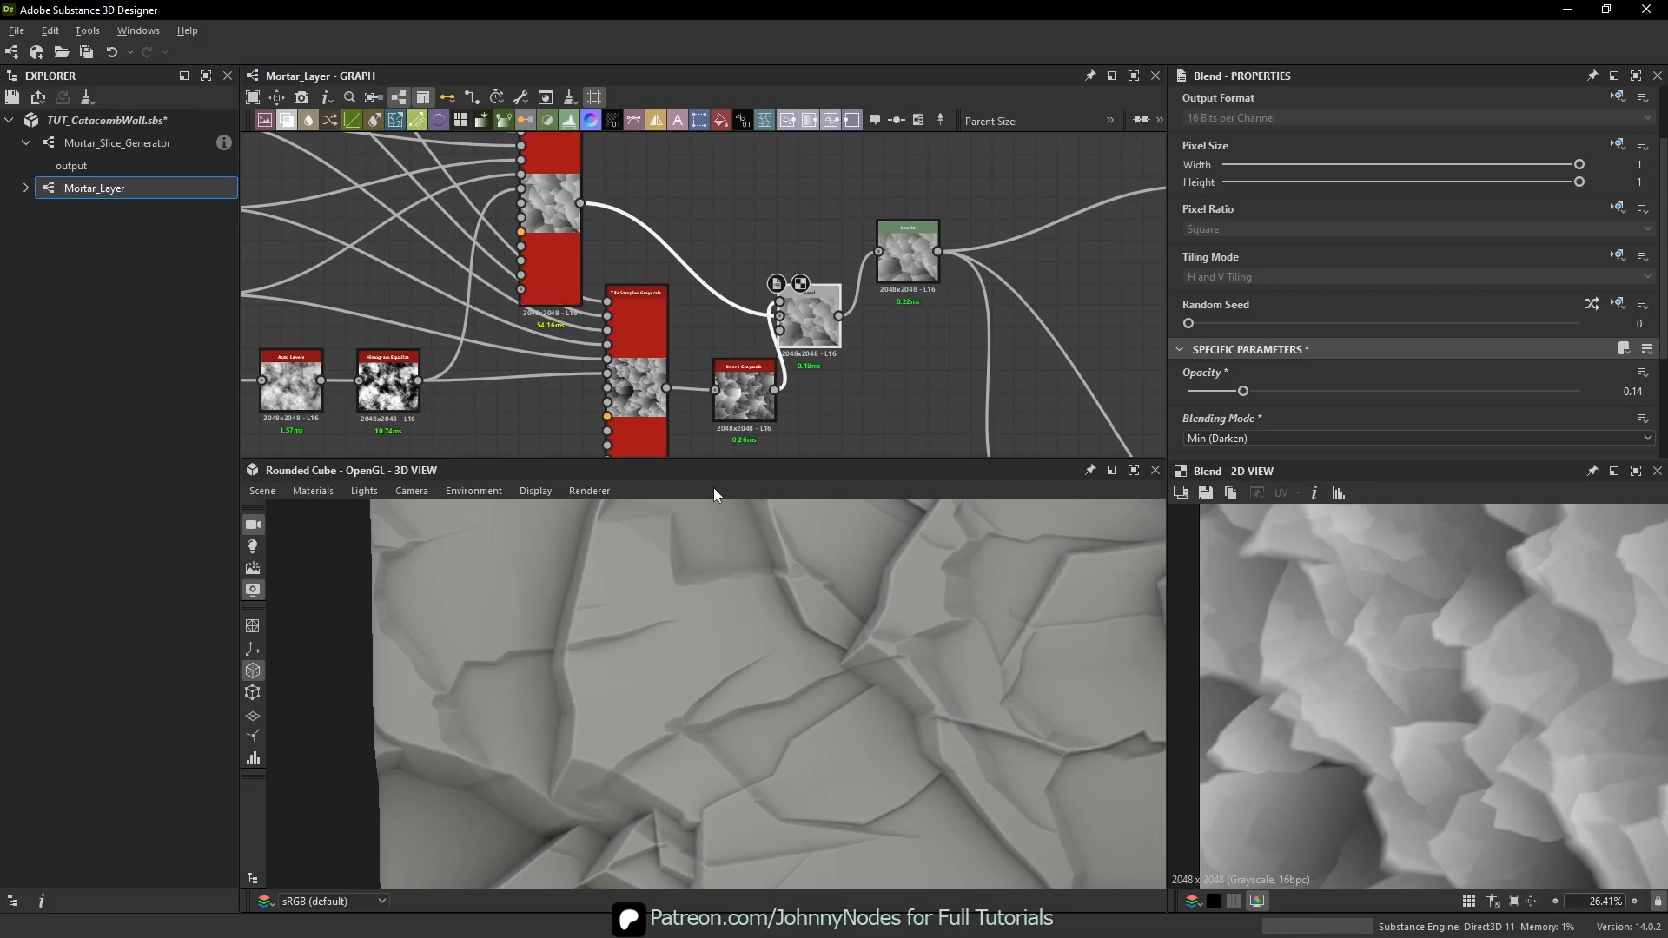
{"action": "scroll", "coordinate": [840, 742], "scroll_direction": "down", "scroll_amount": 5}
{"action": "middle_click_drag", "start_coordinate": [935, 702], "coordinate": [833, 738]}
{"action": "scroll", "coordinate": [865, 664], "scroll_direction": "down", "scroll_amount": 2}
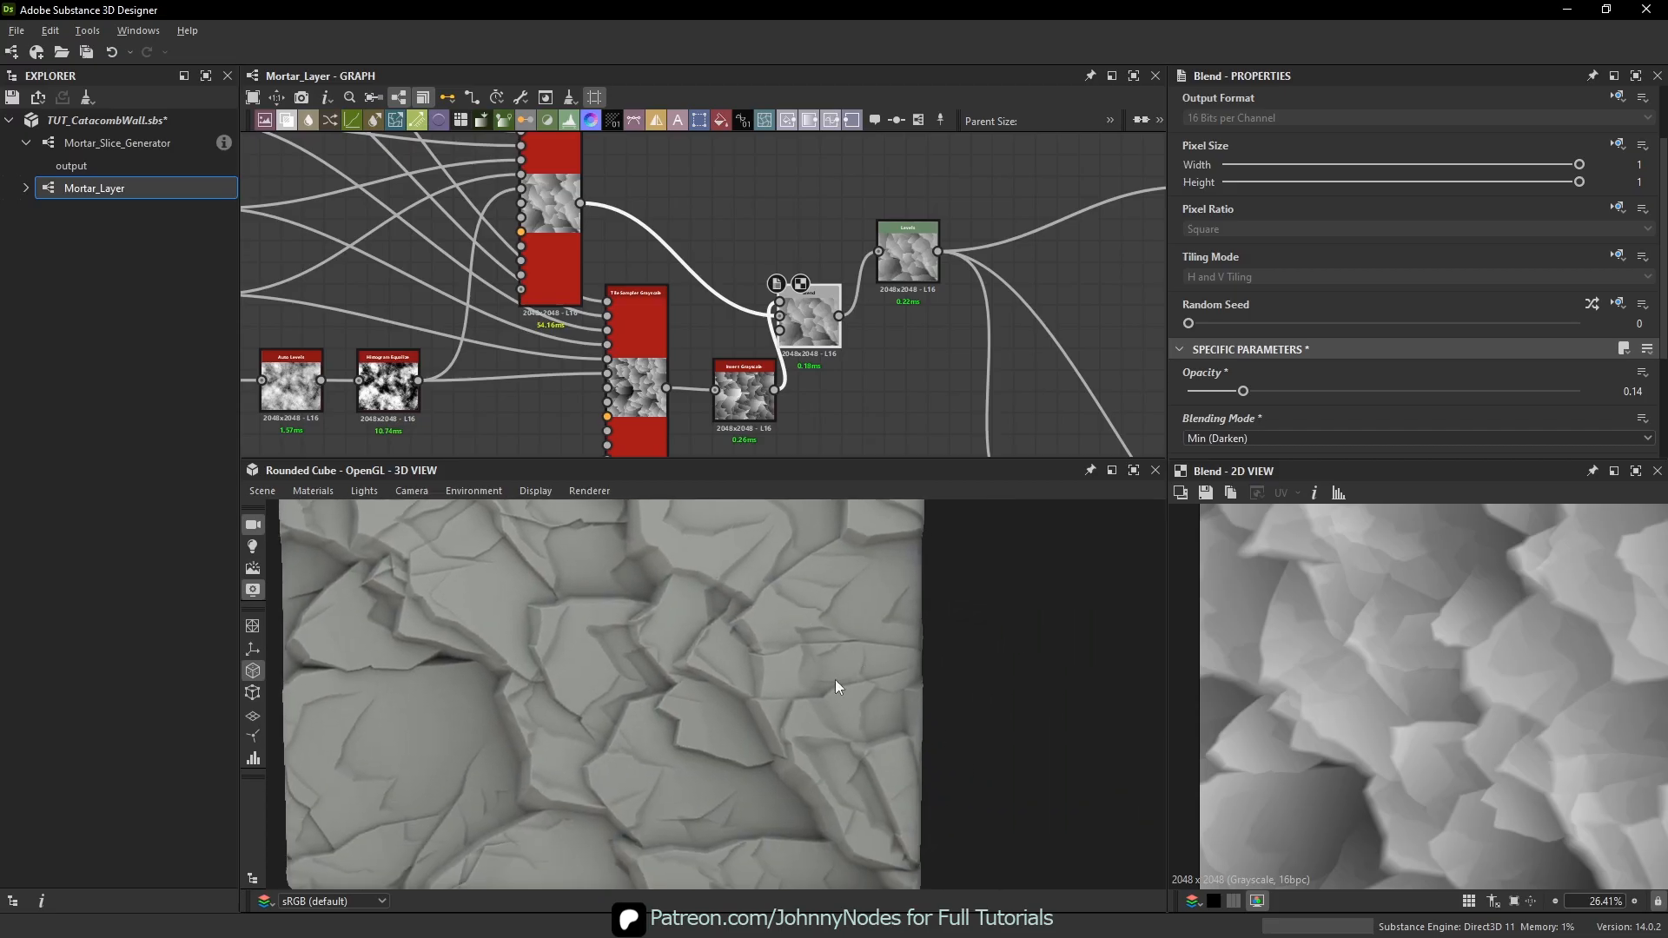
{"action": "scroll", "coordinate": [800, 597], "scroll_direction": "down", "scroll_amount": 3}
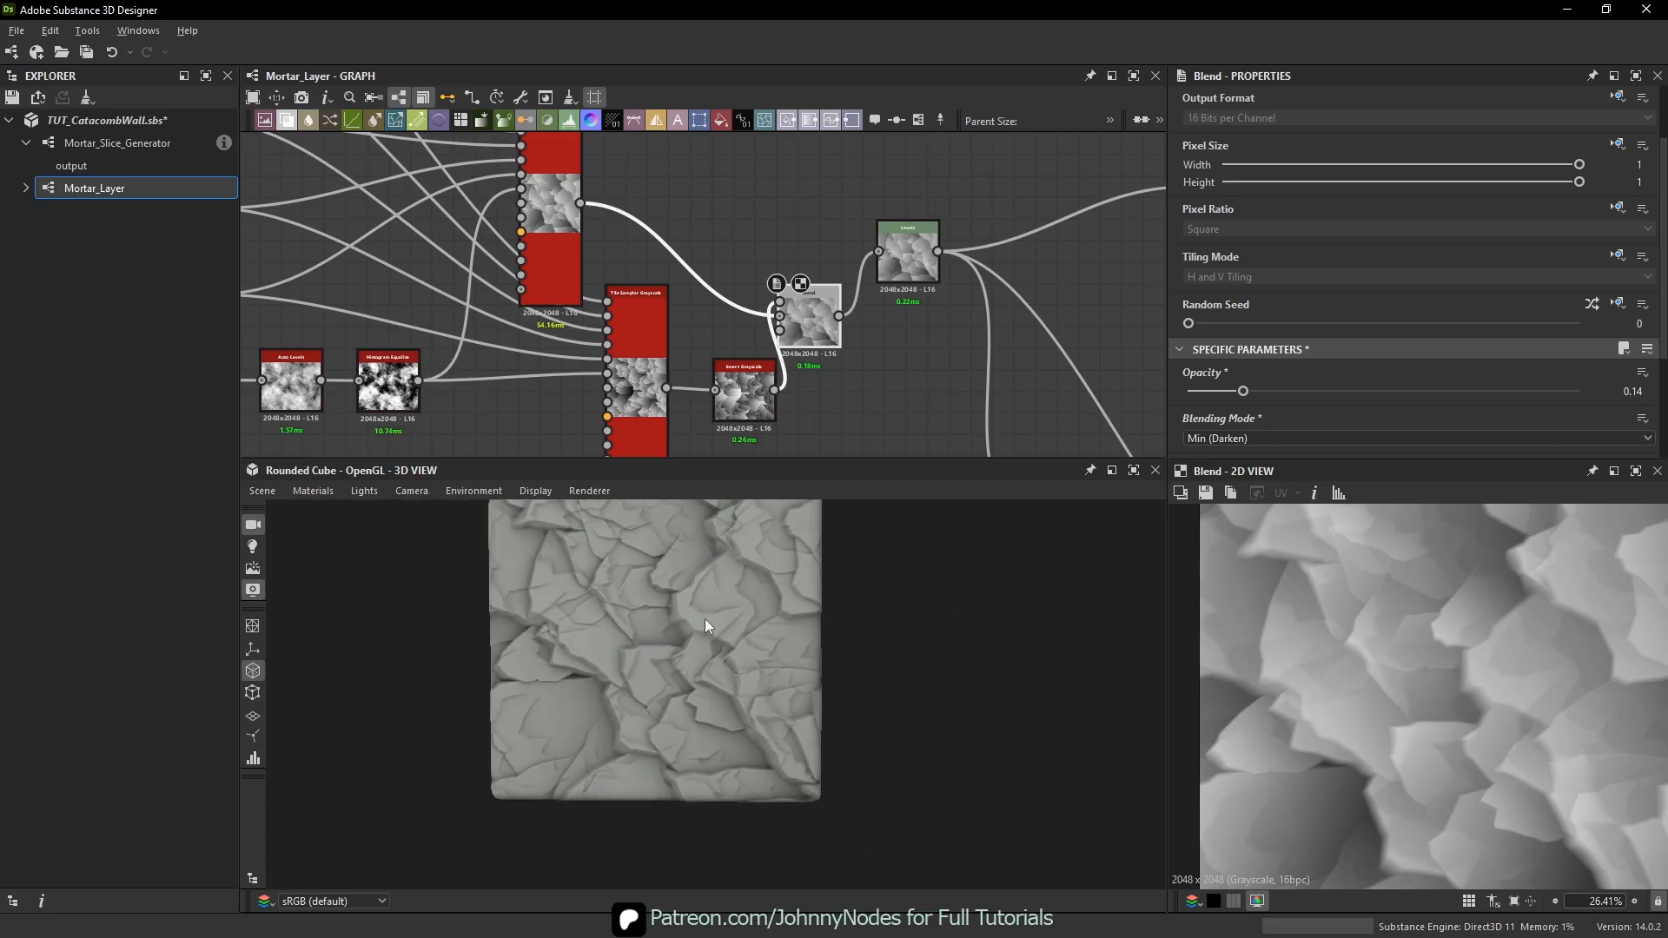
{"action": "middle_click_drag", "start_coordinate": [706, 618], "coordinate": [706, 645]}
{"action": "scroll", "coordinate": [706, 645], "scroll_direction": "up", "scroll_amount": 1}
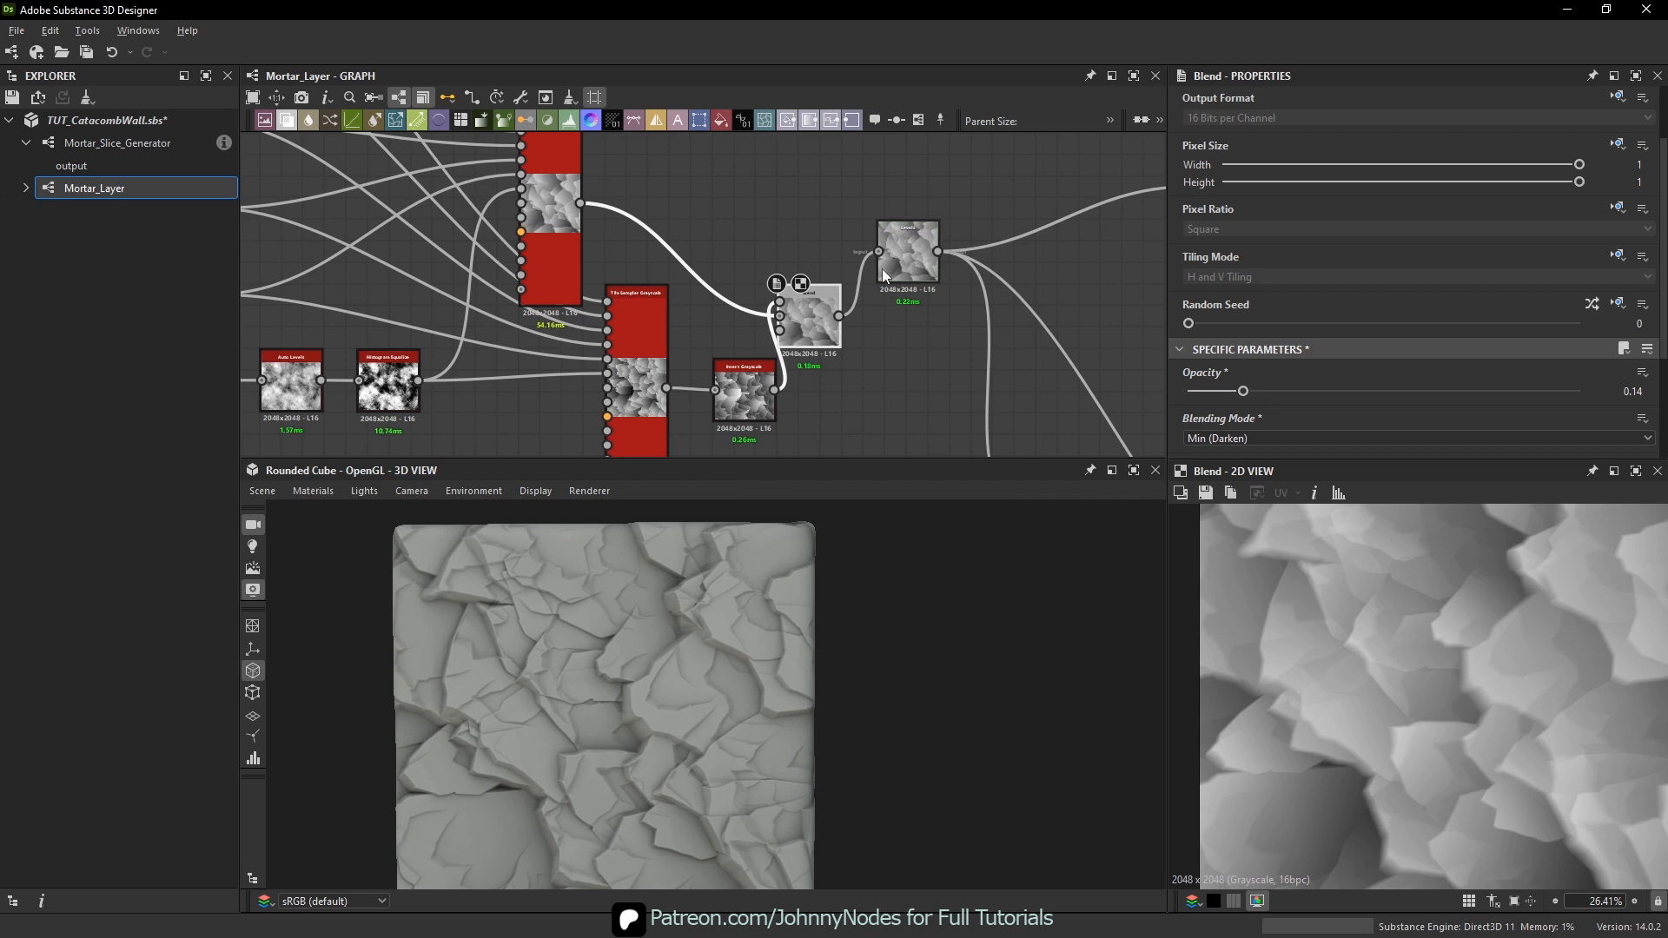
- Connect the original Tile Sampler's output directly to Levels, bypassing the Blend
{"action": "left_click", "coordinate": [637, 343]}
{"action": "middle_click_drag", "start_coordinate": [567, 191], "coordinate": [590, 211]}
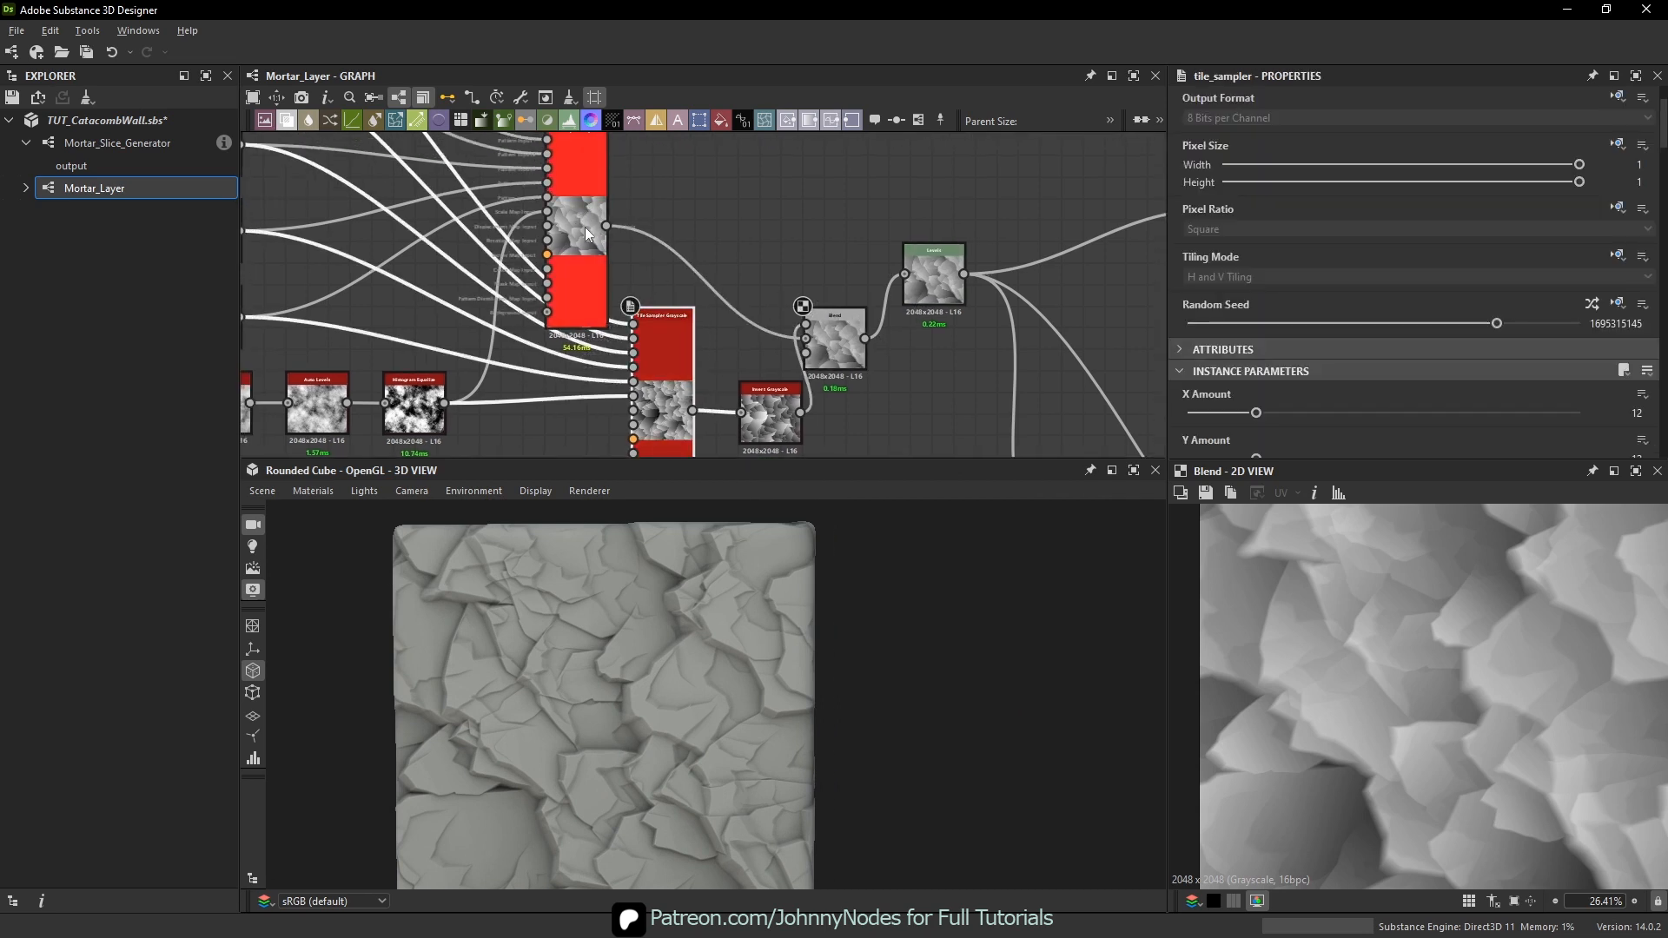
{"action": "left_click_drag", "start_coordinate": [605, 226], "coordinate": [904, 274]}
- Set the original Tile Sampler's Size X to 1.57
{"action": "double_click", "coordinate": [597, 248]}
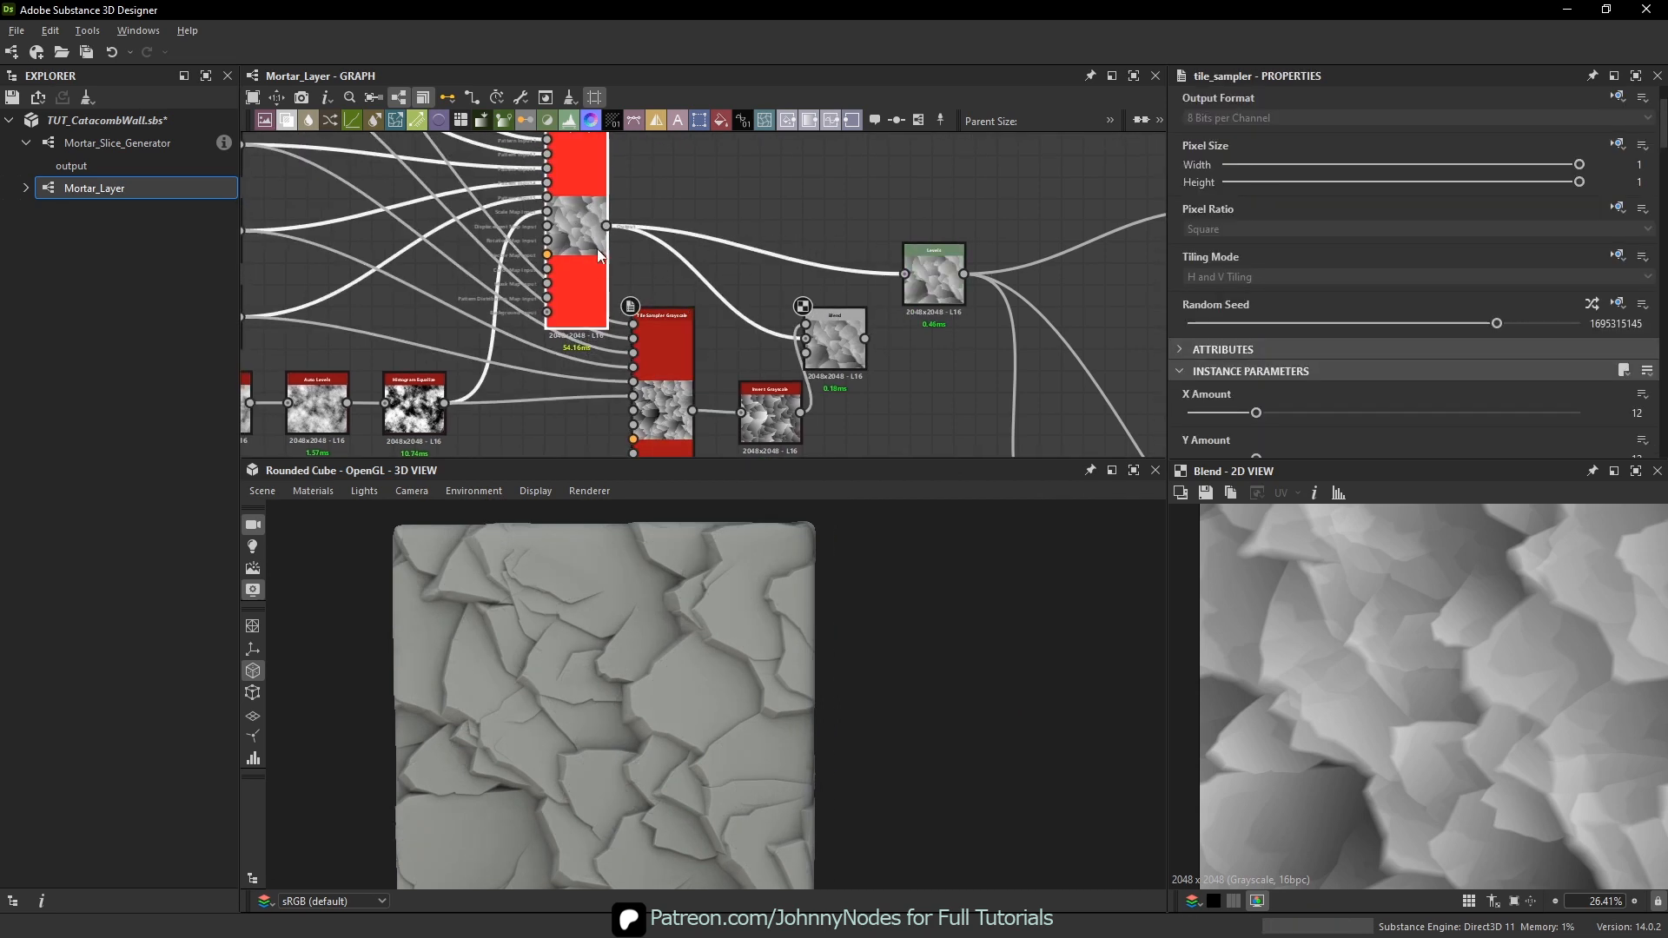
{"action": "scroll", "coordinate": [1323, 221], "scroll_direction": "down", "scroll_amount": 15}
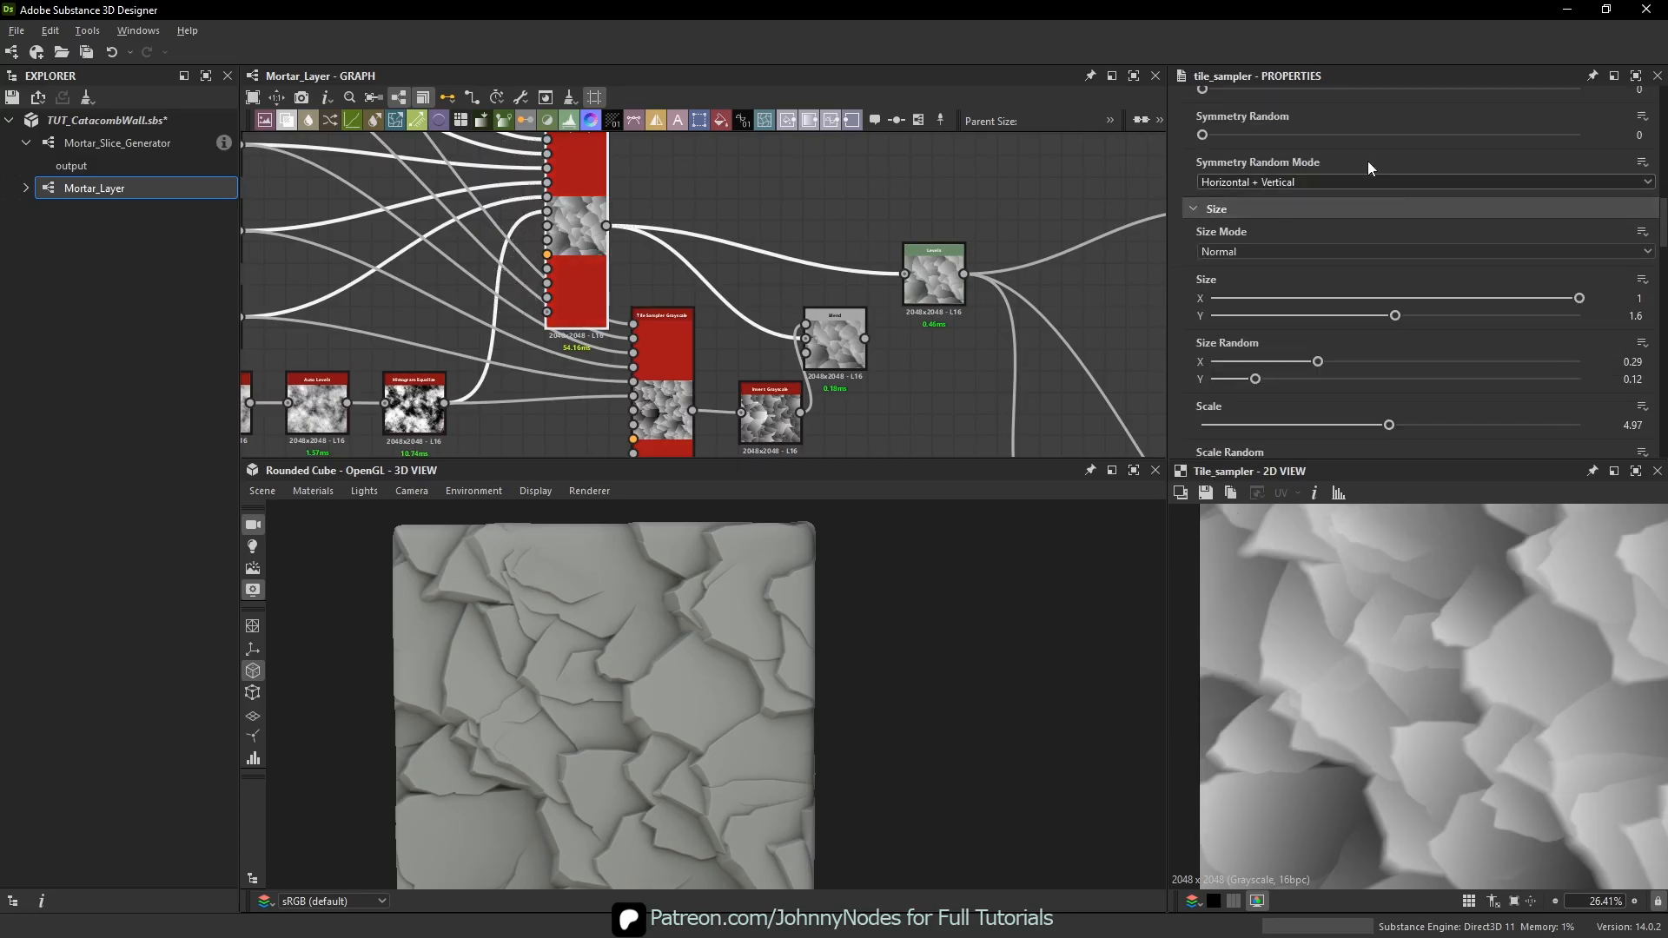
{"action": "left_click", "coordinate": [1502, 300]}
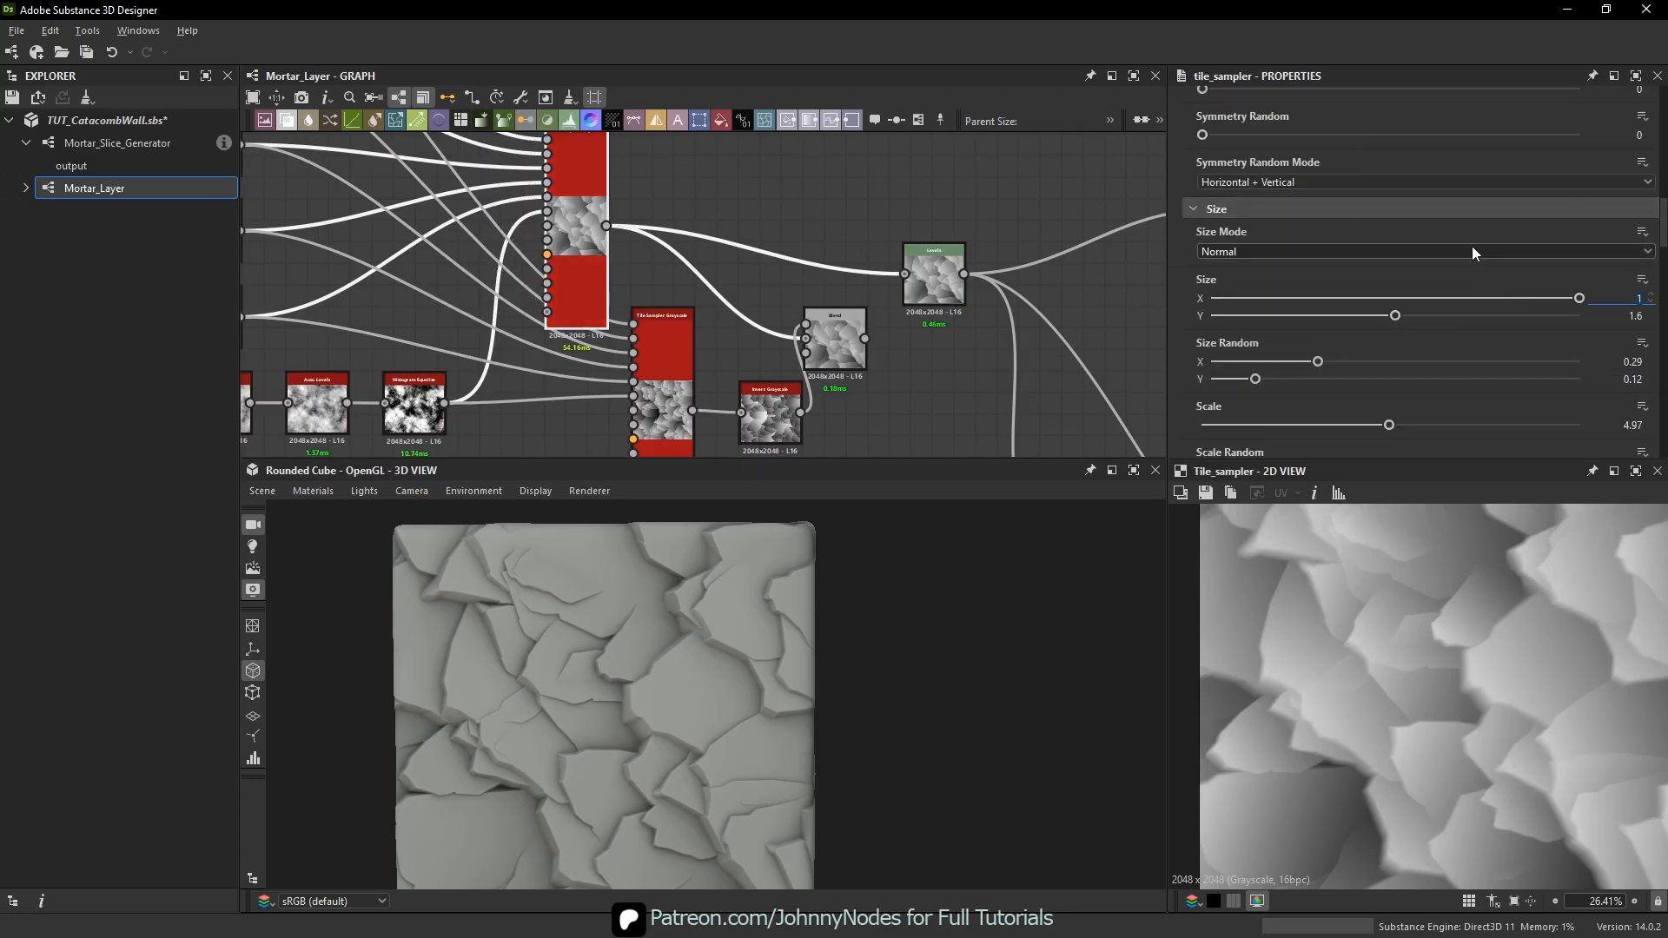
{"action": "type", "text": "1.2"}
{"action": "key", "text": "Return"}
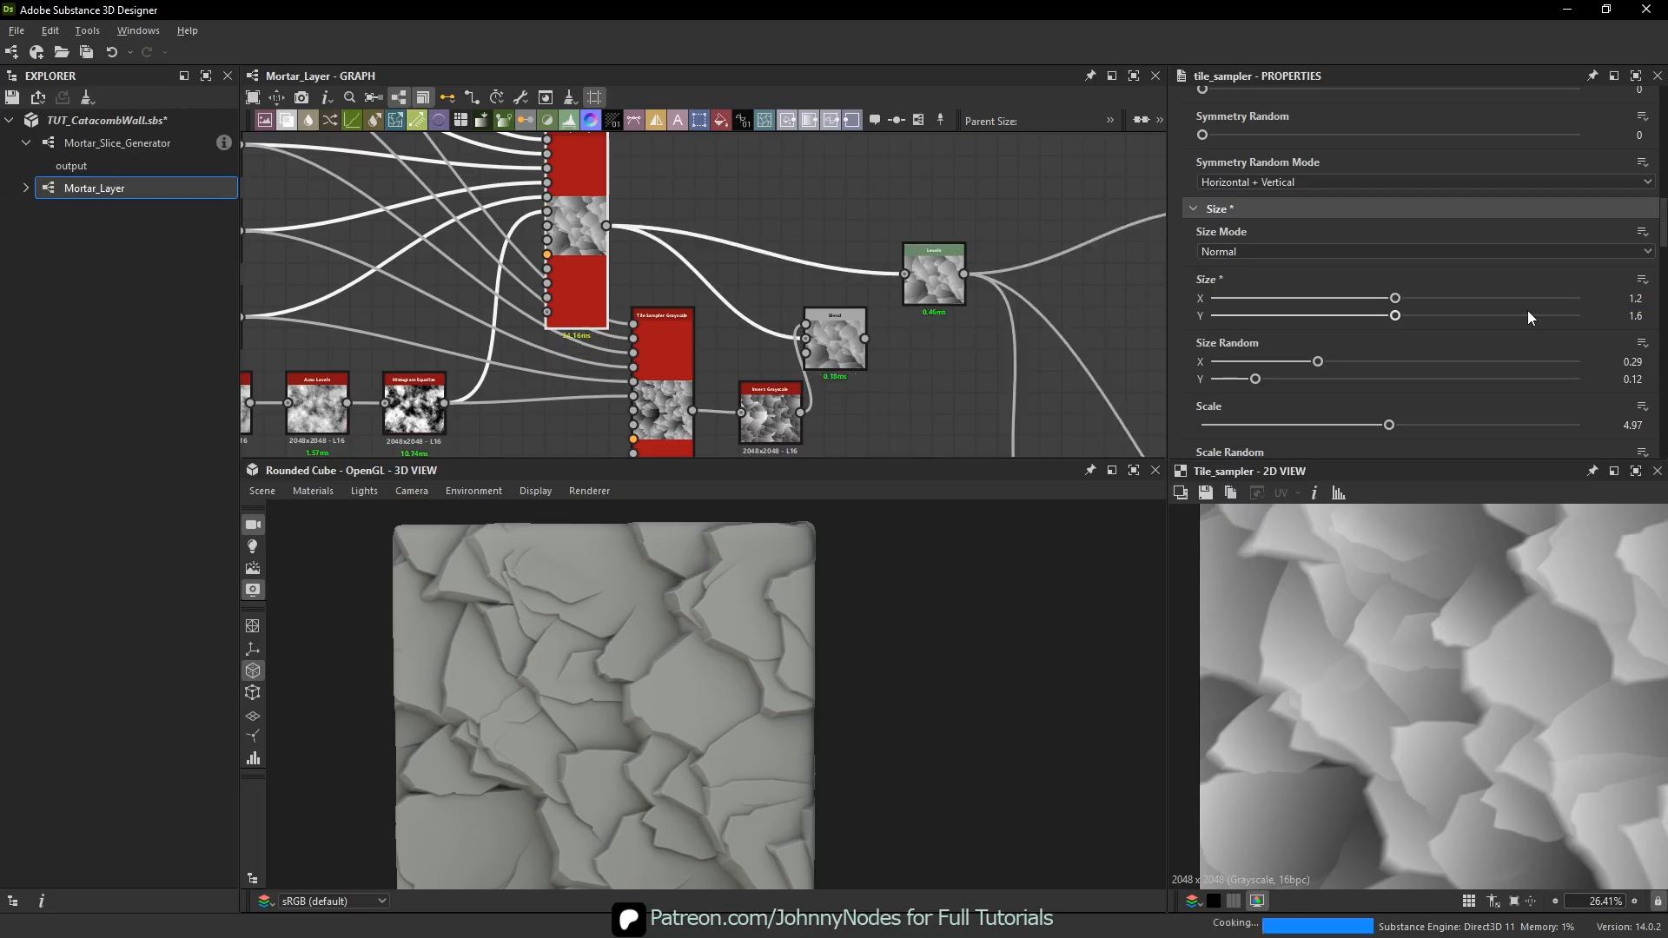
{"action": "left_click_drag", "start_coordinate": [1396, 298], "coordinate": [1453, 291]}
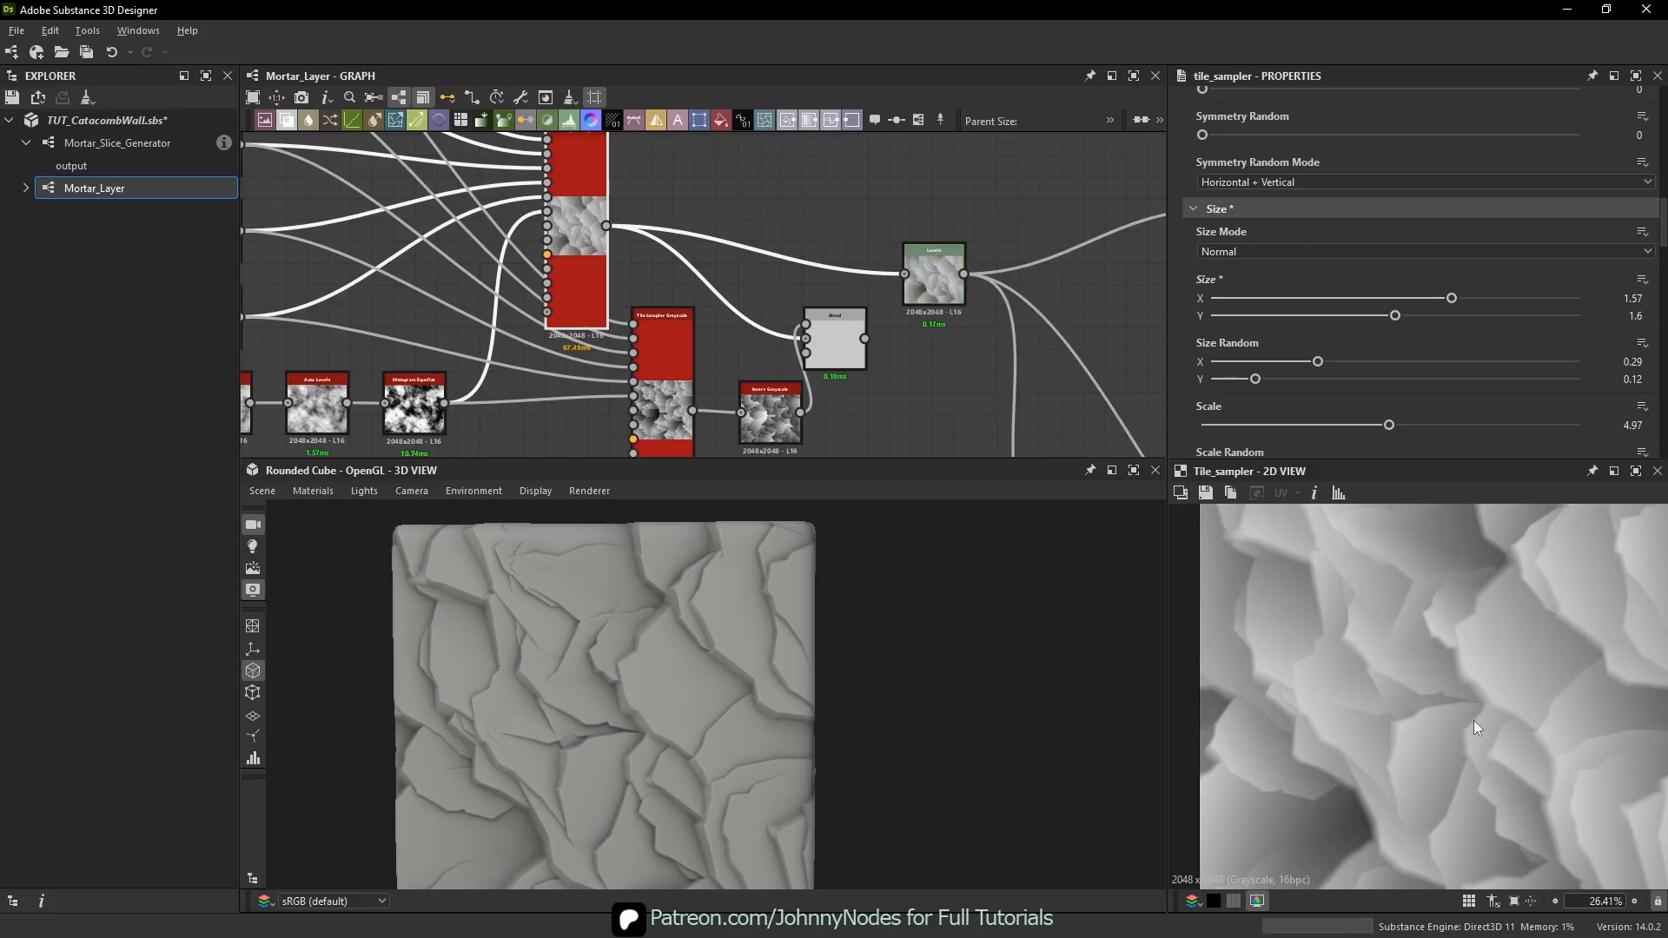
- Connect the Blend's output to Levels again, replacing the direct Tile Sampler connection
{"action": "middle_click_drag", "start_coordinate": [866, 358], "coordinate": [815, 353]}
{"action": "left_click", "coordinate": [795, 347]}
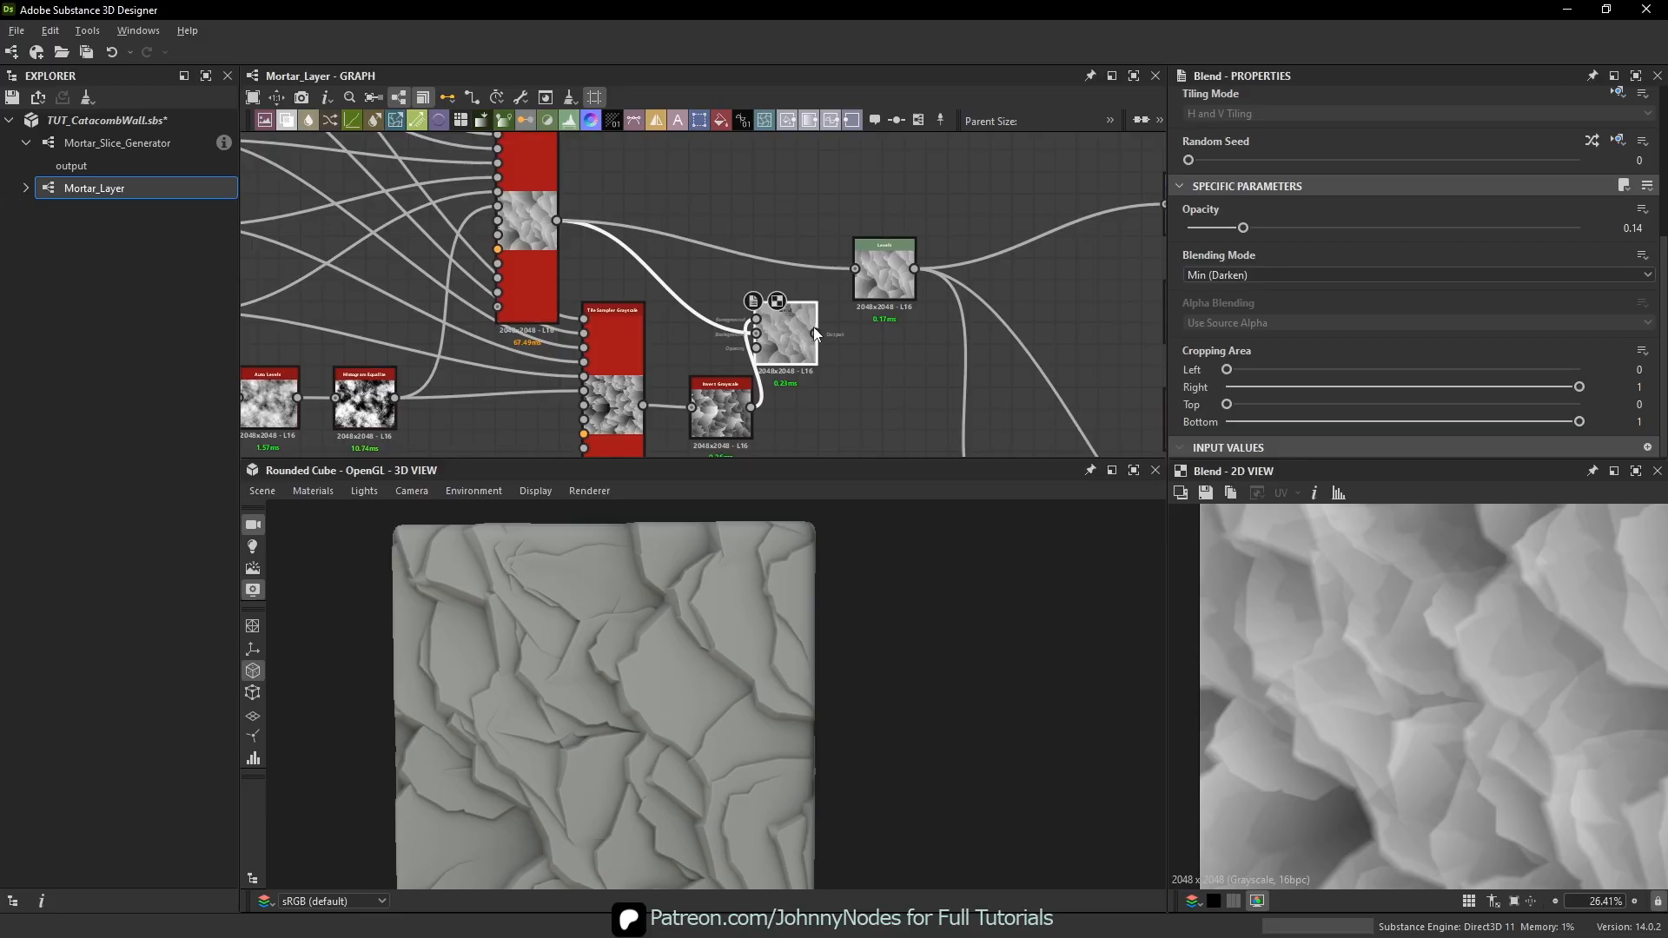
{"action": "left_click_drag", "start_coordinate": [816, 333], "coordinate": [855, 269]}
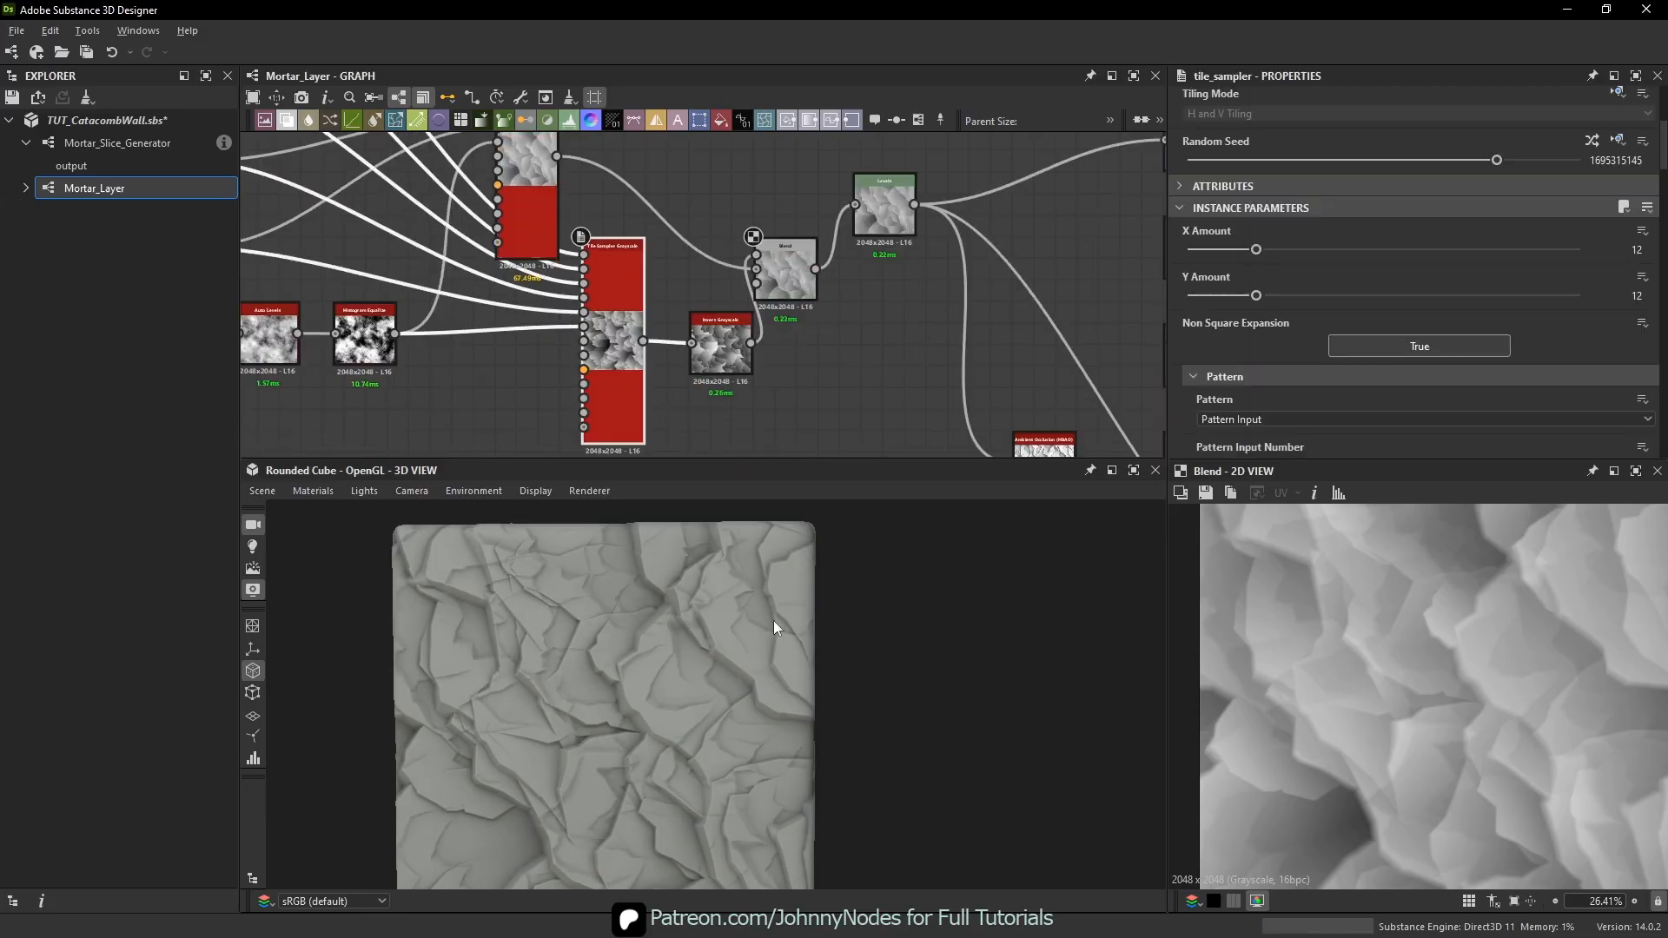
{"action": "scroll", "coordinate": [660, 655], "scroll_direction": "up", "scroll_amount": 6}
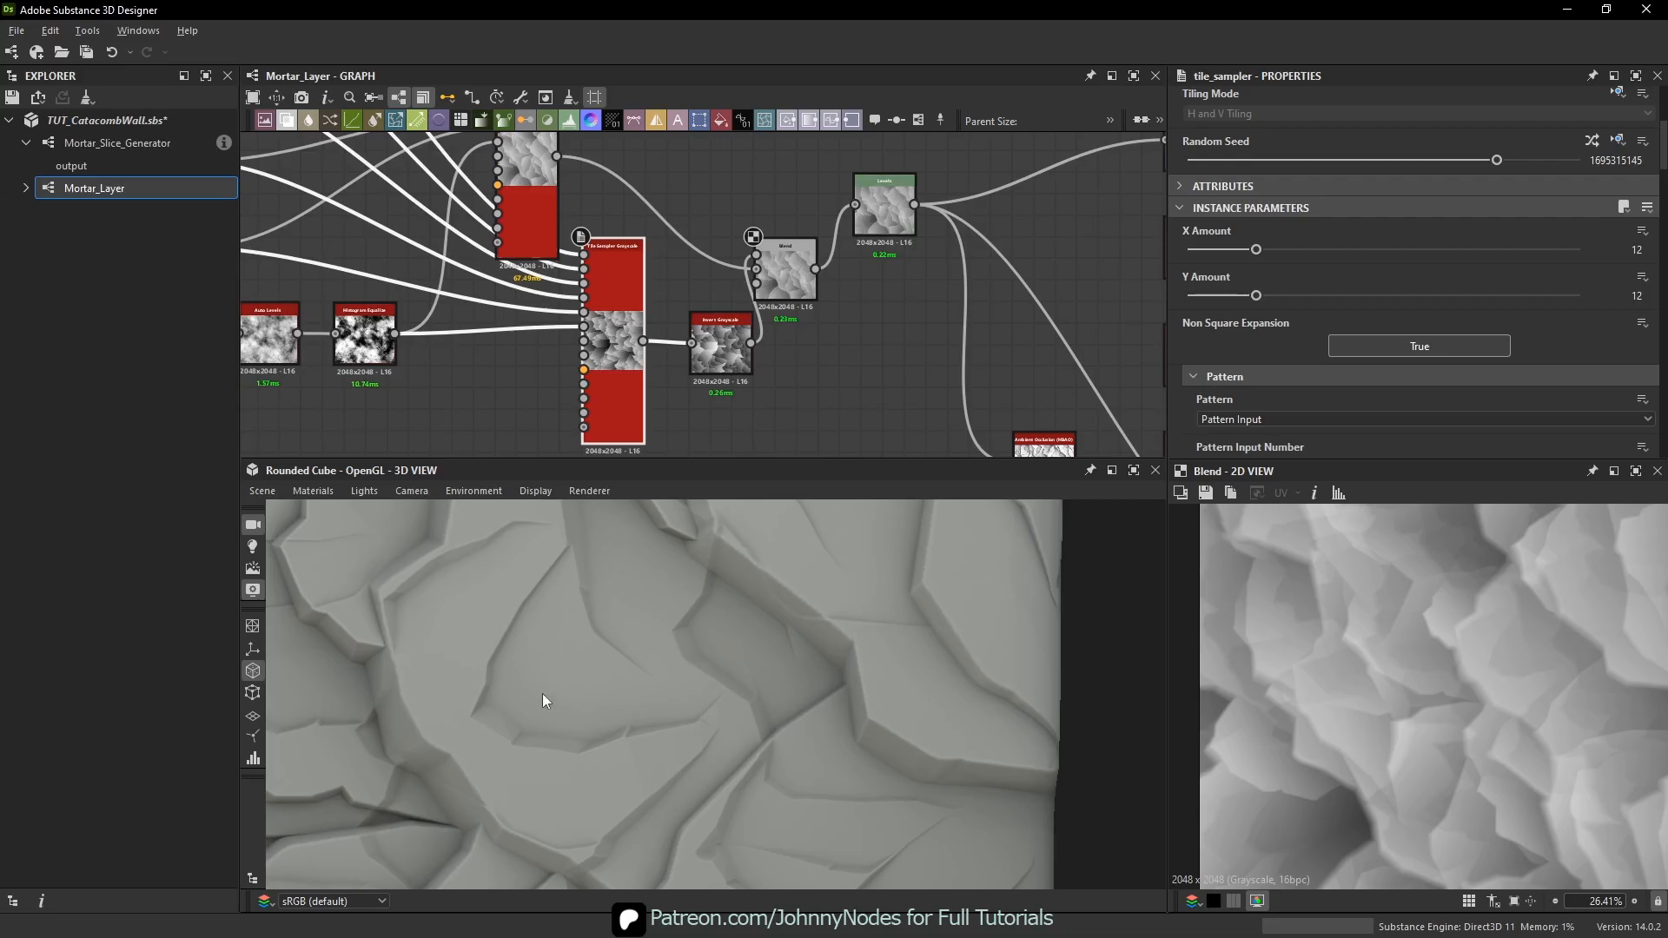
- Set Size Y to 1.23 and Size X to 3 on the second Tile Sampler that feeds the Invert node
{"action": "double_click", "coordinate": [631, 374]}
{"action": "scroll", "coordinate": [1418, 242], "scroll_direction": "down", "scroll_amount": 10}
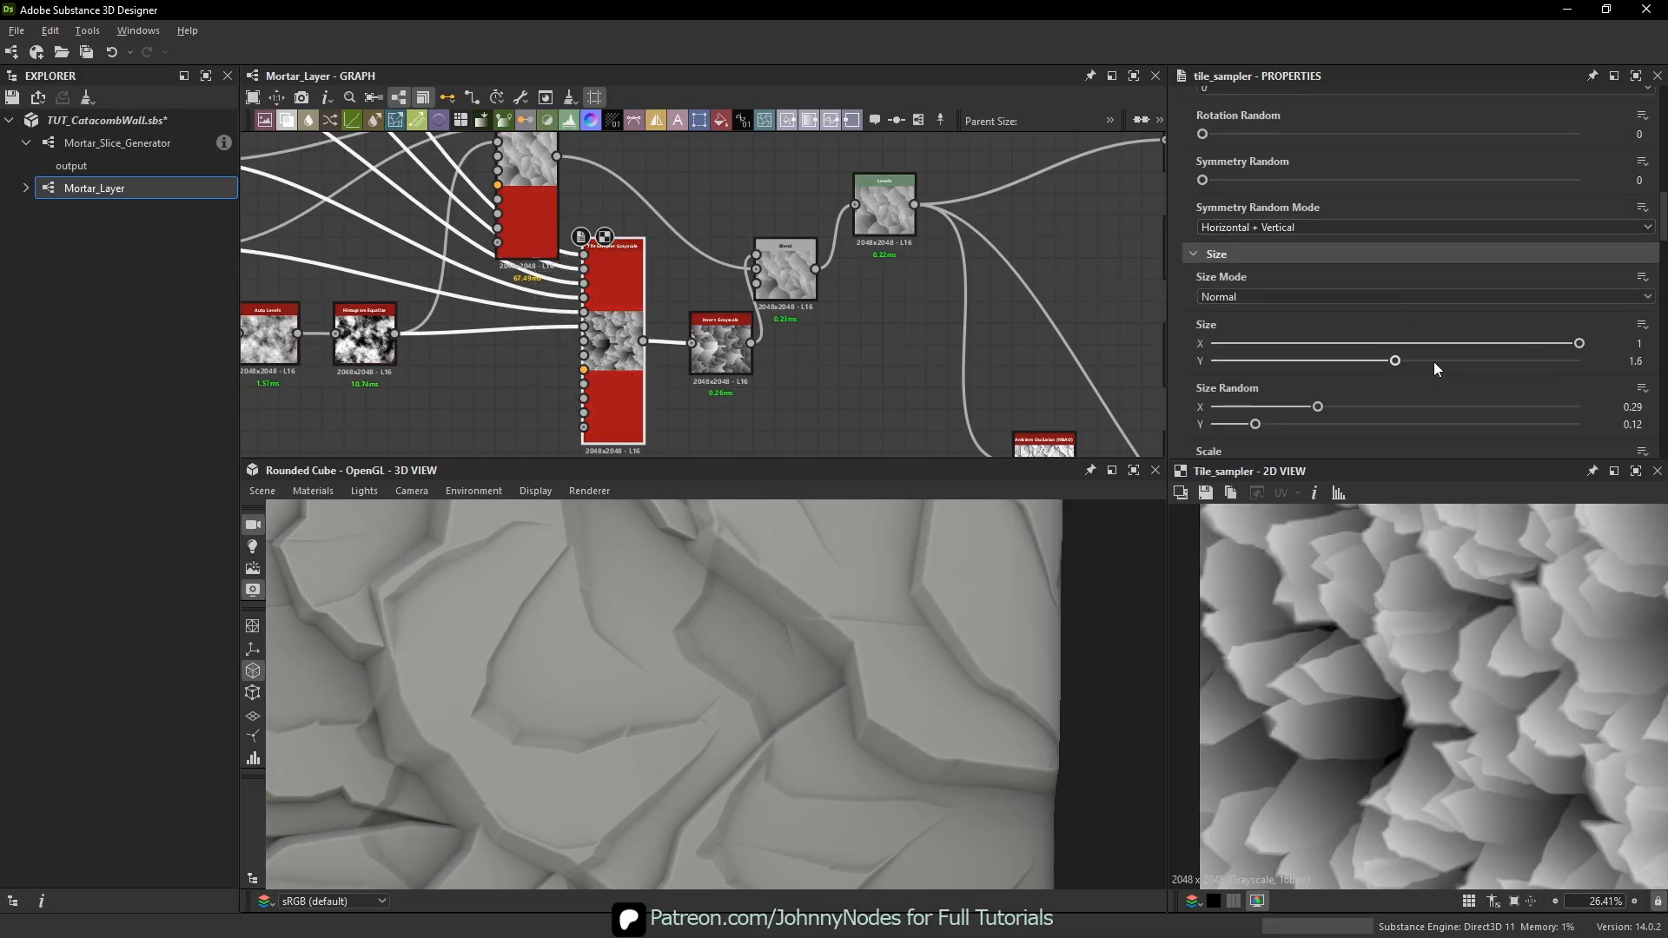
{"action": "left_click_drag", "start_coordinate": [1395, 360], "coordinate": [1359, 360]}
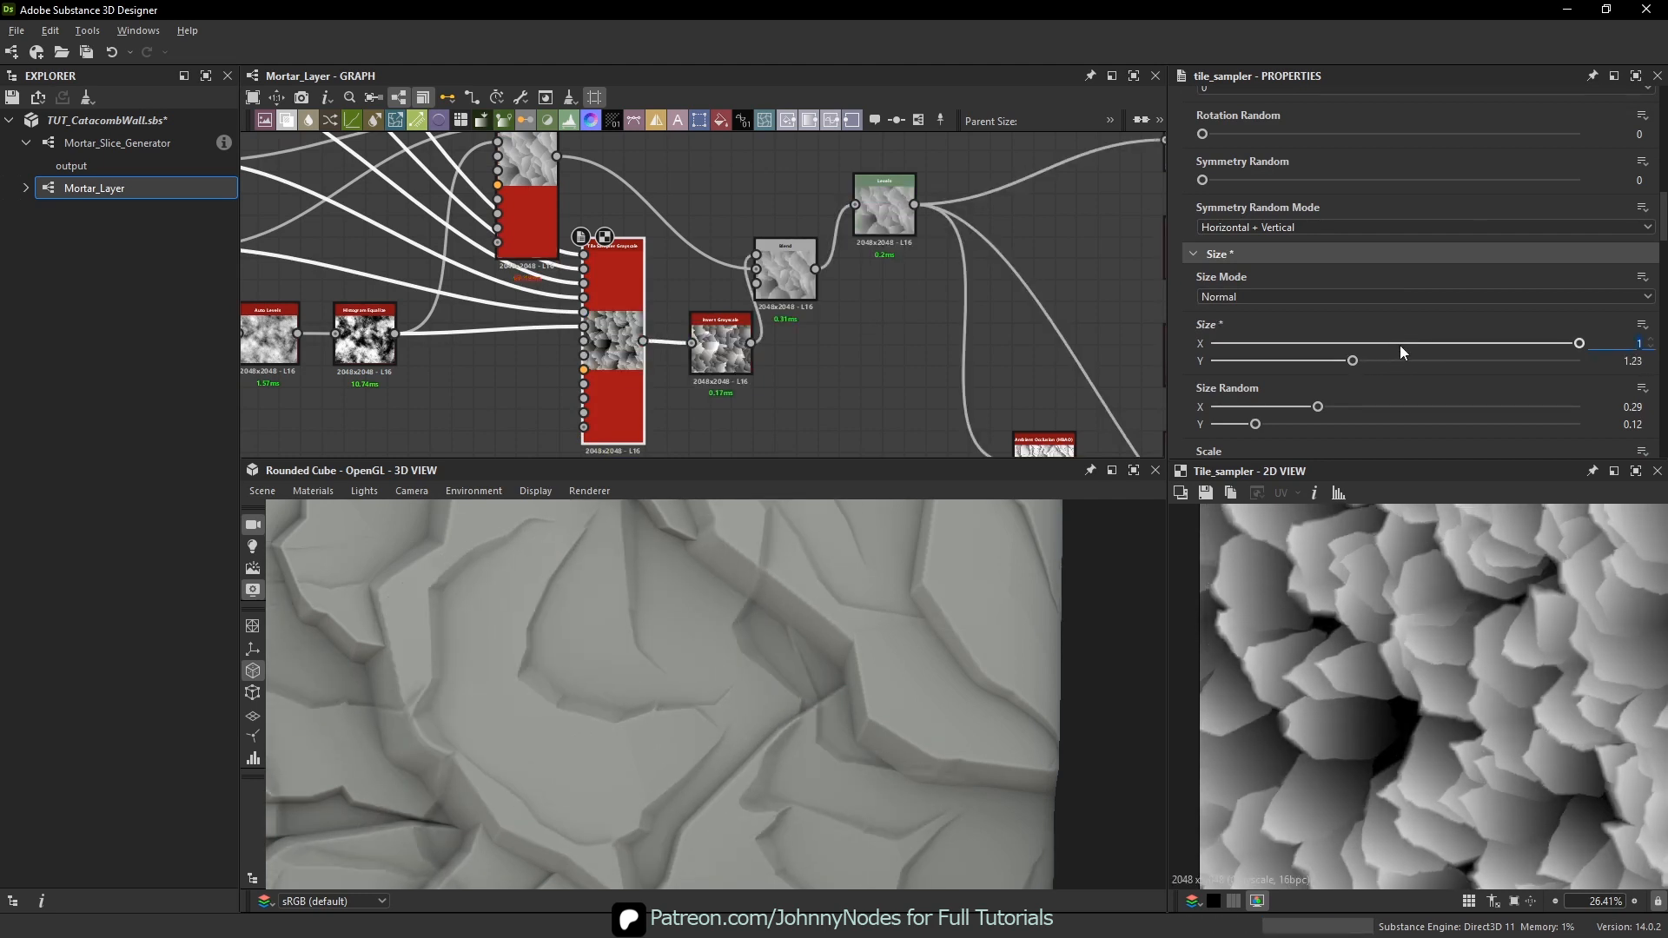
{"action": "type", "text": "3"}
{"action": "key", "text": "Return"}
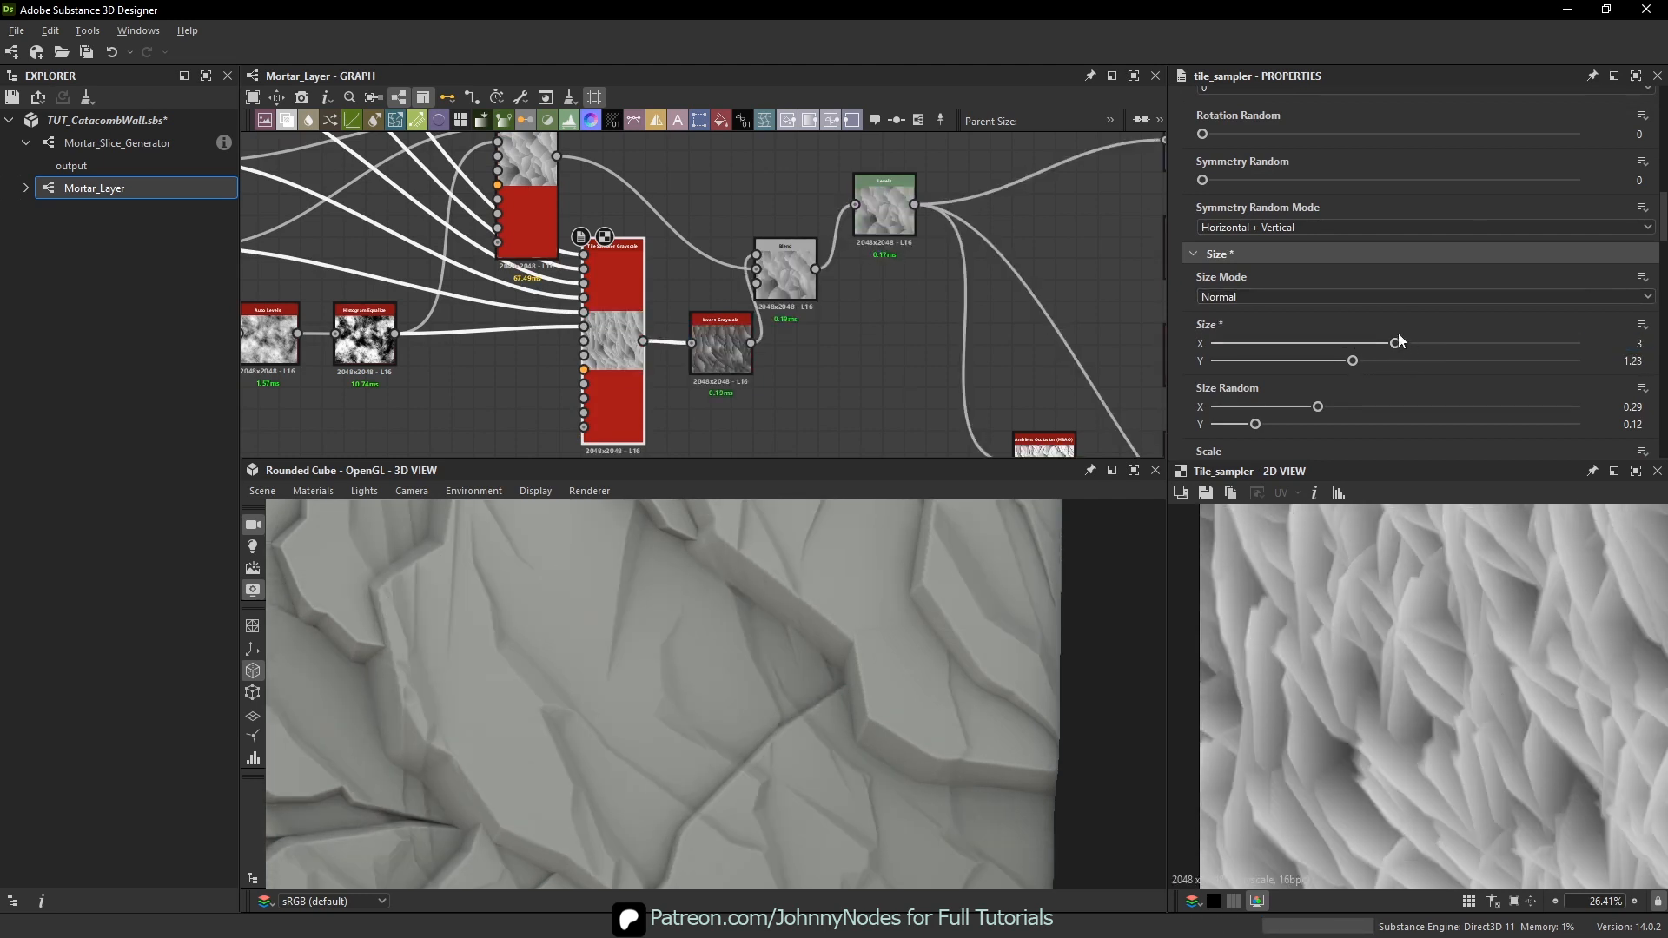
- Inspect the narrow slices on the cube and set the second Tile Sampler's Size X to 2.33
{"action": "scroll", "coordinate": [719, 627], "scroll_direction": "down", "scroll_amount": 6}
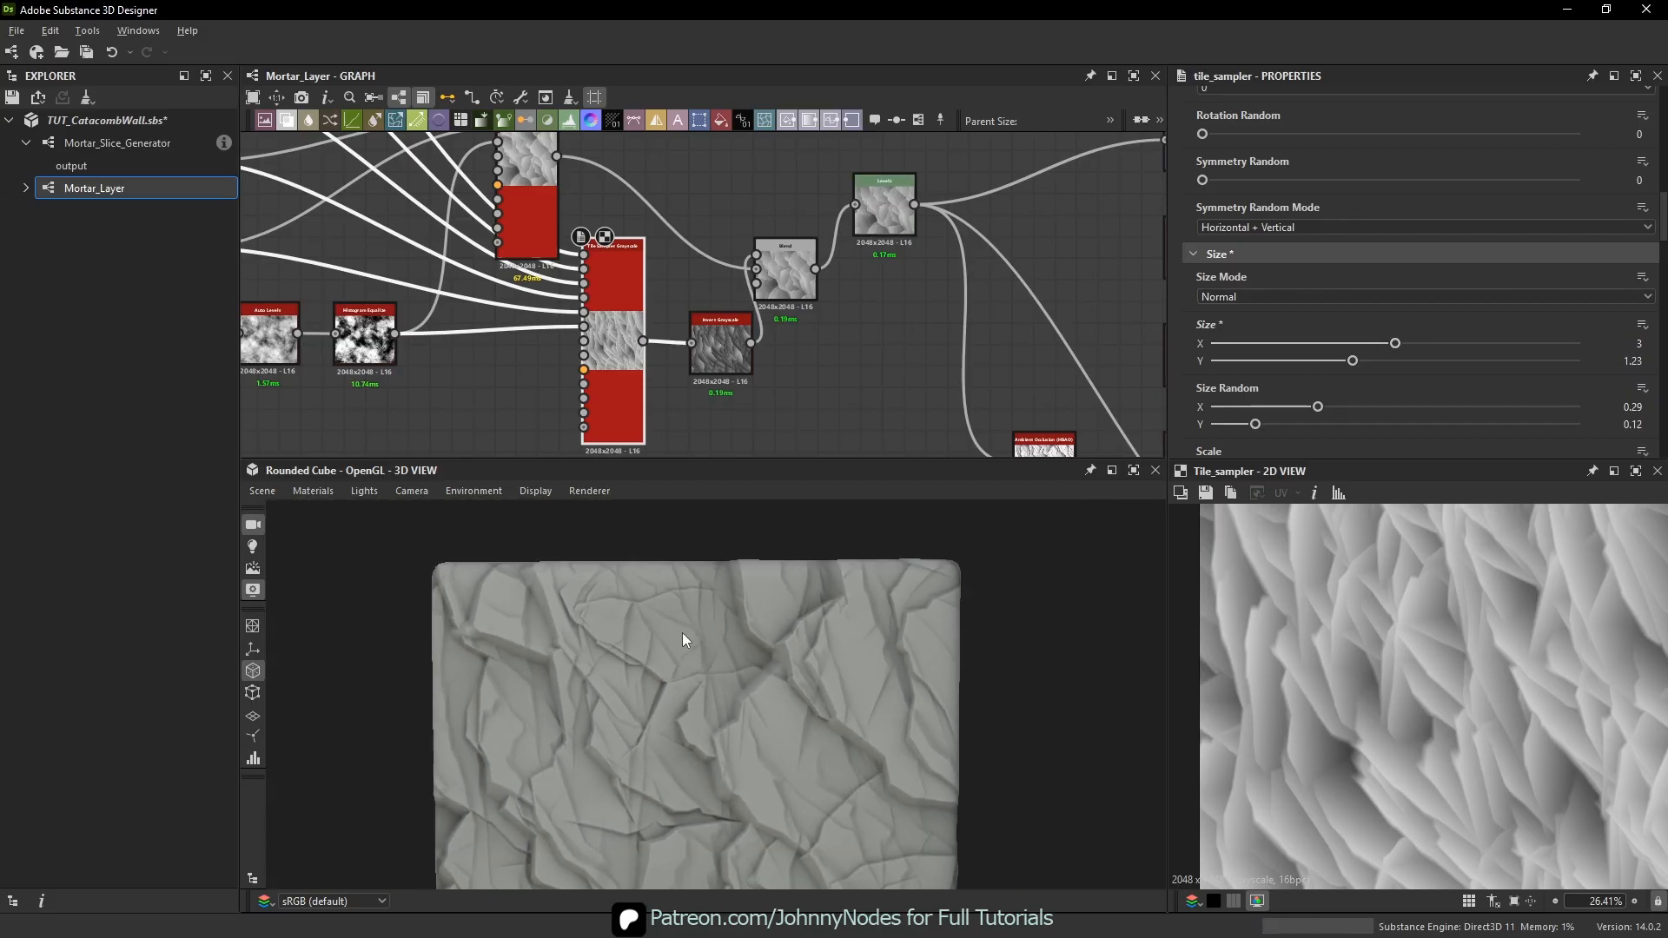
{"action": "scroll", "coordinate": [683, 640], "scroll_direction": "up", "scroll_amount": 5}
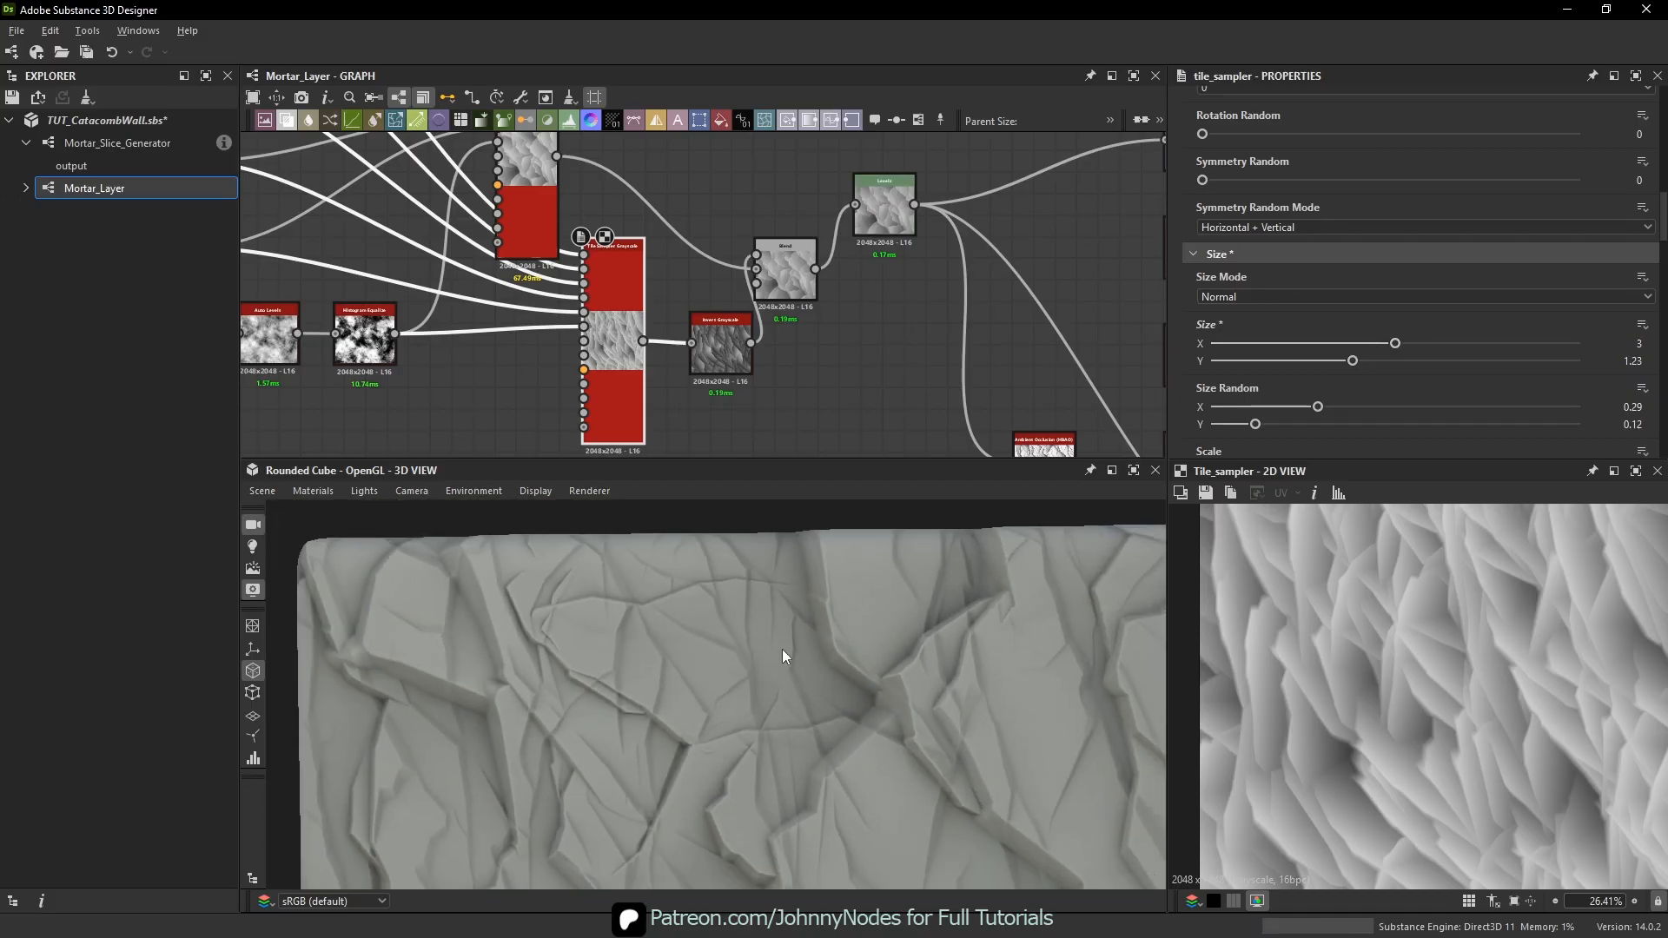
{"action": "scroll", "coordinate": [782, 656], "scroll_direction": "up", "scroll_amount": 1}
{"action": "left_click_drag", "start_coordinate": [1395, 344], "coordinate": [1354, 348]}
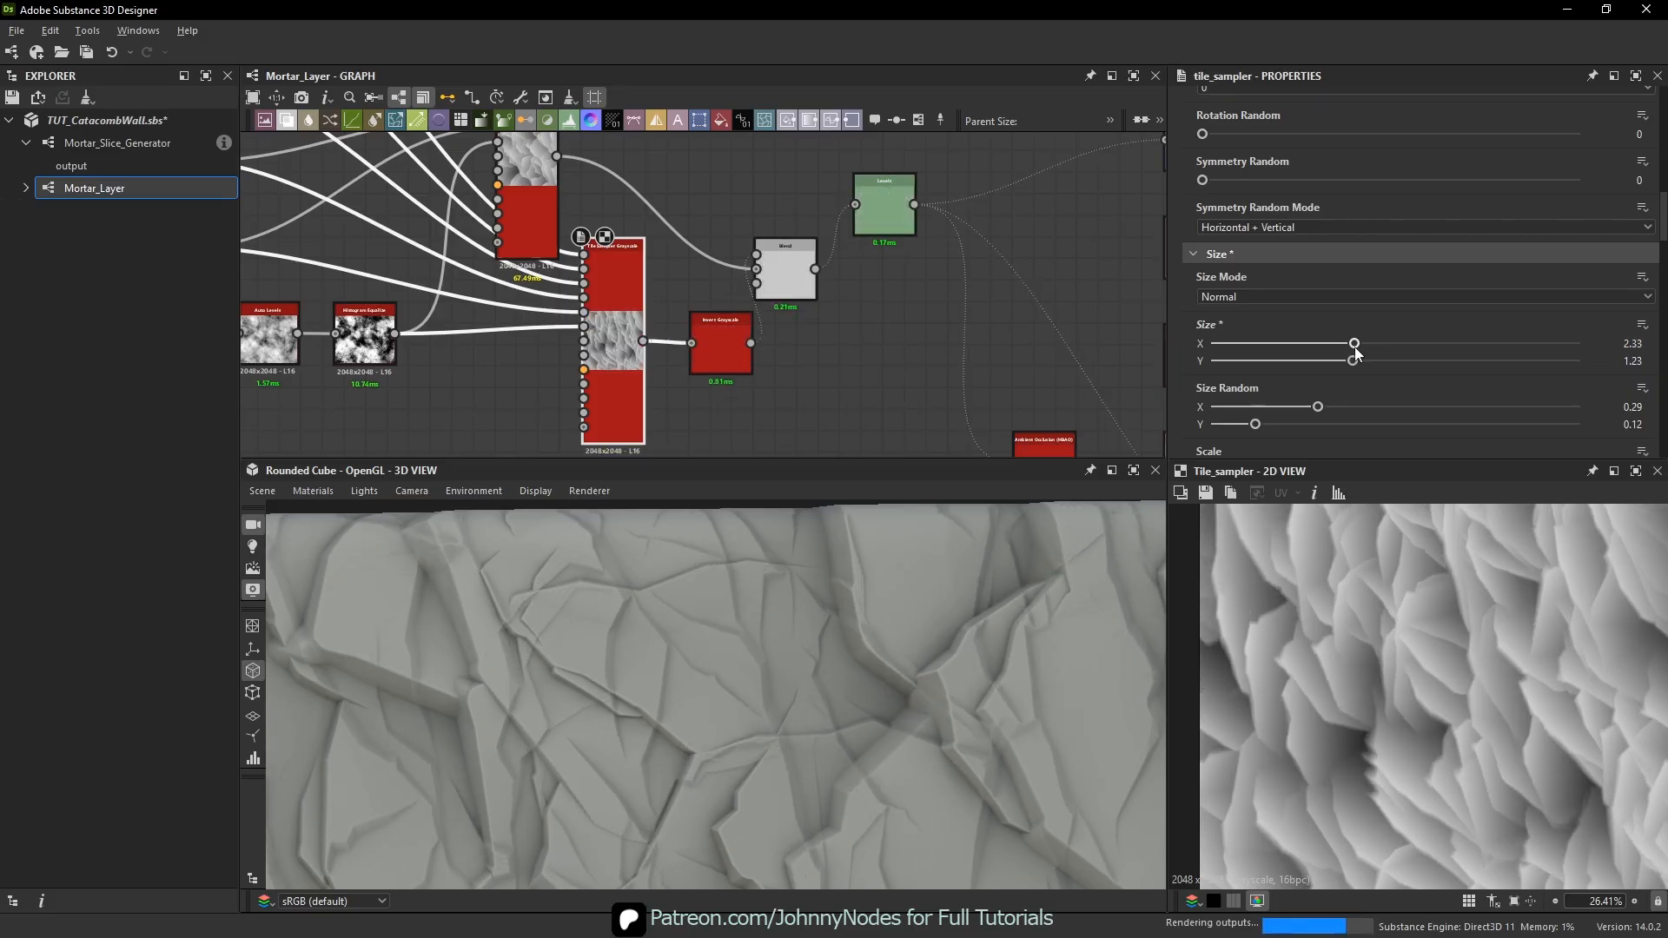
{"action": "scroll", "coordinate": [890, 618], "scroll_direction": "down", "scroll_amount": 4}
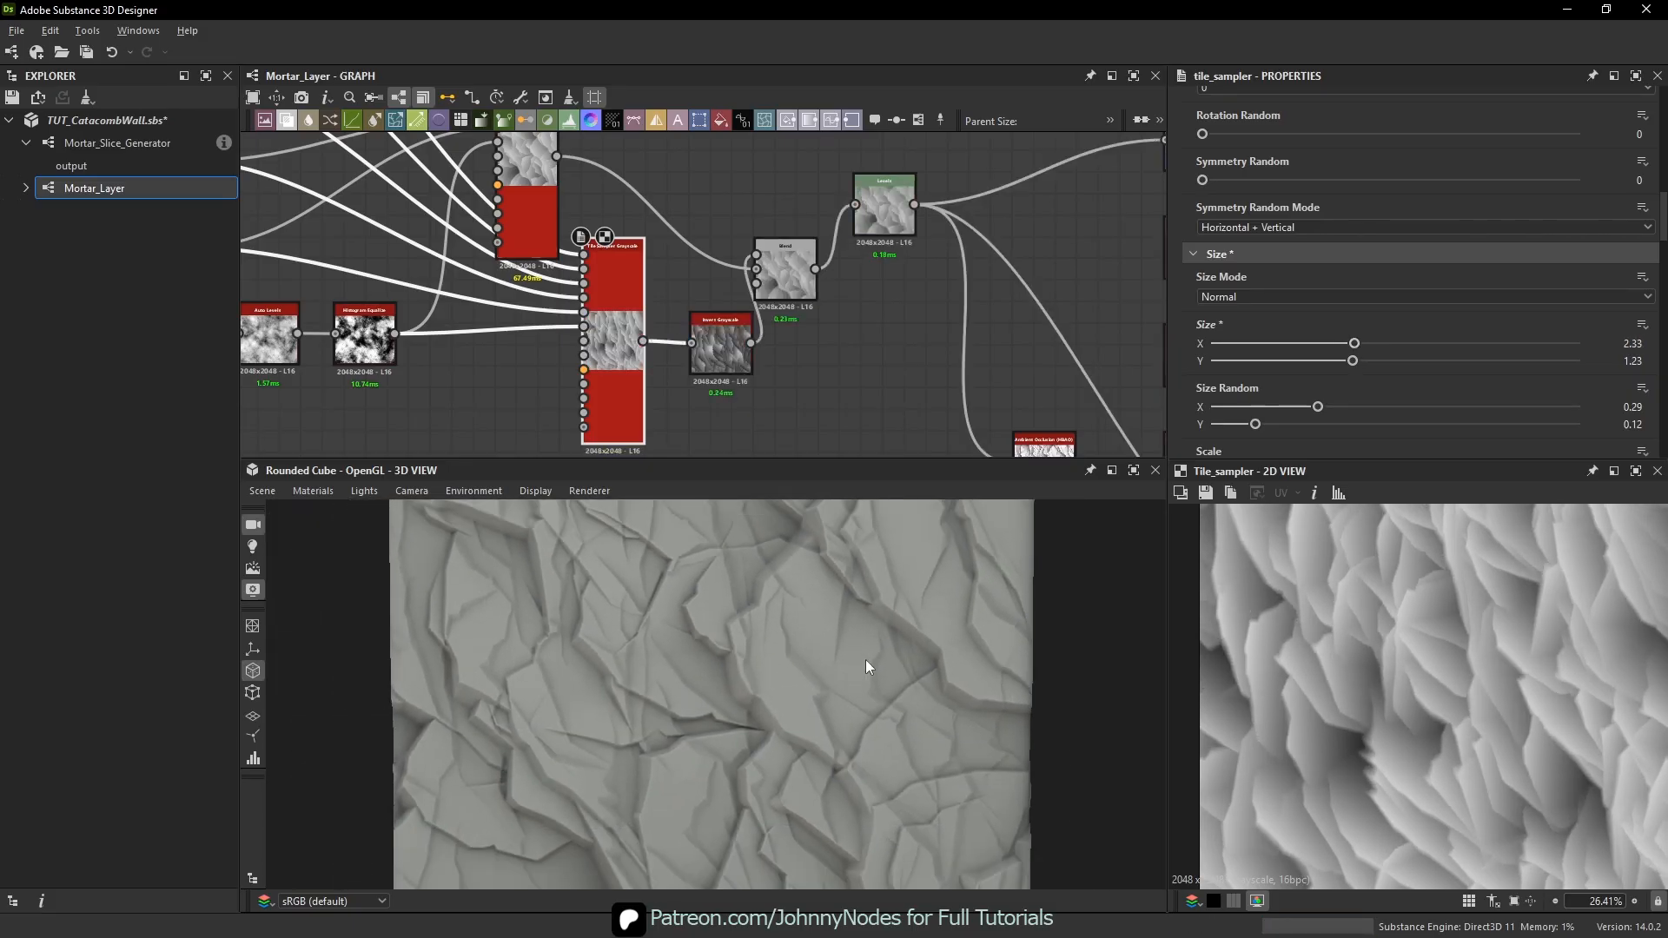
{"action": "left_click_drag", "start_coordinate": [866, 659], "coordinate": [868, 623]}
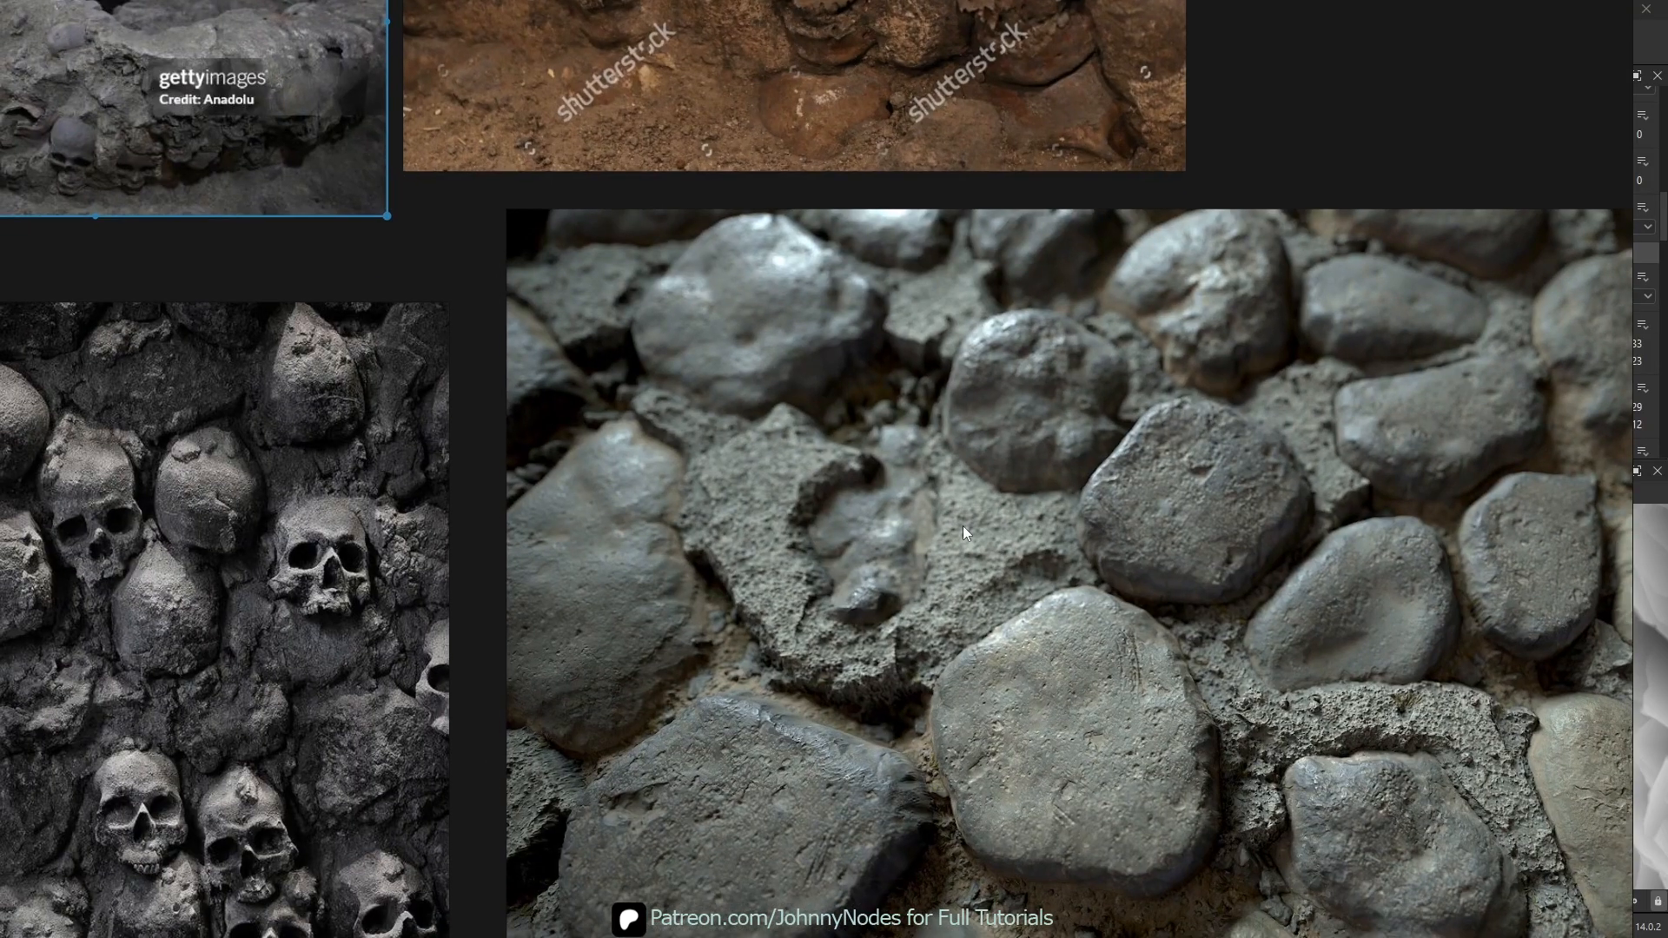
- Examine the mortar between the stones on the reference image board, then return to Substance Designer
{"action": "scroll", "coordinate": [916, 513], "scroll_direction": "up", "scroll_amount": 4}
{"action": "middle_click_drag", "start_coordinate": [629, 393], "coordinate": [680, 407]}
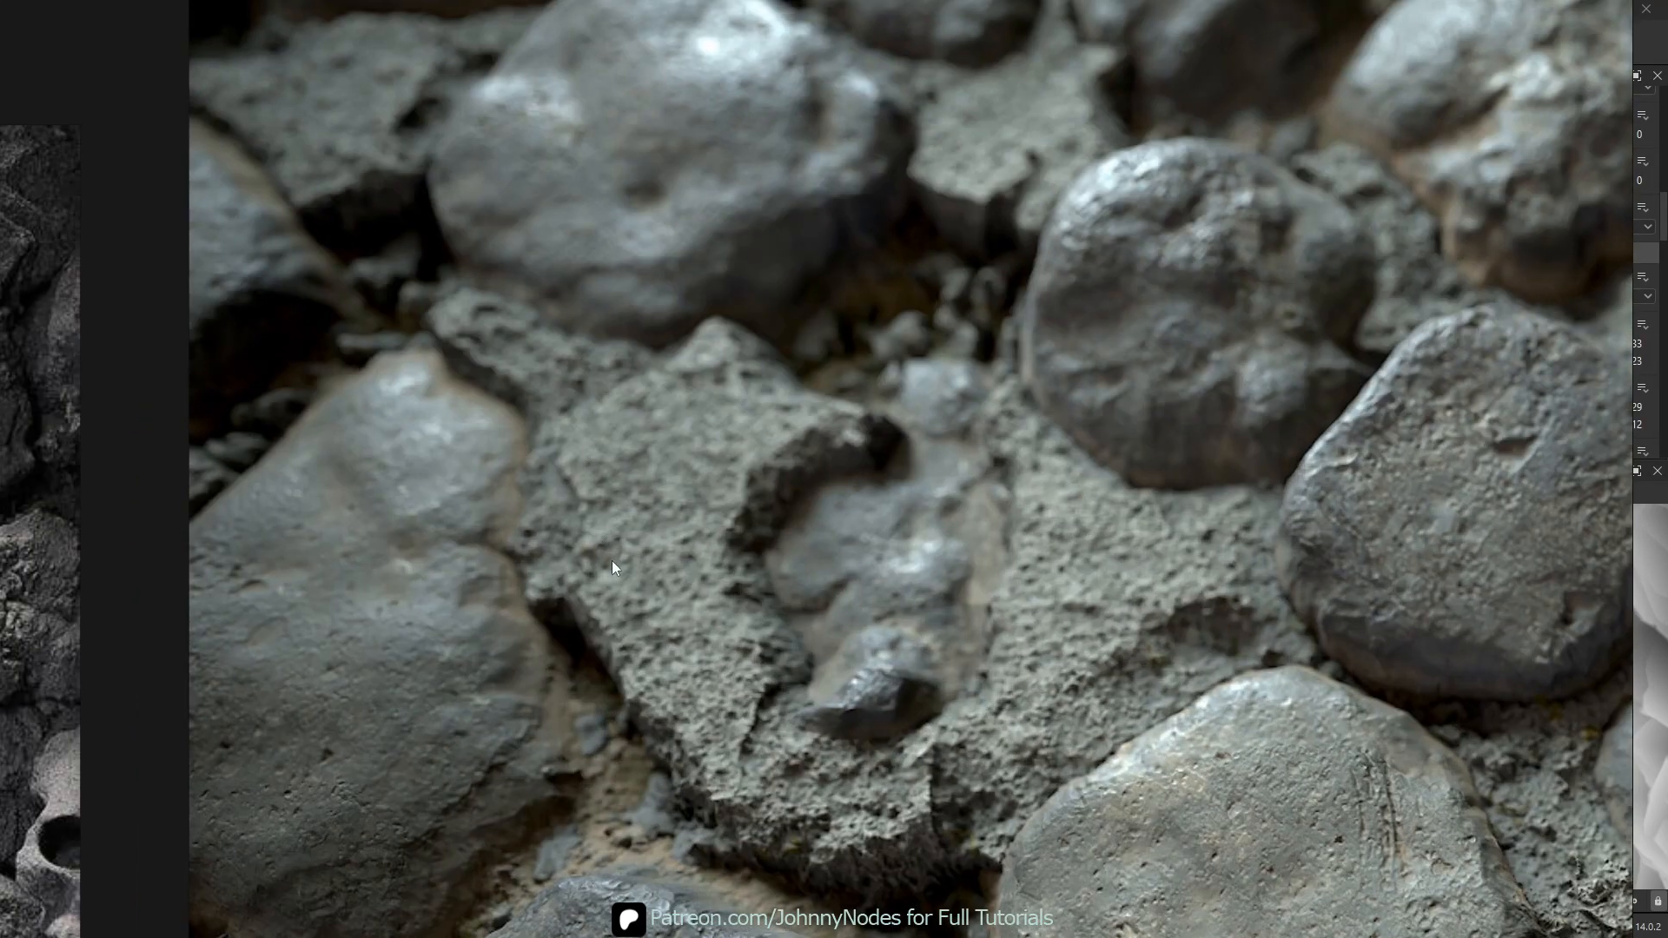
{"action": "middle_click_drag", "start_coordinate": [611, 567], "coordinate": [867, 627]}
{"action": "middle_click_drag", "start_coordinate": [699, 526], "coordinate": [745, 545]}
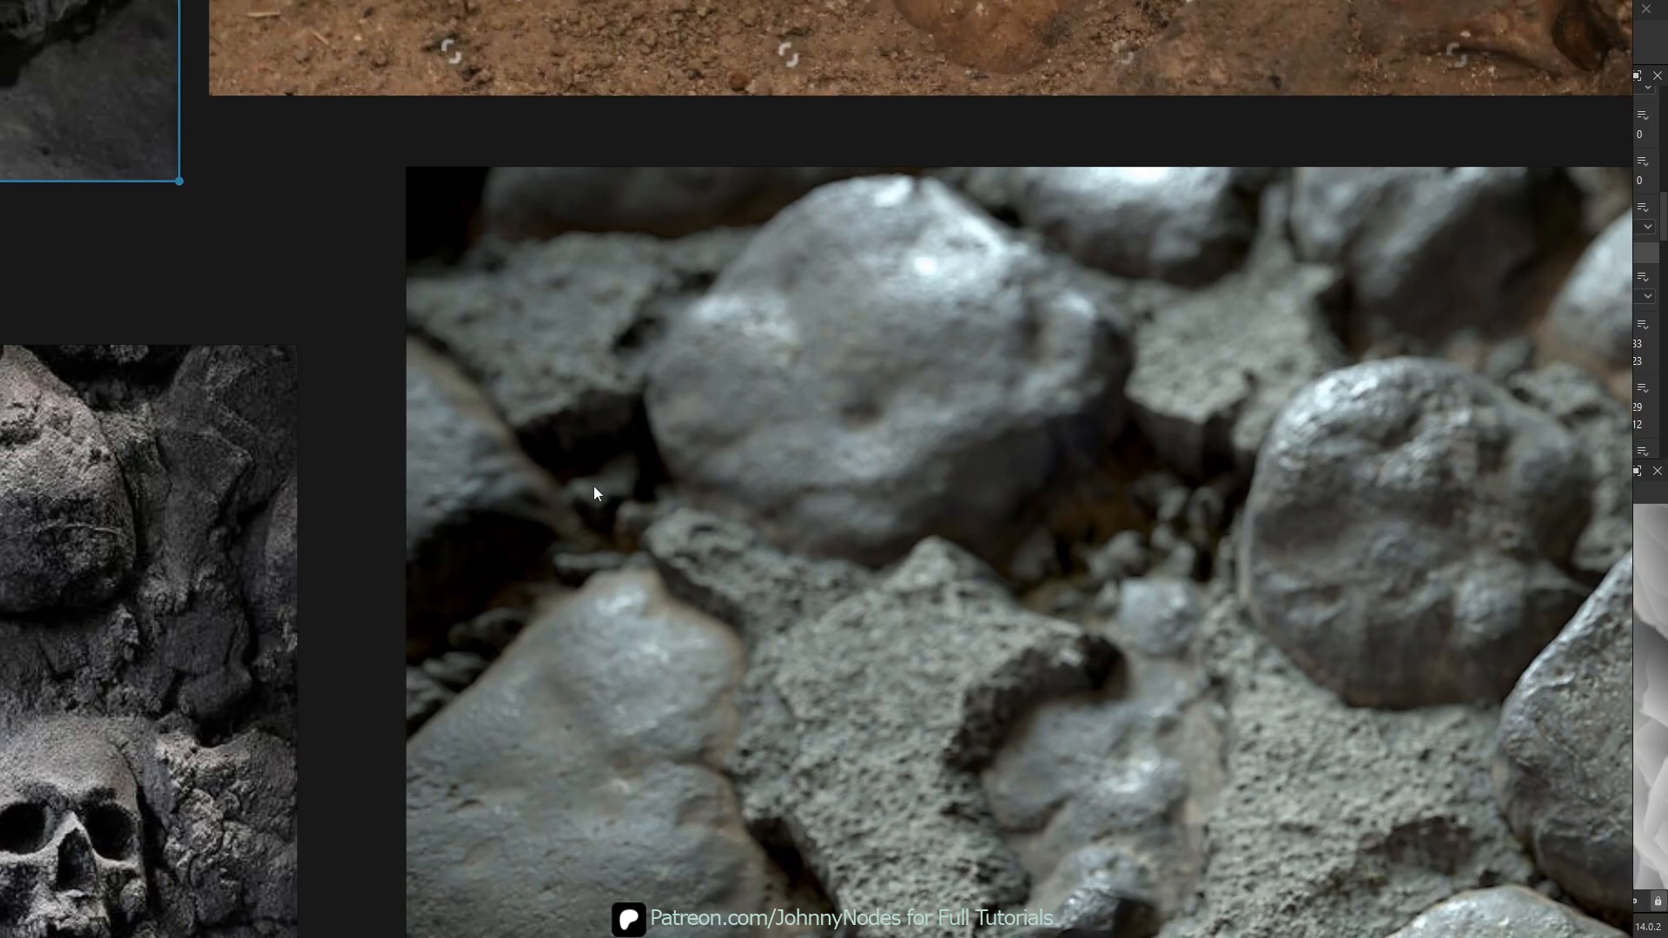
{"action": "middle_click_drag", "start_coordinate": [906, 591], "coordinate": [799, 489]}
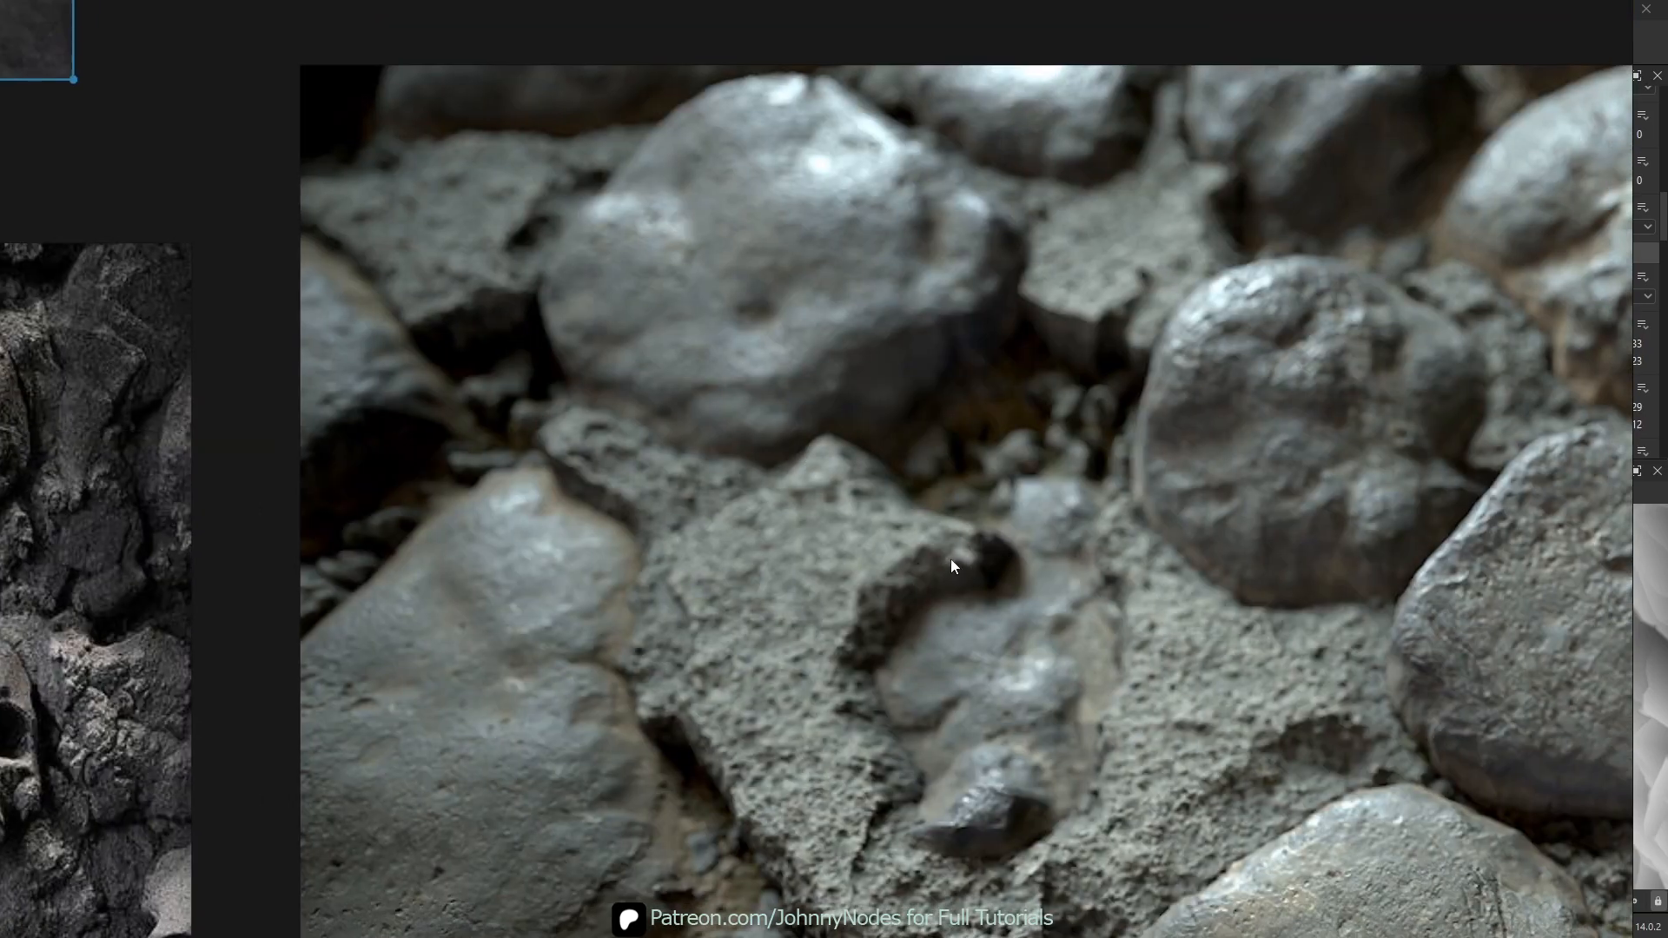
{"action": "scroll", "coordinate": [998, 502], "scroll_direction": "down", "scroll_amount": 7}
{"action": "middle_click_drag", "start_coordinate": [868, 476], "coordinate": [1185, 462]}
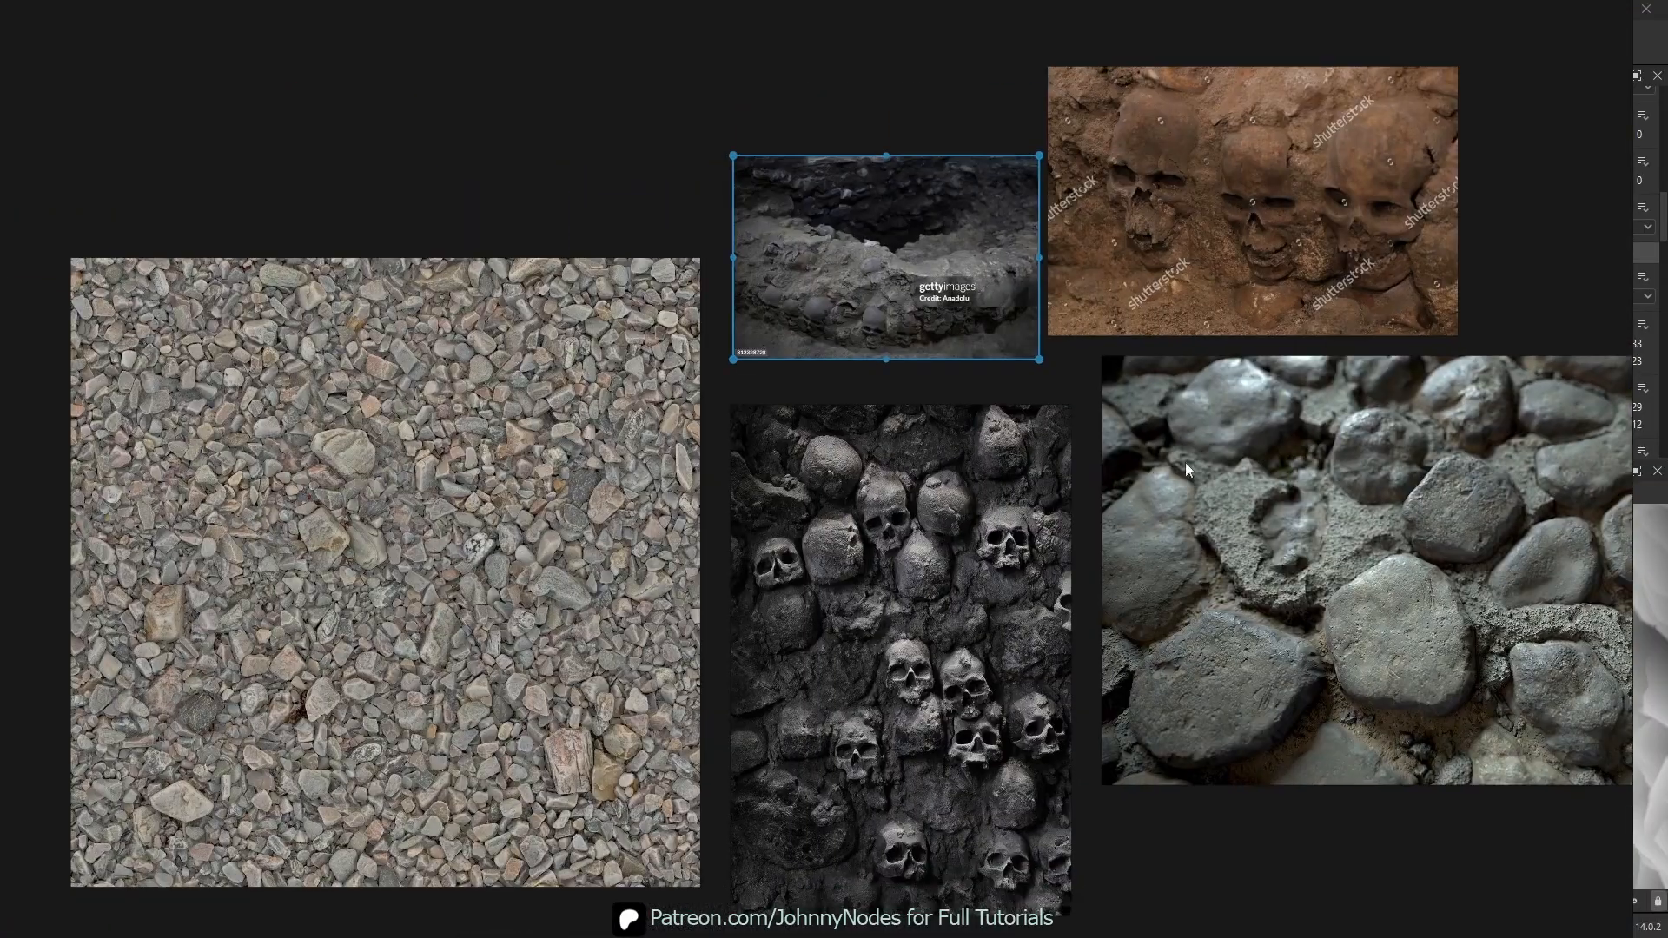
{"action": "scroll", "coordinate": [585, 450], "scroll_direction": "up", "scroll_amount": 1}
{"action": "scroll", "coordinate": [586, 450], "scroll_direction": "up", "scroll_amount": 3}
{"action": "scroll", "coordinate": [541, 312], "scroll_direction": "down", "scroll_amount": 7}
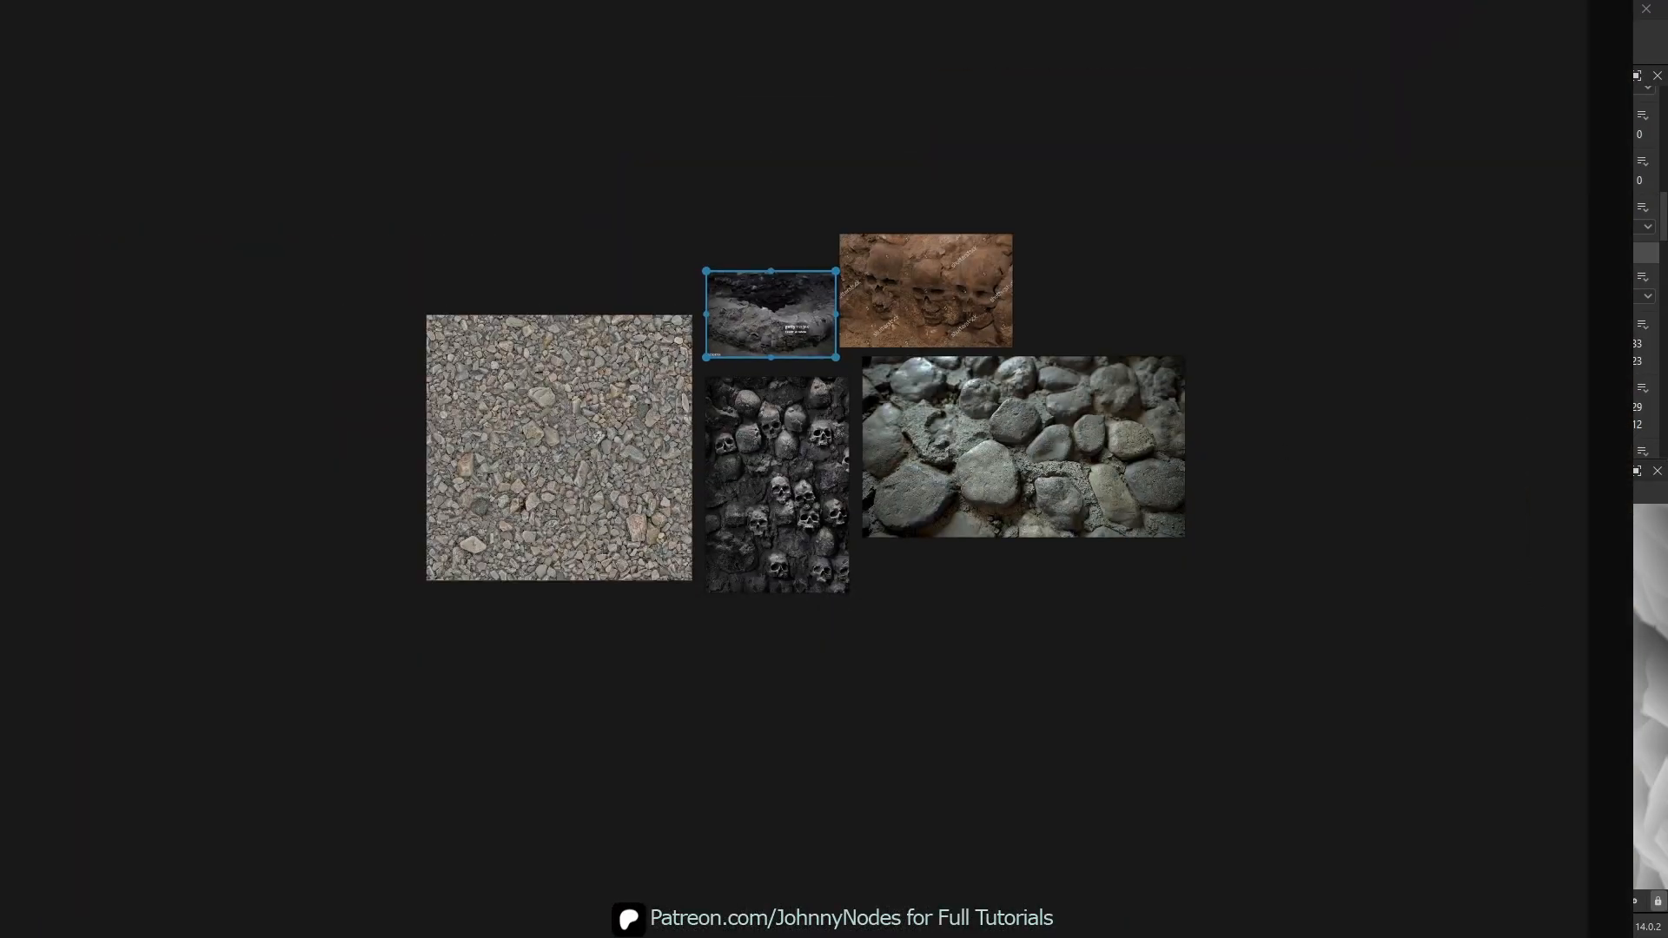
{"action": "key", "text": "alt+Tab"}
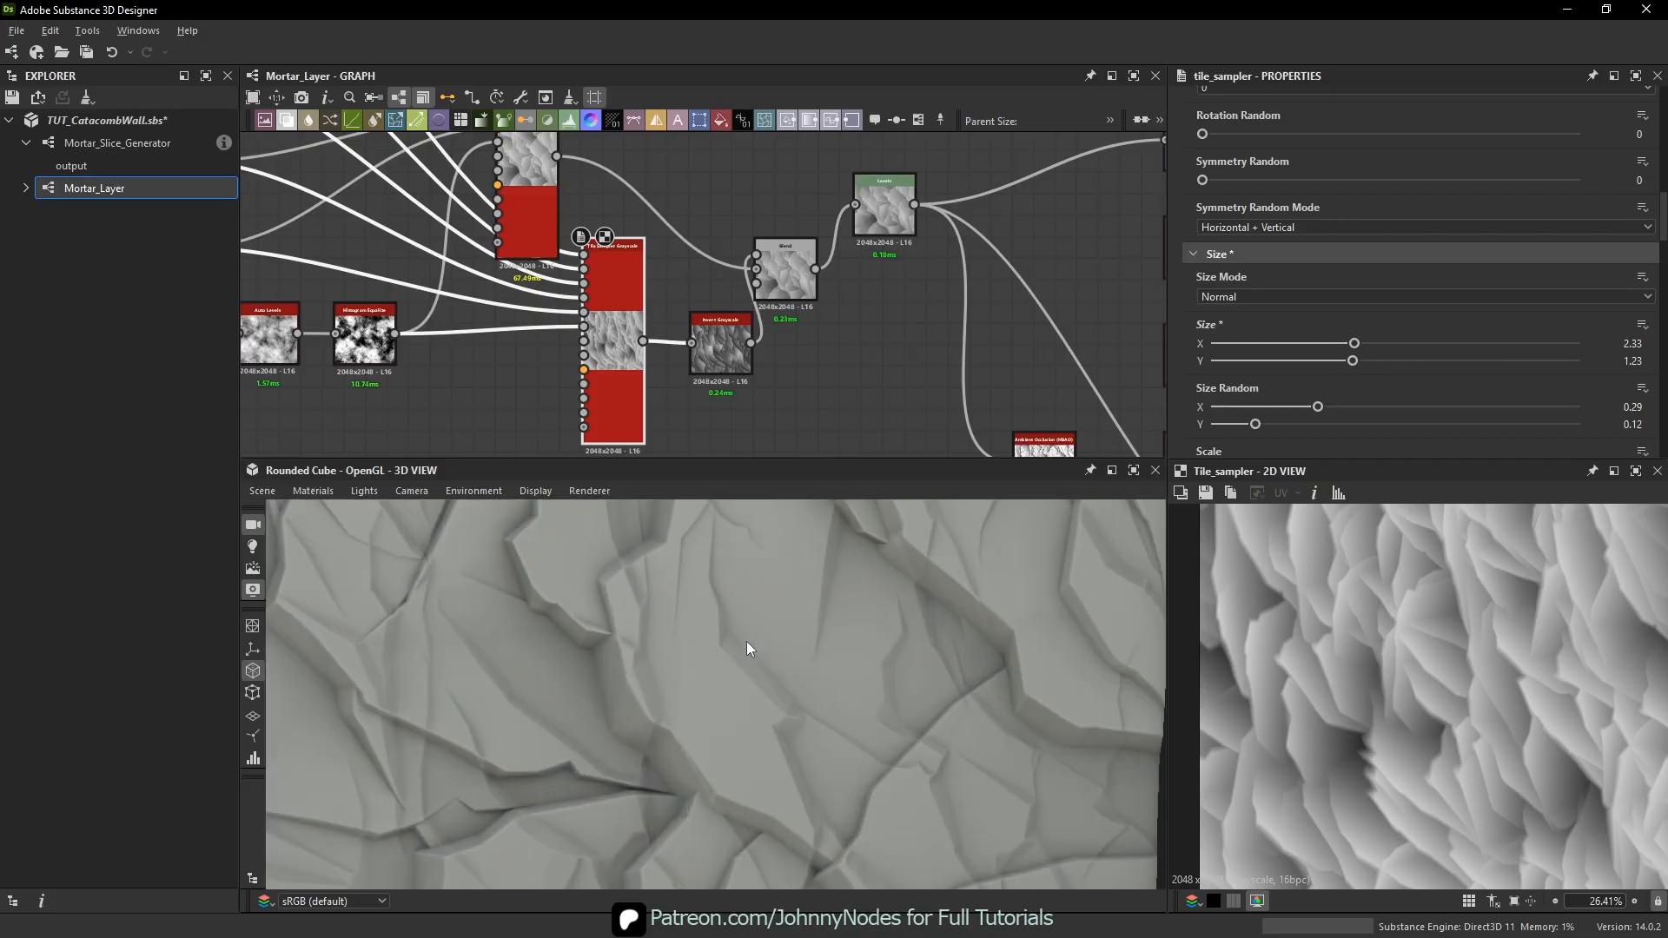
- Check the cube's surface from several sides and set the second Tile Sampler's Scale Random to 0.6
{"action": "scroll", "coordinate": [918, 652], "scroll_direction": "down", "scroll_amount": 10}
{"action": "left_click_drag", "start_coordinate": [773, 601], "coordinate": [662, 589]}
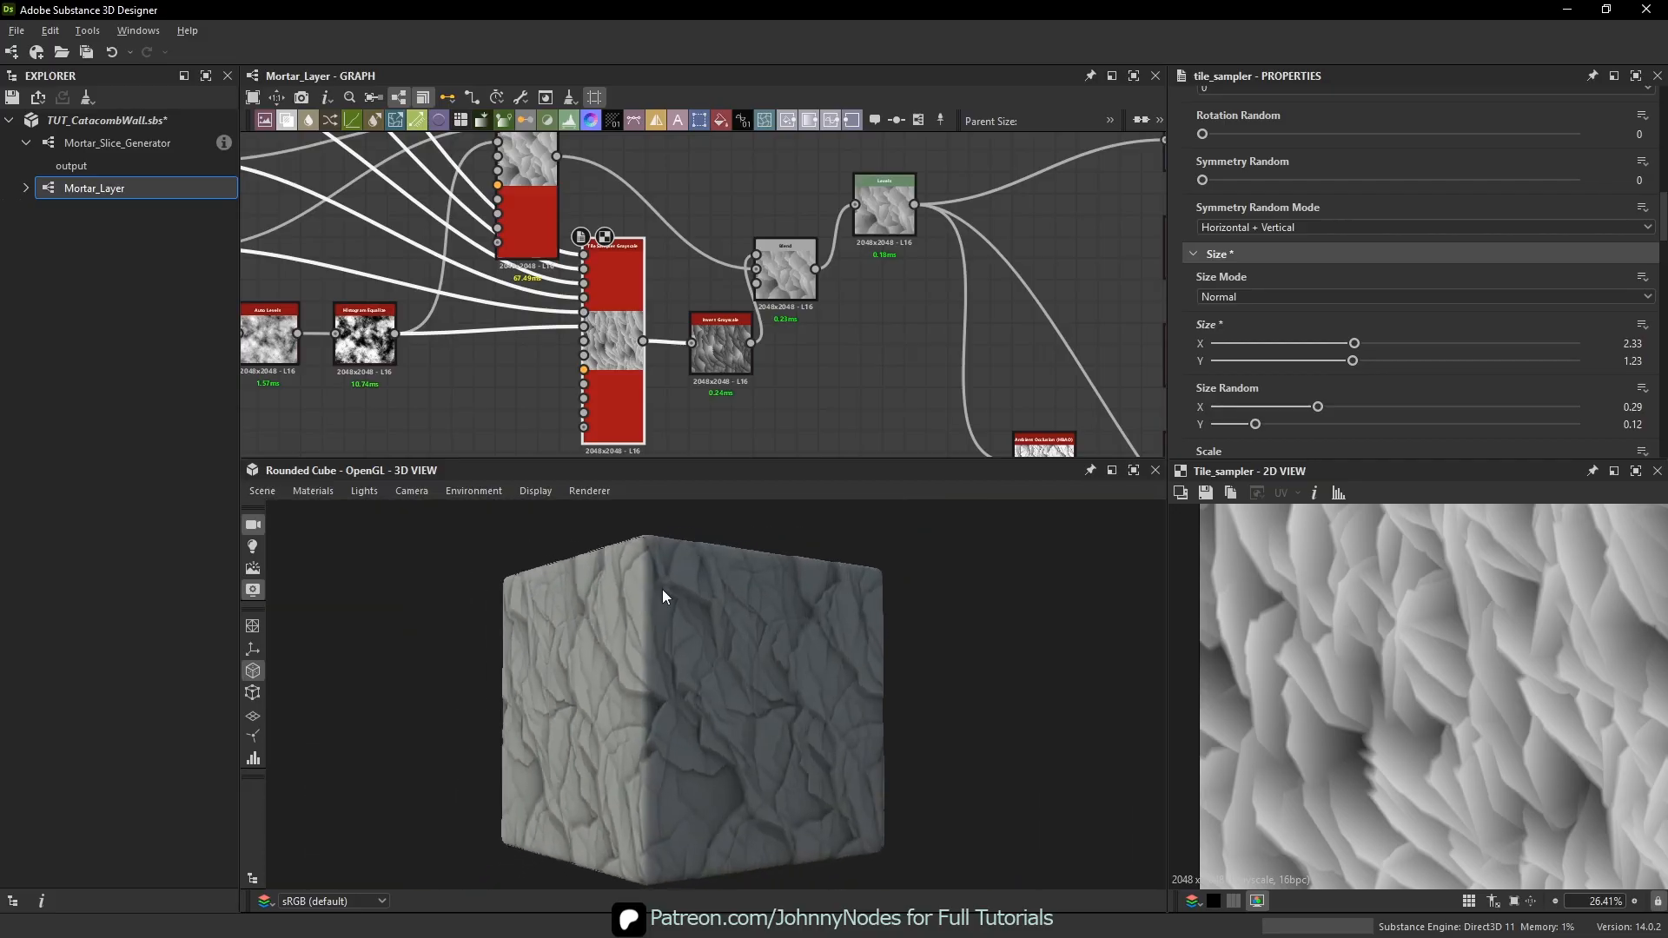
{"action": "scroll", "coordinate": [773, 624], "scroll_direction": "up", "scroll_amount": 10}
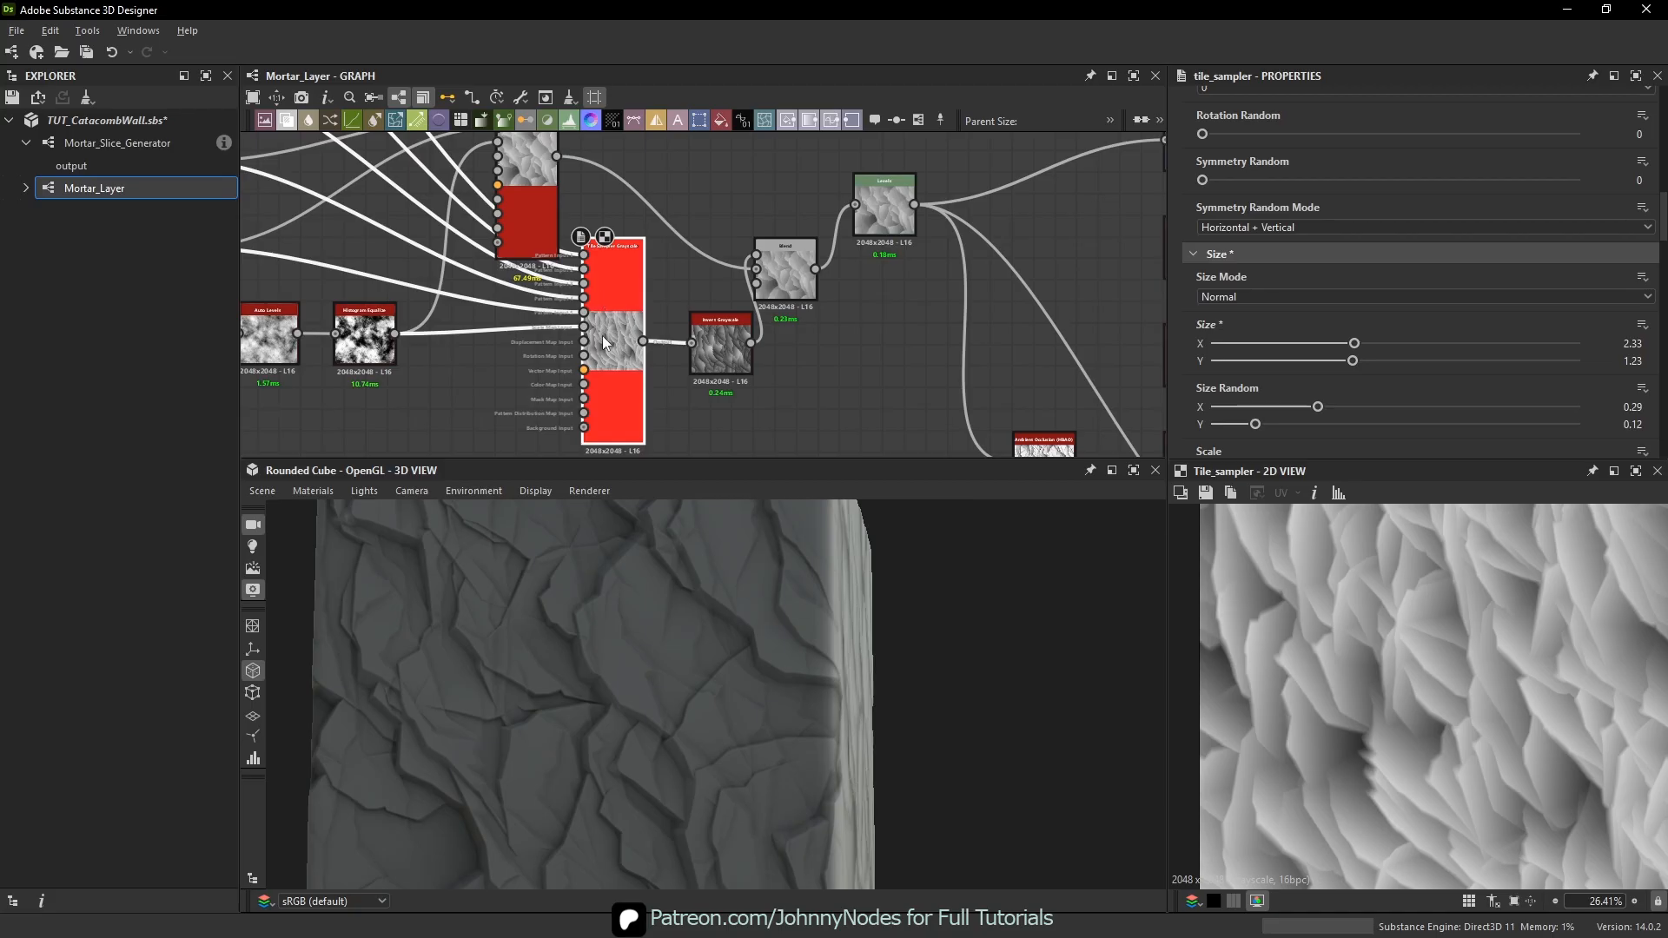
{"action": "left_click_drag", "start_coordinate": [708, 686], "coordinate": [760, 686]}
{"action": "right_click_drag", "start_coordinate": [760, 686], "coordinate": [977, 683], "text": "ctrl+shift"}
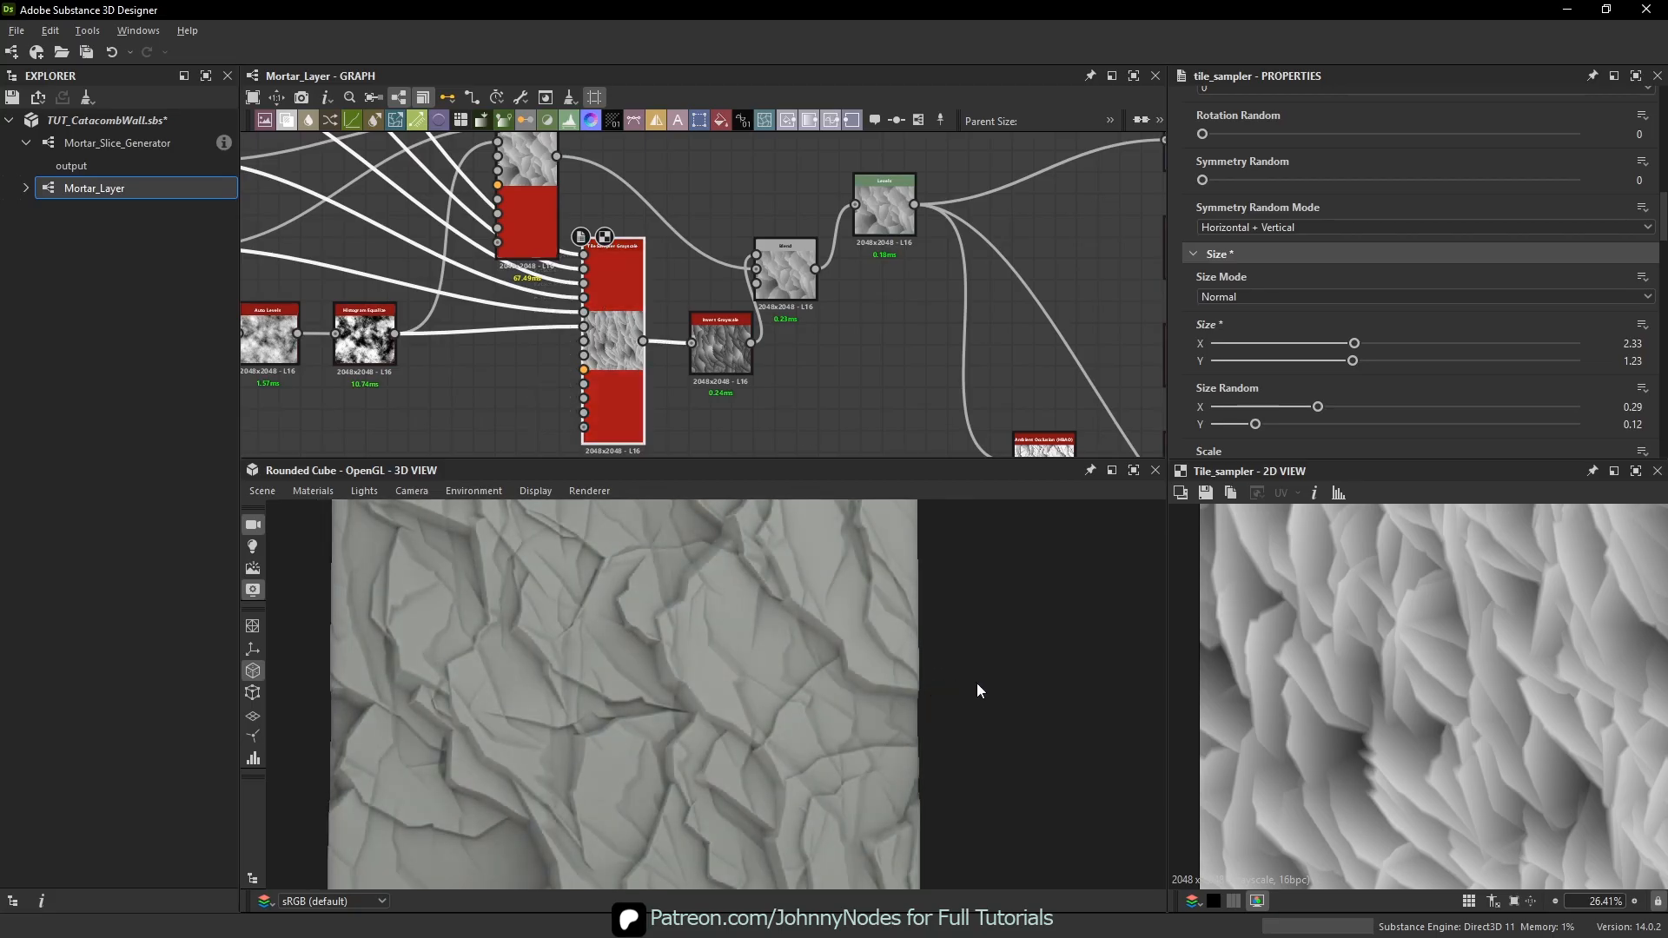
{"action": "scroll", "coordinate": [712, 679], "scroll_direction": "up", "scroll_amount": 5}
{"action": "middle_click_drag", "start_coordinate": [627, 635], "coordinate": [709, 774]}
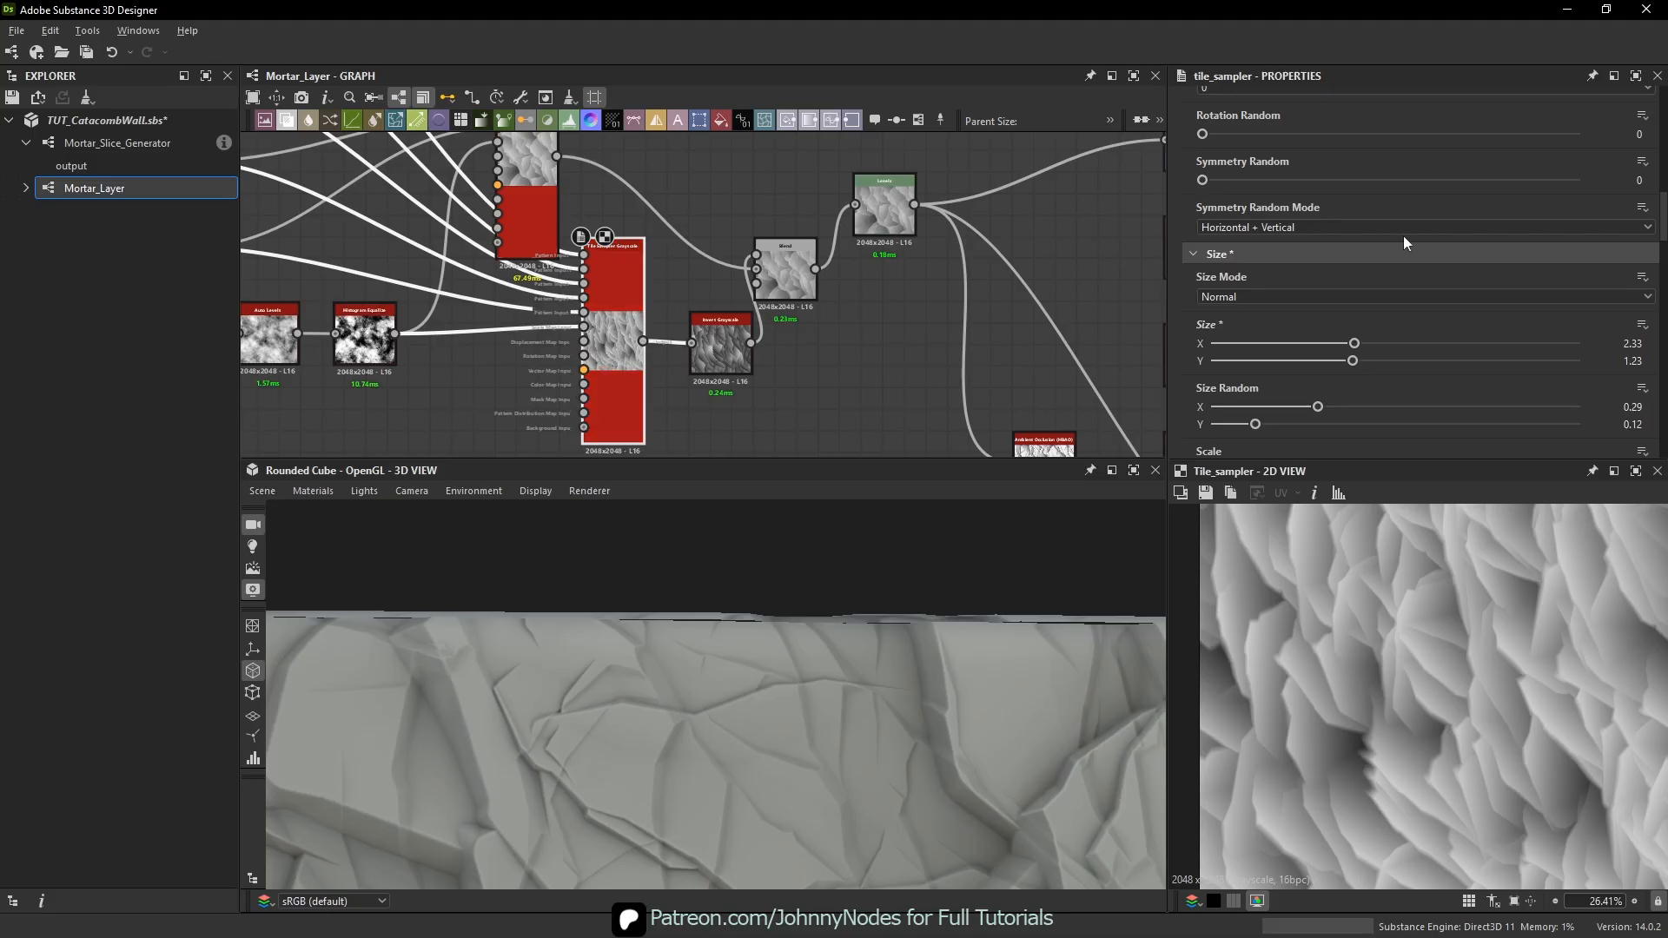
{"action": "scroll", "coordinate": [1390, 243], "scroll_direction": "down", "scroll_amount": 3}
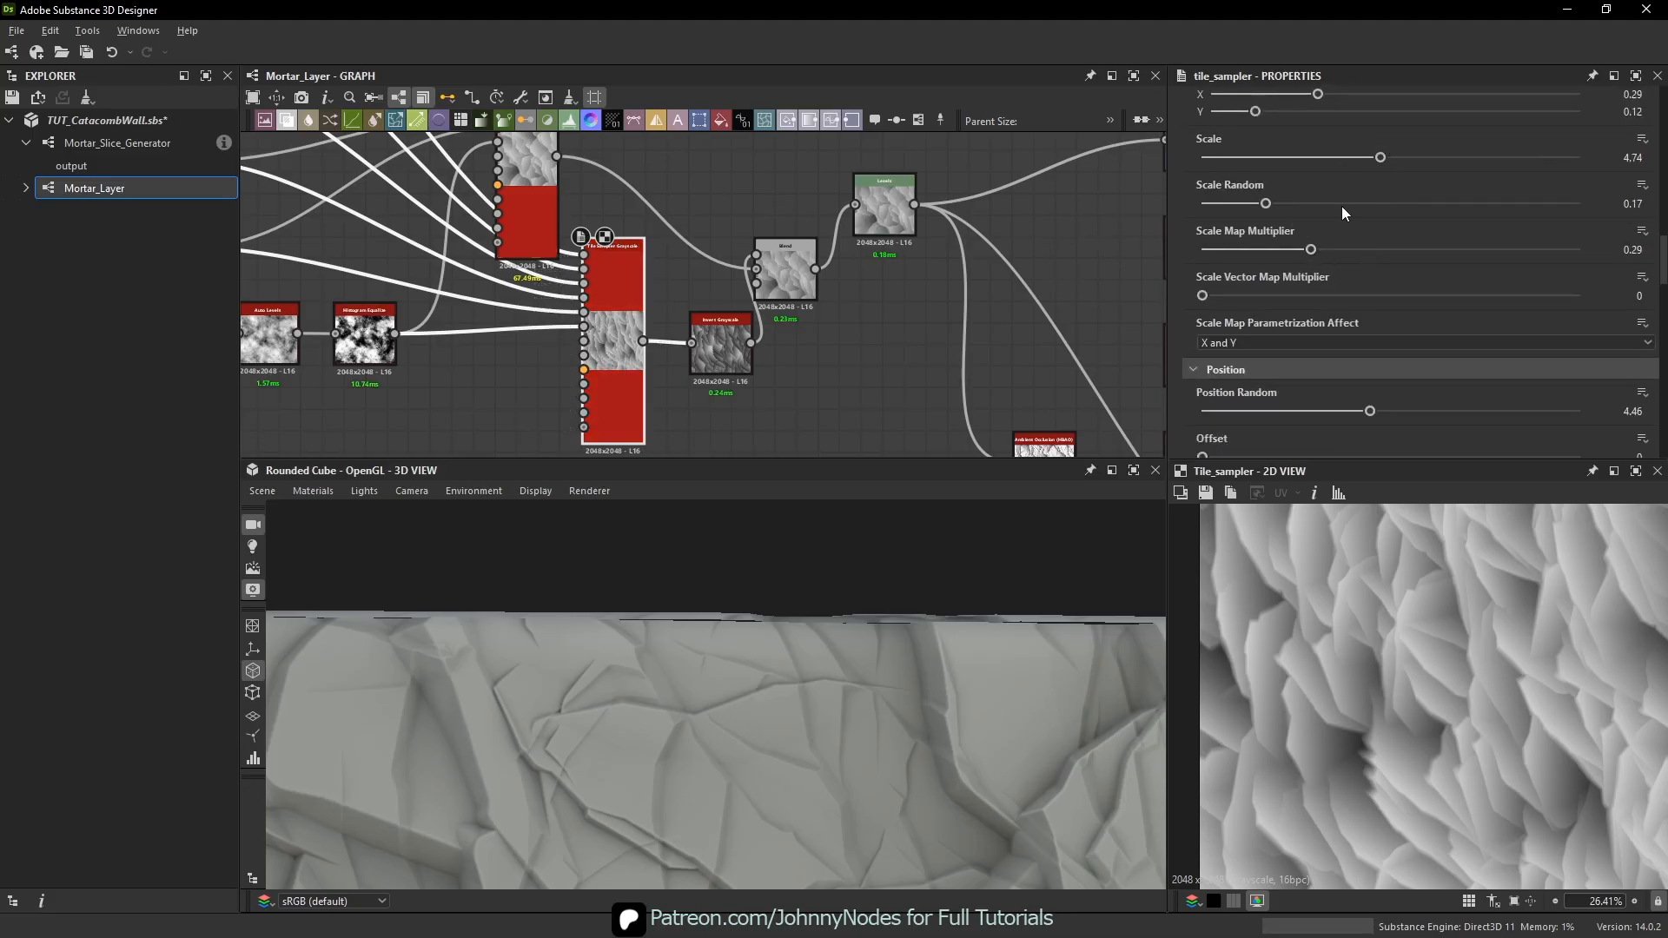
{"action": "left_click_drag", "start_coordinate": [1266, 203], "coordinate": [1428, 202]}
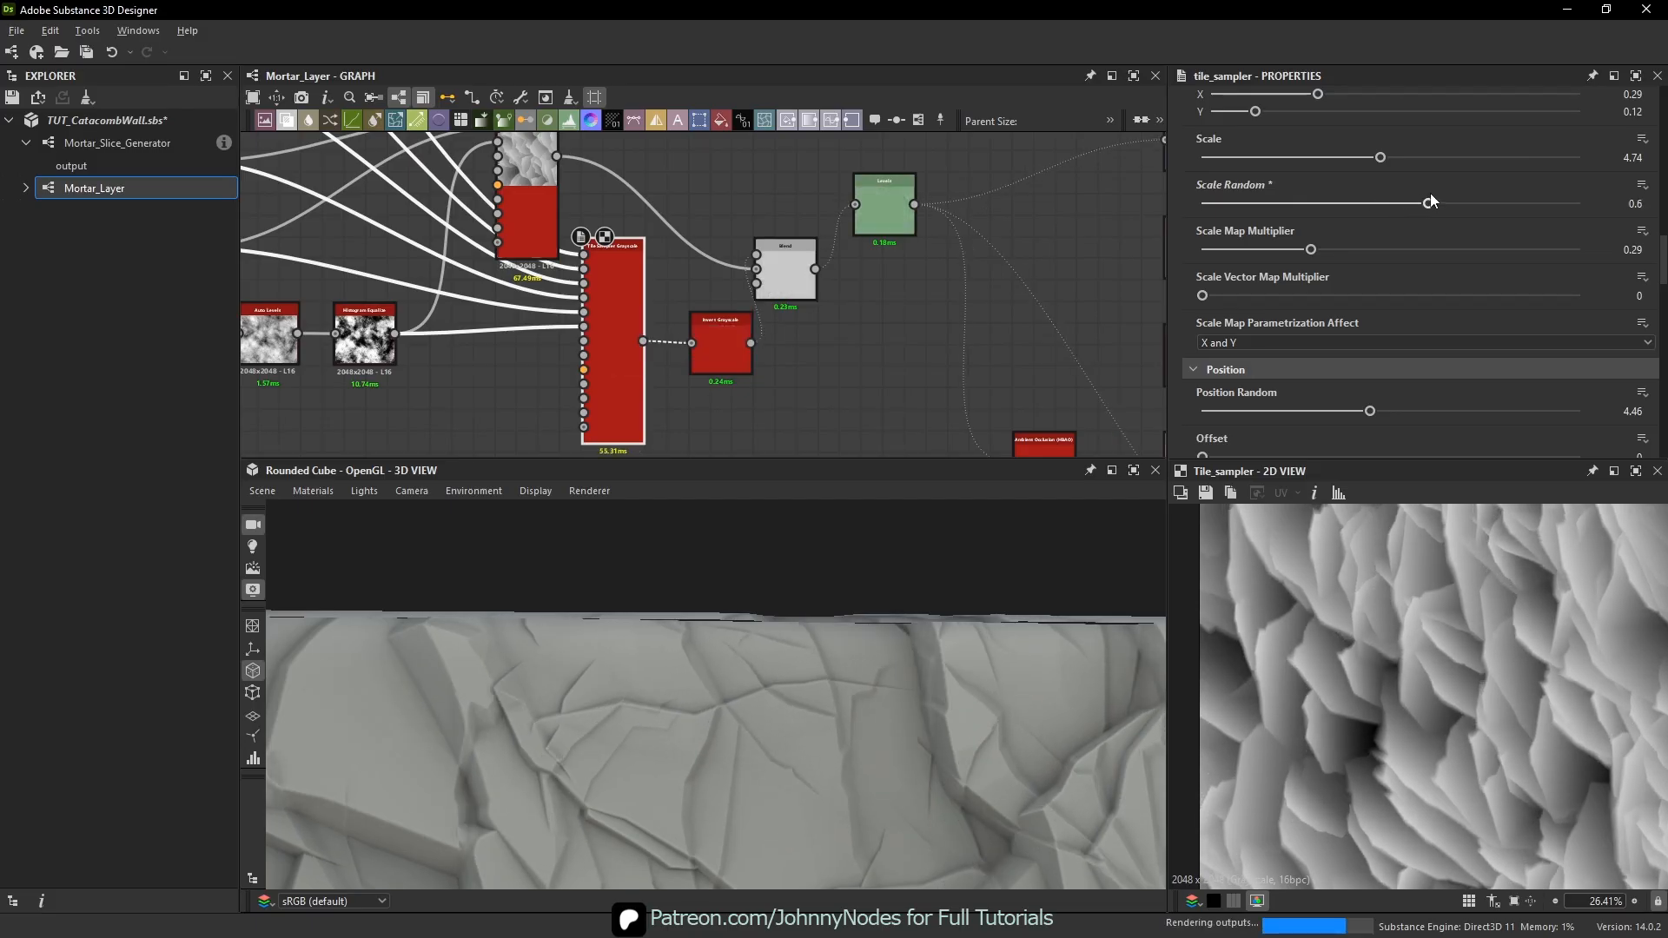
- Examine the cube's blended surface from afar and up close for the shape and variation of the small slice details
{"action": "left_click_drag", "start_coordinate": [1004, 617], "coordinate": [784, 707]}
{"action": "scroll", "coordinate": [782, 705], "scroll_direction": "down", "scroll_amount": 2}
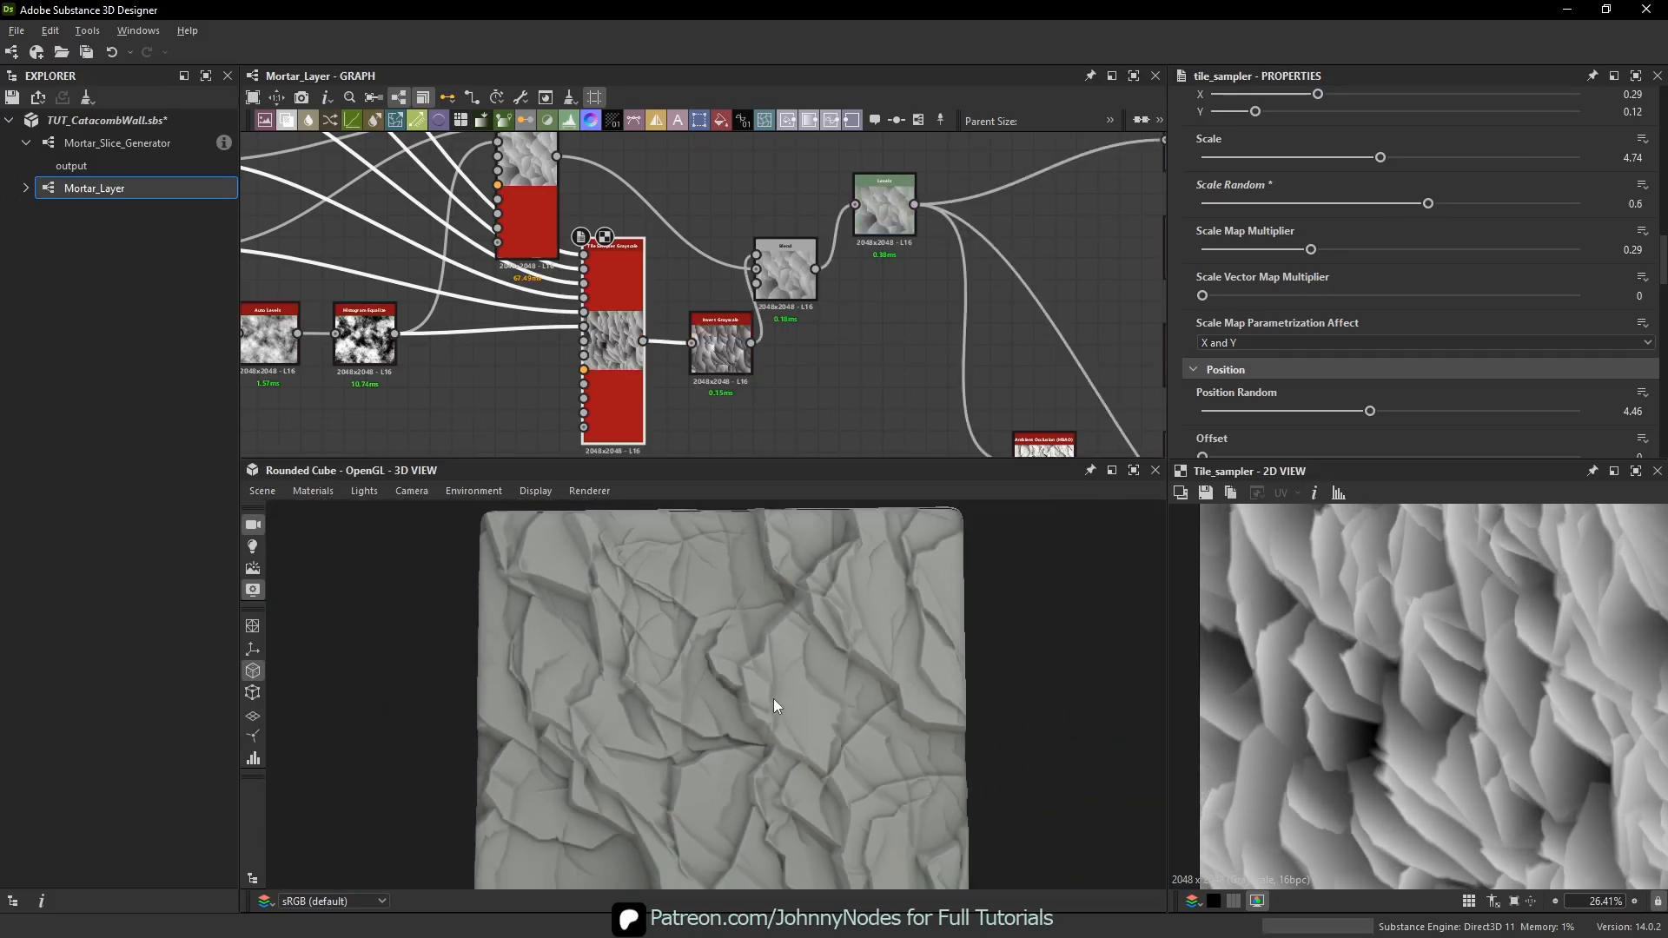
{"action": "scroll", "coordinate": [775, 697], "scroll_direction": "up", "scroll_amount": 10}
{"action": "middle_click_drag", "start_coordinate": [836, 574], "coordinate": [666, 726]}
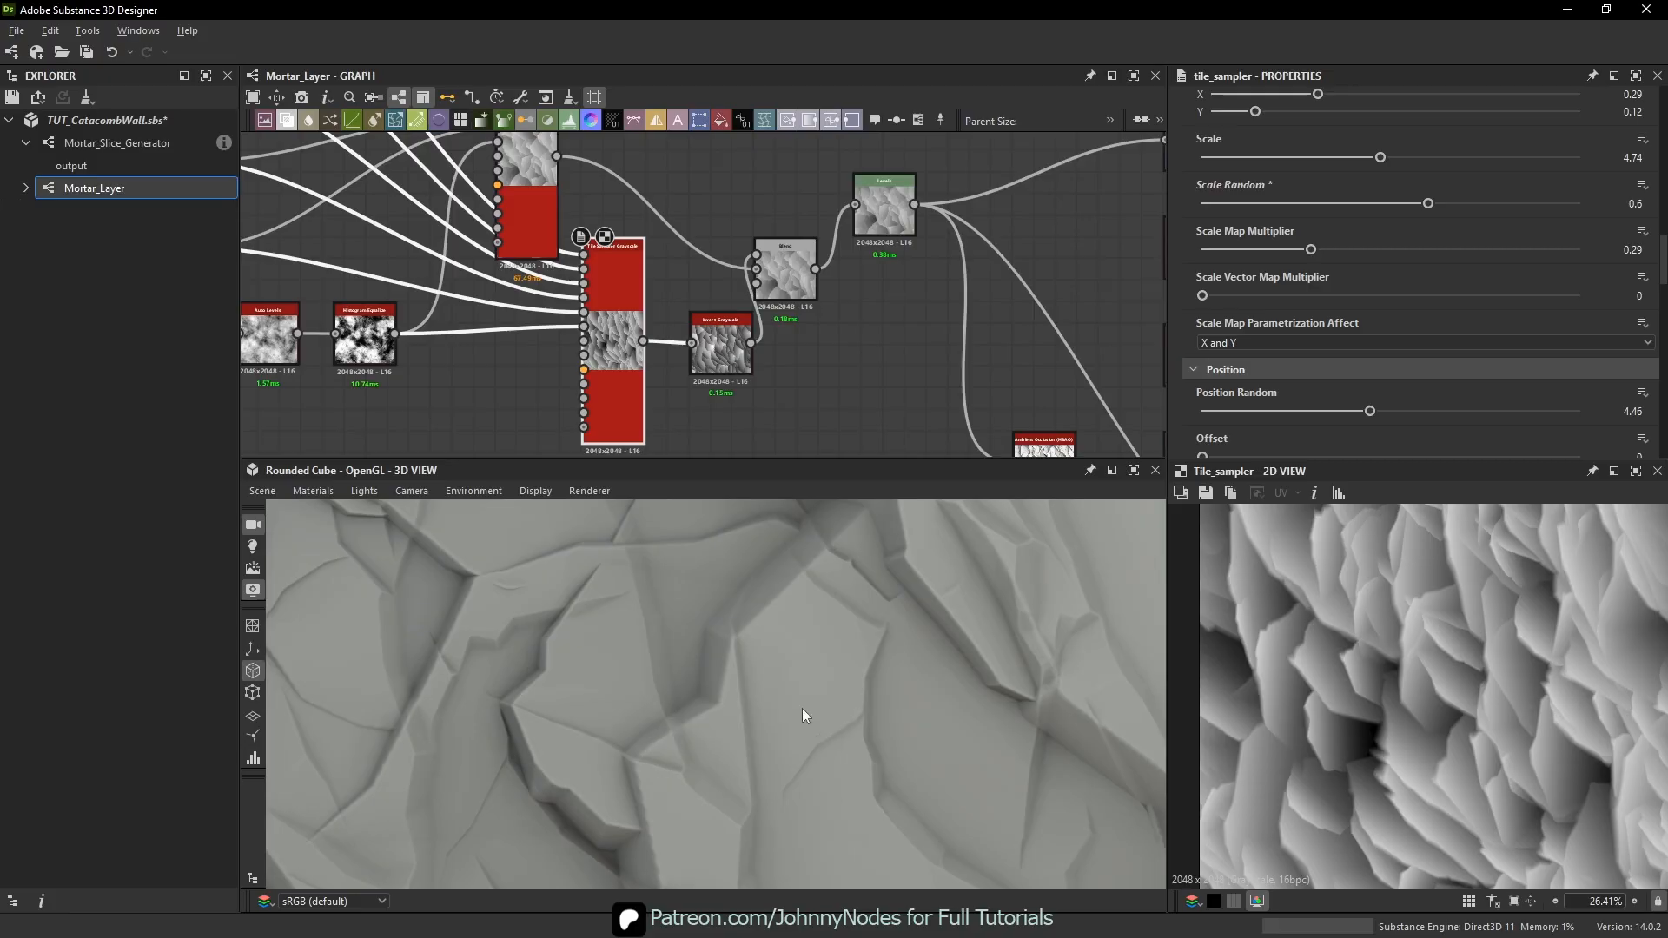
{"action": "middle_click_drag", "start_coordinate": [801, 707], "coordinate": [626, 578]}
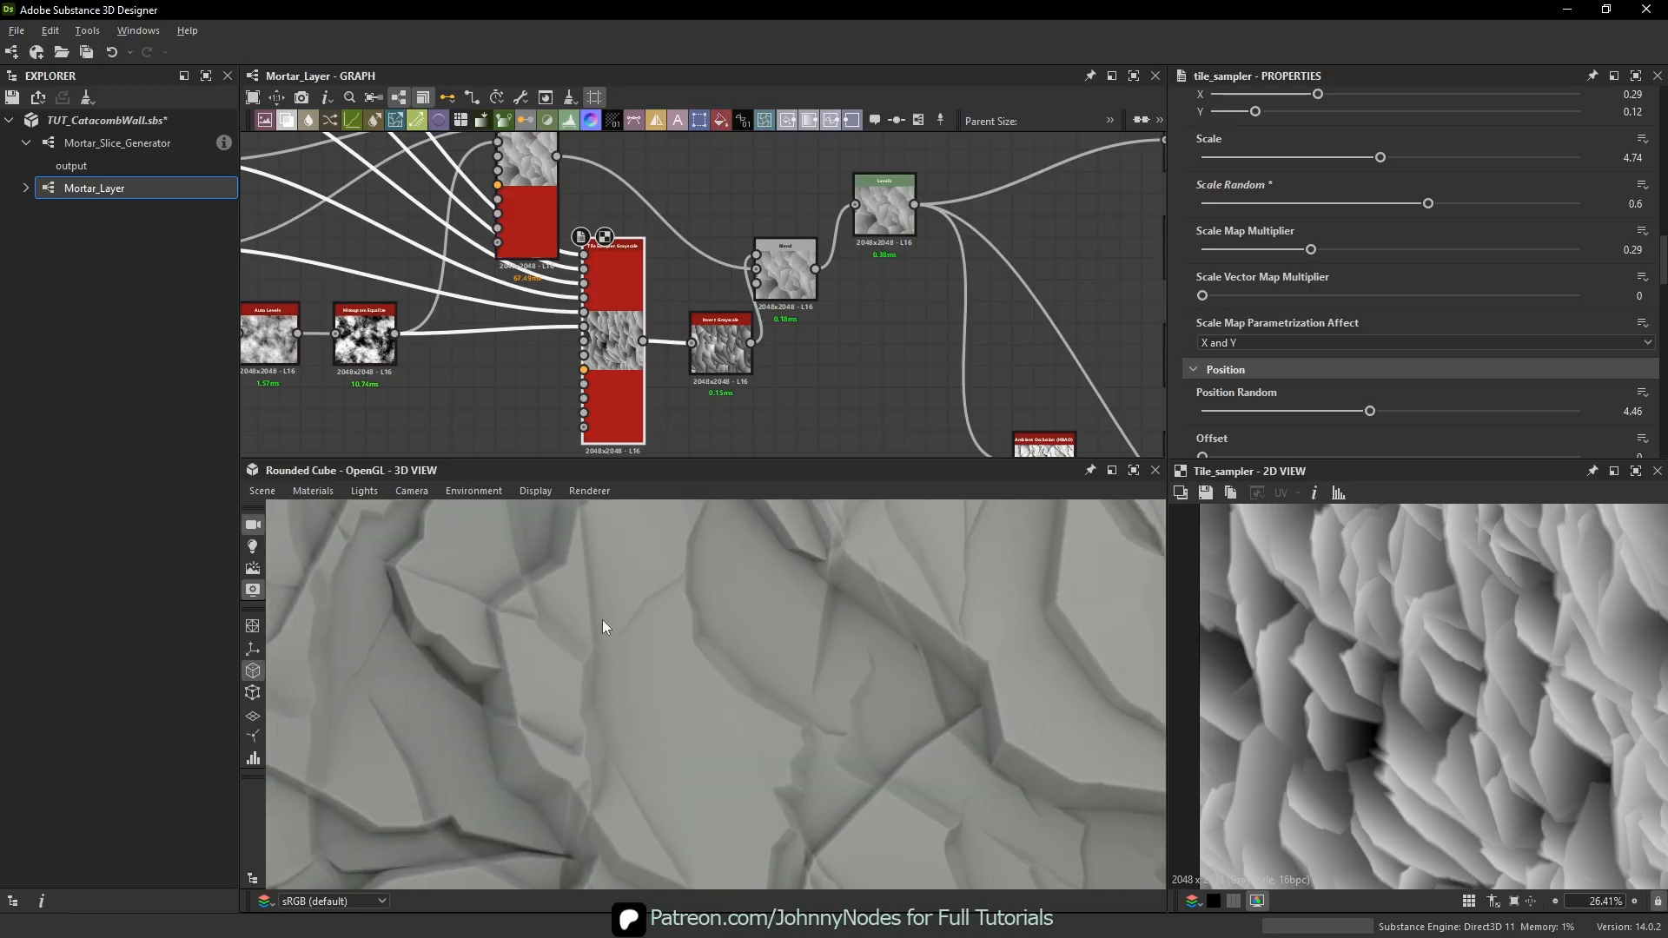
{"action": "scroll", "coordinate": [779, 744], "scroll_direction": "down", "scroll_amount": 3}
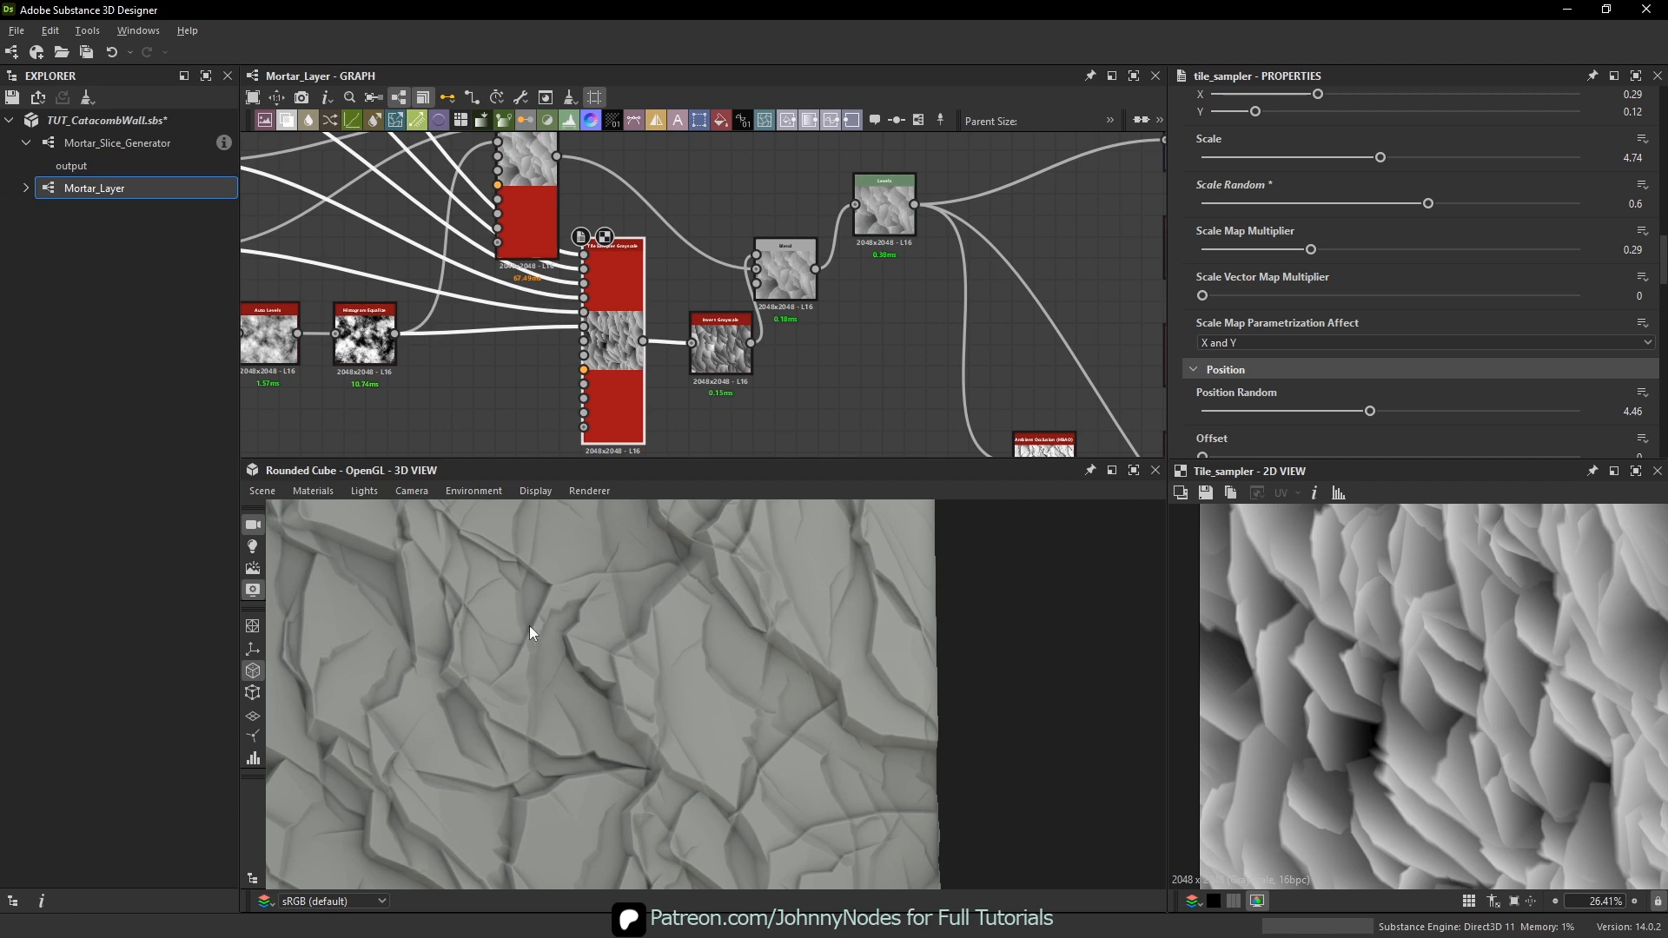
{"action": "middle_click_drag", "start_coordinate": [525, 617], "coordinate": [609, 649]}
{"action": "scroll", "coordinate": [600, 643], "scroll_direction": "up", "scroll_amount": 6}
{"action": "middle_click_drag", "start_coordinate": [511, 579], "coordinate": [554, 607]}
{"action": "scroll", "coordinate": [554, 607], "scroll_direction": "up", "scroll_amount": 2}
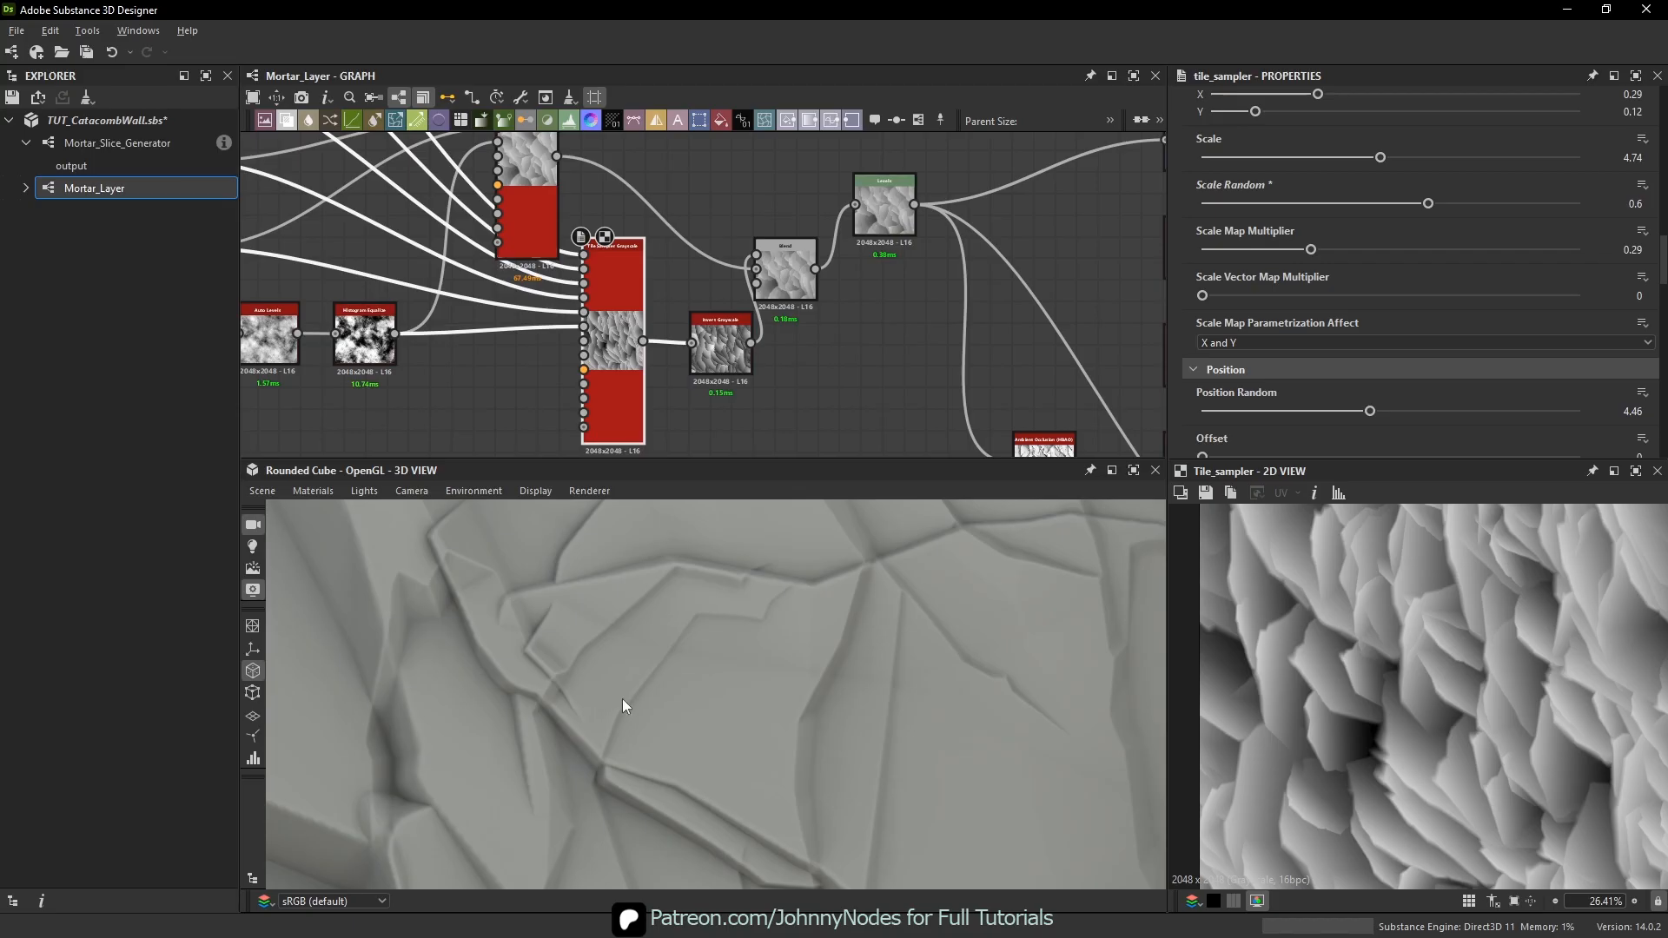
{"action": "middle_click_drag", "start_coordinate": [622, 698], "coordinate": [754, 643]}
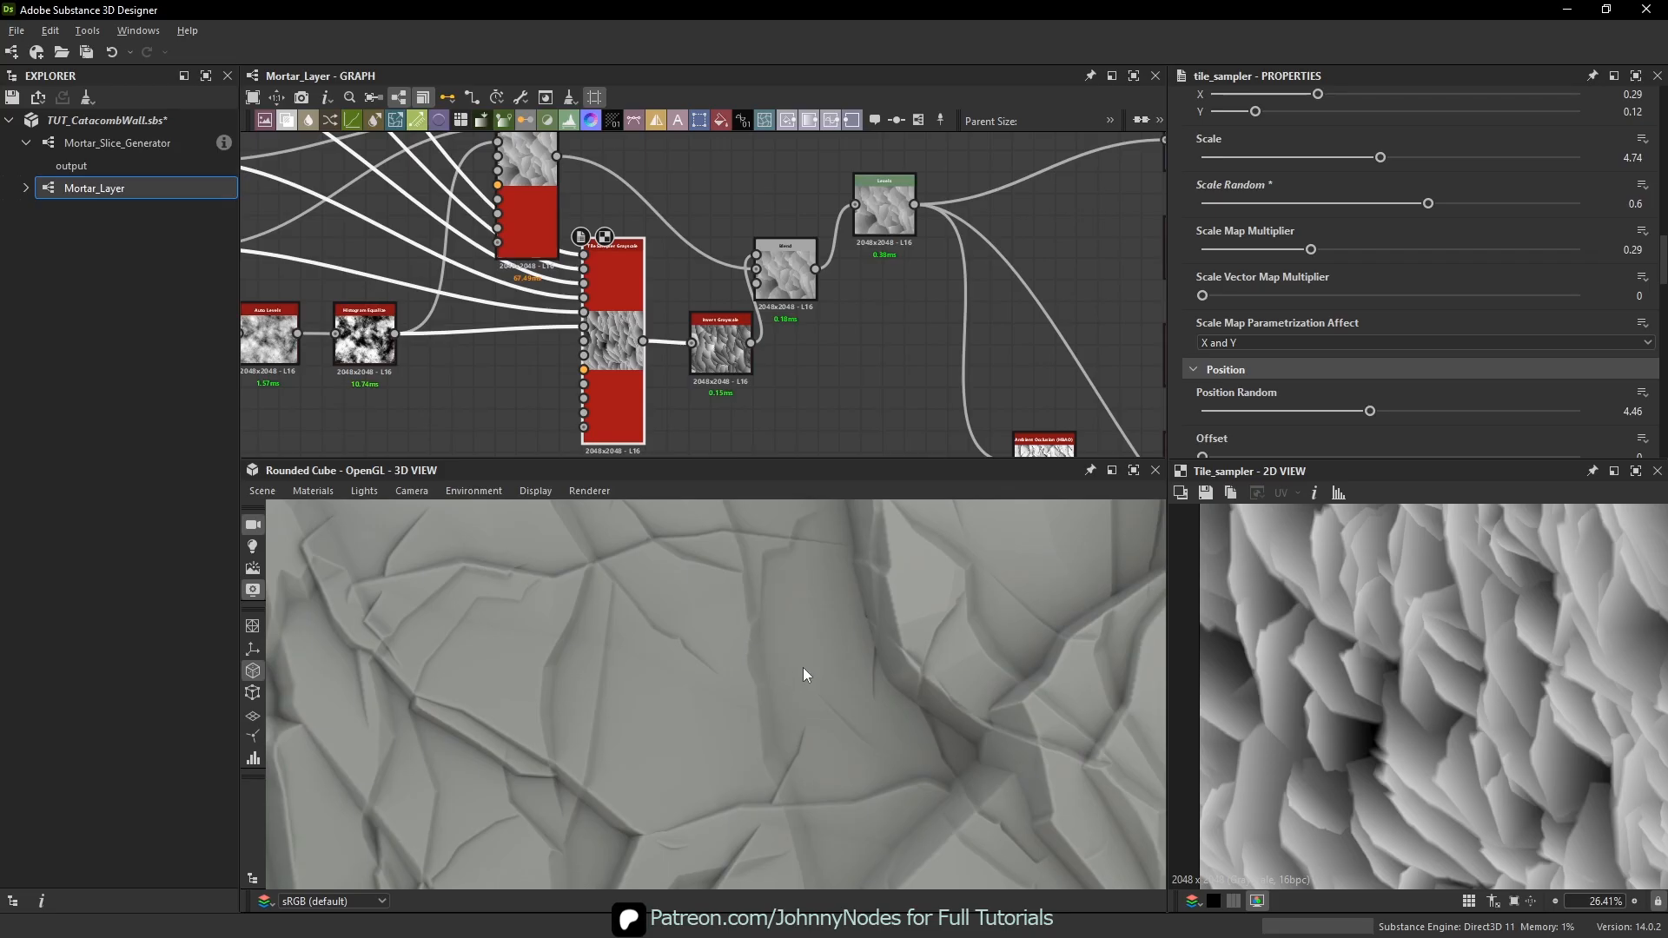
{"action": "scroll", "coordinate": [803, 667], "scroll_direction": "down", "scroll_amount": 5}
{"action": "scroll", "coordinate": [821, 683], "scroll_direction": "up", "scroll_amount": 6}
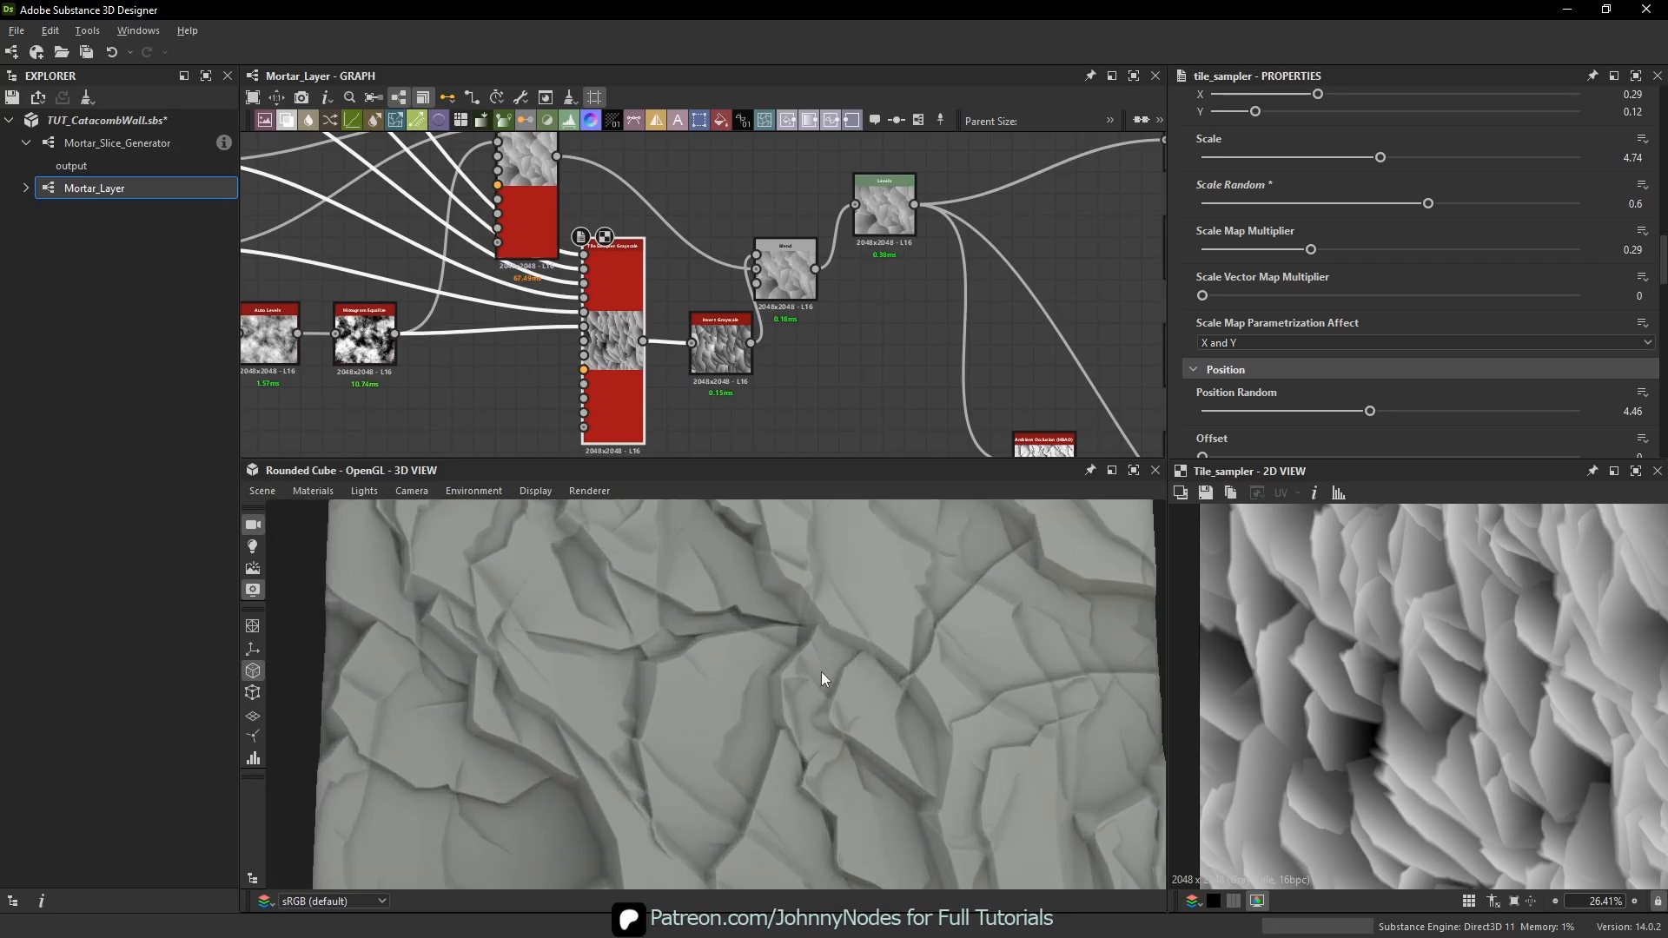
{"action": "scroll", "coordinate": [834, 652], "scroll_direction": "up", "scroll_amount": 3}
{"action": "scroll", "coordinate": [803, 643], "scroll_direction": "down", "scroll_amount": 2}
{"action": "scroll", "coordinate": [859, 673], "scroll_direction": "down", "scroll_amount": 2}
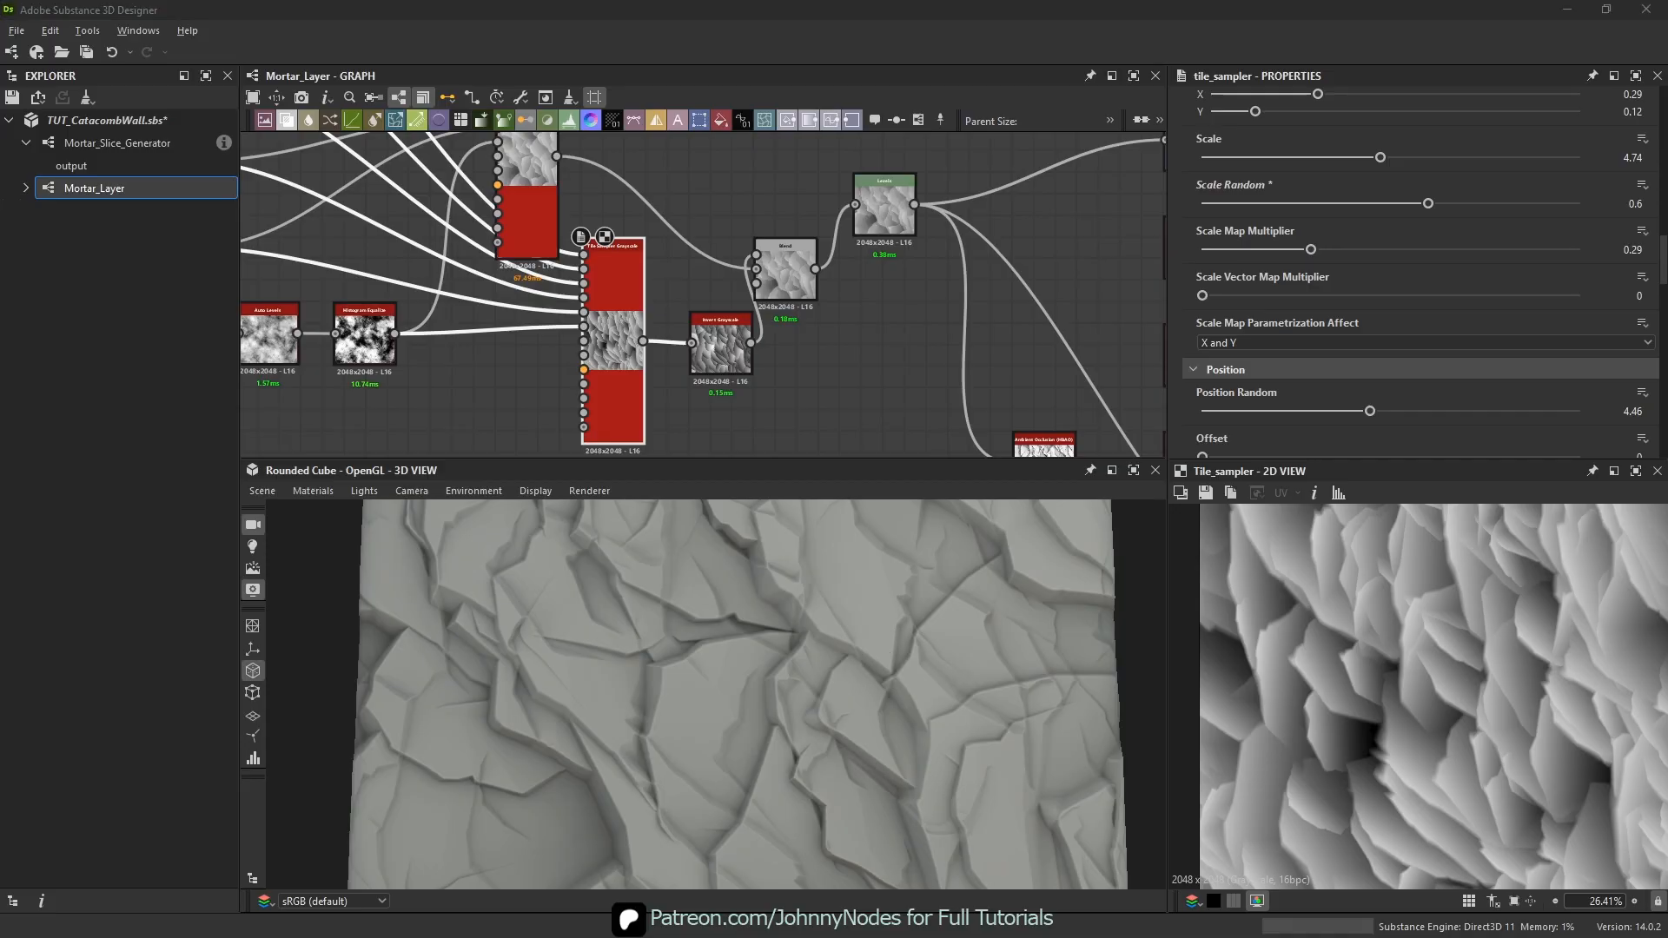
{"action": "scroll", "coordinate": [905, 653], "scroll_direction": "up", "scroll_amount": 5}
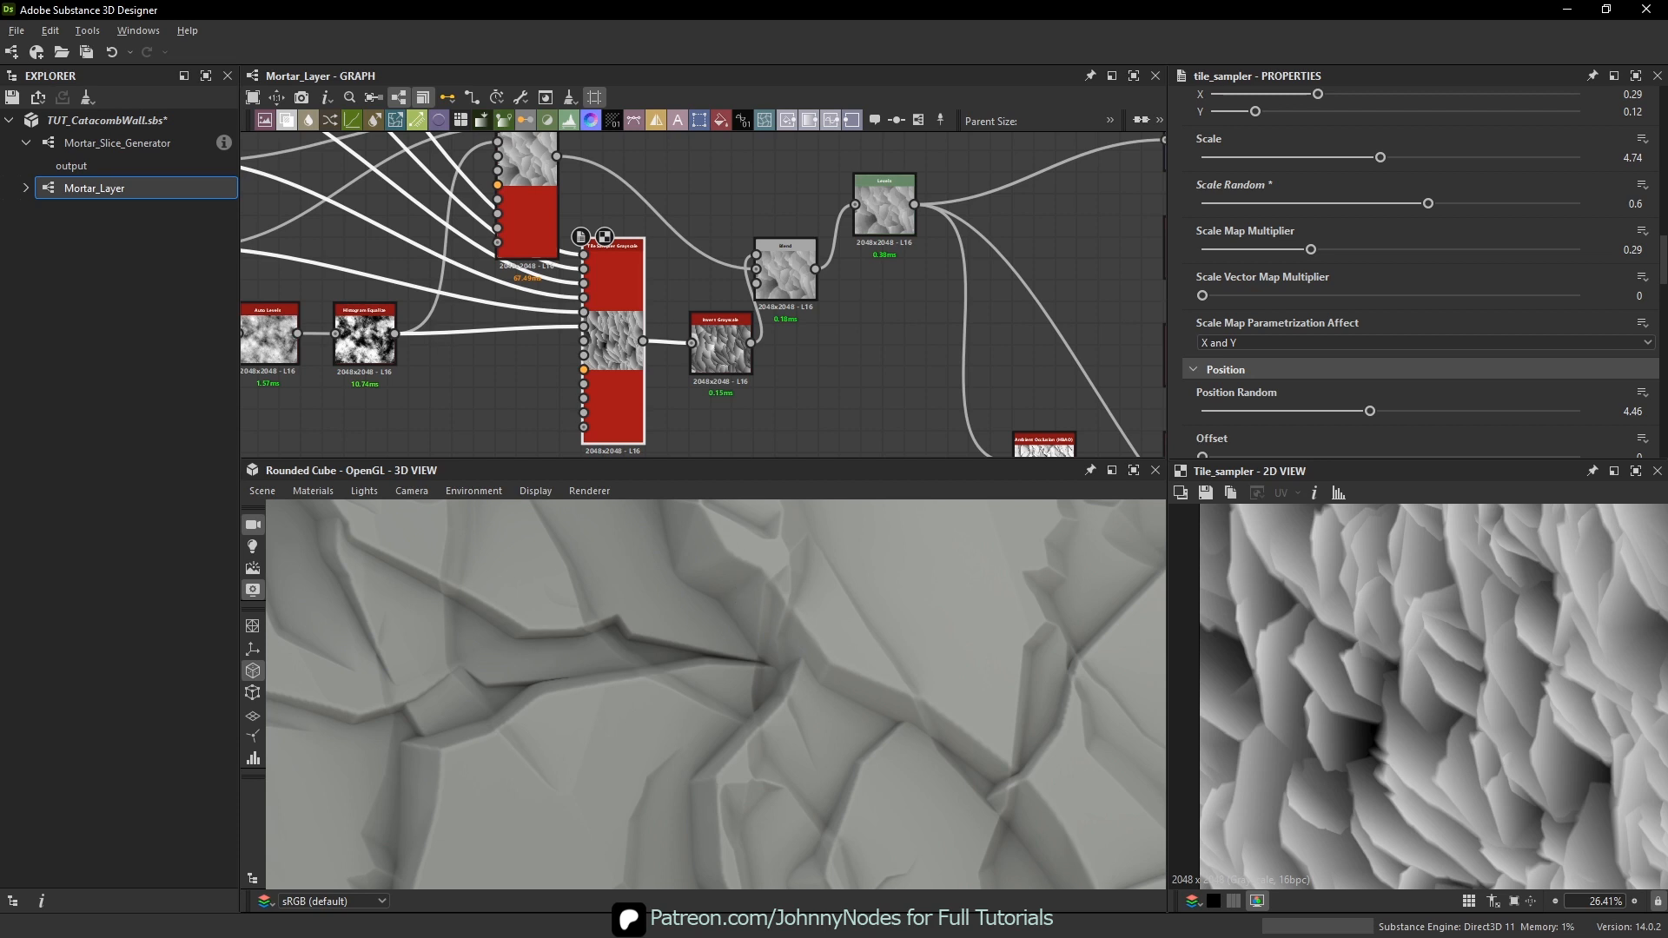
- Switch to the reference image board and study the mortar around the cobblestones and the brown skull wall
{"action": "key", "text": "alt+Tab"}
{"action": "scroll", "coordinate": [935, 398], "scroll_direction": "up", "scroll_amount": 9}
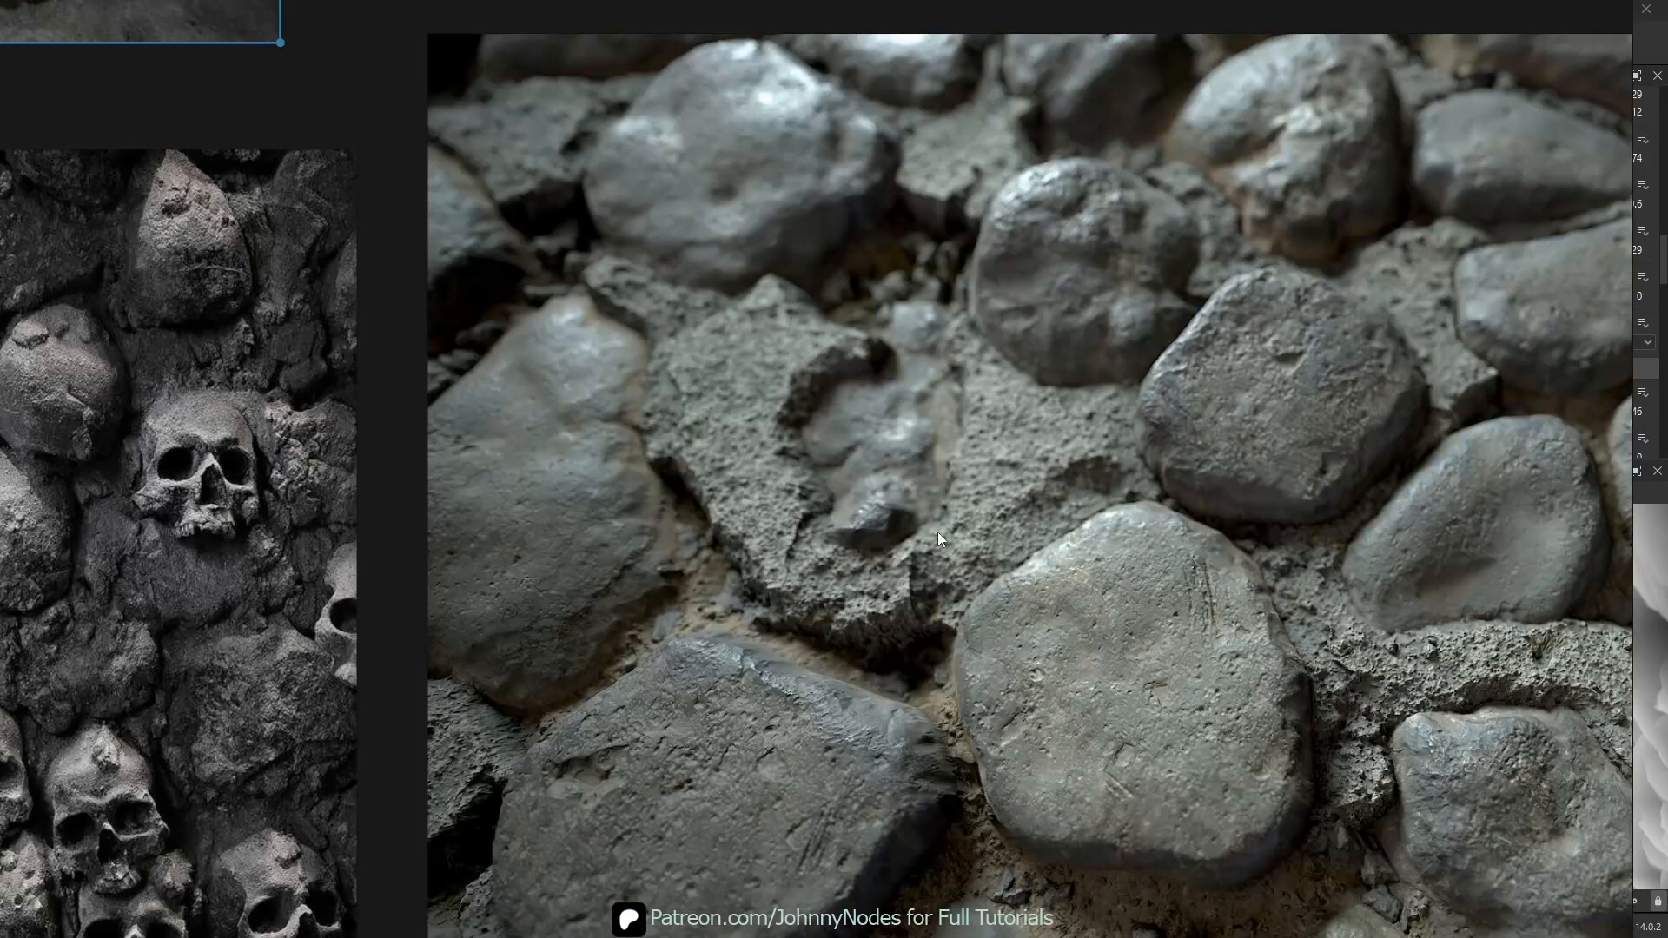
{"action": "scroll", "coordinate": [936, 532], "scroll_direction": "up", "scroll_amount": 3}
{"action": "scroll", "coordinate": [513, 530], "scroll_direction": "down", "scroll_amount": 6}
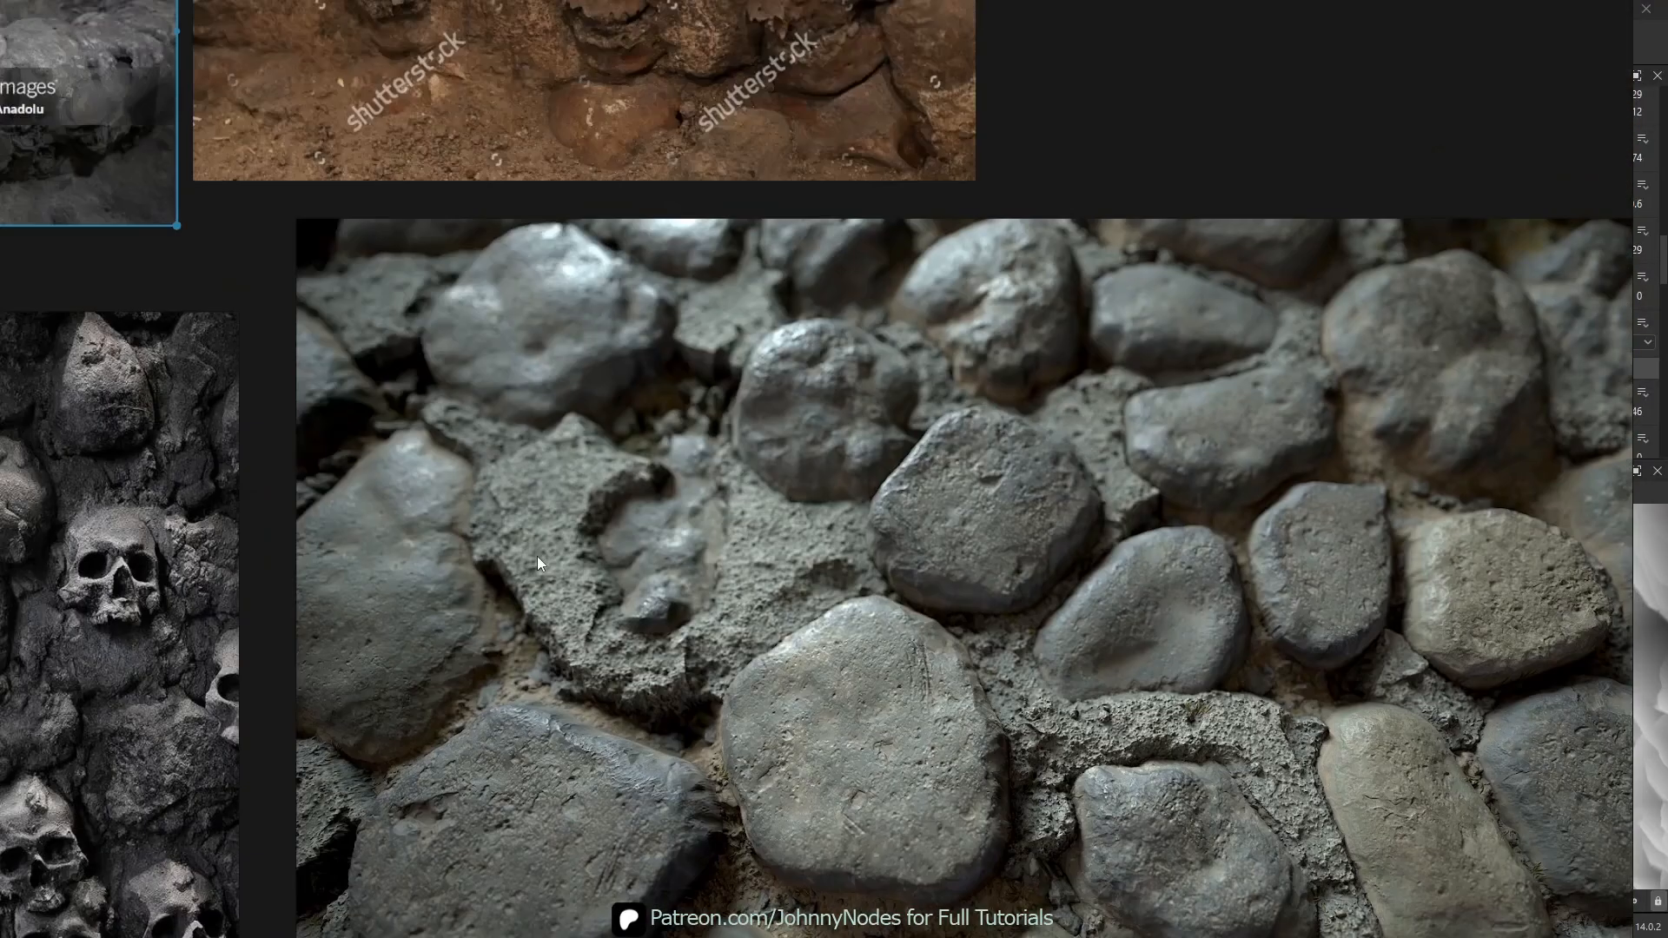
{"action": "middle_click_drag", "start_coordinate": [536, 233], "coordinate": [767, 605]}
{"action": "middle_click_drag", "start_coordinate": [683, 360], "coordinate": [731, 561]}
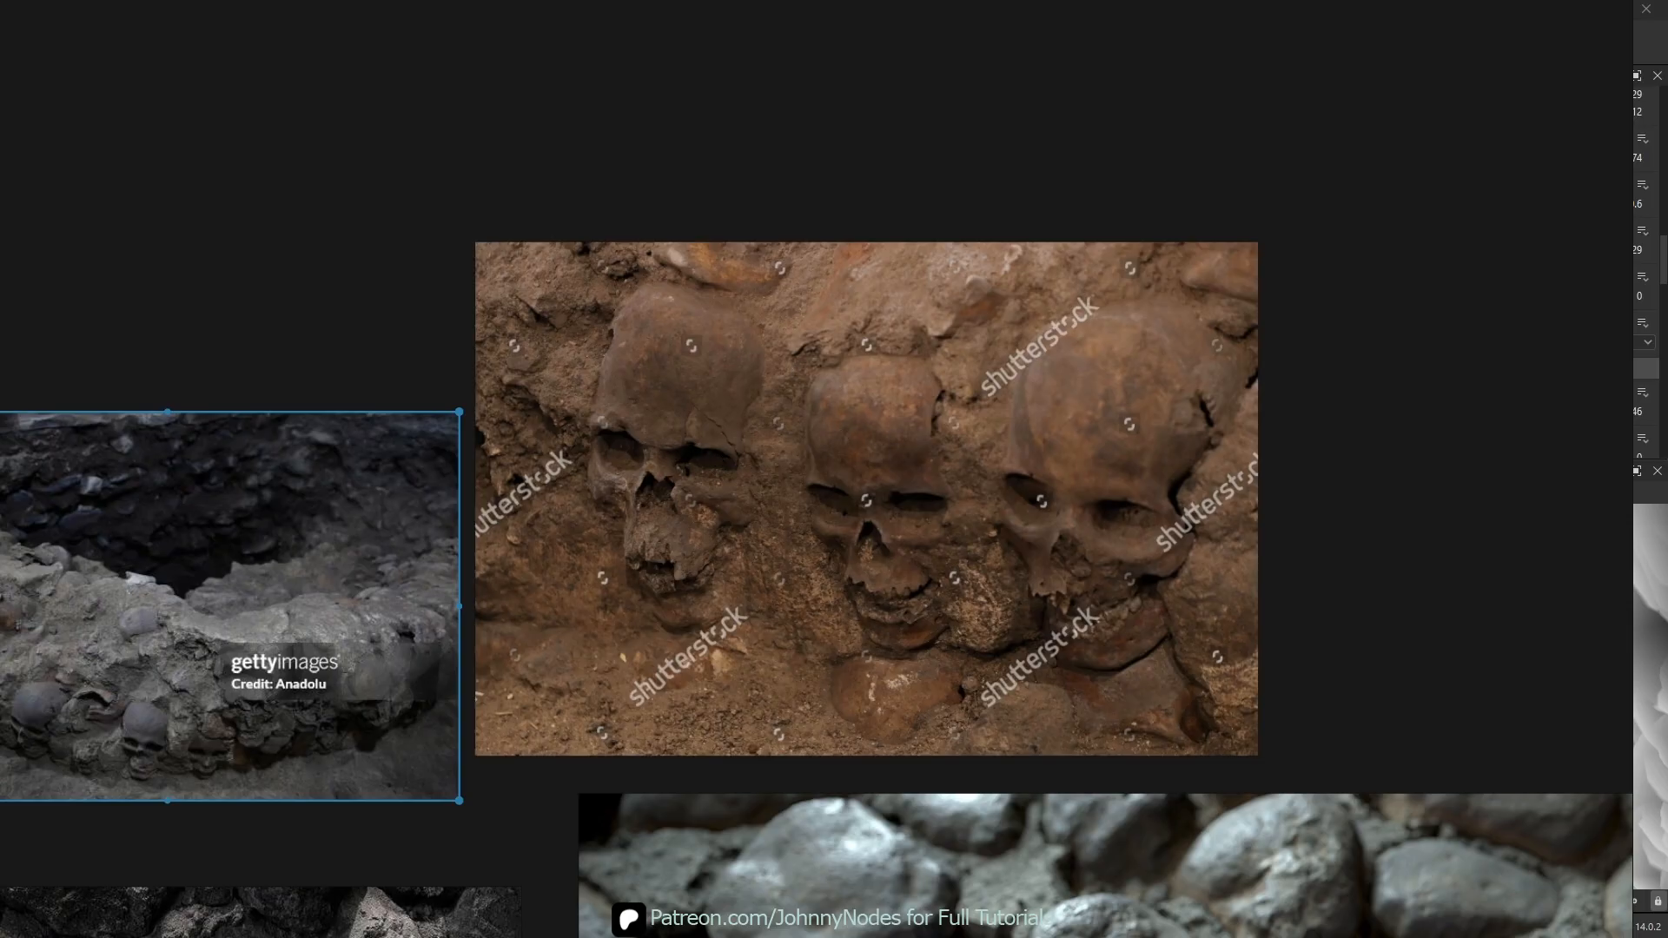
- Return to Substance Designer and move the whole slice, Tile Sampler, Blend and Levels group away from the output nodes to make room
{"action": "key", "text": "alt+Tab"}
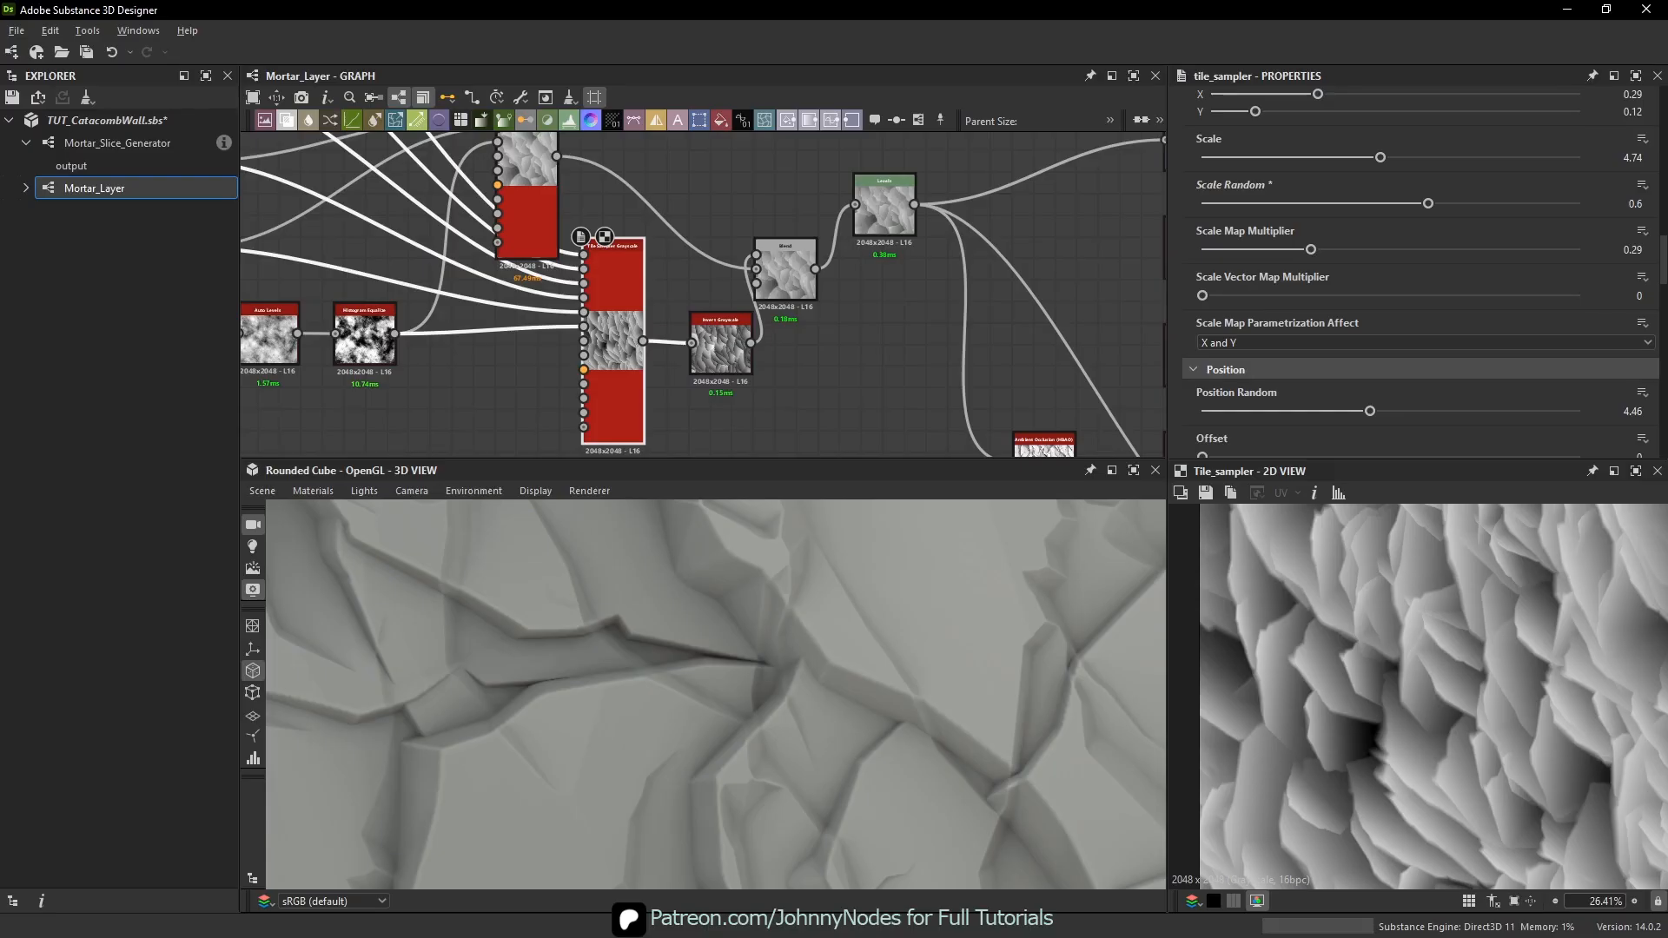
{"action": "scroll", "coordinate": [1048, 363], "scroll_direction": "down", "scroll_amount": 2}
{"action": "middle_click_drag", "start_coordinate": [965, 285], "coordinate": [815, 242]}
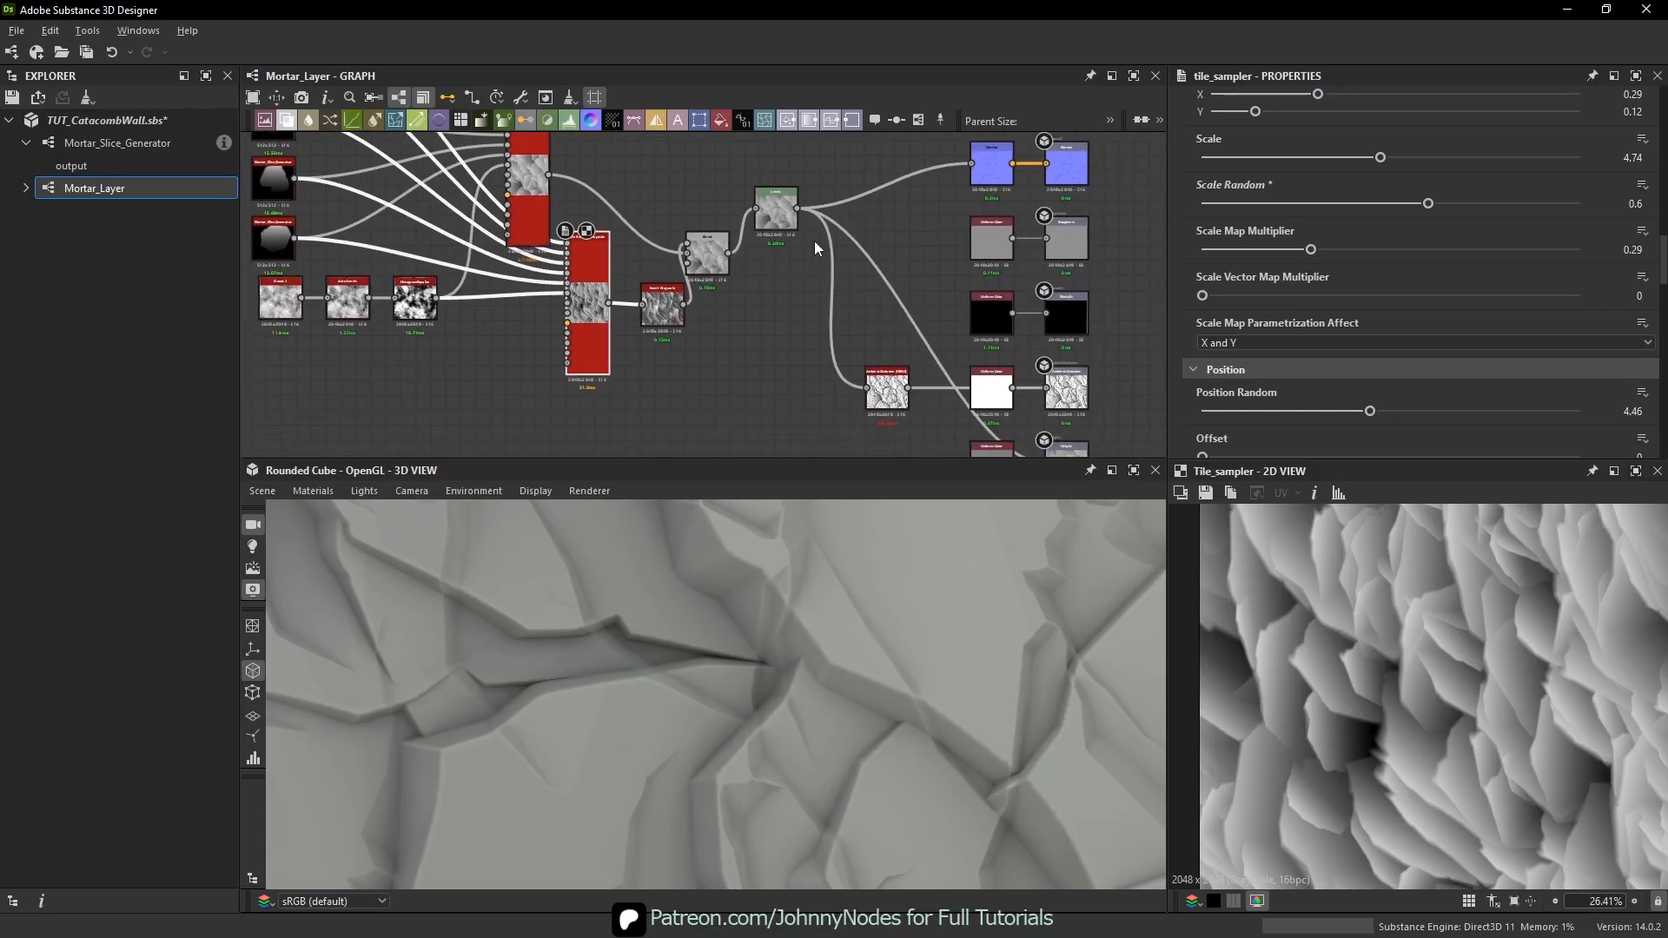
{"action": "scroll", "coordinate": [431, 184], "scroll_direction": "down", "scroll_amount": 2}
{"action": "middle_click_drag", "start_coordinate": [428, 179], "coordinate": [619, 332]}
{"action": "left_click_drag", "start_coordinate": [431, 179], "coordinate": [874, 421]}
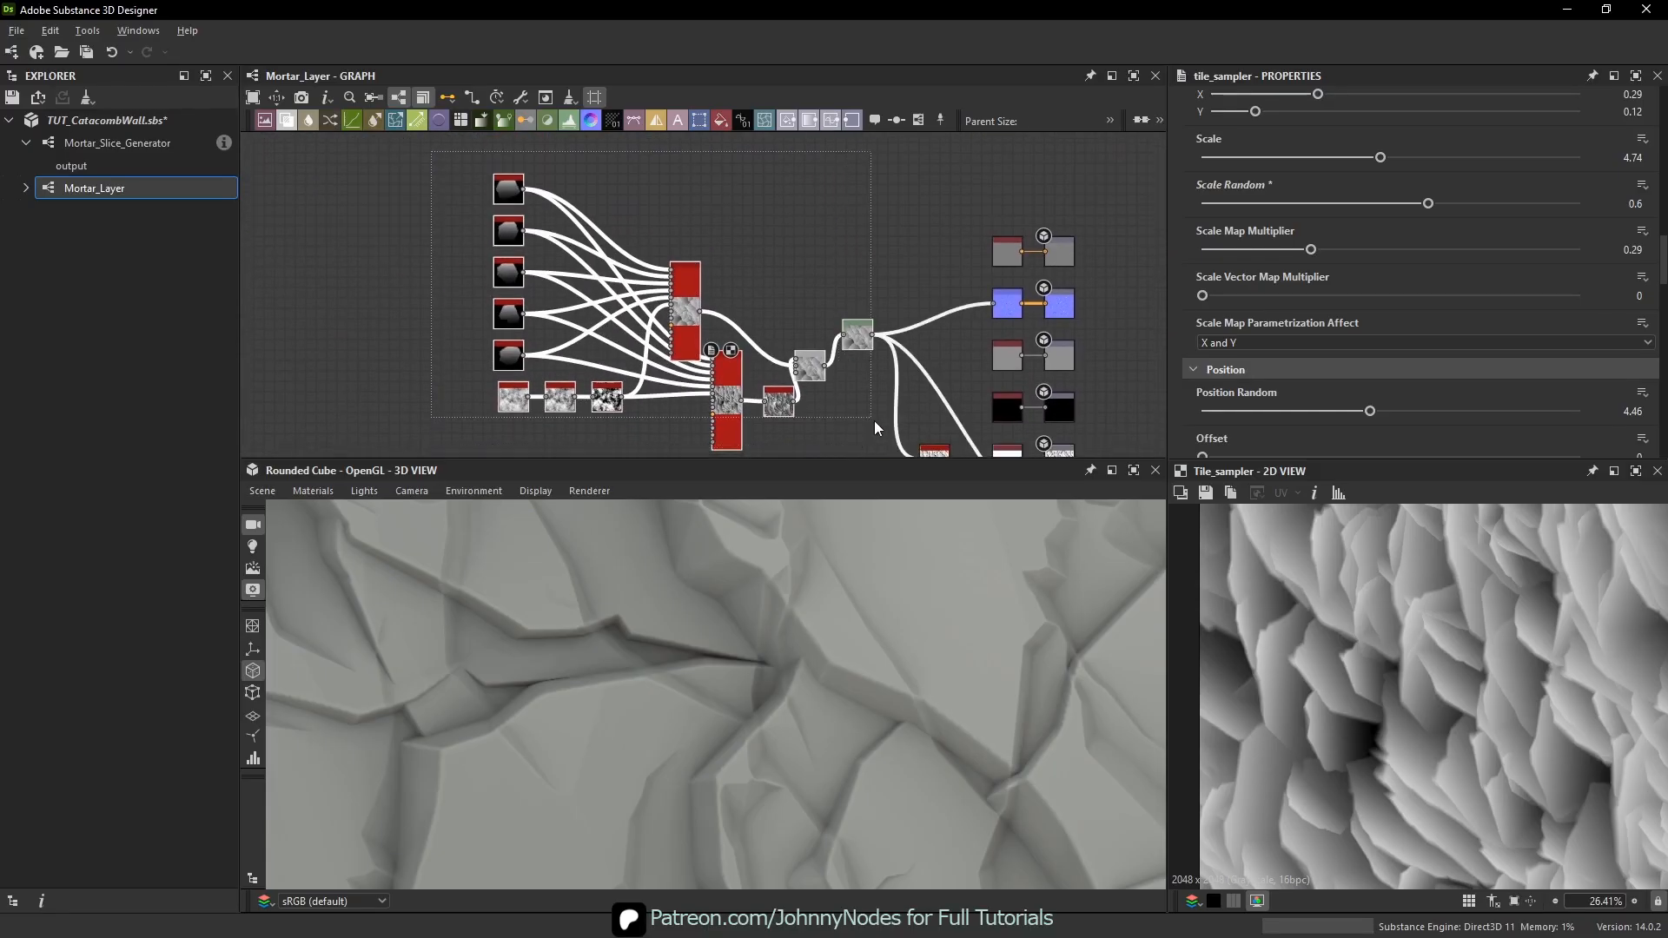
{"action": "left_click_drag", "start_coordinate": [862, 341], "coordinate": [643, 298]}
- Add a Slope Blur Grayscale node after the Levels node and feed the Levels output into its Grayscale input
{"action": "left_click", "coordinate": [668, 364]}
{"action": "key", "text": "space"}
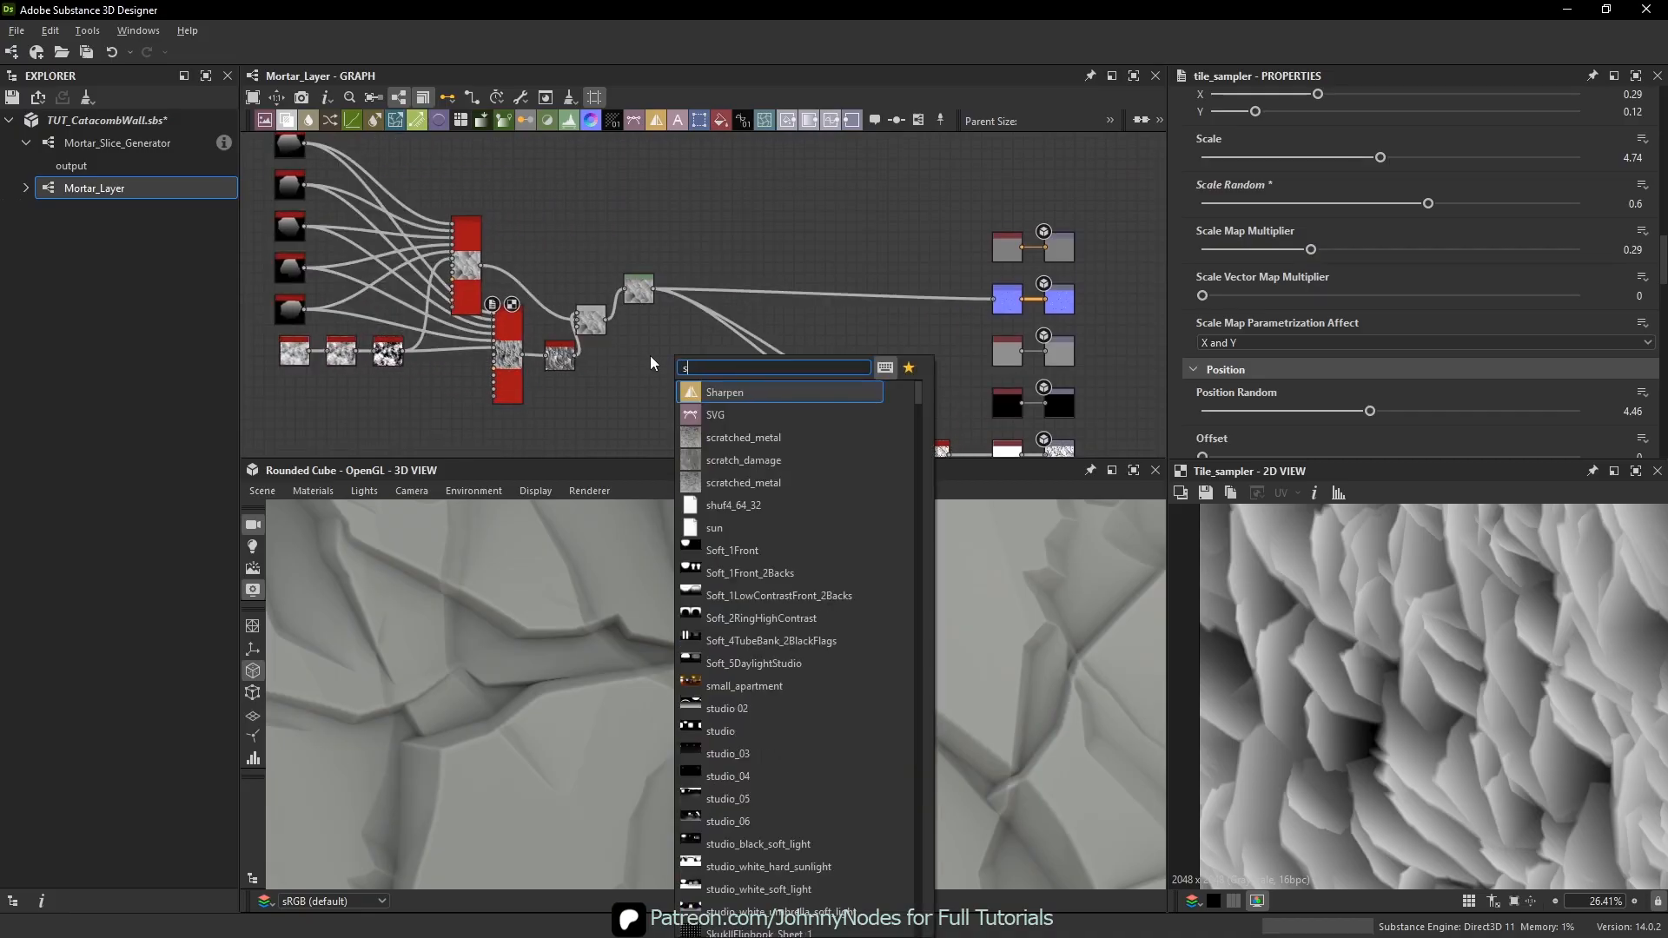
{"action": "type", "text": "slope"}
{"action": "key", "text": "Down"}
{"action": "key", "text": "Return"}
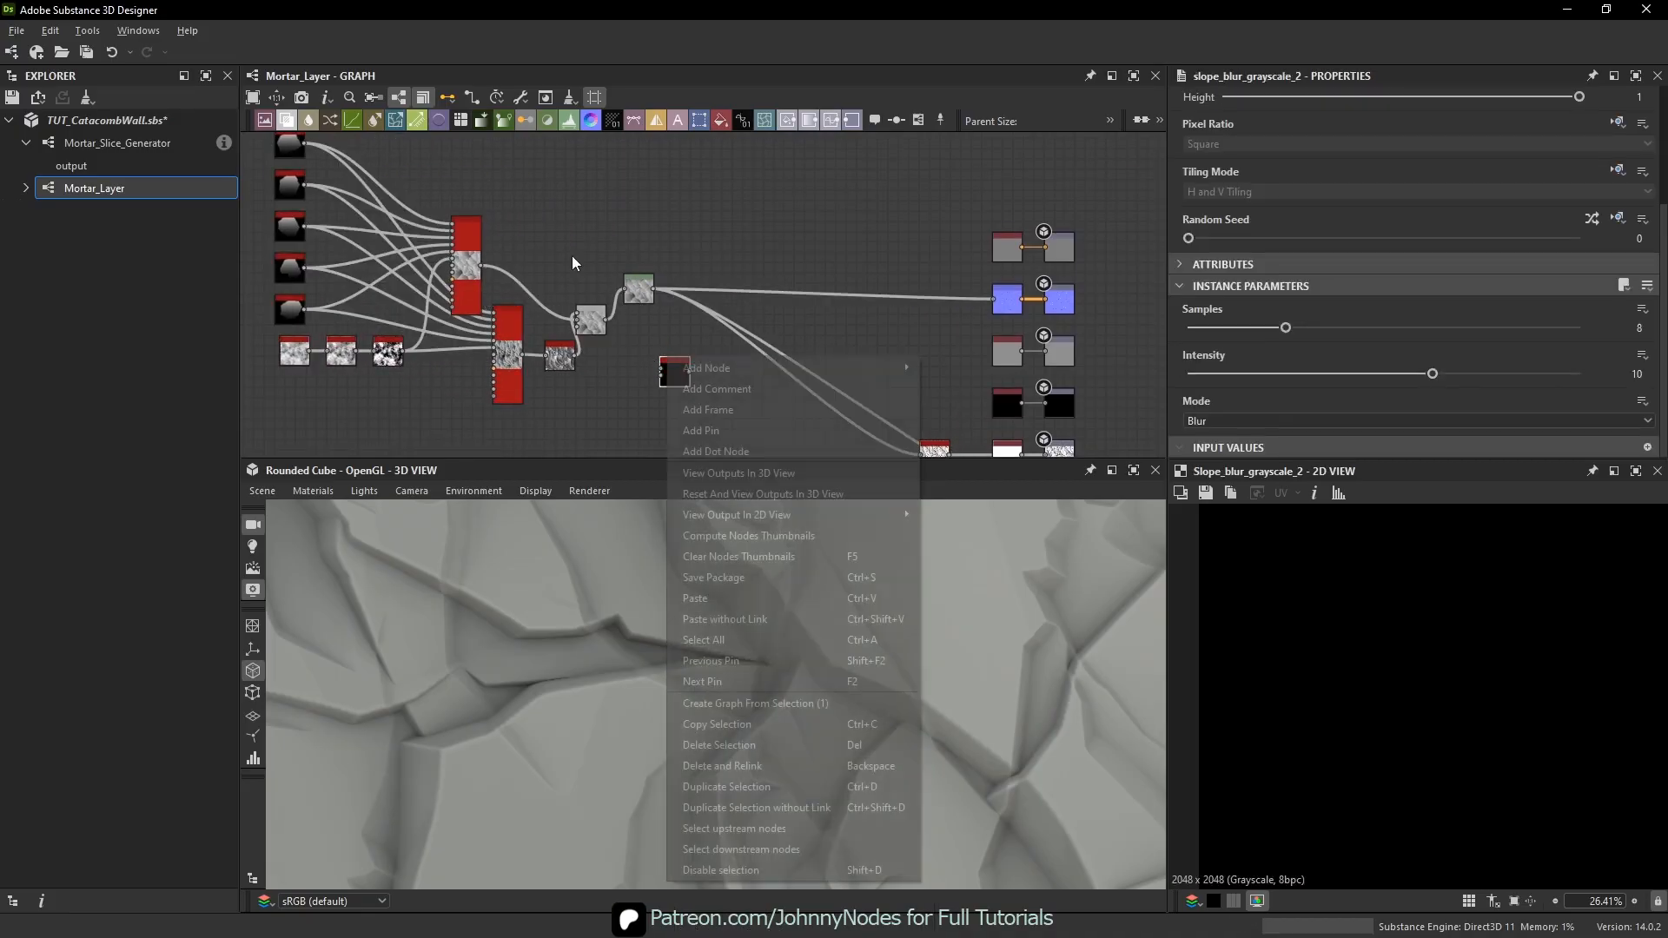
{"action": "scroll", "coordinate": [644, 290], "scroll_direction": "up", "scroll_amount": 2}
{"action": "scroll", "coordinate": [655, 300], "scroll_direction": "up", "scroll_amount": 1}
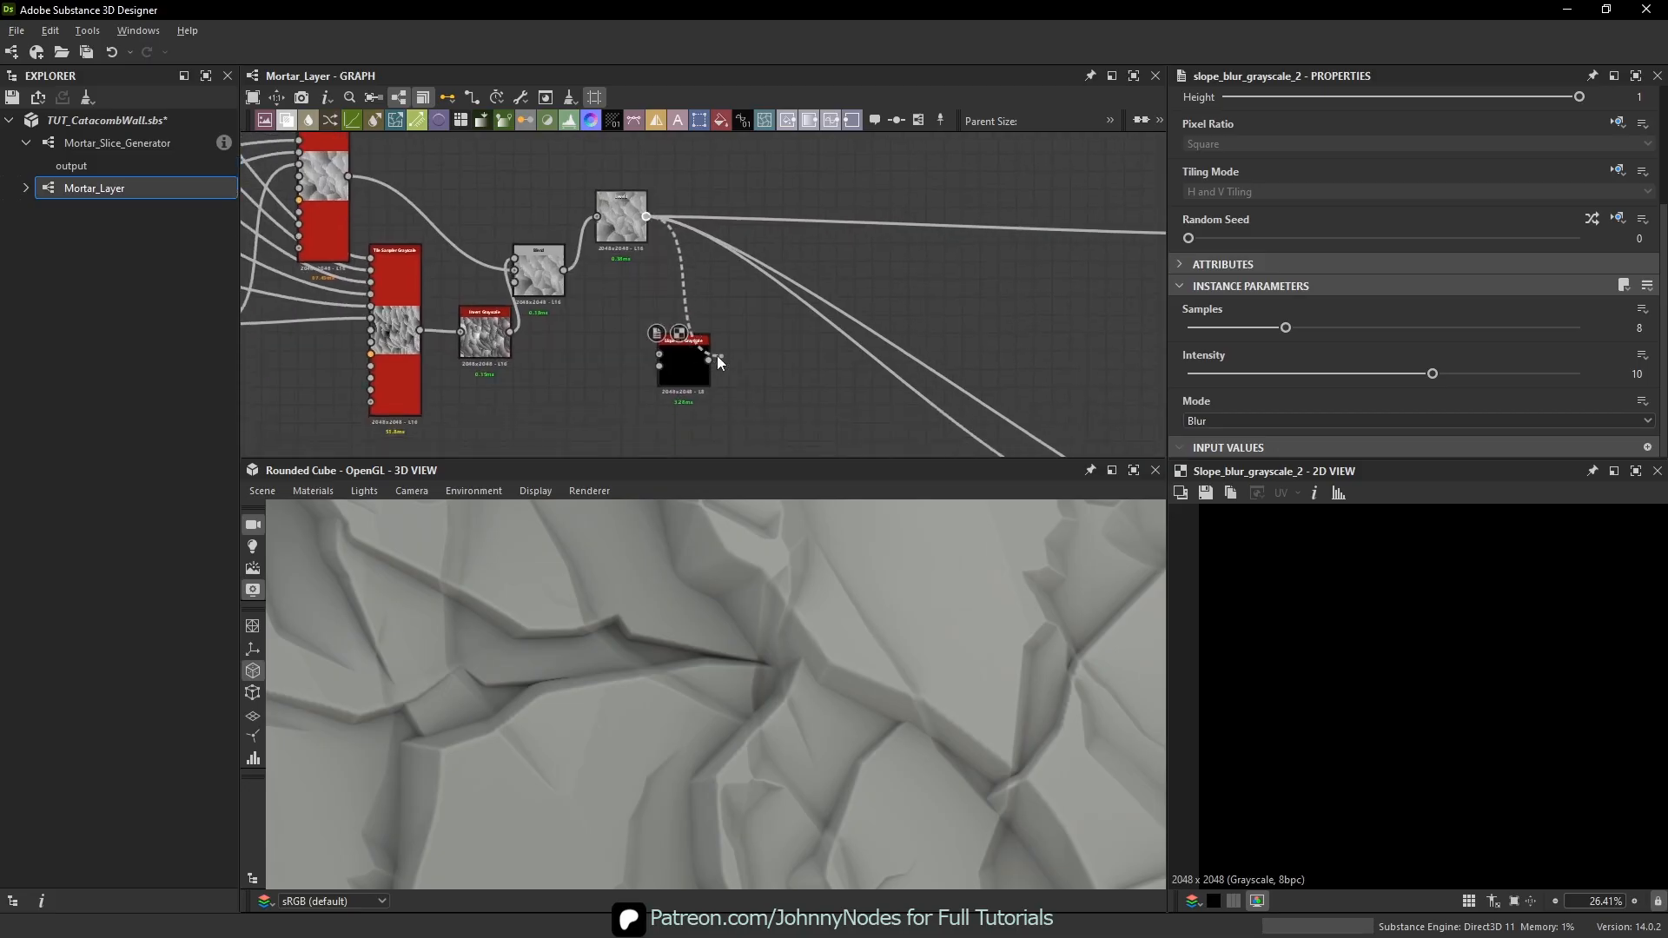
{"action": "mouse_move", "coordinate": [646, 218]}
{"action": "left_mouse_down"}
{"action": "mouse_move", "coordinate": [686, 356]}
{"action": "mouse_move", "coordinate": [734, 347]}
{"action": "left_mouse_up"}
{"action": "middle_click_drag", "start_coordinate": [734, 348], "coordinate": [747, 253]}
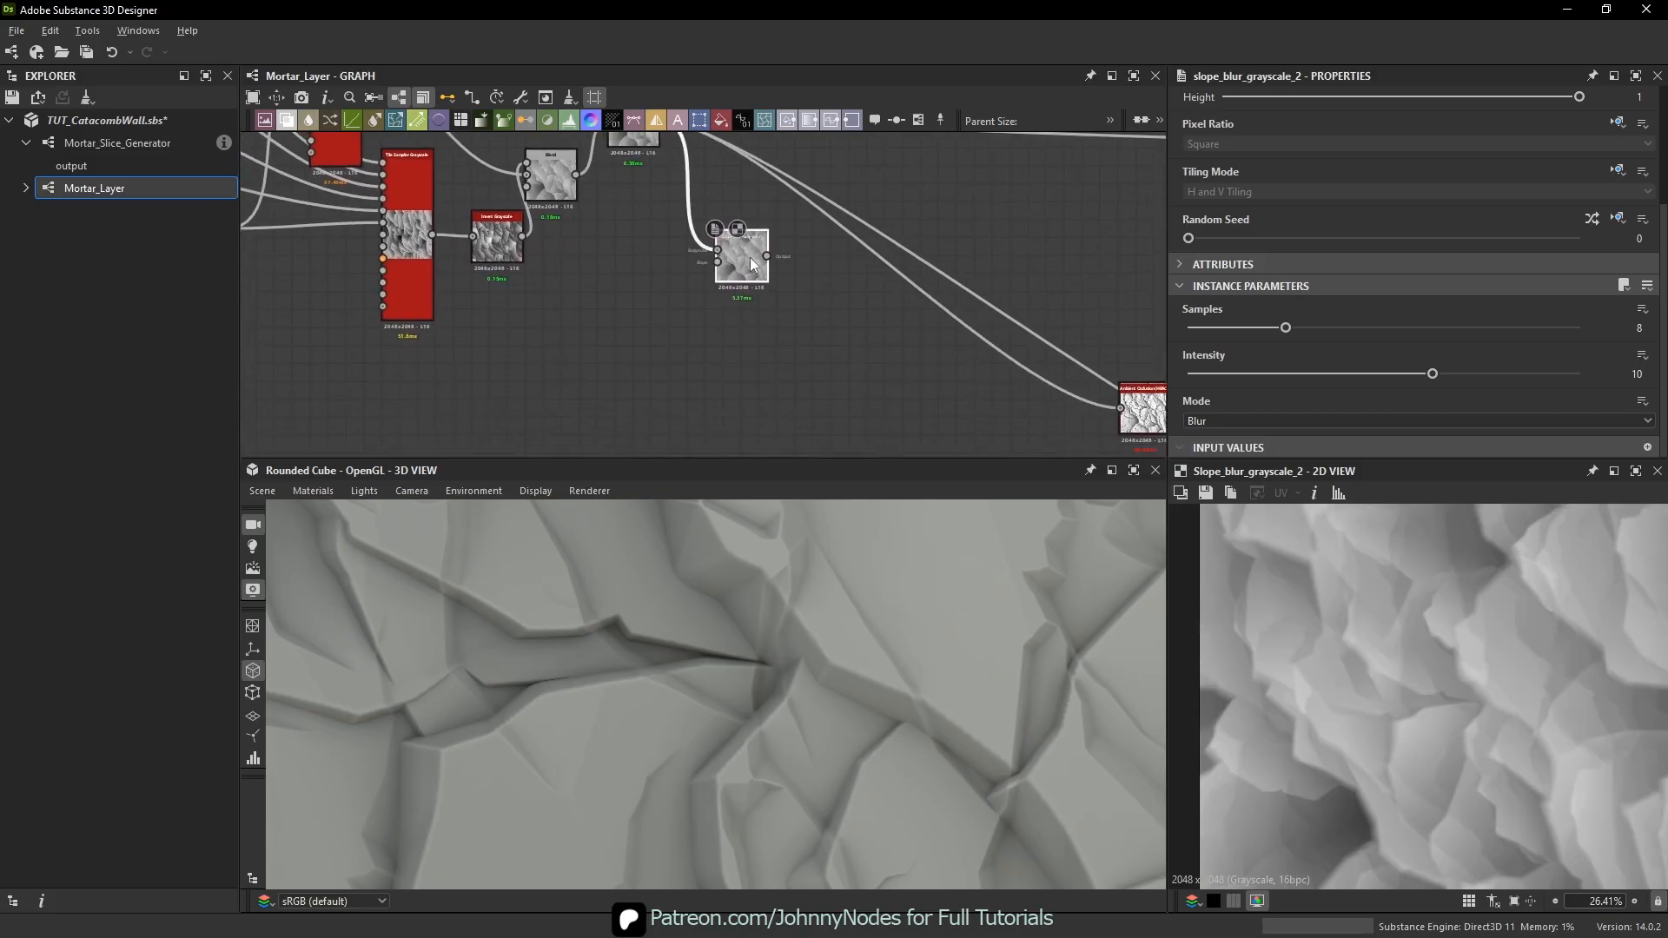
{"action": "left_click_drag", "start_coordinate": [747, 258], "coordinate": [779, 306]}
{"action": "scroll", "coordinate": [779, 306], "scroll_direction": "up", "scroll_amount": 3}
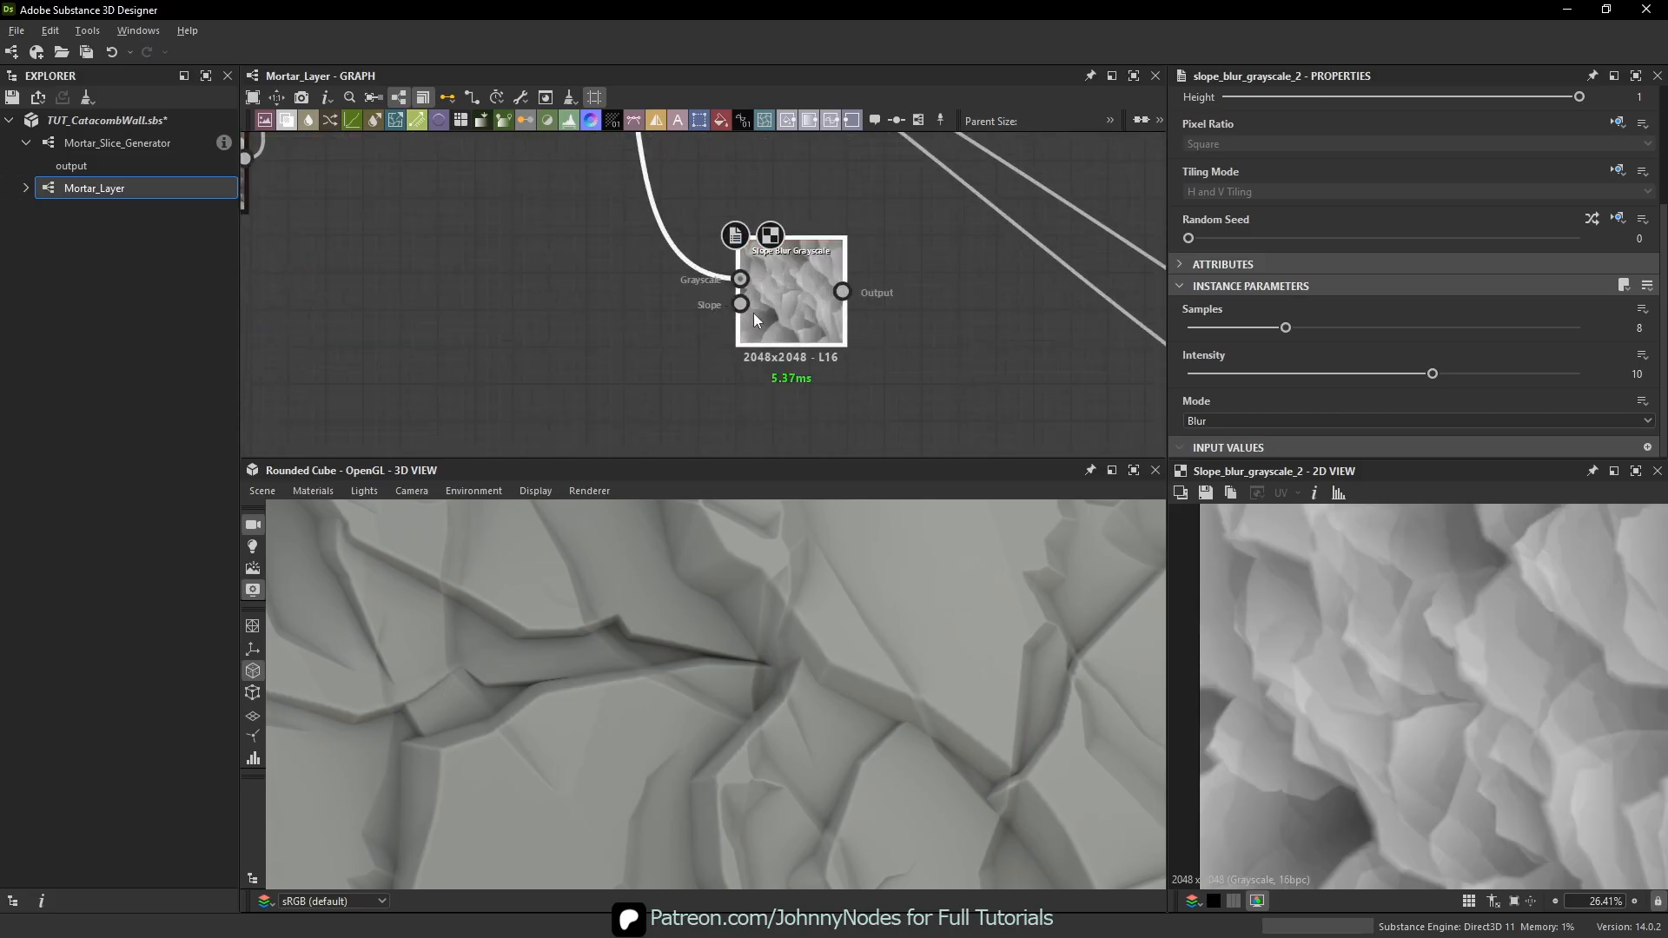
- Add a Crystal 1 noise node and connect it to the Slope Blur Grayscale's Slope input
{"action": "scroll", "coordinate": [744, 310], "scroll_direction": "down", "scroll_amount": 2}
{"action": "middle_click_drag", "start_coordinate": [603, 334], "coordinate": [703, 312]}
{"action": "left_click", "coordinate": [592, 319]}
{"action": "key", "text": "space"}
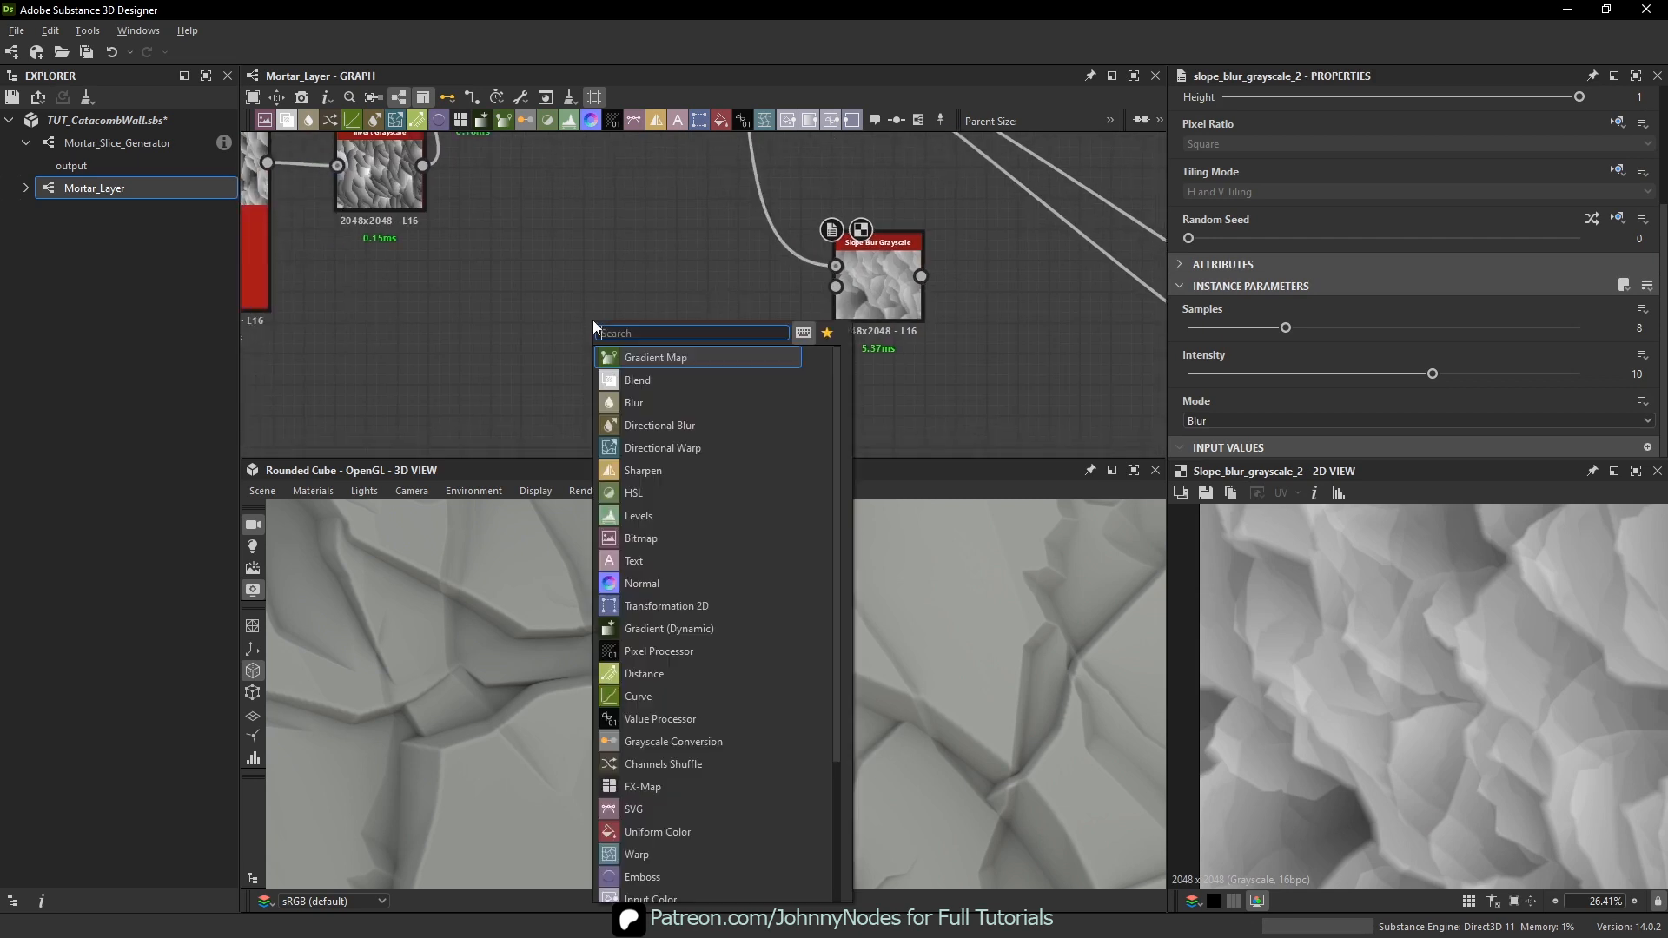
{"action": "type", "text": "crystal"}
{"action": "left_click", "coordinate": [641, 354]}
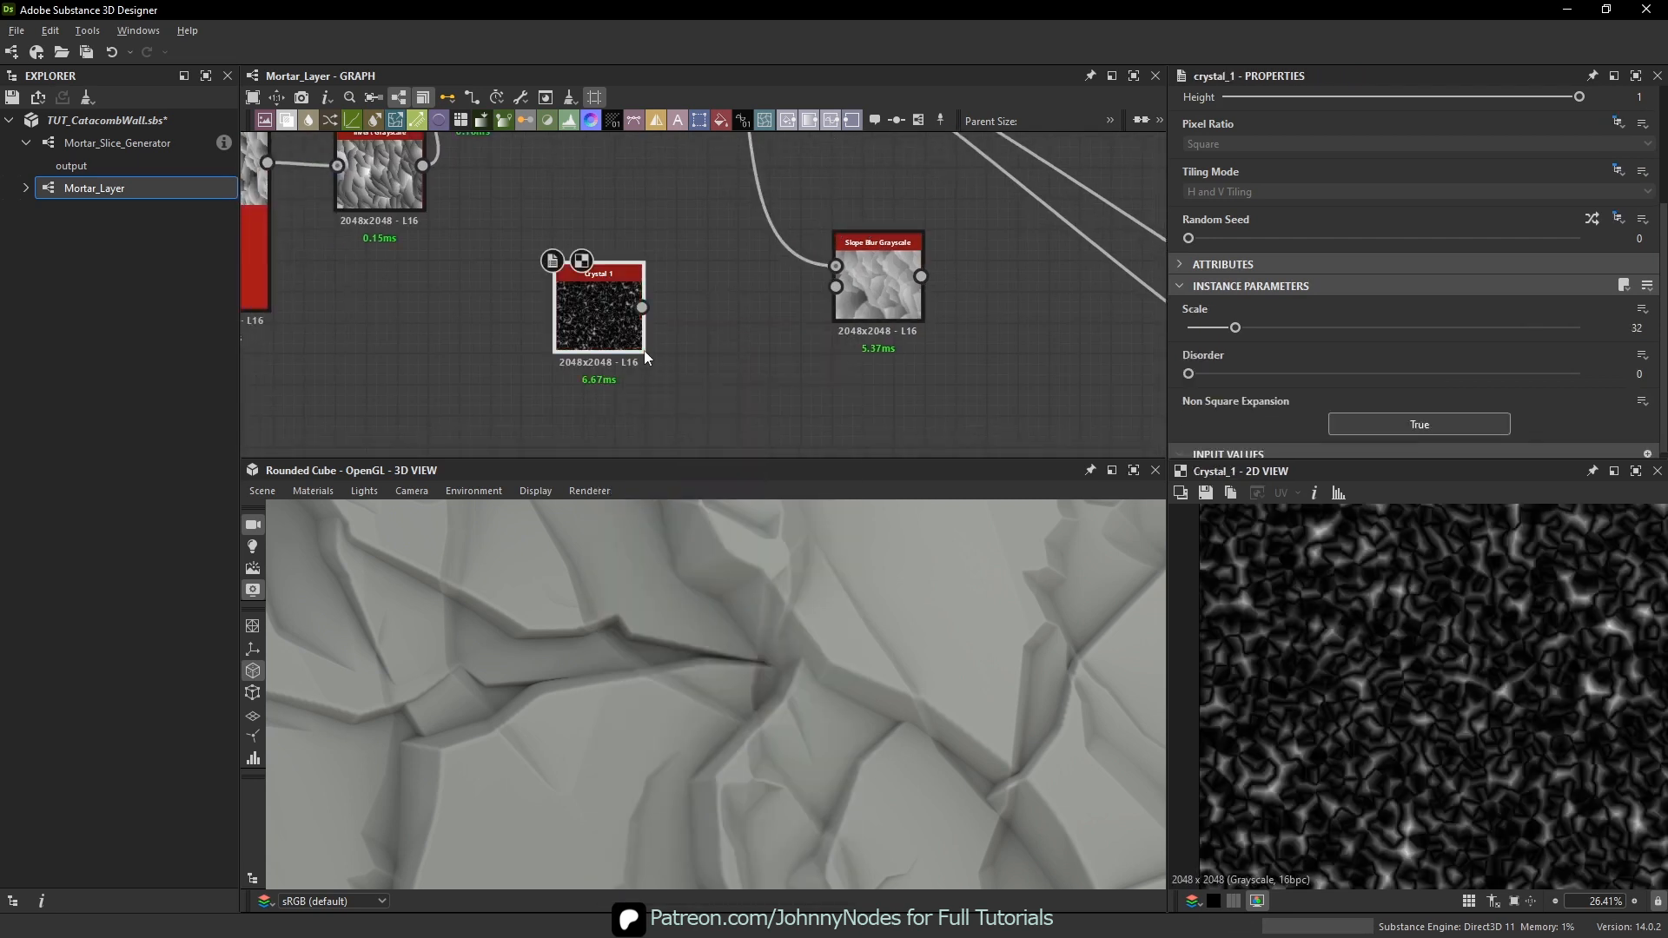
{"action": "left_click_drag", "start_coordinate": [642, 307], "coordinate": [836, 287]}
- Set the Slope Blur Grayscale's Samples to 32 and Intensity to 0.14, checking the blurred height in the 2D view
{"action": "left_click", "coordinate": [878, 294]}
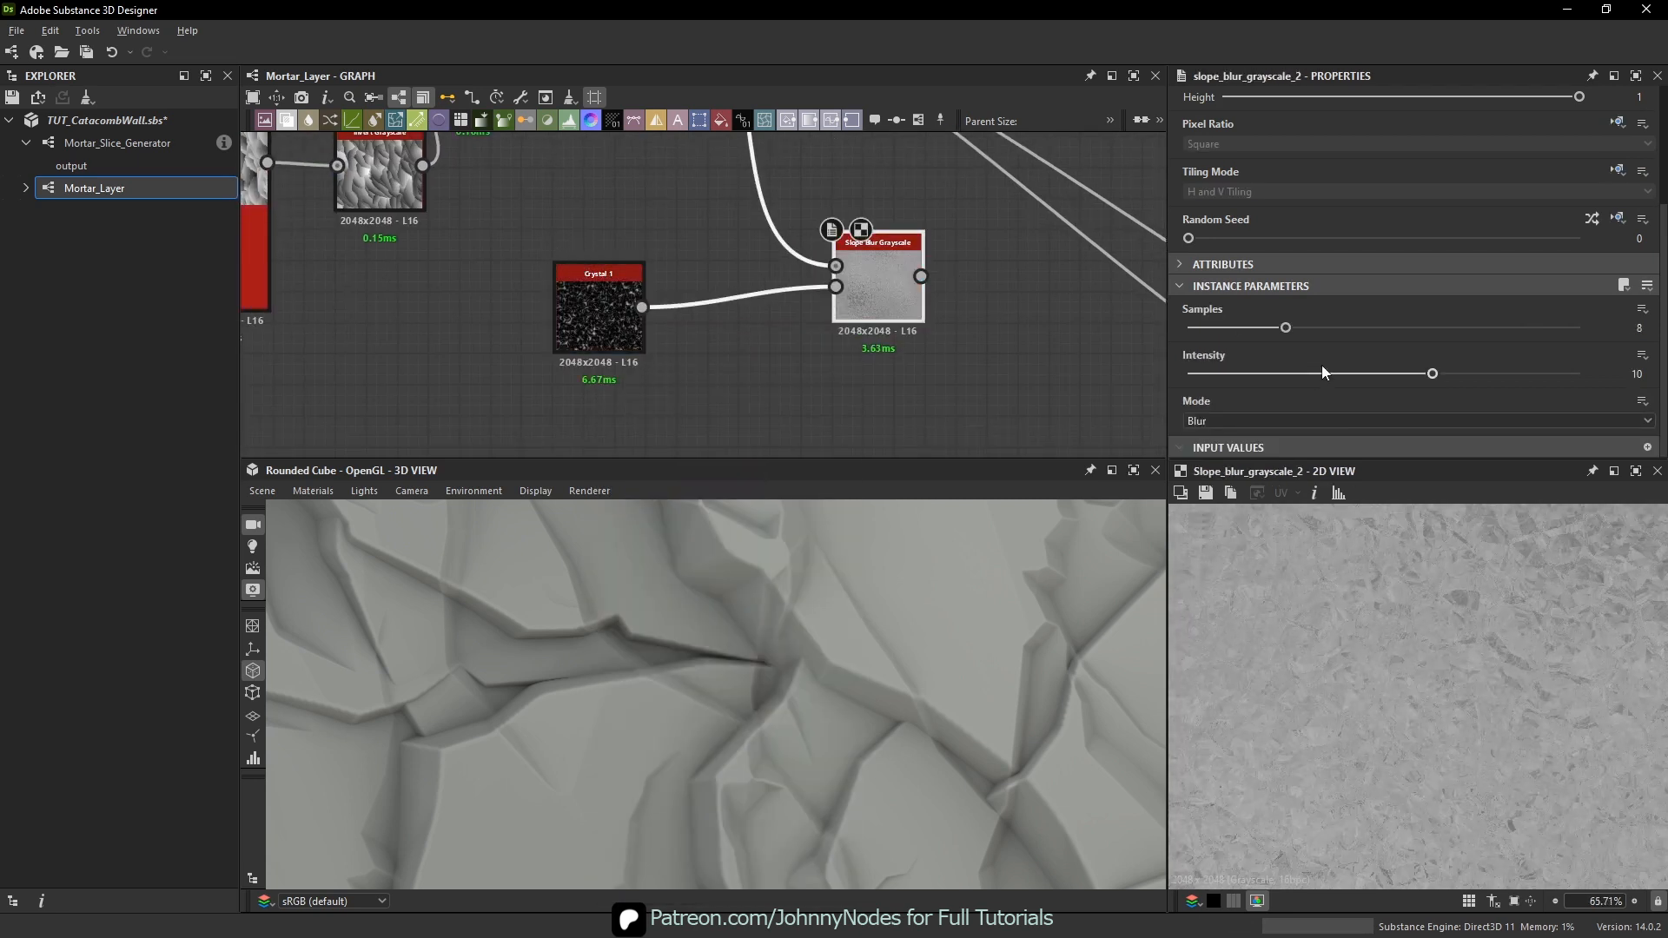
{"action": "left_click_drag", "start_coordinate": [1286, 328], "coordinate": [1580, 328]}
{"action": "scroll", "coordinate": [1431, 613], "scroll_direction": "up", "scroll_amount": 2}
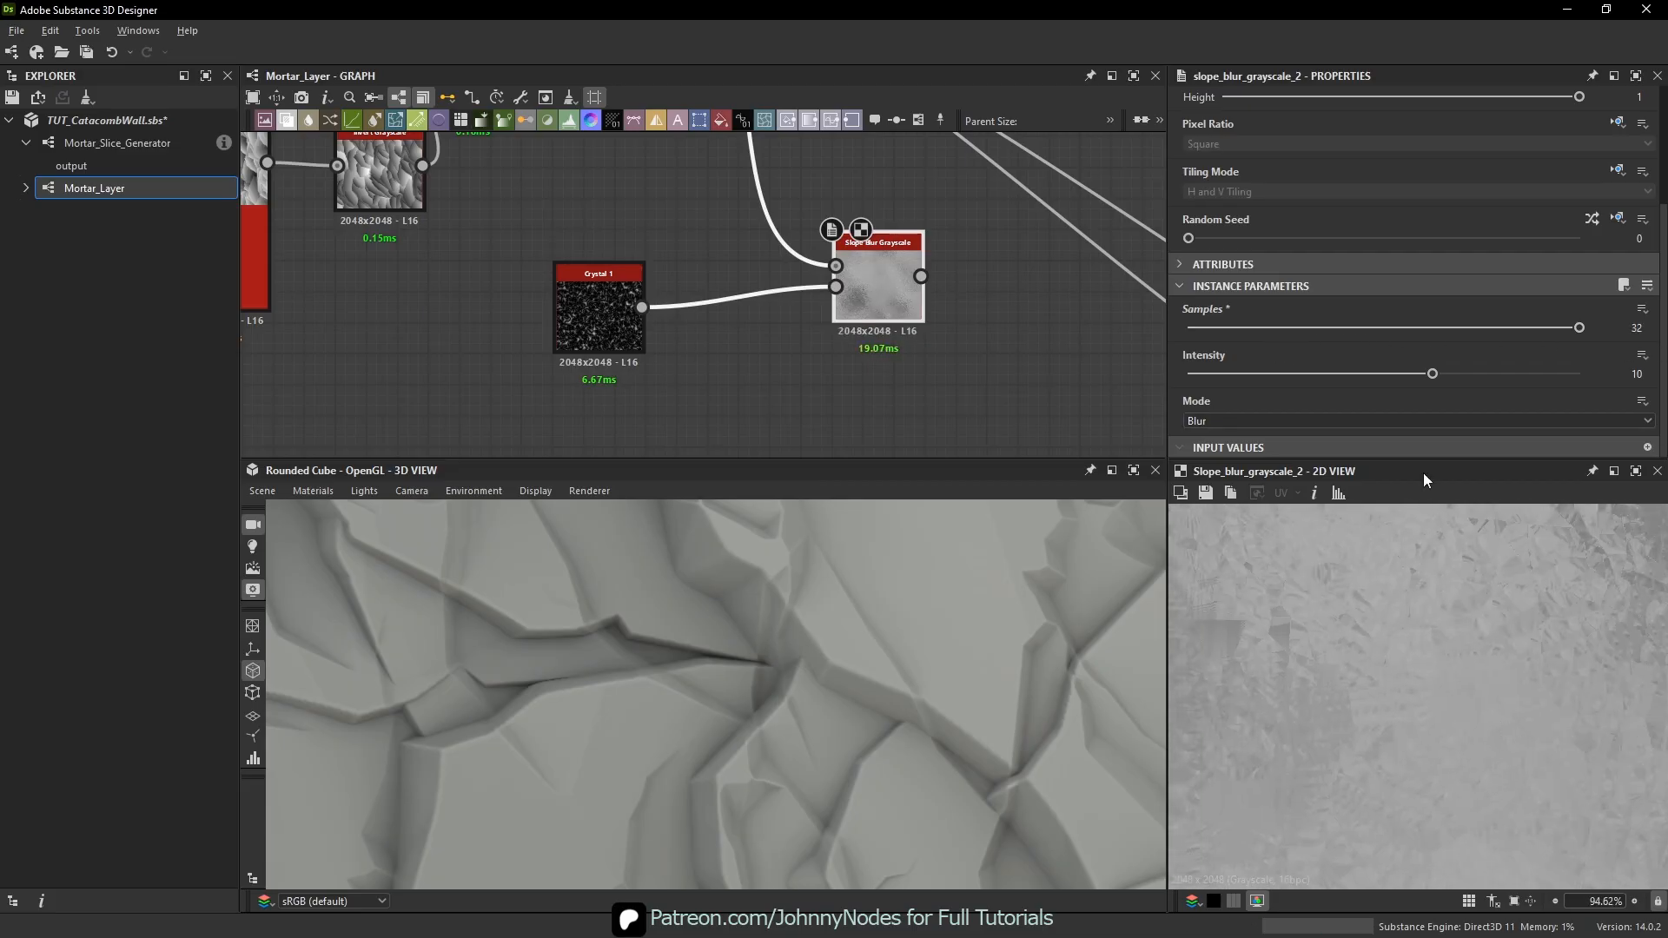
{"action": "scroll", "coordinate": [1343, 673], "scroll_direction": "down", "scroll_amount": 5}
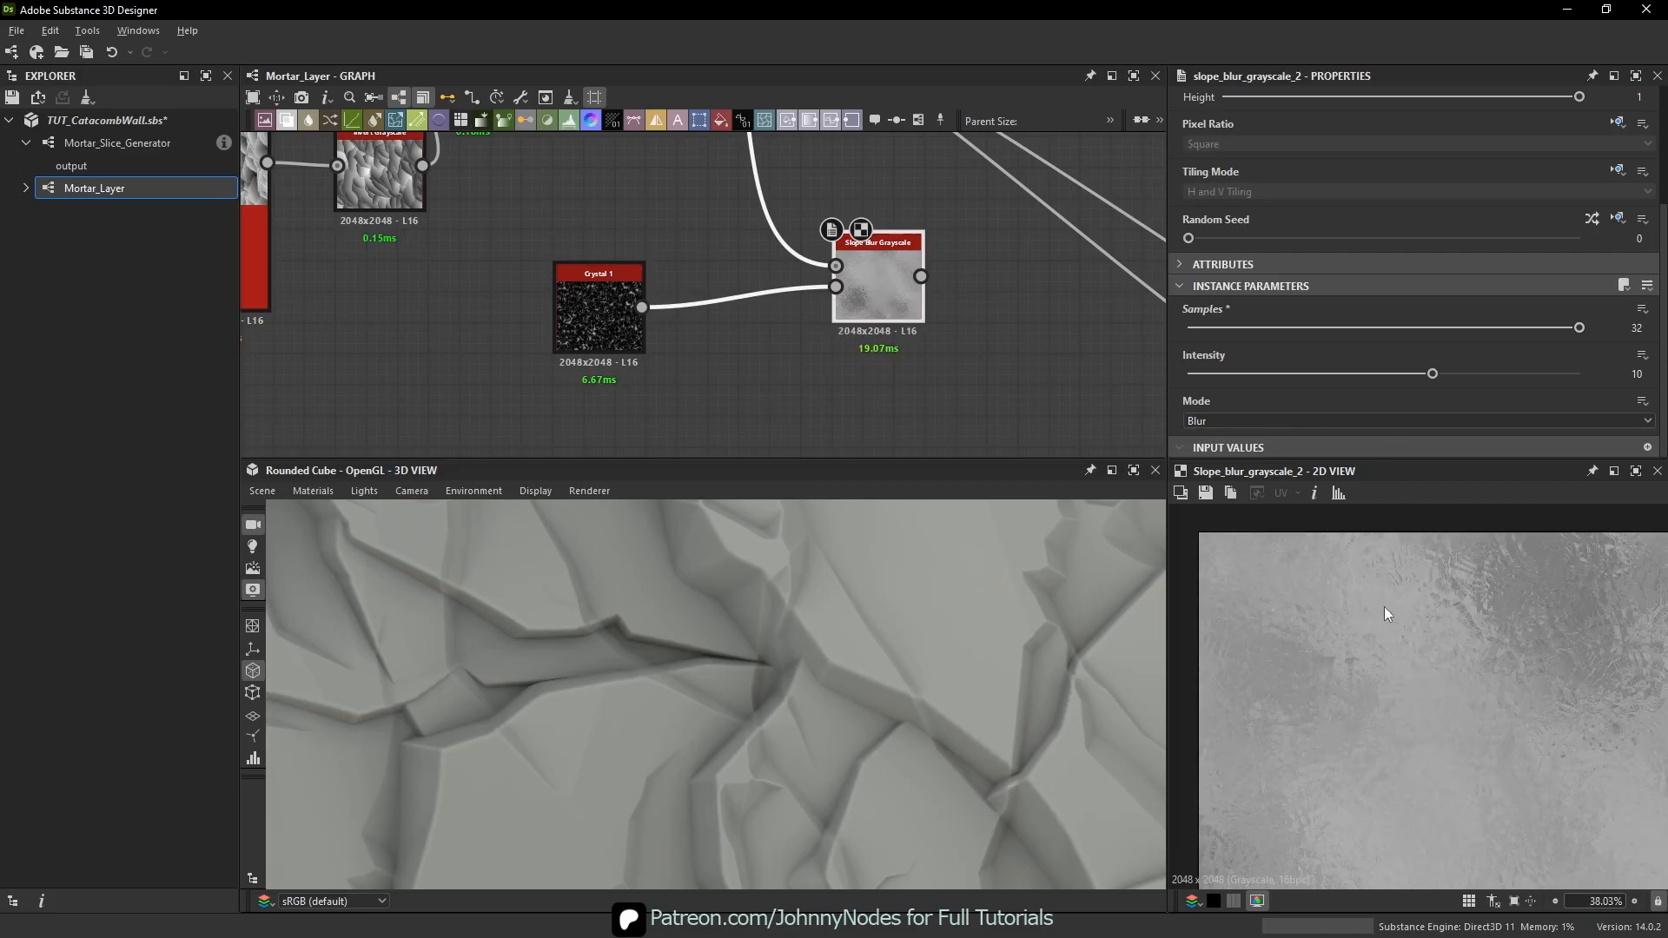
{"action": "left_click_drag", "start_coordinate": [1326, 375], "coordinate": [1192, 376]}
{"action": "scroll", "coordinate": [1315, 639], "scroll_direction": "up", "scroll_amount": 5}
{"action": "scroll", "coordinate": [1404, 721], "scroll_direction": "down", "scroll_amount": 5}
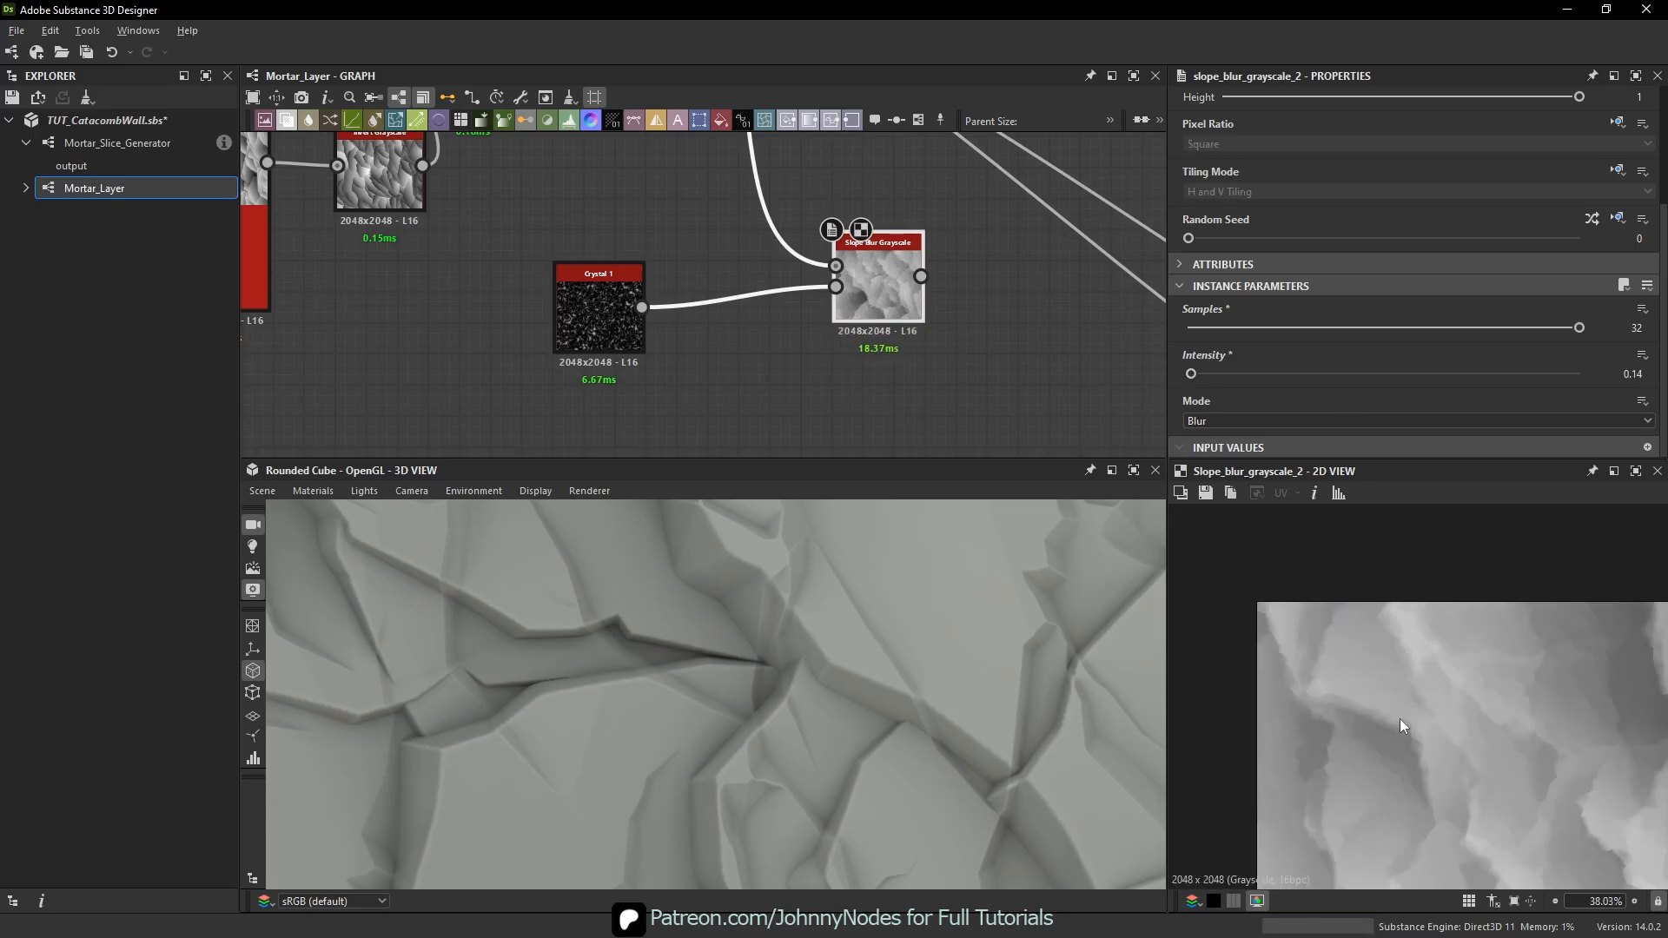
- Move all of the Levels node's downstream output connections over to the Slope Blur Grayscale's output
{"action": "middle_click_drag", "start_coordinate": [900, 256], "coordinate": [852, 470]}
{"action": "left_click_drag", "start_coordinate": [610, 181], "coordinate": [638, 227], "text": "shift"}
{"action": "scroll", "coordinate": [634, 226], "scroll_direction": "down", "scroll_amount": 3}
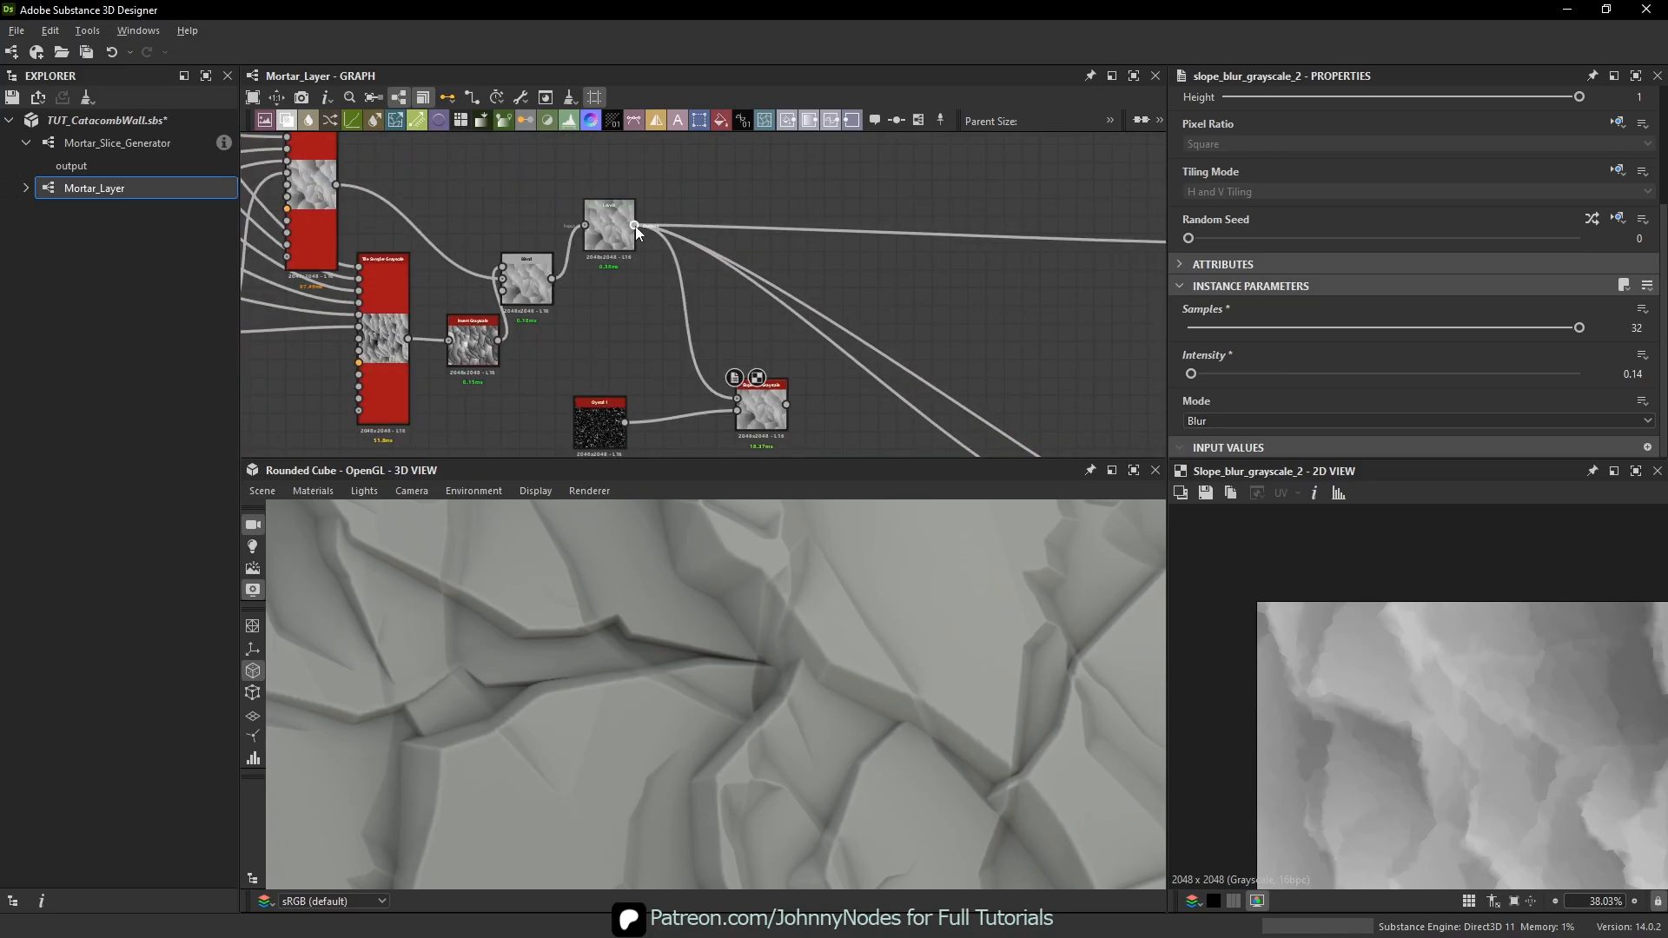
{"action": "left_click_drag", "start_coordinate": [635, 226], "coordinate": [787, 404], "text": "shift"}
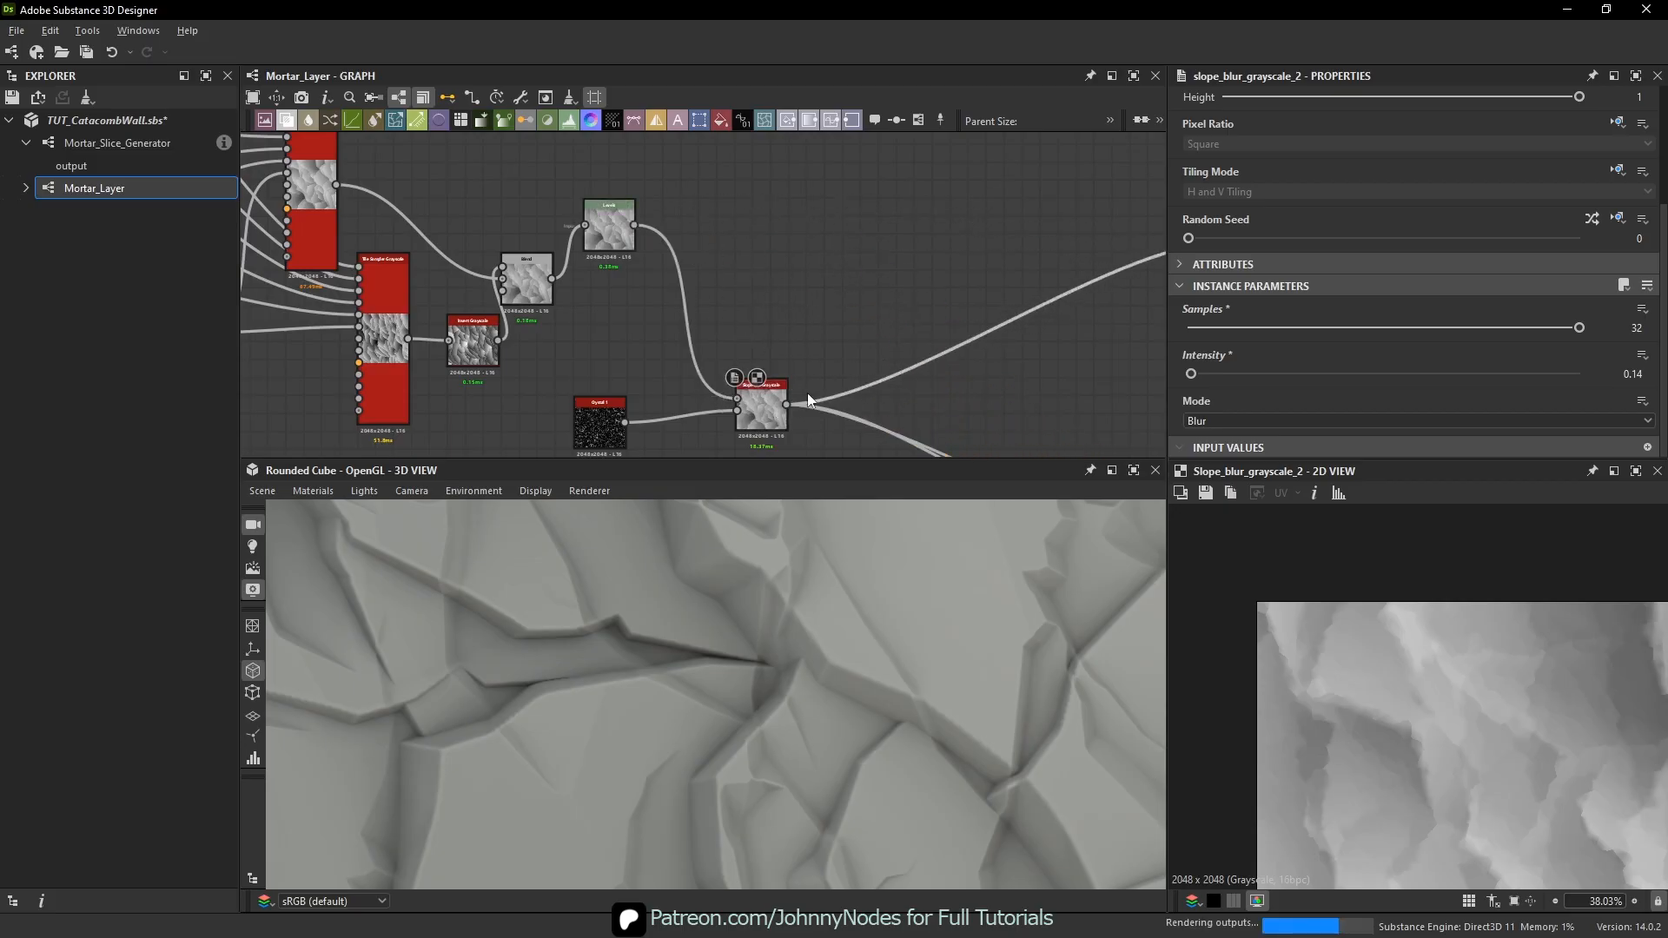
{"action": "middle_click_drag", "start_coordinate": [806, 400], "coordinate": [847, 301]}
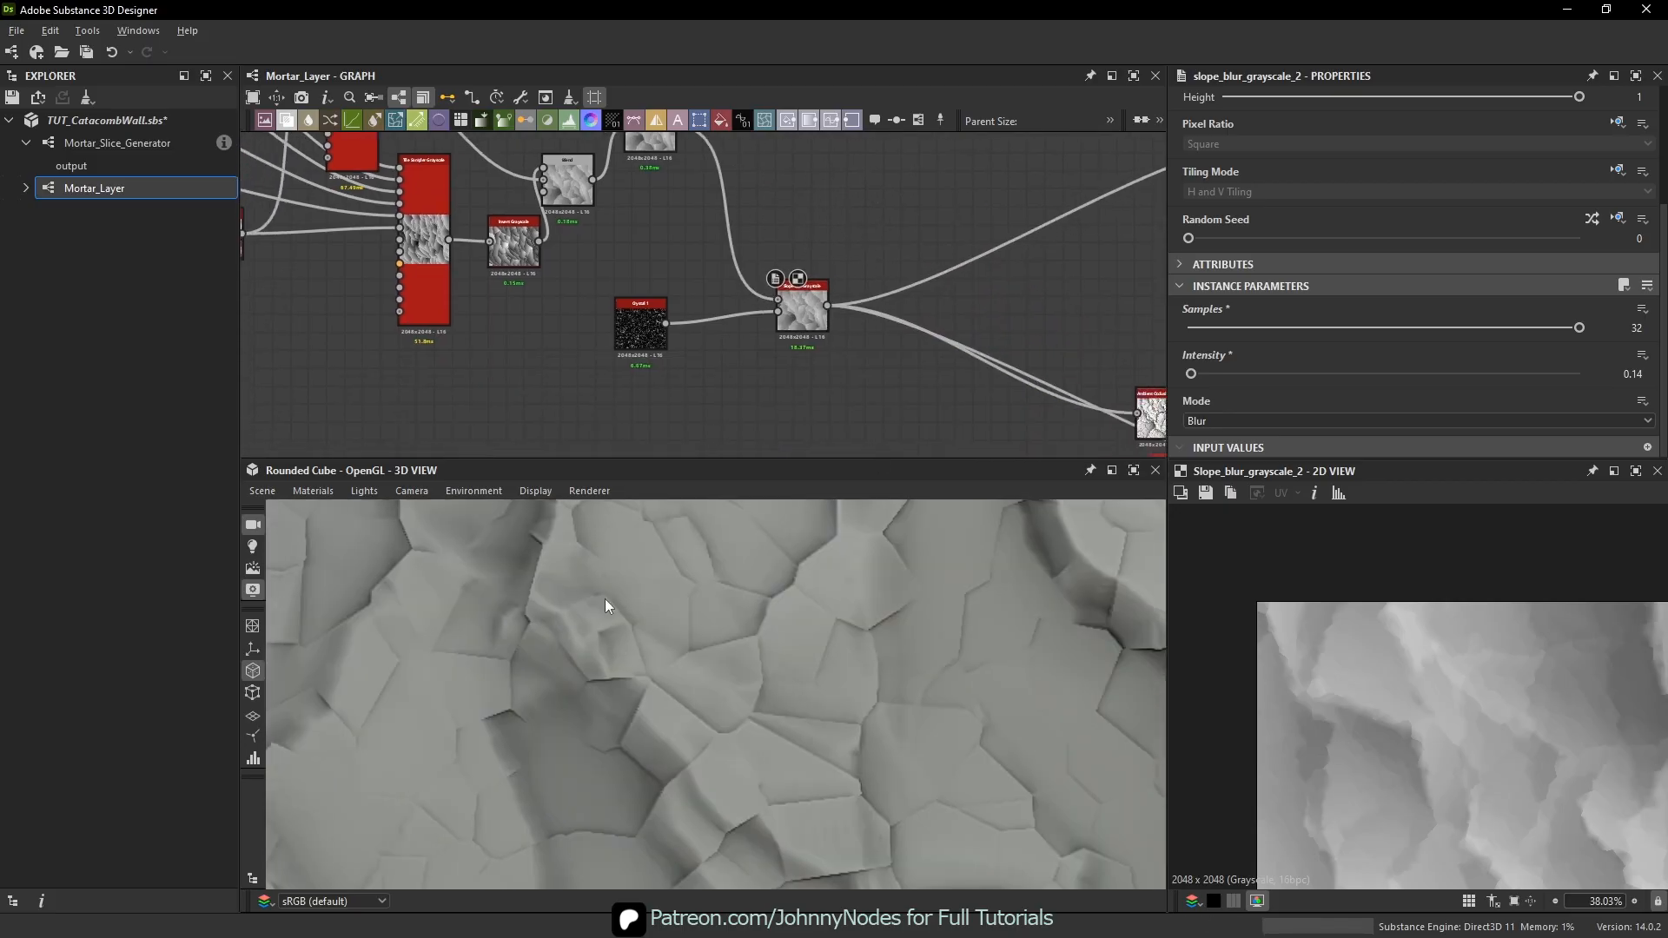
- Set the Slope Blur Grayscale's Intensity to 0.01
{"action": "scroll", "coordinate": [656, 326], "scroll_direction": "up", "scroll_amount": 1}
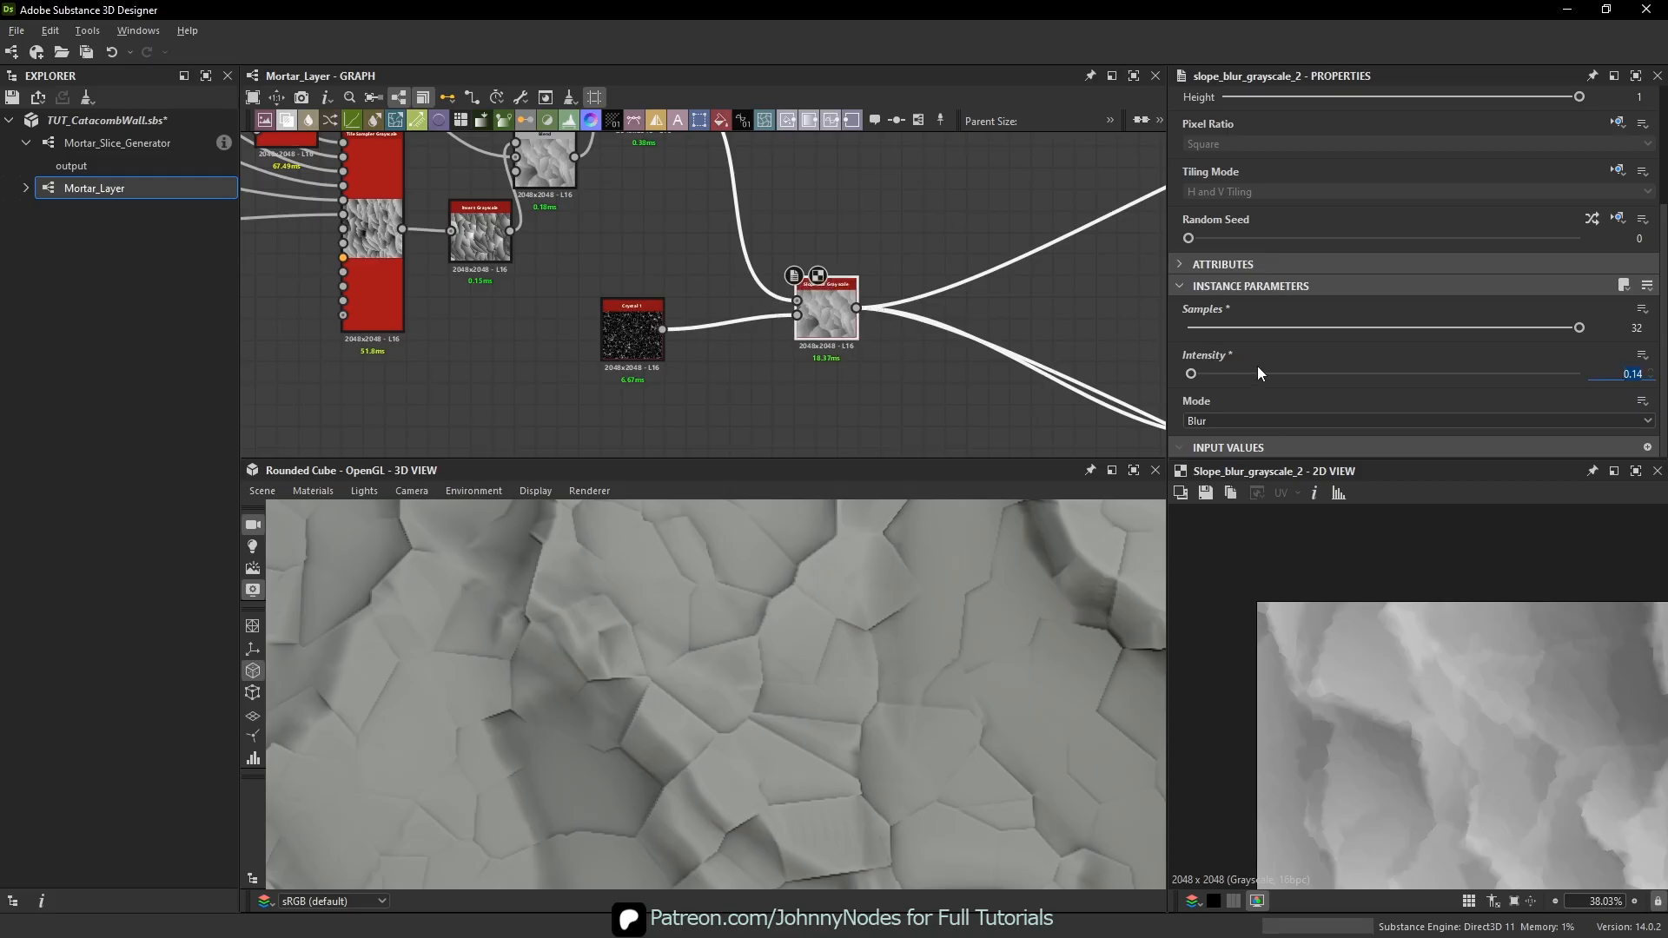
{"action": "type", "text": ".01"}
{"action": "key", "text": "Return"}
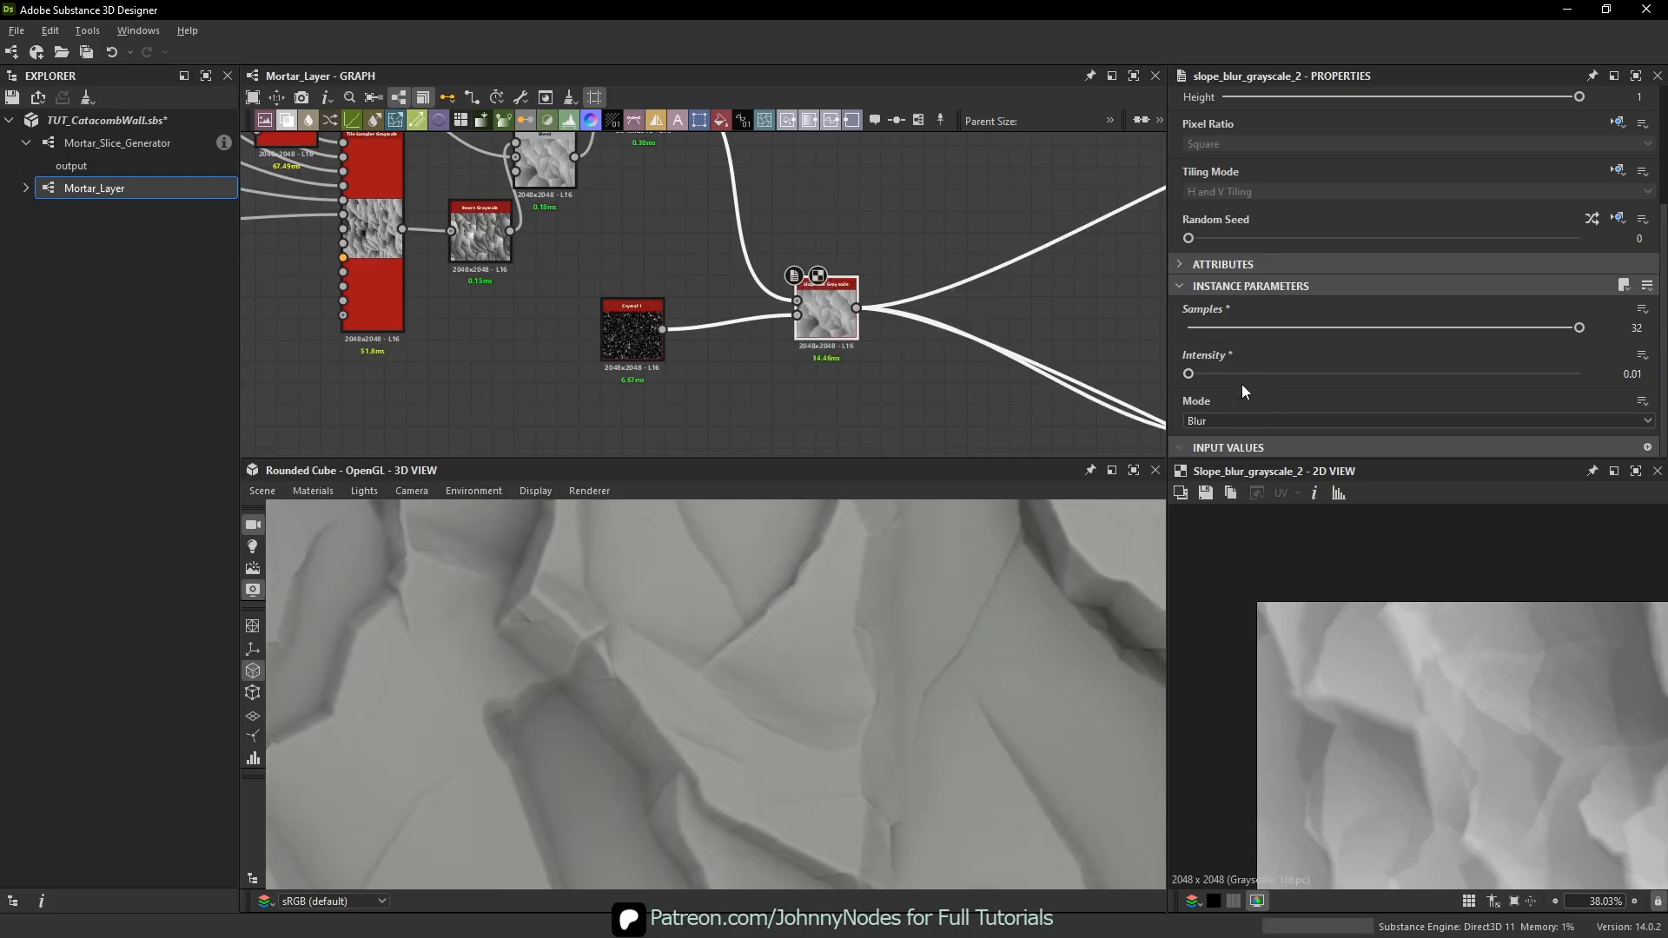
- Inspect the slice edges on the cube from several distances and raise the Slope Blur's Intensity to 0.02
{"action": "scroll", "coordinate": [878, 700], "scroll_direction": "down", "scroll_amount": 3}
{"action": "mouse_move", "coordinate": [781, 705]}
{"action": "middle_mouse_down"}
{"action": "mouse_move", "coordinate": [747, 682]}
{"action": "mouse_move", "coordinate": [727, 706]}
{"action": "middle_mouse_up"}
{"action": "scroll", "coordinate": [726, 705], "scroll_direction": "up", "scroll_amount": 4}
{"action": "mouse_move", "coordinate": [765, 692]}
{"action": "left_mouse_down"}
{"action": "mouse_move", "coordinate": [873, 655]}
{"action": "mouse_move", "coordinate": [806, 652]}
{"action": "mouse_move", "coordinate": [851, 644]}
{"action": "left_mouse_up"}
{"action": "scroll", "coordinate": [846, 643], "scroll_direction": "down", "scroll_amount": 3}
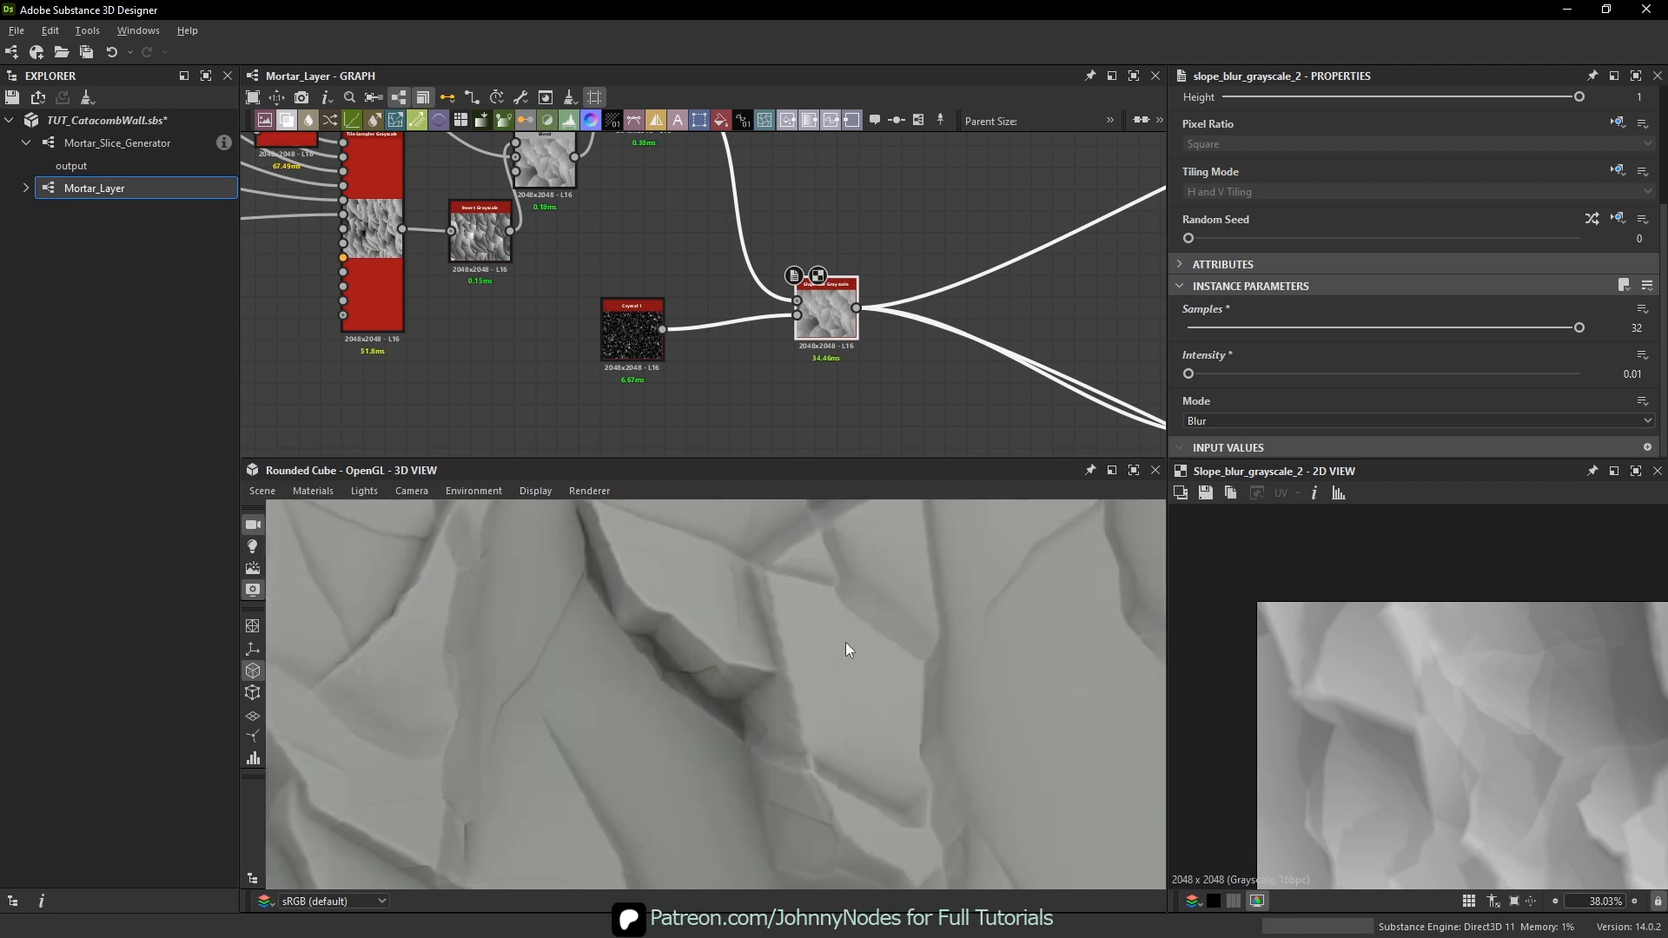
{"action": "middle_click_drag", "start_coordinate": [847, 643], "coordinate": [797, 599]}
{"action": "scroll", "coordinate": [810, 711], "scroll_direction": "up", "scroll_amount": 4}
{"action": "left_click_drag", "start_coordinate": [756, 686], "coordinate": [799, 616]}
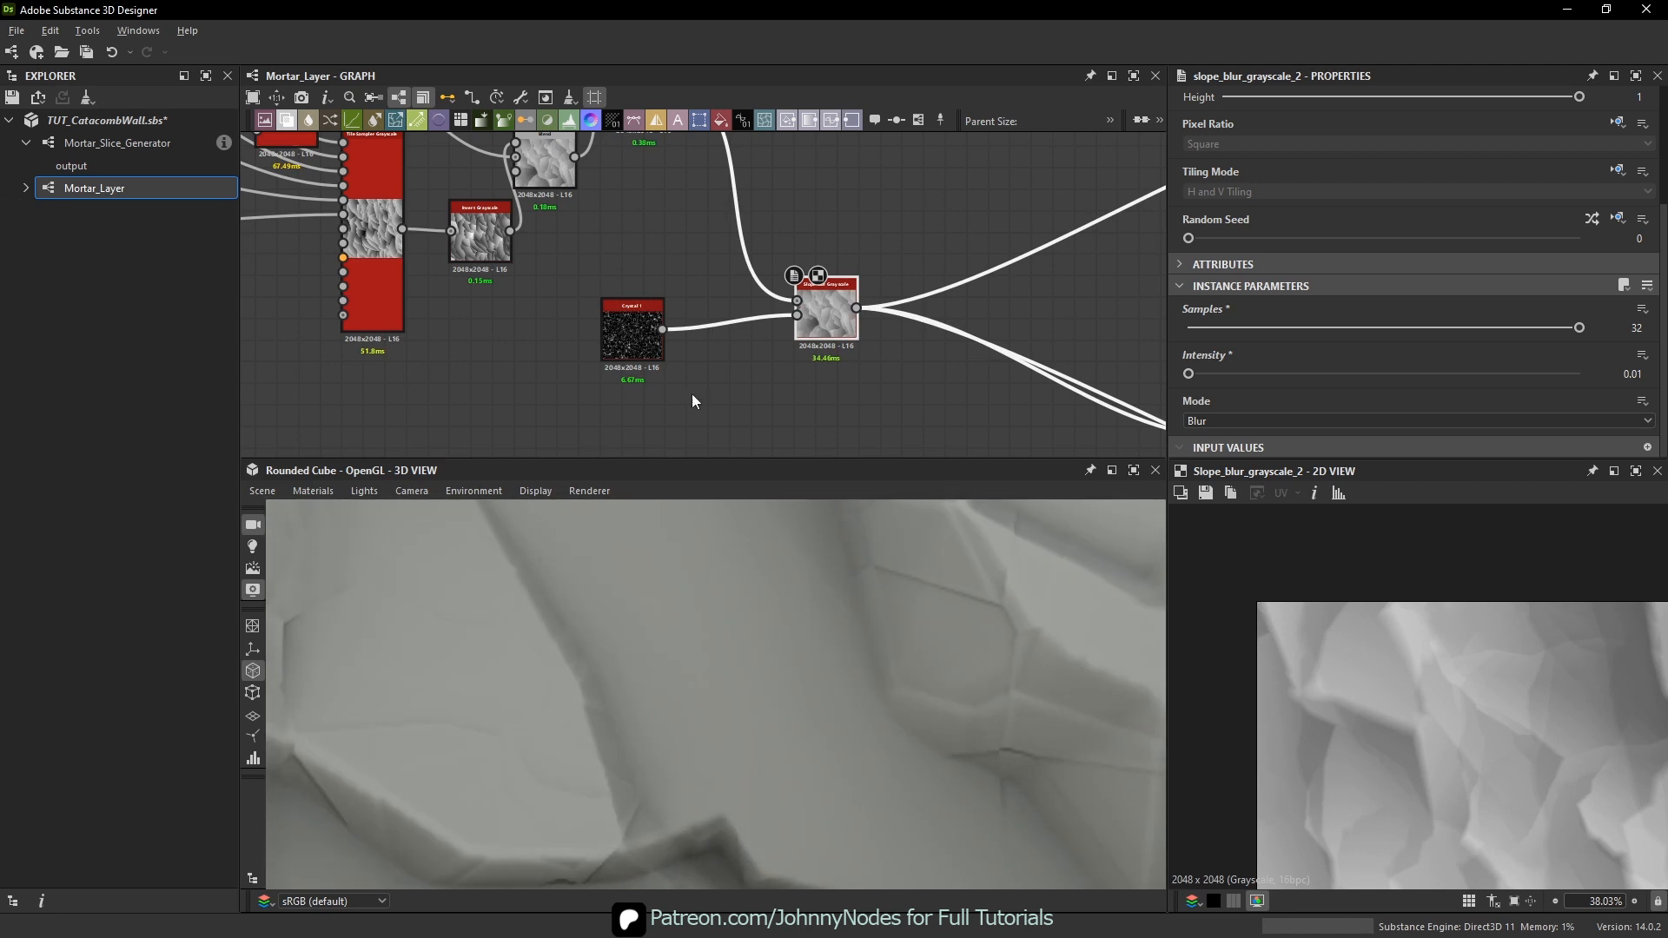
{"action": "scroll", "coordinate": [840, 654], "scroll_direction": "down", "scroll_amount": 3}
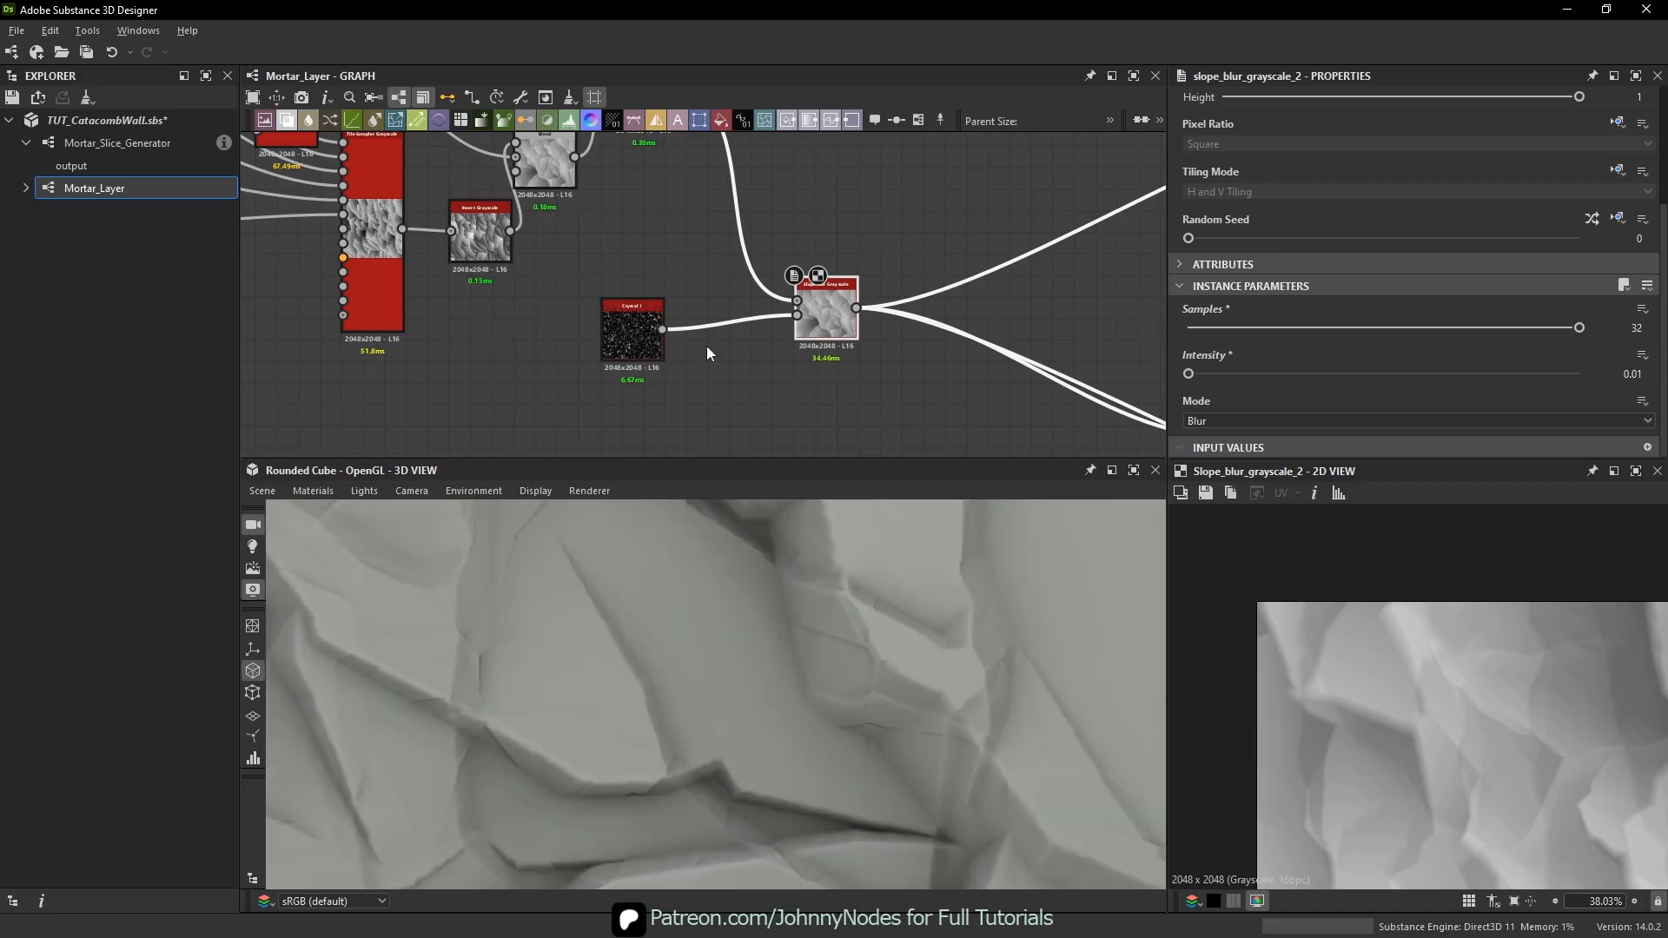
{"action": "left_click", "coordinate": [1198, 372]}
{"action": "left_click_drag", "start_coordinate": [888, 636], "coordinate": [662, 702]}
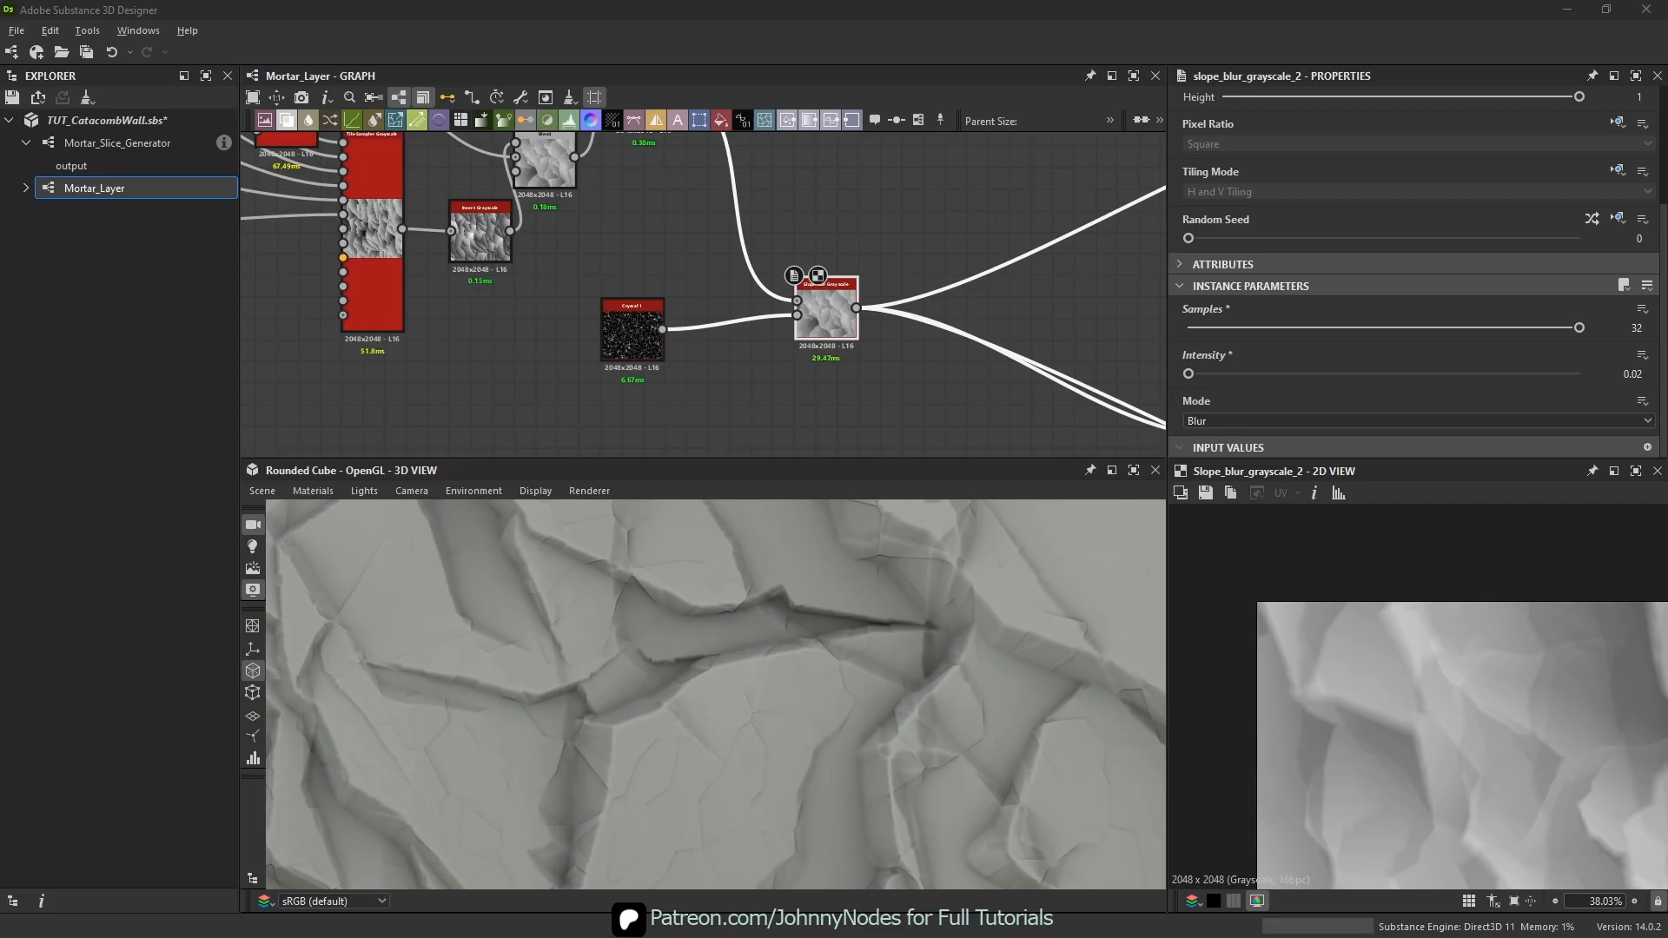
- Add a Crystal 2 noise node, place it directly below Crystal 1 and fit its full pattern in the 2D view
{"action": "middle_click_drag", "start_coordinate": [661, 363], "coordinate": [733, 345]}
{"action": "key", "text": "space"}
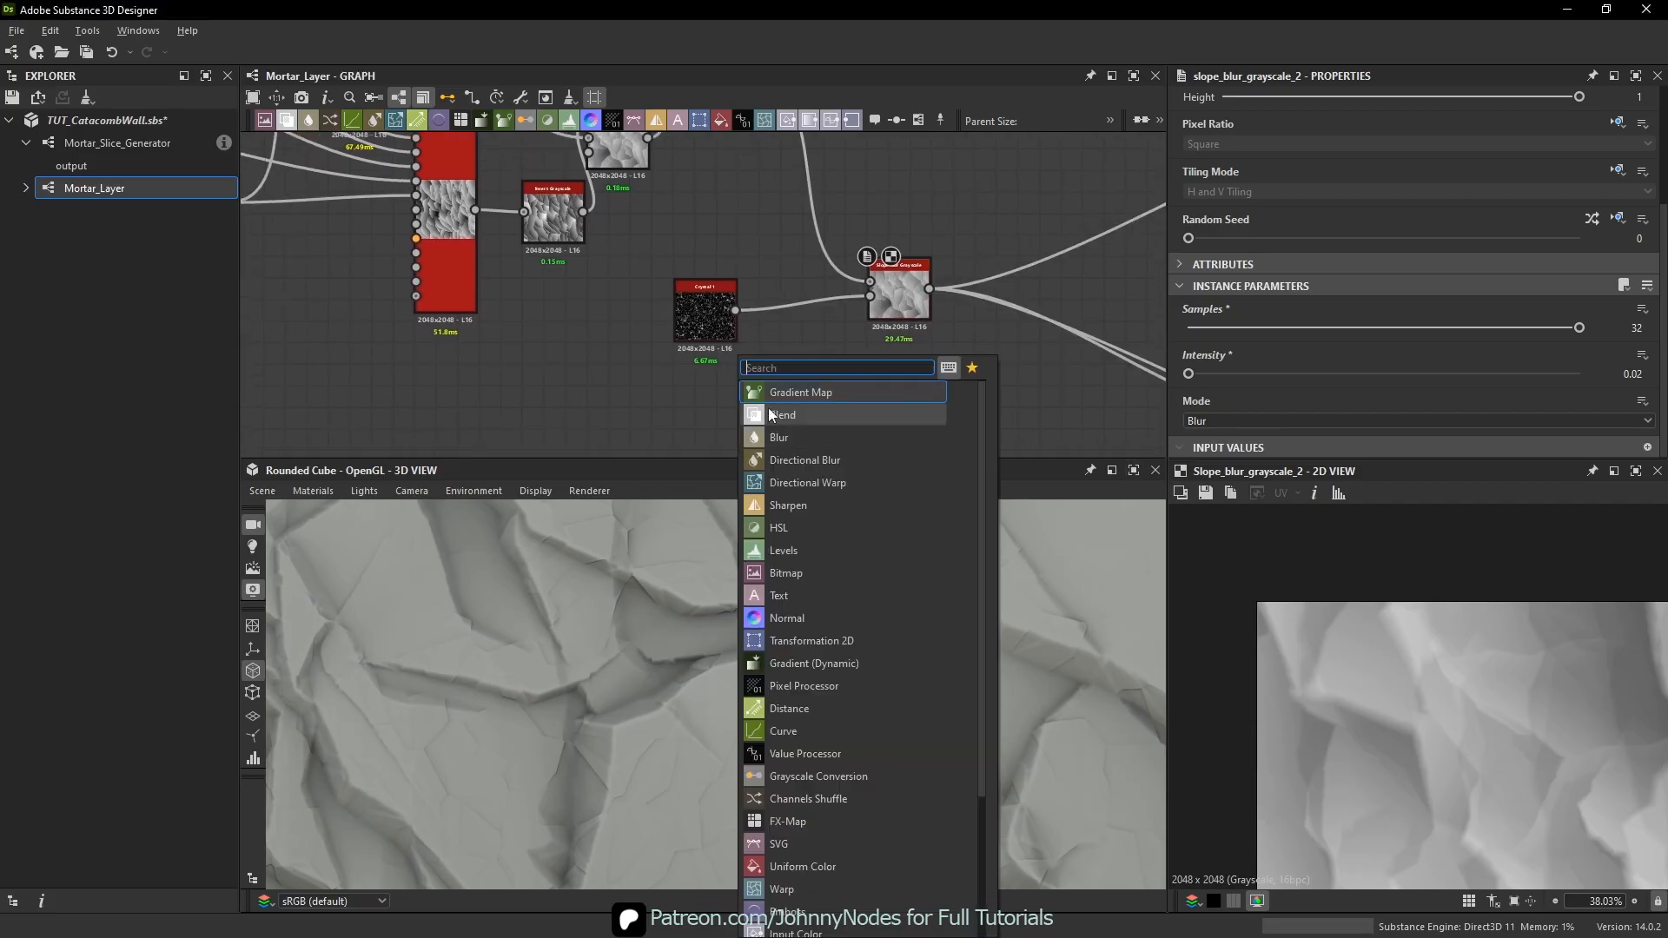
{"action": "type", "text": "cry"}
{"action": "left_click", "coordinate": [802, 416]}
{"action": "scroll", "coordinate": [769, 403], "scroll_direction": "up", "scroll_amount": 3}
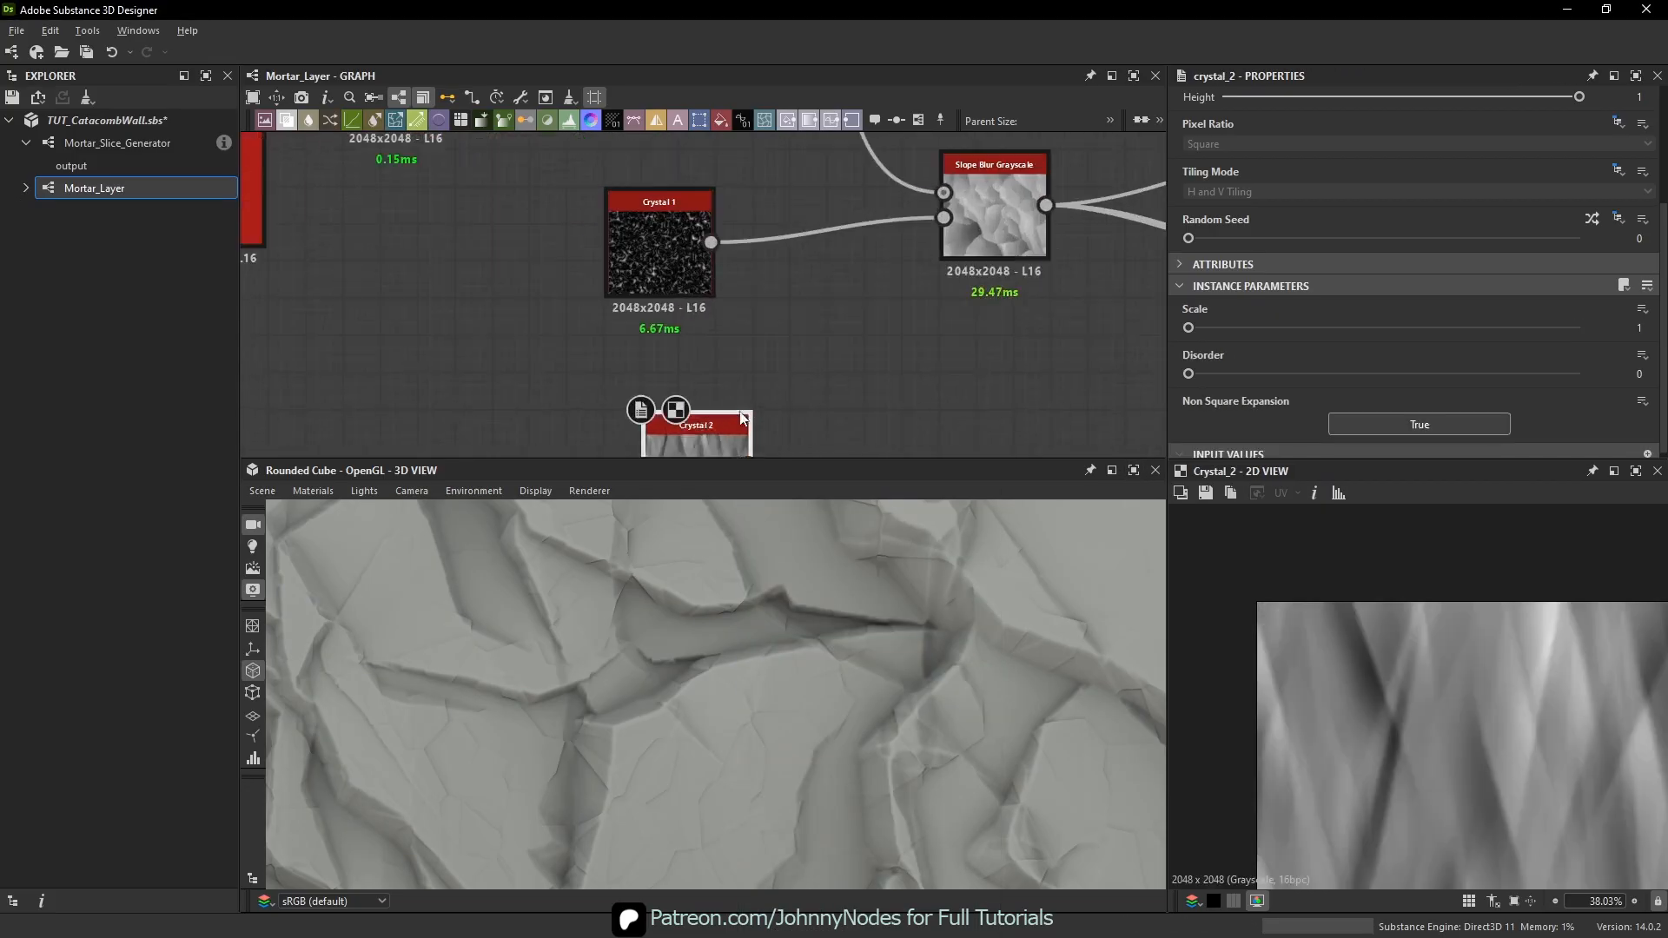
{"action": "left_click_drag", "start_coordinate": [687, 418], "coordinate": [651, 344]}
{"action": "scroll", "coordinate": [674, 373], "scroll_direction": "up", "scroll_amount": 1}
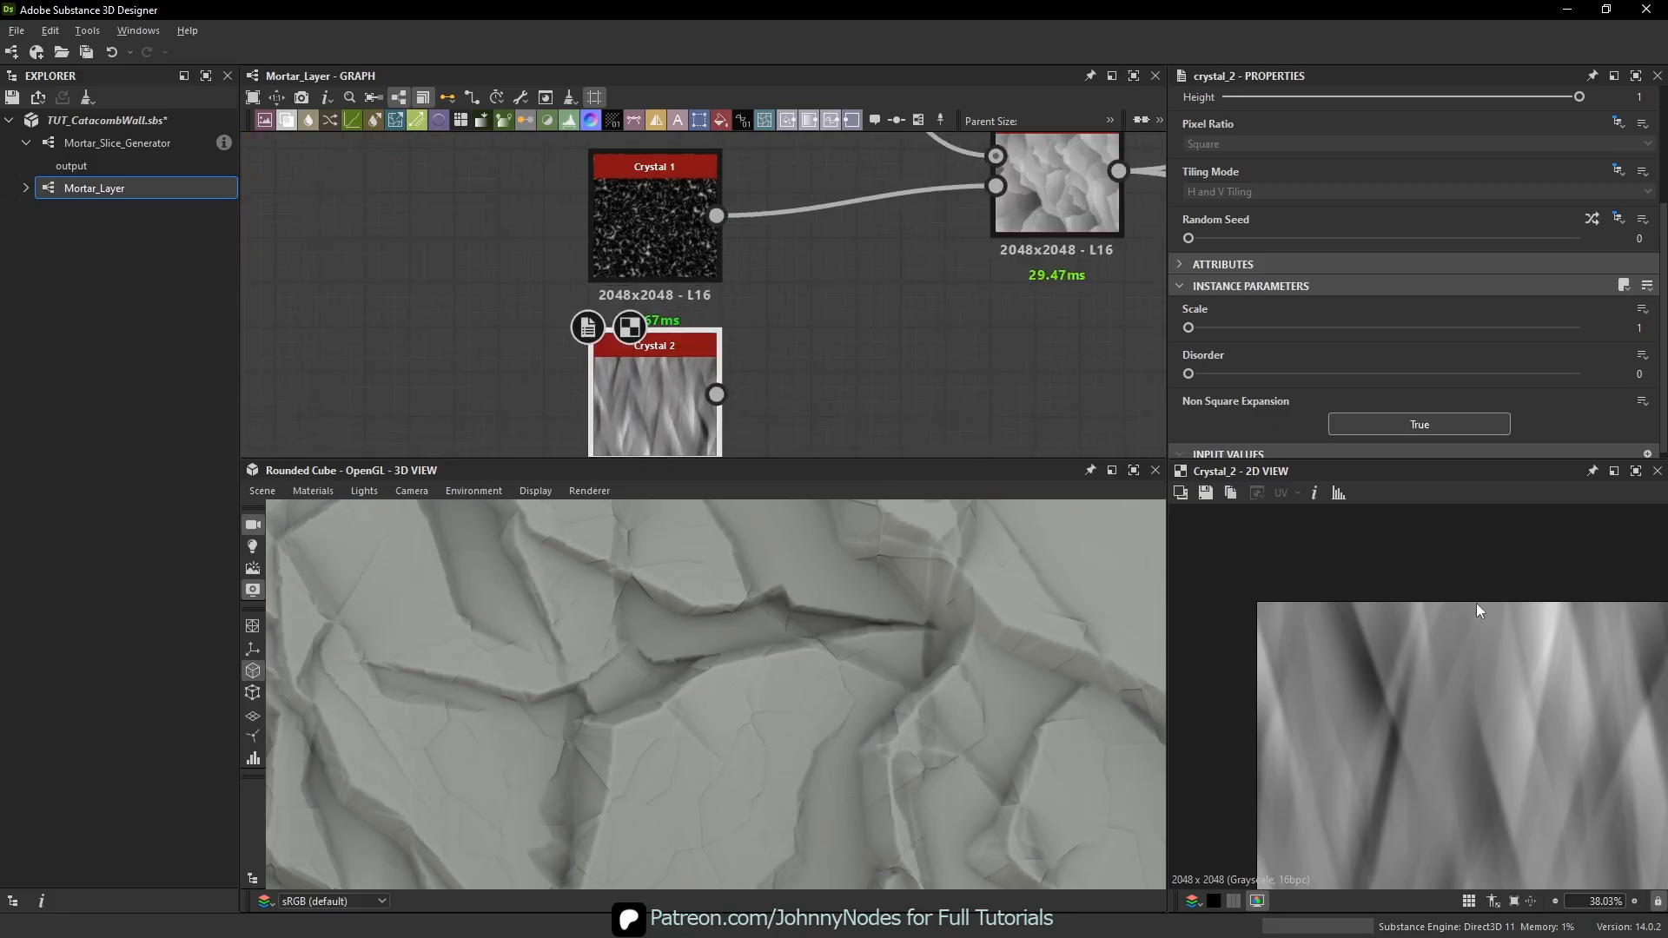
{"action": "key", "text": "f"}
{"action": "scroll", "coordinate": [837, 287], "scroll_direction": "down", "scroll_amount": 3}
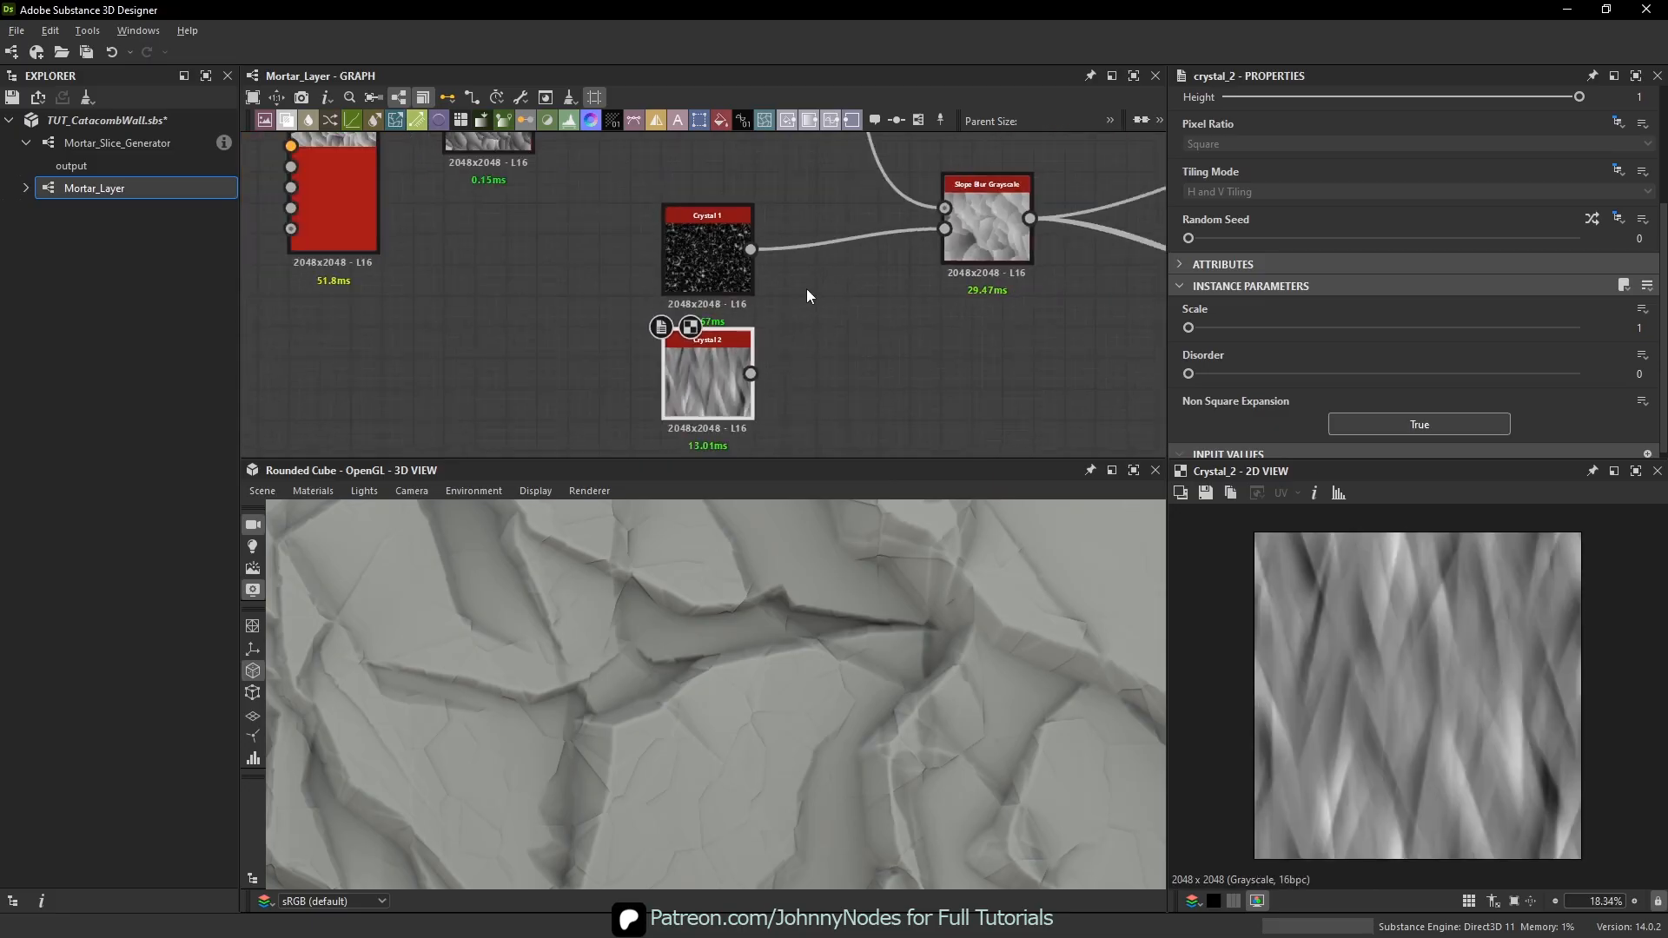
- Replace Crystal 1 with Crystal 2 as the Slope Blur's Slope input and set Intensity to 0.89
{"action": "middle_click_drag", "start_coordinate": [788, 285], "coordinate": [763, 292]}
{"action": "left_click", "coordinate": [956, 244]}
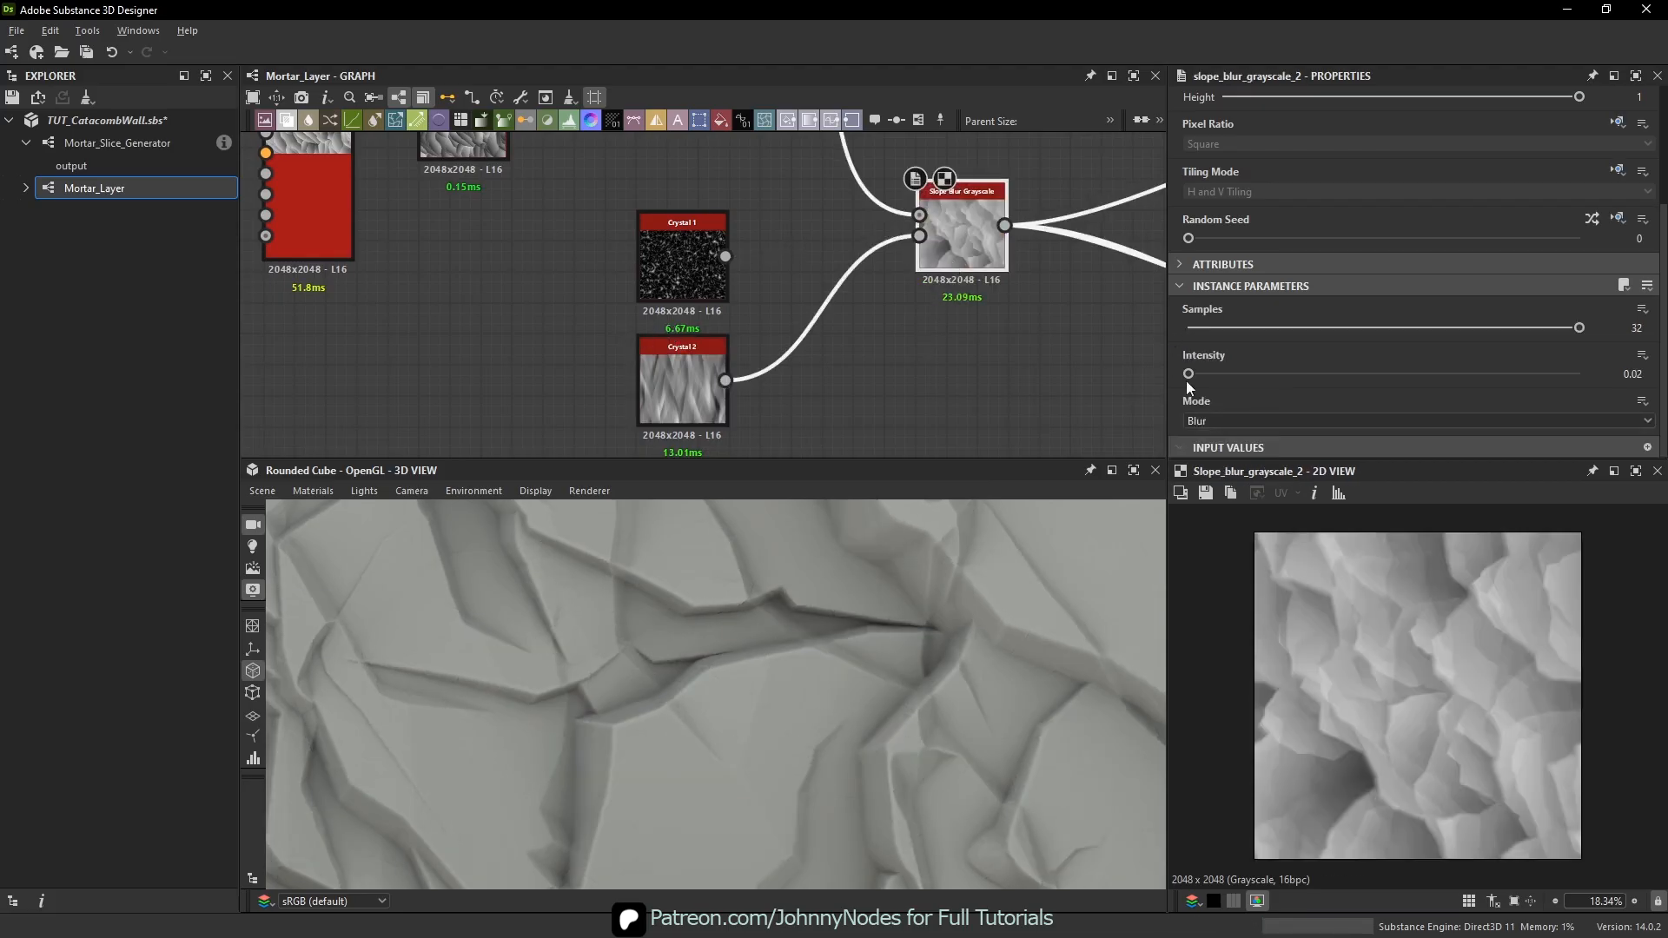
{"action": "left_click_drag", "start_coordinate": [1196, 375], "coordinate": [1210, 376]}
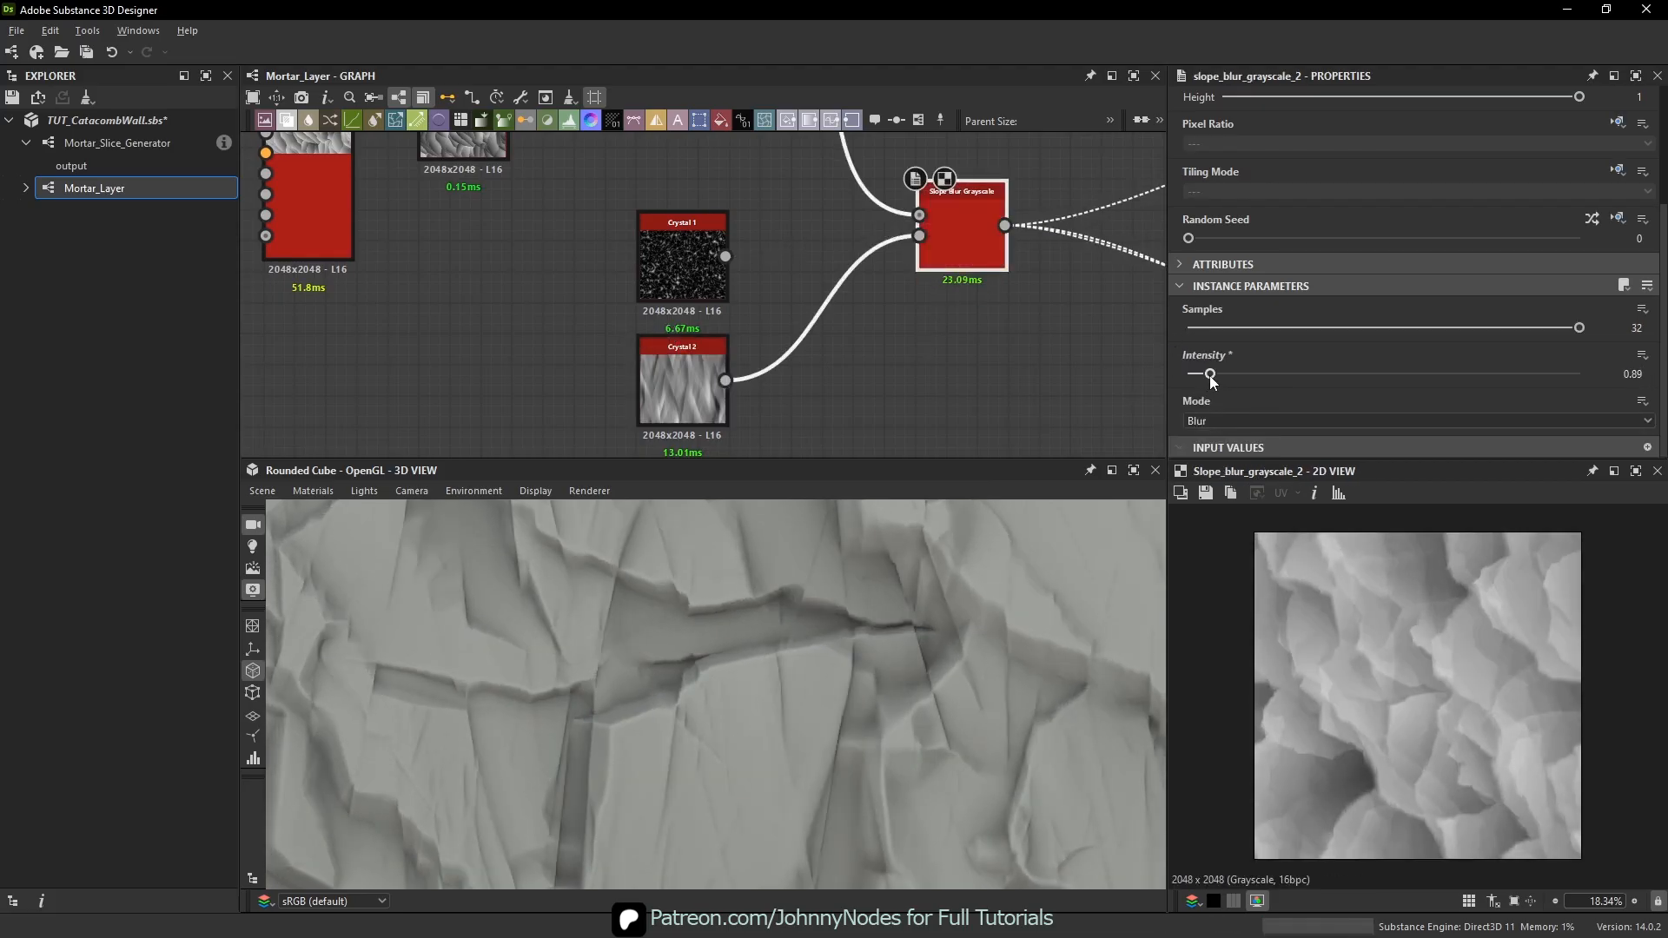
- Examine the creased surface on the cube up close and compare the Crystal 2 pattern with the Slope Blur output in the 2D view
{"action": "left_click_drag", "start_coordinate": [730, 665], "coordinate": [825, 721]}
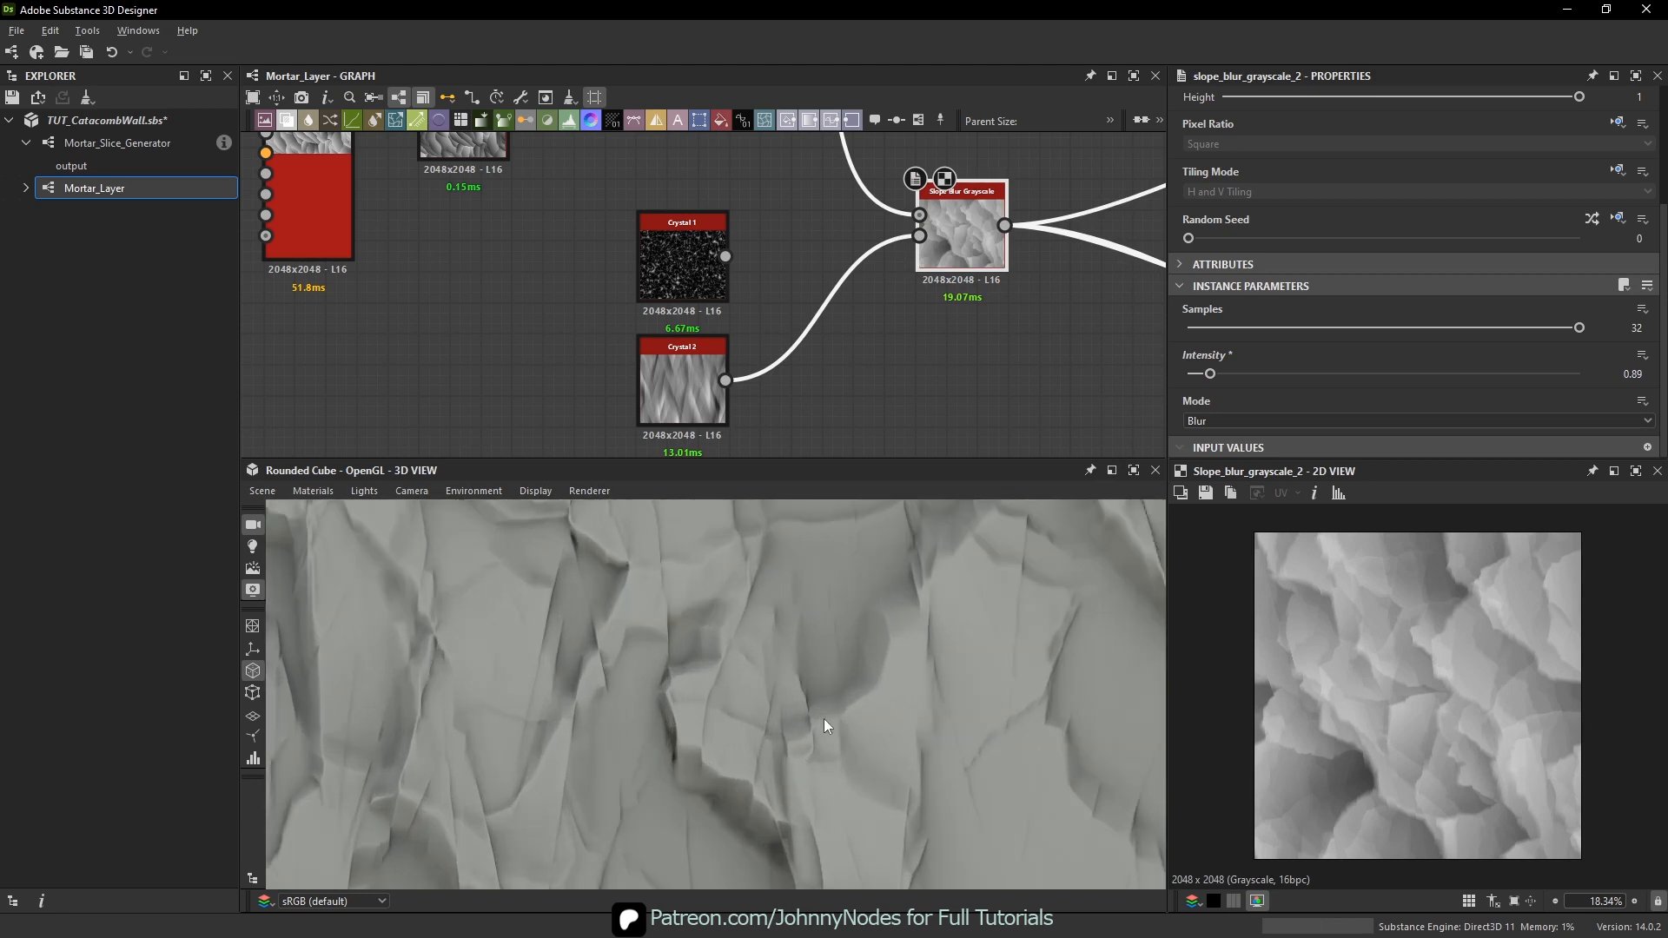
{"action": "scroll", "coordinate": [826, 721], "scroll_direction": "up", "scroll_amount": 3}
{"action": "scroll", "coordinate": [815, 678], "scroll_direction": "up", "scroll_amount": 1}
{"action": "double_click", "coordinate": [696, 400]}
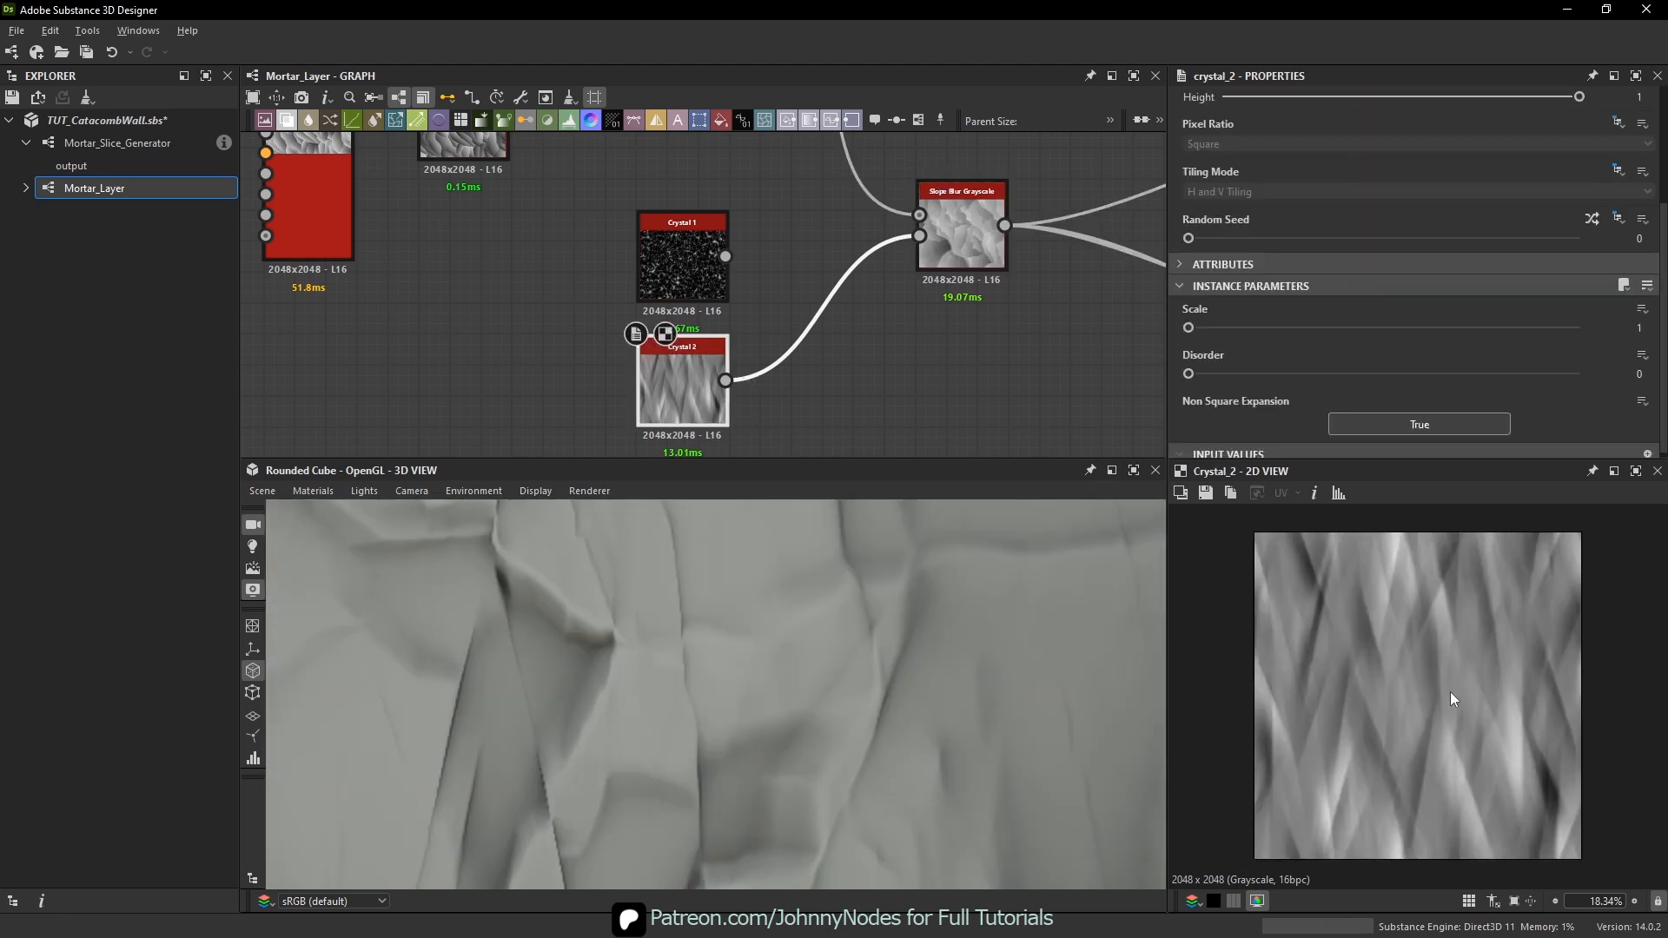
{"action": "scroll", "coordinate": [1451, 691], "scroll_direction": "up", "scroll_amount": 5}
{"action": "scroll", "coordinate": [1308, 695], "scroll_direction": "up", "scroll_amount": 3}
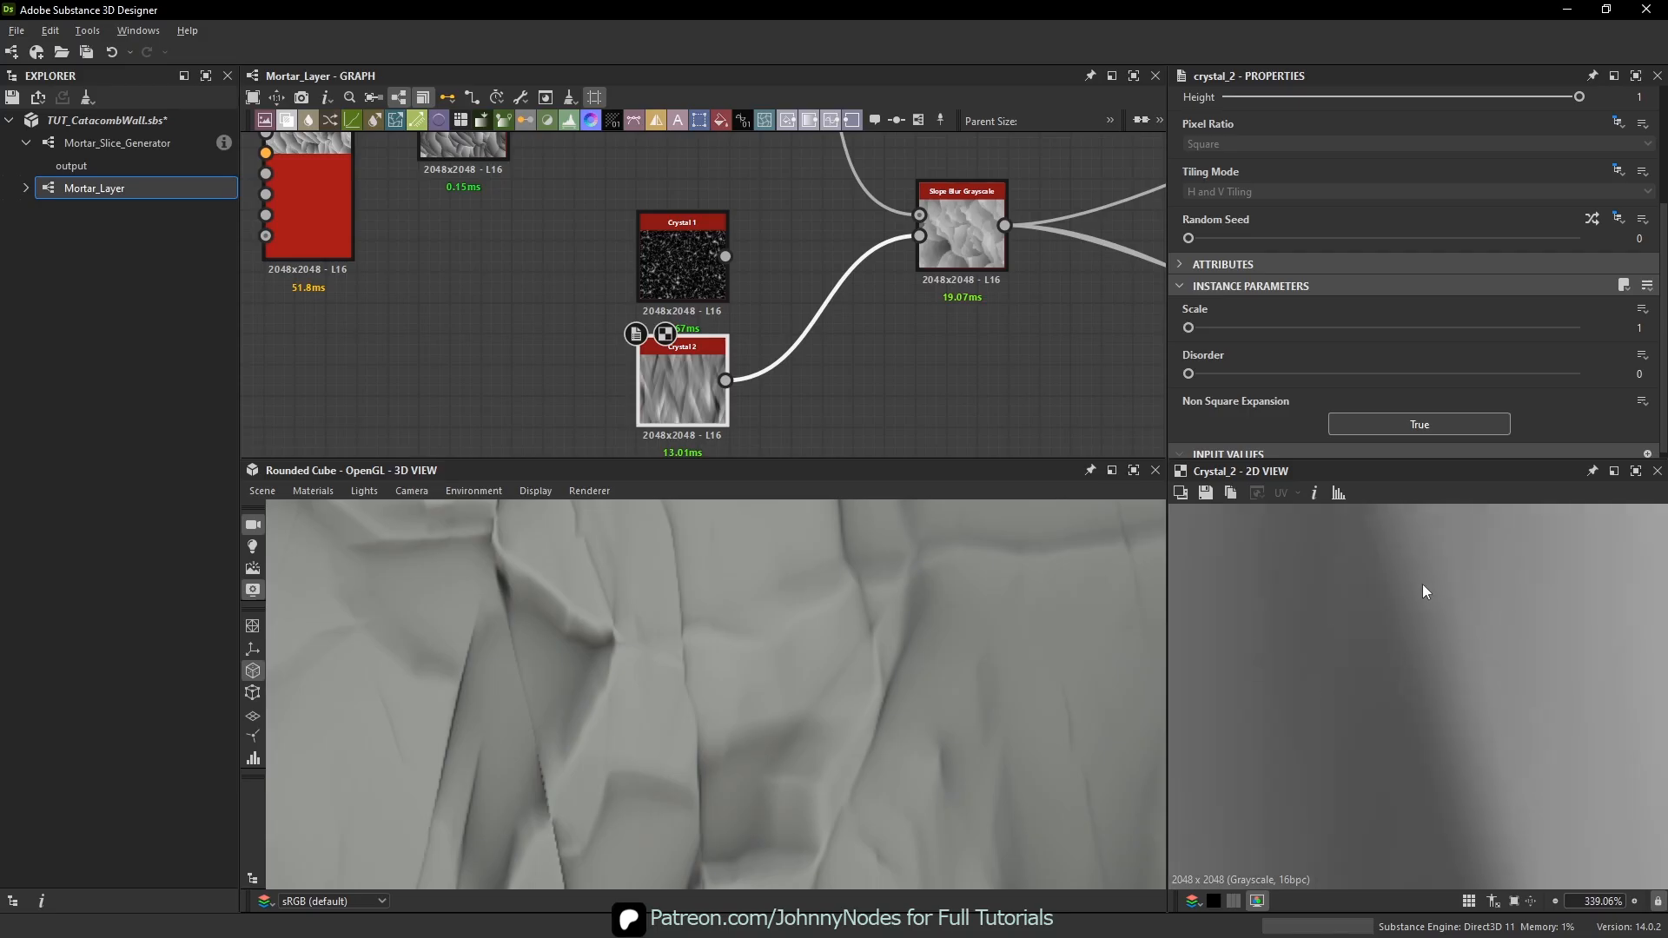
{"action": "double_click", "coordinate": [966, 237]}
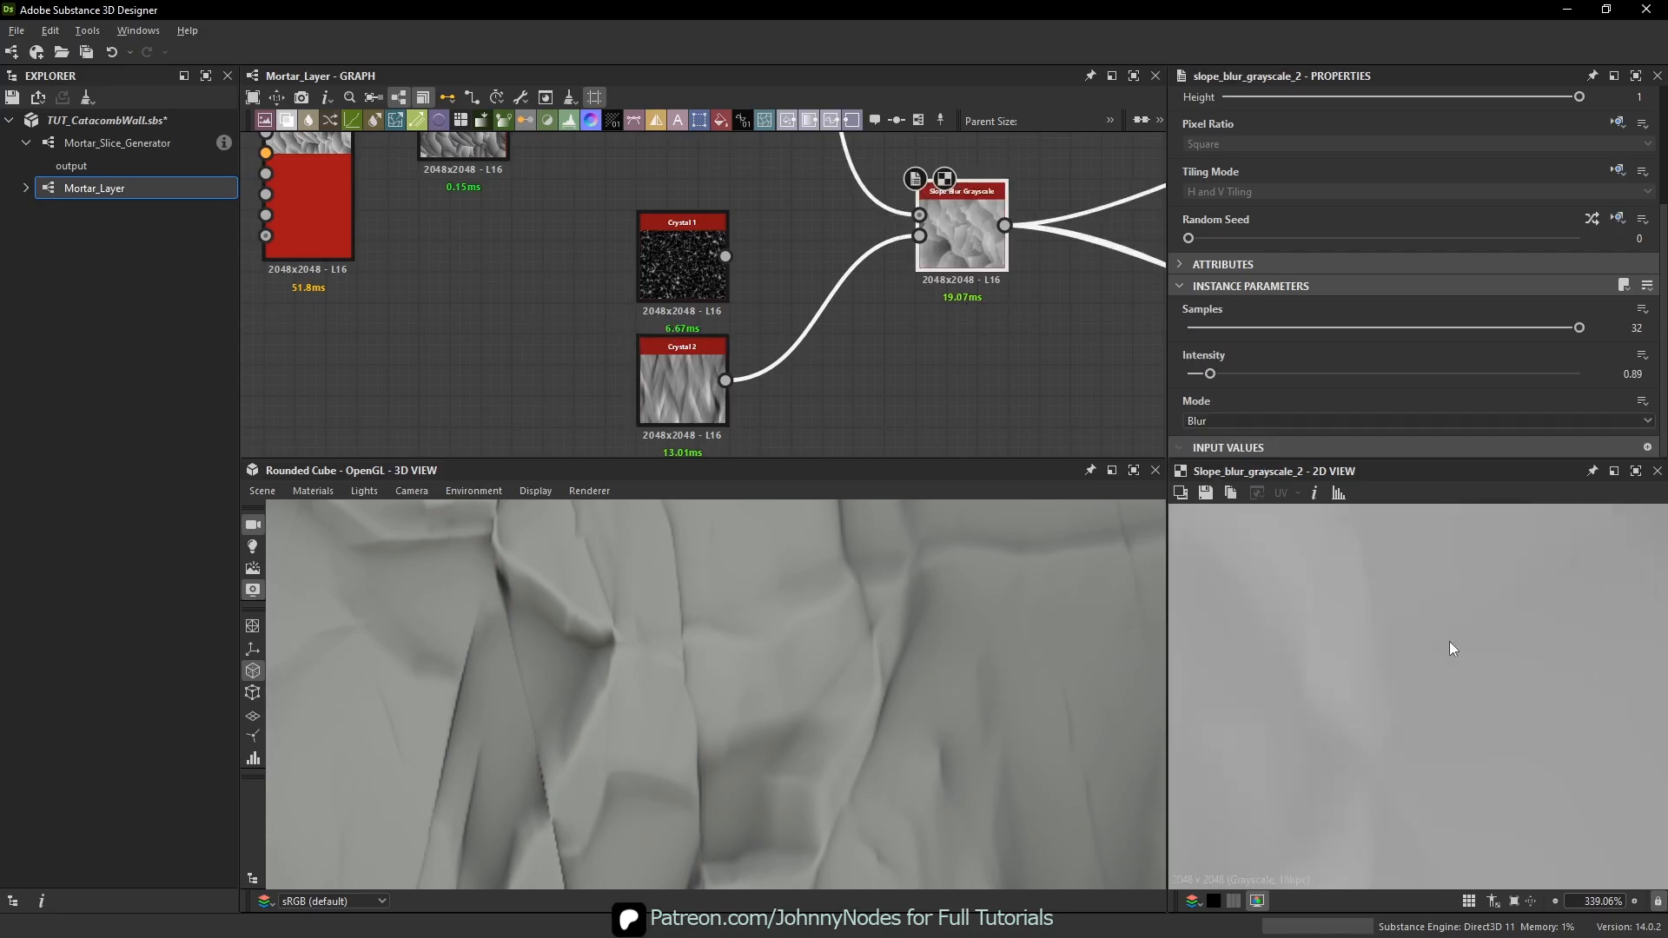
{"action": "scroll", "coordinate": [1438, 641], "scroll_direction": "down", "scroll_amount": 2}
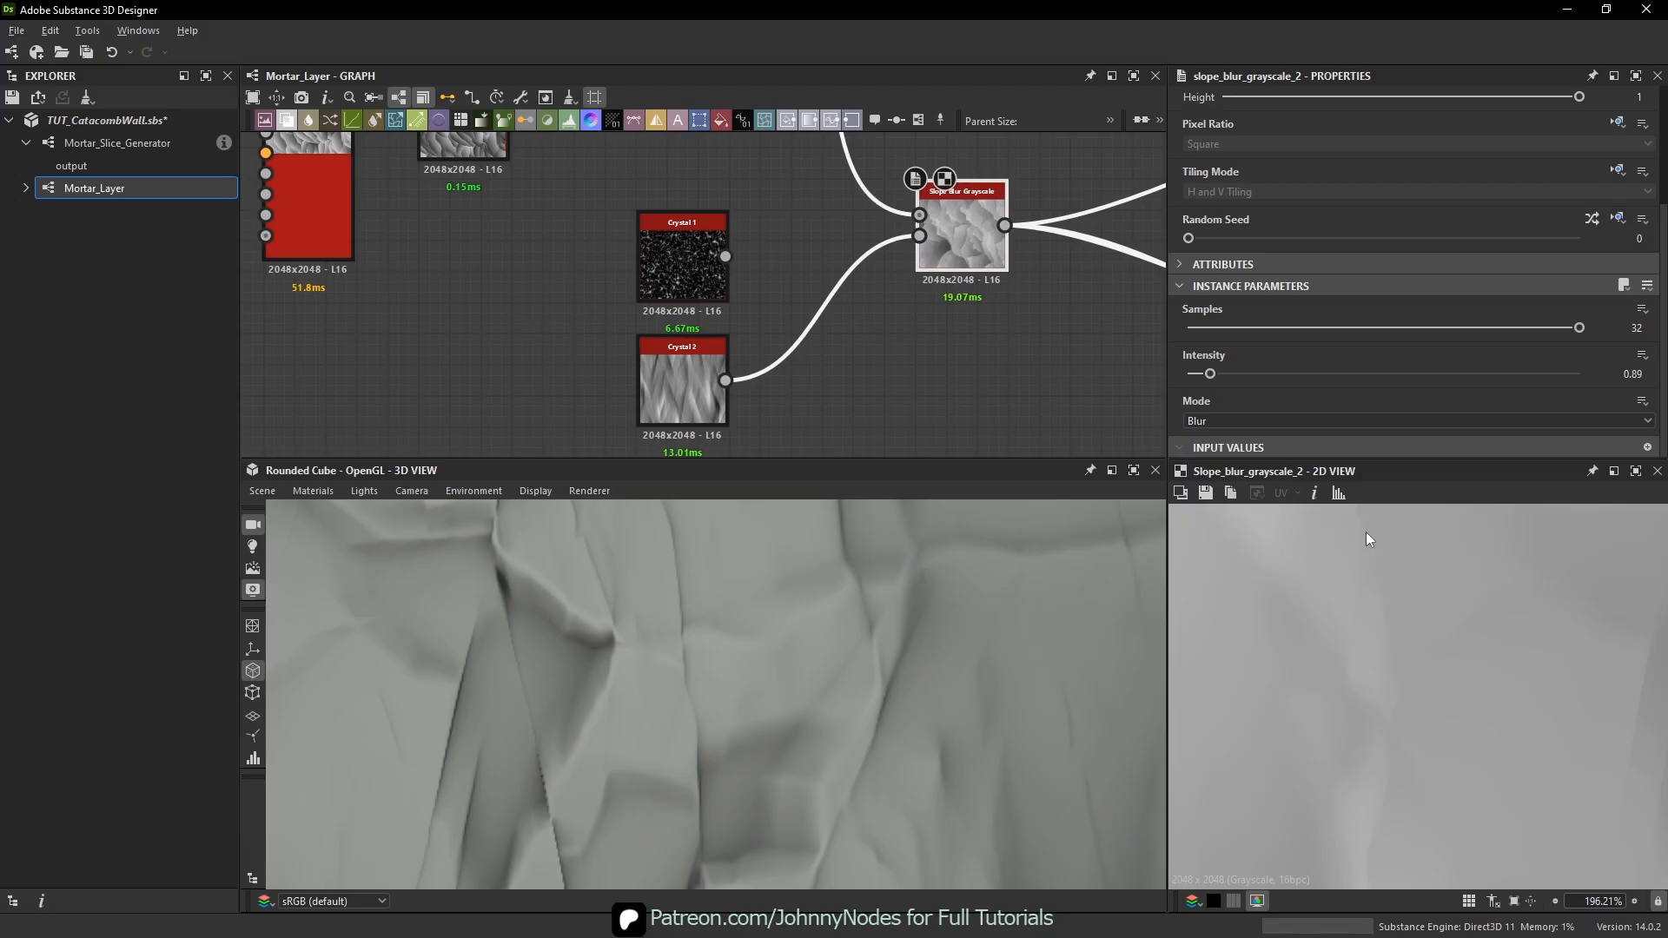
{"action": "double_click", "coordinate": [692, 382]}
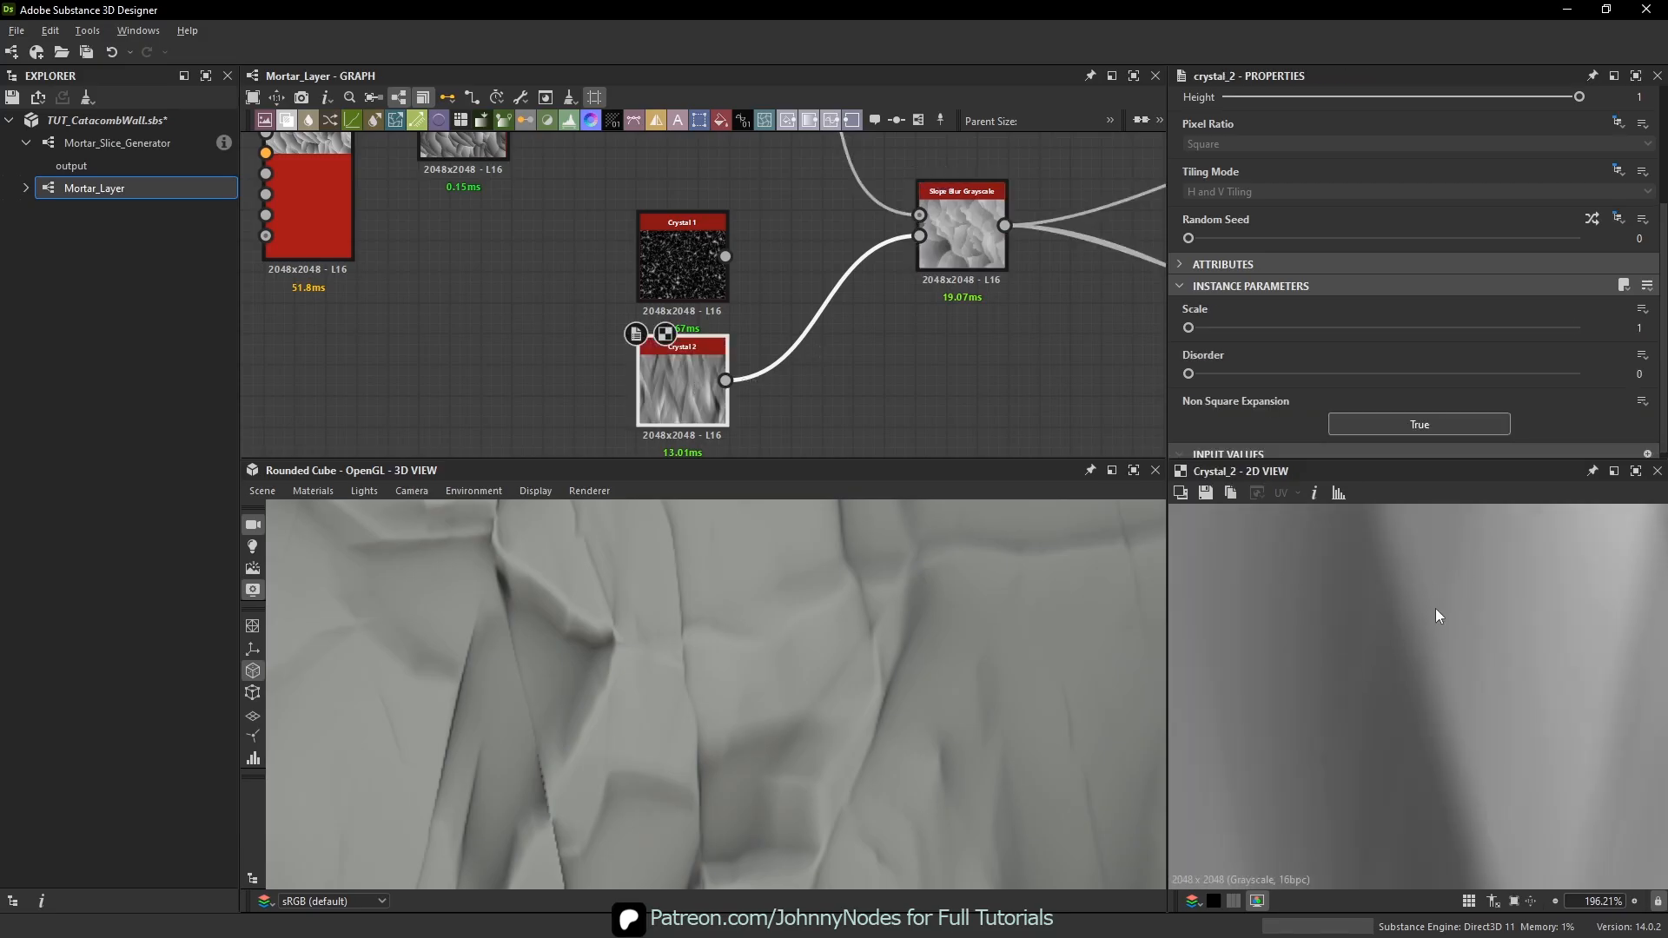
- Shift Crystal 1 up and away from Crystal 2, and examine the creased surface on the cube from several distances
{"action": "scroll", "coordinate": [932, 653], "scroll_direction": "down", "scroll_amount": 10}
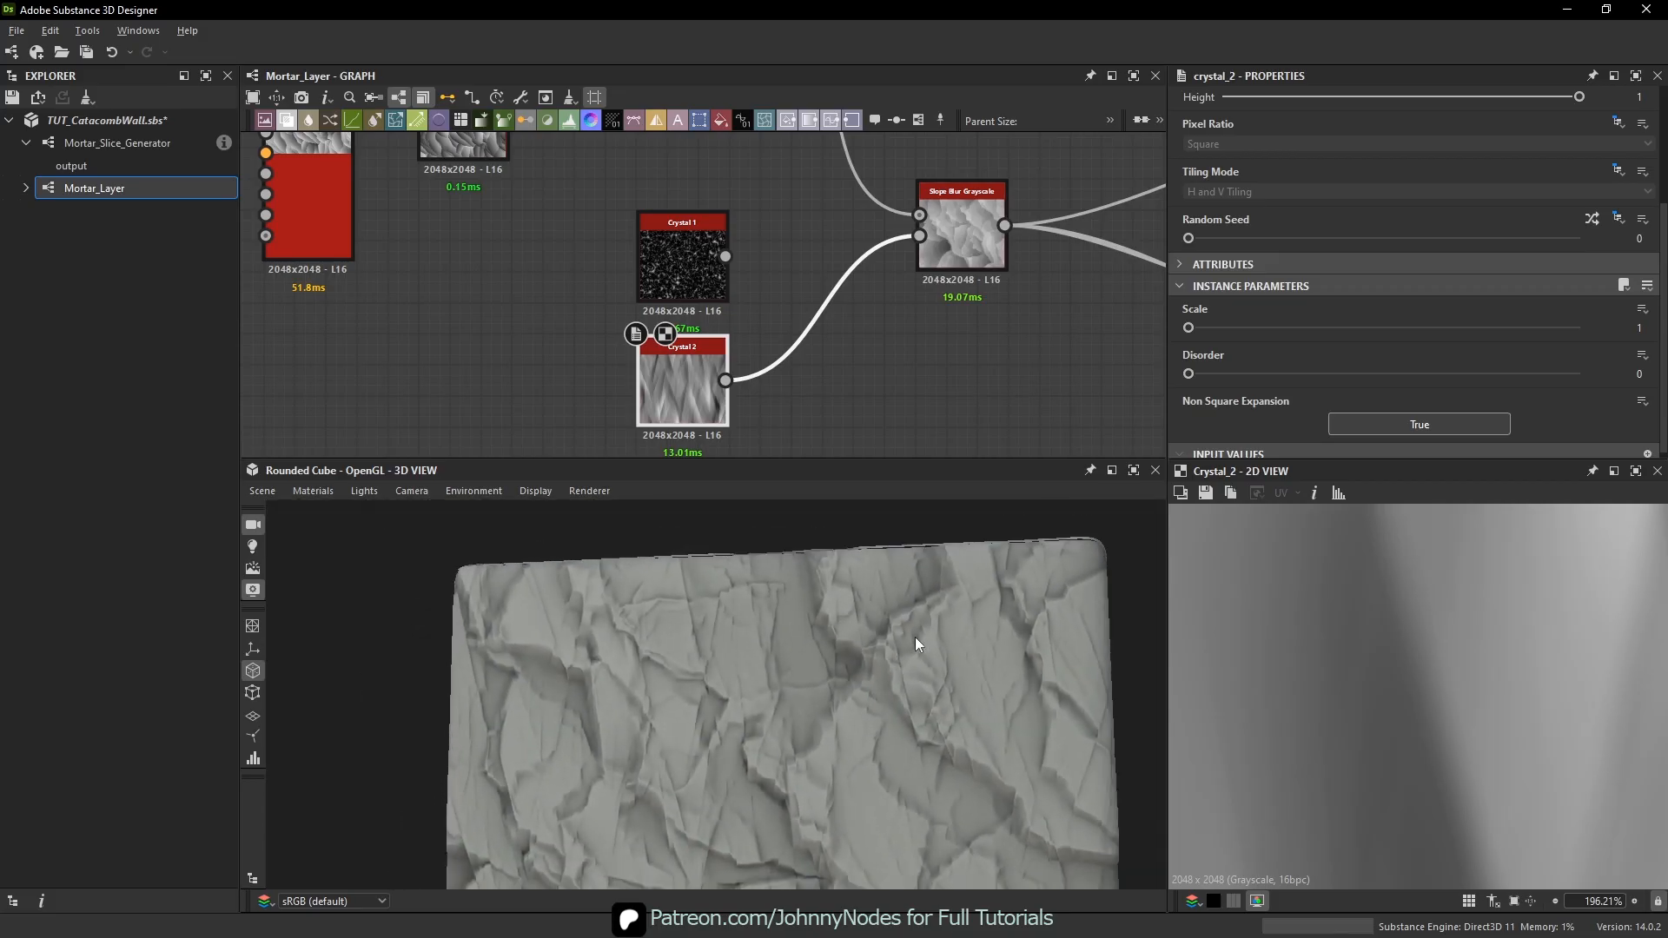
{"action": "left_click_drag", "start_coordinate": [670, 252], "coordinate": [639, 221]}
{"action": "left_click", "coordinate": [656, 347]}
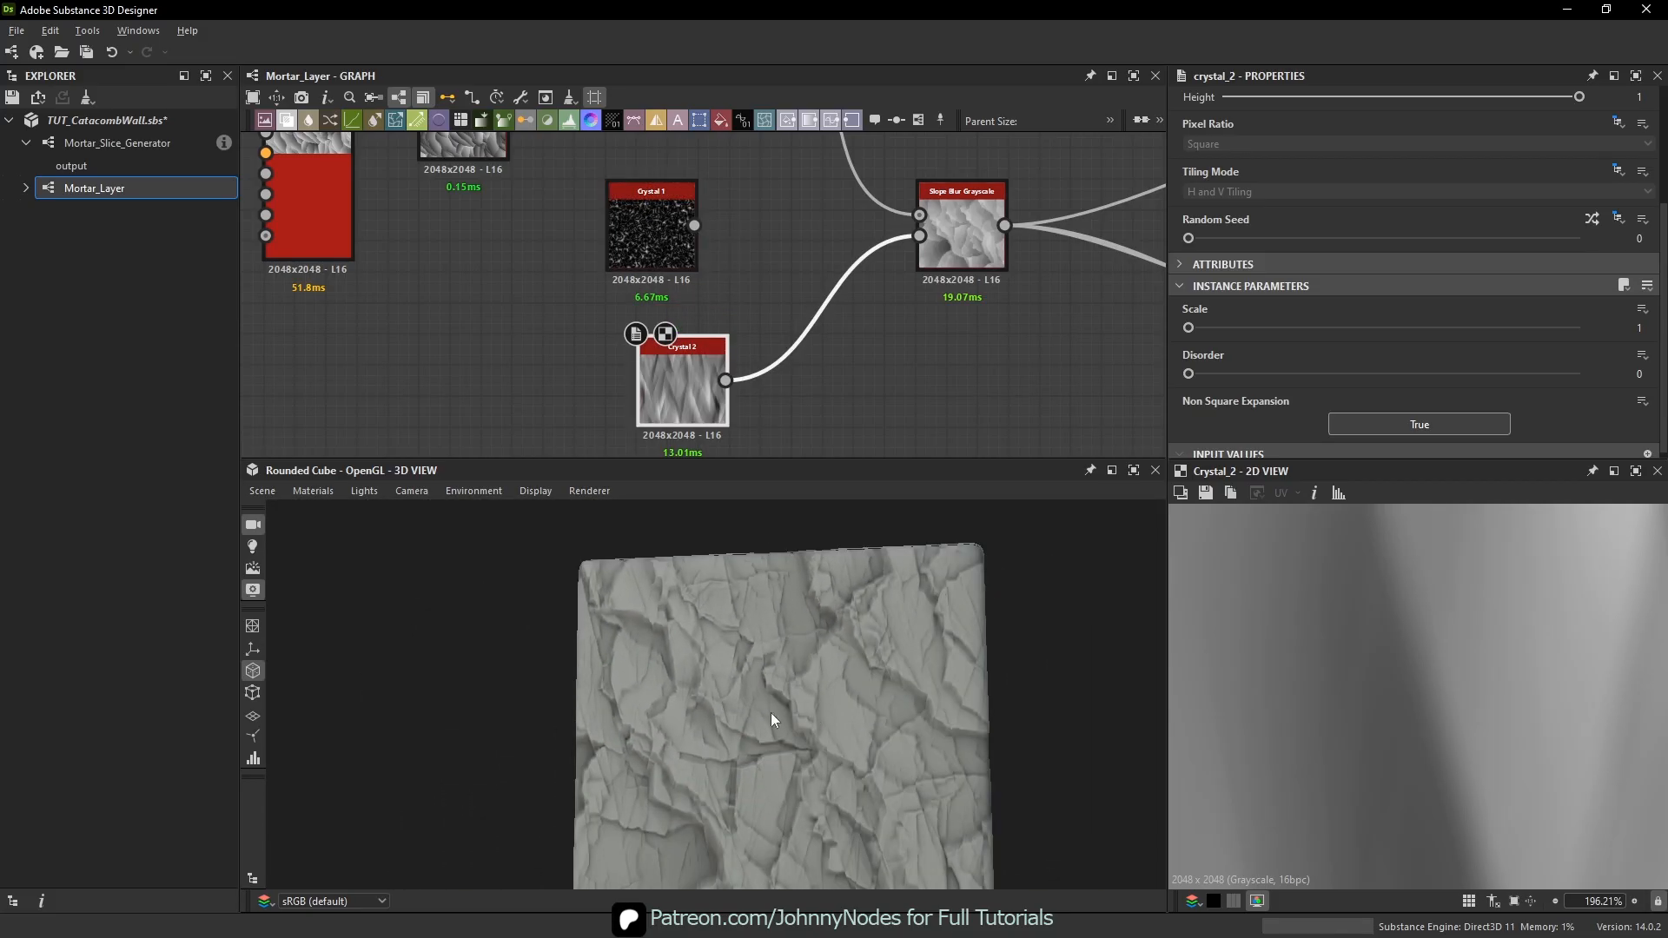
{"action": "scroll", "coordinate": [873, 701], "scroll_direction": "up", "scroll_amount": 5}
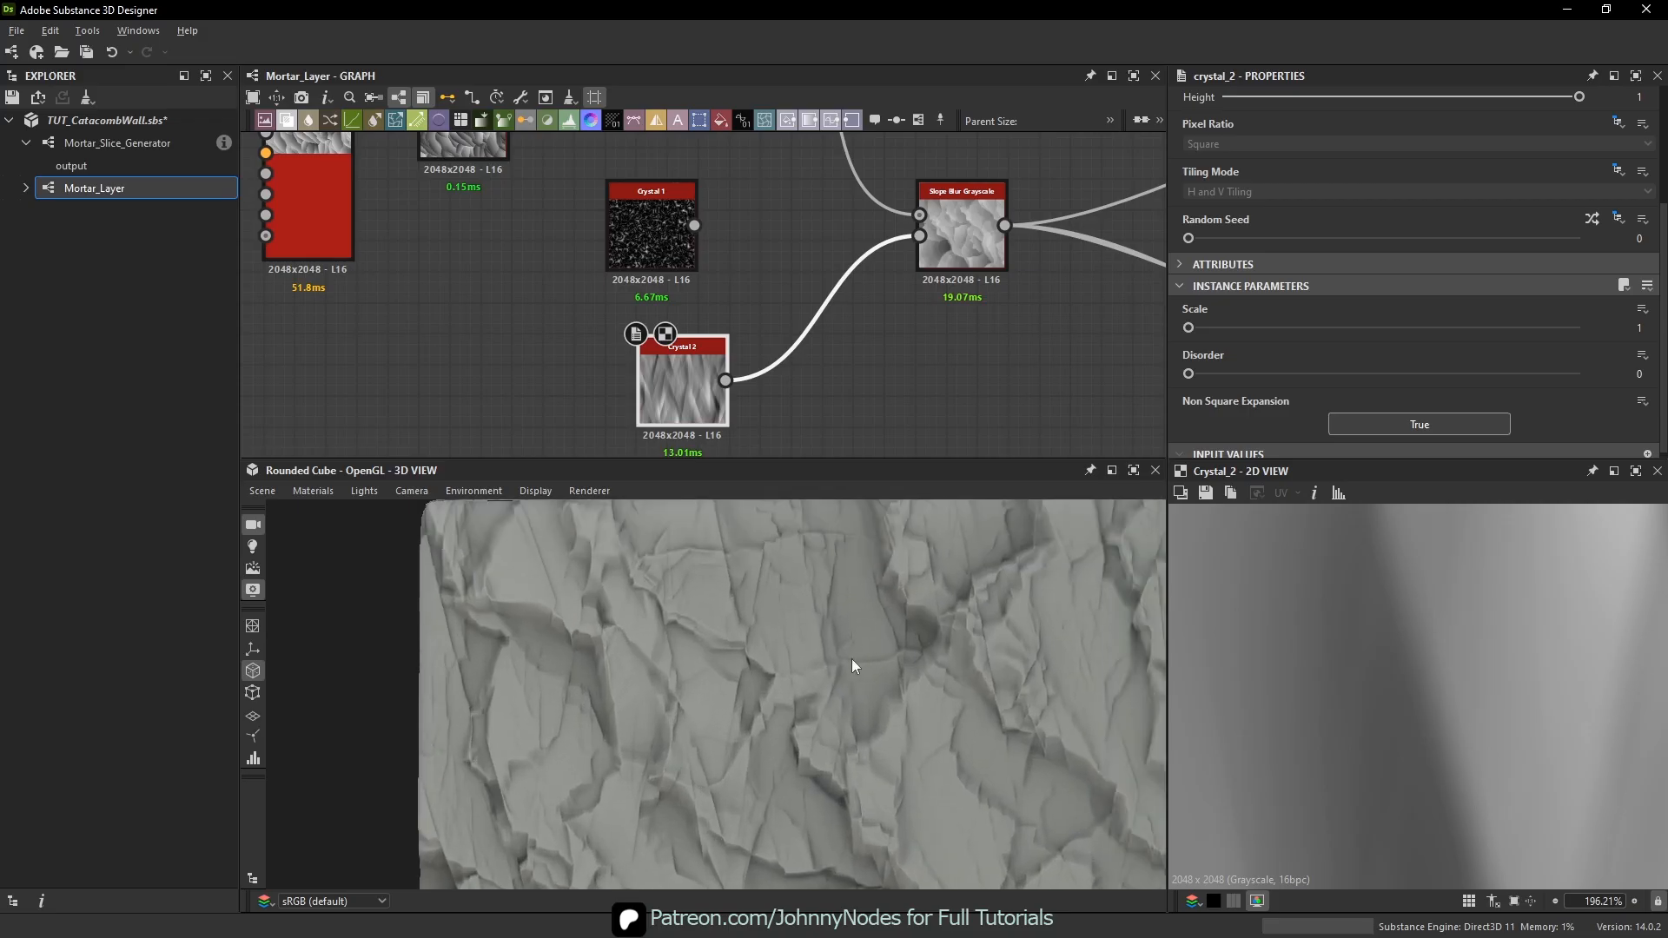
{"action": "scroll", "coordinate": [746, 581], "scroll_direction": "down", "scroll_amount": 3}
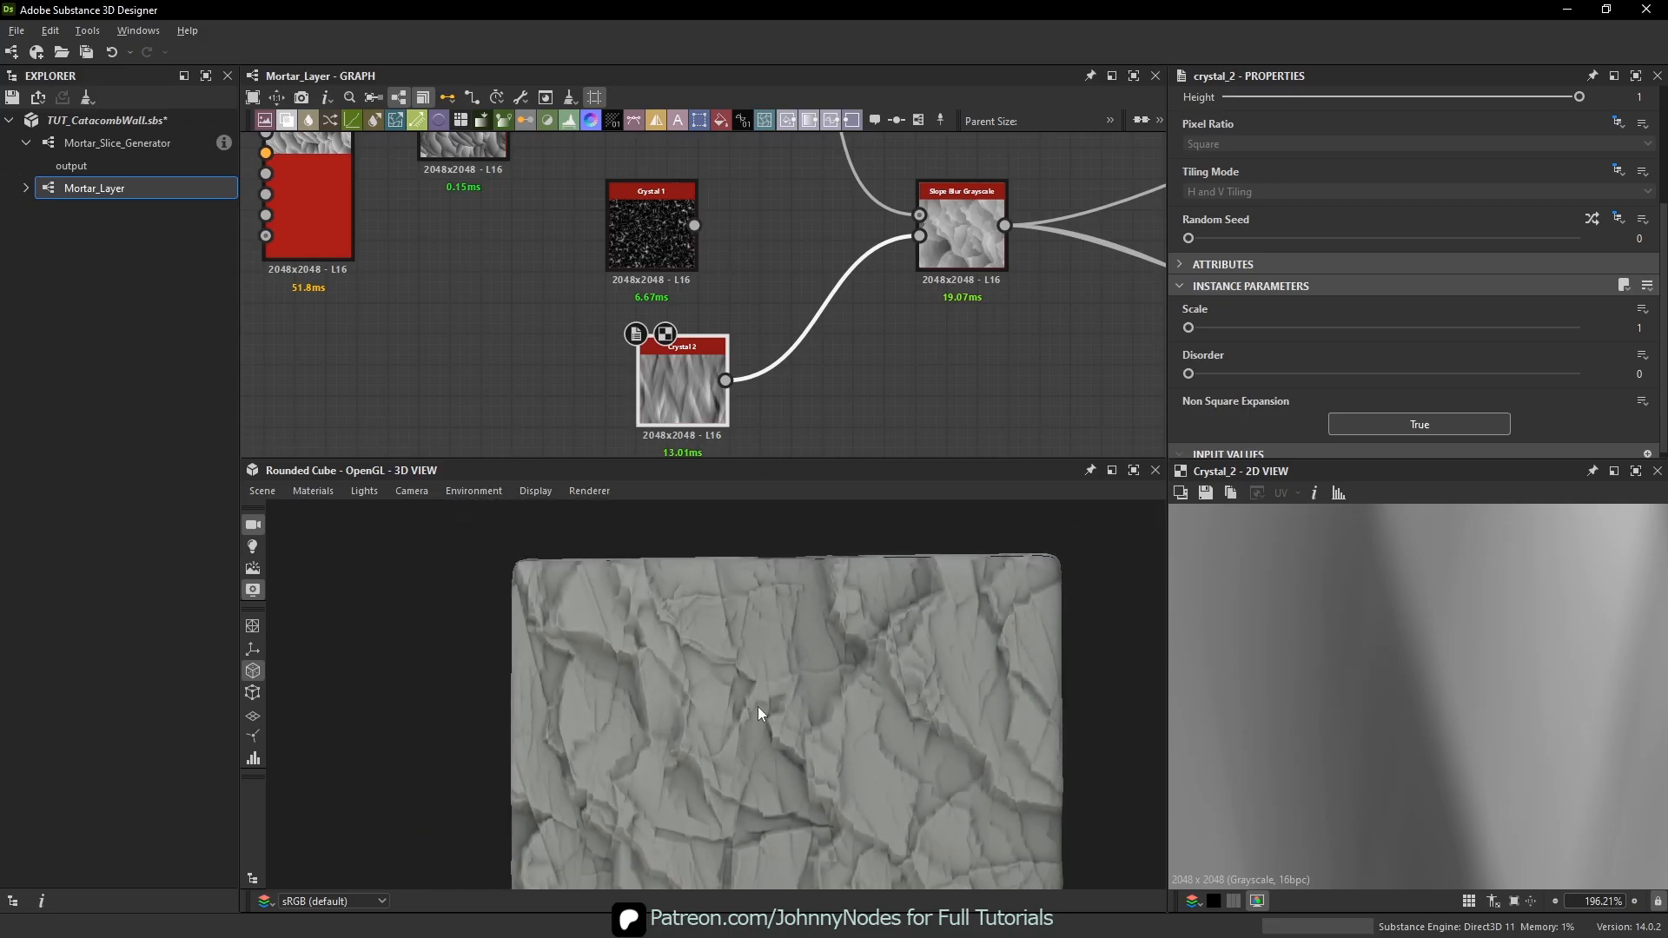
{"action": "scroll", "coordinate": [722, 582], "scroll_direction": "up", "scroll_amount": 2}
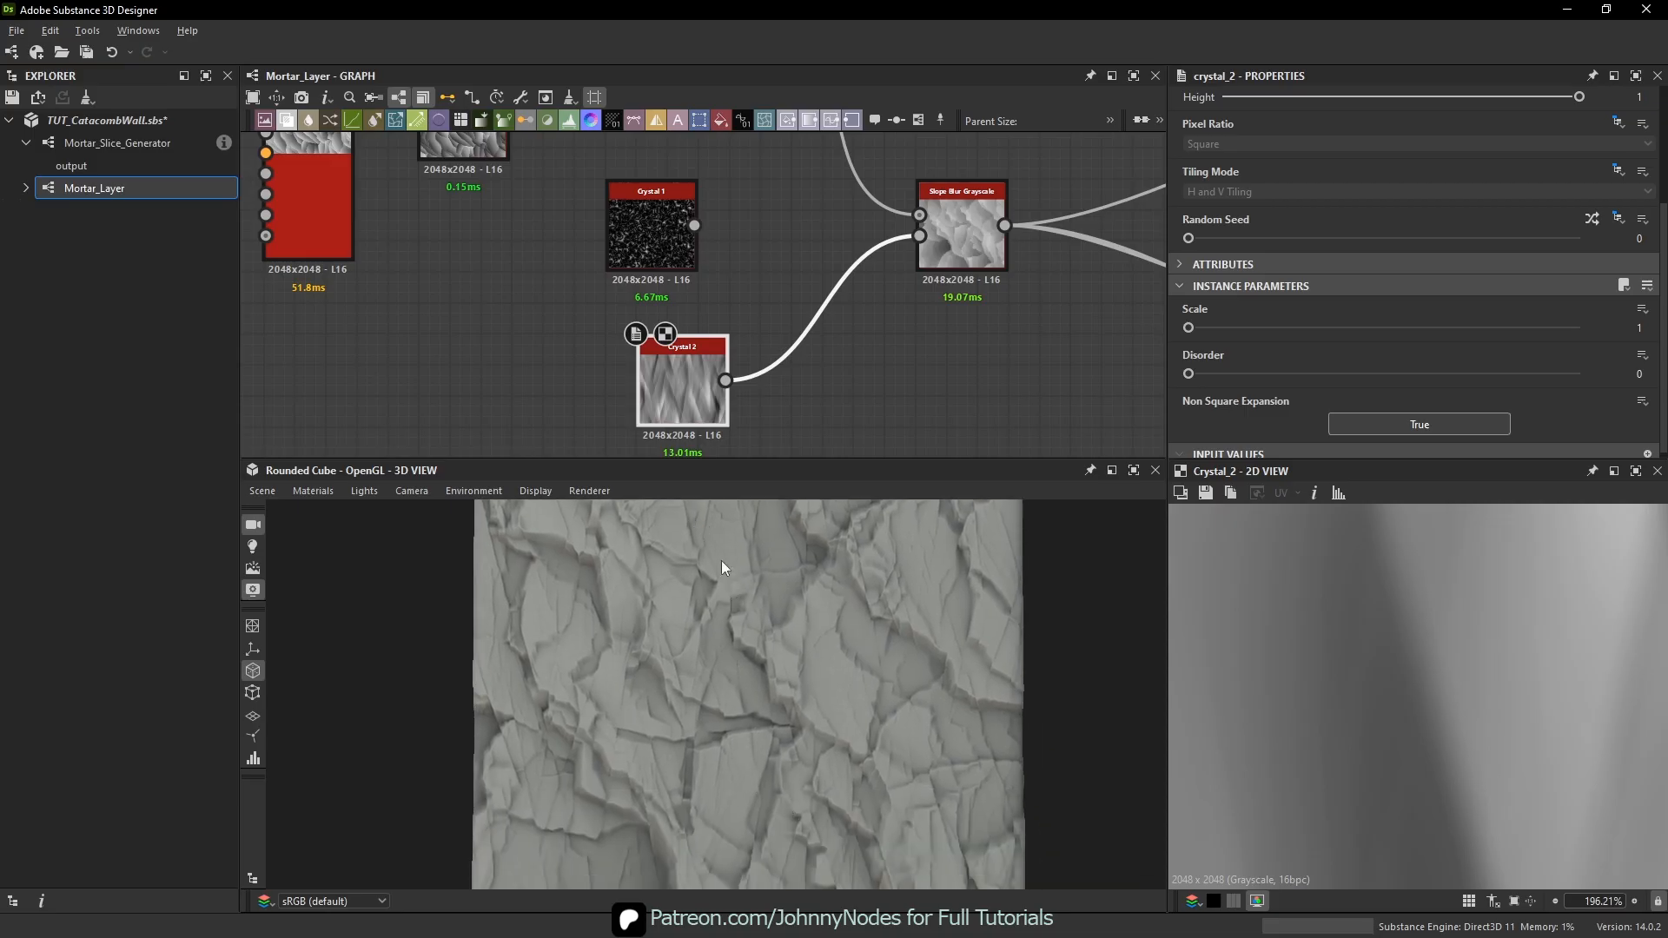
{"action": "scroll", "coordinate": [820, 804], "scroll_direction": "down", "scroll_amount": 1}
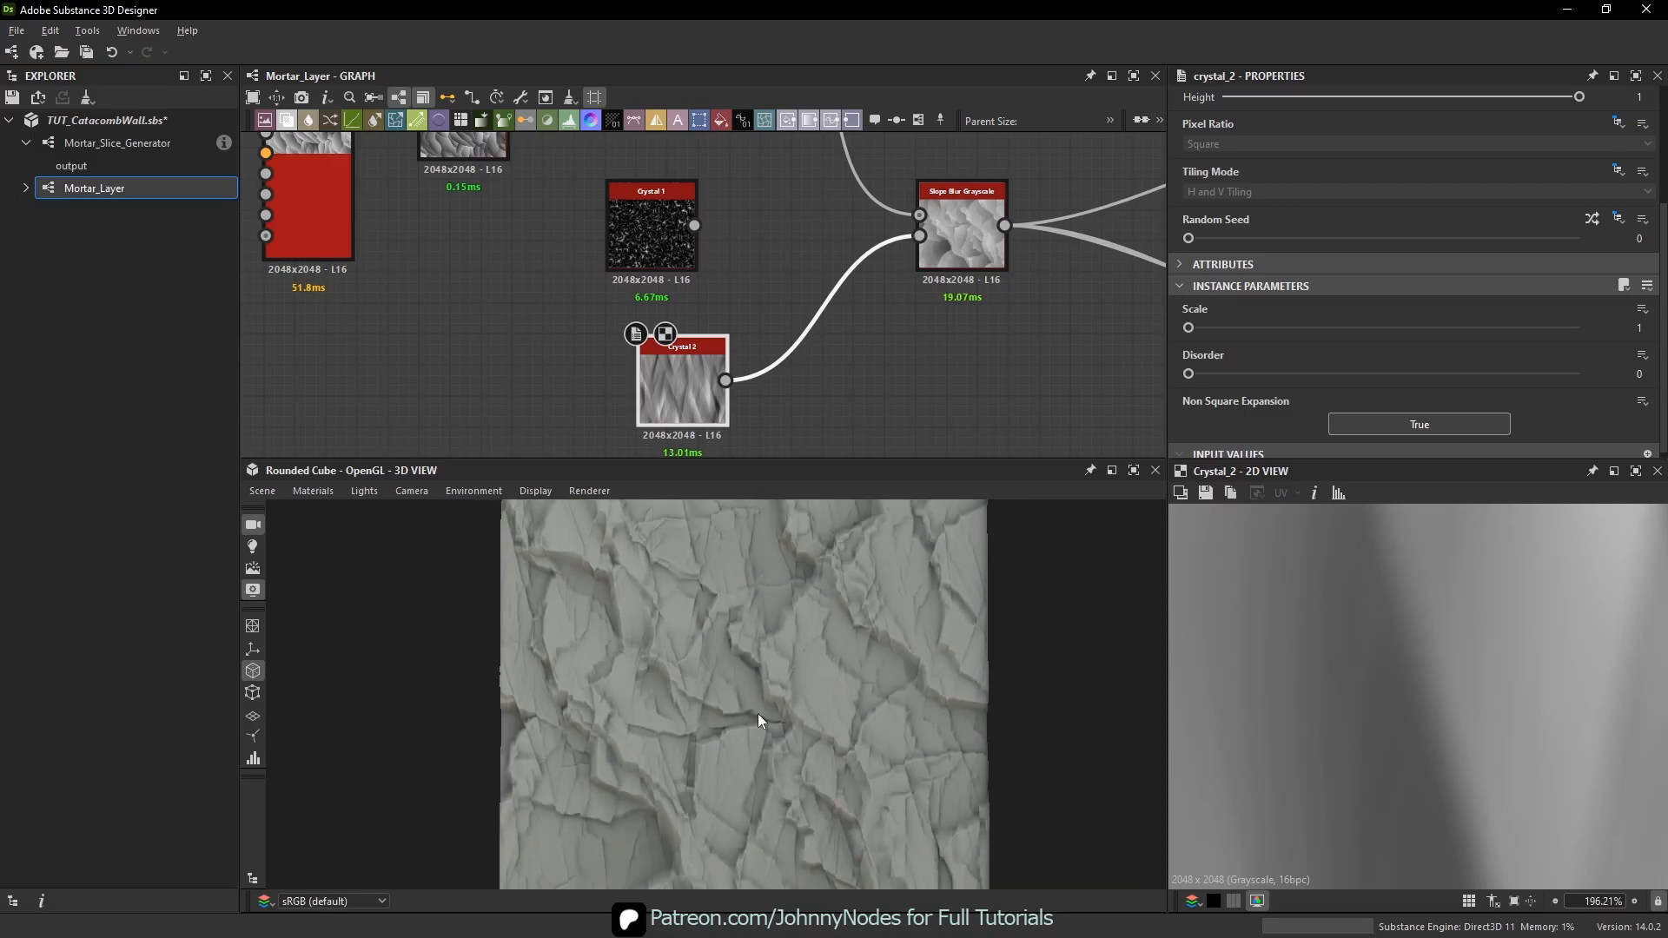
- Offset Crystal 2 slightly to the left of Crystal 1 and show the Slope Blur output in the 2D view
{"action": "middle_click_drag", "start_coordinate": [739, 407], "coordinate": [771, 387]}
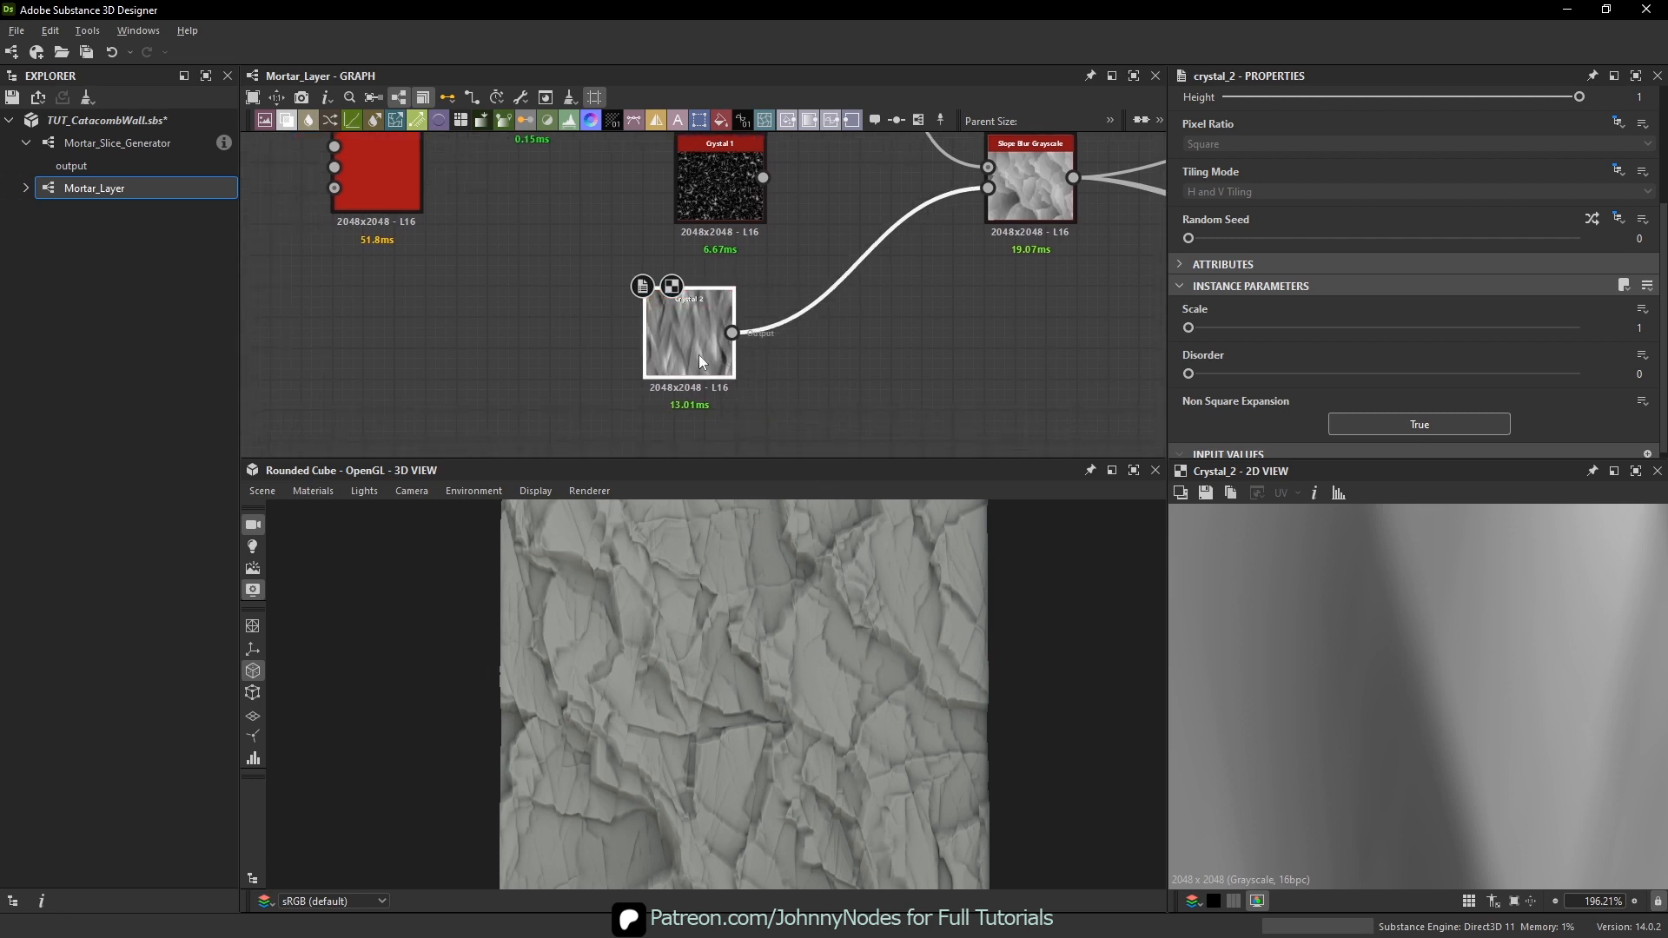
{"action": "left_click", "coordinate": [1002, 217]}
{"action": "double_click", "coordinate": [1002, 216]}
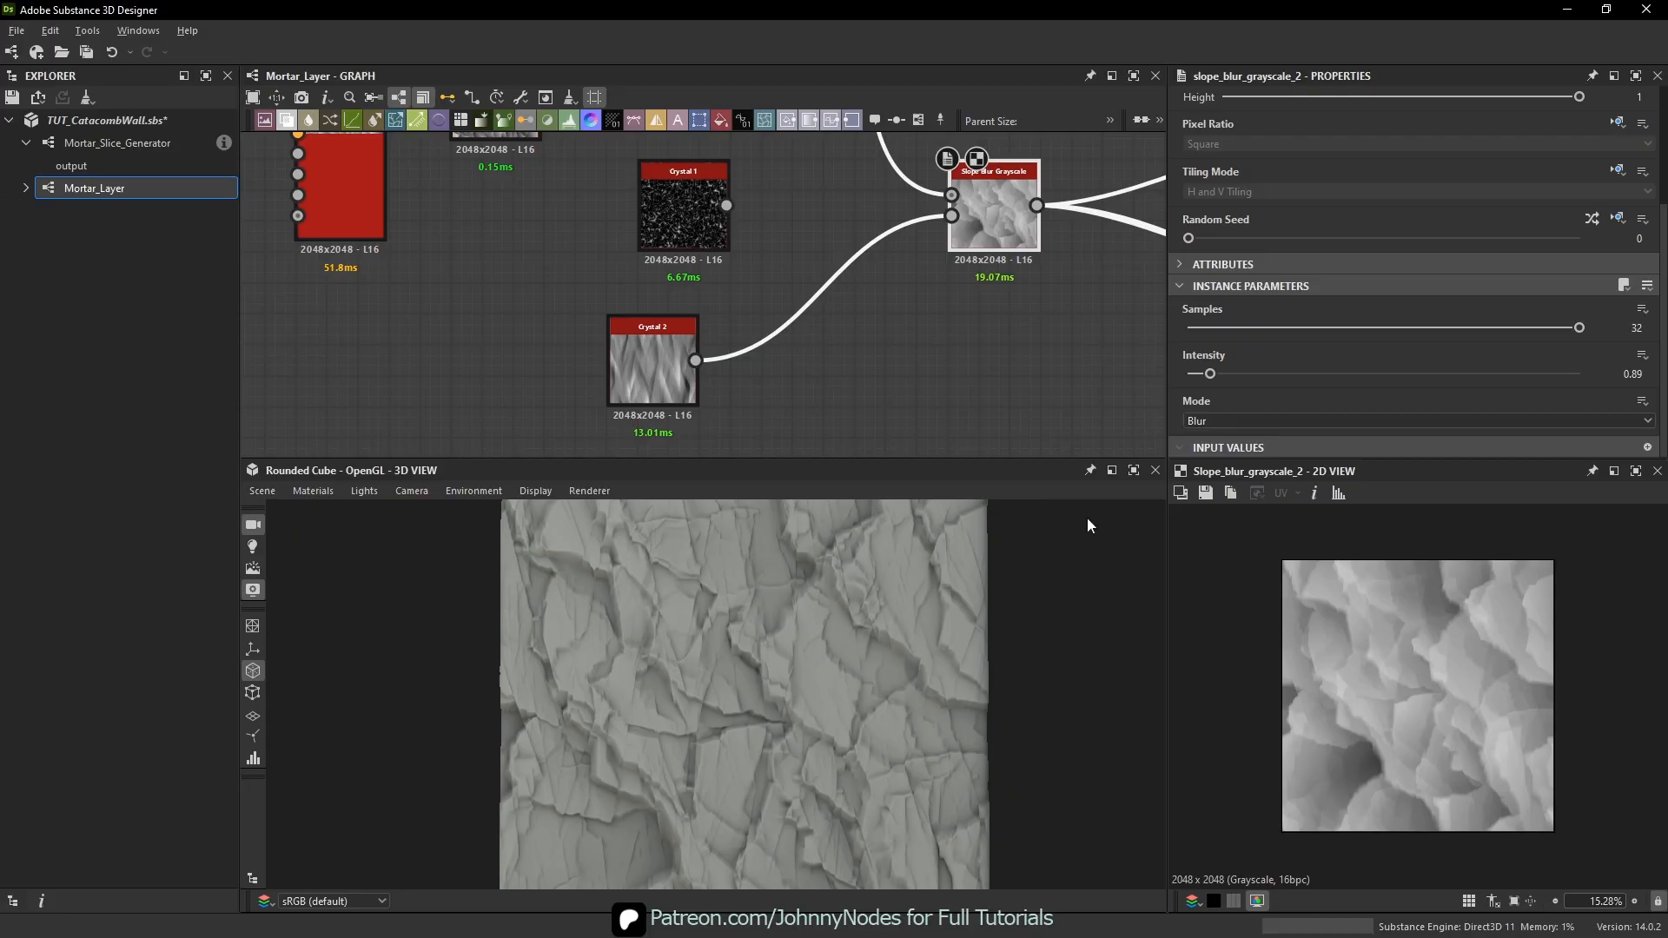
- Add a Safe Transform Grayscale node beside Crystal 2 and feed it the Crystal 2 output
{"action": "left_click", "coordinate": [803, 394]}
{"action": "key", "text": "space"}
{"action": "left_click", "coordinate": [807, 393]}
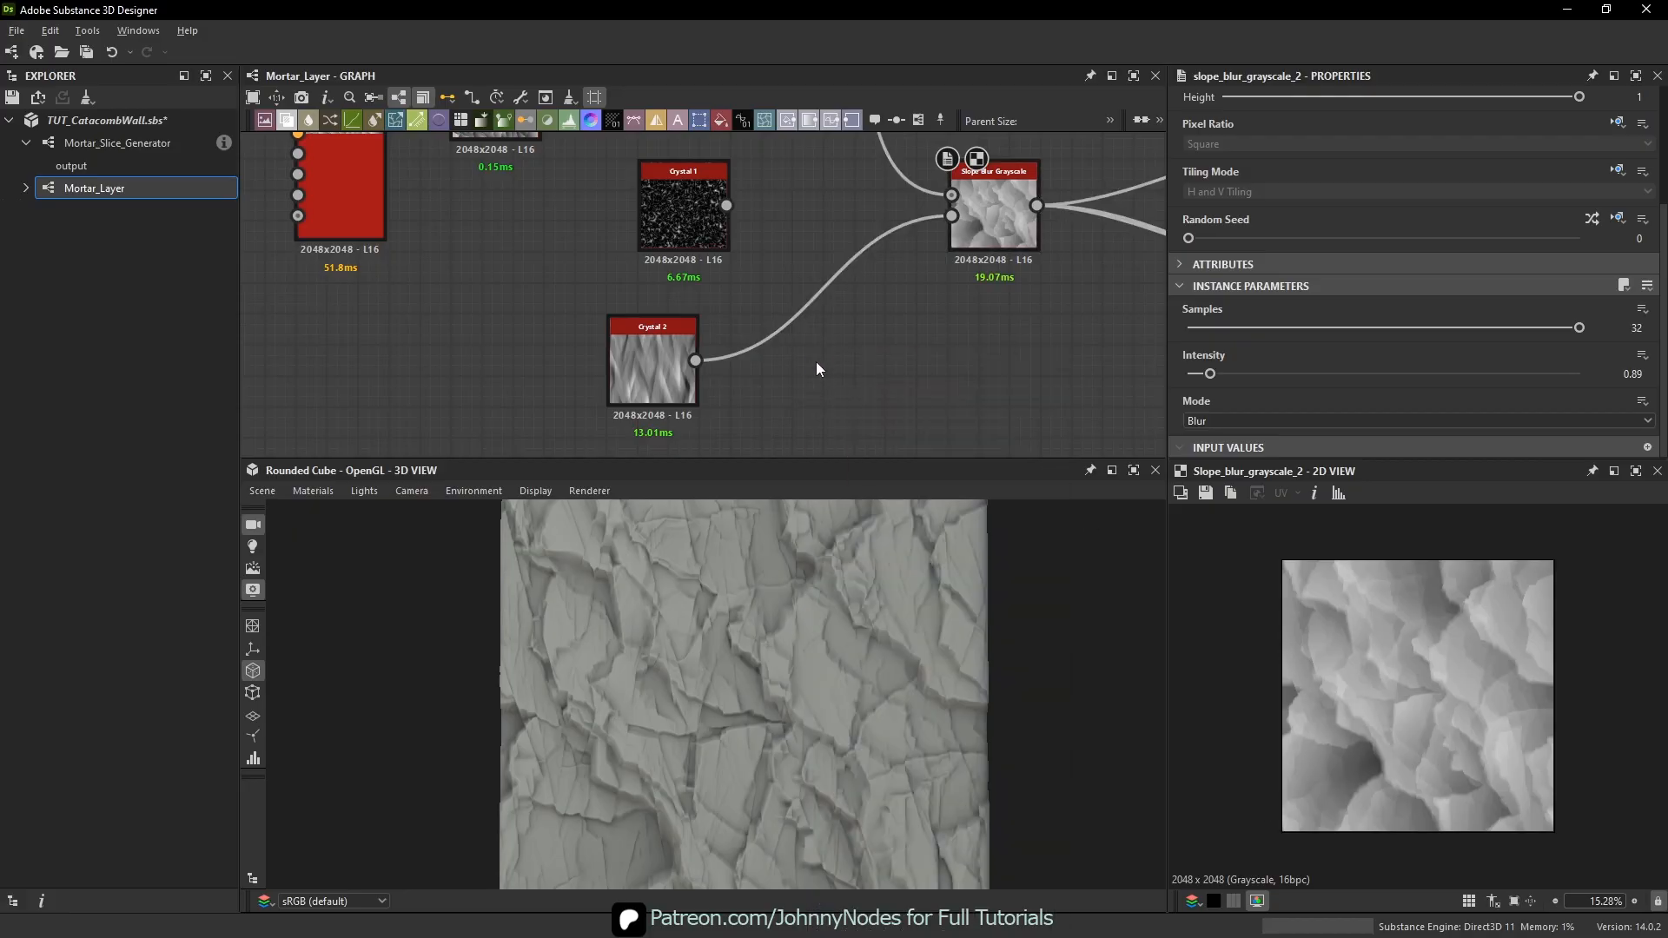
{"action": "key", "text": "space"}
{"action": "type", "text": "safe"}
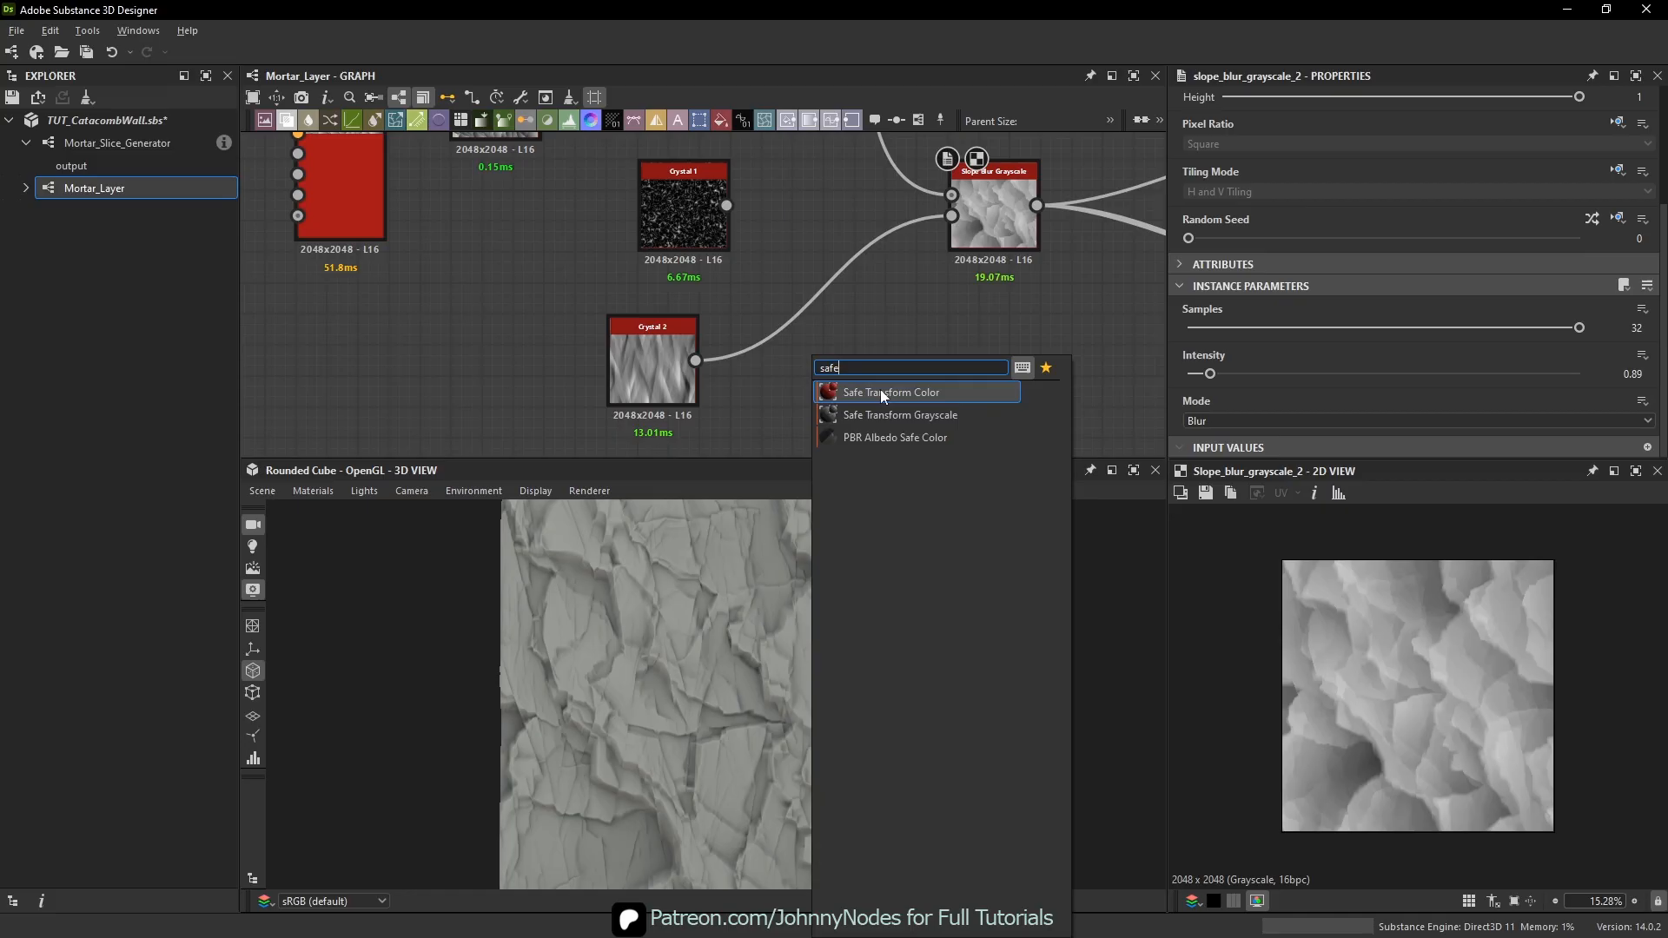
{"action": "left_click", "coordinate": [921, 417]}
{"action": "scroll", "coordinate": [759, 388], "scroll_direction": "up", "scroll_amount": 1}
{"action": "left_click_drag", "start_coordinate": [686, 356], "coordinate": [801, 350]}
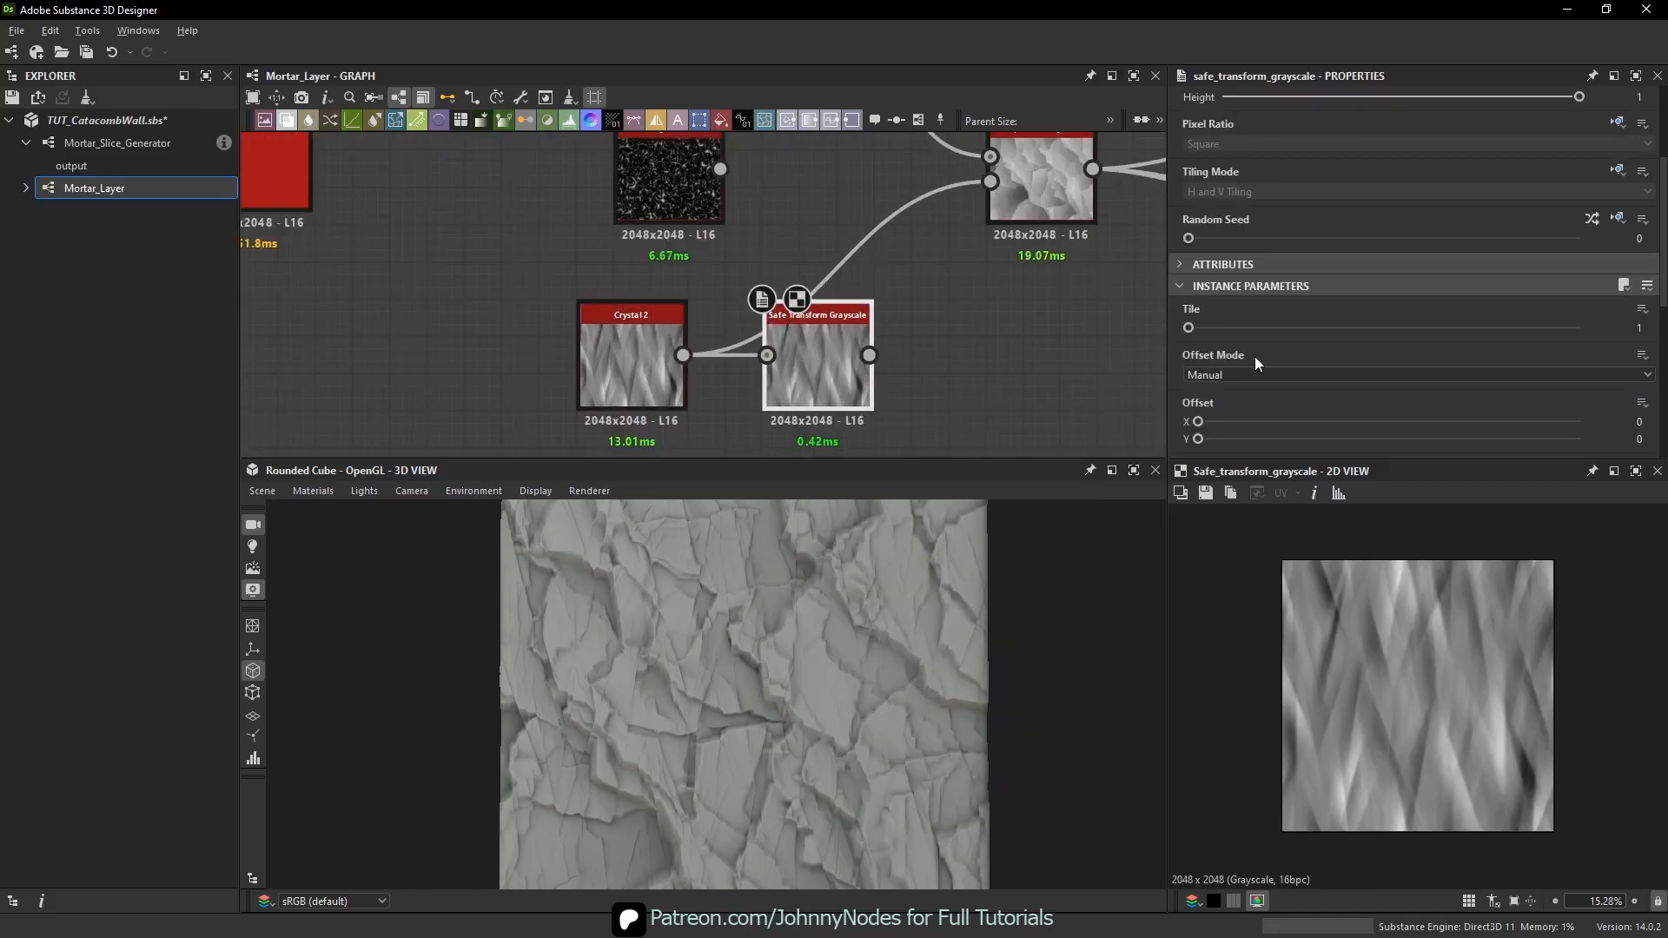
- Rotate the Safe Transform by 53.96 degrees and check its pattern for seams in the tiled 2D view
{"action": "scroll", "coordinate": [1240, 365], "scroll_direction": "down", "scroll_amount": 4}
{"action": "left_click_drag", "start_coordinate": [1199, 292], "coordinate": [1186, 257]}
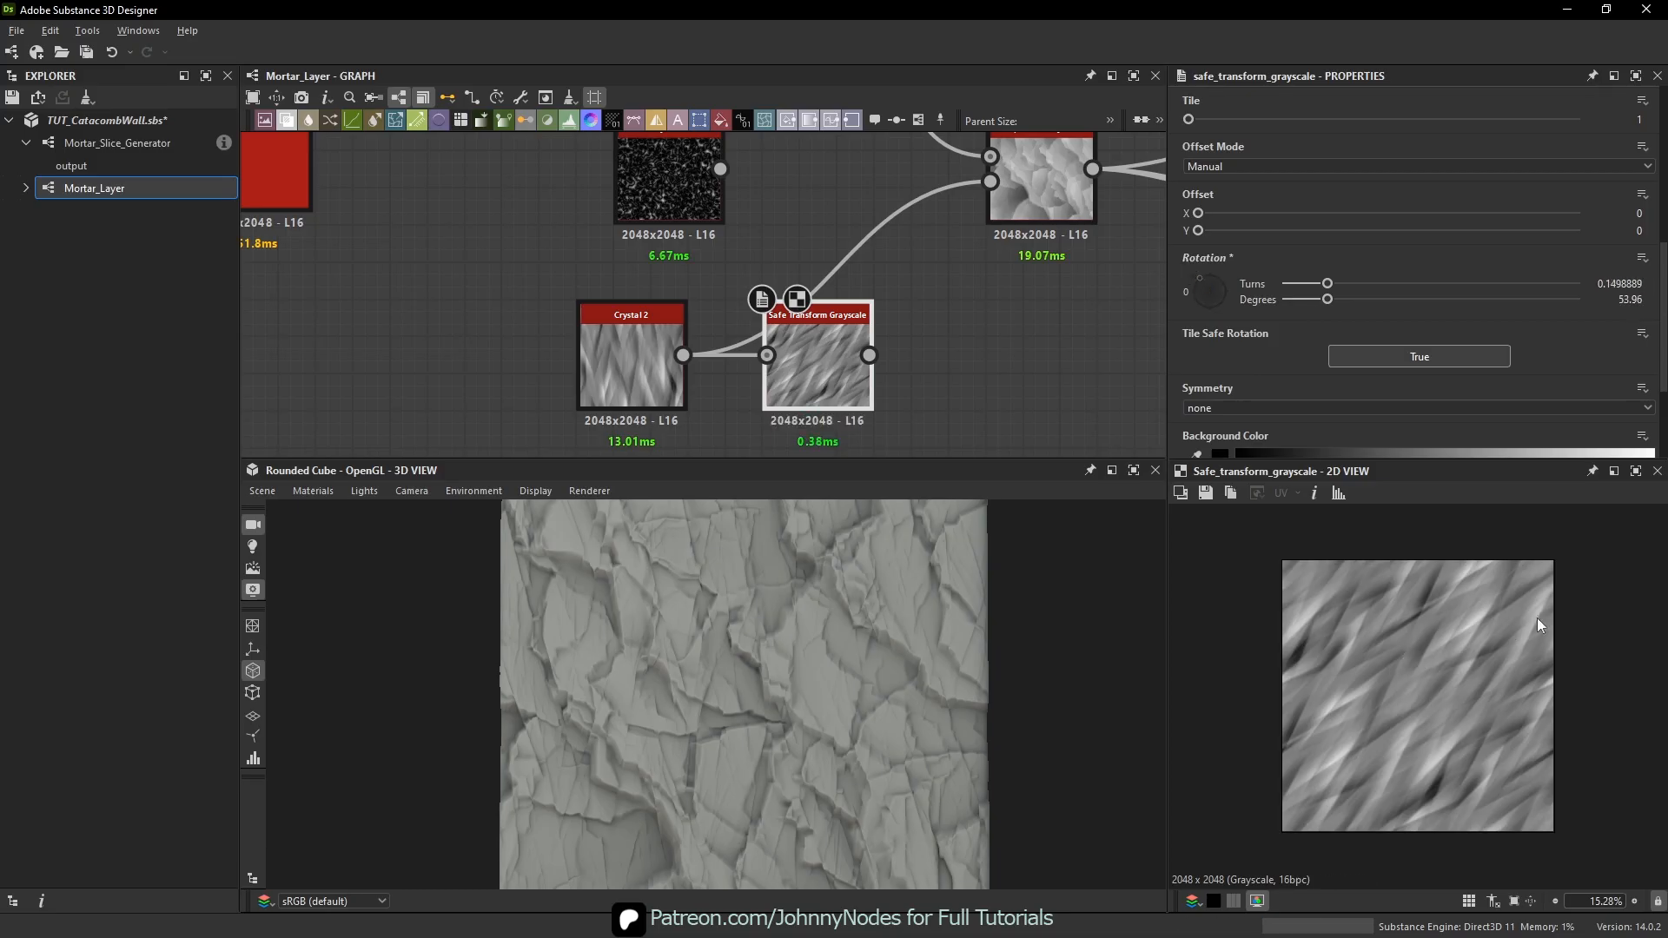
{"action": "key", "text": "space"}
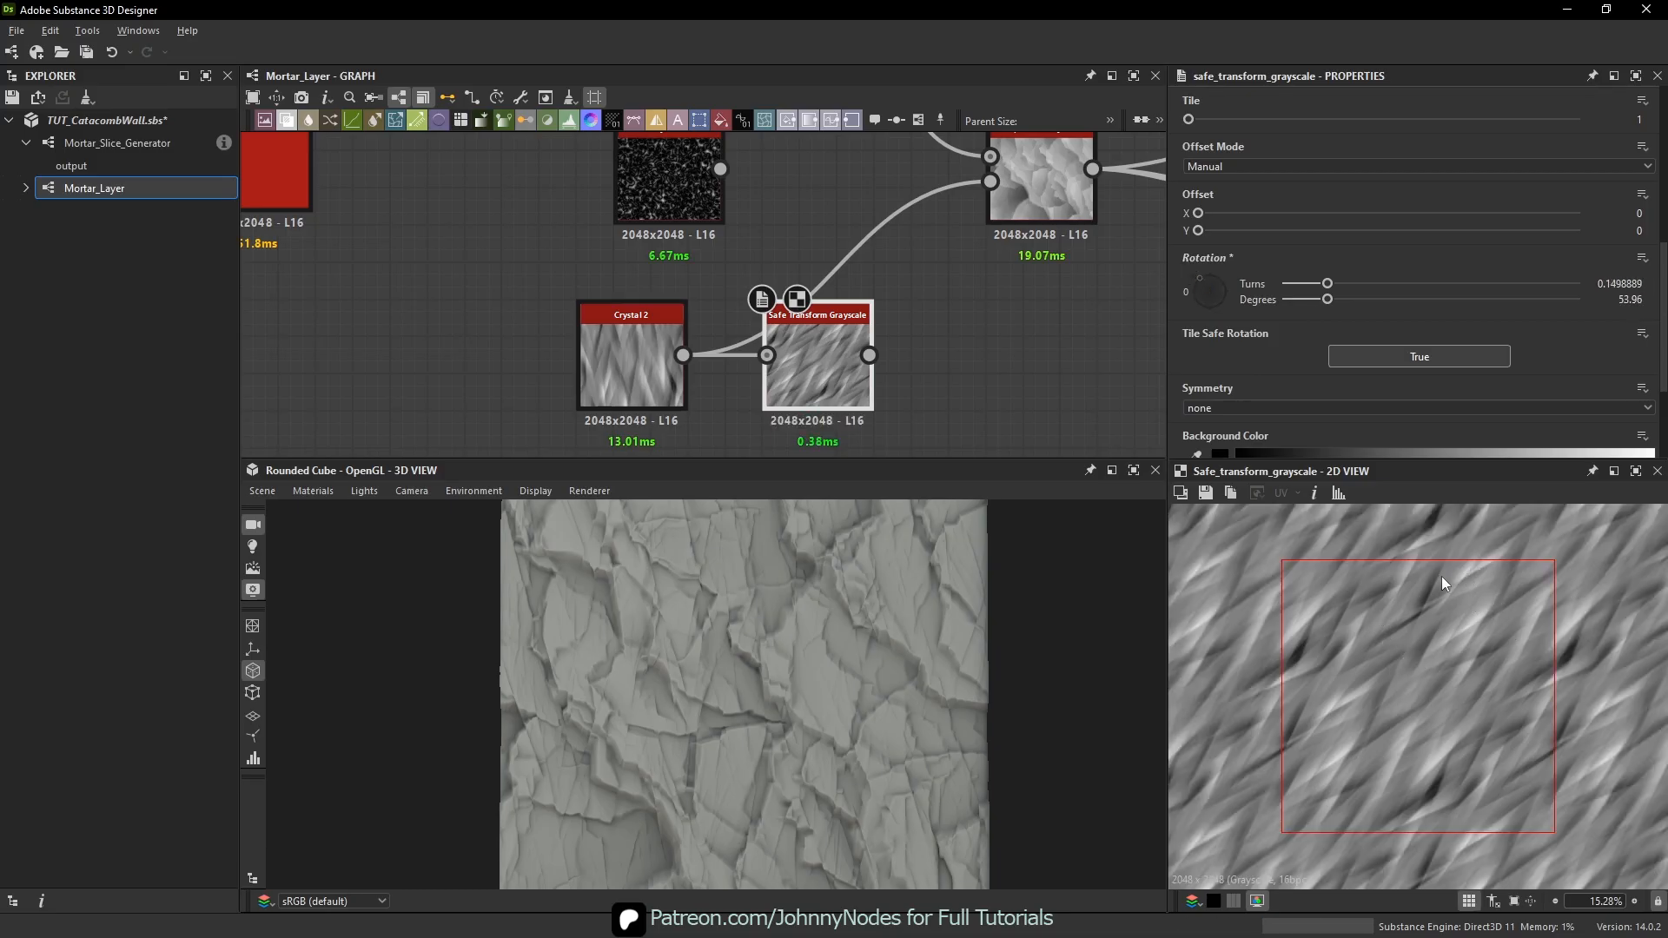
{"action": "key", "text": "space"}
{"action": "key", "text": "space"}
{"action": "key", "text": "space"}
{"action": "key", "text": "space"}
{"action": "key", "text": "space"}
{"action": "key", "text": "space"}
{"action": "key", "text": "space"}
{"action": "key", "text": "space"}
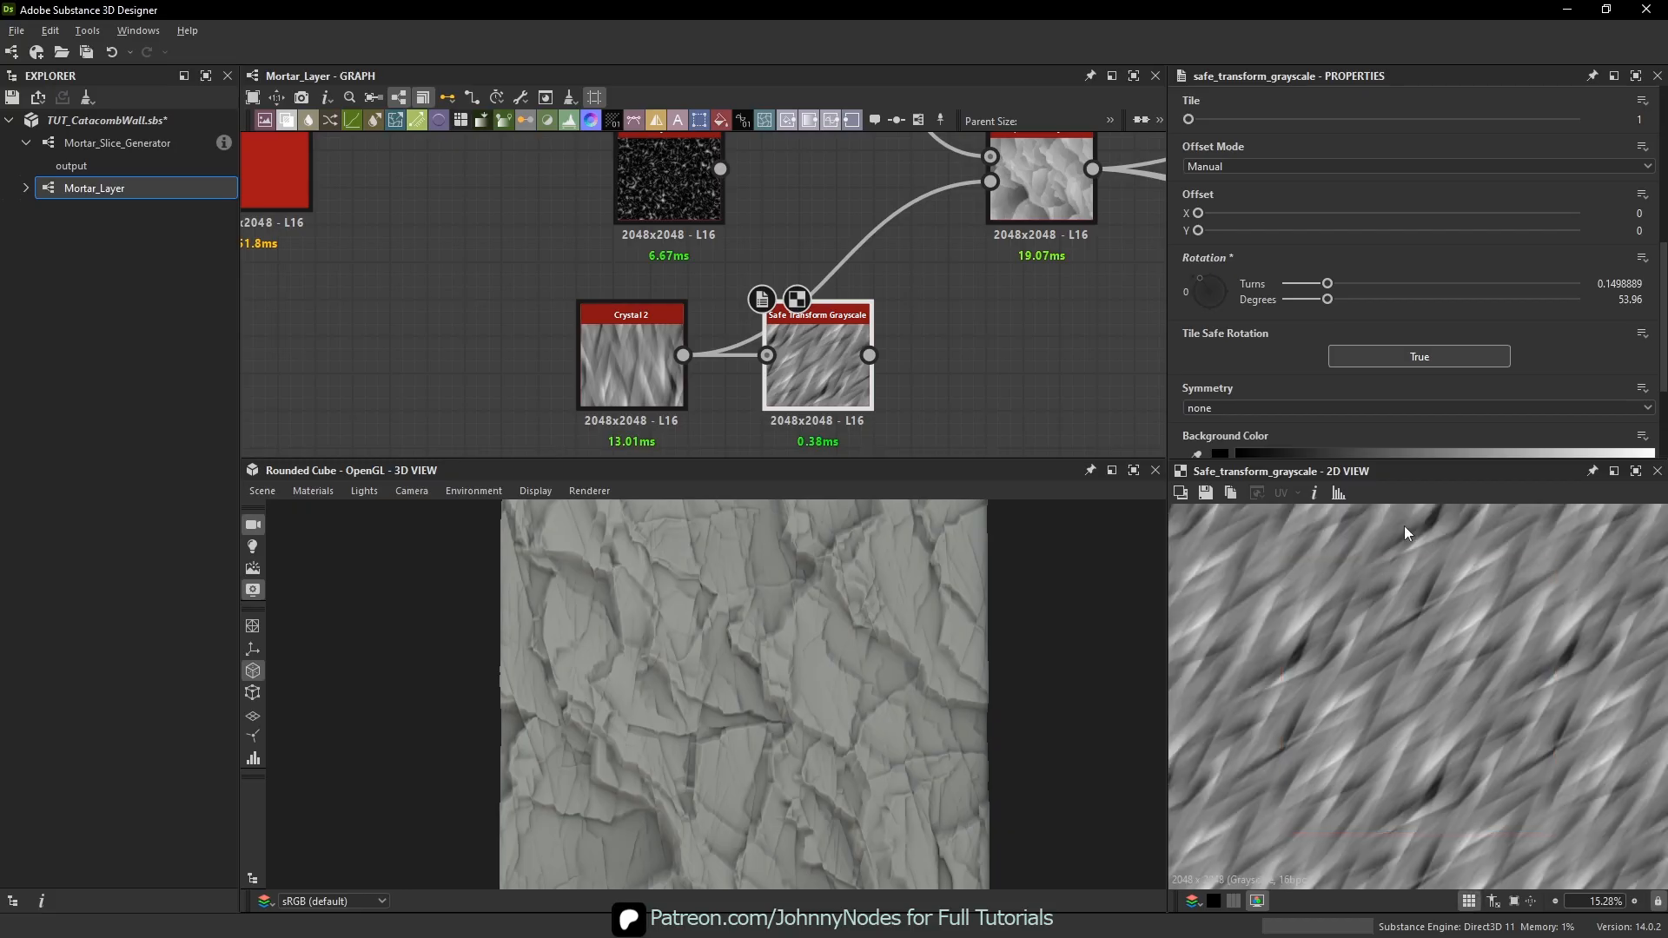
- Connect the Safe Transform to the Slope Blur's Slope input and inspect the diagonal creases on the cube up close
{"action": "left_click_drag", "start_coordinate": [869, 354], "coordinate": [990, 181]}
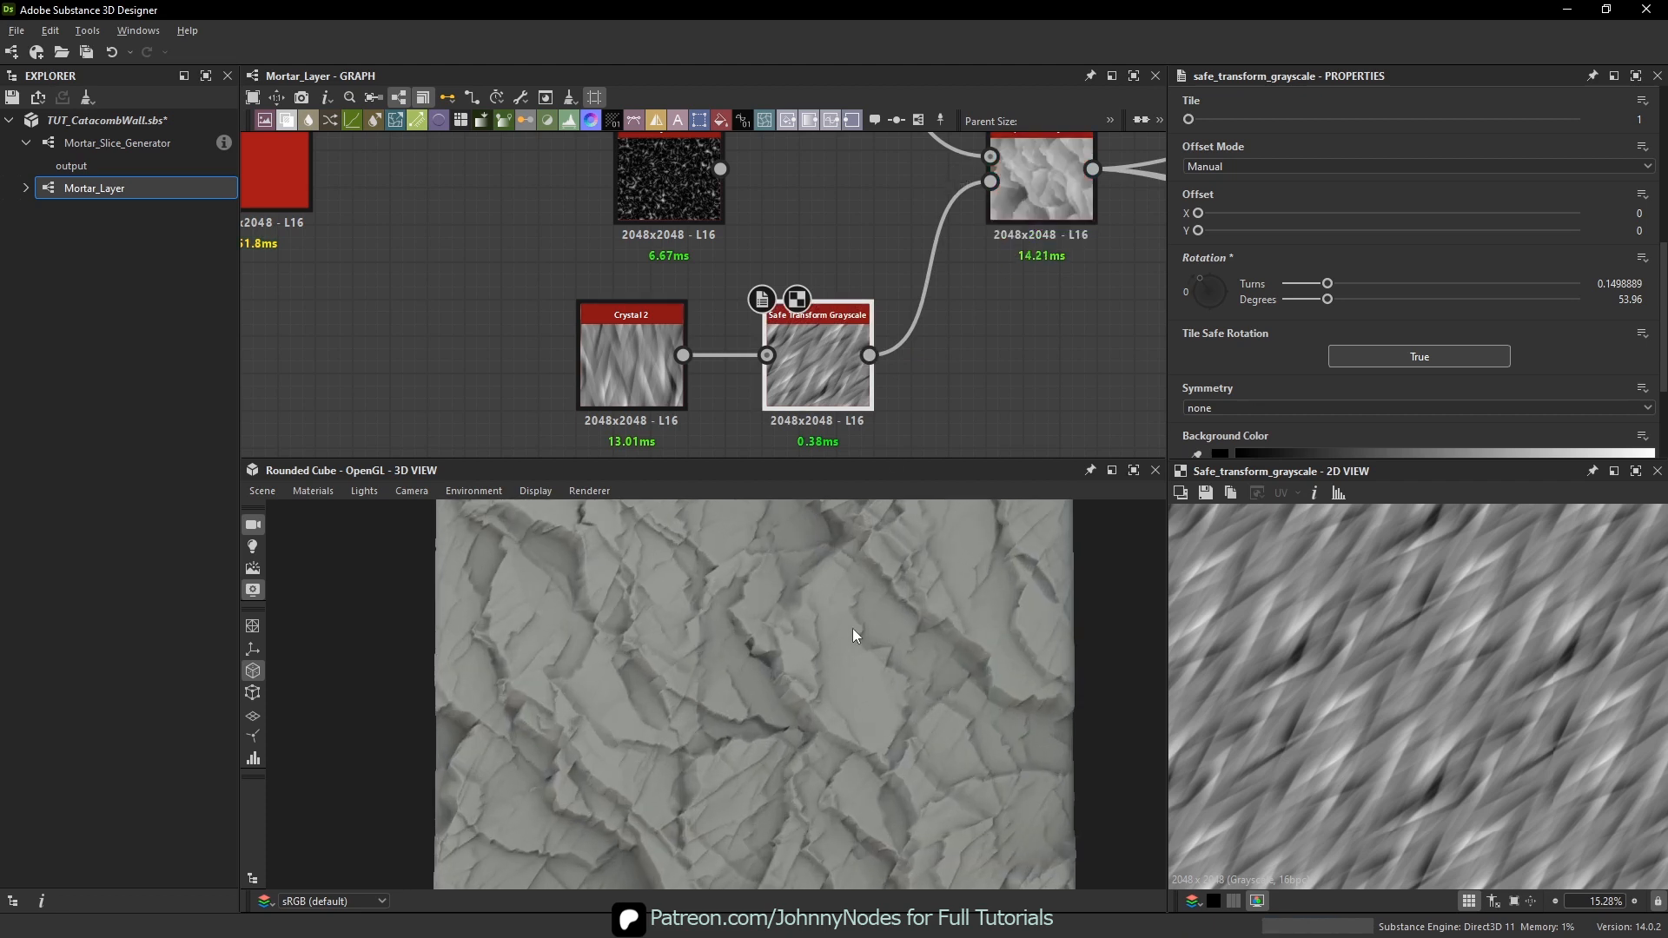
{"action": "scroll", "coordinate": [848, 634], "scroll_direction": "up", "scroll_amount": 5}
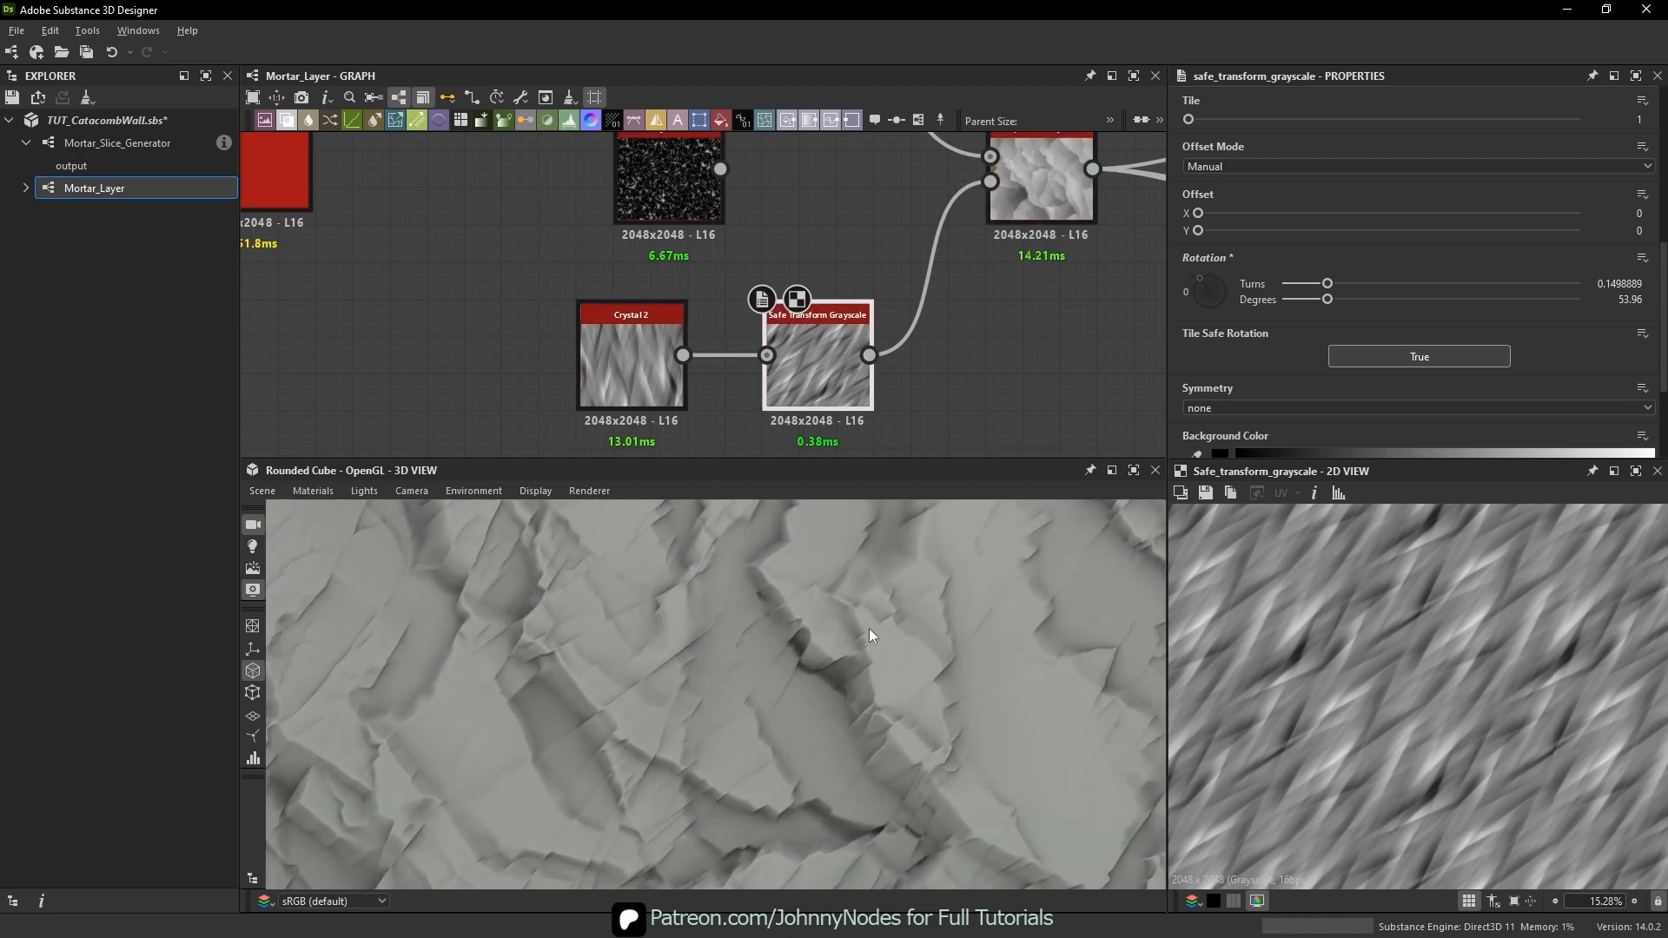
{"action": "left_click_drag", "start_coordinate": [869, 628], "coordinate": [572, 805]}
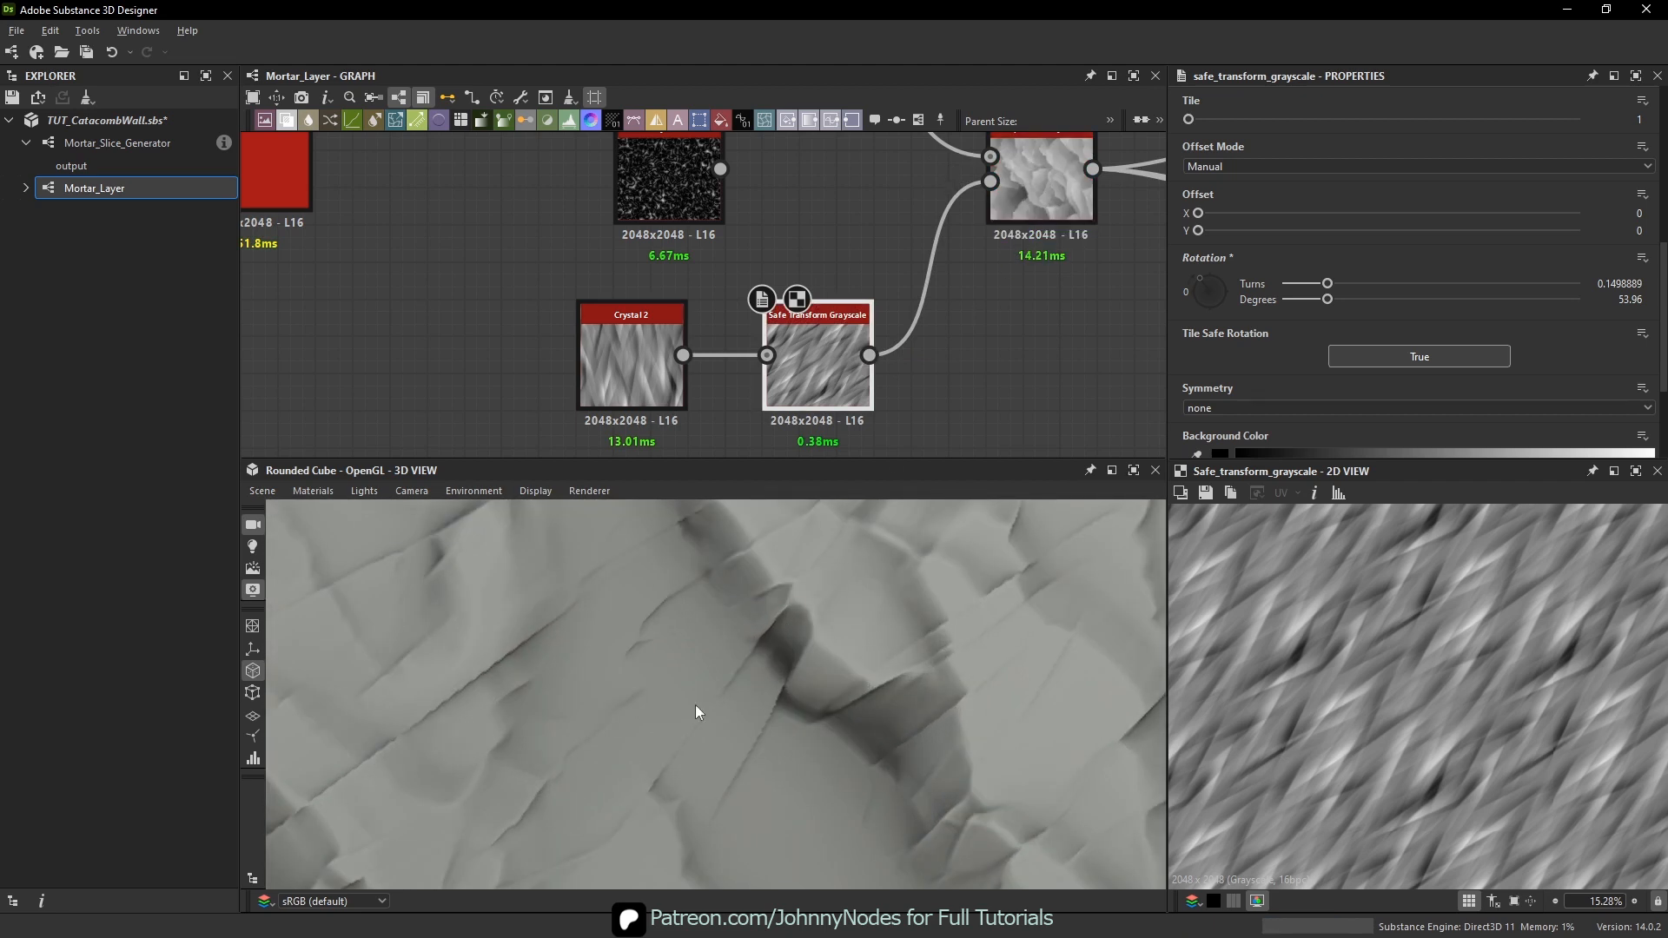
{"action": "left_click_drag", "start_coordinate": [695, 705], "coordinate": [550, 652]}
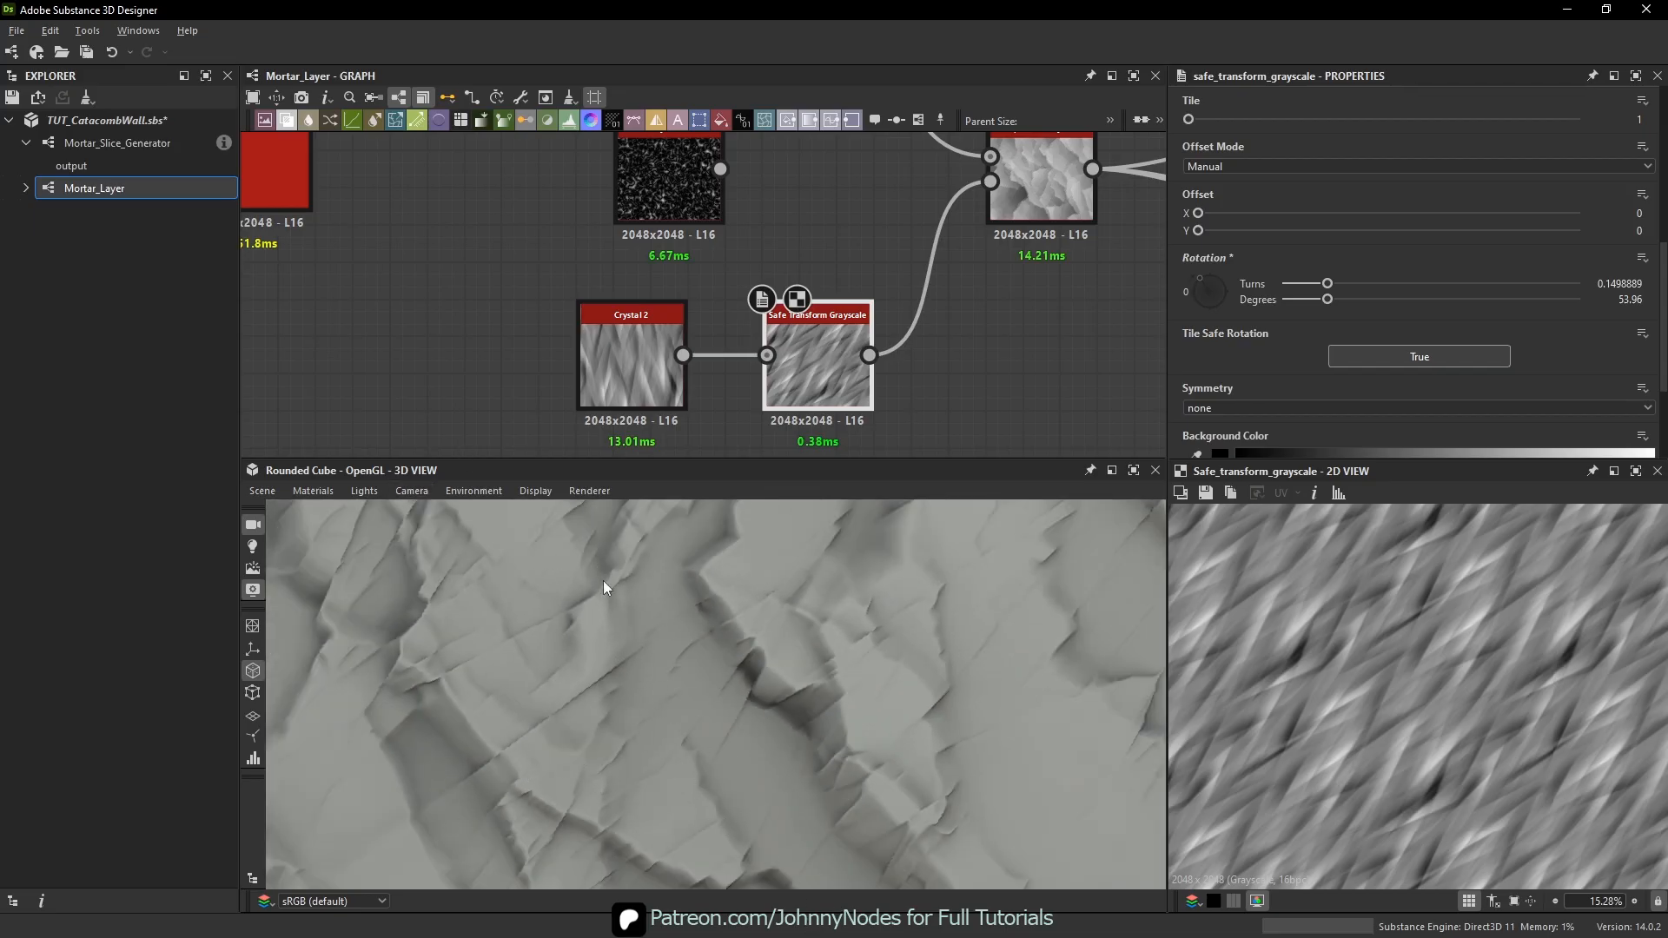
{"action": "scroll", "coordinate": [608, 586], "scroll_direction": "down", "scroll_amount": 2}
- Lower the Slope Blur's Intensity to 0.32 and inspect the slice edges on the cube
{"action": "middle_click_drag", "start_coordinate": [1066, 197], "coordinate": [1008, 258]}
{"action": "double_click", "coordinate": [1008, 257]}
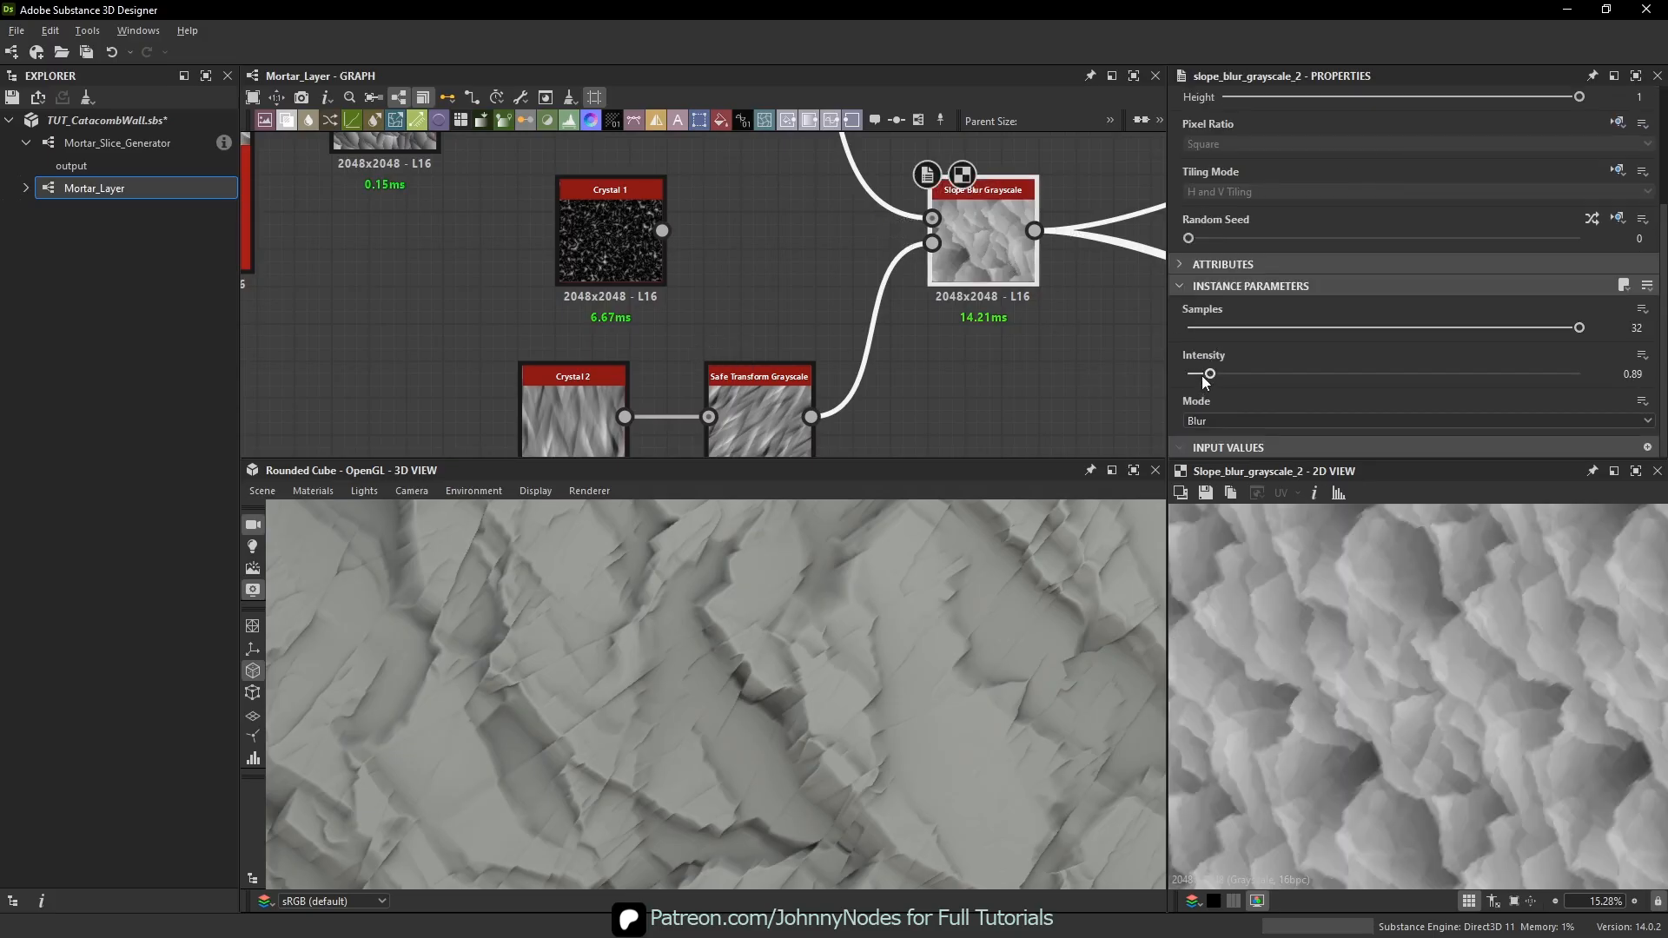
{"action": "left_click_drag", "start_coordinate": [1207, 374], "coordinate": [1193, 374]}
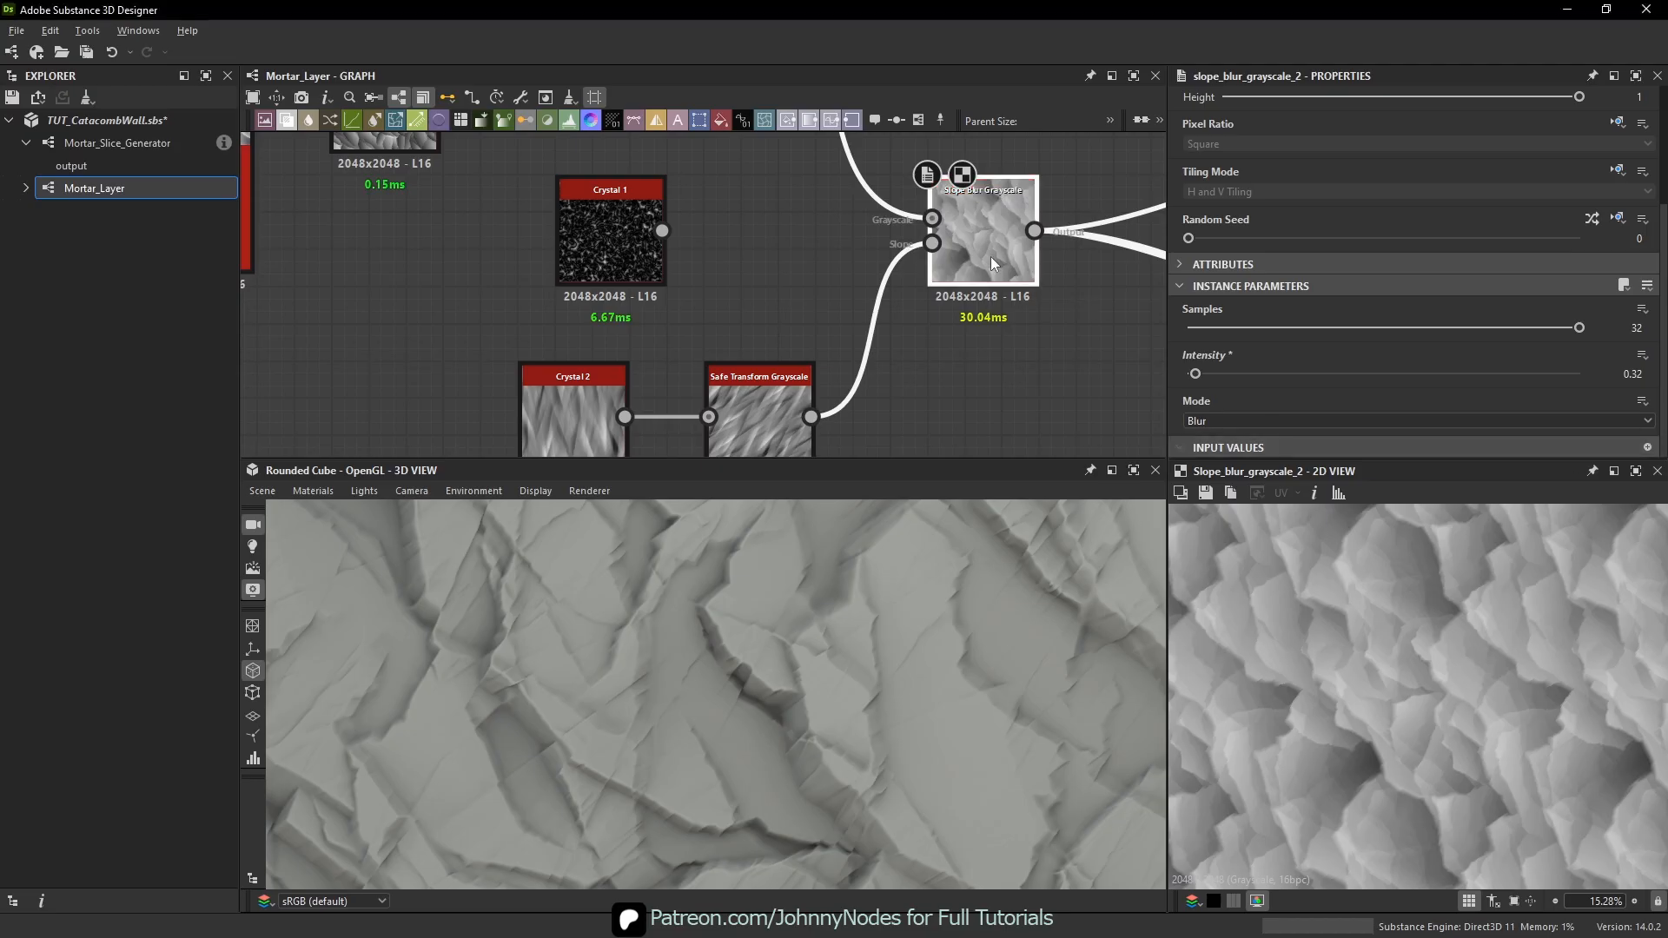
{"action": "left_click_drag", "start_coordinate": [982, 649], "coordinate": [994, 596]}
{"action": "middle_click_drag", "start_coordinate": [1008, 263], "coordinate": [977, 256]}
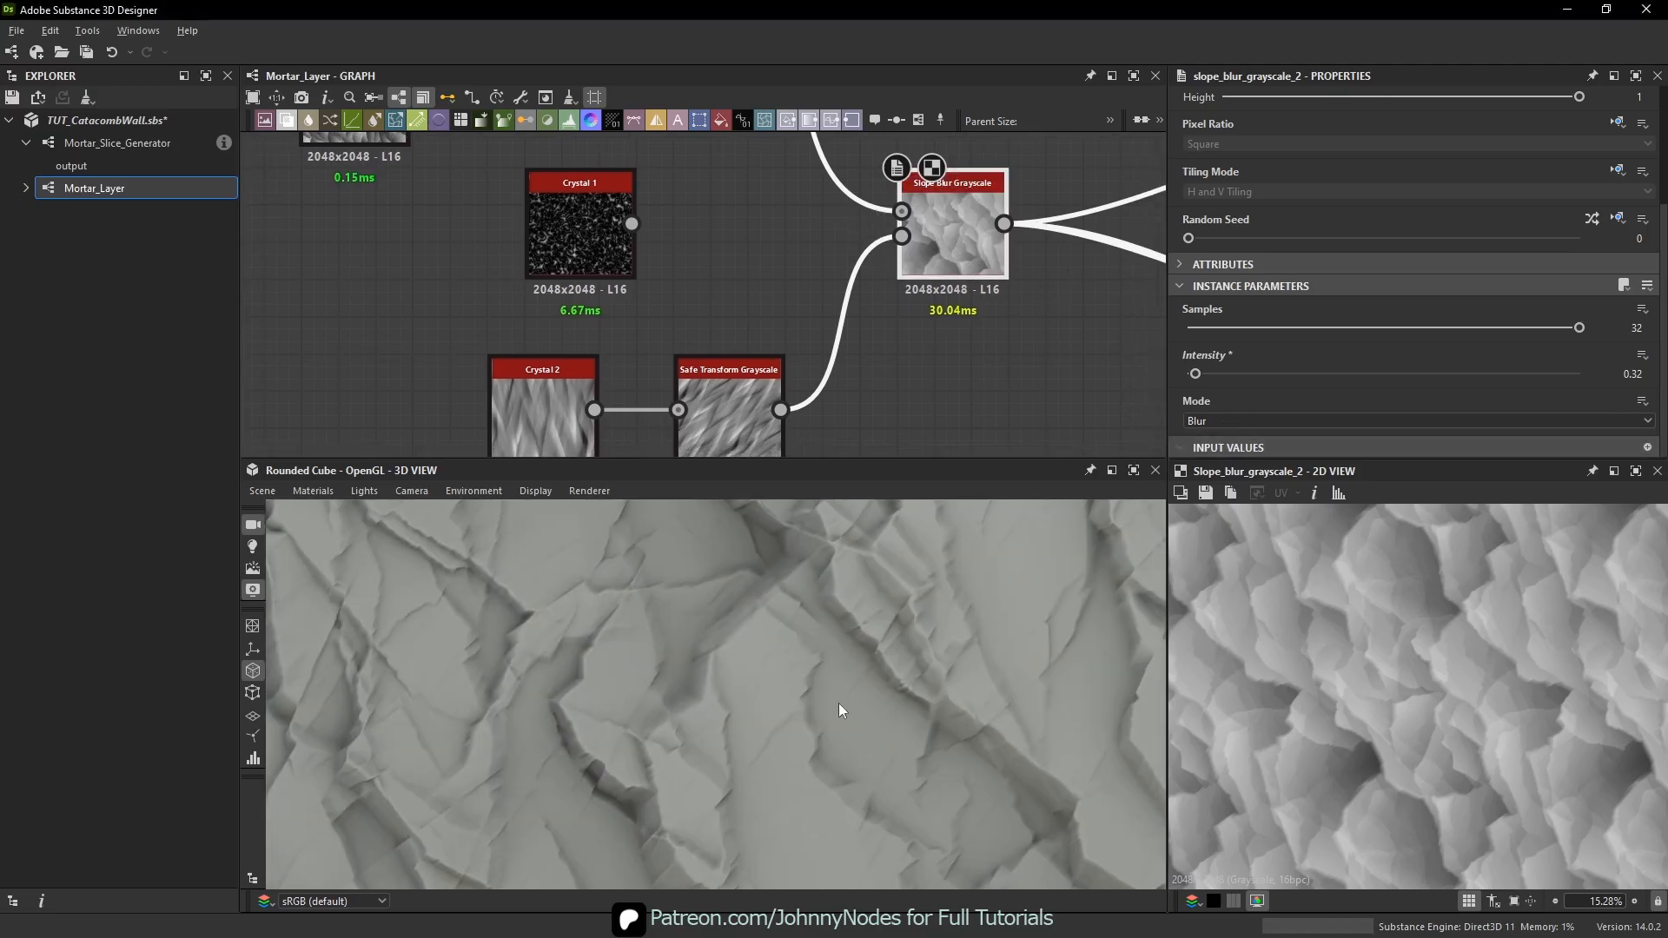
{"action": "right_click_drag", "start_coordinate": [837, 702], "coordinate": [770, 633]}
{"action": "left_click_drag", "start_coordinate": [769, 628], "coordinate": [704, 645]}
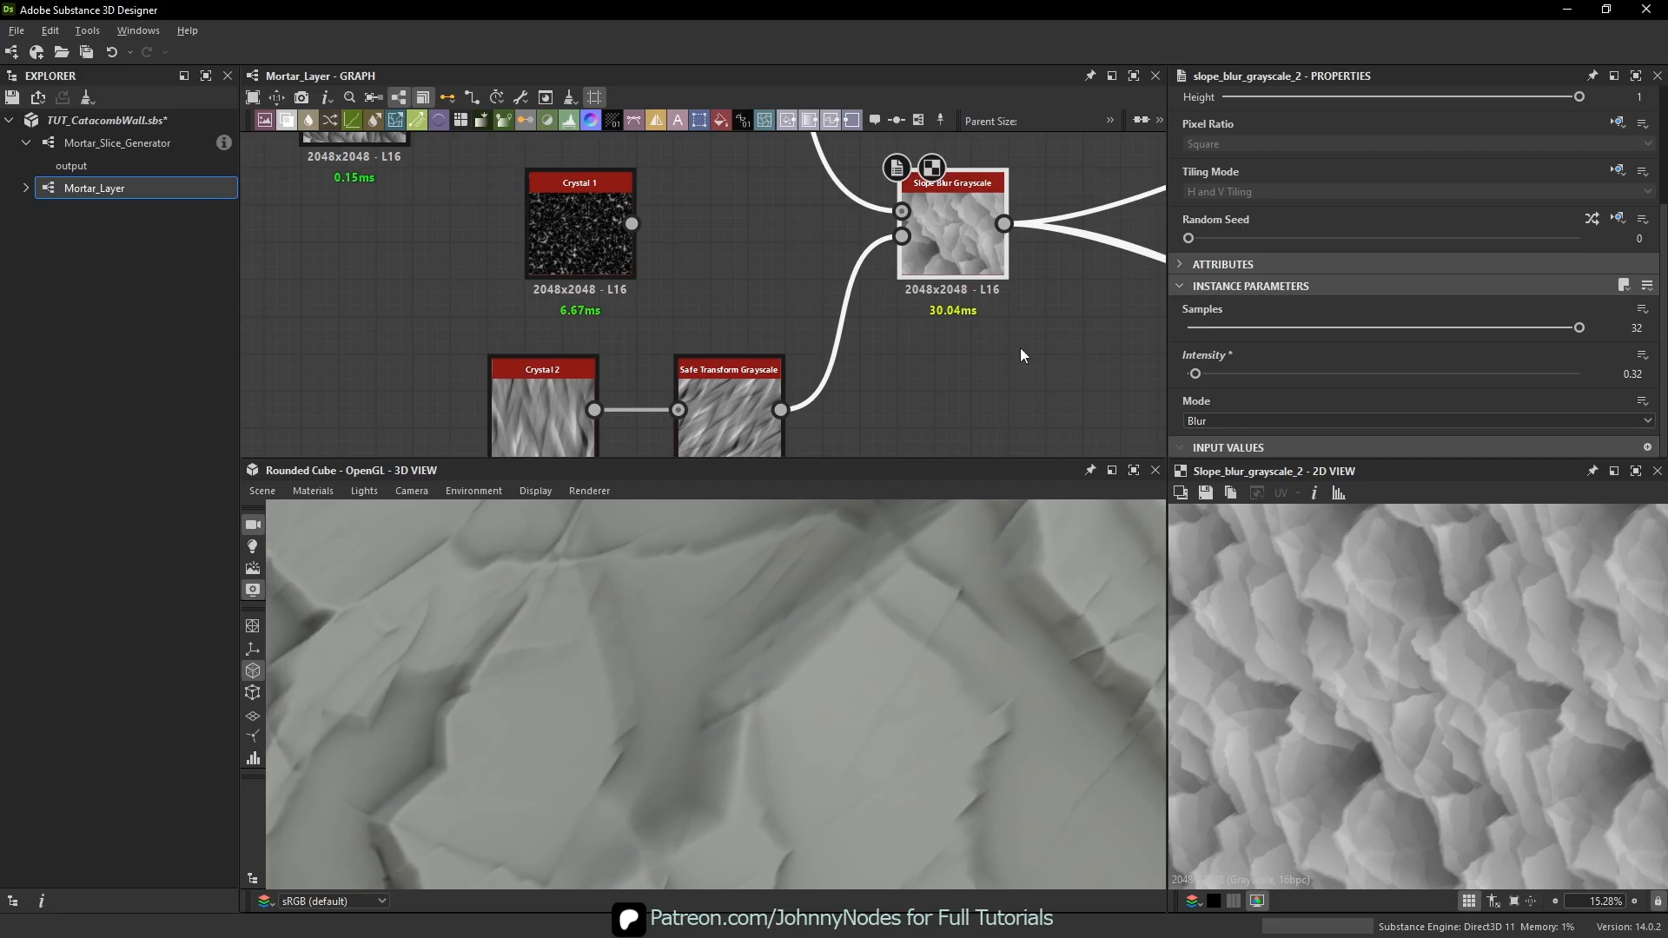
- Set the Slope Blur's Mode to Min and its Intensity to 1.17, checking the chipped edges on the cube
{"action": "scroll", "coordinate": [1020, 348], "scroll_direction": "up", "scroll_amount": 1}
{"action": "middle_click_drag", "start_coordinate": [1012, 349], "coordinate": [949, 388]}
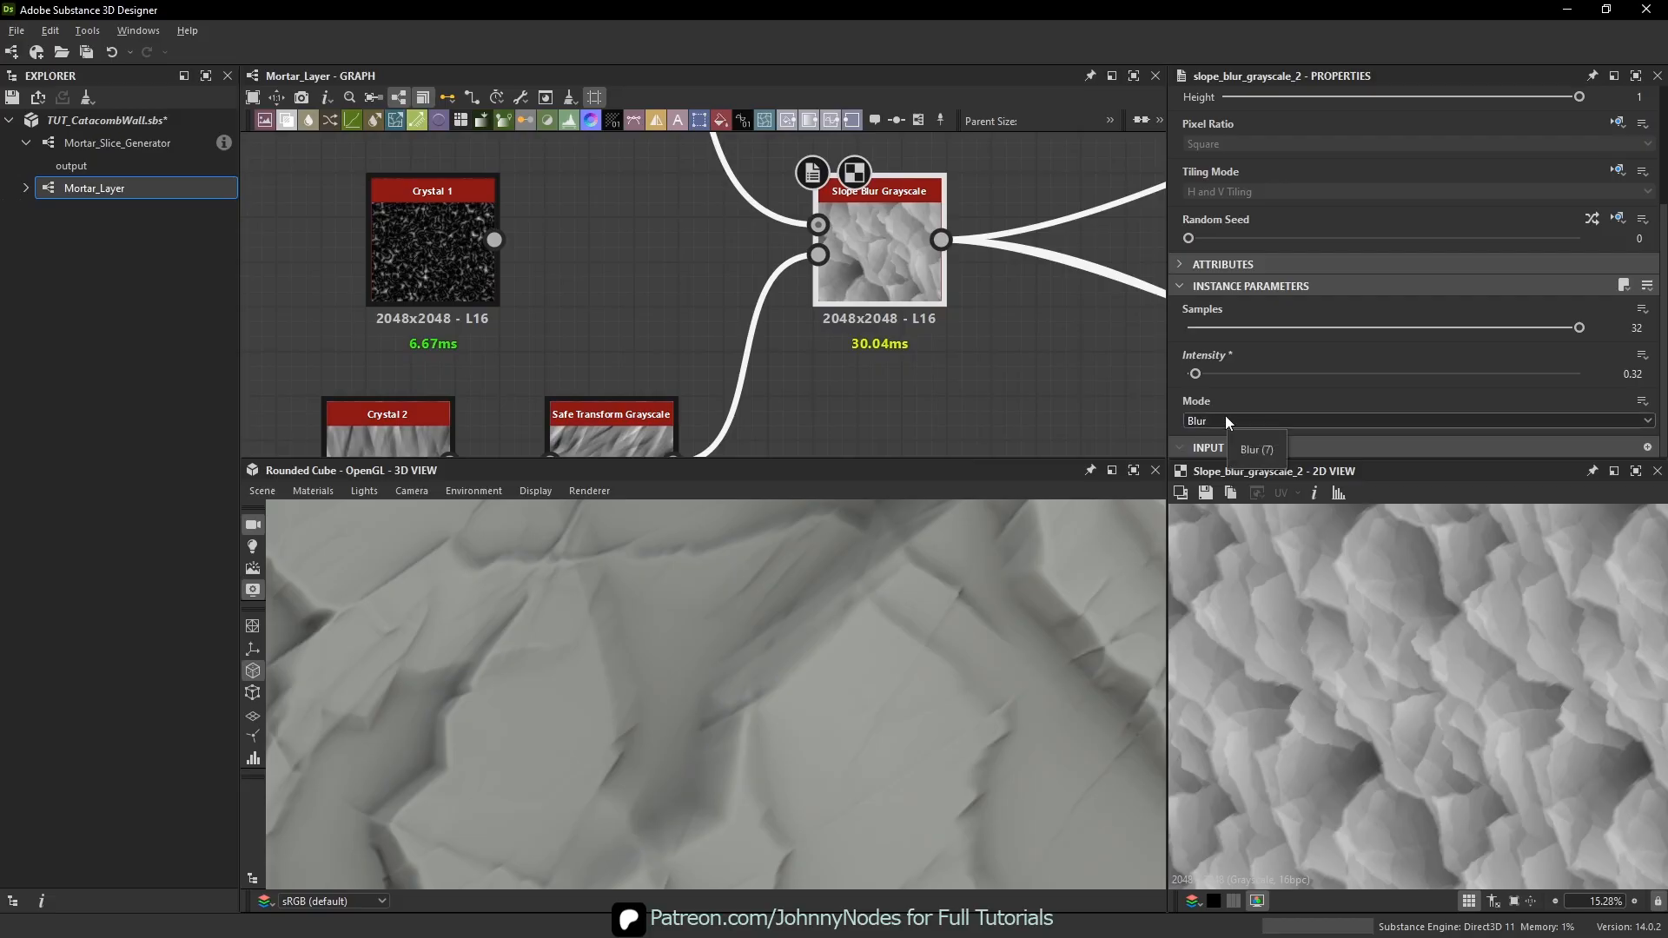
{"action": "left_click", "coordinate": [1205, 421]}
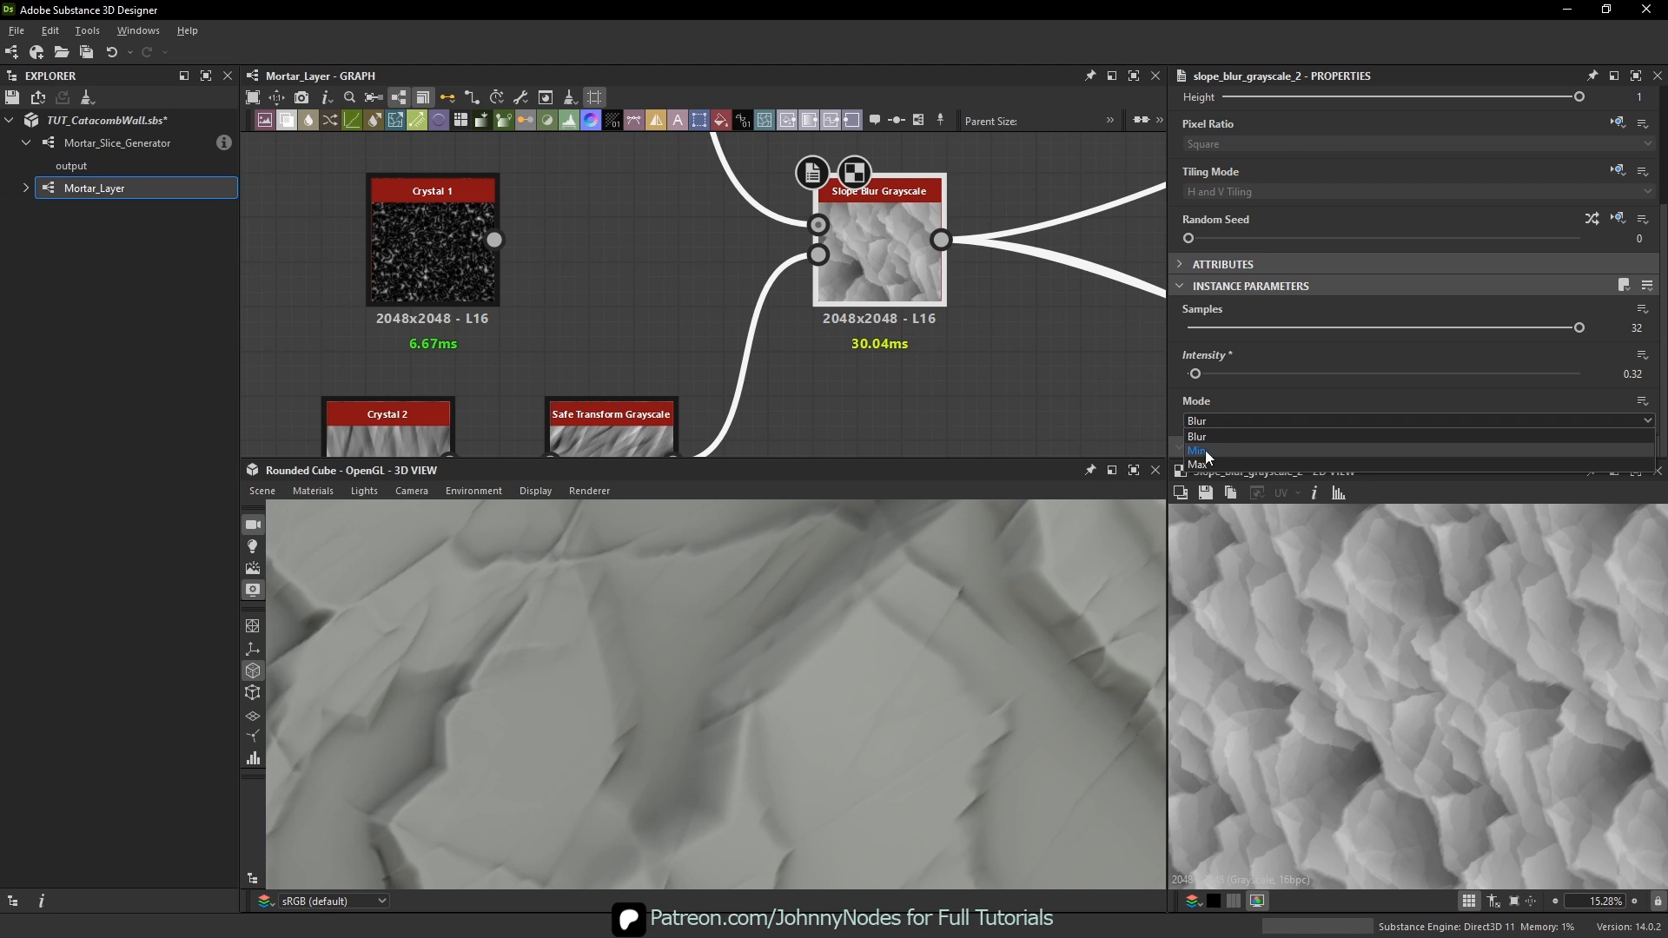
{"action": "left_click", "coordinate": [1206, 451]}
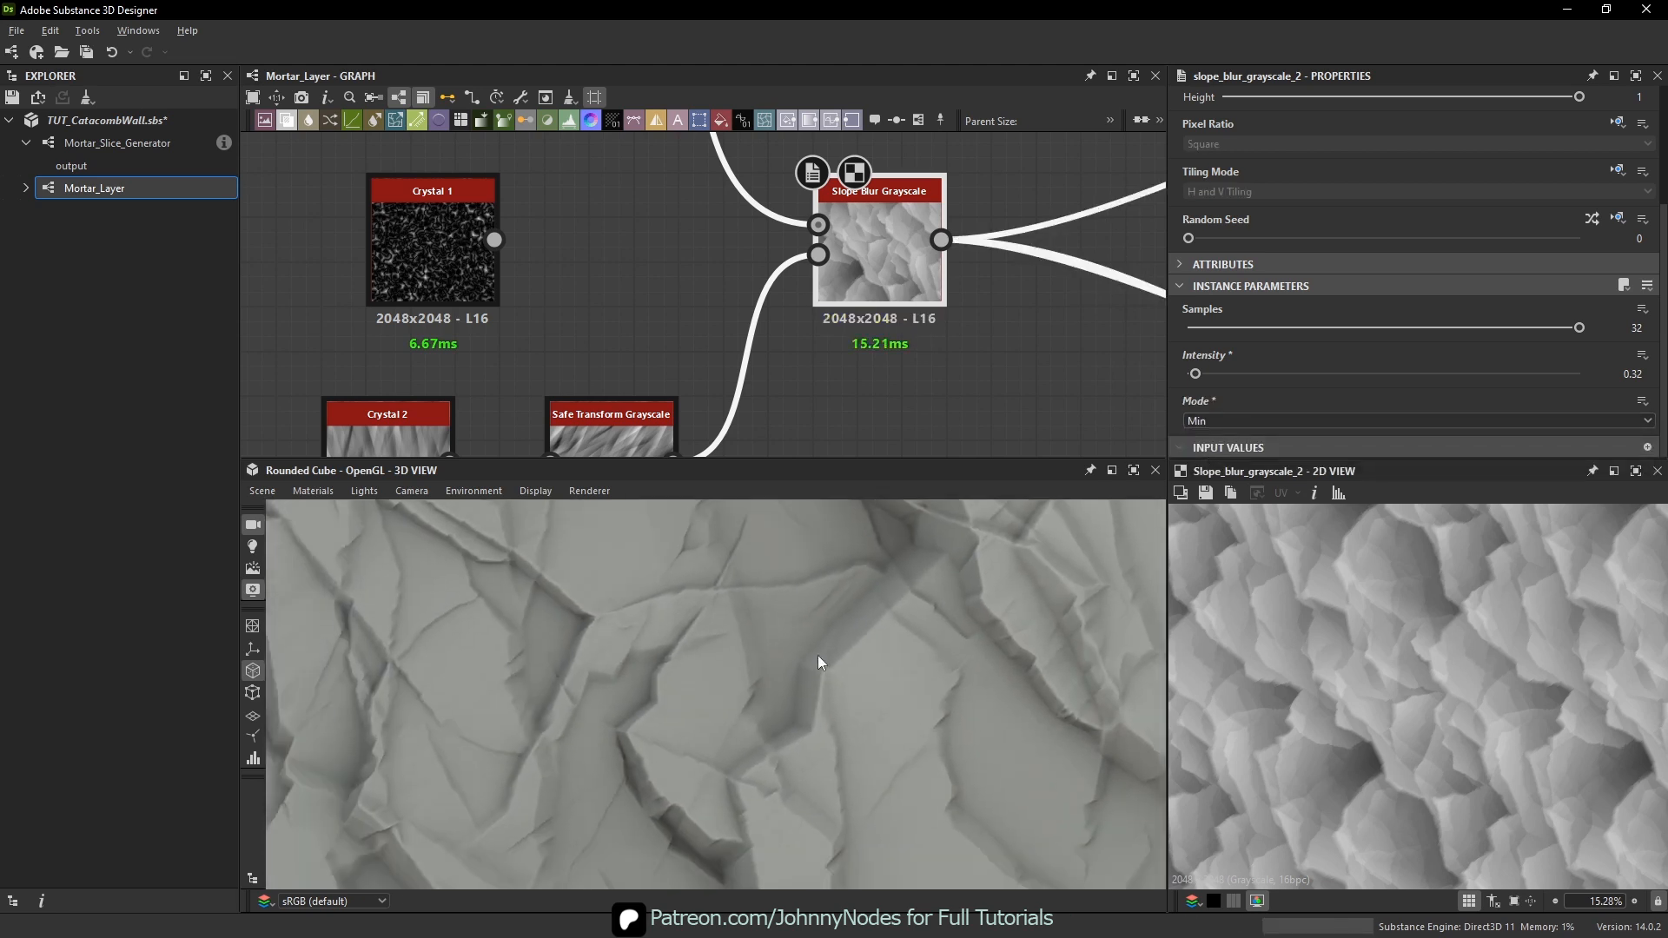
{"action": "left_click_drag", "start_coordinate": [825, 627], "coordinate": [740, 773]}
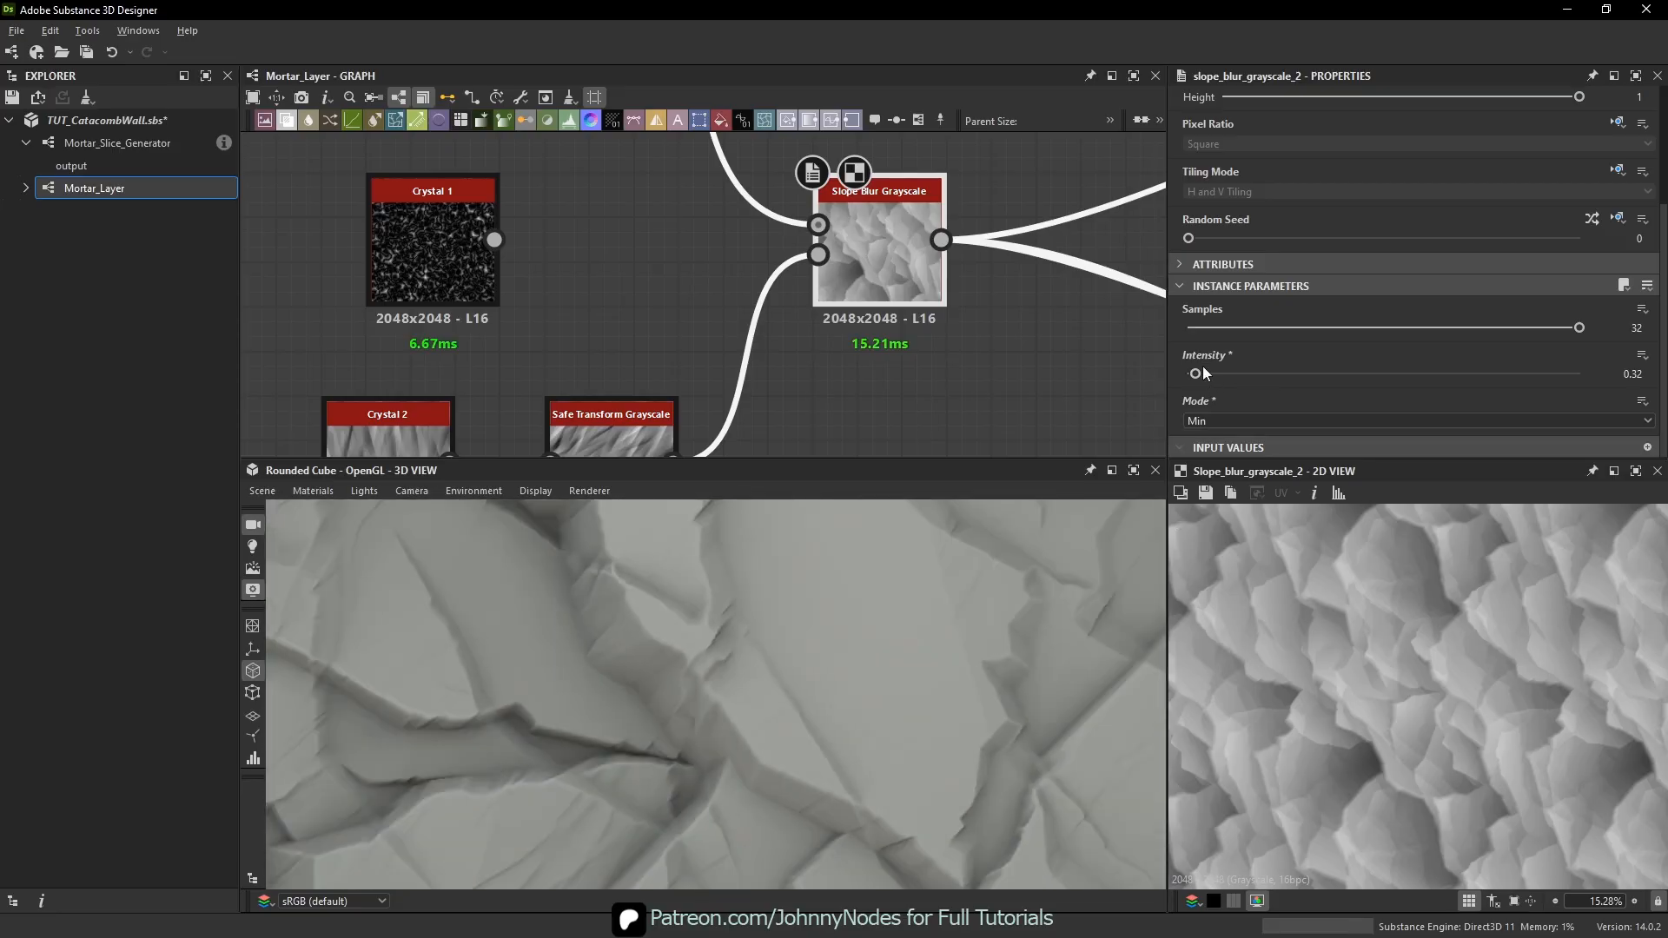
{"action": "left_click_drag", "start_coordinate": [1204, 368], "coordinate": [1216, 374]}
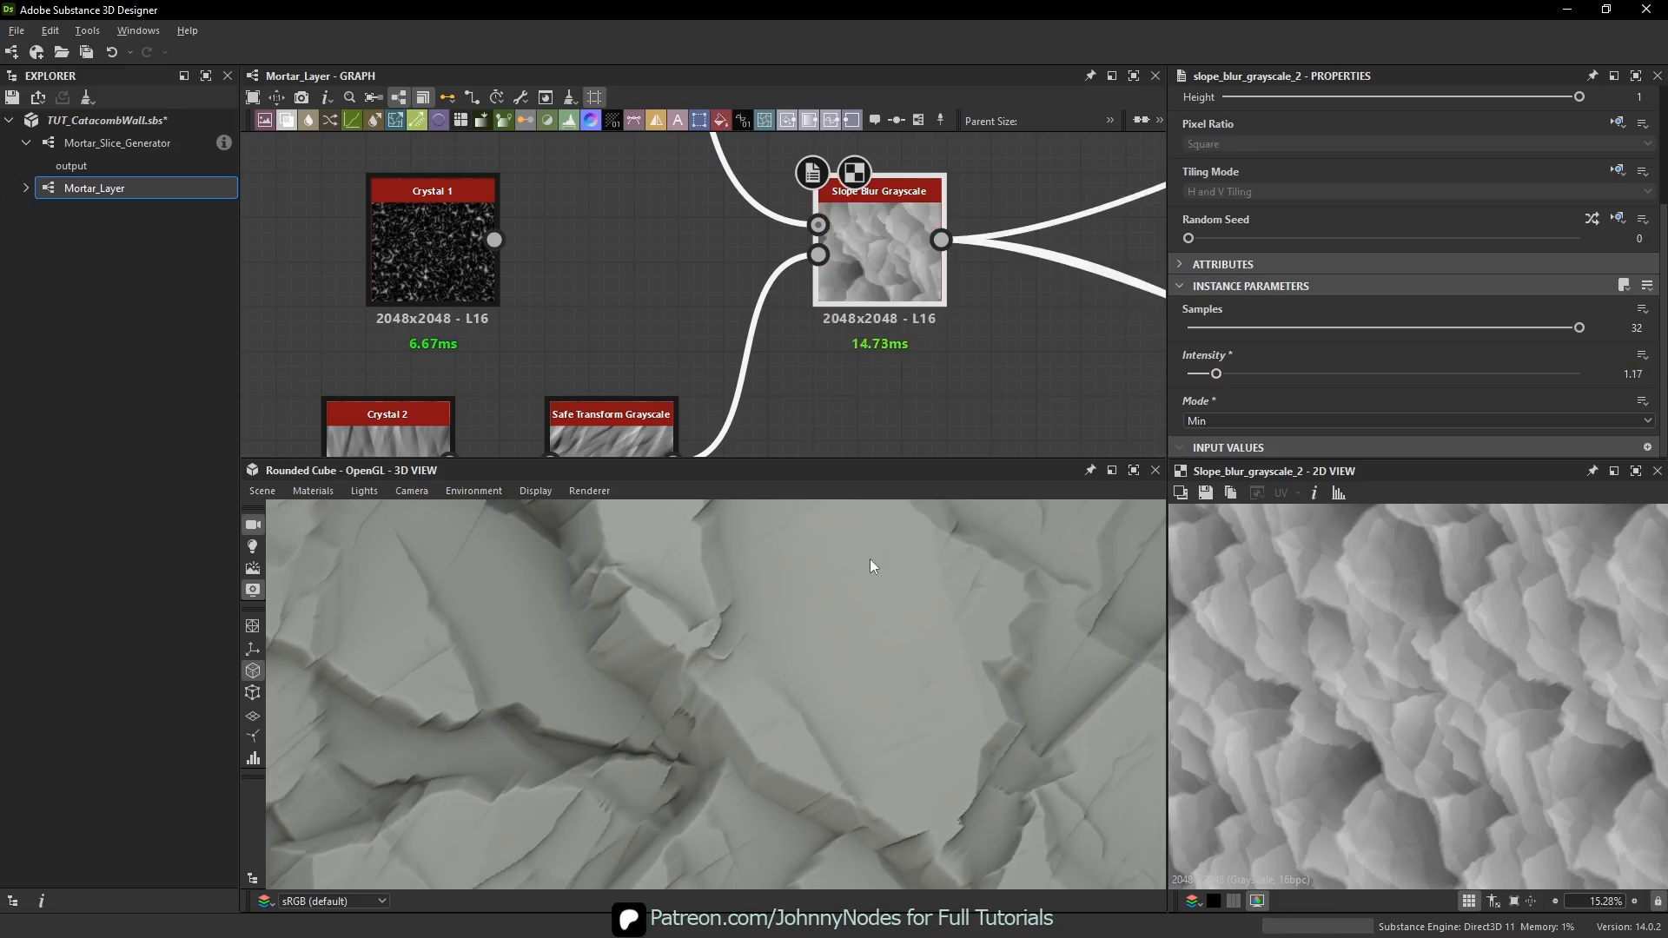
{"action": "left_click_drag", "start_coordinate": [873, 564], "coordinate": [816, 660]}
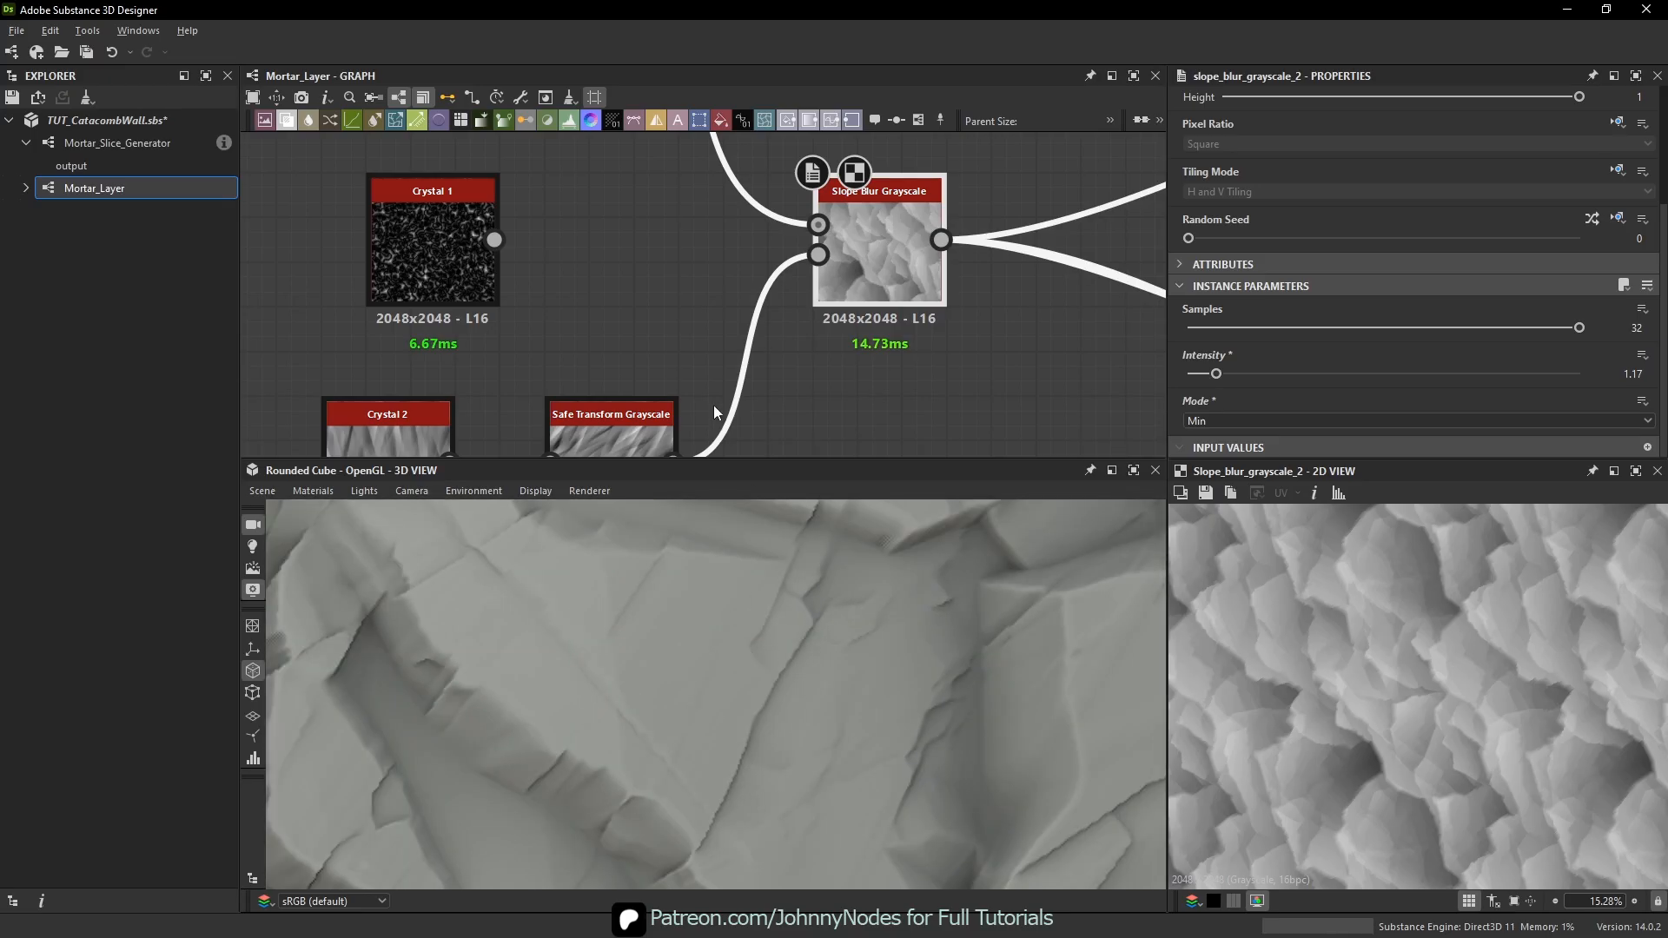
- Trace the graph back past the Levels and Blend nodes and show the first Tile Sampler's output in the 2D view
{"action": "scroll", "coordinate": [713, 406], "scroll_direction": "down", "scroll_amount": 2}
{"action": "middle_click_drag", "start_coordinate": [752, 346], "coordinate": [911, 573]}
{"action": "scroll", "coordinate": [769, 395], "scroll_direction": "down", "scroll_amount": 2}
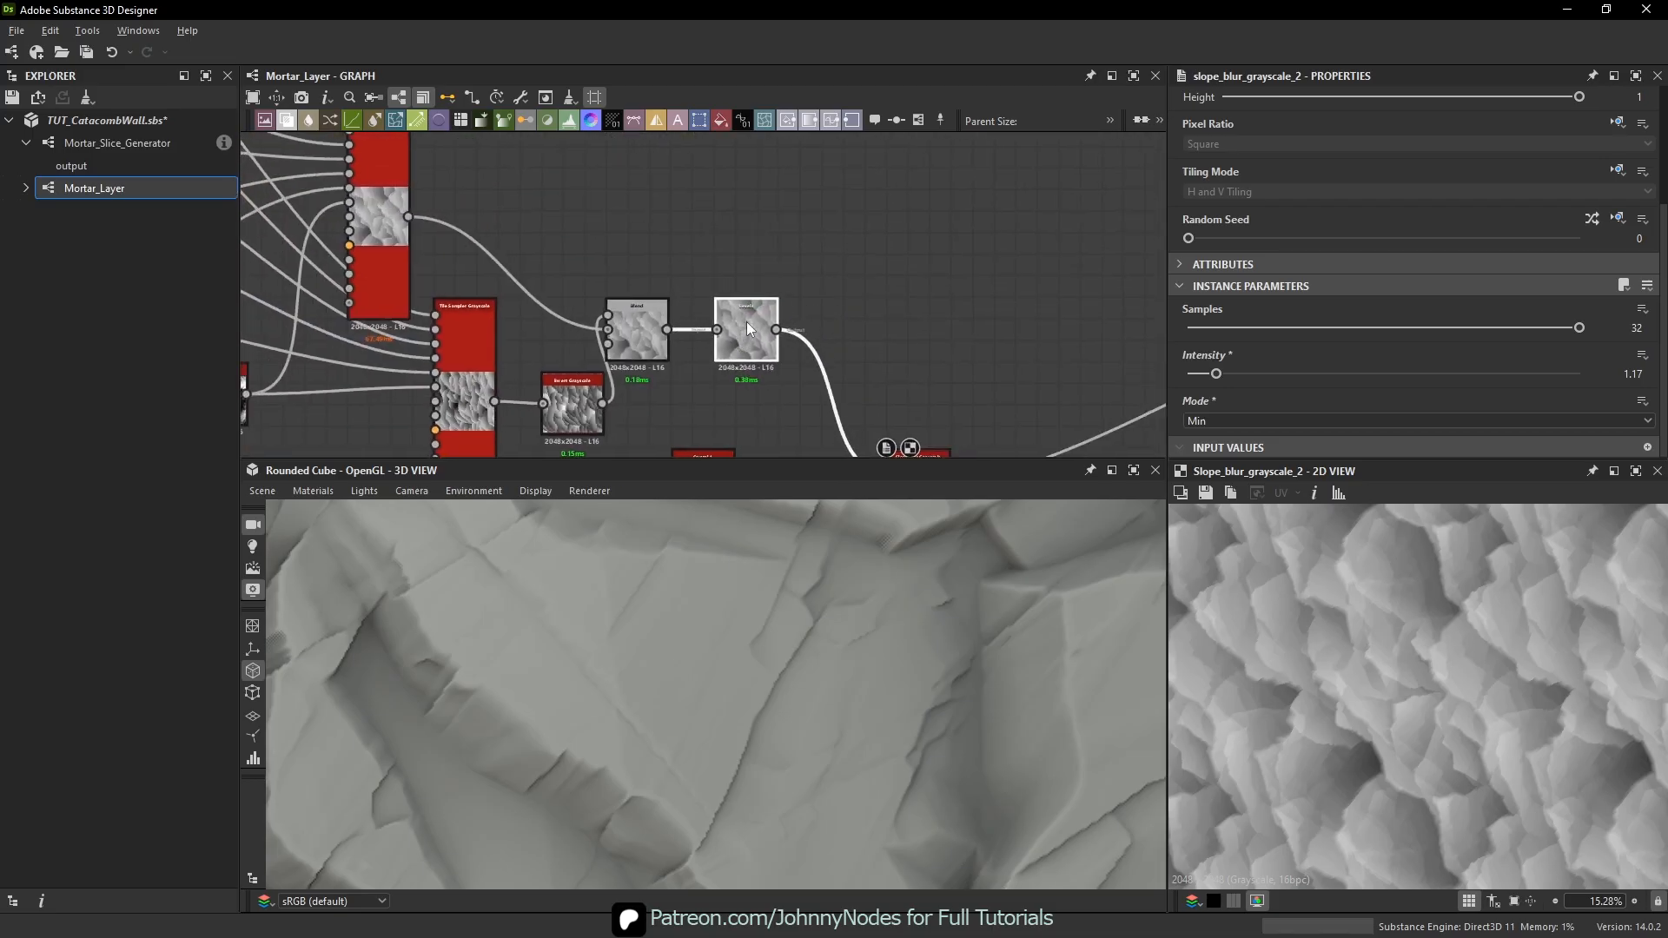
{"action": "scroll", "coordinate": [627, 347], "scroll_direction": "up", "scroll_amount": 2}
{"action": "left_click", "coordinate": [606, 347]}
{"action": "middle_click_drag", "start_coordinate": [606, 347], "coordinate": [741, 433]}
{"action": "left_click", "coordinate": [379, 269]}
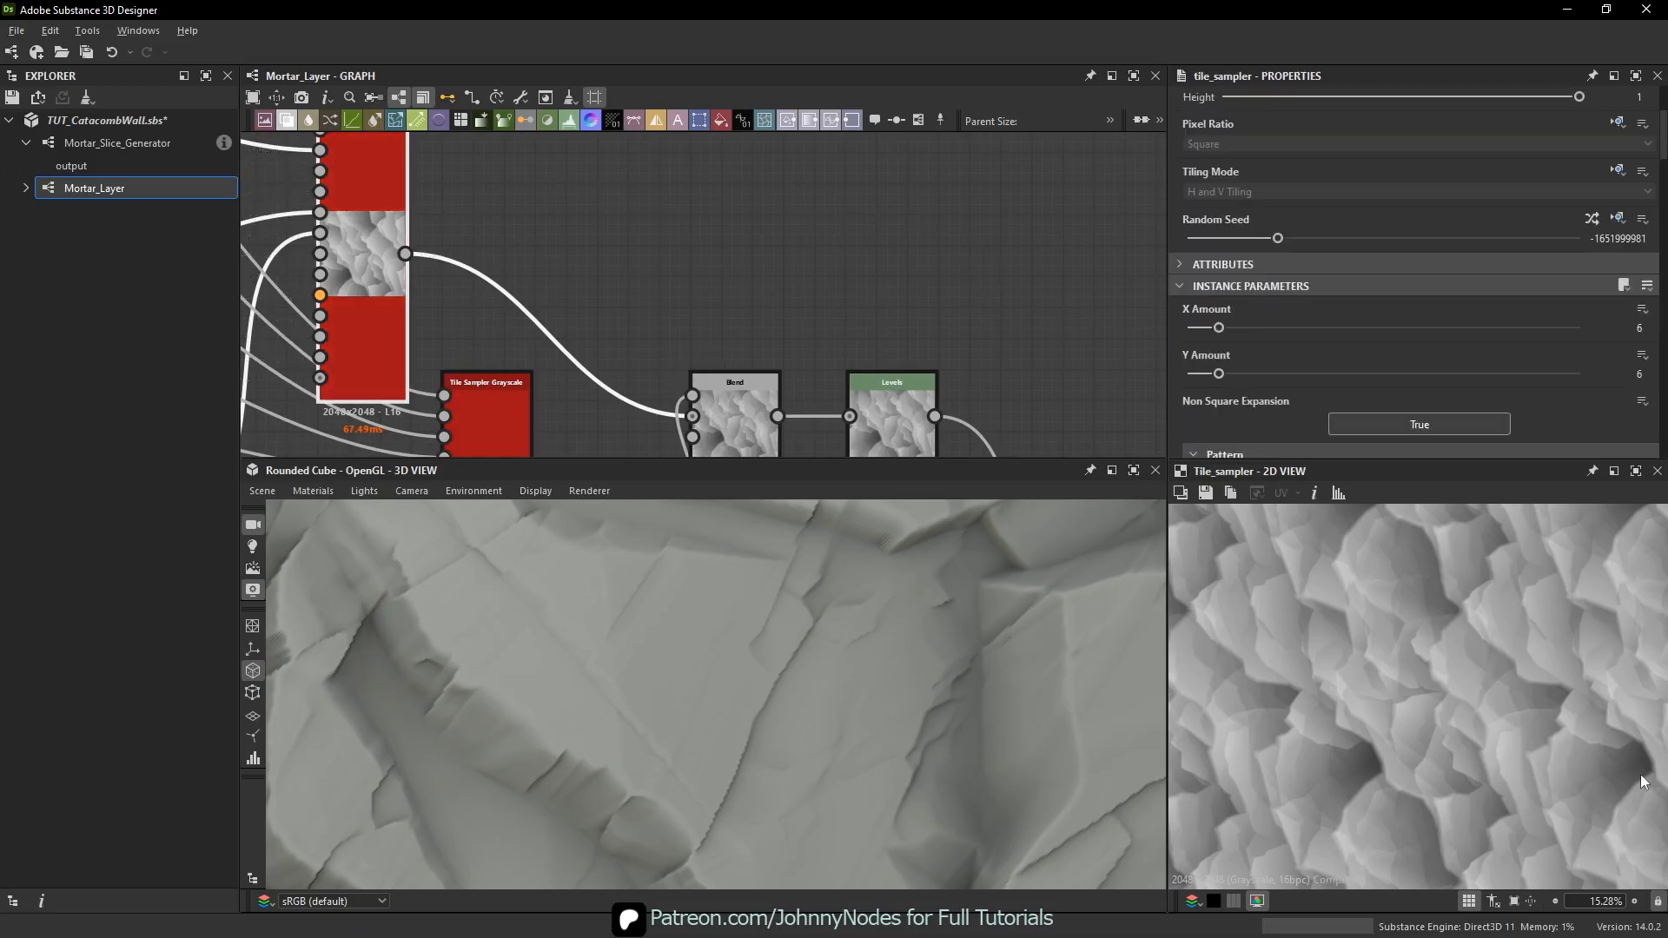
- Reroute the Slope Blur's output links to the first Tile Sampler and to the Levels node to compare the unblurred surface, and undo both changes
{"action": "scroll", "coordinate": [518, 363], "scroll_direction": "down", "scroll_amount": 2}
{"action": "scroll", "coordinate": [753, 294], "scroll_direction": "down", "scroll_amount": 2}
{"action": "middle_click_drag", "start_coordinate": [755, 292], "coordinate": [762, 247]}
{"action": "left_click_drag", "start_coordinate": [866, 401], "coordinate": [554, 248], "text": "shift"}
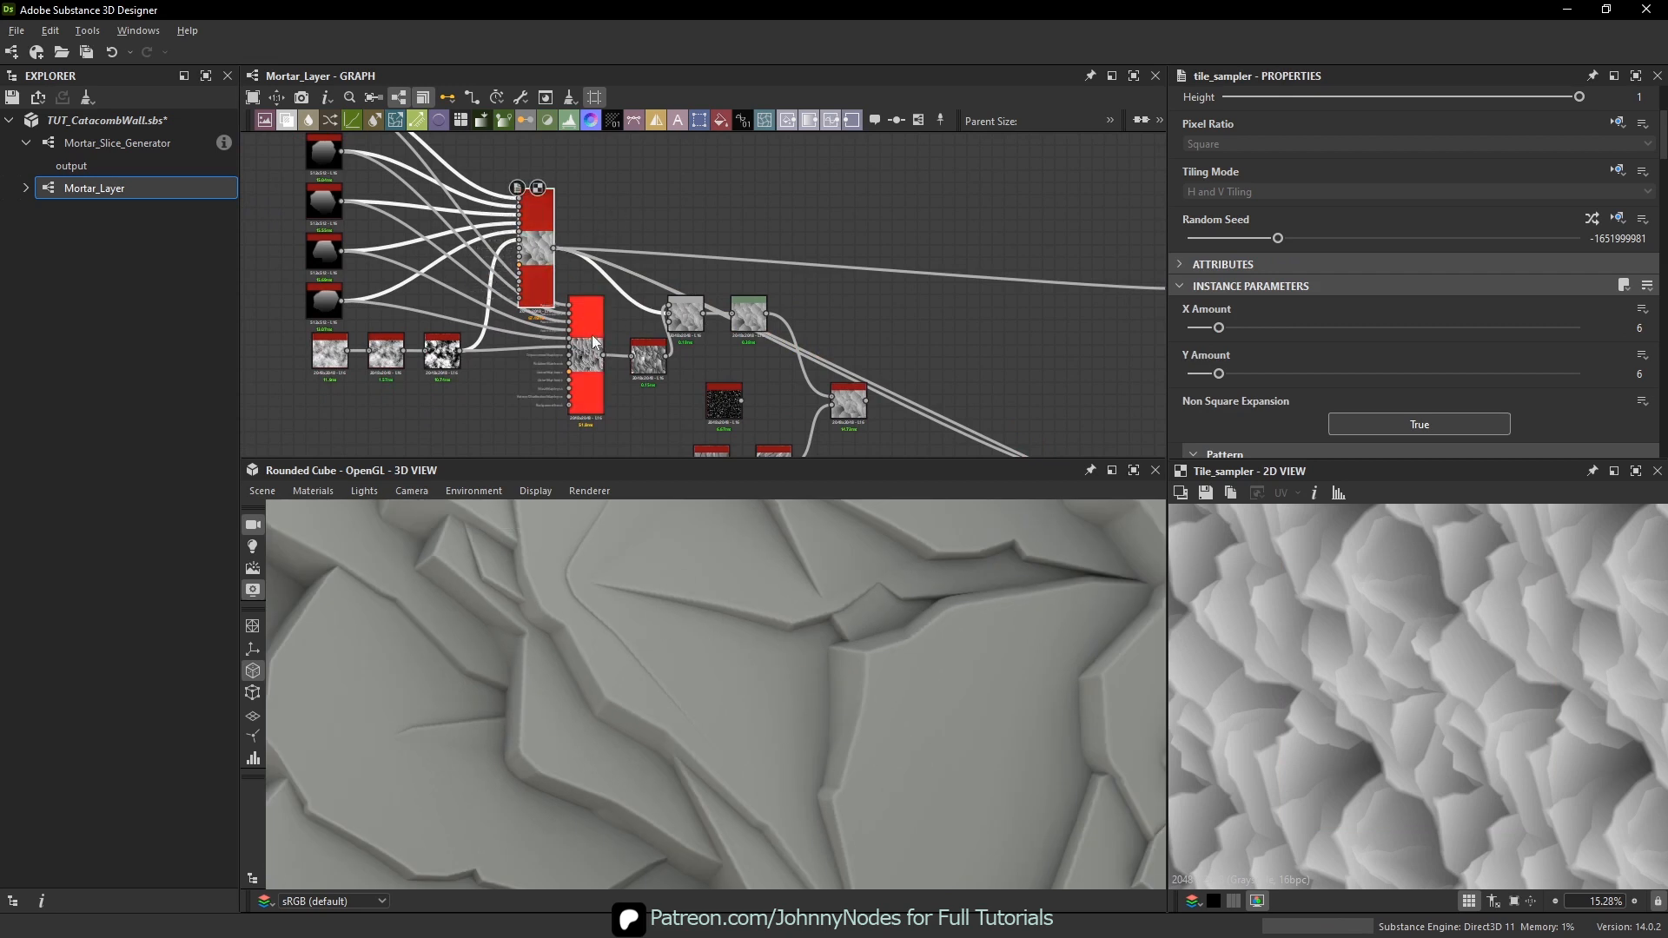
{"action": "left_click_drag", "start_coordinate": [554, 248], "coordinate": [669, 313], "text": "shift"}
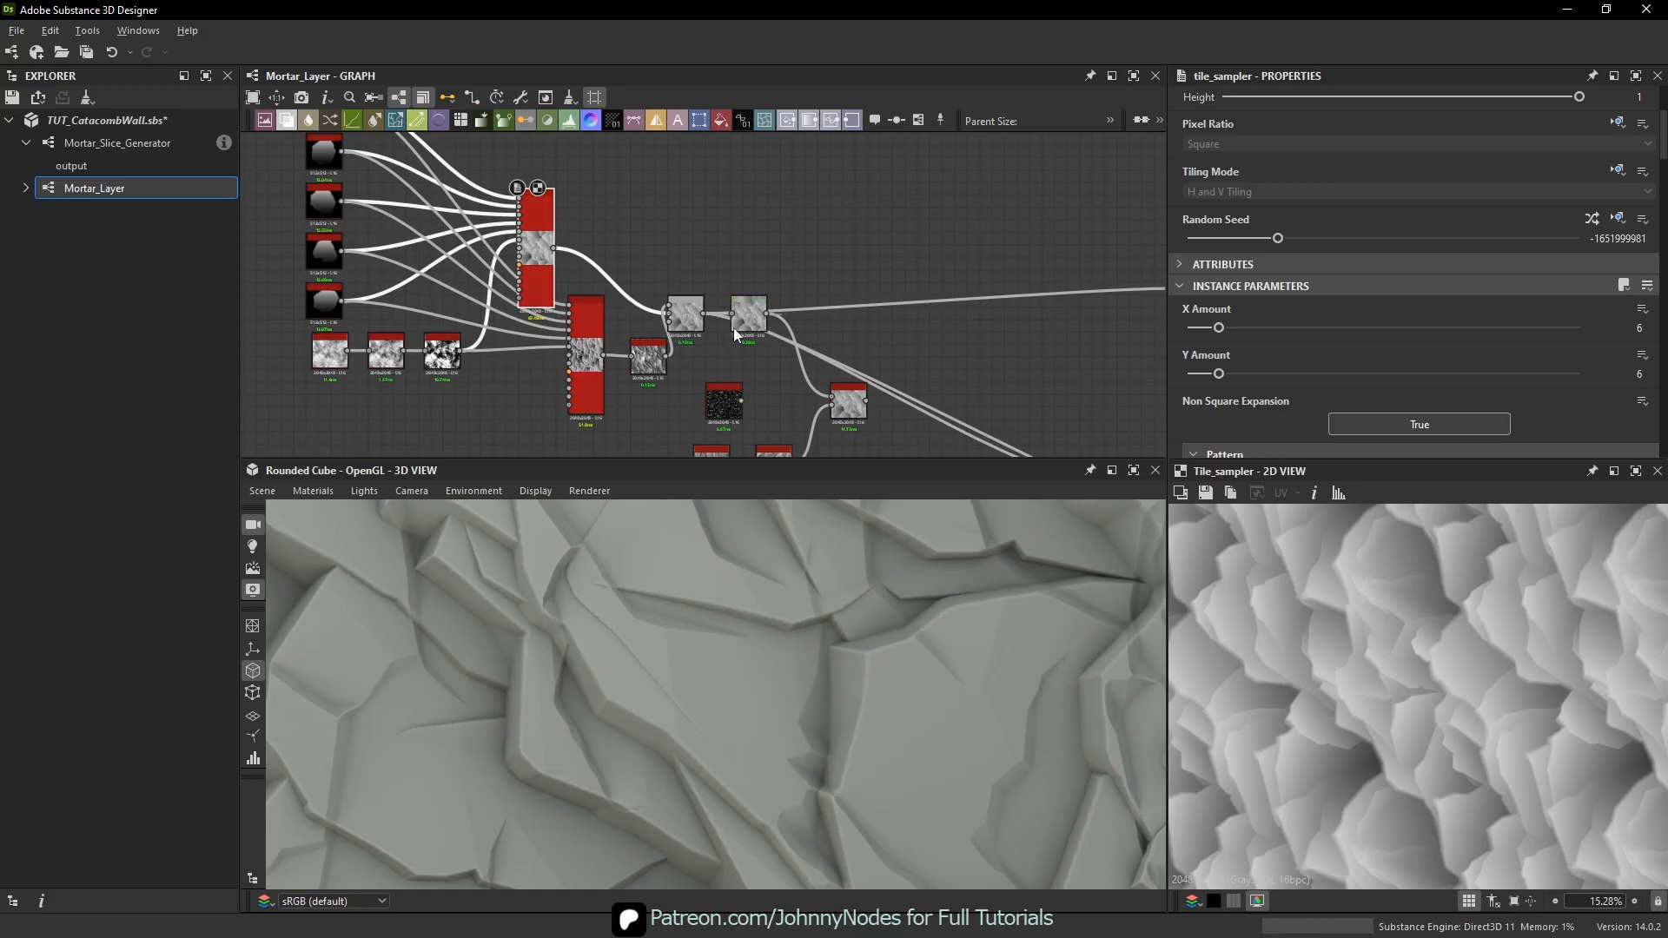
{"action": "scroll", "coordinate": [697, 304], "scroll_direction": "up", "scroll_amount": 2}
{"action": "key", "text": "ctrl+z"}
{"action": "key", "text": "ctrl+z"}
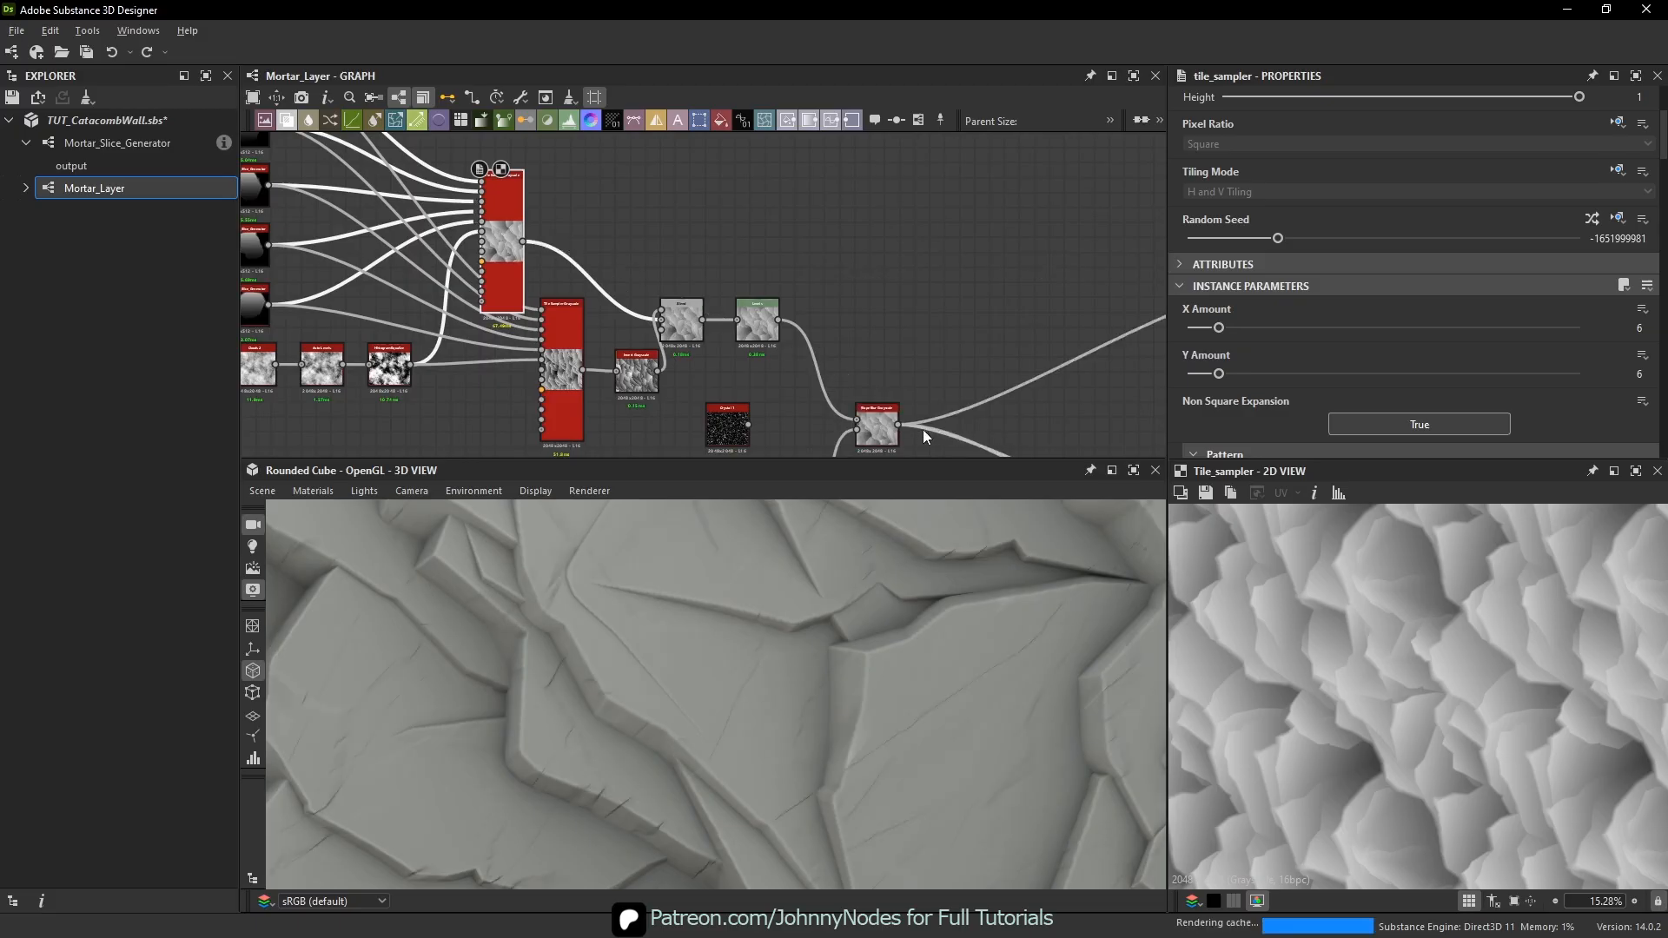
- Examine the slope-blurred surface on the cube up close and from farther away
{"action": "scroll", "coordinate": [731, 673], "scroll_direction": "up", "scroll_amount": 3}
{"action": "left_click_drag", "start_coordinate": [629, 643], "coordinate": [614, 708]}
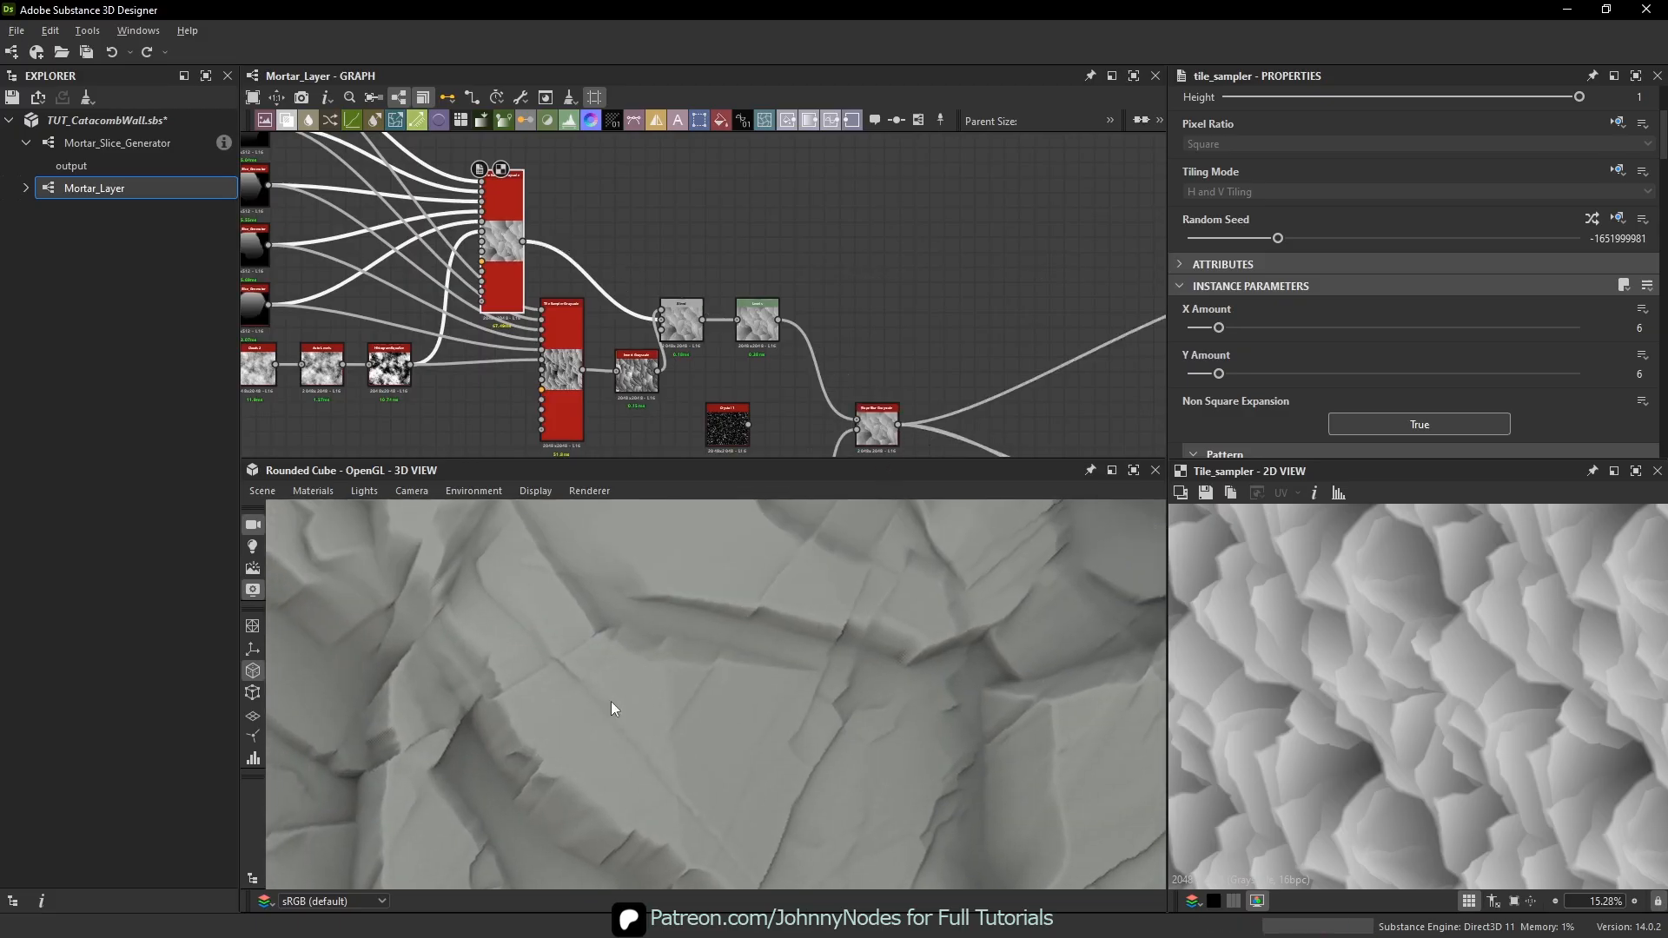
{"action": "scroll", "coordinate": [832, 709], "scroll_direction": "down", "scroll_amount": 4}
{"action": "left_click_drag", "start_coordinate": [775, 650], "coordinate": [852, 684]}
{"action": "scroll", "coordinate": [857, 671], "scroll_direction": "down", "scroll_amount": 2}
{"action": "scroll", "coordinate": [810, 701], "scroll_direction": "up", "scroll_amount": 1}
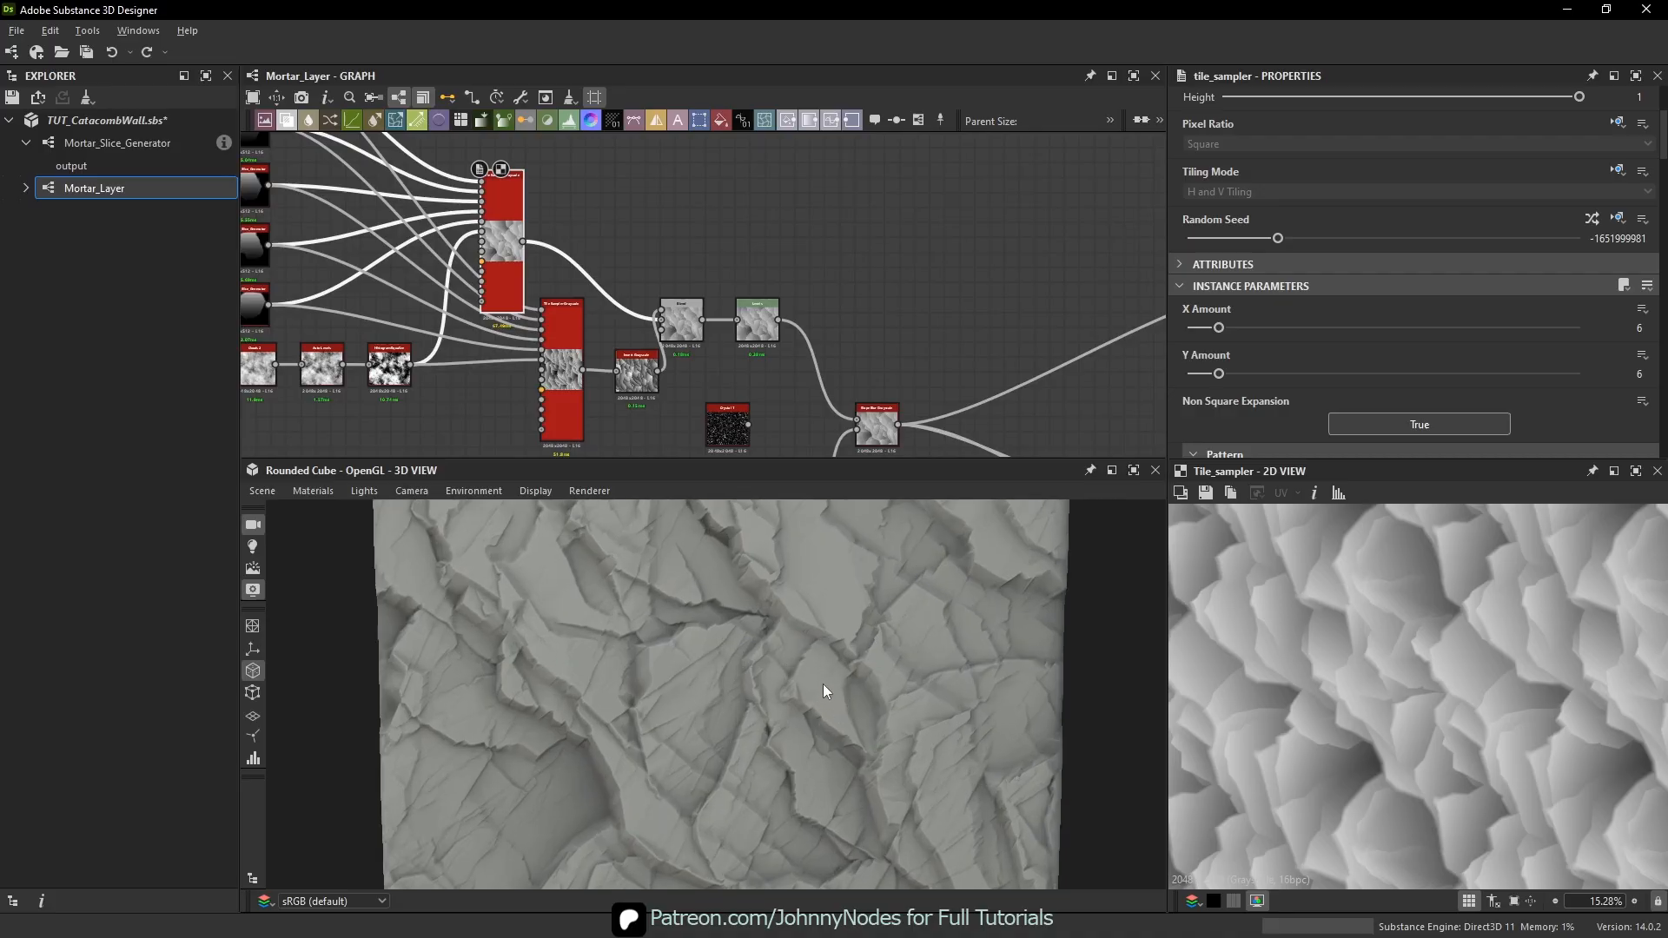
- Insert a Blur HQ Grayscale node between the Safe Transform Grayscale and the Slope Blur's slope input
{"action": "right_click_drag", "start_coordinate": [822, 684], "coordinate": [835, 663], "text": "ctrl+shift"}
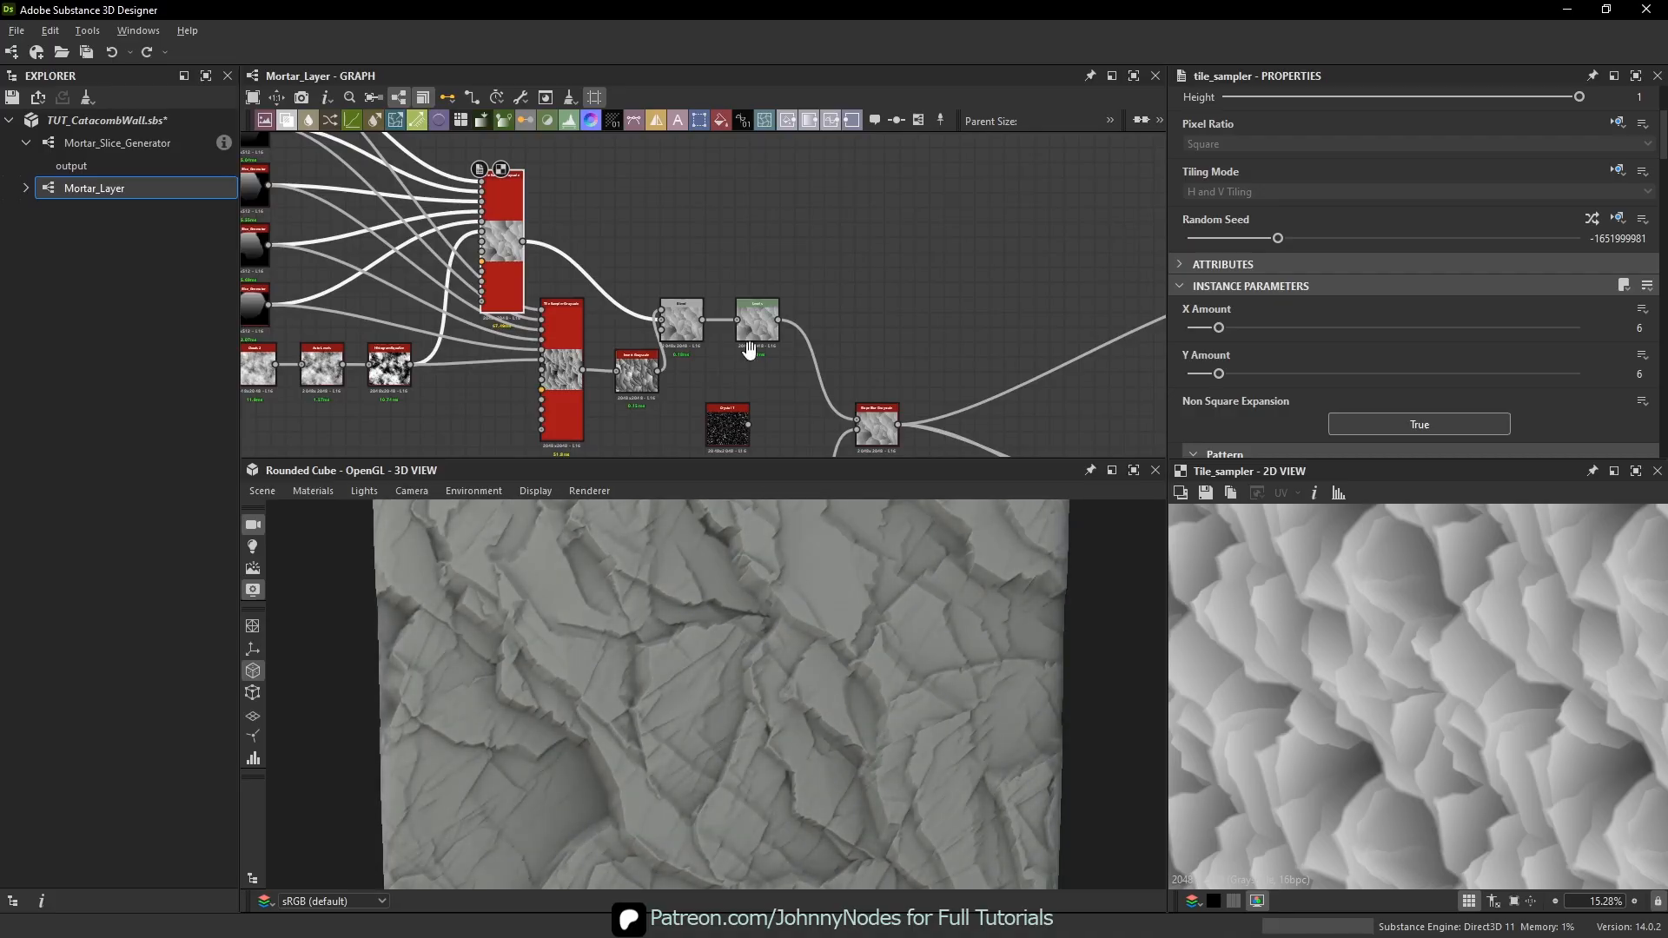
{"action": "middle_click_drag", "start_coordinate": [748, 345], "coordinate": [804, 196]}
{"action": "scroll", "coordinate": [737, 631], "scroll_direction": "up", "scroll_amount": 5}
{"action": "left_click_drag", "start_coordinate": [666, 615], "coordinate": [822, 577]}
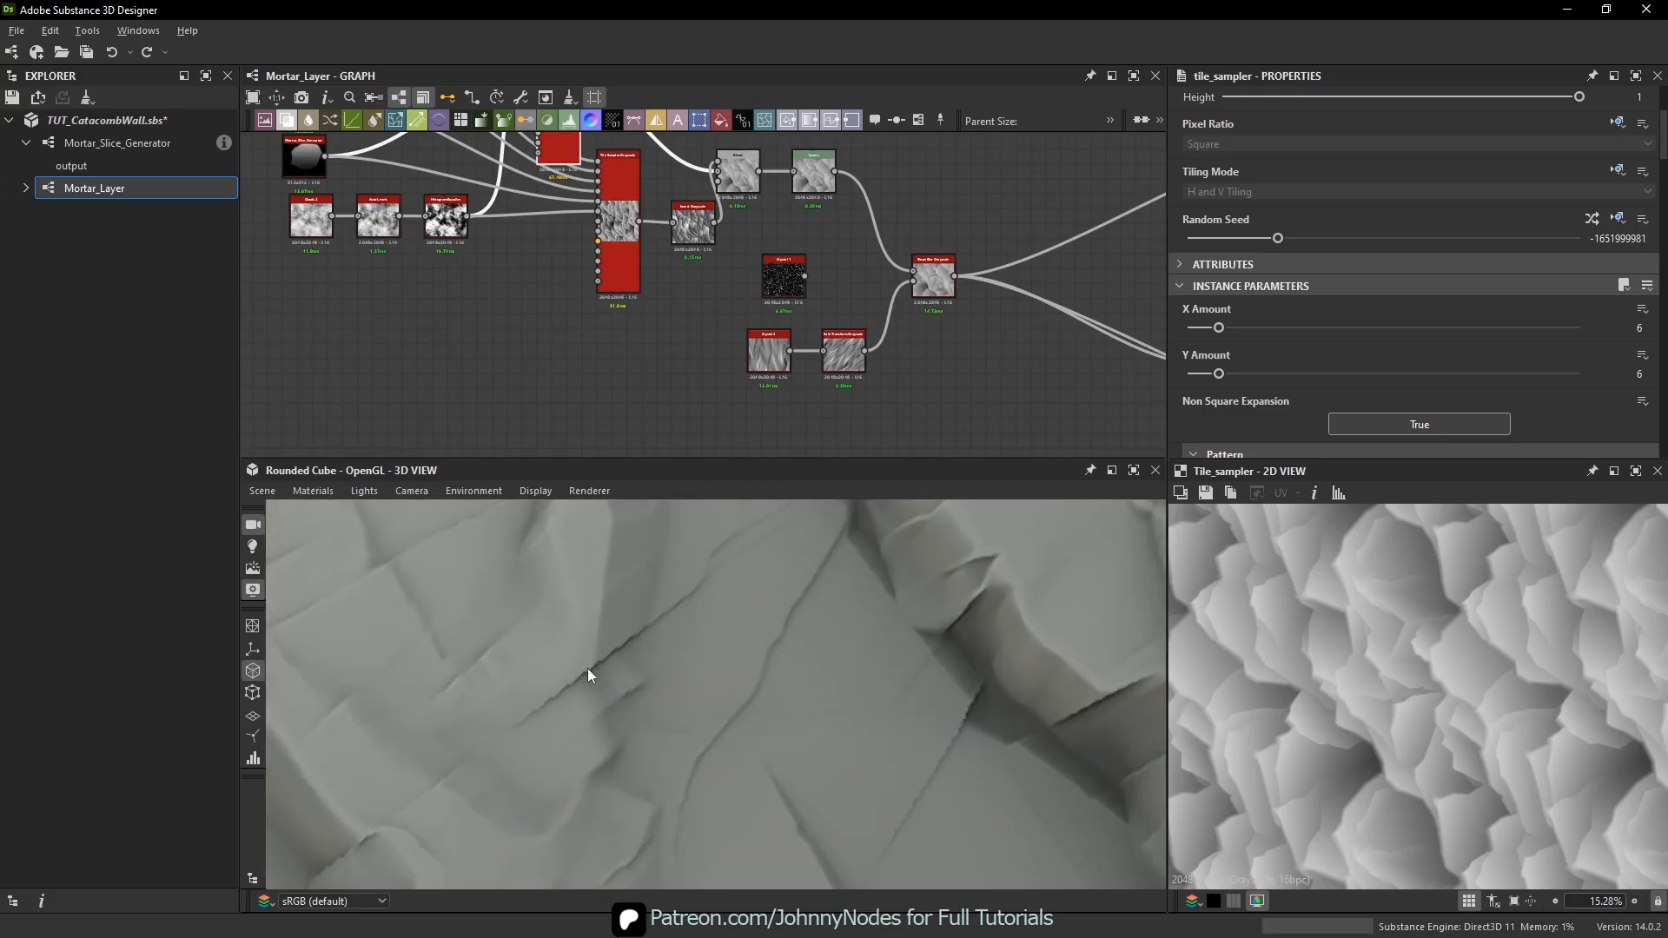
{"action": "scroll", "coordinate": [821, 346], "scroll_direction": "up", "scroll_amount": 2}
{"action": "key", "text": "space"}
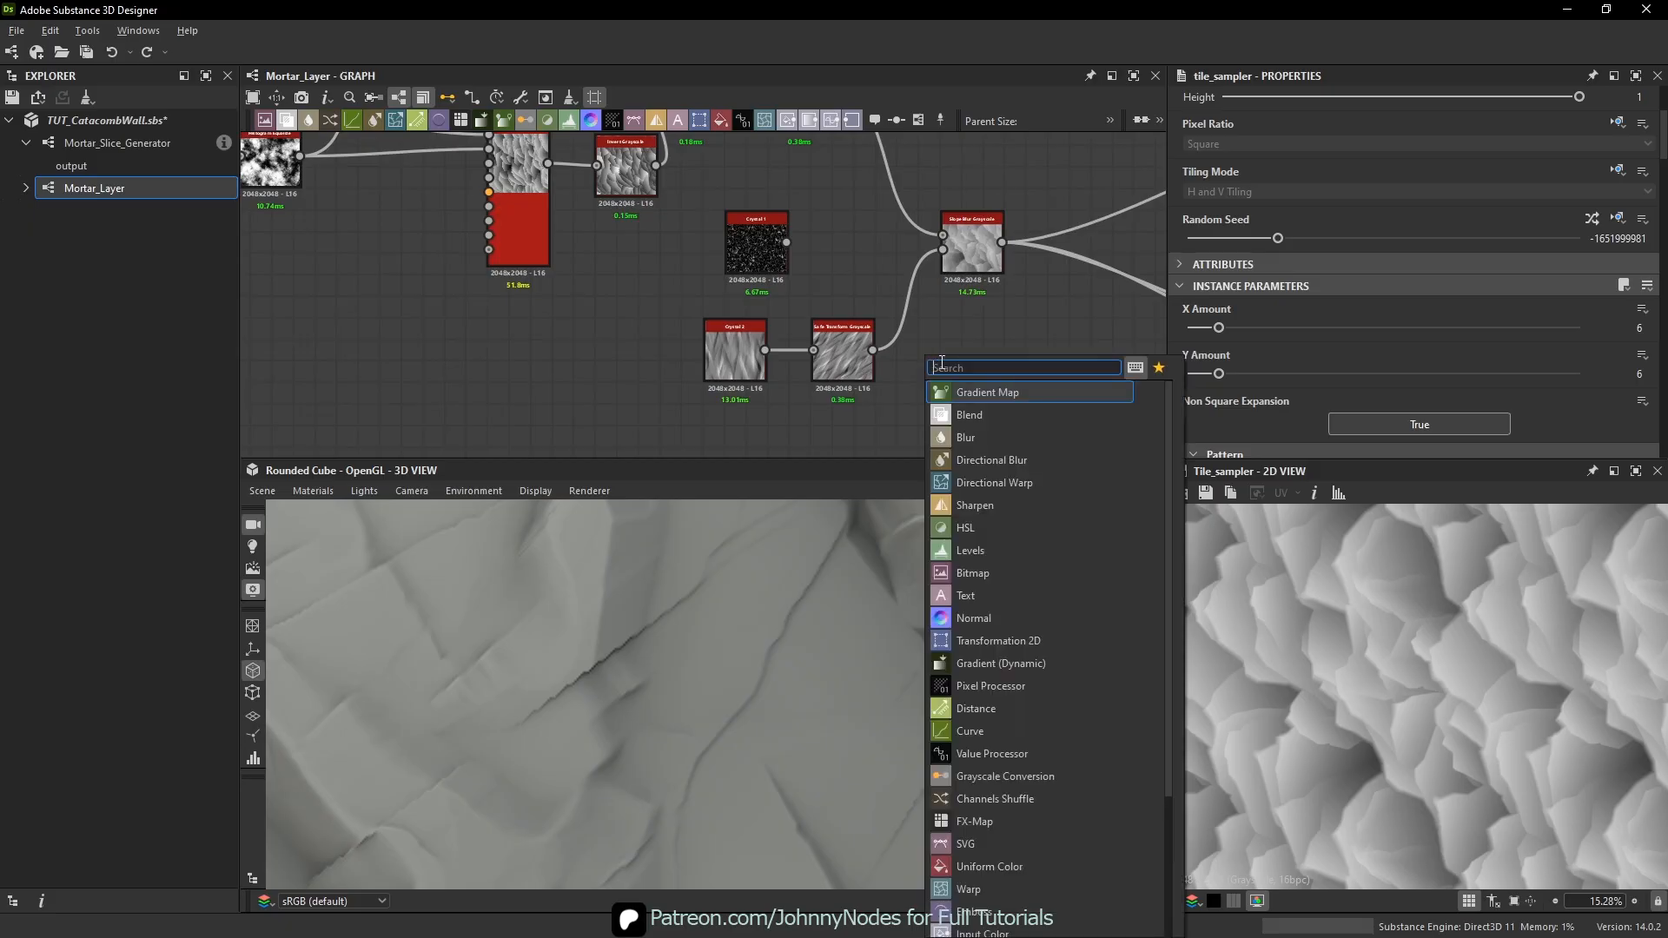
{"action": "type", "text": "blur"}
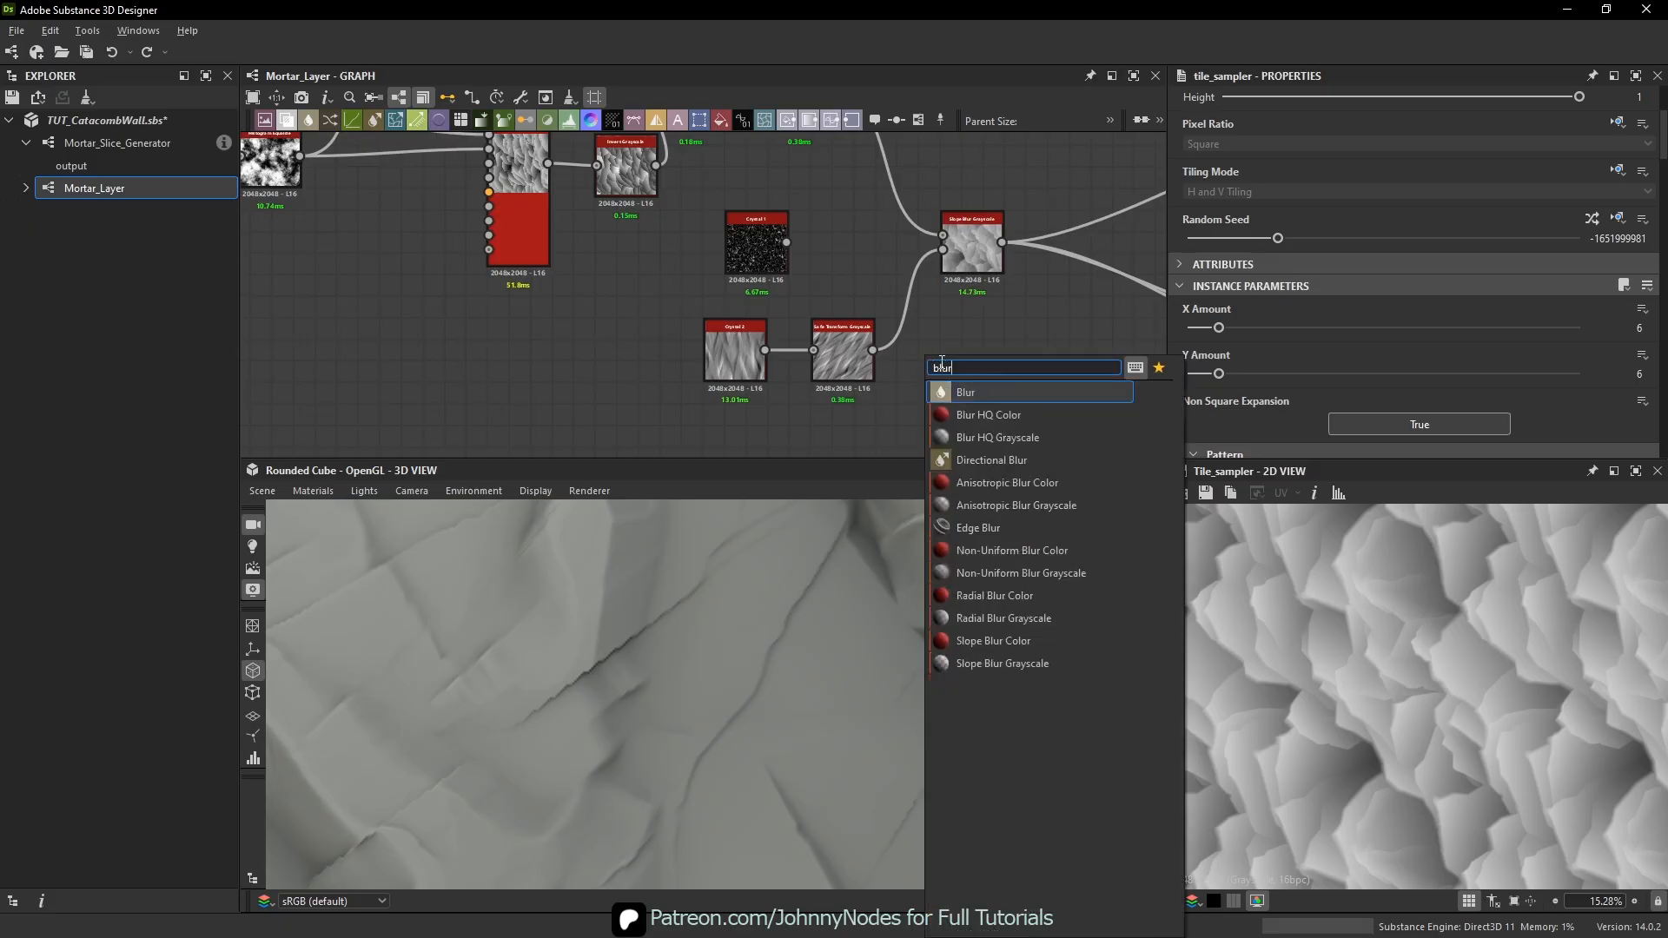
{"action": "left_click", "coordinate": [976, 436]}
{"action": "scroll", "coordinate": [917, 376], "scroll_direction": "up", "scroll_amount": 2}
{"action": "left_click_drag", "start_coordinate": [897, 368], "coordinate": [856, 337]}
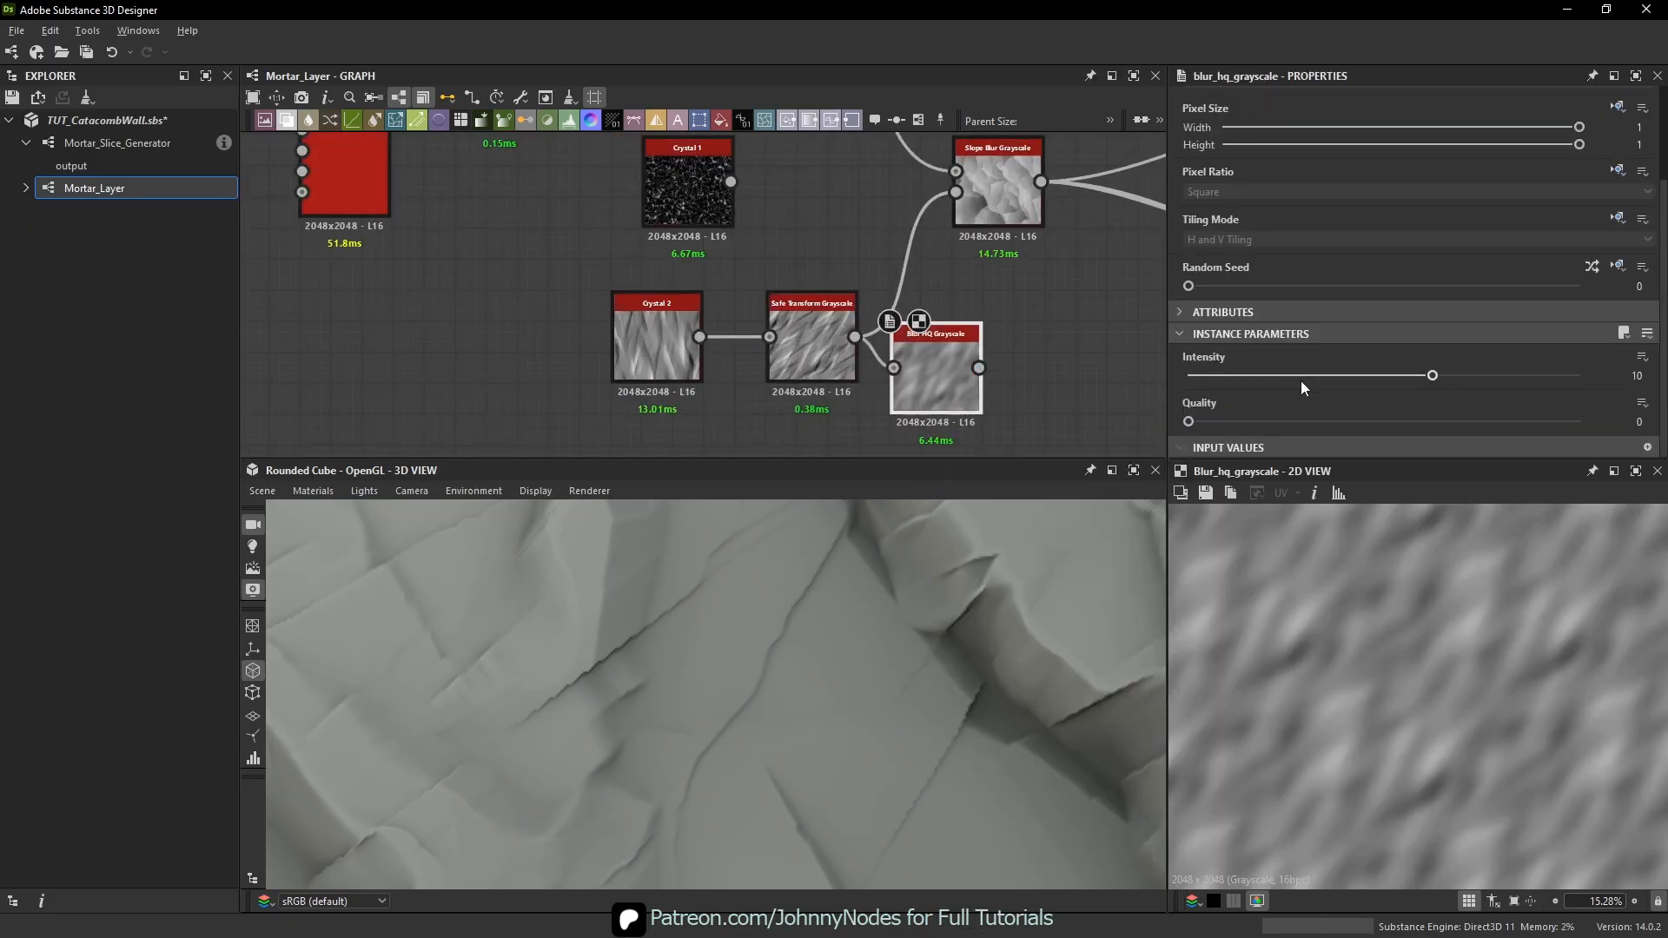
{"action": "left_click_drag", "start_coordinate": [980, 367], "coordinate": [956, 192]}
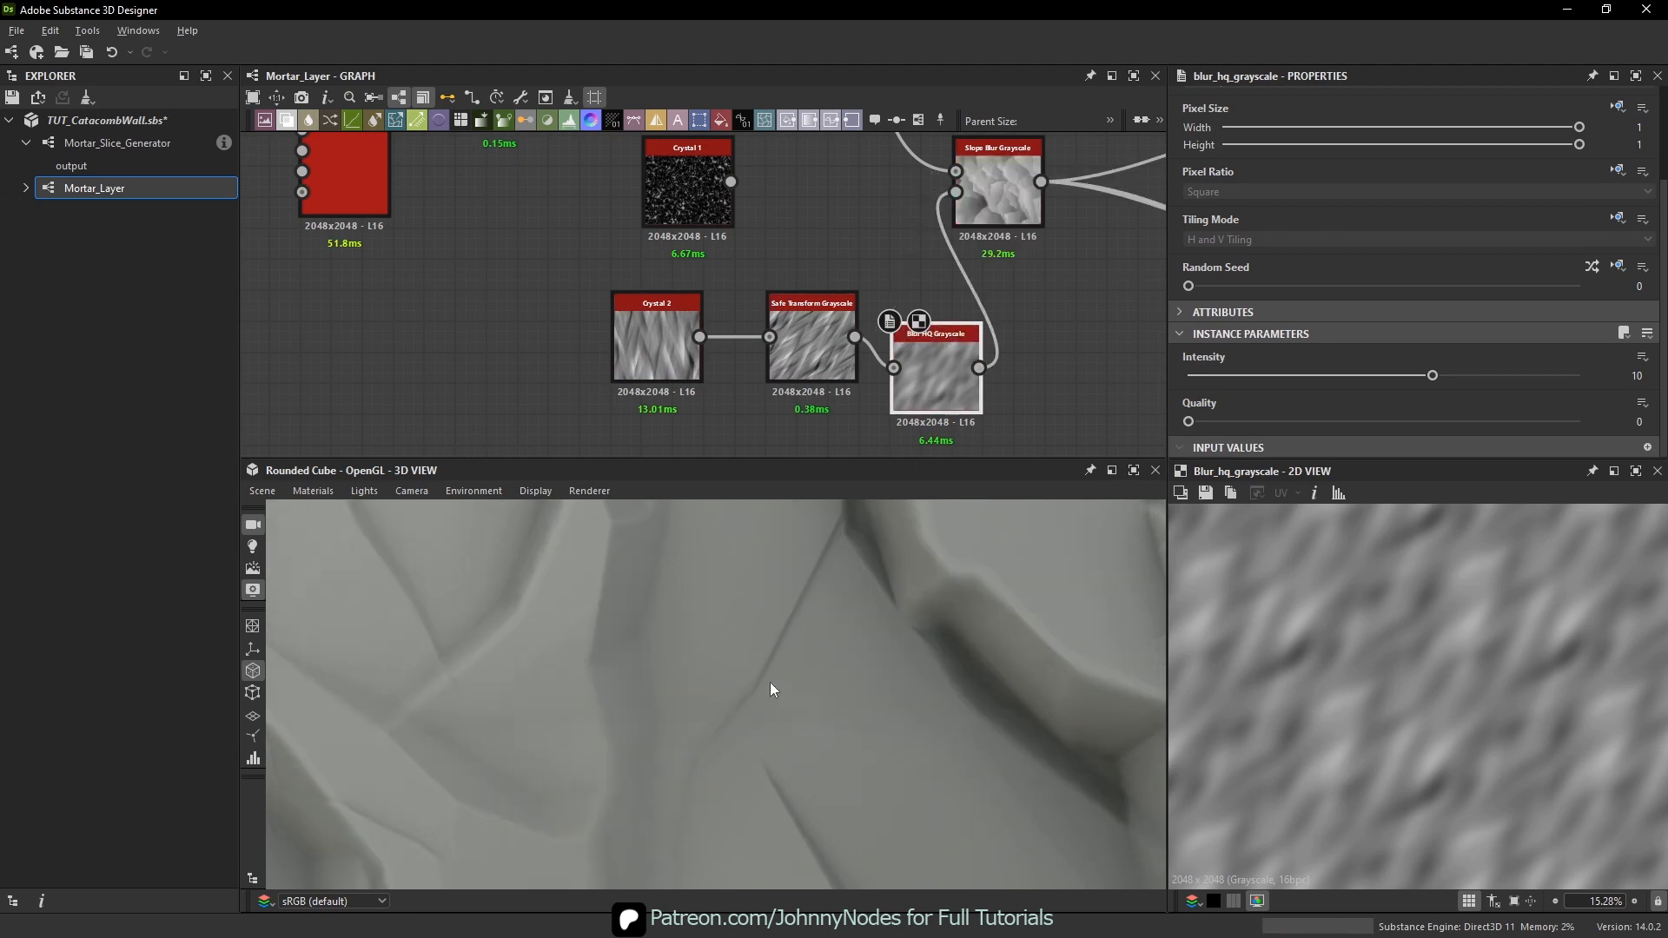
- Try an Intensity of 0 on the Blur HQ Grayscale and inspect the surface lines on the cube up close
{"action": "left_click_drag", "start_coordinate": [764, 674], "coordinate": [641, 676]}
{"action": "left_click_drag", "start_coordinate": [1344, 375], "coordinate": [1188, 379]}
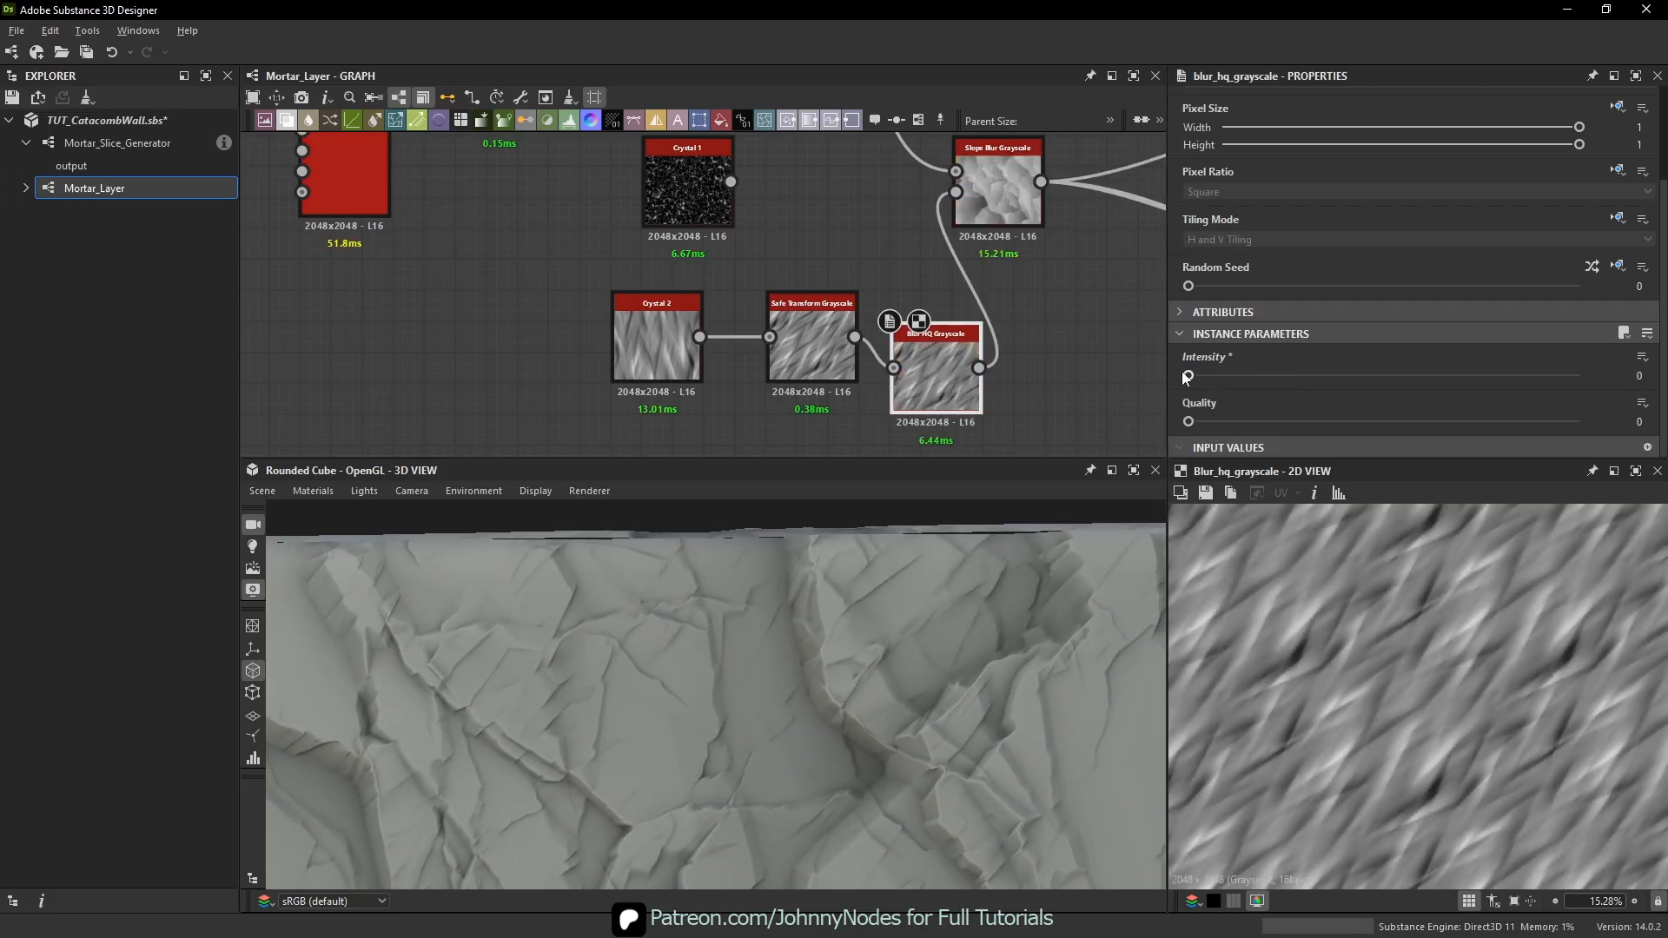
{"action": "left_click_drag", "start_coordinate": [979, 648], "coordinate": [852, 600]}
{"action": "scroll", "coordinate": [735, 615], "scroll_direction": "up", "scroll_amount": 8}
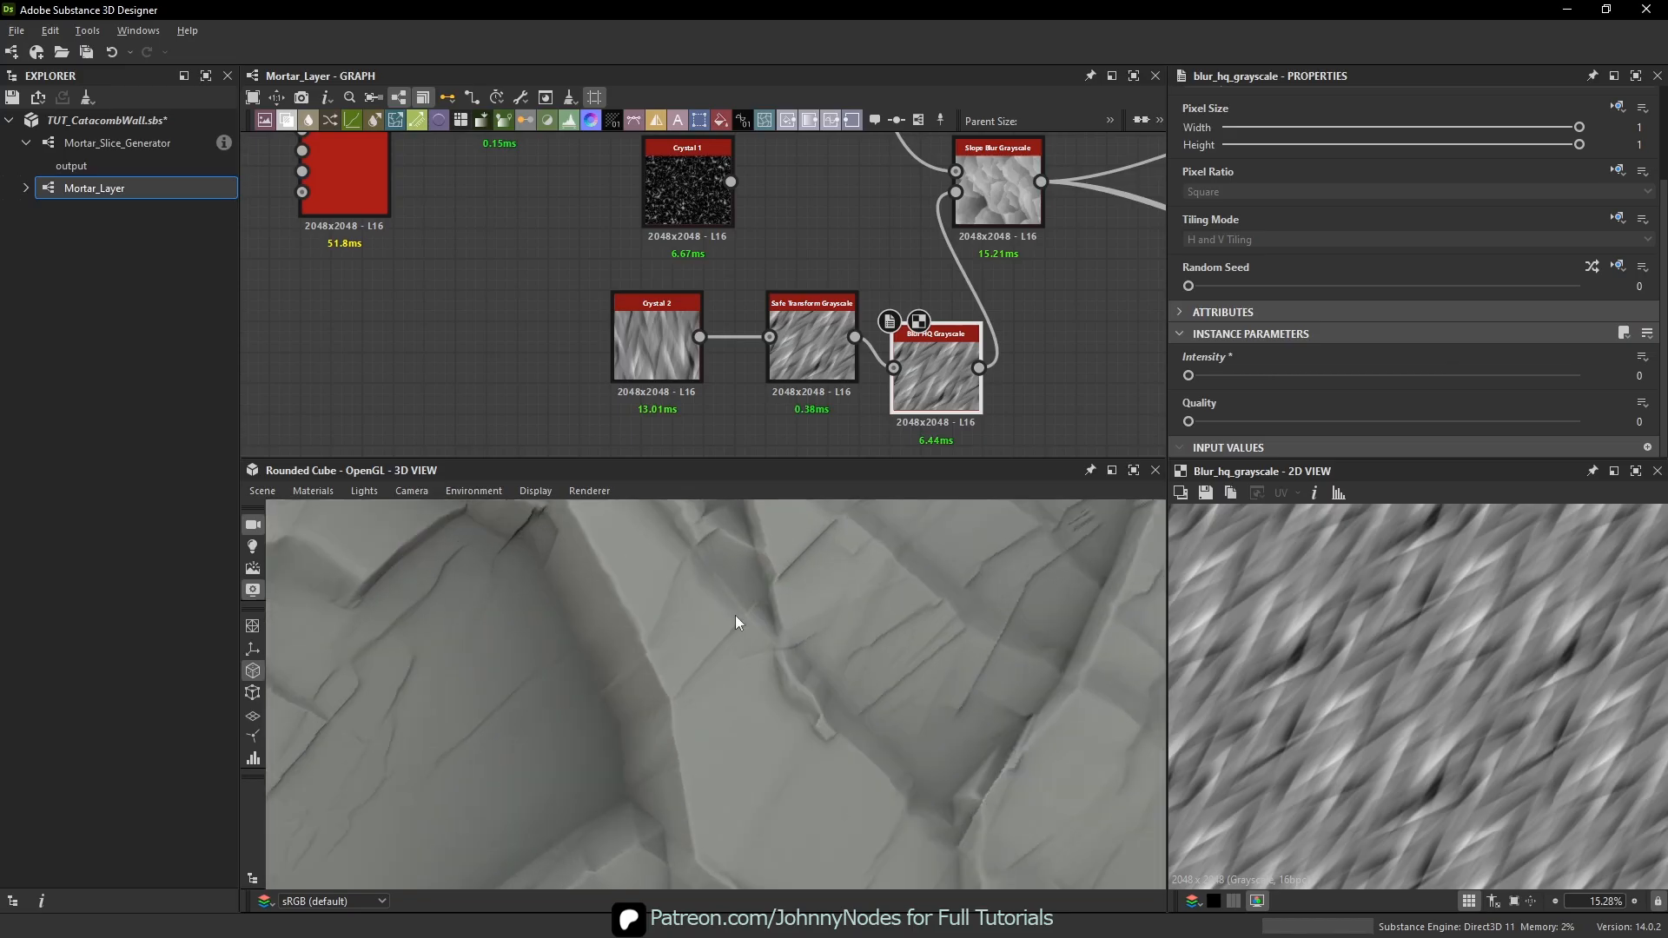
{"action": "scroll", "coordinate": [711, 643], "scroll_direction": "down", "scroll_amount": 8}
{"action": "middle_click_drag", "start_coordinate": [765, 644], "coordinate": [801, 672]}
{"action": "scroll", "coordinate": [801, 673], "scroll_direction": "up", "scroll_amount": 4}
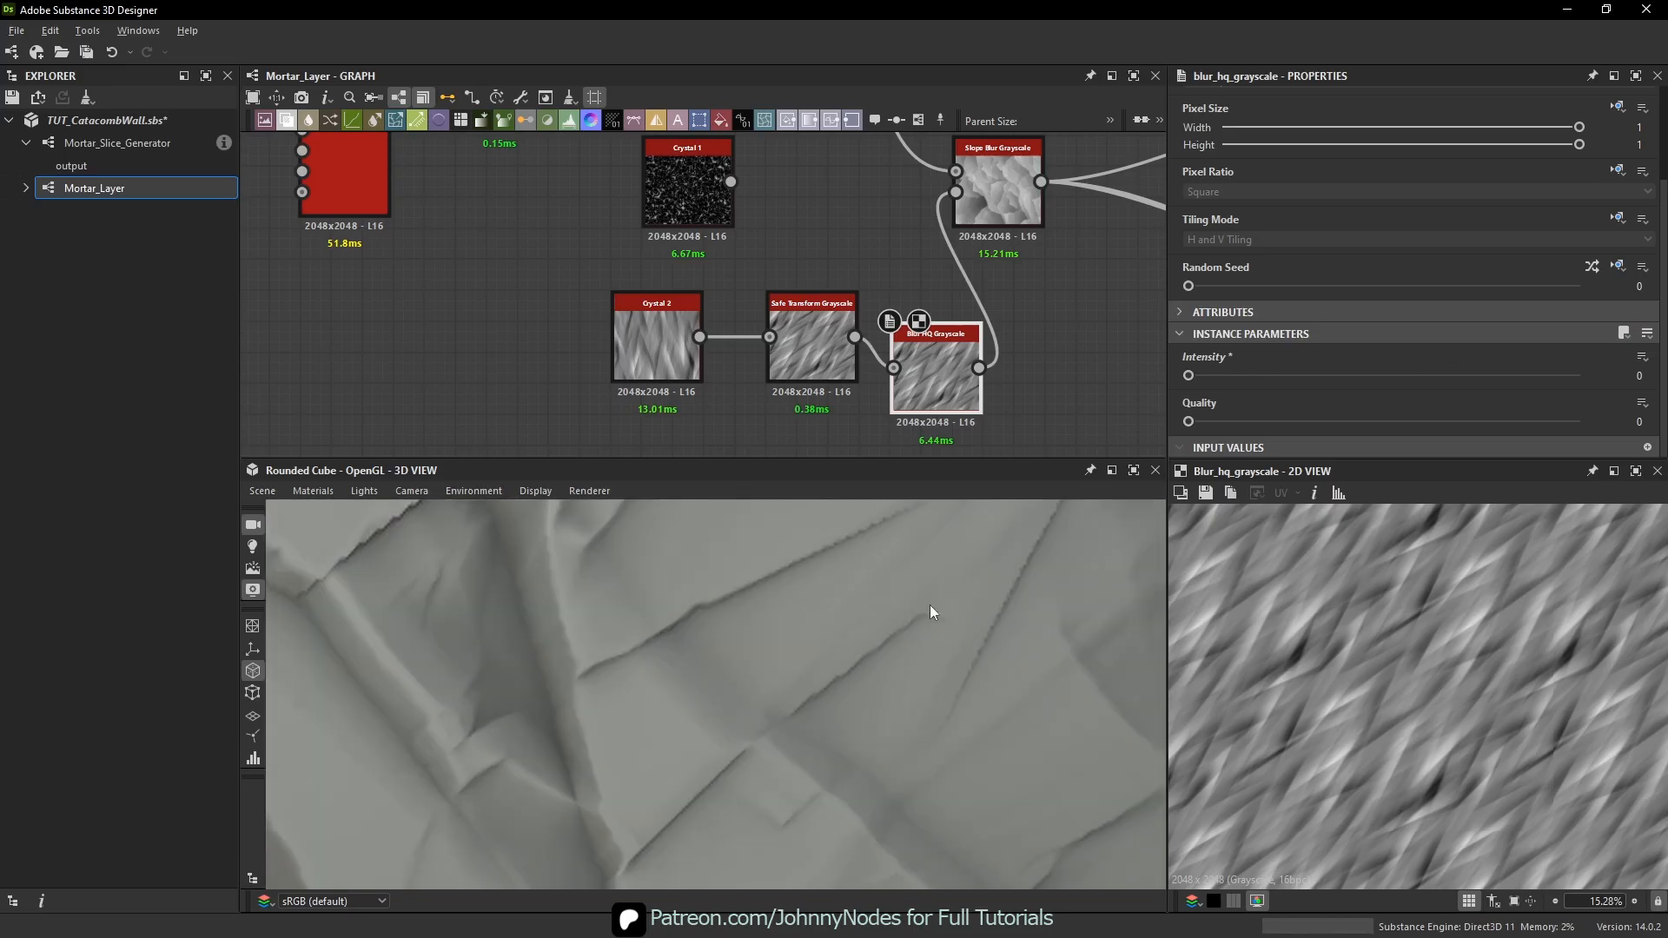
- Set the Blur HQ Grayscale's Intensity to 0.25 and check the softened edges on the cube
{"action": "left_click_drag", "start_coordinate": [1189, 377], "coordinate": [1195, 379]}
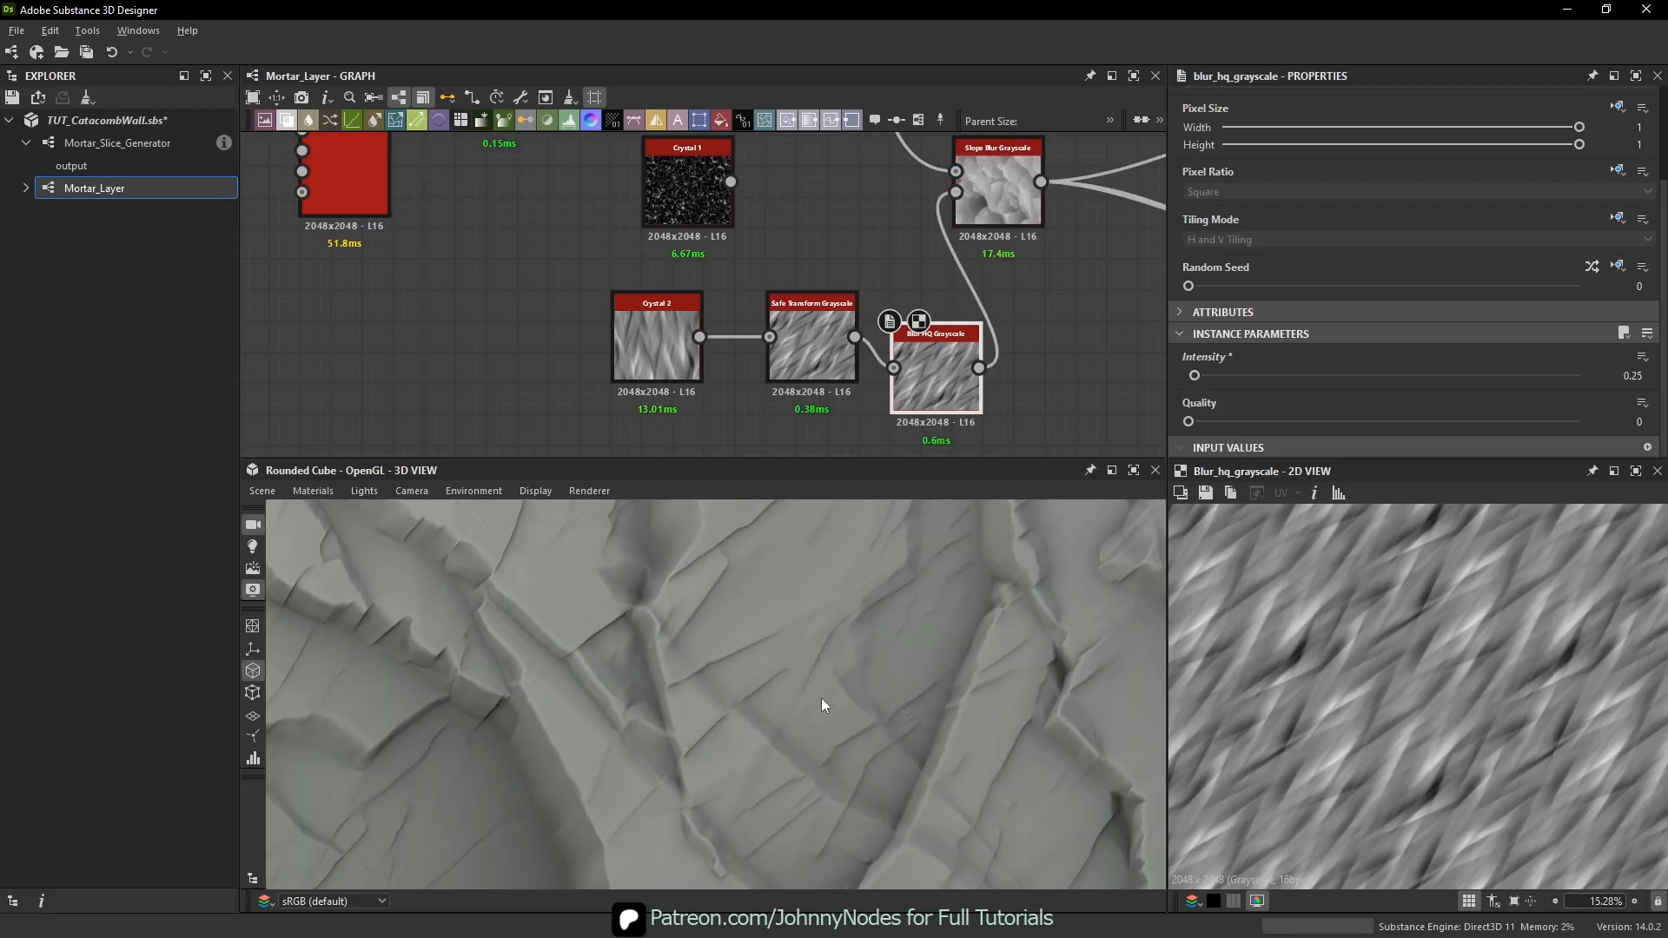
{"action": "scroll", "coordinate": [821, 697], "scroll_direction": "down", "scroll_amount": 2}
{"action": "left_click_drag", "start_coordinate": [826, 648], "coordinate": [812, 645]}
{"action": "scroll", "coordinate": [846, 686], "scroll_direction": "down", "scroll_amount": 4}
{"action": "mouse_move", "coordinate": [846, 686]}
{"action": "middle_mouse_down"}
{"action": "mouse_move", "coordinate": [846, 711]}
{"action": "mouse_move", "coordinate": [864, 664]}
{"action": "middle_mouse_up"}
{"action": "scroll", "coordinate": [860, 696], "scroll_direction": "up", "scroll_amount": 4}
{"action": "scroll", "coordinate": [874, 643], "scroll_direction": "down", "scroll_amount": 4}
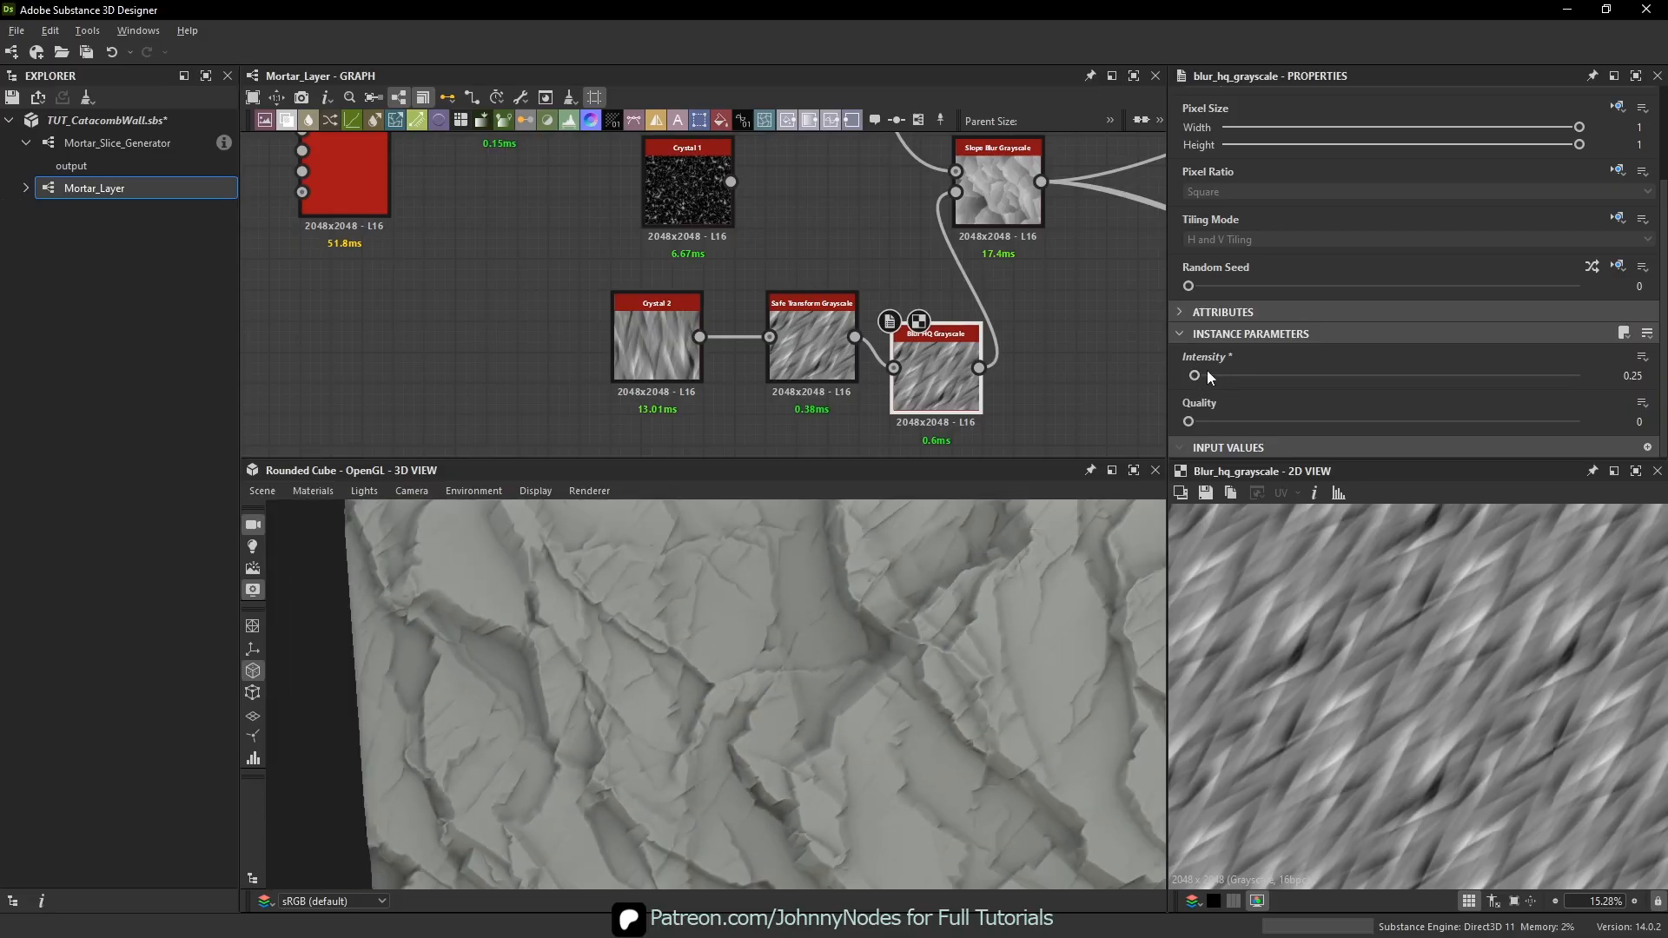
- Shift Crystal 1 and the Crystal 2 to Blur HQ chain away from the Slope Blur, checking the cube's overall surface
{"action": "scroll", "coordinate": [921, 356], "scroll_direction": "down", "scroll_amount": 3}
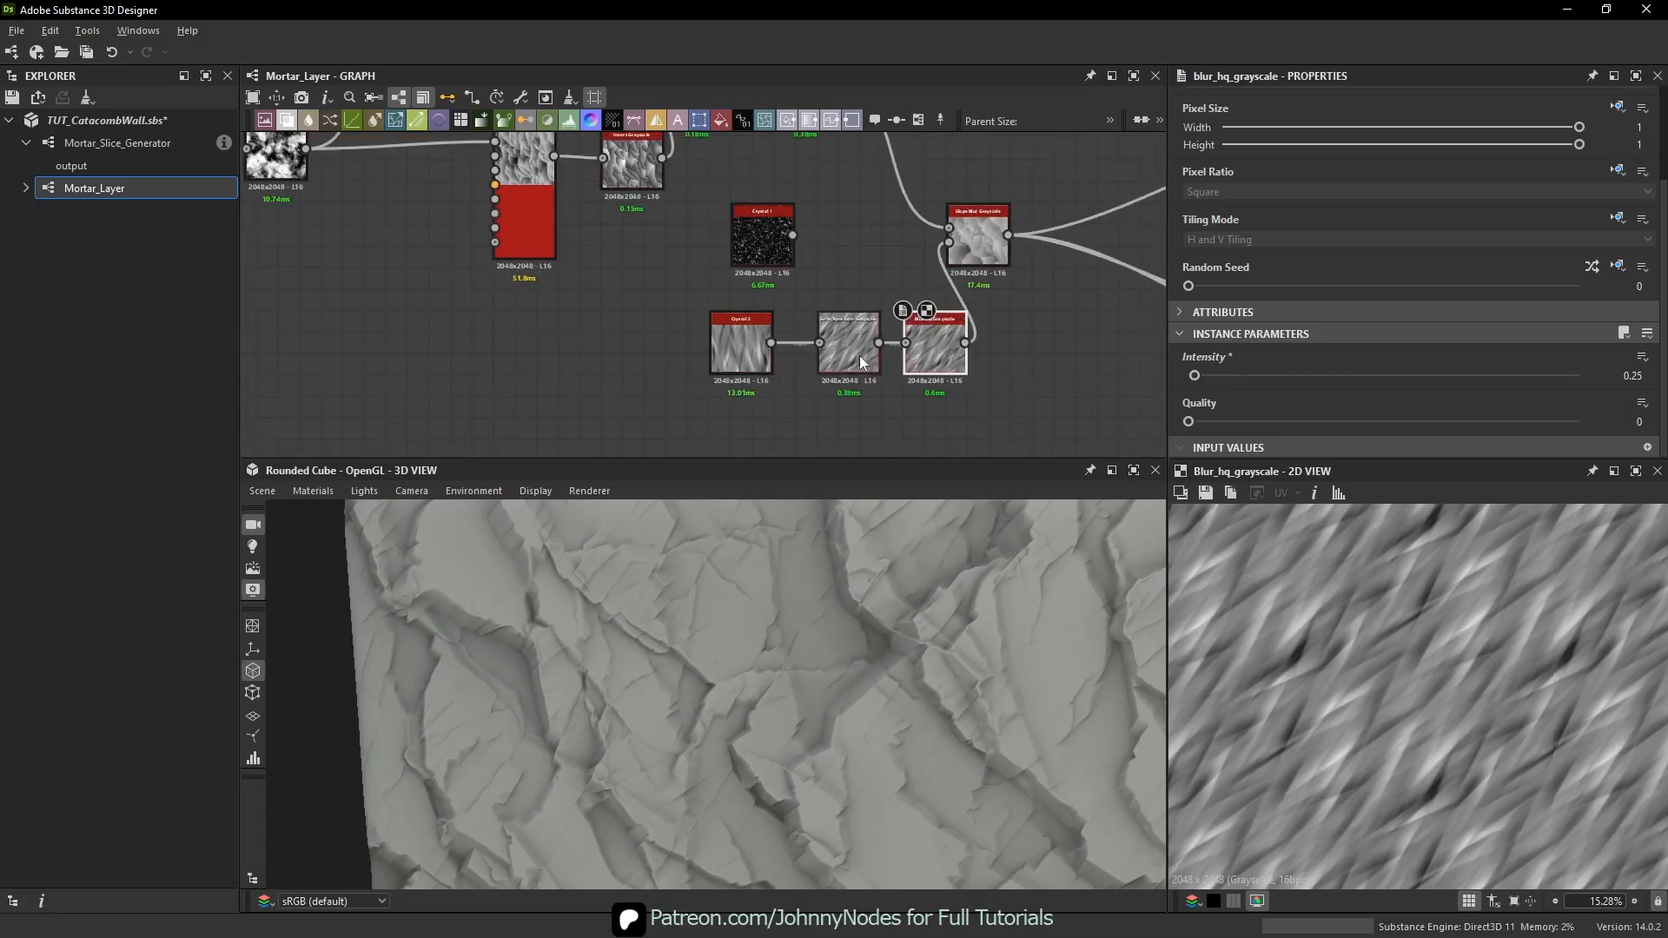
{"action": "left_click_drag", "start_coordinate": [780, 256], "coordinate": [740, 267]}
{"action": "left_click_drag", "start_coordinate": [608, 331], "coordinate": [901, 337]}
{"action": "left_click_drag", "start_coordinate": [886, 723], "coordinate": [868, 705]}
{"action": "scroll", "coordinate": [864, 702], "scroll_direction": "down", "scroll_amount": 3}
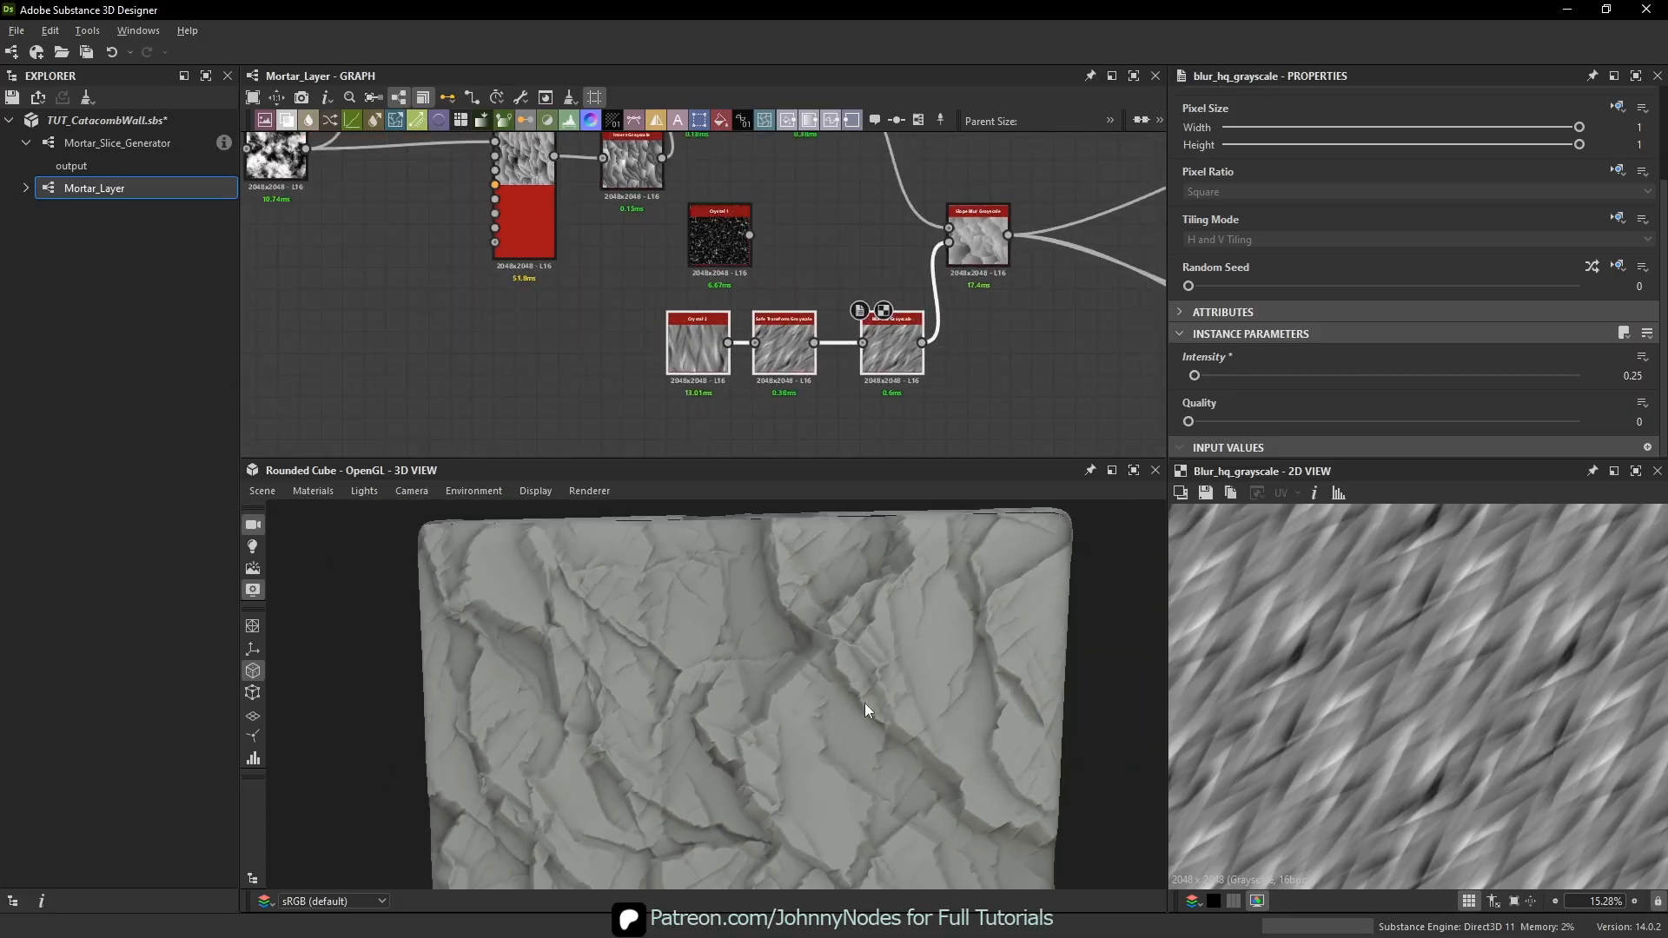
{"action": "scroll", "coordinate": [864, 702], "scroll_direction": "up", "scroll_amount": 3}
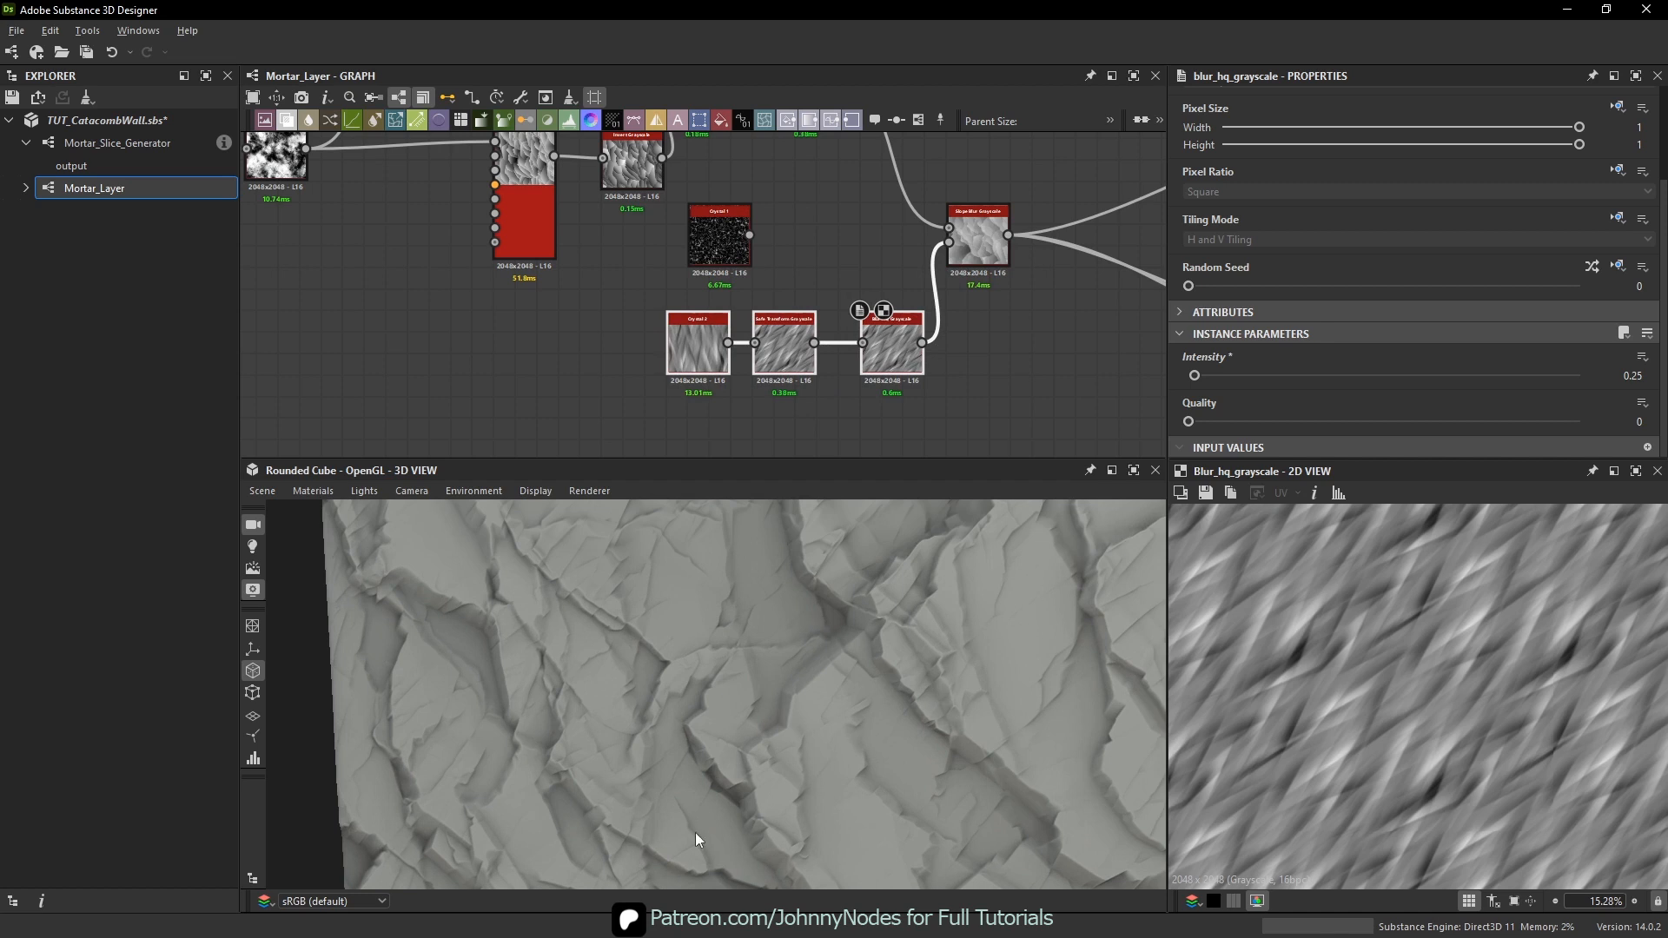
{"action": "scroll", "coordinate": [869, 634], "scroll_direction": "down", "scroll_amount": 2}
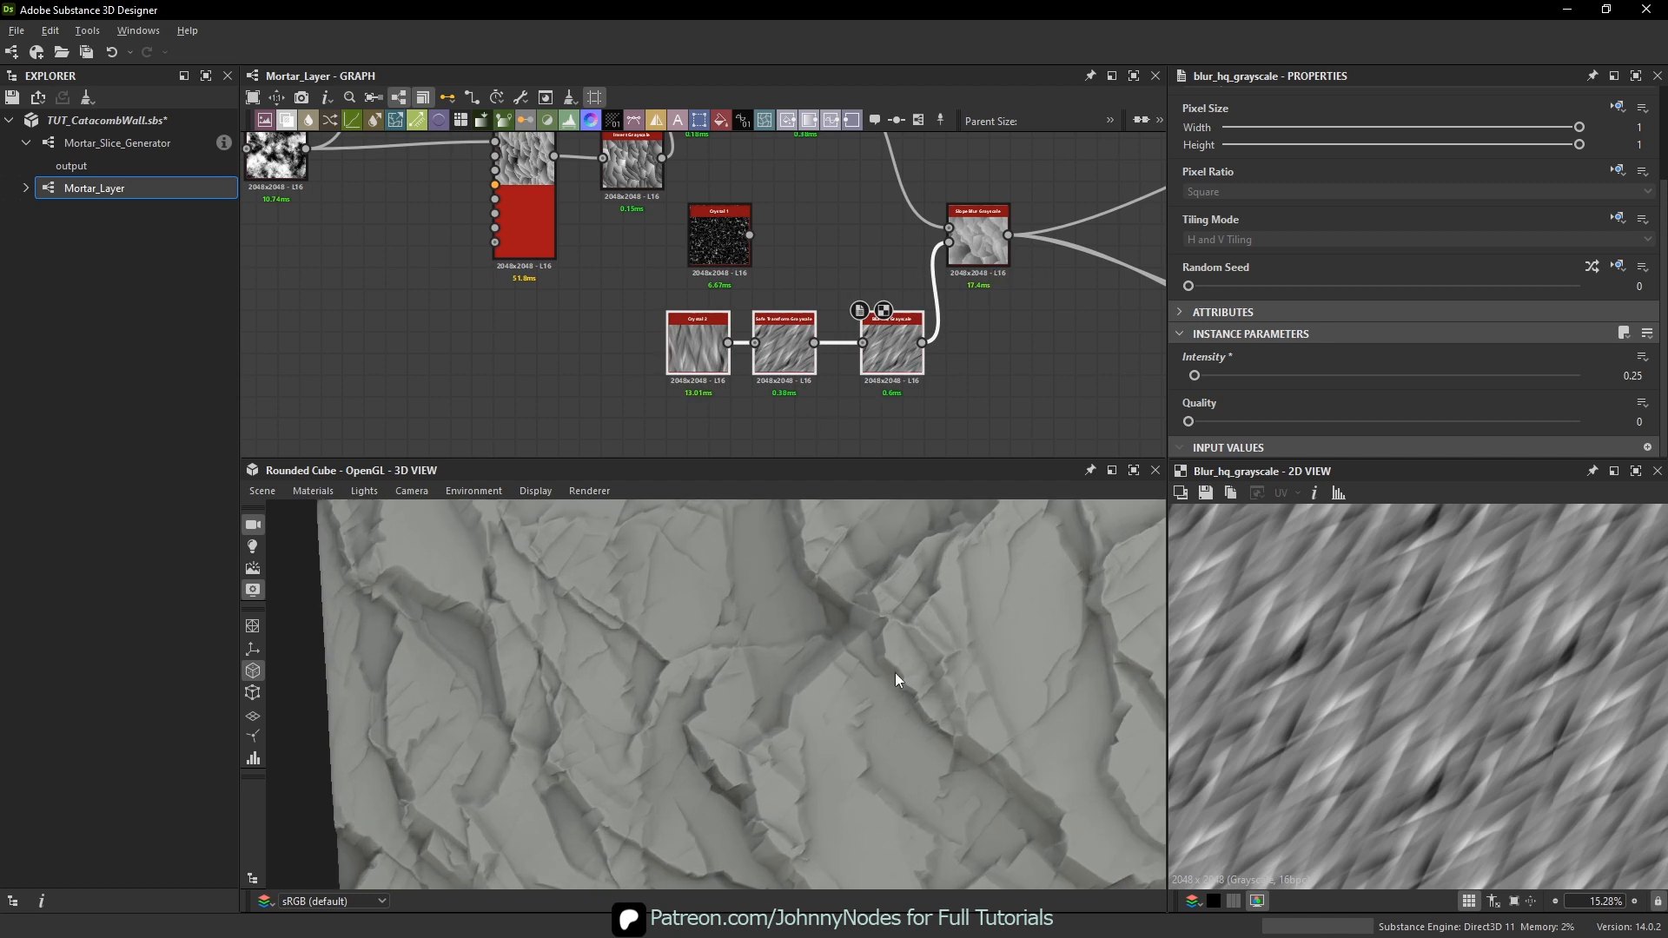
{"action": "scroll", "coordinate": [754, 632], "scroll_direction": "down", "scroll_amount": 5}
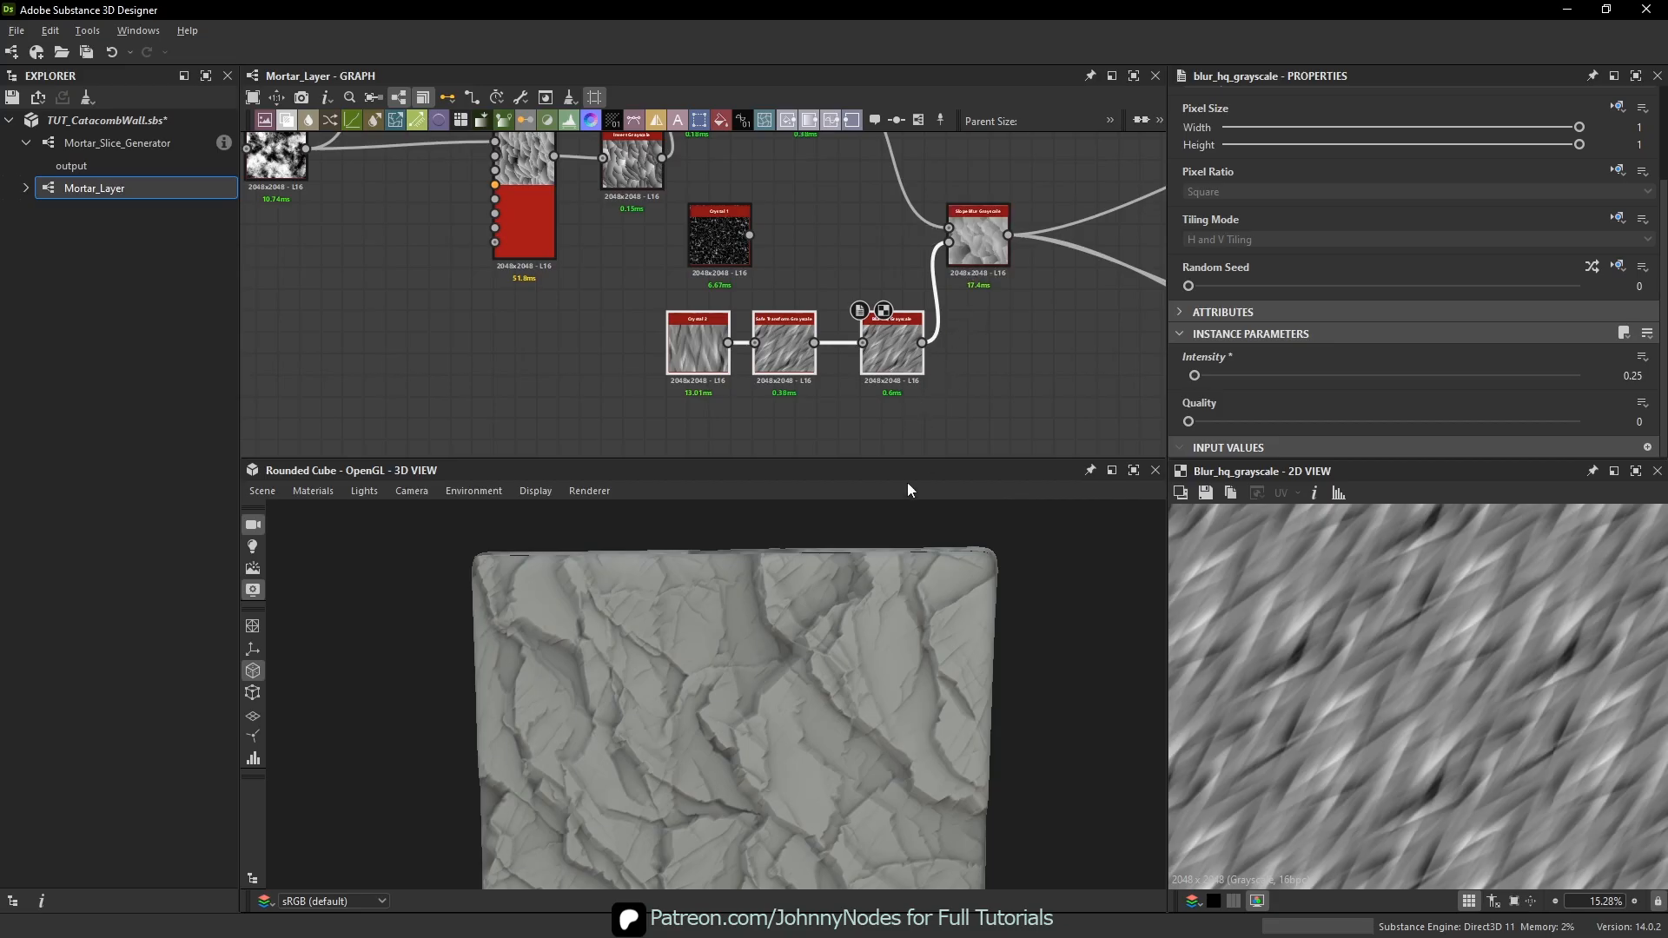
{"action": "scroll", "coordinate": [873, 615], "scroll_direction": "up", "scroll_amount": 2}
- Move Crystal 2 farther from the Safe Transform and add a Transformation 2D node fed by Crystal 2's output
{"action": "scroll", "coordinate": [766, 290], "scroll_direction": "up", "scroll_amount": 3}
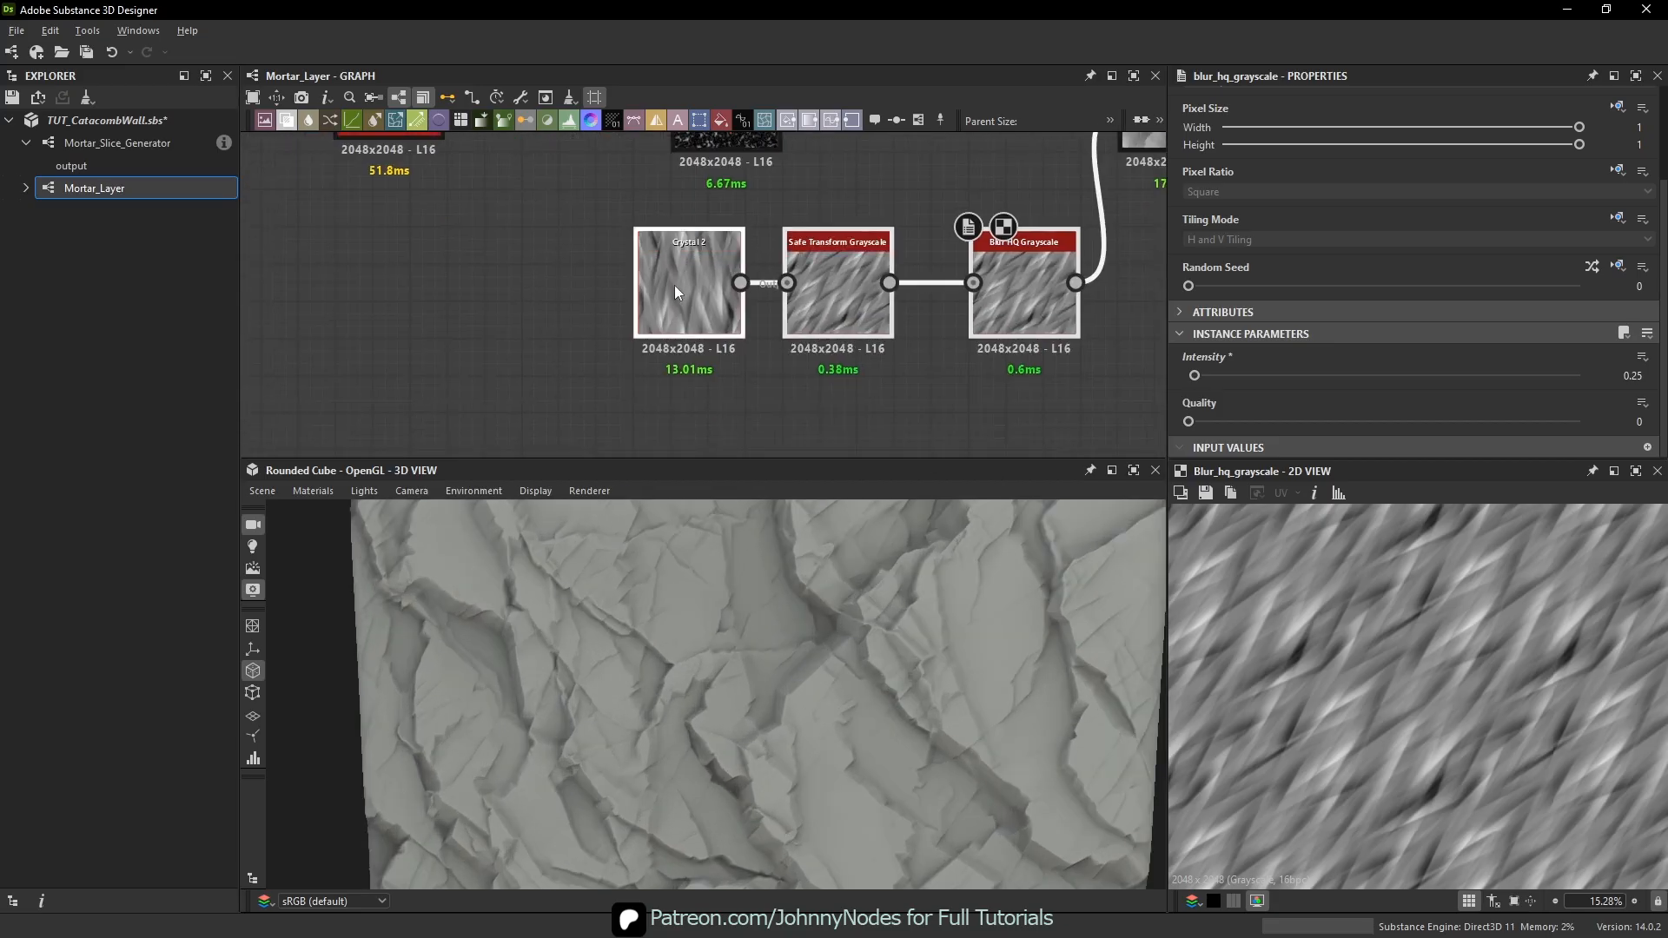
{"action": "middle_click_drag", "start_coordinate": [674, 285], "coordinate": [620, 286]}
{"action": "left_click", "coordinate": [769, 283]}
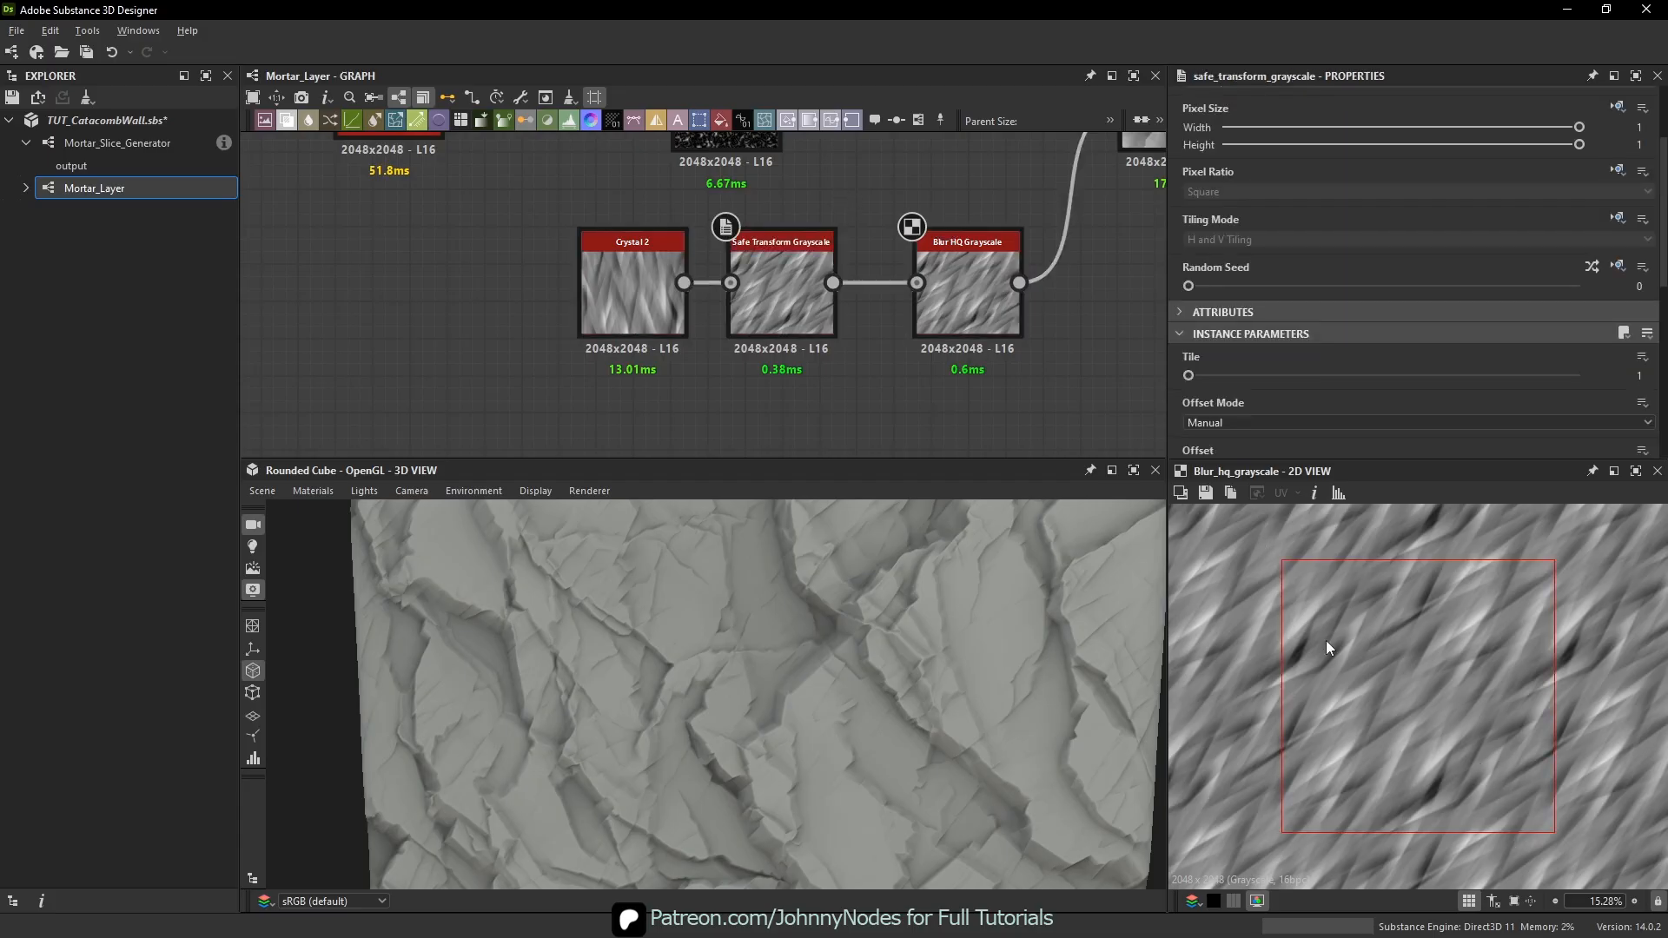
{"action": "middle_click_drag", "start_coordinate": [814, 324], "coordinate": [807, 269]}
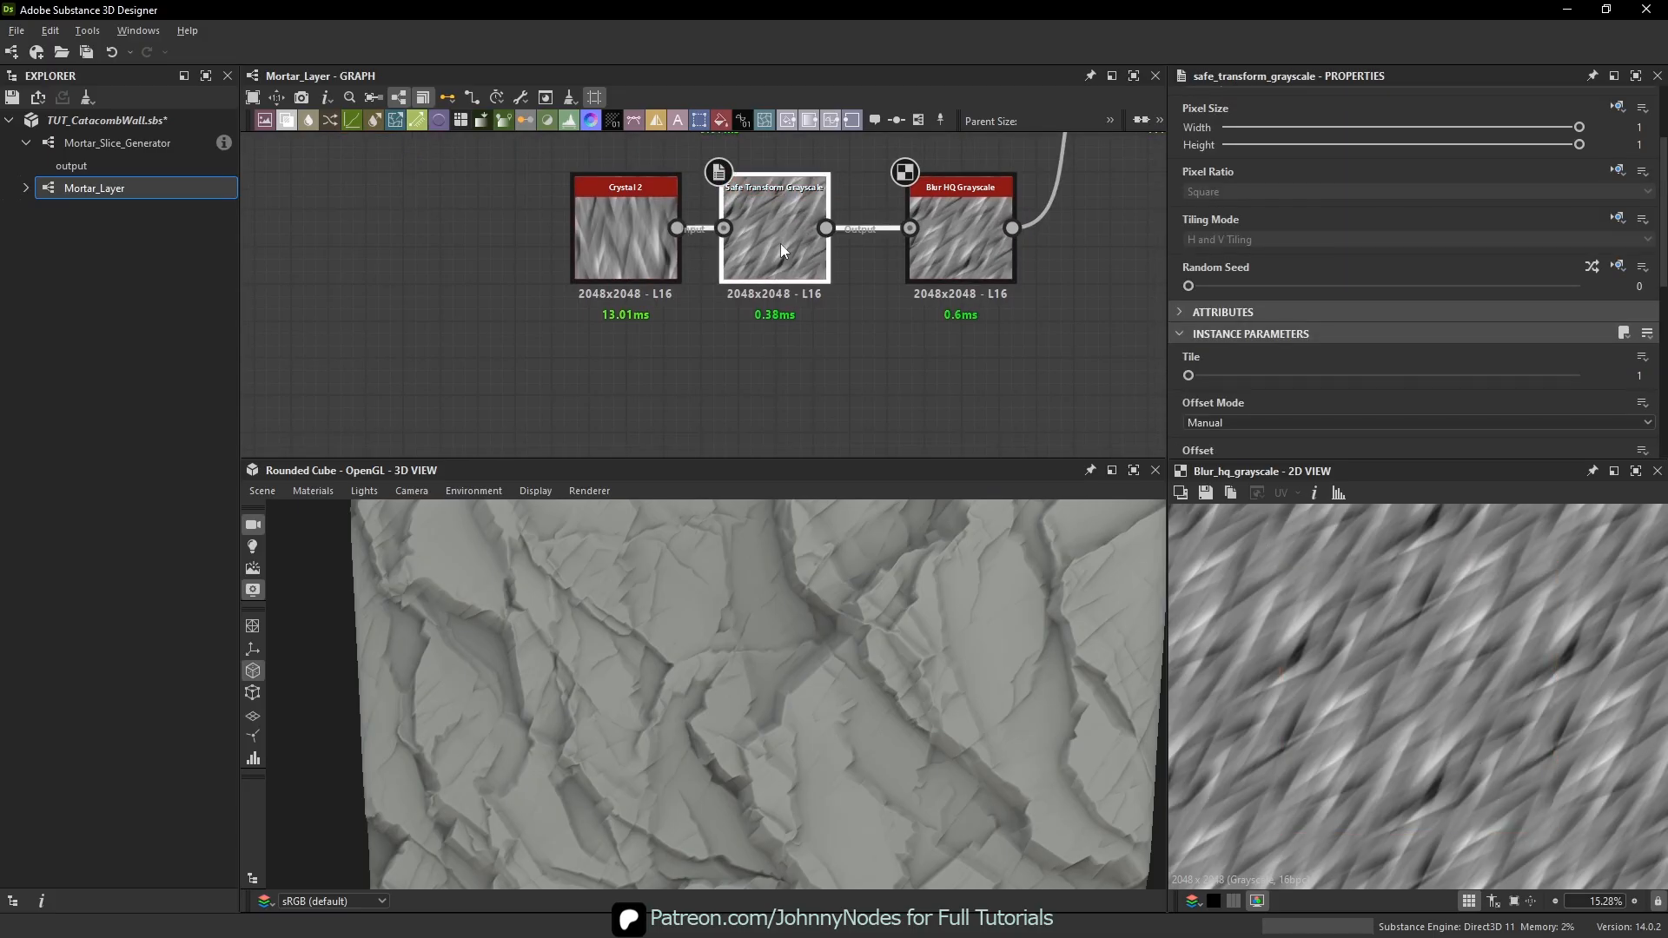
{"action": "left_click_drag", "start_coordinate": [616, 247], "coordinate": [486, 247]}
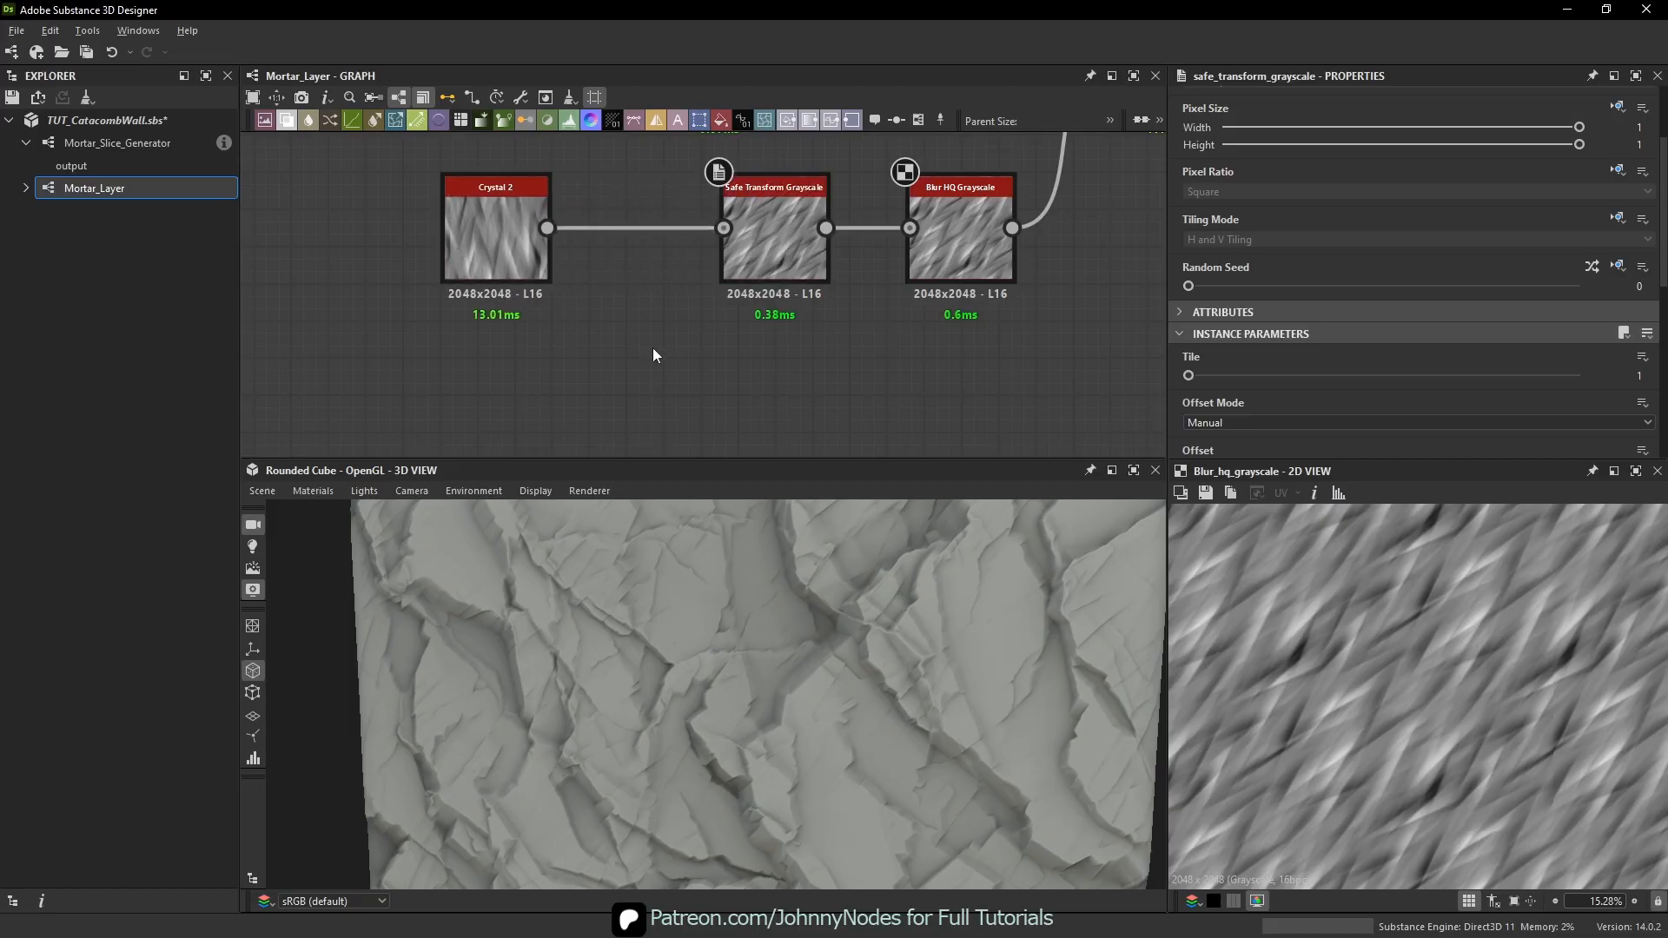
{"action": "key", "text": "space"}
{"action": "type", "text": "tr"}
{"action": "left_click", "coordinate": [676, 389]}
{"action": "scroll", "coordinate": [573, 262], "scroll_direction": "up", "scroll_amount": 1}
{"action": "left_click_drag", "start_coordinate": [542, 221], "coordinate": [554, 354]}
- Turn off tiling in the 2D view and offset the Transformation 2D's crystal pattern diagonally up and to the left
{"action": "scroll", "coordinate": [598, 345], "scroll_direction": "down", "scroll_amount": 1}
{"action": "scroll", "coordinate": [1379, 665], "scroll_direction": "down", "scroll_amount": 2}
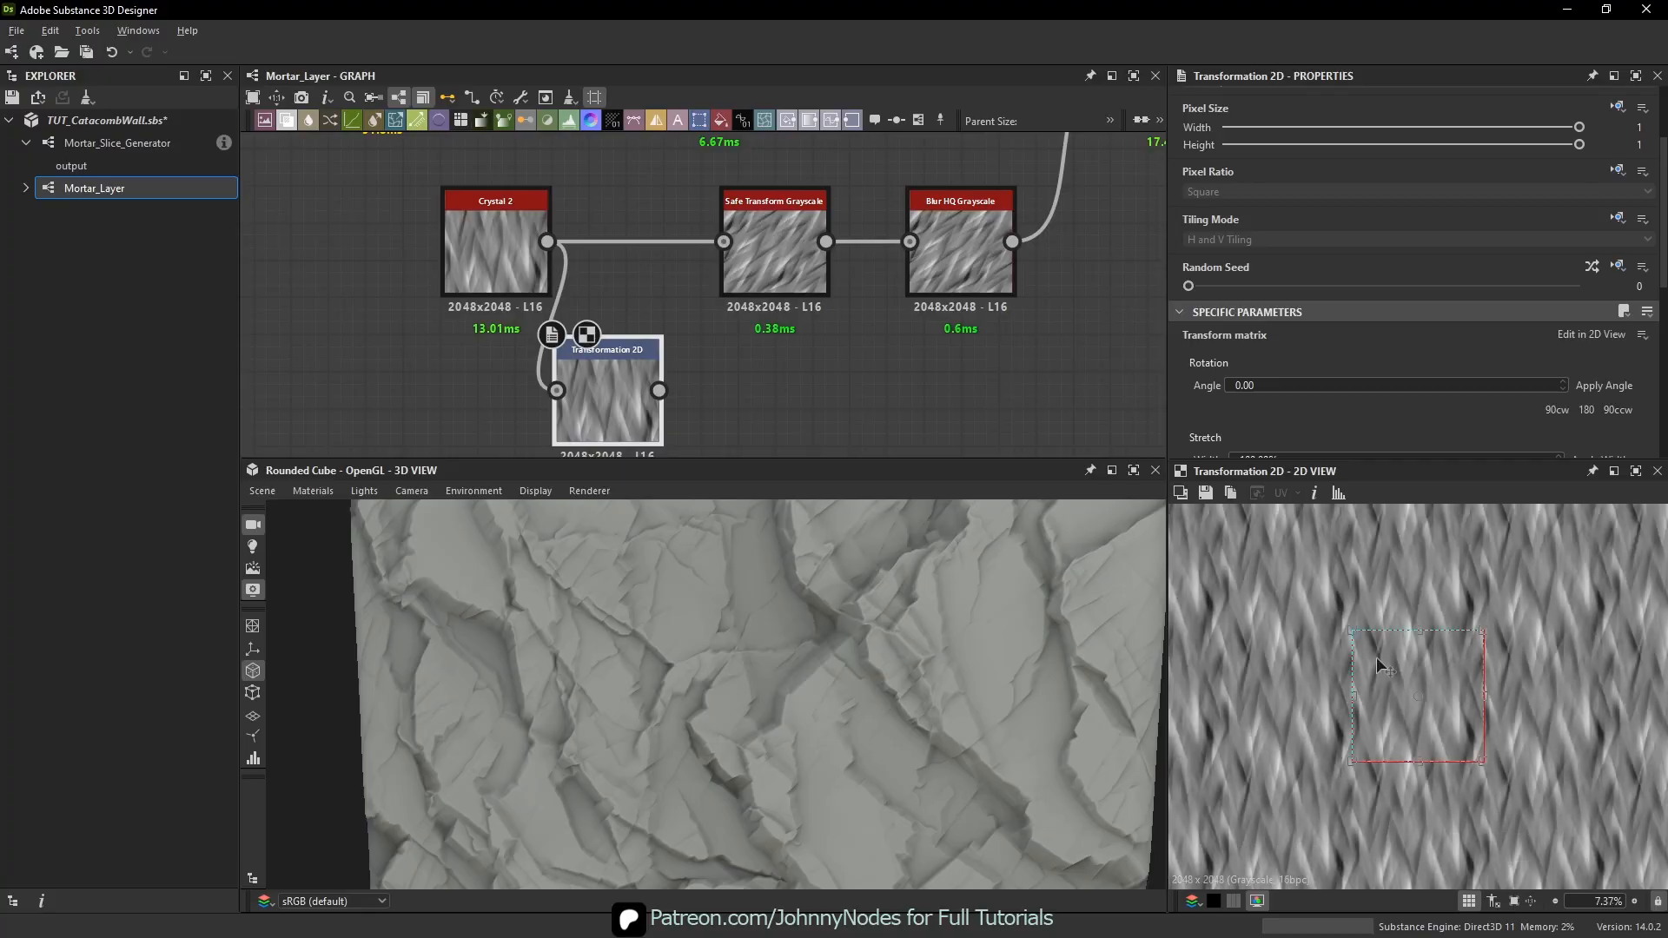
{"action": "key", "text": "space"}
{"action": "scroll", "coordinate": [1427, 691], "scroll_direction": "up", "scroll_amount": 2}
{"action": "left_click_drag", "start_coordinate": [1468, 677], "coordinate": [1385, 617]}
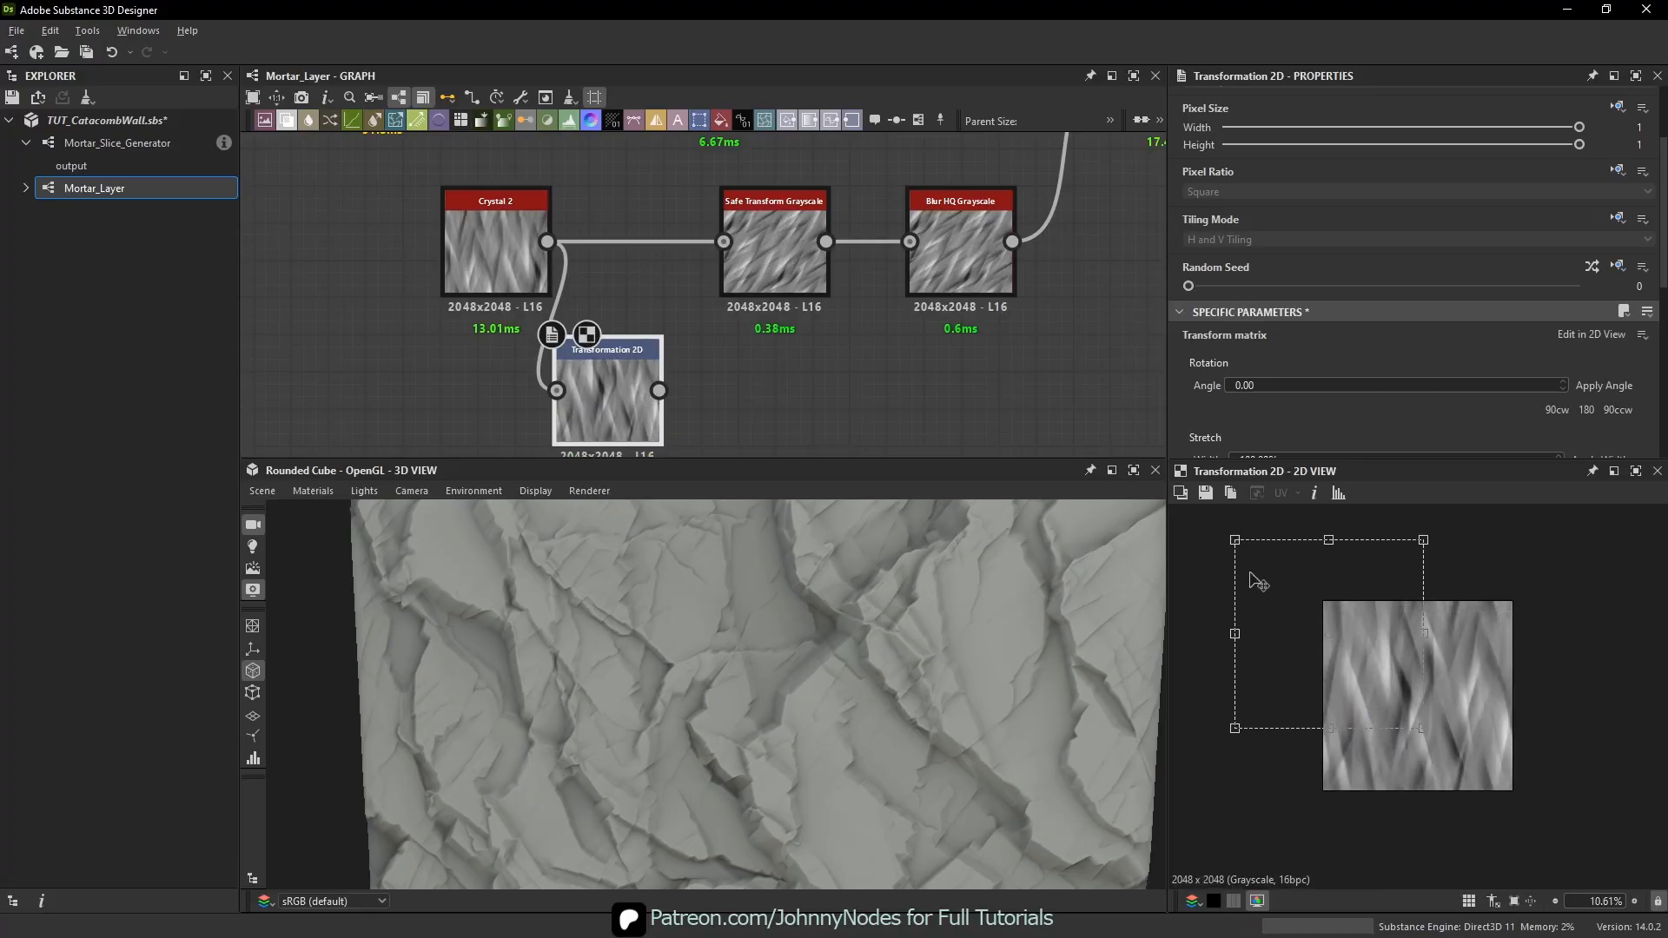
- Duplicate the Safe Transform Grayscale node beside the Transformation 2D and feed it from the Transformation 2D's output
{"action": "double_click", "coordinate": [778, 273]}
{"action": "key", "text": "ctrl+c"}
{"action": "left_click", "coordinate": [798, 339]}
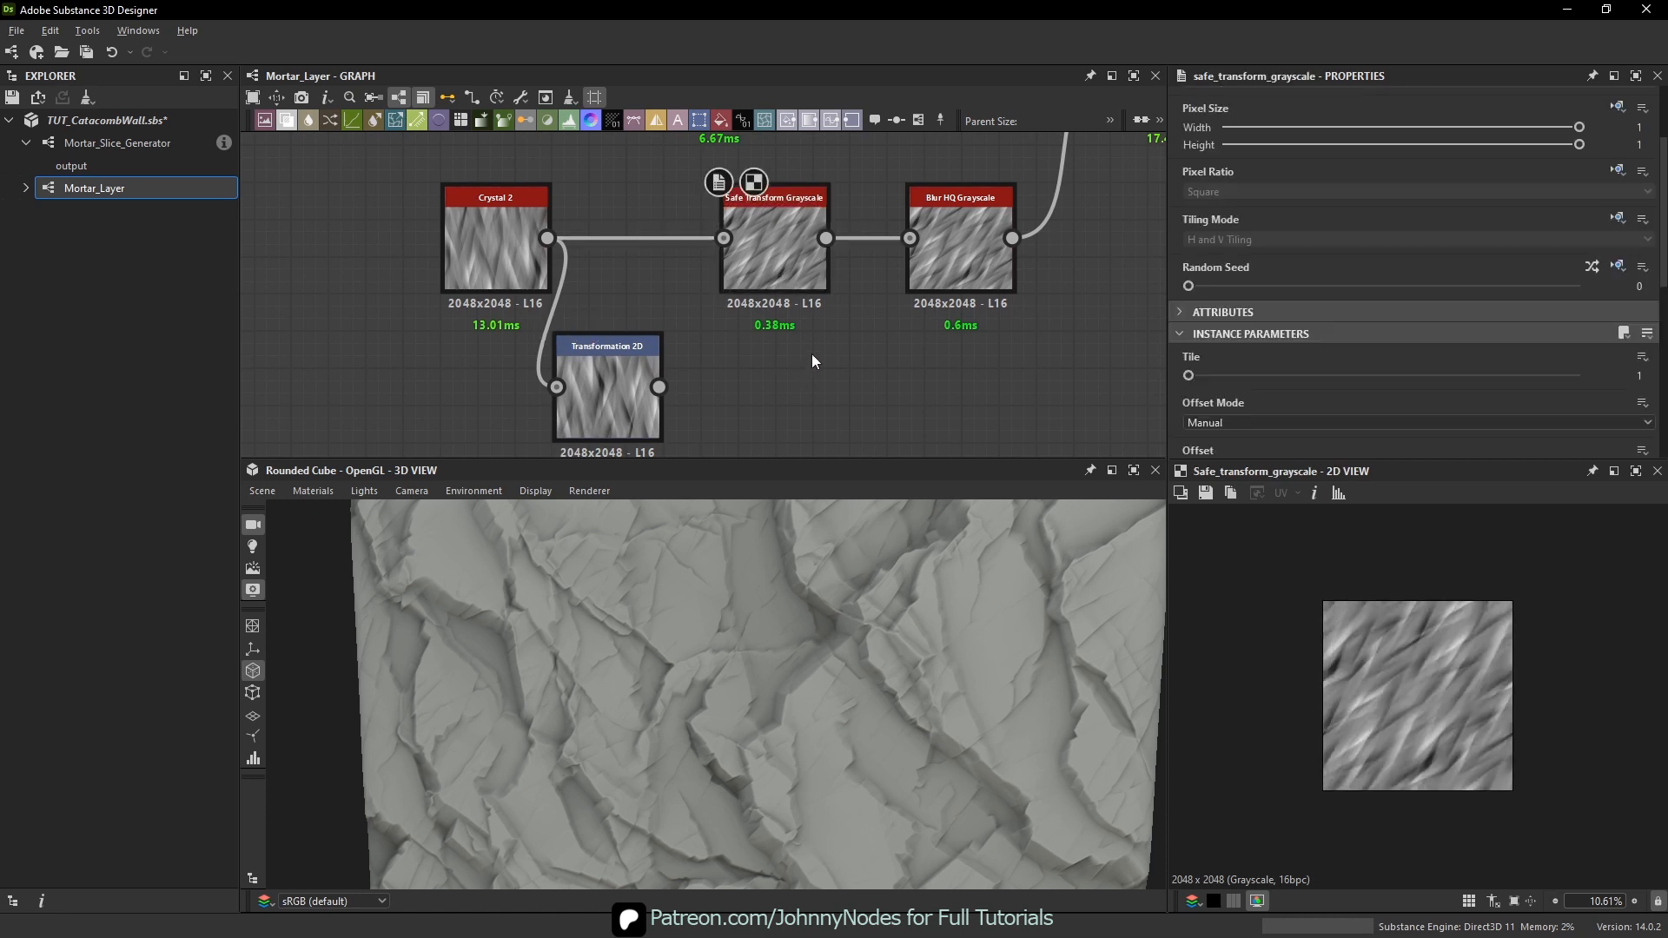
{"action": "key", "text": "ctrl+v"}
{"action": "left_click", "coordinate": [775, 388]}
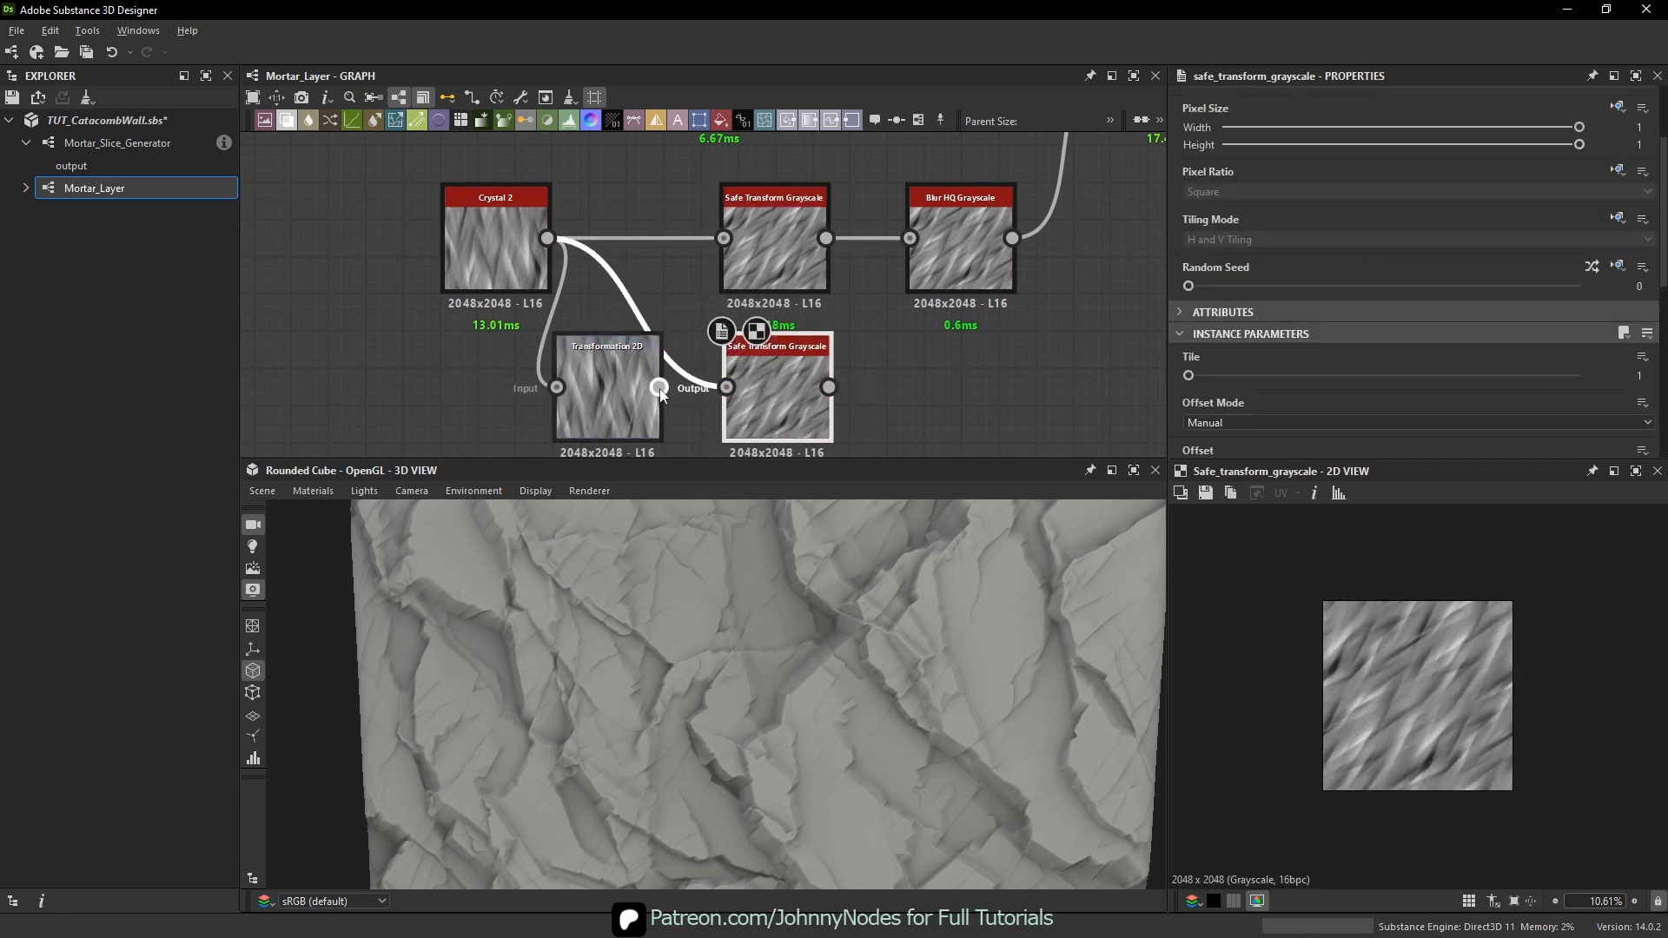
{"action": "left_click_drag", "start_coordinate": [659, 387], "coordinate": [728, 388]}
- Set the duplicated Safe Transform Grayscale's Rotation to 135 degrees (0.375 turns)
{"action": "left_click", "coordinate": [782, 243]}
{"action": "left_click", "coordinate": [804, 375]}
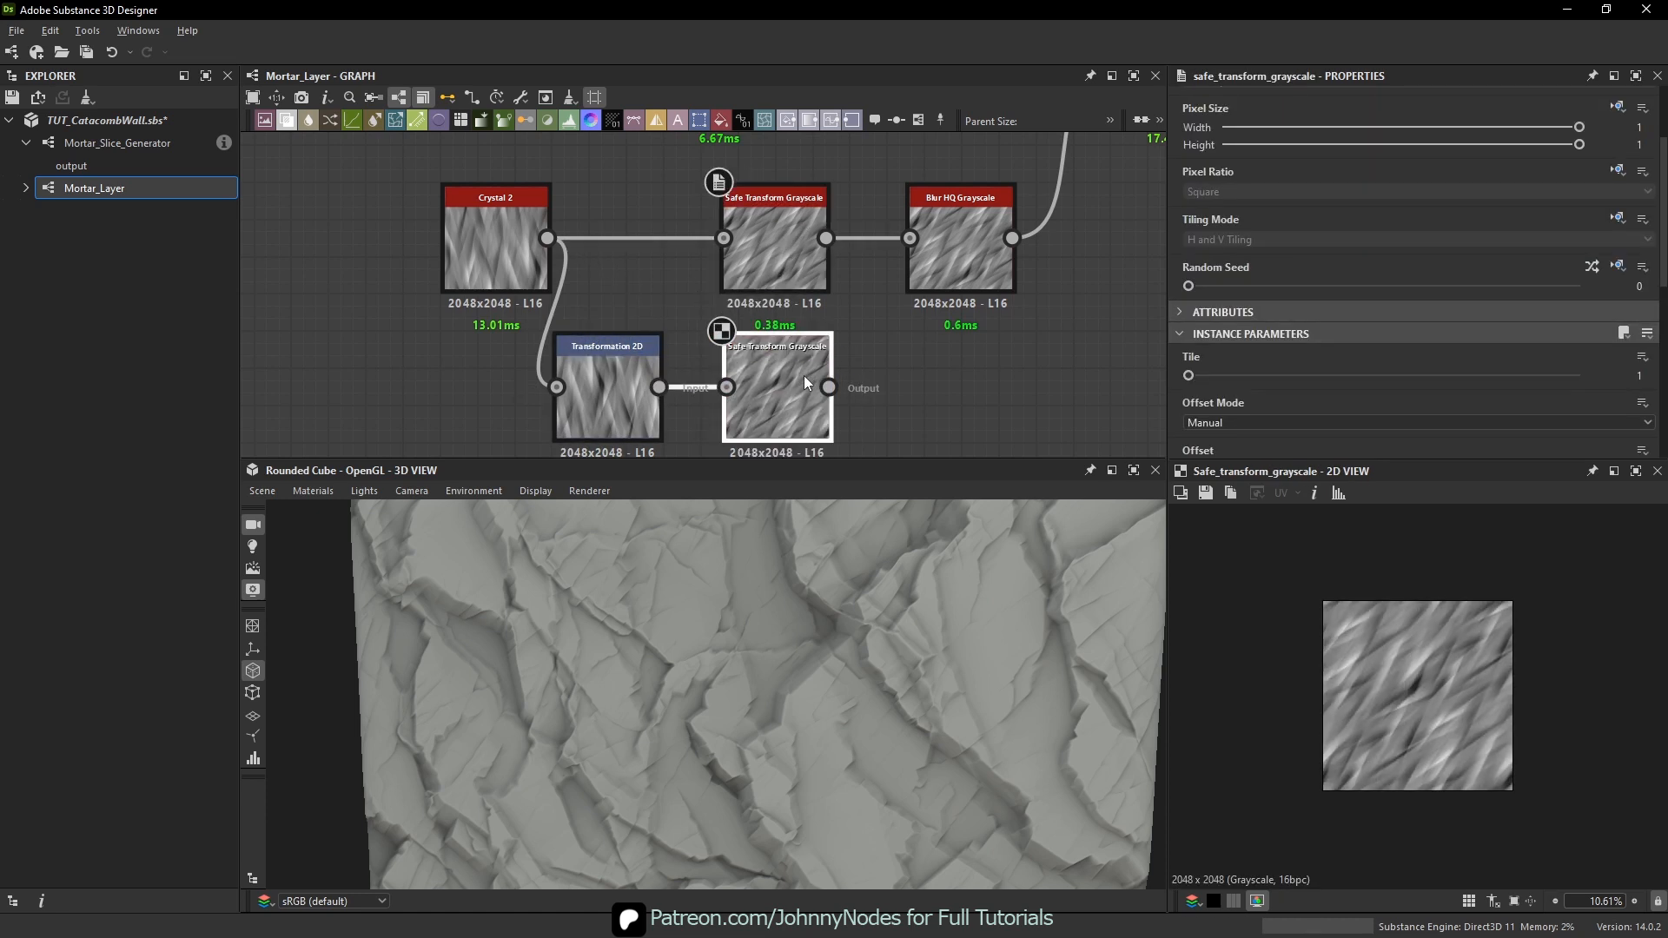
{"action": "scroll", "coordinate": [1299, 330], "scroll_direction": "down", "scroll_amount": 4}
{"action": "left_click_drag", "start_coordinate": [1203, 325], "coordinate": [1227, 321]}
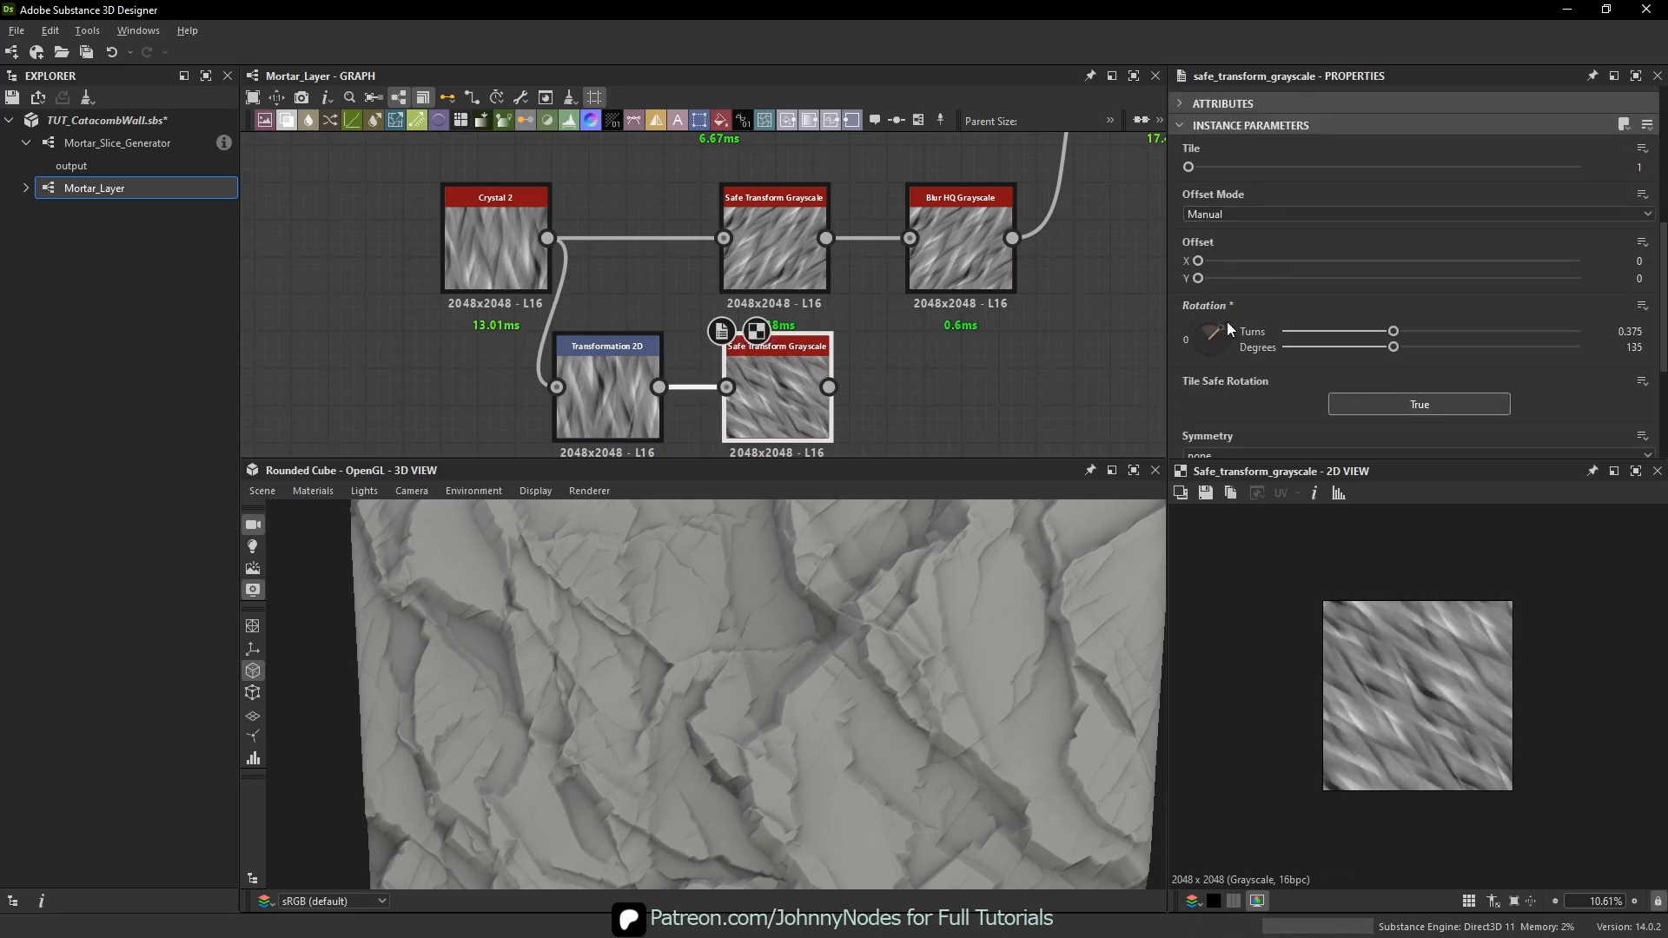
- Add a Blend node with the original Safe Transform as foreground and the duplicate as background, in Overlay mode
{"action": "middle_click_drag", "start_coordinate": [997, 254], "coordinate": [957, 279]}
{"action": "key", "text": "space"}
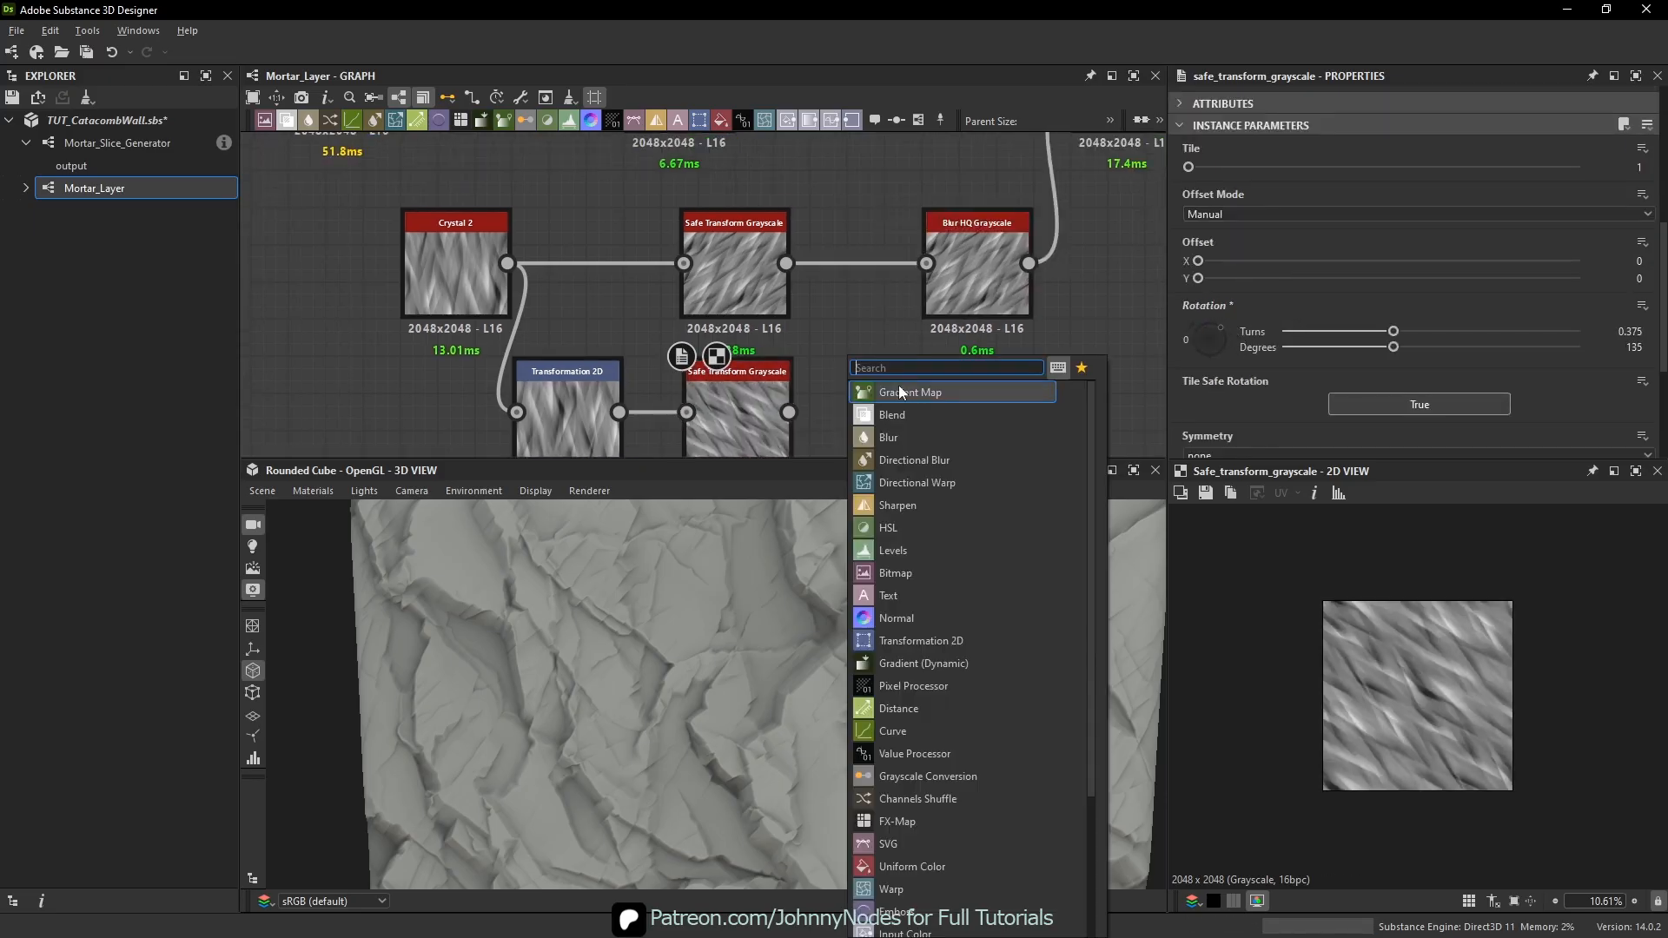
{"action": "left_click", "coordinate": [898, 384]}
{"action": "left_click_drag", "start_coordinate": [786, 264], "coordinate": [901, 387]}
{"action": "left_click_drag", "start_coordinate": [788, 412], "coordinate": [853, 375]}
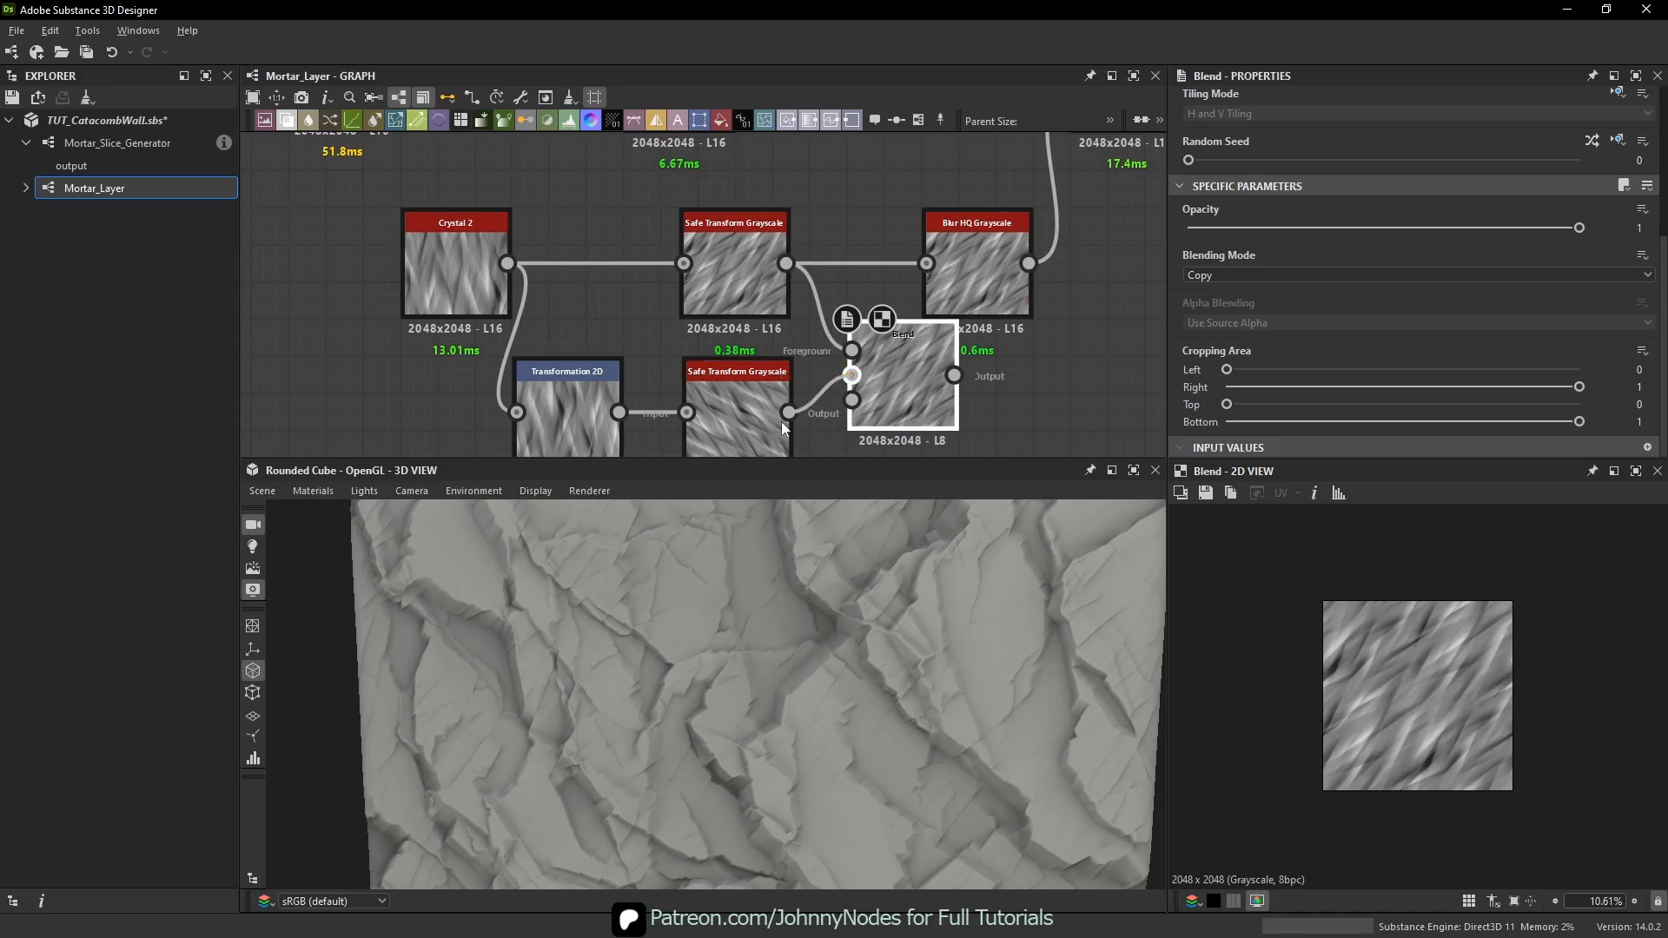
{"action": "left_click", "coordinate": [1244, 277]}
{"action": "left_click", "coordinate": [1251, 389]}
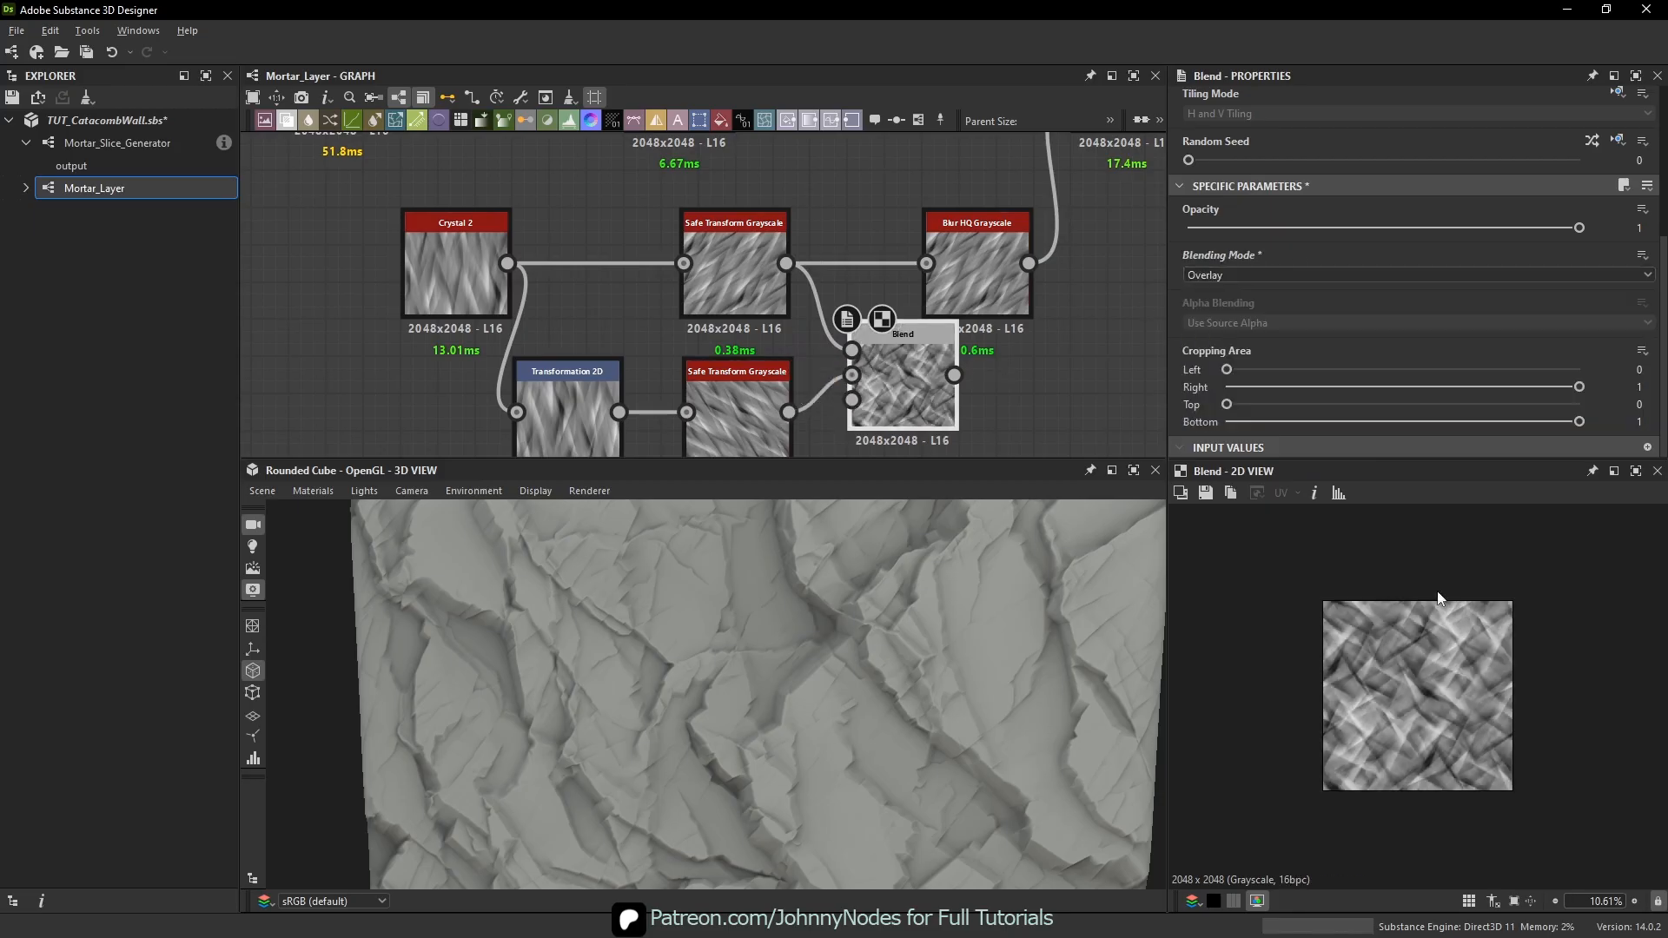
- Swap the Blend's foreground and background inputs and lower its Opacity to 0
{"action": "left_click_drag", "start_coordinate": [1580, 228], "coordinate": [1203, 233]}
{"action": "left_click_drag", "start_coordinate": [830, 323], "coordinate": [820, 431]}
{"action": "key", "text": "x"}
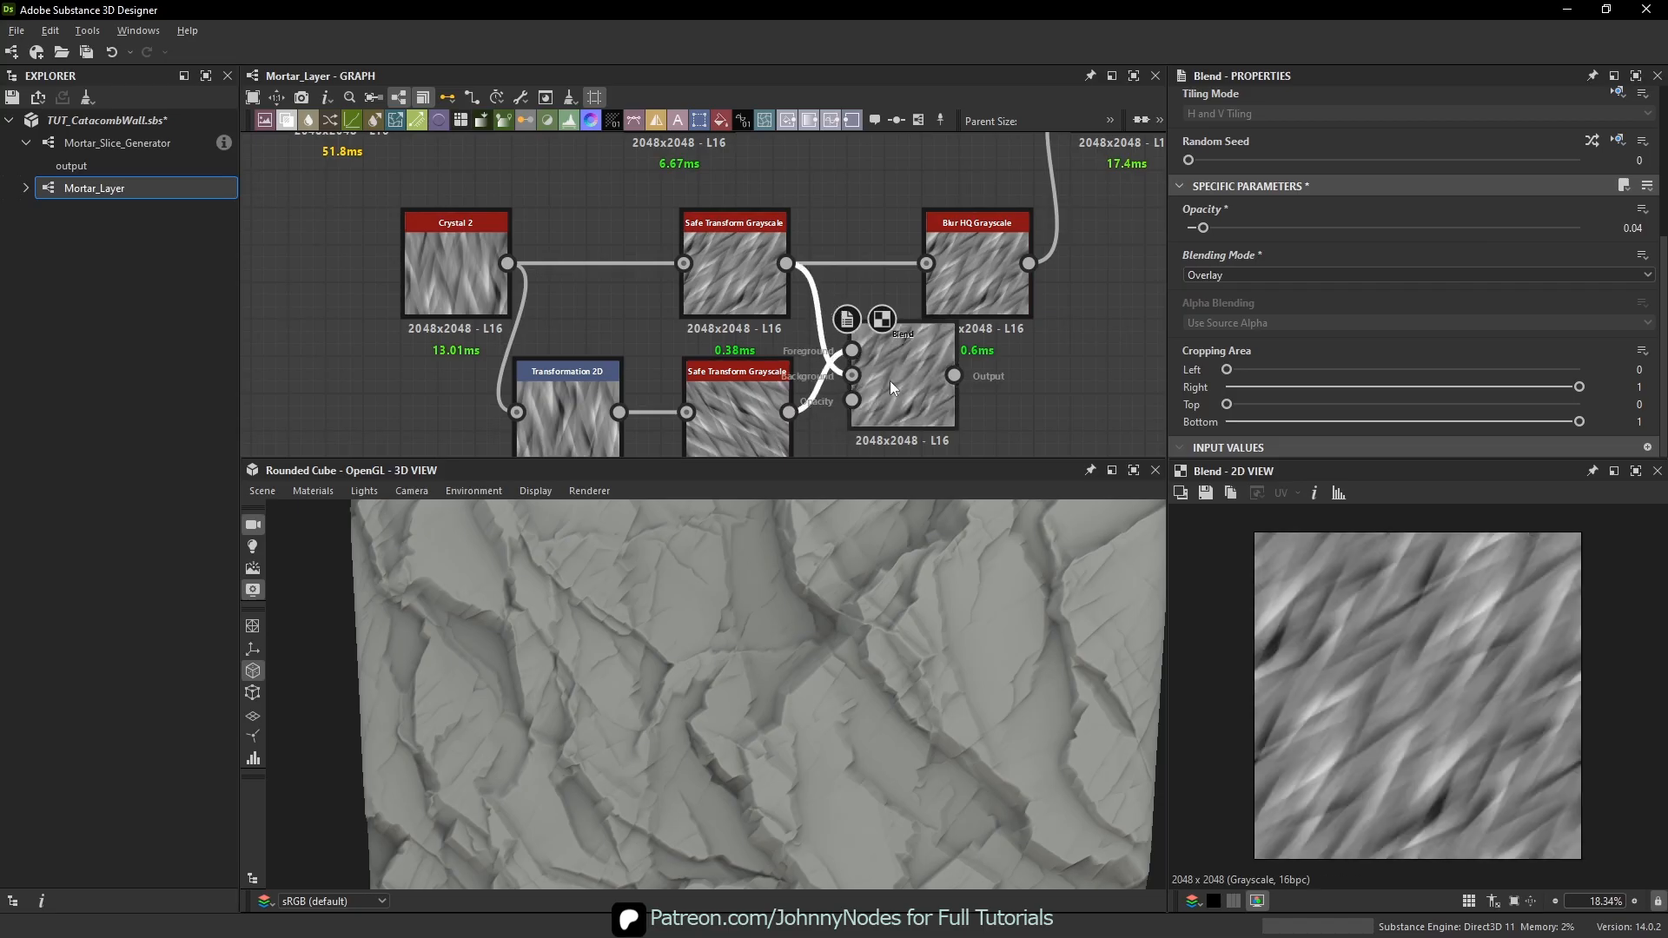
{"action": "left_click_drag", "start_coordinate": [817, 290], "coordinate": [829, 408]}
{"action": "left_click", "coordinate": [916, 368]}
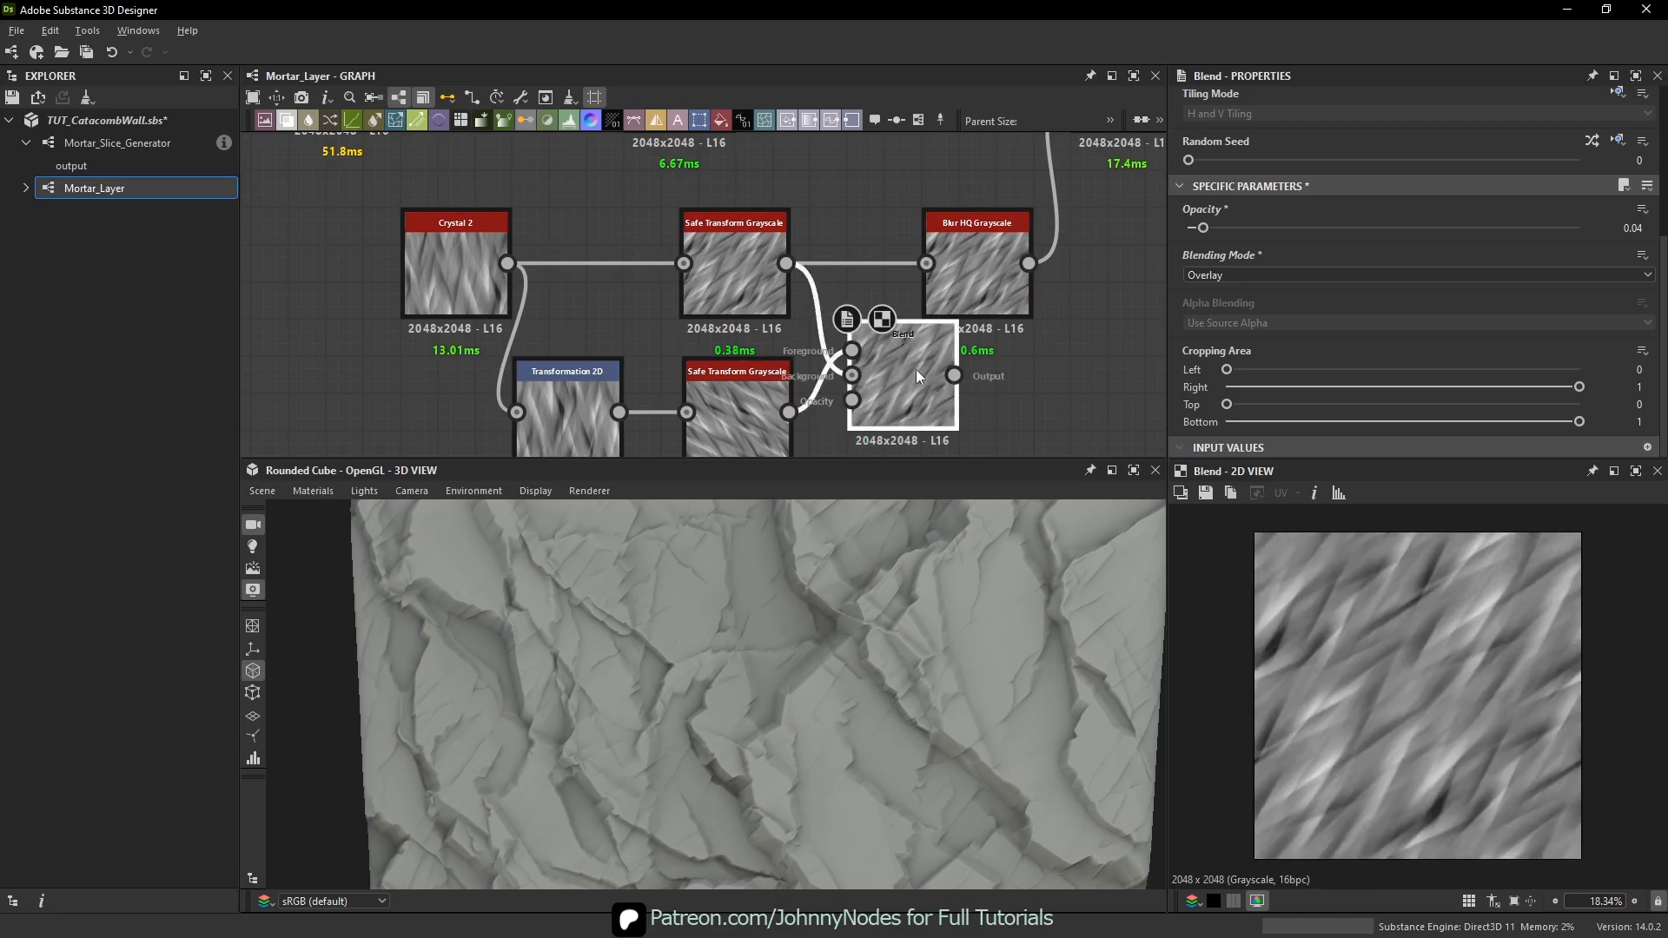
{"action": "left_click_drag", "start_coordinate": [1234, 228], "coordinate": [1176, 220]}
{"action": "scroll", "coordinate": [1343, 597], "scroll_direction": "up", "scroll_amount": 2}
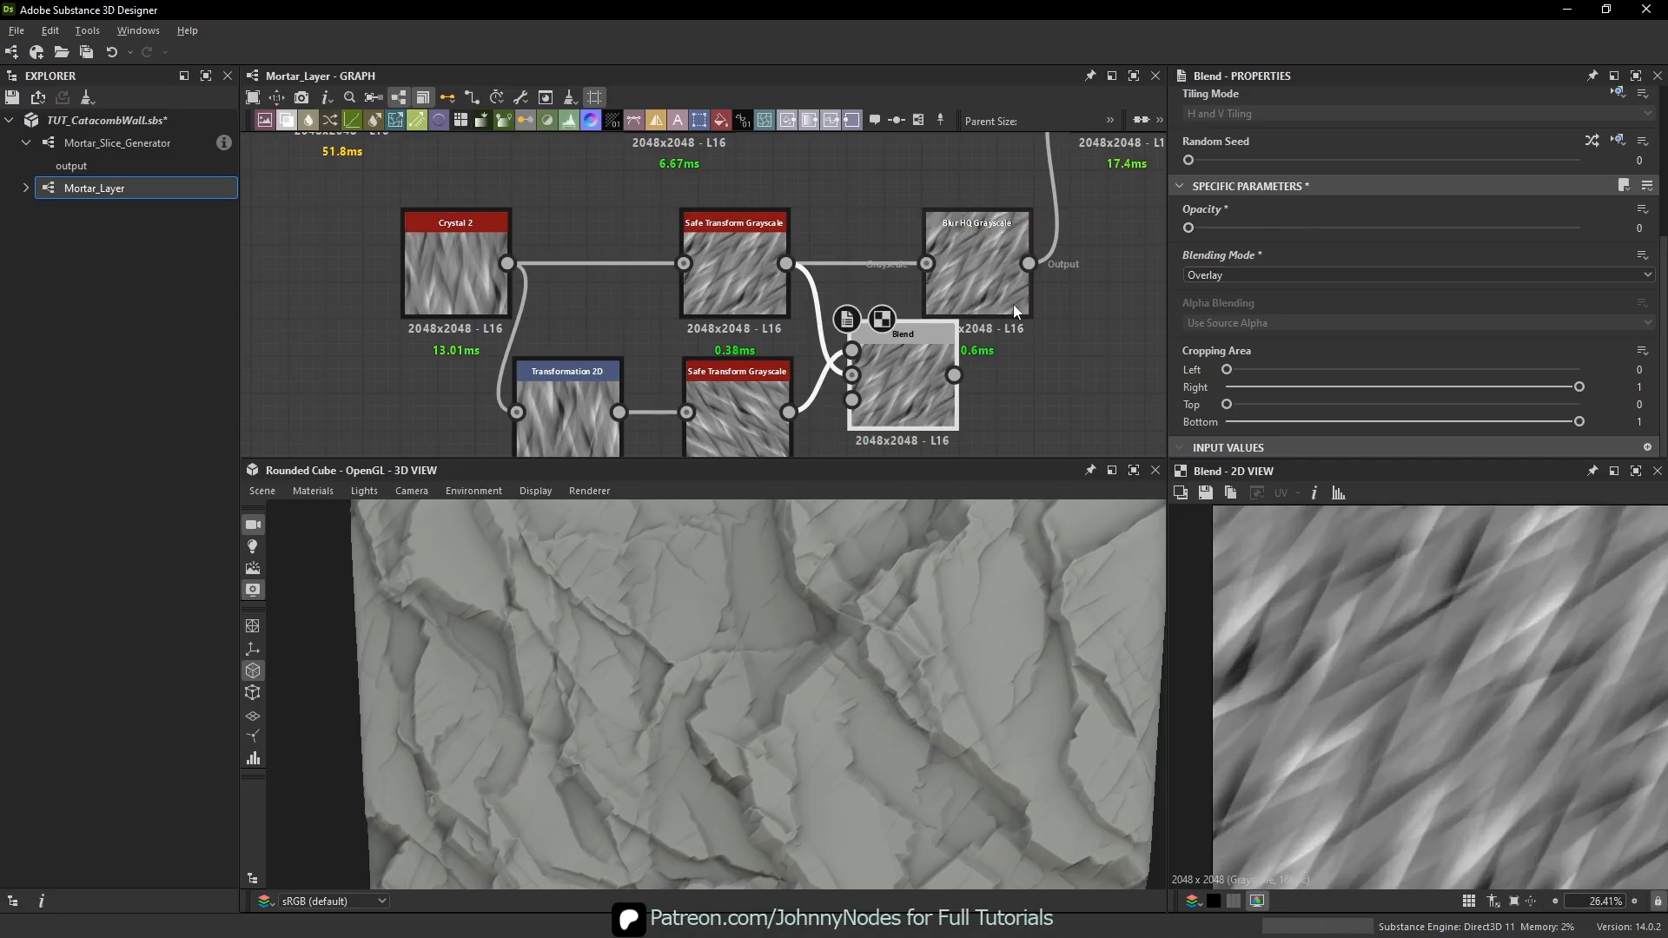
- Feed the Blend's output into the Blur HQ Grayscale and space out the nodes leading into it
{"action": "left_click_drag", "start_coordinate": [1013, 304], "coordinate": [1050, 304]}
{"action": "left_click_drag", "start_coordinate": [954, 375], "coordinate": [964, 263]}
{"action": "left_click", "coordinate": [944, 379]}
{"action": "scroll", "coordinate": [777, 261], "scroll_direction": "down", "scroll_amount": 1}
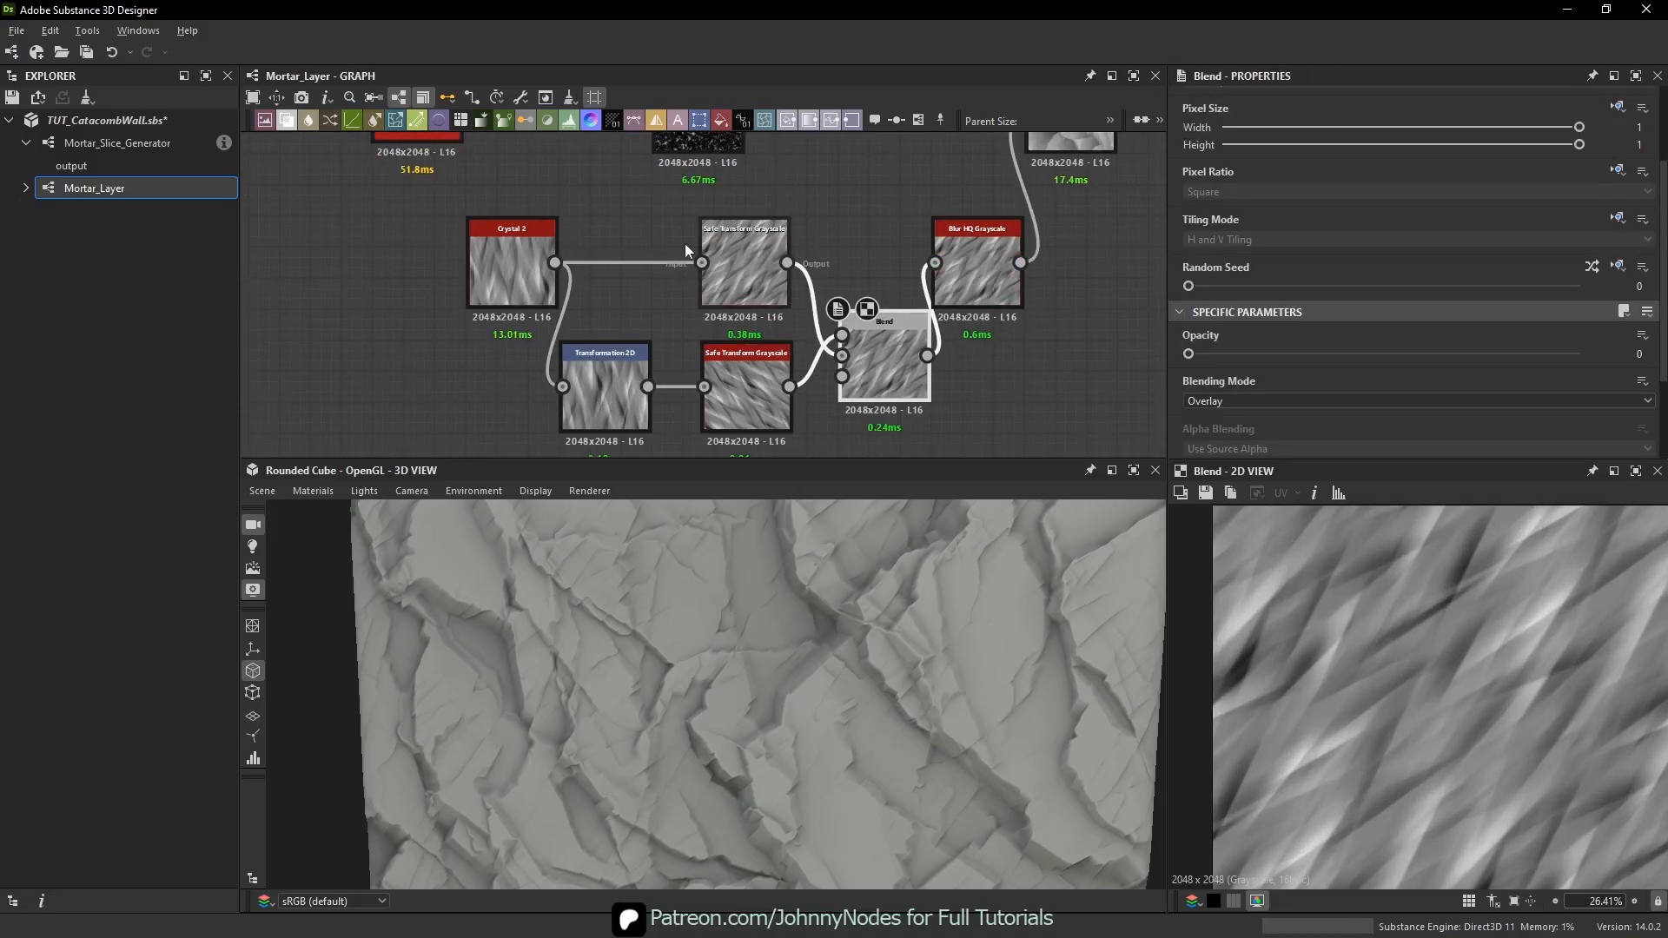
{"action": "left_click_drag", "start_coordinate": [457, 221], "coordinate": [855, 378]}
{"action": "left_click_drag", "start_coordinate": [895, 377], "coordinate": [831, 370]}
{"action": "left_click", "coordinate": [832, 377]}
- Raise the Overlay Blend's Opacity to 1 so both rotated crystal patterns drive the Slope Blur
{"action": "scroll", "coordinate": [1295, 591], "scroll_direction": "up", "scroll_amount": 3}
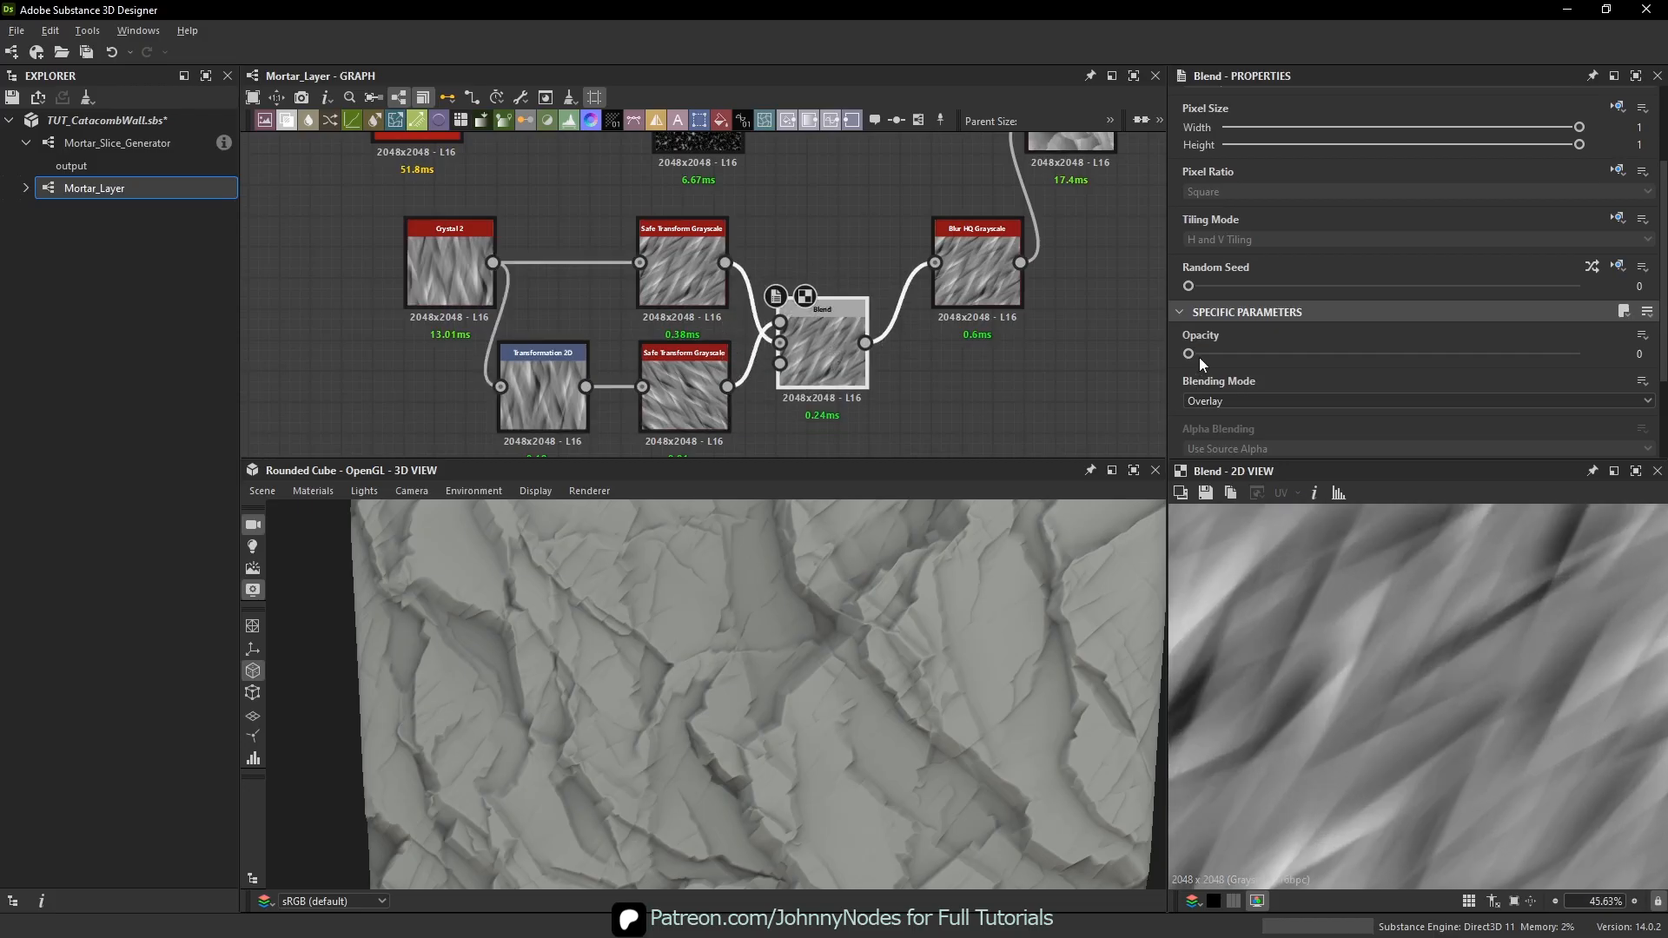
{"action": "left_click_drag", "start_coordinate": [1201, 357], "coordinate": [1598, 358]}
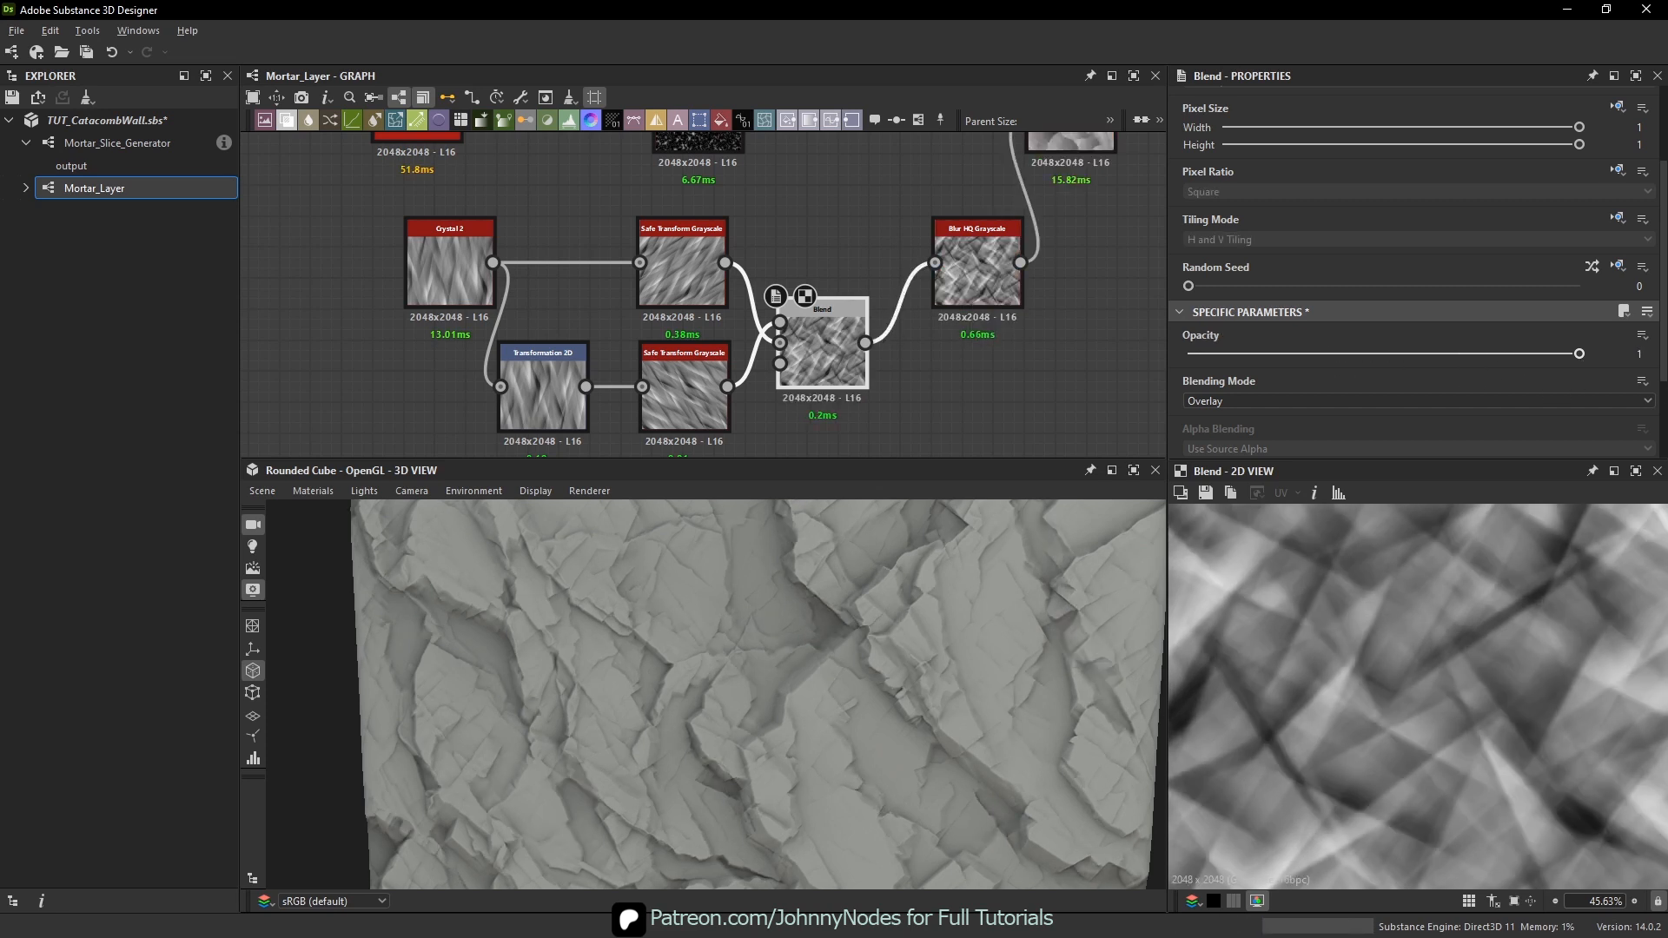
- Lower the Overlay Blend's Opacity to 0.27 and inspect the mortar surface up close under adjusted lighting
{"action": "scroll", "coordinate": [1421, 638], "scroll_direction": "down", "scroll_amount": 3}
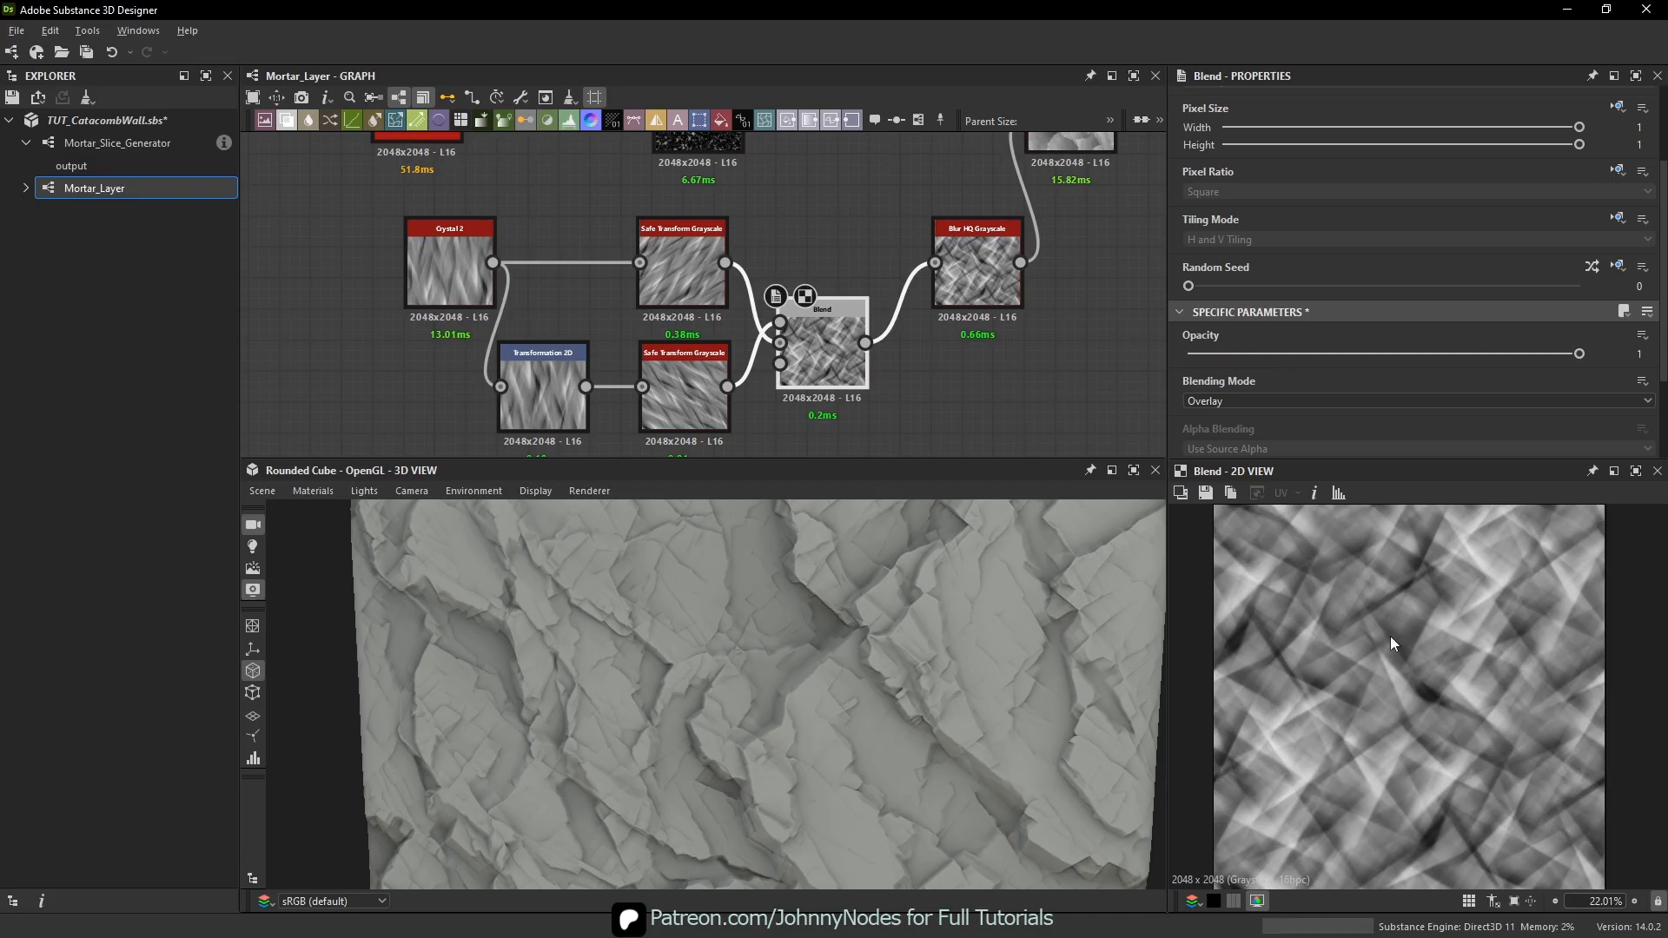
{"action": "left_click_drag", "start_coordinate": [1489, 353], "coordinate": [1293, 365]}
{"action": "scroll", "coordinate": [972, 588], "scroll_direction": "down", "scroll_amount": 2}
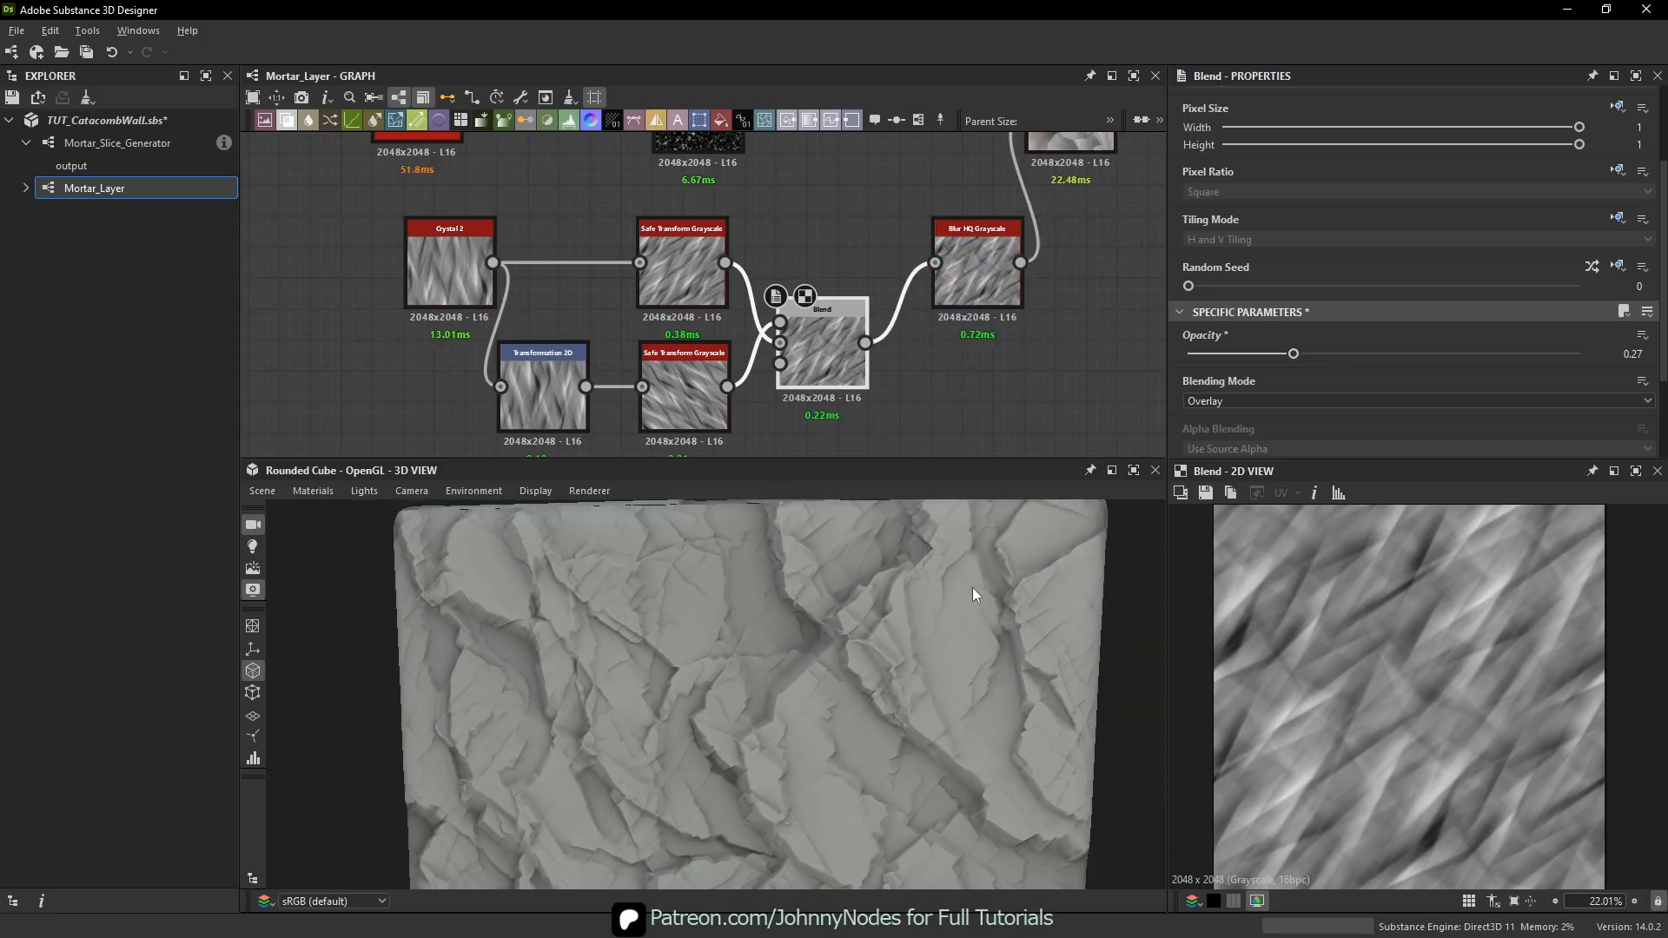
{"action": "scroll", "coordinate": [960, 604], "scroll_direction": "down", "scroll_amount": 1}
{"action": "scroll", "coordinate": [951, 617], "scroll_direction": "up", "scroll_amount": 5}
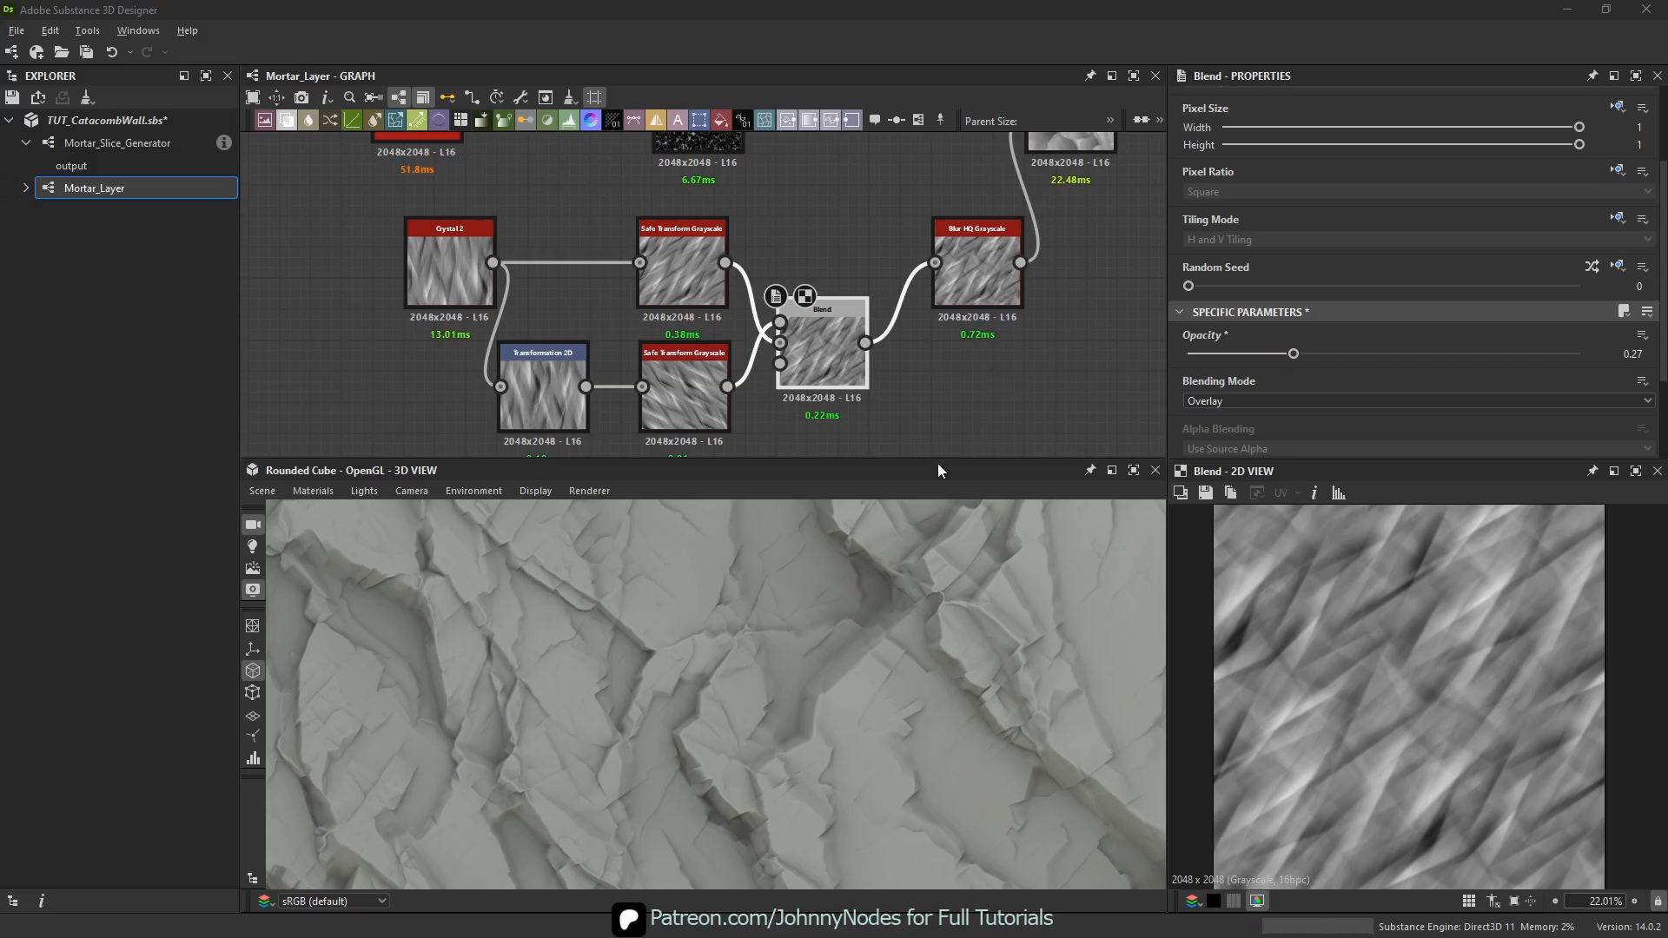
{"action": "middle_click_drag", "start_coordinate": [1016, 409], "coordinate": [747, 348]}
{"action": "left_click_drag", "start_coordinate": [869, 625], "coordinate": [732, 626]}
{"action": "scroll", "coordinate": [815, 646], "scroll_direction": "up", "scroll_amount": 3}
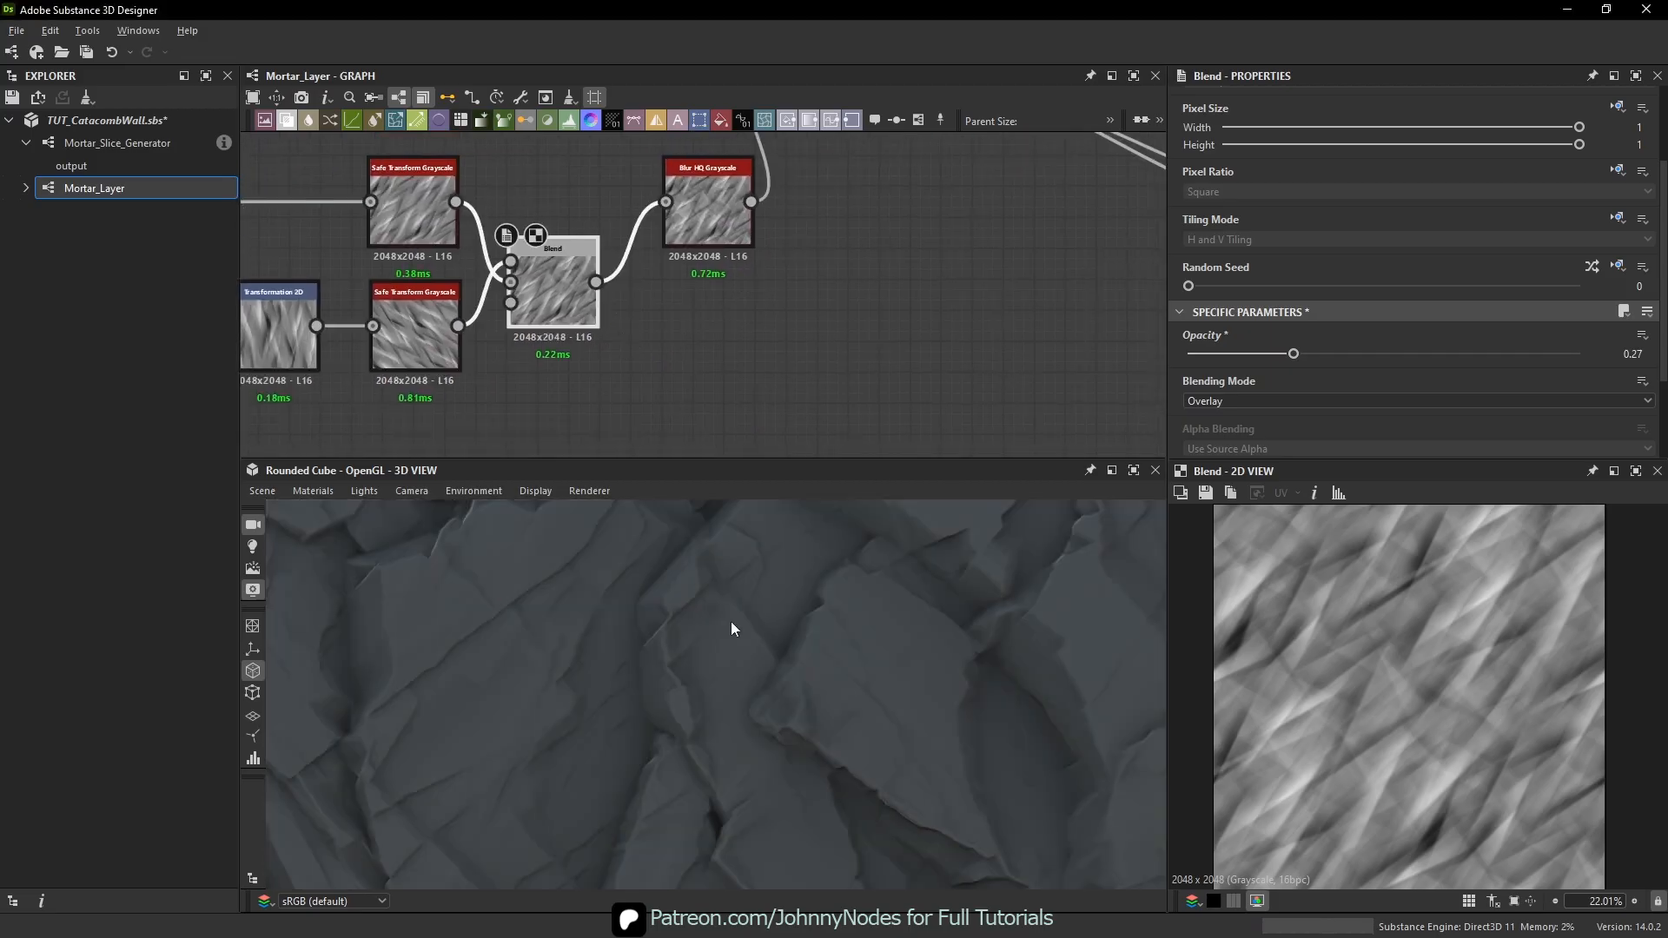
{"action": "right_click_drag", "start_coordinate": [731, 624], "coordinate": [797, 599], "text": "ctrl+shift"}
- Add a Vector Morph Grayscale node in the empty graph area beyond the Blur HQ Grayscale
{"action": "middle_click_drag", "start_coordinate": [841, 208], "coordinate": [873, 250]}
{"action": "left_click", "coordinate": [855, 319]}
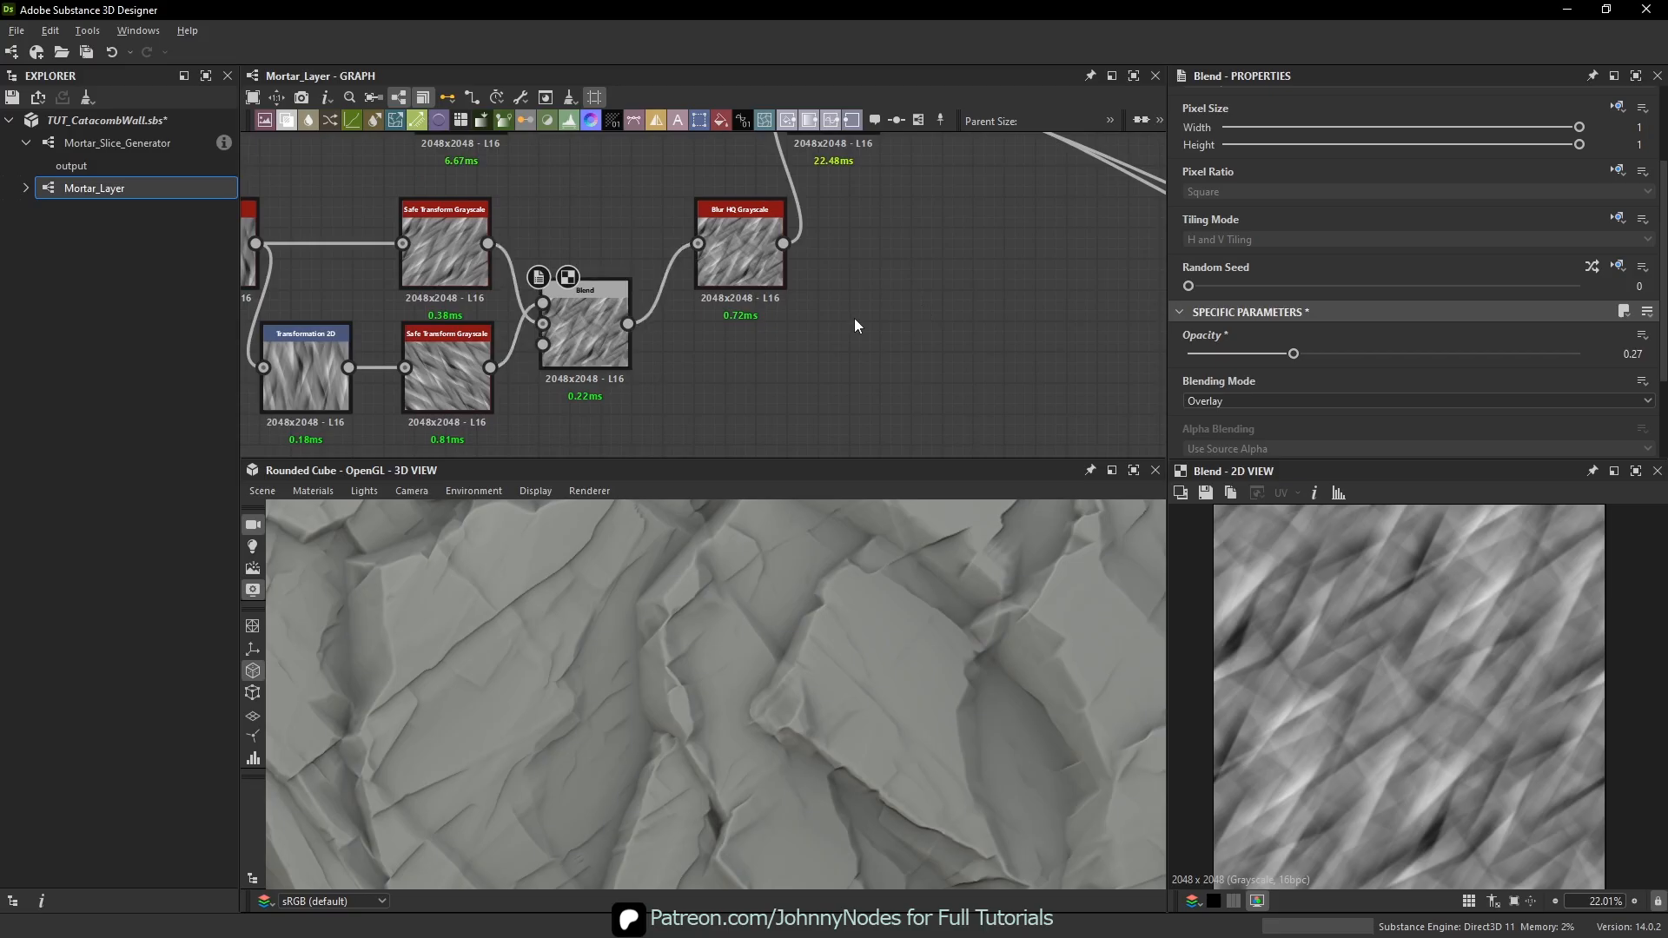
{"action": "key", "text": "space"}
{"action": "type", "text": "vect"}
{"action": "left_click", "coordinate": [946, 377]}
{"action": "scroll", "coordinate": [973, 346], "scroll_direction": "up", "scroll_amount": 4}
{"action": "scroll", "coordinate": [909, 341], "scroll_direction": "down", "scroll_amount": 4}
{"action": "left_click_drag", "start_coordinate": [909, 346], "coordinate": [913, 359]}
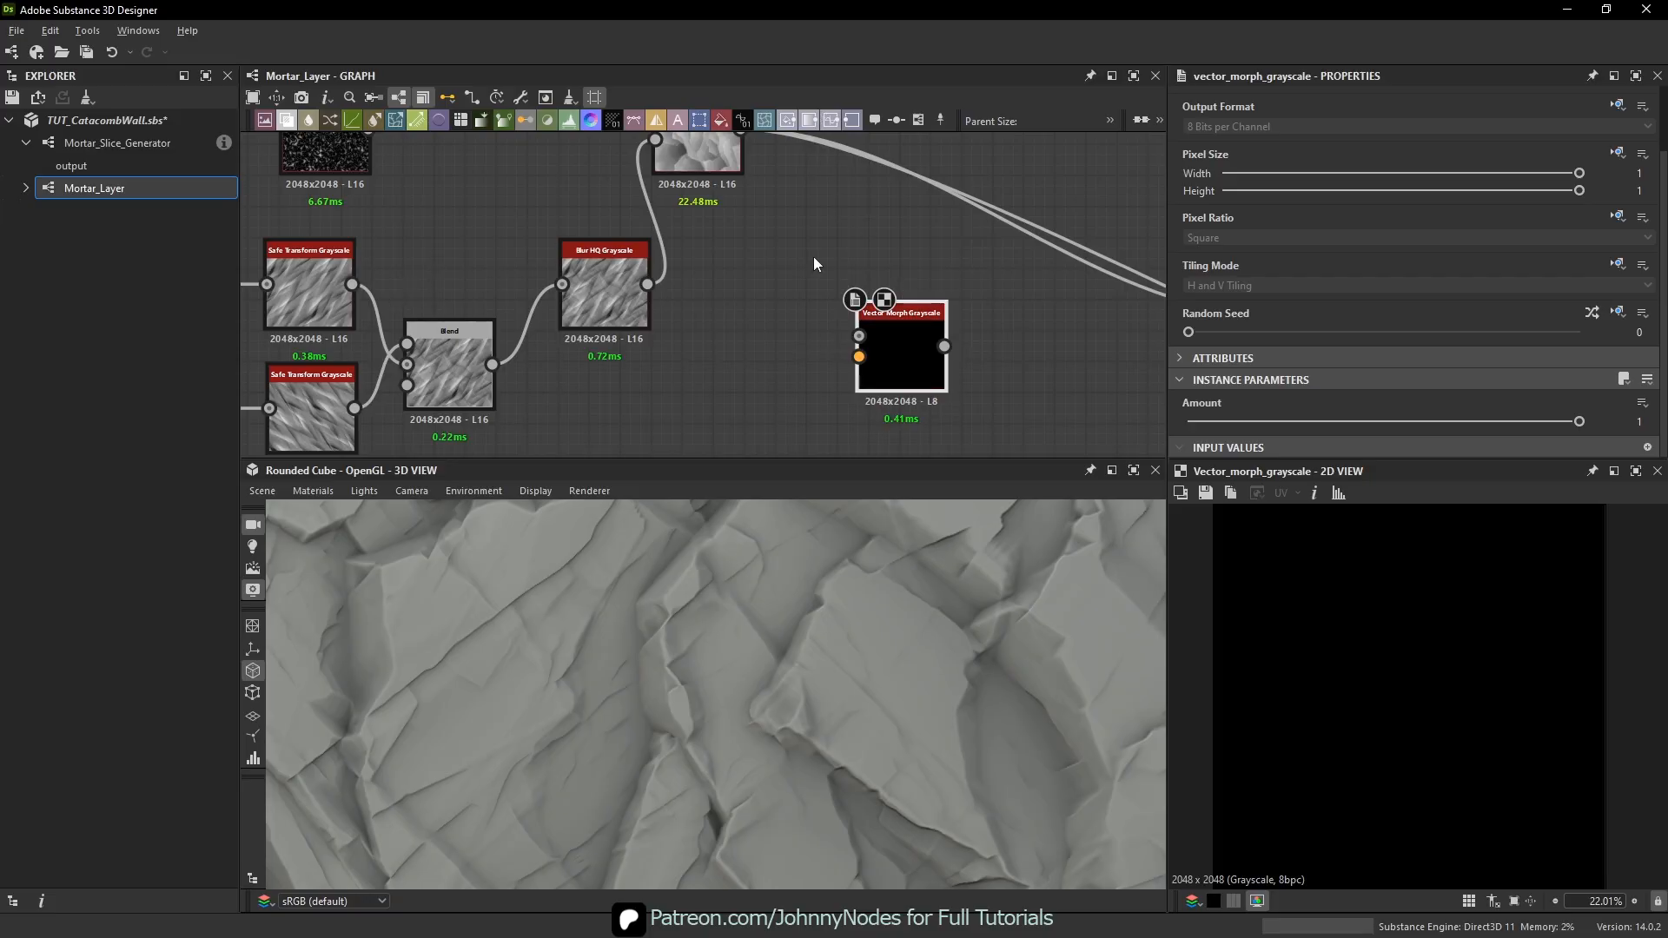
- Feed the Slope Blur Grayscale's output into the Vector Morph Grayscale's main input
{"action": "middle_click_drag", "start_coordinate": [843, 284], "coordinate": [816, 372]}
{"action": "left_click_drag", "start_coordinate": [713, 218], "coordinate": [806, 340]}
{"action": "scroll", "coordinate": [807, 341], "scroll_direction": "down", "scroll_amount": 1}
{"action": "scroll", "coordinate": [806, 340], "scroll_direction": "down", "scroll_amount": 1}
{"action": "middle_click_drag", "start_coordinate": [812, 347], "coordinate": [837, 266]}
{"action": "left_click_drag", "start_coordinate": [807, 340], "coordinate": [848, 321]}
- Tidy the layout of the crystal, Blend and Blur HQ Grayscale nodes and reposition the Vector Morph Grayscale beside them
{"action": "left_click_drag", "start_coordinate": [660, 270], "coordinate": [650, 336]}
{"action": "middle_click_drag", "start_coordinate": [651, 337], "coordinate": [687, 312]}
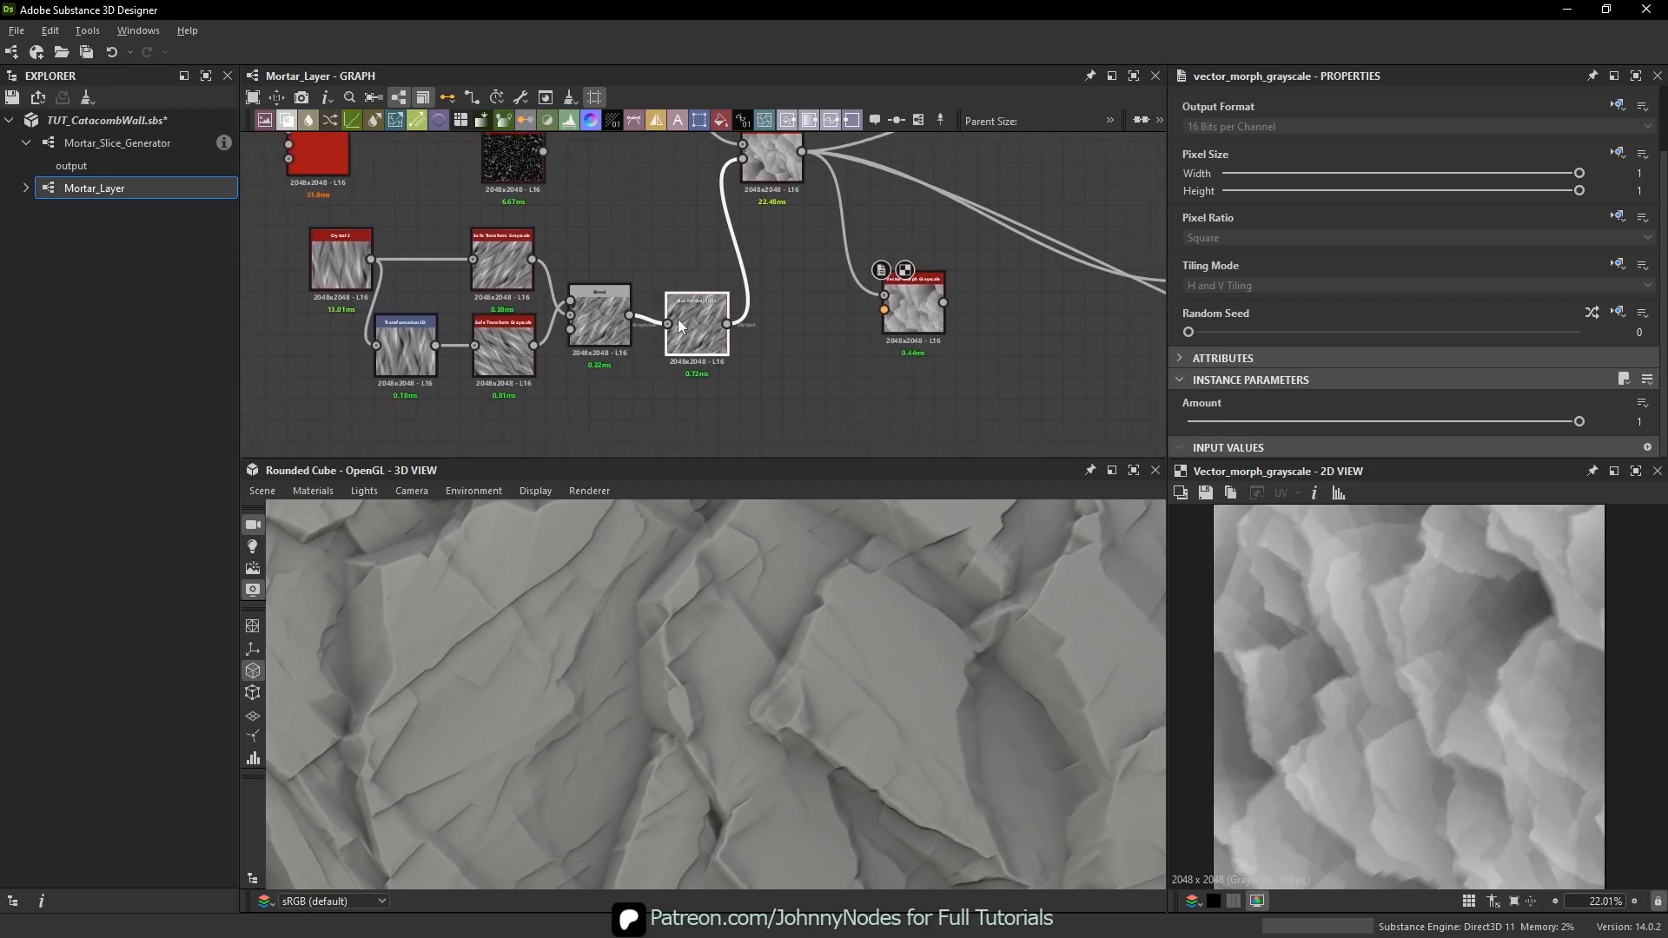
{"action": "left_click_drag", "start_coordinate": [711, 331], "coordinate": [703, 320]}
{"action": "left_click_drag", "start_coordinate": [731, 381], "coordinate": [382, 278]}
{"action": "left_click_drag", "start_coordinate": [342, 265], "coordinate": [626, 305]}
{"action": "left_click_drag", "start_coordinate": [913, 313], "coordinate": [879, 323]}
{"action": "scroll", "coordinate": [879, 324], "scroll_direction": "up", "scroll_amount": 2}
{"action": "middle_click_drag", "start_coordinate": [879, 323], "coordinate": [866, 333]}
{"action": "scroll", "coordinate": [866, 332], "scroll_direction": "up", "scroll_amount": 1}
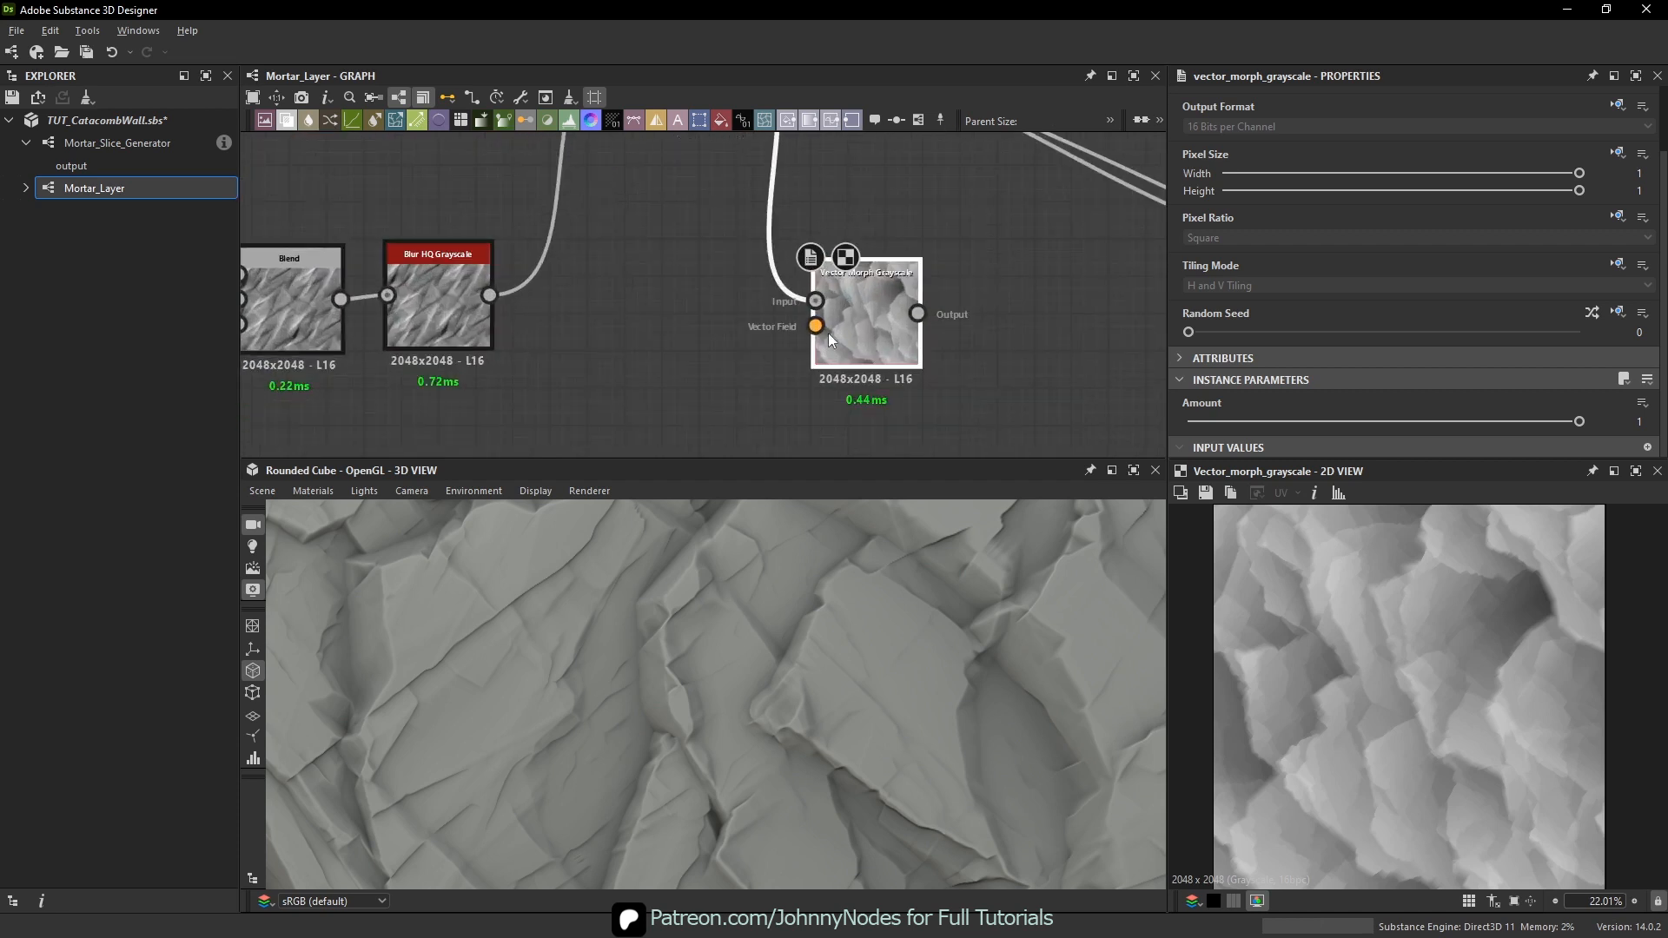
- Add a Normal Sobel node fed by the Blur HQ Grayscale and set its Intensity to 5
{"action": "middle_click_drag", "start_coordinate": [709, 313], "coordinate": [769, 314]}
{"action": "key", "text": "space"}
{"action": "type", "text": "normal sobel"}
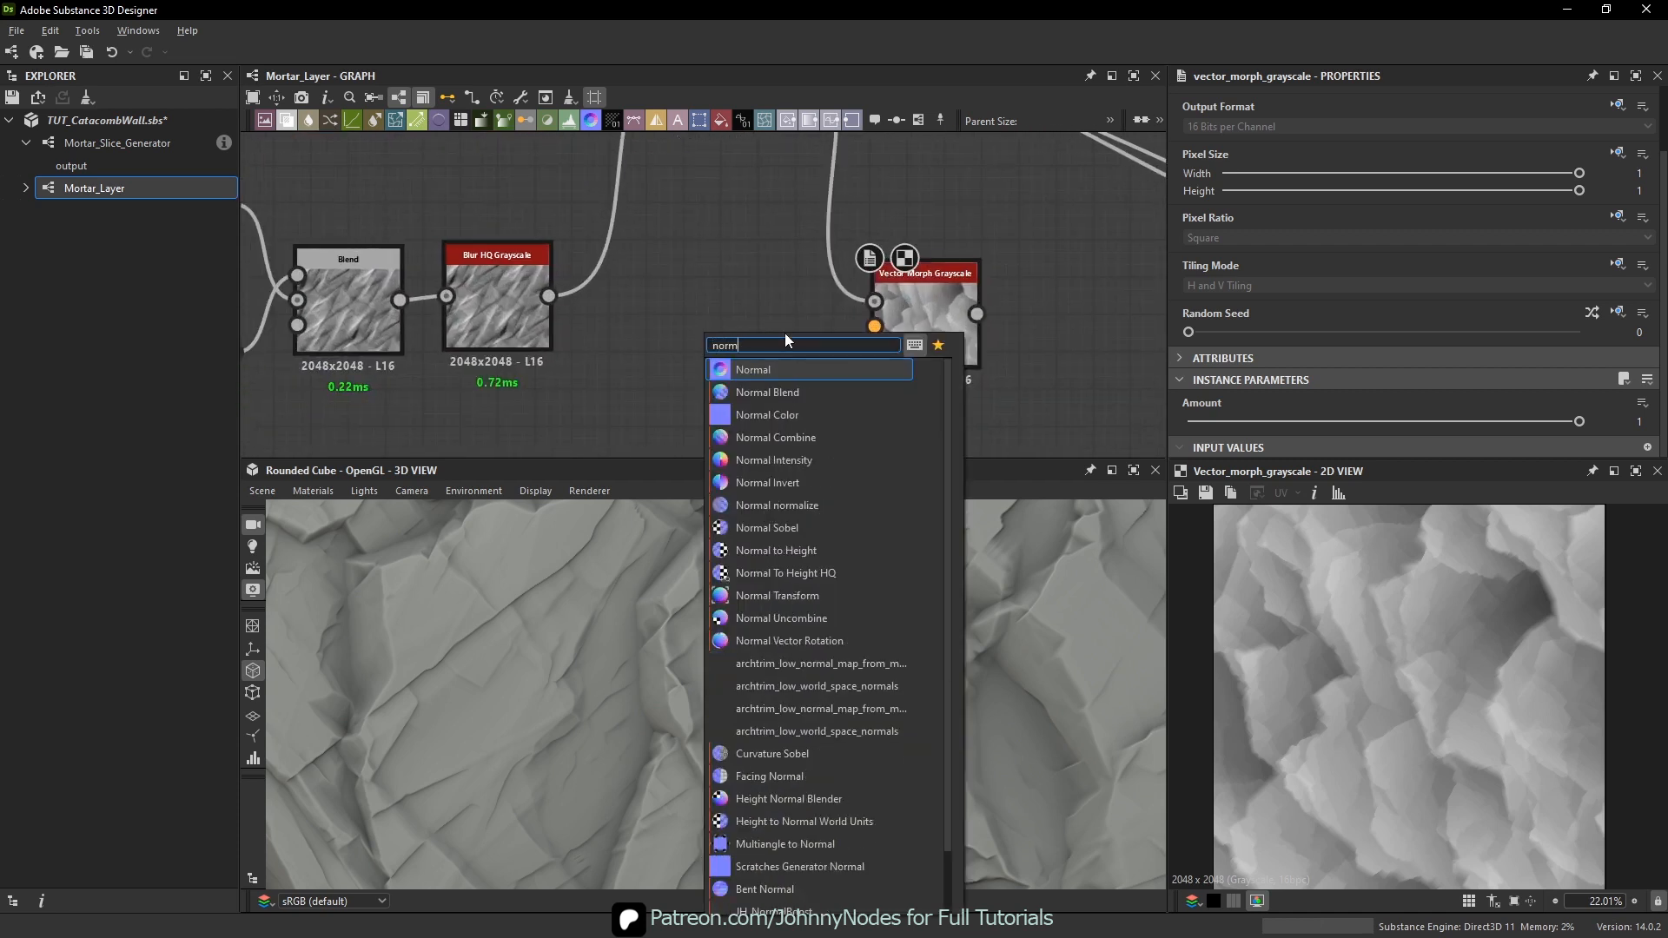
{"action": "key", "text": "Return"}
{"action": "left_click_drag", "start_coordinate": [549, 296], "coordinate": [684, 343]}
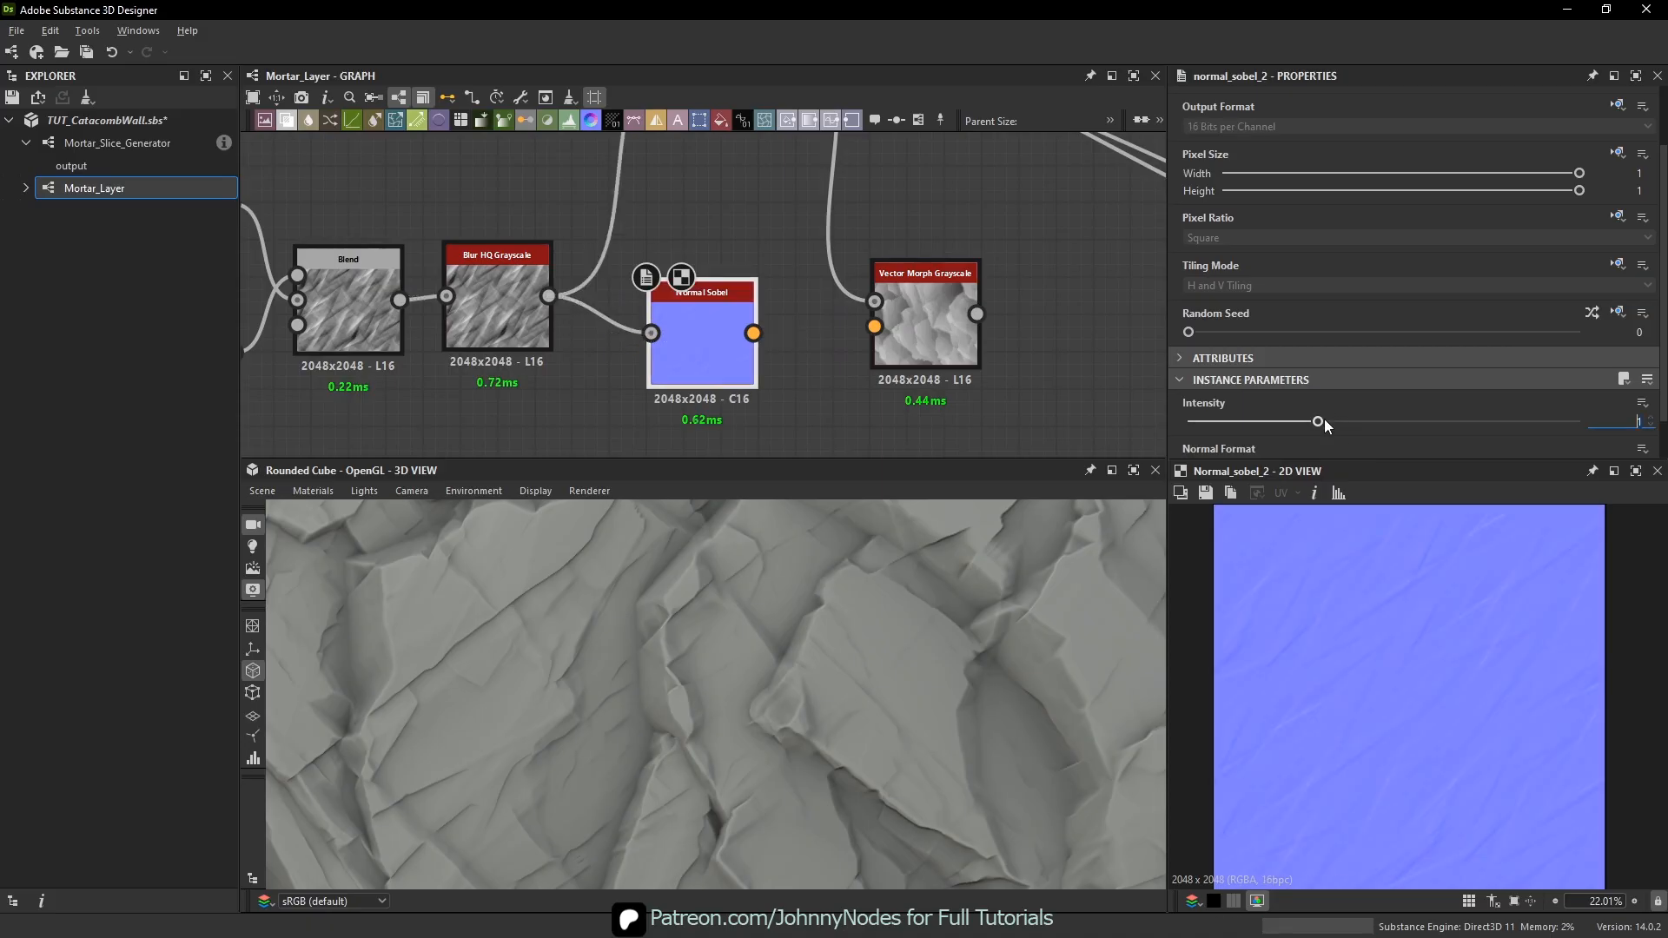
{"action": "left_click", "coordinate": [1635, 420]}
{"action": "type", "text": "5"}
{"action": "key", "text": "Return"}
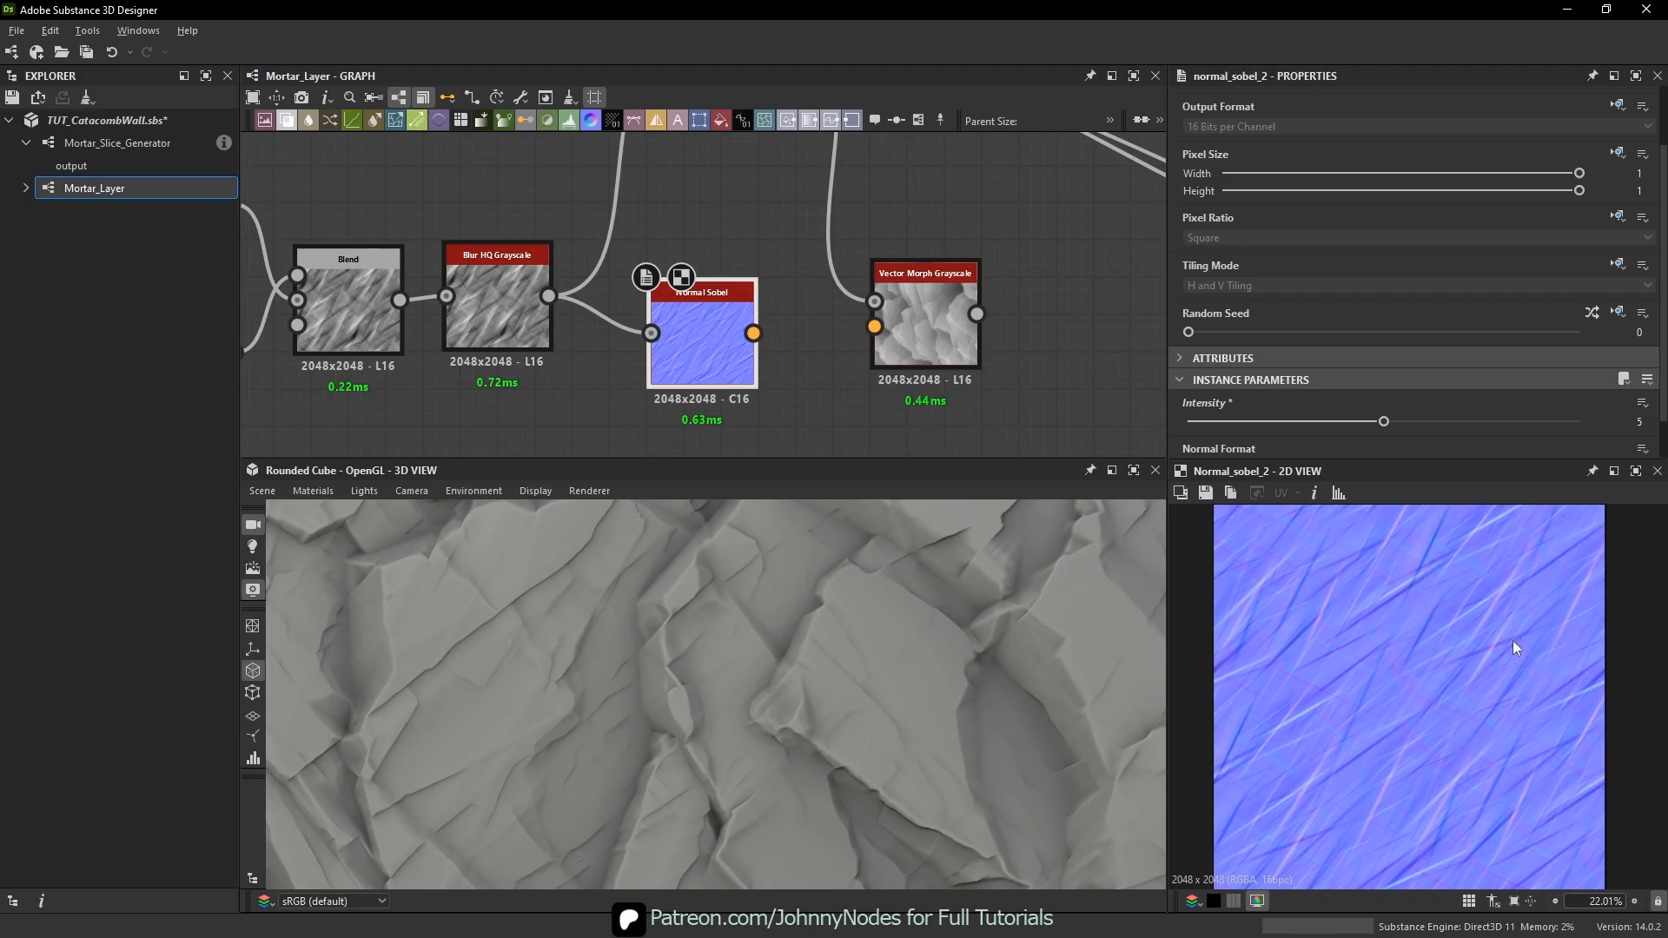
- Feed the Normal Sobel into the Vector Morph Grayscale's Vector Field input and inspect the morphed result
{"action": "double_click", "coordinate": [928, 309]}
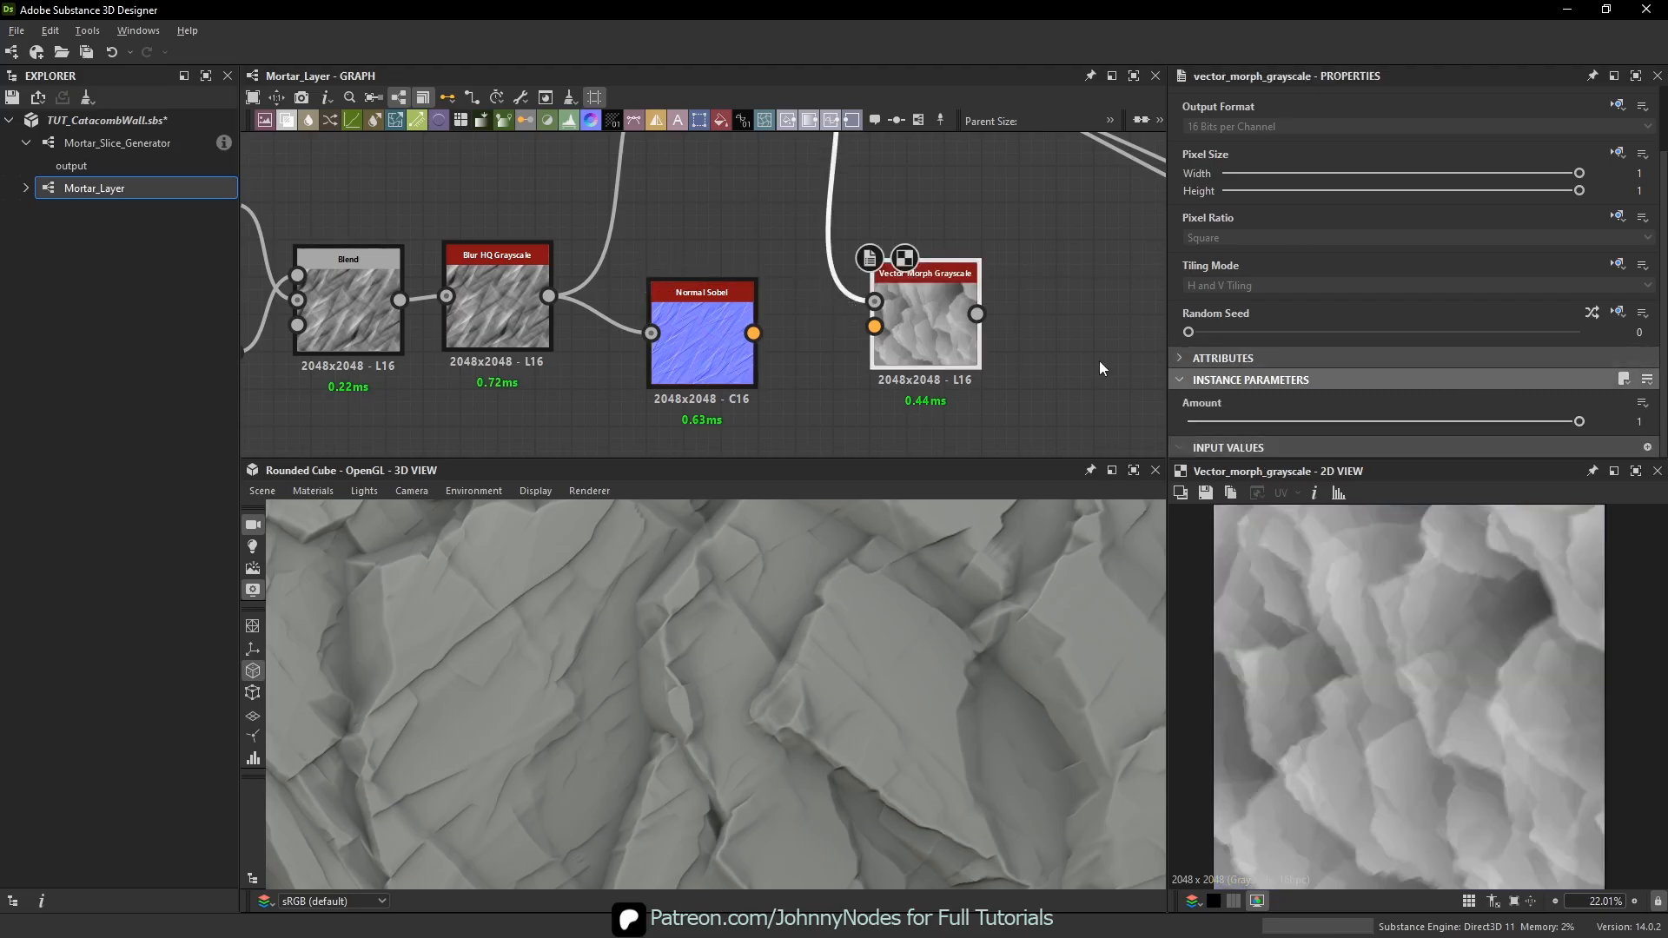
{"action": "left_click_drag", "start_coordinate": [753, 333], "coordinate": [913, 327]}
{"action": "scroll", "coordinate": [1415, 664], "scroll_direction": "up", "scroll_amount": 8}
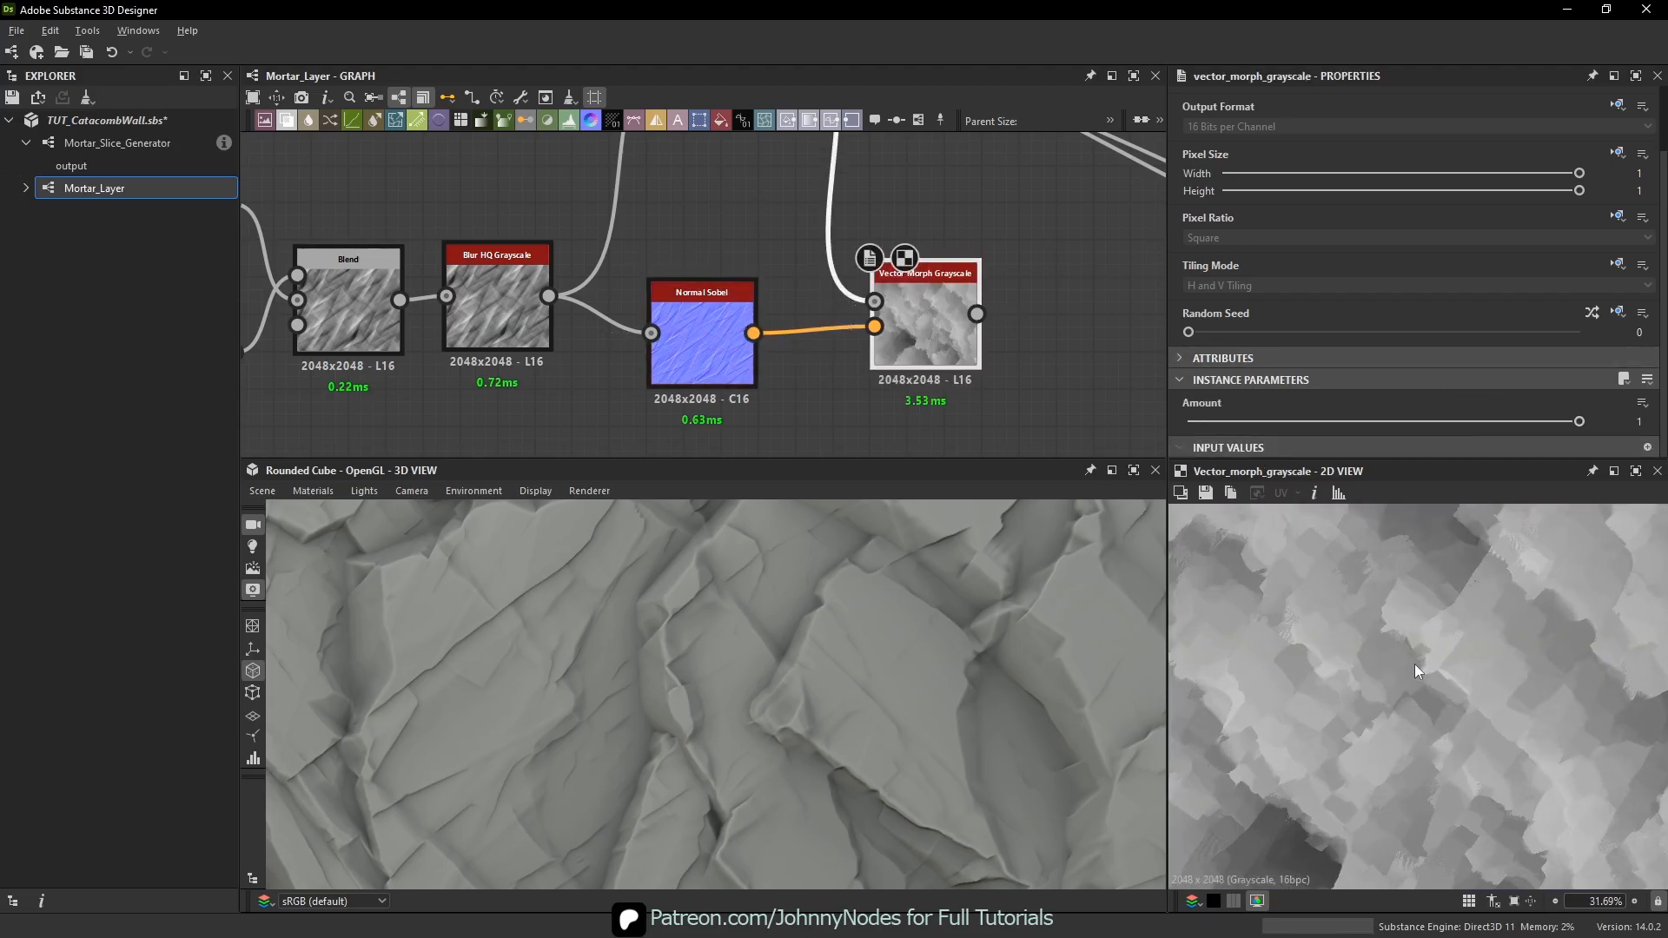
{"action": "middle_click_drag", "start_coordinate": [1353, 565], "coordinate": [1401, 739]}
{"action": "scroll", "coordinate": [1013, 275], "scroll_direction": "down", "scroll_amount": 1}
- Transfer the Slope Blur Grayscale's downstream connections to the Vector Morph Grayscale's output
{"action": "middle_click_drag", "start_coordinate": [952, 236], "coordinate": [887, 336]}
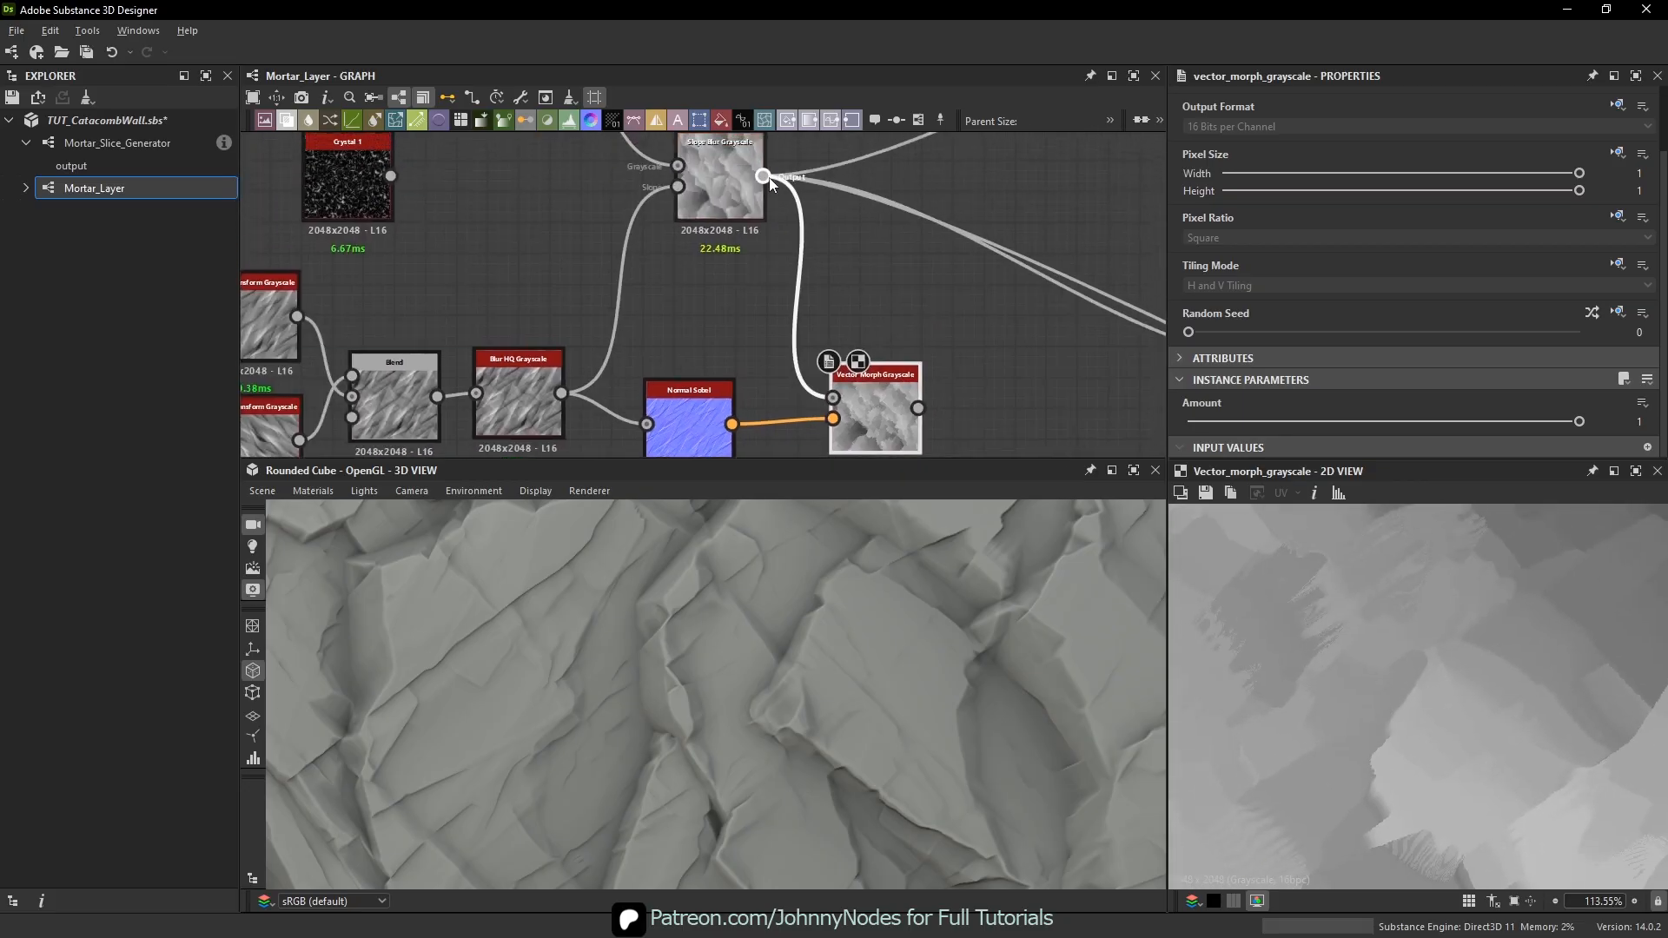
{"action": "left_click_drag", "start_coordinate": [769, 177], "coordinate": [919, 409], "text": "shift"}
{"action": "scroll", "coordinate": [856, 640], "scroll_direction": "down", "scroll_amount": 2}
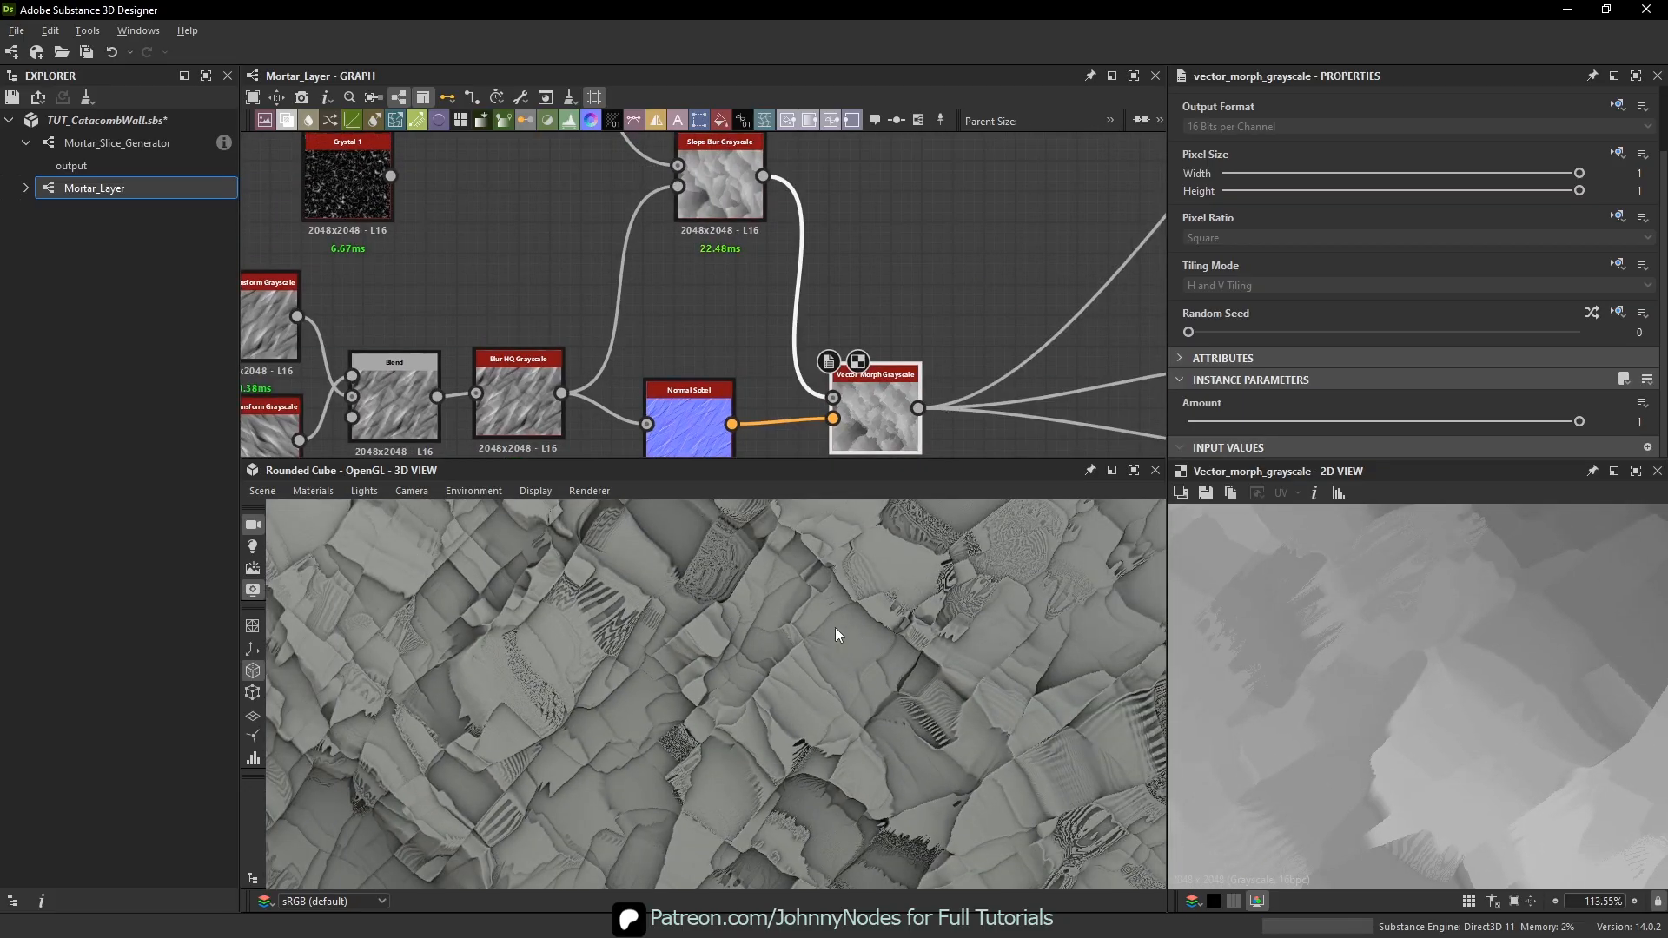
- Reduce the Vector Morph Grayscale's Amount to 0.06, checking the displaced surface in 3D
{"action": "middle_click_drag", "start_coordinate": [876, 403], "coordinate": [870, 340]}
{"action": "left_click_drag", "start_coordinate": [1374, 422], "coordinate": [1223, 426]}
{"action": "scroll", "coordinate": [712, 659], "scroll_direction": "up", "scroll_amount": 5}
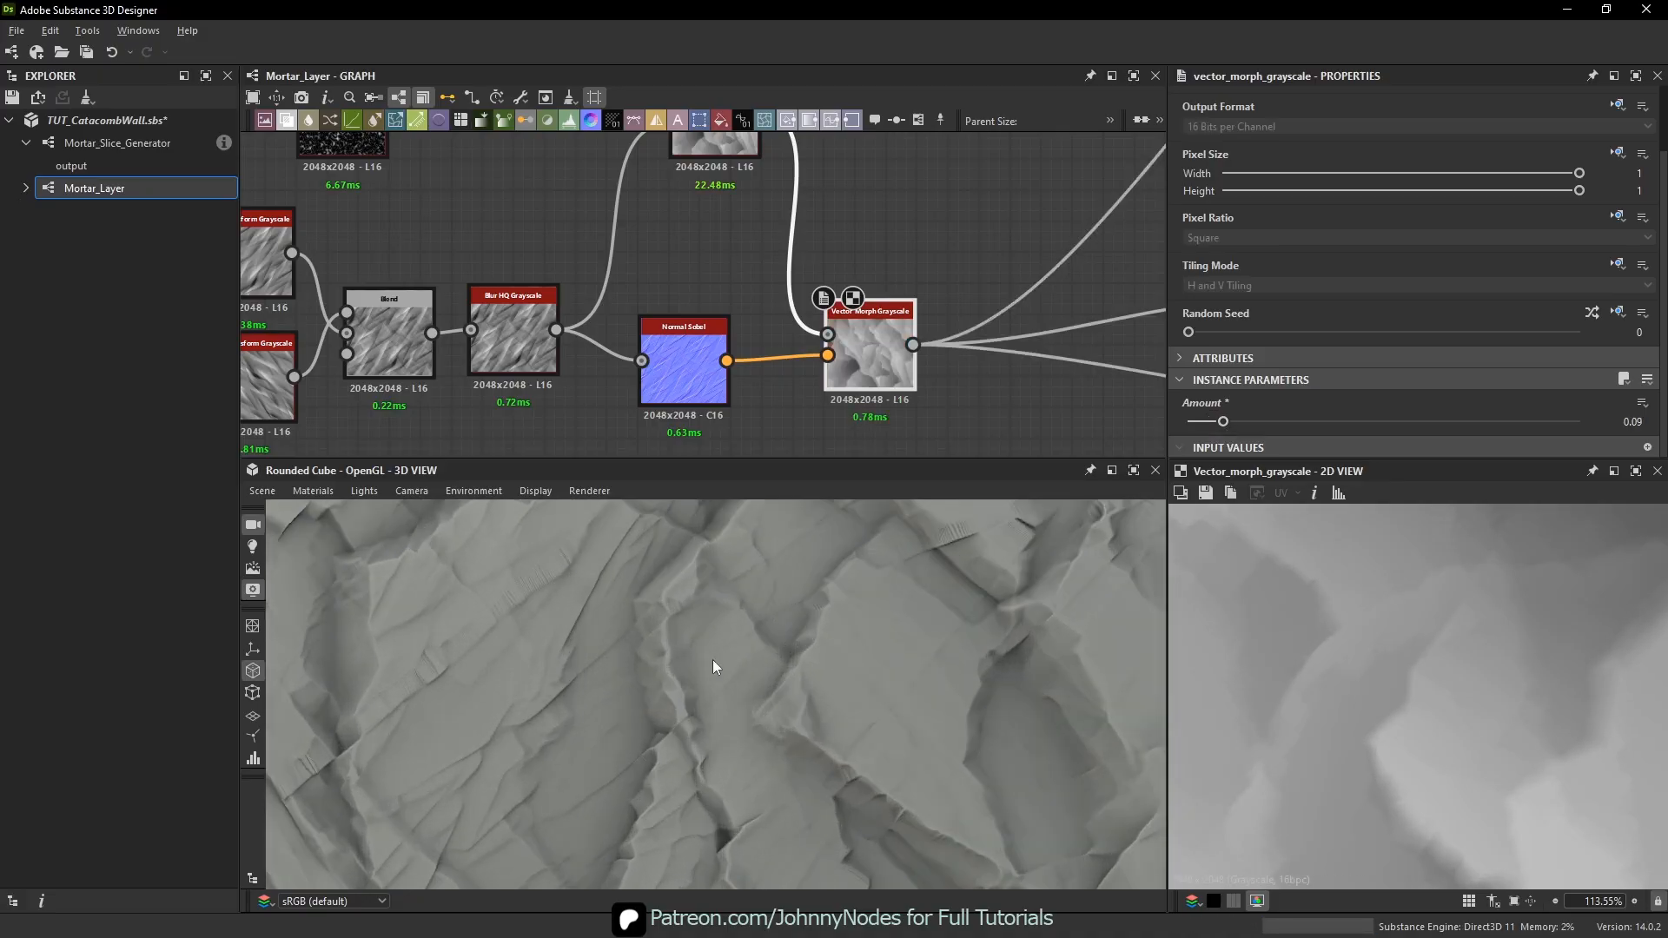
{"action": "scroll", "coordinate": [731, 634], "scroll_direction": "down", "scroll_amount": 5}
{"action": "scroll", "coordinate": [737, 653], "scroll_direction": "up", "scroll_amount": 3}
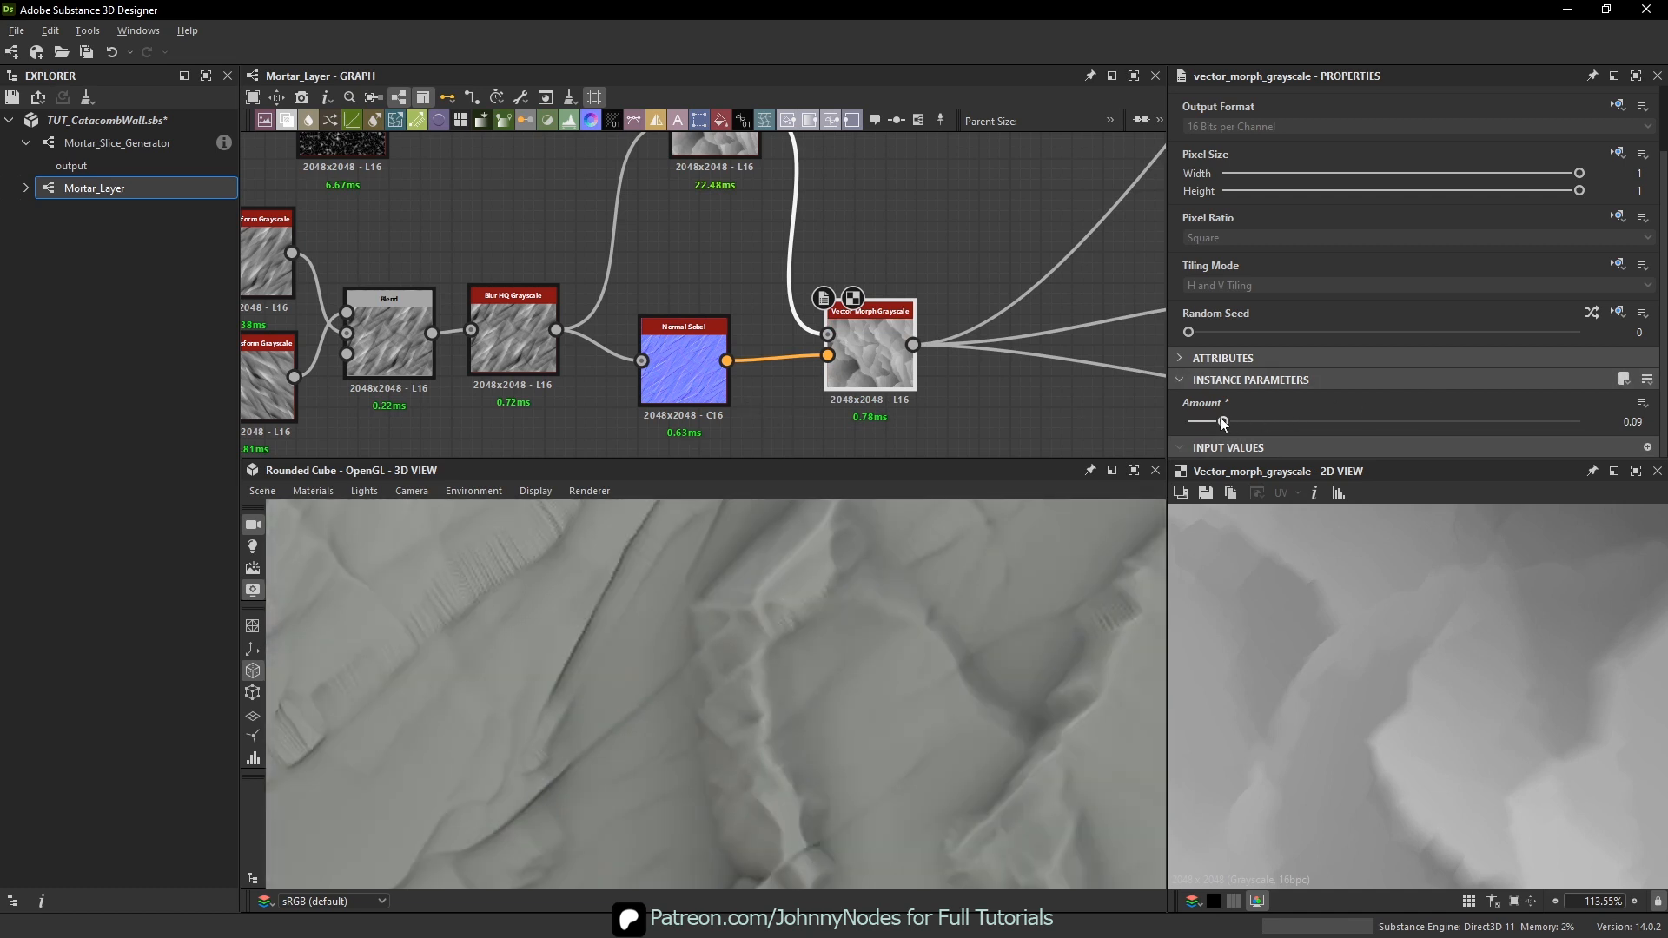
{"action": "left_click_drag", "start_coordinate": [1223, 423], "coordinate": [1210, 422]}
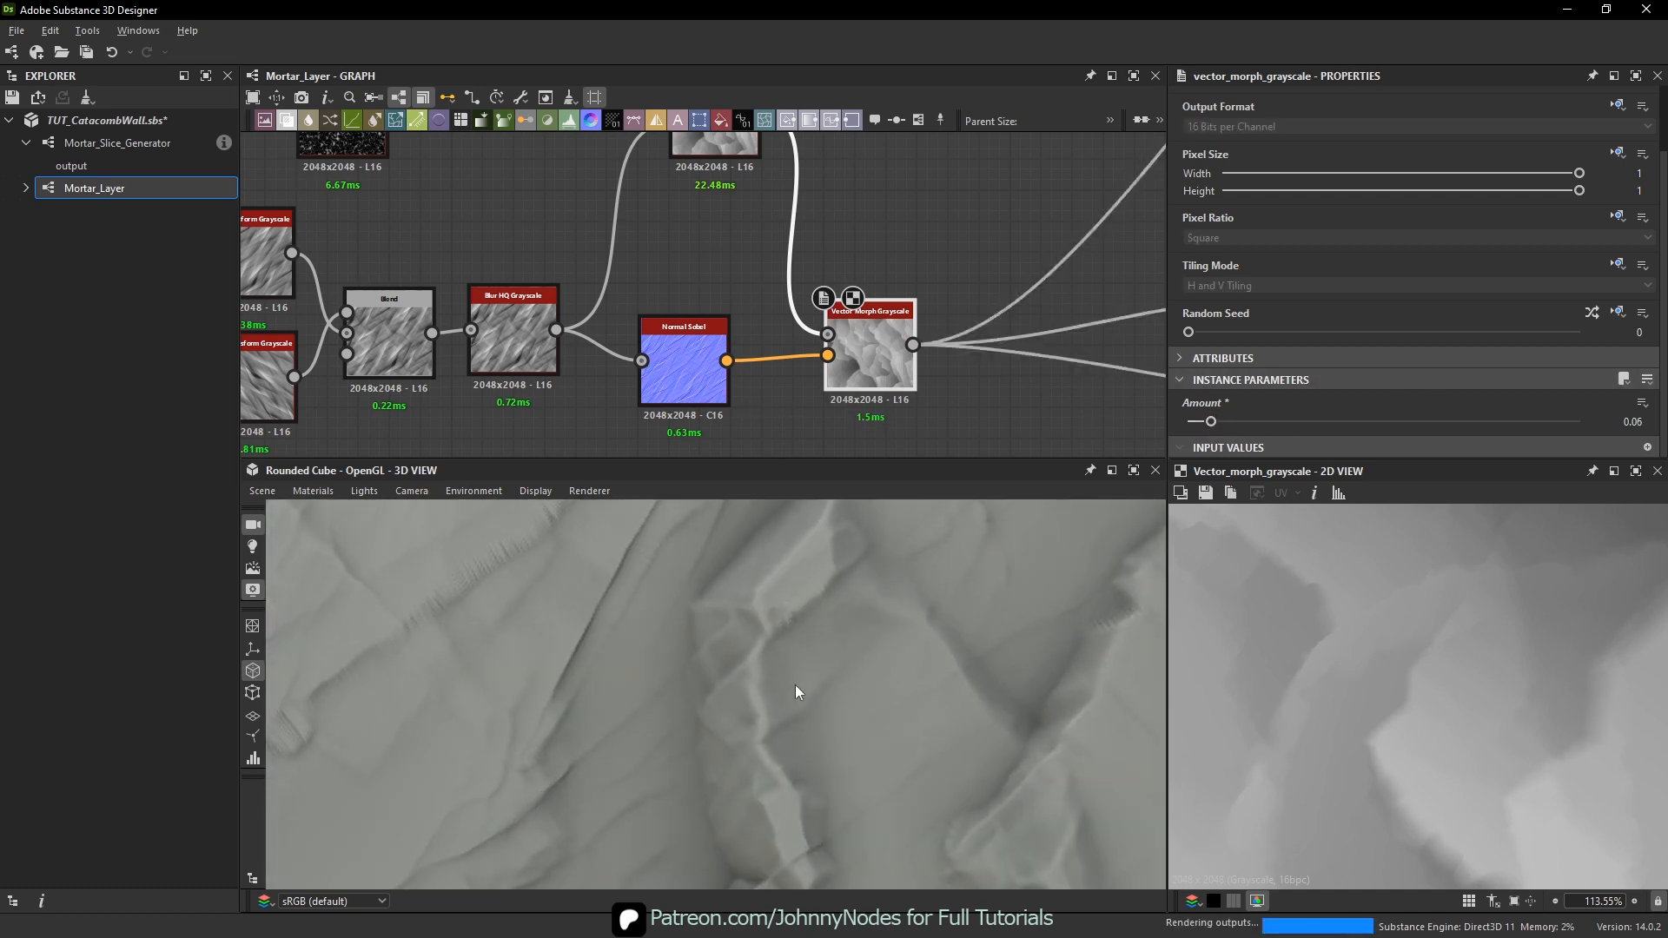
{"action": "scroll", "coordinate": [808, 662], "scroll_direction": "down", "scroll_amount": 3}
{"action": "left_click_drag", "start_coordinate": [816, 648], "coordinate": [852, 673]}
{"action": "scroll", "coordinate": [831, 621], "scroll_direction": "down", "scroll_amount": 2}
{"action": "scroll", "coordinate": [822, 635], "scroll_direction": "up", "scroll_amount": 3}
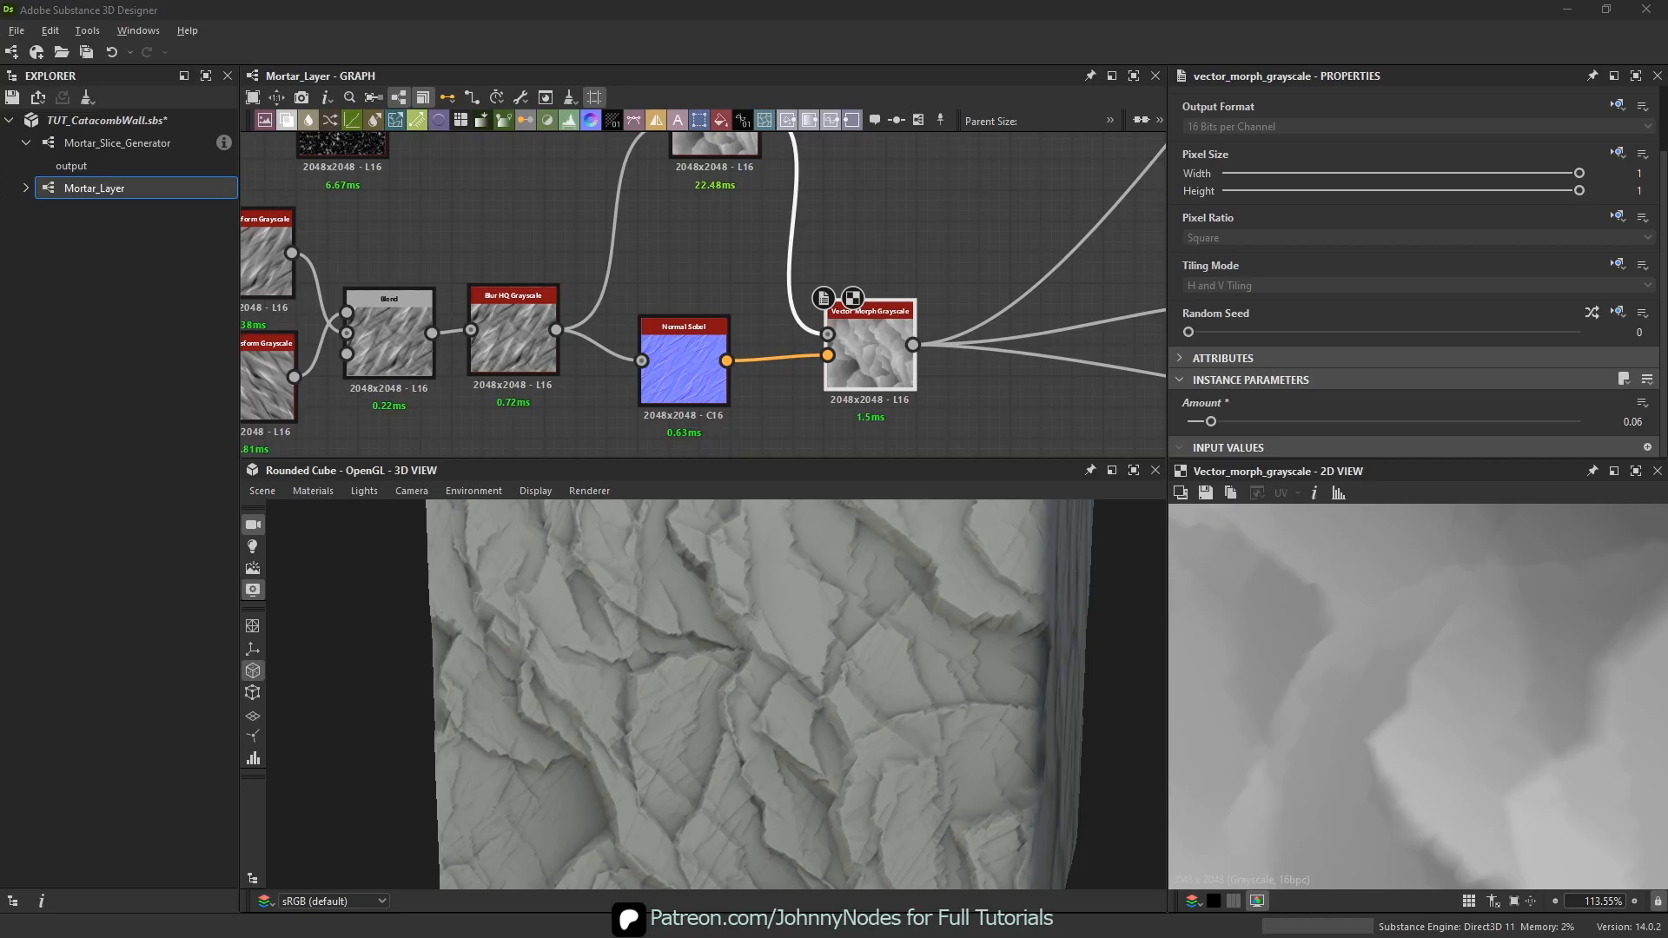
- Add an Auto Levels node just below the Vector Morph Grayscale
{"action": "scroll", "coordinate": [815, 311], "scroll_direction": "down", "scroll_amount": 4}
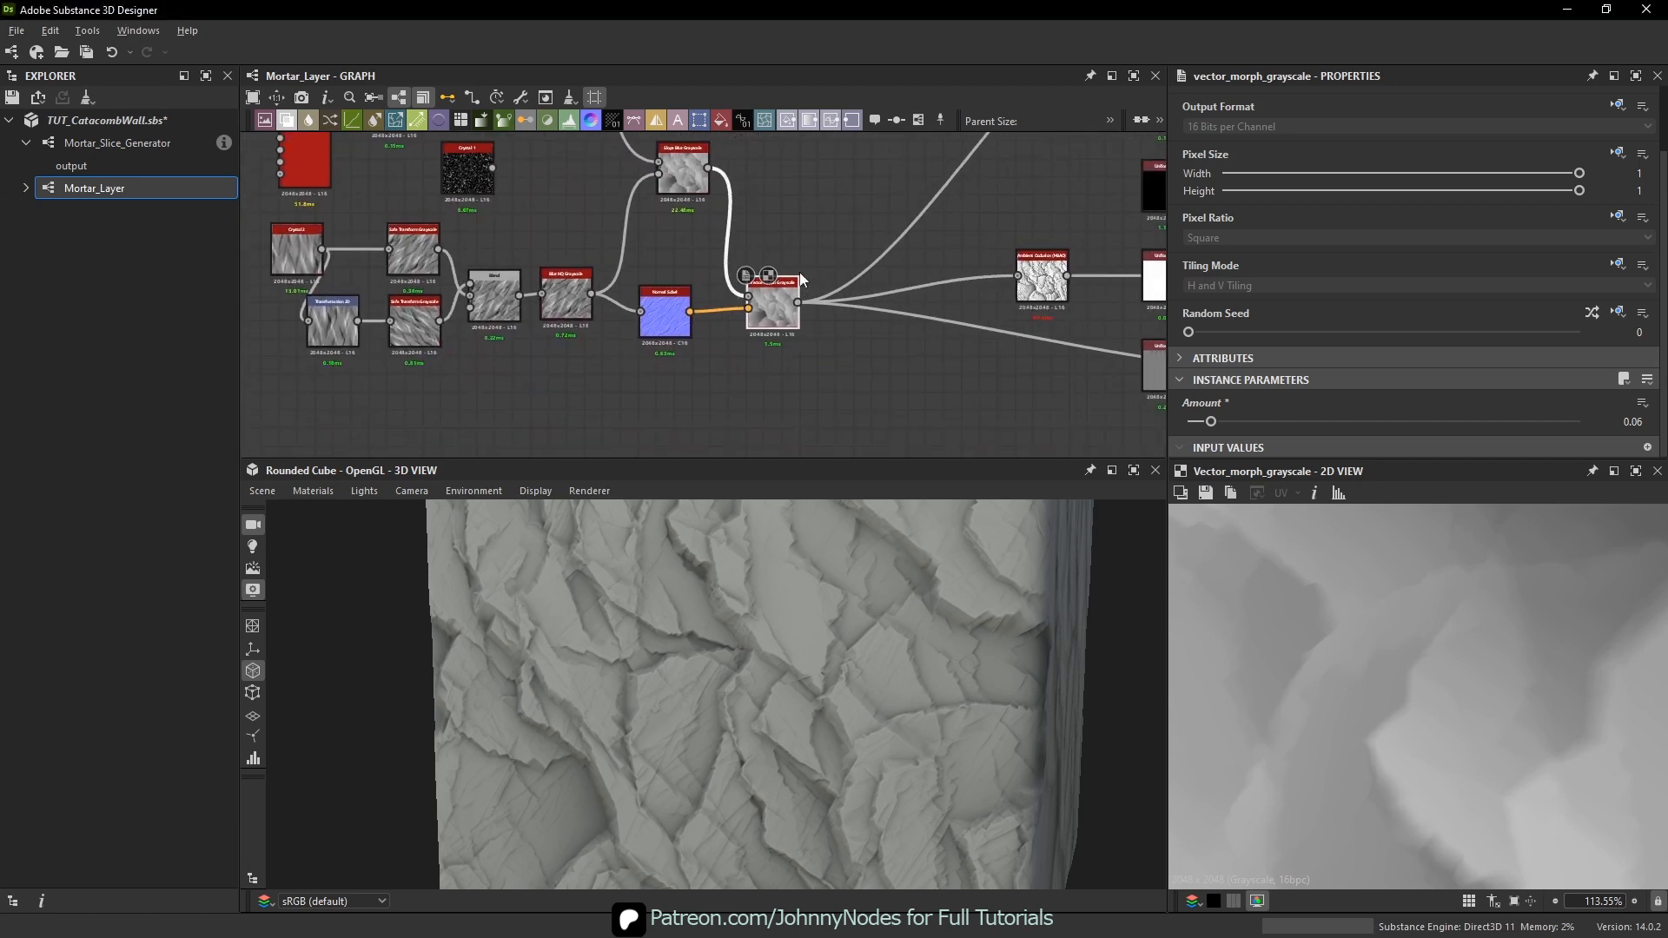
{"action": "scroll", "coordinate": [815, 311], "scroll_direction": "up", "scroll_amount": 1}
{"action": "key", "text": "space"}
{"action": "type", "text": "aut"}
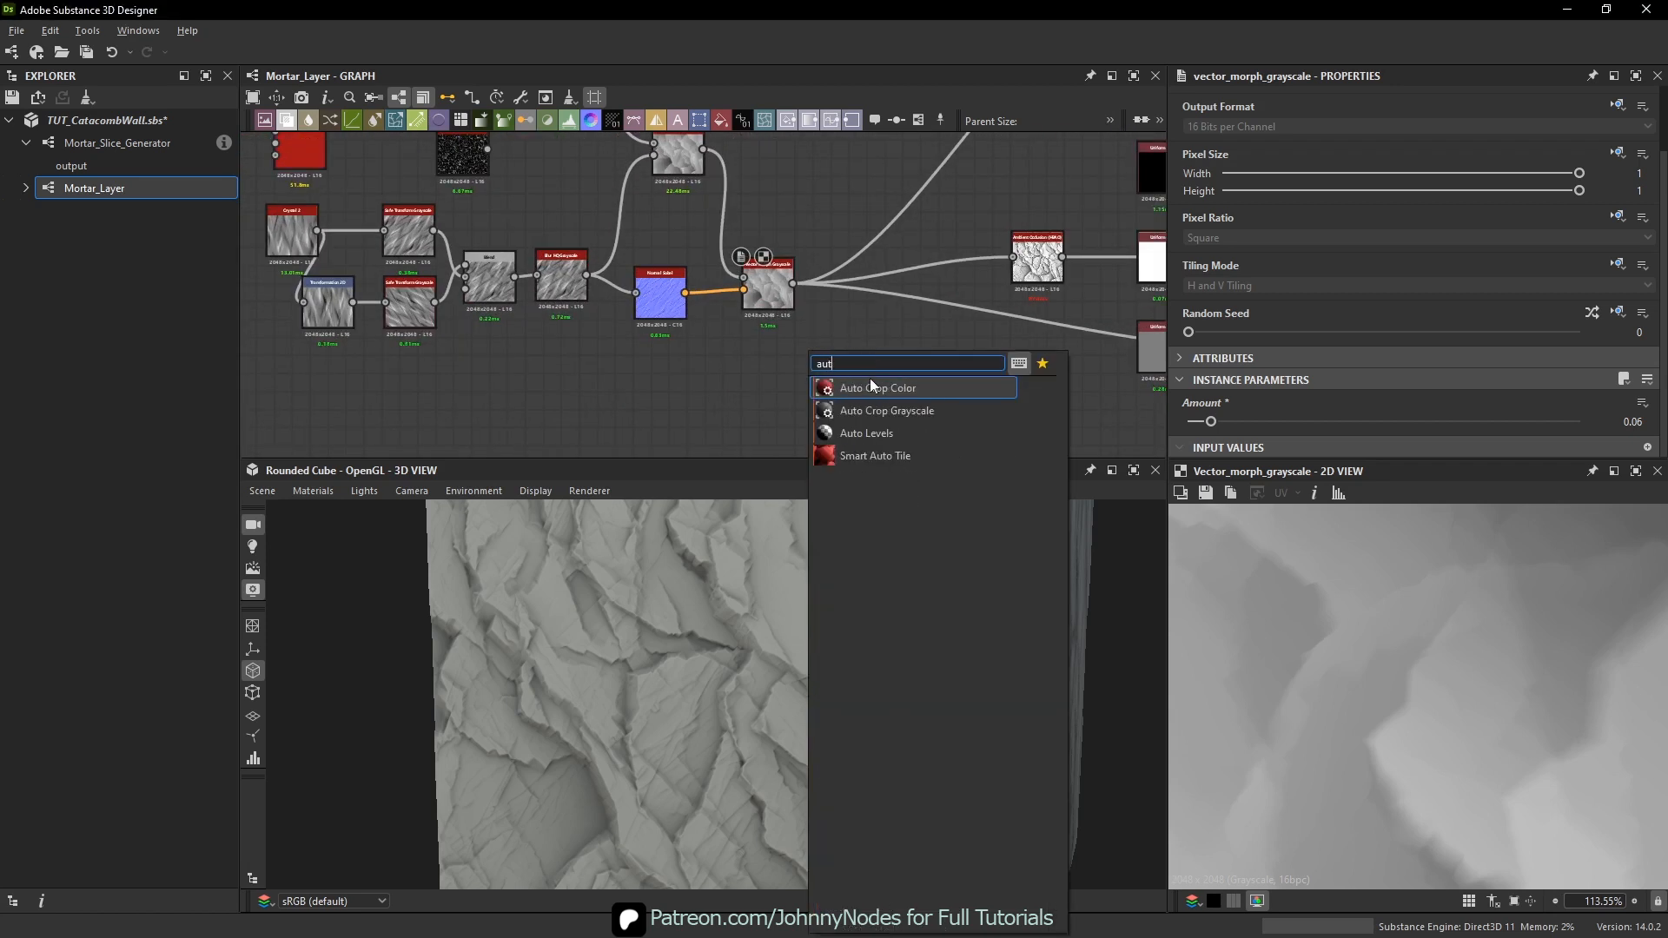
{"action": "left_click", "coordinate": [859, 433]}
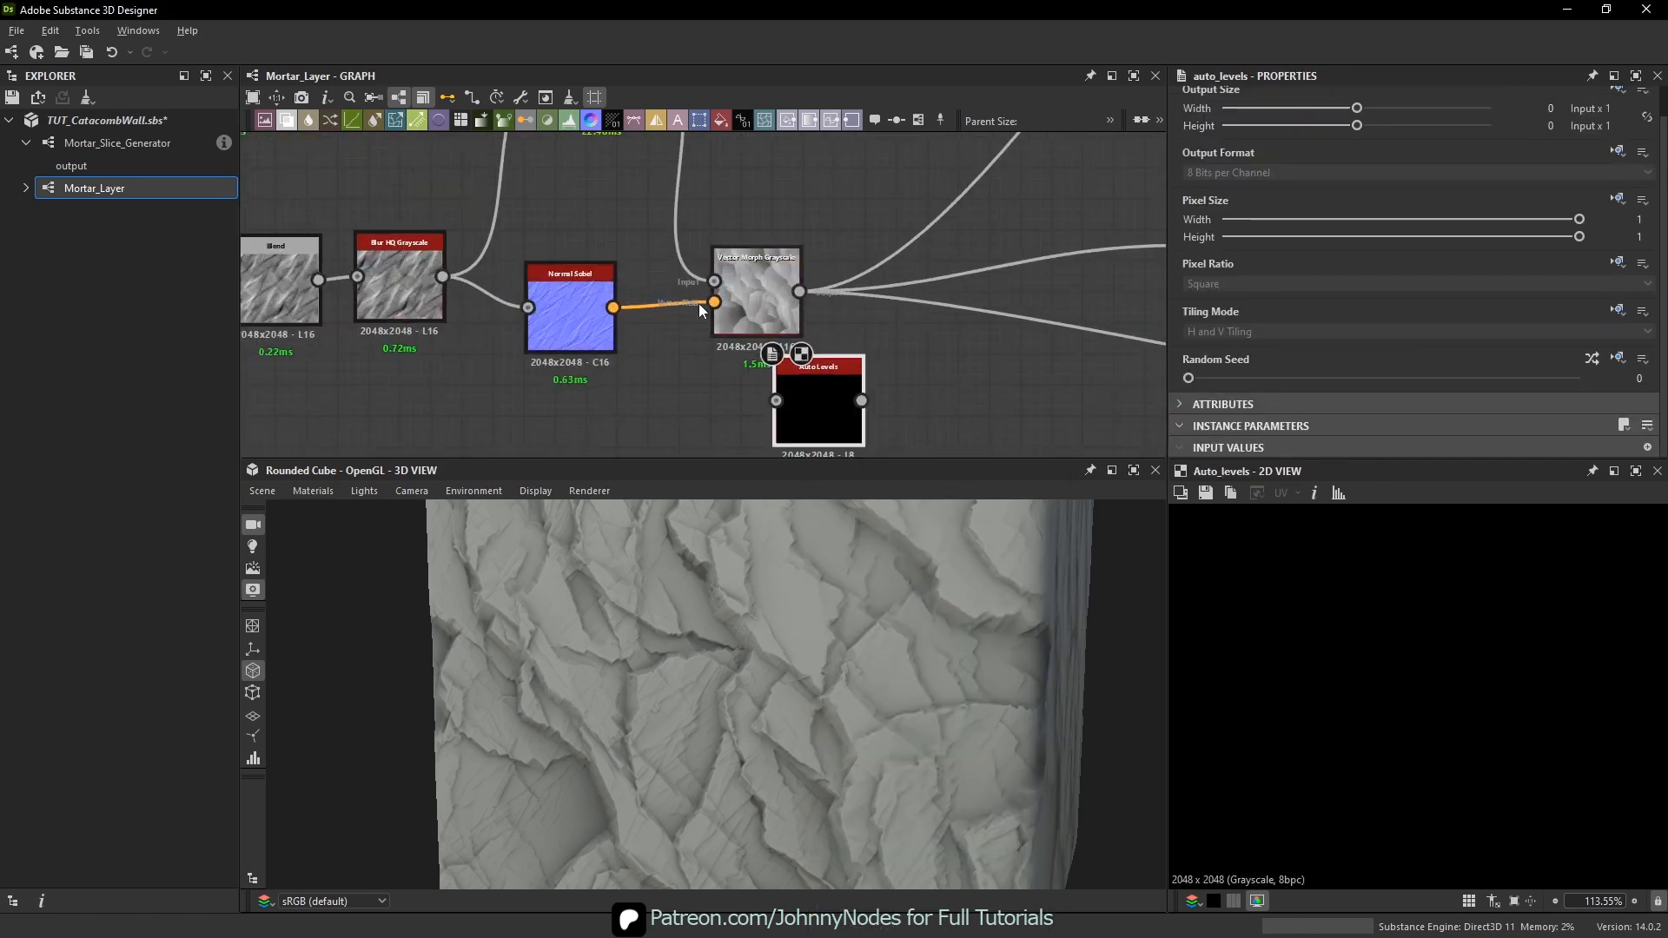
- Feed the Vector Morph Grayscale's output into the Auto Levels node and place it beside the Vector Morph
{"action": "middle_click_drag", "start_coordinate": [698, 305], "coordinate": [674, 363]}
{"action": "middle_click_drag", "start_coordinate": [746, 306], "coordinate": [816, 448]}
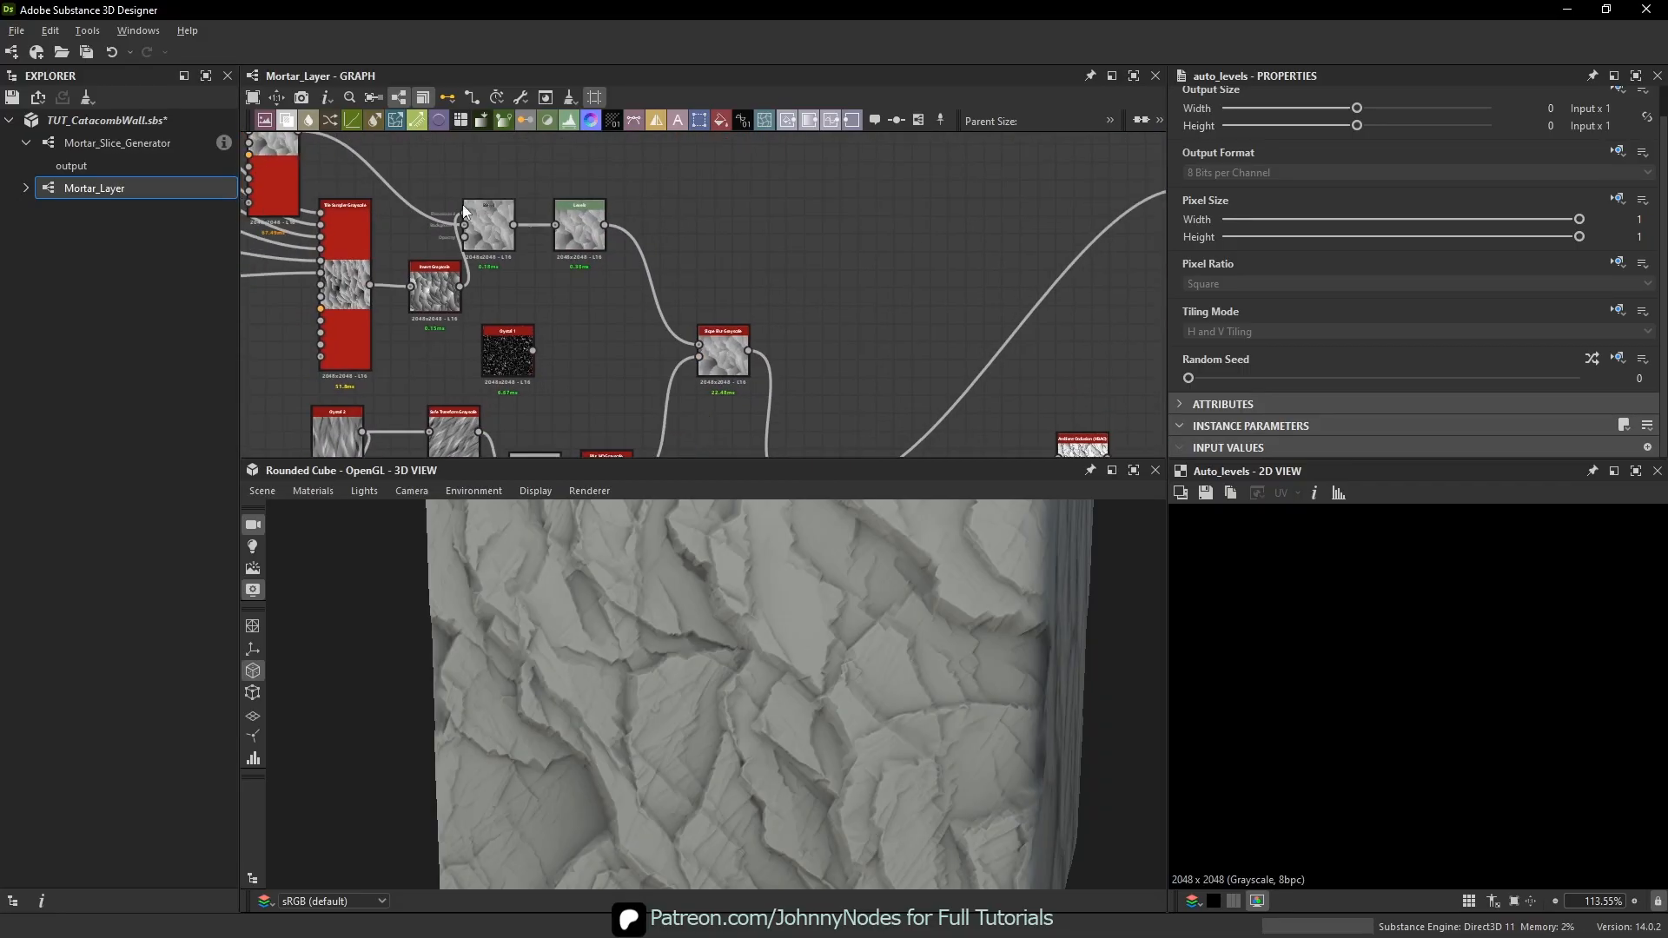
{"action": "middle_click_drag", "start_coordinate": [374, 320], "coordinate": [291, 151]}
{"action": "scroll", "coordinate": [775, 365], "scroll_direction": "up", "scroll_amount": 2}
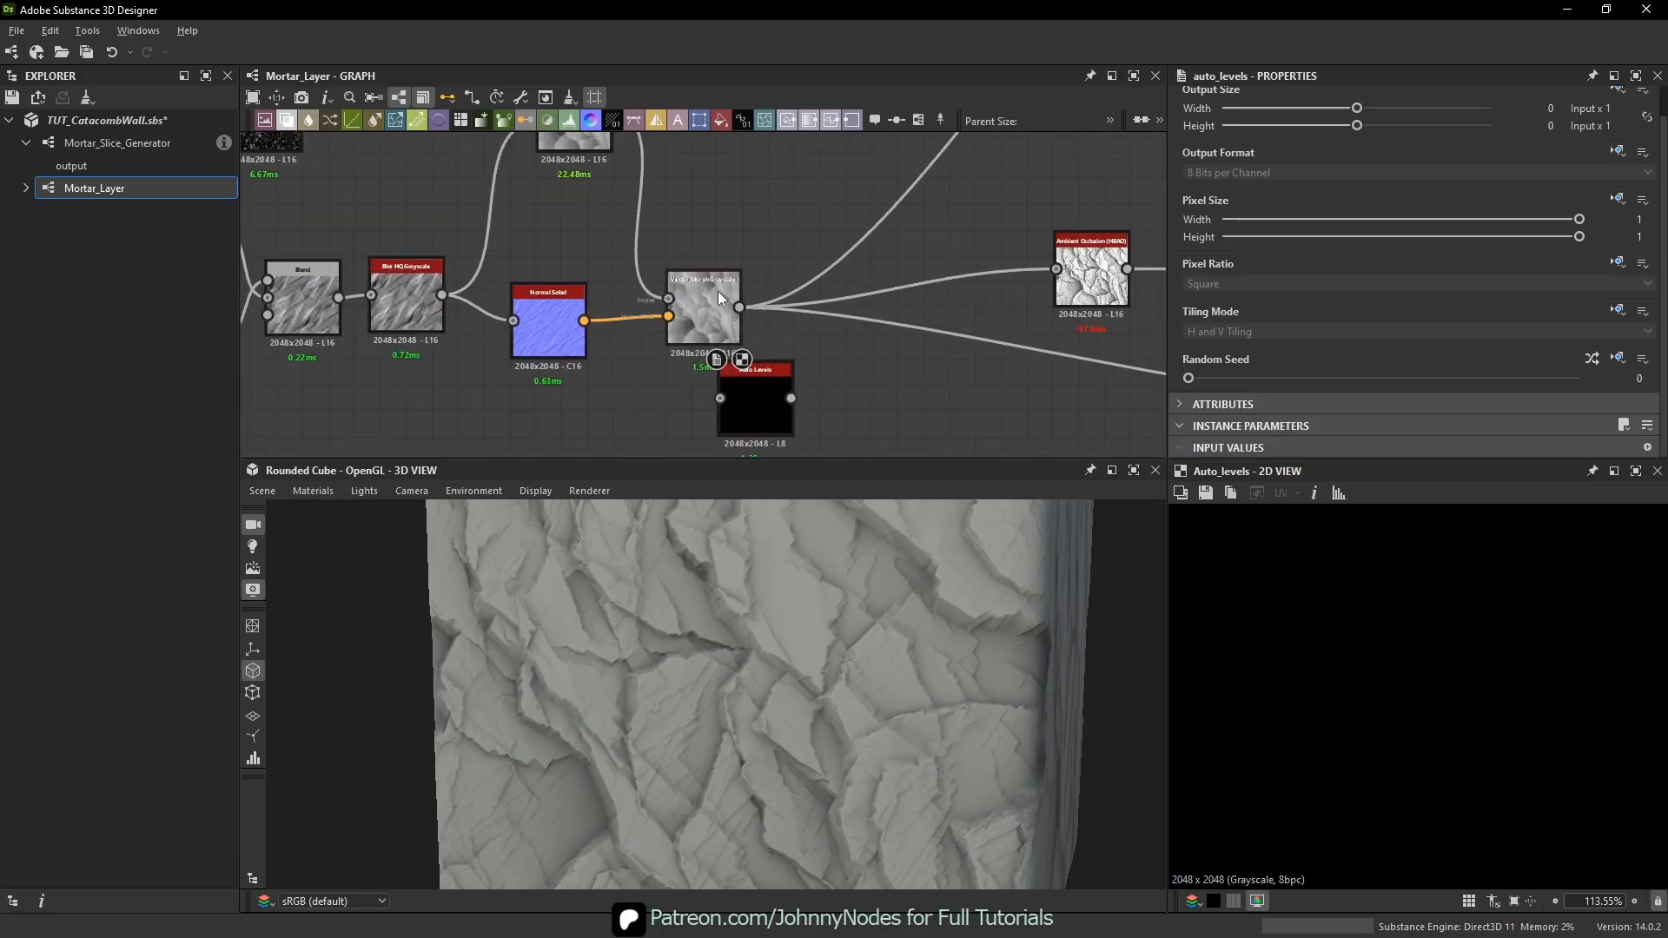
{"action": "middle_click_drag", "start_coordinate": [405, 253], "coordinate": [438, 290]}
{"action": "middle_click_drag", "start_coordinate": [613, 361], "coordinate": [611, 455]}
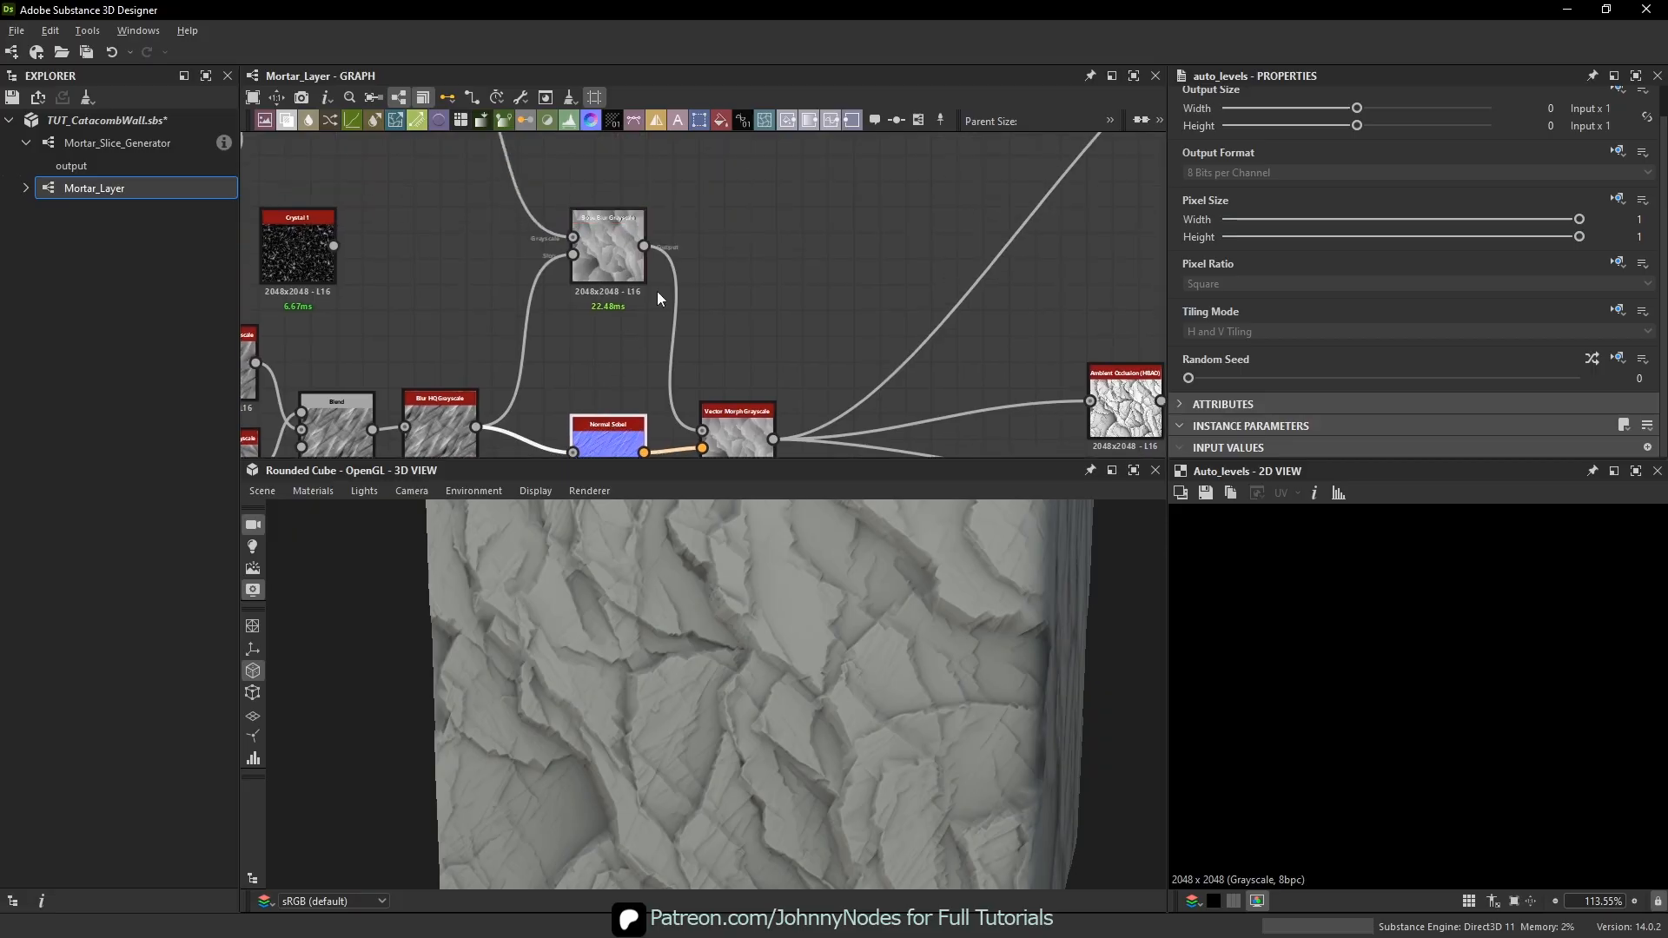
{"action": "middle_click_drag", "start_coordinate": [786, 454], "coordinate": [722, 292]}
{"action": "left_click_drag", "start_coordinate": [728, 363], "coordinate": [778, 338]}
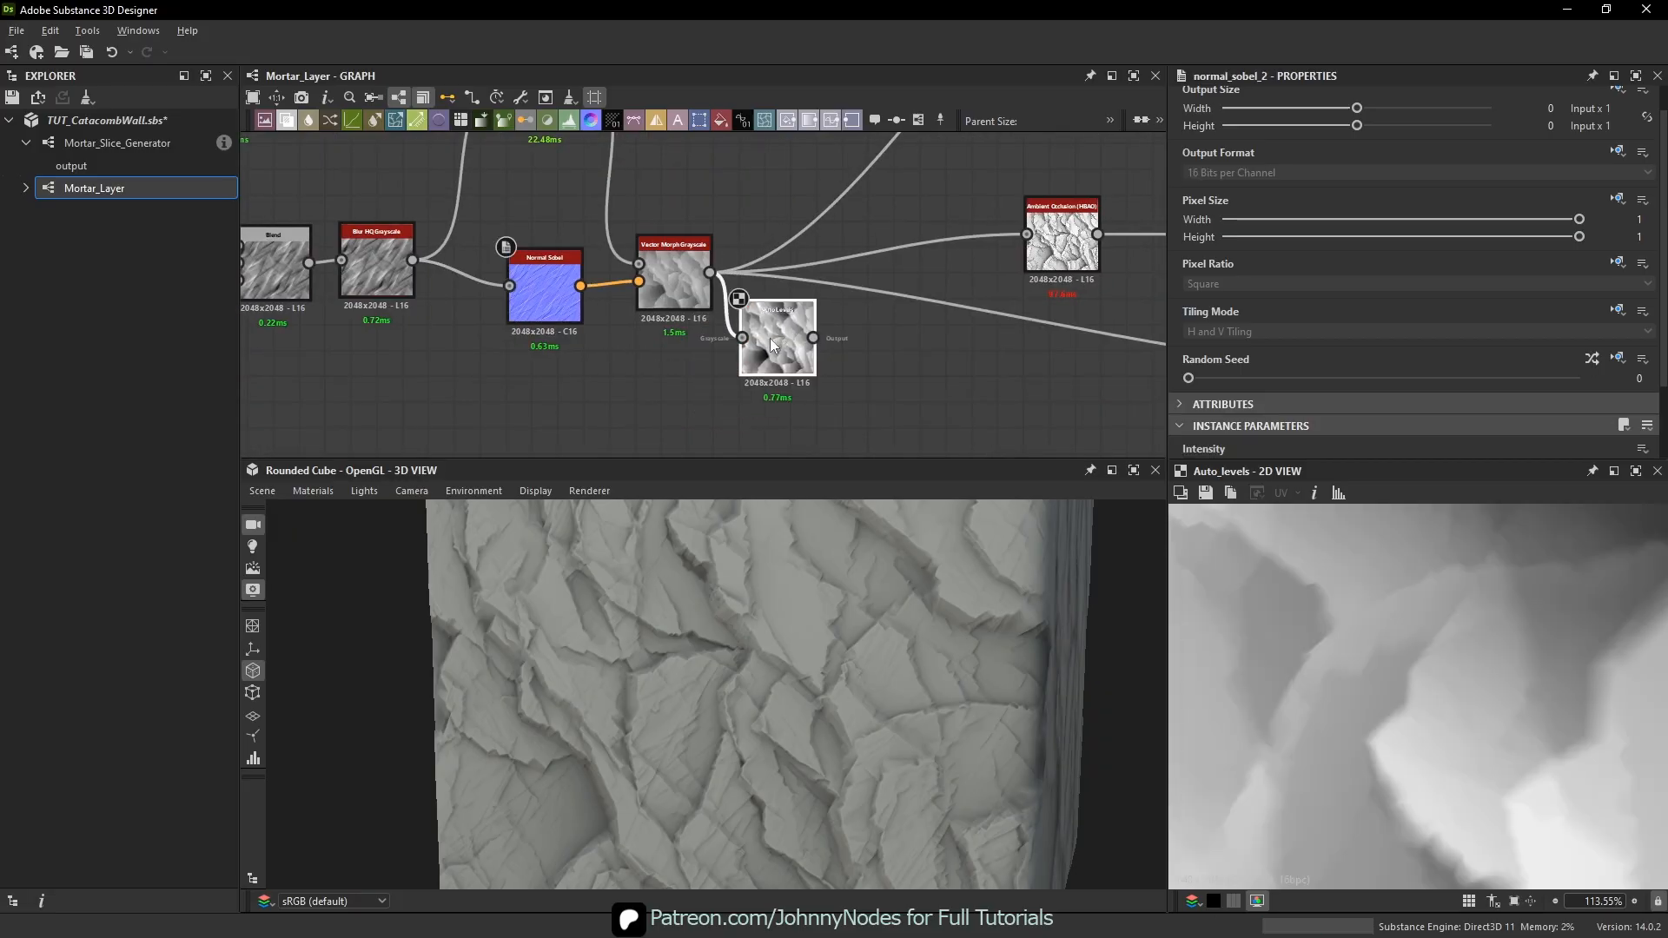
- Move the outgoing links of Vector Morph Grayscale onto the Auto Levels output and preview the levelled heightmap
{"action": "double_click", "coordinate": [670, 277]}
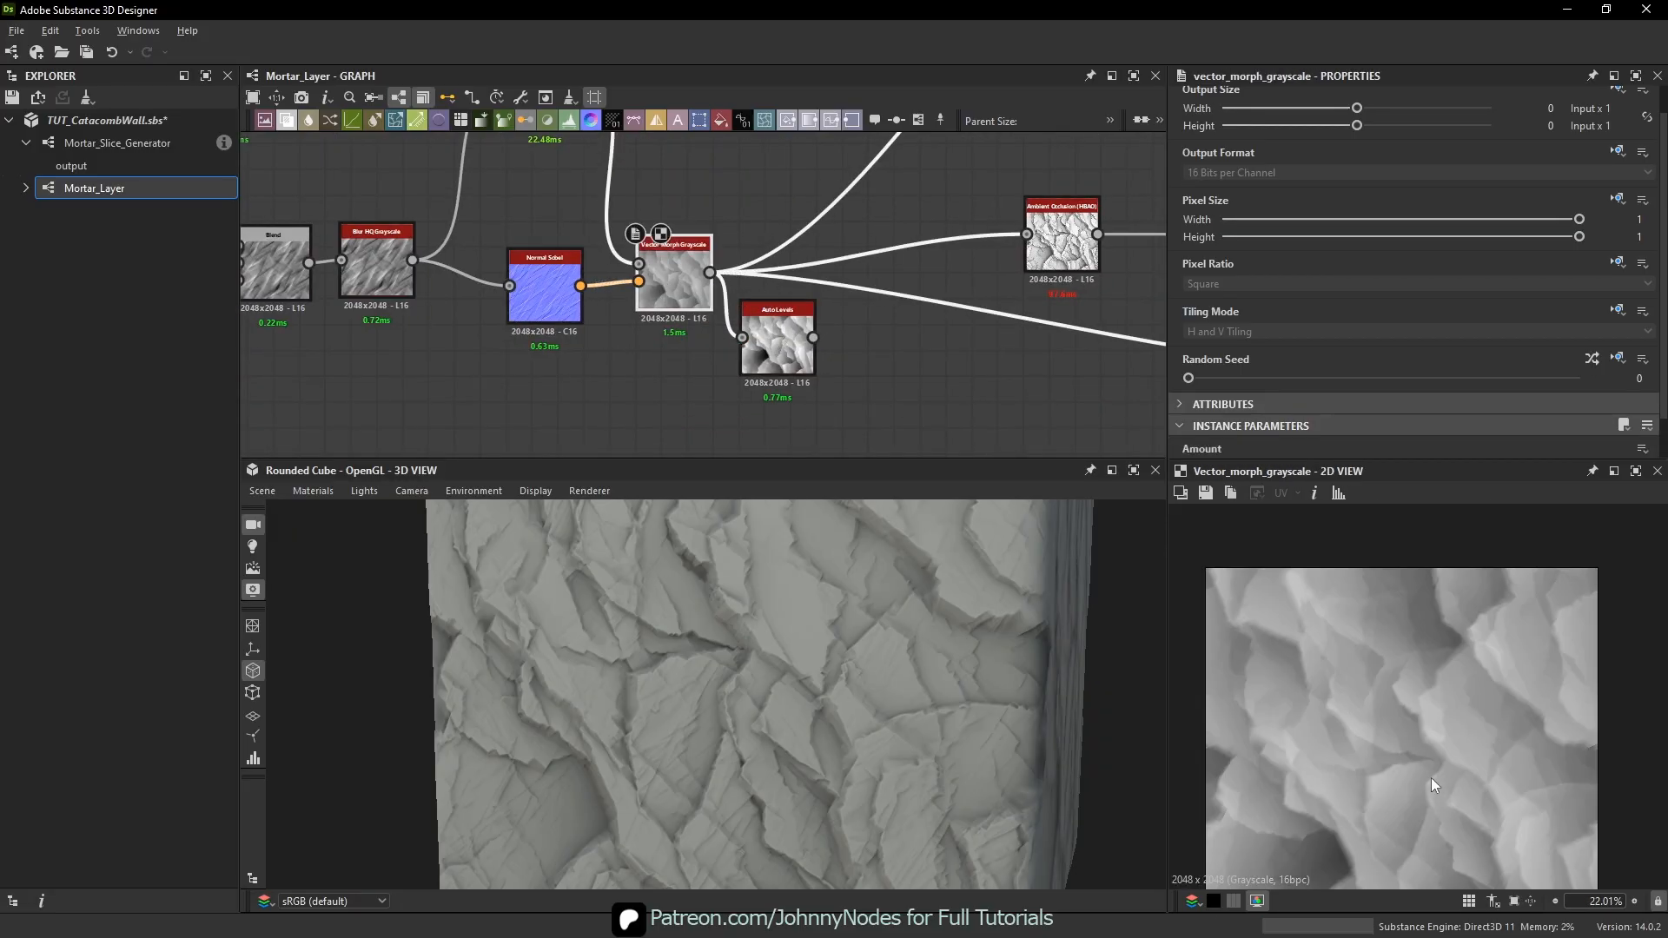
{"action": "scroll", "coordinate": [1397, 621], "scroll_direction": "down", "scroll_amount": 1}
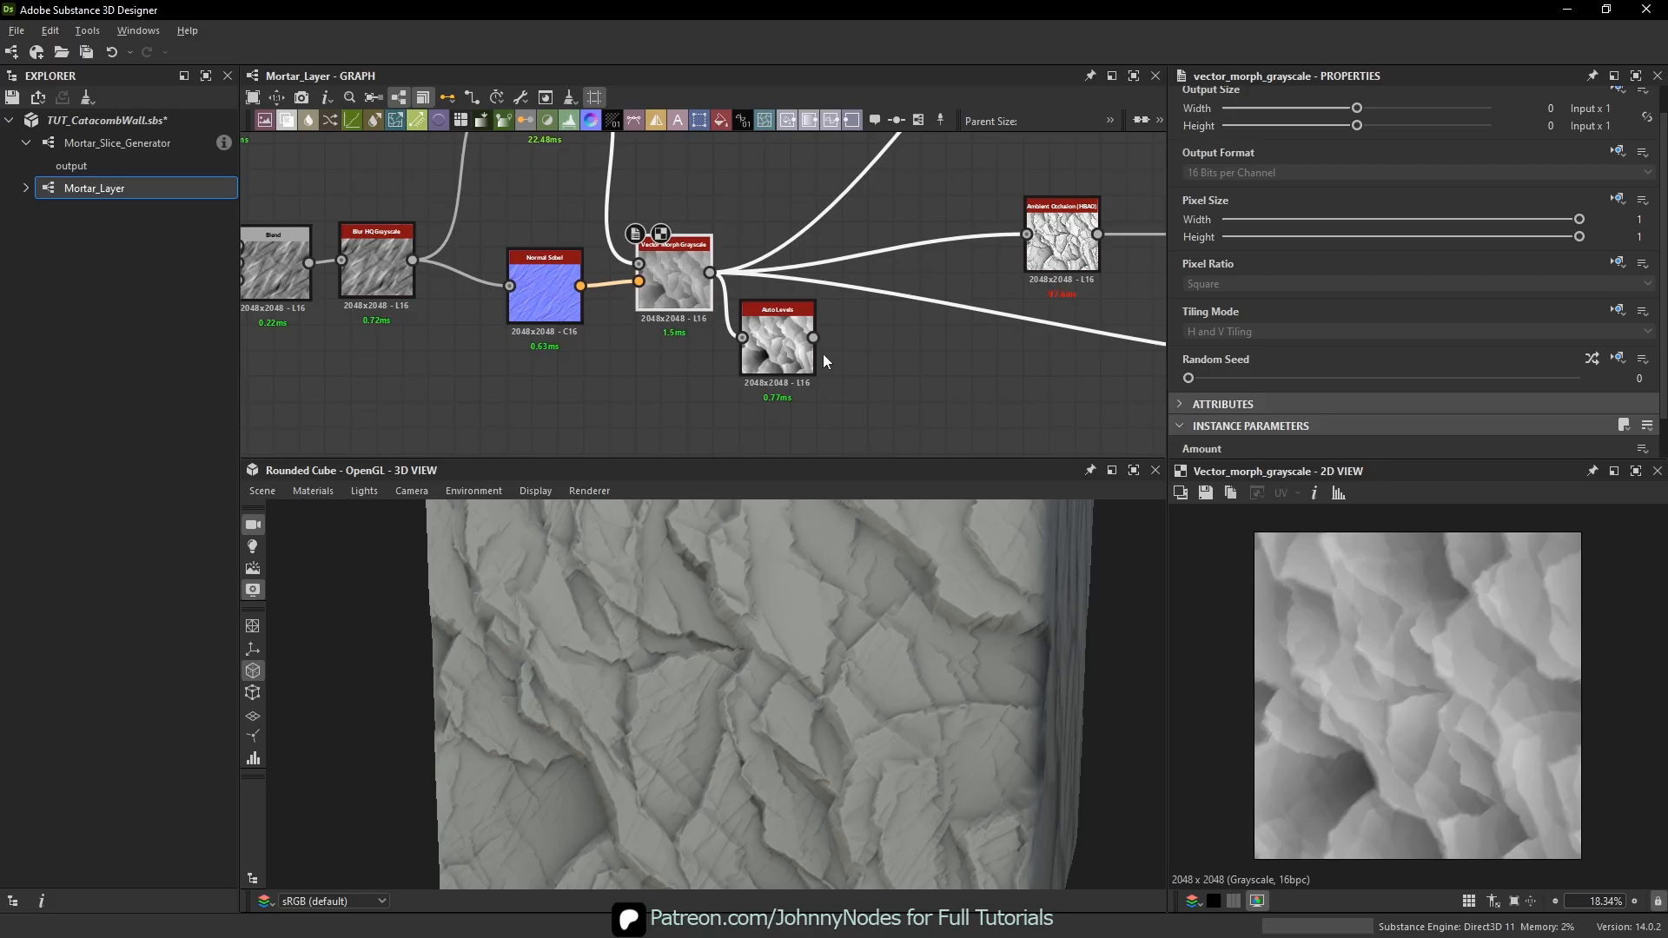
{"action": "scroll", "coordinate": [826, 361], "scroll_direction": "up", "scroll_amount": 1}
{"action": "left_click_drag", "start_coordinate": [771, 328], "coordinate": [795, 275]}
{"action": "double_click", "coordinate": [795, 274]}
{"action": "left_click_drag", "start_coordinate": [956, 585], "coordinate": [932, 671]}
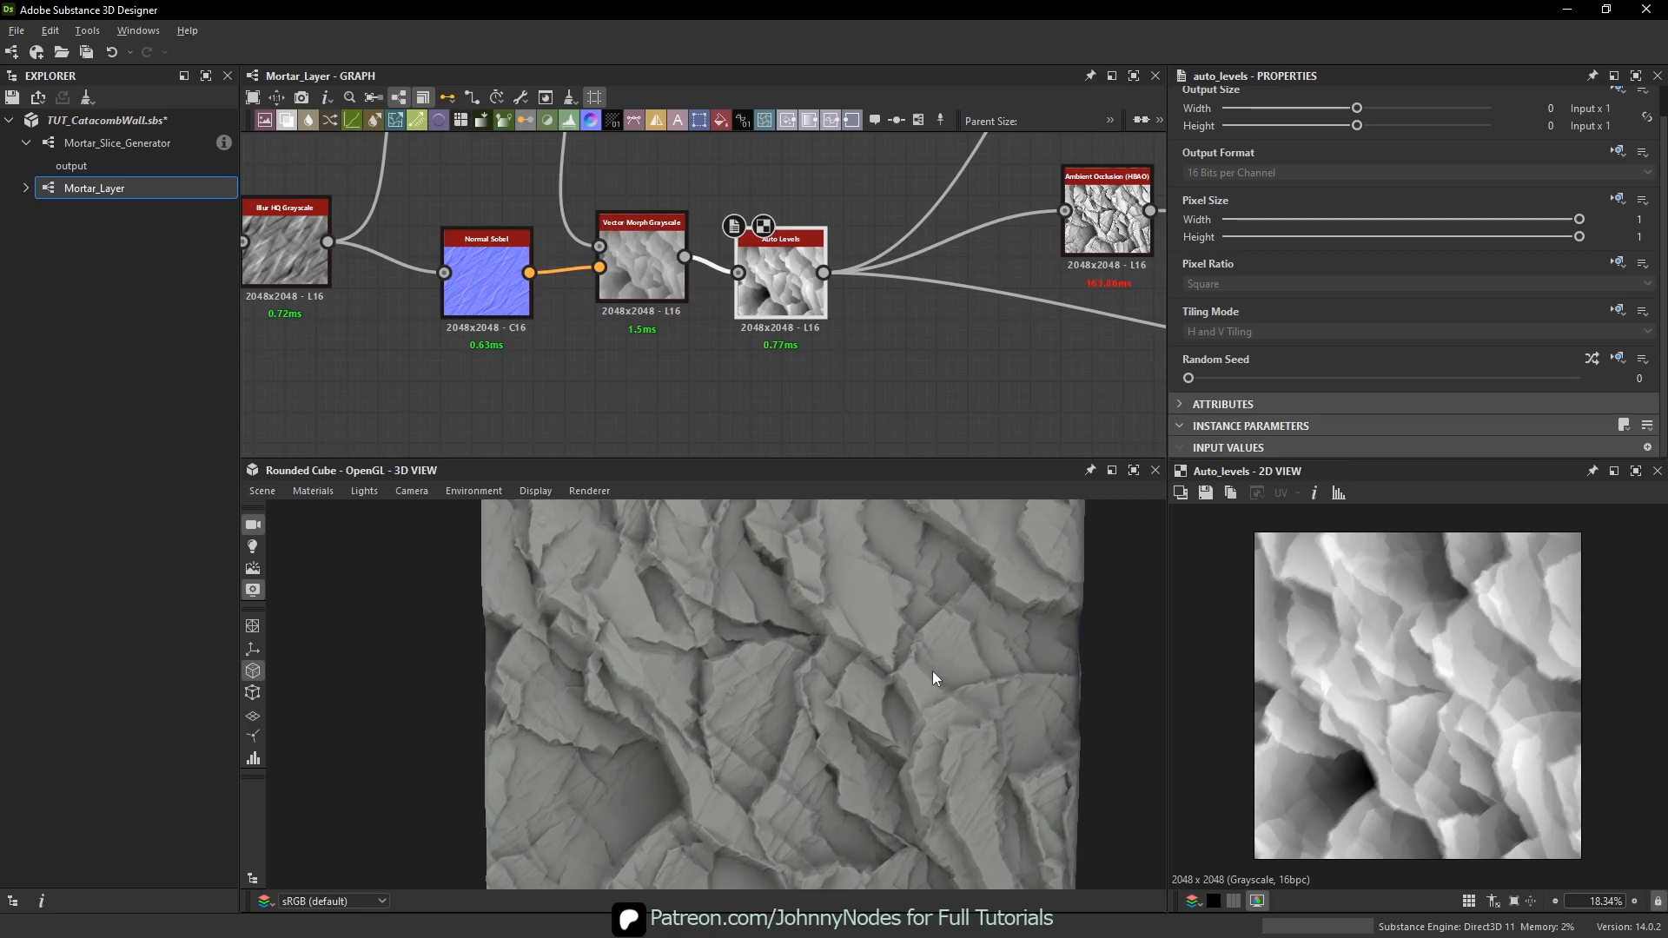
{"action": "left_click_drag", "start_coordinate": [806, 281], "coordinate": [814, 273]}
{"action": "scroll", "coordinate": [1373, 747], "scroll_direction": "up", "scroll_amount": 1}
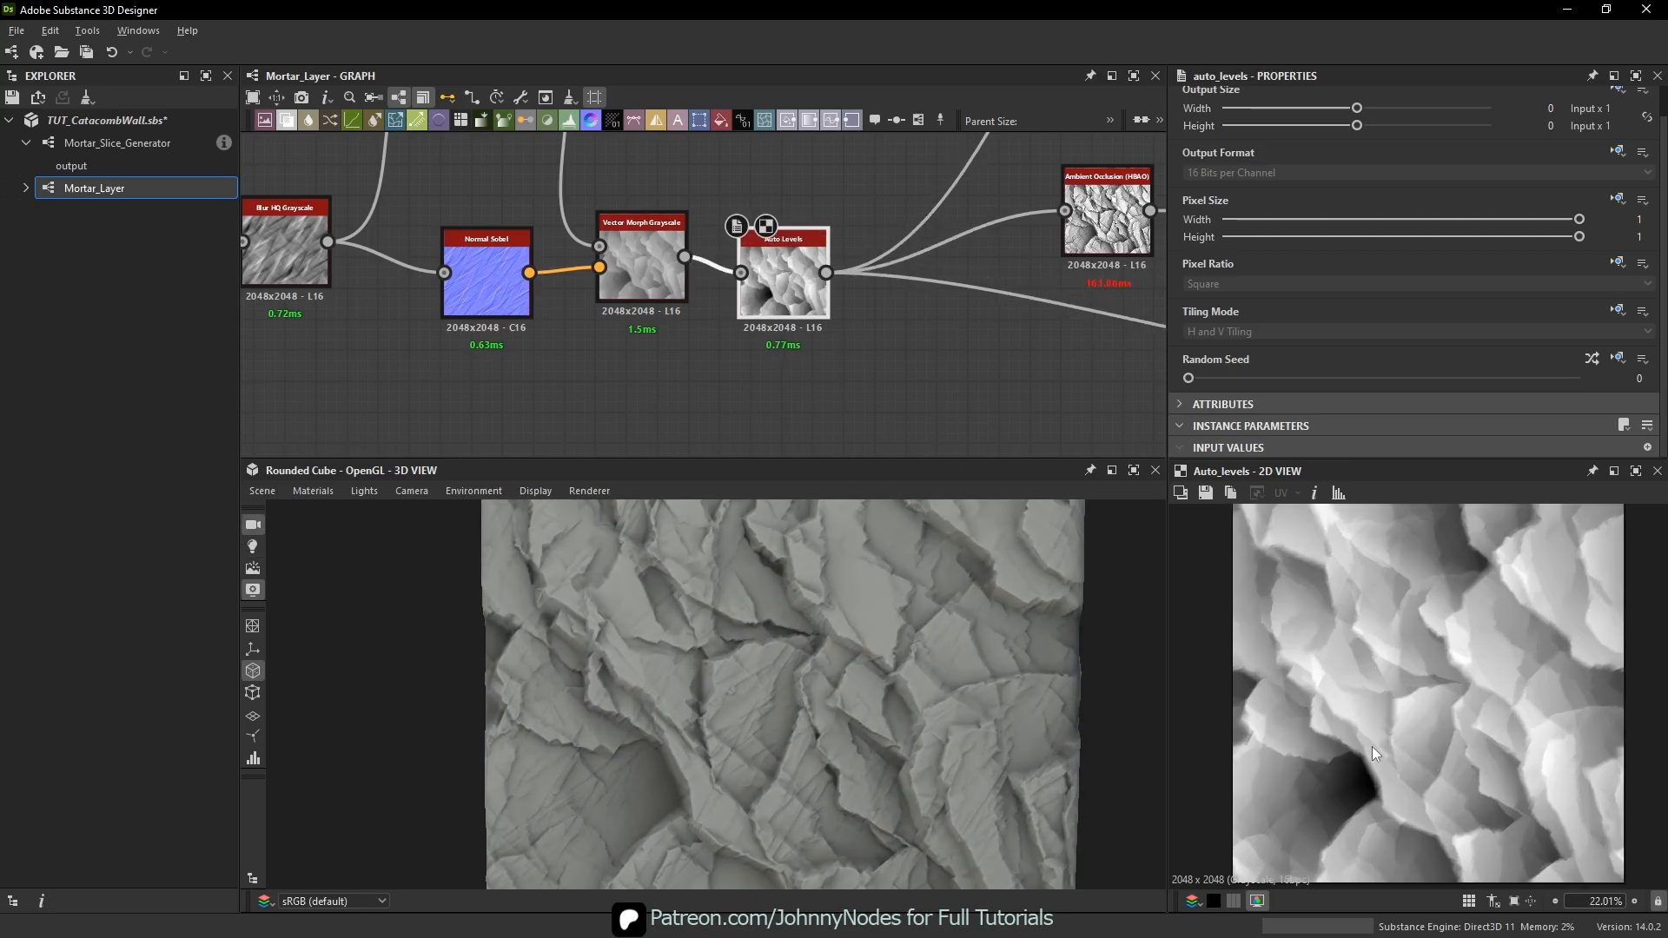
{"action": "scroll", "coordinate": [1545, 622], "scroll_direction": "down", "scroll_amount": 1}
{"action": "scroll", "coordinate": [1045, 424], "scroll_direction": "down", "scroll_amount": 6}
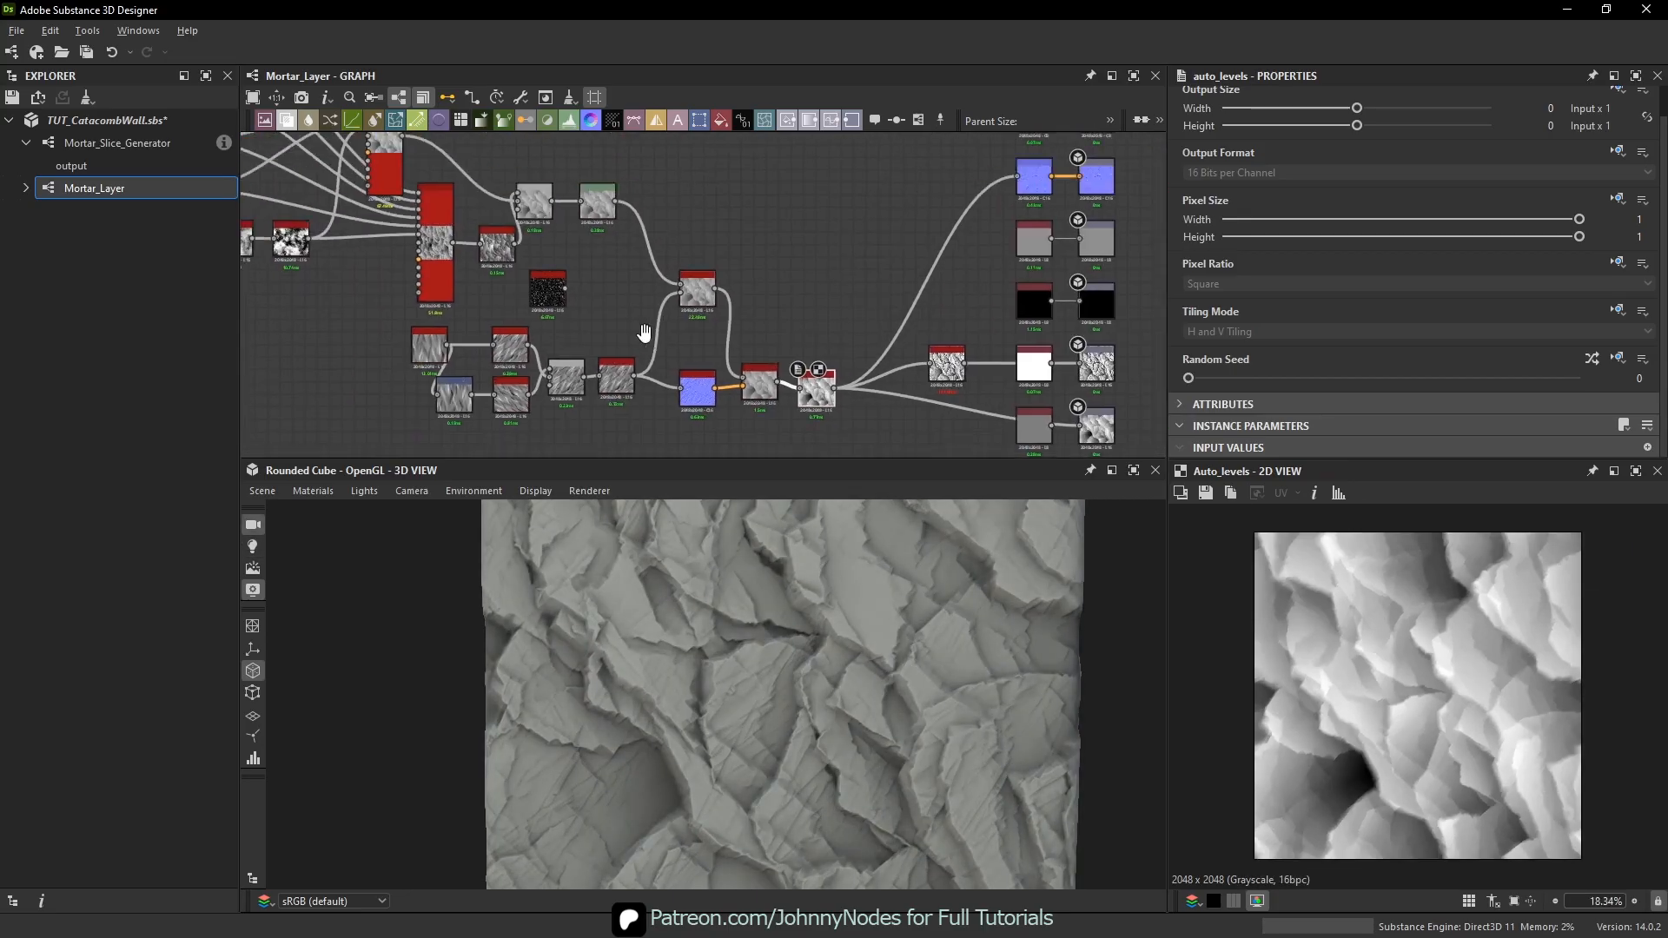
{"action": "left_click_drag", "start_coordinate": [404, 139], "coordinate": [608, 297]}
{"action": "scroll", "coordinate": [654, 231], "scroll_direction": "up", "scroll_amount": 5}
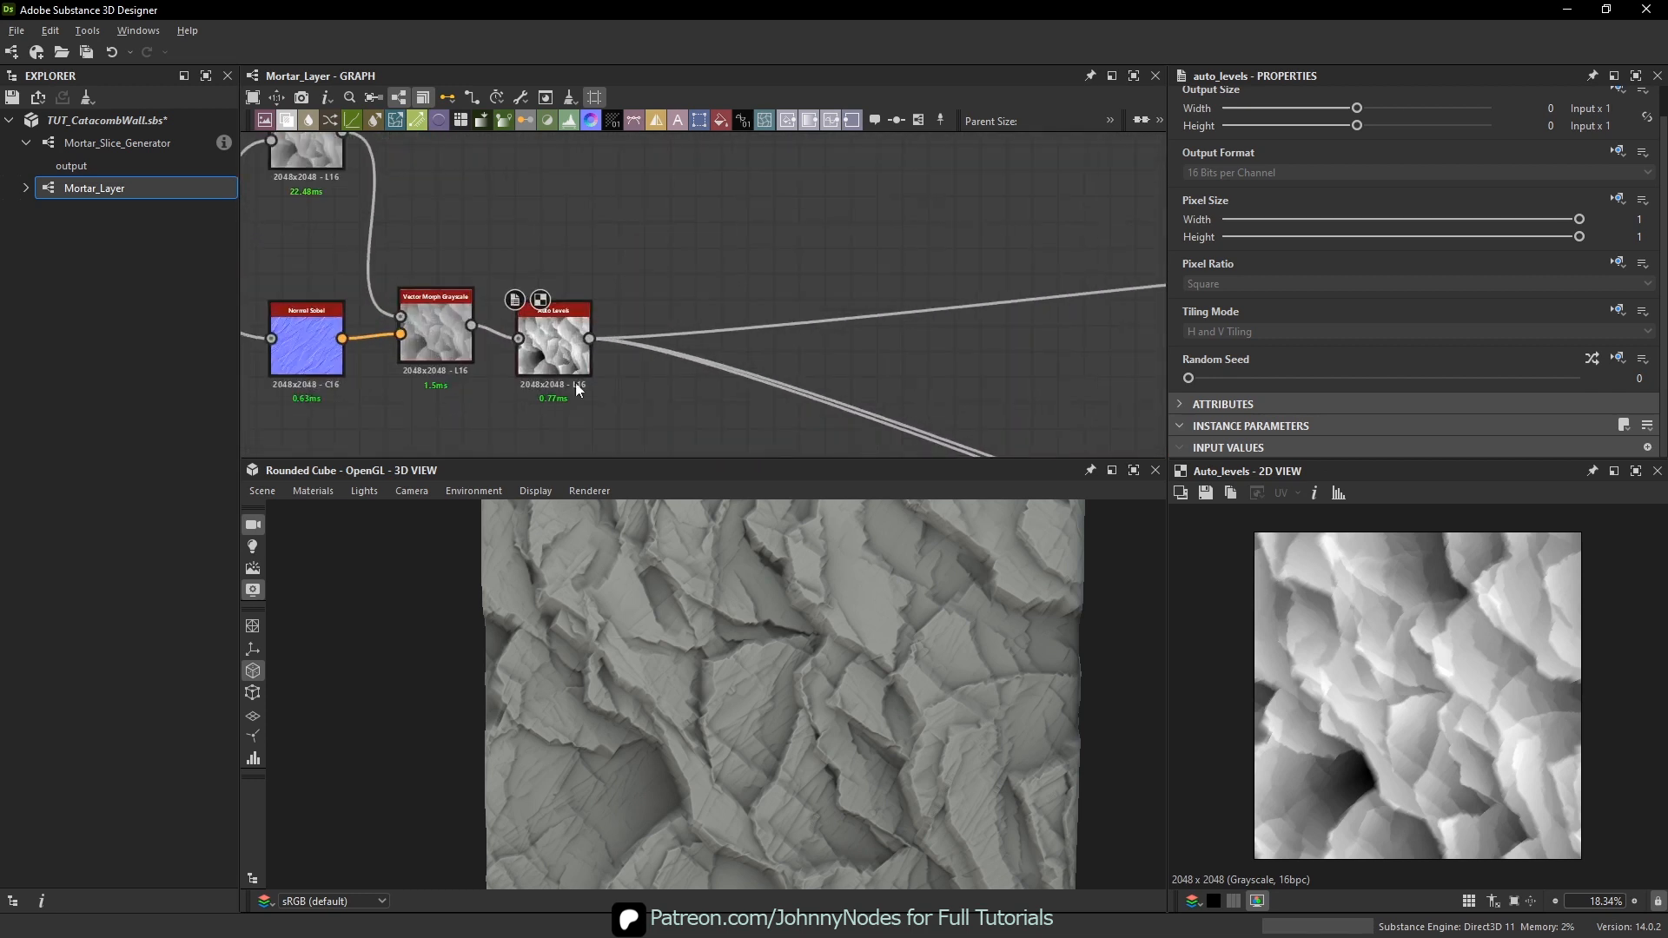
{"action": "scroll", "coordinate": [1418, 648], "scroll_direction": "up", "scroll_amount": 2}
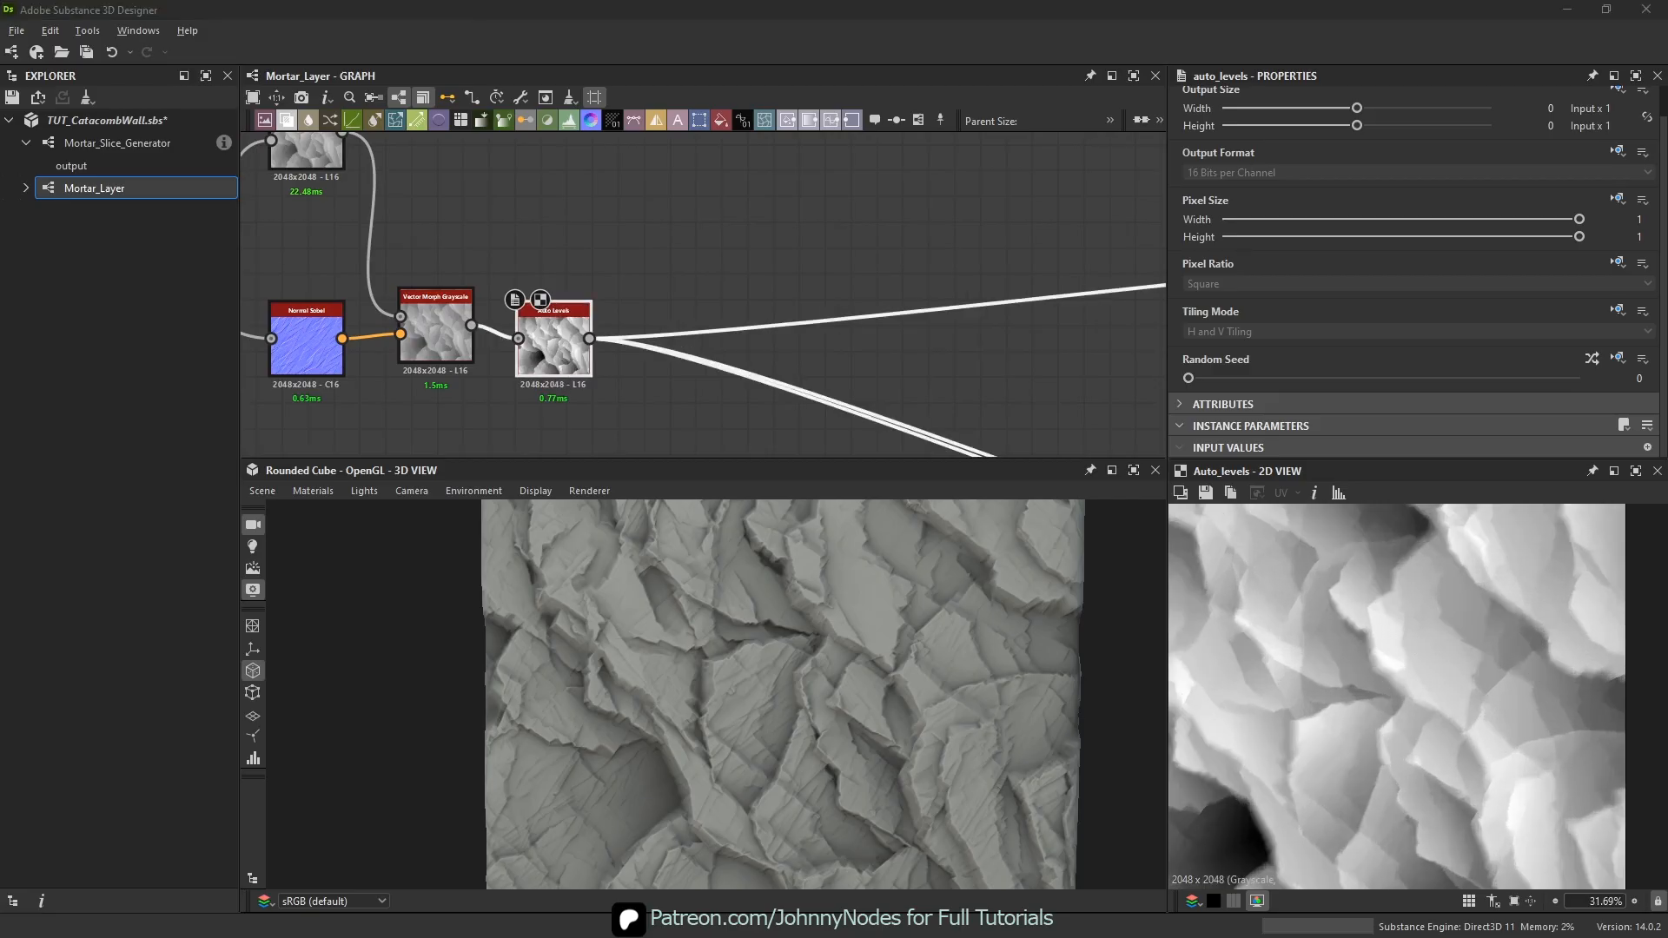
{"action": "scroll", "coordinate": [781, 420], "scroll_direction": "up", "scroll_amount": 1}
{"action": "middle_click_drag", "start_coordinate": [715, 183], "coordinate": [736, 252]}
{"action": "left_click", "coordinate": [737, 252]}
{"action": "key", "text": "space"}
{"action": "type", "text": "t"}
{"action": "left_click", "coordinate": [684, 195]}
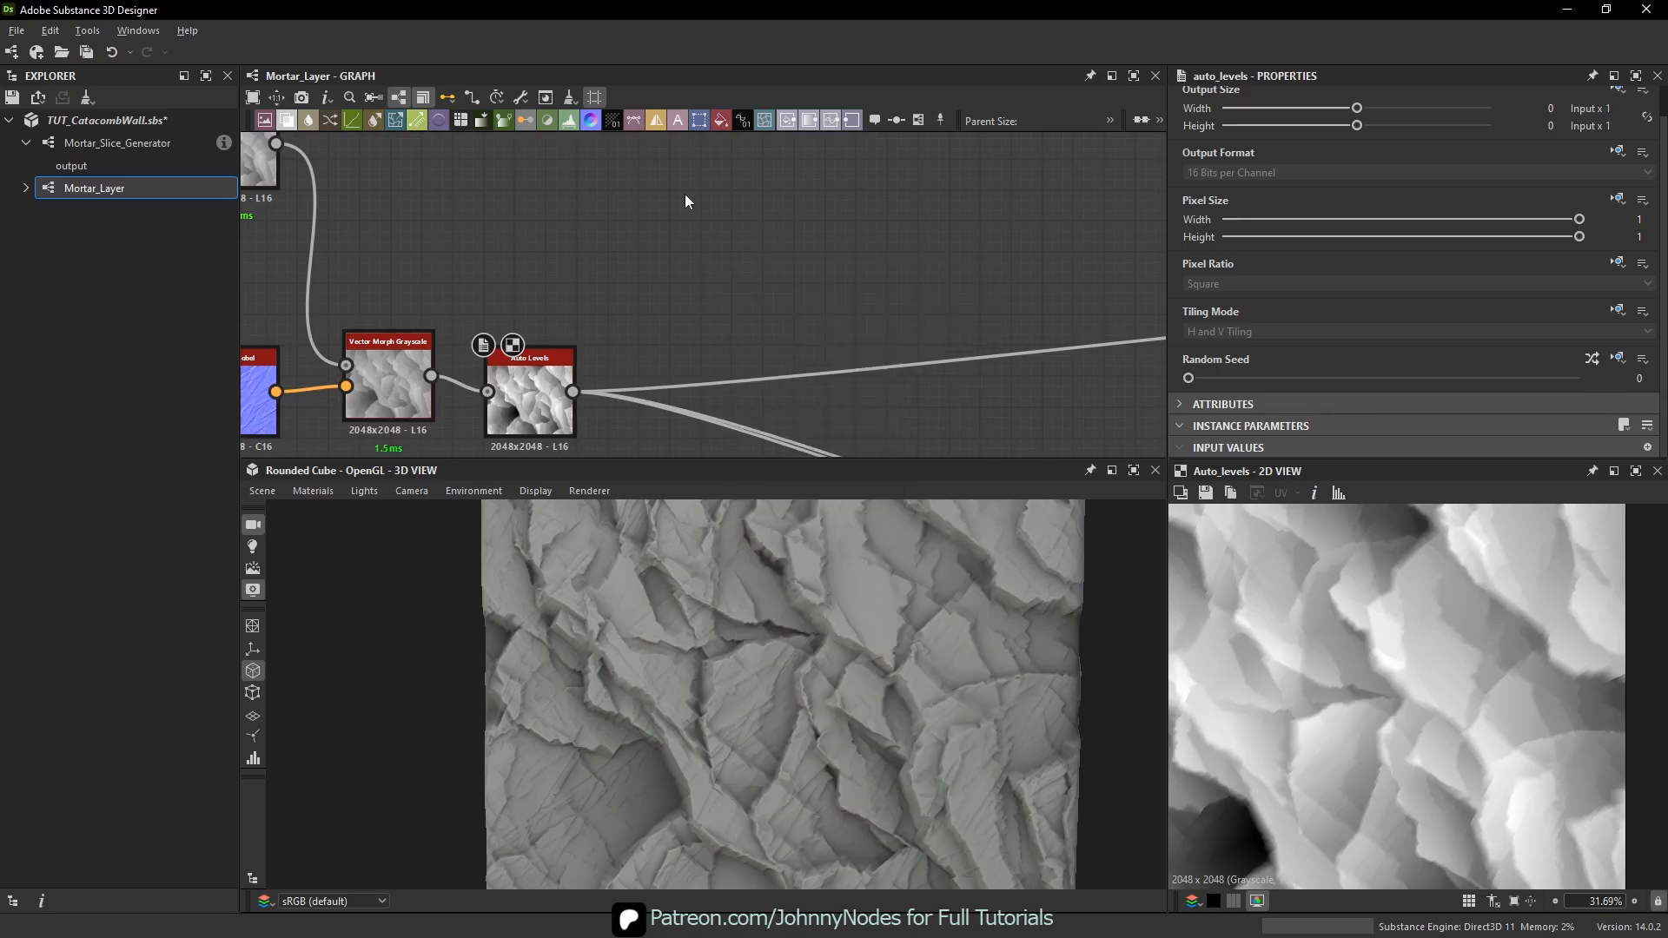
{"action": "key", "text": "space"}
{"action": "type", "text": "tr"}
{"action": "left_click", "coordinate": [610, 258]}
- Add a Safe Transform Grayscale node above Auto Levels and feed it with the Auto Levels output
{"action": "key", "text": "space"}
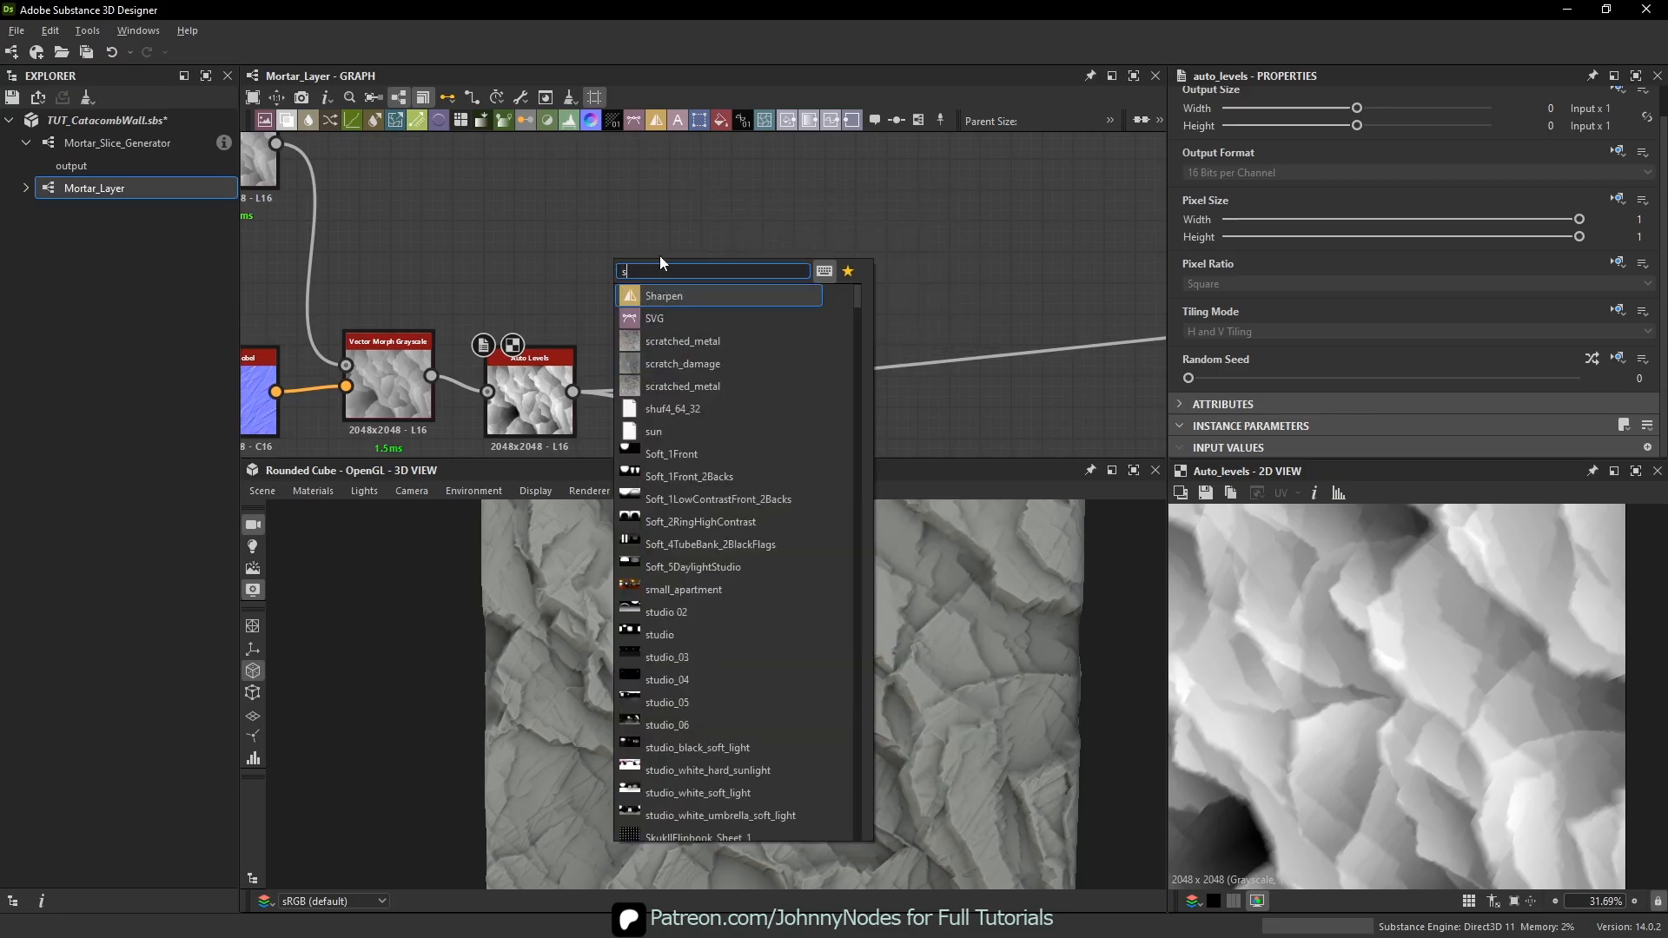
{"action": "type", "text": "safe"}
{"action": "left_click", "coordinate": [730, 318]}
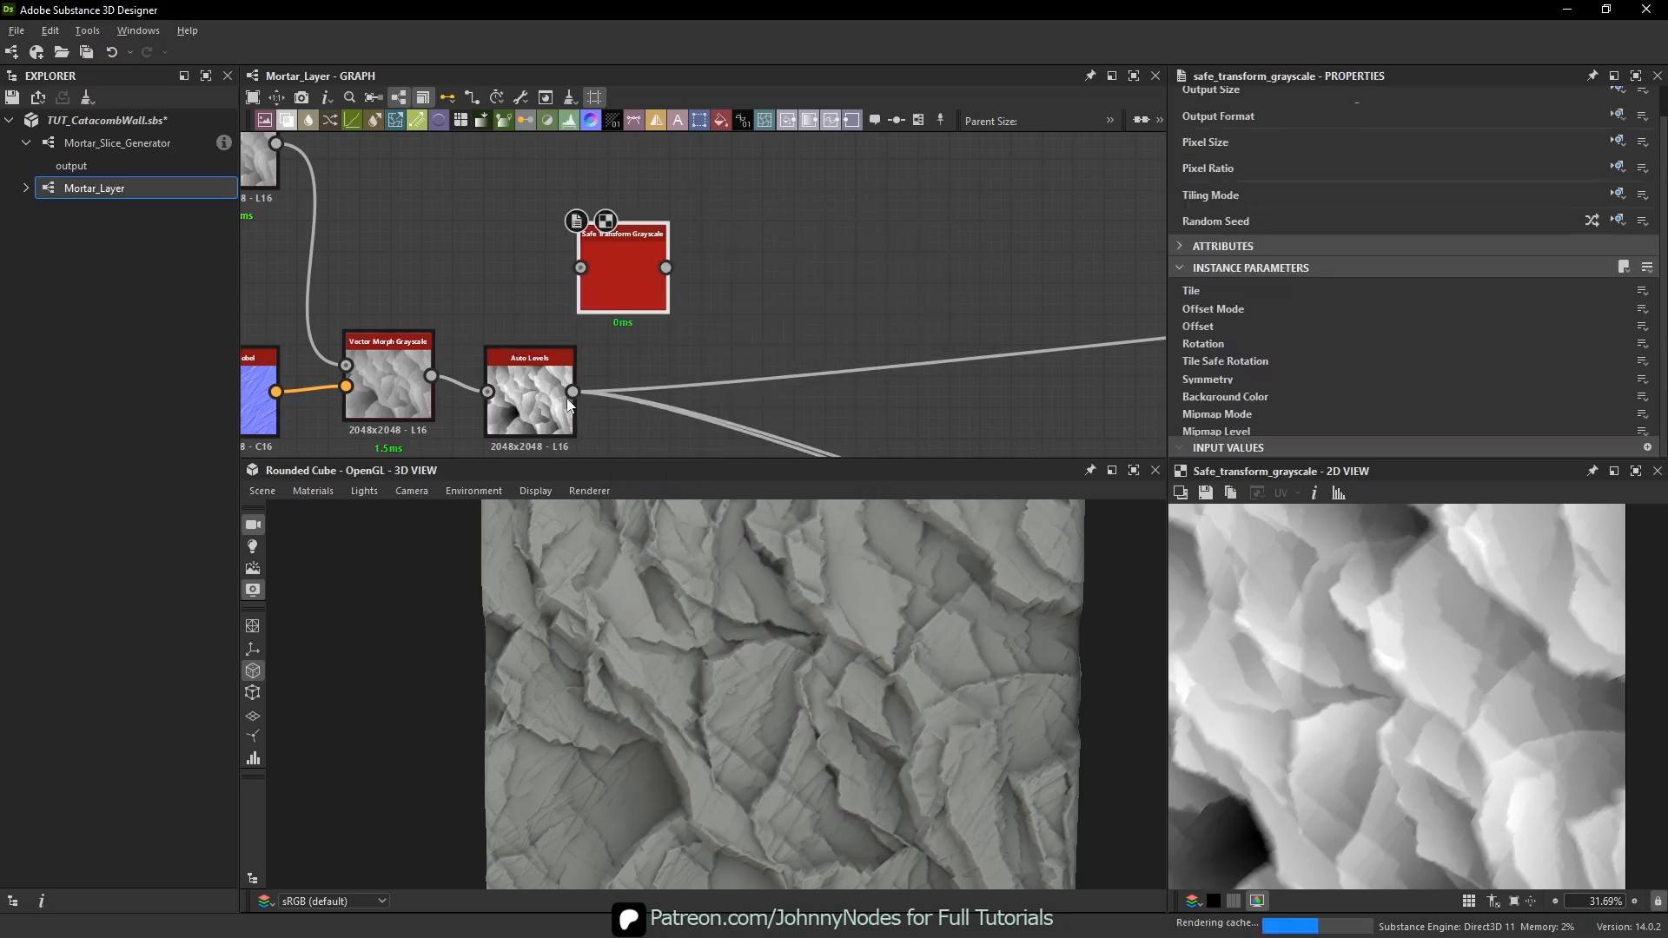
{"action": "scroll", "coordinate": [572, 392], "scroll_direction": "up", "scroll_amount": 1}
{"action": "left_click_drag", "start_coordinate": [622, 264], "coordinate": [666, 264]}
{"action": "scroll", "coordinate": [1503, 373], "scroll_direction": "down", "scroll_amount": 3}
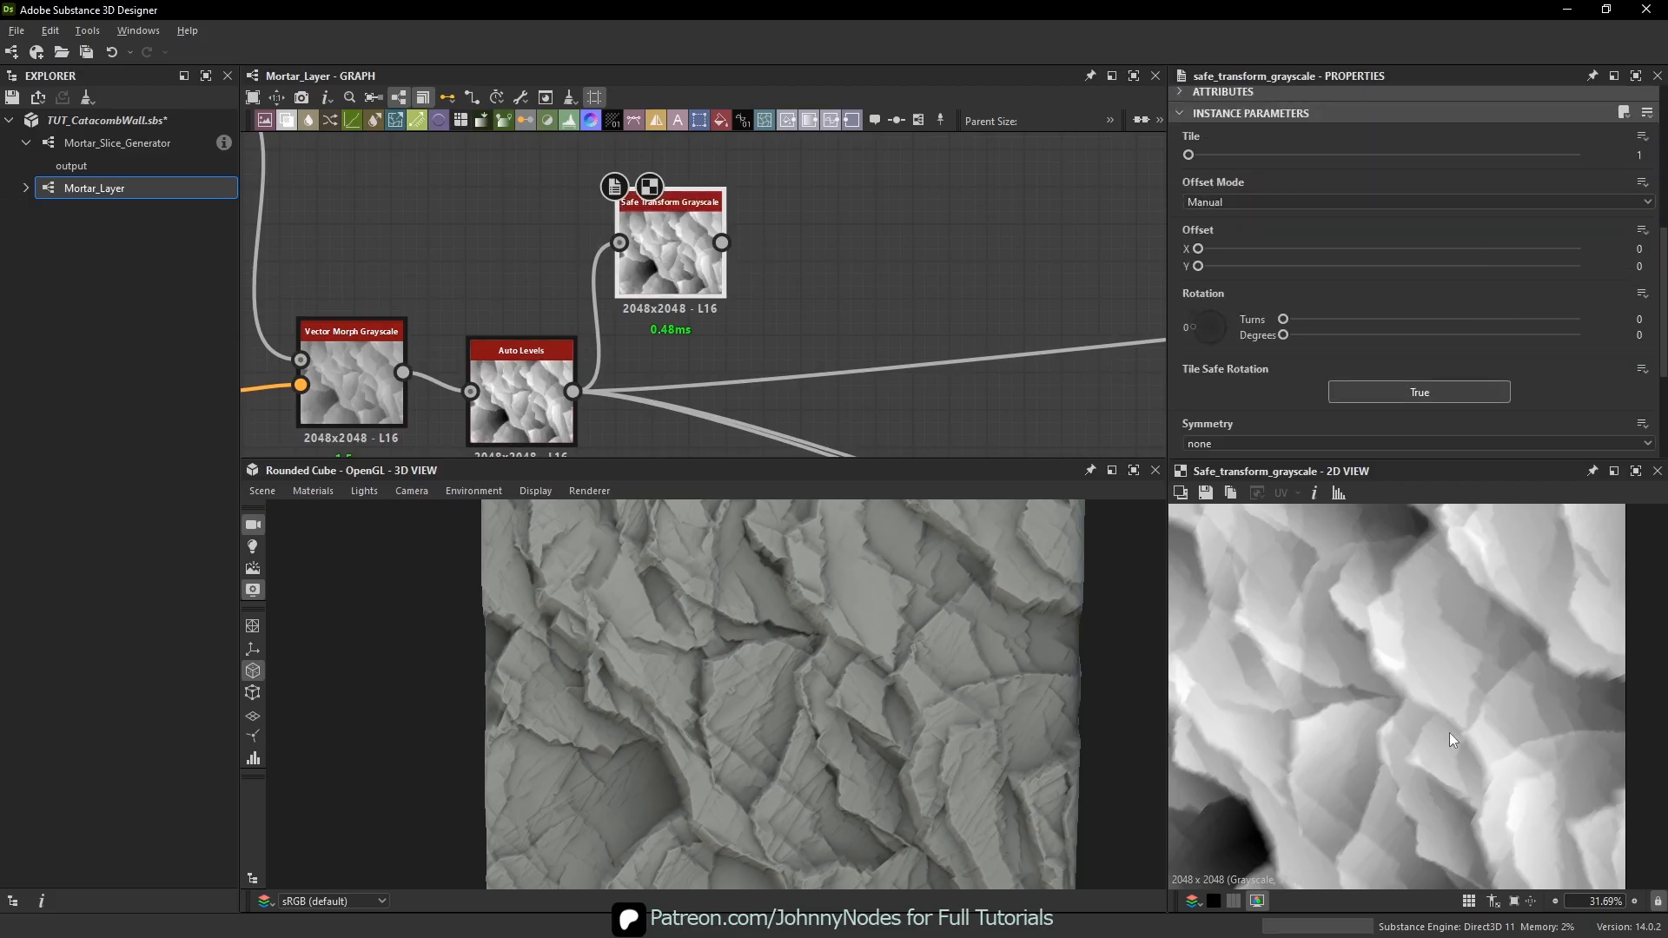
{"action": "scroll", "coordinate": [1449, 732], "scroll_direction": "down", "scroll_amount": 3}
- Set the Safe Transform Grayscale to Tile 2 with Offset X 0.67 and Y 0.73, and move the node higher
{"action": "left_click_drag", "start_coordinate": [1199, 155], "coordinate": [1212, 157]}
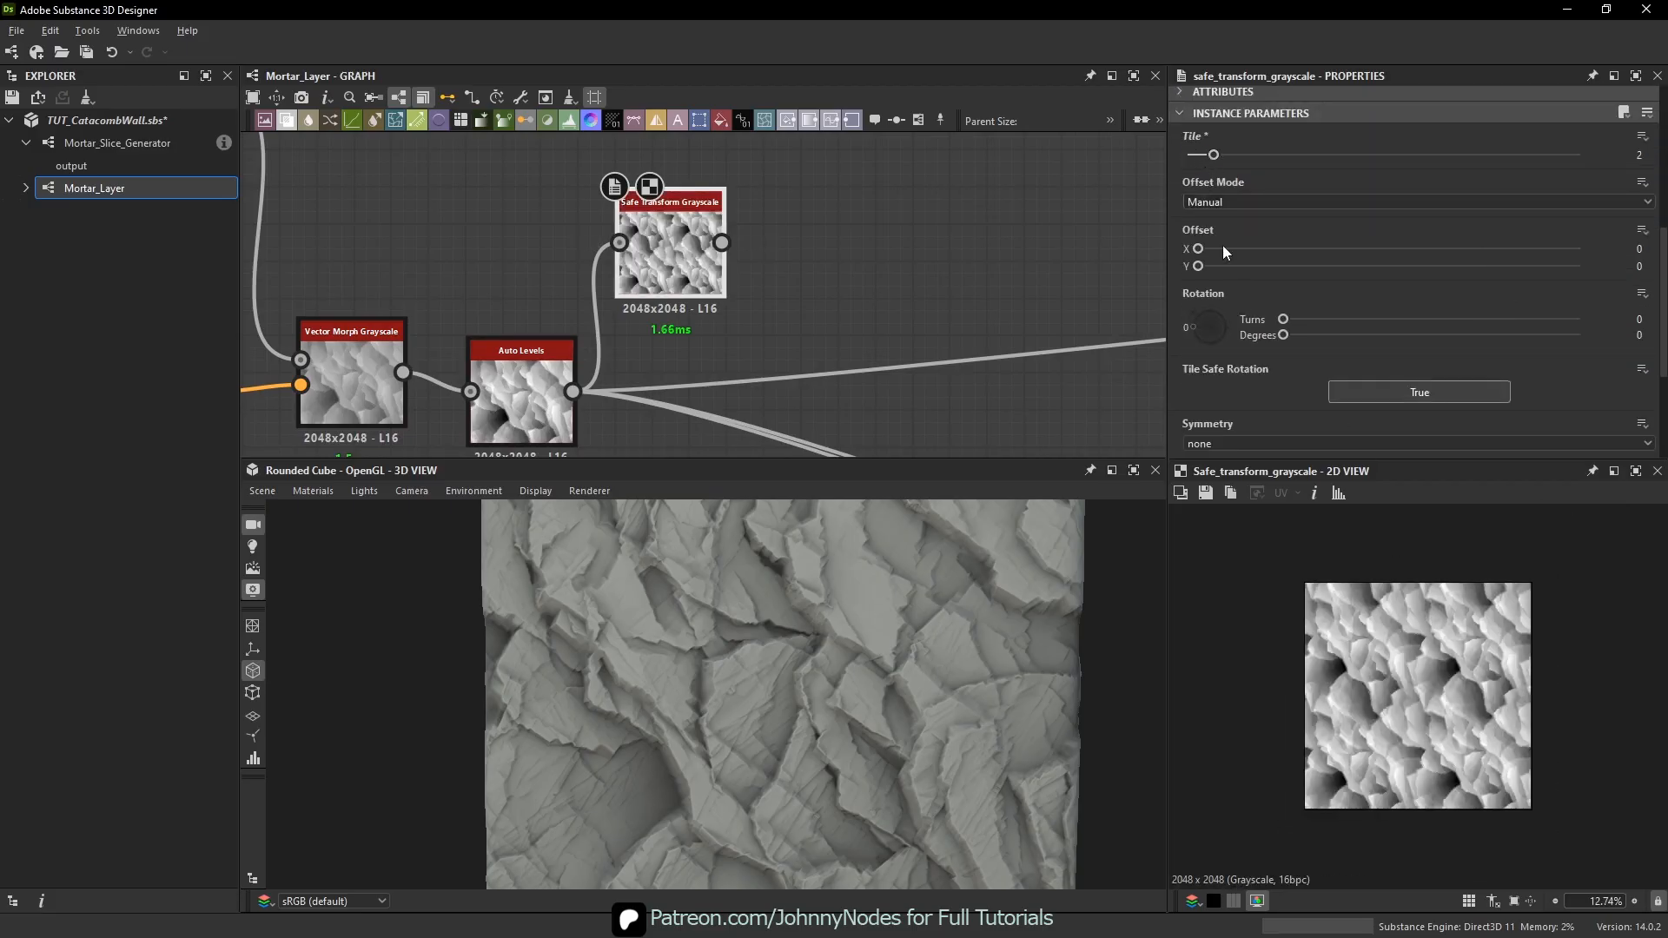
{"action": "left_click_drag", "start_coordinate": [1269, 242], "coordinate": [1454, 257]}
{"action": "left_click_drag", "start_coordinate": [1199, 266], "coordinate": [1476, 265]}
{"action": "scroll", "coordinate": [909, 274], "scroll_direction": "down", "scroll_amount": 1}
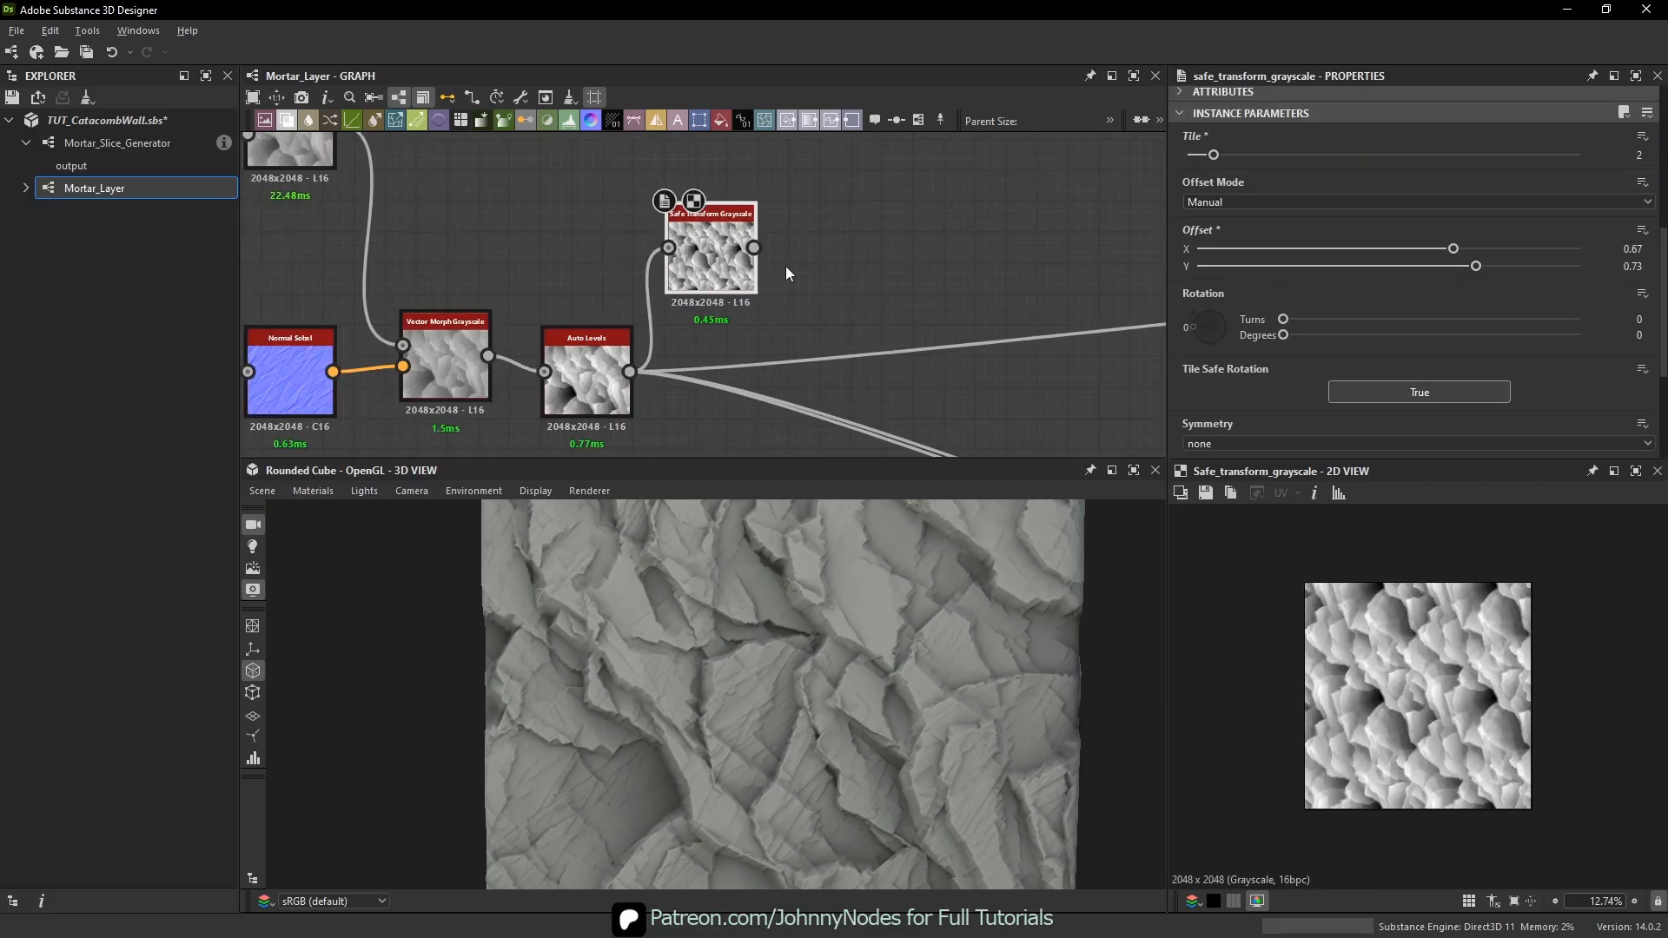
{"action": "left_click_drag", "start_coordinate": [694, 265], "coordinate": [693, 198]}
{"action": "scroll", "coordinate": [695, 203], "scroll_direction": "down", "scroll_amount": 1}
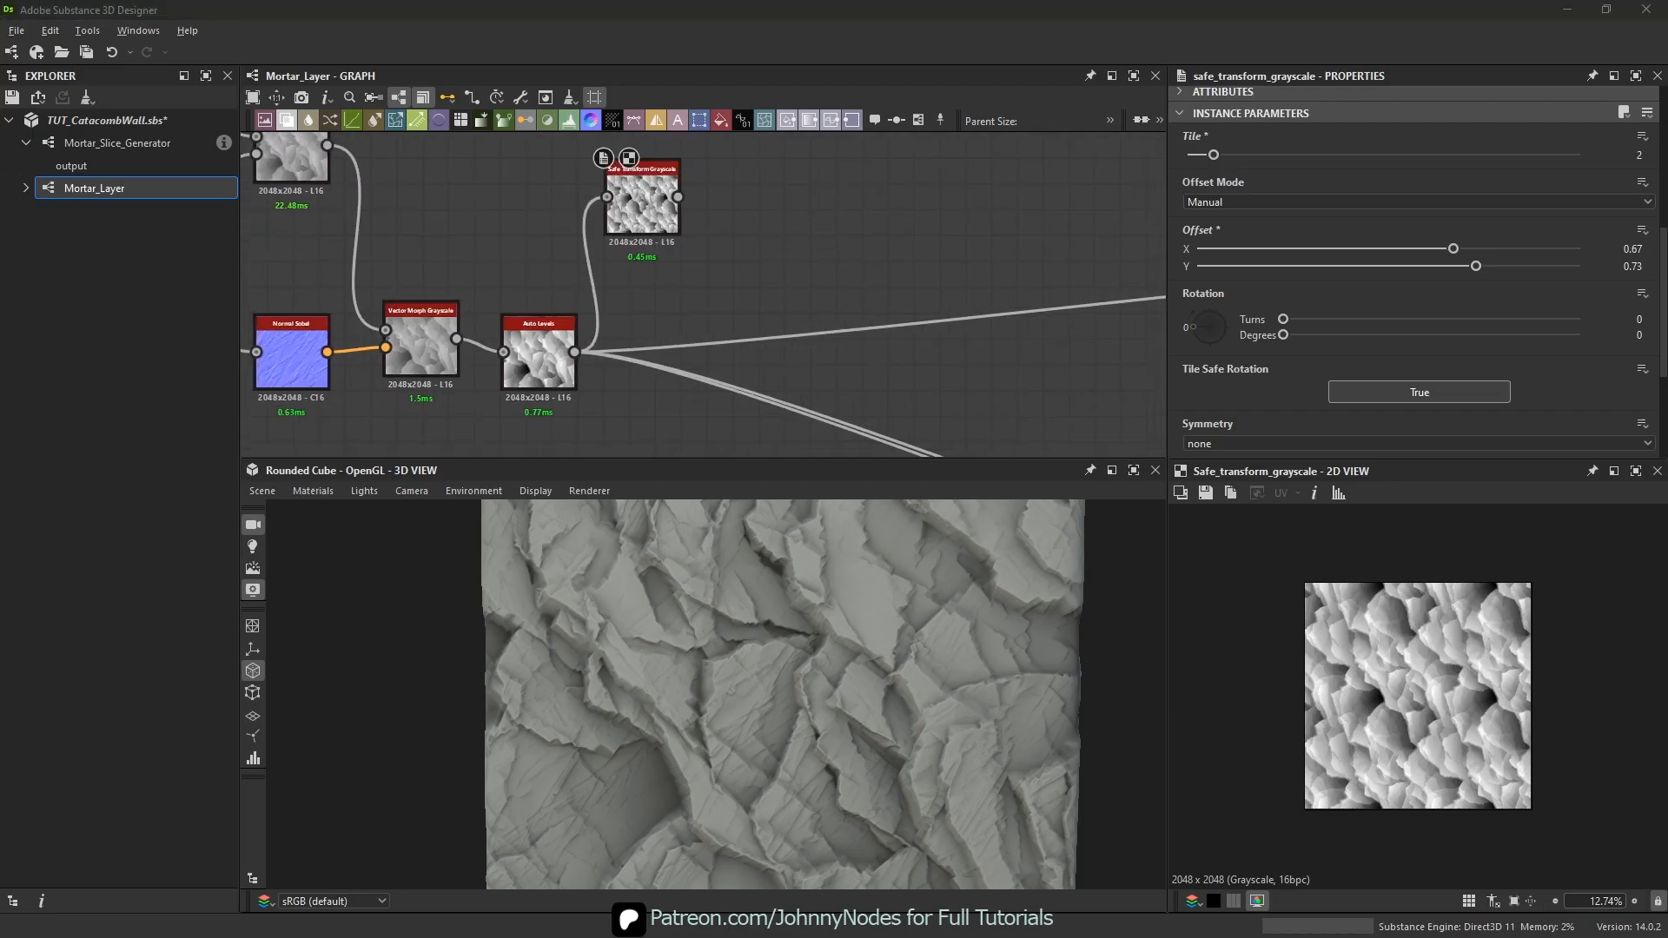
- Add a Blend node with Auto Levels as its background and Safe Transform Grayscale as its foreground
{"action": "right_click", "coordinate": [917, 224]}
{"action": "left_click", "coordinate": [940, 244]}
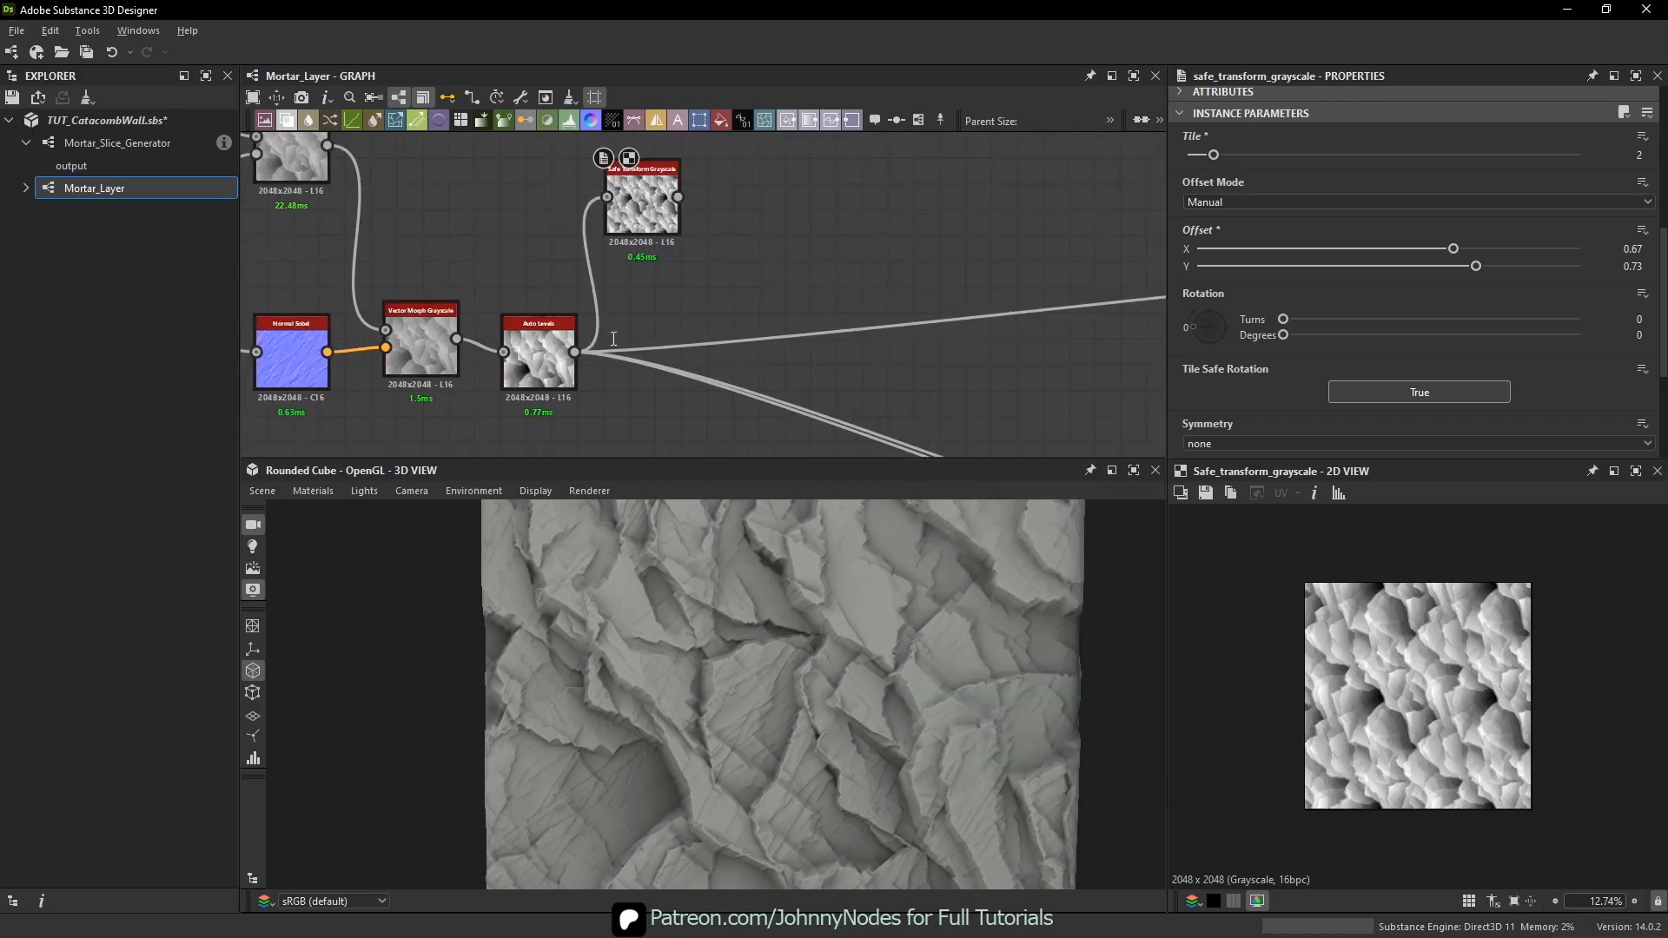
{"action": "left_click_drag", "start_coordinate": [574, 352], "coordinate": [778, 339]}
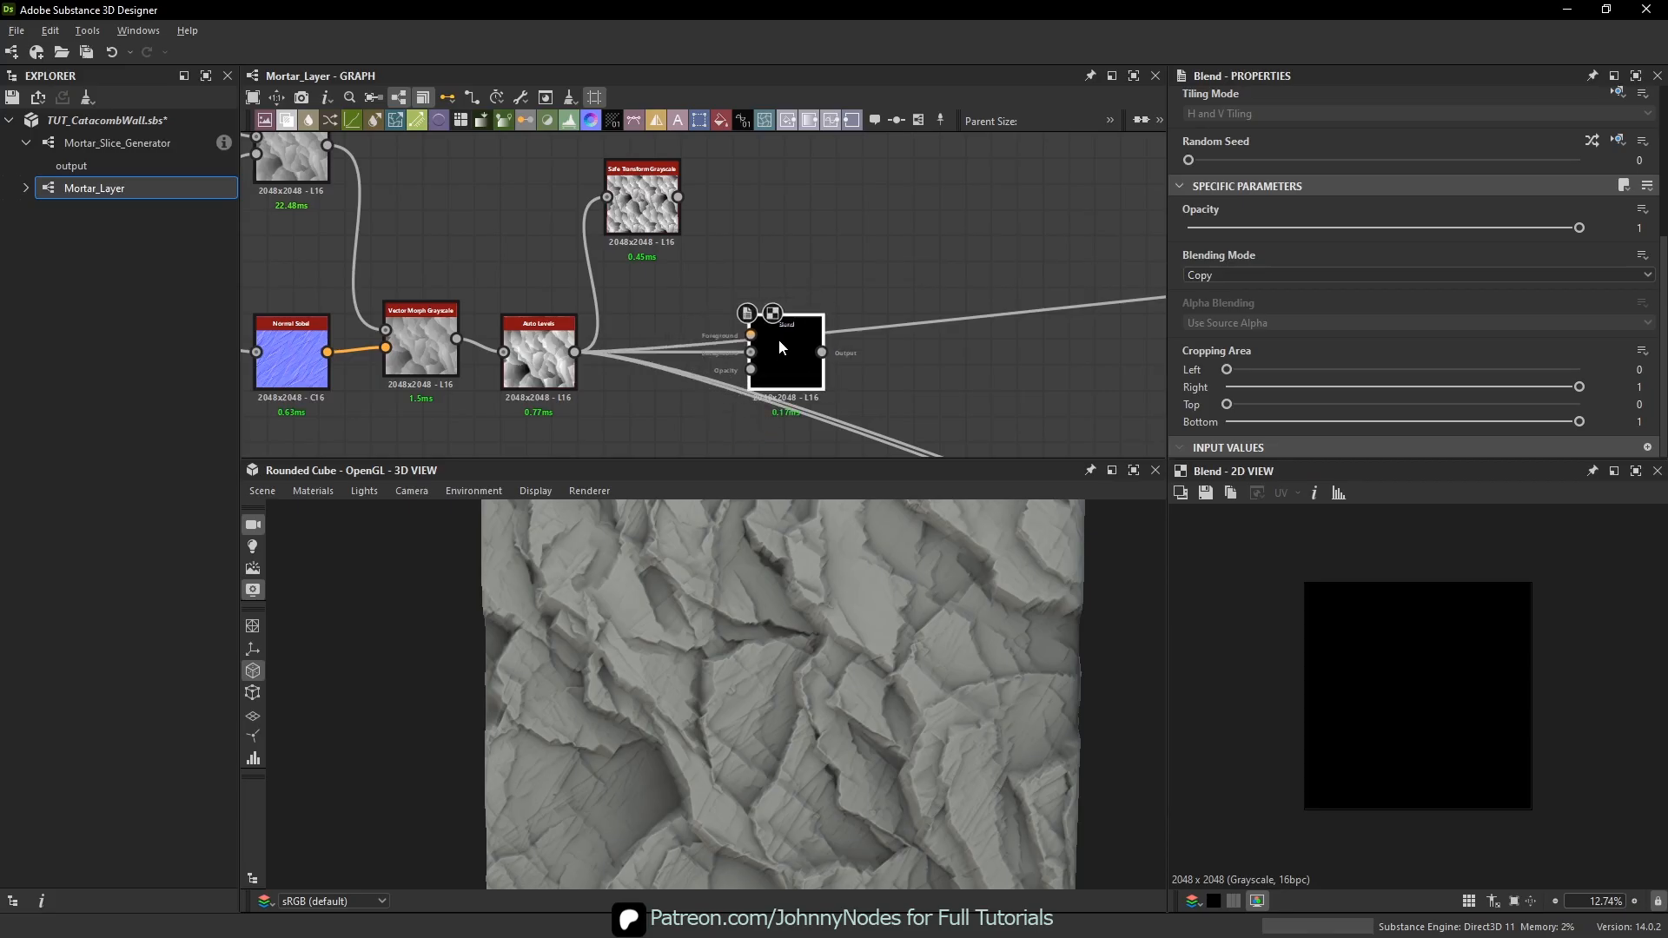
{"action": "left_click", "coordinate": [664, 198]}
{"action": "scroll", "coordinate": [677, 198], "scroll_direction": "up", "scroll_amount": 1}
{"action": "left_click_drag", "start_coordinate": [684, 198], "coordinate": [887, 237]}
- Set the Blend node's blending mode to Subtract and its opacity to 0.16
{"action": "left_click", "coordinate": [1225, 276]}
{"action": "left_click", "coordinate": [1228, 311]}
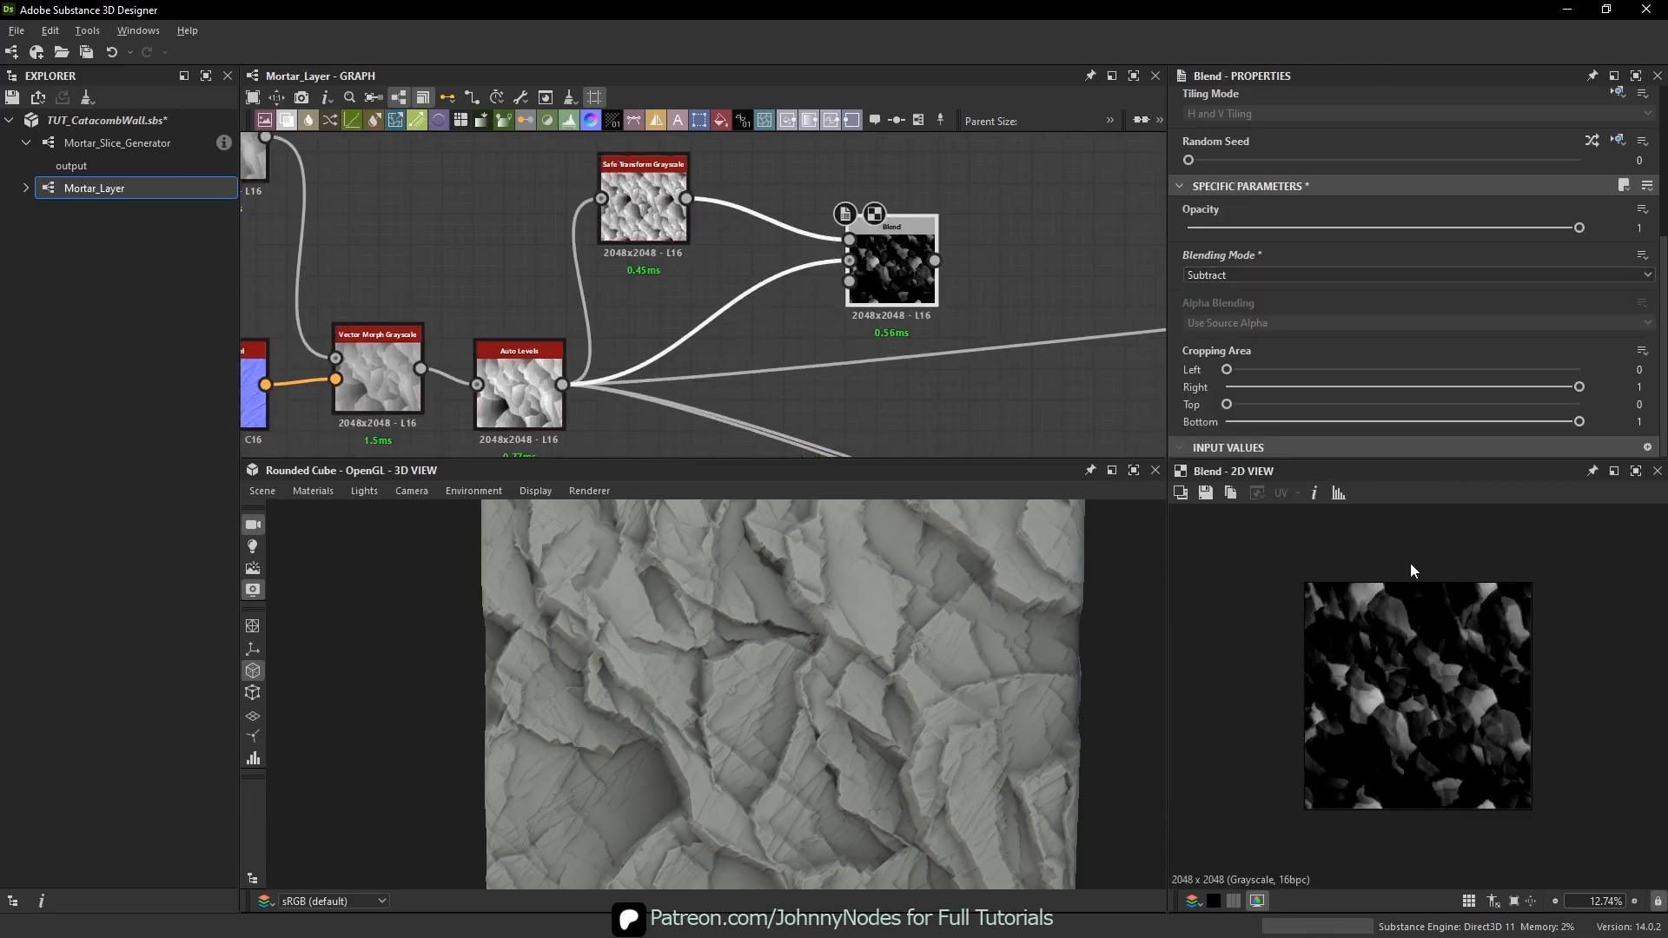
{"action": "scroll", "coordinate": [1410, 563], "scroll_direction": "up", "scroll_amount": 3}
{"action": "left_click_drag", "start_coordinate": [1319, 227], "coordinate": [1244, 231]}
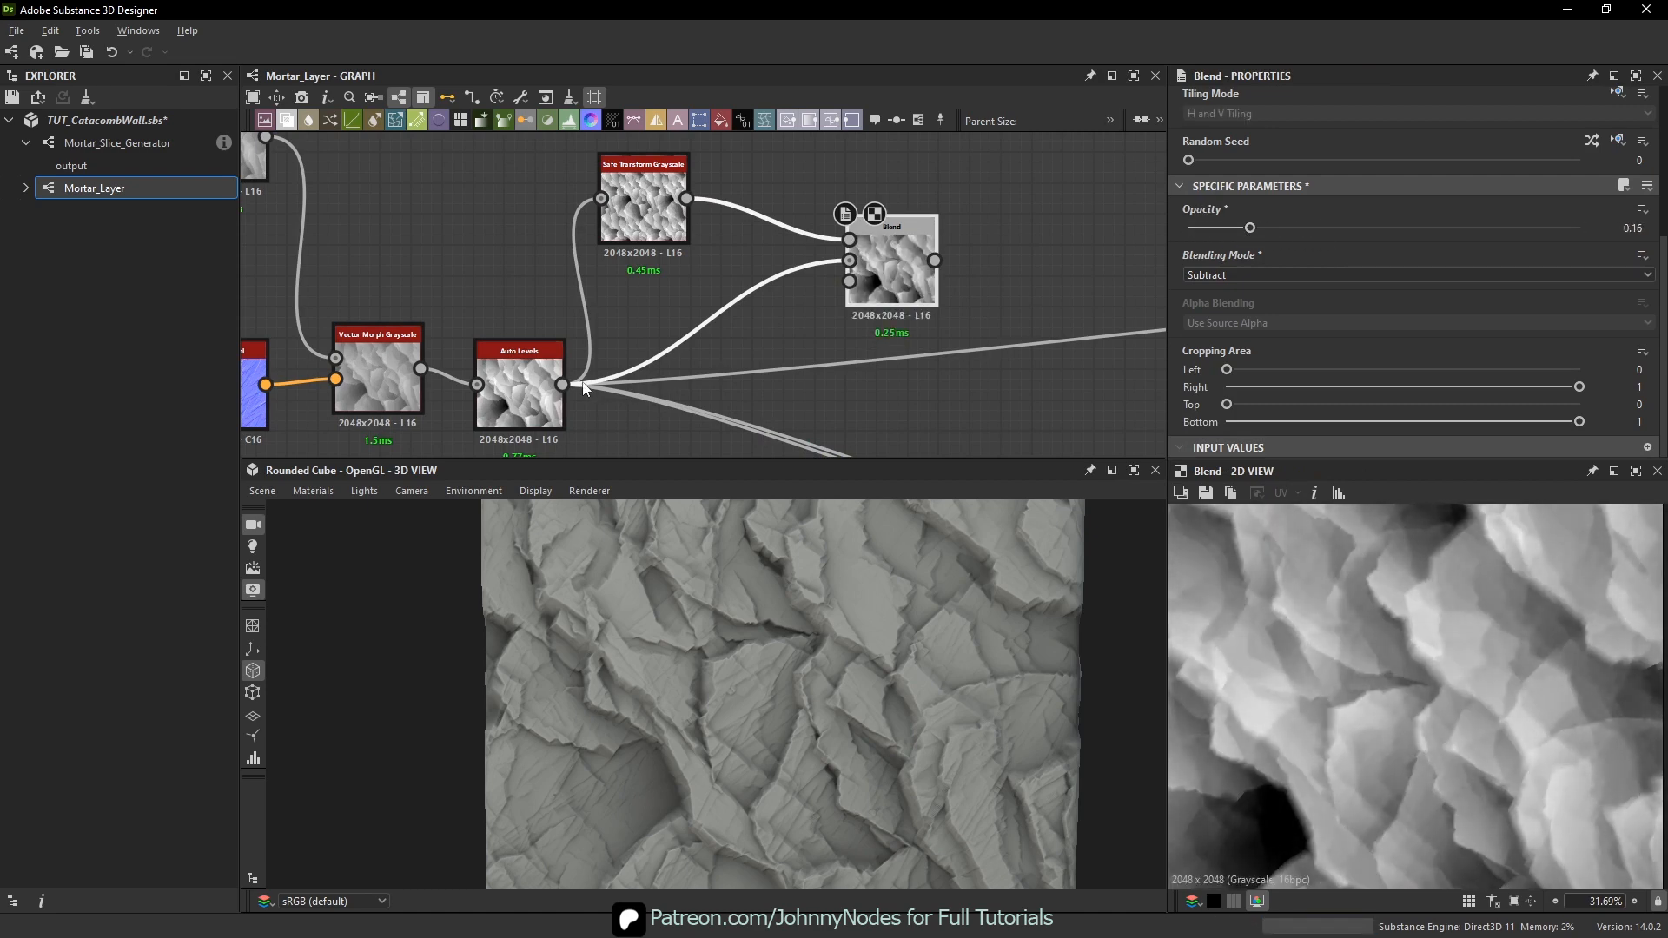
- Transfer the Auto Levels node's downstream links to the Blend output and set the Blend opacity to 0.05
{"action": "left_click_drag", "start_coordinate": [584, 388], "coordinate": [828, 351], "text": "shift"}
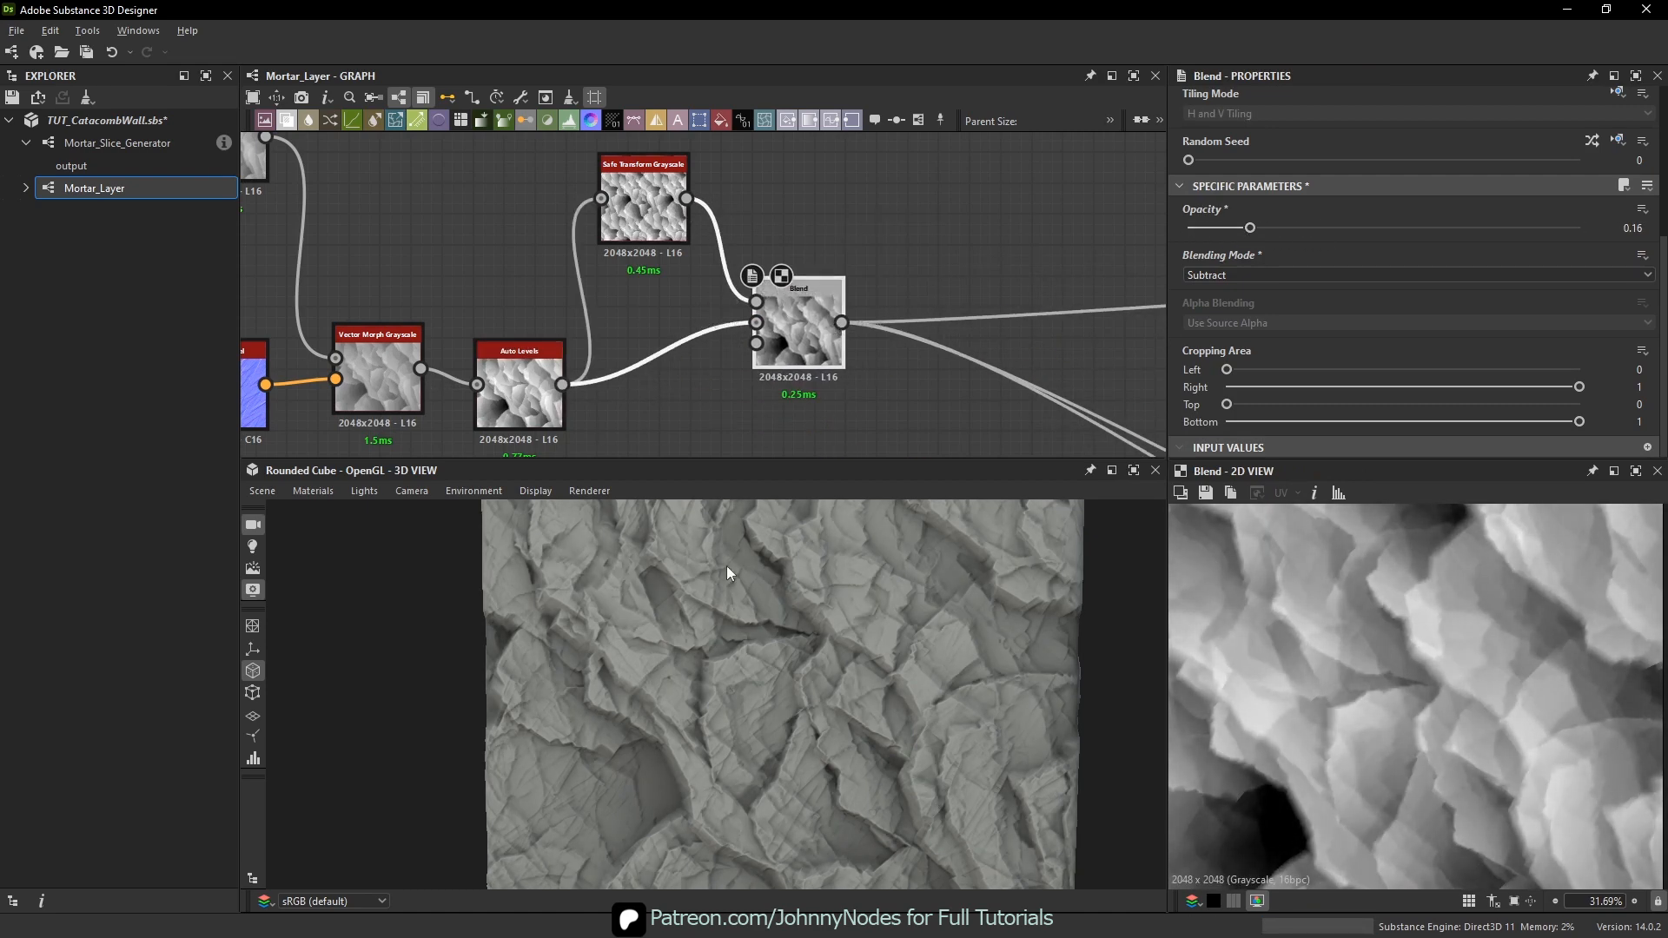
{"action": "scroll", "coordinate": [727, 568], "scroll_direction": "up", "scroll_amount": 5}
{"action": "left_click_drag", "start_coordinate": [722, 575], "coordinate": [789, 597]}
{"action": "left_click_drag", "start_coordinate": [1250, 227], "coordinate": [1208, 246]}
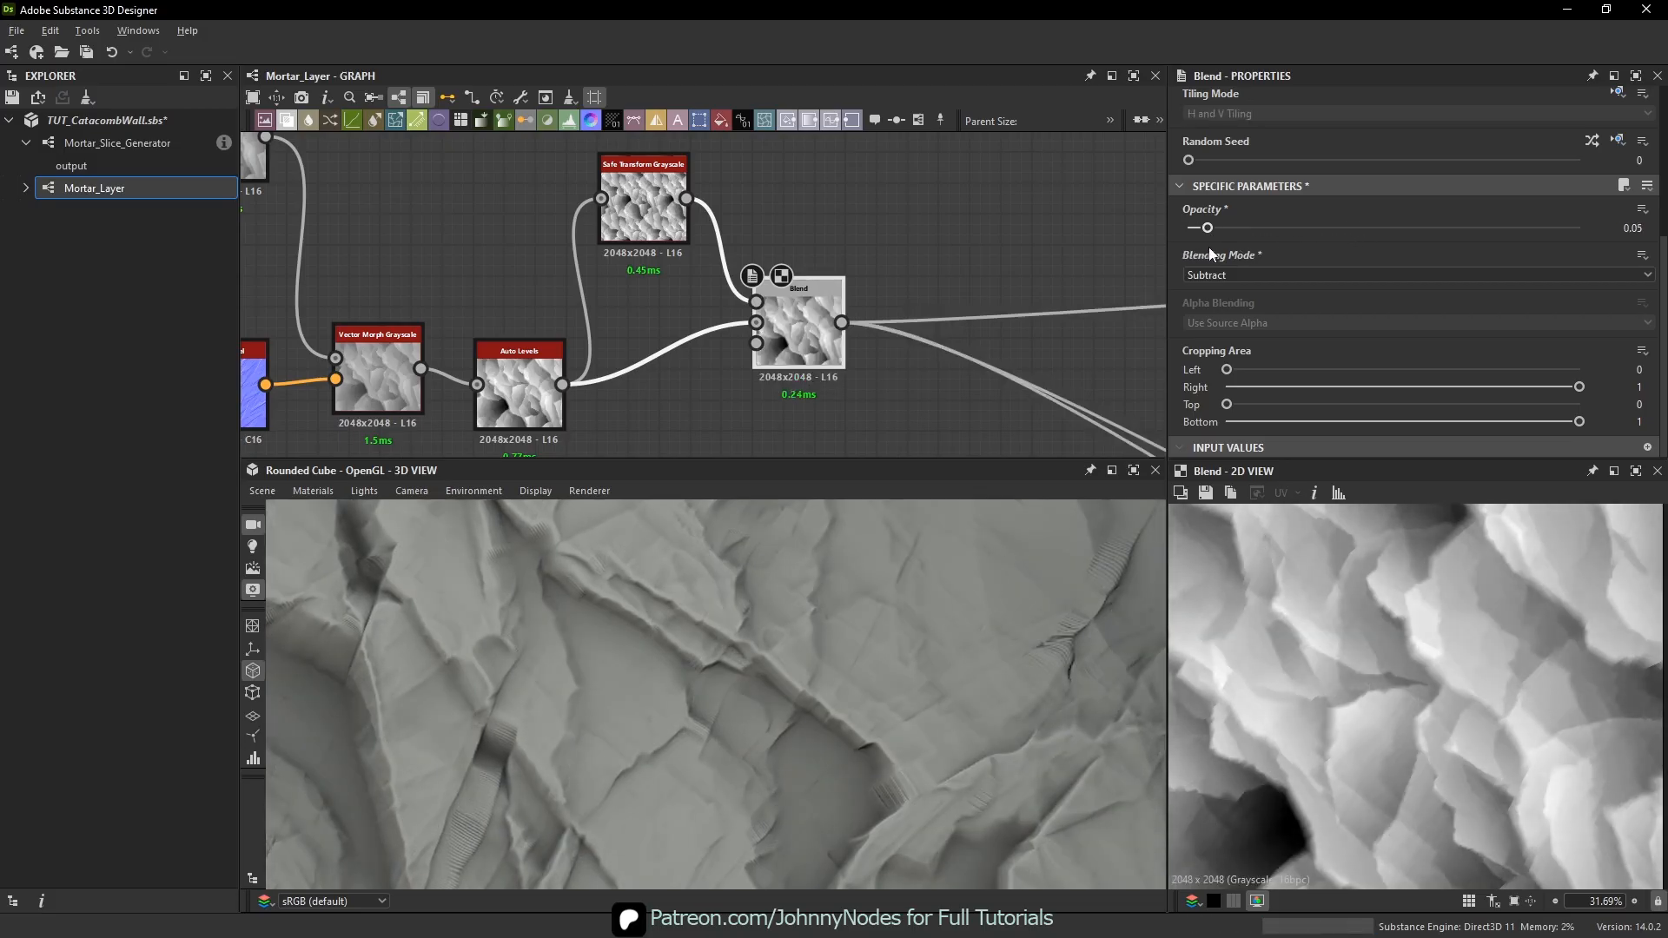
- Examine the subtracted detail on the rounded cube and the tiled Safe Transform Grayscale preview
{"action": "scroll", "coordinate": [900, 664], "scroll_direction": "down", "scroll_amount": 6}
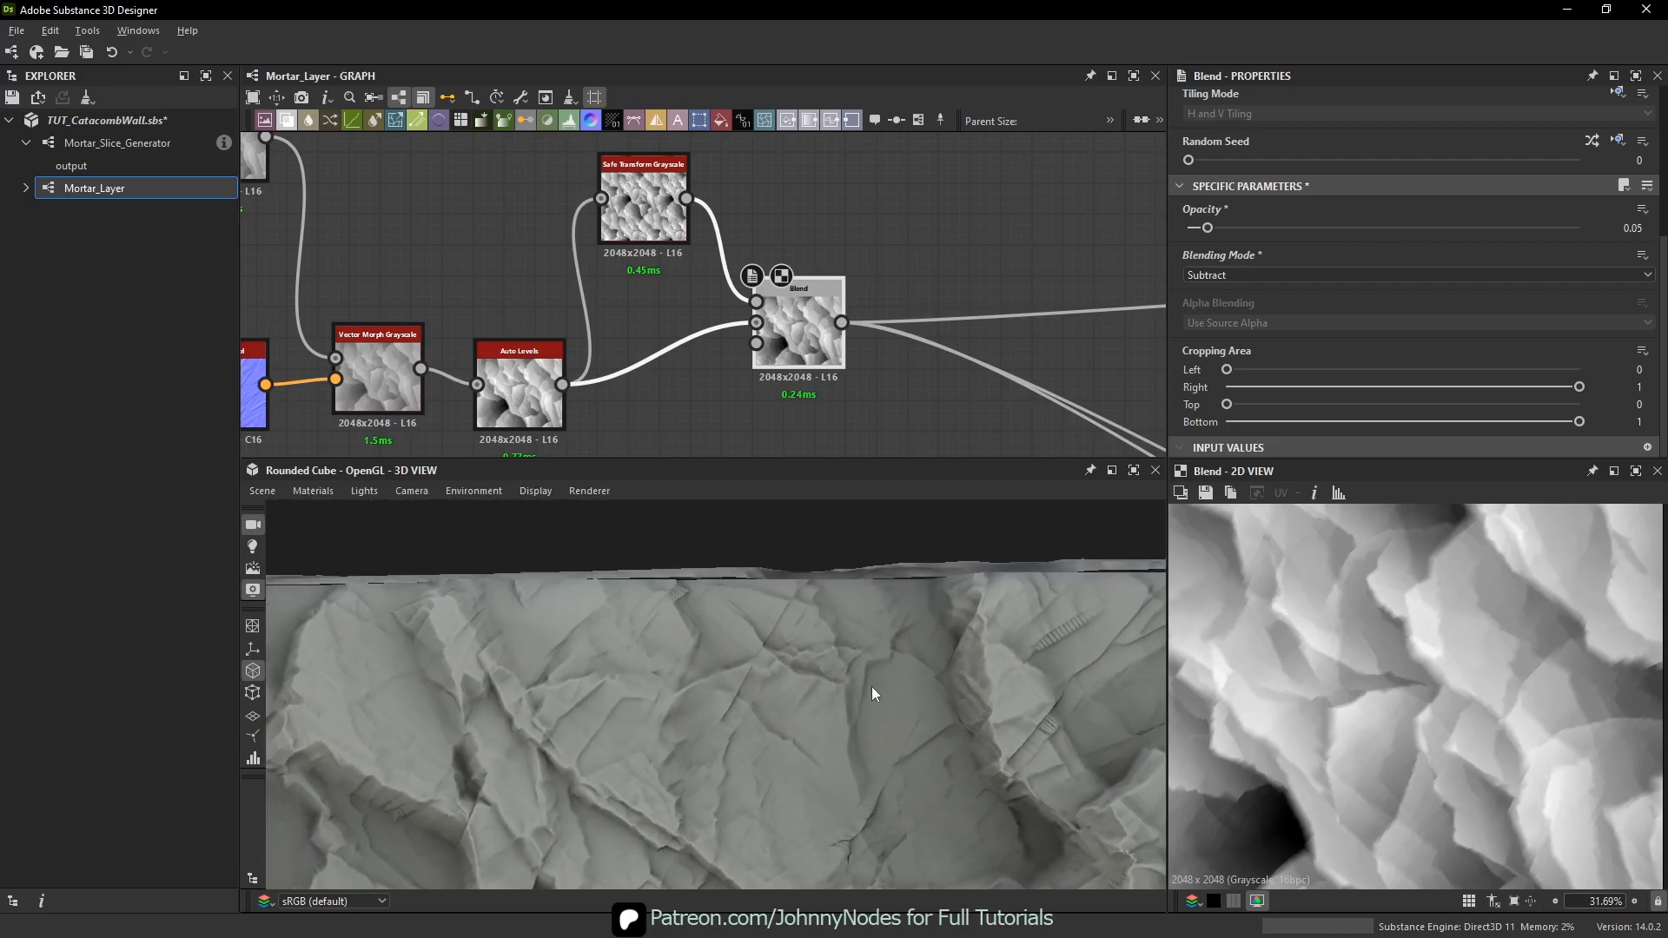
{"action": "scroll", "coordinate": [860, 680], "scroll_direction": "down", "scroll_amount": 2}
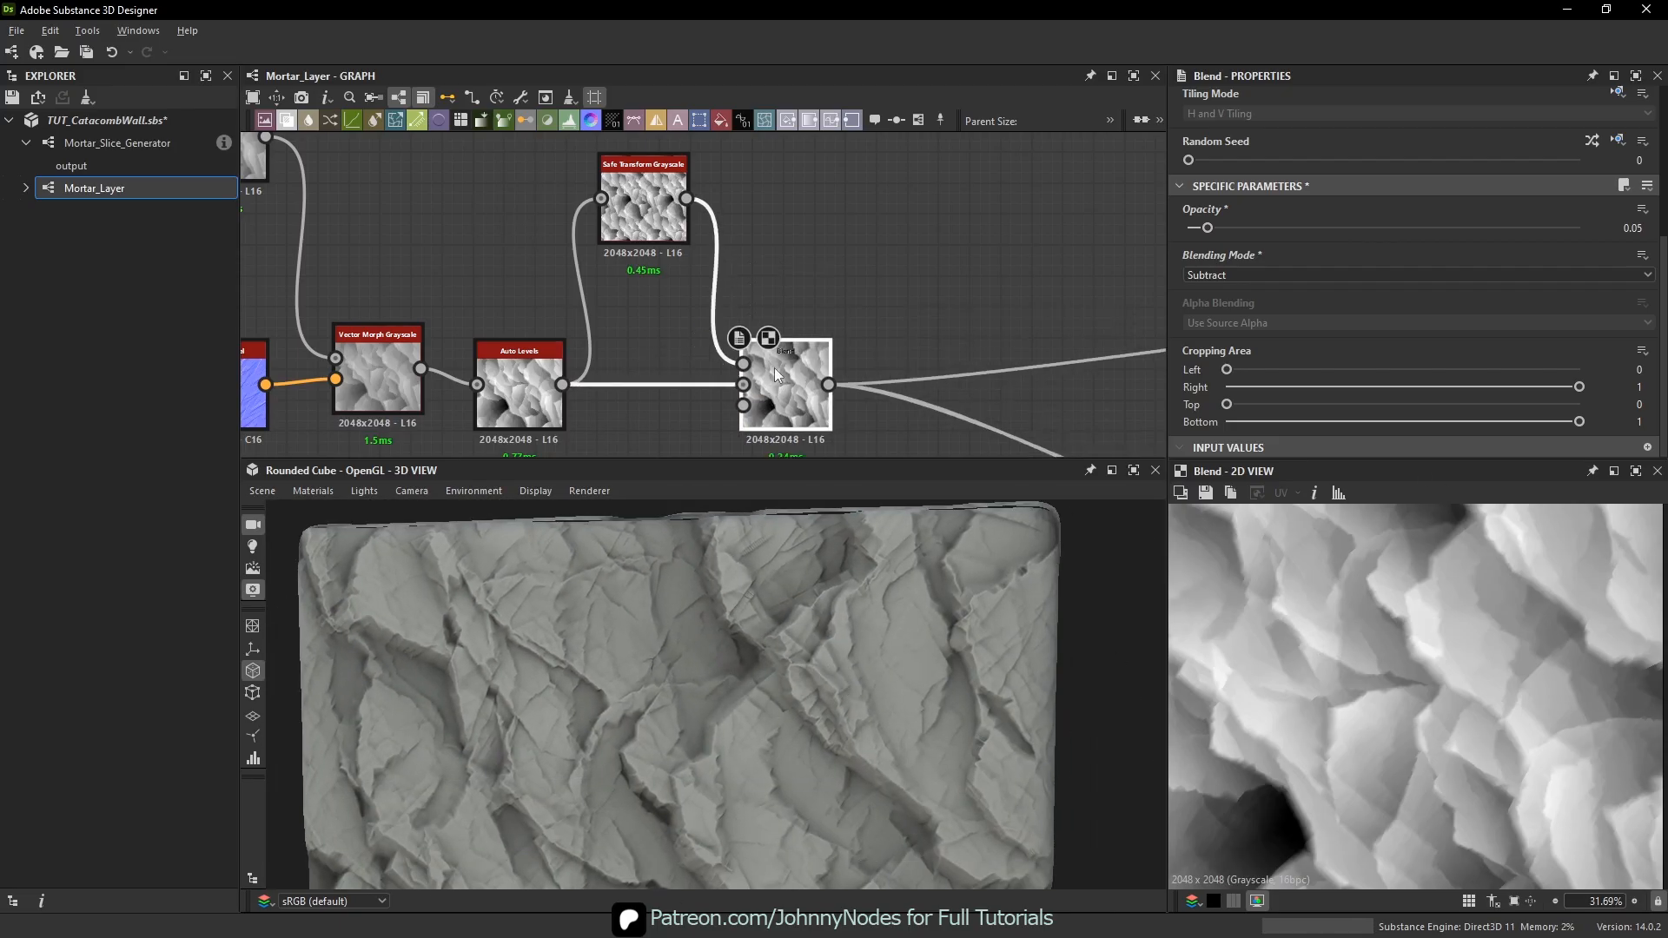
{"action": "scroll", "coordinate": [775, 367], "scroll_direction": "down", "scroll_amount": 5}
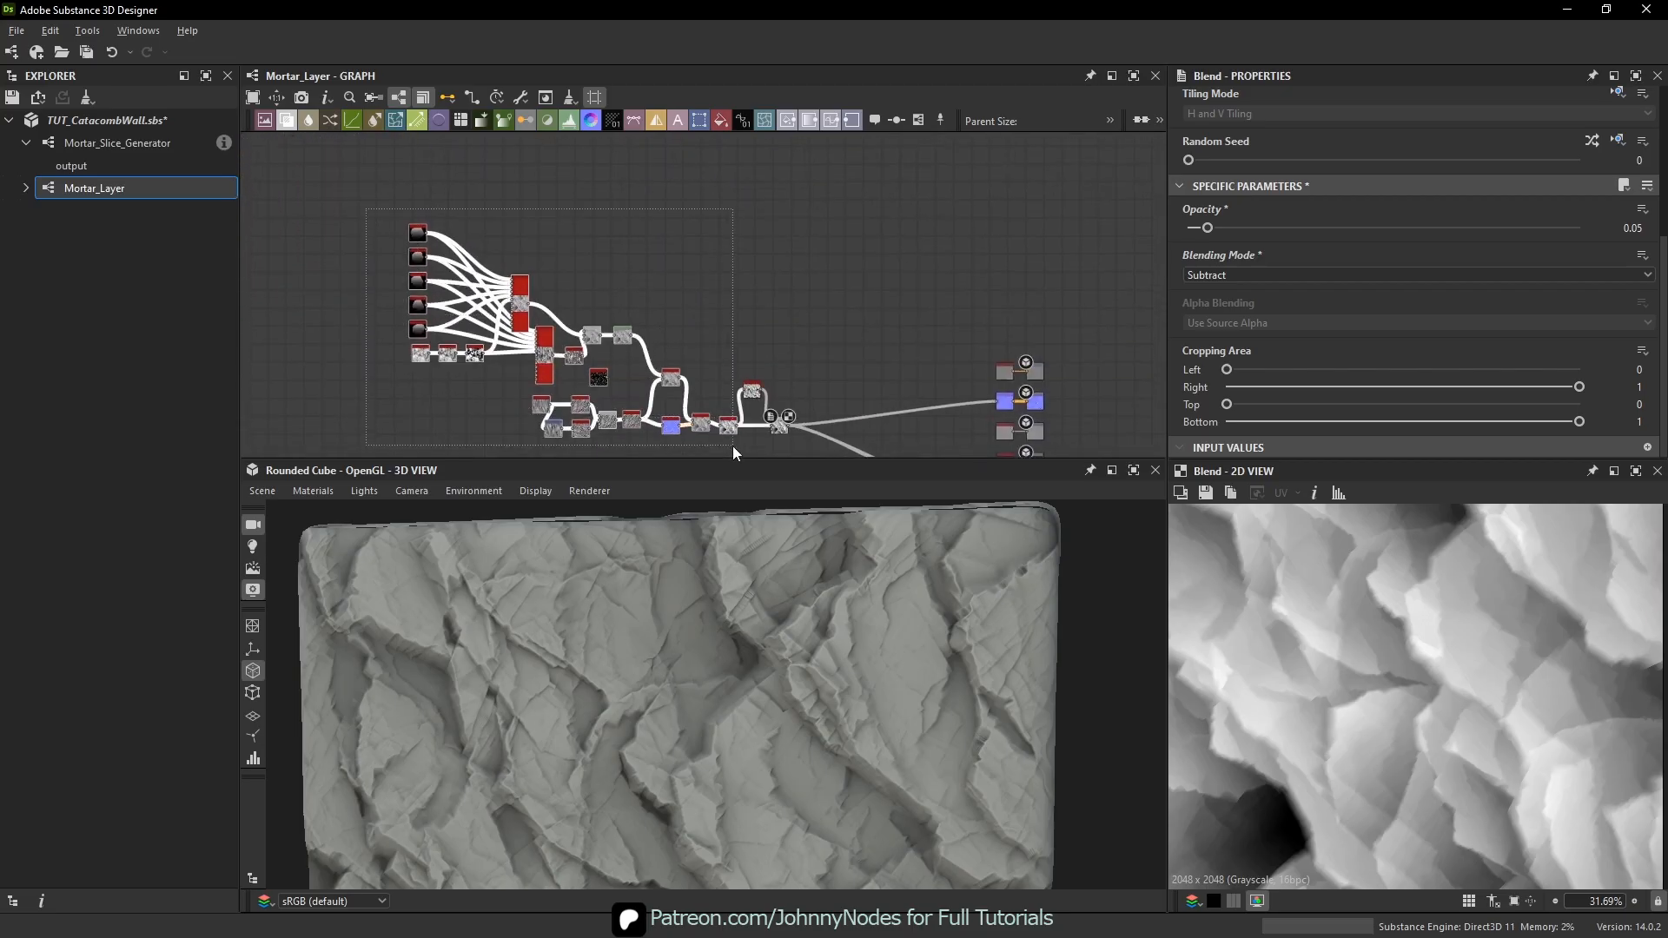
{"action": "scroll", "coordinate": [738, 396], "scroll_direction": "up", "scroll_amount": 6}
{"action": "double_click", "coordinate": [738, 395]}
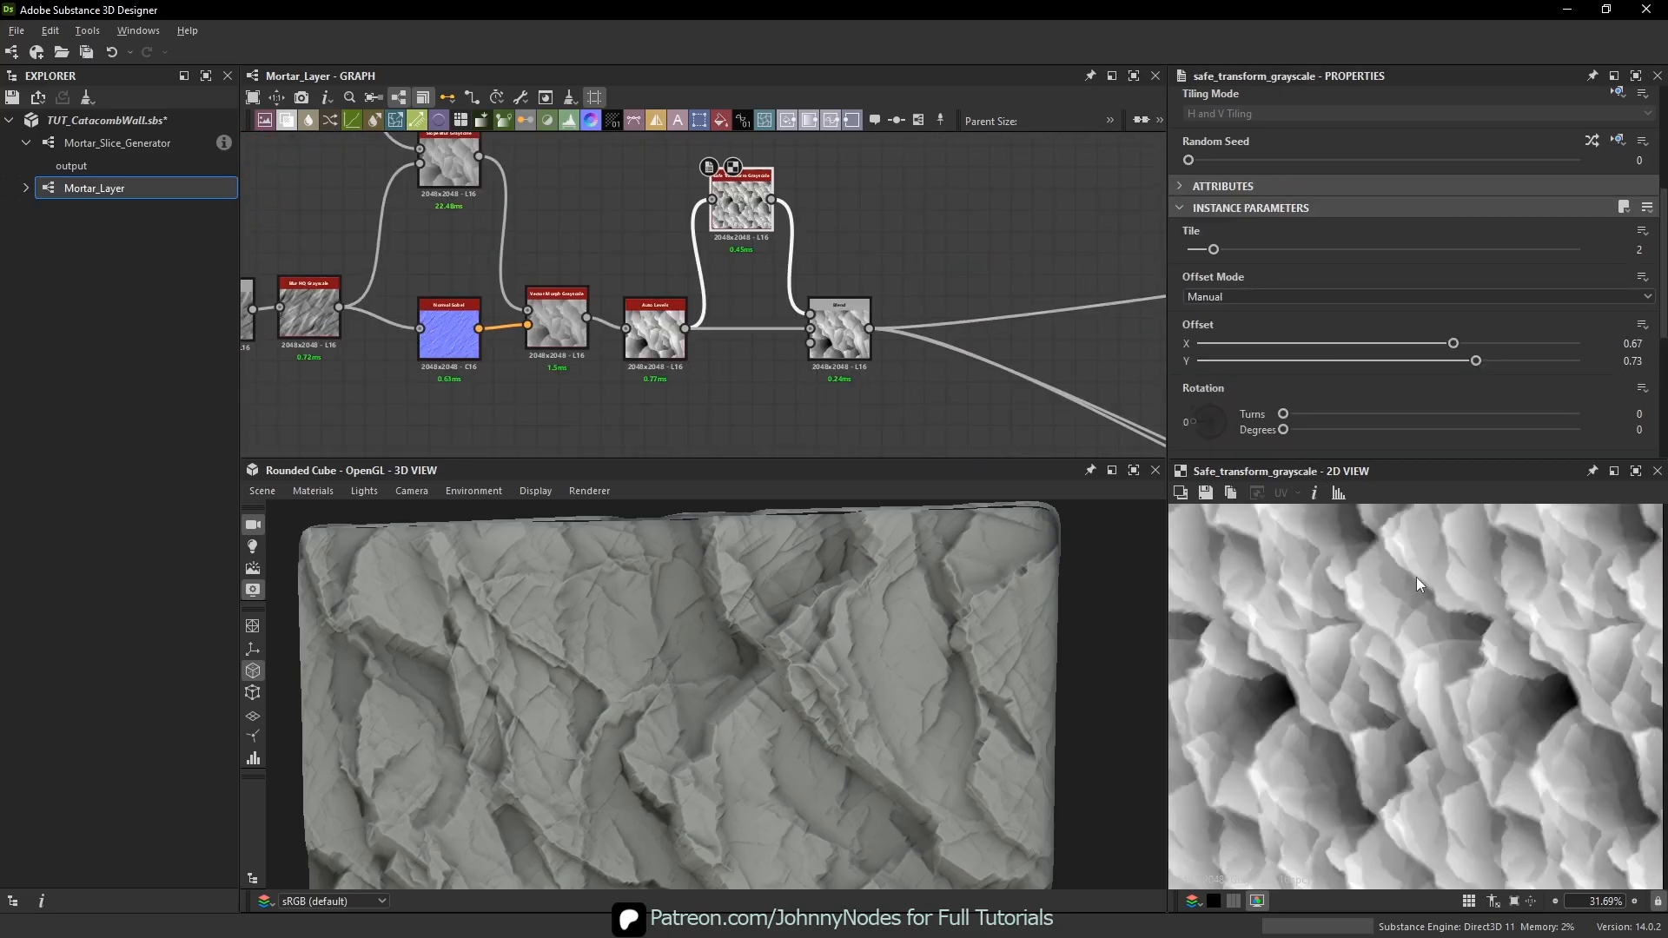
{"action": "scroll", "coordinate": [938, 612], "scroll_direction": "up", "scroll_amount": 3}
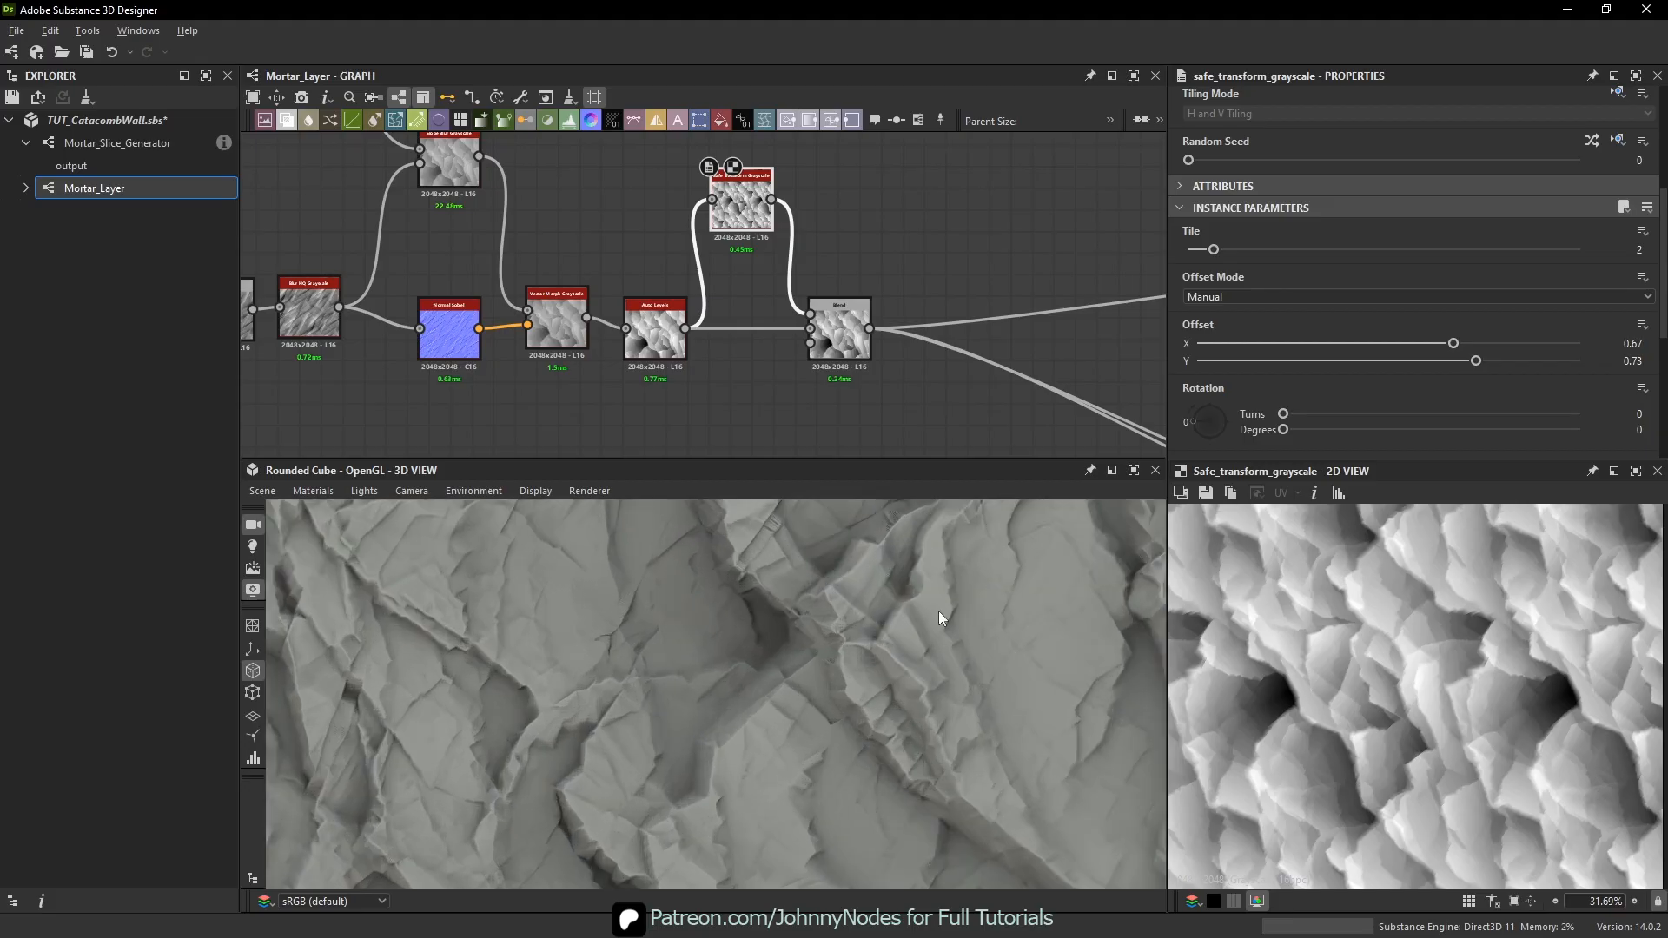
{"action": "left_click_drag", "start_coordinate": [939, 611], "coordinate": [873, 644]}
{"action": "scroll", "coordinate": [868, 643], "scroll_direction": "down", "scroll_amount": 1}
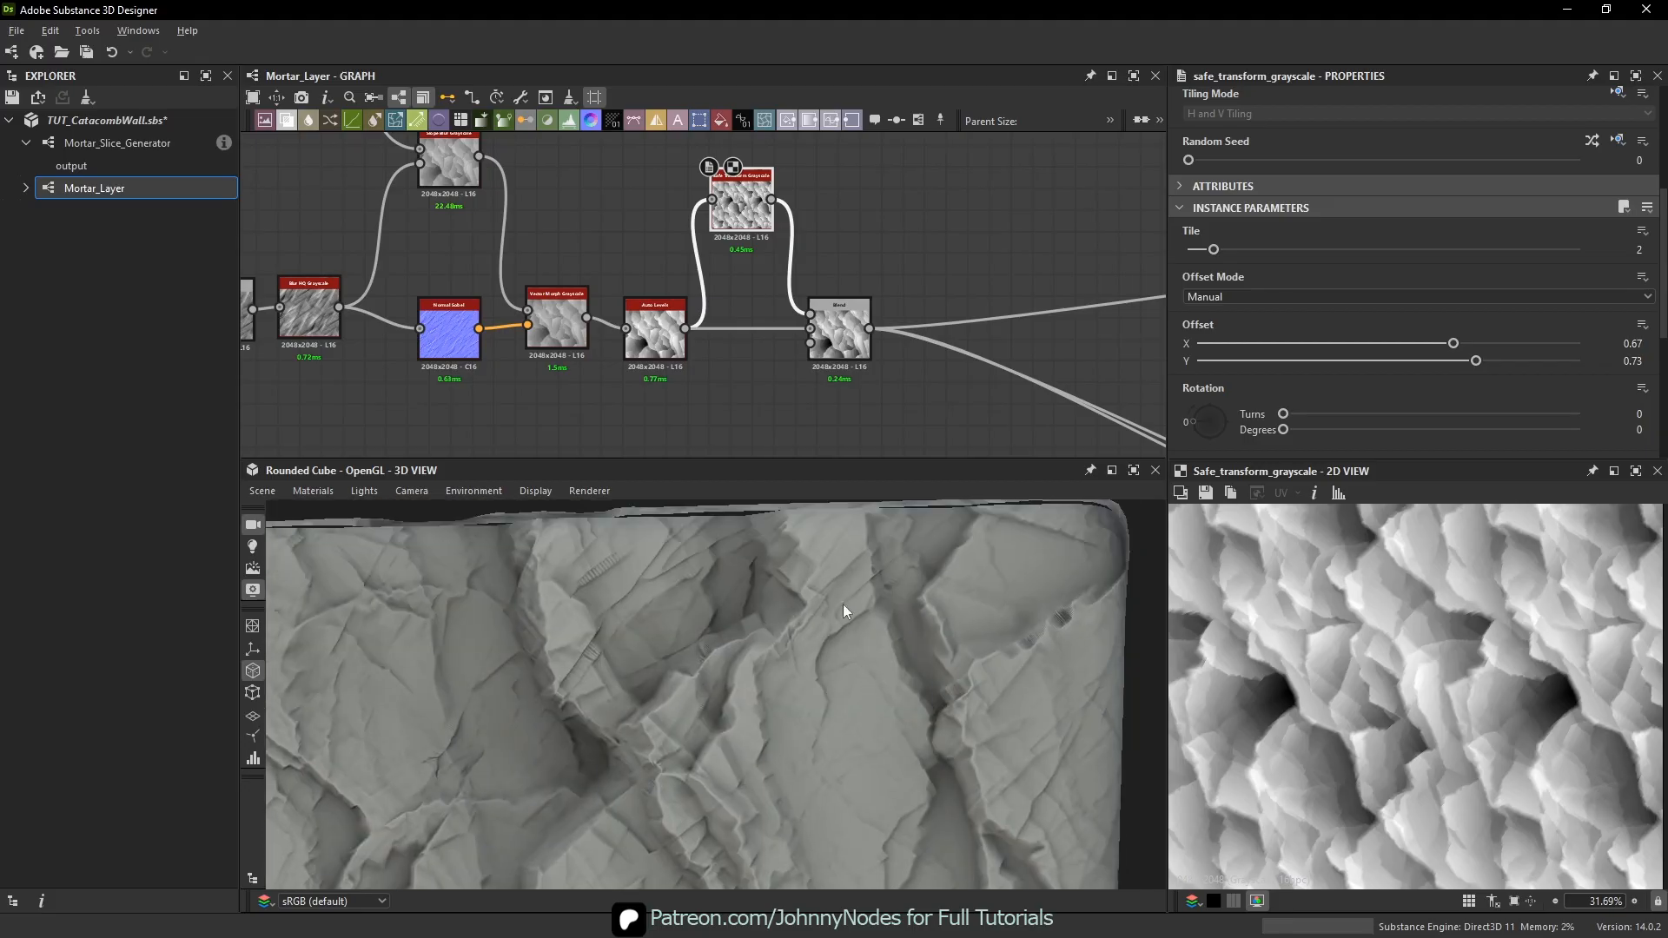
- Compare the surface with the Blend opacity at 0 and 0.05, and settle the opacity on 0.06
{"action": "left_click", "coordinate": [862, 331]}
{"action": "left_click_drag", "start_coordinate": [1223, 227], "coordinate": [1189, 228]}
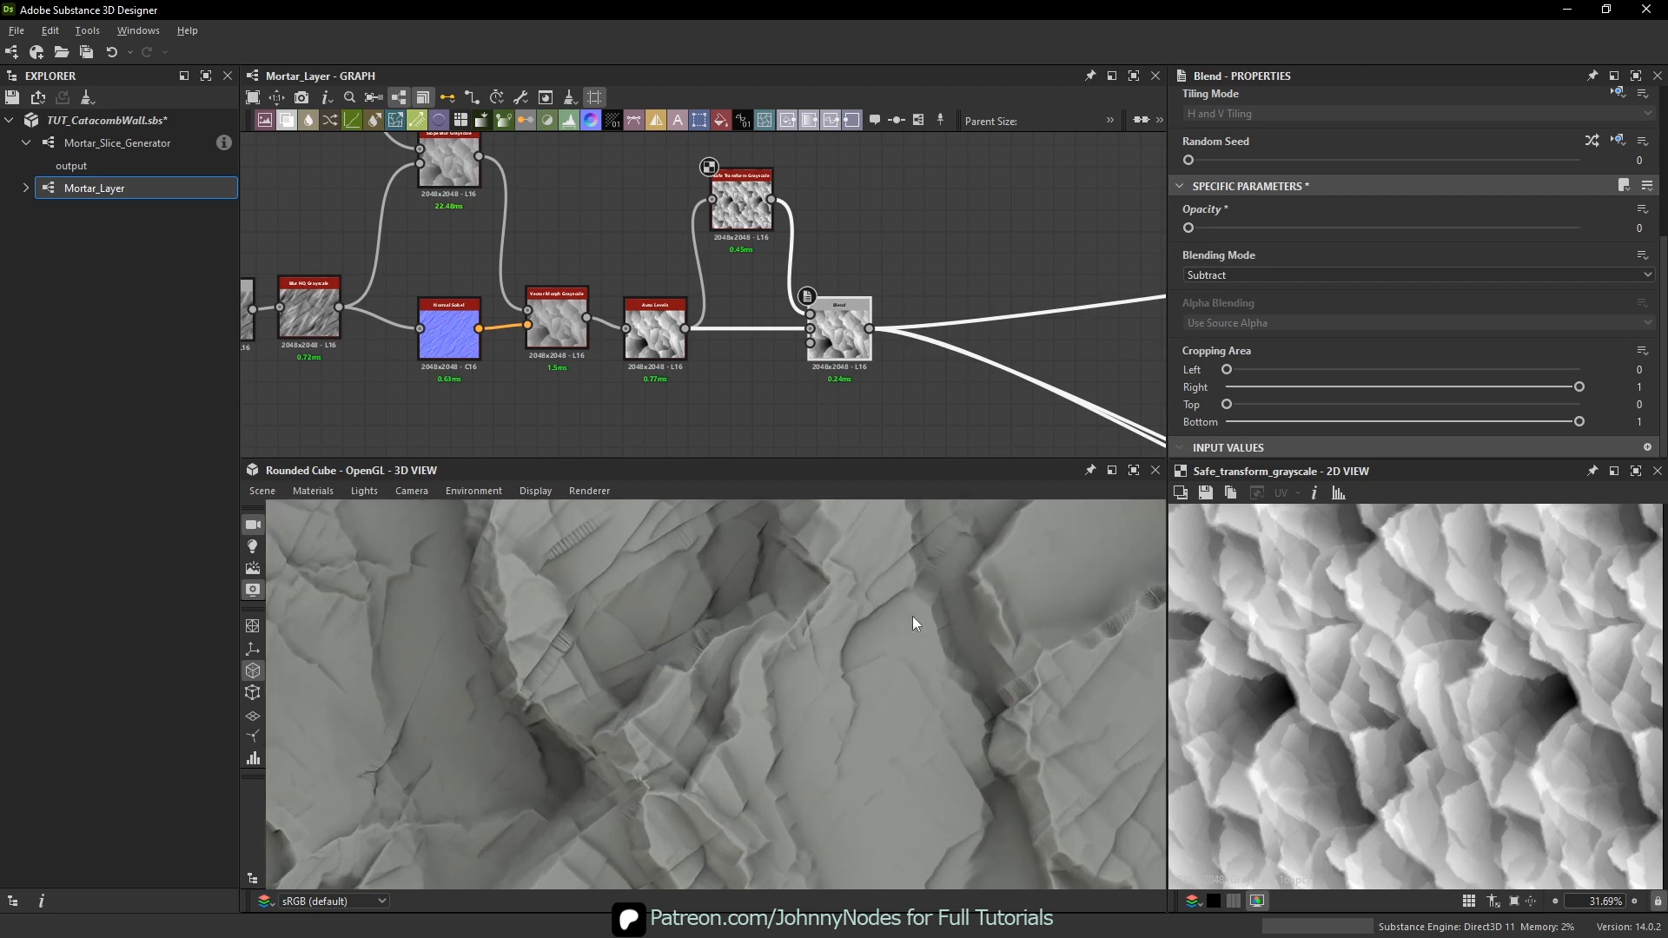
{"action": "left_click", "coordinate": [1208, 228]}
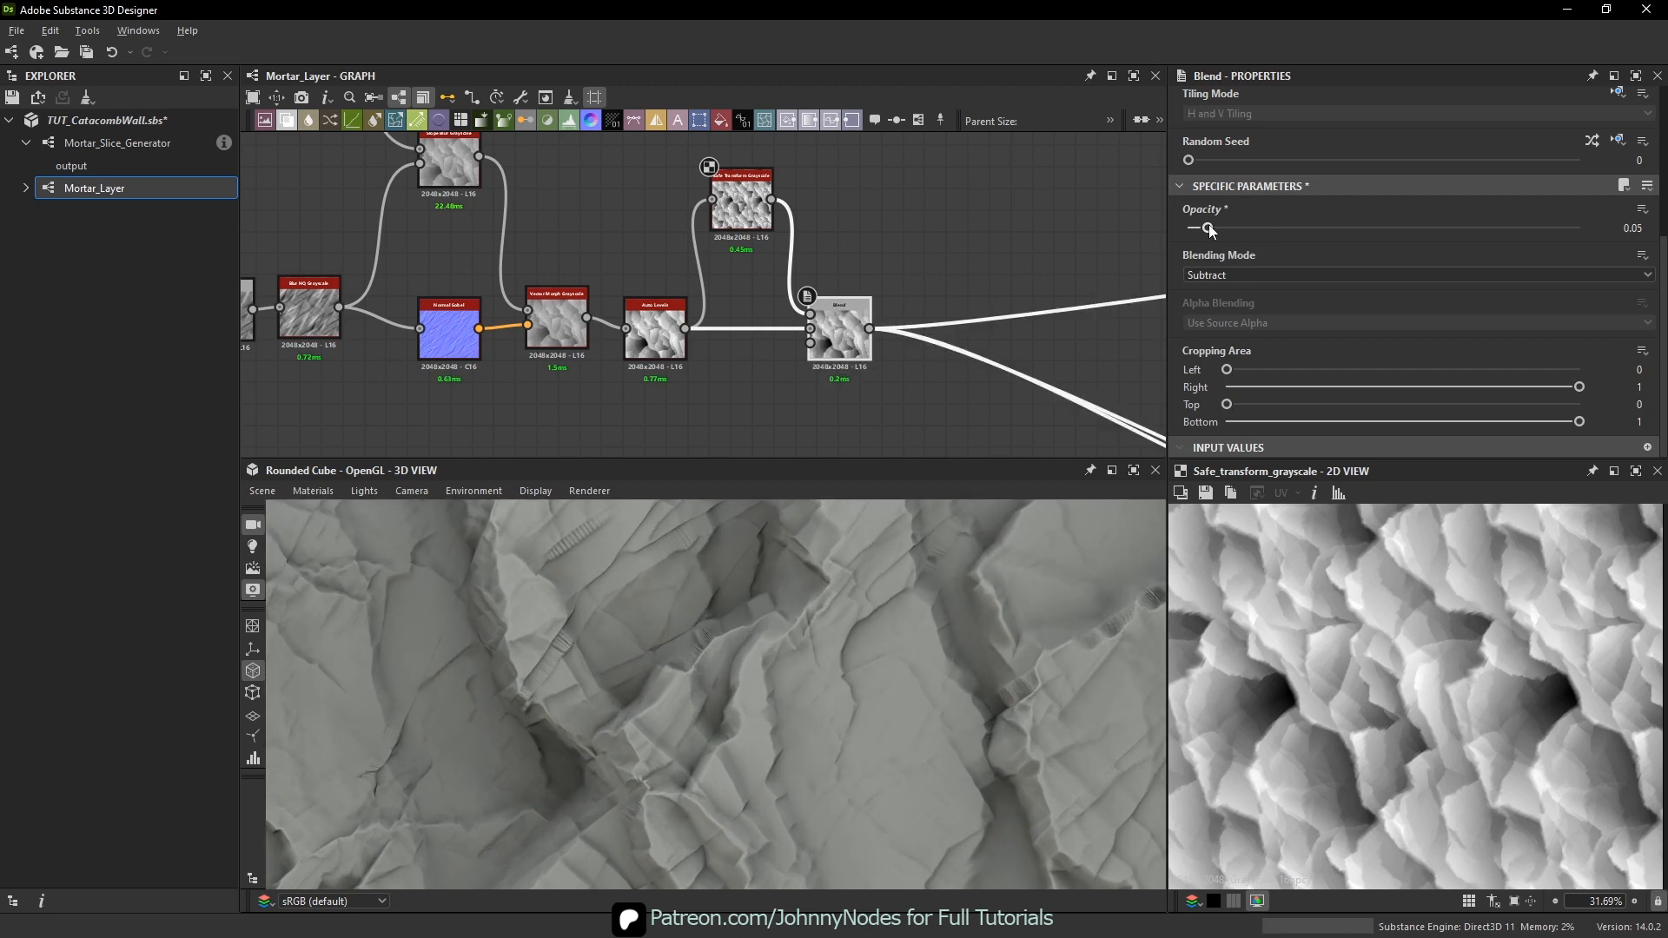
{"action": "left_click_drag", "start_coordinate": [1209, 227], "coordinate": [1213, 228]}
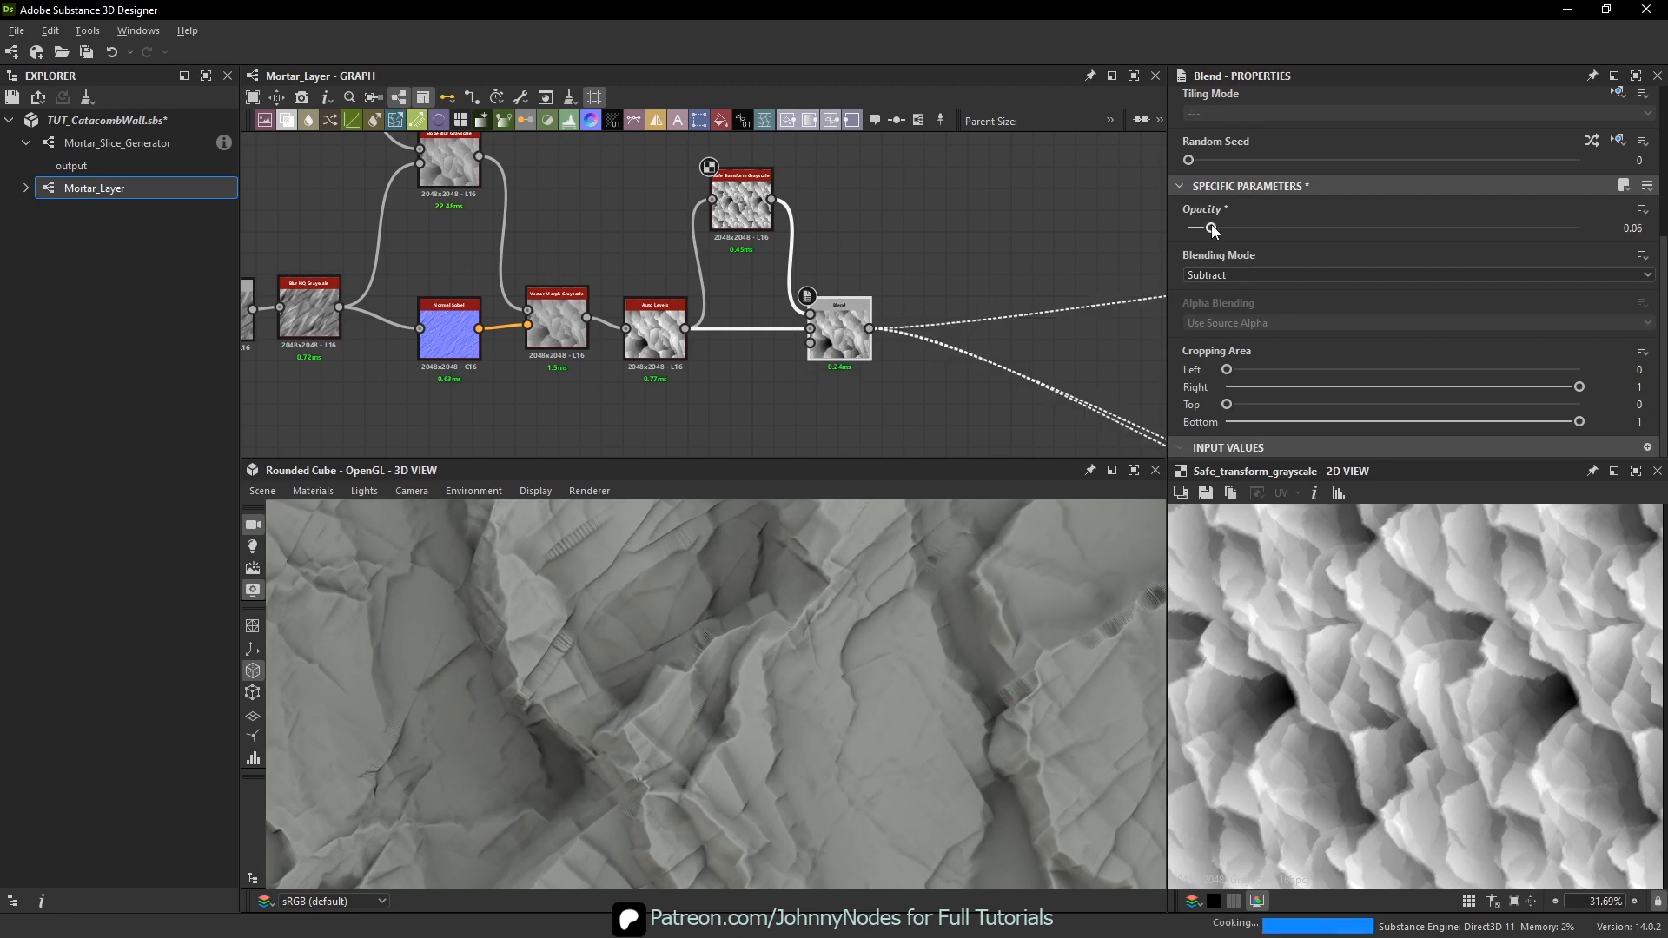
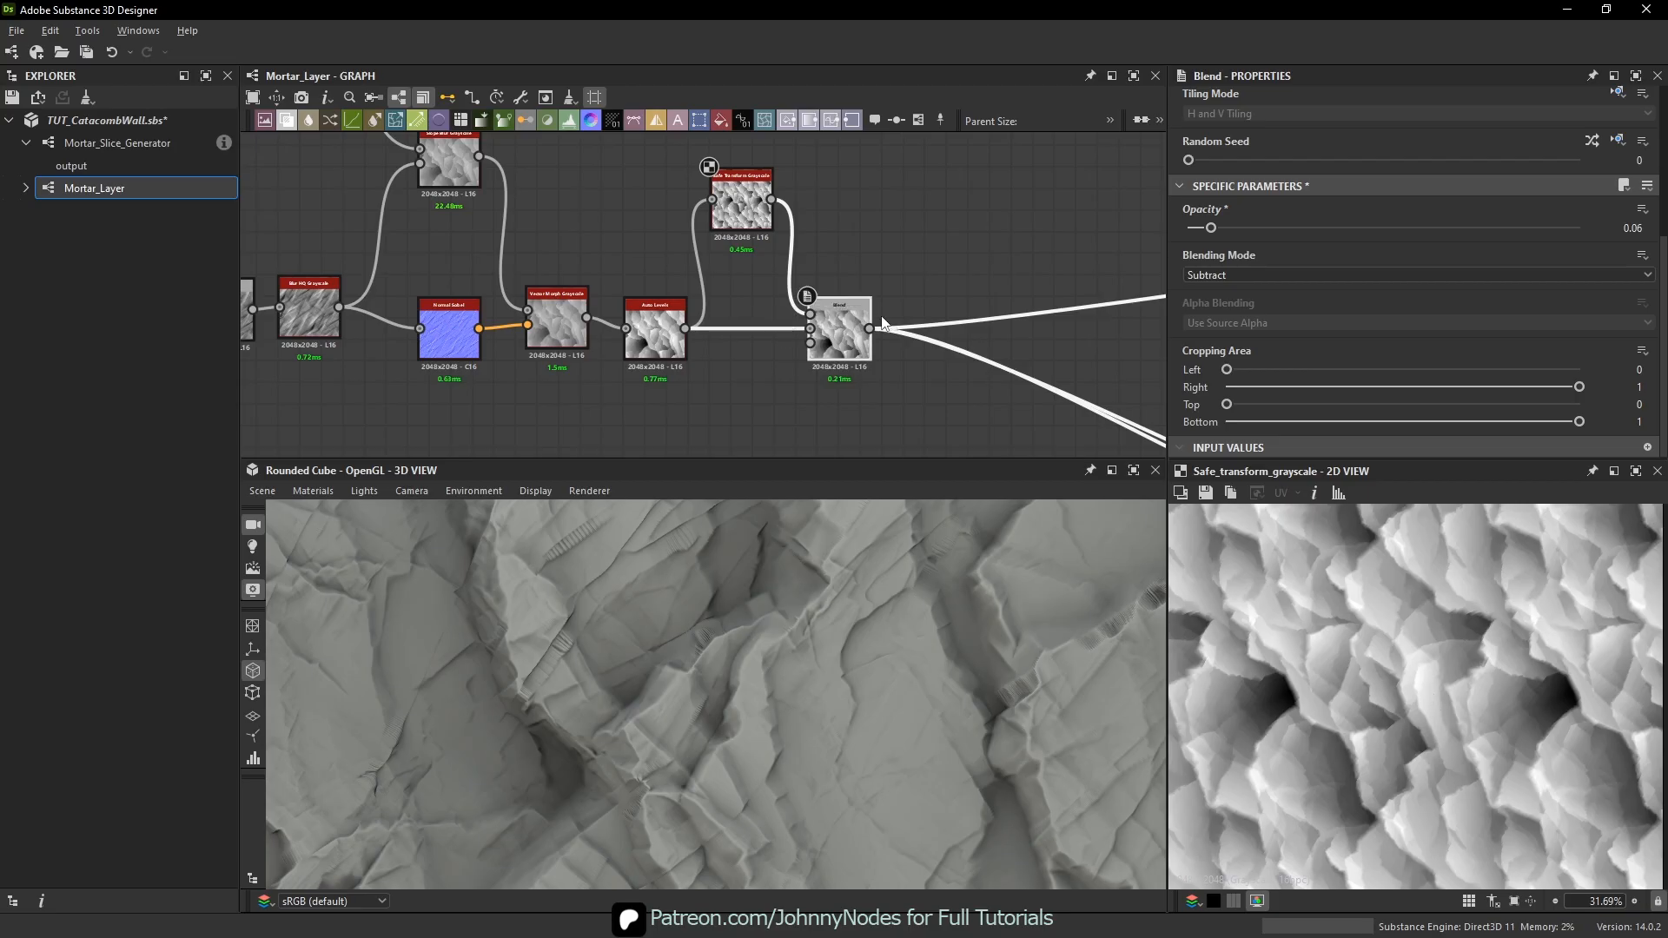
{"action": "scroll", "coordinate": [883, 323], "scroll_direction": "up", "scroll_amount": 1}
{"action": "mouse_move", "coordinate": [1208, 227]}
{"action": "left_mouse_down"}
{"action": "mouse_move", "coordinate": [1163, 222]}
{"action": "mouse_move", "coordinate": [1345, 229]}
{"action": "mouse_move", "coordinate": [1188, 228]}
{"action": "mouse_move", "coordinate": [1212, 230]}
{"action": "left_mouse_up"}
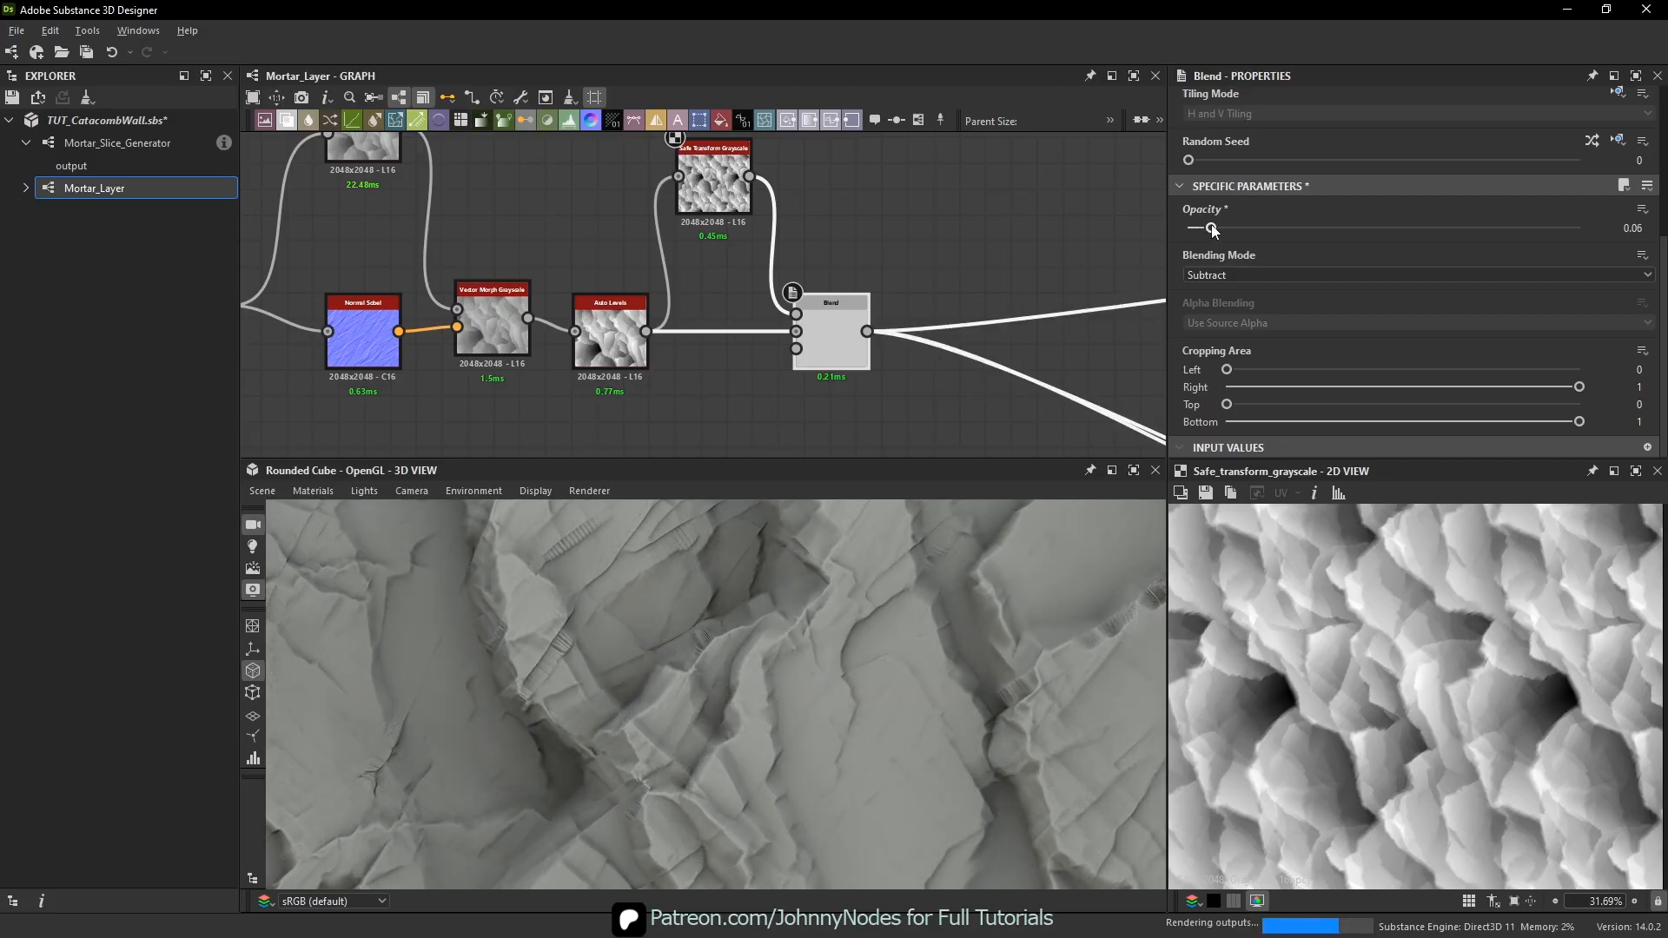
- Compare the Auto Levels and Safe Transform Grayscale previews, looking closely at the Auto Levels heightmap
{"action": "scroll", "coordinate": [749, 348], "scroll_direction": "down", "scroll_amount": 4}
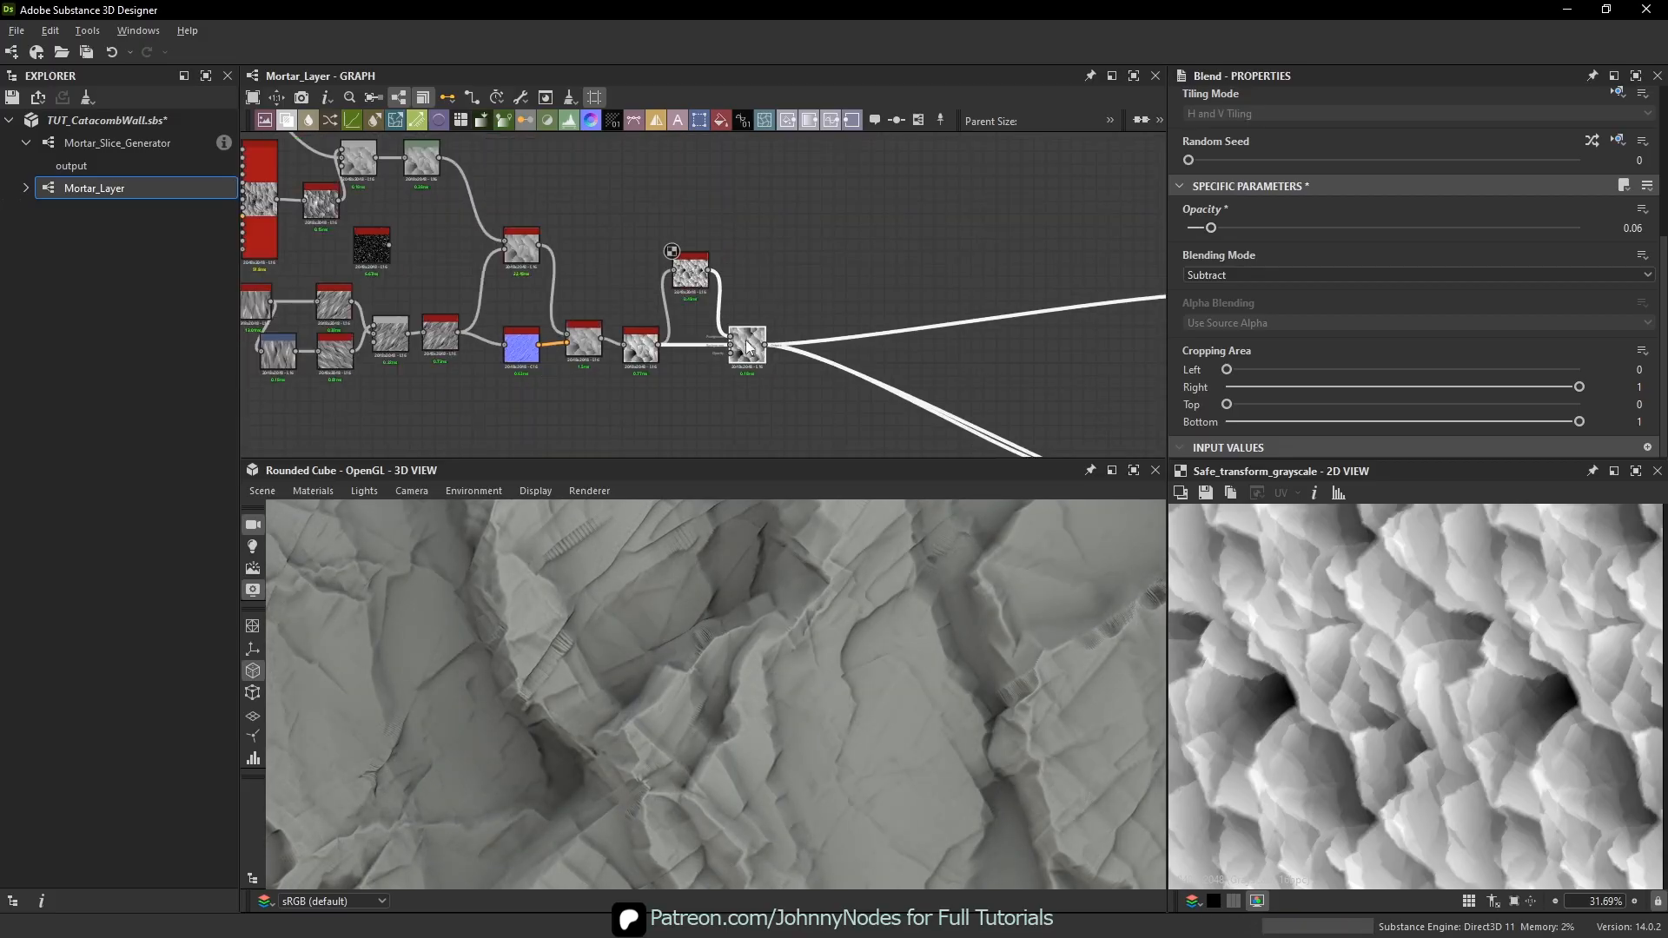
{"action": "left_click_drag", "start_coordinate": [749, 347], "coordinate": [790, 348]}
{"action": "scroll", "coordinate": [723, 322], "scroll_direction": "up", "scroll_amount": 3}
{"action": "double_click", "coordinate": [628, 365]}
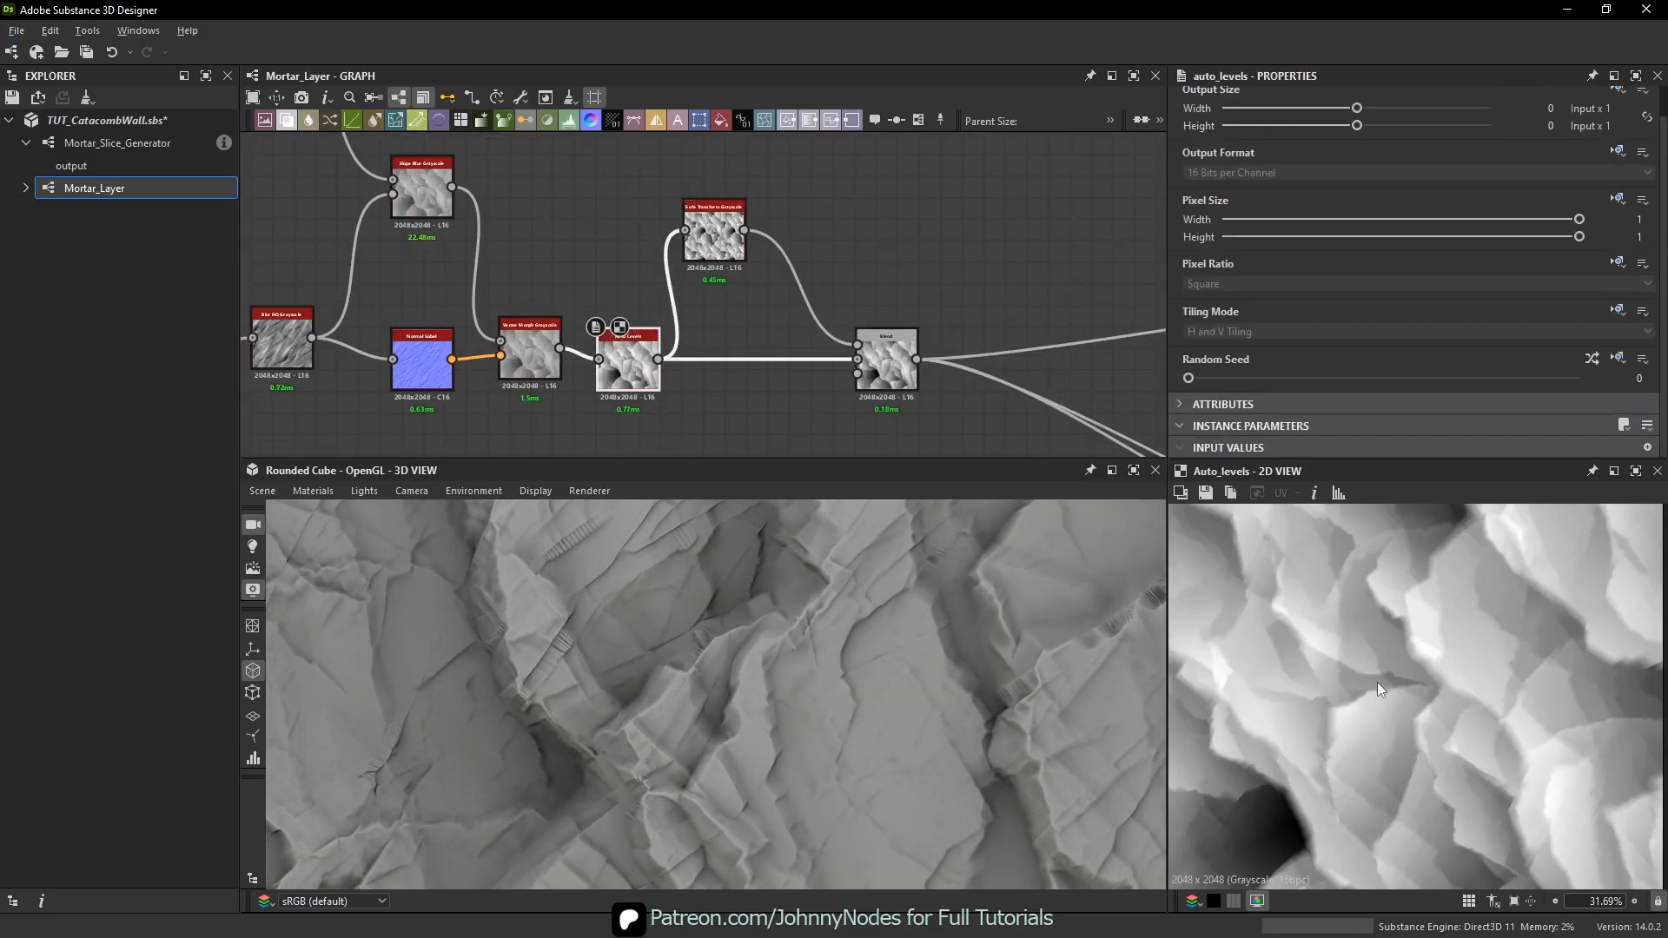
{"action": "double_click", "coordinate": [707, 254]}
{"action": "double_click", "coordinate": [629, 365]}
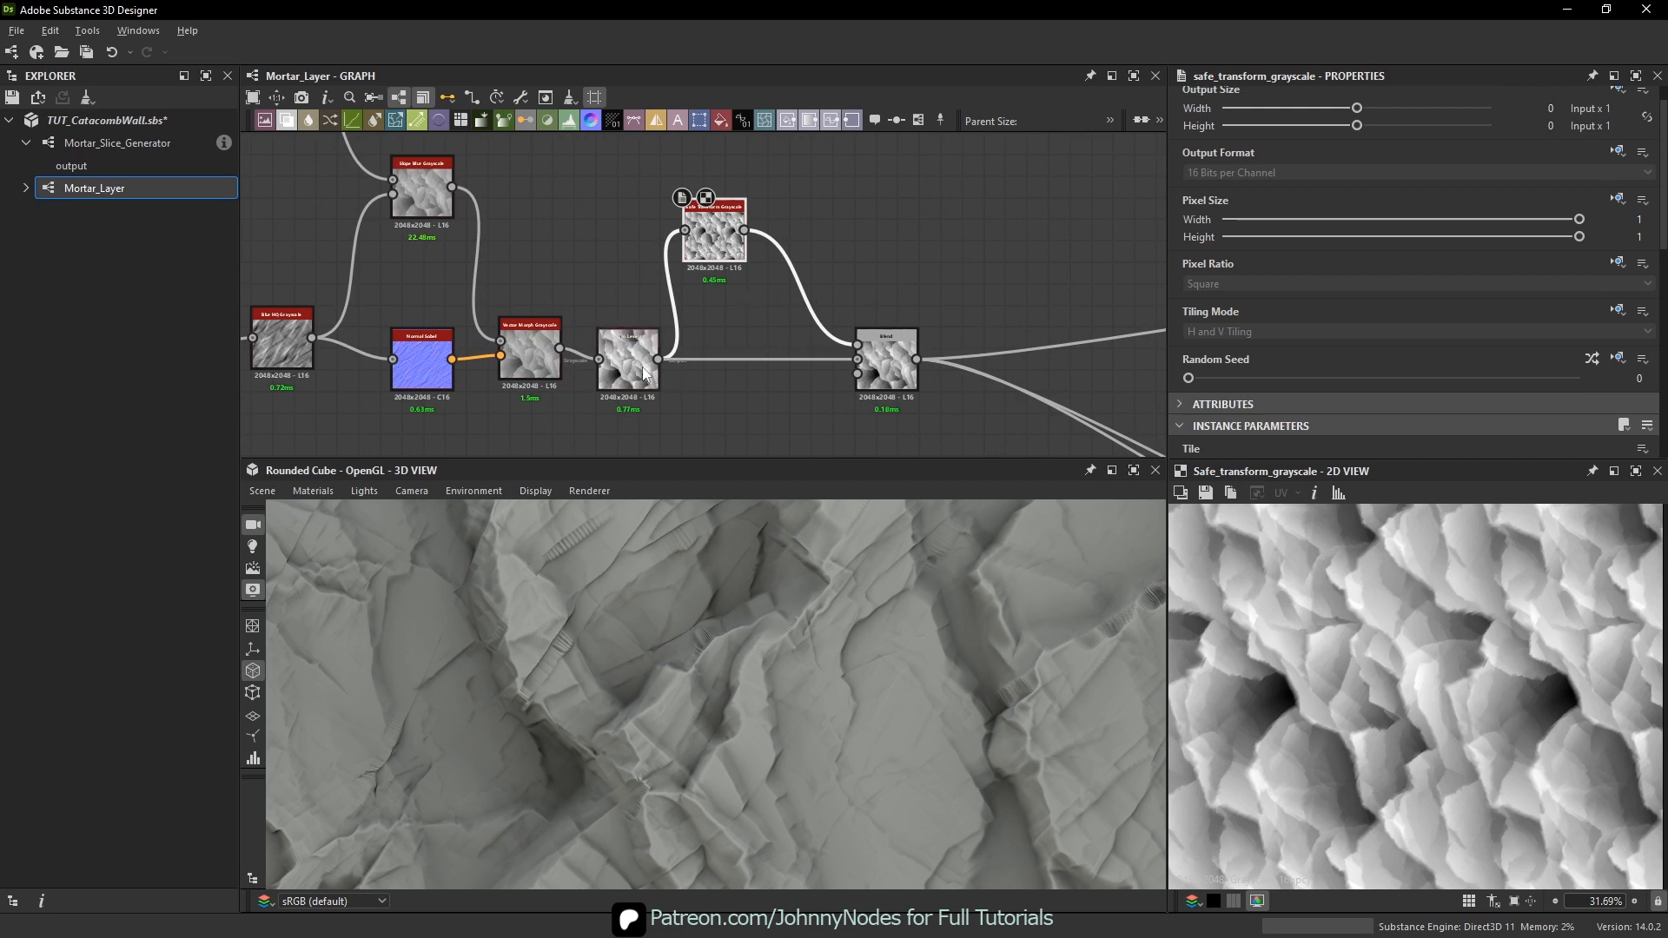
{"action": "scroll", "coordinate": [1448, 641], "scroll_direction": "up", "scroll_amount": 5}
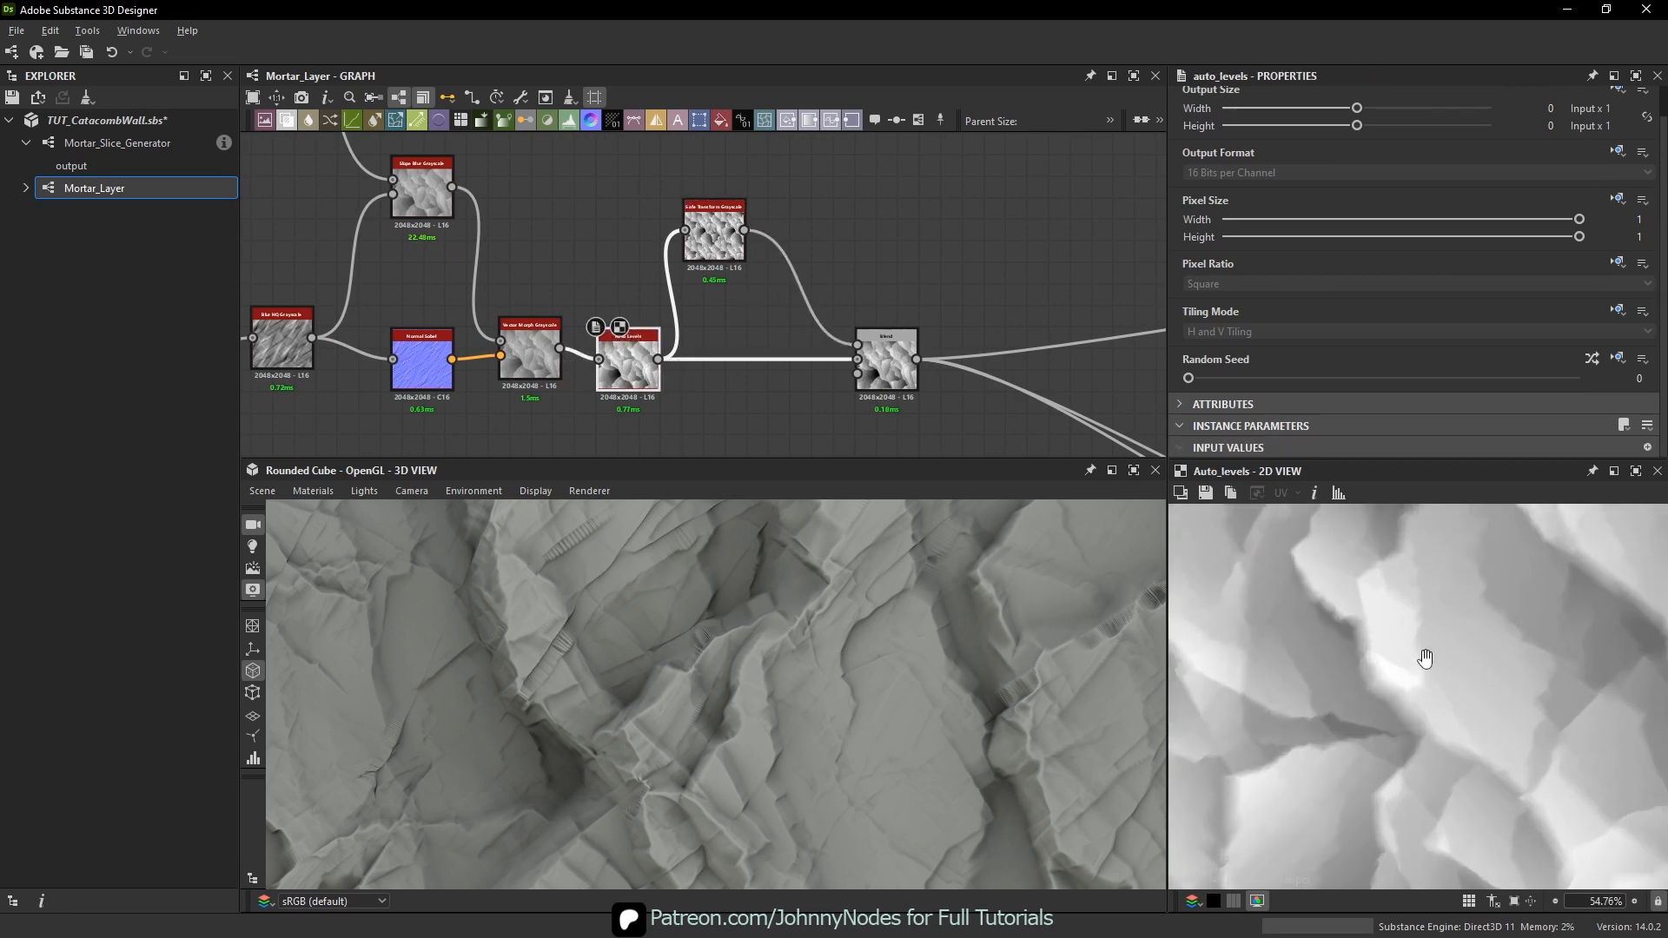
- Move the Safe Transform Grayscale node closer to the Blend and add a Normal Sobel node fed by the Auto Levels output
{"action": "scroll", "coordinate": [1234, 662], "scroll_direction": "down", "scroll_amount": 1}
{"action": "middle_click_drag", "start_coordinate": [721, 282], "coordinate": [747, 300]}
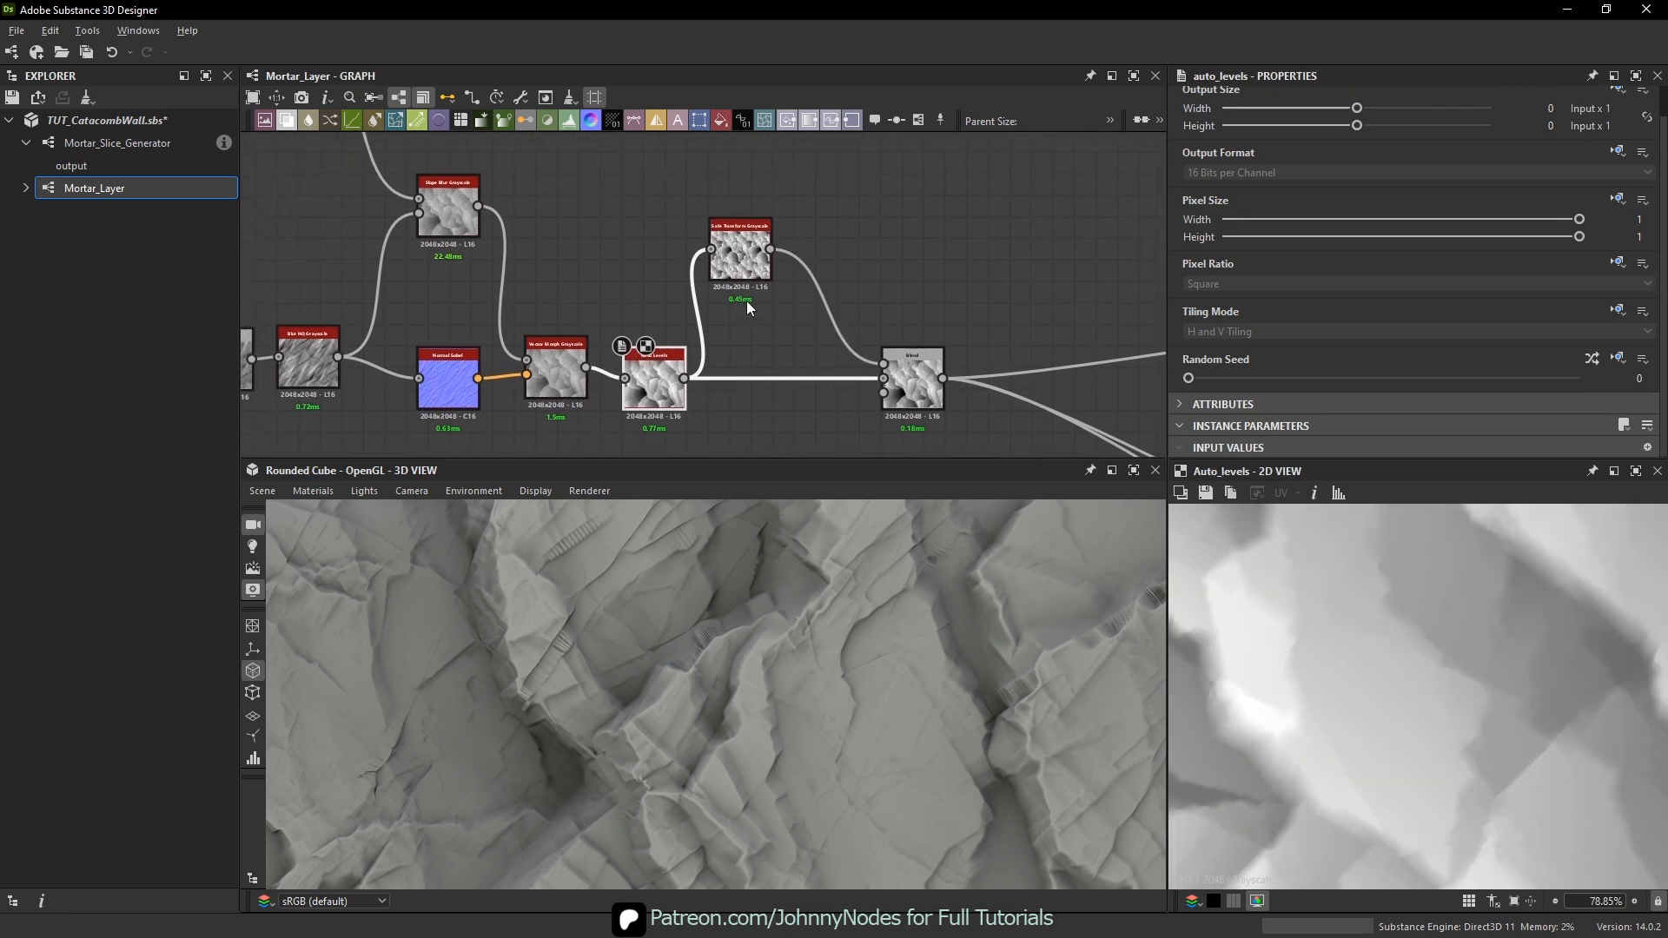
{"action": "left_click_drag", "start_coordinate": [752, 257], "coordinate": [795, 301]}
{"action": "middle_click_drag", "start_coordinate": [797, 305], "coordinate": [791, 345]}
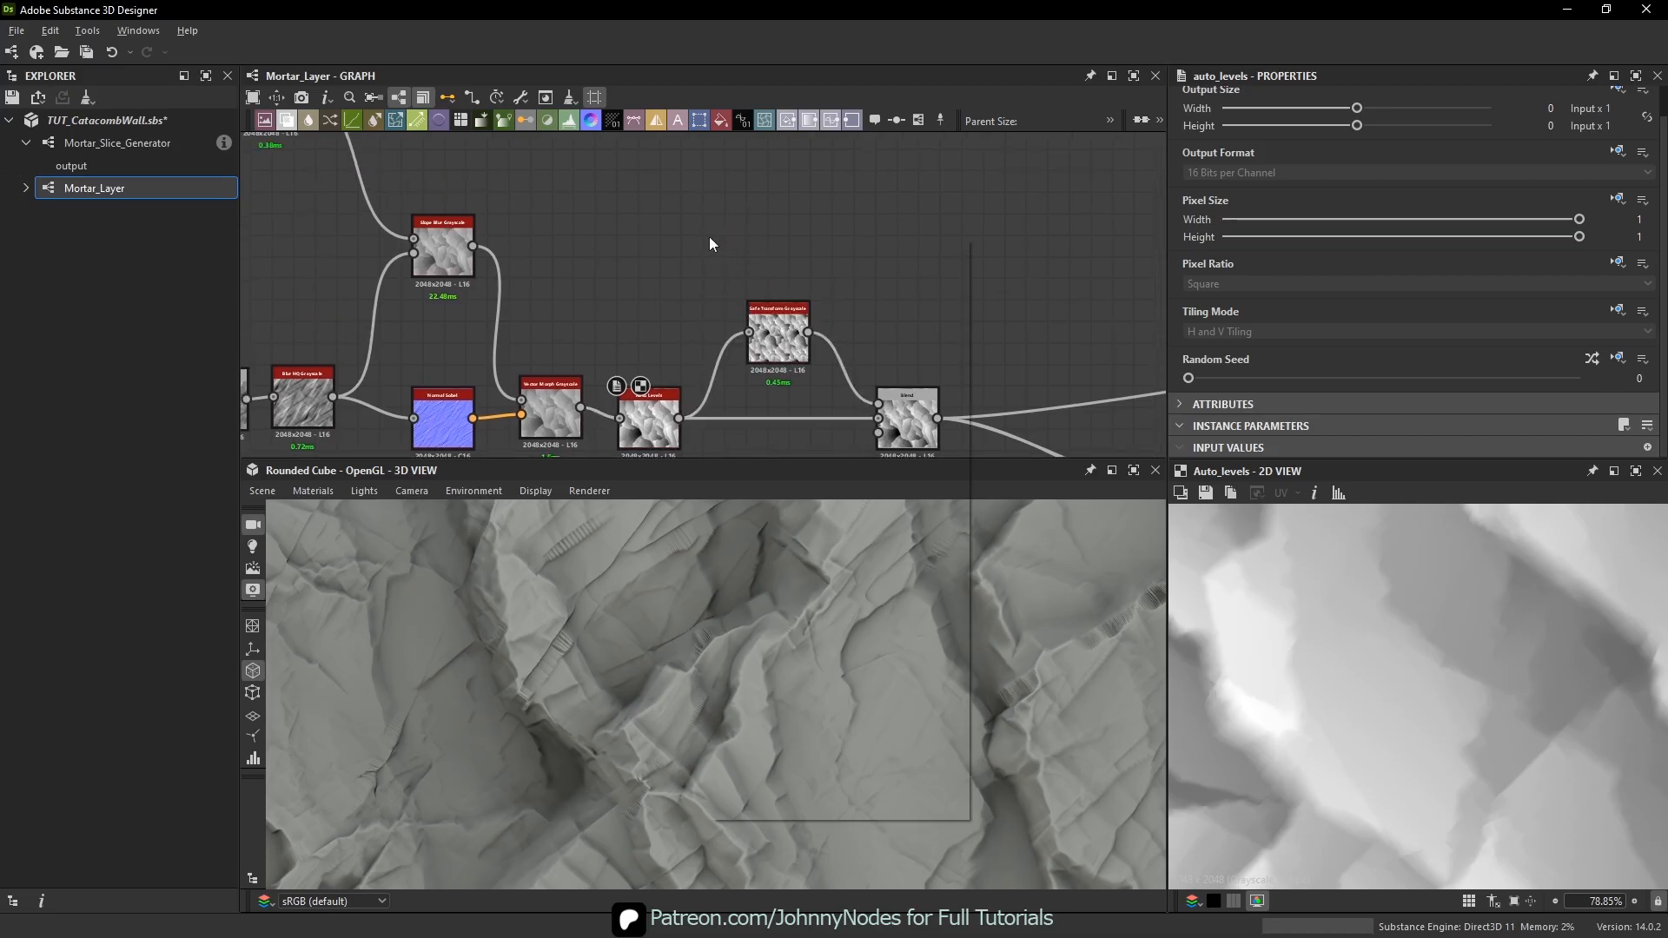
{"action": "key", "text": "space"}
{"action": "type", "text": "normal sob"}
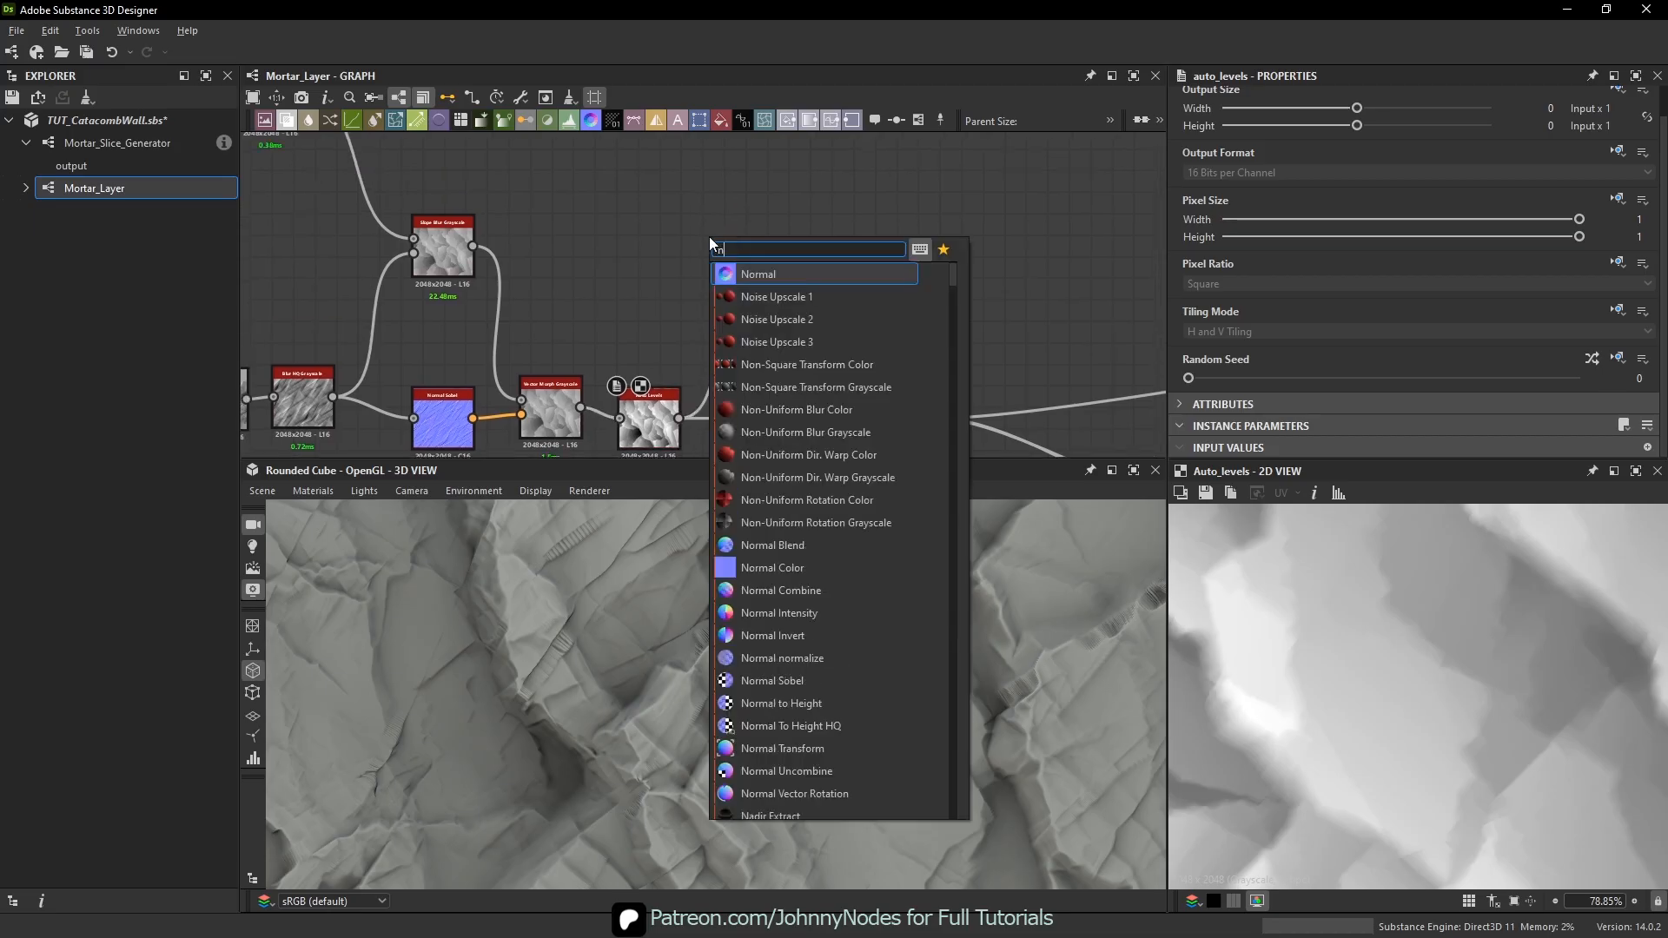
{"action": "key", "text": "Return"}
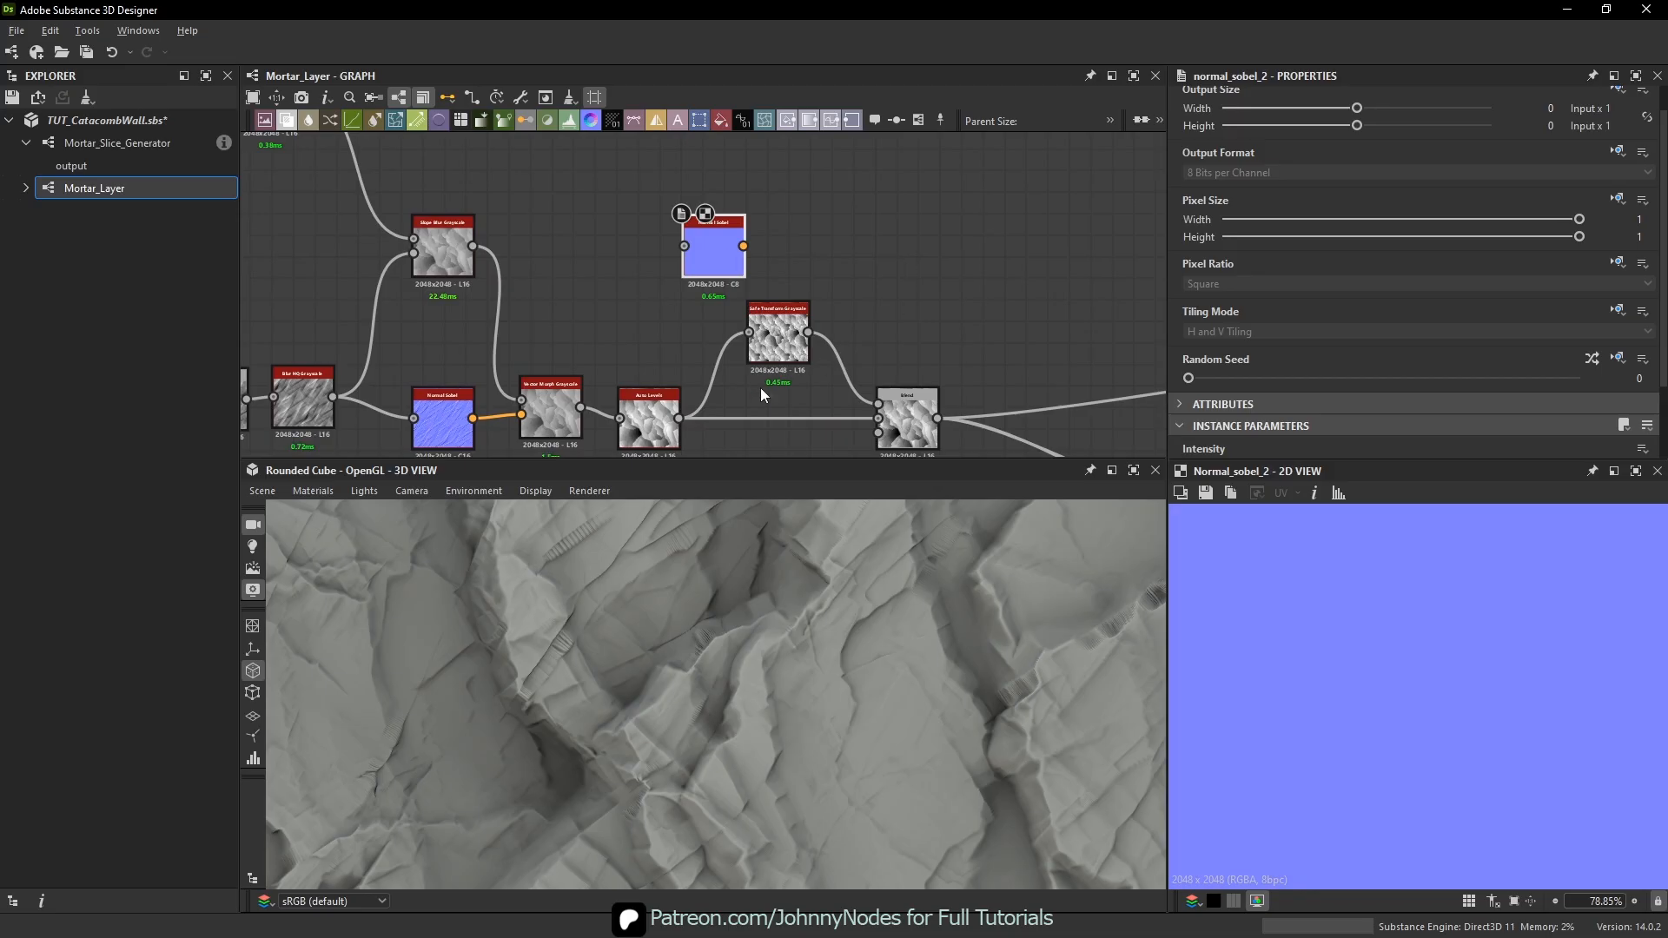
{"action": "left_click_drag", "start_coordinate": [679, 418], "coordinate": [710, 232]}
{"action": "middle_click_drag", "start_coordinate": [711, 233], "coordinate": [680, 254]}
- Set the new Normal Sobel node's intensity to 12
{"action": "scroll", "coordinate": [1338, 362], "scroll_direction": "down", "scroll_amount": 2}
{"action": "left_click_drag", "start_coordinate": [1322, 374], "coordinate": [1324, 375]}
{"action": "type", "text": "5"}
{"action": "key", "text": "Return"}
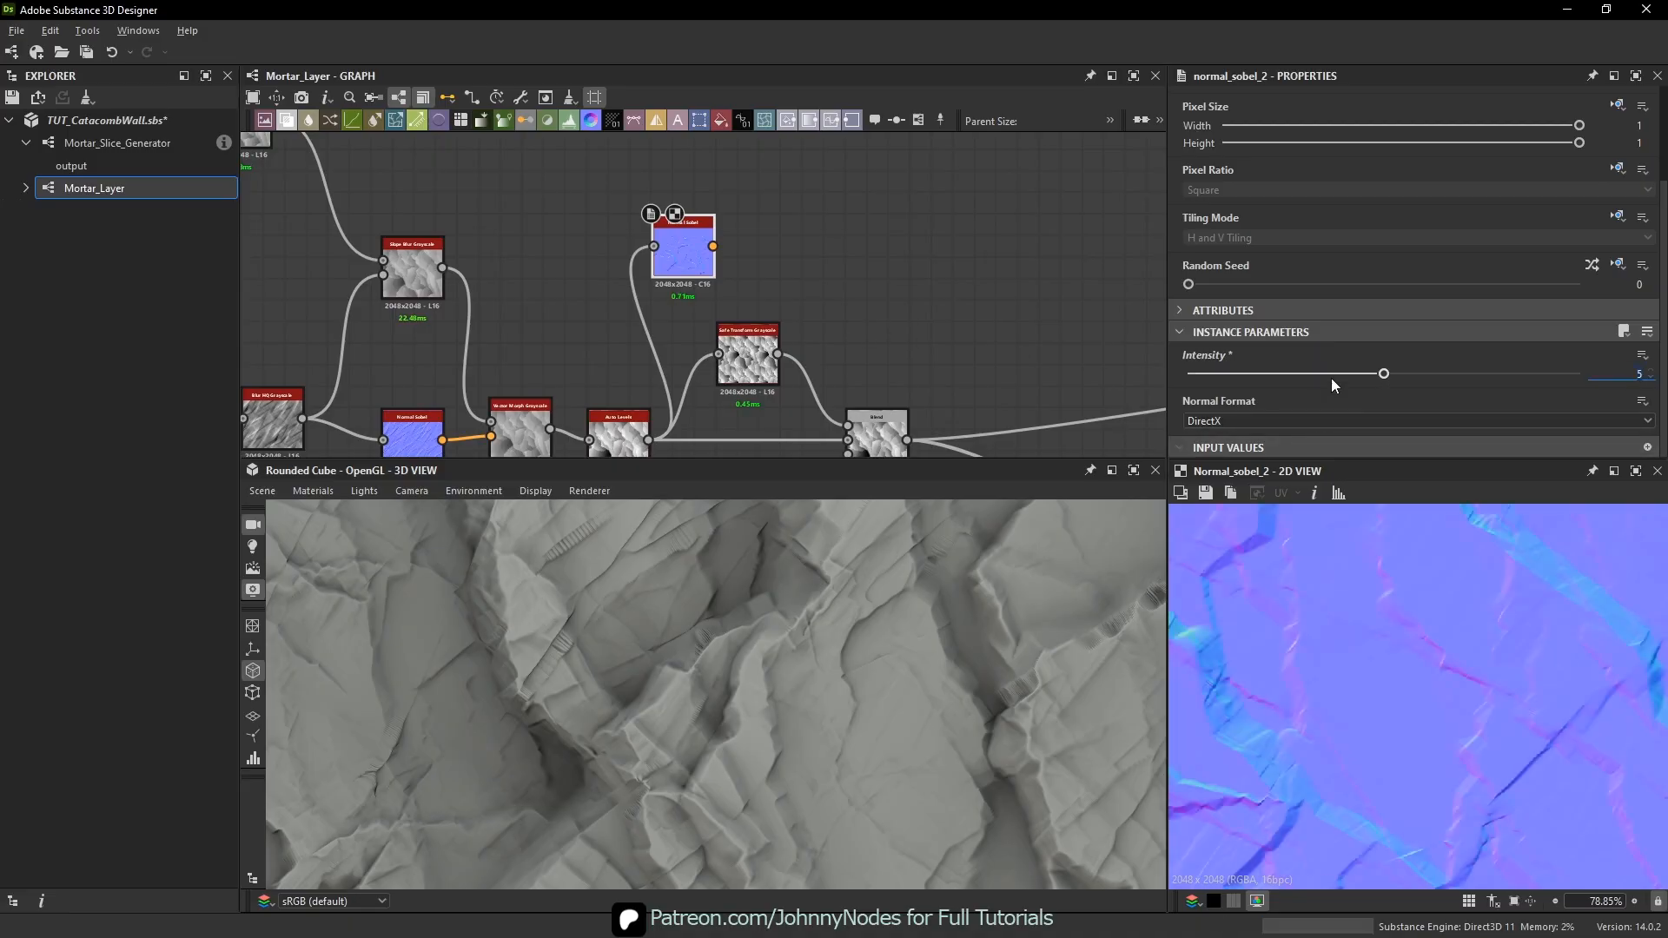
{"action": "type", "text": "12"}
{"action": "key", "text": "Return"}
- Add a Curvature Sobel node fed by the Normal Sobel output and inspect its edge lines up close
{"action": "middle_click_drag", "start_coordinate": [538, 210], "coordinate": [491, 305]}
{"action": "left_click_drag", "start_coordinate": [646, 336], "coordinate": [647, 257]}
{"action": "key", "text": "space"}
{"action": "type", "text": "curvatu"}
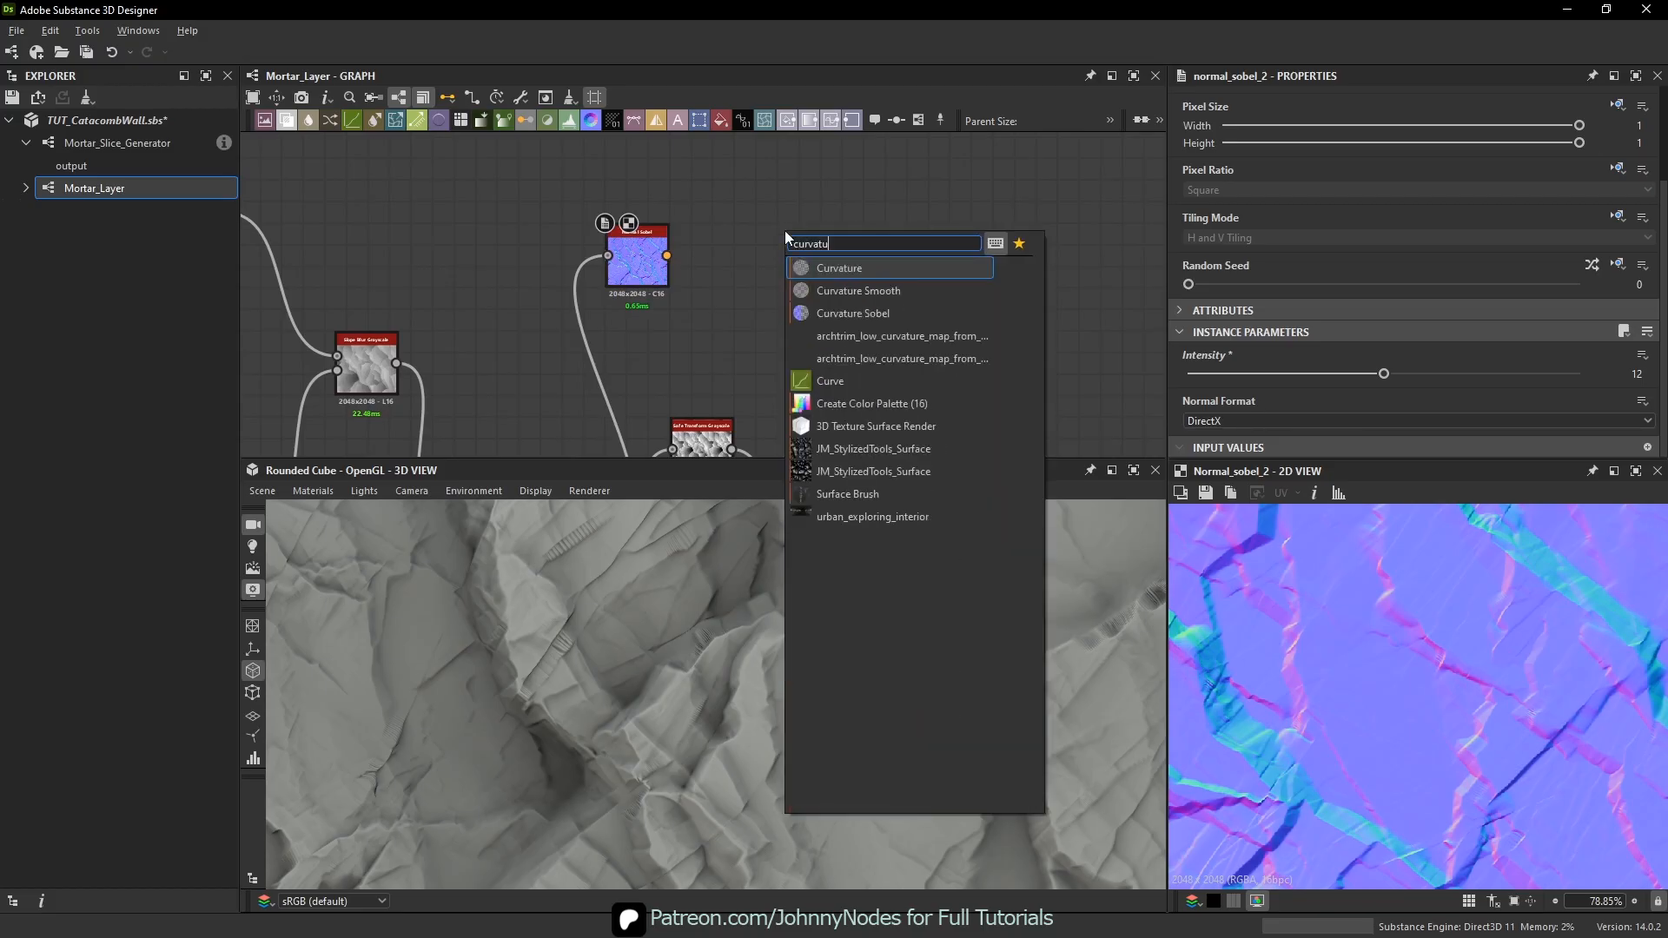
{"action": "left_click", "coordinate": [881, 315]}
{"action": "scroll", "coordinate": [669, 252], "scroll_direction": "up", "scroll_amount": 2}
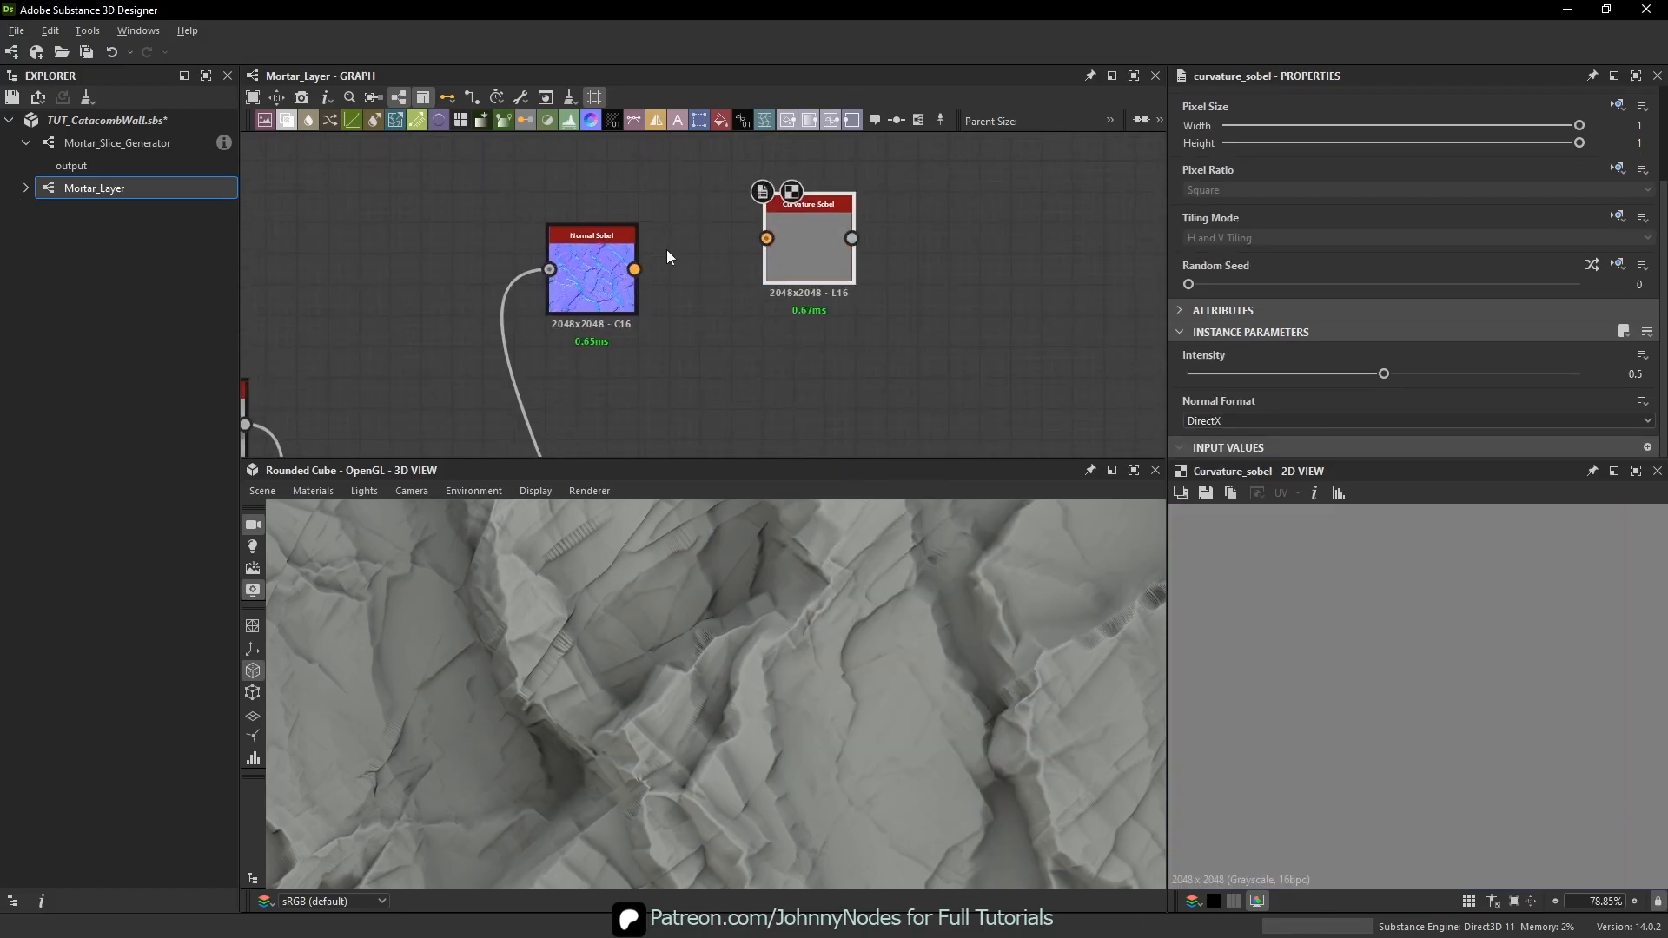
{"action": "left_click_drag", "start_coordinate": [634, 269], "coordinate": [734, 264]}
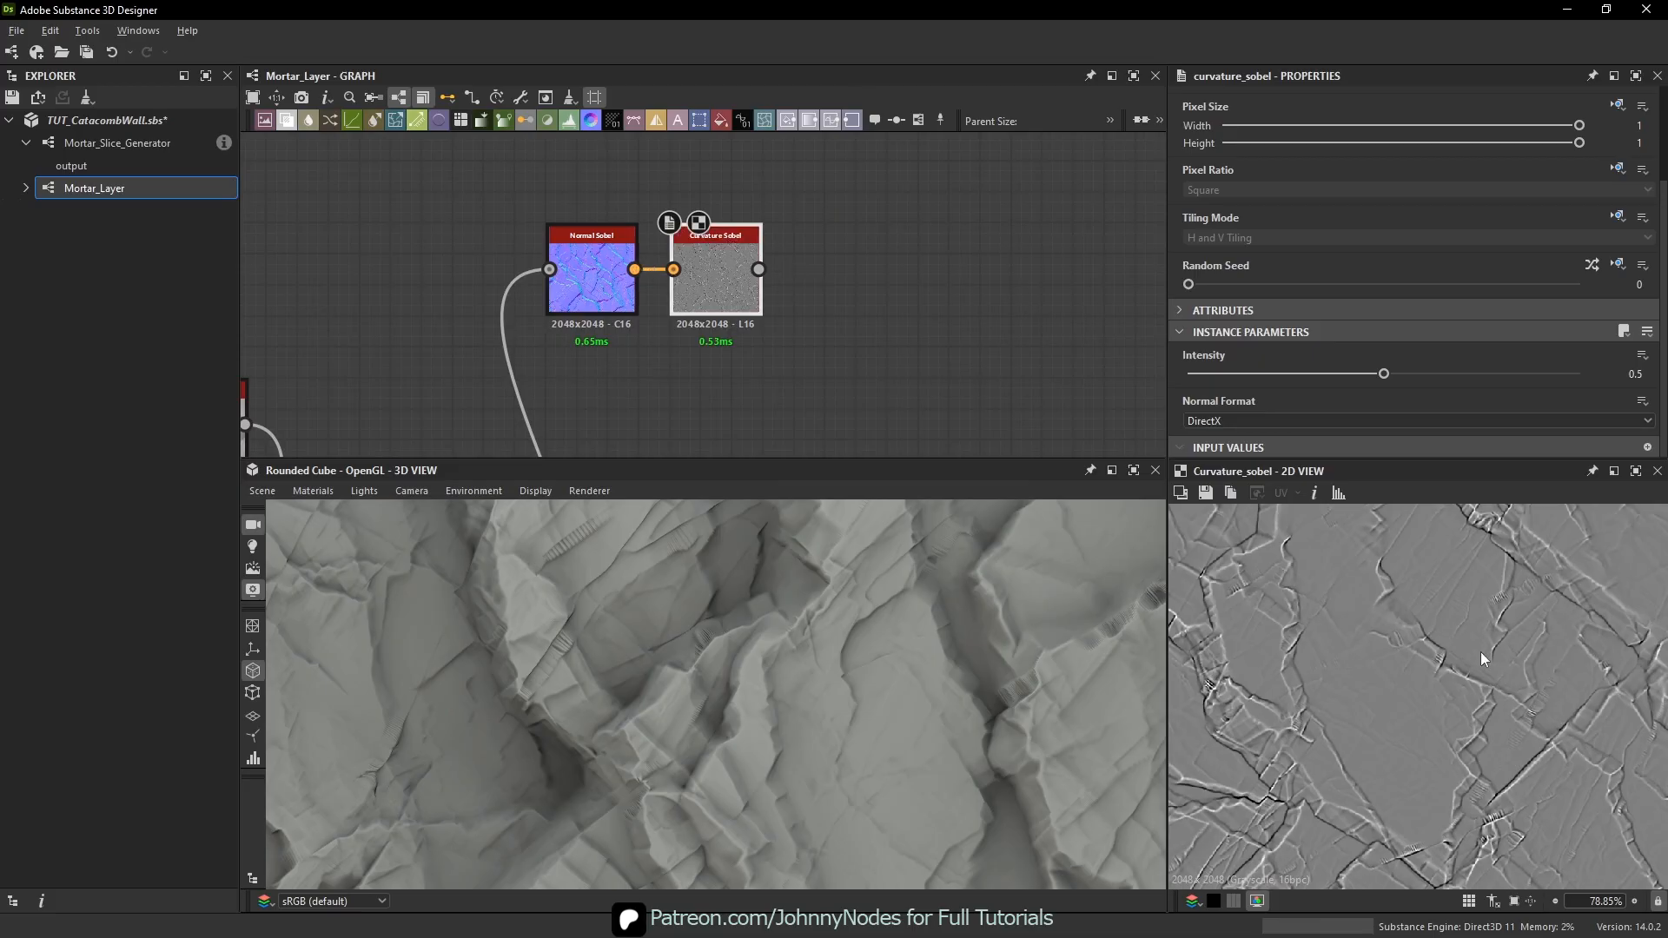
{"action": "scroll", "coordinate": [1453, 608], "scroll_direction": "up", "scroll_amount": 4}
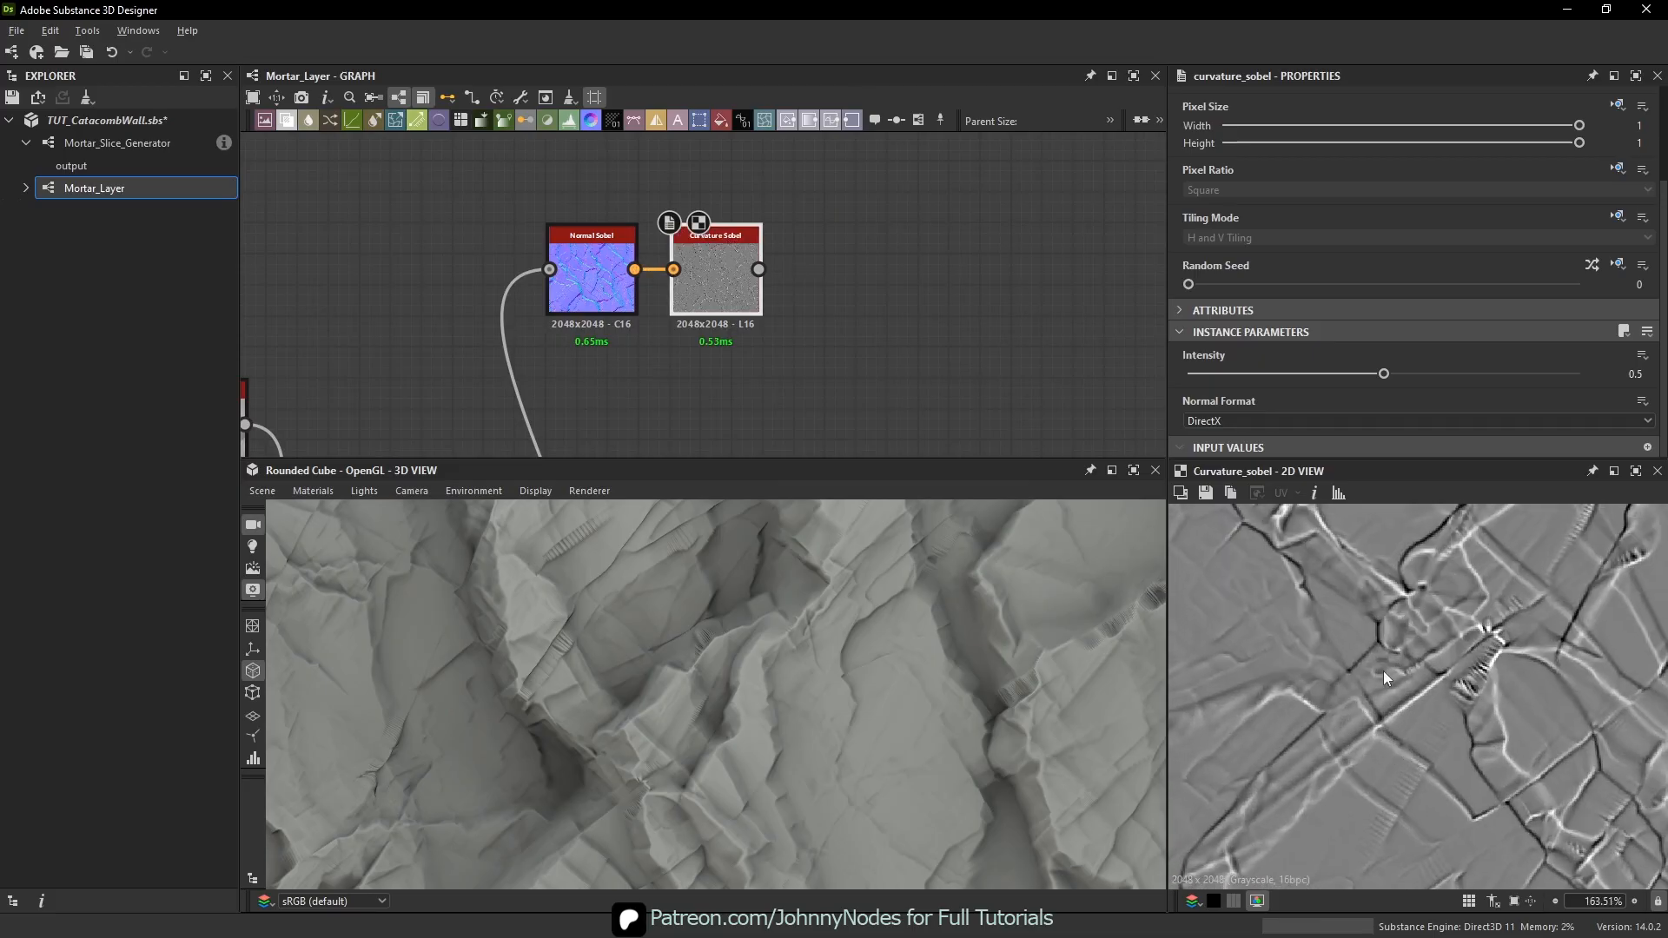
{"action": "middle_click_drag", "start_coordinate": [1383, 671], "coordinate": [1348, 728]}
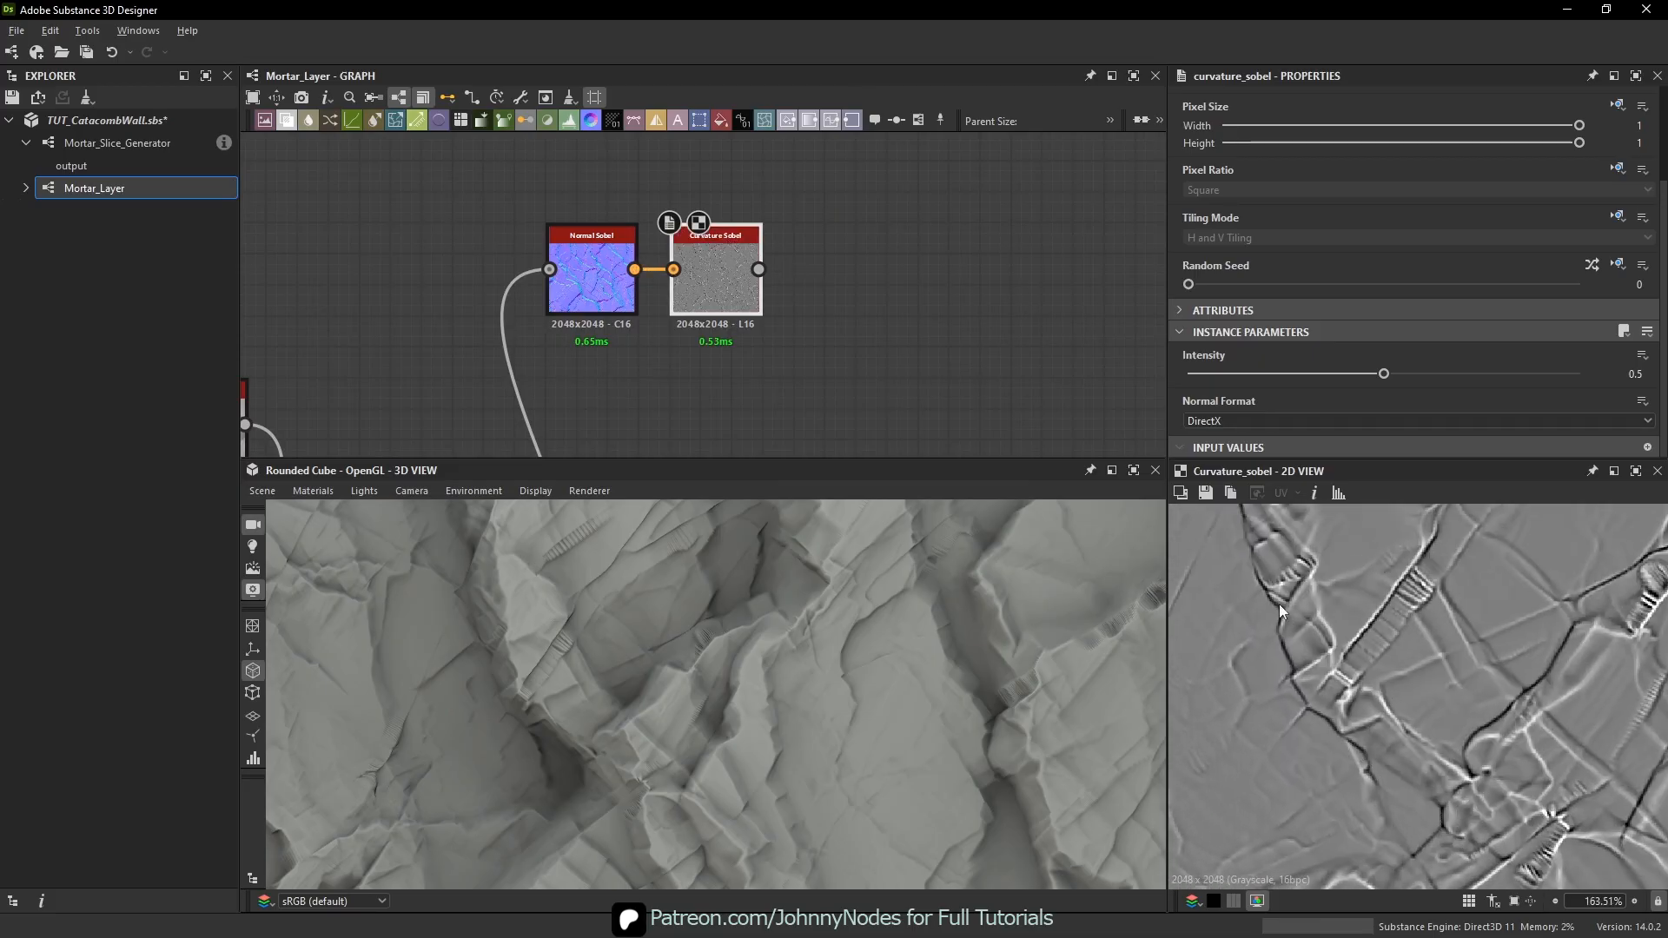
{"action": "middle_click_drag", "start_coordinate": [1279, 604], "coordinate": [1272, 651]}
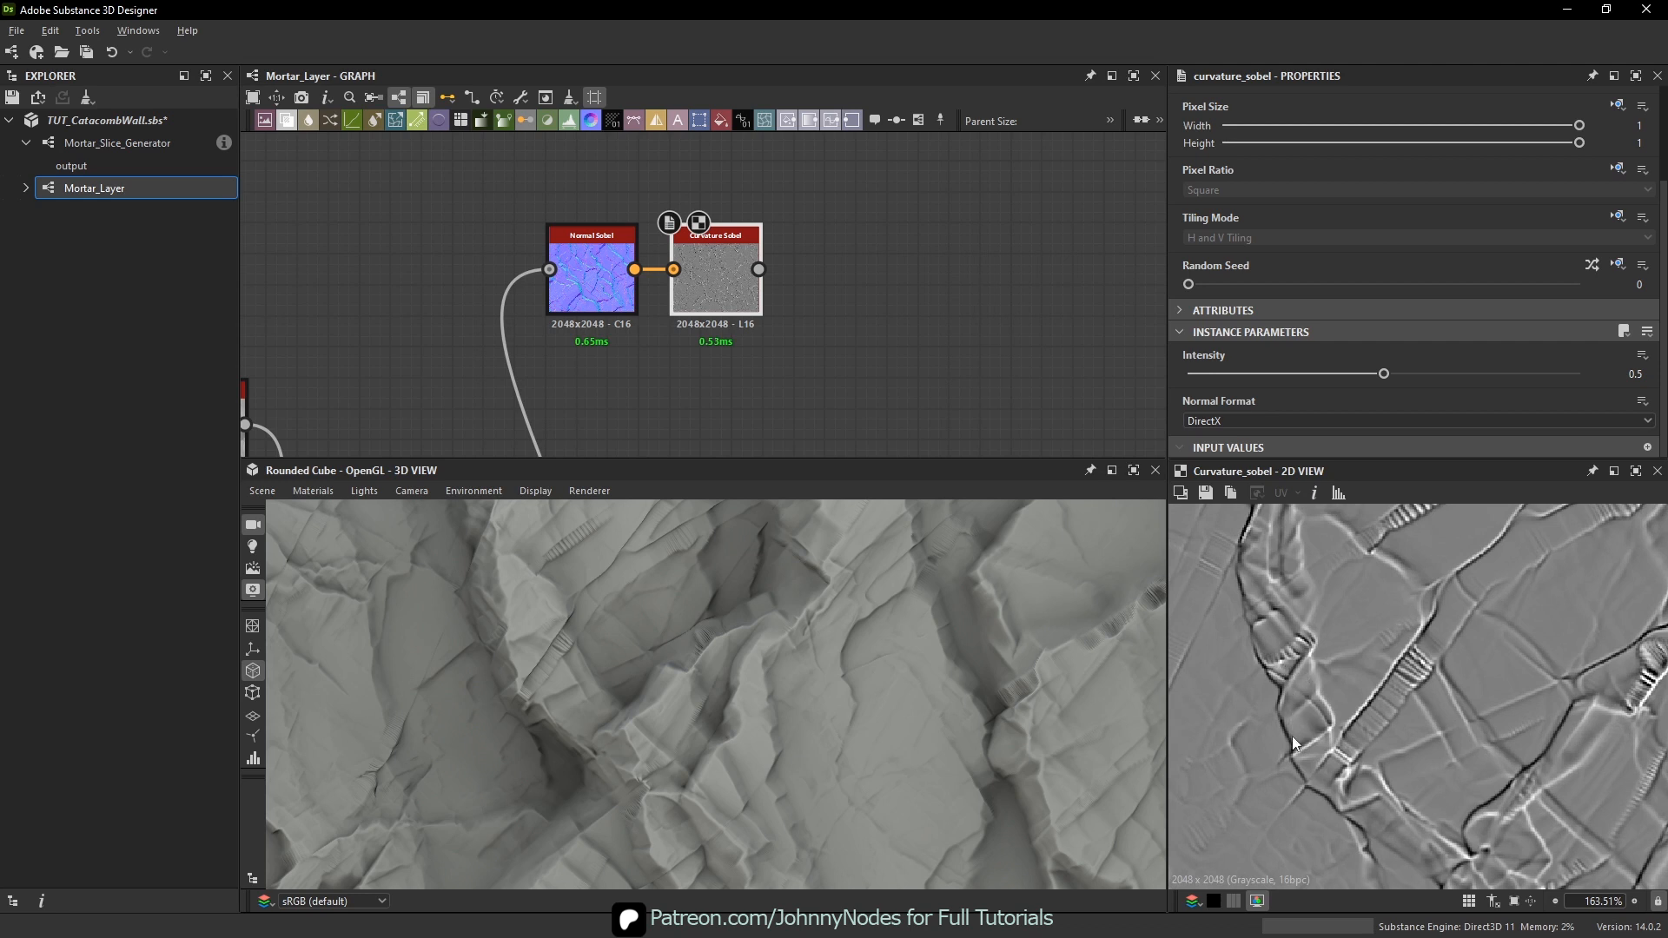
{"action": "middle_click_drag", "start_coordinate": [1280, 727], "coordinate": [1302, 830]}
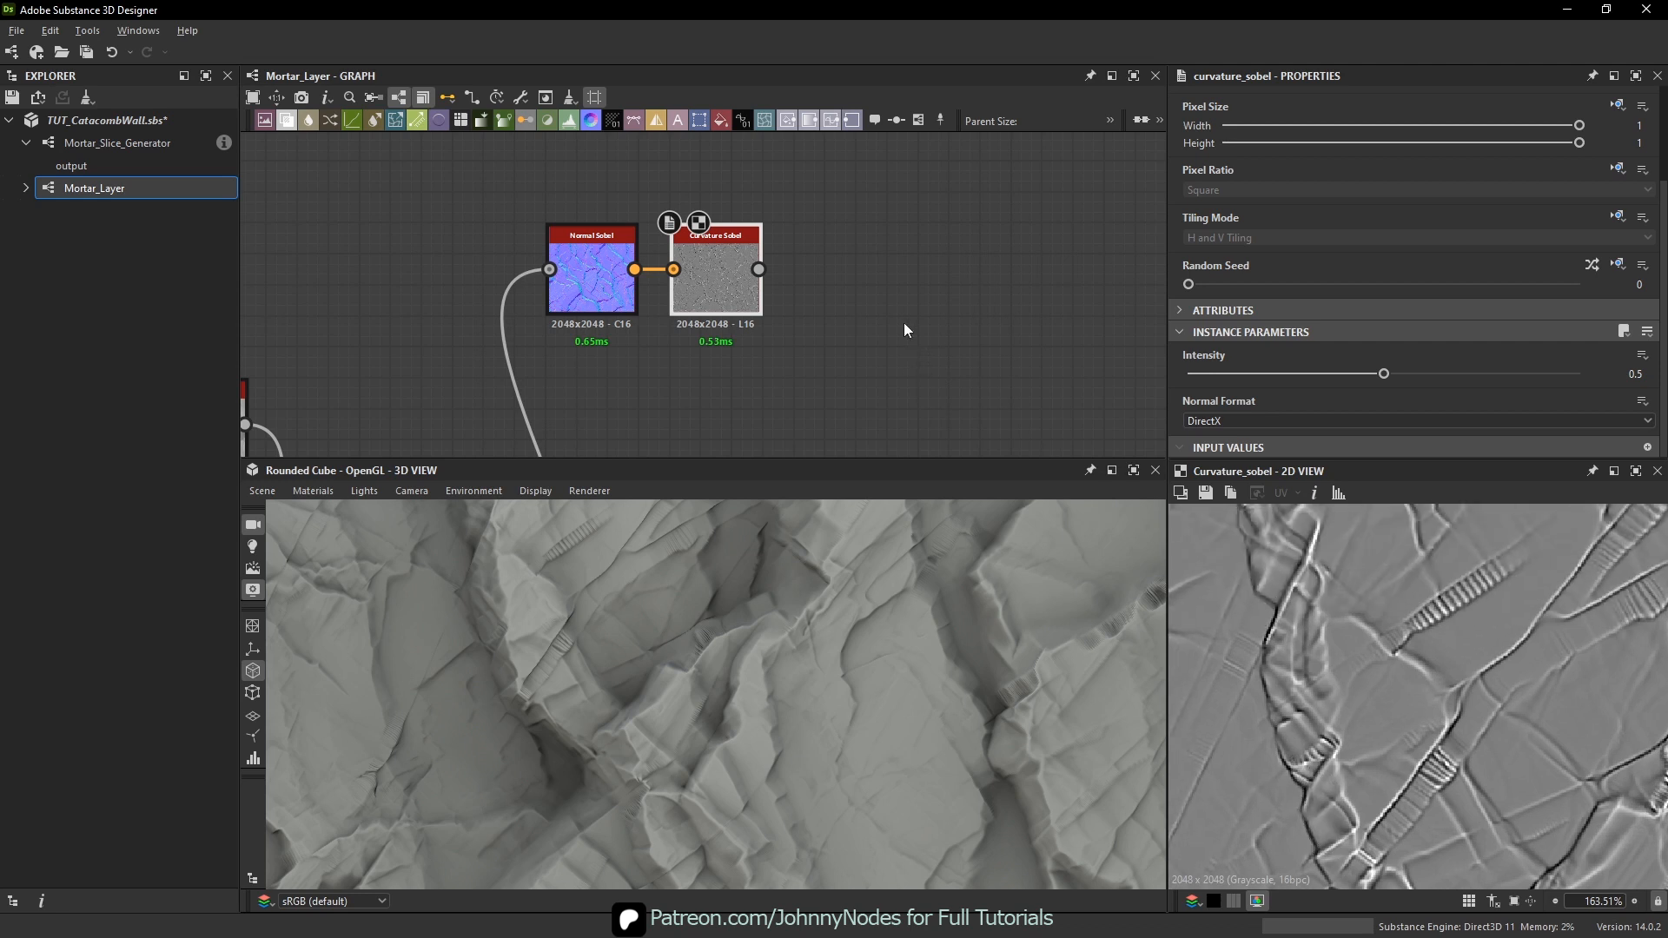
- Add a Histogram Scan node and connect the Curvature Sobel output to it
{"action": "left_click", "coordinate": [941, 308]}
{"action": "key", "text": "space"}
{"action": "type", "text": "his"}
{"action": "key", "text": "Down"}
{"action": "key", "text": "Return"}
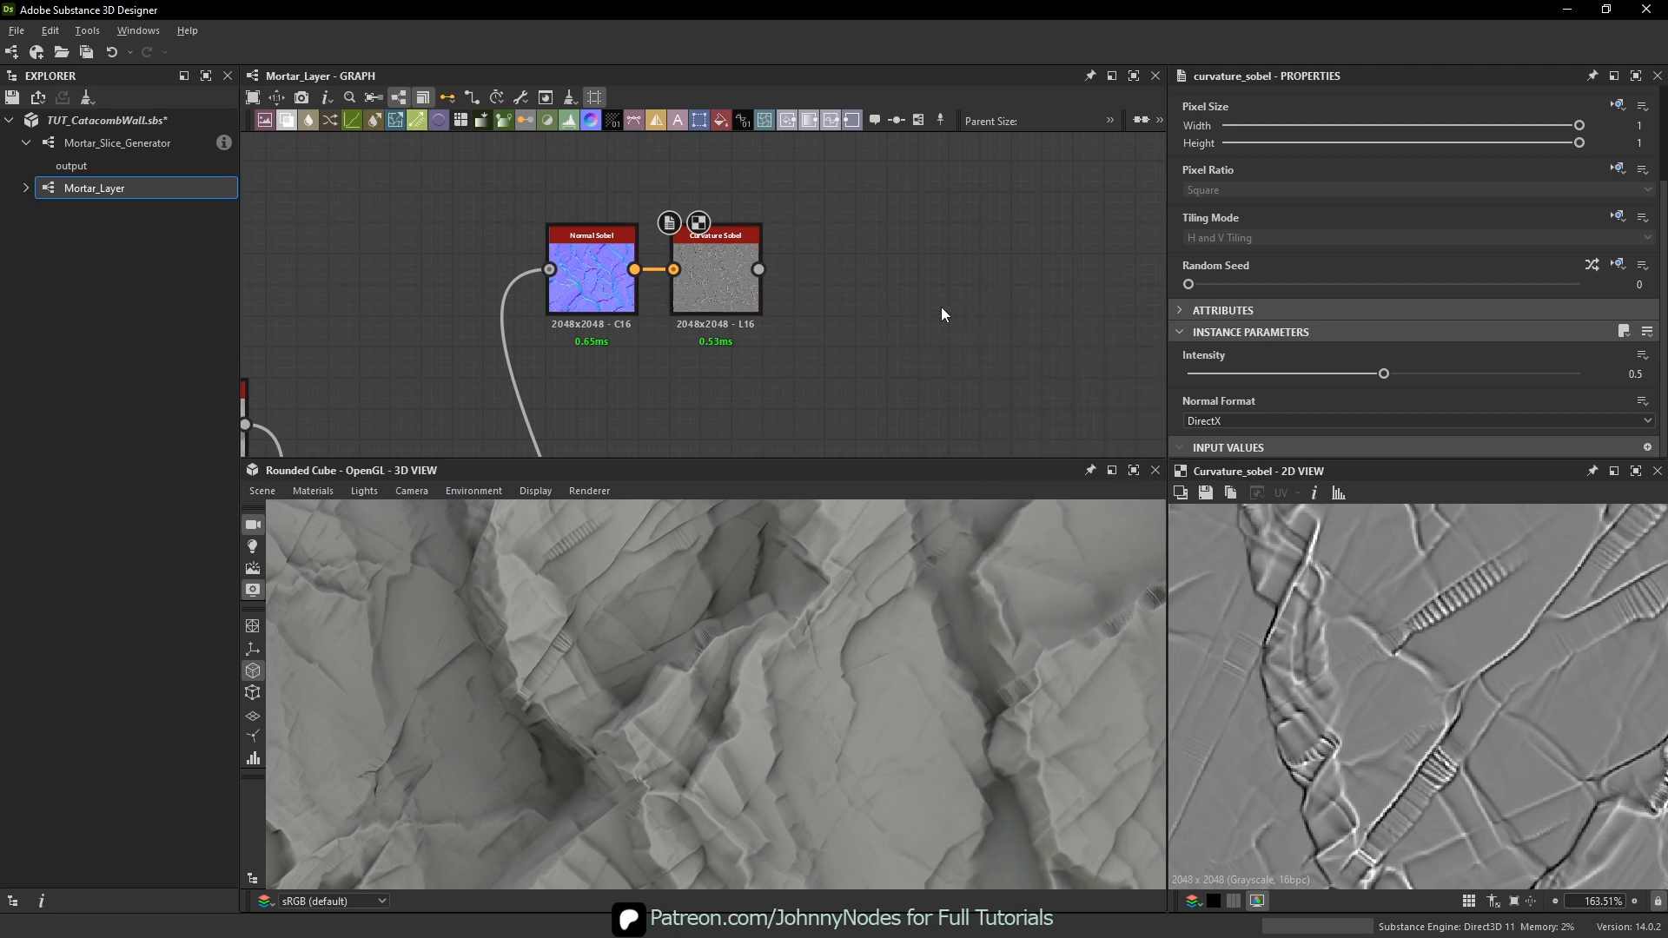
{"action": "left_click_drag", "start_coordinate": [759, 269], "coordinate": [862, 276]}
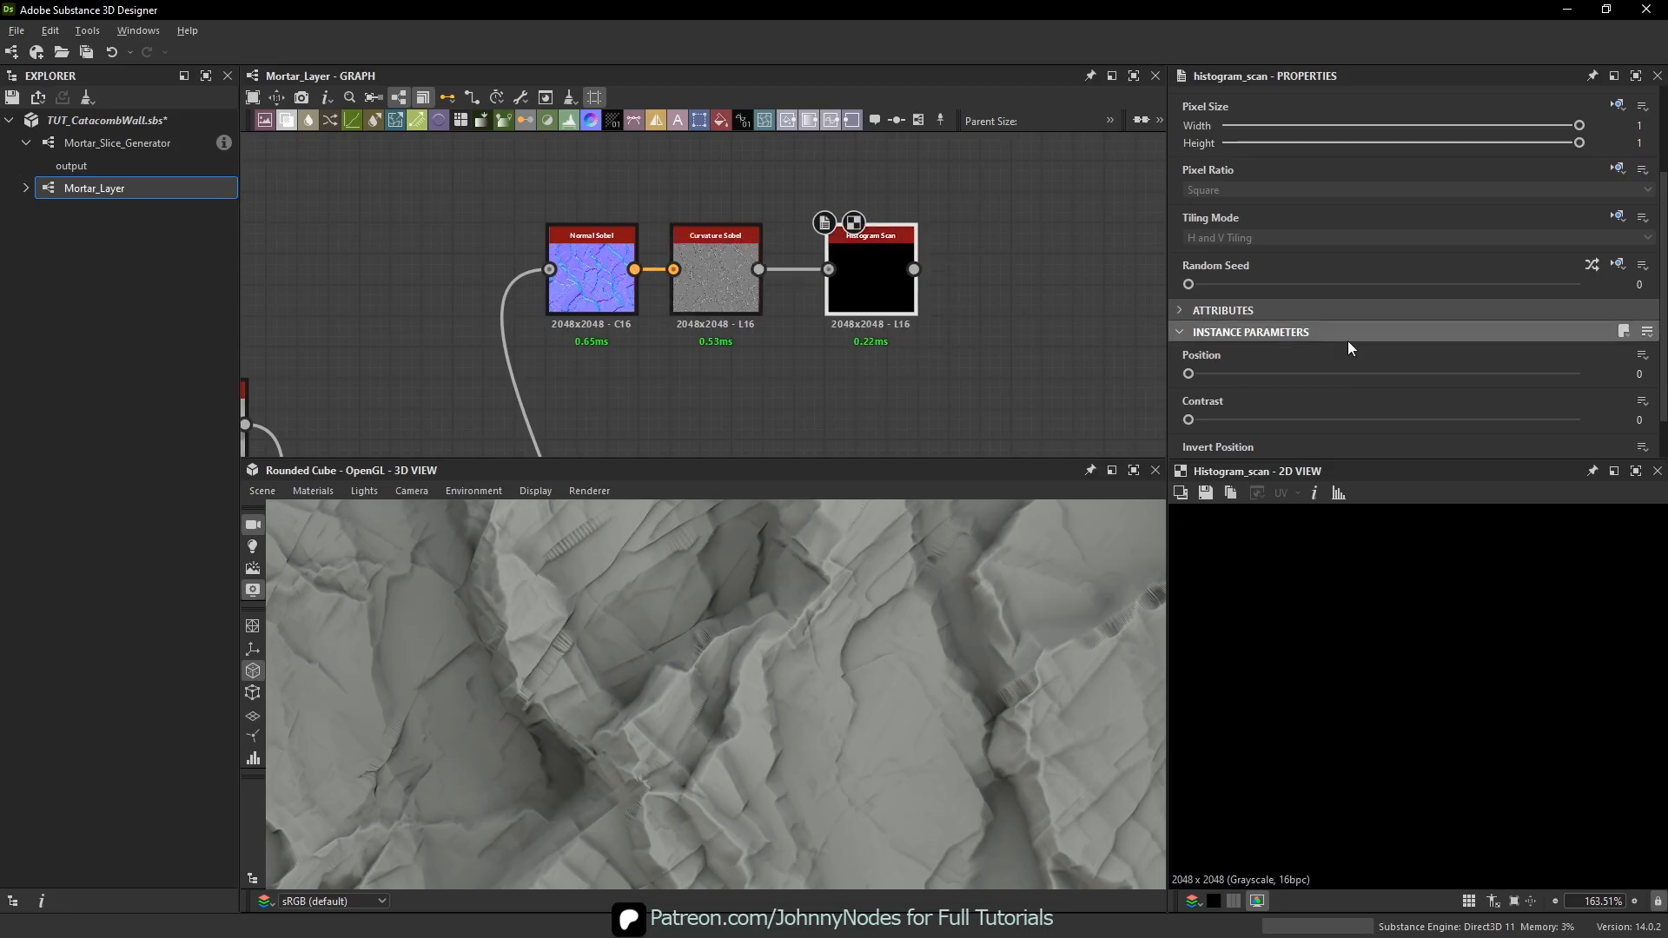
- Set the Histogram Scan position to 0.52 and contrast to 1, checking the black-and-white edge mask
{"action": "left_click_drag", "start_coordinate": [1207, 374], "coordinate": [1389, 377]}
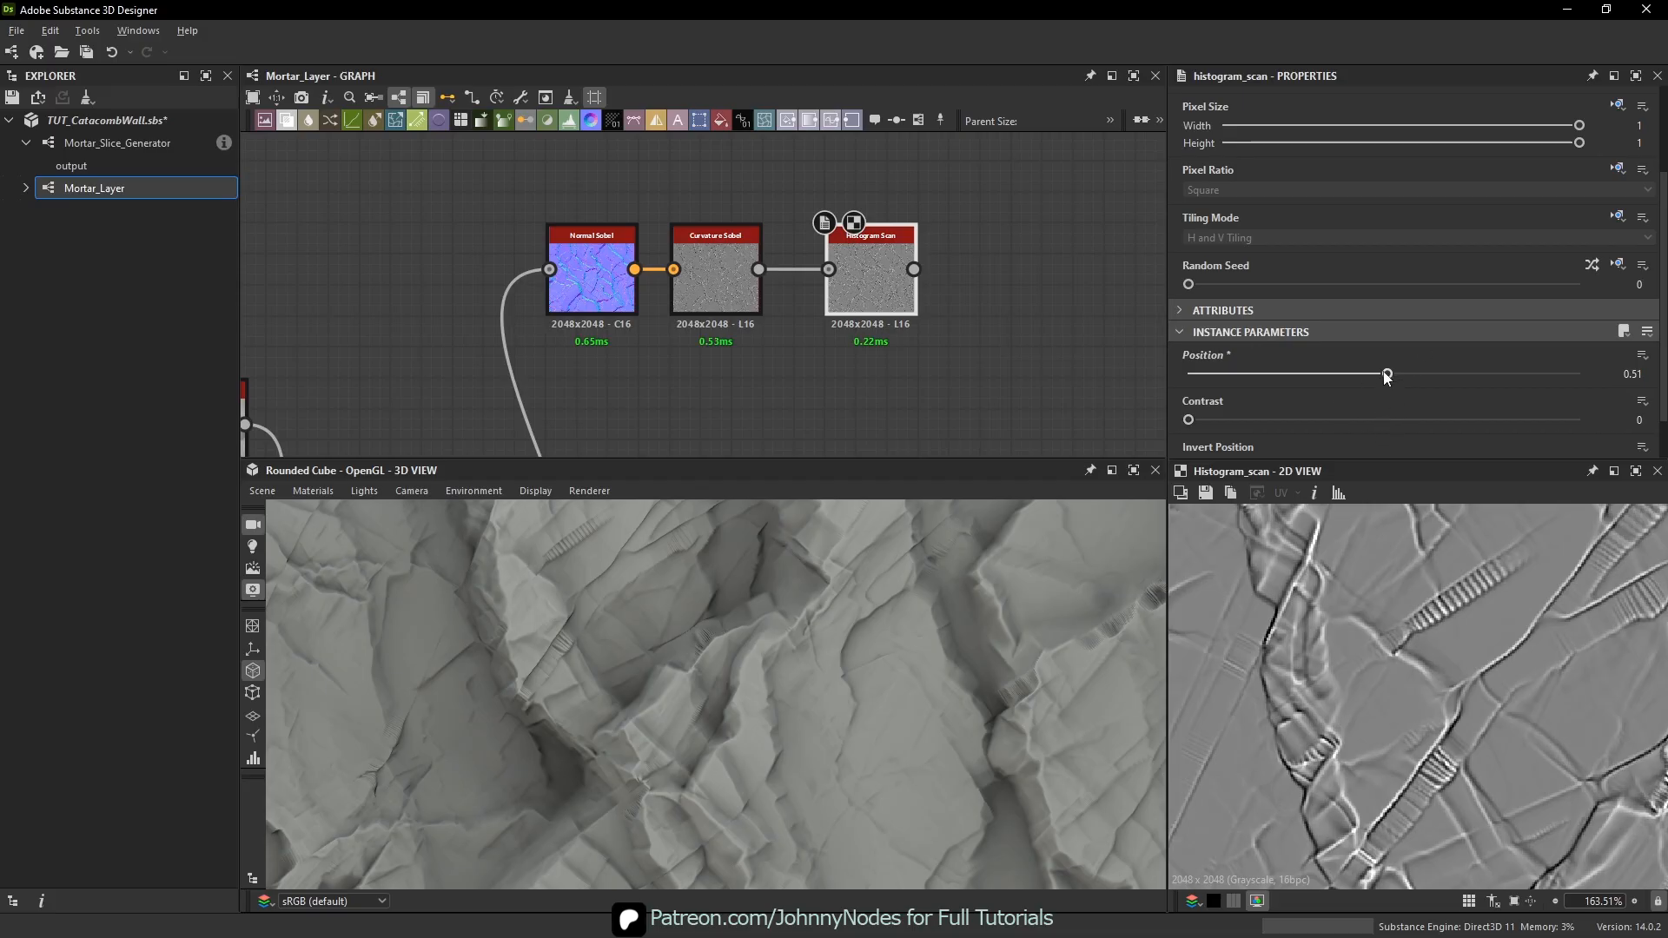
{"action": "left_click_drag", "start_coordinate": [1402, 418], "coordinate": [1583, 419]}
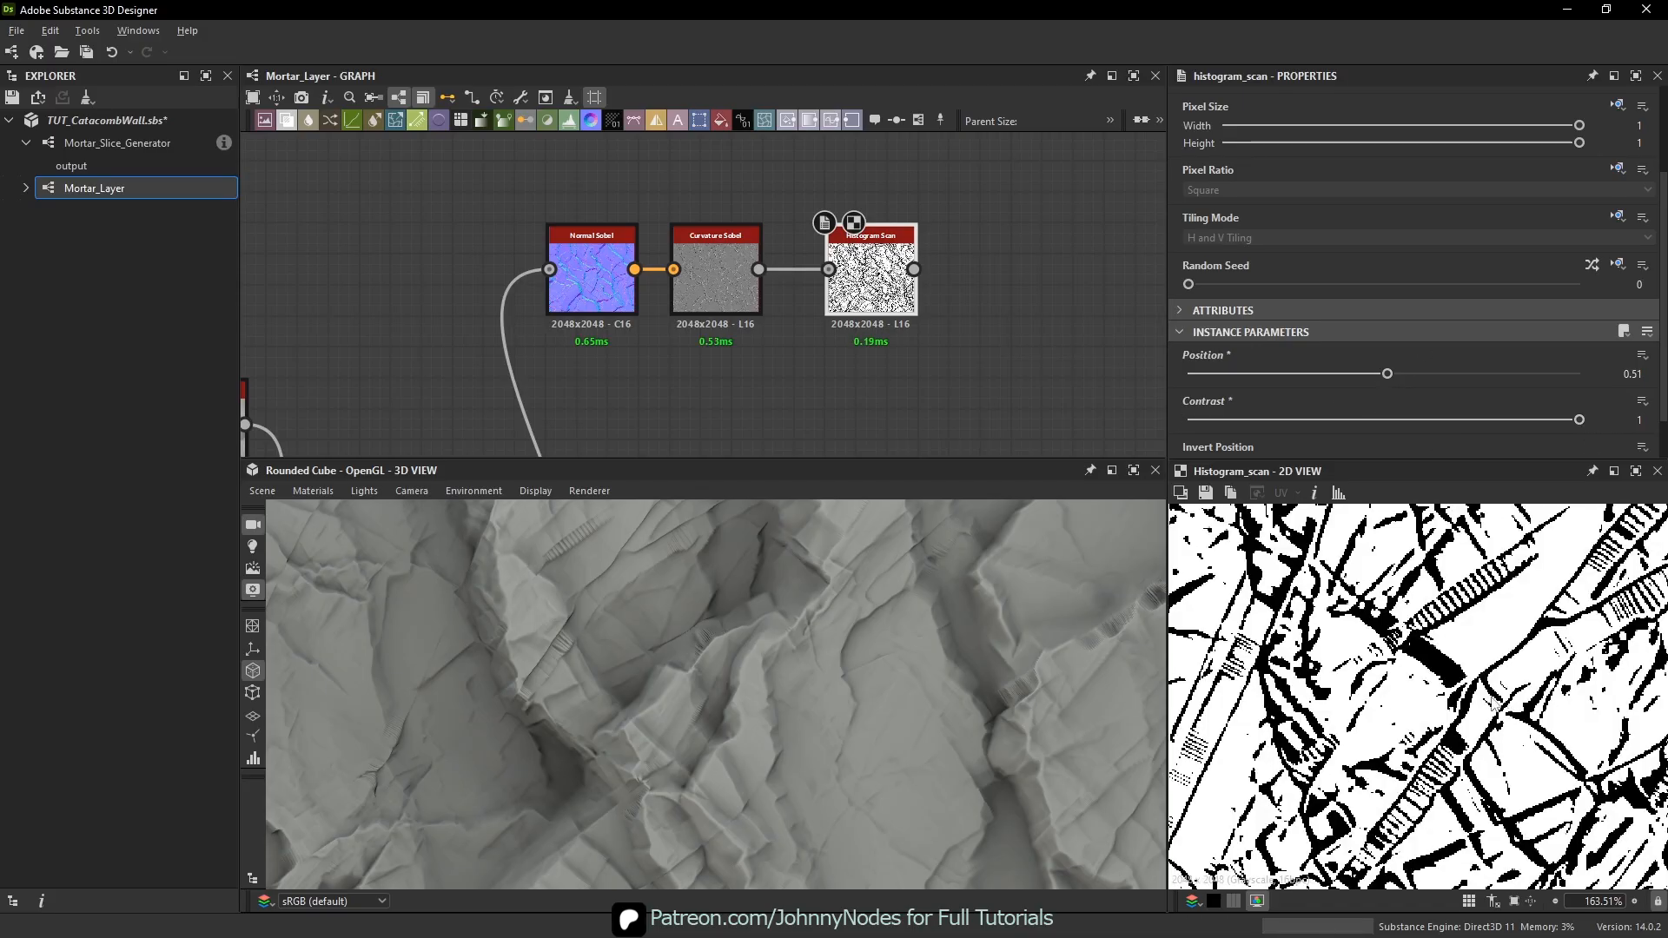
{"action": "scroll", "coordinate": [1439, 677], "scroll_direction": "down", "scroll_amount": 4}
{"action": "middle_click_drag", "start_coordinate": [1220, 789], "coordinate": [1325, 691]}
{"action": "scroll", "coordinate": [1326, 698], "scroll_direction": "up", "scroll_amount": 3}
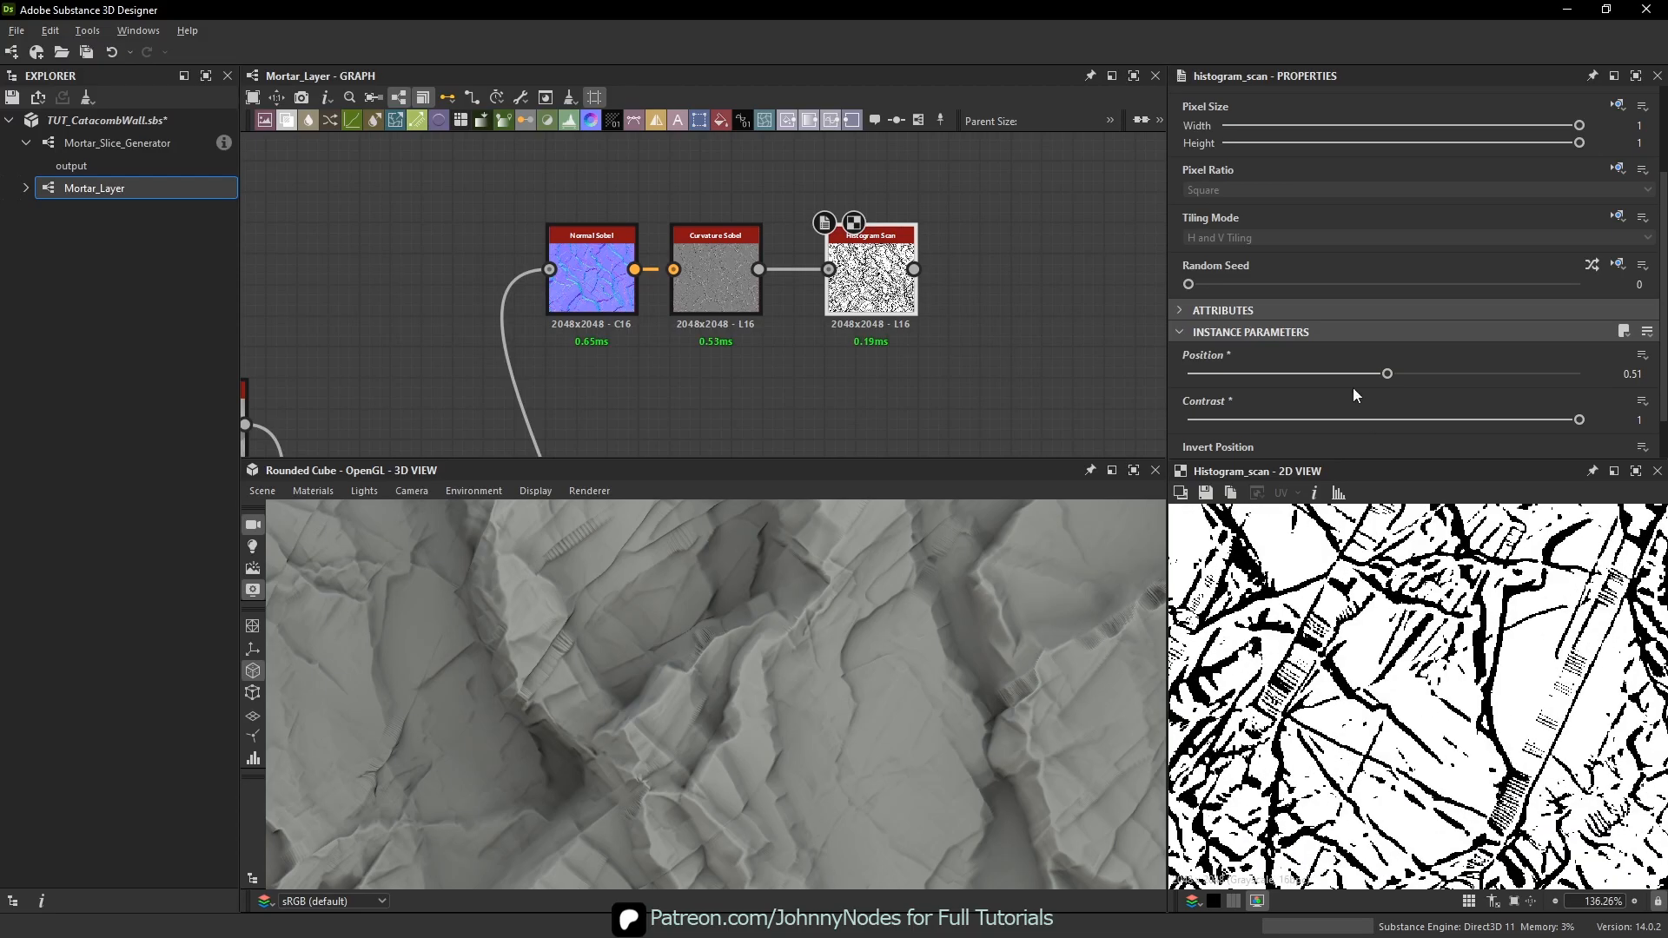
{"action": "left_click_drag", "start_coordinate": [1388, 373], "coordinate": [1392, 374]}
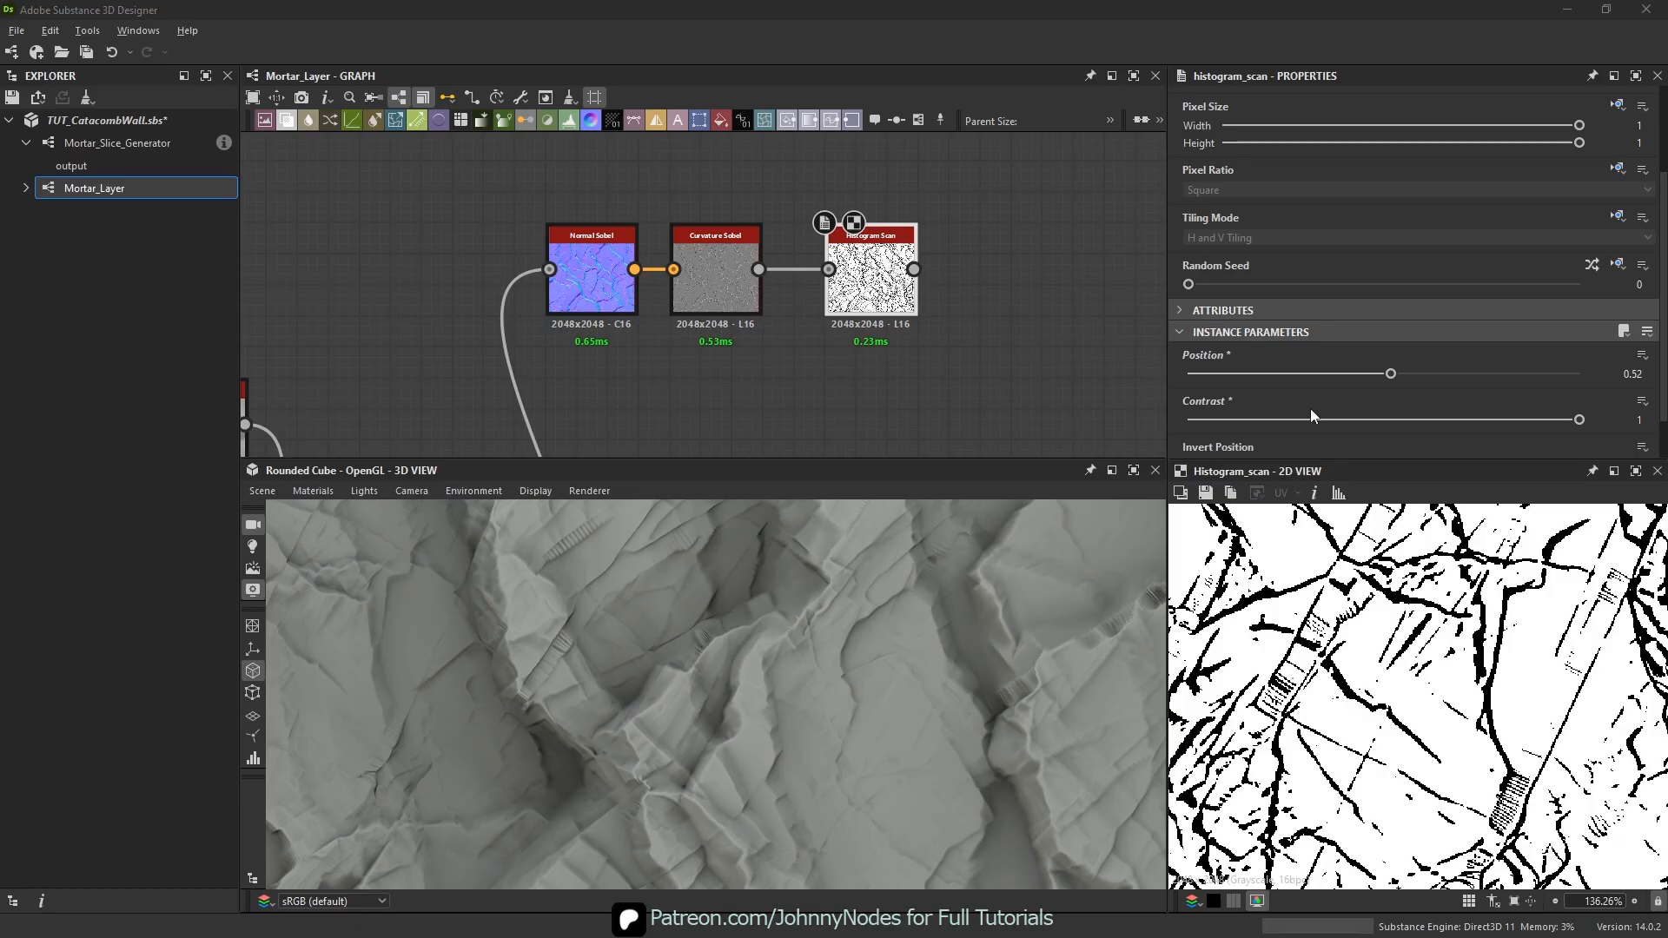
- Add a Flood Fill node fed by the Histogram Scan output and check how the mask splits into separate shapes
{"action": "key", "text": "space"}
{"action": "type", "text": "fl"}
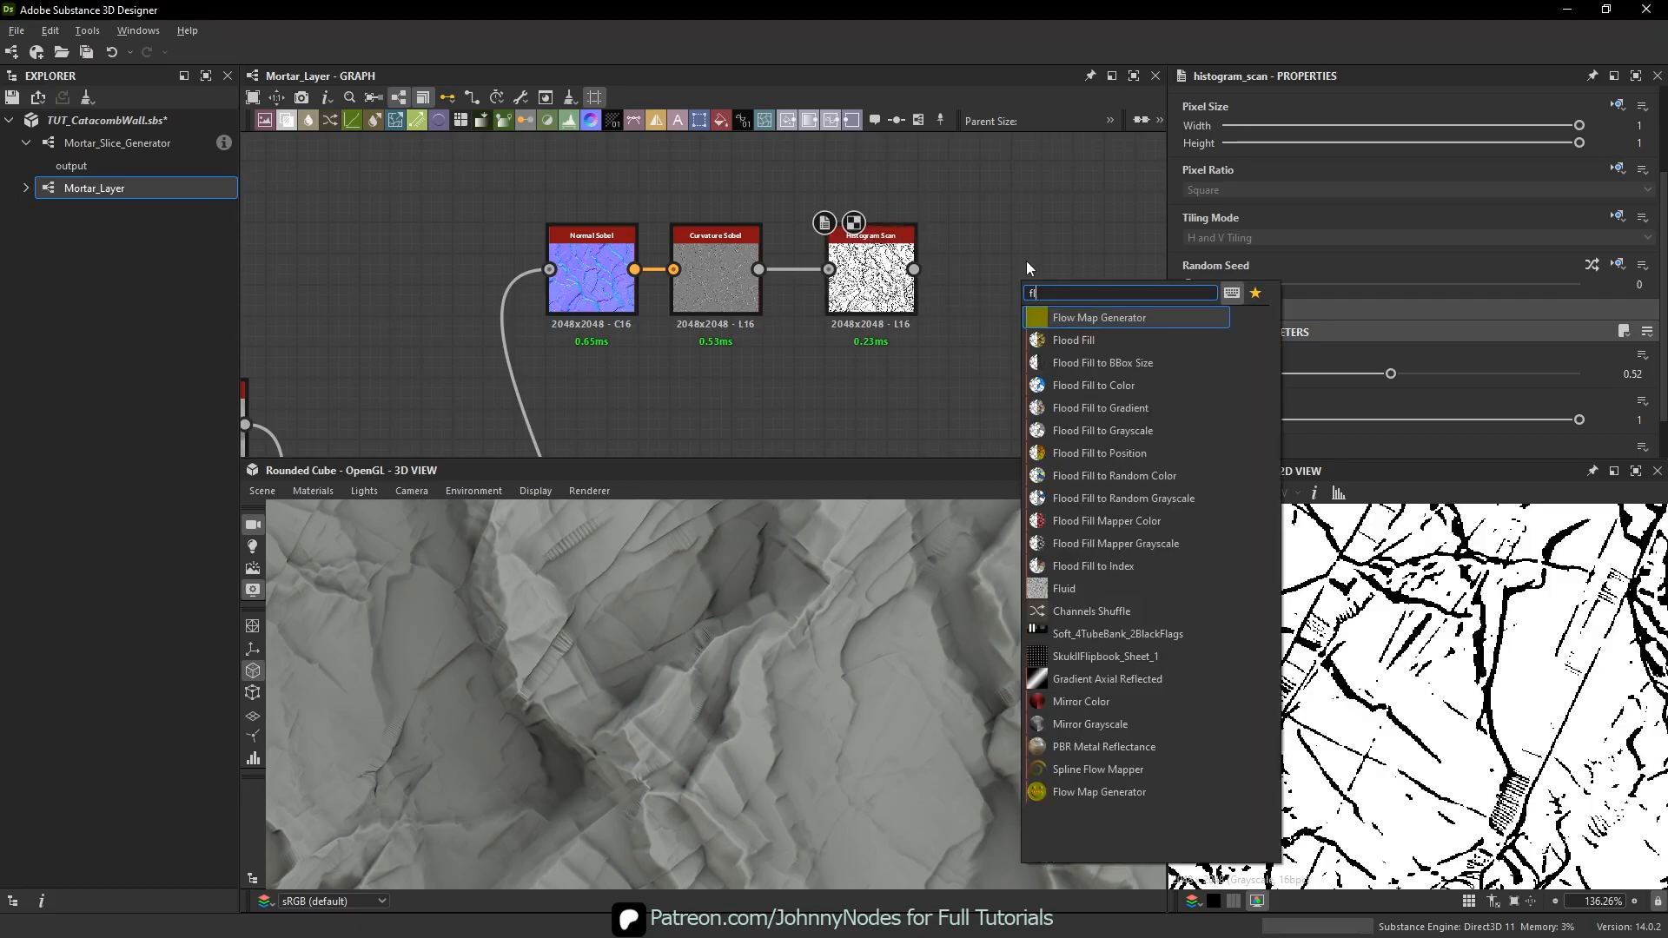
{"action": "type", "text": "ood"}
{"action": "key", "text": "Return"}
{"action": "scroll", "coordinate": [887, 262], "scroll_direction": "up", "scroll_amount": 1}
{"action": "left_click_drag", "start_coordinate": [918, 272], "coordinate": [1002, 272]}
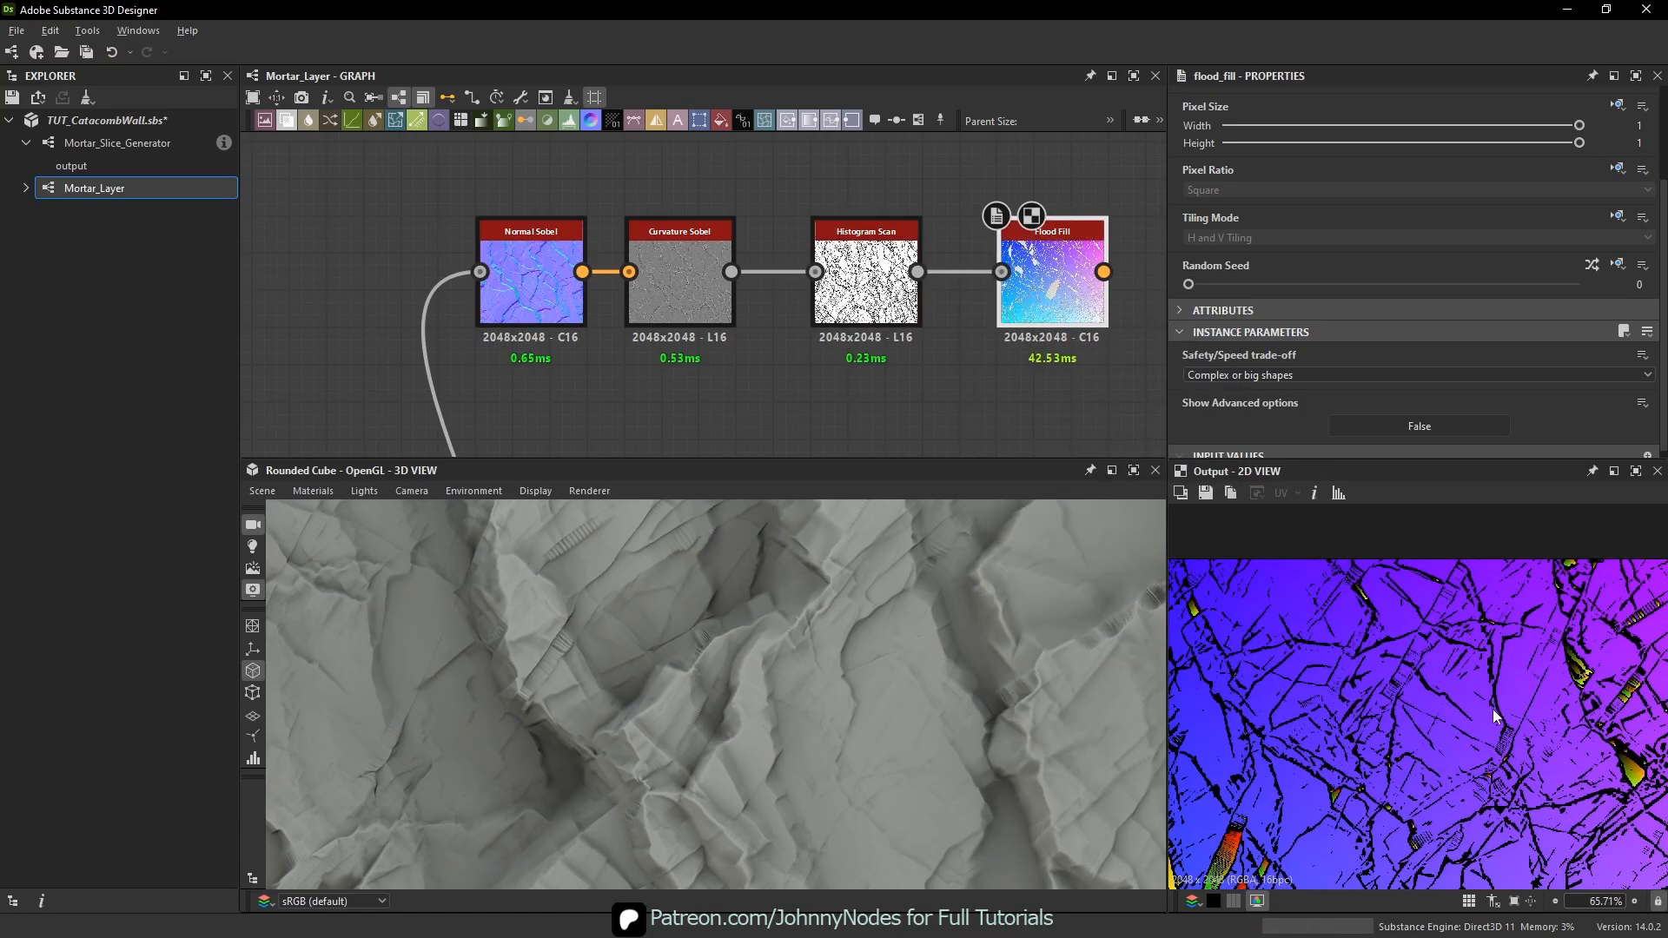
{"action": "scroll", "coordinate": [1494, 717], "scroll_direction": "down", "scroll_amount": 2}
{"action": "scroll", "coordinate": [964, 349], "scroll_direction": "up", "scroll_amount": 2}
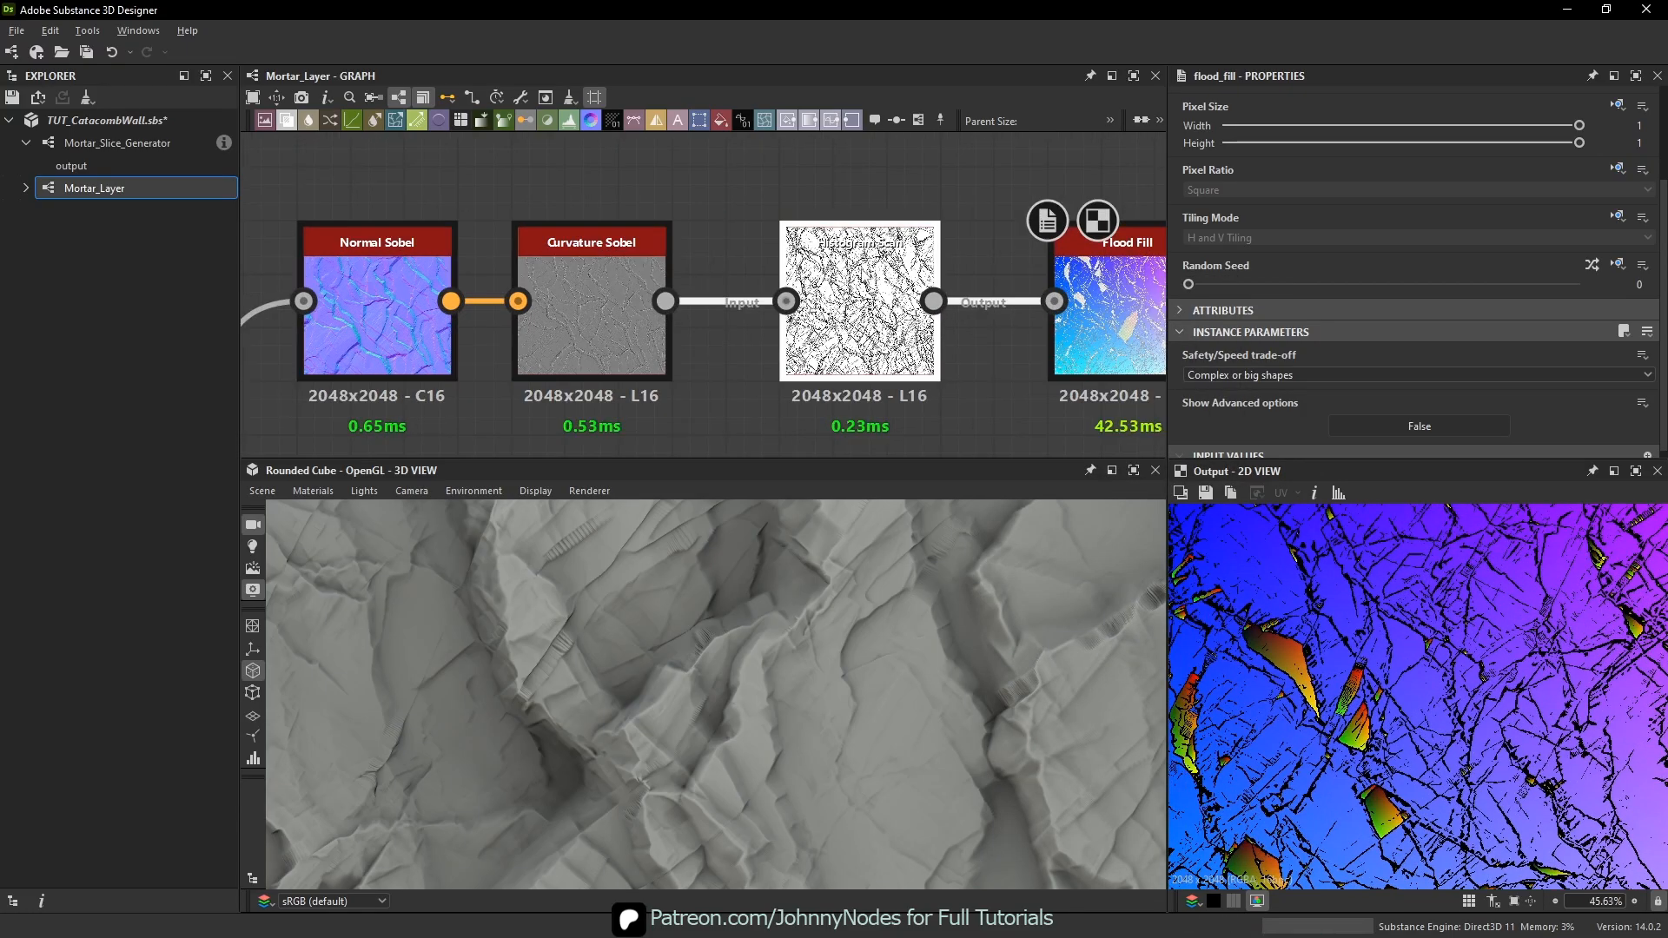
- Set the Histogram Scan position to 0.51 and preview its mask up close to look for gaps in the lines
{"action": "left_click", "coordinate": [860, 300]}
{"action": "left_click_drag", "start_coordinate": [1391, 373], "coordinate": [1387, 373]}
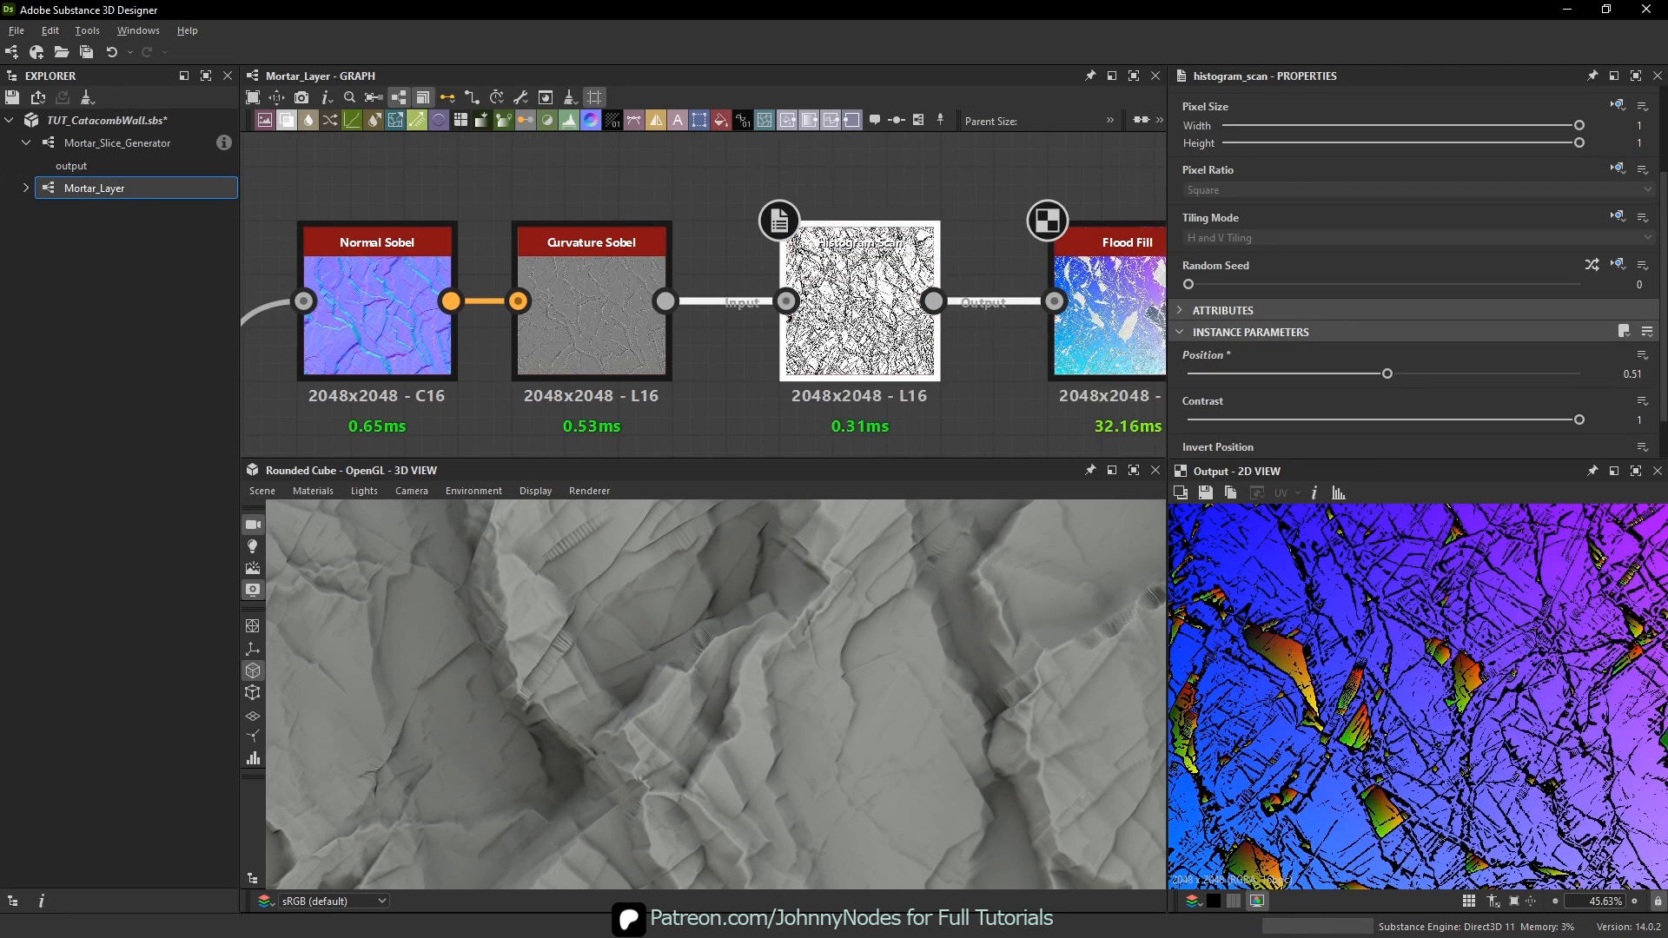
{"action": "middle_click_drag", "start_coordinate": [639, 344], "coordinate": [661, 269]}
{"action": "scroll", "coordinate": [665, 248], "scroll_direction": "down", "scroll_amount": 2}
{"action": "double_click", "coordinate": [820, 222]}
{"action": "scroll", "coordinate": [1459, 653], "scroll_direction": "up", "scroll_amount": 6}
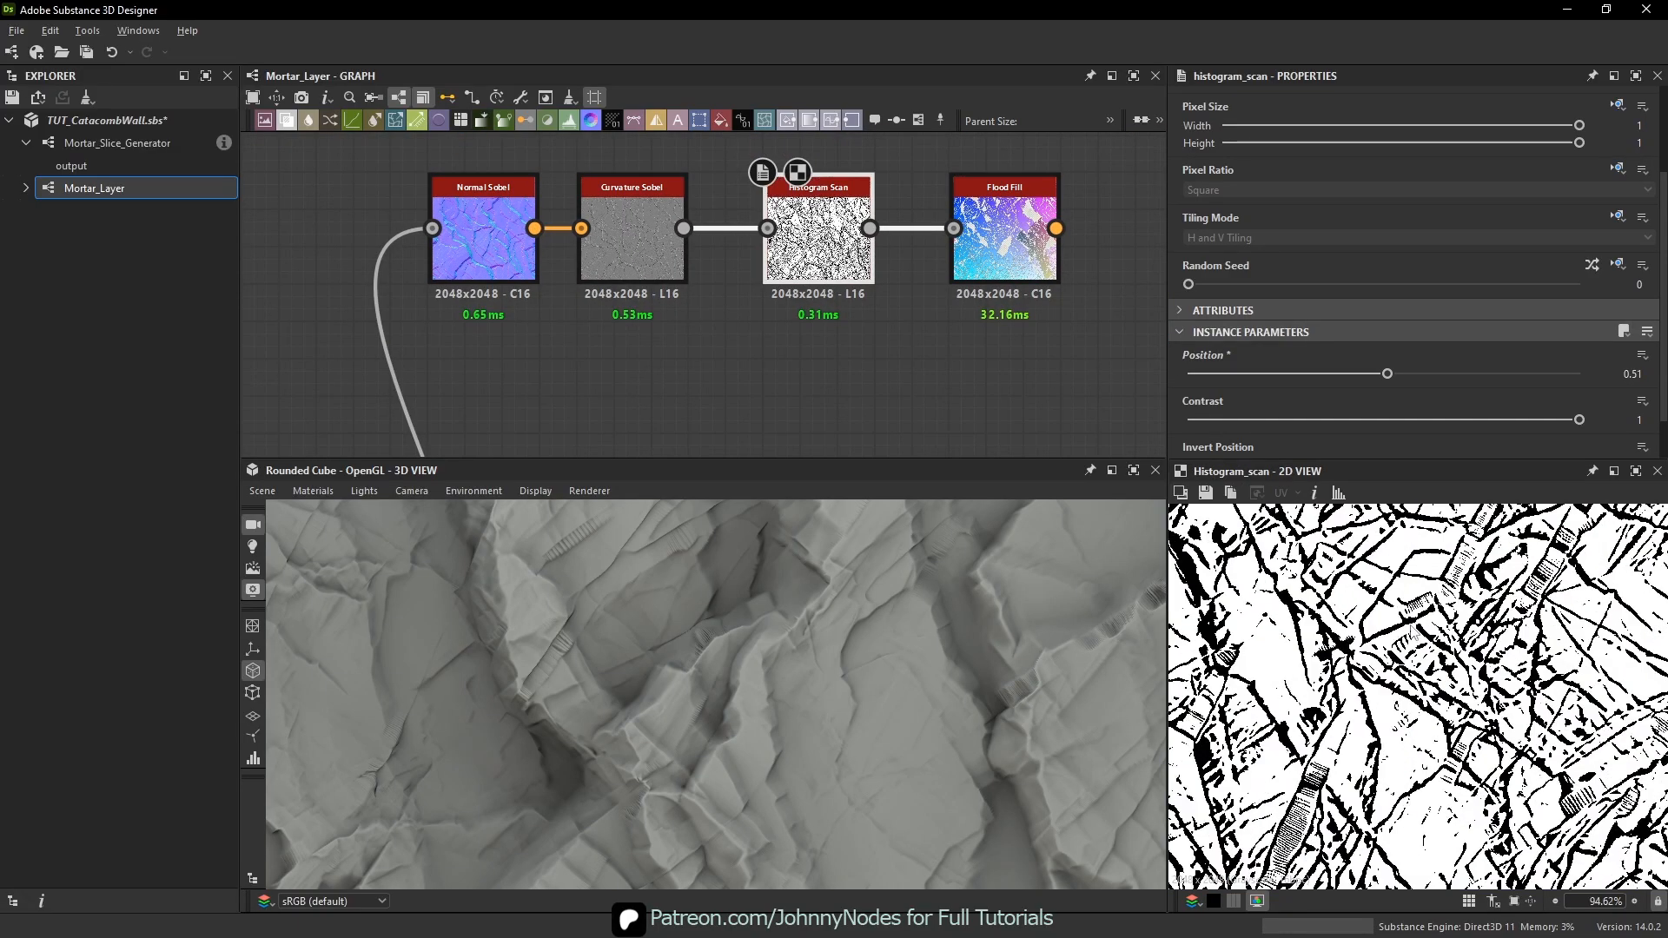
{"action": "scroll", "coordinate": [1452, 667], "scroll_direction": "up", "scroll_amount": 2}
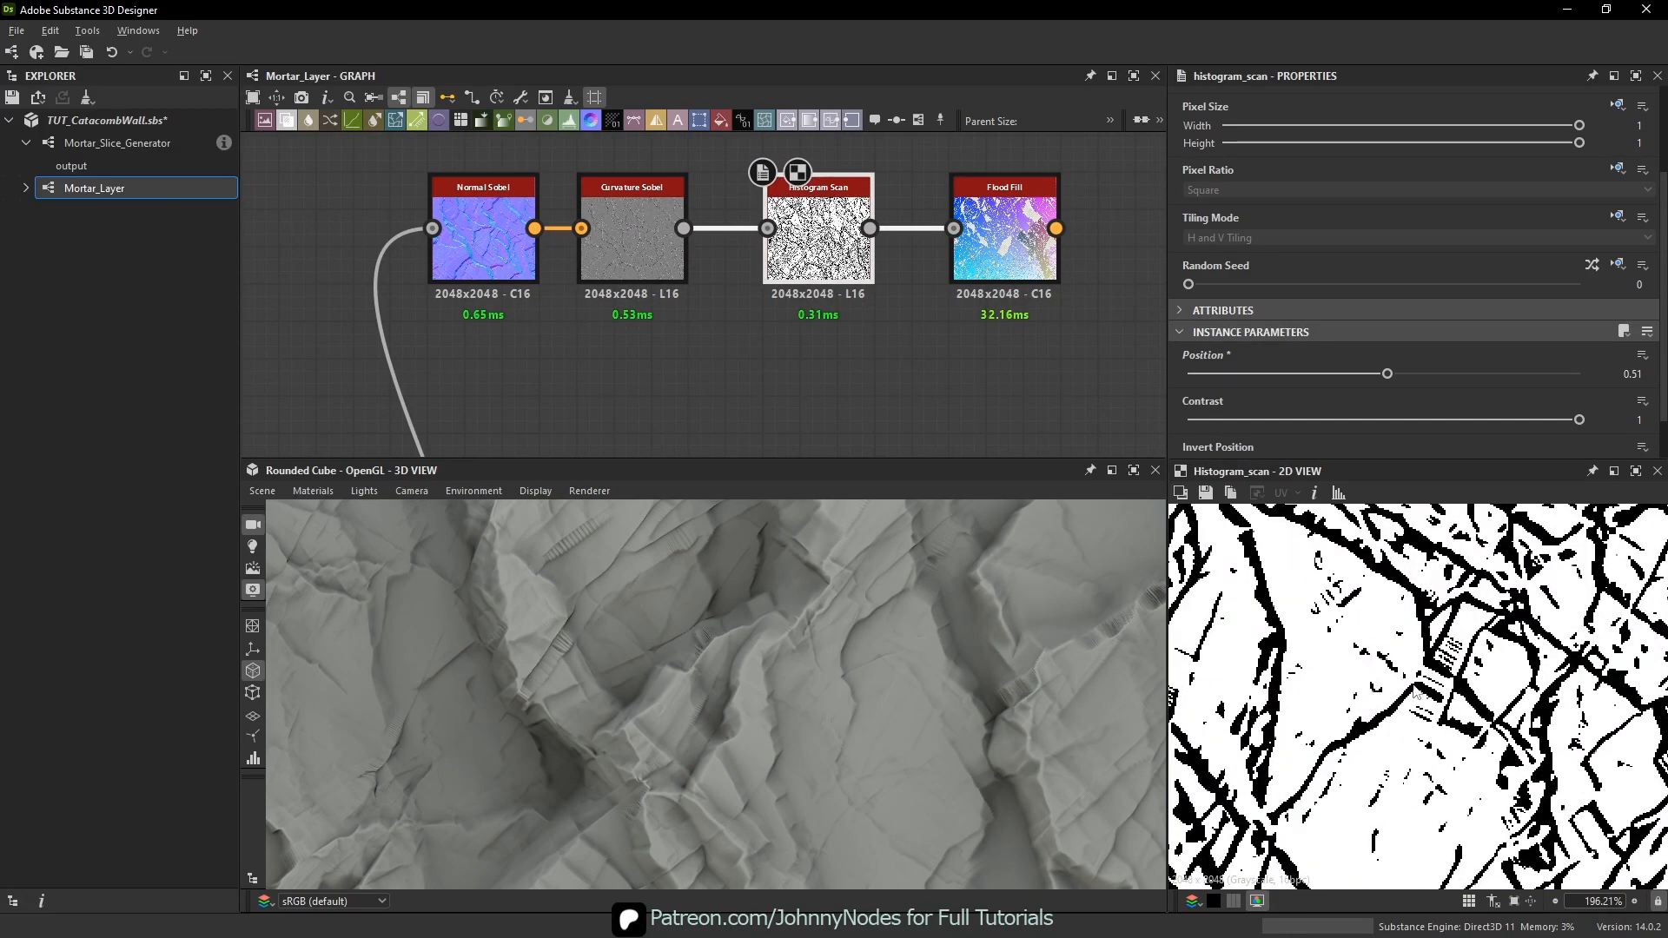
- Add a Blur HQ Grayscale node below the Histogram Scan, fed by its output, and set the blur intensity to 0.35
{"action": "left_click", "coordinate": [780, 407]}
{"action": "key", "text": "space"}
{"action": "type", "text": "blur"}
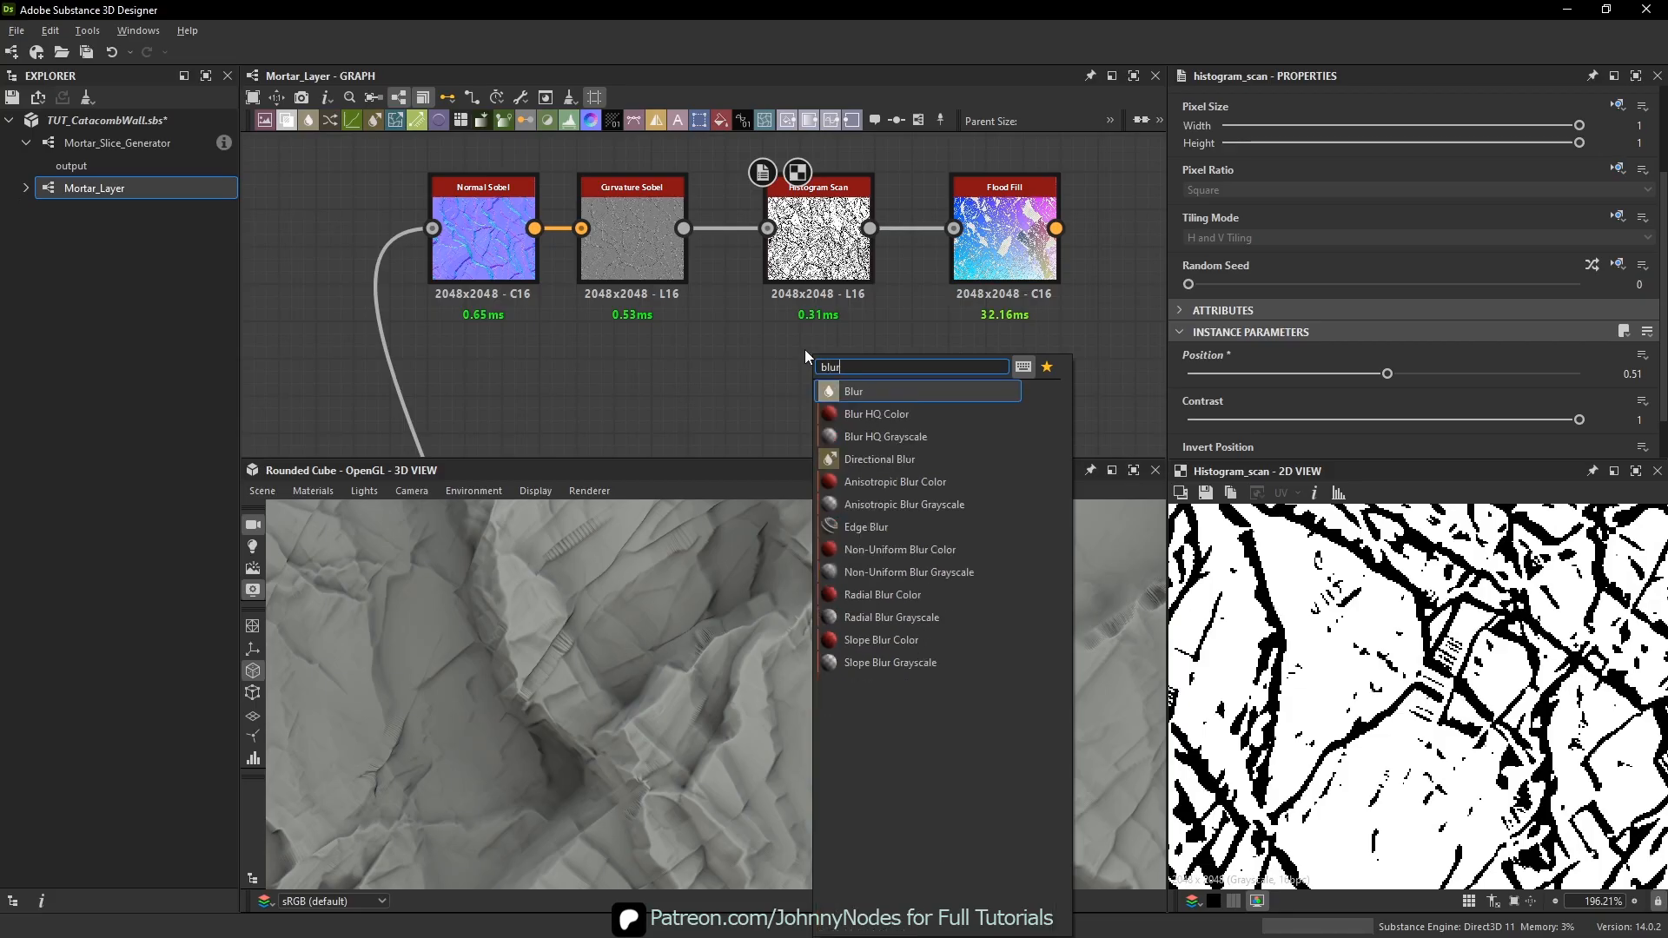
{"action": "left_click", "coordinate": [885, 436]}
{"action": "left_click_drag", "start_coordinate": [794, 326], "coordinate": [794, 375]}
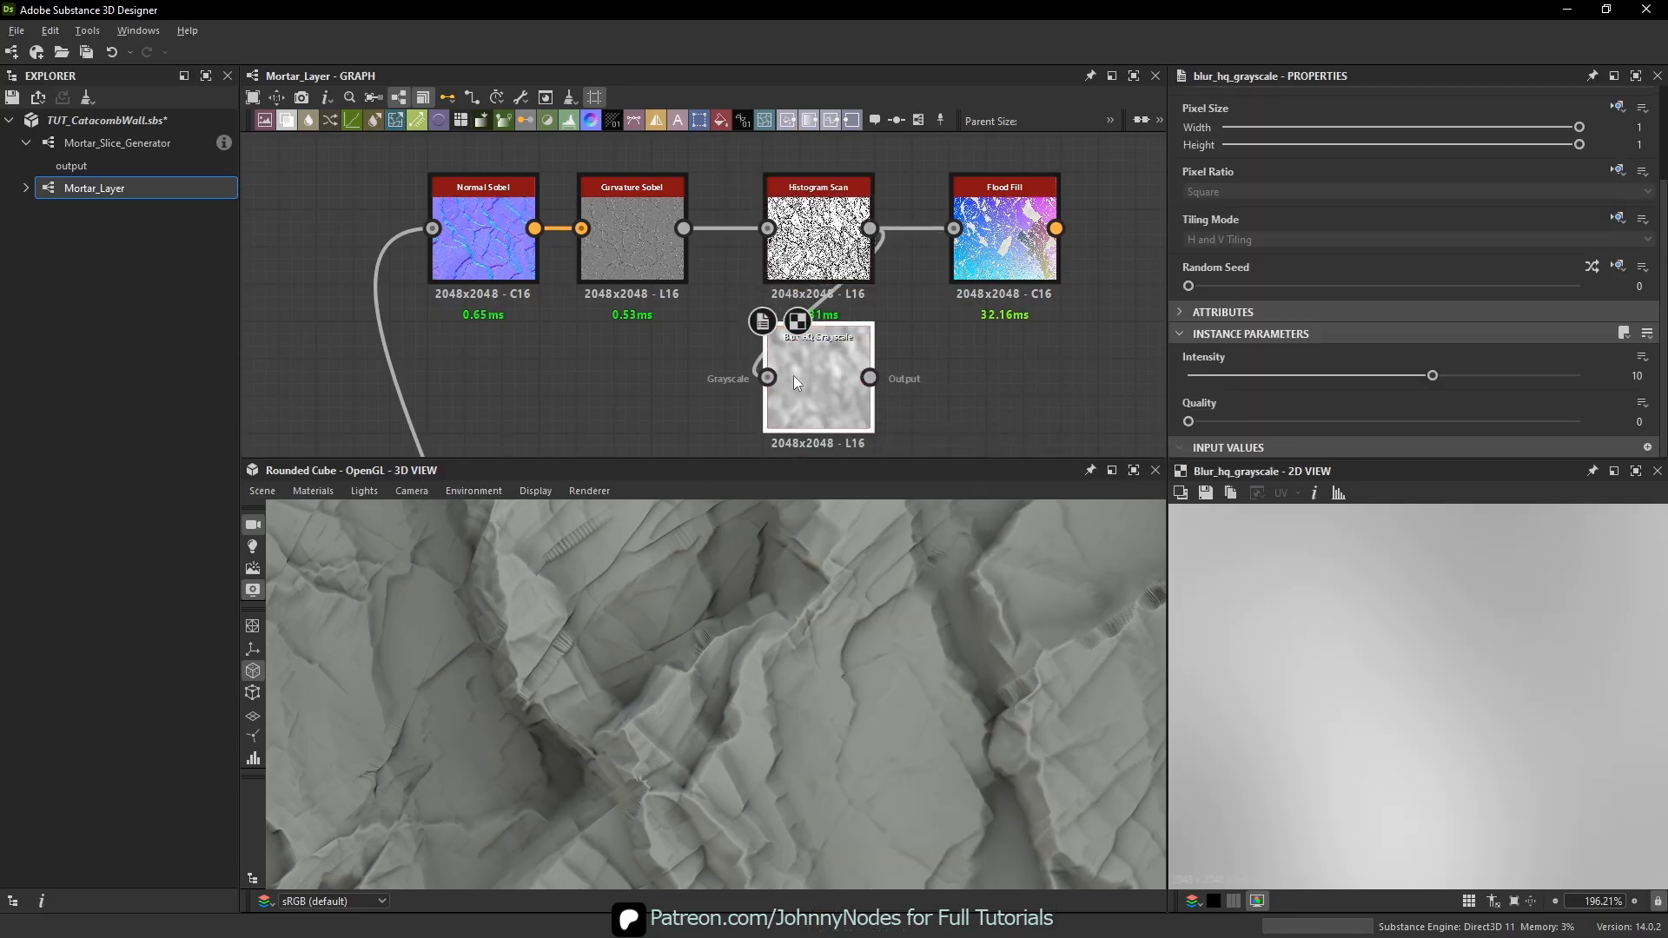
{"action": "left_click_drag", "start_coordinate": [1279, 376], "coordinate": [1198, 377]}
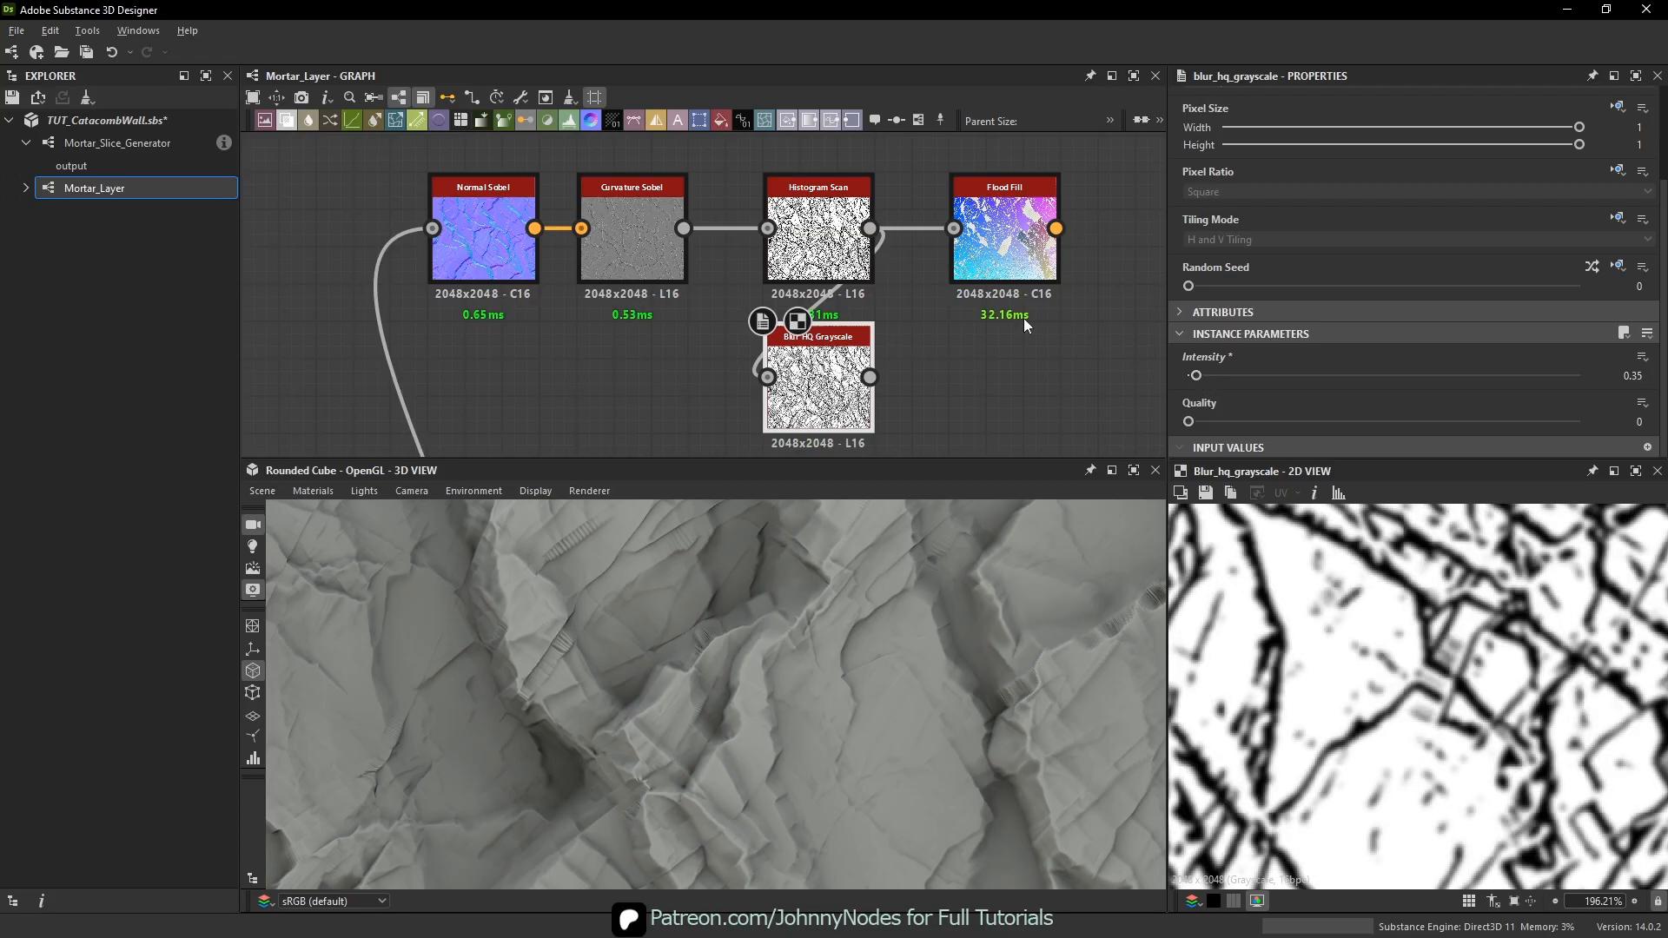
- Add a second Histogram Scan after the Blur HQ Grayscale and set its position to 0.07 and contrast to 1
{"action": "key", "text": "space"}
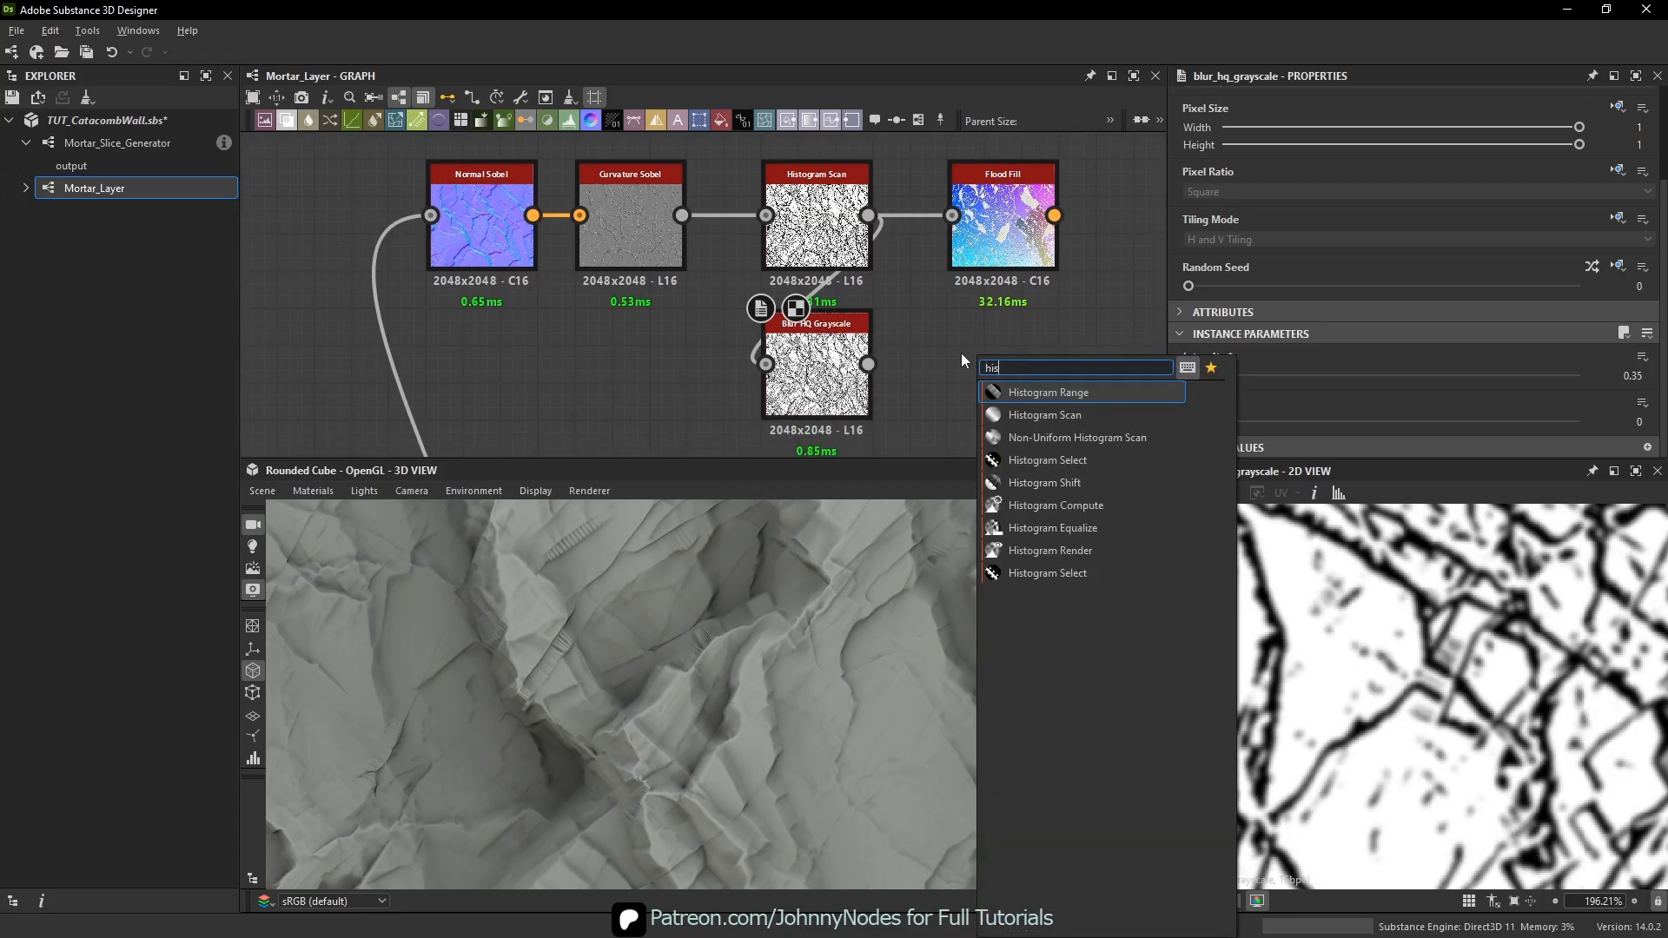
{"action": "left_click", "coordinate": [999, 412]}
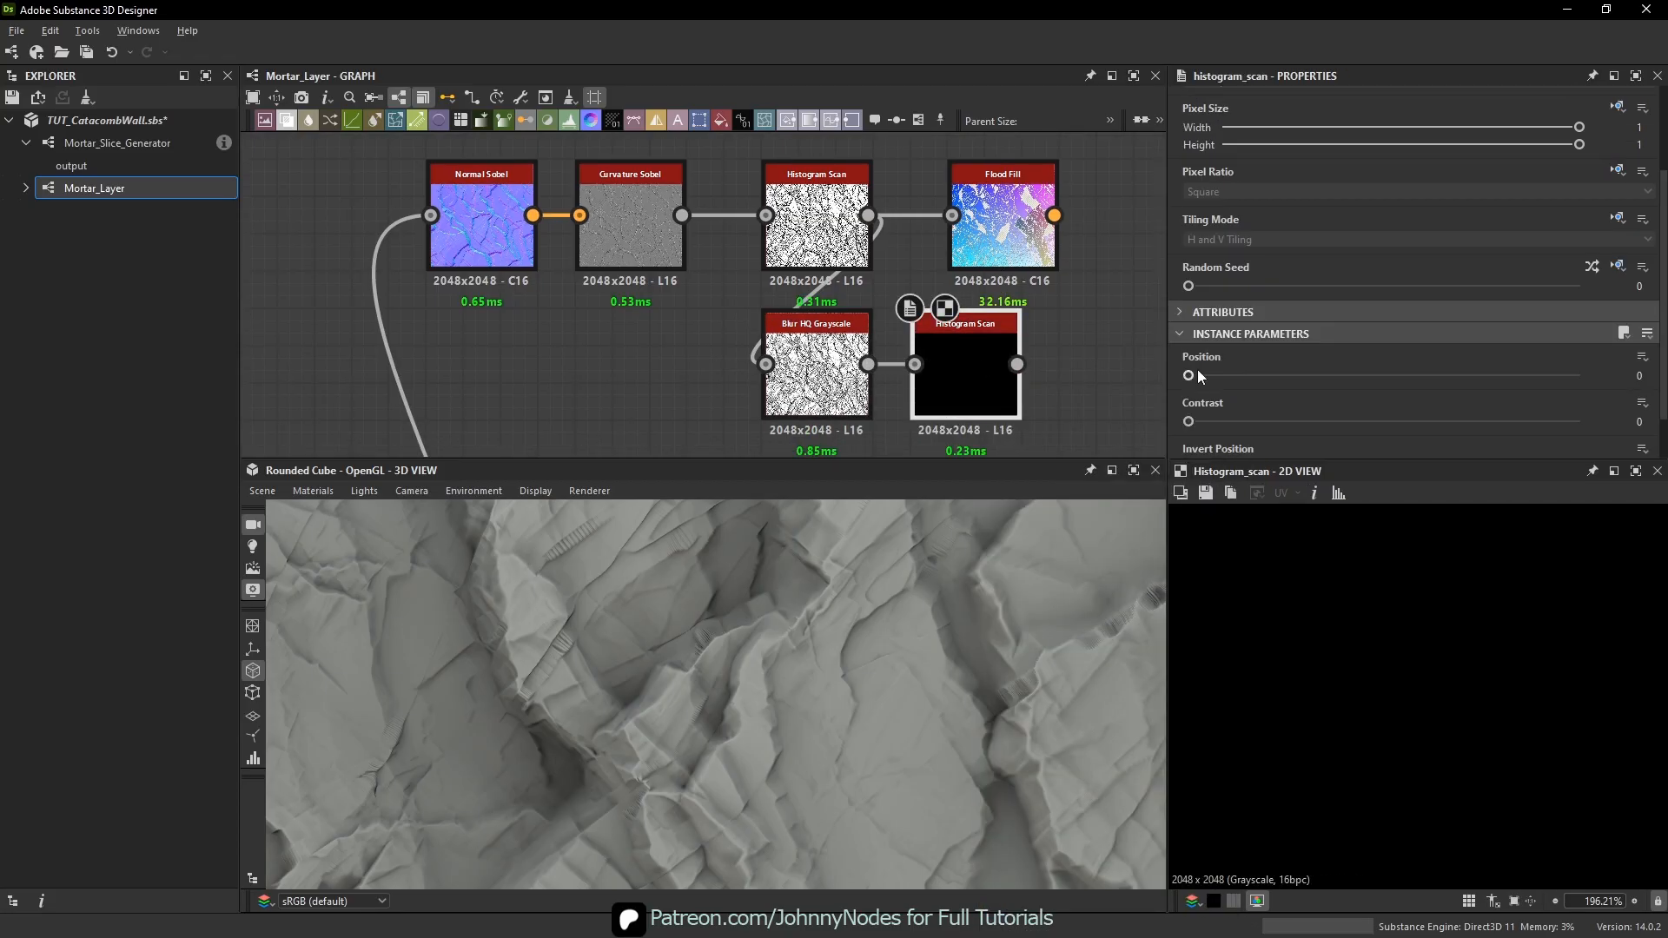
{"action": "left_click_drag", "start_coordinate": [1198, 373], "coordinate": [1579, 423]}
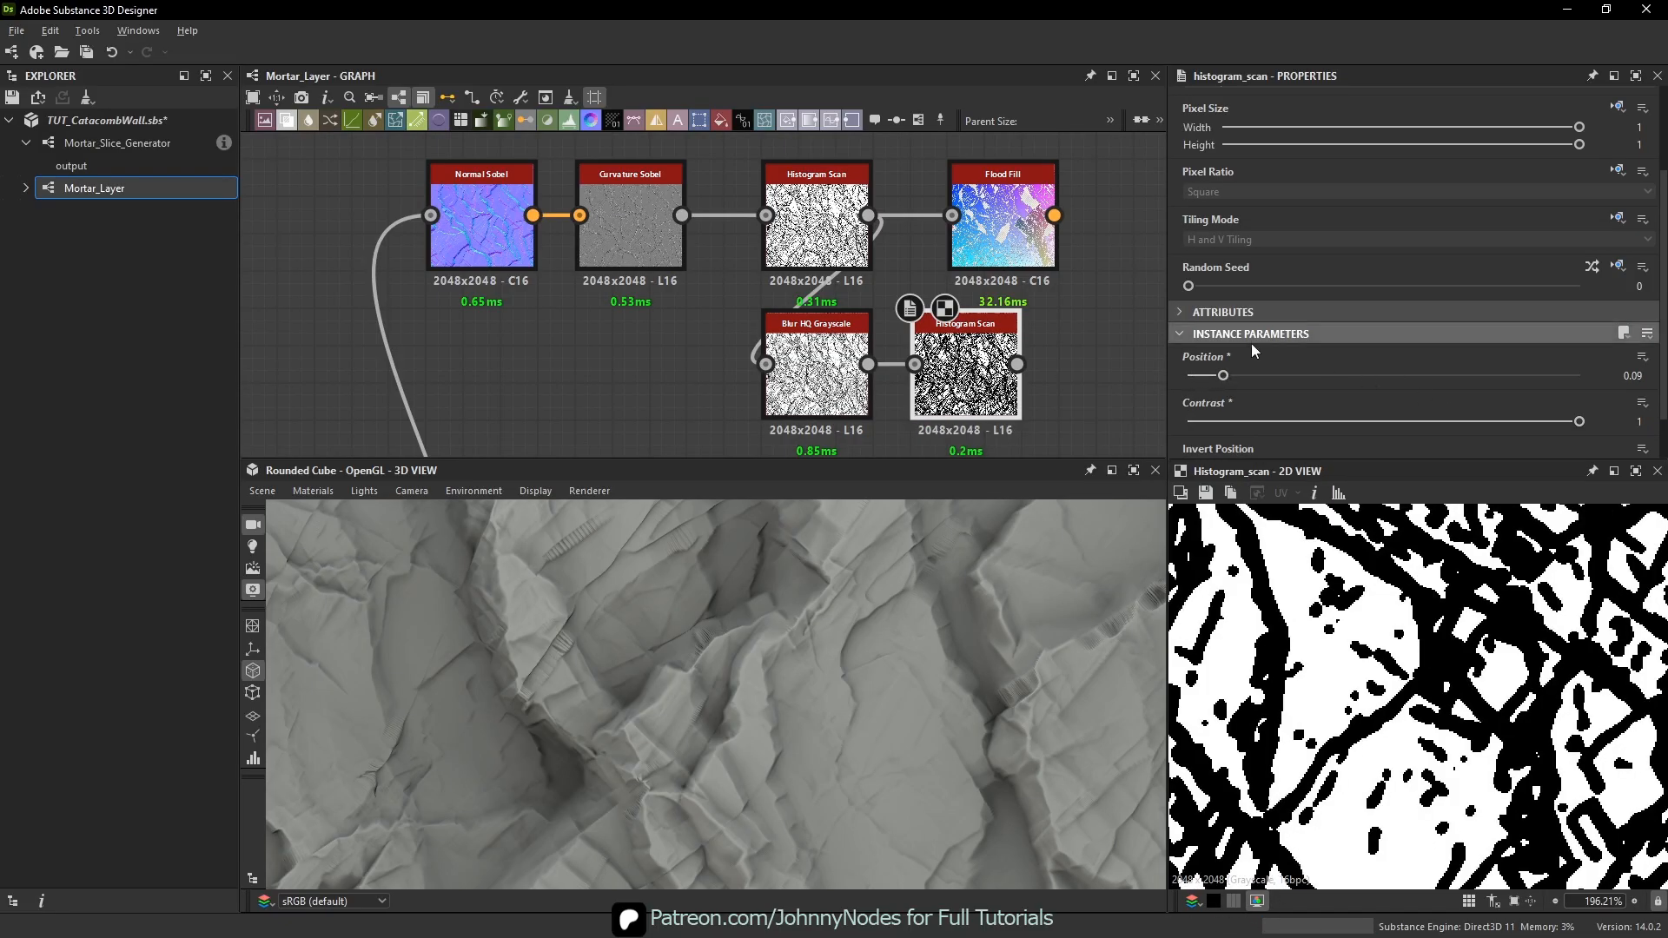
{"action": "scroll", "coordinate": [1381, 753], "scroll_direction": "down", "scroll_amount": 4}
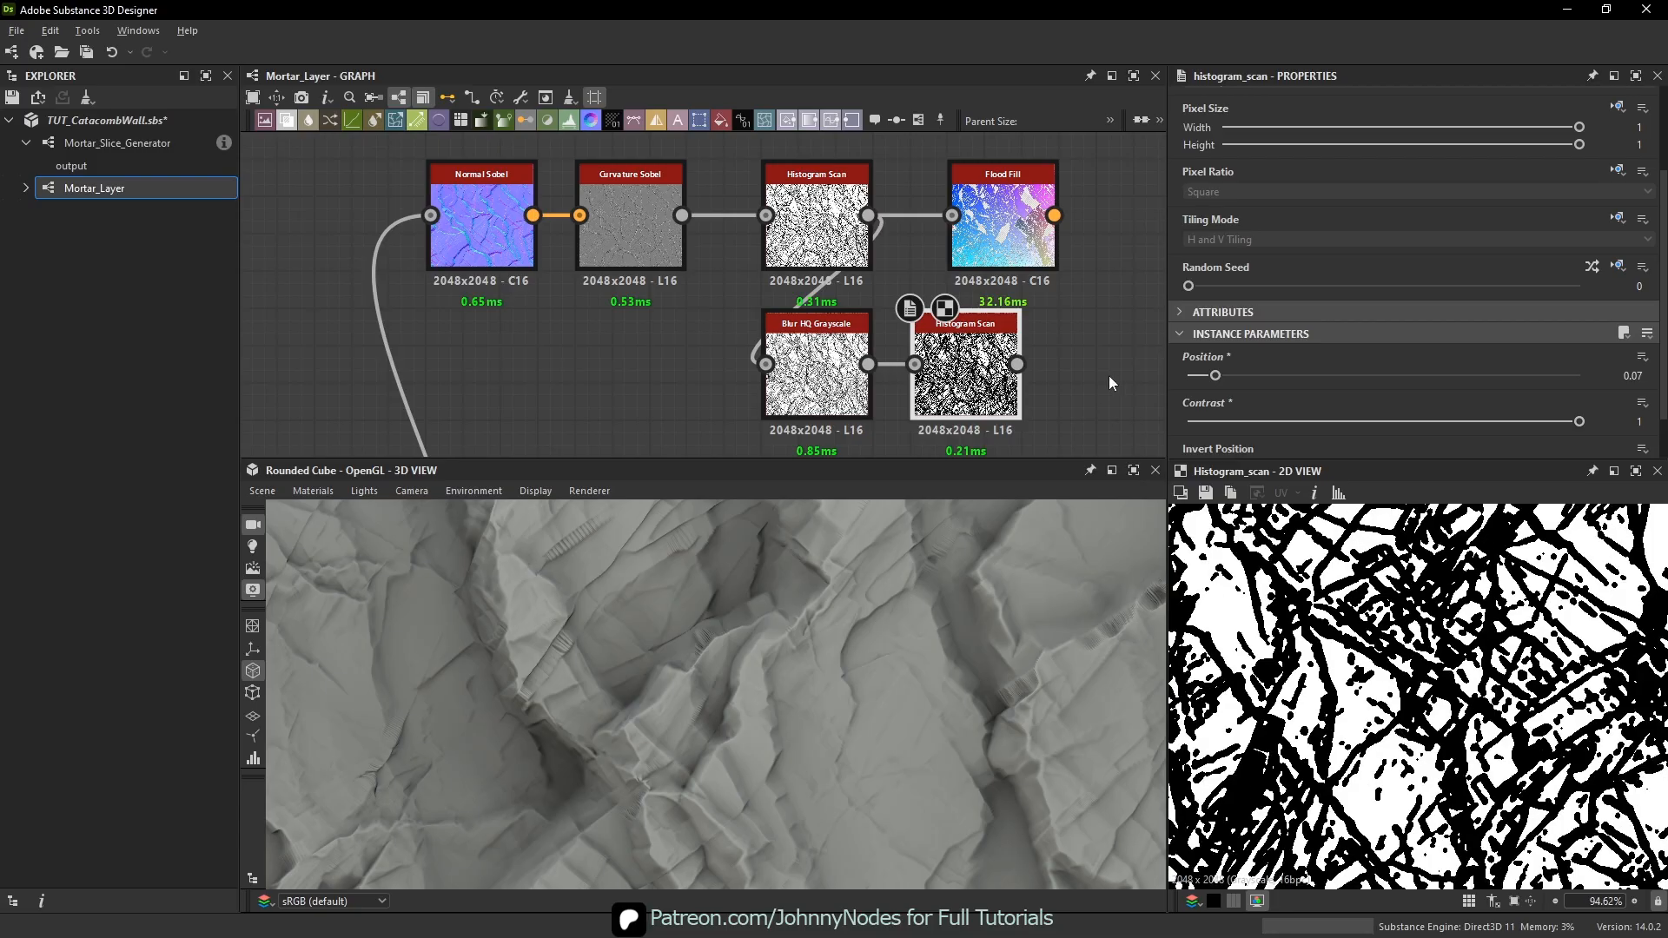
- Feed the second Histogram Scan into the Flood Fill, preview the resulting shapes, and shift the blur, scan and Flood Fill nodes together
{"action": "double_click", "coordinate": [994, 235]}
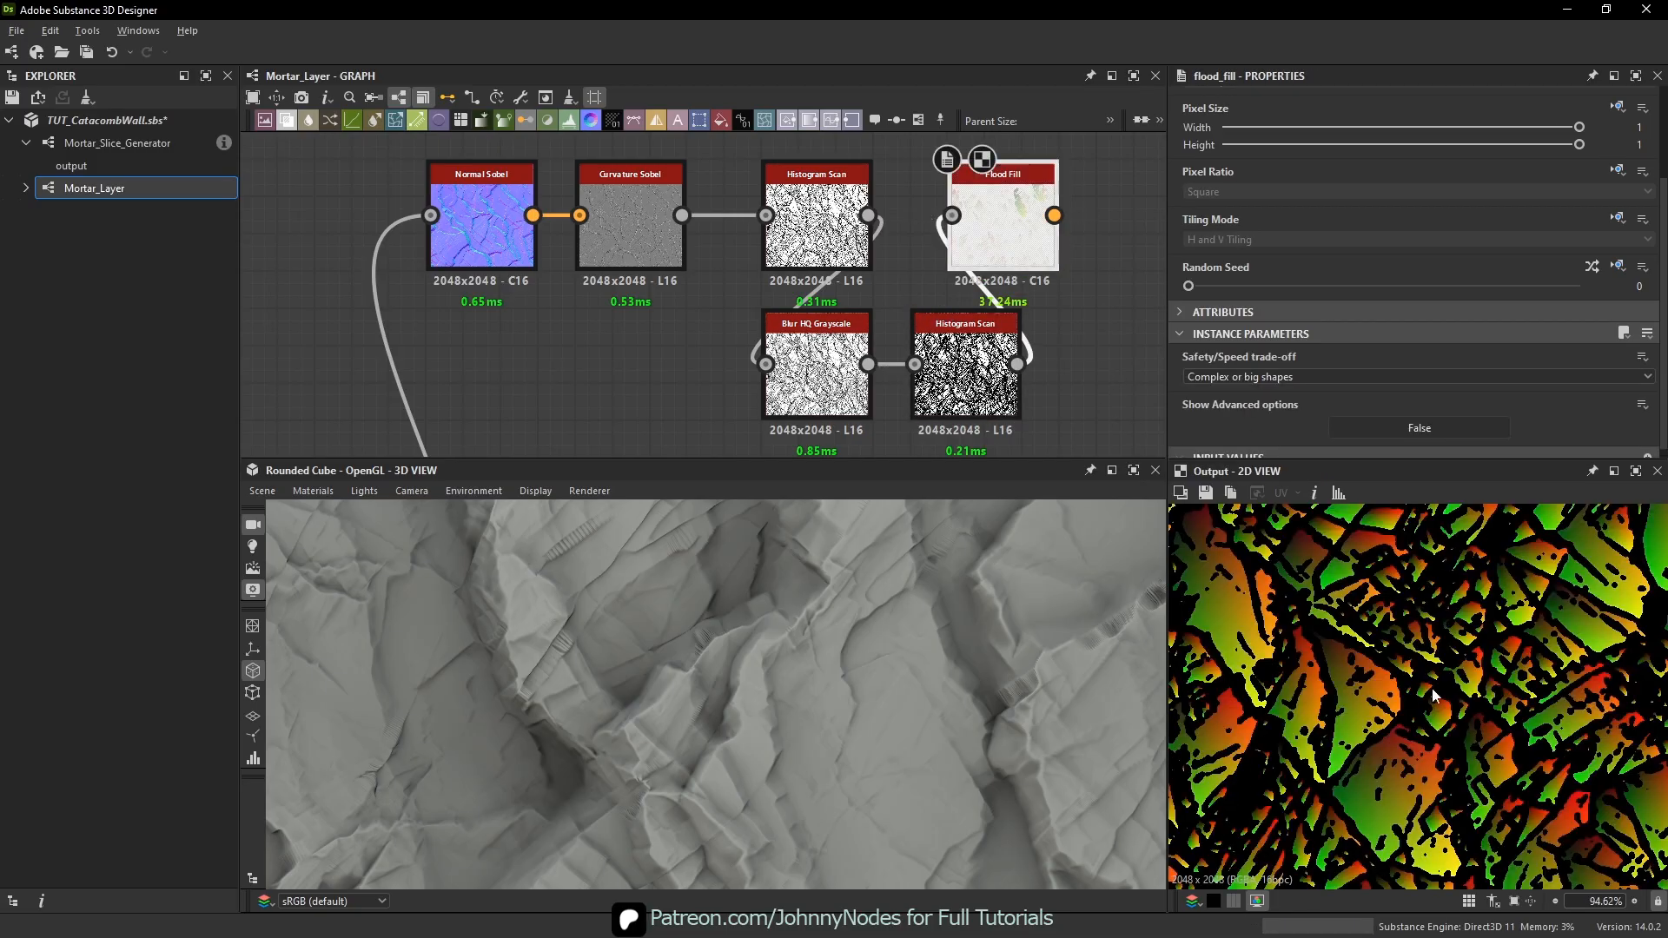
{"action": "scroll", "coordinate": [1605, 699], "scroll_direction": "down", "scroll_amount": 5}
{"action": "scroll", "coordinate": [1468, 687], "scroll_direction": "up", "scroll_amount": 2}
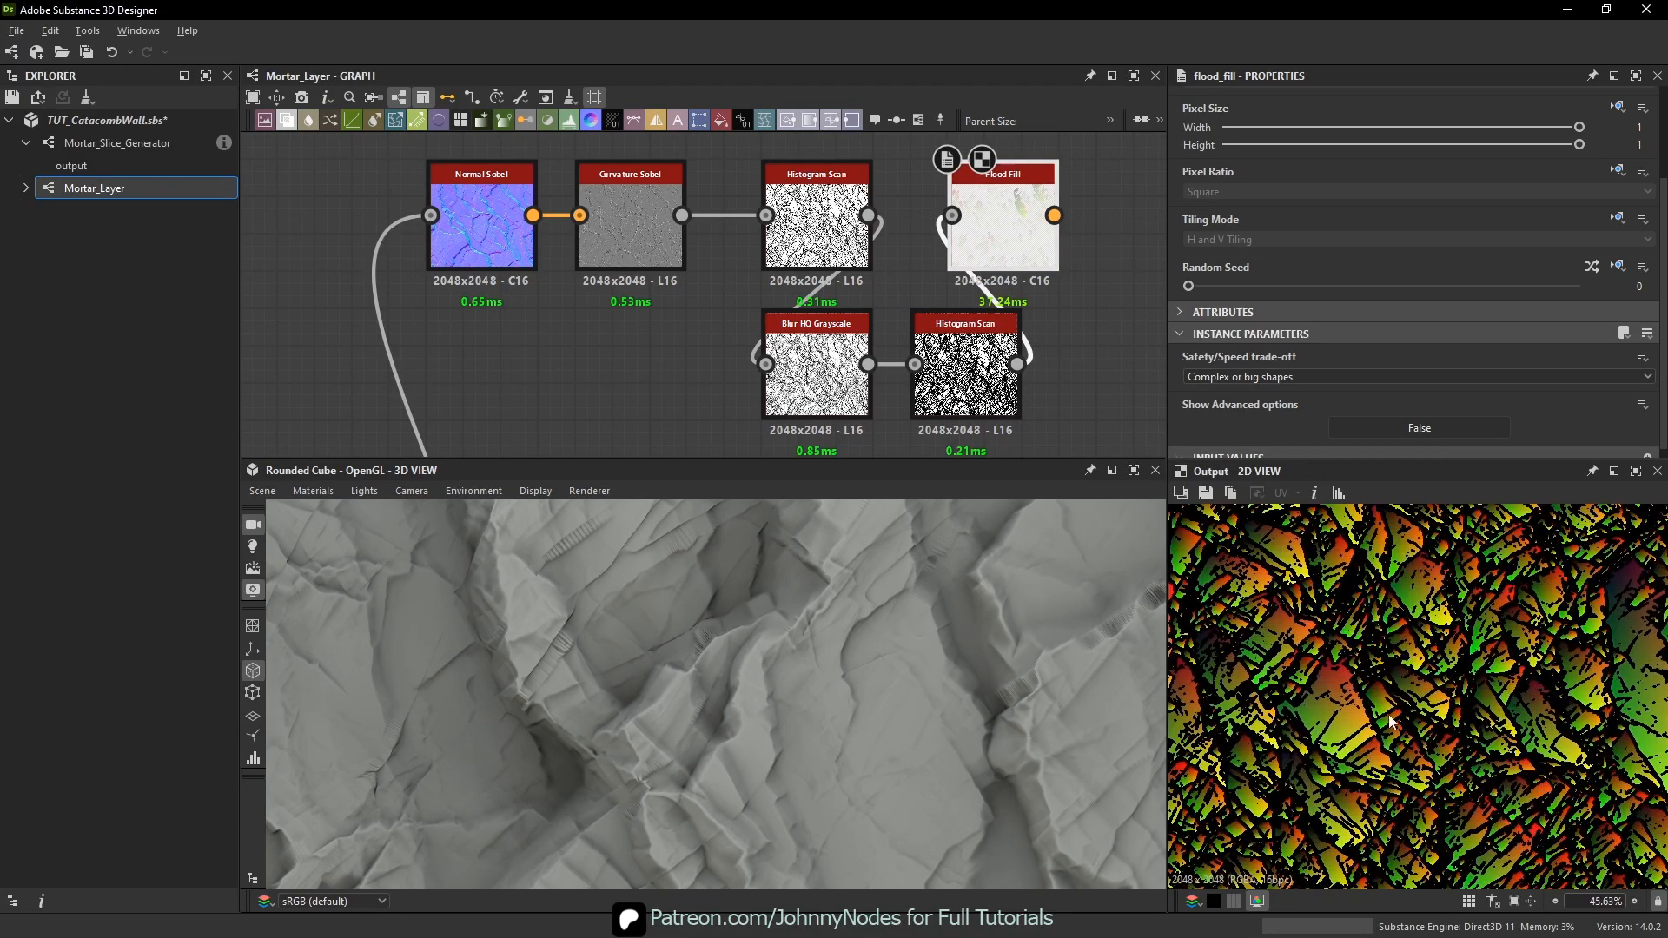
{"action": "scroll", "coordinate": [791, 321], "scroll_direction": "down", "scroll_amount": 3}
{"action": "scroll", "coordinate": [759, 206], "scroll_direction": "down", "scroll_amount": 5}
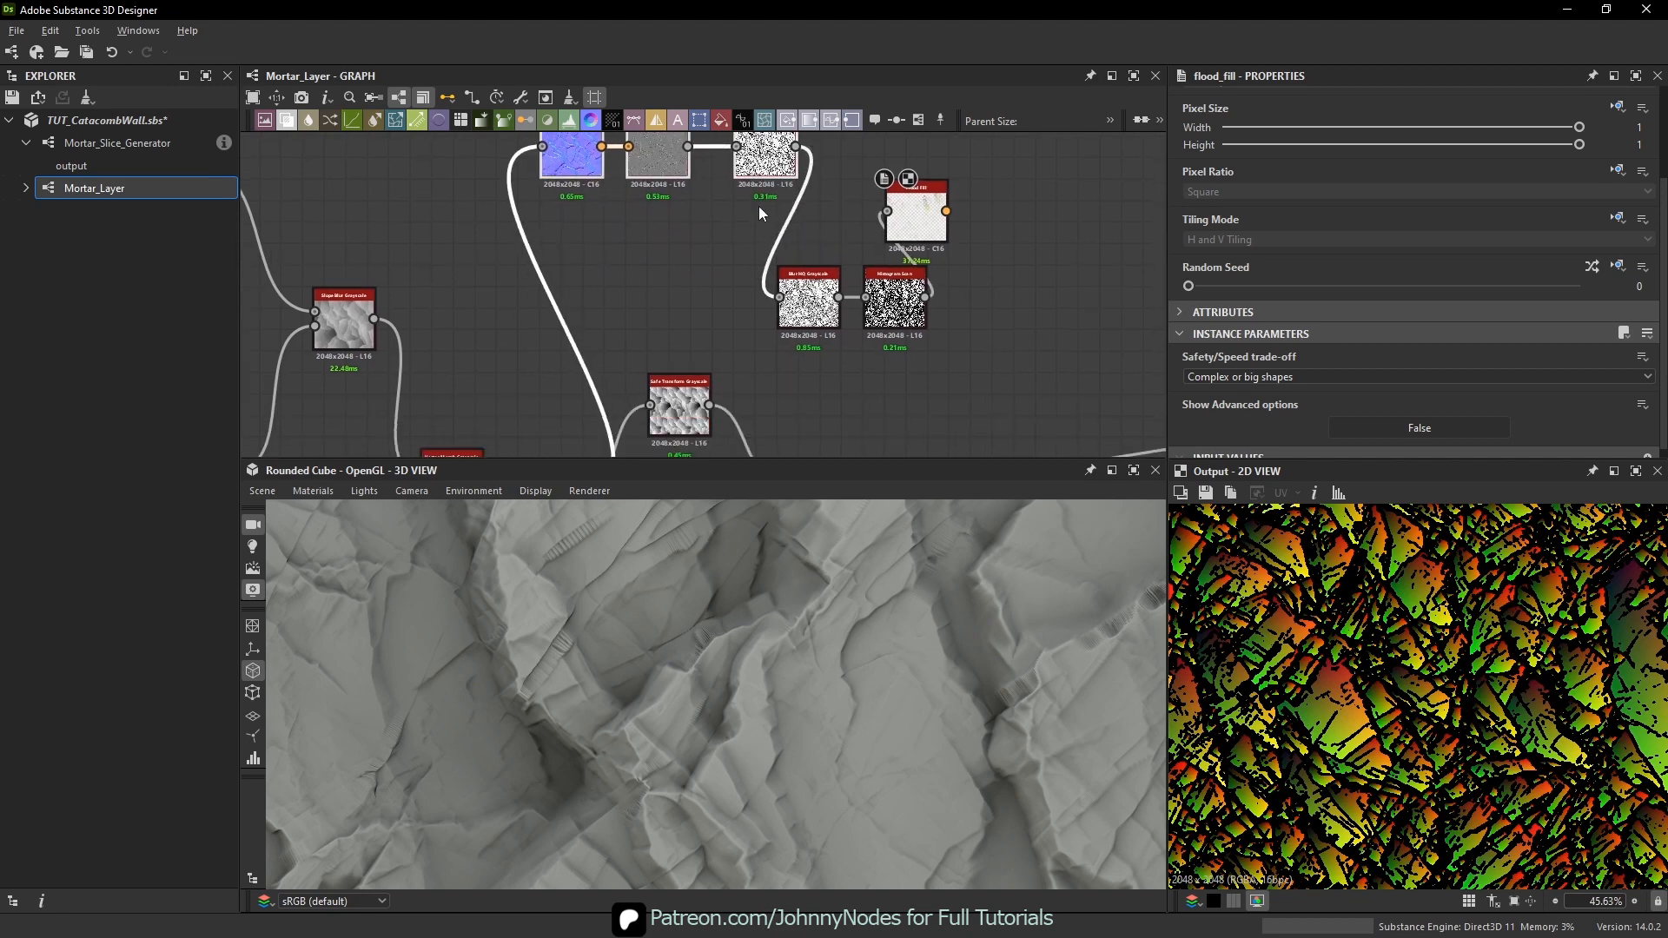
{"action": "scroll", "coordinate": [833, 257], "scroll_direction": "up", "scroll_amount": 4}
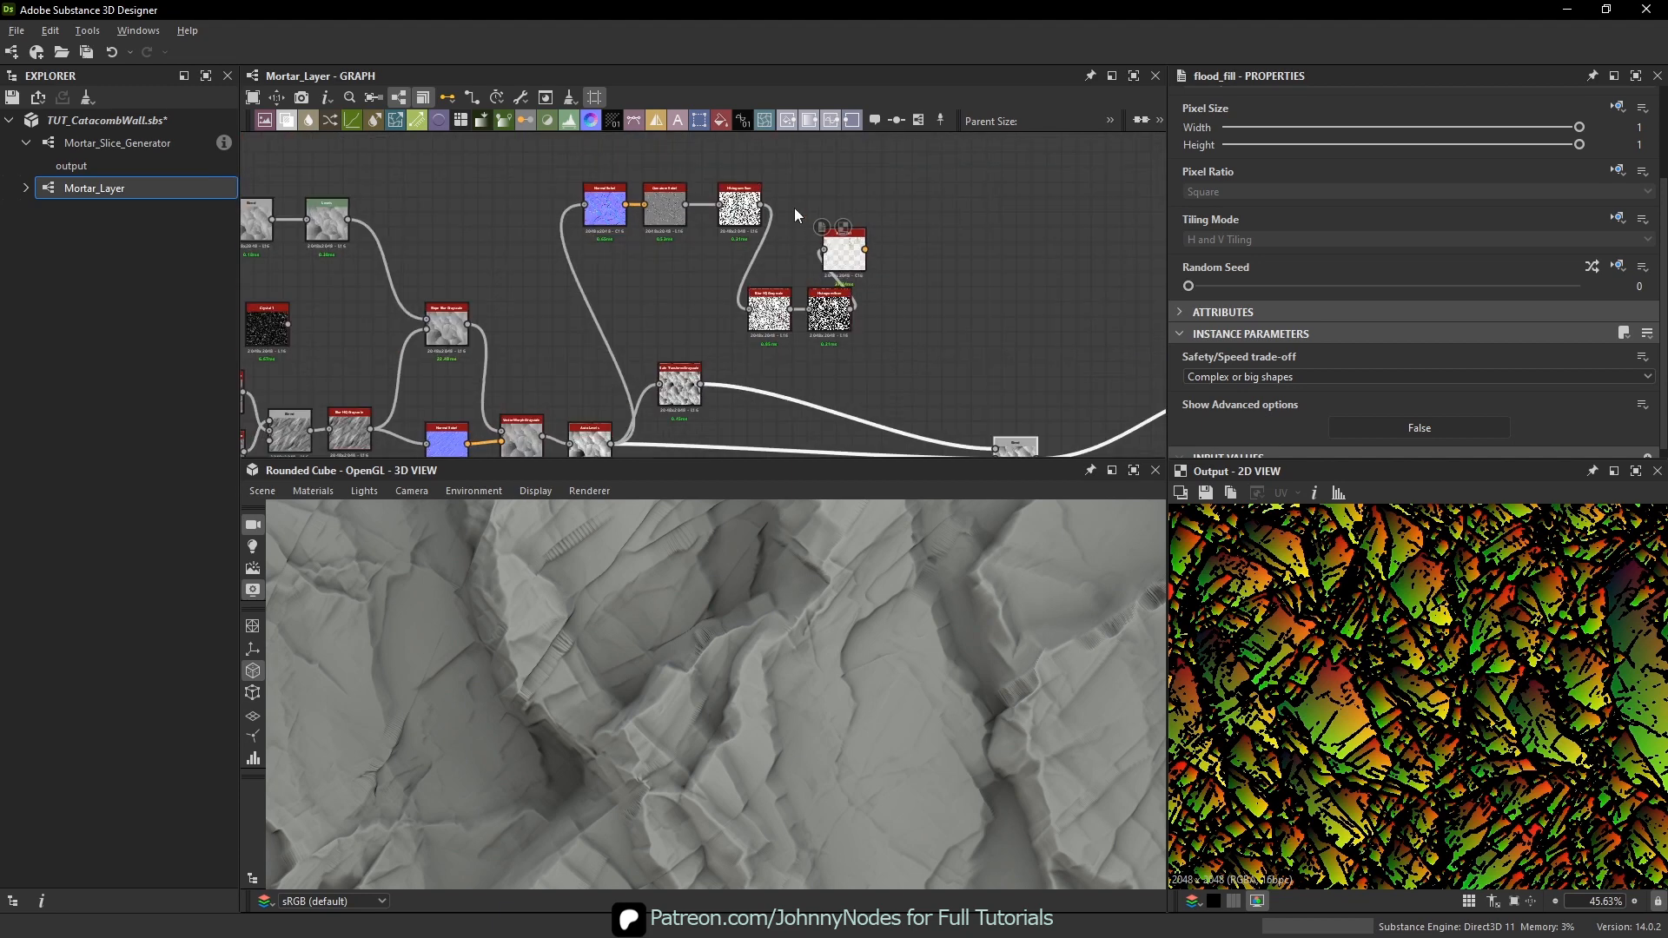
- Line up the Blur HQ Grayscale and second Histogram Scan in one row with the Normal Sobel, Curvature Sobel and first Histogram Scan
{"action": "left_click_drag", "start_coordinate": [714, 300], "coordinate": [841, 369]}
{"action": "left_click_drag", "start_coordinate": [829, 353], "coordinate": [873, 248]}
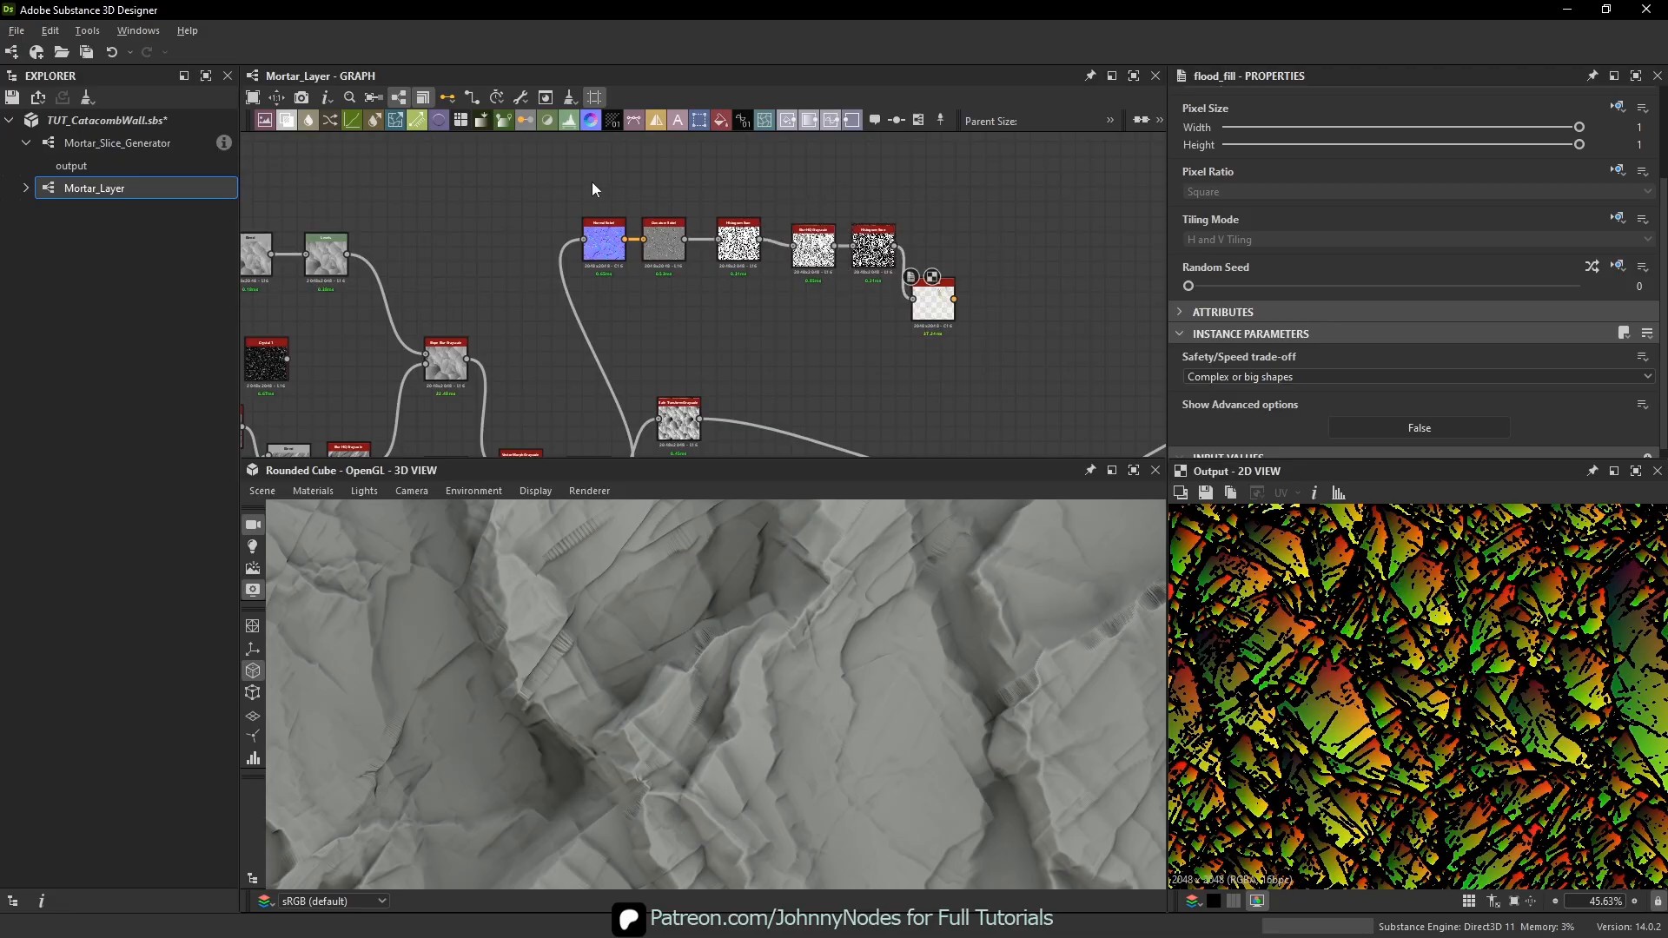
{"action": "left_click_drag", "start_coordinate": [593, 190], "coordinate": [774, 278]}
{"action": "left_click_drag", "start_coordinate": [664, 245], "coordinate": [679, 252]}
- Preview the Safe Transform Grayscale output and the Auto Levels output that feeds the facet mask chain
{"action": "middle_click_drag", "start_coordinate": [720, 328], "coordinate": [757, 180]}
{"action": "left_click", "coordinate": [717, 271]}
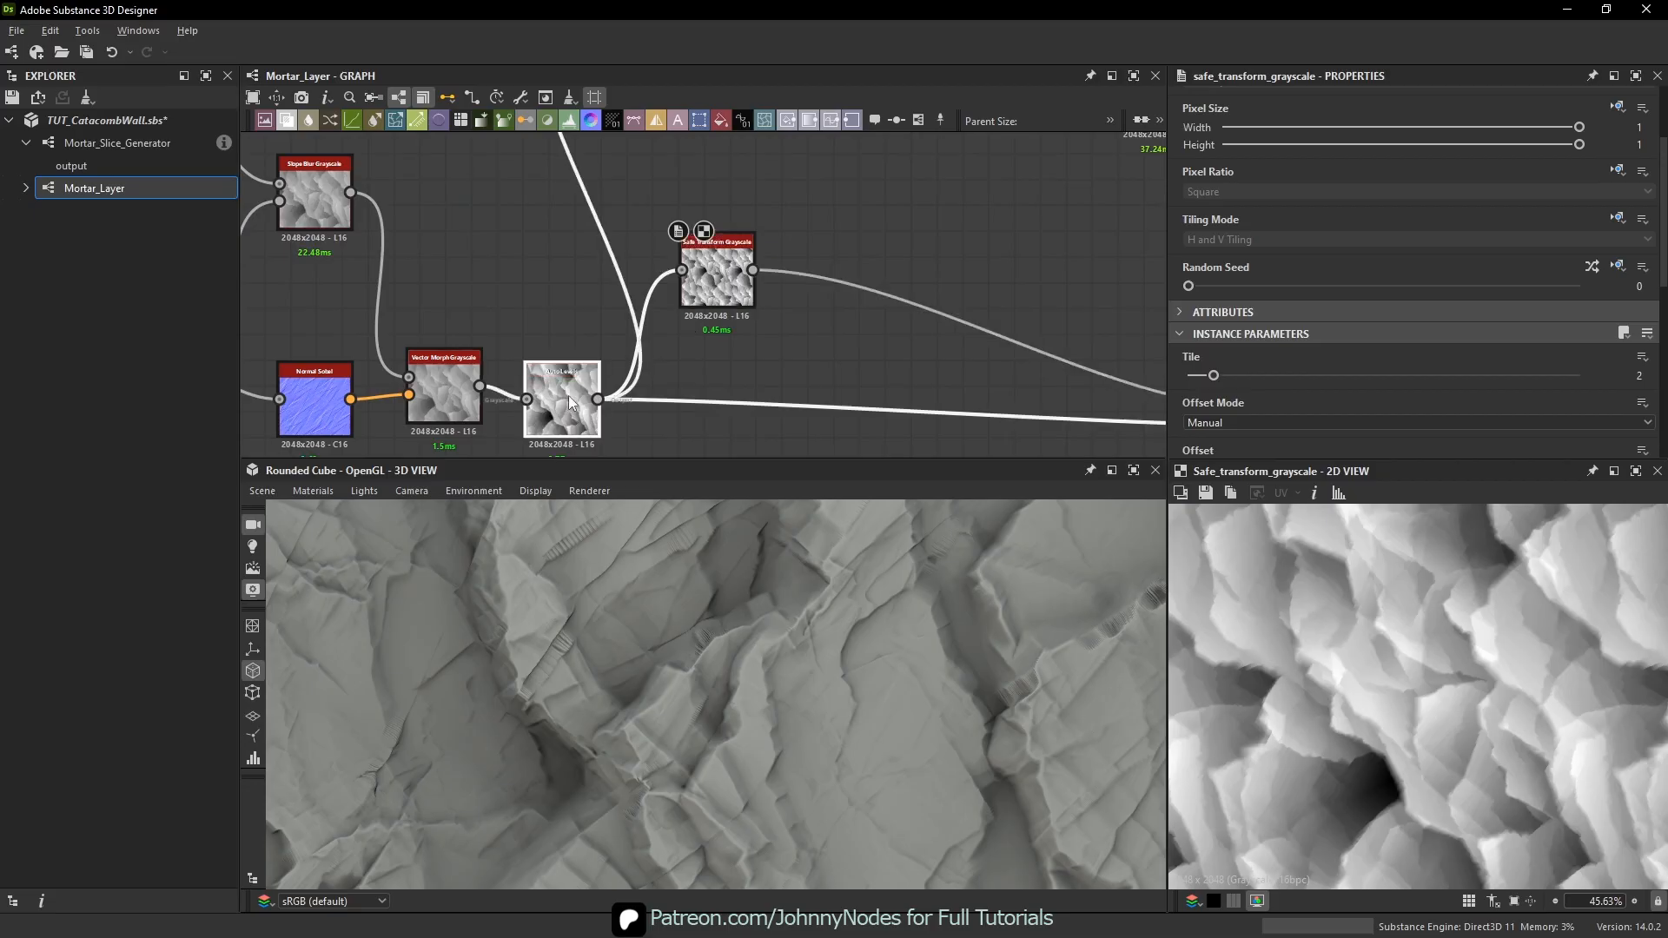
{"action": "left_click", "coordinate": [571, 399]}
{"action": "scroll", "coordinate": [1491, 628], "scroll_direction": "down", "scroll_amount": 2}
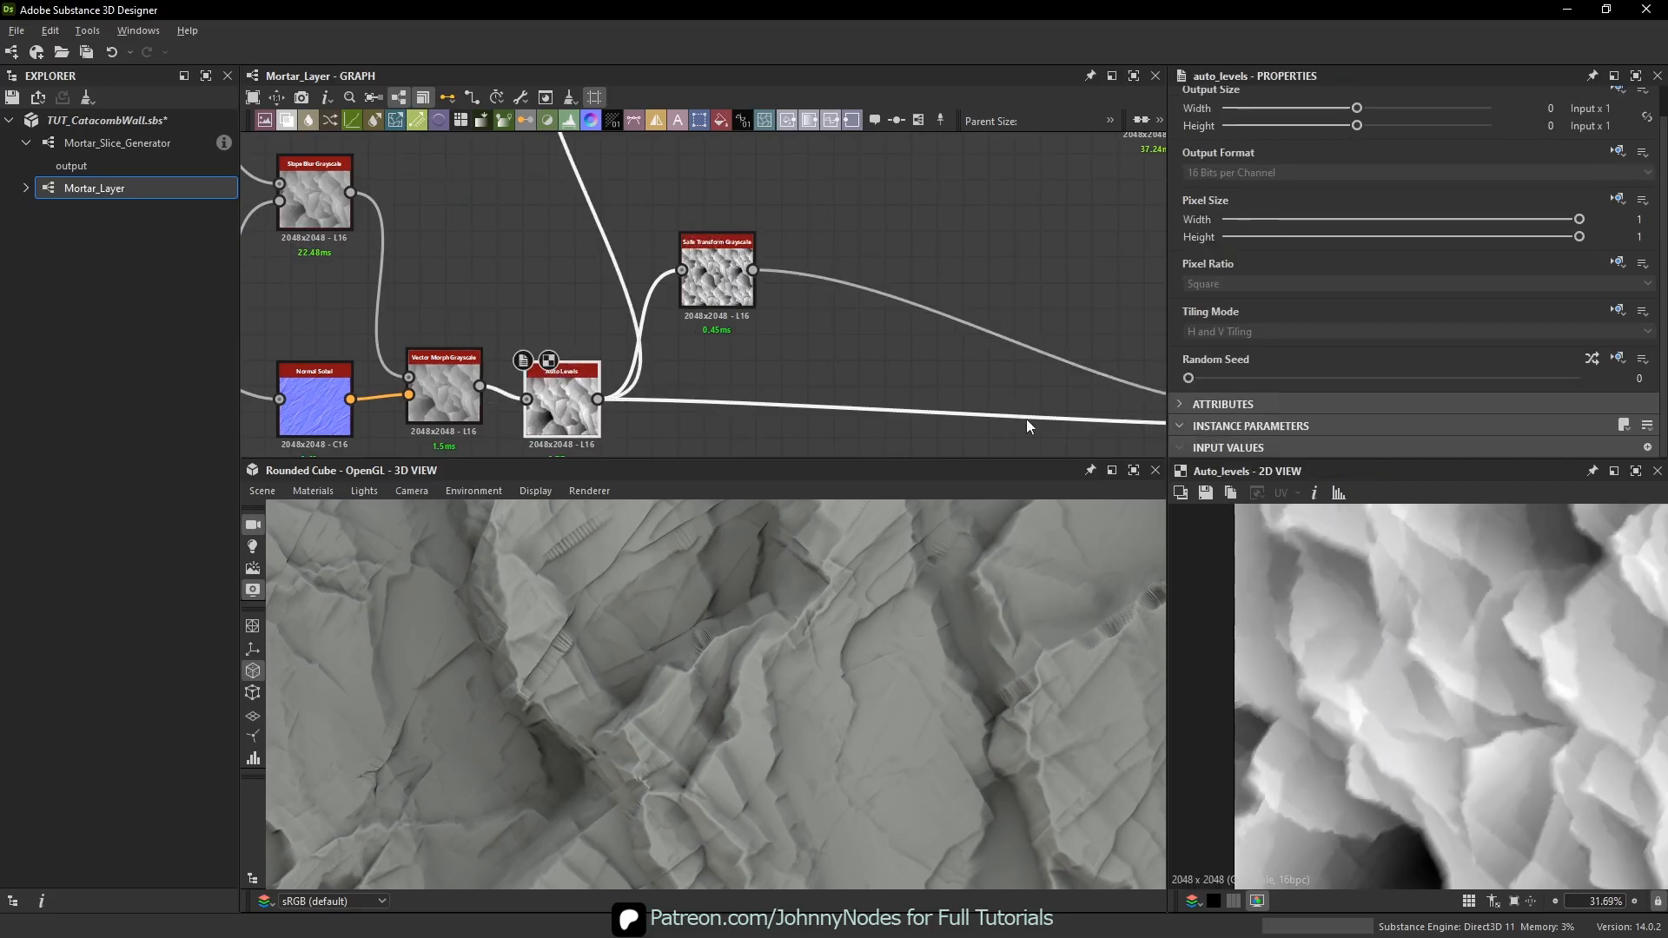
{"action": "scroll", "coordinate": [860, 208], "scroll_direction": "down", "scroll_amount": 1}
- Move the facet mask chain upward in the graph and place the Flood Fill beneath its row
{"action": "middle_click_drag", "start_coordinate": [860, 208], "coordinate": [761, 491]}
{"action": "left_click_drag", "start_coordinate": [512, 240], "coordinate": [919, 355]}
{"action": "left_click_drag", "start_coordinate": [921, 341], "coordinate": [923, 256]}
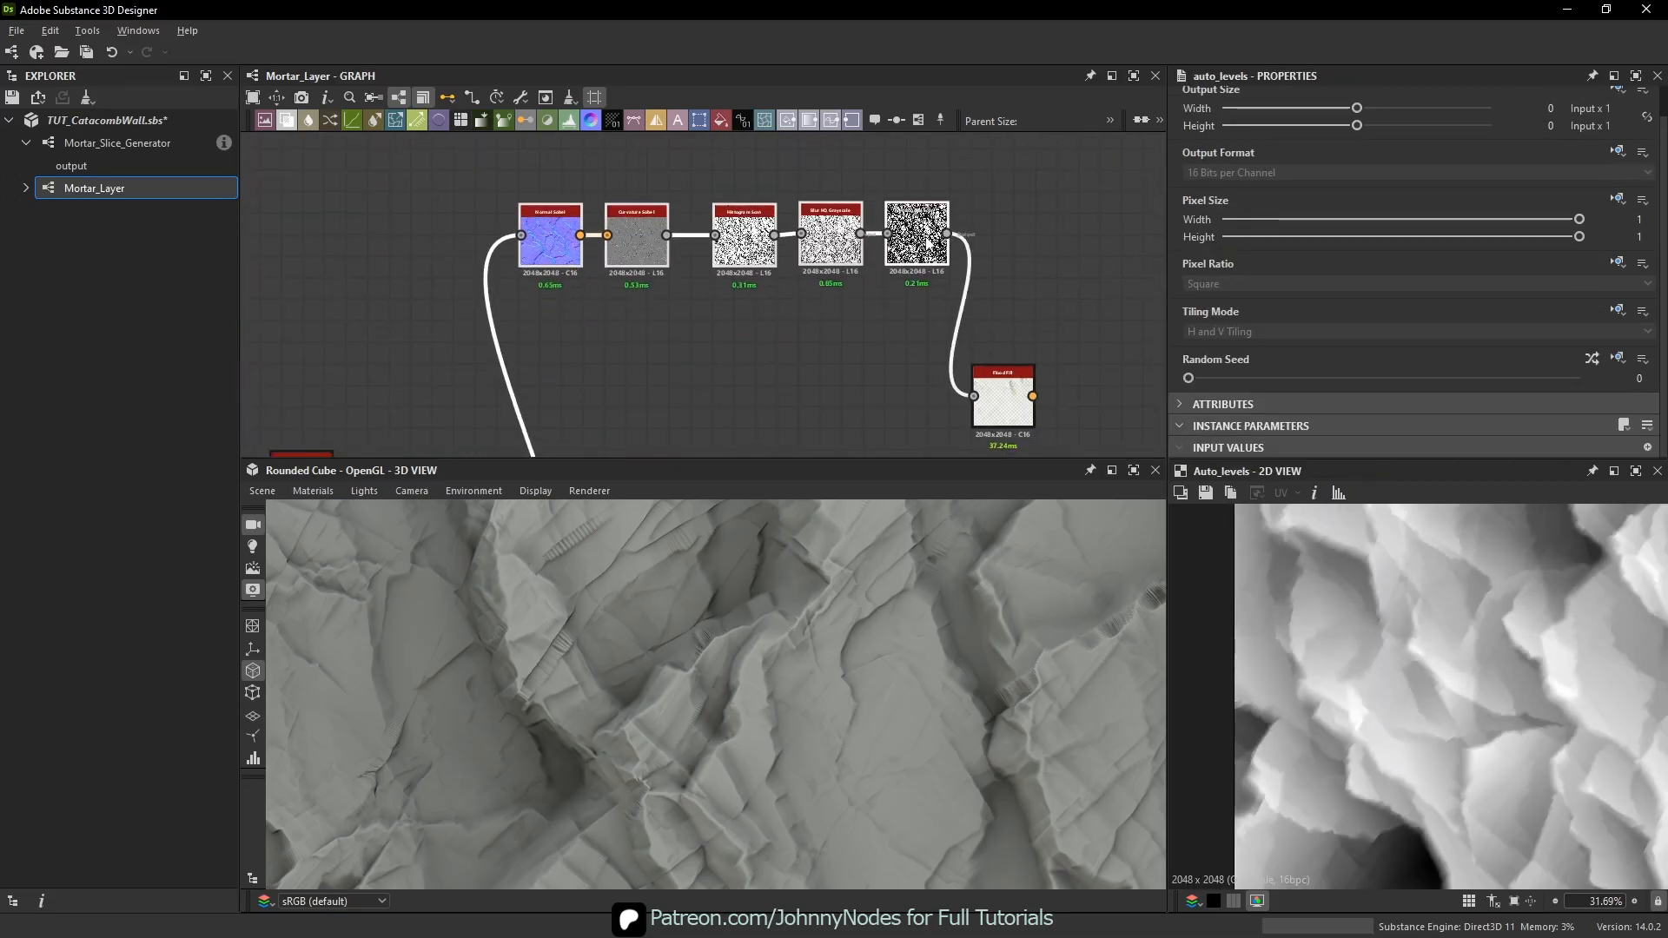
{"action": "scroll", "coordinate": [925, 259], "scroll_direction": "down", "scroll_amount": 2}
{"action": "left_click_drag", "start_coordinate": [981, 356], "coordinate": [976, 295]}
{"action": "scroll", "coordinate": [949, 298], "scroll_direction": "down", "scroll_amount": 4}
{"action": "middle_click_drag", "start_coordinate": [343, 232], "coordinate": [501, 279]}
{"action": "left_click_drag", "start_coordinate": [482, 187], "coordinate": [830, 388]}
{"action": "scroll", "coordinate": [782, 387], "scroll_direction": "down", "scroll_amount": 1}
{"action": "scroll", "coordinate": [1001, 284], "scroll_direction": "up", "scroll_amount": 5}
{"action": "left_click_drag", "start_coordinate": [1027, 298], "coordinate": [840, 312]}
- Add a Flood Fill to Random Grayscale node fed by the Flood Fill and preview its output
{"action": "double_click", "coordinate": [839, 315]}
{"action": "scroll", "coordinate": [888, 332], "scroll_direction": "up", "scroll_amount": 1}
{"action": "left_click", "coordinate": [930, 328]}
{"action": "key", "text": "space"}
{"action": "type", "text": "f"}
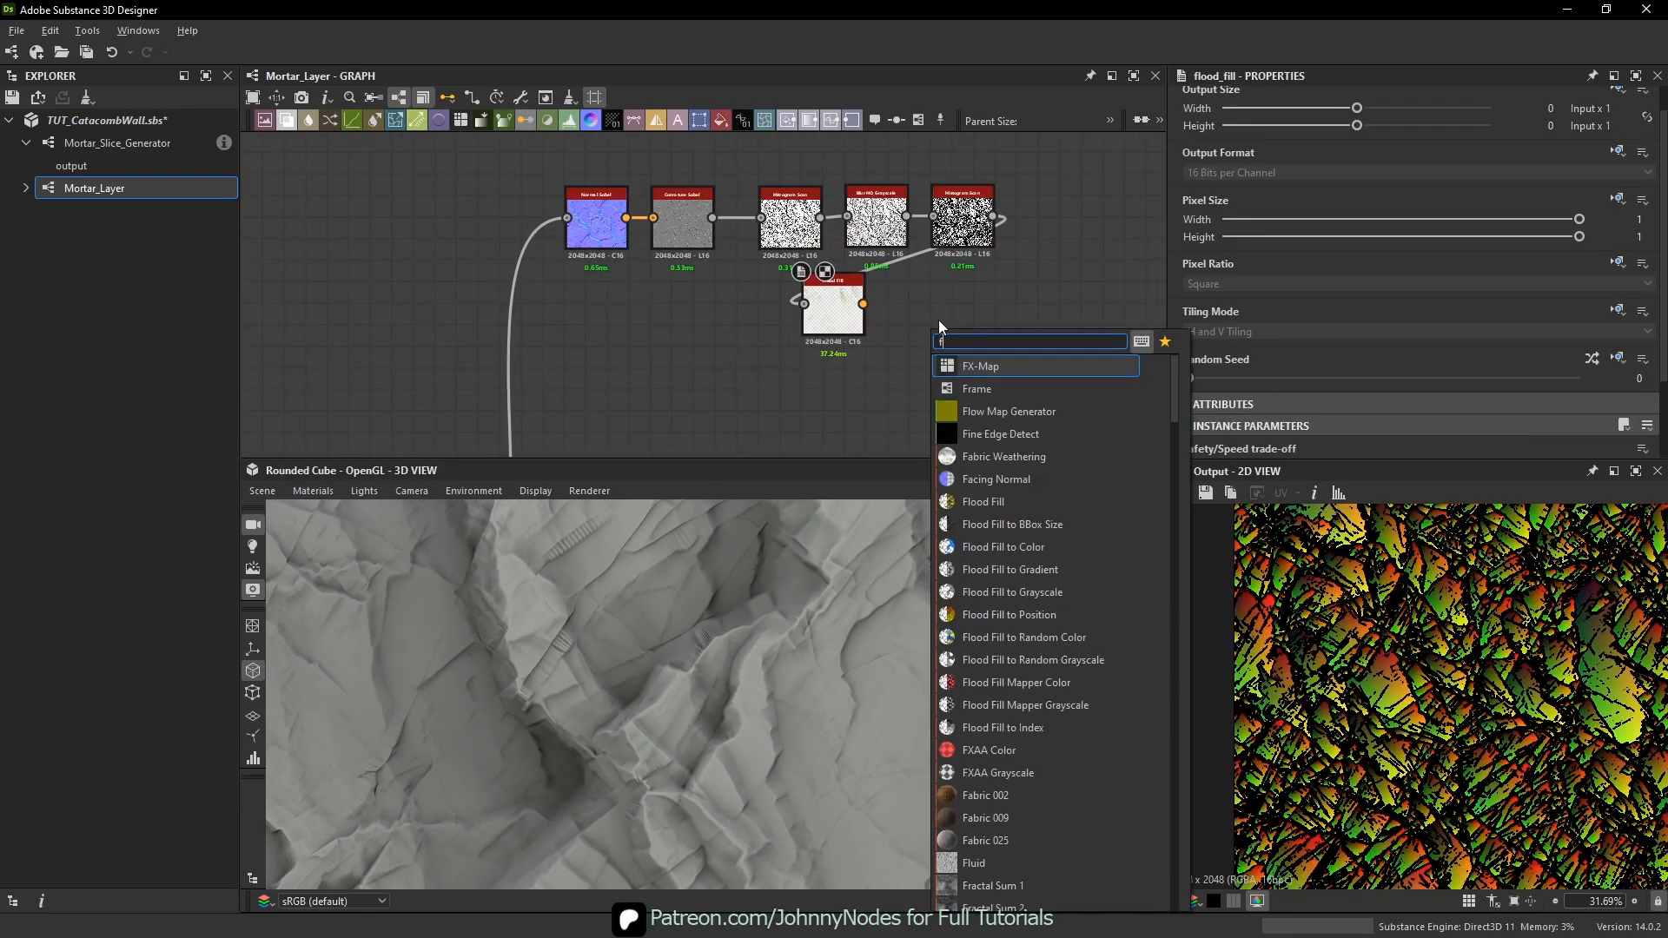
{"action": "type", "text": "lood"}
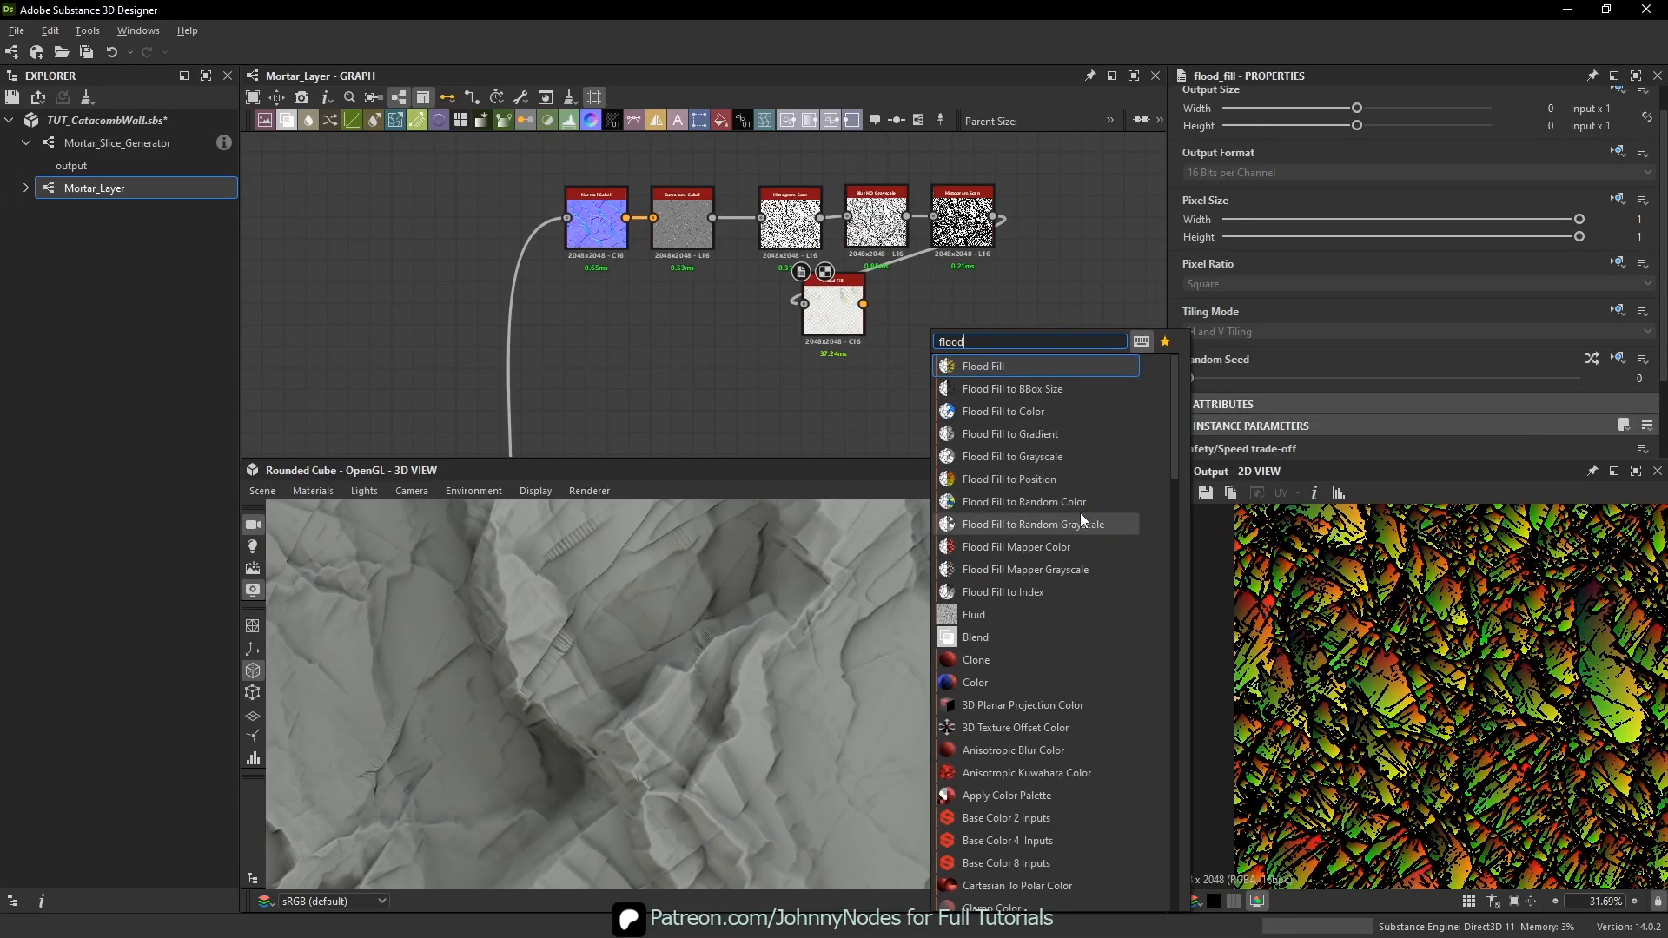
{"action": "left_click", "coordinate": [1081, 520]}
{"action": "scroll", "coordinate": [954, 375], "scroll_direction": "up", "scroll_amount": 1}
{"action": "double_click", "coordinate": [919, 337]}
{"action": "left_click_drag", "start_coordinate": [845, 289], "coordinate": [908, 303]}
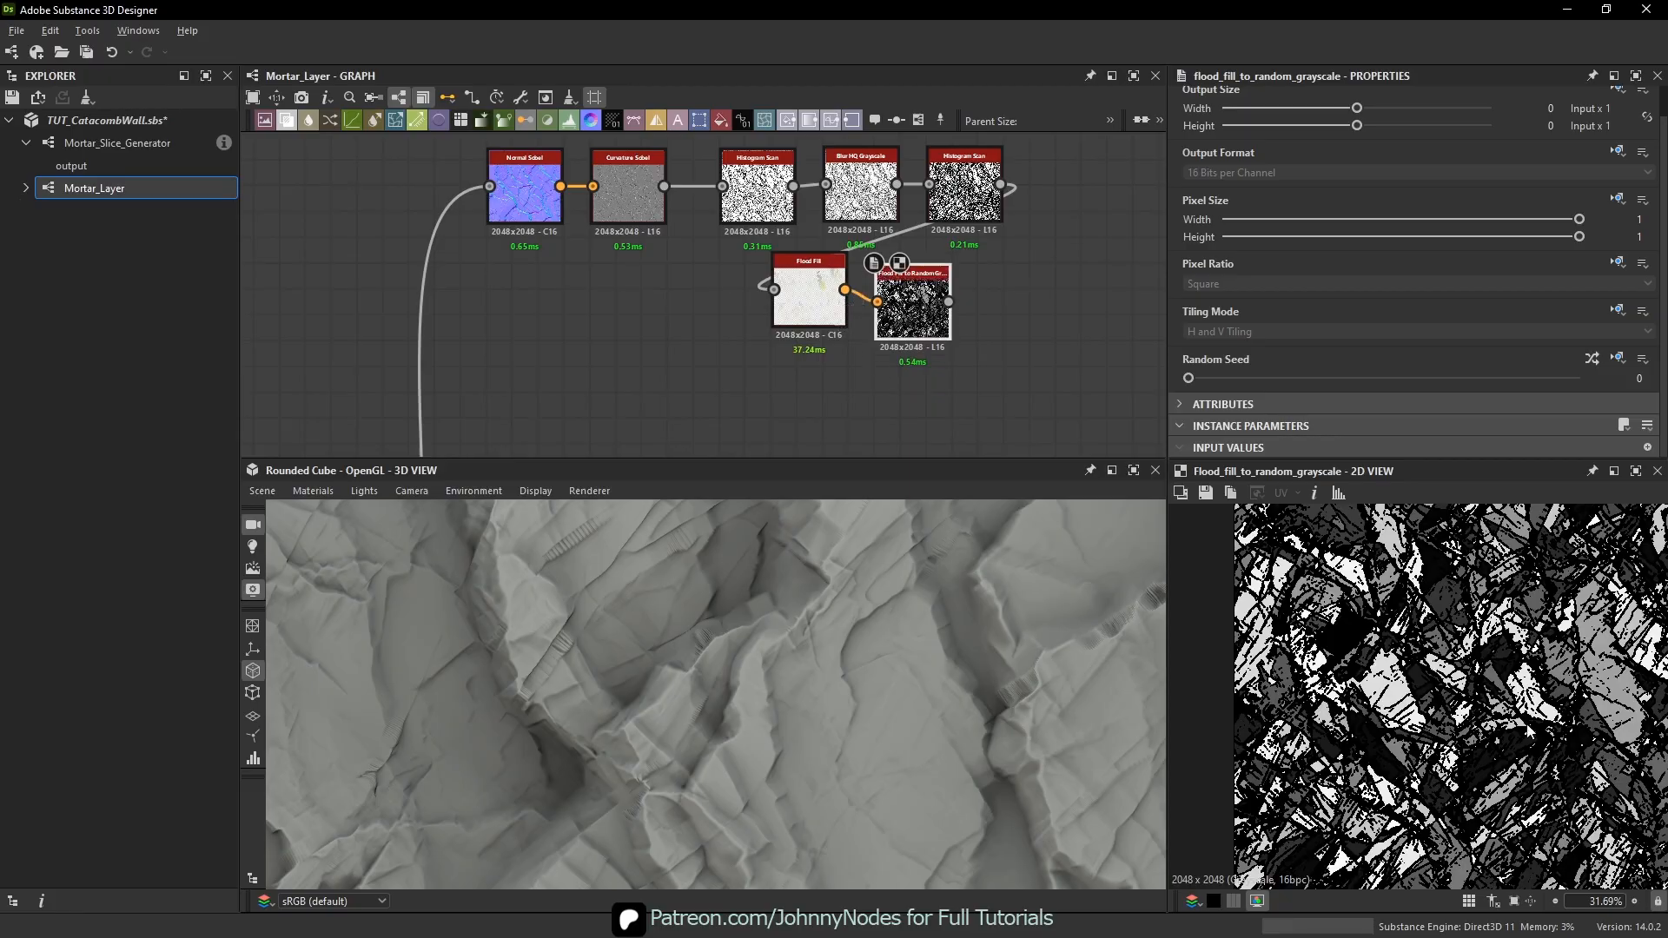
- Inspect the random grayscale and Flood Fill results up close to check how cleanly the rock facets are separated
{"action": "scroll", "coordinate": [1527, 728], "scroll_direction": "up", "scroll_amount": 8}
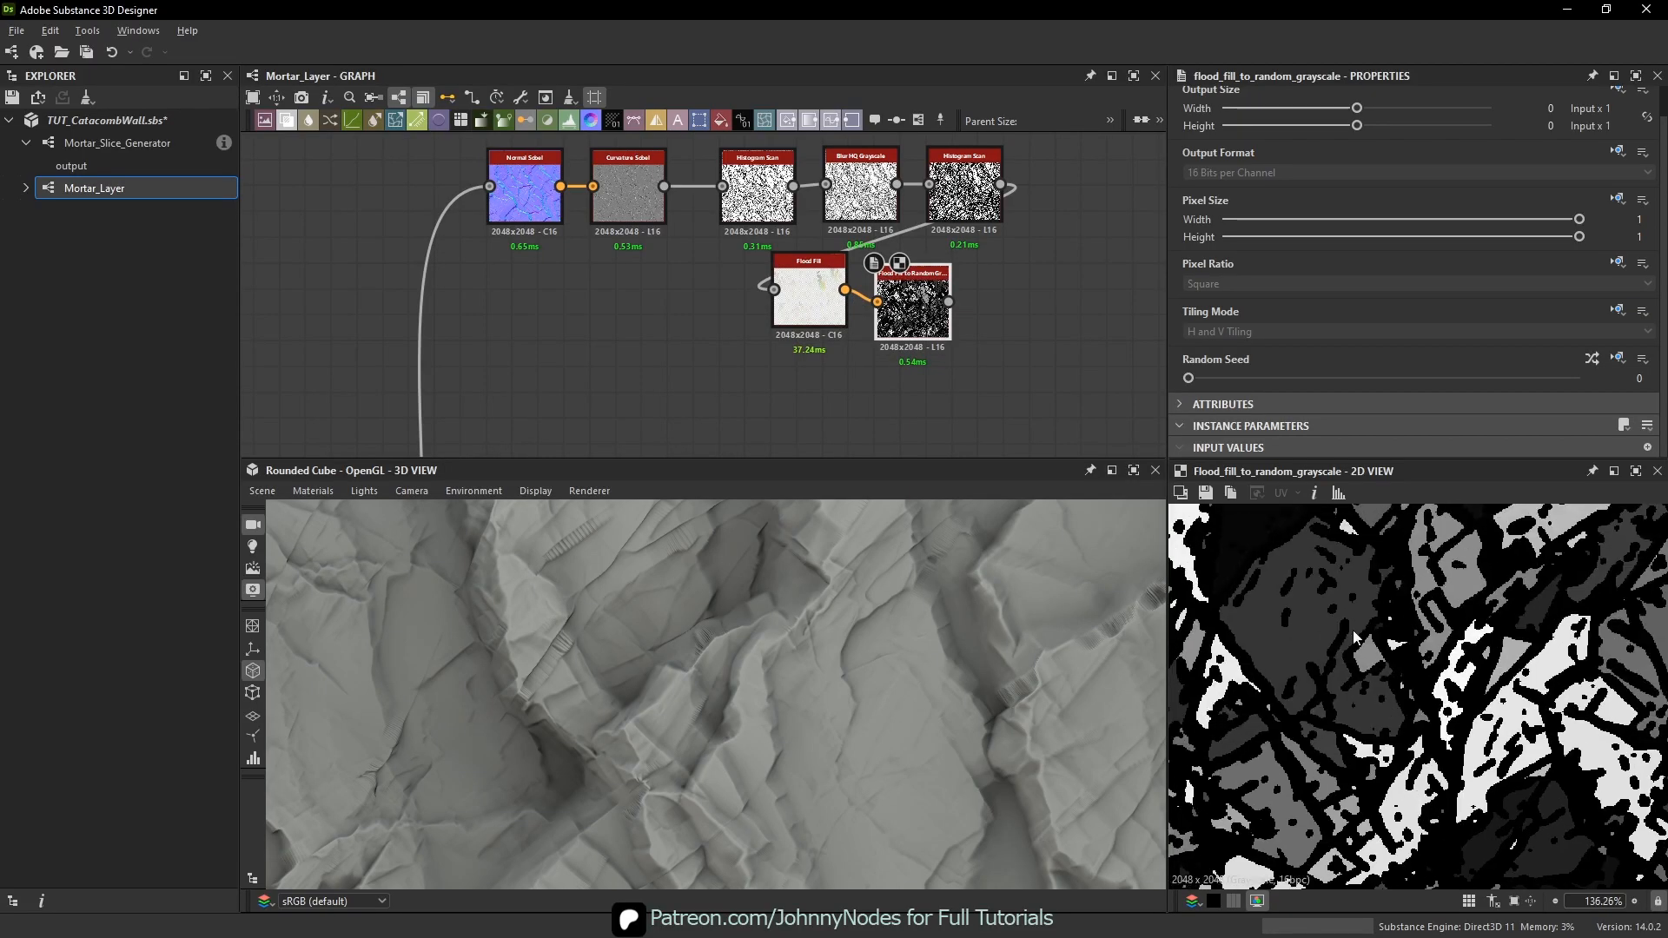
{"action": "middle_click_drag", "start_coordinate": [1354, 638], "coordinate": [1373, 680]}
{"action": "scroll", "coordinate": [864, 230], "scroll_direction": "up", "scroll_amount": 1}
{"action": "middle_click_drag", "start_coordinate": [864, 231], "coordinate": [856, 273]}
{"action": "double_click", "coordinate": [791, 355]}
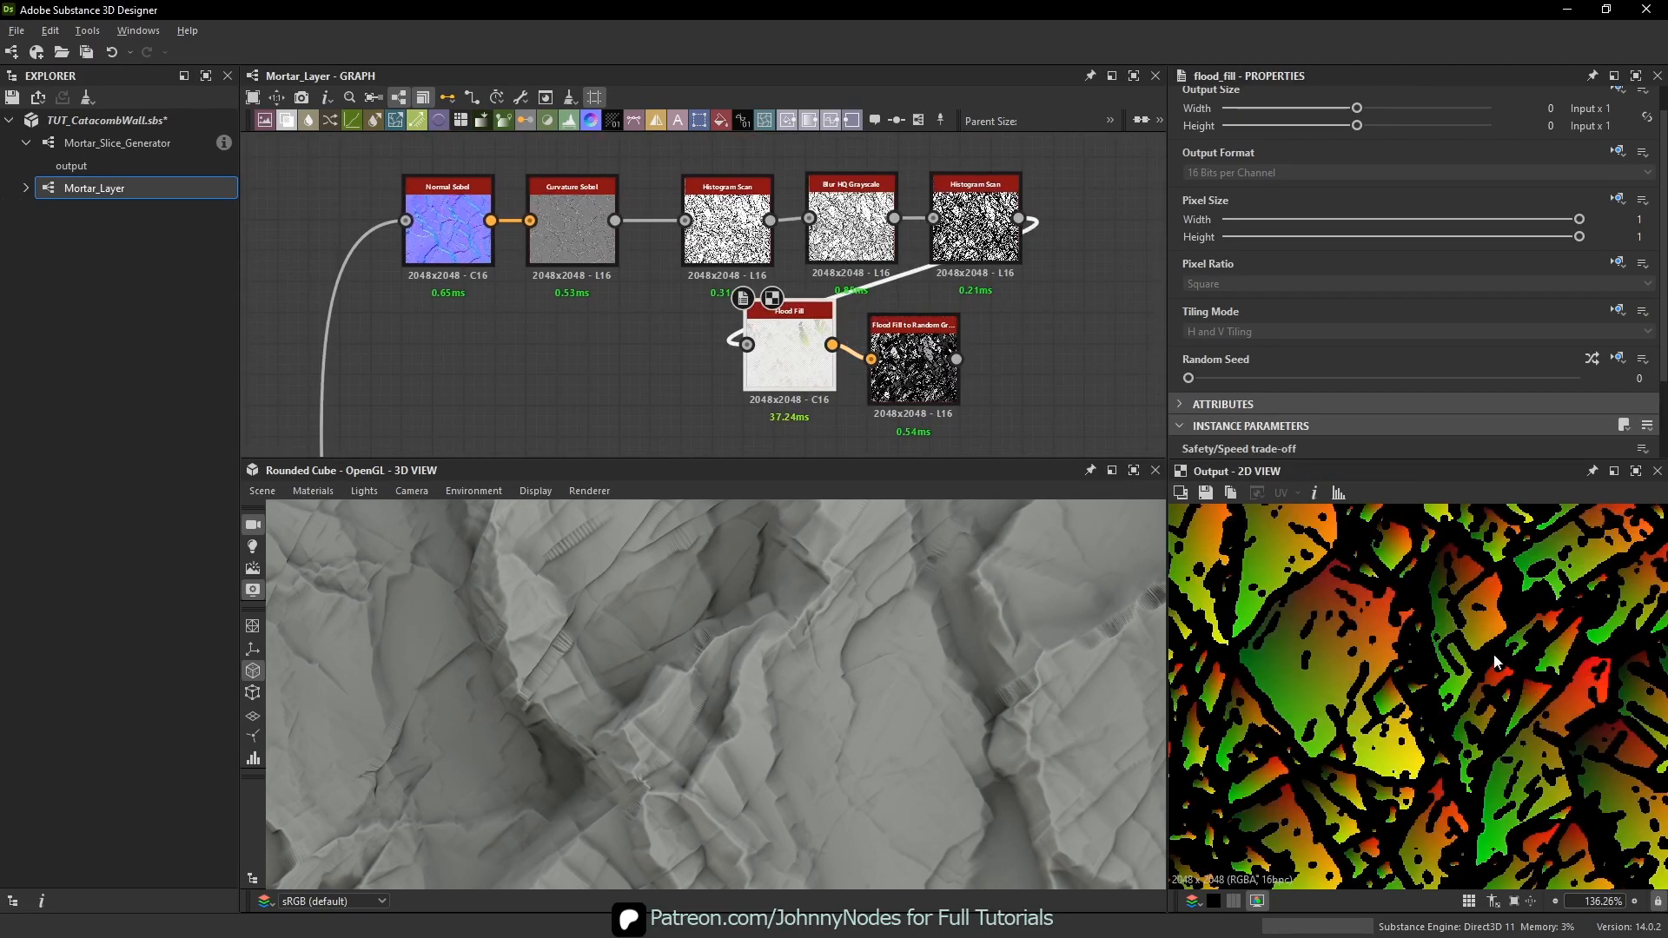
{"action": "scroll", "coordinate": [1495, 663], "scroll_direction": "up", "scroll_amount": 1}
{"action": "middle_click_drag", "start_coordinate": [1495, 662], "coordinate": [1201, 477]}
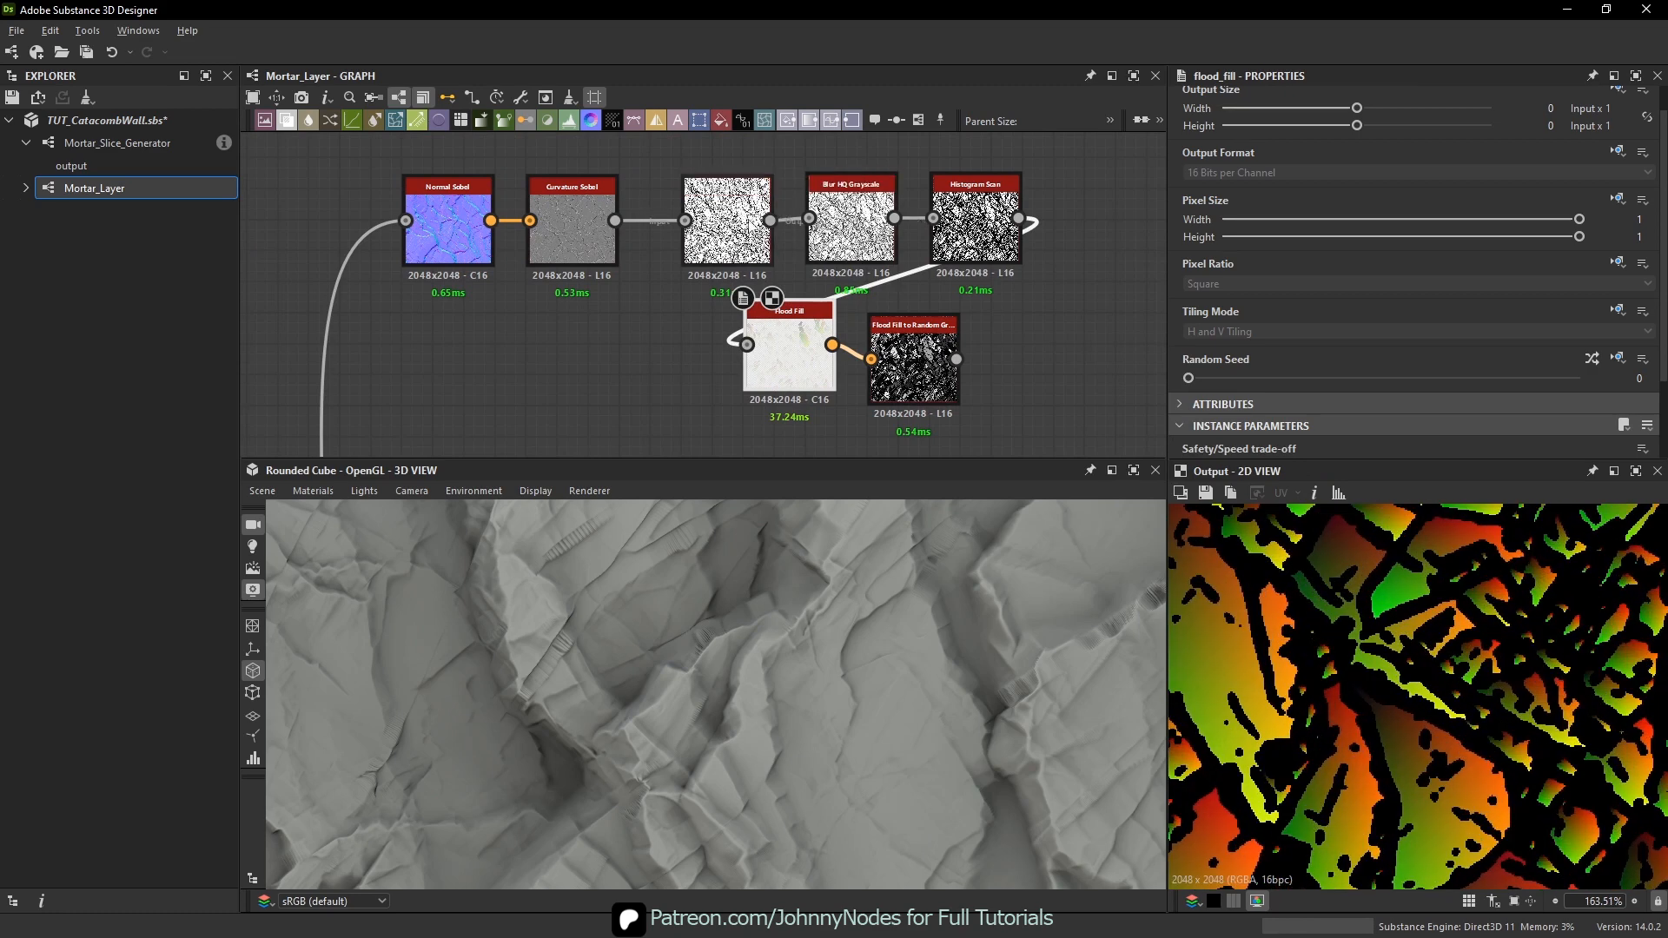
- Set the Blur HQ Grayscale intensity to 0.25 and check its effect on the Flood Fill shapes
{"action": "left_click", "coordinate": [847, 218]}
{"action": "scroll", "coordinate": [1304, 321], "scroll_direction": "down", "scroll_amount": 1}
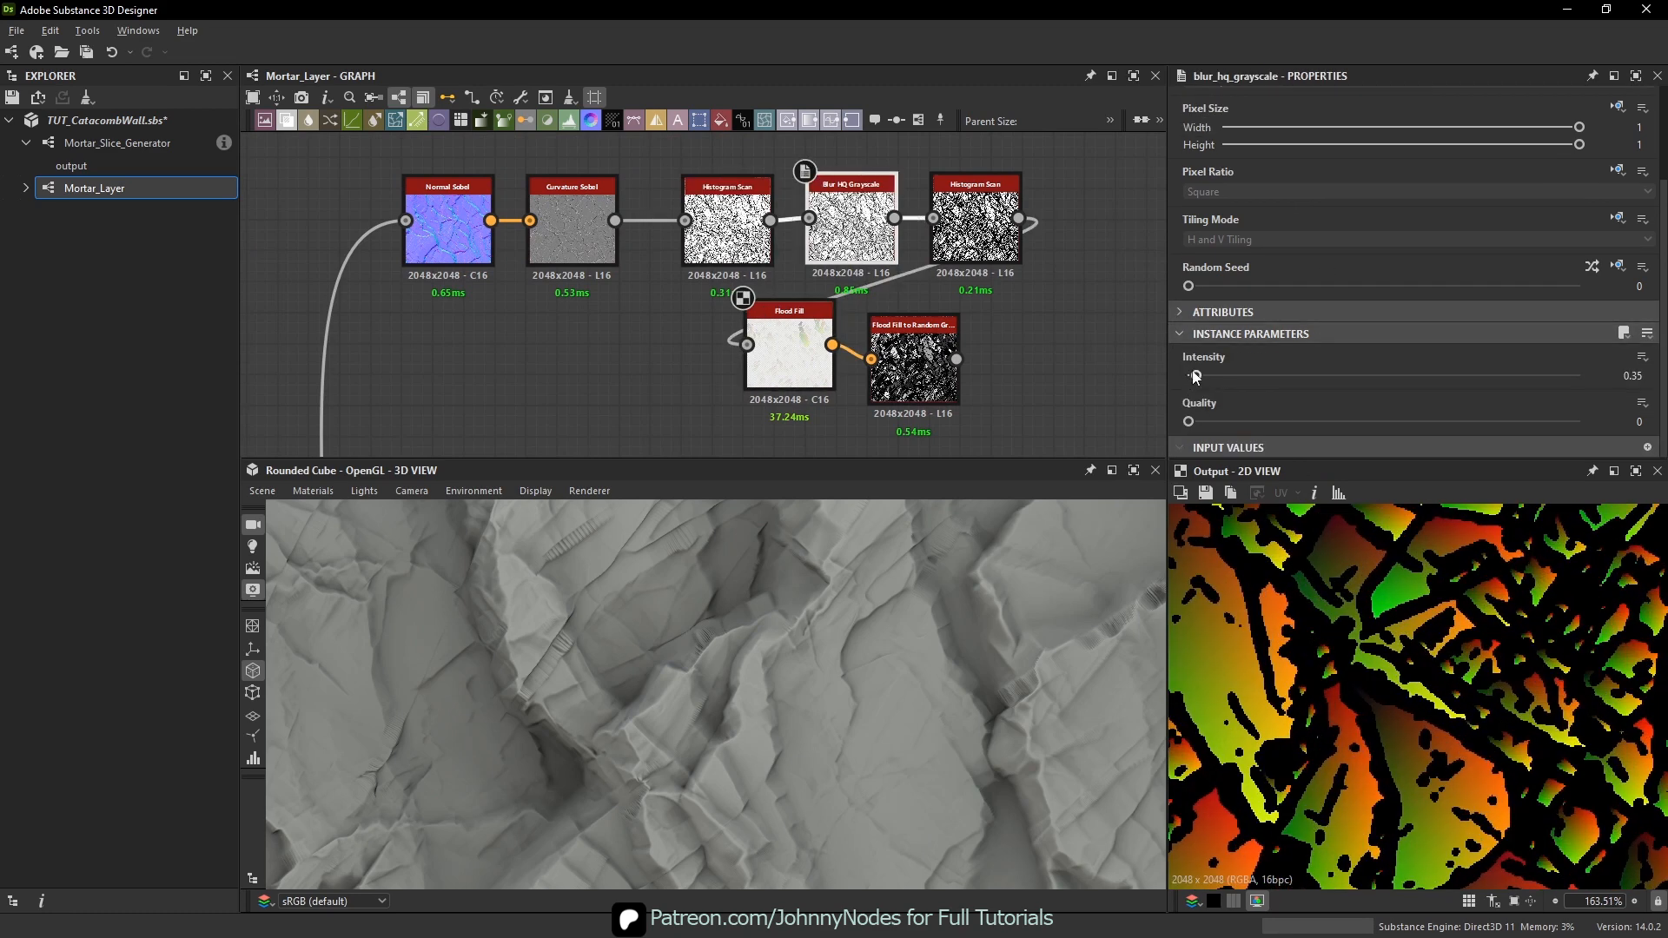
{"action": "left_click_drag", "start_coordinate": [1196, 375], "coordinate": [1194, 375]}
{"action": "scroll", "coordinate": [1530, 725], "scroll_direction": "down", "scroll_amount": 5}
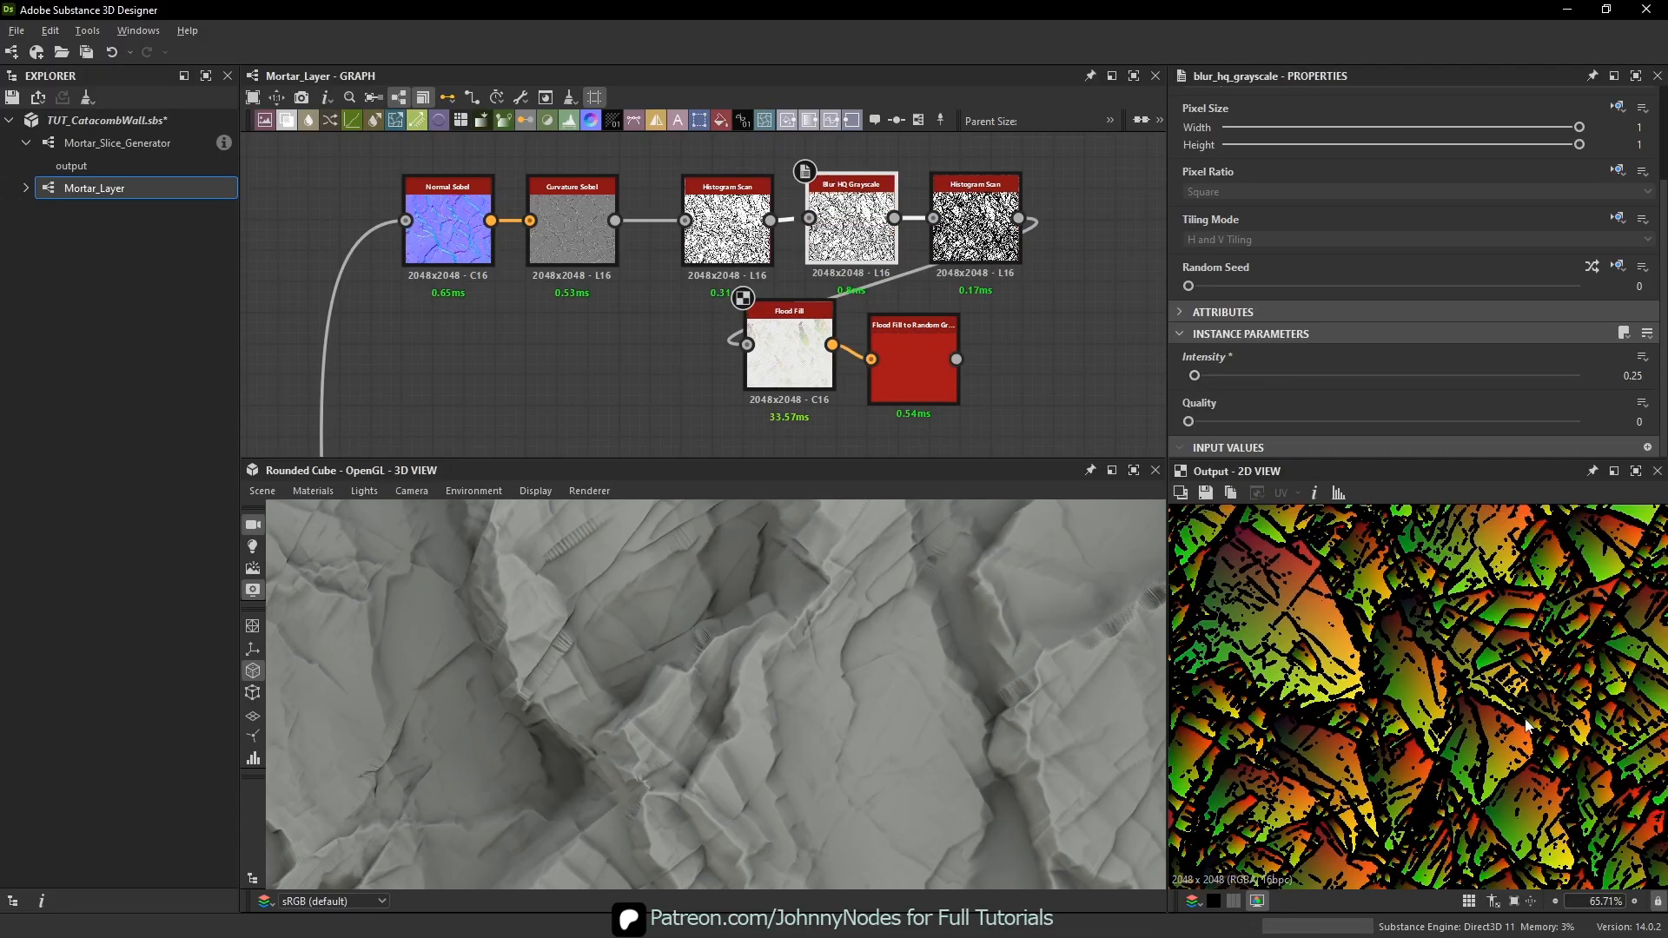
{"action": "scroll", "coordinate": [1412, 709], "scroll_direction": "up", "scroll_amount": 2}
{"action": "scroll", "coordinate": [1015, 265], "scroll_direction": "up", "scroll_amount": 1}
- Set the second Histogram Scan's position to 0.17 and preview the updated Flood Fill and random grayscale outputs
{"action": "double_click", "coordinate": [983, 228]}
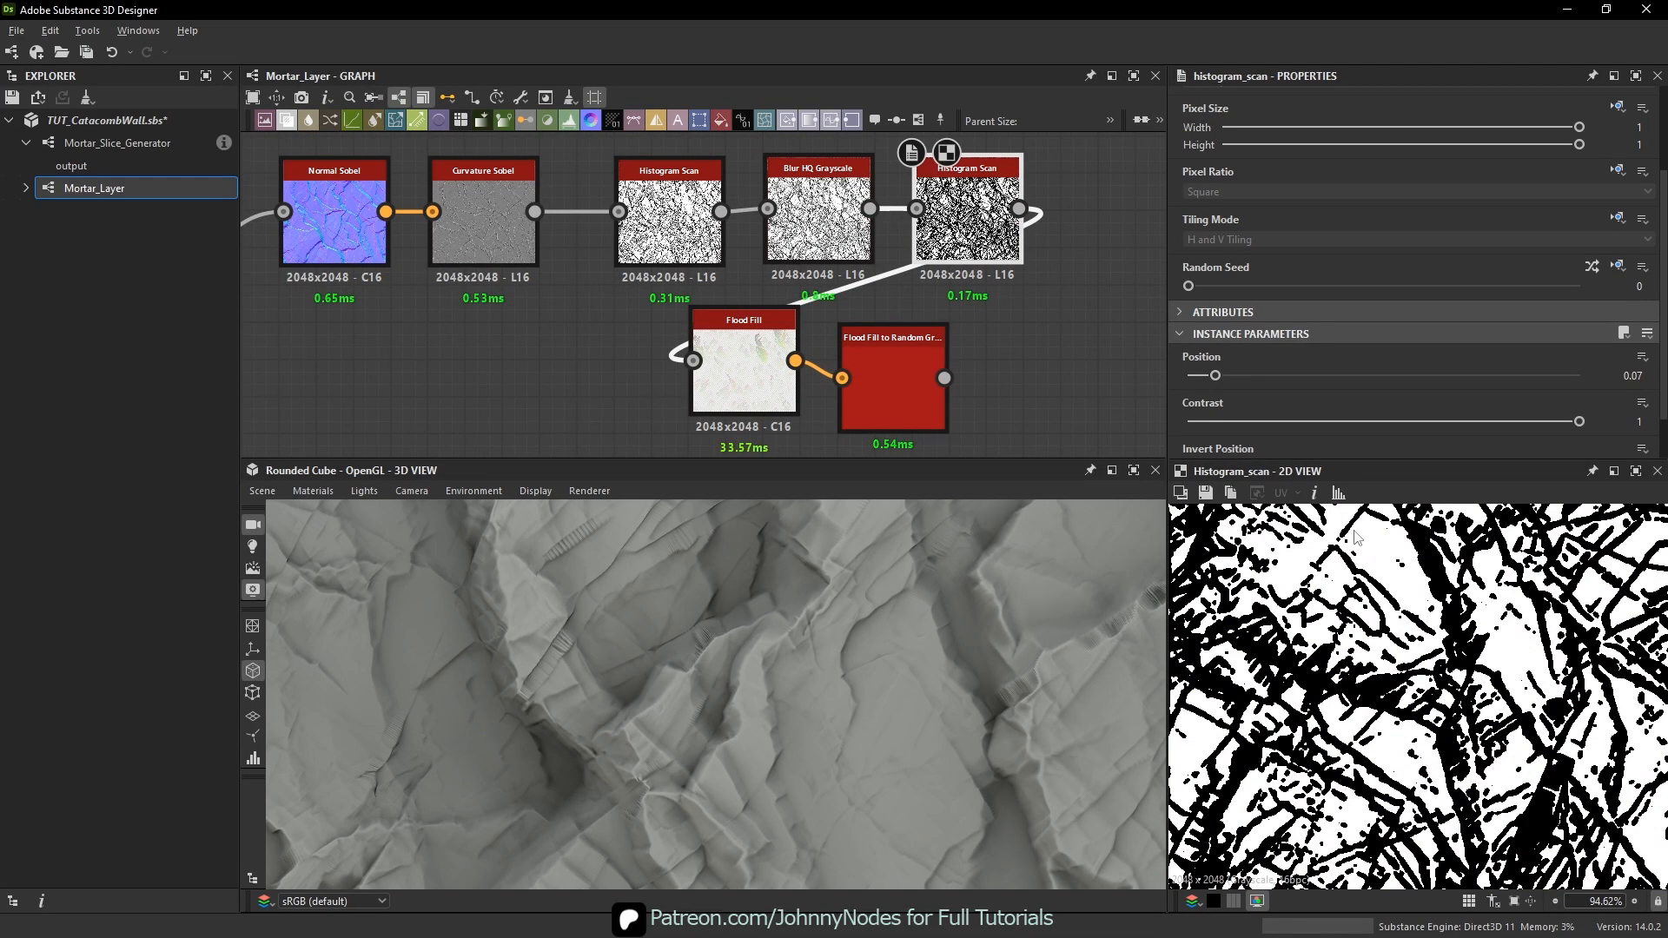
{"action": "left_click_drag", "start_coordinate": [1213, 380], "coordinate": [1229, 382]}
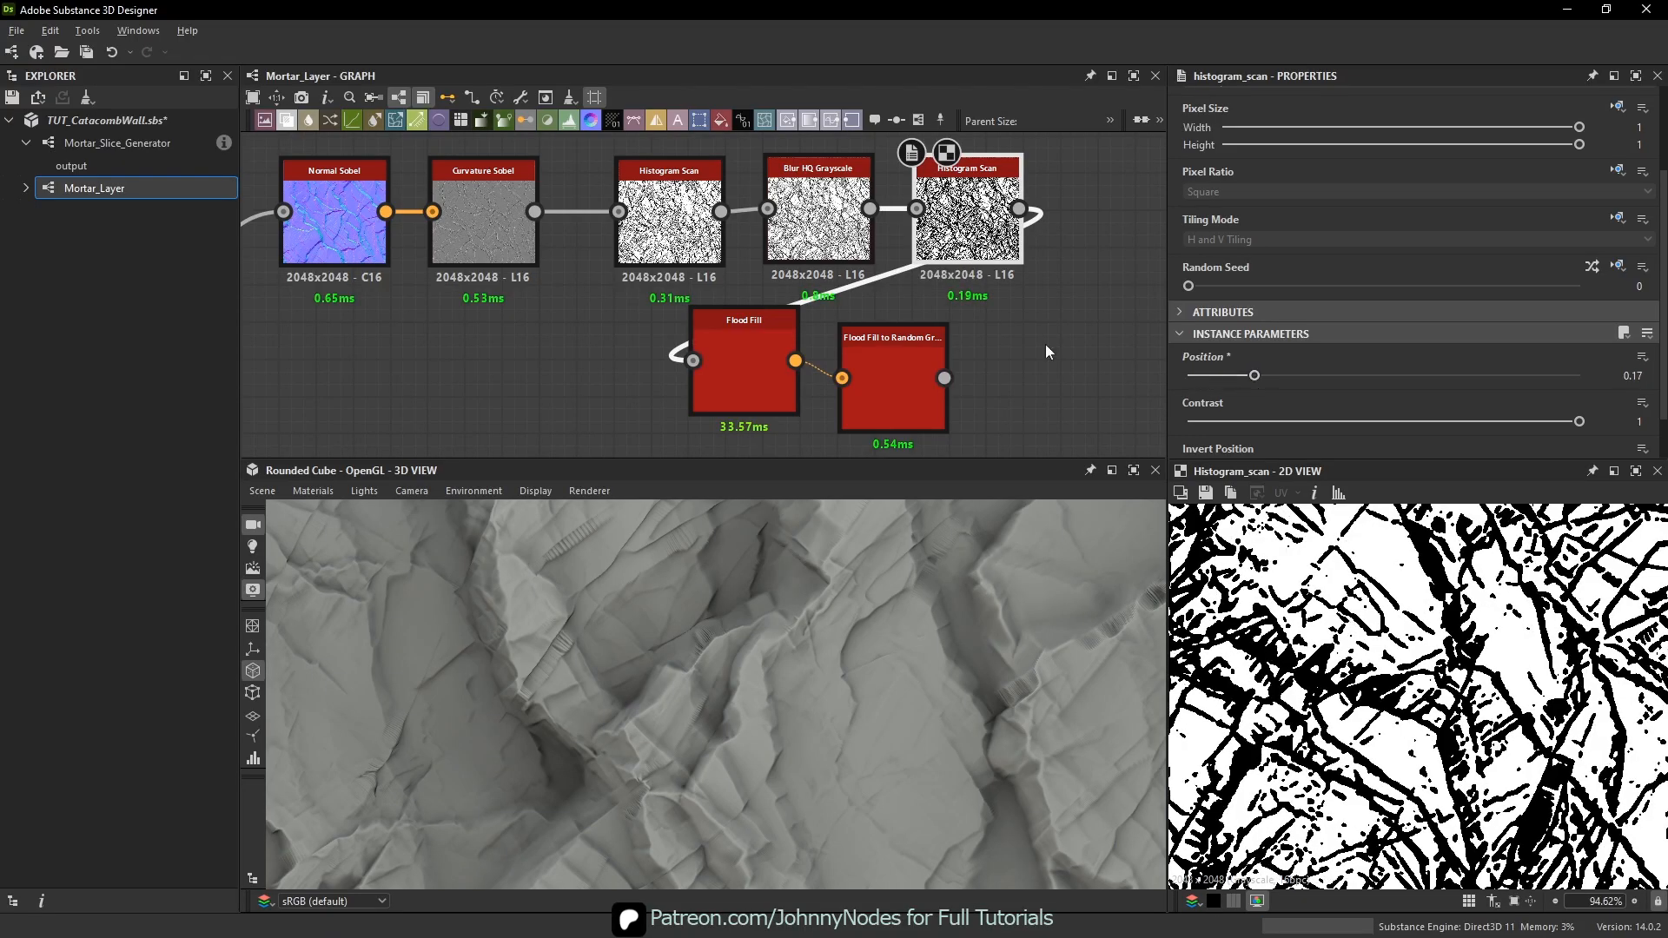
{"action": "double_click", "coordinate": [727, 358]}
{"action": "left_click", "coordinate": [920, 379]}
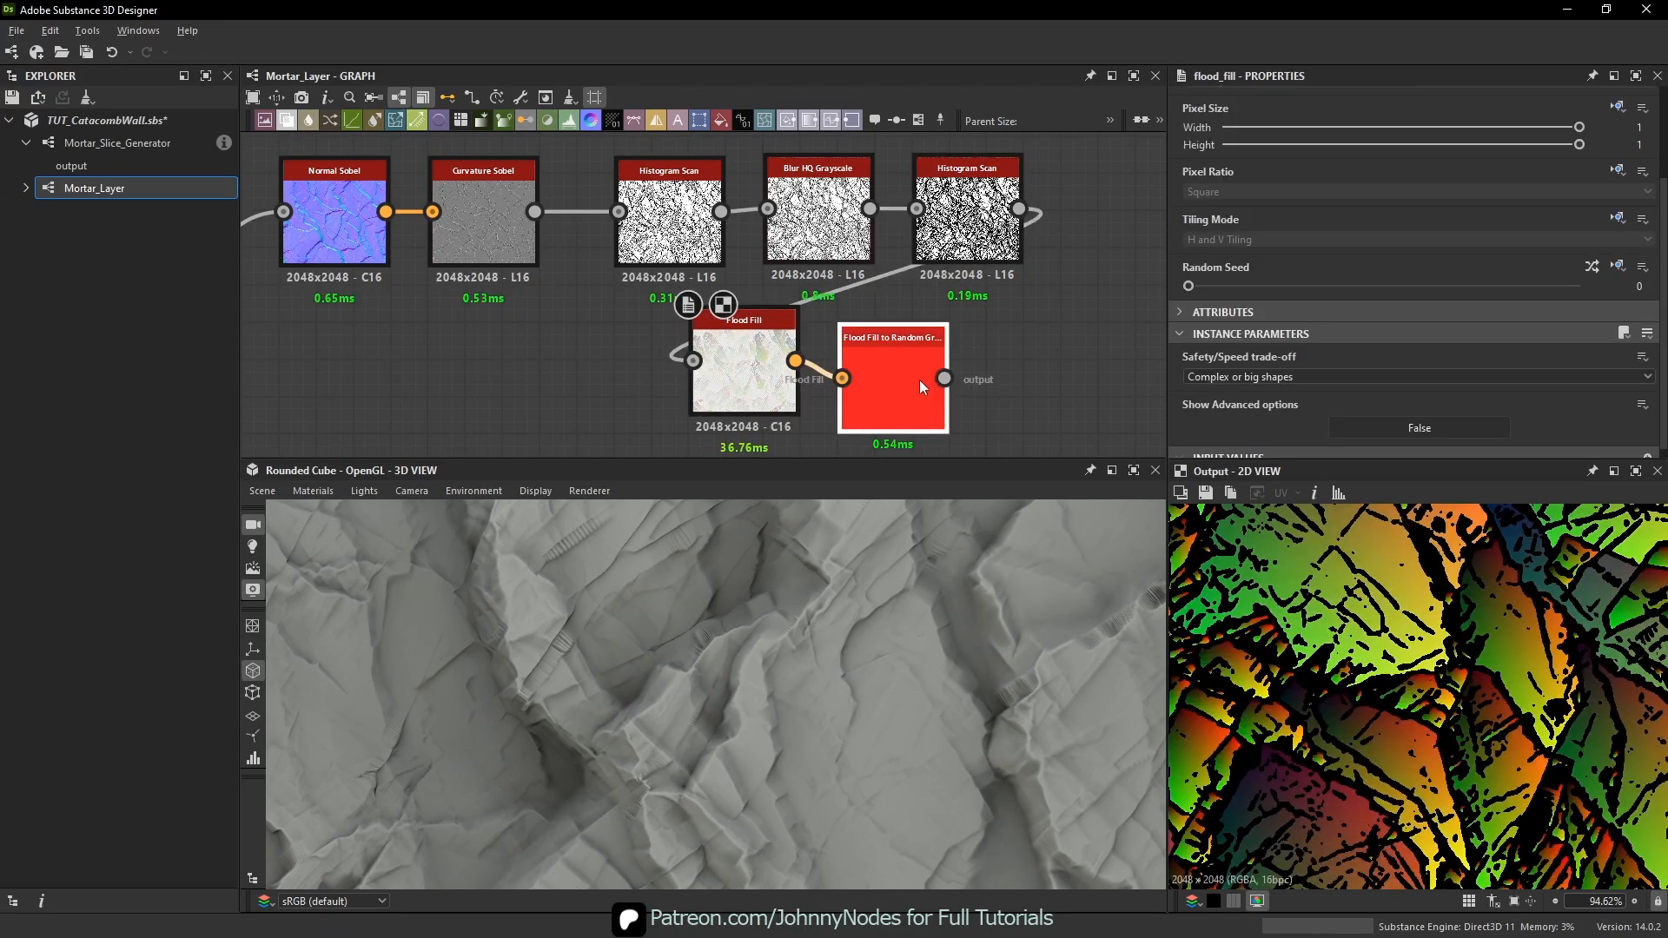
{"action": "double_click", "coordinate": [919, 379]}
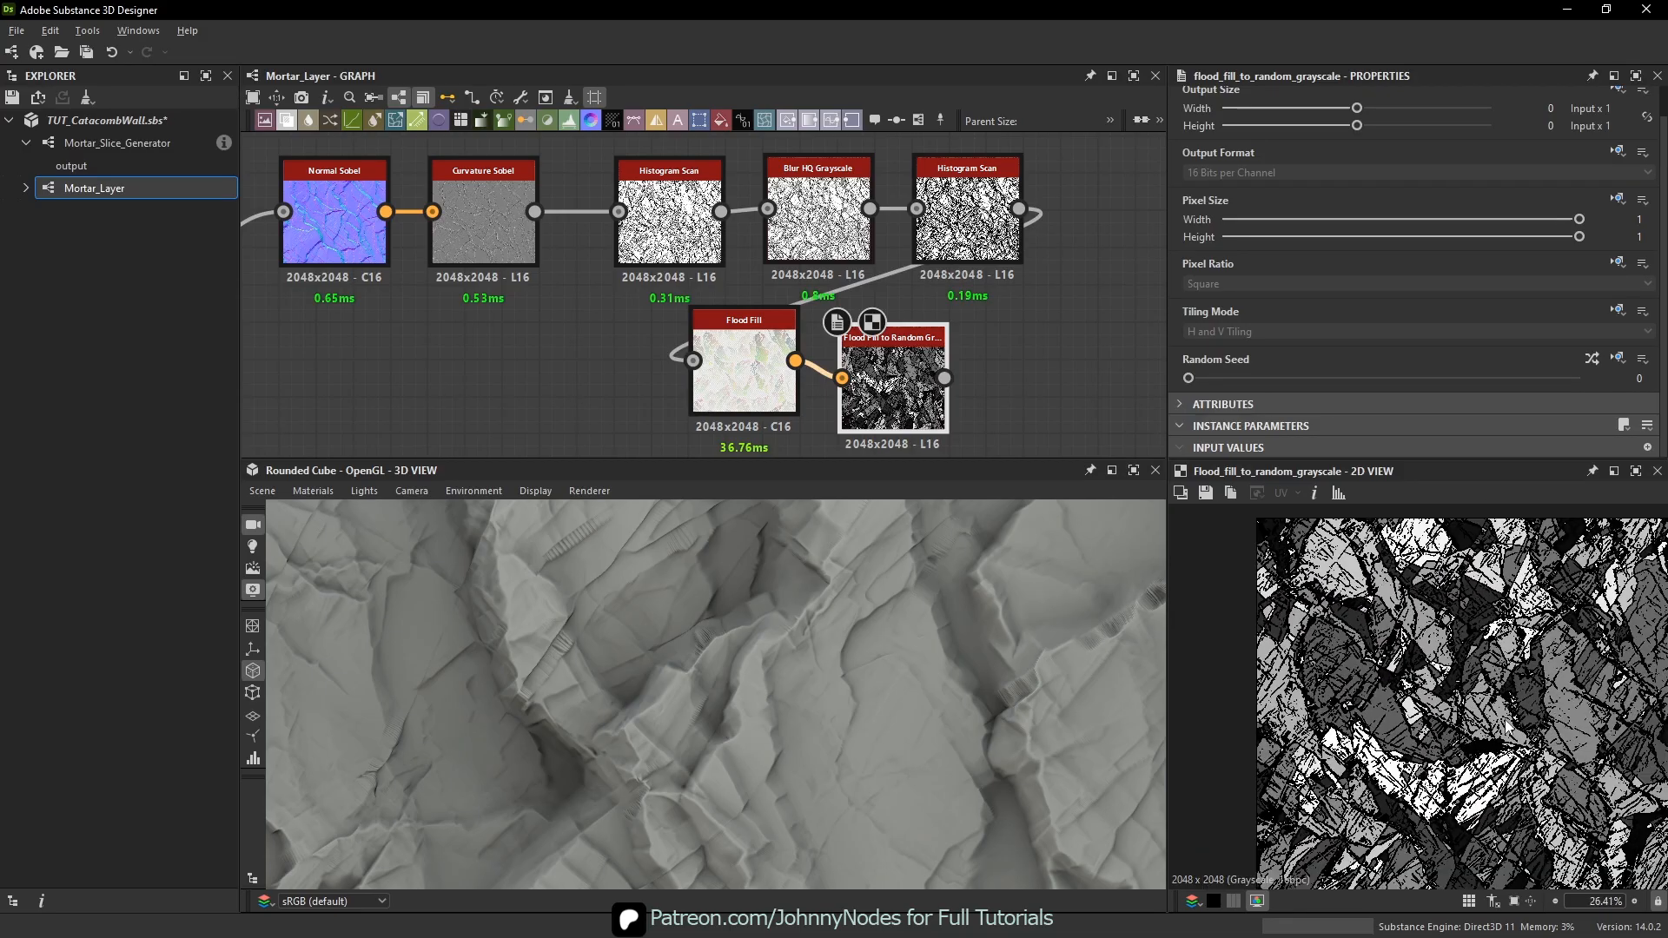
- Compare the random grayscale, second Histogram Scan and Flood Fill outputs up close, examining the black lines between facets
{"action": "scroll", "coordinate": [1506, 727], "scroll_direction": "up", "scroll_amount": 5}
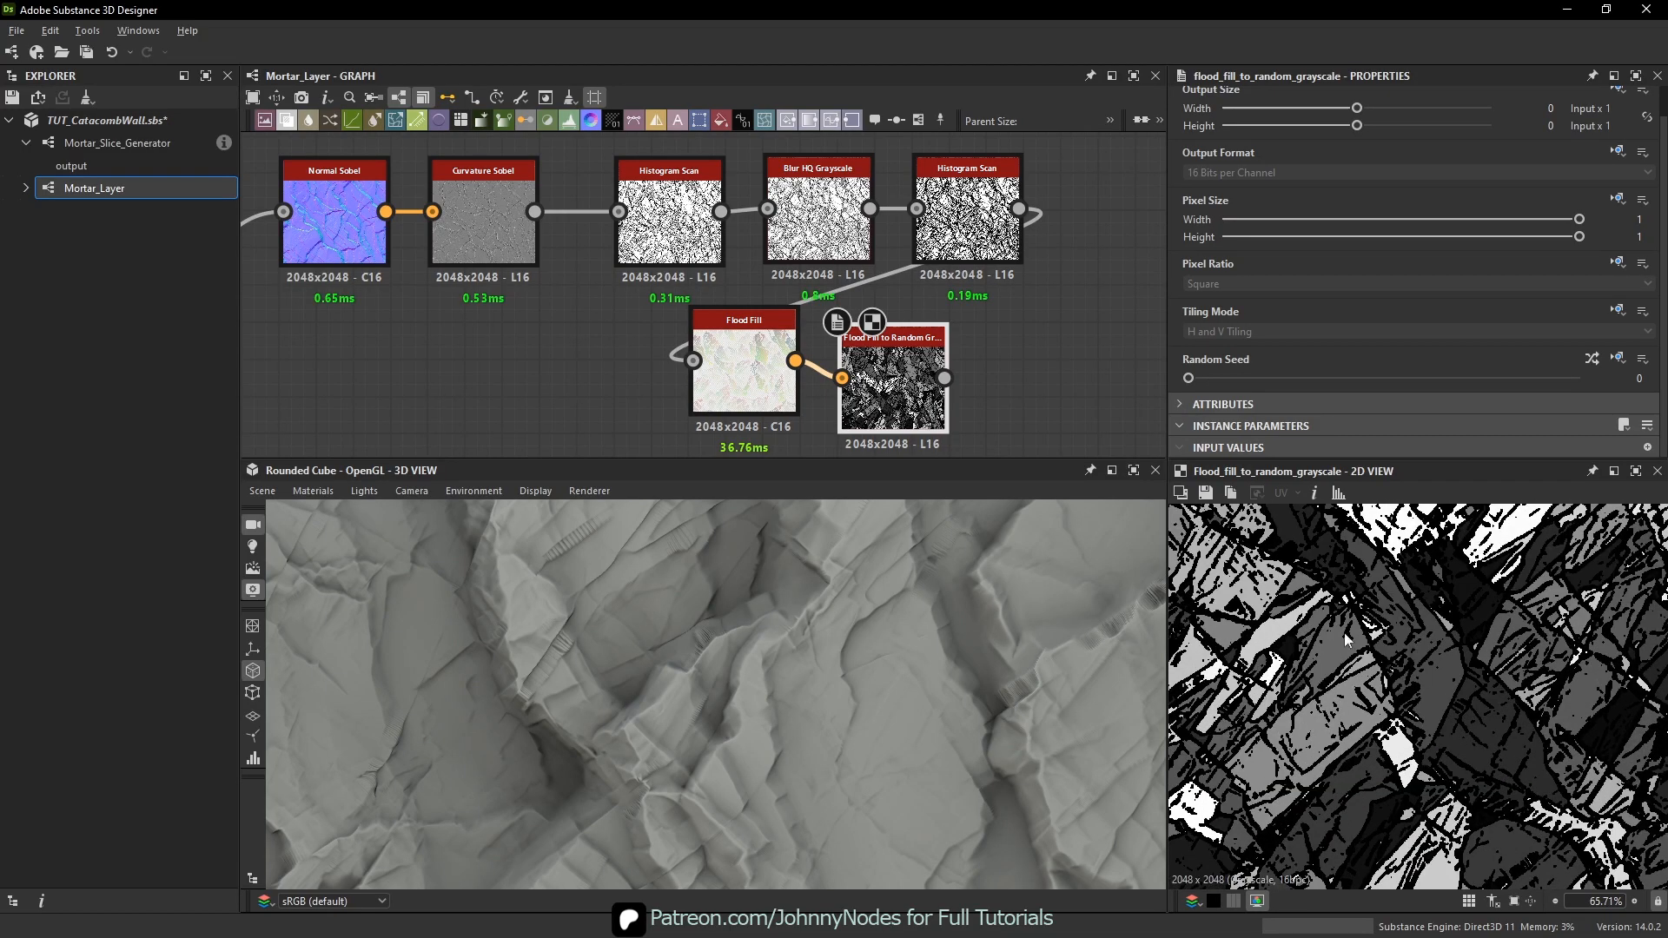
{"action": "scroll", "coordinate": [1346, 639], "scroll_direction": "up", "scroll_amount": 5}
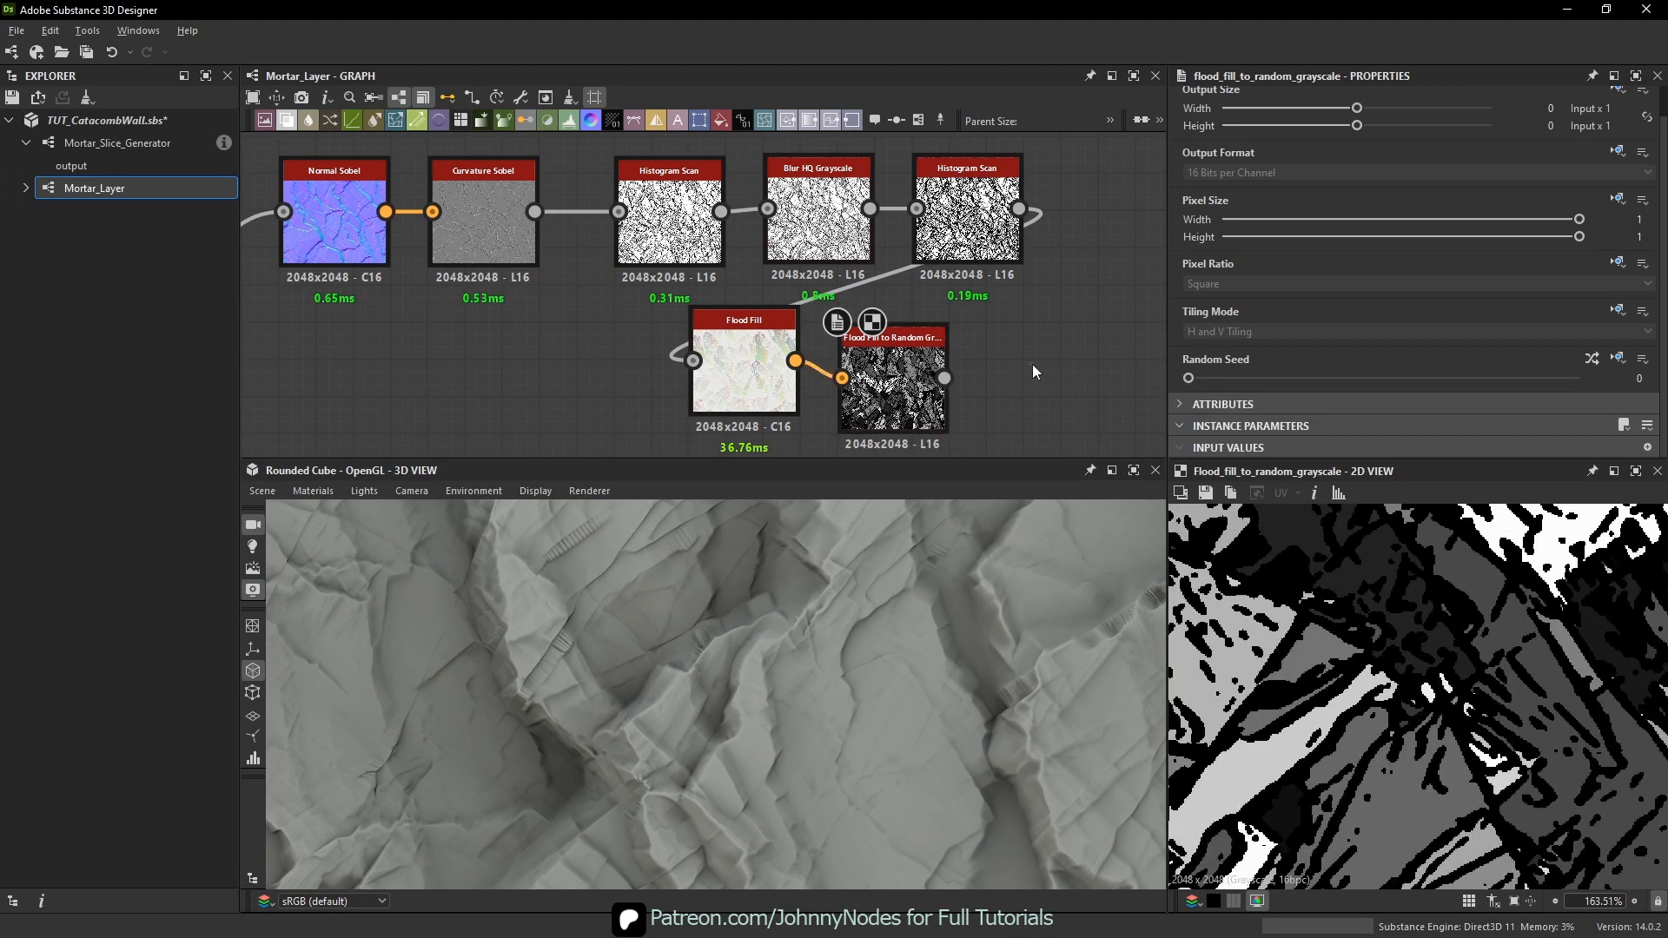
{"action": "scroll", "coordinate": [1347, 669], "scroll_direction": "up", "scroll_amount": 3}
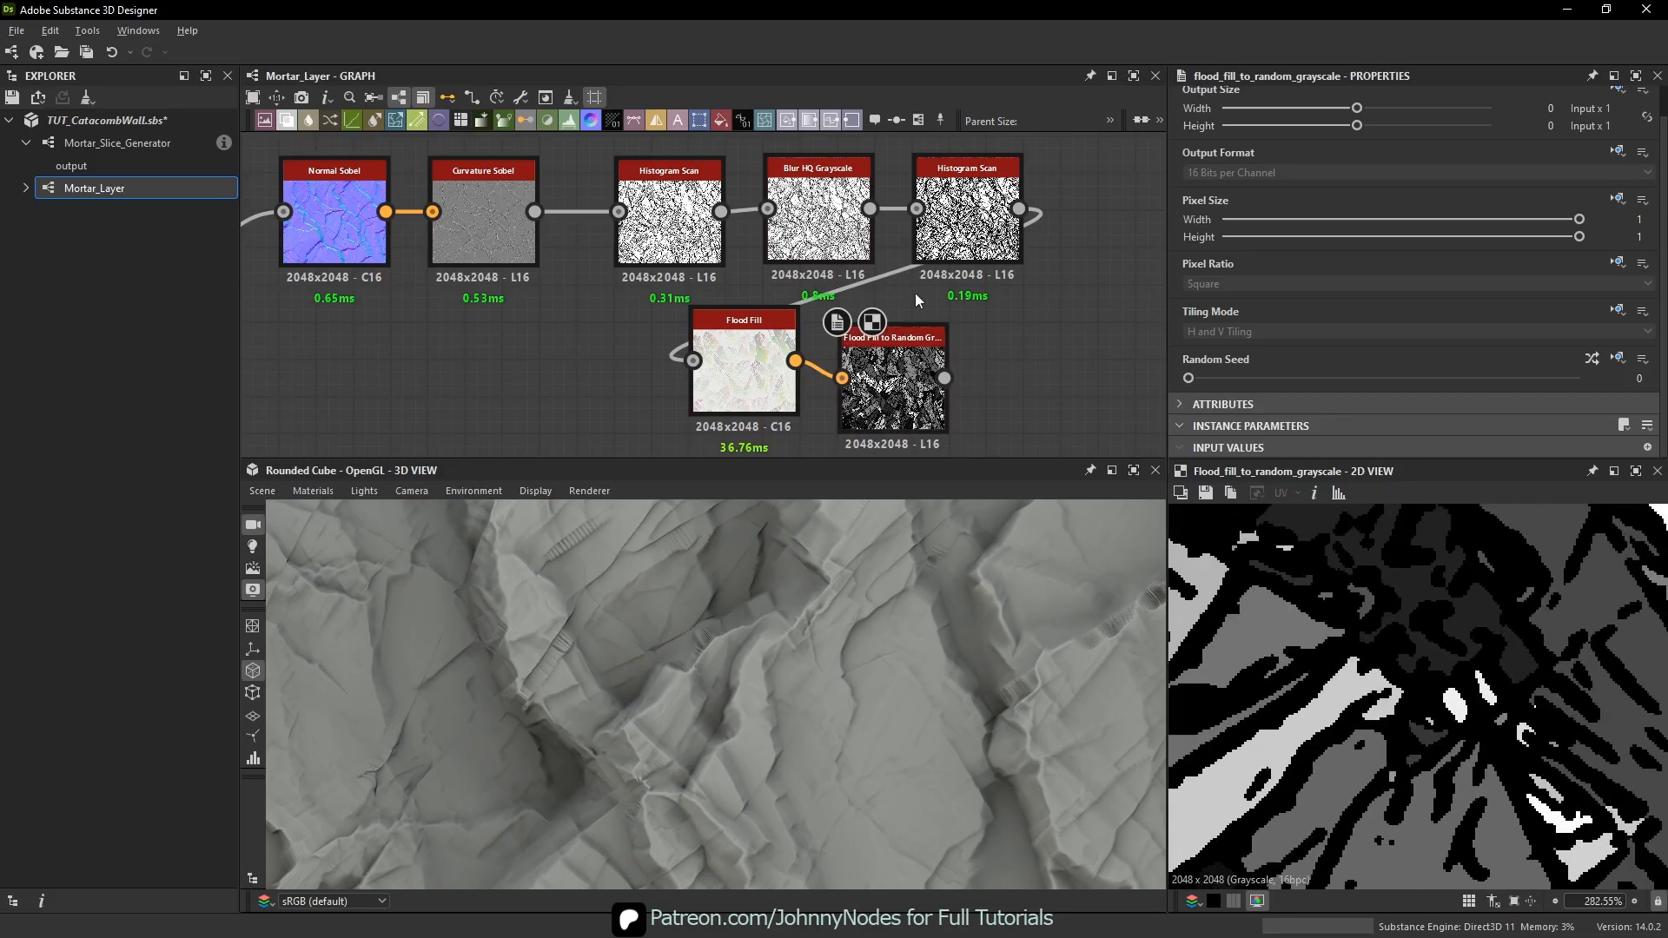
{"action": "left_click", "coordinate": [967, 217]}
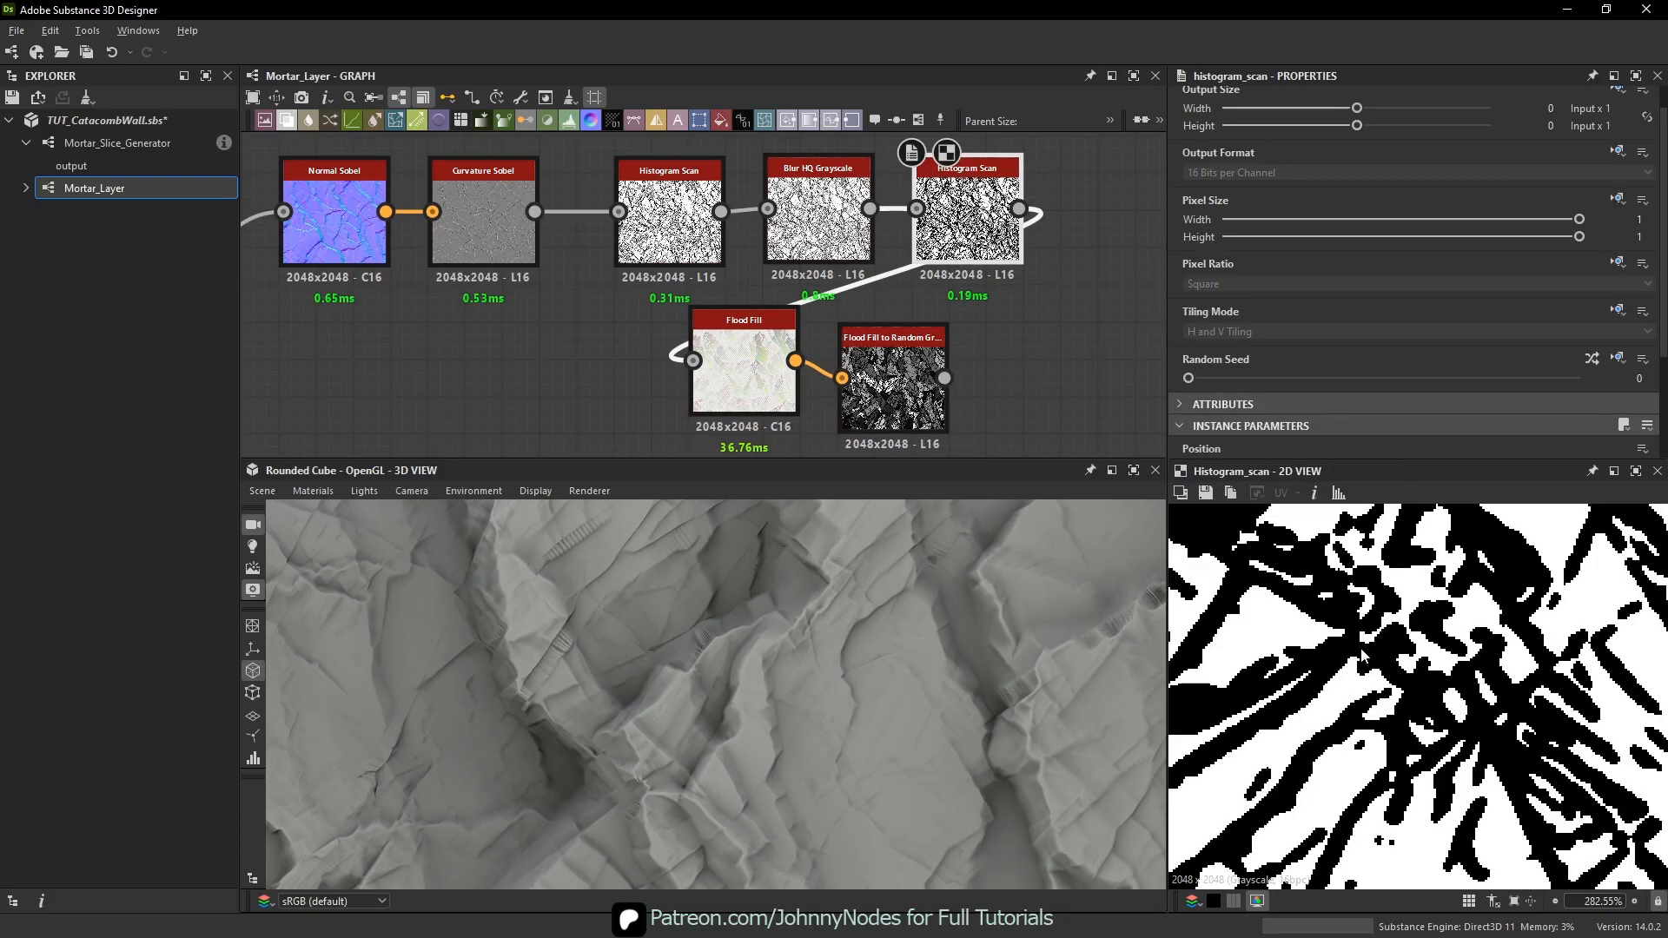
{"action": "left_click_drag", "start_coordinate": [919, 433], "coordinate": [919, 411]}
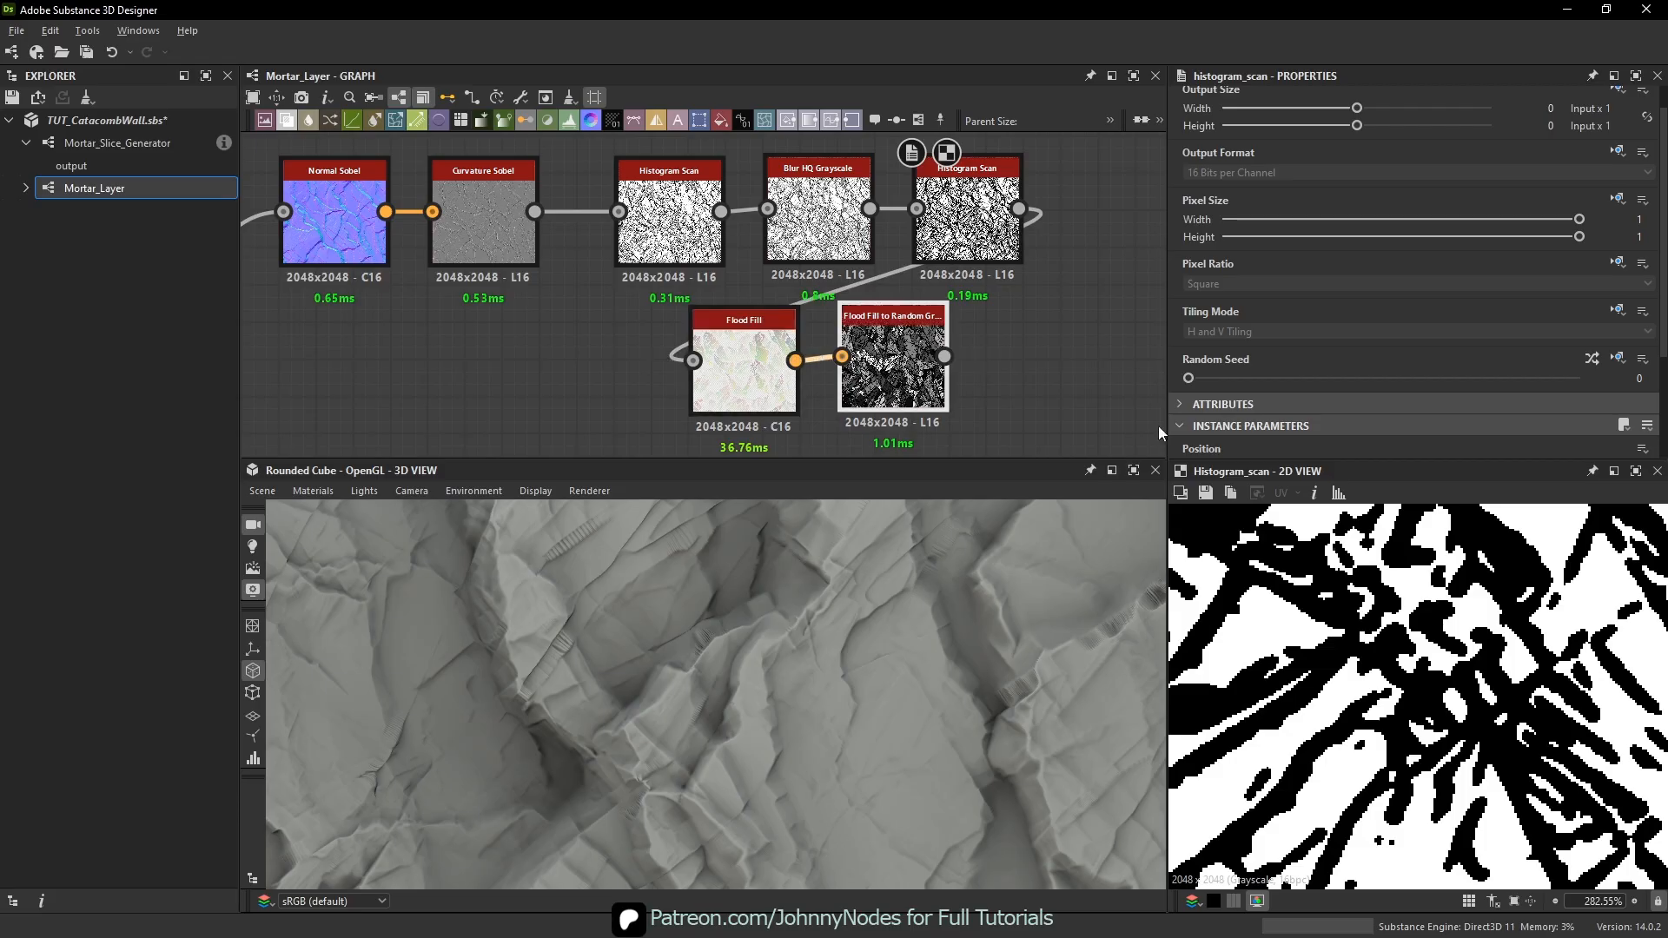
{"action": "double_click", "coordinate": [914, 386]}
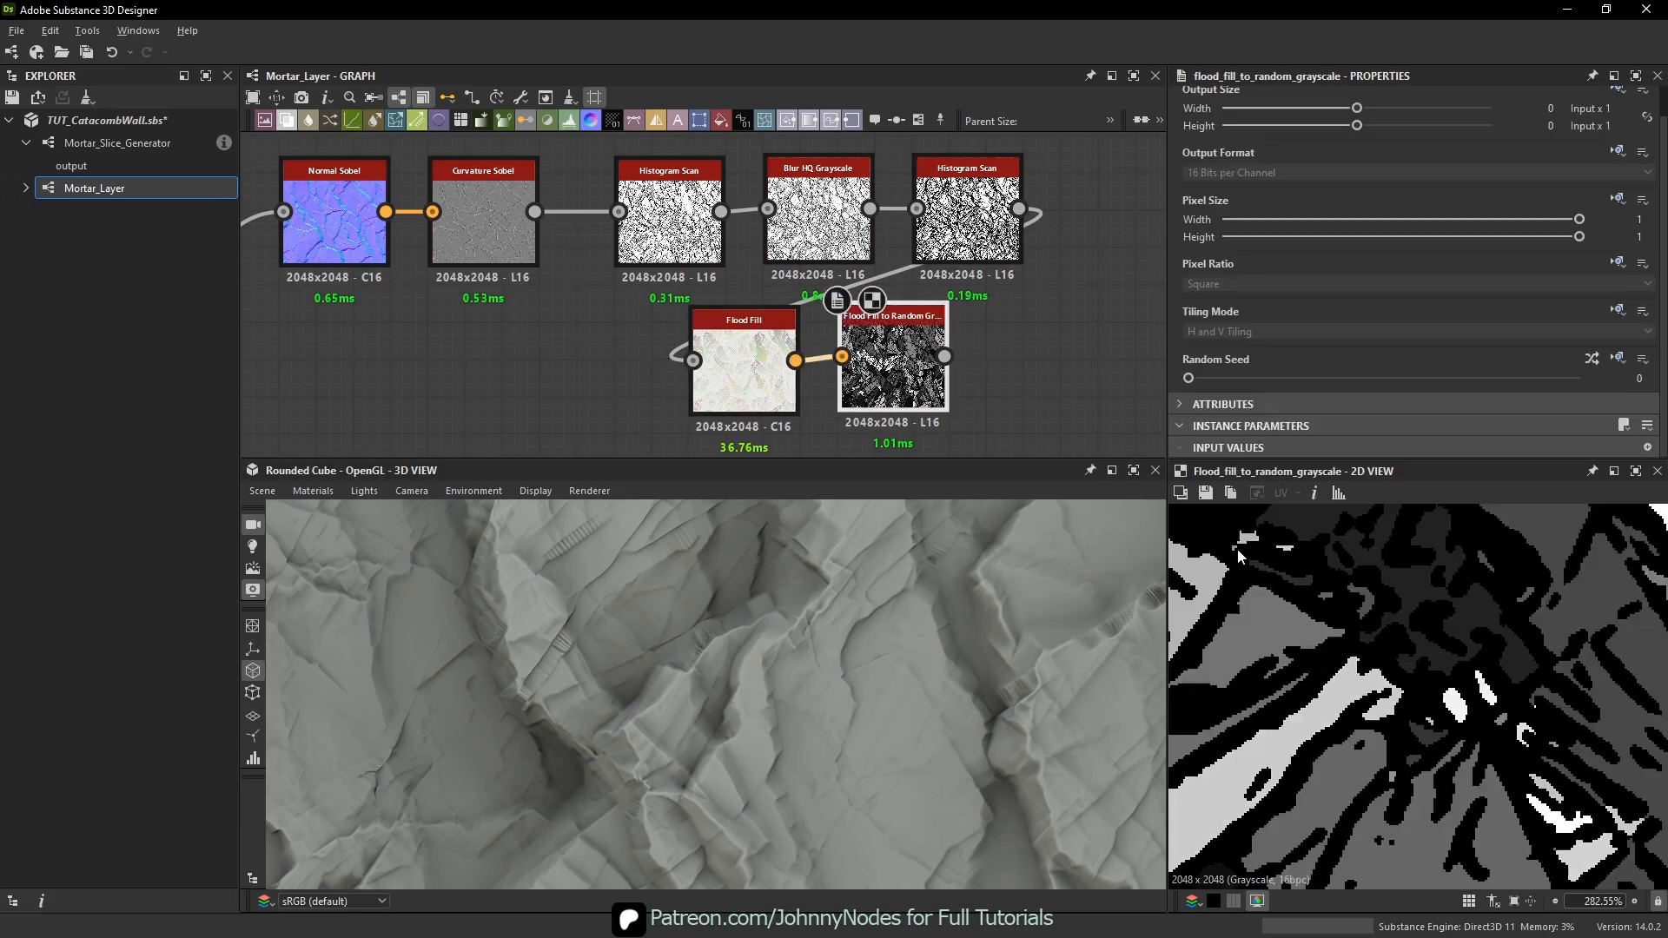
{"action": "double_click", "coordinate": [795, 398]}
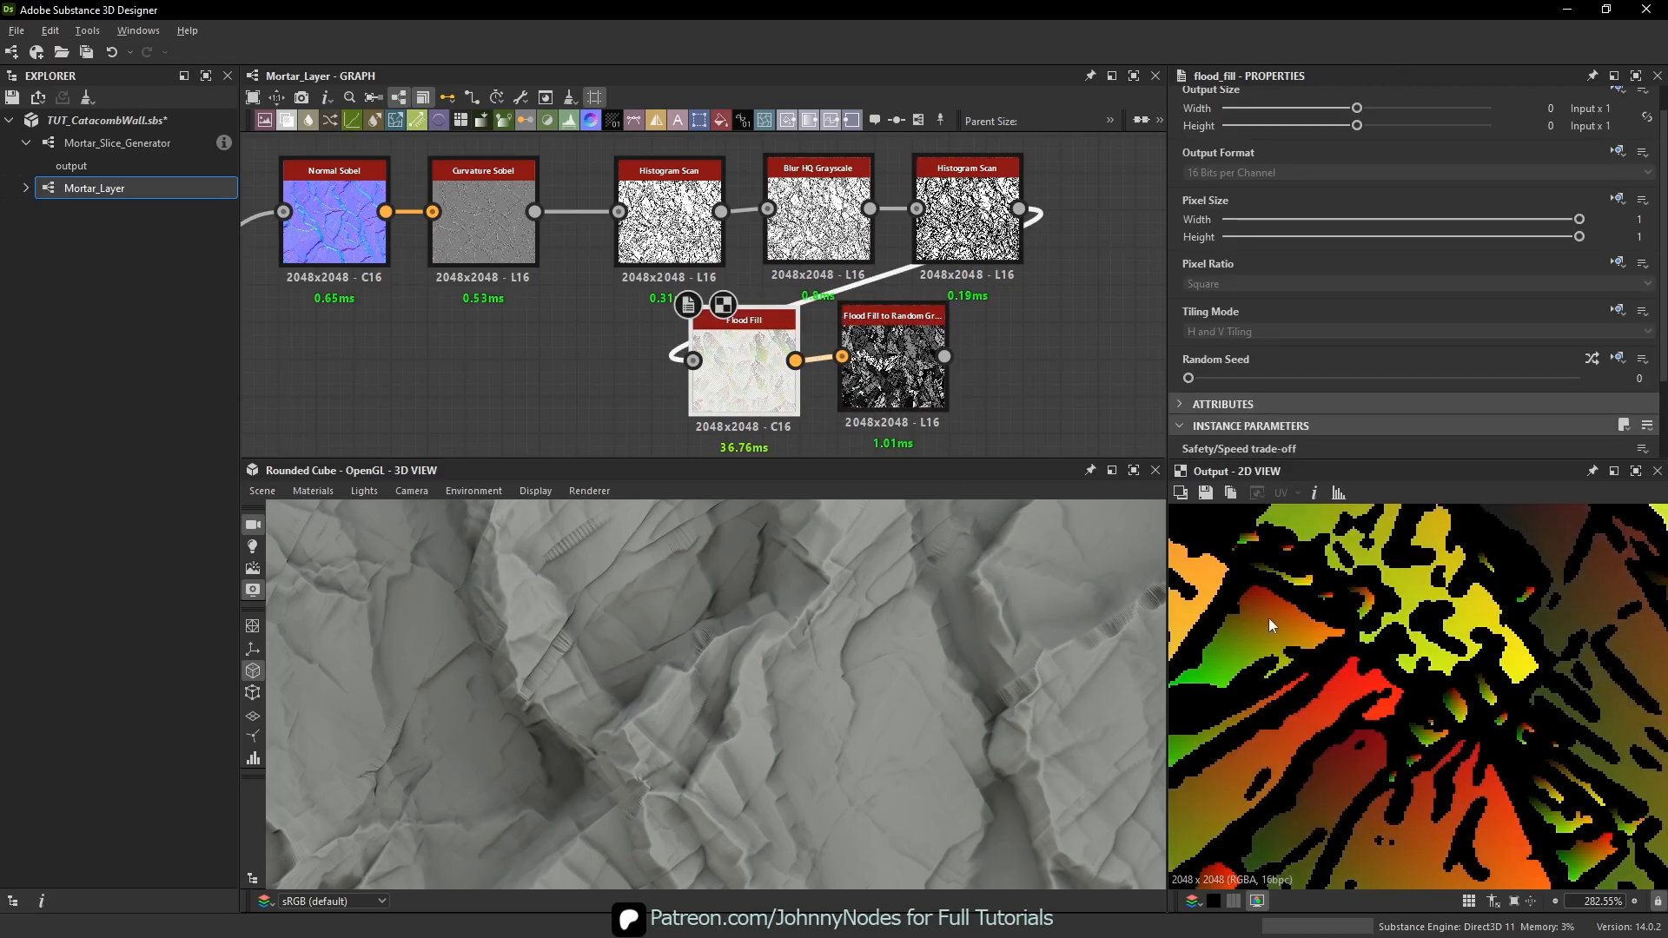
{"action": "left_click_drag", "start_coordinate": [939, 401], "coordinate": [938, 386]}
{"action": "double_click", "coordinate": [939, 385]}
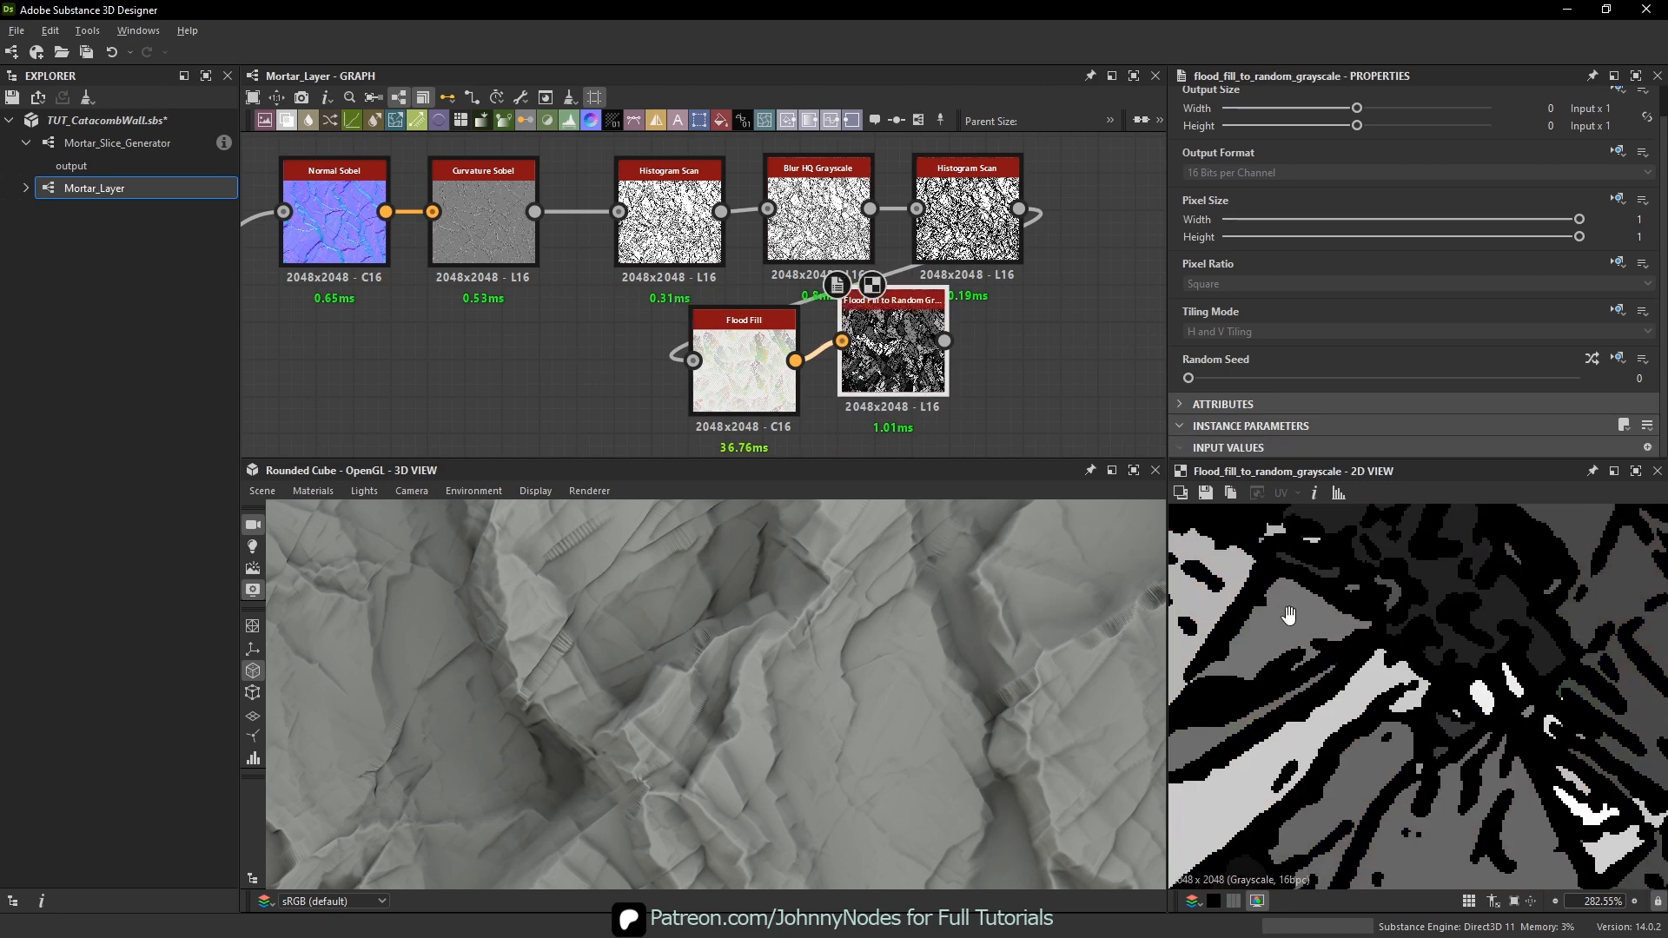
{"action": "middle_click_drag", "start_coordinate": [1275, 556], "coordinate": [1308, 664]}
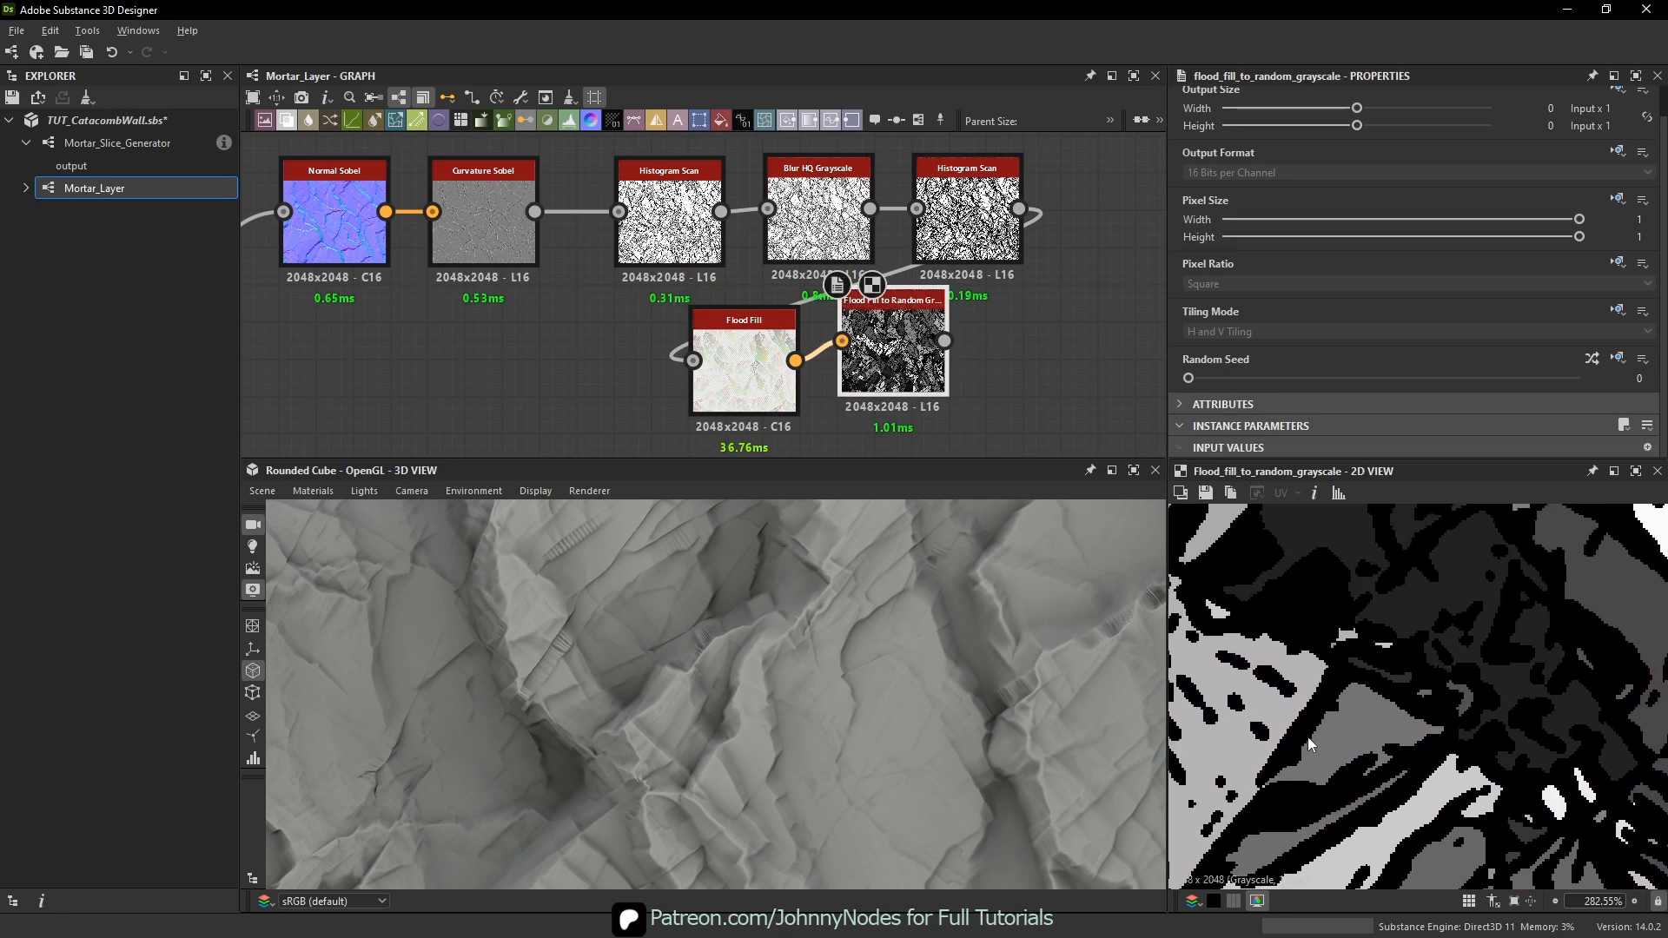
- Add a Distance node after the Flood Fill to Random Grayscale and feed the random grayscale into its Source Input
{"action": "key", "text": "space"}
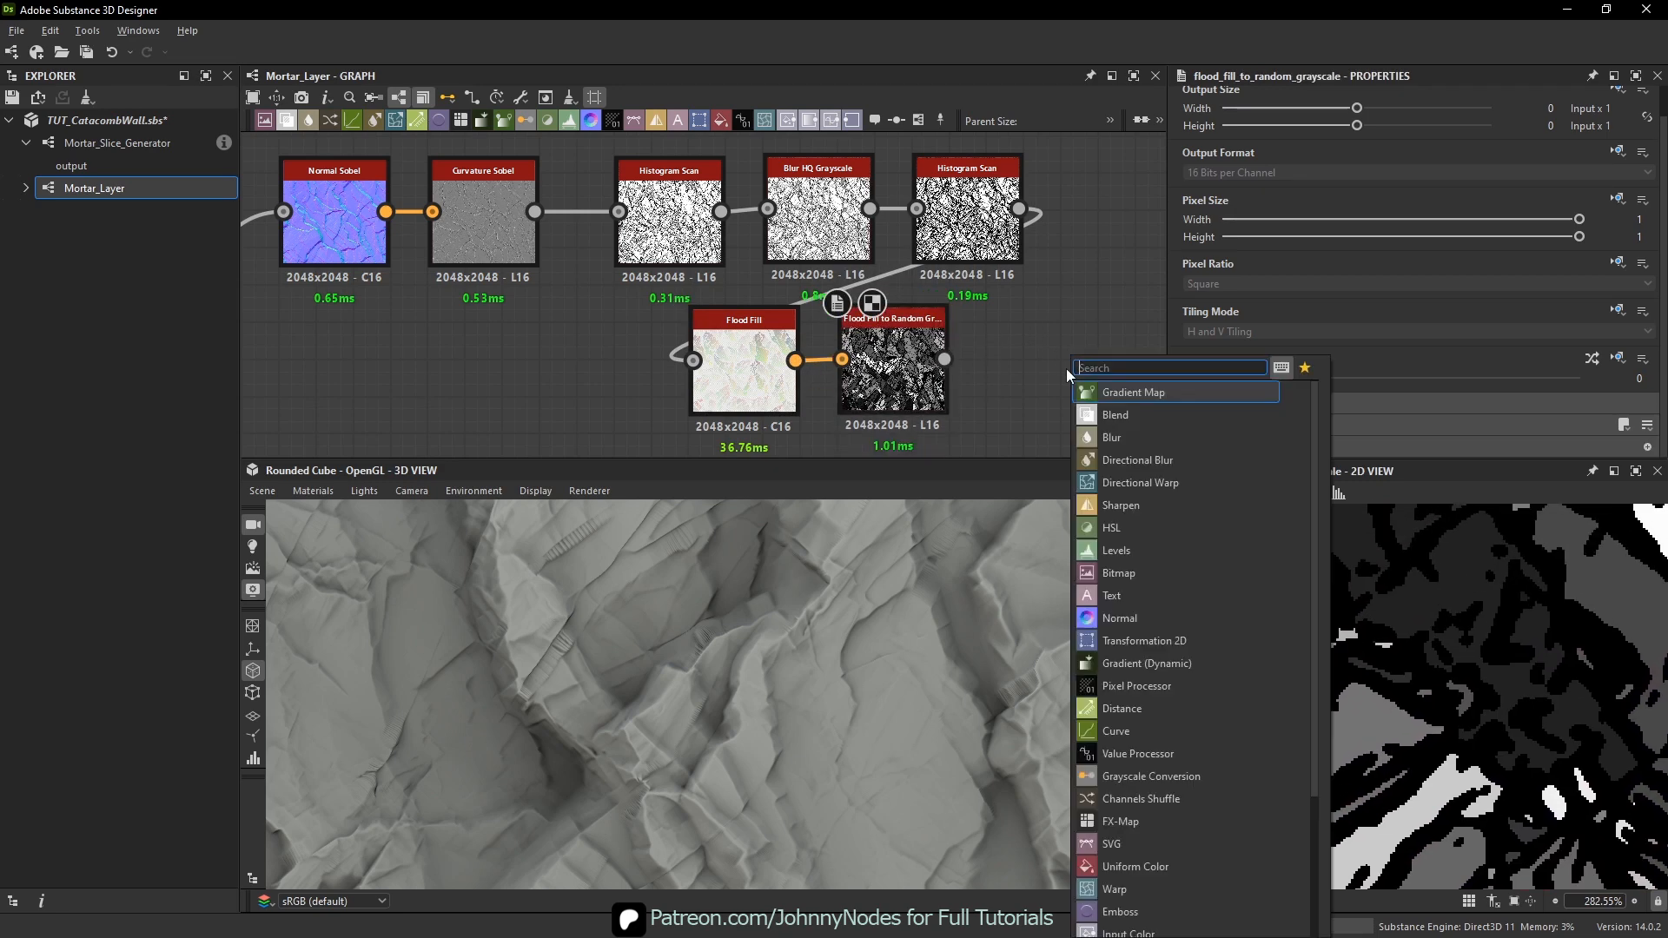
{"action": "type", "text": "dit"}
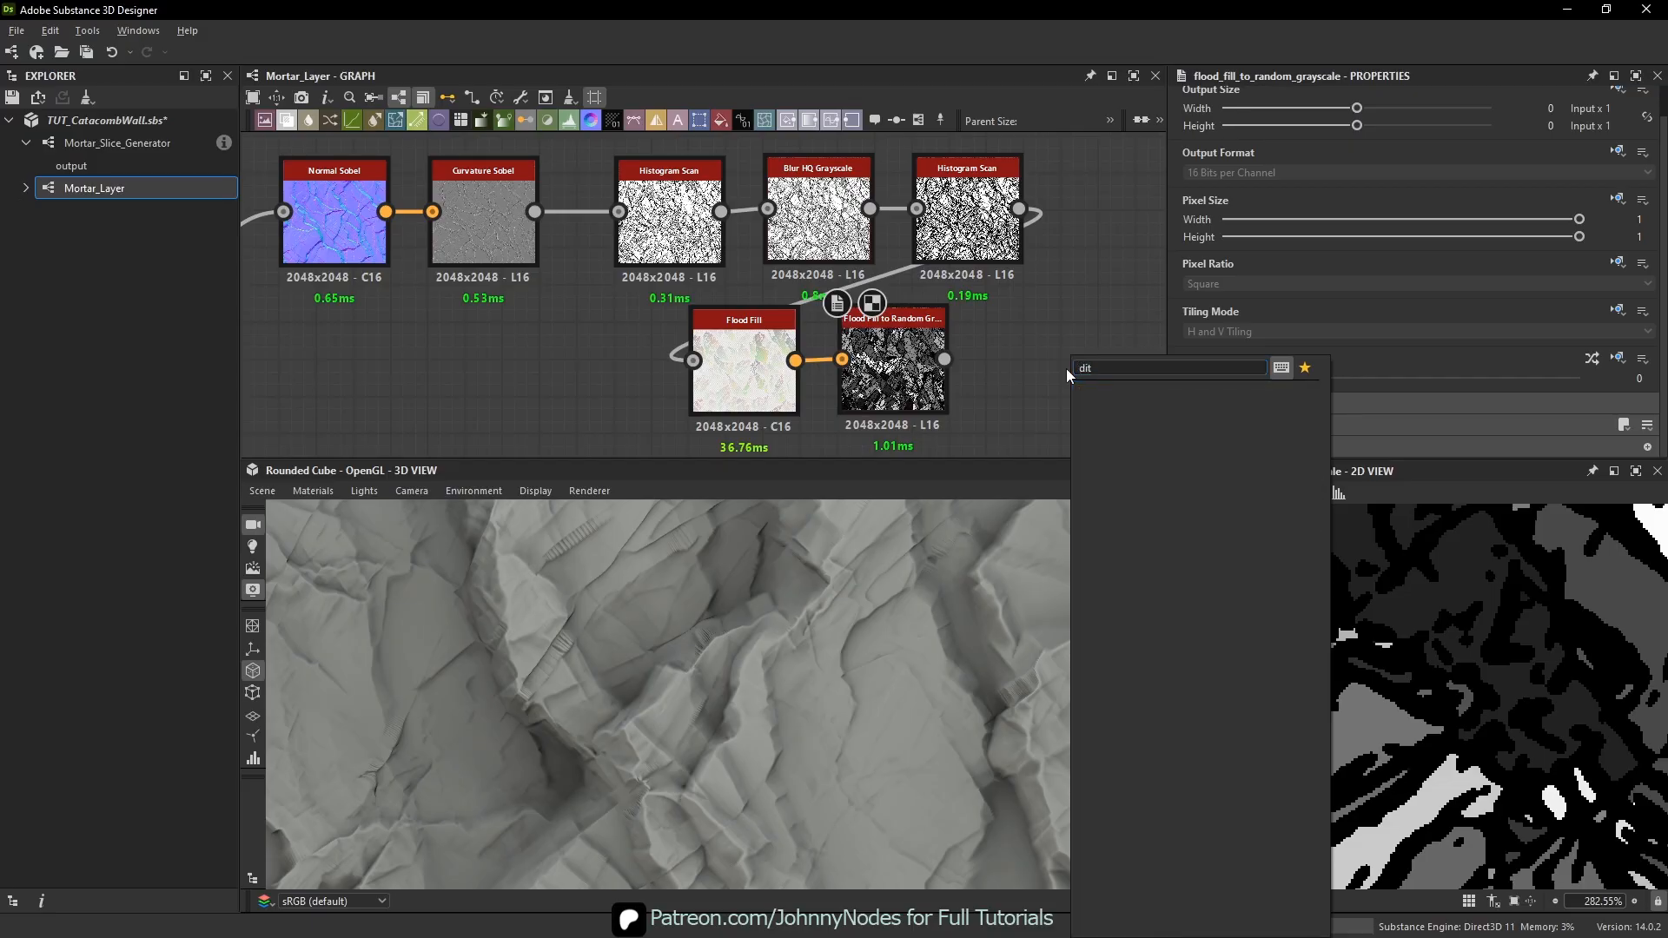
{"action": "left_click_drag", "start_coordinate": [1138, 369], "coordinate": [976, 353]}
{"action": "type", "text": "d"}
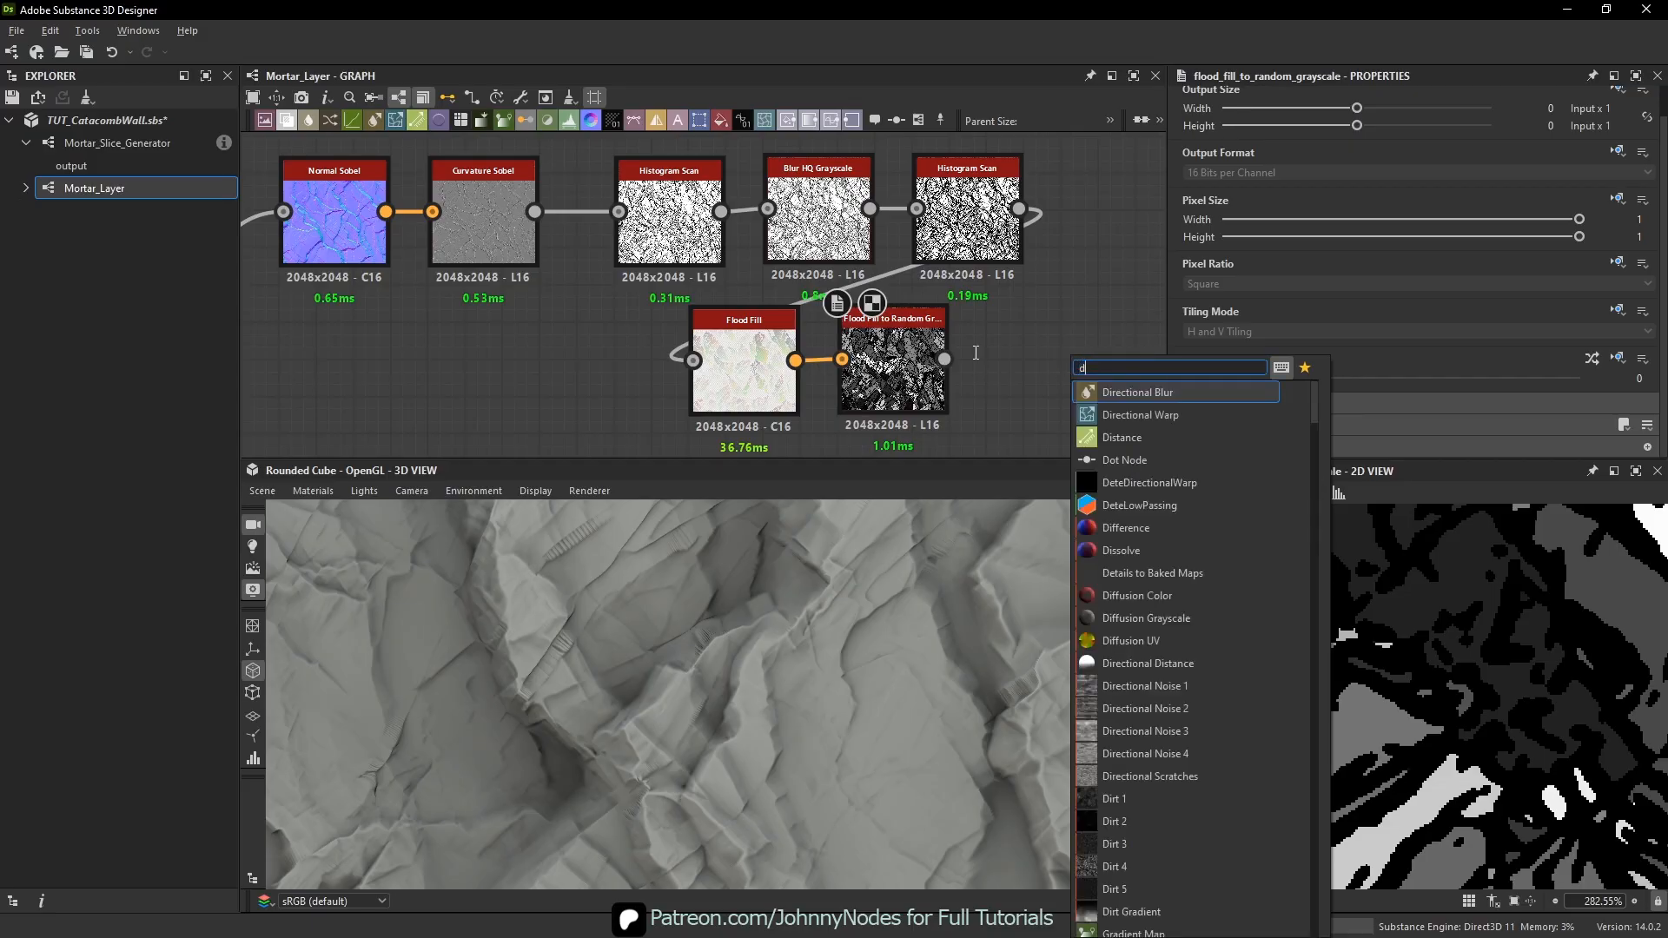
{"action": "type", "text": "it"}
{"action": "key", "text": "BackSpace"}
{"action": "type", "text": "s"}
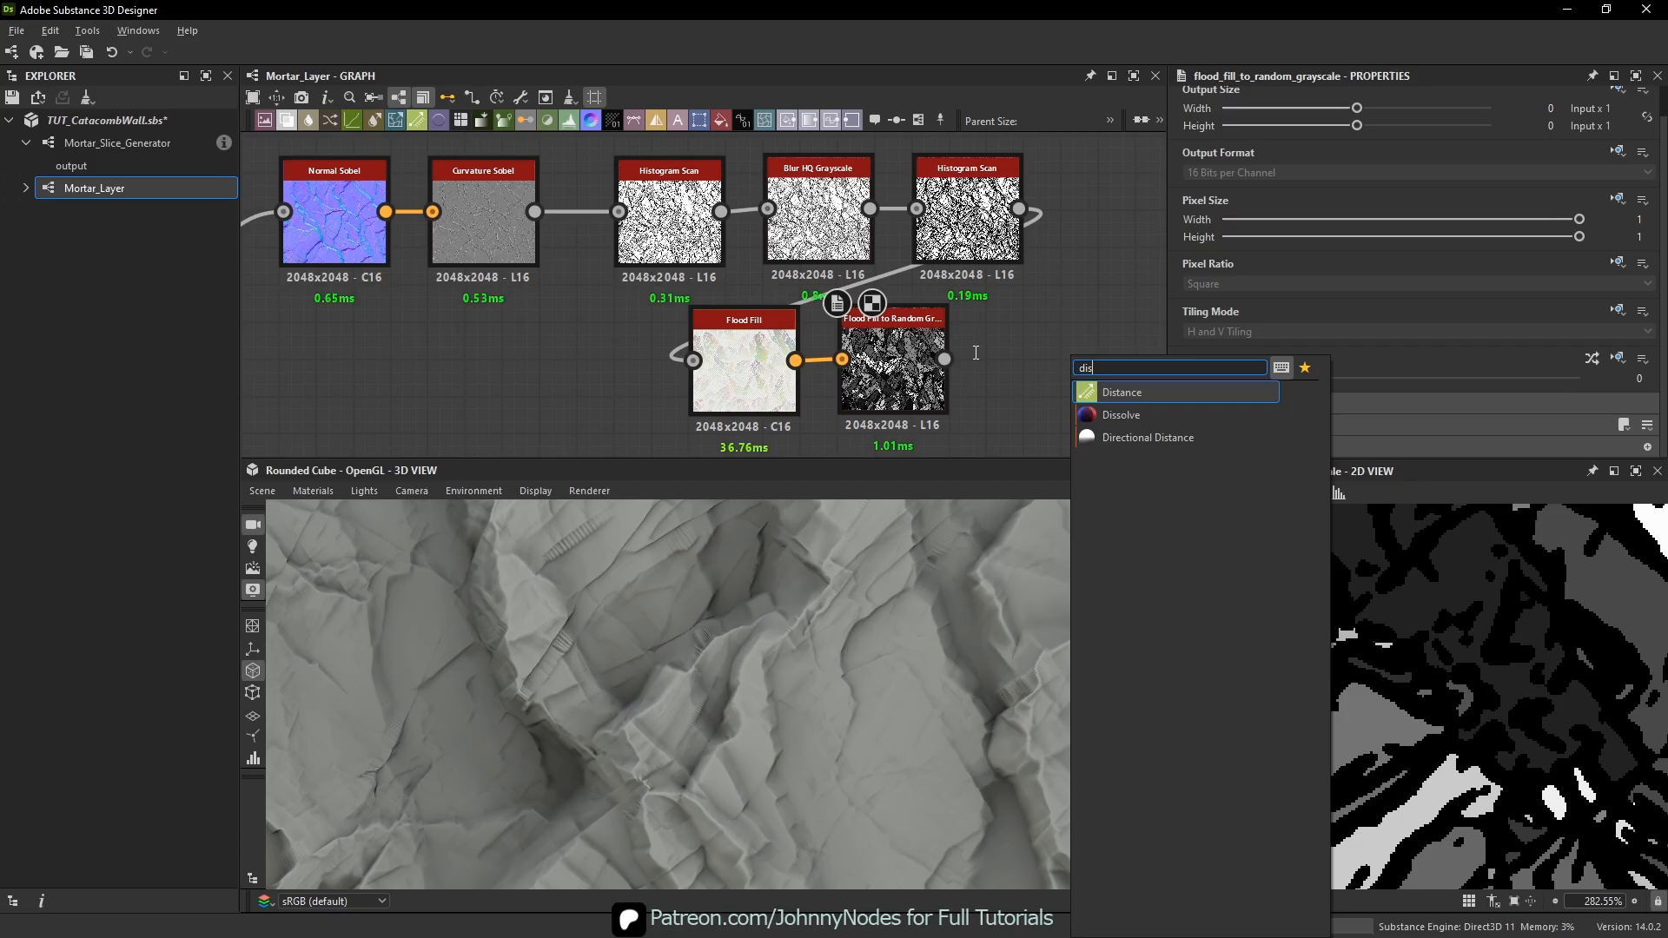
{"action": "key", "text": "Return"}
{"action": "middle_click_drag", "start_coordinate": [989, 357], "coordinate": [916, 339]}
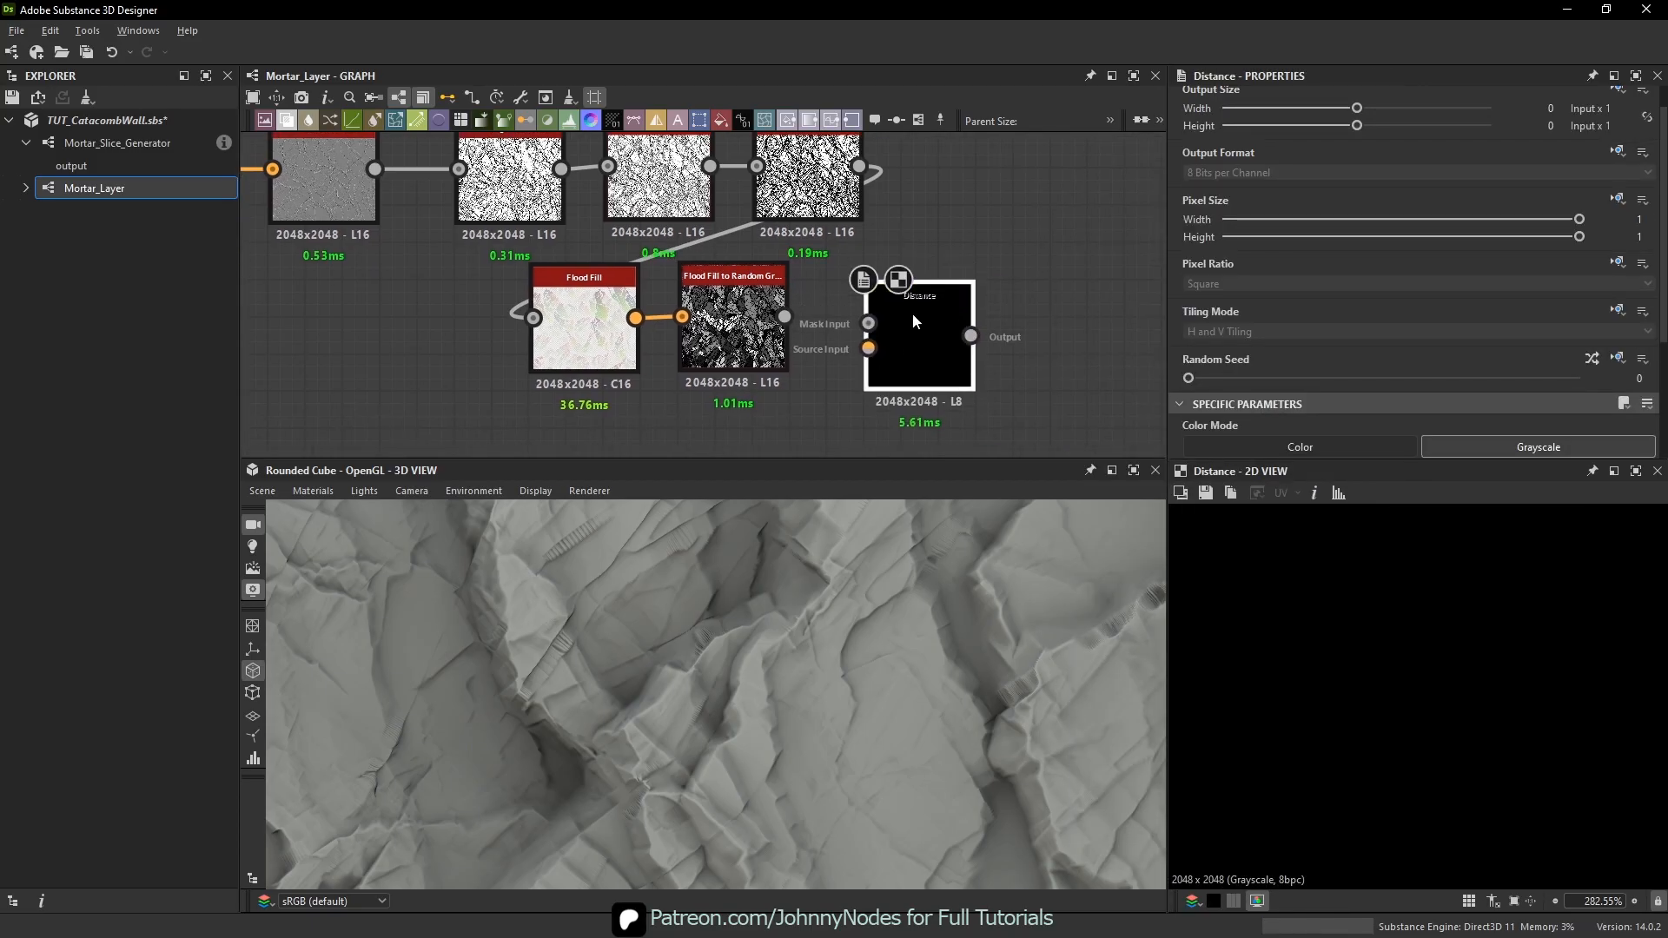
{"action": "mouse_move", "coordinate": [912, 315]}
{"action": "left_mouse_down"}
{"action": "mouse_move", "coordinate": [911, 280]}
{"action": "mouse_move", "coordinate": [919, 316]}
{"action": "left_mouse_up"}
{"action": "left_click_drag", "start_coordinate": [918, 314], "coordinate": [949, 324]}
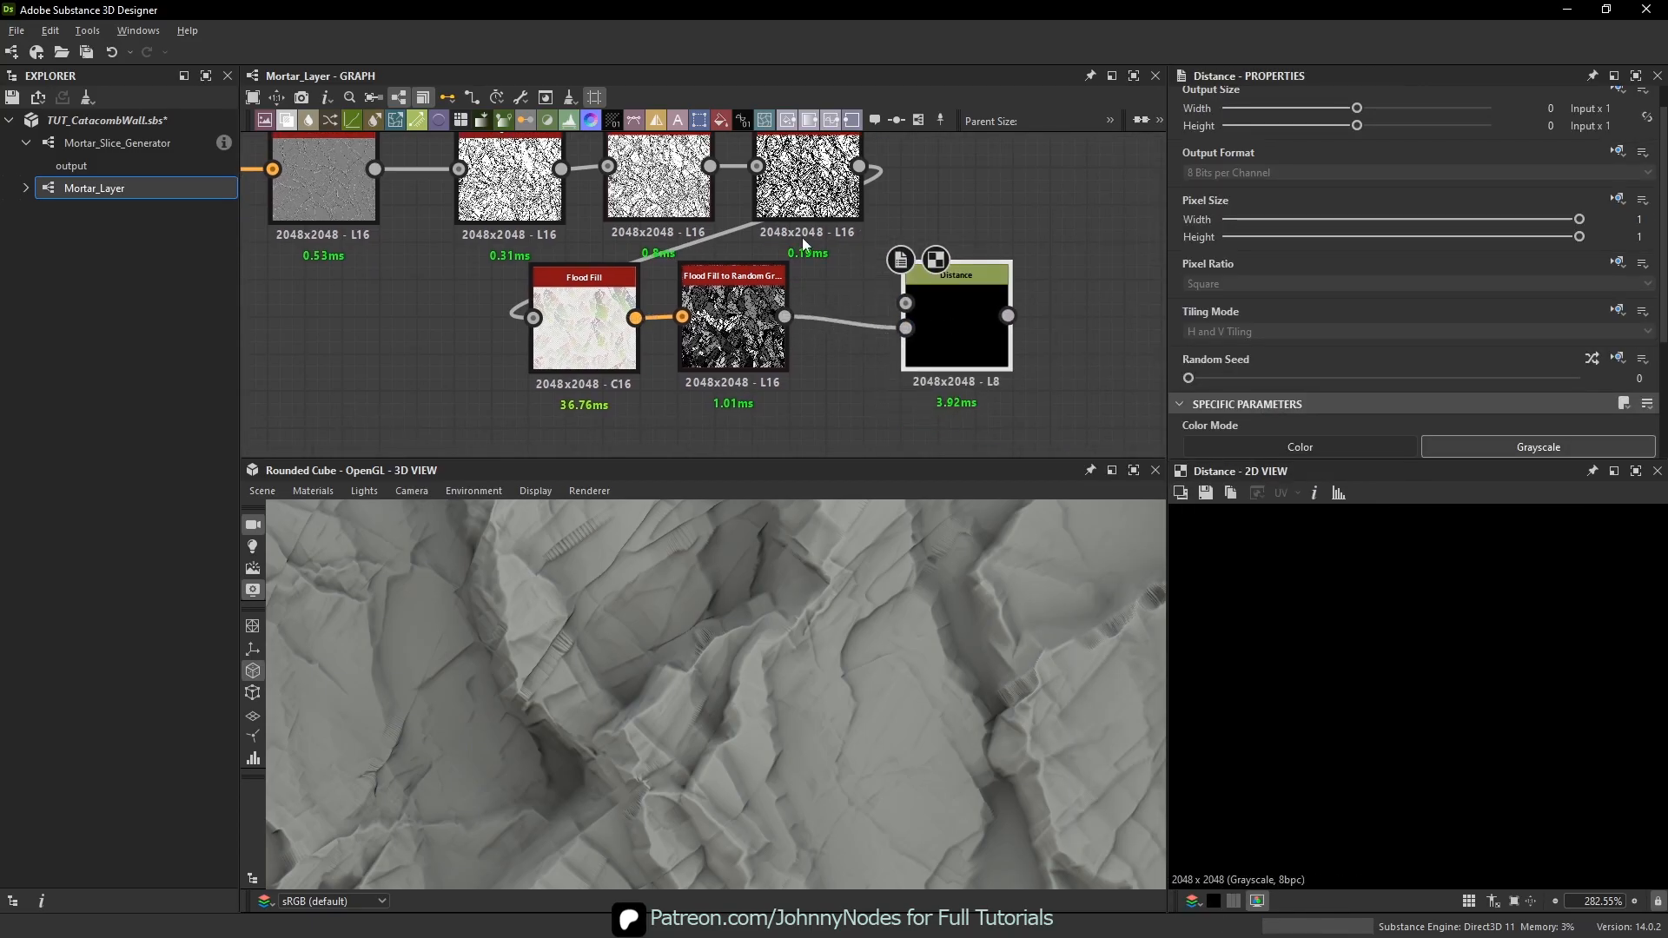
- Connect the second Histogram Scan's output to the Distance node's Mask Input
{"action": "scroll", "coordinate": [721, 241], "scroll_direction": "down", "scroll_amount": 4}
{"action": "middle_click_drag", "start_coordinate": [722, 241], "coordinate": [777, 294]}
{"action": "scroll", "coordinate": [877, 229], "scroll_direction": "up", "scroll_amount": 2}
{"action": "scroll", "coordinate": [877, 229], "scroll_direction": "up", "scroll_amount": 1}
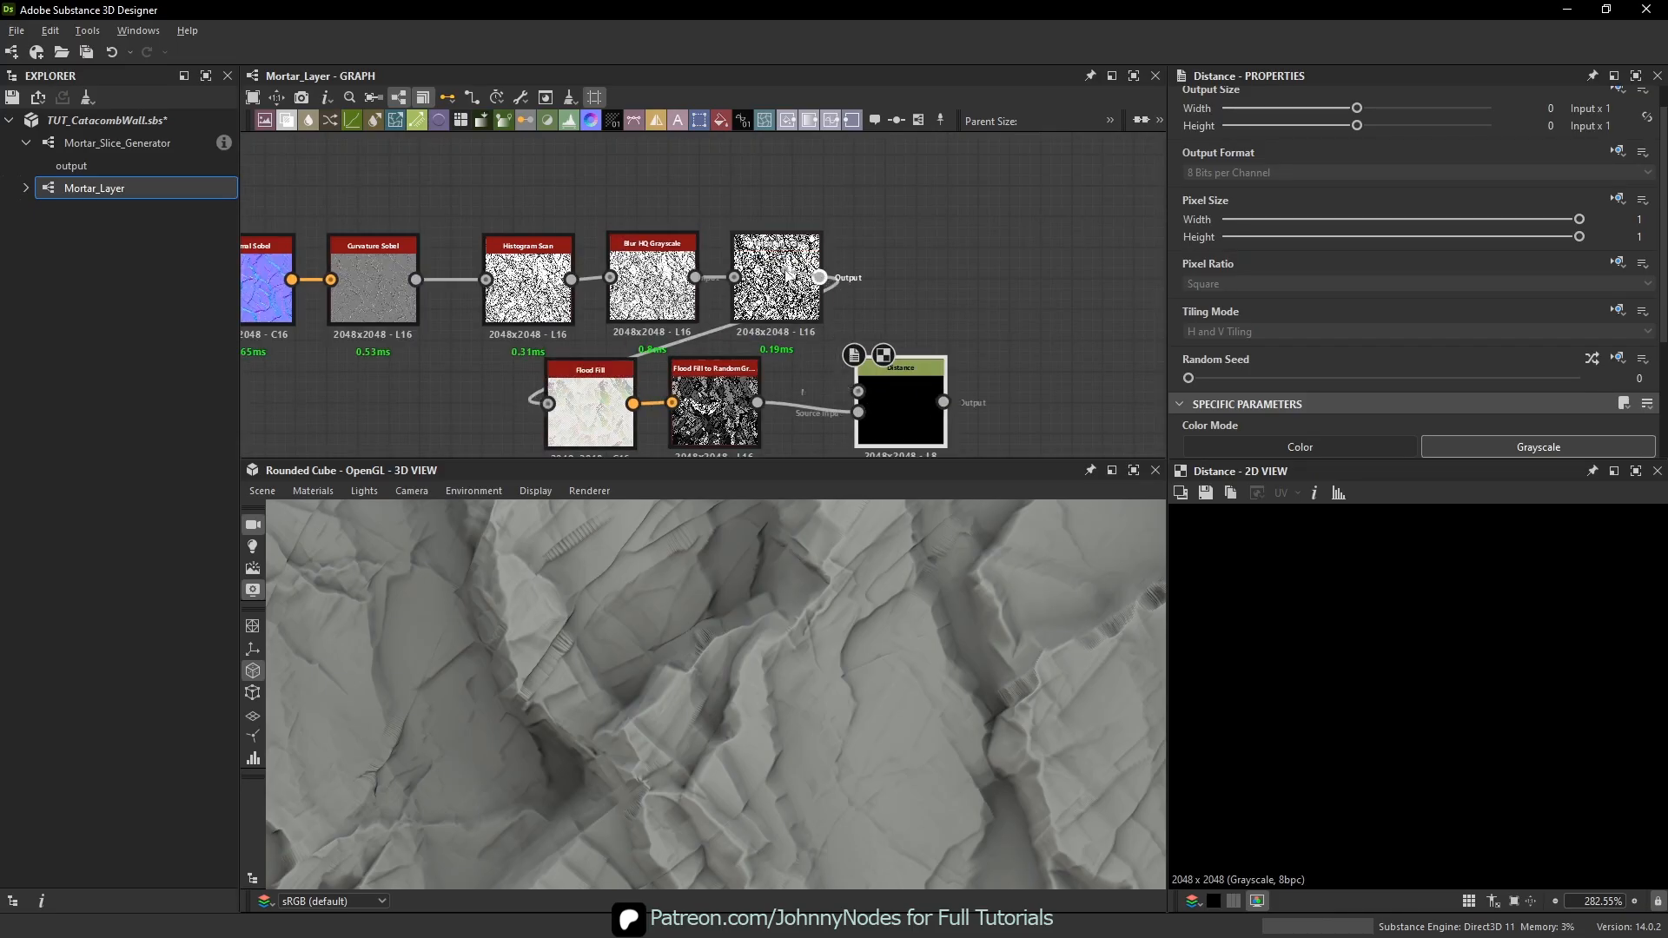
{"action": "middle_click_drag", "start_coordinate": [582, 341], "coordinate": [713, 262]}
{"action": "scroll", "coordinate": [713, 311], "scroll_direction": "up", "scroll_amount": 4}
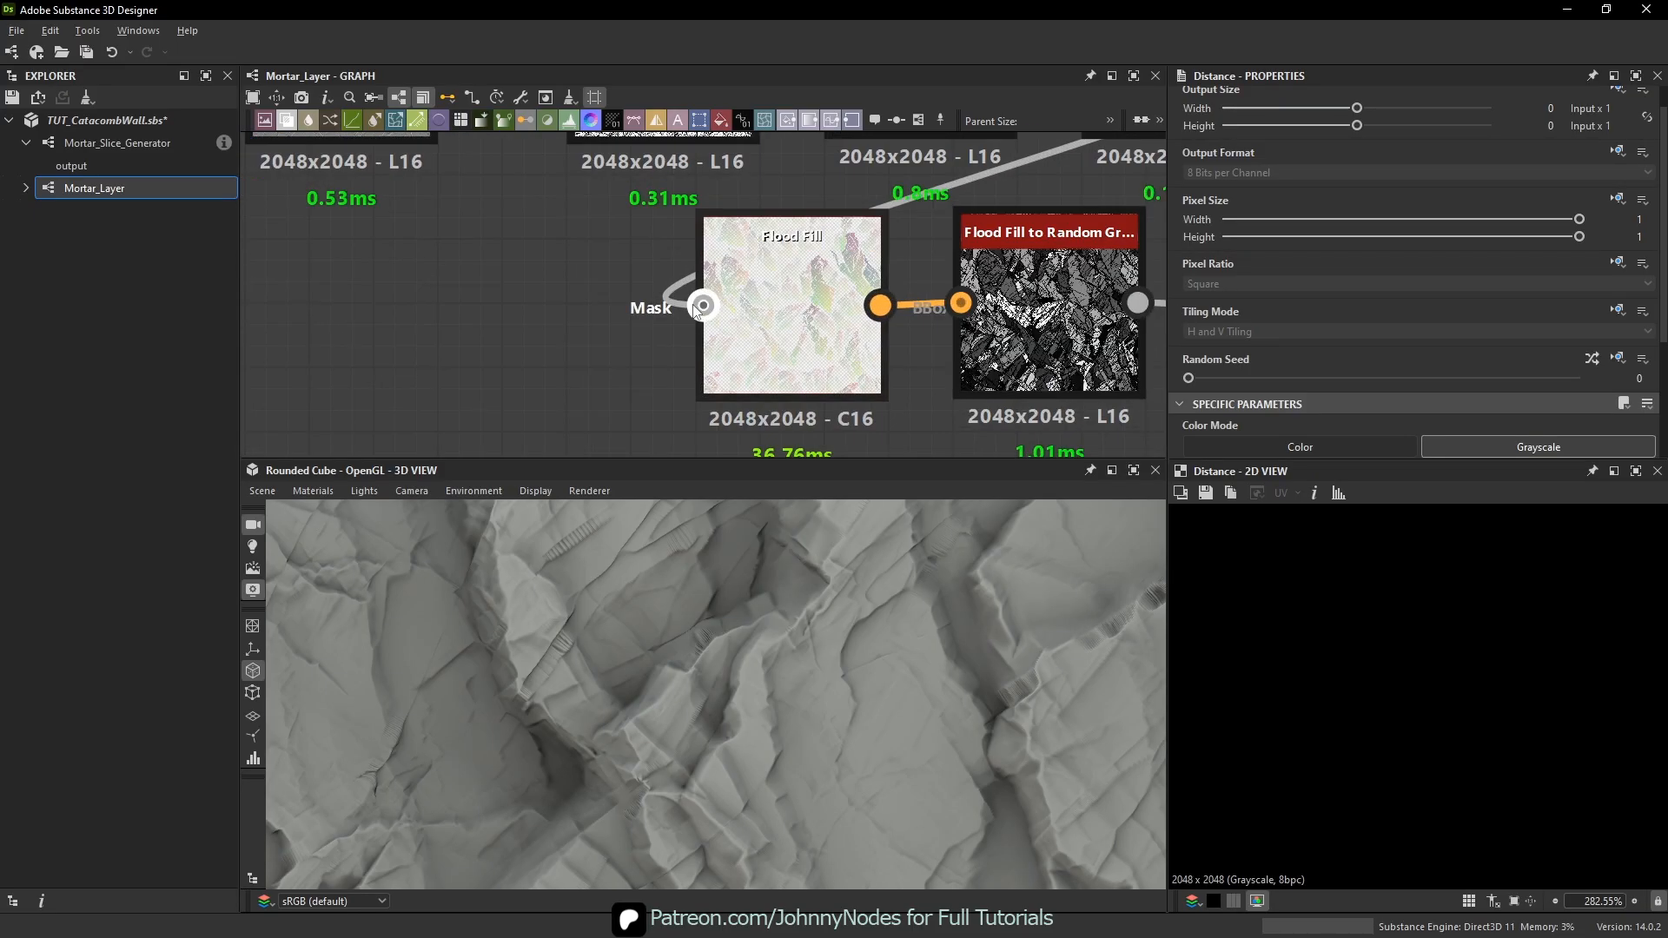
{"action": "middle_click_drag", "start_coordinate": [1121, 268], "coordinate": [676, 344]}
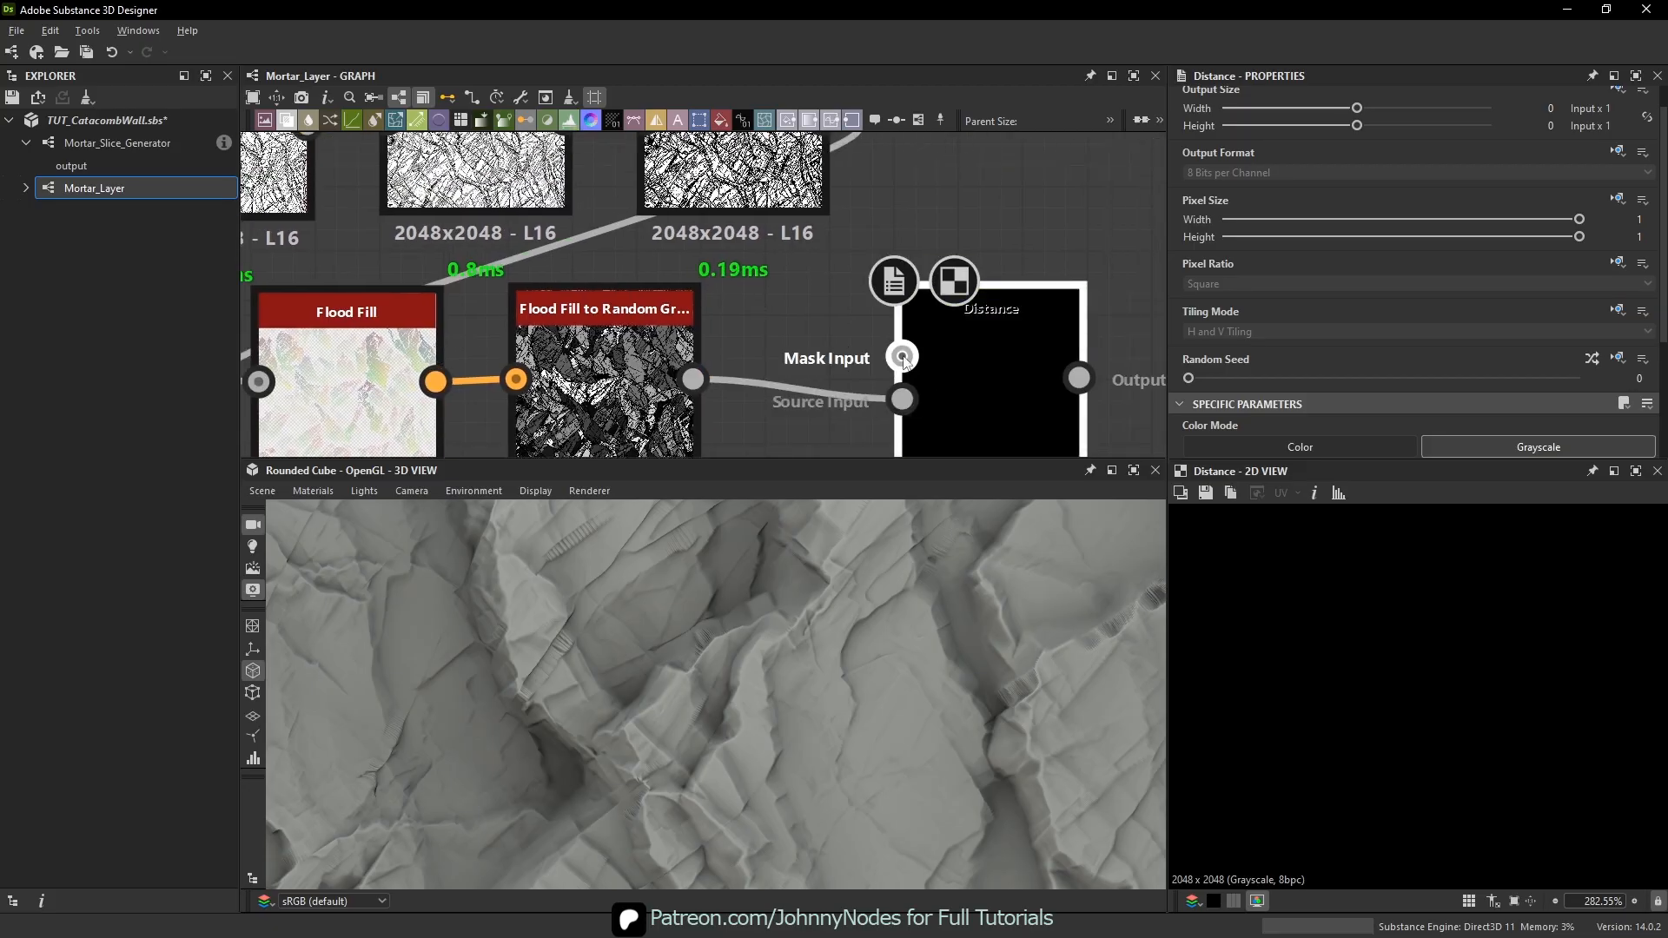
{"action": "scroll", "coordinate": [721, 358], "scroll_direction": "down", "scroll_amount": 2}
{"action": "left_click_drag", "start_coordinate": [860, 329], "coordinate": [855, 352]}
{"action": "scroll", "coordinate": [863, 347], "scroll_direction": "down", "scroll_amount": 3}
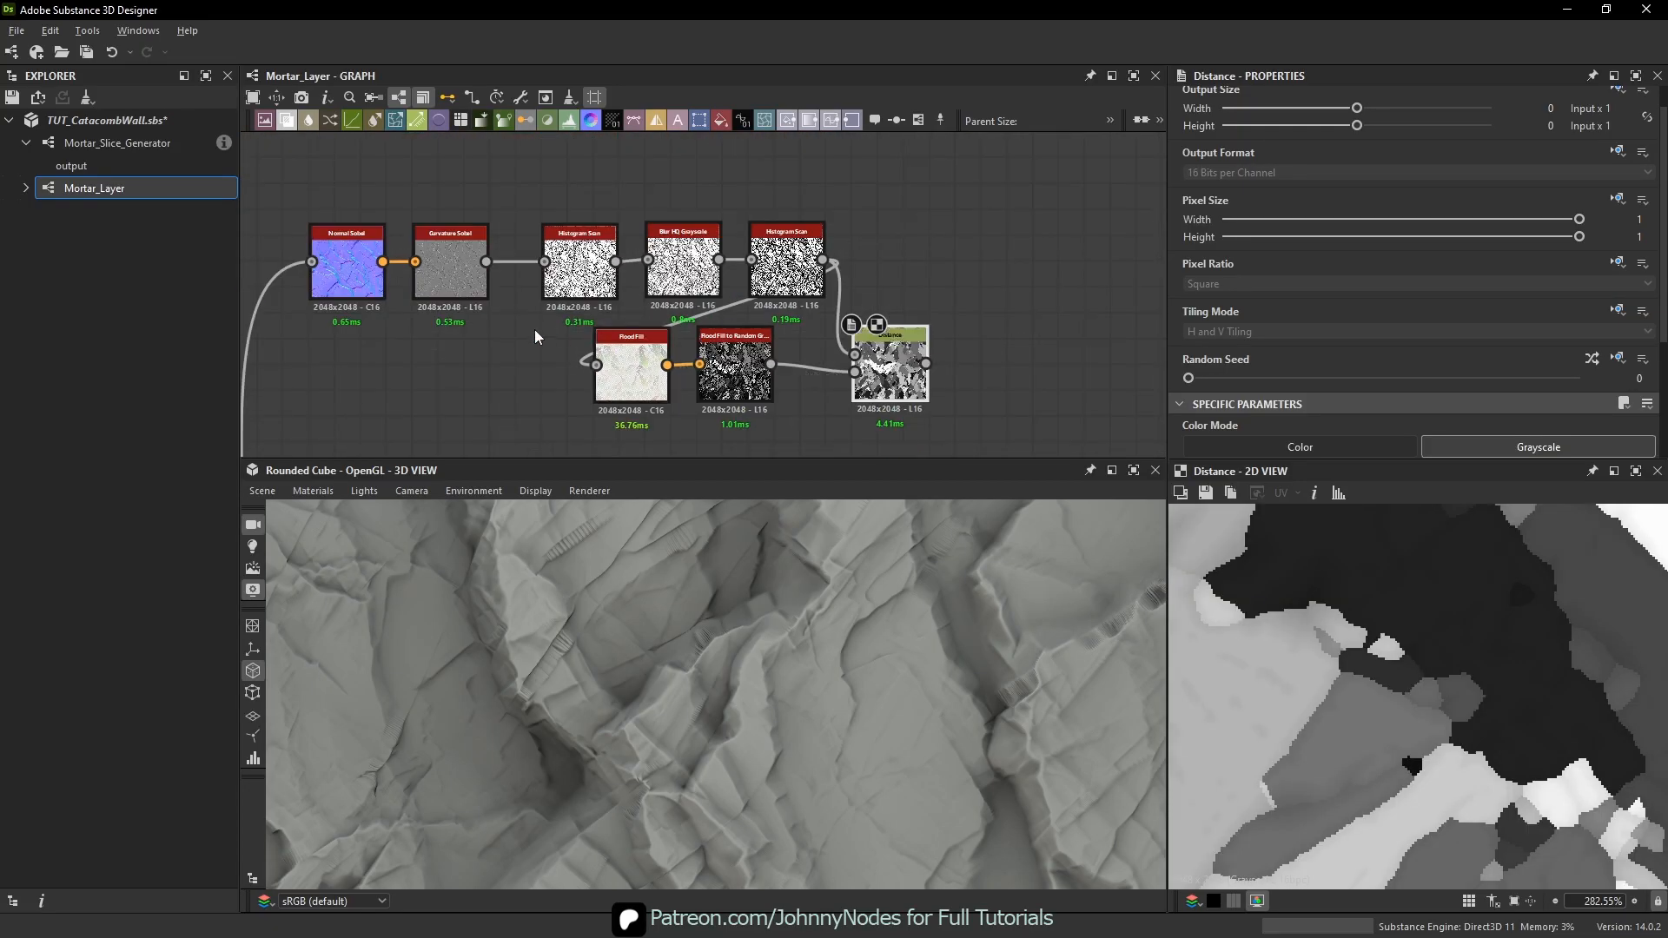
- Set the Distance node to Only Source with a maximum distance of 256 after inspecting the facet edges up close
{"action": "middle_click_drag", "start_coordinate": [560, 343], "coordinate": [522, 309]}
{"action": "scroll", "coordinate": [1431, 682], "scroll_direction": "up", "scroll_amount": 1}
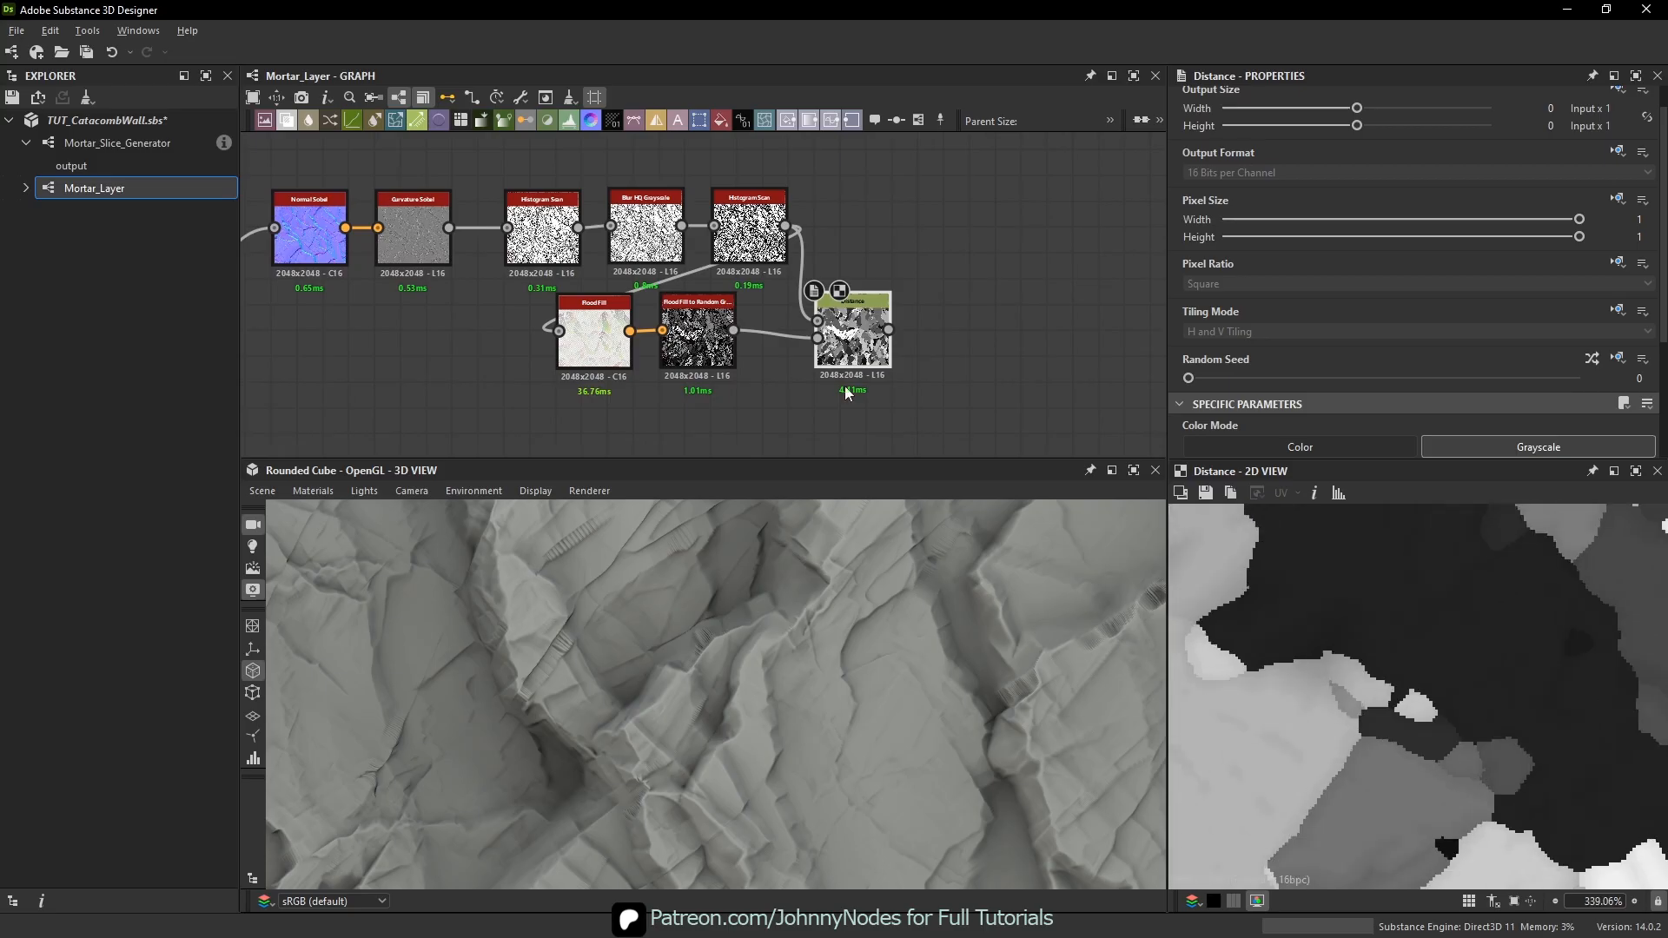
{"action": "scroll", "coordinate": [1321, 664], "scroll_direction": "up", "scroll_amount": 4}
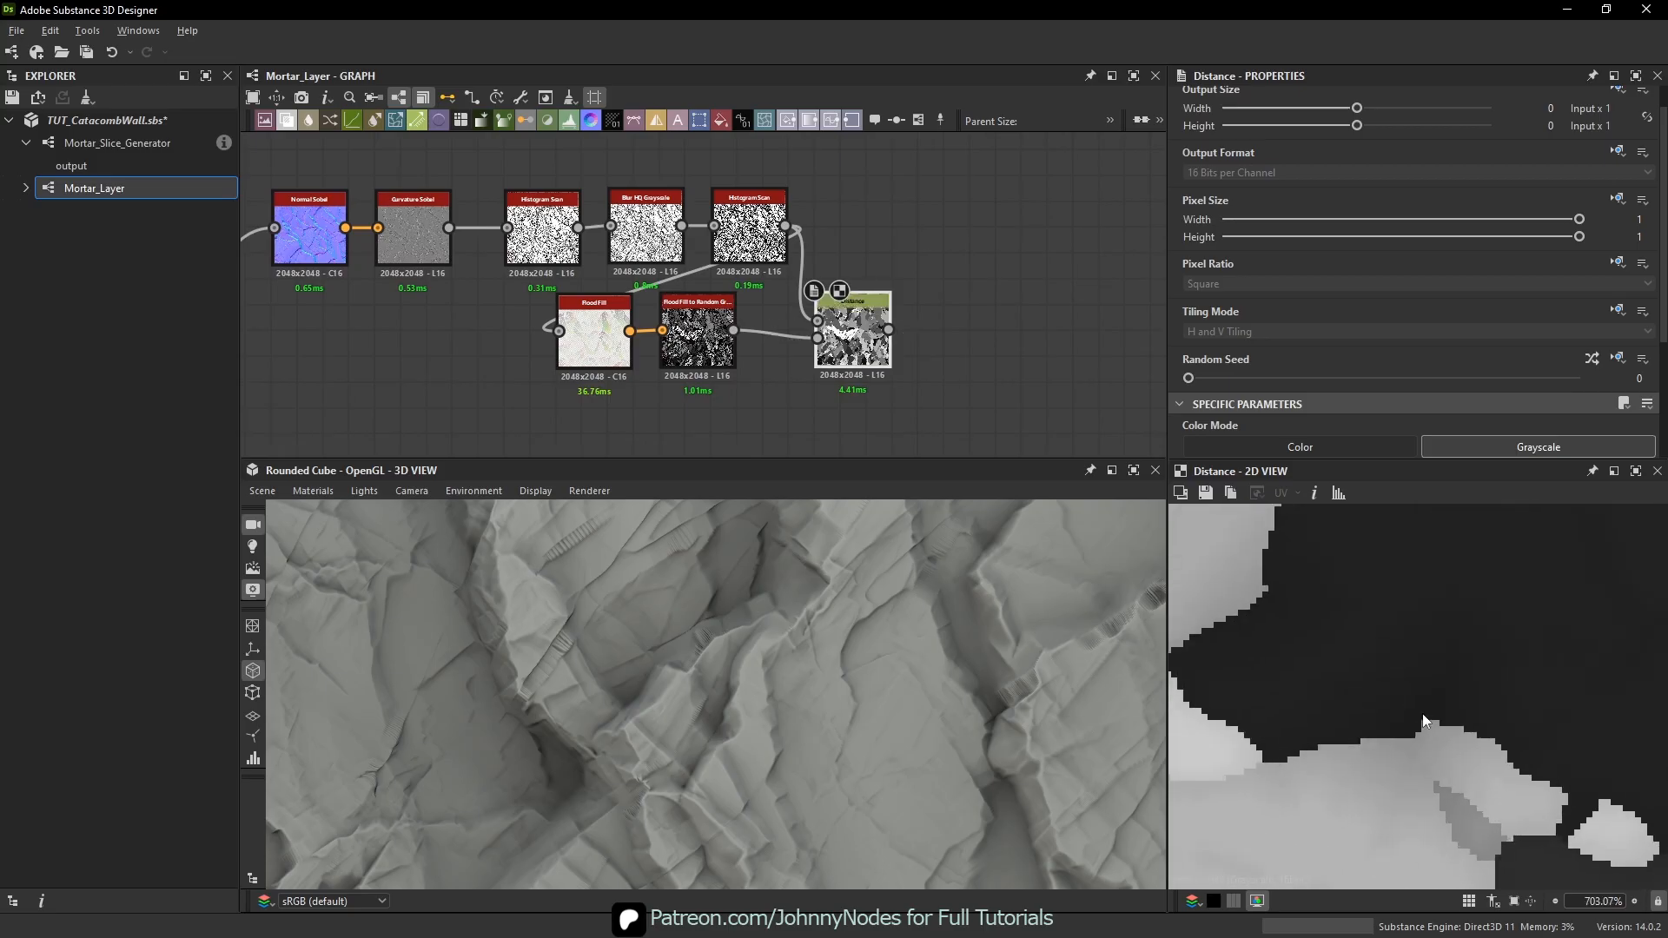
{"action": "scroll", "coordinate": [1352, 685], "scroll_direction": "down", "scroll_amount": 2}
{"action": "middle_click_drag", "start_coordinate": [1288, 574], "coordinate": [1376, 763]}
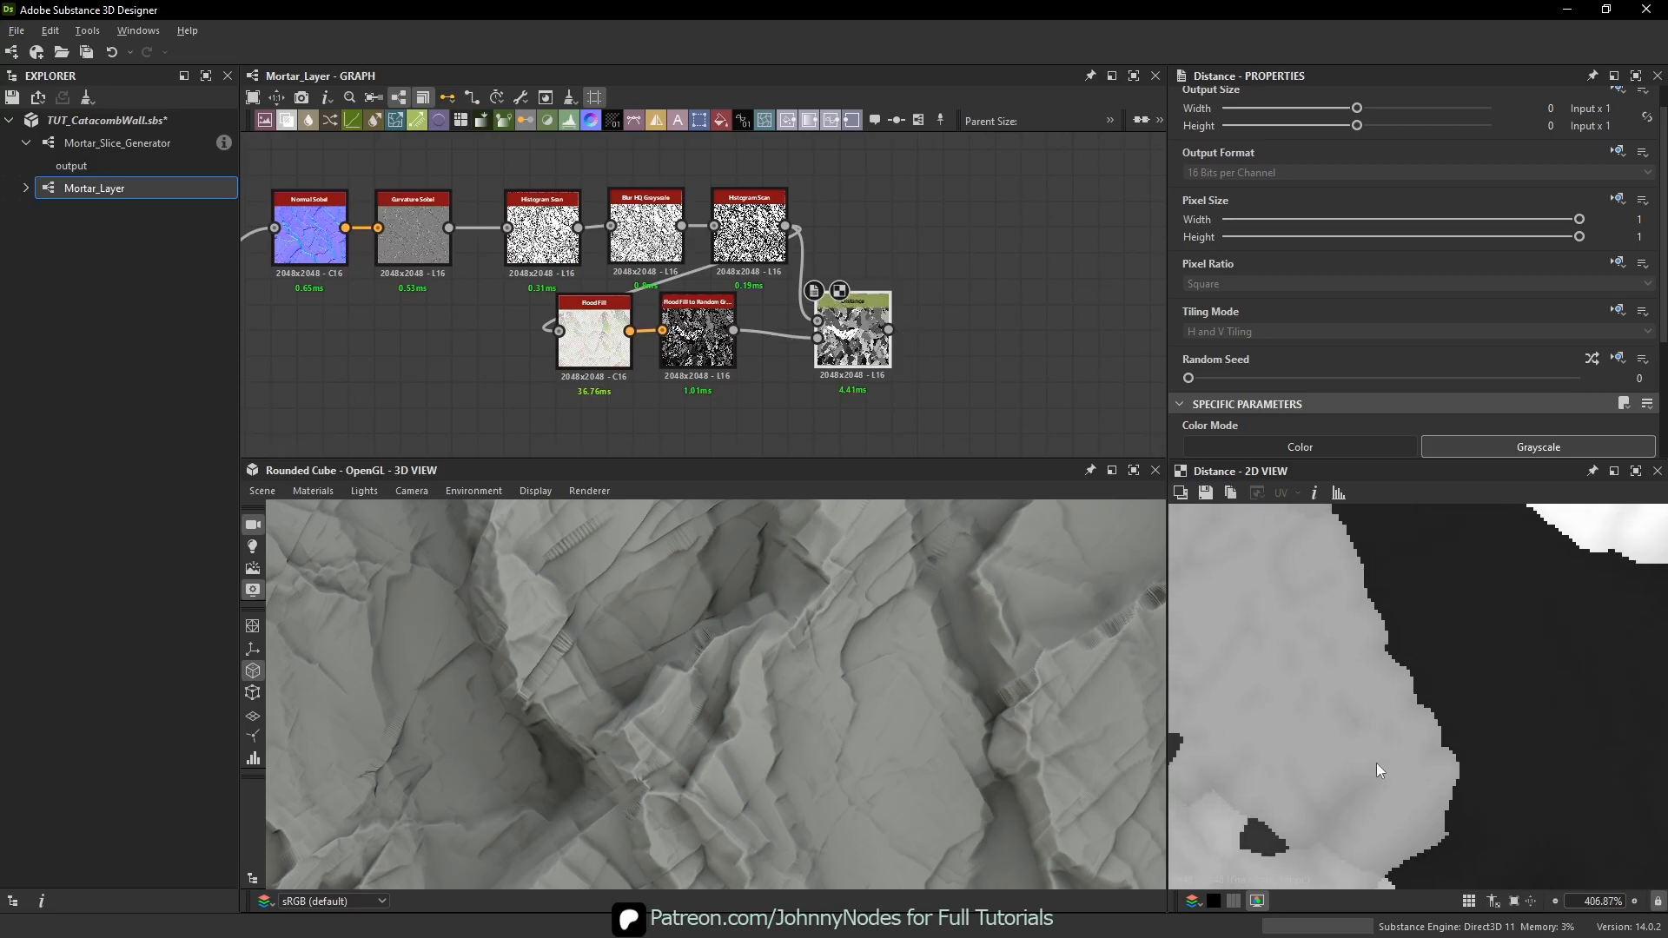
{"action": "scroll", "coordinate": [1381, 773], "scroll_direction": "up", "scroll_amount": 1}
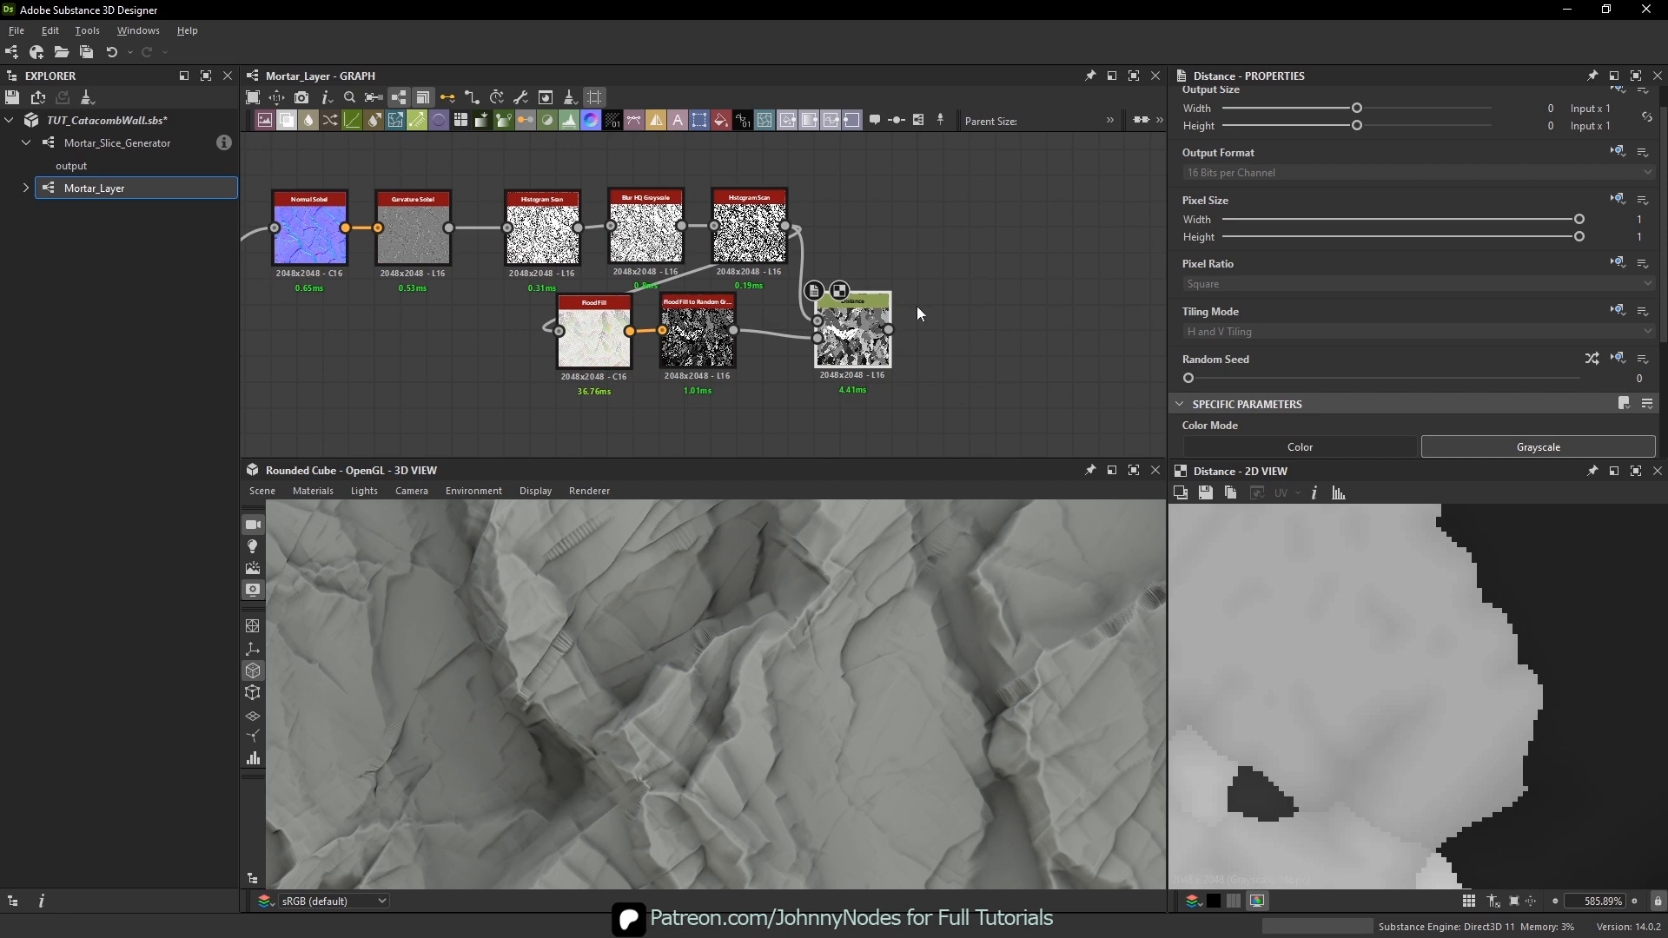
{"action": "left_click_drag", "start_coordinate": [868, 377], "coordinate": [867, 365]}
{"action": "scroll", "coordinate": [1363, 299], "scroll_direction": "down", "scroll_amount": 3}
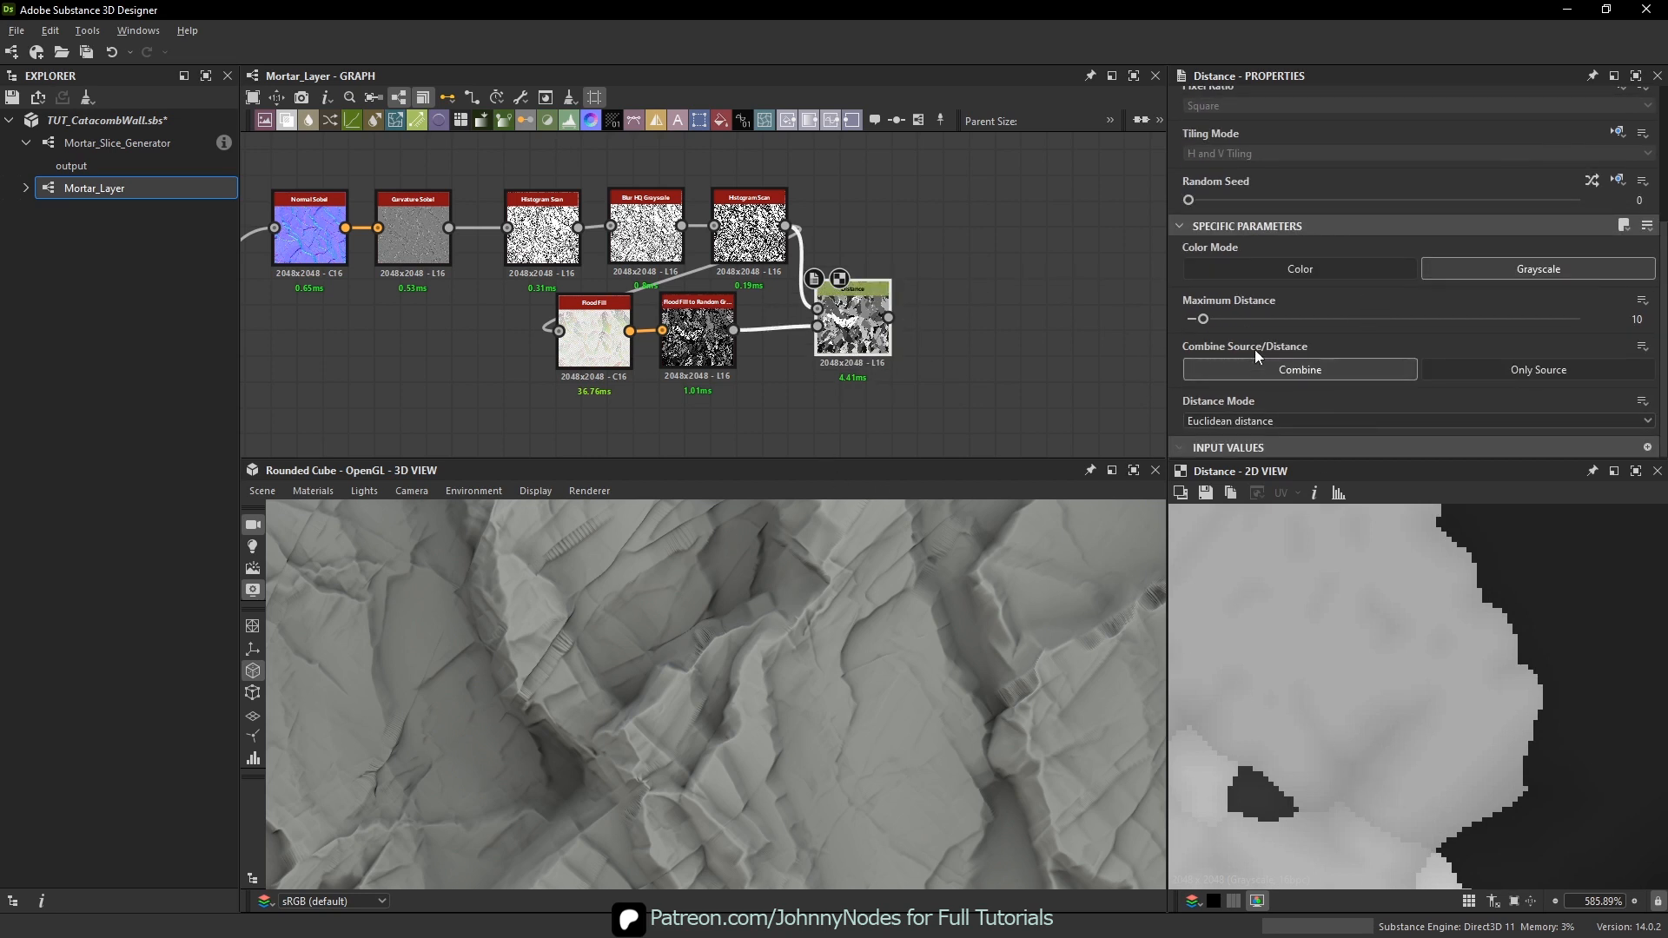
{"action": "left_click", "coordinate": [1495, 371]}
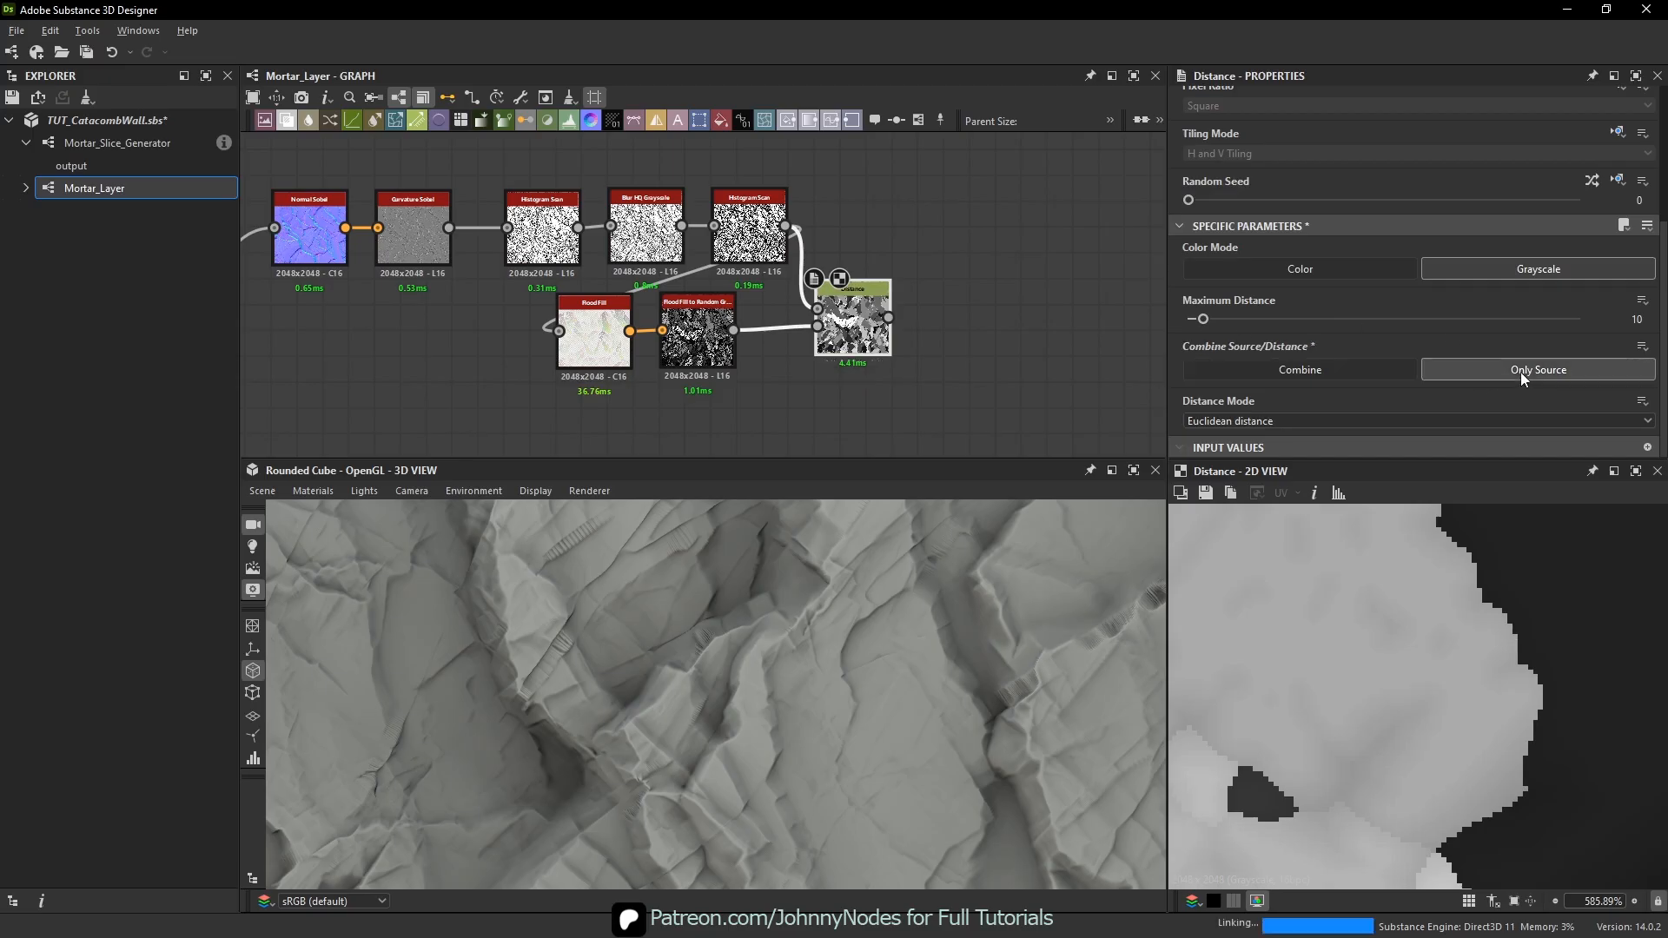
{"action": "left_click_drag", "start_coordinate": [1225, 321], "coordinate": [1580, 319]}
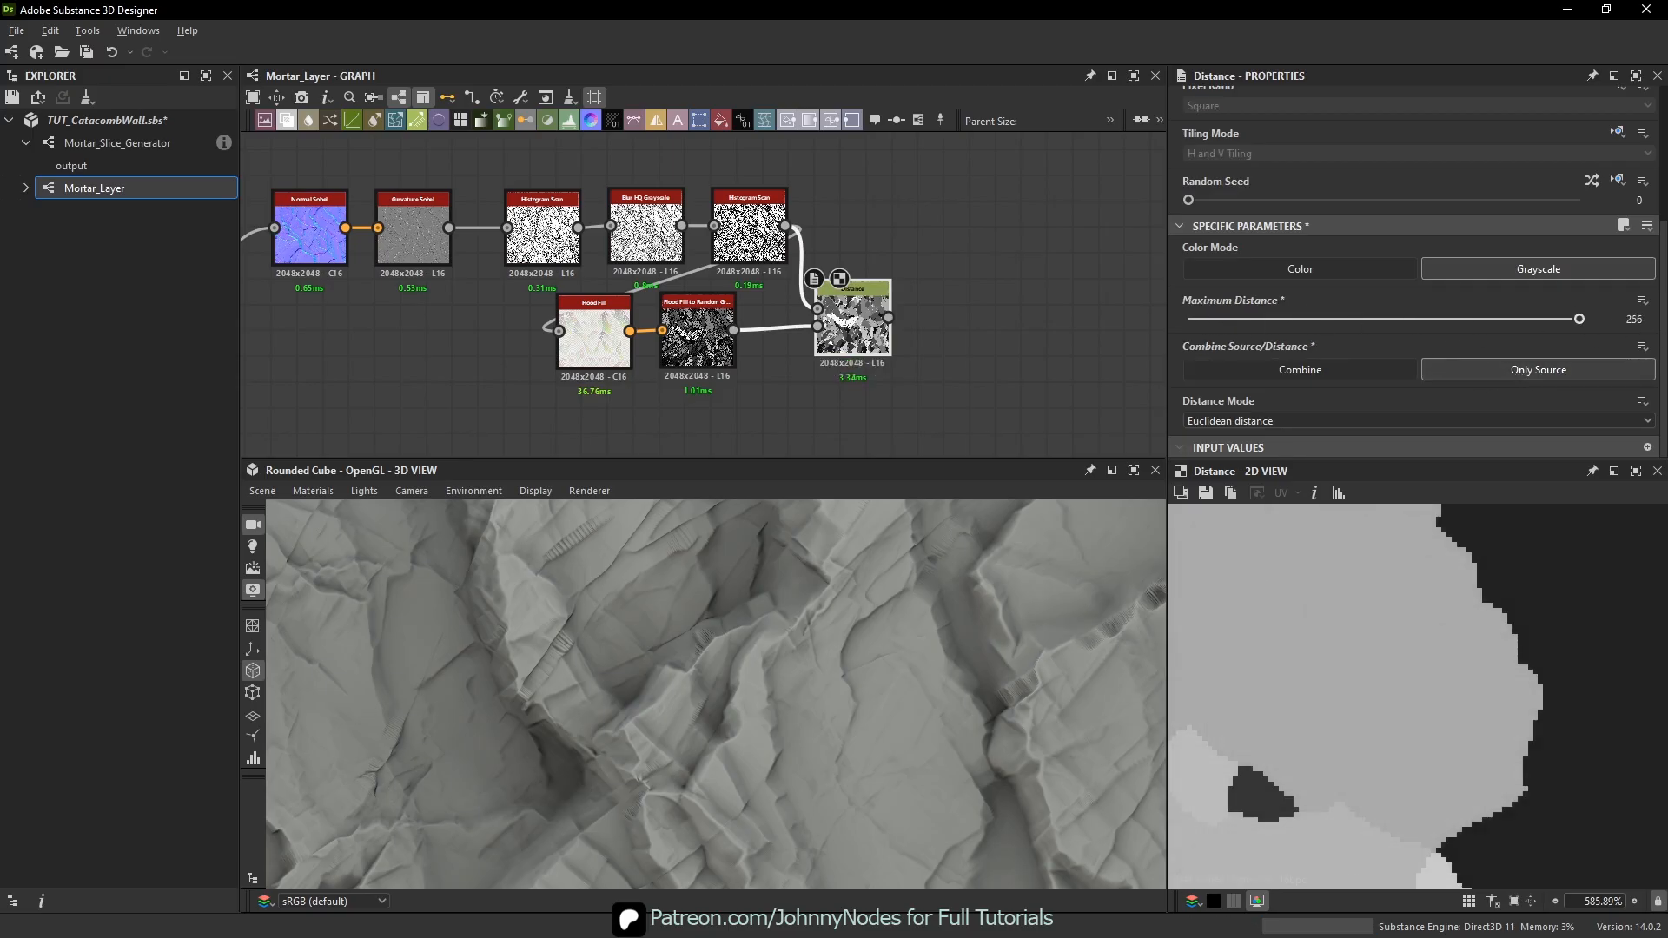
- Add a Gradient Map after the Distance node and feed its output into the base color output to preview it on the mesh
{"action": "scroll", "coordinate": [1460, 678], "scroll_direction": "down", "scroll_amount": 10}
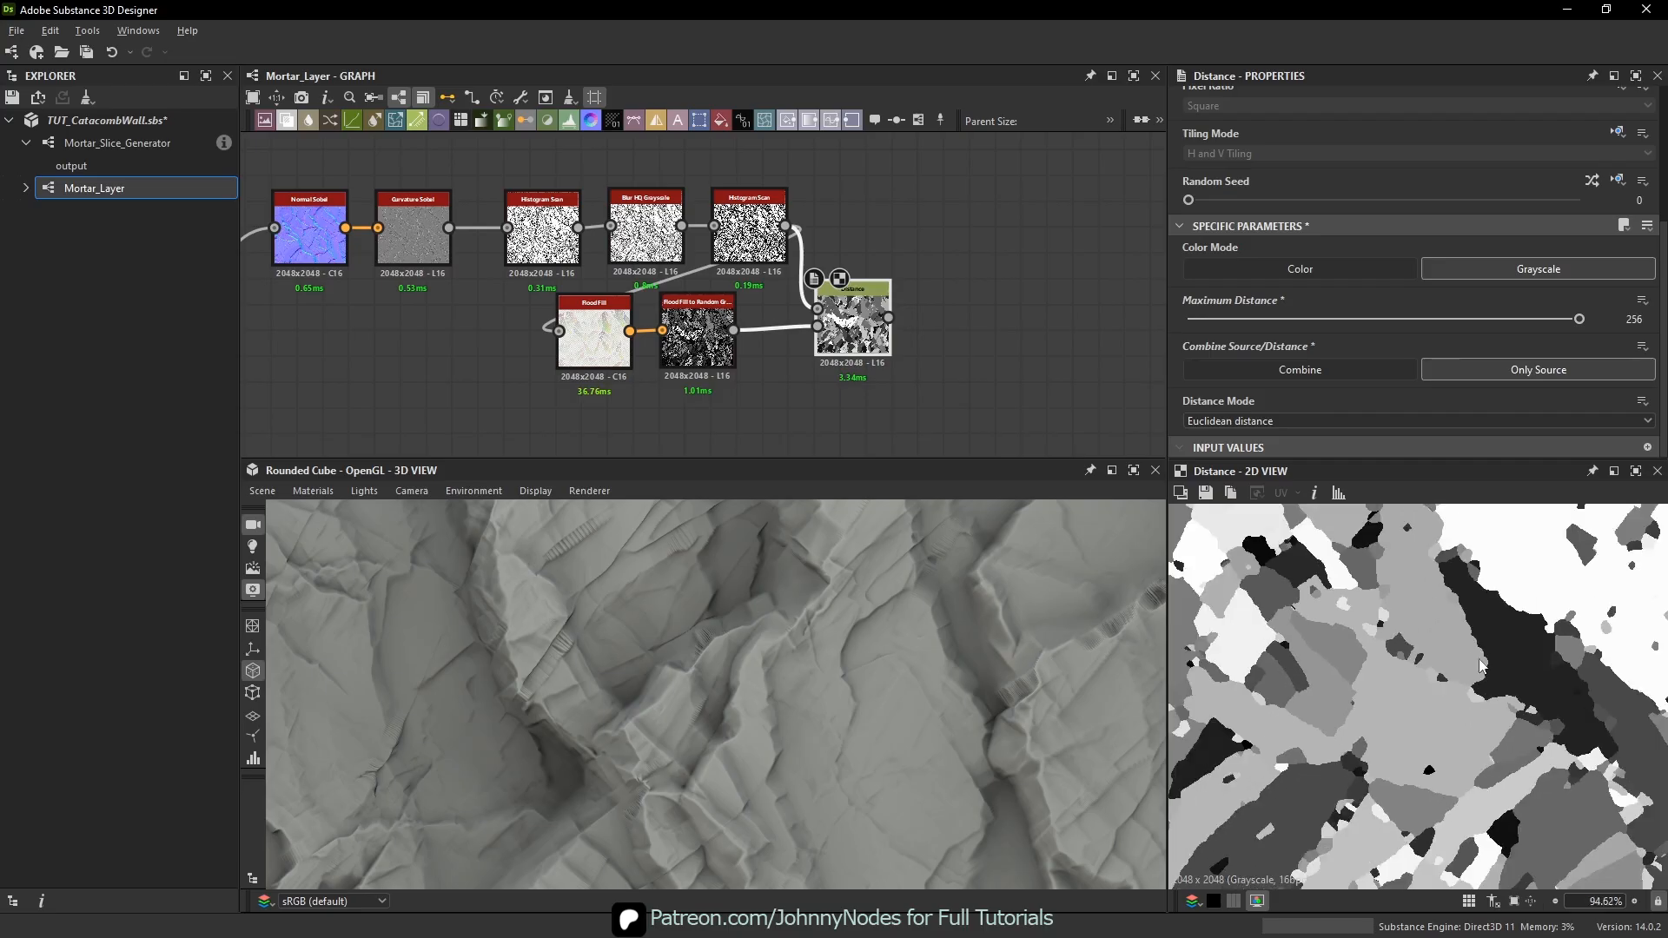
{"action": "scroll", "coordinate": [1459, 678], "scroll_direction": "down", "scroll_amount": 1}
{"action": "middle_click_drag", "start_coordinate": [1459, 678], "coordinate": [1368, 655]}
{"action": "scroll", "coordinate": [1368, 655], "scroll_direction": "down", "scroll_amount": 3}
{"action": "scroll", "coordinate": [780, 294], "scroll_direction": "down", "scroll_amount": 5}
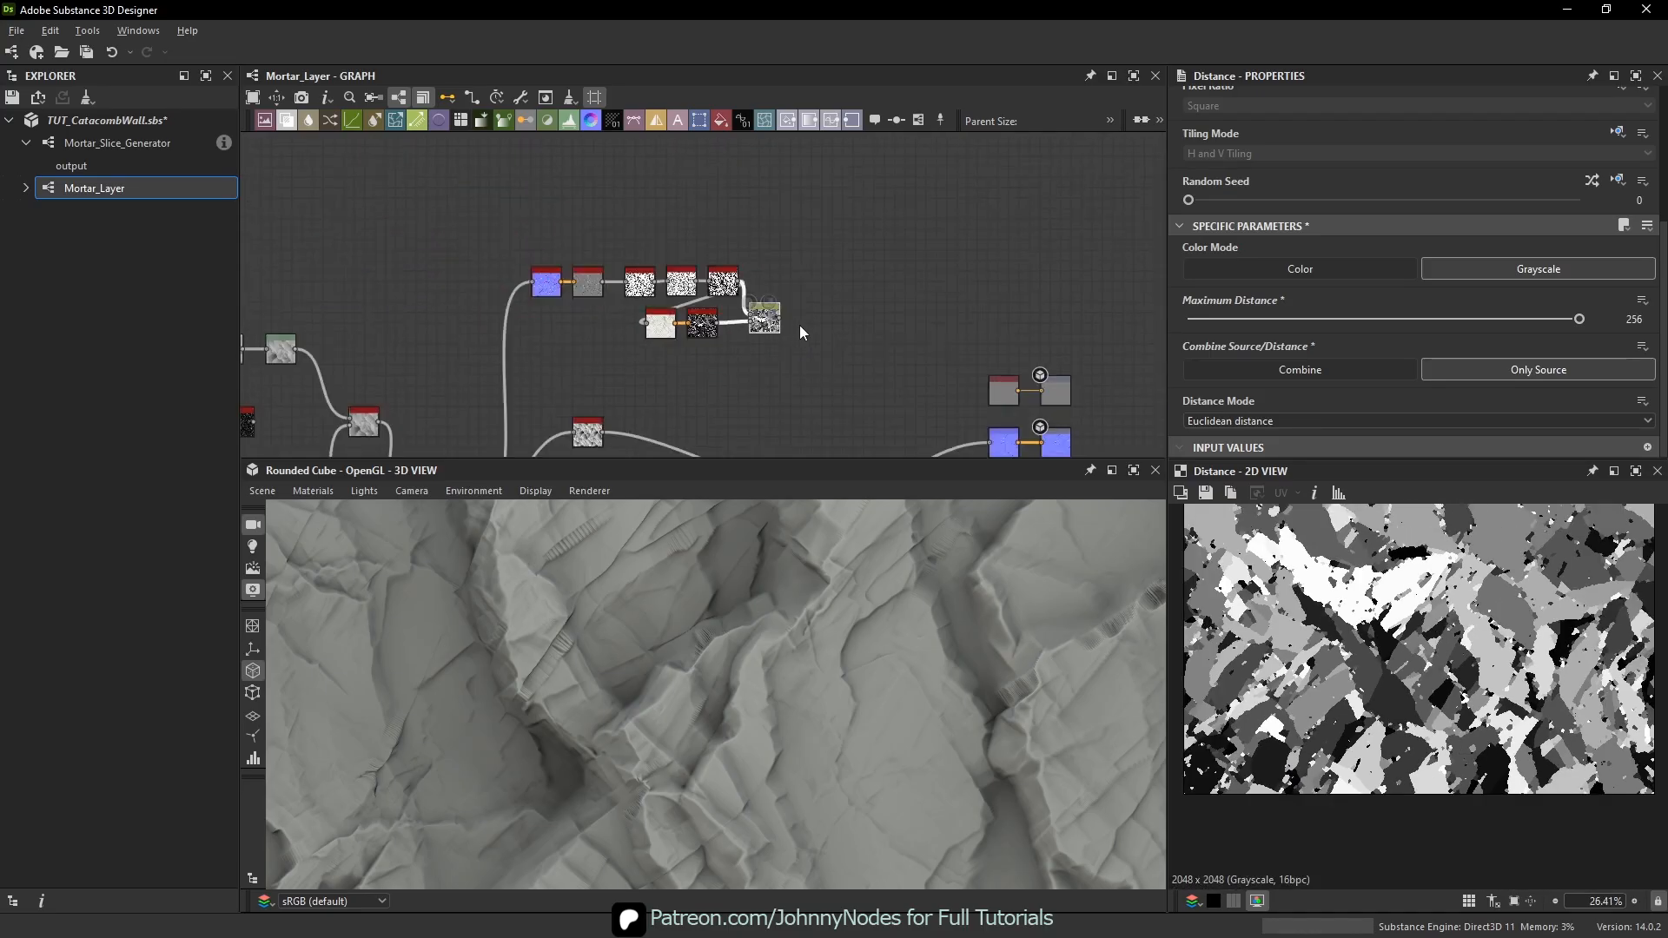
{"action": "key", "text": "space"}
{"action": "type", "text": "gr"}
{"action": "left_click", "coordinate": [893, 352]}
{"action": "scroll", "coordinate": [807, 335], "scroll_direction": "up", "scroll_amount": 2}
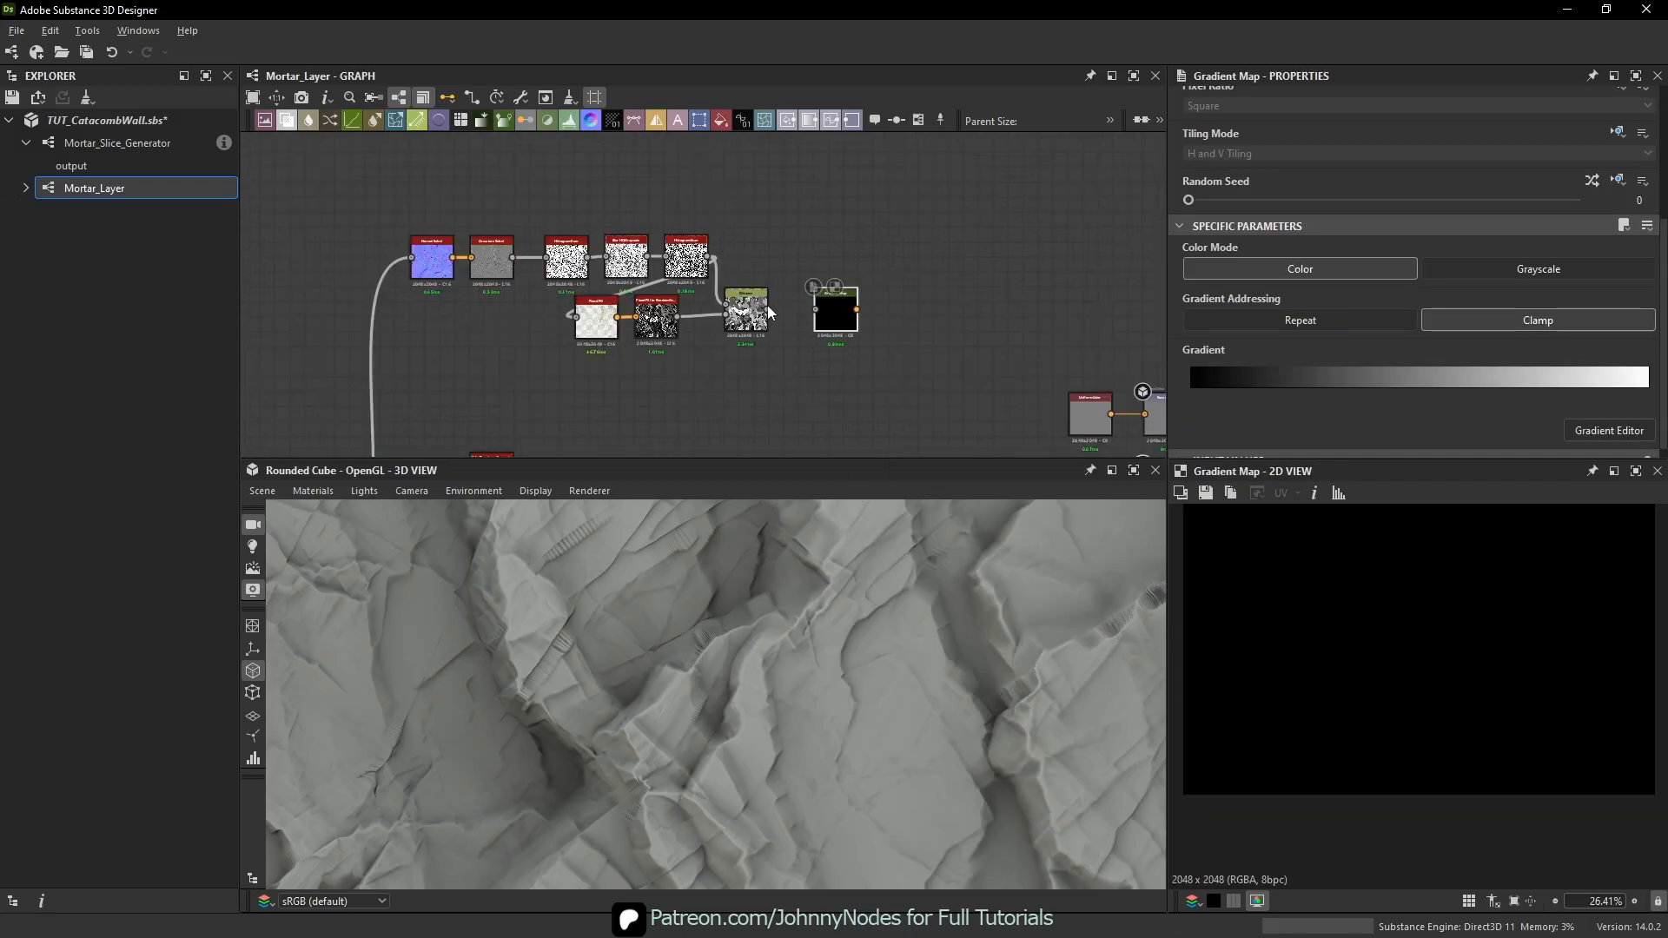
{"action": "left_click_drag", "start_coordinate": [857, 311], "coordinate": [974, 377]}
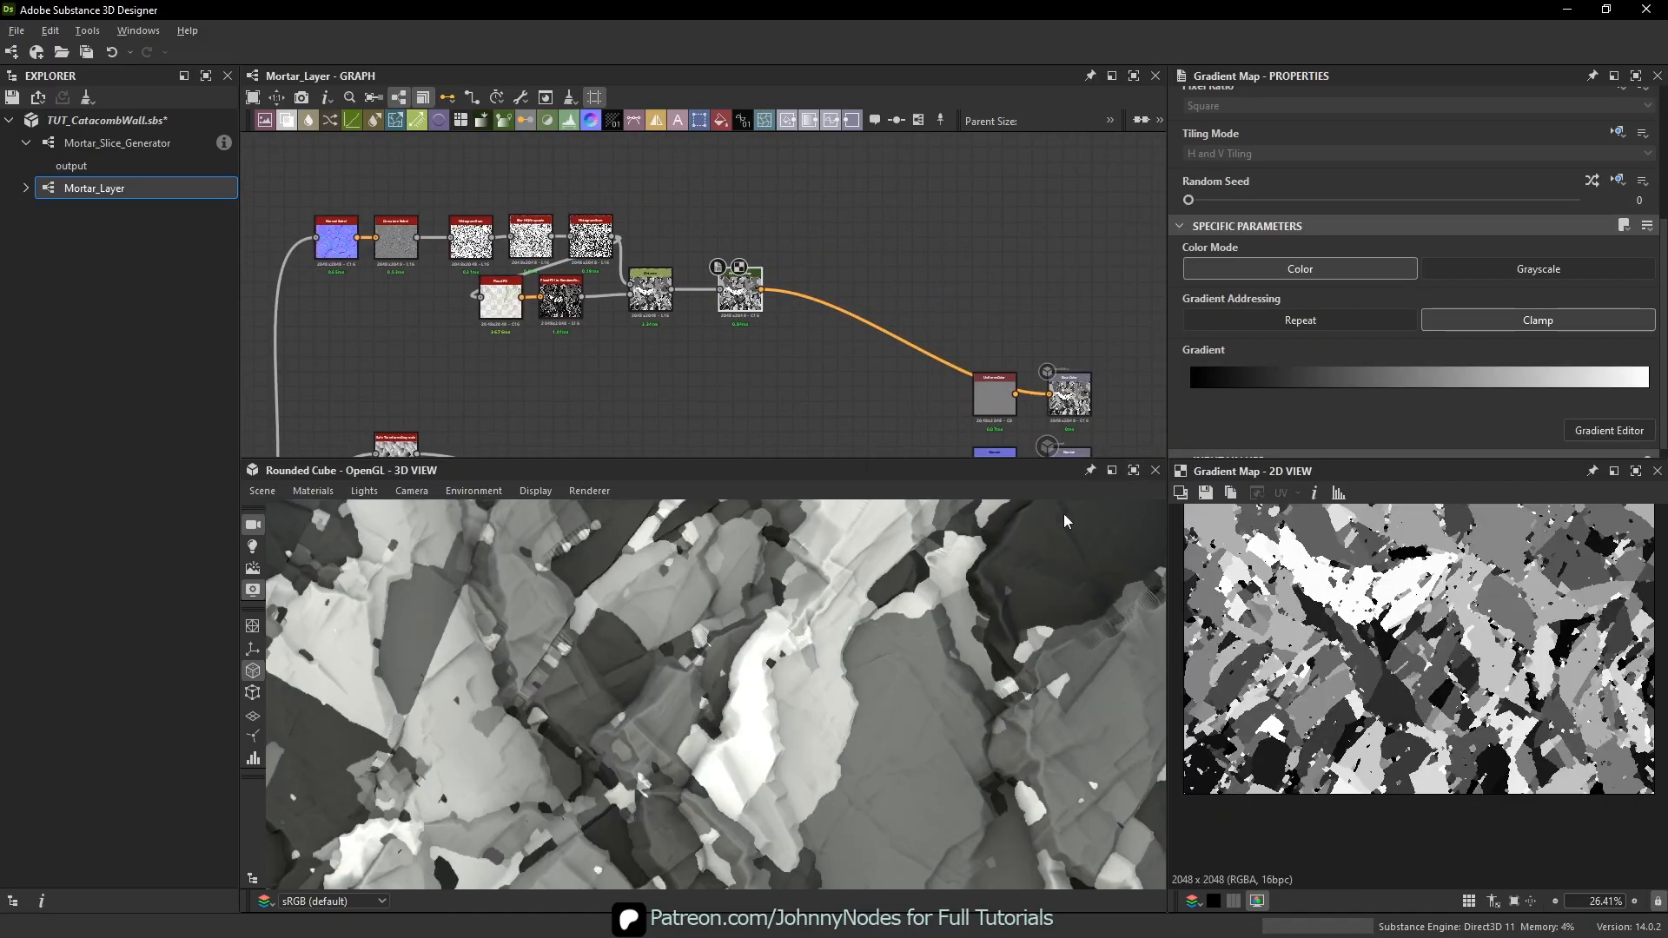
{"action": "left_click_drag", "start_coordinate": [882, 661], "coordinate": [852, 488]}
{"action": "scroll", "coordinate": [856, 665], "scroll_direction": "up", "scroll_amount": 5}
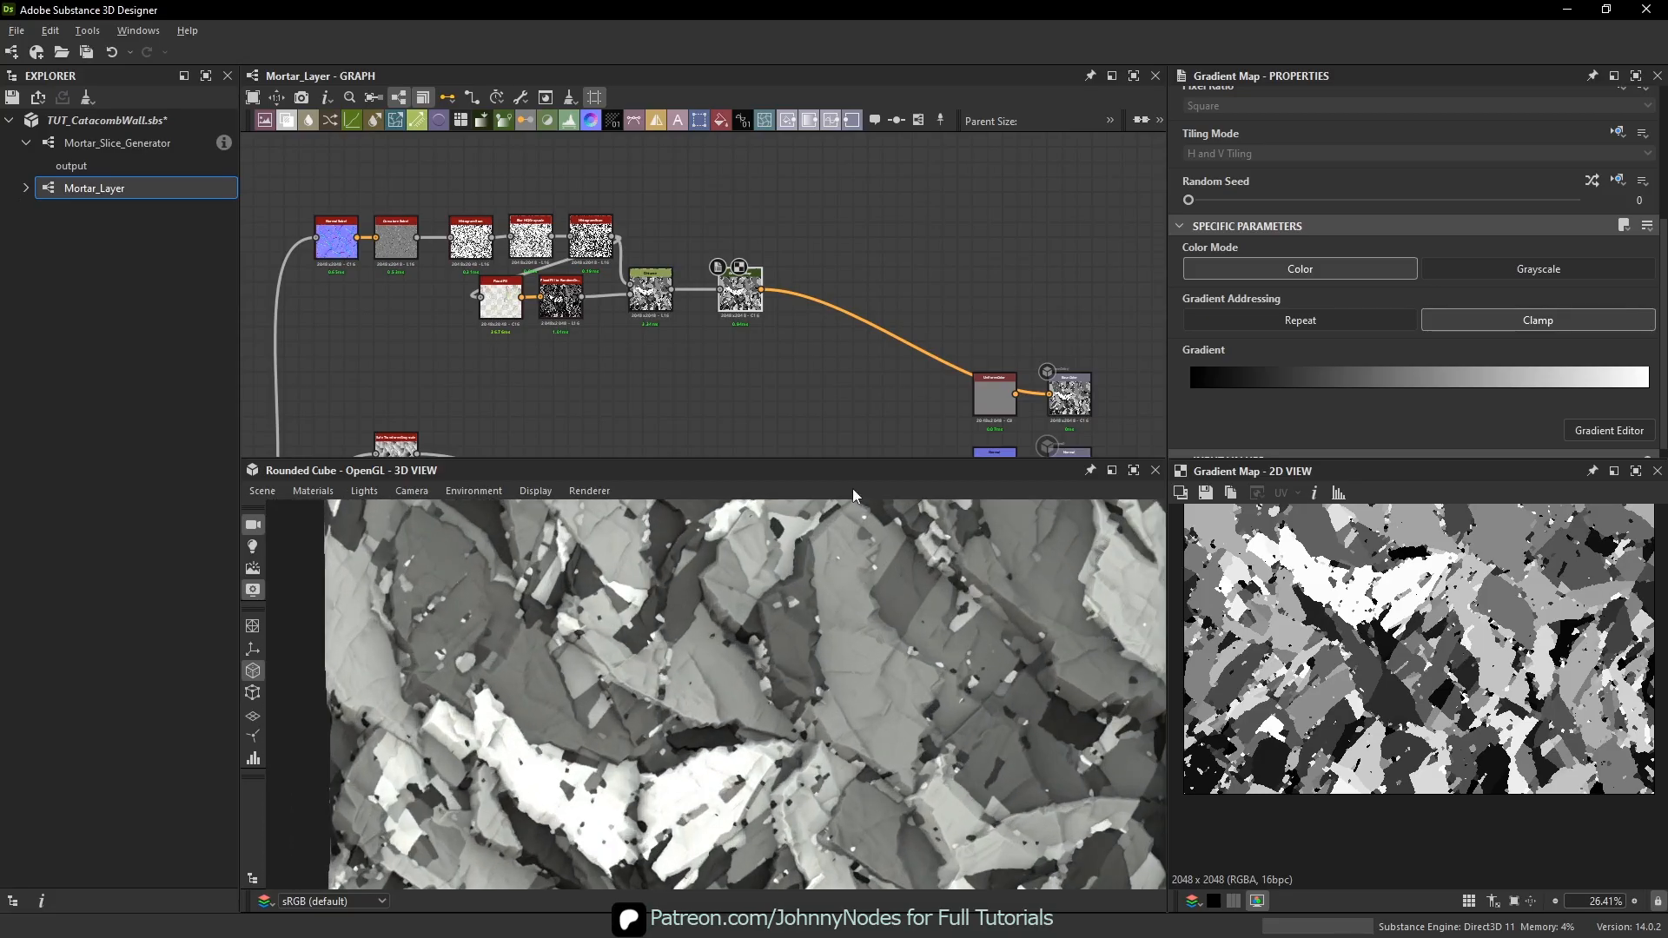
- Add a Blend node combining the Gradient Map as foreground with the Uniform Color as background
{"action": "left_click_drag", "start_coordinate": [1006, 406], "coordinate": [828, 367]}
{"action": "left_click", "coordinate": [837, 357]}
{"action": "key", "text": "space"}
{"action": "left_click", "coordinate": [880, 406]}
{"action": "left_click_drag", "start_coordinate": [762, 289], "coordinate": [825, 354]}
{"action": "left_click", "coordinate": [851, 365]}
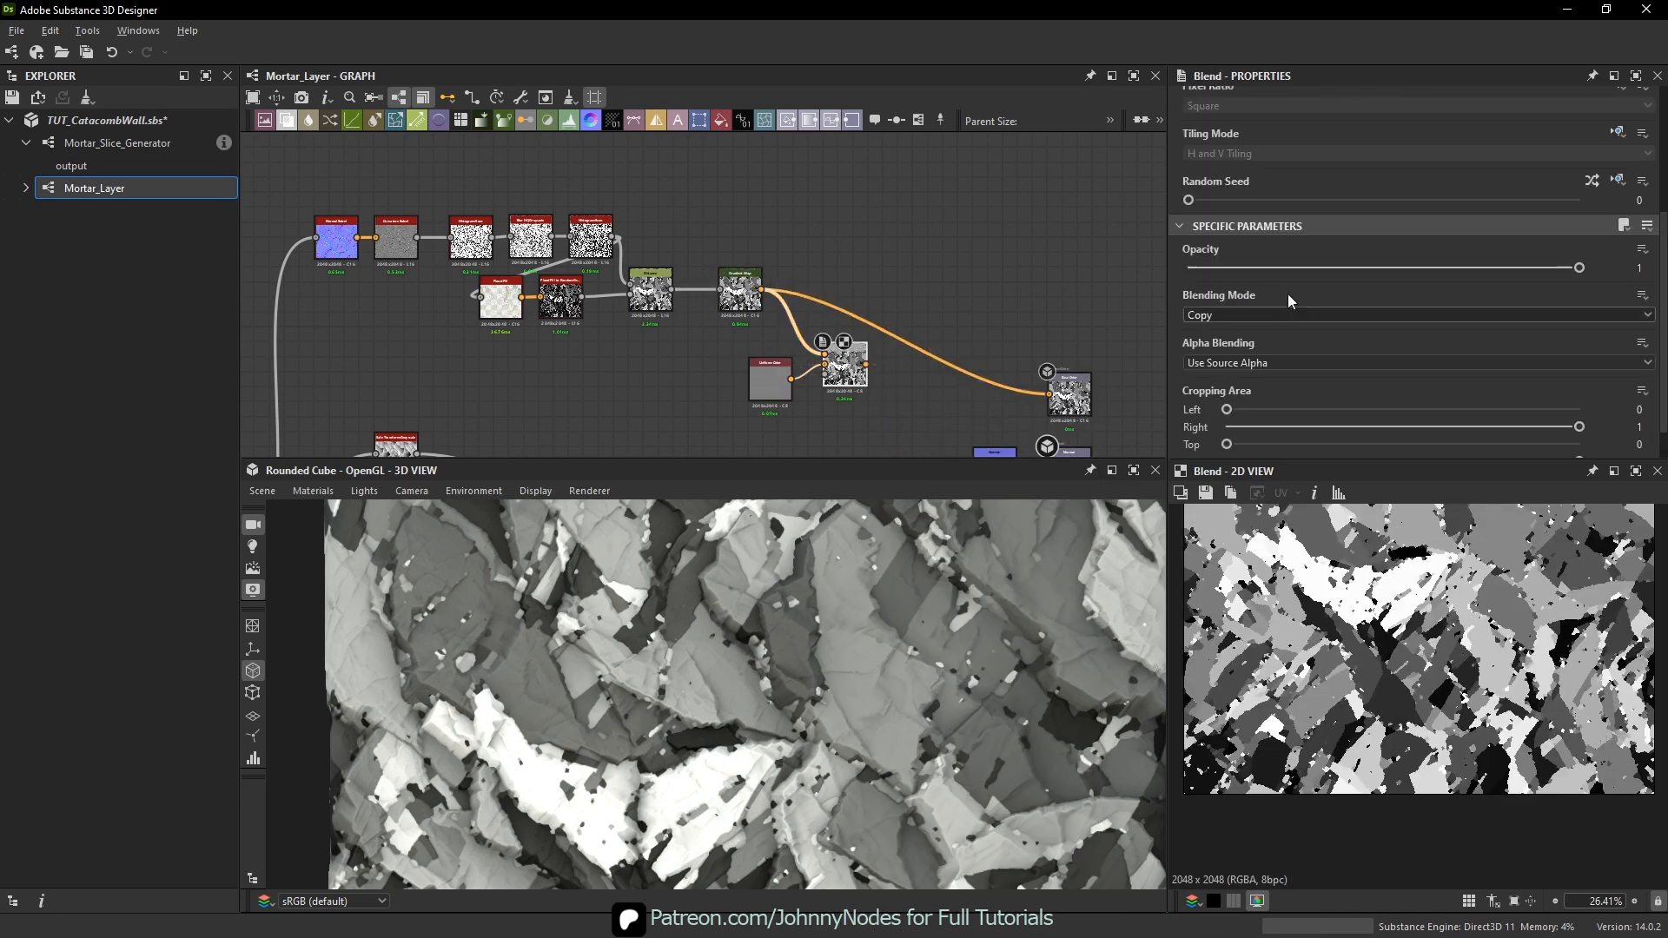
- Lower the Blend's opacity to 0.17 and route its output into the base color output
{"action": "left_click_drag", "start_coordinate": [1295, 267], "coordinate": [1234, 269]}
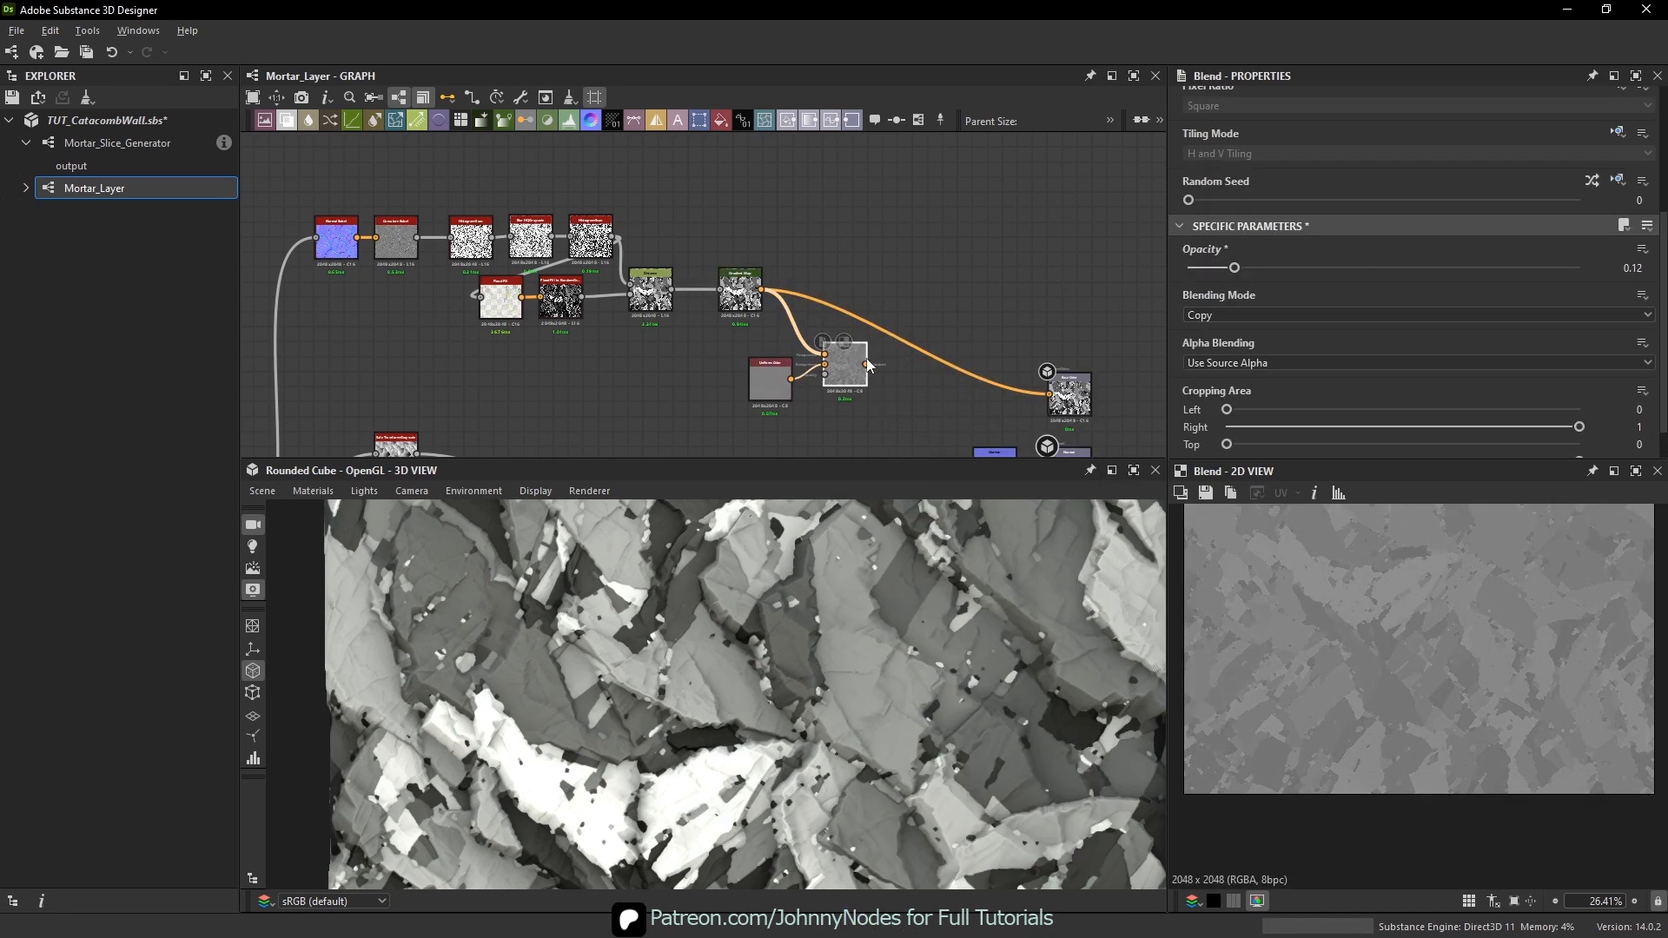
{"action": "left_click_drag", "start_coordinate": [869, 364], "coordinate": [1049, 394]}
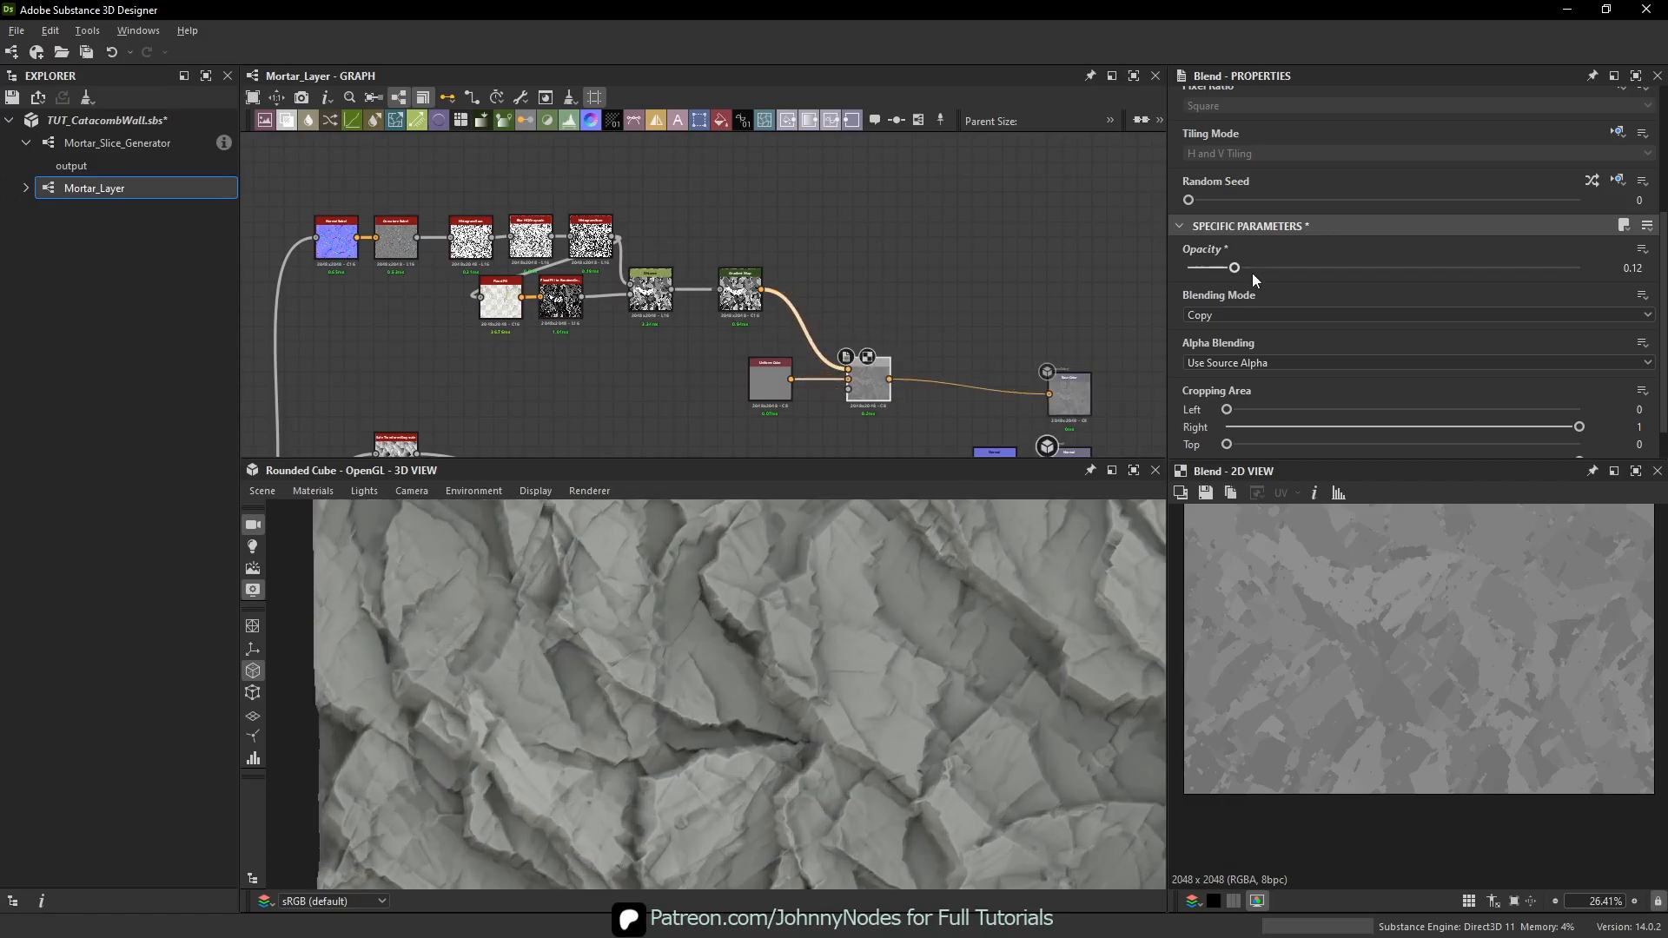
{"action": "left_click_drag", "start_coordinate": [1262, 275], "coordinate": [1255, 269]}
{"action": "scroll", "coordinate": [825, 674], "scroll_direction": "down", "scroll_amount": 2}
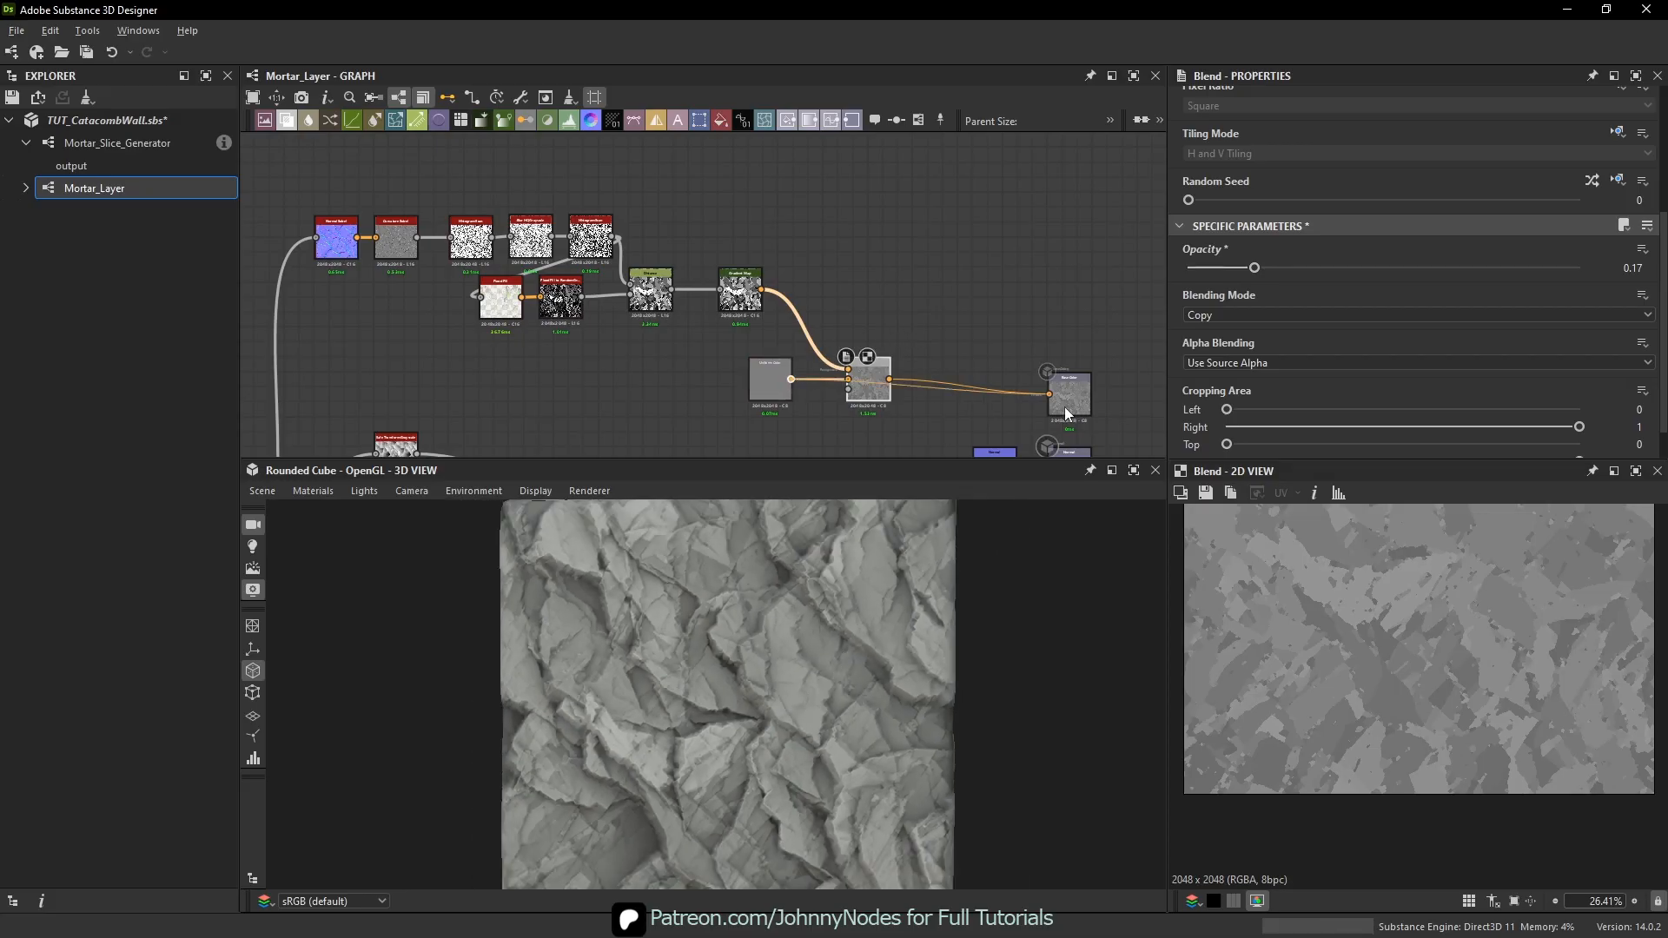
- Delete the Blend node, leaving the Uniform Color feeding the base color output, and respace the Distance and Gradient Map nodes
{"action": "scroll", "coordinate": [910, 337], "scroll_direction": "up", "scroll_amount": 1}
{"action": "left_click_drag", "start_coordinate": [845, 400], "coordinate": [861, 311]}
{"action": "left_click_drag", "start_coordinate": [756, 389], "coordinate": [935, 397]}
{"action": "key", "text": "Delete"}
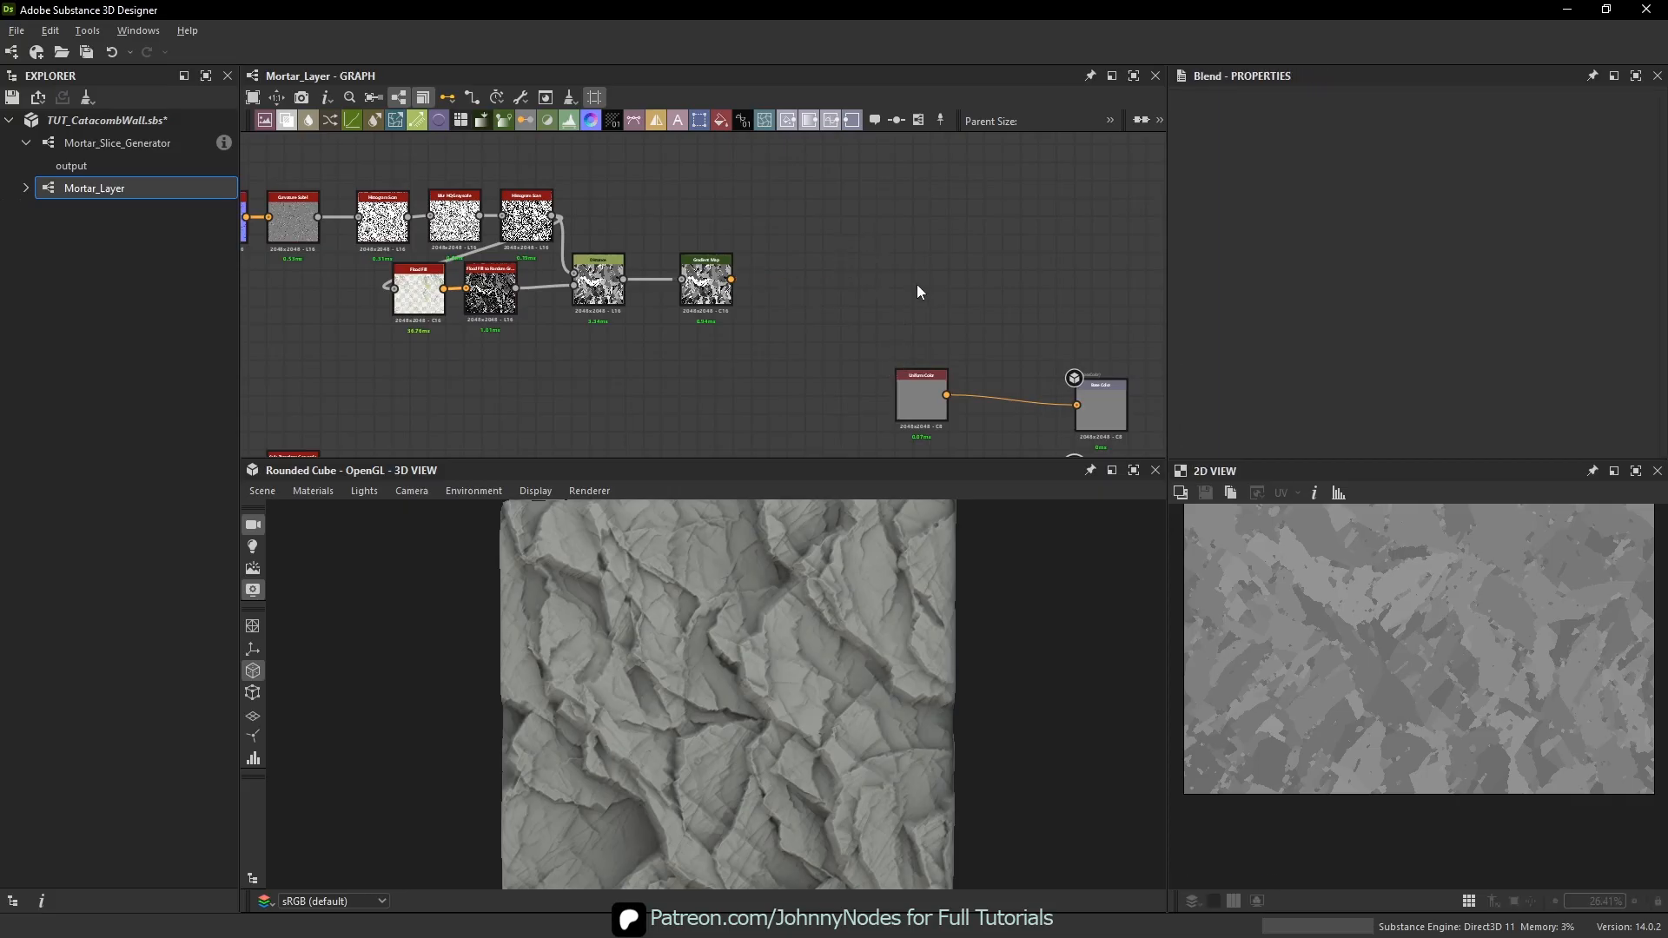
{"action": "middle_click_drag", "start_coordinate": [725, 228], "coordinate": [834, 149]}
{"action": "left_click_drag", "start_coordinate": [807, 214], "coordinate": [825, 203]}
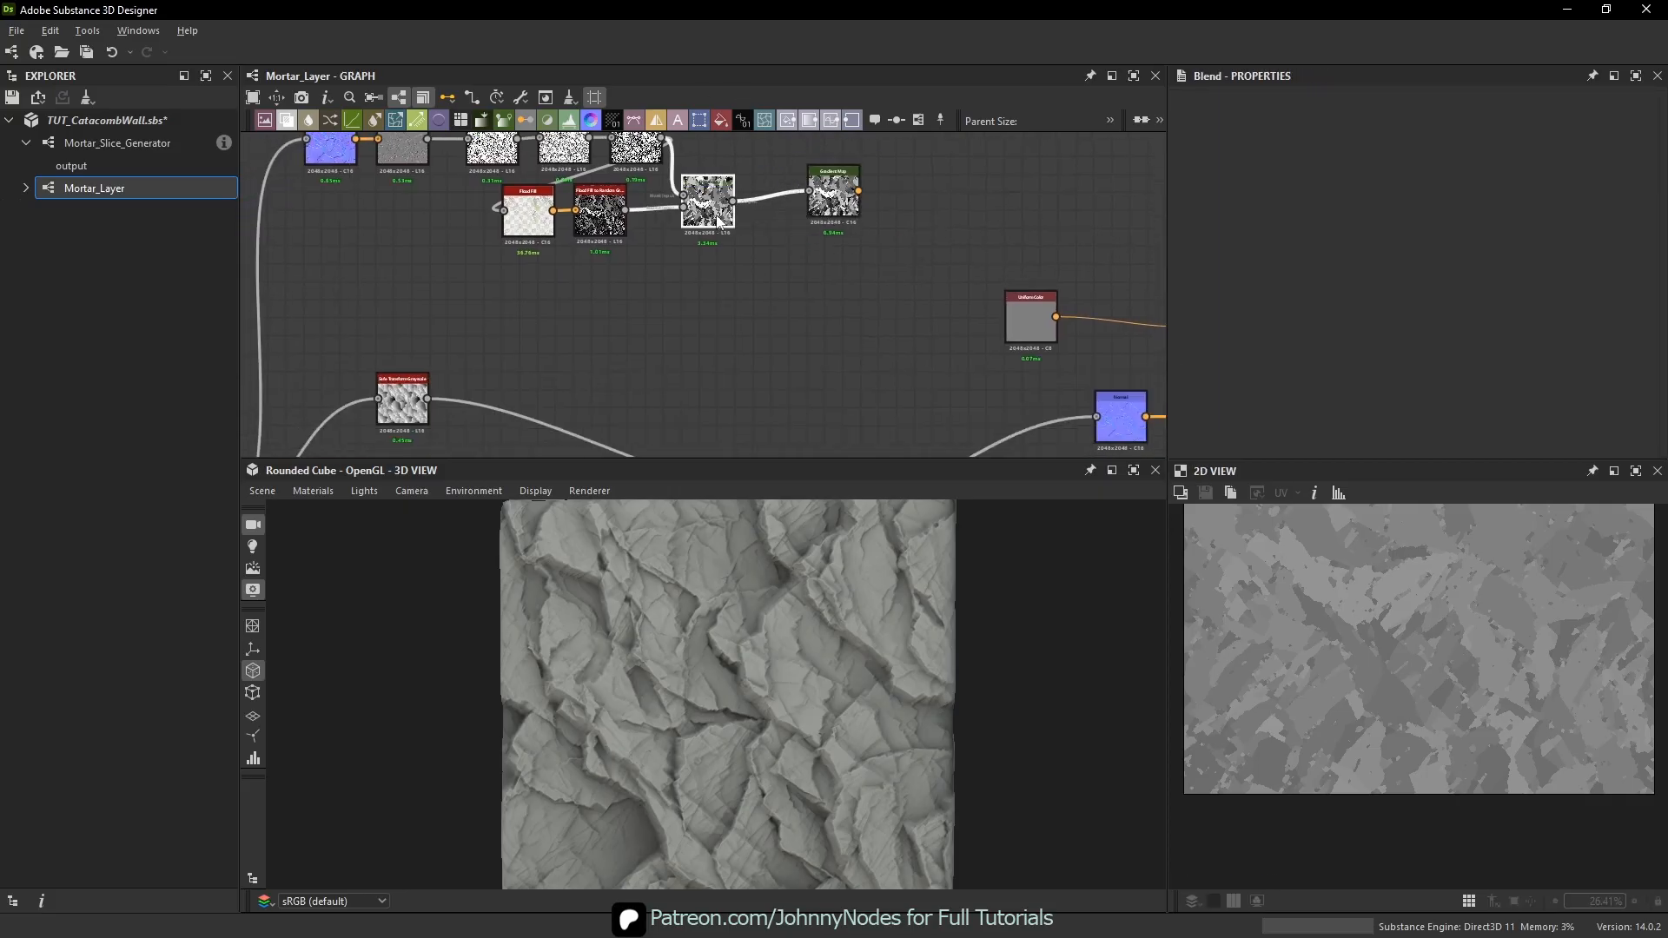
- Preview the Safe Transform Grayscale output and examine its rock shapes up close
{"action": "middle_click_drag", "start_coordinate": [656, 304], "coordinate": [813, 236]}
{"action": "scroll", "coordinate": [613, 365], "scroll_direction": "up", "scroll_amount": 2}
{"action": "double_click", "coordinate": [540, 325]}
{"action": "left_click_drag", "start_coordinate": [539, 325], "coordinate": [605, 324]}
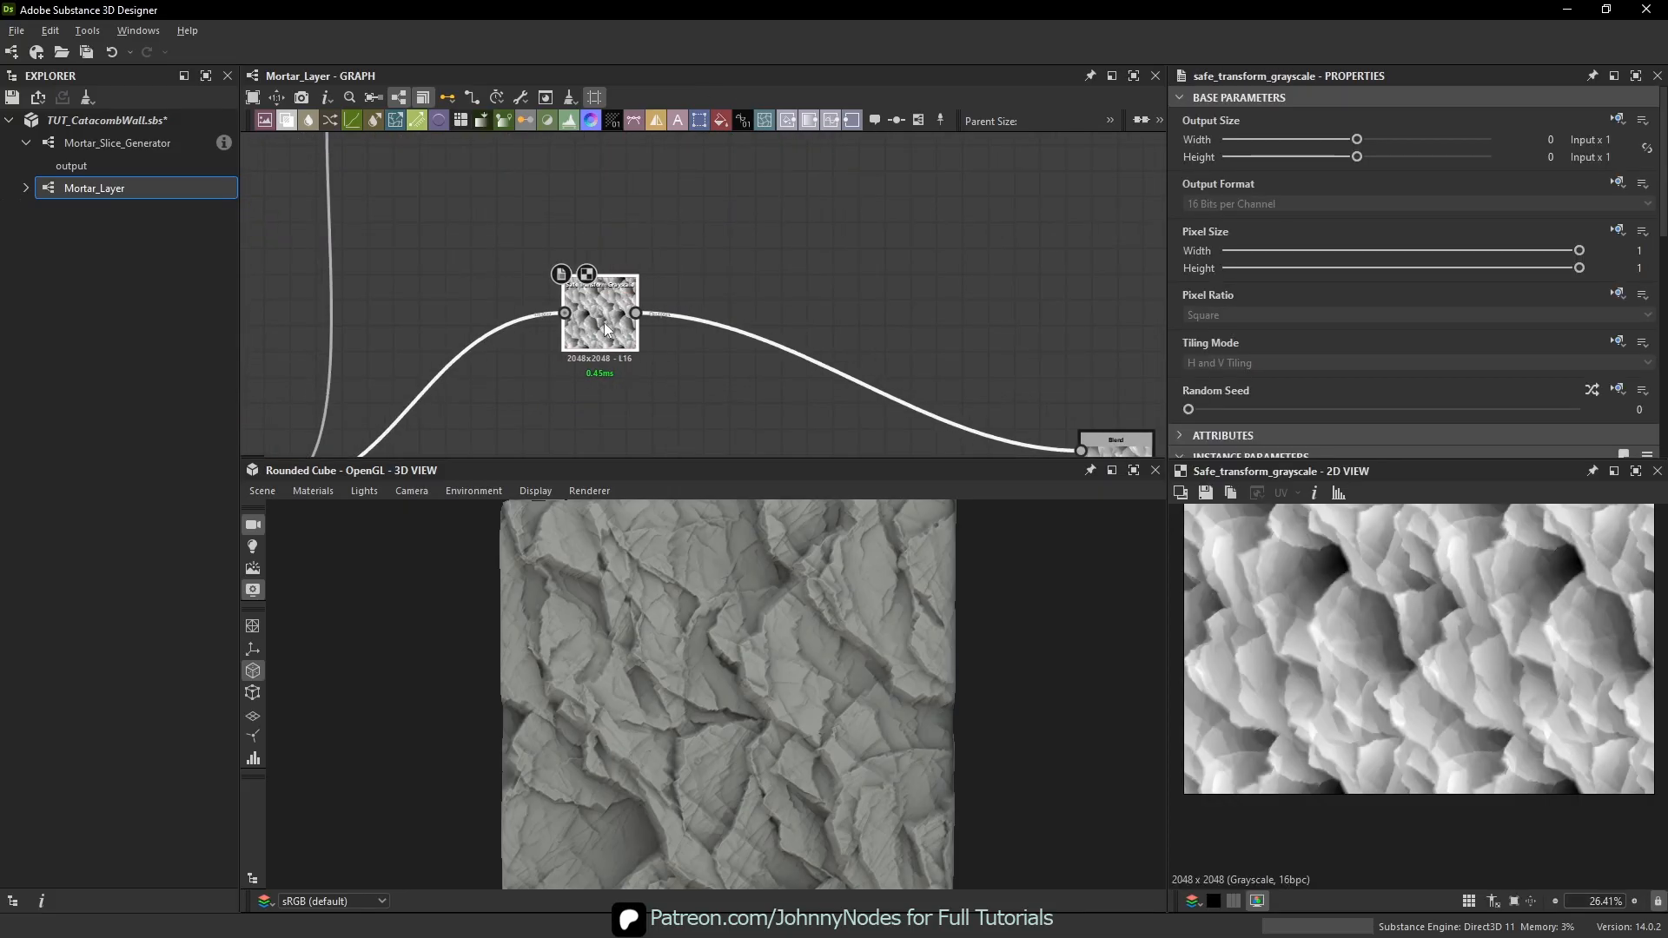
{"action": "scroll", "coordinate": [1448, 637], "scroll_direction": "up", "scroll_amount": 4}
{"action": "middle_click_drag", "start_coordinate": [1451, 612], "coordinate": [1387, 648]}
{"action": "scroll", "coordinate": [1387, 648], "scroll_direction": "down", "scroll_amount": 3}
- Compare the Safe Transform Grayscale output with the result of the Blend node it feeds
{"action": "middle_click_drag", "start_coordinate": [1105, 454], "coordinate": [826, 434]}
{"action": "double_click", "coordinate": [955, 395]}
{"action": "scroll", "coordinate": [1472, 664], "scroll_direction": "up", "scroll_amount": 2}
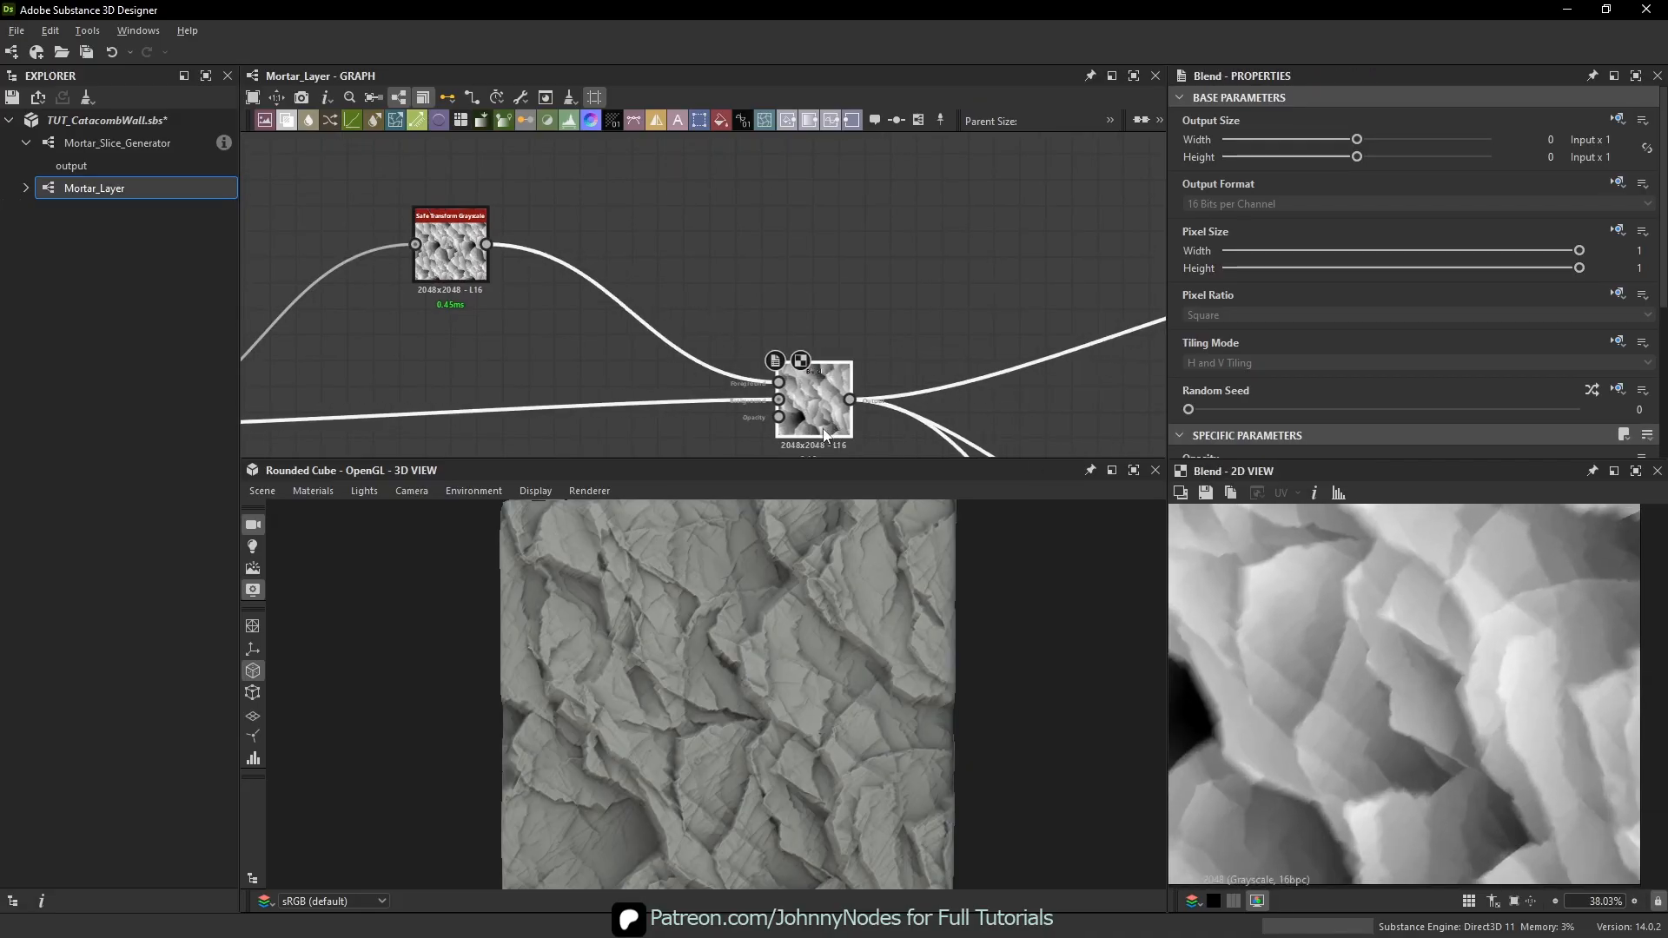
{"action": "left_click_drag", "start_coordinate": [826, 435], "coordinate": [833, 445]}
{"action": "middle_click_drag", "start_coordinate": [903, 446], "coordinate": [935, 376]}
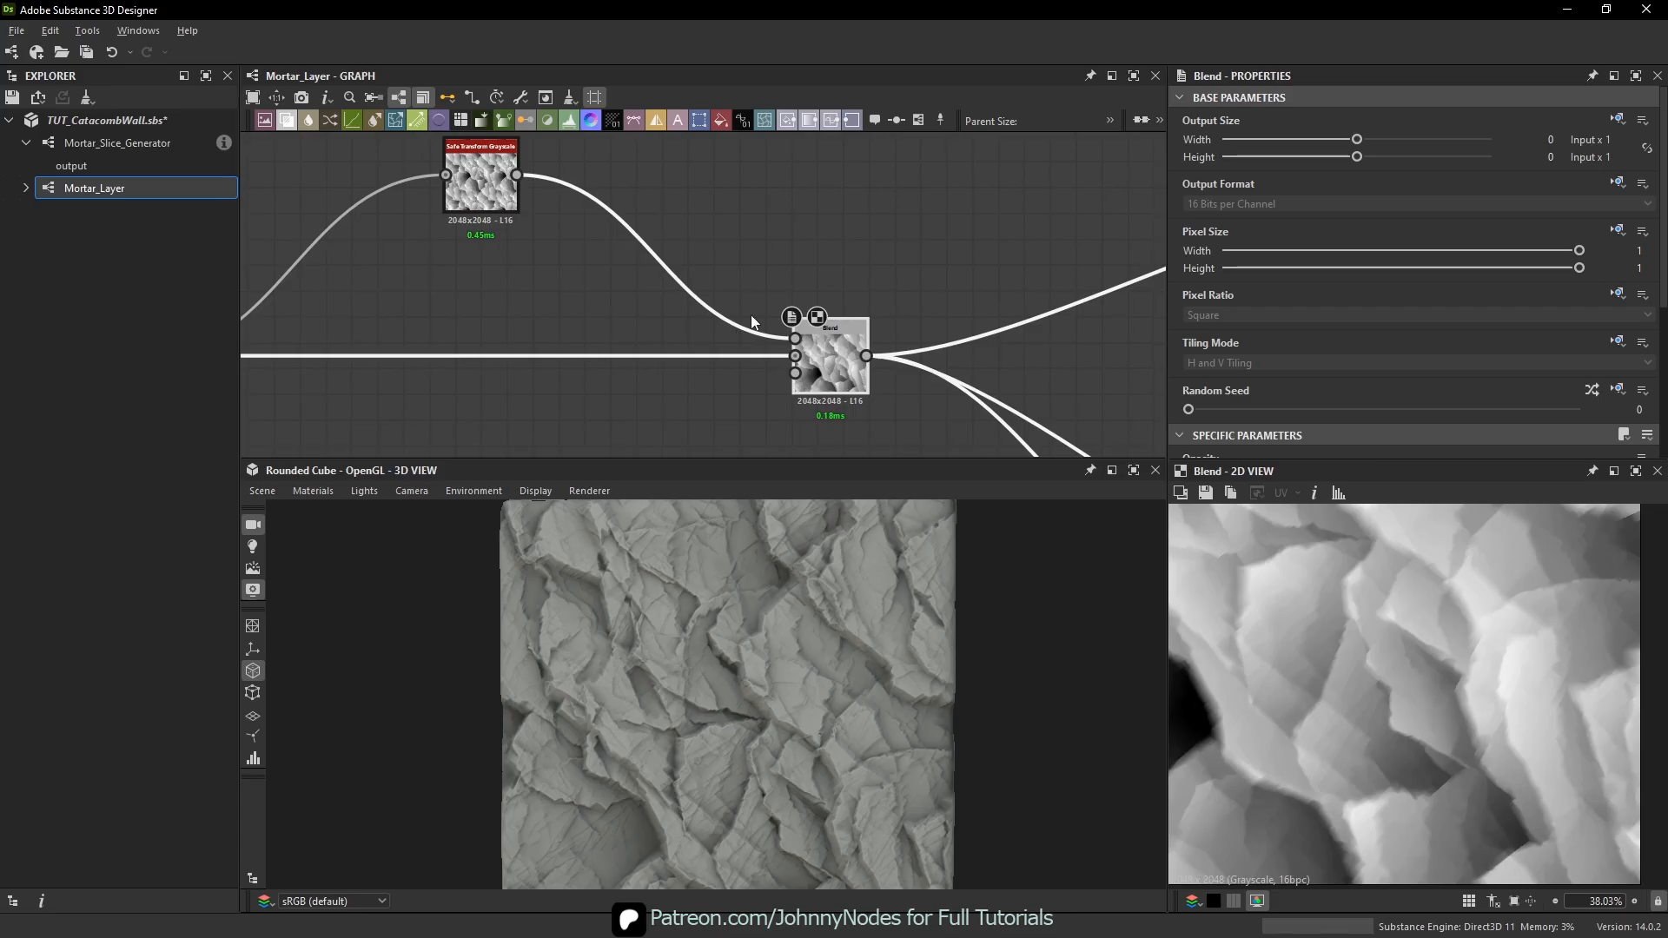
{"action": "scroll", "coordinate": [825, 334], "scroll_direction": "down", "scroll_amount": 4}
{"action": "scroll", "coordinate": [601, 221], "scroll_direction": "up", "scroll_amount": 2}
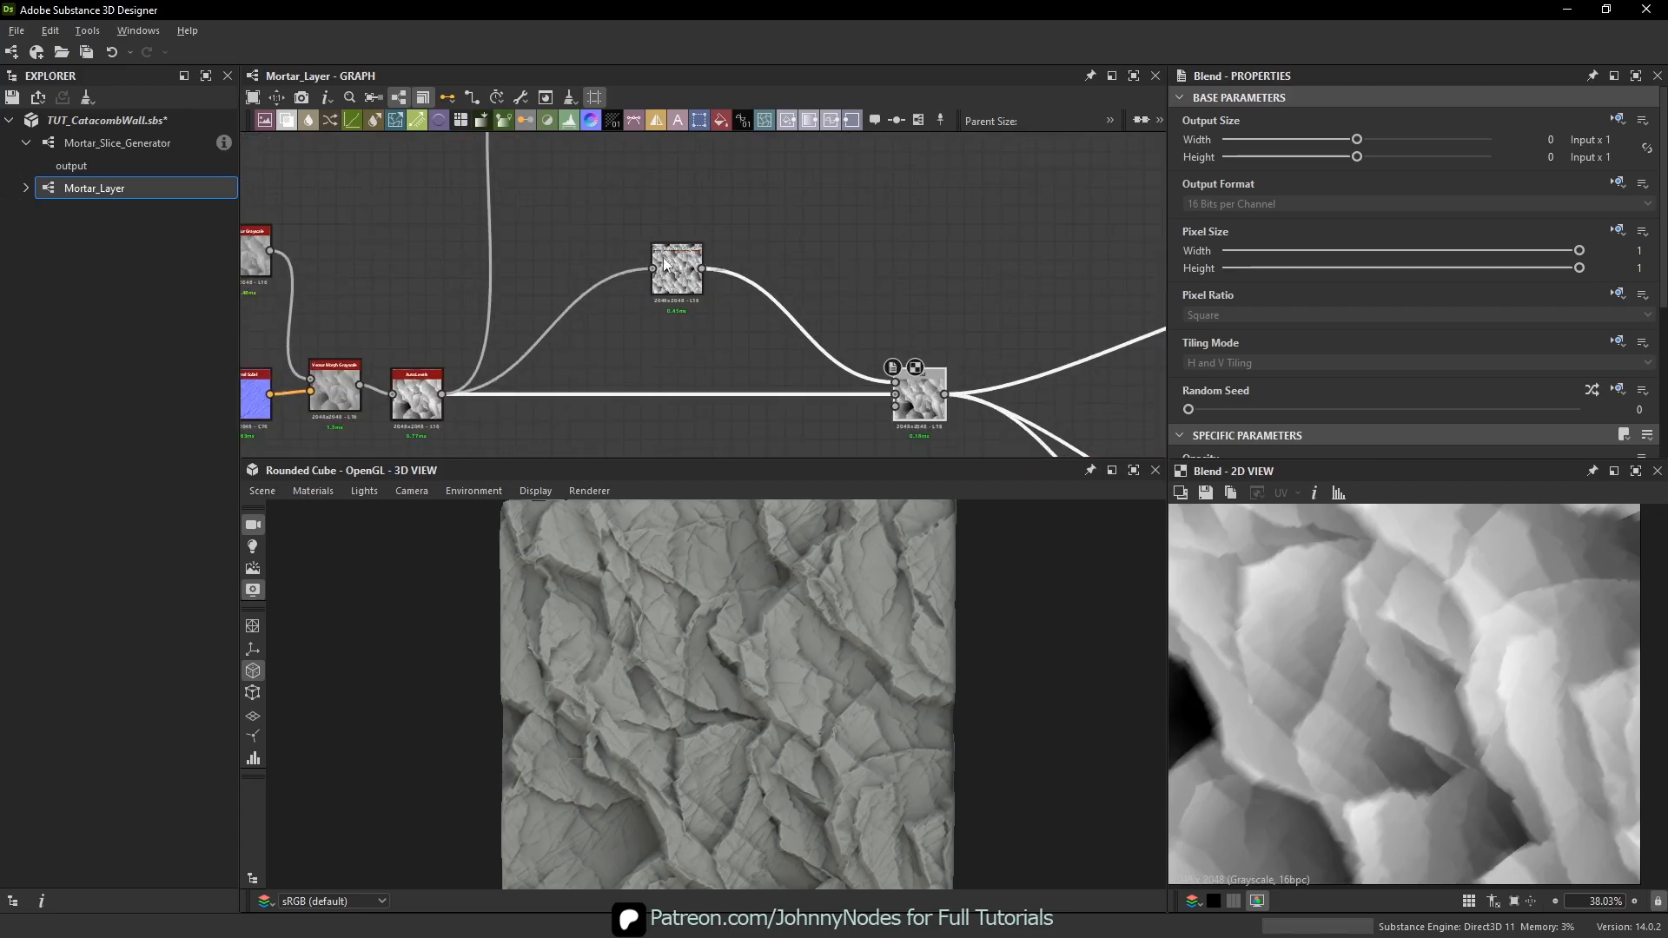
{"action": "double_click", "coordinate": [676, 272]}
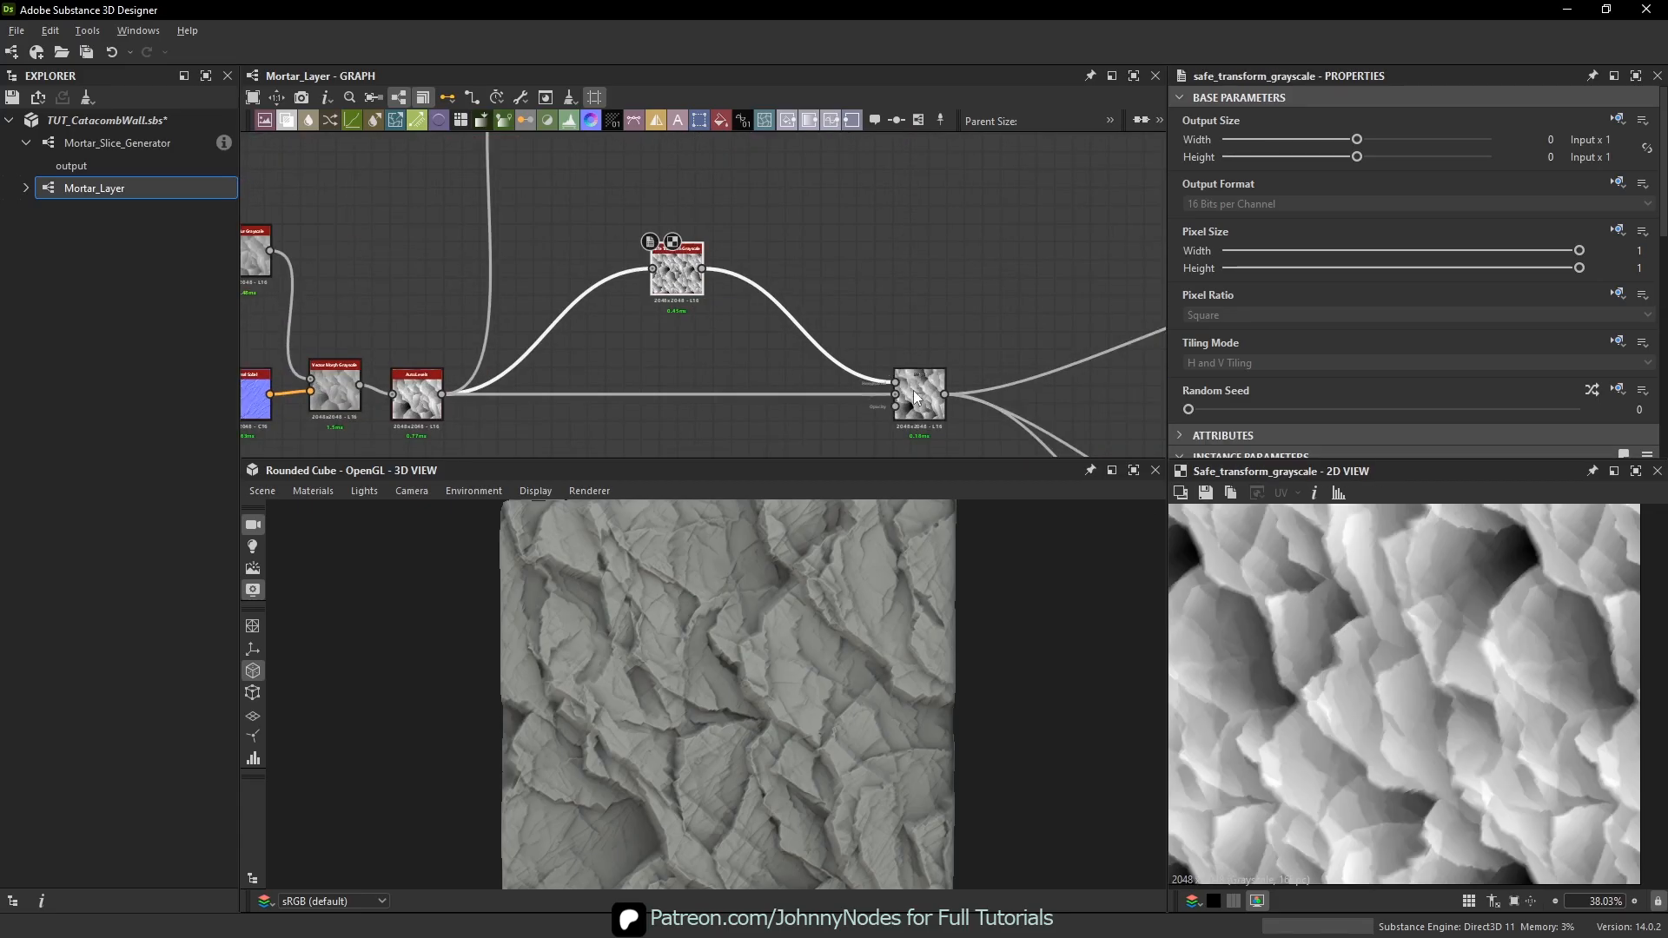
{"action": "double_click", "coordinate": [916, 397]}
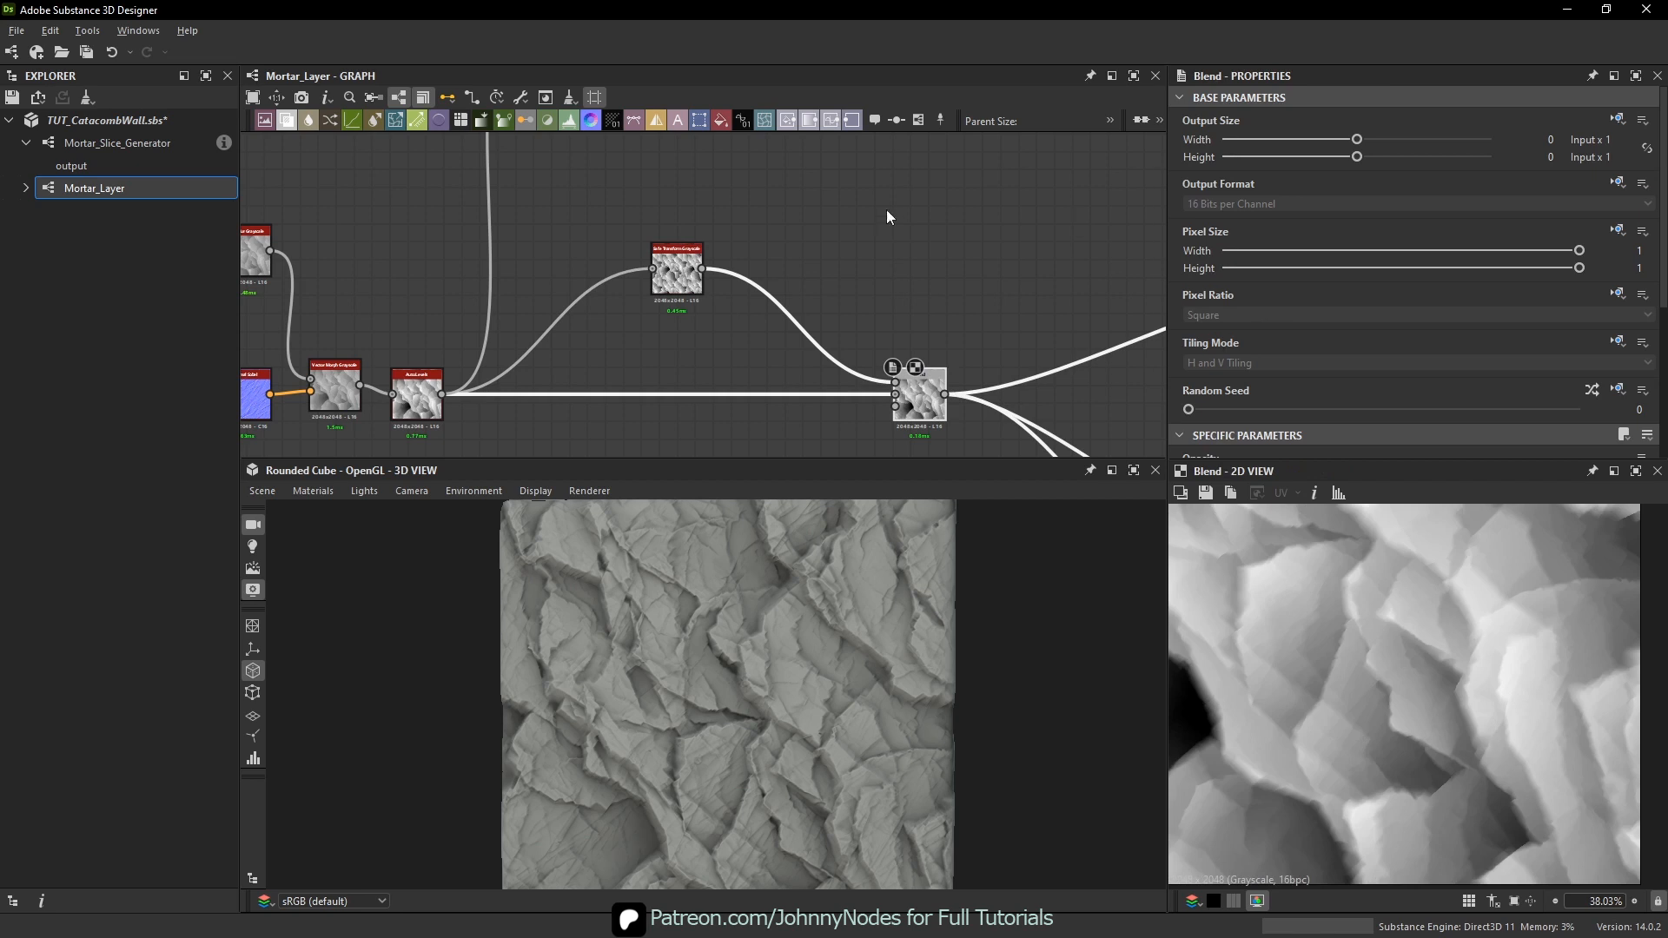
- Add a Directional Warp node fed by the Safe Transform Grayscale output
{"action": "middle_click_drag", "start_coordinate": [888, 217], "coordinate": [890, 302]}
{"action": "key", "text": "space"}
{"action": "type", "text": "dire"}
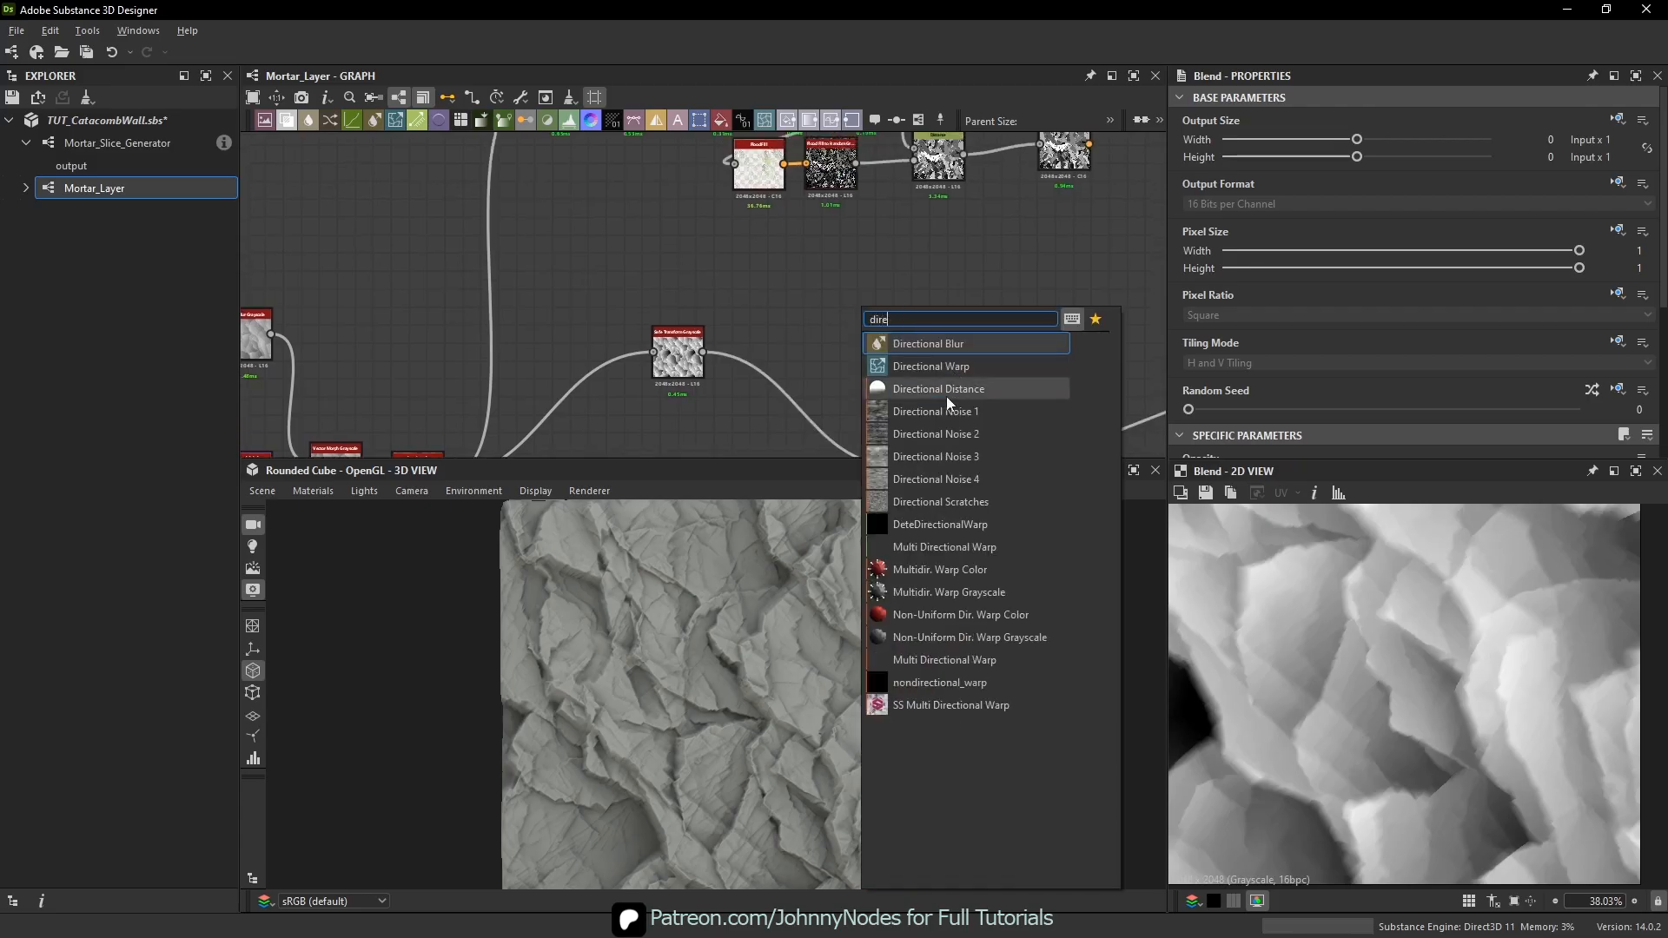
{"action": "left_click", "coordinate": [930, 366]}
{"action": "scroll", "coordinate": [748, 350], "scroll_direction": "up", "scroll_amount": 1}
{"action": "left_click_drag", "start_coordinate": [829, 293], "coordinate": [860, 282]}
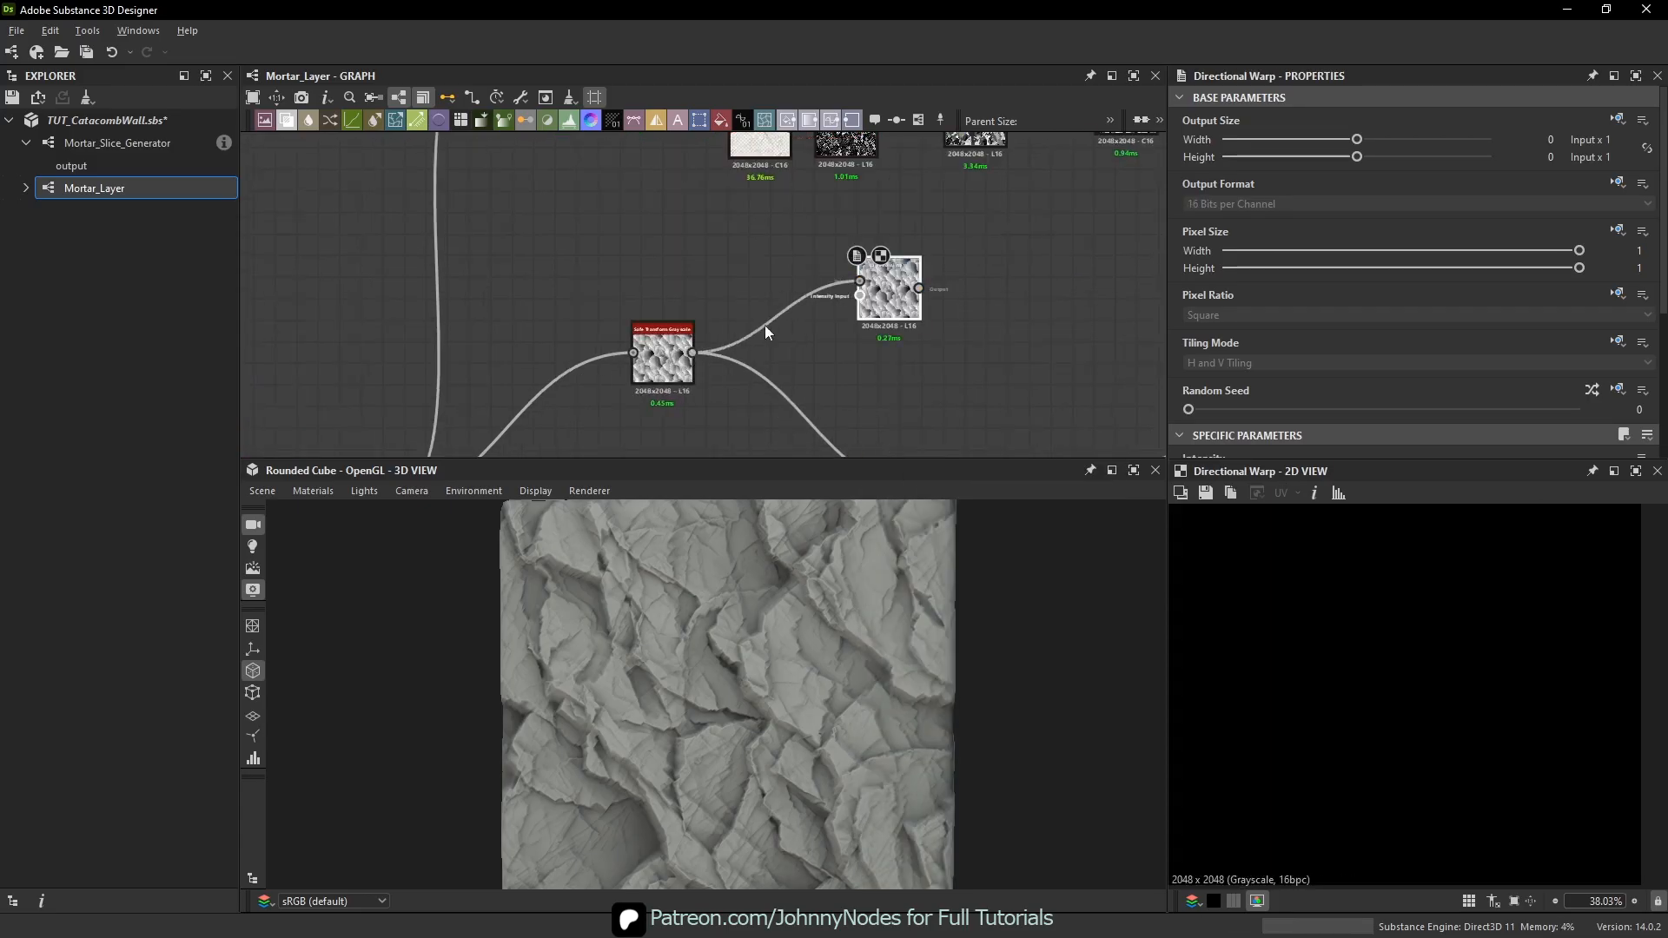
- Connect the Distance output to the Directional Warp's Intensity Input and preview the warped heightmap
{"action": "double_click", "coordinate": [662, 351]}
{"action": "middle_click_drag", "start_coordinate": [1011, 208], "coordinate": [862, 289]}
{"action": "double_click", "coordinate": [858, 199]}
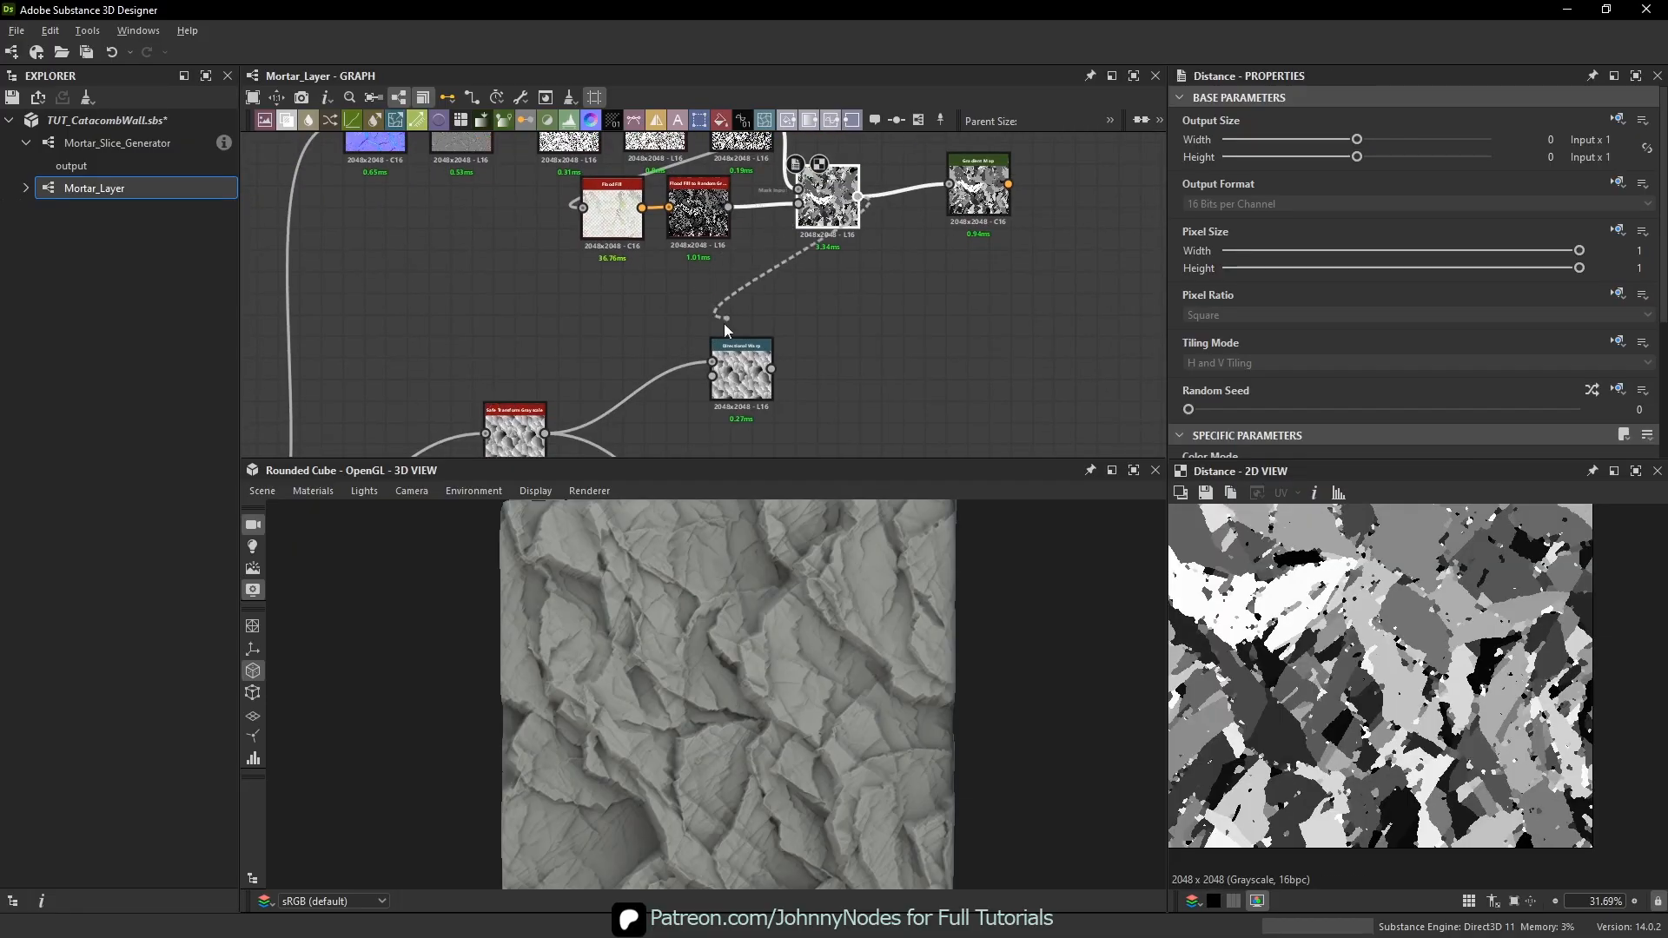
{"action": "double_click", "coordinate": [729, 391]}
{"action": "scroll", "coordinate": [1389, 641], "scroll_direction": "up", "scroll_amount": 3}
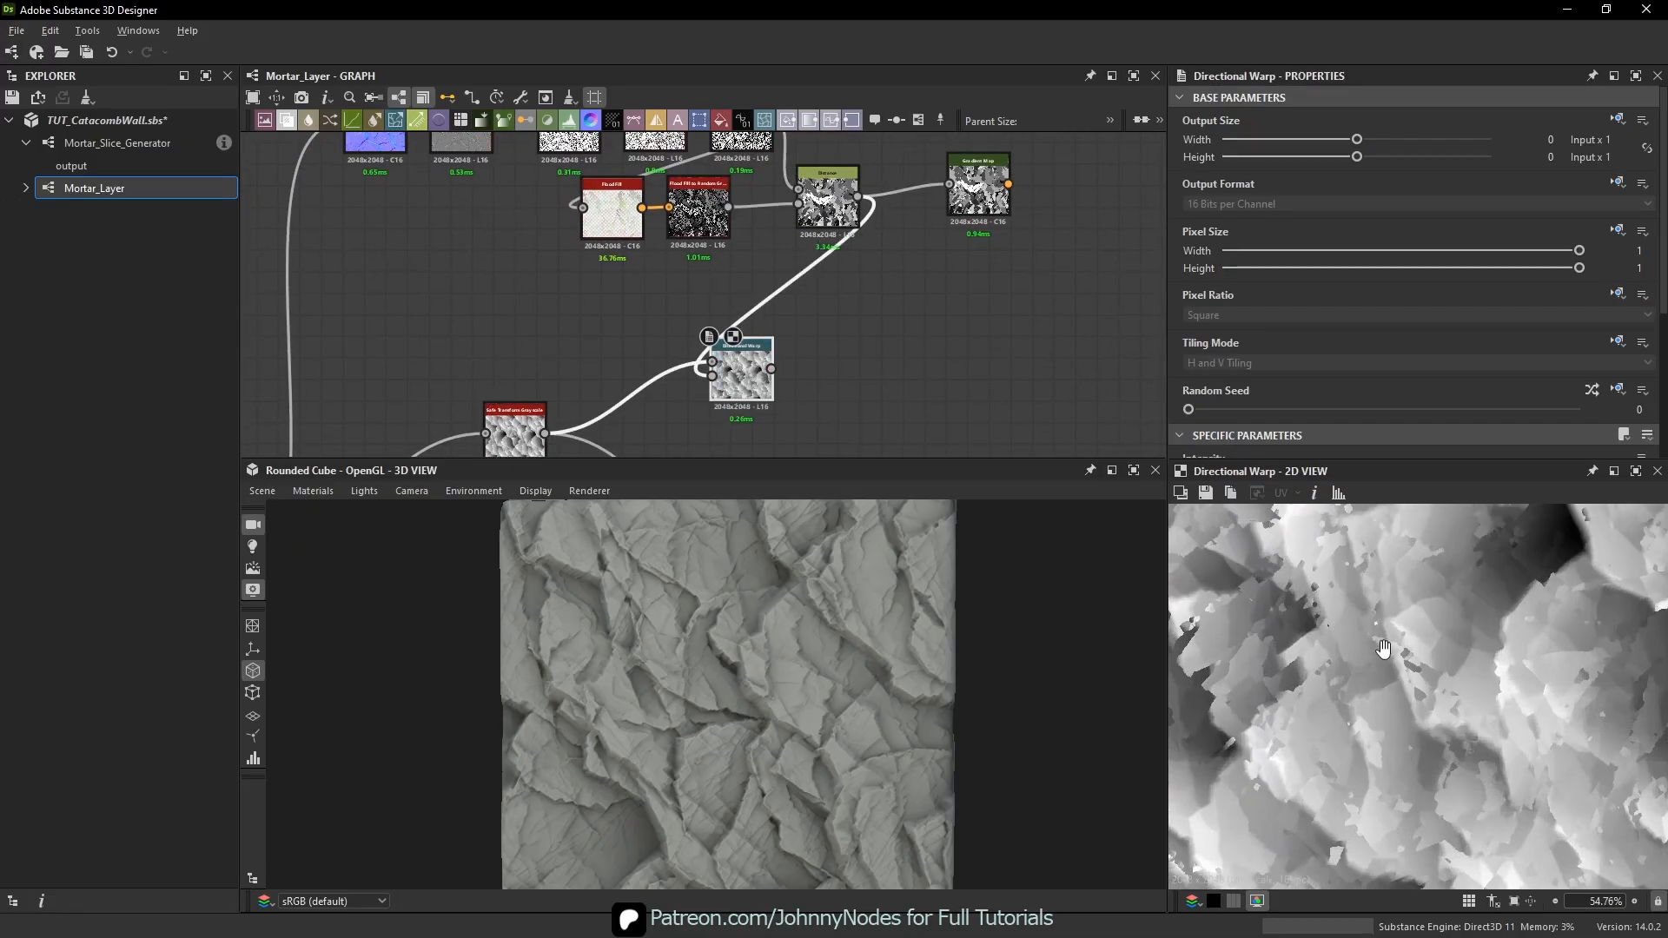
- Try different intensities on the Directional Warp and set it to 0
{"action": "scroll", "coordinate": [1300, 400], "scroll_direction": "down", "scroll_amount": 2}
{"action": "left_click_drag", "start_coordinate": [1332, 325], "coordinate": [1077, 306]}
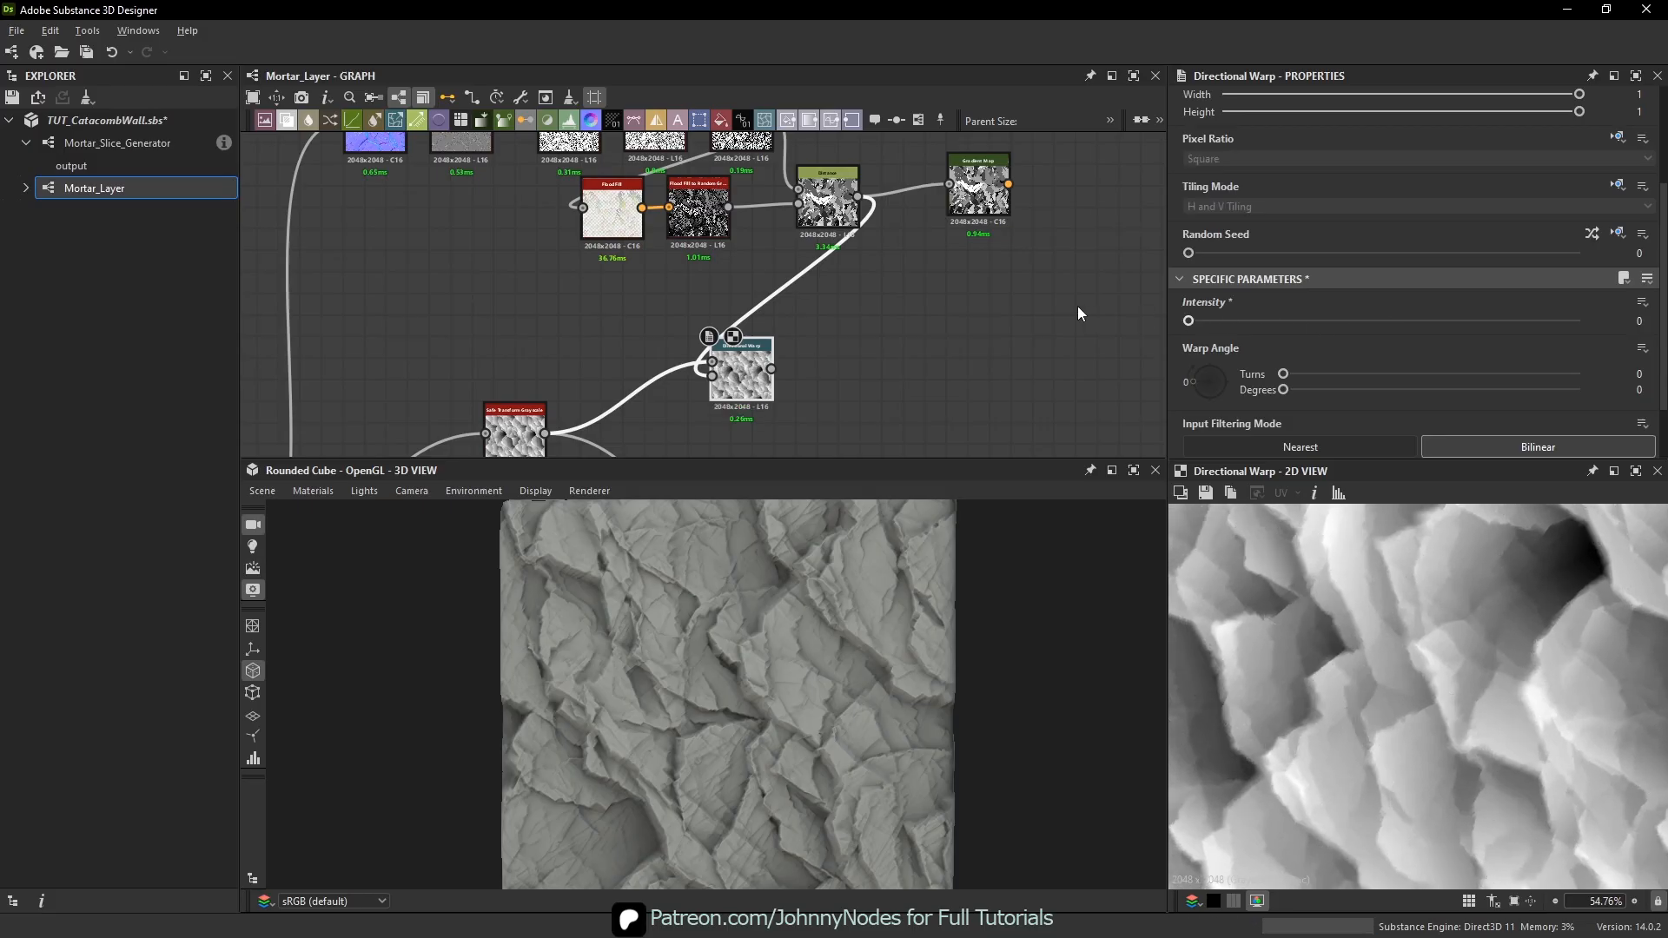
{"action": "left_click_drag", "start_coordinate": [1240, 323], "coordinate": [1184, 320]}
- Add a second Directional Warp beside the first one and feed it the Distance output
{"action": "scroll", "coordinate": [869, 344], "scroll_direction": "up", "scroll_amount": 1}
{"action": "middle_click_drag", "start_coordinate": [904, 365], "coordinate": [863, 325]}
{"action": "left_click", "coordinate": [932, 314]}
{"action": "key", "text": "space"}
{"action": "type", "text": "dire"}
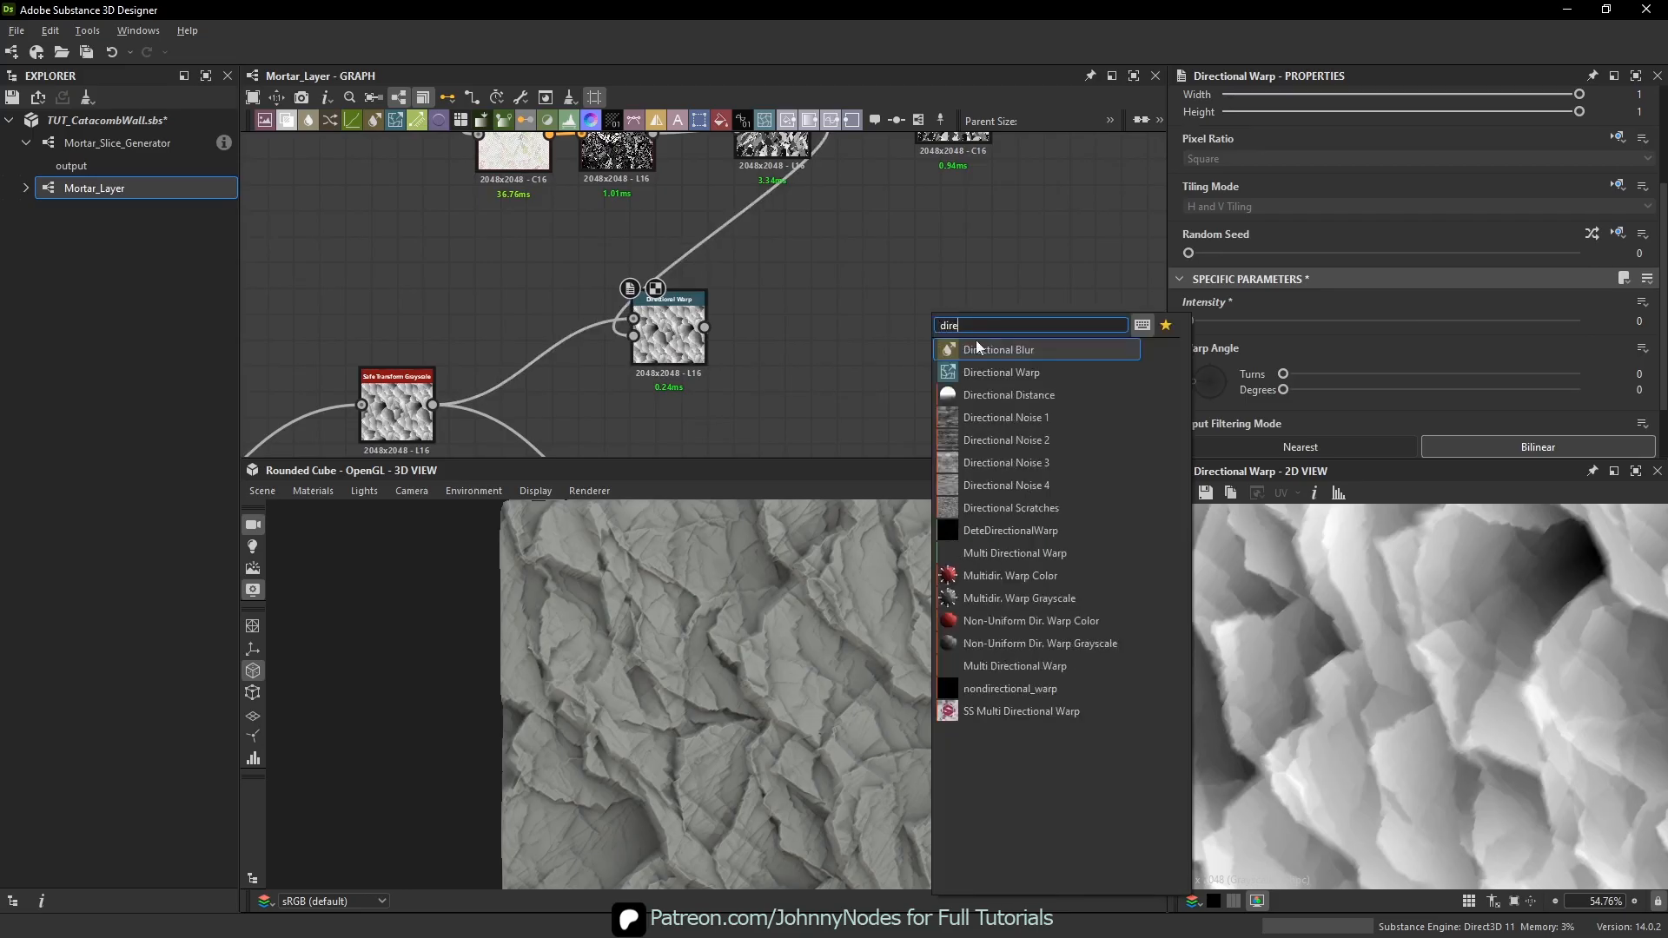
{"action": "left_click", "coordinate": [1020, 374]}
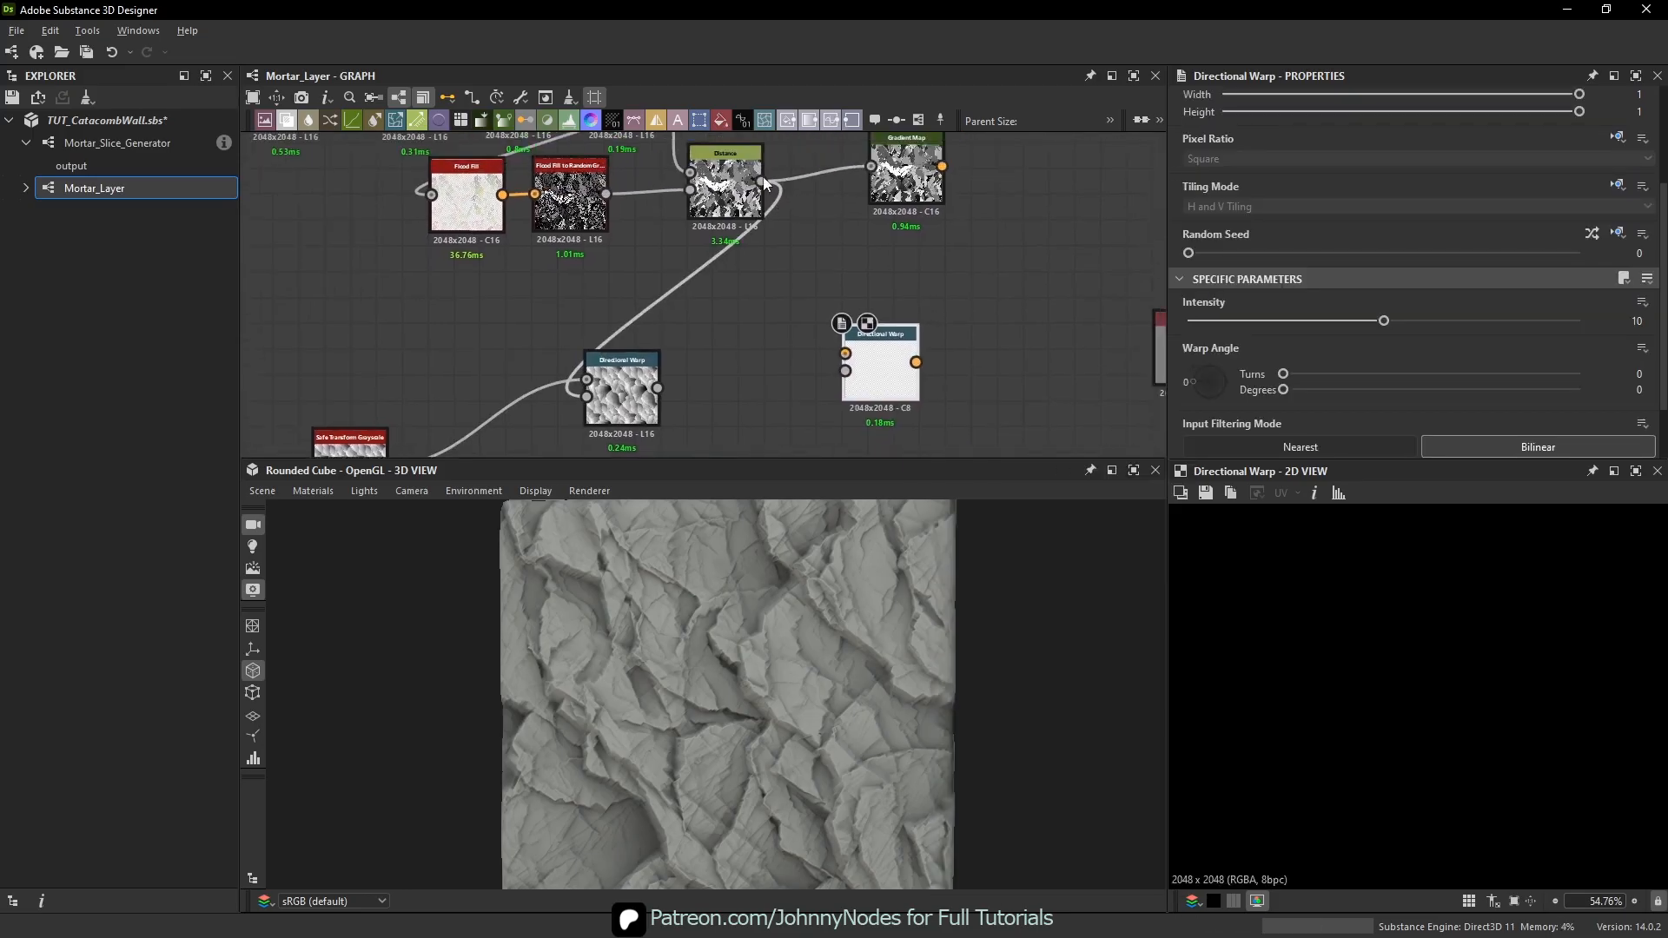
- Add a Gradient Linear 1 node, connect it to the second Directional Warp's Intensity Input, and preview the warp
{"action": "type", "text": "gradient"}
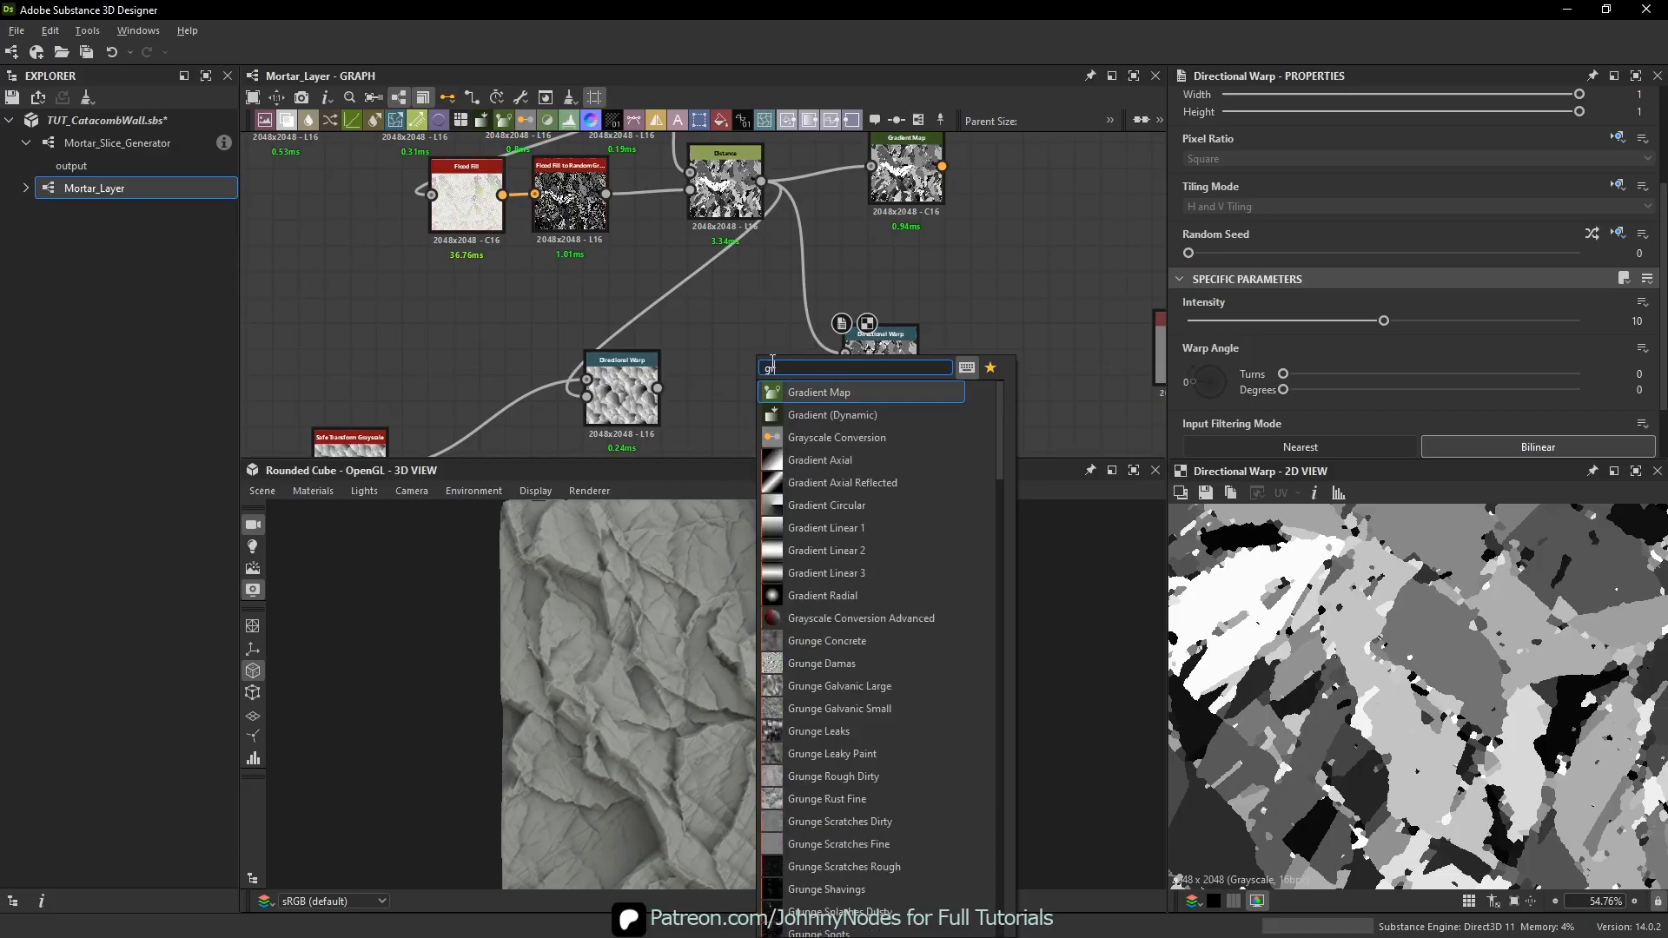
{"action": "left_click", "coordinate": [808, 499]}
{"action": "left_click_drag", "start_coordinate": [786, 388], "coordinate": [844, 371]}
{"action": "scroll", "coordinate": [821, 322], "scroll_direction": "up", "scroll_amount": 1}
{"action": "double_click", "coordinate": [876, 331]}
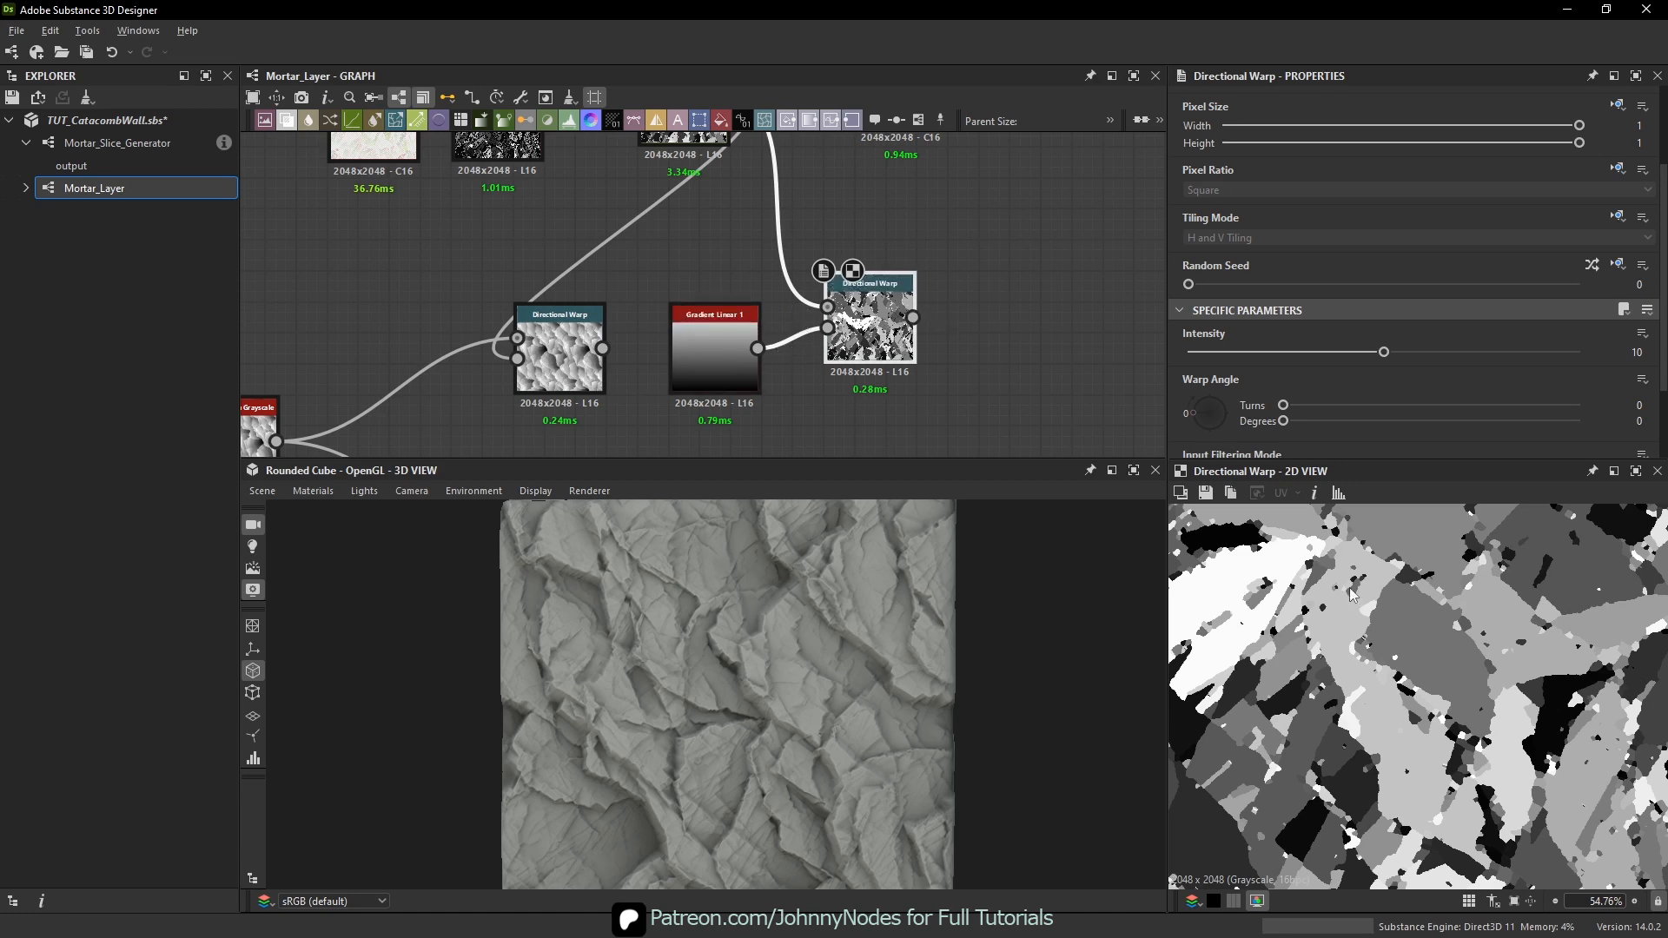
- Set the second Directional Warp's intensity to 200
{"action": "scroll", "coordinate": [1348, 588], "scroll_direction": "down", "scroll_amount": 1}
{"action": "left_click", "coordinate": [1390, 352]}
{"action": "key", "text": "Tab"}
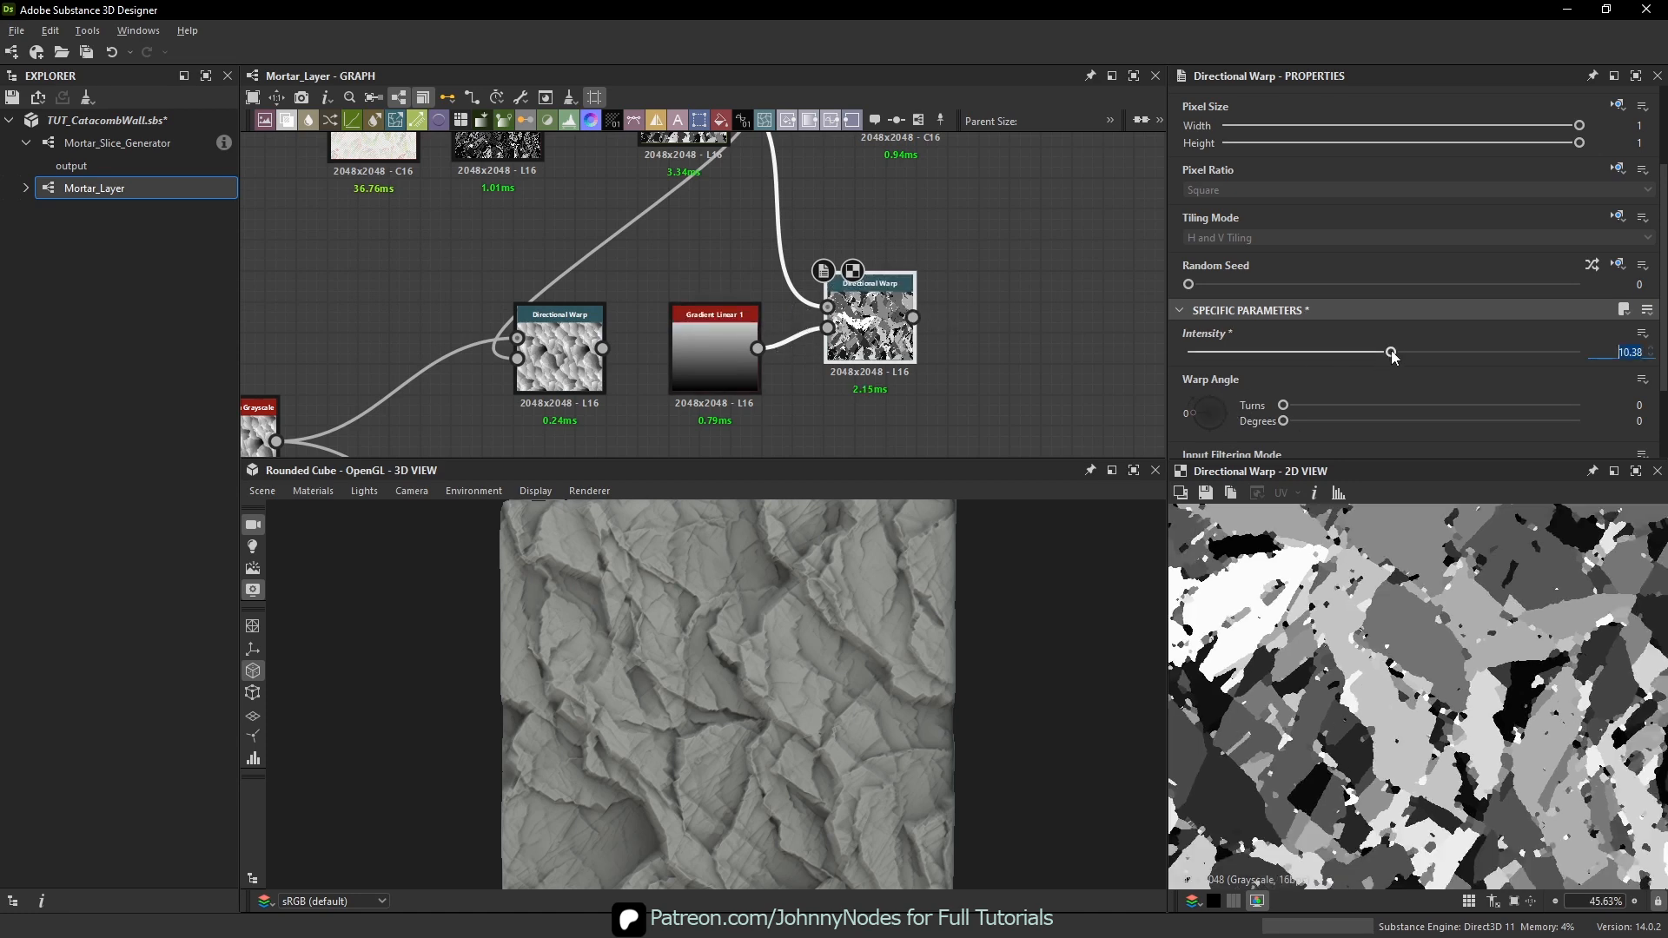
{"action": "type", "text": "200"}
{"action": "key", "text": "Return"}
{"action": "scroll", "coordinate": [1317, 612], "scroll_direction": "down", "scroll_amount": 1}
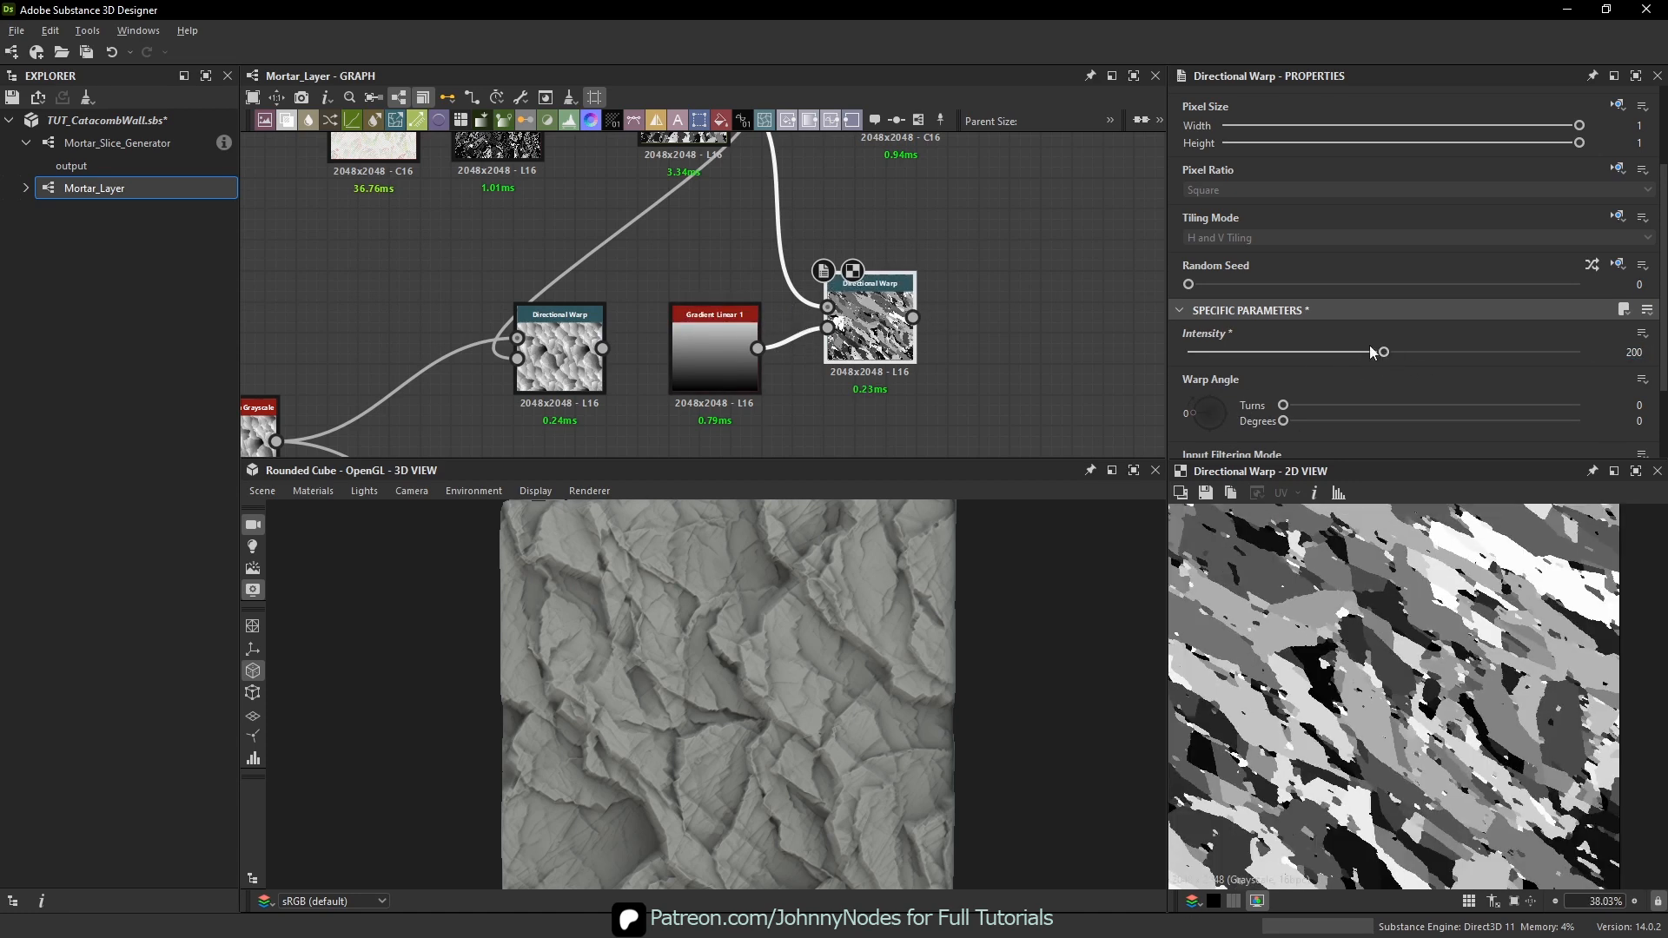
- Try a warp angle of 8 degrees and an intensity of about 259 on the second Directional Warp
{"action": "scroll", "coordinate": [1369, 346], "scroll_direction": "down", "scroll_amount": 1}
{"action": "scroll", "coordinate": [1418, 702], "scroll_direction": "down", "scroll_amount": 1}
{"action": "scroll", "coordinate": [1417, 702], "scroll_direction": "down", "scroll_amount": 3}
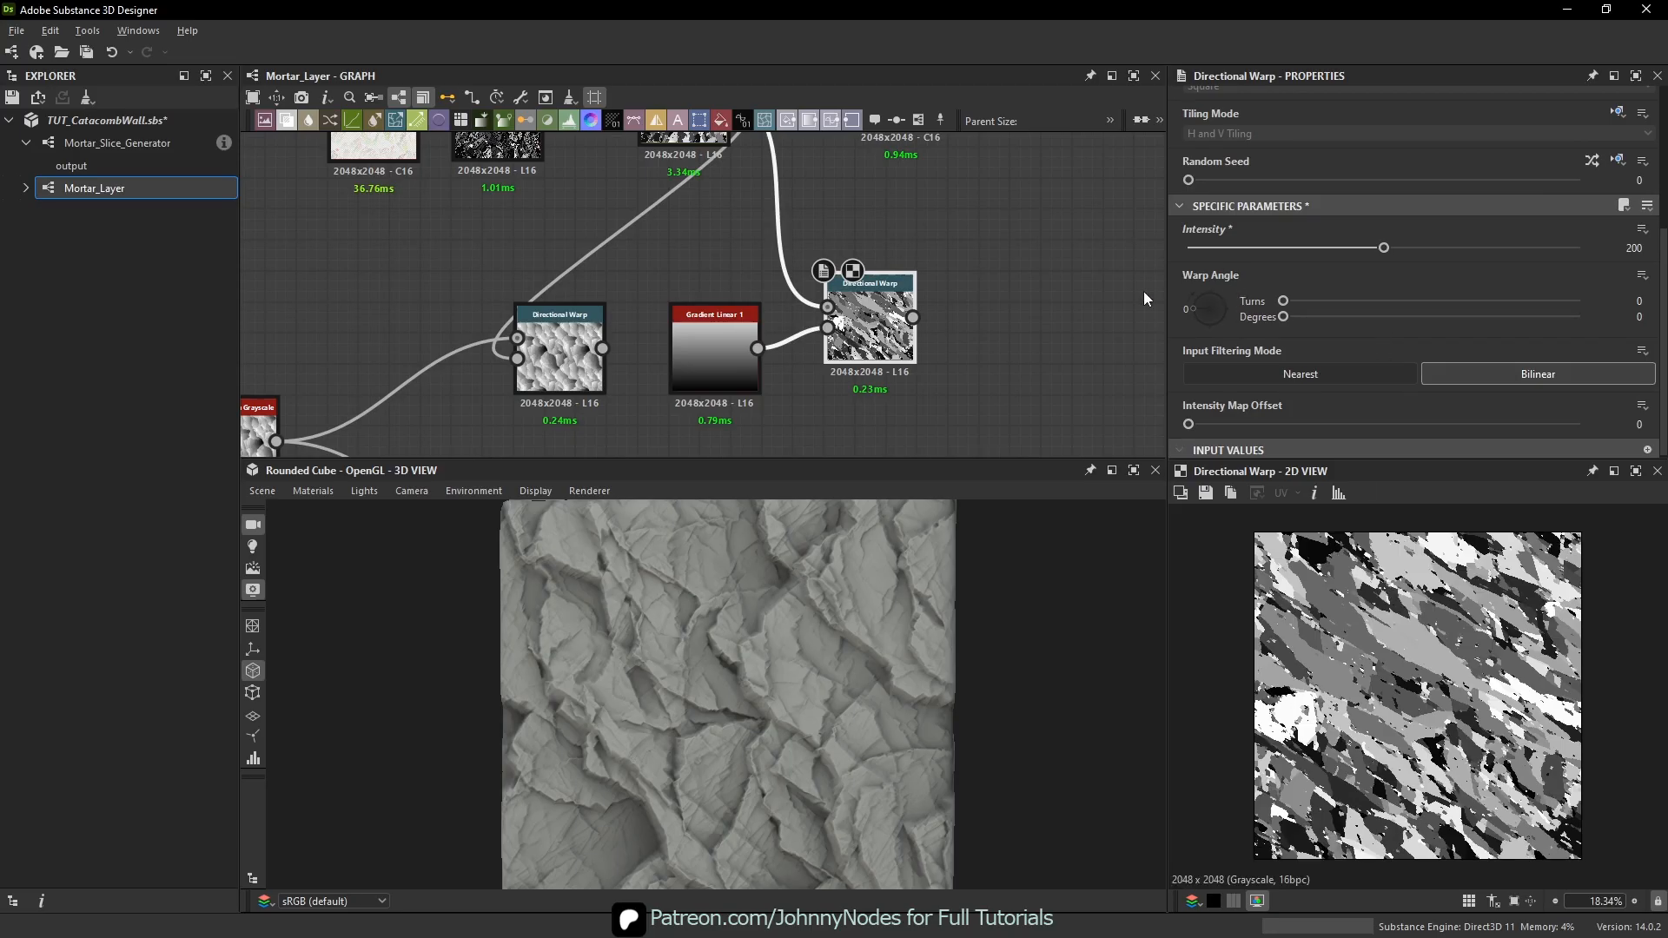
{"action": "left_click_drag", "start_coordinate": [1189, 311], "coordinate": [1193, 304]}
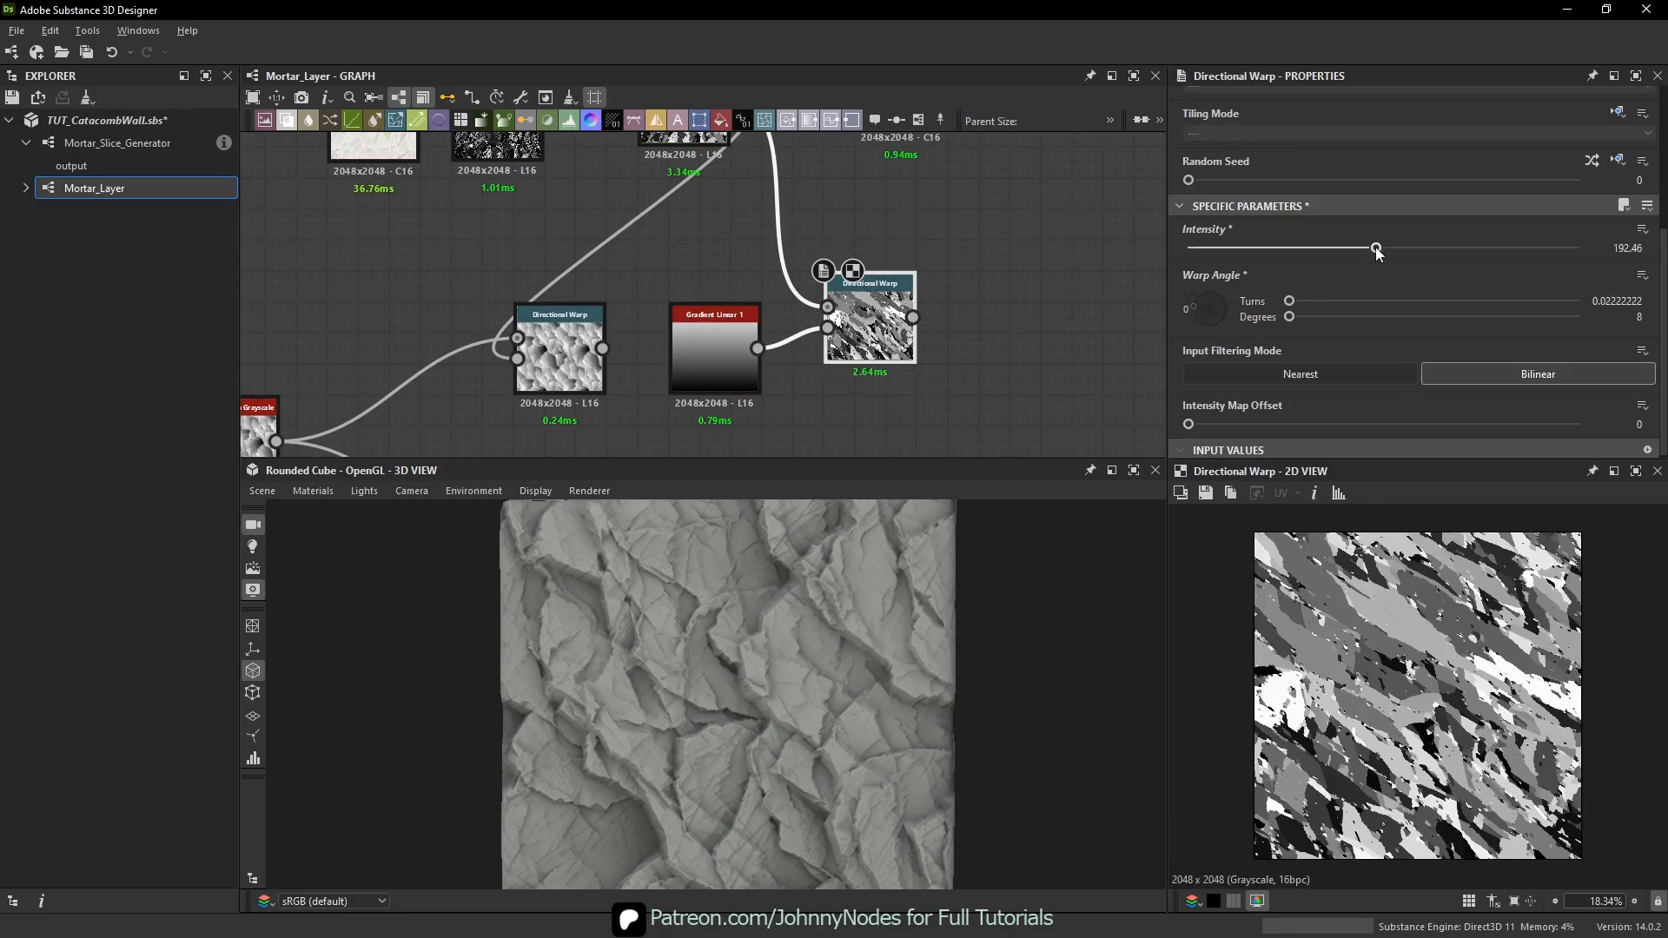
{"action": "left_click_drag", "start_coordinate": [1384, 248], "coordinate": [1441, 233]}
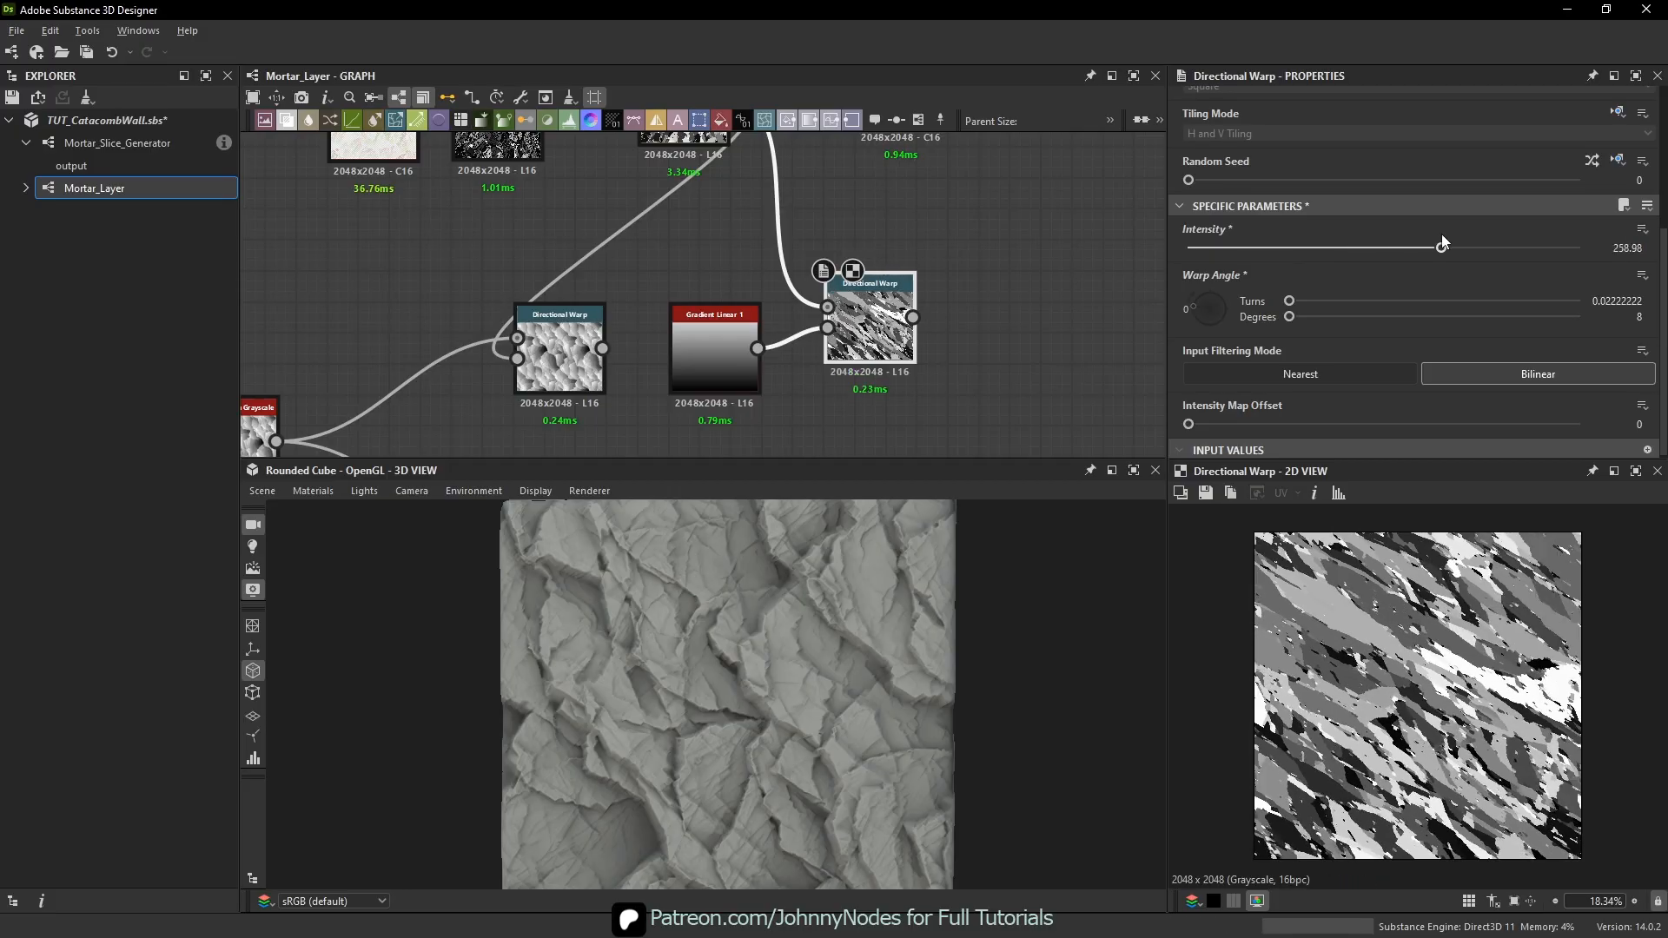
- Compare the Gradient Linear 1 with the second Directional Warp's output, trying an intensity of 235.44 before setting it to 200
{"action": "left_click", "coordinate": [710, 356]}
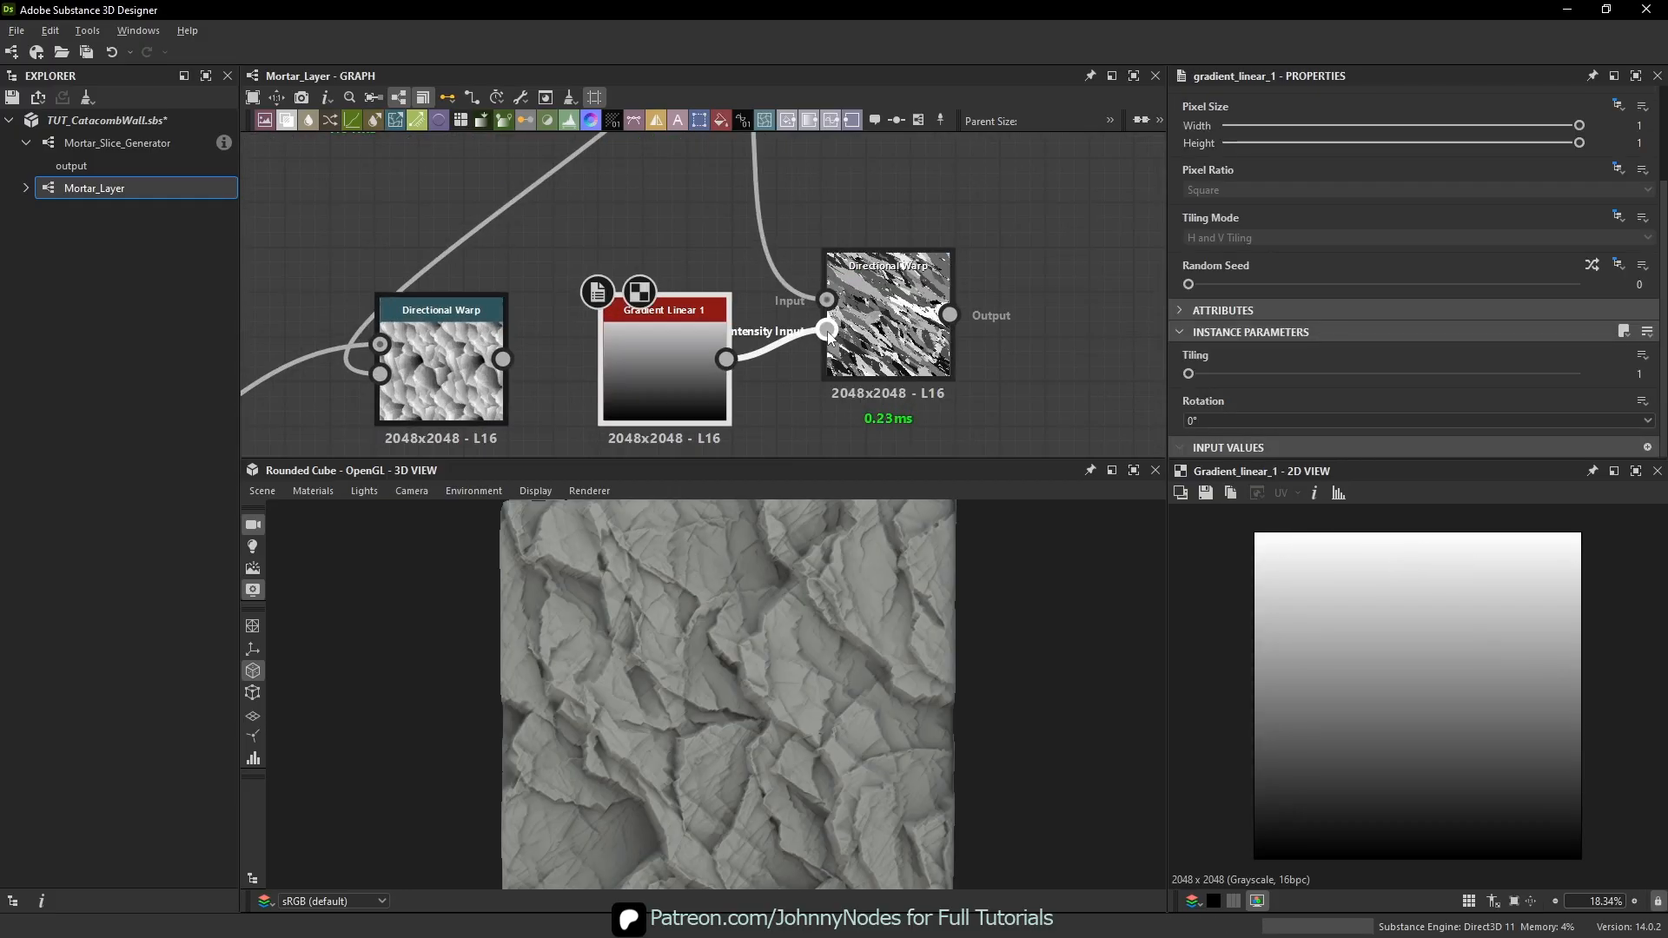
{"action": "scroll", "coordinate": [827, 332], "scroll_direction": "up", "scroll_amount": 2}
{"action": "left_click", "coordinate": [918, 330]}
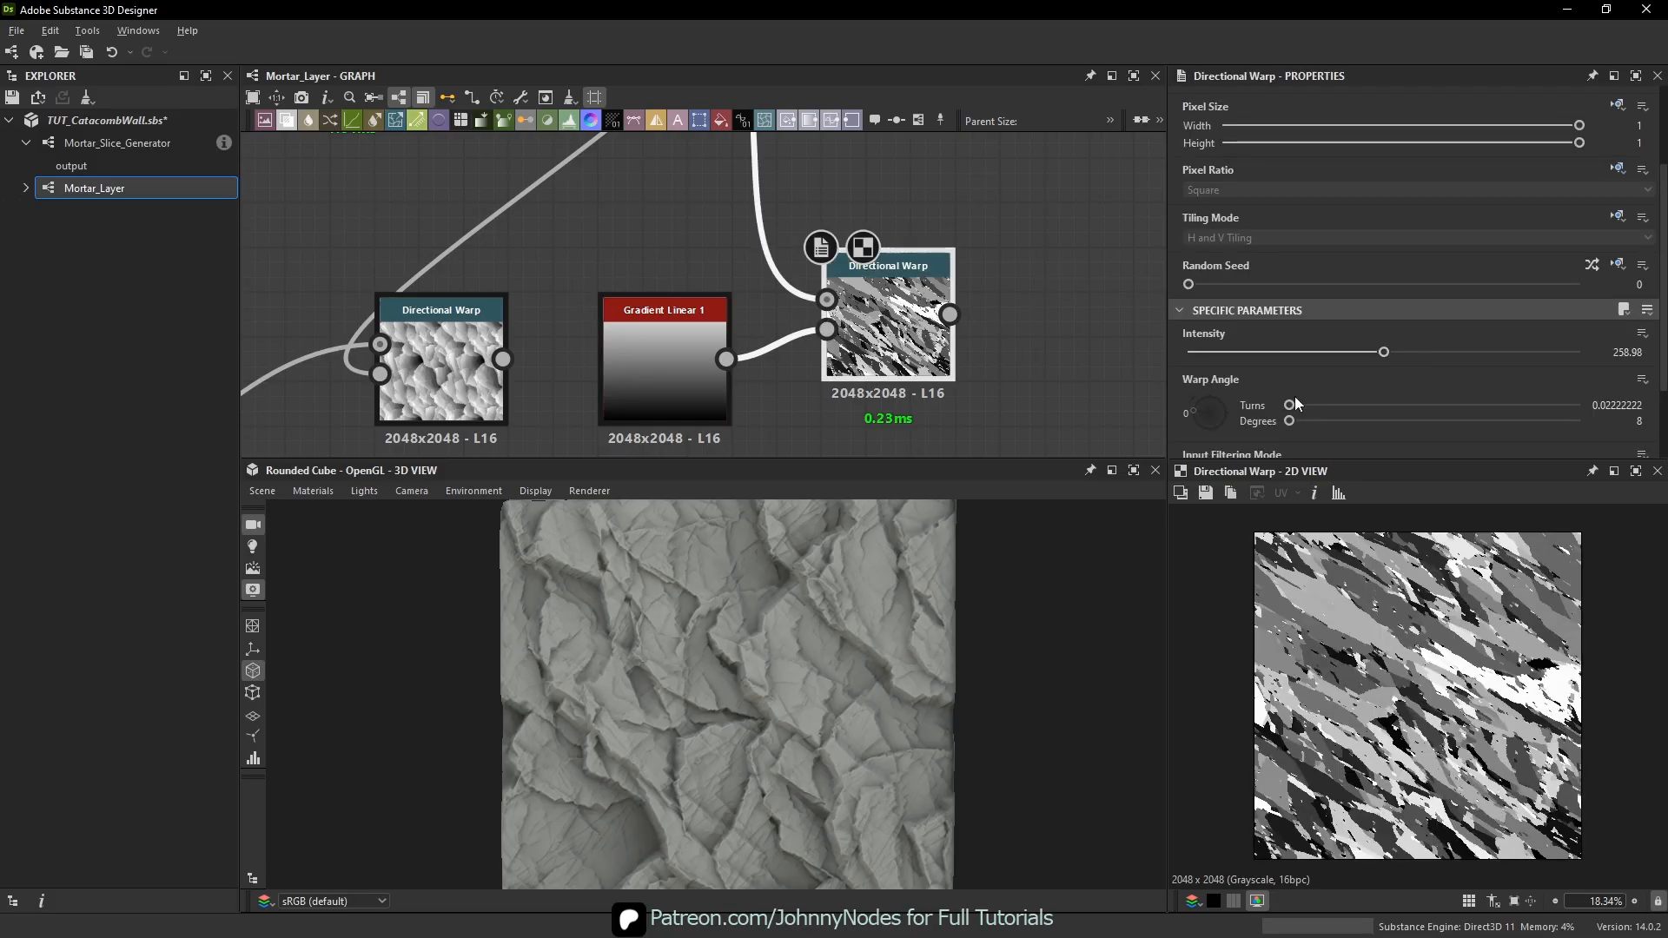
{"action": "mouse_move", "coordinate": [1389, 348]}
{"action": "left_mouse_down"}
{"action": "mouse_move", "coordinate": [1413, 347]}
{"action": "mouse_move", "coordinate": [1326, 351]}
{"action": "mouse_move", "coordinate": [1368, 352]}
{"action": "left_mouse_up"}
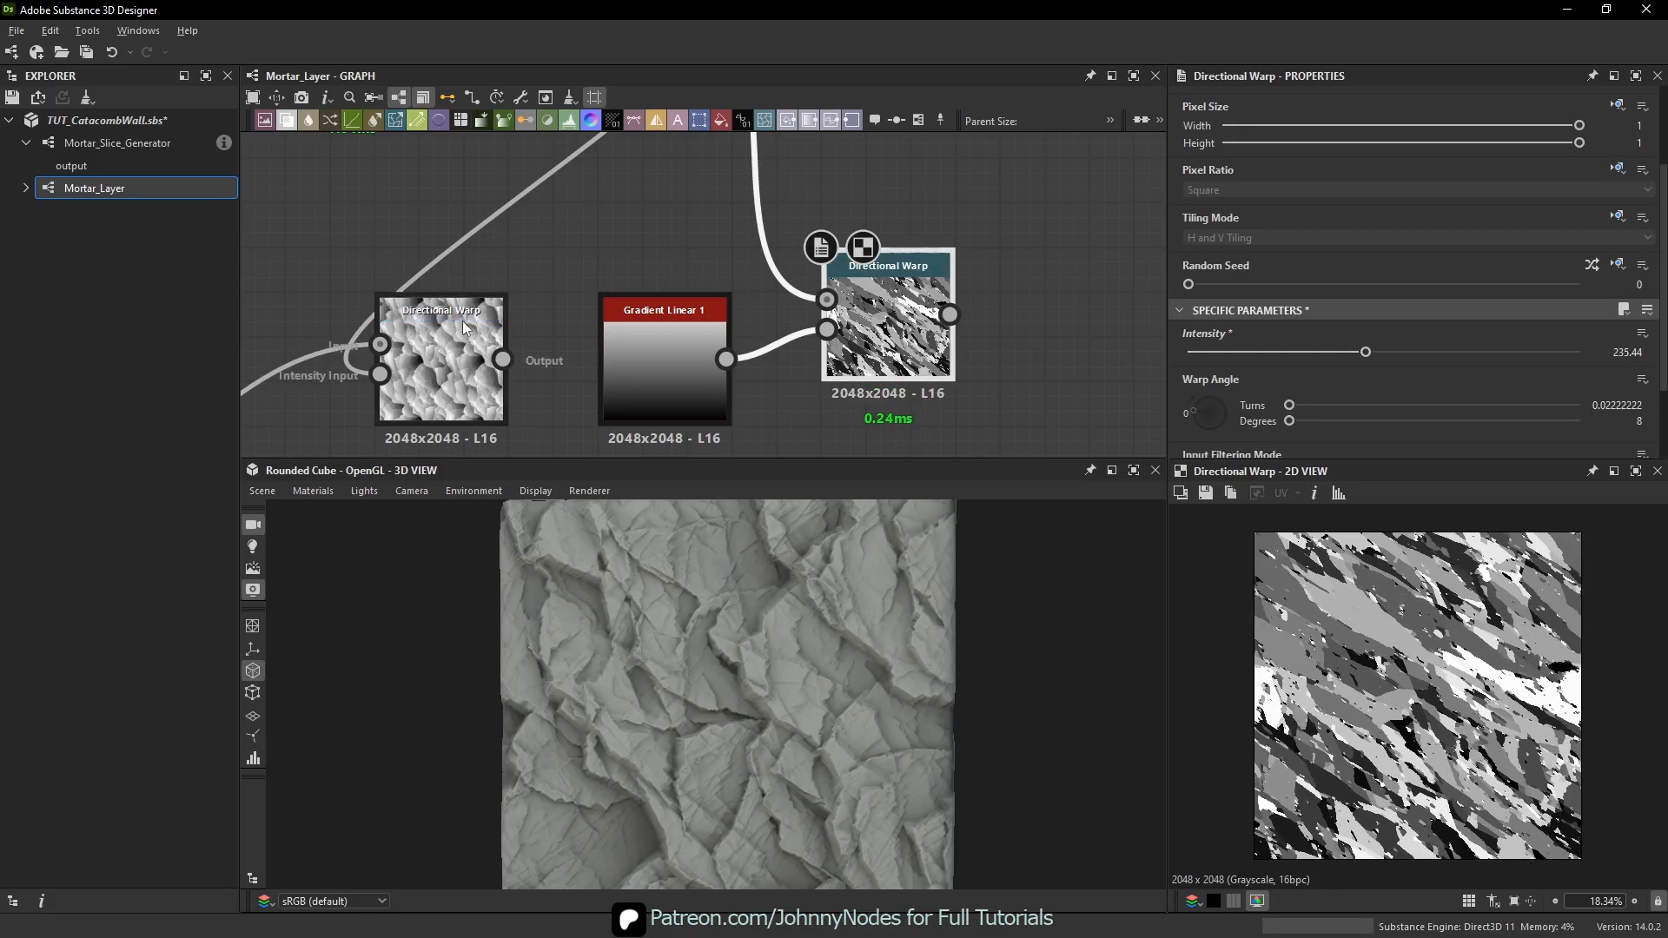
{"action": "left_click", "coordinate": [655, 378]}
{"action": "scroll", "coordinate": [1477, 860], "scroll_direction": "up", "scroll_amount": 1}
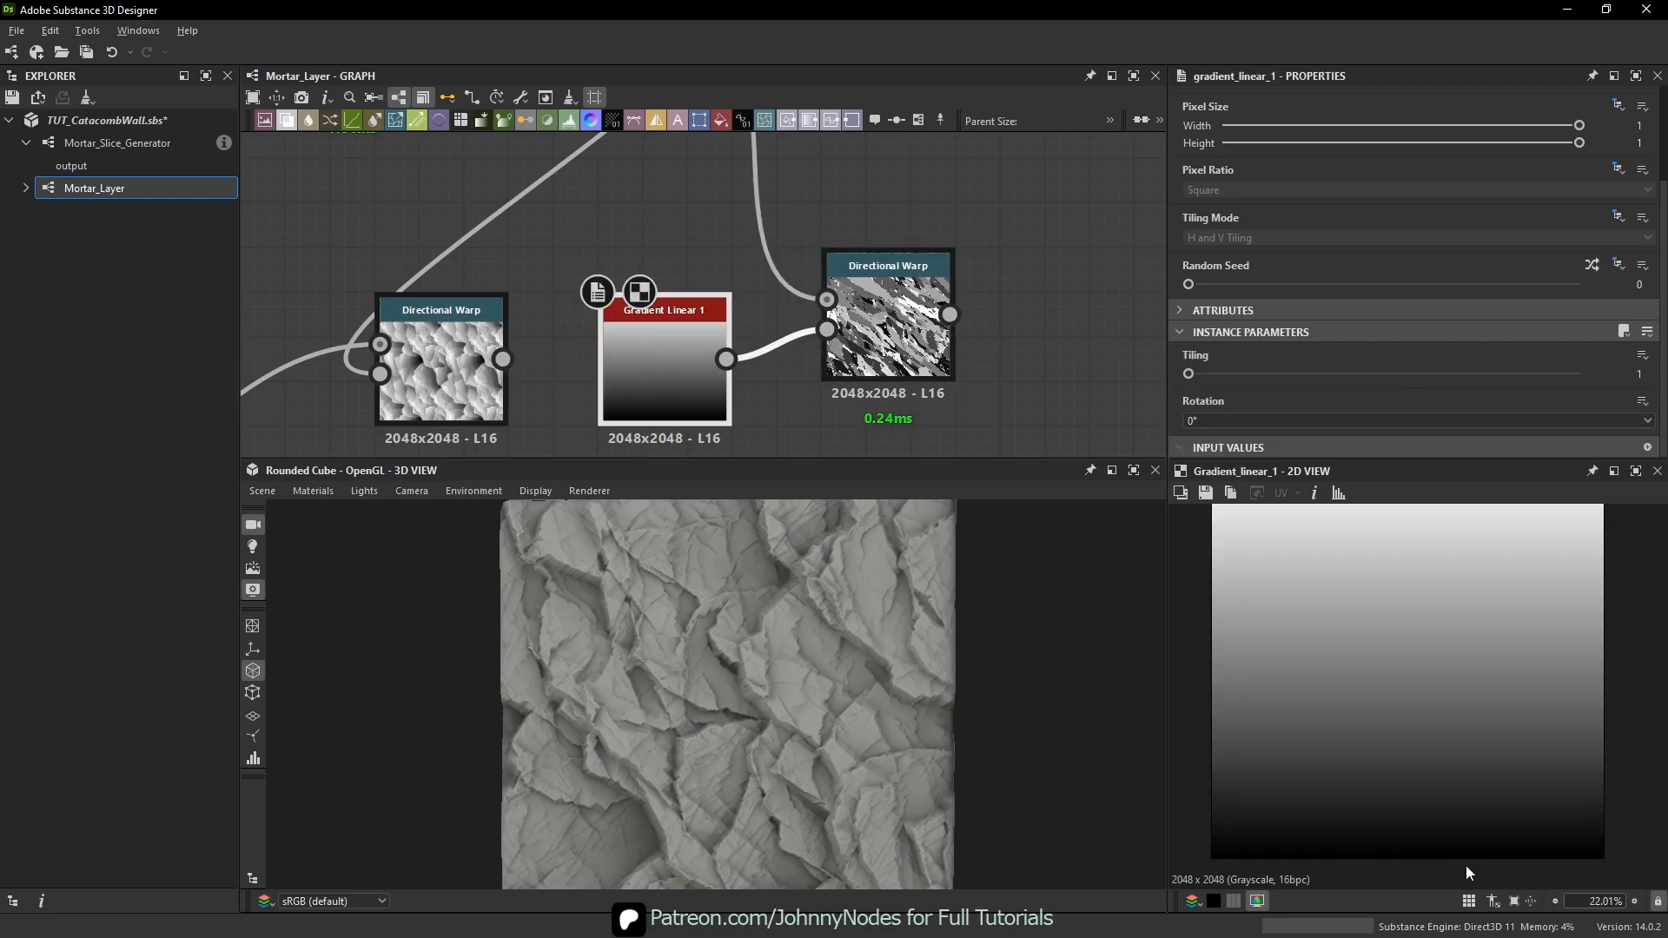
{"action": "left_click", "coordinate": [887, 339]}
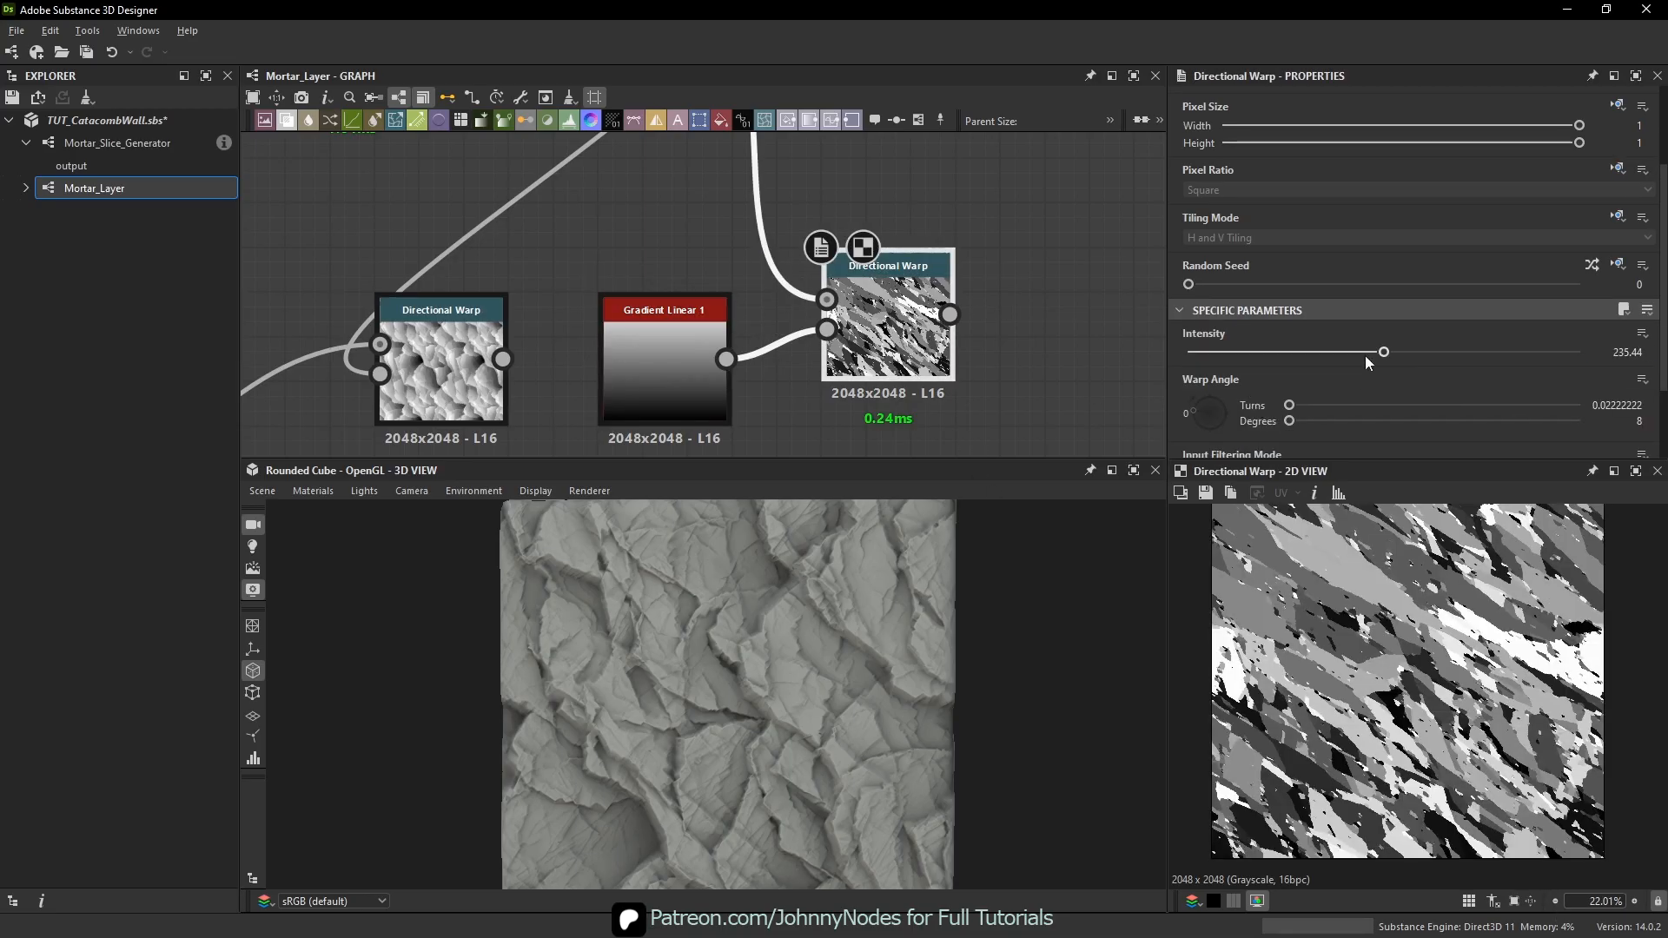
{"action": "type", "text": "200"}
{"action": "key", "text": "Return"}
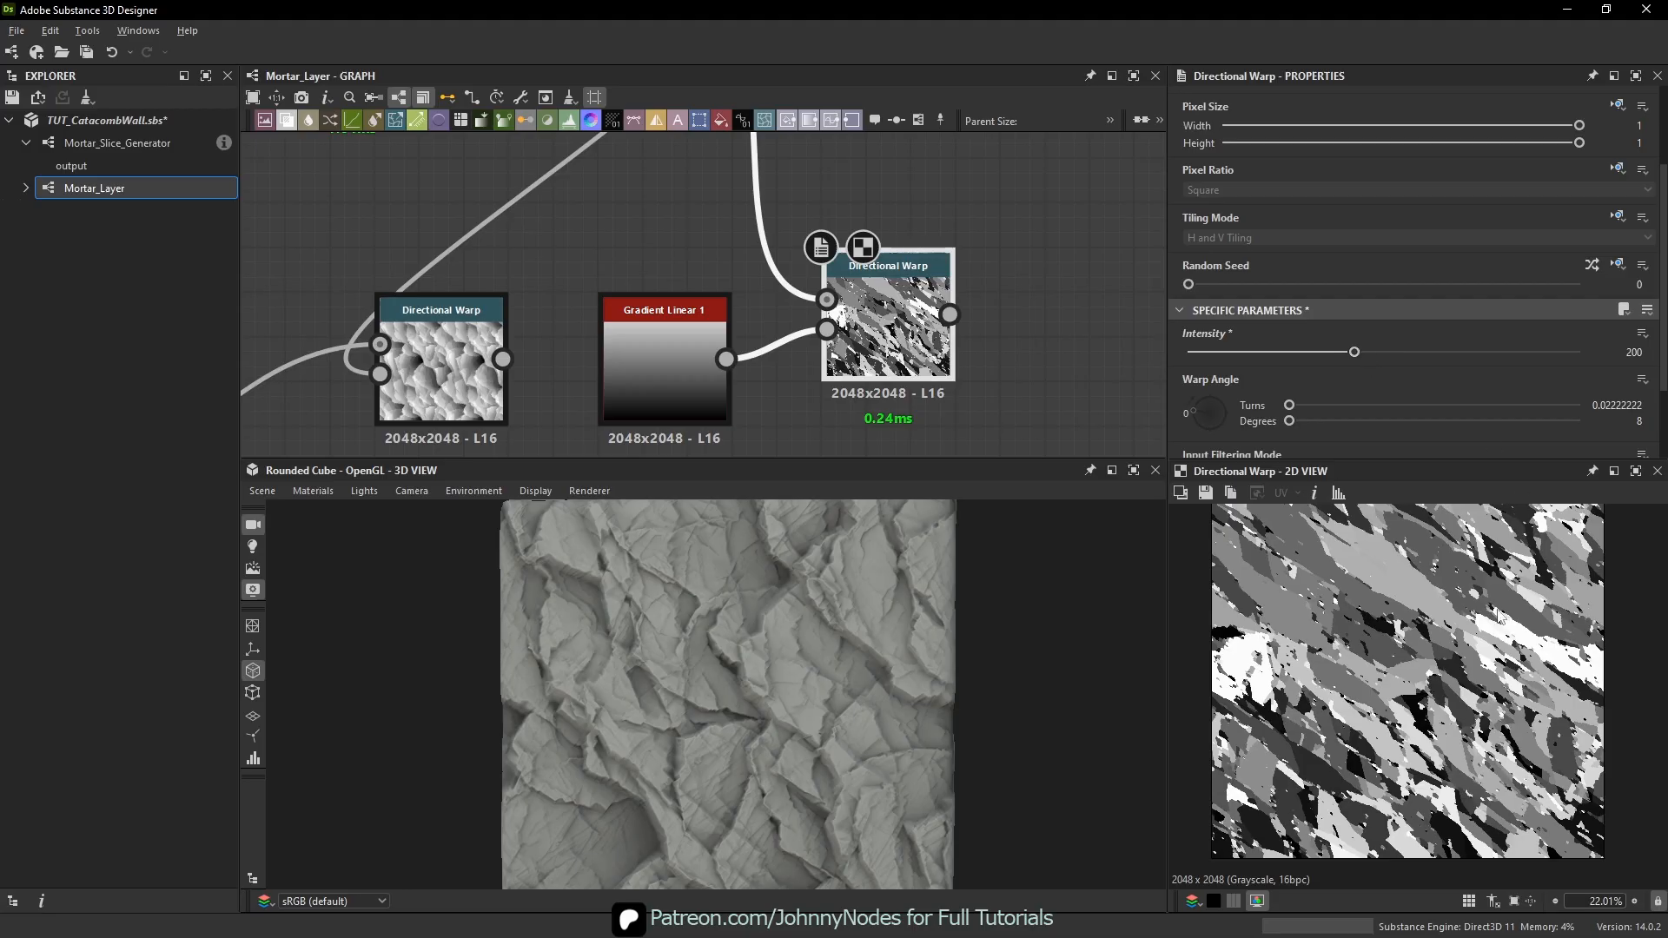
- Examine how the white and black ends of Gradient Linear 1 correspond to the displacement in the second Directional Warp's output
{"action": "left_click", "coordinate": [654, 343]}
{"action": "scroll", "coordinate": [1395, 734], "scroll_direction": "down", "scroll_amount": 2}
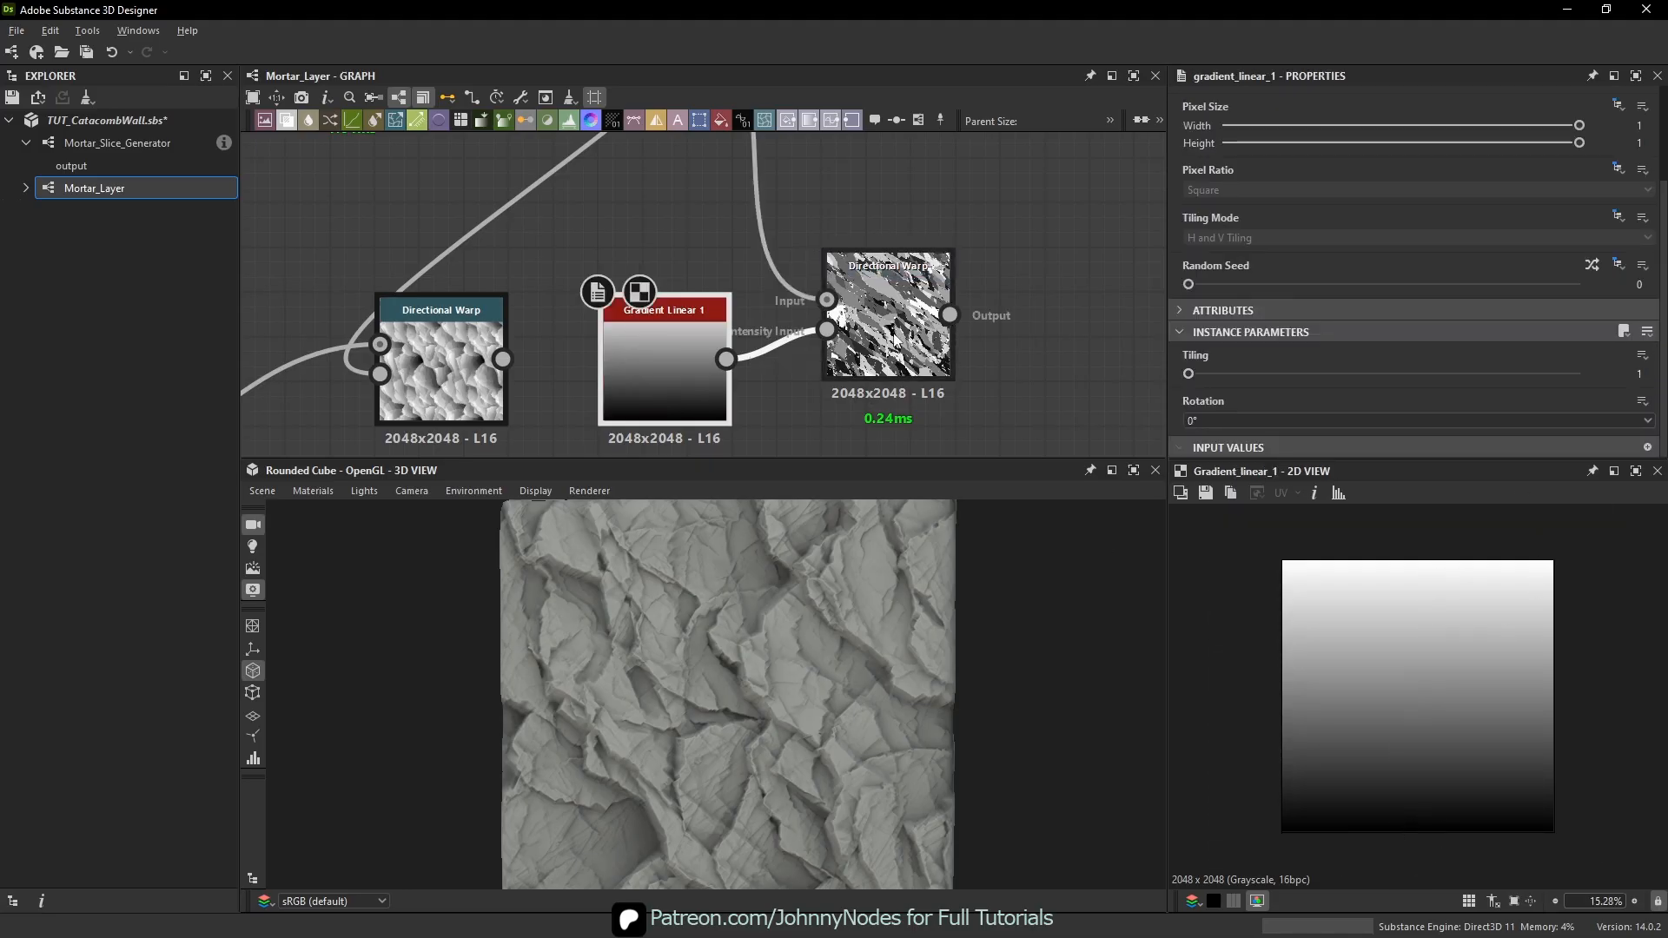
{"action": "left_click", "coordinate": [886, 335]}
{"action": "left_click", "coordinate": [655, 388]}
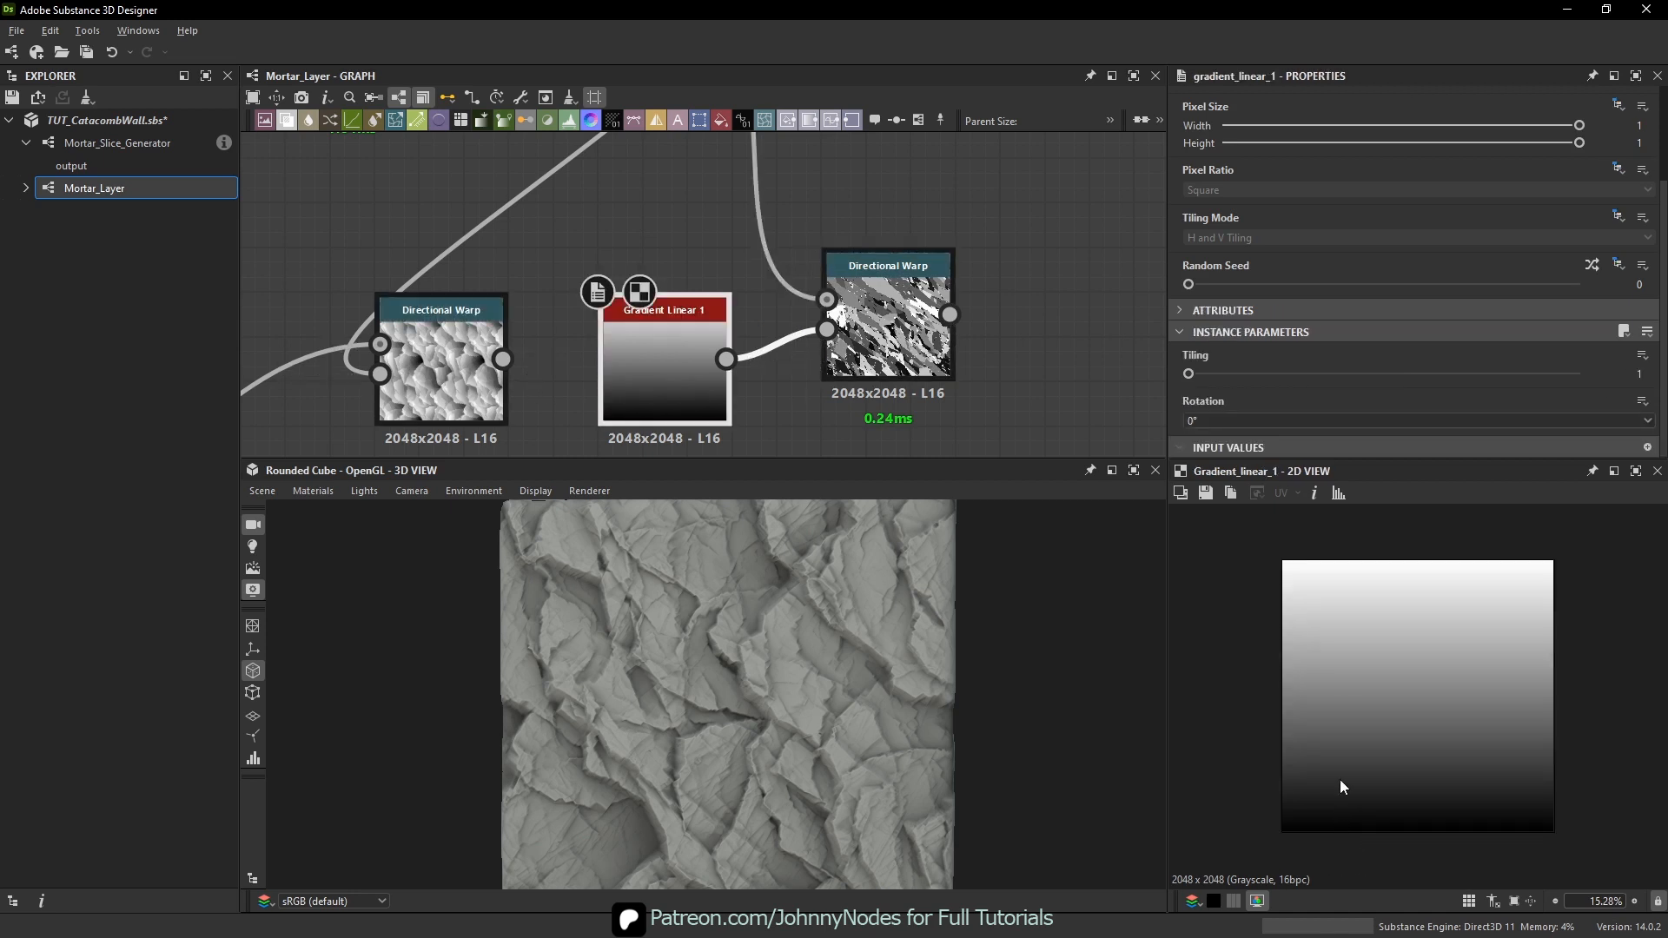
{"action": "scroll", "coordinate": [1418, 643], "scroll_direction": "up", "scroll_amount": 2}
{"action": "middle_click_drag", "start_coordinate": [1421, 565], "coordinate": [1433, 666]}
{"action": "scroll", "coordinate": [1433, 666], "scroll_direction": "up", "scroll_amount": 7}
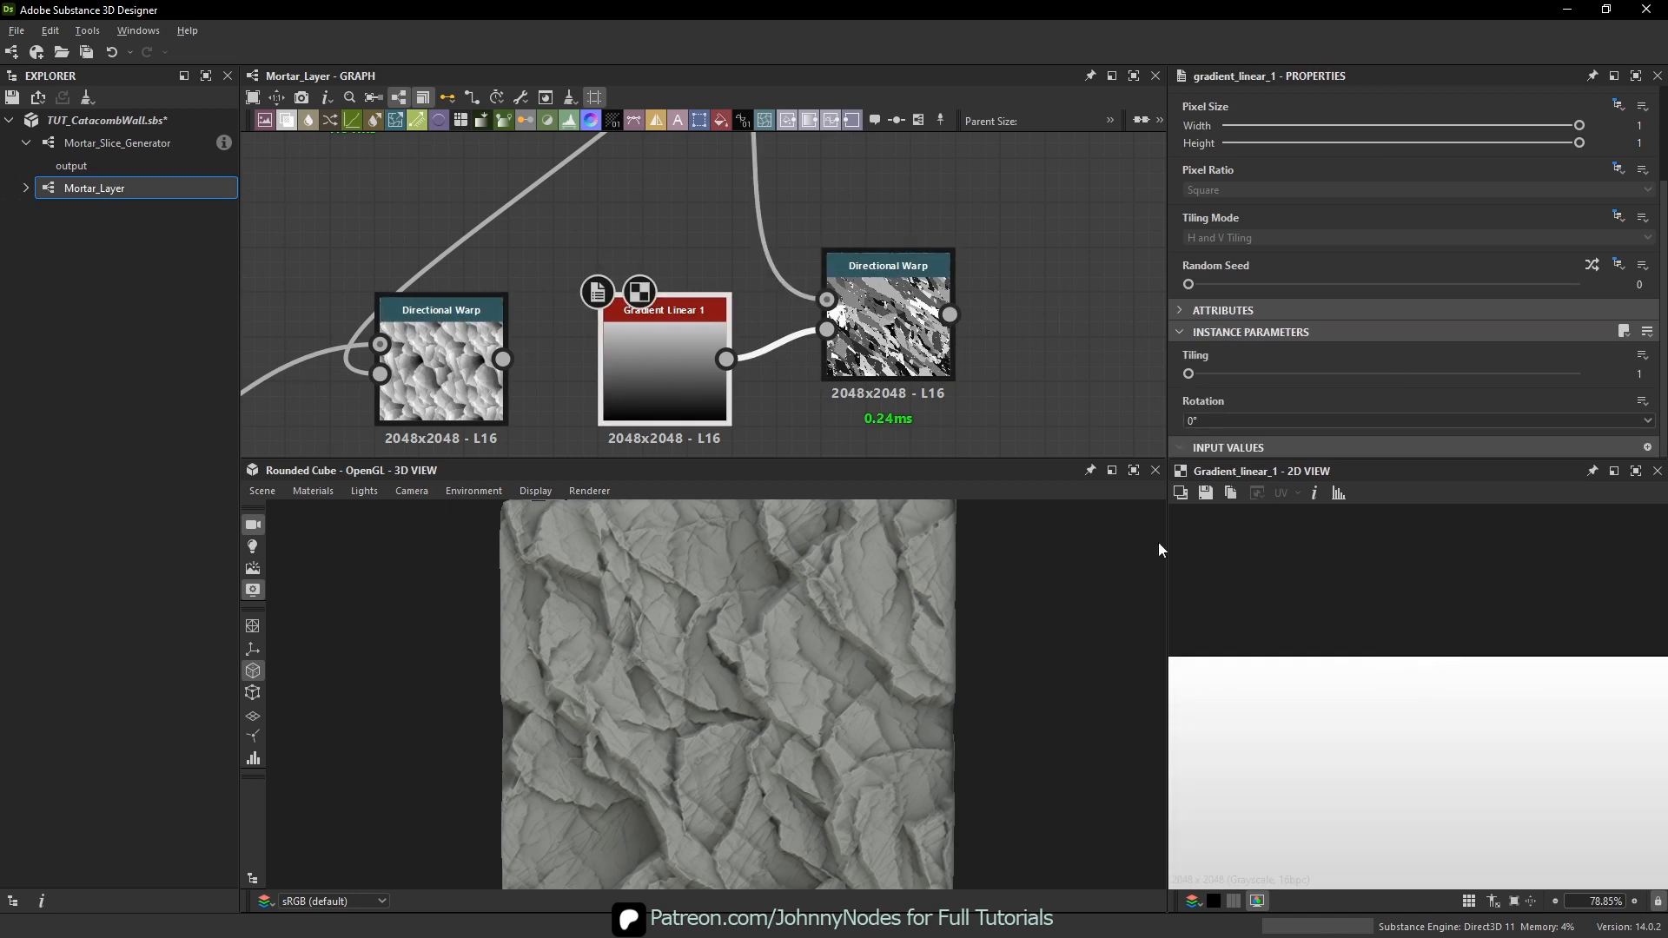
{"action": "left_click", "coordinate": [908, 338]}
{"action": "scroll", "coordinate": [1440, 701], "scroll_direction": "down", "scroll_amount": 2}
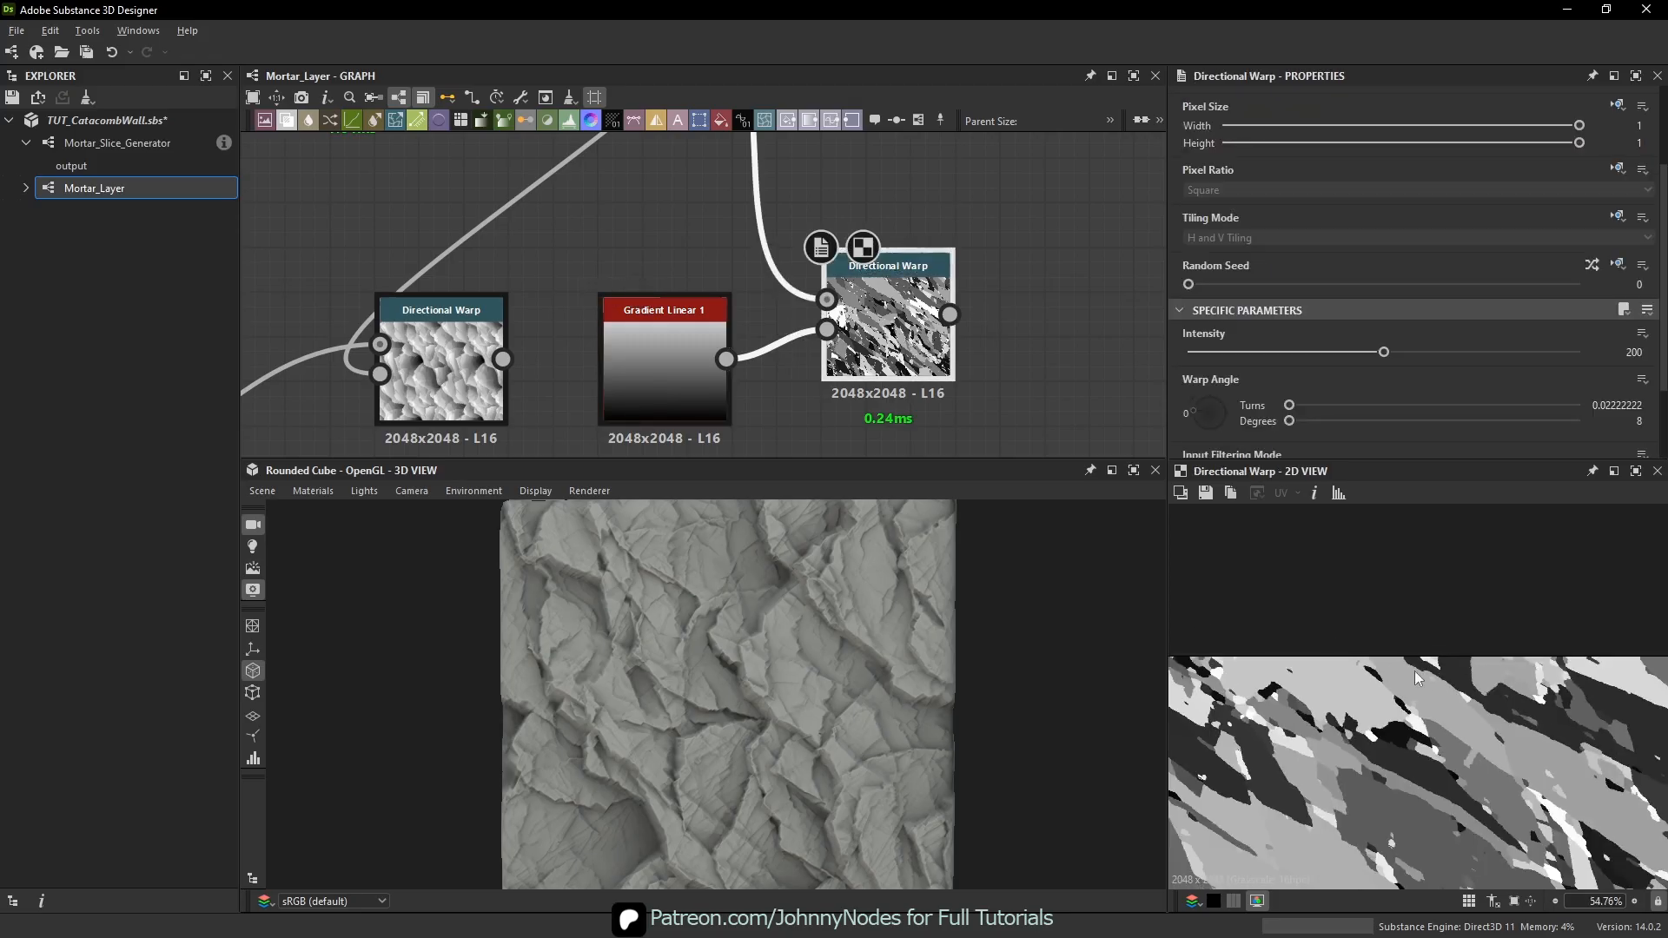
{"action": "scroll", "coordinate": [1483, 673], "scroll_direction": "down", "scroll_amount": 1}
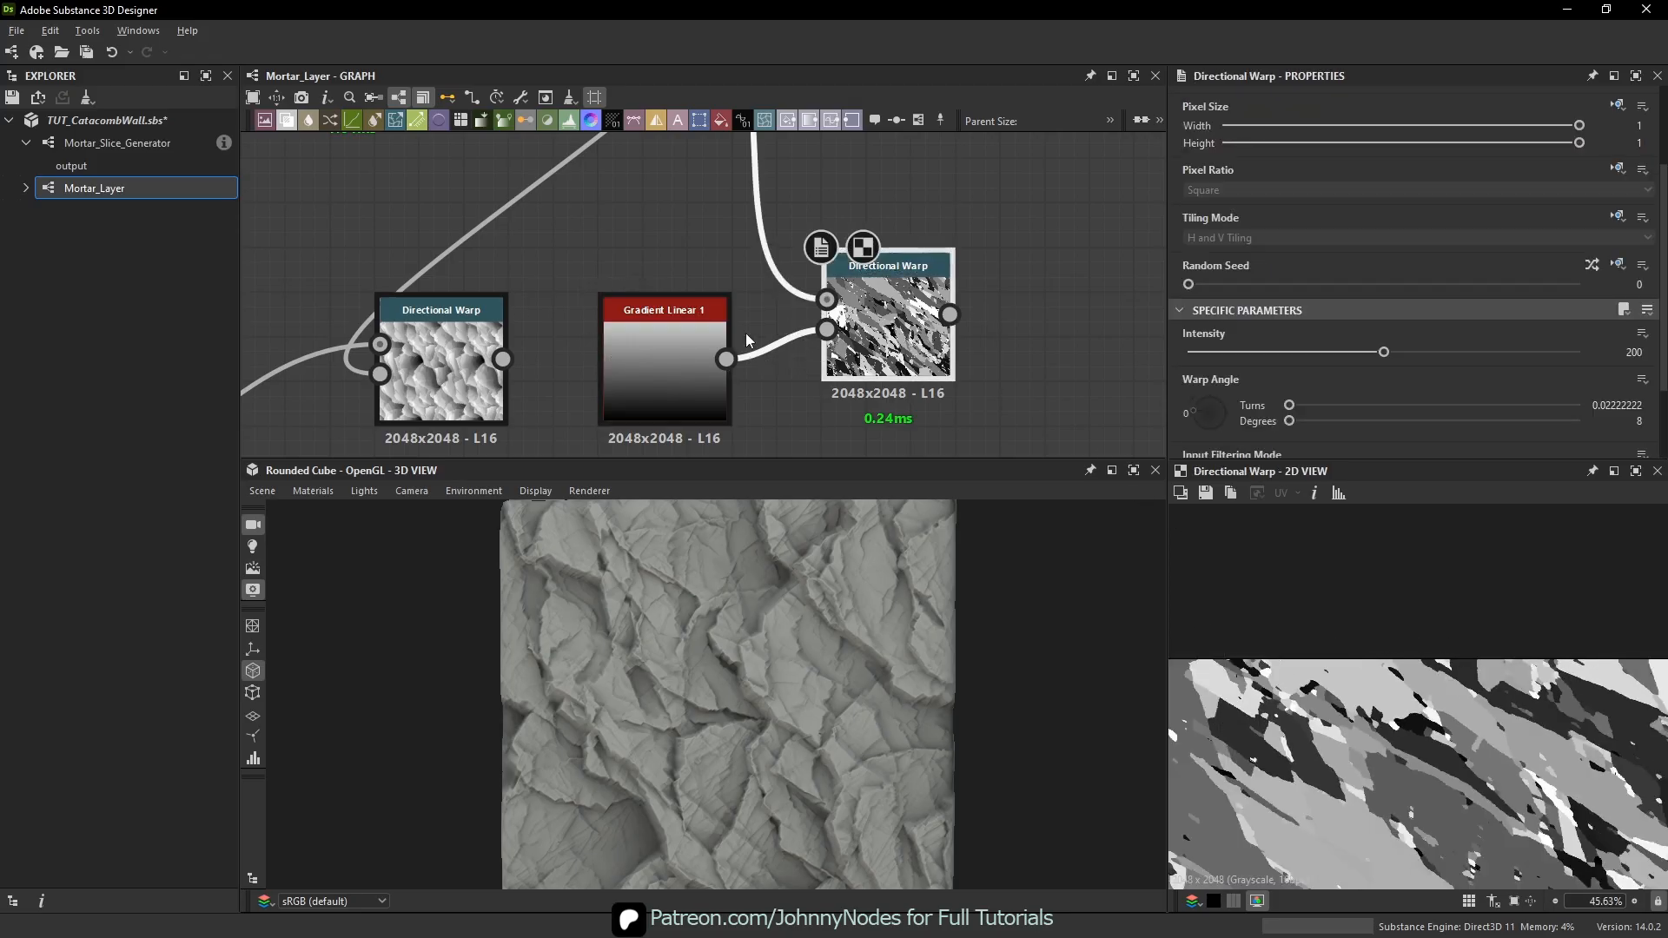
{"action": "left_click", "coordinate": [700, 361]}
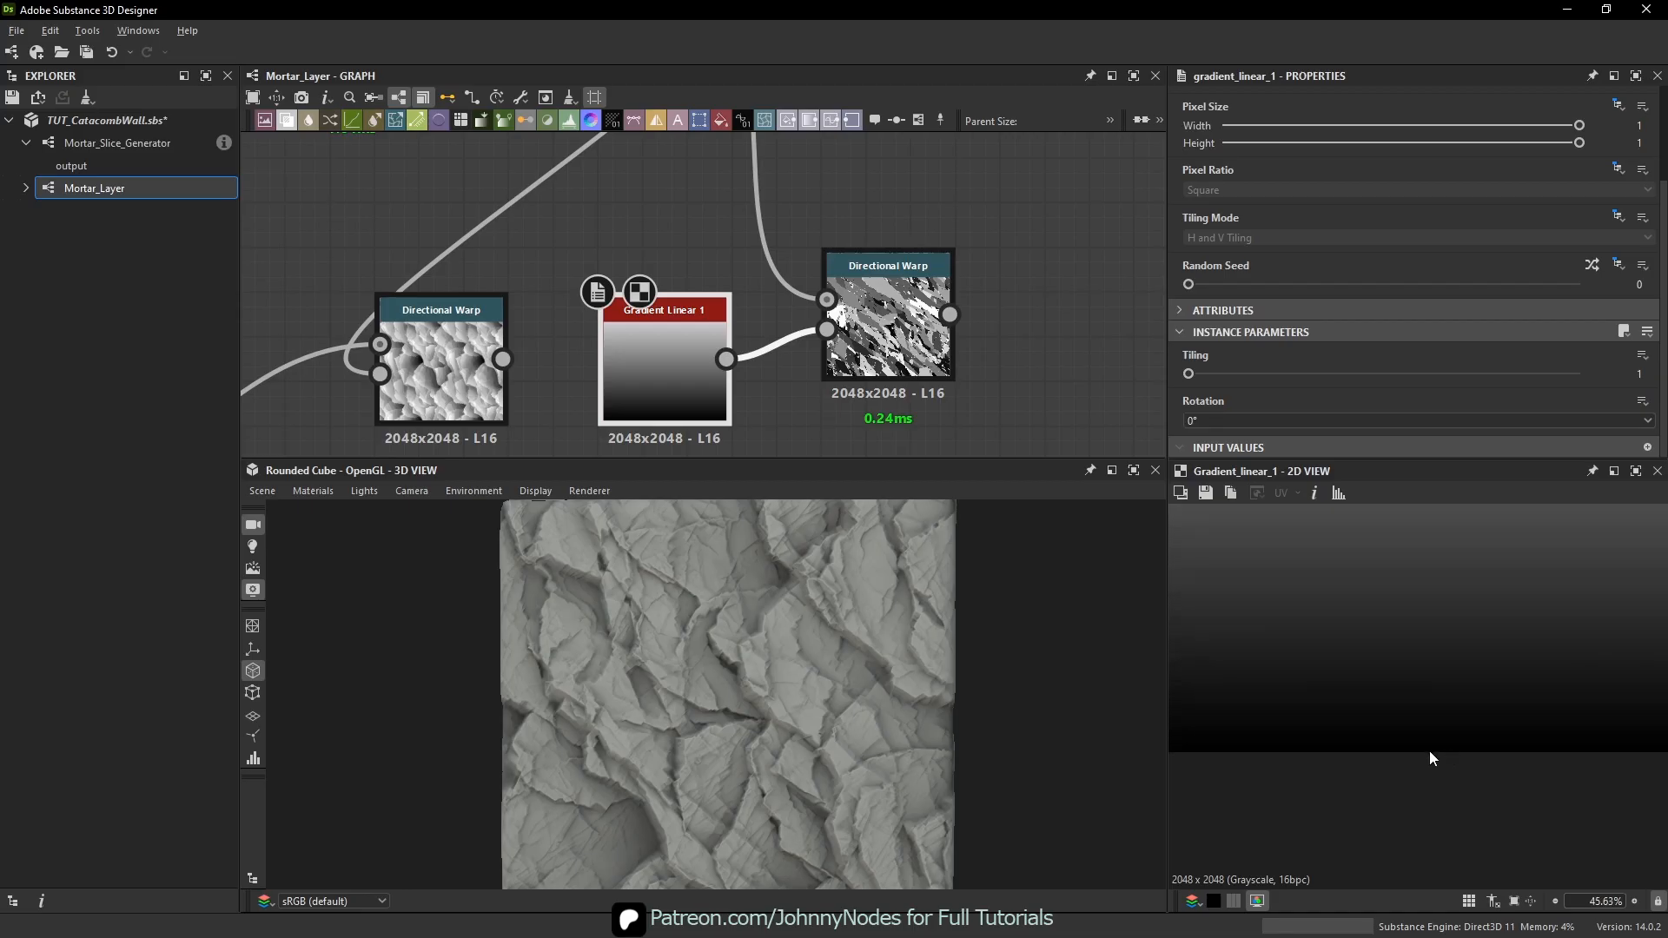
{"action": "left_click", "coordinate": [882, 343]}
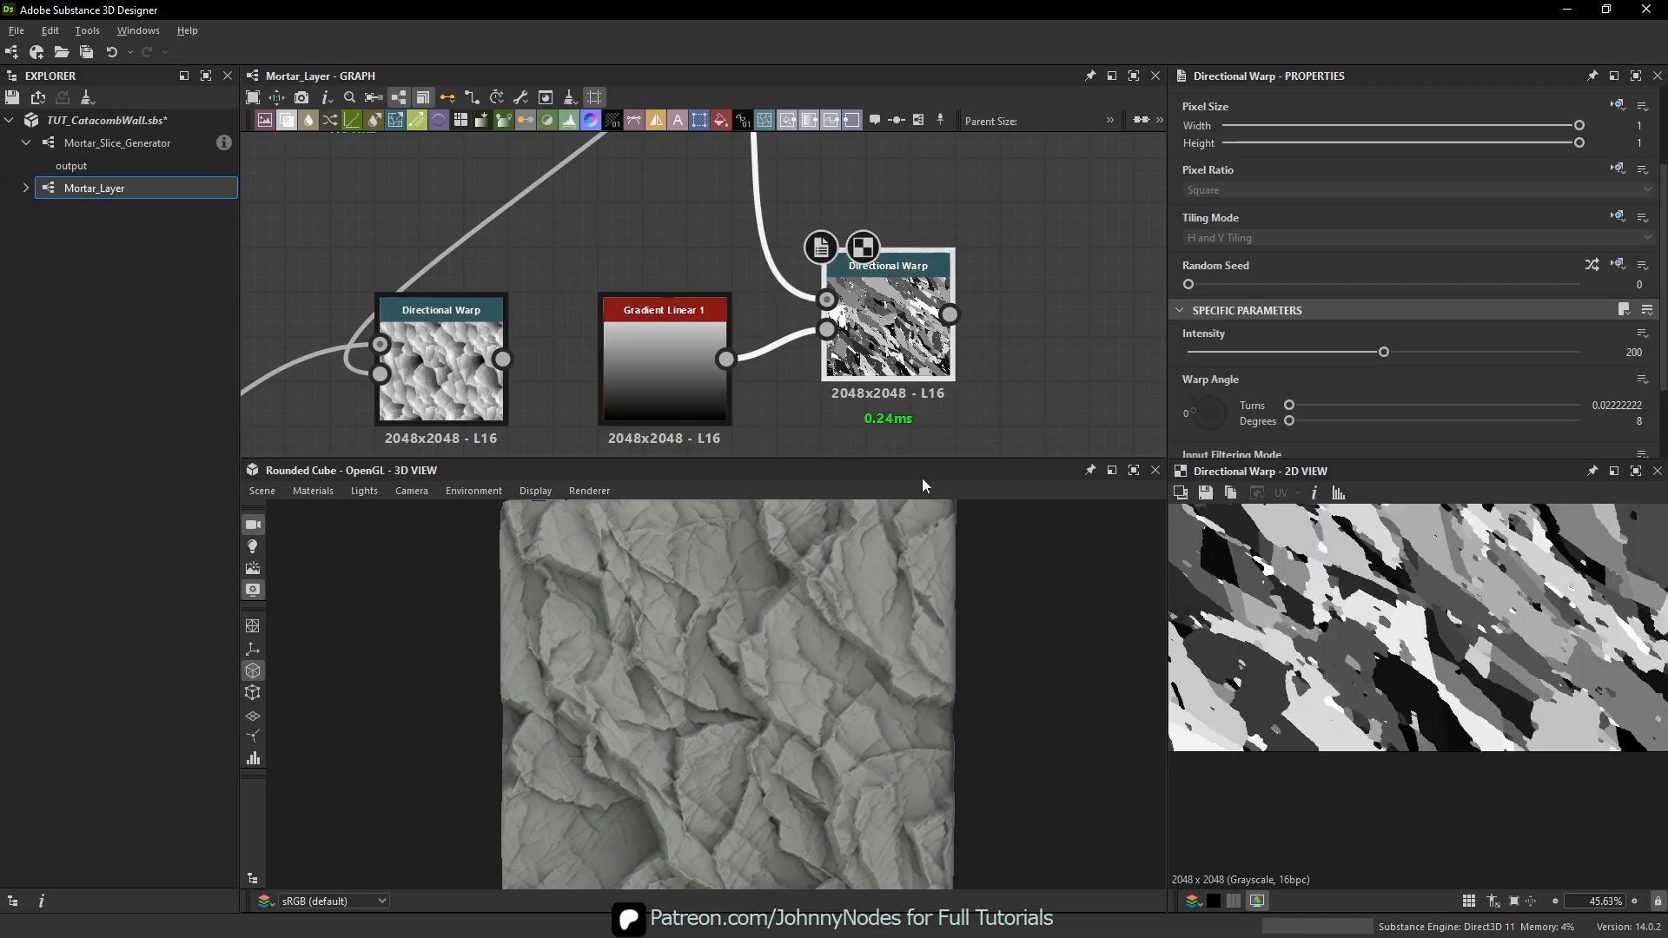
- Insert a Histogram Scan between Gradient Linear 1 and the second Directional Warp, and space the nodes apart
{"action": "middle_click_drag", "start_coordinate": [666, 278], "coordinate": [696, 298]}
{"action": "left_click", "coordinate": [695, 365]}
{"action": "key", "text": "space"}
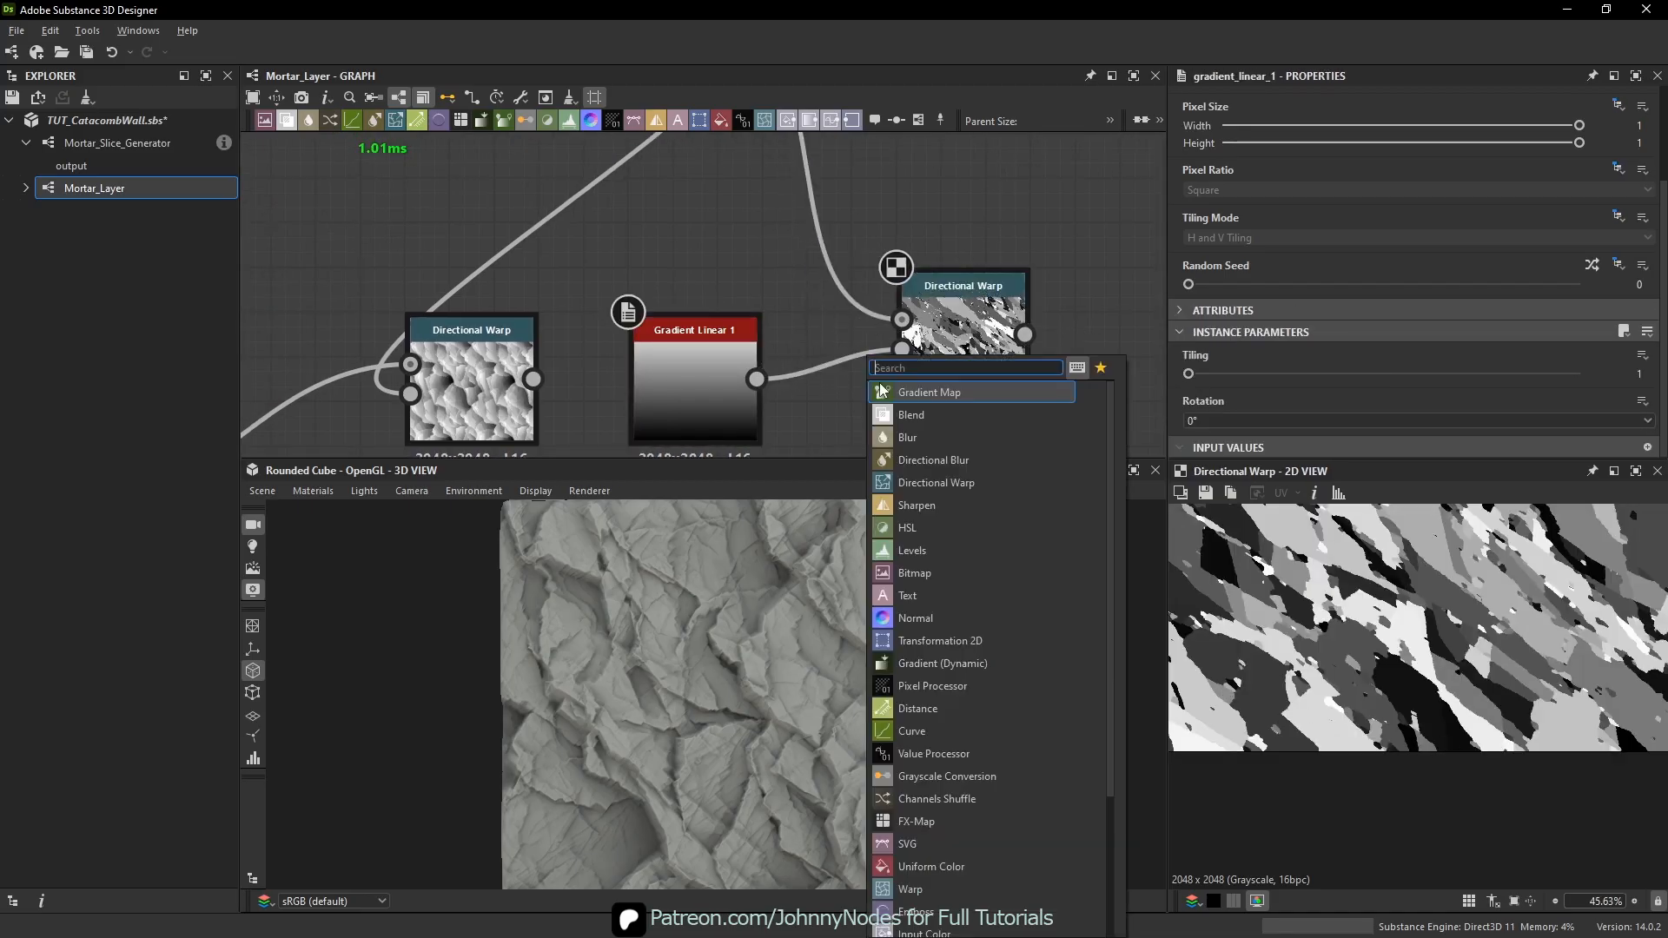
{"action": "type", "text": "his"}
{"action": "key", "text": "Down"}
{"action": "key", "text": "Return"}
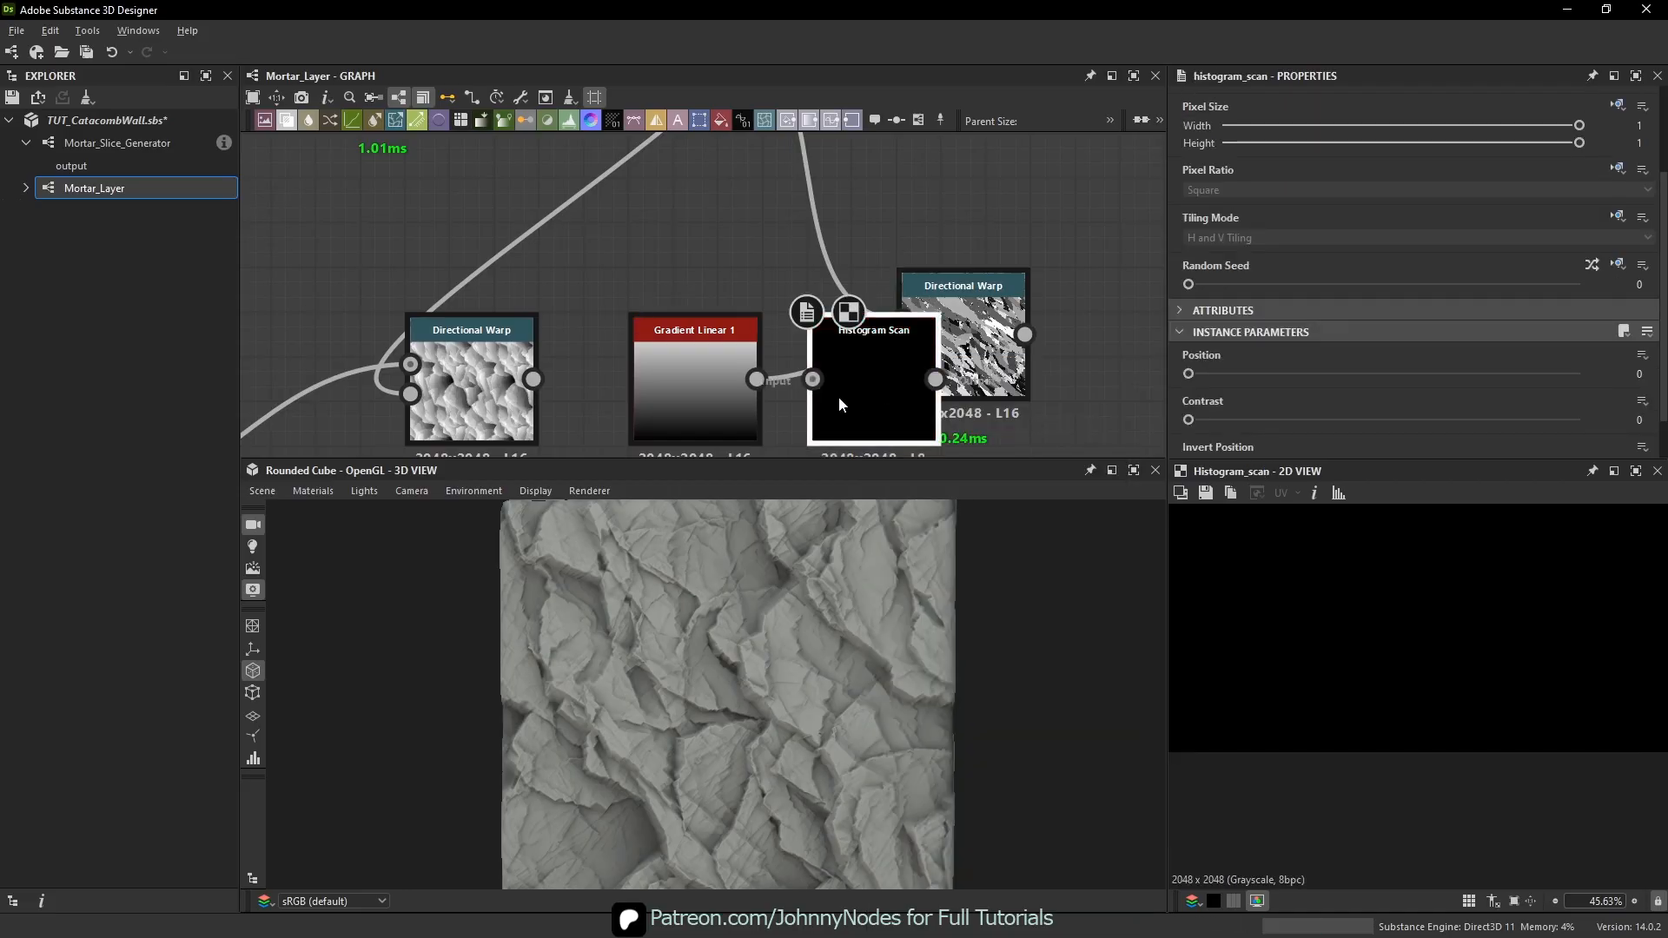
{"action": "left_click_drag", "start_coordinate": [789, 382], "coordinate": [812, 379]}
{"action": "left_click_drag", "start_coordinate": [971, 354], "coordinate": [1060, 354]}
- Set the Histogram Scan's position to 0.49 and contrast to 1, and try an intensity of 268.74 on the second Directional Warp
{"action": "left_click", "coordinate": [886, 379]}
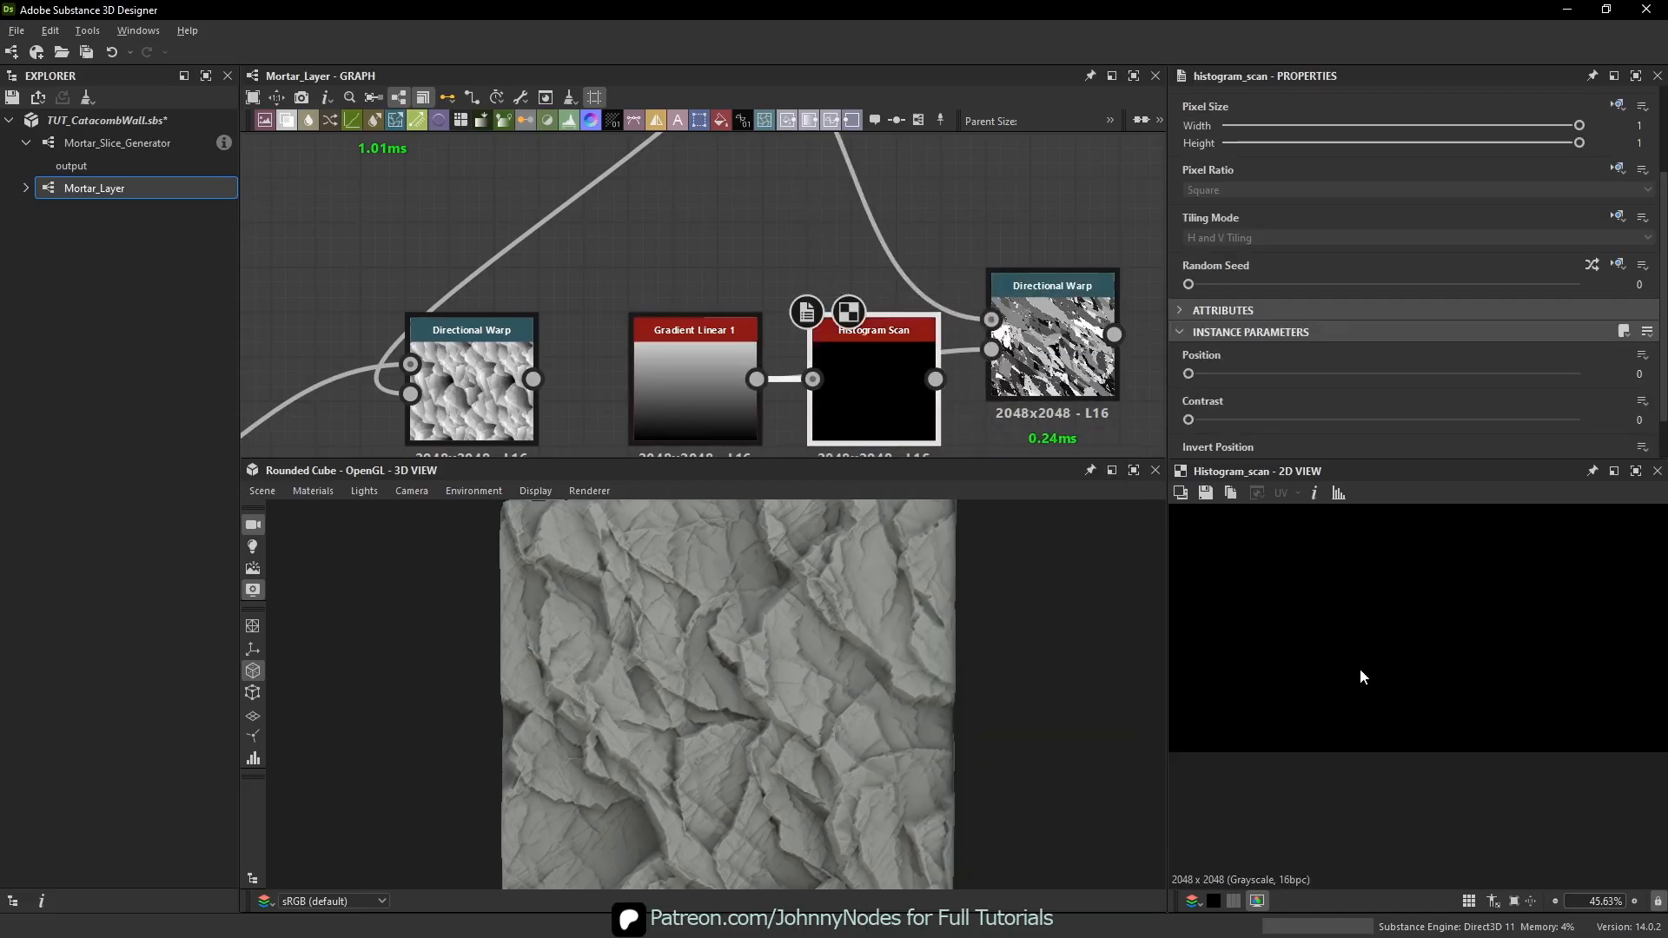
{"action": "scroll", "coordinate": [1373, 669], "scroll_direction": "down", "scroll_amount": 4}
{"action": "middle_click_drag", "start_coordinate": [1391, 686], "coordinate": [1397, 691]}
{"action": "key", "text": "f"}
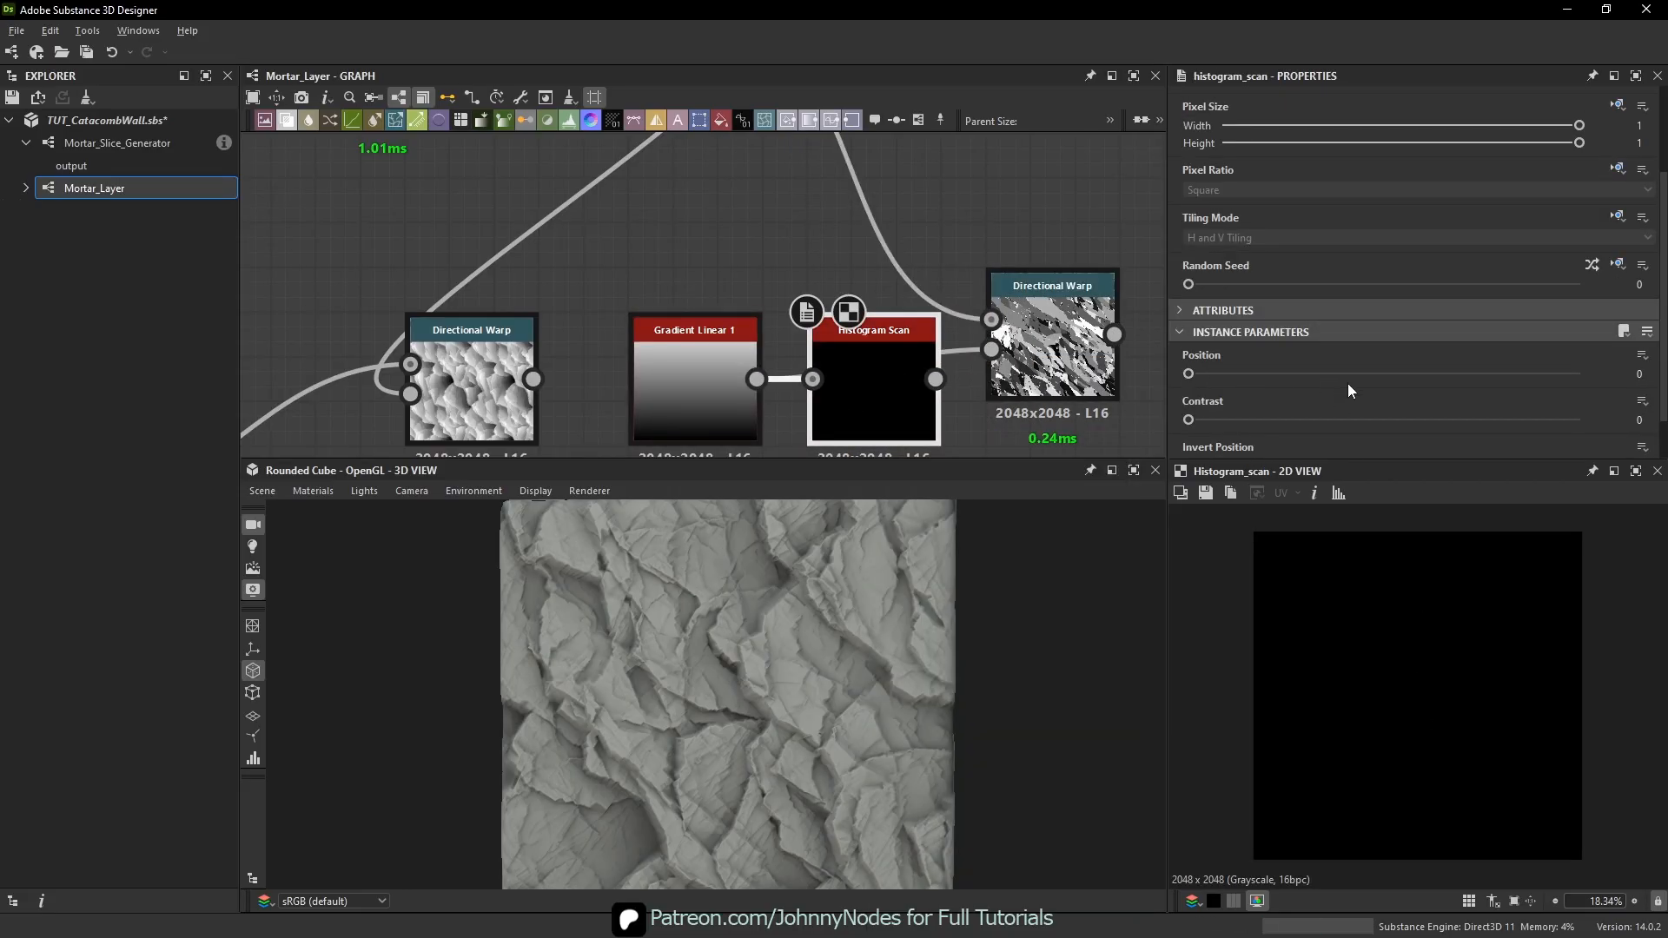
{"action": "left_click_drag", "start_coordinate": [1364, 376], "coordinate": [1580, 420]}
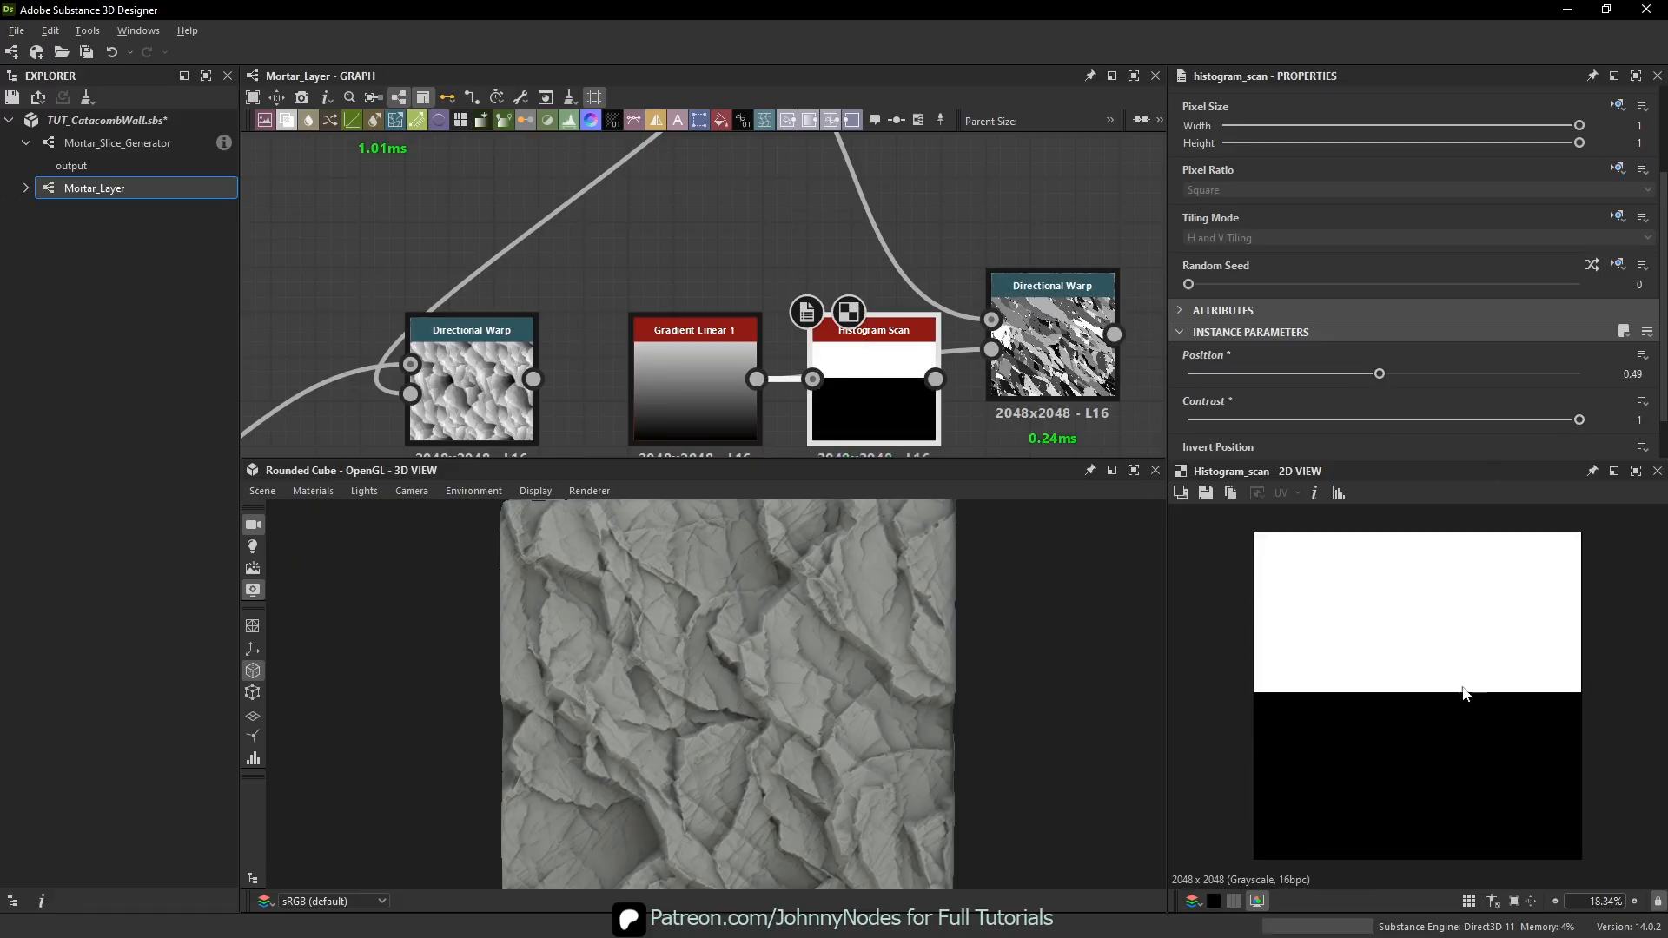
{"action": "double_click", "coordinate": [1036, 353]}
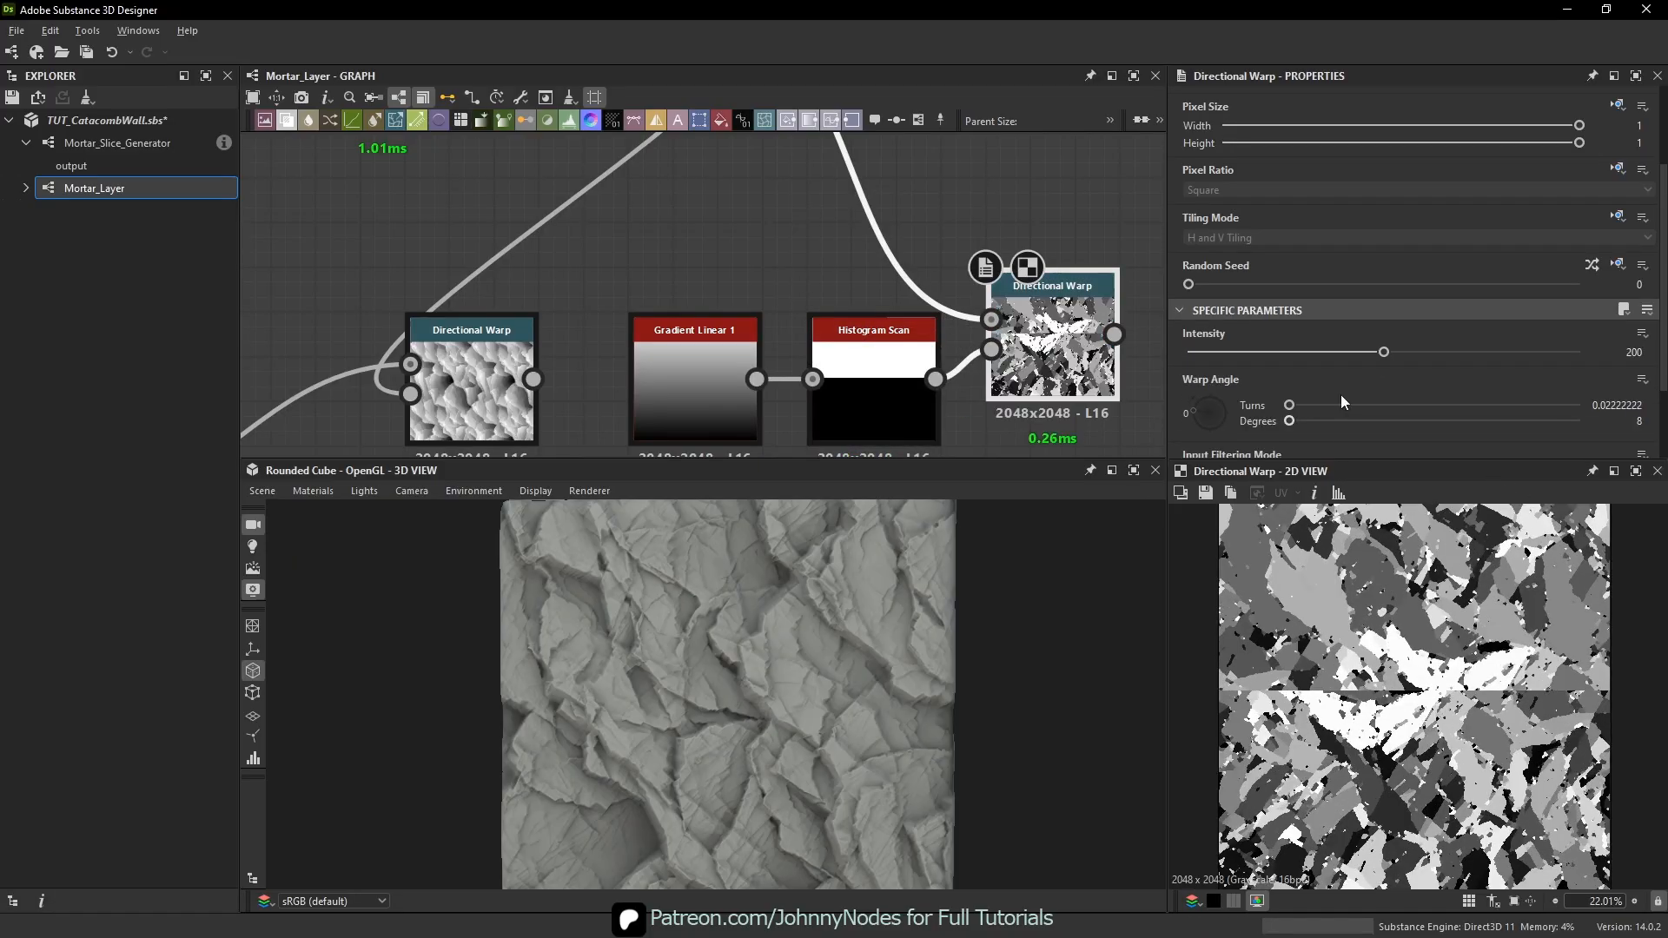
{"action": "left_click_drag", "start_coordinate": [1364, 360], "coordinate": [1453, 358]}
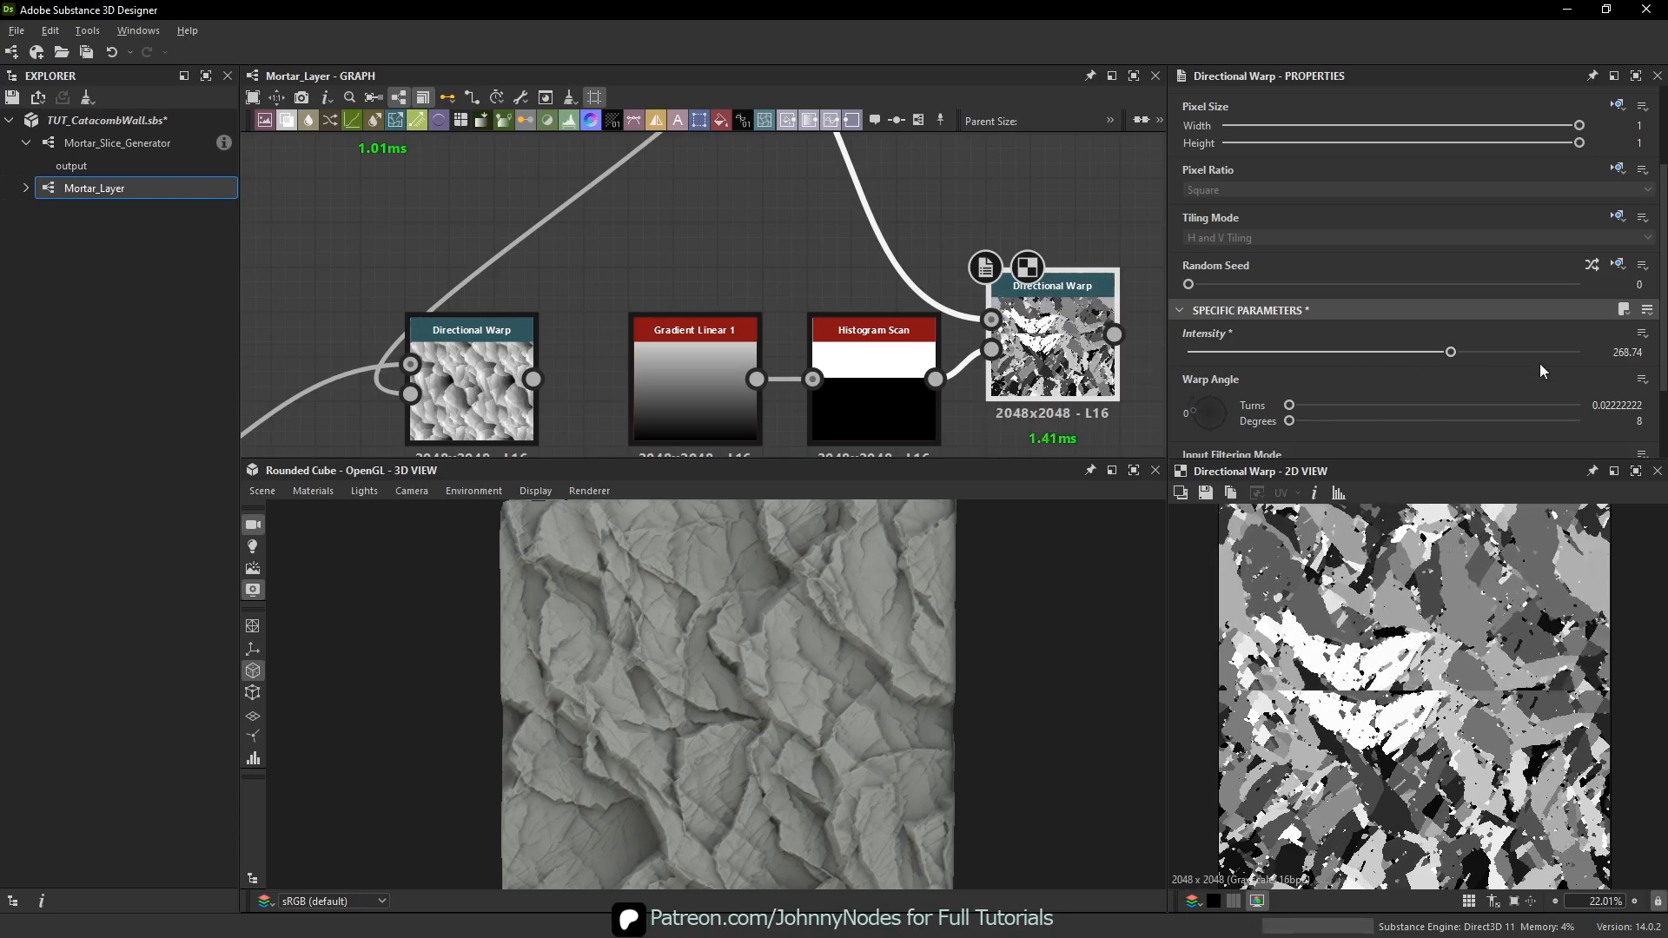
- Delete the Gradient Linear 1, Histogram Scan and second Directional Warp nodes, and inspect the Distance output up close
{"action": "scroll", "coordinate": [957, 296], "scroll_direction": "down", "scroll_amount": 2}
{"action": "left_click_drag", "start_coordinate": [738, 283], "coordinate": [1013, 417]}
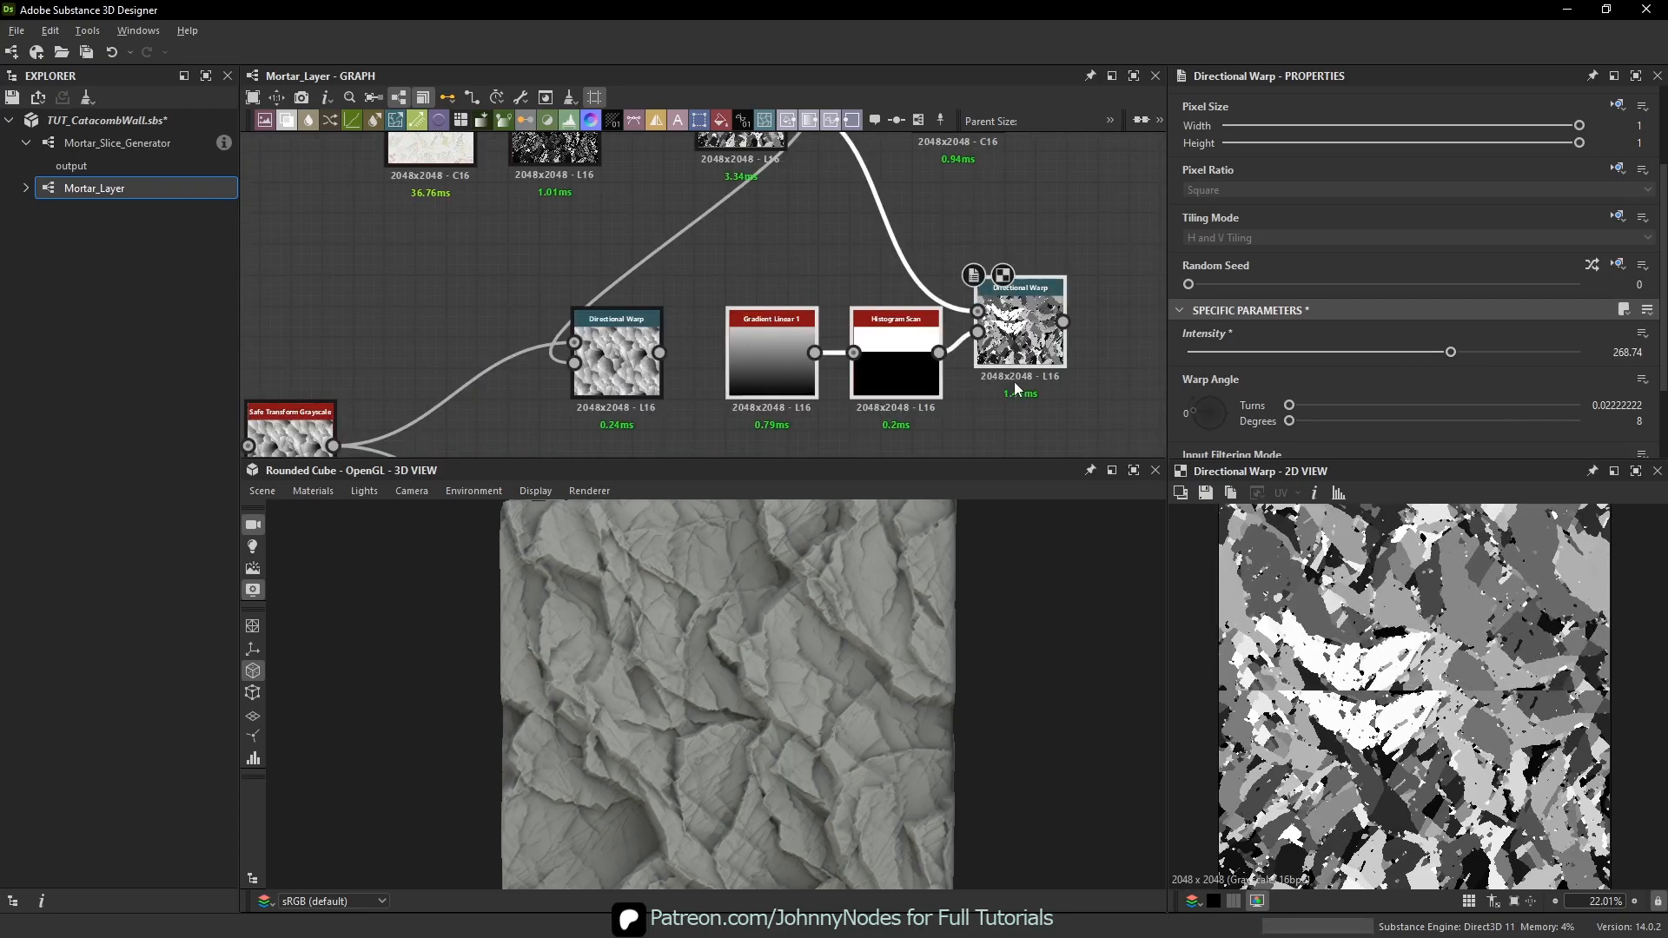
{"action": "key", "text": "Delete"}
{"action": "middle_click_drag", "start_coordinate": [869, 406], "coordinate": [838, 534]}
{"action": "double_click", "coordinate": [708, 236]}
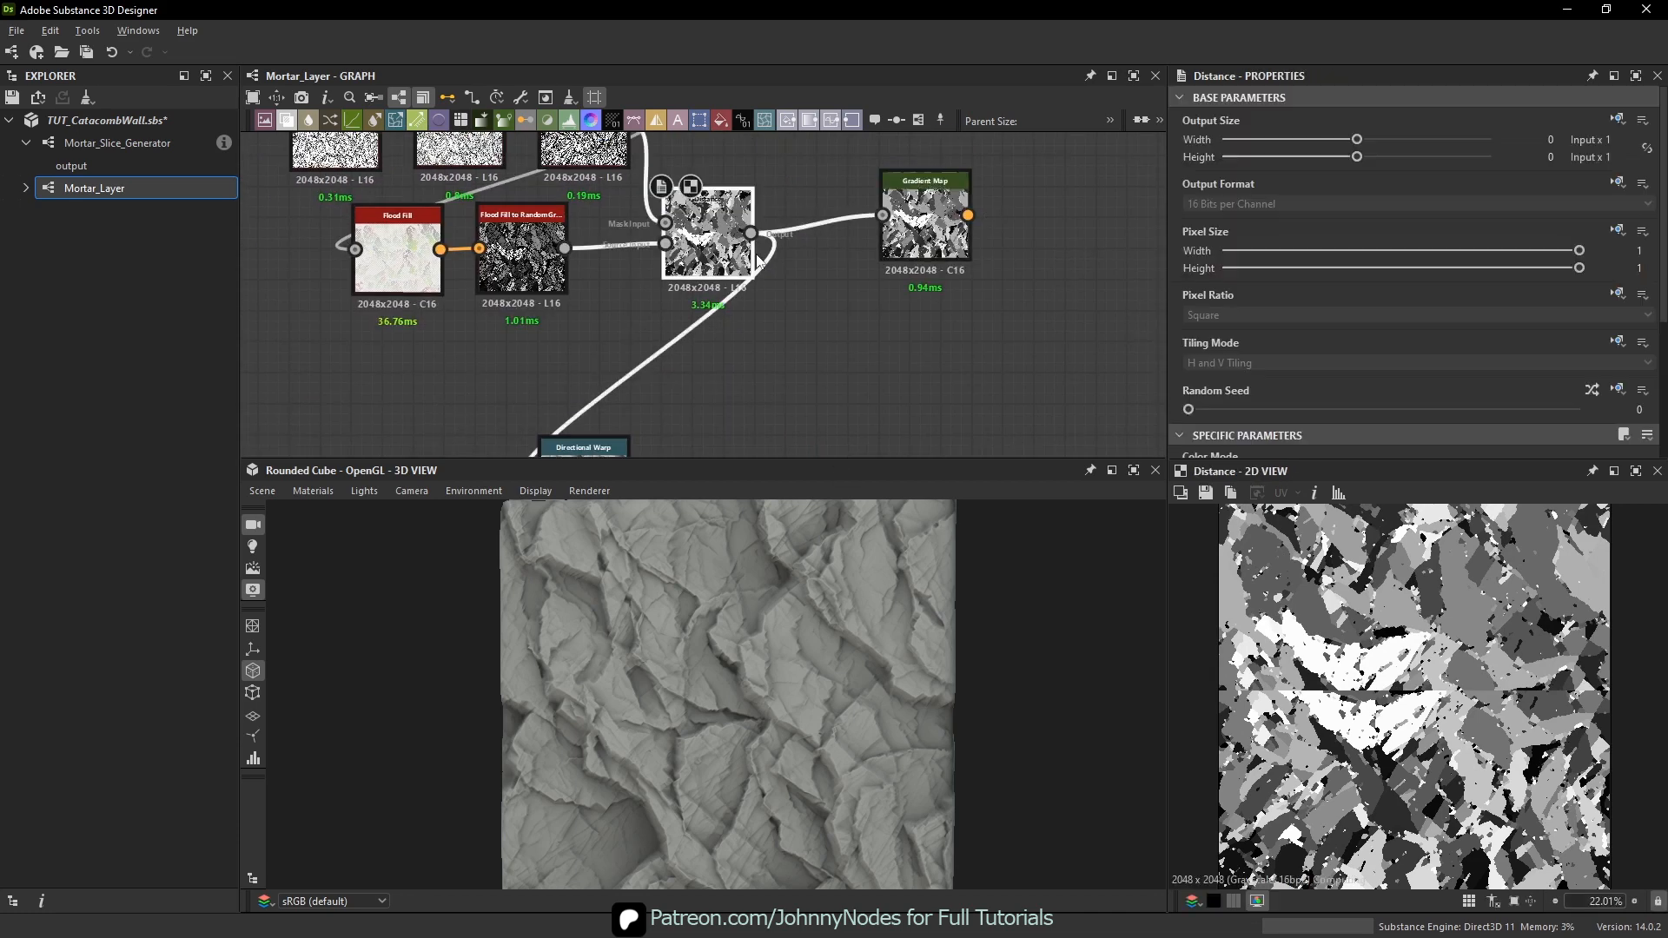
{"action": "scroll", "coordinate": [1445, 785], "scroll_direction": "up", "scroll_amount": 5}
{"action": "scroll", "coordinate": [1444, 778], "scroll_direction": "up", "scroll_amount": 3}
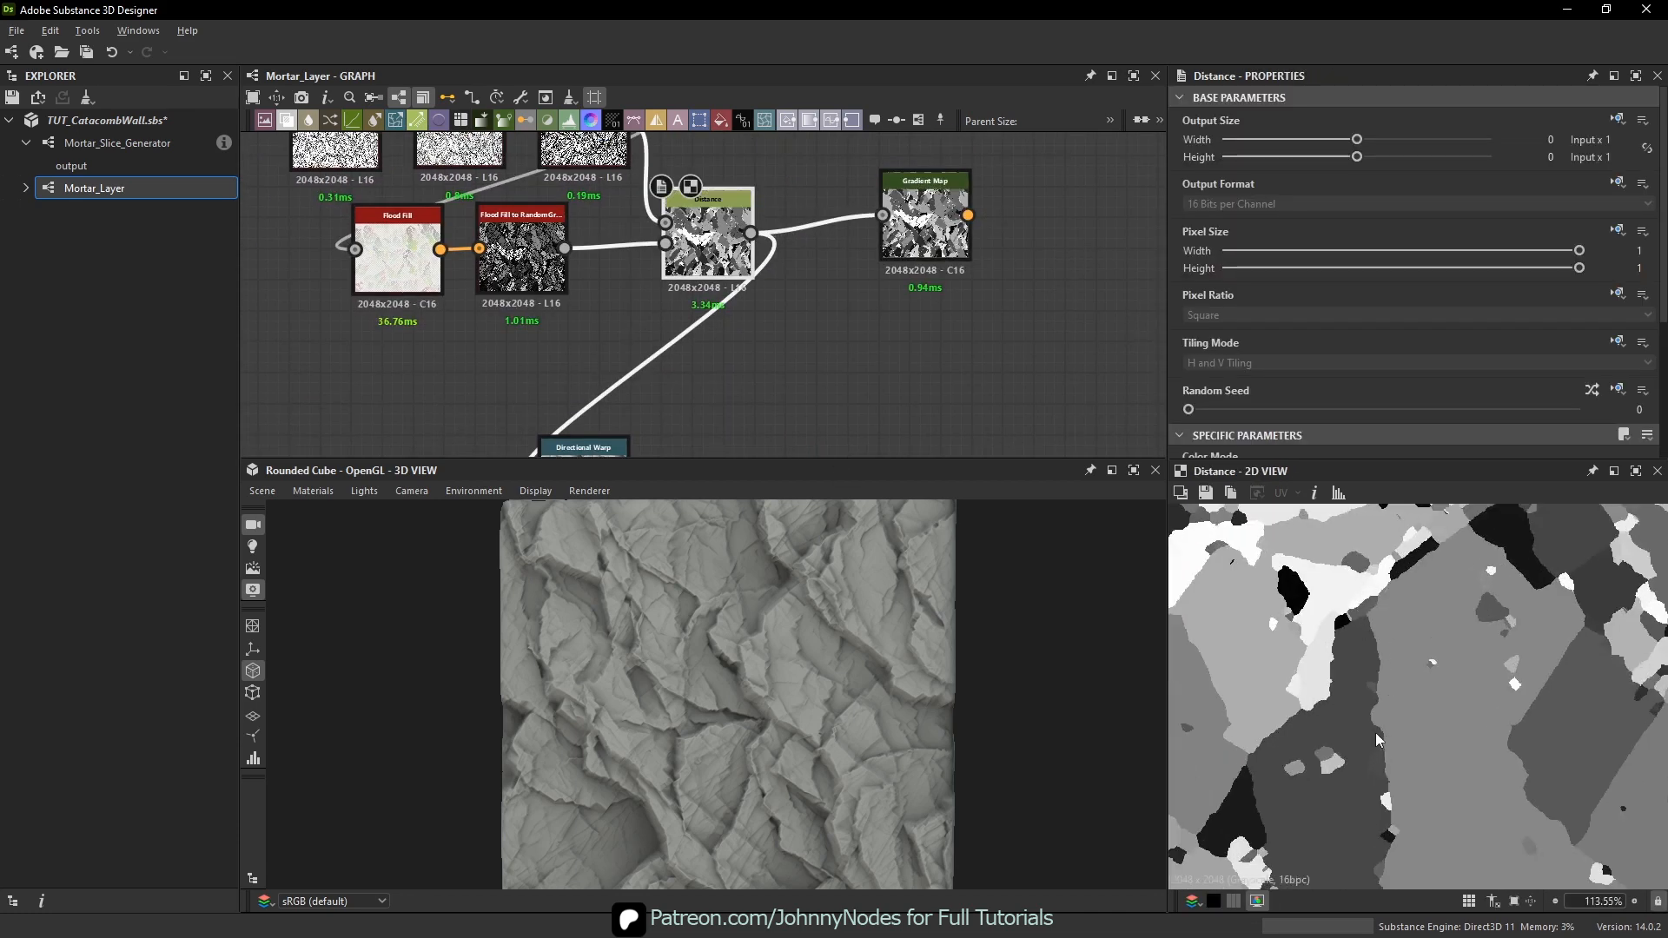
{"action": "scroll", "coordinate": [917, 406], "scroll_direction": "down", "scroll_amount": 3}
- Preview the remaining Directional Warp after the Safe Transform Grayscale and set its intensity to 200
{"action": "middle_click_drag", "start_coordinate": [782, 427], "coordinate": [804, 311]}
{"action": "double_click", "coordinate": [733, 363]}
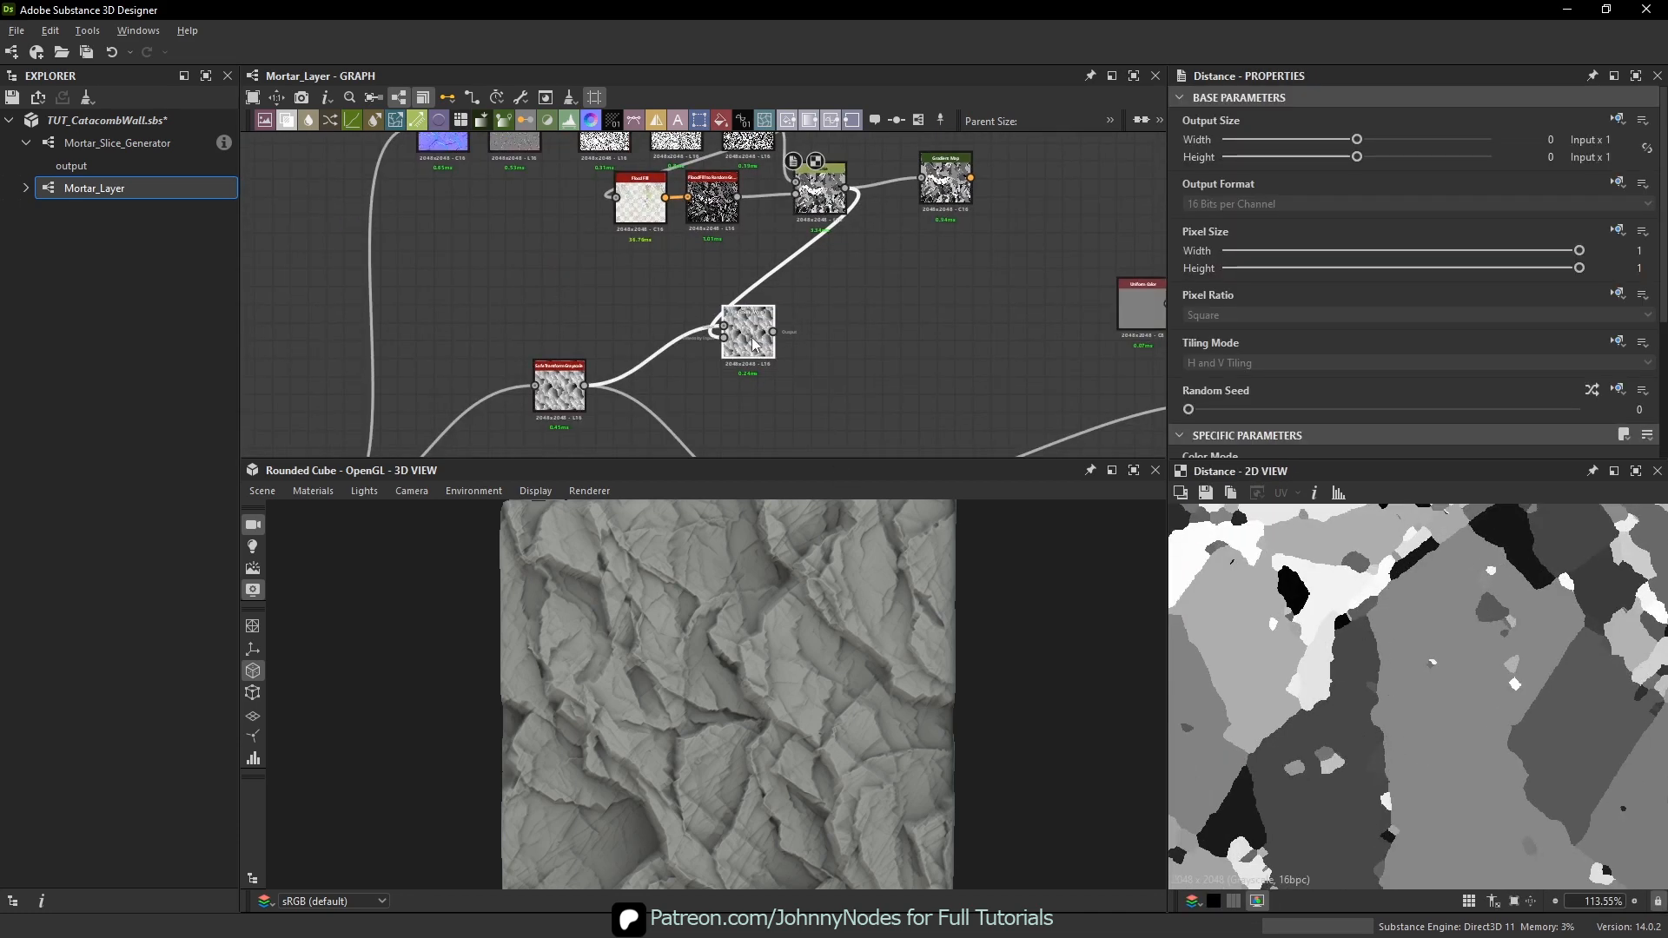
{"action": "scroll", "coordinate": [1252, 405], "scroll_direction": "down", "scroll_amount": 3}
{"action": "left_click_drag", "start_coordinate": [1220, 247], "coordinate": [1551, 245]}
{"action": "left_click", "coordinate": [1523, 242]}
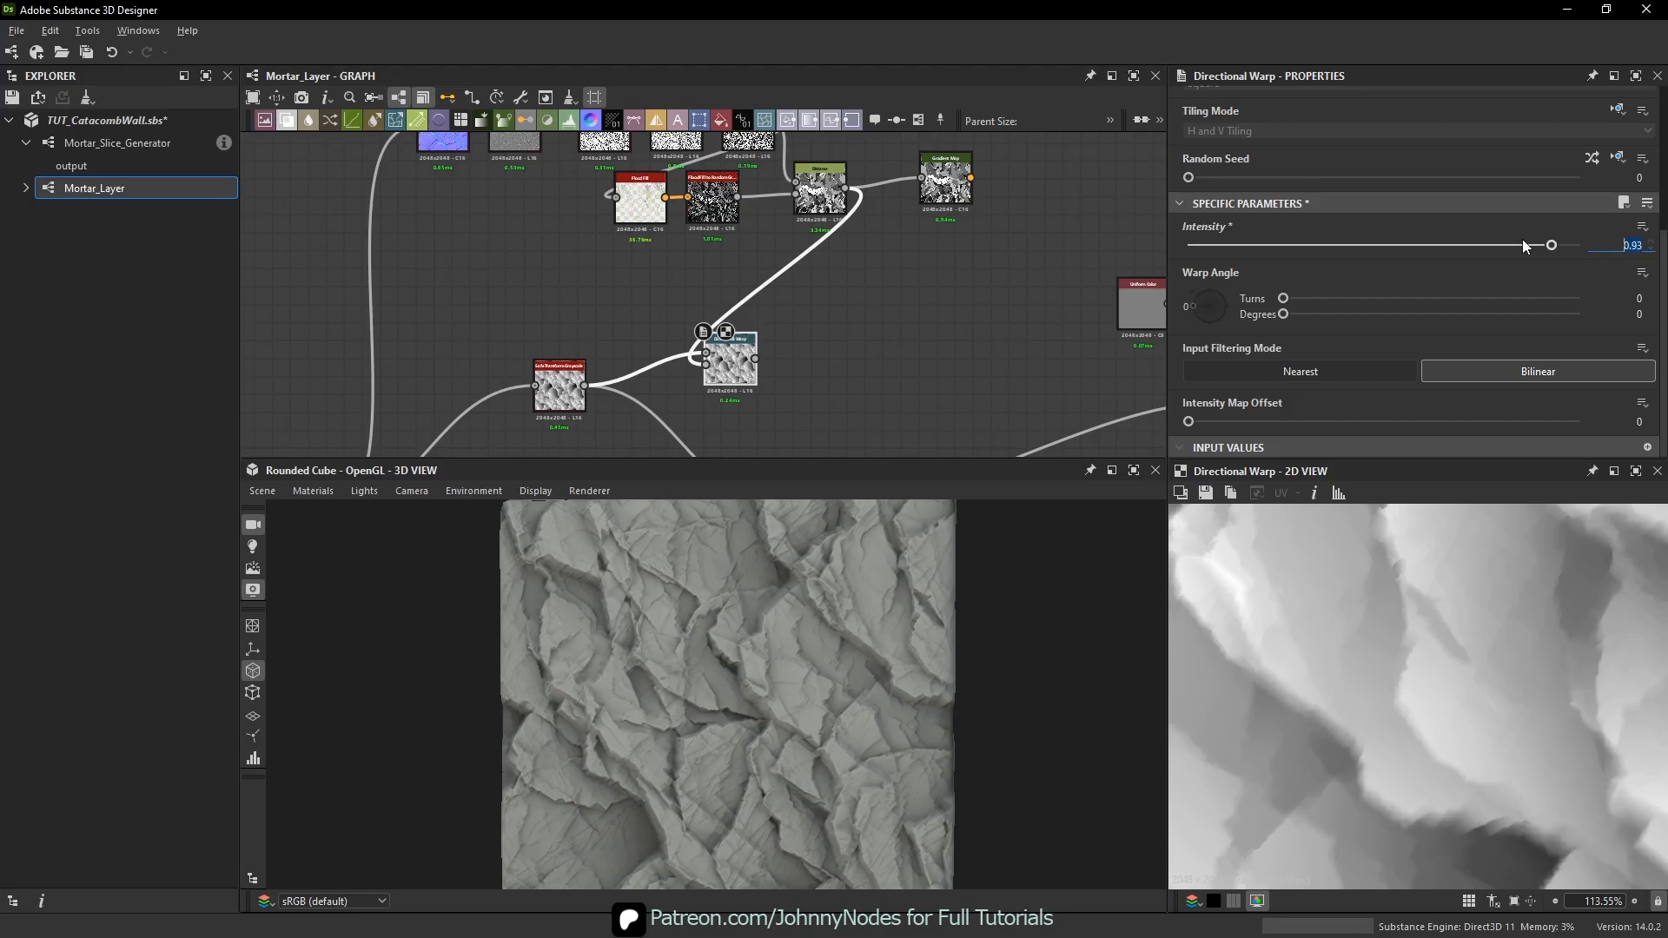
{"action": "type", "text": "200"}
{"action": "key", "text": "Return"}
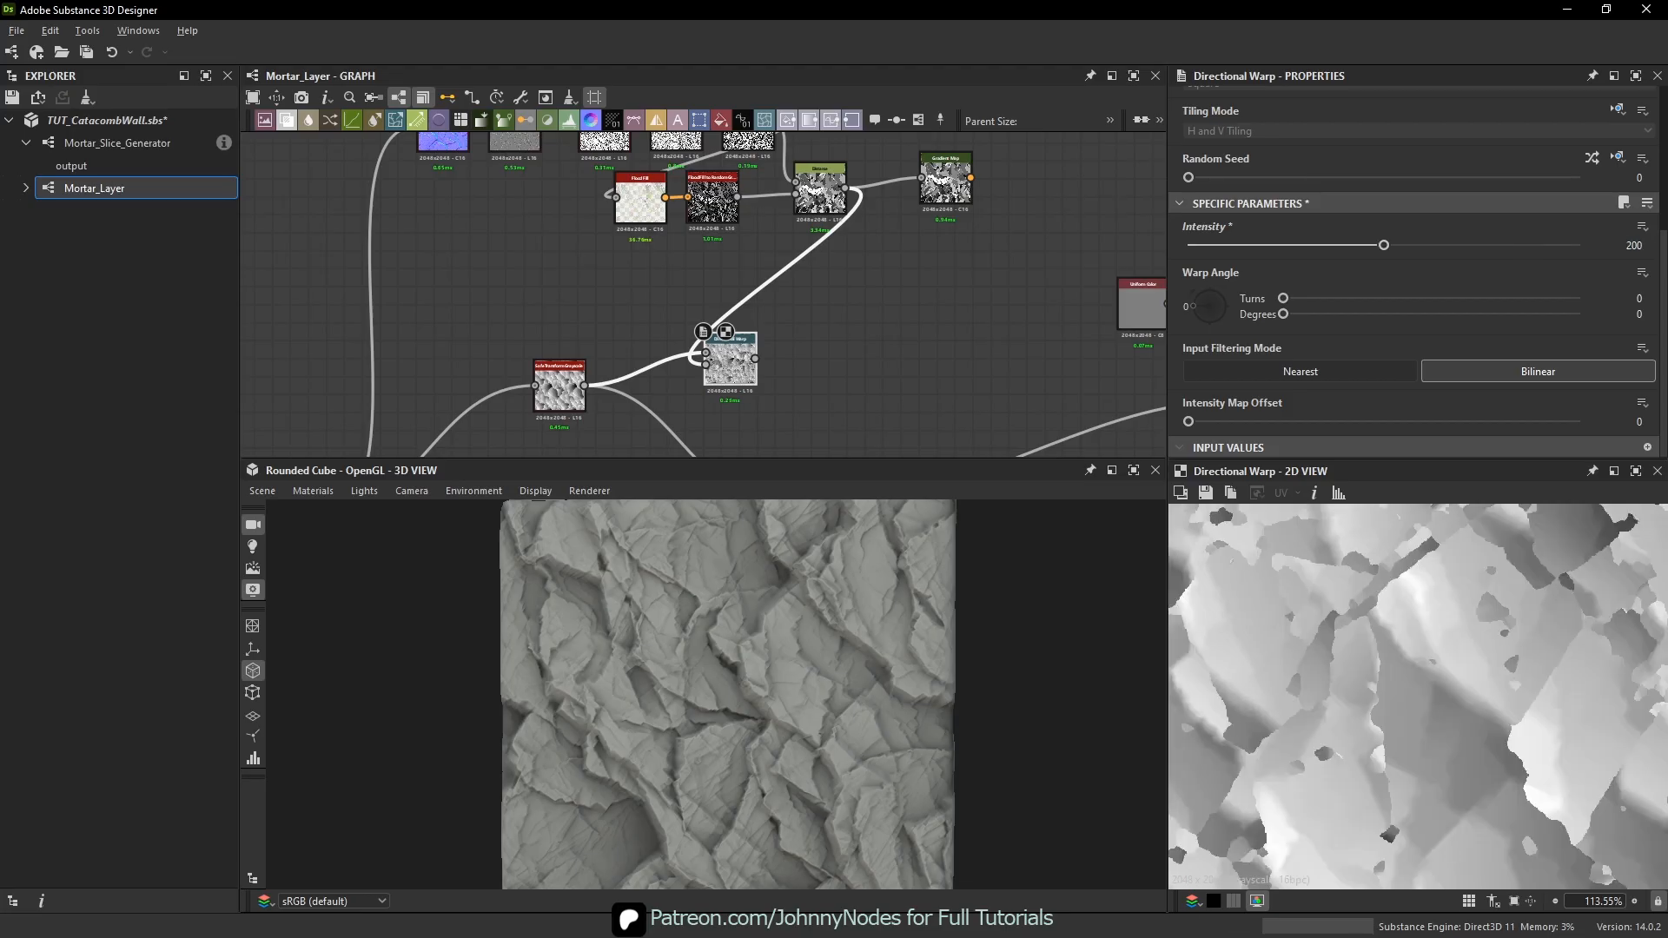
{"action": "scroll", "coordinate": [1468, 686], "scroll_direction": "down", "scroll_amount": 3}
{"action": "scroll", "coordinate": [1468, 687], "scroll_direction": "up", "scroll_amount": 5}
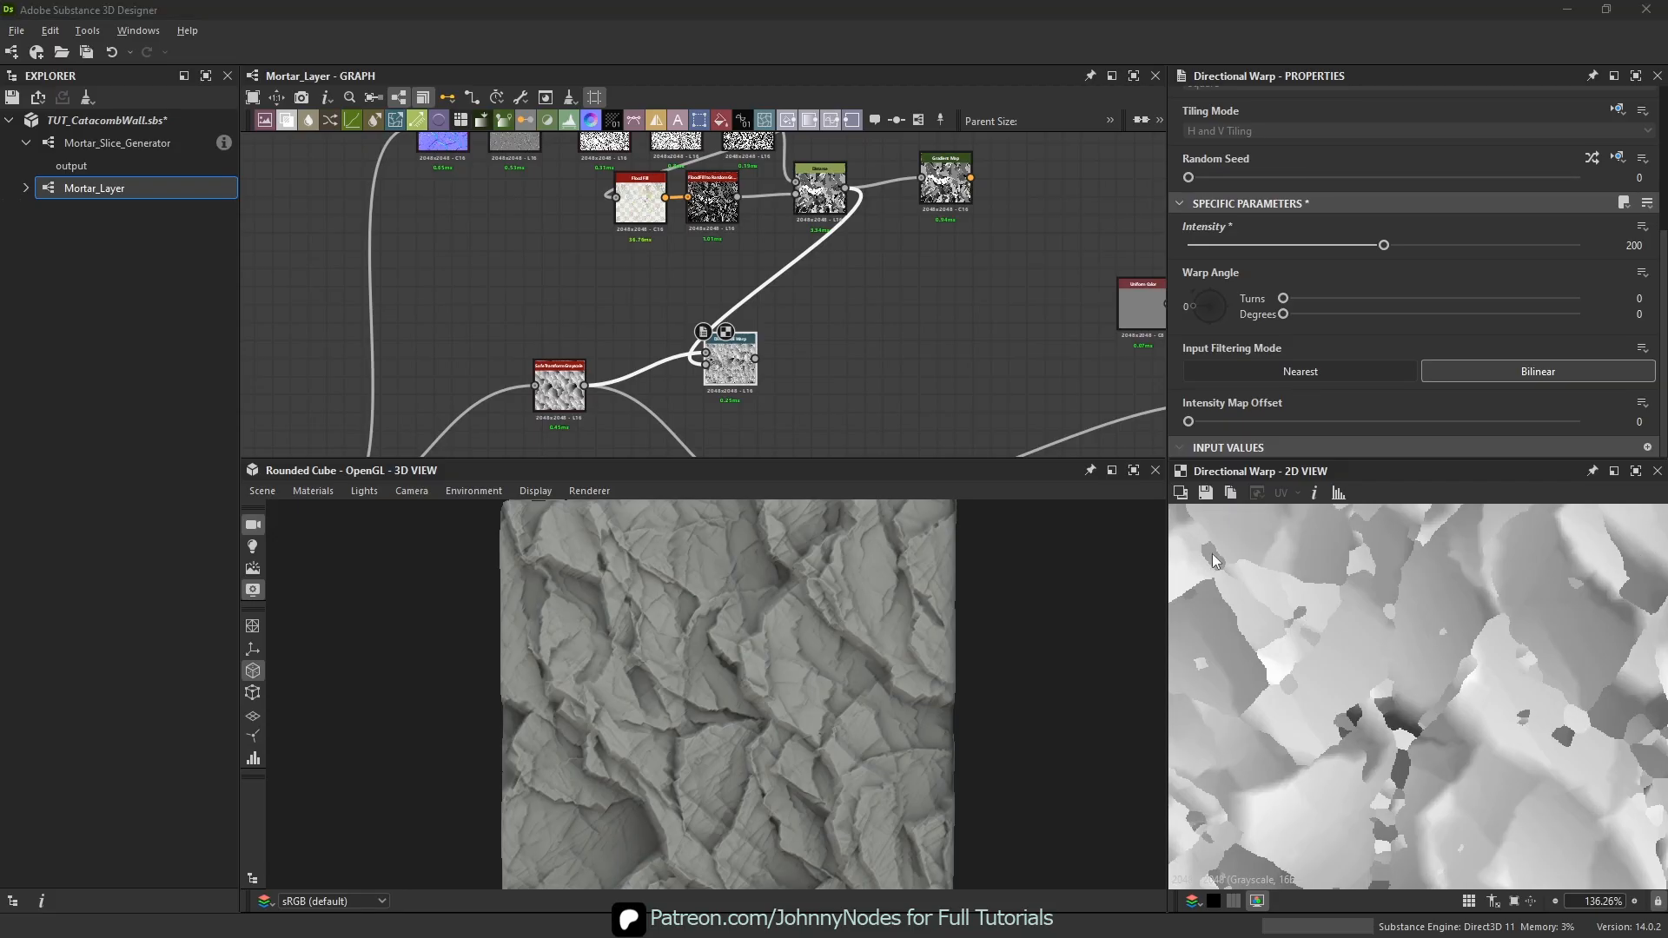
- Connect the Directional Warp's output to the Subtract Blend's foreground and set the Blend's opacity to 0.05
{"action": "middle_click_drag", "start_coordinate": [637, 294], "coordinate": [677, 228]}
{"action": "scroll", "coordinate": [754, 325], "scroll_direction": "up", "scroll_amount": 2}
{"action": "left_click_drag", "start_coordinate": [769, 311], "coordinate": [873, 359]}
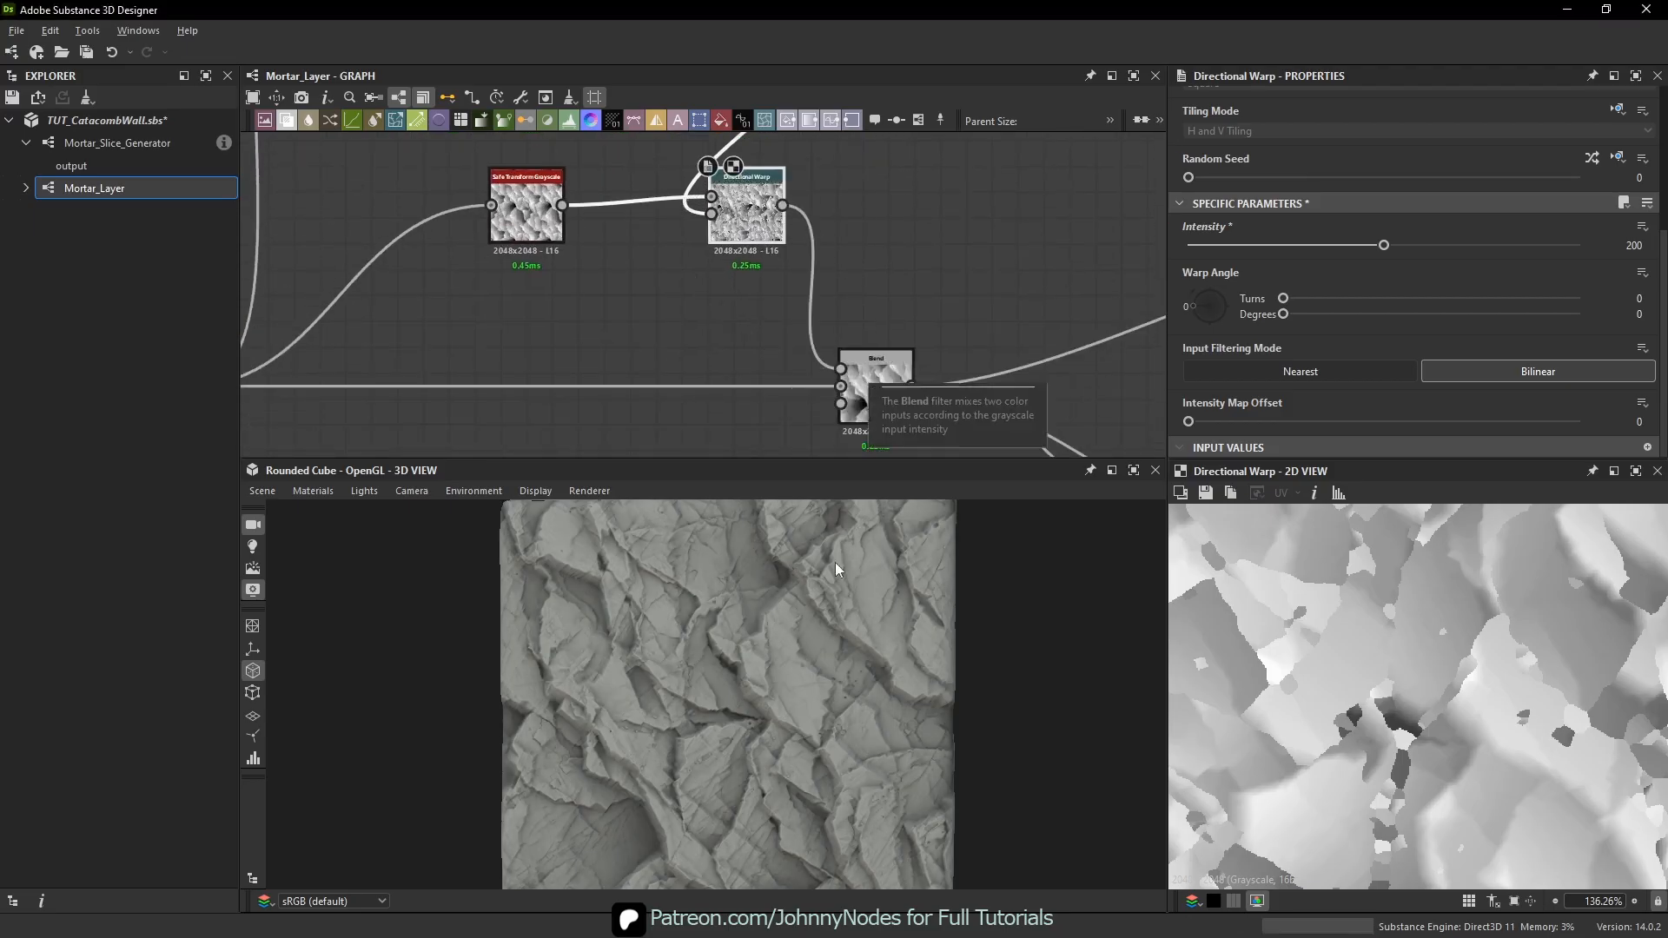
{"action": "scroll", "coordinate": [812, 608], "scroll_direction": "up", "scroll_amount": 3}
{"action": "left_click", "coordinate": [875, 375]}
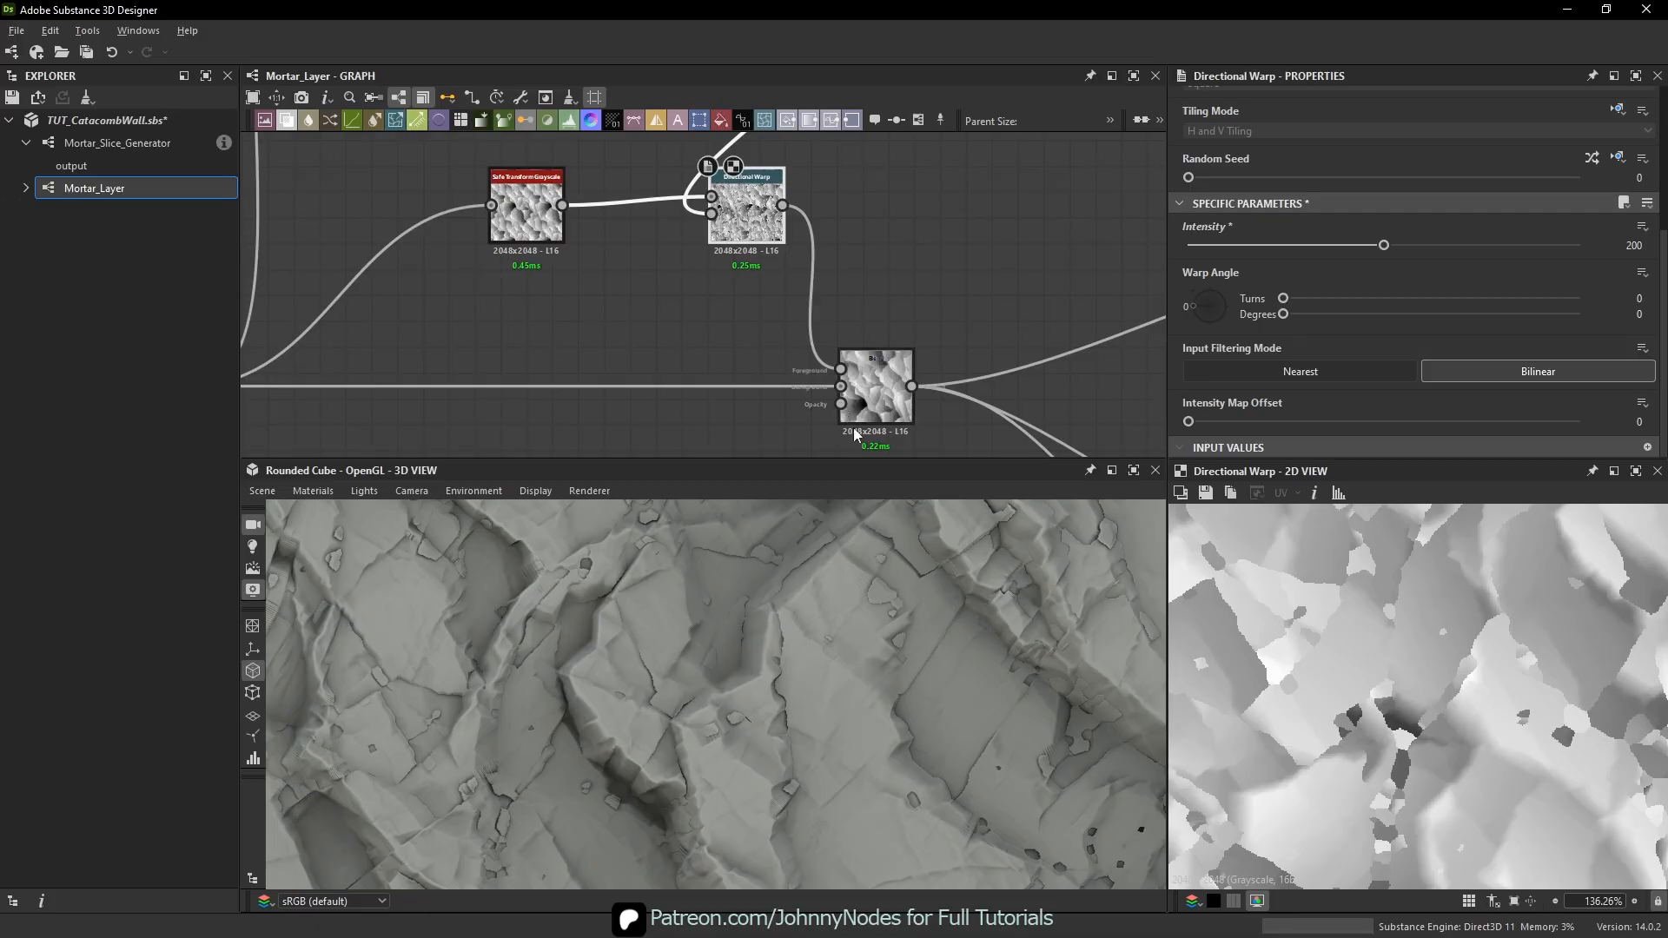
{"action": "left_click_drag", "start_coordinate": [1347, 245], "coordinate": [1208, 250]}
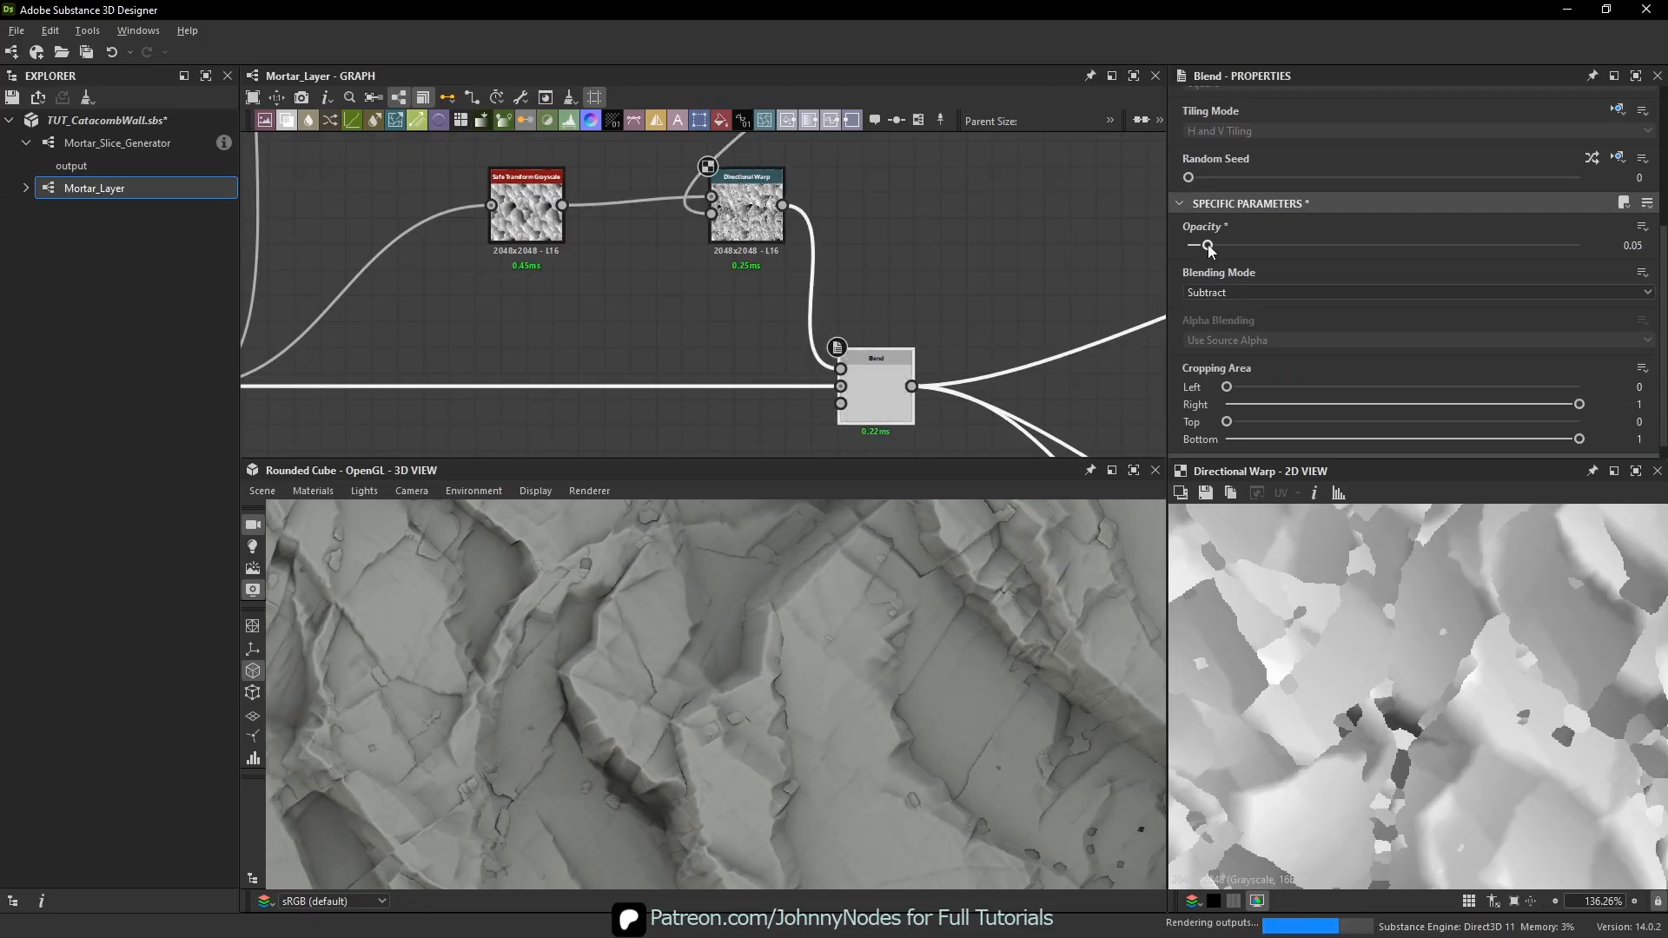
- Examine the warped rock facets up close in the 3D view and reselect the Directional Warp feeding the Blend
{"action": "left_click_drag", "start_coordinate": [883, 678], "coordinate": [810, 664]}
{"action": "middle_click_drag", "start_coordinate": [810, 663], "coordinate": [810, 667]}
{"action": "scroll", "coordinate": [730, 621], "scroll_direction": "up", "scroll_amount": 2}
{"action": "middle_click_drag", "start_coordinate": [730, 621], "coordinate": [730, 655]}
{"action": "scroll", "coordinate": [730, 655], "scroll_direction": "up", "scroll_amount": 6}
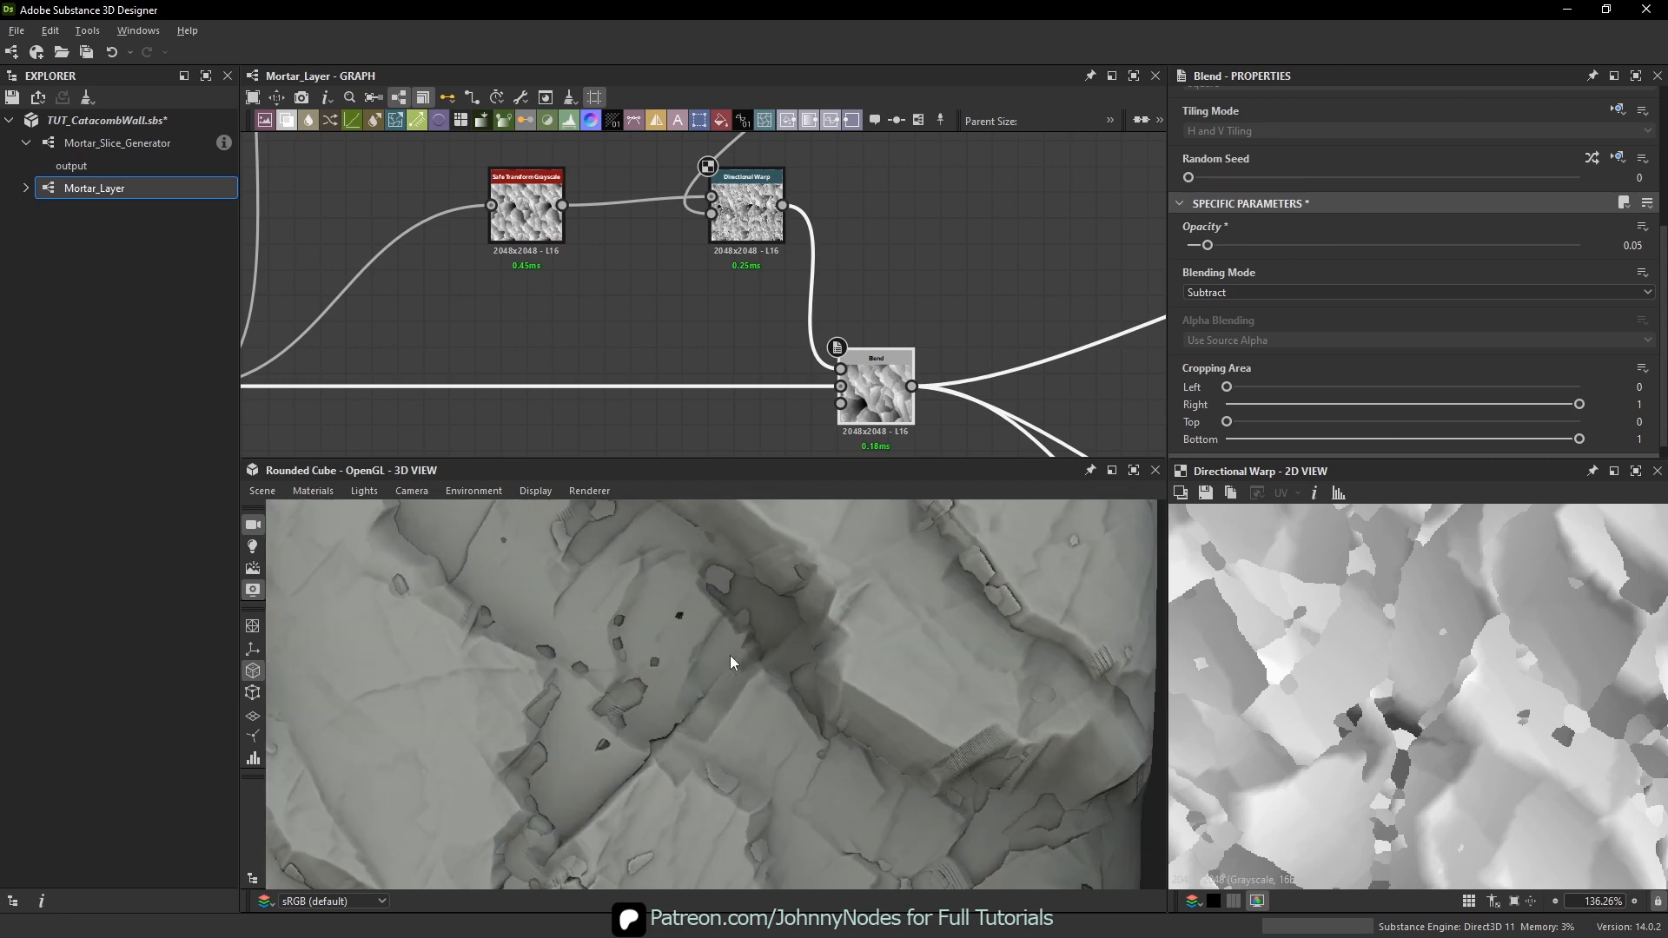
{"action": "left_click", "coordinate": [745, 209]}
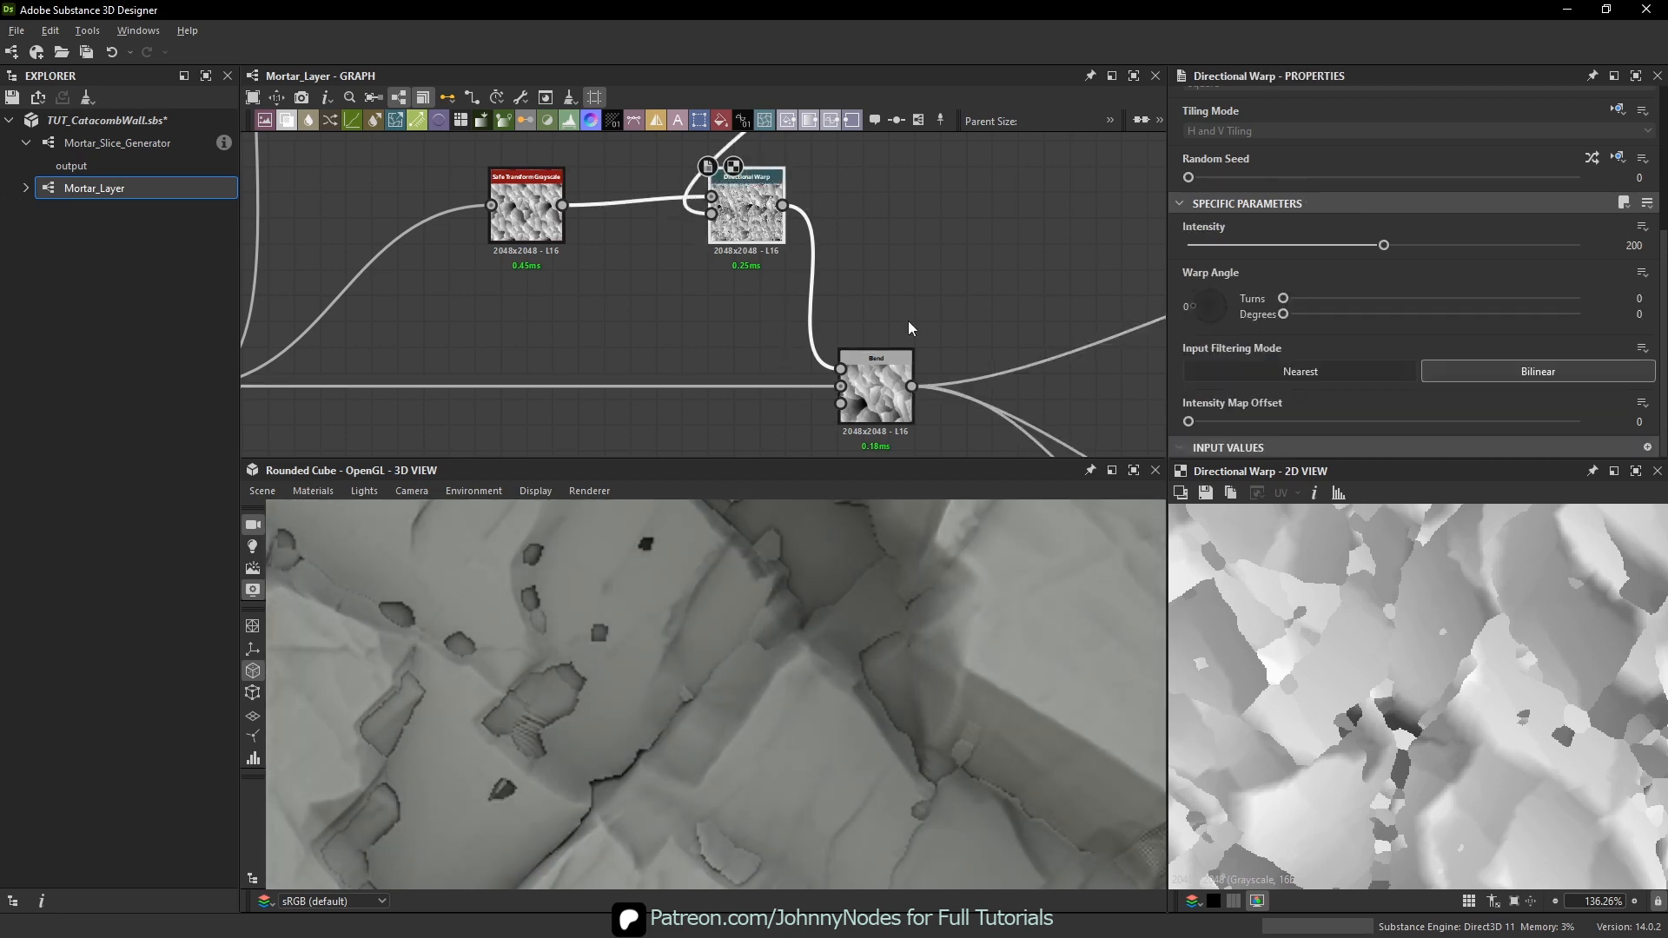
- Add a Blur HQ Grayscale node after the Directional Warp and set its intensity to 0.14
{"action": "scroll", "coordinate": [851, 311], "scroll_direction": "up", "scroll_amount": 1}
{"action": "key", "text": "space"}
{"action": "type", "text": "blur"}
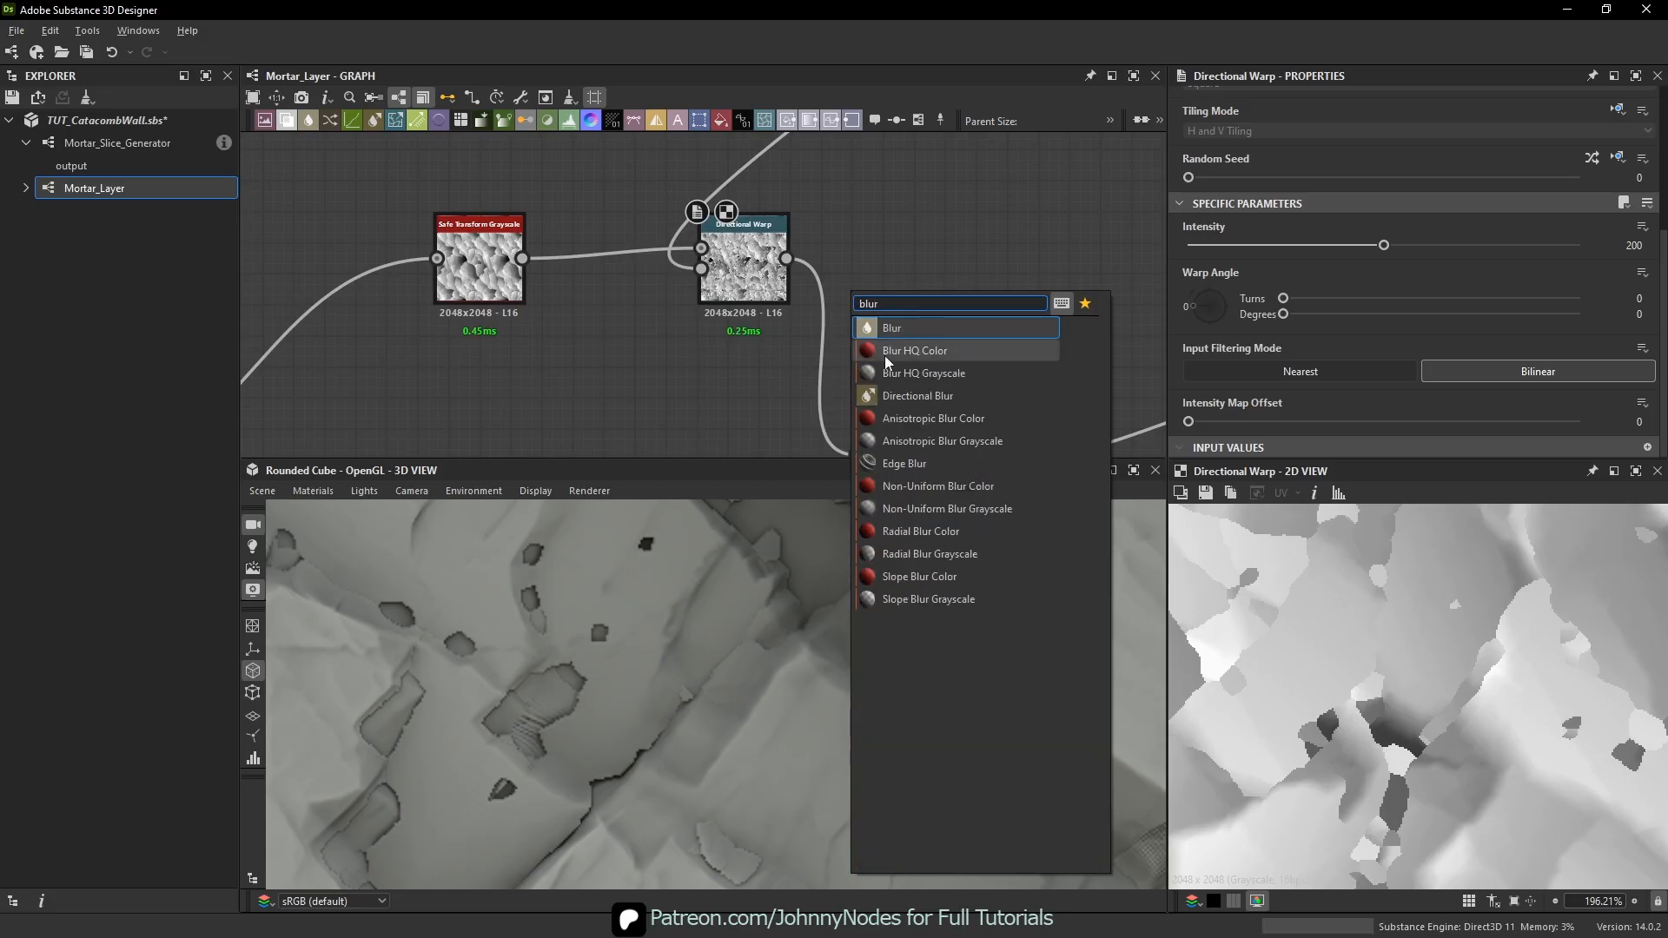
{"action": "left_click", "coordinate": [887, 372]}
{"action": "left_click_drag", "start_coordinate": [834, 287], "coordinate": [889, 257]}
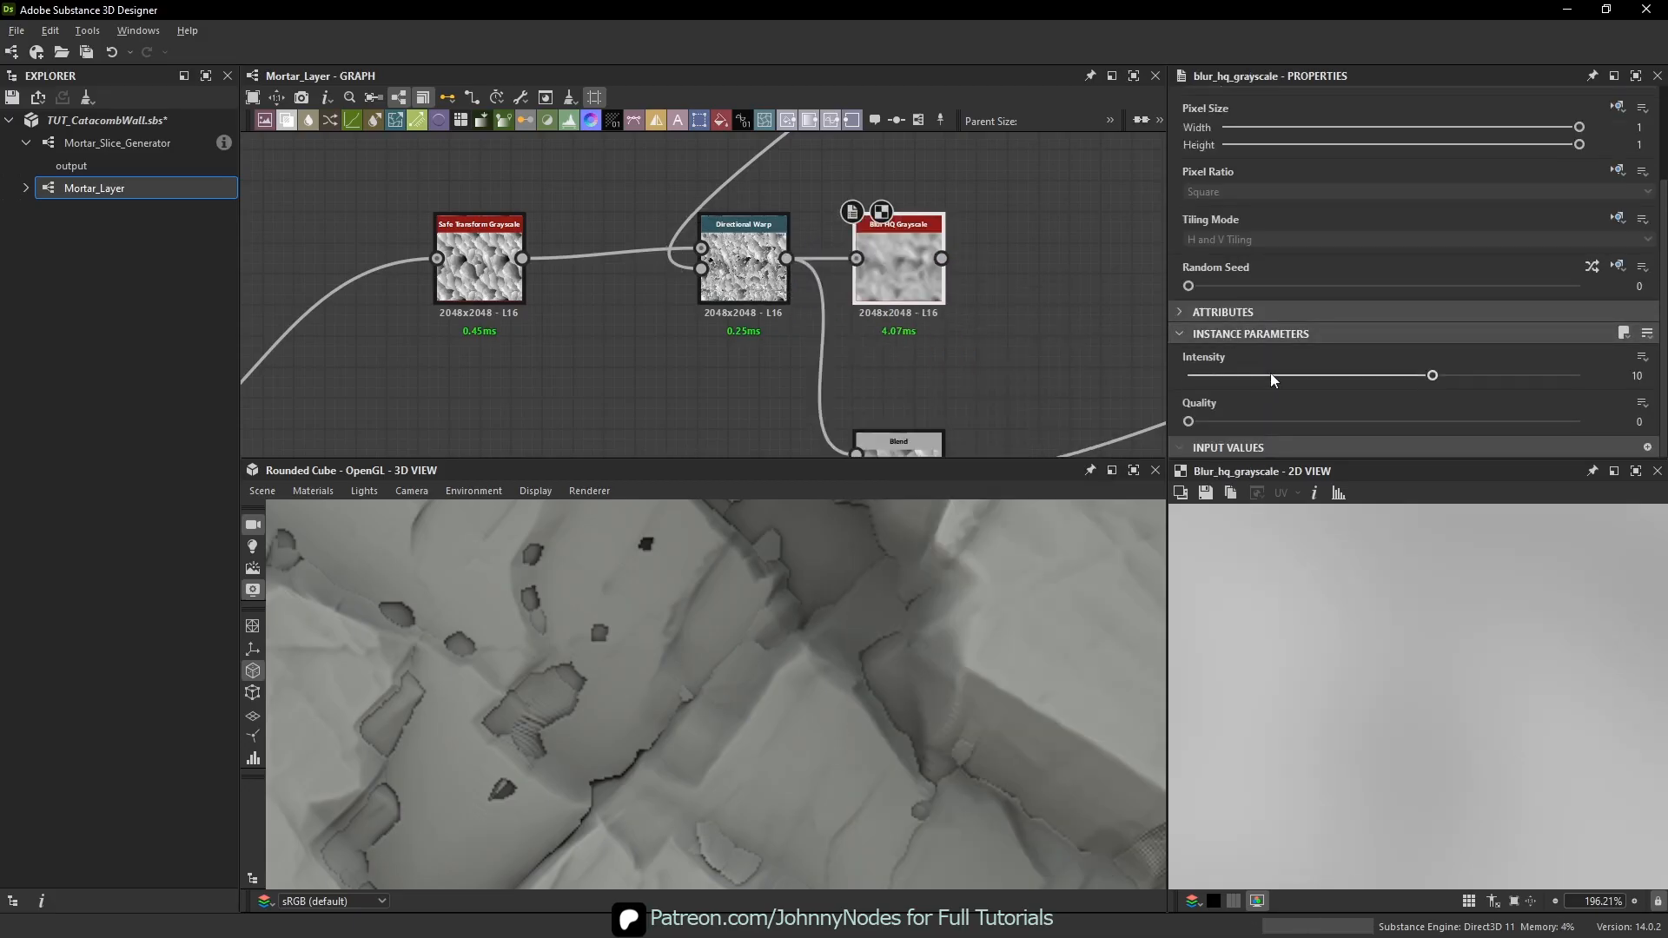
{"action": "left_click_drag", "start_coordinate": [1270, 374], "coordinate": [1190, 374]}
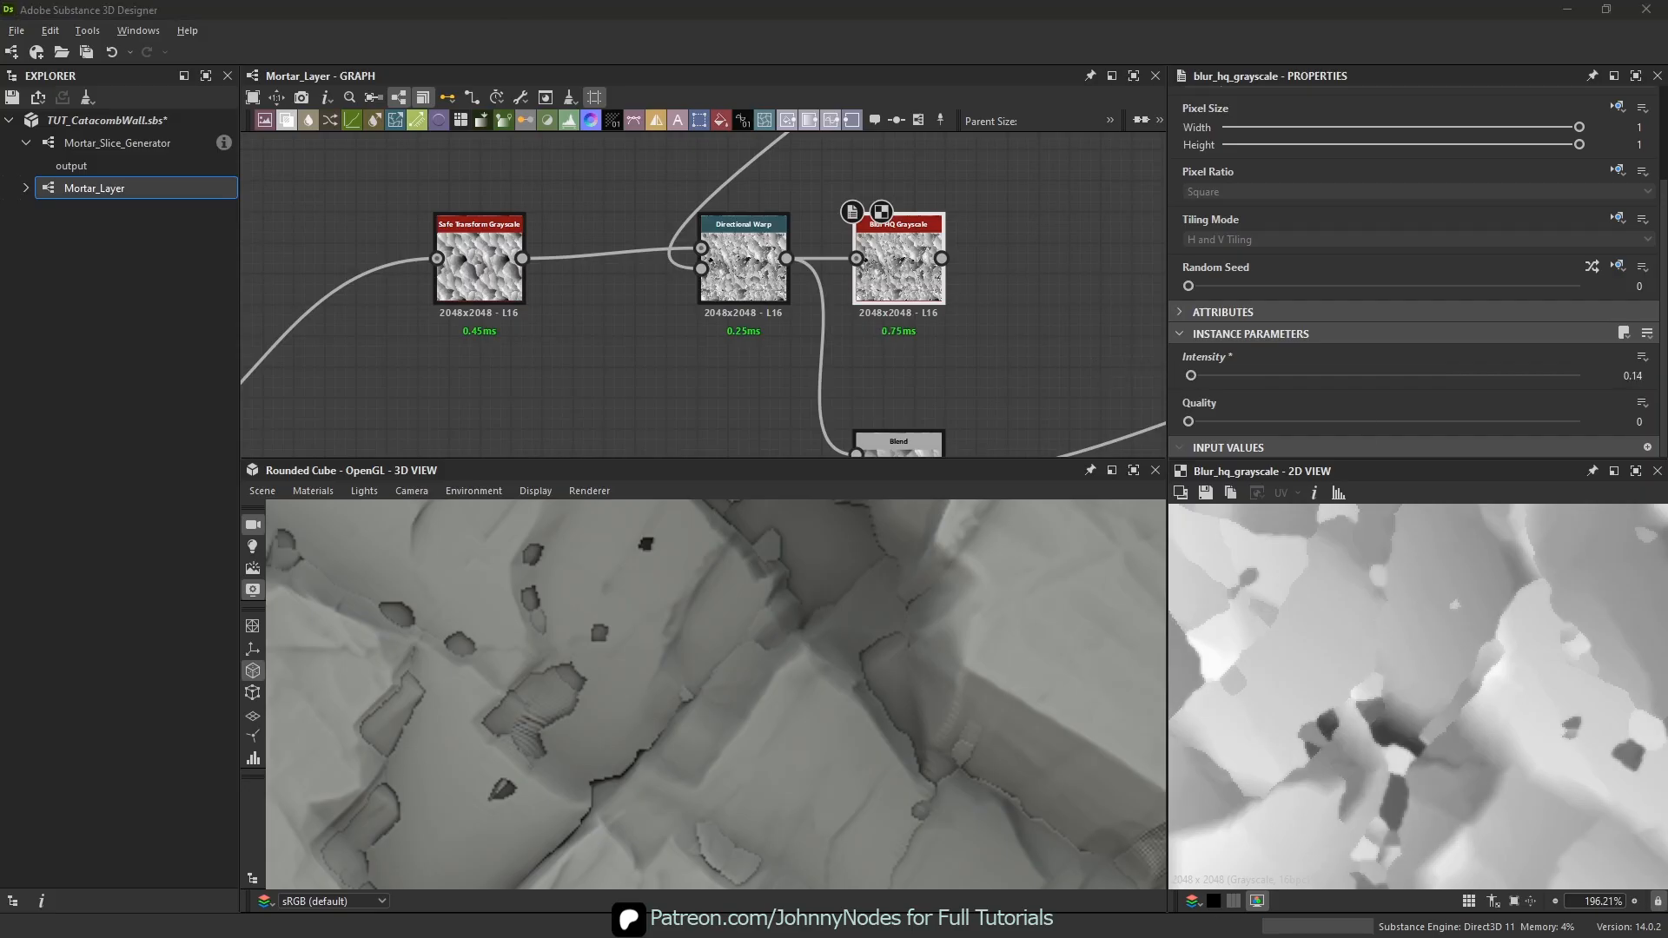
- Connect the Blur HQ Grayscale output to the foreground of the Subtract Blend, replacing the direct Directional Warp link
{"action": "scroll", "coordinate": [956, 260], "scroll_direction": "down", "scroll_amount": 1}
{"action": "left_click_drag", "start_coordinate": [942, 260], "coordinate": [895, 414]}
{"action": "middle_click_drag", "start_coordinate": [920, 374], "coordinate": [957, 292]}
{"action": "scroll", "coordinate": [885, 669], "scroll_direction": "down", "scroll_amount": 6}
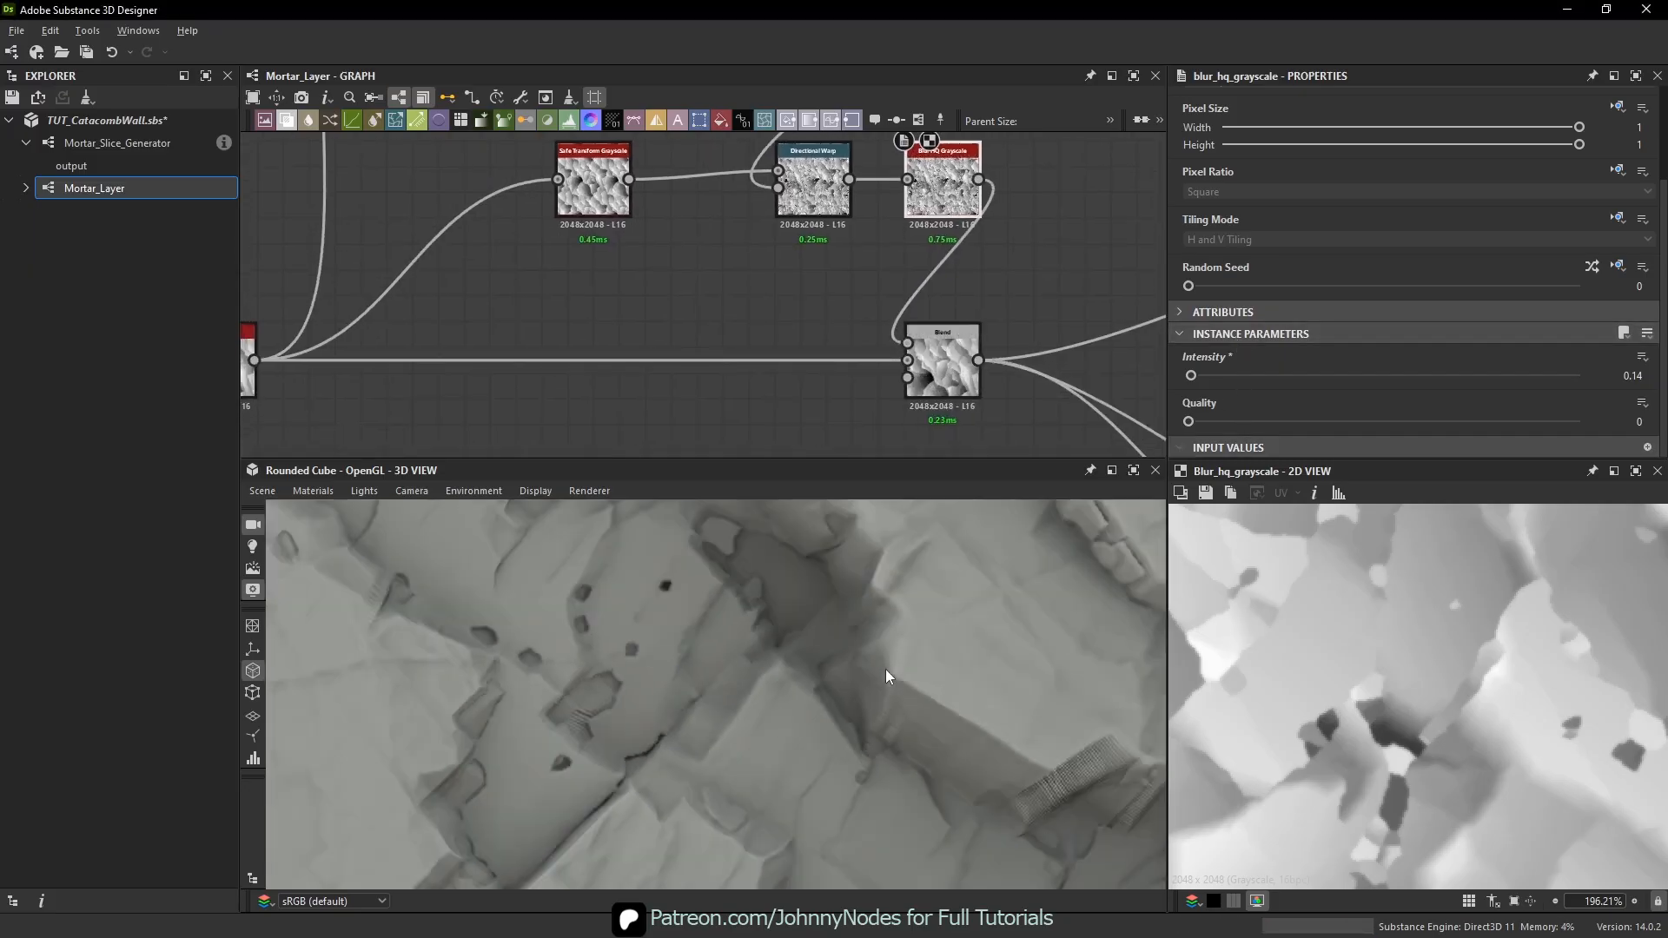
- Examine the blurred facet edges on the rock in the 3D view, up close and across the whole cube face
{"action": "left_click_drag", "start_coordinate": [813, 660], "coordinate": [742, 657], "text": "alt"}
{"action": "left_click_drag", "start_coordinate": [813, 617], "coordinate": [598, 662], "text": "alt"}
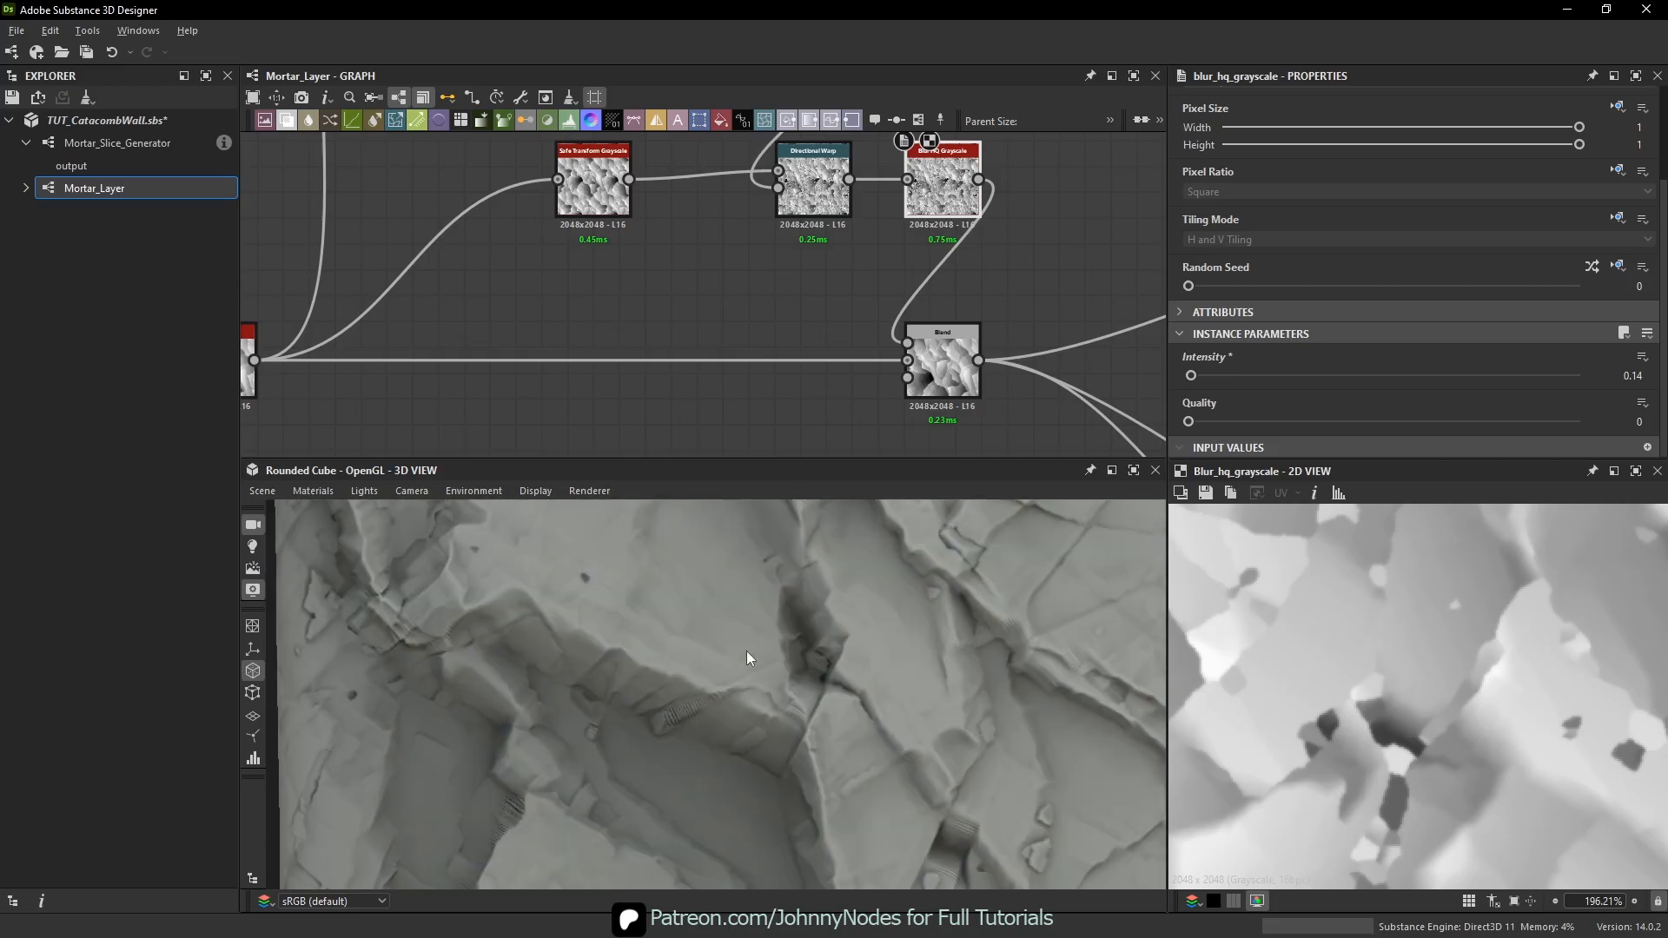
{"action": "left_click_drag", "start_coordinate": [722, 691], "coordinate": [779, 712], "text": "alt"}
{"action": "scroll", "coordinate": [782, 652], "scroll_direction": "down", "scroll_amount": 4}
{"action": "scroll", "coordinate": [767, 660], "scroll_direction": "up", "scroll_amount": 4}
{"action": "scroll", "coordinate": [844, 637], "scroll_direction": "up", "scroll_amount": 3}
{"action": "scroll", "coordinate": [934, 707], "scroll_direction": "up", "scroll_amount": 3}
{"action": "scroll", "coordinate": [711, 761], "scroll_direction": "up", "scroll_amount": 2}
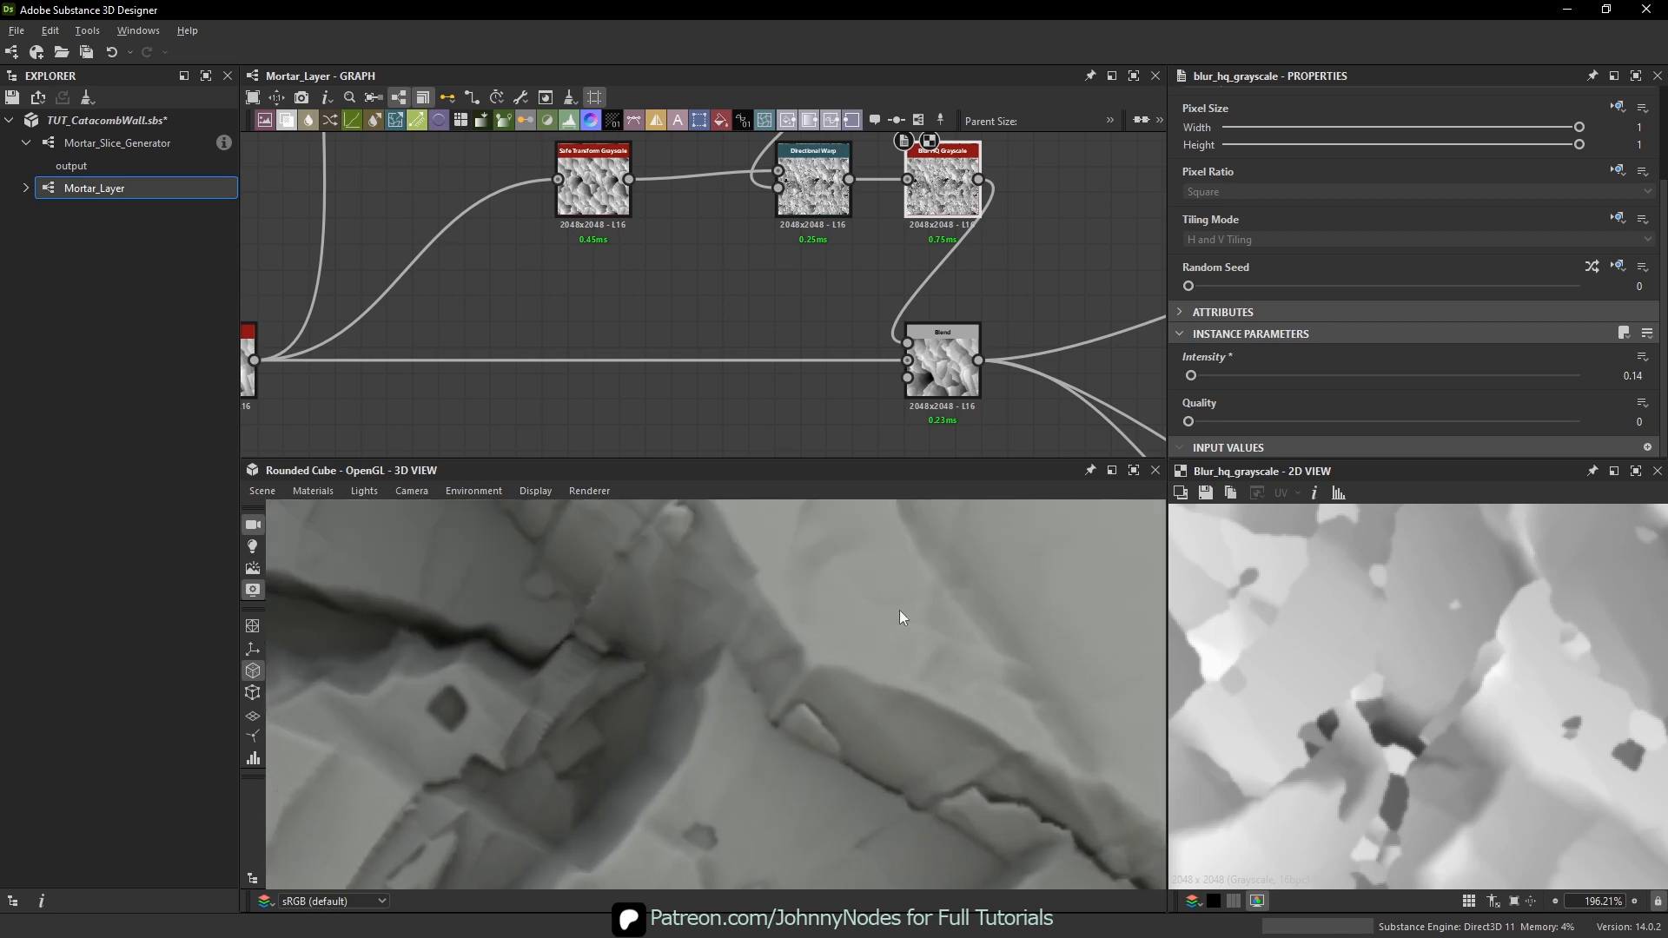
{"action": "scroll", "coordinate": [933, 629], "scroll_direction": "down", "scroll_amount": 6}
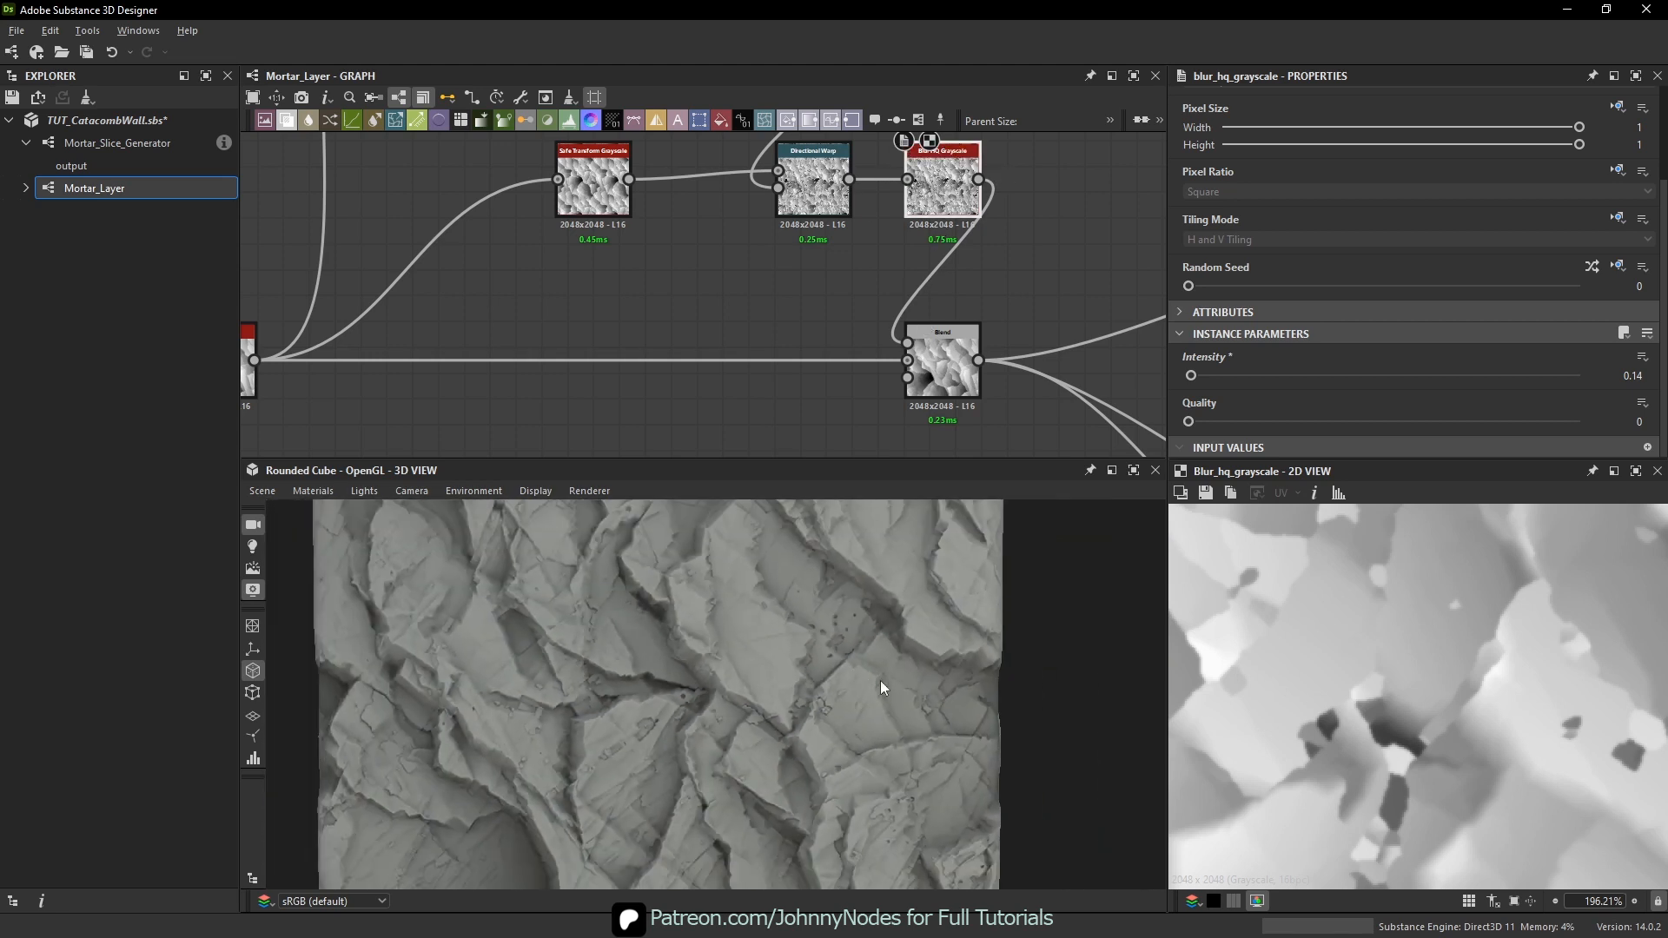
{"action": "right_click_drag", "start_coordinate": [832, 699], "coordinate": [895, 669], "text": "ctrl+shift"}
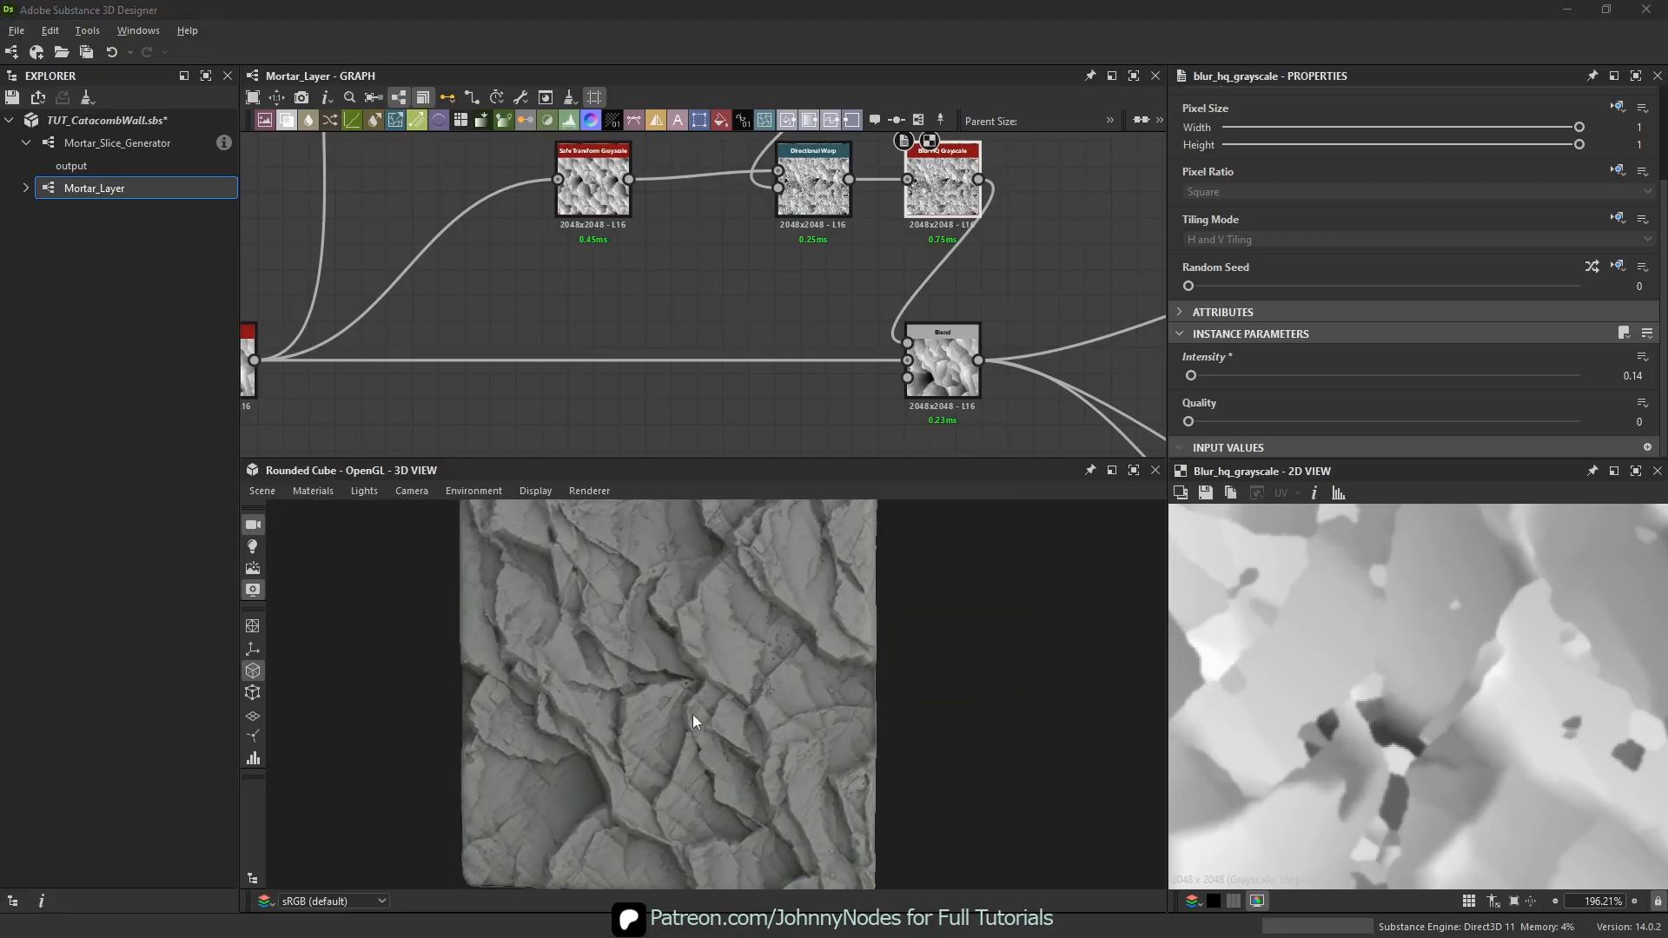
- Add a new Blend node below the existing Blend and connect the existing Blend's output to its background
{"action": "middle_click_drag", "start_coordinate": [841, 308], "coordinate": [857, 171]}
{"action": "scroll", "coordinate": [779, 657], "scroll_direction": "up", "scroll_amount": 3}
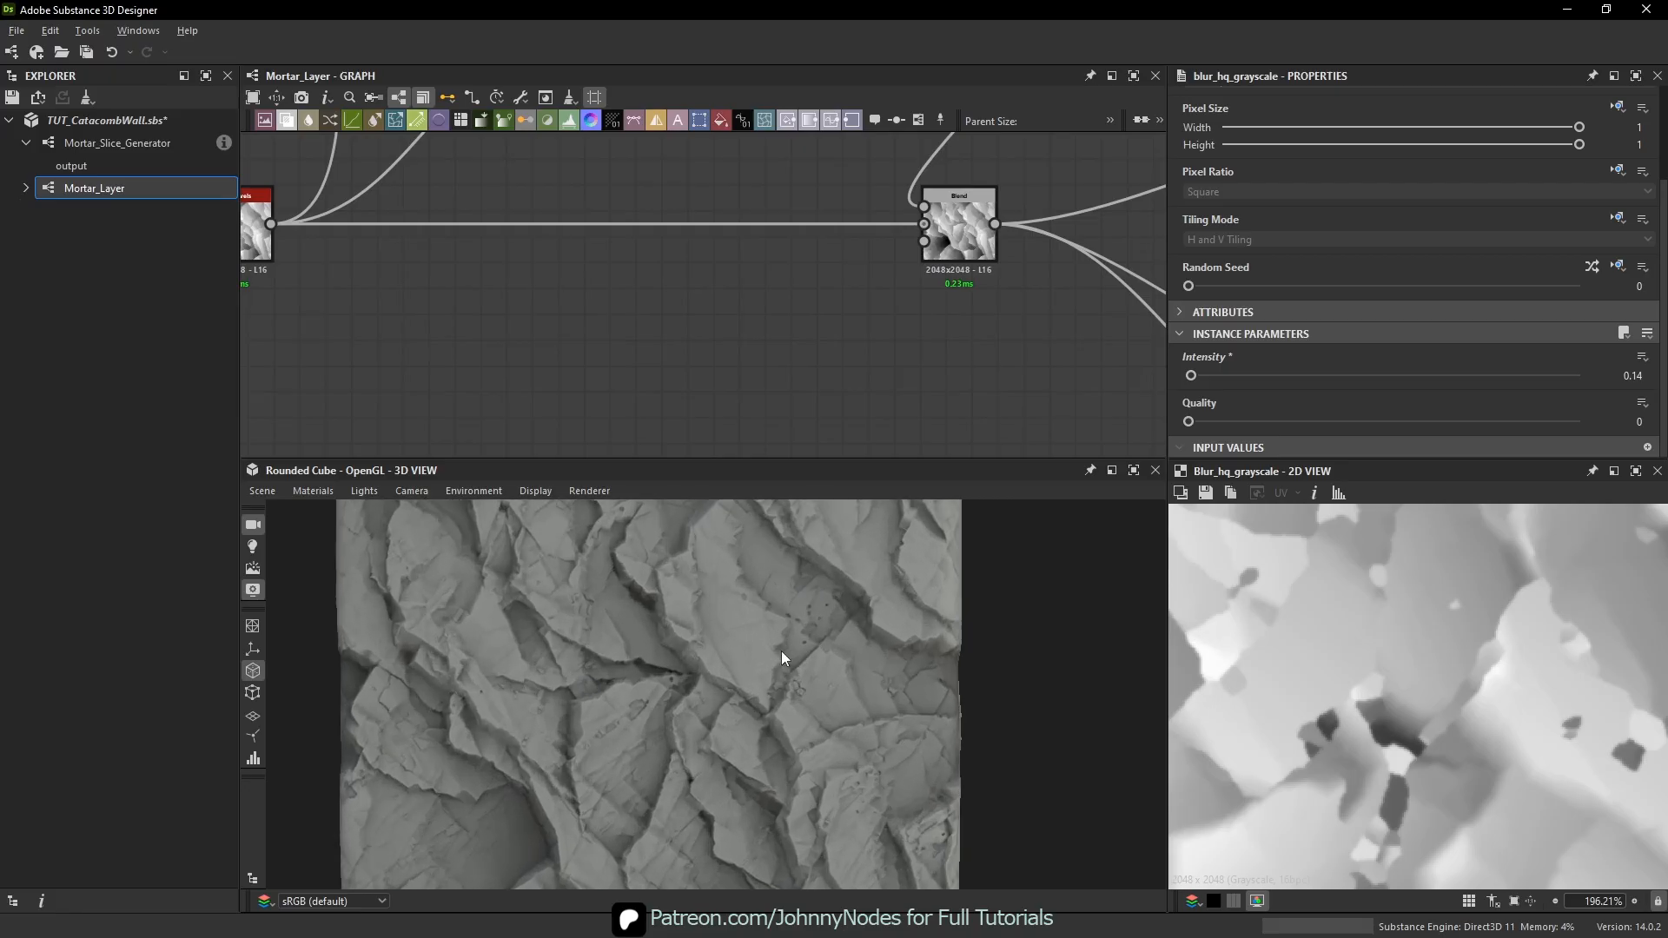
{"action": "scroll", "coordinate": [794, 613], "scroll_direction": "down", "scroll_amount": 1}
{"action": "key", "text": "space"}
{"action": "left_click", "coordinate": [999, 368]}
{"action": "scroll", "coordinate": [1003, 250], "scroll_direction": "up", "scroll_amount": 1}
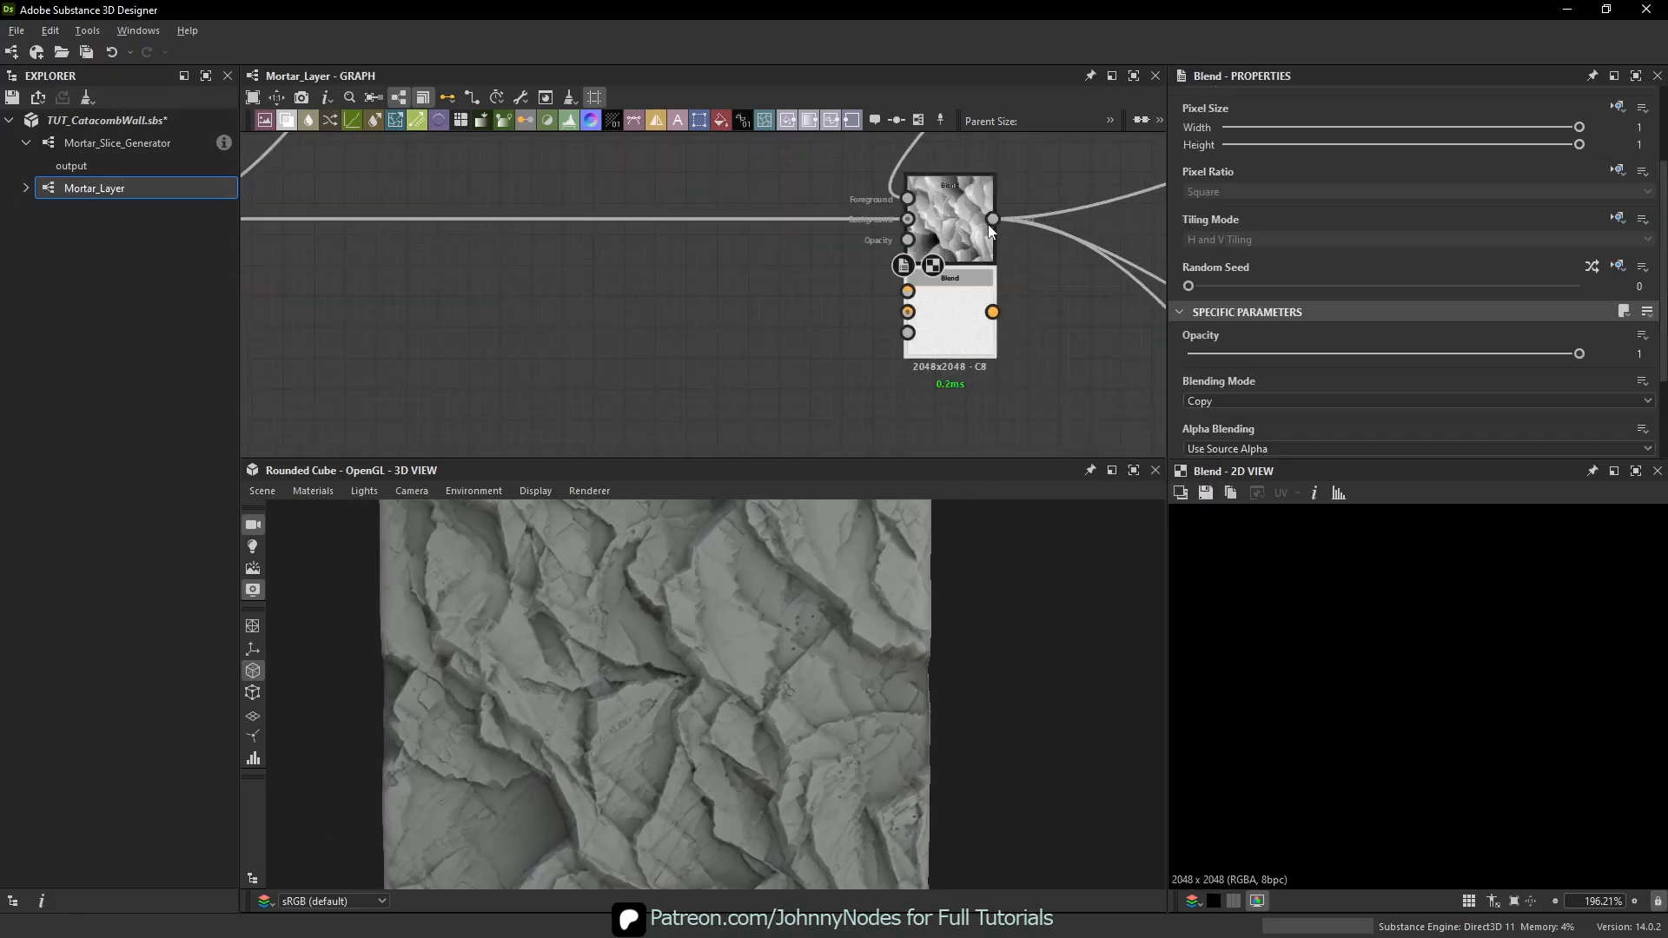
{"action": "left_click_drag", "start_coordinate": [993, 219], "coordinate": [951, 392]}
- Add a Cells 1 node beside the new Blend and connect it to the Blend's foreground
{"action": "key", "text": "space"}
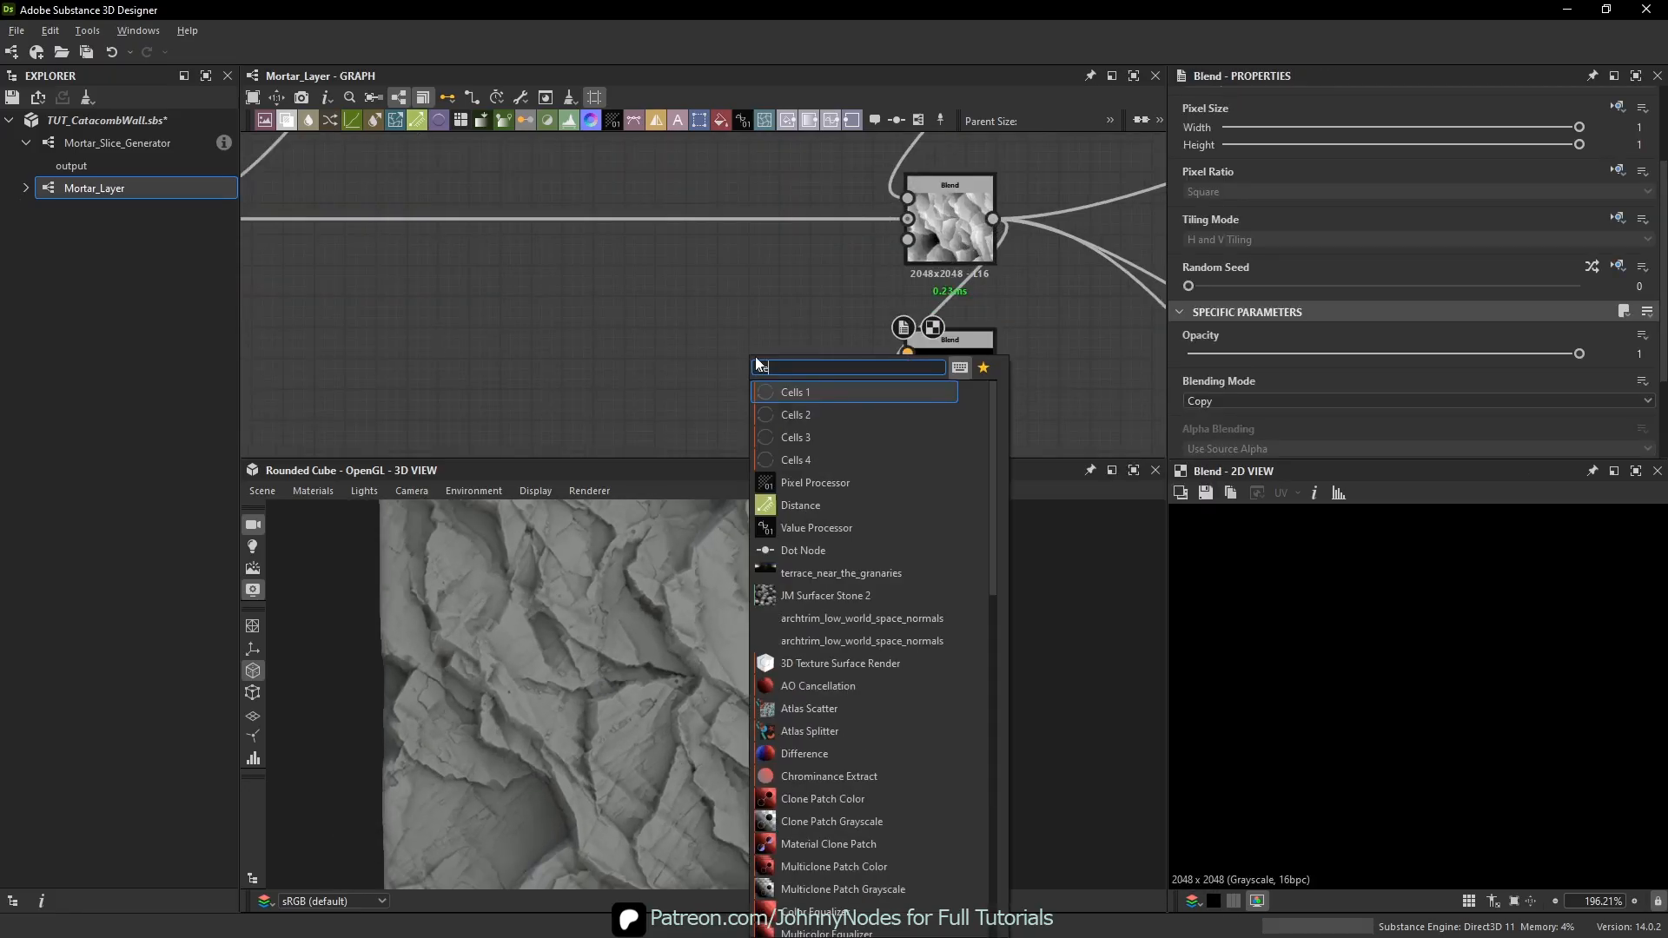
{"action": "type", "text": "cells"}
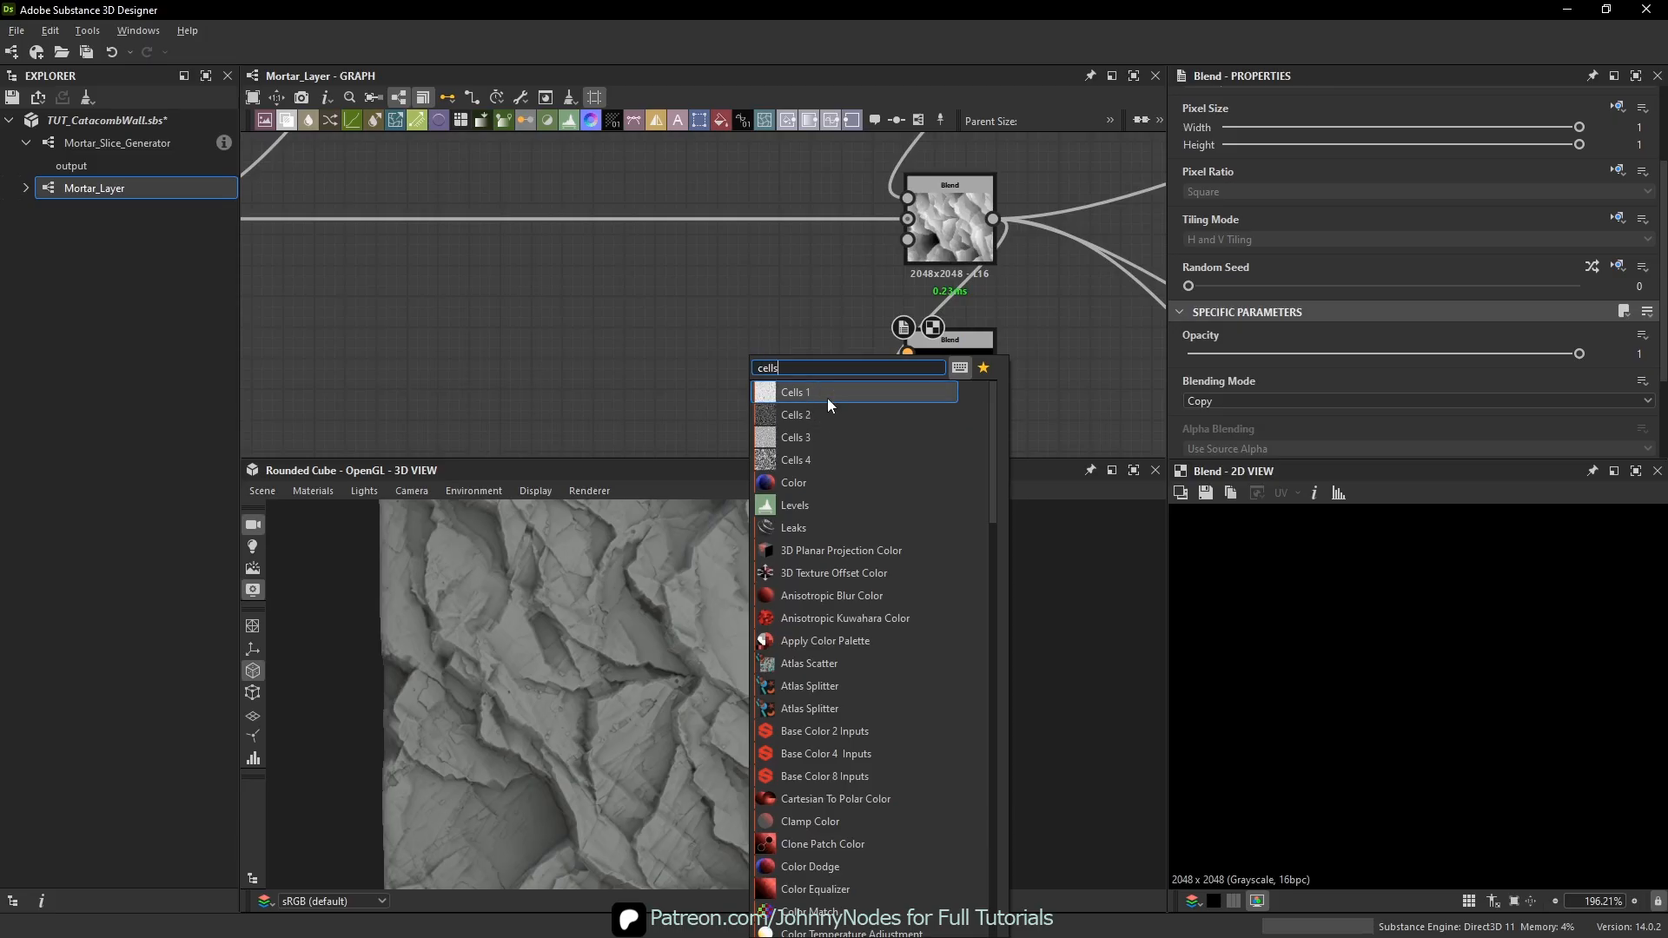
{"action": "left_click", "coordinate": [827, 397]}
{"action": "scroll", "coordinate": [807, 397], "scroll_direction": "up", "scroll_amount": 1}
{"action": "middle_click_drag", "start_coordinate": [772, 368], "coordinate": [717, 368]}
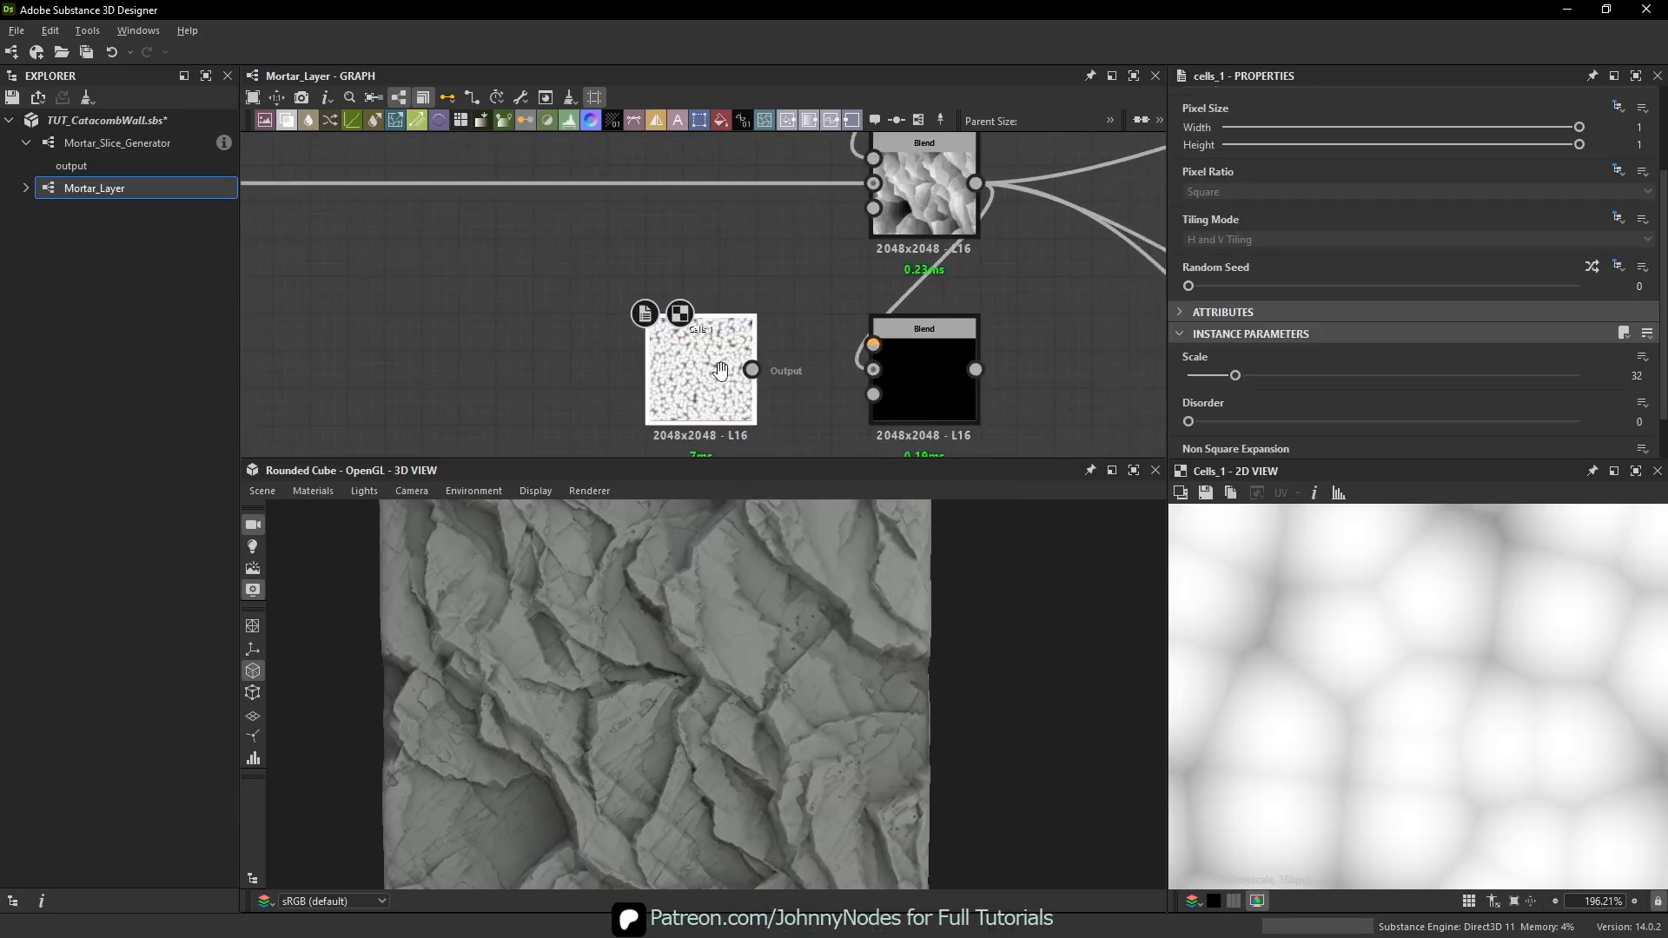
{"action": "left_click_drag", "start_coordinate": [701, 384], "coordinate": [873, 369]}
{"action": "scroll", "coordinate": [634, 387], "scroll_direction": "up", "scroll_amount": 1}
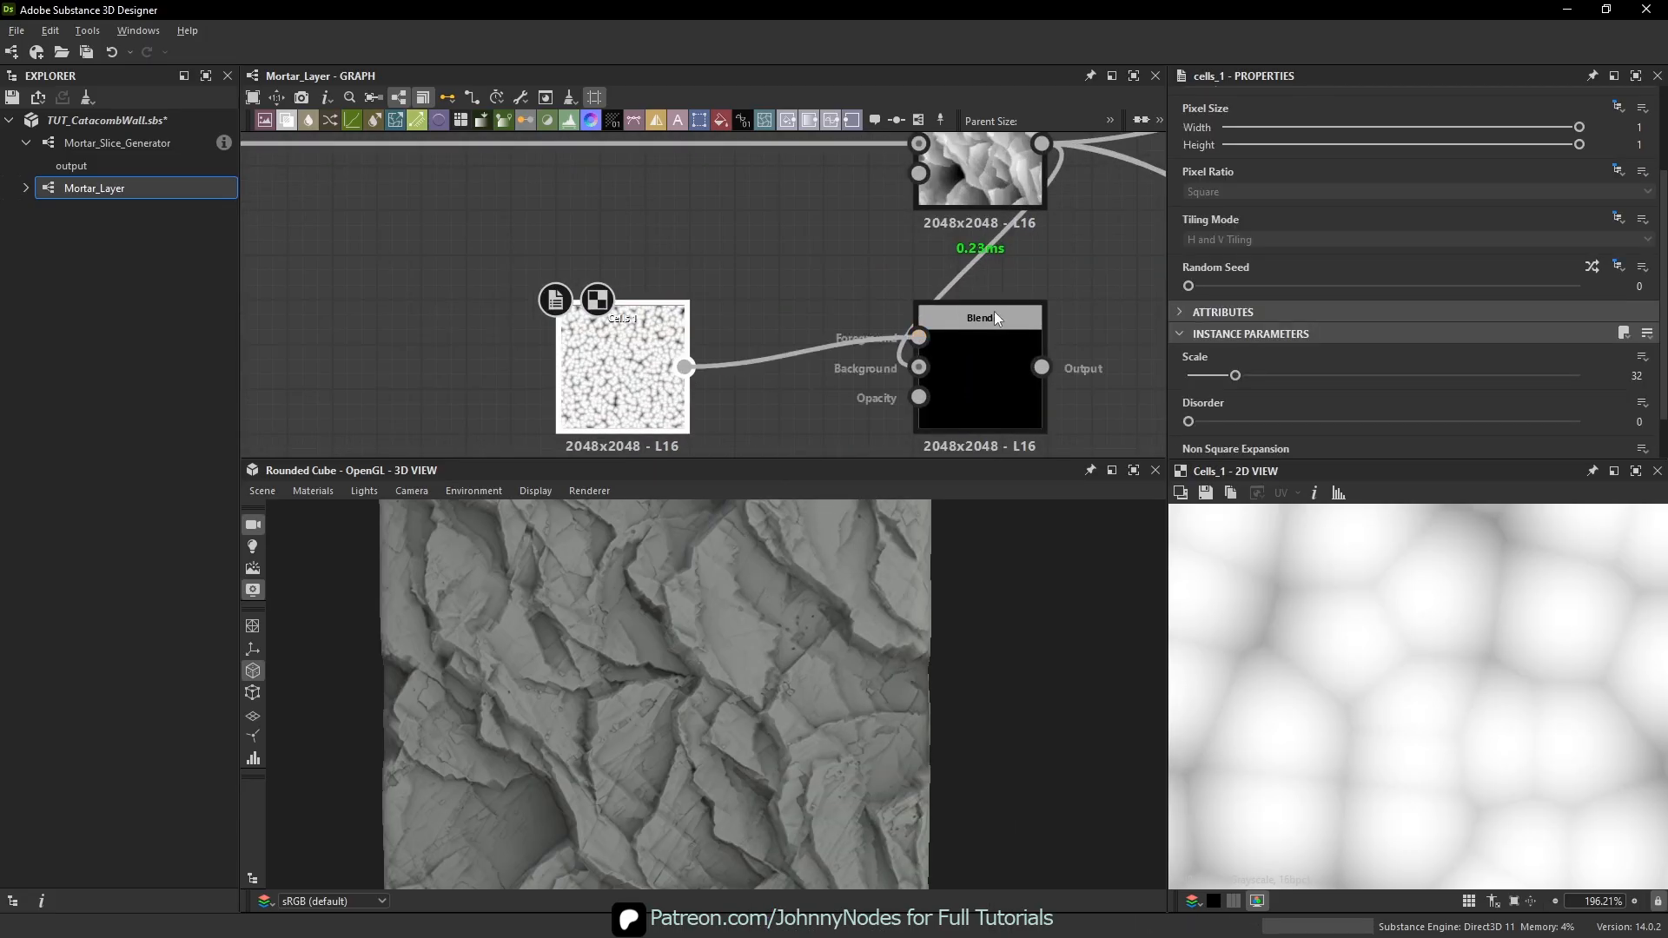
{"action": "left_click", "coordinate": [929, 368]}
- Set the new Blend to Subtract with opacity 0.28 and move the upper Blend's downstream connections to its output
{"action": "left_click", "coordinate": [986, 363]}
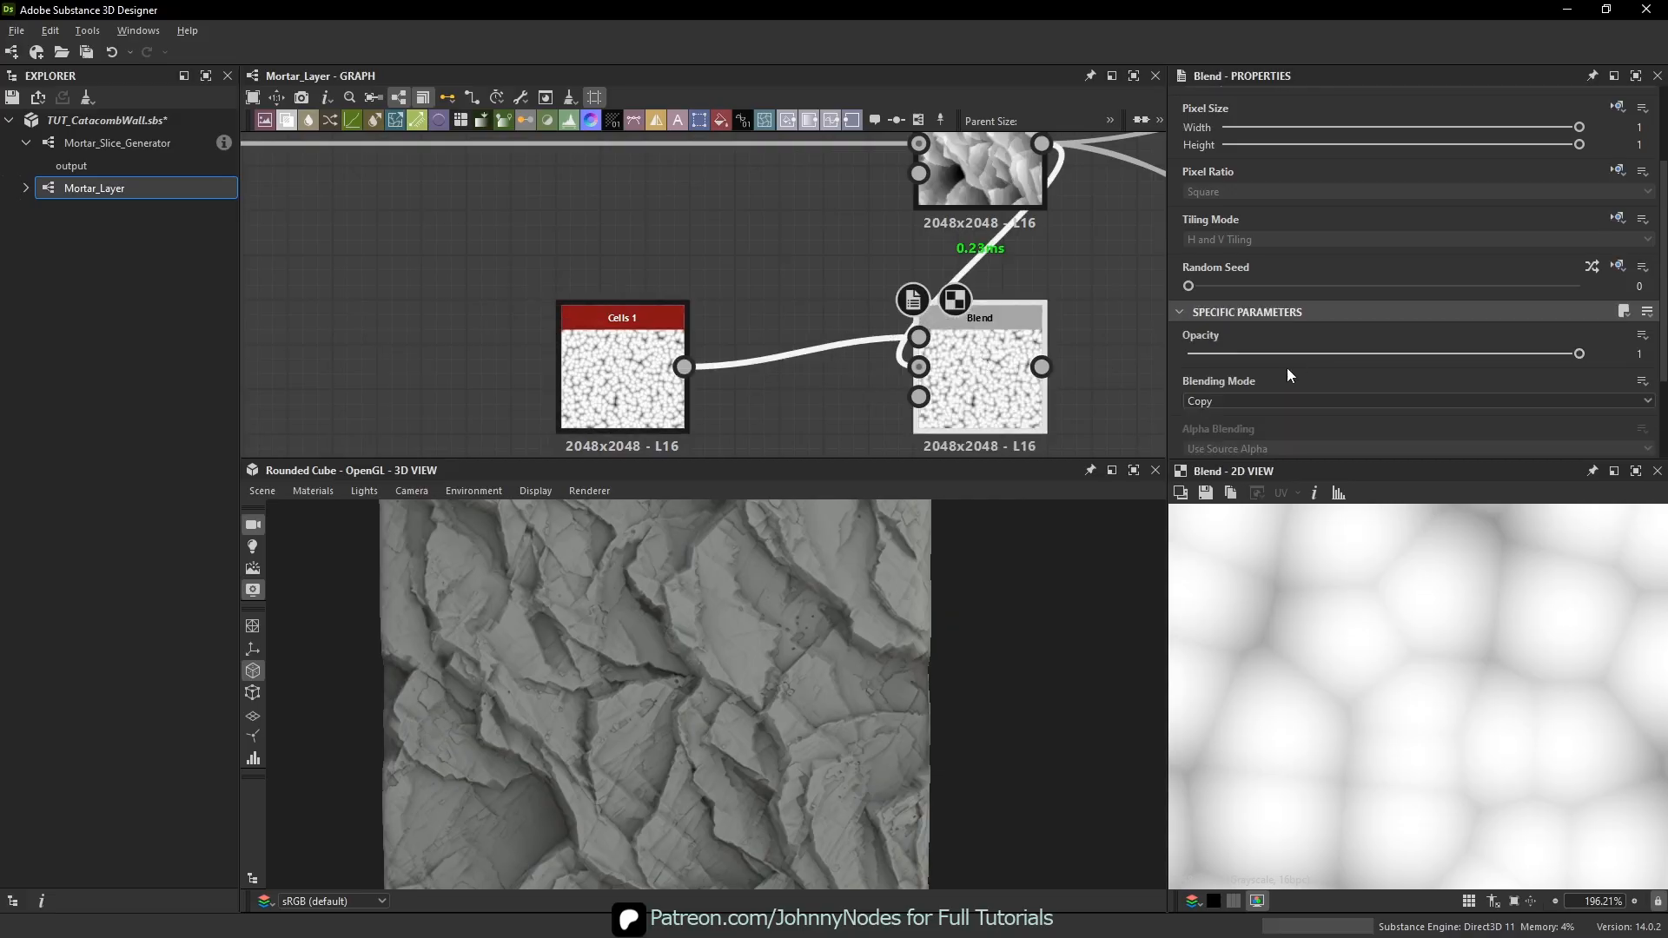
{"action": "left_click", "coordinate": [1246, 400]}
{"action": "left_click", "coordinate": [1224, 445]}
{"action": "middle_click_drag", "start_coordinate": [1021, 369], "coordinate": [941, 365]}
{"action": "scroll", "coordinate": [944, 352], "scroll_direction": "down", "scroll_amount": 2}
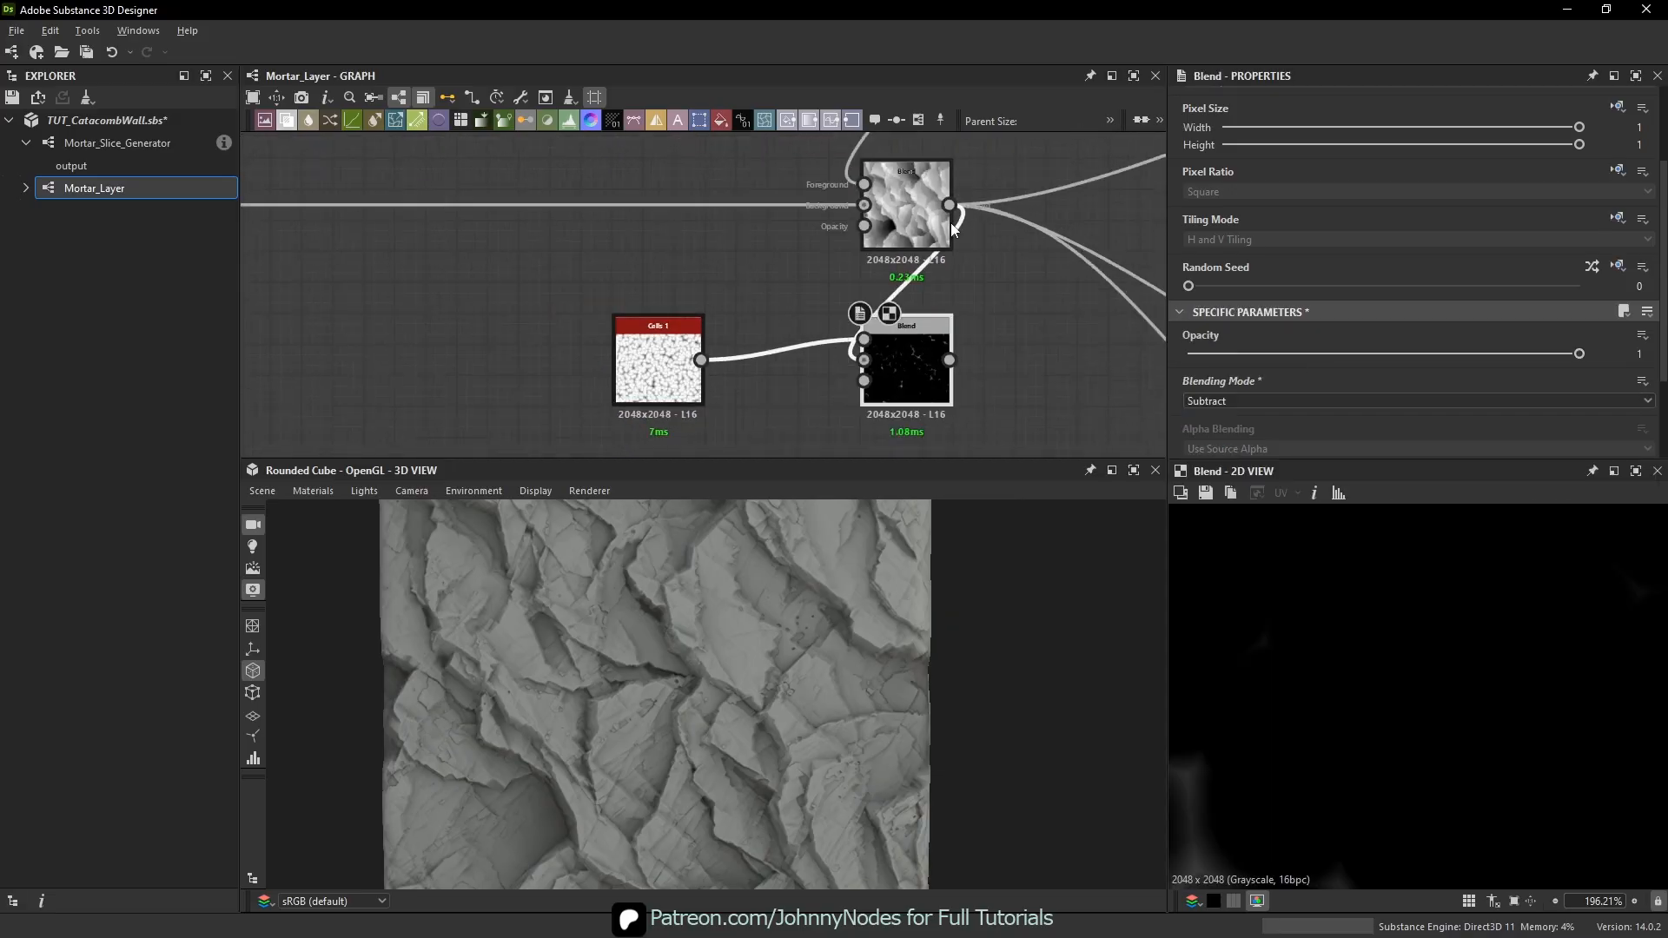
{"action": "left_click_drag", "start_coordinate": [946, 336], "coordinate": [919, 365]}
{"action": "left_click_drag", "start_coordinate": [1425, 356], "coordinate": [1298, 353]}
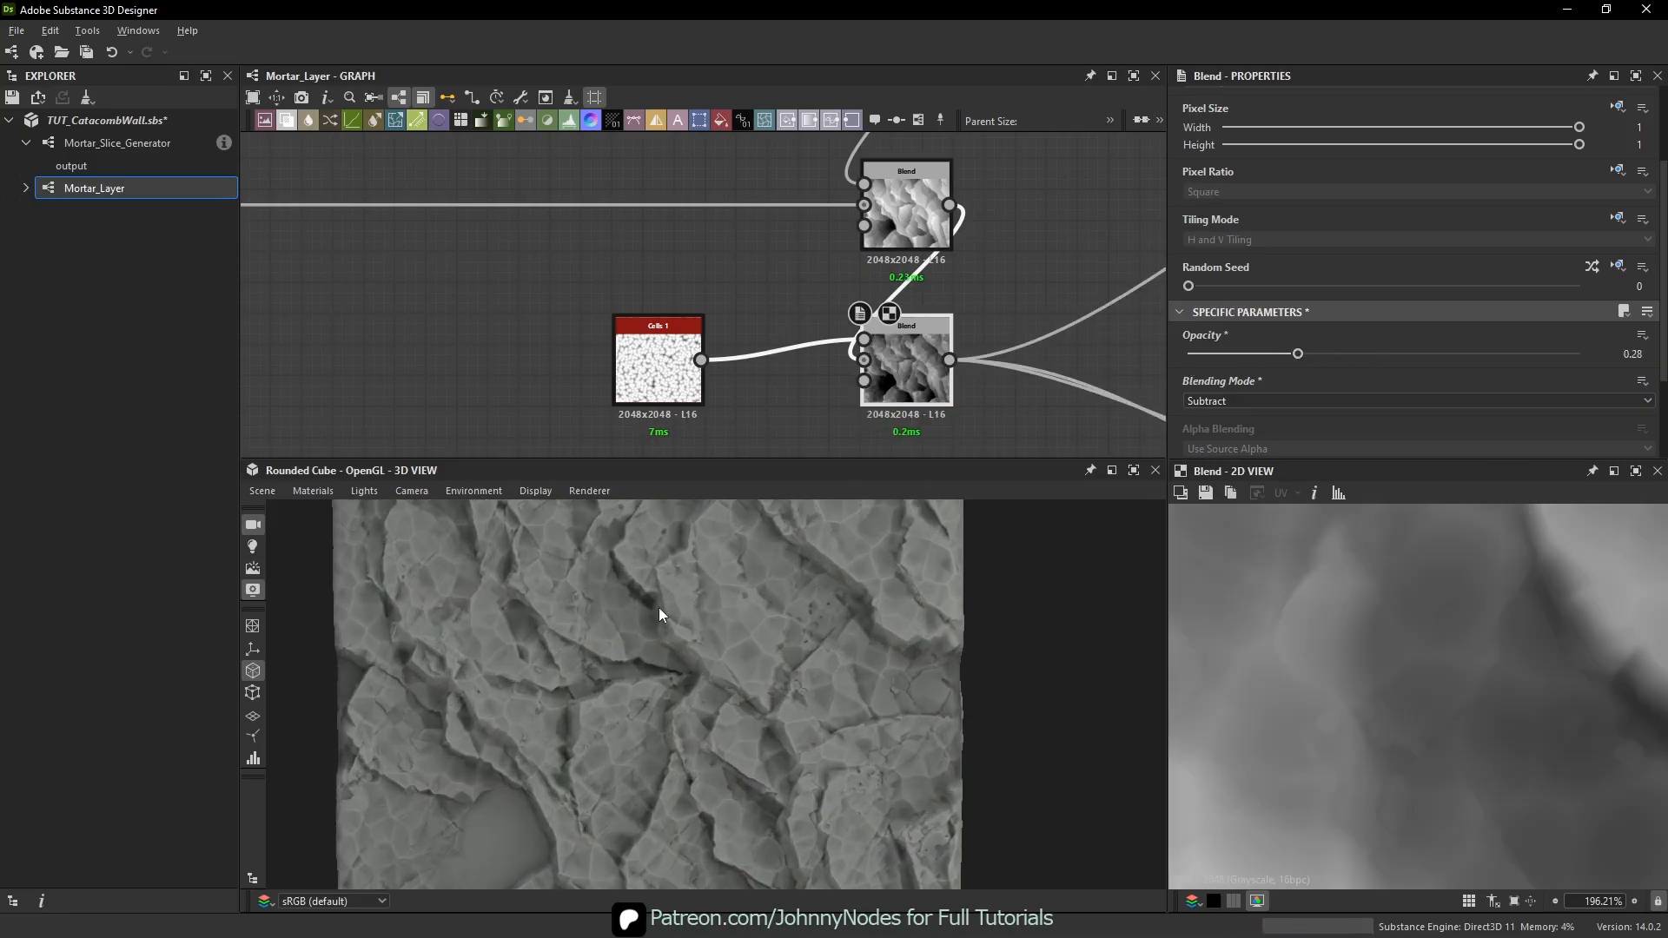
- Inspect the cell pattern on the rock and set the Cells 1 scale to 22
{"action": "left_click_drag", "start_coordinate": [659, 607], "coordinate": [712, 674]}
{"action": "right_click_drag", "start_coordinate": [712, 675], "coordinate": [848, 648]}
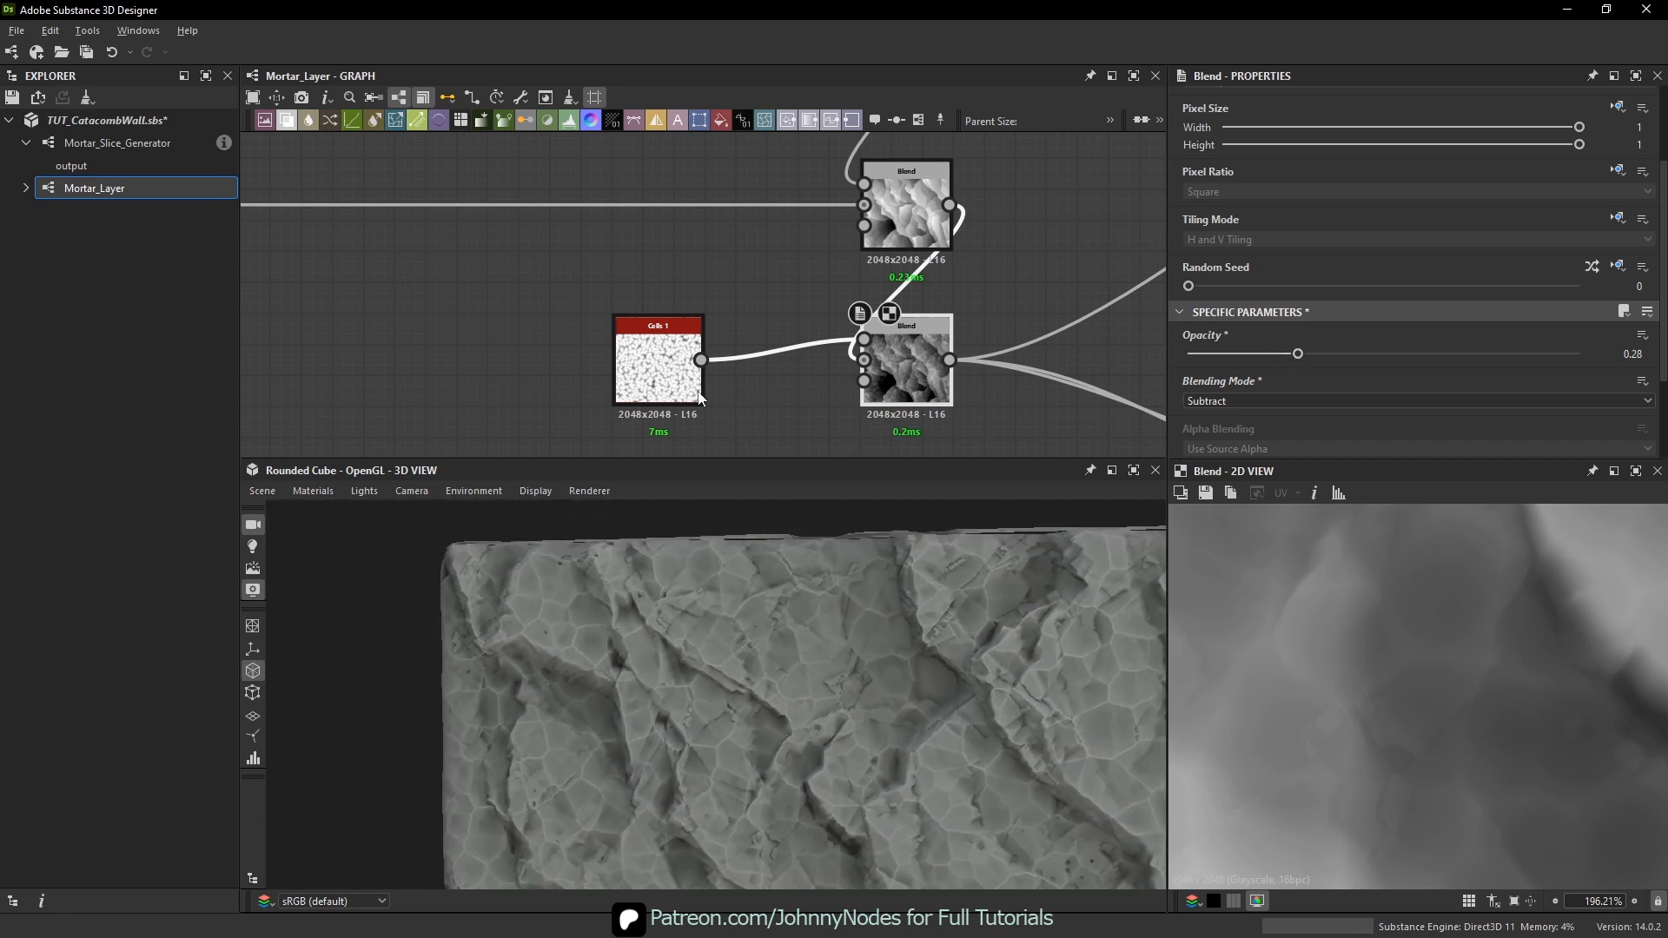
{"action": "double_click", "coordinate": [657, 360]}
{"action": "left_click_drag", "start_coordinate": [1235, 375], "coordinate": [1221, 376]}
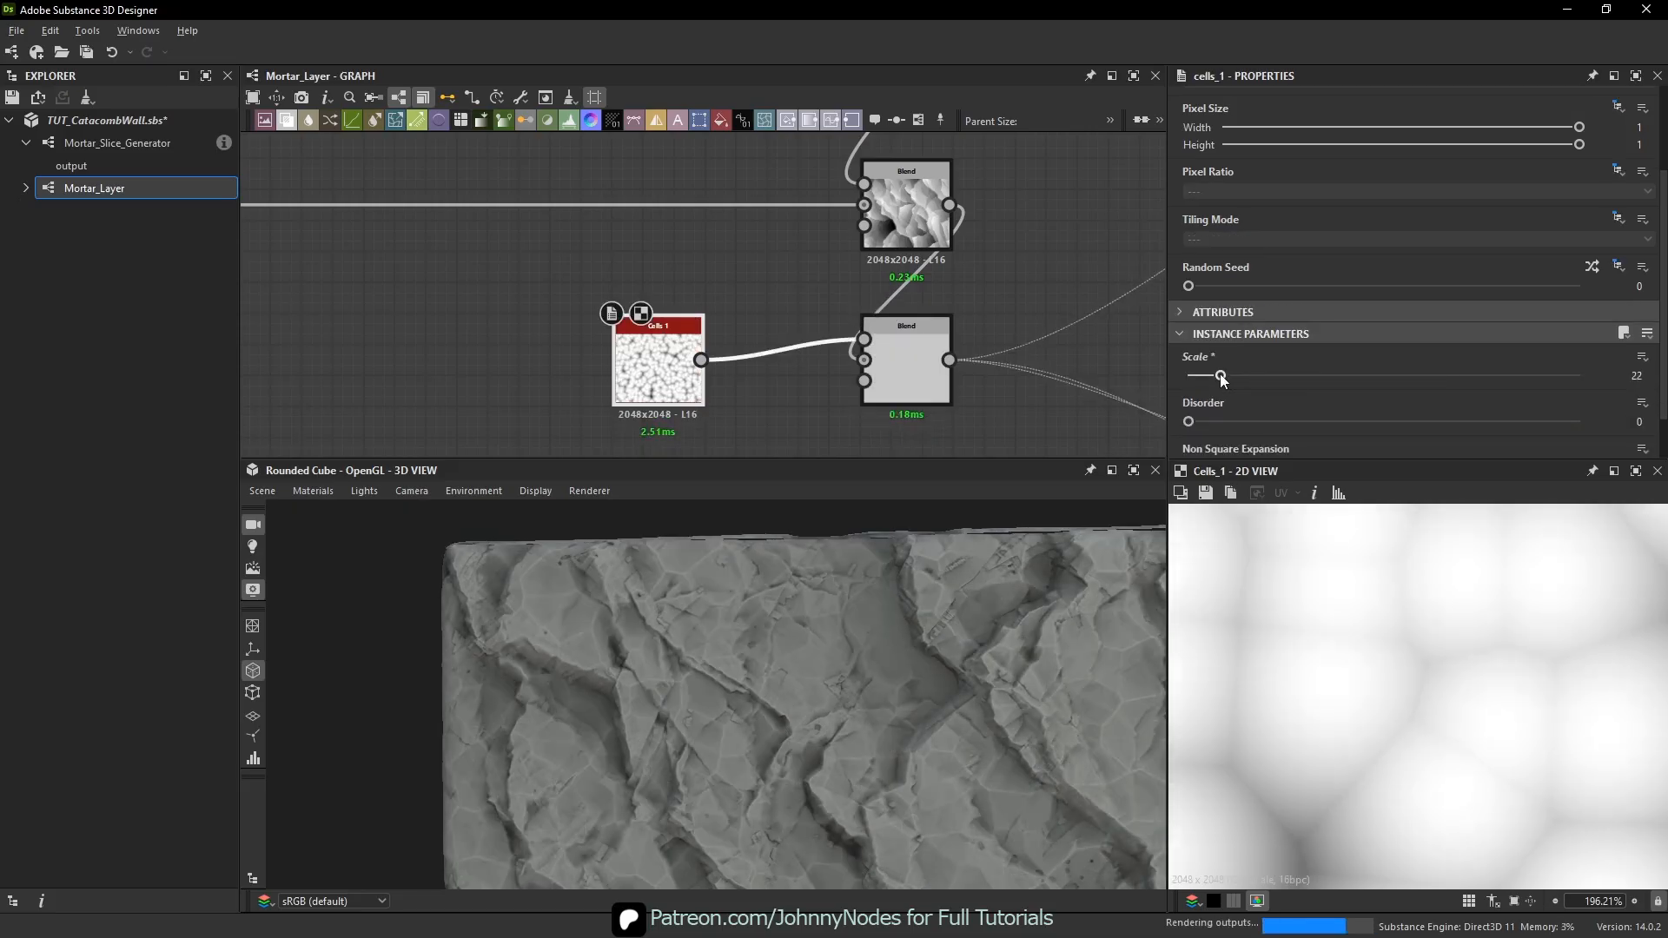
{"action": "right_click_drag", "start_coordinate": [1032, 784], "coordinate": [1050, 735]}
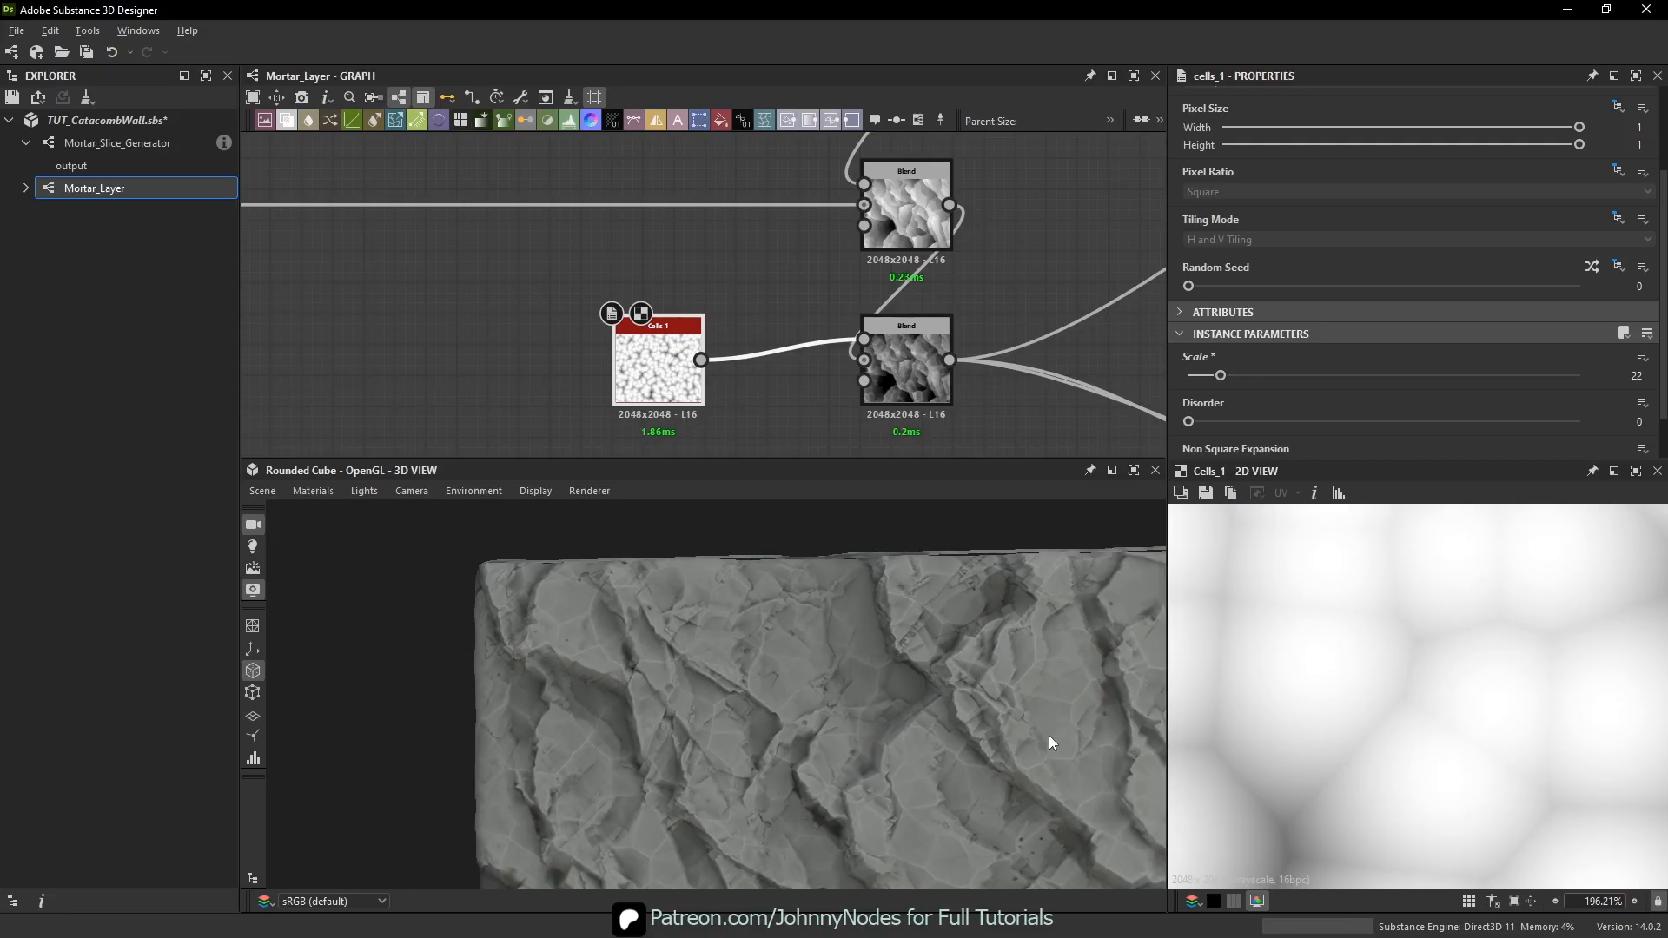
- Set the Cells Blend's opacity to 0.24 and inspect the recessed areas of the rock up close
{"action": "double_click", "coordinate": [916, 356]}
{"action": "mouse_move", "coordinate": [1297, 355]}
{"action": "left_mouse_down"}
{"action": "mouse_move", "coordinate": [1258, 352]}
{"action": "mouse_move", "coordinate": [1280, 353]}
{"action": "left_mouse_up"}
{"action": "right_click_drag", "start_coordinate": [974, 701], "coordinate": [960, 648]}
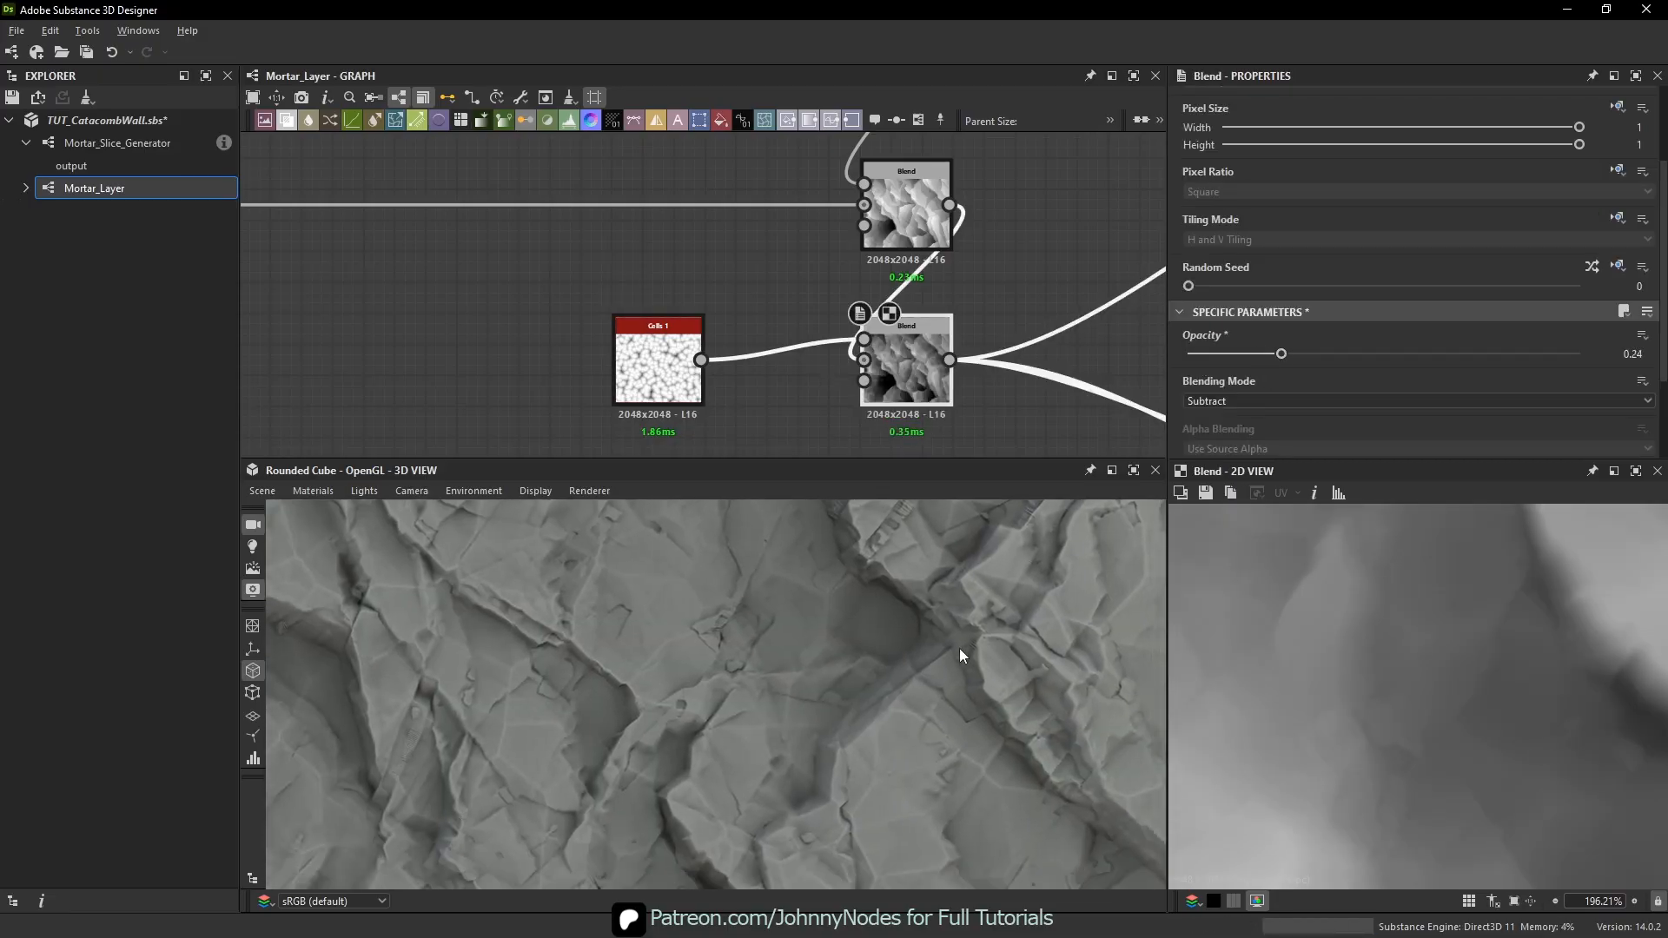
{"action": "middle_click_drag", "start_coordinate": [959, 648], "coordinate": [935, 655]}
{"action": "right_click_drag", "start_coordinate": [935, 655], "coordinate": [868, 620]}
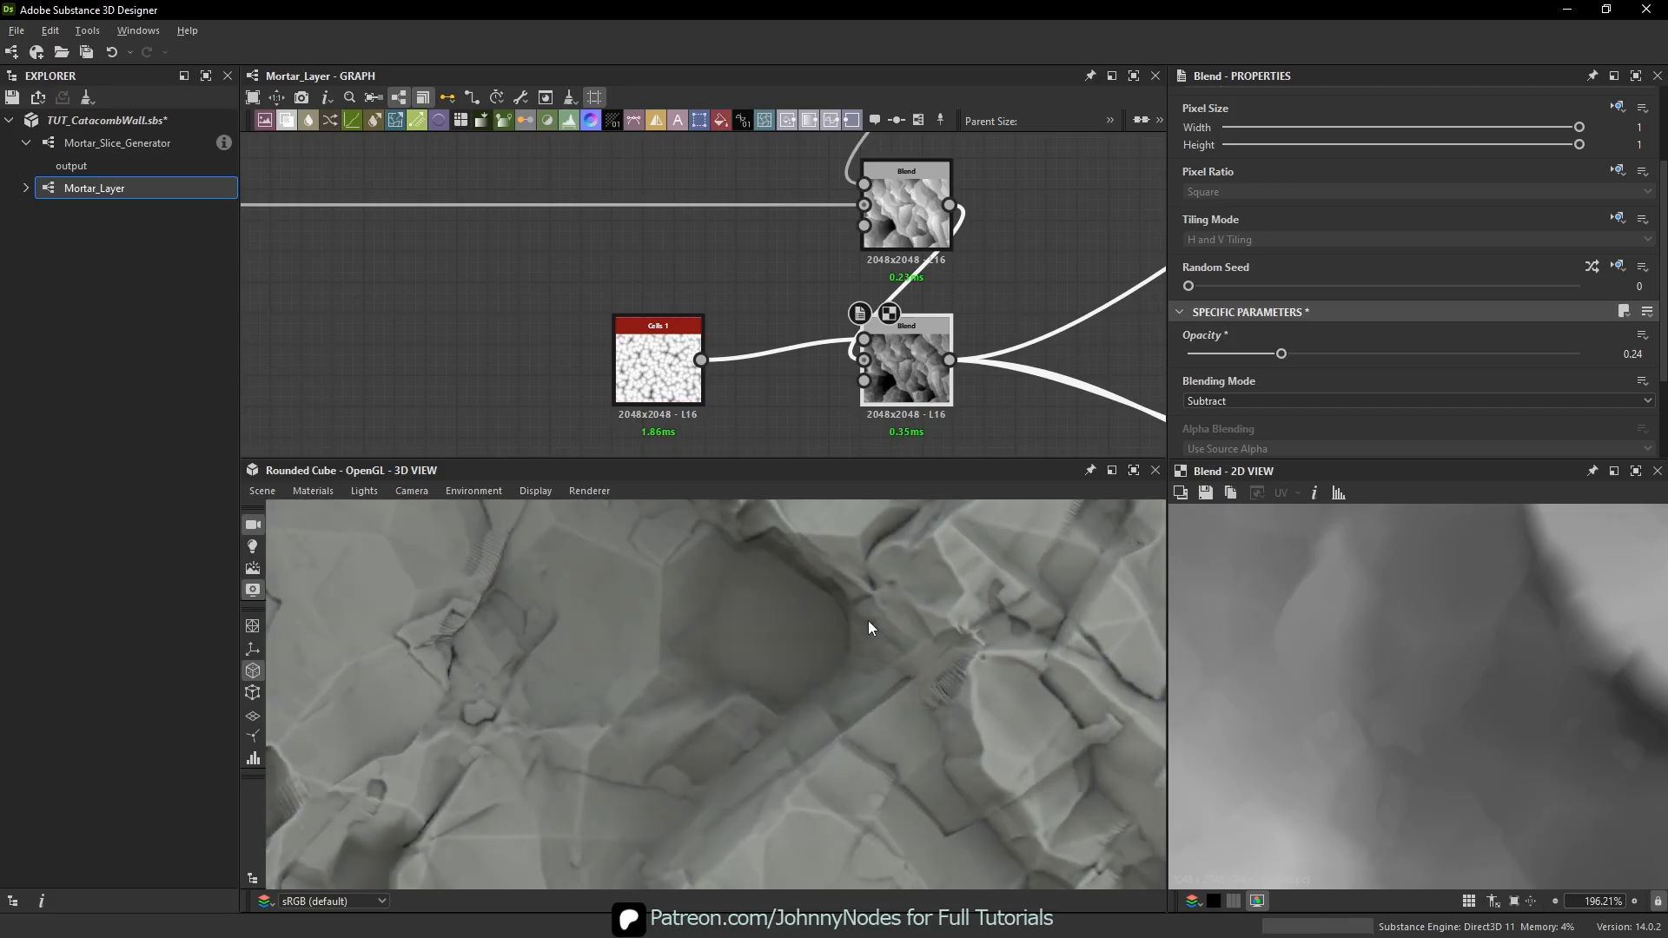
- Set the Cells Blend's opacity to 0 and compare the darkest heightmap areas with the recesses in the 3D view
{"action": "left_click_drag", "start_coordinate": [1282, 354], "coordinate": [1166, 352]}
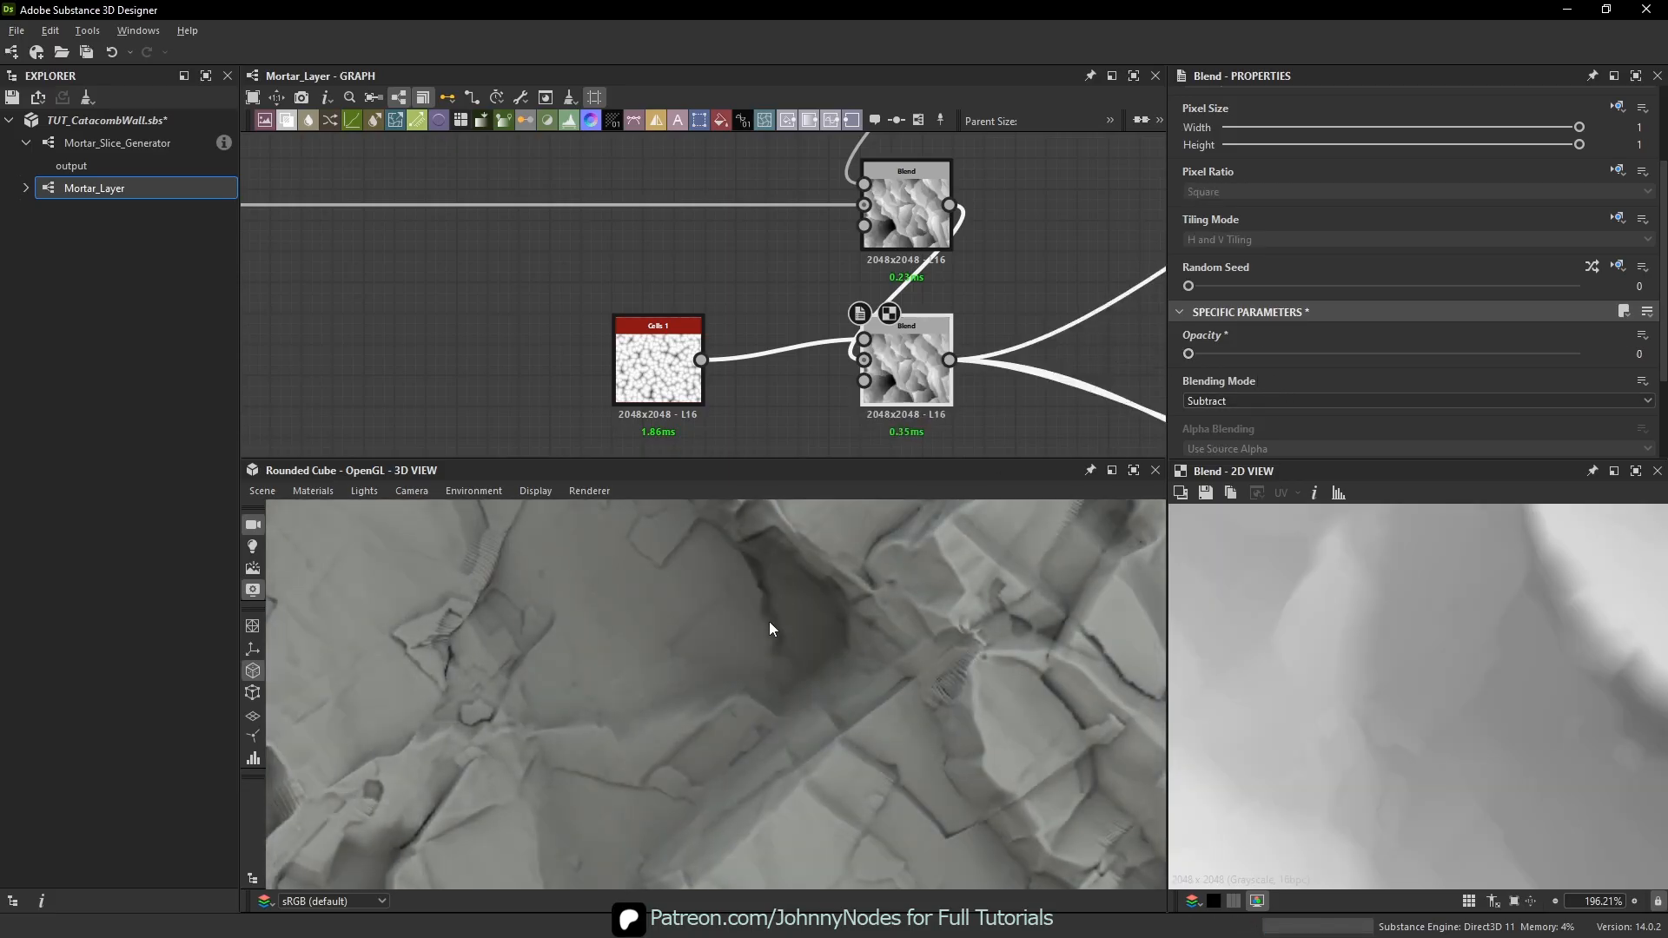
{"action": "scroll", "coordinate": [1333, 638], "scroll_direction": "down", "scroll_amount": 5}
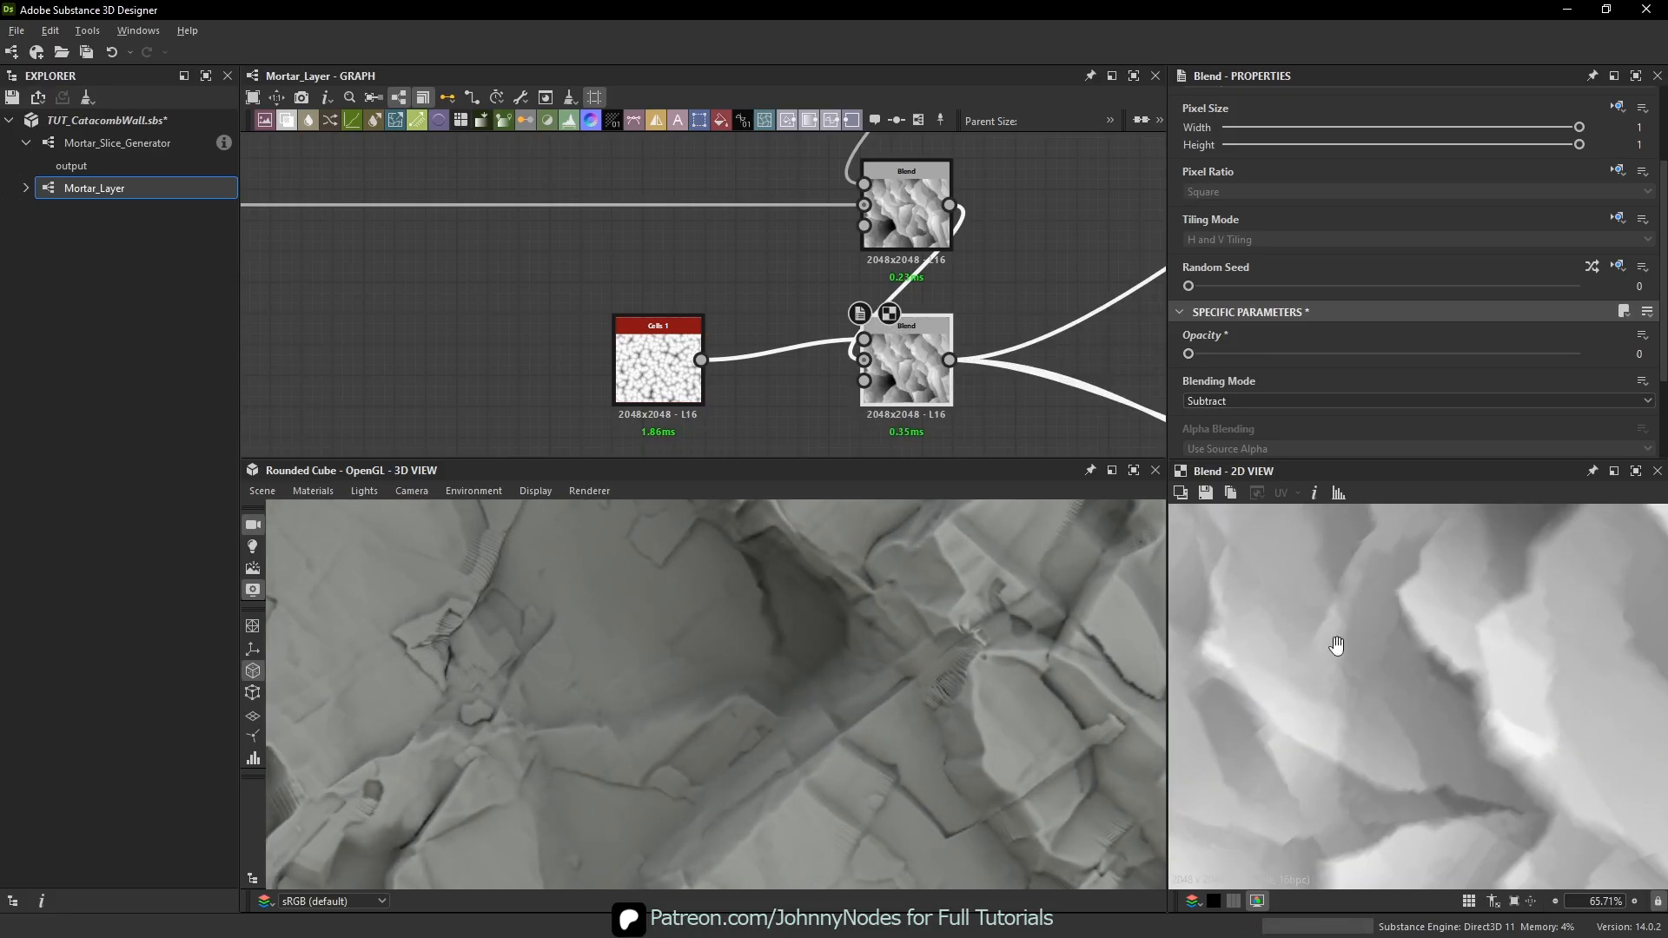
{"action": "scroll", "coordinate": [929, 600], "scroll_direction": "down", "scroll_amount": 5}
{"action": "scroll", "coordinate": [1484, 626], "scroll_direction": "down", "scroll_amount": 3}
{"action": "middle_click_drag", "start_coordinate": [1489, 622], "coordinate": [1534, 837]}
{"action": "scroll", "coordinate": [1484, 671], "scroll_direction": "up", "scroll_amount": 7}
{"action": "scroll", "coordinate": [1463, 748], "scroll_direction": "down", "scroll_amount": 8}
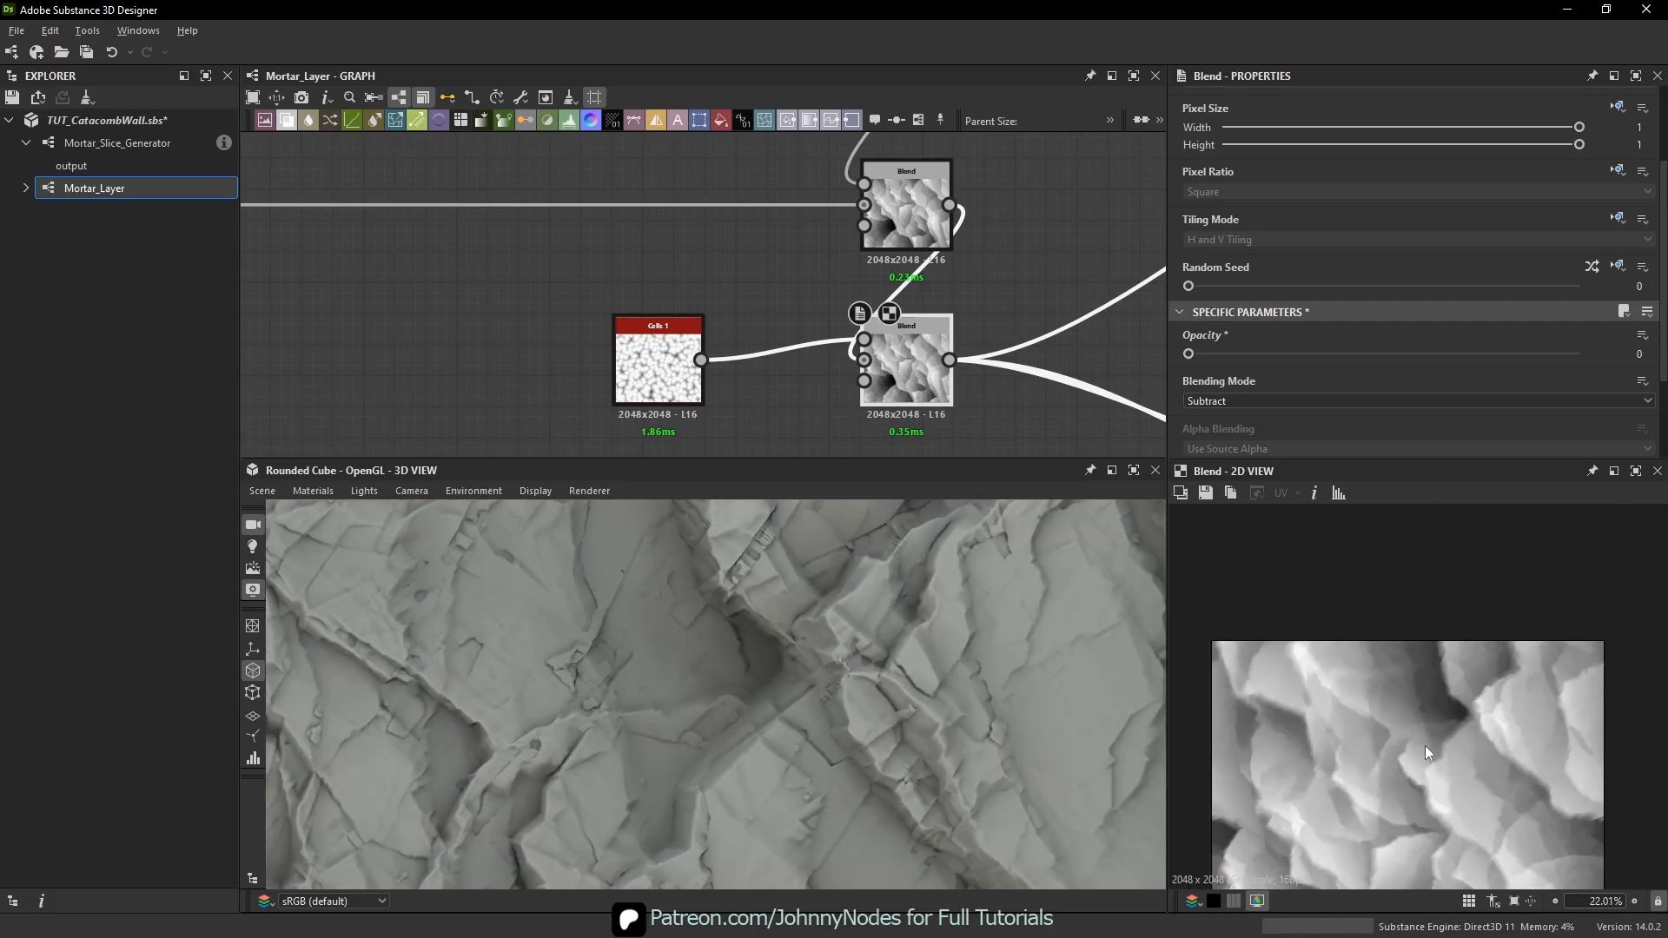
{"action": "scroll", "coordinate": [967, 652], "scroll_direction": "down", "scroll_amount": 5}
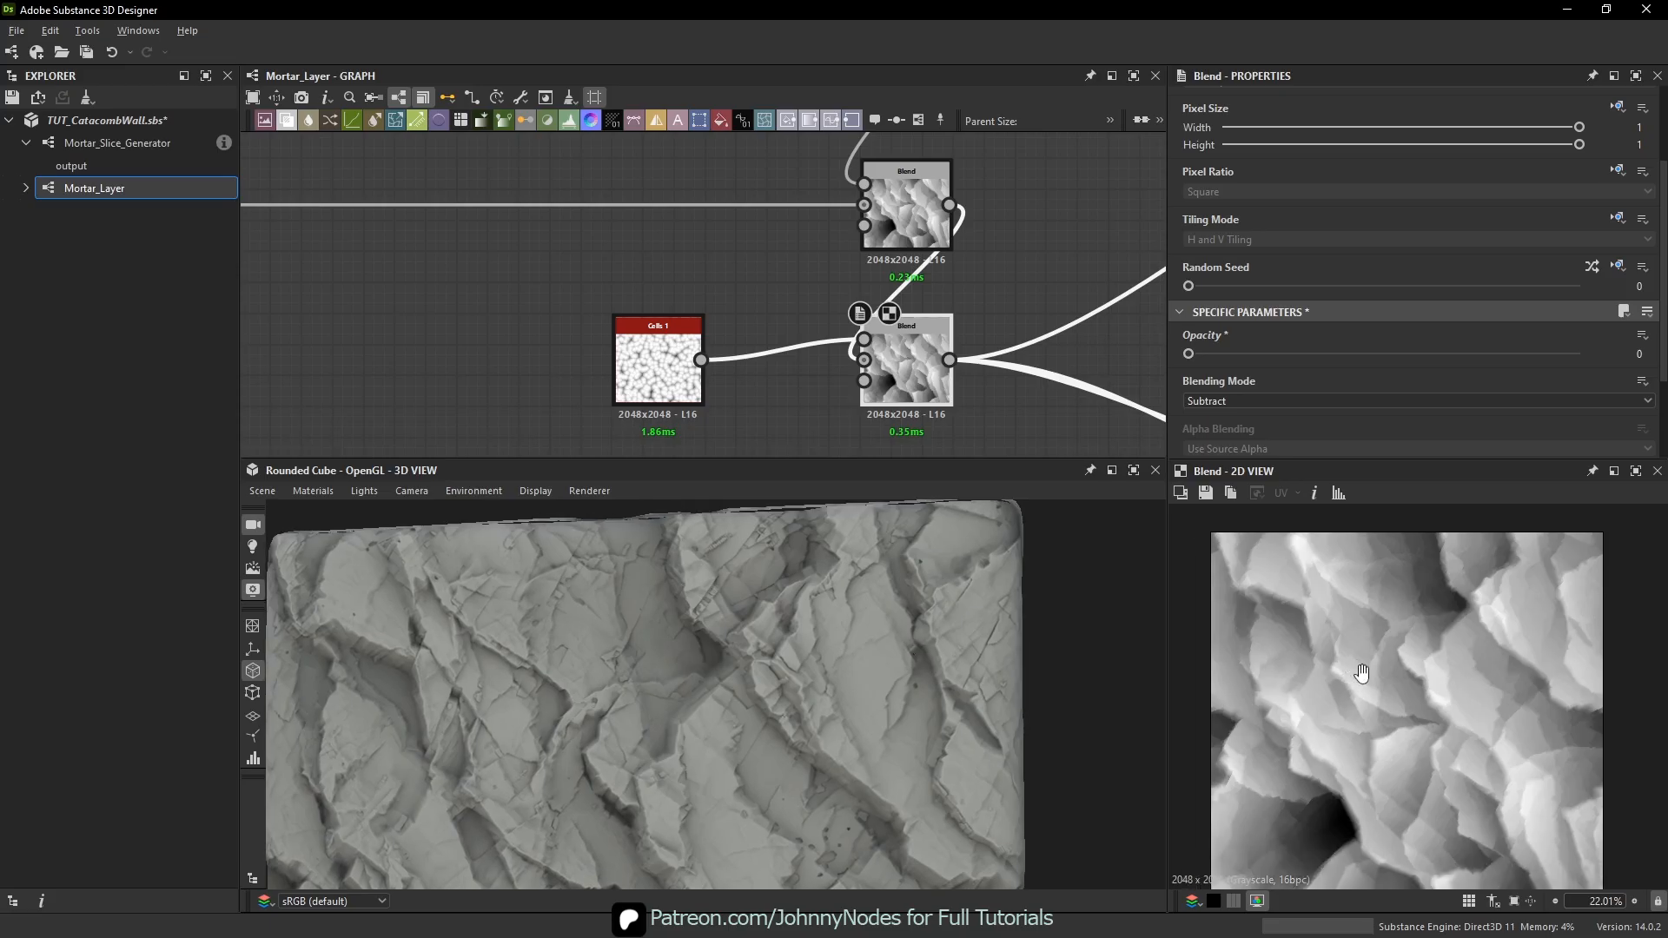
{"action": "middle_click_drag", "start_coordinate": [1315, 706], "coordinate": [1314, 761]}
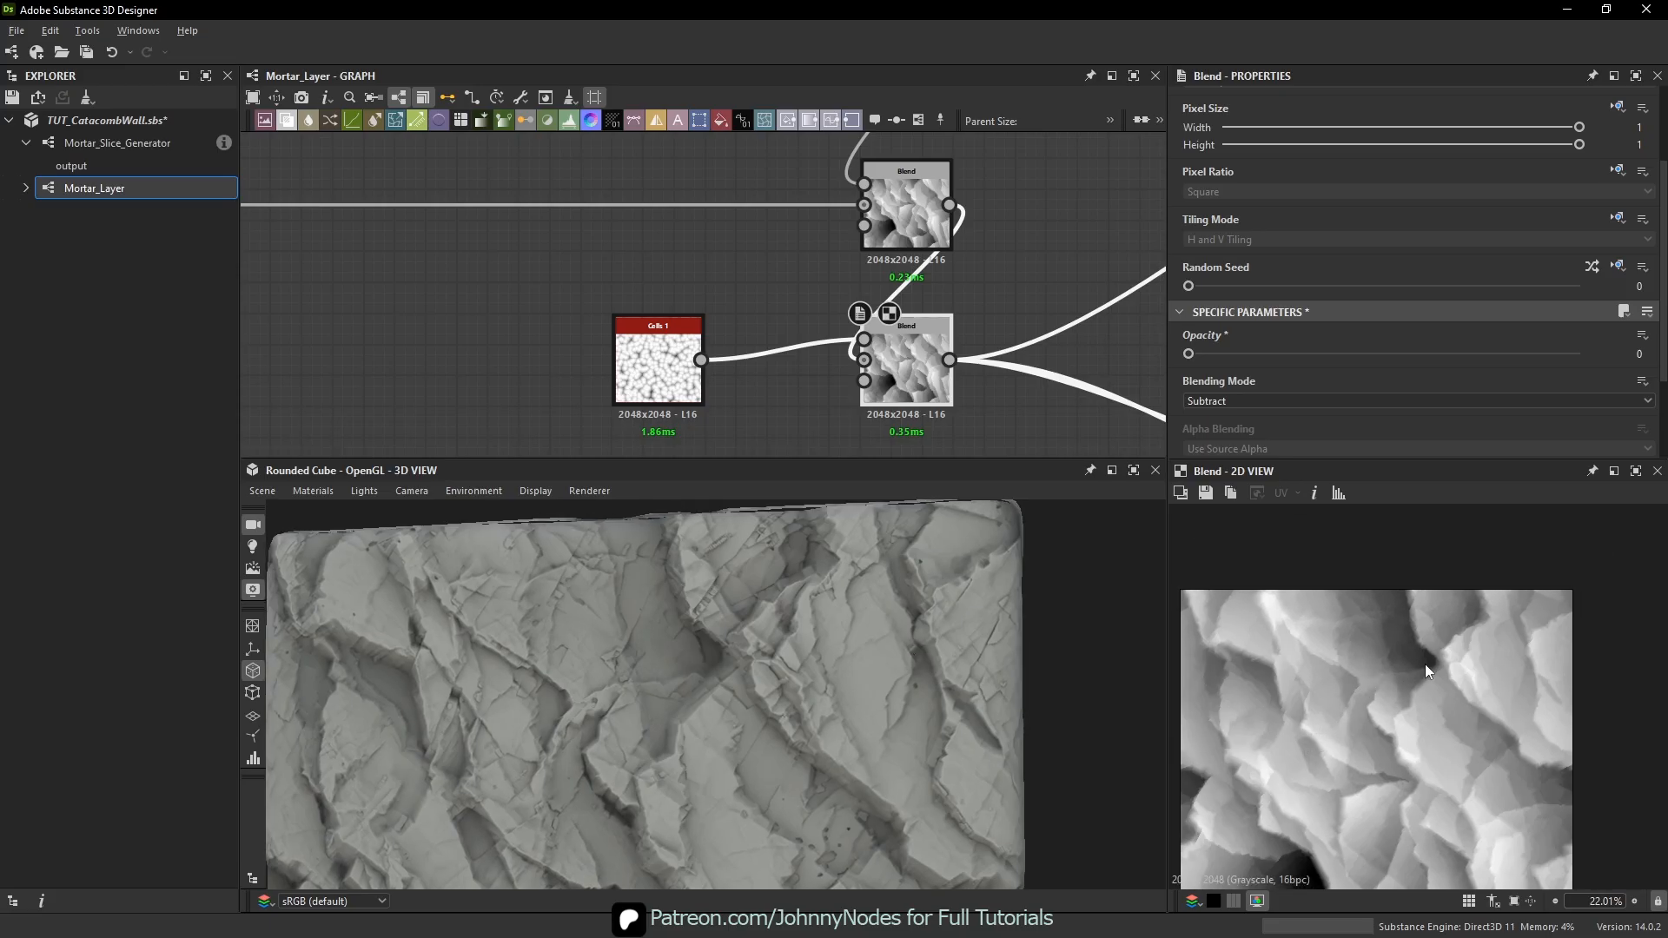
{"action": "scroll", "coordinate": [1429, 671], "scroll_direction": "up", "scroll_amount": 11}
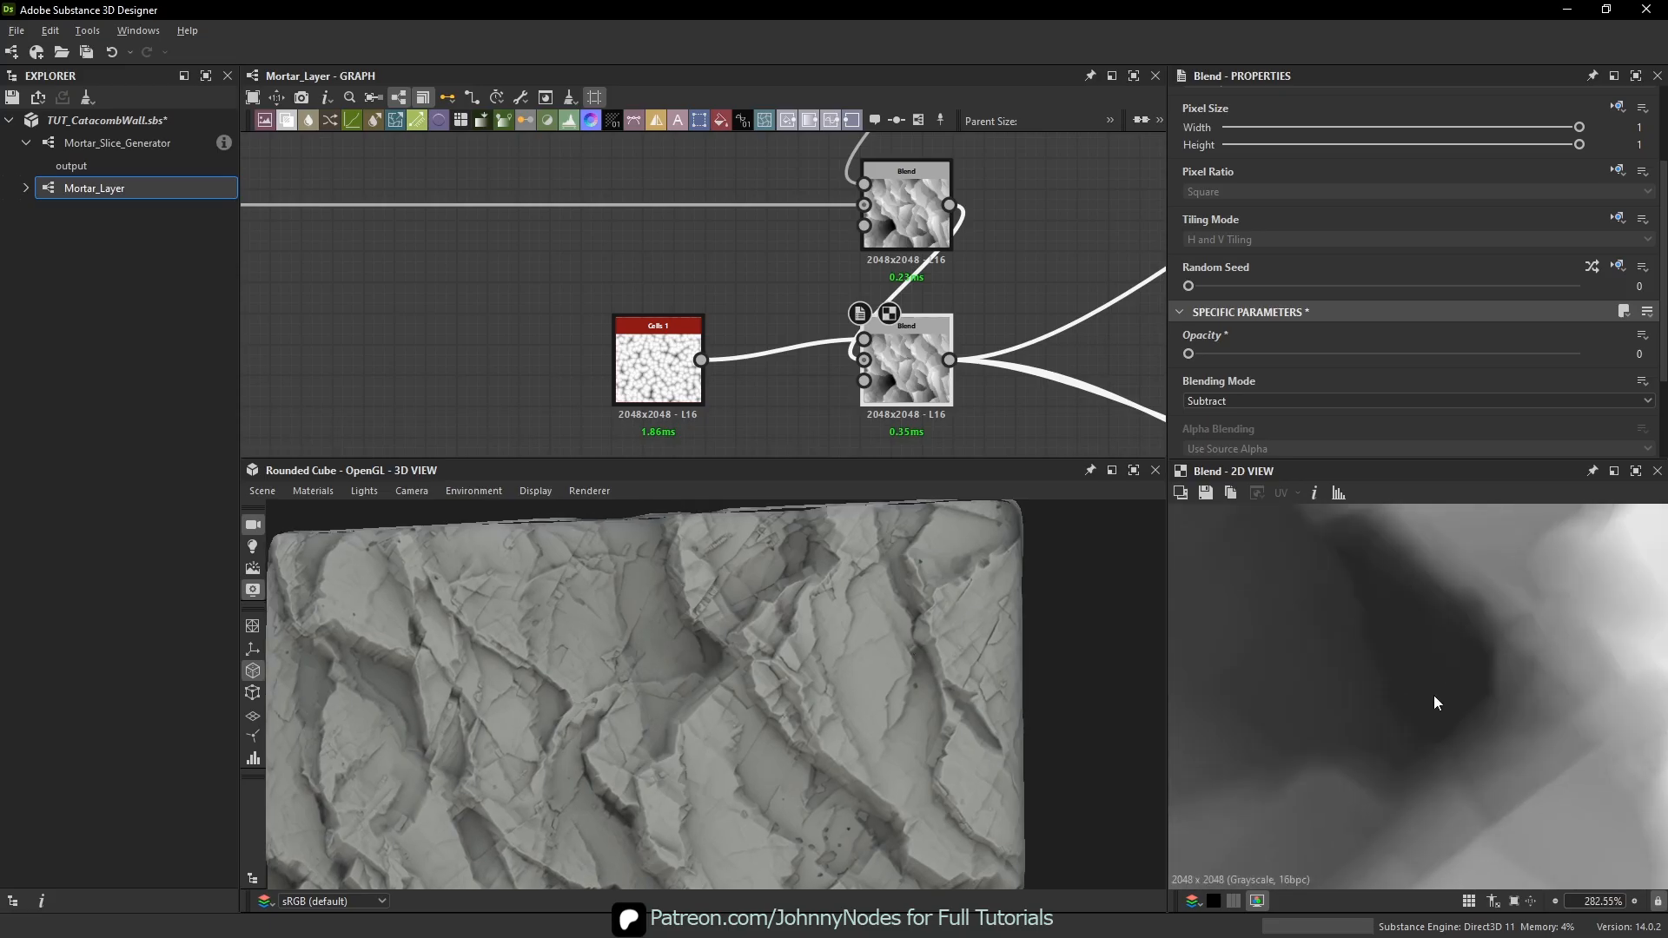
- Raise the Cells Blend's opacity to 0.11 and then to 0.42 while checking the dark recess up close
{"action": "left_click_drag", "start_coordinate": [1190, 353], "coordinate": [1232, 354]}
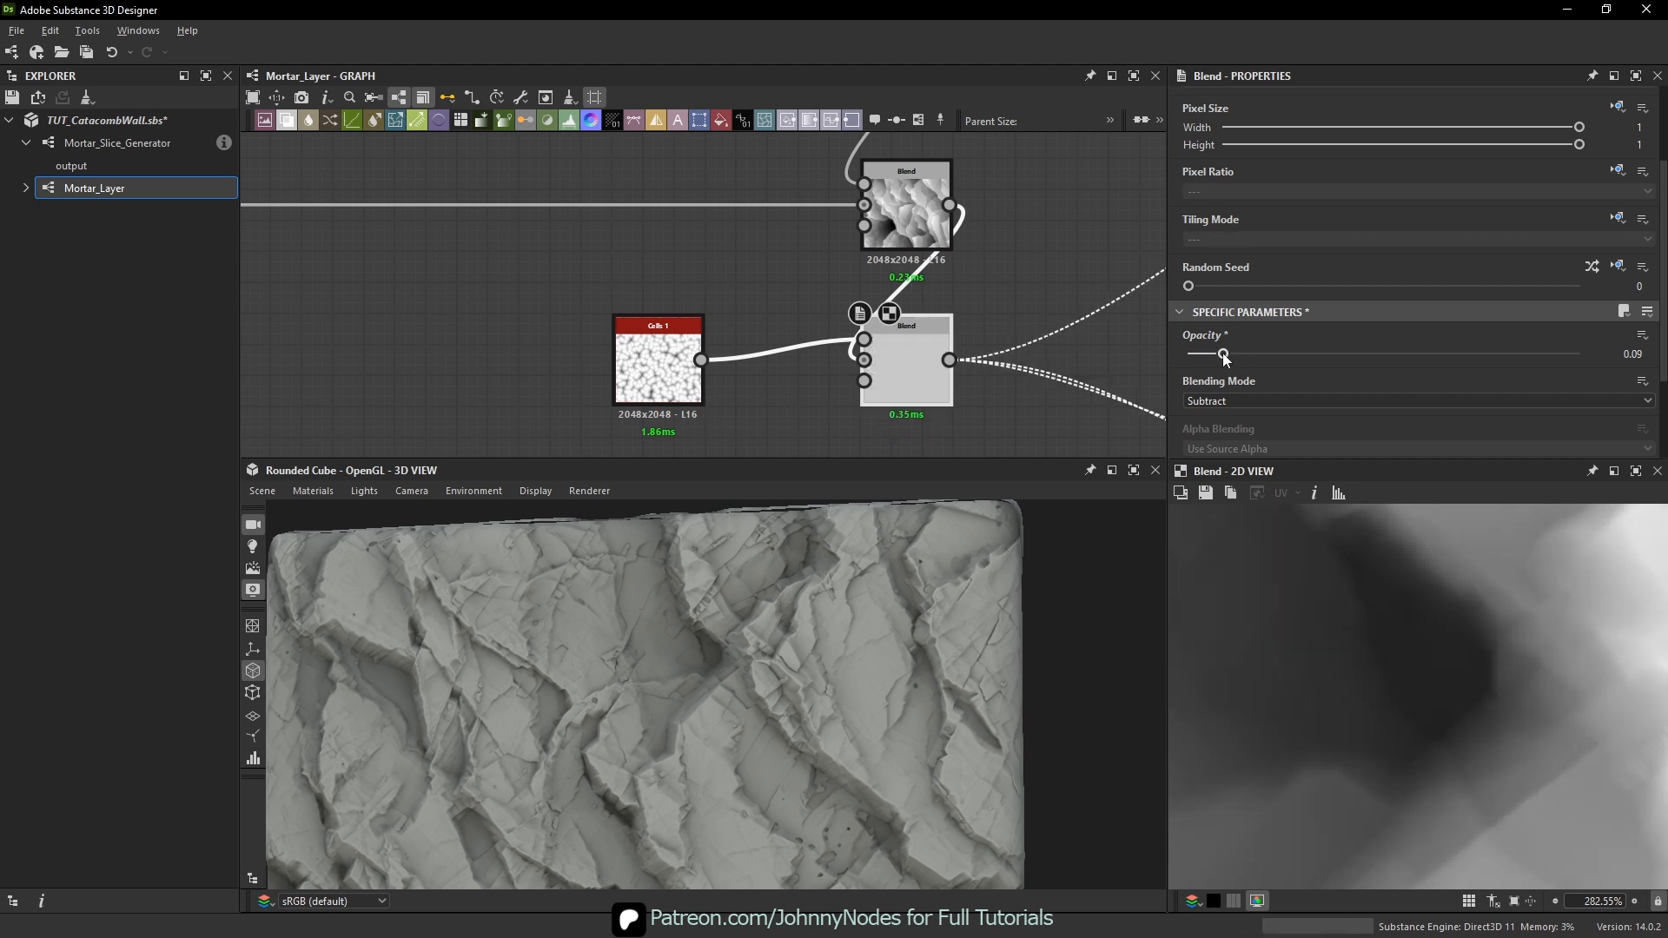
{"action": "scroll", "coordinate": [874, 545], "scroll_direction": "up", "scroll_amount": 10}
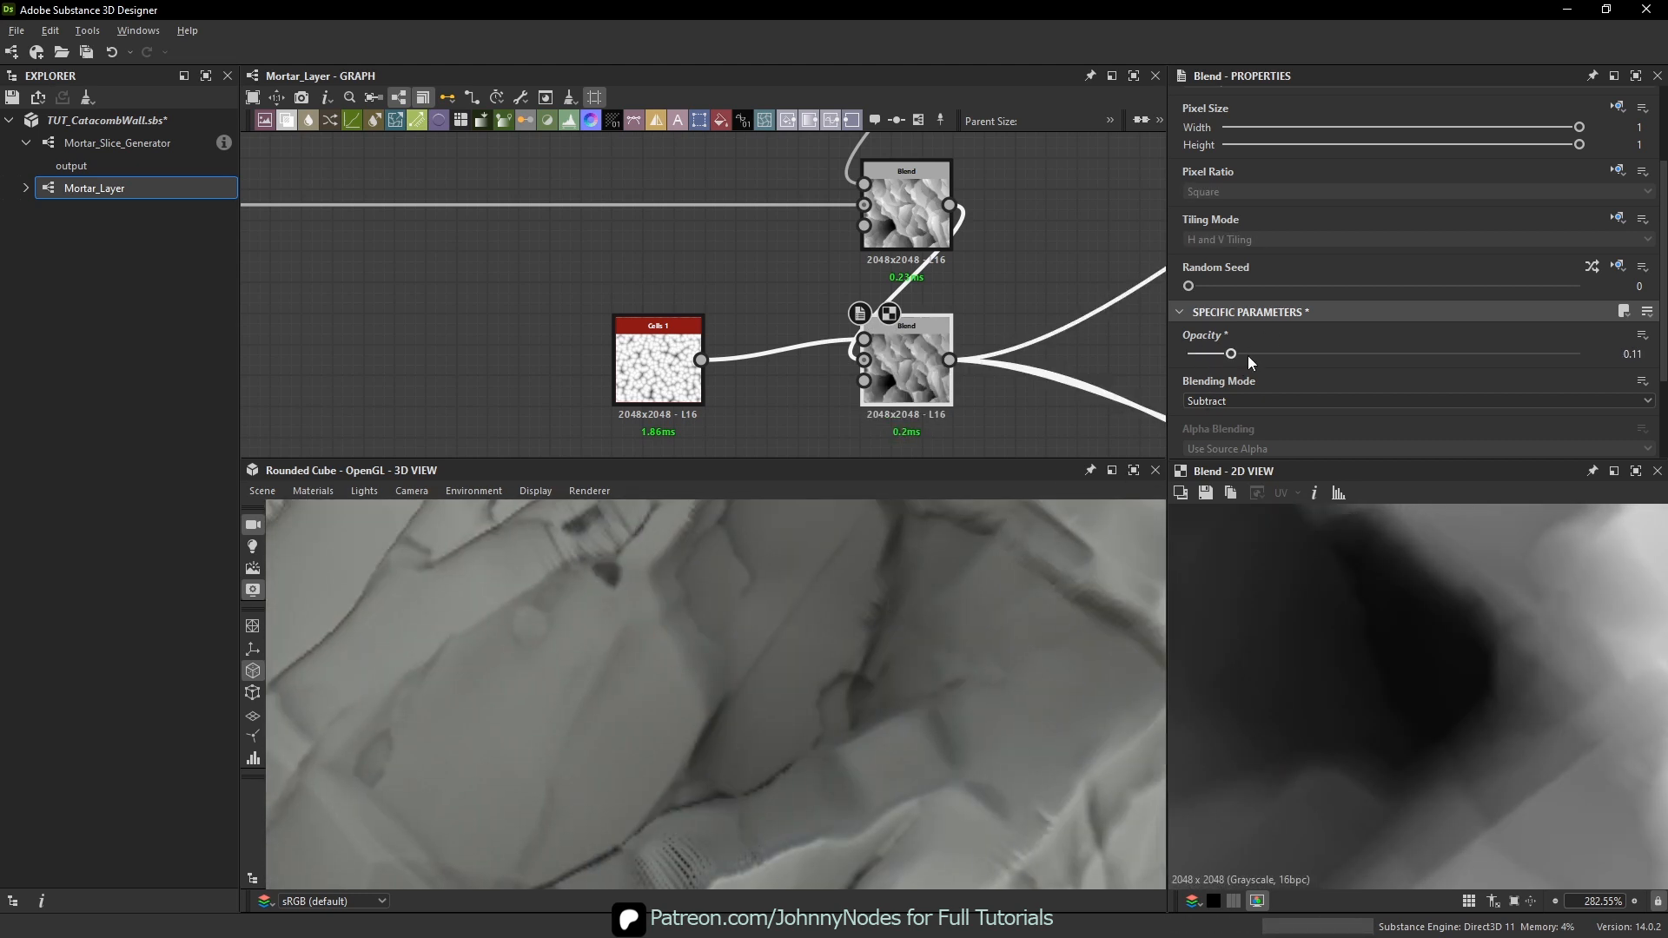
{"action": "left_click_drag", "start_coordinate": [1248, 357], "coordinate": [1352, 356]}
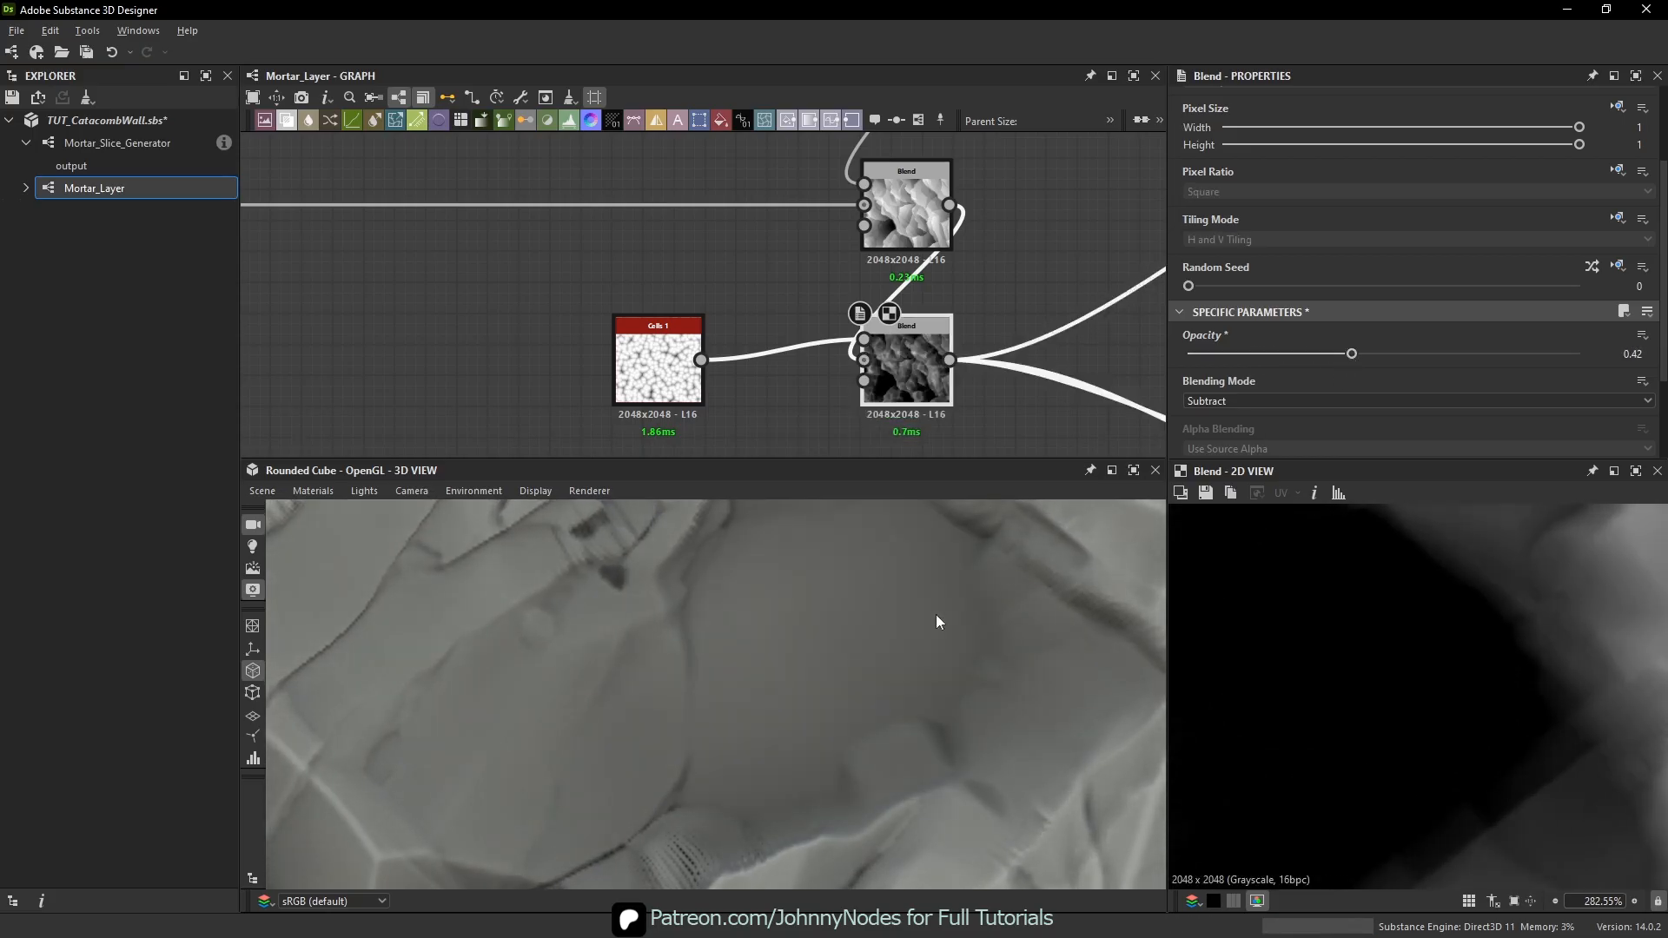
- Examine the flat recessed areas and the cell pattern across the rock in the 3D view
{"action": "scroll", "coordinate": [753, 653], "scroll_direction": "down", "scroll_amount": 6}
{"action": "scroll", "coordinate": [765, 676], "scroll_direction": "up", "scroll_amount": 3}
{"action": "scroll", "coordinate": [759, 681], "scroll_direction": "down", "scroll_amount": 2}
{"action": "left_click_drag", "start_coordinate": [759, 682], "coordinate": [794, 638]}
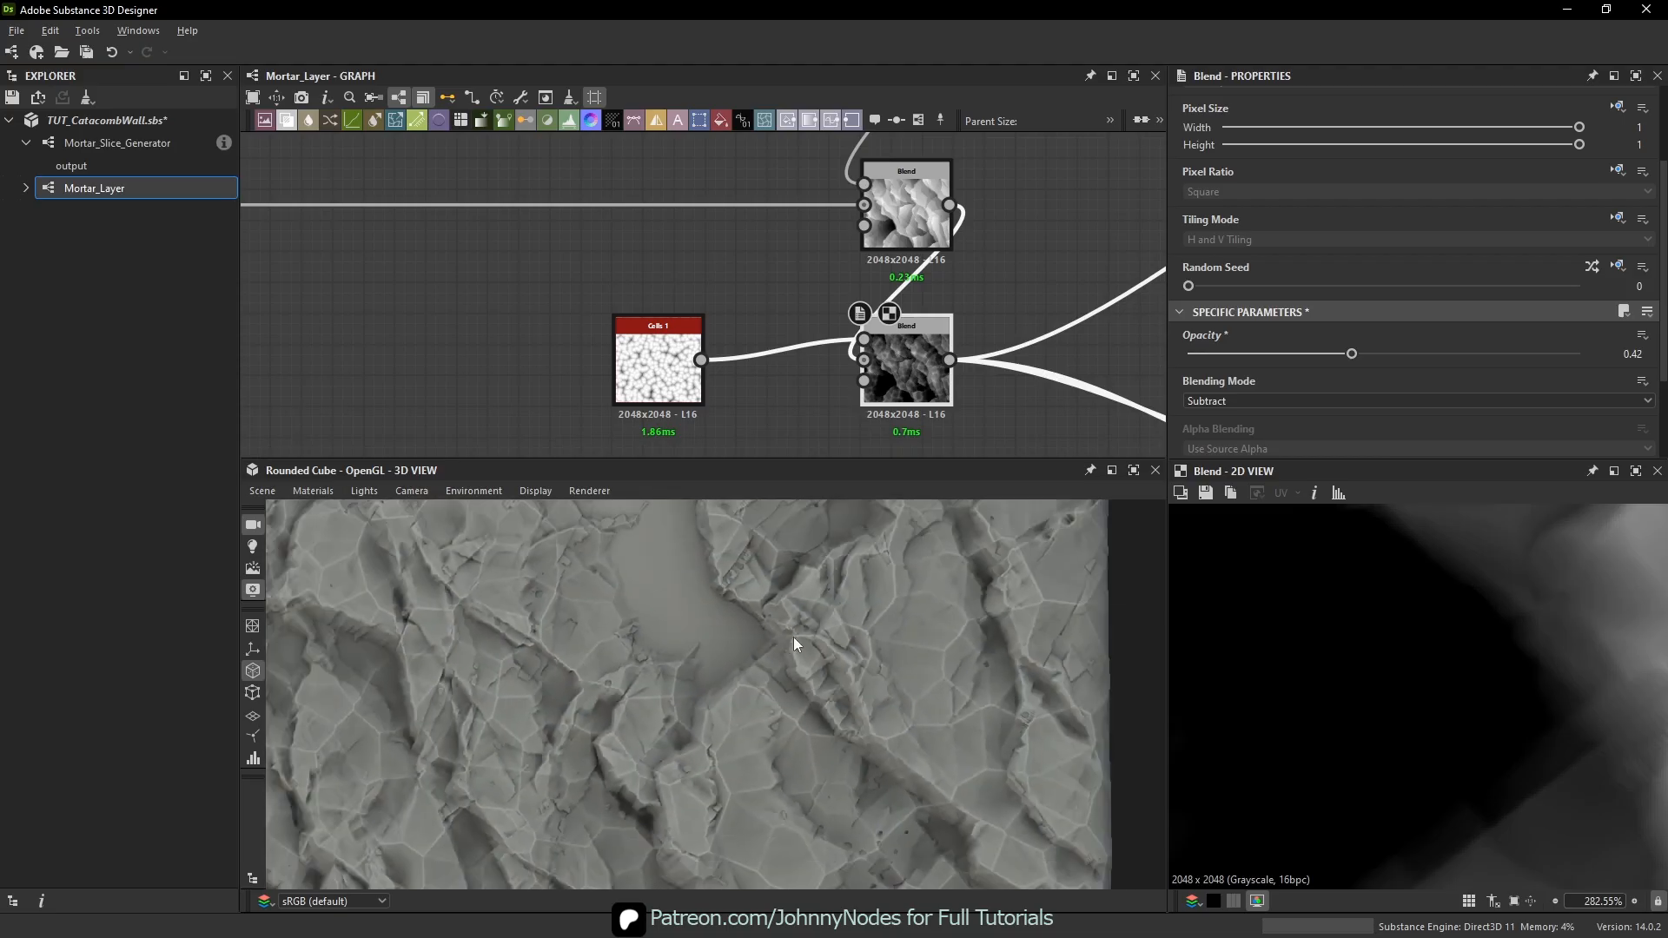
{"action": "scroll", "coordinate": [794, 637], "scroll_direction": "down", "scroll_amount": 2}
{"action": "scroll", "coordinate": [643, 566], "scroll_direction": "up", "scroll_amount": 3}
{"action": "left_click_drag", "start_coordinate": [643, 565], "coordinate": [690, 585]}
{"action": "scroll", "coordinate": [723, 648], "scroll_direction": "down", "scroll_amount": 3}
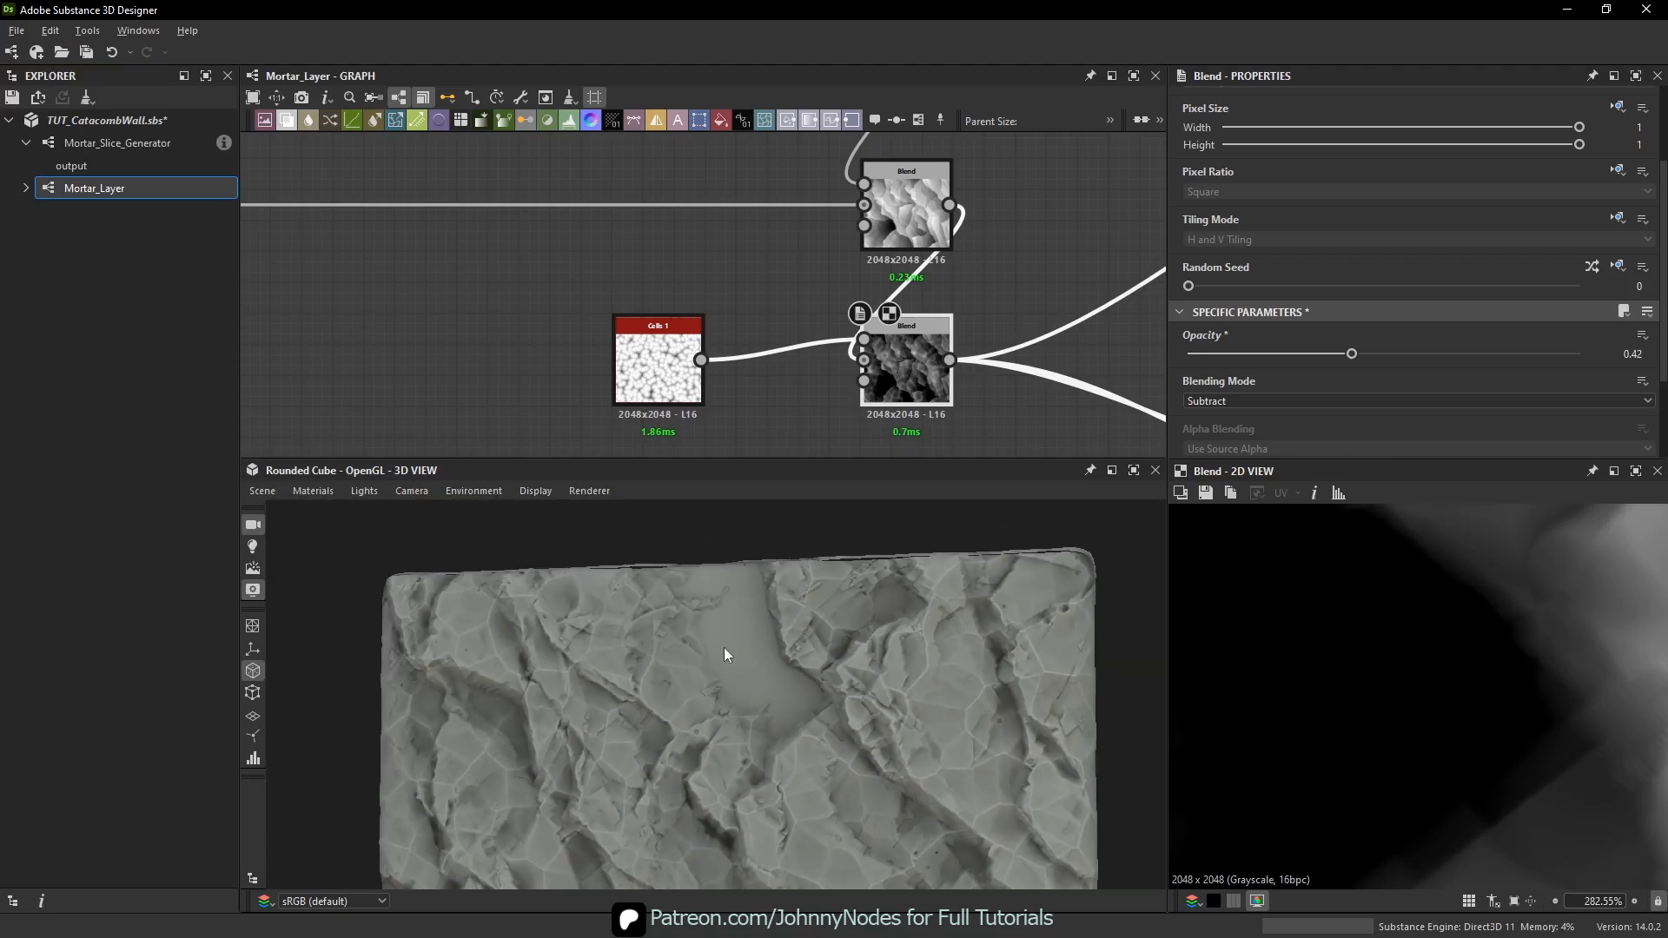
{"action": "scroll", "coordinate": [723, 648], "scroll_direction": "up", "scroll_amount": 3}
{"action": "scroll", "coordinate": [756, 664], "scroll_direction": "down", "scroll_amount": 3}
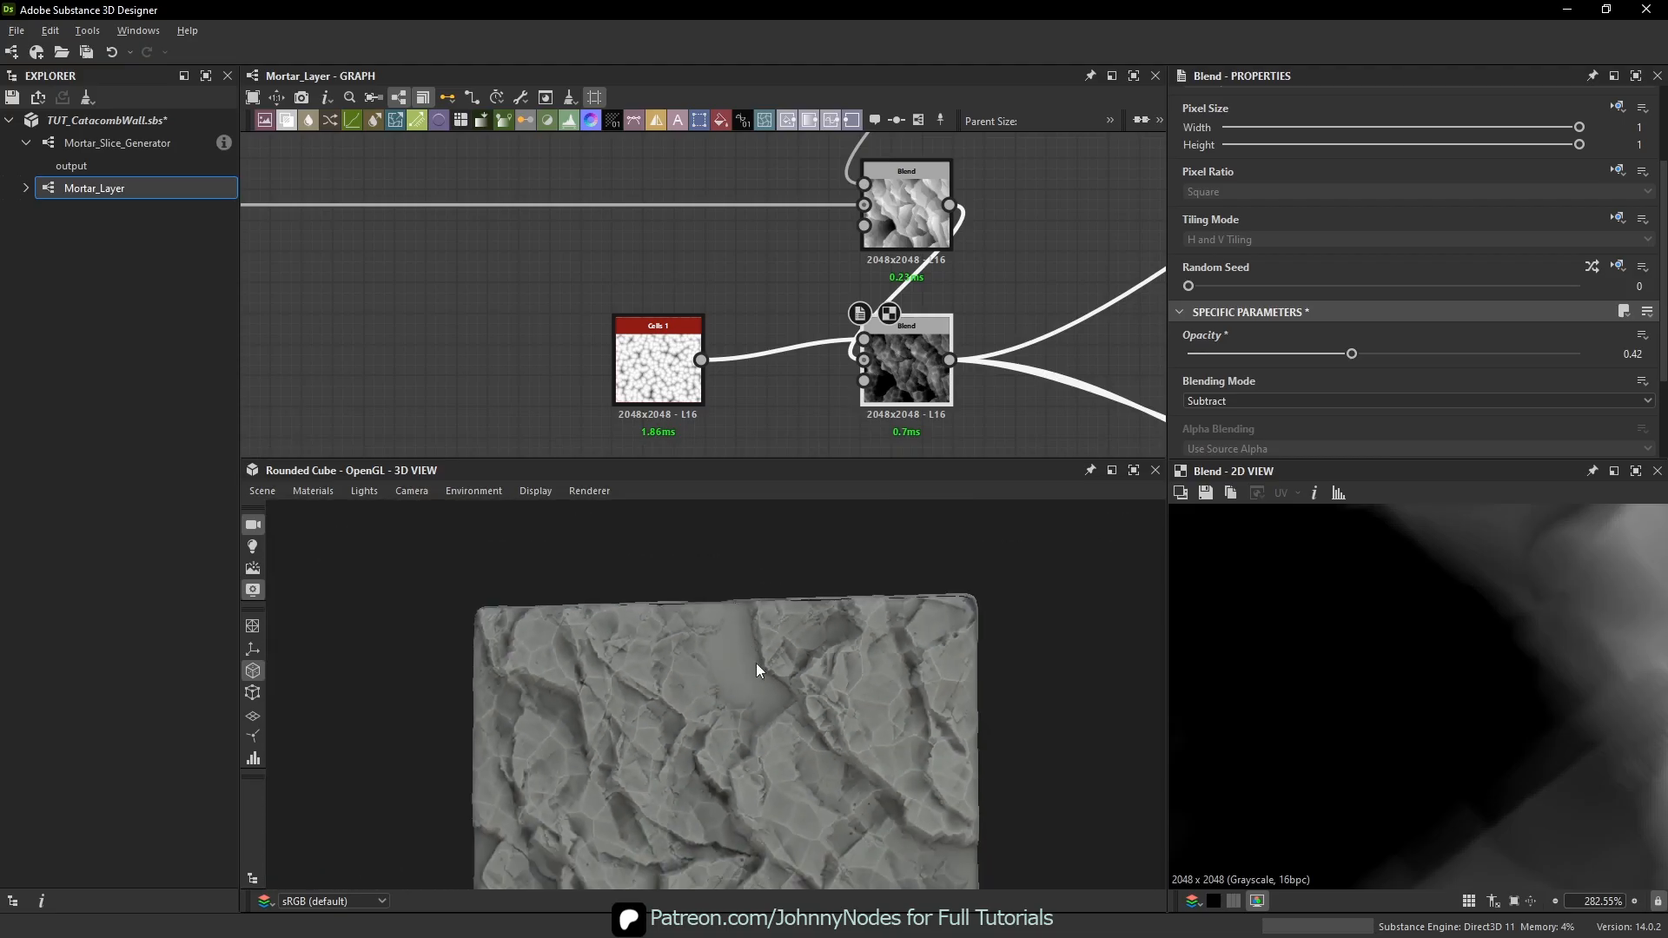
{"action": "scroll", "coordinate": [763, 674], "scroll_direction": "up", "scroll_amount": 3}
{"action": "scroll", "coordinate": [721, 721], "scroll_direction": "down", "scroll_amount": 3}
{"action": "scroll", "coordinate": [606, 735], "scroll_direction": "up", "scroll_amount": 1}
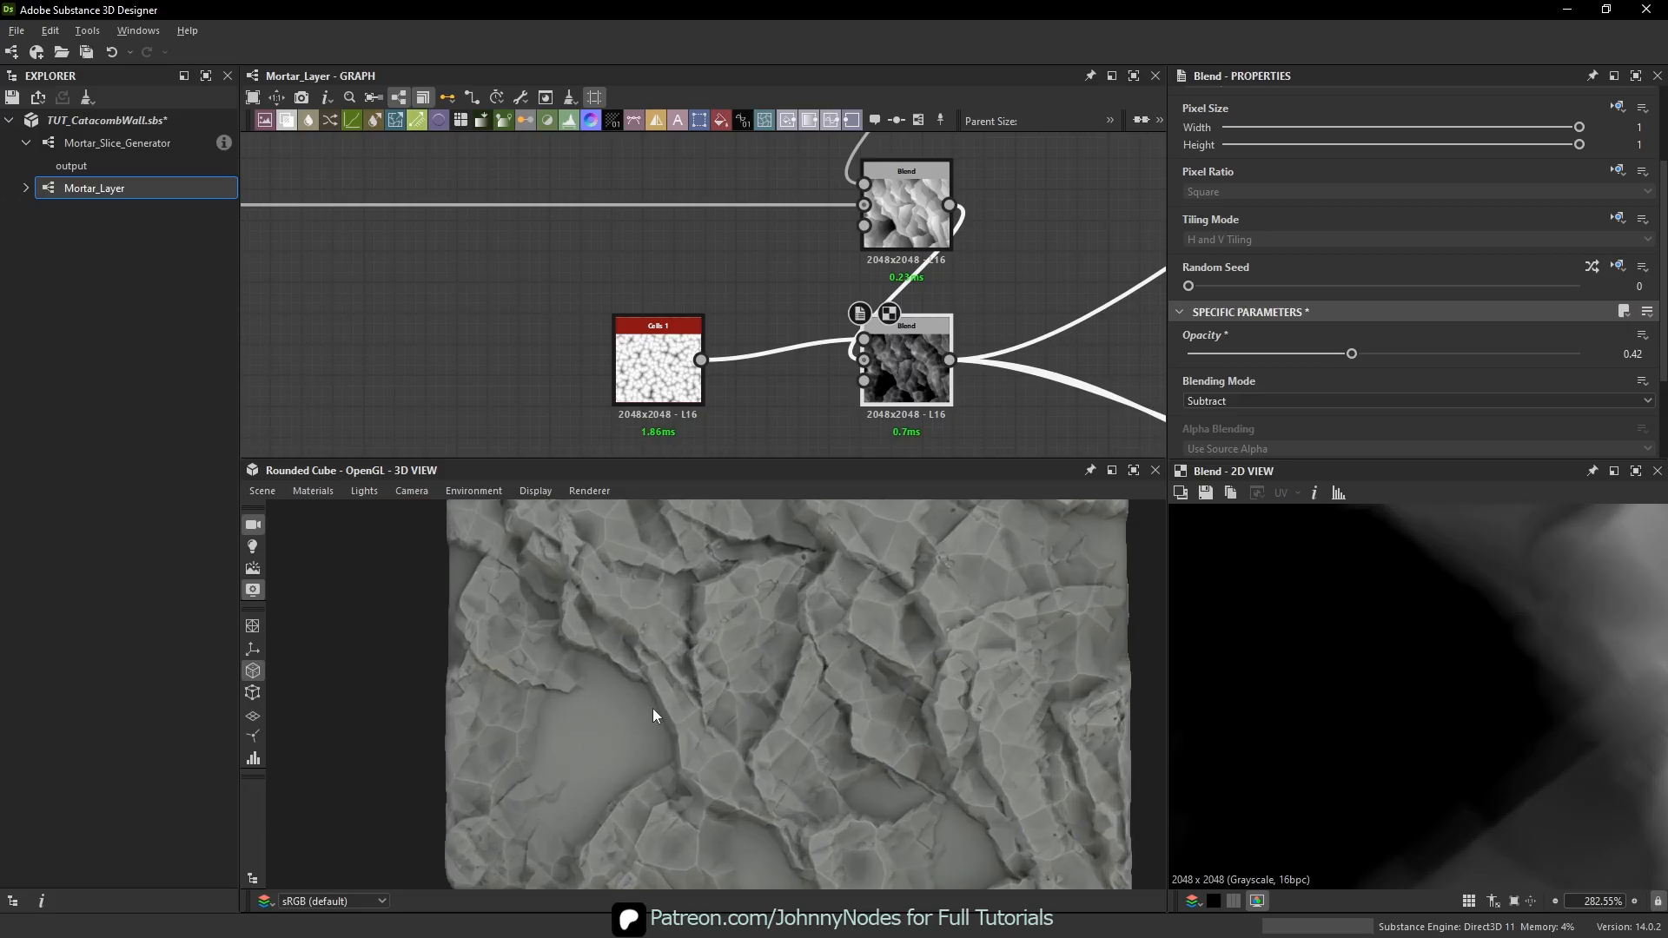
- Set the Cells Blend's opacity to 0.17 and inspect the rock facets up close in the 3D view
{"action": "middle_click_drag", "start_coordinate": [872, 605], "coordinate": [812, 692]}
{"action": "left_click", "coordinate": [1239, 354]}
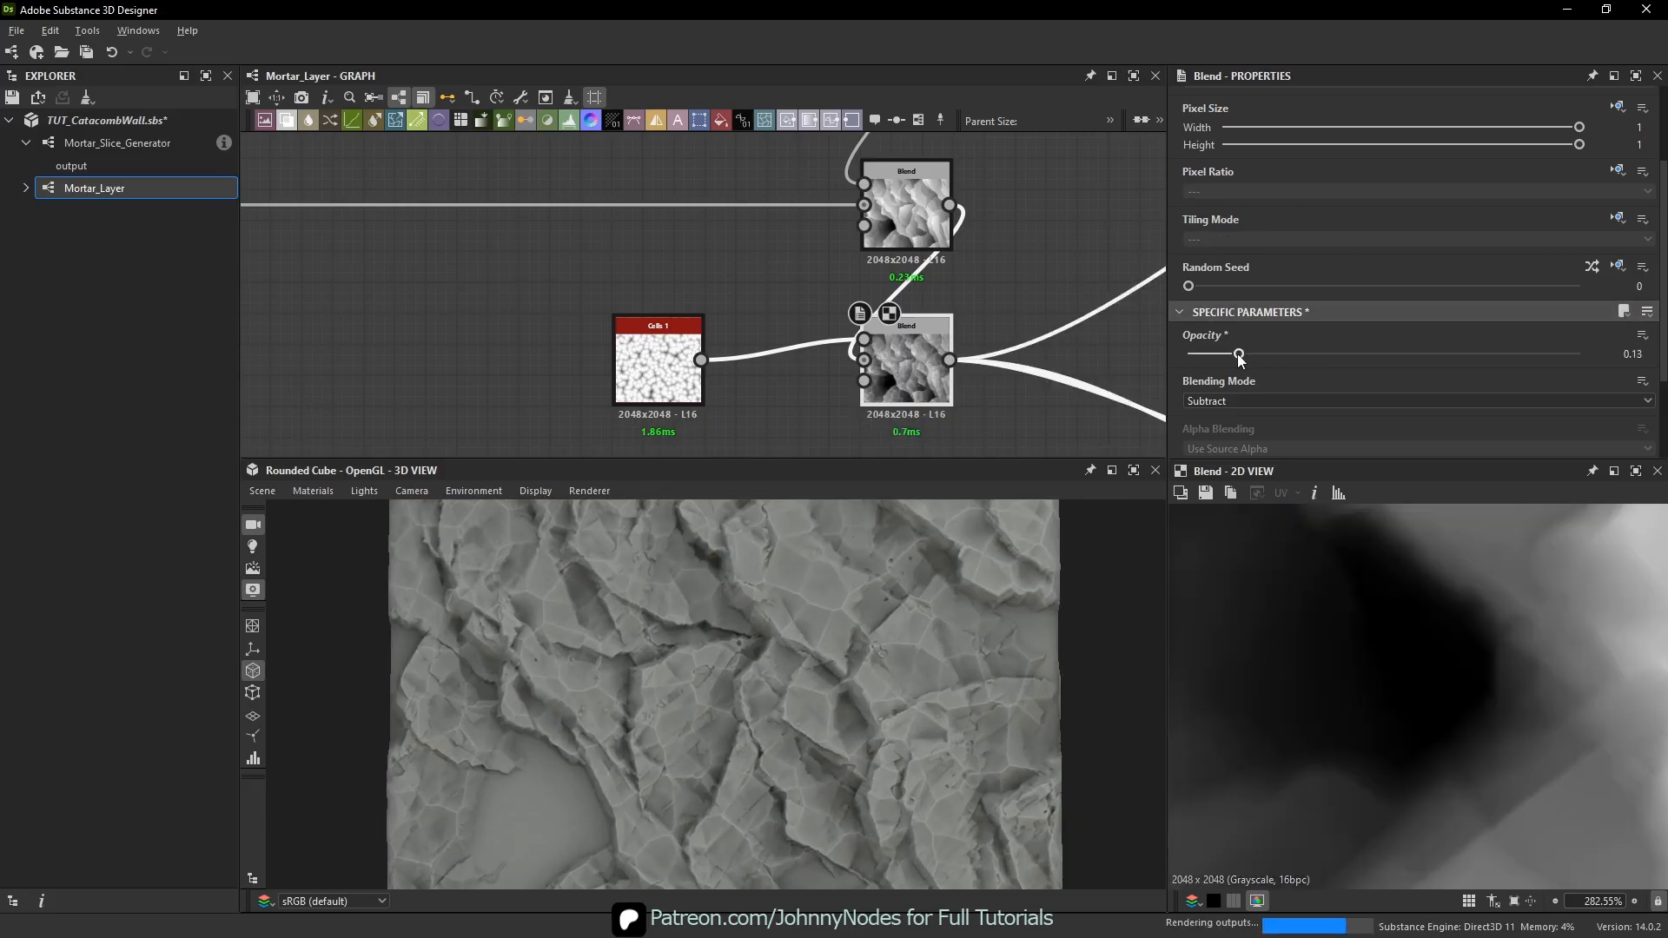
{"action": "mouse_move", "coordinate": [1239, 354]}
{"action": "left_mouse_down"}
{"action": "mouse_move", "coordinate": [1184, 355]}
{"action": "mouse_move", "coordinate": [1256, 354]}
{"action": "left_mouse_up"}
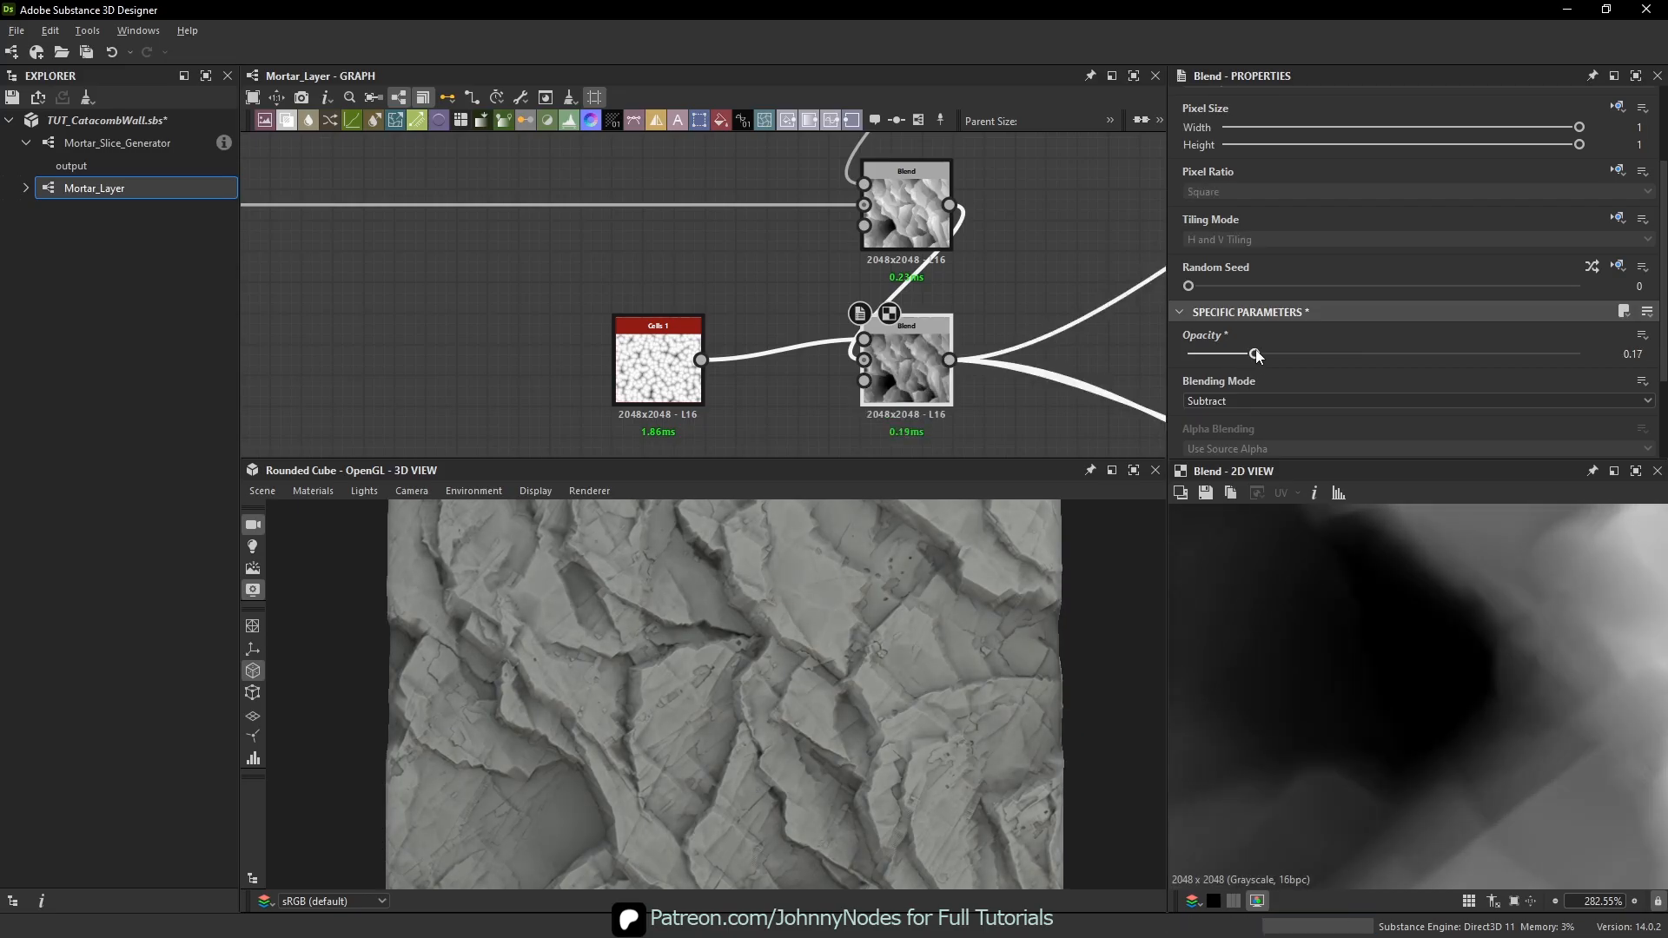
{"action": "scroll", "coordinate": [895, 613], "scroll_direction": "up", "scroll_amount": 5}
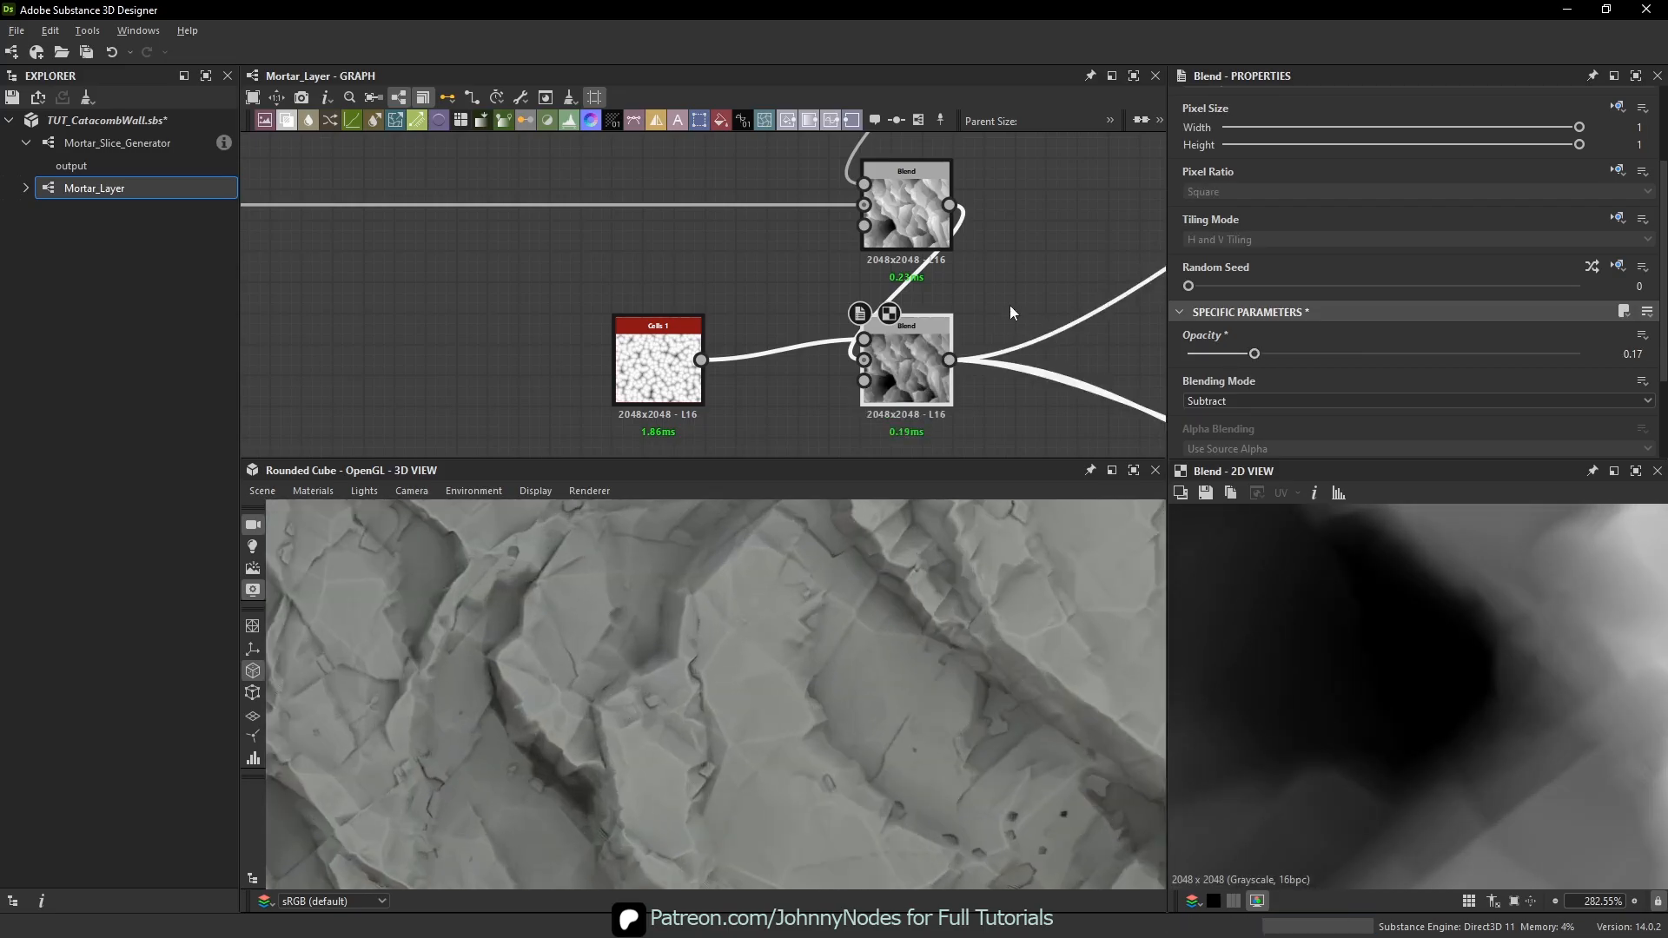
- Add a Levels node beside the upper Blend and feed it with the upper Blend's output
{"action": "left_click", "coordinate": [1029, 252]}
{"action": "key", "text": "space"}
{"action": "type", "text": "le"}
{"action": "key", "text": "Return"}
{"action": "middle_click_drag", "start_coordinate": [1007, 180], "coordinate": [991, 194]}
{"action": "left_click_drag", "start_coordinate": [932, 218], "coordinate": [1027, 245]}
- Raise the Levels node's low output level to about a fifth of the range and connect Levels to the Cells Blend's background input
{"action": "scroll", "coordinate": [1248, 363], "scroll_direction": "down", "scroll_amount": 3}
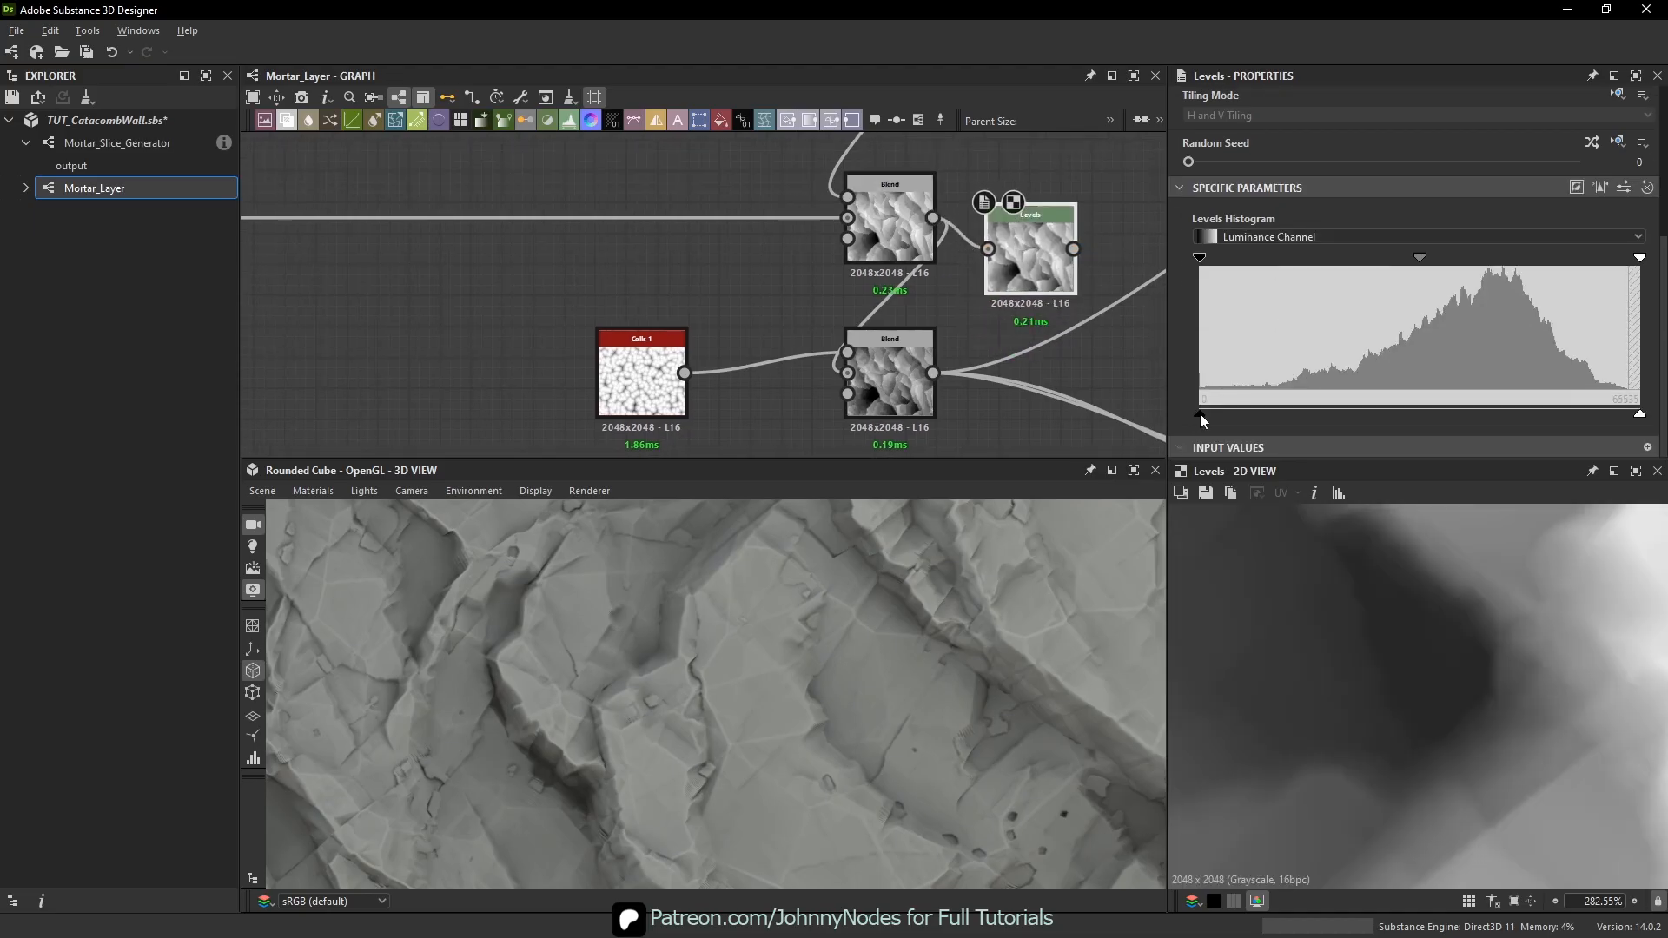
{"action": "left_click_drag", "start_coordinate": [1200, 414], "coordinate": [1296, 406]}
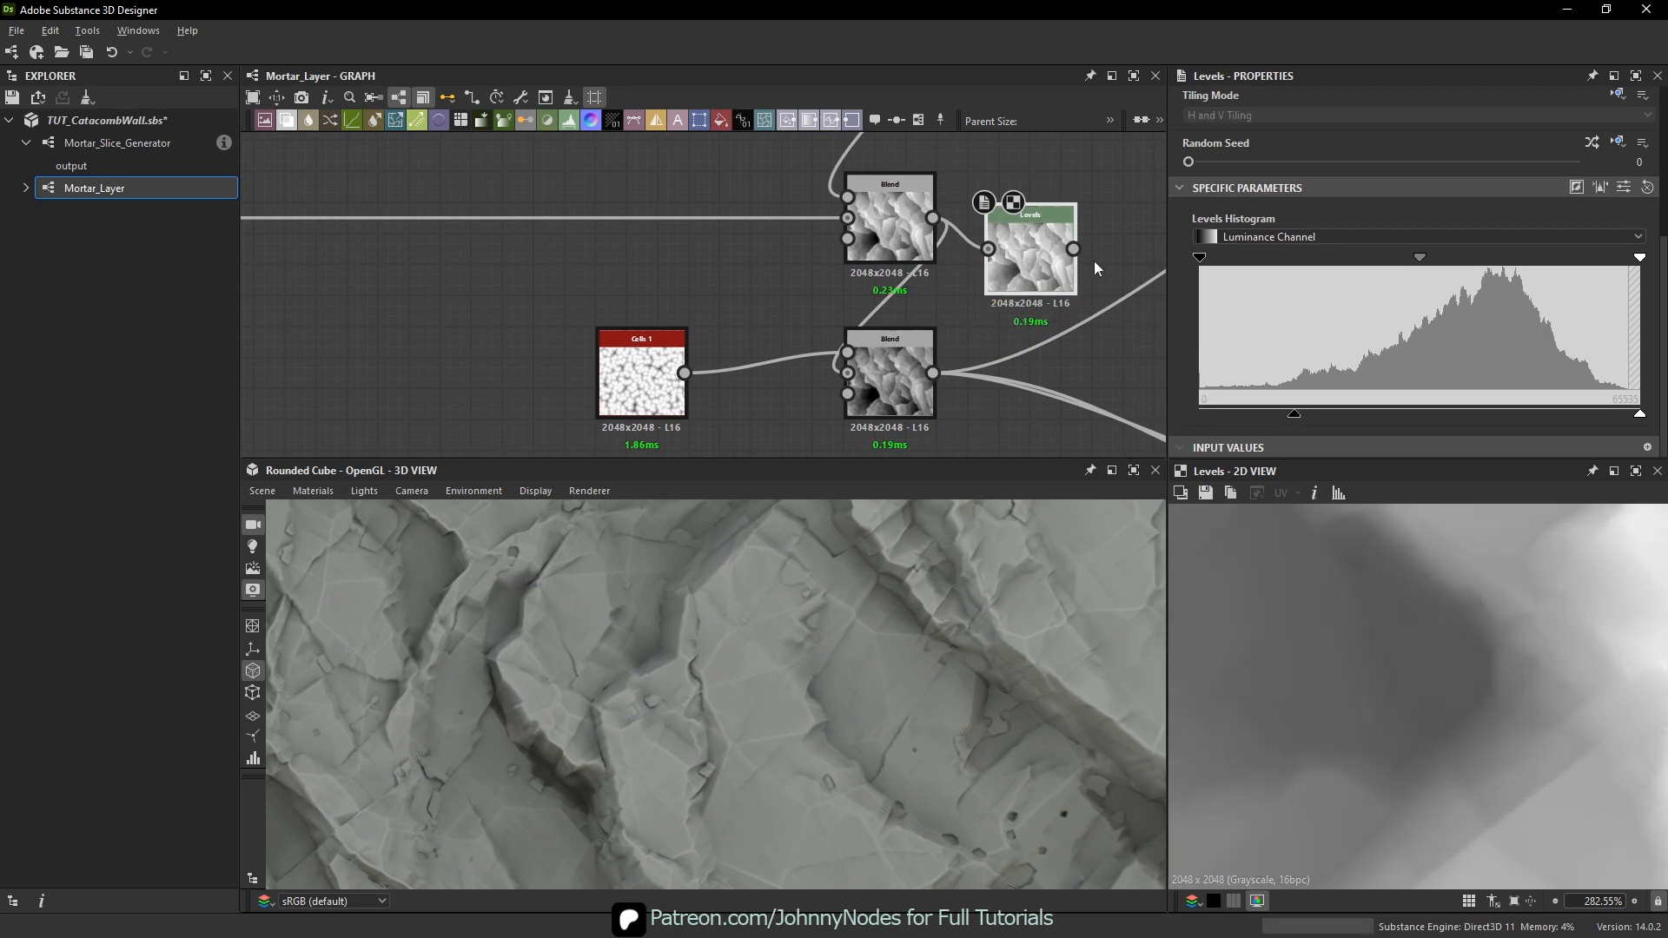
{"action": "left_click_drag", "start_coordinate": [1074, 249], "coordinate": [851, 372]}
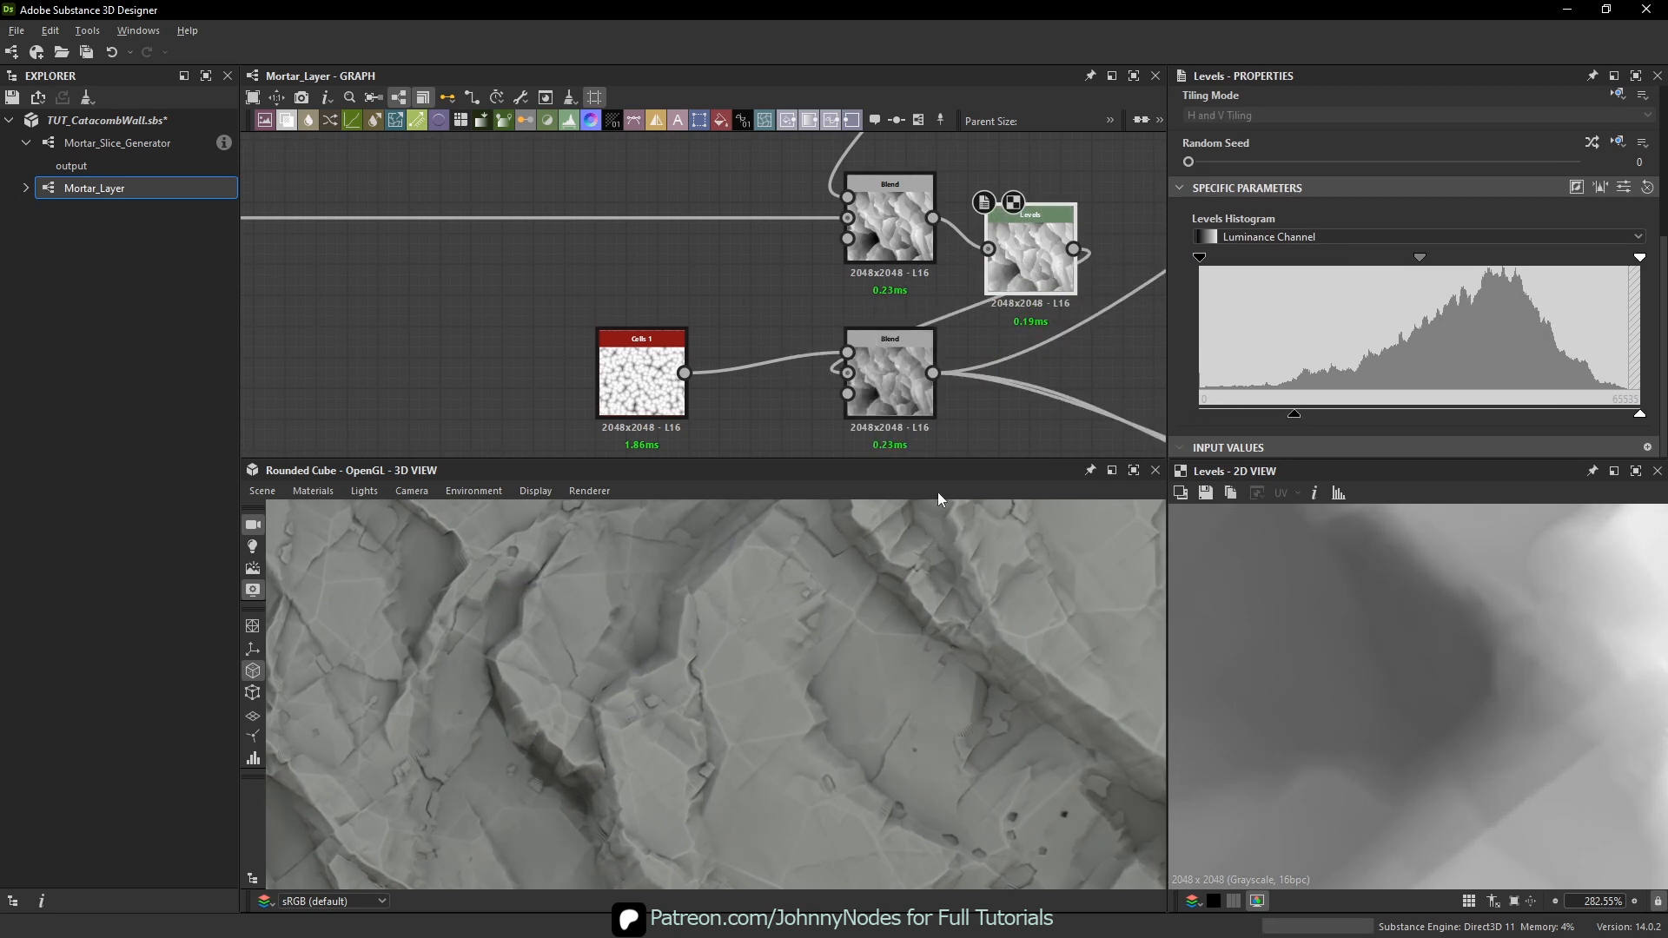
- Set the Cells Blend's opacity to 0.16 while checking the recesses and cell edges in the 3D view
{"action": "left_click", "coordinate": [883, 399]}
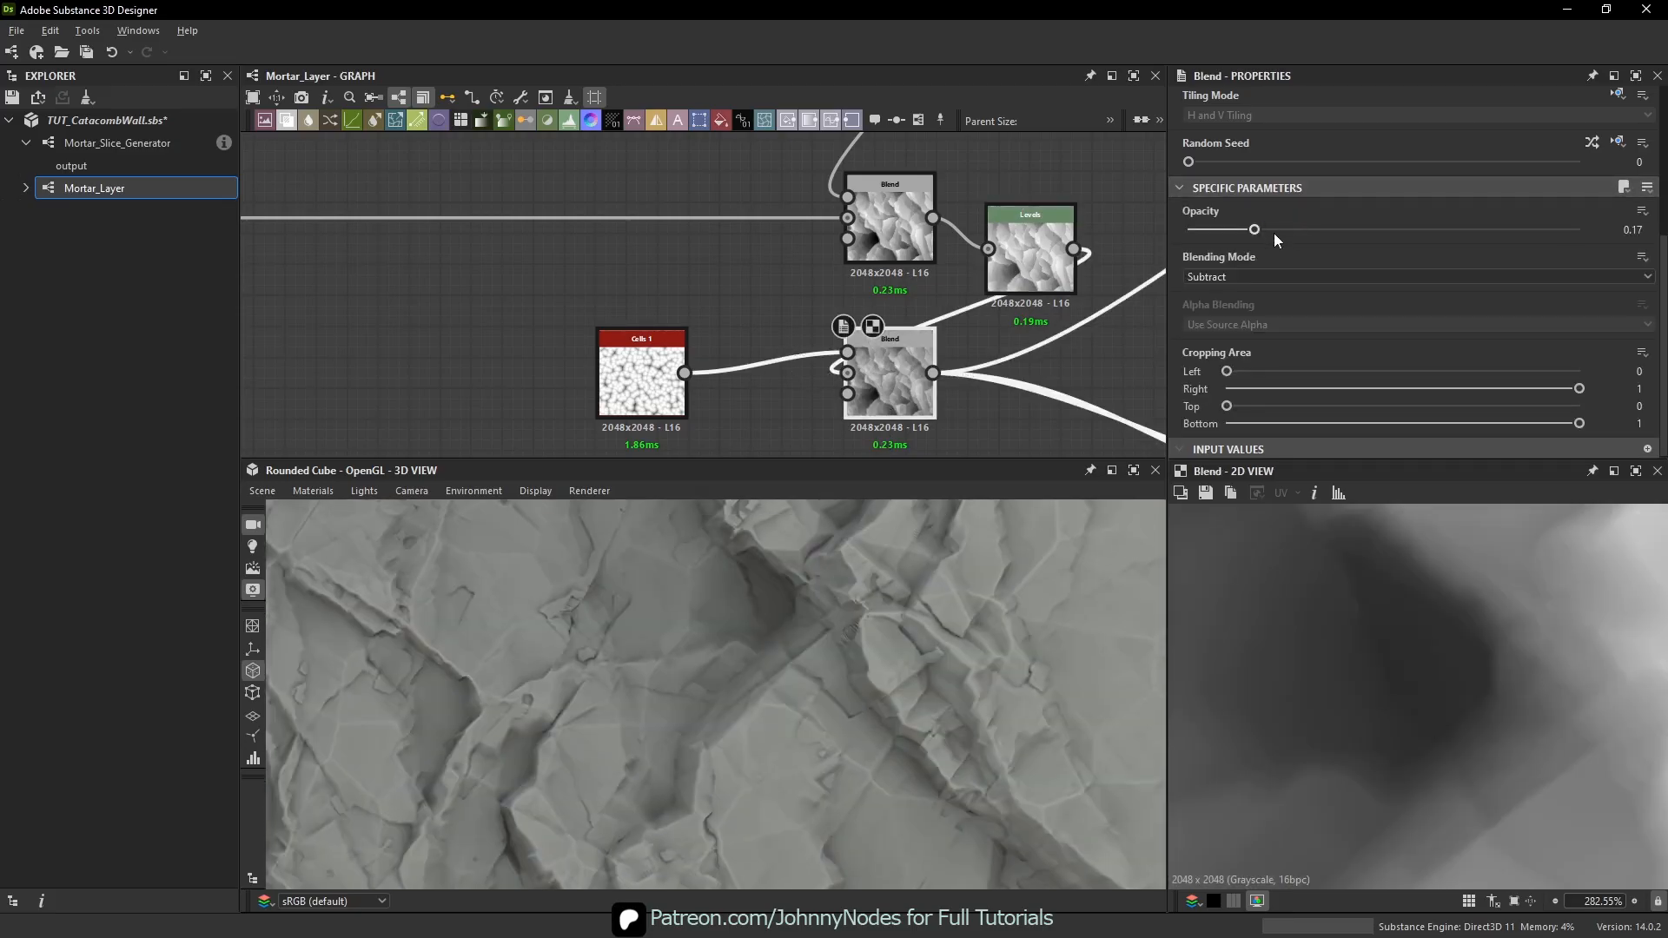
{"action": "left_click_drag", "start_coordinate": [1271, 229], "coordinate": [1260, 232]}
{"action": "left_click_drag", "start_coordinate": [908, 644], "coordinate": [806, 660]}
{"action": "left_click_drag", "start_coordinate": [1258, 230], "coordinate": [1249, 229]}
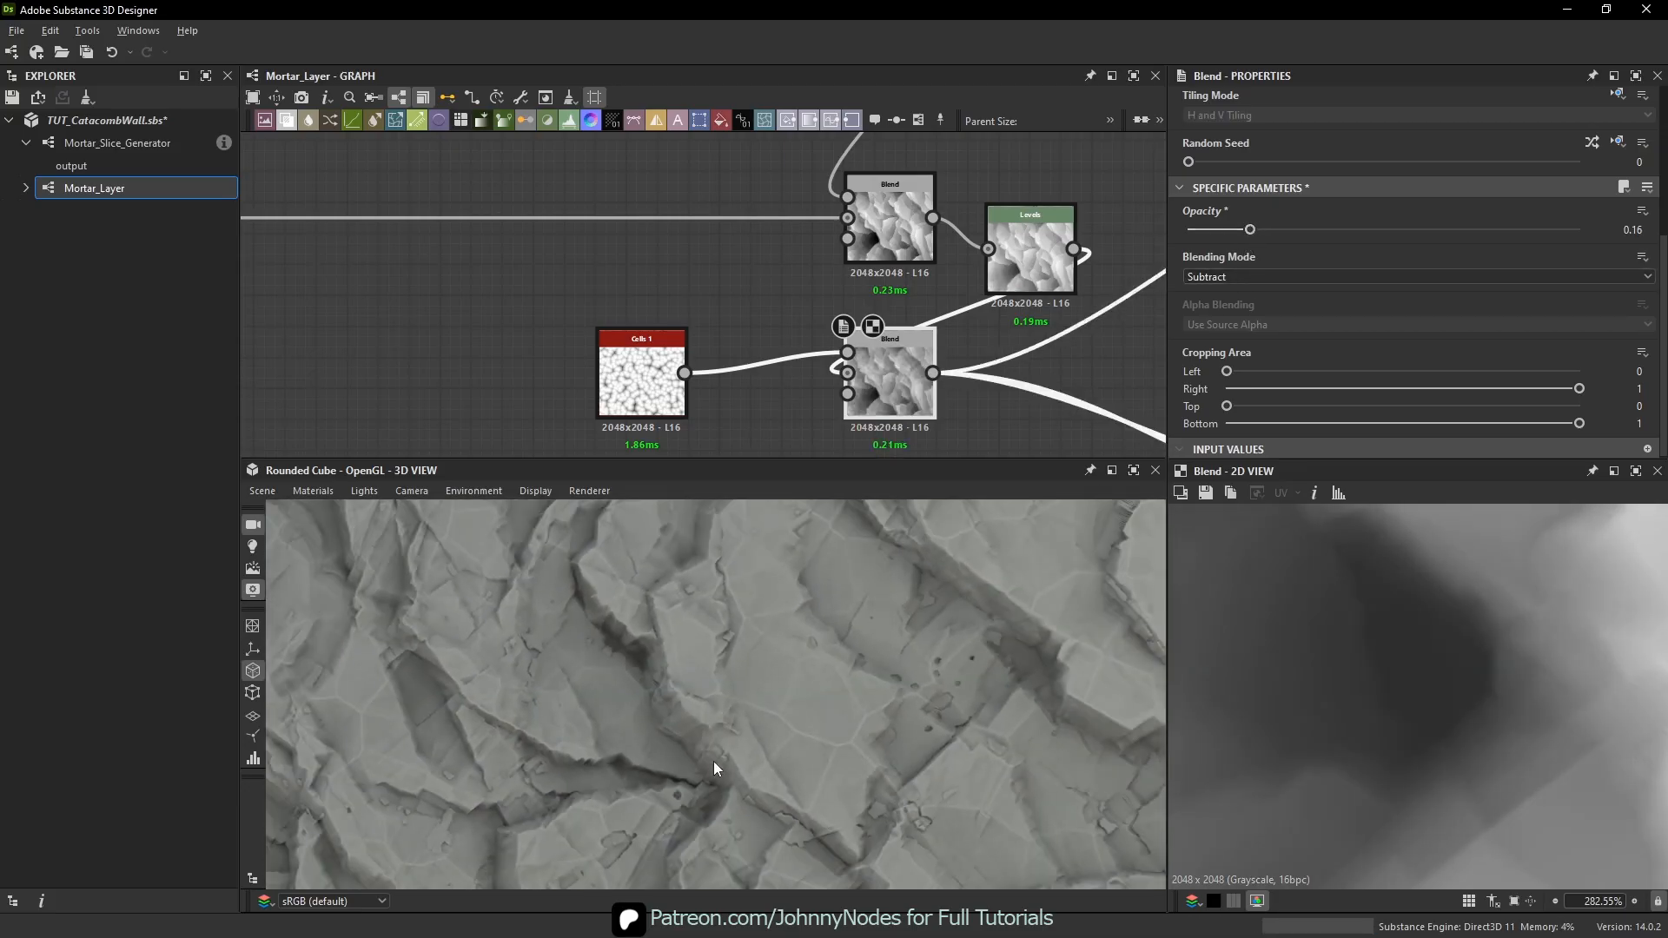
{"action": "left_click_drag", "start_coordinate": [714, 768], "coordinate": [825, 608]}
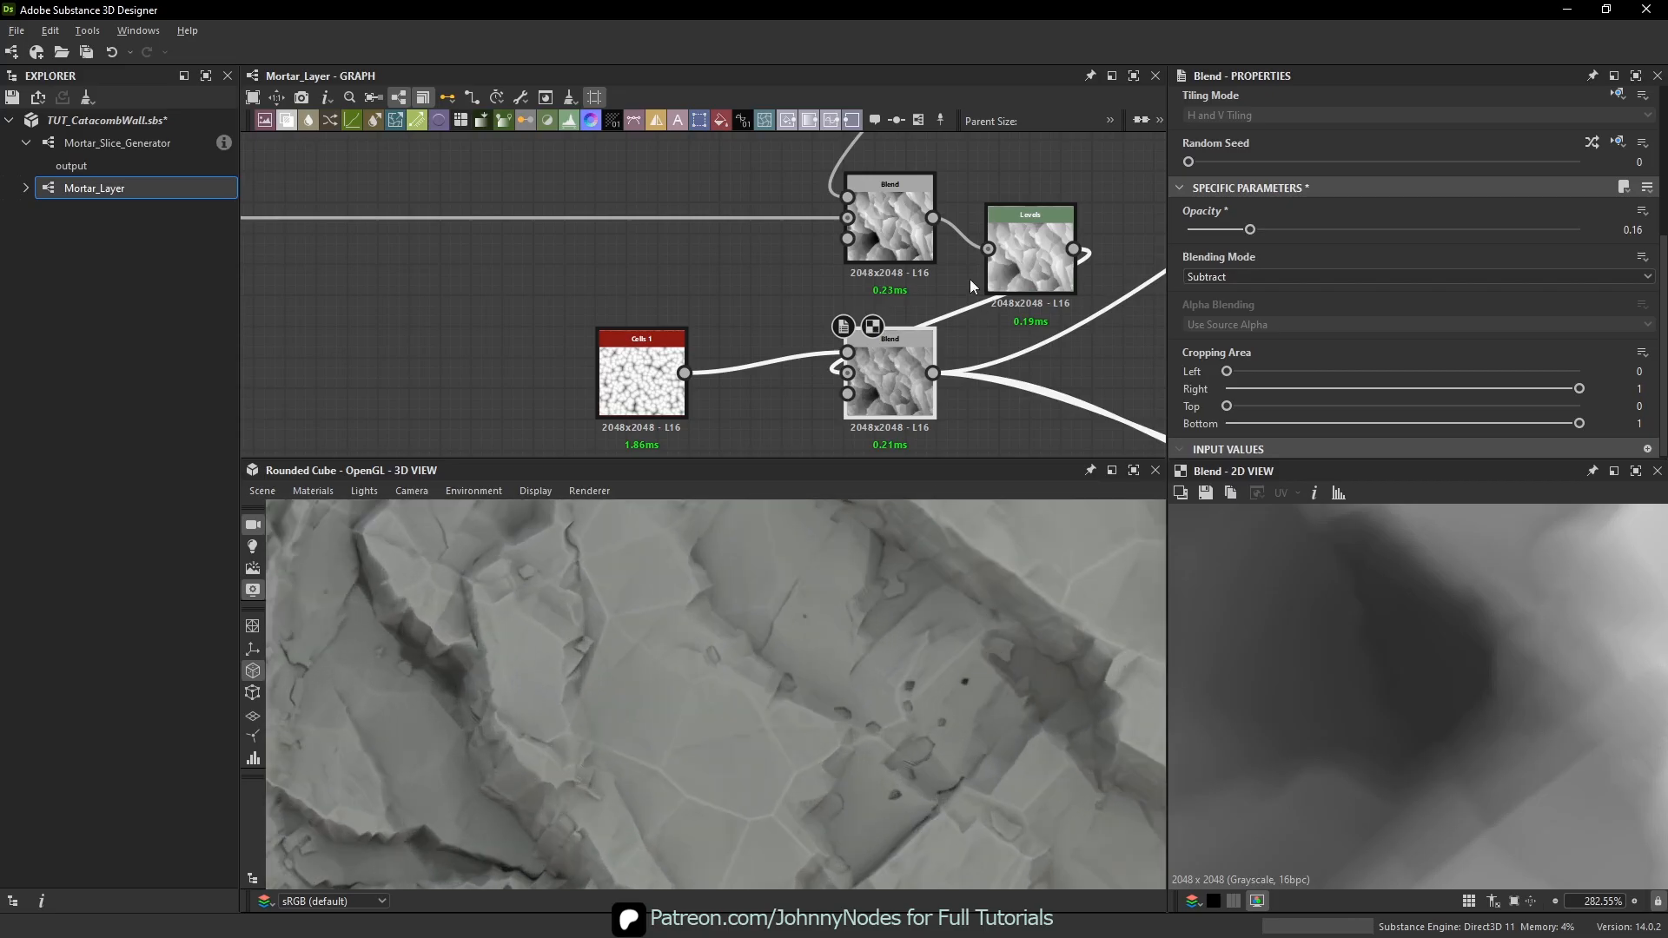
- Dock the Levels node to the Cells Blend, review the Cells 1 and Blend images, and move Cells 1 slightly away from the Blend
{"action": "left_click", "coordinate": [1014, 268]}
{"action": "key", "text": "d"}
{"action": "double_click", "coordinate": [643, 378]}
{"action": "scroll", "coordinate": [1352, 668], "scroll_direction": "down", "scroll_amount": 8}
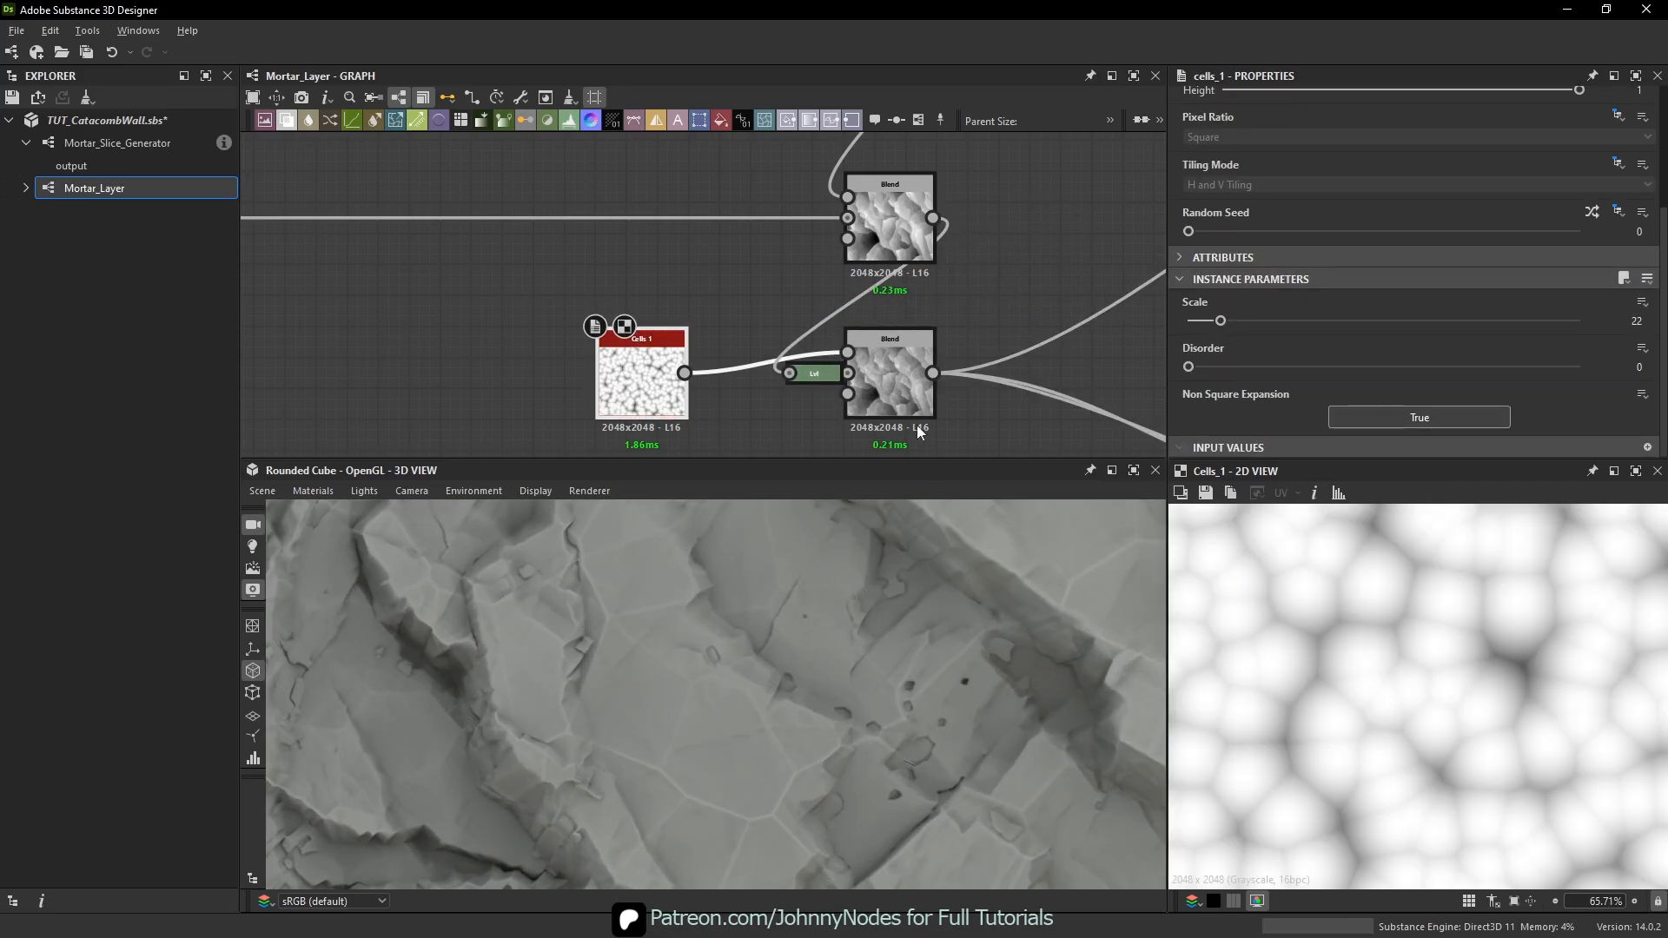
{"action": "double_click", "coordinate": [889, 382]}
{"action": "scroll", "coordinate": [1366, 659], "scroll_direction": "down", "scroll_amount": 2}
{"action": "left_click_drag", "start_coordinate": [705, 686], "coordinate": [757, 549]}
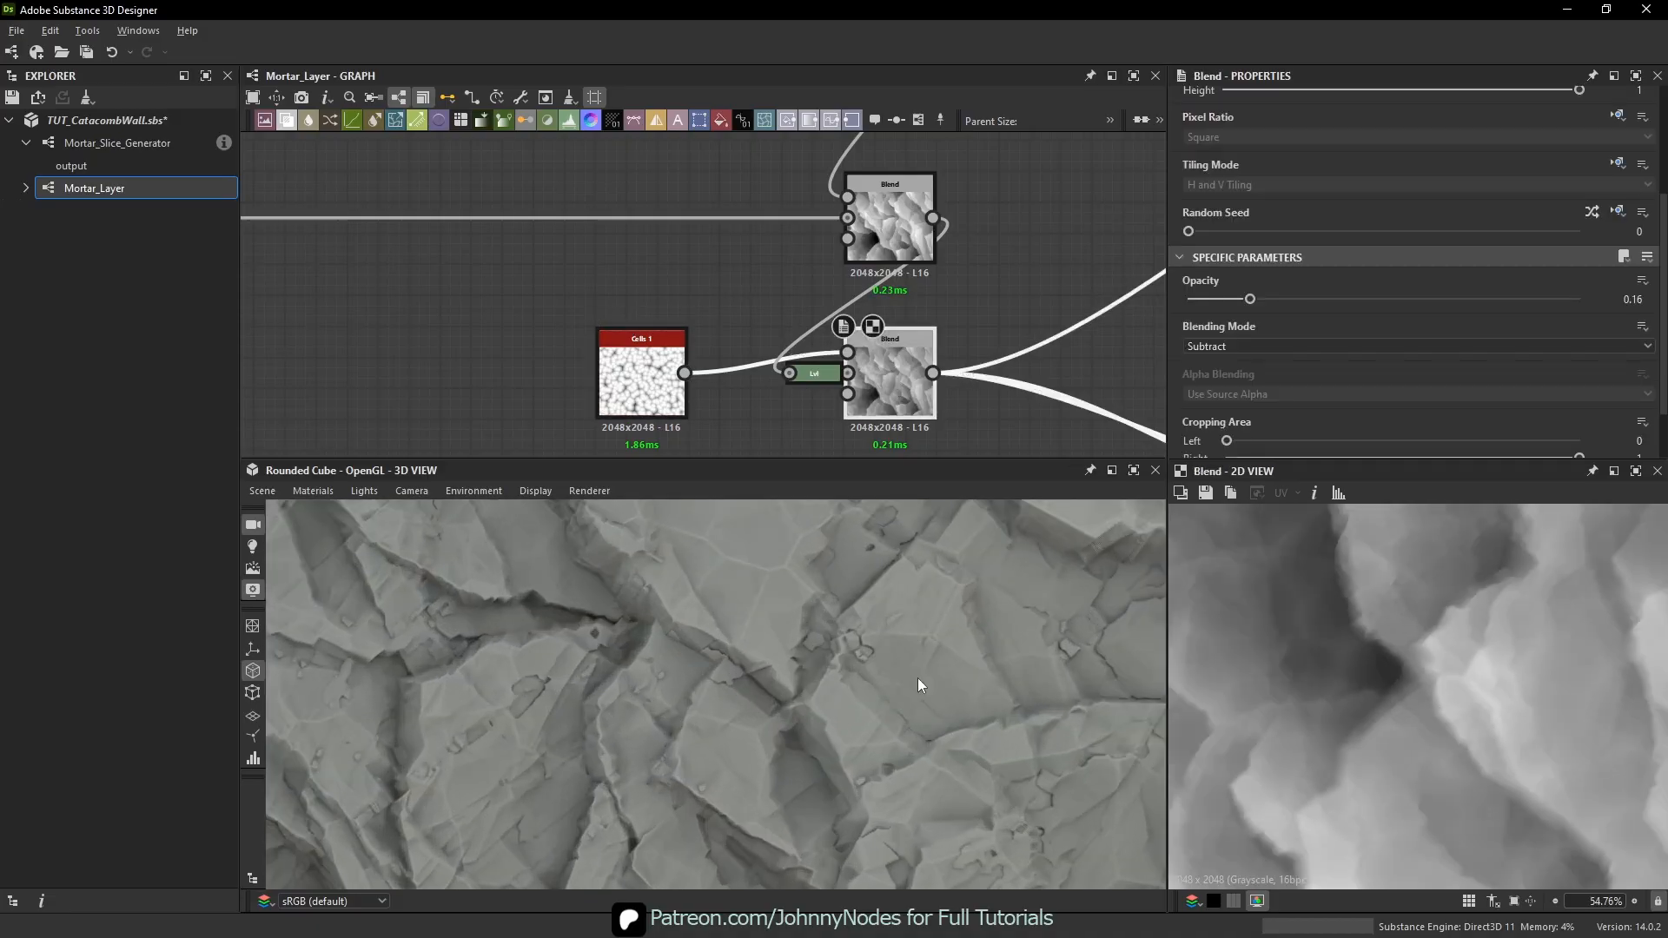
{"action": "scroll", "coordinate": [830, 749], "scroll_direction": "down", "scroll_amount": 4}
{"action": "left_click_drag", "start_coordinate": [645, 382], "coordinate": [612, 384]}
- Add a Clouds 2 node below Cells 1, connect it to the Cells Blend's opacity input, and inspect the rock surface
{"action": "middle_click_drag", "start_coordinate": [789, 411], "coordinate": [806, 331]}
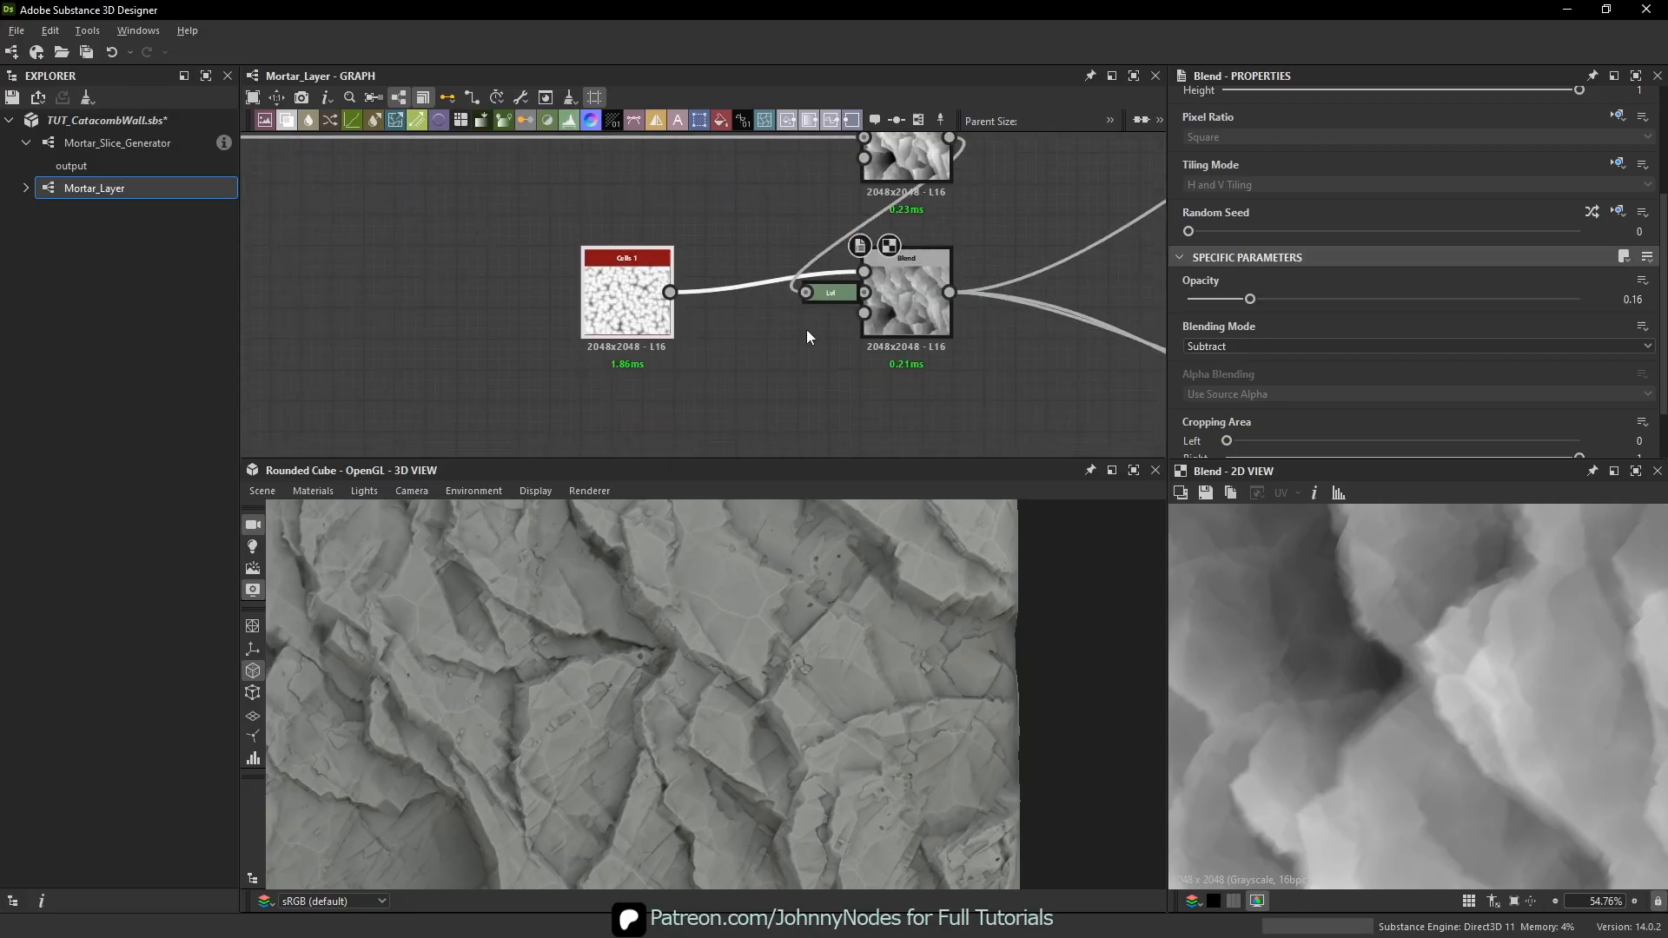
{"action": "left_click", "coordinate": [681, 388]}
{"action": "key", "text": "space"}
{"action": "type", "text": "cloud"}
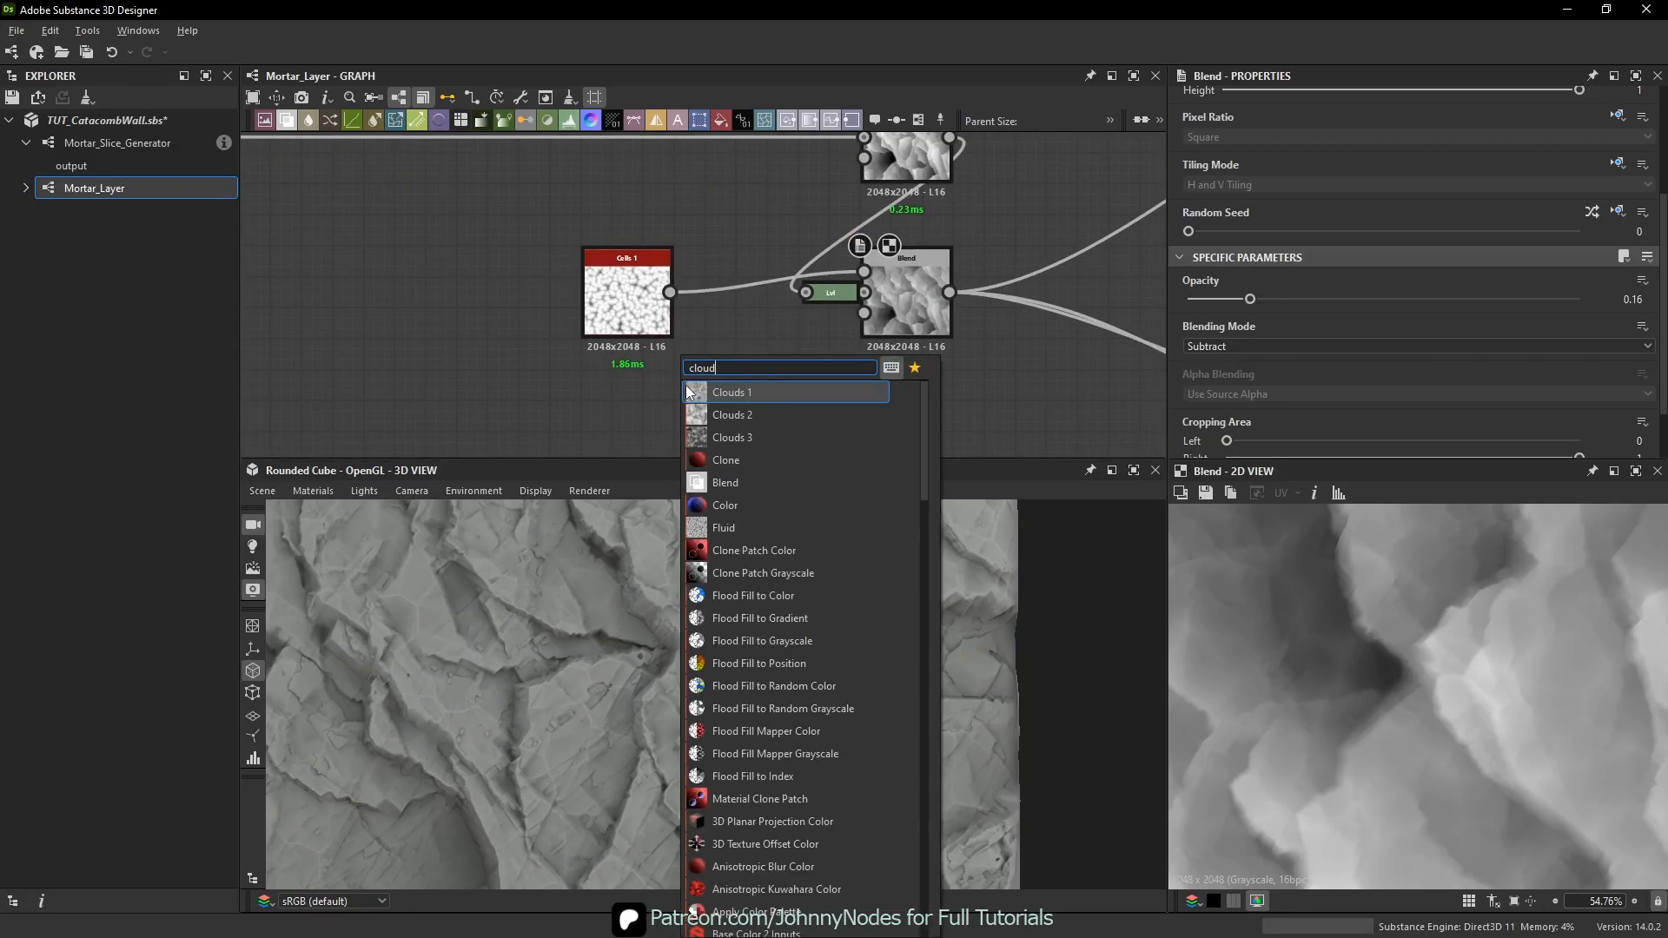
{"action": "key", "text": "Down"}
{"action": "key", "text": "Return"}
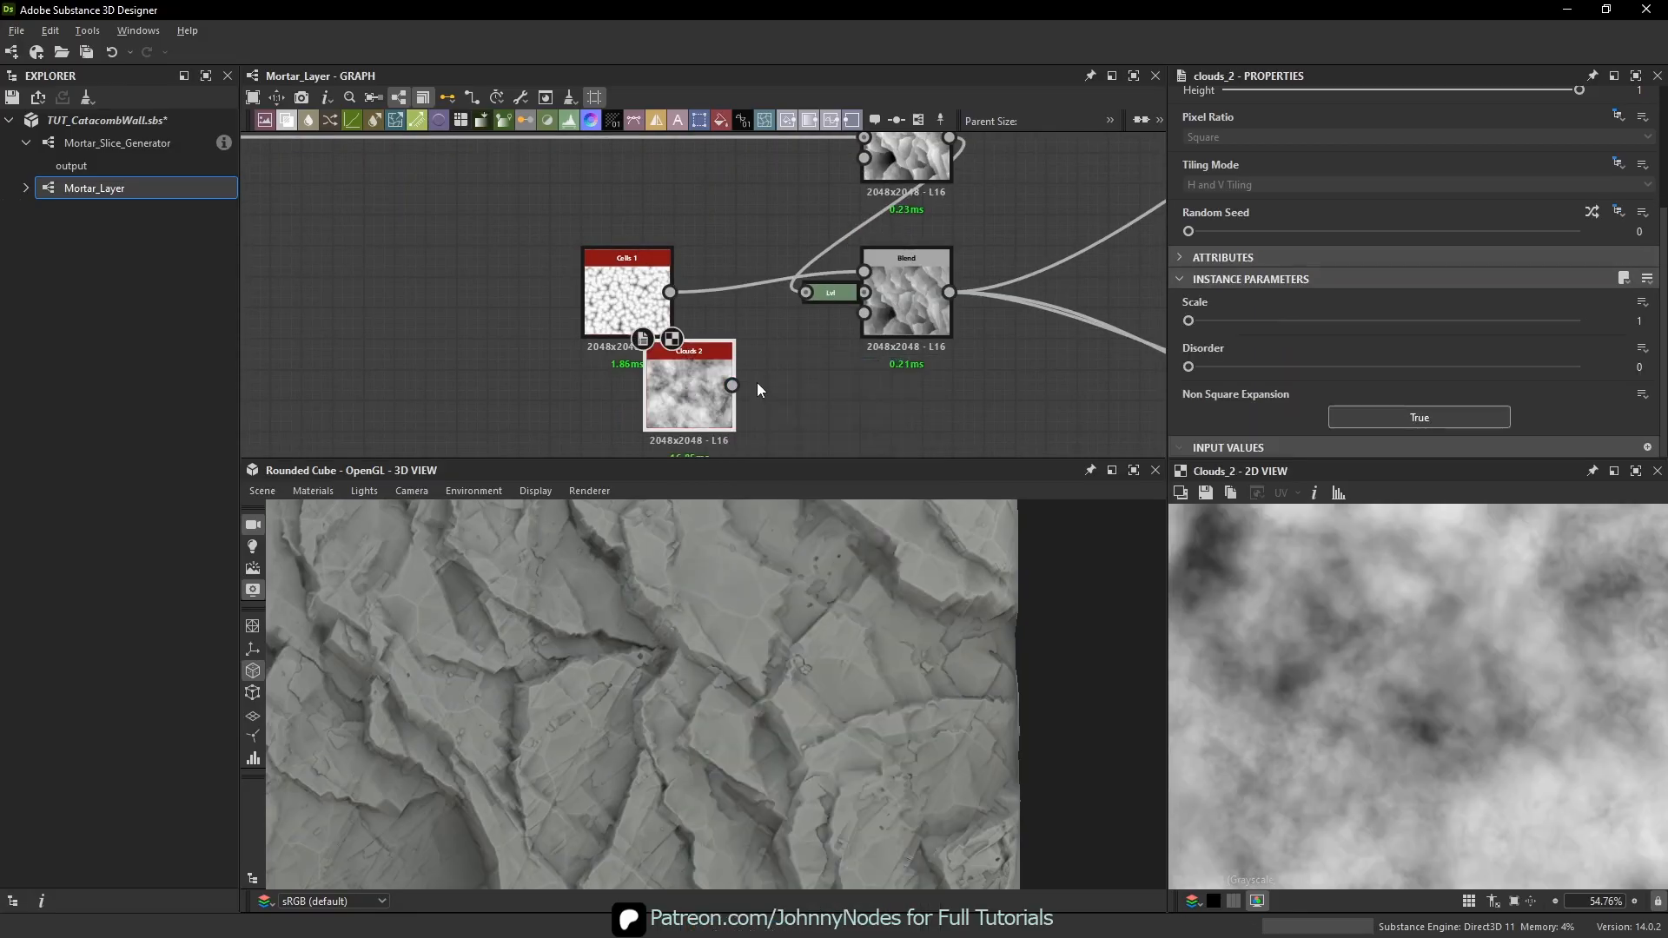
{"action": "left_click_drag", "start_coordinate": [732, 385], "coordinate": [865, 312]}
{"action": "scroll", "coordinate": [874, 317], "scroll_direction": "up", "scroll_amount": 3}
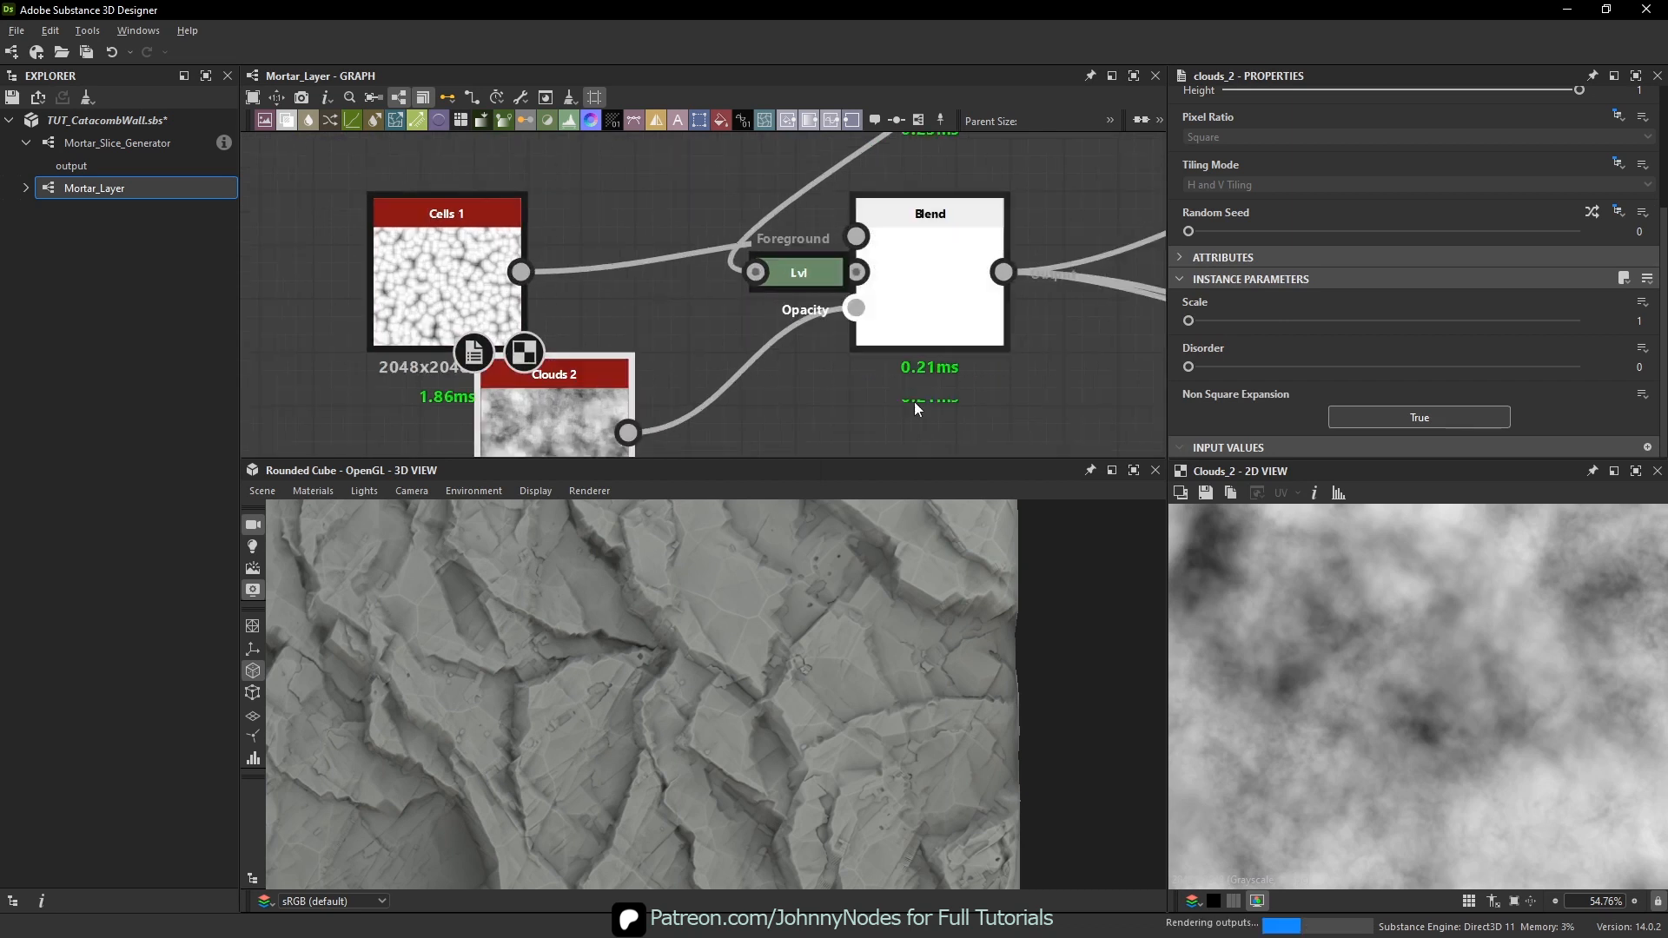
{"action": "scroll", "coordinate": [770, 603], "scroll_direction": "up", "scroll_amount": 6}
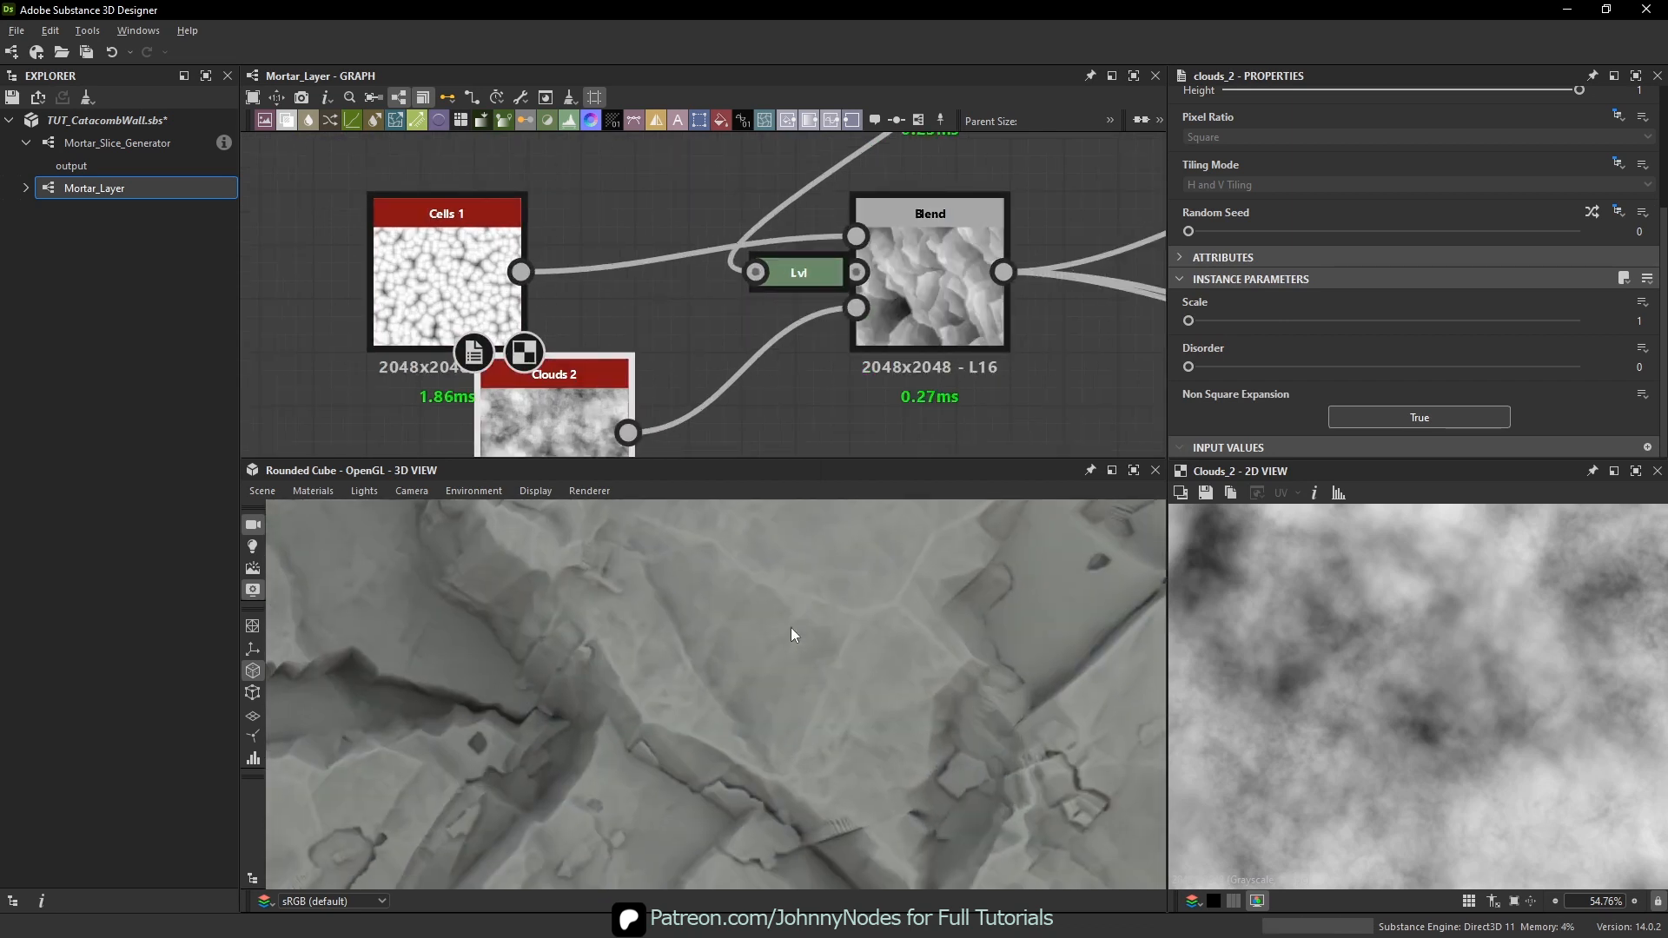
{"action": "middle_click_drag", "start_coordinate": [791, 627], "coordinate": [860, 612]}
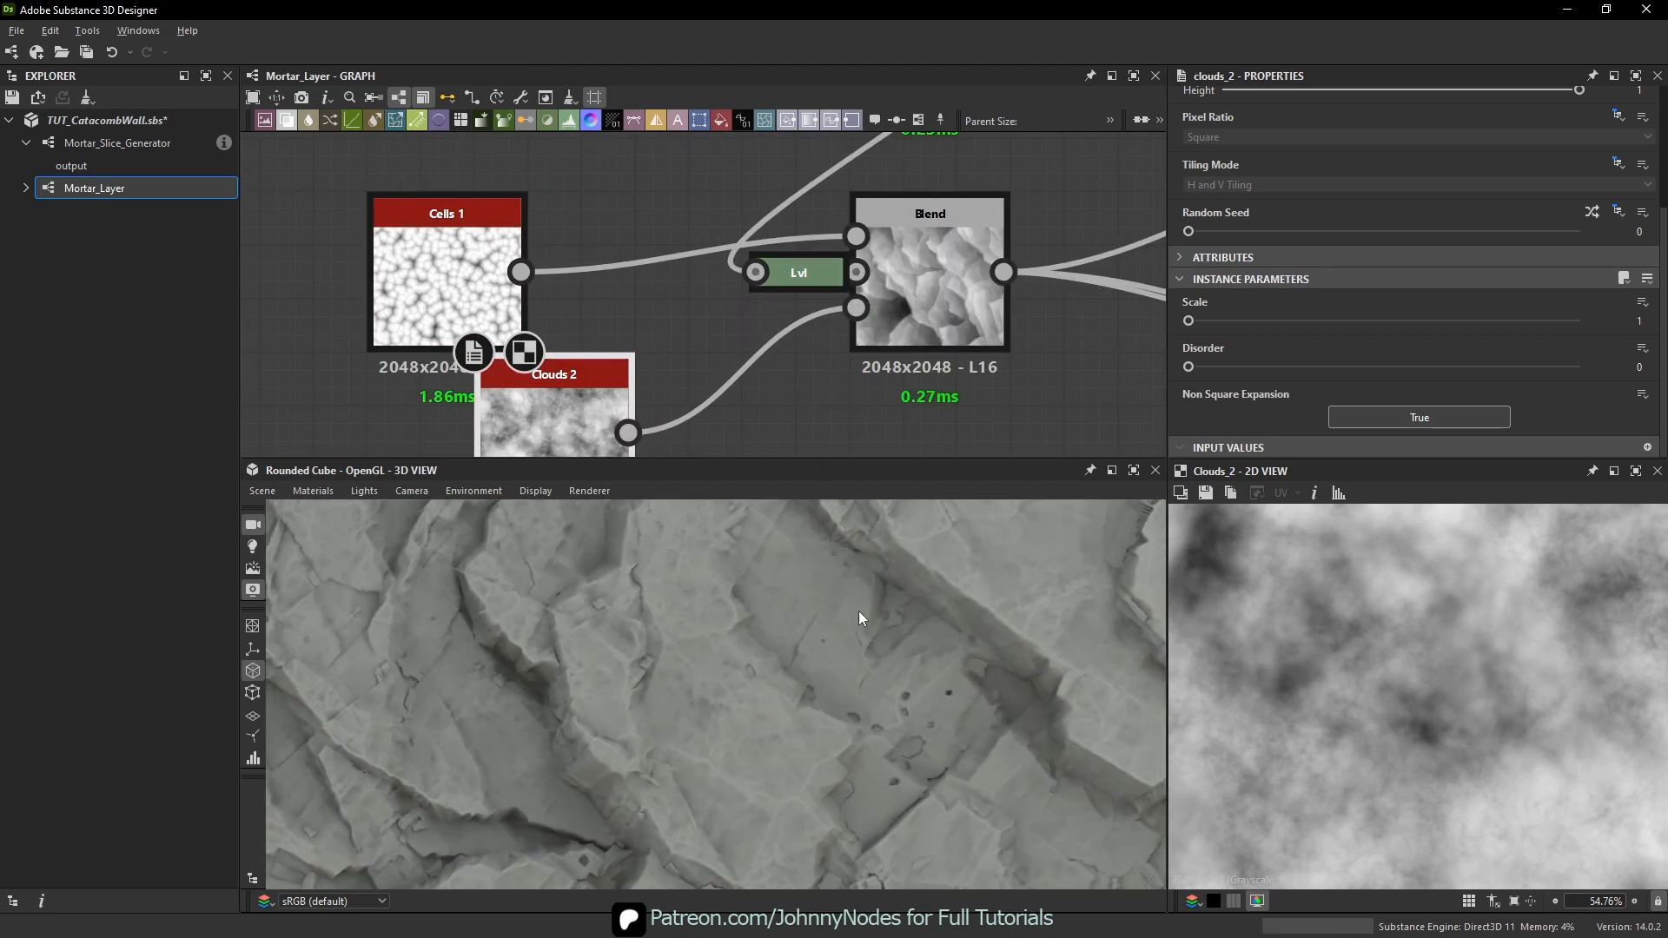
- Add a Histogram Scan node next to Clouds 2 and feed it with the Clouds 2 output
{"action": "middle_click_drag", "start_coordinate": [665, 405], "coordinate": [770, 371]}
{"action": "scroll", "coordinate": [664, 410], "scroll_direction": "down", "scroll_amount": 1}
{"action": "left_click_drag", "start_coordinate": [669, 383], "coordinate": [540, 427]}
{"action": "left_click", "coordinate": [789, 419]}
{"action": "key", "text": "space"}
{"action": "type", "text": "hist"}
{"action": "key", "text": "Down"}
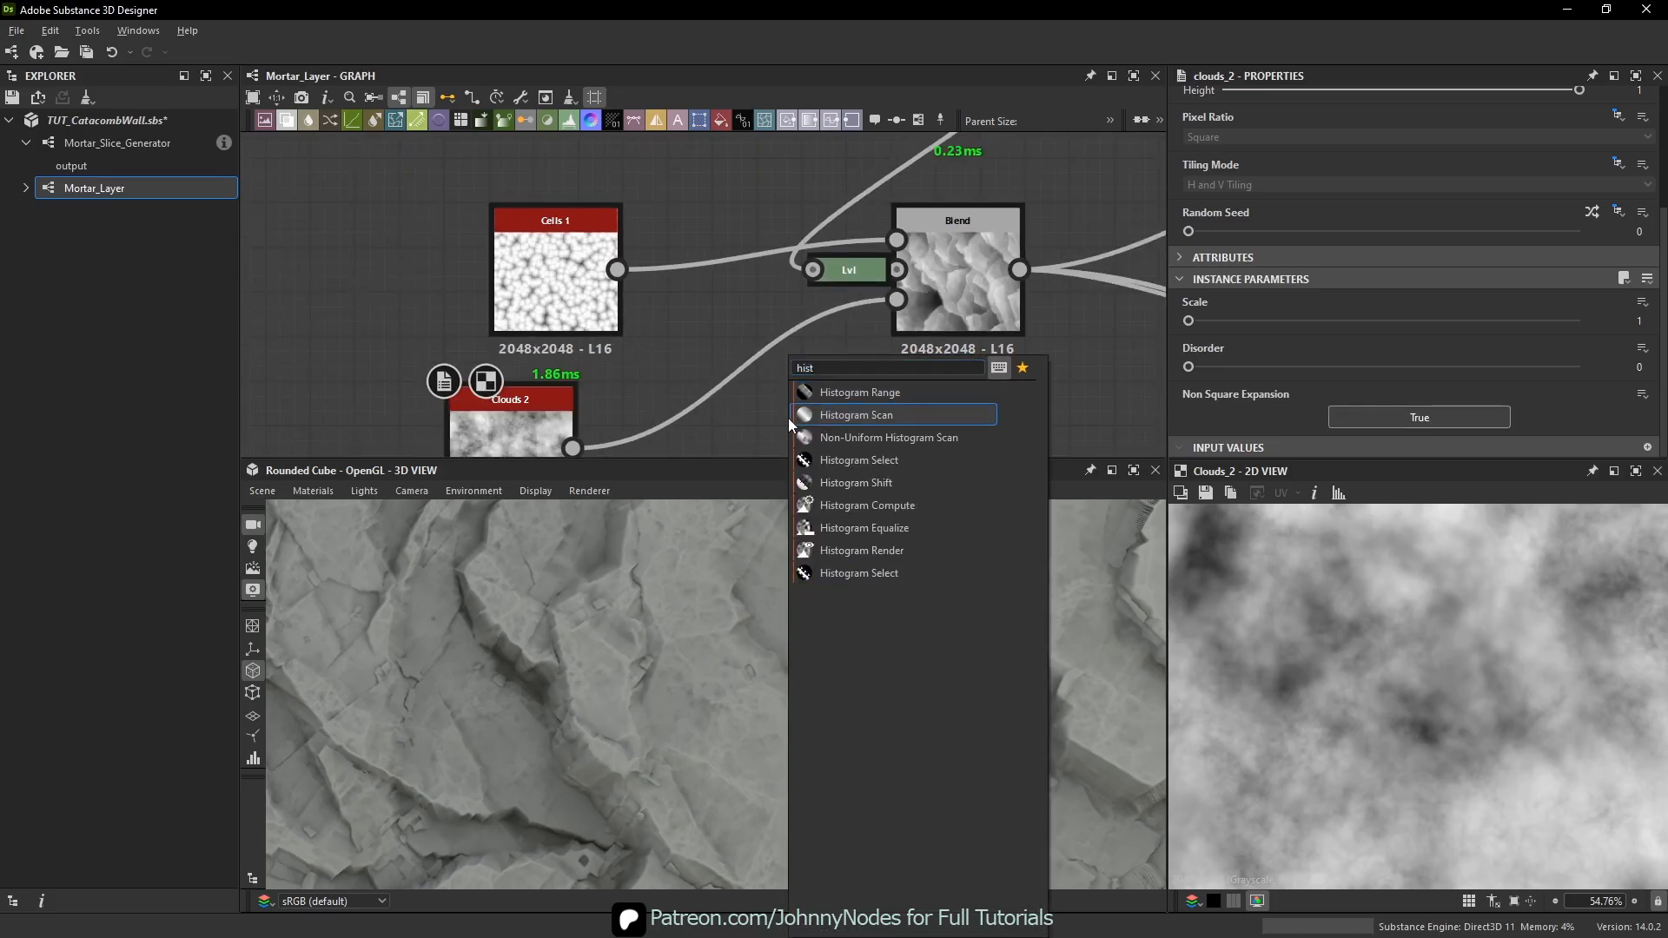
{"action": "key", "text": "Return"}
{"action": "middle_click_drag", "start_coordinate": [641, 366], "coordinate": [648, 300]}
{"action": "left_click_drag", "start_coordinate": [581, 383], "coordinate": [758, 385]}
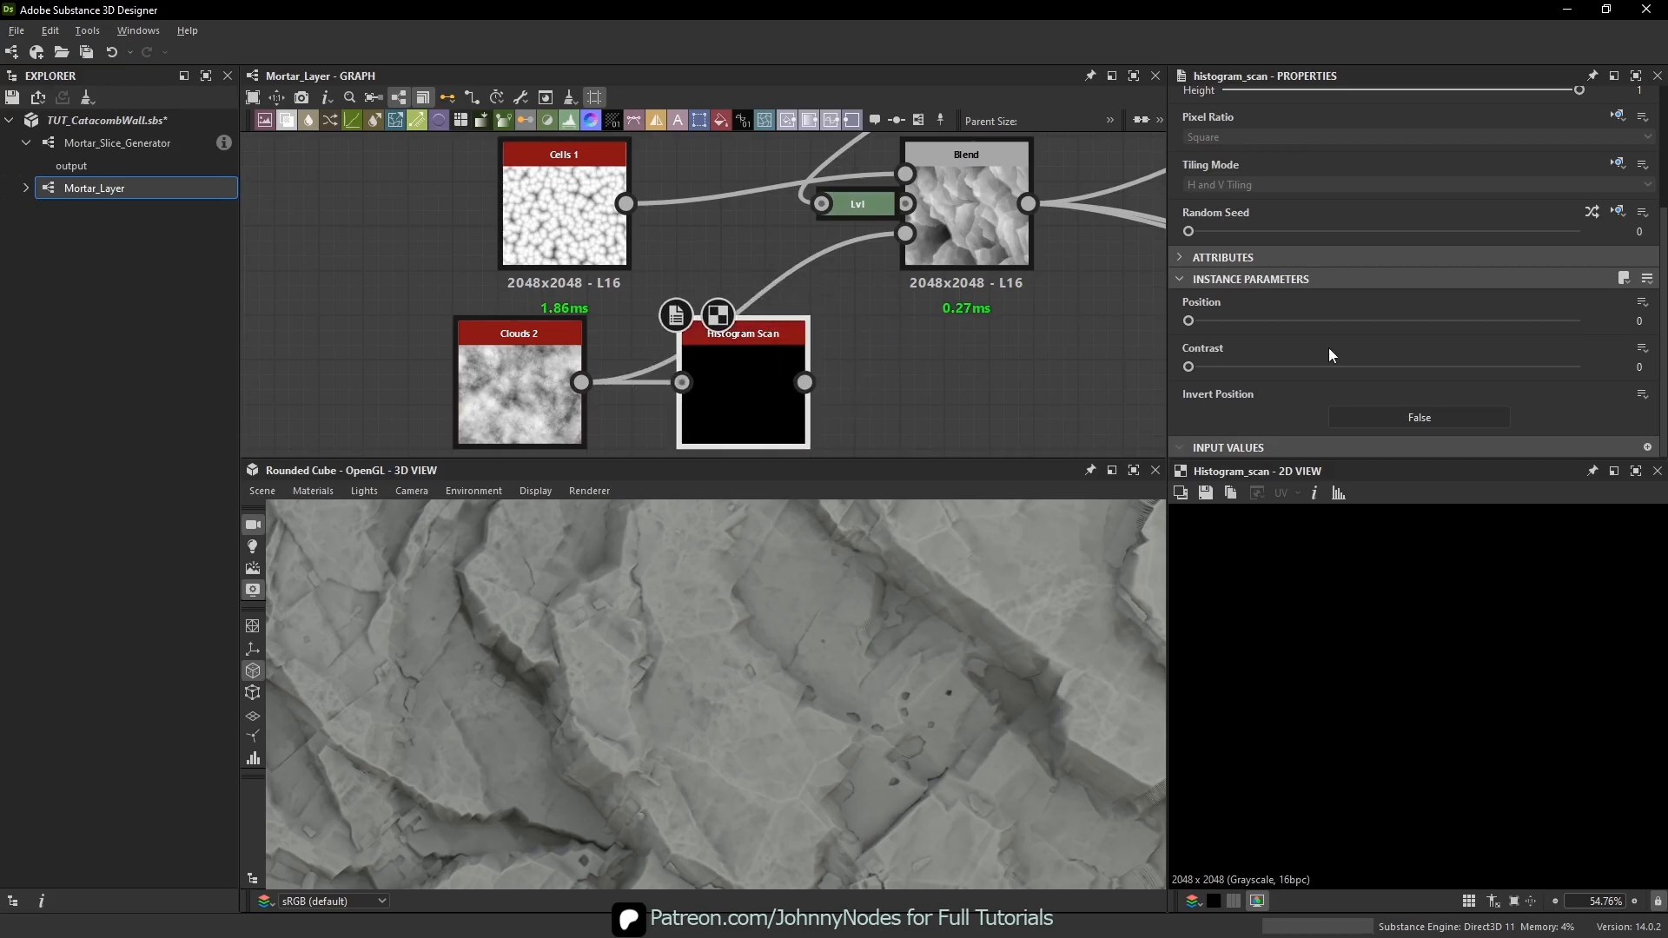
- Set the Histogram Scan's position to 0.33 and contrast to 0.92, and use it as the Cells Blend's opacity mask
{"action": "left_click_drag", "start_coordinate": [1286, 321], "coordinate": [1556, 376]}
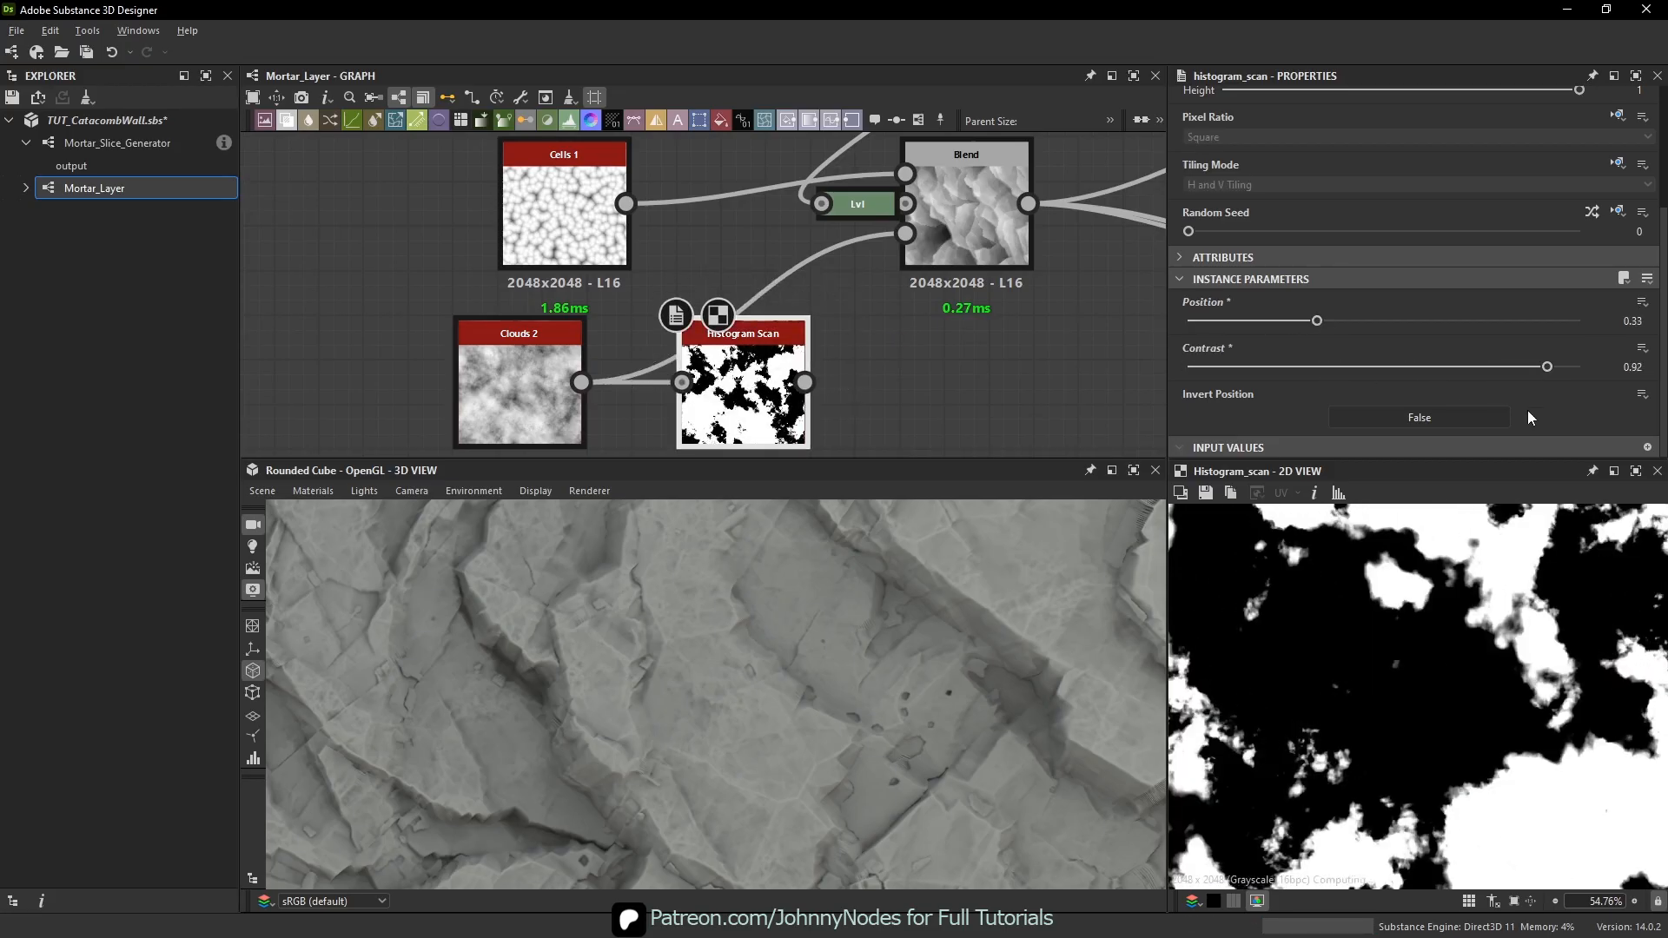
{"action": "scroll", "coordinate": [1498, 716], "scroll_direction": "down", "scroll_amount": 2}
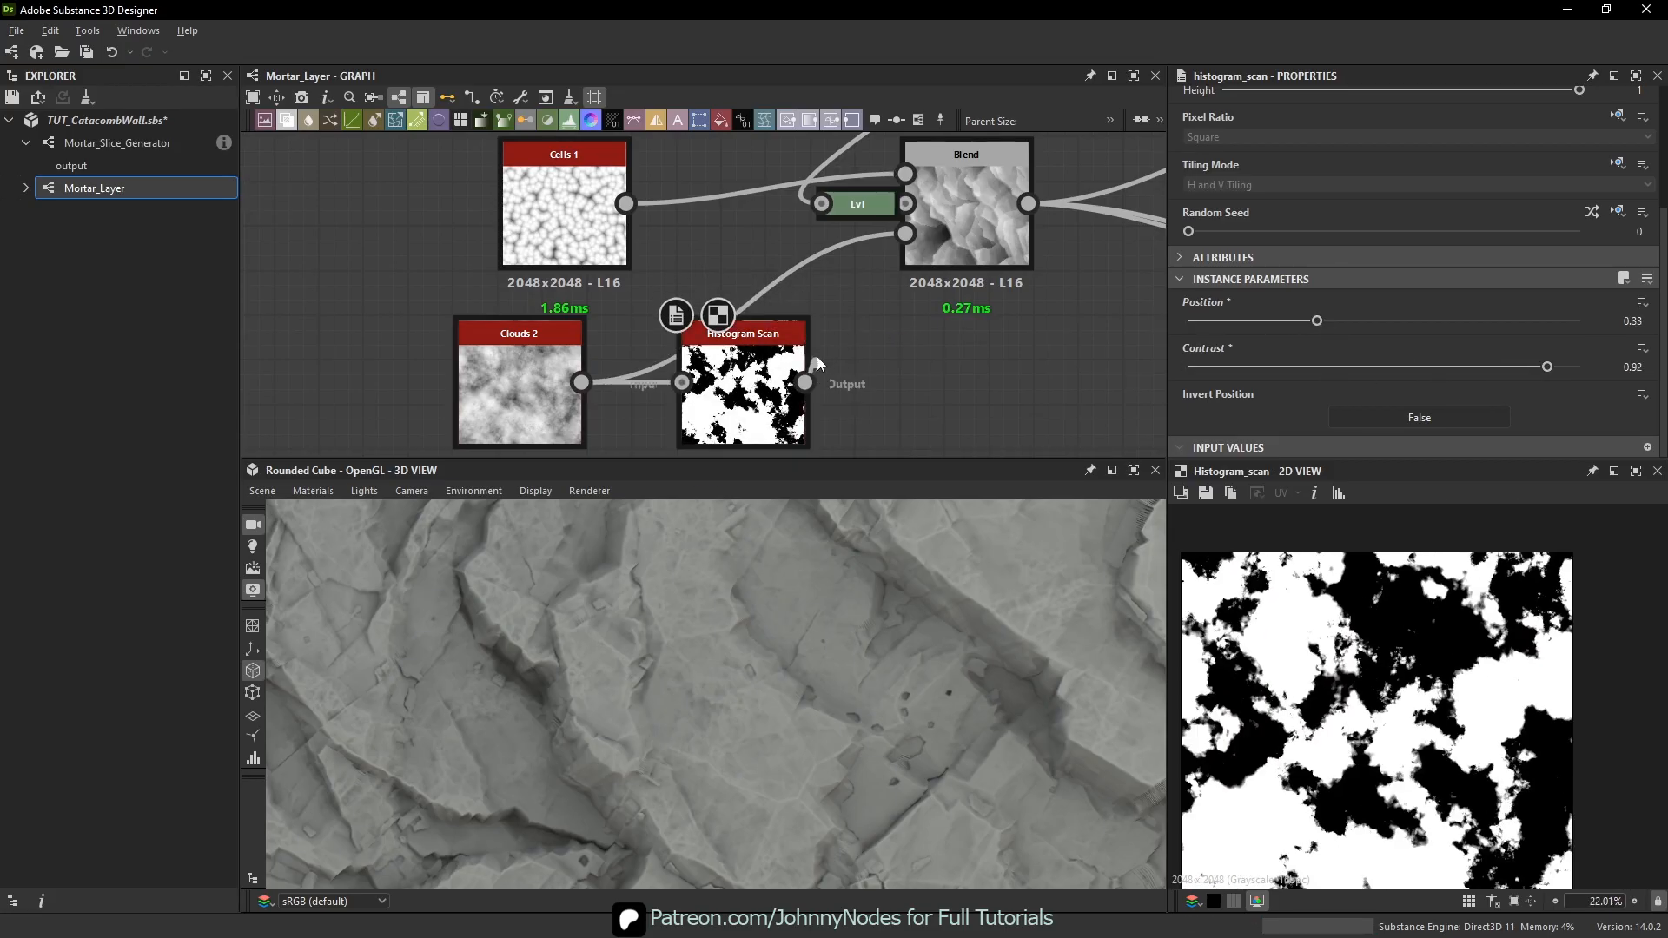
{"action": "left_click_drag", "start_coordinate": [805, 383], "coordinate": [905, 233]}
{"action": "left_click", "coordinate": [964, 250]}
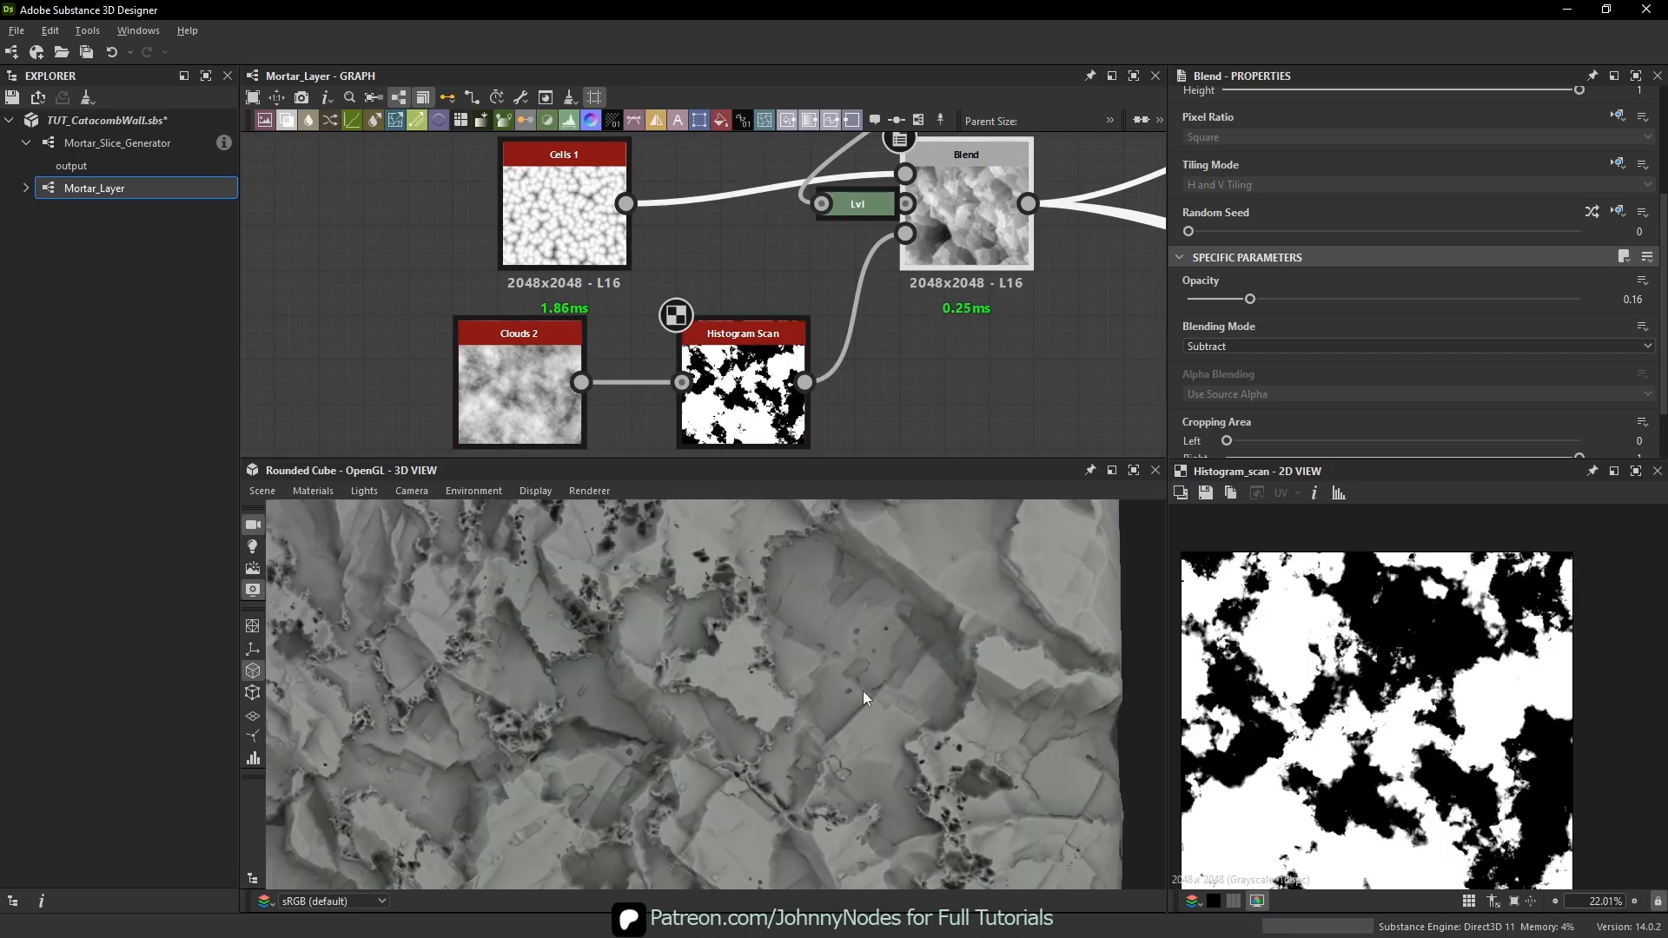
{"action": "right_click_drag", "start_coordinate": [775, 654], "coordinate": [827, 733]}
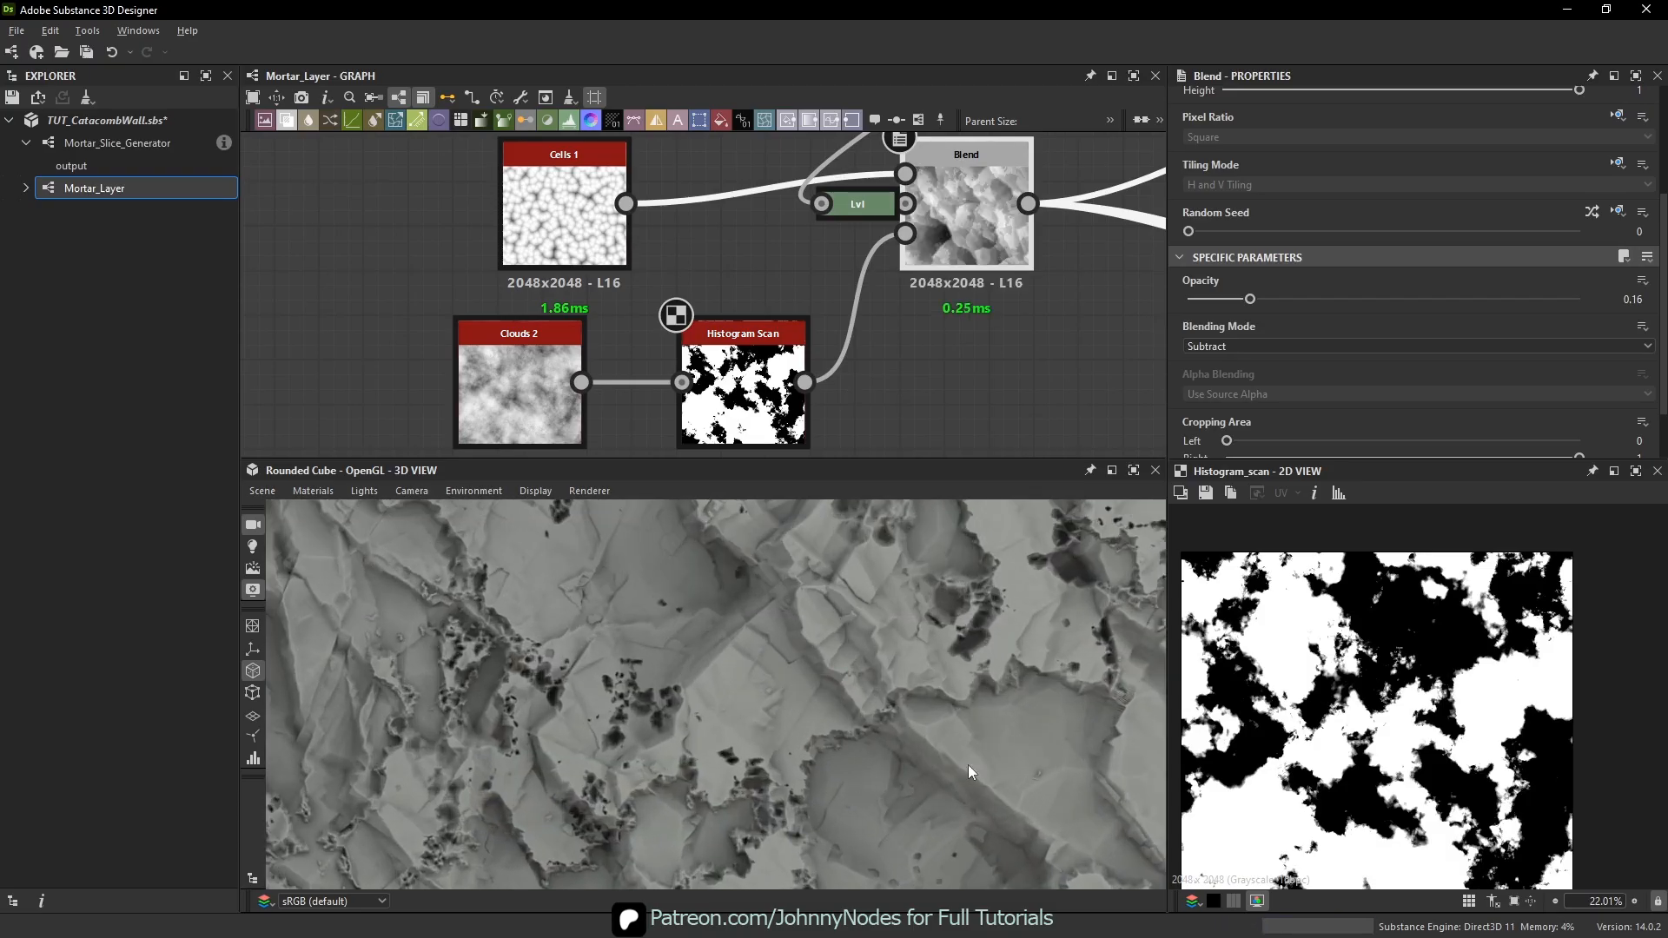
- Undo the Histogram Scan masking and delete the Clouds 2 and Histogram Scan nodes
{"action": "left_click_drag", "start_coordinate": [890, 376], "coordinate": [472, 379]}
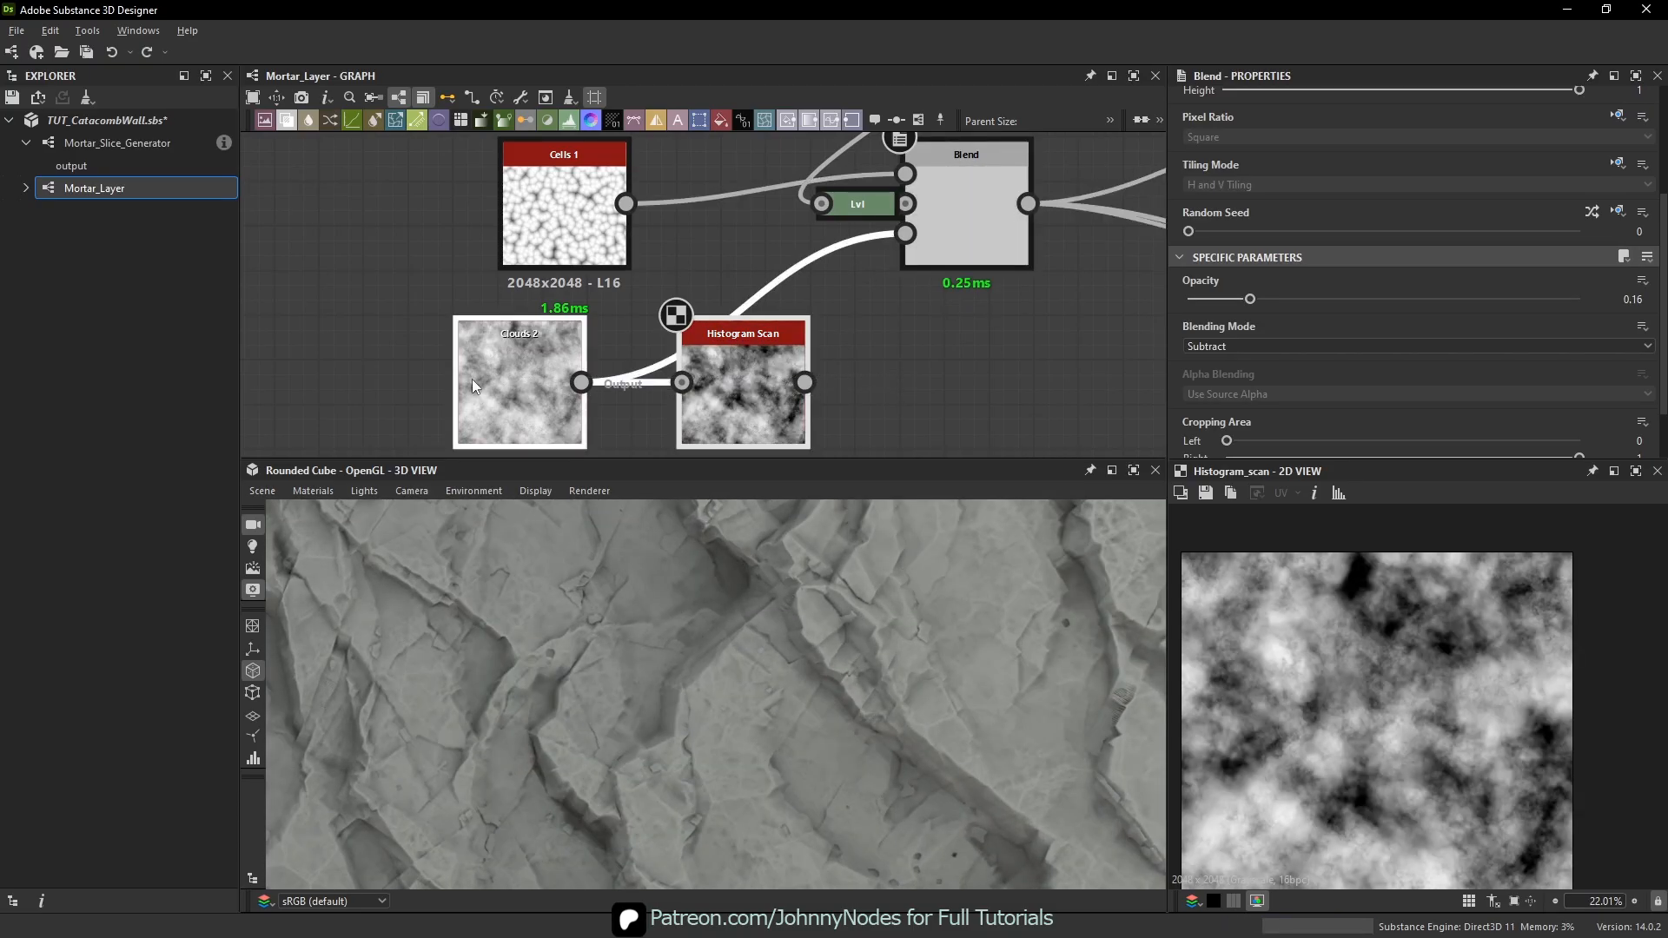
{"action": "key", "text": "Delete"}
- Add a Transformation 2D node below Cells 1, feed it with the upper Blend, and shift its image about half a tile sideways
{"action": "scroll", "coordinate": [608, 352], "scroll_direction": "down", "scroll_amount": 5}
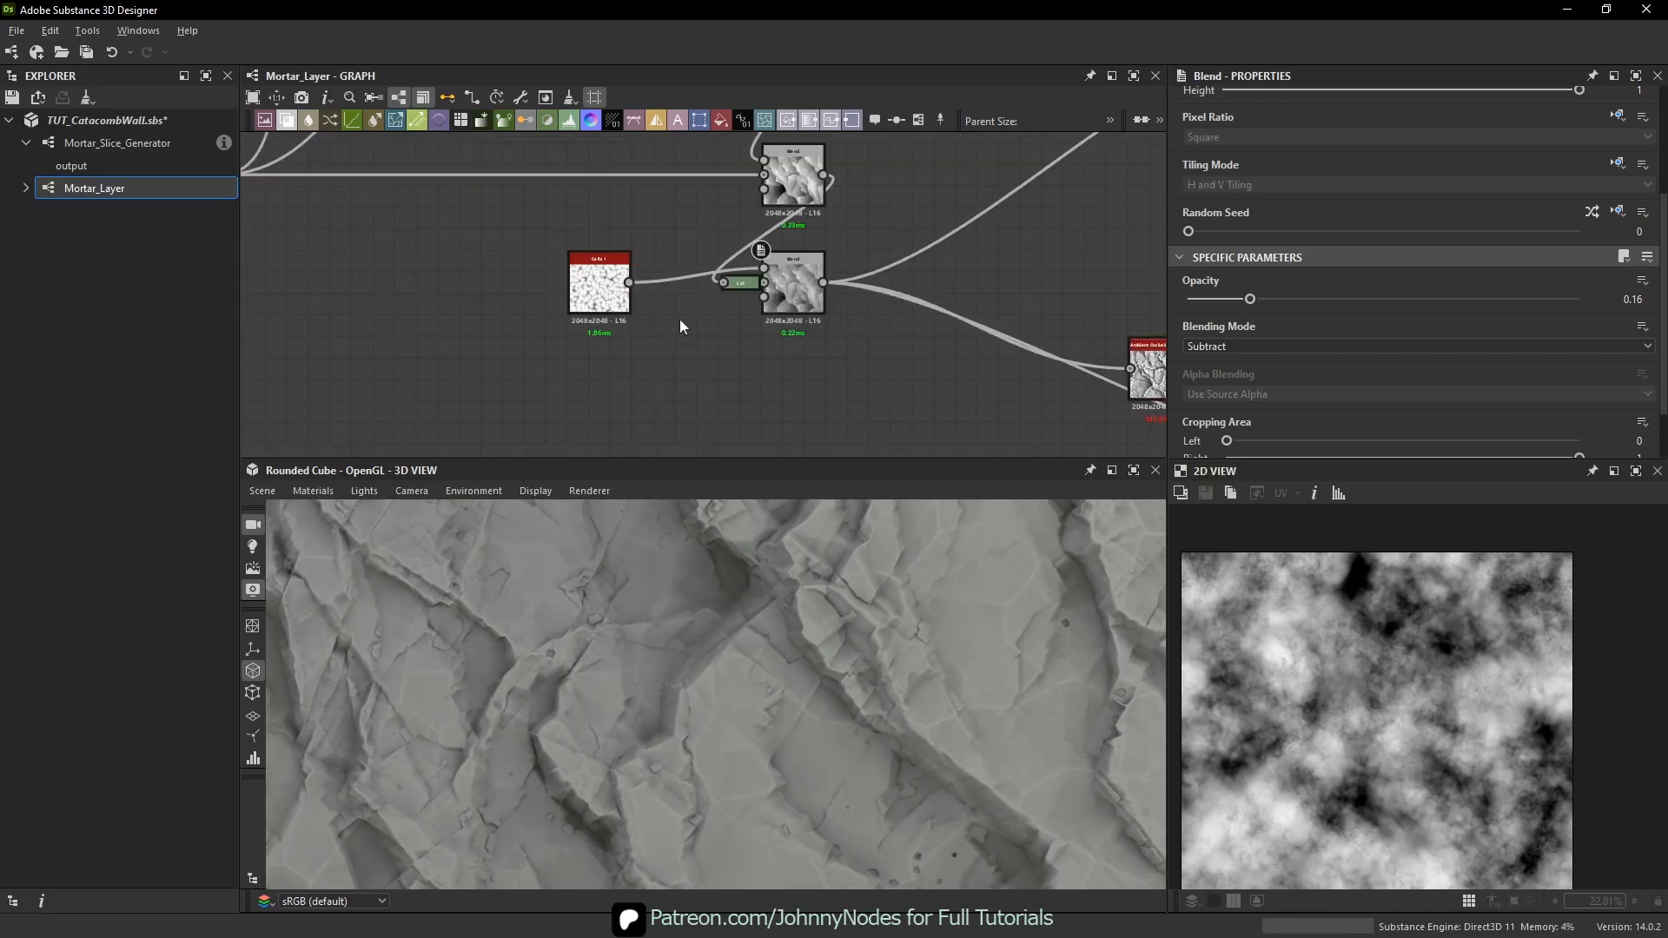
{"action": "key", "text": "space"}
{"action": "type", "text": "transf"}
{"action": "left_click", "coordinate": [732, 374]}
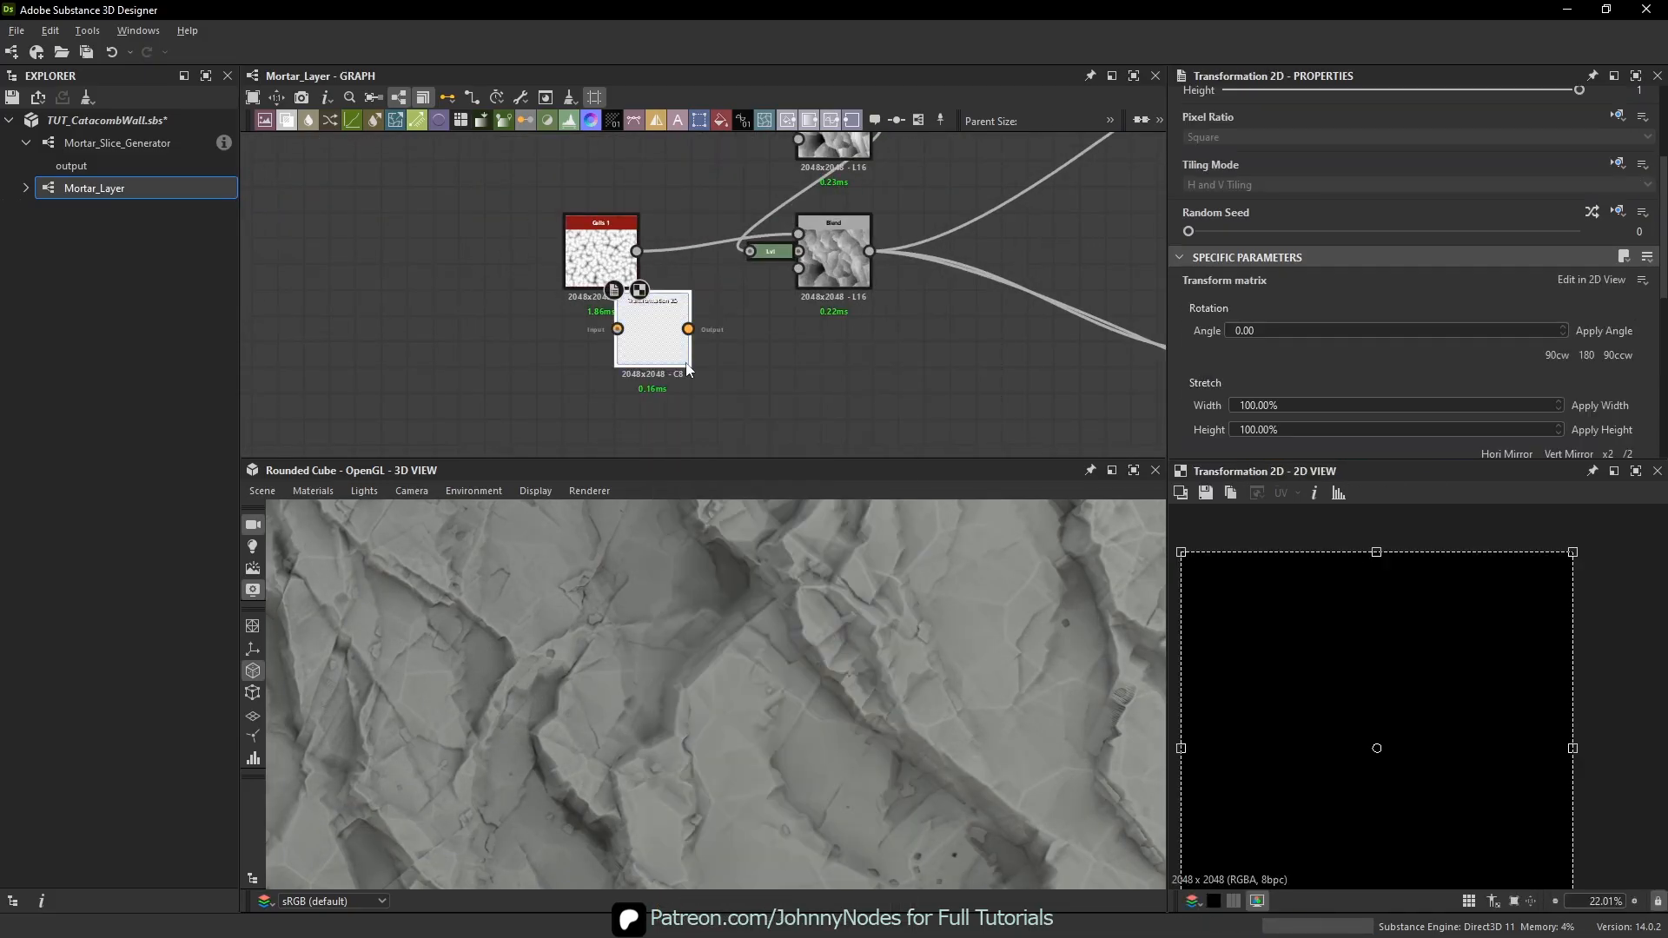
{"action": "middle_click_drag", "start_coordinate": [874, 167], "coordinate": [855, 205]}
{"action": "double_click", "coordinate": [834, 168]}
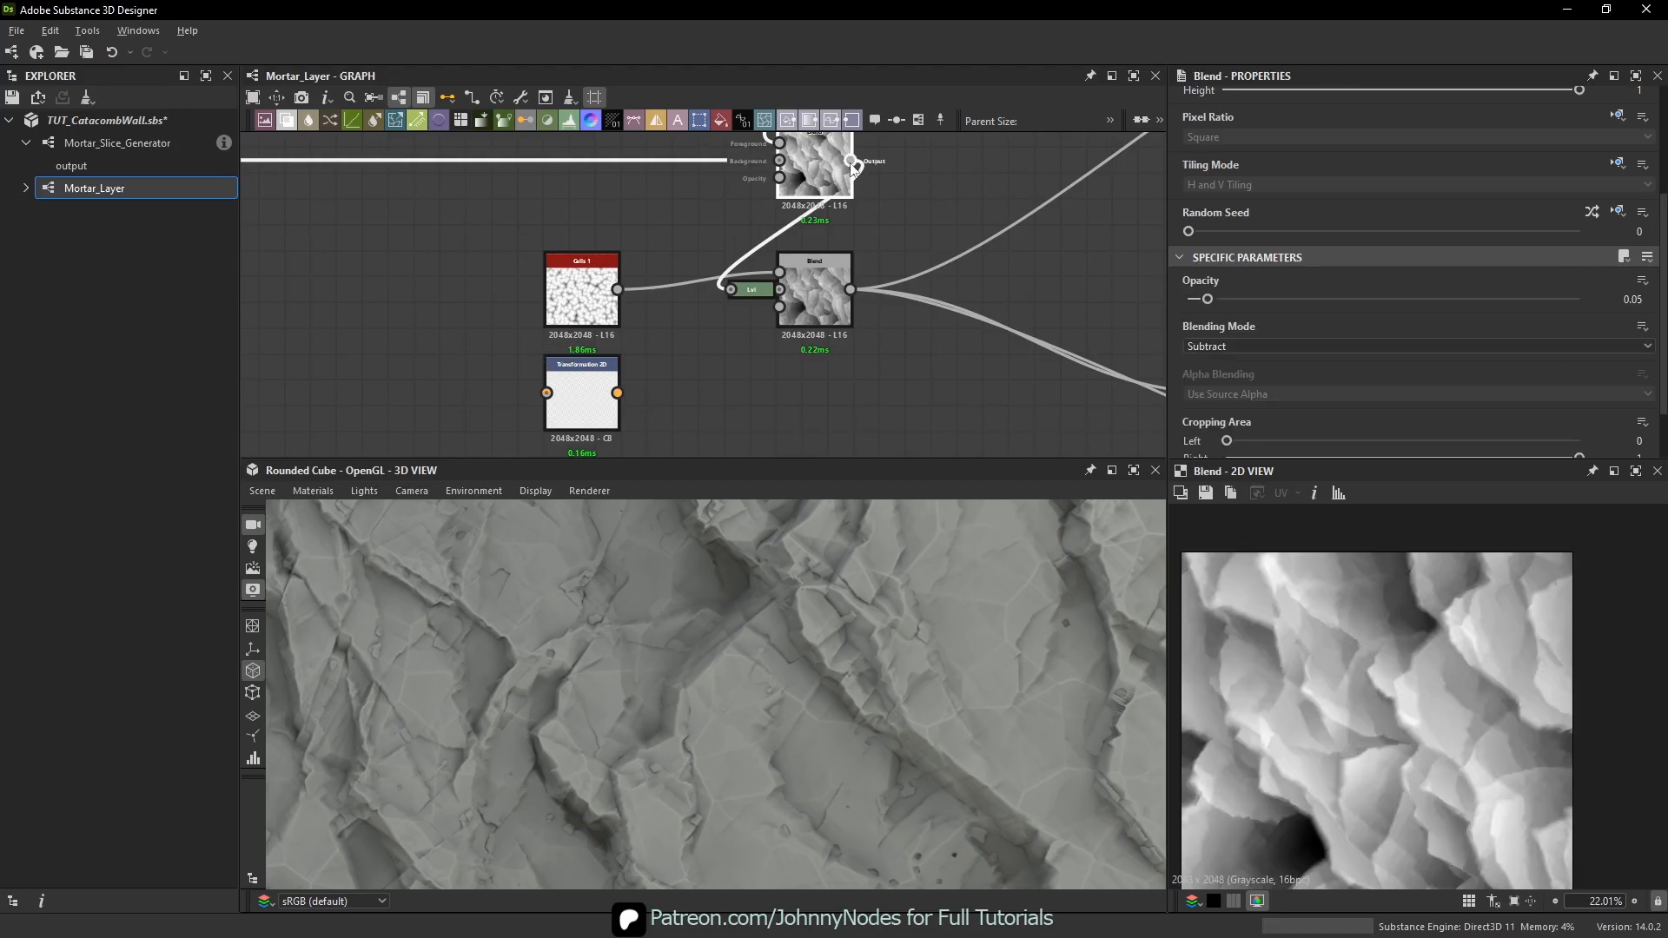
{"action": "left_click_drag", "start_coordinate": [851, 160], "coordinate": [557, 391]}
{"action": "double_click", "coordinate": [575, 403]}
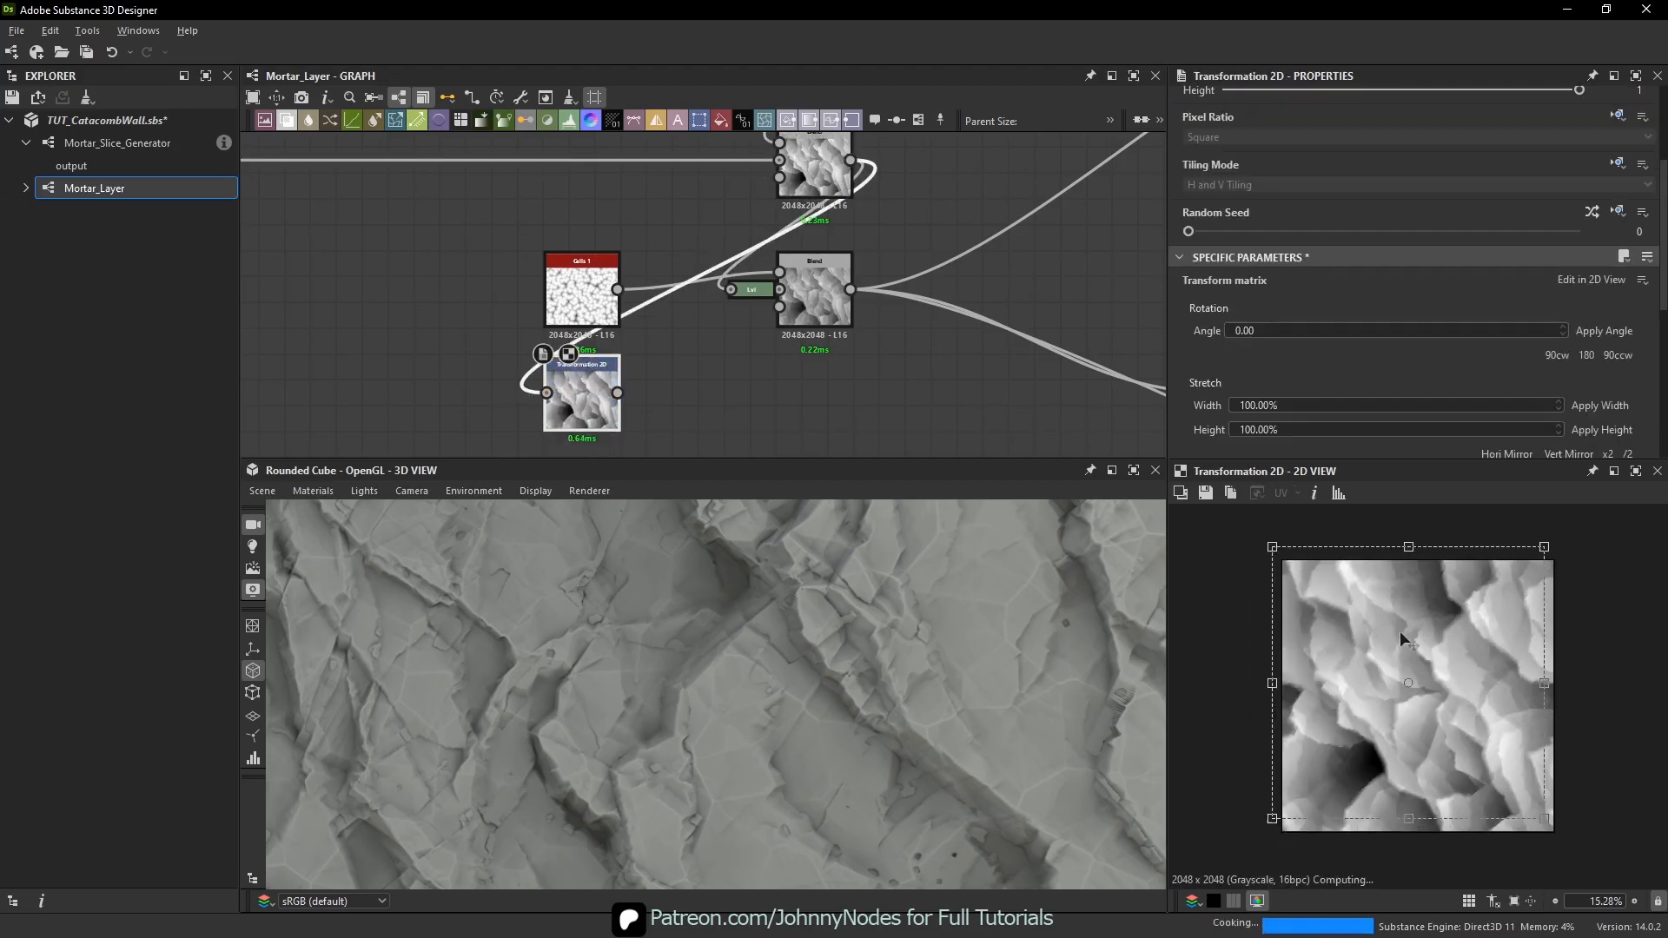
{"action": "left_click_drag", "start_coordinate": [1304, 588], "coordinate": [1292, 600]}
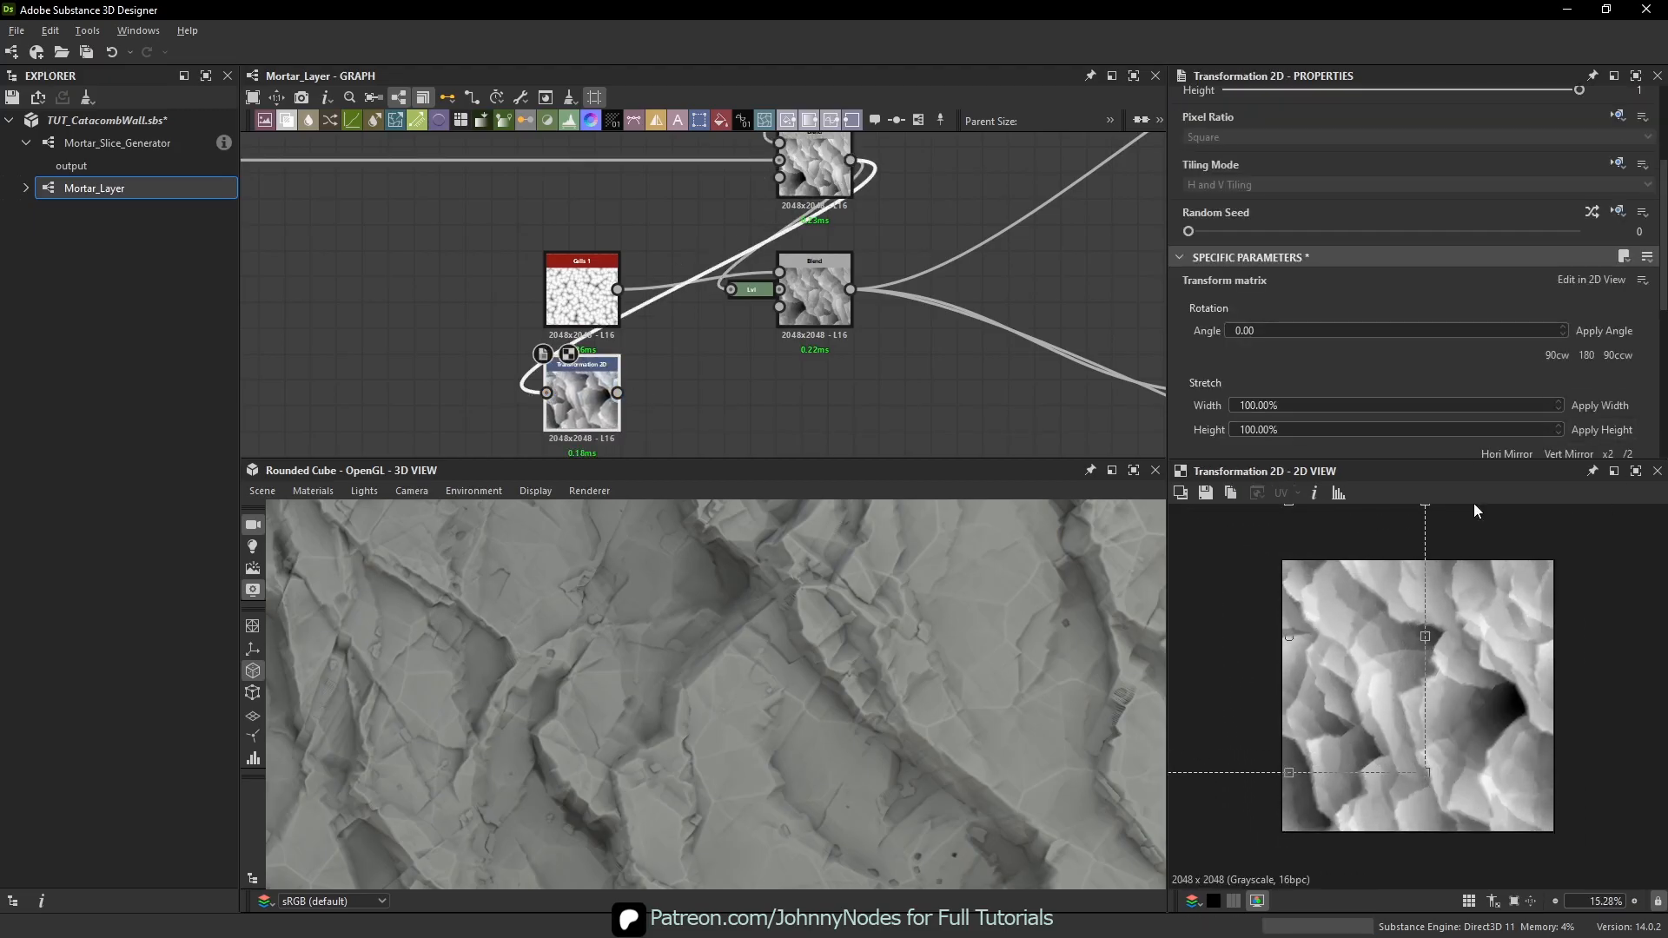
- Connect the Transformation 2D to the Cells Blend's opacity input and inspect the masked cell pattern in both views
{"action": "left_click_drag", "start_coordinate": [617, 392], "coordinate": [806, 314]}
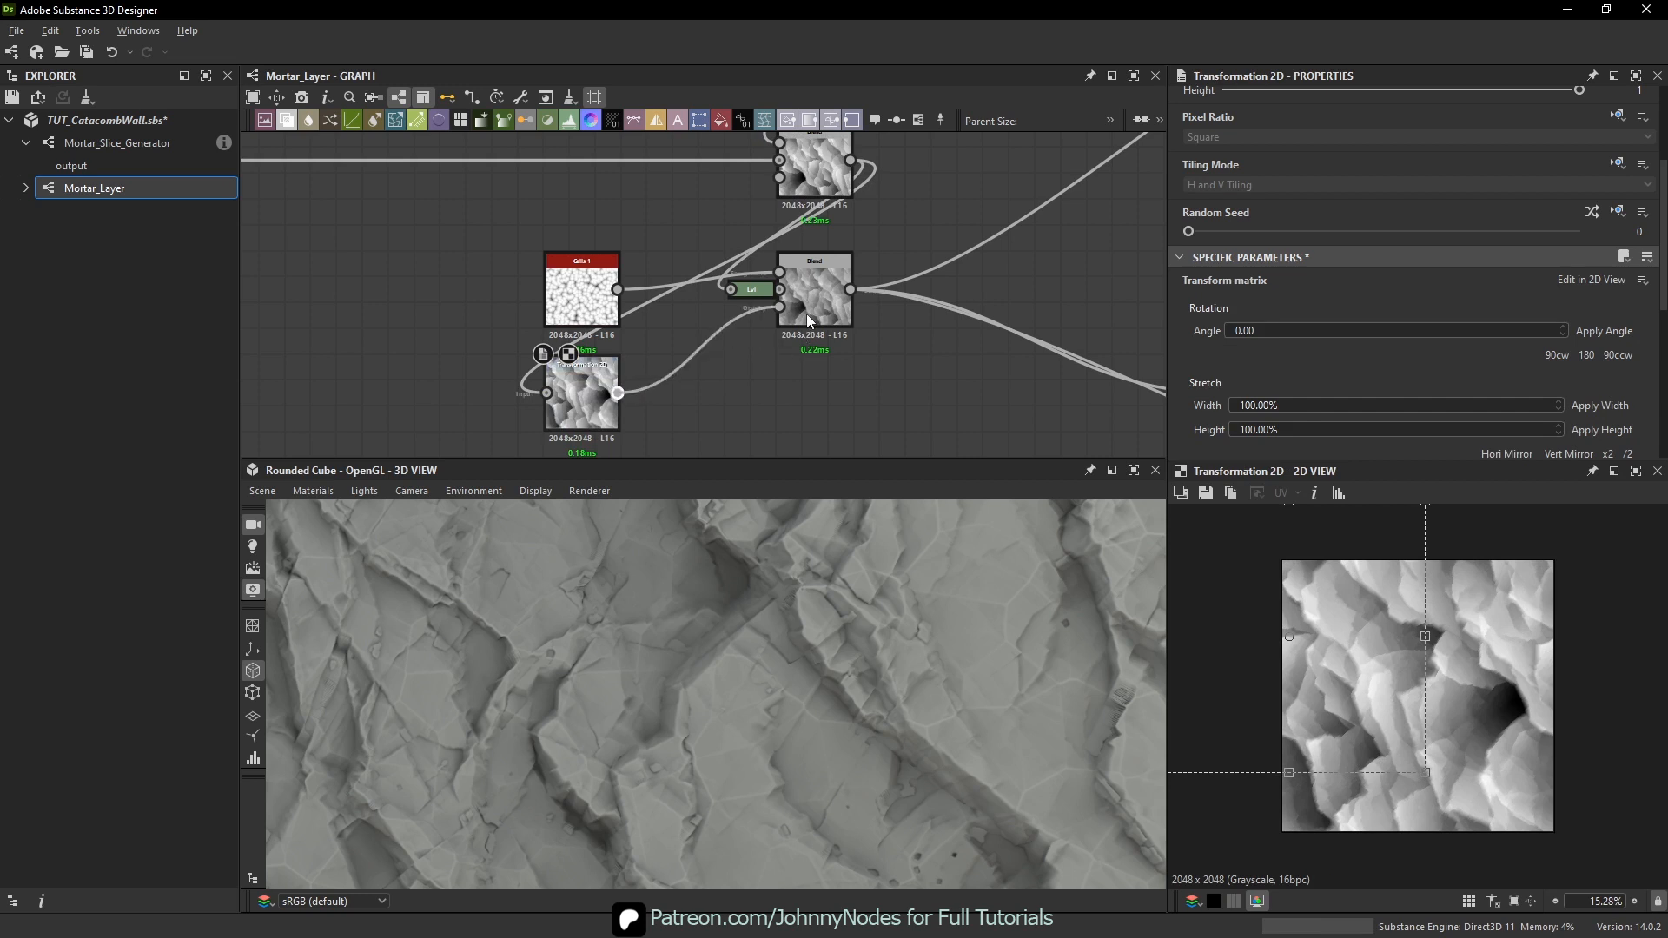
{"action": "double_click", "coordinate": [827, 306]}
{"action": "scroll", "coordinate": [1443, 687], "scroll_direction": "up", "scroll_amount": 5}
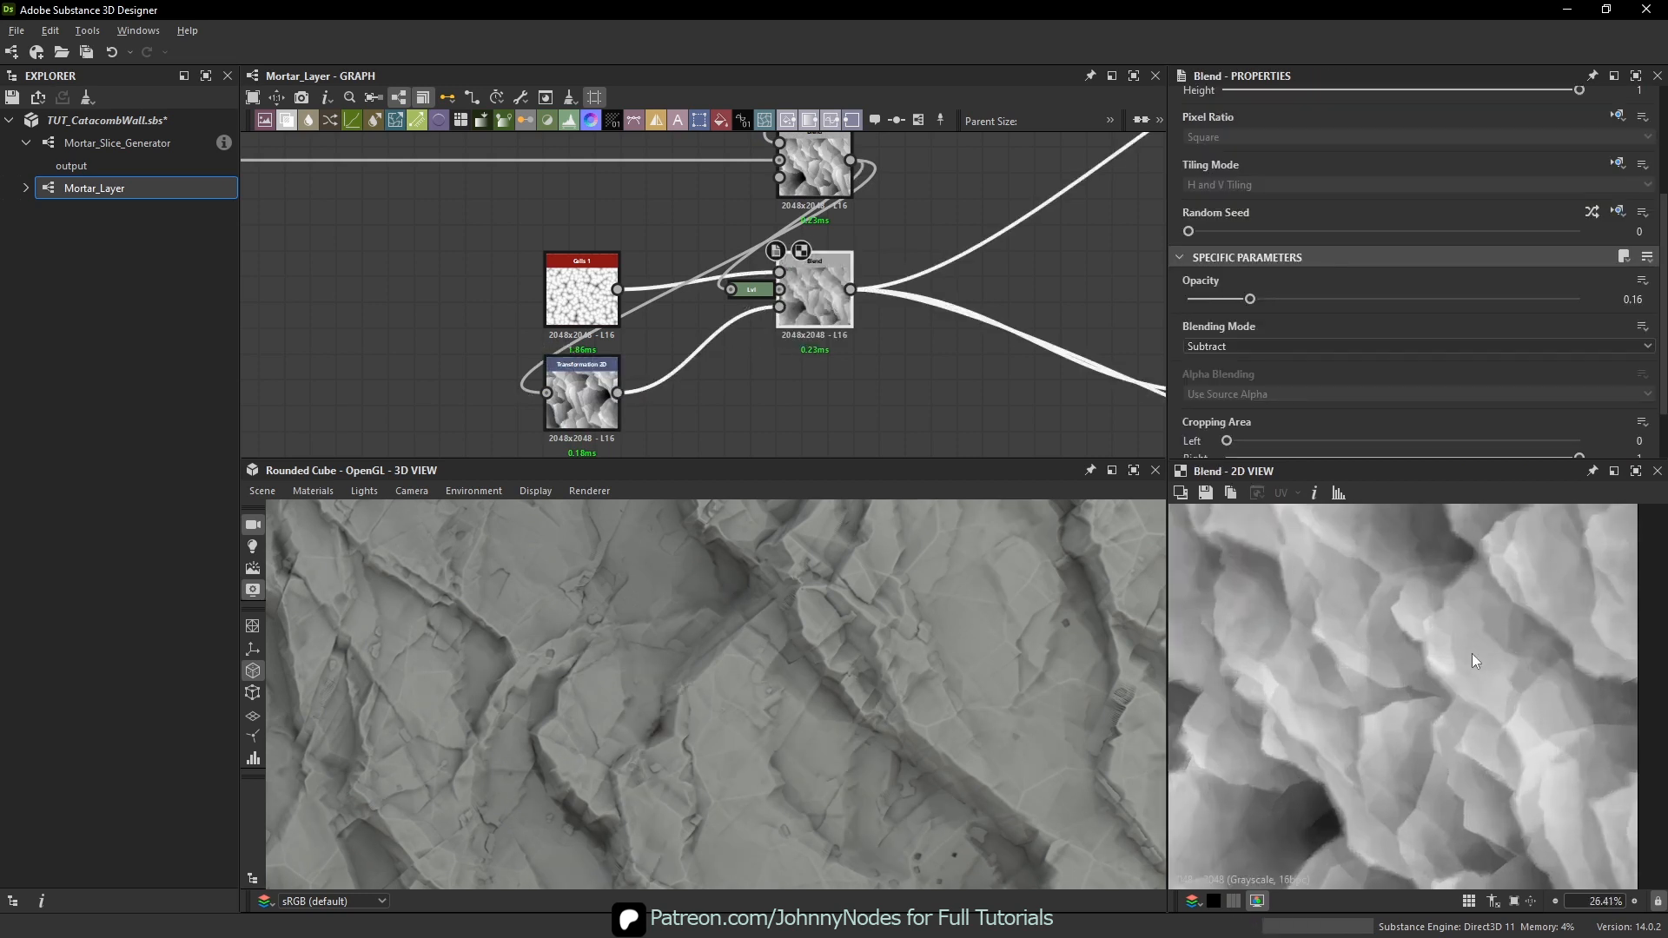
{"action": "scroll", "coordinate": [1435, 665], "scroll_direction": "up", "scroll_amount": 2}
{"action": "mouse_move", "coordinate": [867, 661]}
{"action": "left_mouse_down"}
{"action": "mouse_move", "coordinate": [867, 685]}
{"action": "mouse_move", "coordinate": [911, 686]}
{"action": "left_mouse_up"}
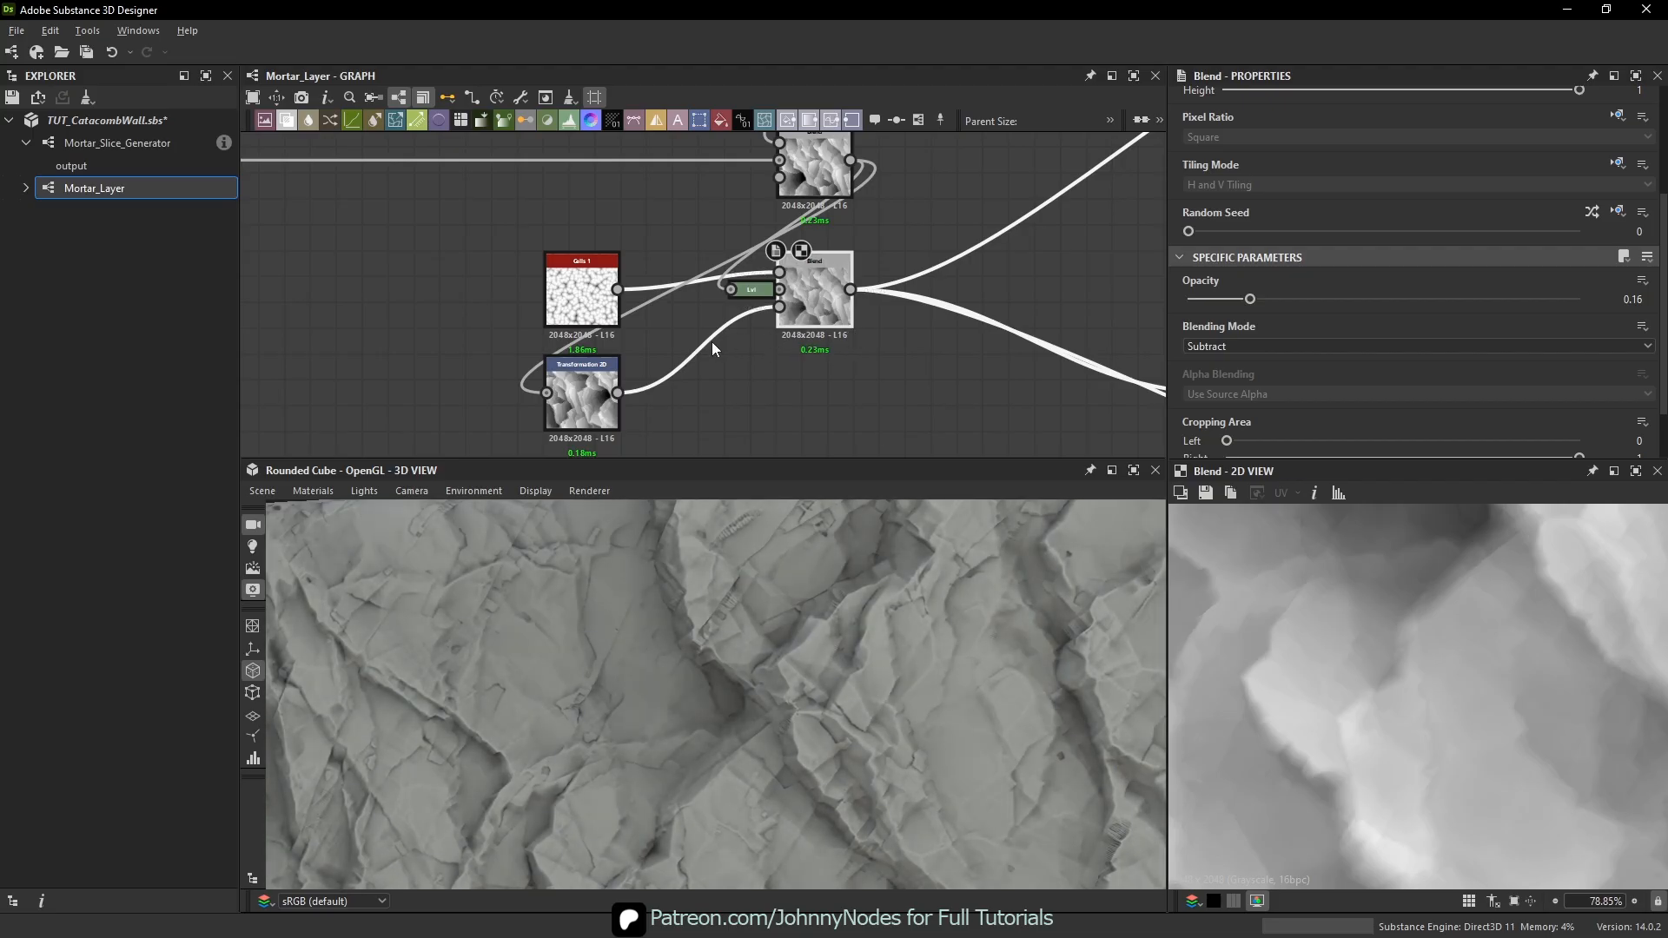
- Move the Cells Blend node further down from the upper Blend in the graph
{"action": "scroll", "coordinate": [768, 336], "scroll_direction": "down", "scroll_amount": 1}
{"action": "middle_click_drag", "start_coordinate": [805, 323], "coordinate": [753, 360]}
{"action": "left_click_drag", "start_coordinate": [761, 343], "coordinate": [768, 405]}
{"action": "key", "text": "ctrl+d"}
{"action": "left_click_drag", "start_coordinate": [831, 330], "coordinate": [884, 328]}
{"action": "key", "text": "ctrl+z"}
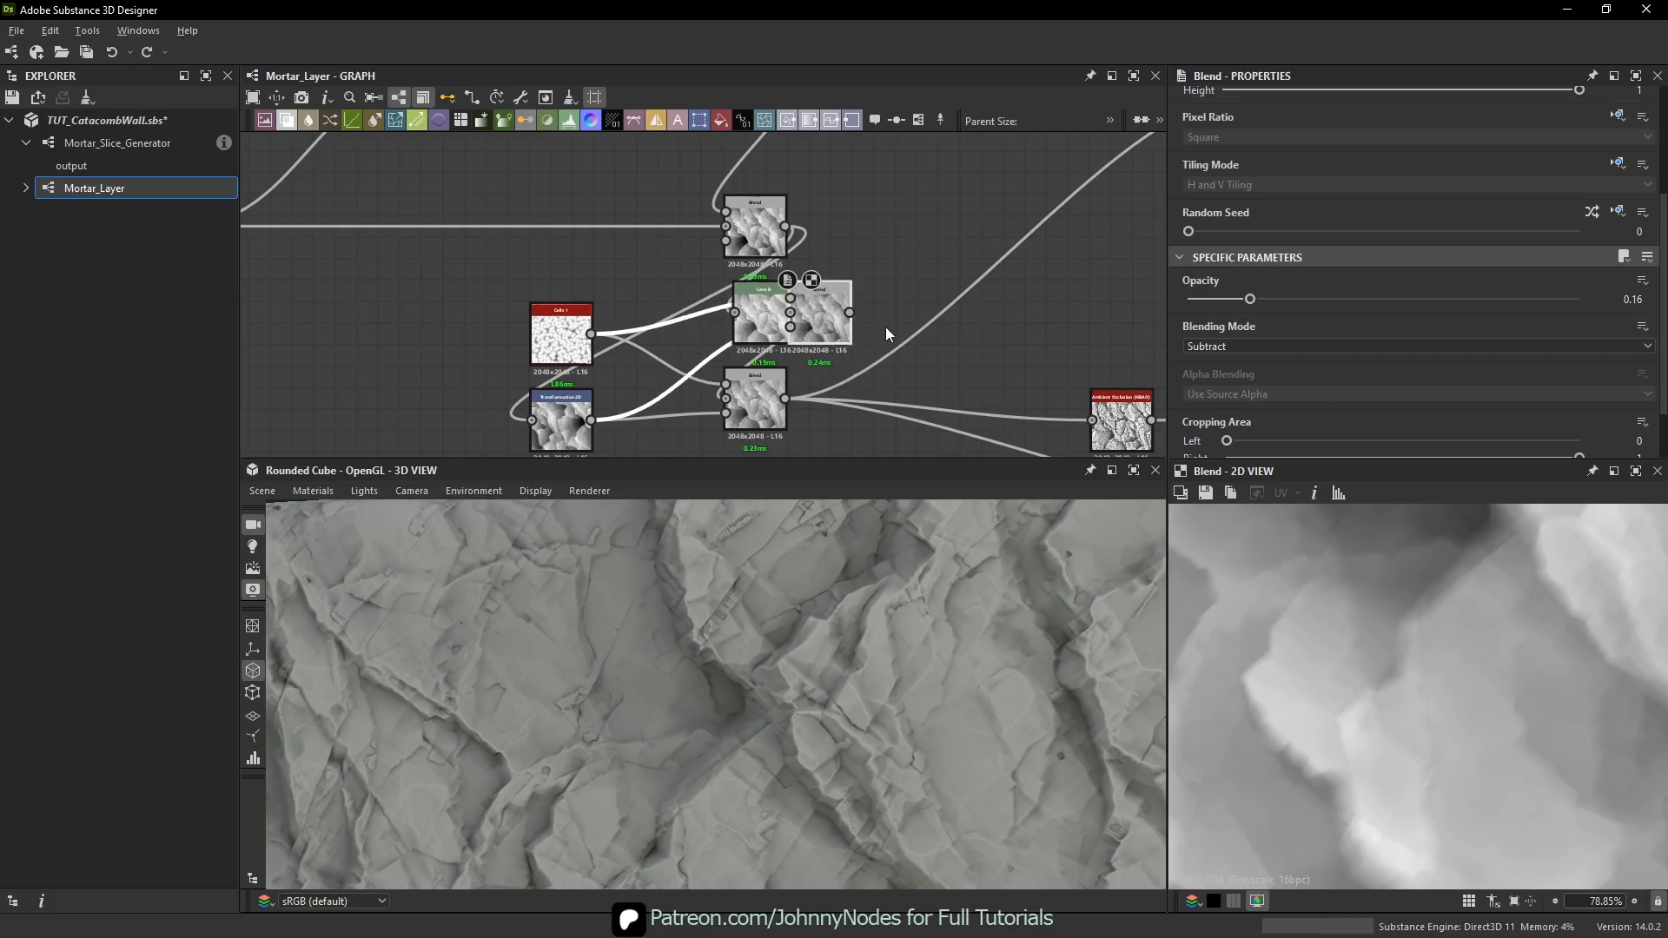
{"action": "key", "text": "ctrl+z"}
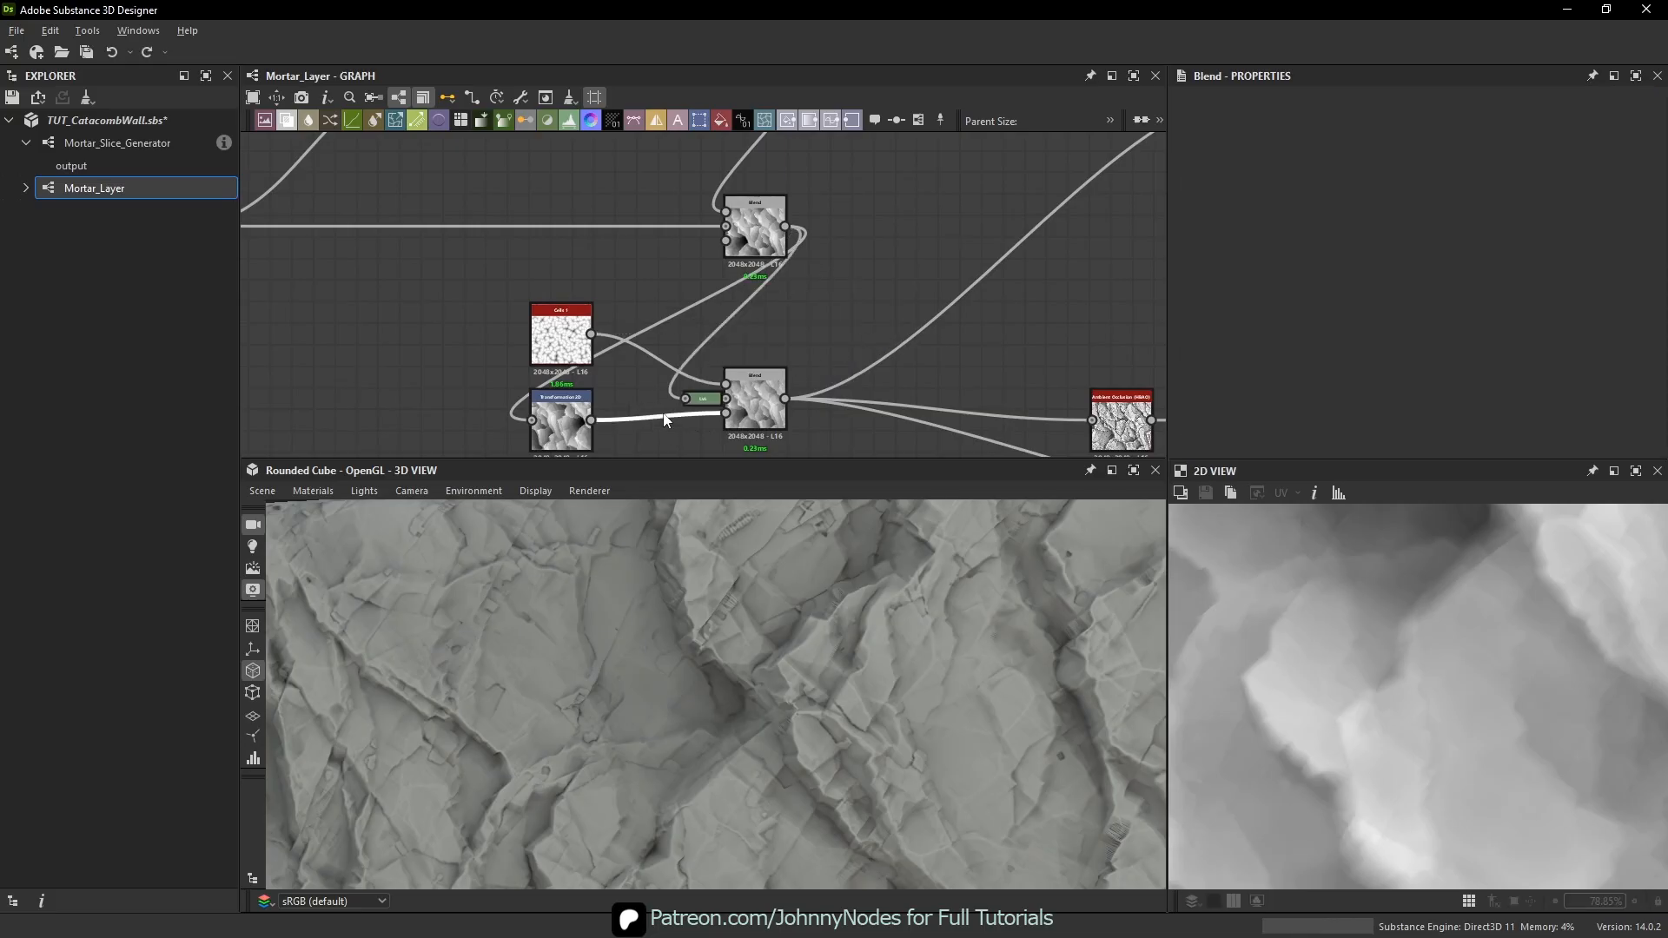
- Remove the link between the Transformation 2D and the Cells Blend's opacity input
{"action": "key", "text": "Delete"}
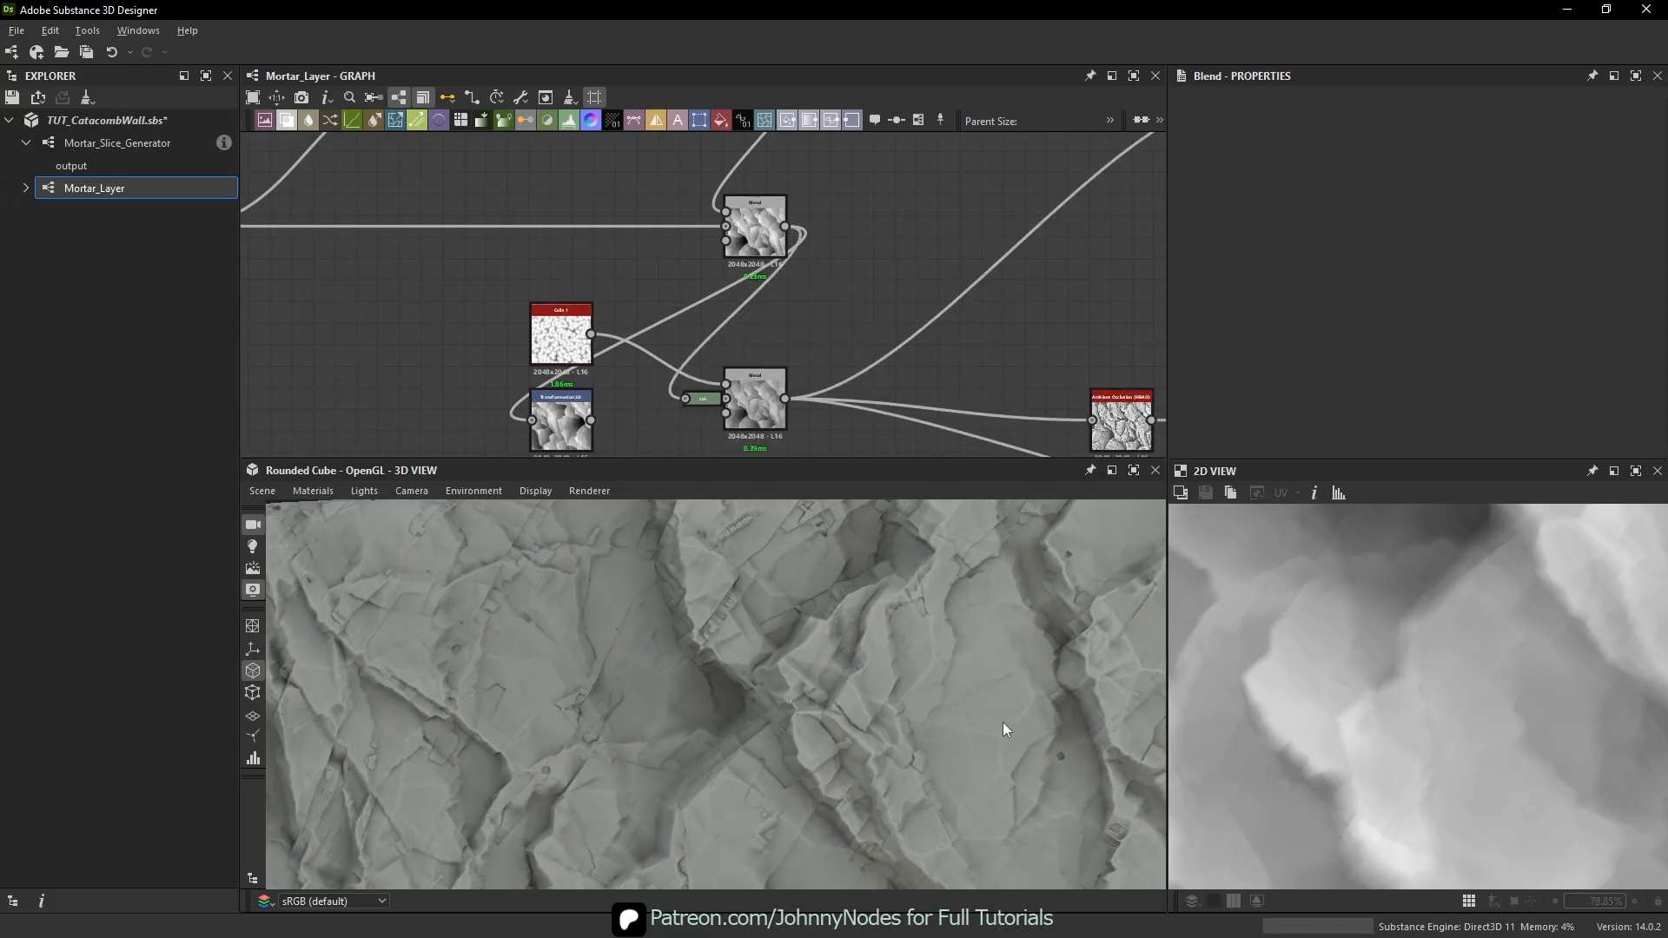
- Reconnect the Transformation 2D to the Cells Blend's opacity input, then compare the shifted image with the upper Blend in the 2D view
{"action": "scroll", "coordinate": [851, 697], "scroll_direction": "up", "scroll_amount": 2}
{"action": "middle_click_drag", "start_coordinate": [985, 825], "coordinate": [878, 712]}
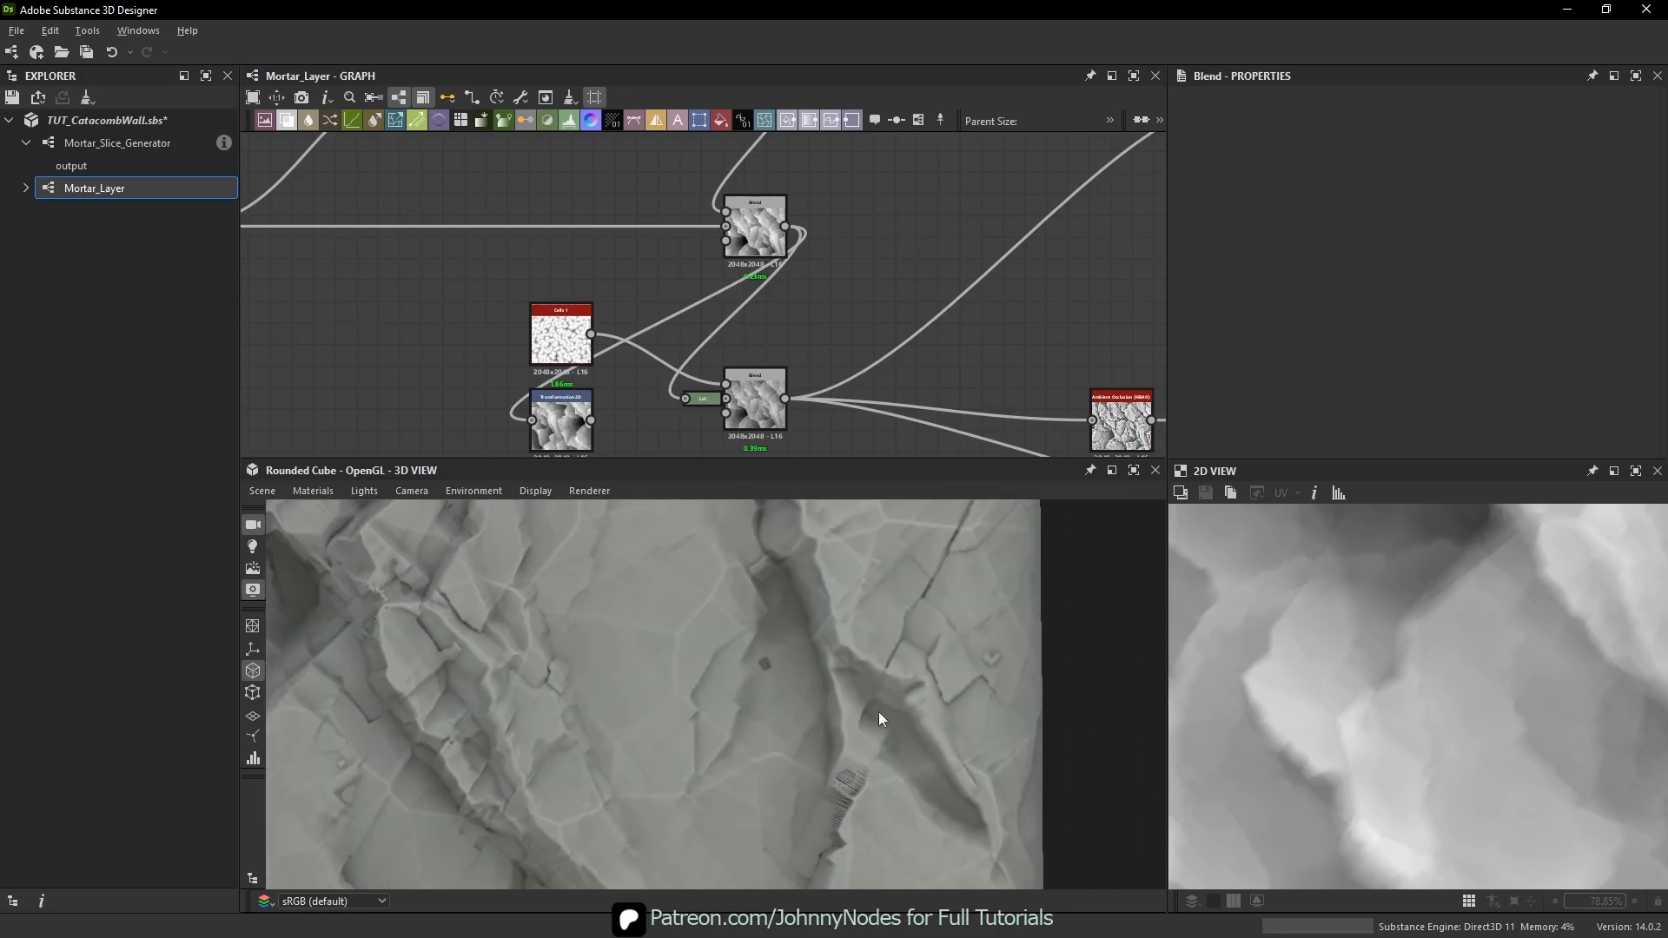
{"action": "middle_click_drag", "start_coordinate": [676, 572], "coordinate": [663, 578]}
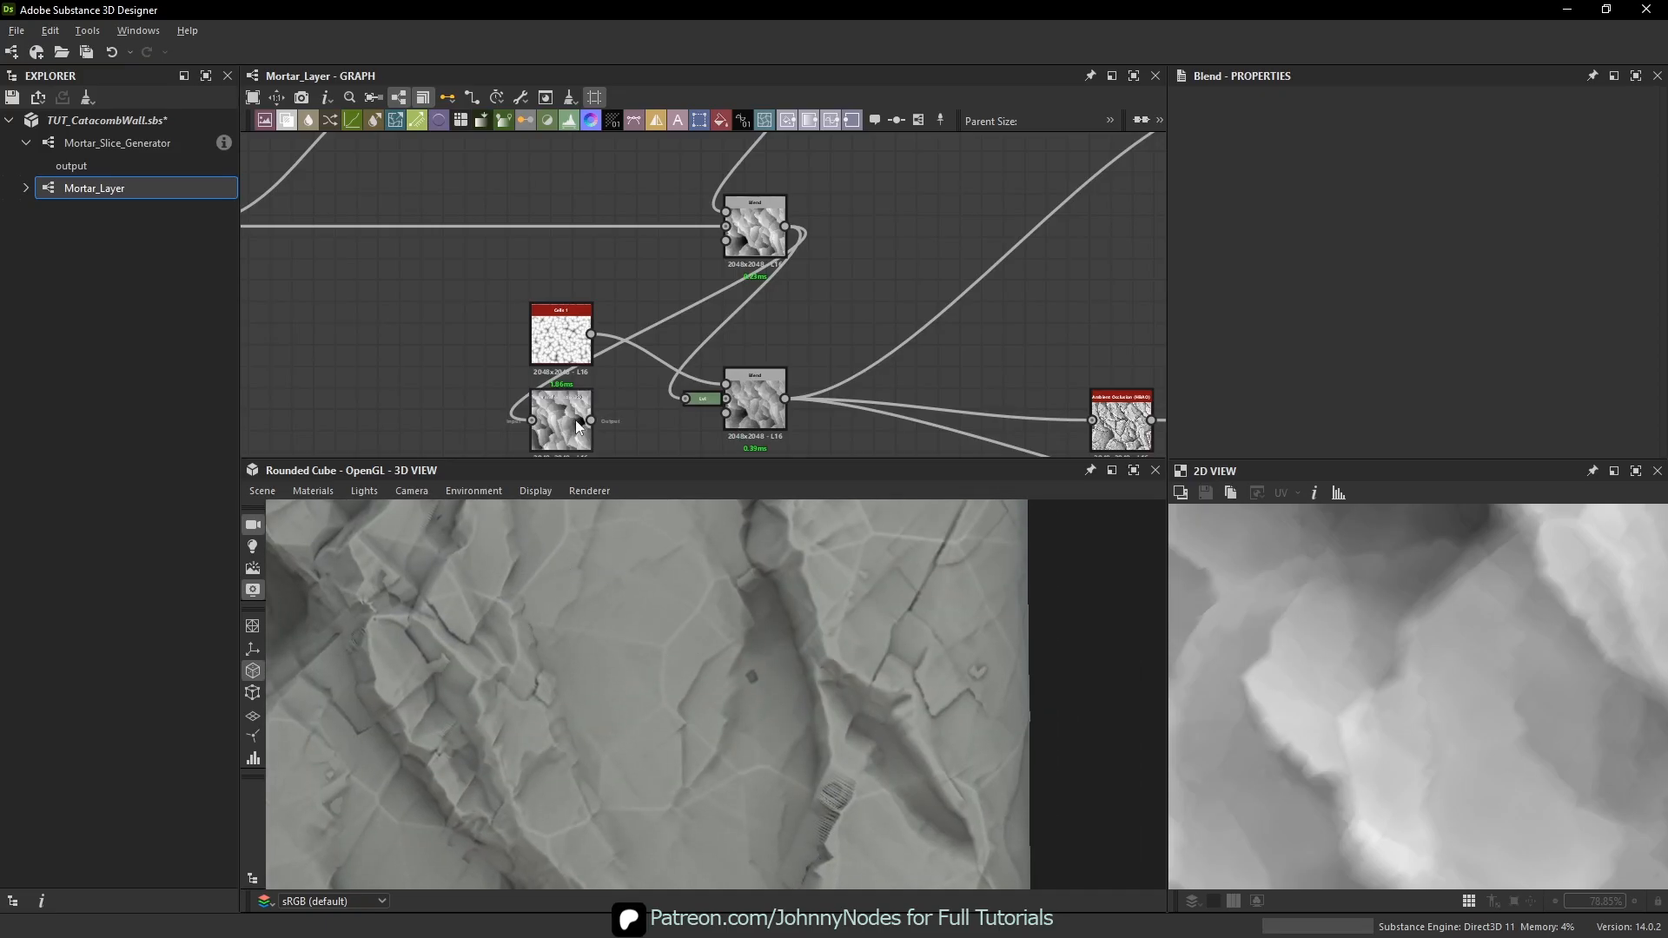
{"action": "left_click_drag", "start_coordinate": [717, 423], "coordinate": [726, 412]}
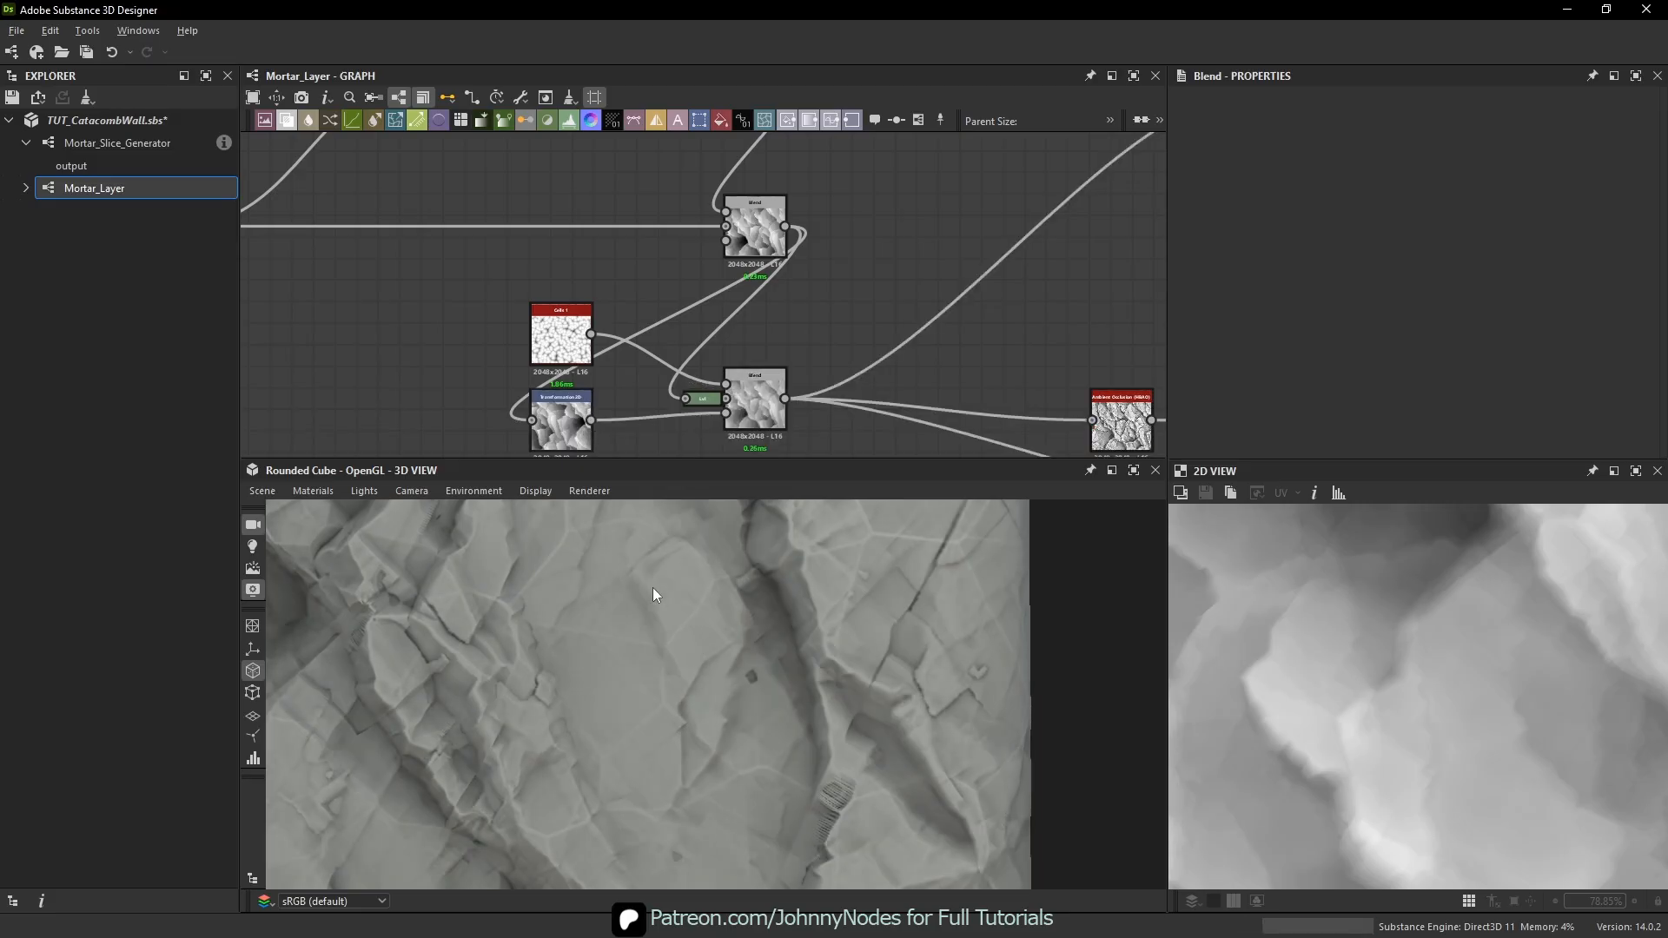
{"action": "middle_click_drag", "start_coordinate": [697, 606], "coordinate": [690, 650]}
{"action": "scroll", "coordinate": [687, 650], "scroll_direction": "up", "scroll_amount": 3}
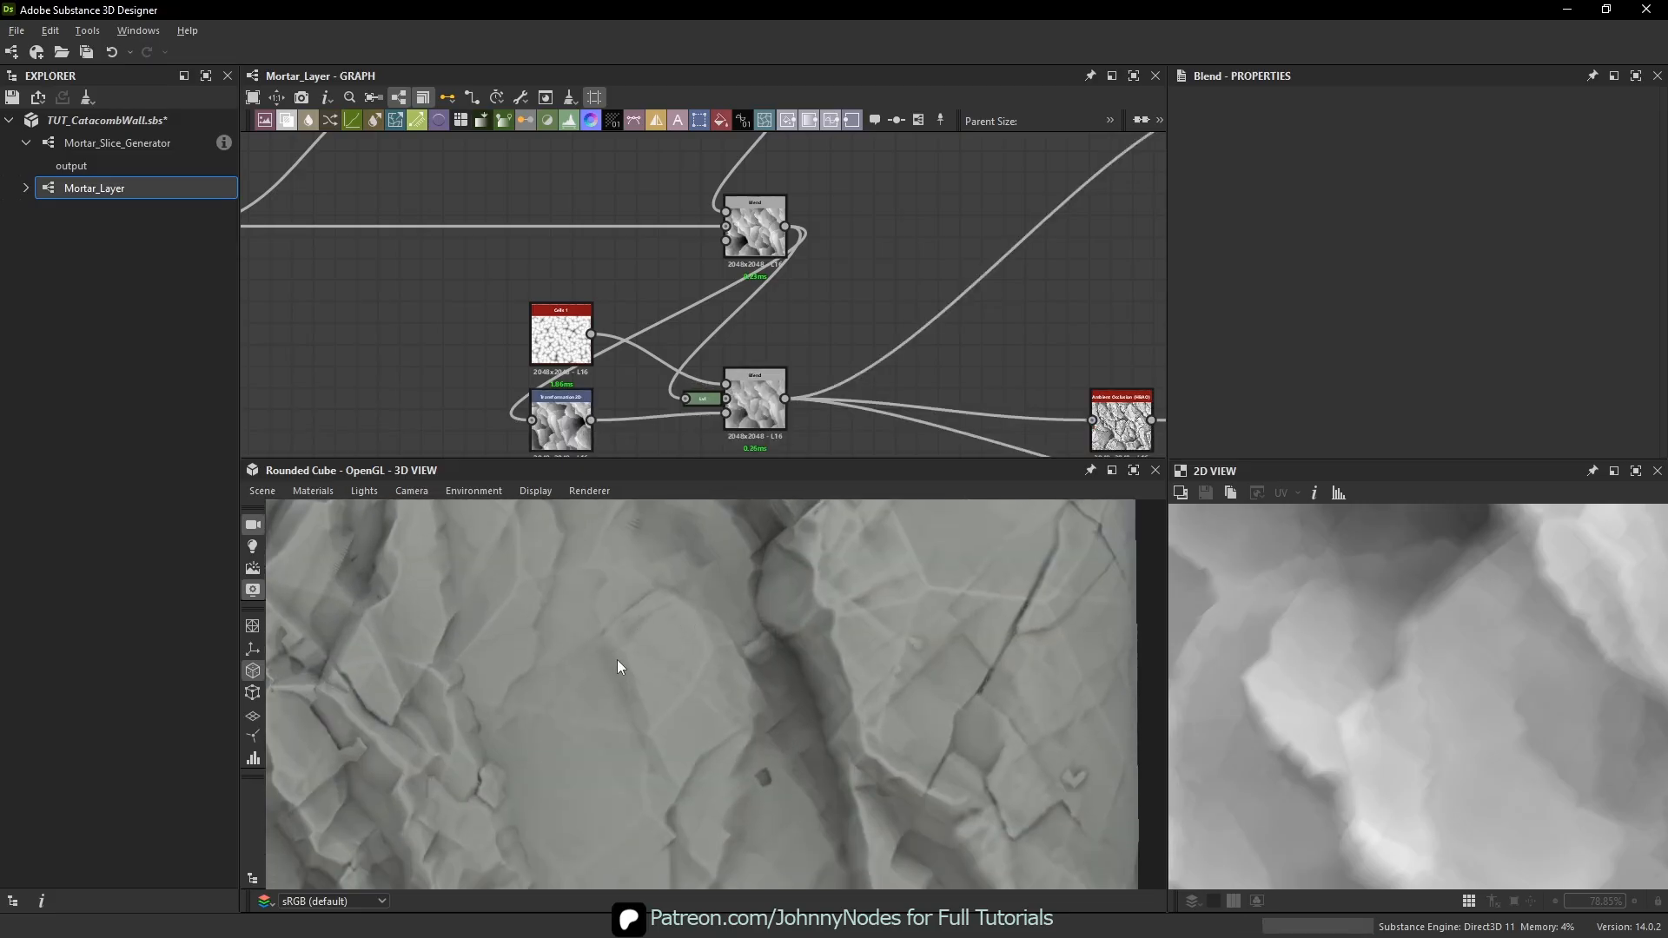
{"action": "double_click", "coordinate": [560, 423]}
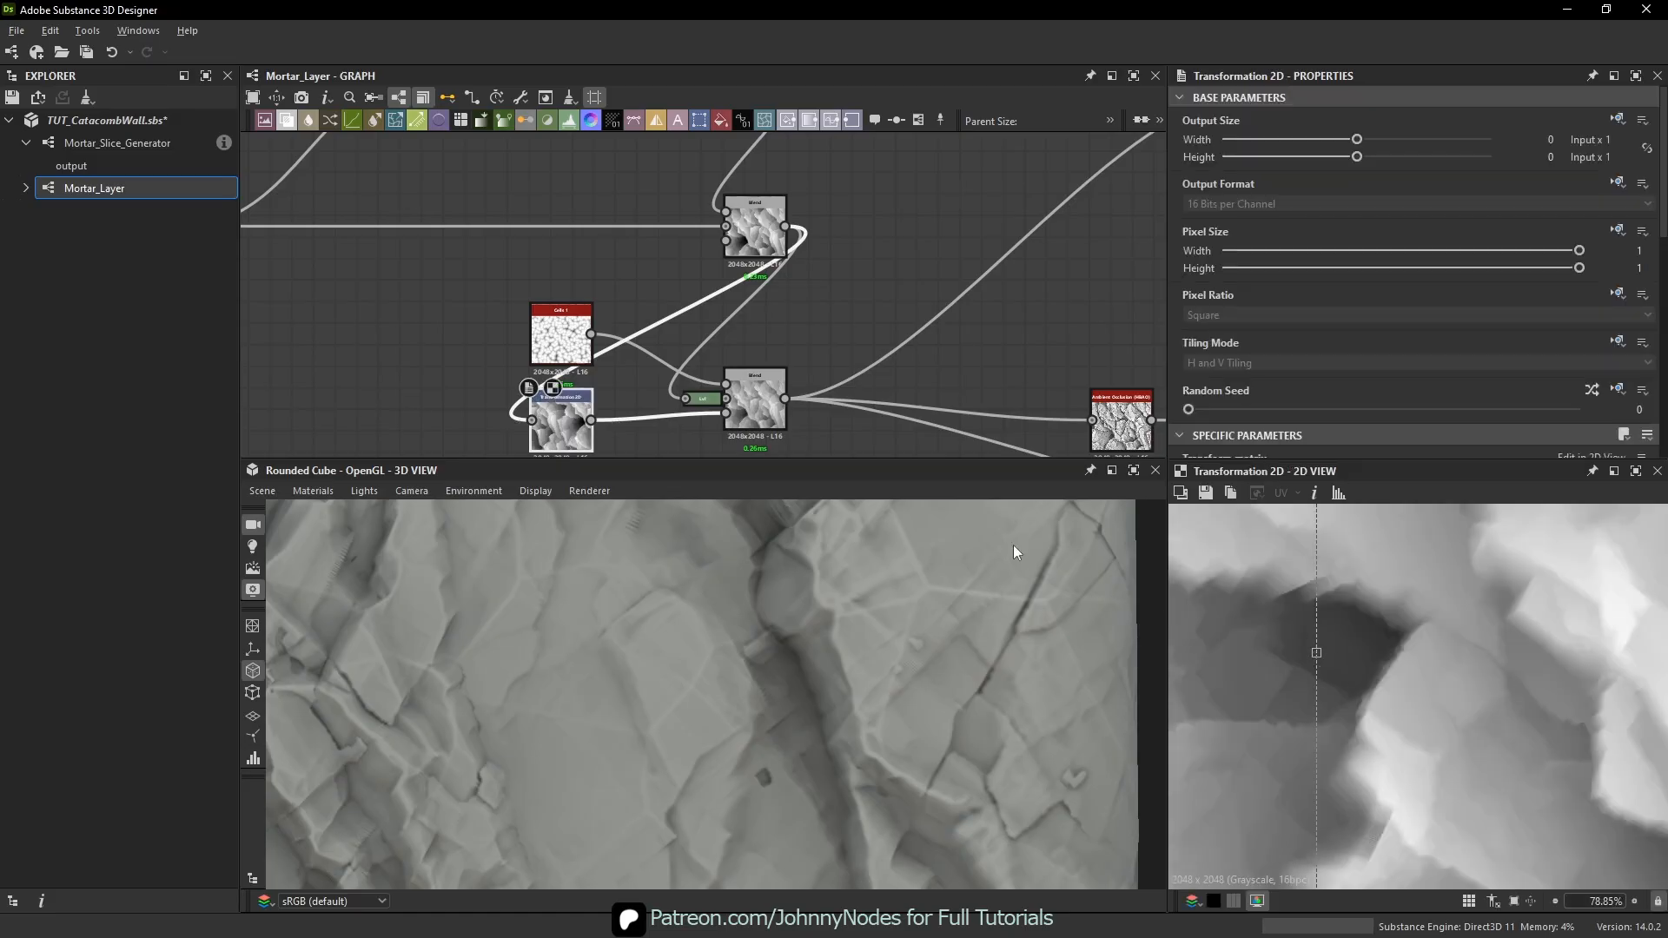
{"action": "double_click", "coordinate": [736, 242]}
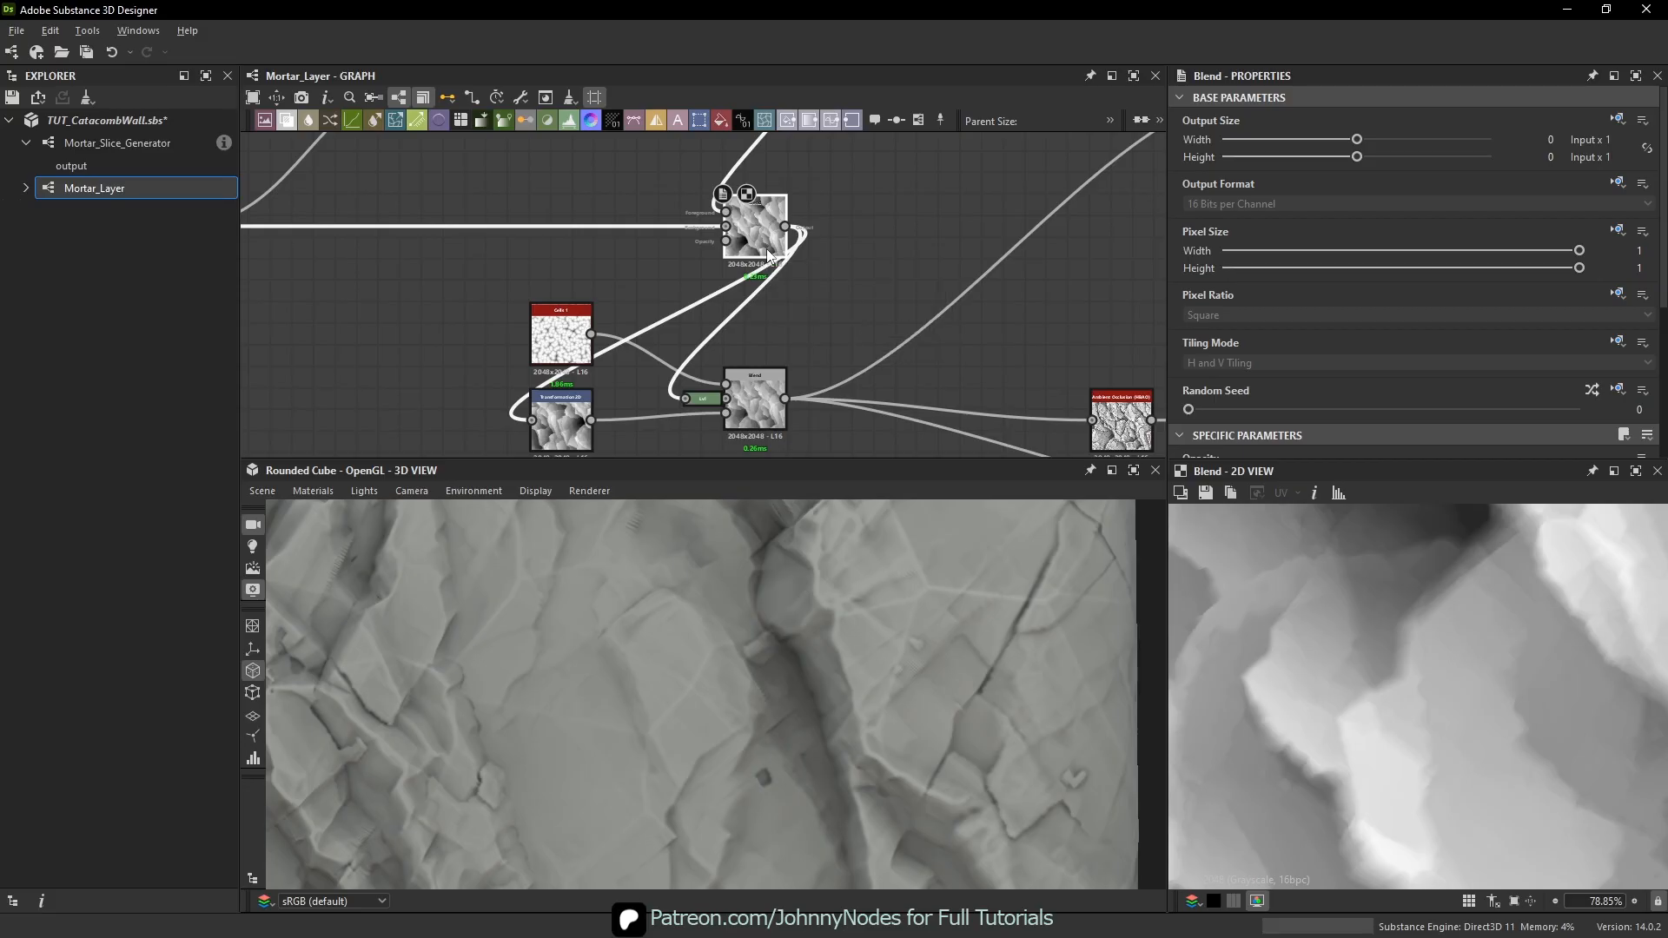
- Add a Crystal 1 node beside the Transformation 2D and feed it into a new Levels node
{"action": "middle_click_drag", "start_coordinate": [450, 422], "coordinate": [480, 383]}
{"action": "key", "text": "space"}
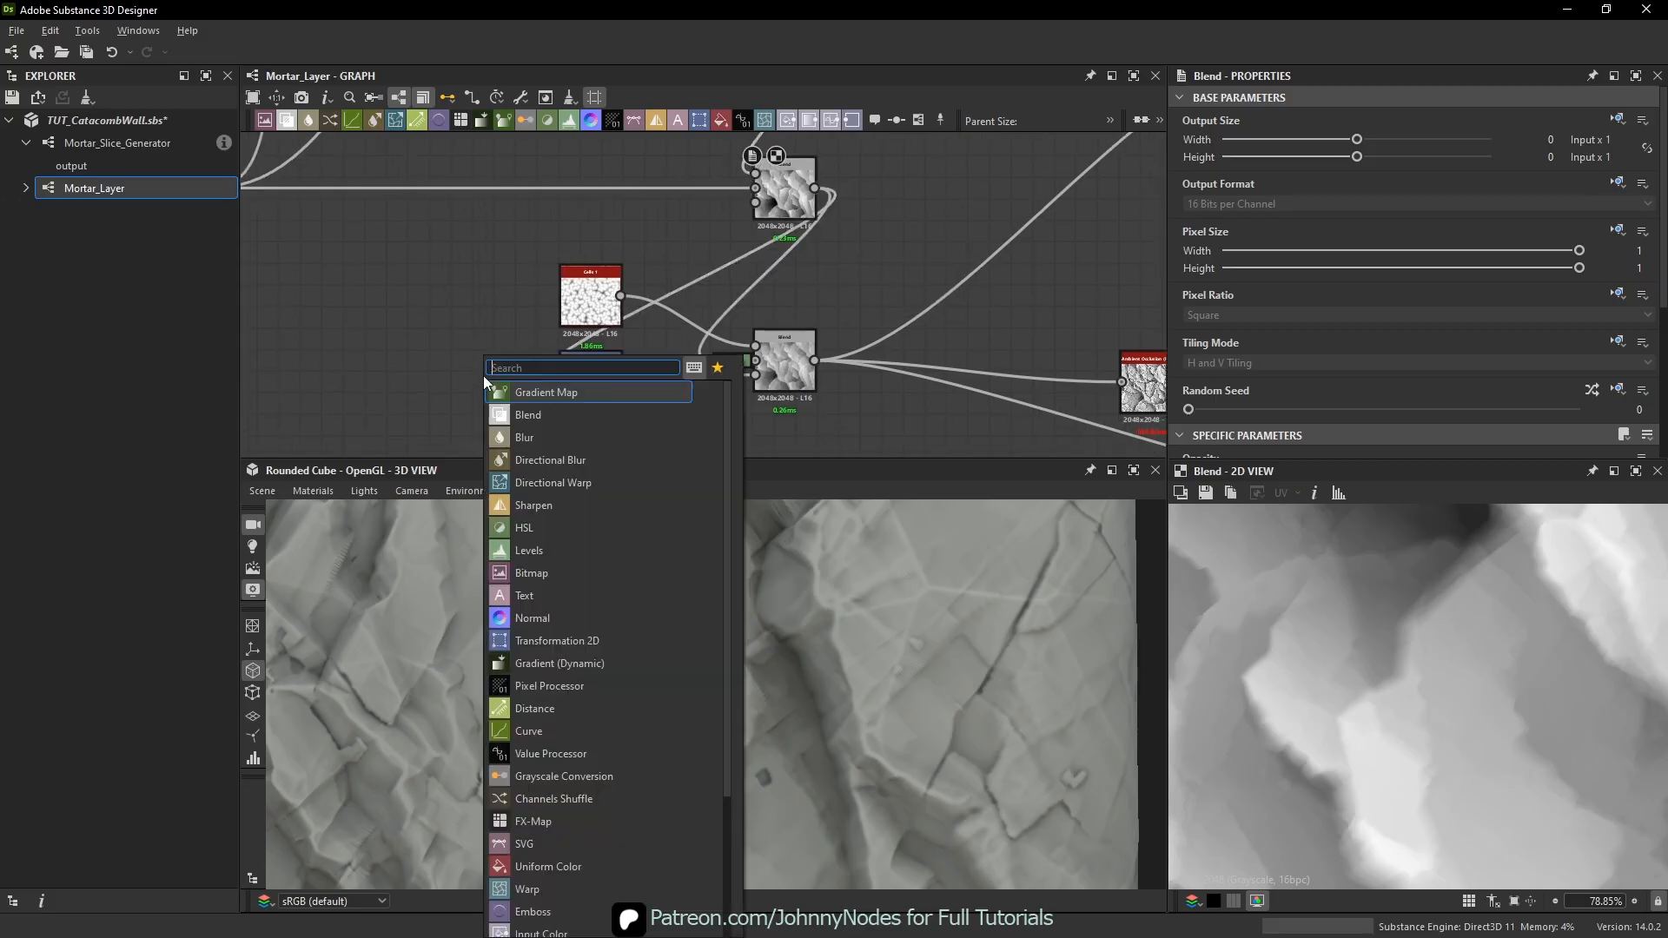
{"action": "type", "text": "cr"}
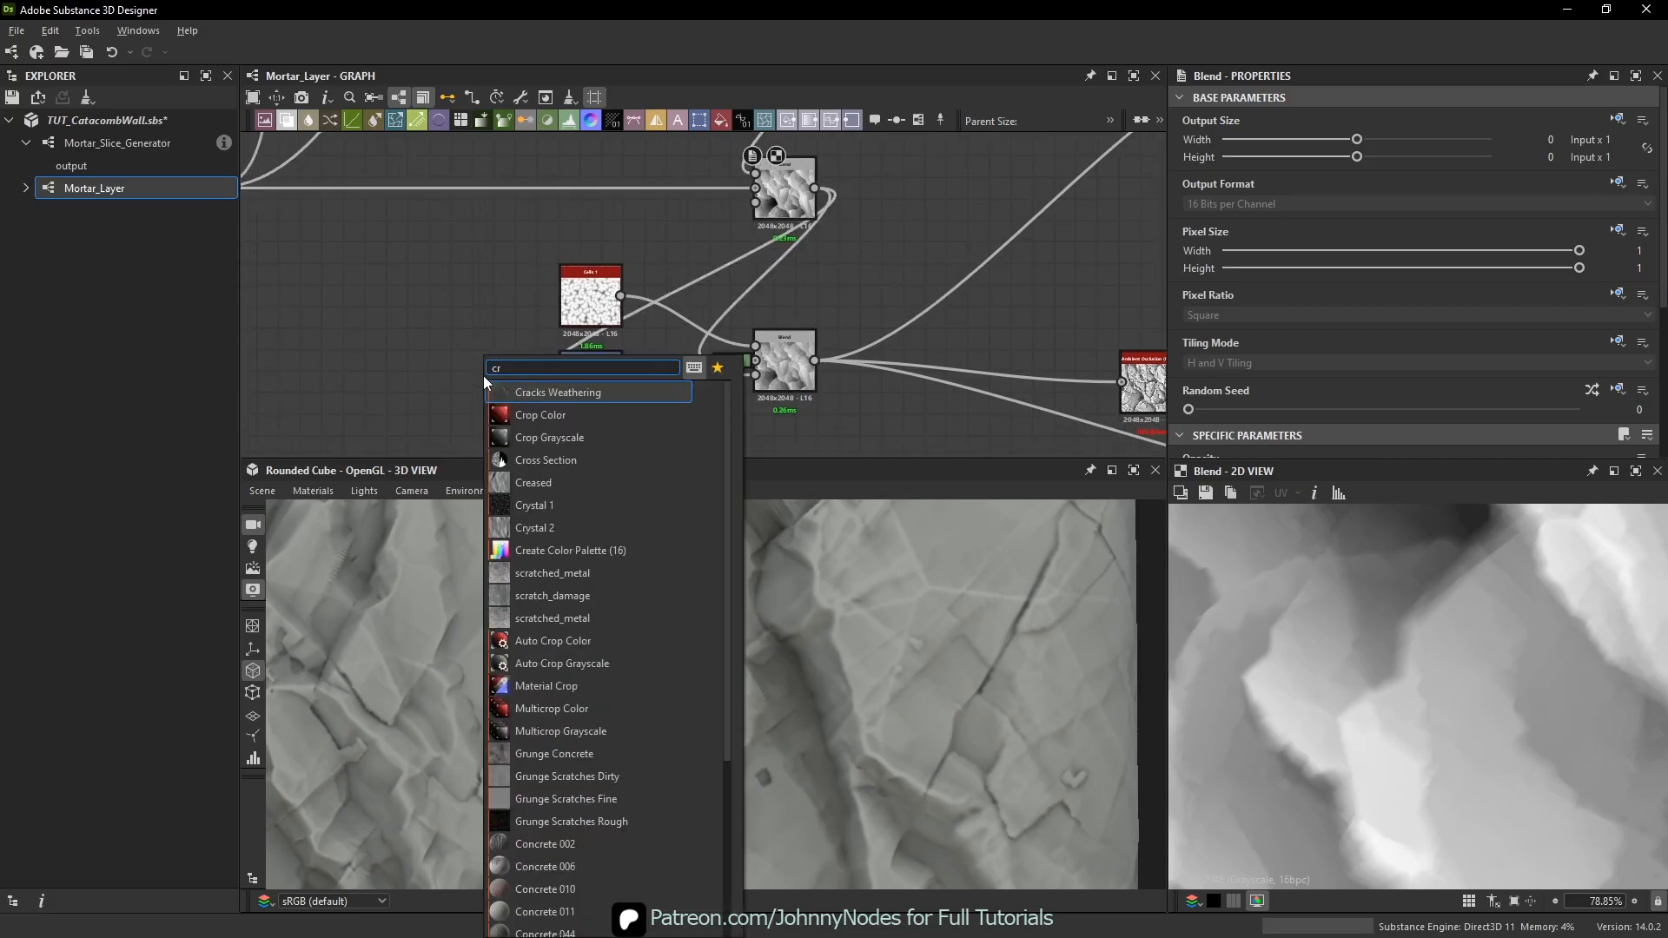
{"action": "left_click", "coordinate": [692, 508]}
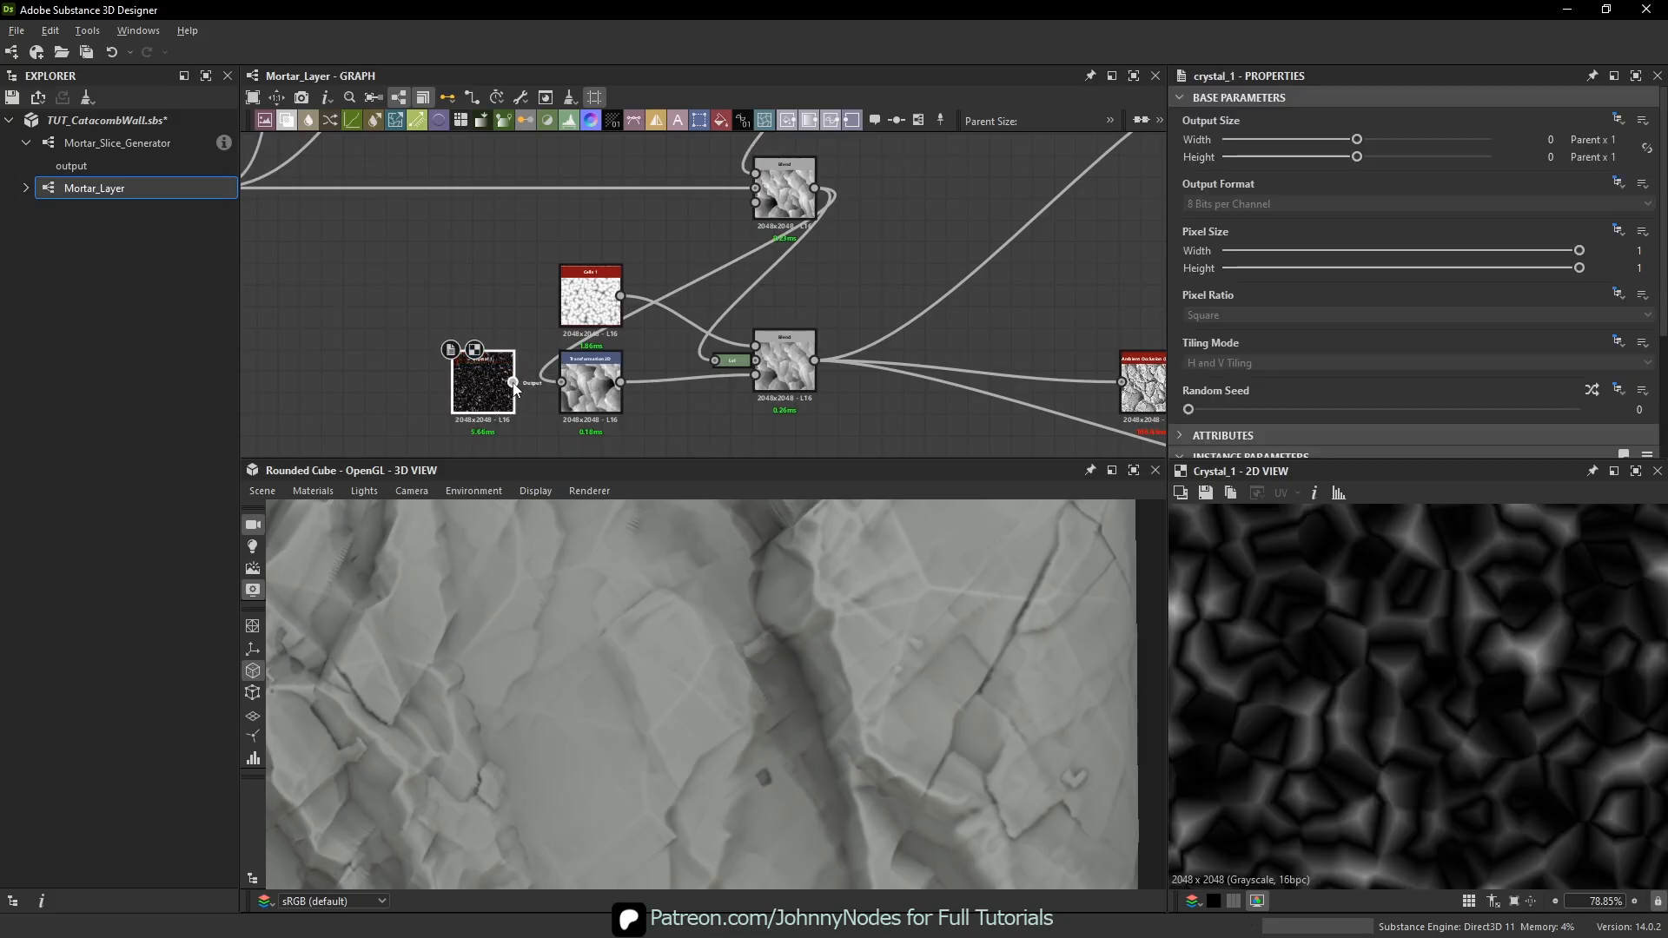
{"action": "left_click_drag", "start_coordinate": [515, 381], "coordinate": [449, 383]}
{"action": "key", "text": "space"}
{"action": "type", "text": "le"}
{"action": "key", "text": "Return"}
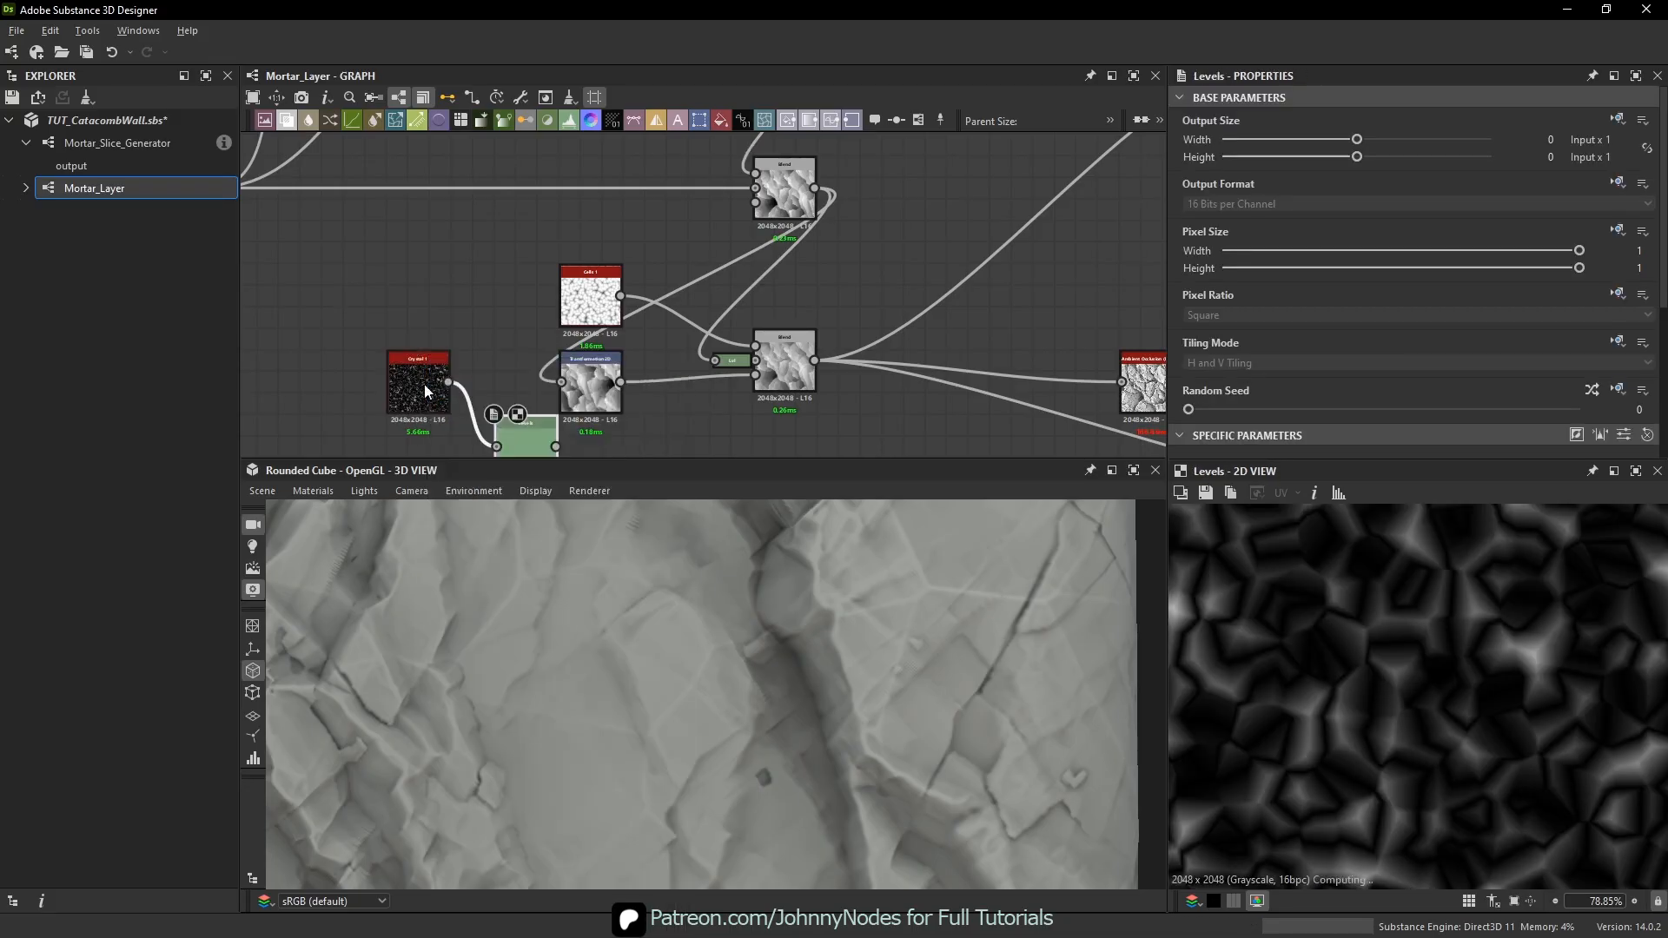
- Brighten the crystal pattern in Levels by pulling the white input point down to slightly above the histogram's middle
{"action": "scroll", "coordinate": [1144, 287], "scroll_direction": "down", "scroll_amount": 3}
{"action": "scroll", "coordinate": [1316, 373], "scroll_direction": "down", "scroll_amount": 2}
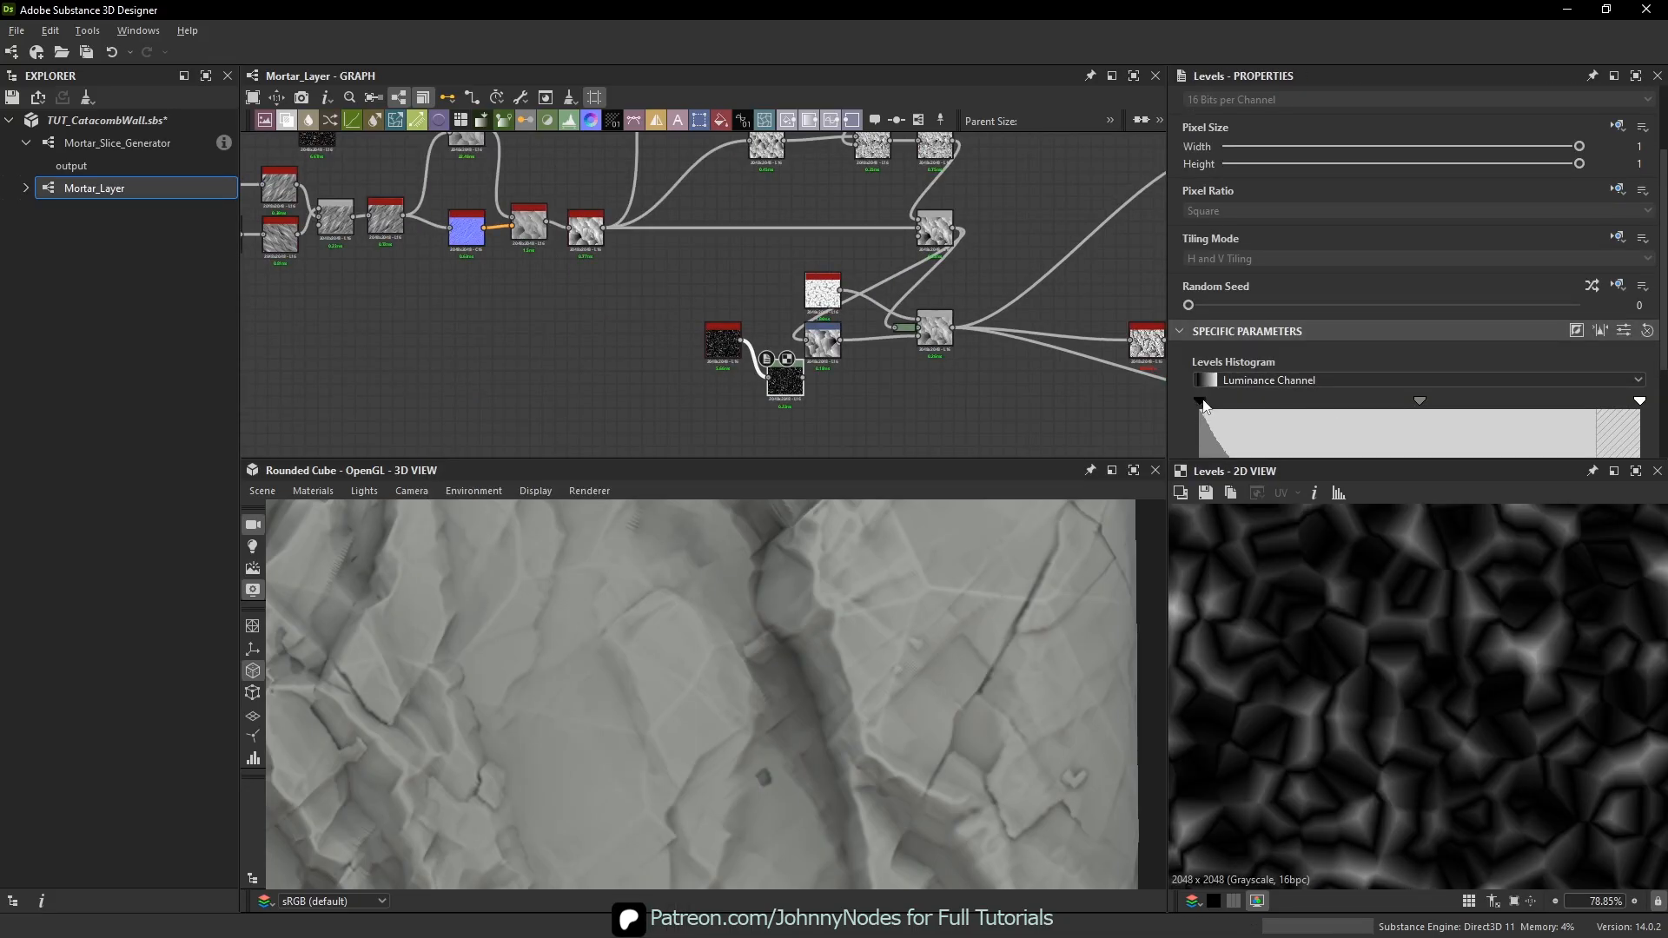
{"action": "left_click_drag", "start_coordinate": [1201, 402], "coordinate": [1325, 401]}
{"action": "key", "text": "ctrl+z"}
{"action": "left_click_drag", "start_coordinate": [1637, 406], "coordinate": [1449, 408]}
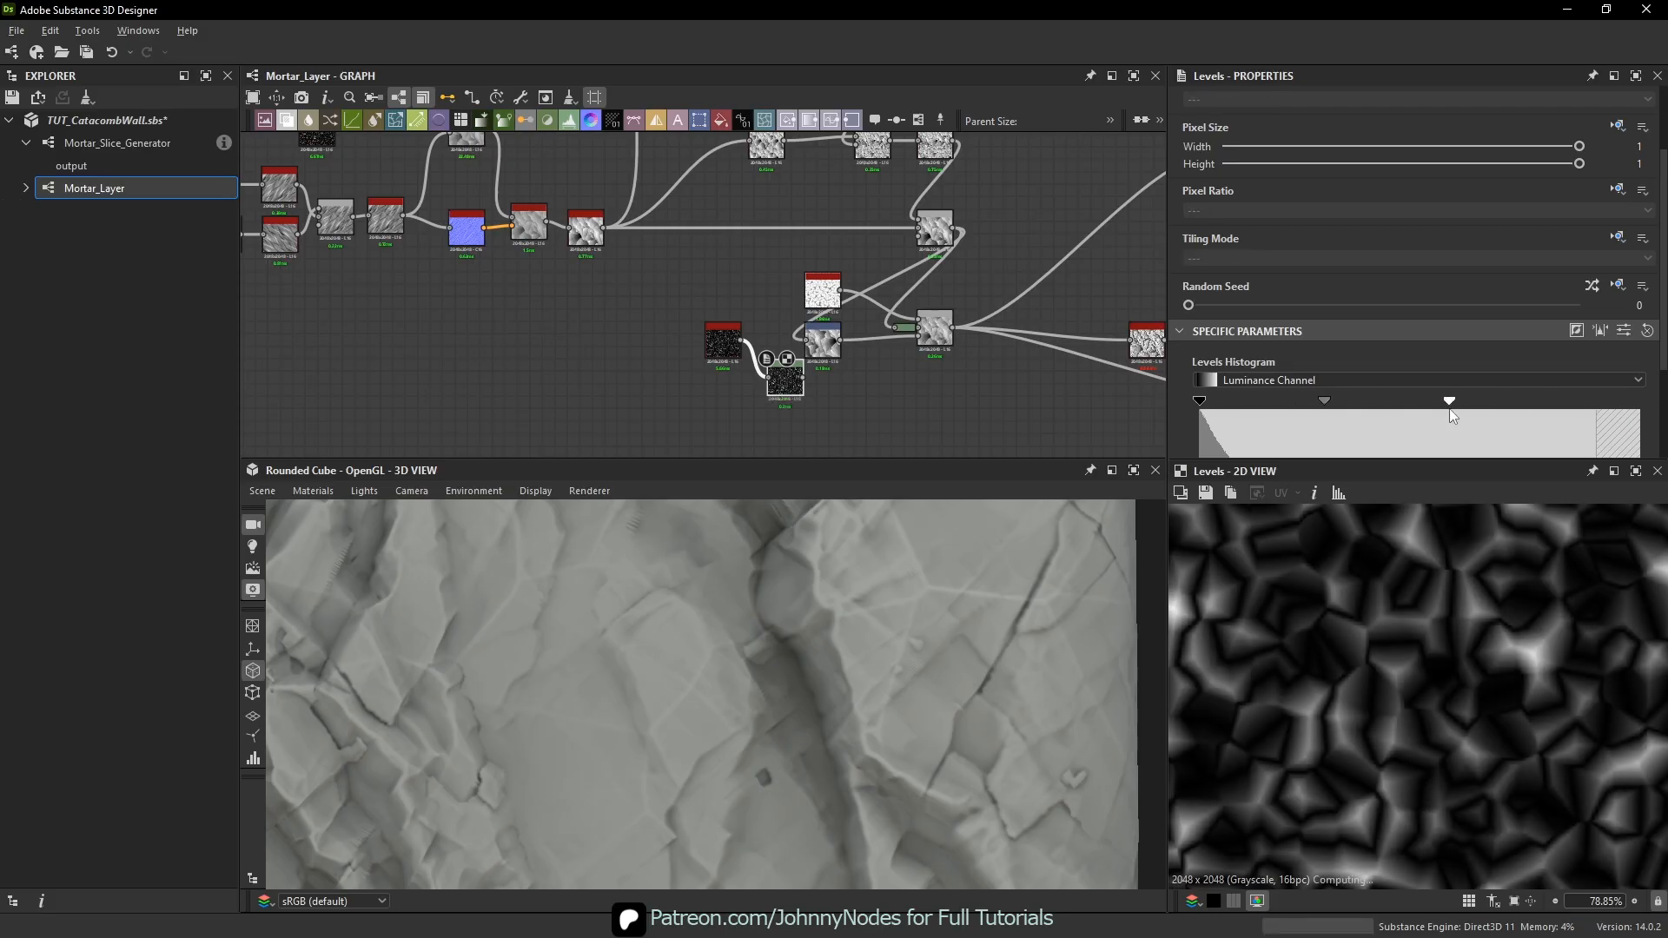
- Try the levelled crystal pattern as the Cells Blend's opacity mask in place of the Transformation 2D
{"action": "scroll", "coordinate": [822, 389], "scroll_direction": "up", "scroll_amount": 2}
{"action": "left_click_drag", "start_coordinate": [810, 391], "coordinate": [975, 333]}
{"action": "right_click_drag", "start_coordinate": [761, 661], "coordinate": [605, 635]}
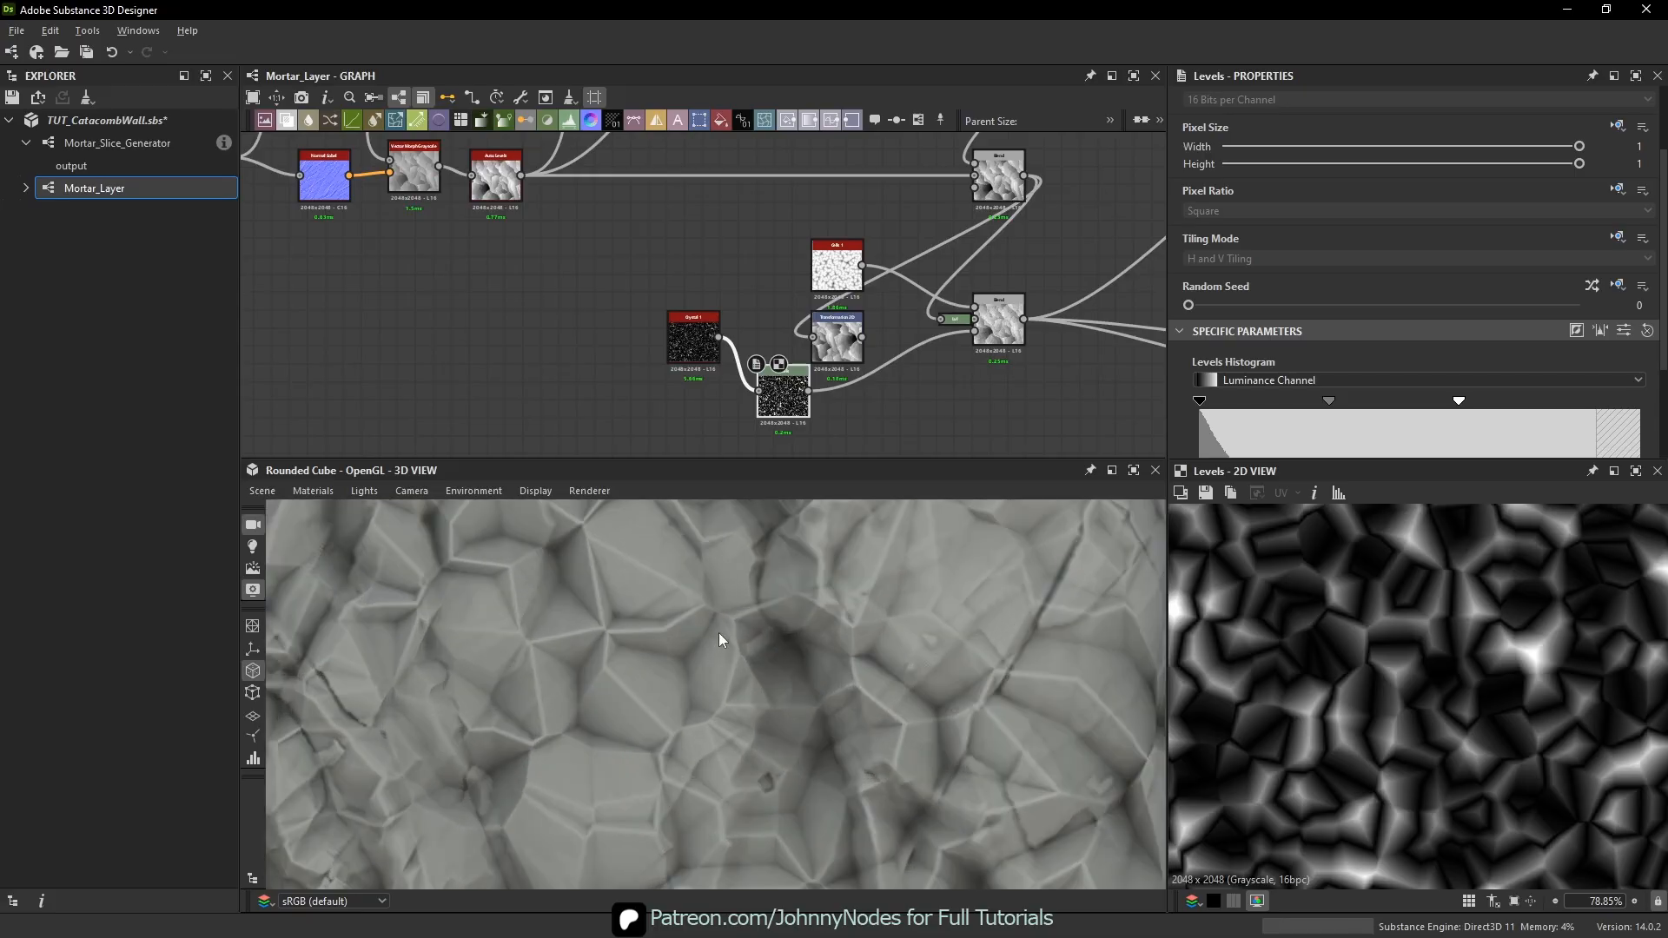
{"action": "scroll", "coordinate": [869, 374], "scroll_direction": "up", "scroll_amount": 1}
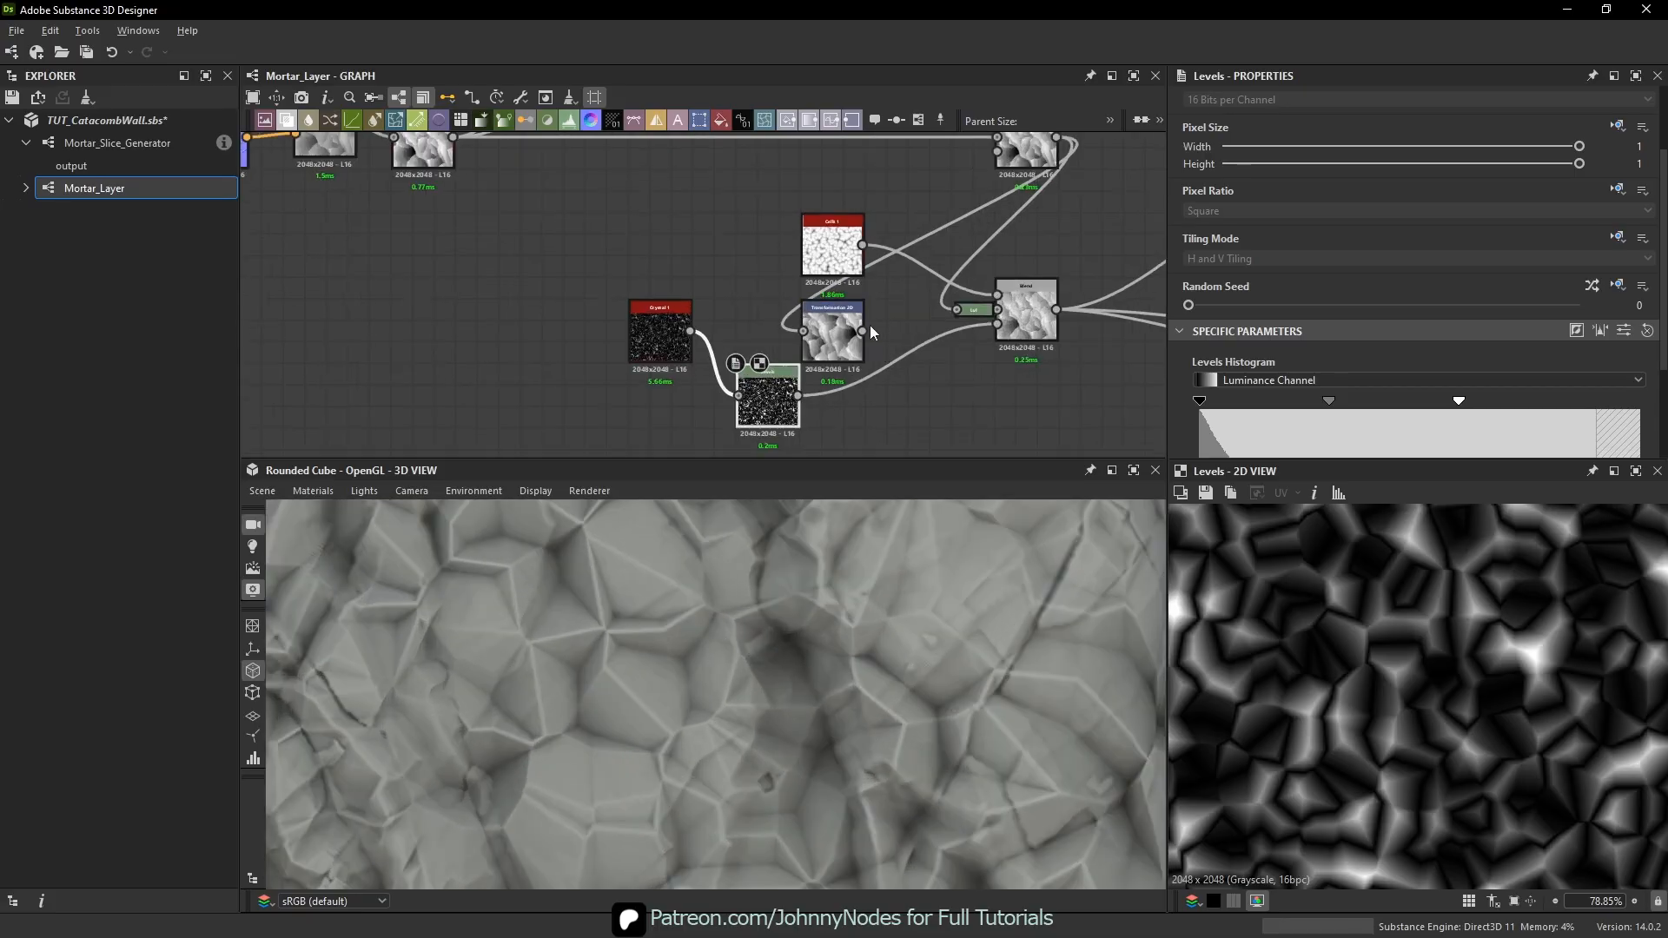
- Restore the Transformation 2D as the Cells Blend's opacity mask and delete the Crystal 1 and Levels nodes
{"action": "left_click_drag", "start_coordinate": [862, 333], "coordinate": [997, 323]}
{"action": "left_click_drag", "start_coordinate": [814, 436], "coordinate": [644, 358]}
{"action": "key", "text": "Delete"}
- Enlarge the 3D view and examine the masked cell pattern on the rock surface from several distances and light directions
{"action": "right_click_drag", "start_coordinate": [753, 622], "coordinate": [857, 638]}
{"action": "left_click_drag", "start_coordinate": [857, 638], "coordinate": [734, 664]}
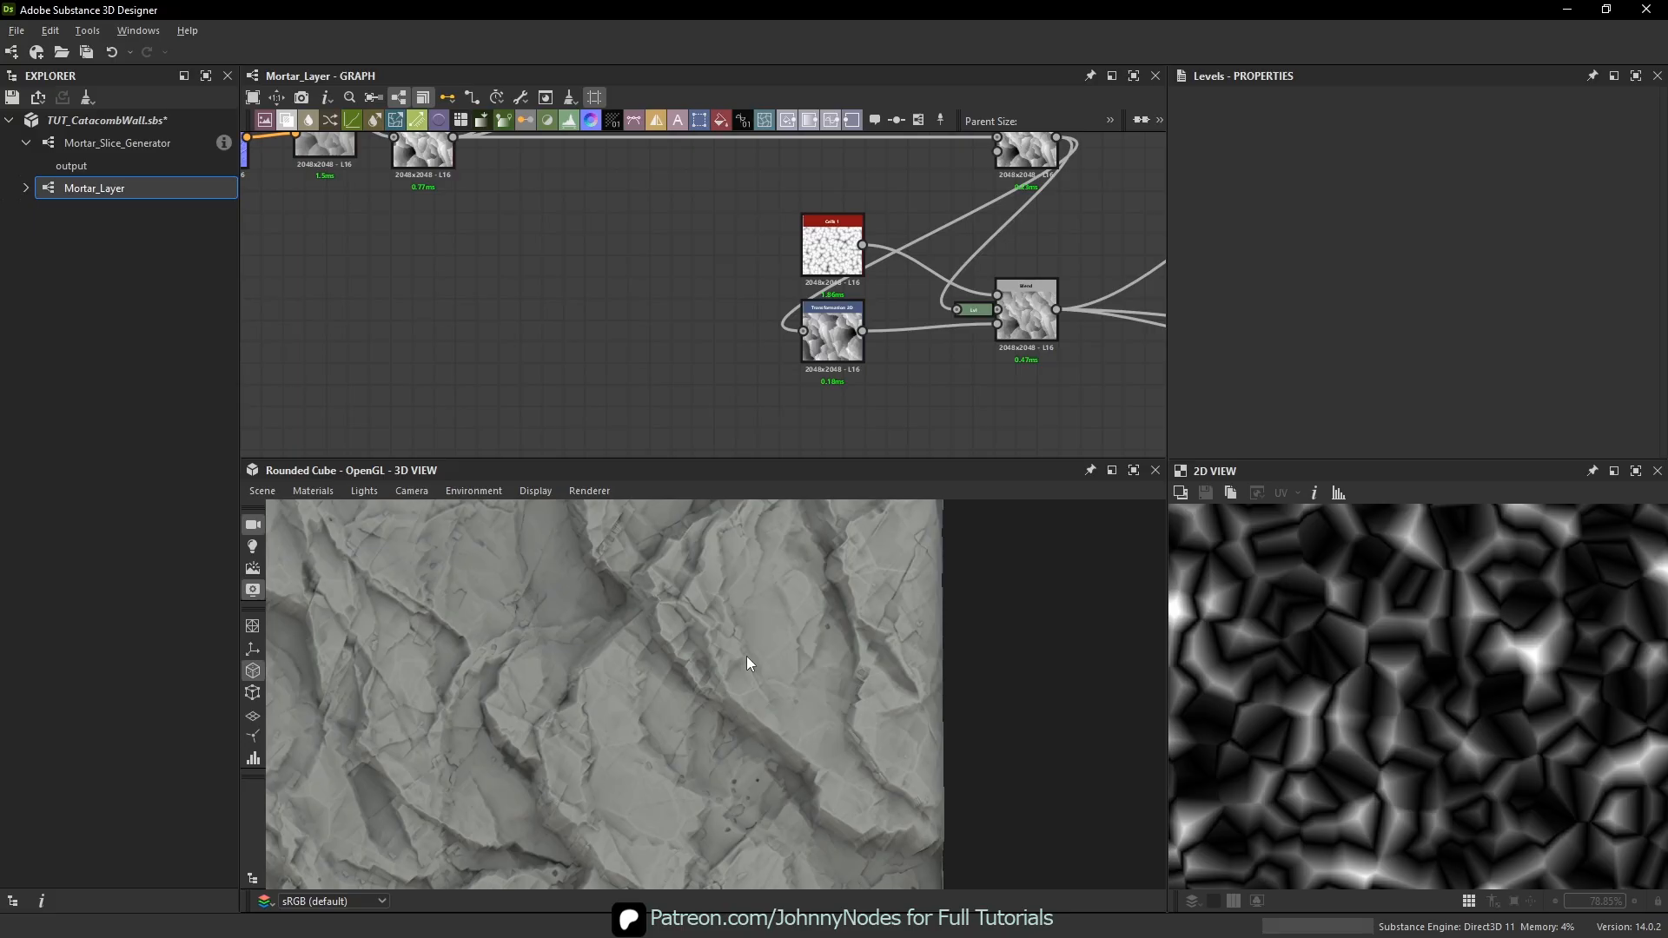
{"action": "mouse_move", "coordinate": [743, 650]}
{"action": "middle_mouse_down"}
{"action": "mouse_move", "coordinate": [742, 676]}
{"action": "mouse_move", "coordinate": [721, 629]}
{"action": "middle_mouse_up"}
{"action": "scroll", "coordinate": [742, 676], "scroll_direction": "up", "scroll_amount": 2}
{"action": "scroll", "coordinate": [721, 628], "scroll_direction": "down", "scroll_amount": 3}
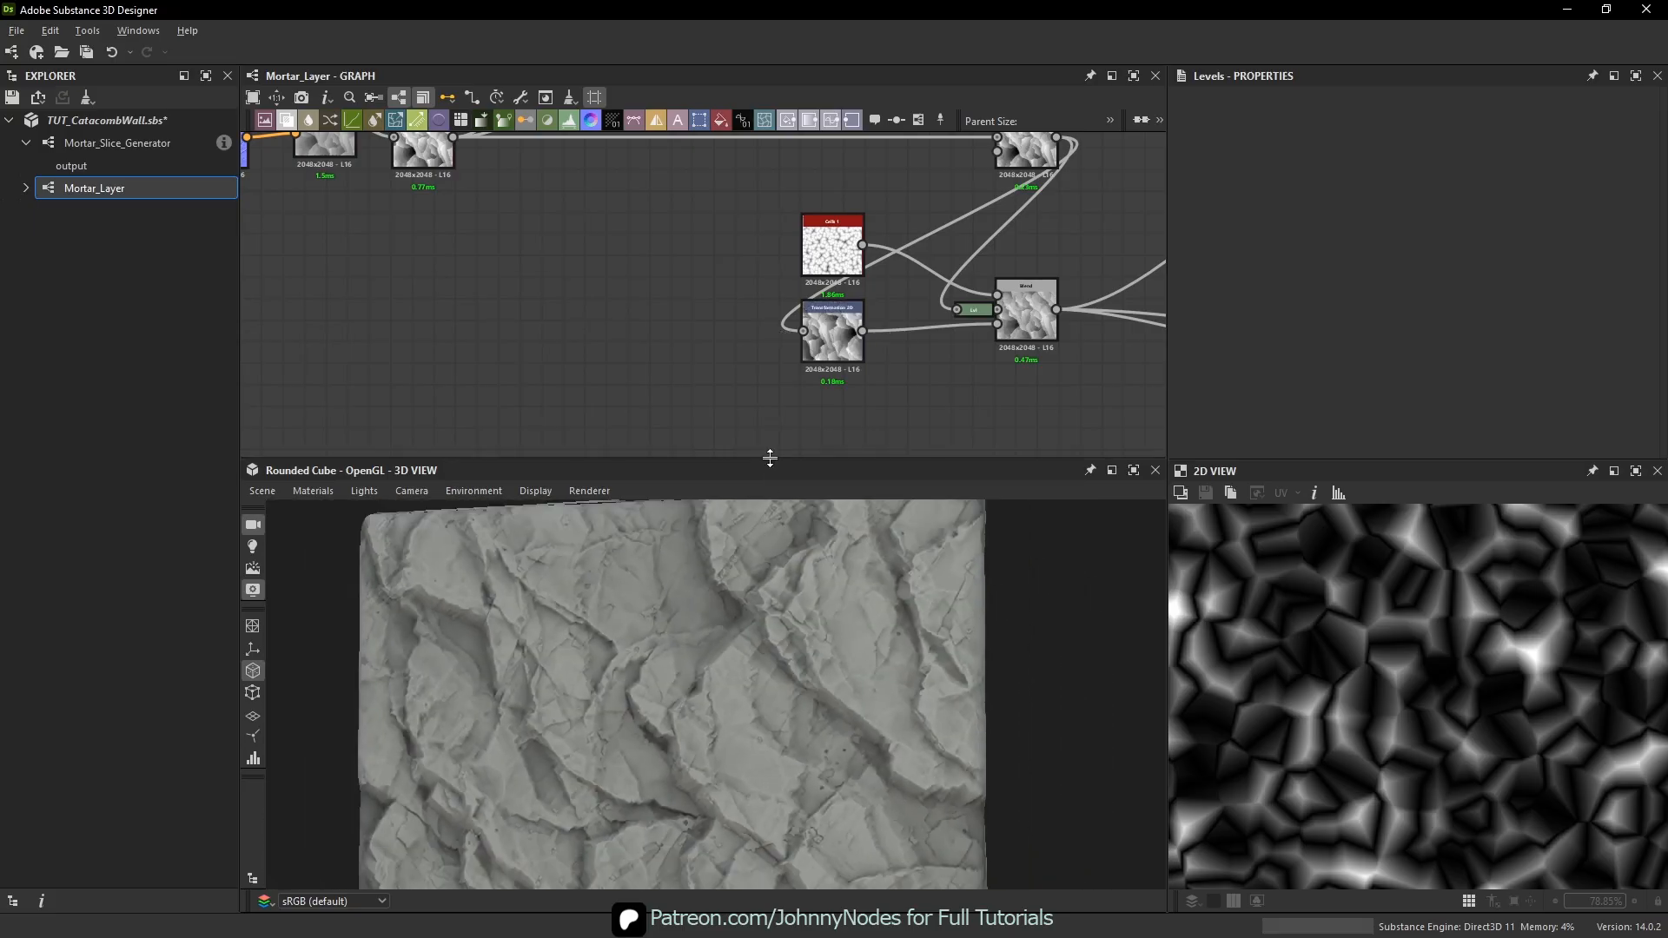
{"action": "left_click_drag", "start_coordinate": [769, 458], "coordinate": [770, 381]}
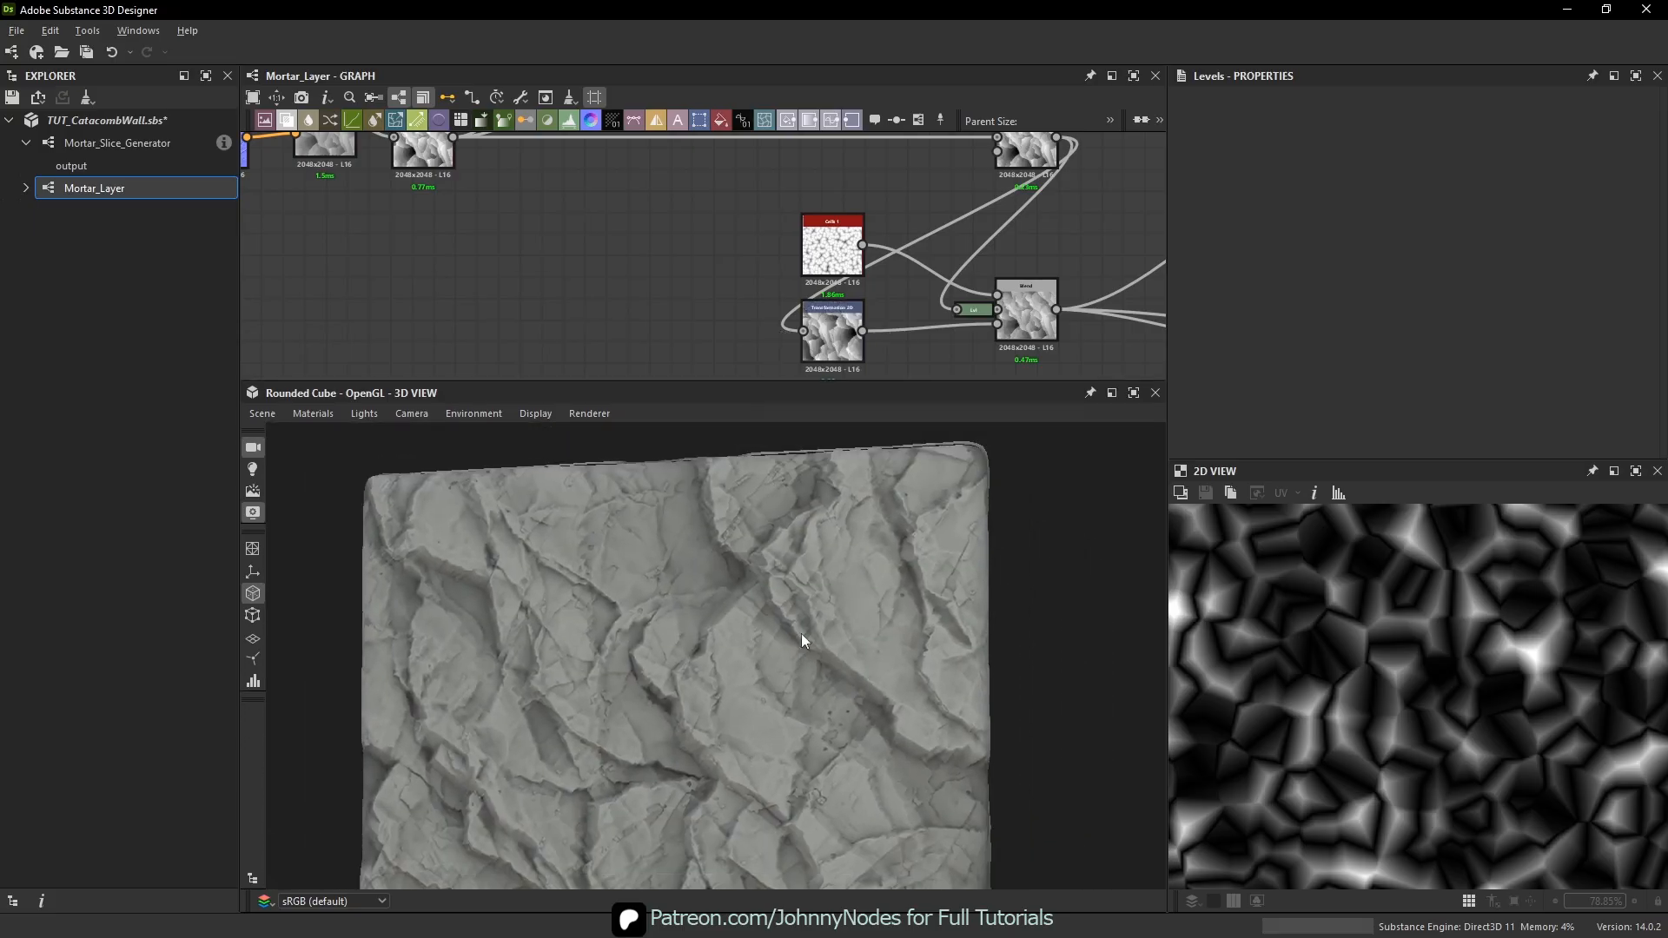
{"action": "middle_click_drag", "start_coordinate": [801, 633], "coordinate": [818, 618]}
{"action": "scroll", "coordinate": [819, 618], "scroll_direction": "down", "scroll_amount": 2}
{"action": "scroll", "coordinate": [812, 612], "scroll_direction": "up", "scroll_amount": 3}
{"action": "right_click_drag", "start_coordinate": [811, 610], "coordinate": [855, 612], "text": "ctrl+shift"}
{"action": "scroll", "coordinate": [857, 615], "scroll_direction": "up", "scroll_amount": 4}
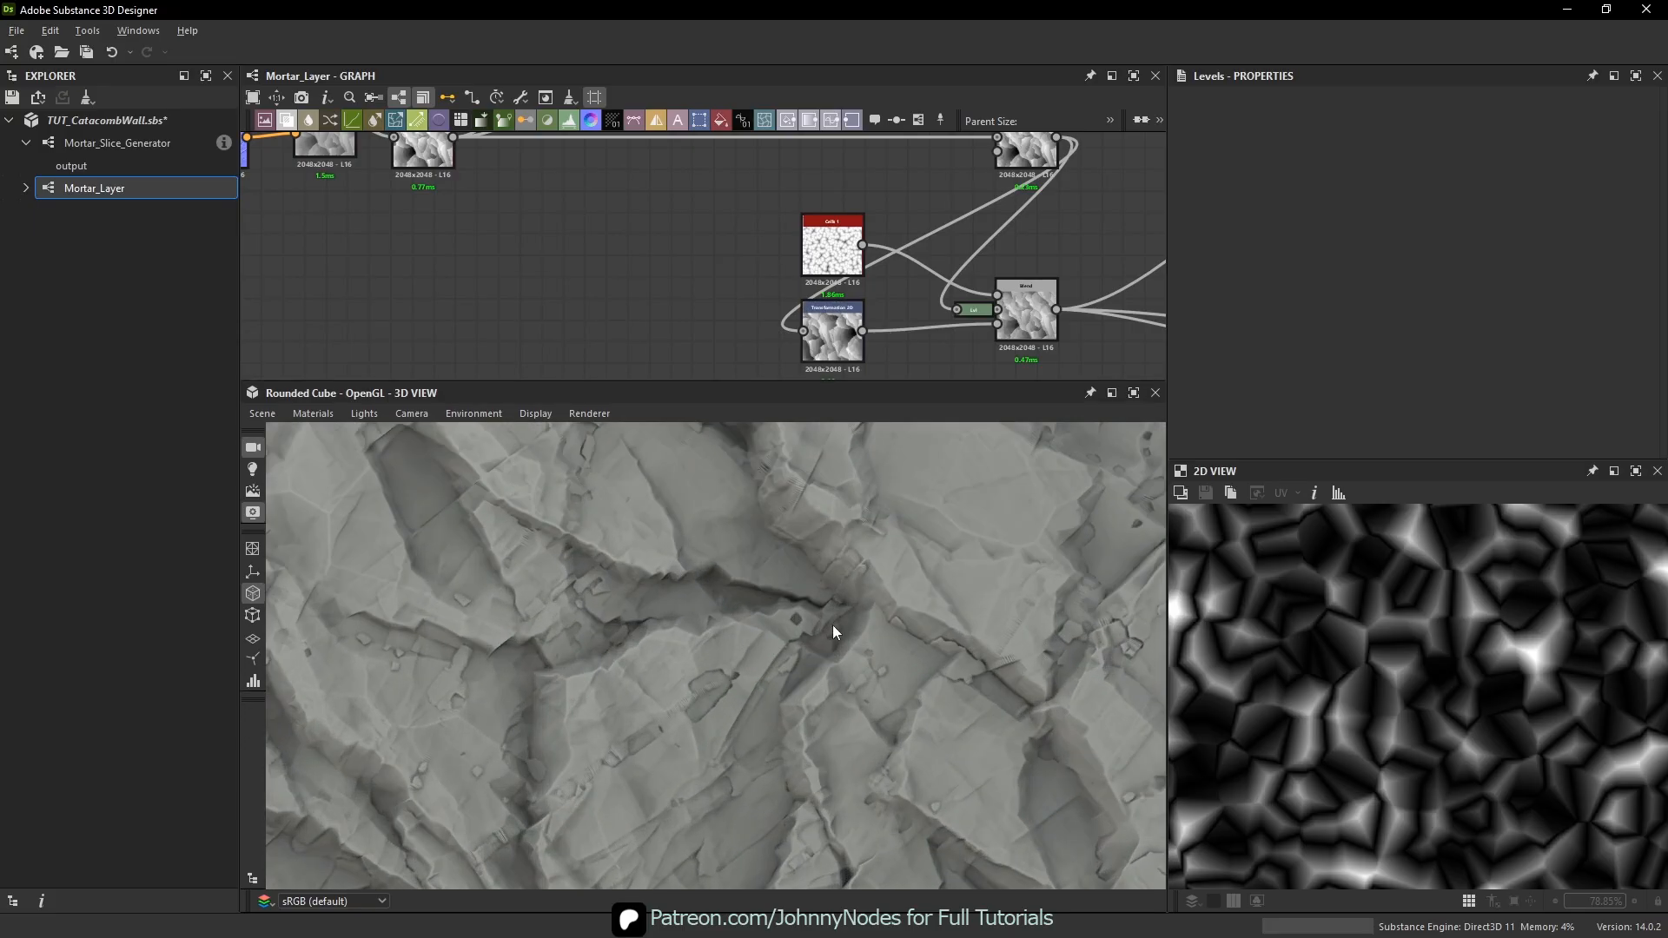
{"action": "middle_click_drag", "start_coordinate": [832, 623], "coordinate": [811, 607]}
{"action": "right_click_drag", "start_coordinate": [811, 607], "coordinate": [845, 596], "text": "ctrl+shift"}
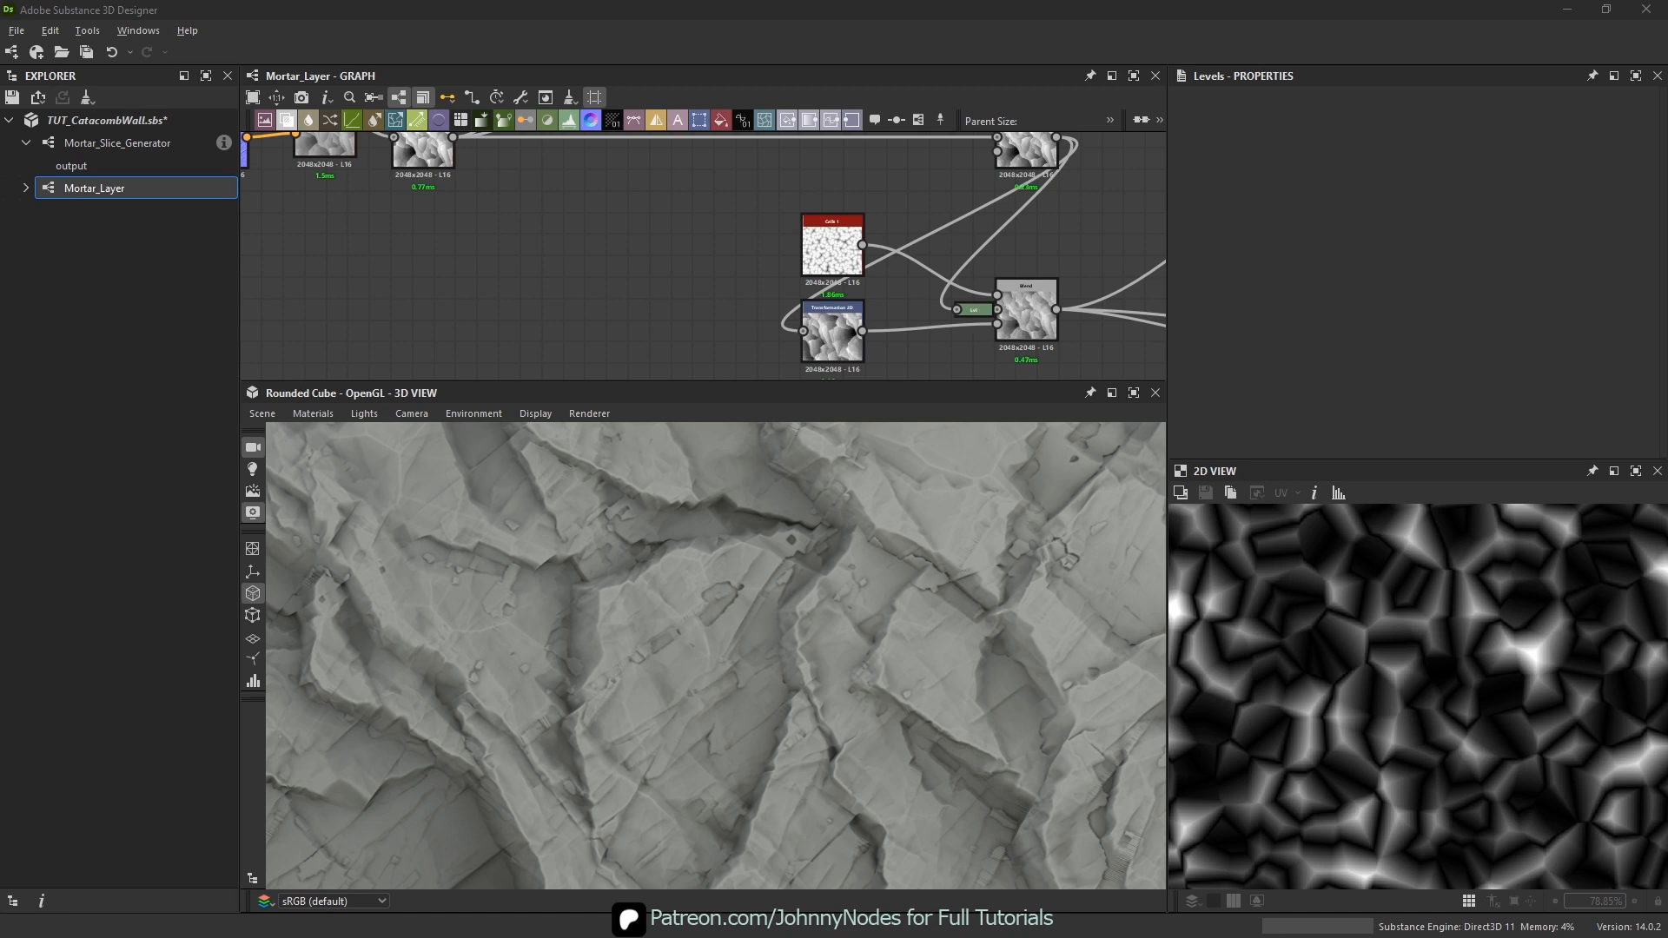
{"action": "left_click_drag", "start_coordinate": [775, 669], "coordinate": [776, 617]}
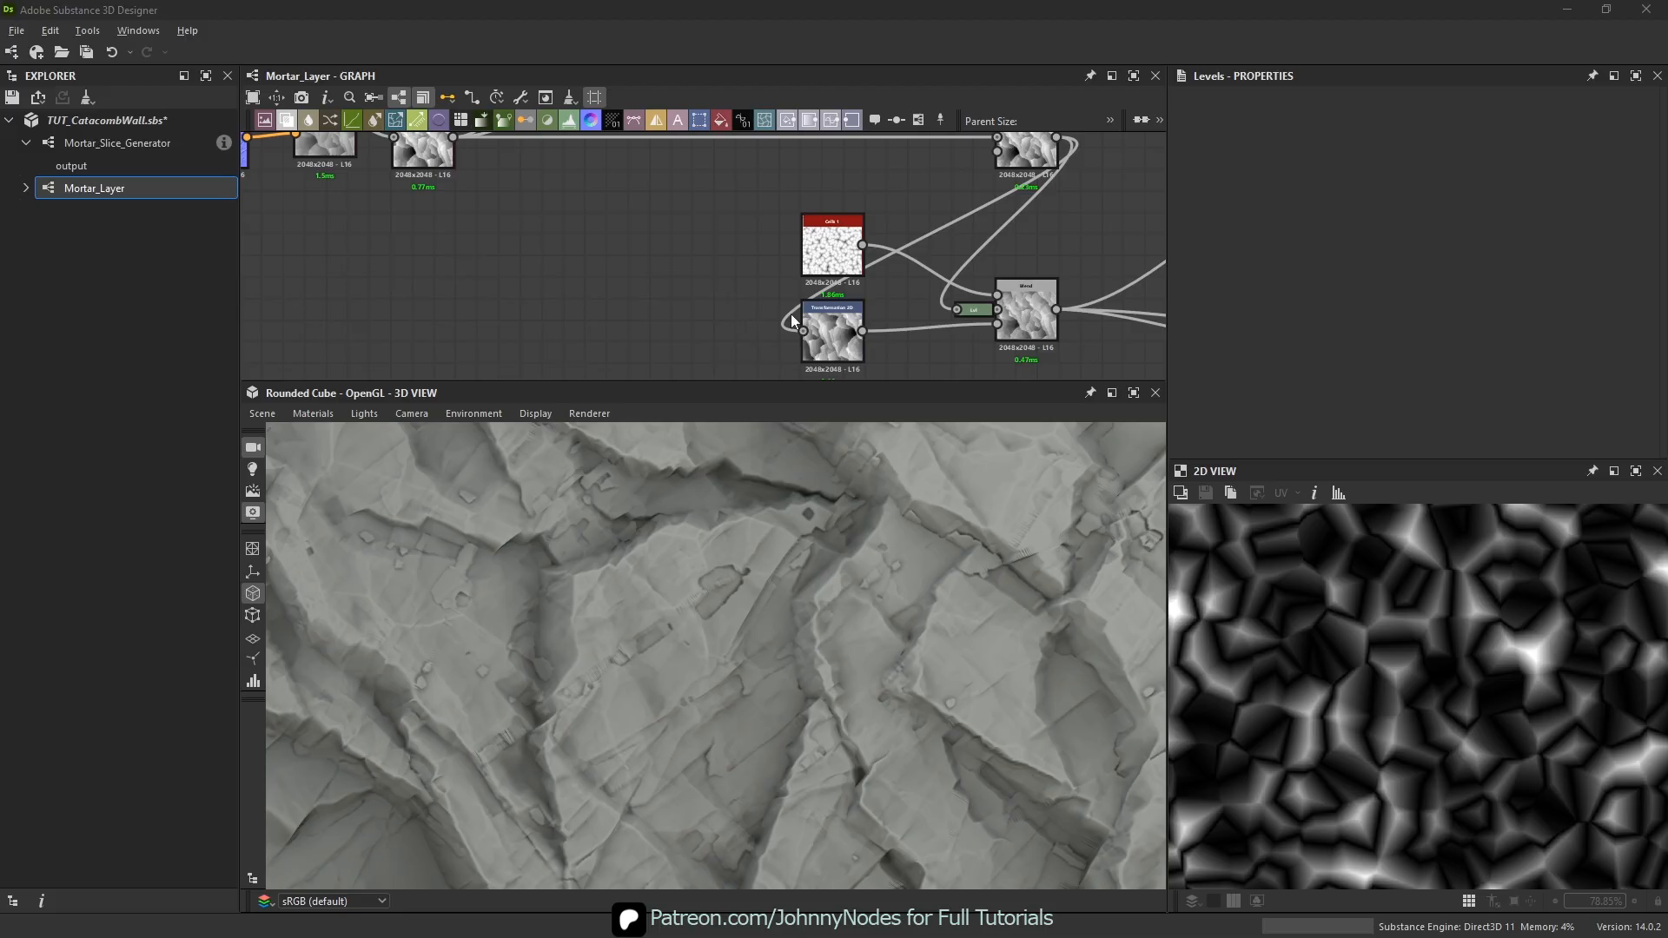
- Add a second Transformation 2D node below the first one and feed it with the Cells Blend's output
{"action": "scroll", "coordinate": [791, 314], "scroll_direction": "down", "scroll_amount": 3}
{"action": "middle_click_drag", "start_coordinate": [860, 317], "coordinate": [855, 250]}
{"action": "scroll", "coordinate": [800, 615], "scroll_direction": "down", "scroll_amount": 1}
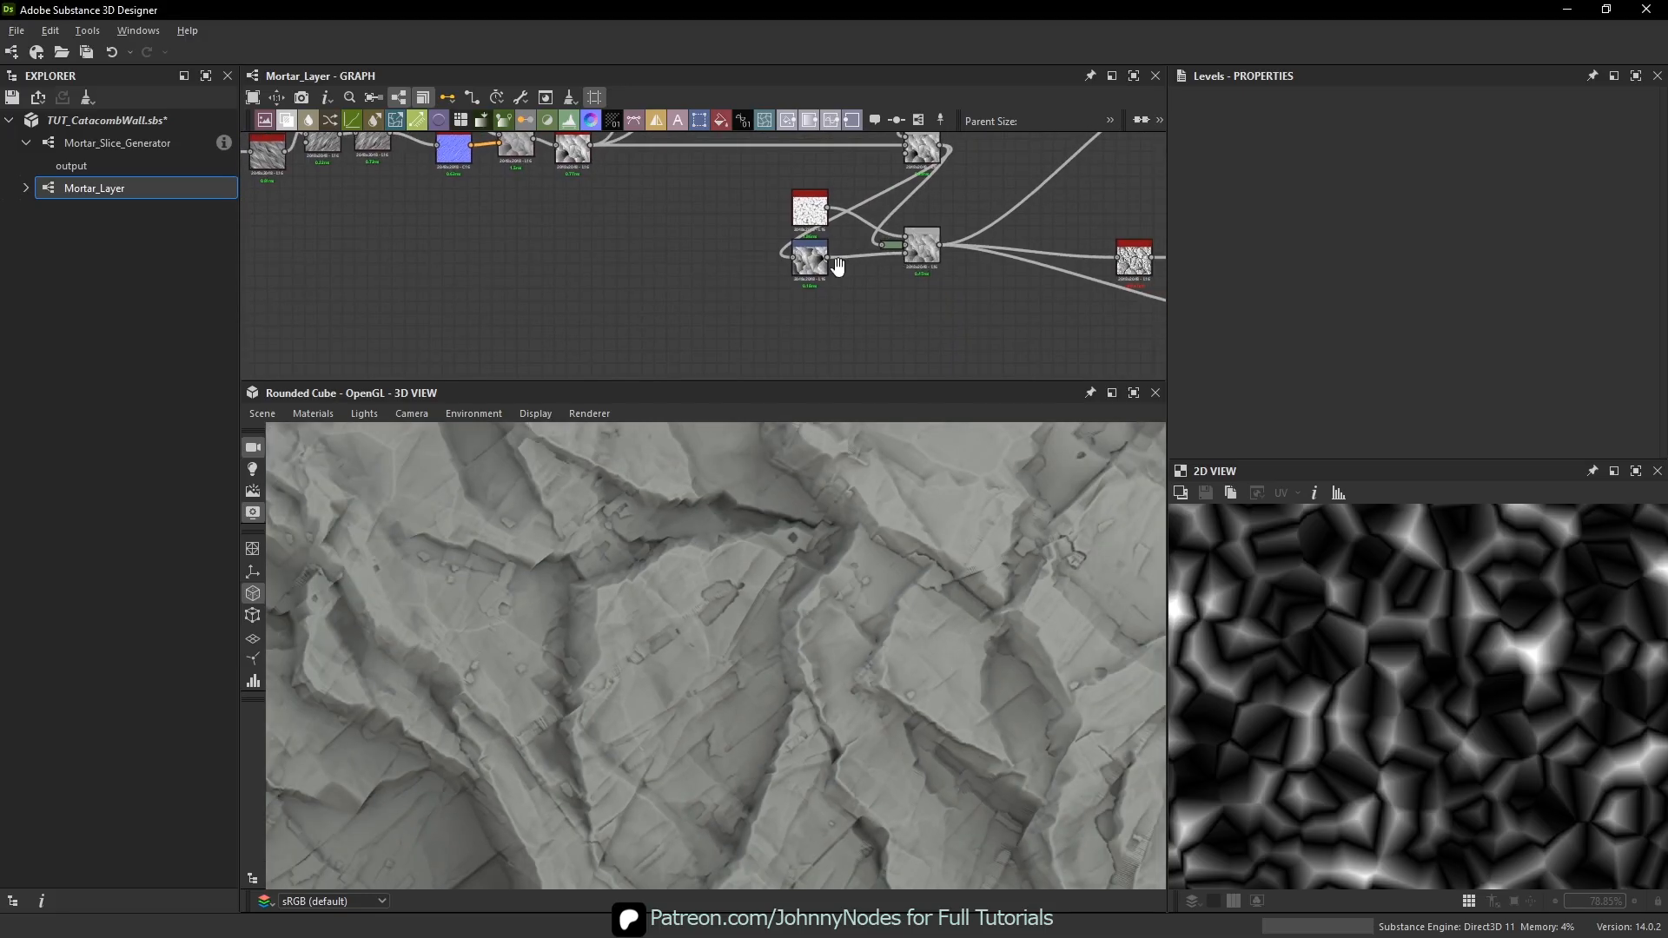
{"action": "scroll", "coordinate": [1028, 269], "scroll_direction": "up", "scroll_amount": 2}
{"action": "key", "text": "space"}
{"action": "type", "text": "t"}
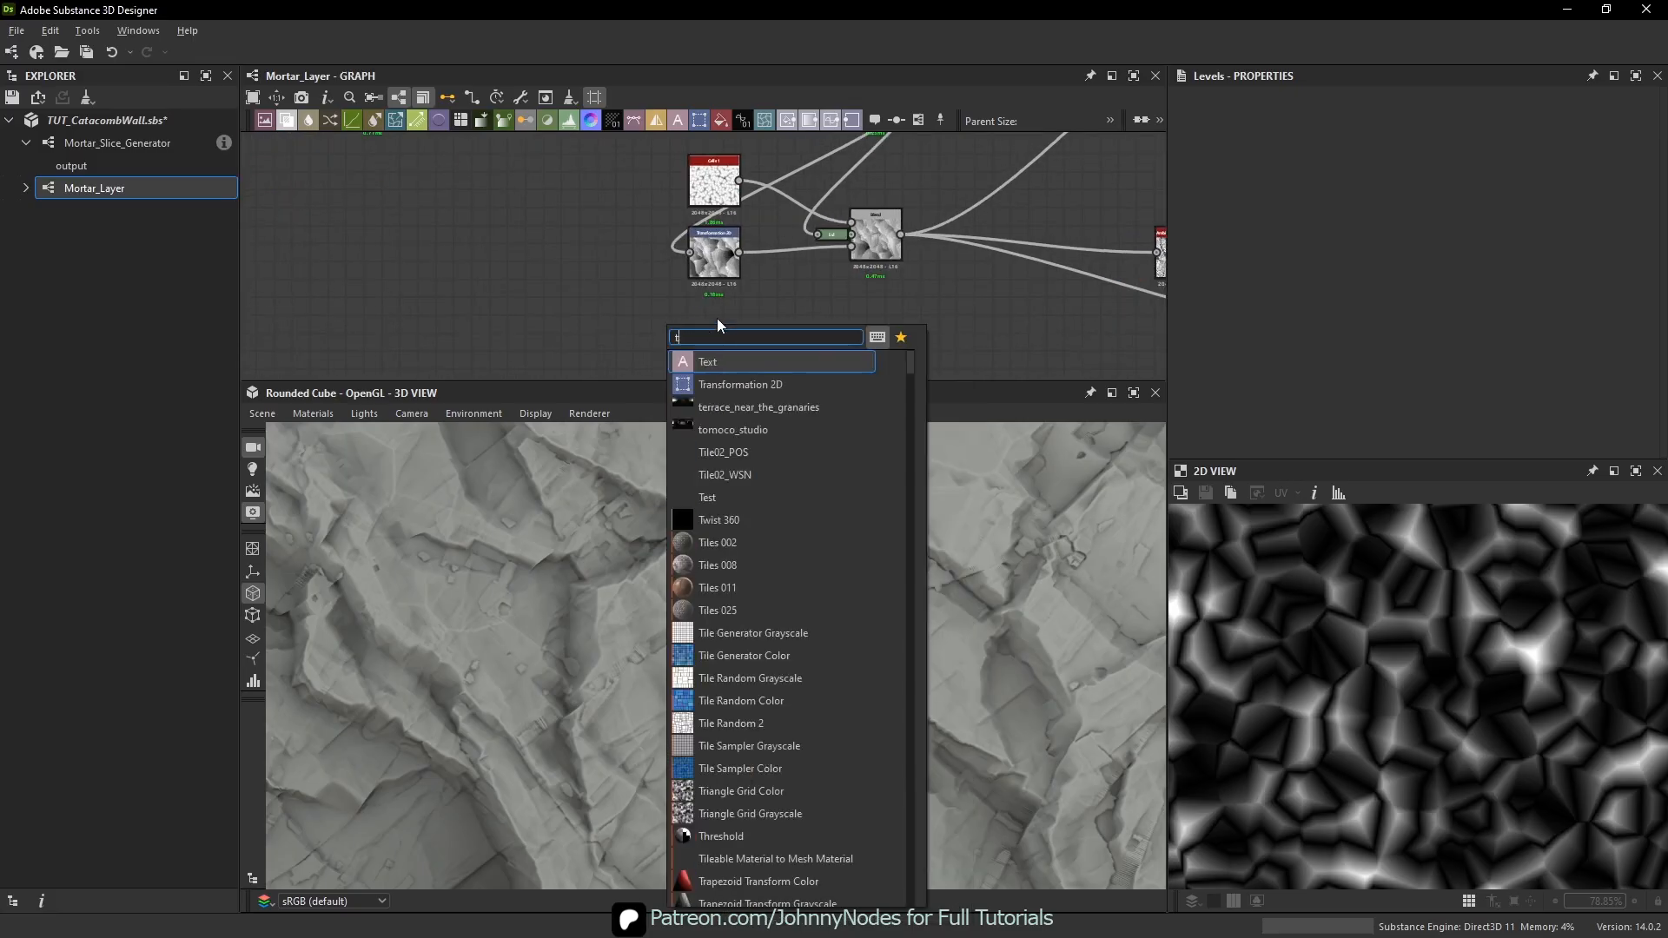
{"action": "type", "text": "ra"}
{"action": "key", "text": "Return"}
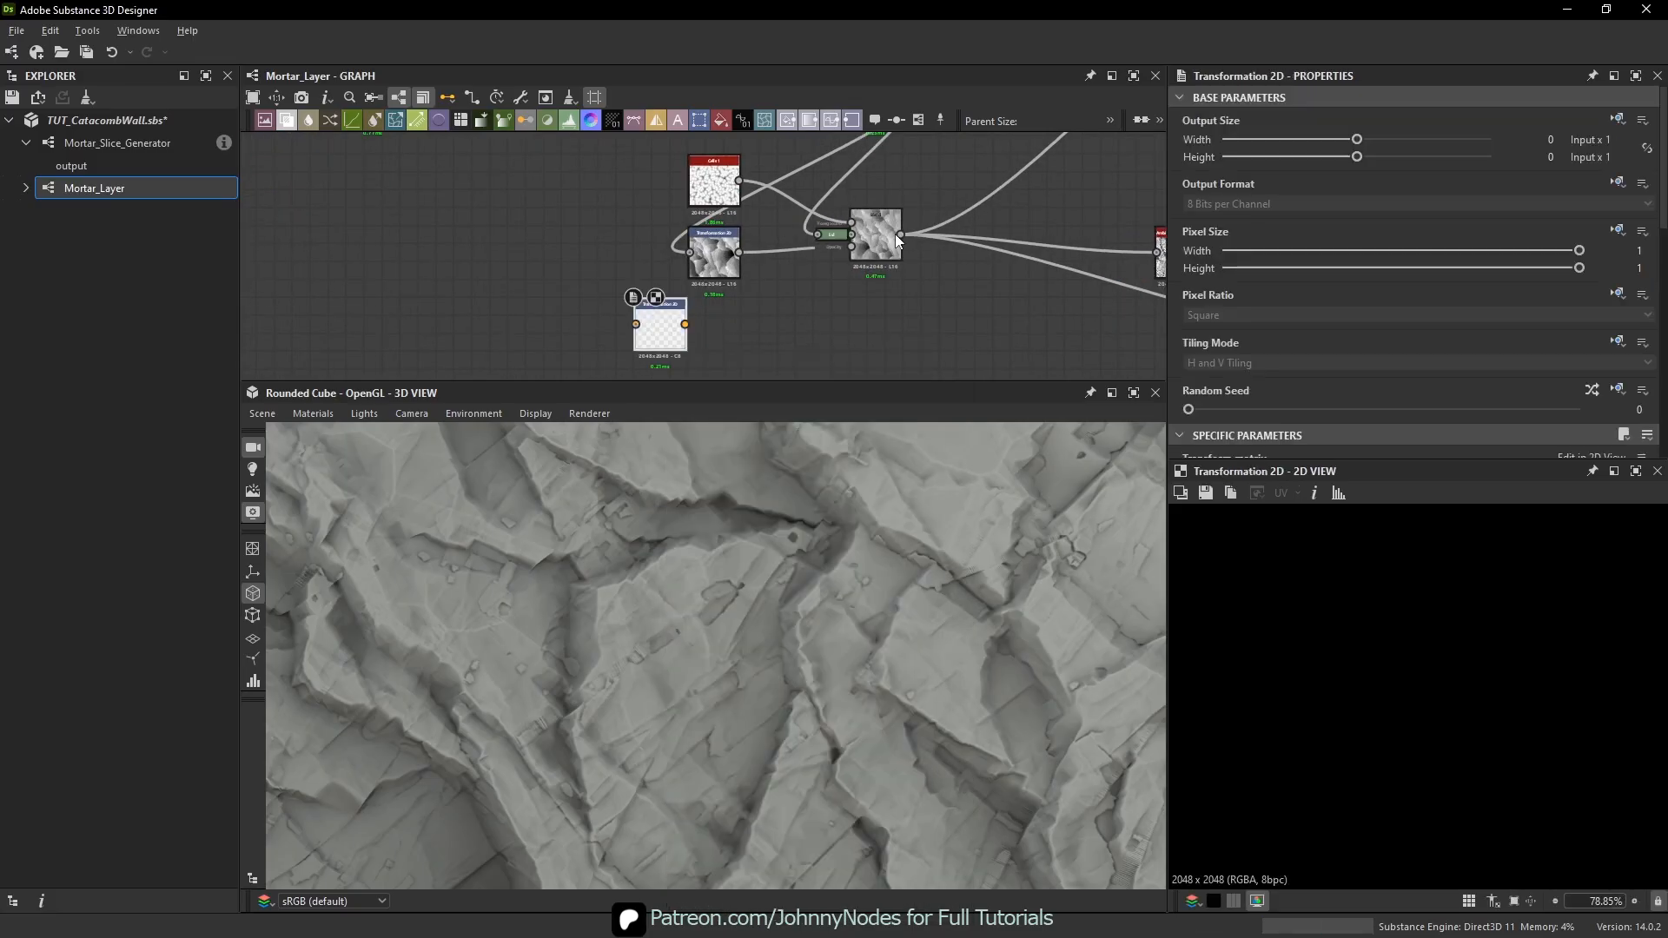
{"action": "left_click_drag", "start_coordinate": [901, 234], "coordinate": [704, 343]}
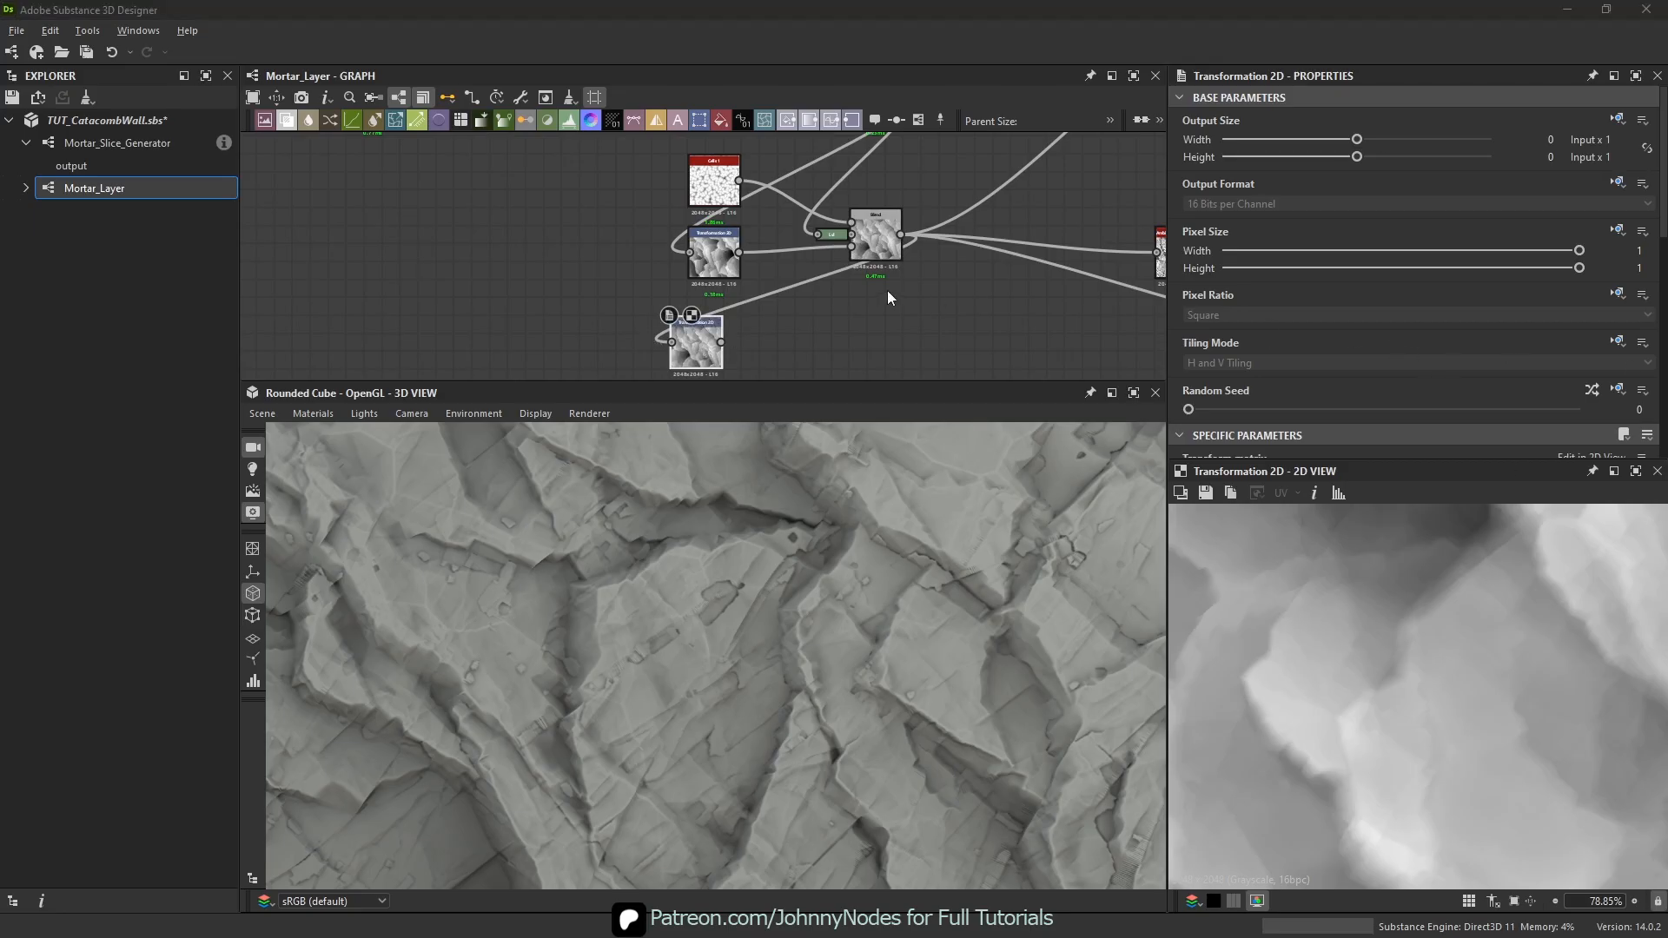
{"action": "left_click_drag", "start_coordinate": [712, 330], "coordinate": [730, 313]}
- Scale the new Transformation 2D's image to half size and shift it to offset X 0.8307 and Y 0.1981
{"action": "middle_click_drag", "start_coordinate": [997, 226], "coordinate": [955, 156]}
{"action": "scroll", "coordinate": [1538, 349], "scroll_direction": "down", "scroll_amount": 8}
{"action": "scroll", "coordinate": [1446, 695], "scroll_direction": "down", "scroll_amount": 7}
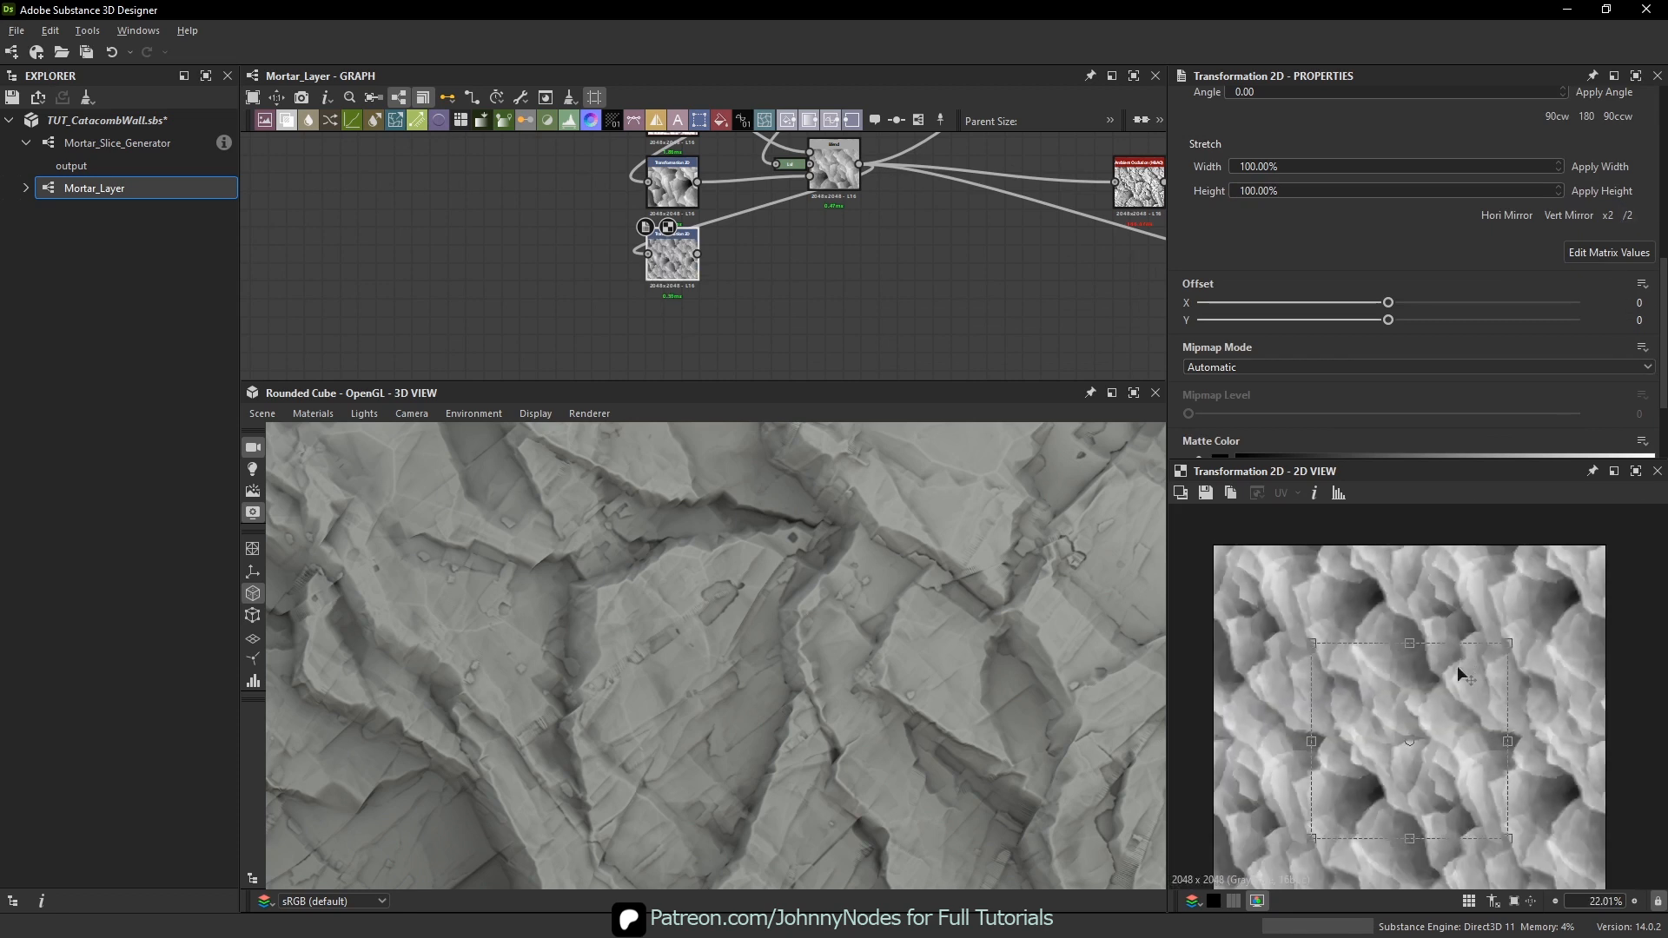
{"action": "left_click_drag", "start_coordinate": [1446, 695], "coordinate": [1332, 661]}
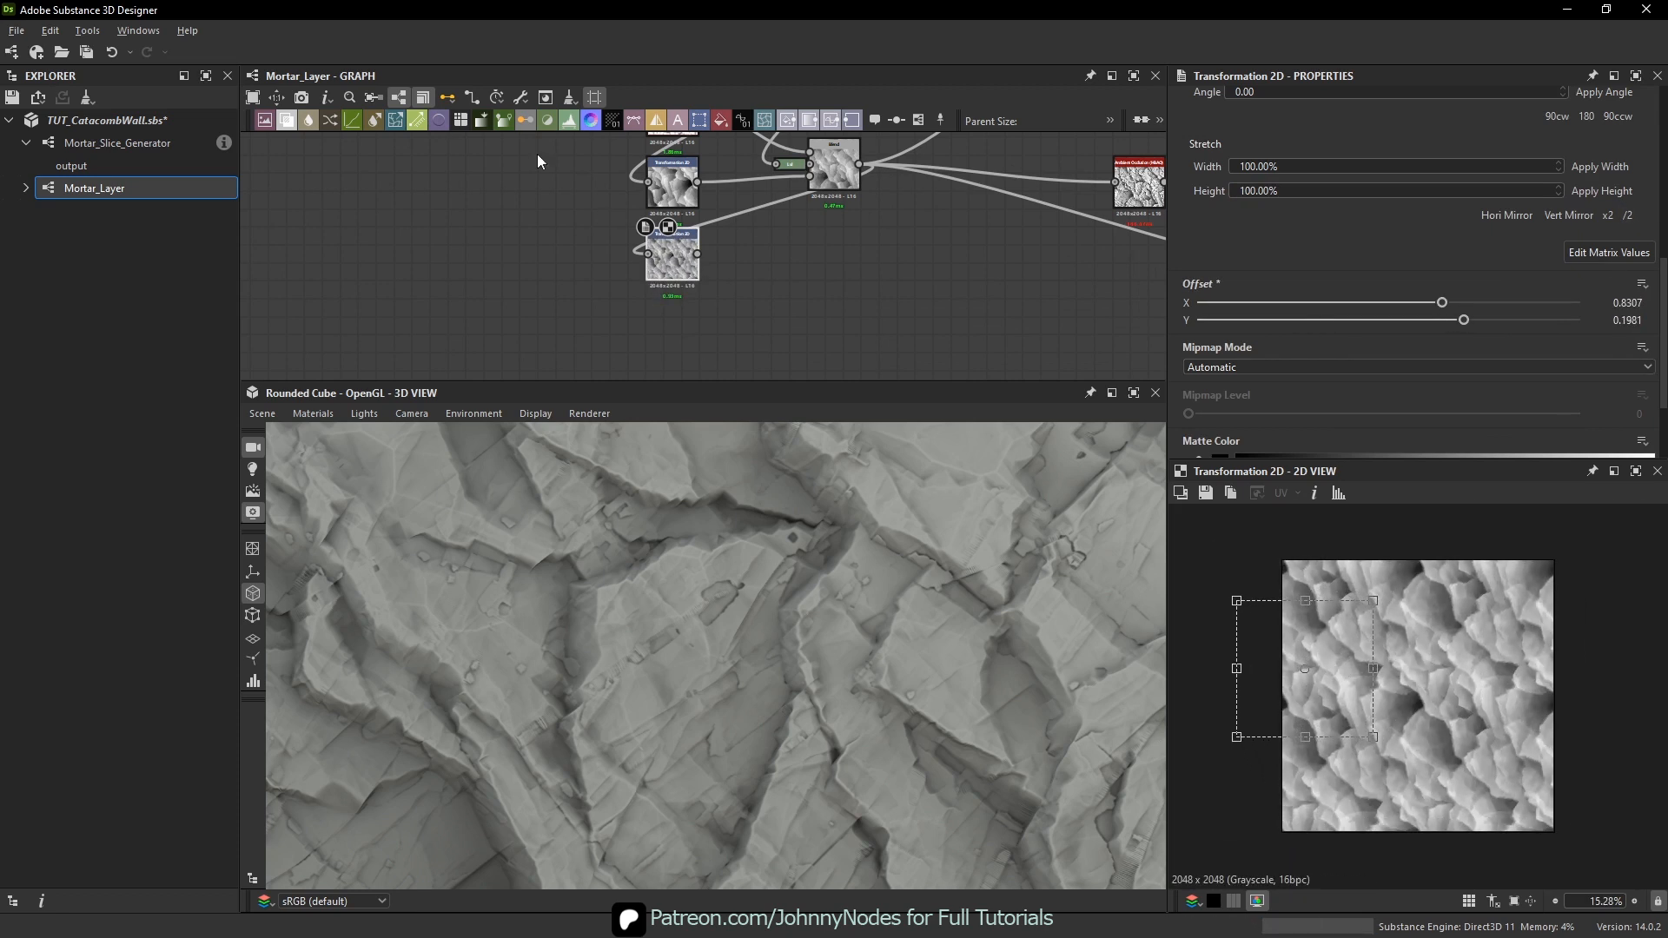
{"action": "scroll", "coordinate": [852, 253], "scroll_direction": "up", "scroll_amount": 1}
{"action": "key", "text": "space"}
{"action": "left_click_drag", "start_coordinate": [1458, 596], "coordinate": [1459, 598]}
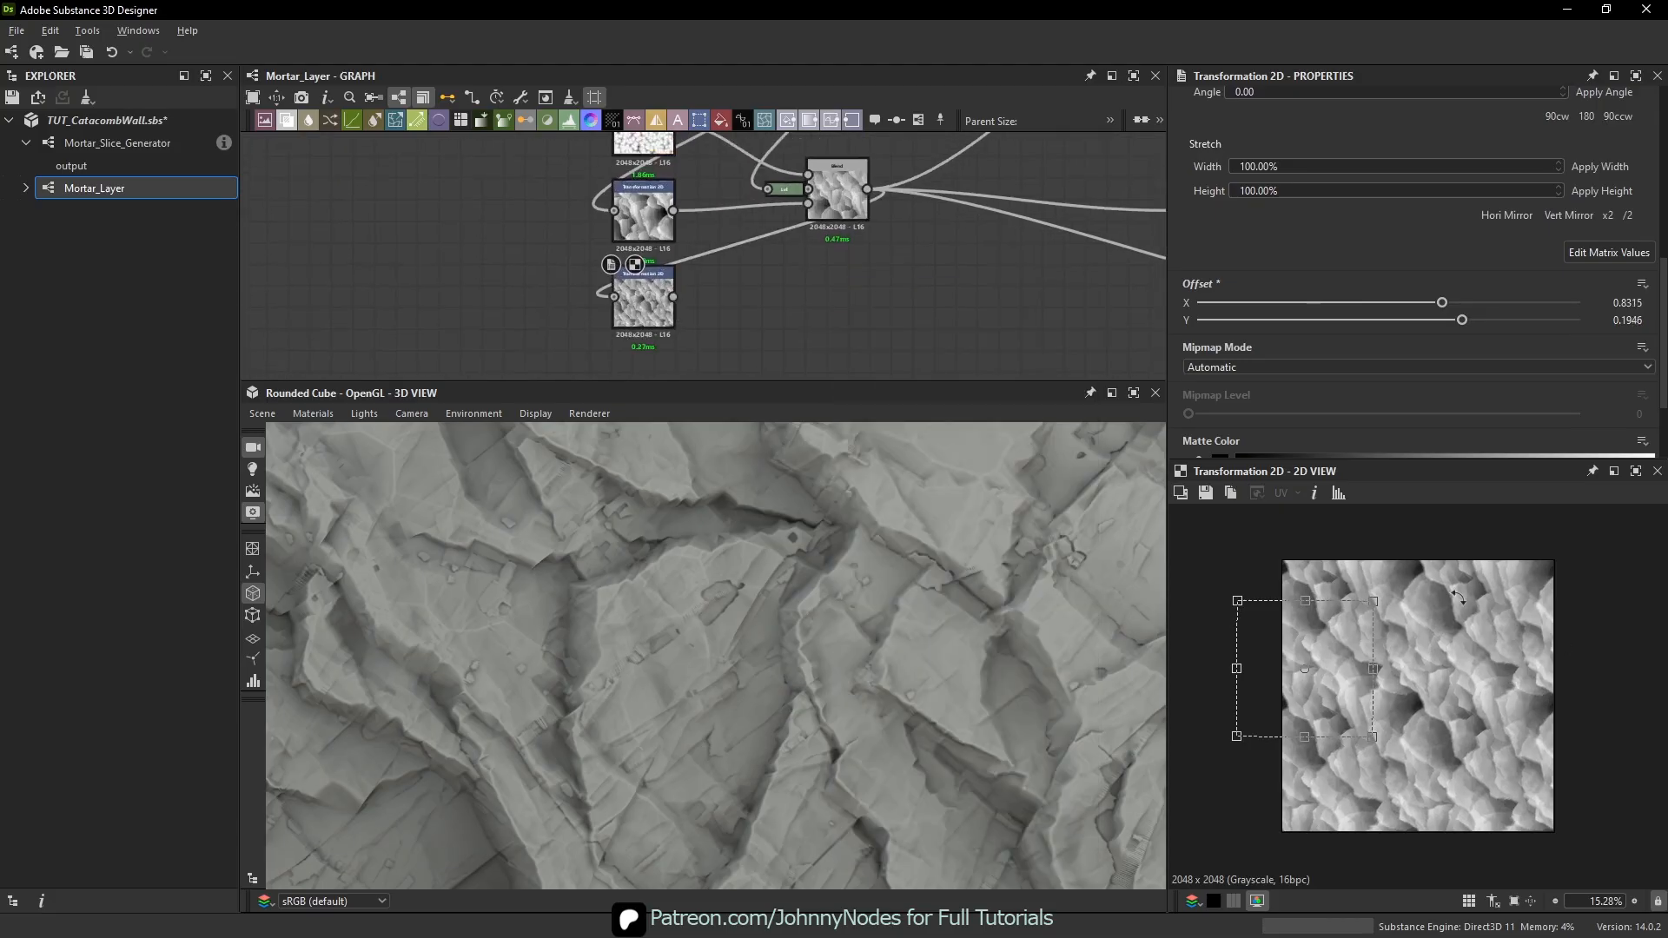
{"action": "key", "text": "ctrl+z"}
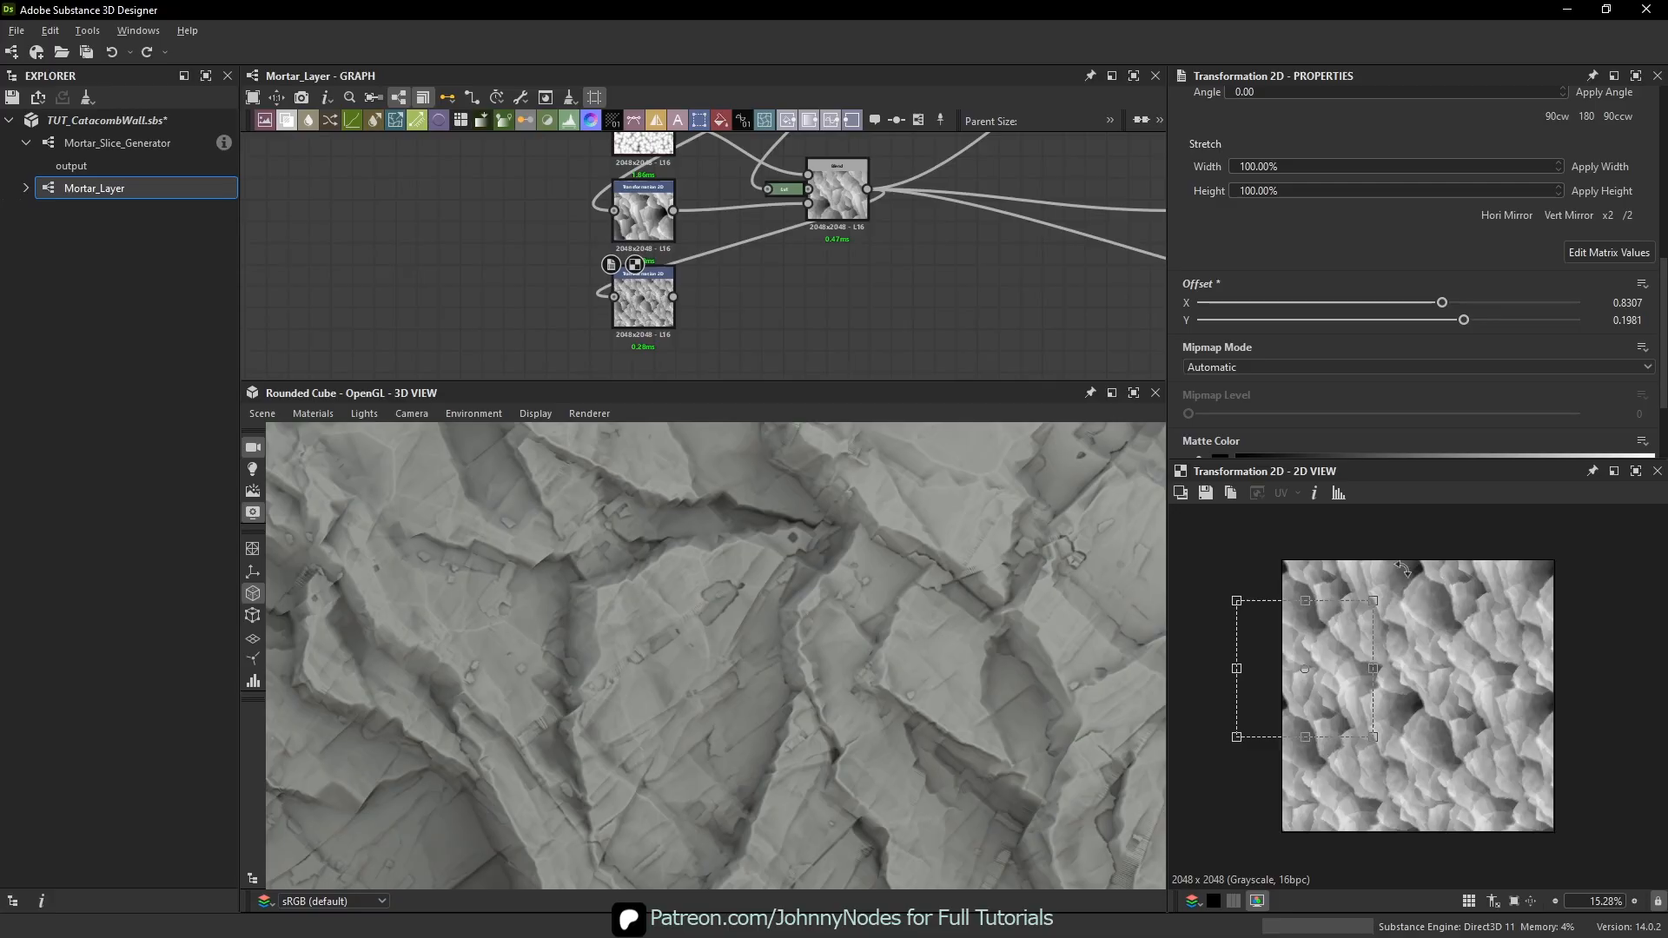
- Add a Blend node below the Cells Blend, using the Cells Blend's output as its background input
{"action": "double_click", "coordinate": [837, 193]}
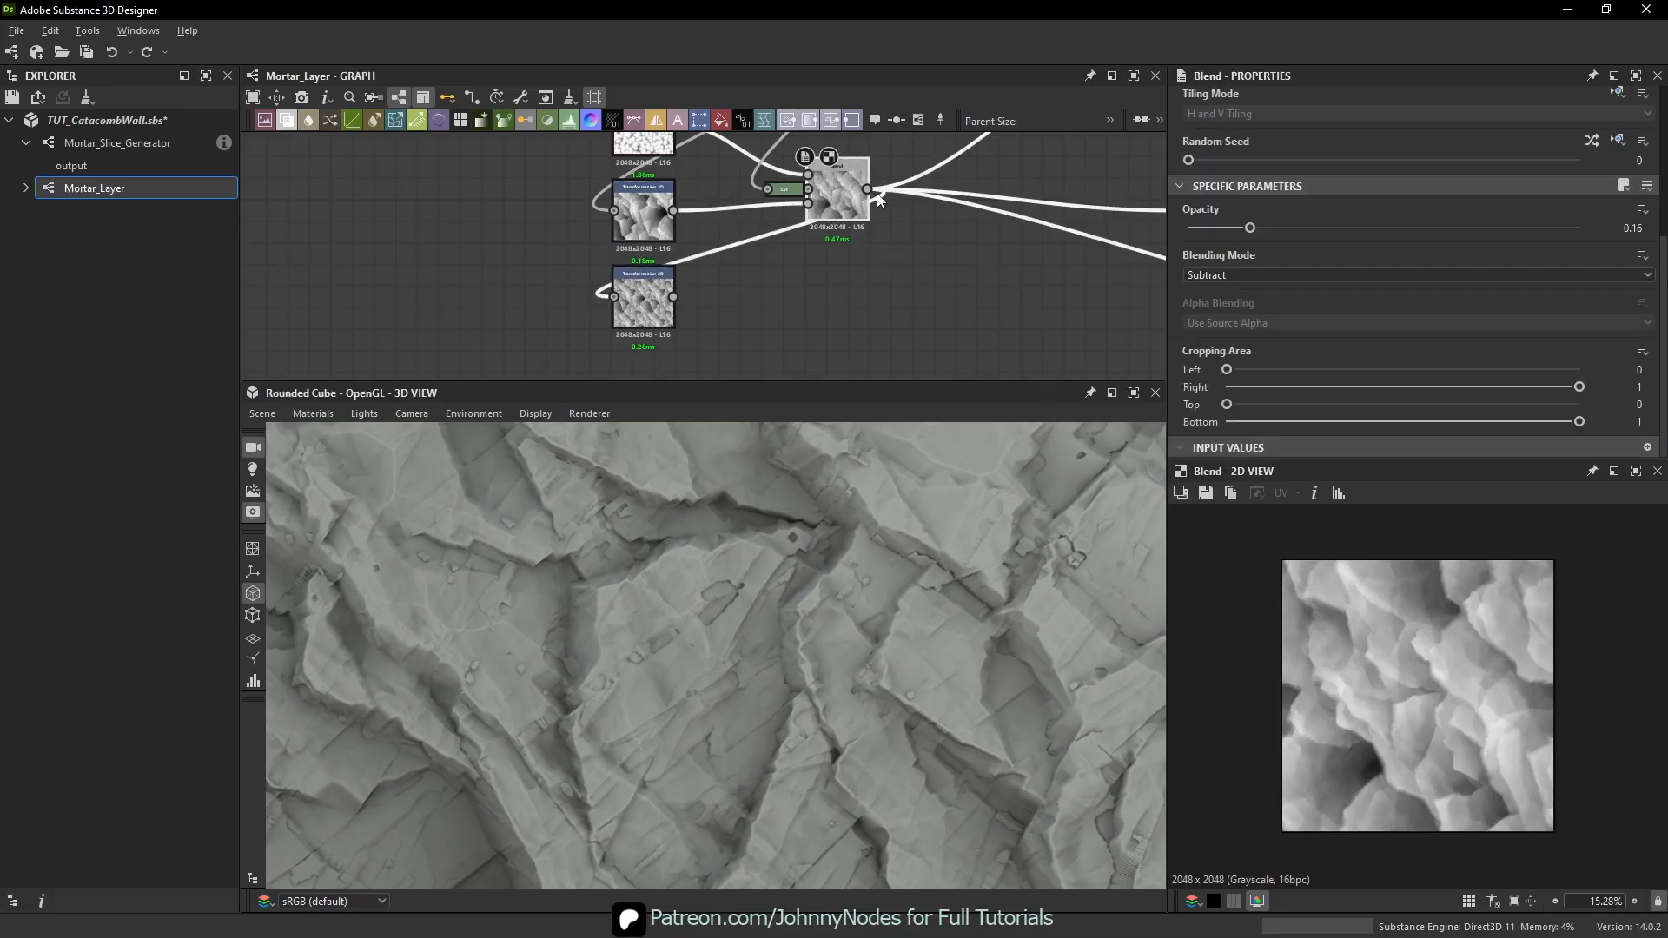
{"action": "left_click", "coordinate": [665, 317]}
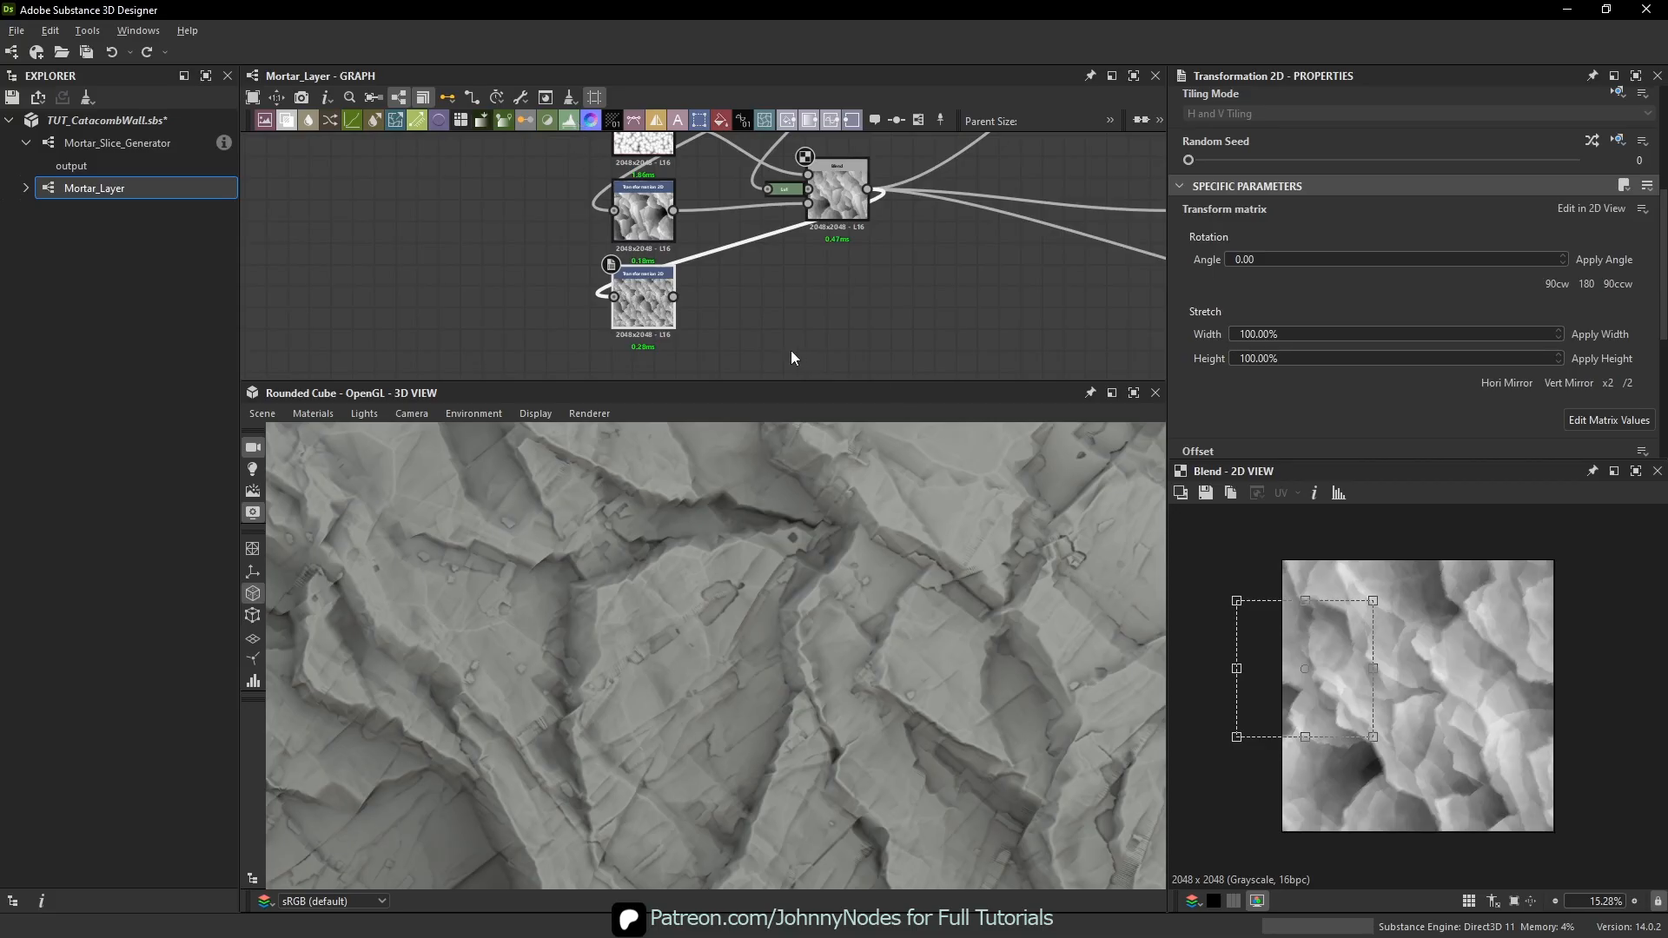
{"action": "left_click", "coordinate": [805, 278]}
{"action": "key", "text": "space"}
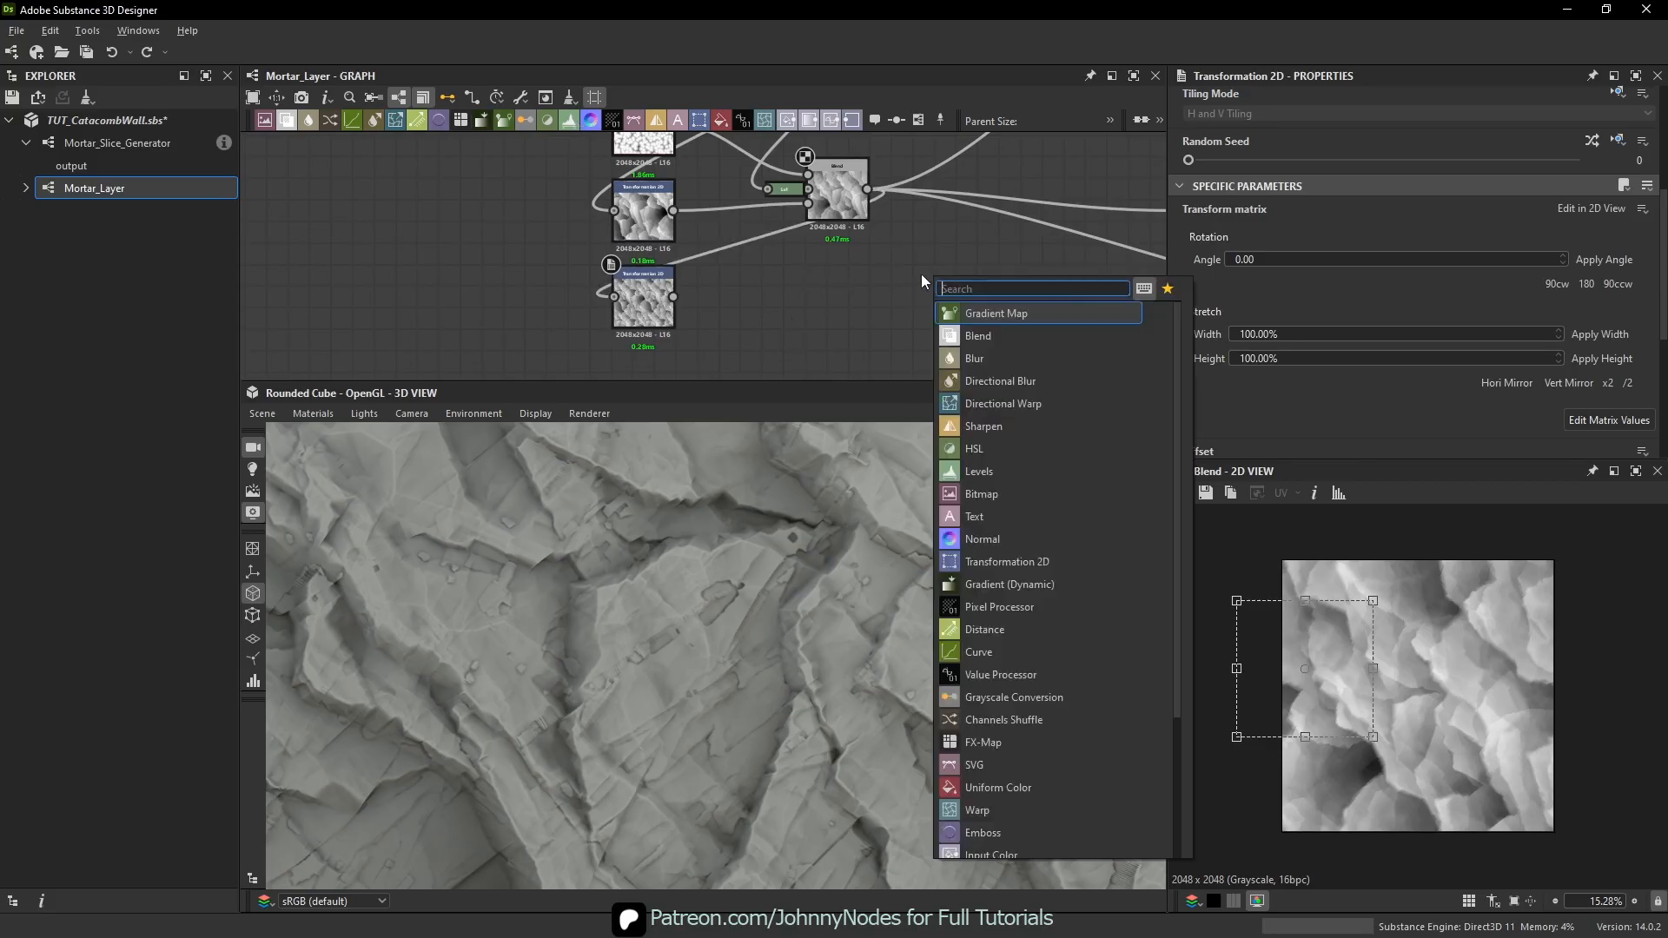
{"action": "left_click", "coordinate": [1013, 316]}
{"action": "key", "text": "x"}
{"action": "key", "text": "x"}
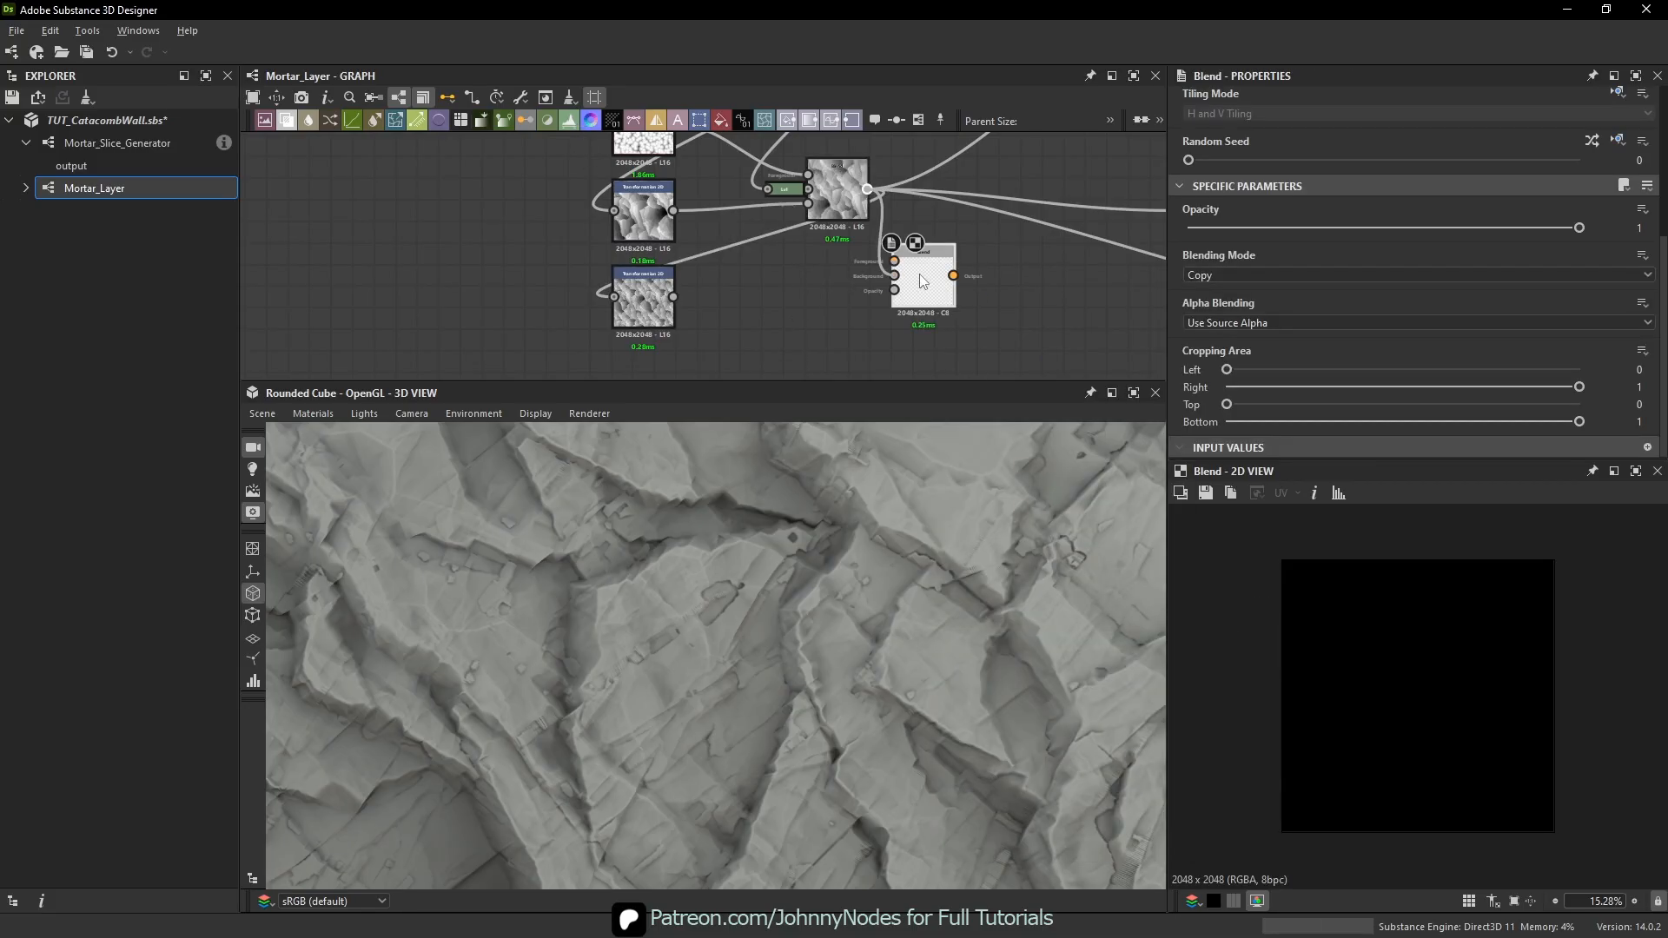
{"action": "left_click_drag", "start_coordinate": [922, 280], "coordinate": [822, 296]}
- Add a Histogram Scan node fed by the second Transformation 2D and place it between that node and the new Blend
{"action": "middle_click_drag", "start_coordinate": [695, 316], "coordinate": [763, 305]}
{"action": "left_click_drag", "start_coordinate": [707, 306], "coordinate": [655, 311]}
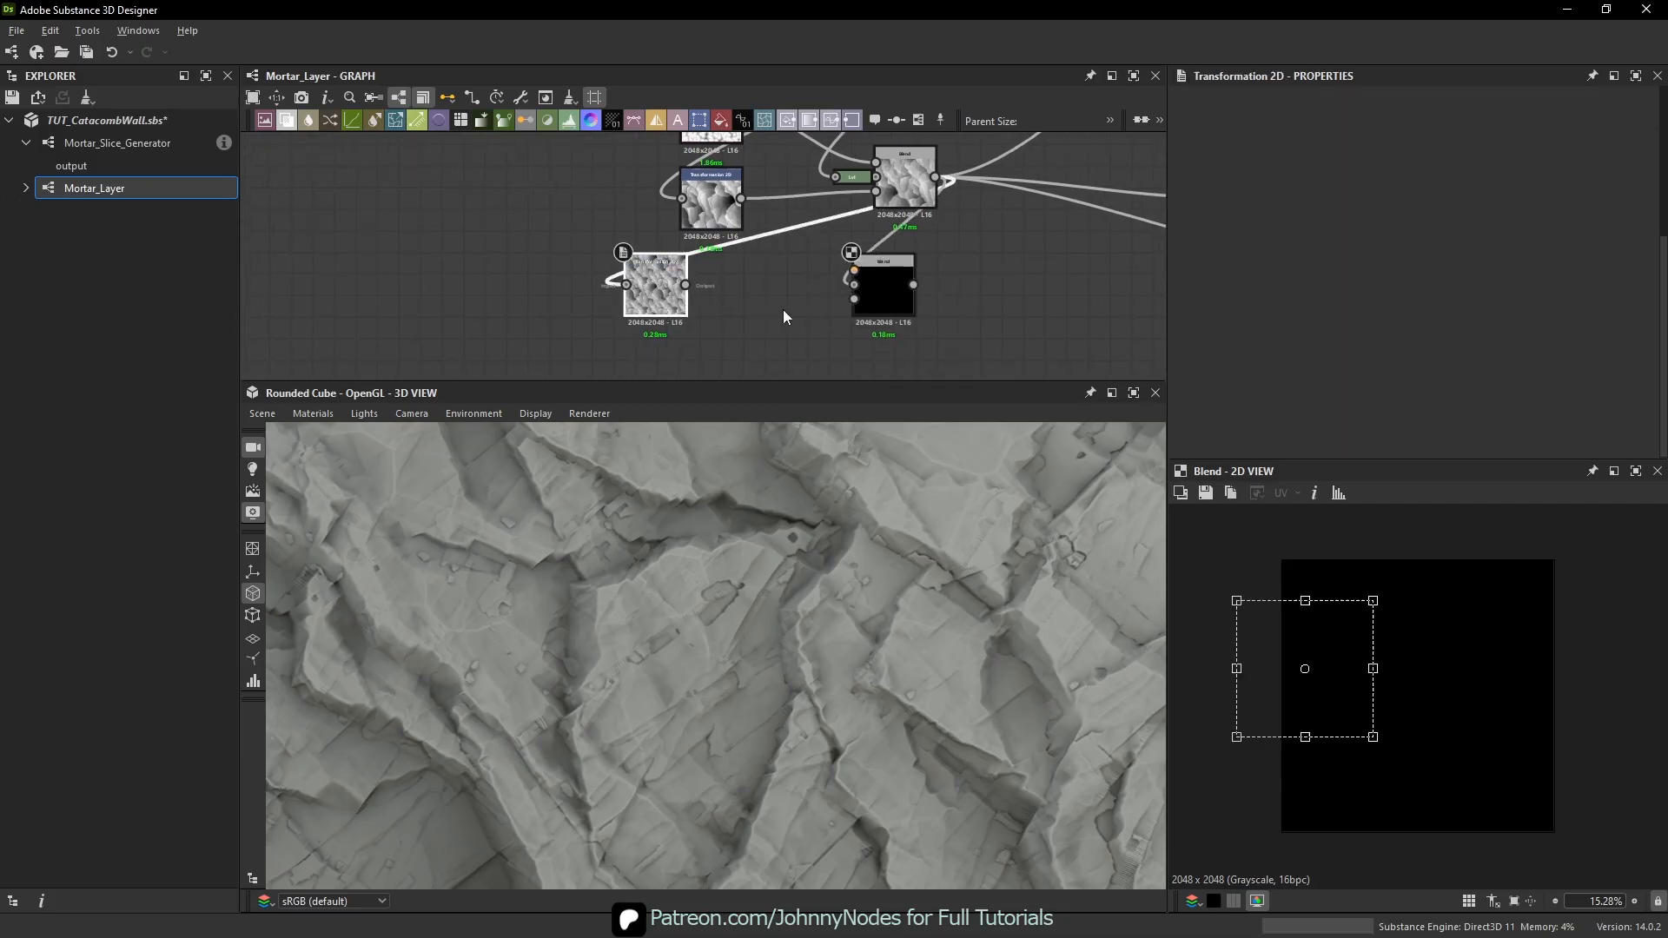
{"action": "key", "text": "space"}
{"action": "type", "text": "his"}
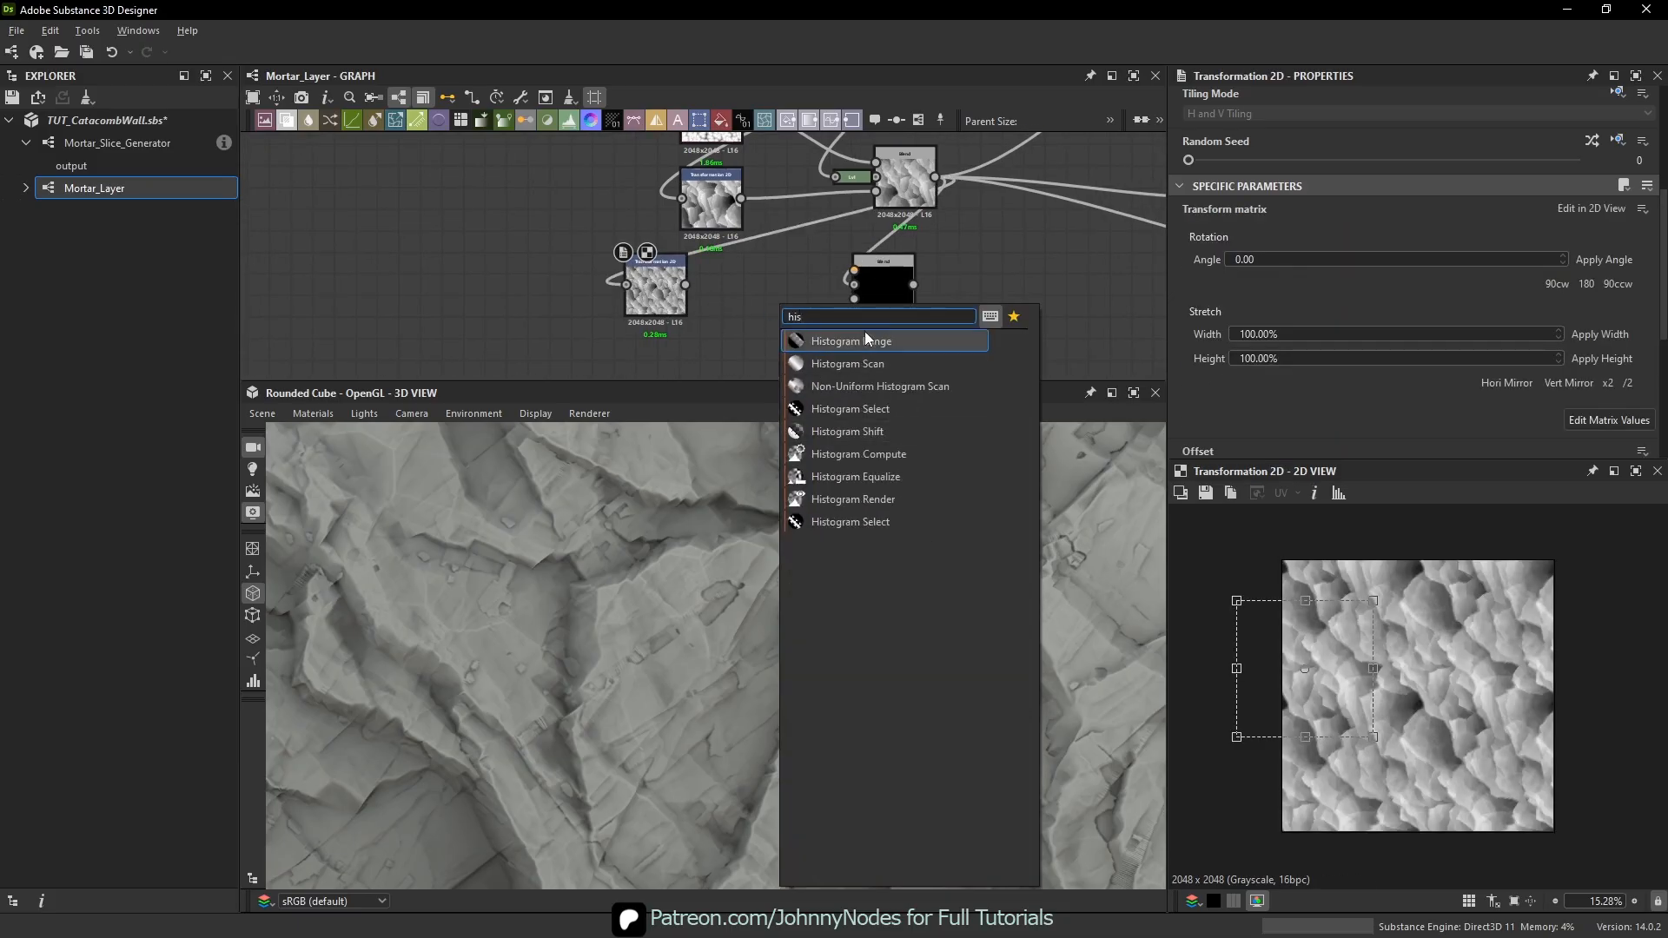
{"action": "left_click", "coordinate": [847, 363]}
{"action": "scroll", "coordinate": [689, 284], "scroll_direction": "up", "scroll_amount": 2}
{"action": "left_click_drag", "start_coordinate": [782, 316], "coordinate": [761, 299]}
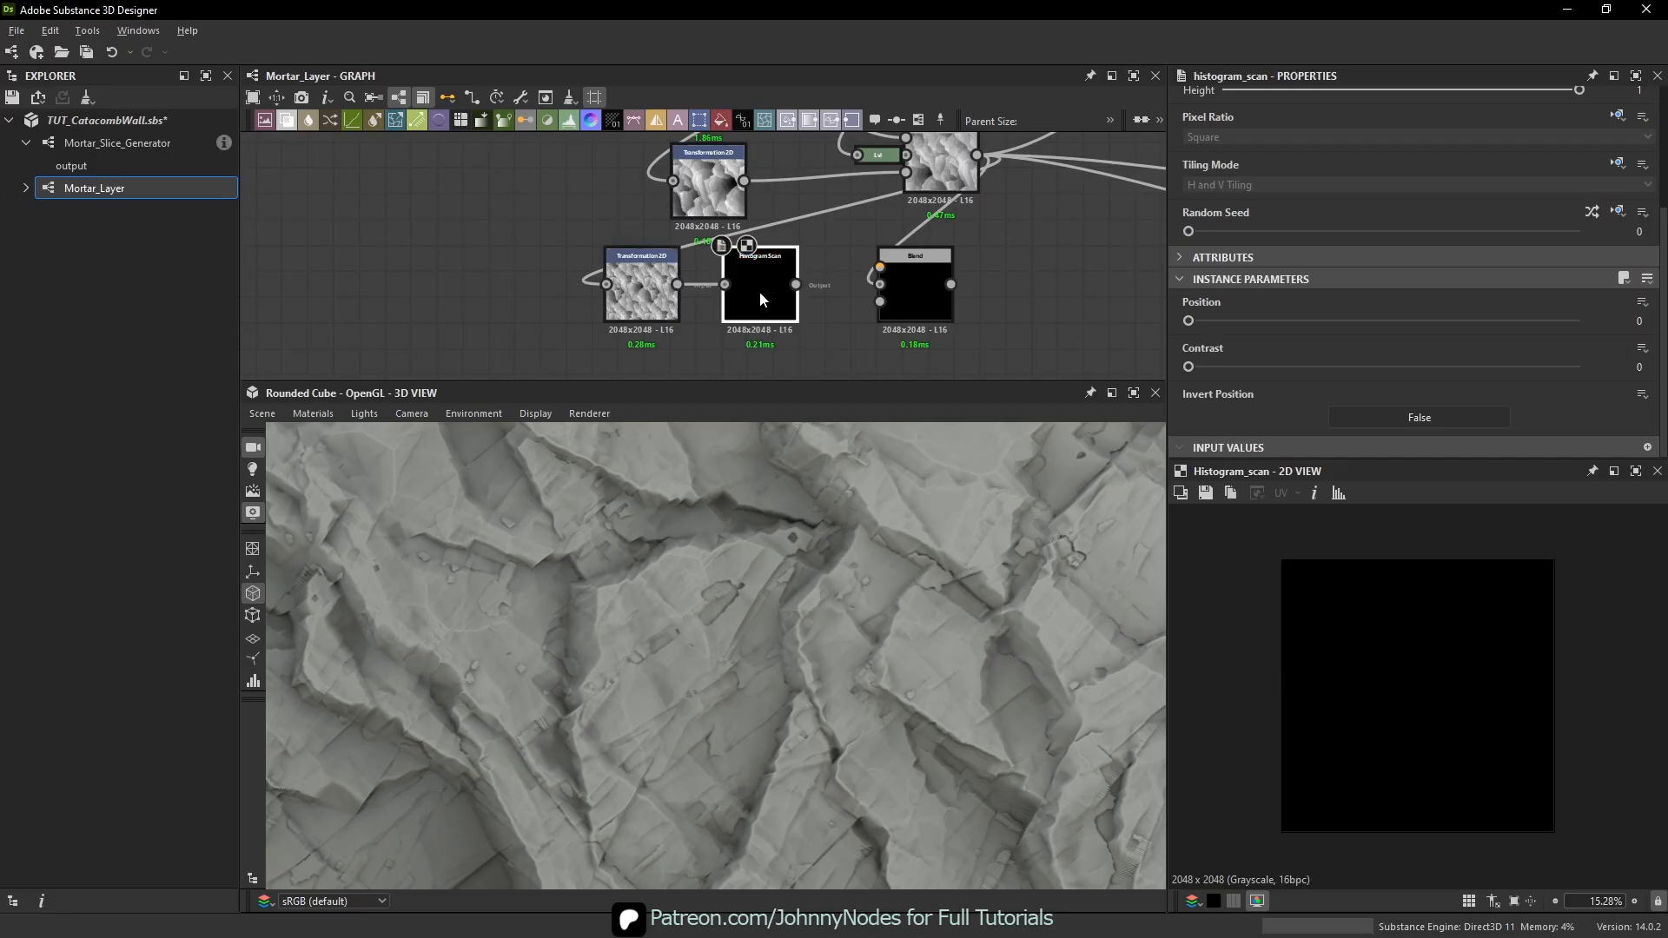
- Set the Histogram Scan's position to 0.28 and contrast to 0.54, and connect its output to the new Blend's foreground
{"action": "left_click_drag", "start_coordinate": [1244, 320], "coordinate": [1399, 368]}
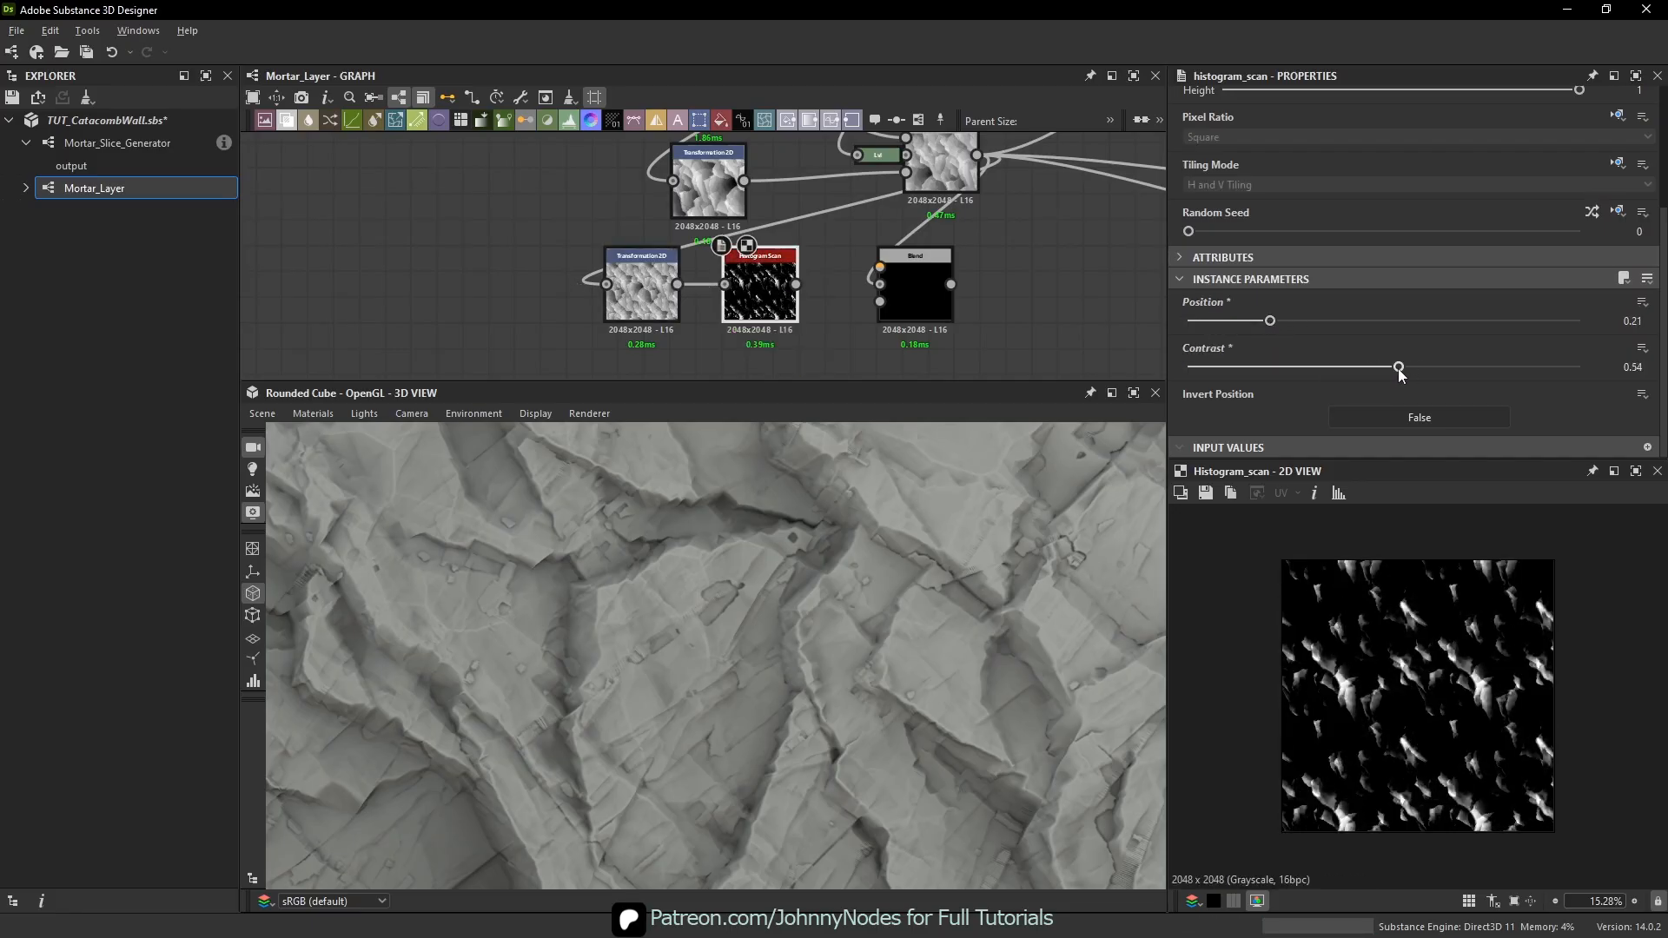
{"action": "left_click_drag", "start_coordinate": [1288, 320], "coordinate": [1299, 321]}
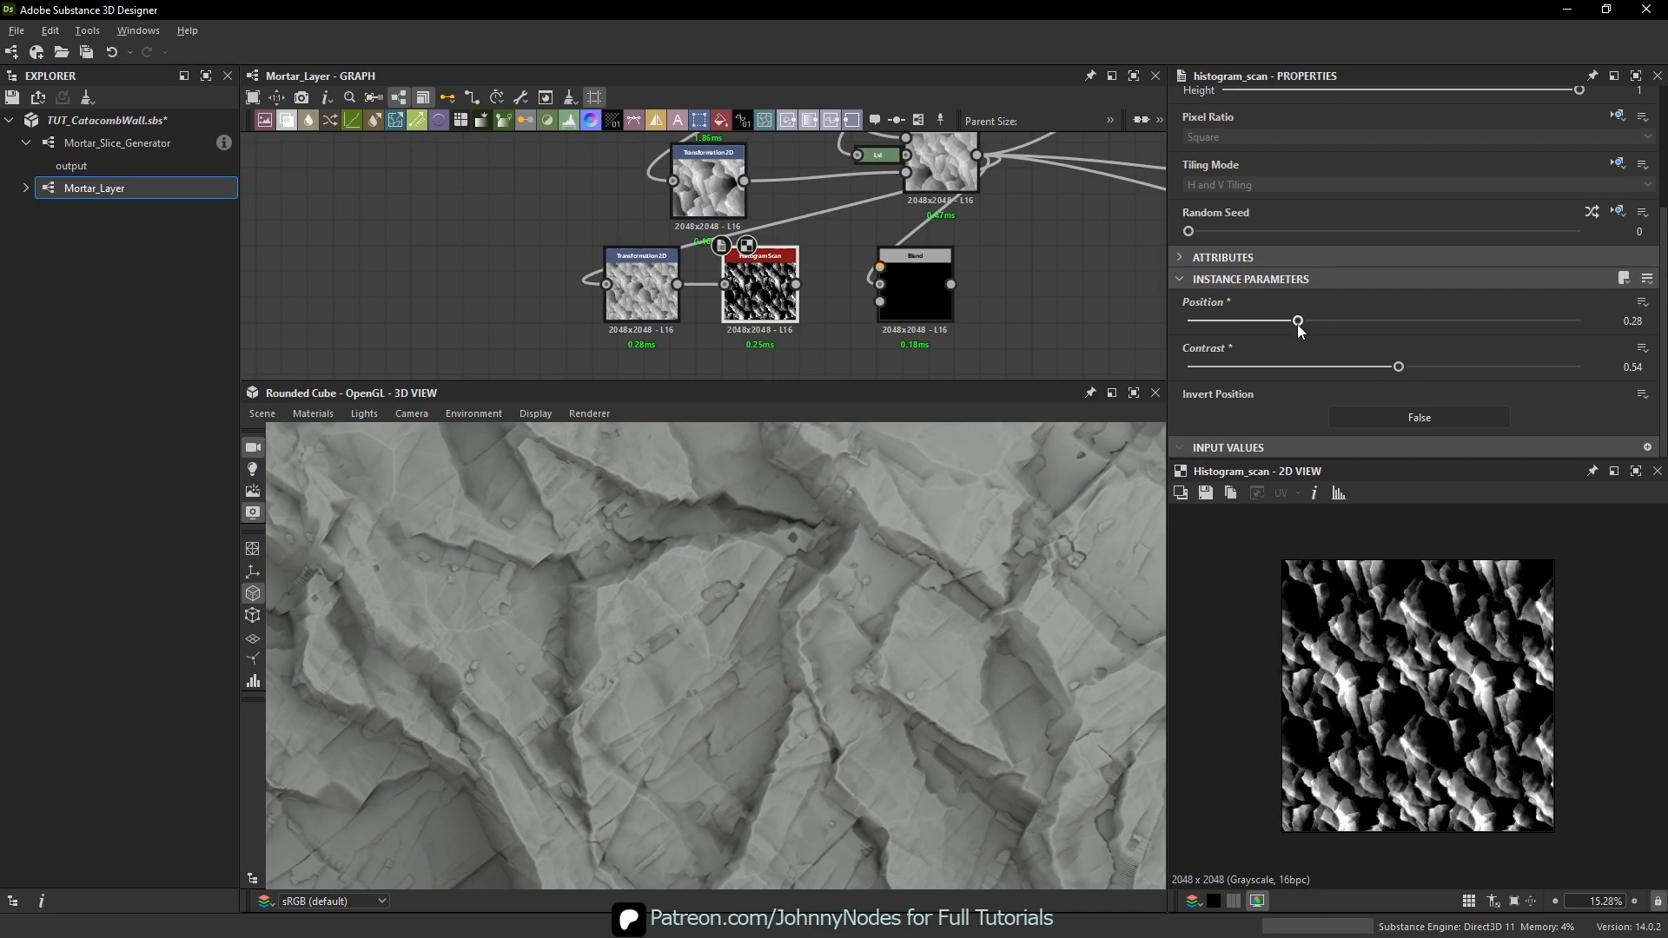
{"action": "scroll", "coordinate": [1324, 545], "scroll_direction": "up", "scroll_amount": 1}
{"action": "left_click_drag", "start_coordinate": [796, 285], "coordinate": [881, 267]}
- Set the new Blend's blending mode to Subtract
{"action": "left_click_drag", "start_coordinate": [925, 277], "coordinate": [950, 276]}
{"action": "scroll", "coordinate": [988, 295], "scroll_direction": "up", "scroll_amount": 4}
{"action": "left_click", "coordinate": [1248, 346]}
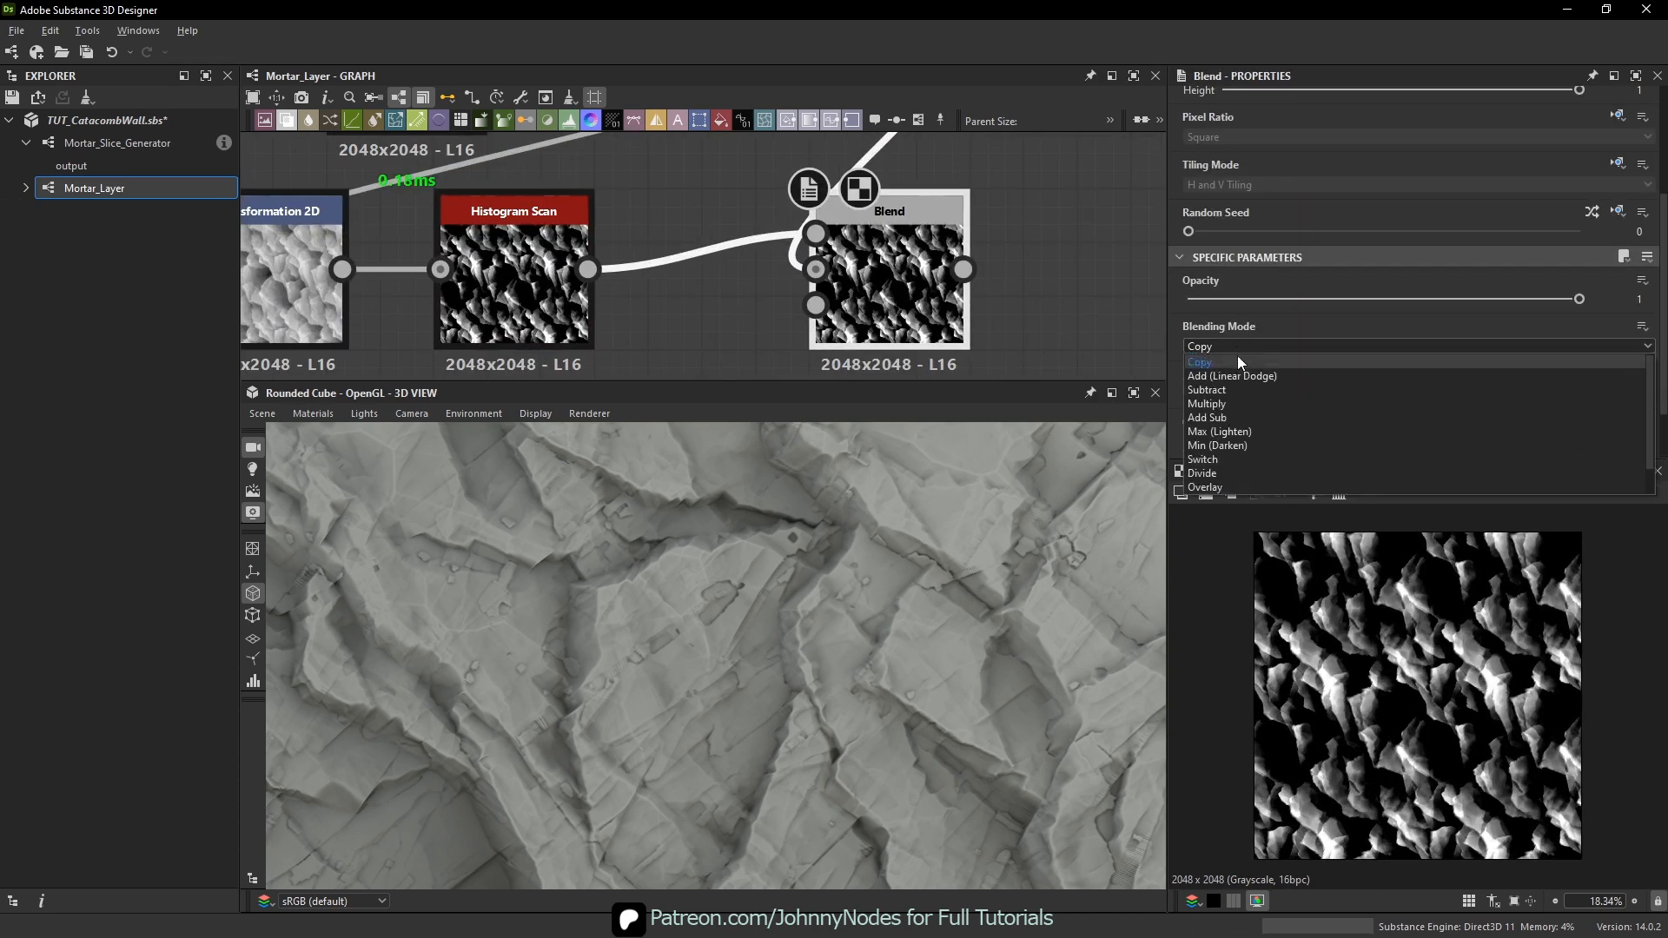
{"action": "left_click", "coordinate": [1235, 391]}
{"action": "scroll", "coordinate": [1363, 587], "scroll_direction": "up", "scroll_amount": 1}
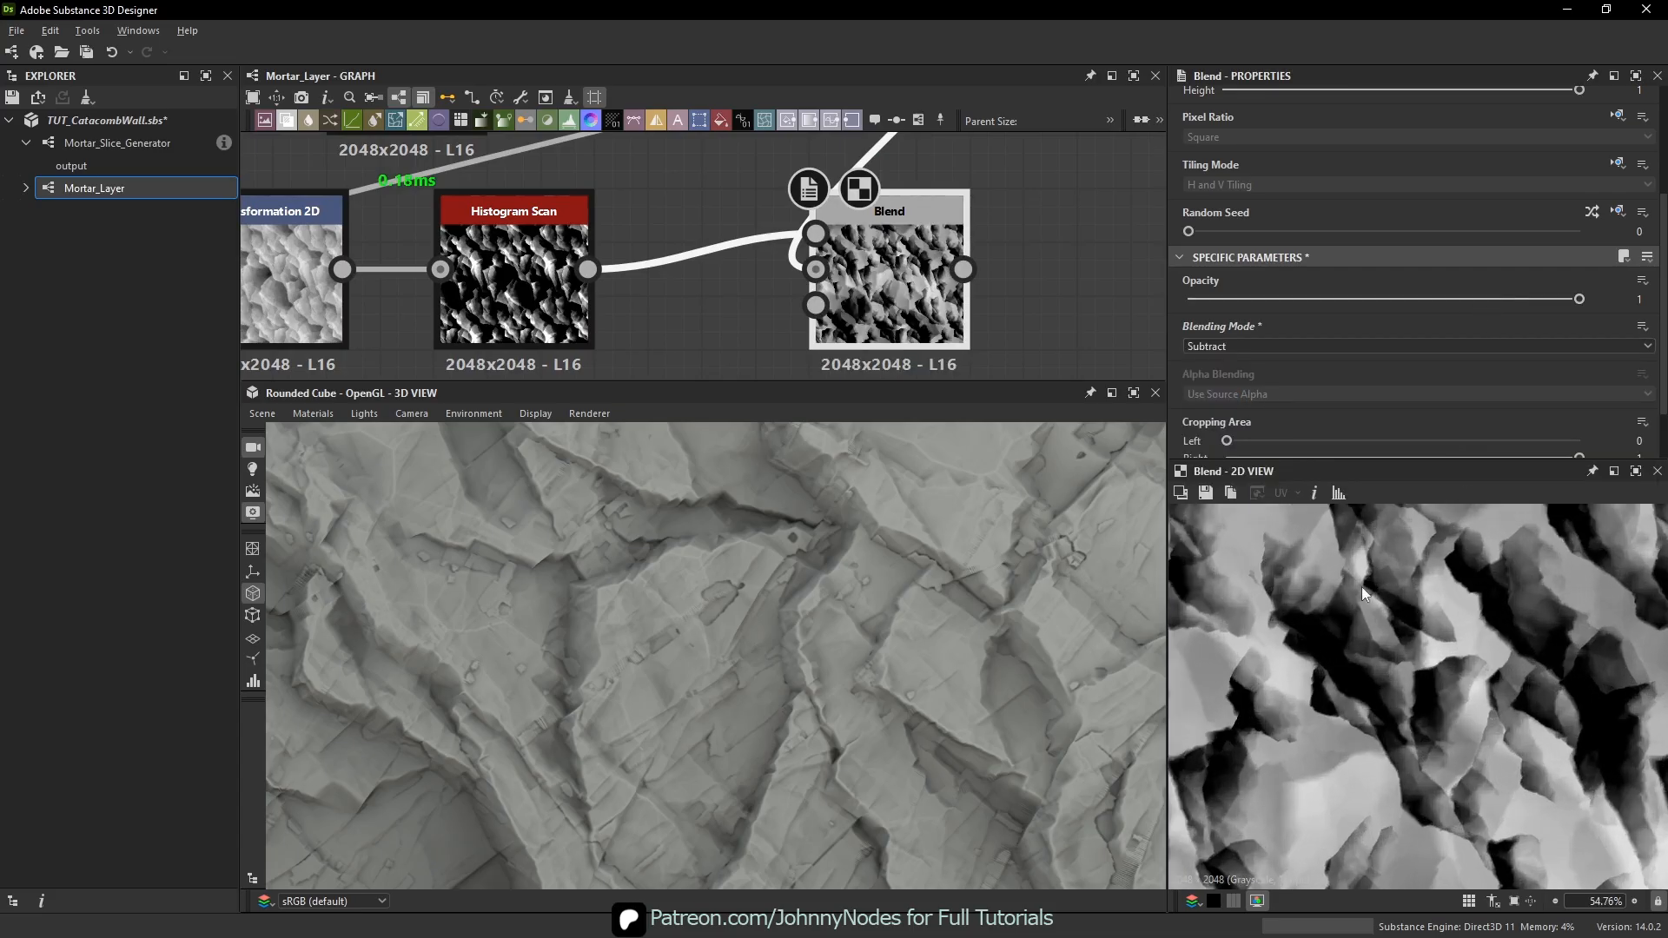
- Transfer the Cells Blend's outgoing connections to the new Subtract Blend's output so it drives the material
{"action": "scroll", "coordinate": [938, 352], "scroll_direction": "down", "scroll_amount": 3}
{"action": "left_click_drag", "start_coordinate": [936, 348], "coordinate": [938, 354], "text": "shift"}
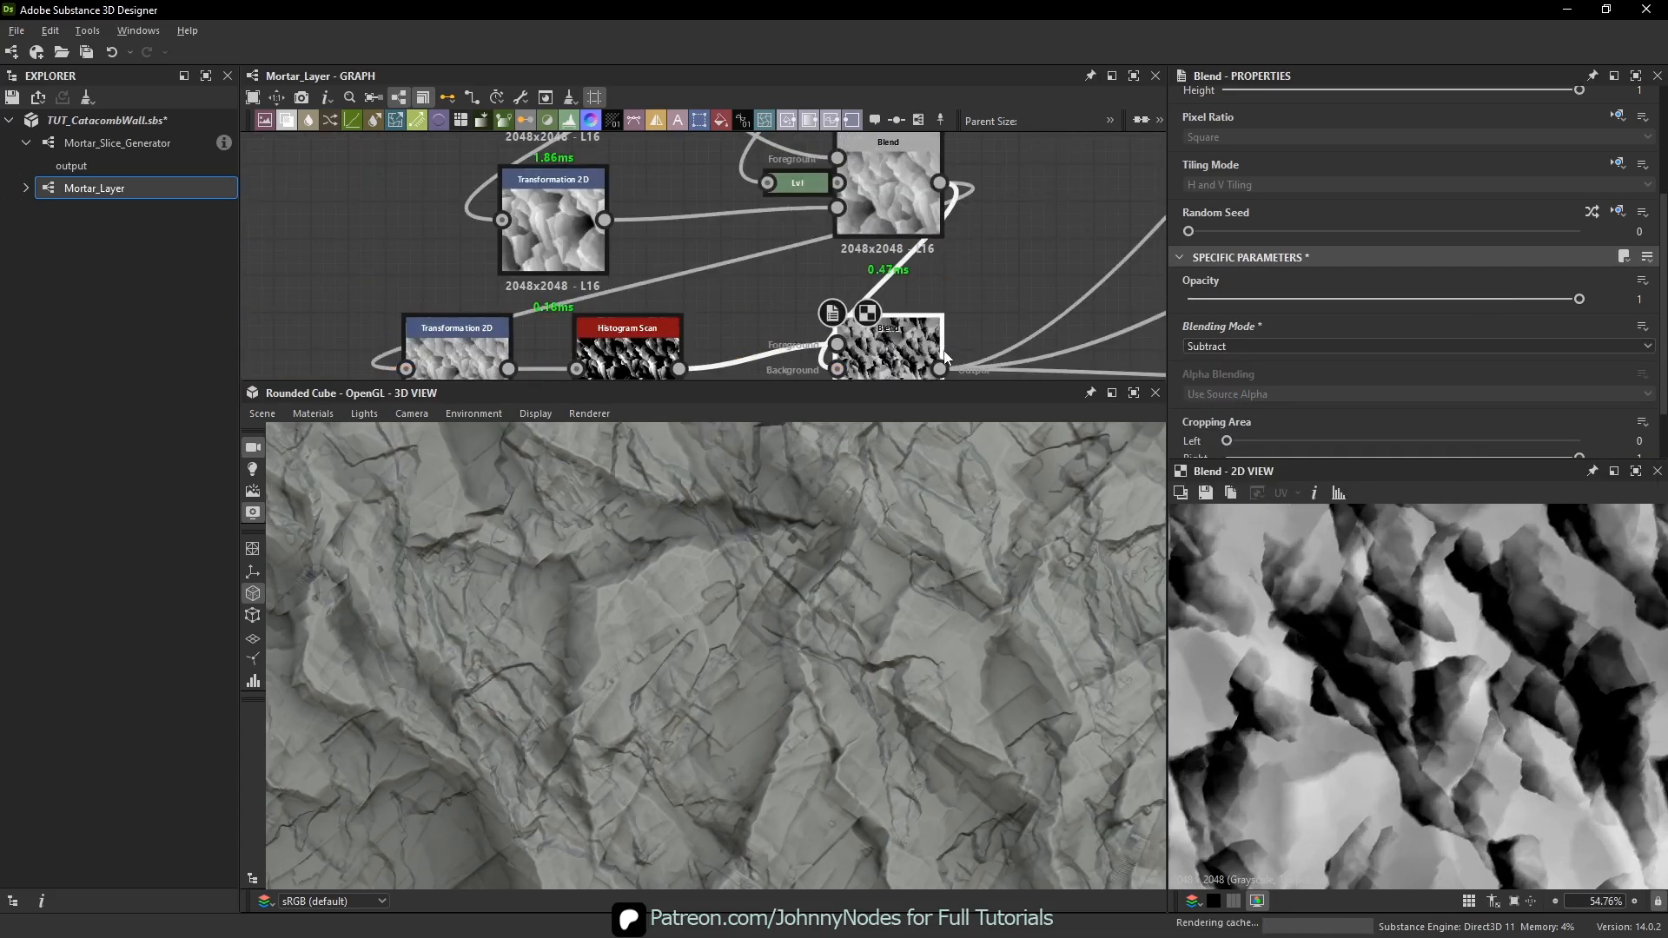
{"action": "scroll", "coordinate": [907, 669], "scroll_direction": "up", "scroll_amount": 4}
{"action": "scroll", "coordinate": [884, 652], "scroll_direction": "down", "scroll_amount": 4}
{"action": "mouse_move", "coordinate": [877, 664]}
{"action": "left_mouse_down"}
{"action": "mouse_move", "coordinate": [935, 665]}
{"action": "mouse_move", "coordinate": [895, 655]}
{"action": "mouse_move", "coordinate": [951, 620]}
{"action": "mouse_move", "coordinate": [965, 638]}
{"action": "left_mouse_up"}
- Lower the Subtract Blend's opacity to 0.06 and check the surface up close
{"action": "left_click_drag", "start_coordinate": [1484, 299], "coordinate": [1213, 304]}
{"action": "middle_click_drag", "start_coordinate": [810, 465], "coordinate": [837, 543]}
{"action": "scroll", "coordinate": [838, 544], "scroll_direction": "up", "scroll_amount": 5}
{"action": "scroll", "coordinate": [931, 570], "scroll_direction": "down", "scroll_amount": 8}
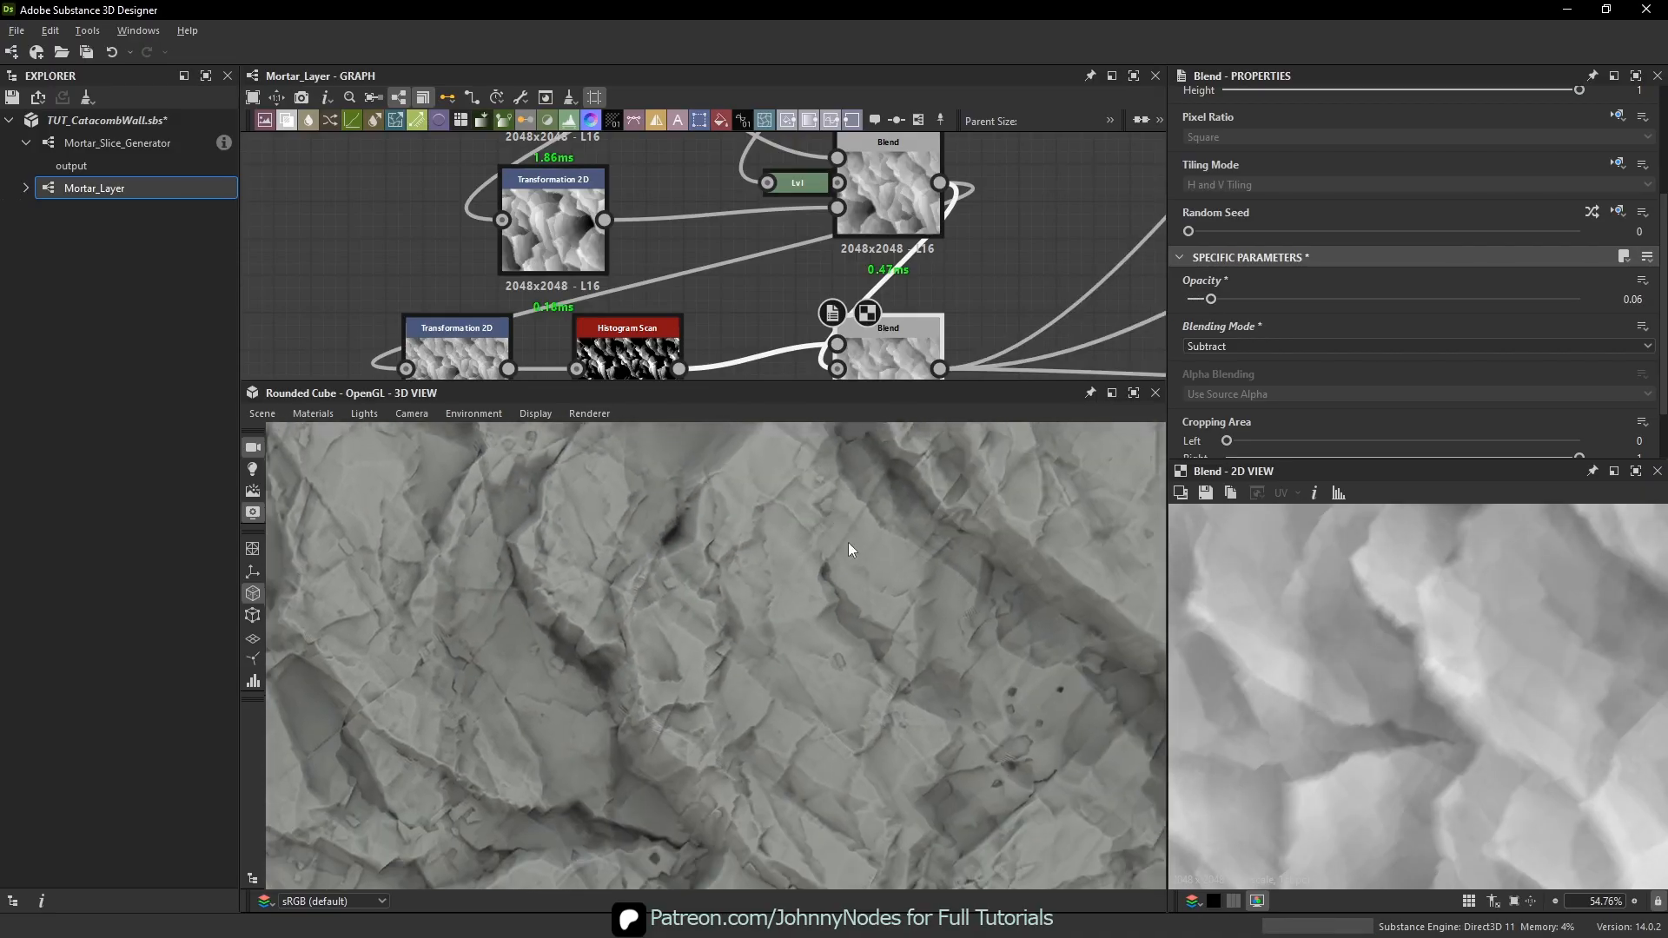
- Examine the rock surface on the 3D cube from several distances and angles to judge the subtracted detail
{"action": "left_click_drag", "start_coordinate": [848, 534], "coordinate": [845, 566]}
{"action": "scroll", "coordinate": [842, 568], "scroll_direction": "down", "scroll_amount": 5}
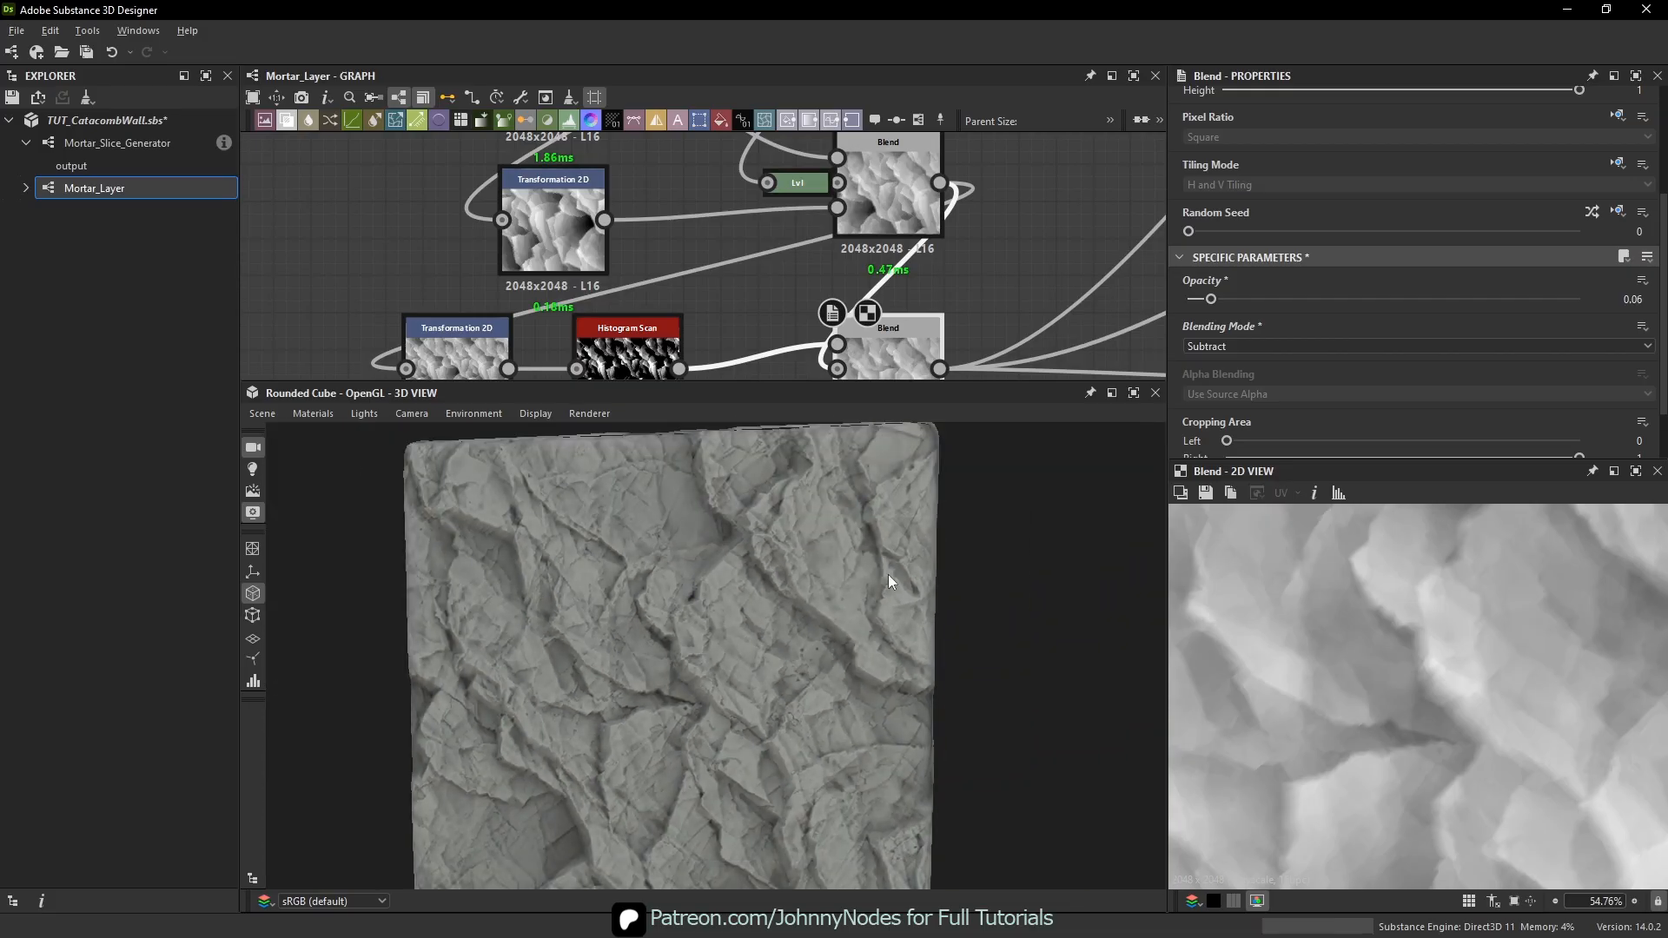
{"action": "scroll", "coordinate": [865, 568], "scroll_direction": "up", "scroll_amount": 5}
{"action": "scroll", "coordinate": [855, 583], "scroll_direction": "down", "scroll_amount": 6}
{"action": "scroll", "coordinate": [835, 578], "scroll_direction": "up", "scroll_amount": 2}
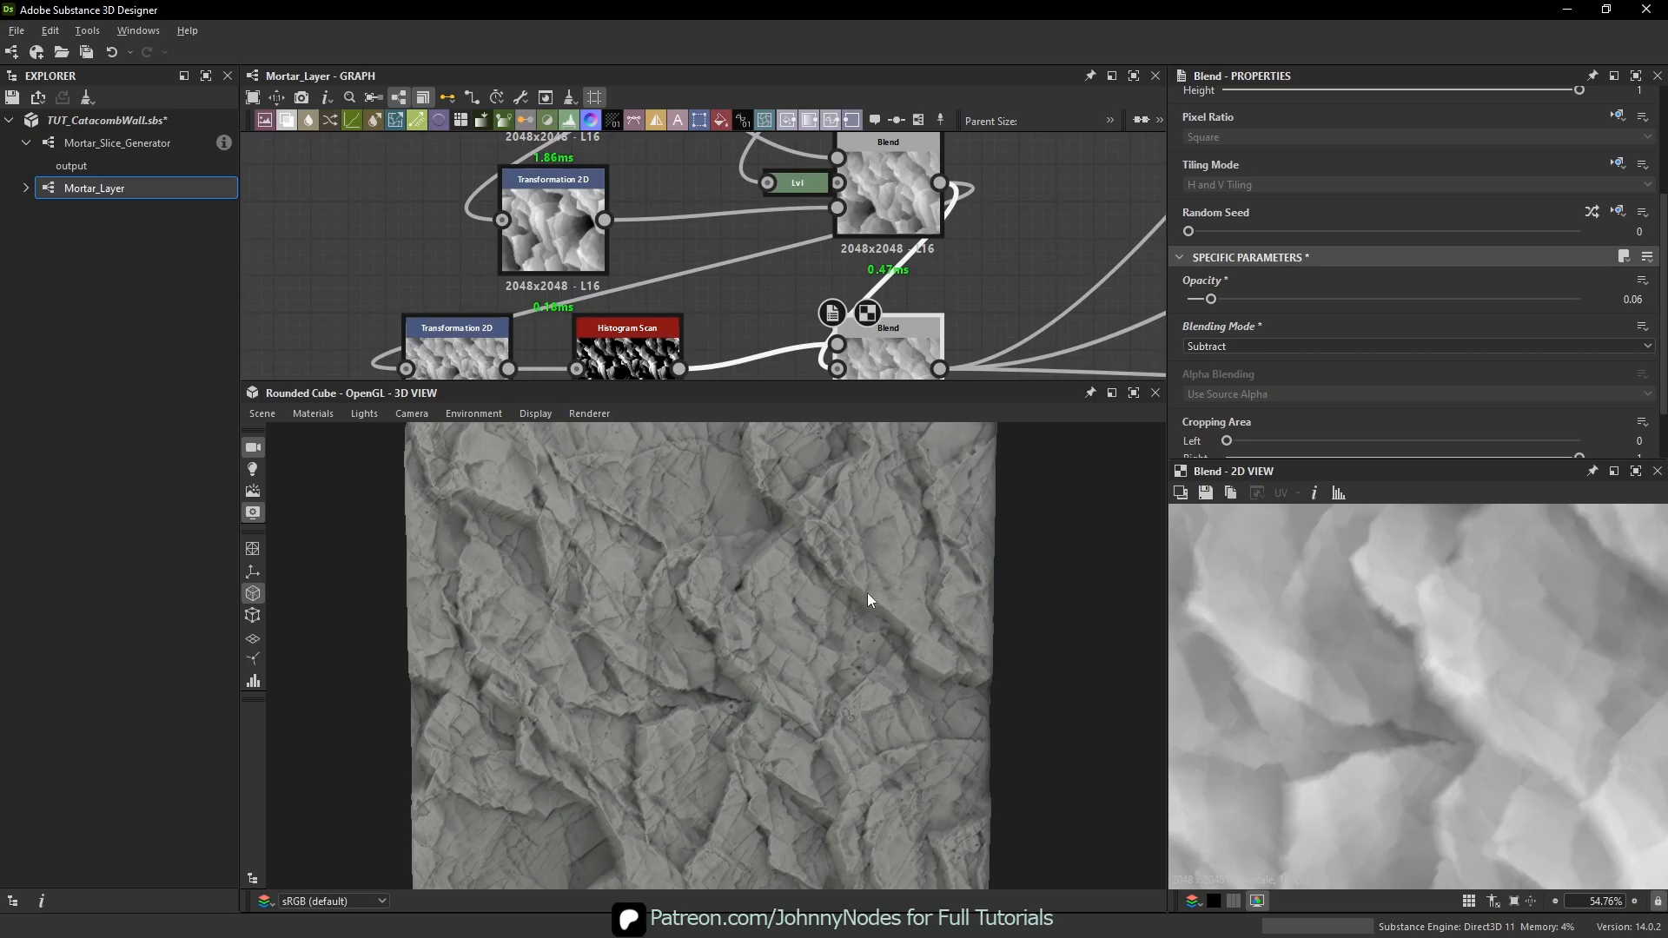
{"action": "left_click_drag", "start_coordinate": [868, 593], "coordinate": [871, 577]}
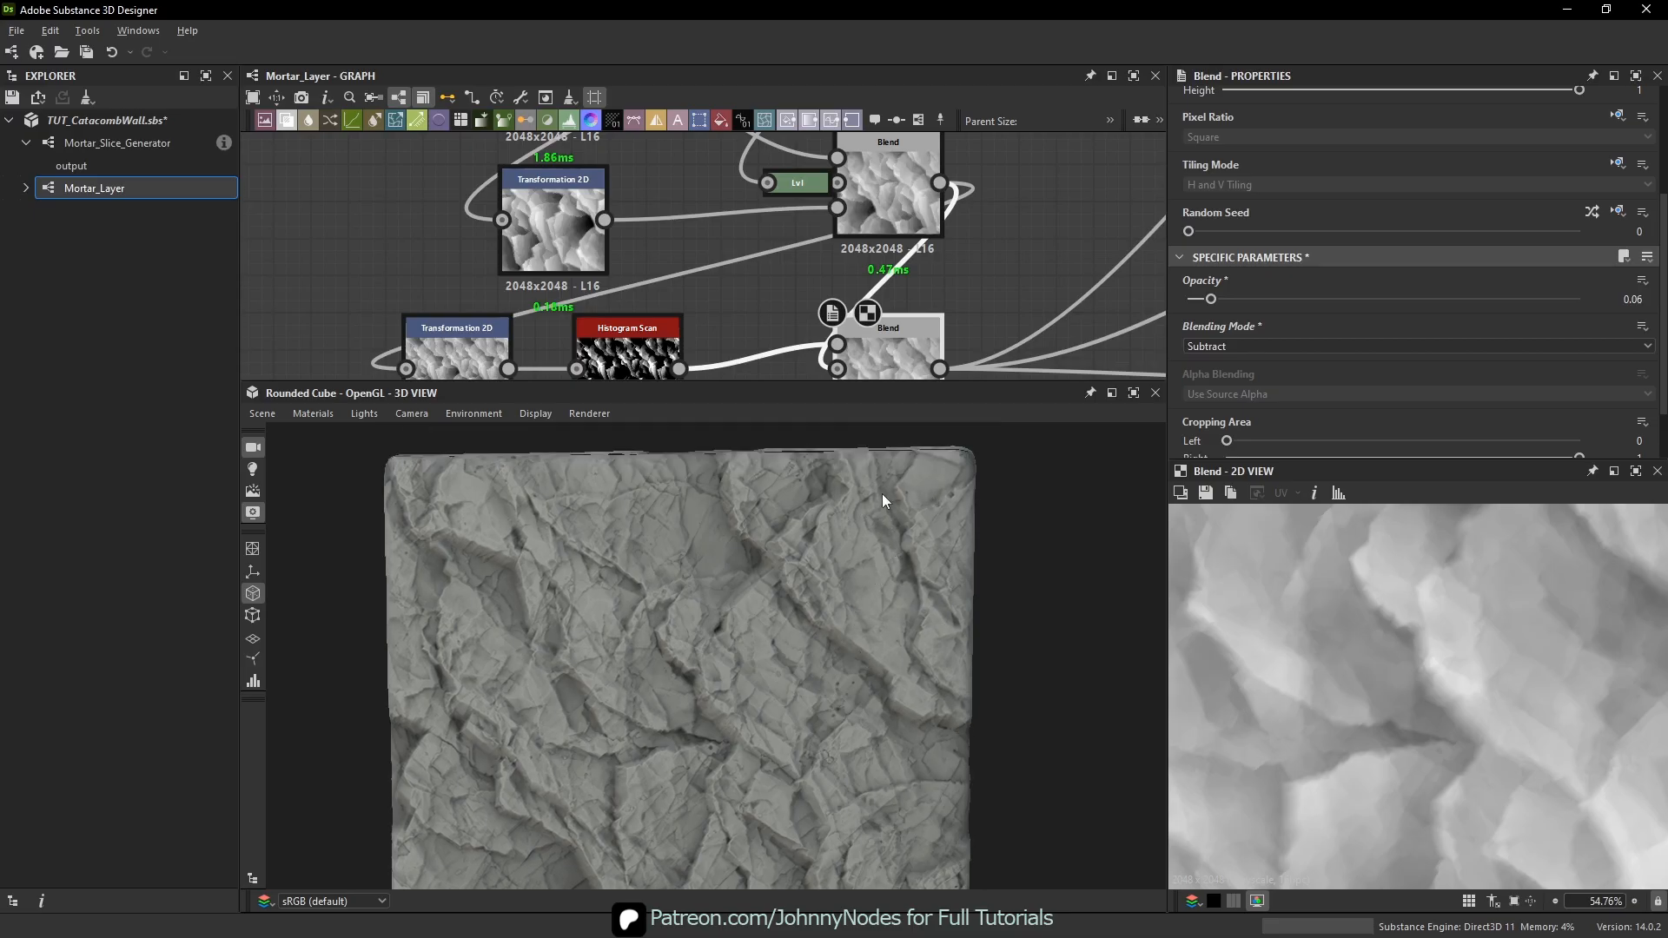
{"action": "scroll", "coordinate": [808, 602], "scroll_direction": "down", "scroll_amount": 3}
{"action": "left_click_drag", "start_coordinate": [812, 612], "coordinate": [756, 620]}
{"action": "scroll", "coordinate": [765, 617], "scroll_direction": "down", "scroll_amount": 2}
{"action": "scroll", "coordinate": [756, 621], "scroll_direction": "up", "scroll_amount": 5}
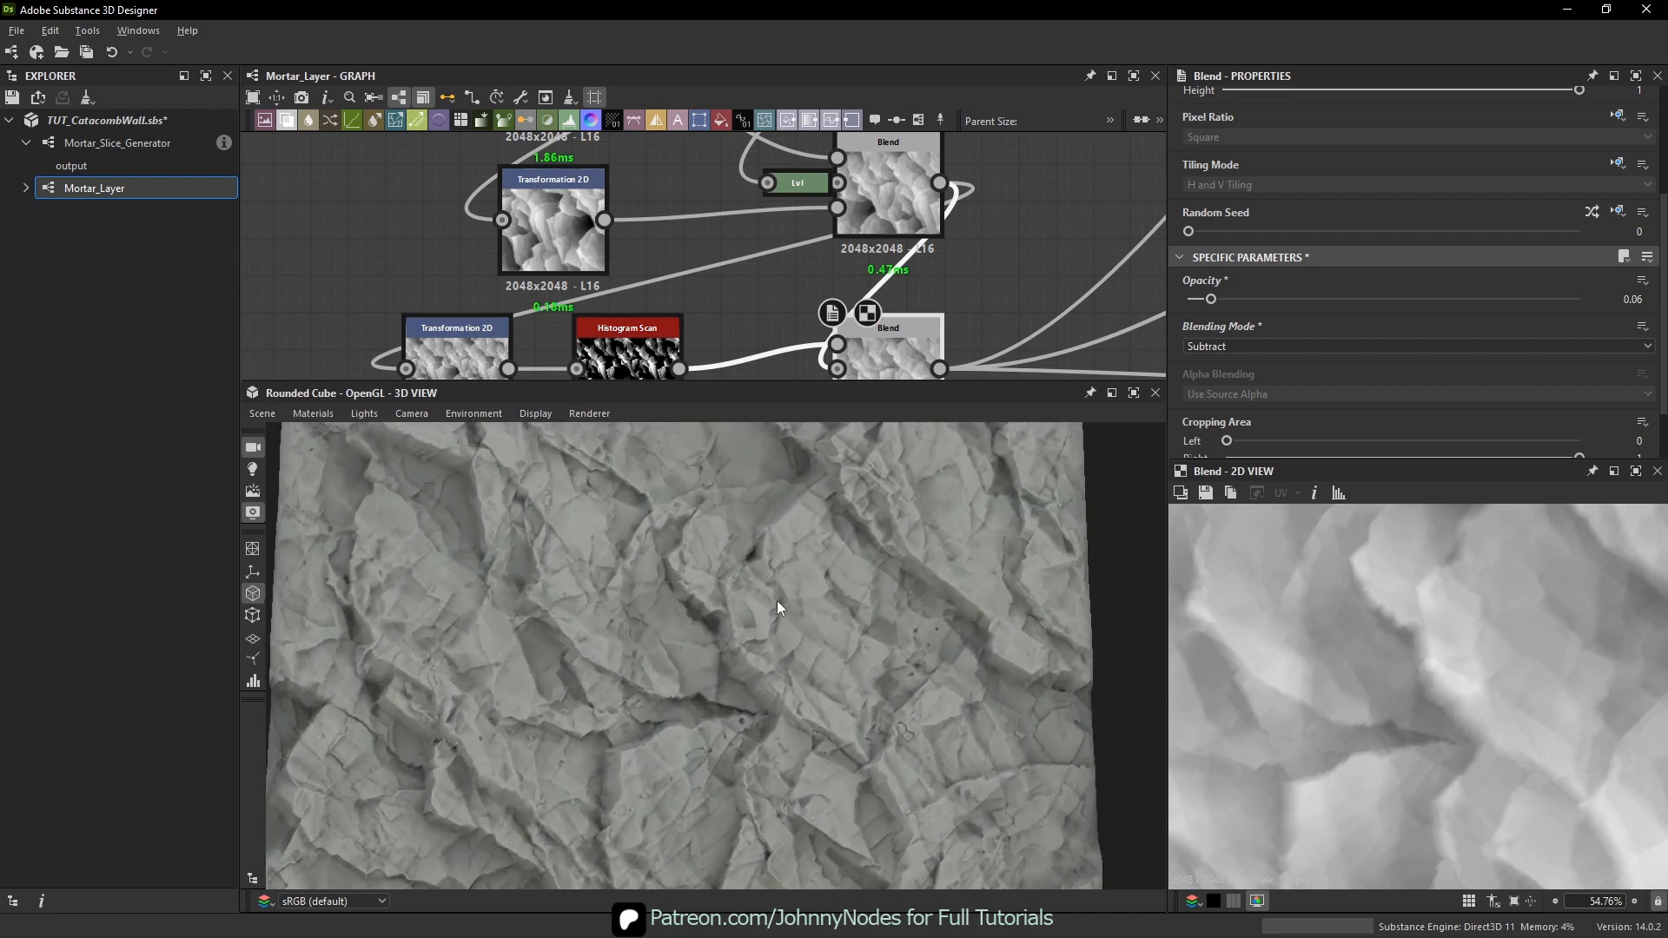
{"action": "middle_click_drag", "start_coordinate": [914, 148], "coordinate": [922, 214]}
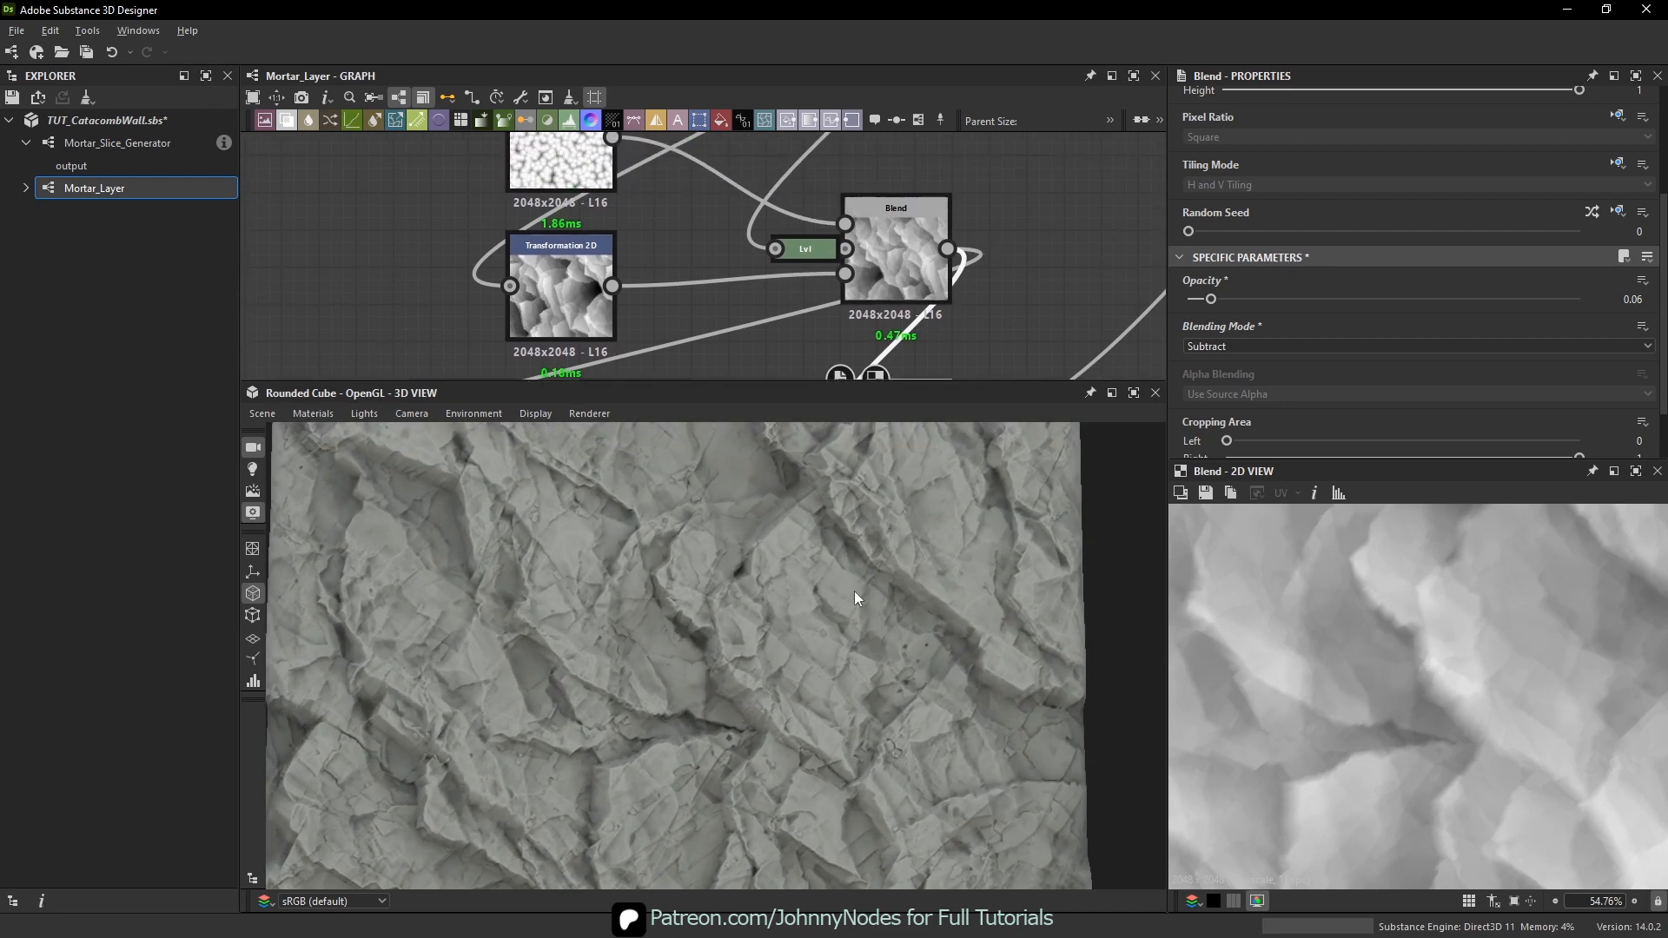
{"action": "scroll", "coordinate": [853, 608], "scroll_direction": "down", "scroll_amount": 2}
{"action": "scroll", "coordinate": [843, 613], "scroll_direction": "down", "scroll_amount": 1}
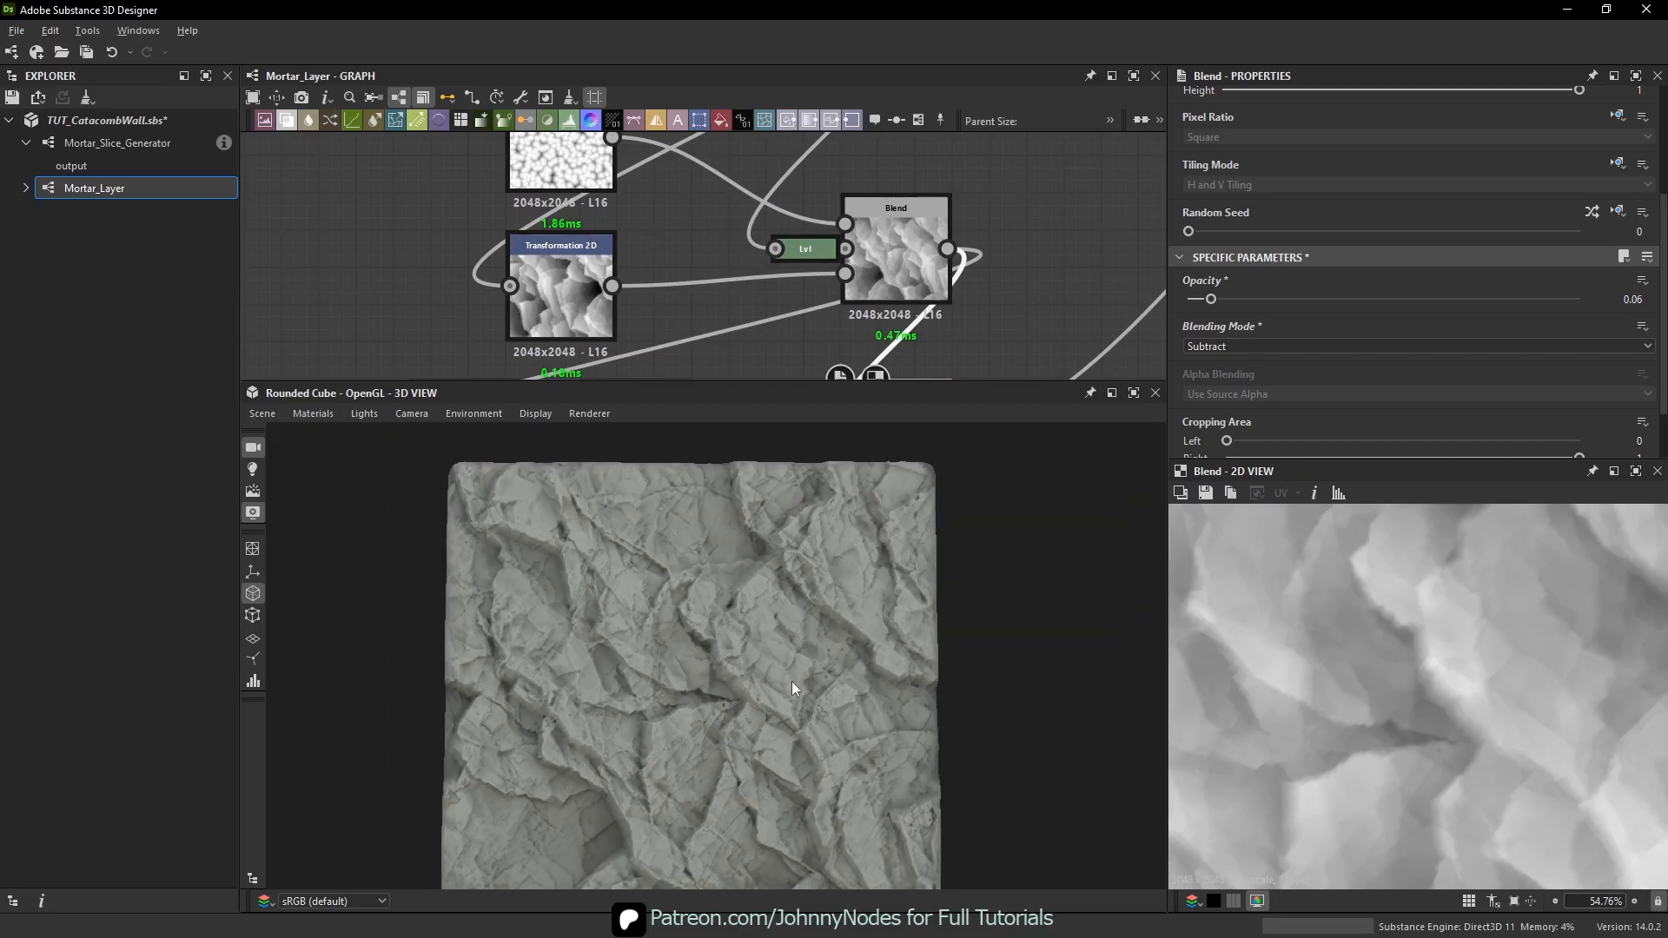
{"action": "scroll", "coordinate": [793, 686], "scroll_direction": "up", "scroll_amount": 3}
{"action": "left_click_drag", "start_coordinate": [839, 669], "coordinate": [828, 706]}
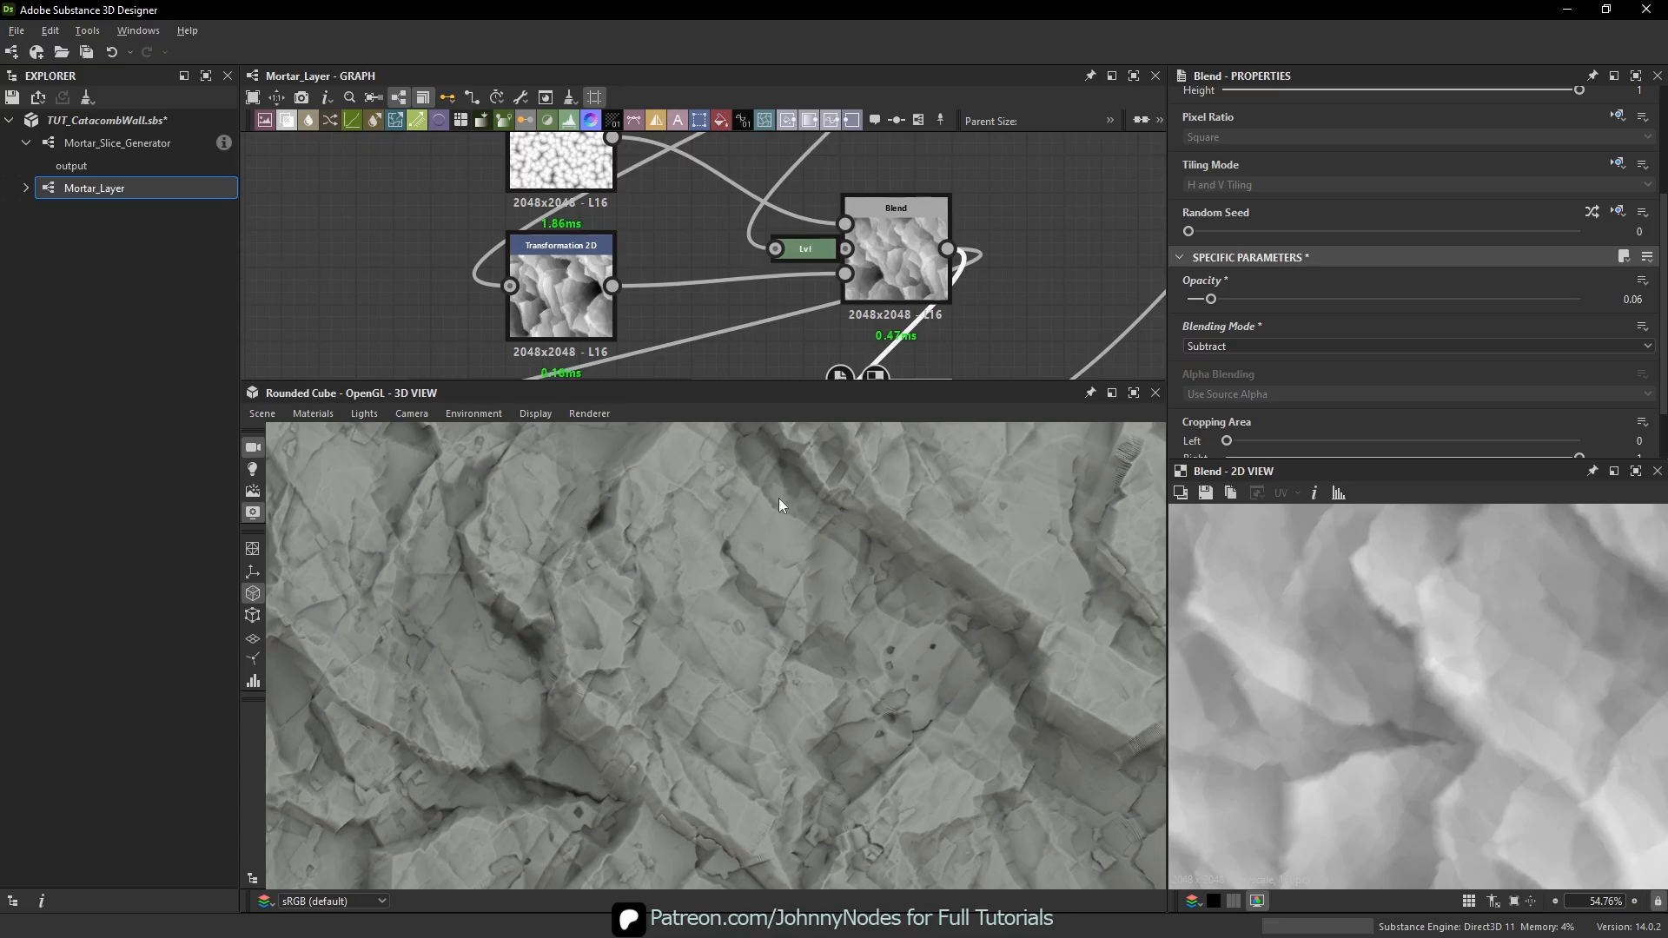
- Reduce the Subtract Blend's opacity to 0.04
{"action": "left_click_drag", "start_coordinate": [795, 632], "coordinate": [800, 565]}
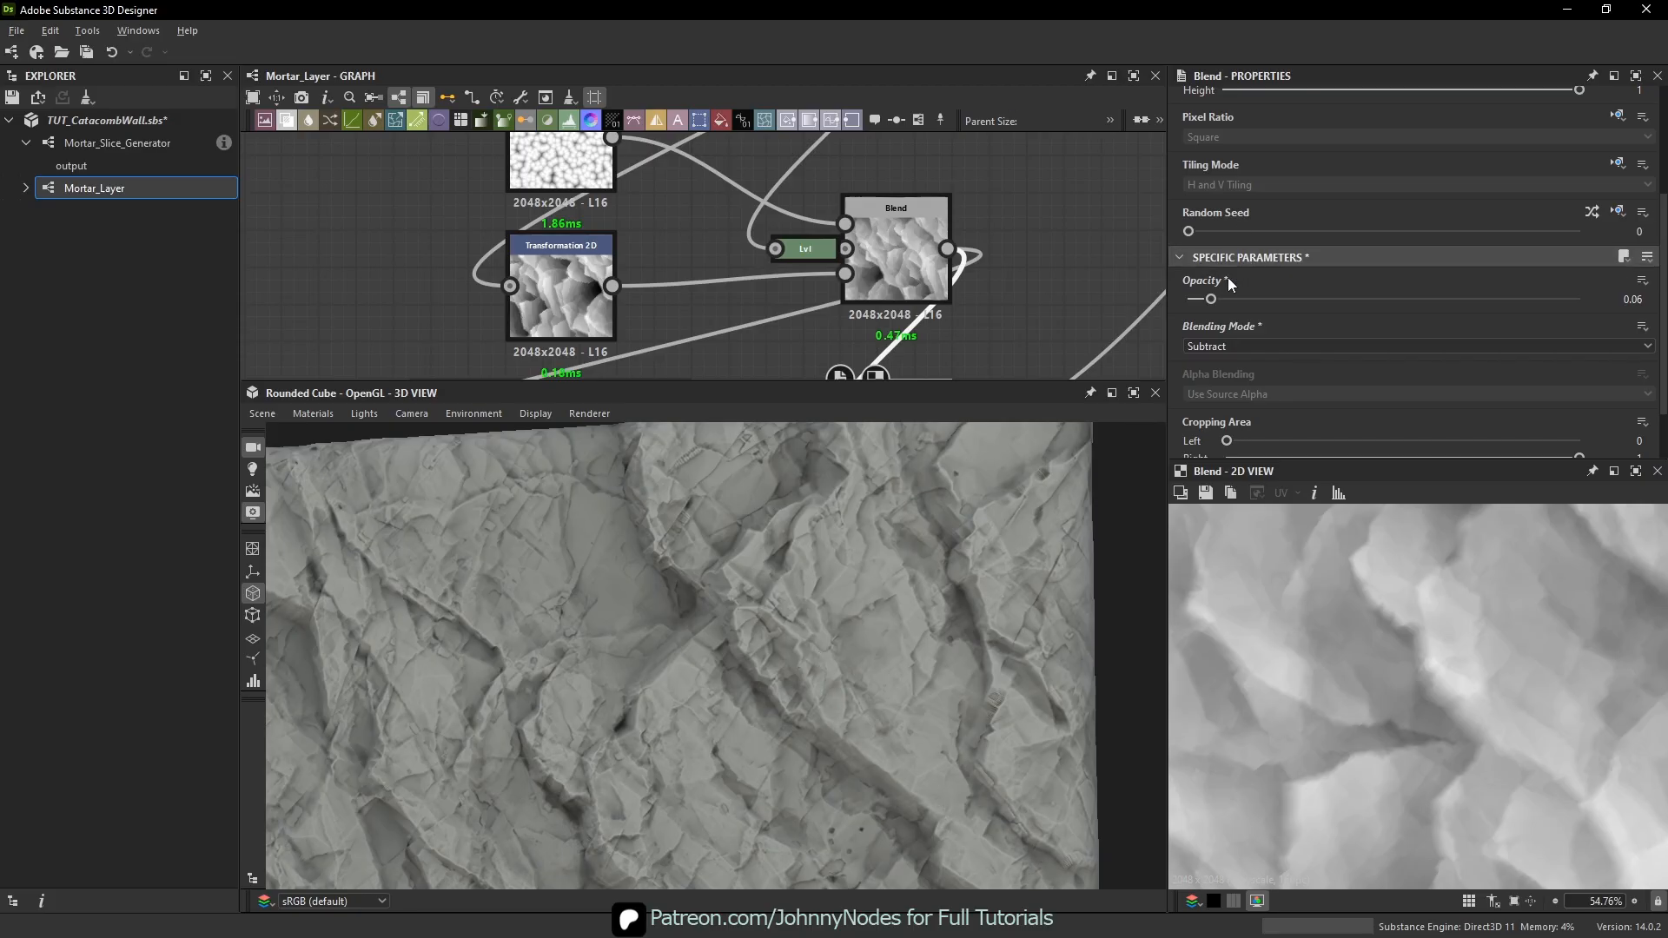
{"action": "left_click_drag", "start_coordinate": [1211, 300], "coordinate": [1203, 301]}
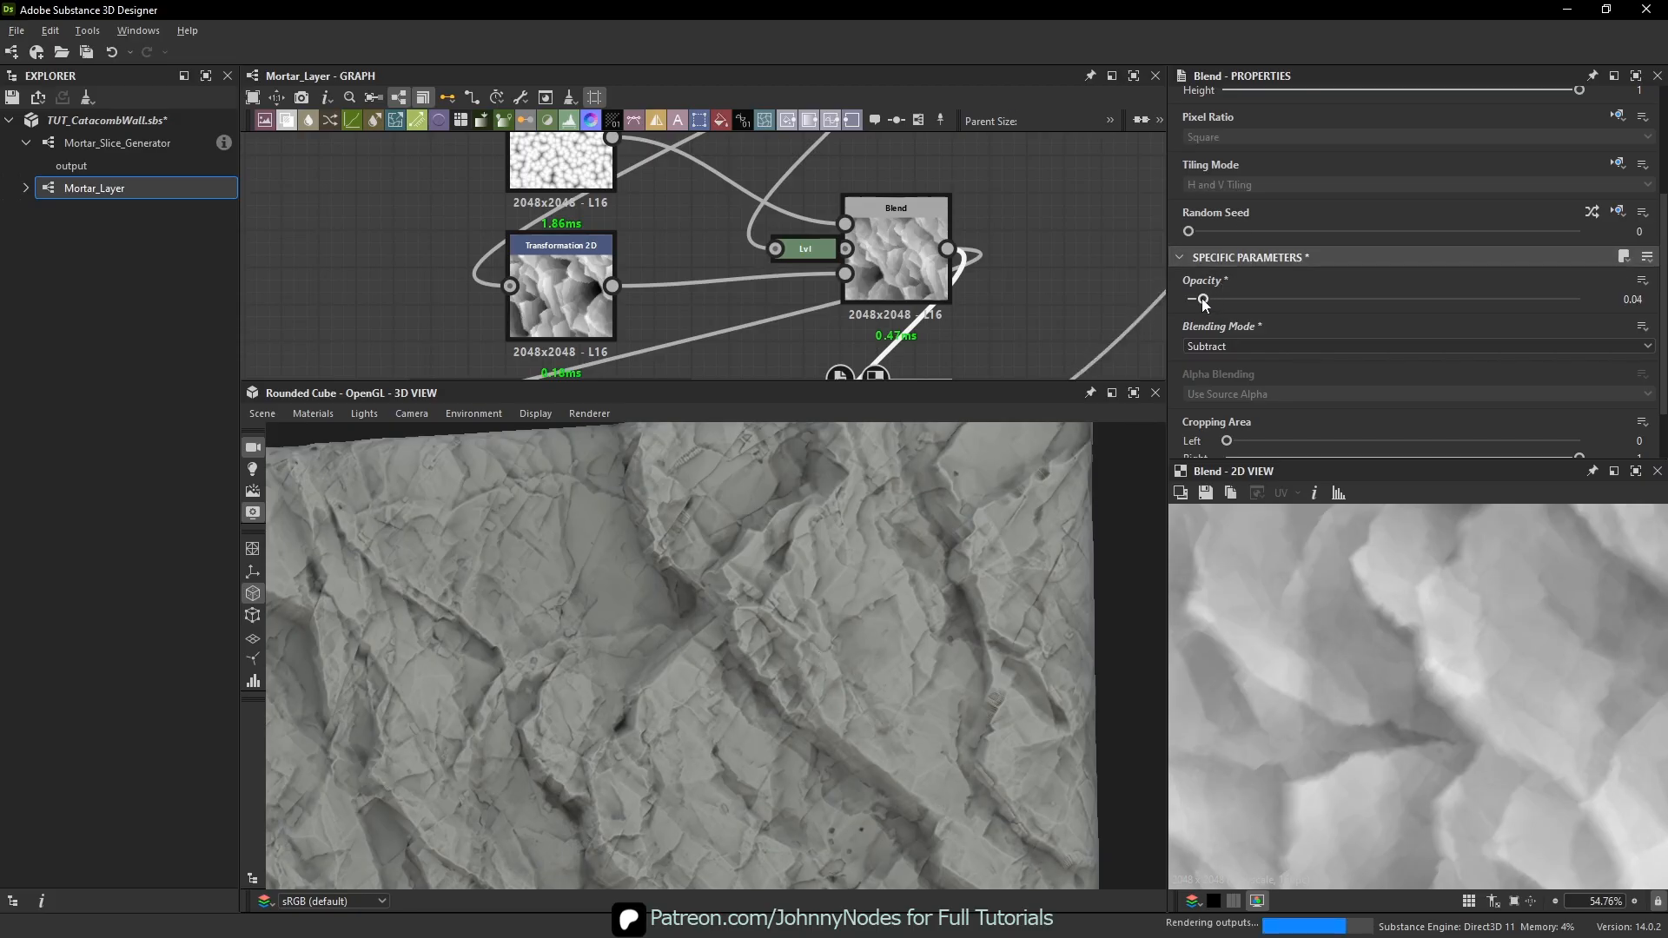
{"action": "scroll", "coordinate": [1105, 584], "scroll_direction": "down", "scroll_amount": 5}
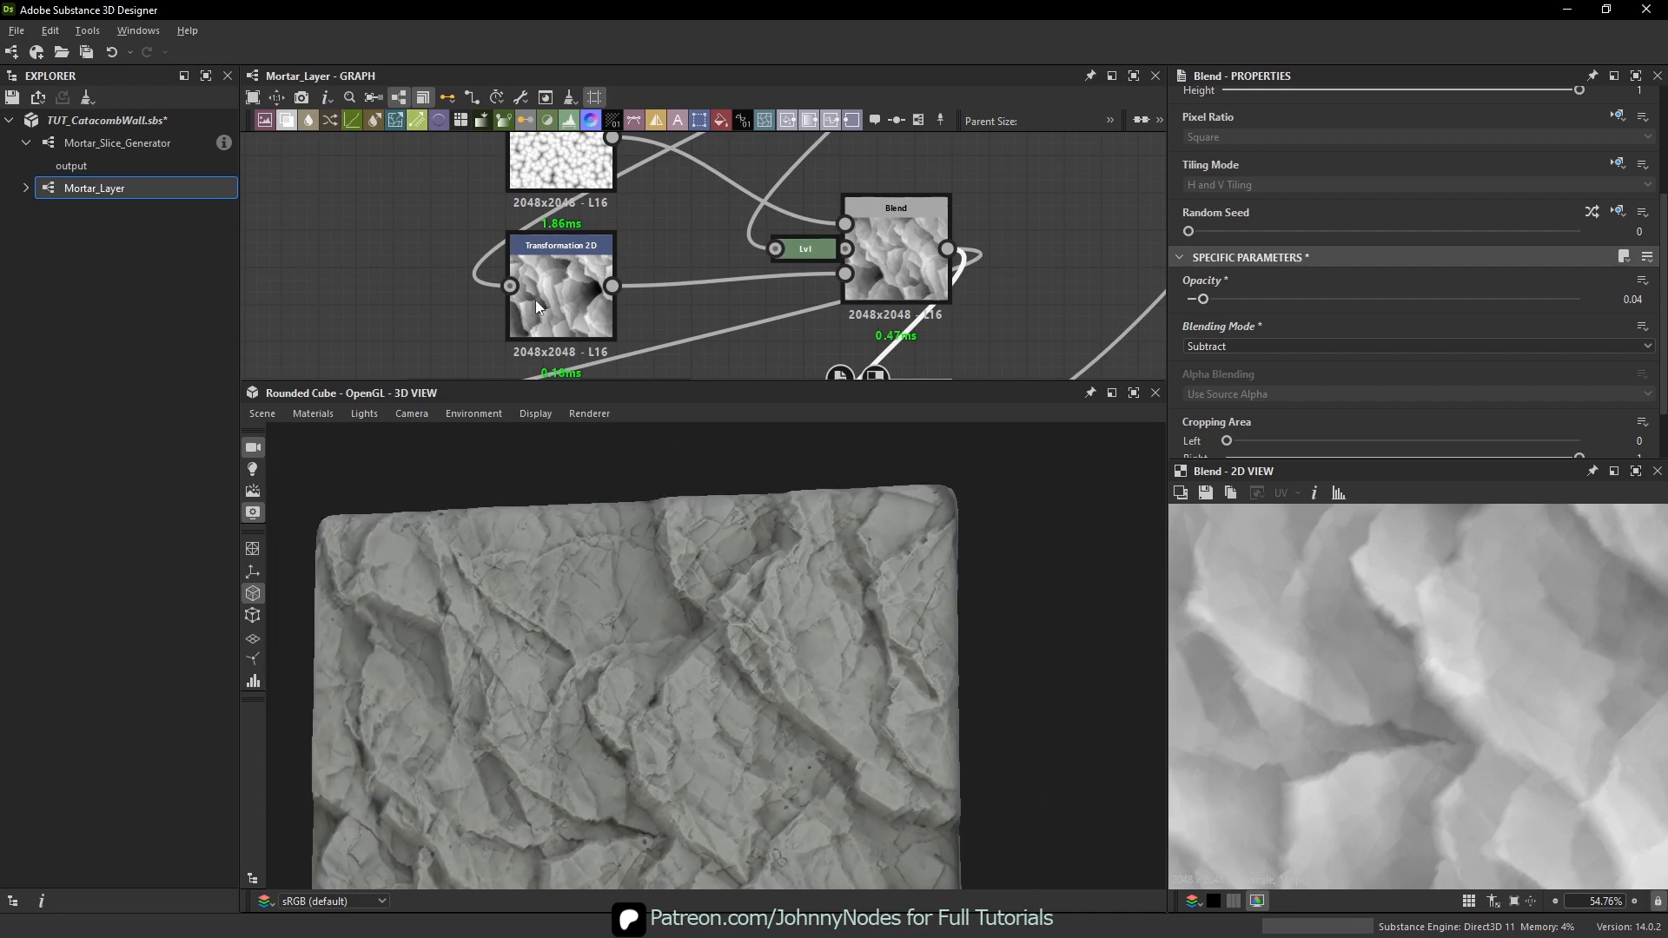
- Preview the Histogram Scan's result and add a Gaussian Noise node below it
{"action": "middle_click_drag", "start_coordinate": [707, 330], "coordinate": [718, 200]}
{"action": "scroll", "coordinate": [718, 201], "scroll_direction": "down", "scroll_amount": 1}
{"action": "left_click", "coordinate": [655, 265]}
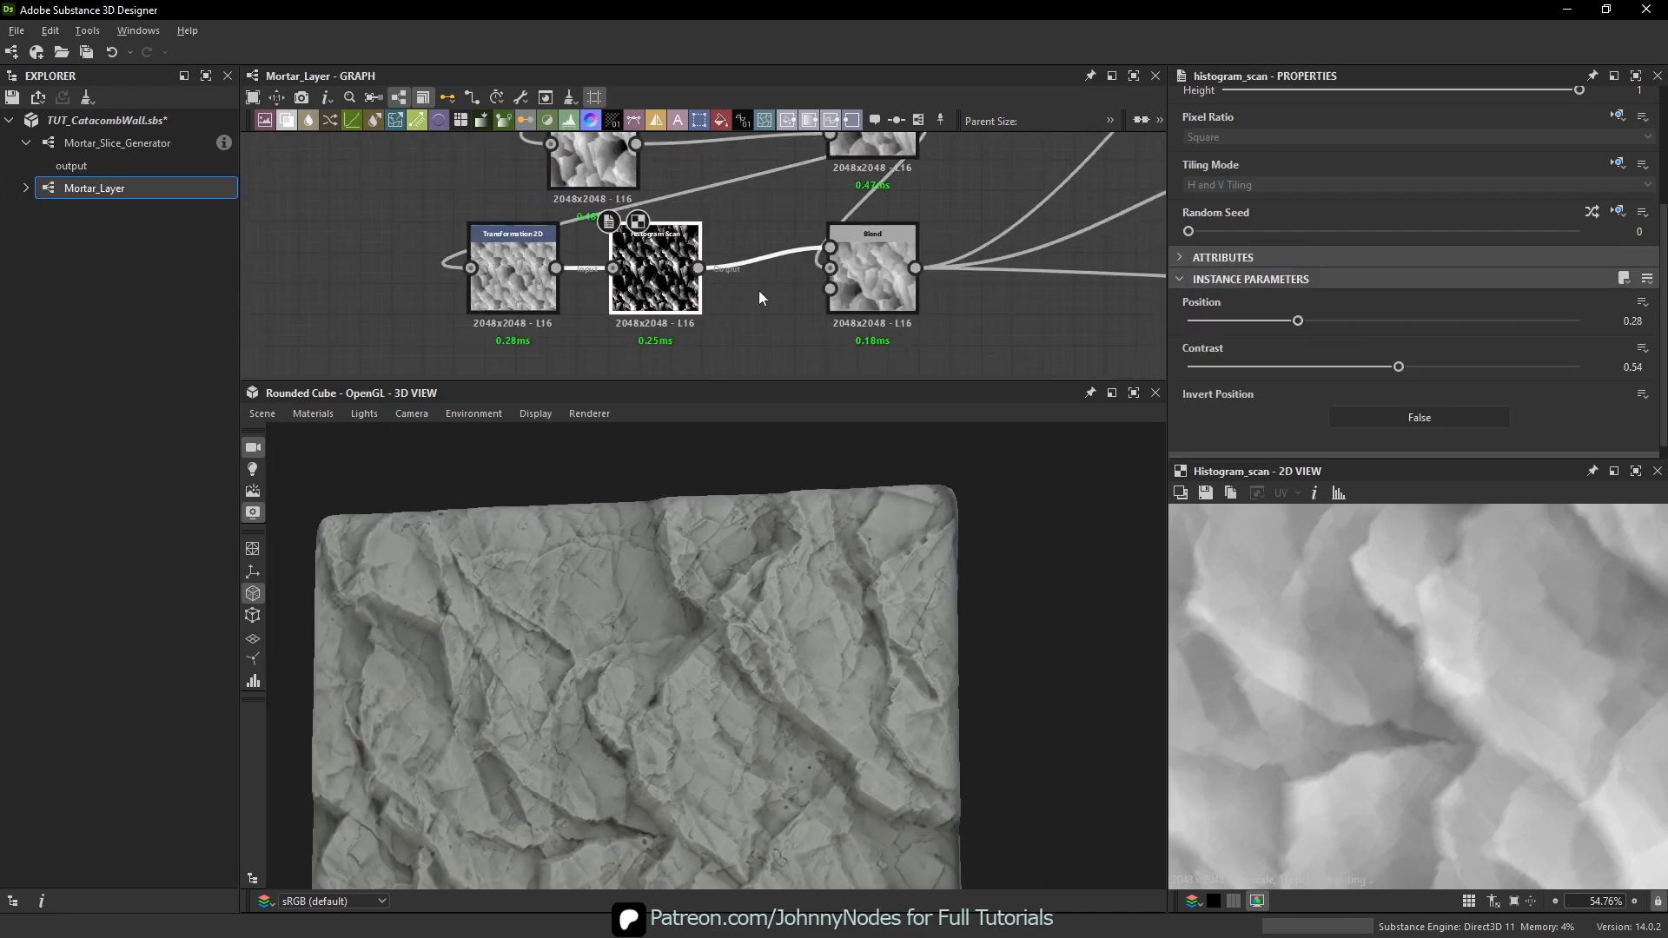
{"action": "key", "text": "f"}
{"action": "scroll", "coordinate": [666, 326], "scroll_direction": "down", "scroll_amount": 2}
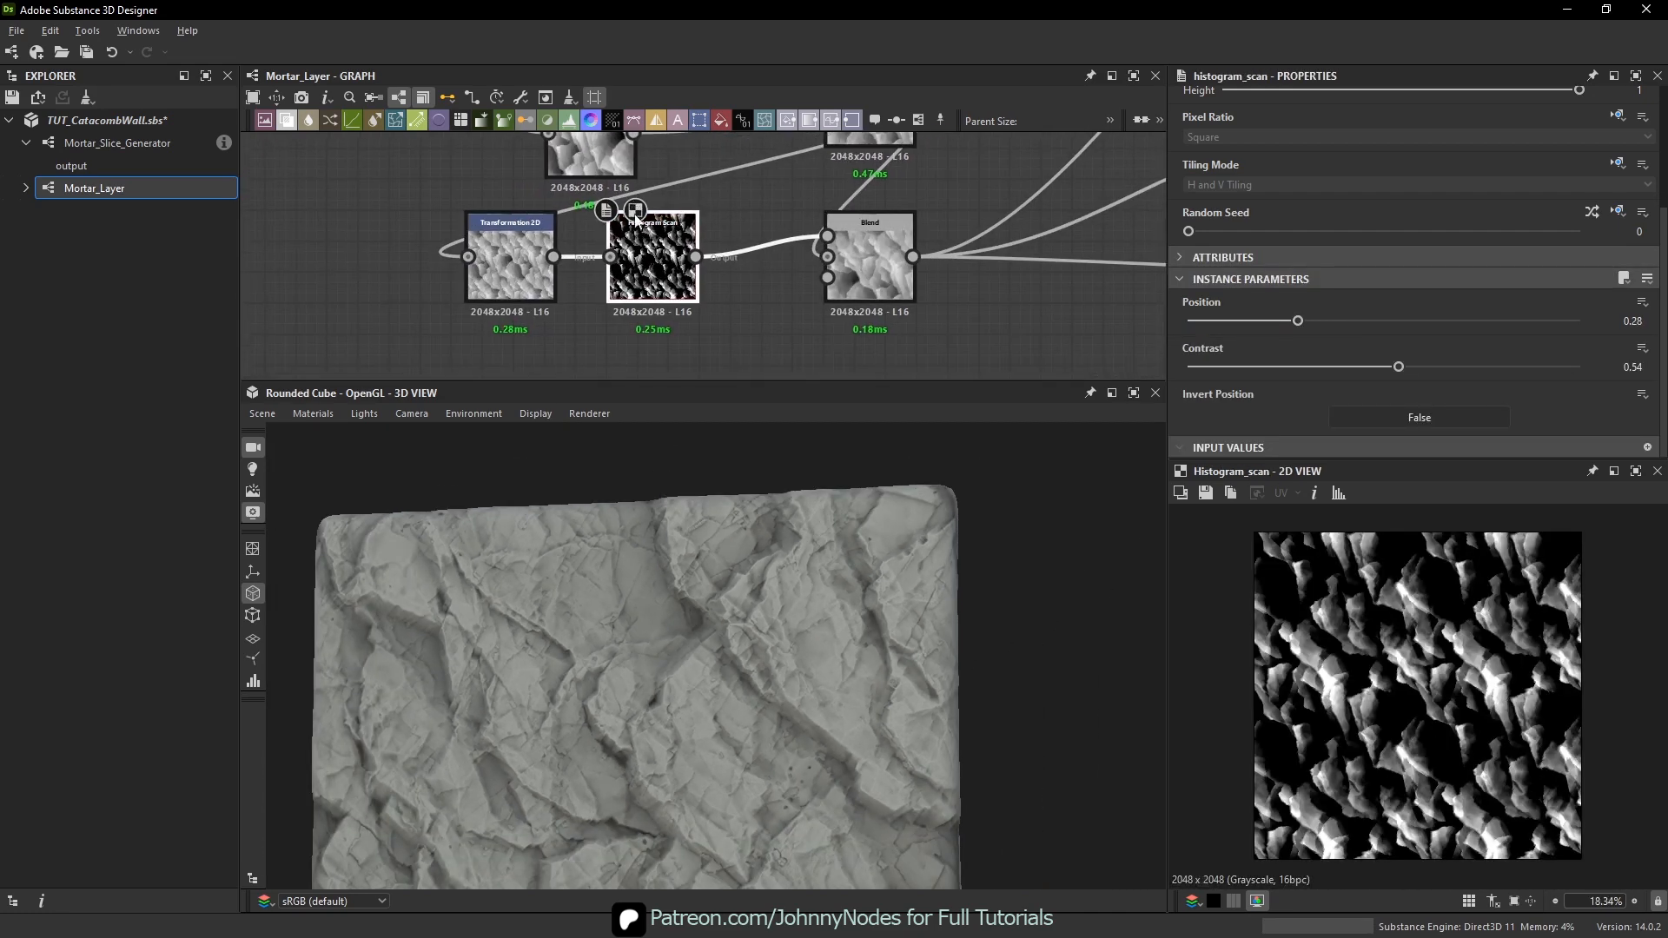
{"action": "key", "text": "space"}
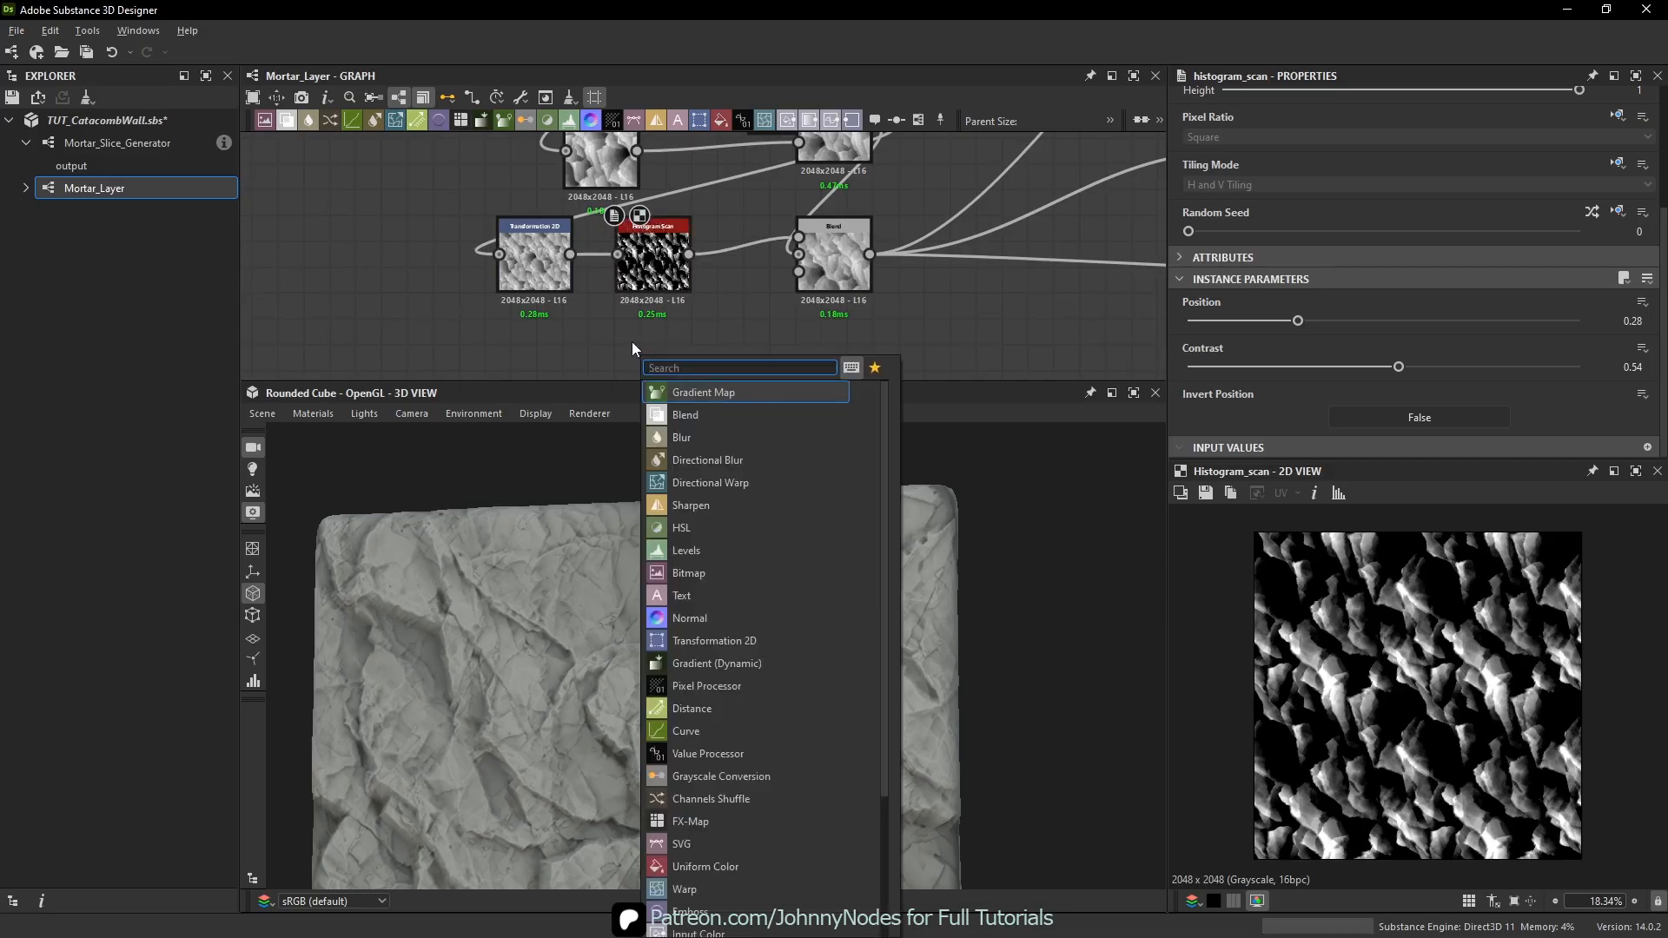
{"action": "type", "text": "gaussian"}
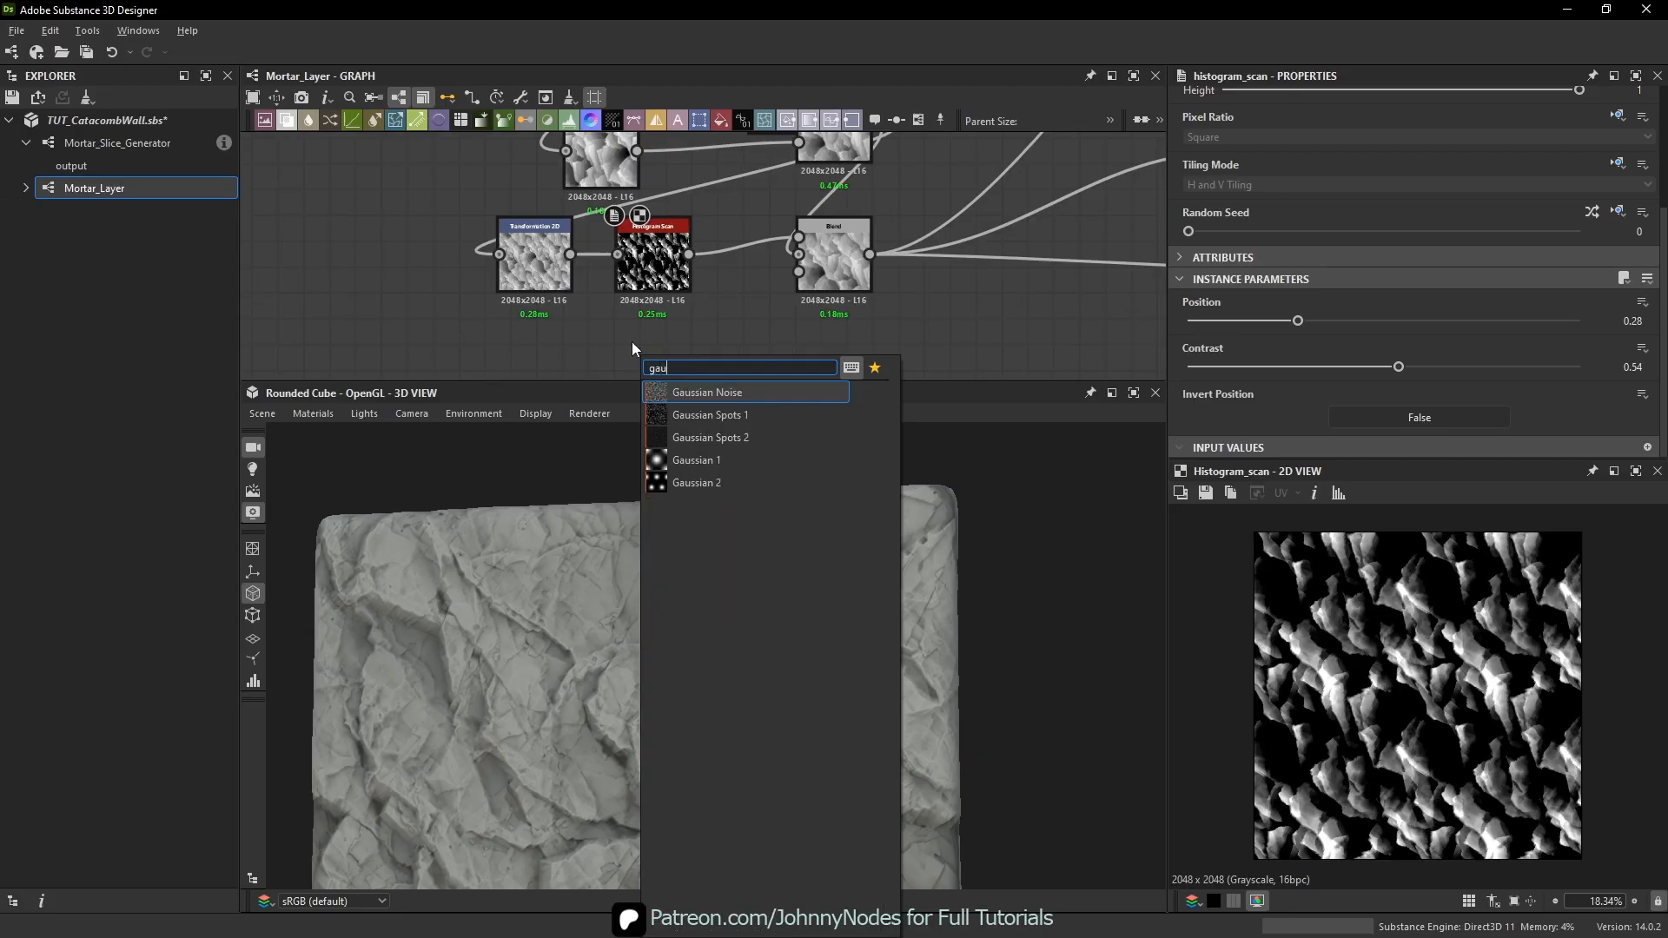
{"action": "key", "text": "Return"}
- Set the Gaussian Noise scale to 7 and connect its output to the Subtract Blend's opacity input
{"action": "middle_click_drag", "start_coordinate": [636, 320], "coordinate": [647, 230]}
{"action": "left_click", "coordinate": [701, 268]}
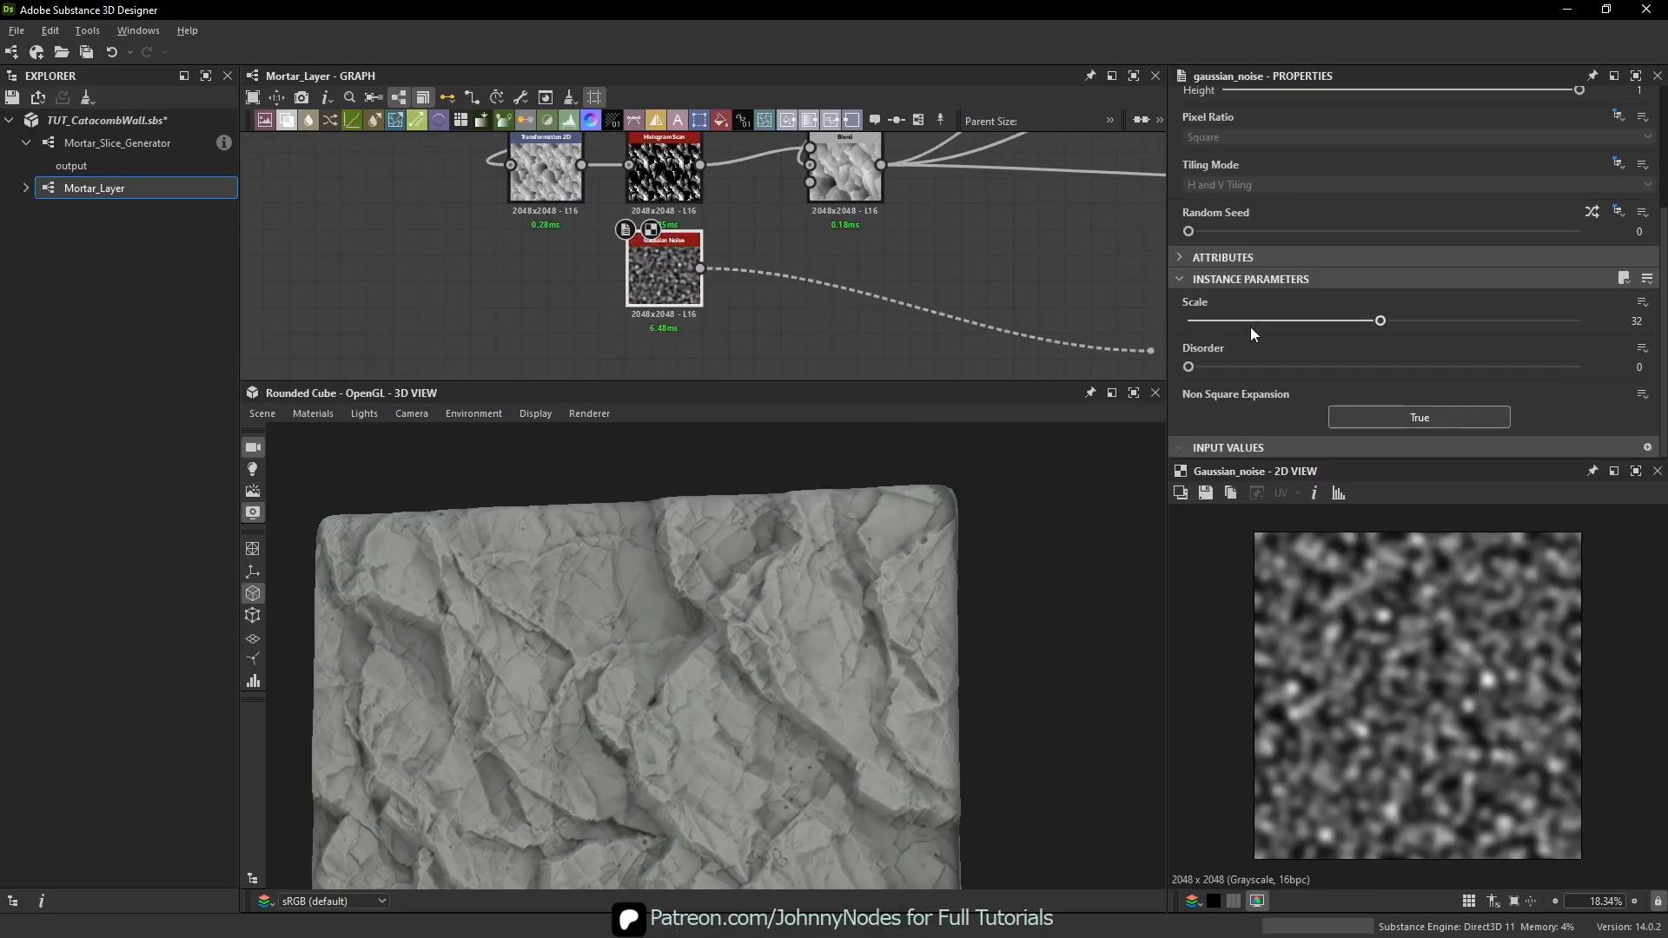
{"action": "left_click_drag", "start_coordinate": [1380, 322], "coordinate": [1226, 323]}
{"action": "left_click", "coordinate": [810, 182]}
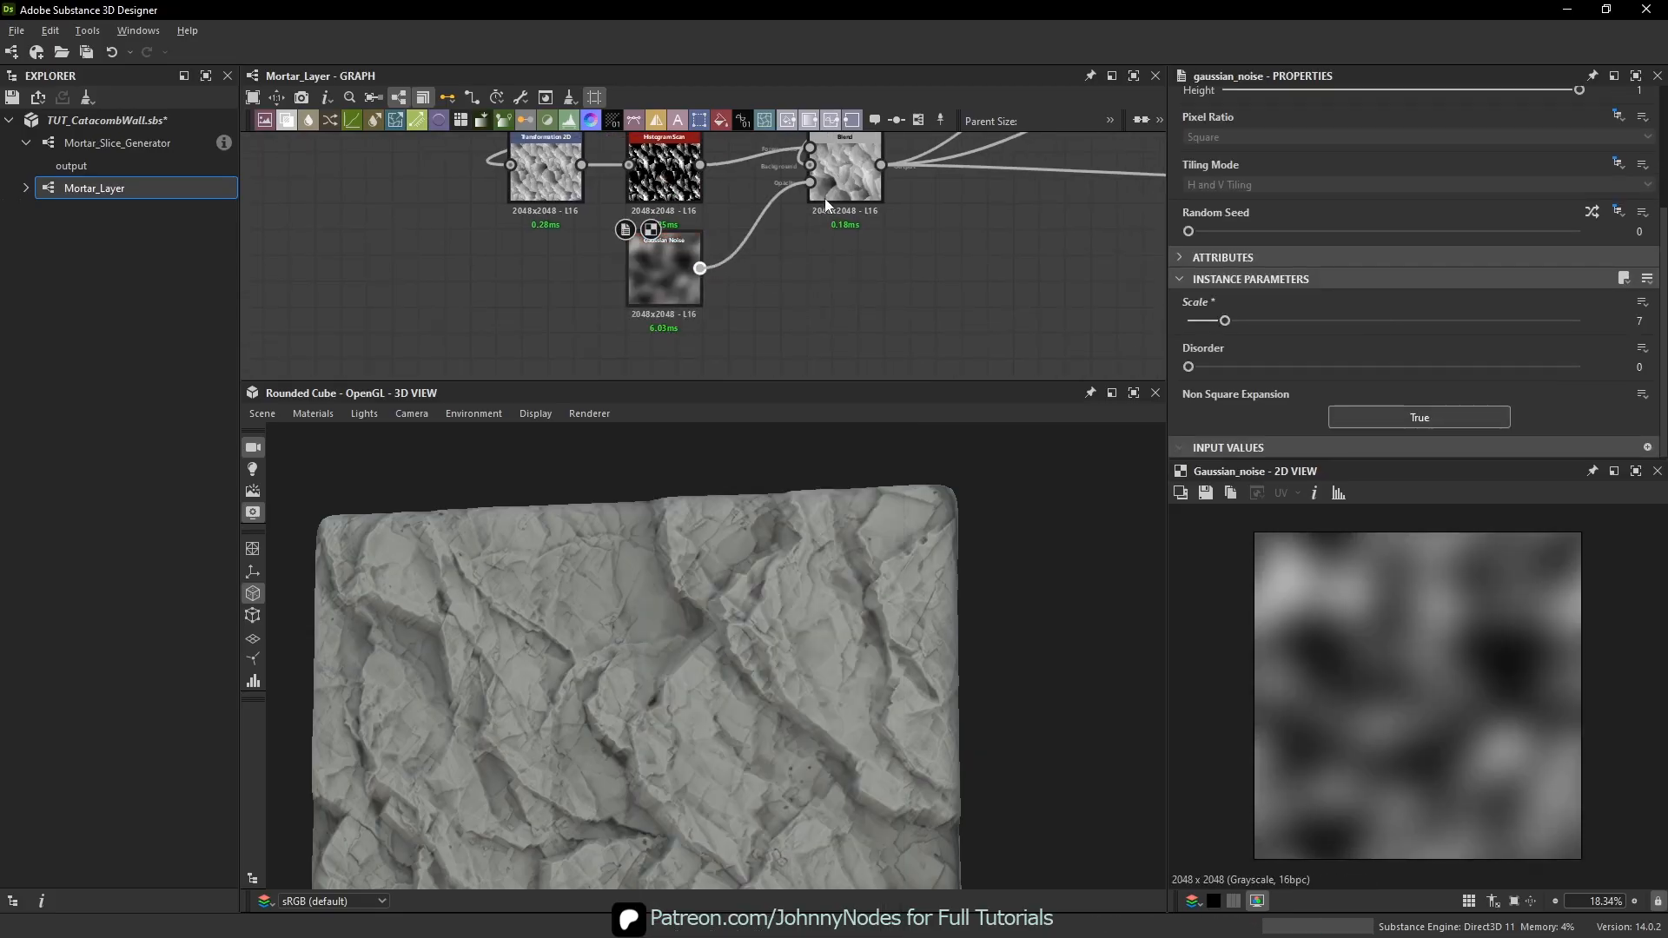
- Undo the Gaussian Noise mask connection, then reconnect the noise to the Subtract Blend's opacity input
{"action": "left_click_drag", "start_coordinate": [749, 642], "coordinate": [742, 690]}
{"action": "scroll", "coordinate": [785, 656], "scroll_direction": "up", "scroll_amount": 4}
{"action": "key", "text": "ctrl+z"}
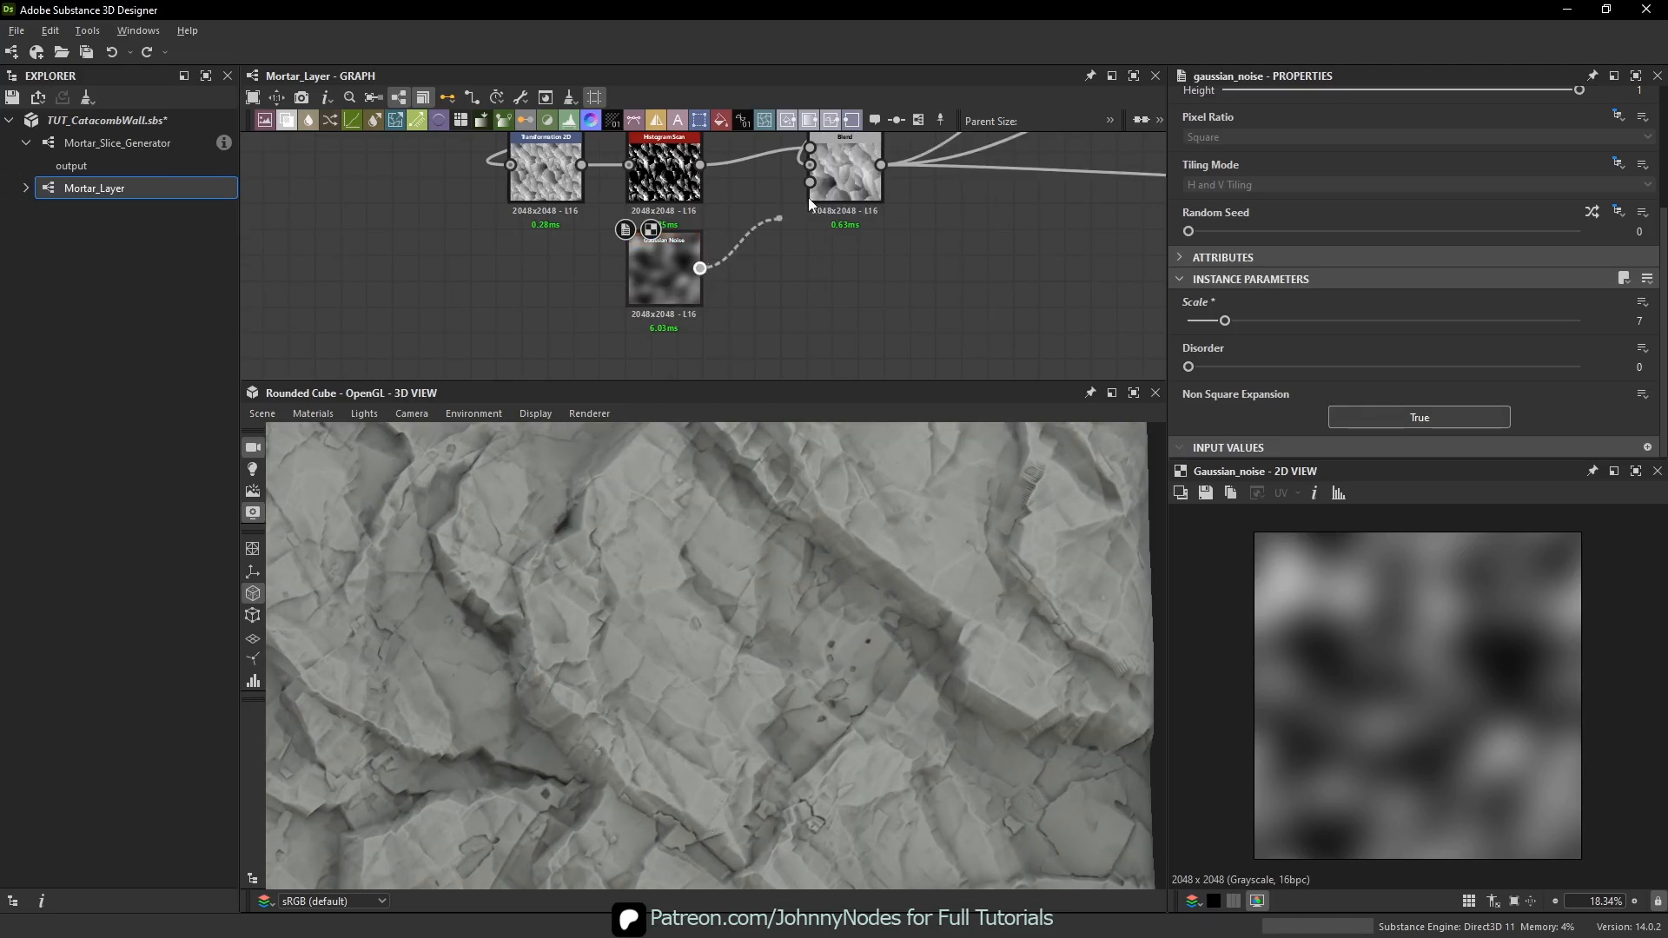
{"action": "left_click_drag", "start_coordinate": [808, 199], "coordinate": [810, 182]}
- Raise the masked Subtract Blend's opacity to 0.49
{"action": "left_click", "coordinate": [848, 198]}
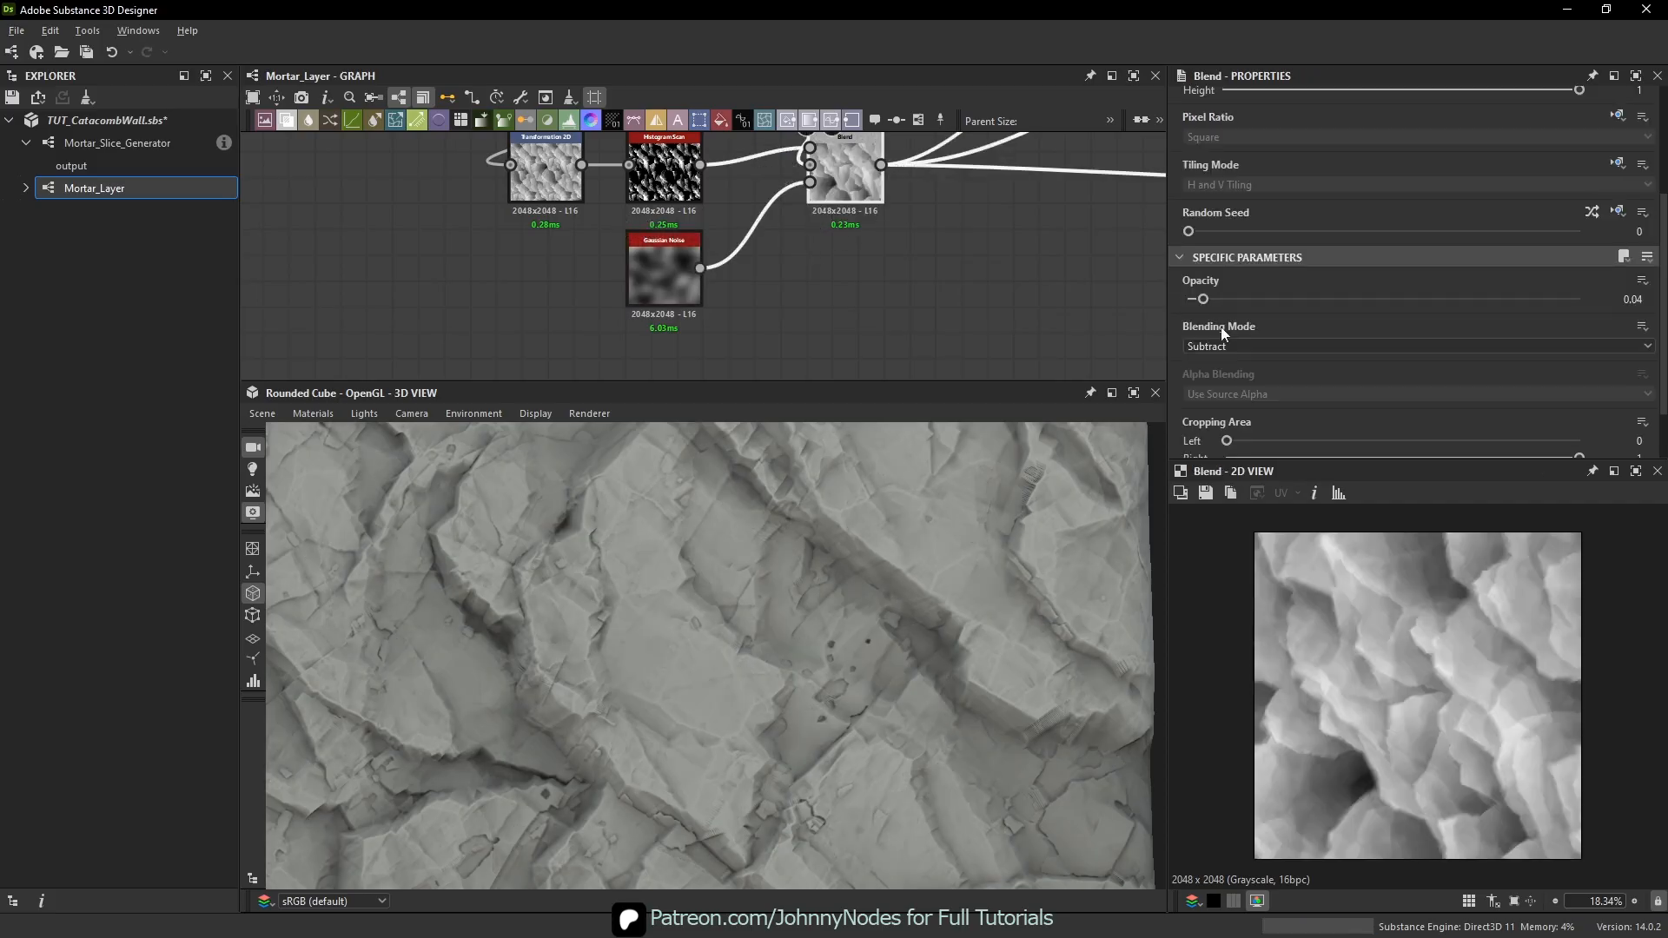
{"action": "left_click_drag", "start_coordinate": [1204, 300], "coordinate": [1385, 300]}
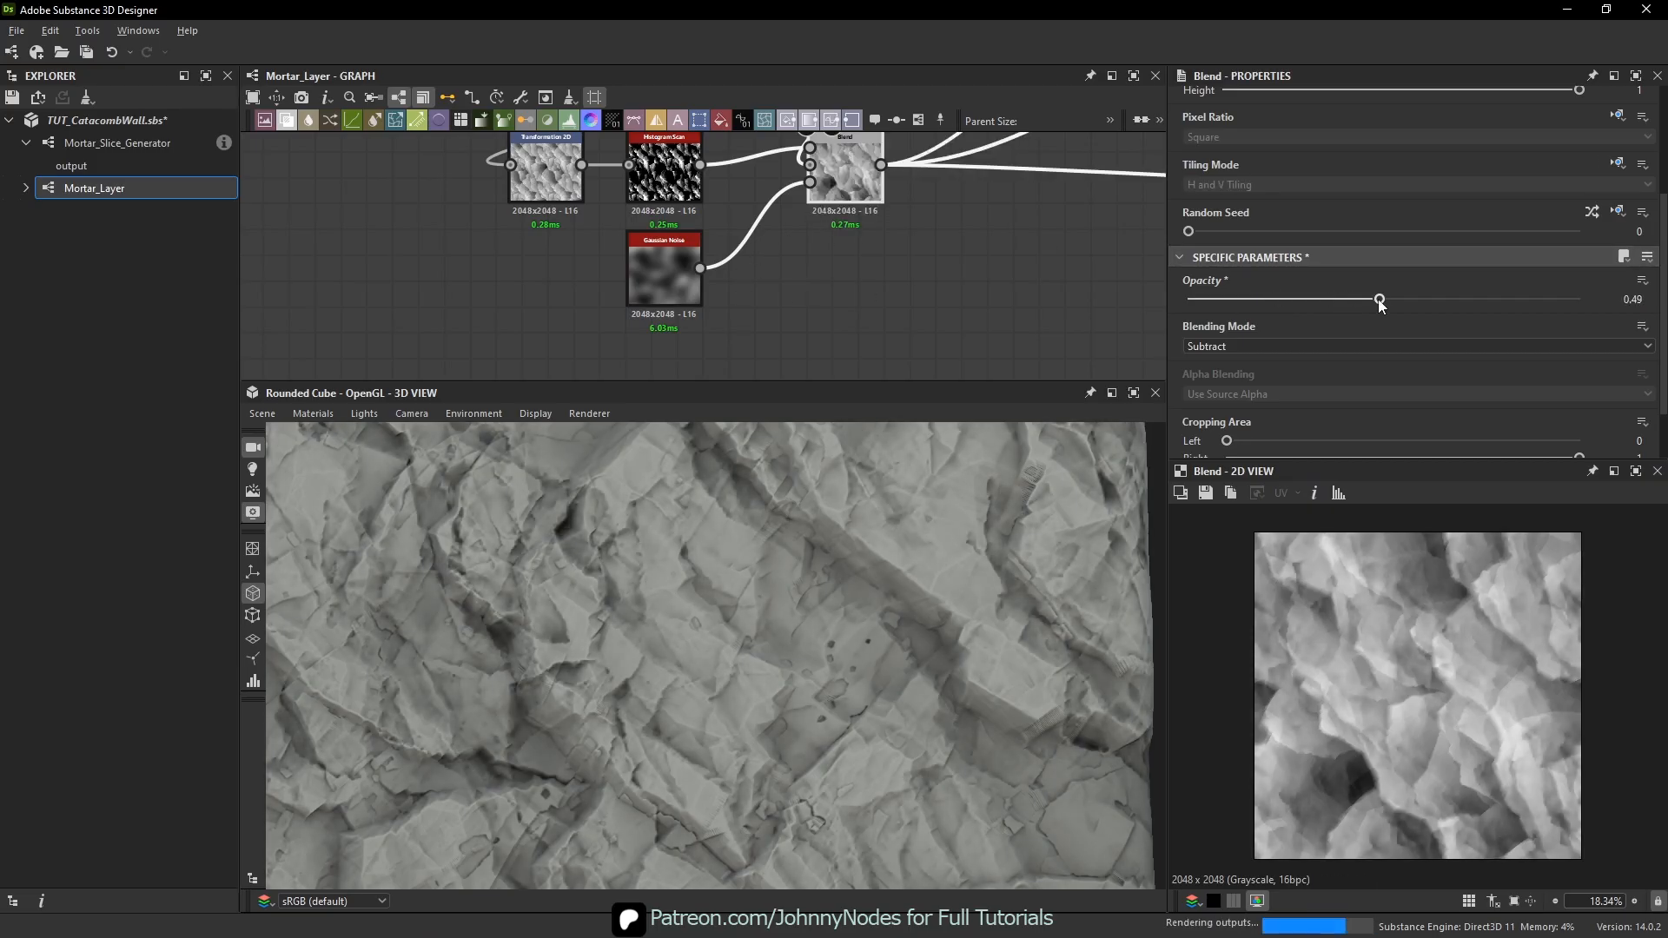
- Remove the link between Gaussian Noise and the Blend for comparison, then restore it and inspect the masked surface
{"action": "left_click", "coordinate": [751, 227]}
{"action": "key", "text": "Delete"}
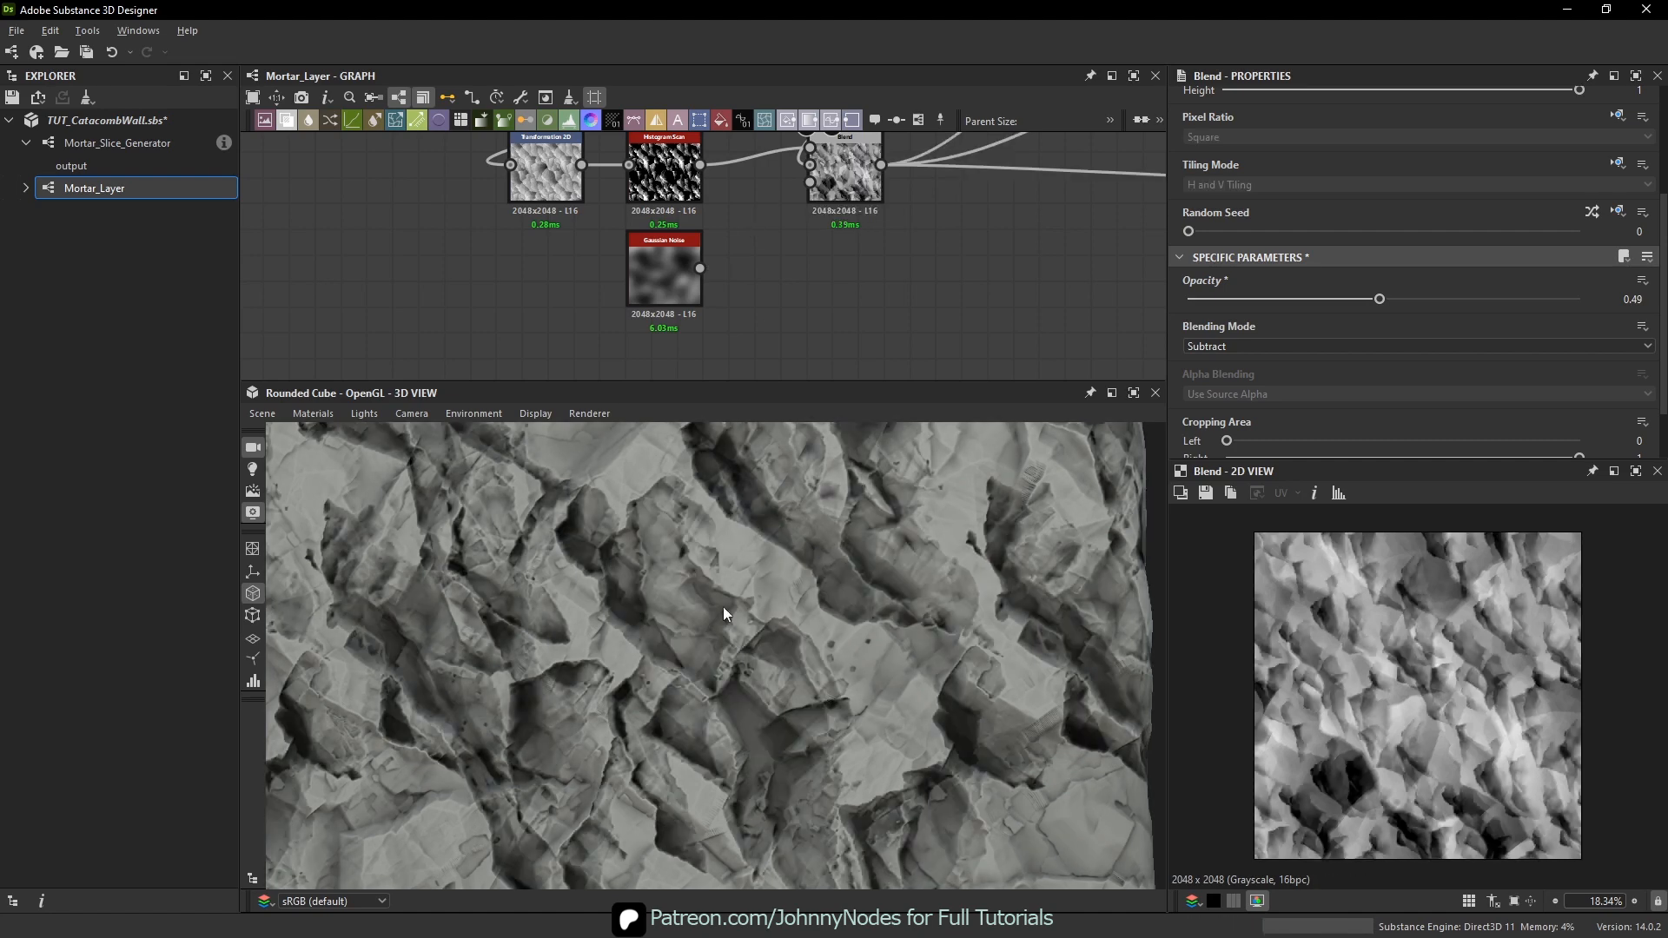
{"action": "left_click_drag", "start_coordinate": [701, 269], "coordinate": [811, 183]}
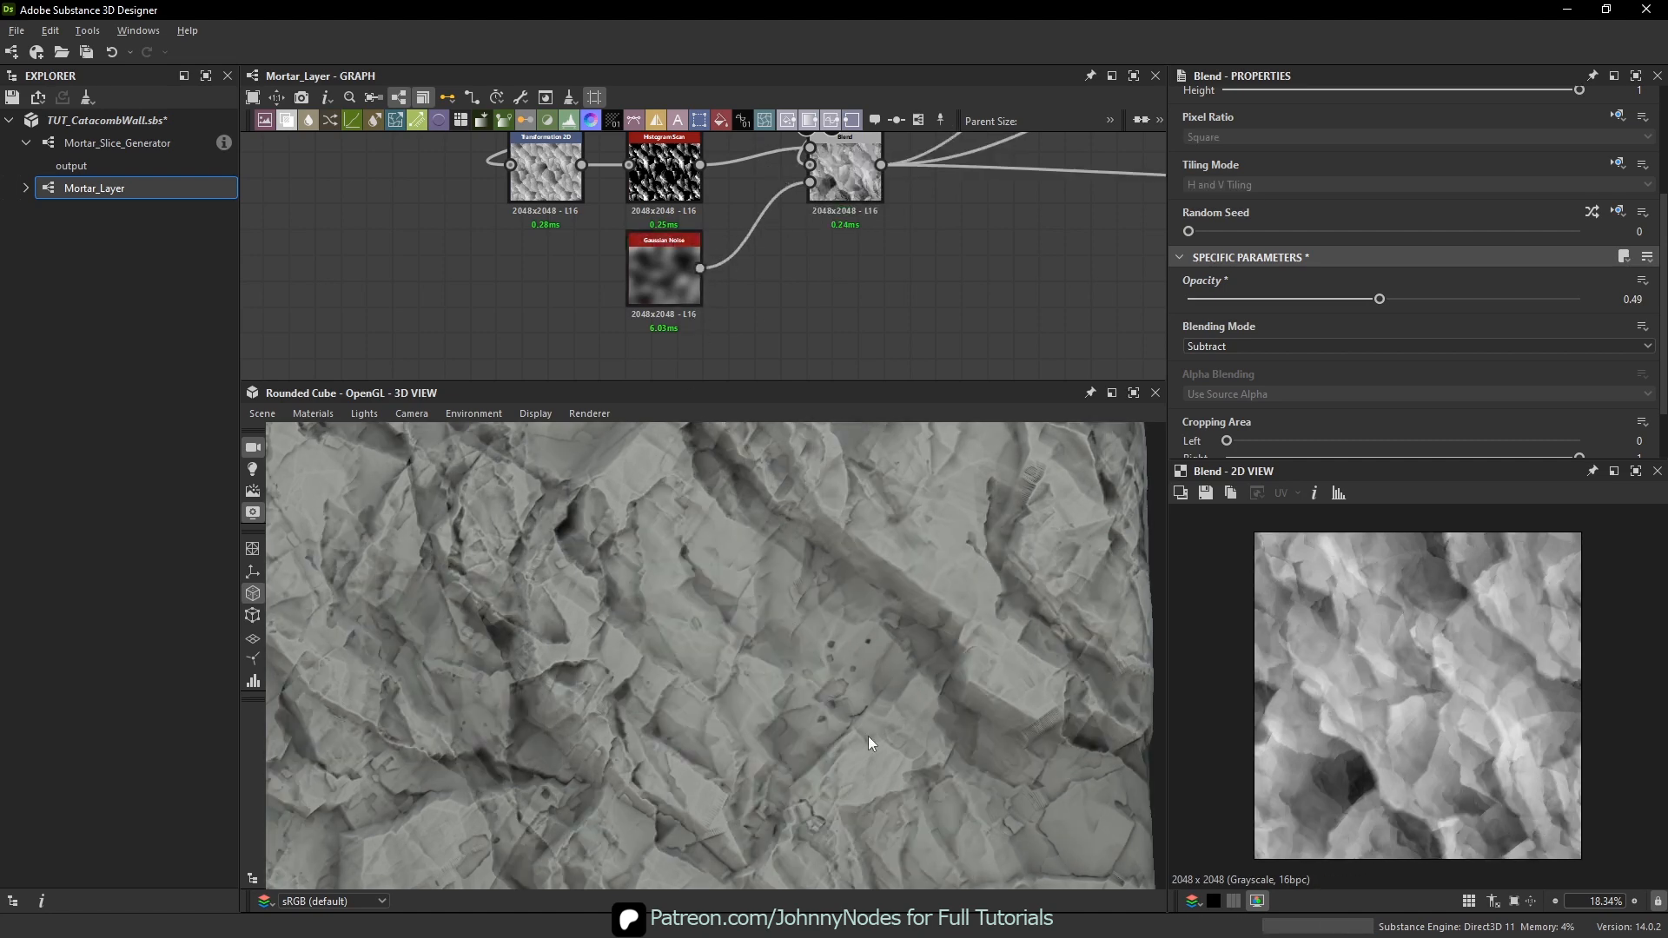
{"action": "scroll", "coordinate": [828, 655], "scroll_direction": "down", "scroll_amount": 2}
{"action": "scroll", "coordinate": [828, 655], "scroll_direction": "down", "scroll_amount": 1}
{"action": "mouse_move", "coordinate": [828, 655]}
{"action": "right_mouse_down", "text": "ctrl+shift"}
{"action": "mouse_move", "coordinate": [888, 643]}
{"action": "mouse_move", "coordinate": [834, 620]}
{"action": "right_mouse_up", "text": "ctrl+shift"}
{"action": "scroll", "coordinate": [834, 620], "scroll_direction": "down", "scroll_amount": 2}
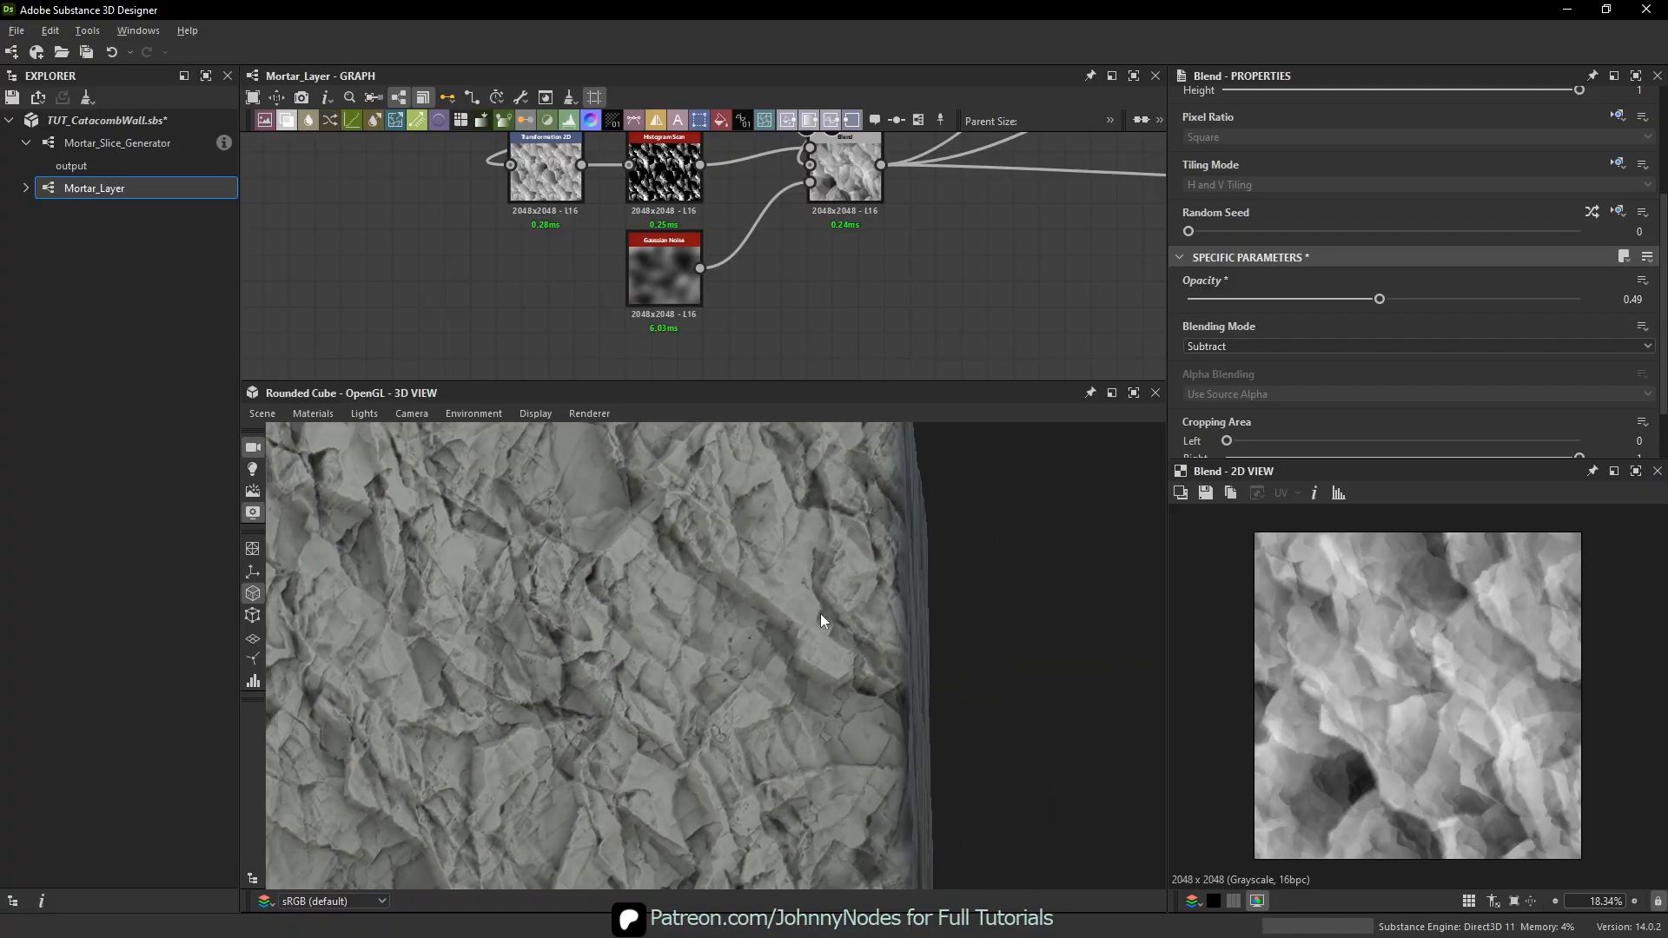
{"action": "left_click_drag", "start_coordinate": [820, 613], "coordinate": [809, 621]}
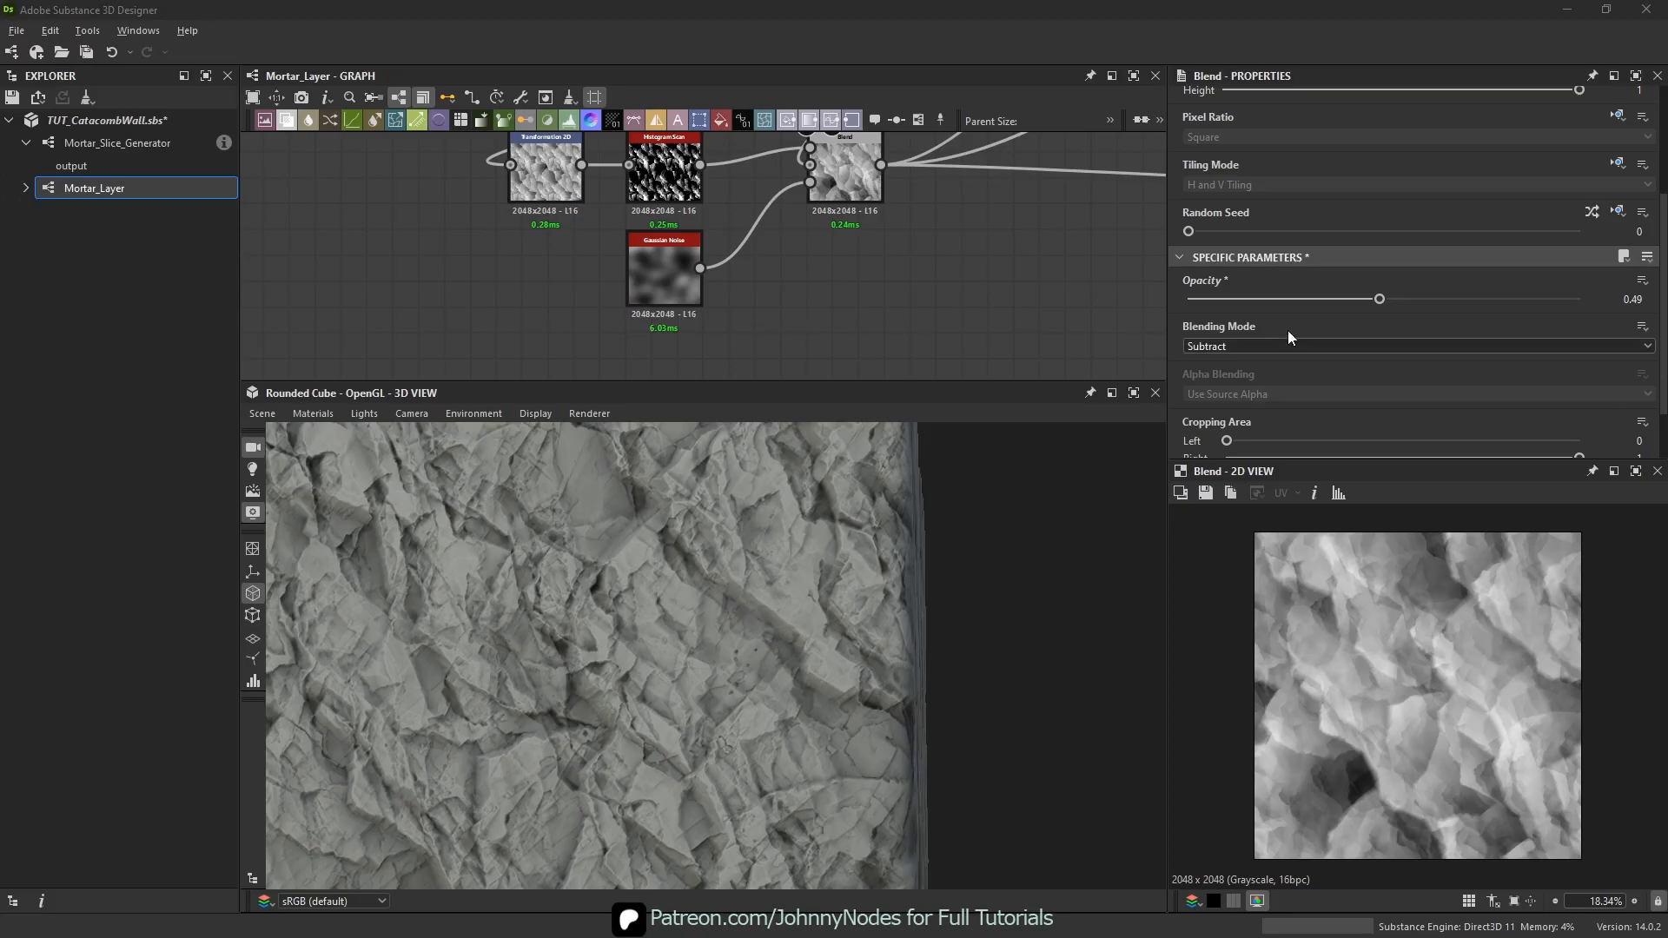
- Set the masked Subtract Blend's opacity to 0.14 and inspect the rock surface on the cube
{"action": "scroll", "coordinate": [761, 518], "scroll_direction": "down", "scroll_amount": 1}
{"action": "middle_click_drag", "start_coordinate": [869, 232], "coordinate": [863, 276]}
{"action": "left_click_drag", "start_coordinate": [1378, 299], "coordinate": [1251, 308]}
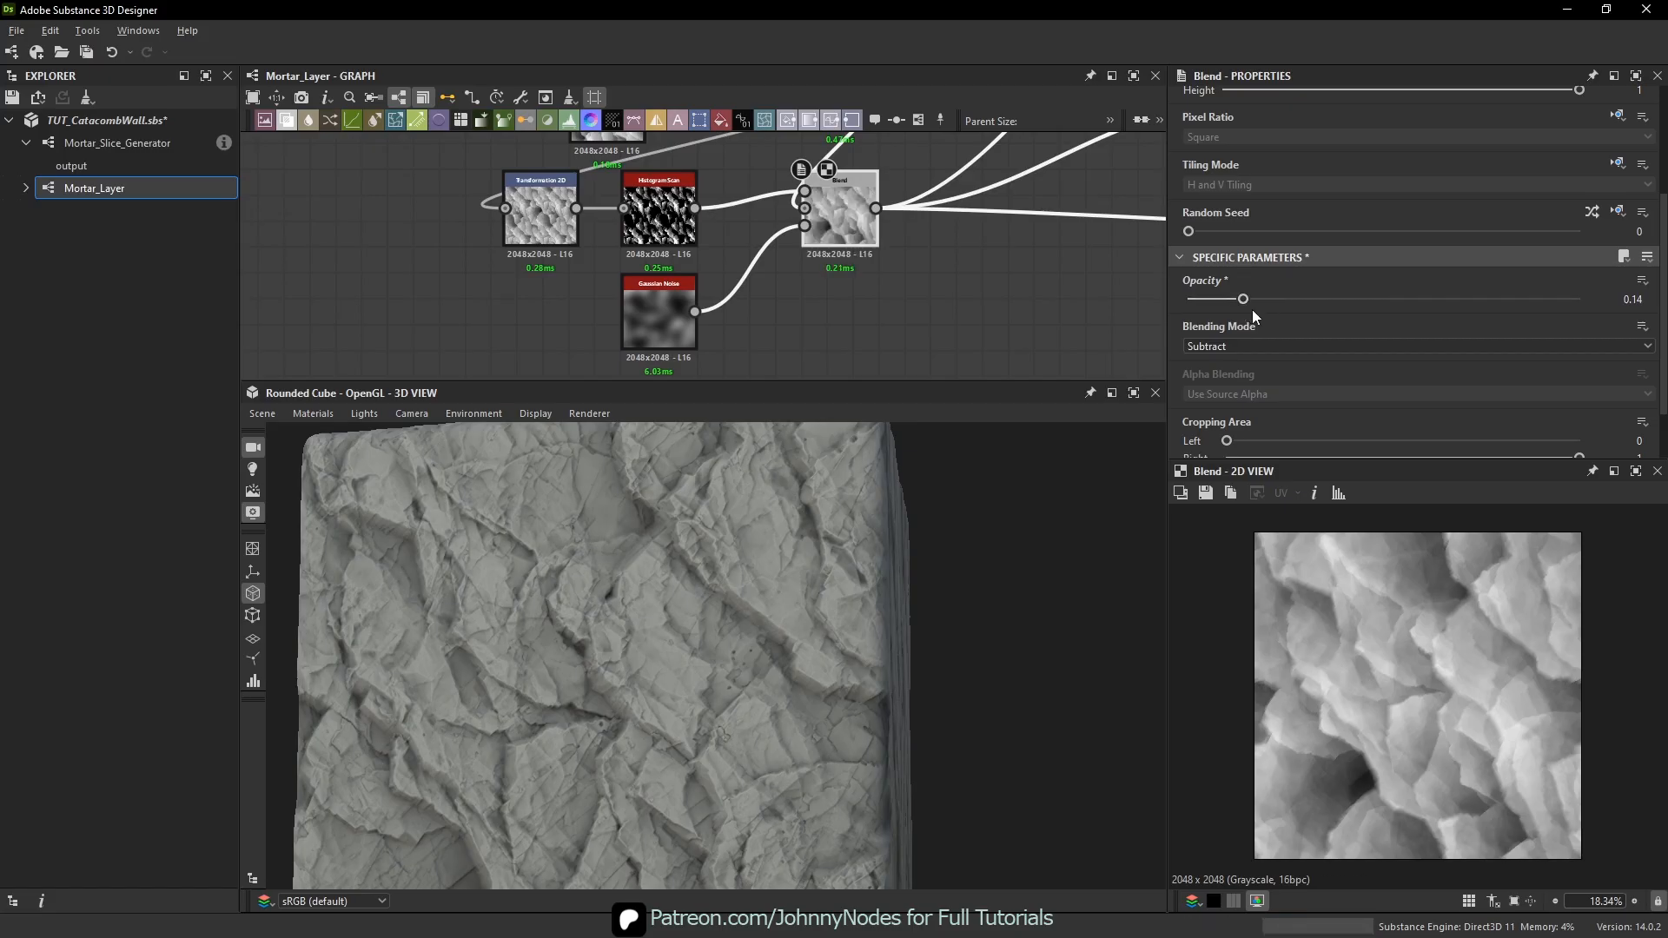
{"action": "scroll", "coordinate": [816, 553], "scroll_direction": "up", "scroll_amount": 3}
{"action": "mouse_move", "coordinate": [817, 553]}
{"action": "left_mouse_down"}
{"action": "mouse_move", "coordinate": [768, 567]}
{"action": "mouse_move", "coordinate": [820, 546]}
{"action": "mouse_move", "coordinate": [803, 561]}
{"action": "left_mouse_up"}
{"action": "scroll", "coordinate": [791, 561], "scroll_direction": "up", "scroll_amount": 4}
{"action": "scroll", "coordinate": [803, 561], "scroll_direction": "down", "scroll_amount": 5}
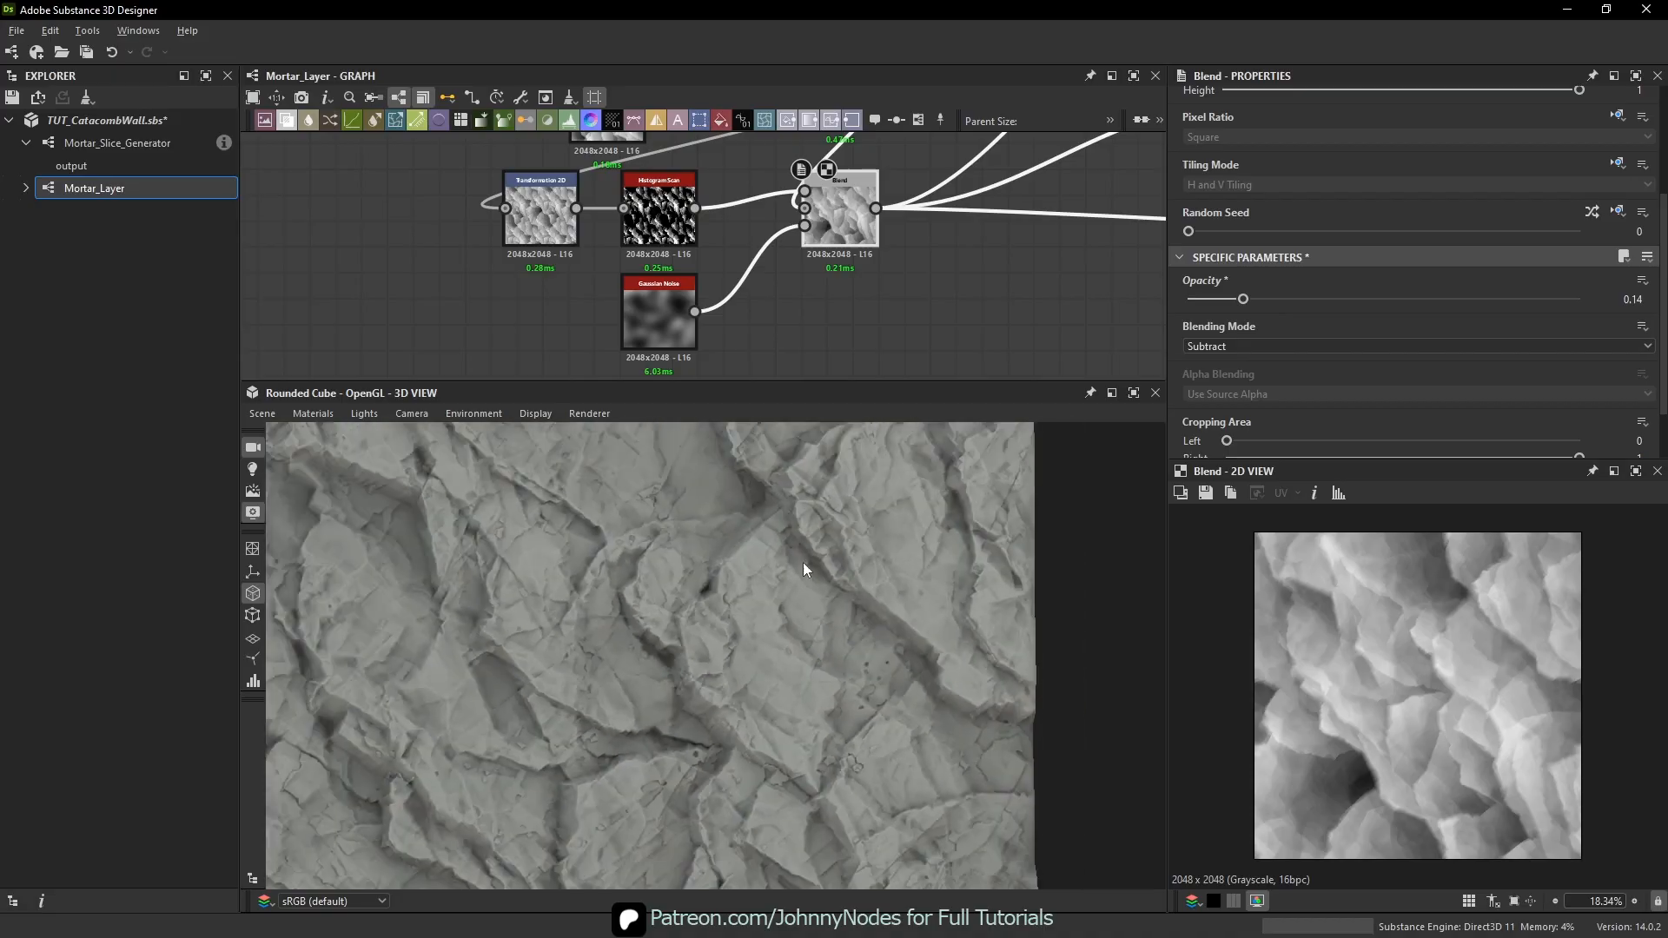
{"action": "mouse_move", "coordinate": [773, 554]}
{"action": "right_mouse_down", "text": "ctrl+shift"}
{"action": "mouse_move", "coordinate": [929, 565]}
{"action": "mouse_move", "coordinate": [783, 551]}
{"action": "right_mouse_up", "text": "ctrl+shift"}
{"action": "scroll", "coordinate": [634, 182], "scroll_direction": "down", "scroll_amount": 4}
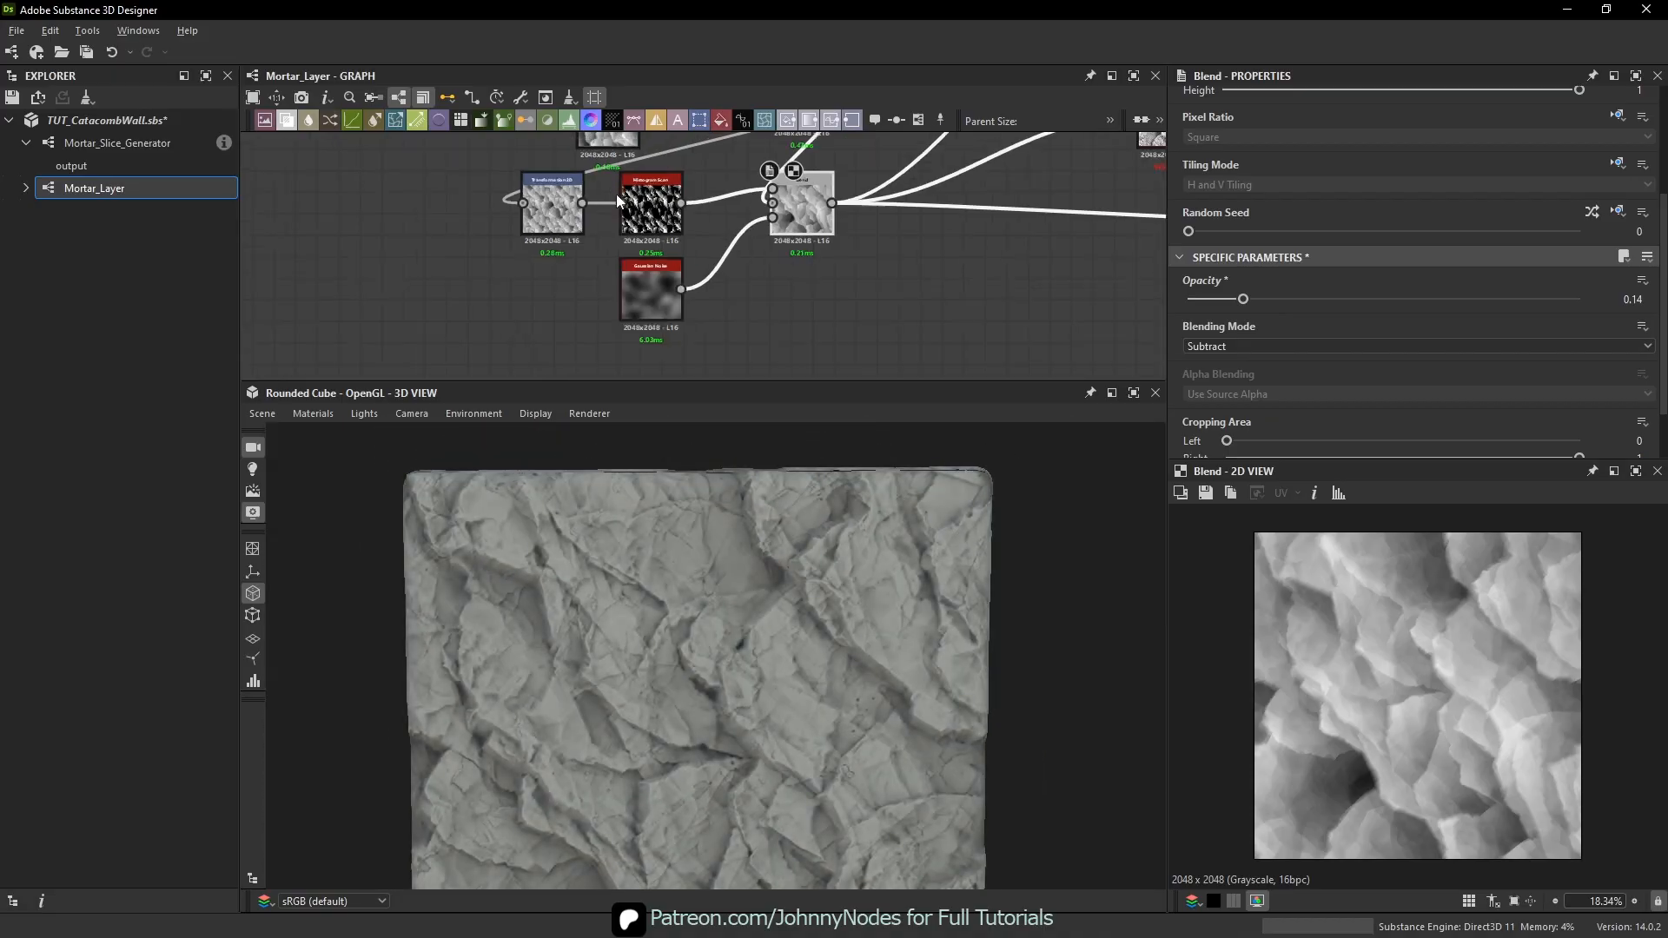
- Preview the upper Tile Sampler's heightmap to inspect its base rock shapes
{"action": "middle_click_drag", "start_coordinate": [634, 183], "coordinate": [1023, 400]}
{"action": "left_click", "coordinate": [552, 260]}
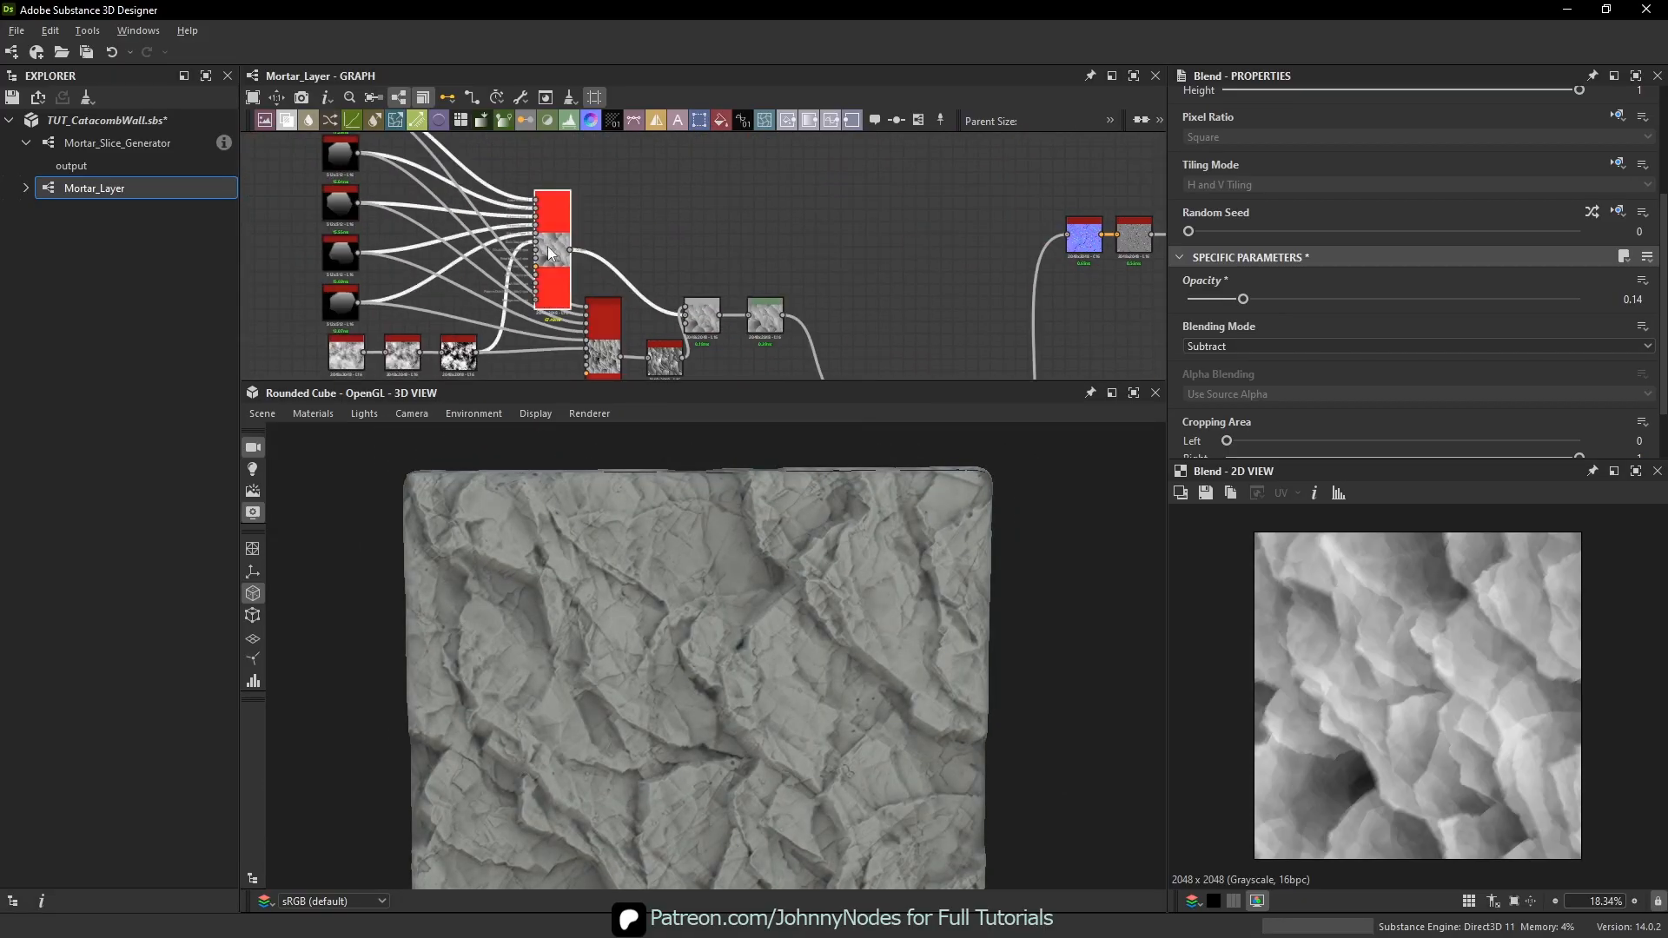
{"action": "scroll", "coordinate": [1505, 697], "scroll_direction": "up", "scroll_amount": 3}
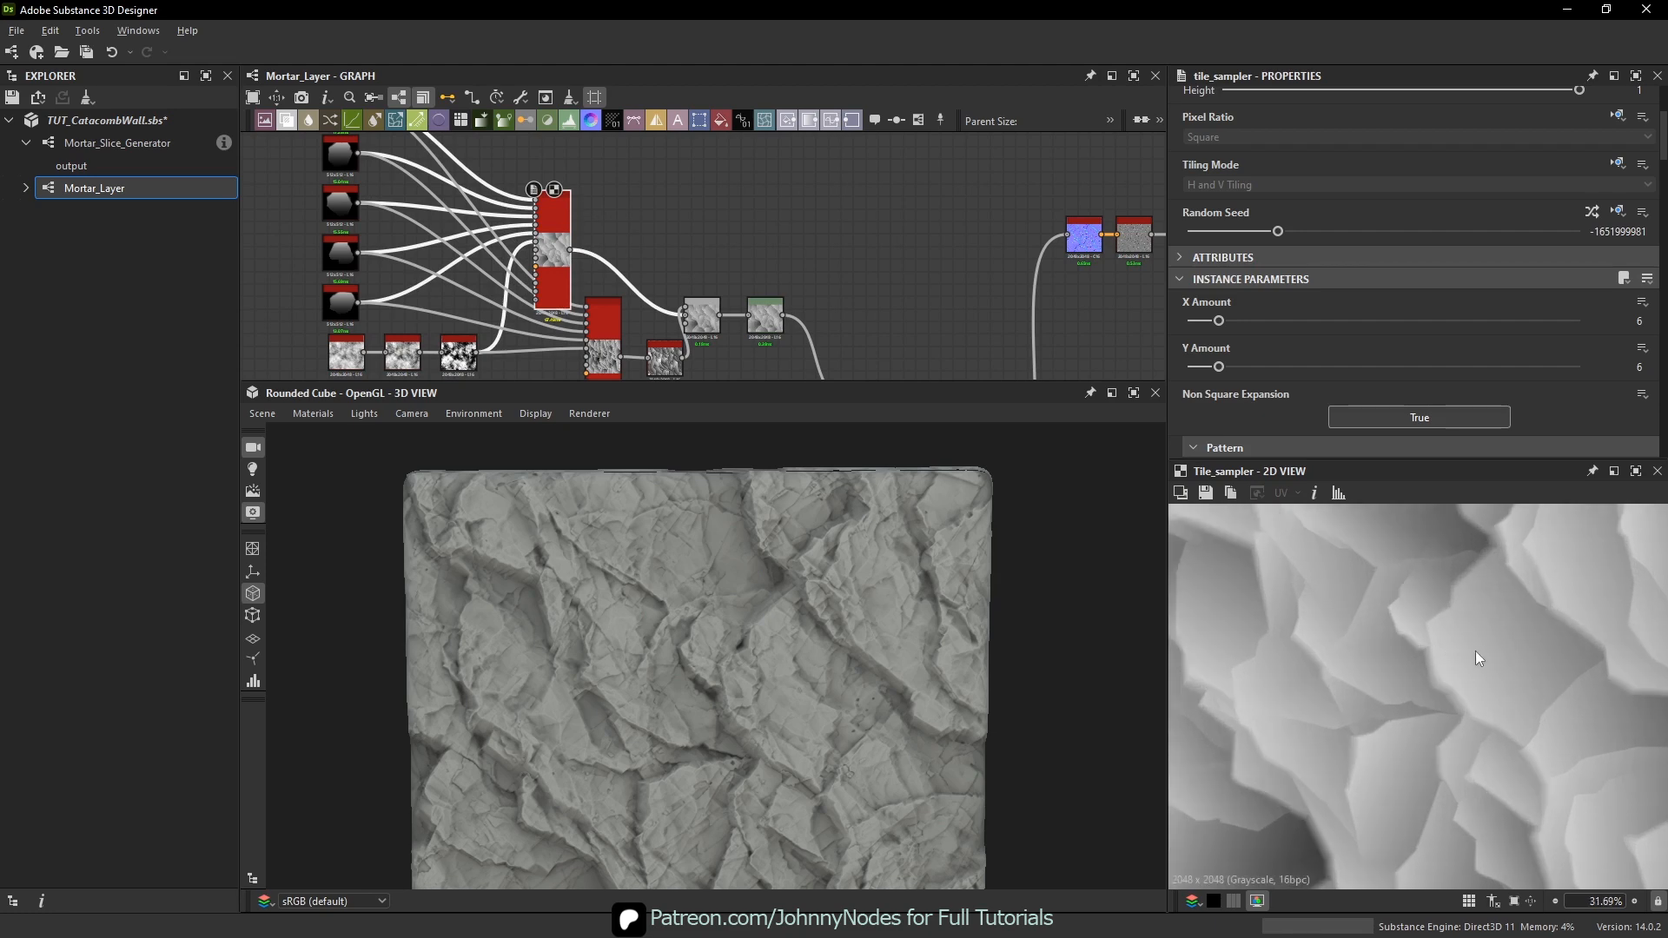
- Add a Tile Generator Grayscale node above the samplers and feed it the top Mortar_Slice_Generator shape
{"action": "middle_click_drag", "start_coordinate": [658, 146], "coordinate": [681, 278]}
{"action": "key", "text": "space"}
{"action": "type", "text": "tile g"}
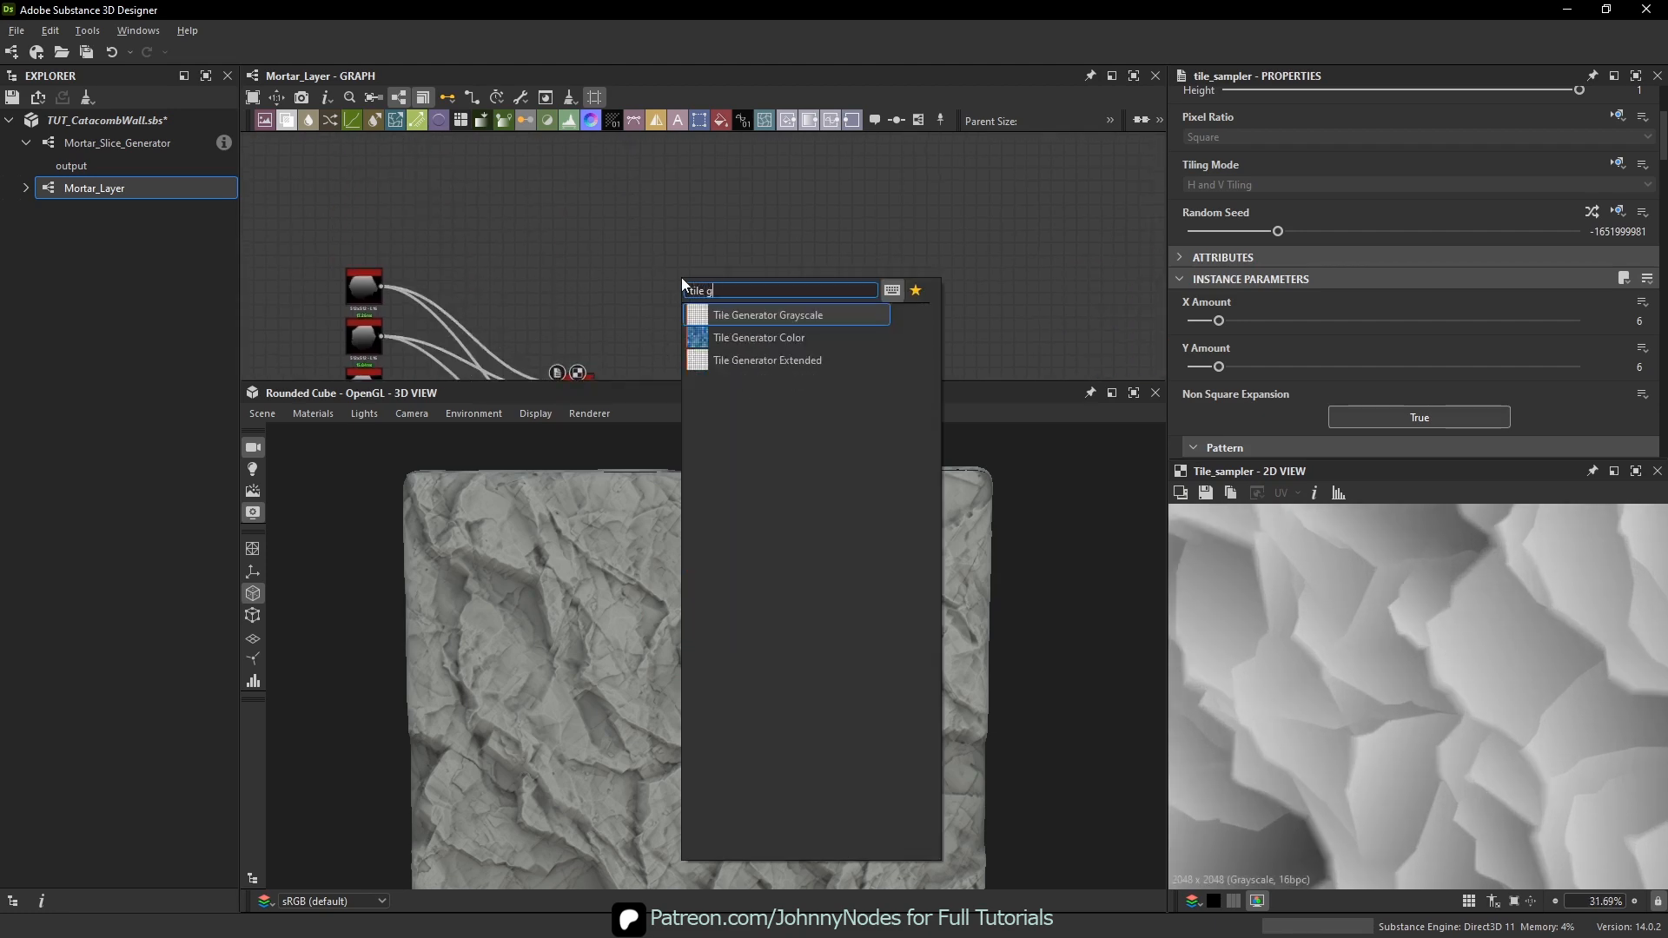
{"action": "key", "text": "Down"}
{"action": "key", "text": "Down"}
{"action": "key", "text": "Up"}
{"action": "key", "text": "Up"}
{"action": "key", "text": "Escape"}
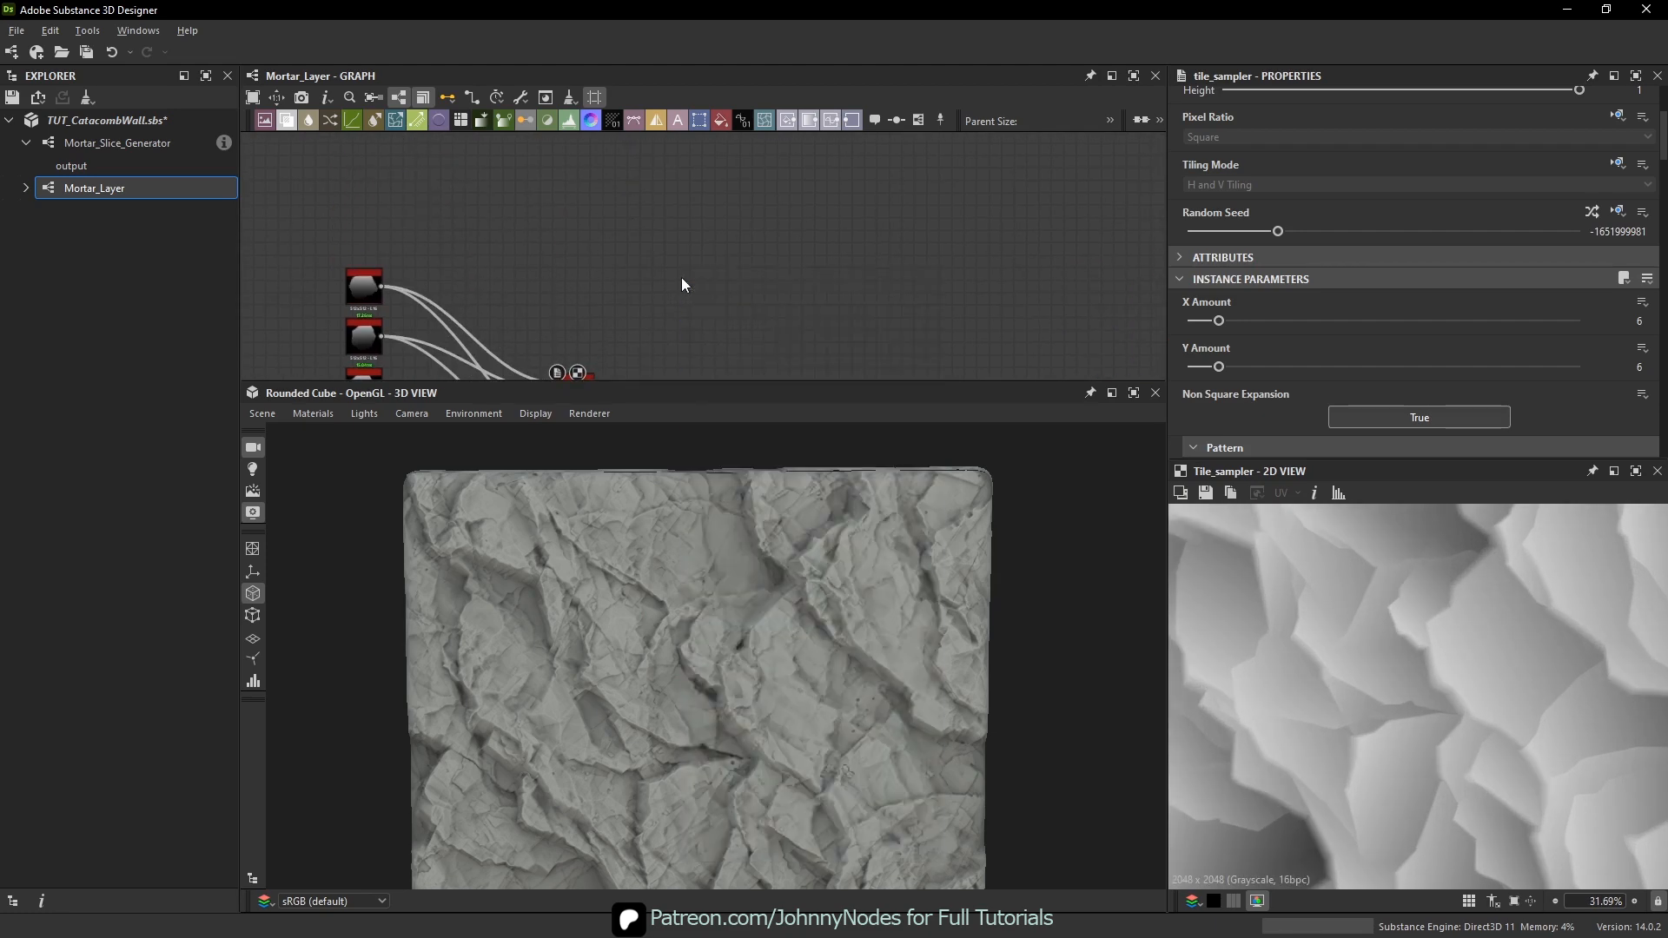
{"action": "left_click_drag", "start_coordinate": [685, 276], "coordinate": [670, 276]}
{"action": "scroll", "coordinate": [418, 294], "scroll_direction": "up", "scroll_amount": 2}
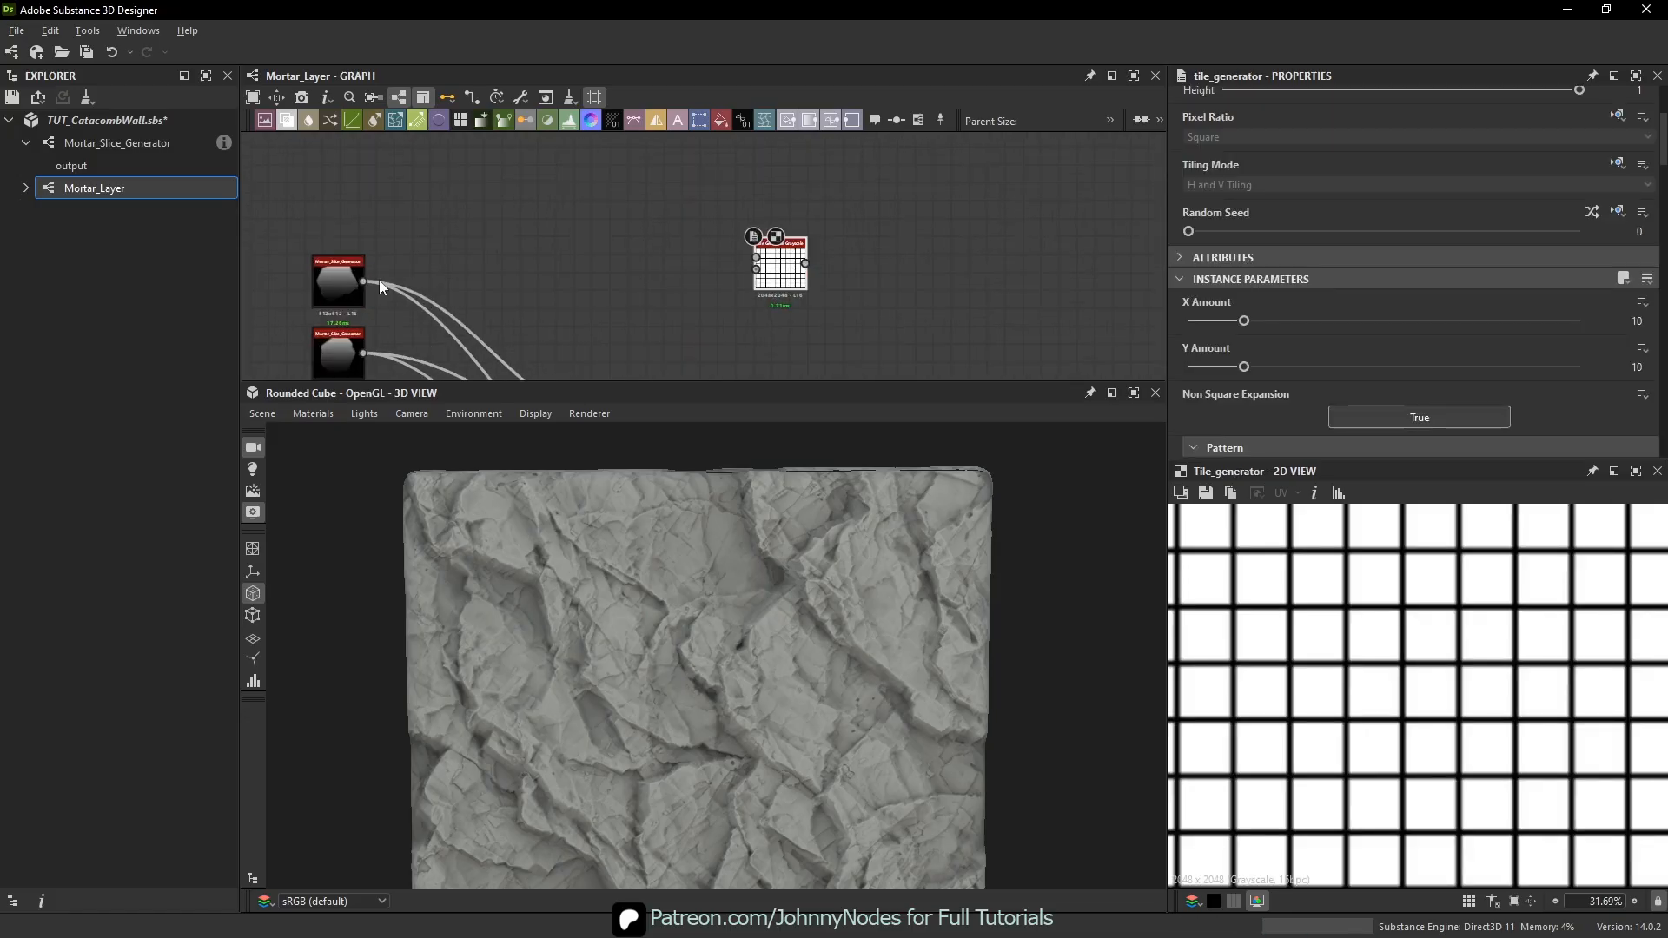
{"action": "left_click_drag", "start_coordinate": [364, 280], "coordinate": [780, 263]}
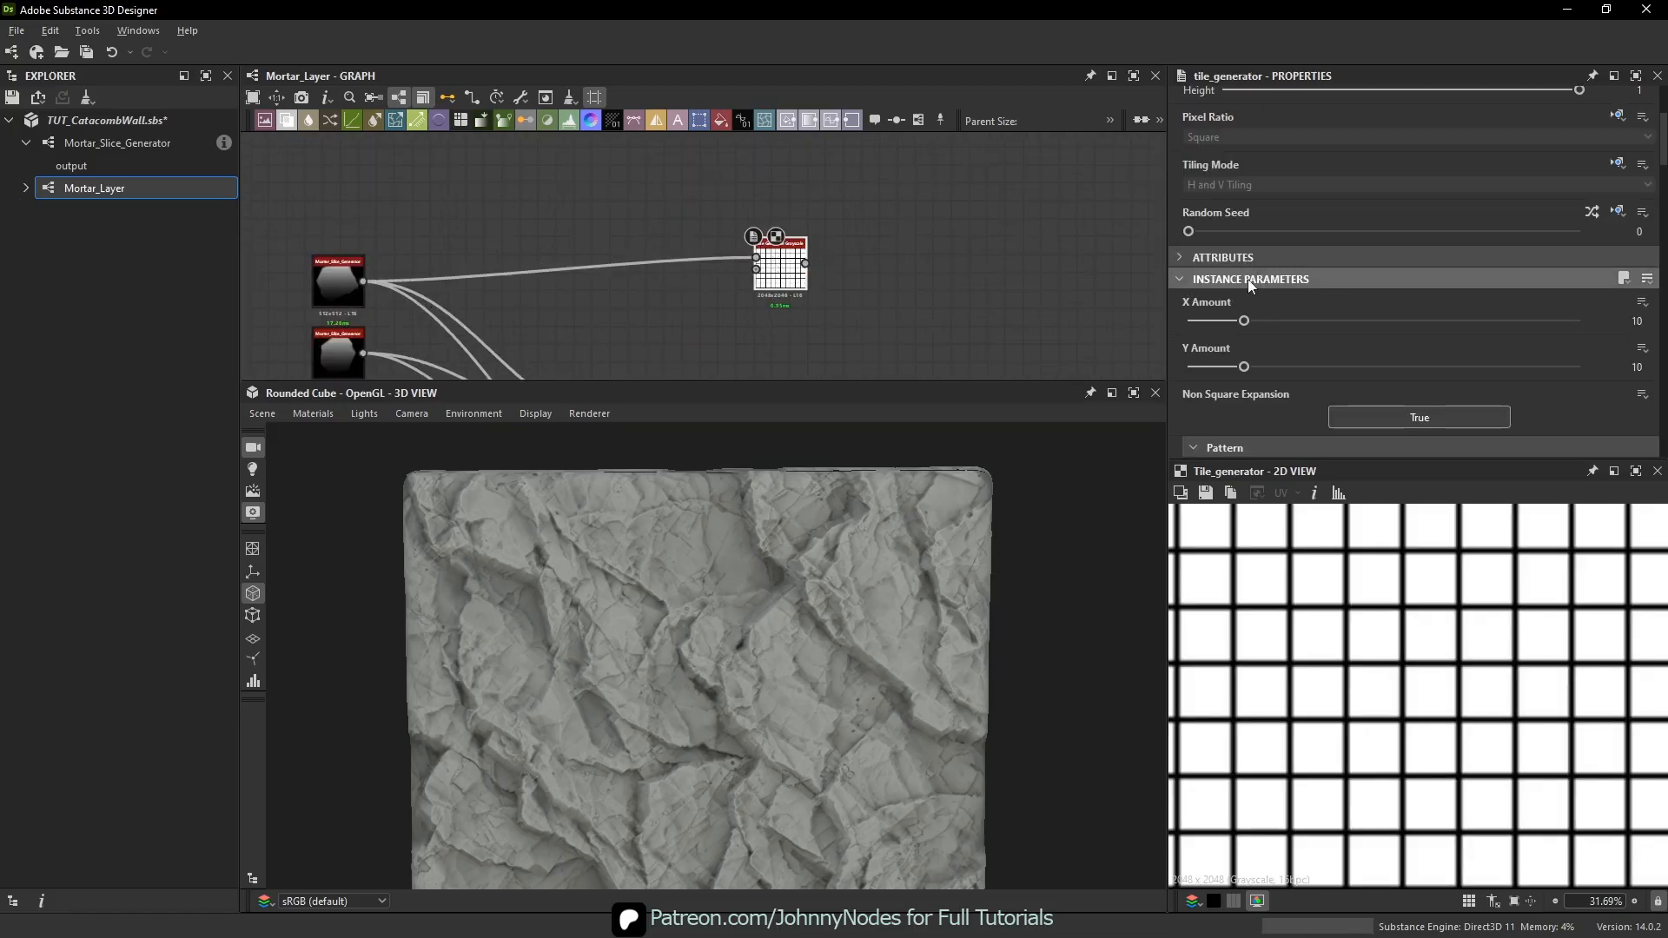
- Set the Tile Generator's X Amount and Y Amount to 3 and its Pattern to Image Input
{"action": "type", "text": "3"}
{"action": "key", "text": "Tab"}
{"action": "type", "text": "3"}
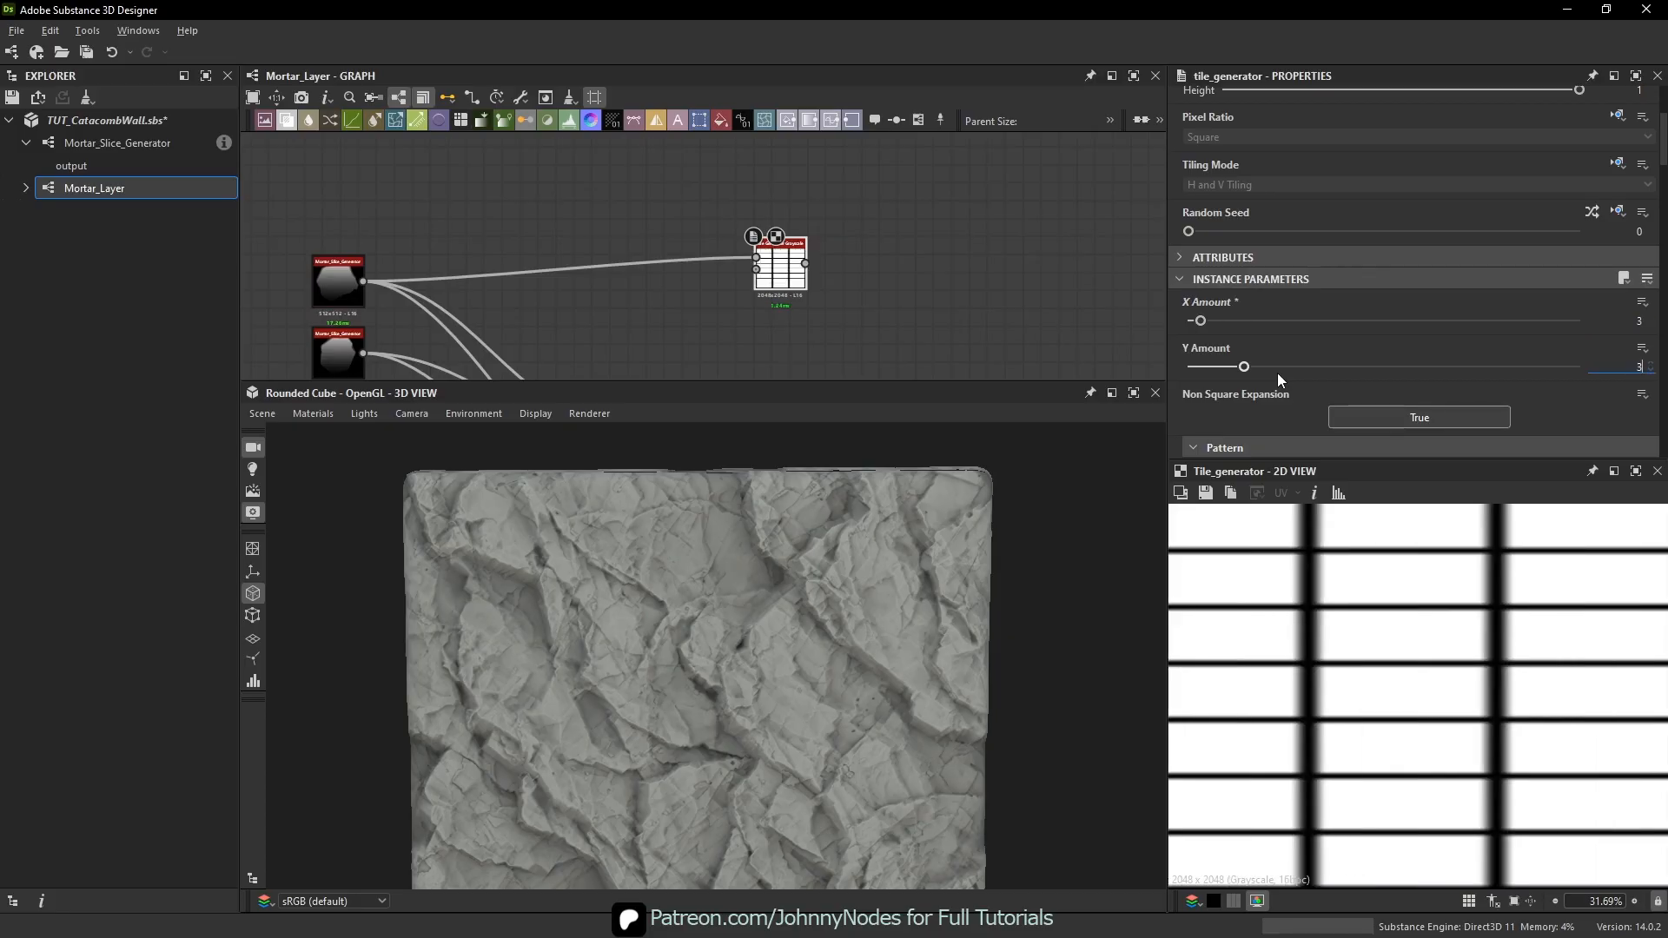
{"action": "key", "text": "Return"}
{"action": "scroll", "coordinate": [1243, 341], "scroll_direction": "down", "scroll_amount": 5}
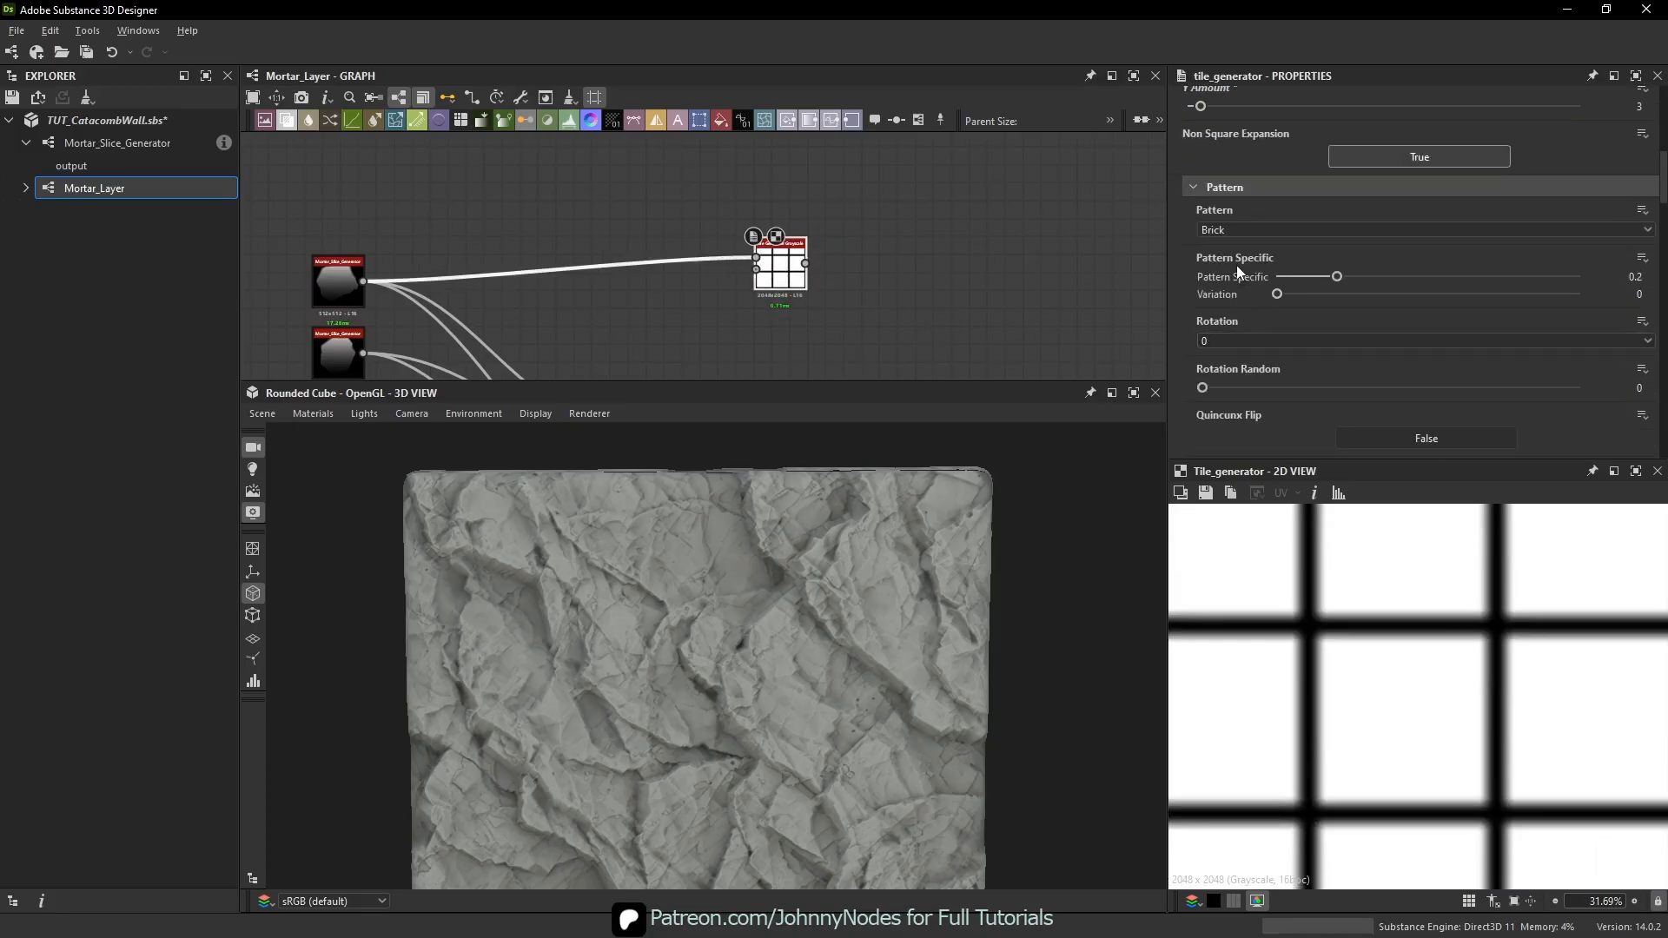
{"action": "left_click", "coordinate": [1246, 227]}
{"action": "left_click", "coordinate": [1260, 248]}
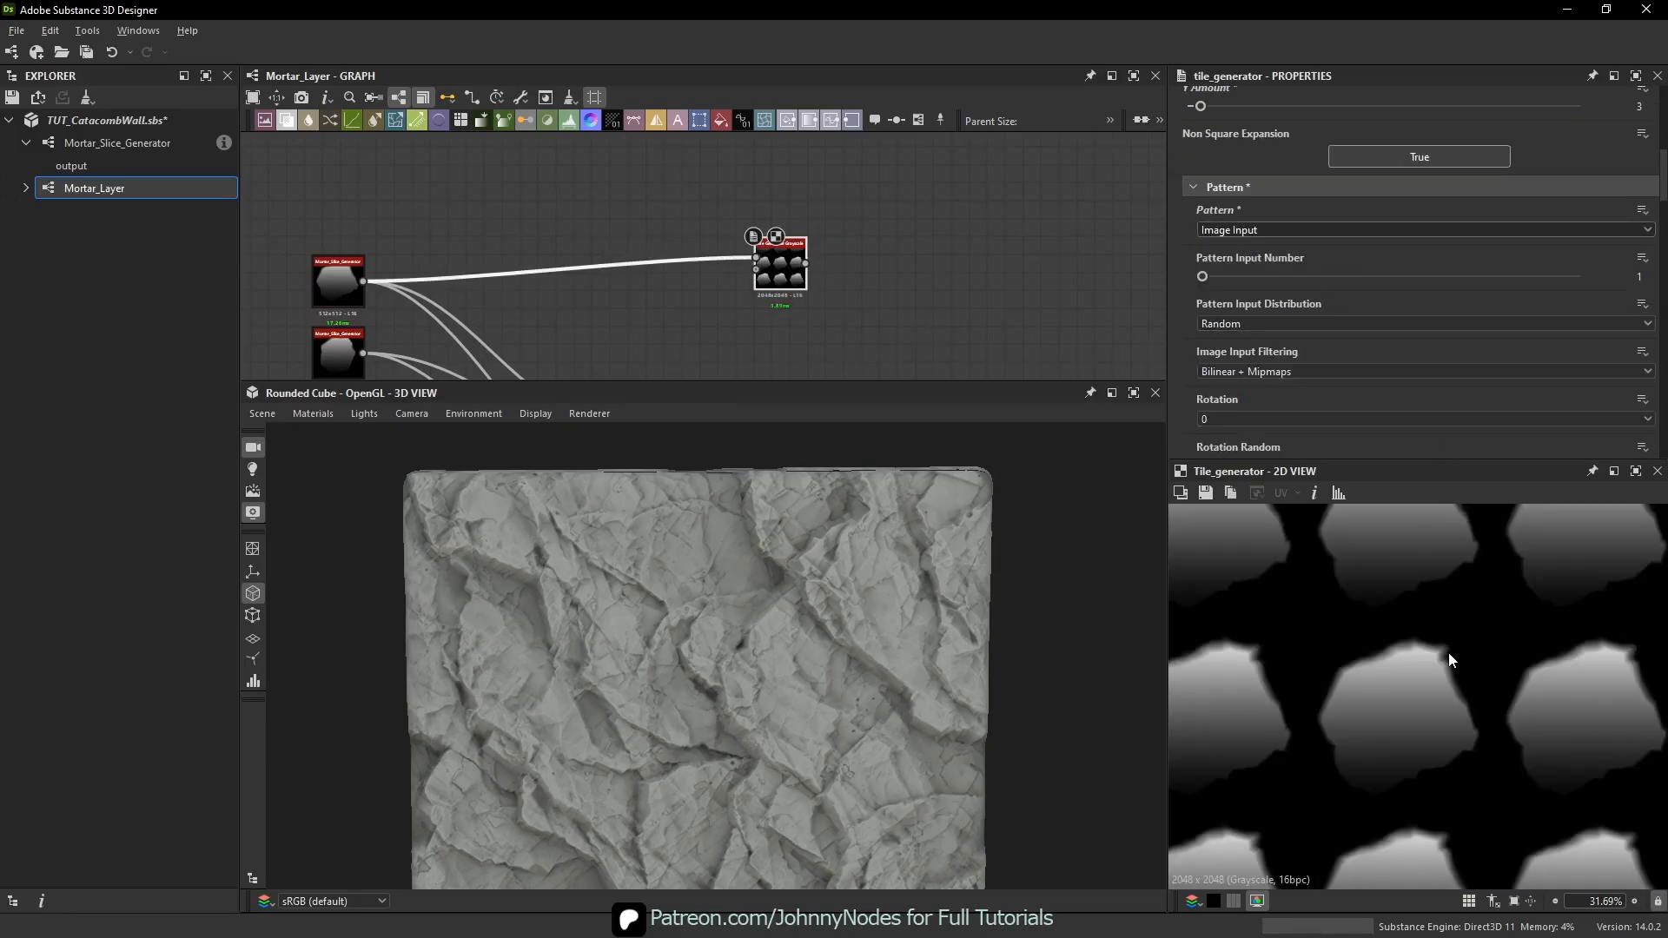
{"action": "scroll", "coordinate": [1448, 653], "scroll_direction": "down", "scroll_amount": 5}
{"action": "scroll", "coordinate": [1286, 250], "scroll_direction": "up", "scroll_amount": 3}
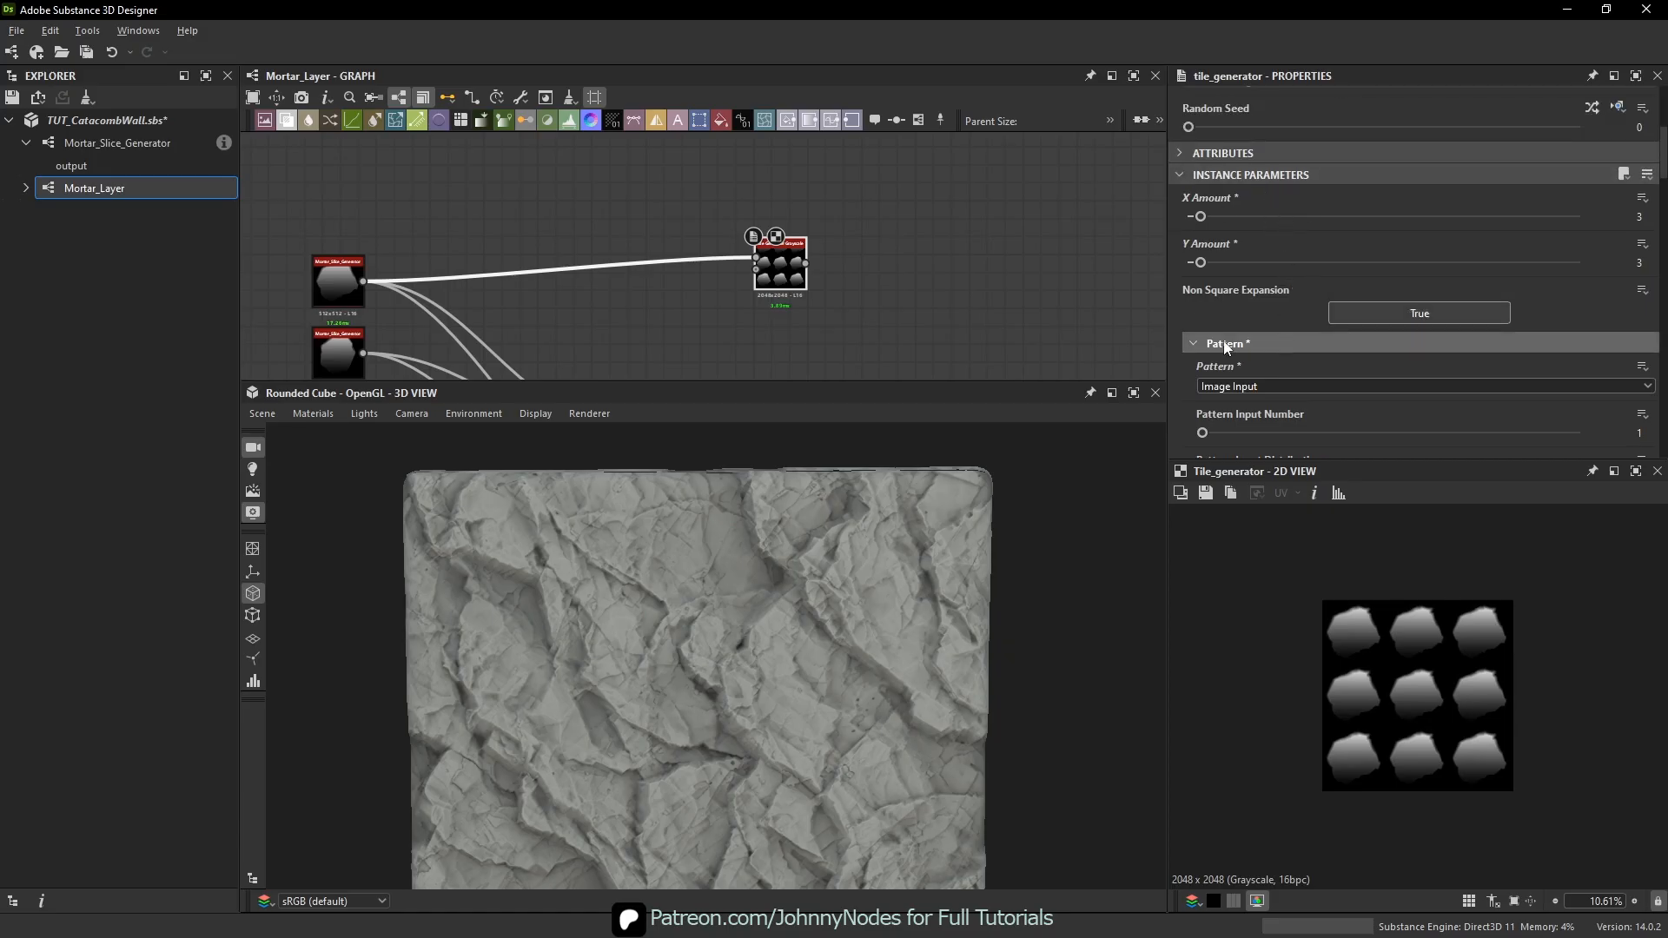
{"action": "scroll", "coordinate": [1291, 269], "scroll_direction": "down", "scroll_amount": 1}
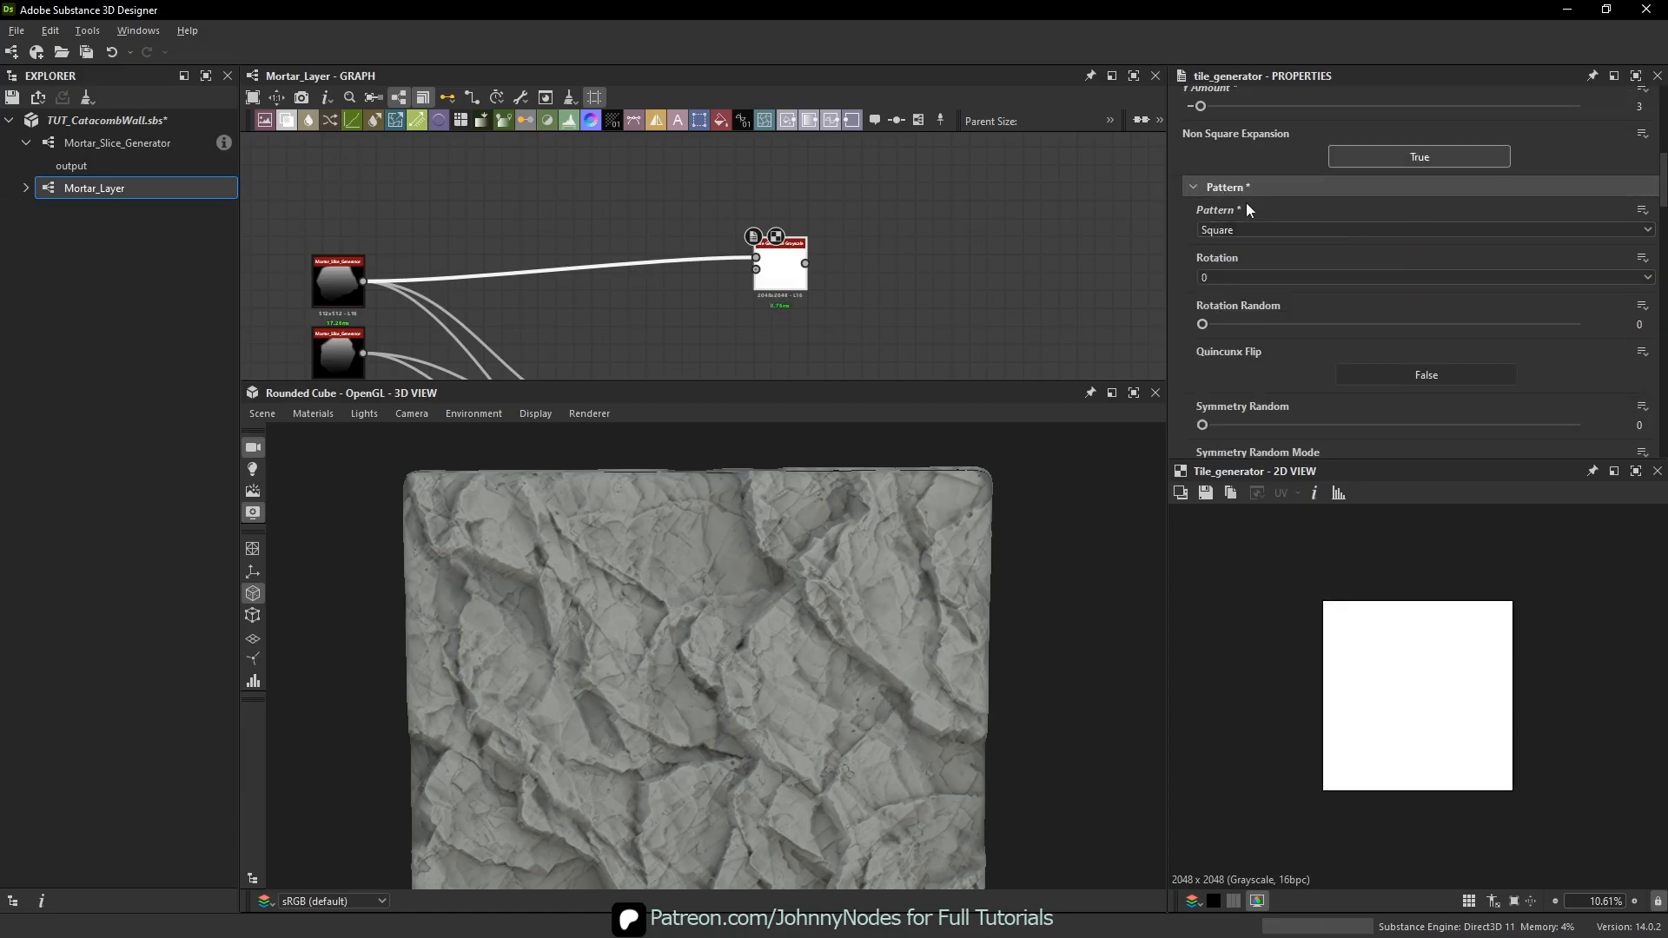
{"action": "left_click", "coordinate": [1229, 233]}
{"action": "left_click", "coordinate": [1233, 248]}
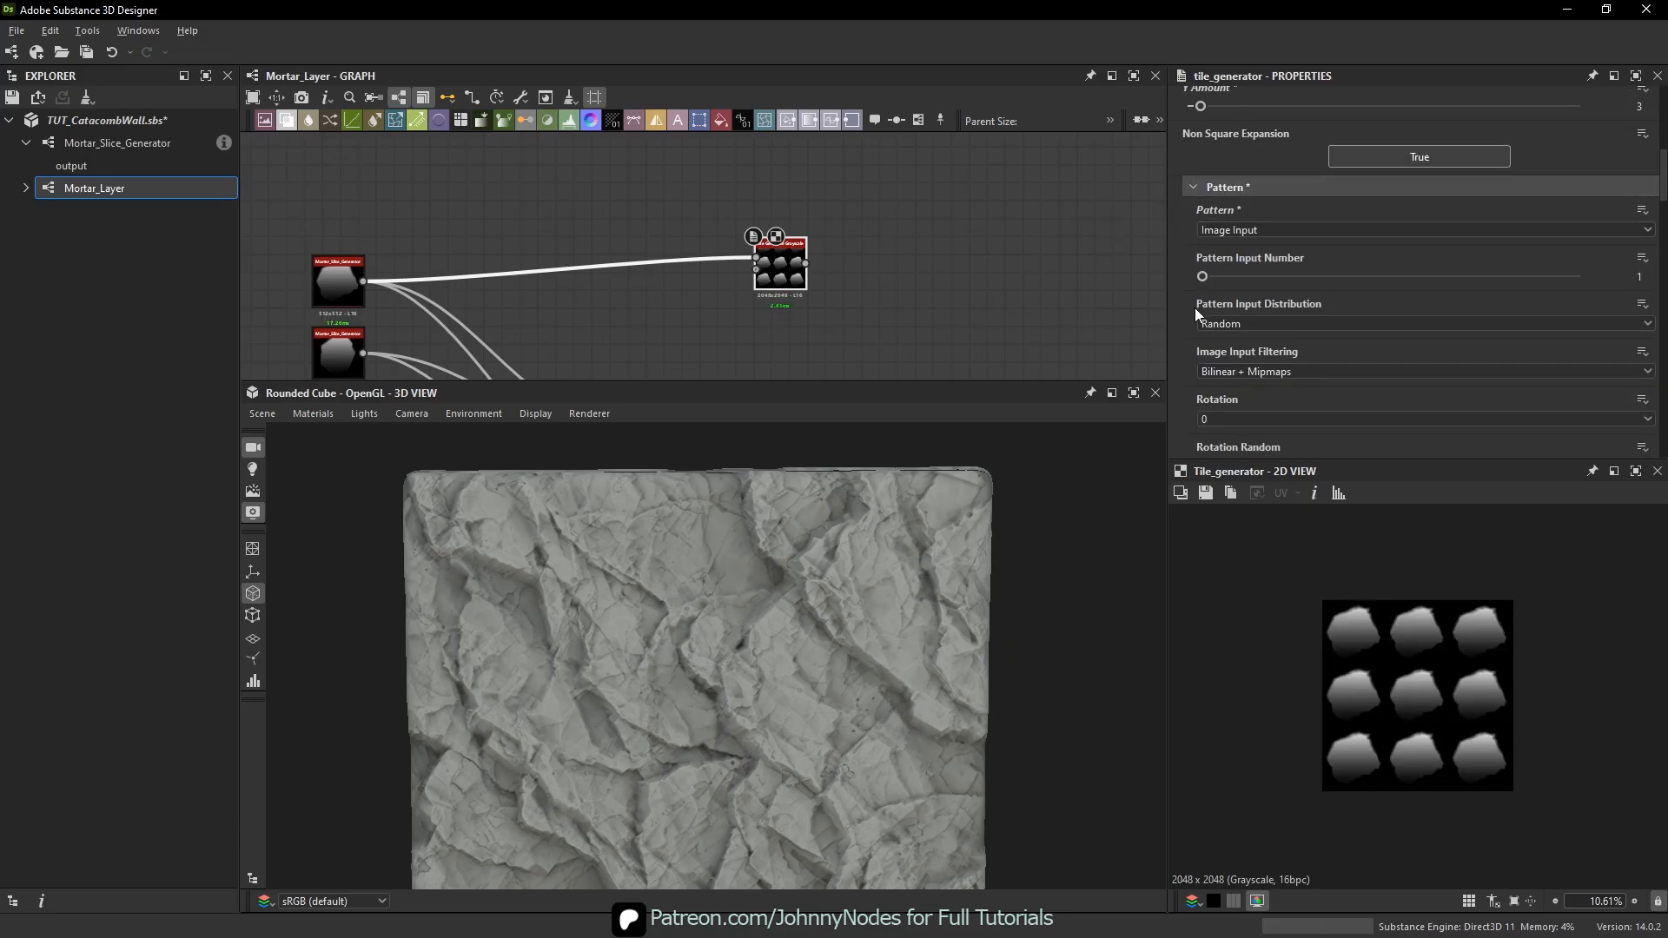
- Try Rotation Random at 1 on the Tile Generator, then reset it to 0
{"action": "scroll", "coordinate": [1208, 321], "scroll_direction": "down", "scroll_amount": 2}
{"action": "scroll", "coordinate": [1272, 384], "scroll_direction": "down", "scroll_amount": 1}
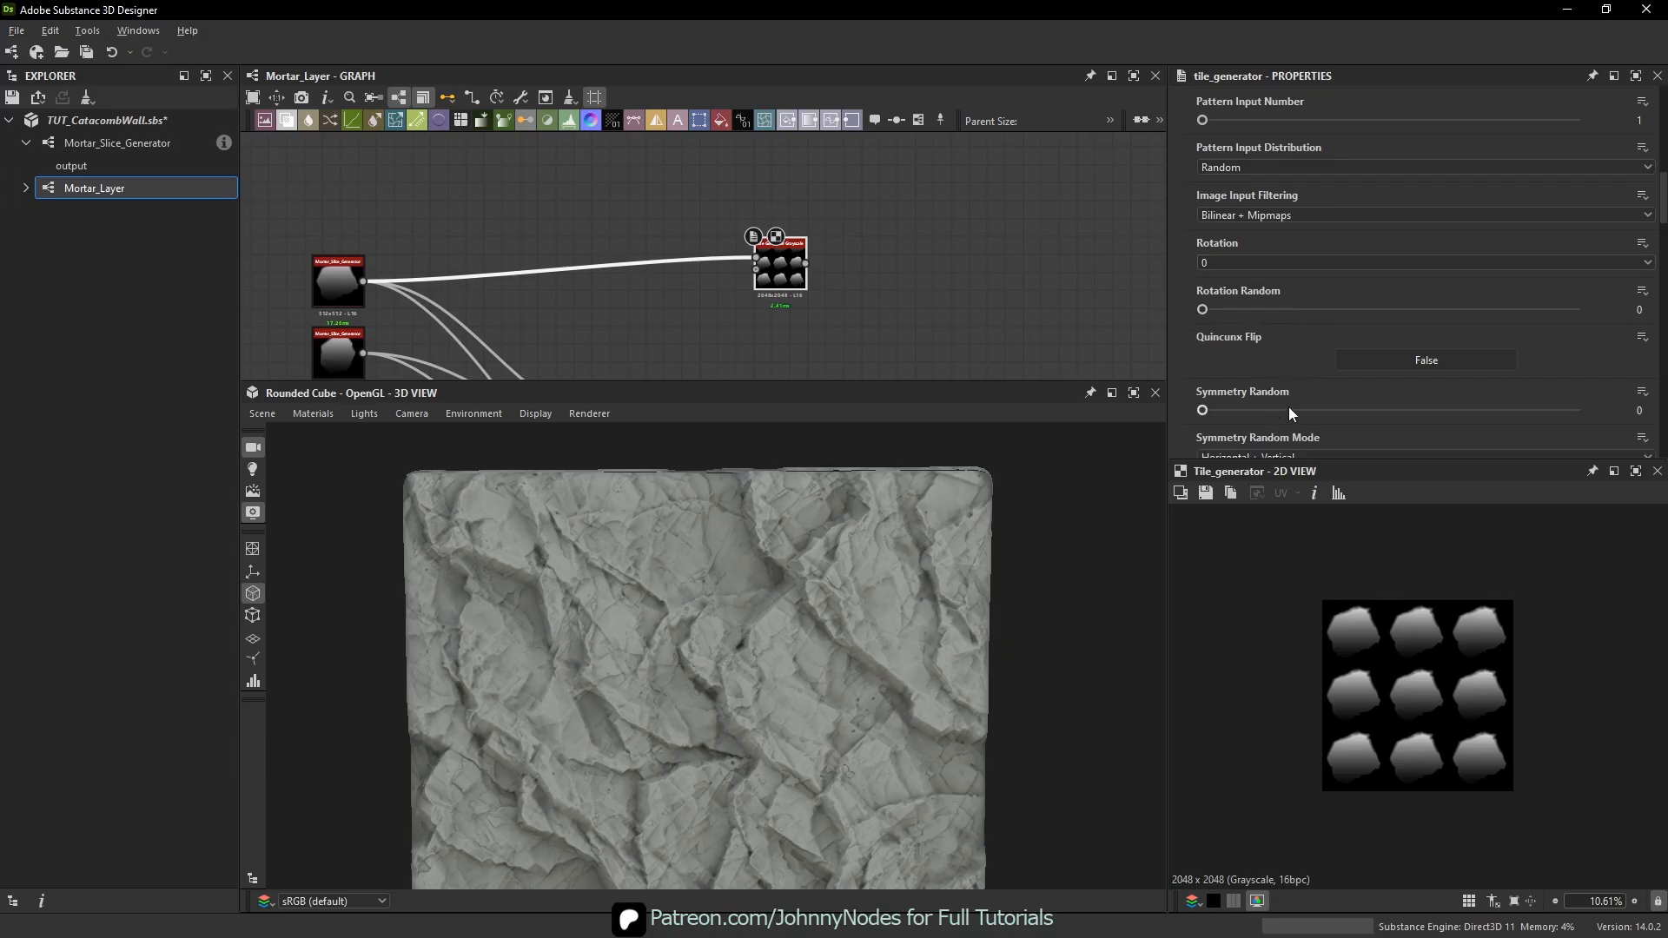
{"action": "left_click_drag", "start_coordinate": [1204, 309], "coordinate": [1590, 322]}
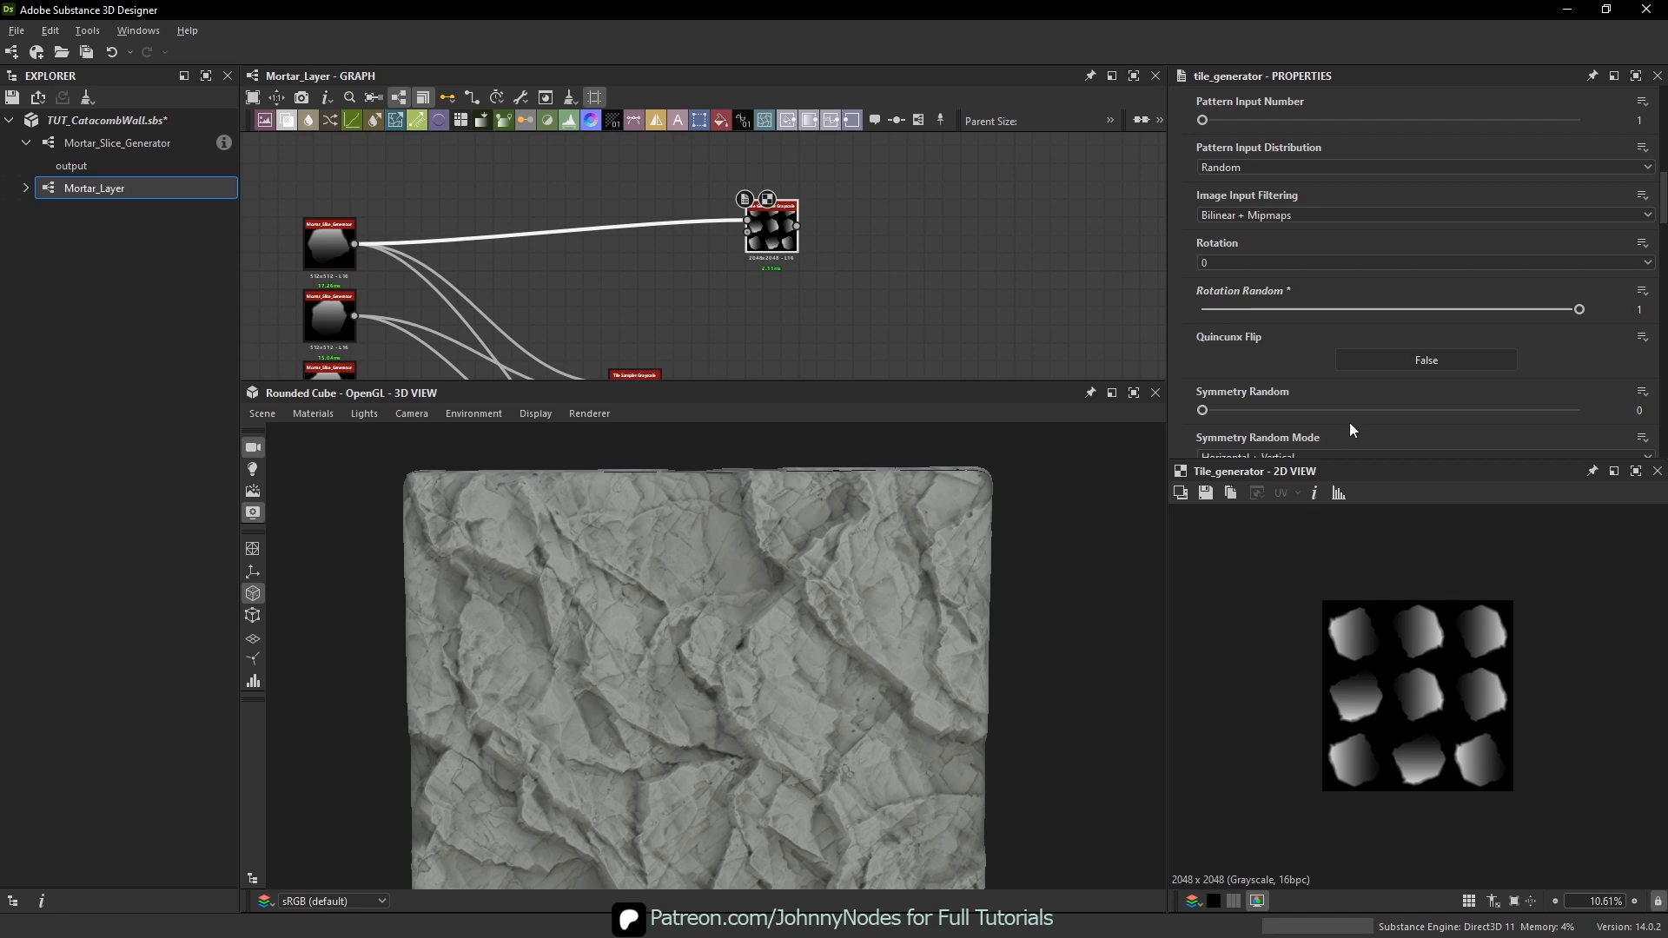
{"action": "left_click_drag", "start_coordinate": [1416, 310], "coordinate": [1138, 310]}
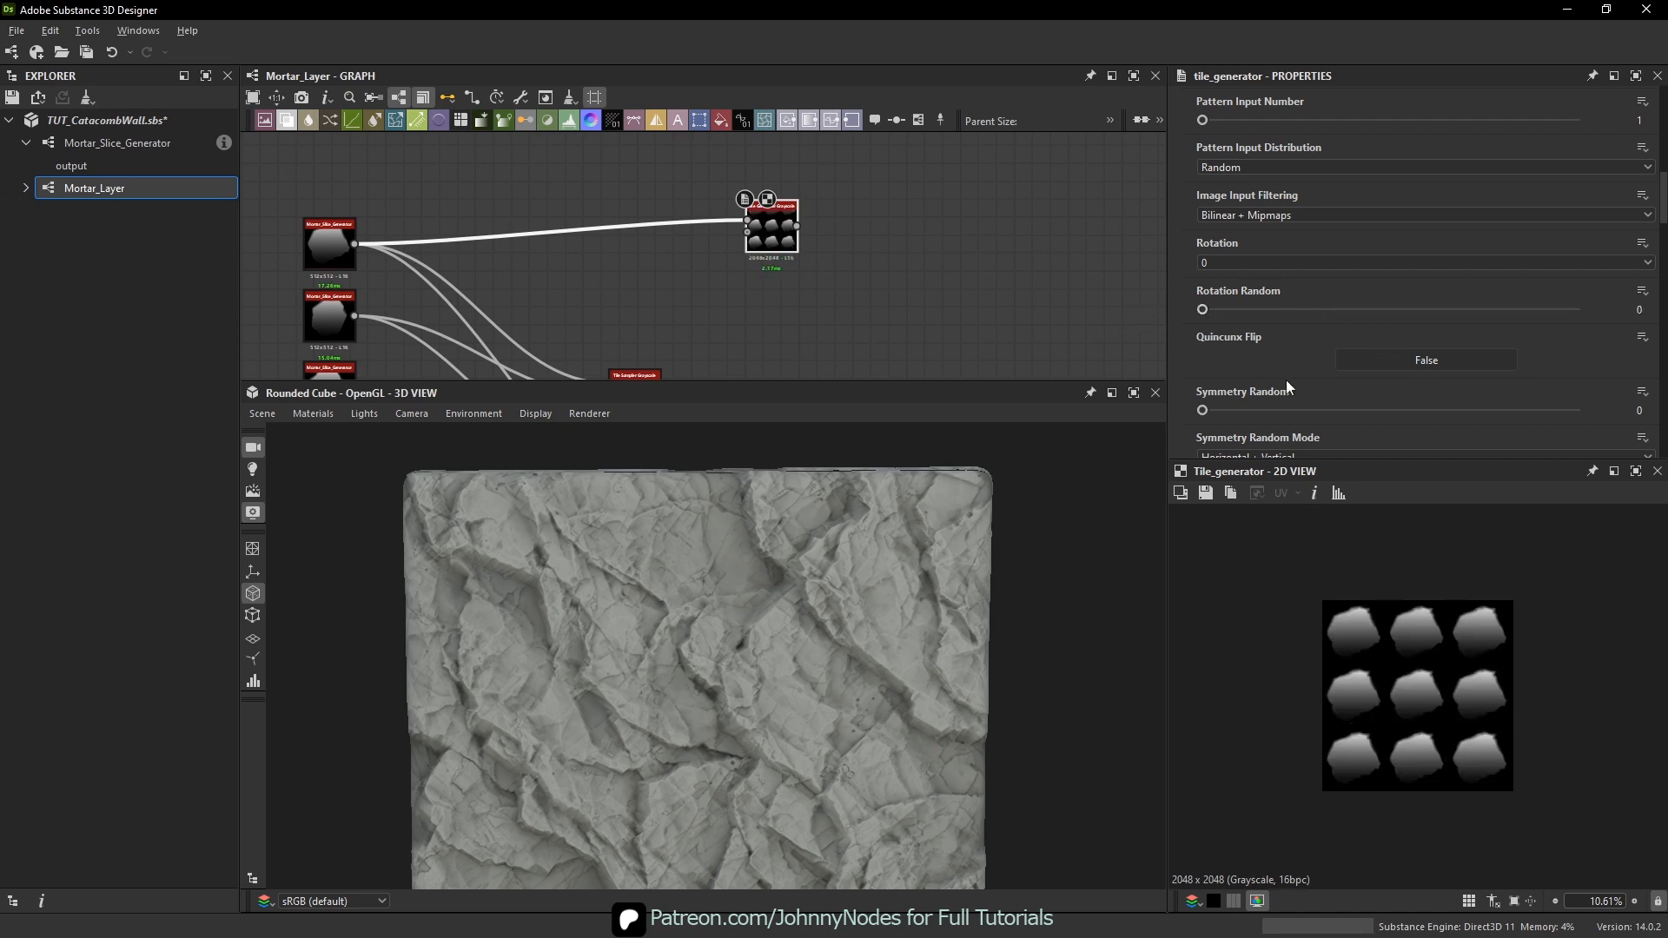
{"action": "left_click_drag", "start_coordinate": [1244, 309], "coordinate": [873, 770]}
- Try Symmetry Random at 1 on the Tile Generator in Horizontal + Vertical mode, then reset it to 0
{"action": "middle_click_drag", "start_coordinate": [890, 292], "coordinate": [912, 242]}
{"action": "scroll", "coordinate": [1333, 502], "scroll_direction": "up", "scroll_amount": 2}
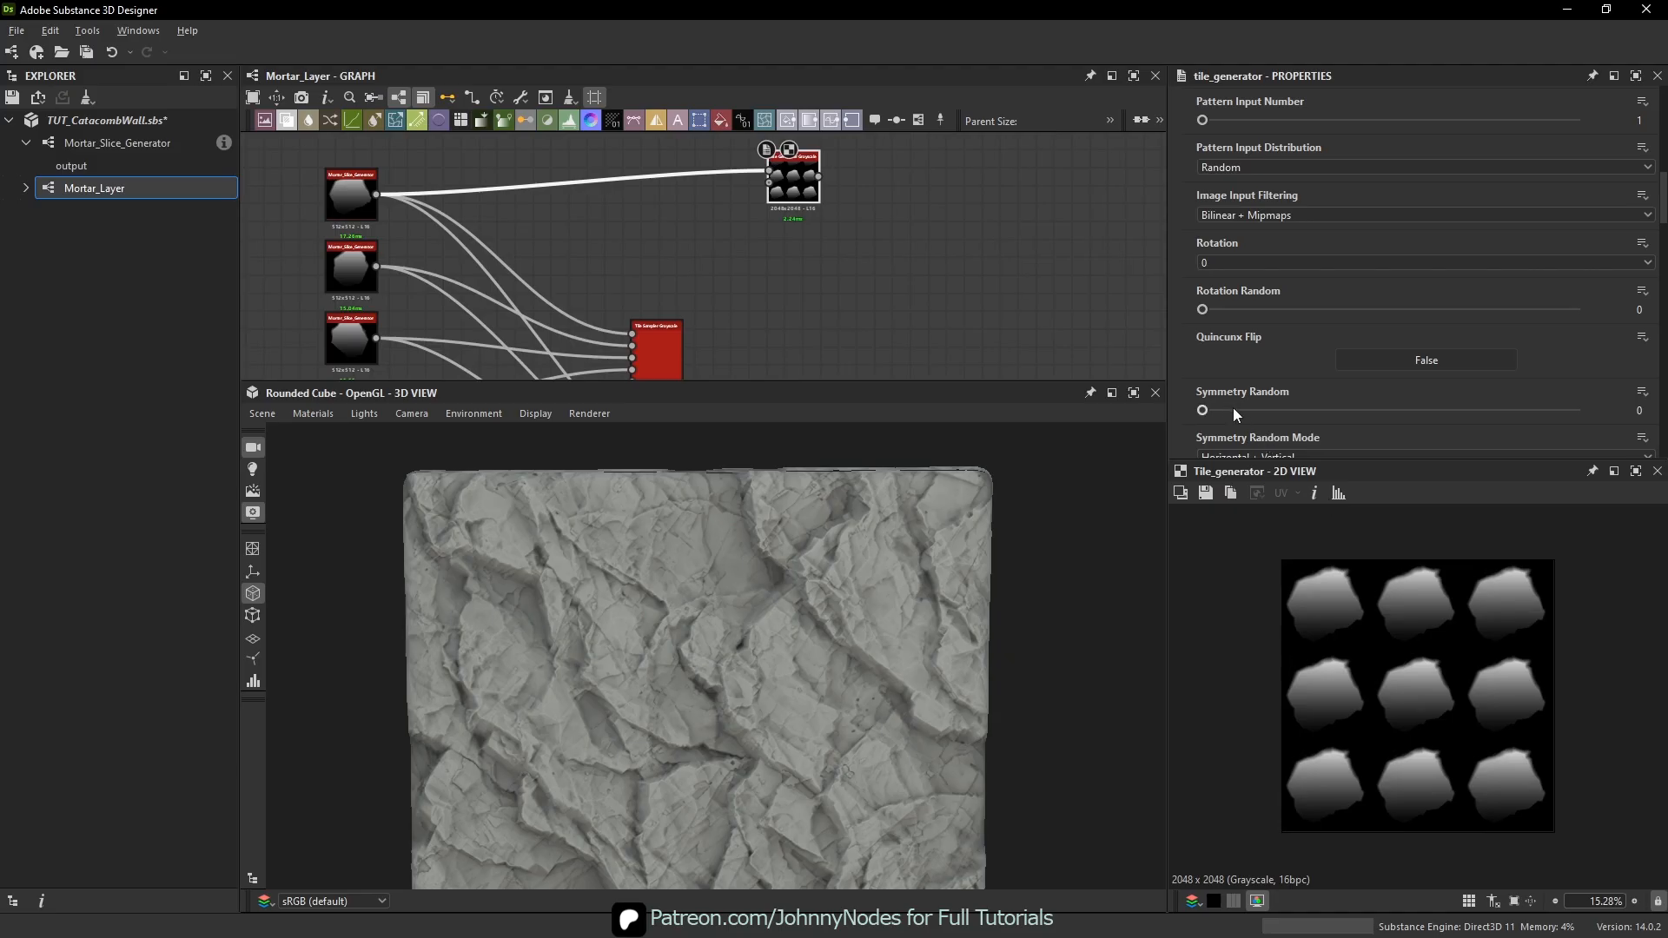
{"action": "left_click_drag", "start_coordinate": [1233, 409], "coordinate": [1616, 410]}
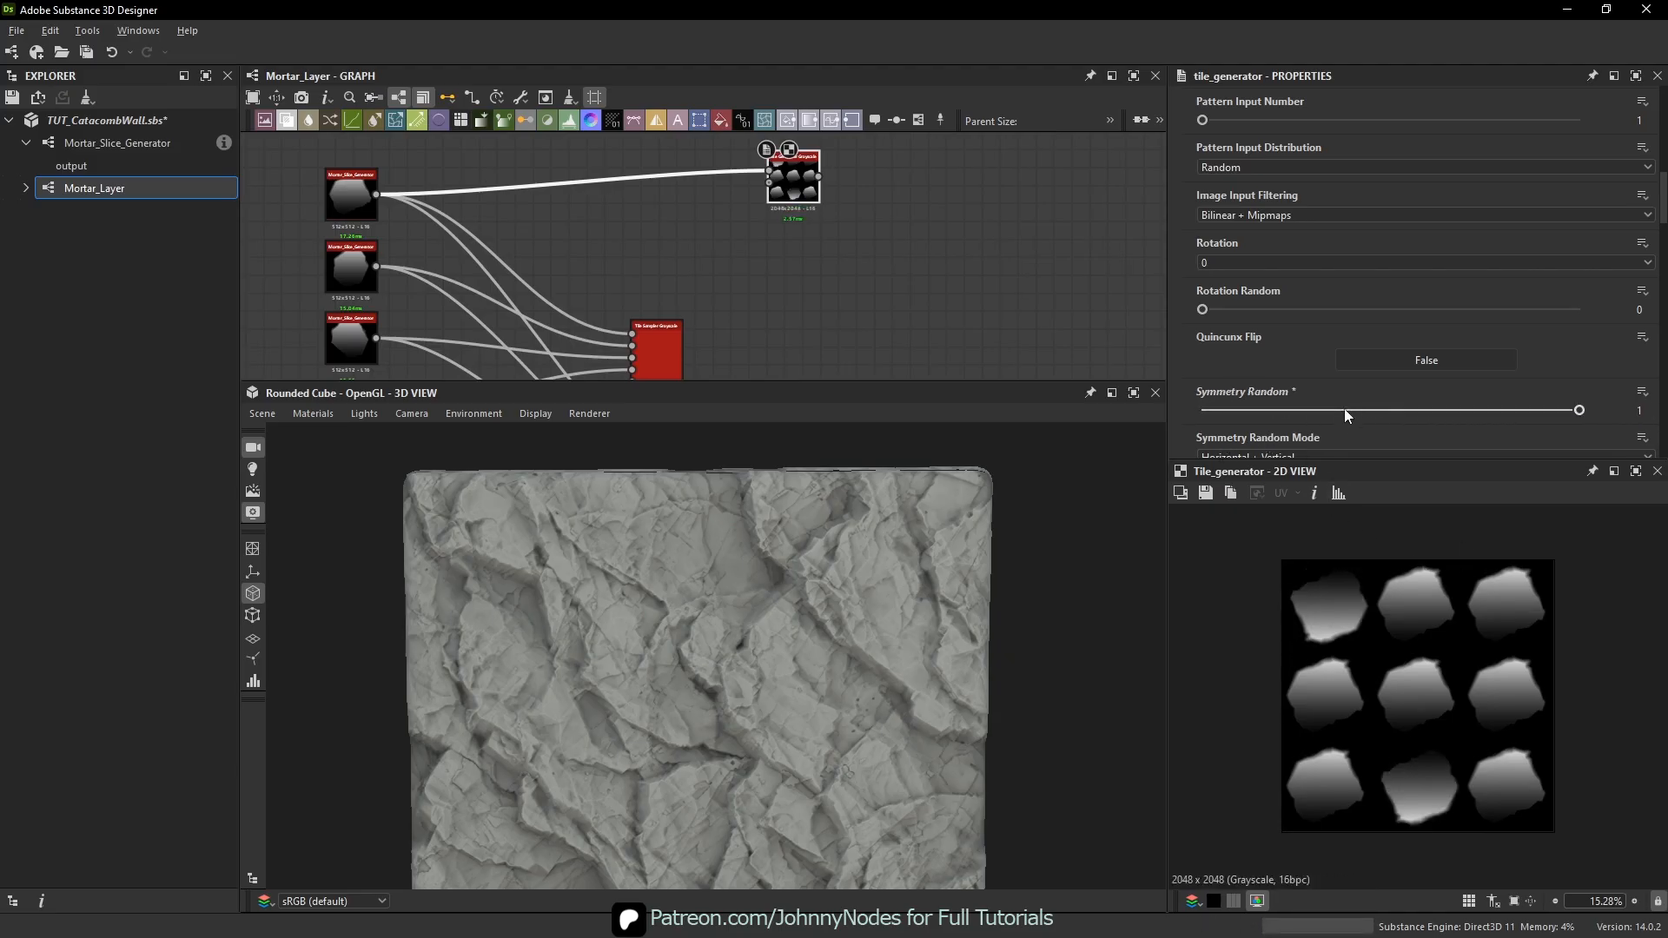
{"action": "left_click_drag", "start_coordinate": [1344, 410], "coordinate": [1610, 399]}
{"action": "scroll", "coordinate": [1467, 265], "scroll_direction": "down", "scroll_amount": 1}
{"action": "left_click_drag", "start_coordinate": [1293, 361], "coordinate": [1150, 354]}
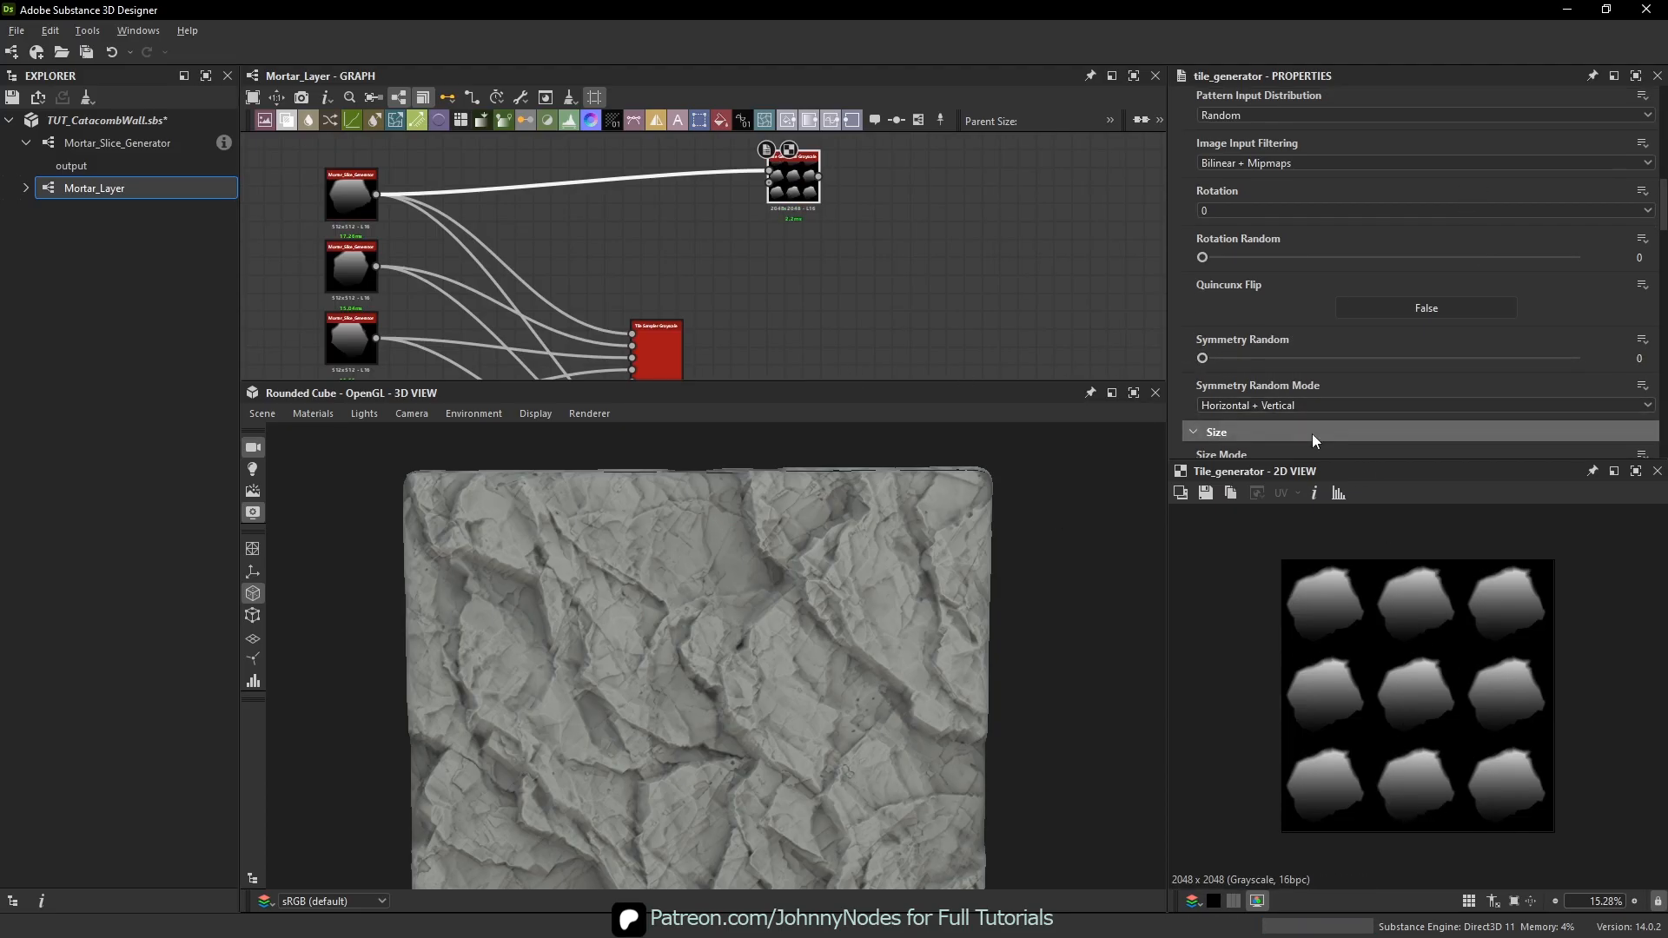
- Set the Tile Generator's Symmetry Random to 1 with Symmetry Random Mode set to Horizontal
{"action": "left_click_drag", "start_coordinate": [1232, 356], "coordinate": [1583, 358]}
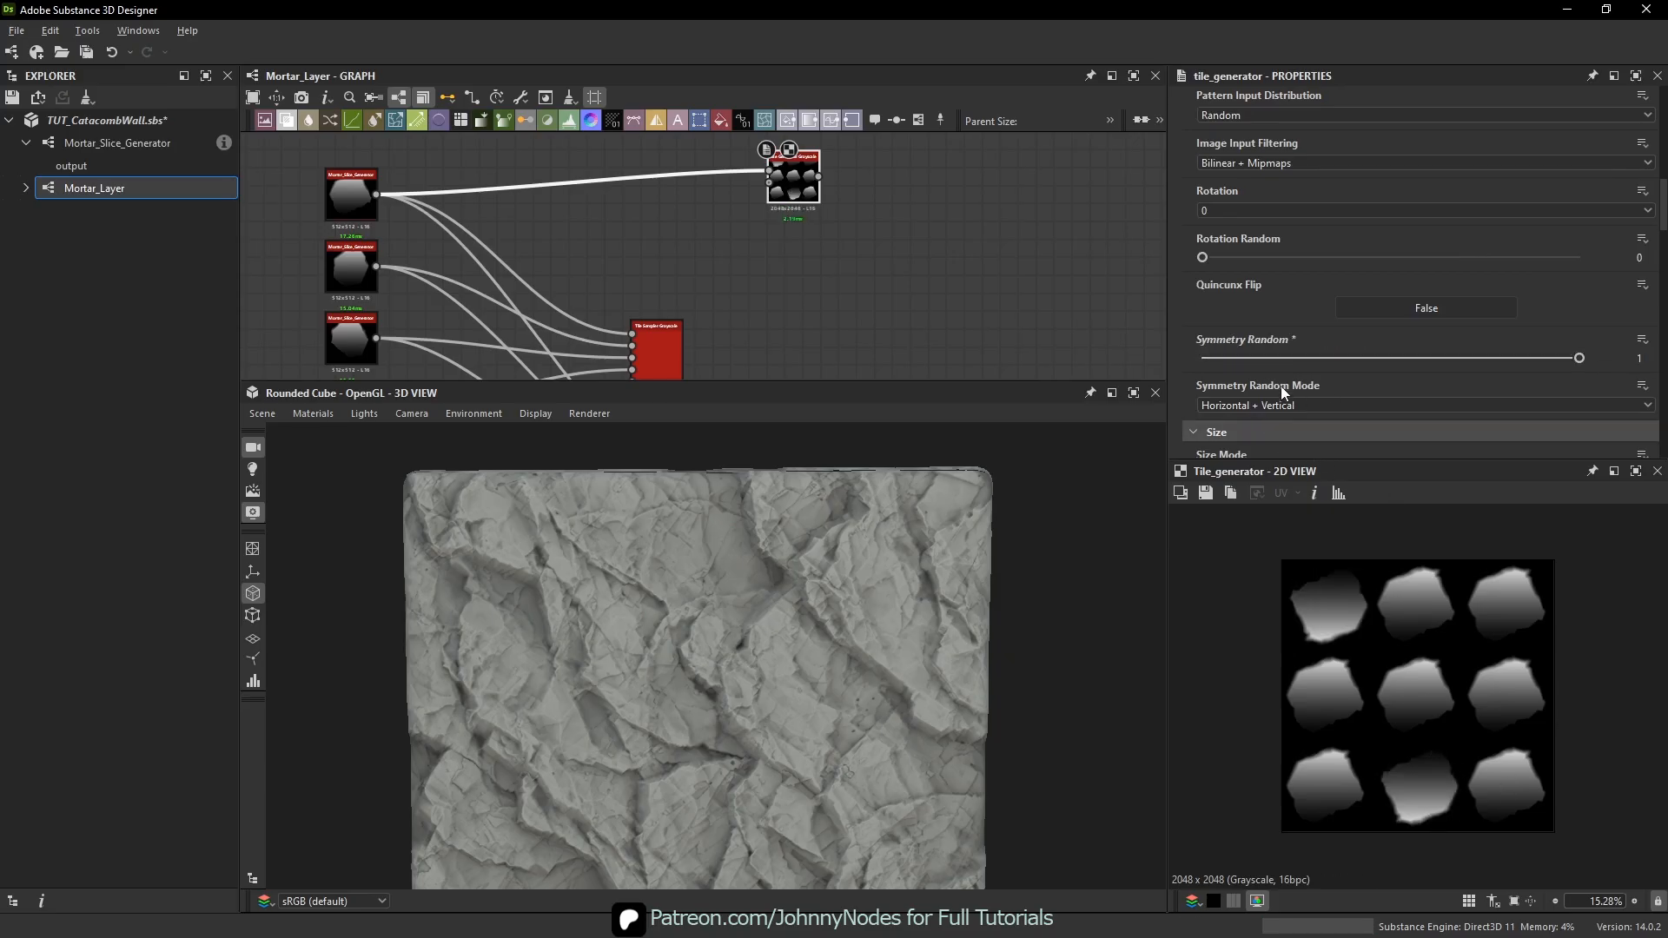
{"action": "left_click", "coordinate": [1257, 405]}
{"action": "left_click", "coordinate": [1230, 436]}
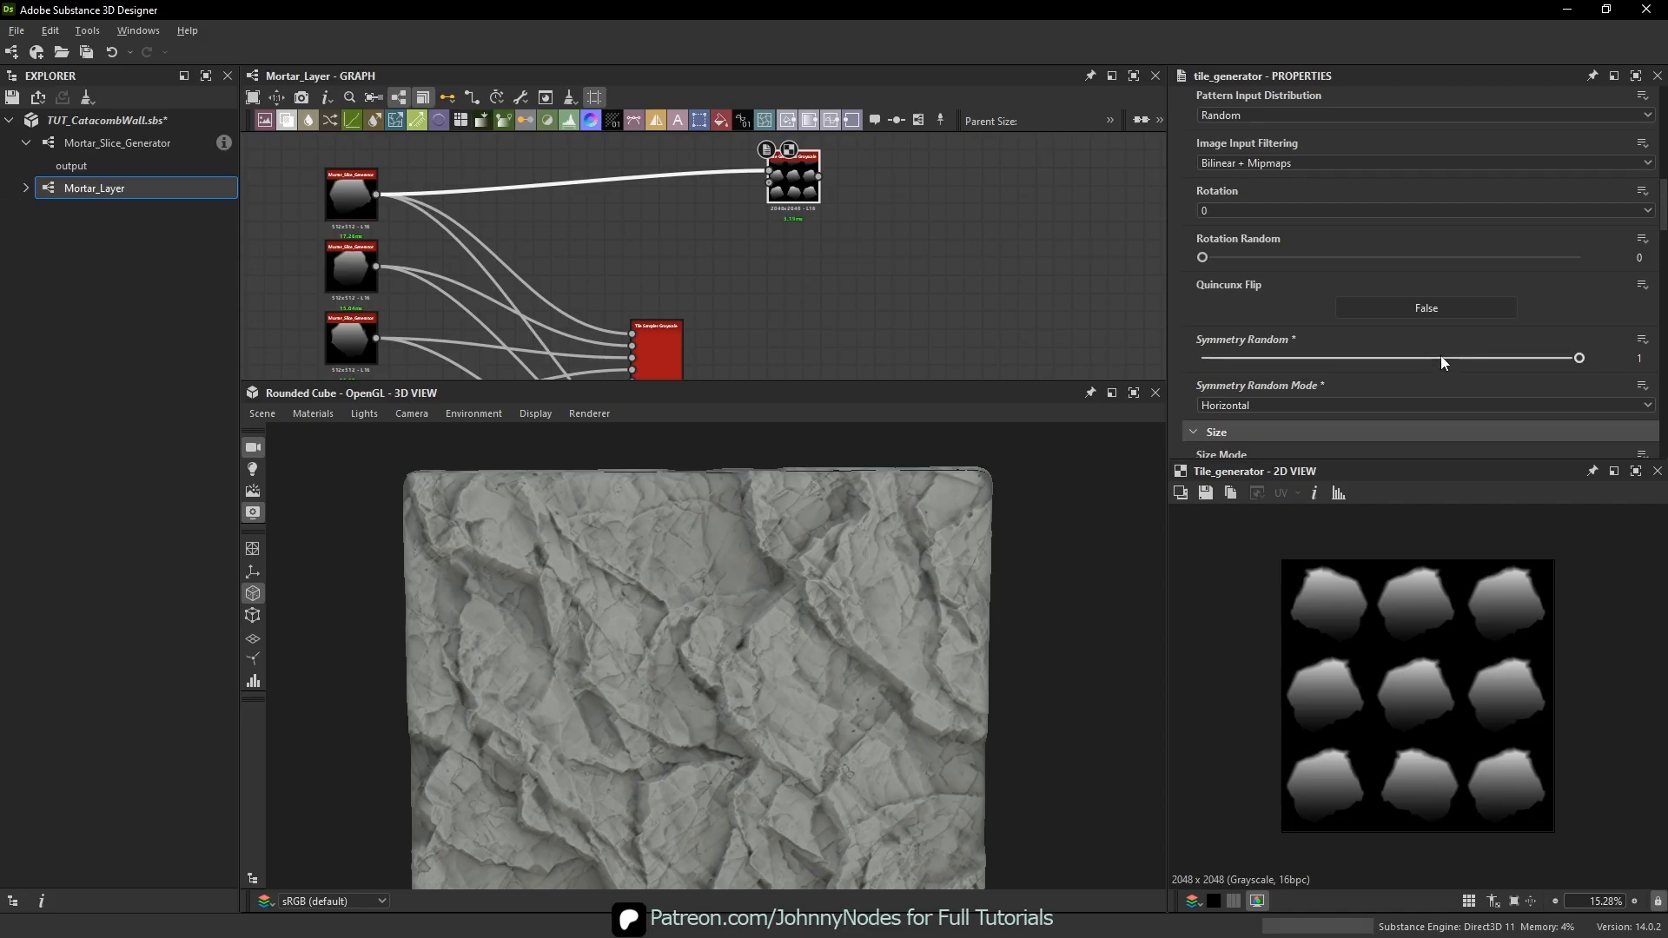
{"action": "left_click_drag", "start_coordinate": [1579, 357], "coordinate": [1596, 415]}
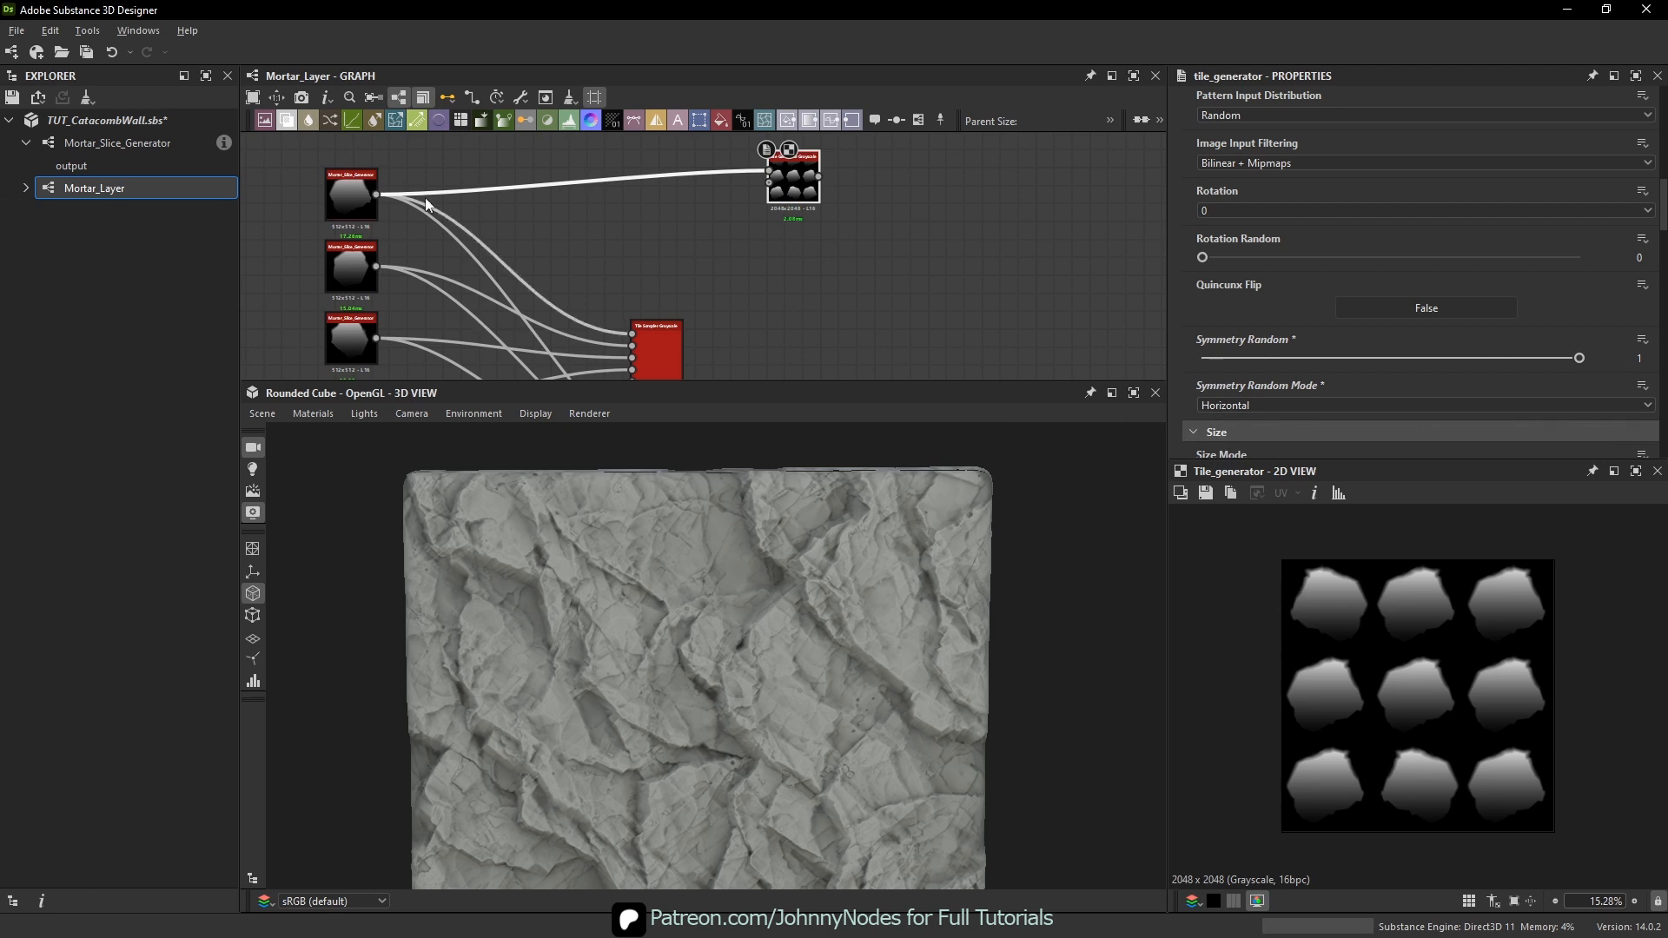
- Set the upper Tile Sampler's Symmetry Random Mode to Horizontal and its Symmetry Random to 1
{"action": "scroll", "coordinate": [376, 202], "scroll_direction": "down", "scroll_amount": 4}
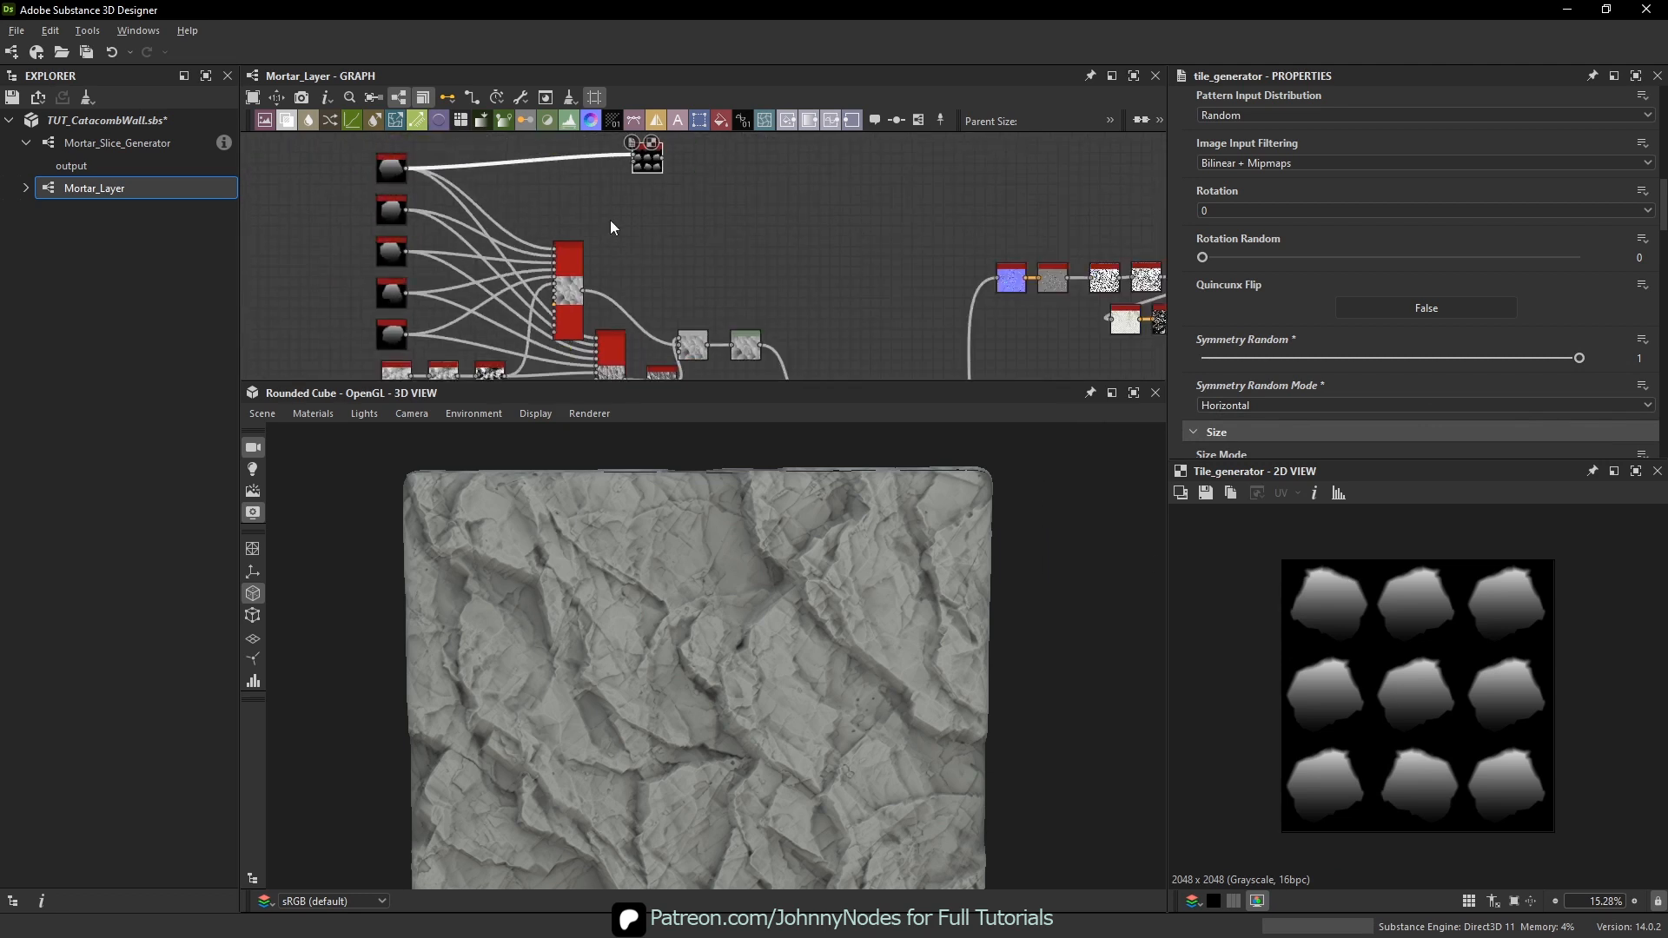
{"action": "scroll", "coordinate": [610, 228], "scroll_direction": "up", "scroll_amount": 4}
{"action": "left_click", "coordinate": [573, 233]}
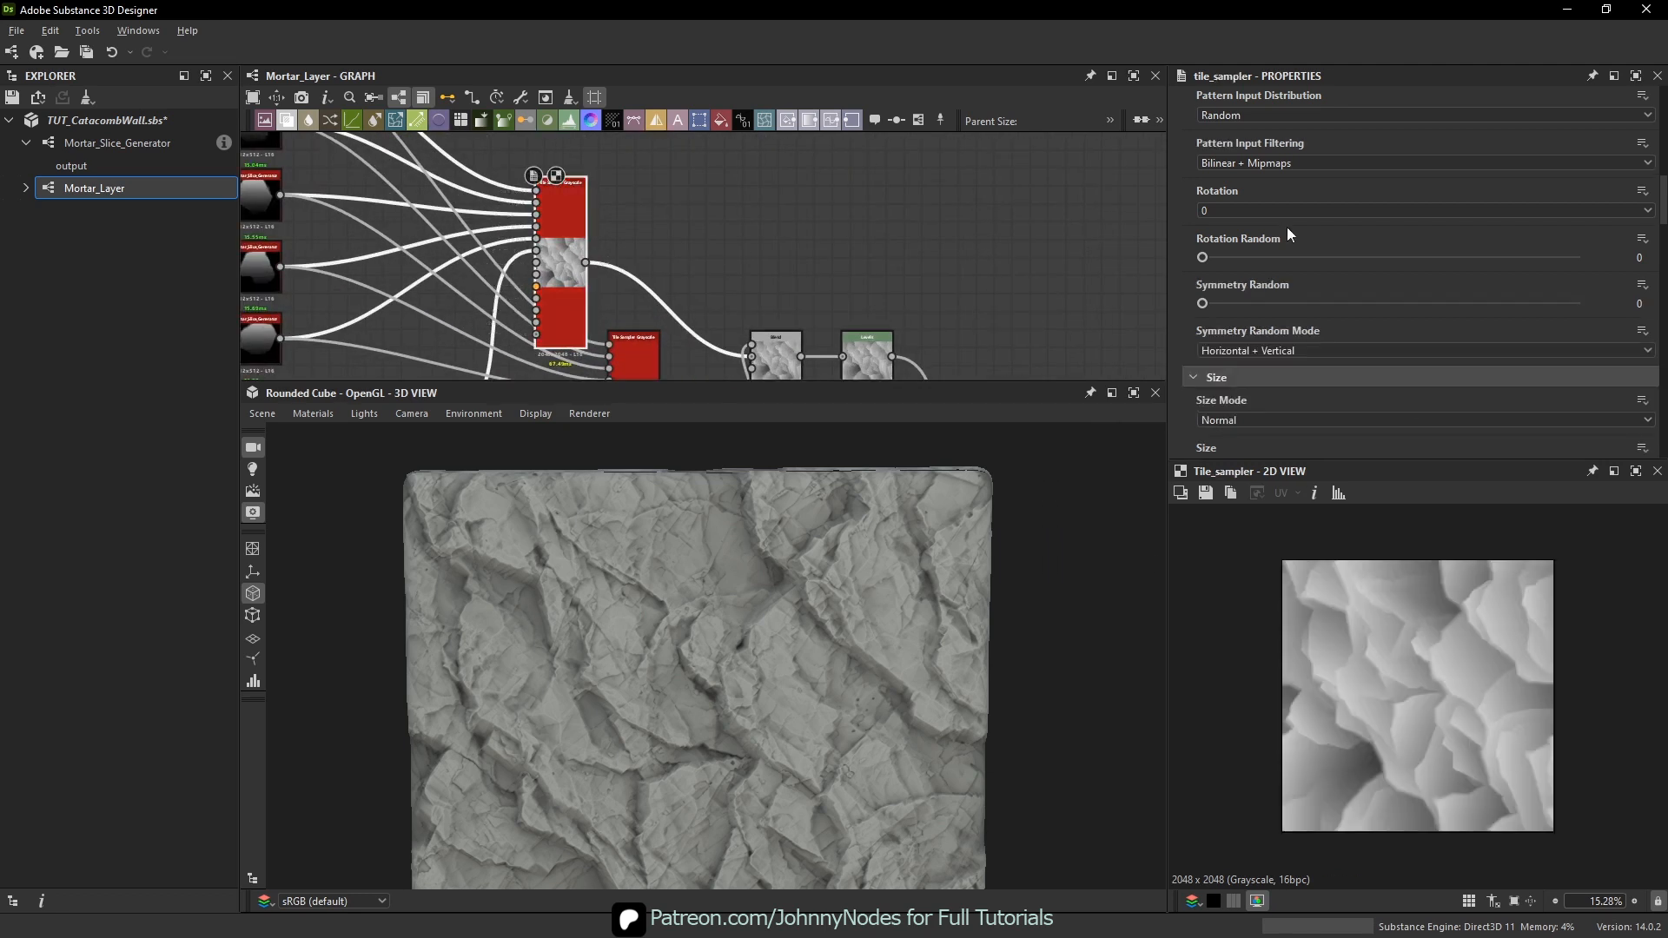
{"action": "scroll", "coordinate": [1359, 278], "scroll_direction": "up", "scroll_amount": 3}
{"action": "scroll", "coordinate": [1304, 221], "scroll_direction": "up", "scroll_amount": 6}
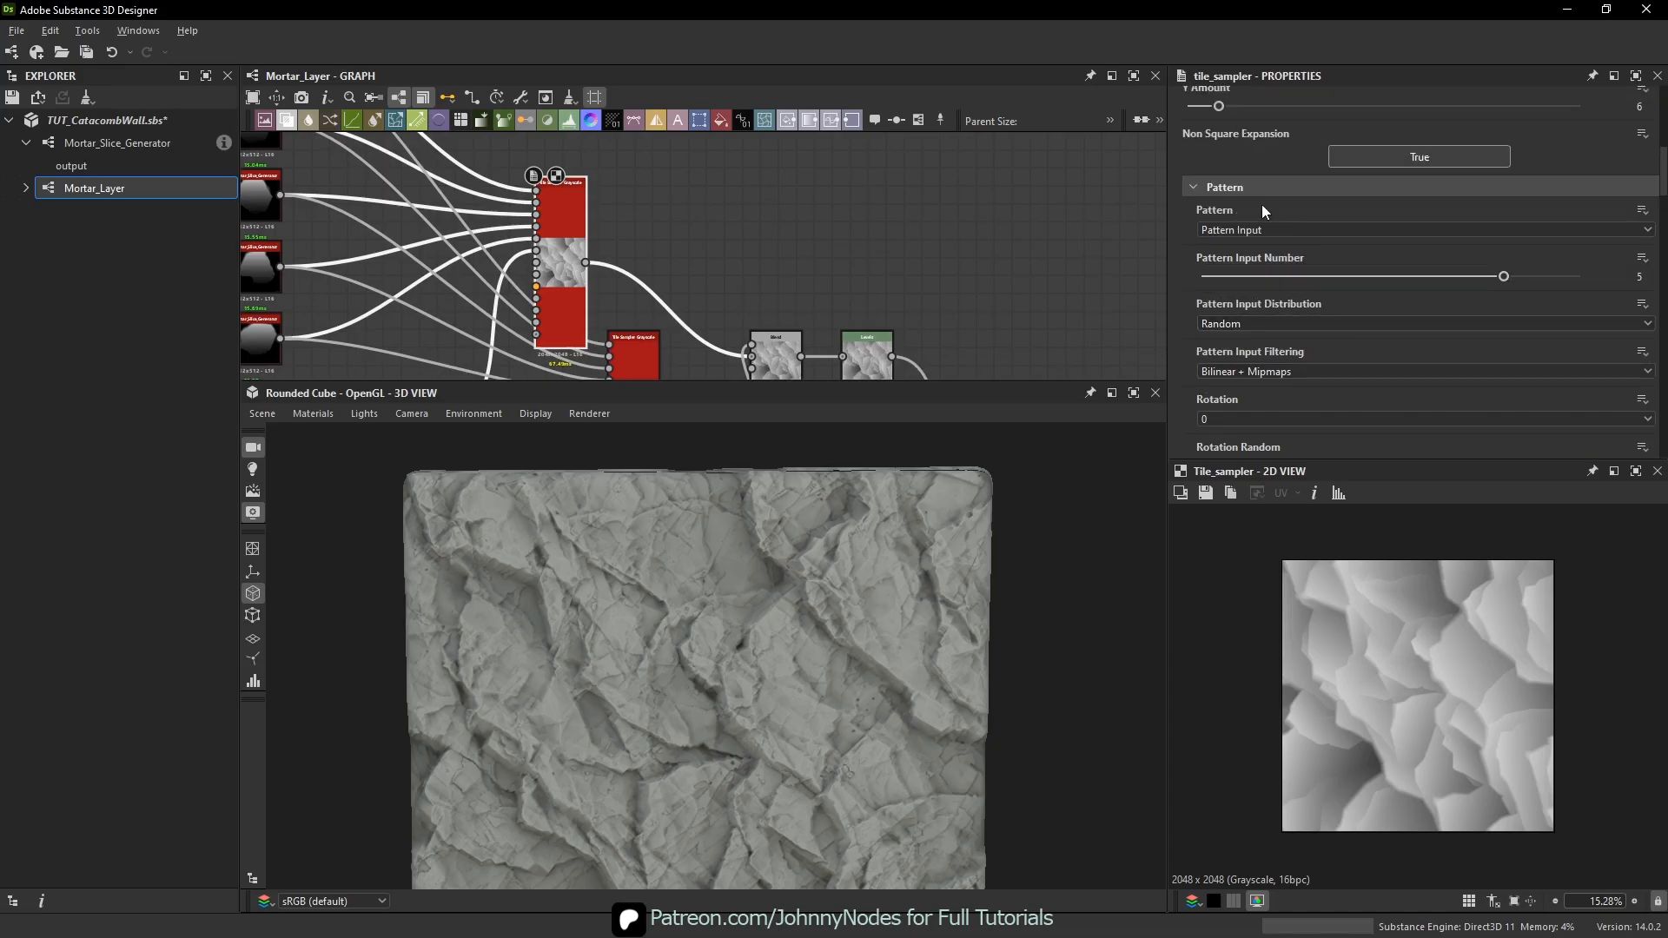
{"action": "scroll", "coordinate": [1276, 324], "scroll_direction": "down", "scroll_amount": 7}
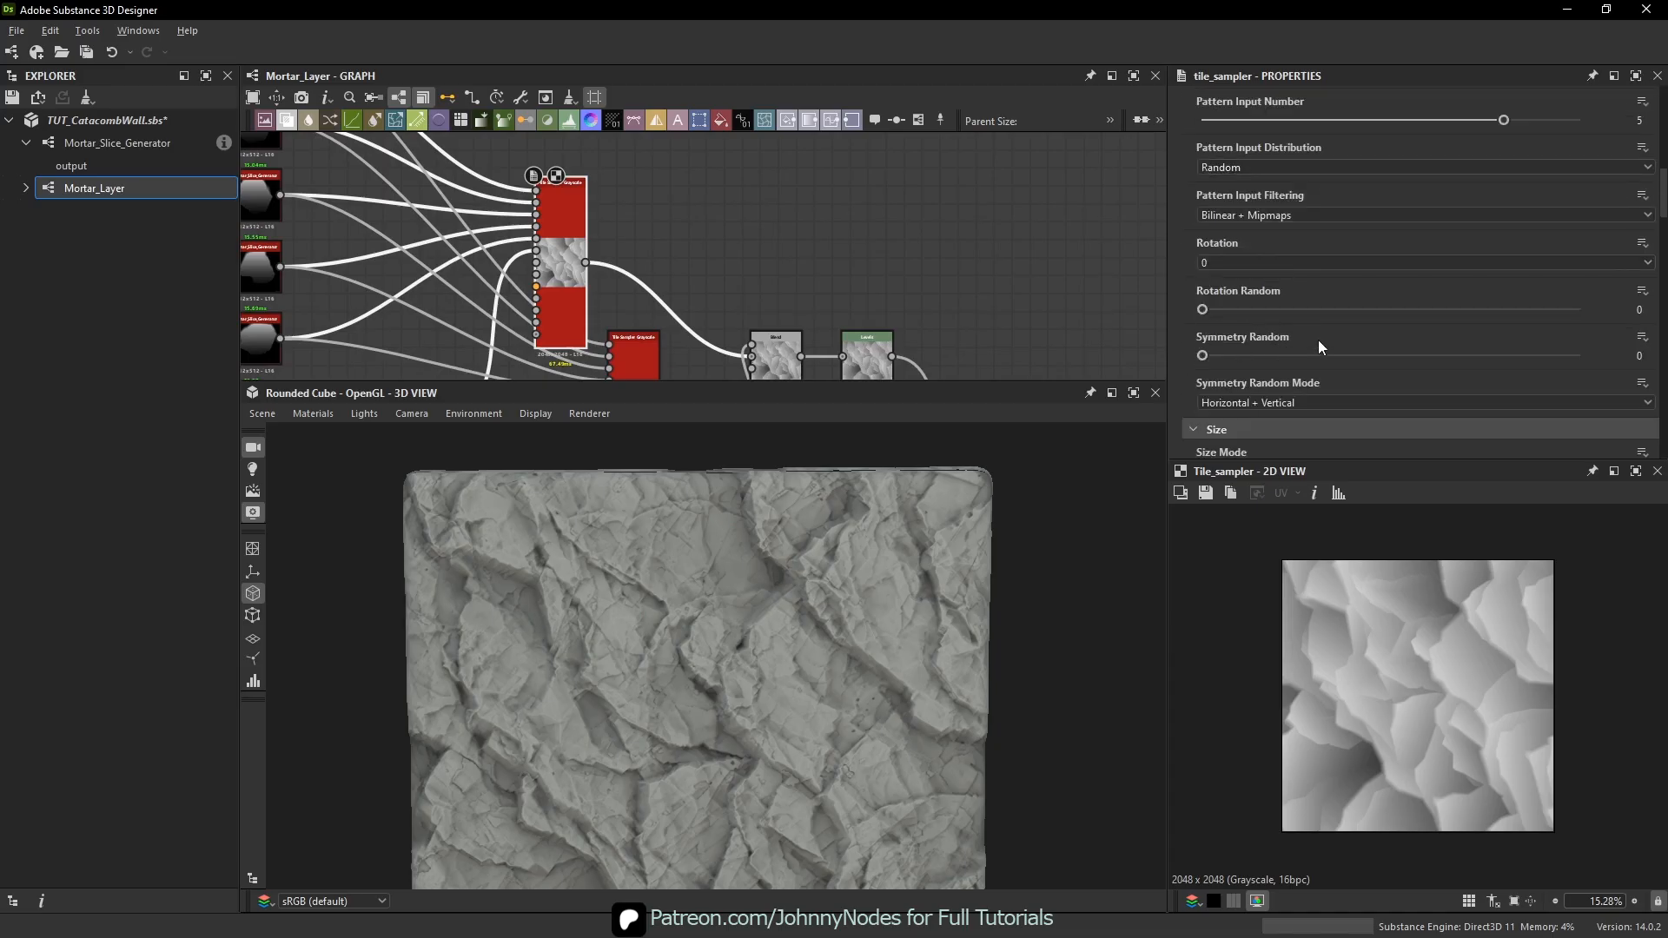
{"action": "left_click", "coordinate": [1228, 403]}
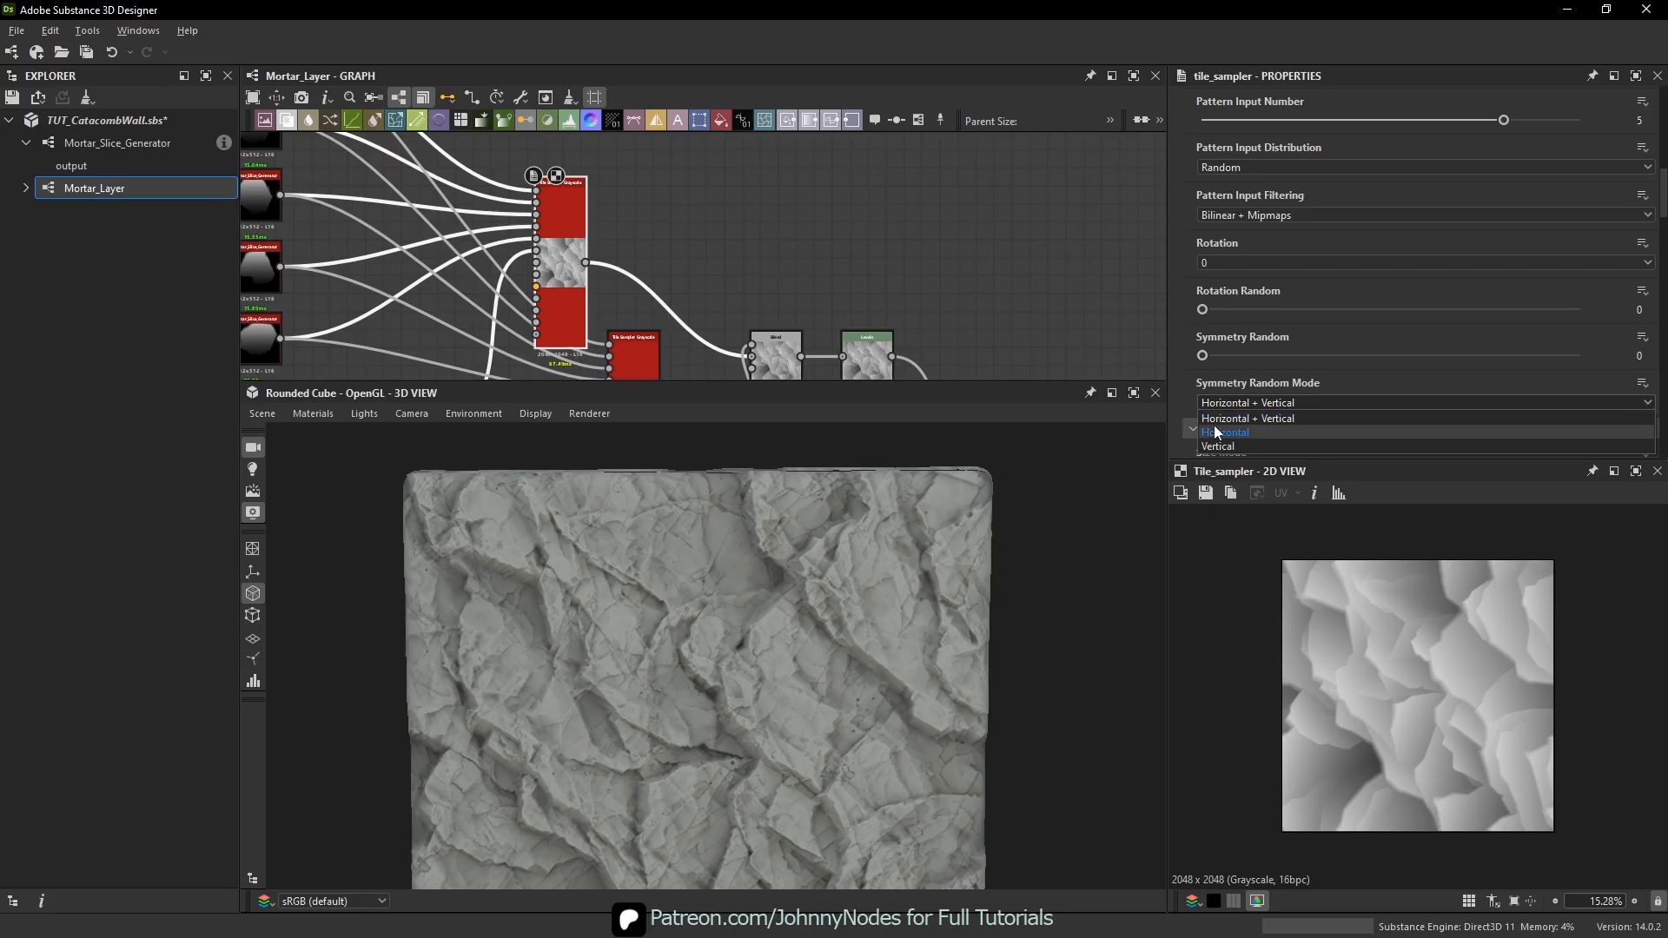
{"action": "left_click", "coordinate": [1221, 422]}
{"action": "left_click_drag", "start_coordinate": [1224, 355], "coordinate": [1580, 355]}
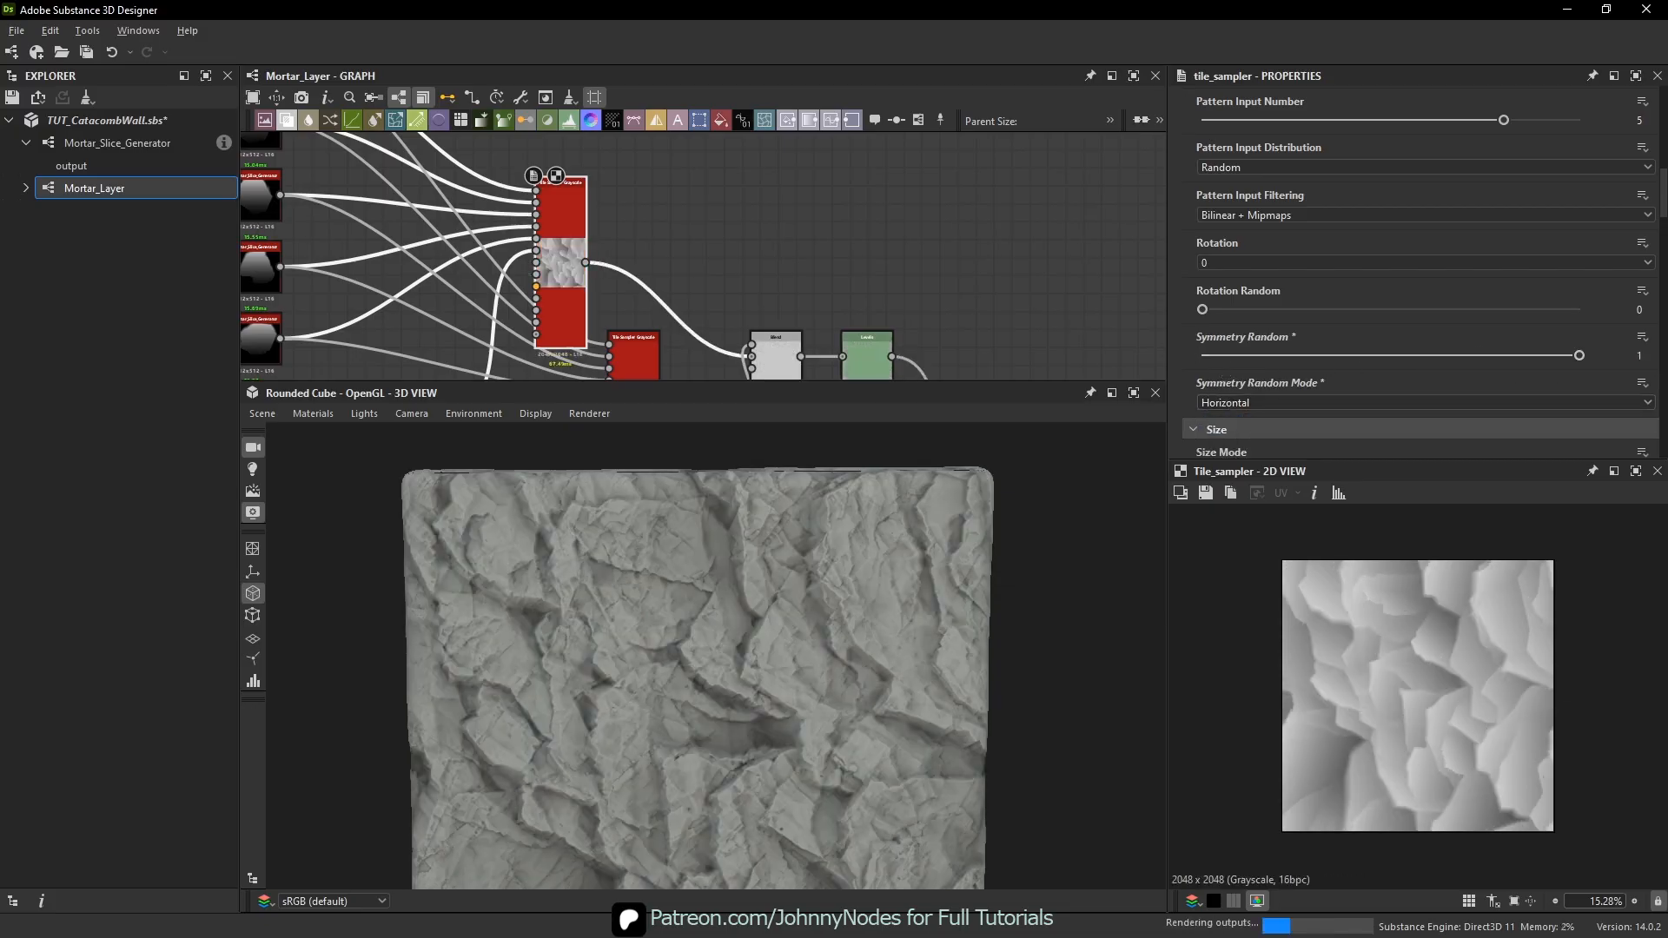
- Set the lower Tile Sampler's Symmetry Random Mode to Horizontal and Symmetry Random to 1, and inspect the cube
{"action": "middle_click_drag", "start_coordinate": [762, 282], "coordinate": [806, 230]}
{"action": "left_click", "coordinate": [685, 314]}
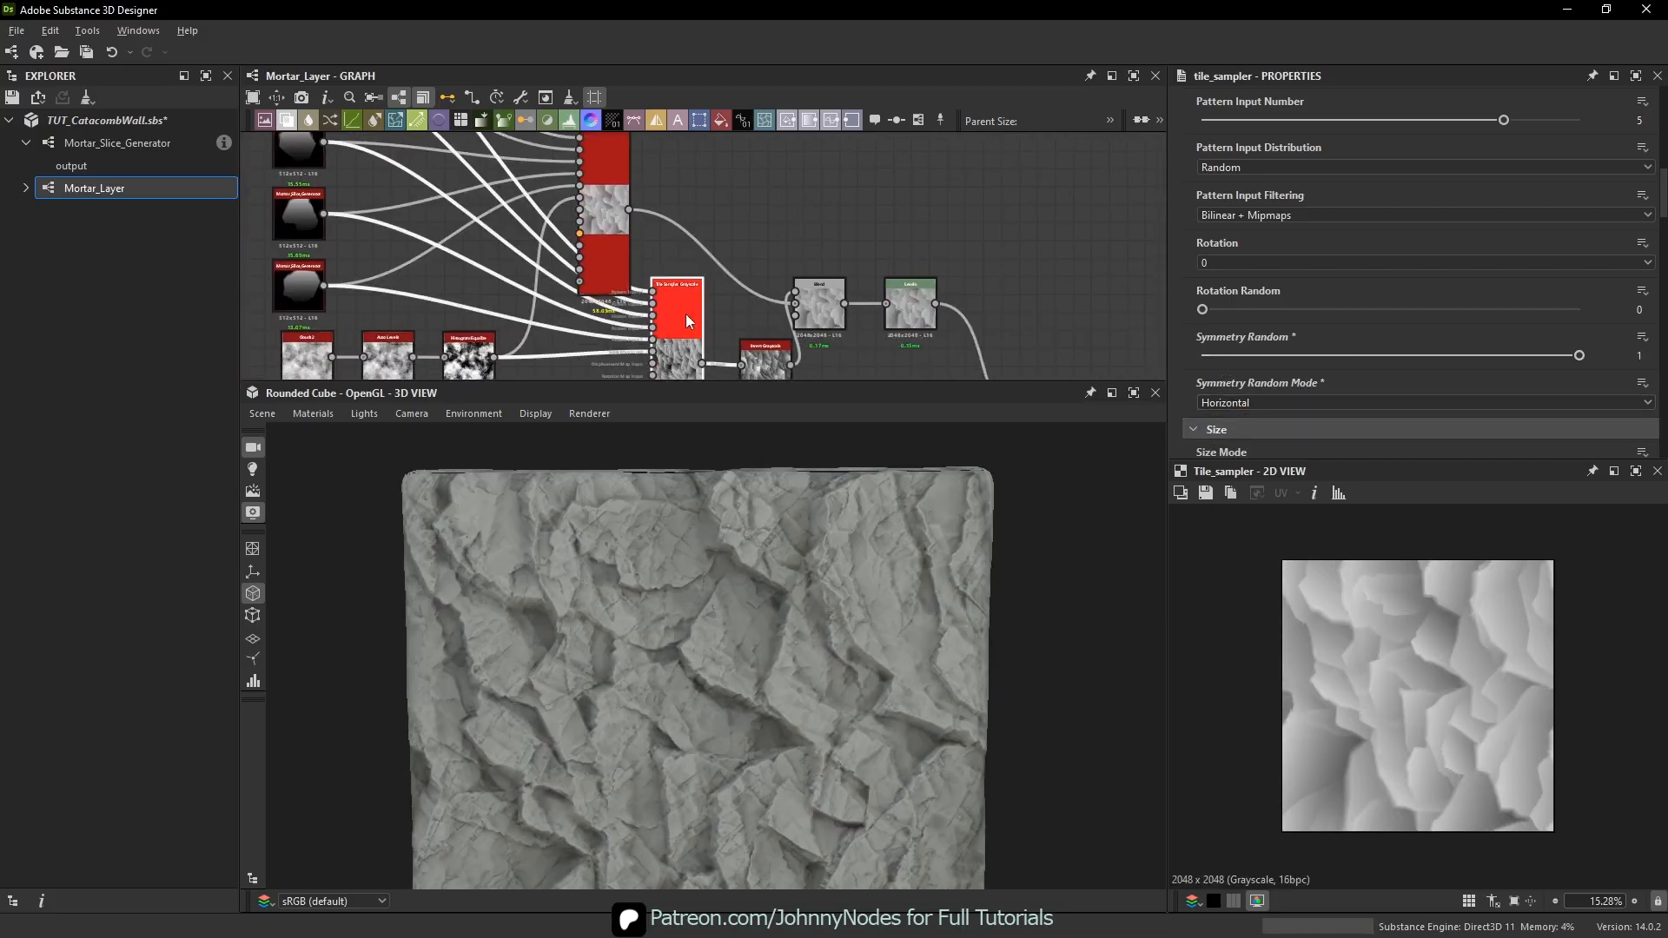
{"action": "left_click", "coordinate": [1269, 404]}
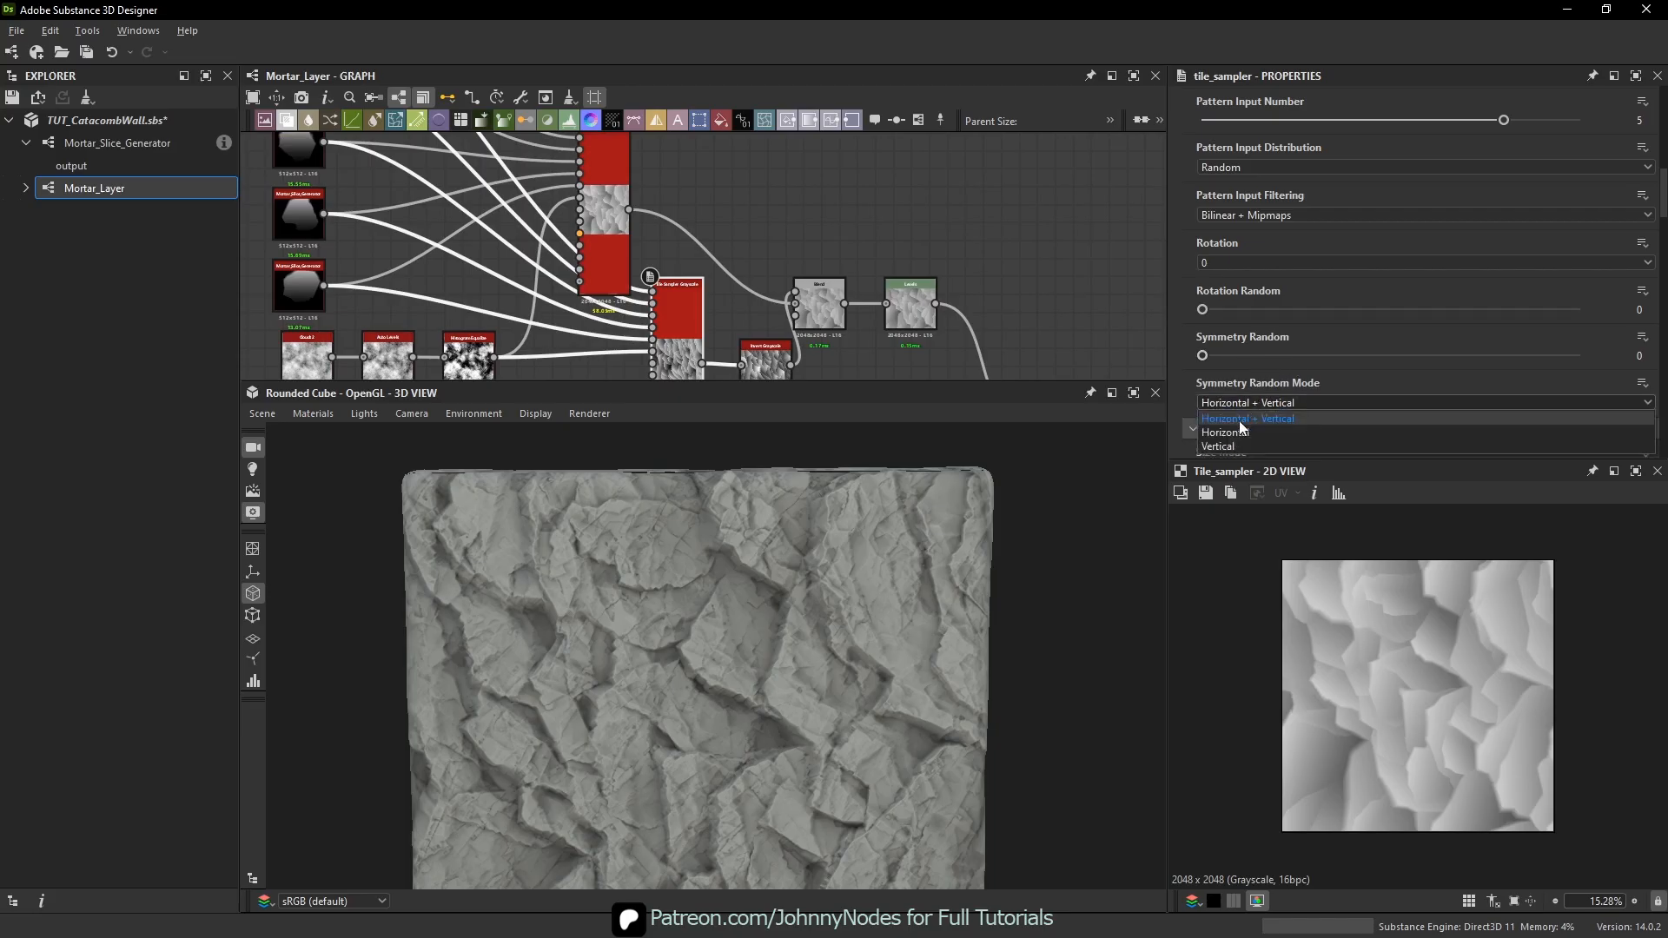
{"action": "left_click", "coordinate": [1225, 418]}
{"action": "left_click_drag", "start_coordinate": [1216, 358], "coordinate": [1651, 383]}
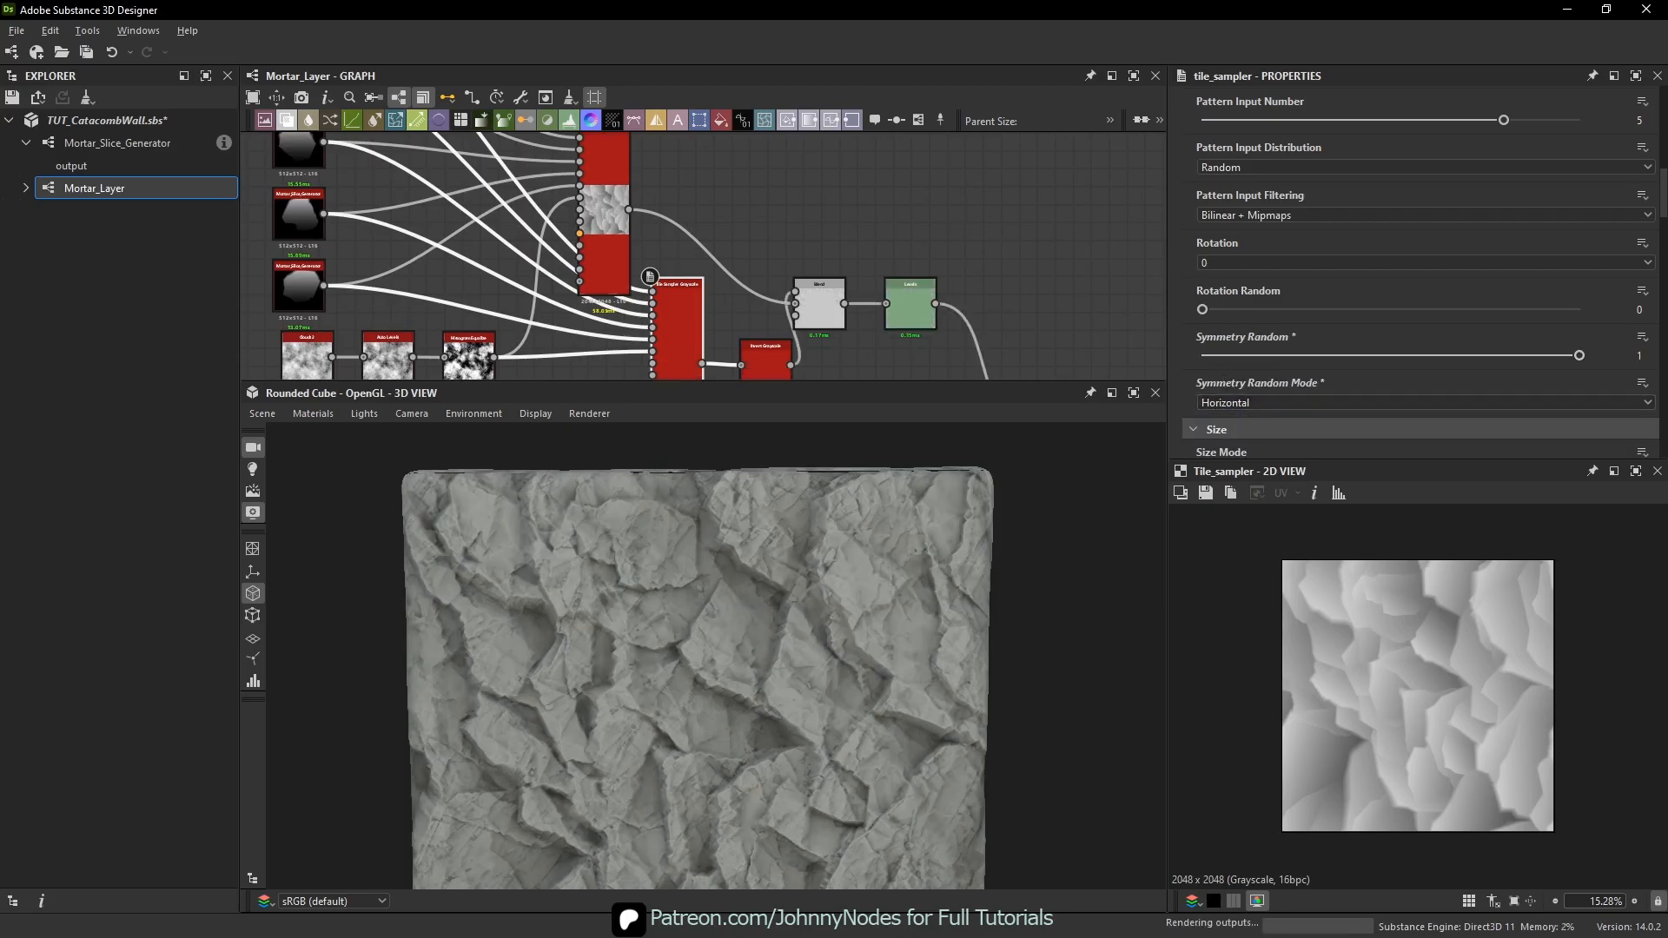
{"action": "scroll", "coordinate": [827, 640], "scroll_direction": "down", "scroll_amount": 1}
{"action": "scroll", "coordinate": [842, 575], "scroll_direction": "down", "scroll_amount": 3}
{"action": "mouse_move", "coordinate": [827, 639]}
{"action": "left_mouse_down"}
{"action": "mouse_move", "coordinate": [842, 576]}
{"action": "mouse_move", "coordinate": [847, 638]}
{"action": "left_mouse_up"}
{"action": "scroll", "coordinate": [848, 638], "scroll_direction": "up", "scroll_amount": 3}
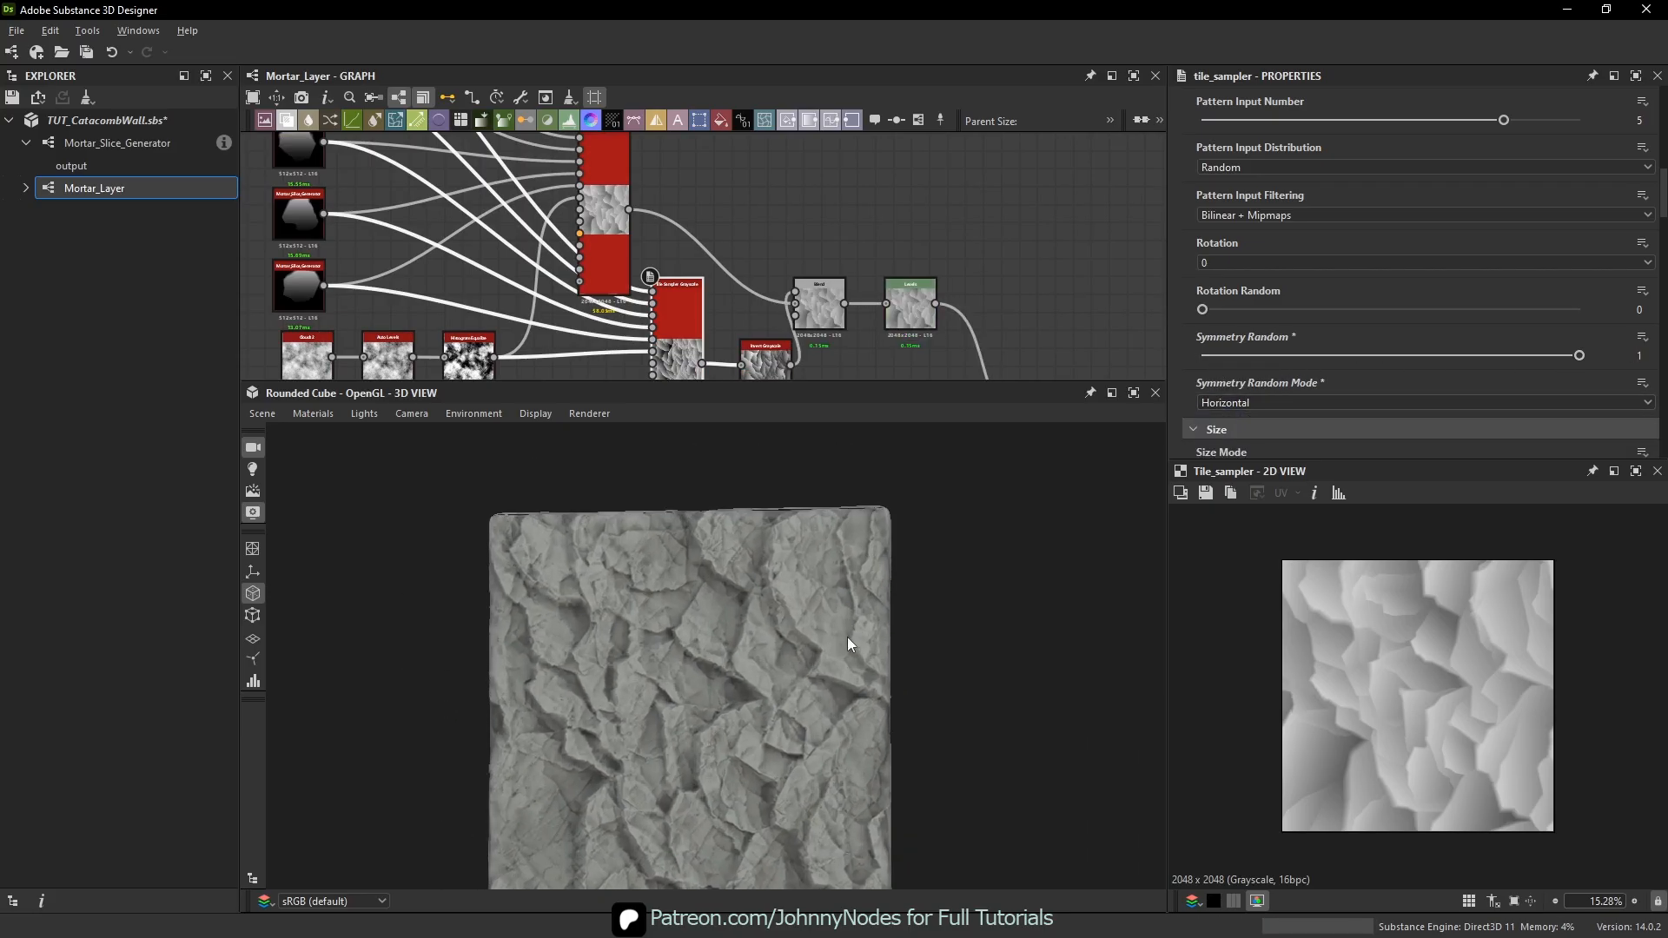
- Undo the lower Tile Sampler's symmetry changes and the upper sampler's Symmetry Random change, then inspect the rock surface
{"action": "key", "text": "ctrl+z"}
{"action": "key", "text": "ctrl+z"}
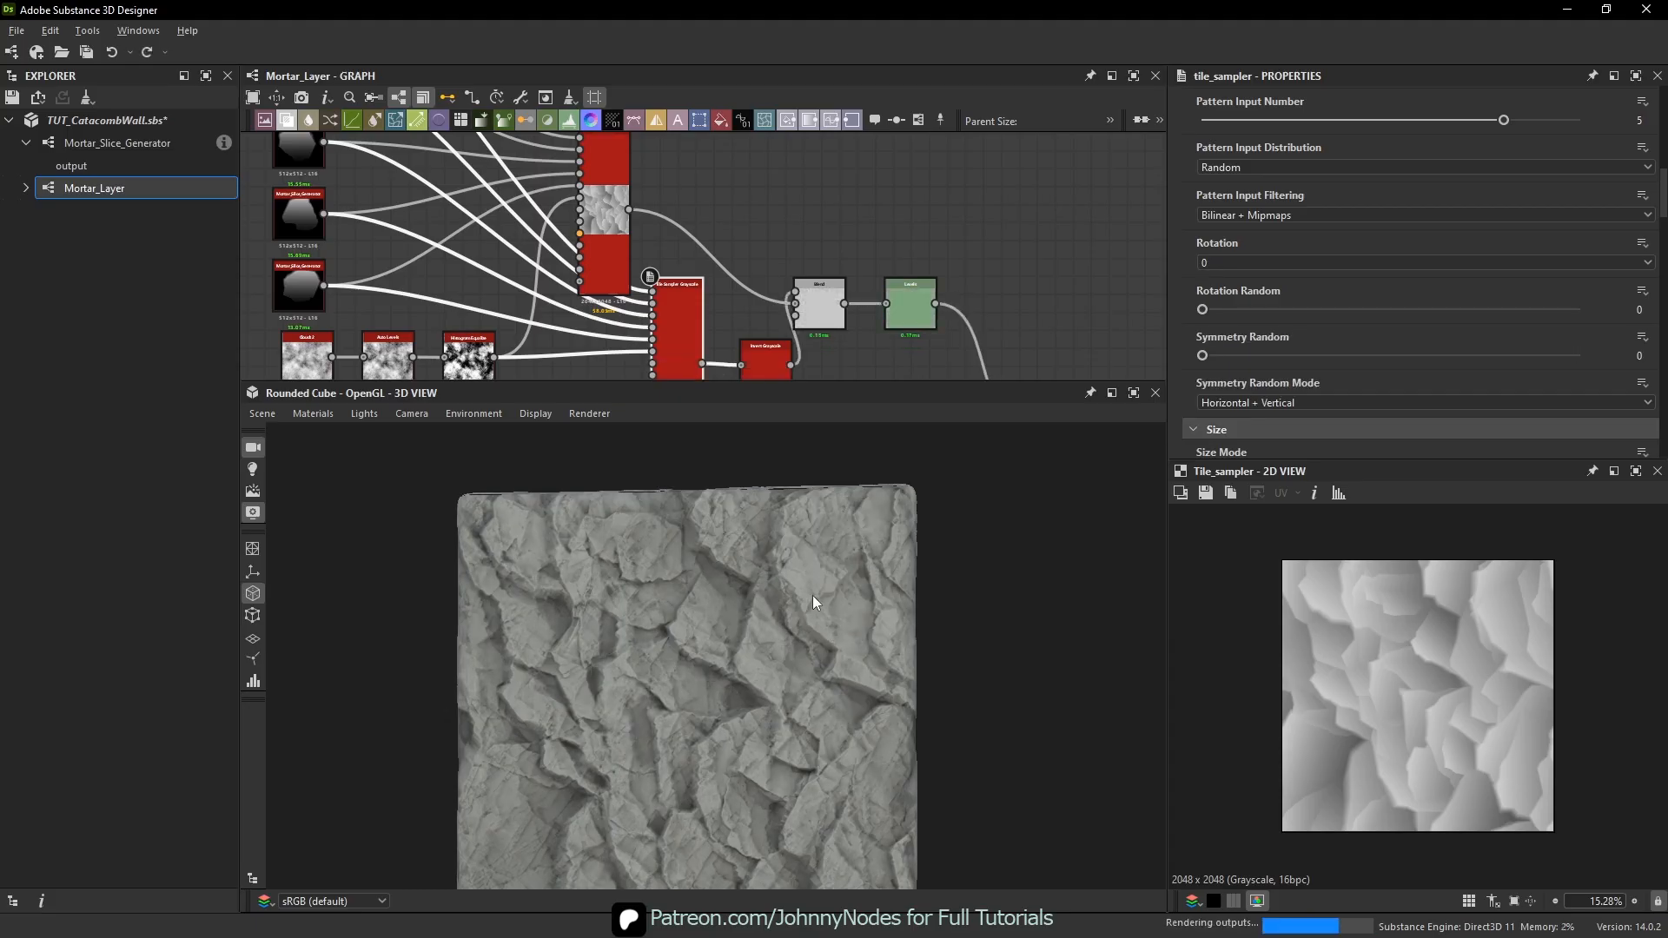
{"action": "key", "text": "ctrl+z"}
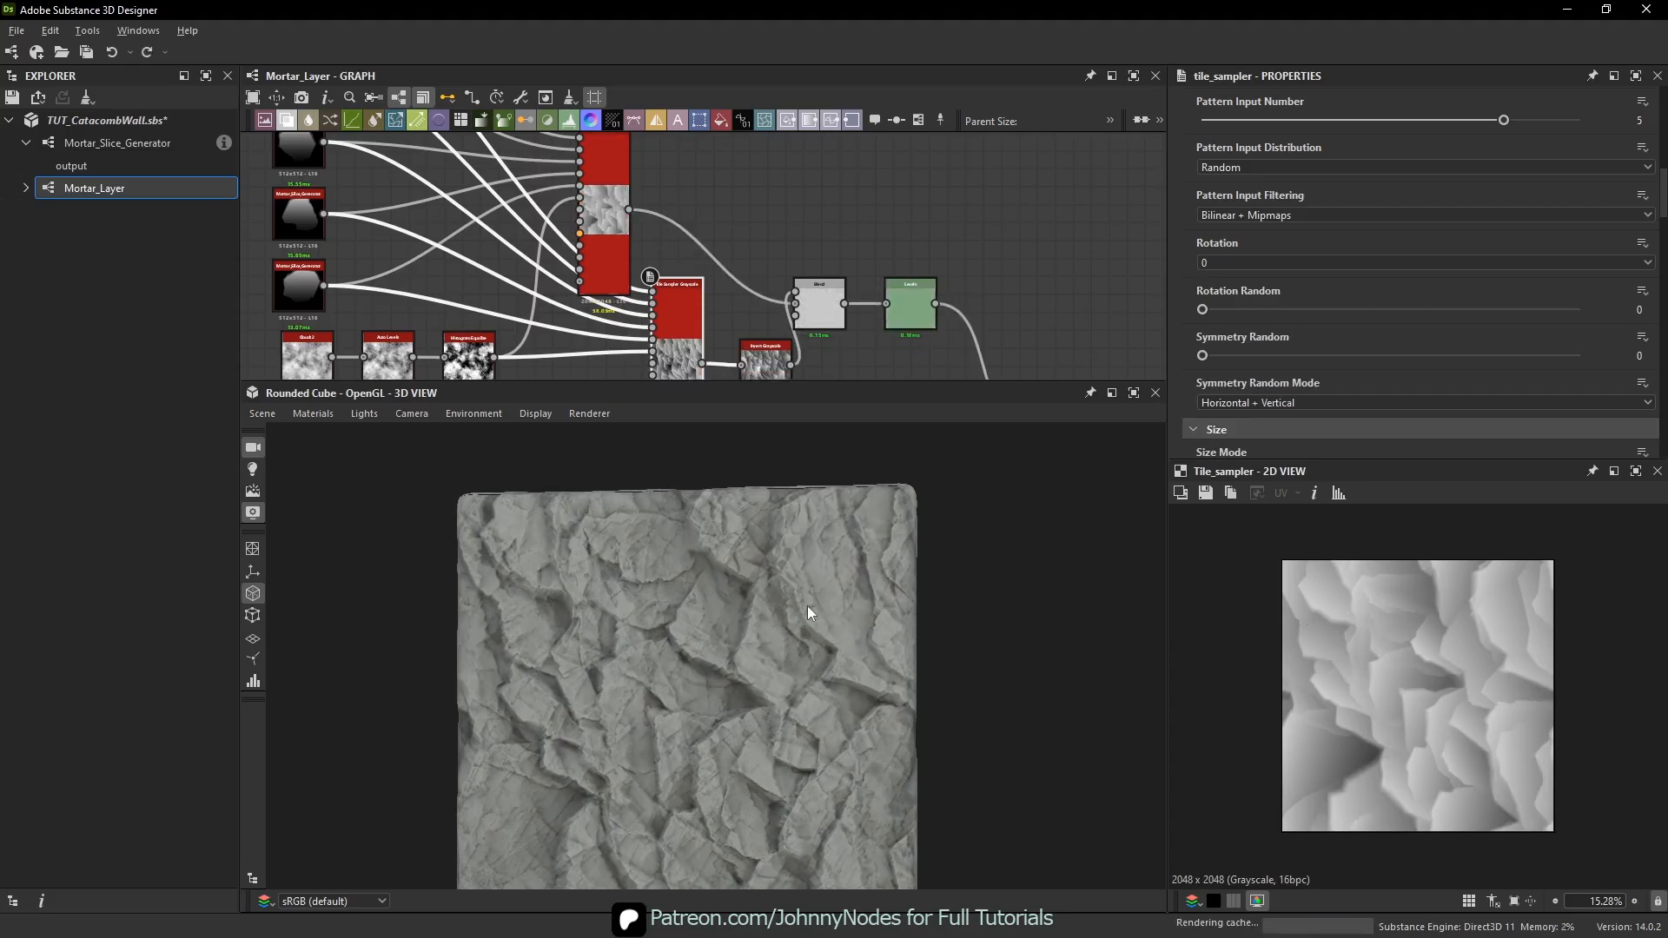
{"action": "scroll", "coordinate": [779, 629], "scroll_direction": "down", "scroll_amount": 3}
{"action": "middle_click_drag", "start_coordinate": [780, 629], "coordinate": [752, 620]}
{"action": "scroll", "coordinate": [756, 618], "scroll_direction": "up", "scroll_amount": 5}
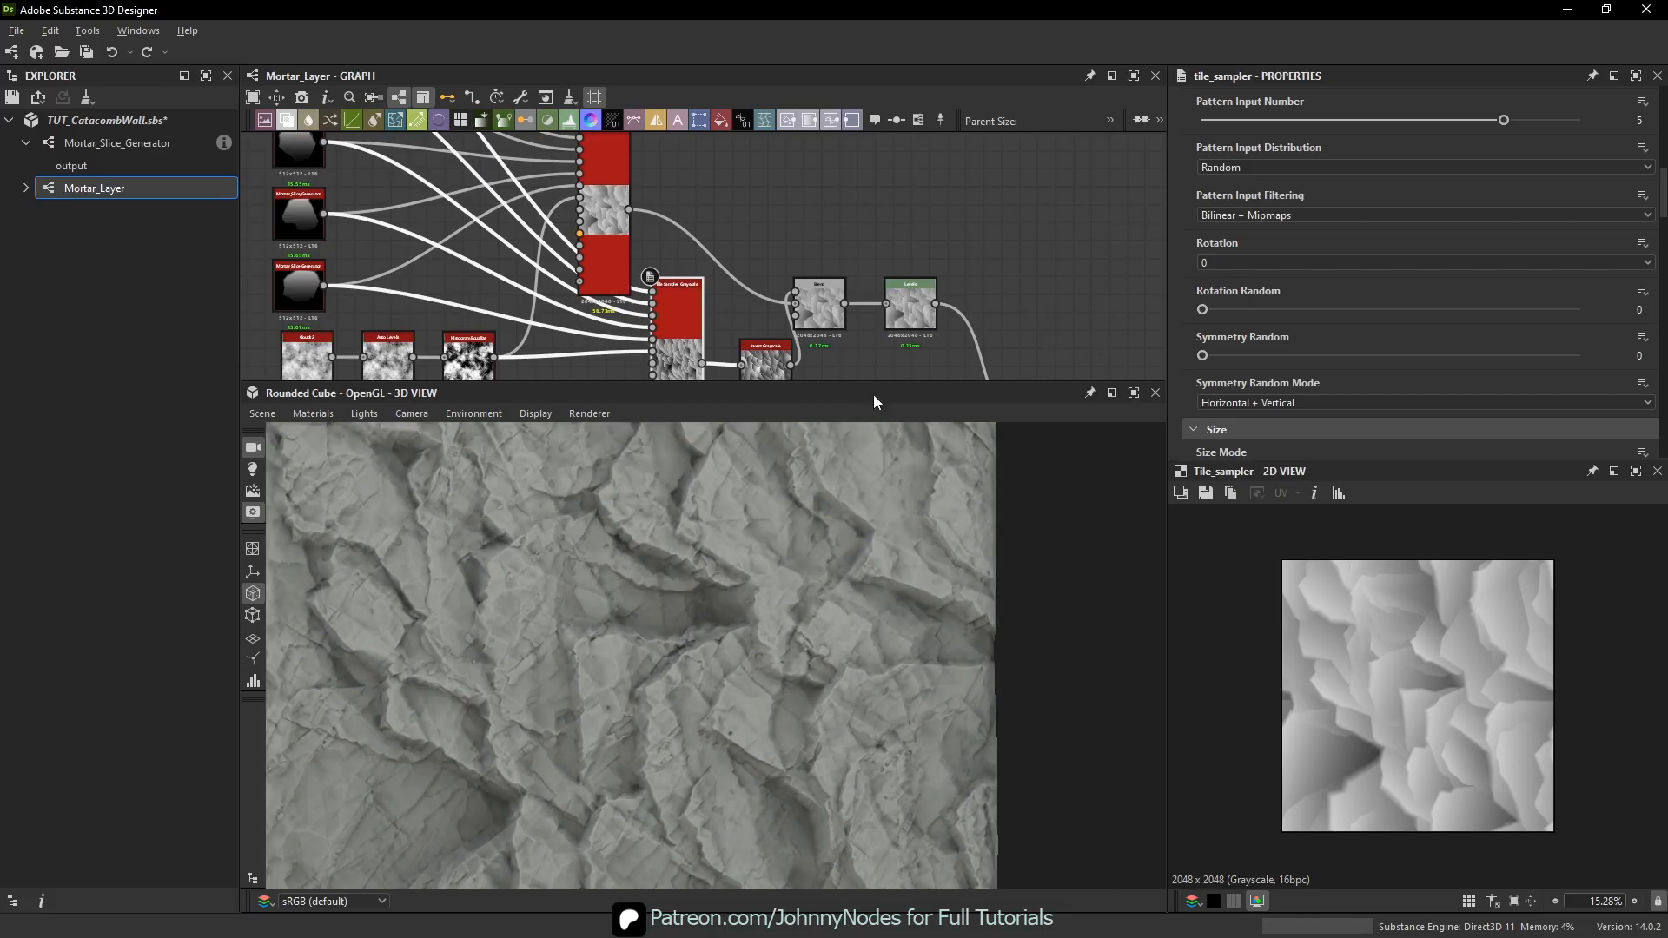
- Check the upper Tile Sampler's symmetry settings, examine the cube's rock surface, and preview the Blend combining both samplers
{"action": "left_click", "coordinate": [597, 223]}
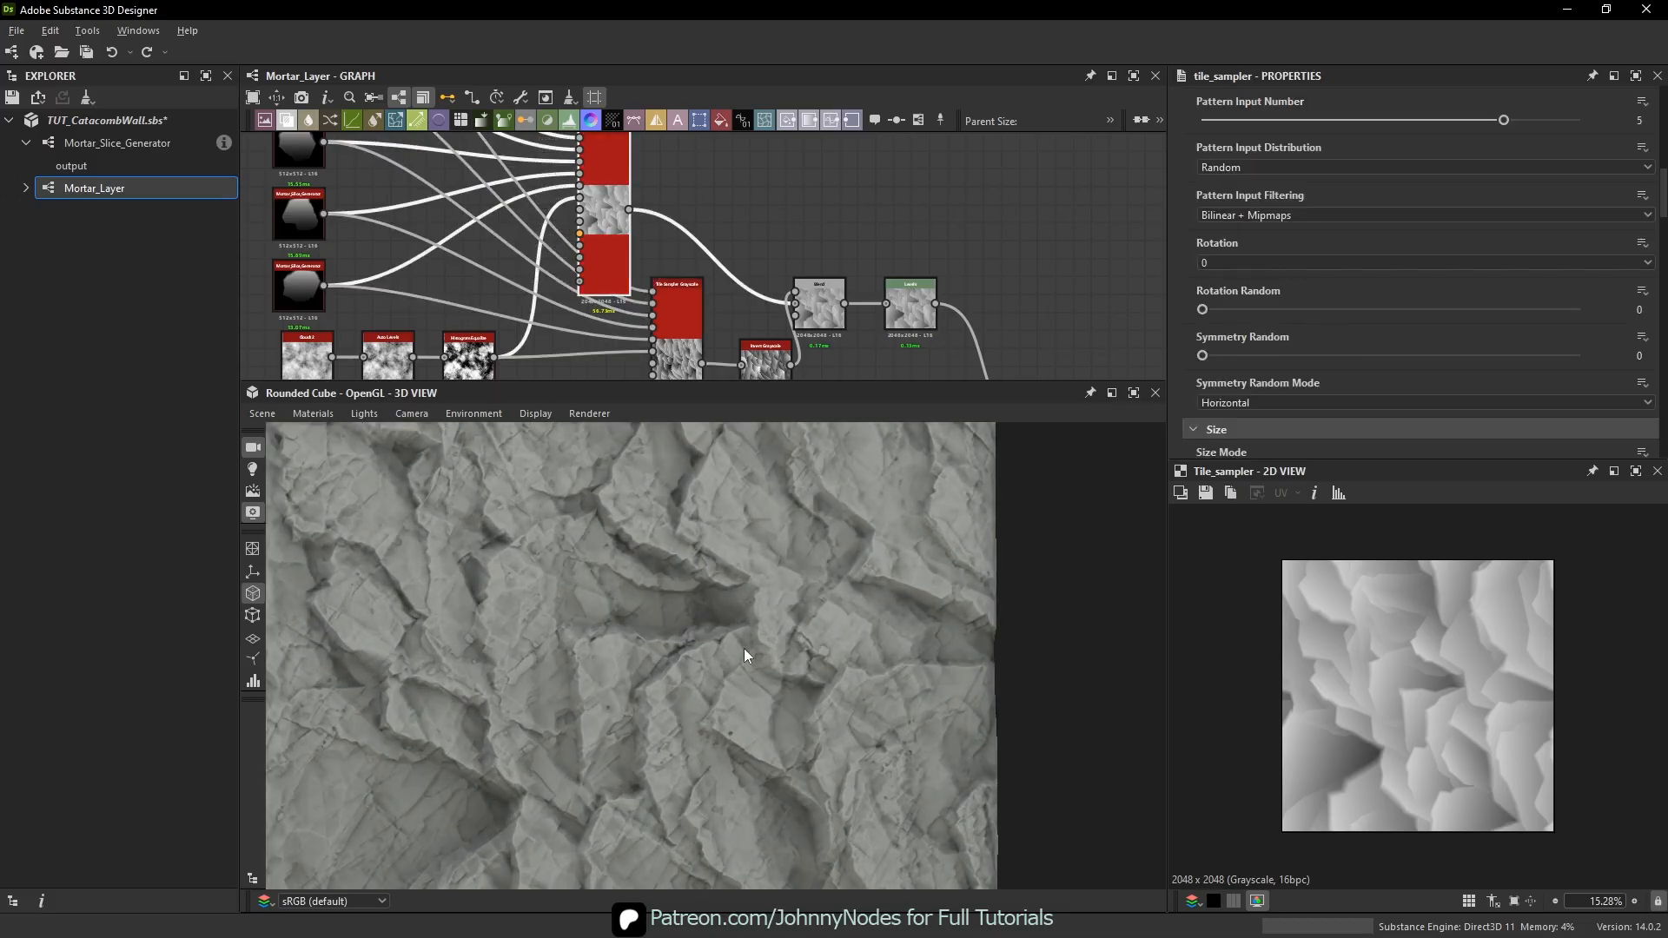
{"action": "scroll", "coordinate": [737, 618], "scroll_direction": "down", "scroll_amount": 3}
{"action": "scroll", "coordinate": [737, 617], "scroll_direction": "up", "scroll_amount": 1}
{"action": "mouse_move", "coordinate": [781, 593]}
{"action": "right_mouse_down", "text": "ctrl+shift"}
{"action": "mouse_move", "coordinate": [719, 570]}
{"action": "mouse_move", "coordinate": [784, 565]}
{"action": "right_mouse_up", "text": "ctrl+shift"}
{"action": "left_click_drag", "start_coordinate": [784, 565], "coordinate": [775, 556]}
{"action": "scroll", "coordinate": [768, 571], "scroll_direction": "down", "scroll_amount": 2}
{"action": "scroll", "coordinate": [768, 564], "scroll_direction": "up", "scroll_amount": 1}
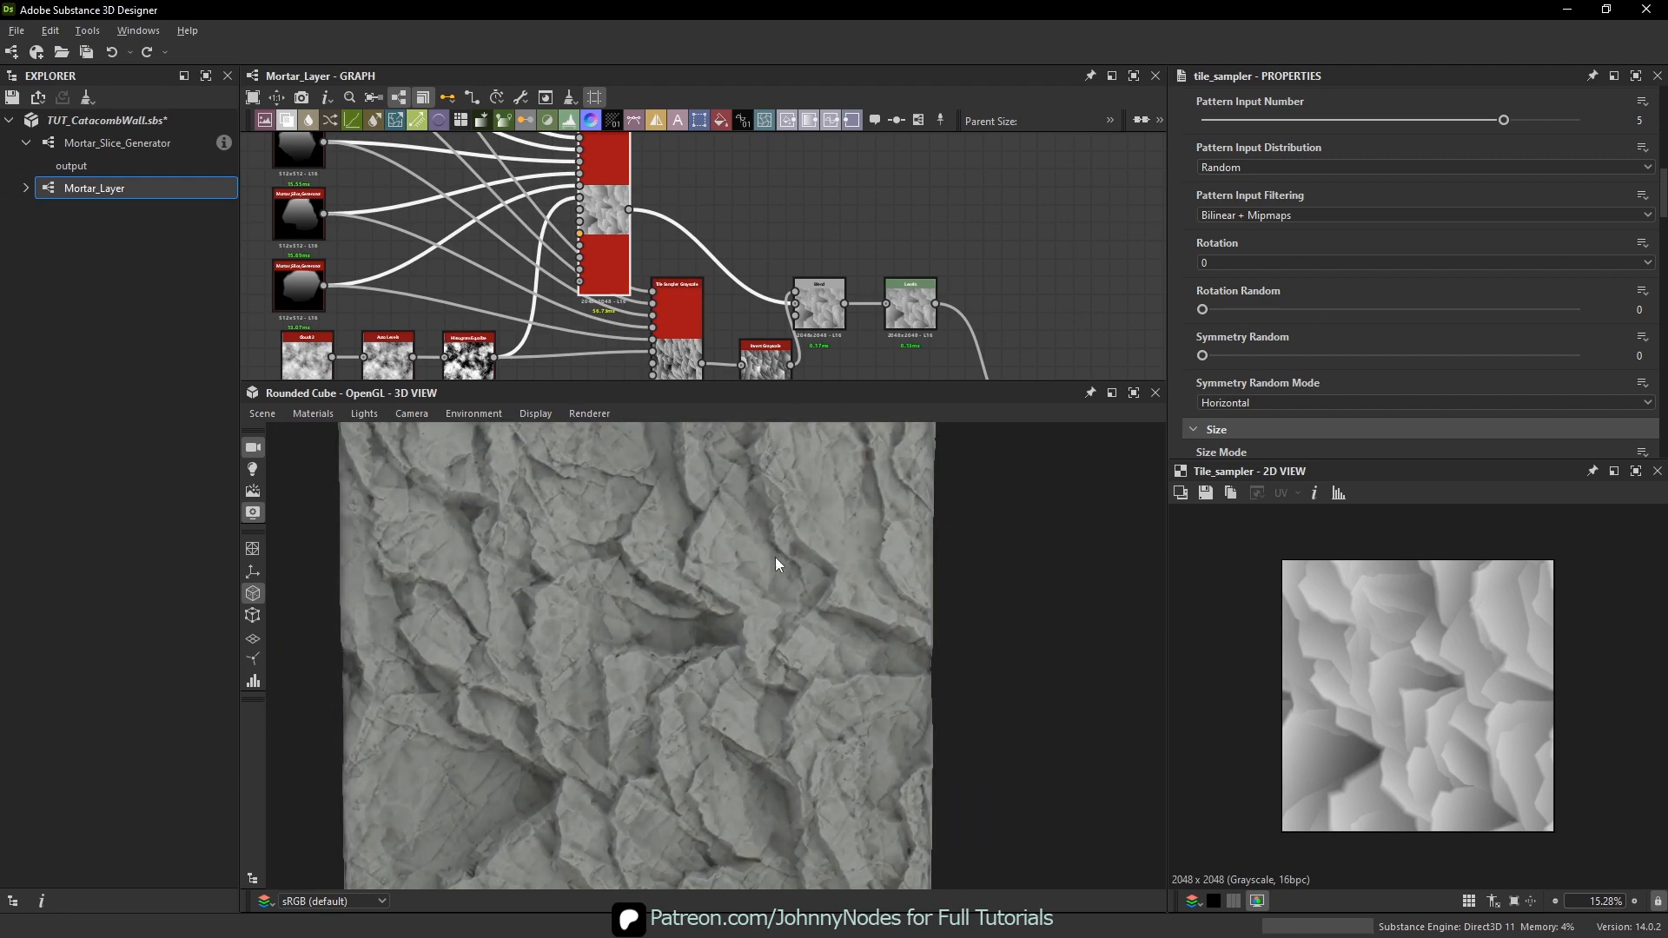
{"action": "scroll", "coordinate": [824, 274], "scroll_direction": "down", "scroll_amount": 4}
{"action": "scroll", "coordinate": [744, 247], "scroll_direction": "up", "scroll_amount": 4}
{"action": "left_click", "coordinate": [743, 247]}
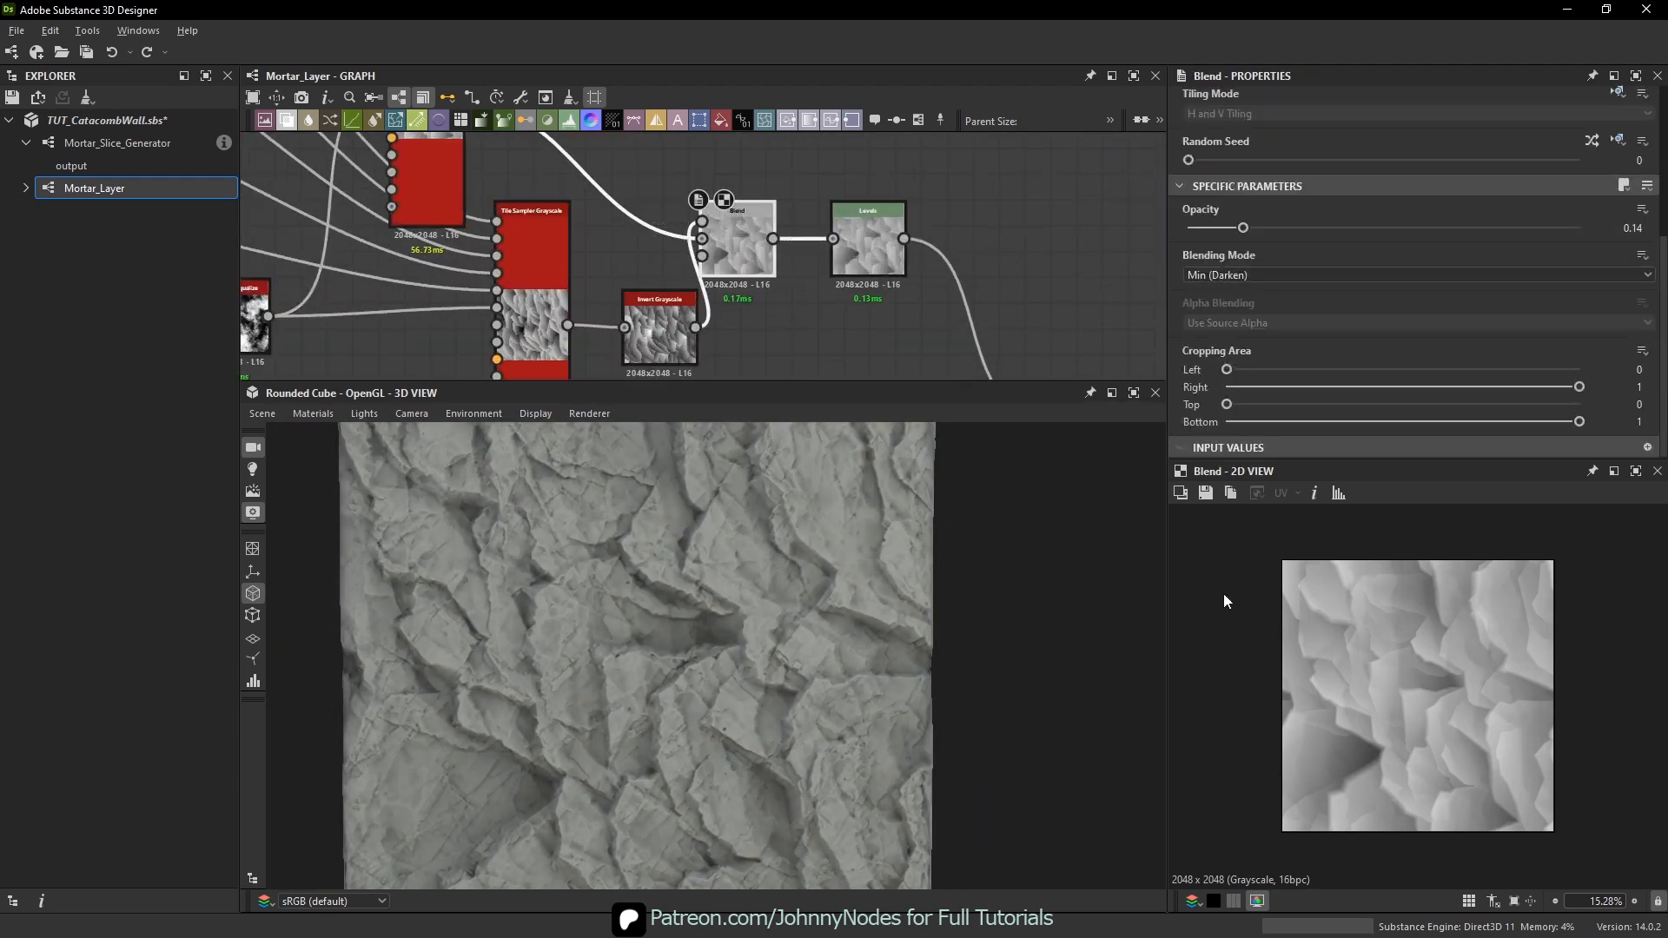
- Review the Slope Blur Grayscale and Directional Warp results along the node chain that follows the tile sampler Blend
{"action": "scroll", "coordinate": [1463, 682], "scroll_direction": "up", "scroll_amount": 3}
{"action": "middle_click_drag", "start_coordinate": [935, 290], "coordinate": [760, 141]}
{"action": "double_click", "coordinate": [902, 277]}
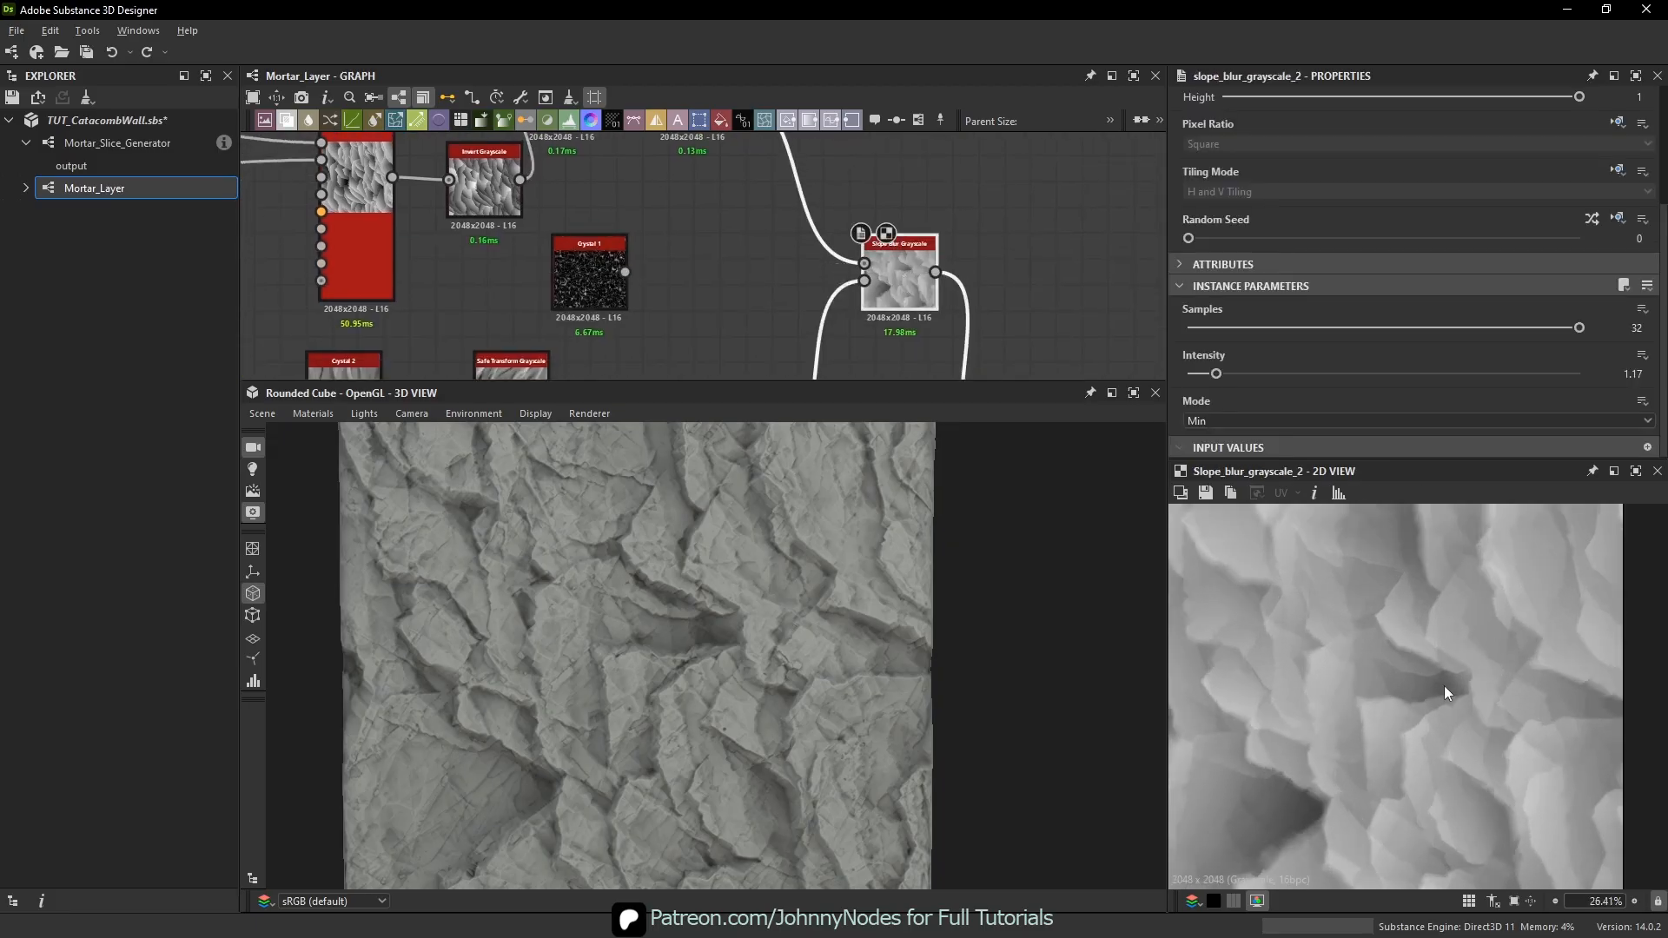
{"action": "middle_click_drag", "start_coordinate": [1015, 325], "coordinate": [864, 155]}
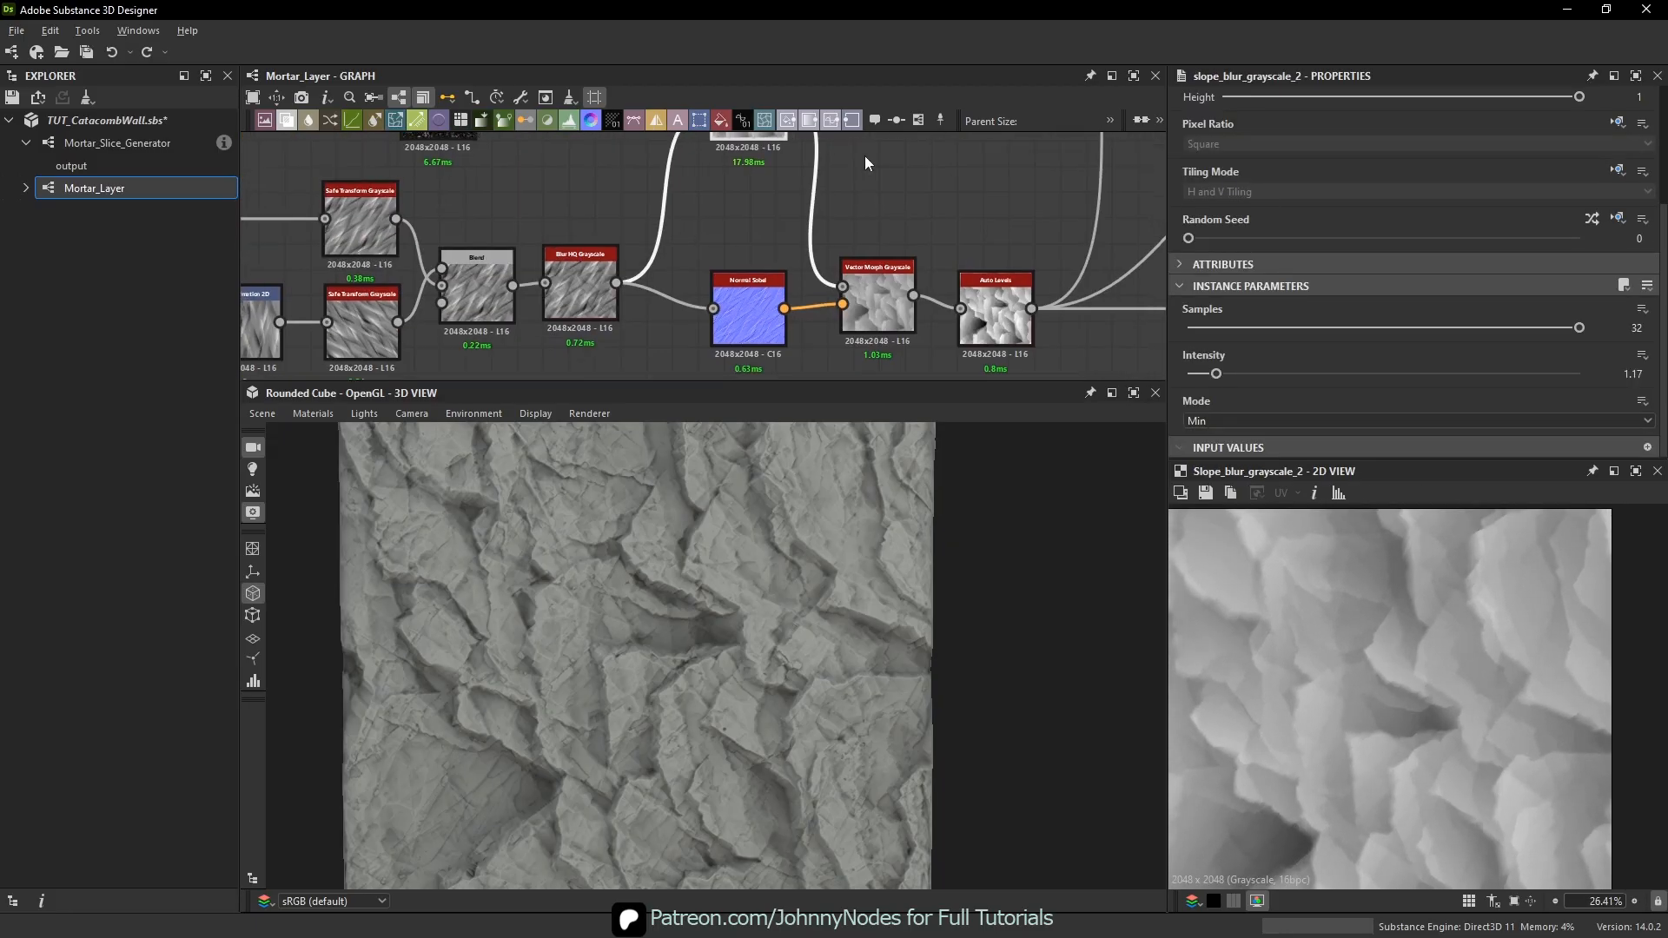
{"action": "double_click", "coordinate": [881, 320]}
{"action": "middle_click_drag", "start_coordinate": [911, 238], "coordinate": [644, 259]}
{"action": "middle_click_drag", "start_coordinate": [924, 197], "coordinate": [747, 498]}
{"action": "middle_click_drag", "start_coordinate": [830, 202], "coordinate": [525, 233]}
{"action": "middle_click_drag", "start_coordinate": [826, 372], "coordinate": [816, 185]}
{"action": "double_click", "coordinate": [779, 262]}
{"action": "middle_click_drag", "start_coordinate": [768, 374], "coordinate": [779, 183]}
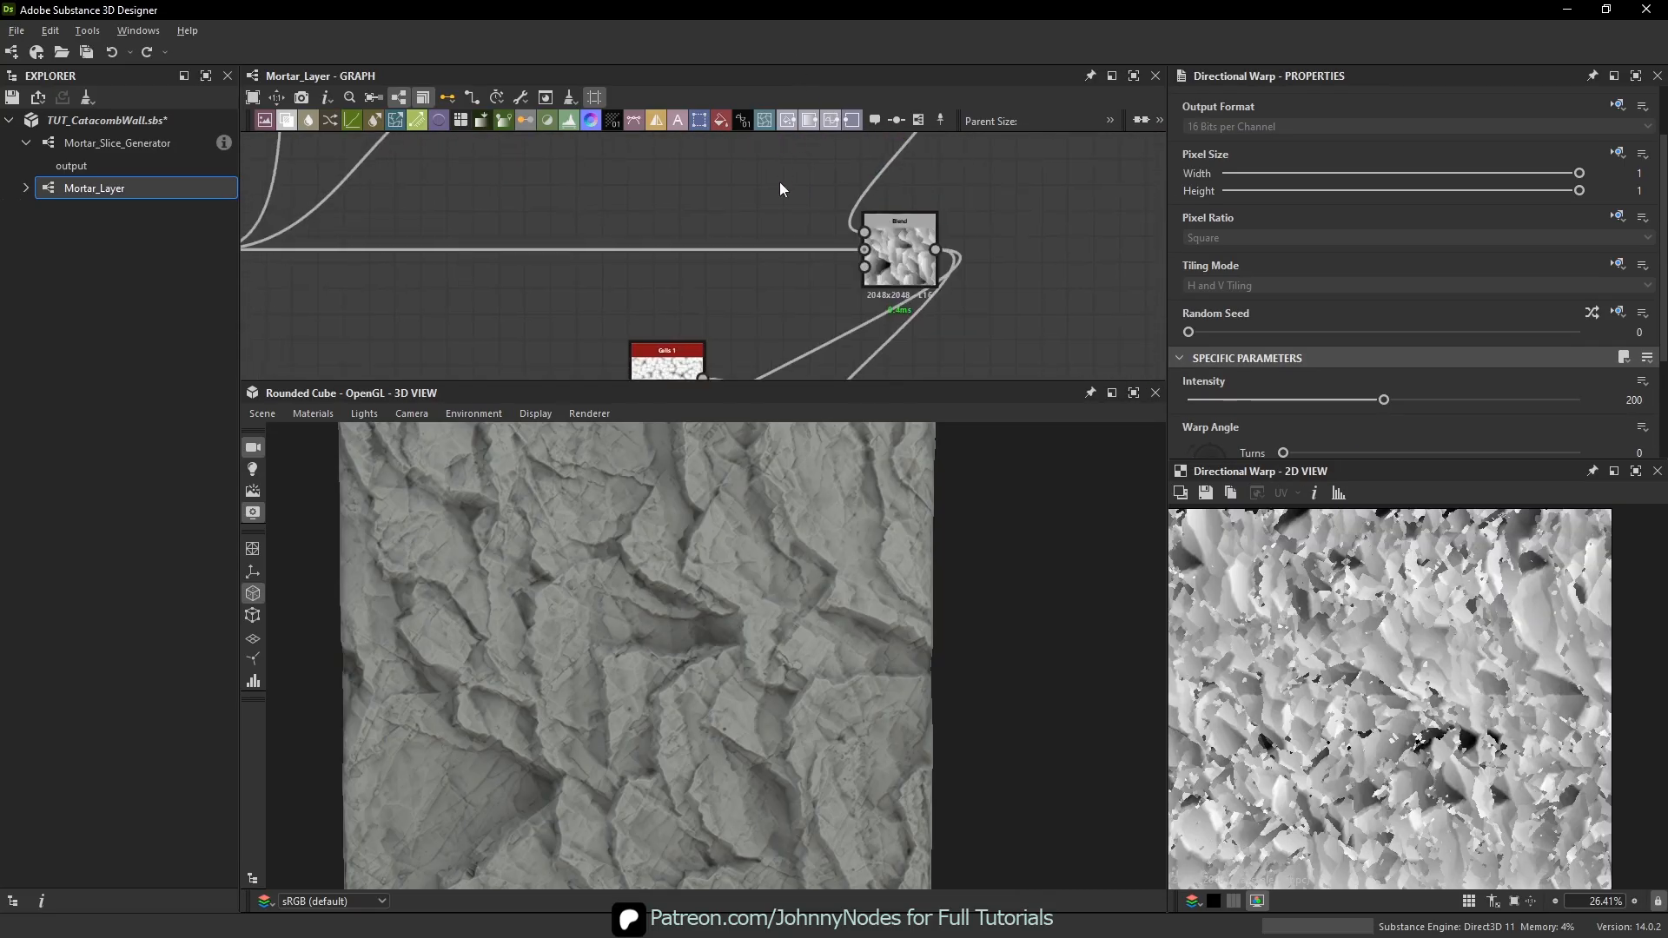
- Try the Subtract Blend above the Cells 1 node at Opacity 0, compare the cube's rock surface, and undo the change
{"action": "double_click", "coordinate": [899, 252]}
{"action": "scroll", "coordinate": [1436, 679], "scroll_direction": "up", "scroll_amount": 3}
{"action": "middle_click_drag", "start_coordinate": [917, 370], "coordinate": [865, 310]}
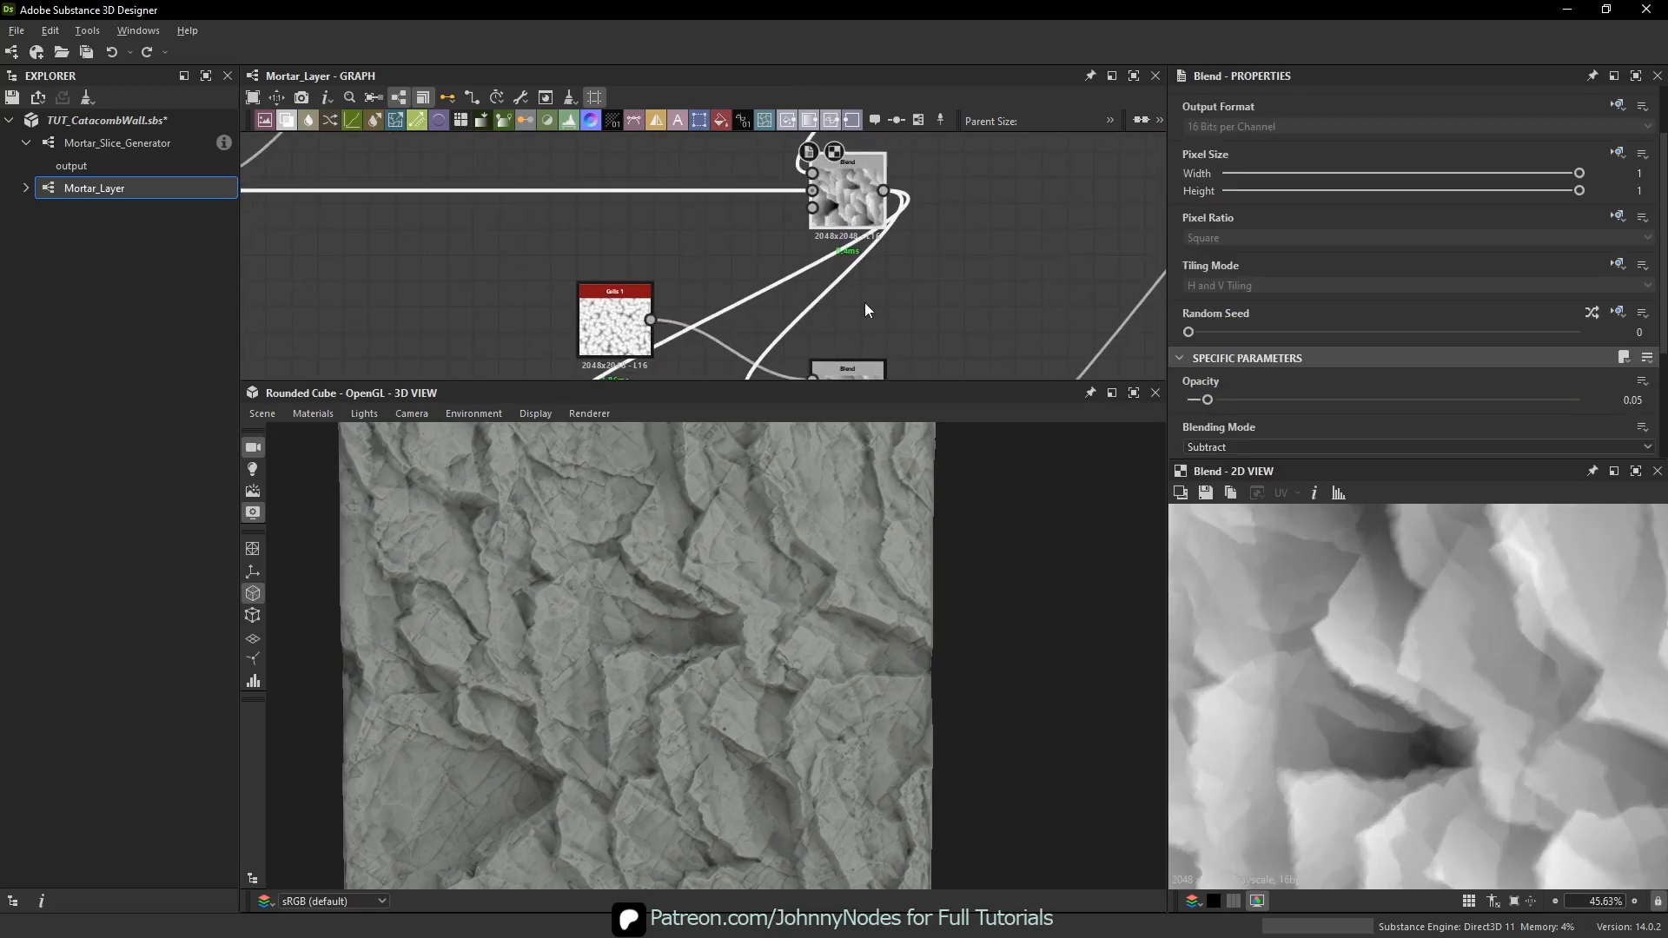
{"action": "scroll", "coordinate": [853, 528], "scroll_direction": "up", "scroll_amount": 2}
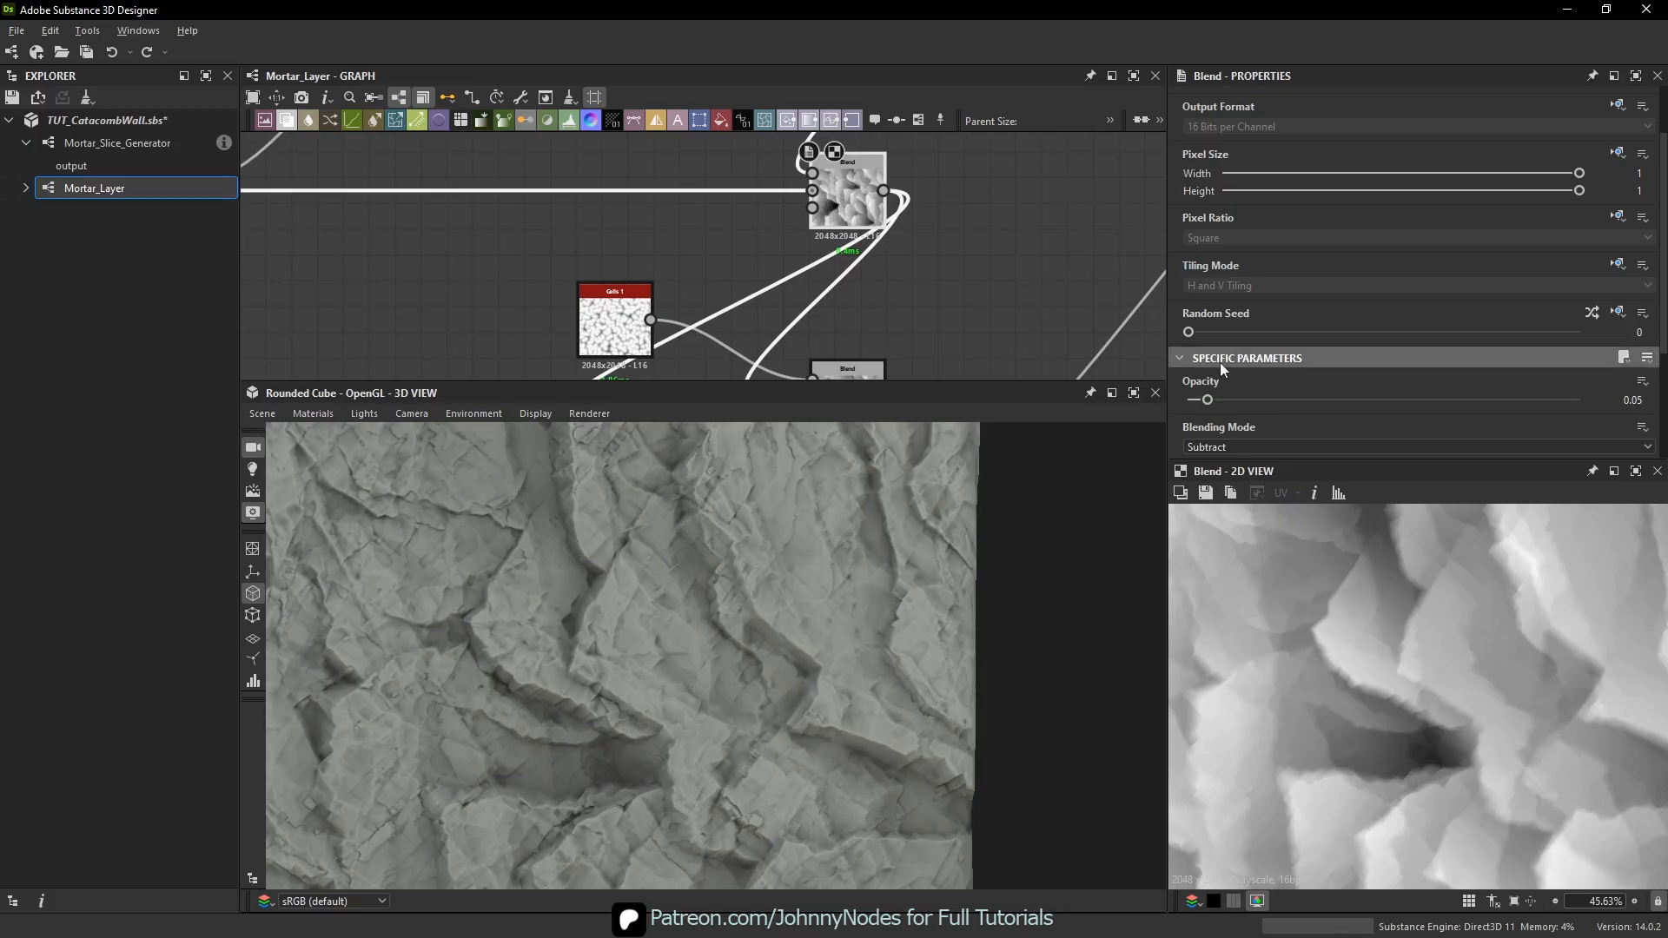
{"action": "left_click_drag", "start_coordinate": [1207, 400], "coordinate": [1175, 398]}
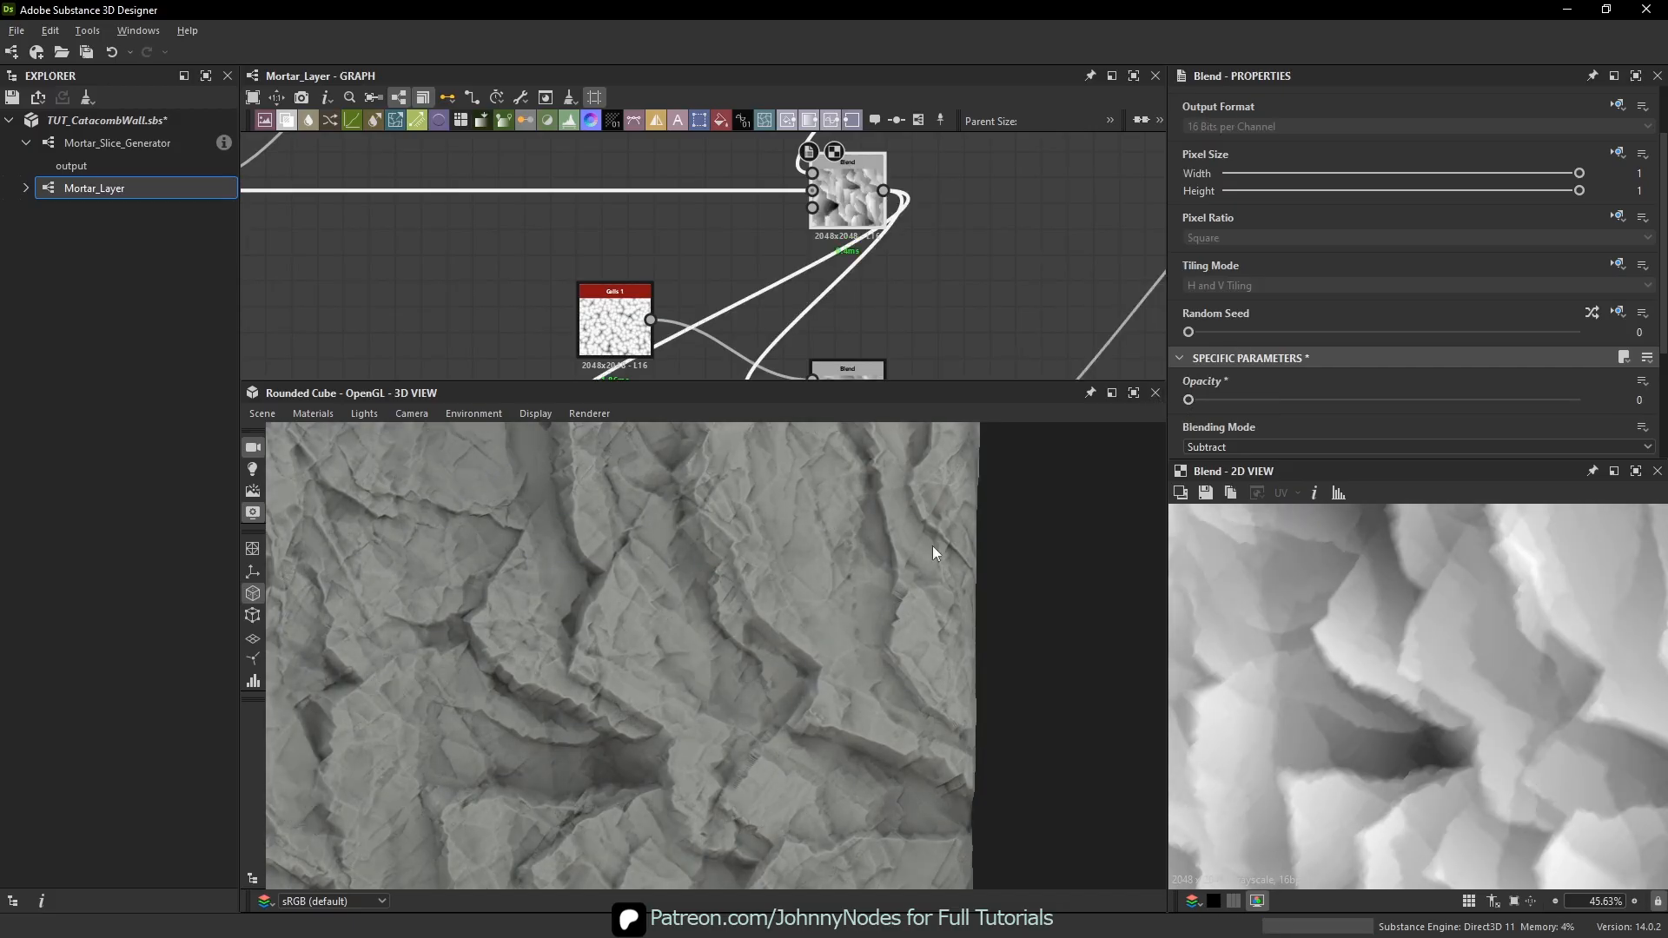
{"action": "key", "text": "ctrl+z"}
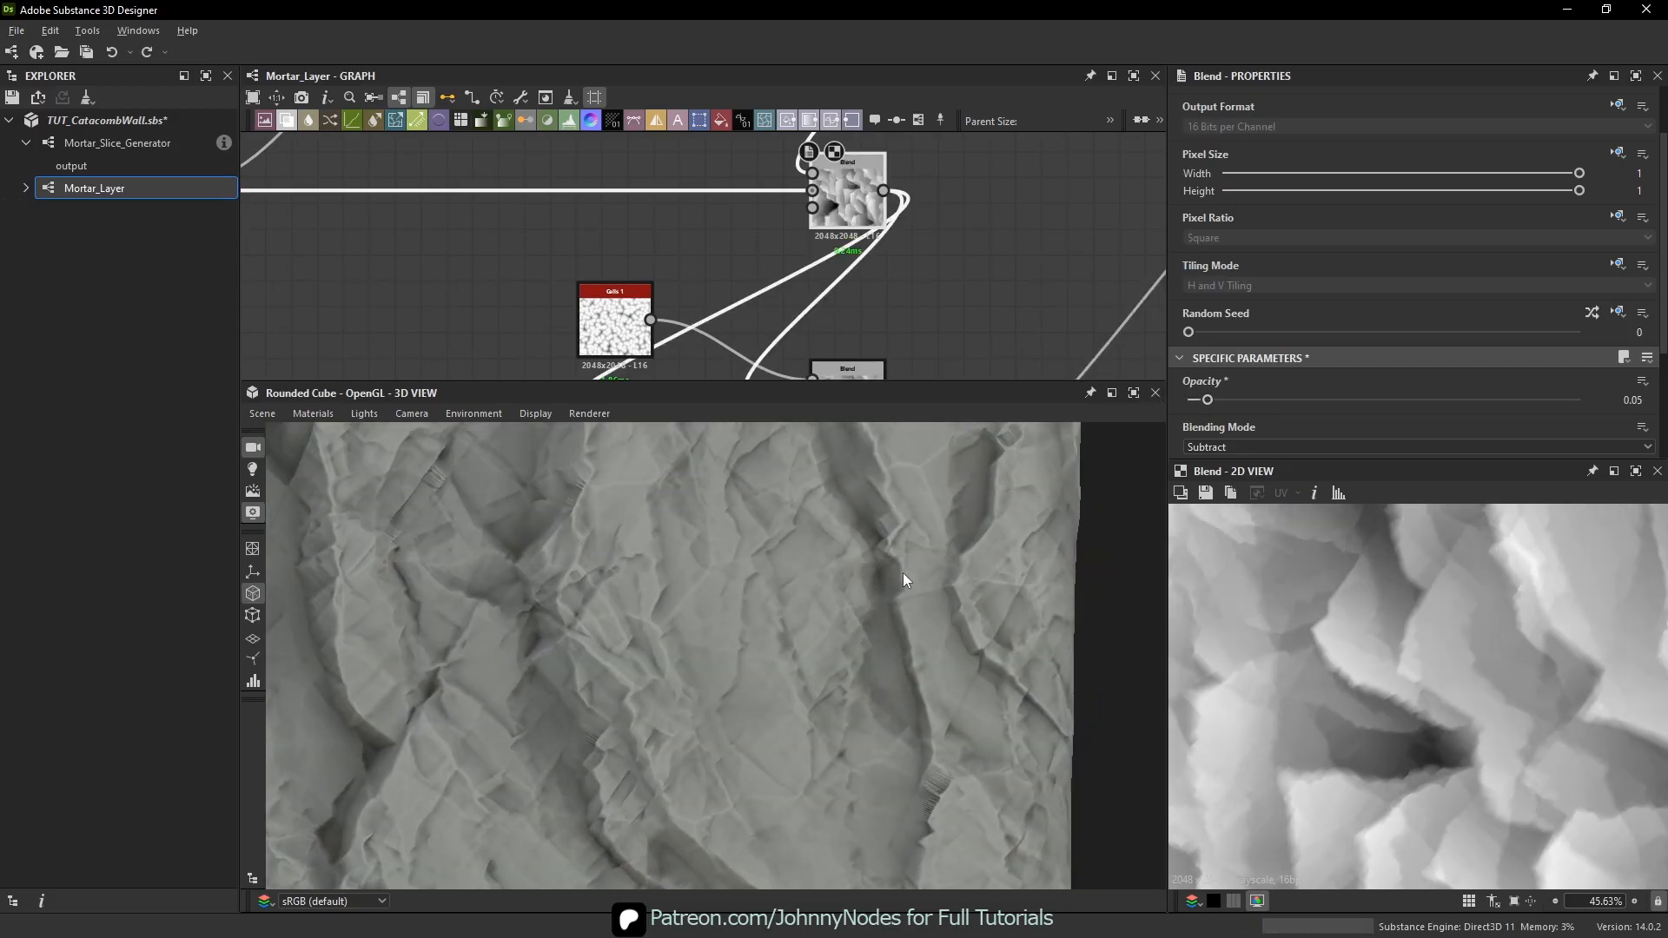
- Test the Subtract Blend fed by Cells 1 at Opacity 0 on the cube and undo the change
{"action": "middle_click_drag", "start_coordinate": [709, 504], "coordinate": [918, 544]}
{"action": "scroll", "coordinate": [878, 287], "scroll_direction": "down", "scroll_amount": 1}
{"action": "middle_click_drag", "start_coordinate": [868, 367], "coordinate": [905, 233]}
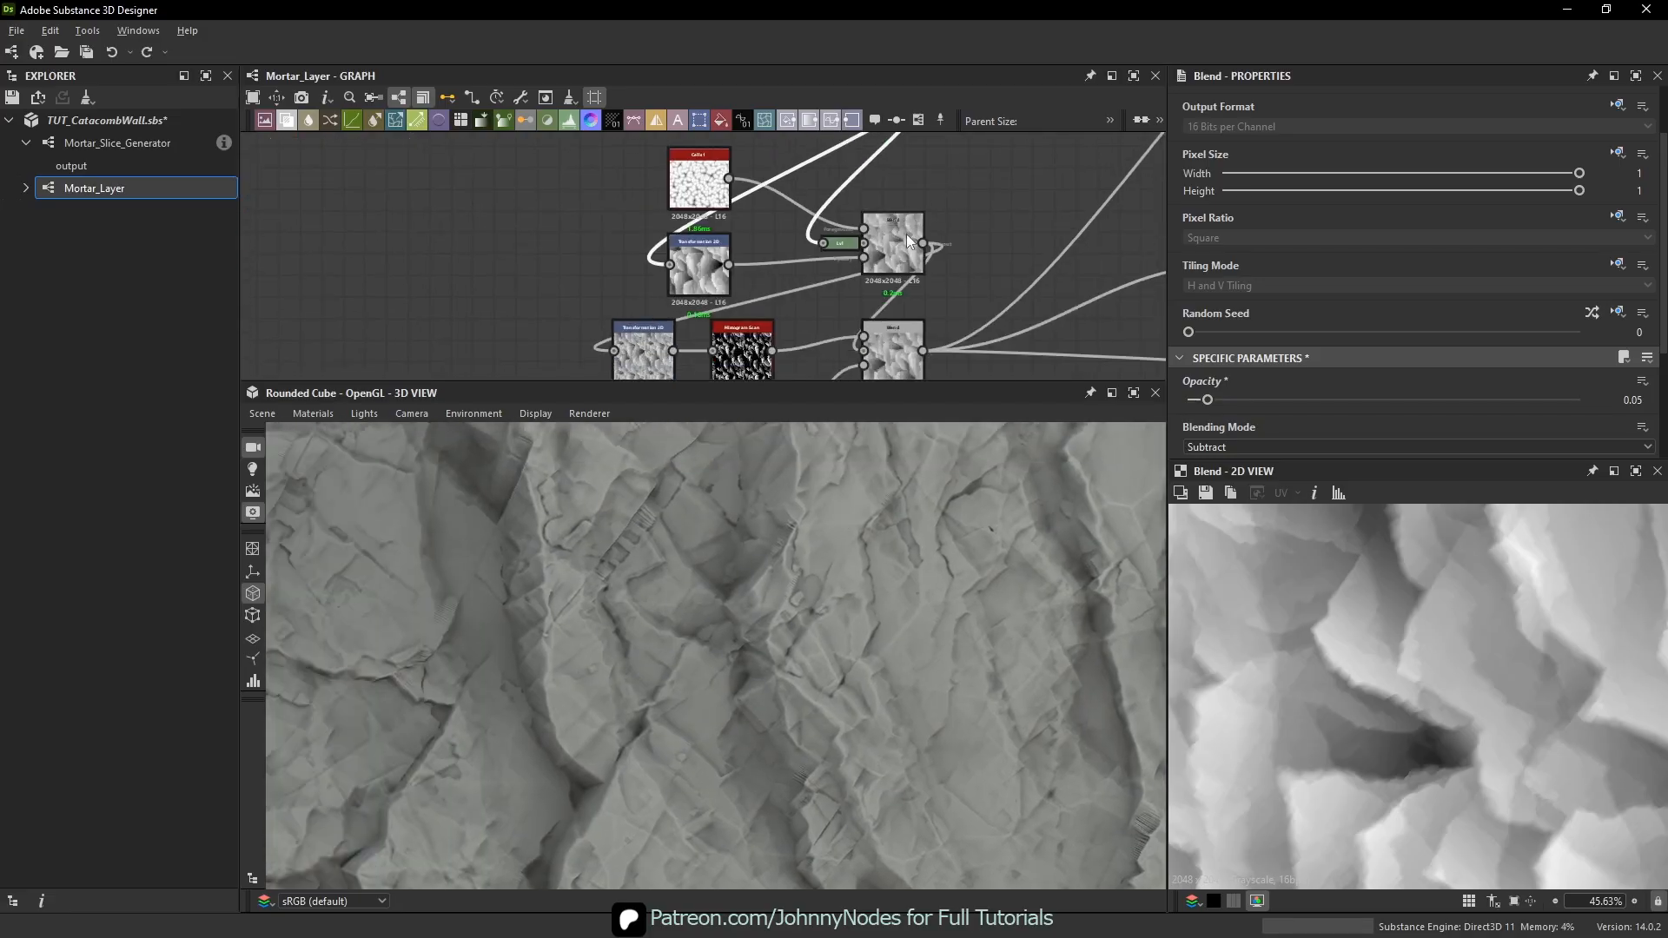
{"action": "left_click", "coordinate": [905, 233]}
{"action": "left_click_drag", "start_coordinate": [1227, 400], "coordinate": [1138, 394]}
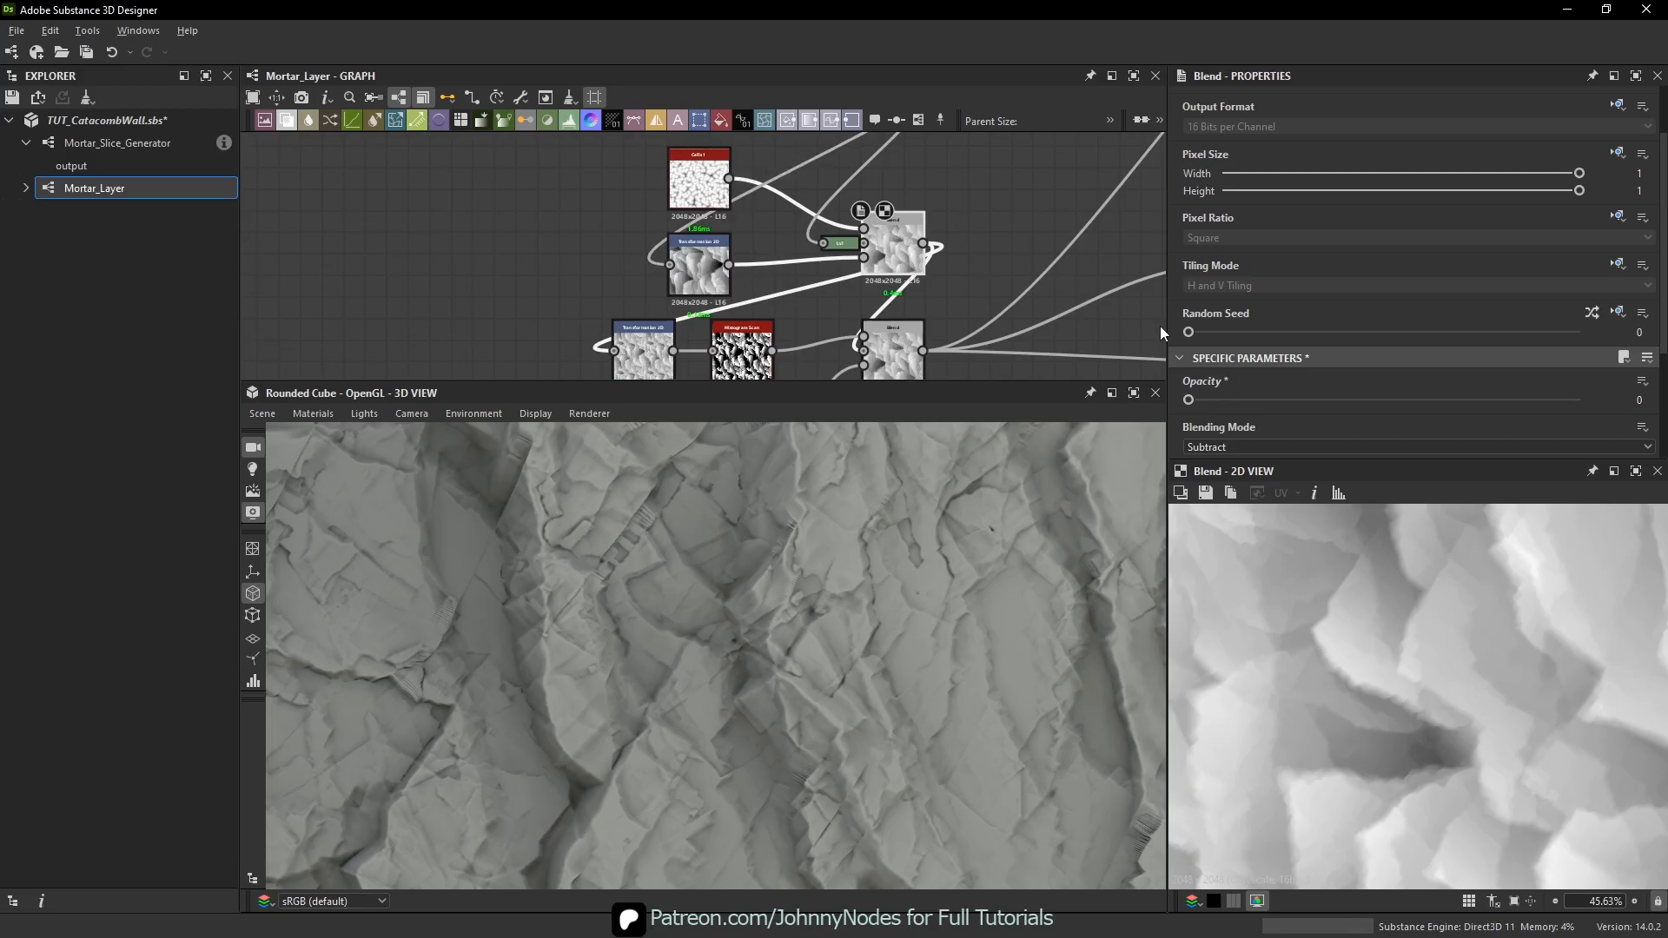
{"action": "key", "text": "ctrl+z"}
- Test the lowest Subtract Blend, fed by the Histogram Scan and Gaussian Noise, at Opacity 0 and settle on 0.04
{"action": "mouse_move", "coordinate": [1250, 400]}
{"action": "left_mouse_down"}
{"action": "mouse_move", "coordinate": [1270, 400]}
{"action": "mouse_move", "coordinate": [1245, 395]}
{"action": "left_mouse_up"}
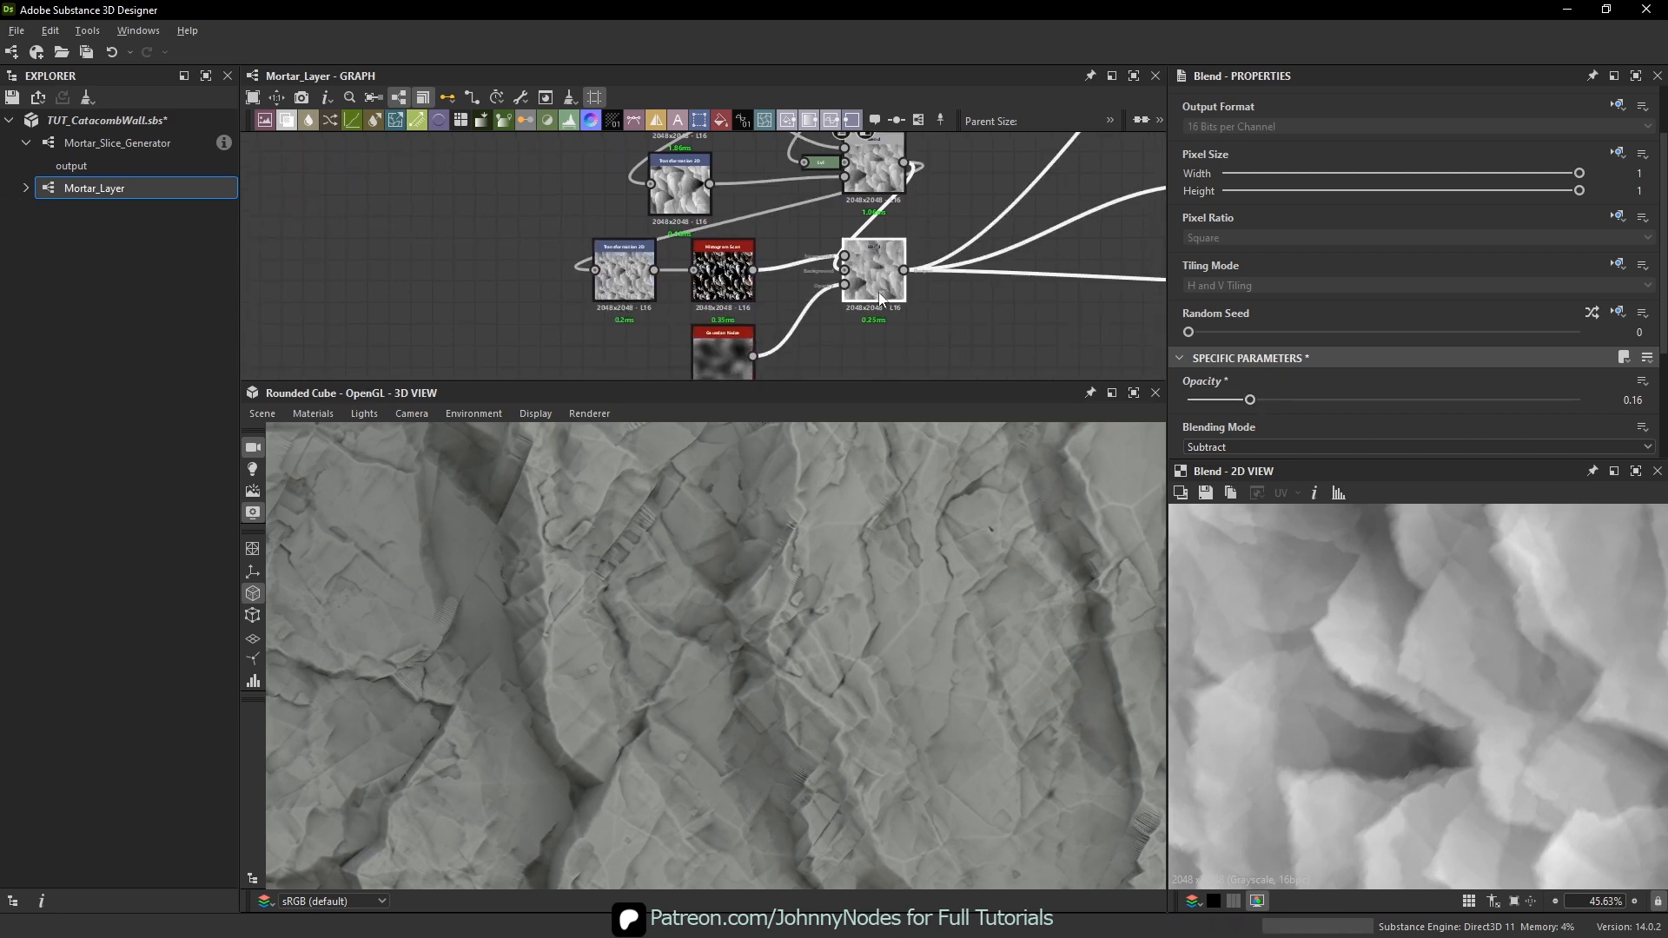
{"action": "left_click_drag", "start_coordinate": [1249, 401], "coordinate": [1180, 408]}
{"action": "left_click_drag", "start_coordinate": [956, 598], "coordinate": [859, 621]}
{"action": "scroll", "coordinate": [859, 620], "scroll_direction": "up", "scroll_amount": 3}
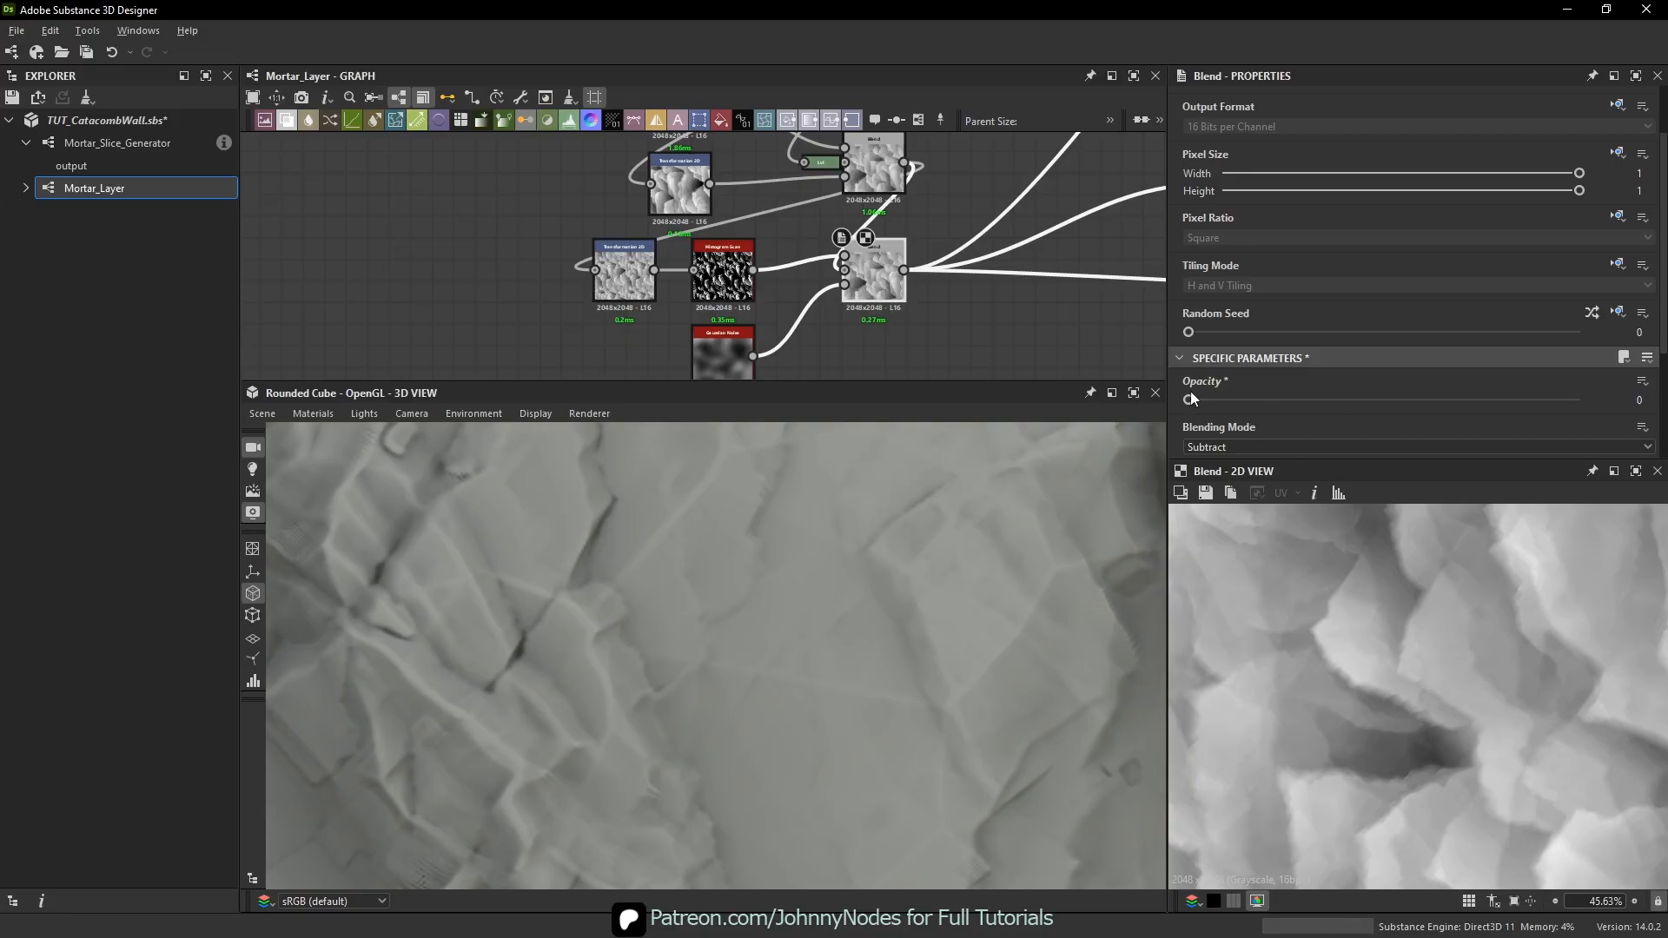
{"action": "mouse_move", "coordinate": [1188, 399]}
{"action": "left_mouse_down"}
{"action": "mouse_move", "coordinate": [1221, 405]}
{"action": "mouse_move", "coordinate": [1203, 402]}
{"action": "left_mouse_up"}
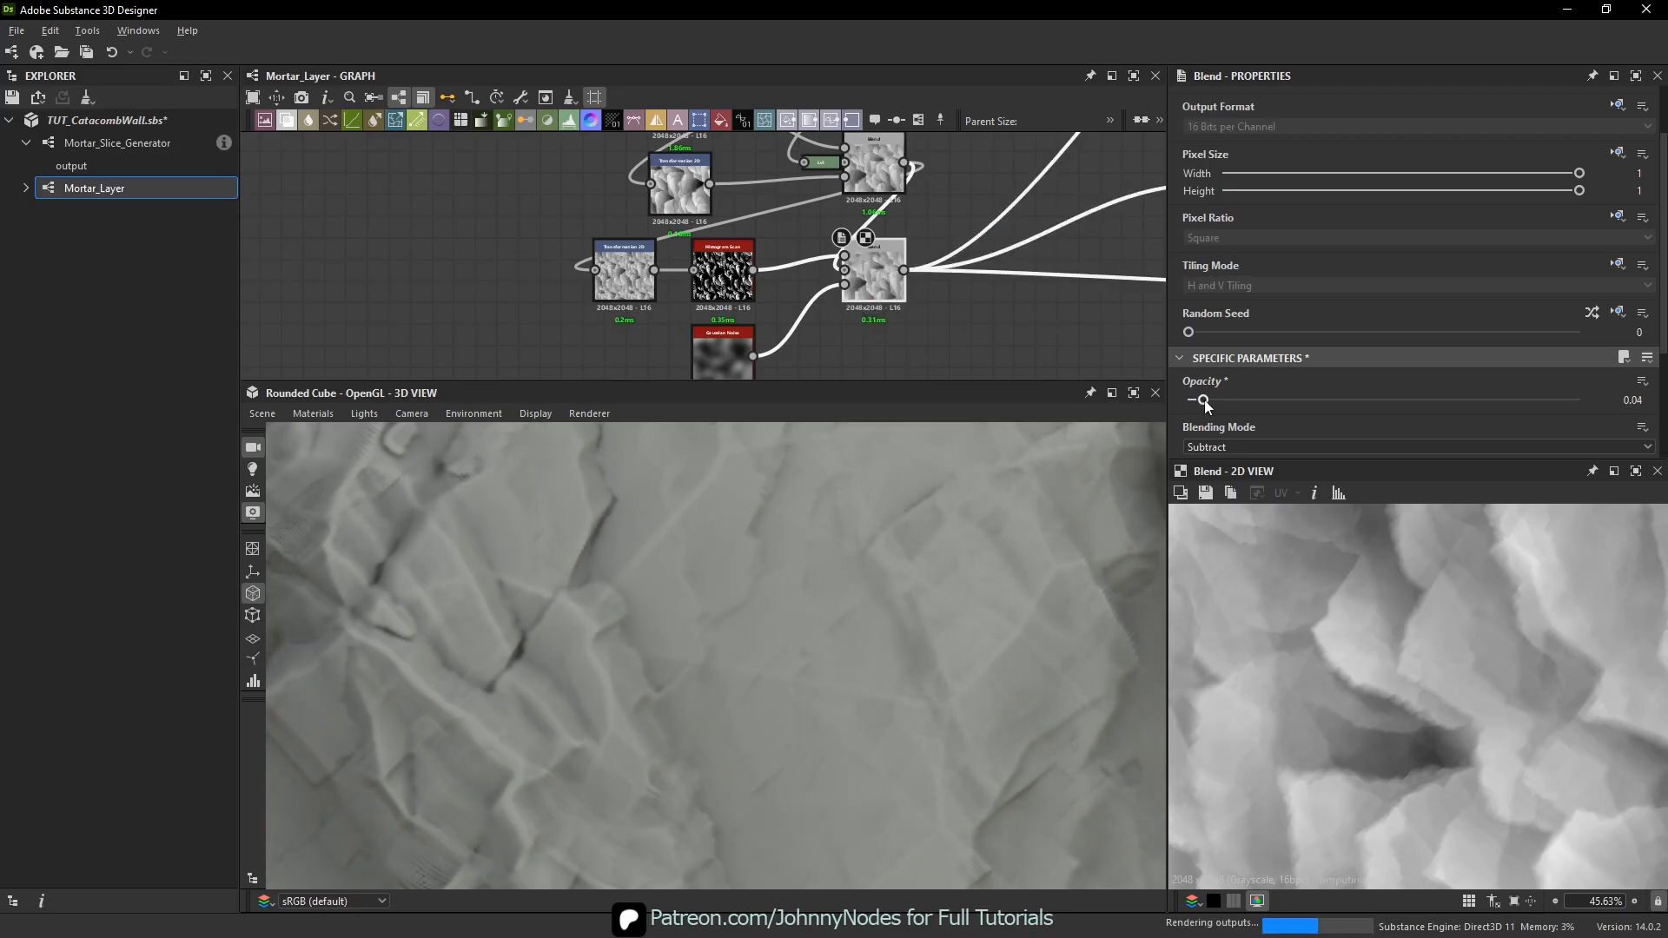
- Examine the cube's rock surface up close and from a distance to judge the reduced subtraction detail
{"action": "scroll", "coordinate": [820, 539], "scroll_direction": "down", "scroll_amount": 5}
{"action": "scroll", "coordinate": [820, 539], "scroll_direction": "down", "scroll_amount": 5}
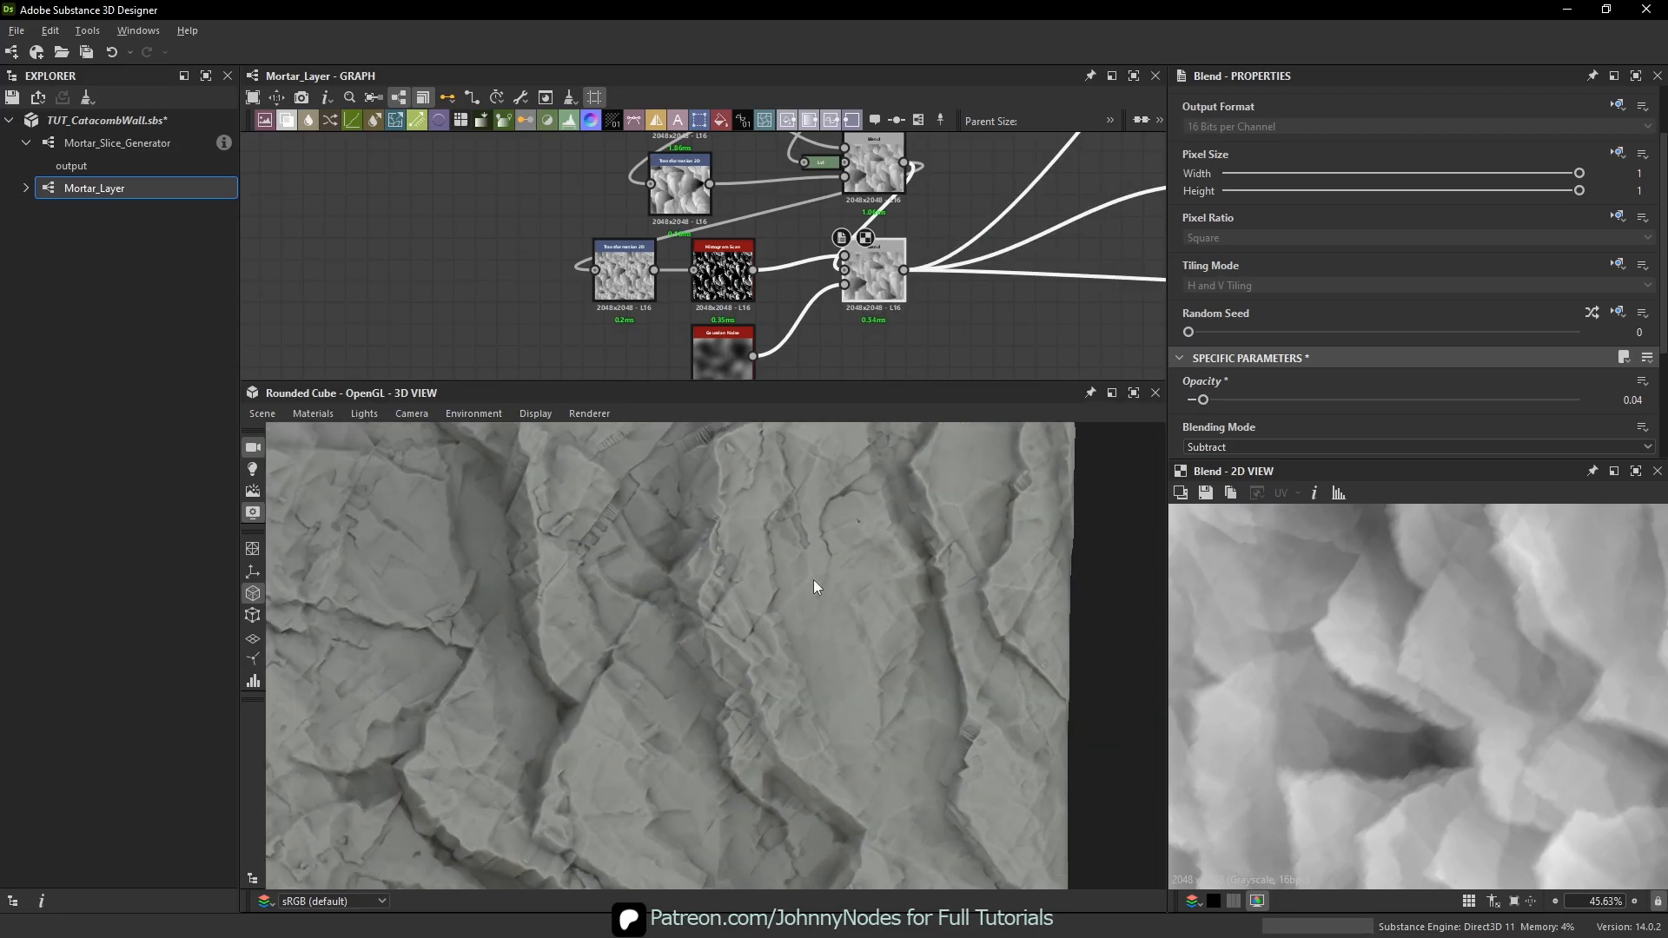
{"action": "scroll", "coordinate": [830, 552], "scroll_direction": "down", "scroll_amount": 5}
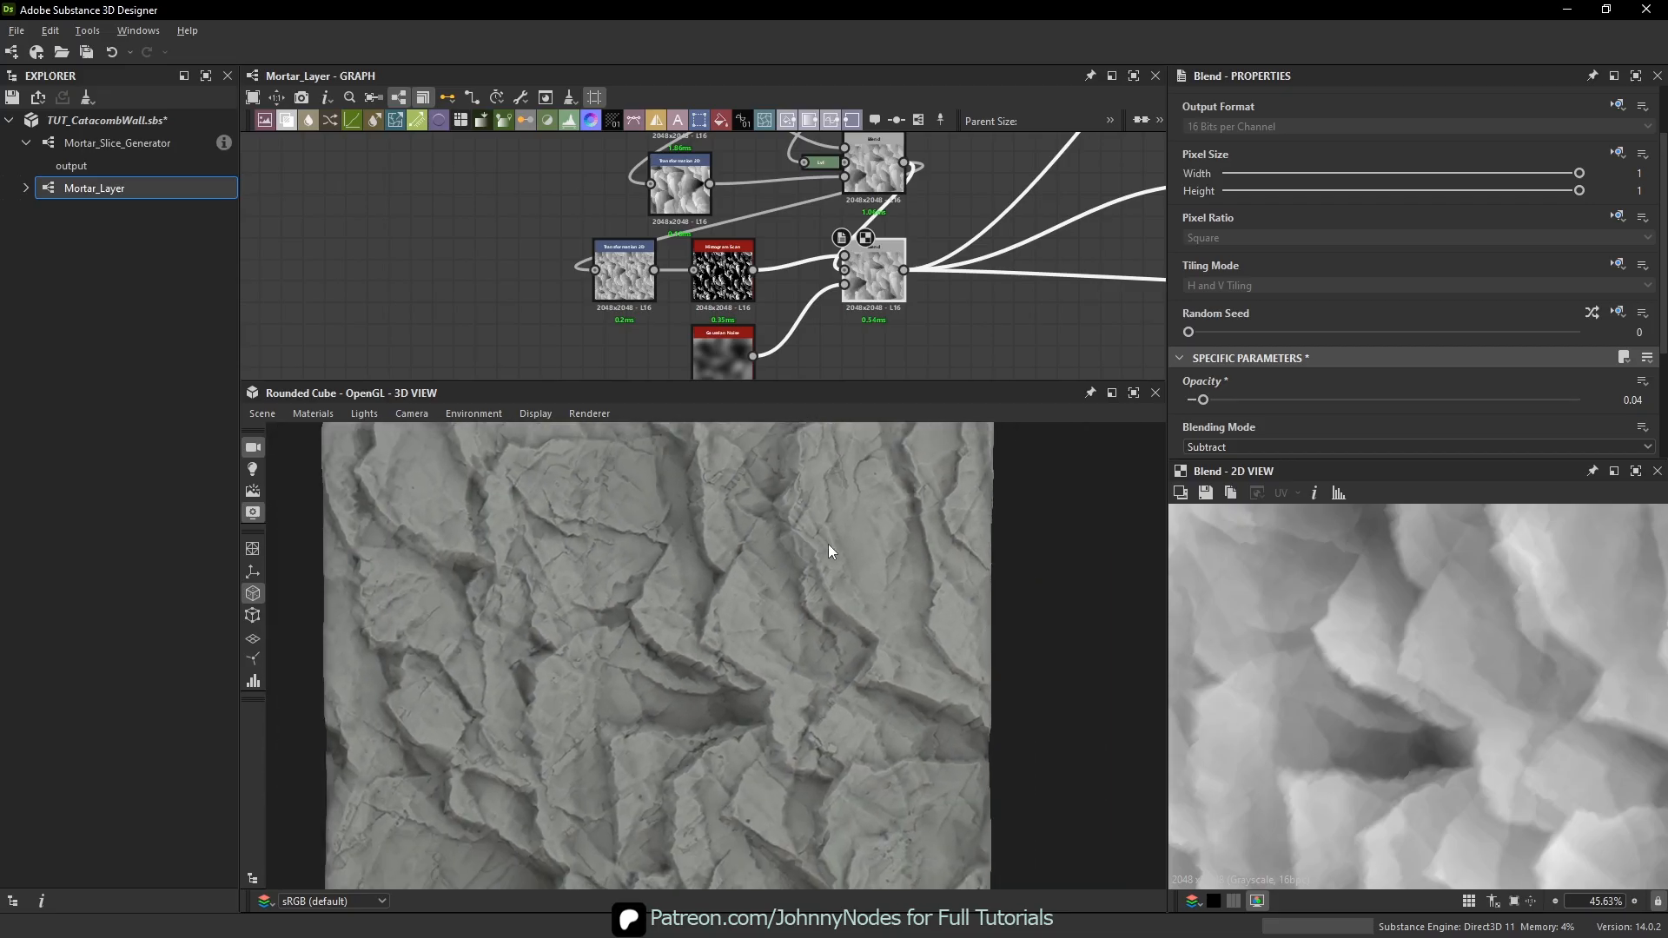
{"action": "middle_click_drag", "start_coordinate": [827, 555], "coordinate": [794, 592]}
{"action": "scroll", "coordinate": [834, 562], "scroll_direction": "up", "scroll_amount": 4}
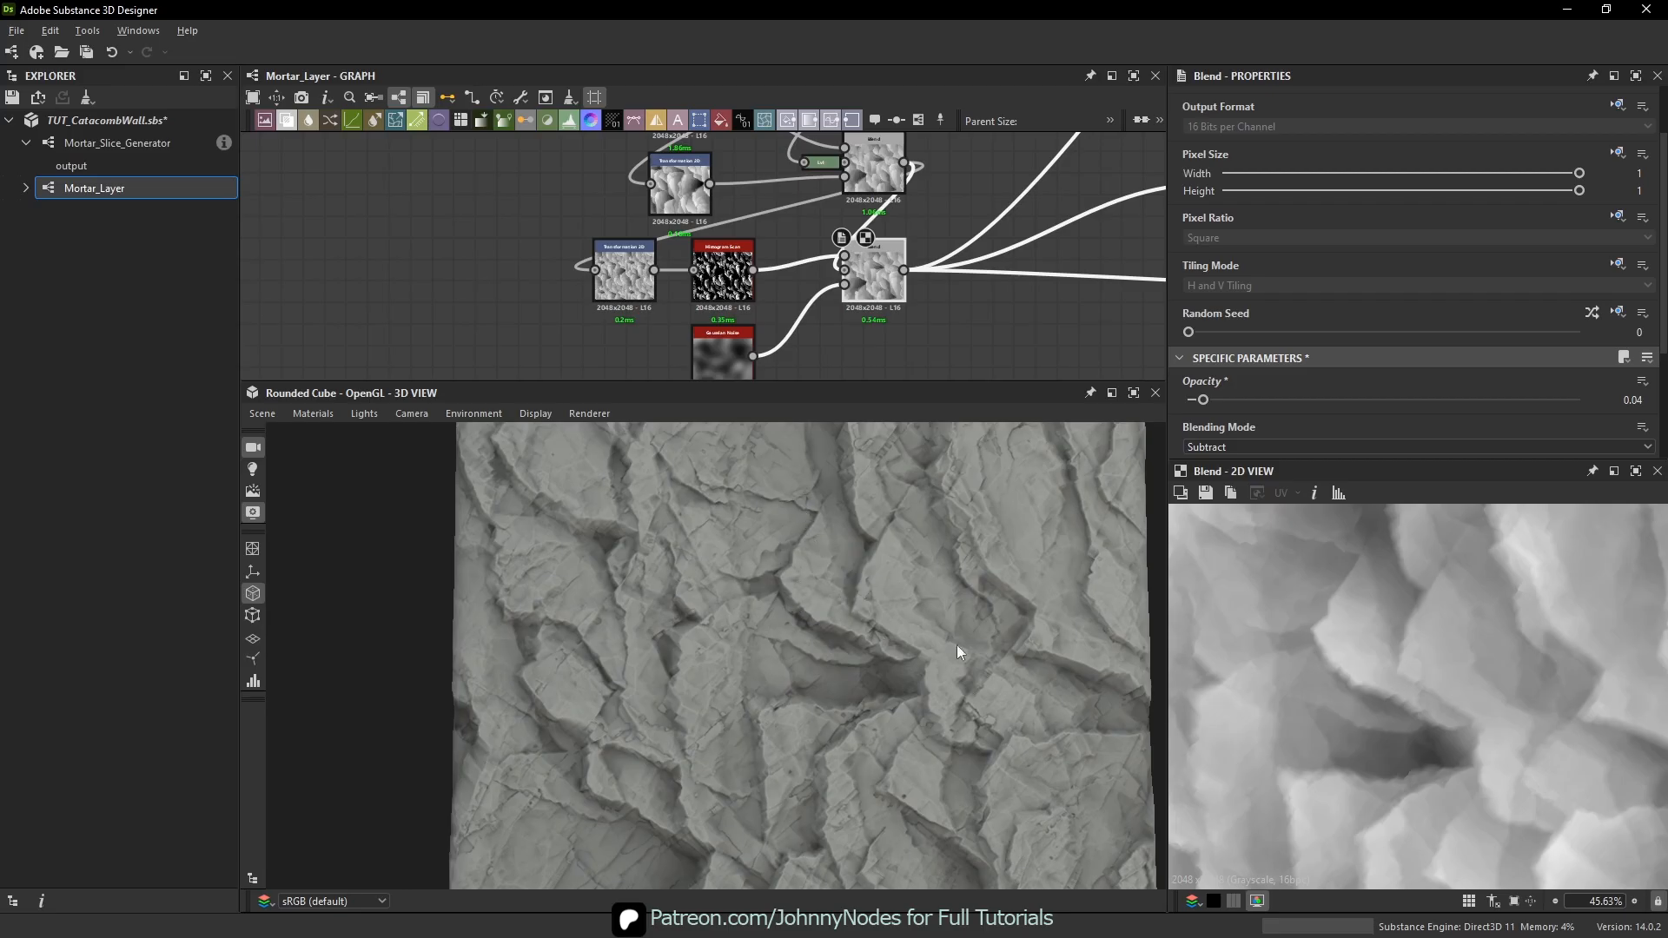
{"action": "scroll", "coordinate": [957, 645], "scroll_direction": "down", "scroll_amount": 1}
{"action": "middle_click_drag", "start_coordinate": [957, 645], "coordinate": [910, 633]}
{"action": "scroll", "coordinate": [909, 632], "scroll_direction": "down", "scroll_amount": 2}
{"action": "scroll", "coordinate": [810, 607], "scroll_direction": "up", "scroll_amount": 2}
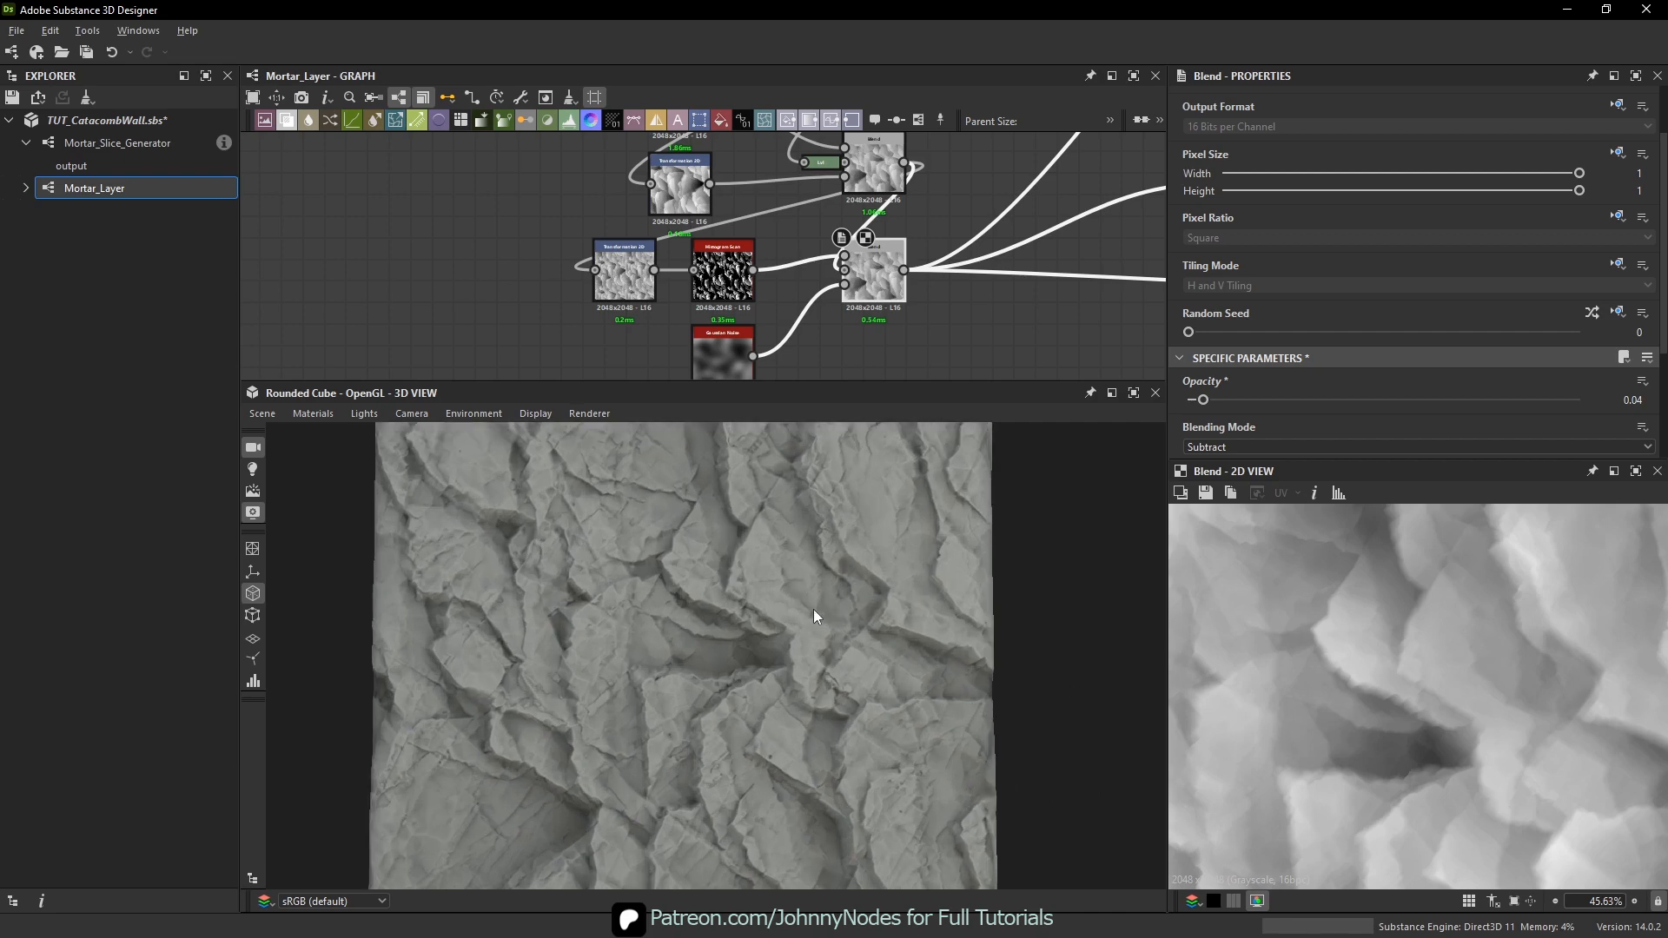
{"action": "scroll", "coordinate": [846, 598], "scroll_direction": "up", "scroll_amount": 3}
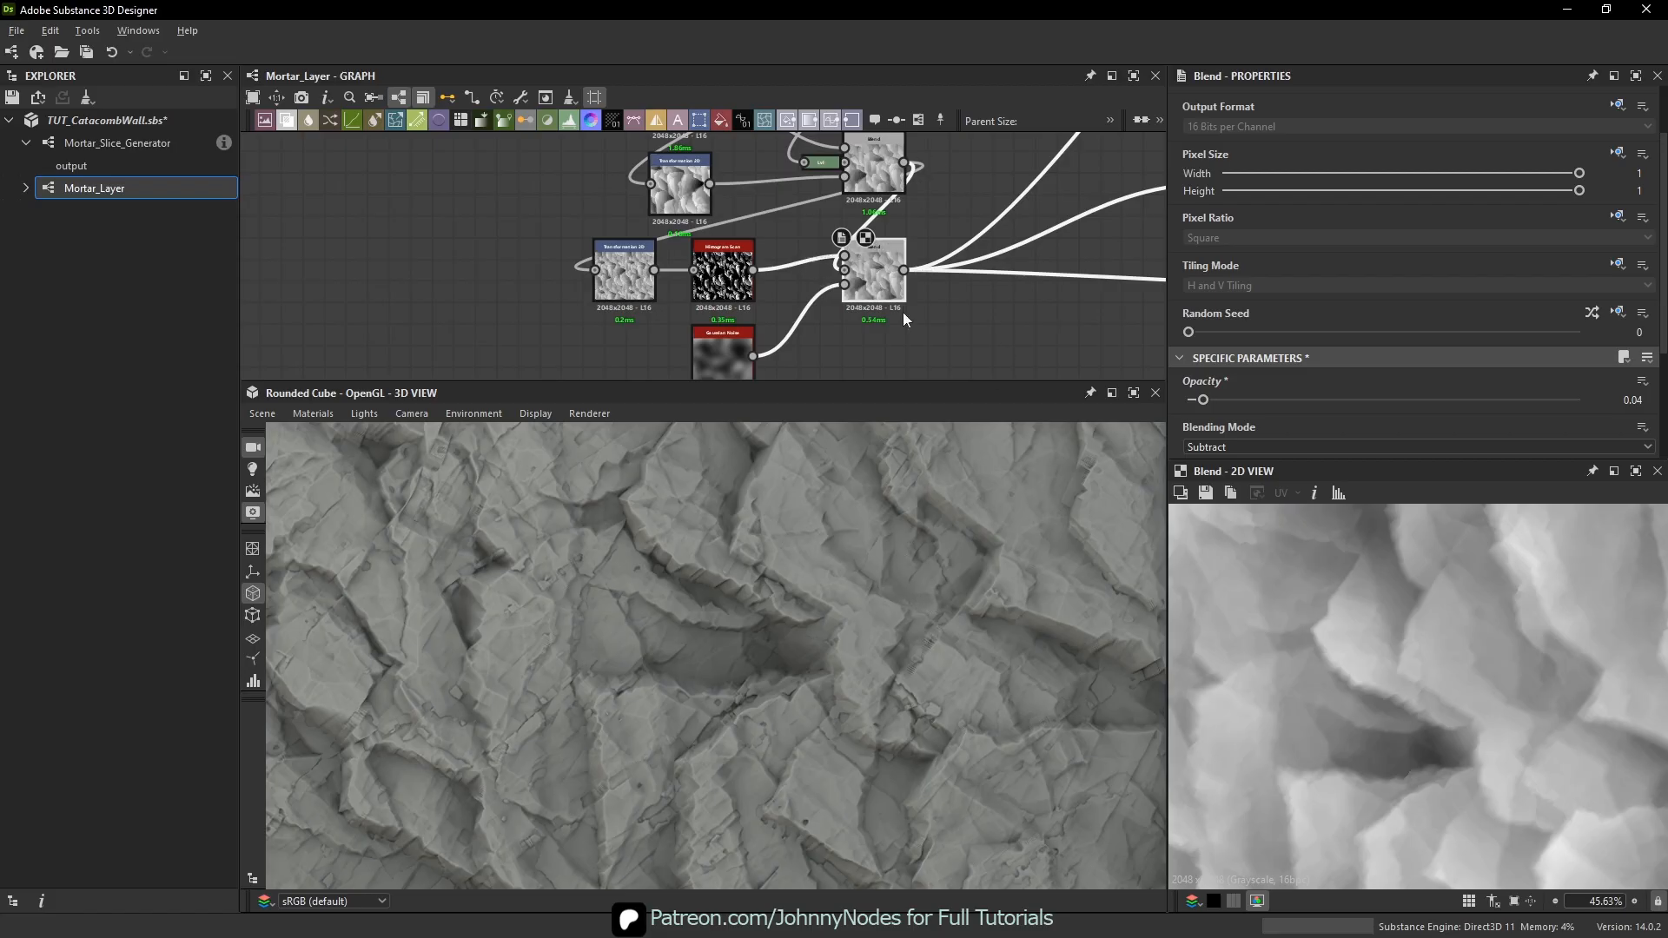
- Move the lowest Blend node slightly down, between the Histogram Scan and Gaussian Noise rows, and check the whole cube
{"action": "middle_click_drag", "start_coordinate": [903, 311], "coordinate": [903, 213]}
{"action": "scroll", "coordinate": [902, 213], "scroll_direction": "down", "scroll_amount": 1}
{"action": "left_click_drag", "start_coordinate": [887, 191], "coordinate": [885, 226]}
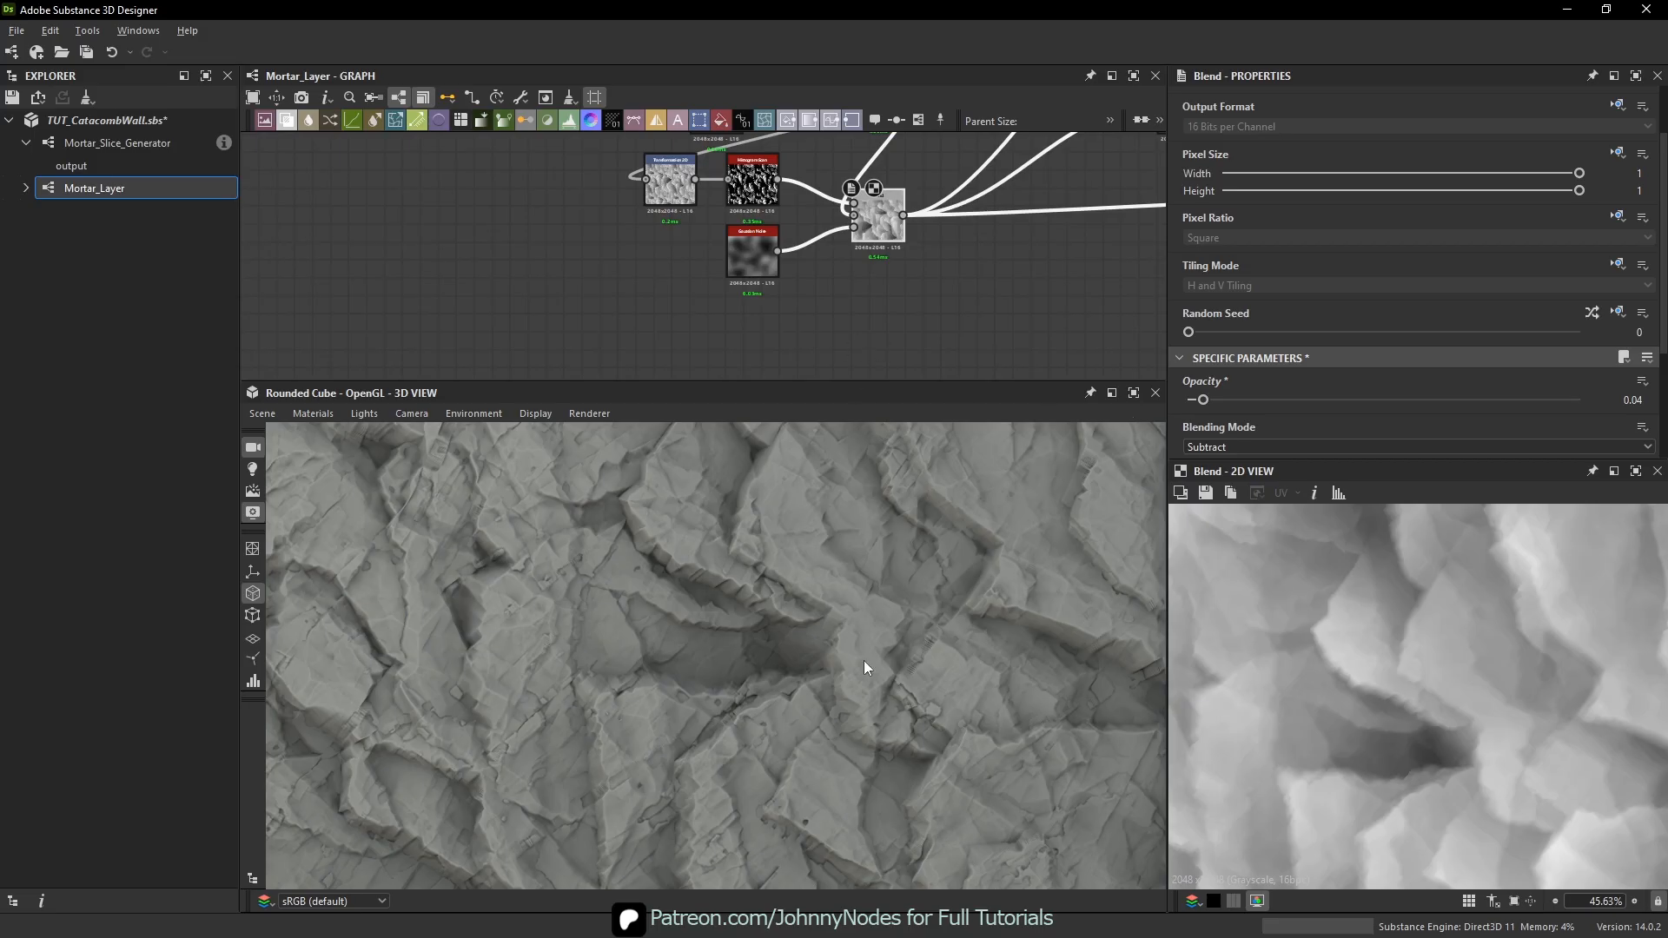
{"action": "scroll", "coordinate": [866, 607], "scroll_direction": "down", "scroll_amount": 3}
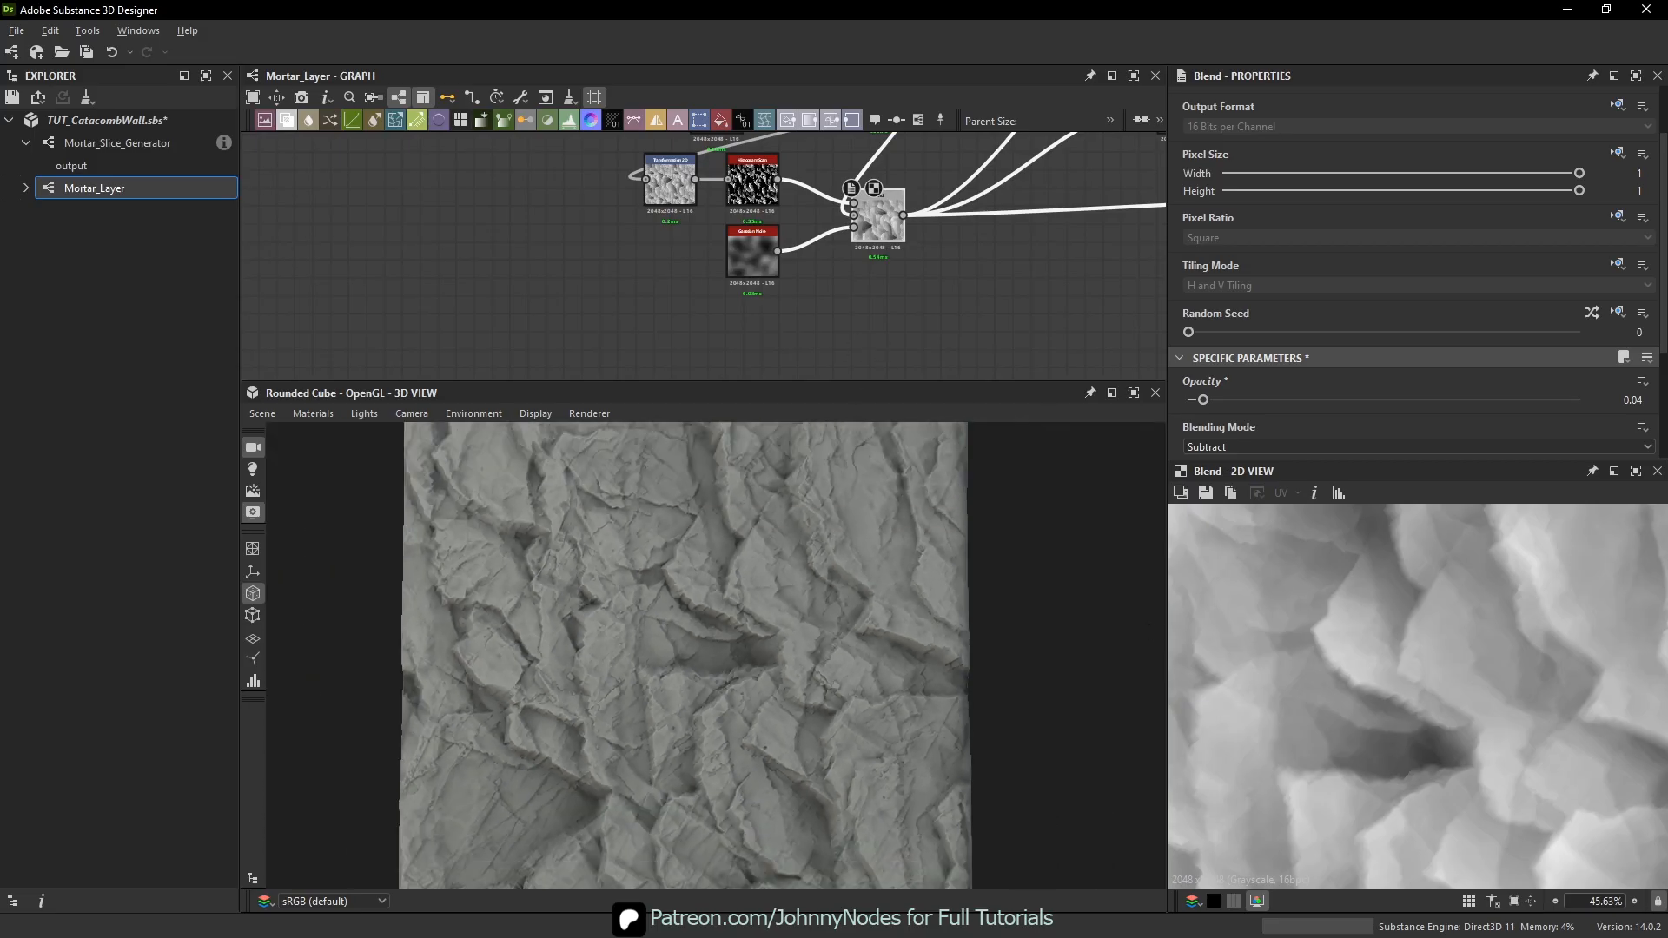
- Switch to the reference image board, examine the rough mortar between the stones in the close-up photo, and return to Substance 3D Designer
{"action": "key", "text": "alt+Tab"}
{"action": "middle_click_drag", "start_coordinate": [926, 634], "coordinate": [886, 206]}
{"action": "scroll", "coordinate": [1044, 719], "scroll_direction": "up", "scroll_amount": 3}
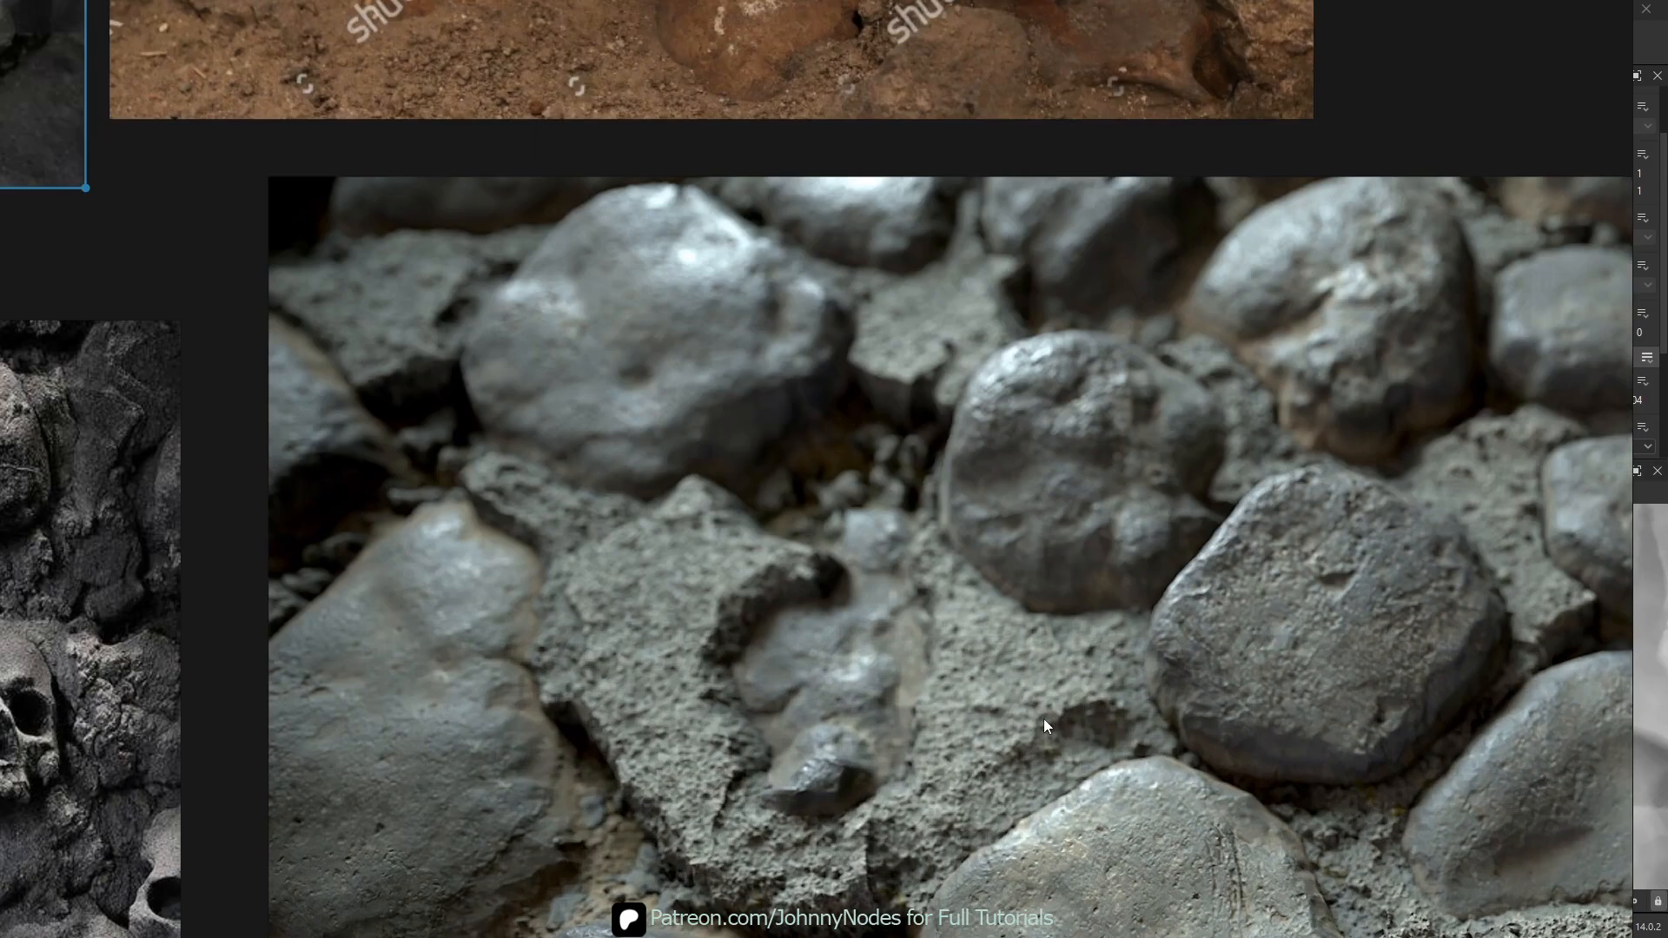
{"action": "scroll", "coordinate": [1044, 723], "scroll_direction": "up", "scroll_amount": 3}
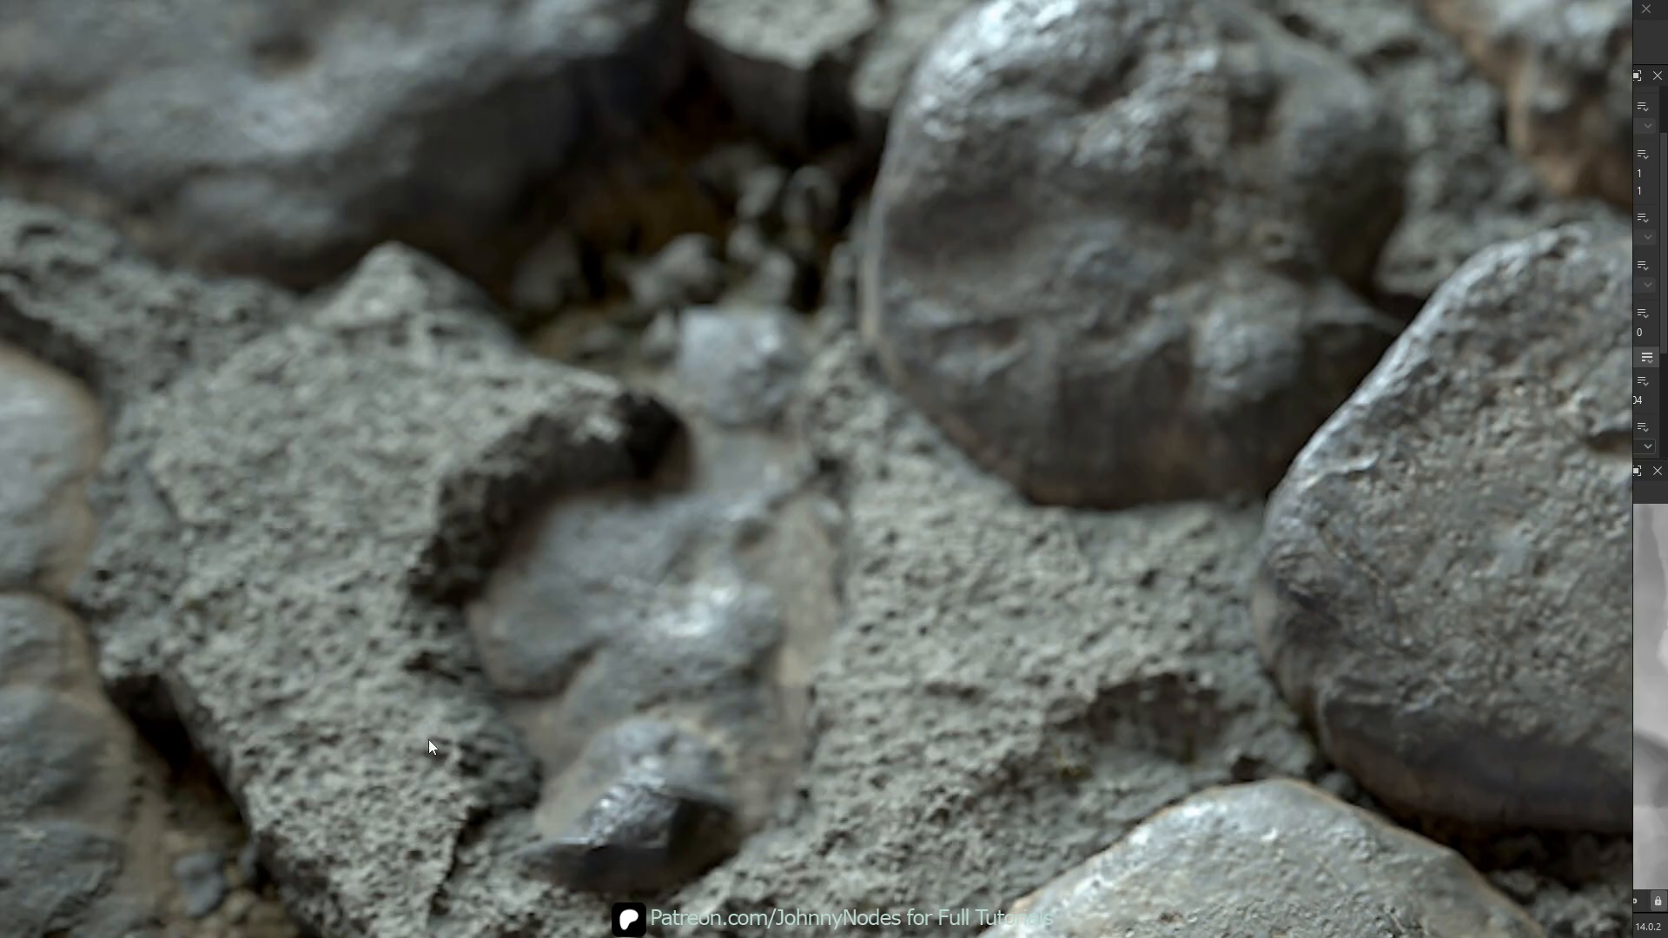
{"action": "scroll", "coordinate": [743, 593], "scroll_direction": "down", "scroll_amount": 6}
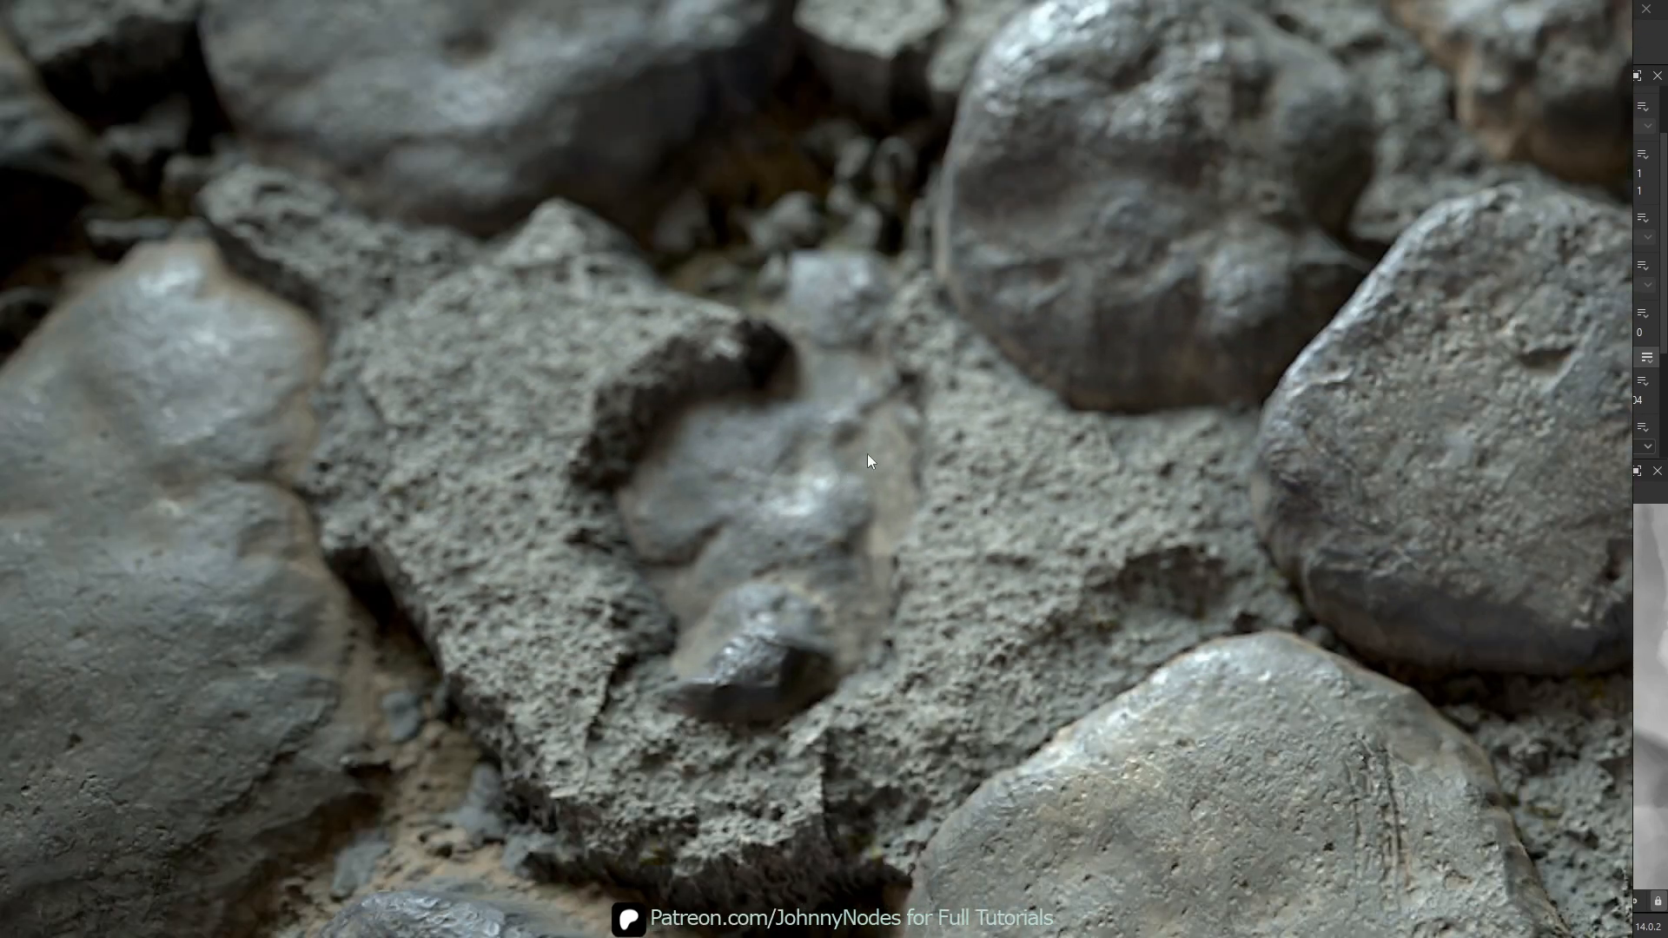
{"action": "scroll", "coordinate": [1143, 580], "scroll_direction": "up", "scroll_amount": 3}
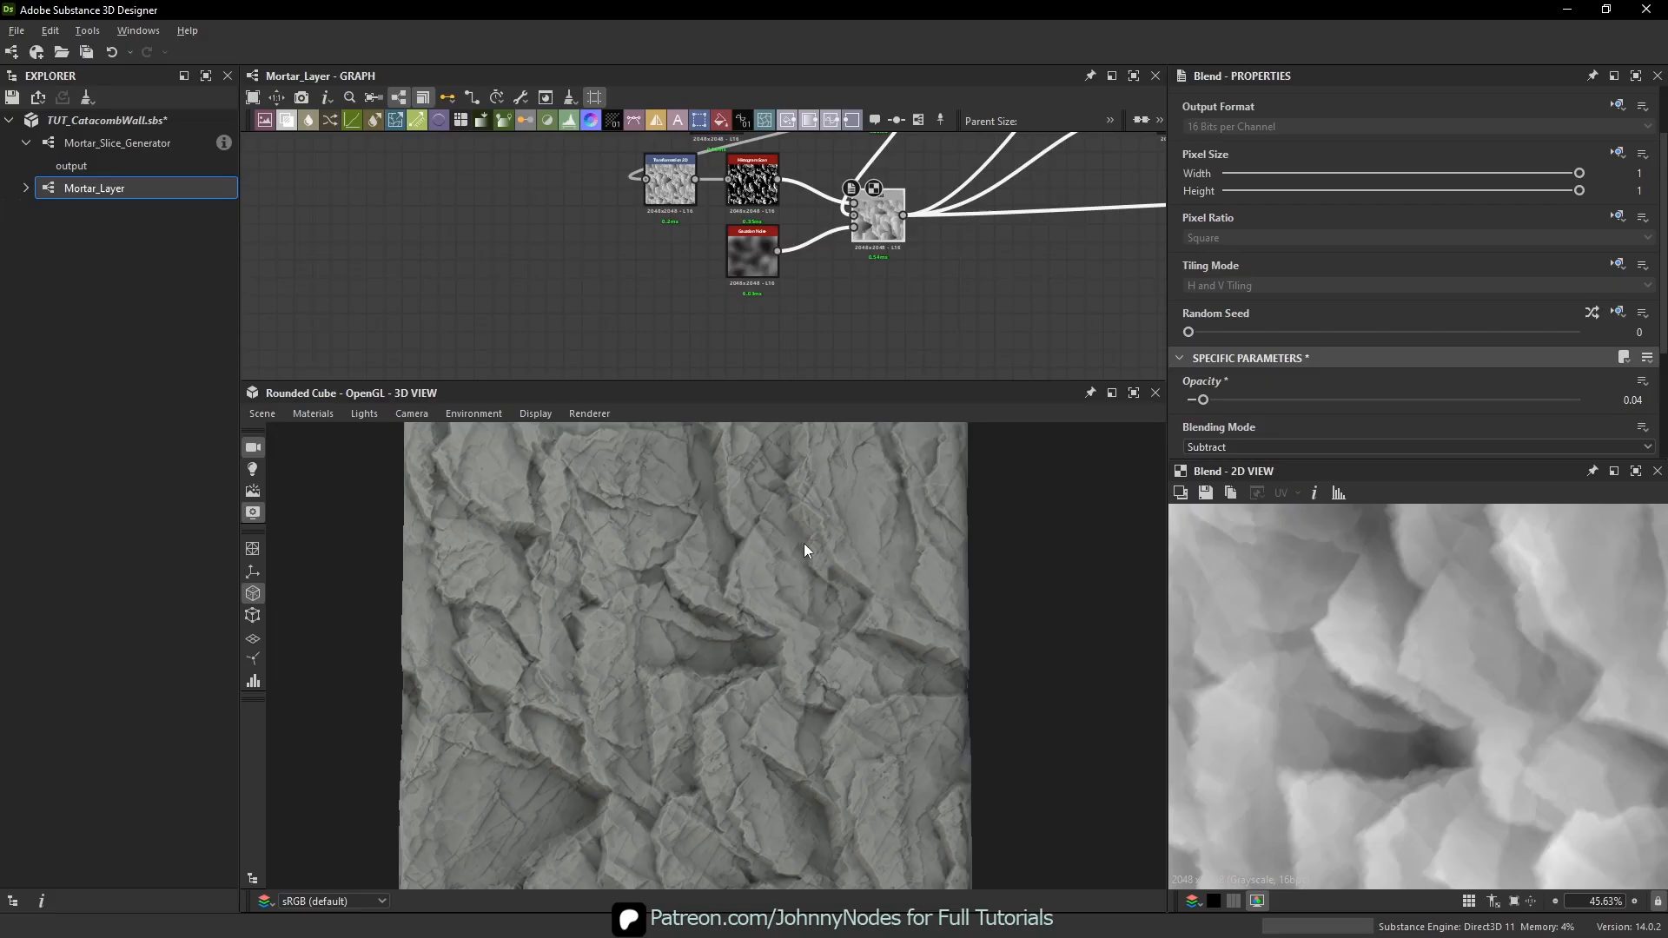
{"action": "key", "text": "alt+Tab"}
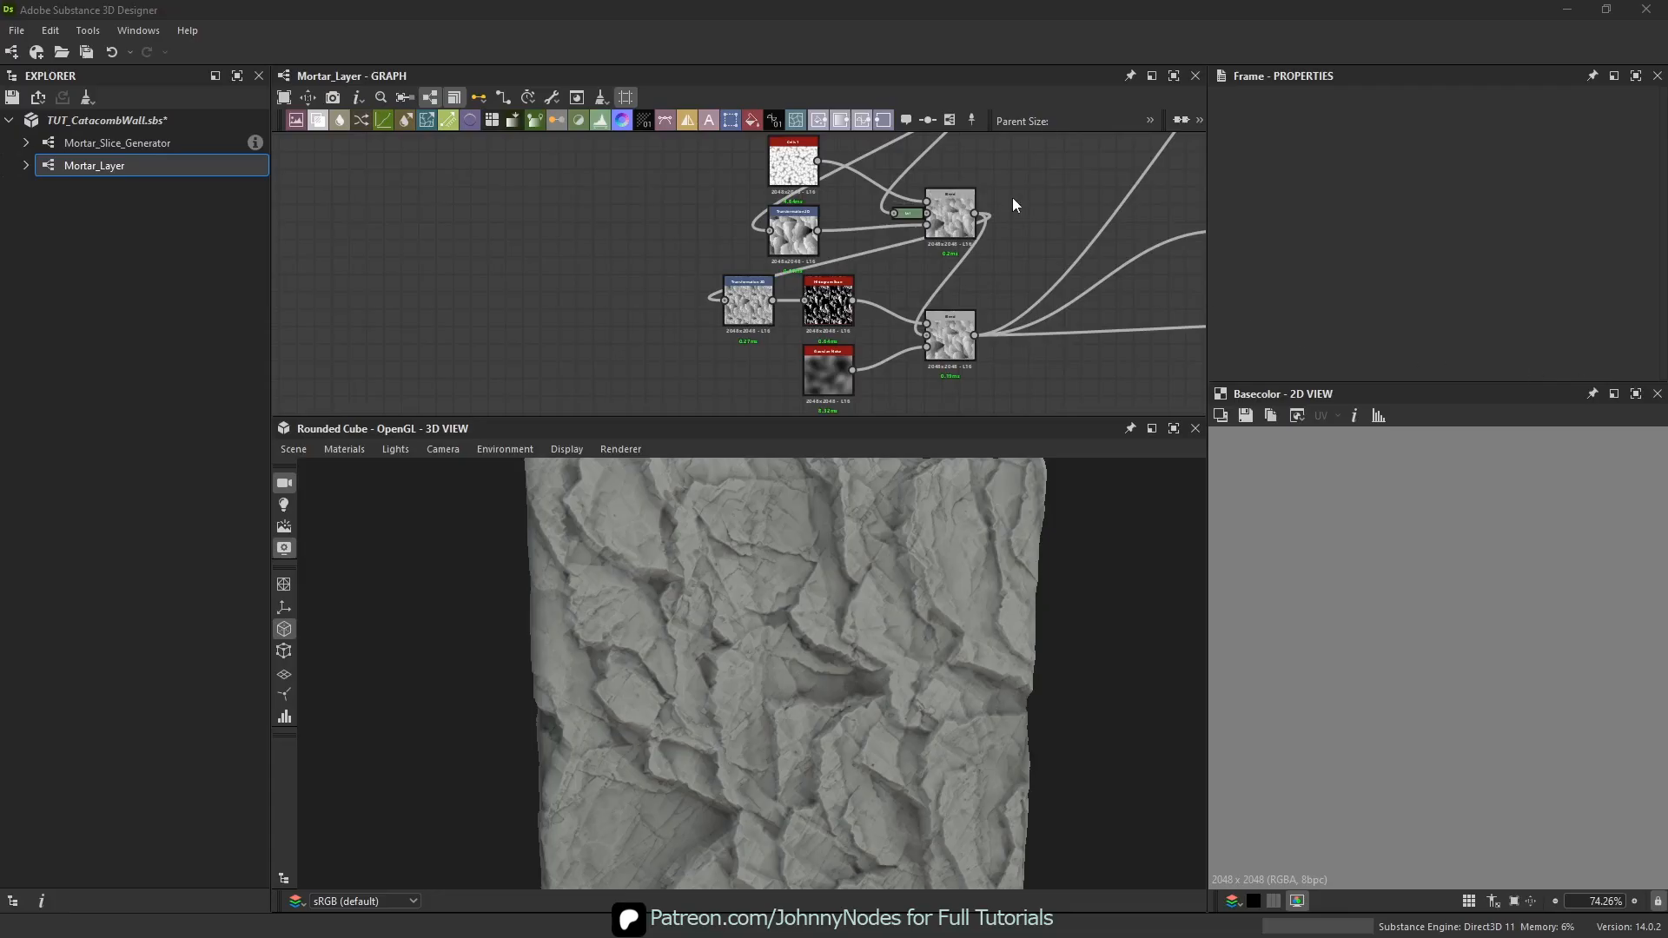
- Locate the lowest Blend node, fed by the Gaussian Noise, at the end of the rock heightmap chain
{"action": "middle_click_drag", "start_coordinate": [932, 279], "coordinate": [875, 96]}
{"action": "scroll", "coordinate": [895, 217], "scroll_direction": "up", "scroll_amount": 3}
{"action": "middle_click_drag", "start_coordinate": [895, 218], "coordinate": [902, 270]}
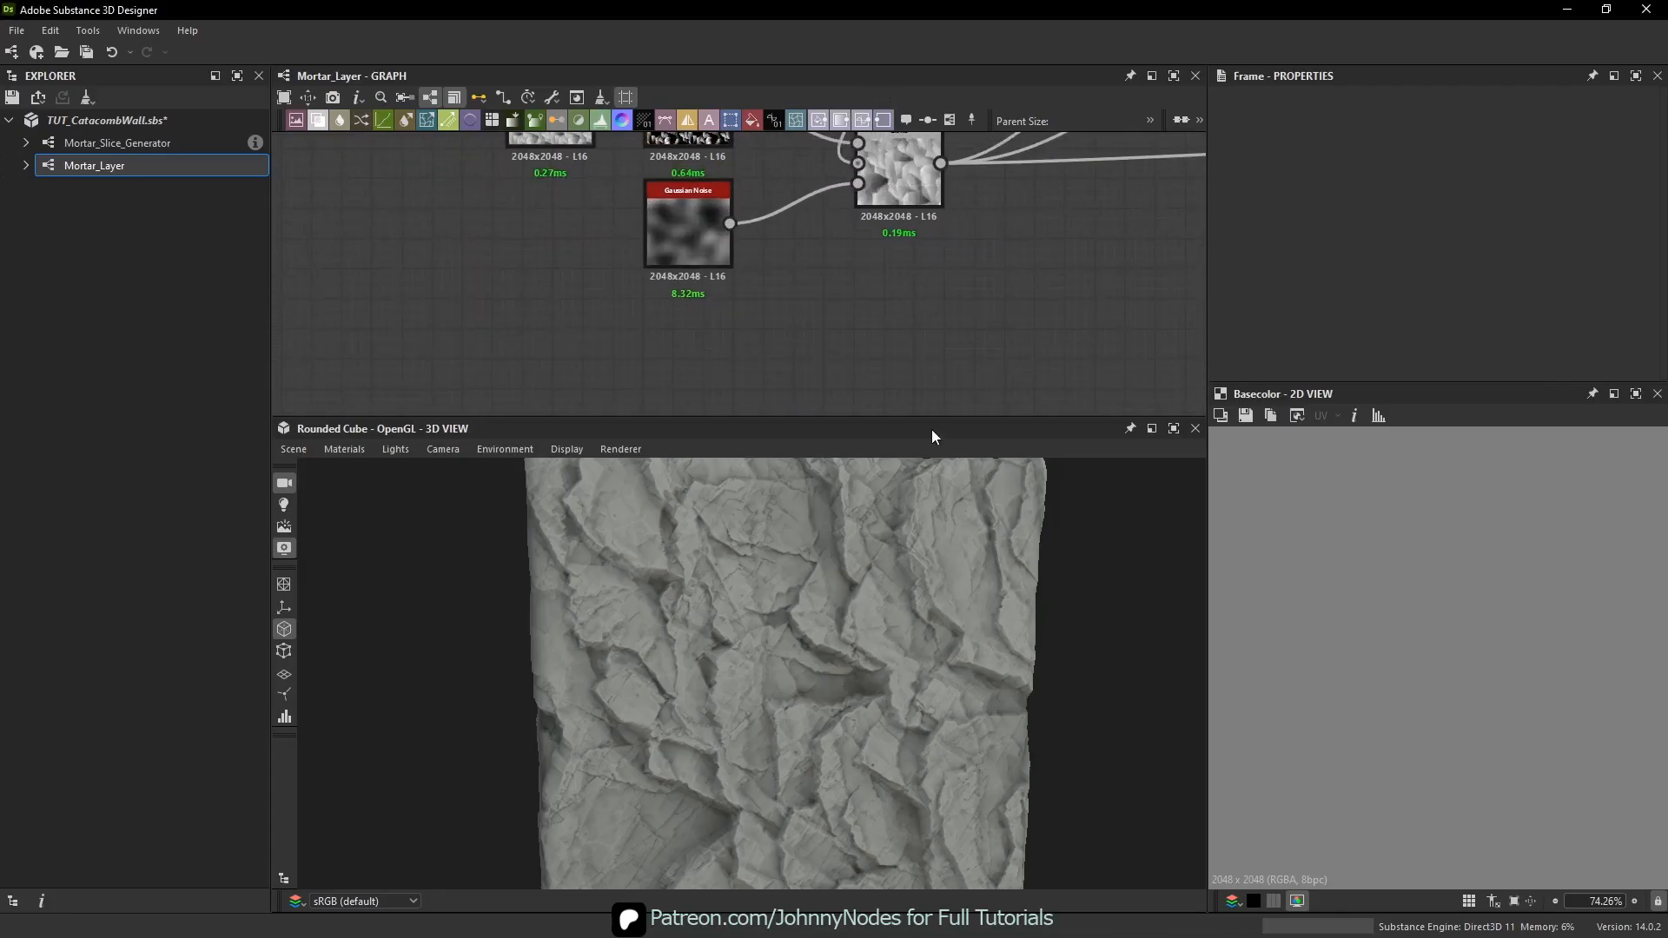
{"action": "scroll", "coordinate": [869, 306], "scroll_direction": "down", "scroll_amount": 5}
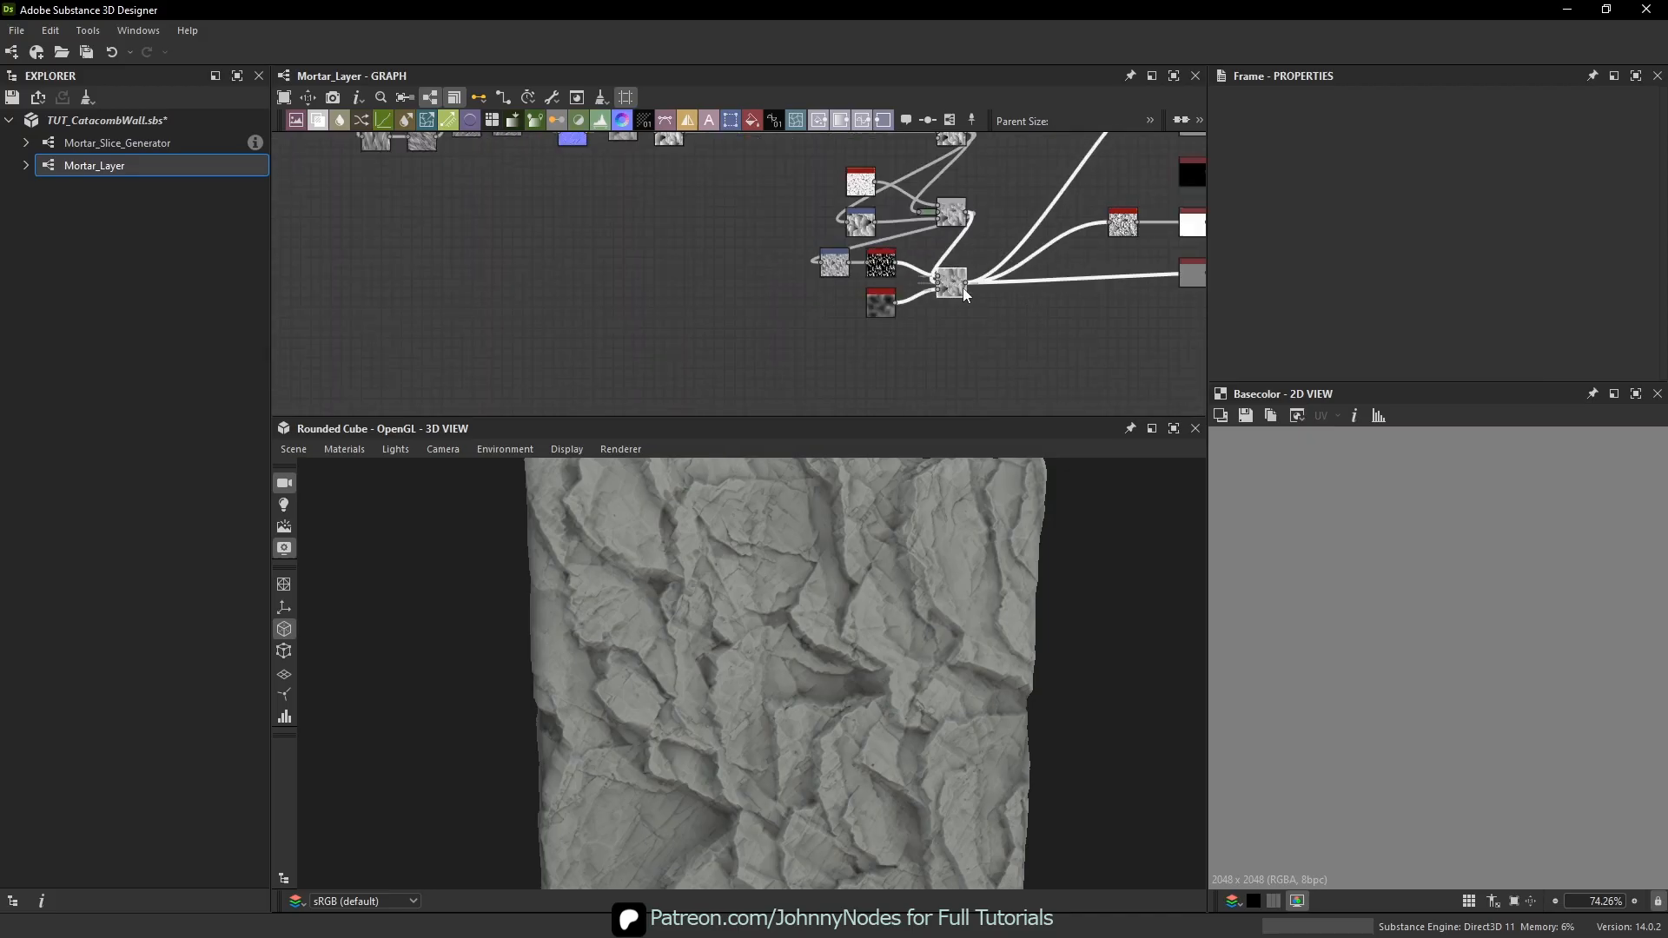
- Add a Blend node below the last Blend in the chain and feed that node's output into its background
{"action": "double_click", "coordinate": [954, 284]}
{"action": "scroll", "coordinate": [1393, 564], "scroll_direction": "down", "scroll_amount": 5}
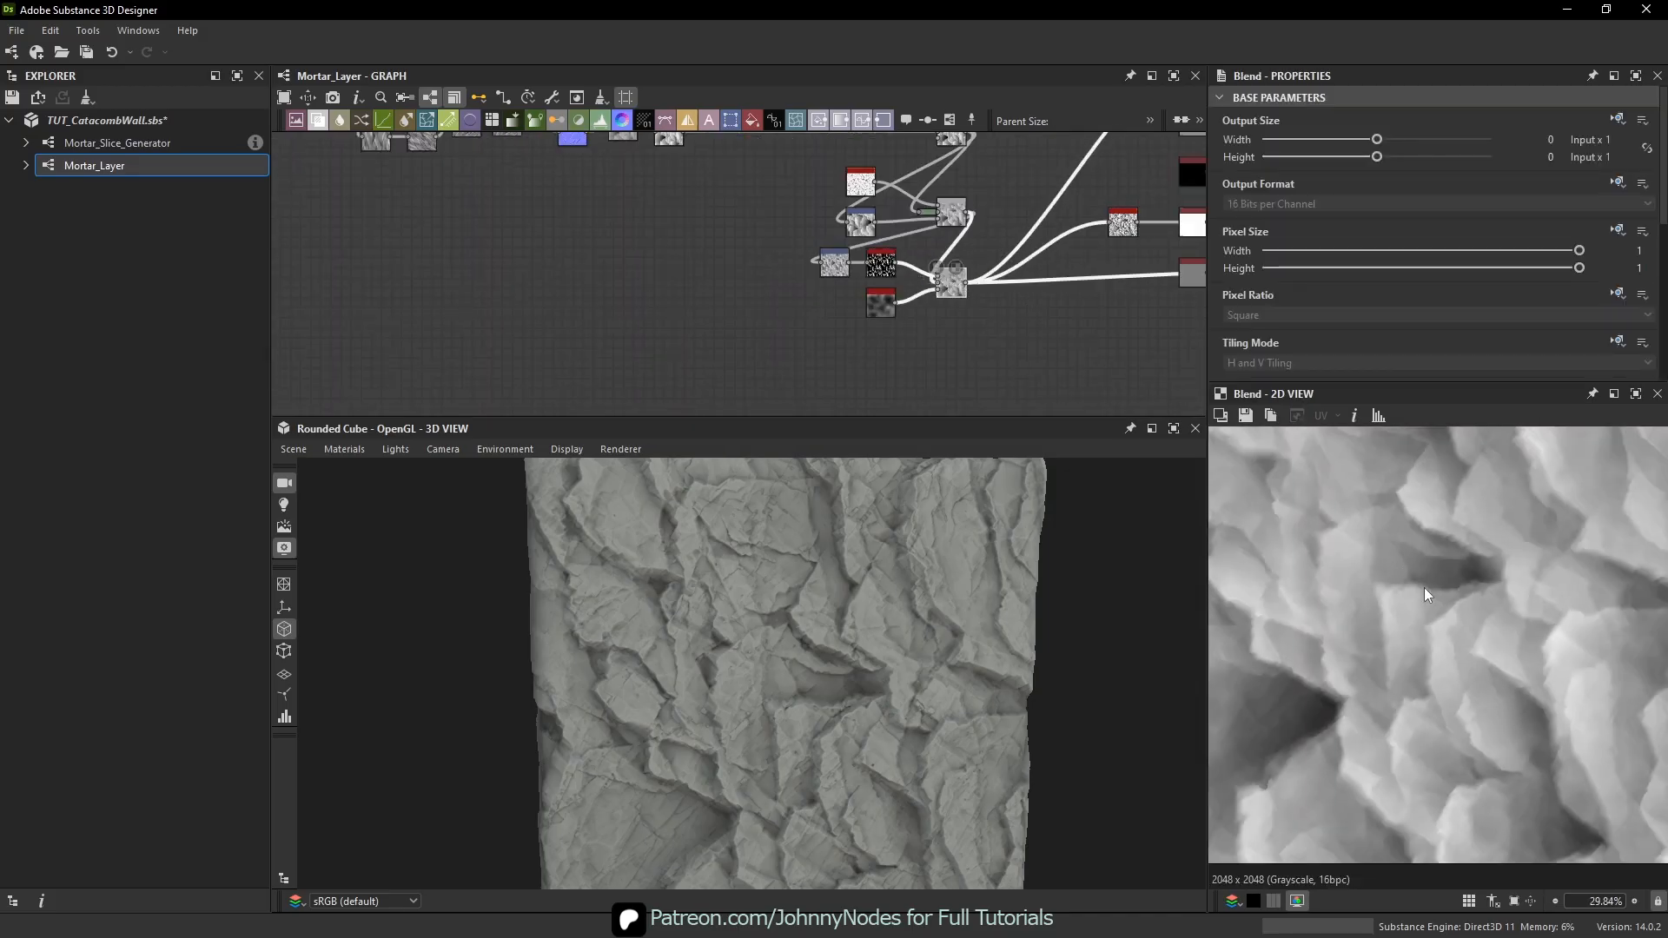
{"action": "scroll", "coordinate": [933, 576], "scroll_direction": "up", "scroll_amount": 3}
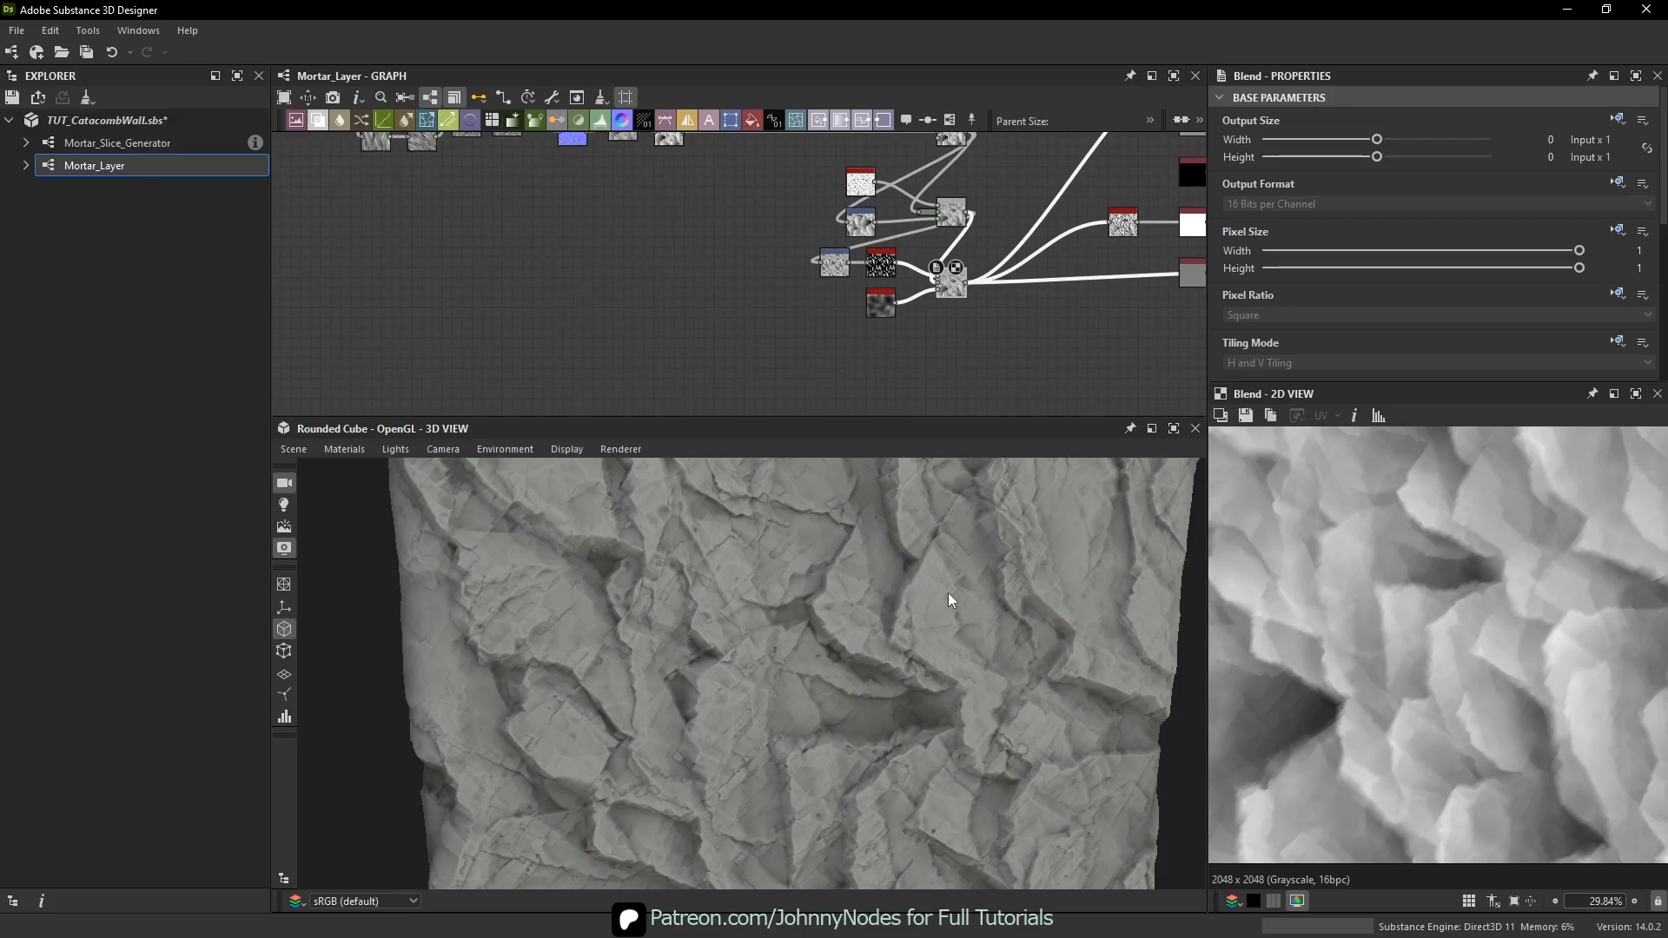
{"action": "scroll", "coordinate": [966, 332], "scroll_direction": "up", "scroll_amount": 2}
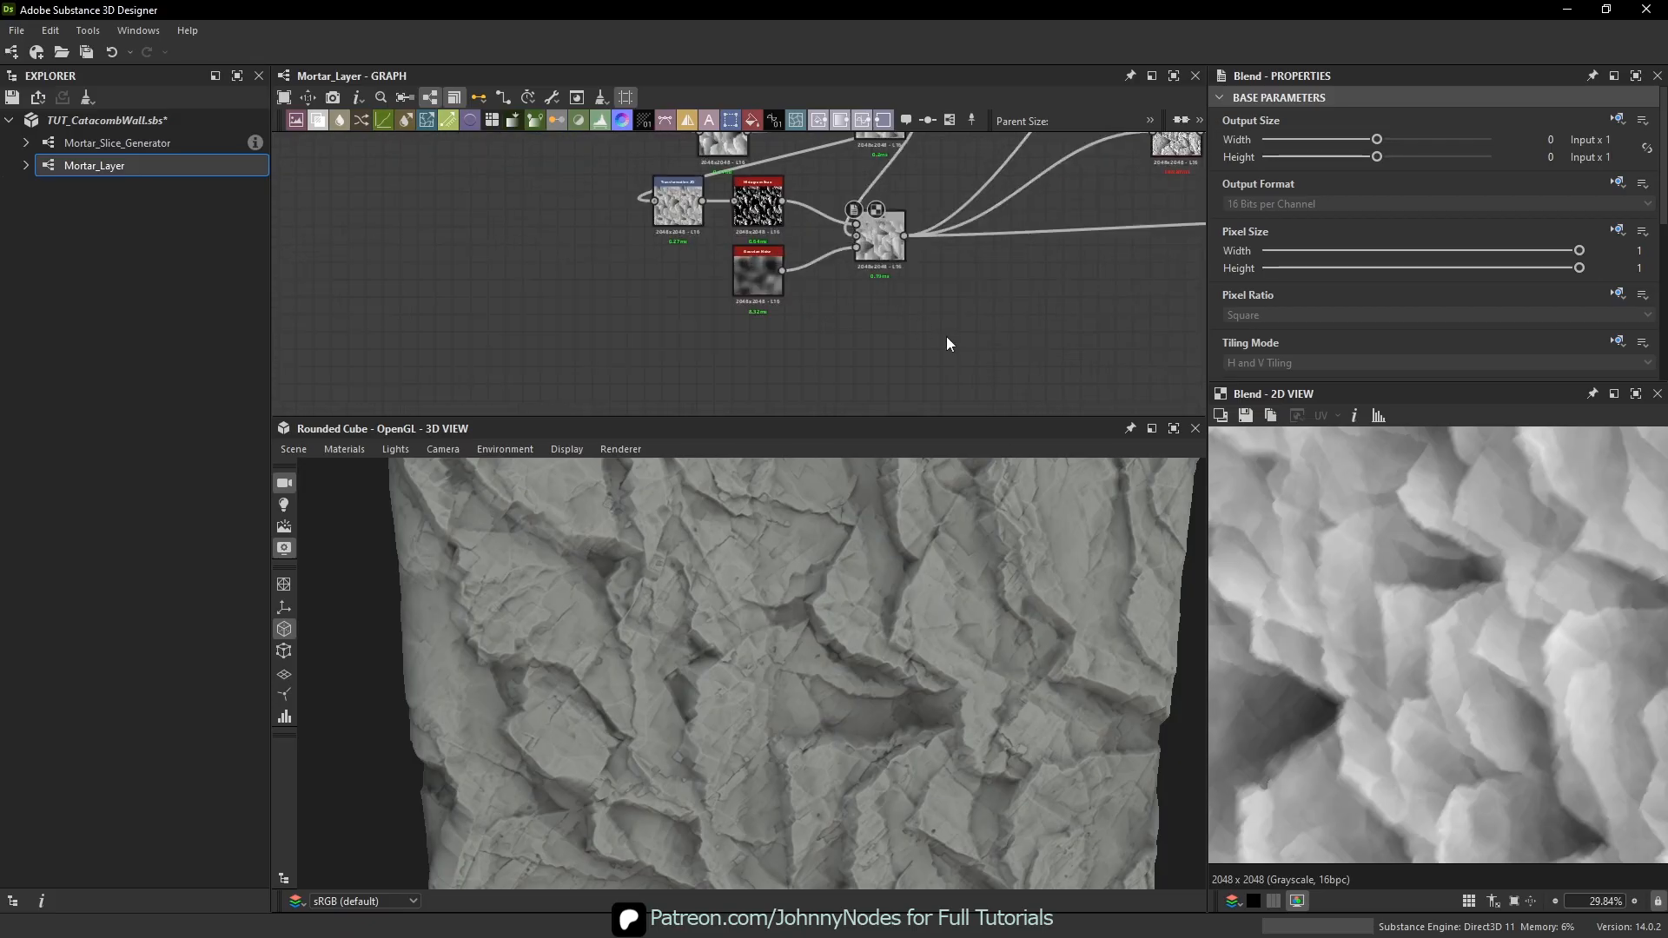
{"action": "key", "text": "space"}
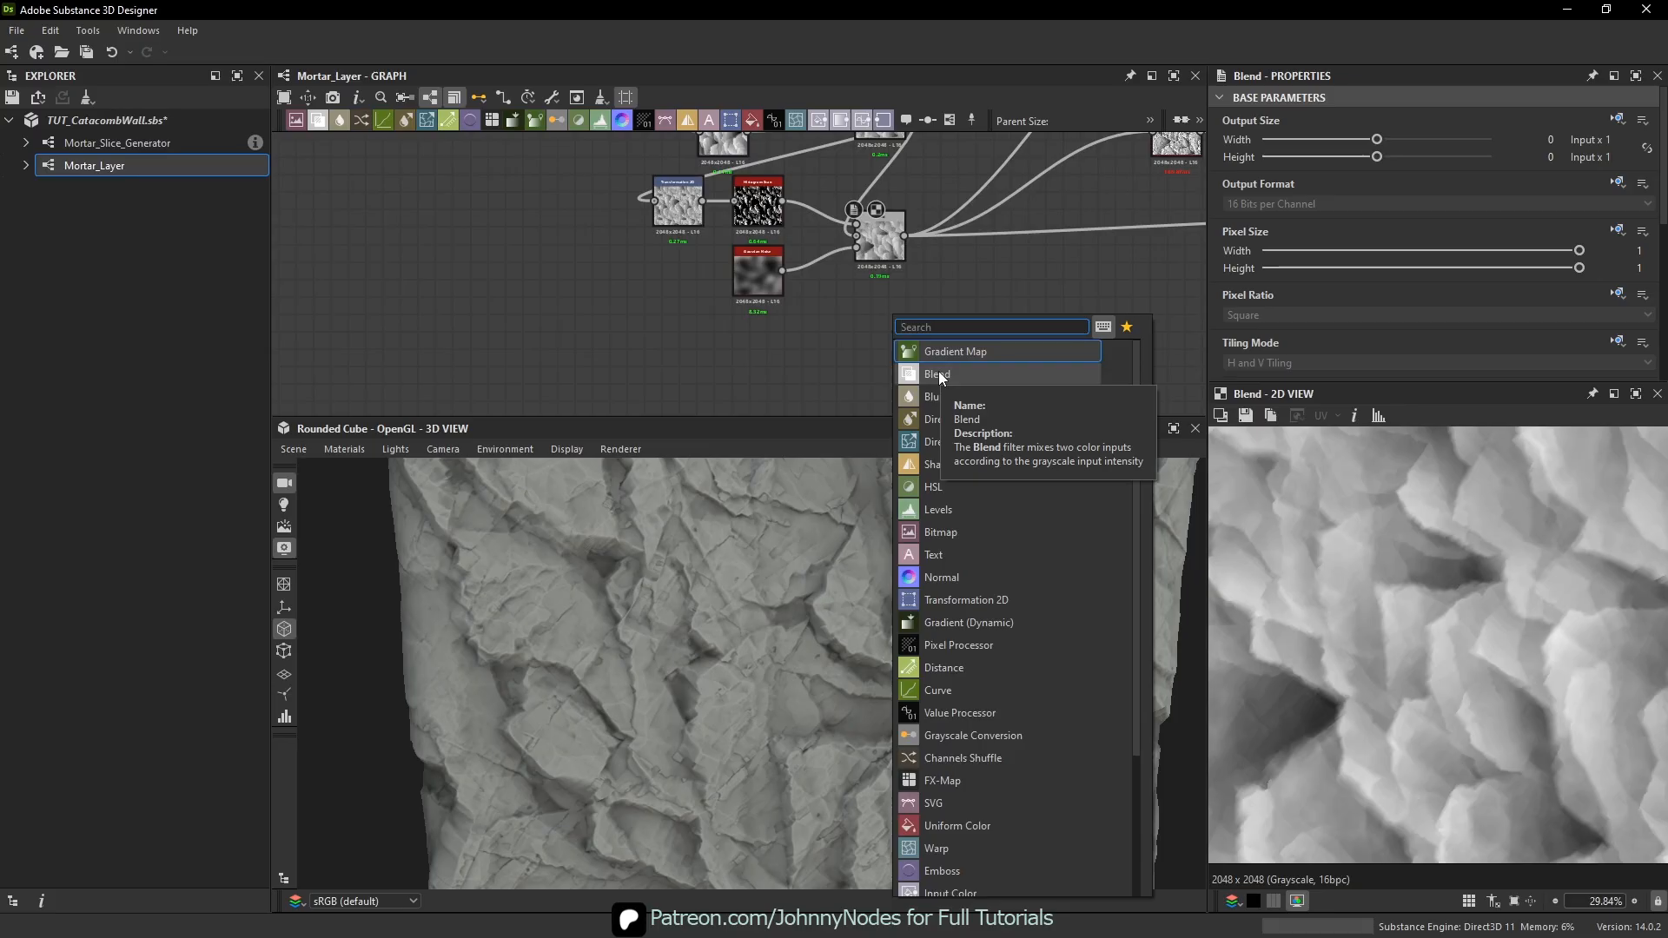
{"action": "left_click", "coordinate": [938, 372]}
{"action": "scroll", "coordinate": [902, 320], "scroll_direction": "up", "scroll_amount": 2}
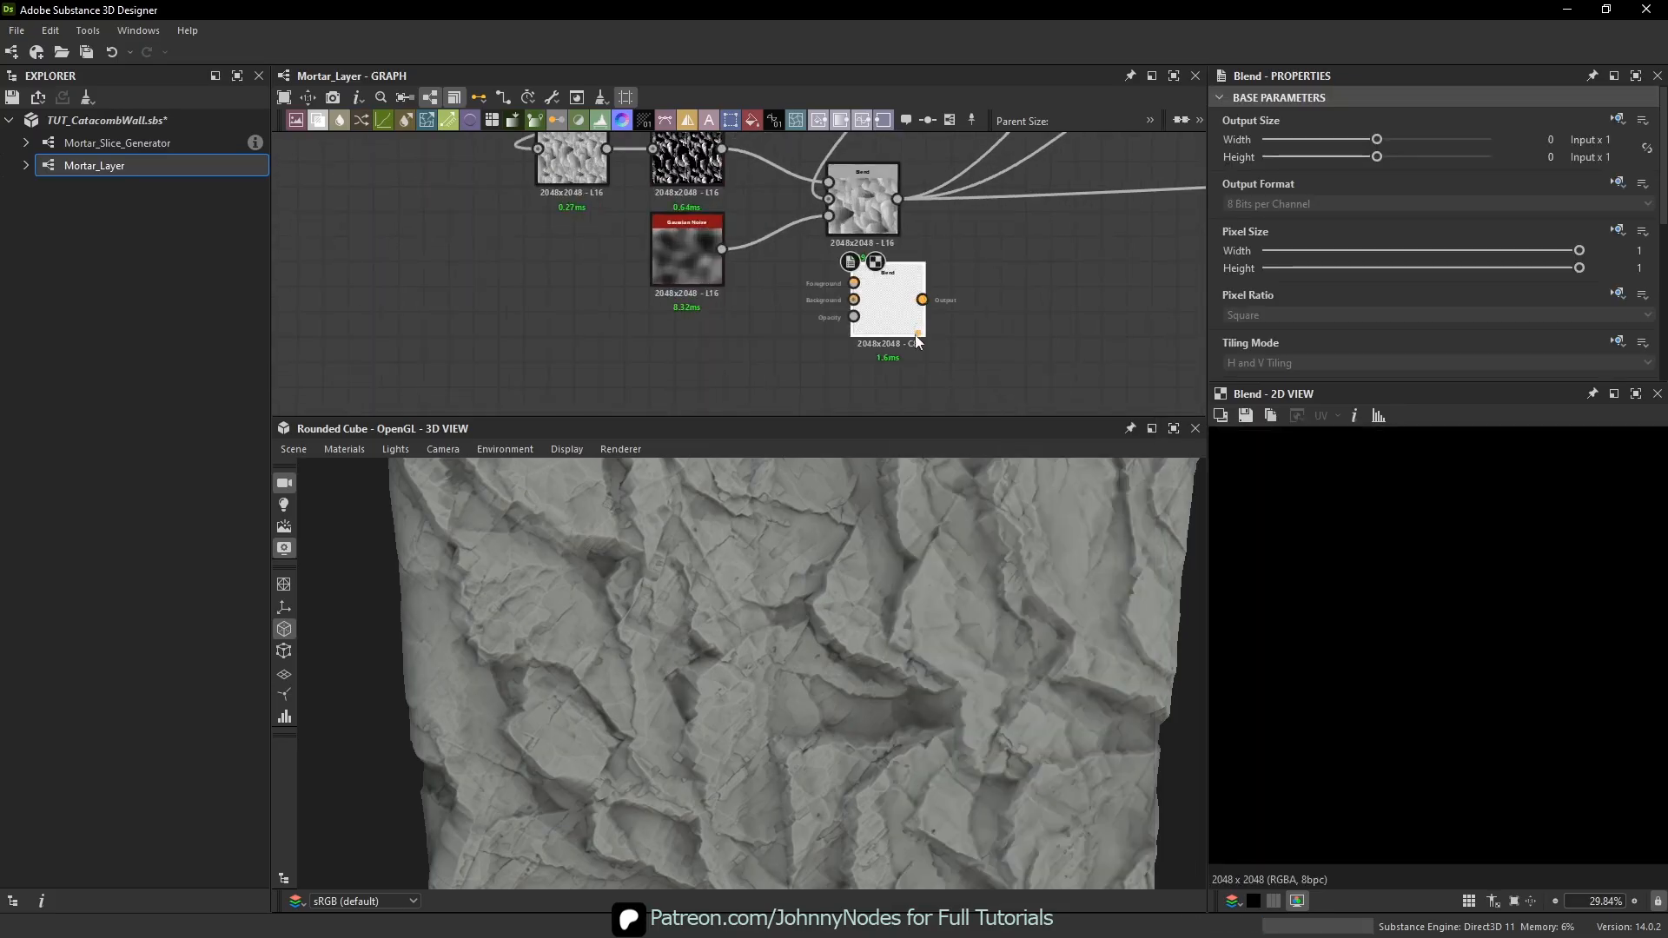
{"action": "left_click_drag", "start_coordinate": [895, 320], "coordinate": [895, 376]}
{"action": "left_click_drag", "start_coordinate": [898, 199], "coordinate": [853, 351]}
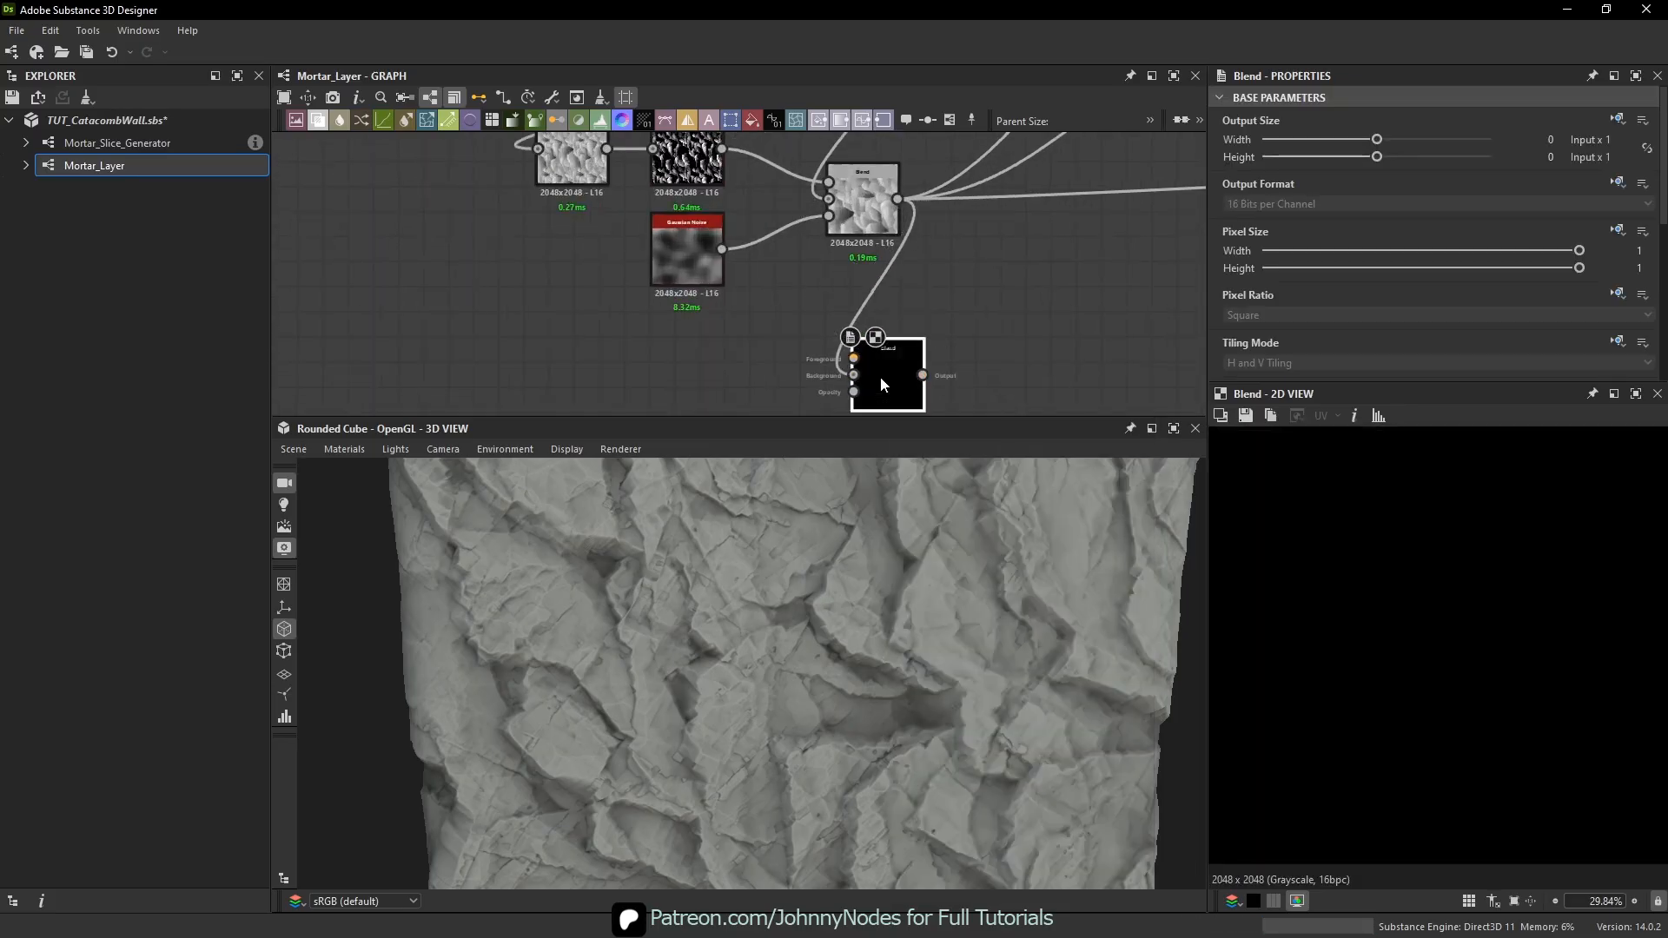
- Add a BnW Spots 2 noise node beside the new Blend and examine its spot pattern
{"action": "scroll", "coordinate": [880, 227], "scroll_direction": "down", "scroll_amount": 3}
{"action": "middle_click_drag", "start_coordinate": [881, 379], "coordinate": [880, 318]}
{"action": "middle_click_drag", "start_coordinate": [875, 246], "coordinate": [877, 383]}
{"action": "scroll", "coordinate": [877, 383], "scroll_direction": "down", "scroll_amount": 2}
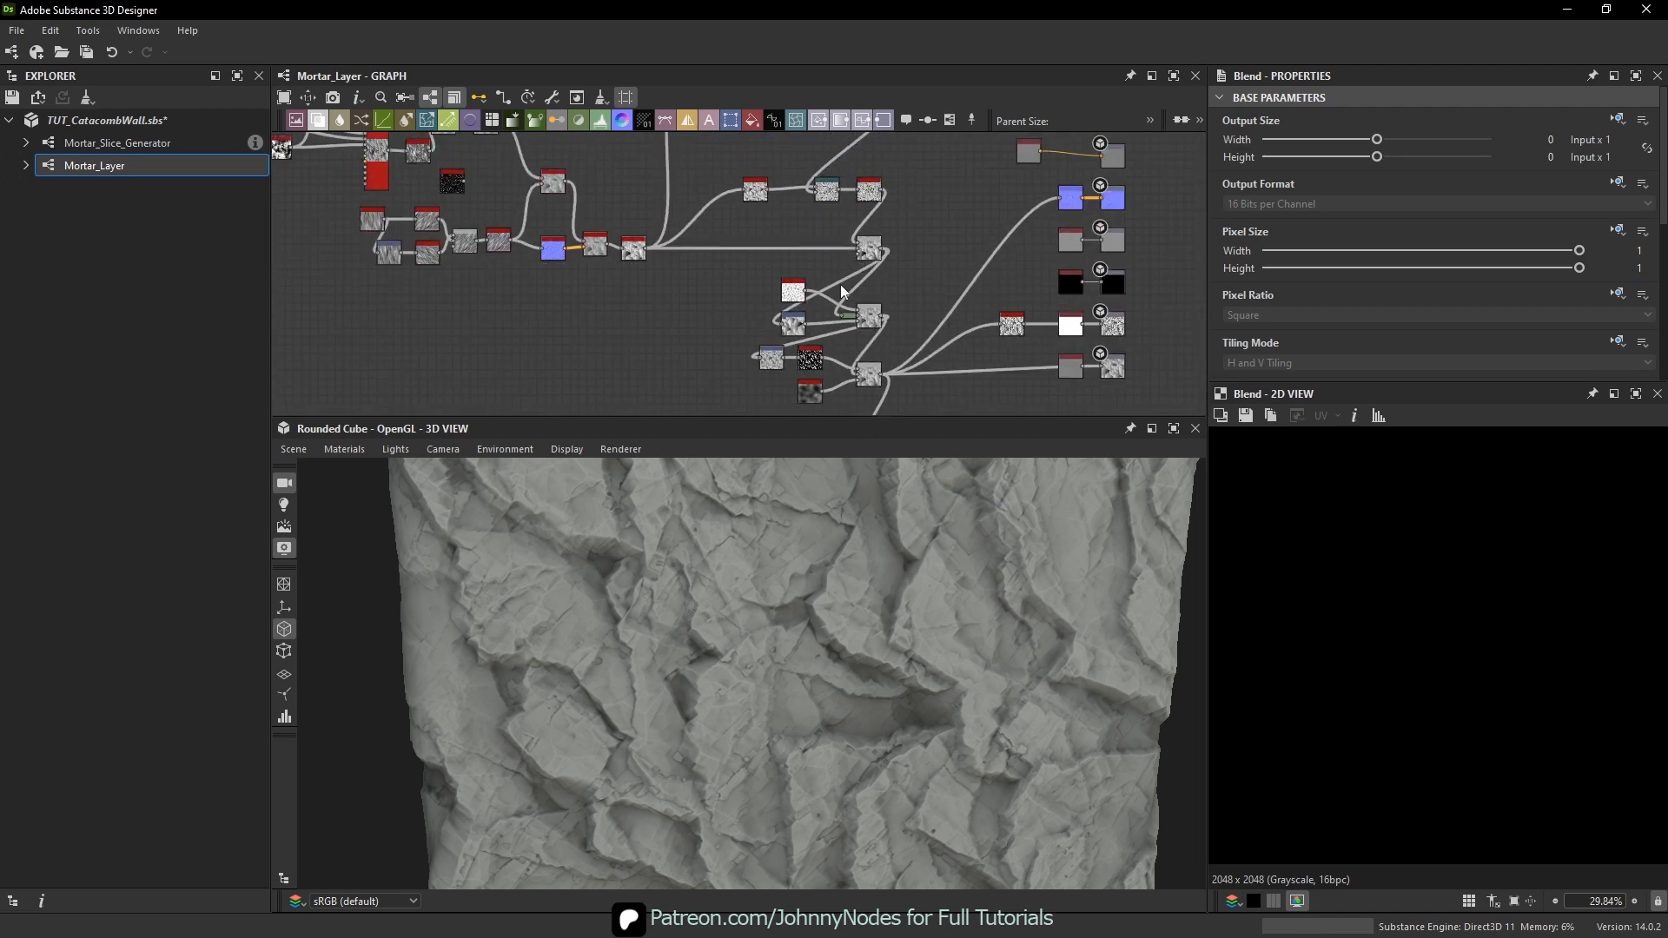
{"action": "middle_click_drag", "start_coordinate": [795, 283], "coordinate": [780, 238]}
{"action": "middle_click_drag", "start_coordinate": [818, 324], "coordinate": [868, 354]}
{"action": "scroll", "coordinate": [838, 247], "scroll_direction": "up", "scroll_amount": 3}
{"action": "scroll", "coordinate": [878, 269], "scroll_direction": "up", "scroll_amount": 3}
{"action": "scroll", "coordinate": [877, 278], "scroll_direction": "down", "scroll_amount": 2}
{"action": "mouse_move", "coordinate": [877, 279]}
{"action": "middle_mouse_down"}
{"action": "mouse_move", "coordinate": [905, 251]}
{"action": "mouse_move", "coordinate": [911, 278]}
{"action": "middle_mouse_up"}
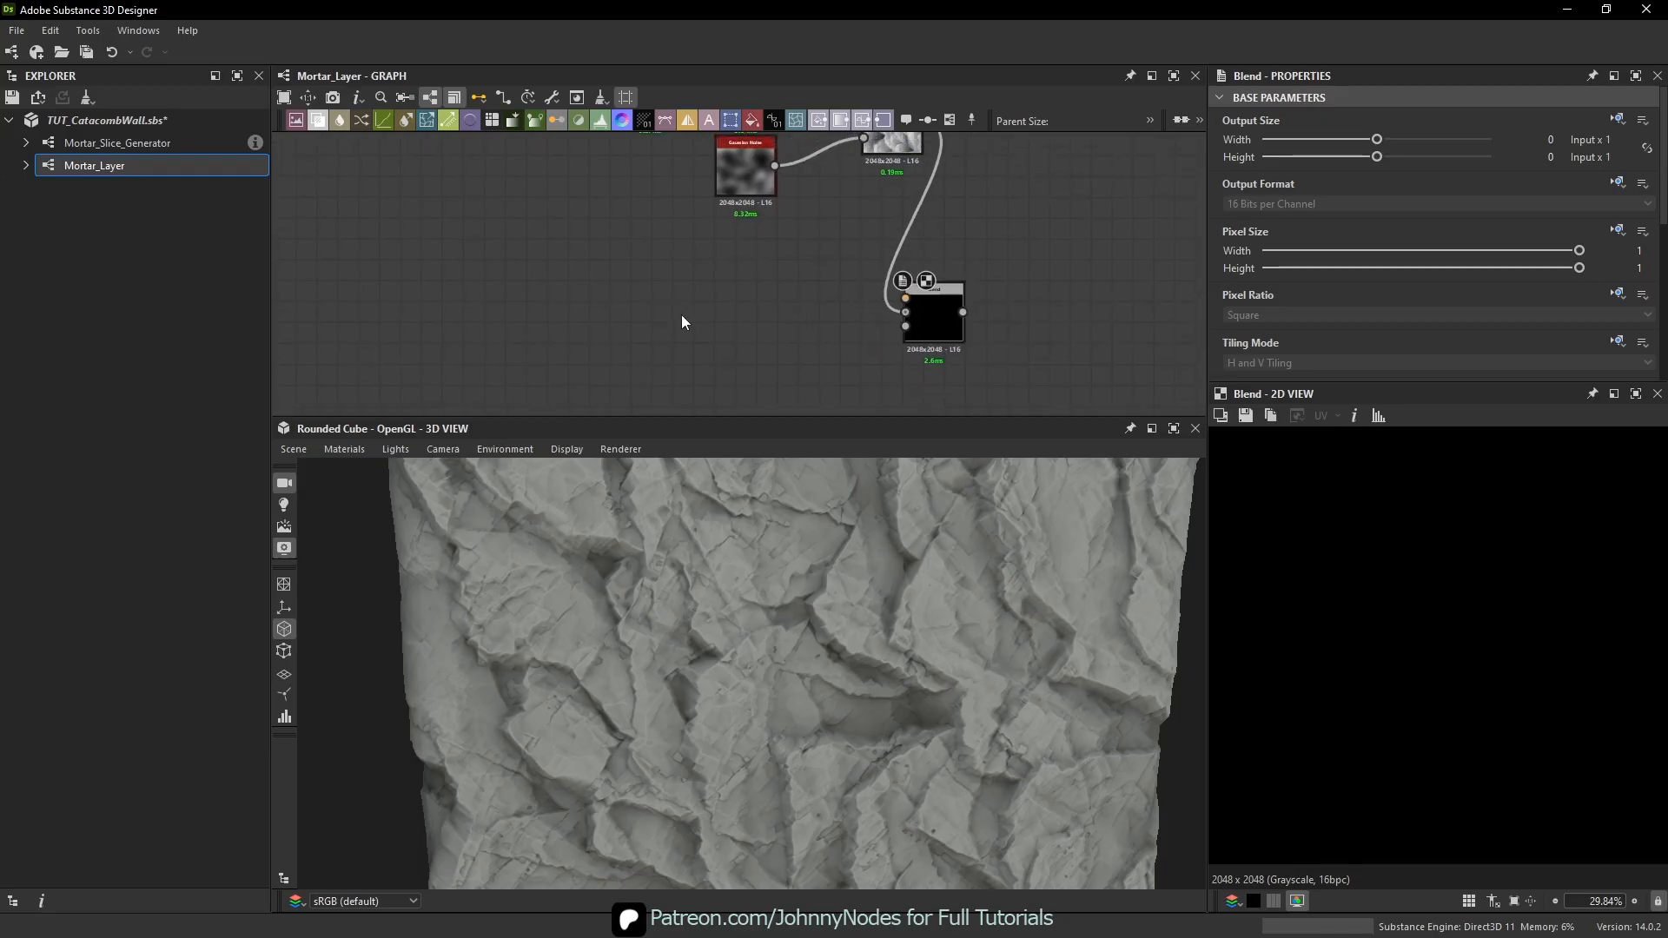
{"action": "key", "text": "space"}
{"action": "type", "text": "bnw"}
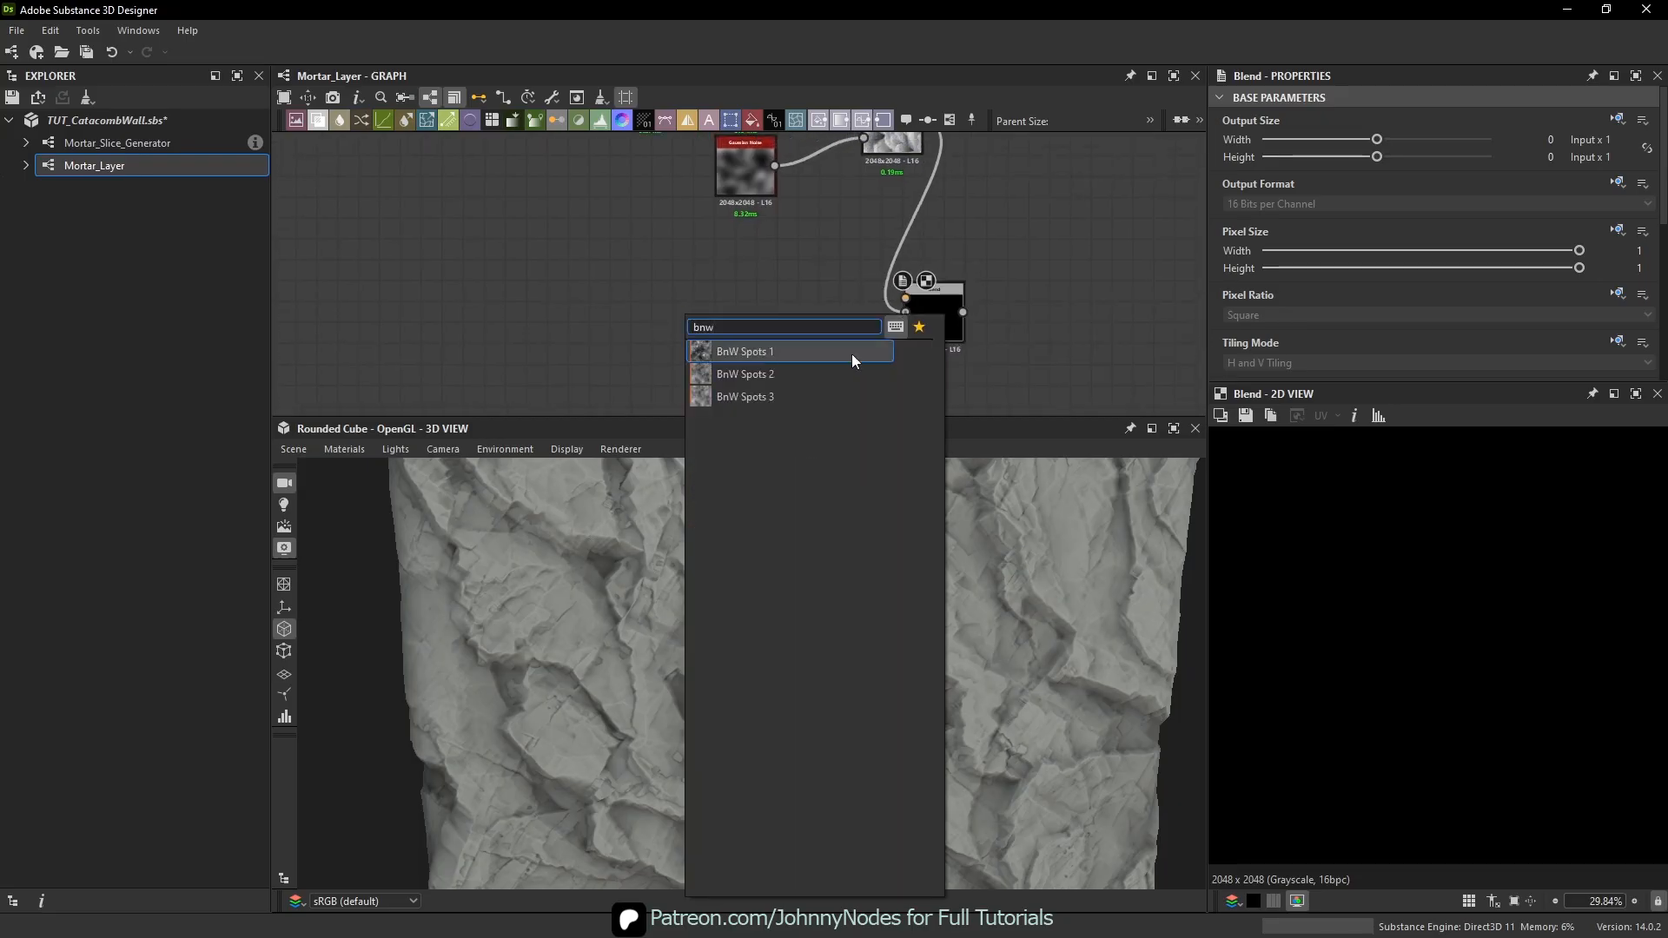
{"action": "left_click", "coordinate": [817, 393]}
{"action": "scroll", "coordinate": [745, 318], "scroll_direction": "up", "scroll_amount": 2}
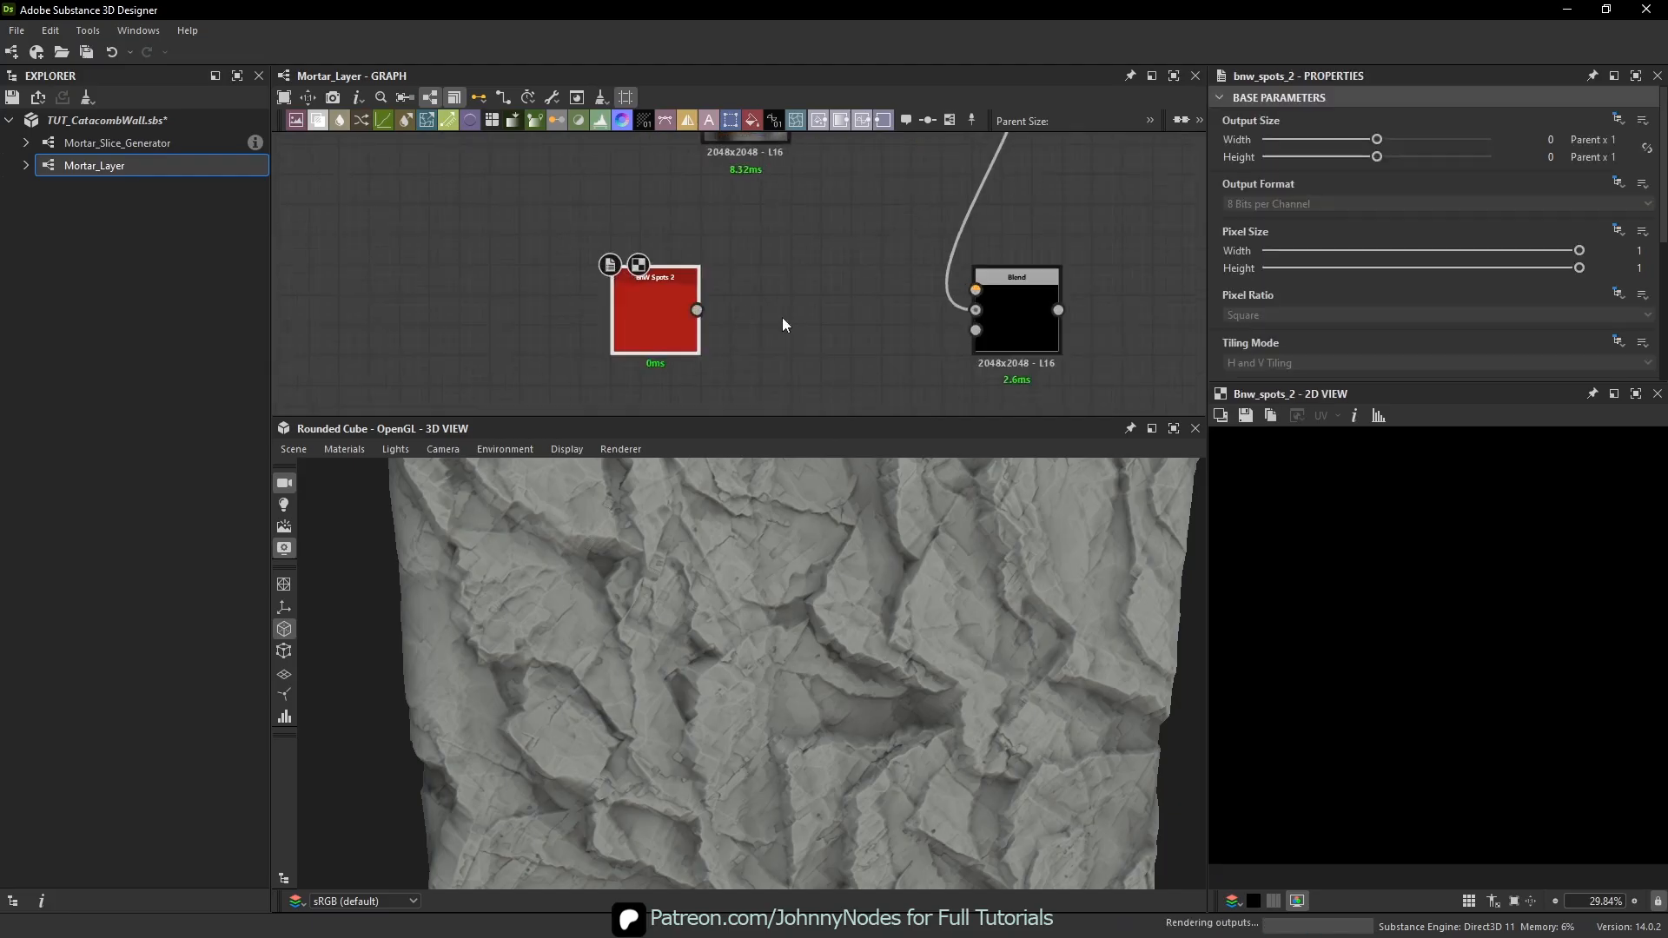
{"action": "left_click_drag", "start_coordinate": [646, 330], "coordinate": [616, 330]}
{"action": "scroll", "coordinate": [1459, 584], "scroll_direction": "up", "scroll_amount": 5}
{"action": "scroll", "coordinate": [1437, 584], "scroll_direction": "up", "scroll_amount": 5}
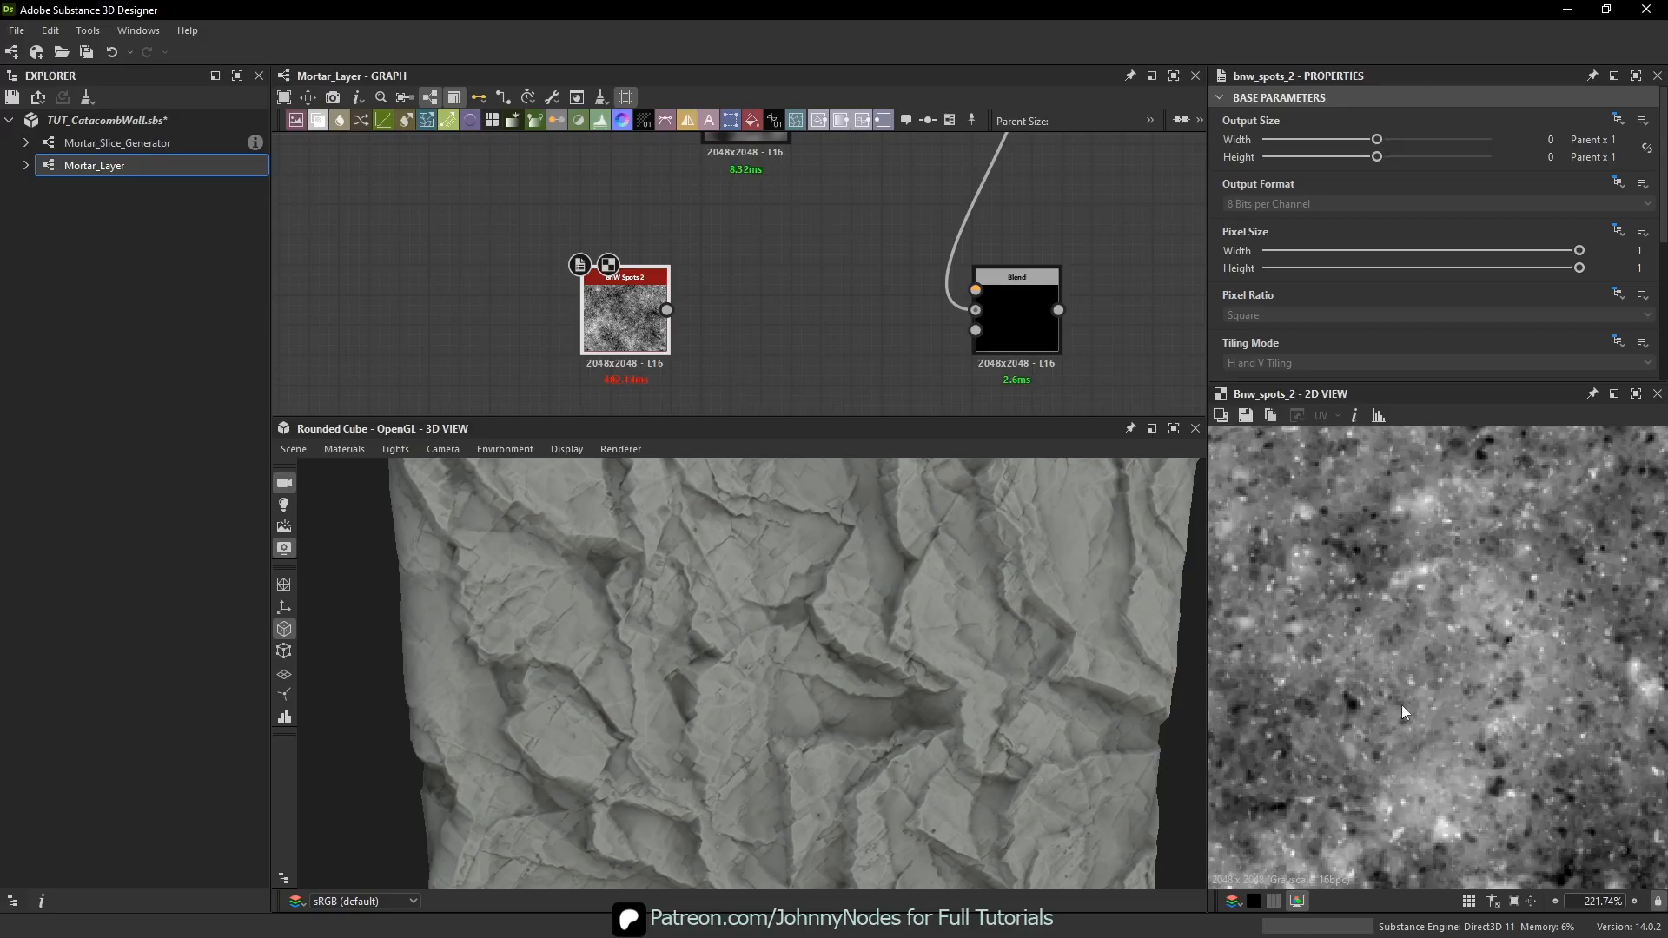
- Connect BnW Spots 2 to the new Blend's foreground and set the blending mode to Add Sub
{"action": "middle_click_drag", "start_coordinate": [718, 321], "coordinate": [673, 326]}
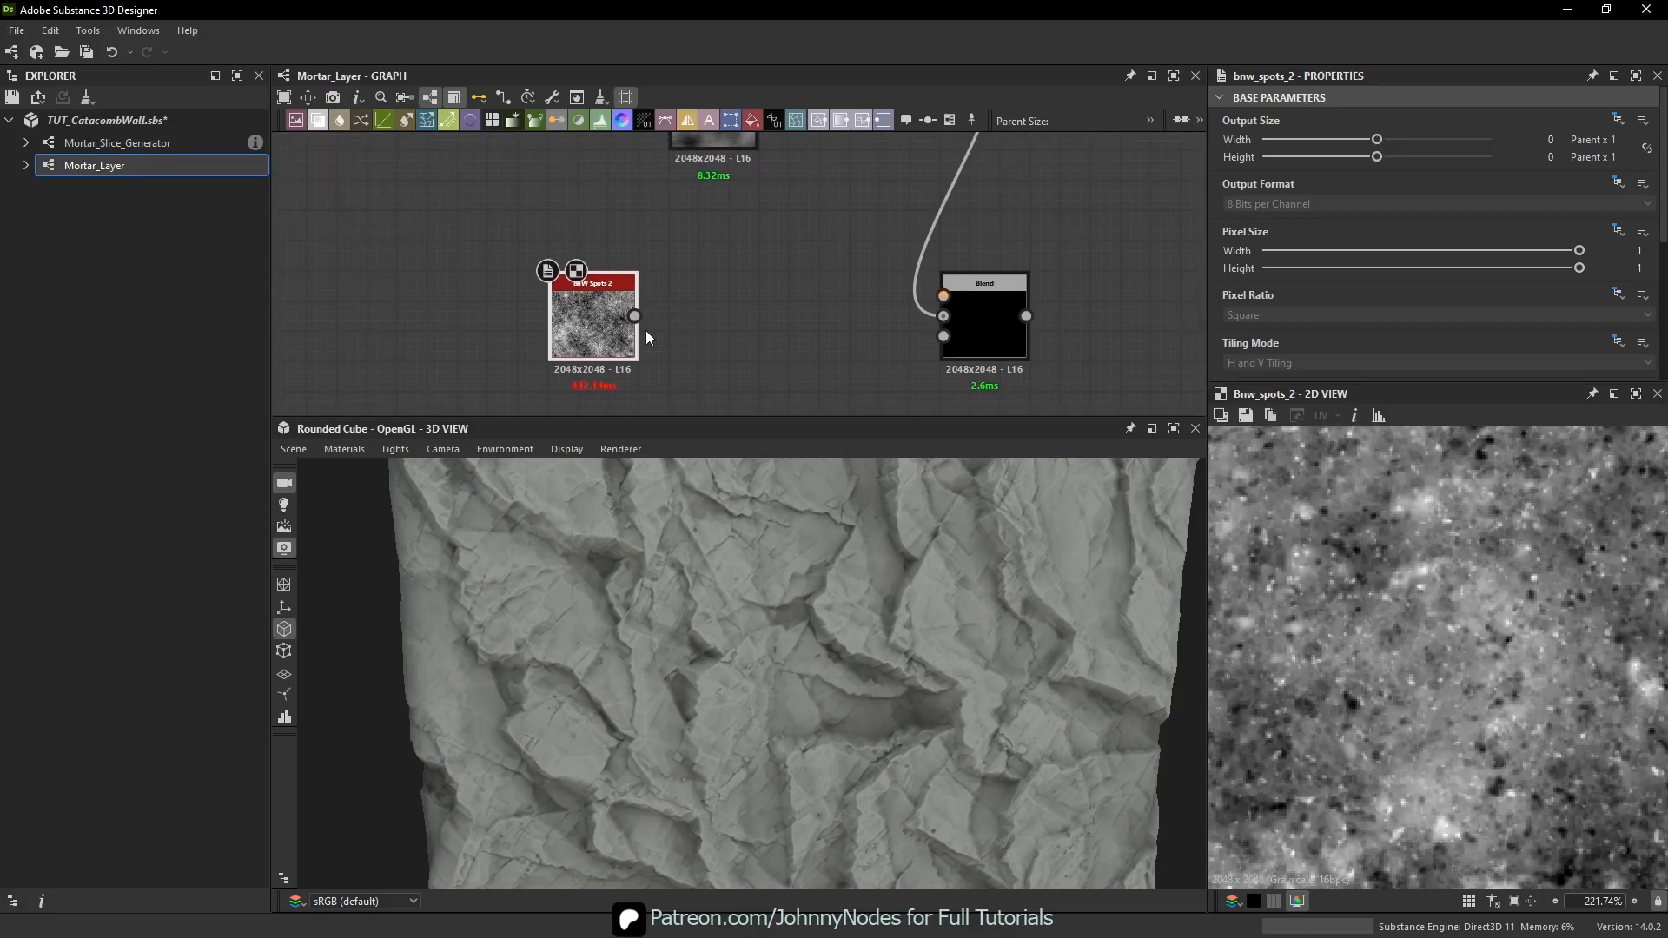
{"action": "left_click_drag", "start_coordinate": [635, 316], "coordinate": [955, 296]}
{"action": "left_click", "coordinate": [966, 292]}
{"action": "scroll", "coordinate": [1343, 252], "scroll_direction": "down", "scroll_amount": 5}
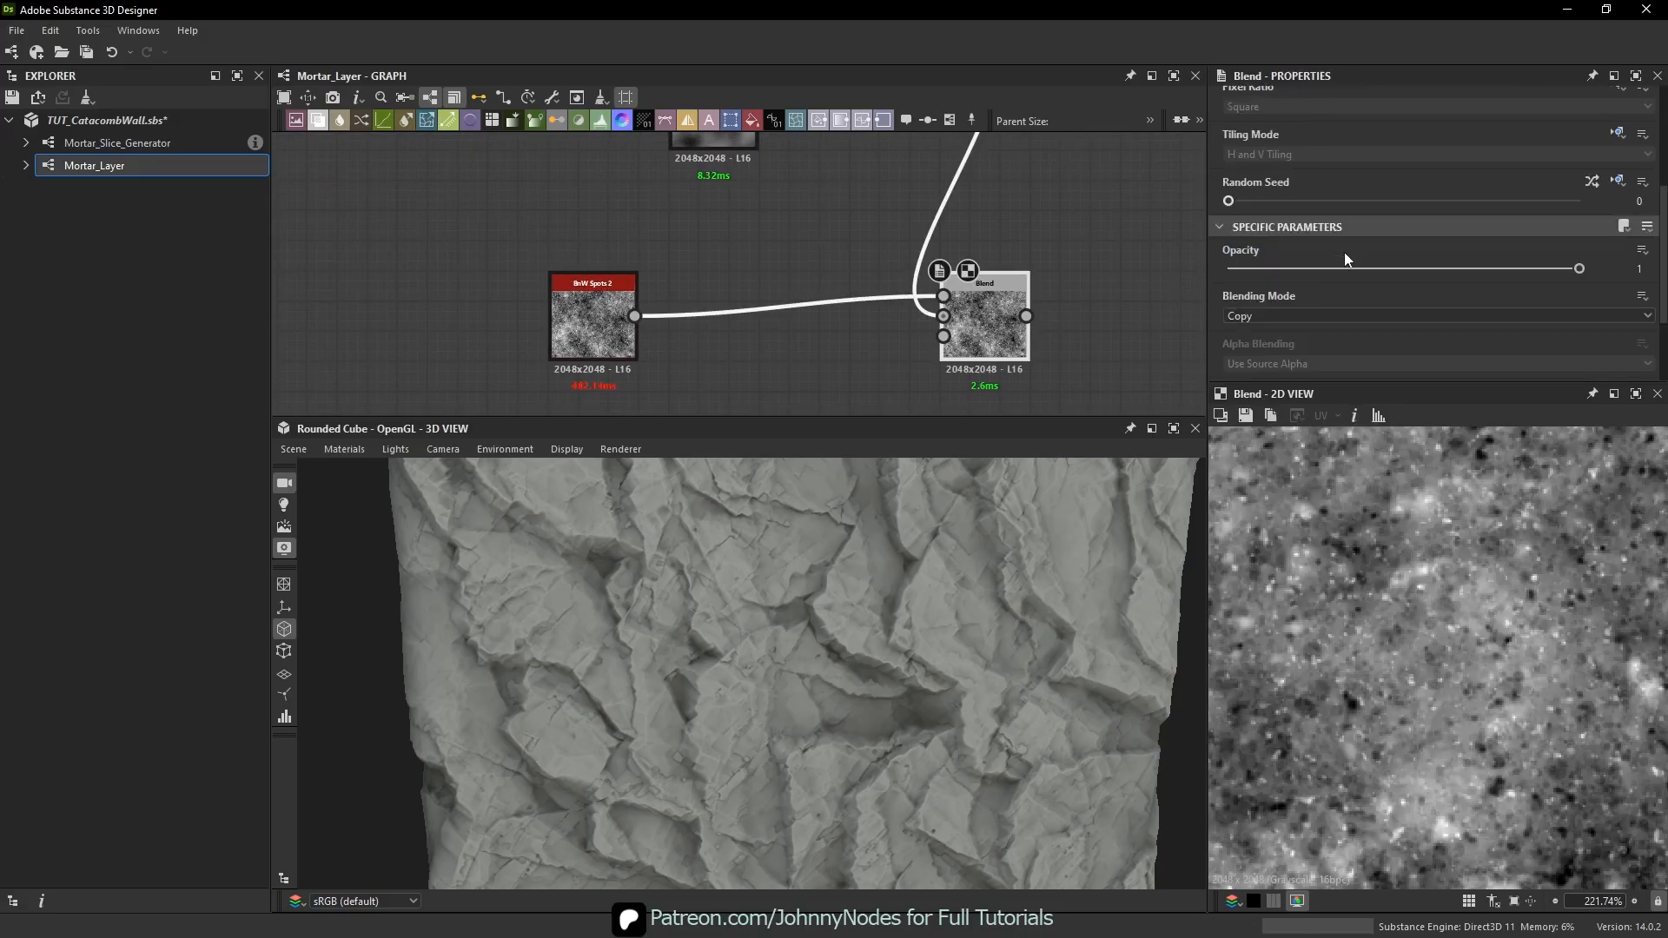
{"action": "left_click", "coordinate": [1260, 265]}
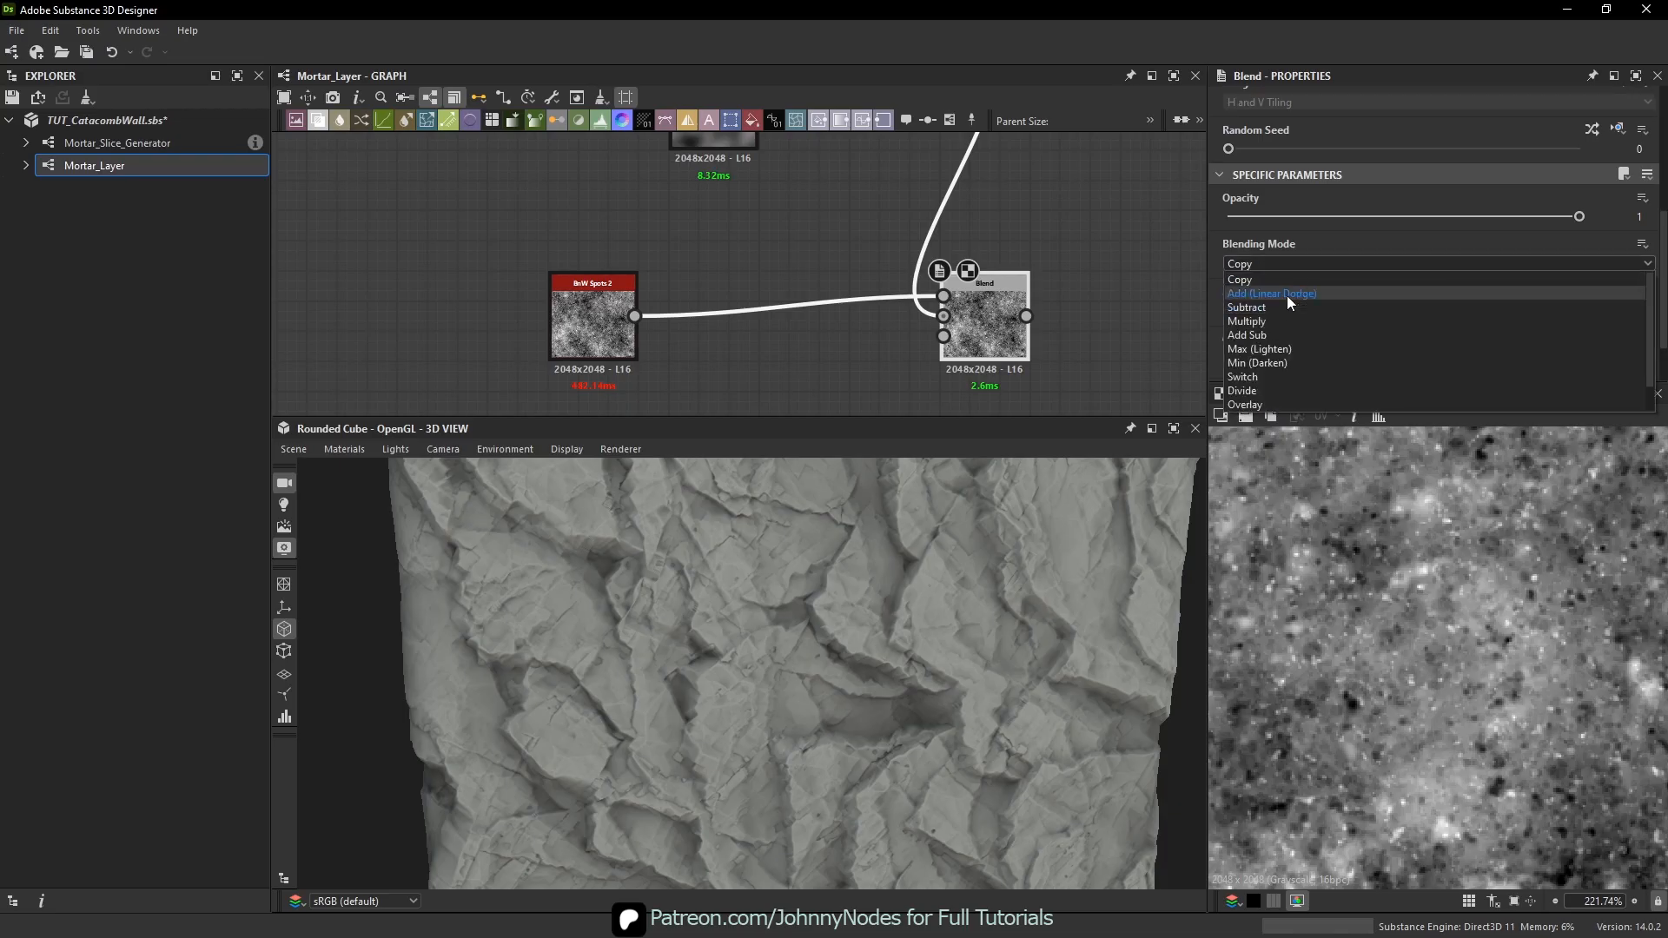
{"action": "left_click", "coordinate": [1251, 335]}
- Reroute the previous Blend's connections to the normal, ambient occlusion and height outputs so they start from the new Blend
{"action": "scroll", "coordinate": [1054, 272], "scroll_direction": "down", "scroll_amount": 2}
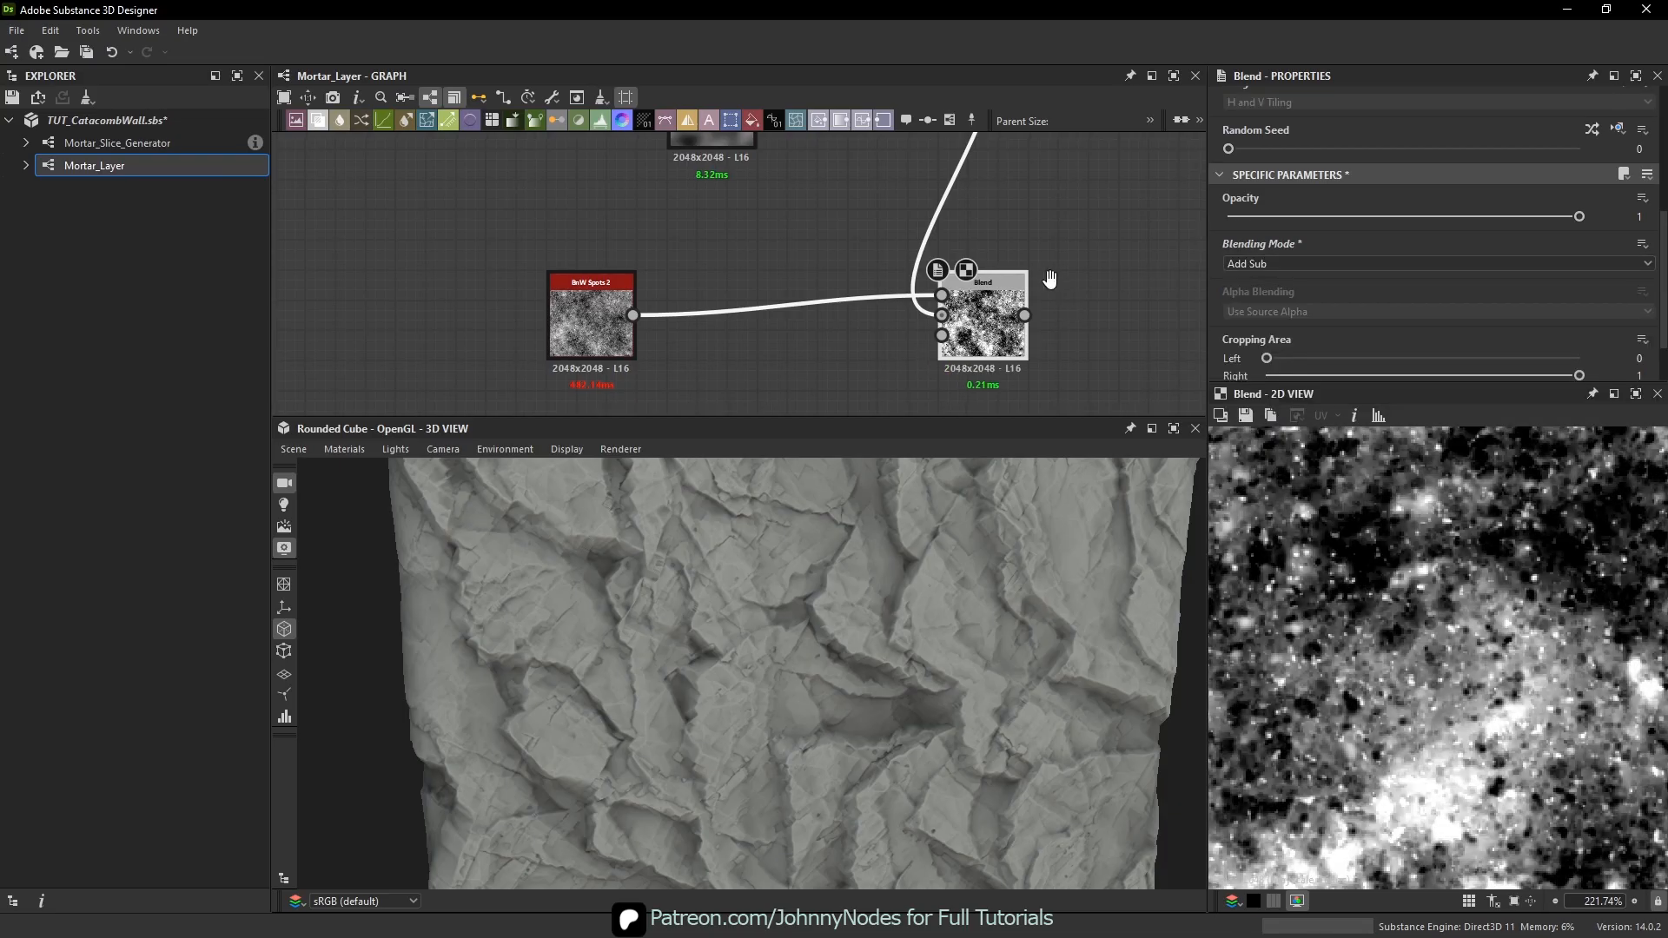
{"action": "left_click_drag", "start_coordinate": [886, 227], "coordinate": [924, 224], "text": "shift"}
{"action": "middle_click_drag", "start_coordinate": [932, 313], "coordinate": [924, 224]}
{"action": "left_click_drag", "start_coordinate": [924, 224], "coordinate": [921, 326], "text": "shift"}
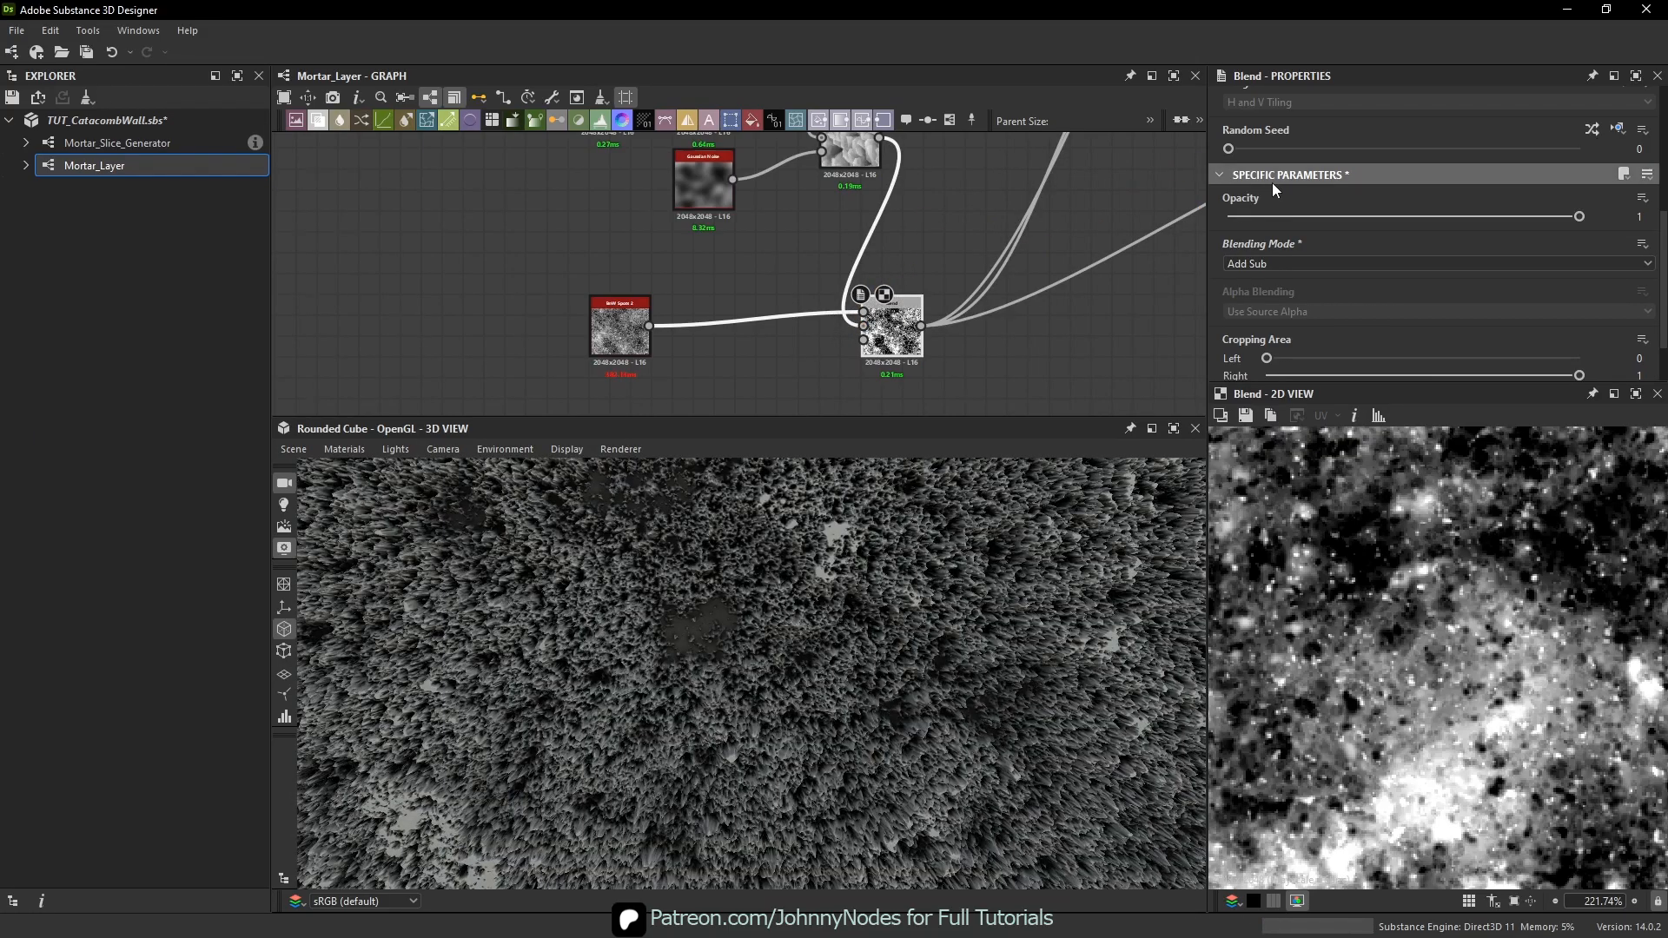
- Lower the new Blend's opacity to 0.03, checking the spot strength on the 3D surface
{"action": "left_click_drag", "start_coordinate": [1233, 217], "coordinate": [1251, 219]}
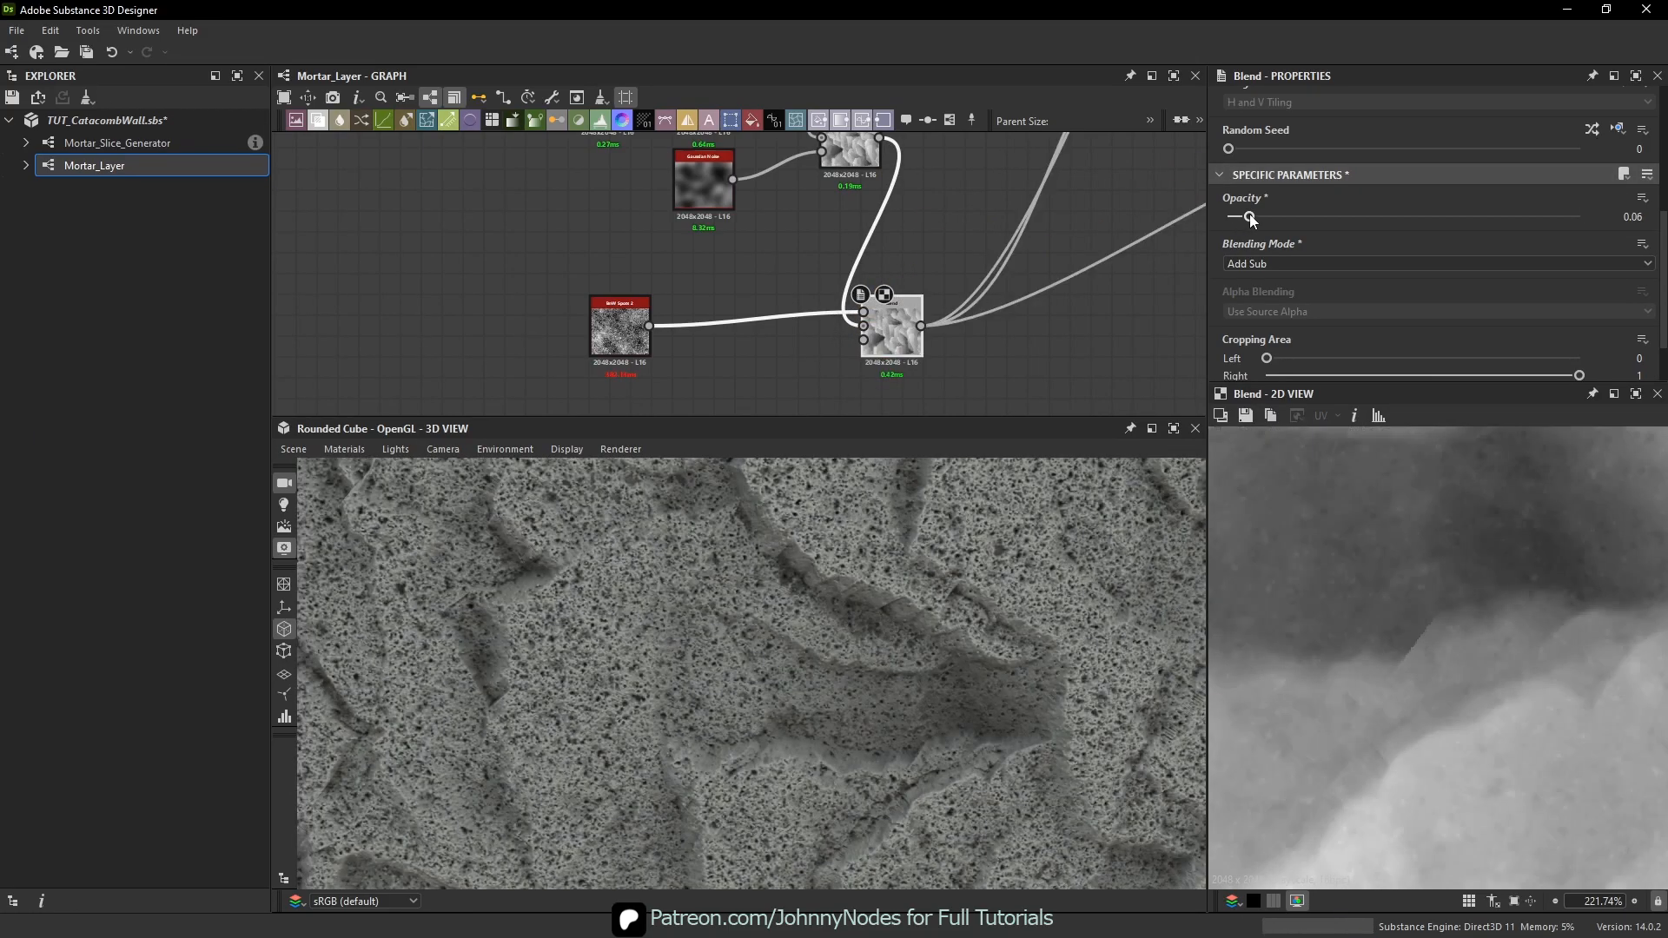
{"action": "scroll", "coordinate": [811, 607], "scroll_direction": "down", "scroll_amount": 5}
{"action": "middle_click_drag", "start_coordinate": [811, 607], "coordinate": [826, 629]}
{"action": "scroll", "coordinate": [821, 607], "scroll_direction": "up", "scroll_amount": 7}
{"action": "scroll", "coordinate": [822, 627], "scroll_direction": "up", "scroll_amount": 3}
{"action": "left_click", "coordinate": [1239, 217]}
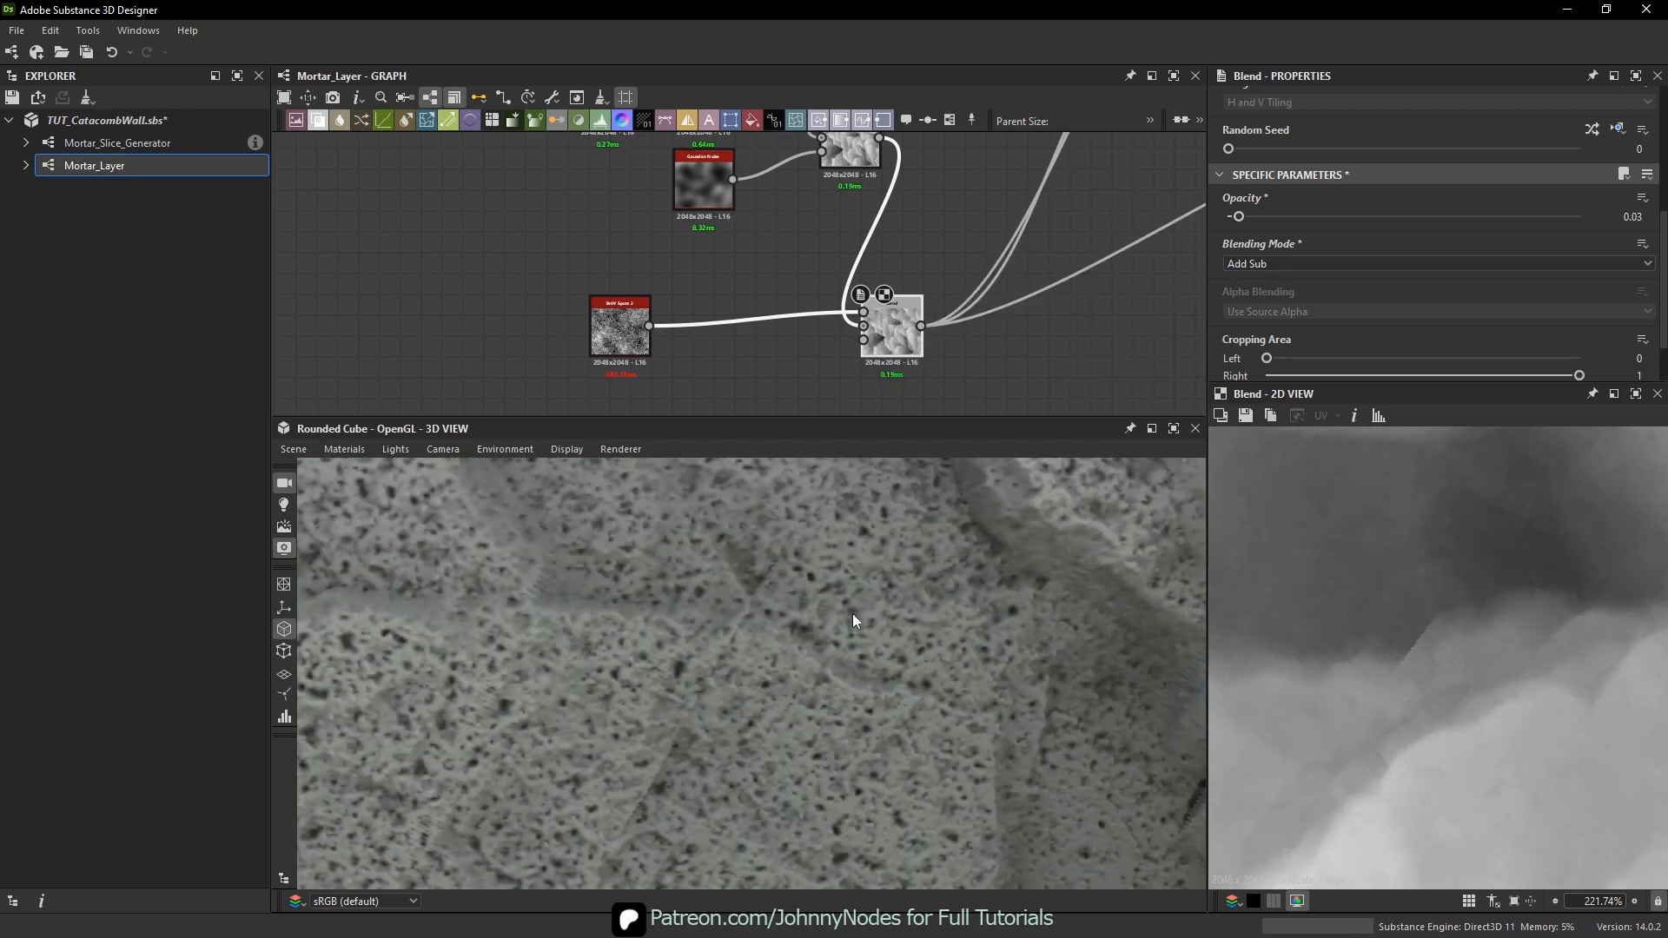
- Preview the ambient occlusion, and set the Normal node's intensity to 8
{"action": "scroll", "coordinate": [984, 327], "scroll_direction": "down", "scroll_amount": 7}
{"action": "middle_click_drag", "start_coordinate": [1112, 295], "coordinate": [810, 297]}
{"action": "scroll", "coordinate": [767, 248], "scroll_direction": "up", "scroll_amount": 5}
{"action": "scroll", "coordinate": [765, 242], "scroll_direction": "up", "scroll_amount": 2}
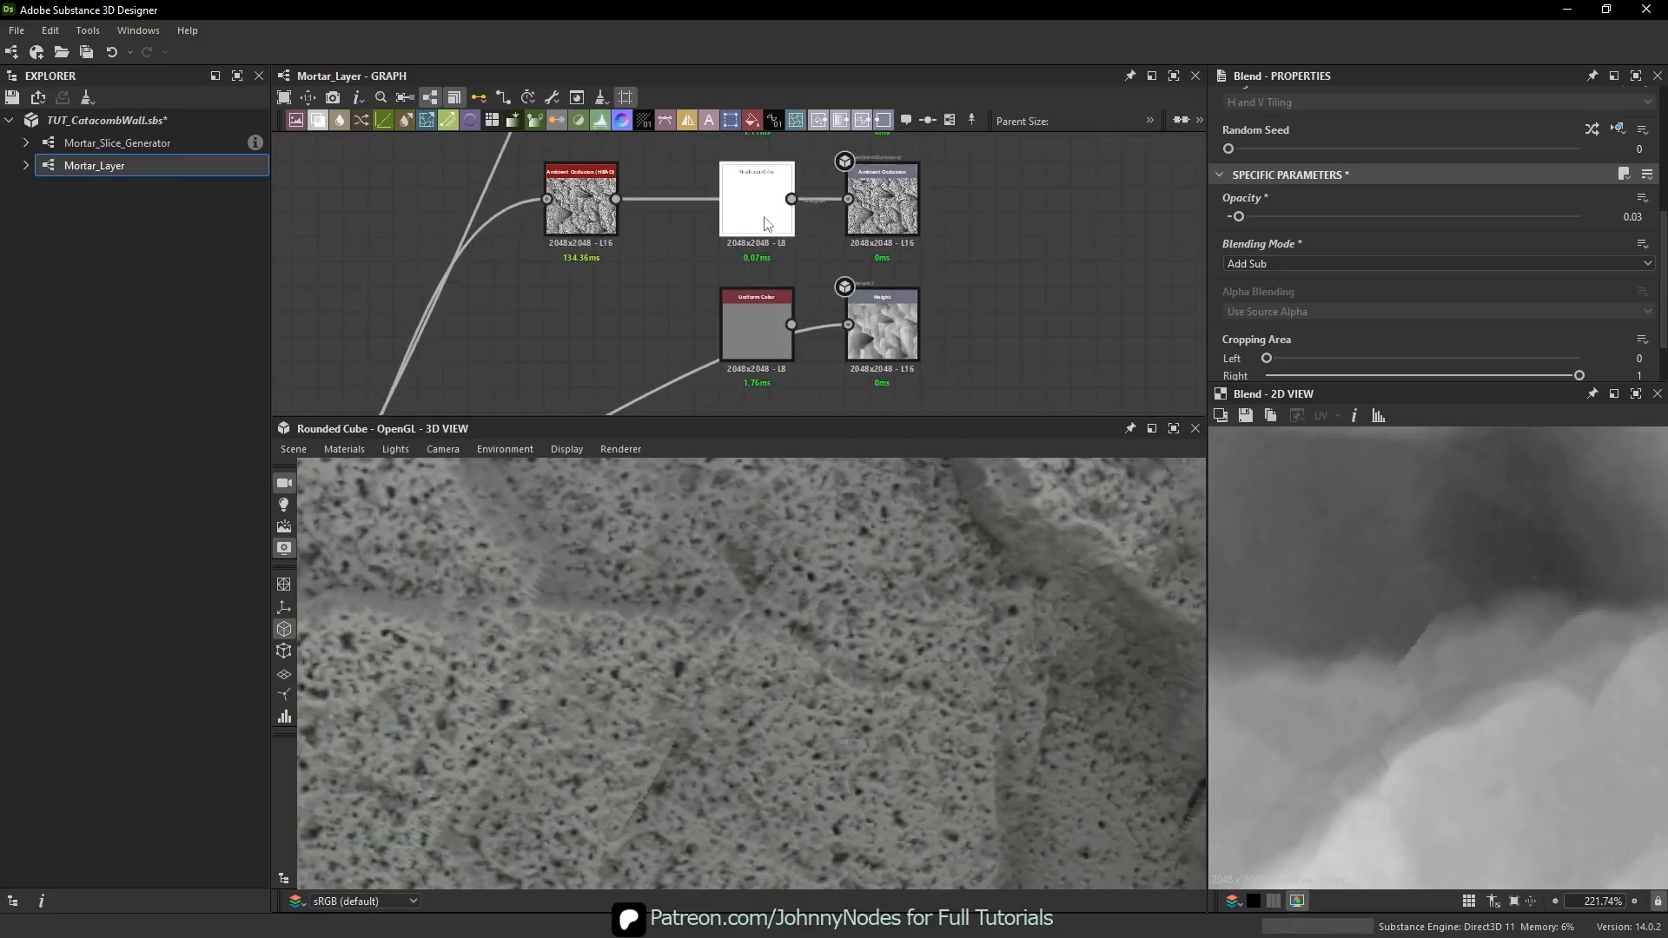
{"action": "left_click", "coordinate": [577, 213]}
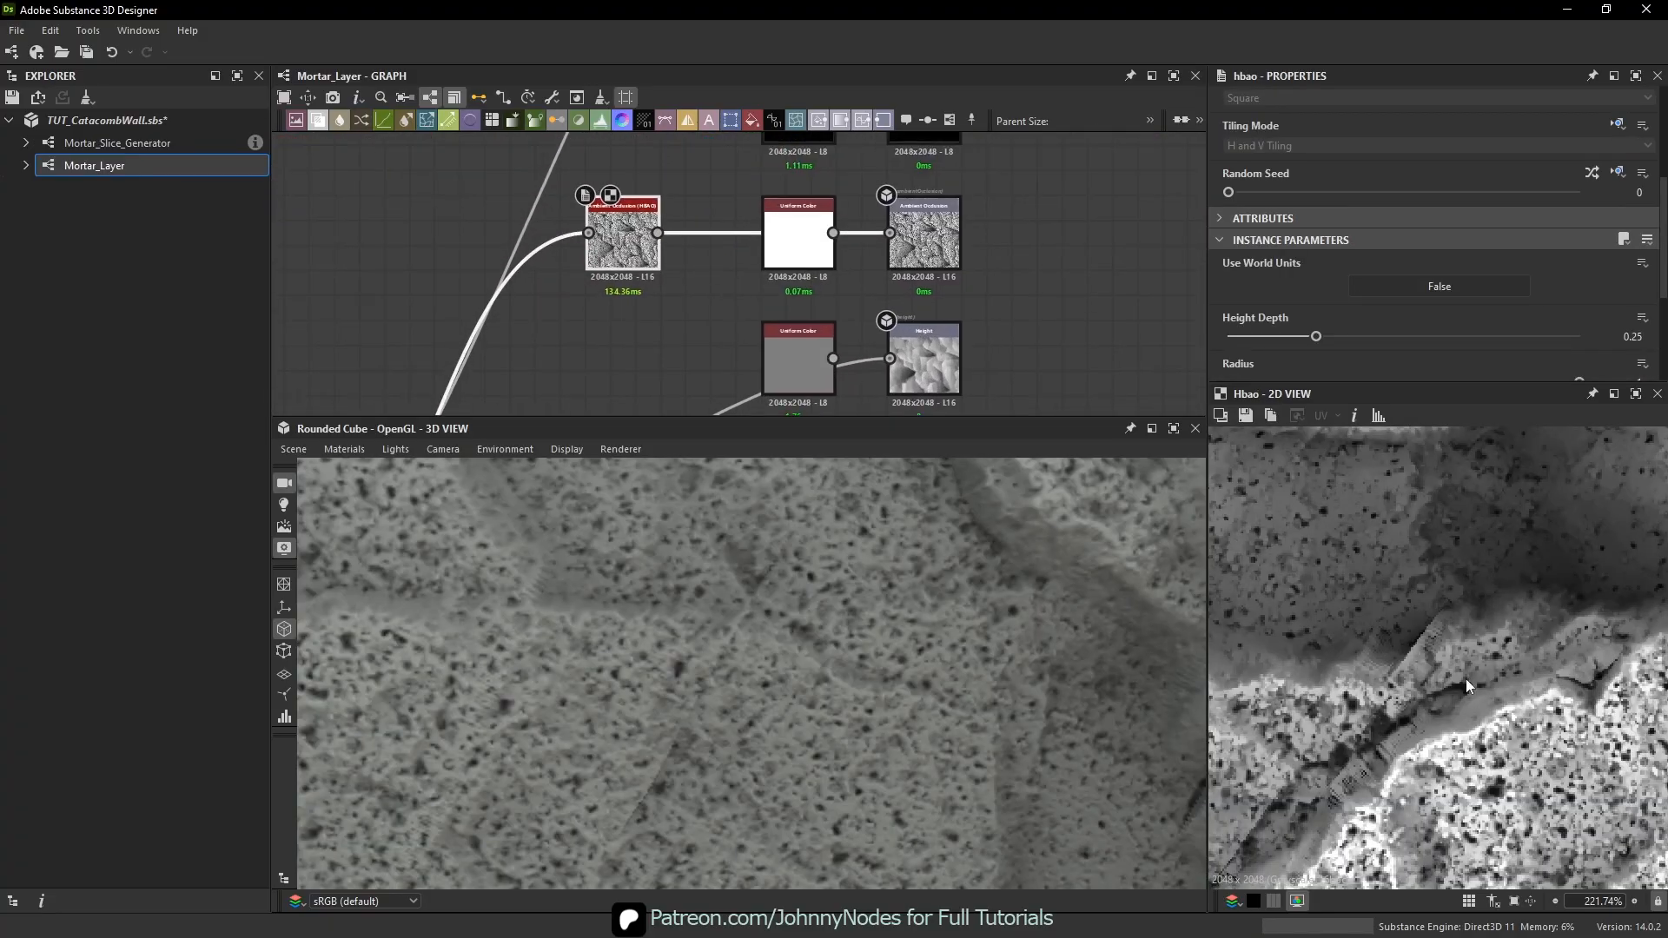
{"action": "scroll", "coordinate": [753, 217], "scroll_direction": "up", "scroll_amount": 5}
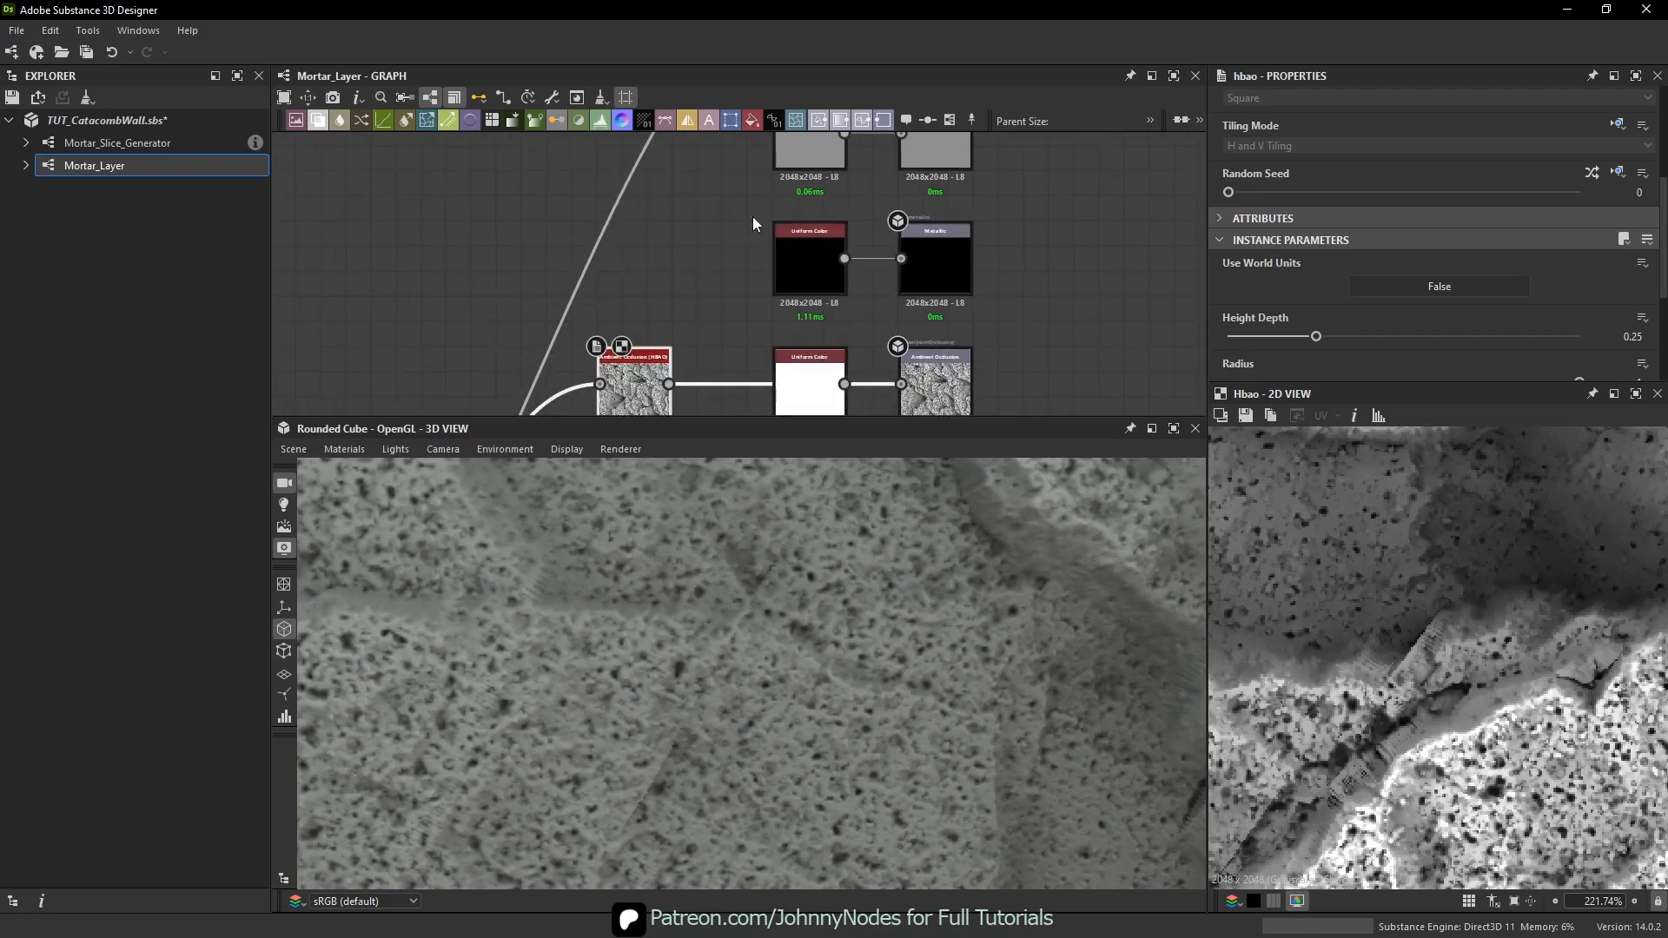
{"action": "left_click", "coordinate": [801, 207]}
{"action": "scroll", "coordinate": [1349, 561], "scroll_direction": "up", "scroll_amount": 3}
{"action": "scroll", "coordinate": [1394, 588], "scroll_direction": "up", "scroll_amount": 2}
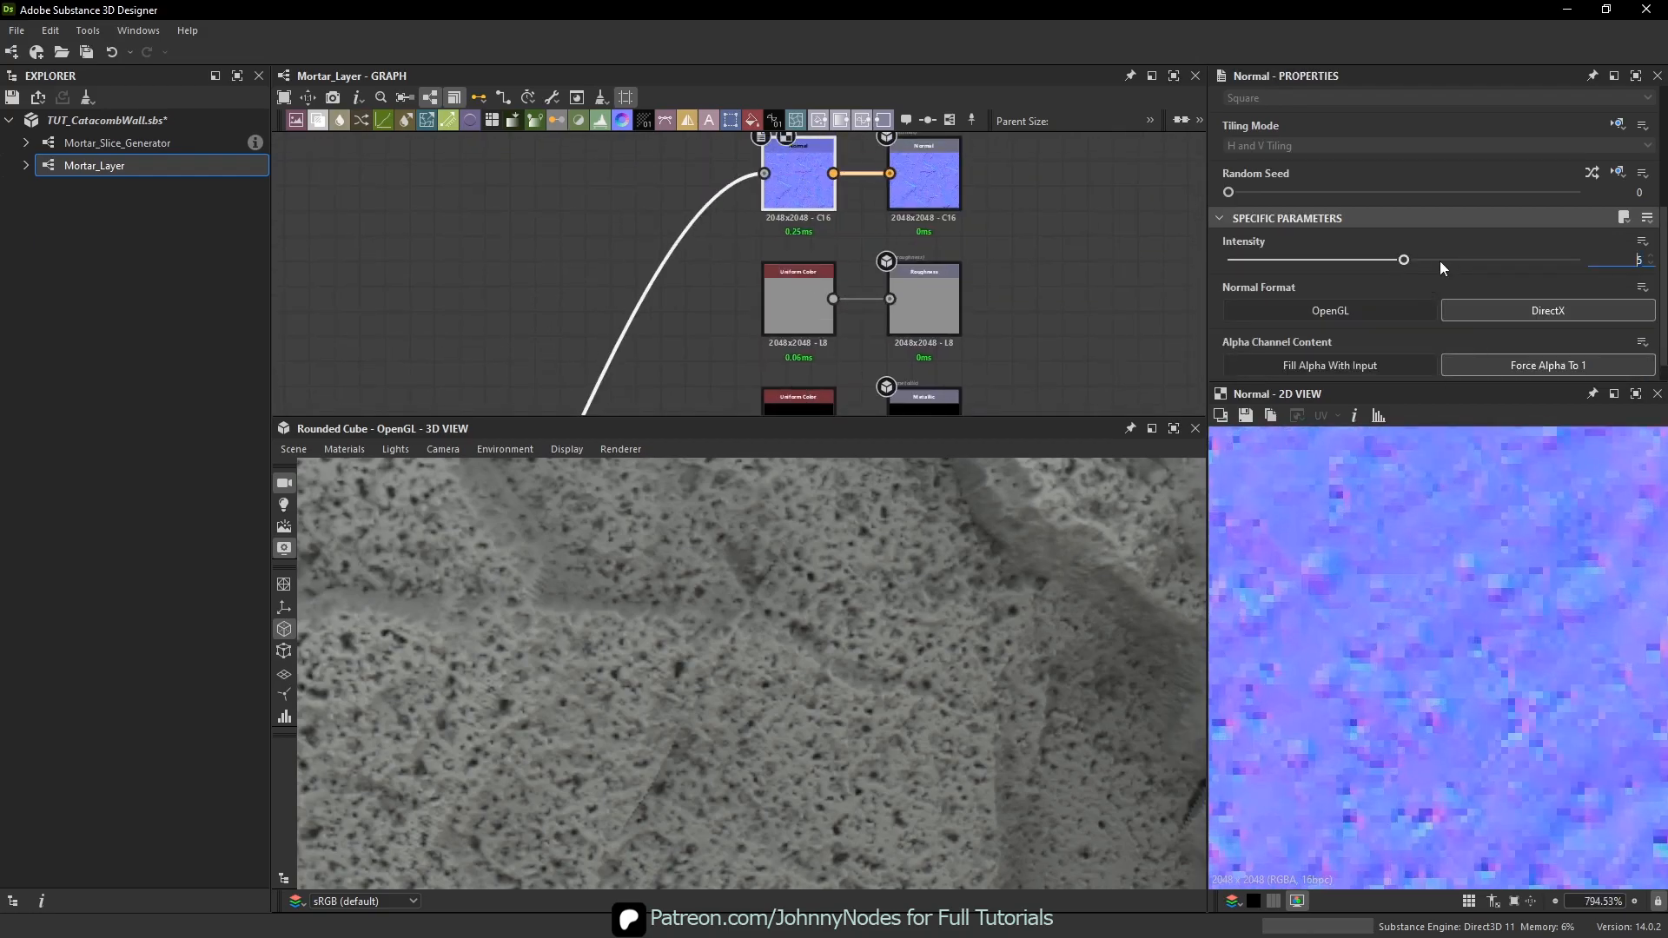
{"action": "left_click_drag", "start_coordinate": [1441, 261], "coordinate": [1508, 260]}
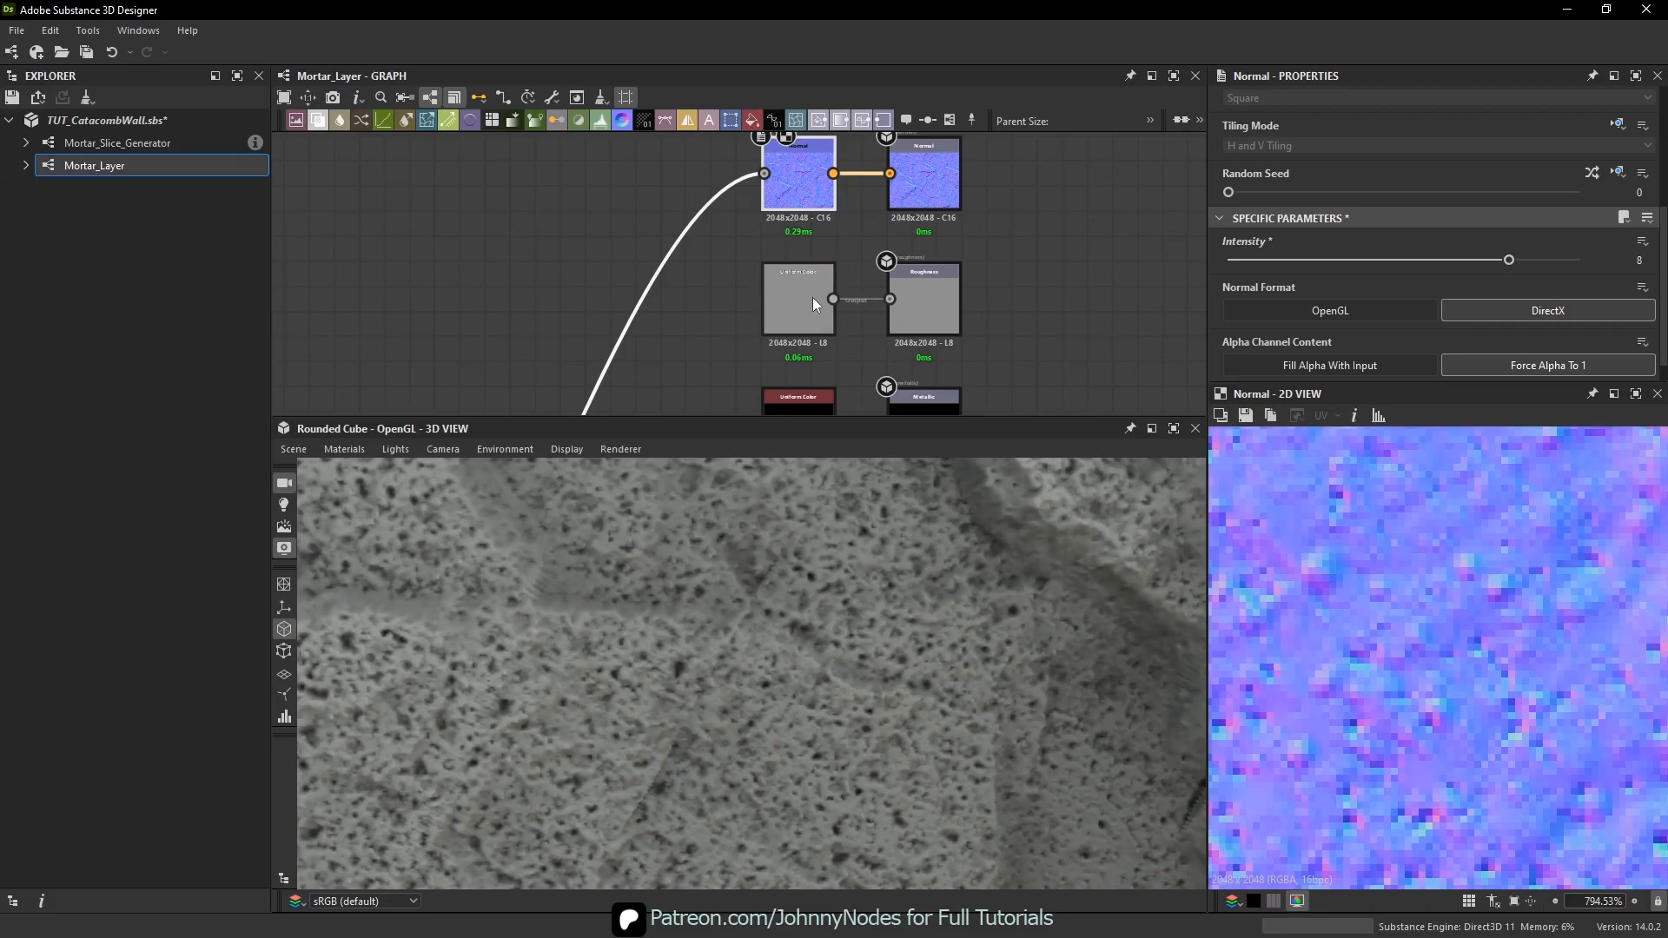
- Set the Ambient Occlusion (HBAO) node's height depth to 0.12 after trying 0.06 on the 3D surface
{"action": "scroll", "coordinate": [853, 311], "scroll_direction": "down", "scroll_amount": 4}
{"action": "left_click", "coordinate": [681, 300]}
{"action": "scroll", "coordinate": [1257, 294], "scroll_direction": "down", "scroll_amount": 3}
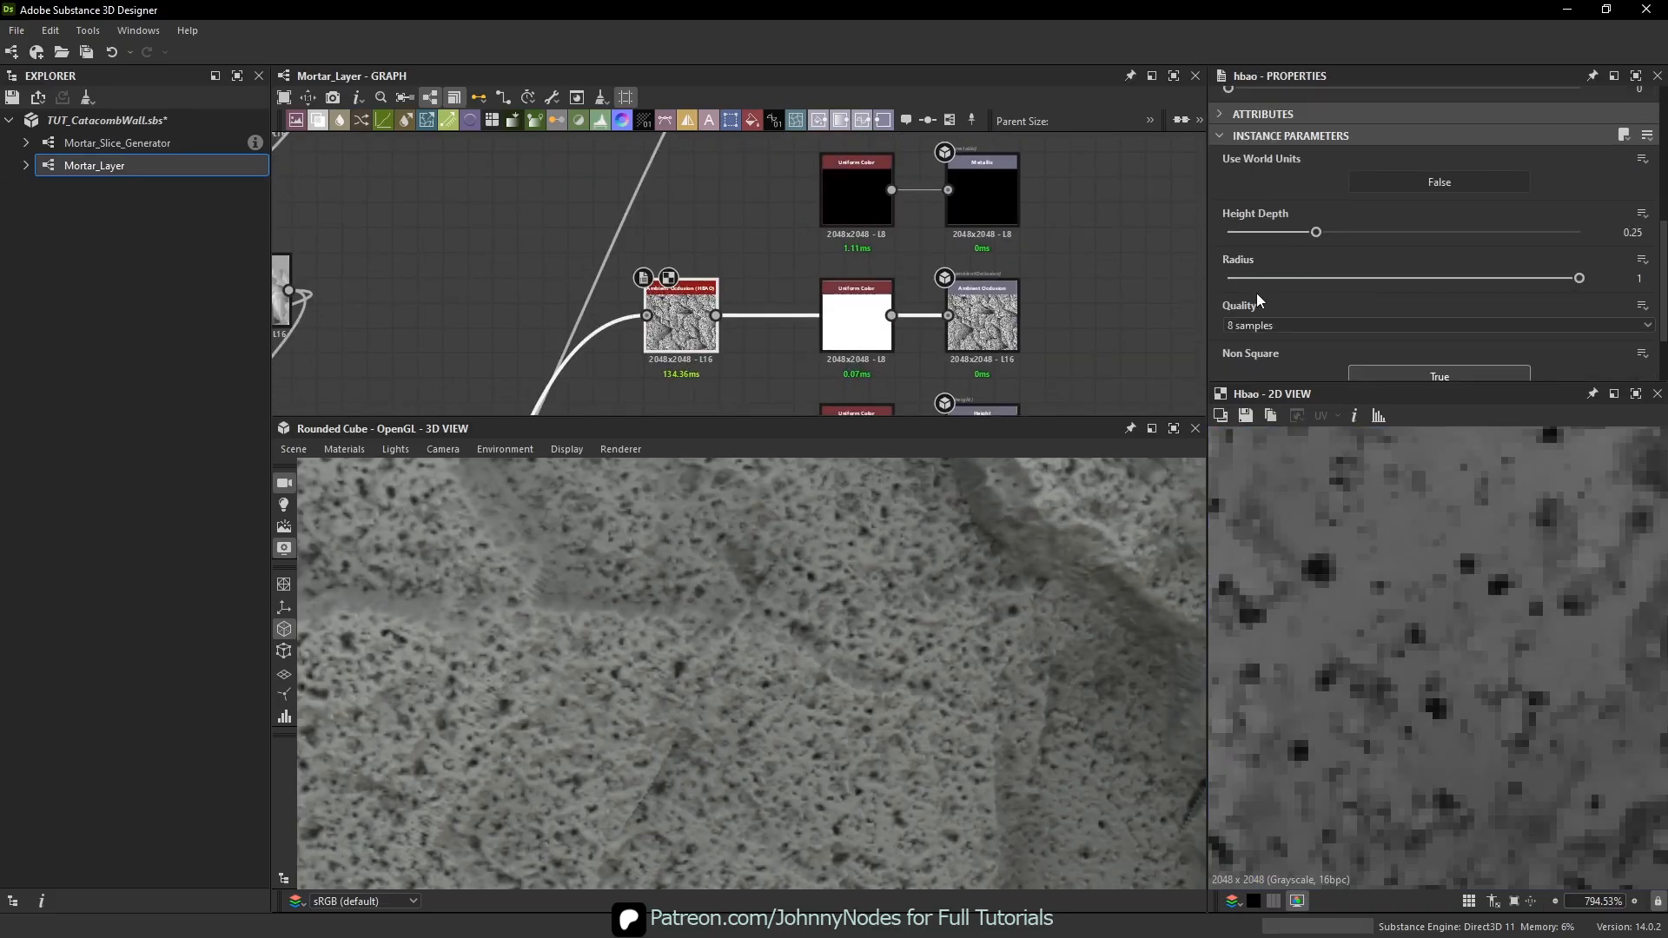
{"action": "scroll", "coordinate": [1350, 556], "scroll_direction": "down", "scroll_amount": 7}
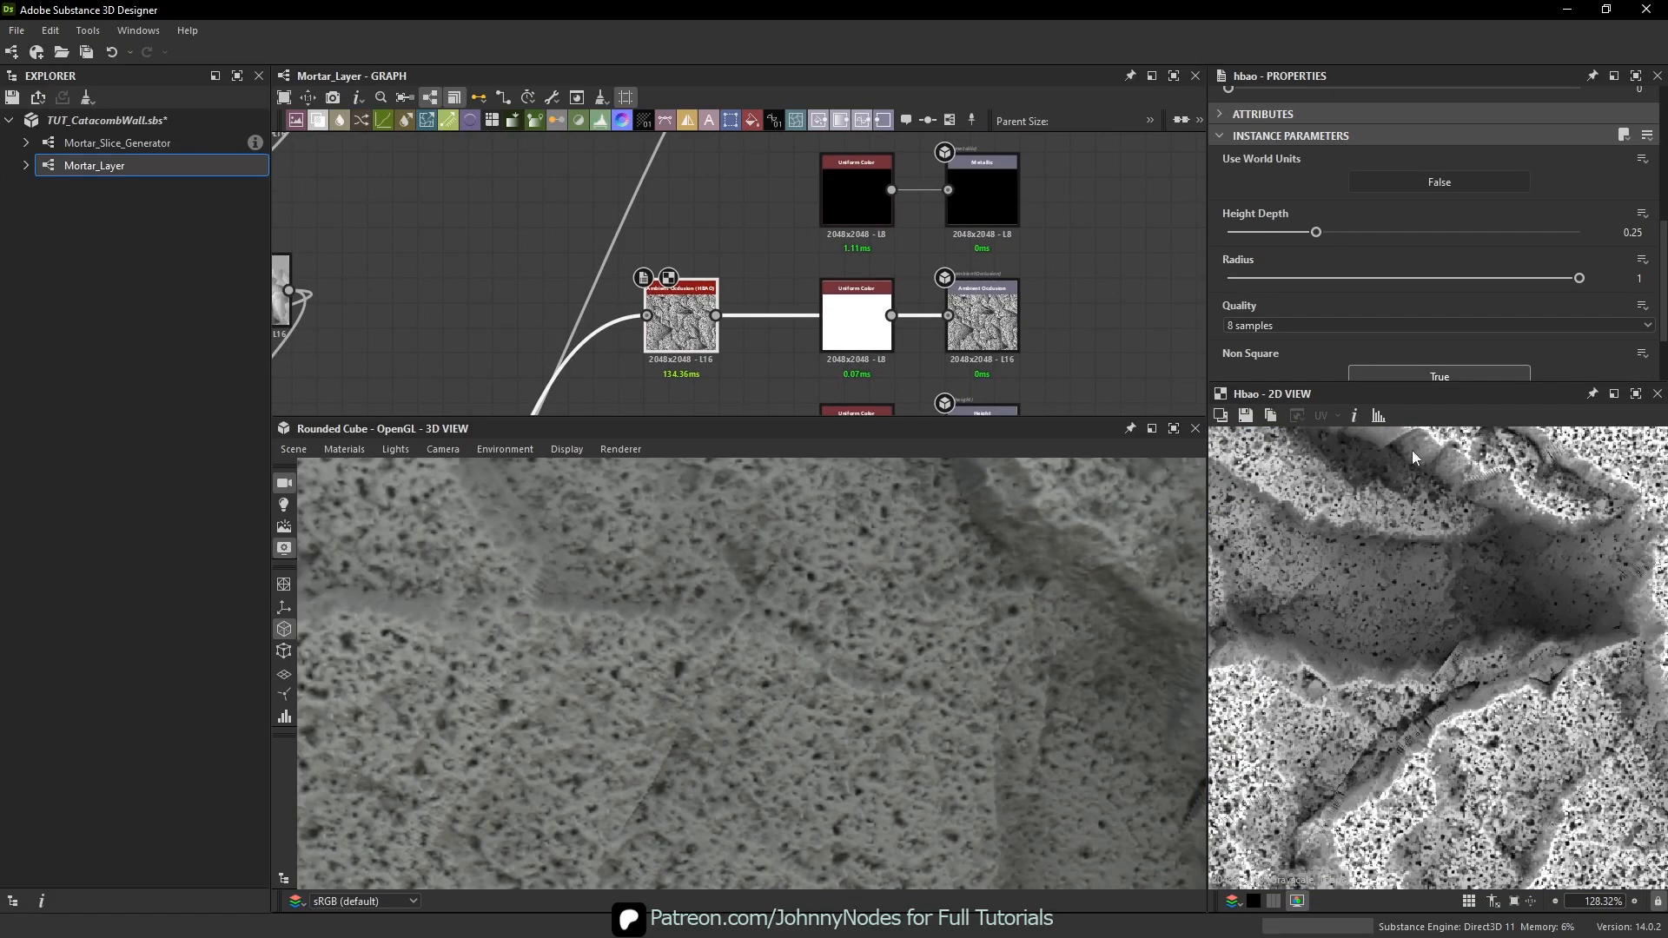
{"action": "left_click", "coordinate": [1251, 231]}
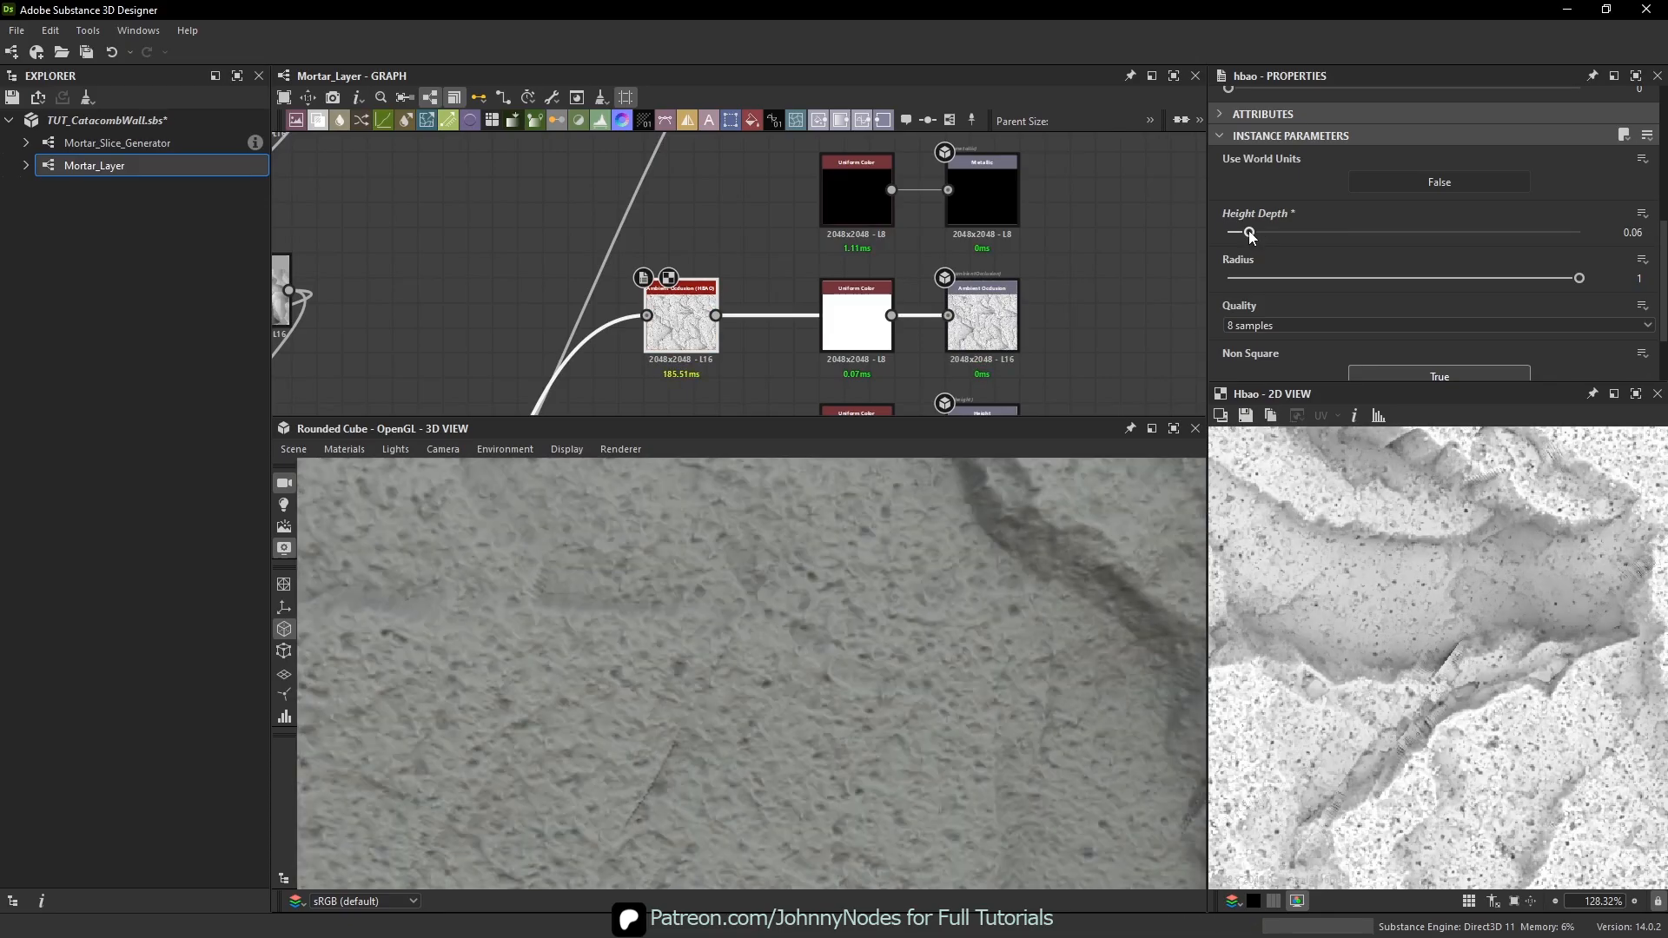
{"action": "scroll", "coordinate": [932, 580], "scroll_direction": "down", "scroll_amount": 6}
{"action": "left_click_drag", "start_coordinate": [846, 691], "coordinate": [1032, 520]}
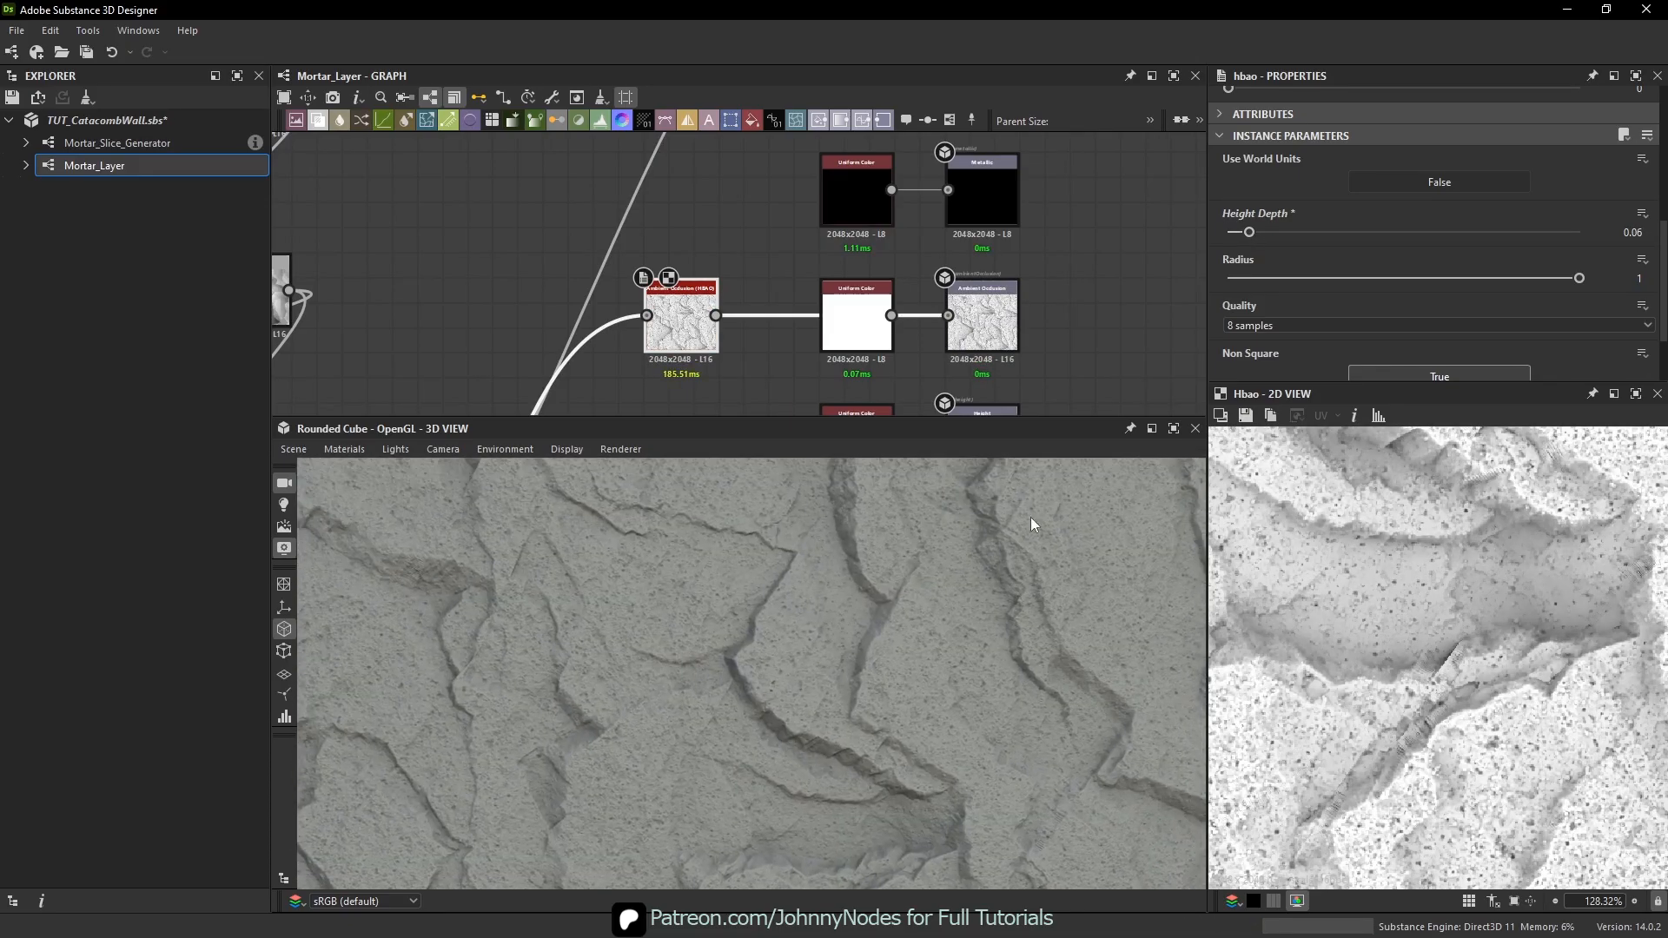
{"action": "left_click", "coordinate": [1269, 232]}
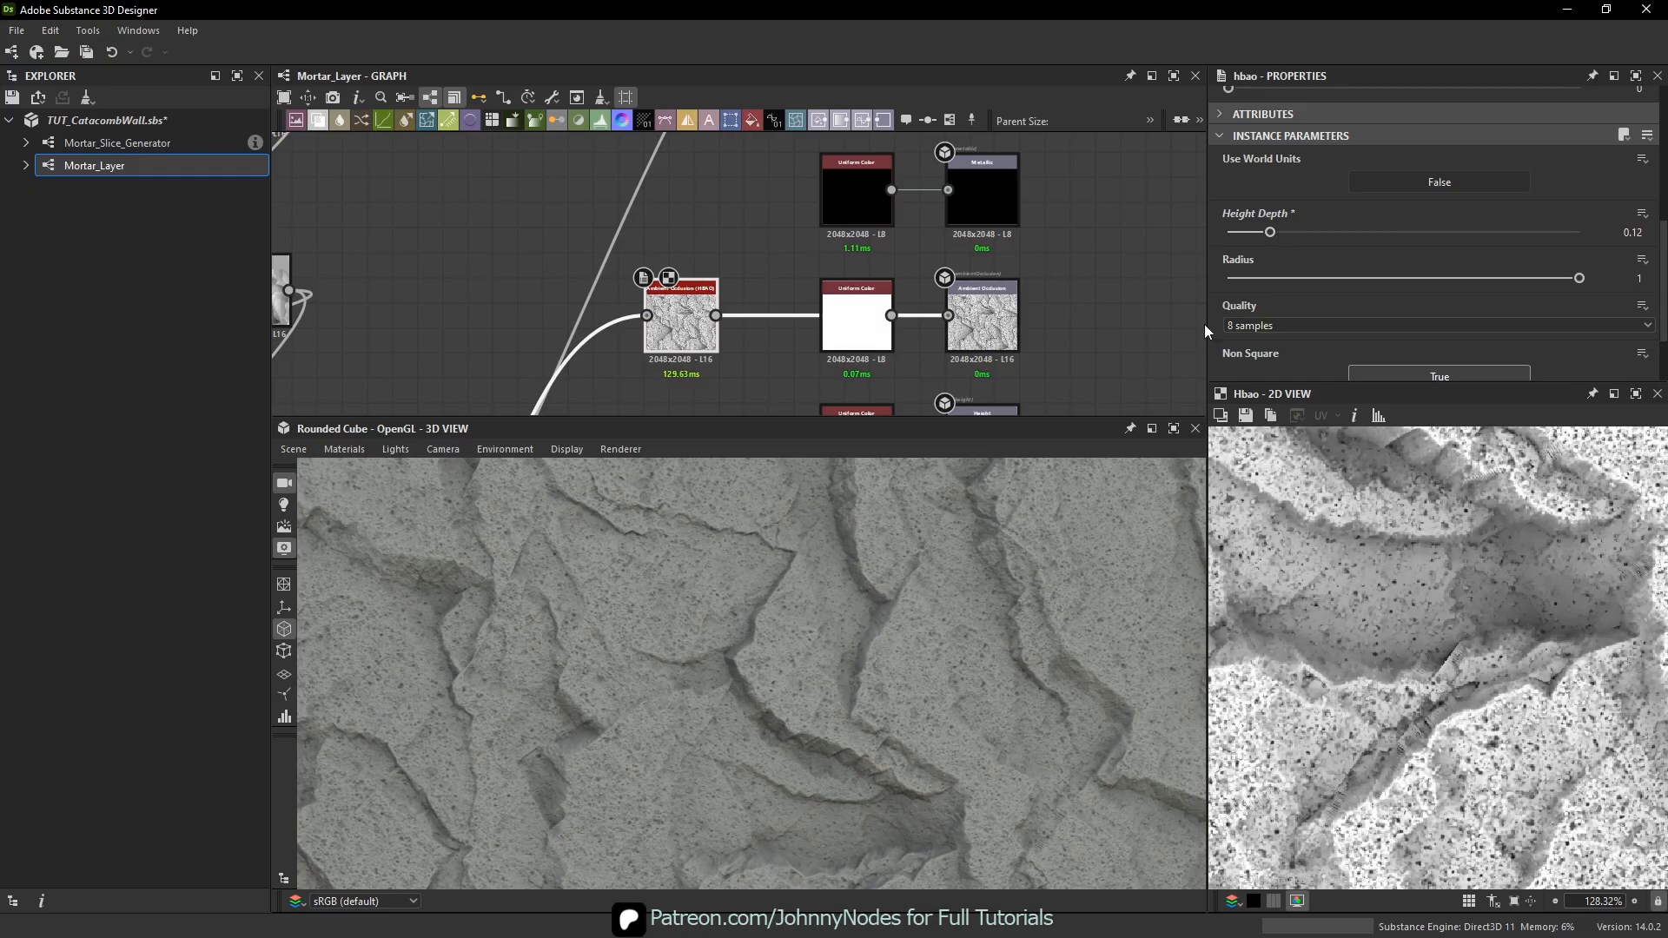
- Examine the pitted surface detail up close together with the settings of the Blend that mixes in the spots
{"action": "scroll", "coordinate": [855, 665], "scroll_direction": "up", "scroll_amount": 5}
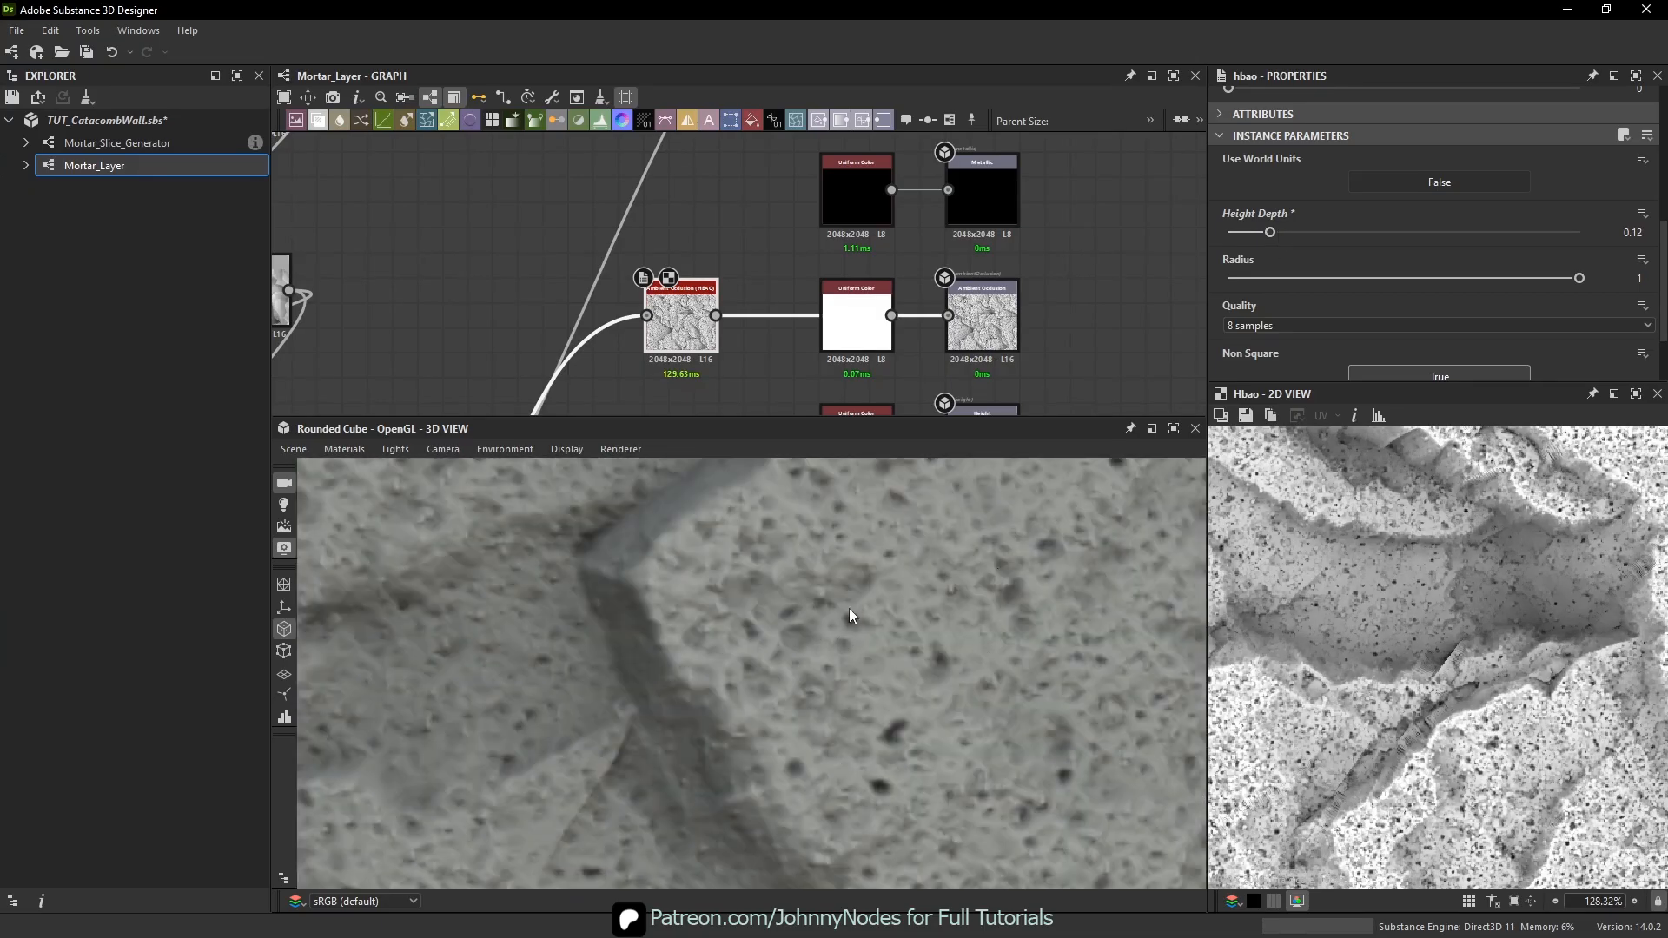
{"action": "scroll", "coordinate": [848, 608], "scroll_direction": "down", "scroll_amount": 3}
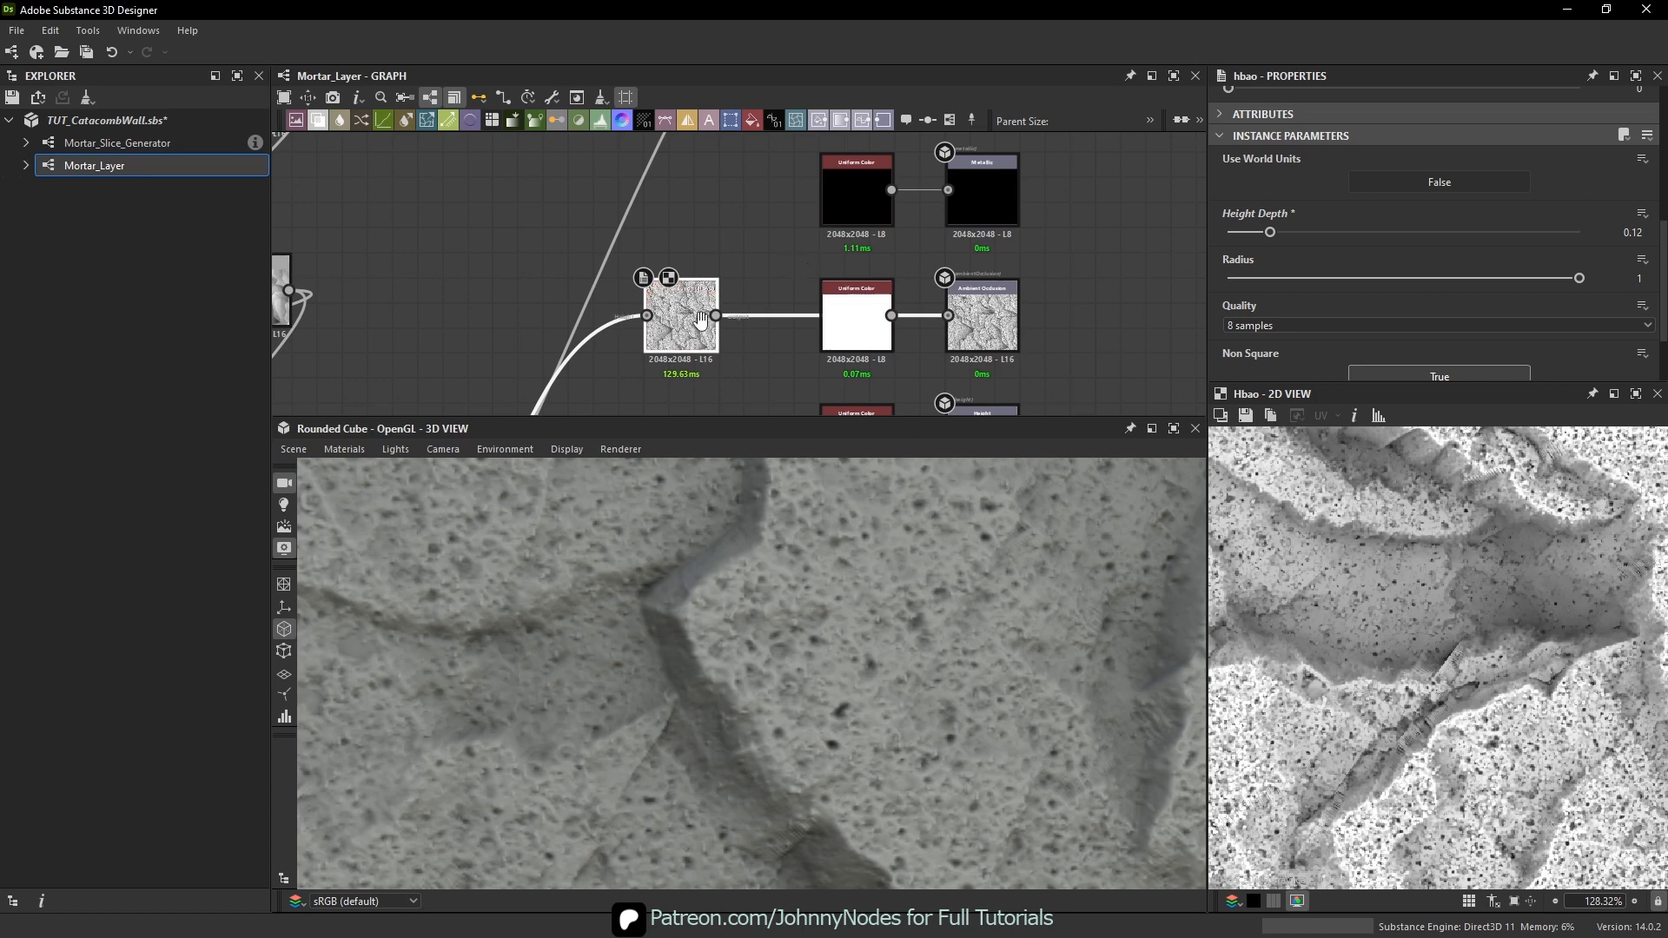
{"action": "scroll", "coordinate": [655, 296], "scroll_direction": "down", "scroll_amount": 4}
{"action": "middle_click_drag", "start_coordinate": [655, 324], "coordinate": [689, 294]}
{"action": "scroll", "coordinate": [738, 287], "scroll_direction": "up", "scroll_amount": 3}
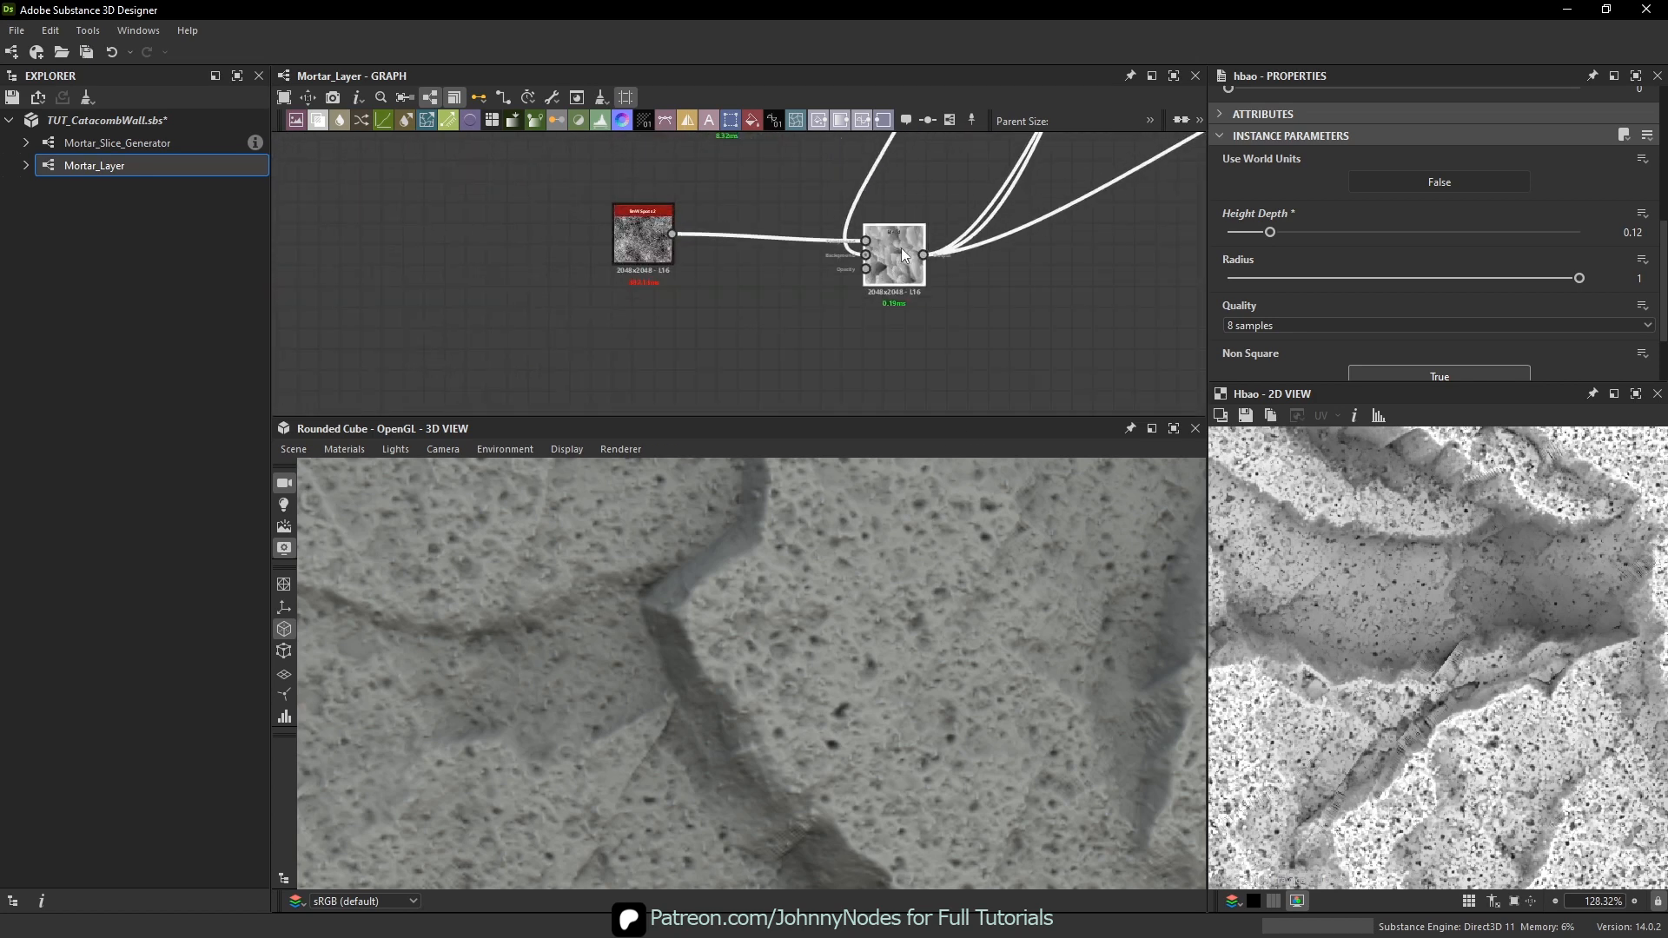
{"action": "left_click", "coordinate": [894, 255]}
{"action": "scroll", "coordinate": [861, 618], "scroll_direction": "down", "scroll_amount": 3}
{"action": "scroll", "coordinate": [826, 599], "scroll_direction": "up", "scroll_amount": 4}
{"action": "left_click_drag", "start_coordinate": [815, 591], "coordinate": [820, 625]}
{"action": "scroll", "coordinate": [820, 626], "scroll_direction": "down", "scroll_amount": 4}
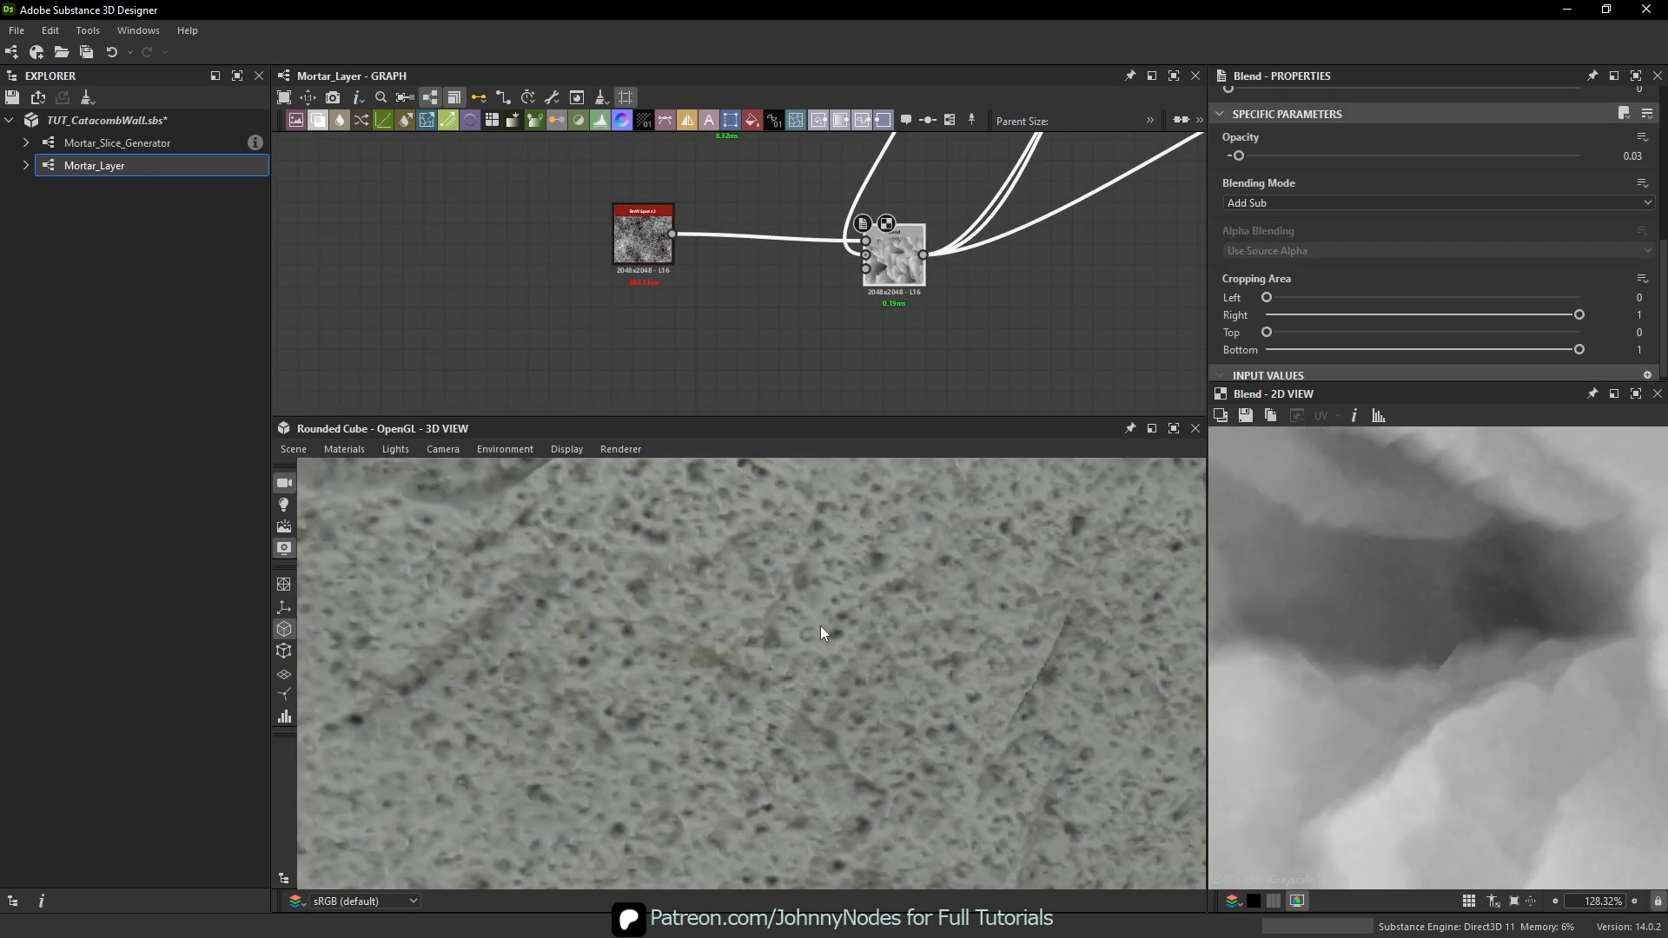
{"action": "scroll", "coordinate": [612, 242], "scroll_direction": "up", "scroll_amount": 2}
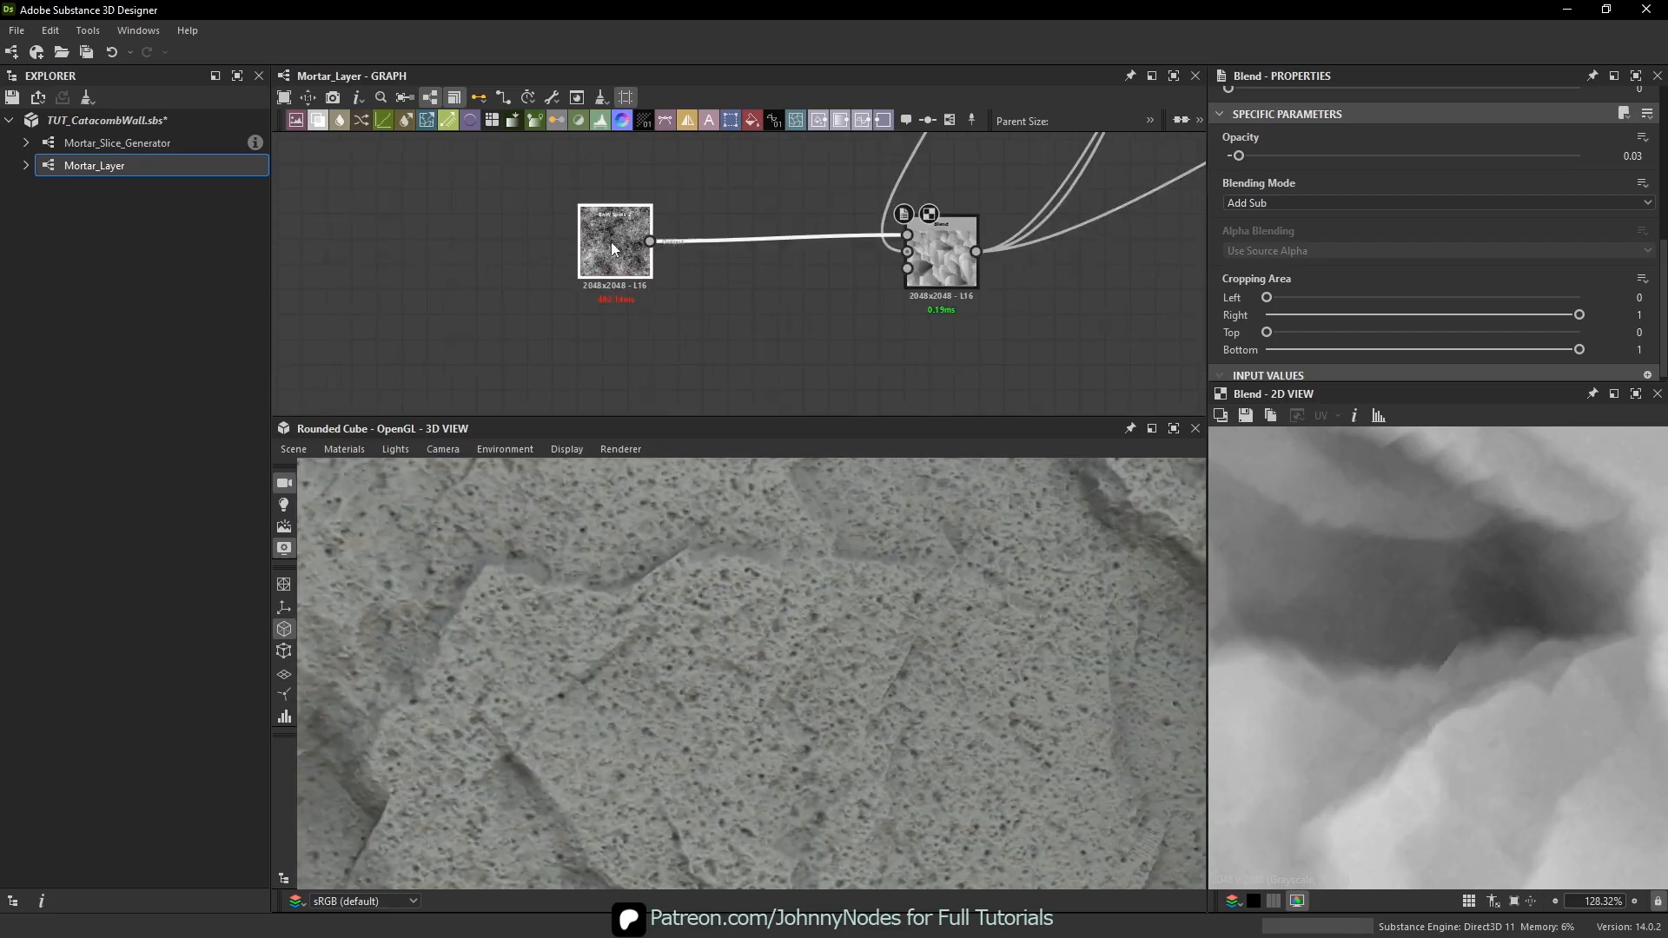
- Add a Slope Blur Grayscale node between BnW Spots 2 and the Blend, and feed the spots into its grayscale input
{"action": "scroll", "coordinate": [801, 498], "scroll_direction": "up", "scroll_amount": 4}
{"action": "scroll", "coordinate": [812, 604], "scroll_direction": "up", "scroll_amount": 2}
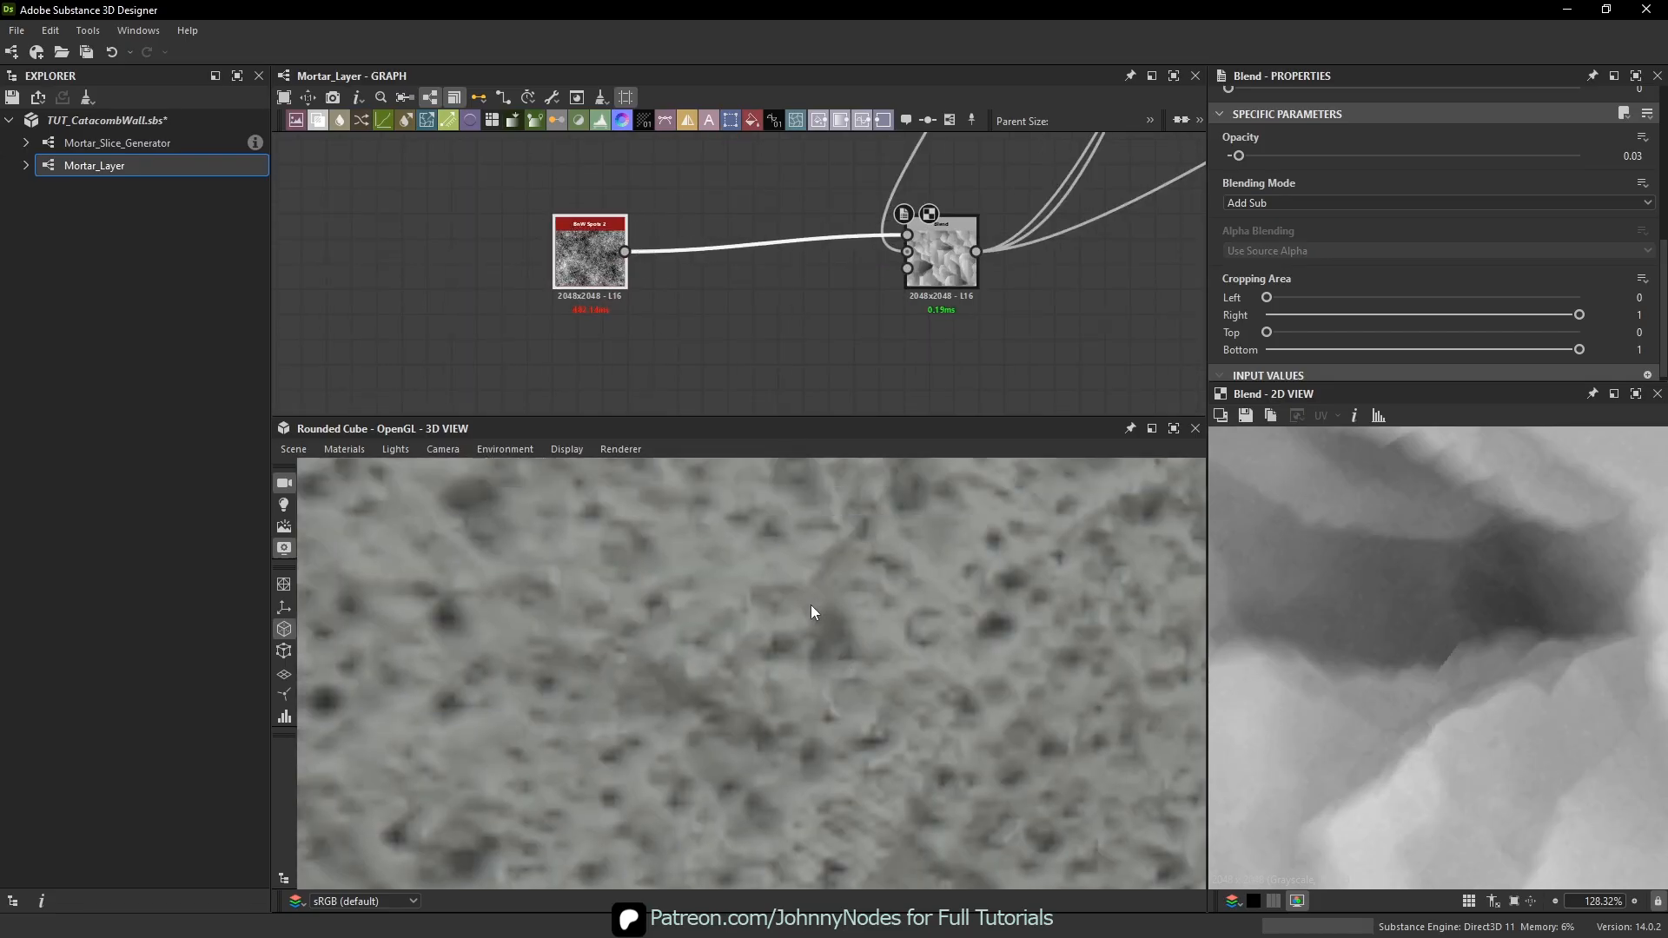
{"action": "left_click", "coordinate": [591, 252]}
{"action": "key", "text": "space"}
{"action": "type", "text": "slop"}
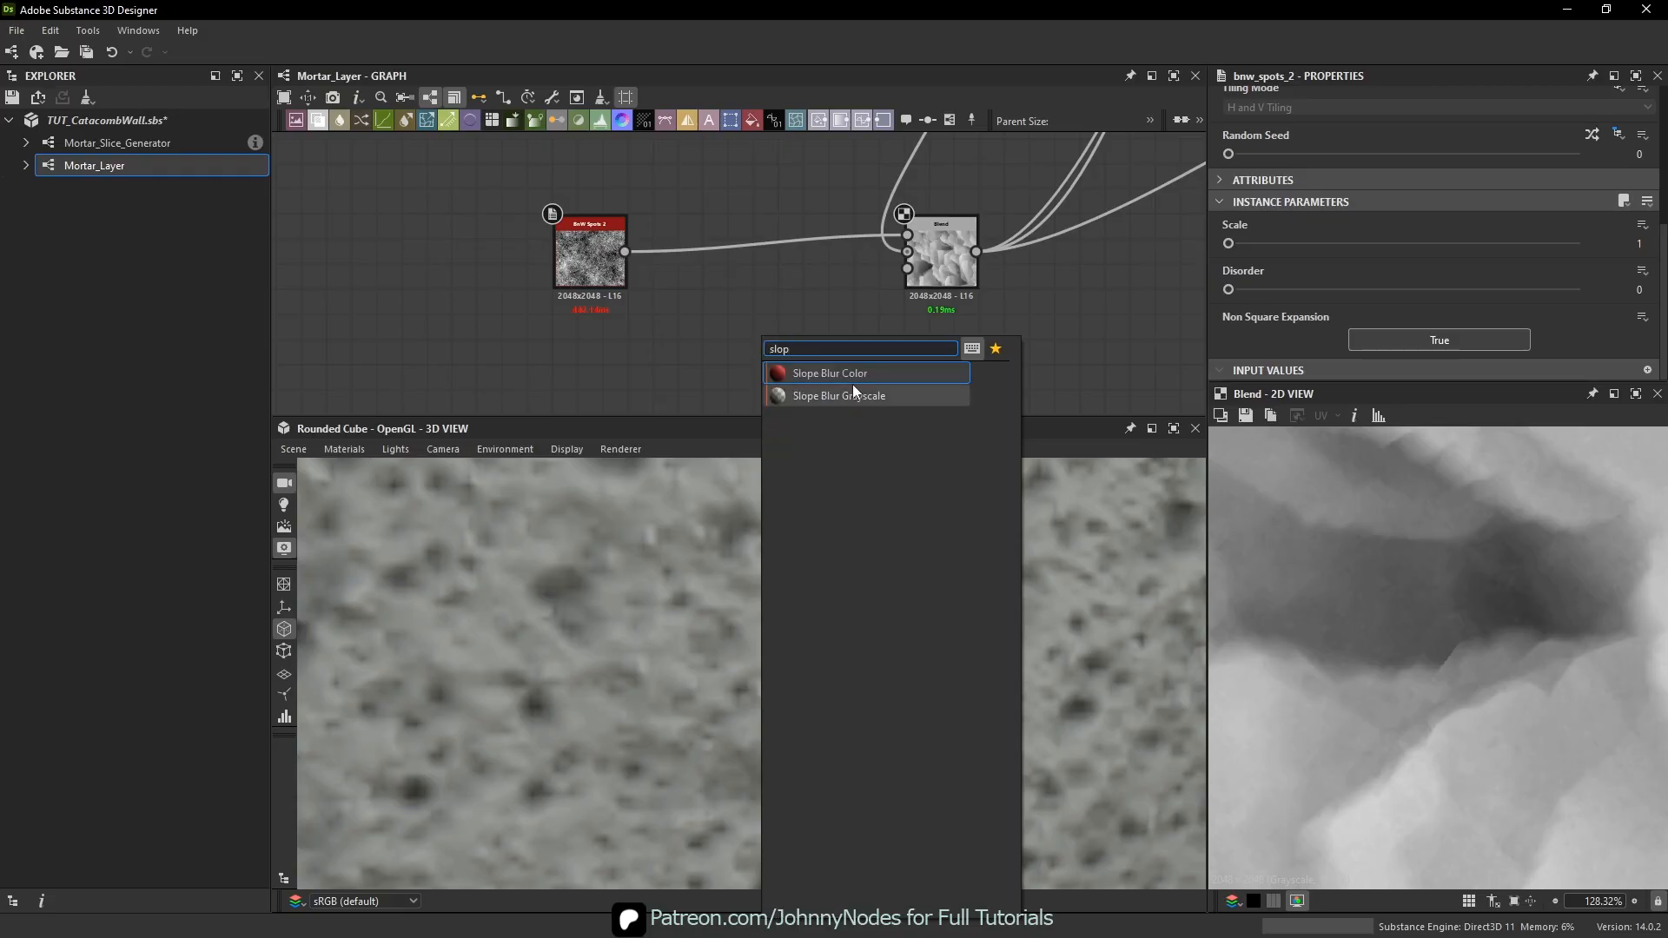
{"action": "left_click", "coordinate": [854, 394]}
{"action": "scroll", "coordinate": [710, 298], "scroll_direction": "up", "scroll_amount": 2}
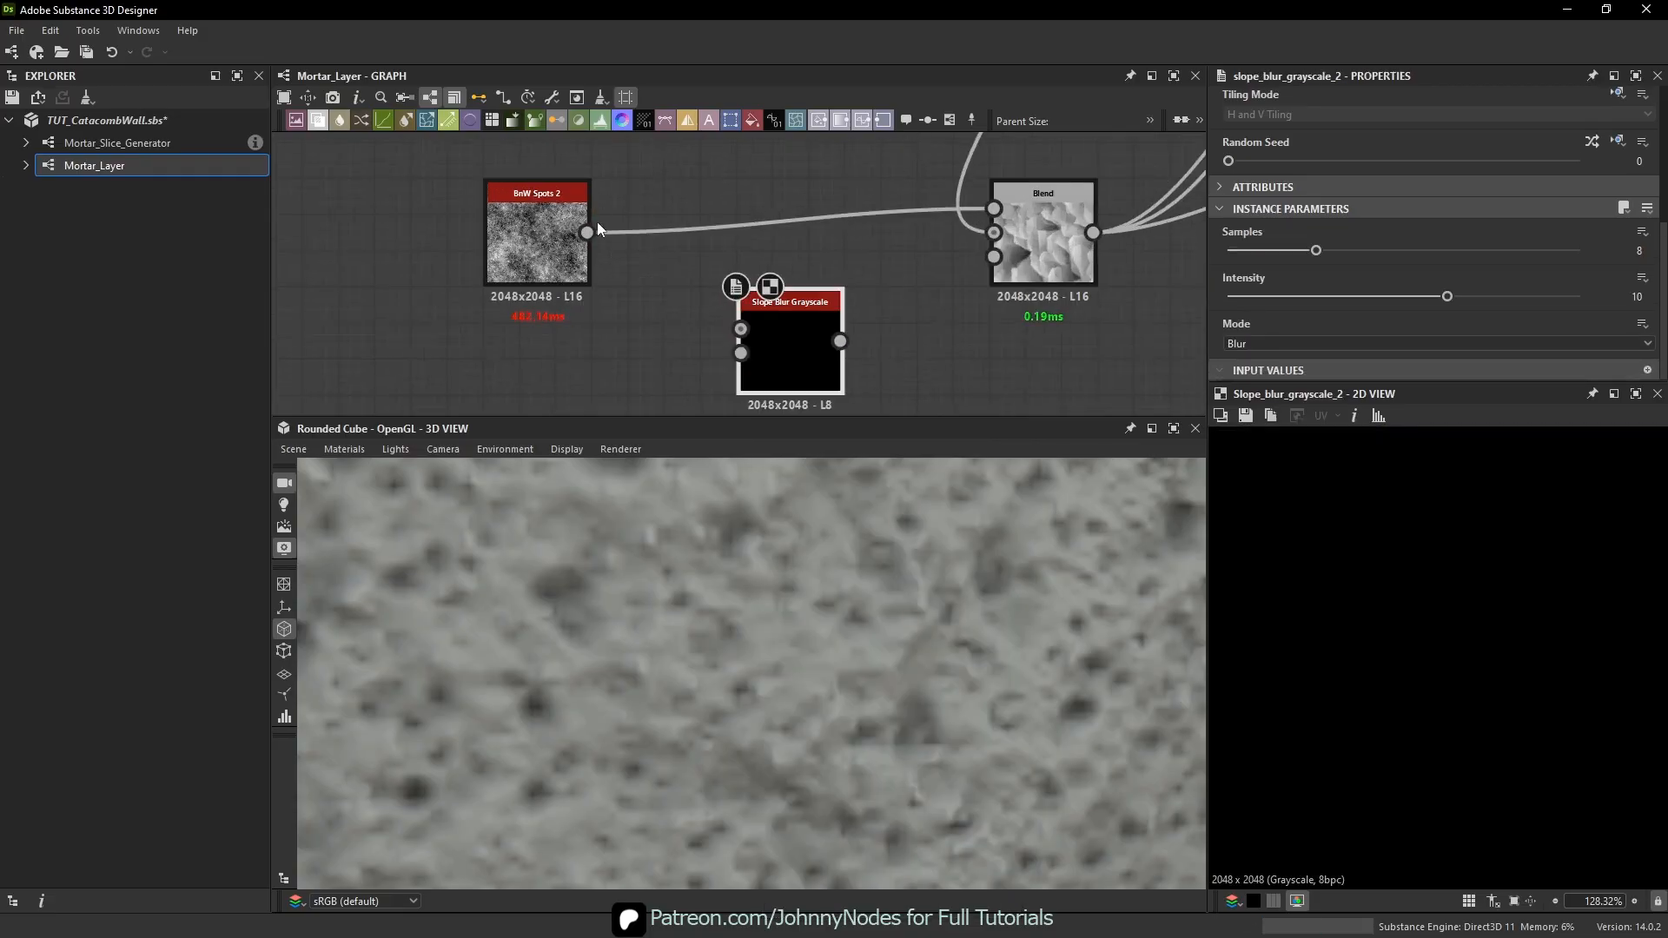
{"action": "left_click_drag", "start_coordinate": [588, 232], "coordinate": [802, 281]}
{"action": "left_click", "coordinate": [856, 299]}
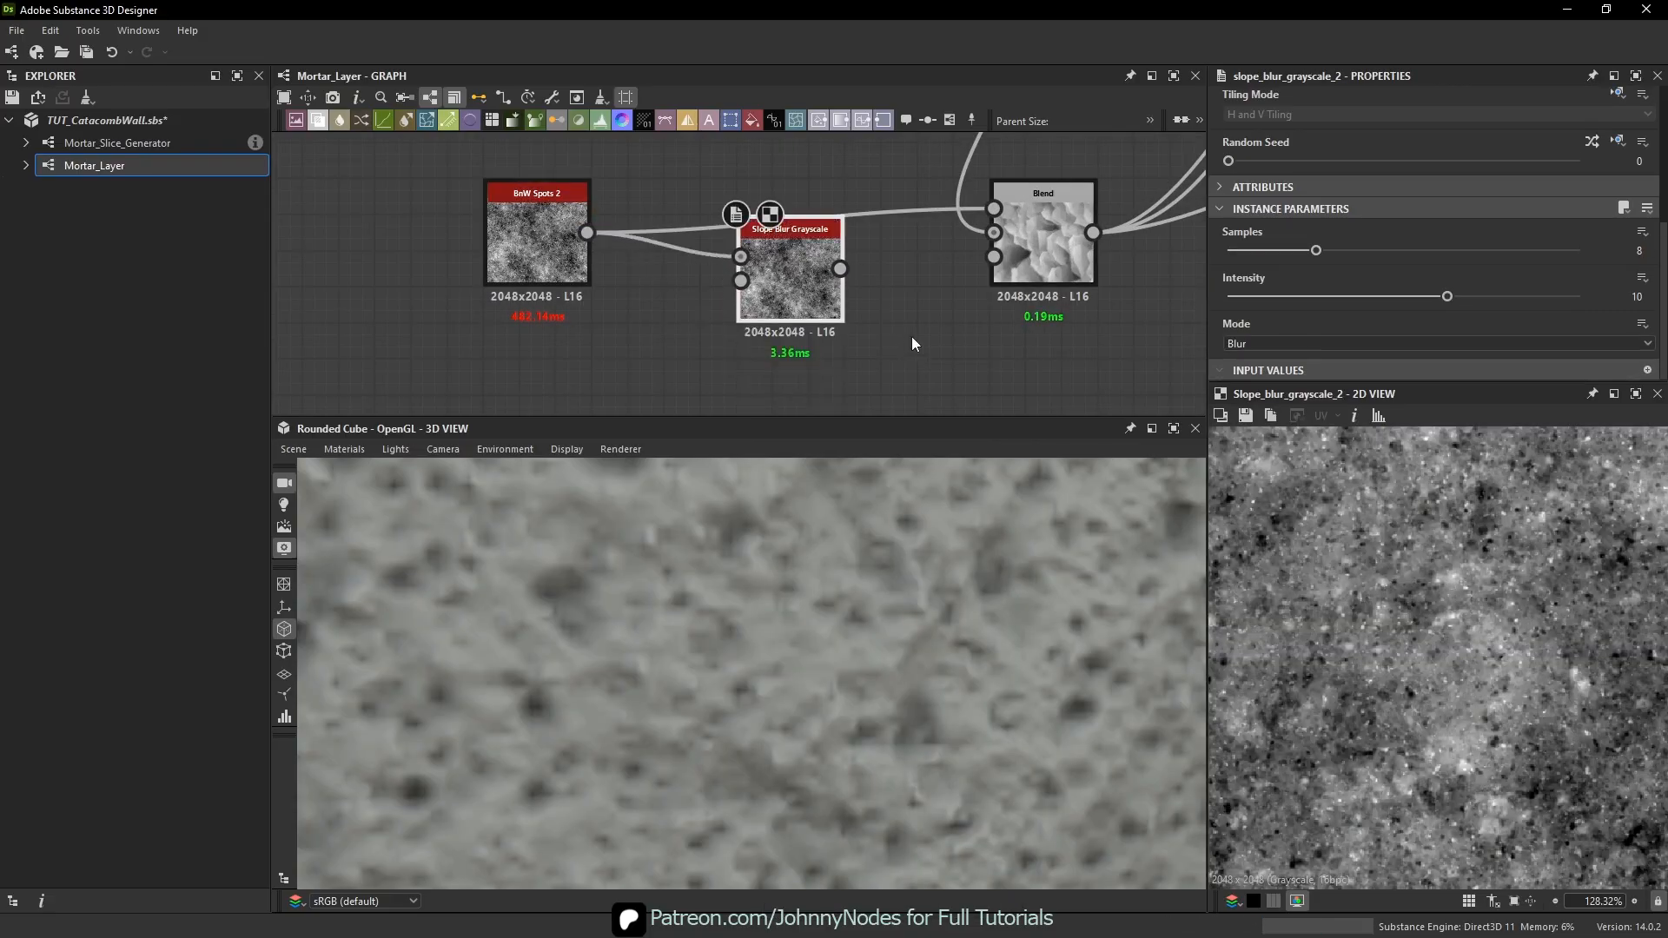
- Add a Blur HQ Grayscale on the spots with intensity 0.43, and connect it to the Slope Blur Grayscale's slope input
{"action": "key", "text": "space"}
{"action": "type", "text": "blur"}
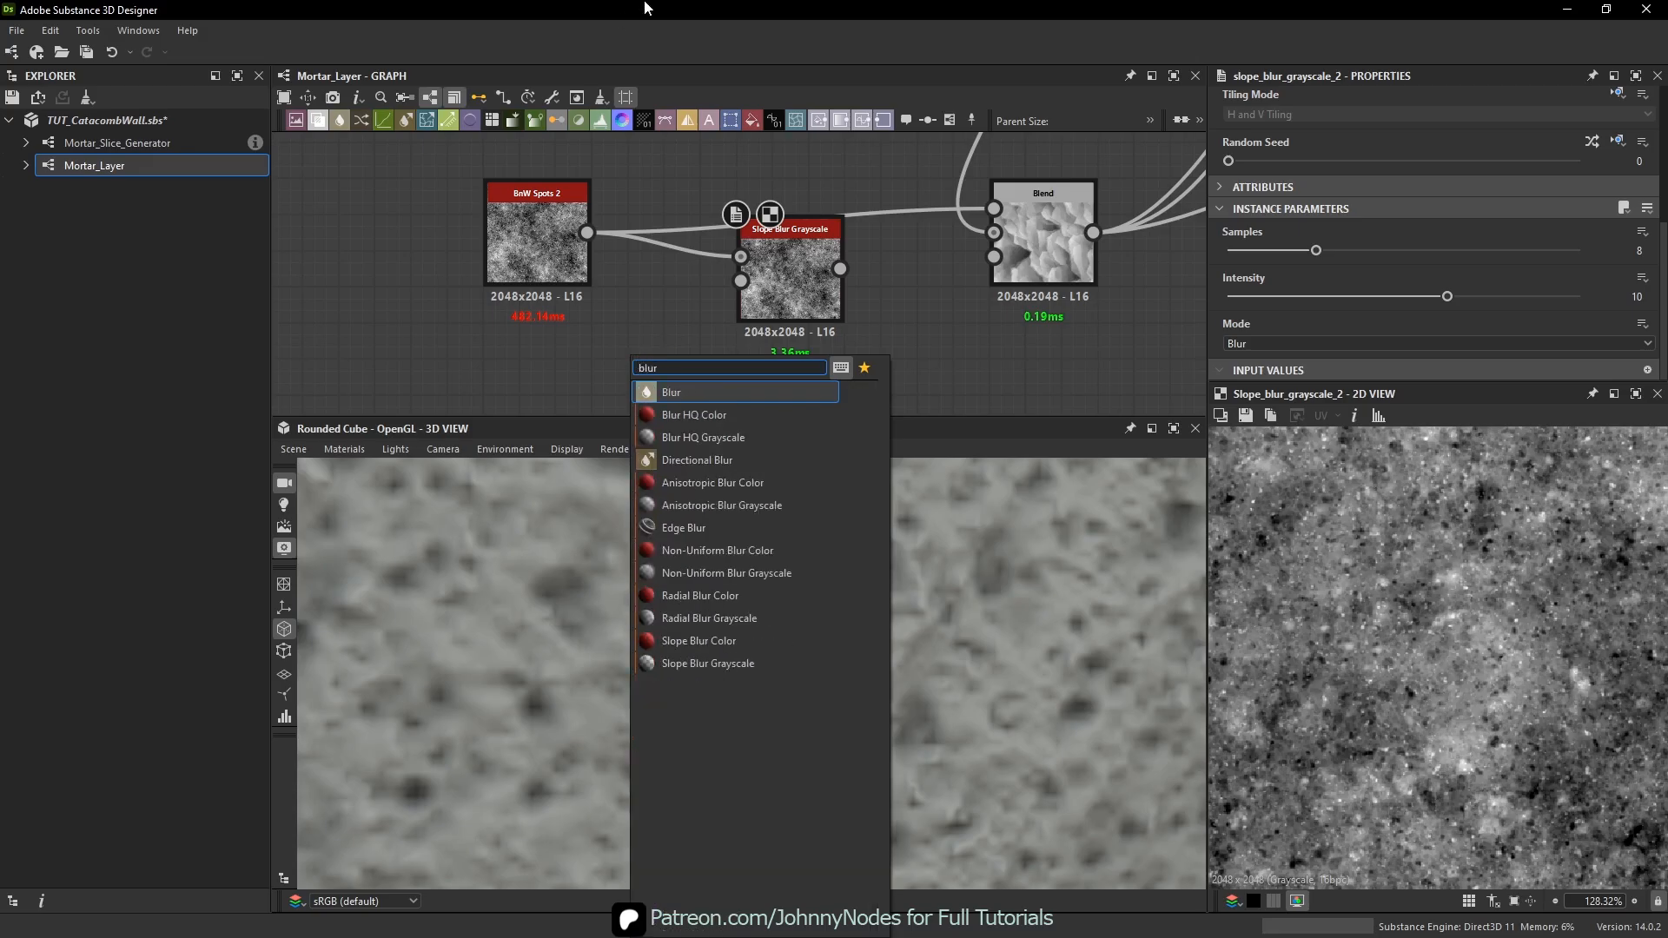
{"action": "left_click", "coordinate": [726, 435]}
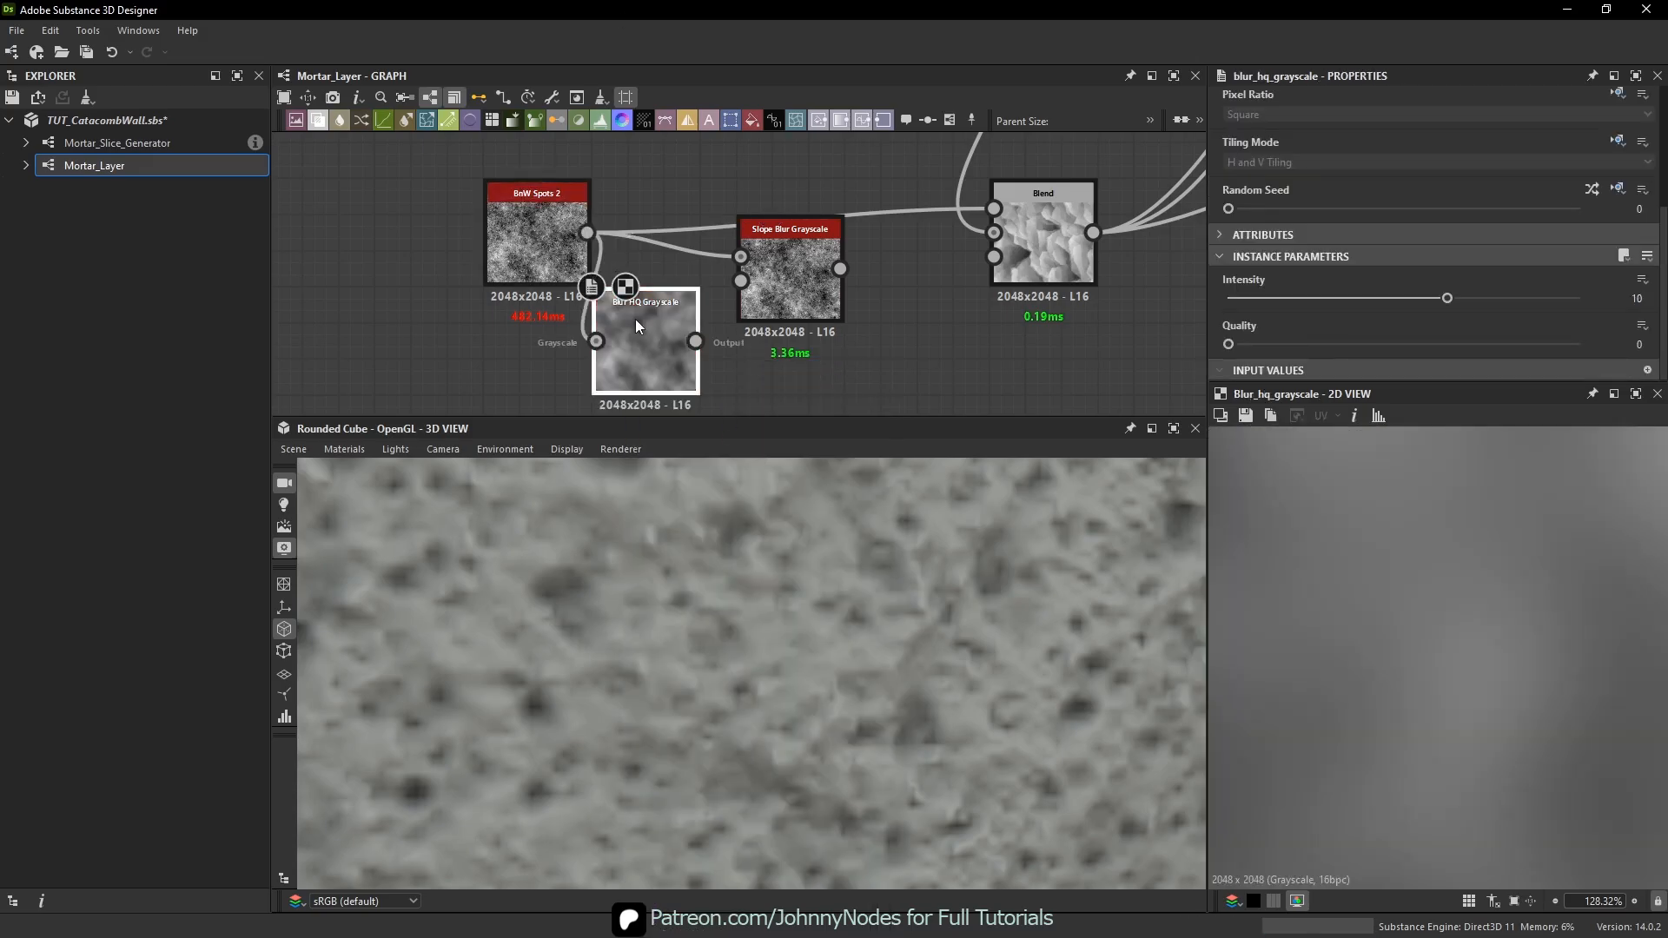
{"action": "left_click_drag", "start_coordinate": [1246, 300], "coordinate": [1237, 297]}
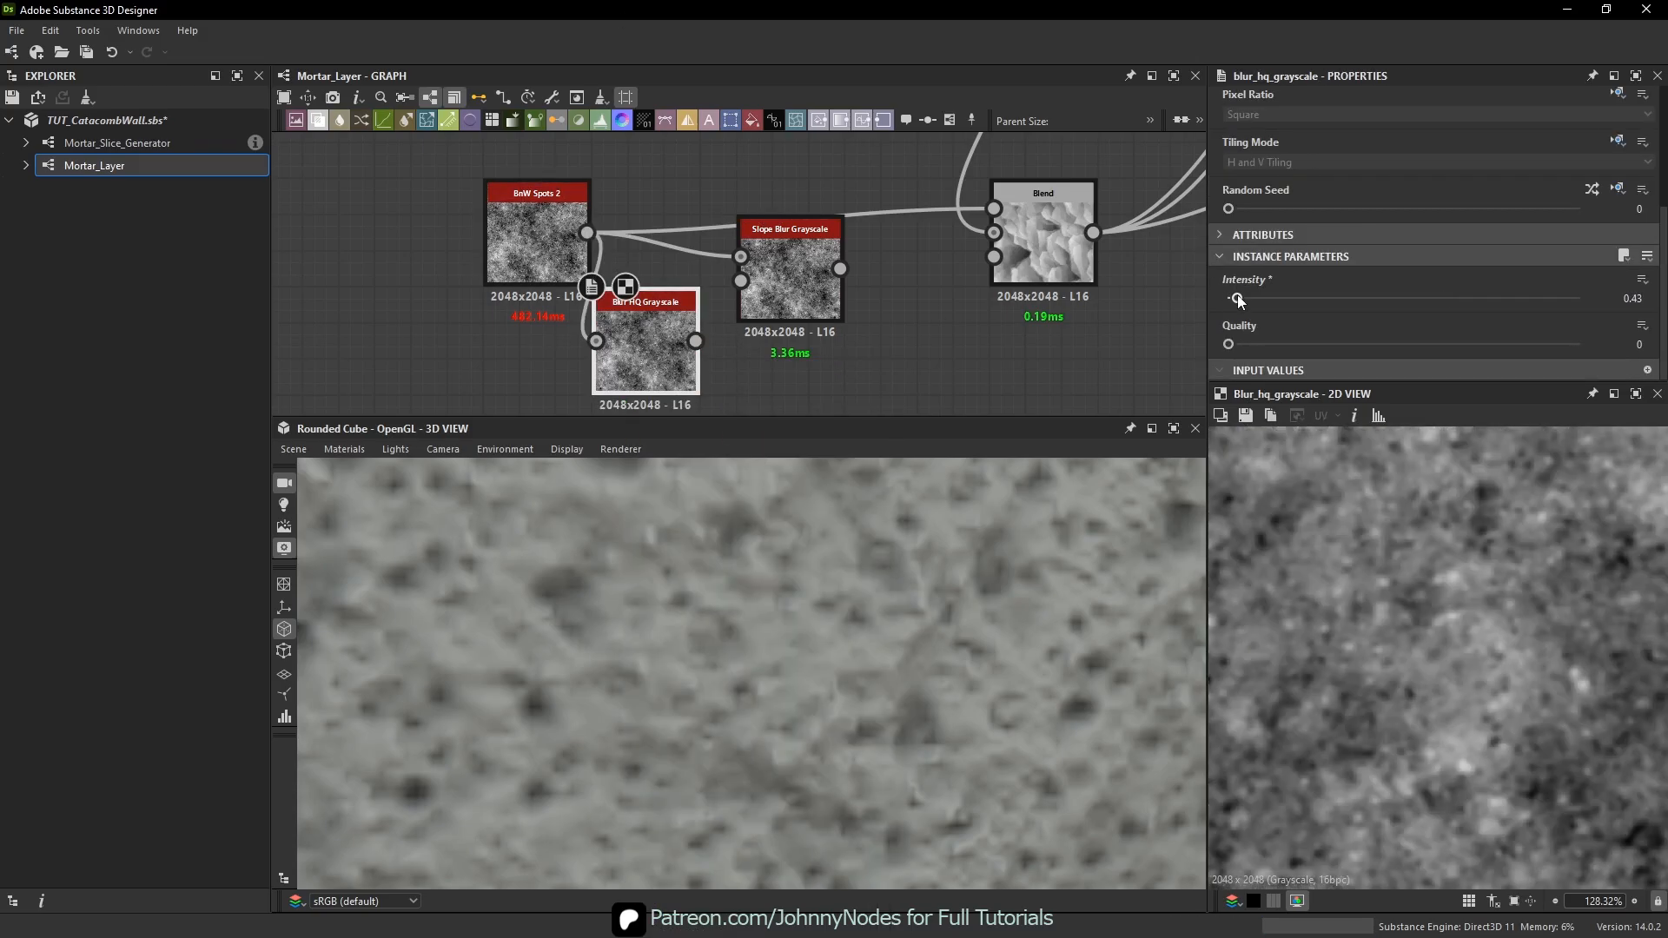
{"action": "left_click_drag", "start_coordinate": [696, 340], "coordinate": [740, 261]}
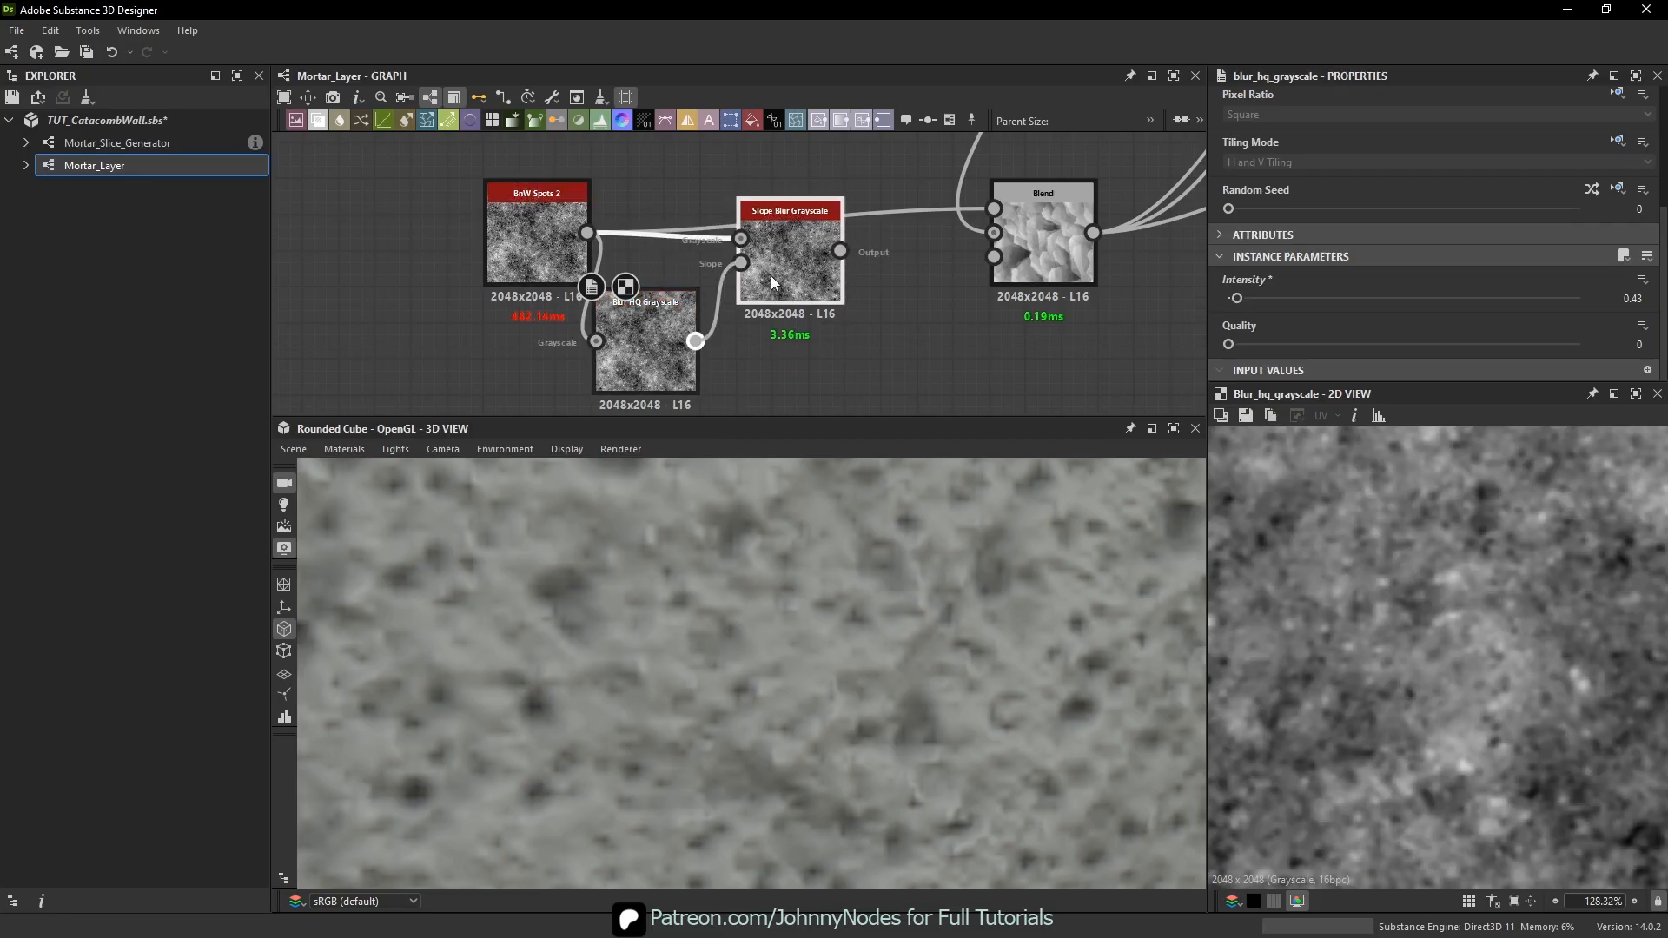
- Set the Slope Blur Grayscale to 32 samples and intensity 0.01 after trying 0.1, checking the pattern in 2D
{"action": "left_click", "coordinate": [770, 275]}
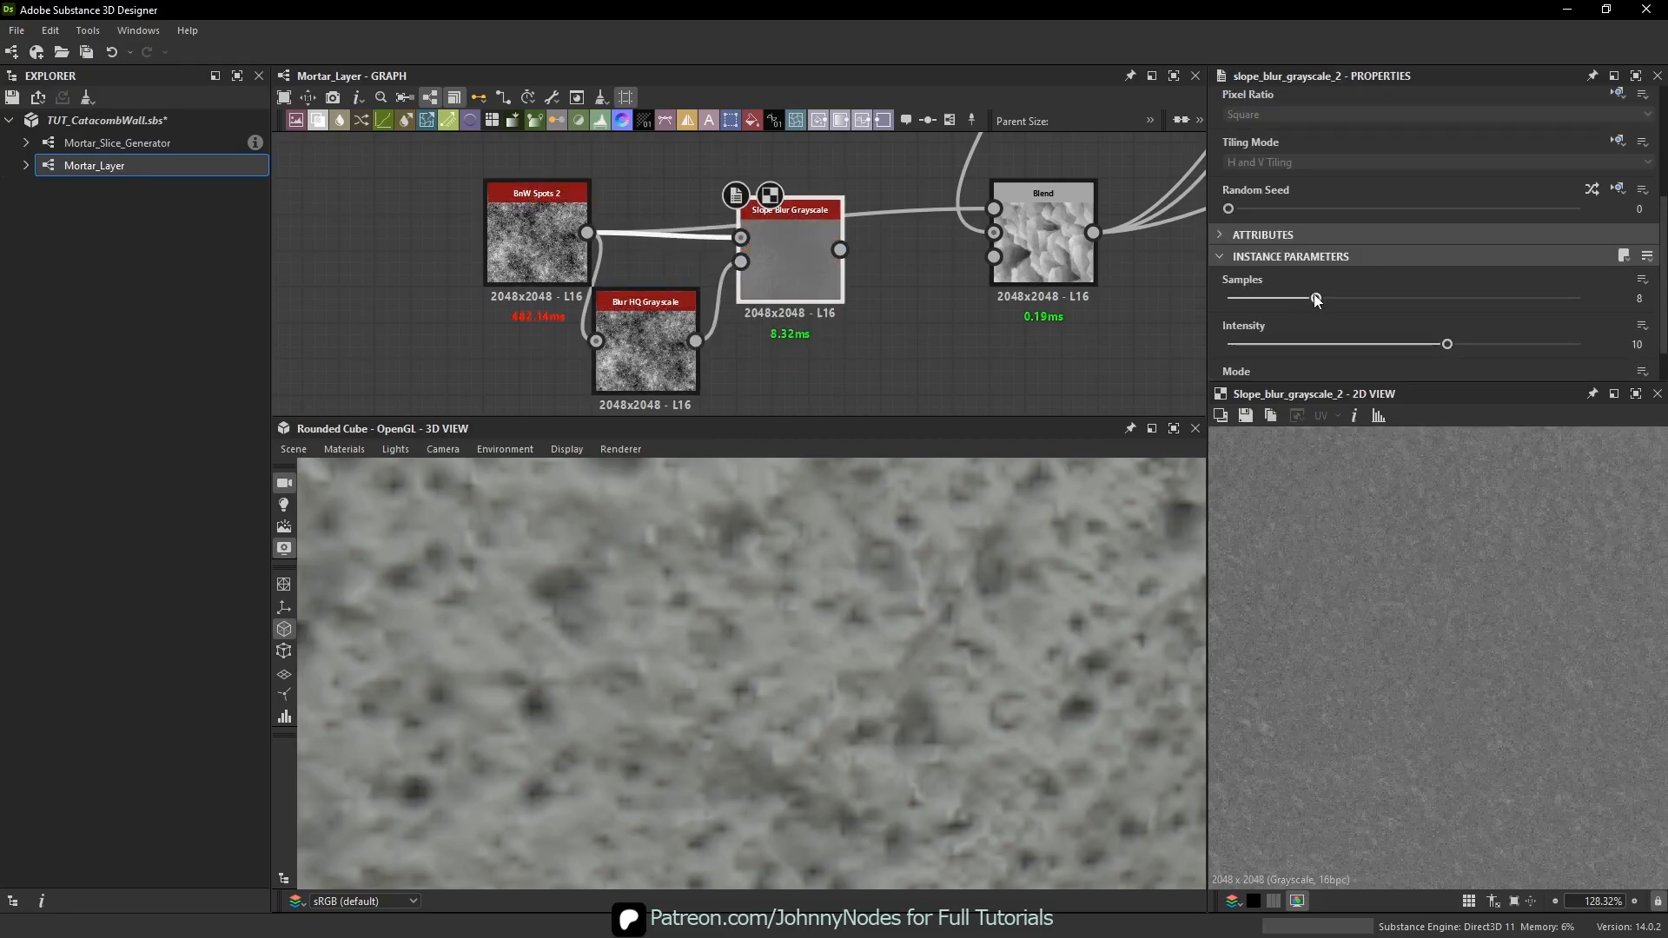
{"action": "left_click_drag", "start_coordinate": [1317, 298], "coordinate": [1579, 298]}
{"action": "left_click_drag", "start_coordinate": [1348, 345], "coordinate": [1233, 344]}
{"action": "scroll", "coordinate": [1323, 549], "scroll_direction": "up", "scroll_amount": 3}
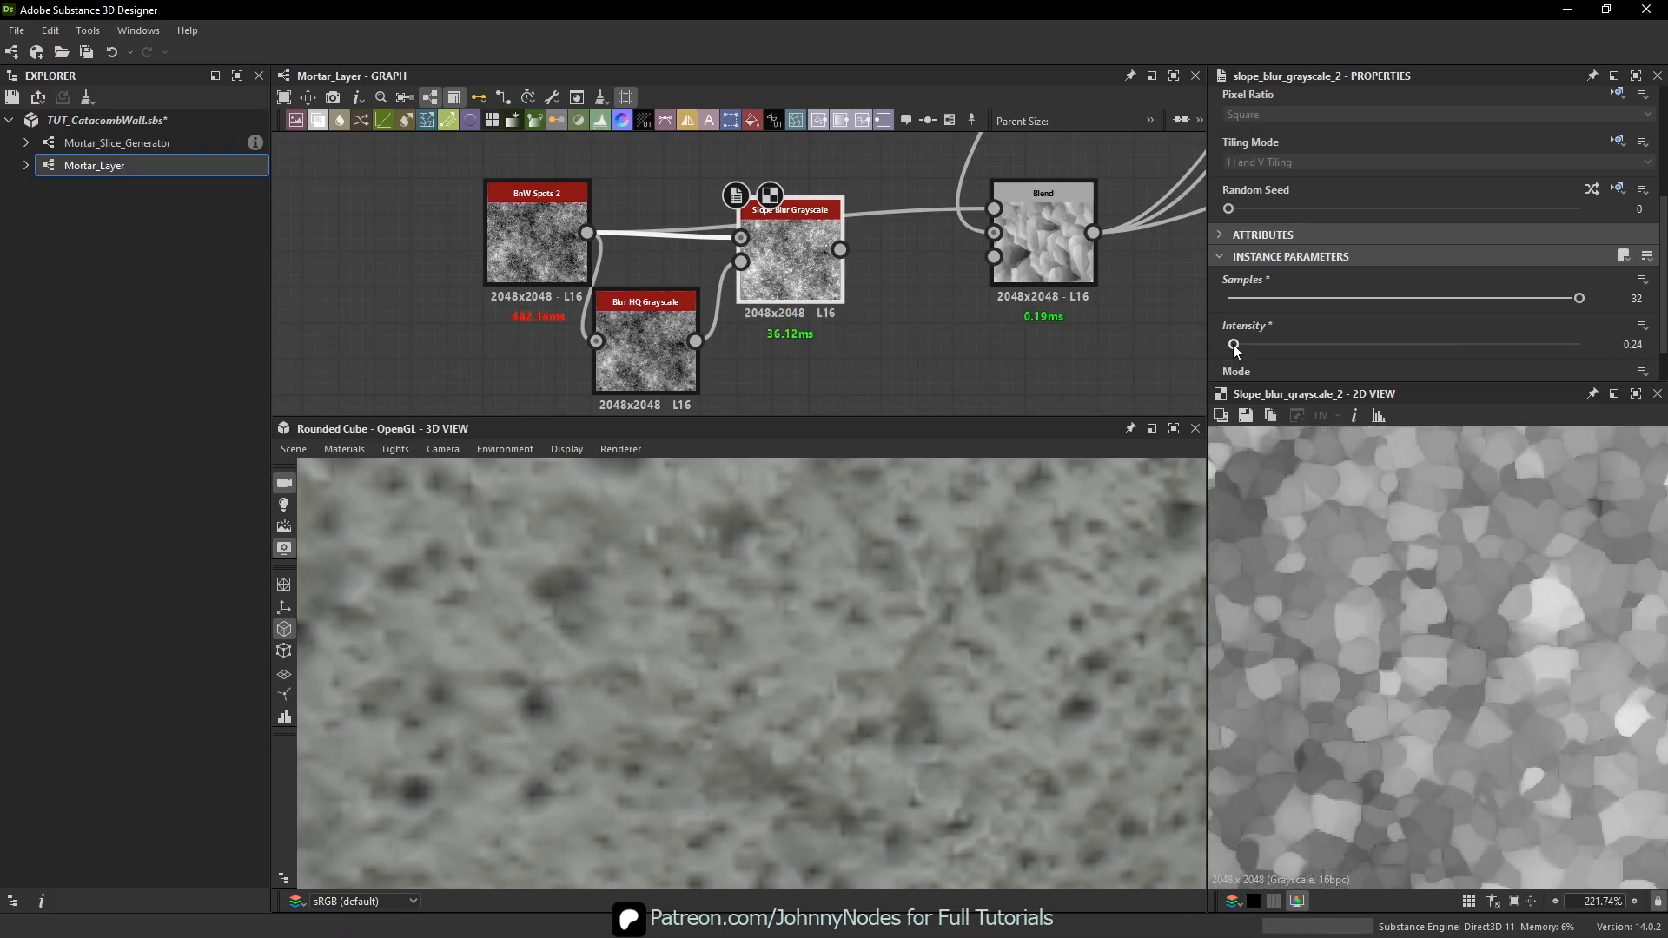
{"action": "type", "text": "0.1"}
{"action": "key", "text": "Return"}
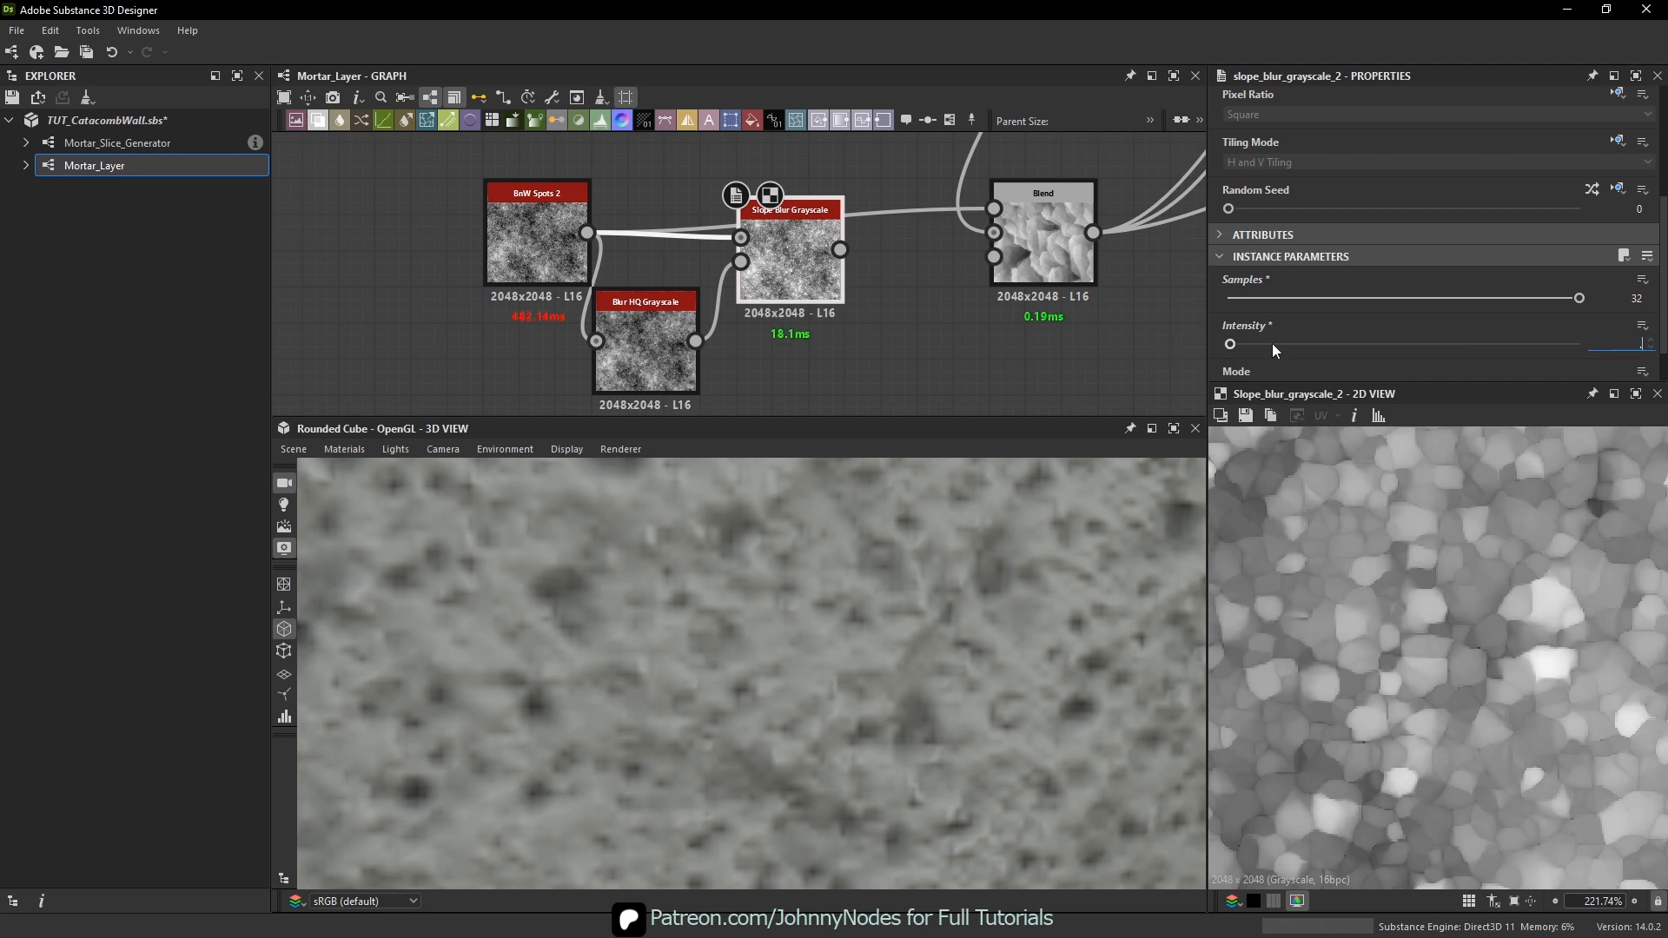
{"action": "type", "text": "0.01"}
{"action": "key", "text": "Return"}
{"action": "scroll", "coordinate": [1472, 598], "scroll_direction": "down", "scroll_amount": 4}
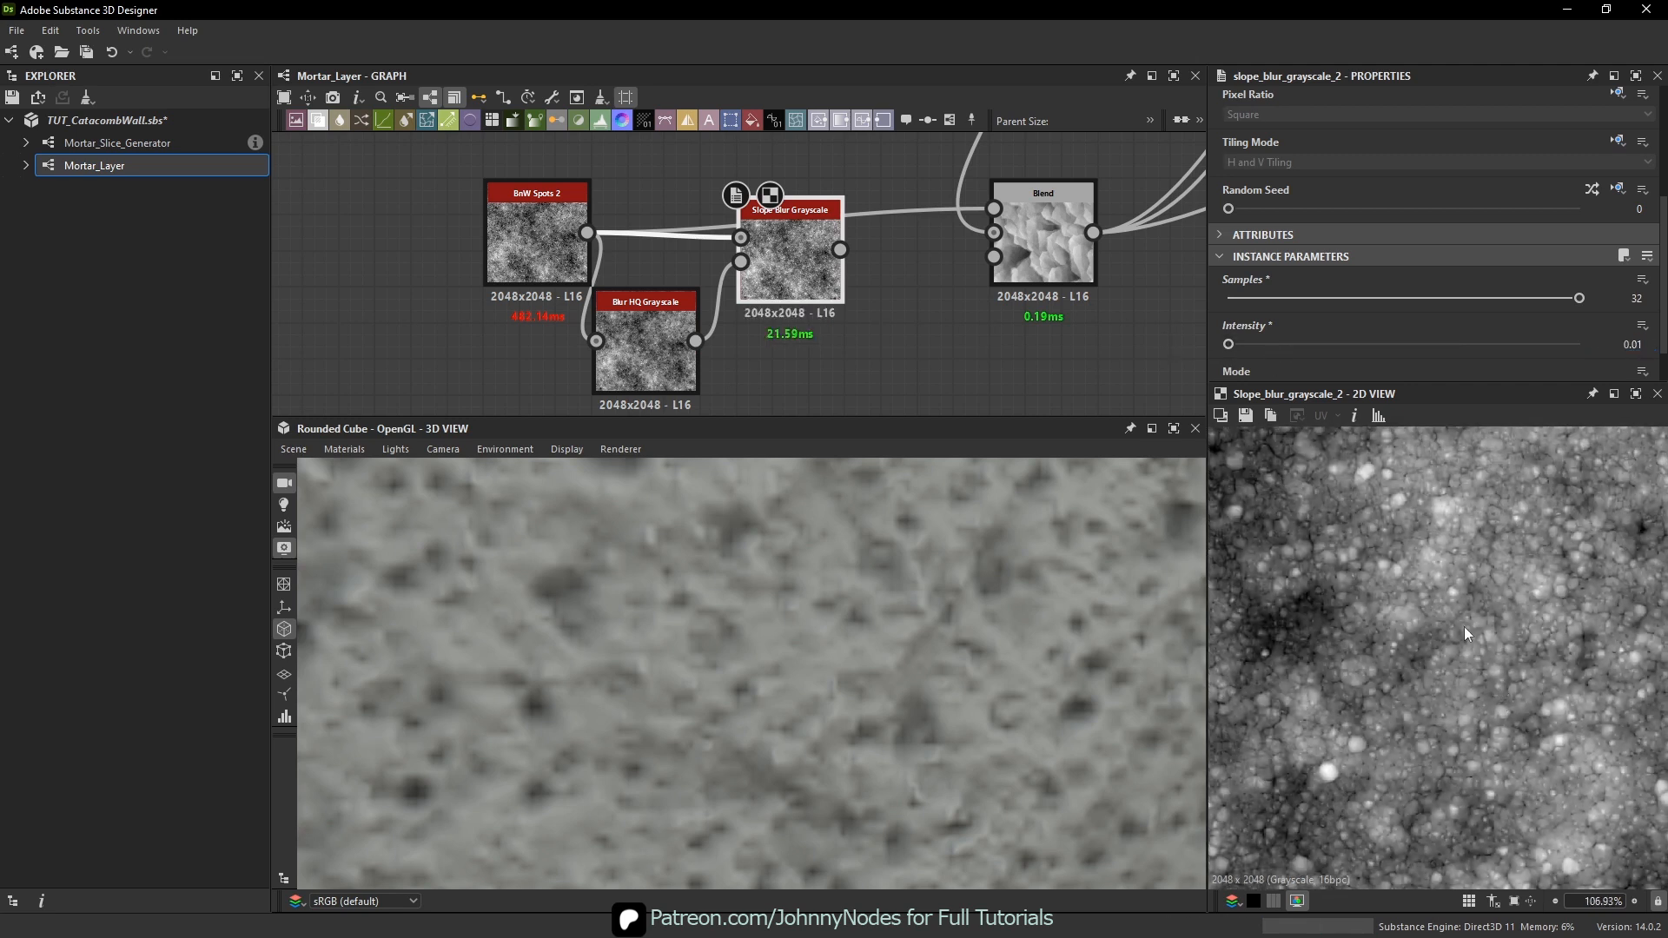
{"action": "scroll", "coordinate": [1464, 635], "scroll_direction": "up", "scroll_amount": 5}
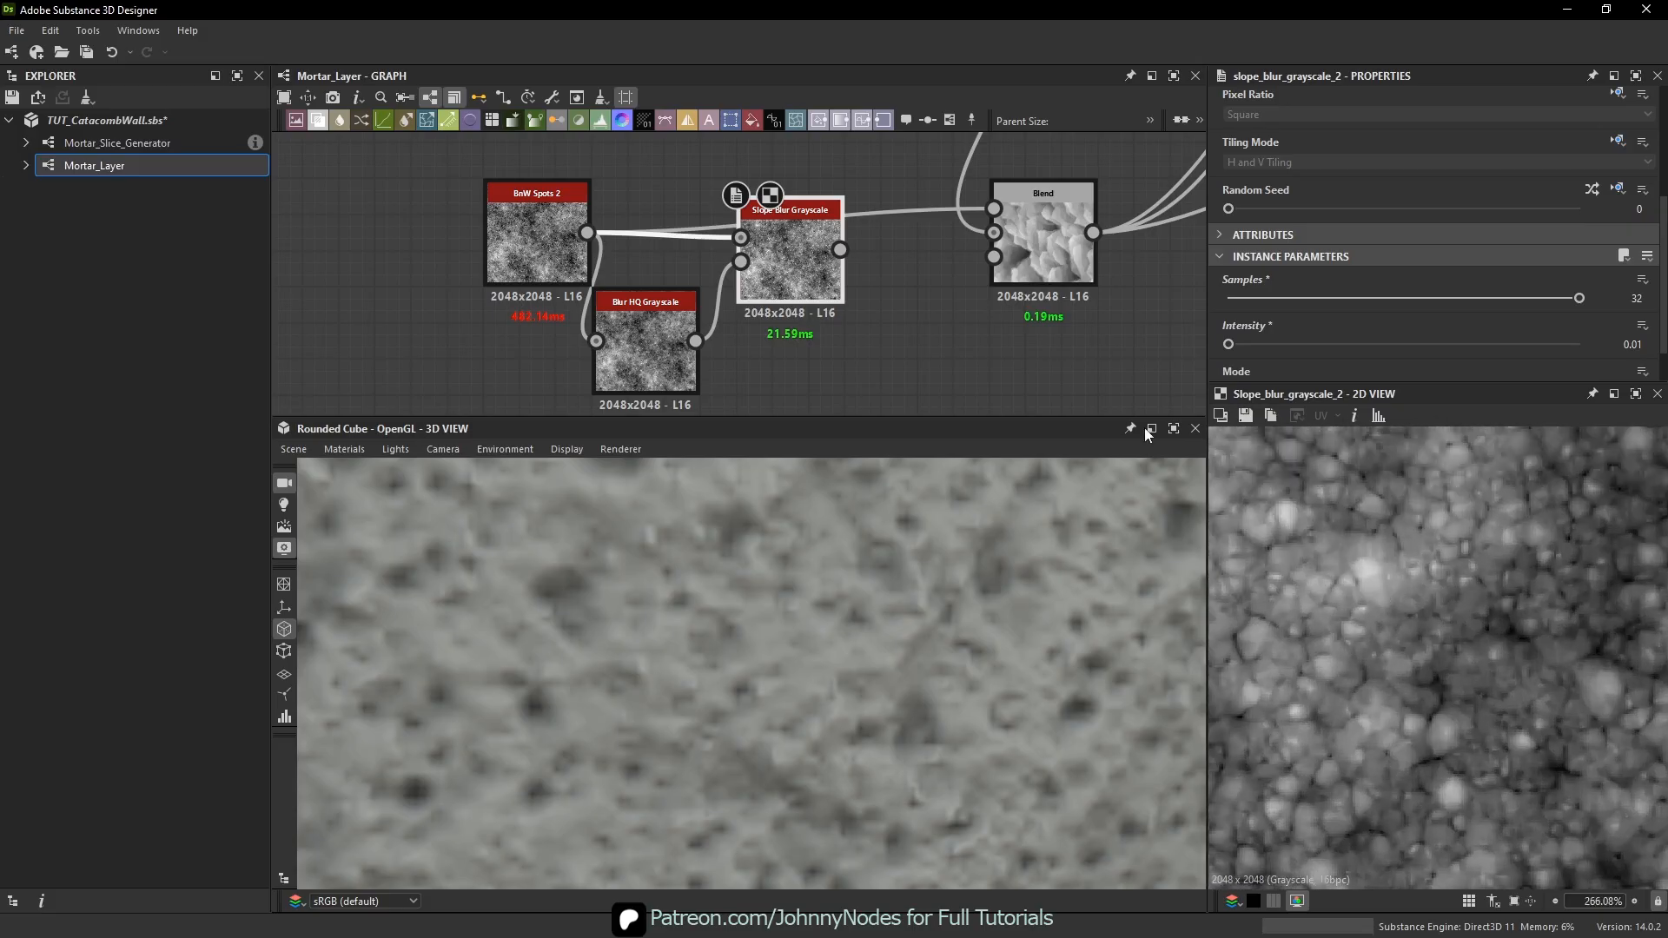
- Adjust the Blur HQ Grayscale's intensity, and preview the Slope Blur Grayscale result in 2D
{"action": "double_click", "coordinate": [646, 343]}
{"action": "scroll", "coordinate": [1436, 560], "scroll_direction": "up", "scroll_amount": 3}
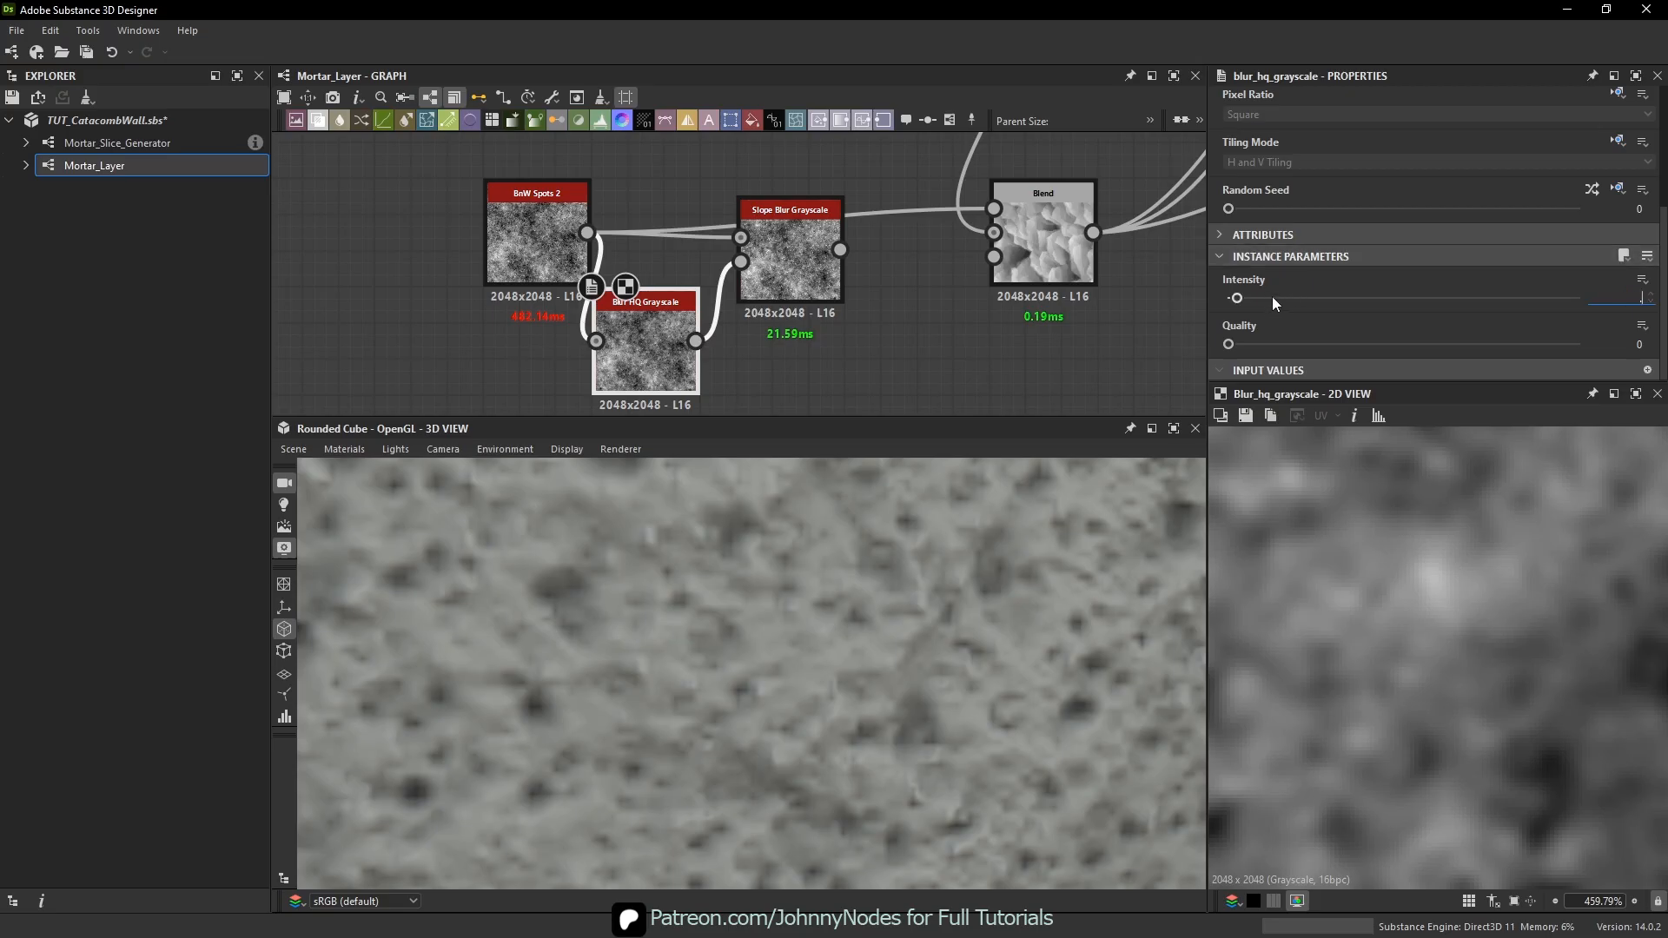
{"action": "key", "text": "Return"}
{"action": "double_click", "coordinate": [805, 255]}
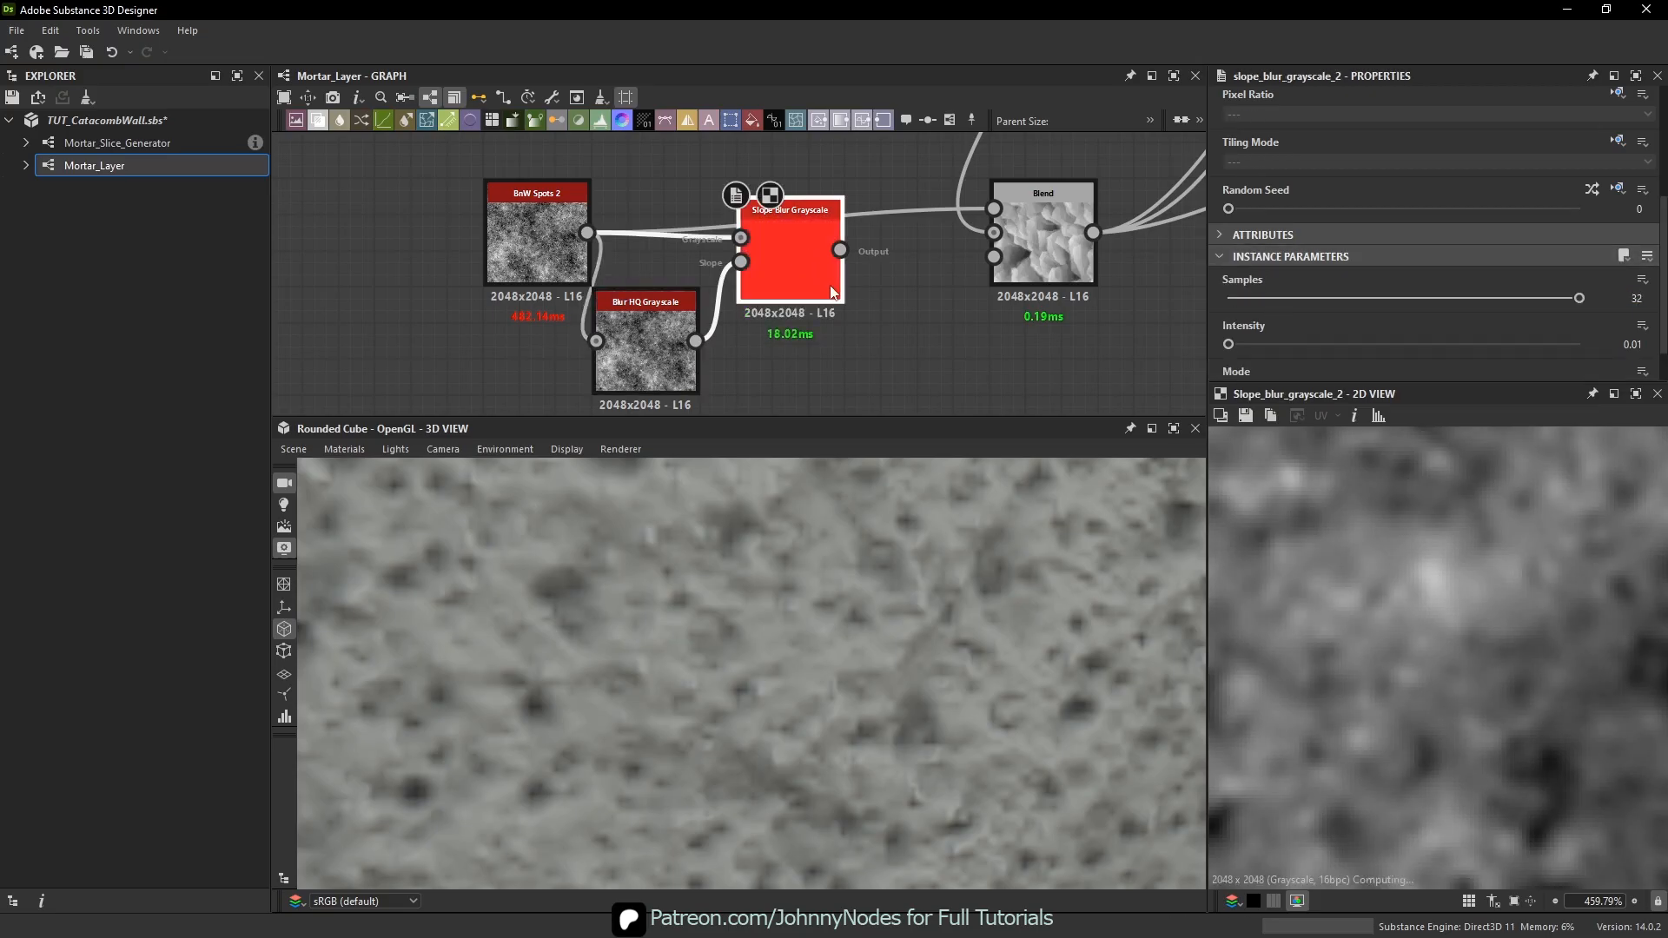
{"action": "scroll", "coordinate": [1405, 600], "scroll_direction": "down", "scroll_amount": 1}
{"action": "scroll", "coordinate": [1417, 634], "scroll_direction": "down", "scroll_amount": 9}
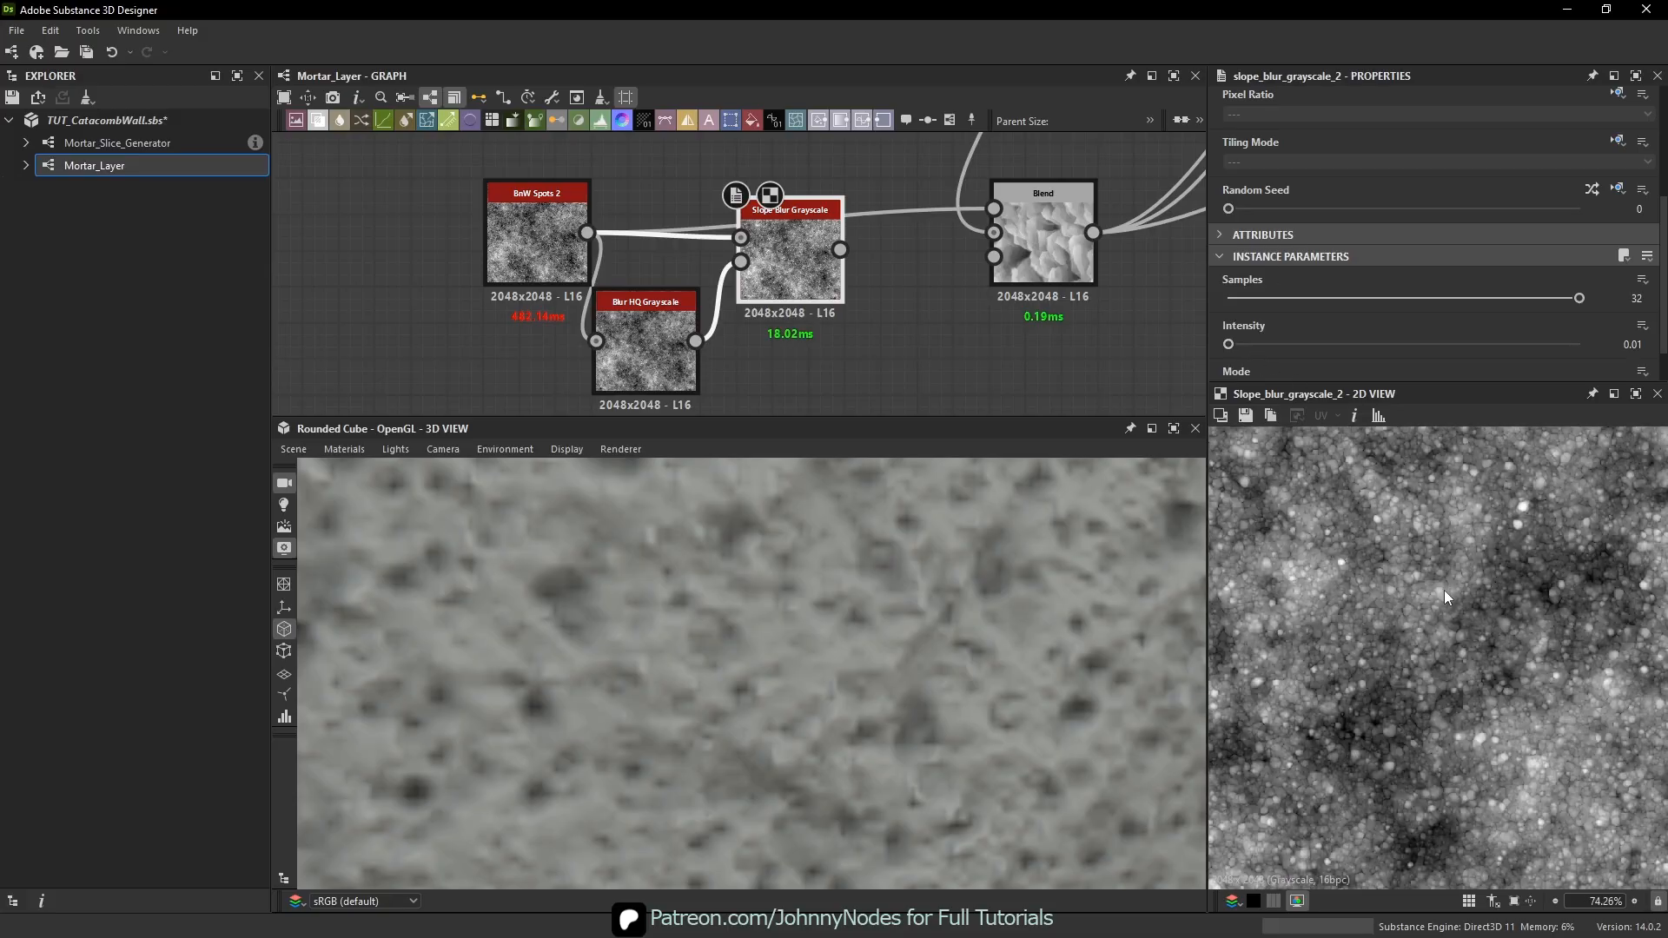
- Feed the Slope Blur Grayscale into the Blend in place of the raw spots, and inspect the surface in 3D
{"action": "middle_click_drag", "start_coordinate": [849, 246], "coordinate": [790, 273]}
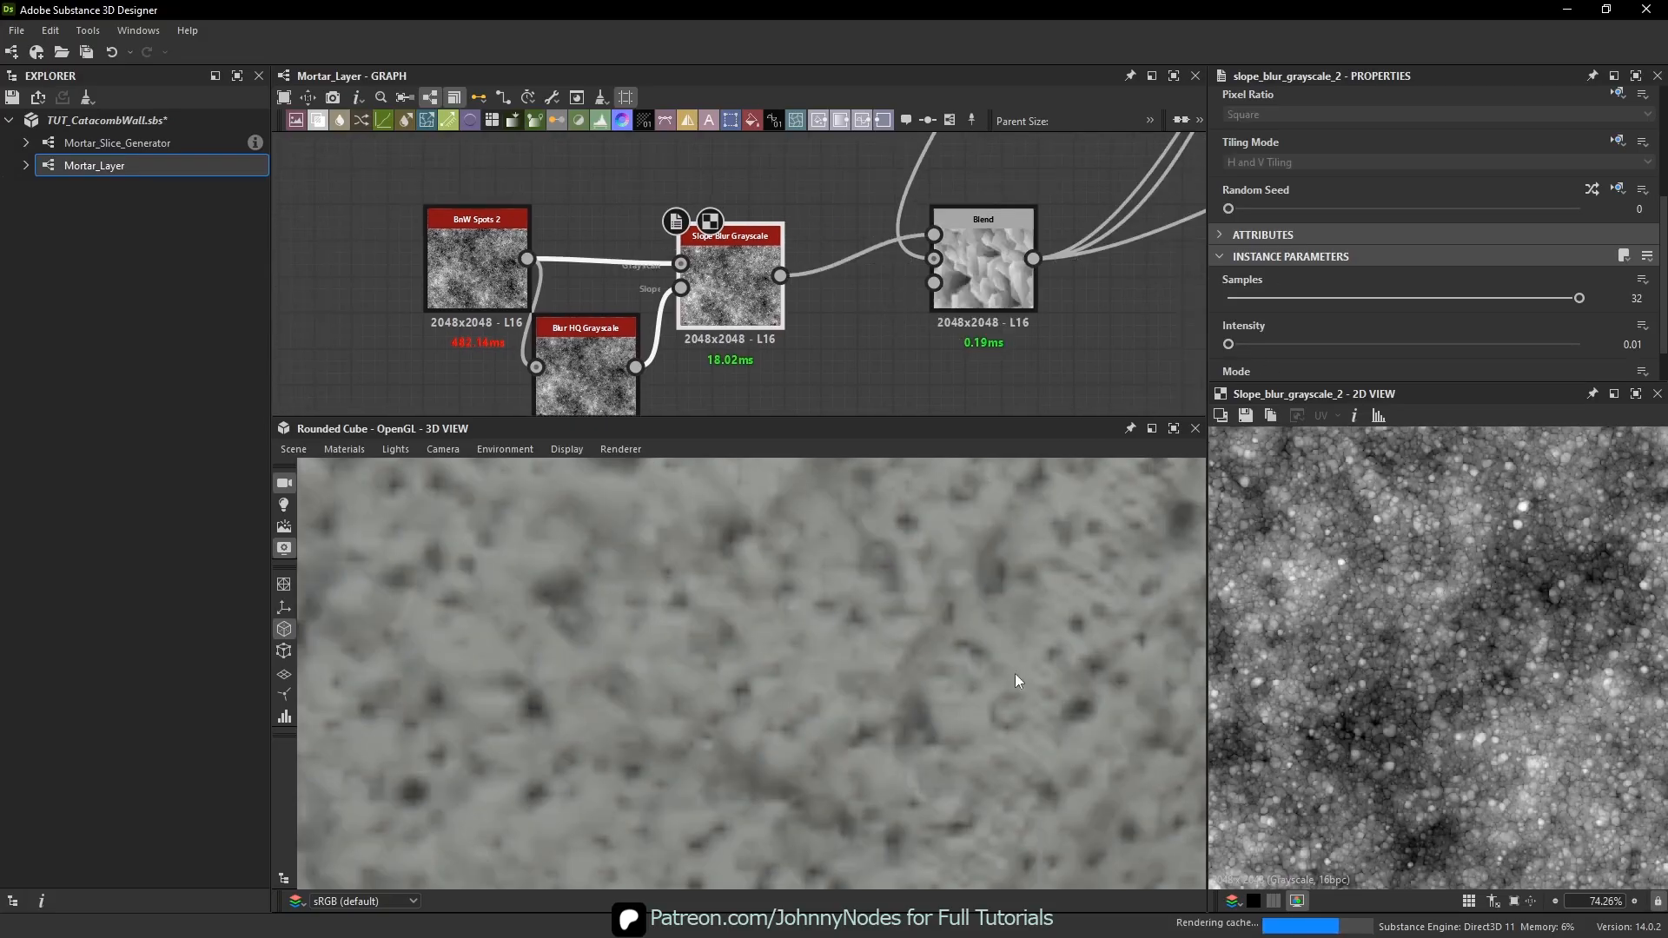
{"action": "middle_click_drag", "start_coordinate": [608, 556], "coordinate": [761, 654]}
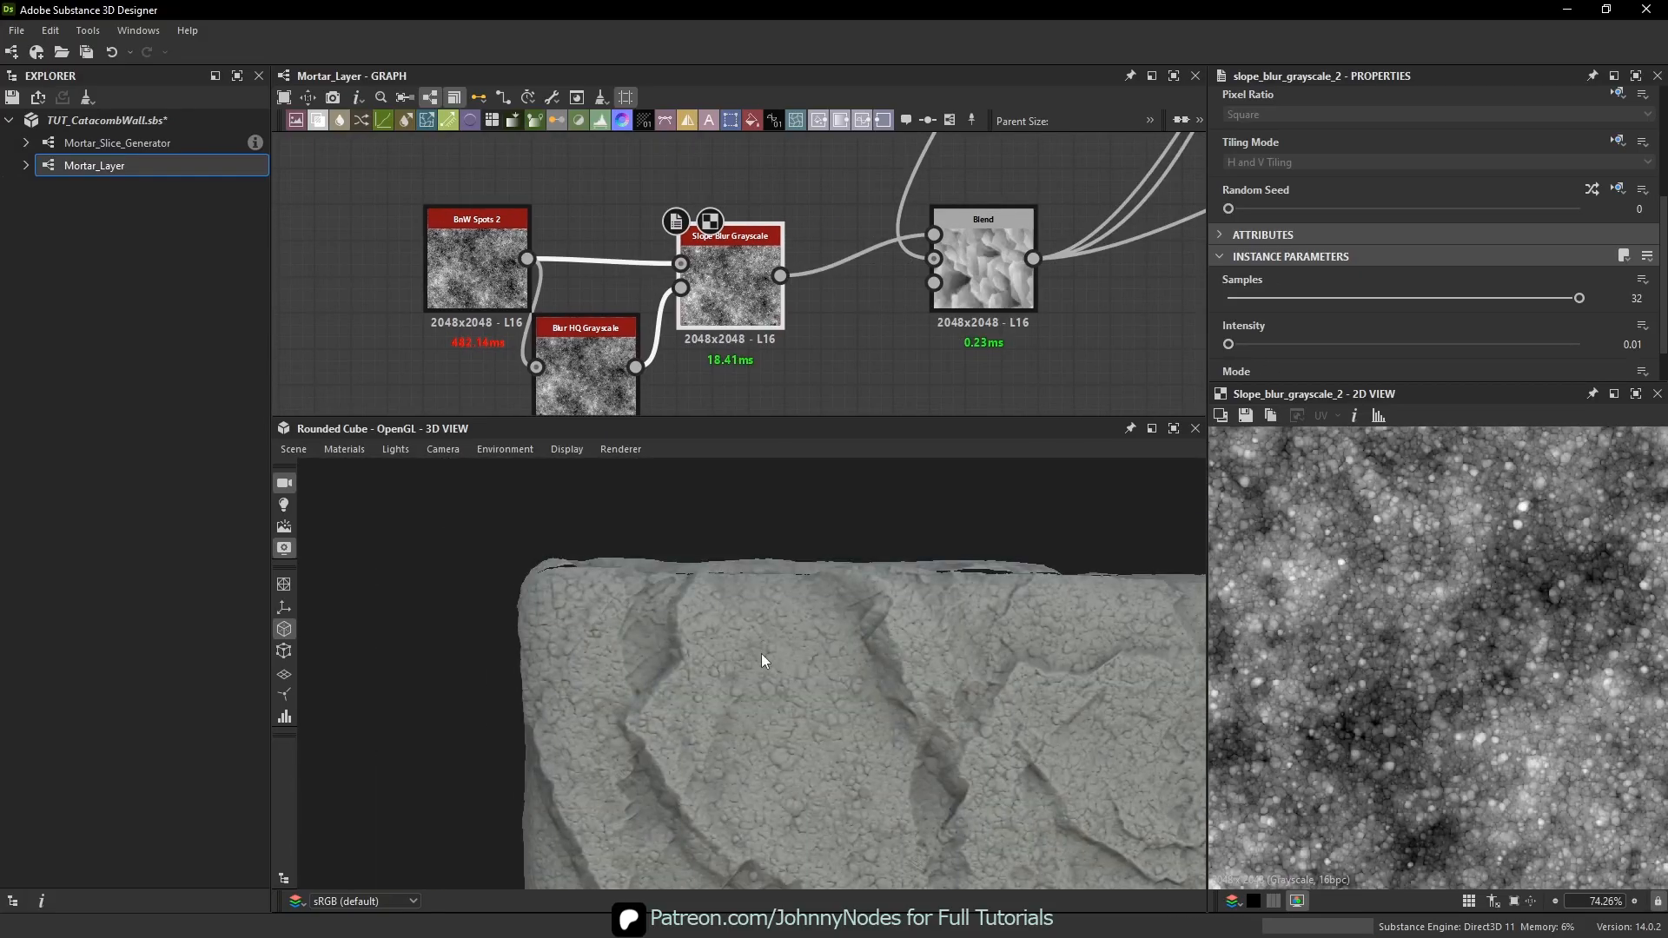
{"action": "scroll", "coordinate": [782, 686], "scroll_direction": "up", "scroll_amount": 5}
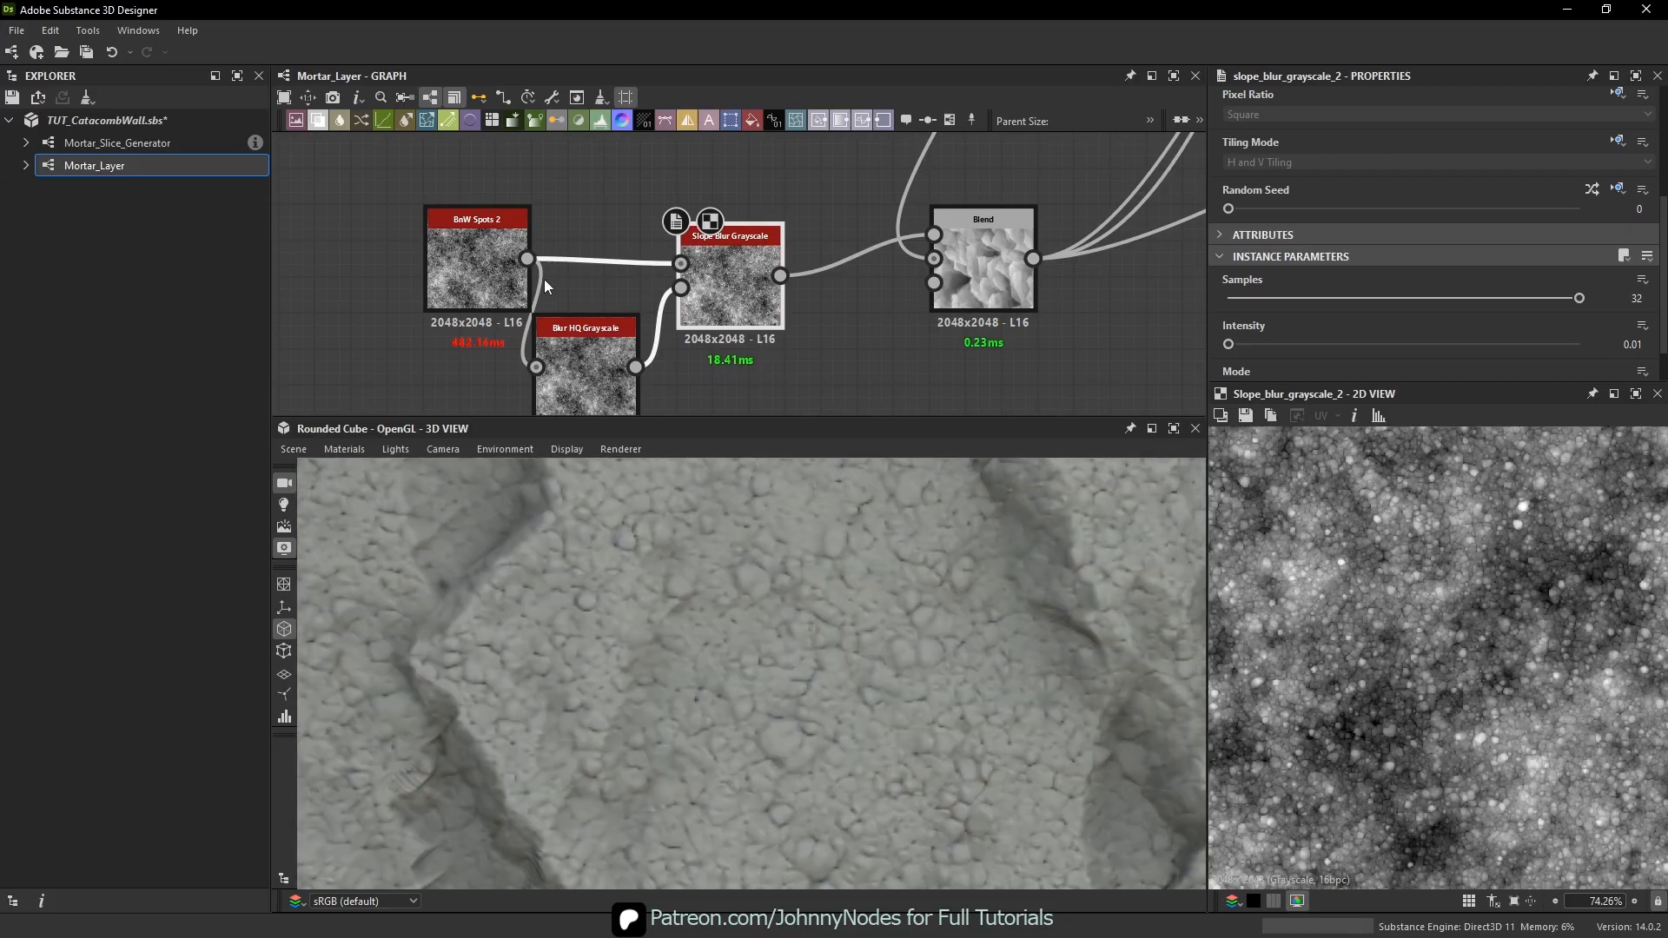
{"action": "scroll", "coordinate": [908, 619], "scroll_direction": "down", "scroll_amount": 6}
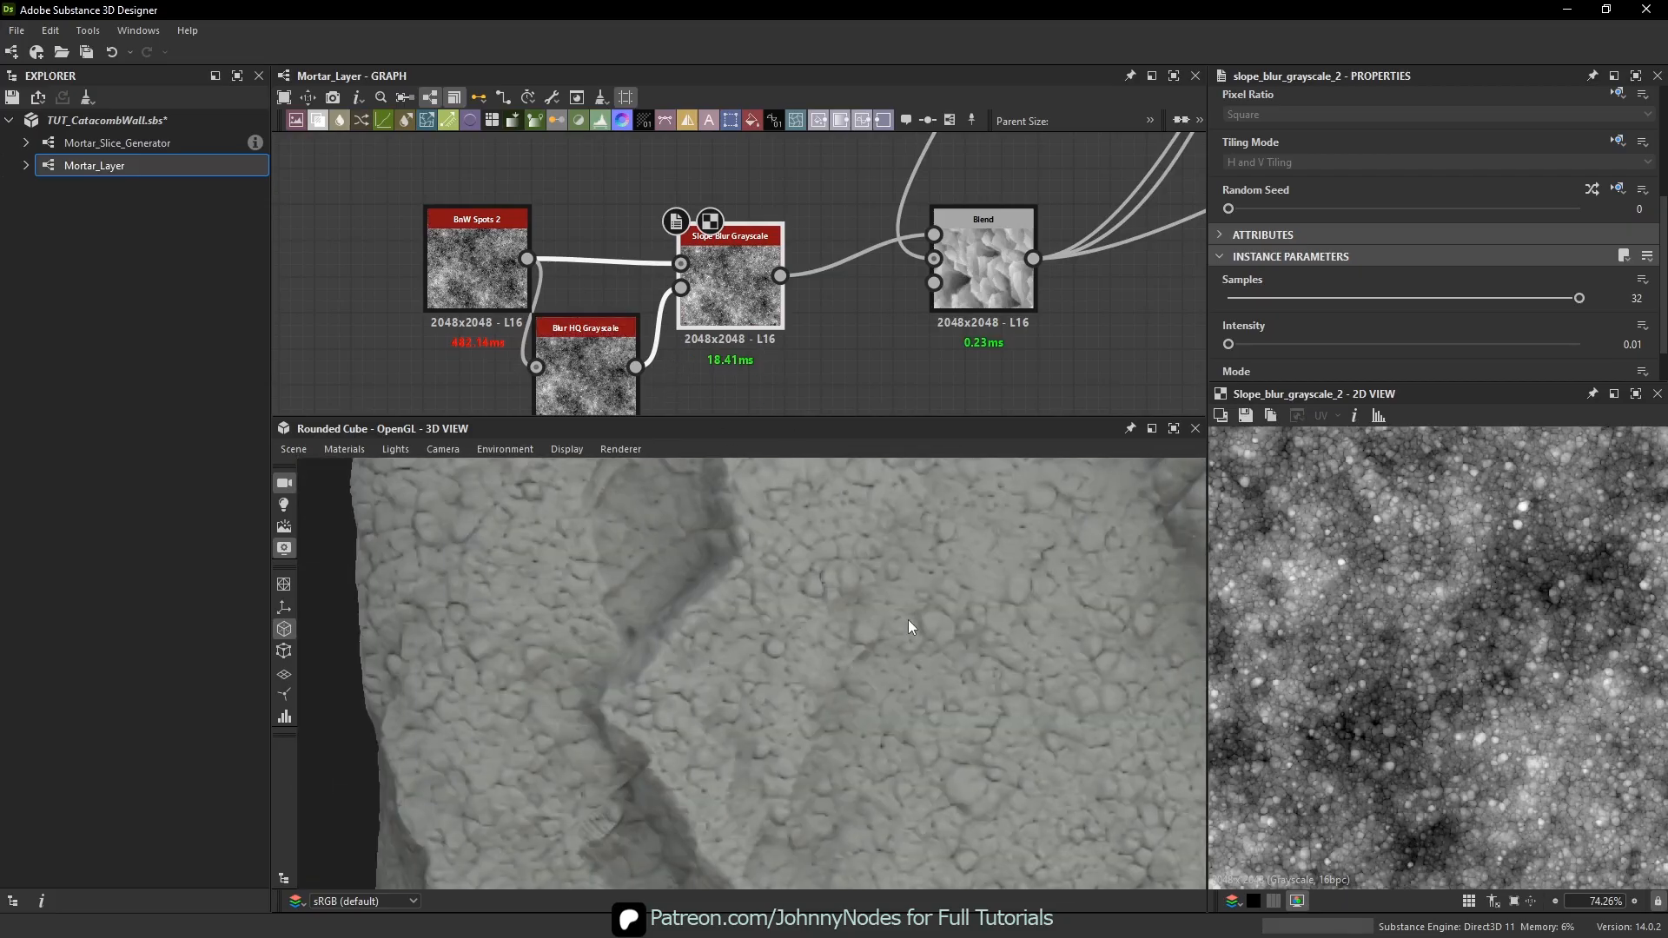
{"action": "middle_click_drag", "start_coordinate": [894, 611], "coordinate": [822, 618]}
{"action": "scroll", "coordinate": [825, 616], "scroll_direction": "up", "scroll_amount": 1}
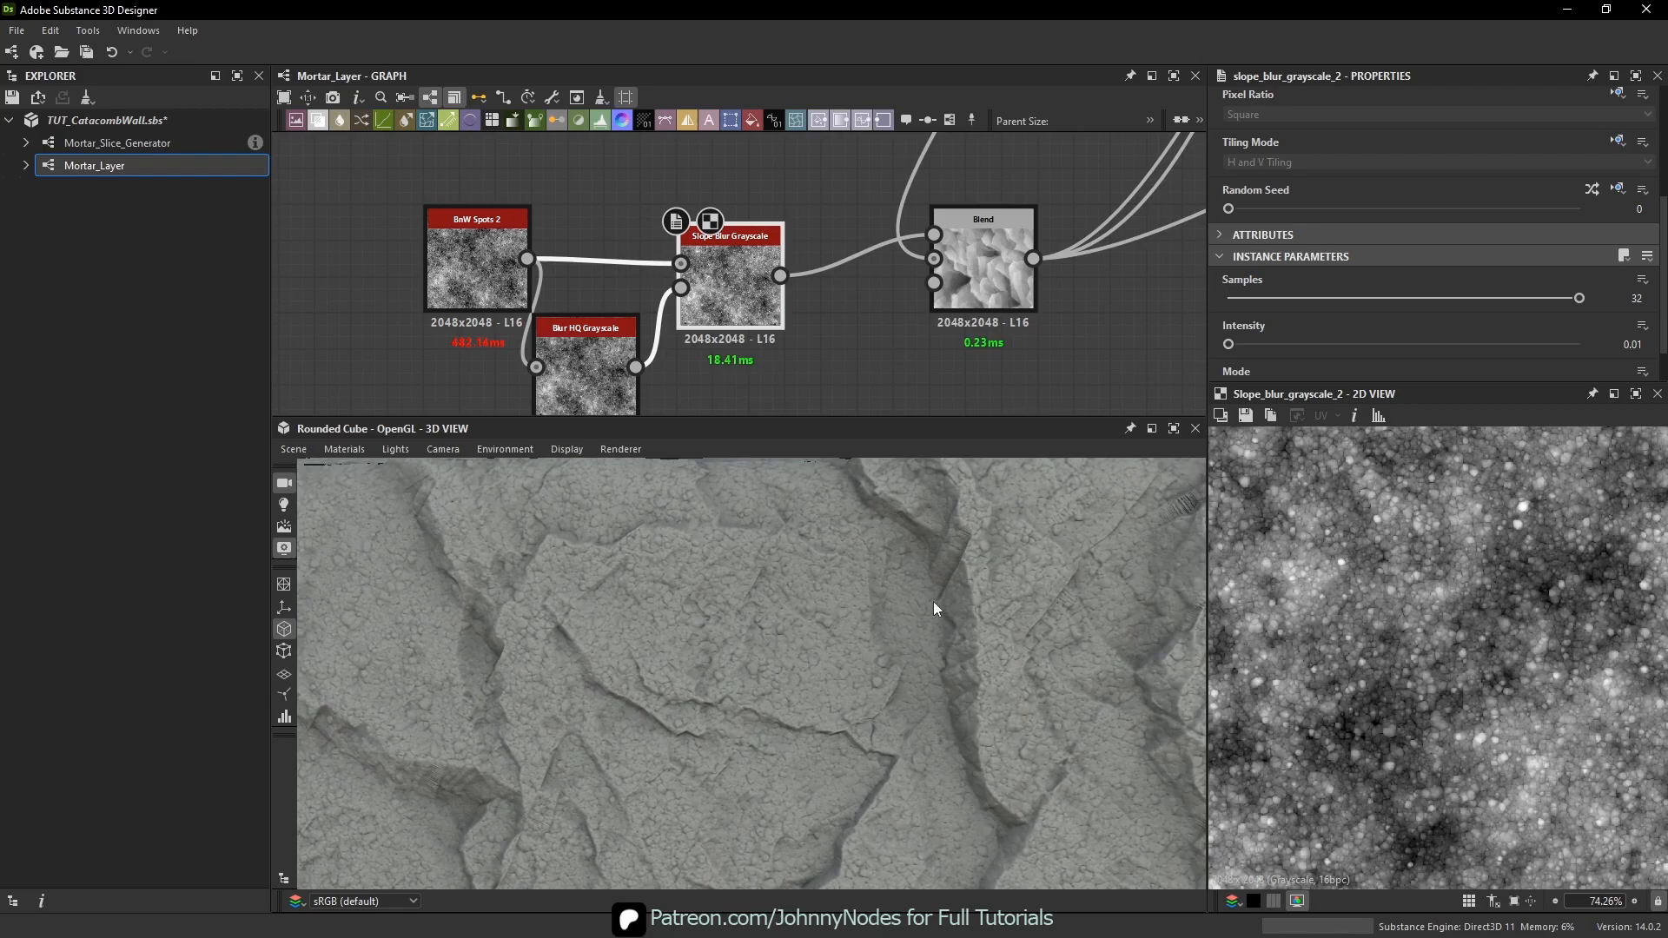
- Move BnW Spots 2 further from the blur nodes and set its scale to 2, checking the finer detail in 3D
{"action": "middle_click_drag", "start_coordinate": [738, 384], "coordinate": [799, 364]}
{"action": "left_click_drag", "start_coordinate": [539, 252], "coordinate": [446, 252]}
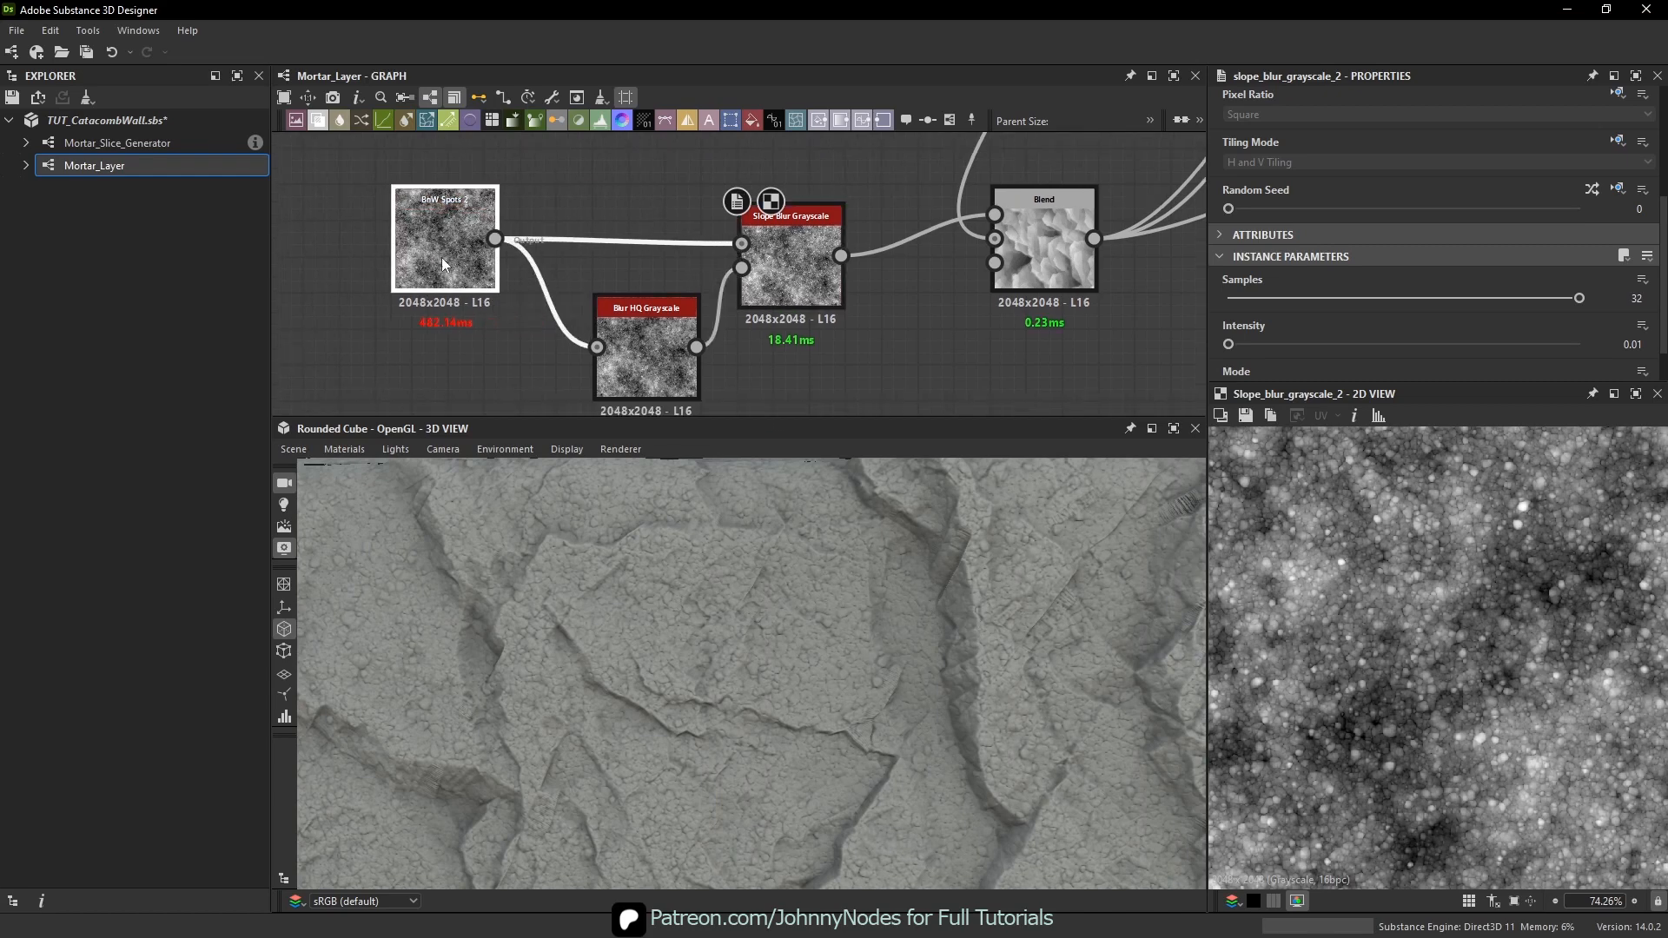
{"action": "left_click_drag", "start_coordinate": [1243, 300], "coordinate": [1255, 297]}
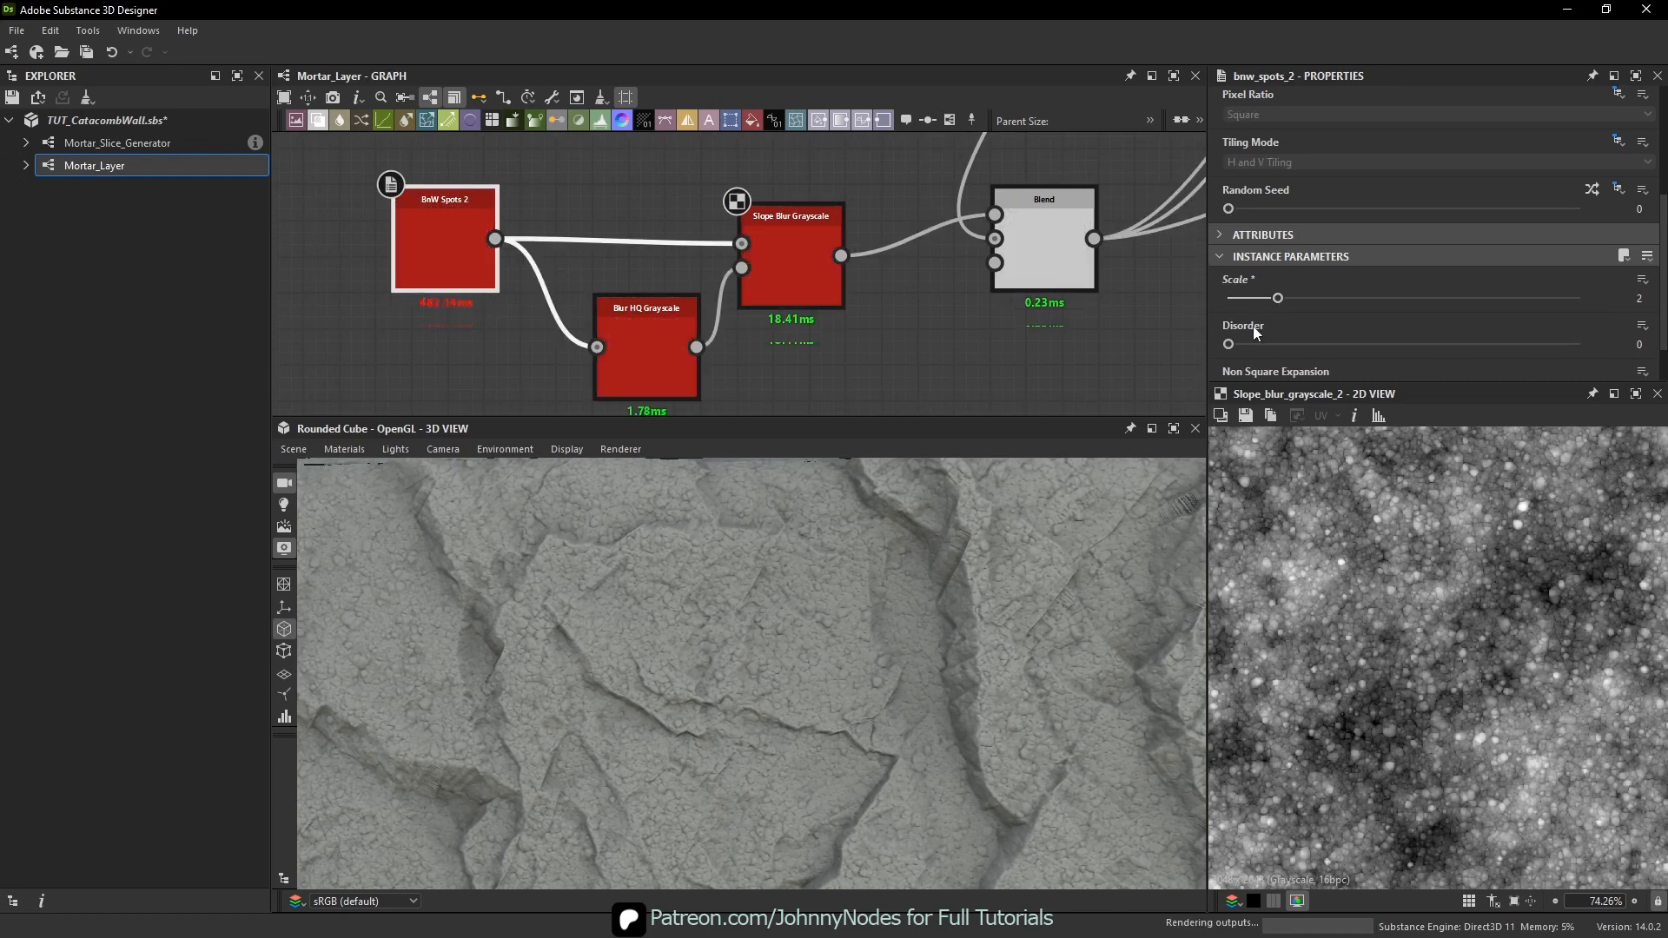
{"action": "double_click", "coordinate": [471, 257]}
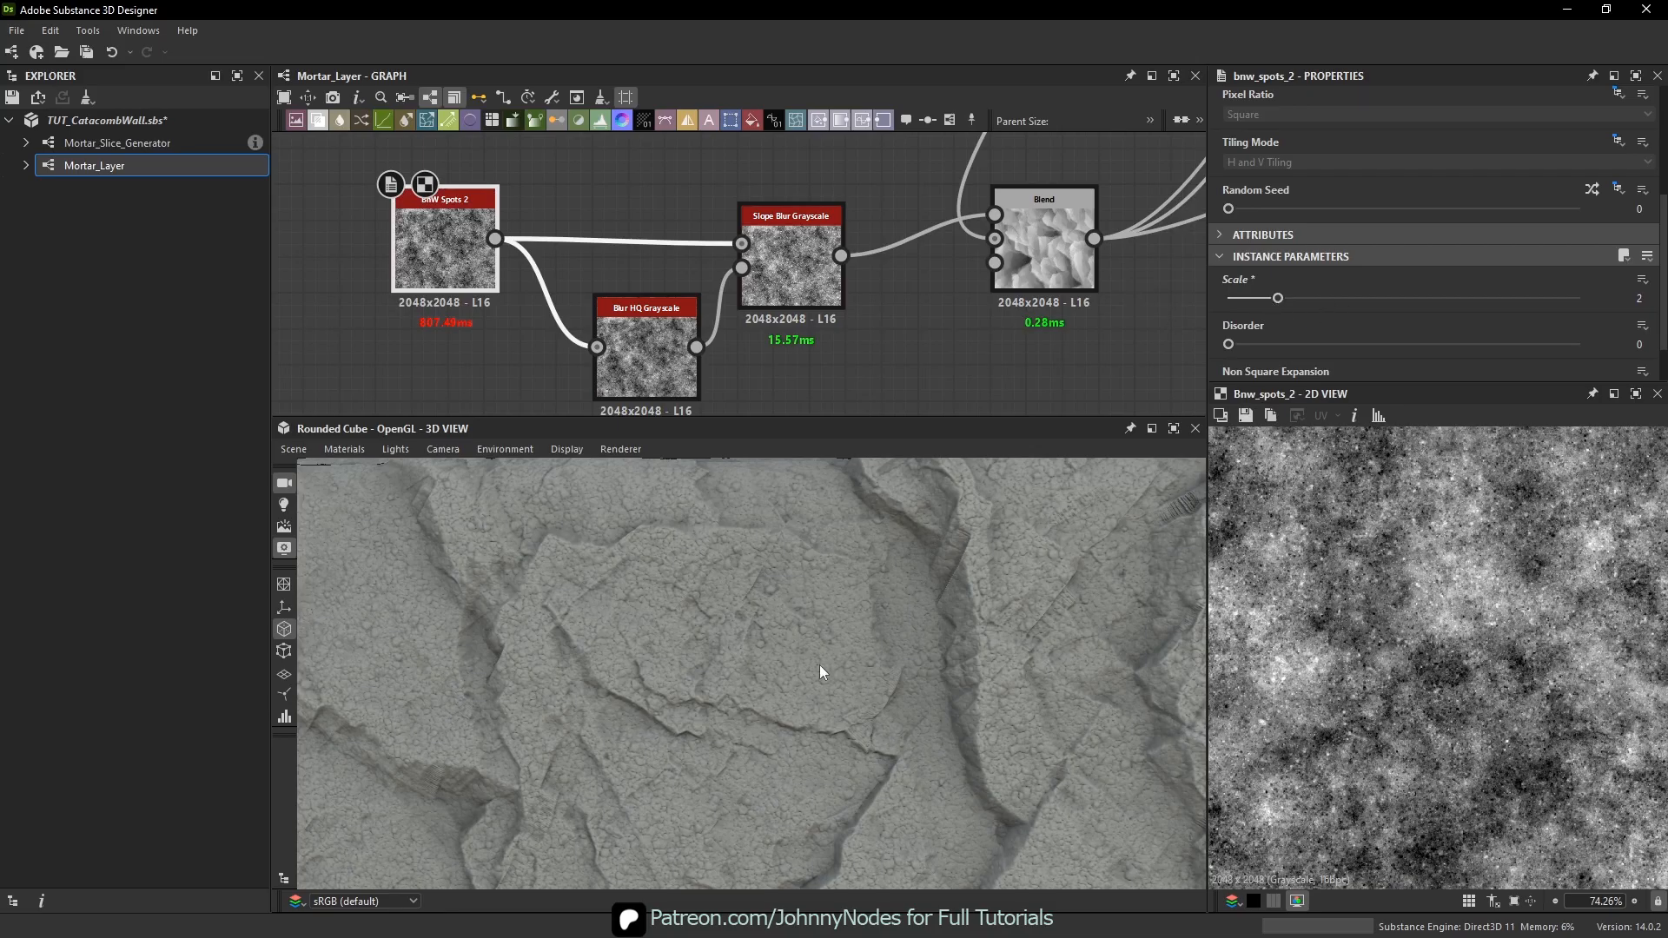
{"action": "left_click_drag", "start_coordinate": [820, 664], "coordinate": [697, 573]}
{"action": "scroll", "coordinate": [654, 613], "scroll_direction": "up", "scroll_amount": 5}
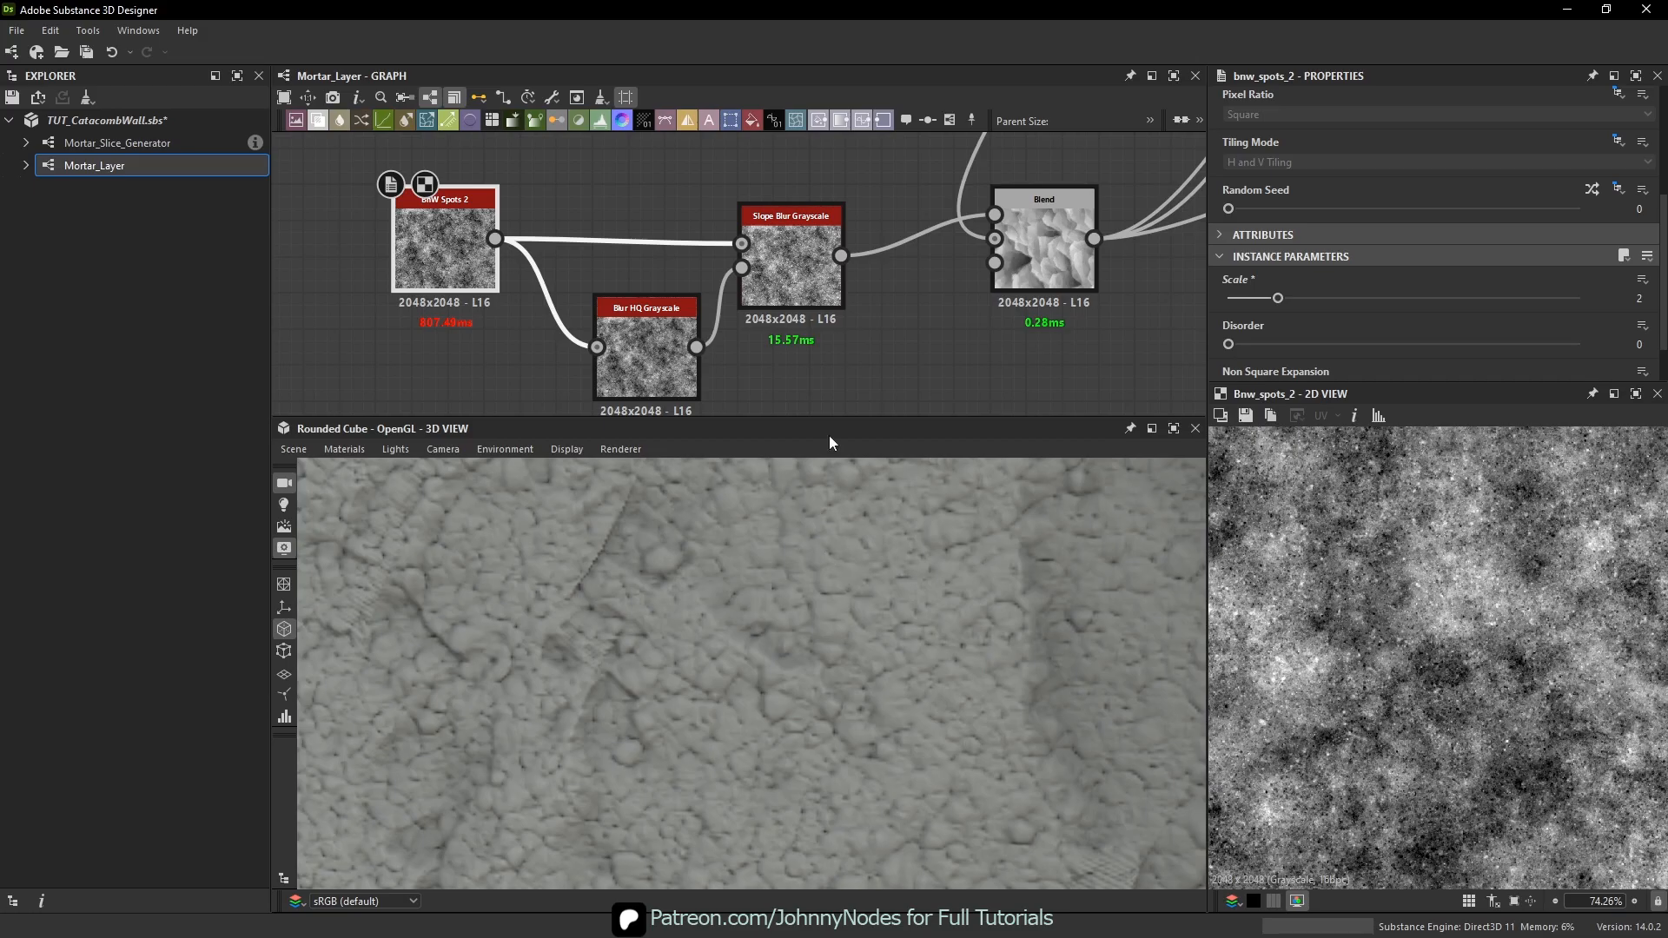
- Set the Slope Blur Grayscale's intensity to 0.005, and check the surface in 3D
{"action": "double_click", "coordinate": [800, 262]}
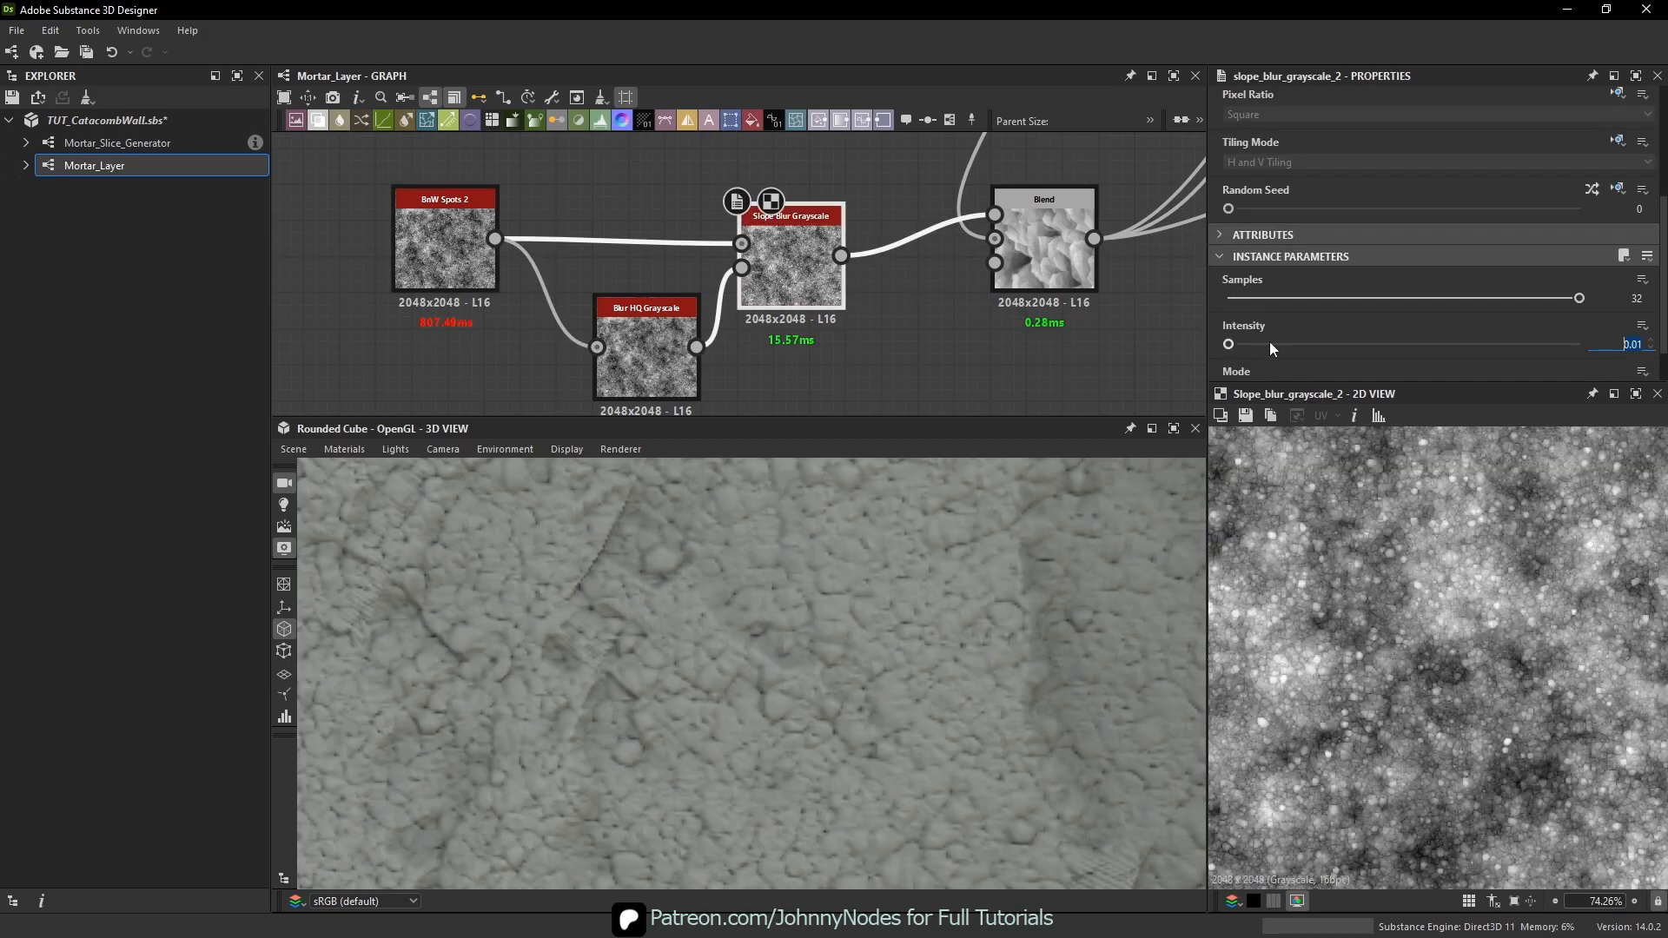
{"action": "type", "text": ".005"}
{"action": "key", "text": "Return"}
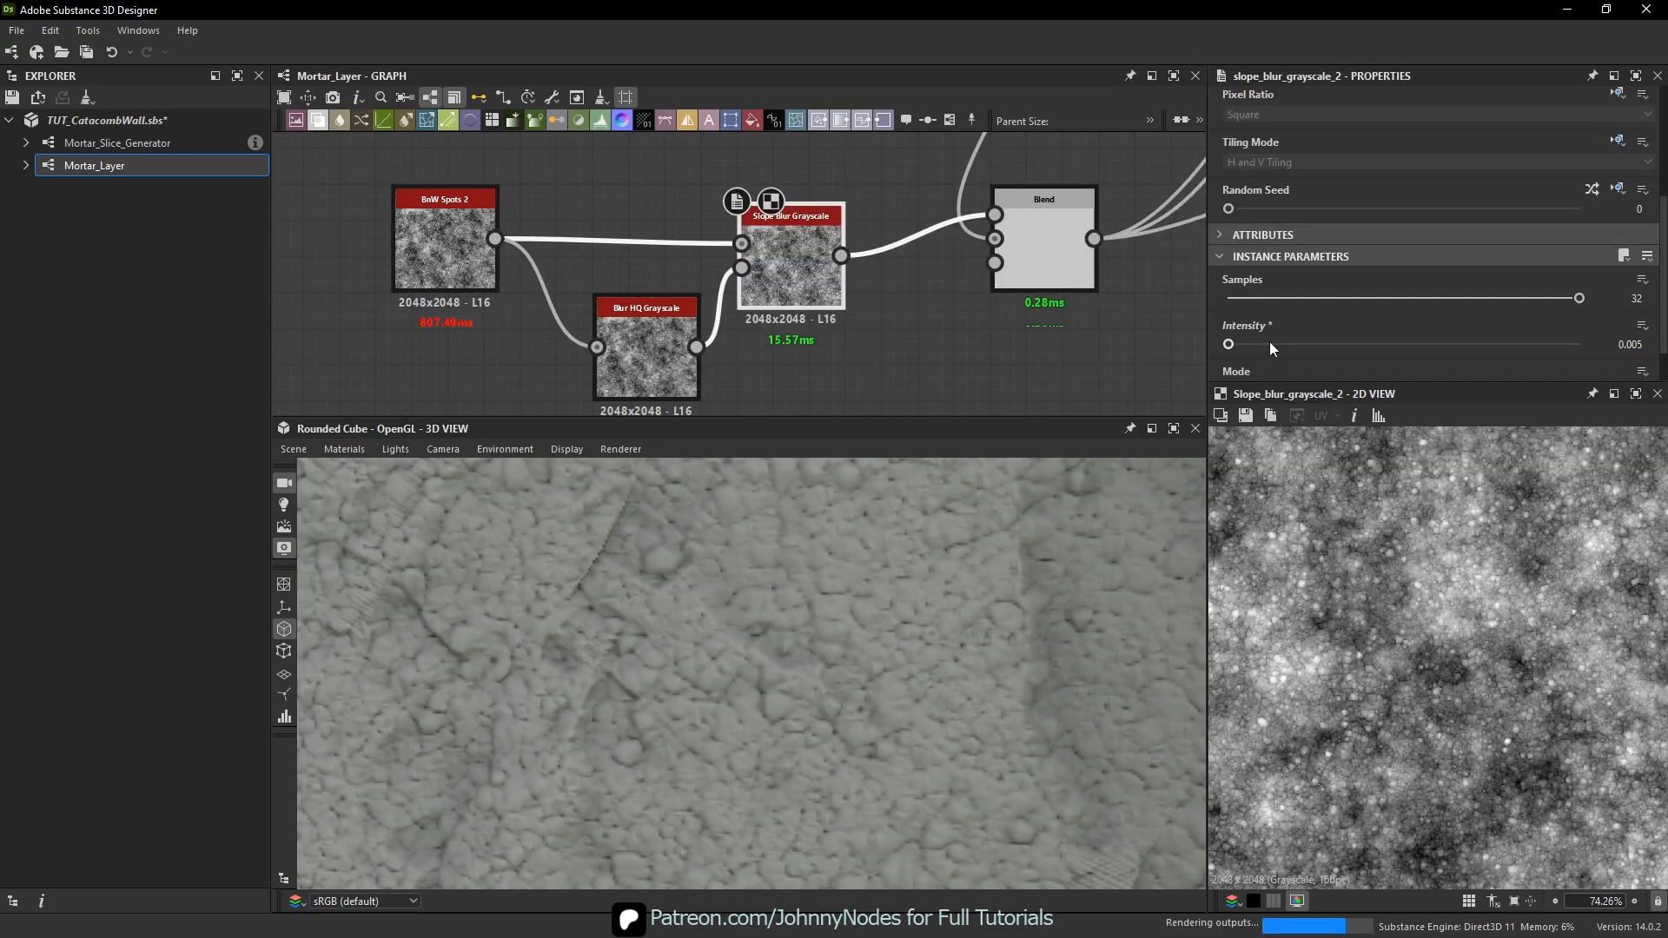
{"action": "scroll", "coordinate": [894, 655], "scroll_direction": "down", "scroll_amount": 8}
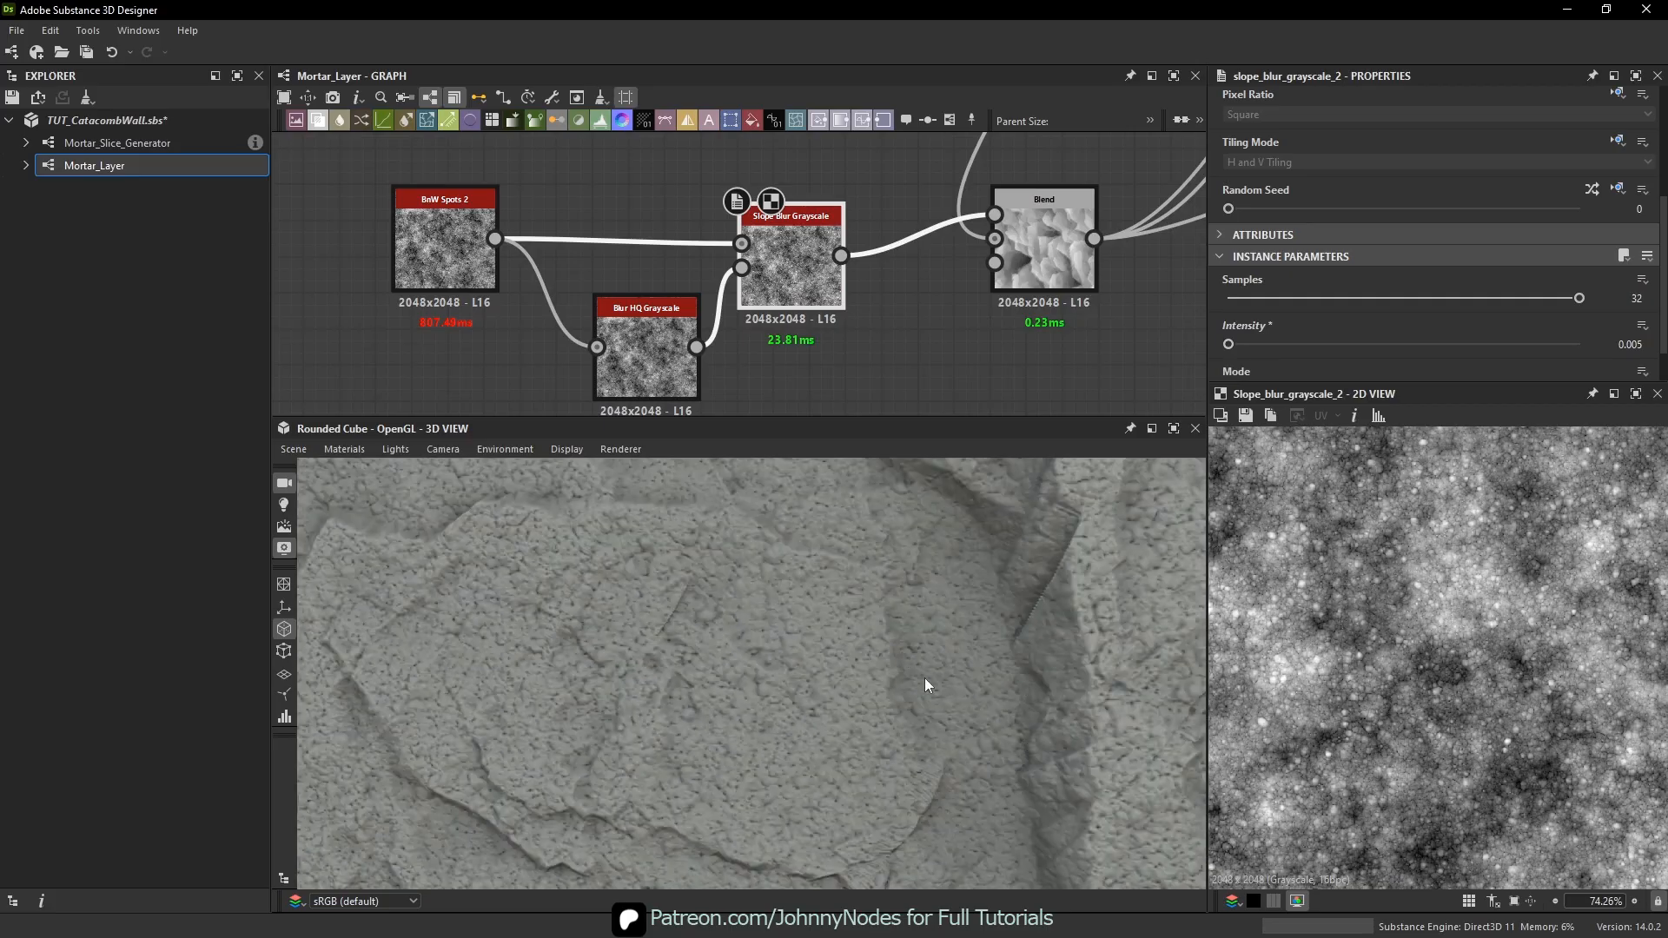
{"action": "left_click_drag", "start_coordinate": [925, 678], "coordinate": [888, 594]}
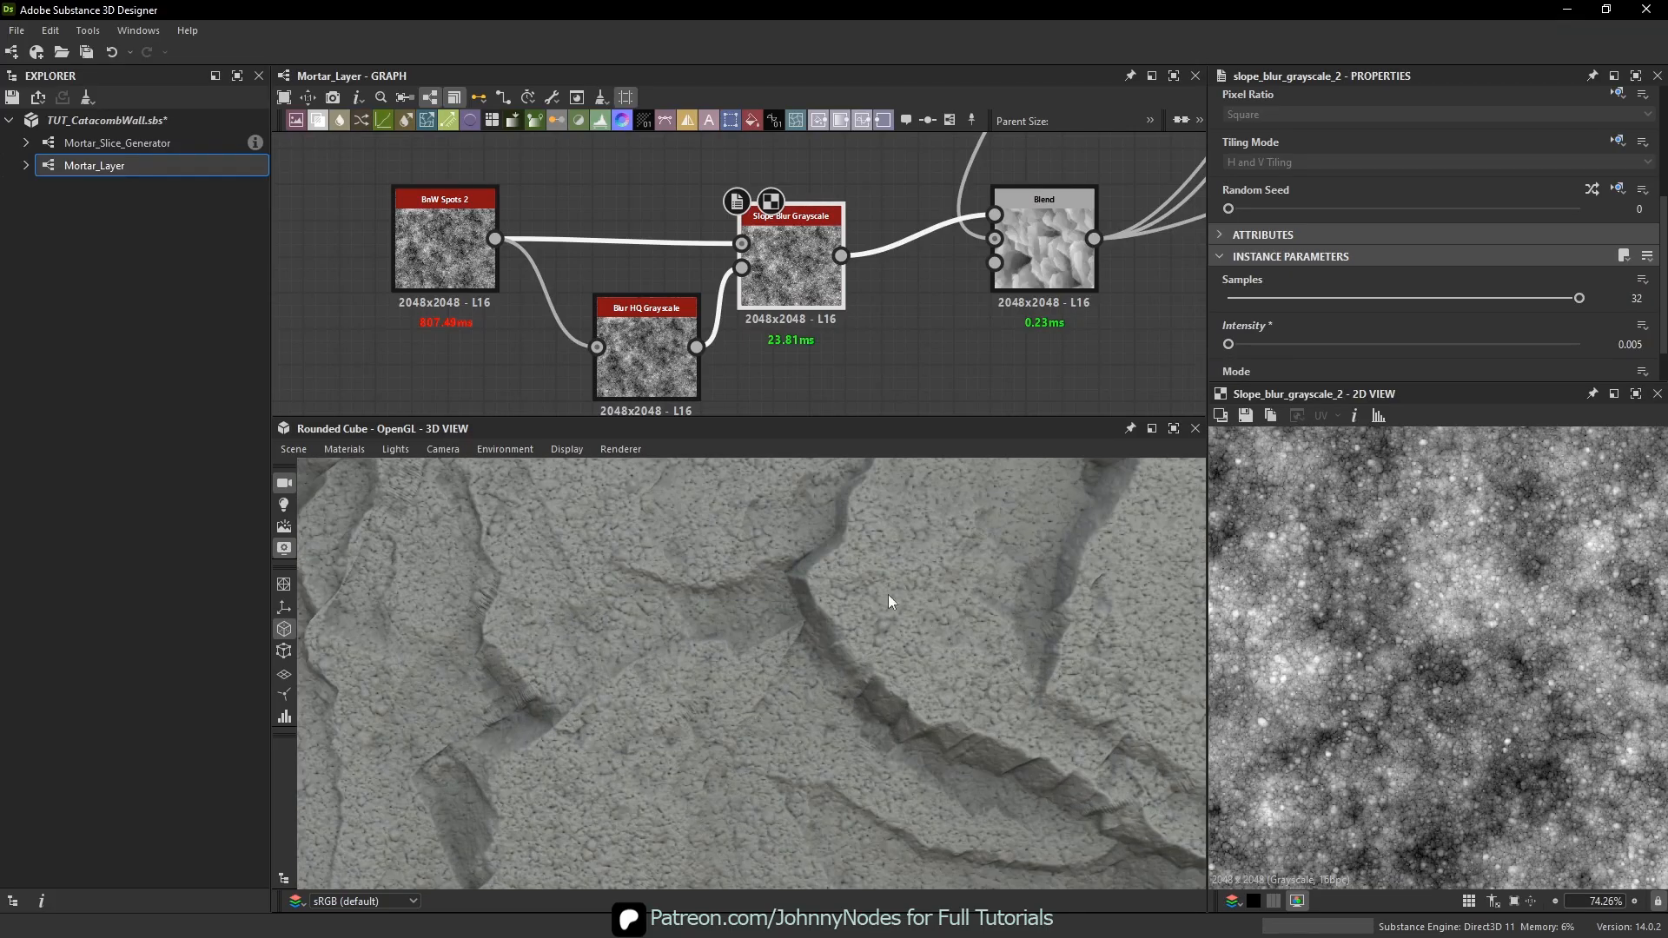
- Move the spots and blur nodes away from the Blend, and add a Non-Uniform Blur Grayscale fed by the Slope Blur Grayscale
{"action": "mouse_move", "coordinate": [840, 368]}
{"action": "middle_mouse_down"}
{"action": "mouse_move", "coordinate": [715, 347]}
{"action": "mouse_move", "coordinate": [709, 361]}
{"action": "mouse_move", "coordinate": [767, 320]}
{"action": "mouse_move", "coordinate": [813, 352]}
{"action": "middle_mouse_up"}
{"action": "middle_click_drag", "start_coordinate": [397, 306], "coordinate": [518, 330]}
{"action": "left_click_drag", "start_coordinate": [518, 330], "coordinate": [679, 243]}
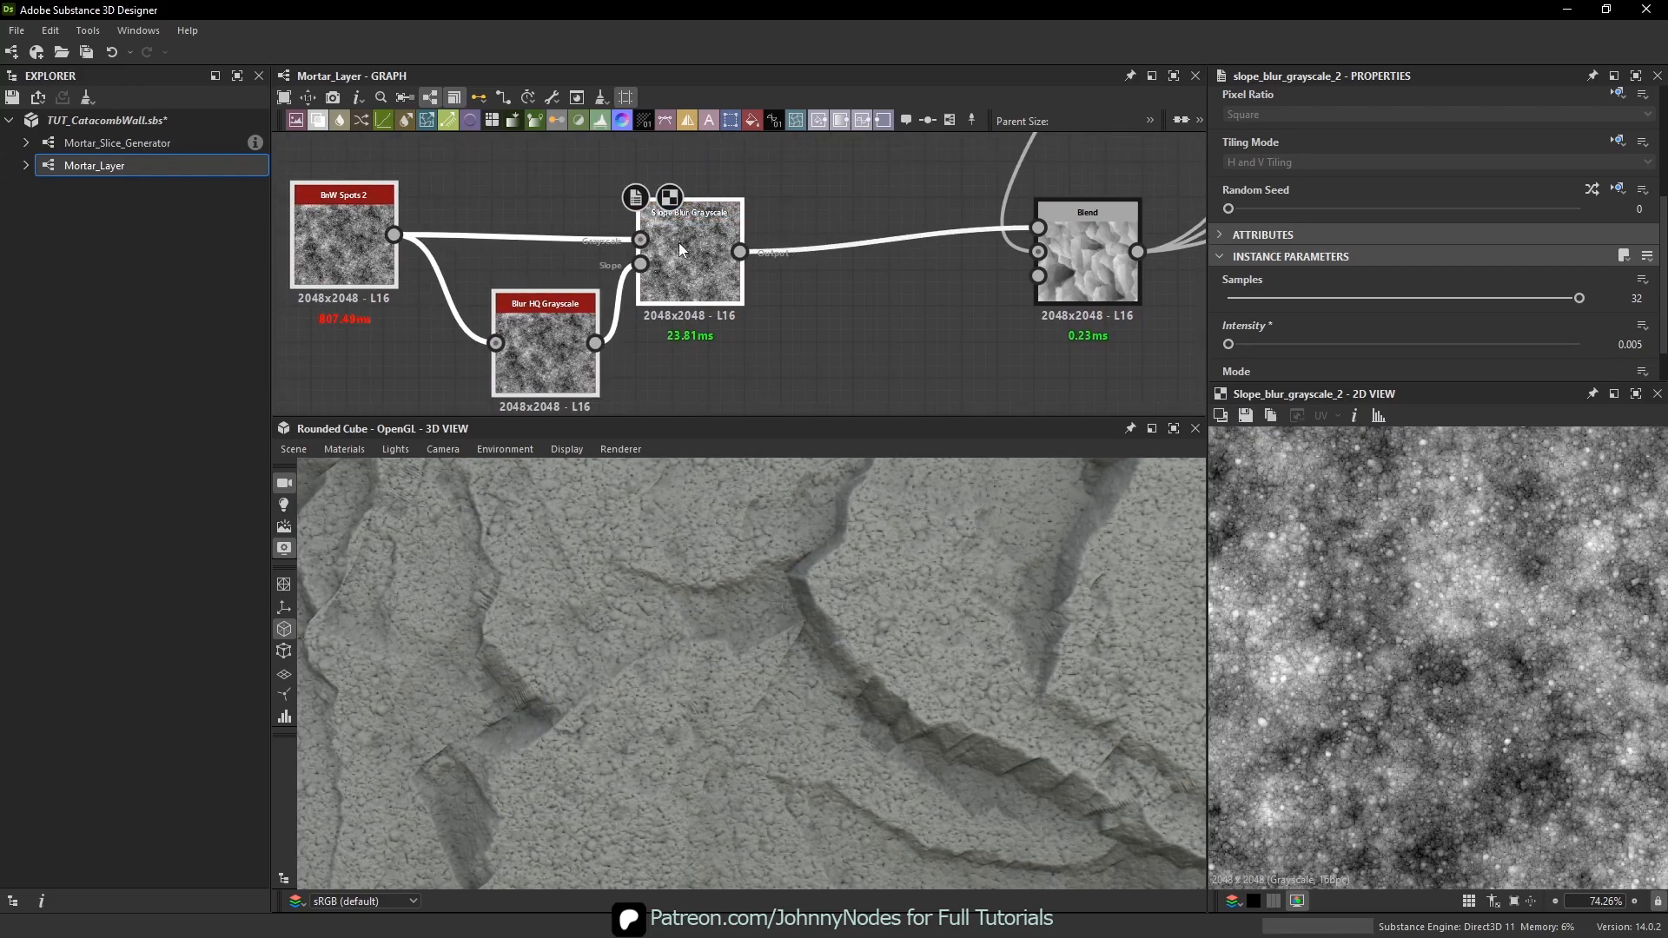
{"action": "left_click", "coordinate": [884, 308]}
{"action": "key", "text": "space"}
{"action": "type", "text": "non"}
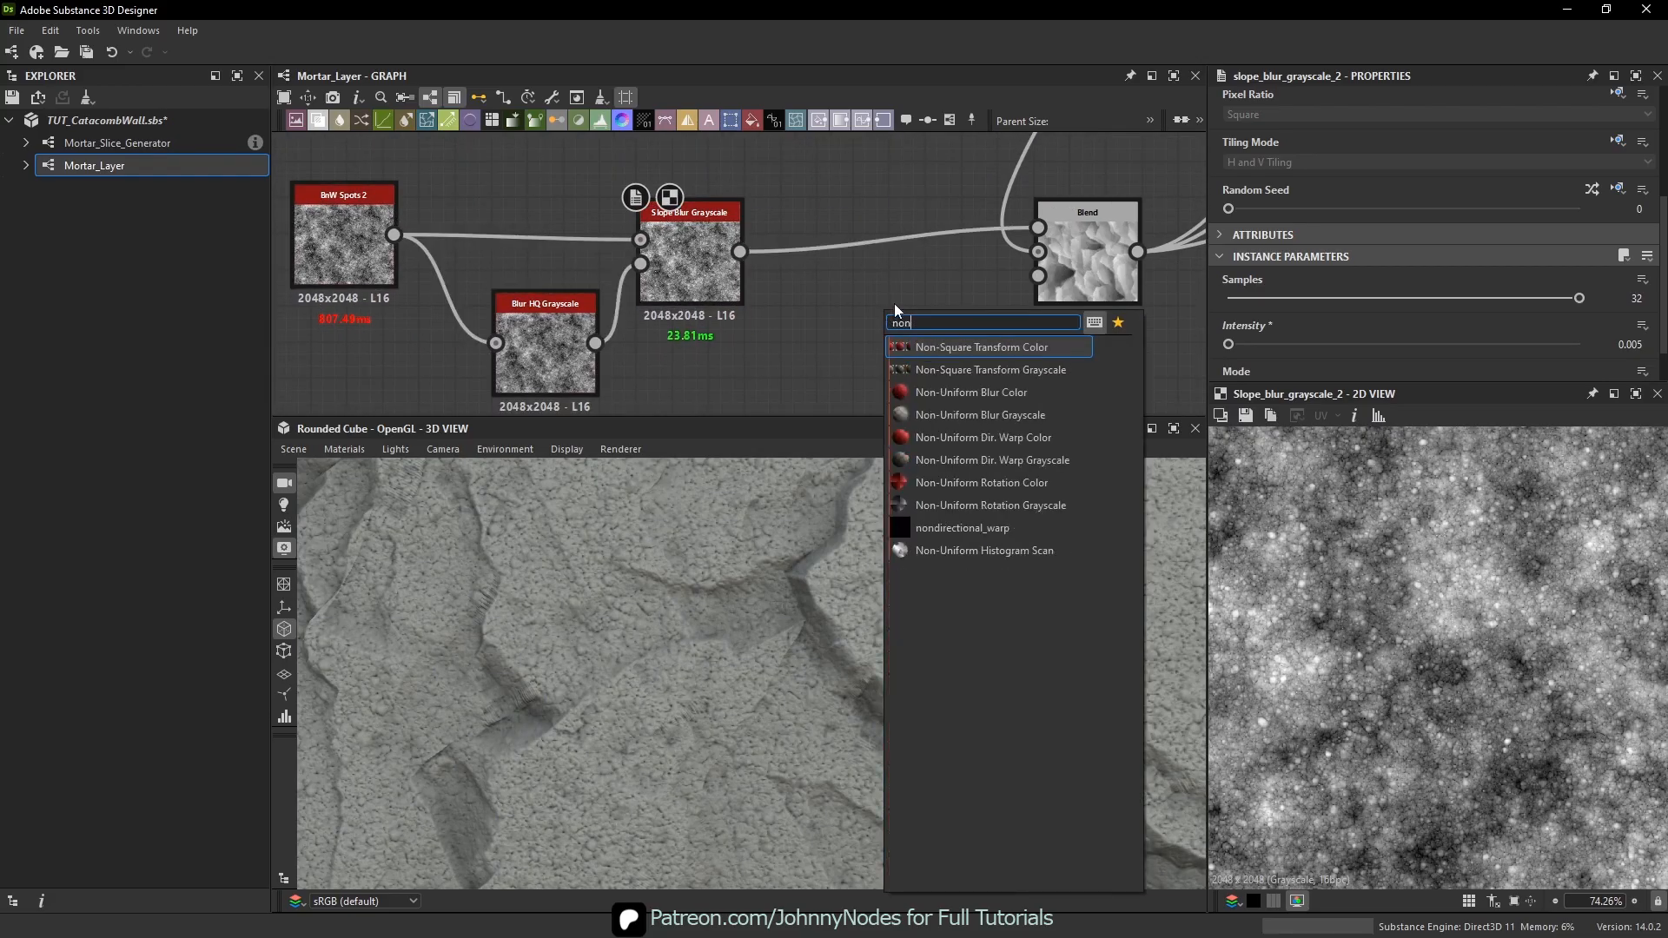
{"action": "left_click", "coordinate": [997, 414]}
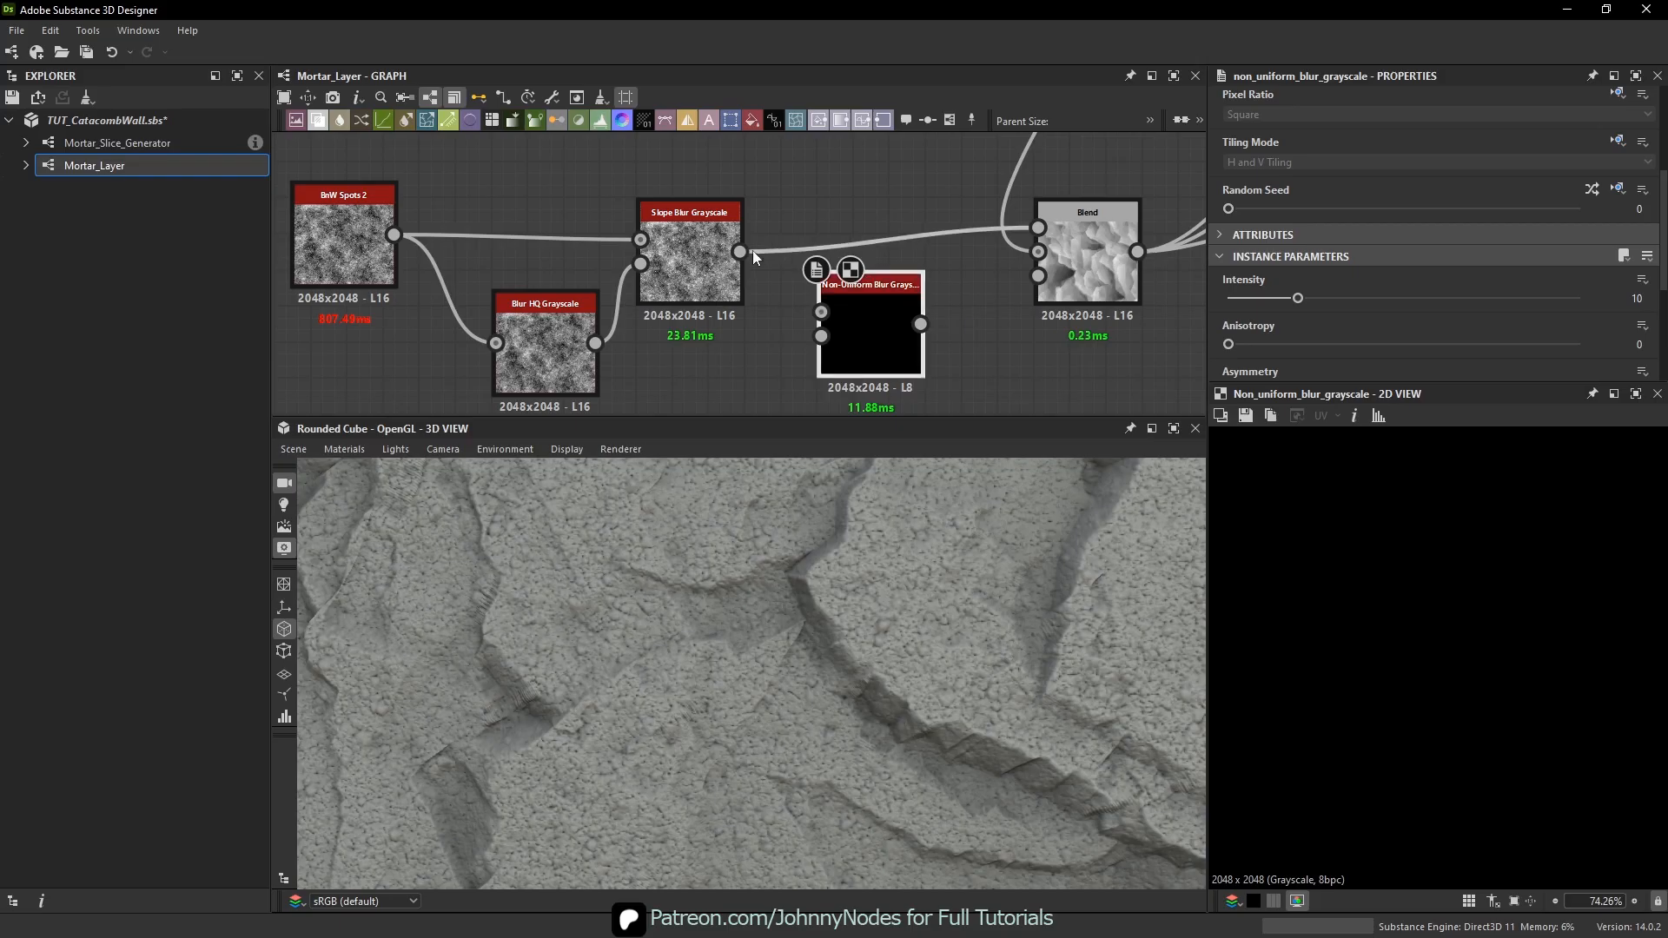
{"action": "left_click_drag", "start_coordinate": [740, 252], "coordinate": [862, 320]}
{"action": "middle_click_drag", "start_coordinate": [863, 316], "coordinate": [876, 223]}
{"action": "left_click_drag", "start_coordinate": [876, 228], "coordinate": [898, 260]}
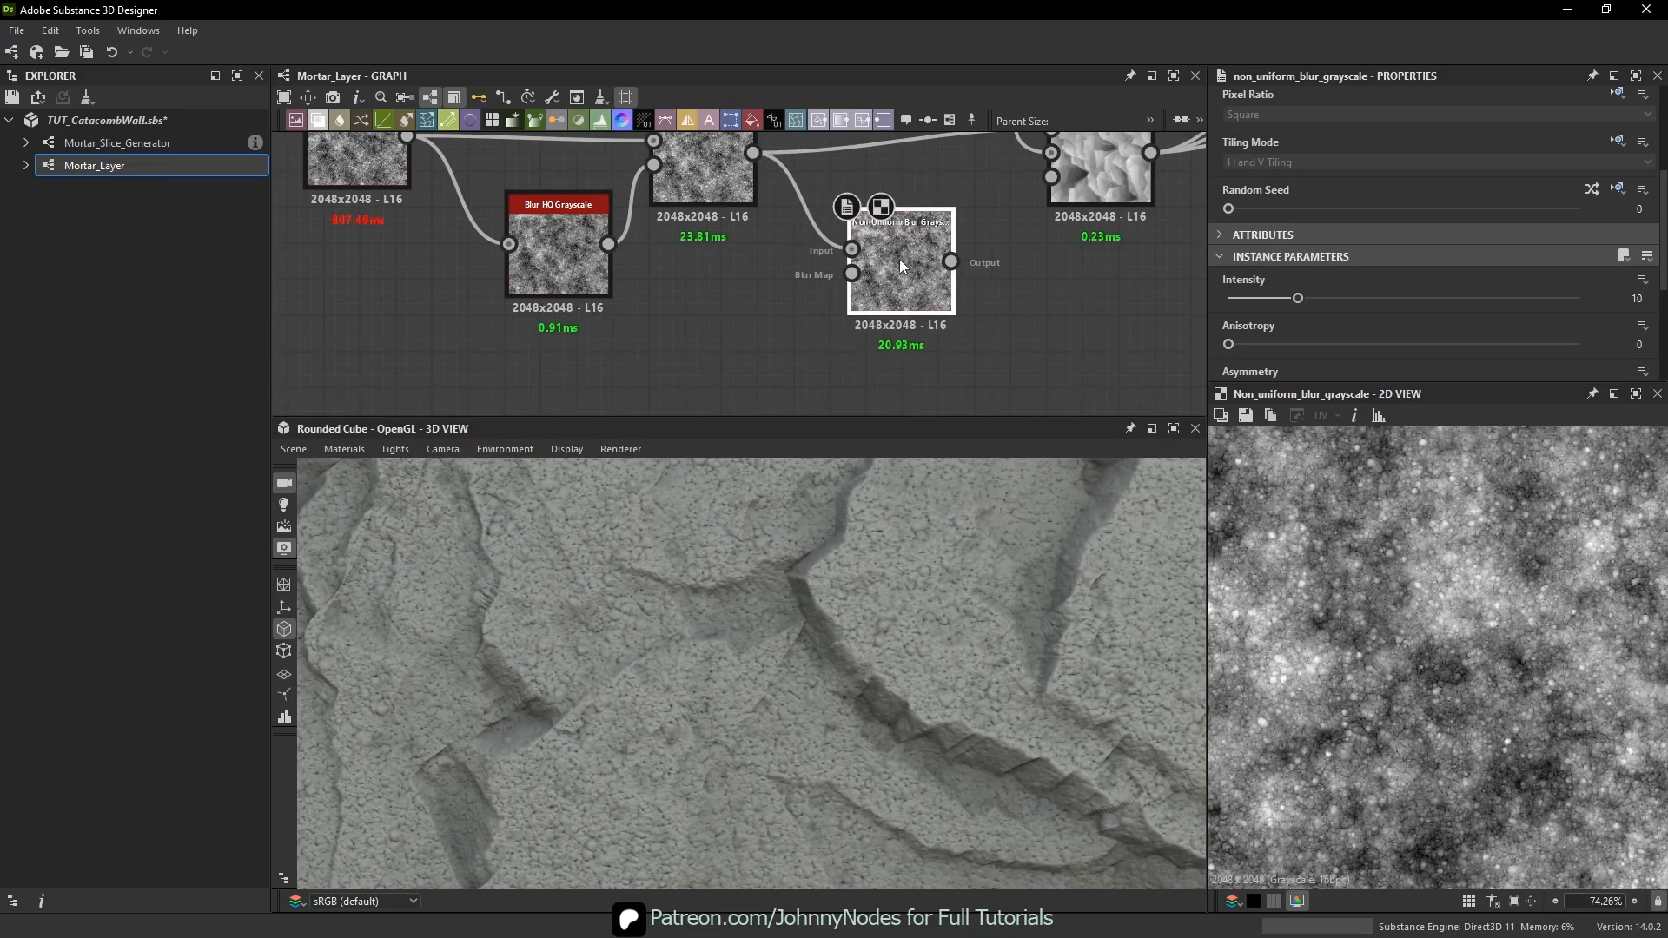
{"action": "middle_click_drag", "start_coordinate": [899, 260], "coordinate": [915, 278]}
- Add an Invert Grayscale node below the blur nodes and feed it from BnW Spots 2
{"action": "middle_click_drag", "start_coordinate": [671, 323], "coordinate": [797, 298]}
{"action": "left_click", "coordinate": [567, 326]}
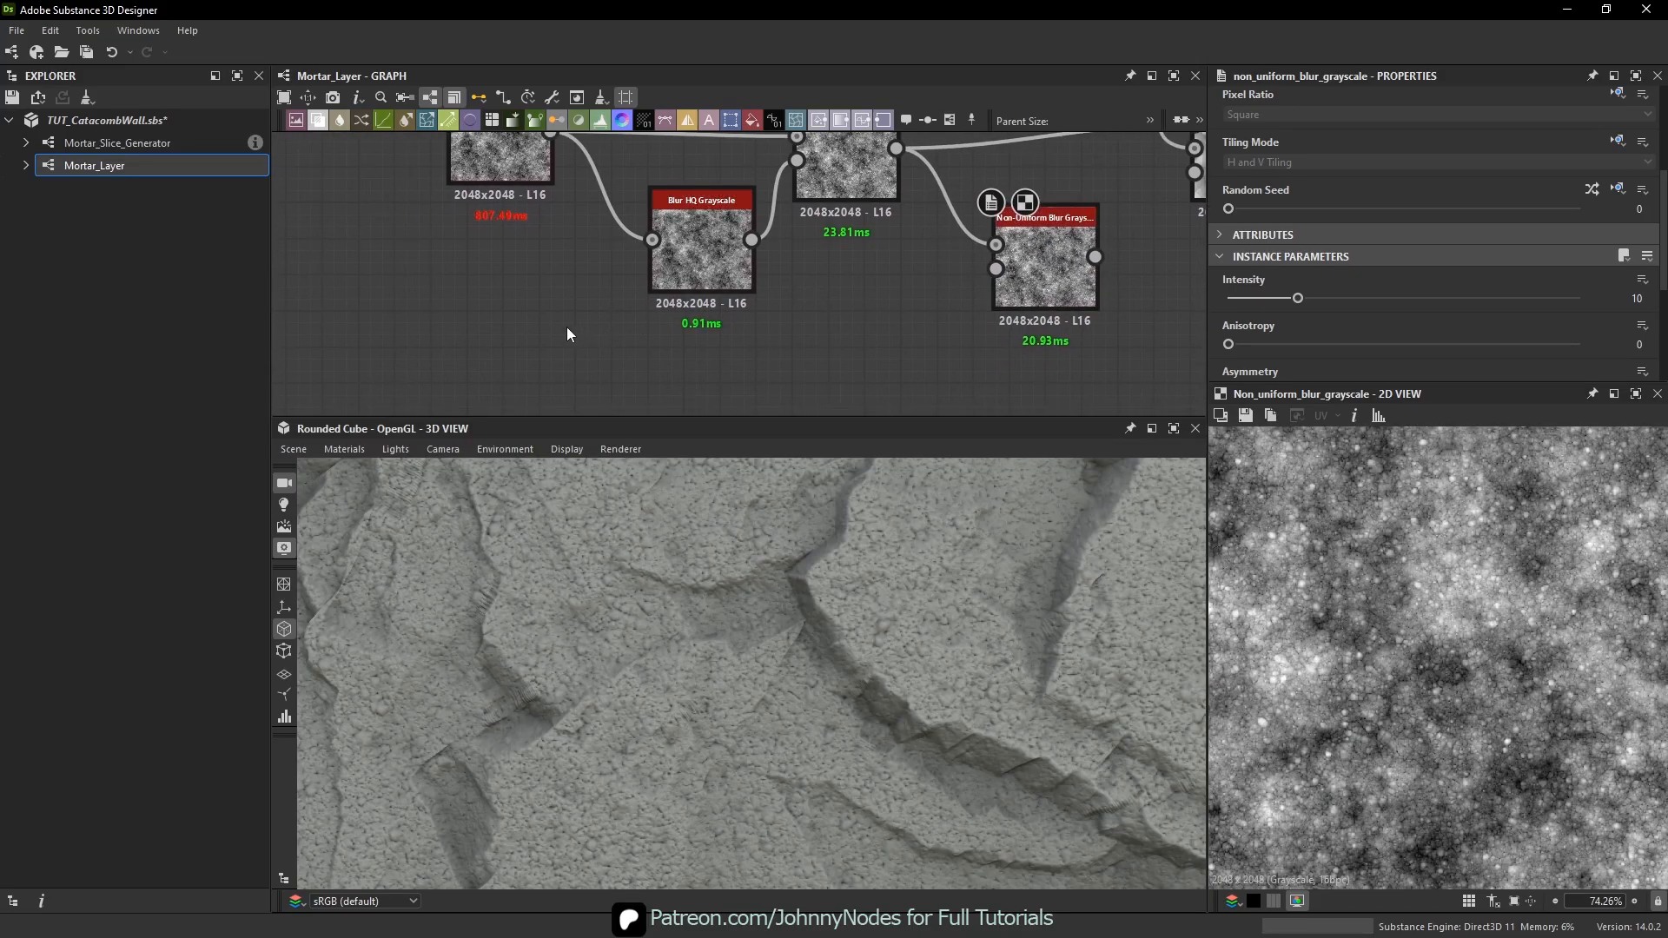
{"action": "middle_click_drag", "start_coordinate": [566, 327], "coordinate": [553, 362]}
{"action": "scroll", "coordinate": [552, 357], "scroll_direction": "down", "scroll_amount": 1}
{"action": "left_click_drag", "start_coordinate": [523, 226], "coordinate": [495, 226]}
{"action": "middle_click_drag", "start_coordinate": [633, 413], "coordinate": [622, 393]}
{"action": "left_click", "coordinate": [544, 294]}
{"action": "key", "text": "space"}
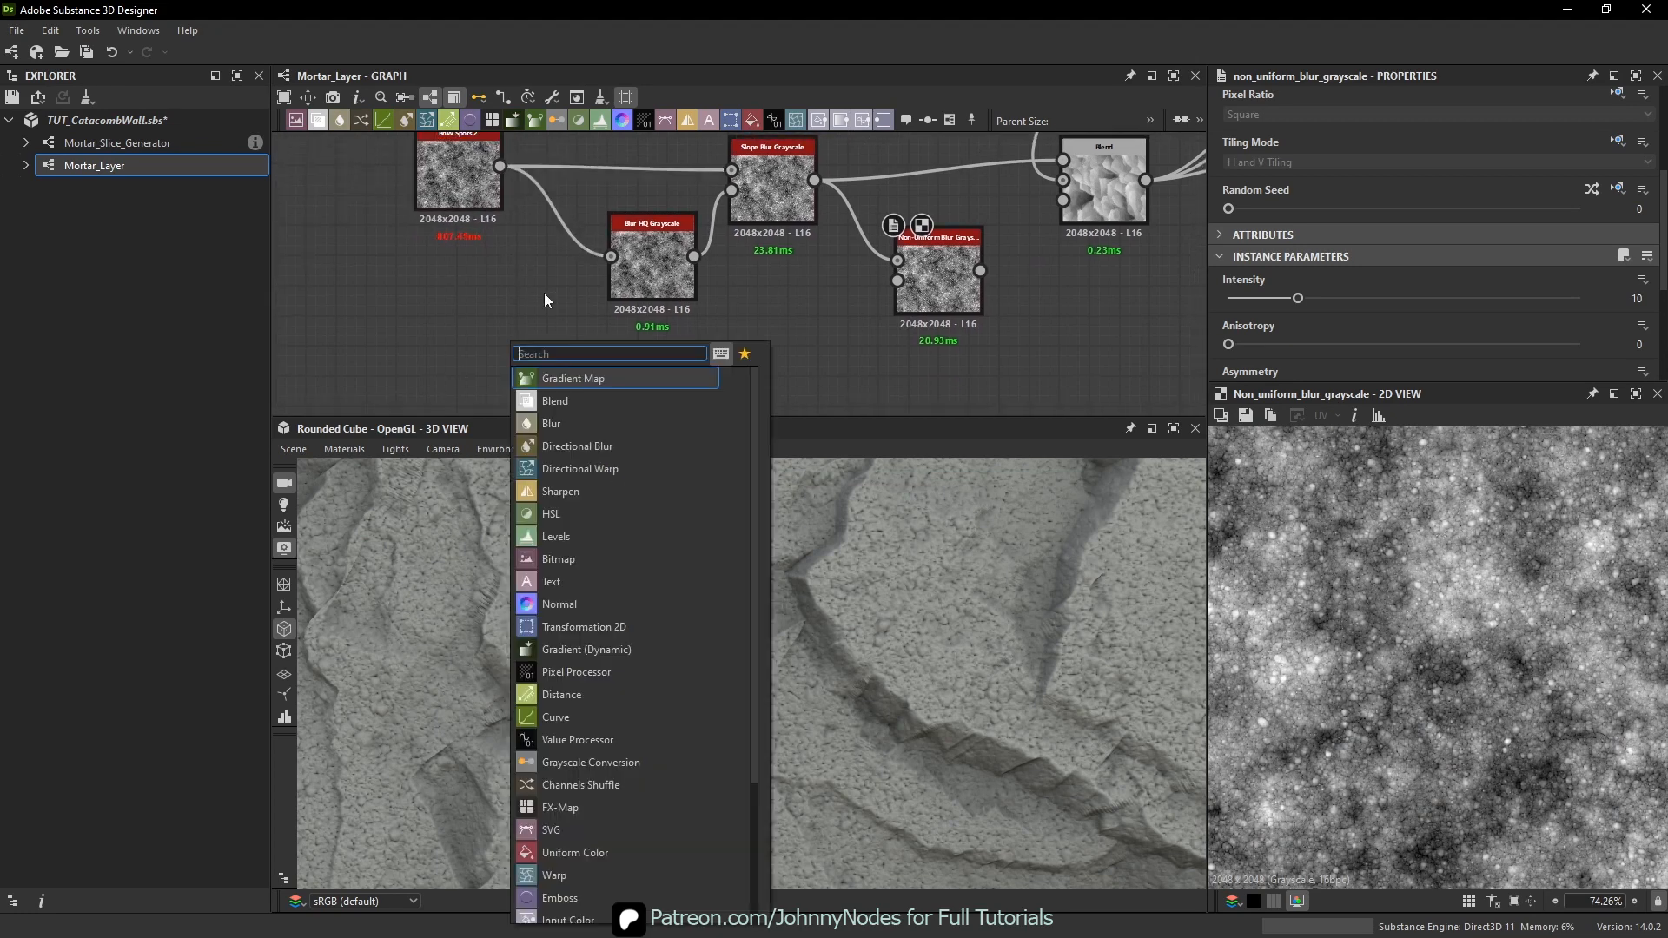
{"action": "type", "text": "inv"}
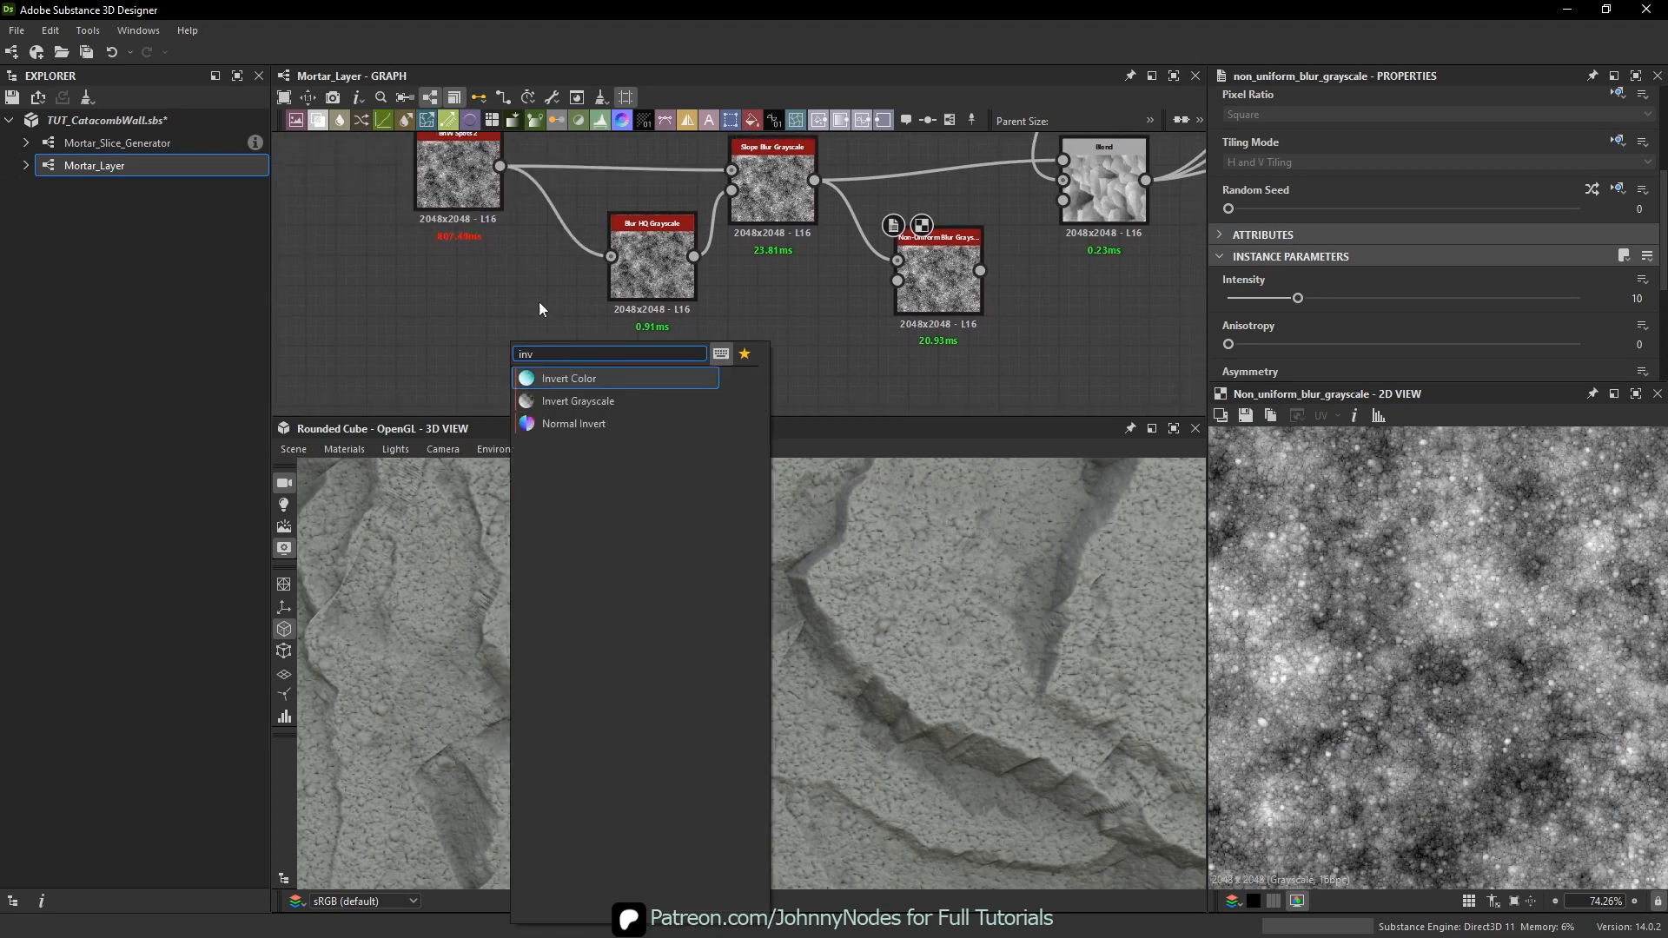
{"action": "left_click", "coordinate": [594, 400]}
{"action": "left_click_drag", "start_coordinate": [500, 166], "coordinate": [507, 377]}
{"action": "middle_click_drag", "start_coordinate": [541, 375], "coordinate": [484, 328]}
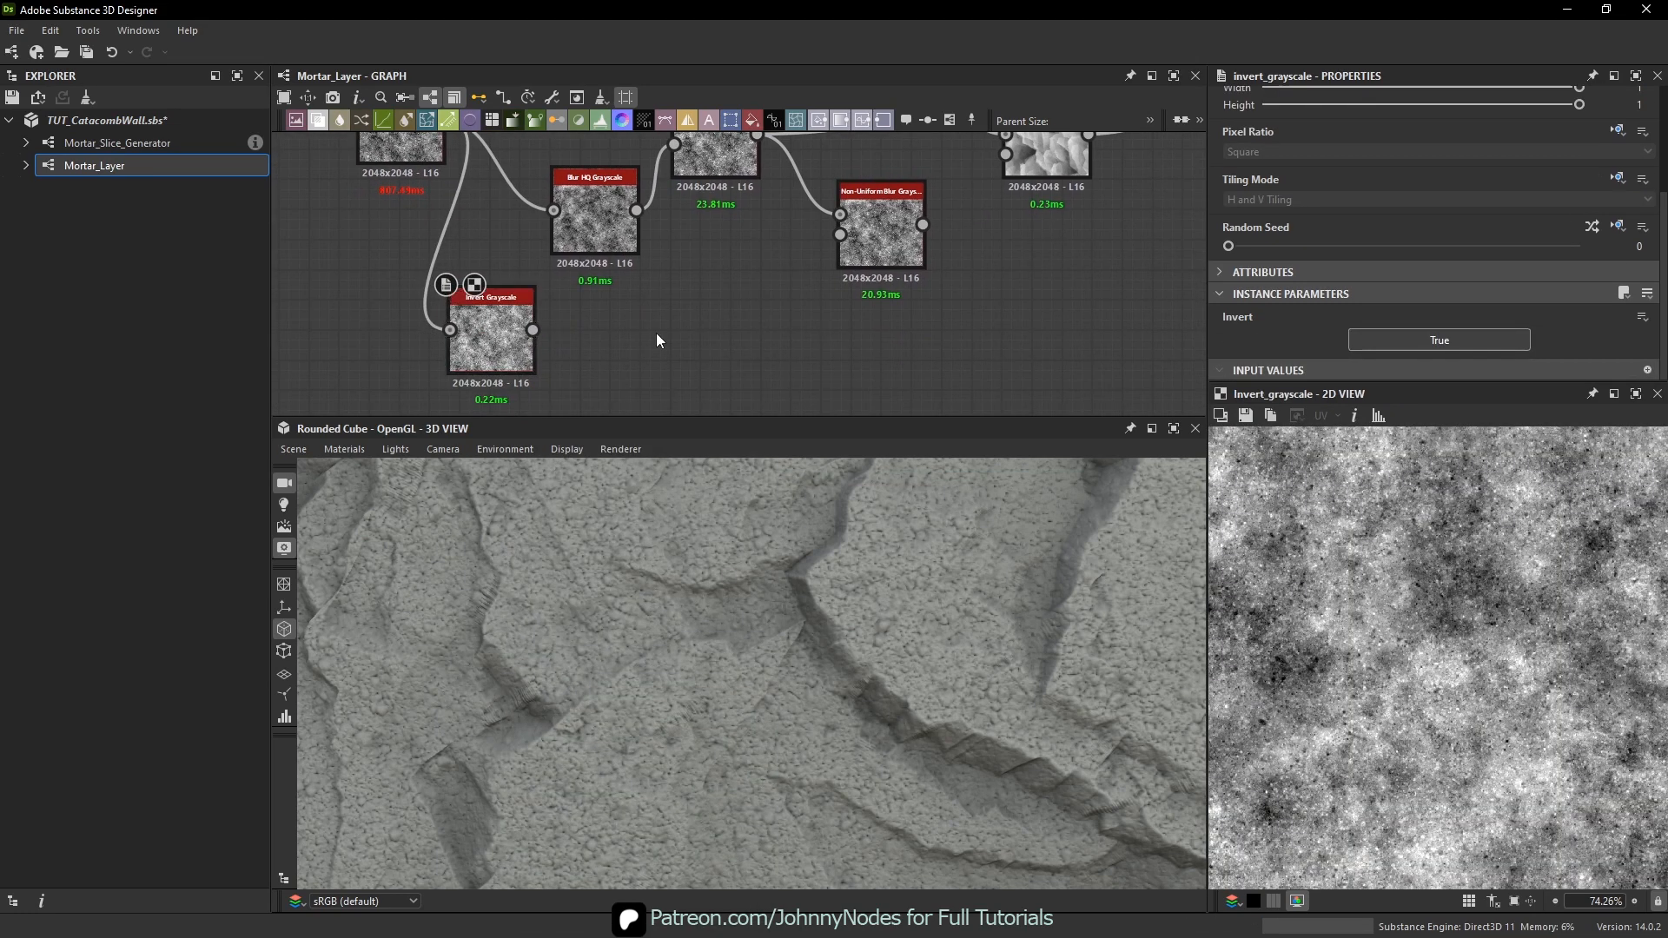
- Add a Transformation 2D fed by the Invert Grayscale, and offset its pattern sideways and slightly downward
{"action": "key", "text": "space"}
{"action": "type", "text": "tr"}
{"action": "left_click", "coordinate": [734, 376]}
{"action": "left_click_drag", "start_coordinate": [532, 330], "coordinate": [634, 330]}
{"action": "scroll", "coordinate": [1364, 537], "scroll_direction": "down", "scroll_amount": 5}
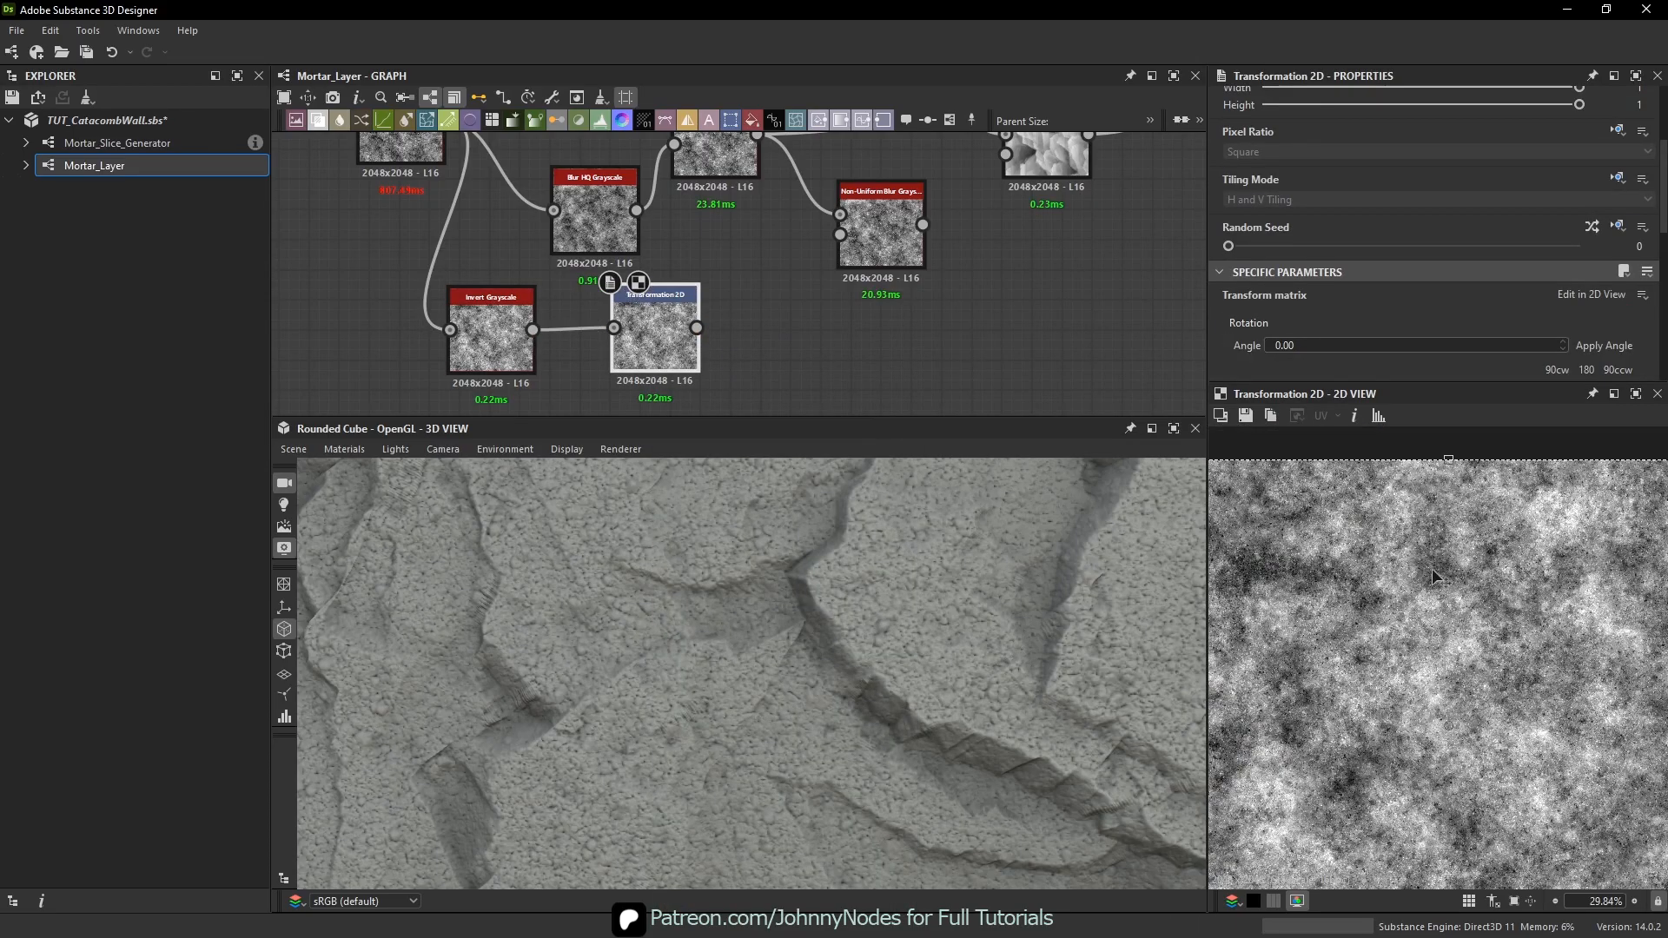
{"action": "scroll", "coordinate": [1390, 580], "scroll_direction": "down", "scroll_amount": 1}
{"action": "left_click_drag", "start_coordinate": [1389, 594], "coordinate": [1288, 623]}
- Arrange the Invert Grayscale and Transformation 2D side by side beneath the blur nodes, and shift BnW Spots 2 slightly away
{"action": "mouse_move", "coordinate": [659, 329]}
{"action": "left_mouse_down"}
{"action": "mouse_move", "coordinate": [627, 346]}
{"action": "mouse_move", "coordinate": [648, 337]}
{"action": "left_mouse_up"}
{"action": "left_click_drag", "start_coordinate": [525, 340], "coordinate": [479, 349], "text": "shift"}
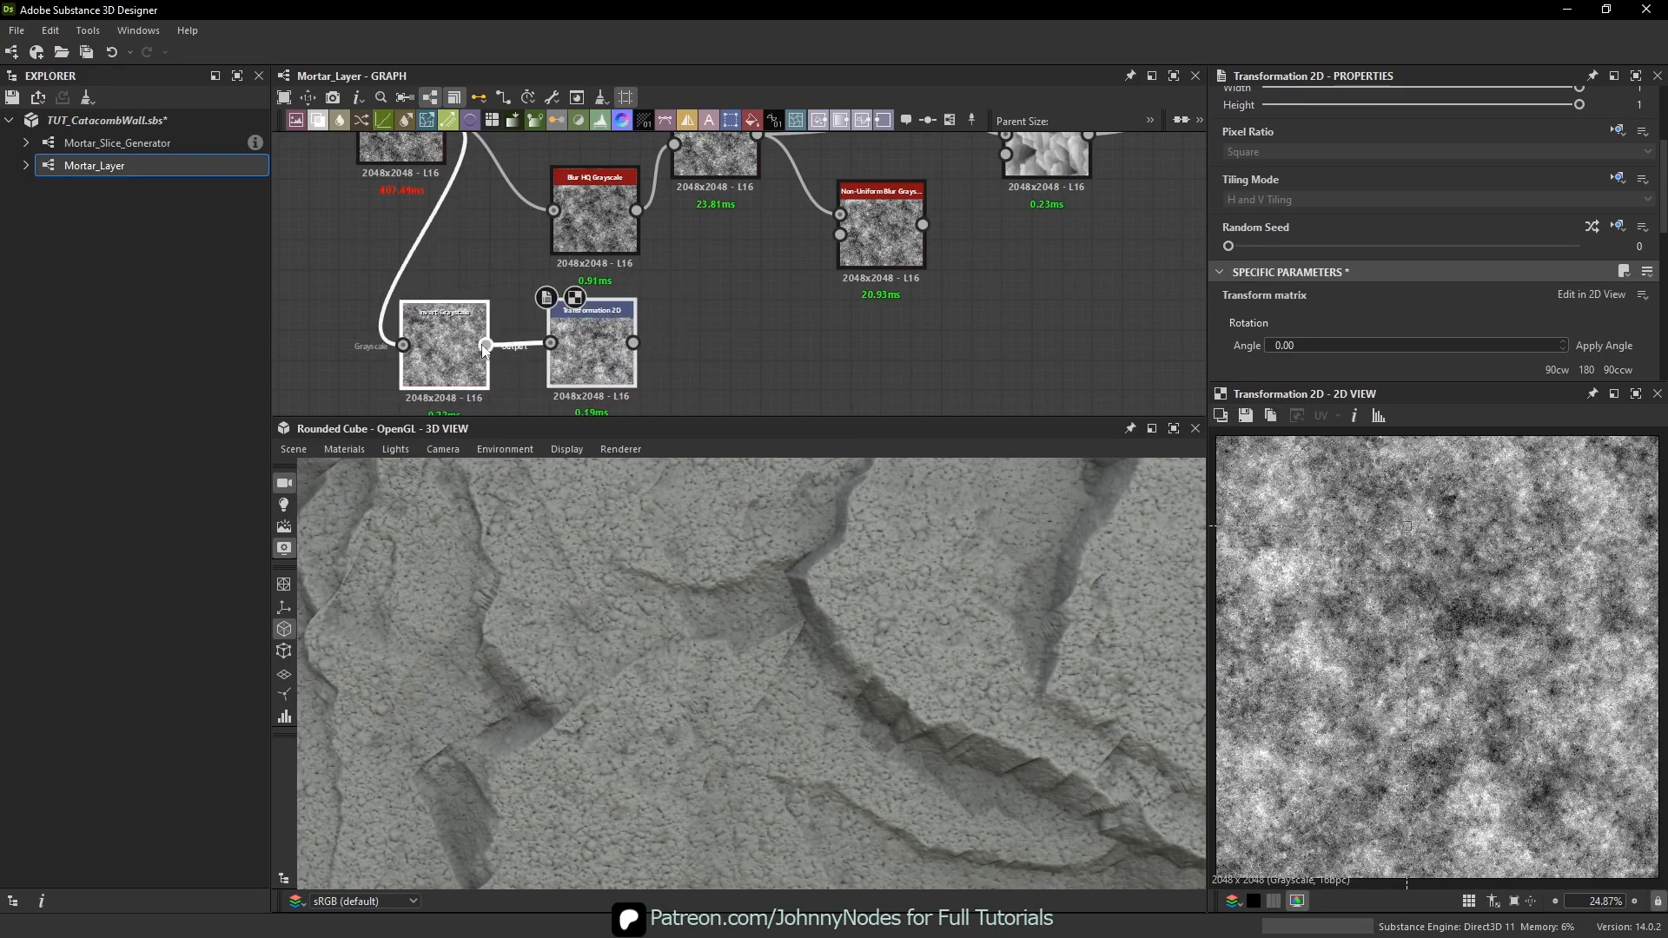
{"action": "scroll", "coordinate": [484, 351], "scroll_direction": "down", "scroll_amount": 2}
{"action": "left_click", "coordinate": [389, 187]}
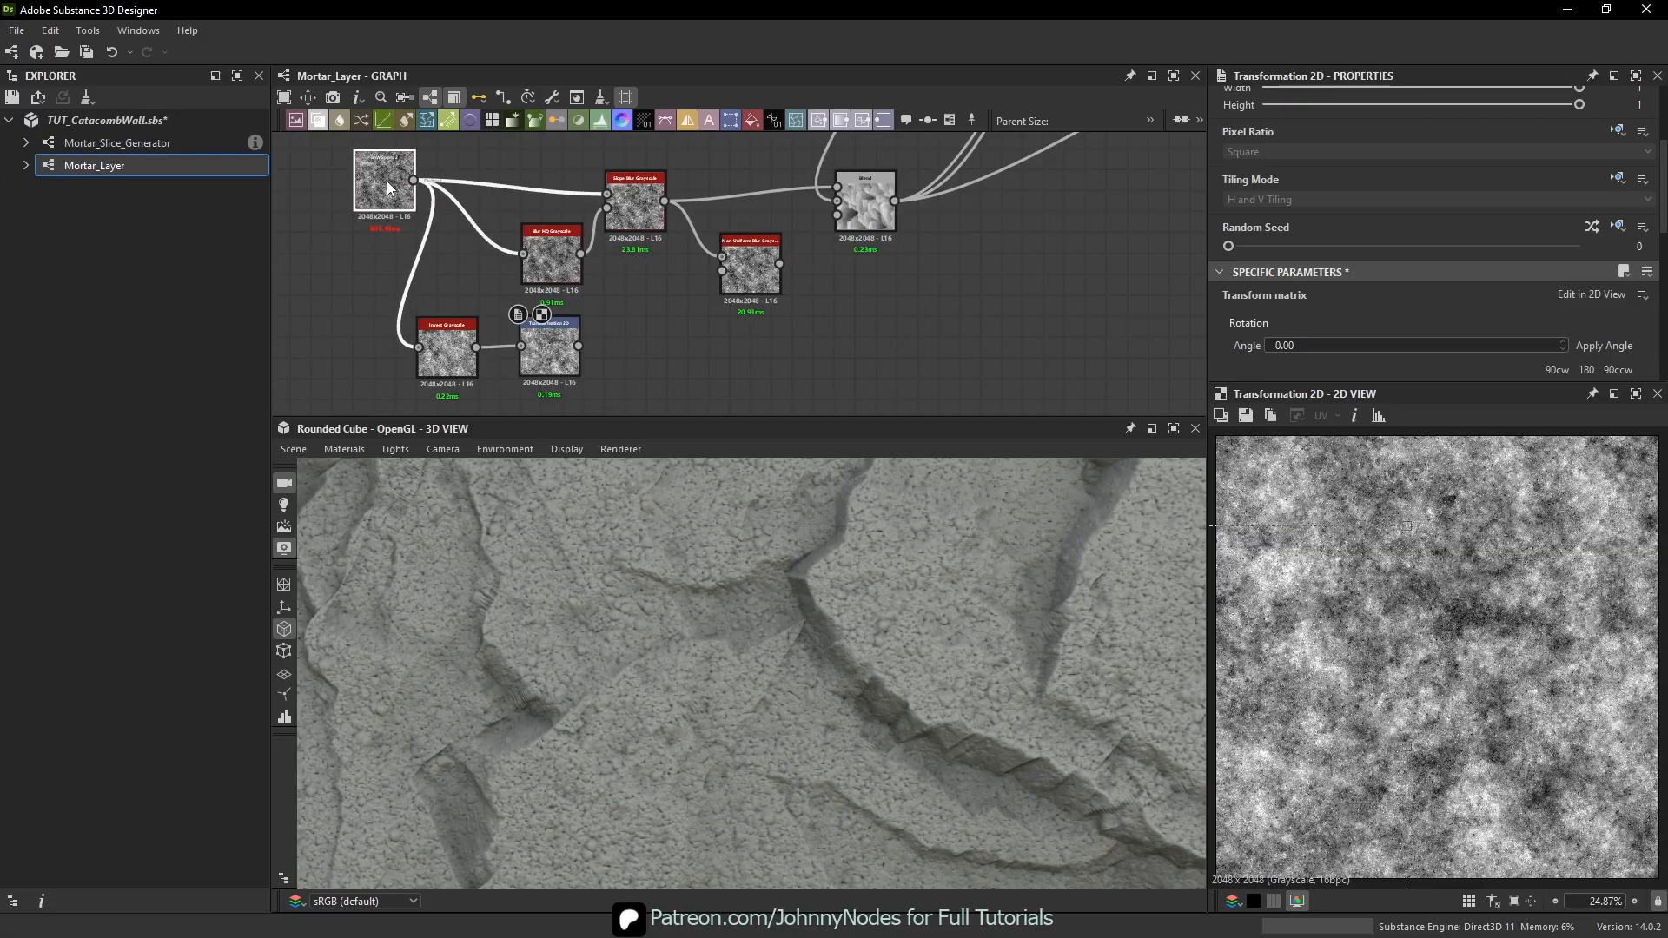
{"action": "left_click", "coordinate": [554, 340]}
{"action": "scroll", "coordinate": [520, 366], "scroll_direction": "up", "scroll_amount": 1}
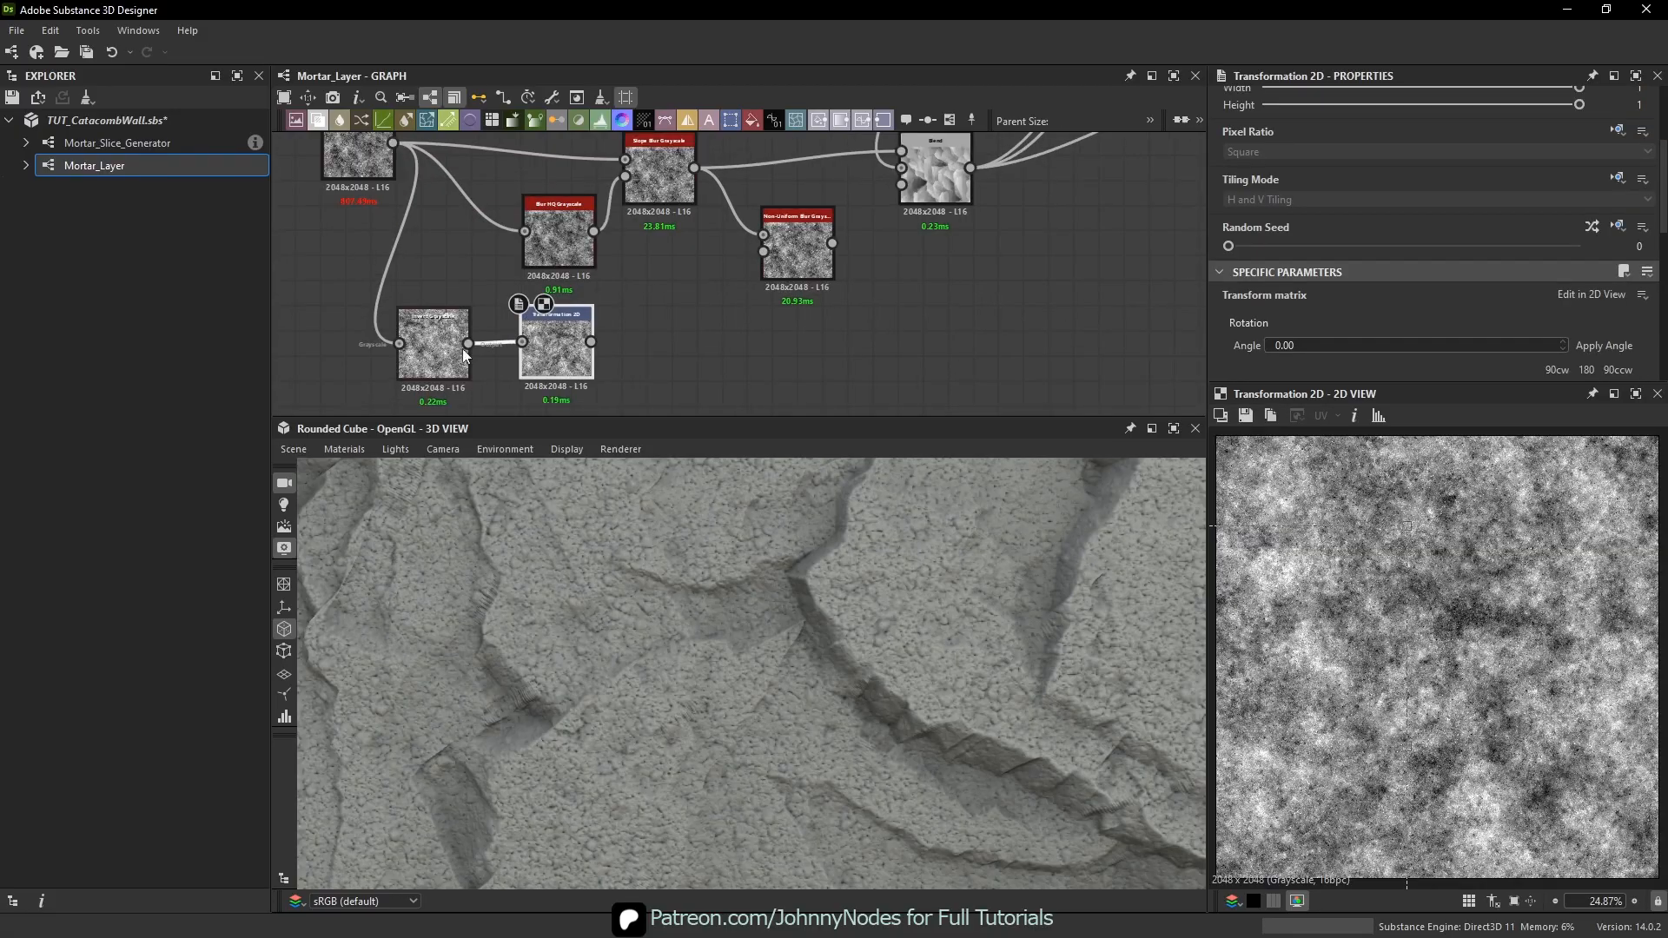
{"action": "left_click_drag", "start_coordinate": [423, 344], "coordinate": [619, 353]}
{"action": "middle_click_drag", "start_coordinate": [446, 263], "coordinate": [540, 335]}
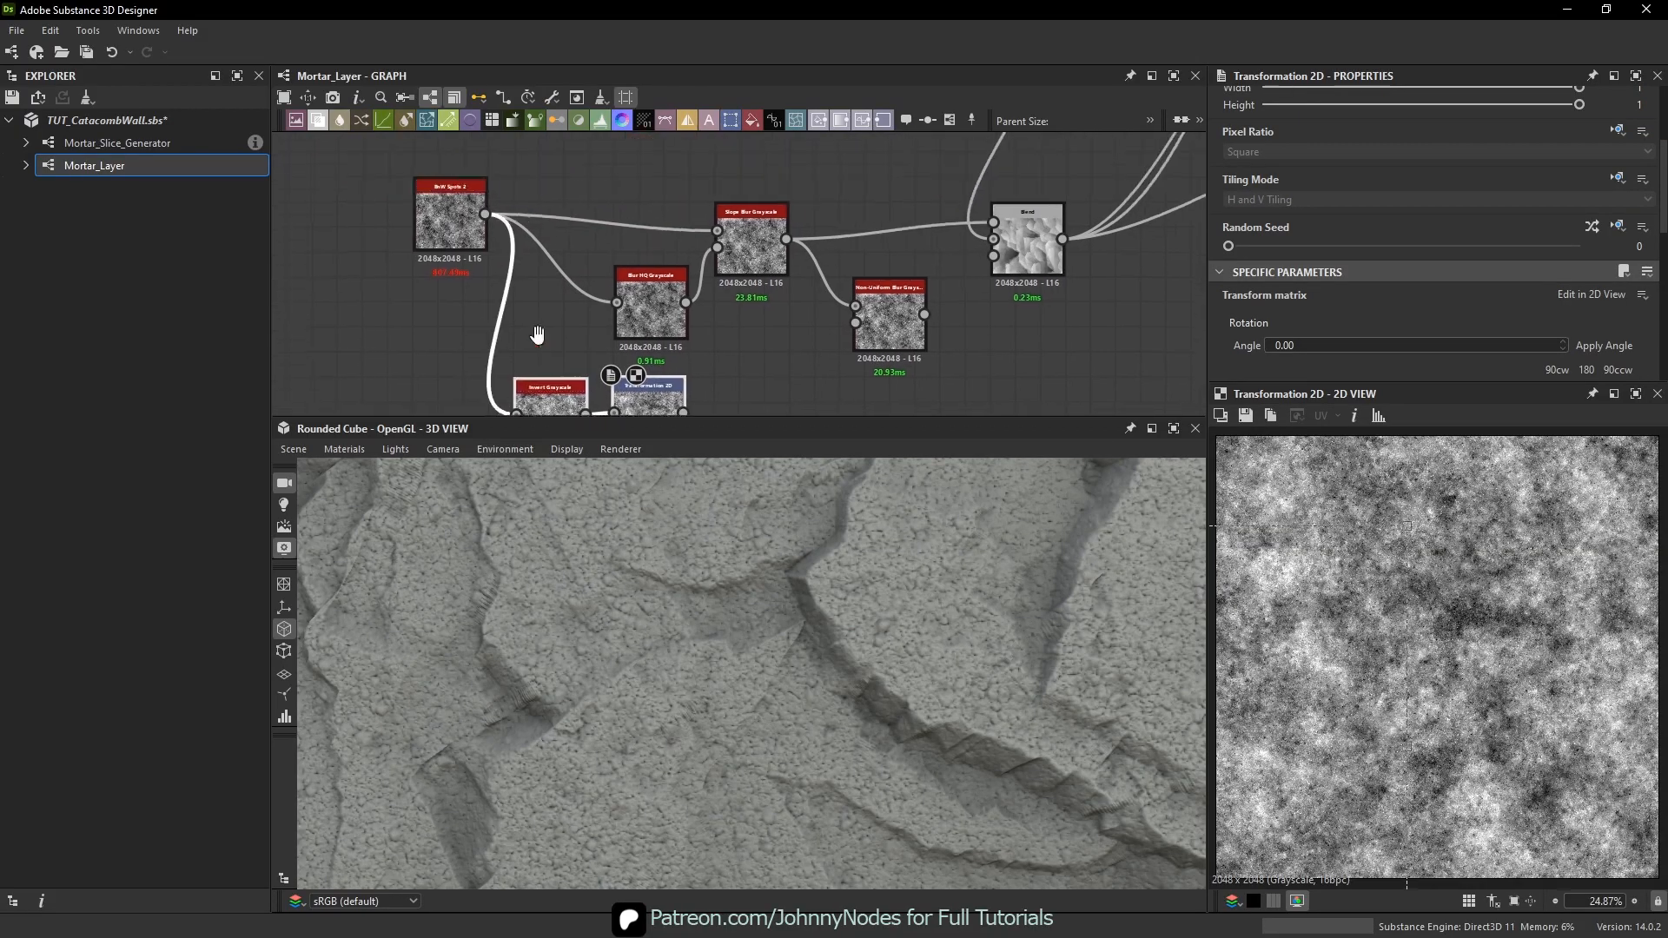
{"action": "mouse_move", "coordinate": [457, 211]}
{"action": "left_mouse_down"}
{"action": "mouse_move", "coordinate": [424, 229]}
{"action": "mouse_move", "coordinate": [436, 215]}
{"action": "left_mouse_up"}
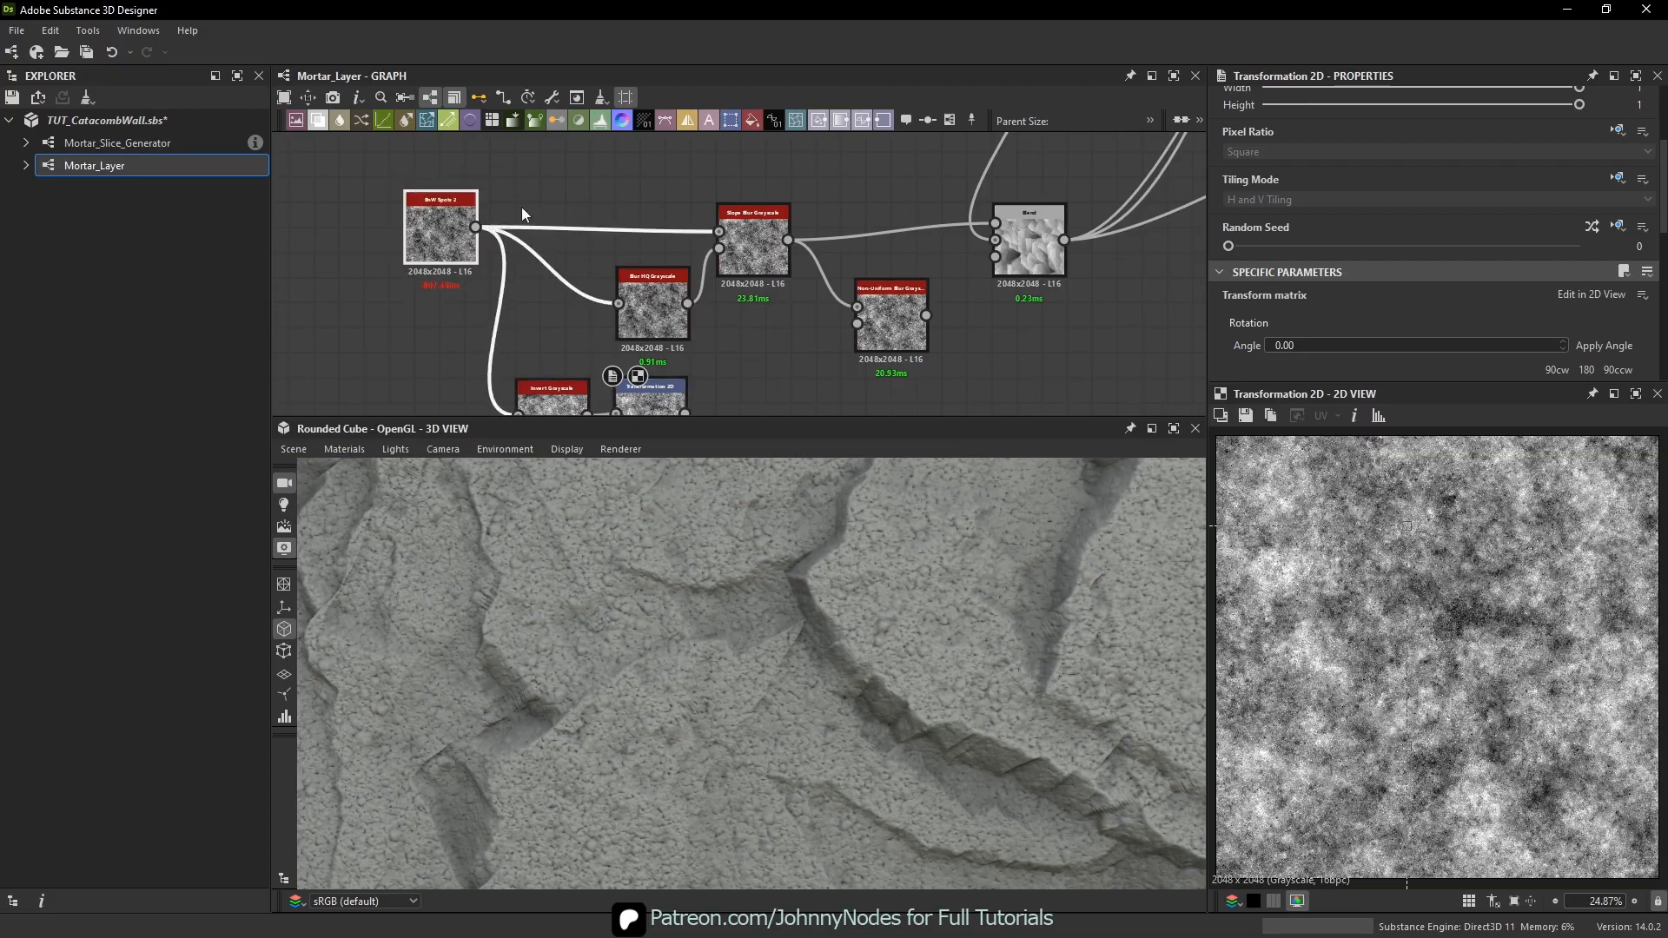
{"action": "middle_click_drag", "start_coordinate": [356, 201], "coordinate": [353, 181]}
{"action": "mouse_move", "coordinate": [721, 363]}
{"action": "middle_mouse_down"}
{"action": "mouse_move", "coordinate": [638, 289]}
{"action": "mouse_move", "coordinate": [664, 321]}
{"action": "mouse_move", "coordinate": [752, 289]}
{"action": "mouse_move", "coordinate": [725, 332]}
{"action": "middle_mouse_up"}
- Plug the Transformation 2D into the Non-Uniform Blur Grayscale's Blur Map input and preview the result
{"action": "scroll", "coordinate": [650, 311], "scroll_direction": "up", "scroll_amount": 2}
{"action": "left_click_drag", "start_coordinate": [610, 352], "coordinate": [569, 367]}
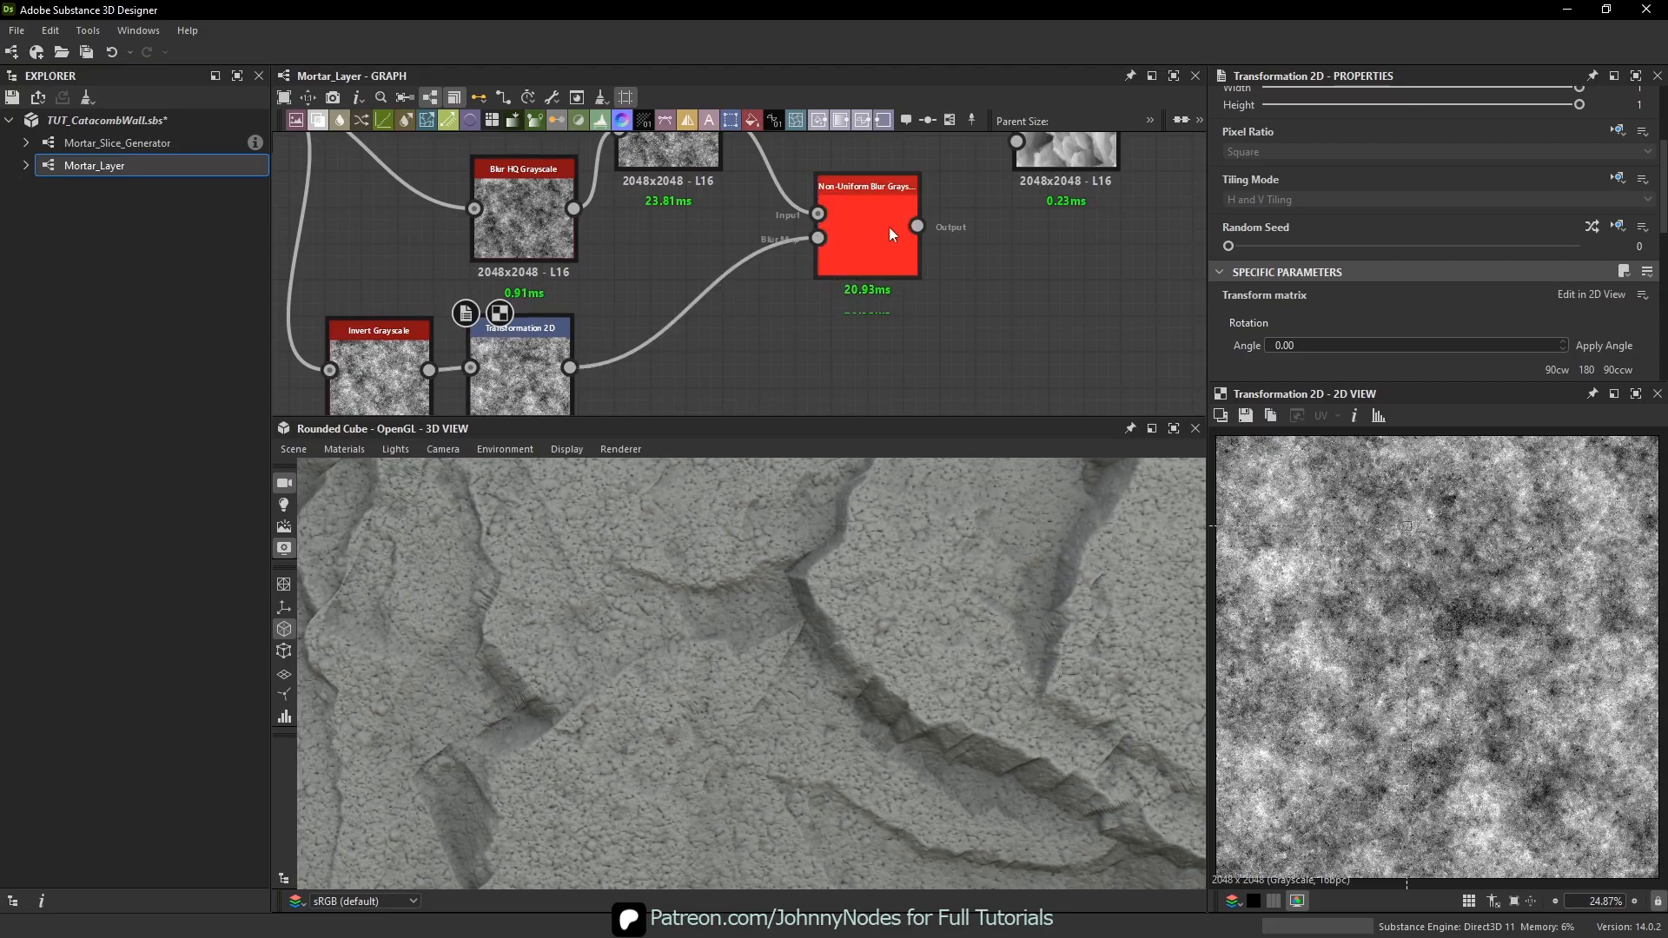
{"action": "double_click", "coordinate": [874, 238]}
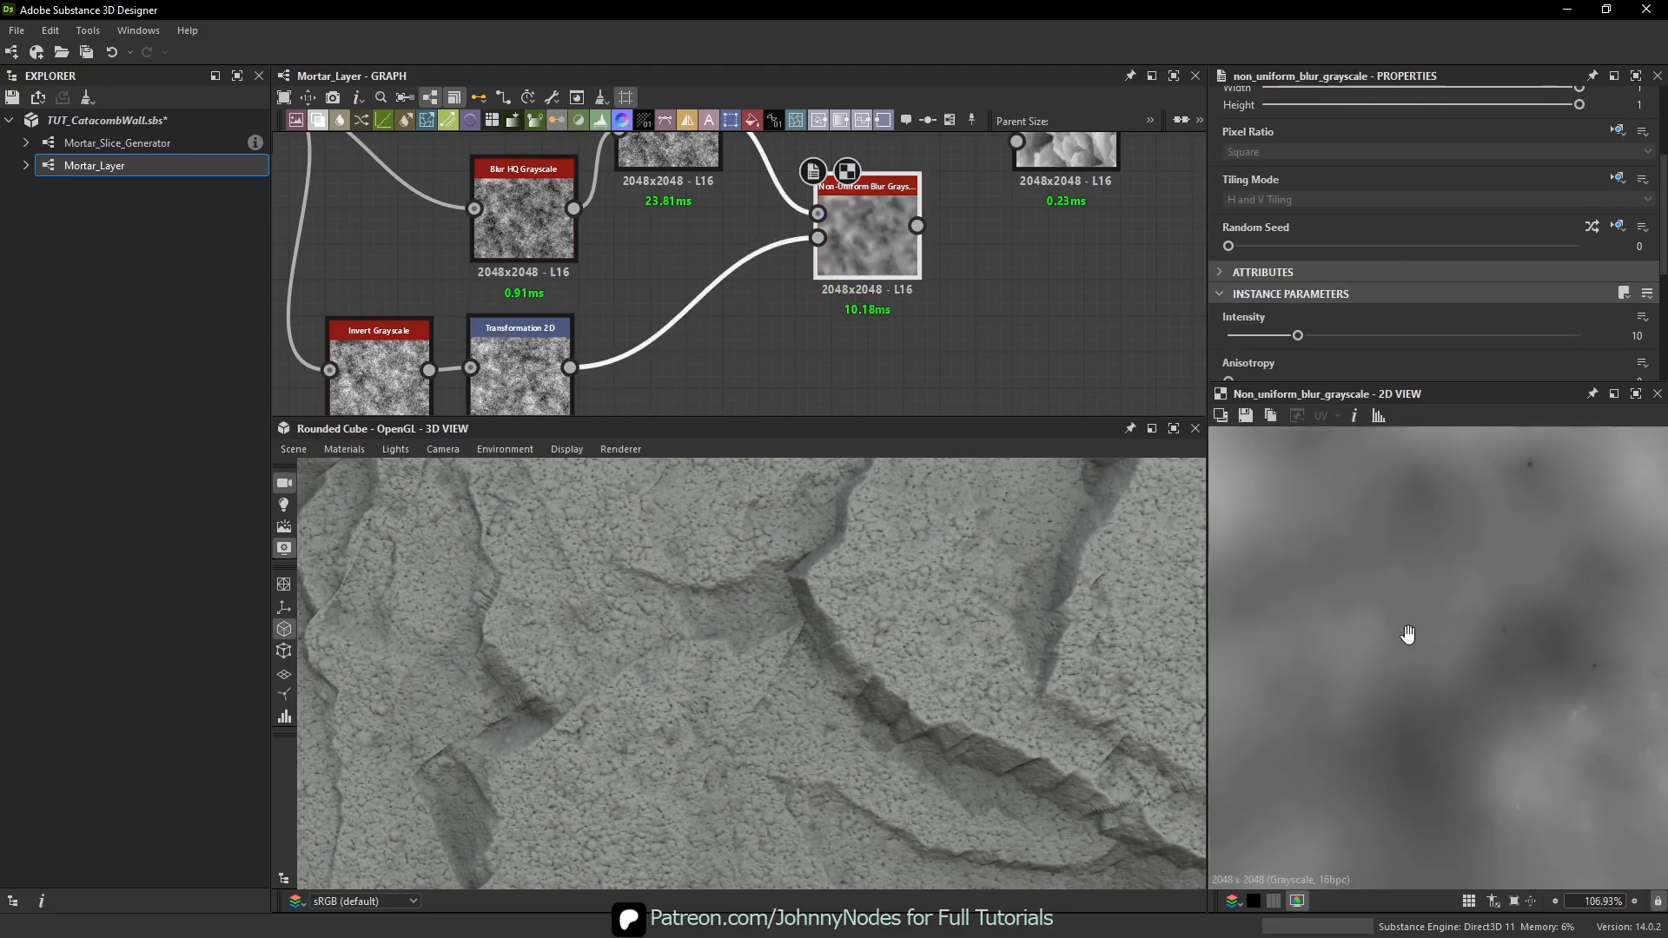
- Set the Non-Uniform Blur Grayscale's intensity to 0.99 and feed it into the Blend in place of the Slope Blur Grayscale
{"action": "left_click_drag", "start_coordinate": [1280, 332], "coordinate": [1234, 341]}
{"action": "scroll", "coordinate": [1386, 676], "scroll_direction": "up", "scroll_amount": 3}
{"action": "middle_click_drag", "start_coordinate": [1499, 634], "coordinate": [1429, 774]}
{"action": "middle_click_drag", "start_coordinate": [872, 206], "coordinate": [860, 313]}
{"action": "left_click_drag", "start_coordinate": [834, 352], "coordinate": [968, 209]}
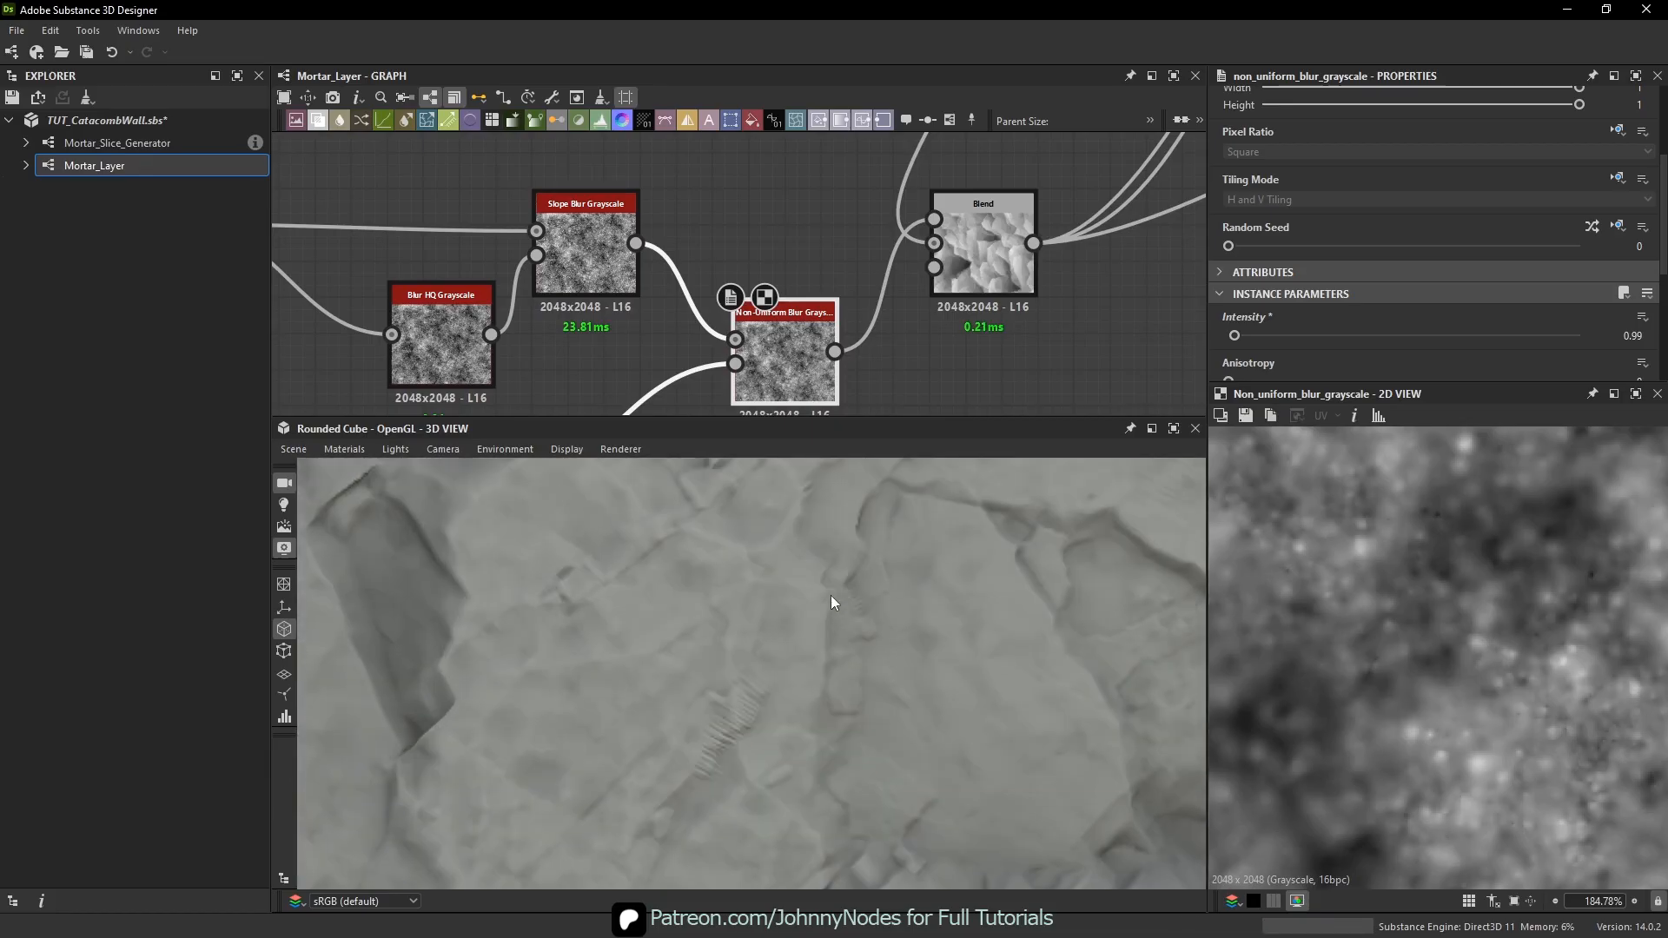
{"action": "middle_click_drag", "start_coordinate": [764, 337], "coordinate": [940, 174]}
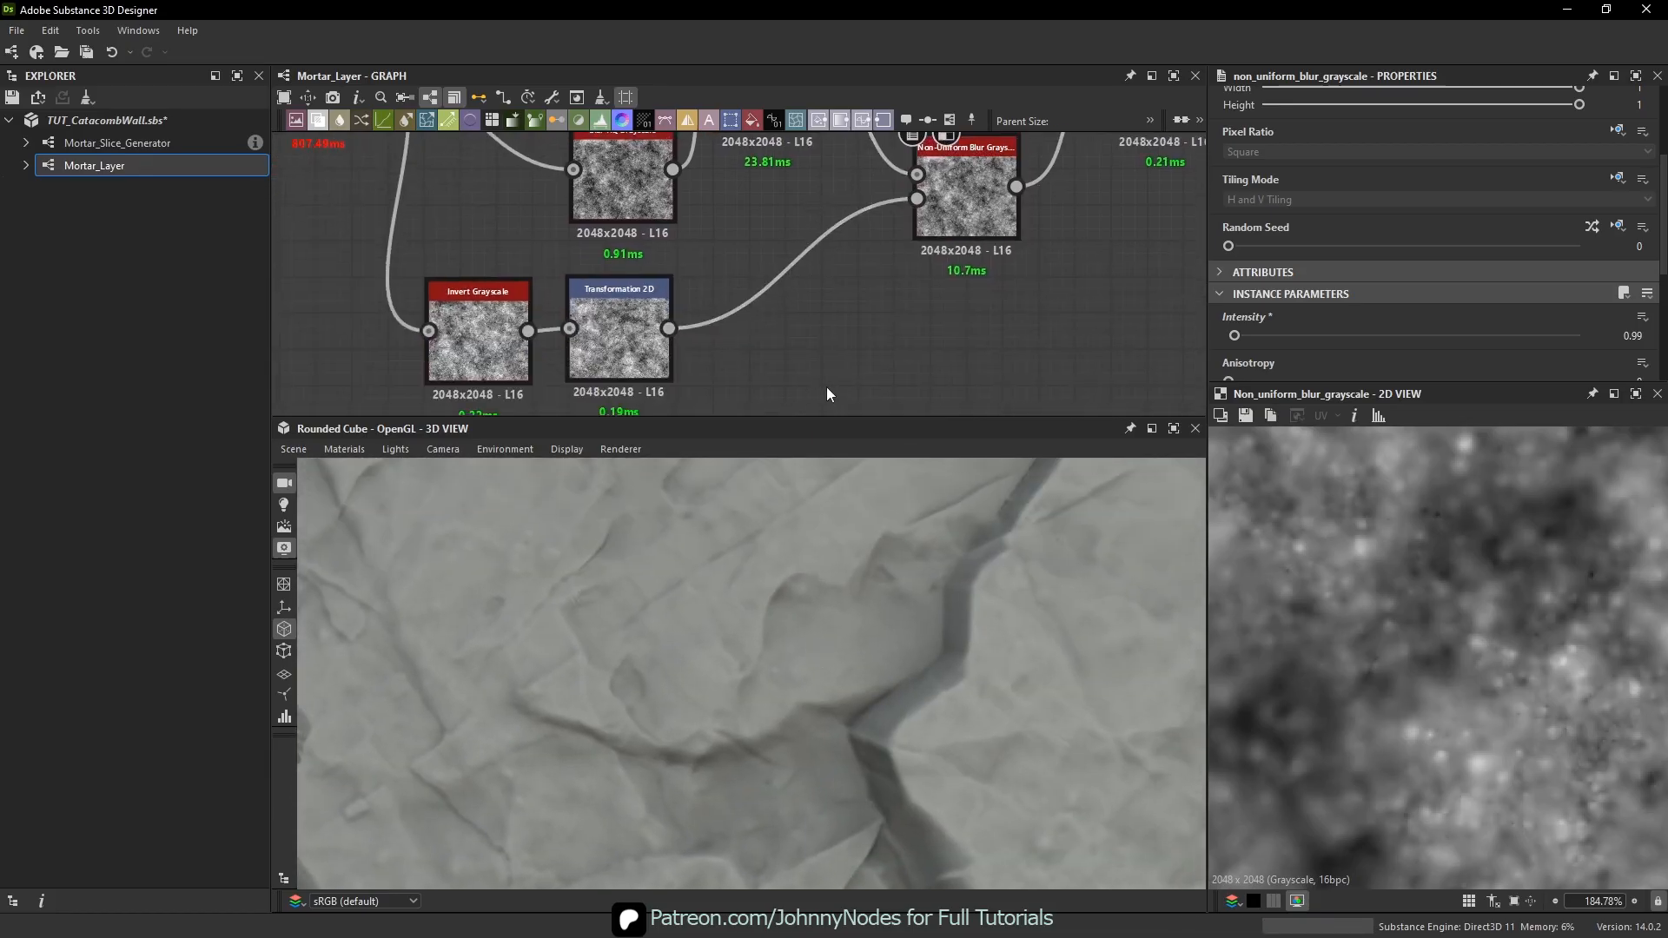
{"action": "key", "text": "space"}
{"action": "type", "text": "levels"}
{"action": "key", "text": "Return"}
{"action": "key", "text": "space"}
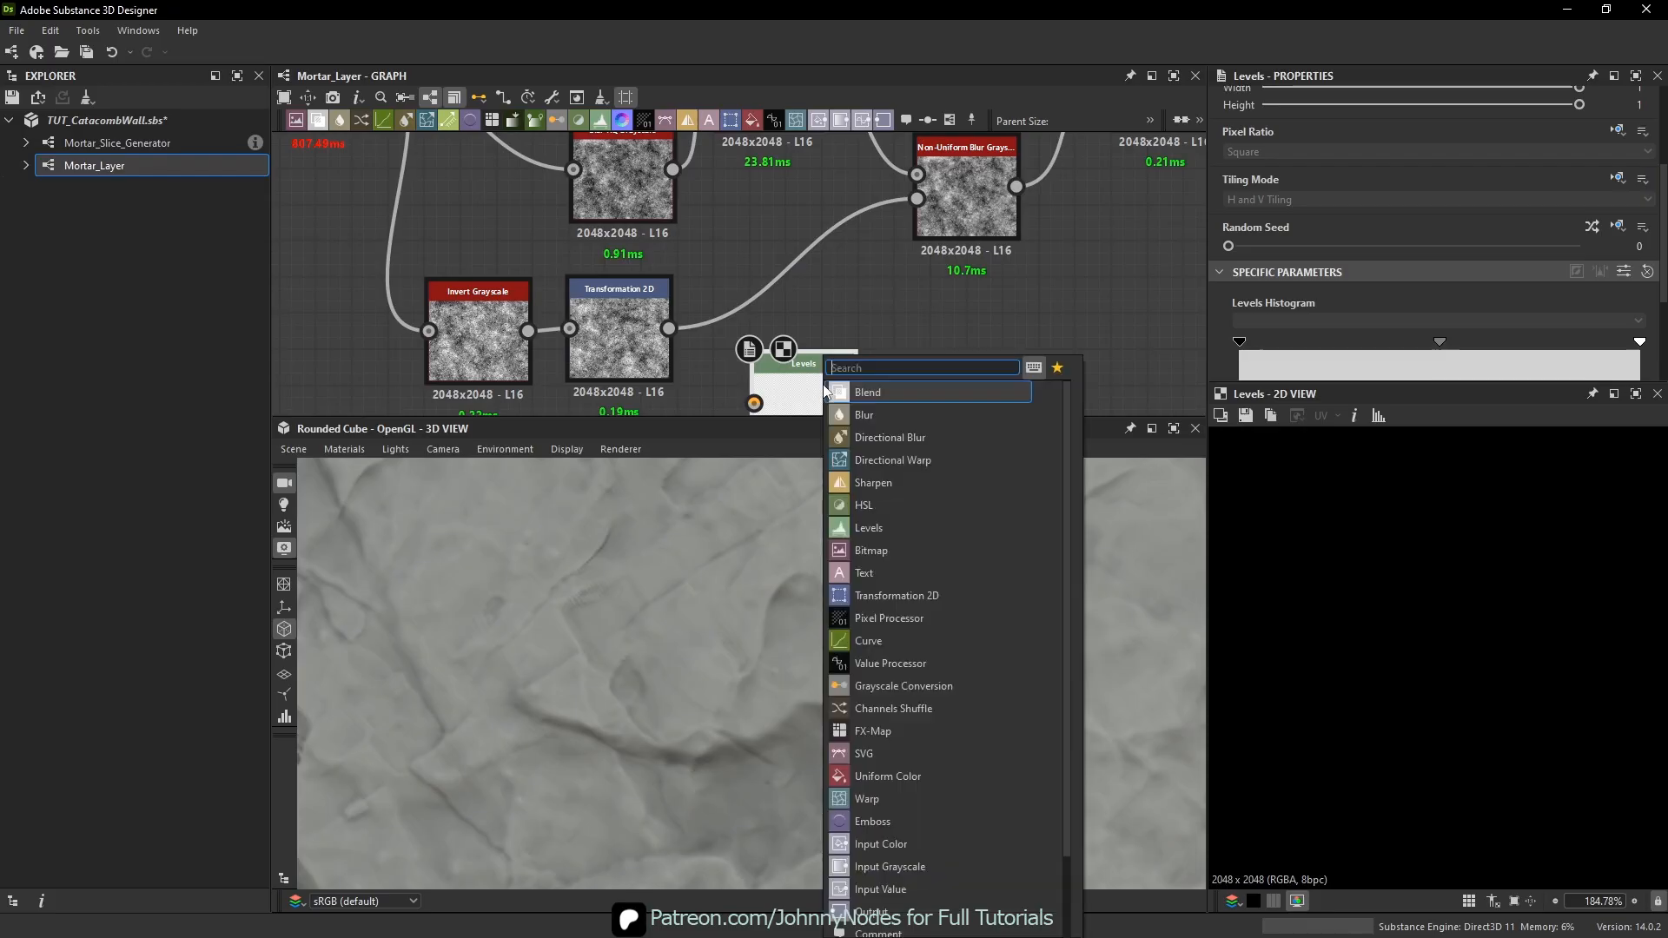
{"action": "key", "text": "Escape"}
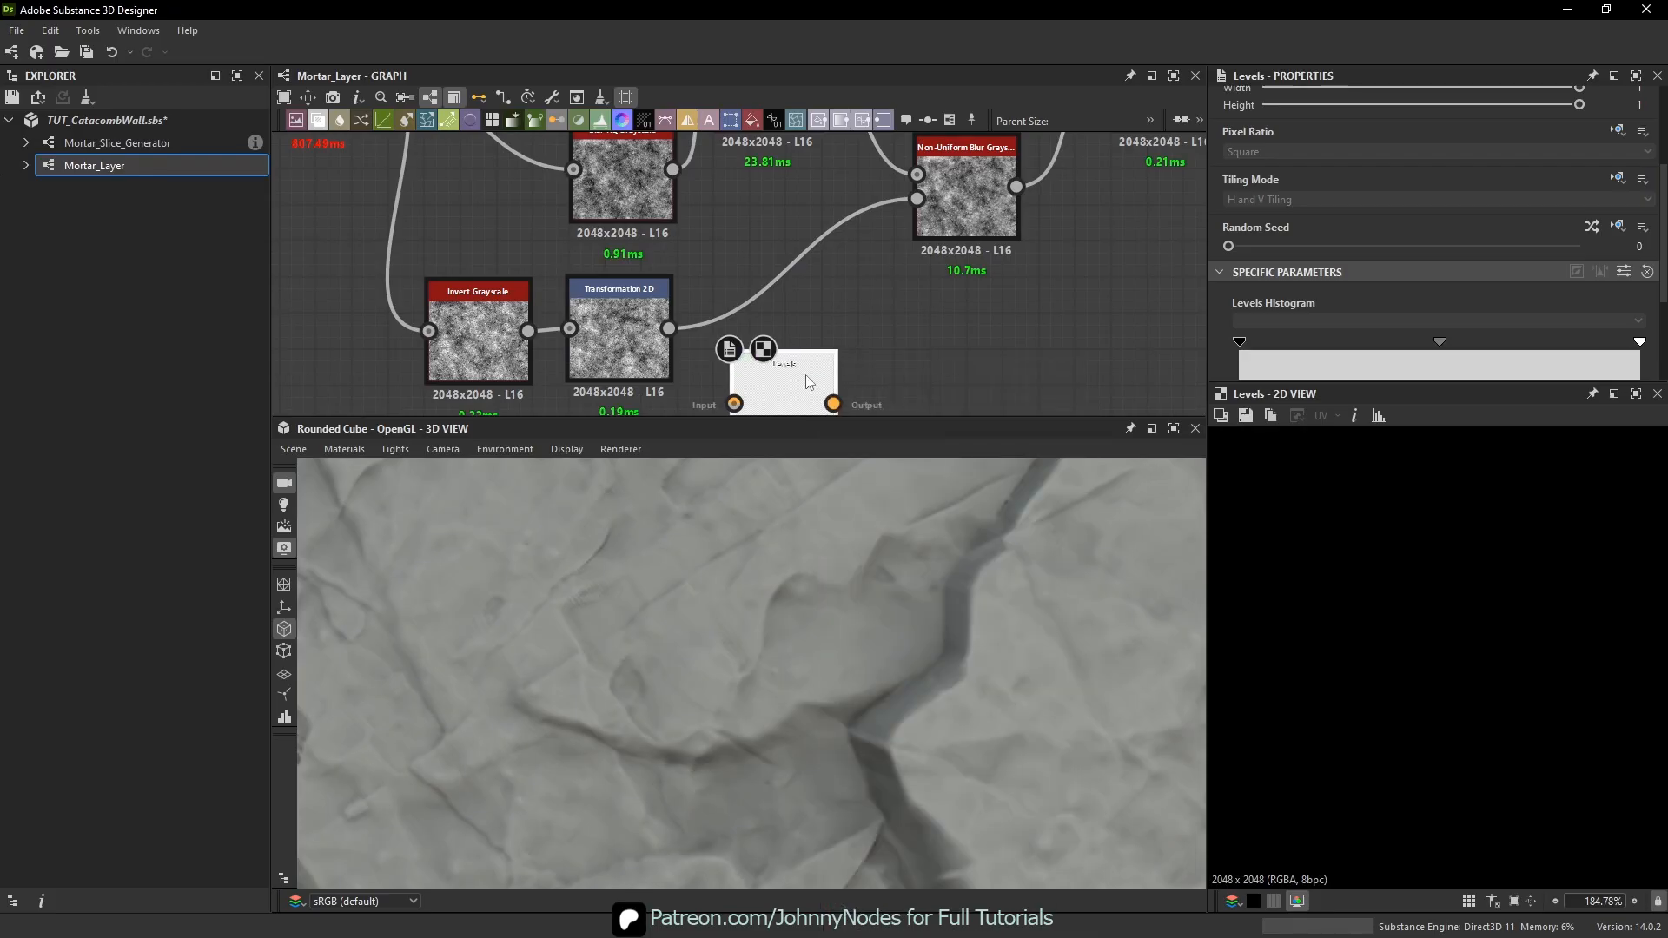
{"action": "key", "text": "Delete"}
- Add a Histogram Scan node next to the Transformation 2D and feed it from that node
{"action": "key", "text": "space"}
{"action": "type", "text": "hist"}
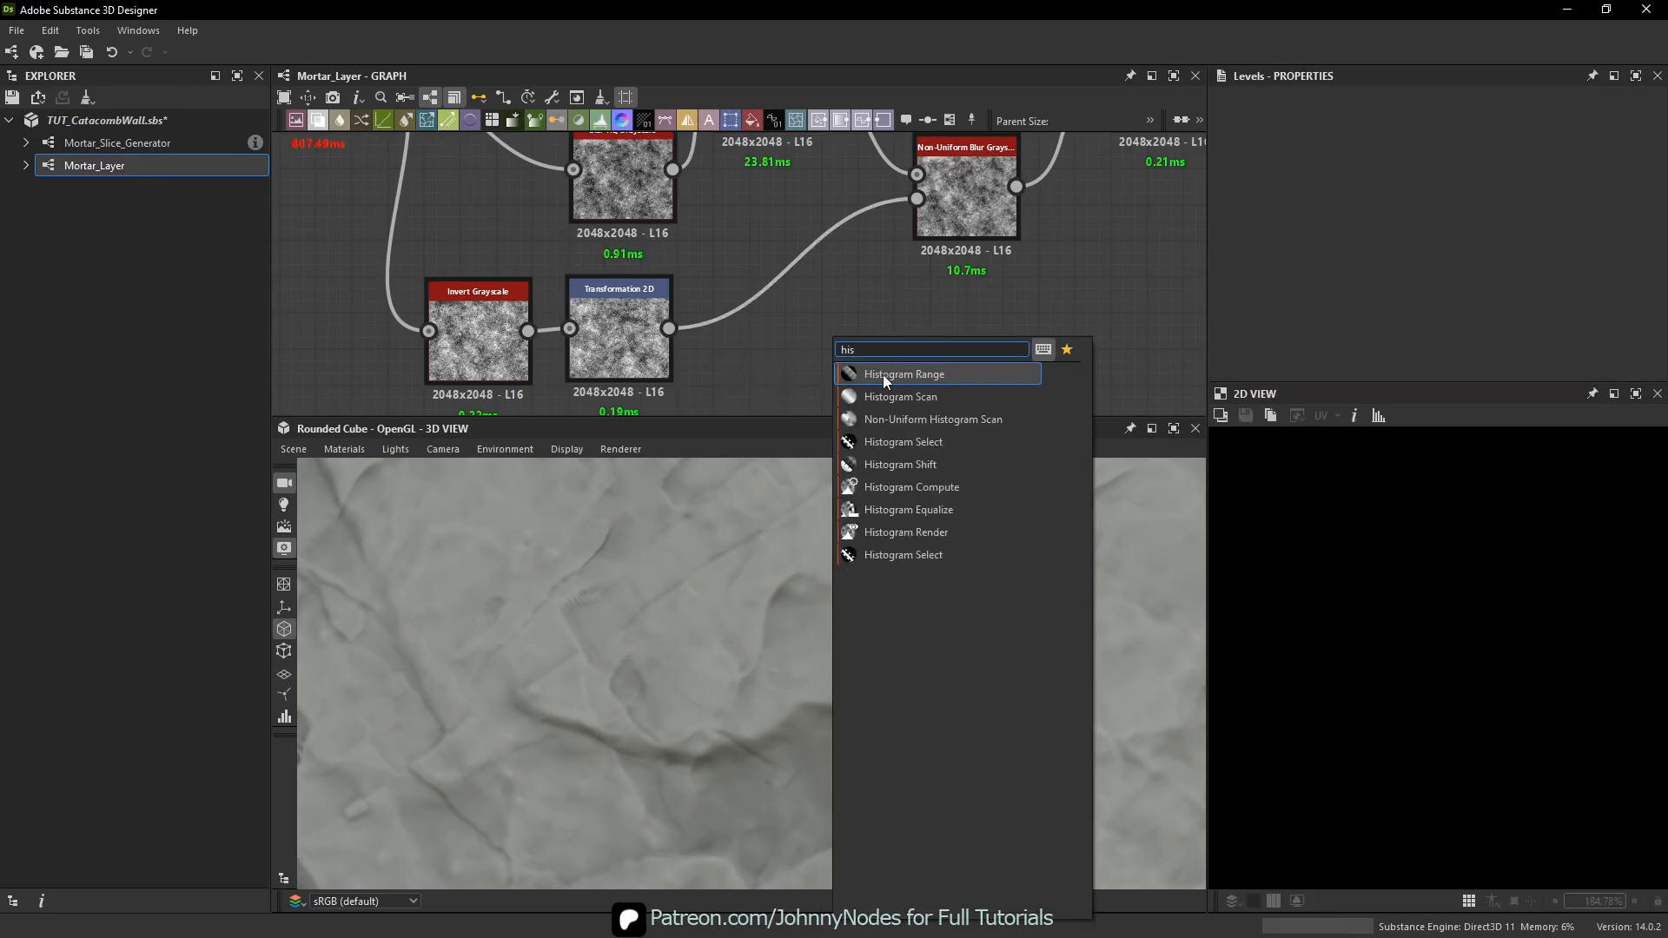
{"action": "key", "text": "Escape"}
{"action": "left_click", "coordinate": [966, 235]}
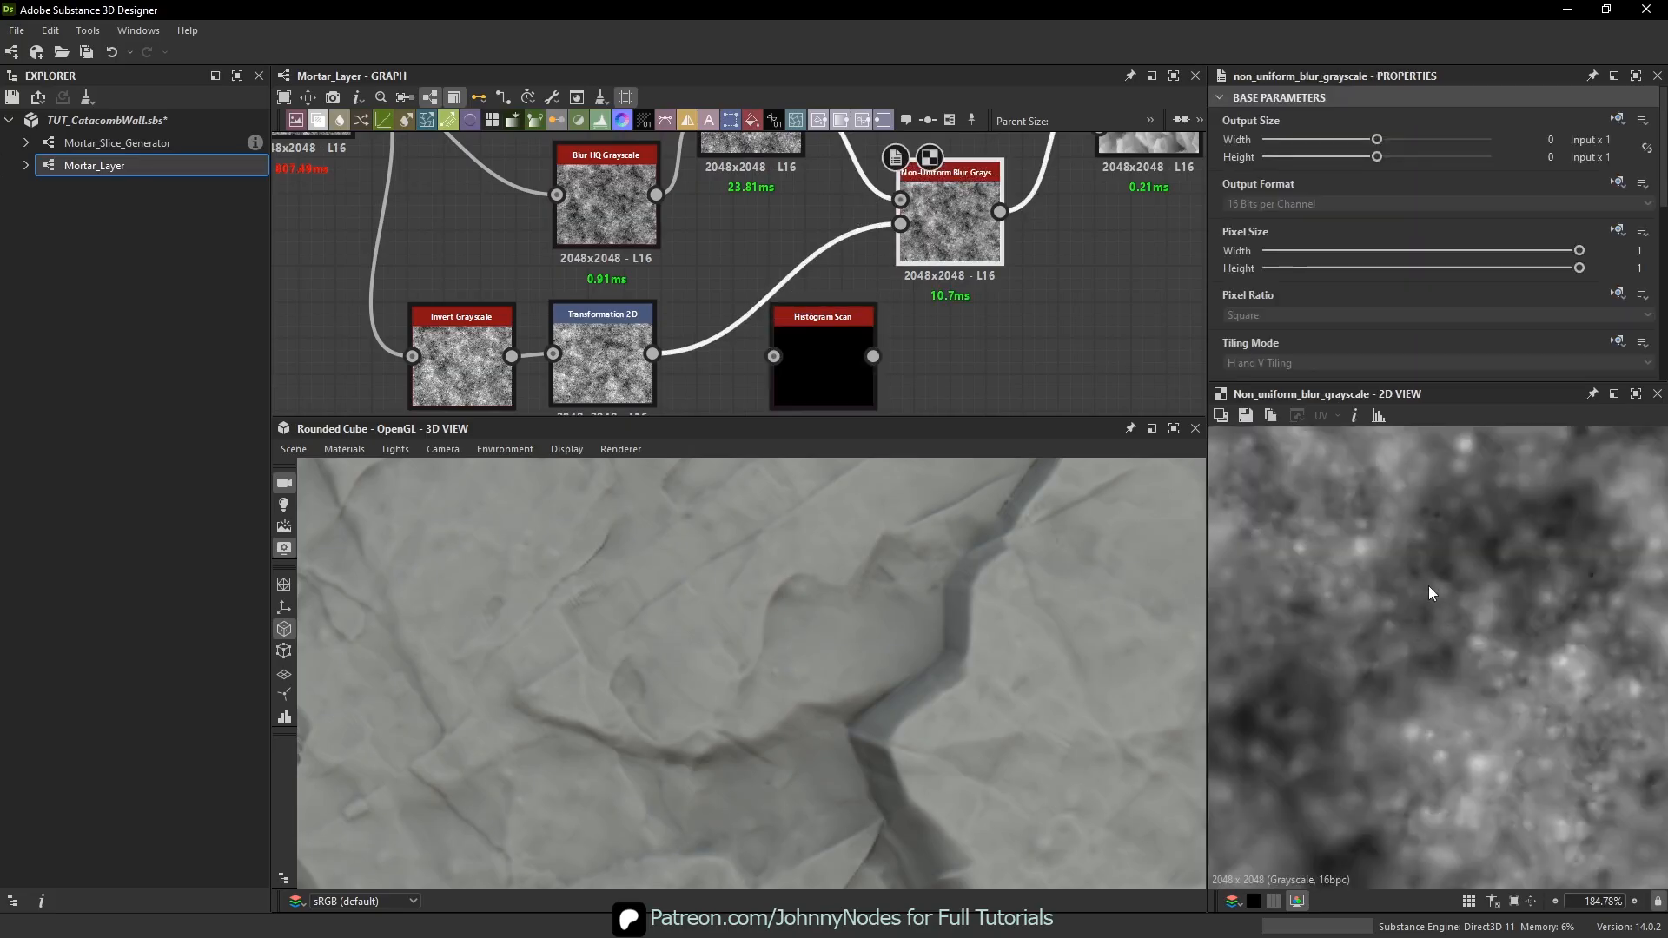
{"action": "left_click", "coordinate": [602, 352]}
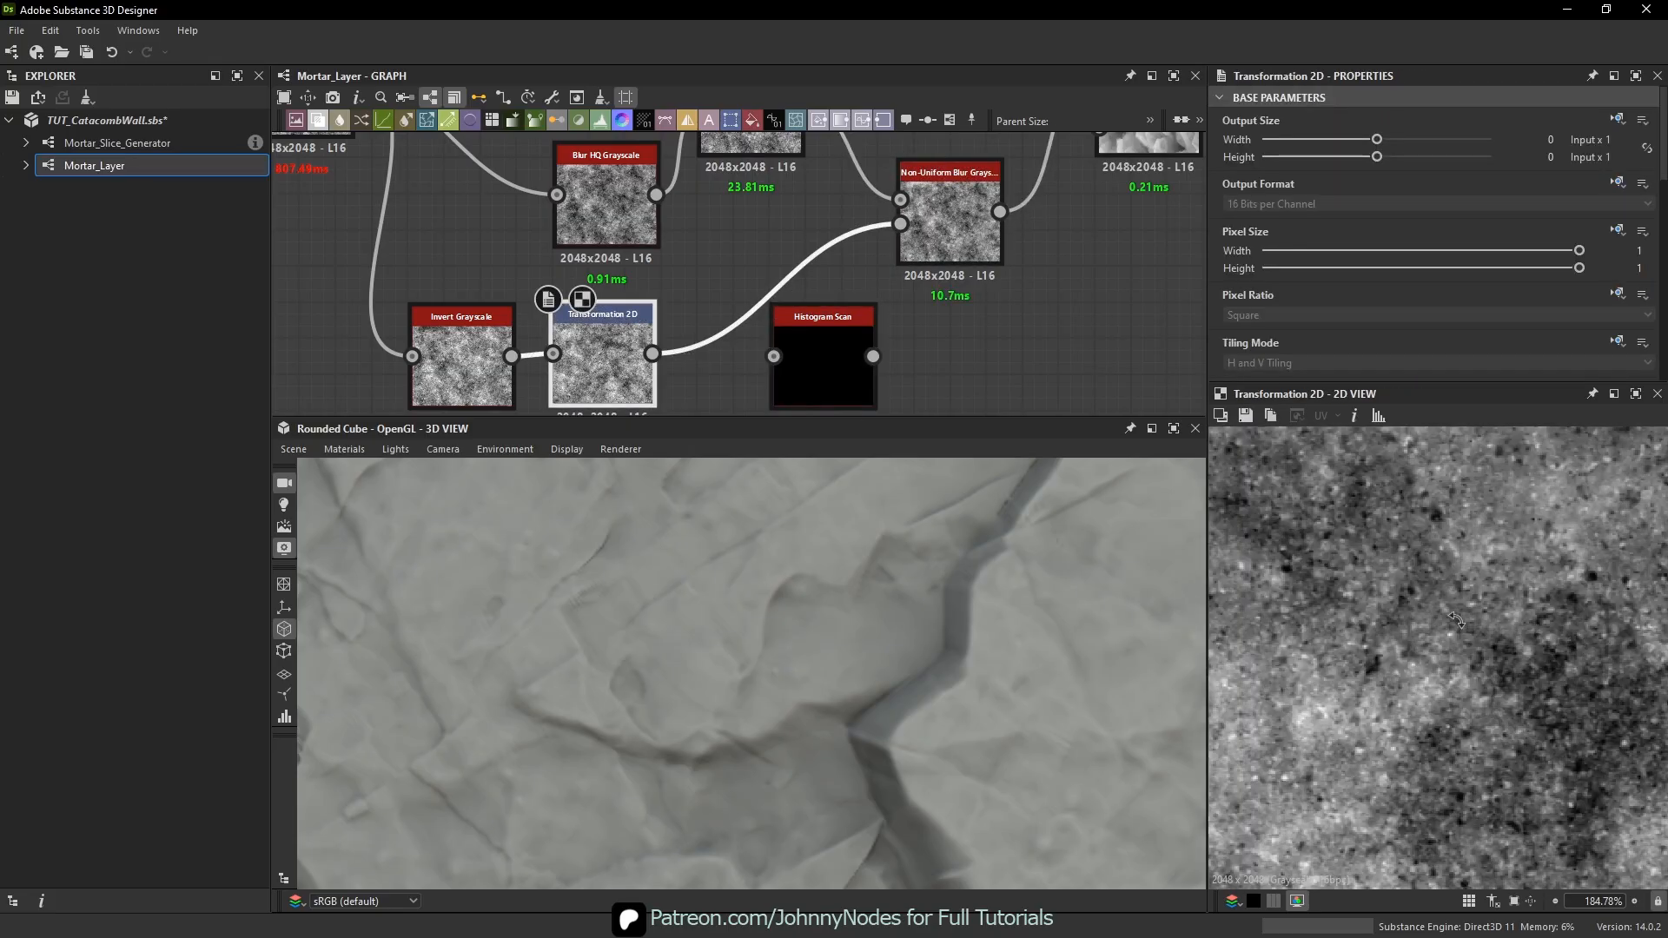
{"action": "left_click_drag", "start_coordinate": [652, 353], "coordinate": [831, 355]}
{"action": "left_click", "coordinate": [831, 354]}
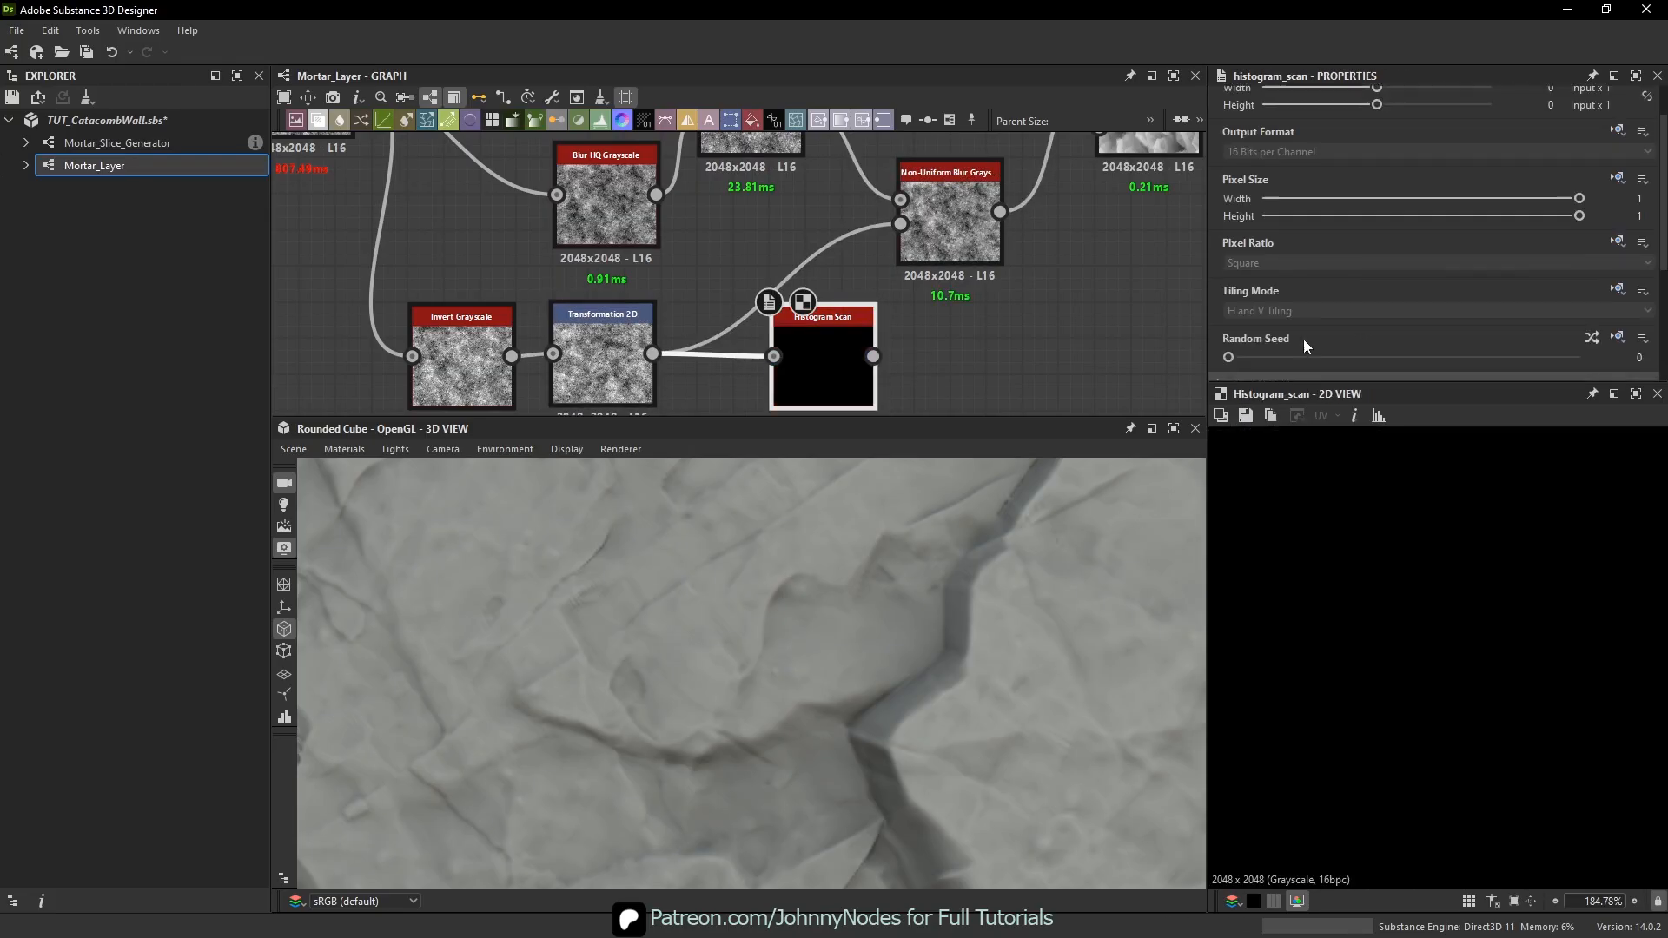
- Set the Histogram Scan's position to 0.4 and plug it into the Non-Uniform Blur Grayscale's Blur Map input, checking the surface in 3D
{"action": "scroll", "coordinate": [1258, 269], "scroll_direction": "down", "scroll_amount": 3}
{"action": "left_click_drag", "start_coordinate": [1278, 244], "coordinate": [1369, 248]}
{"action": "left_click_drag", "start_coordinate": [873, 356], "coordinate": [947, 217]}
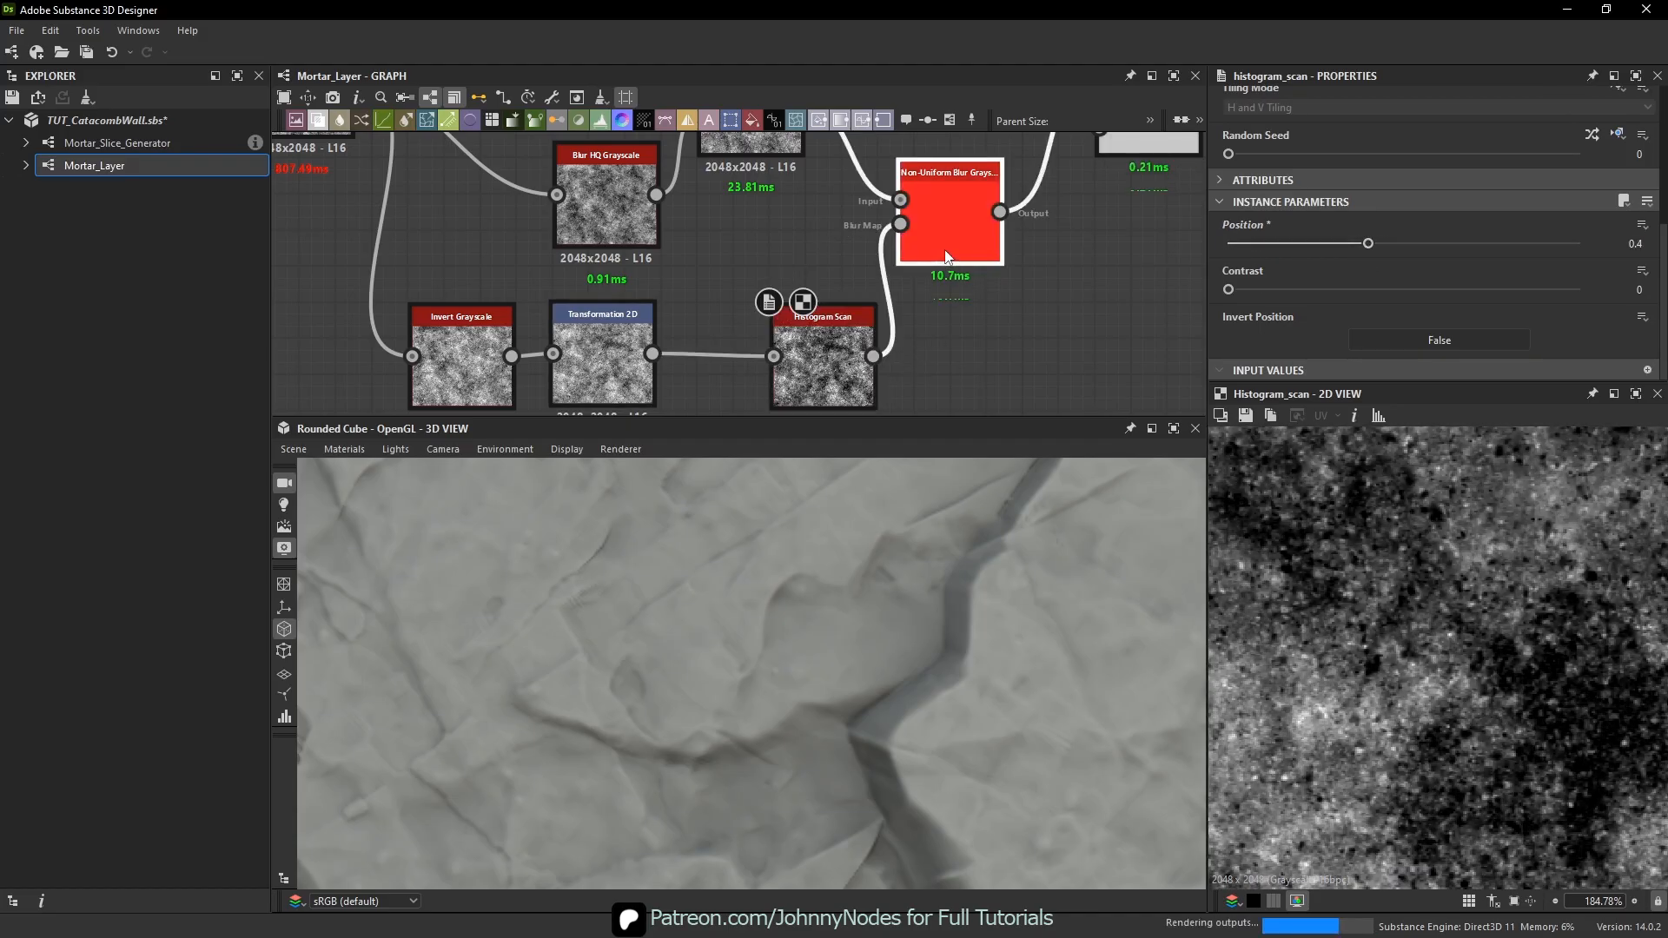
{"action": "left_click", "coordinate": [949, 221]}
{"action": "left_click_drag", "start_coordinate": [879, 560], "coordinate": [860, 591]}
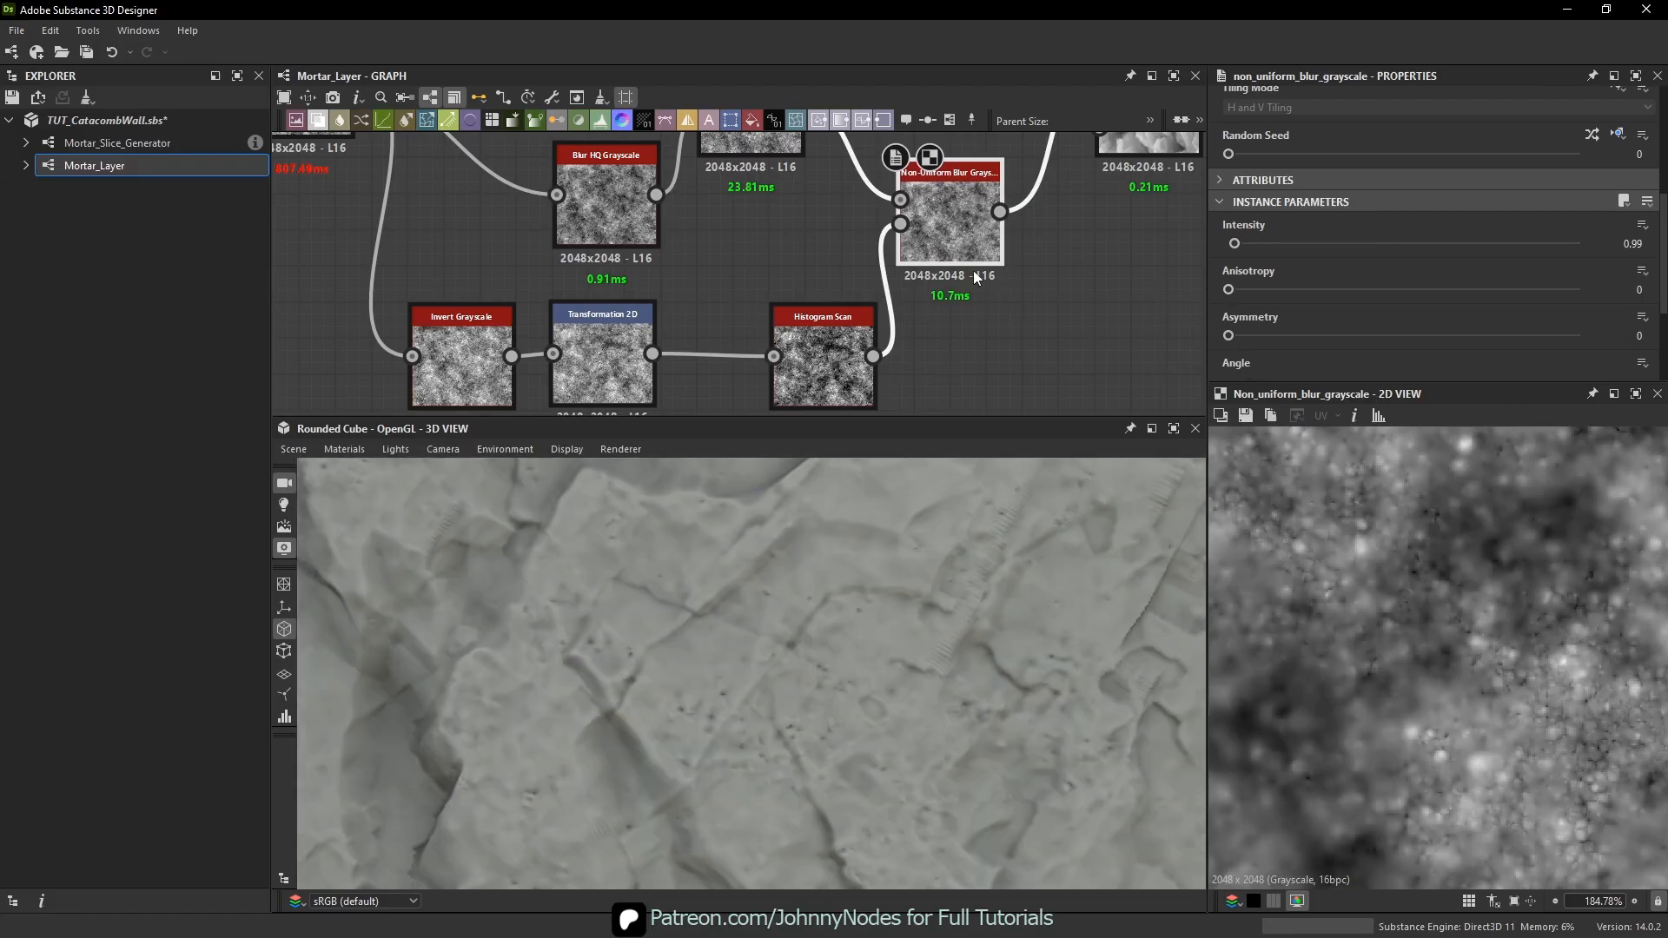
- Try an intensity of 0.5 on the Non-Uniform Blur Grayscale, and settle on 0.7
{"action": "scroll", "coordinate": [1306, 332], "scroll_direction": "down", "scroll_amount": 1}
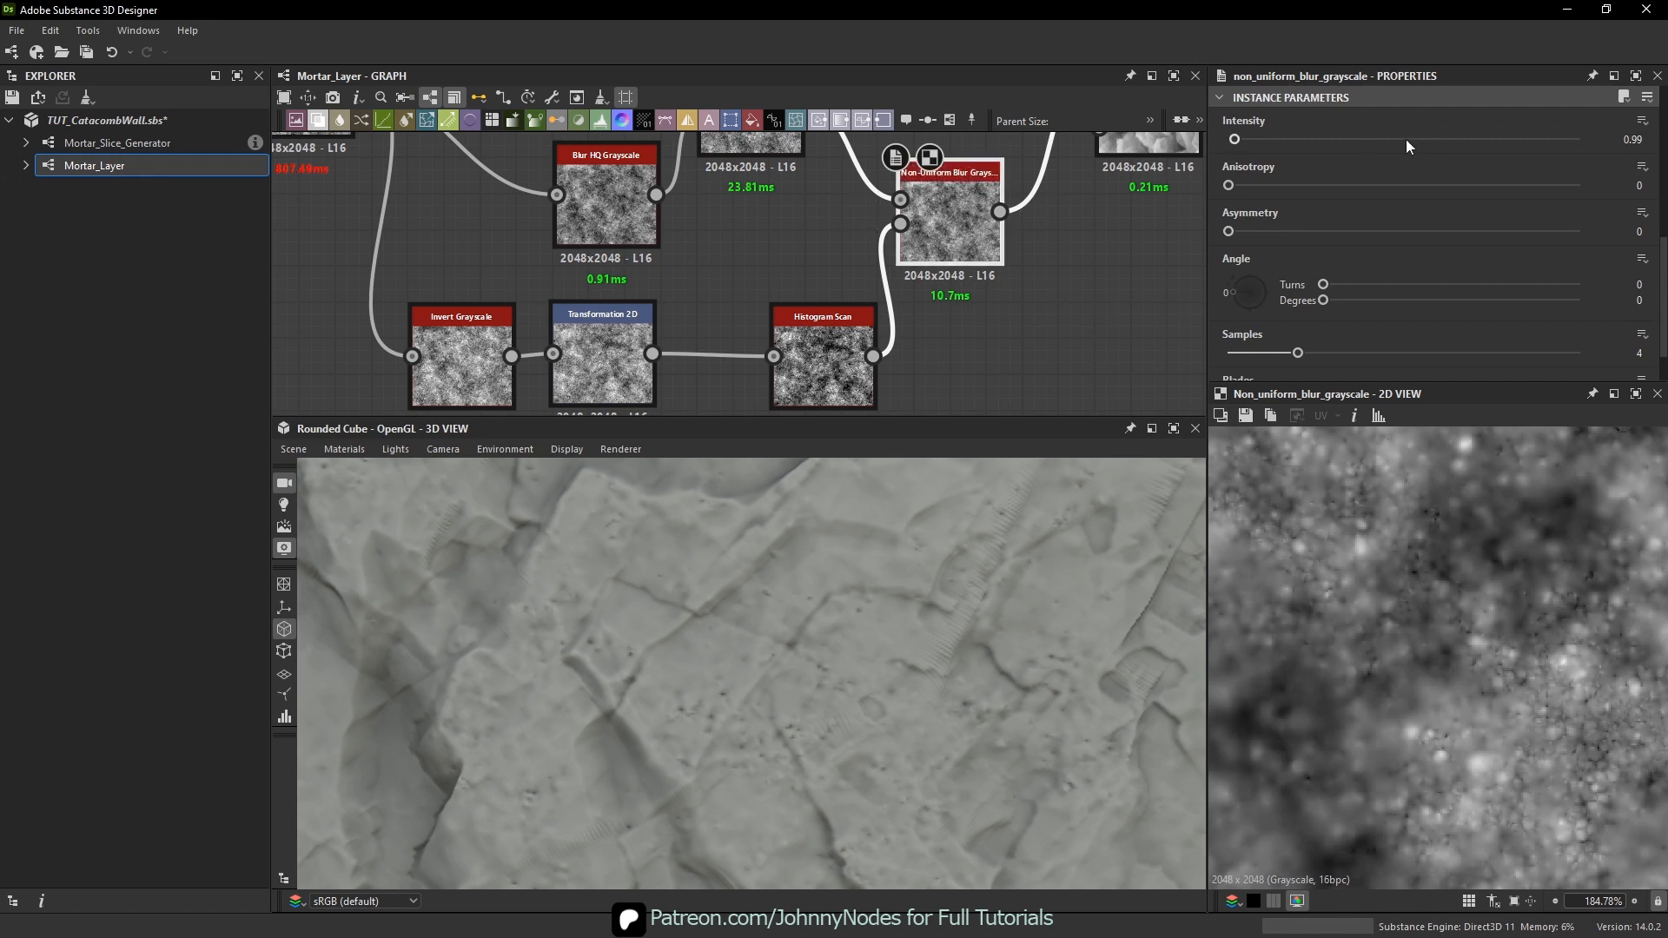
{"action": "type", "text": "0.5"}
{"action": "key", "text": "Return"}
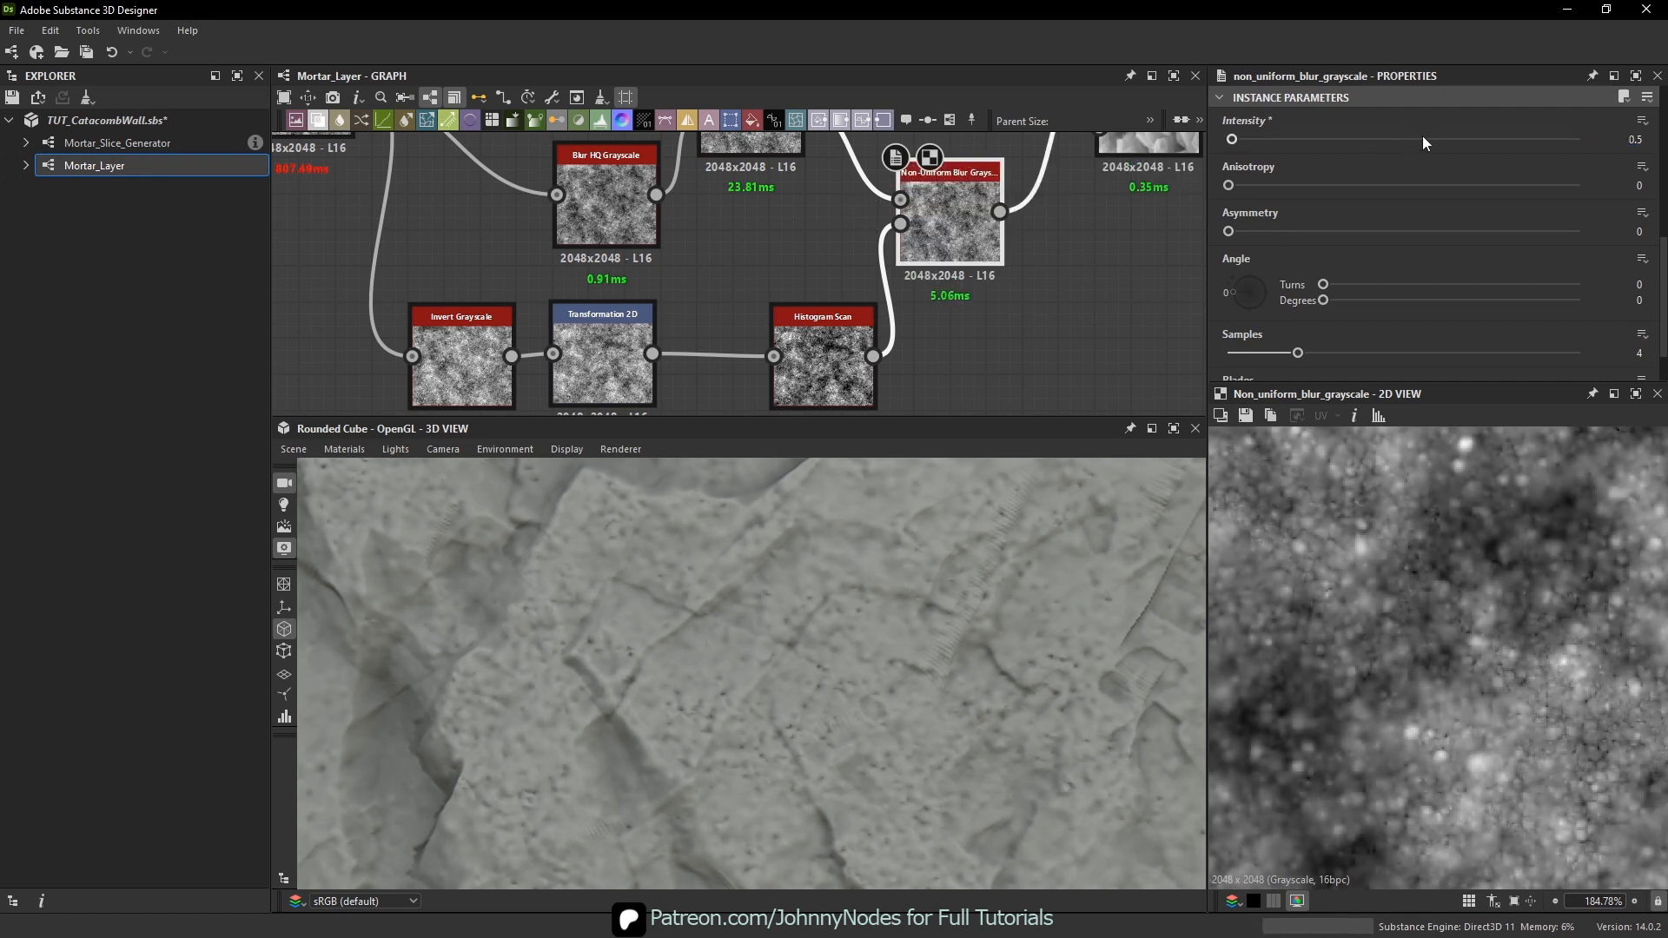
{"action": "left_click", "coordinate": [1406, 141]}
{"action": "type", "text": "0.7"}
{"action": "key", "text": "Return"}
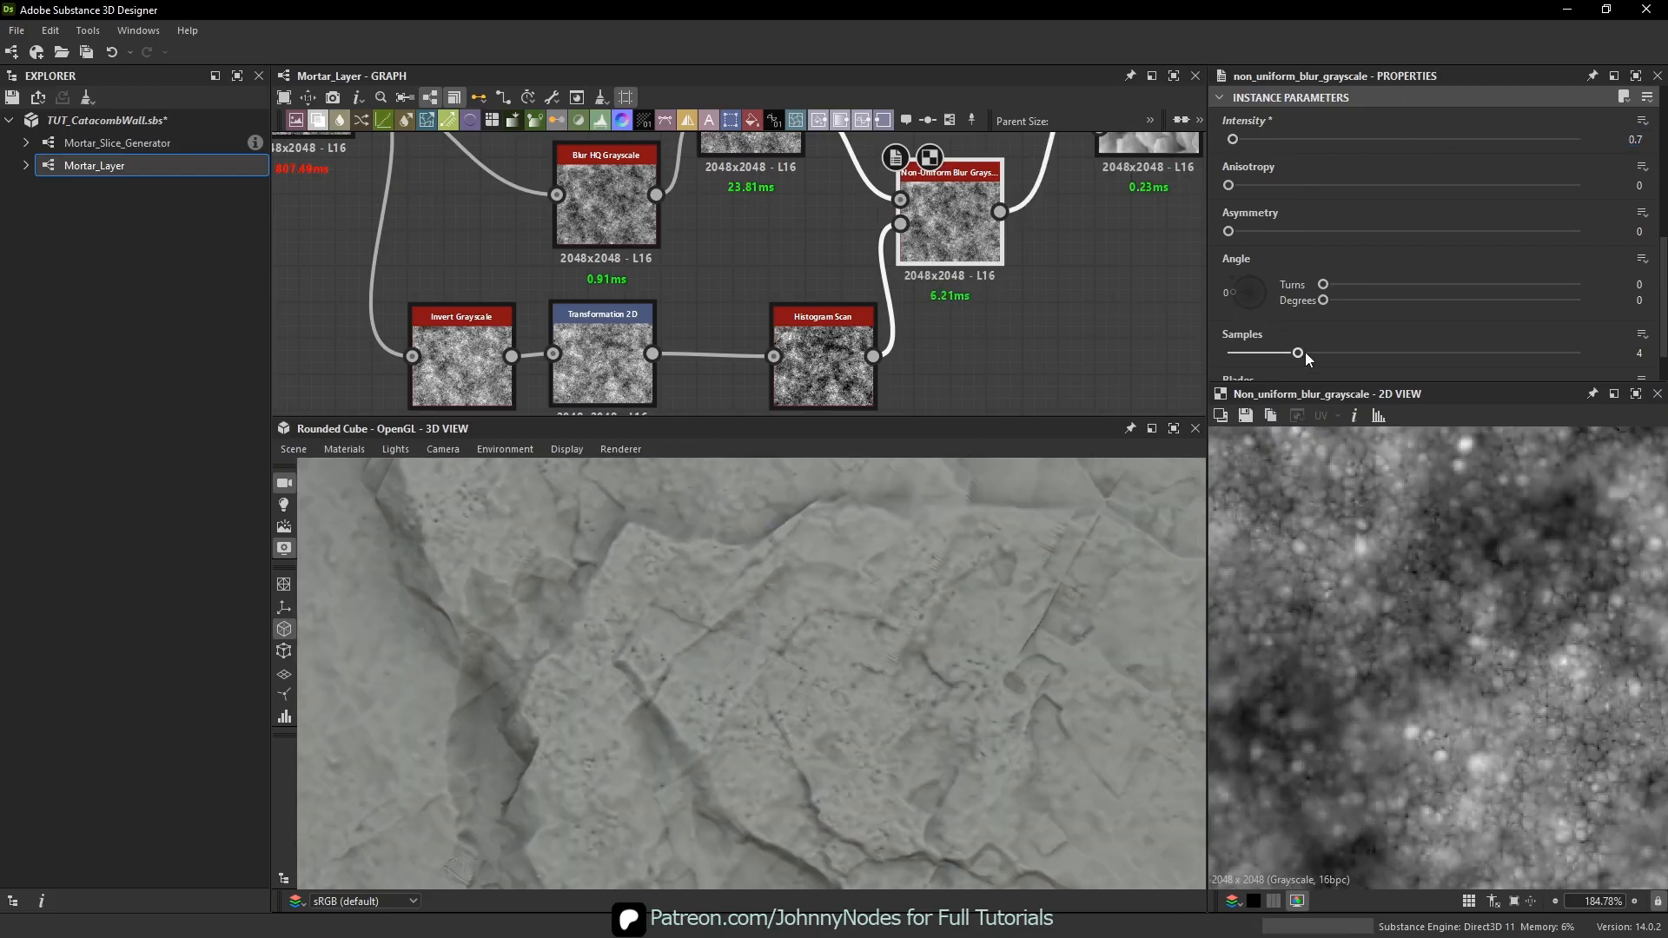
- Try 9 and 16 samples on the Non-Uniform Blur Grayscale
{"action": "left_click_drag", "start_coordinate": [1305, 352], "coordinate": [1422, 409]}
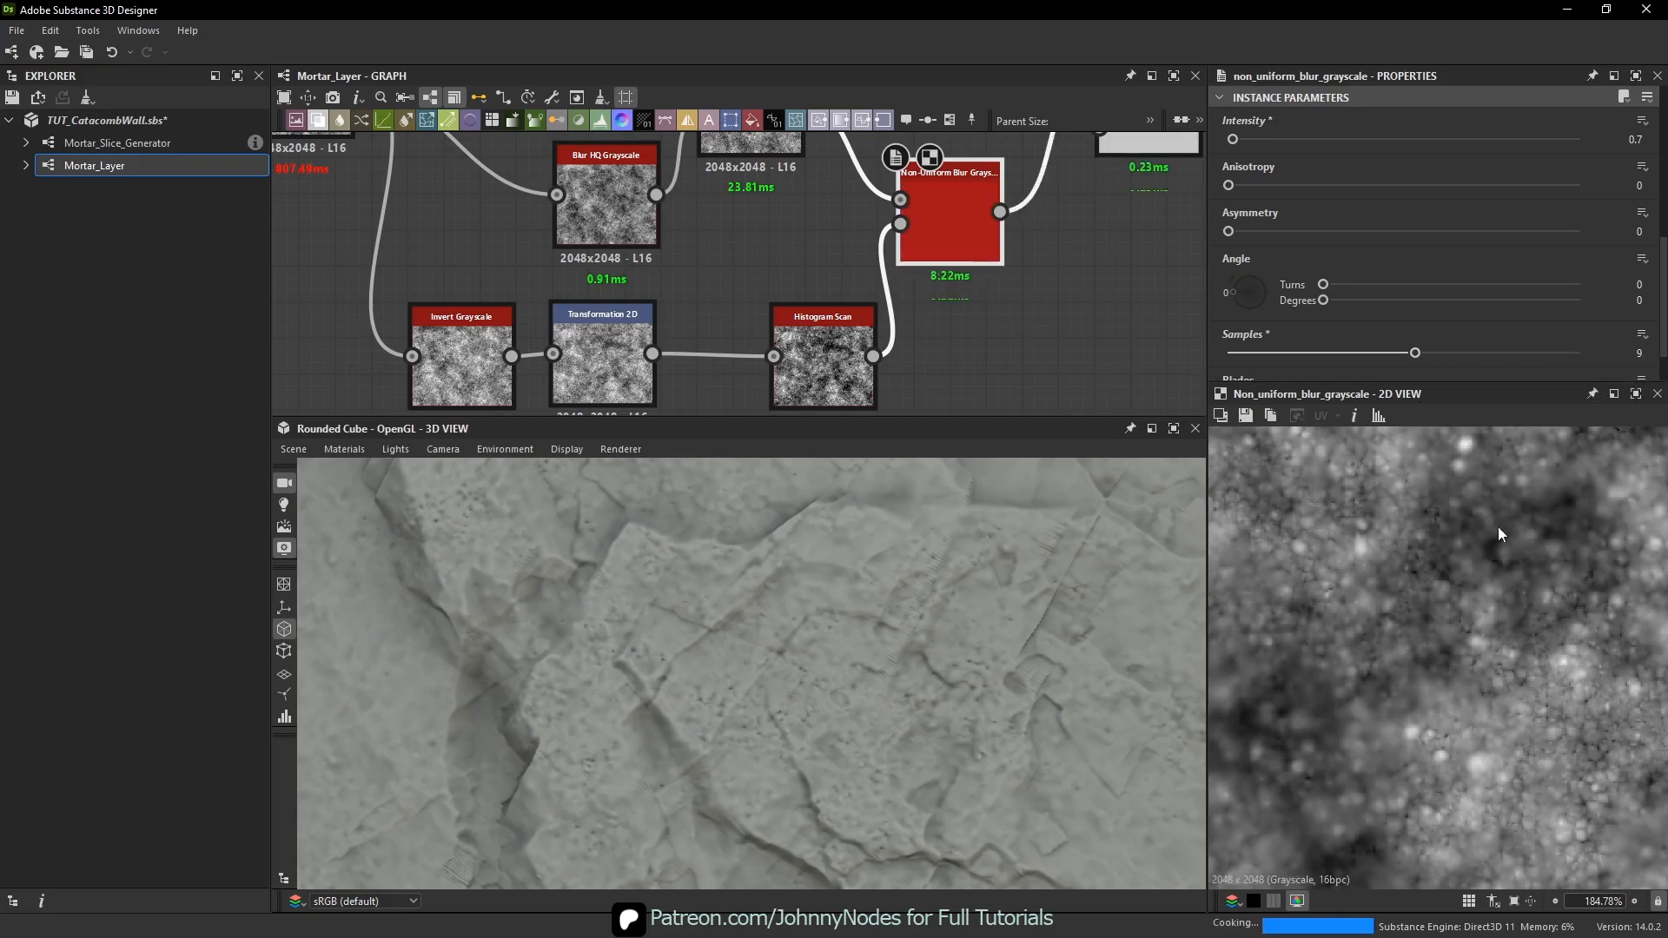
{"action": "middle_click_drag", "start_coordinate": [940, 239], "coordinate": [927, 284]}
{"action": "left_click_drag", "start_coordinate": [1416, 352], "coordinate": [1589, 361]}
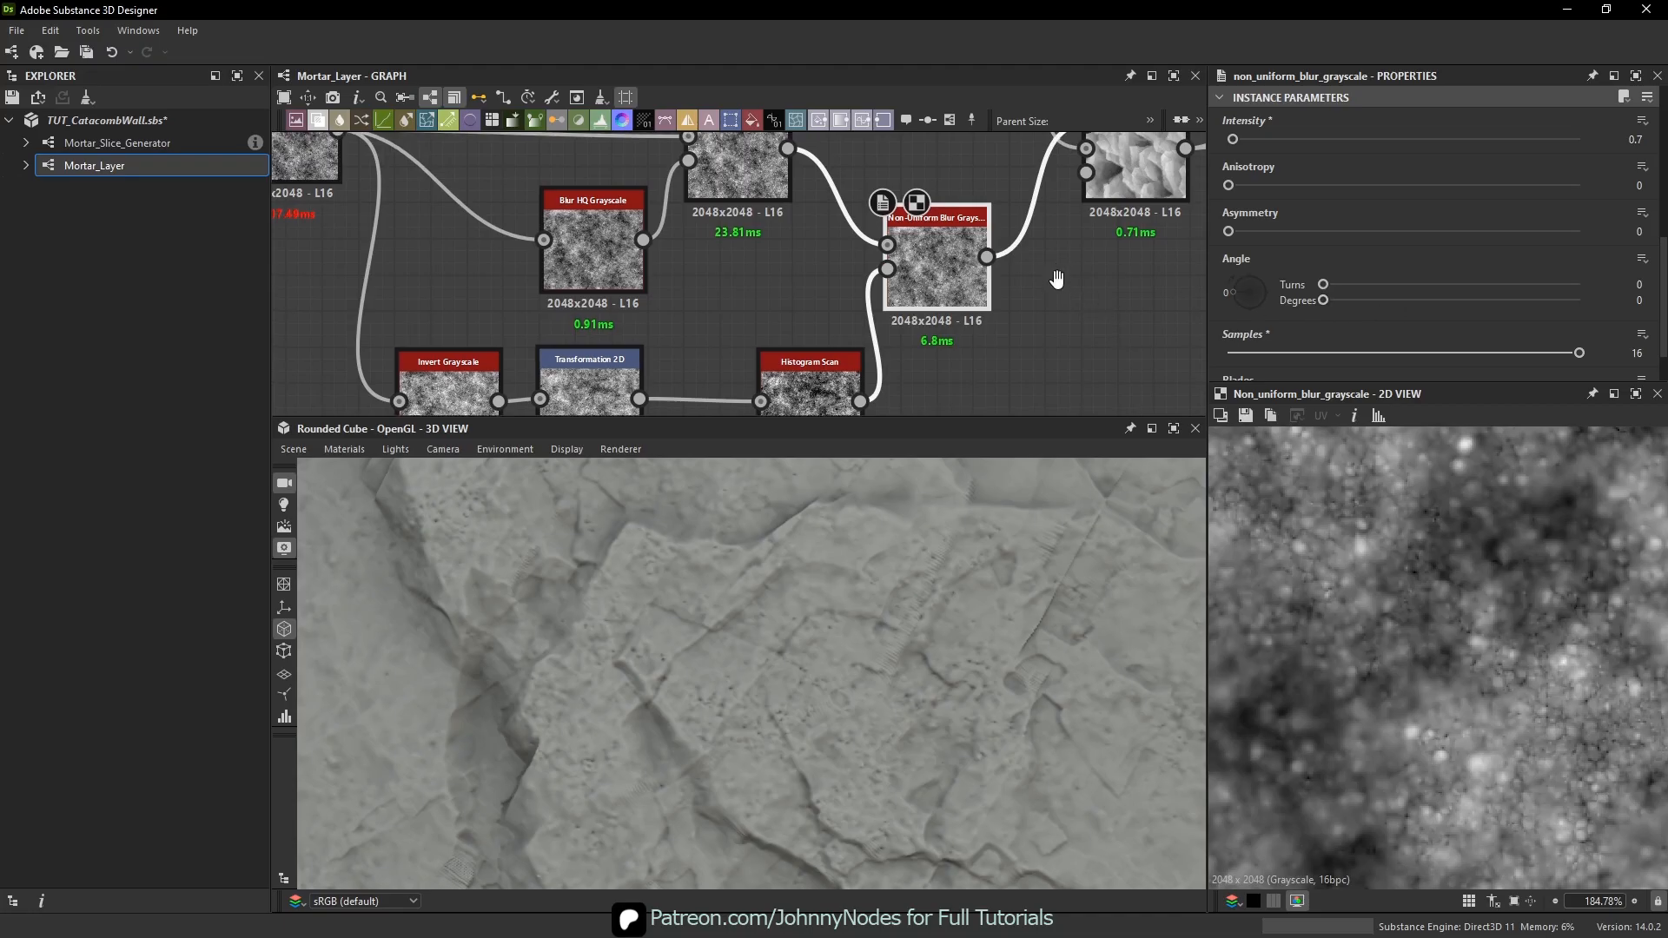
- Set the Non-Uniform Blur Grayscale's blades to 4, compare 6 and 16 samples, settle on 4 samples, and inspect the surface in 3D
{"action": "middle_click_drag", "start_coordinate": [1217, 194], "coordinate": [1192, 226]}
{"action": "scroll", "coordinate": [1483, 243], "scroll_direction": "down", "scroll_amount": 2}
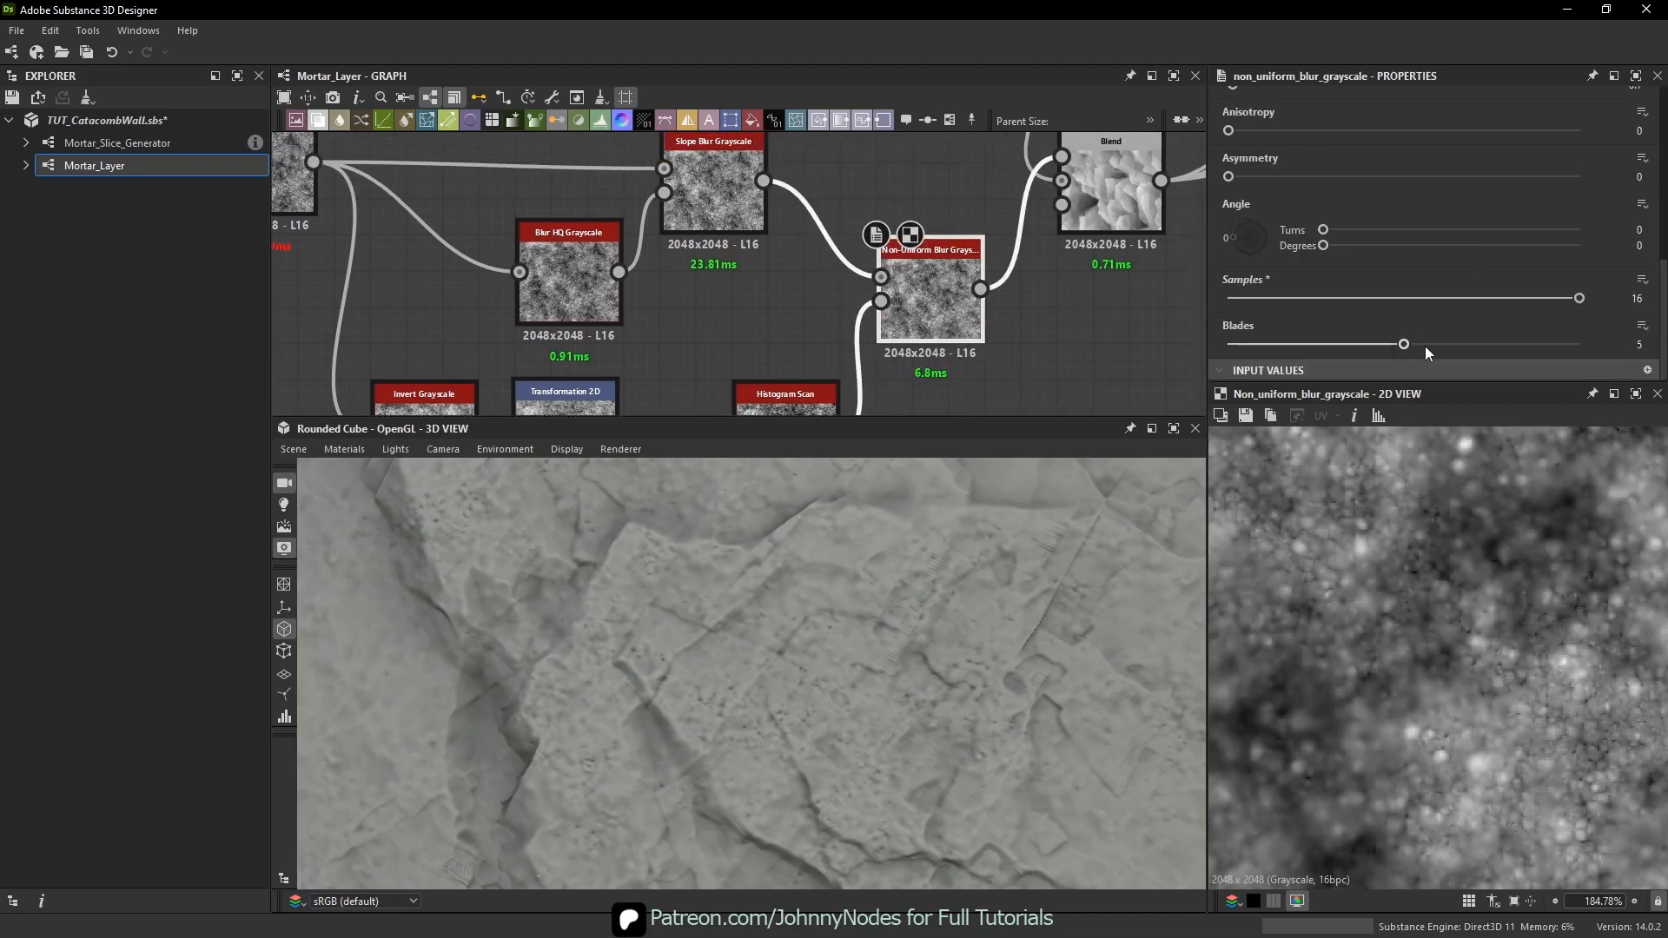
{"action": "left_click_drag", "start_coordinate": [1425, 346], "coordinate": [1368, 344]}
{"action": "left_click_drag", "start_coordinate": [1579, 298], "coordinate": [1352, 288]}
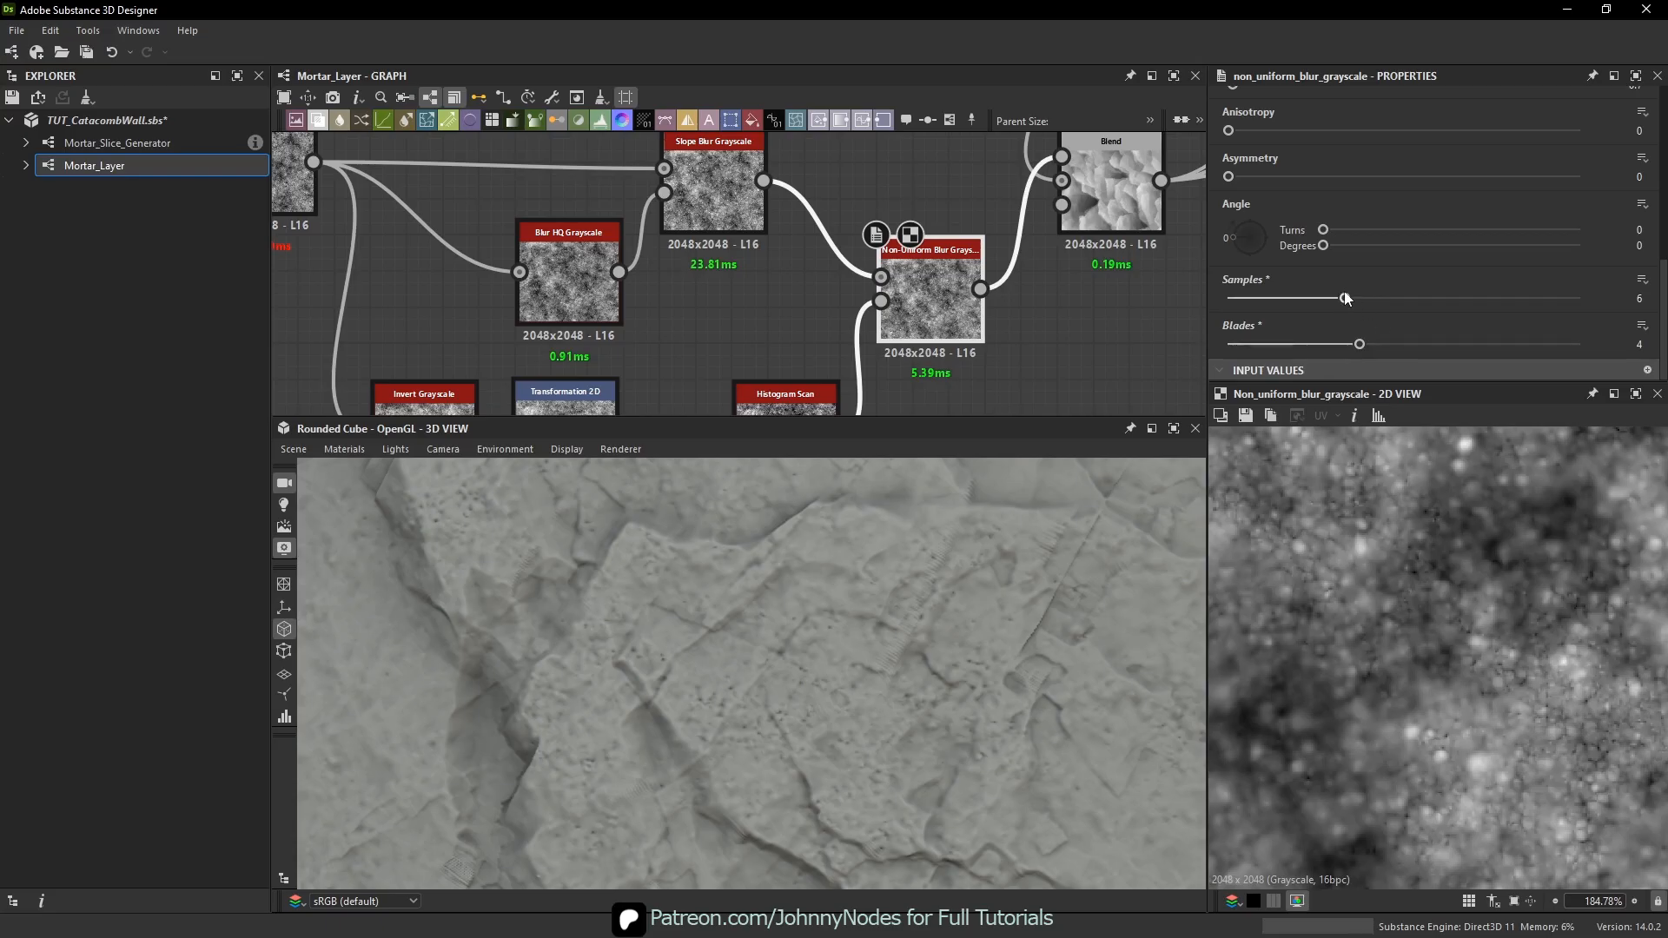
{"action": "left_click", "coordinate": [1573, 299]}
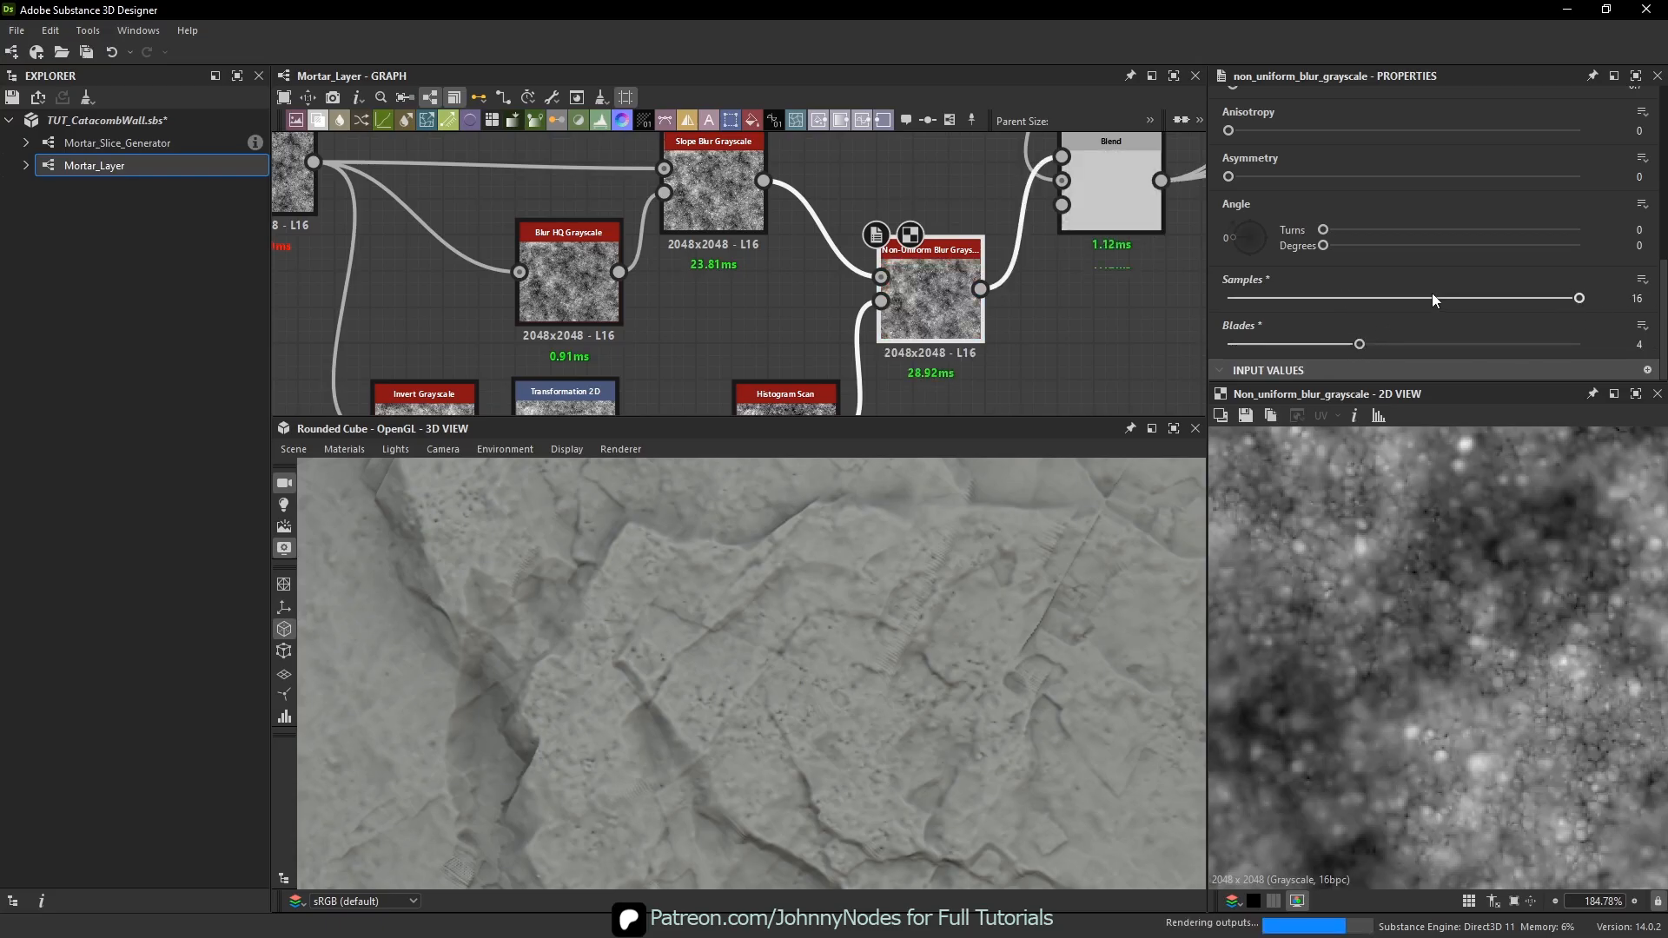
{"action": "left_click", "coordinate": [1300, 299]}
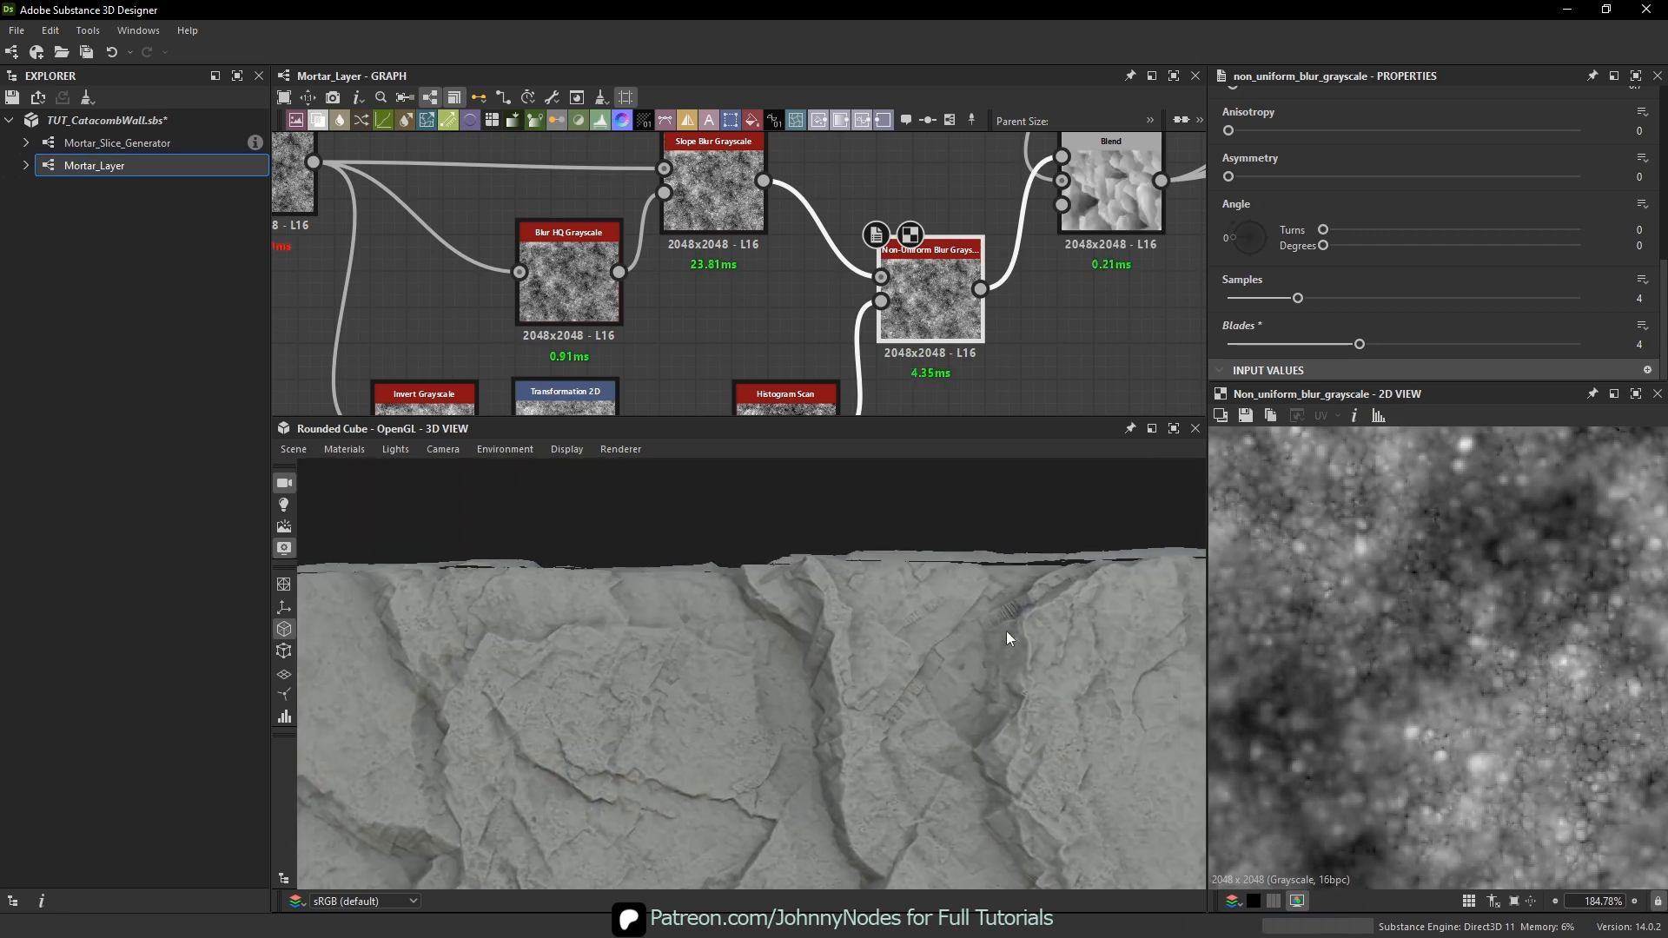
{"action": "left_click_drag", "start_coordinate": [1007, 631], "coordinate": [673, 718]}
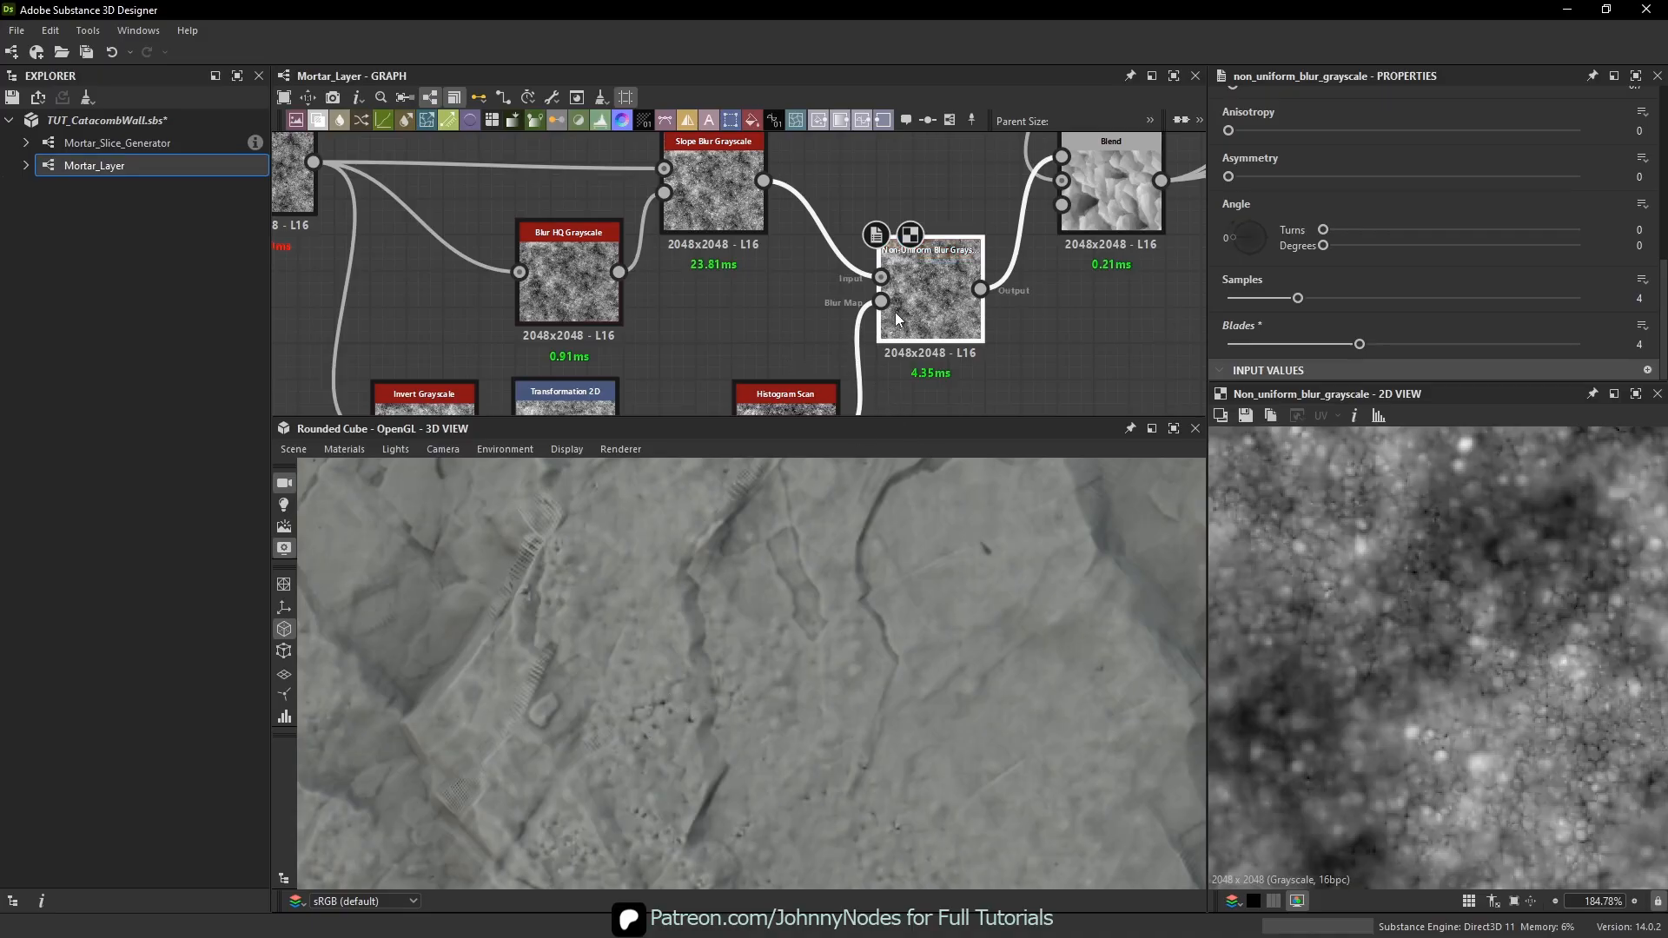
{"action": "scroll", "coordinate": [895, 311], "scroll_direction": "down", "scroll_amount": 3}
{"action": "middle_click_drag", "start_coordinate": [895, 311], "coordinate": [761, 292]}
{"action": "key", "text": "space"}
{"action": "type", "text": "t"}
{"action": "left_click", "coordinate": [957, 272]}
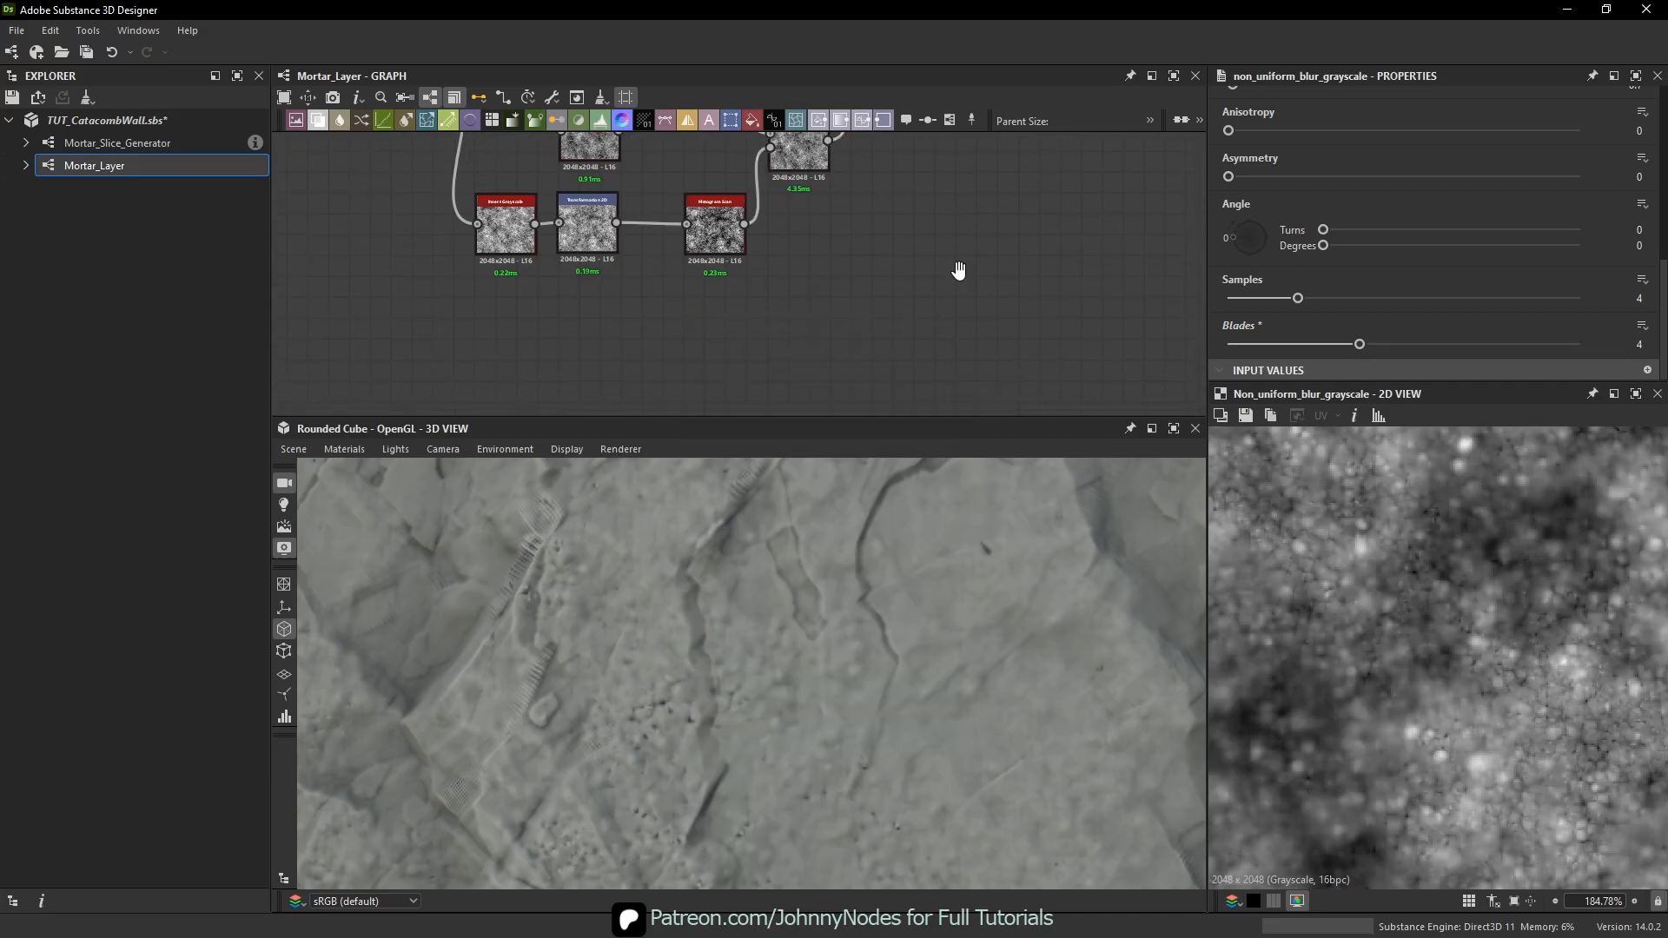
- Add a Blend node below the noise nodes and feed it the existing Blend's output
{"action": "middle_click_drag", "start_coordinate": [957, 272], "coordinate": [895, 332]}
{"action": "key", "text": "space"}
{"action": "left_click", "coordinate": [928, 352]}
{"action": "middle_click_drag", "start_coordinate": [879, 164], "coordinate": [876, 193]}
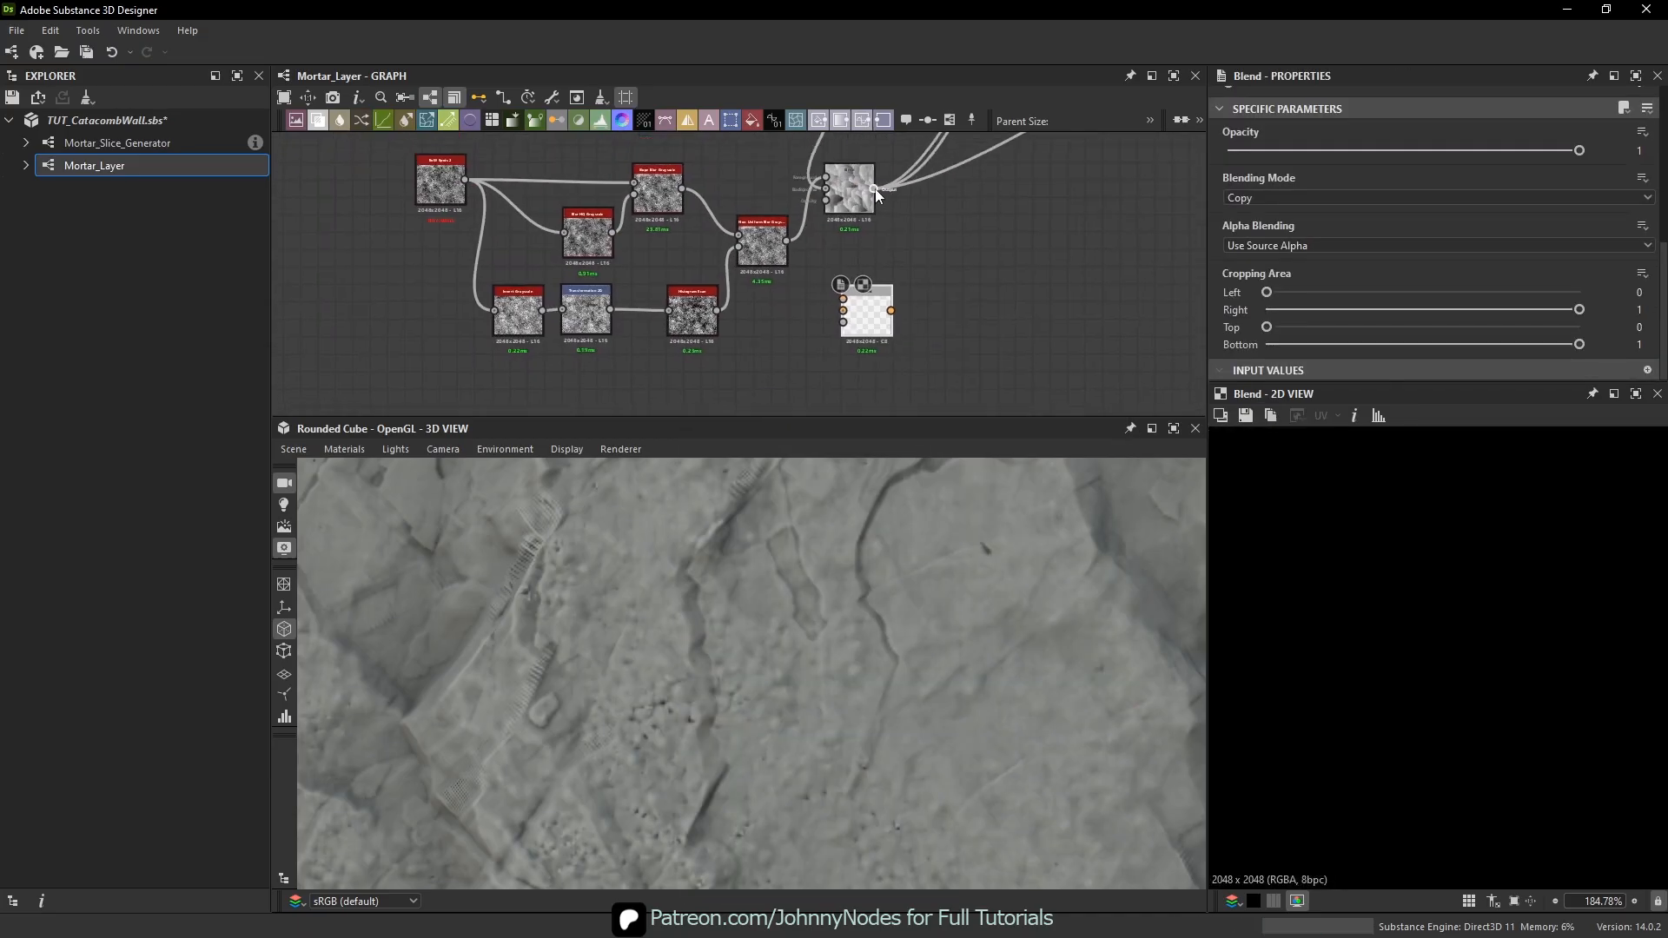
{"action": "left_click_drag", "start_coordinate": [862, 311], "coordinate": [835, 397]}
- Try a Transformation 2D node fed by the Non-Uniform Blur Grayscale's output
{"action": "middle_click_drag", "start_coordinate": [783, 348], "coordinate": [770, 306]}
{"action": "key", "text": "space"}
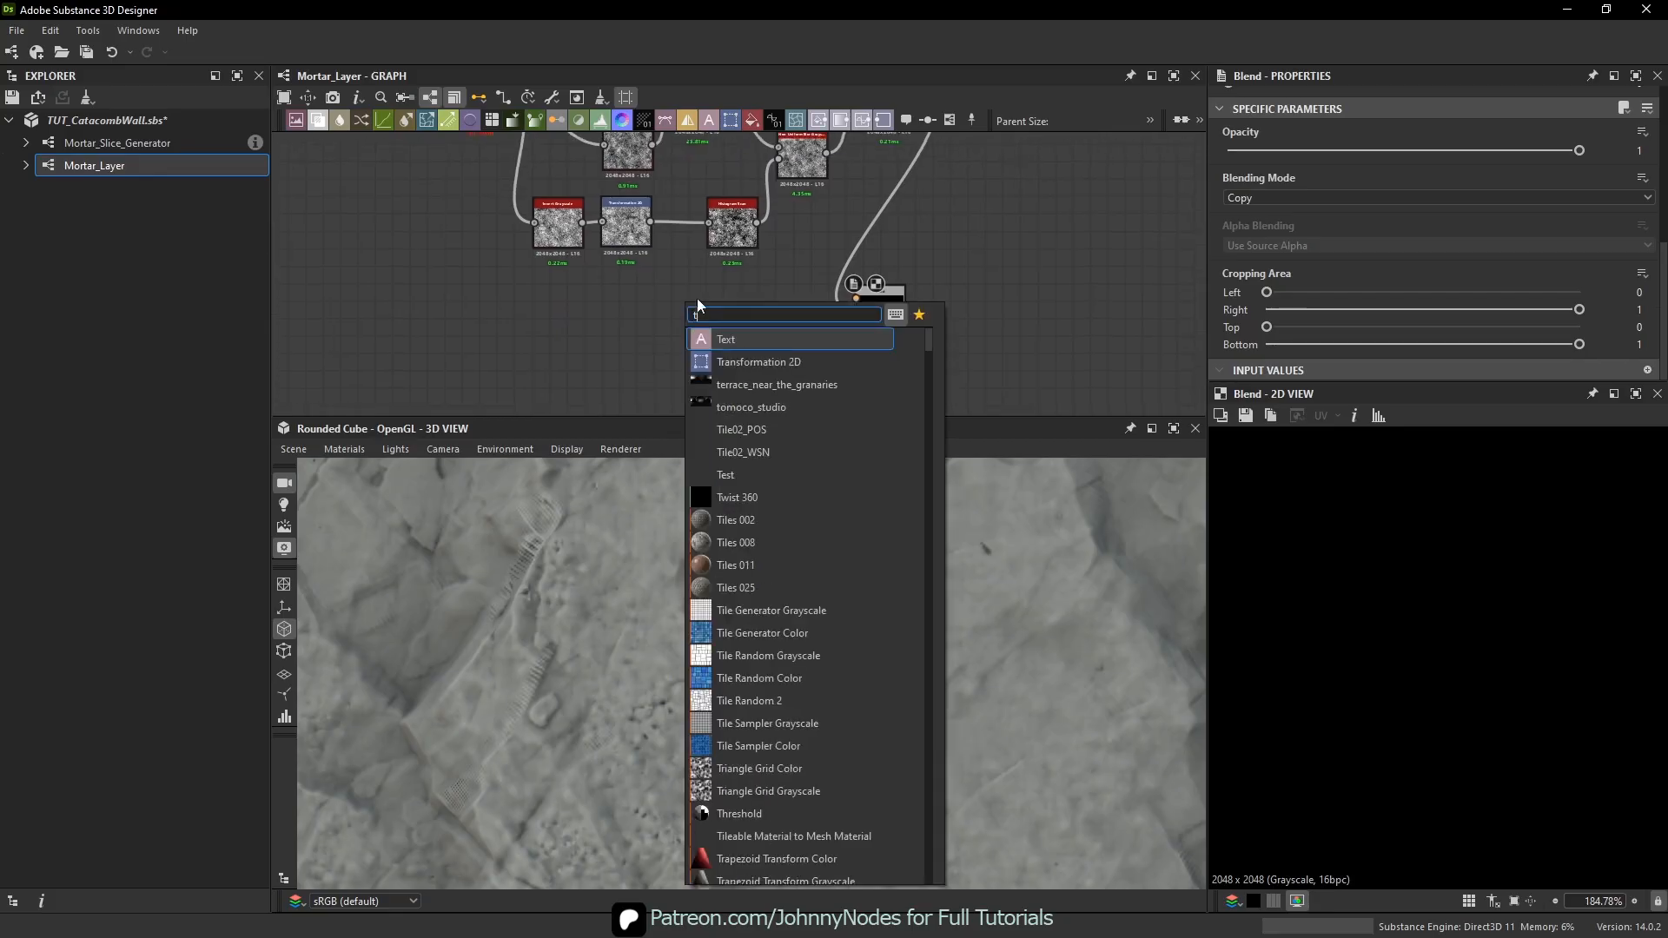
{"action": "left_click", "coordinate": [753, 357]}
{"action": "middle_click_drag", "start_coordinate": [799, 155], "coordinate": [779, 200]}
{"action": "double_click", "coordinate": [780, 200]}
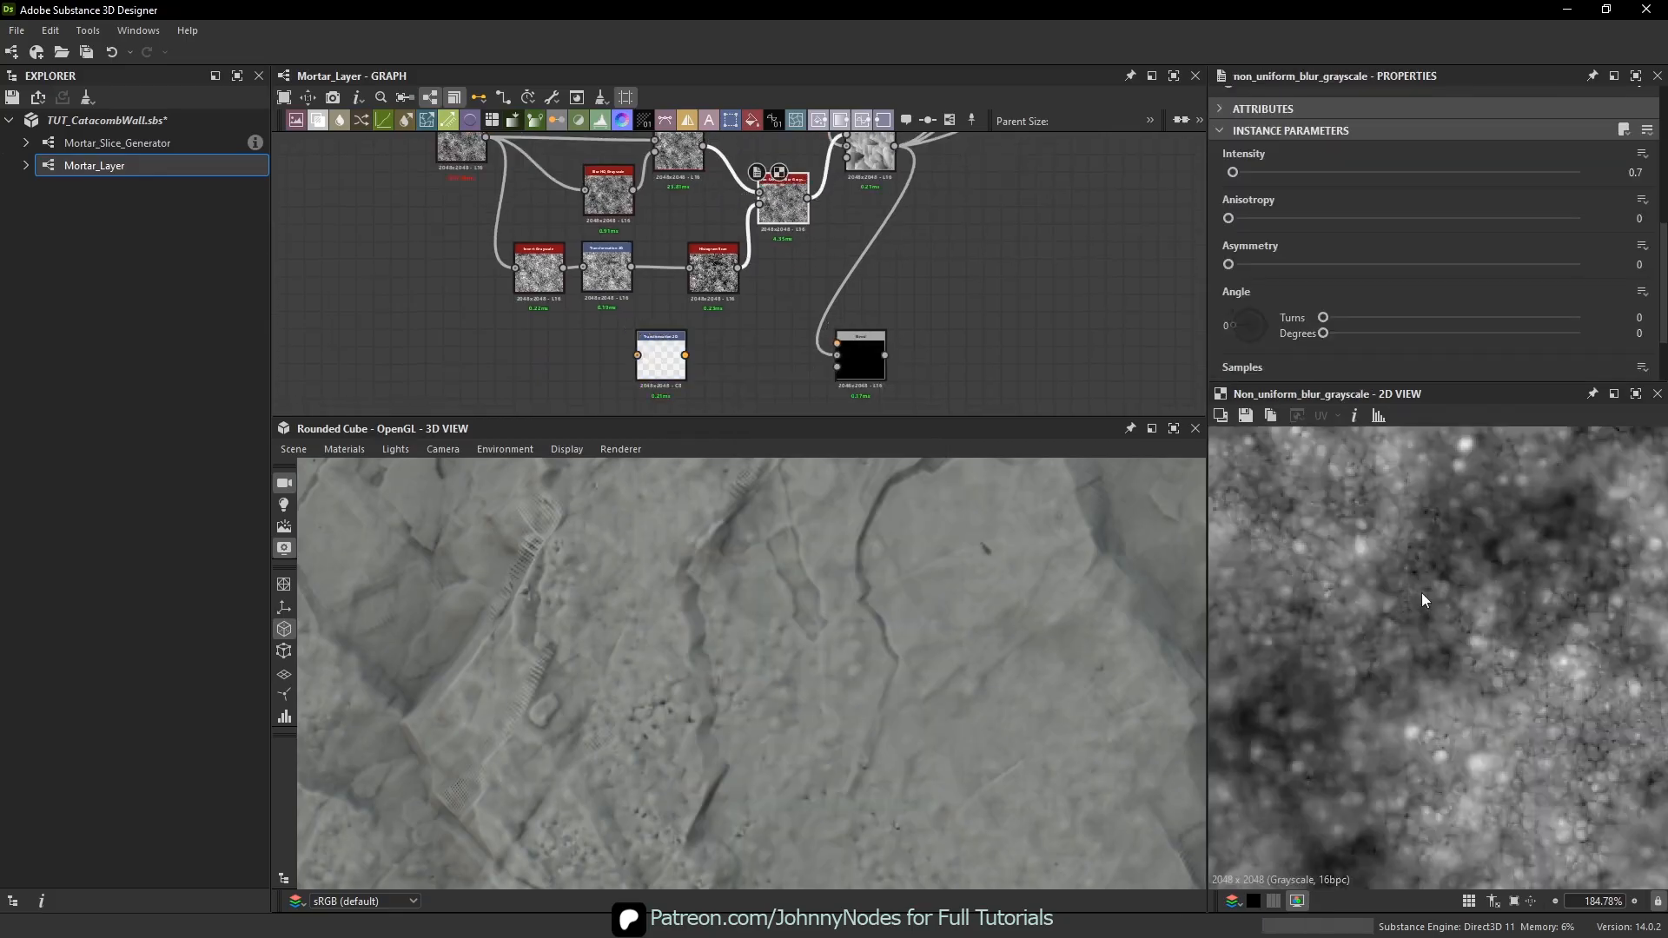
{"action": "scroll", "coordinate": [1425, 598], "scroll_direction": "down", "scroll_amount": 1}
{"action": "middle_click_drag", "start_coordinate": [760, 217], "coordinate": [818, 216]}
{"action": "left_click_drag", "start_coordinate": [866, 146], "coordinate": [641, 326]}
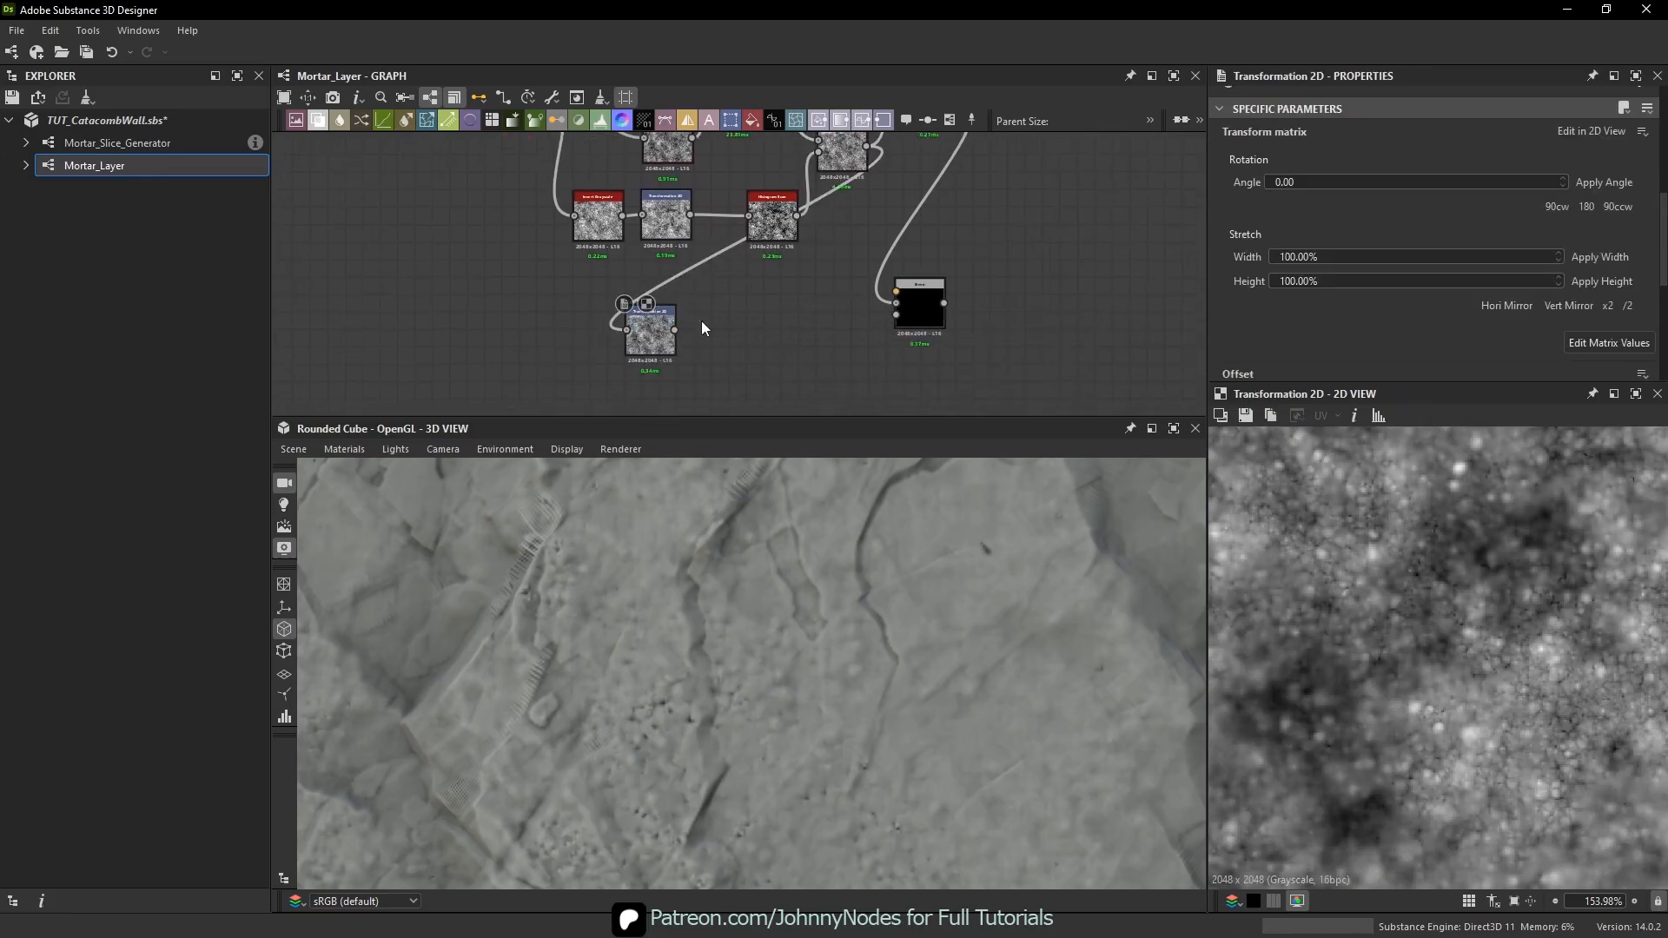
- Add a Safe Transform Grayscale node and feed it the Non-Uniform Blur Grayscale's output
{"action": "key", "text": "space"}
{"action": "type", "text": "safe"}
{"action": "left_click", "coordinate": [801, 384]}
{"action": "middle_click_drag", "start_coordinate": [854, 160], "coordinate": [841, 199]}
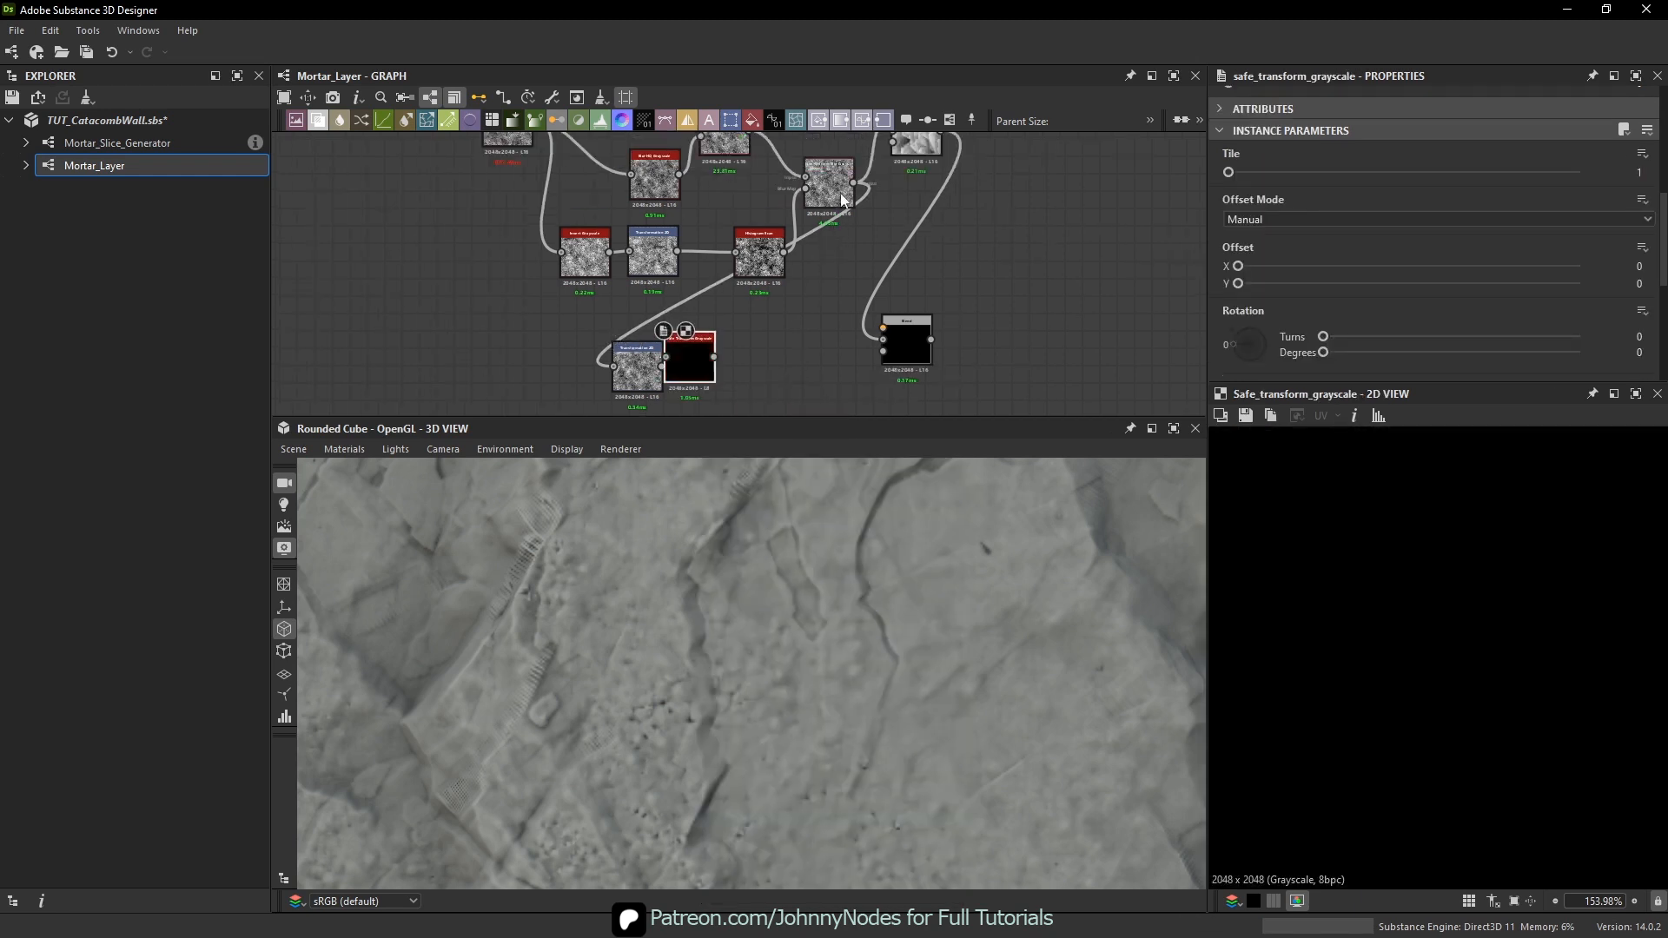
{"action": "left_click_drag", "start_coordinate": [790, 264], "coordinate": [749, 350]}
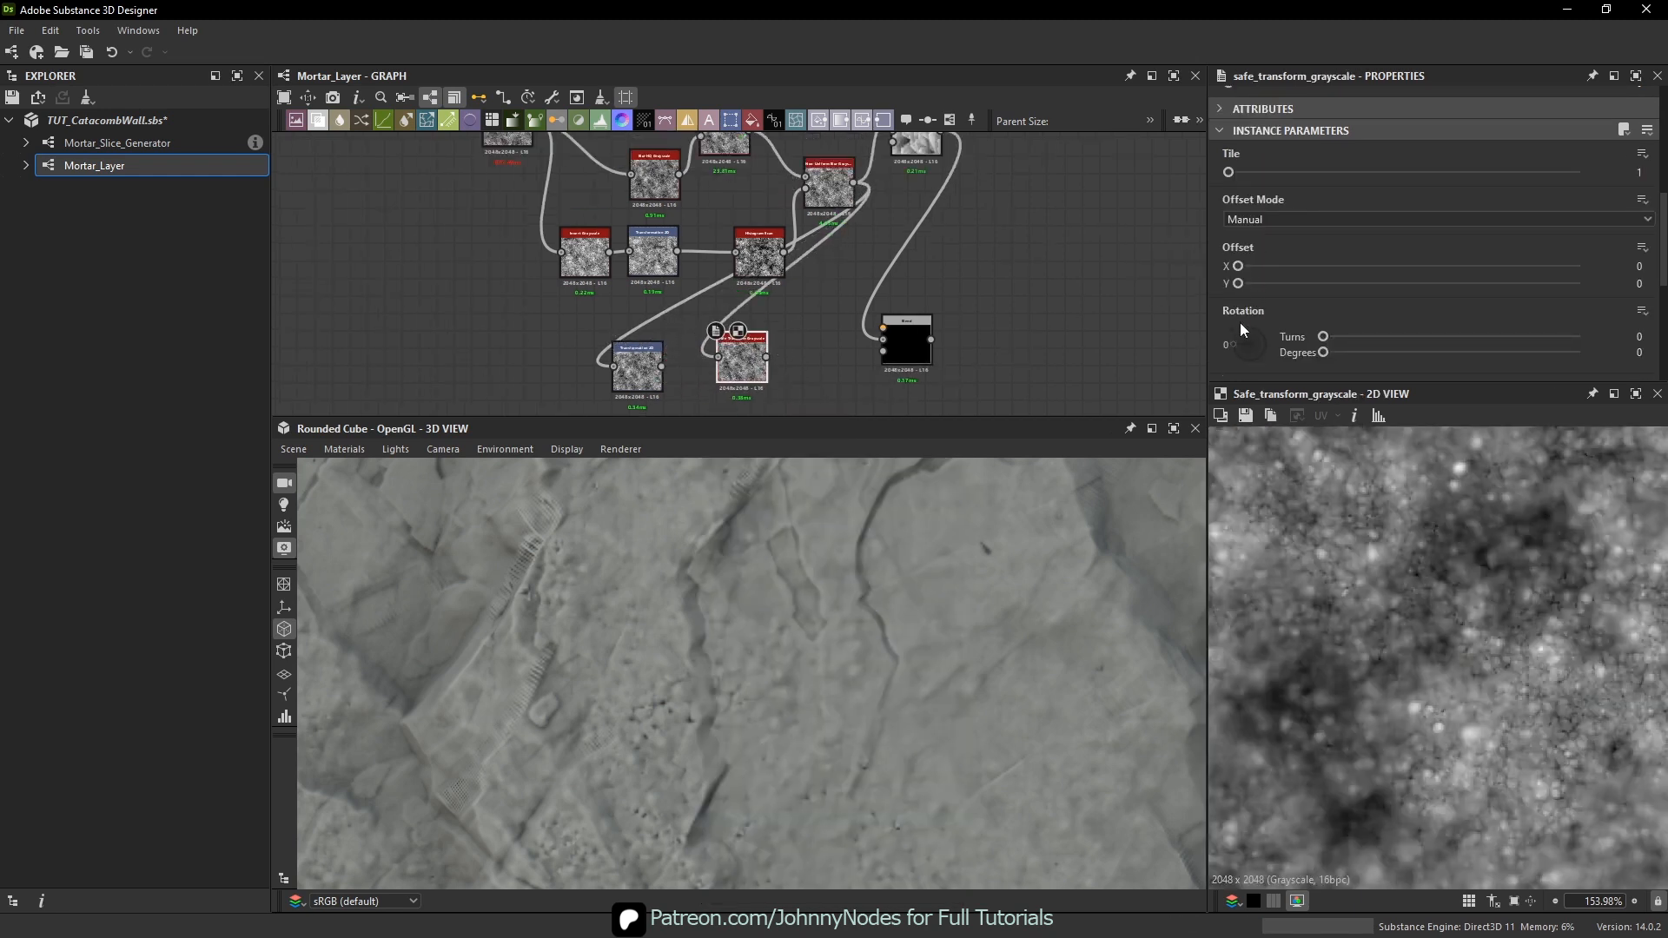
- Rotate the Safe Transform Grayscale by about 48 degrees, delete the Transformation 2D node, and reposition the Safe Transform in its place
{"action": "left_click_drag", "start_coordinate": [1240, 322], "coordinate": [1238, 331]}
{"action": "left_click", "coordinate": [638, 363]}
{"action": "key", "text": "Delete"}
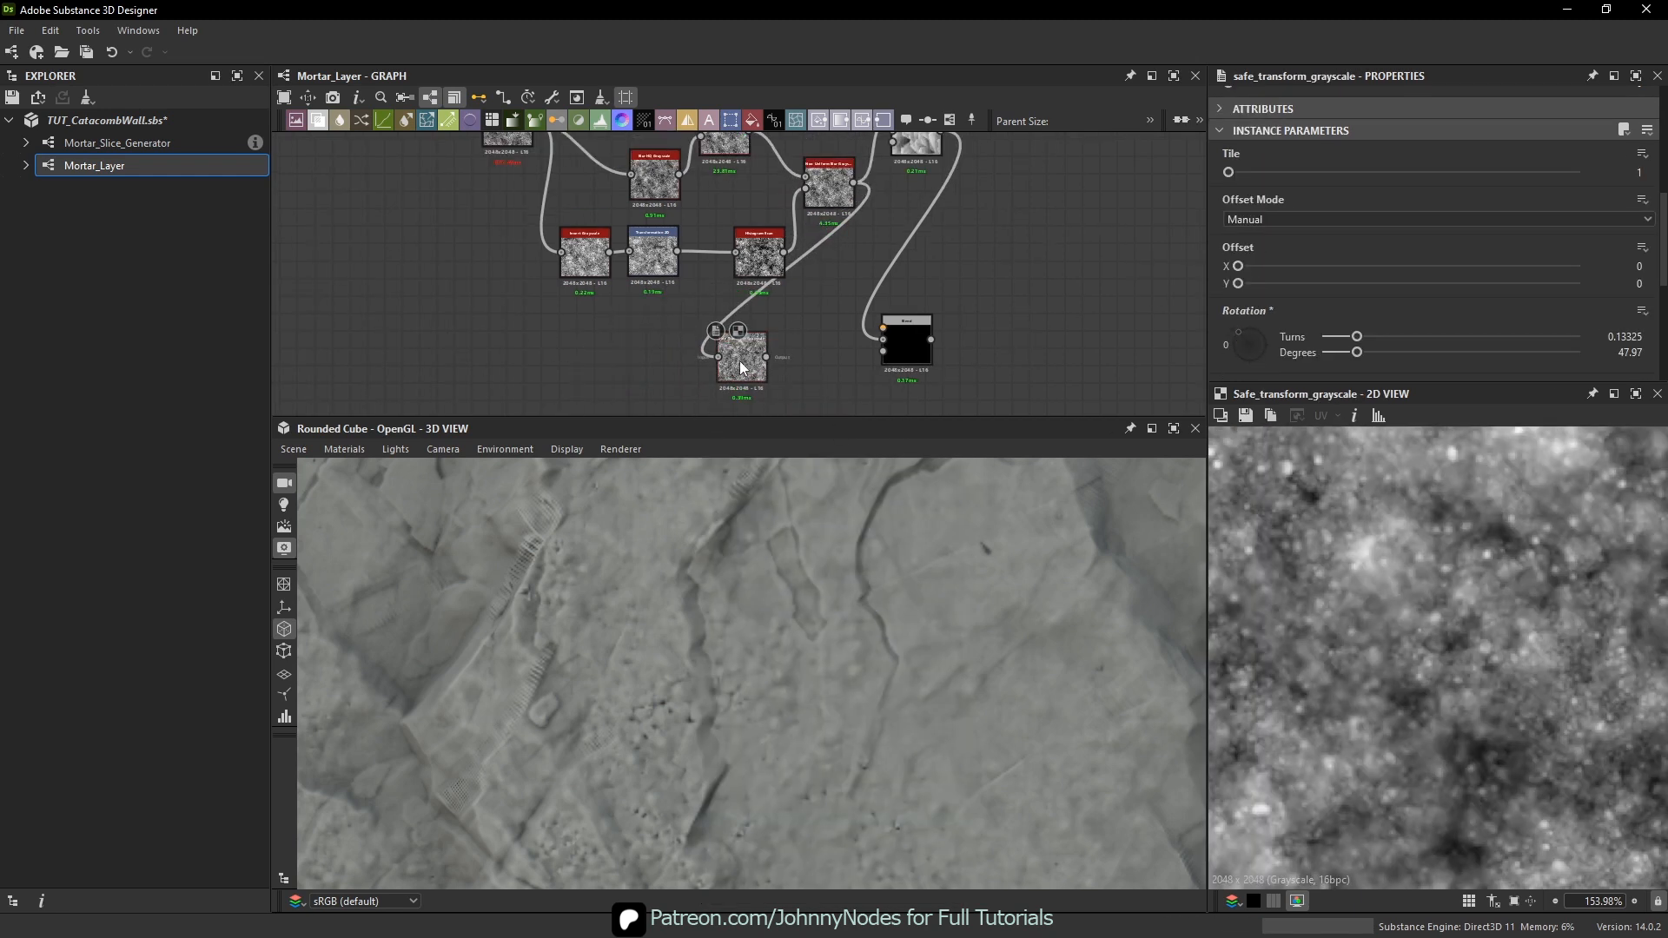
{"action": "left_click_drag", "start_coordinate": [742, 362], "coordinate": [741, 325]}
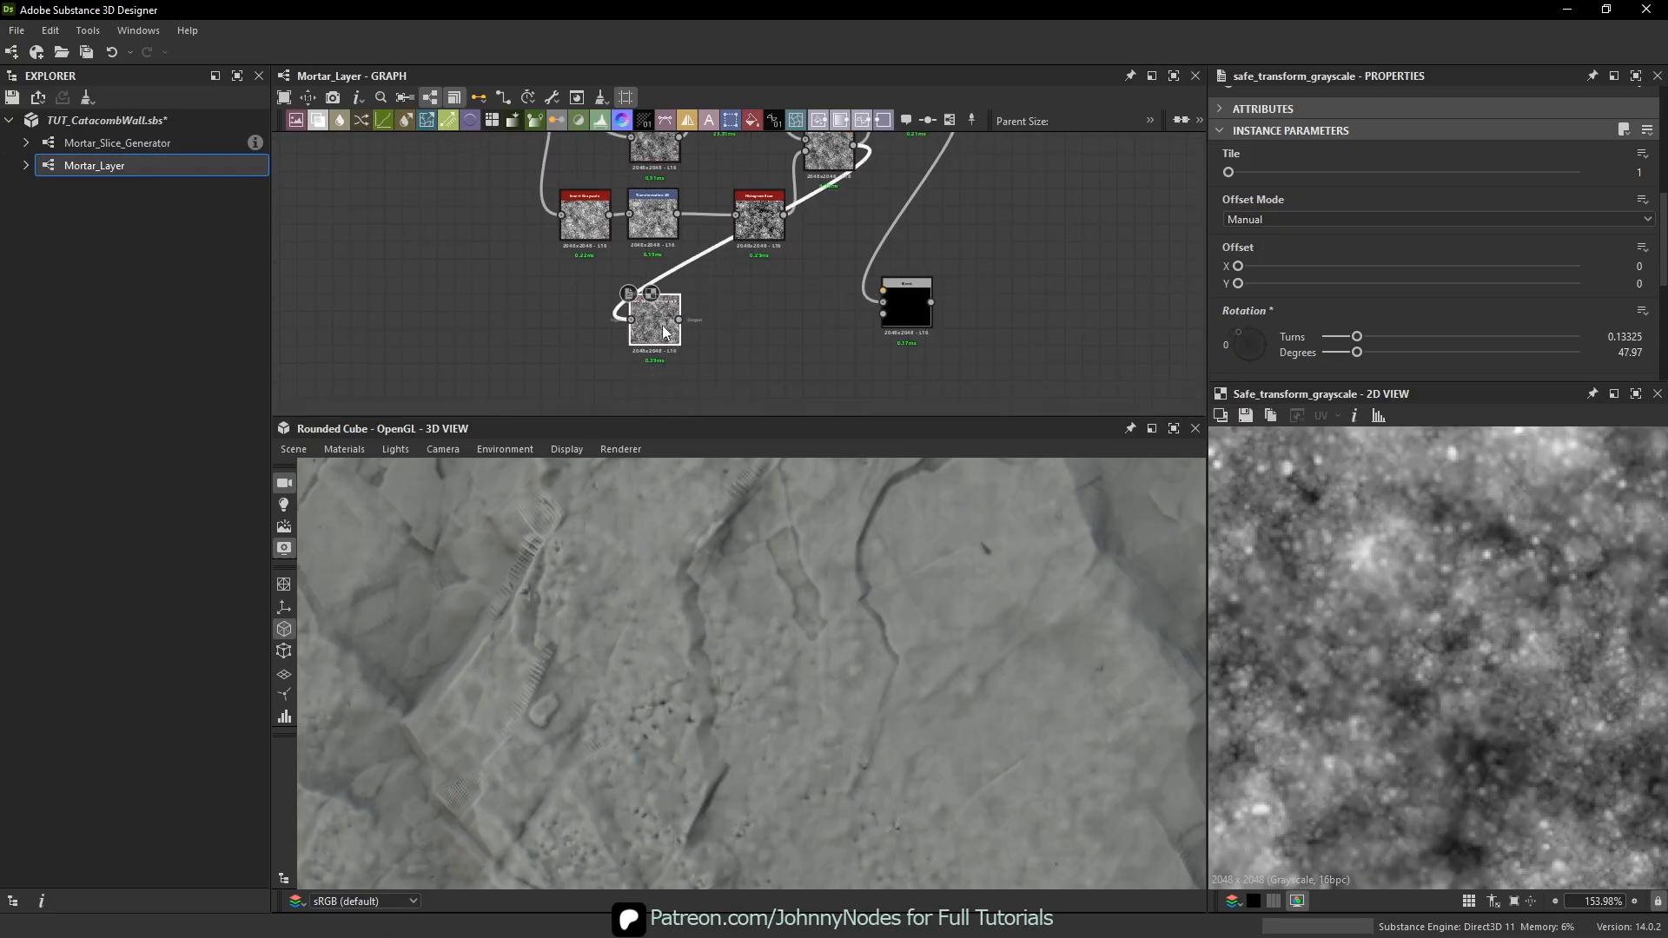
- Add a Histogram Scan after the Safe Transform Grayscale with position 0.44 and contrast 0.58
{"action": "key", "text": "space"}
{"action": "type", "text": "his"}
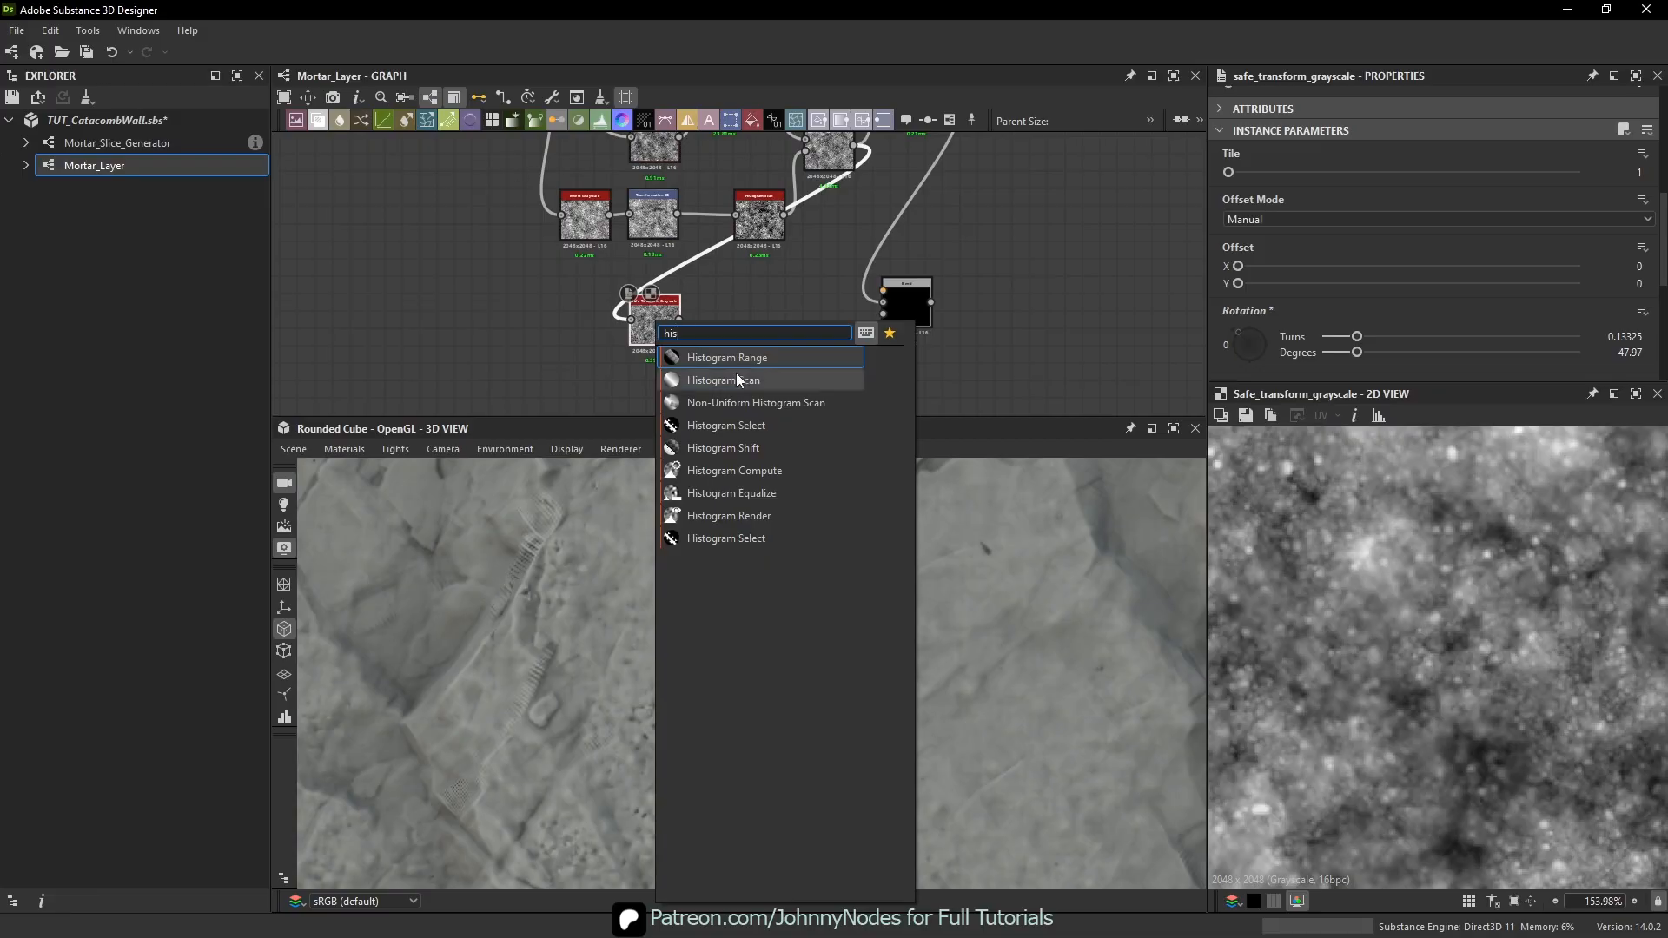
{"action": "left_click", "coordinate": [737, 376]}
{"action": "left_click_drag", "start_coordinate": [1232, 243], "coordinate": [1430, 289]}
{"action": "left_click", "coordinate": [1365, 290]}
- Compare the Safe Transform Grayscale and its Histogram Scan output up close in the 2D view
{"action": "scroll", "coordinate": [1457, 613], "scroll_direction": "up", "scroll_amount": 1}
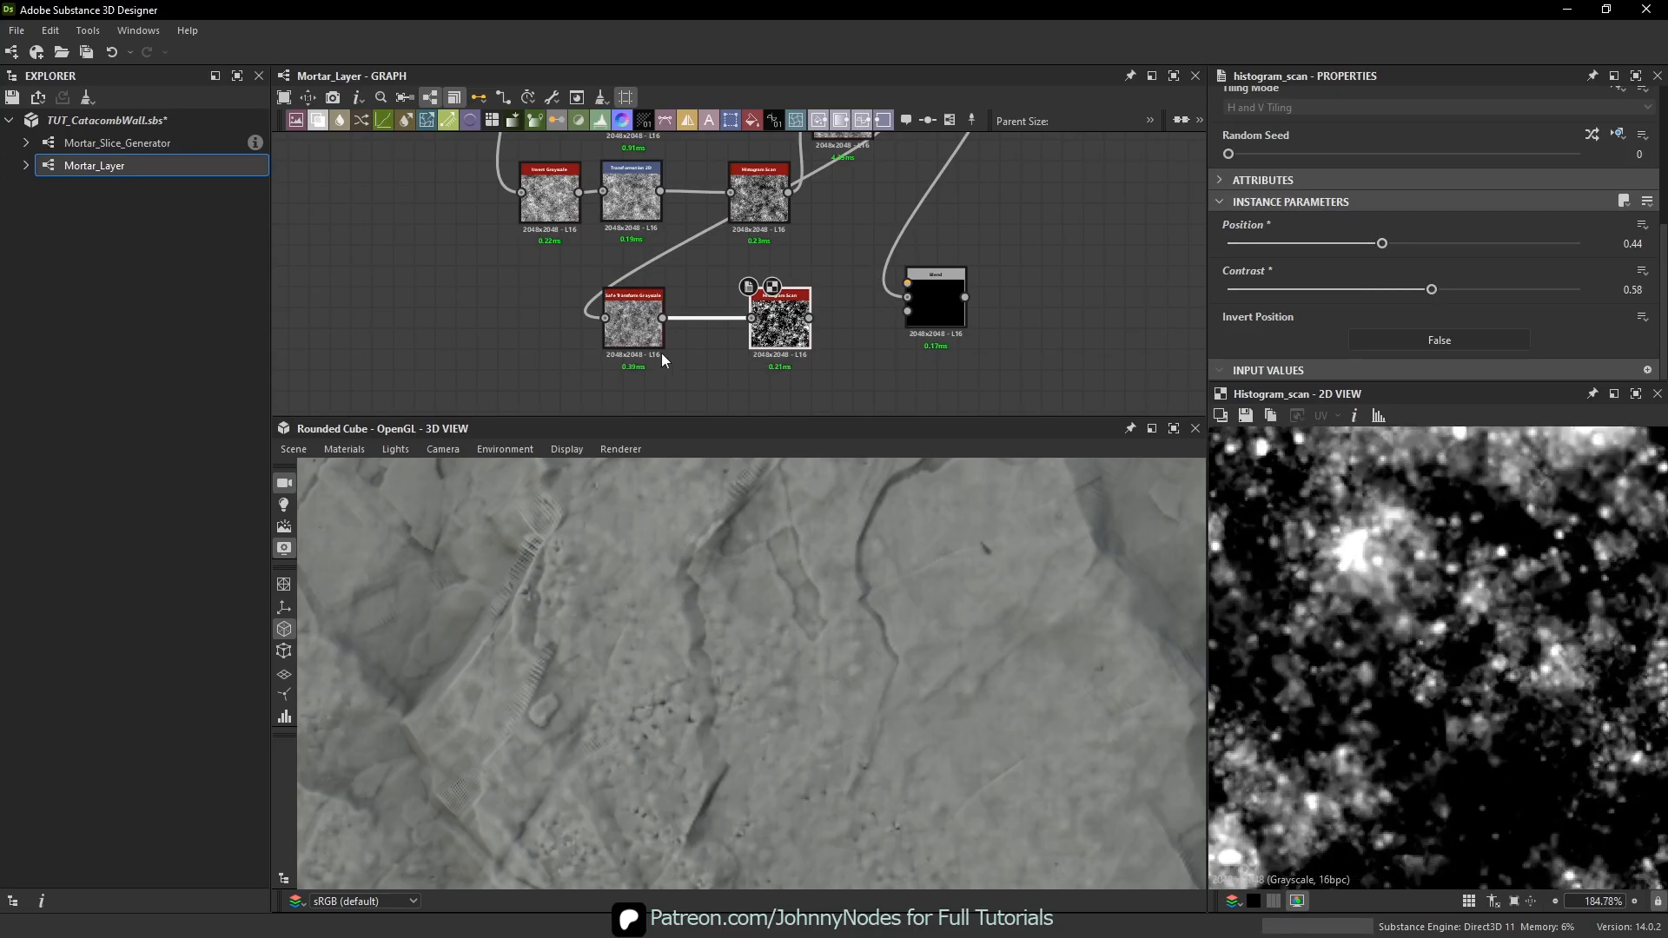
{"action": "double_click", "coordinate": [659, 320]}
{"action": "scroll", "coordinate": [1481, 608], "scroll_direction": "up", "scroll_amount": 3}
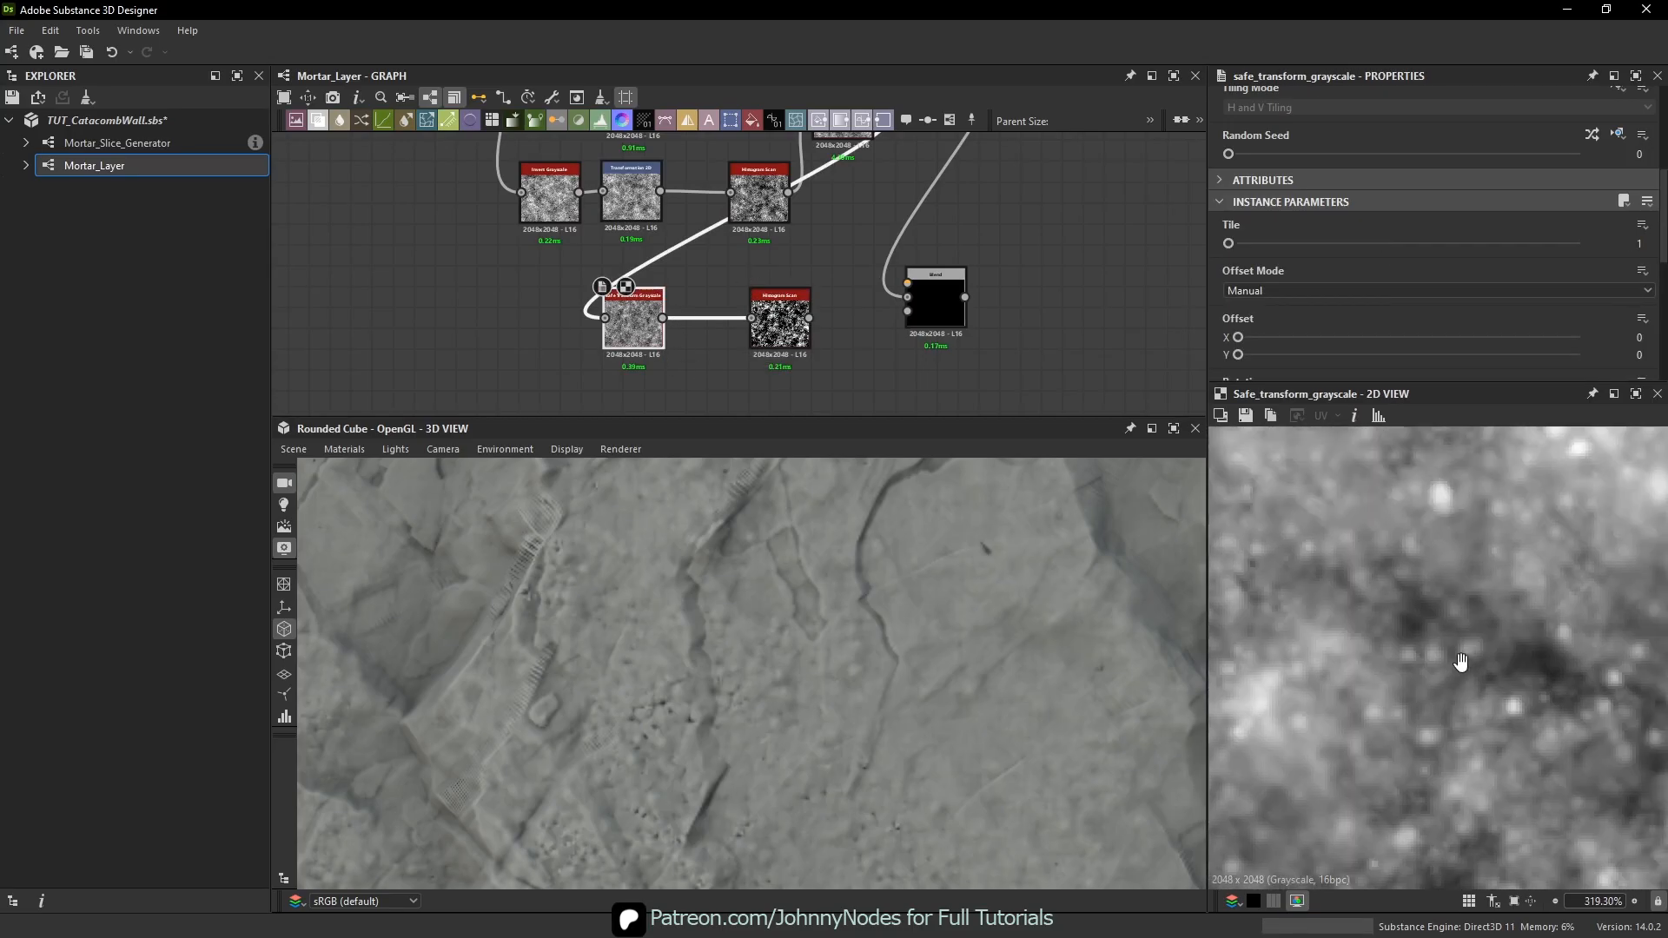
{"action": "middle_click_drag", "start_coordinate": [1482, 554], "coordinate": [1463, 612]}
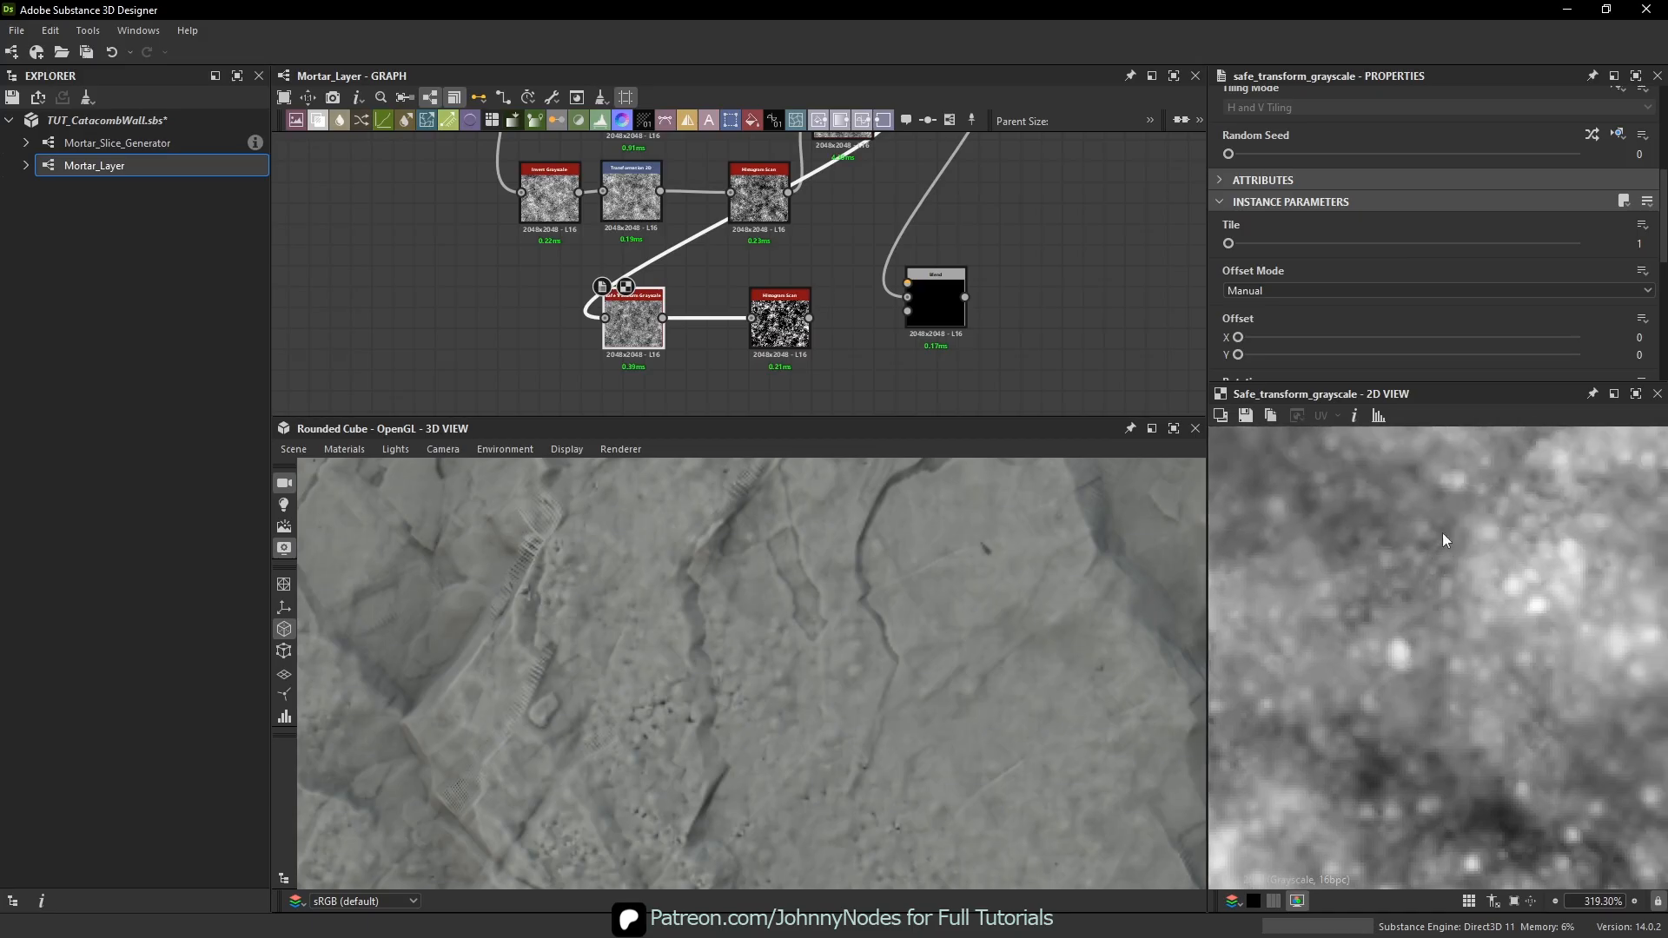
{"action": "left_click_drag", "start_coordinate": [780, 328], "coordinate": [781, 319]}
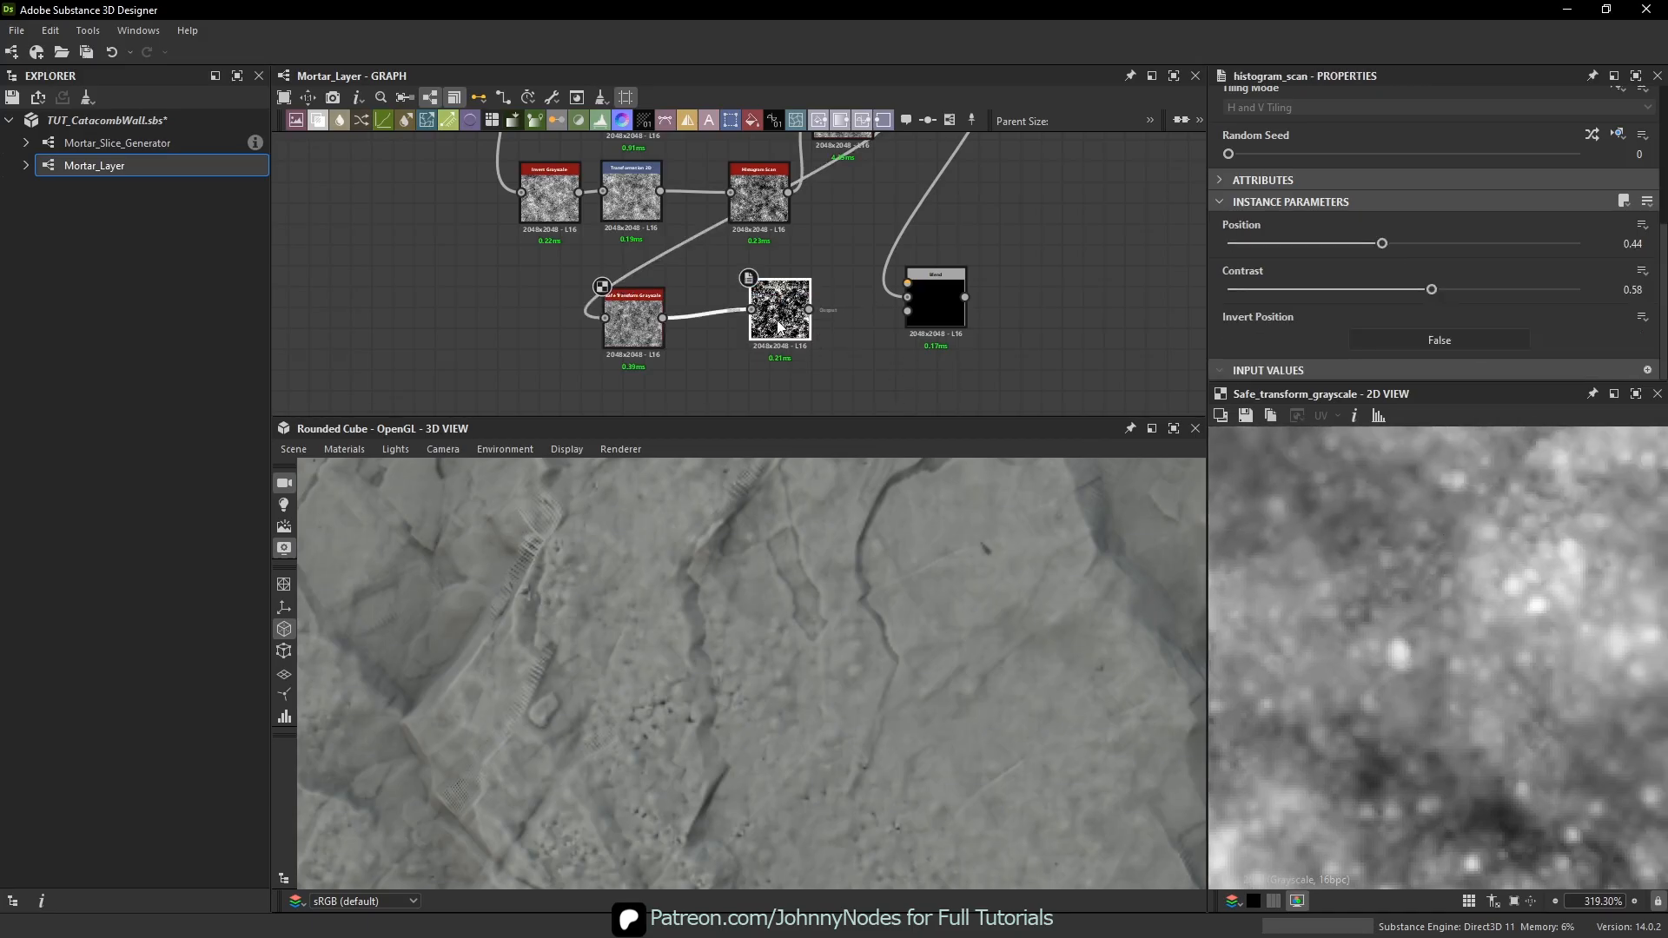
{"action": "double_click", "coordinate": [781, 327]}
{"action": "scroll", "coordinate": [1402, 698], "scroll_direction": "up", "scroll_amount": 1}
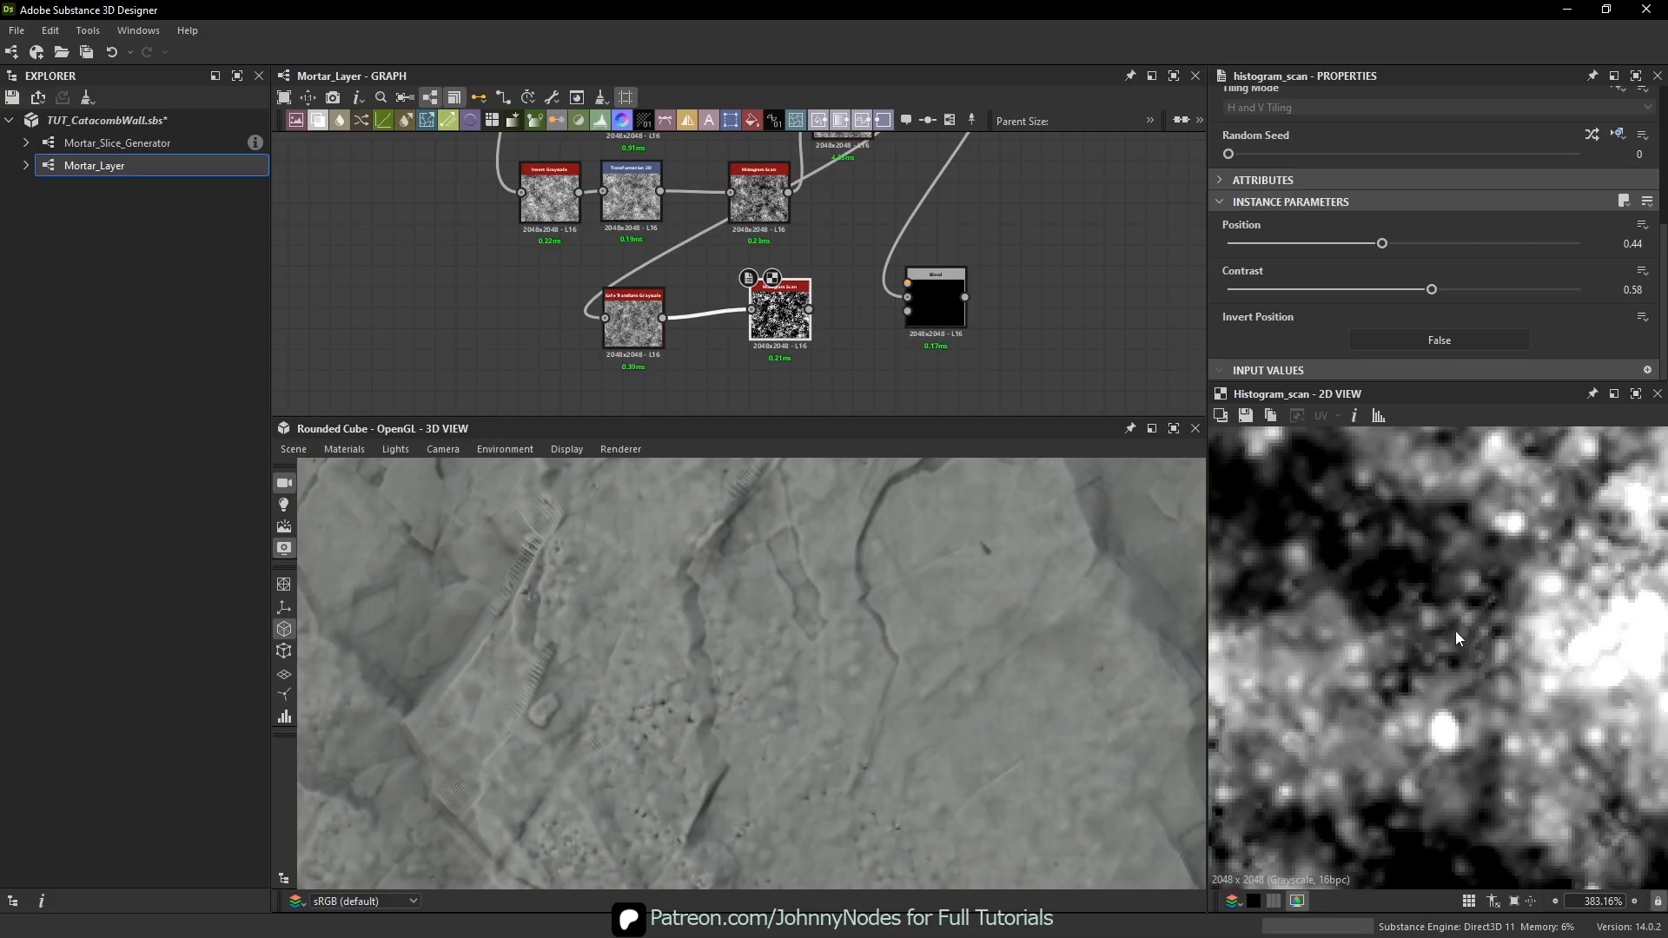
{"action": "middle_click_drag", "start_coordinate": [1456, 631], "coordinate": [1359, 603]}
{"action": "middle_click_drag", "start_coordinate": [1437, 508], "coordinate": [1423, 626]}
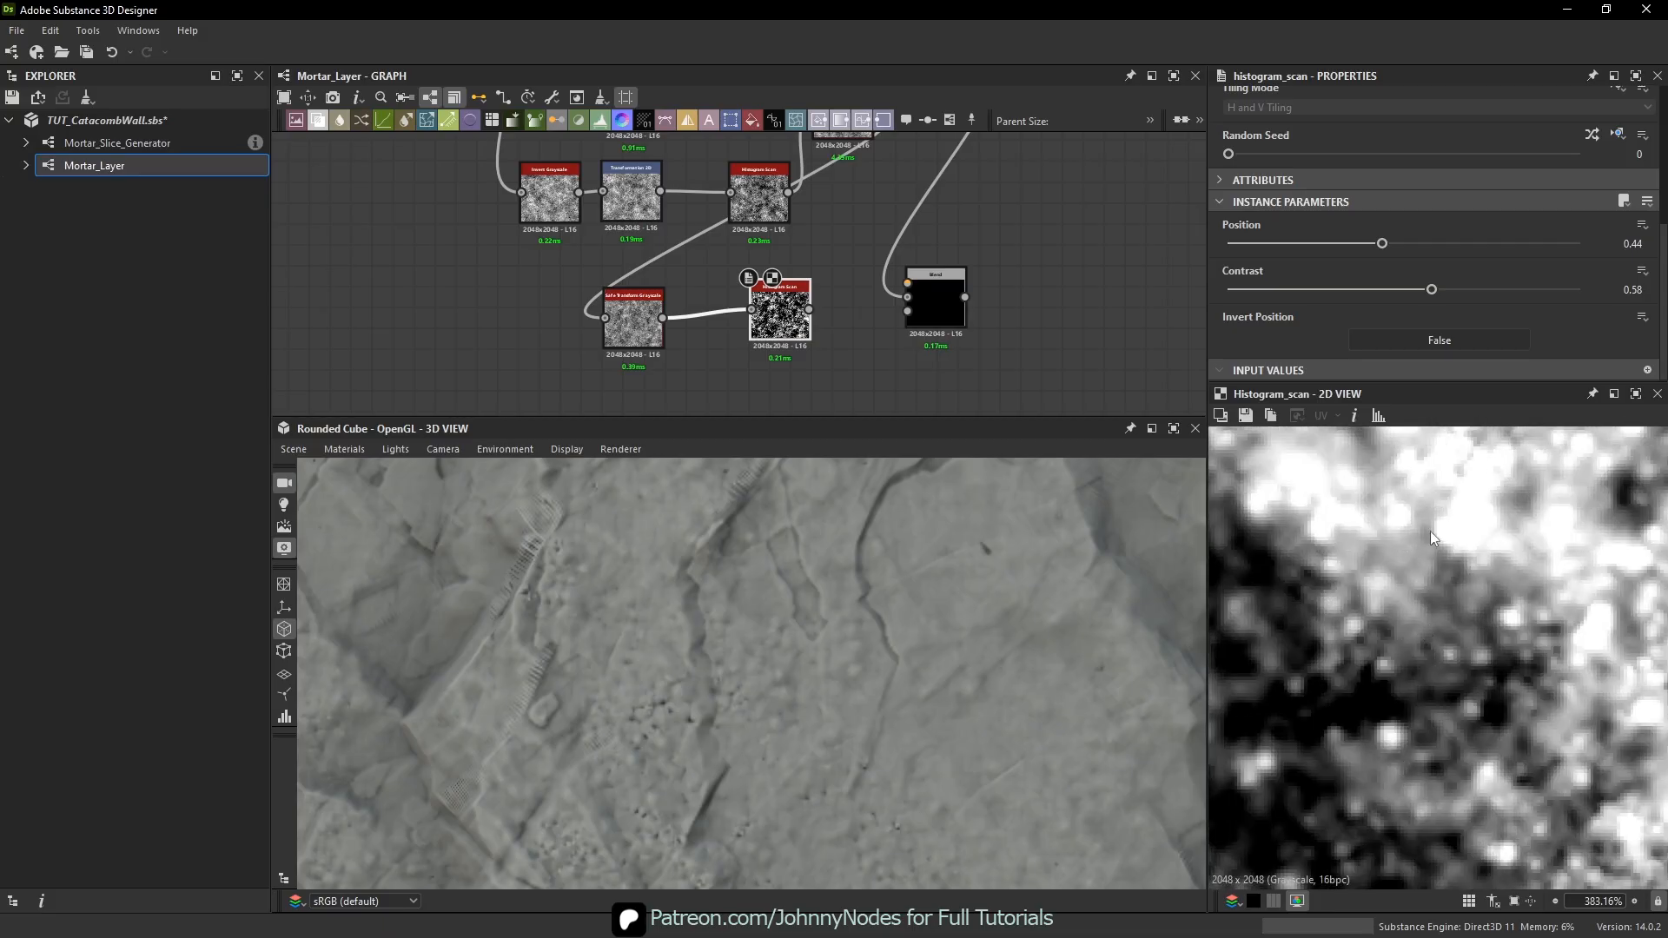
{"action": "middle_click_drag", "start_coordinate": [1431, 532], "coordinate": [1460, 606]}
- Branch a Highpass Grayscale node off the Safe Transform Grayscale and set its radius to 0.79
{"action": "left_click_drag", "start_coordinate": [798, 323], "coordinate": [840, 332]}
{"action": "key", "text": "space"}
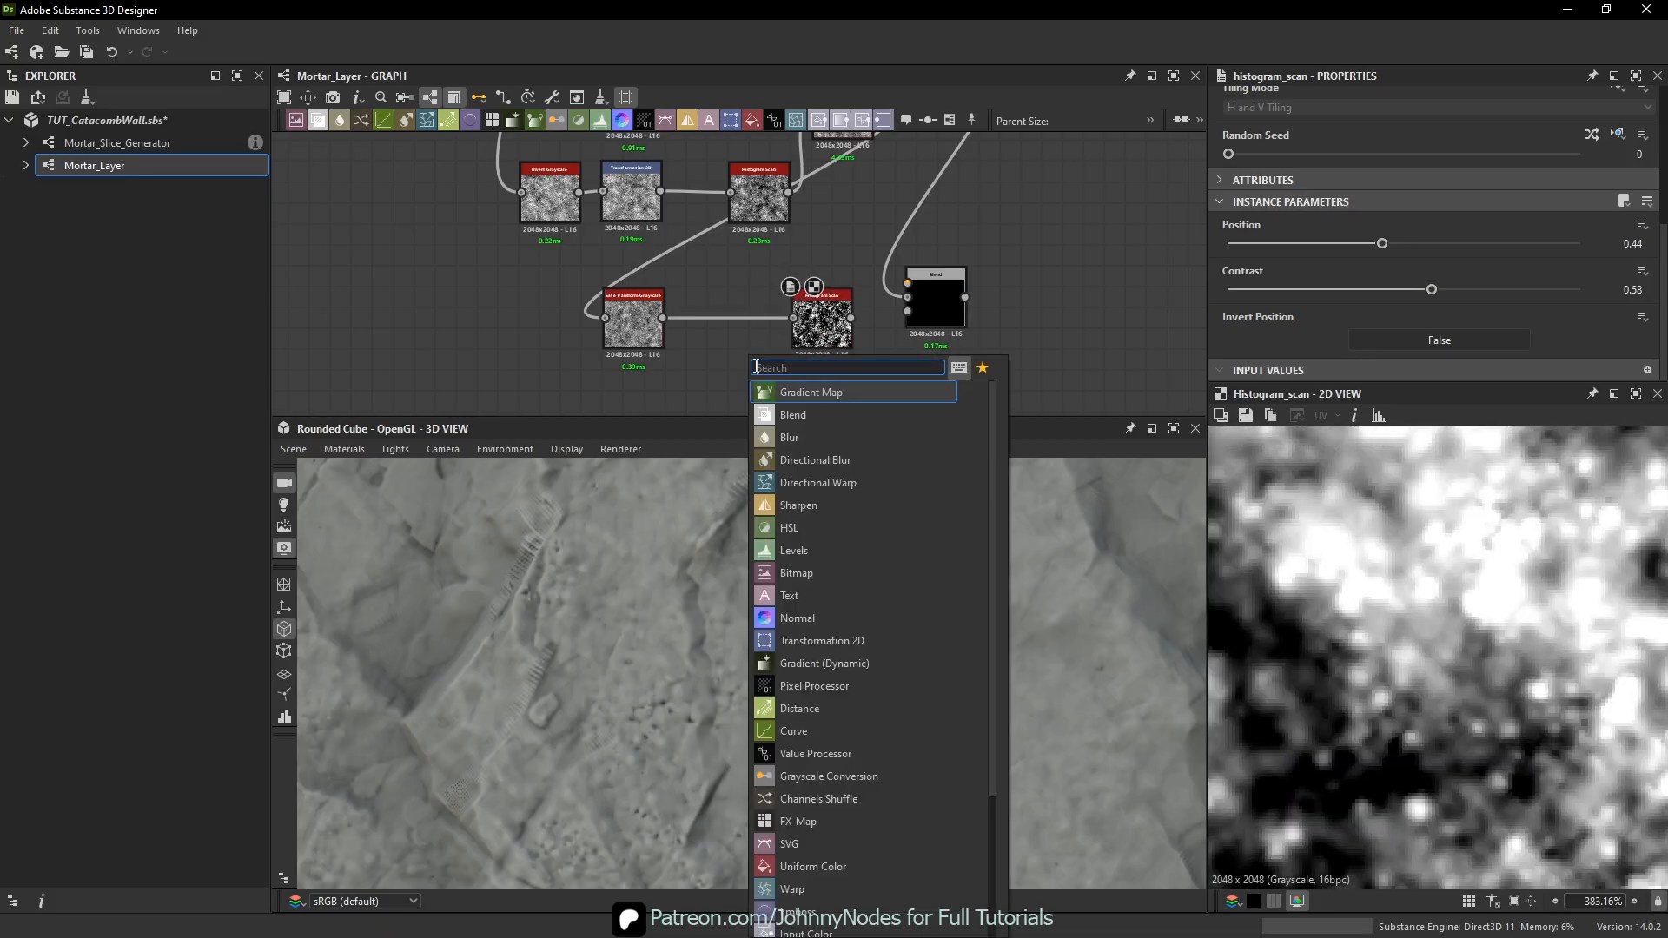
{"action": "type", "text": "high"}
{"action": "left_click", "coordinate": [871, 414]}
{"action": "middle_click_drag", "start_coordinate": [800, 324], "coordinate": [819, 251]}
{"action": "left_click_drag", "start_coordinate": [760, 297], "coordinate": [761, 298]}
{"action": "scroll", "coordinate": [1263, 599], "scroll_direction": "down", "scroll_amount": 5}
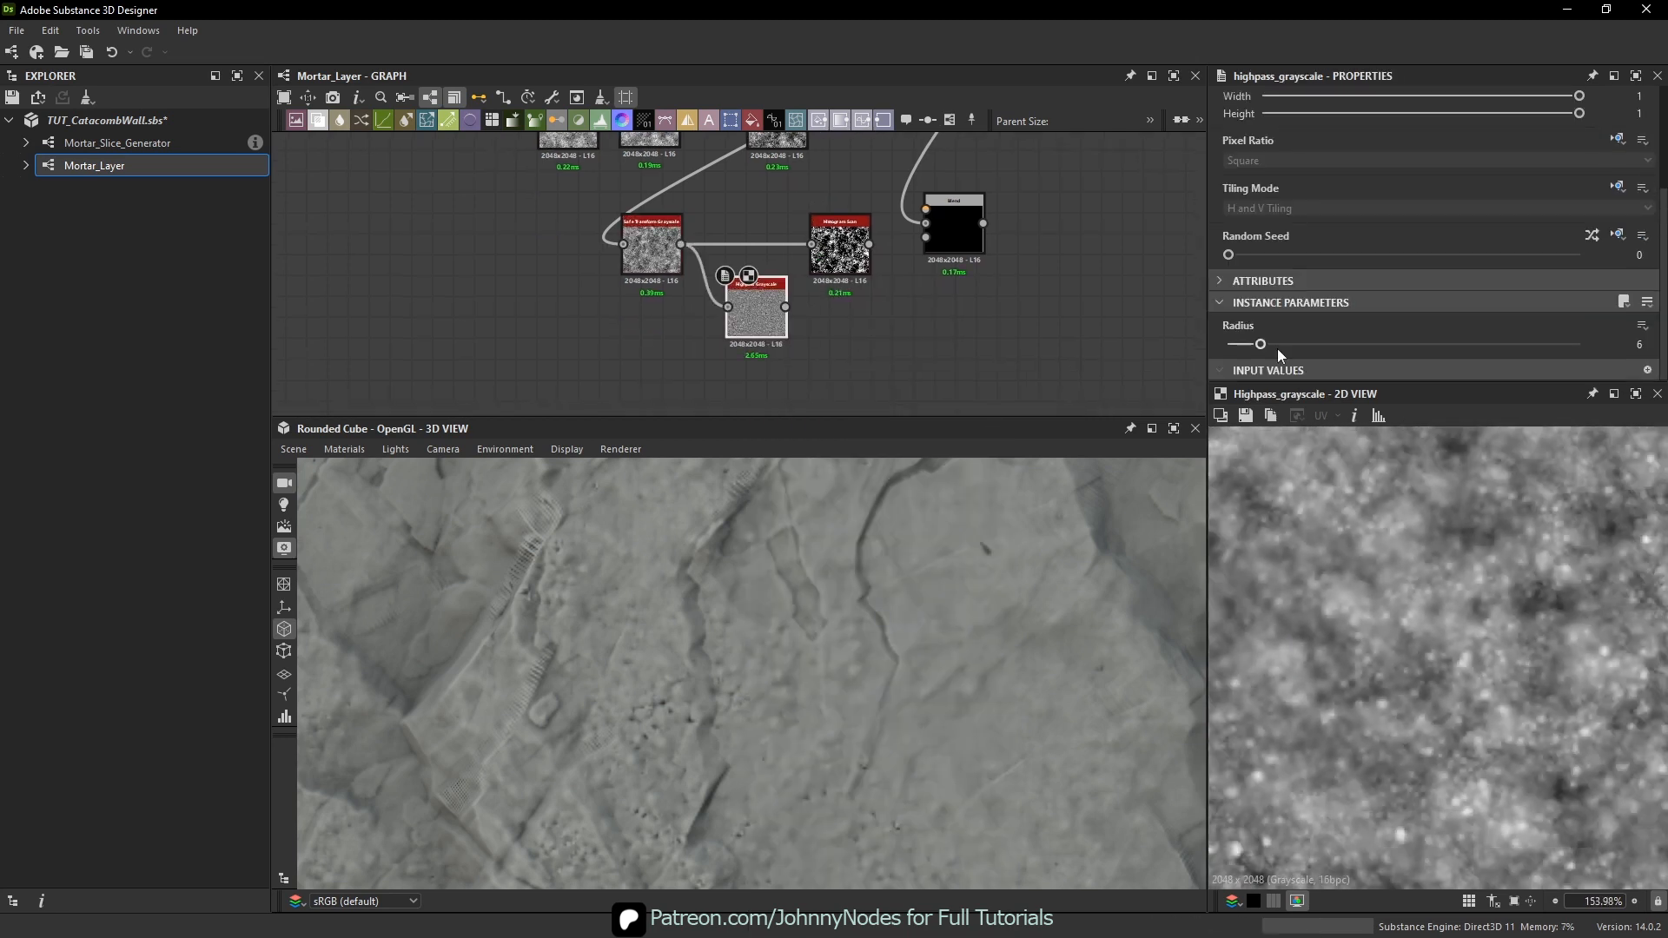
{"action": "left_click_drag", "start_coordinate": [1264, 348], "coordinate": [1235, 357]}
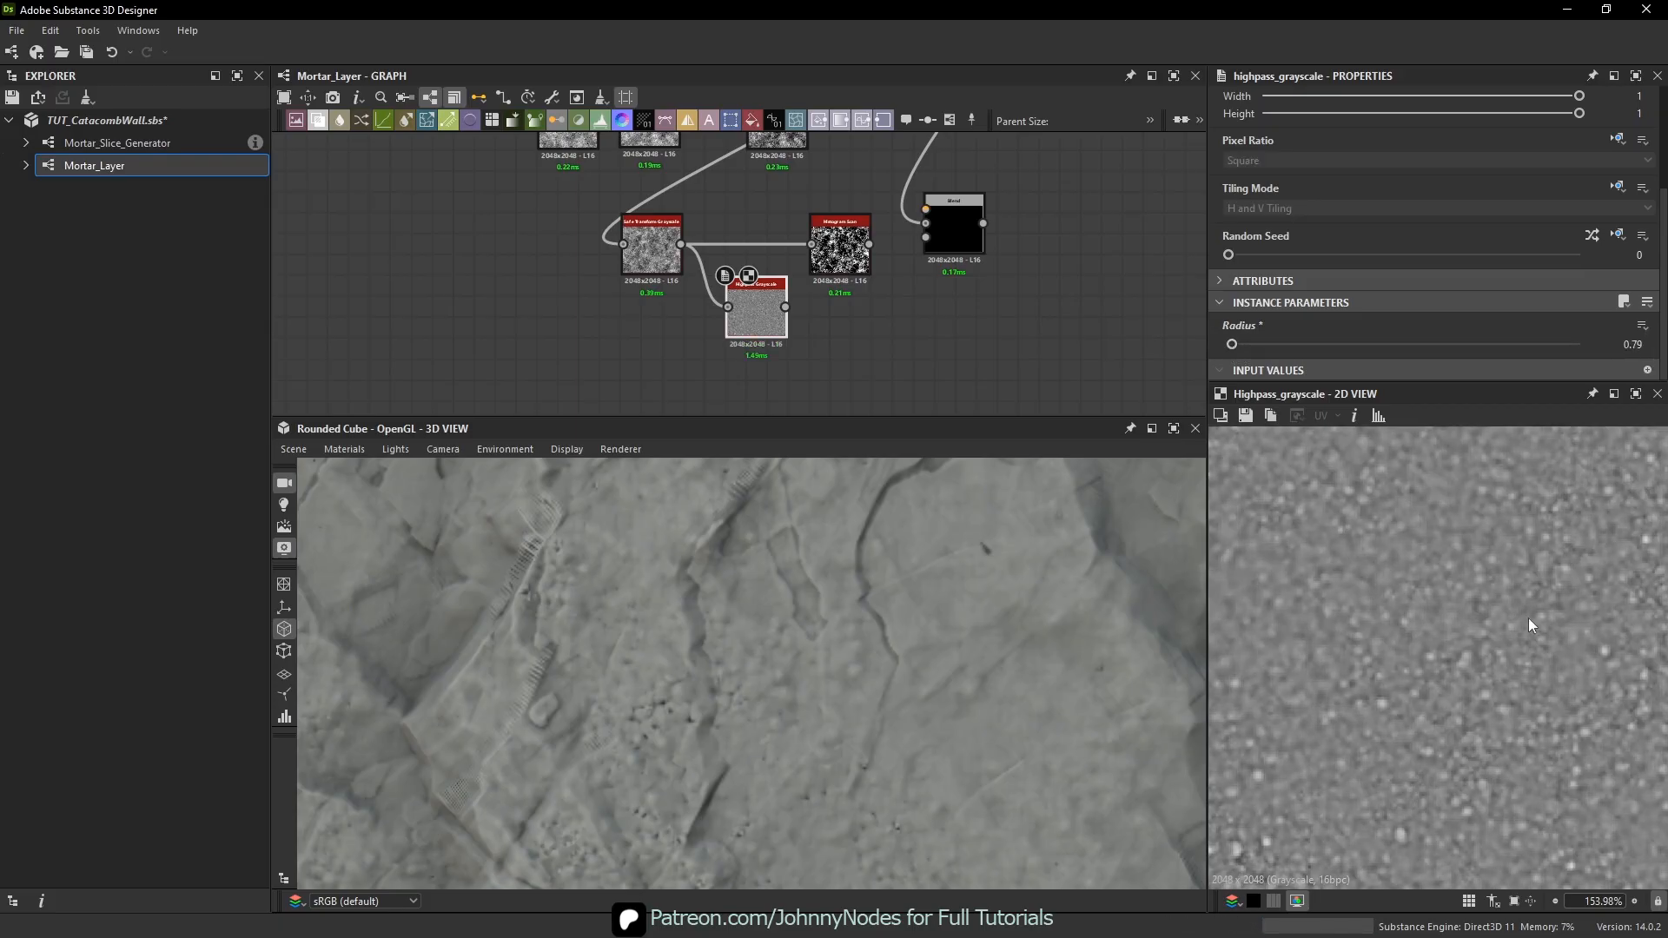
- Add a Clouds 2 node in the empty area below the highpass branch and inspect its pattern in the 2D view
{"action": "scroll", "coordinate": [1531, 626], "scroll_direction": "up", "scroll_amount": 1}
{"action": "middle_click_drag", "start_coordinate": [570, 381], "coordinate": [756, 301]}
{"action": "key", "text": "space"}
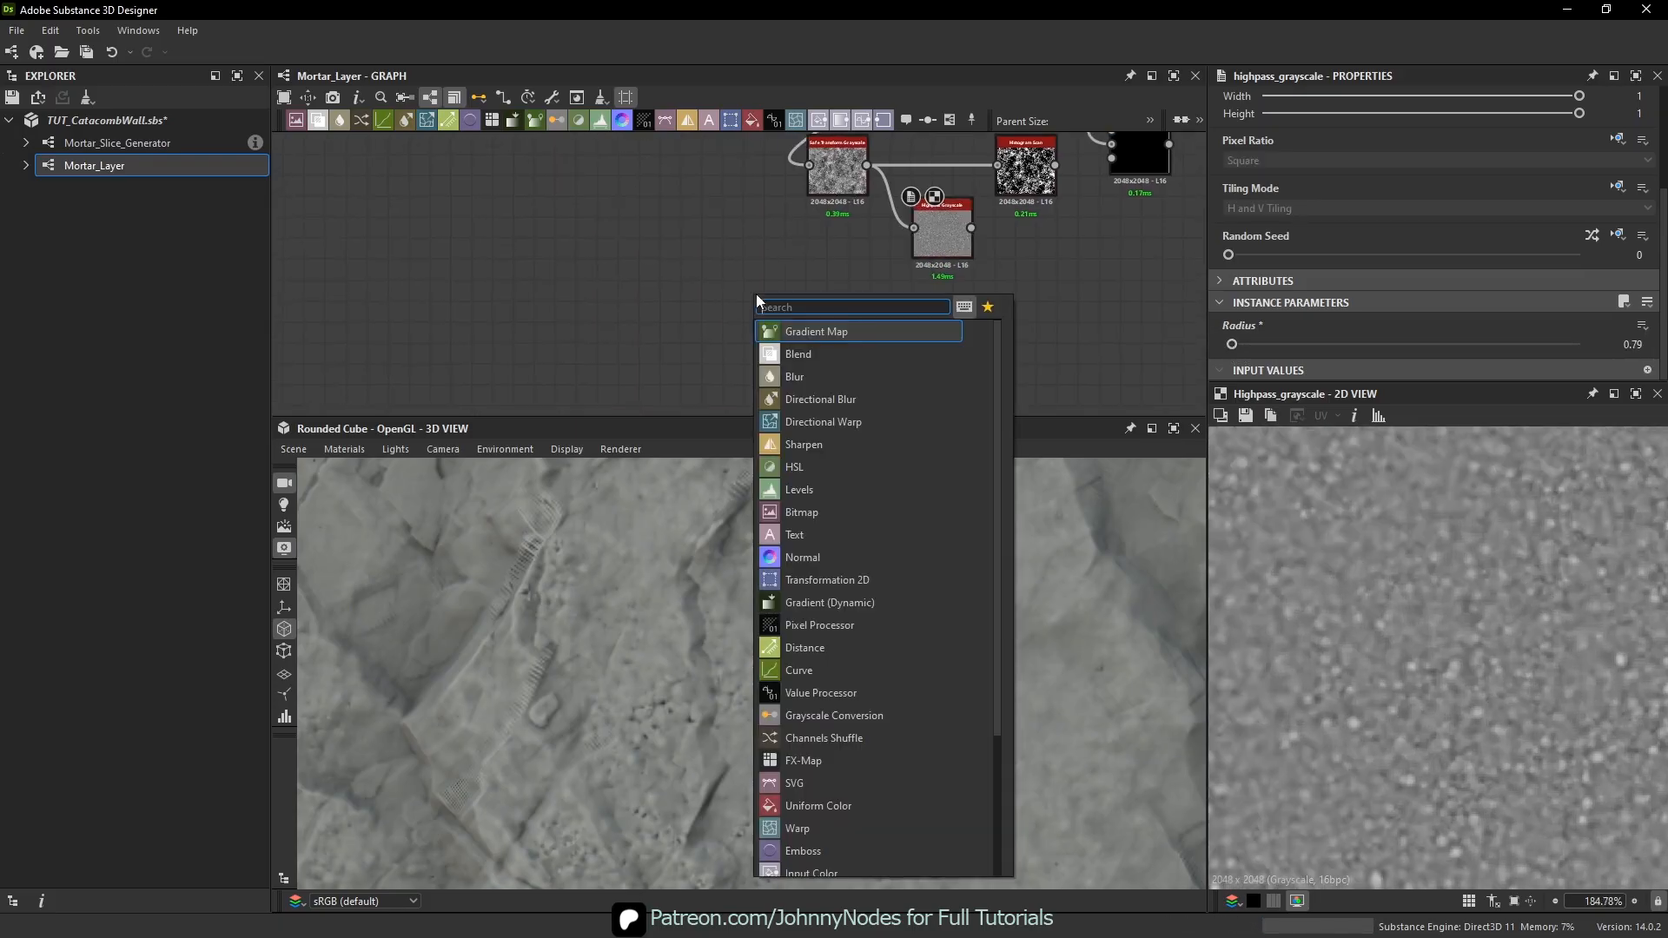
{"action": "type", "text": "cloud"}
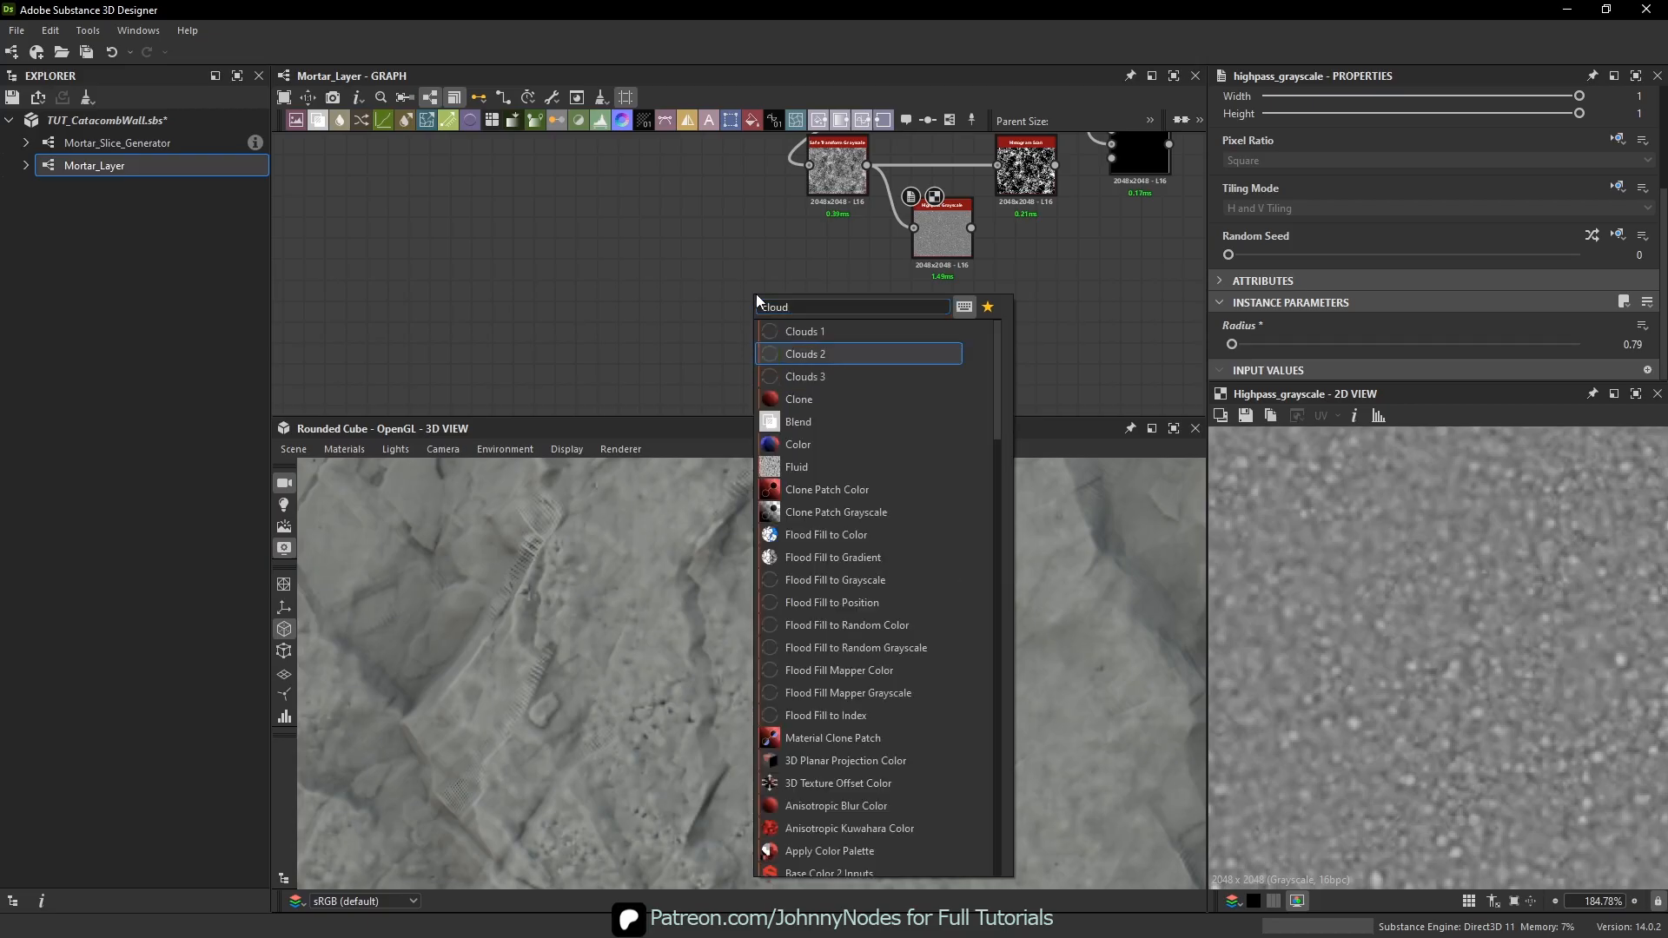
{"action": "key", "text": "Return"}
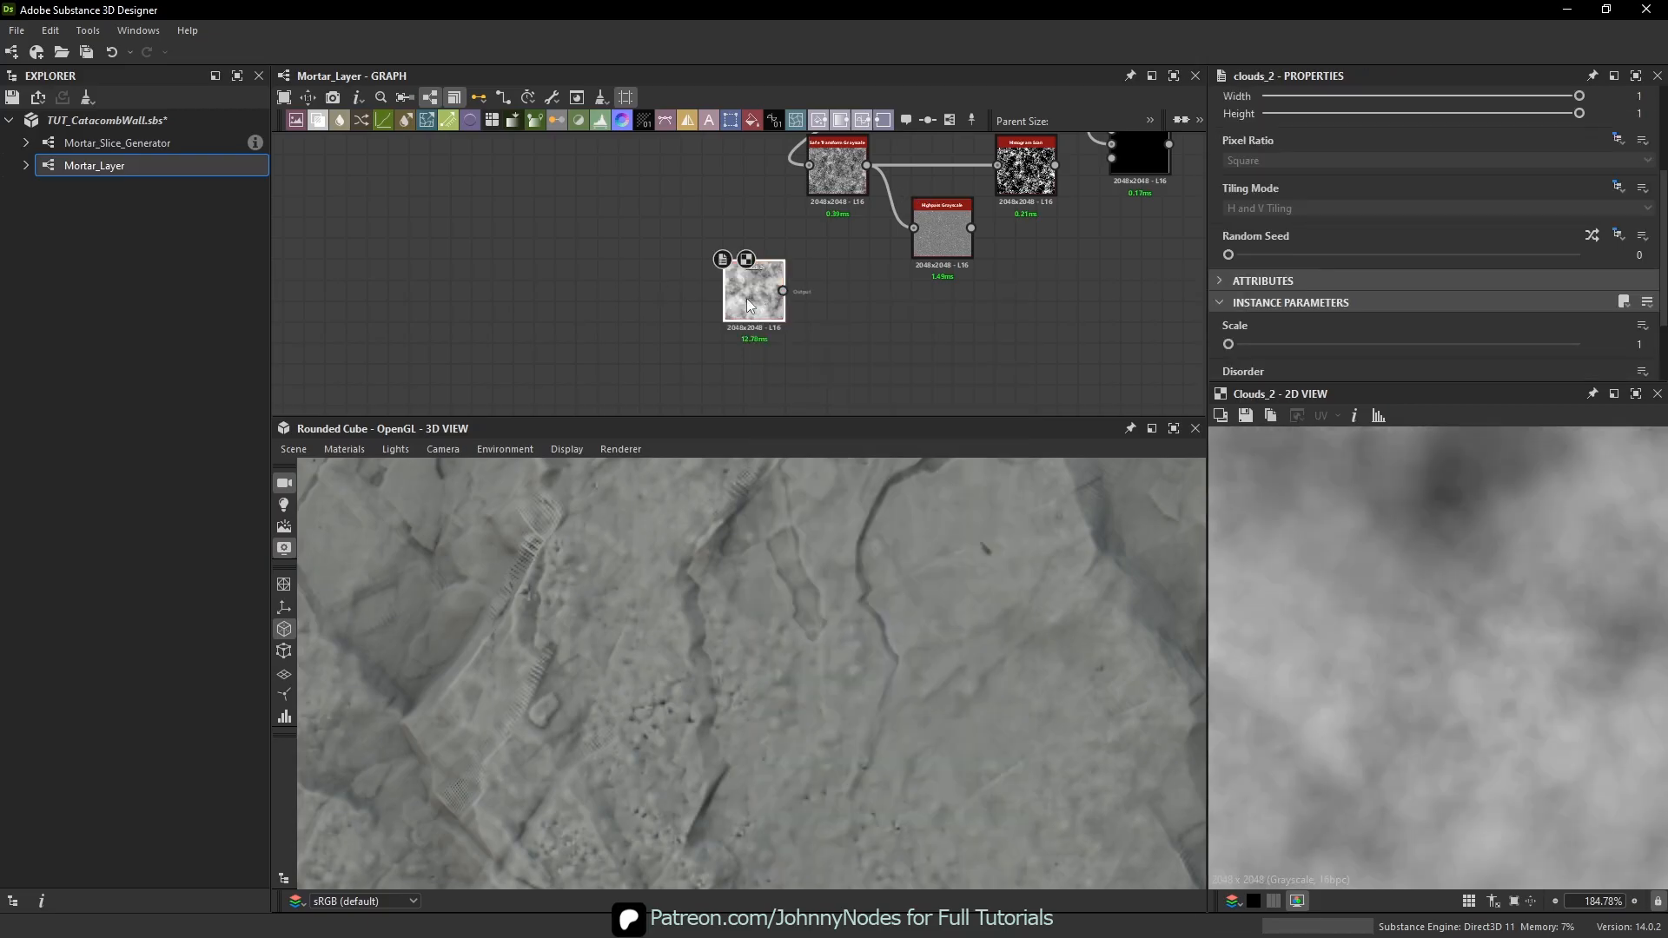
{"action": "left_click_drag", "start_coordinate": [751, 296], "coordinate": [566, 347]}
{"action": "scroll", "coordinate": [1465, 630], "scroll_direction": "up", "scroll_amount": 5}
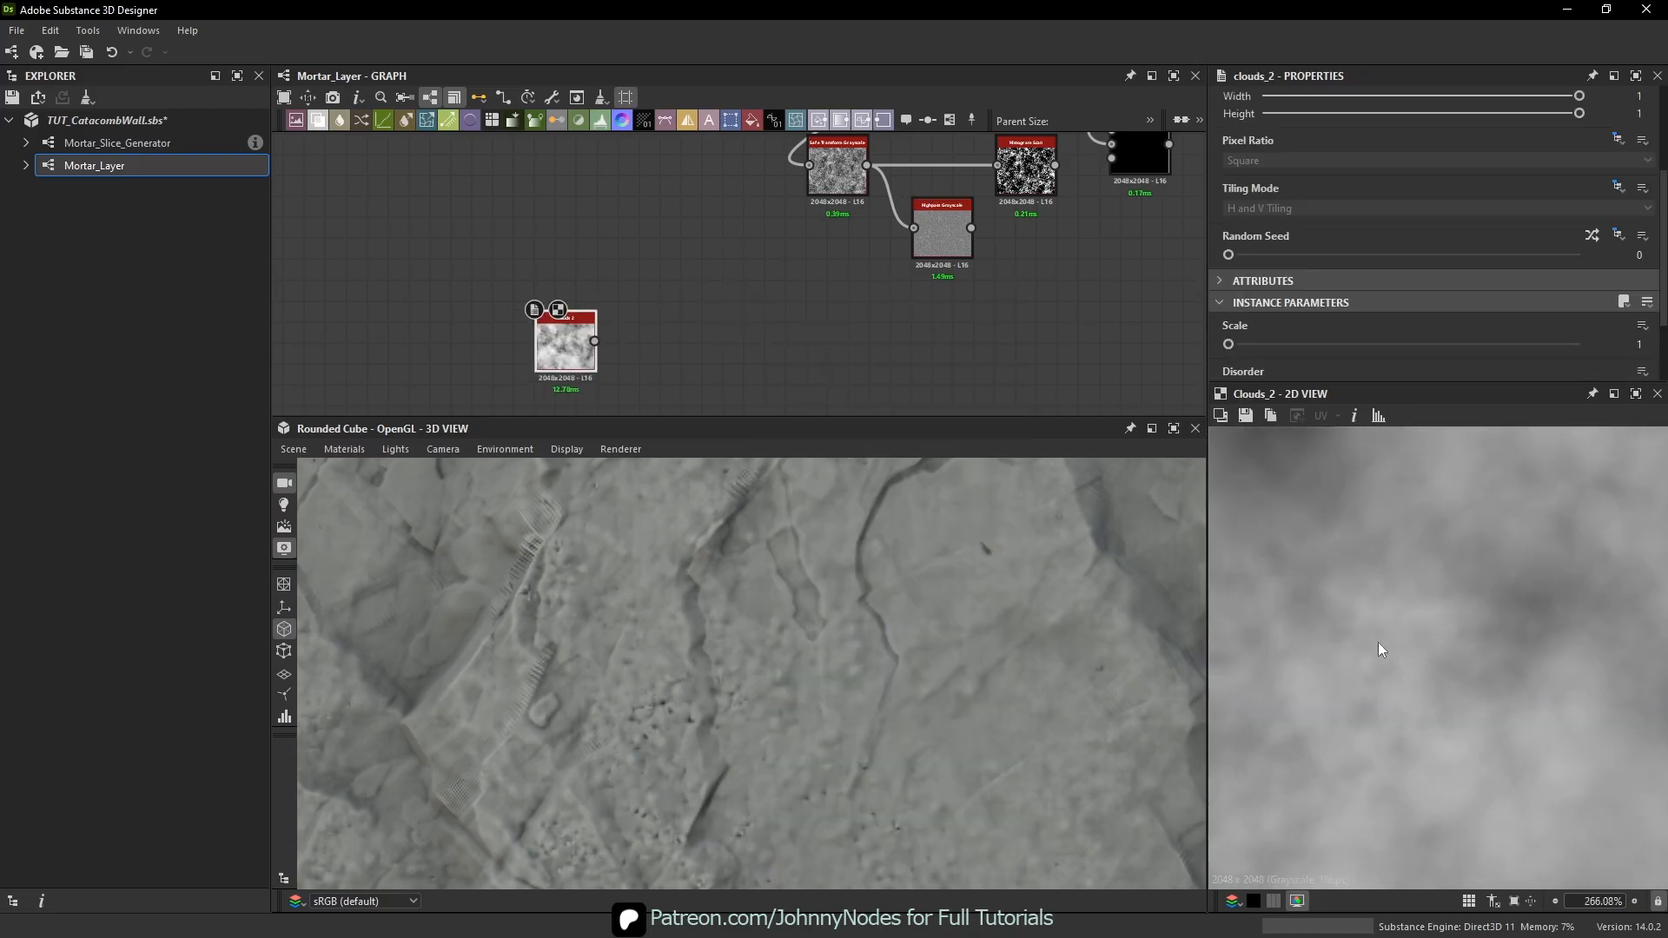
{"action": "middle_click_drag", "start_coordinate": [1356, 624], "coordinate": [1421, 673]}
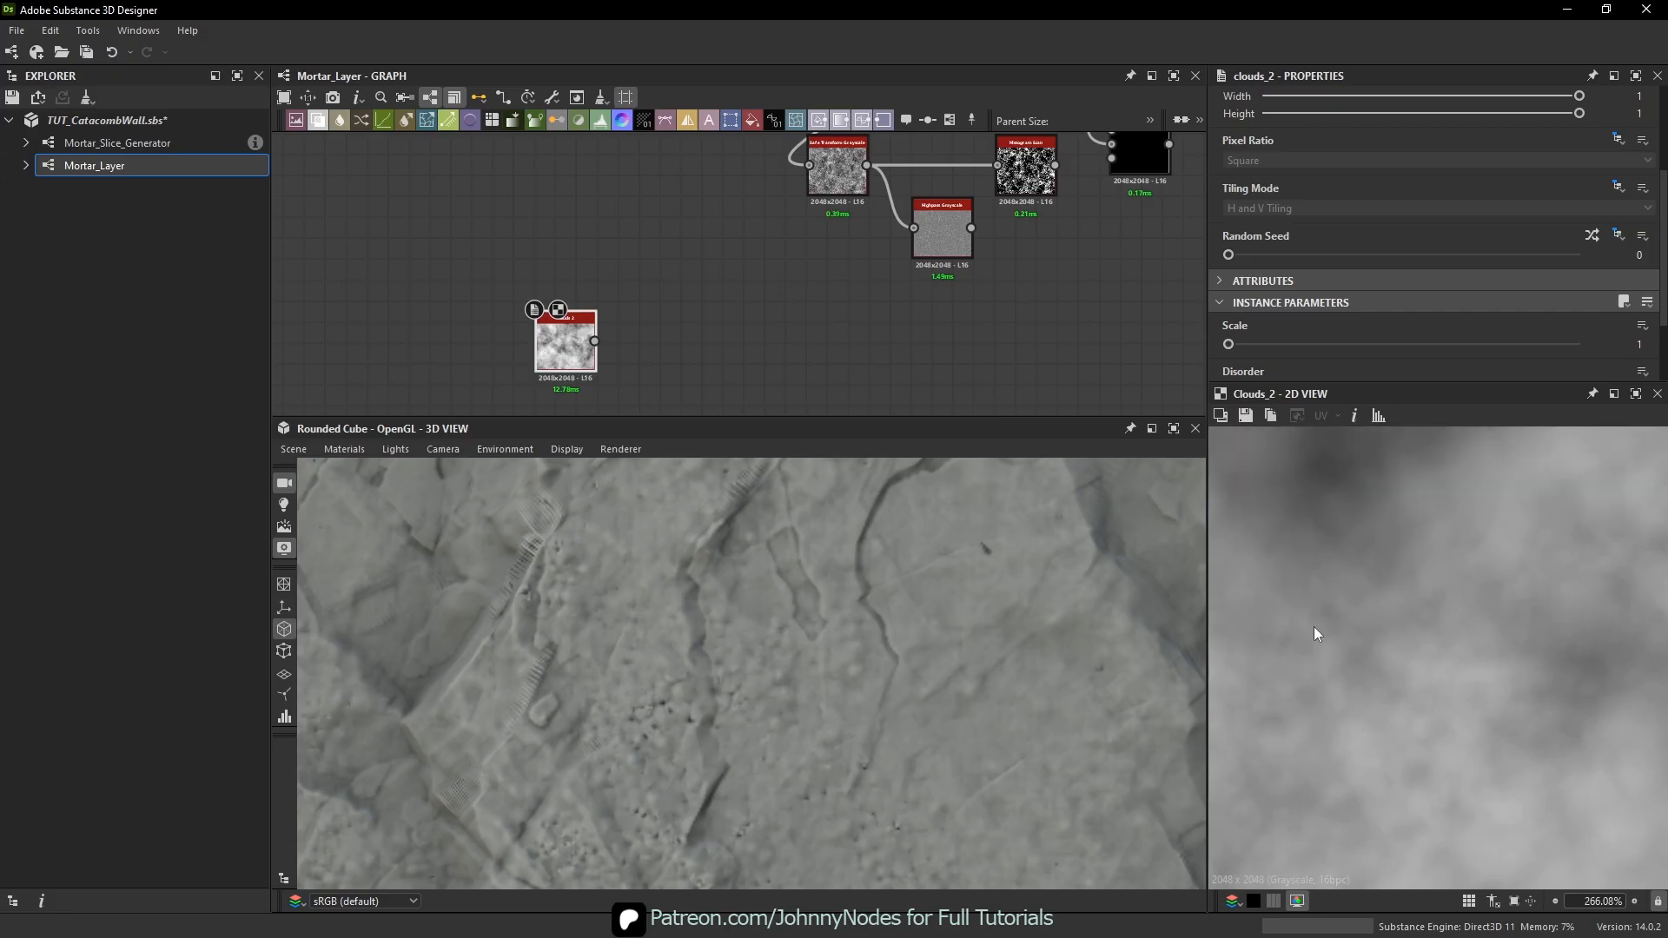
{"action": "key", "text": "f"}
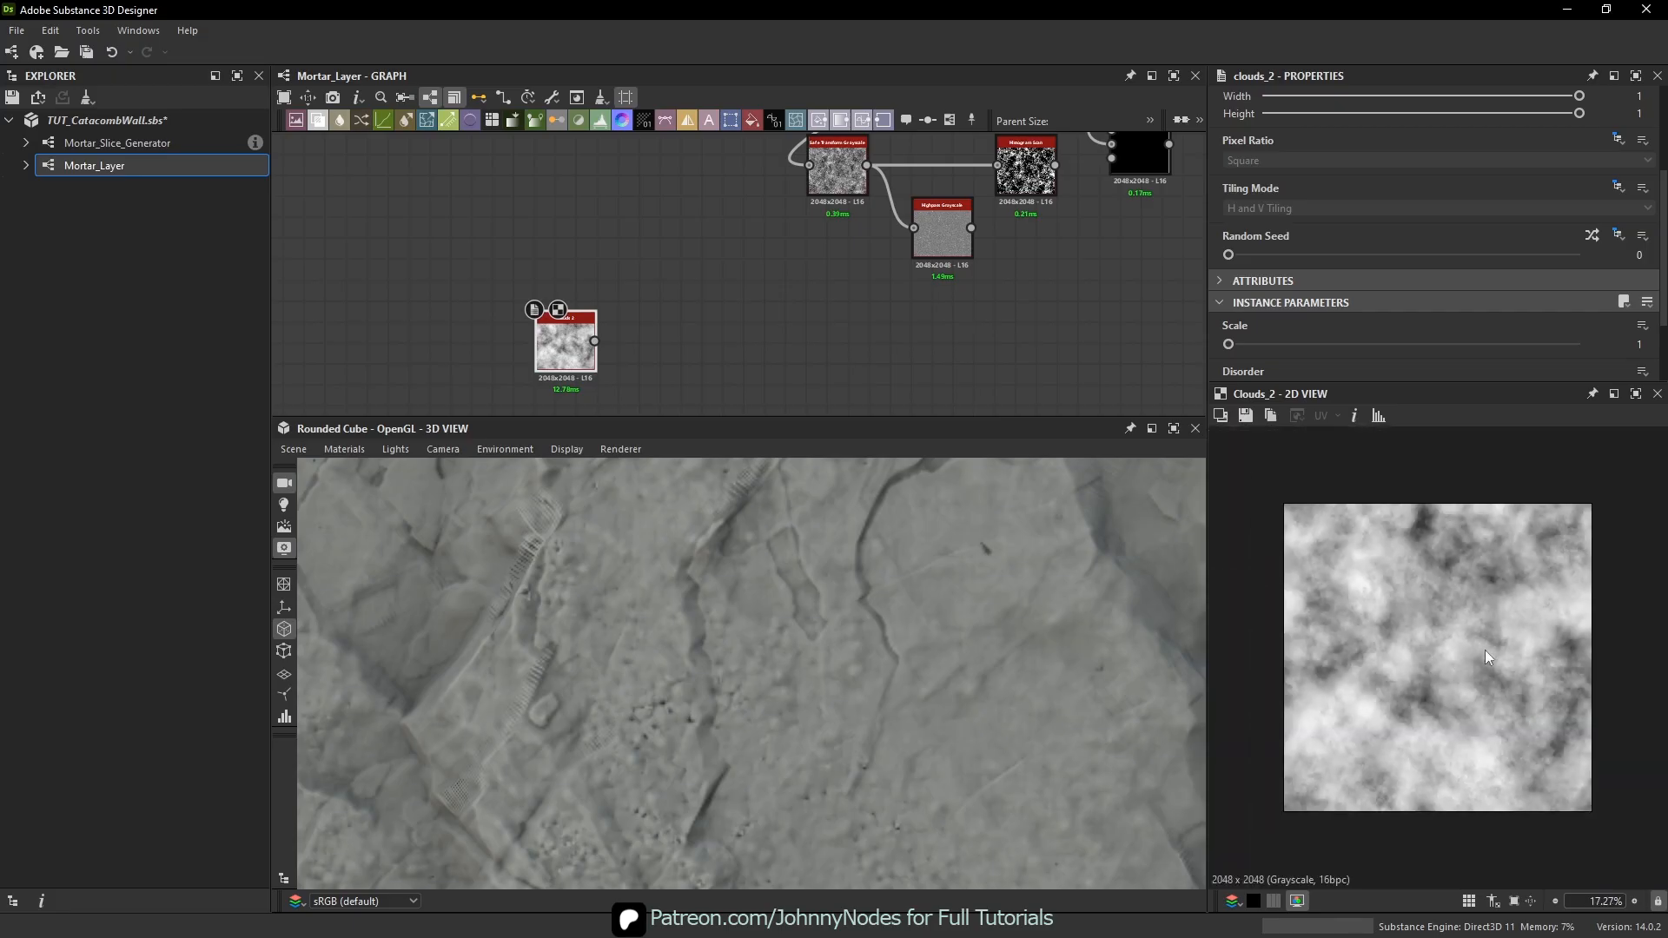
{"action": "scroll", "coordinate": [1485, 657], "scroll_direction": "up", "scroll_amount": 2}
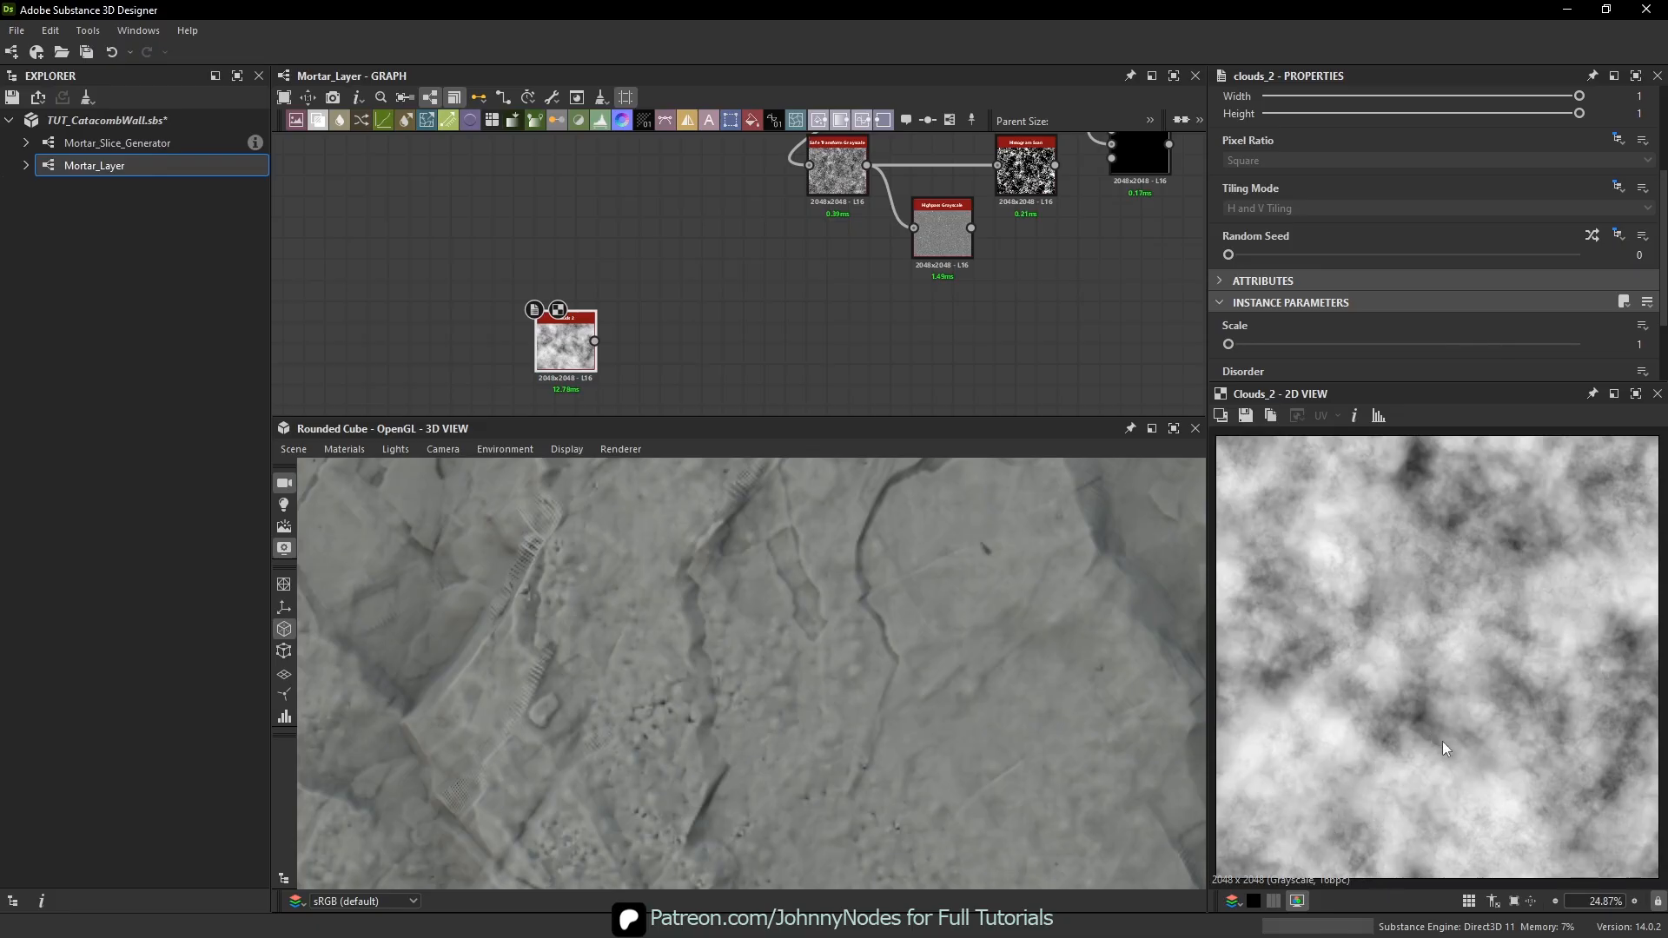
{"action": "scroll", "coordinate": [1446, 633], "scroll_direction": "up", "scroll_amount": 15}
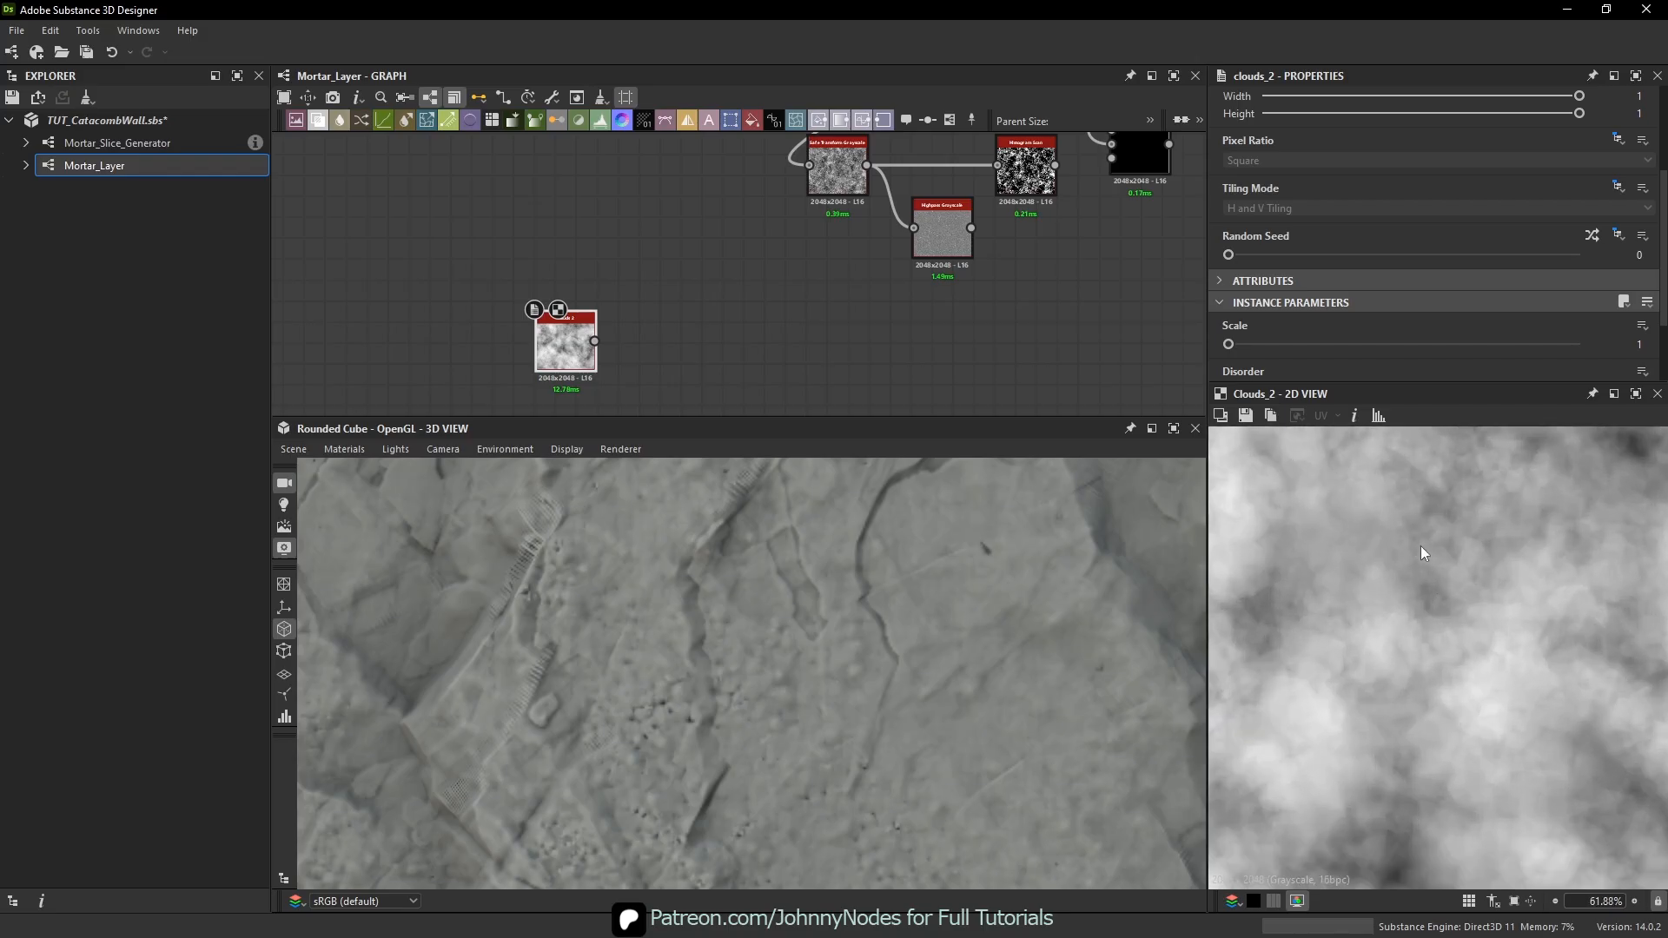
{"action": "scroll", "coordinate": [1404, 577], "scroll_direction": "down", "scroll_amount": 12}
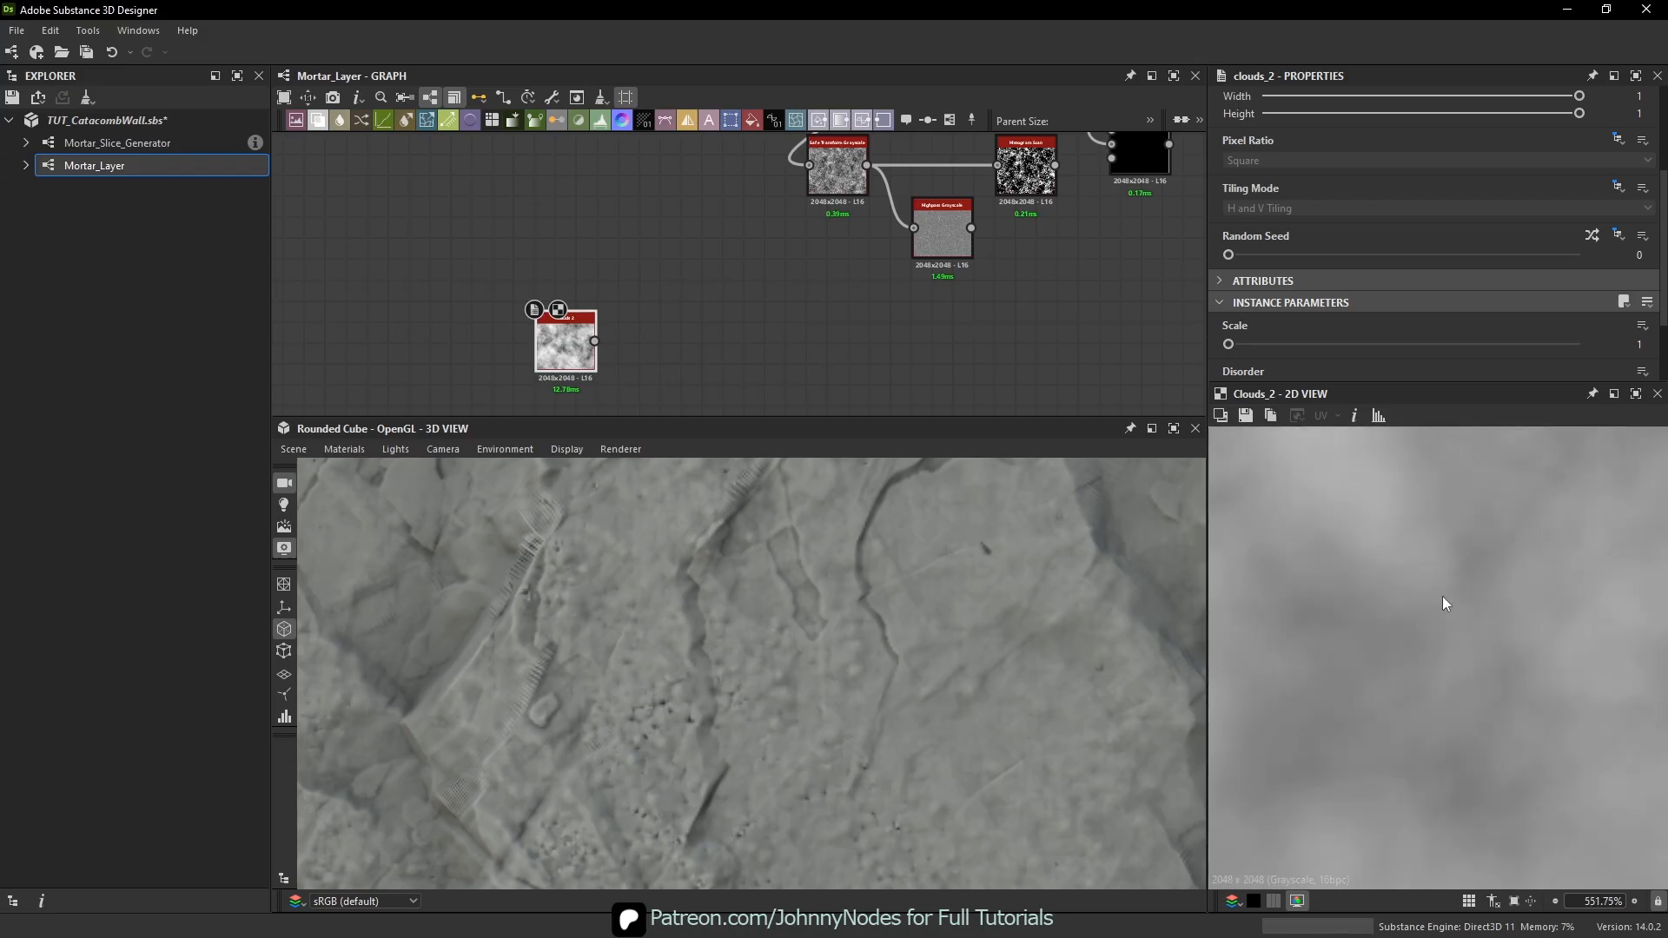
- Feed the Clouds 2 noise into a new Highpass Grayscale node with a radius of 3
{"action": "key", "text": "space"}
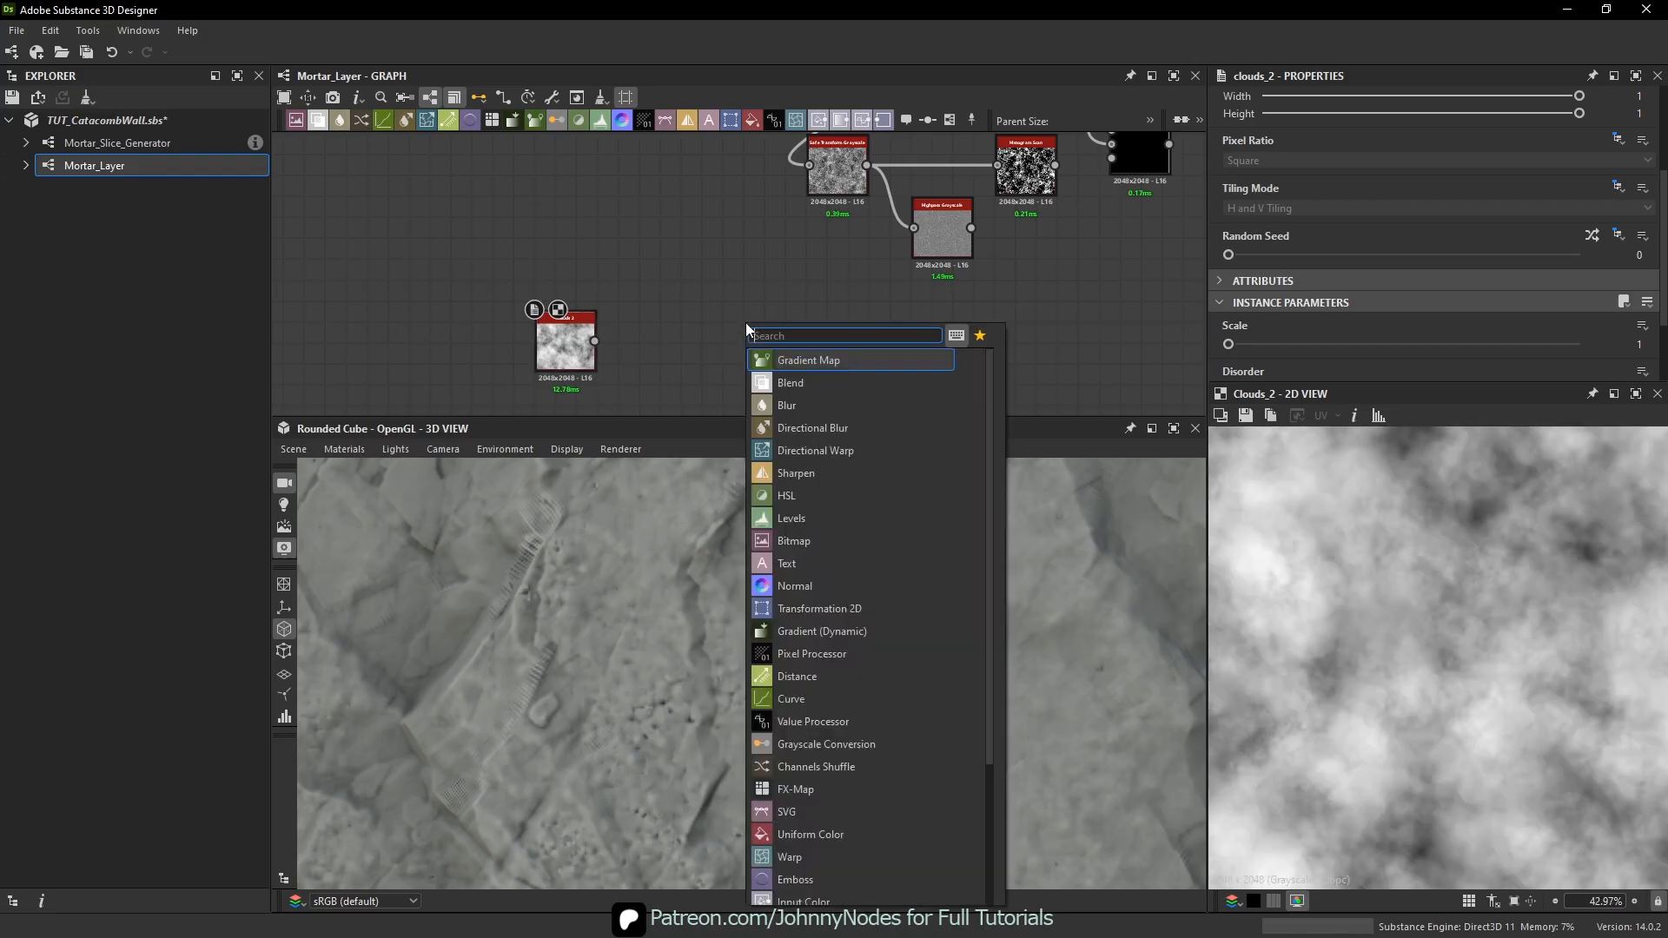
{"action": "type", "text": "high"}
{"action": "left_click", "coordinate": [816, 382]}
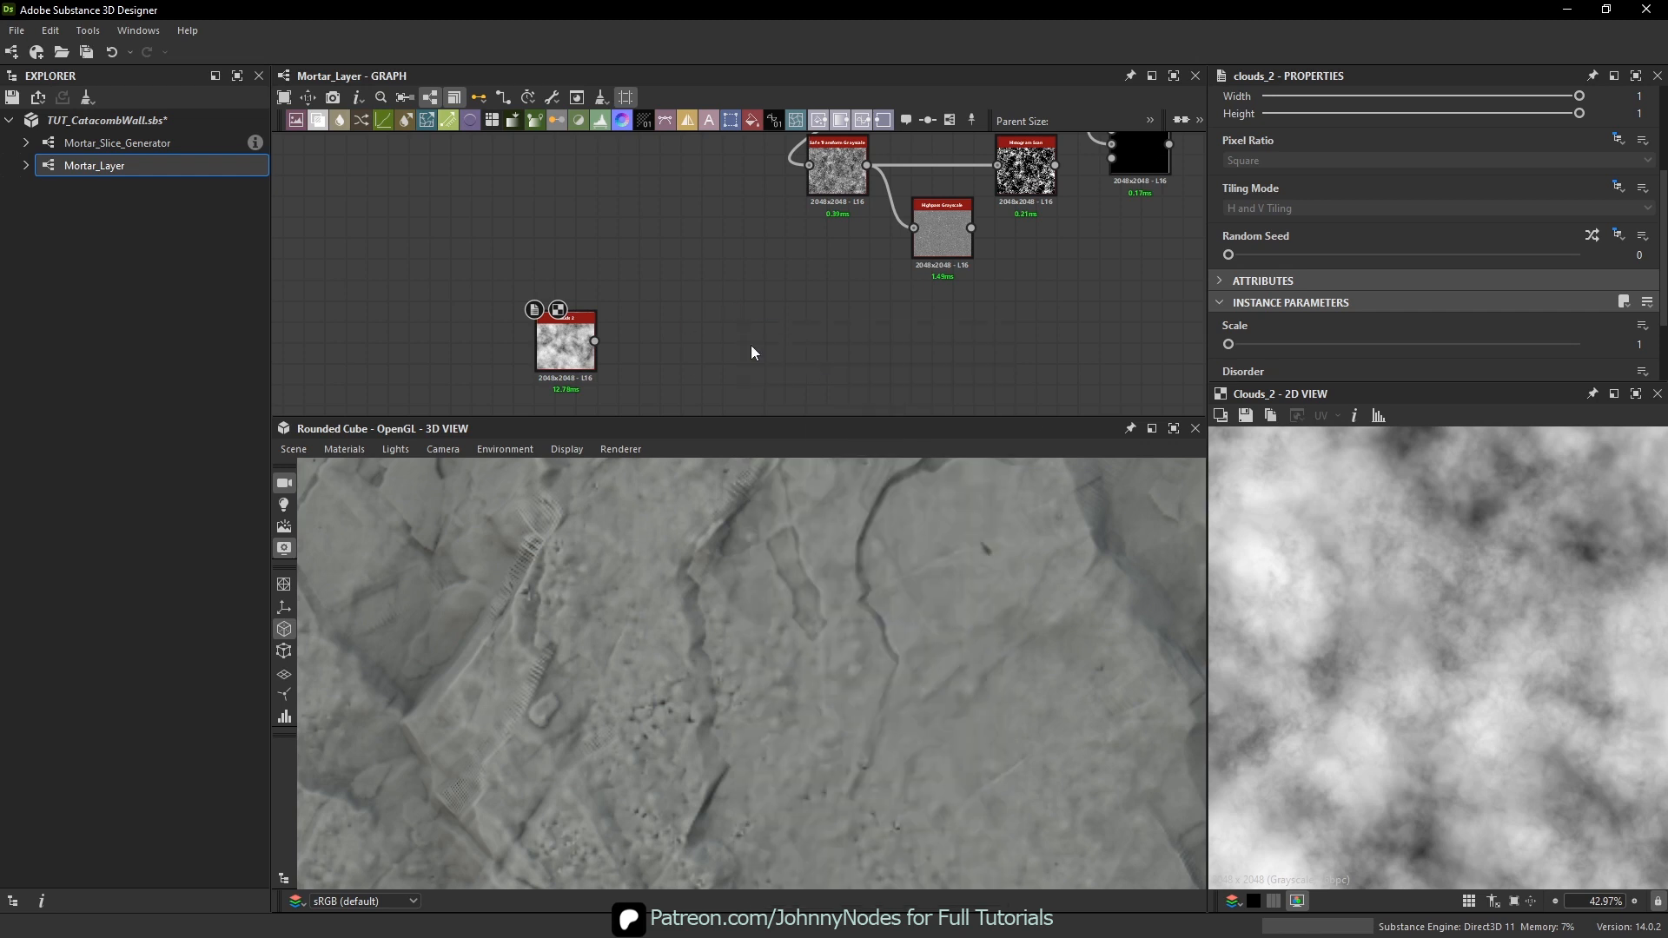
{"action": "scroll", "coordinate": [660, 344], "scroll_direction": "up", "scroll_amount": 2}
{"action": "left_click_drag", "start_coordinate": [792, 325], "coordinate": [732, 339]}
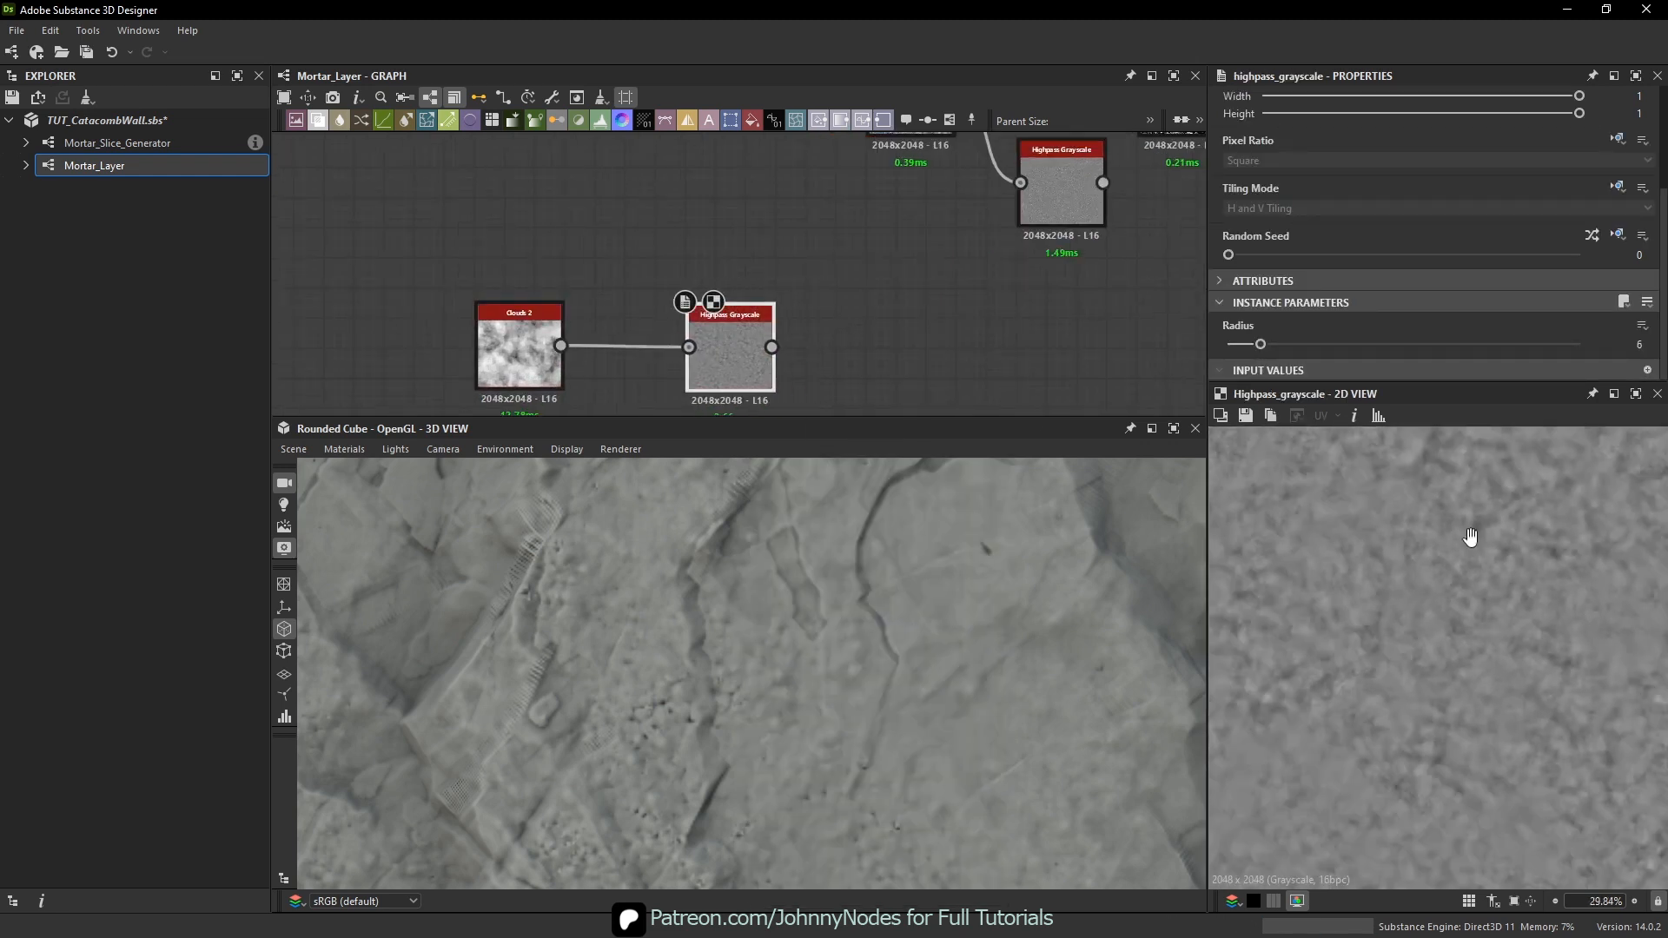
{"action": "left_click_drag", "start_coordinate": [1263, 353], "coordinate": [1244, 346]}
{"action": "scroll", "coordinate": [1400, 488], "scroll_direction": "up", "scroll_amount": 5}
{"action": "scroll", "coordinate": [1516, 597], "scroll_direction": "up", "scroll_amount": 2}
{"action": "left_click", "coordinate": [908, 358]}
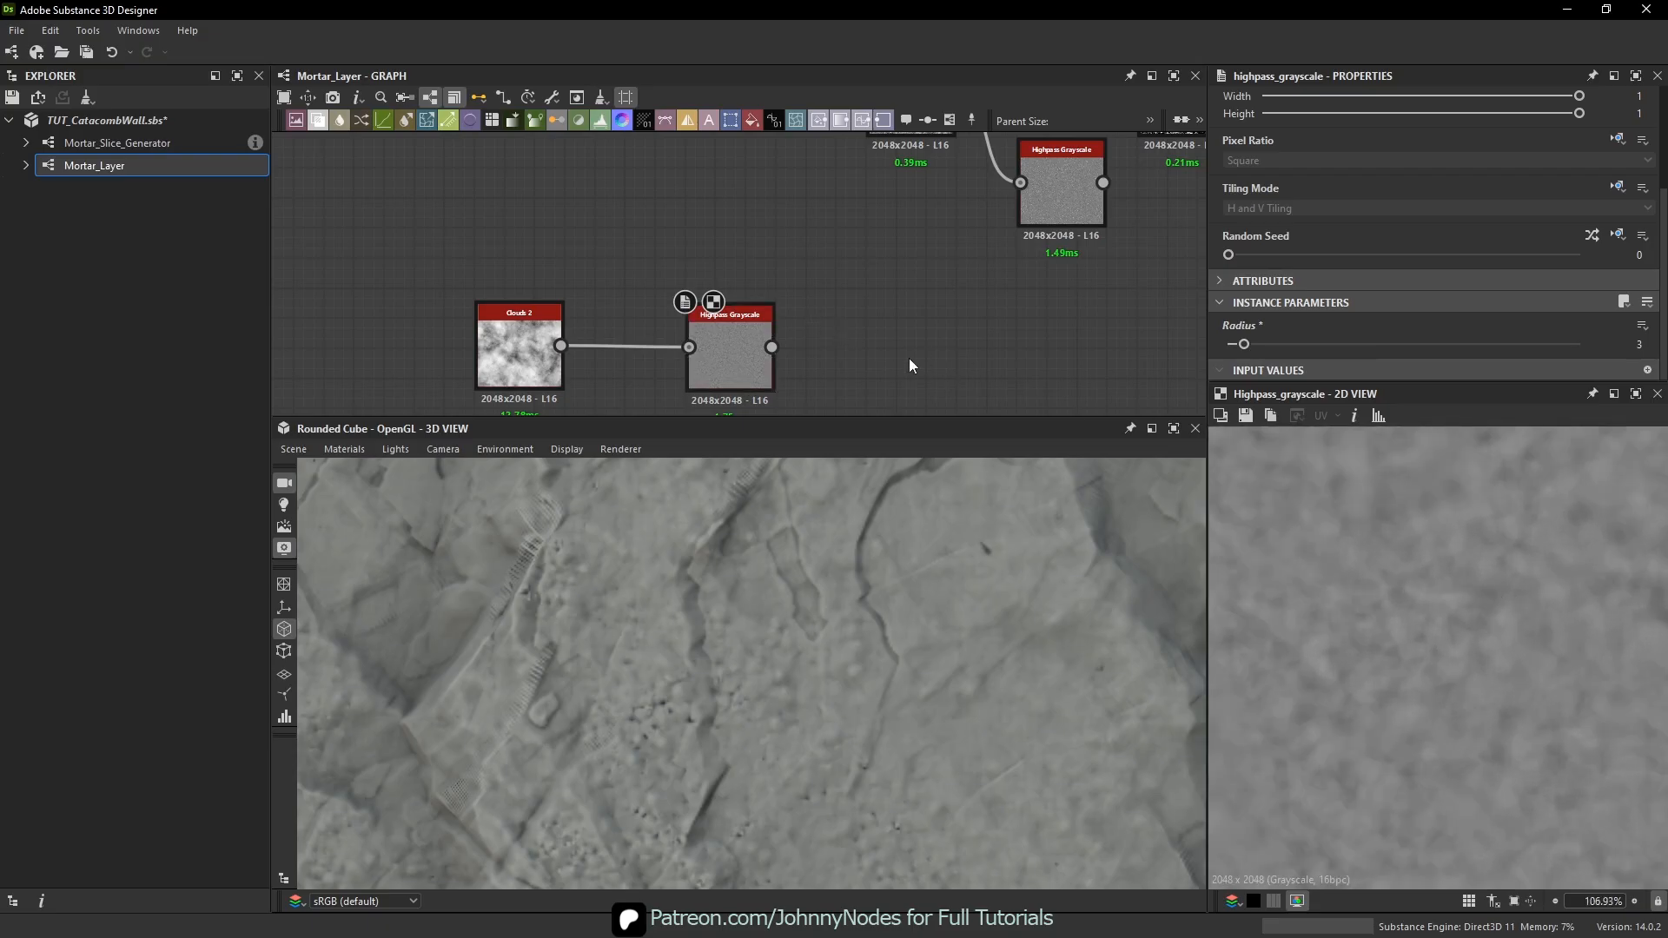
- Add an Auto Levels node after the Clouds 2 highpass and compare its output with the original clouds in the 2D view
{"action": "key", "text": "space"}
{"action": "type", "text": "aut"}
{"action": "left_click", "coordinate": [956, 433]}
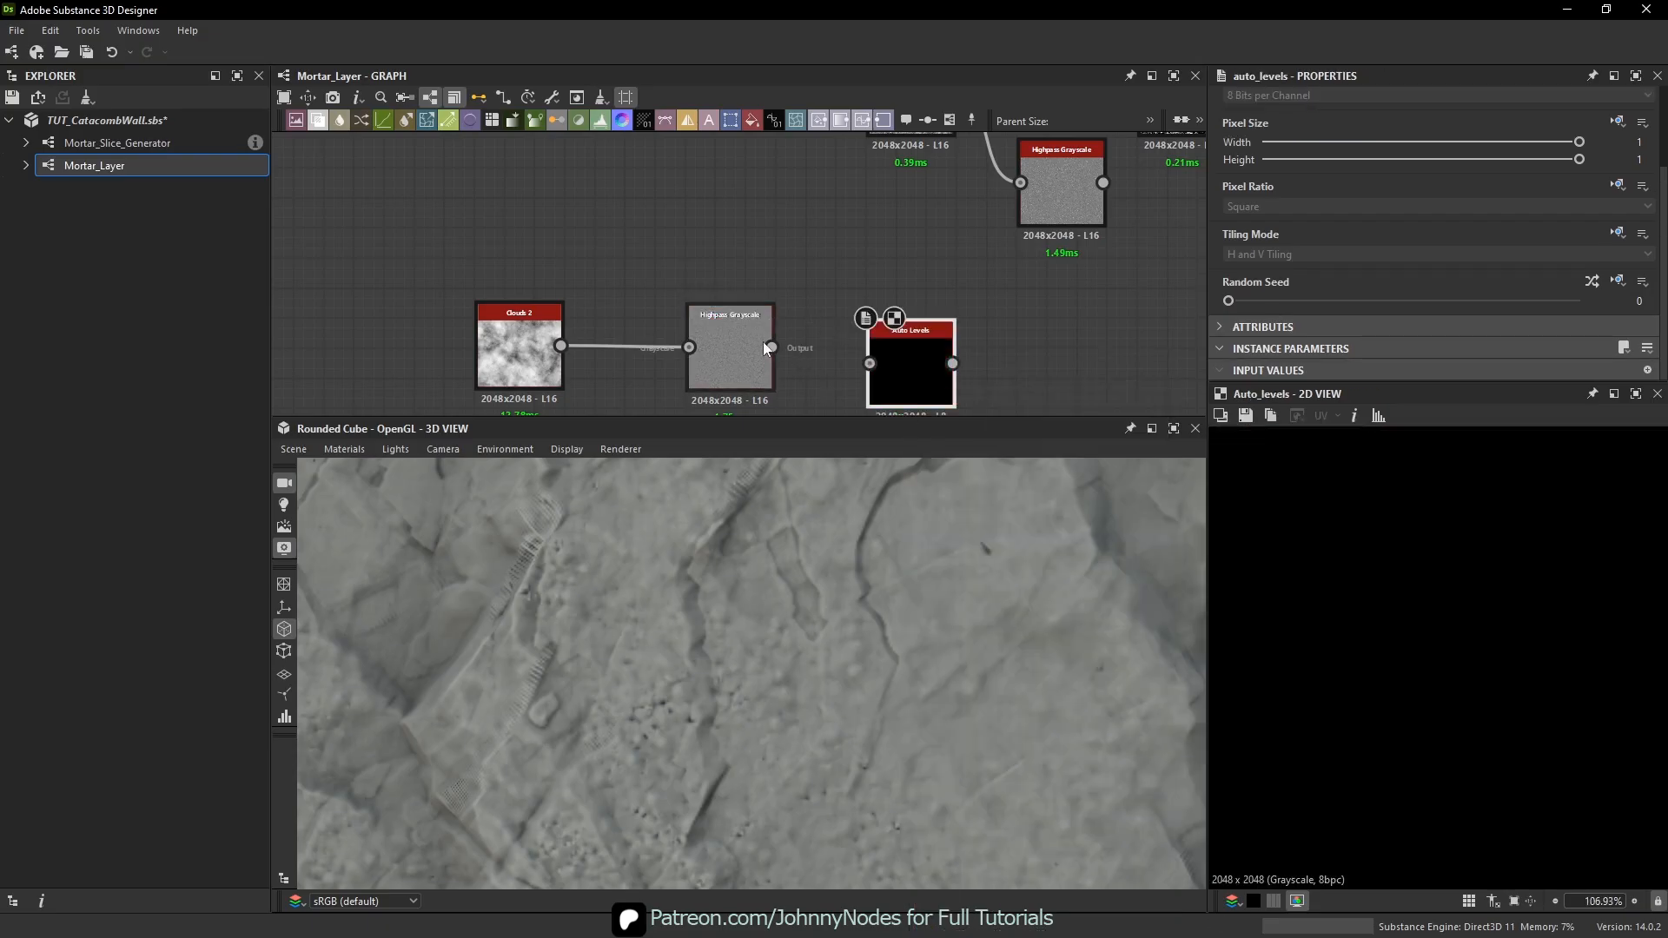
{"action": "left_click_drag", "start_coordinate": [771, 347], "coordinate": [846, 331]}
{"action": "scroll", "coordinate": [1446, 582], "scroll_direction": "down", "scroll_amount": 5}
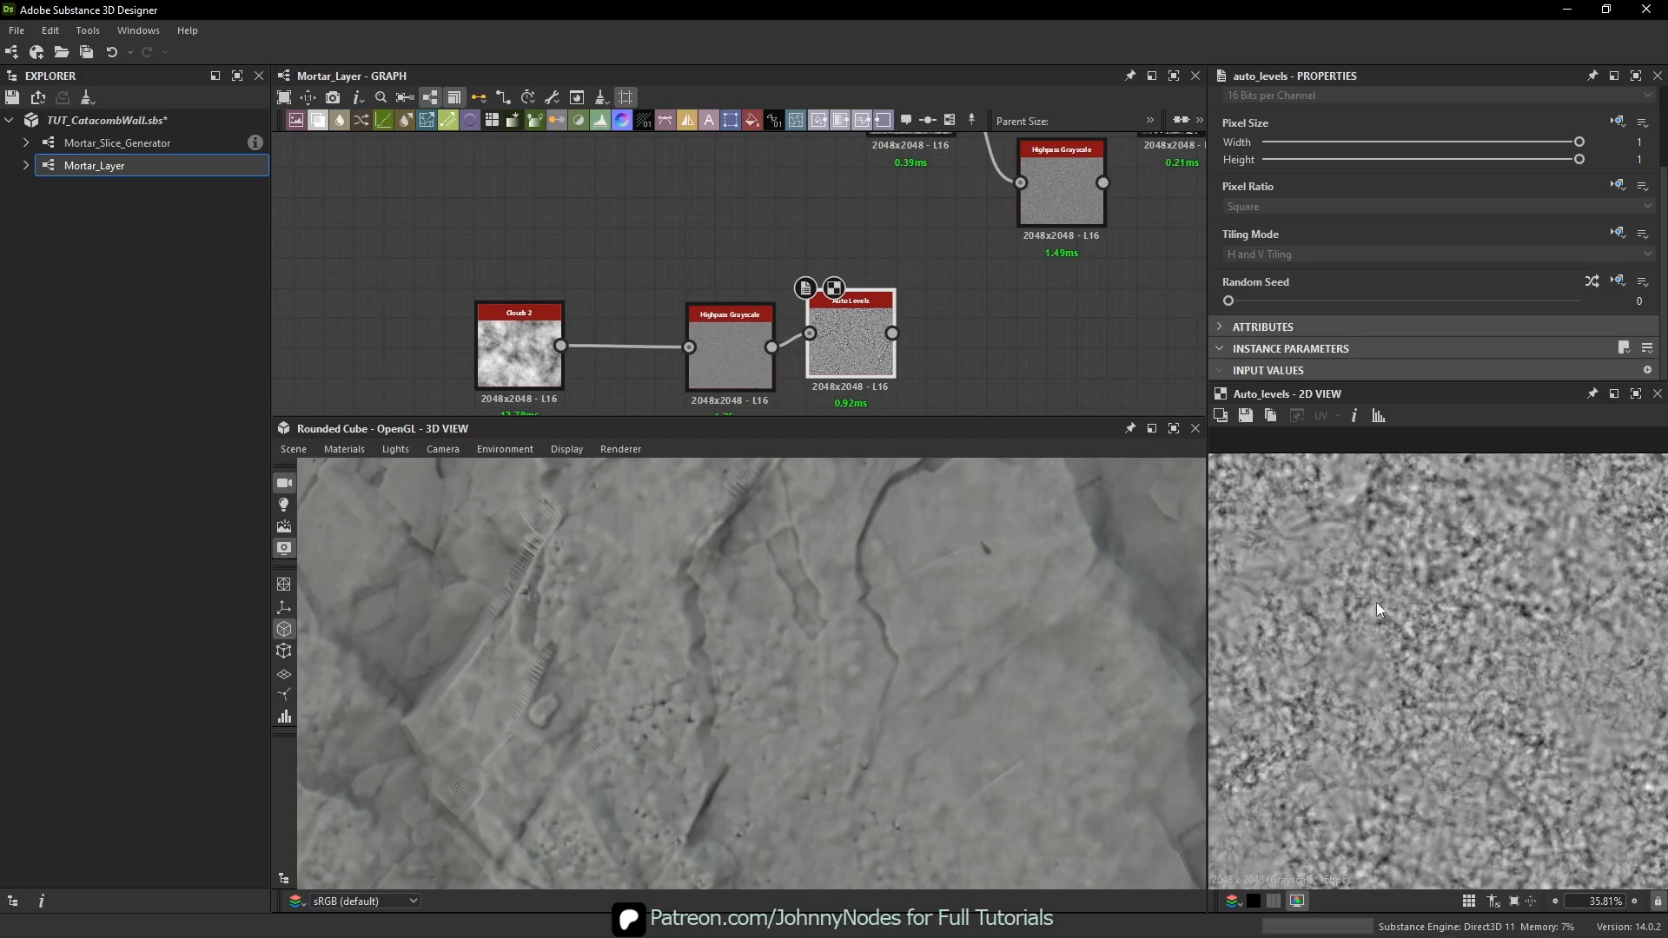
{"action": "left_click", "coordinate": [519, 346]}
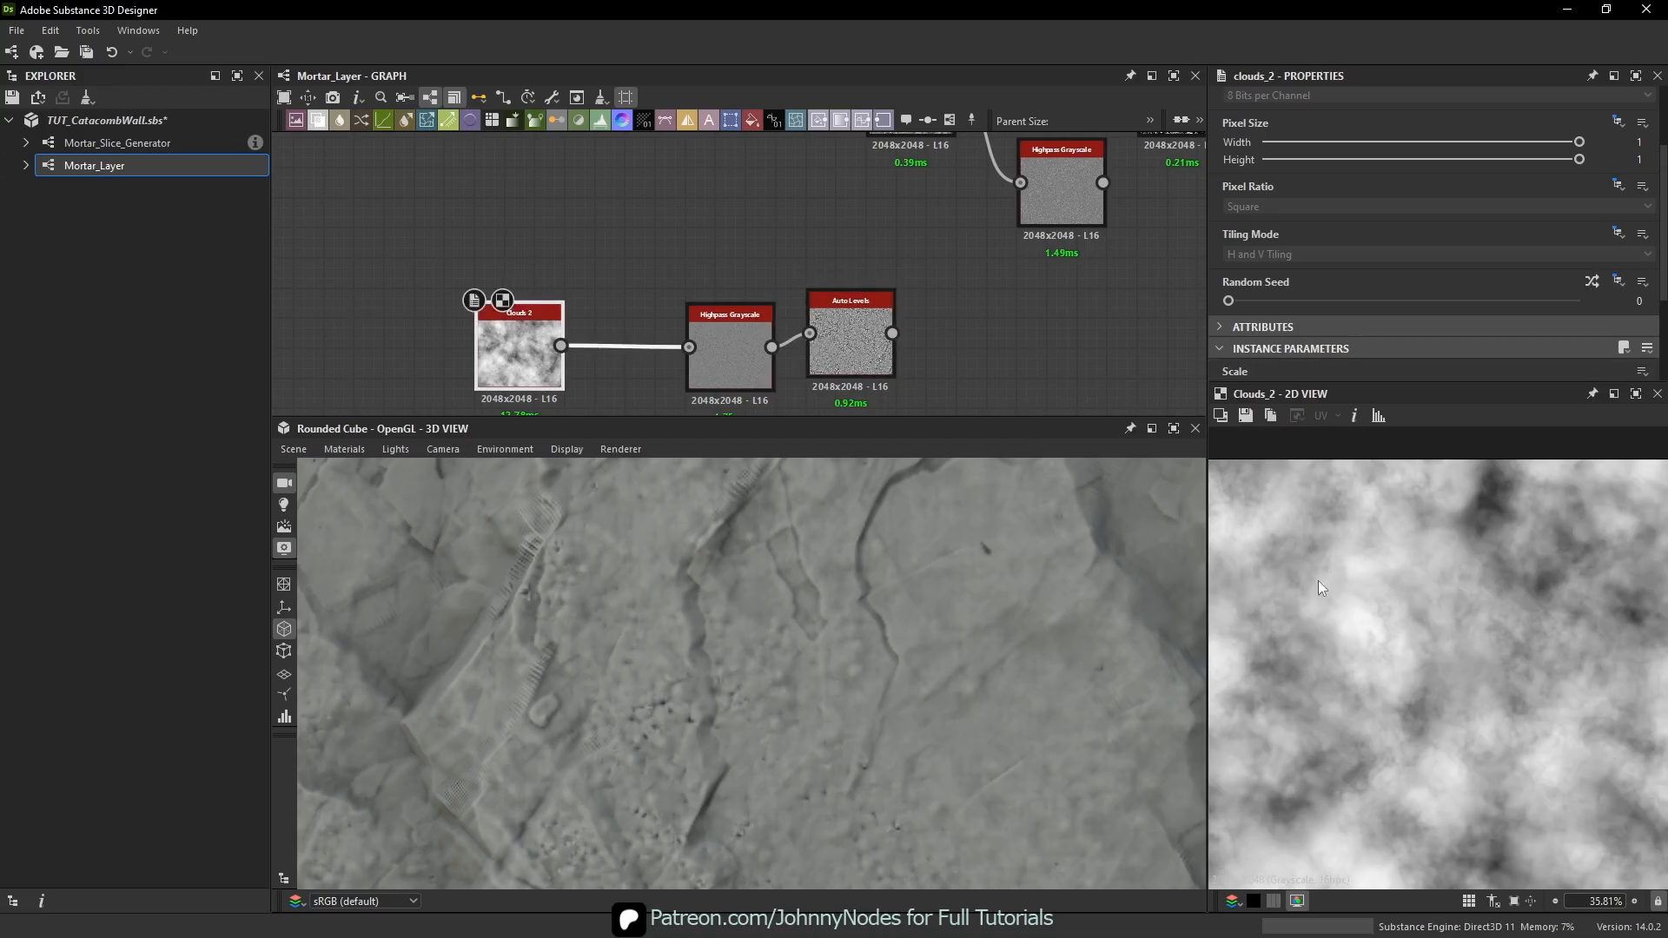
{"action": "left_click", "coordinate": [850, 343]}
{"action": "scroll", "coordinate": [1390, 608], "scroll_direction": "up", "scroll_amount": 6}
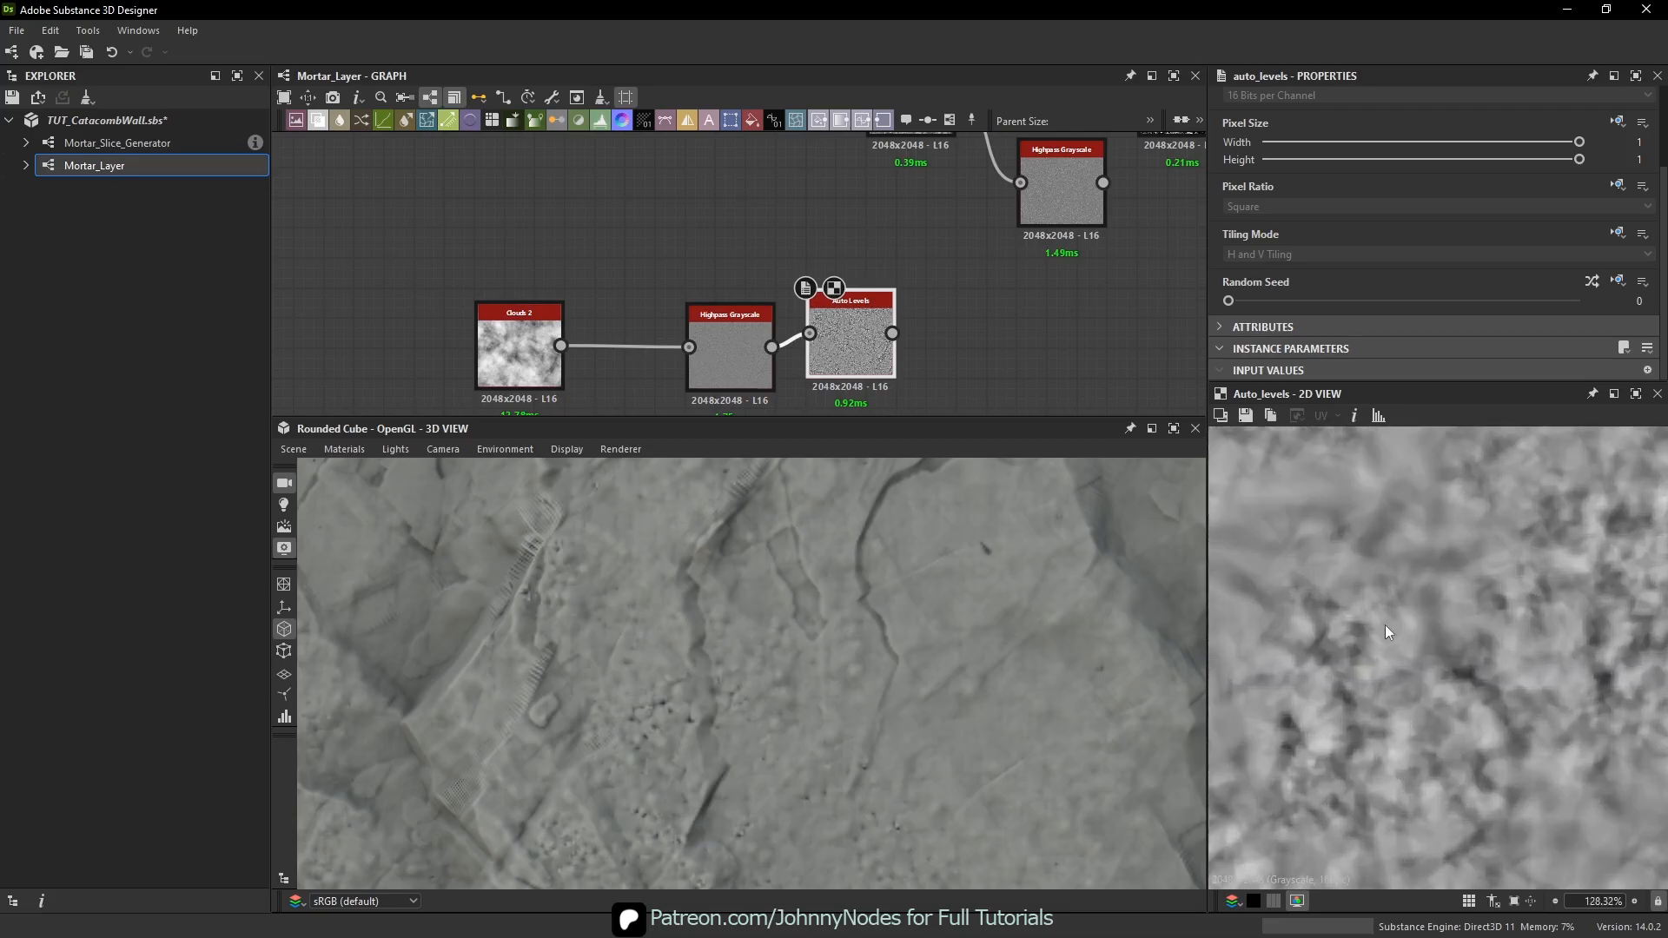
- Move the Highpass Grayscale and Auto Levels nodes over to the Safe Transform Grayscale branch and delete the Clouds 2 node
{"action": "middle_click_drag", "start_coordinate": [845, 280], "coordinate": [778, 338]}
{"action": "left_click_drag", "start_coordinate": [787, 358], "coordinate": [791, 374]}
{"action": "scroll", "coordinate": [793, 372], "scroll_direction": "down", "scroll_amount": 2}
{"action": "left_click_drag", "start_coordinate": [728, 311], "coordinate": [780, 391]}
{"action": "left_click_drag", "start_coordinate": [796, 402], "coordinate": [1005, 351]}
{"action": "left_click", "coordinate": [534, 372]}
{"action": "key", "text": "Delete"}
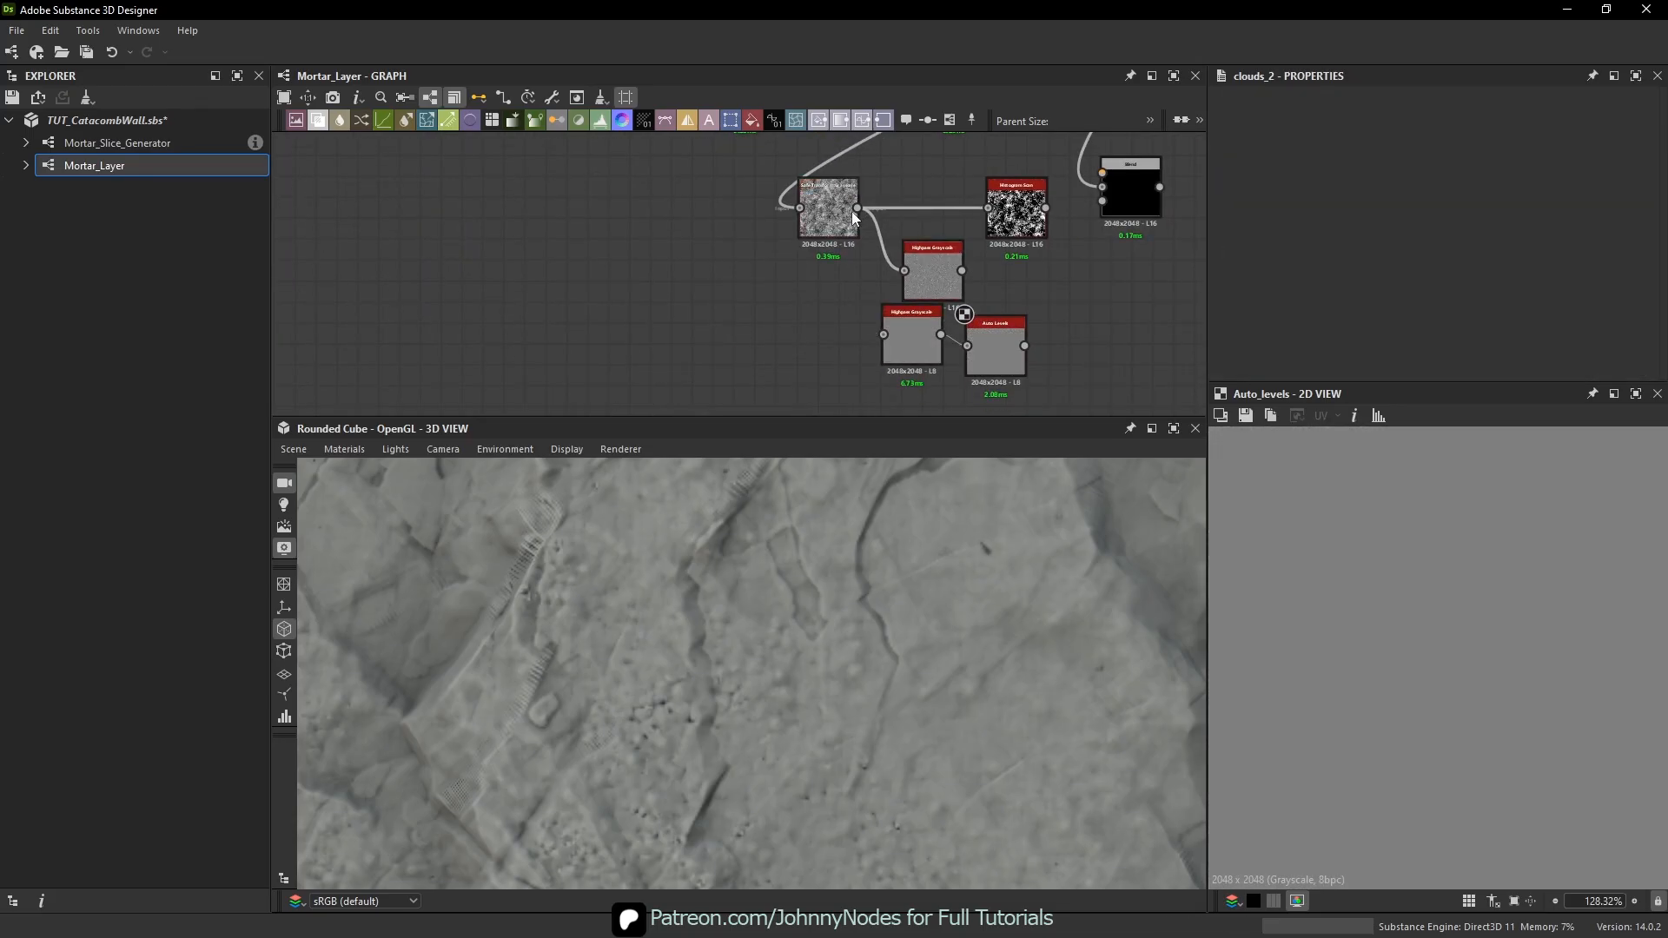
- Route Safe Transform Grayscale through the moved Highpass Grayscale and Auto Levels into the Histogram Scan, removing the older highpass and previewing the scan
{"action": "double_click", "coordinate": [903, 318]}
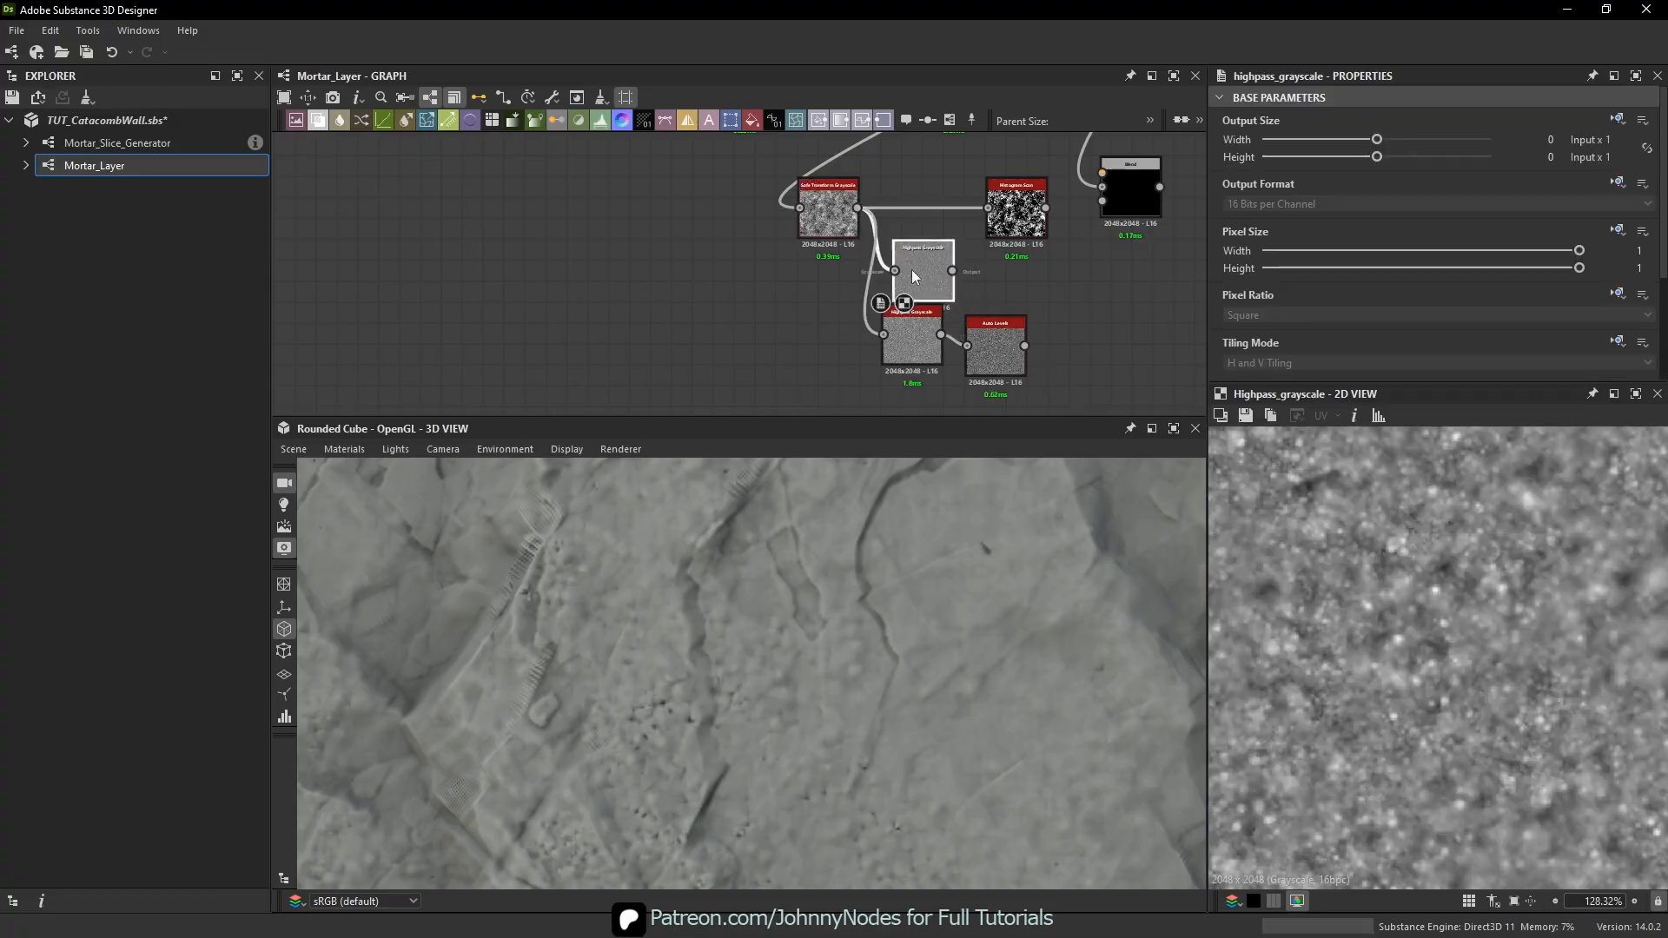
{"action": "double_click", "coordinate": [1004, 358]}
{"action": "left_click_drag", "start_coordinate": [1005, 358], "coordinate": [989, 348]}
{"action": "scroll", "coordinate": [1017, 337], "scroll_direction": "up", "scroll_amount": 1}
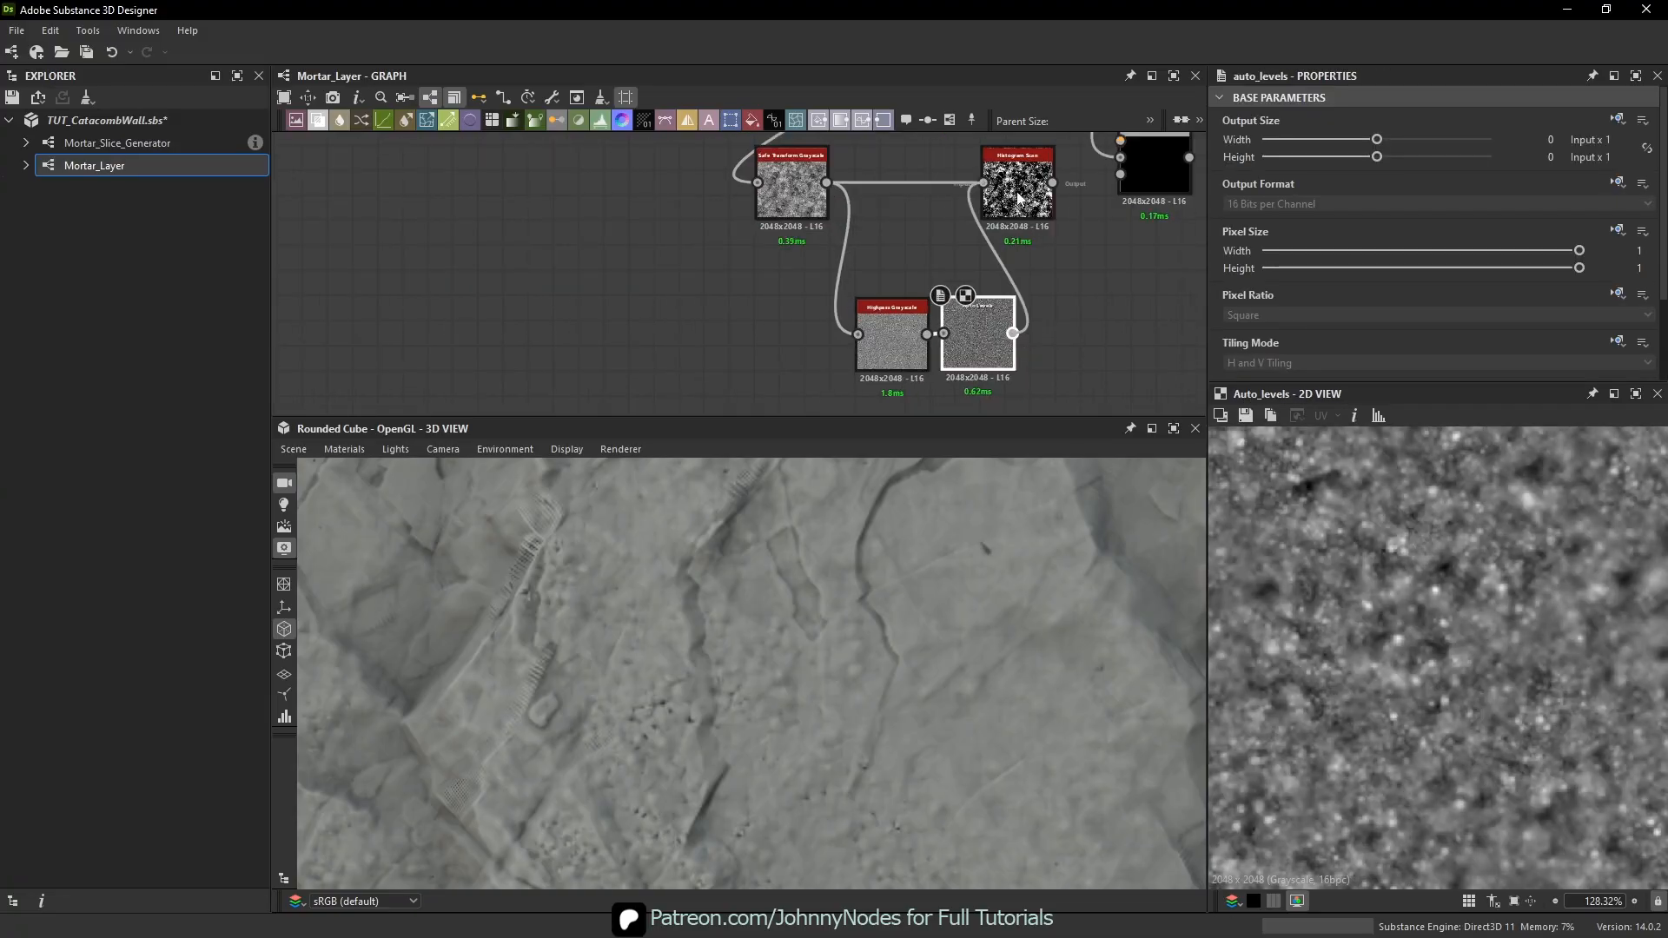
{"action": "double_click", "coordinate": [1020, 198]}
- Line up the Safe Transform, Highpass and Auto Levels nodes in one row ahead of the Histogram Scan
{"action": "middle_click_drag", "start_coordinate": [906, 222], "coordinate": [919, 284]}
{"action": "left_click_drag", "start_coordinate": [804, 248], "coordinate": [730, 248]}
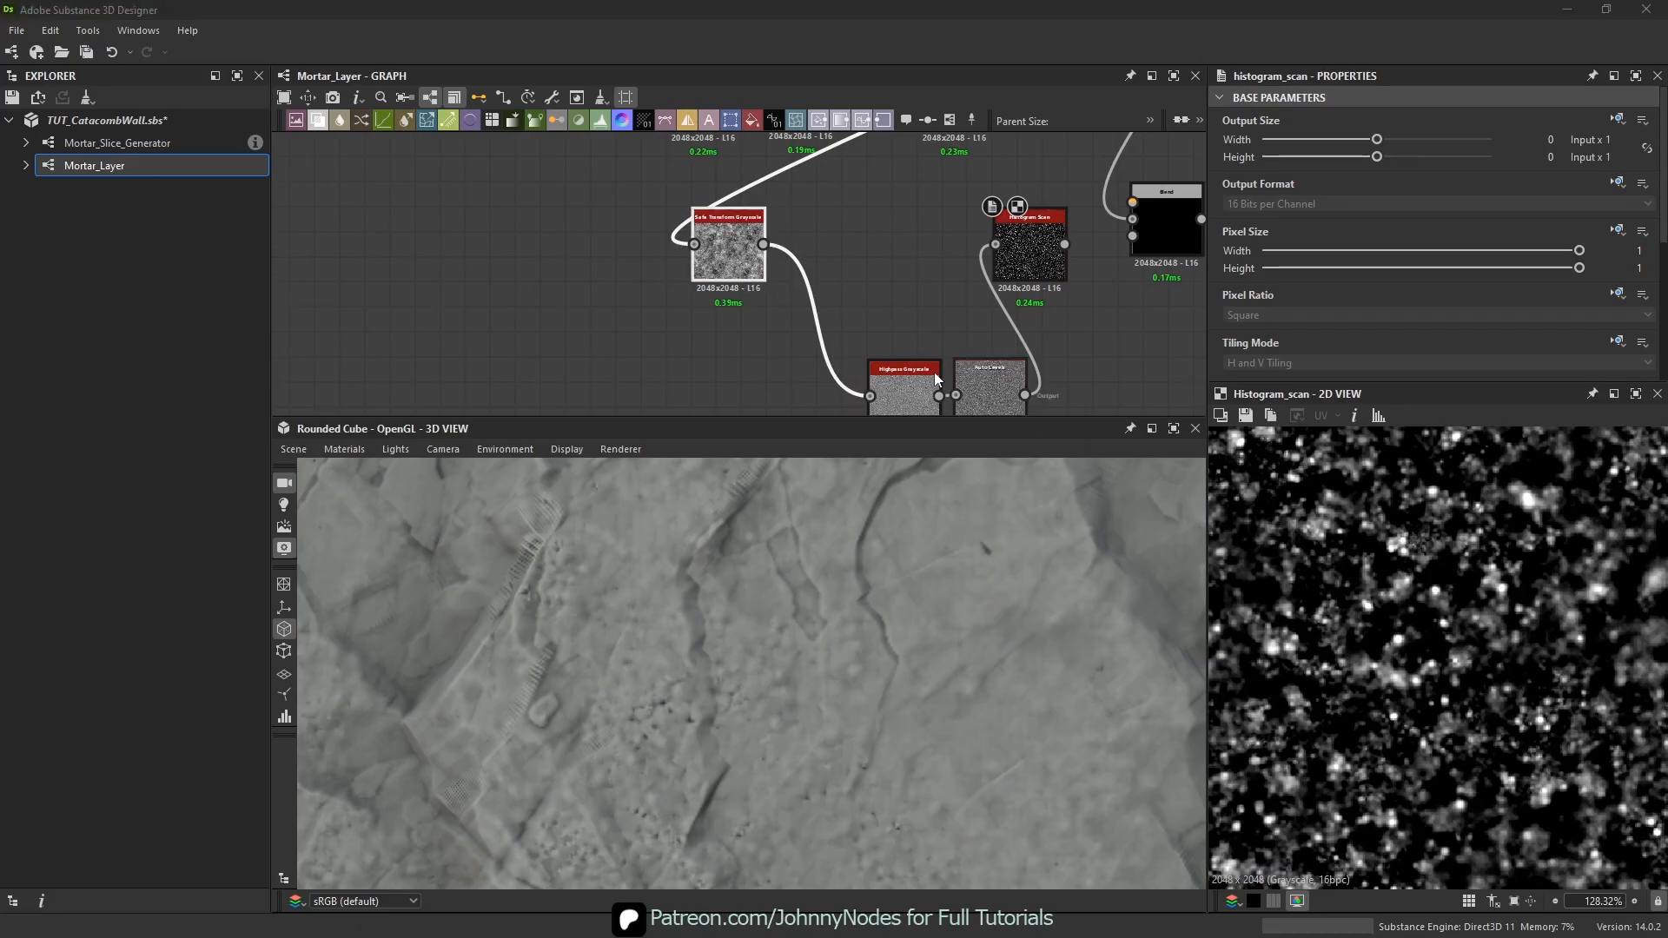
{"action": "left_click_drag", "start_coordinate": [868, 307], "coordinate": [930, 234]}
{"action": "middle_click_drag", "start_coordinate": [947, 236], "coordinate": [790, 288]}
- Connect the Histogram Scan to the Blend's foreground input and set its blending mode to Subtract
{"action": "left_click", "coordinate": [963, 232]}
{"action": "mouse_move", "coordinate": [1016, 280]}
{"action": "left_mouse_down"}
{"action": "mouse_move", "coordinate": [1018, 341]}
{"action": "mouse_move", "coordinate": [1035, 275]}
{"action": "left_mouse_up"}
{"action": "scroll", "coordinate": [900, 280], "scroll_direction": "up", "scroll_amount": 2}
{"action": "left_click", "coordinate": [1265, 316]}
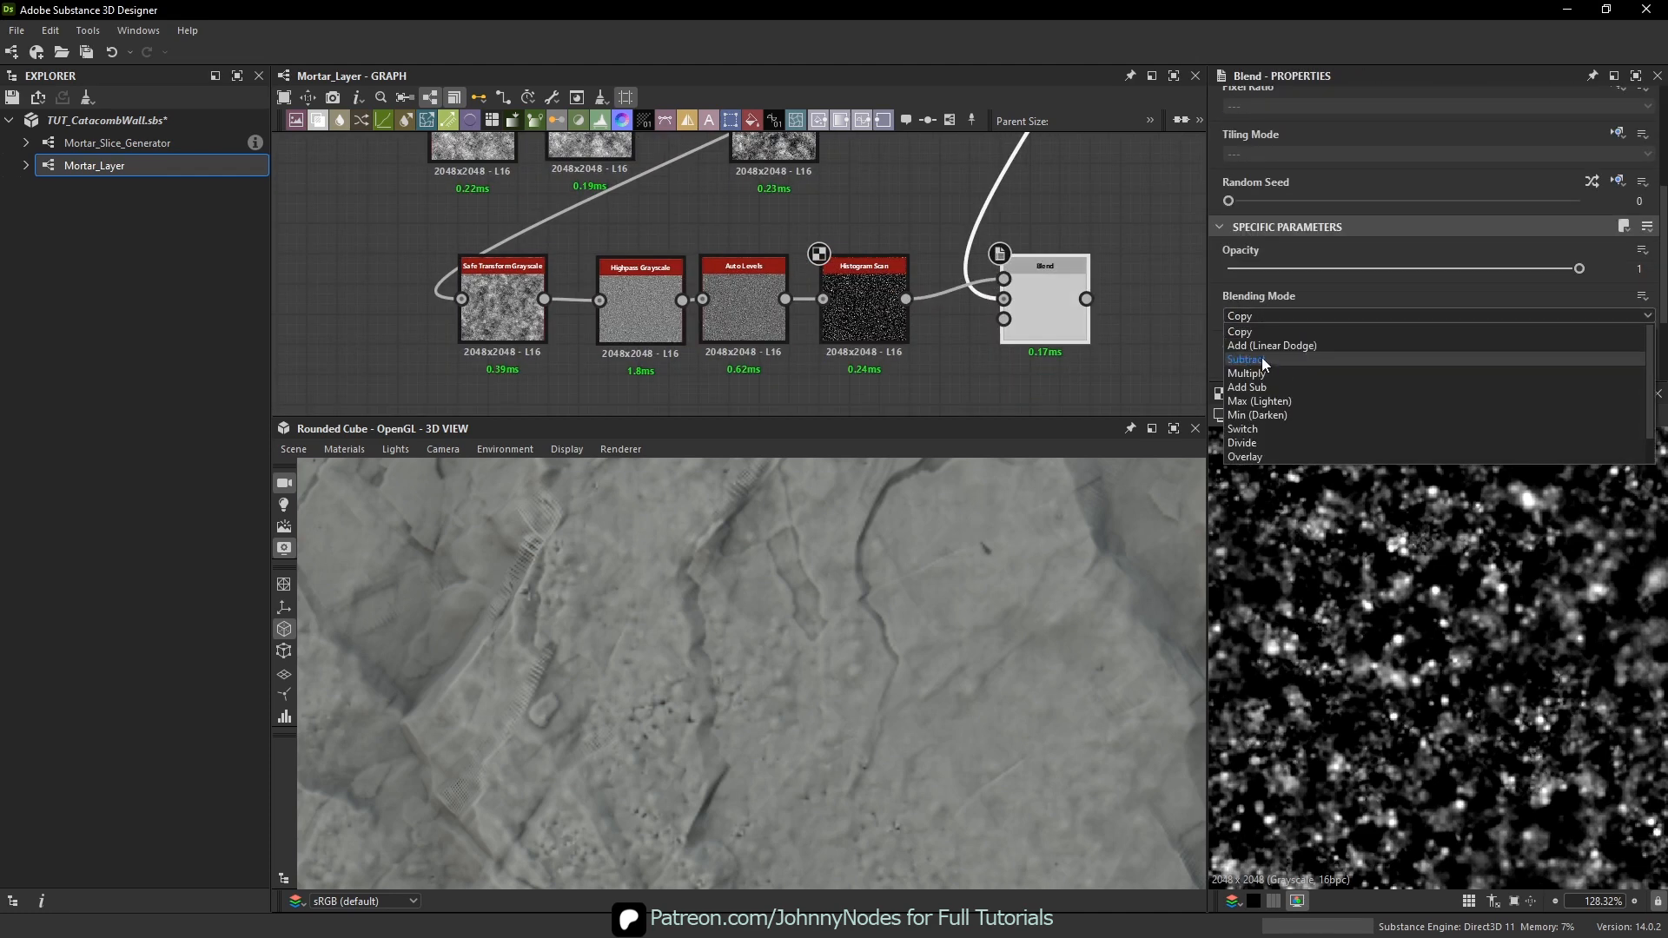
{"action": "left_click", "coordinate": [1262, 358]}
- Transfer the outgoing connections of the upstream Blend to the output of the new Subtract Blend
{"action": "middle_click_drag", "start_coordinate": [1031, 196], "coordinate": [993, 244]}
{"action": "scroll", "coordinate": [986, 245], "scroll_direction": "down", "scroll_amount": 3}
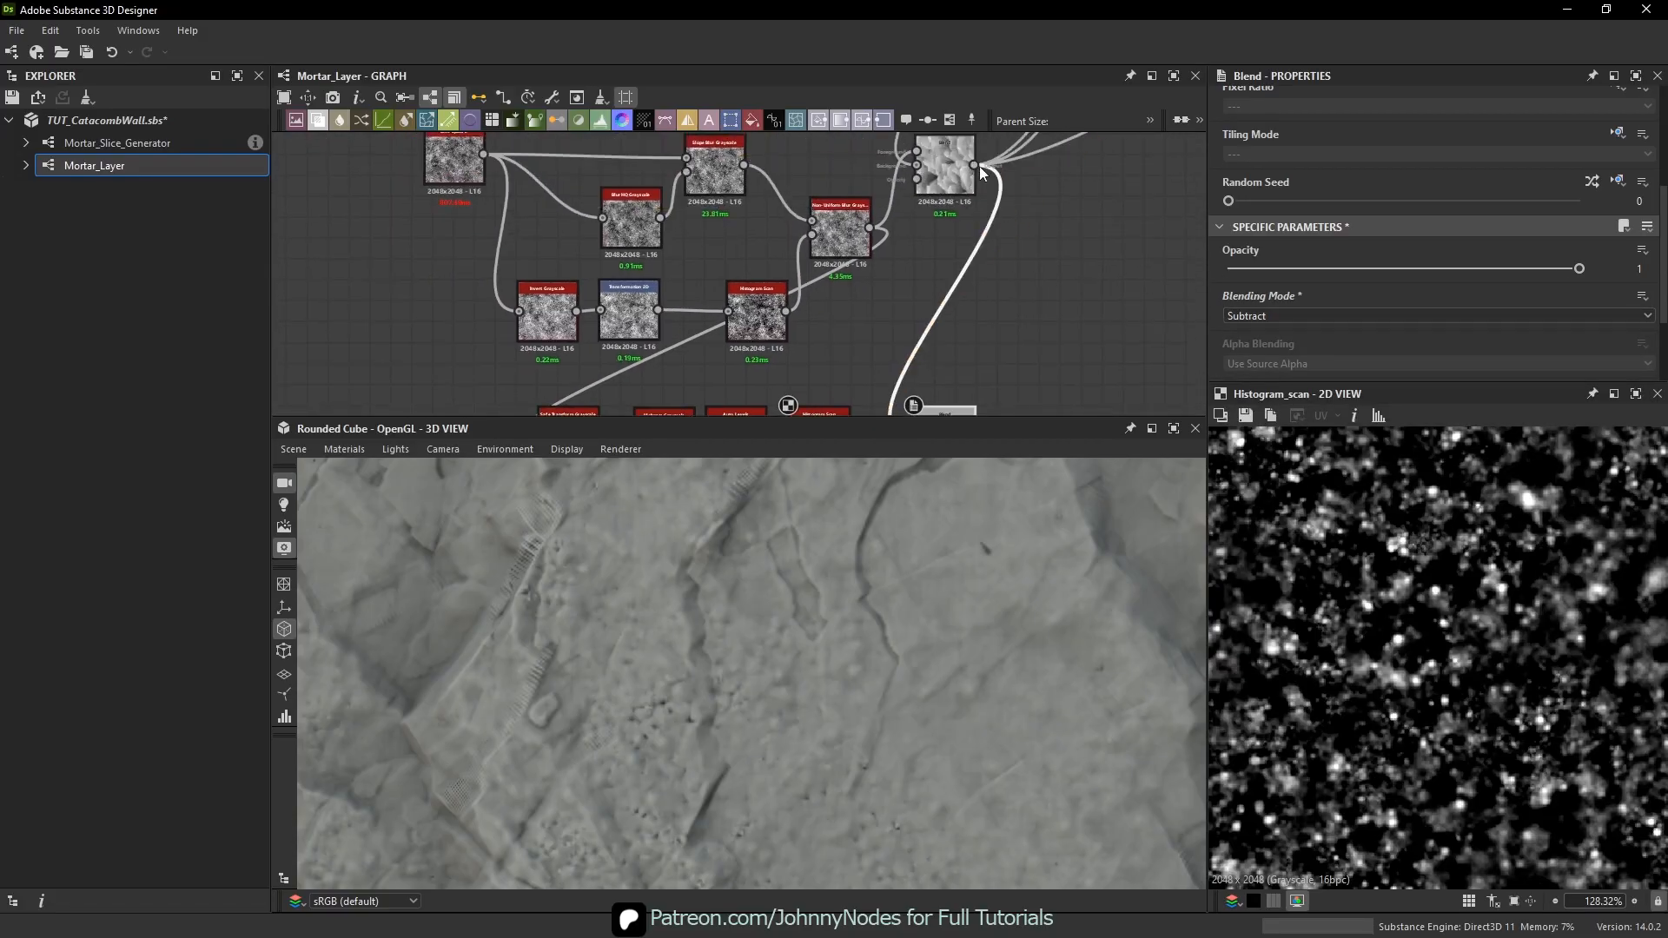
{"action": "left_click_drag", "start_coordinate": [1062, 186], "coordinate": [988, 361]}
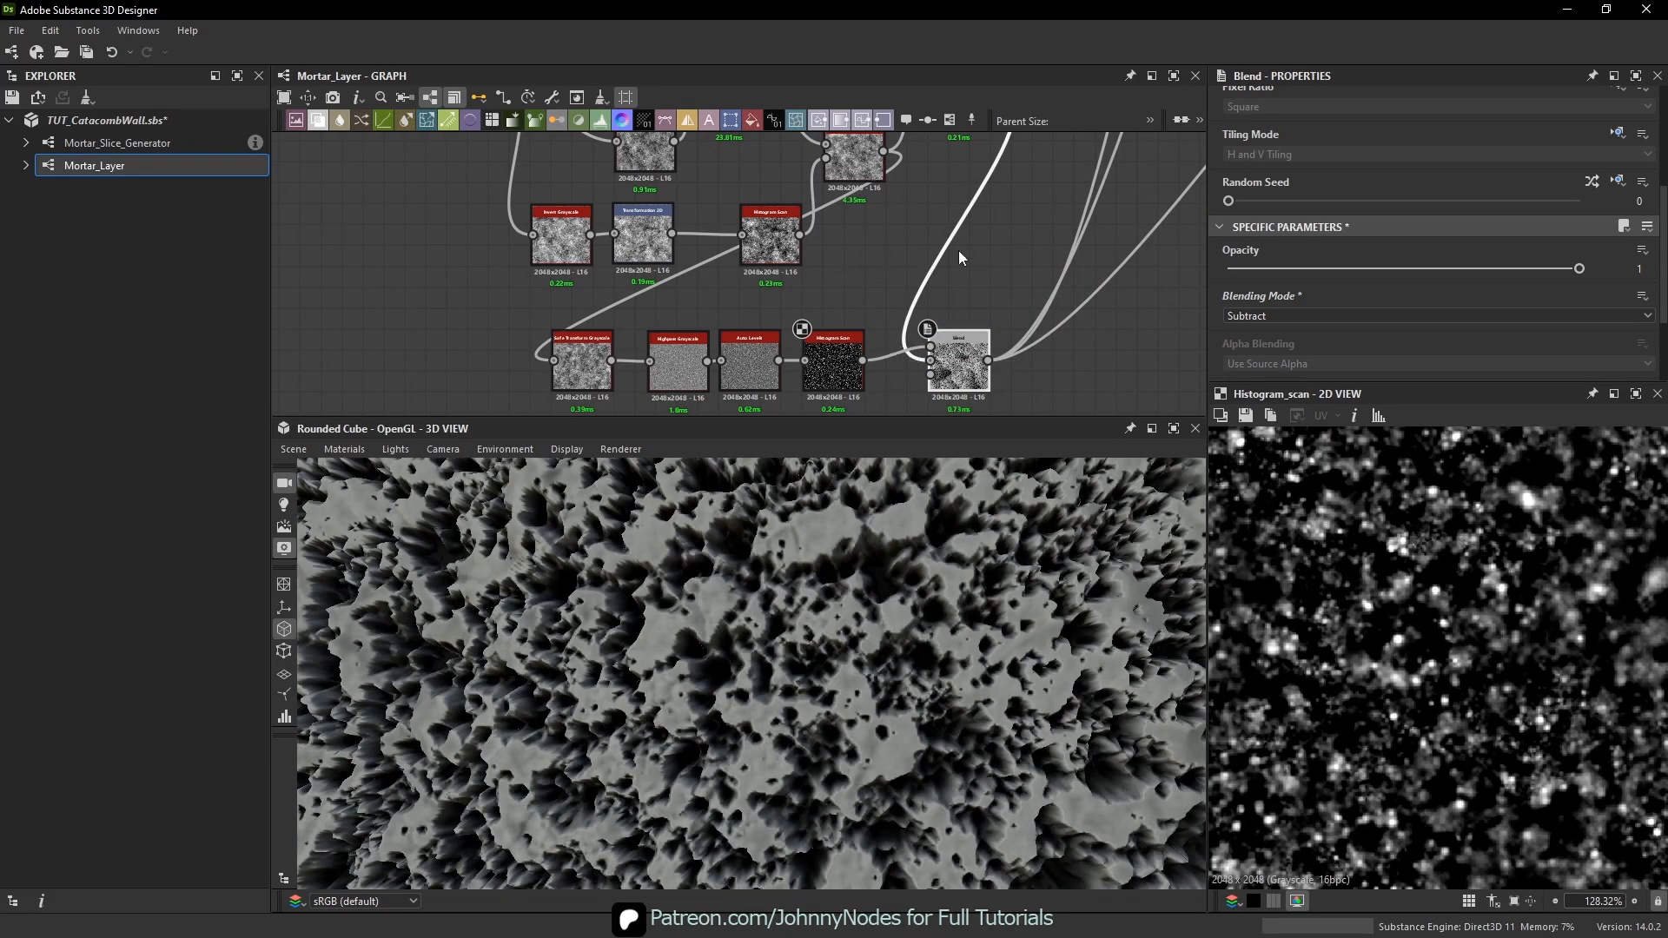
- Lower the Subtract Blend's opacity to 0.02 while checking the pitting on the 3D wall from close up and afar
{"action": "double_click", "coordinate": [958, 363]}
{"action": "left_click", "coordinate": [1249, 268]}
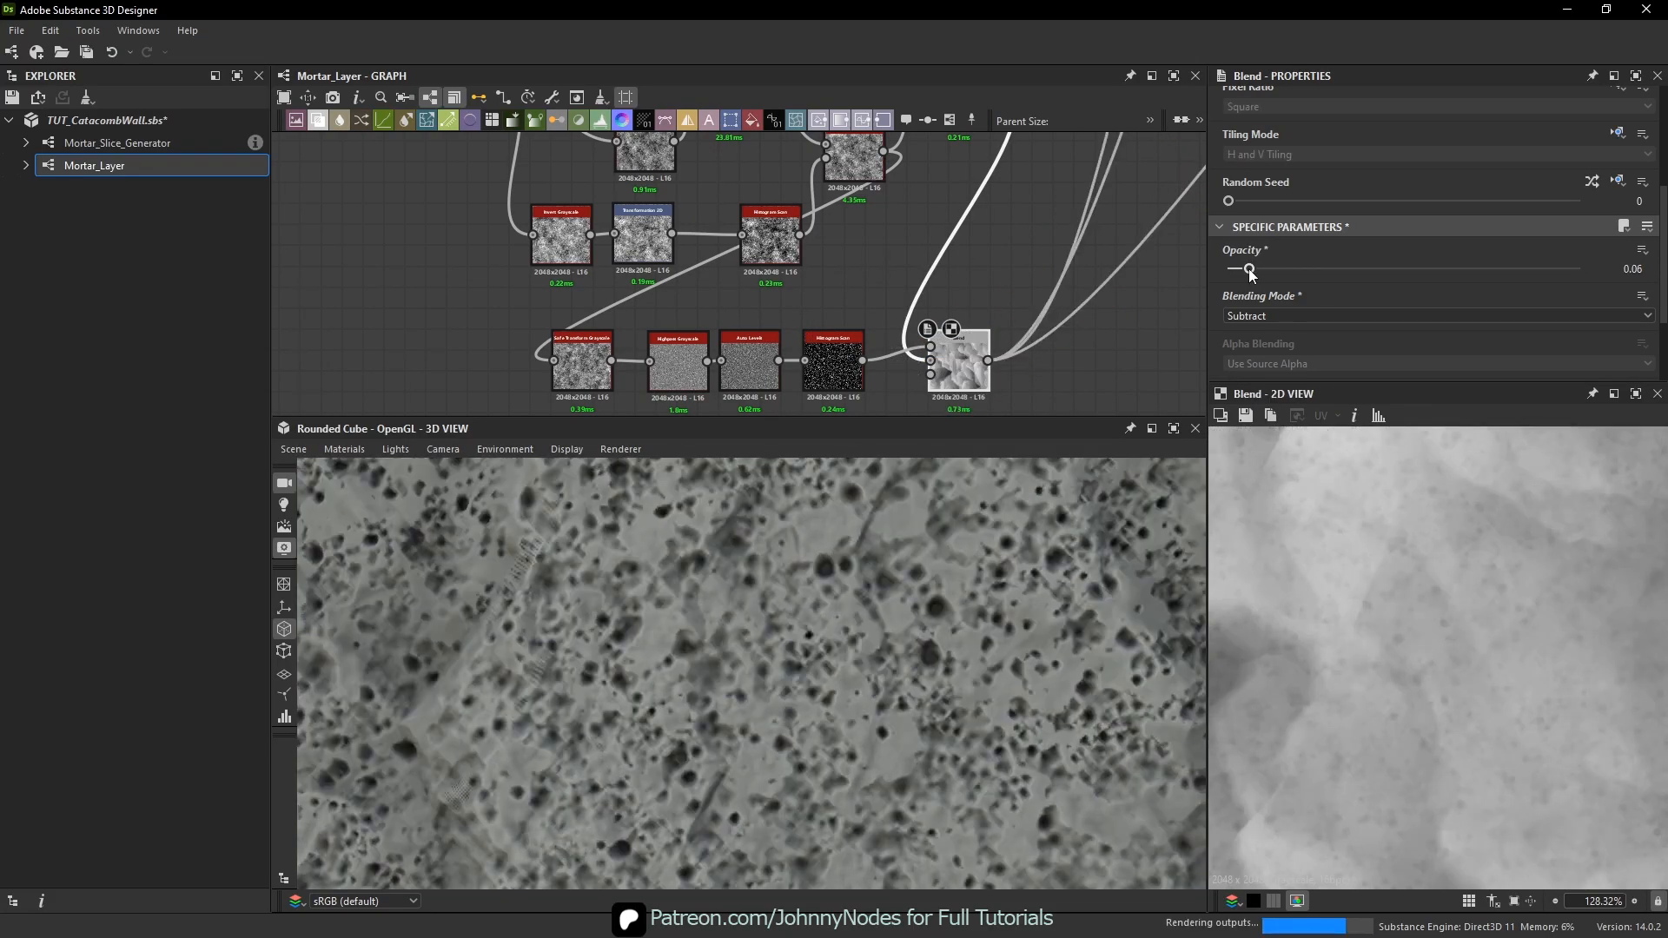
{"action": "left_click_drag", "start_coordinate": [1250, 270], "coordinate": [1233, 271]}
{"action": "scroll", "coordinate": [764, 669], "scroll_direction": "down", "scroll_amount": 3}
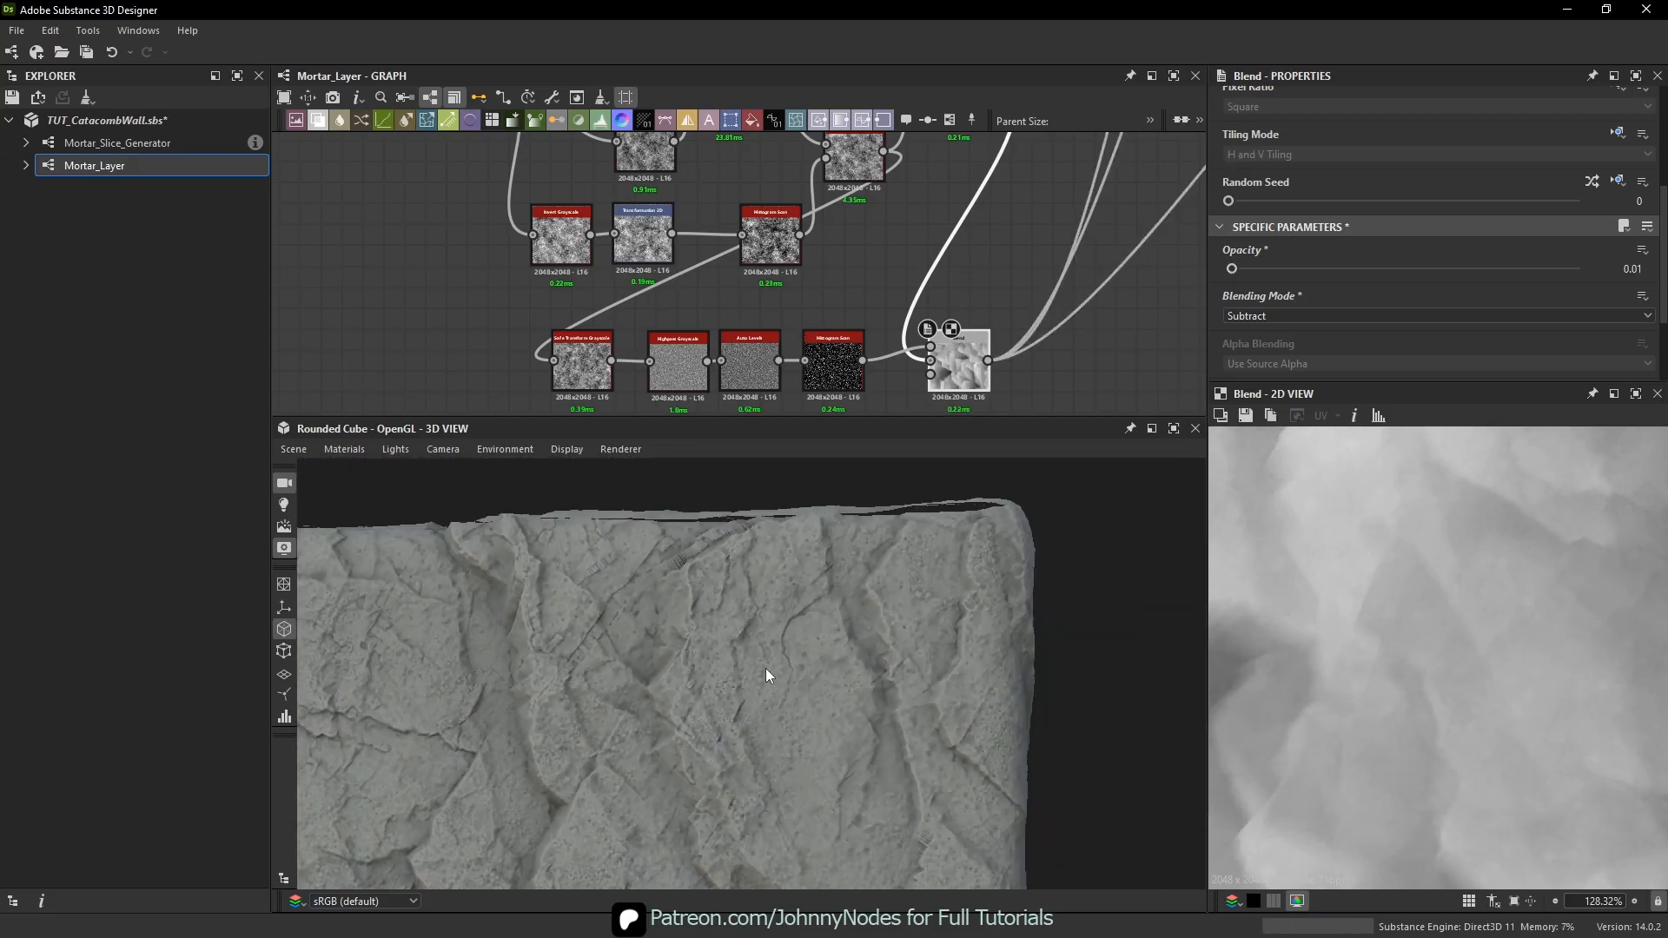
{"action": "left_click_drag", "start_coordinate": [765, 669], "coordinate": [1062, 471]}
{"action": "scroll", "coordinate": [798, 621], "scroll_direction": "up", "scroll_amount": 5}
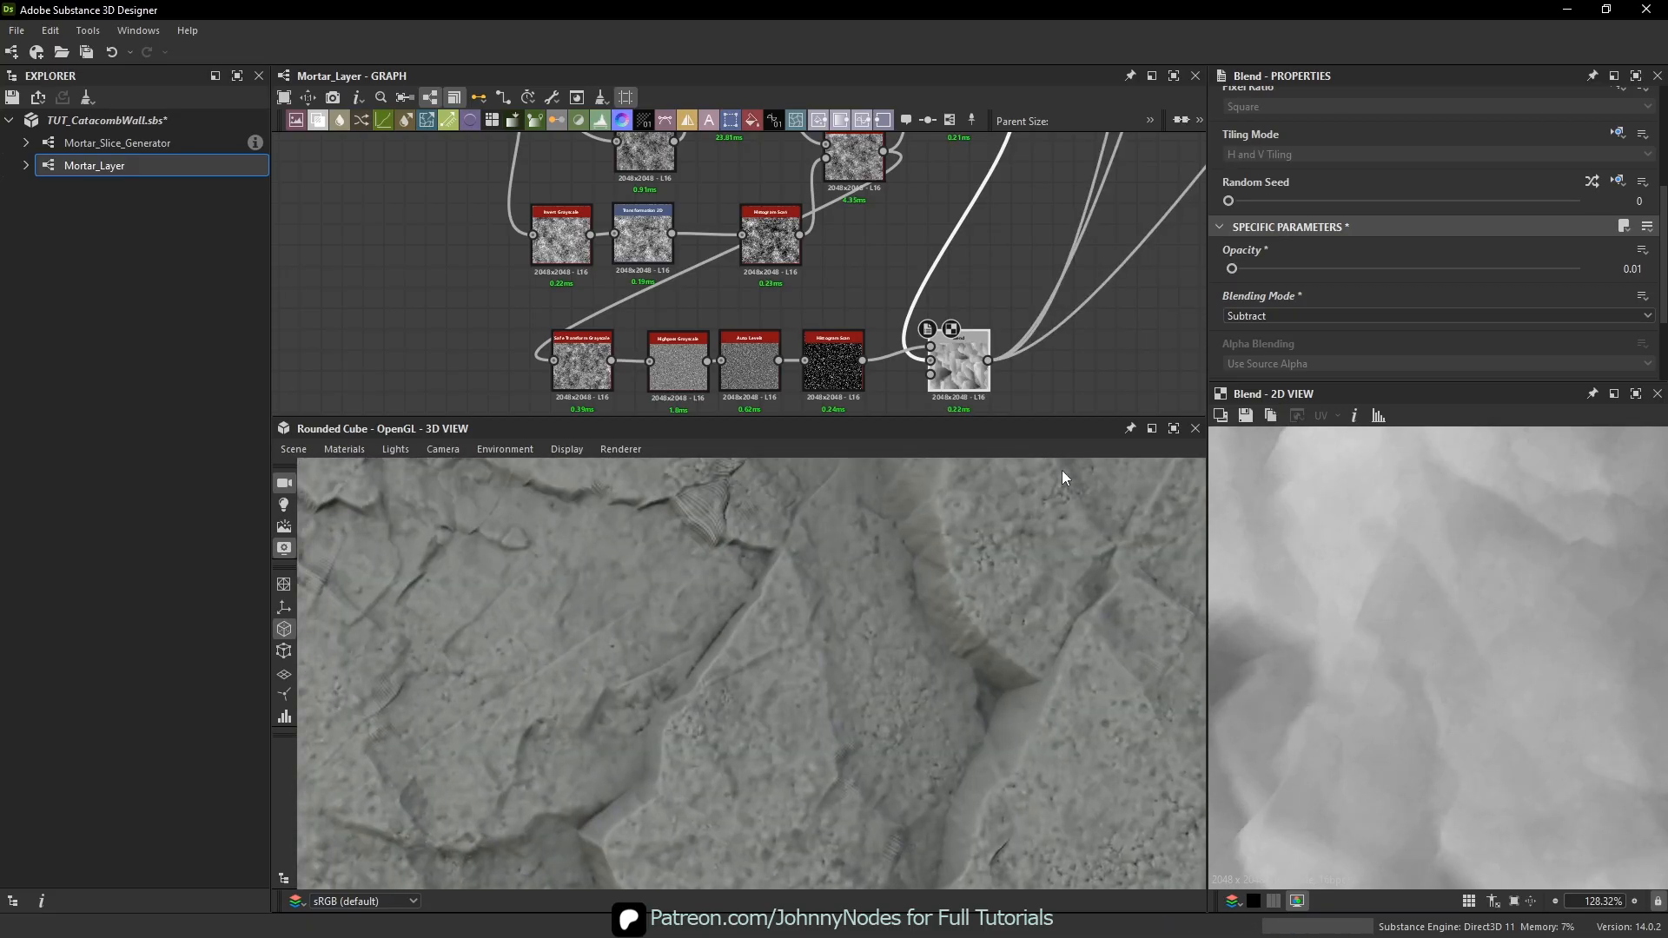
{"action": "left_click_drag", "start_coordinate": [1234, 273], "coordinate": [1237, 275]}
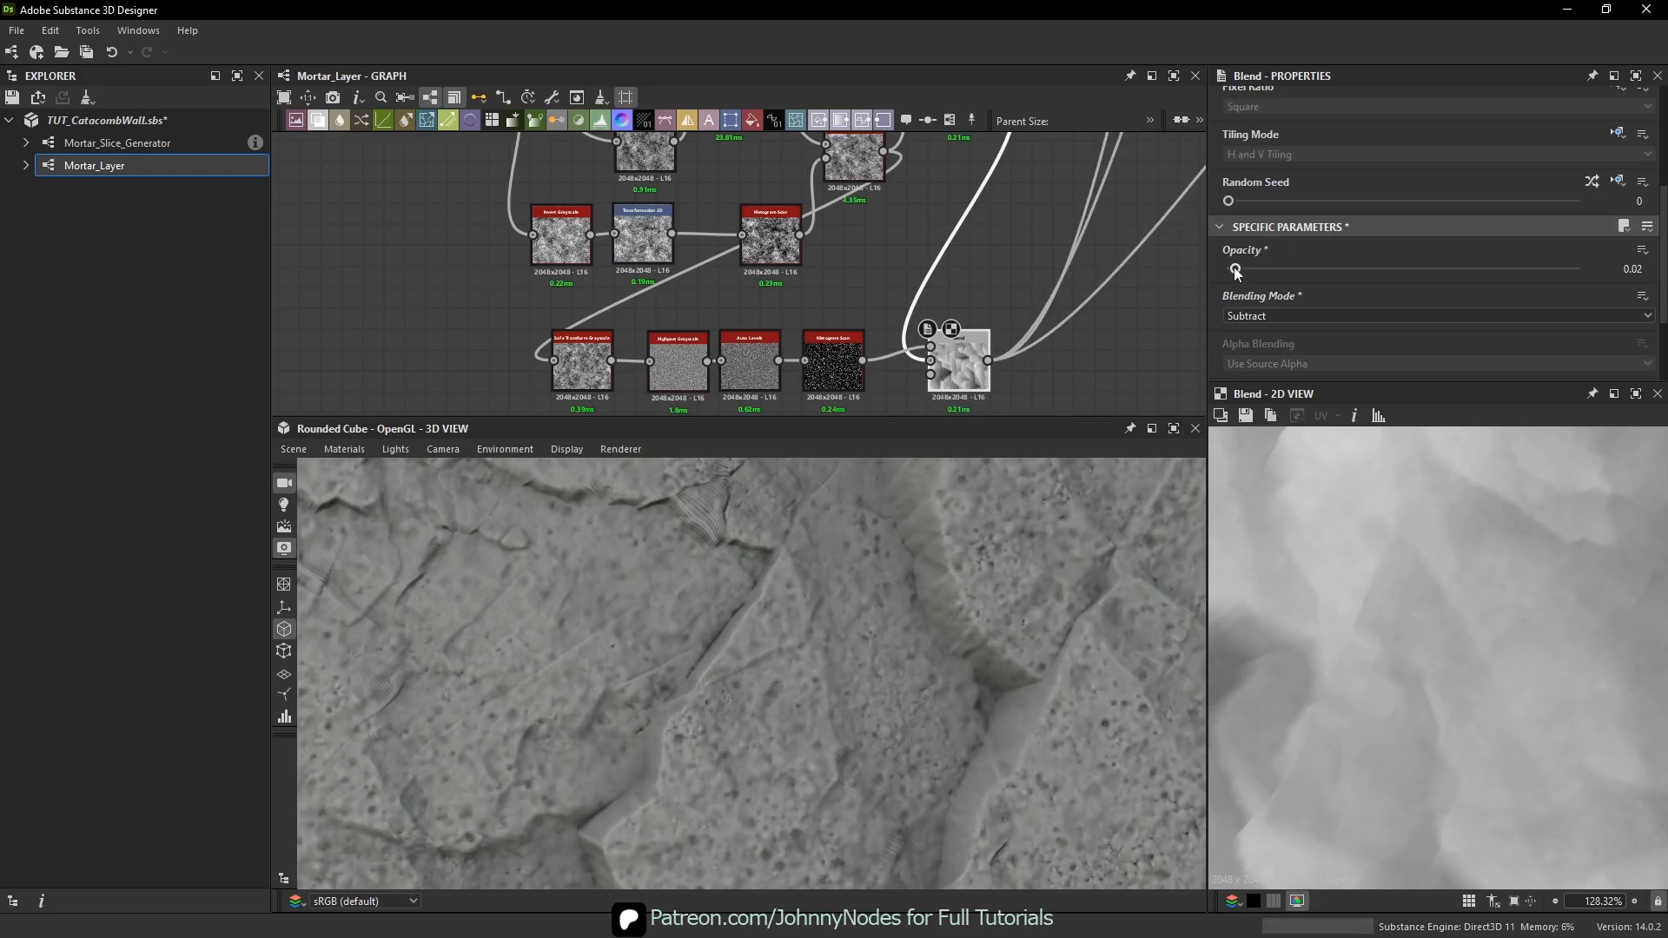
{"action": "left_click_drag", "start_coordinate": [990, 708], "coordinate": [874, 650]}
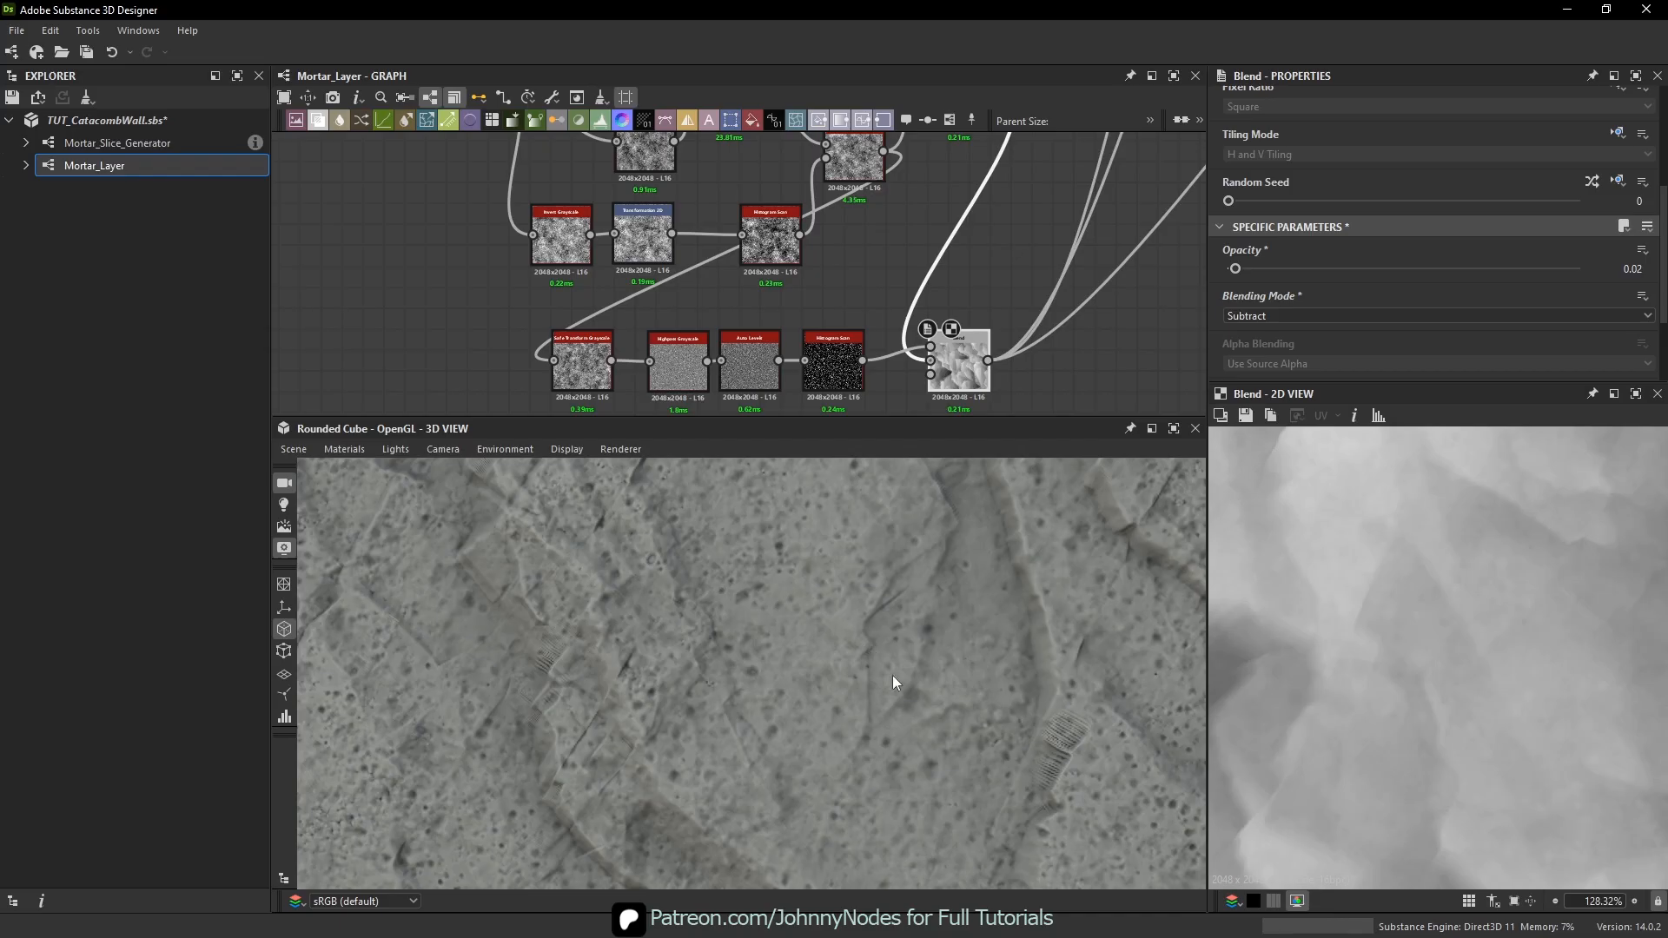
- Branch a Transformation 2D node off Safe Transform Grayscale and offset it to X 0.2367, Y 0.0835
{"action": "middle_click_drag", "start_coordinate": [637, 408], "coordinate": [668, 372]}
{"action": "key", "text": "space"}
{"action": "type", "text": "tr"}
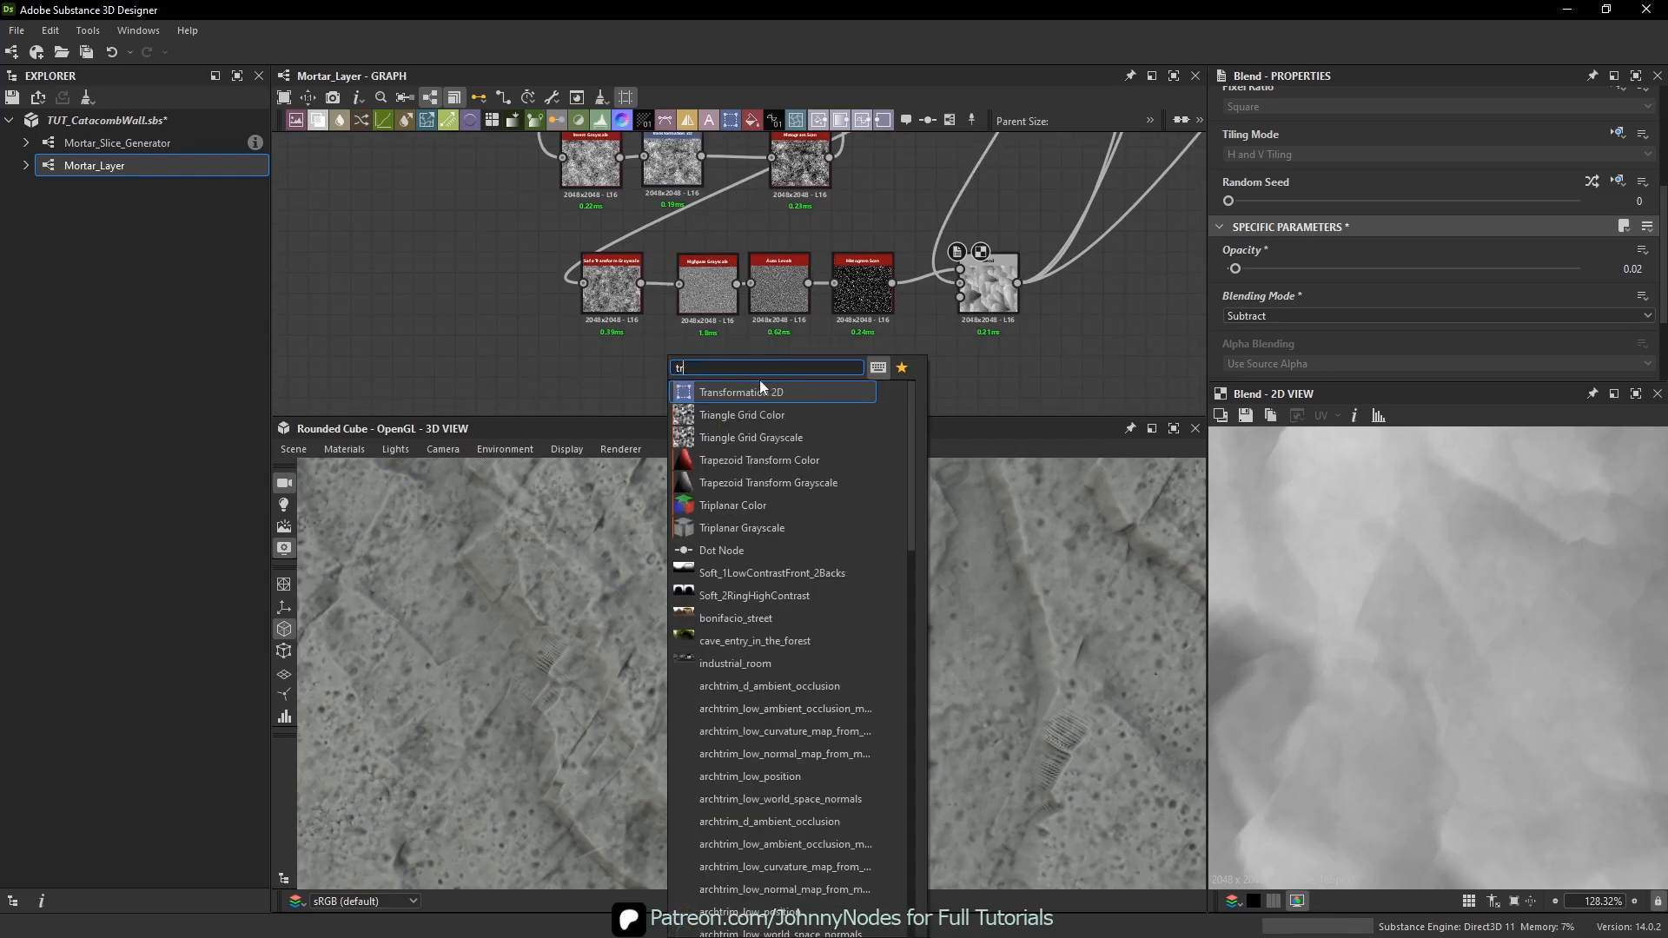
{"action": "left_click", "coordinate": [759, 392]}
{"action": "left_click_drag", "start_coordinate": [640, 283], "coordinate": [699, 388]}
{"action": "scroll", "coordinate": [947, 521], "scroll_direction": "down", "scroll_amount": 3}
{"action": "scroll", "coordinate": [1367, 642], "scroll_direction": "down", "scroll_amount": 3}
{"action": "left_click_drag", "start_coordinate": [1366, 641], "coordinate": [1054, 531]}
{"action": "left_click", "coordinate": [1557, 324]}
{"action": "scroll", "coordinate": [1489, 518], "scroll_direction": "down", "scroll_amount": 4}
{"action": "scroll", "coordinate": [1436, 318], "scroll_direction": "down", "scroll_amount": 4}
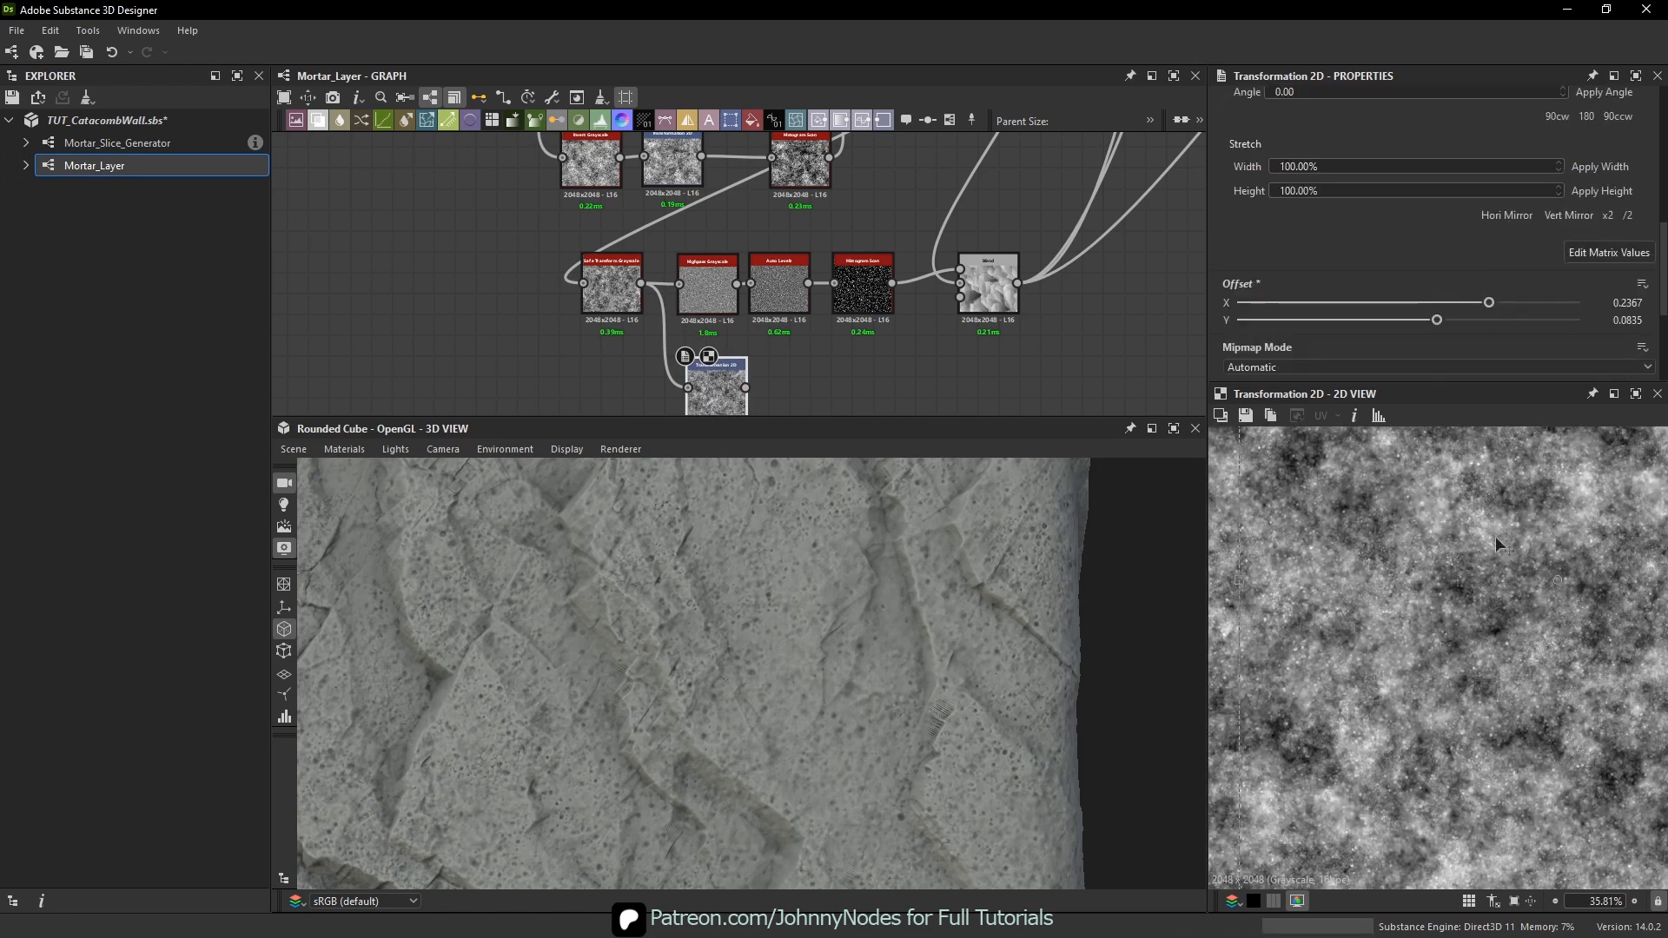
- Try slightly rotating the noise in the Transformation 2D node and check its edges in the tiled 2D view
{"action": "scroll", "coordinate": [1393, 548], "scroll_direction": "down", "scroll_amount": 3}
{"action": "middle_click_drag", "start_coordinate": [733, 396], "coordinate": [743, 328]}
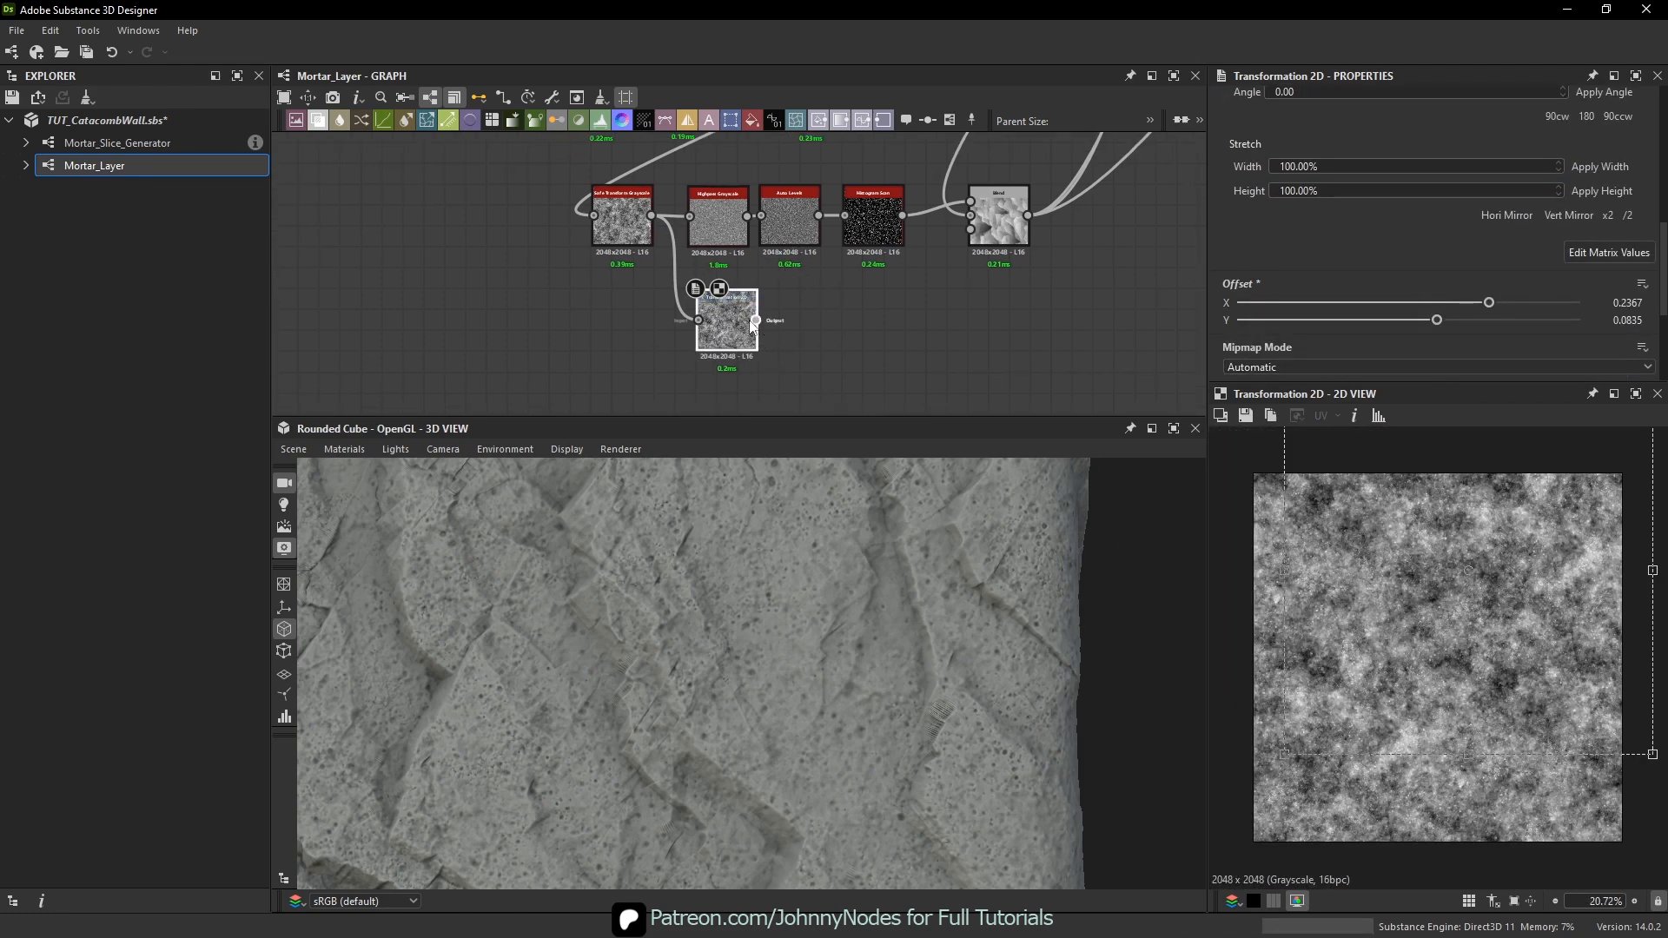
{"action": "left_click_drag", "start_coordinate": [743, 328], "coordinate": [775, 327]}
{"action": "scroll", "coordinate": [1346, 526], "scroll_direction": "down", "scroll_amount": 1}
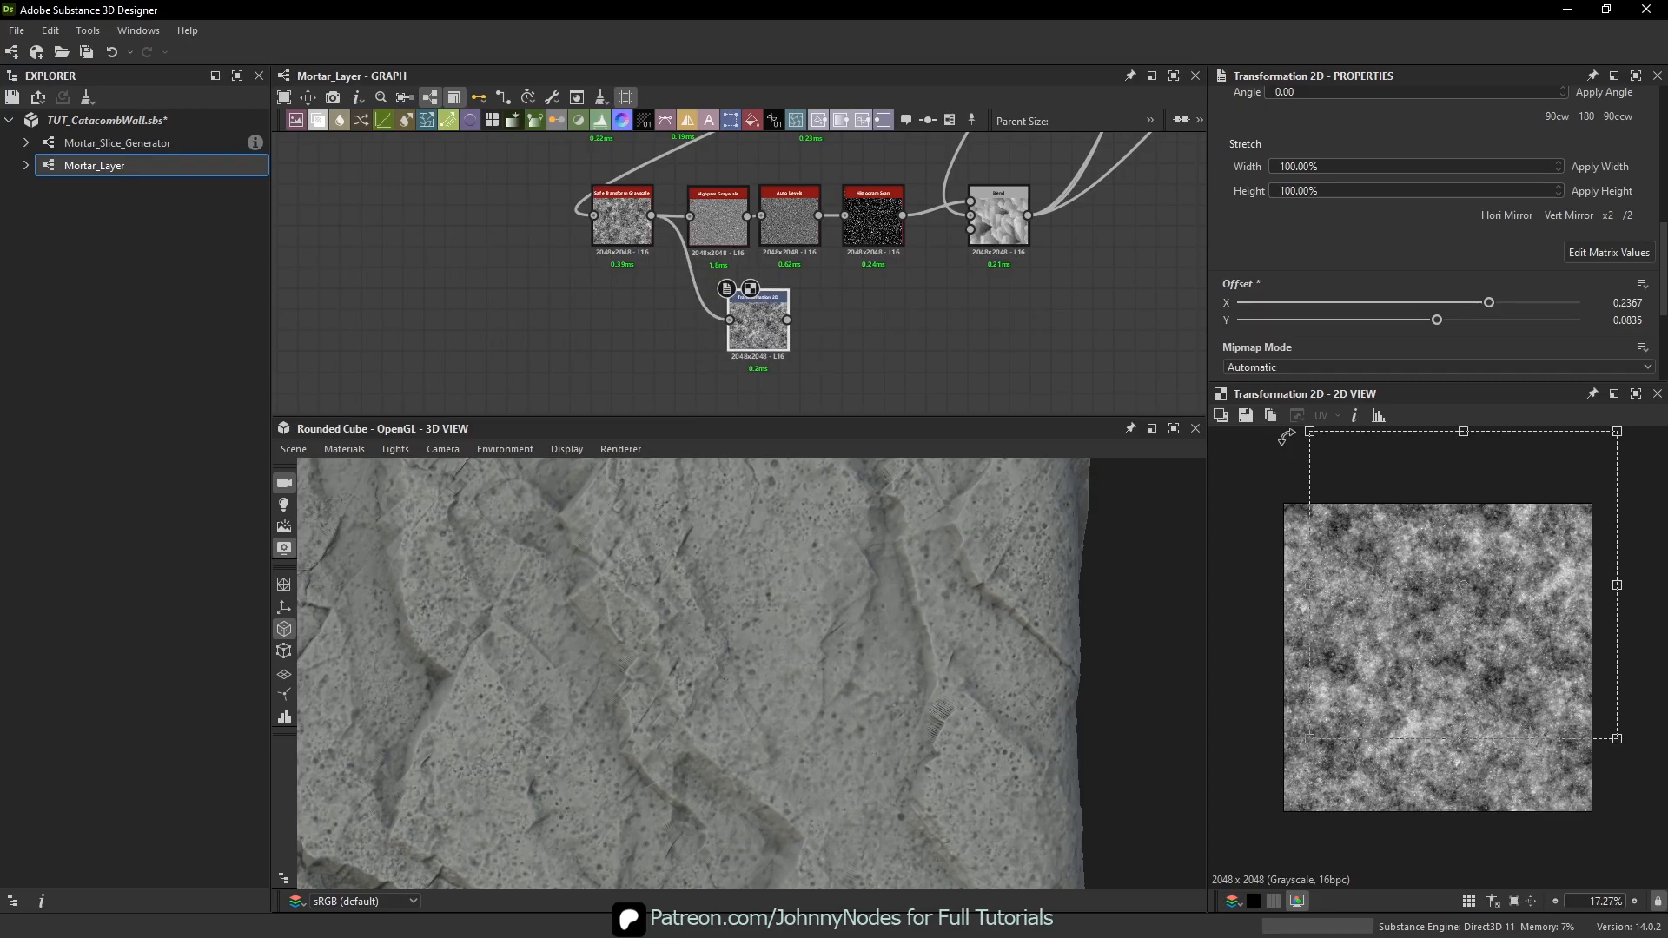
{"action": "left_click_drag", "start_coordinate": [1286, 437], "coordinate": [1280, 446]}
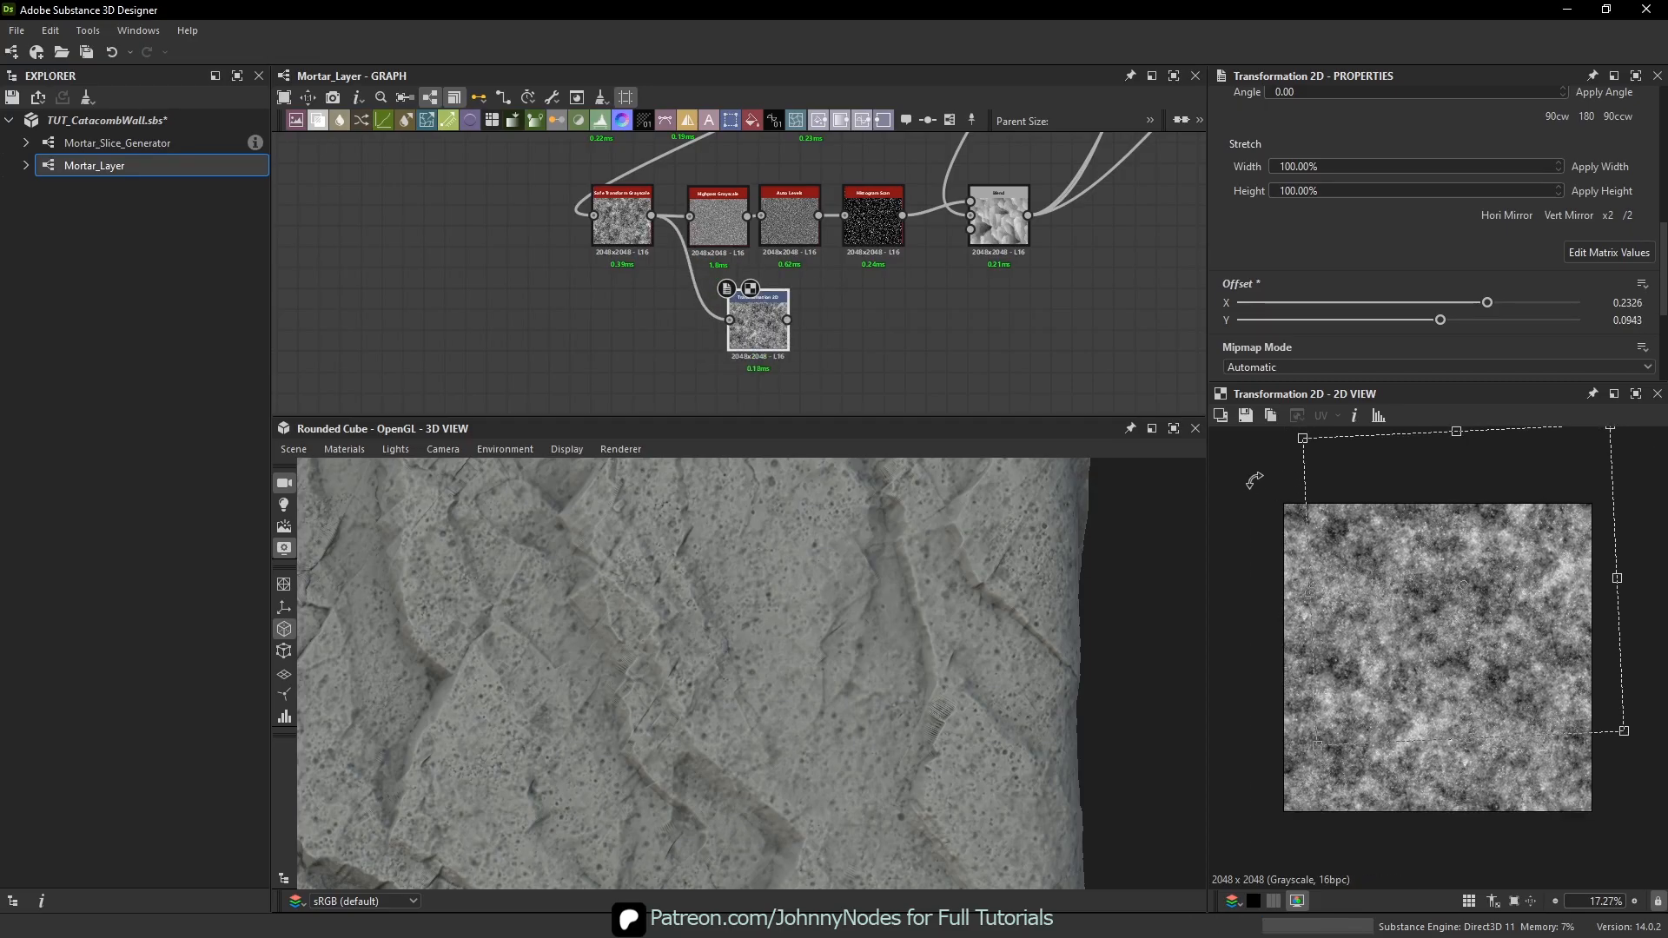
{"action": "scroll", "coordinate": [1379, 569], "scroll_direction": "up", "scroll_amount": 6}
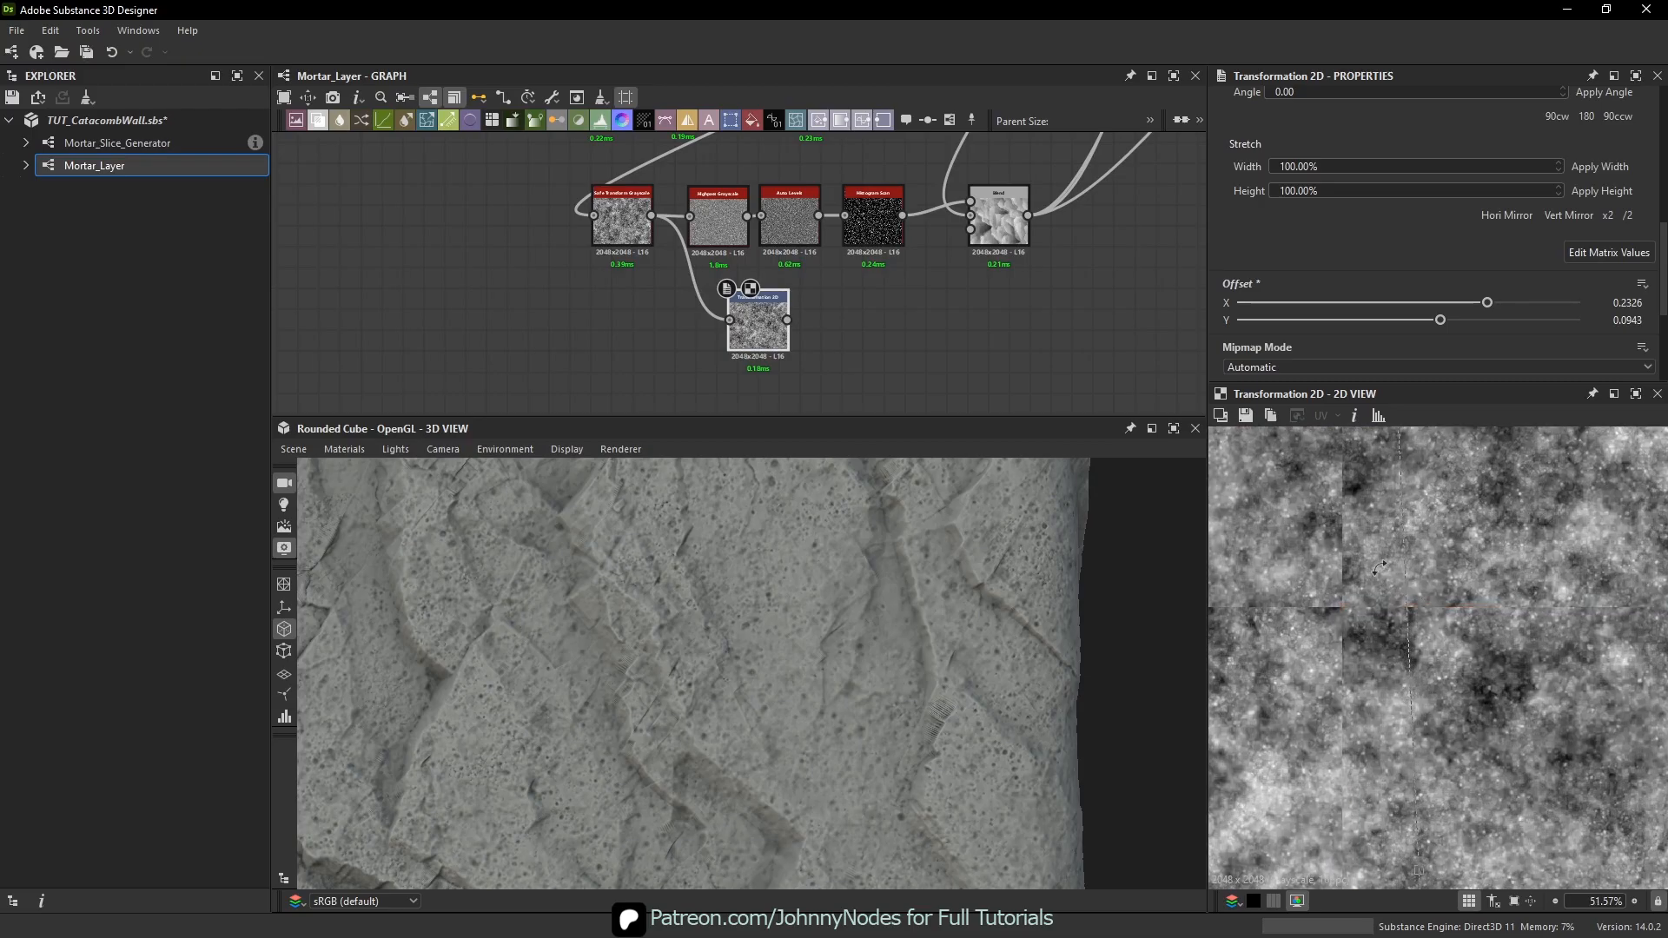
{"action": "scroll", "coordinate": [1380, 570], "scroll_direction": "up", "scroll_amount": 3}
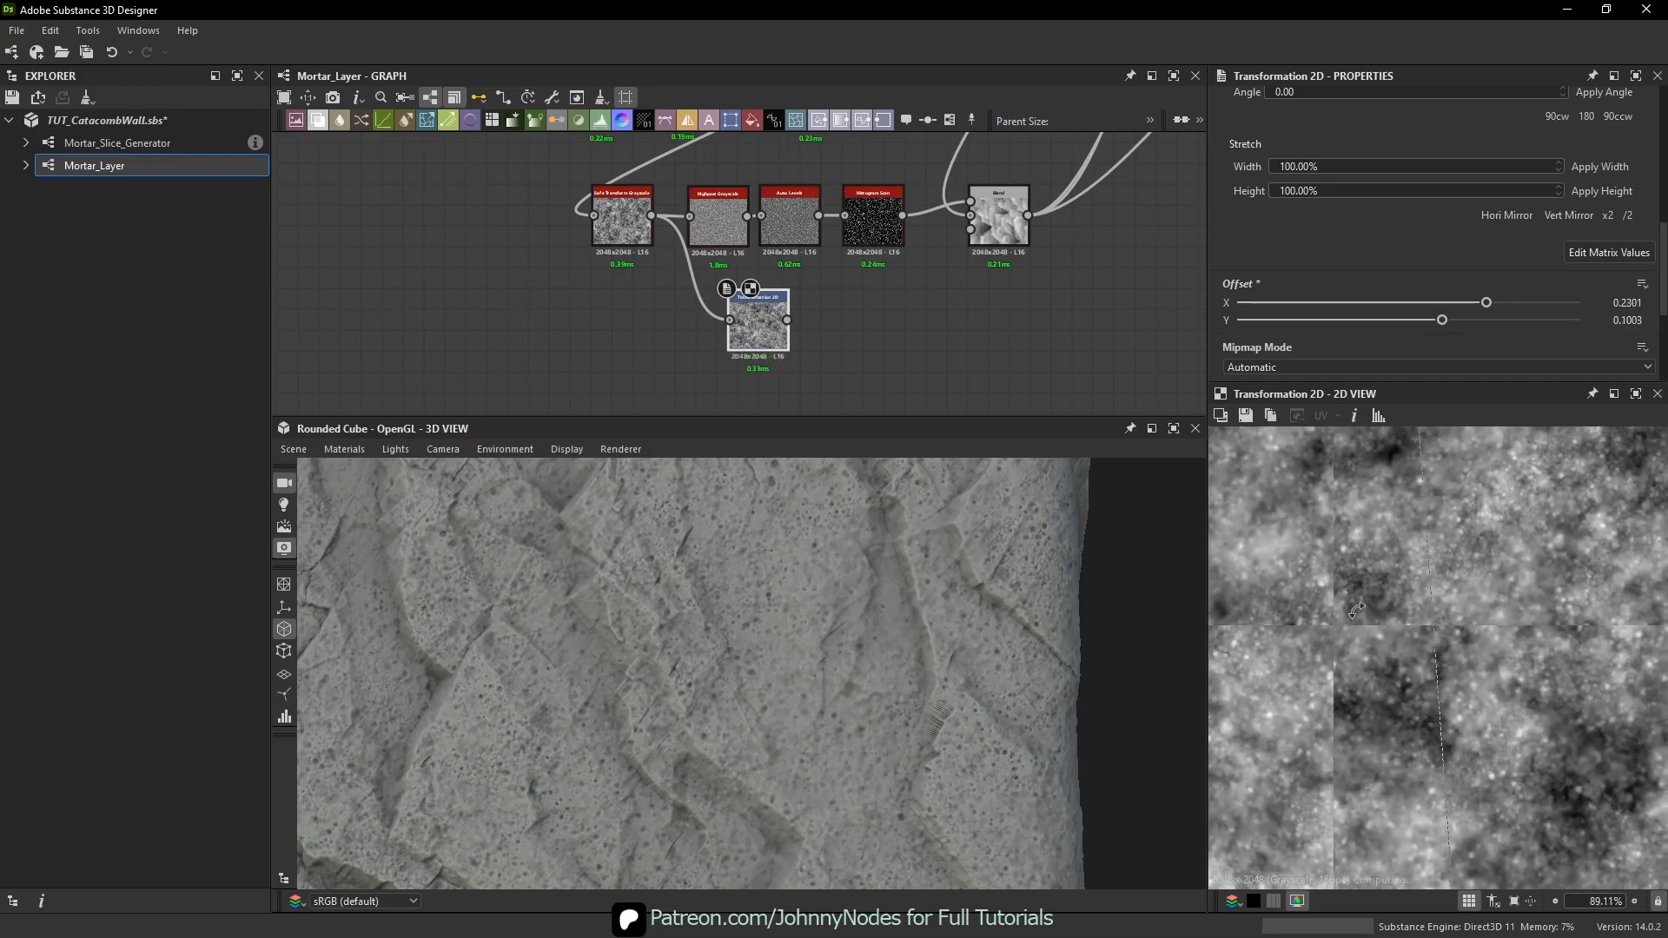
{"action": "left_click_drag", "start_coordinate": [1357, 611], "coordinate": [1369, 587]}
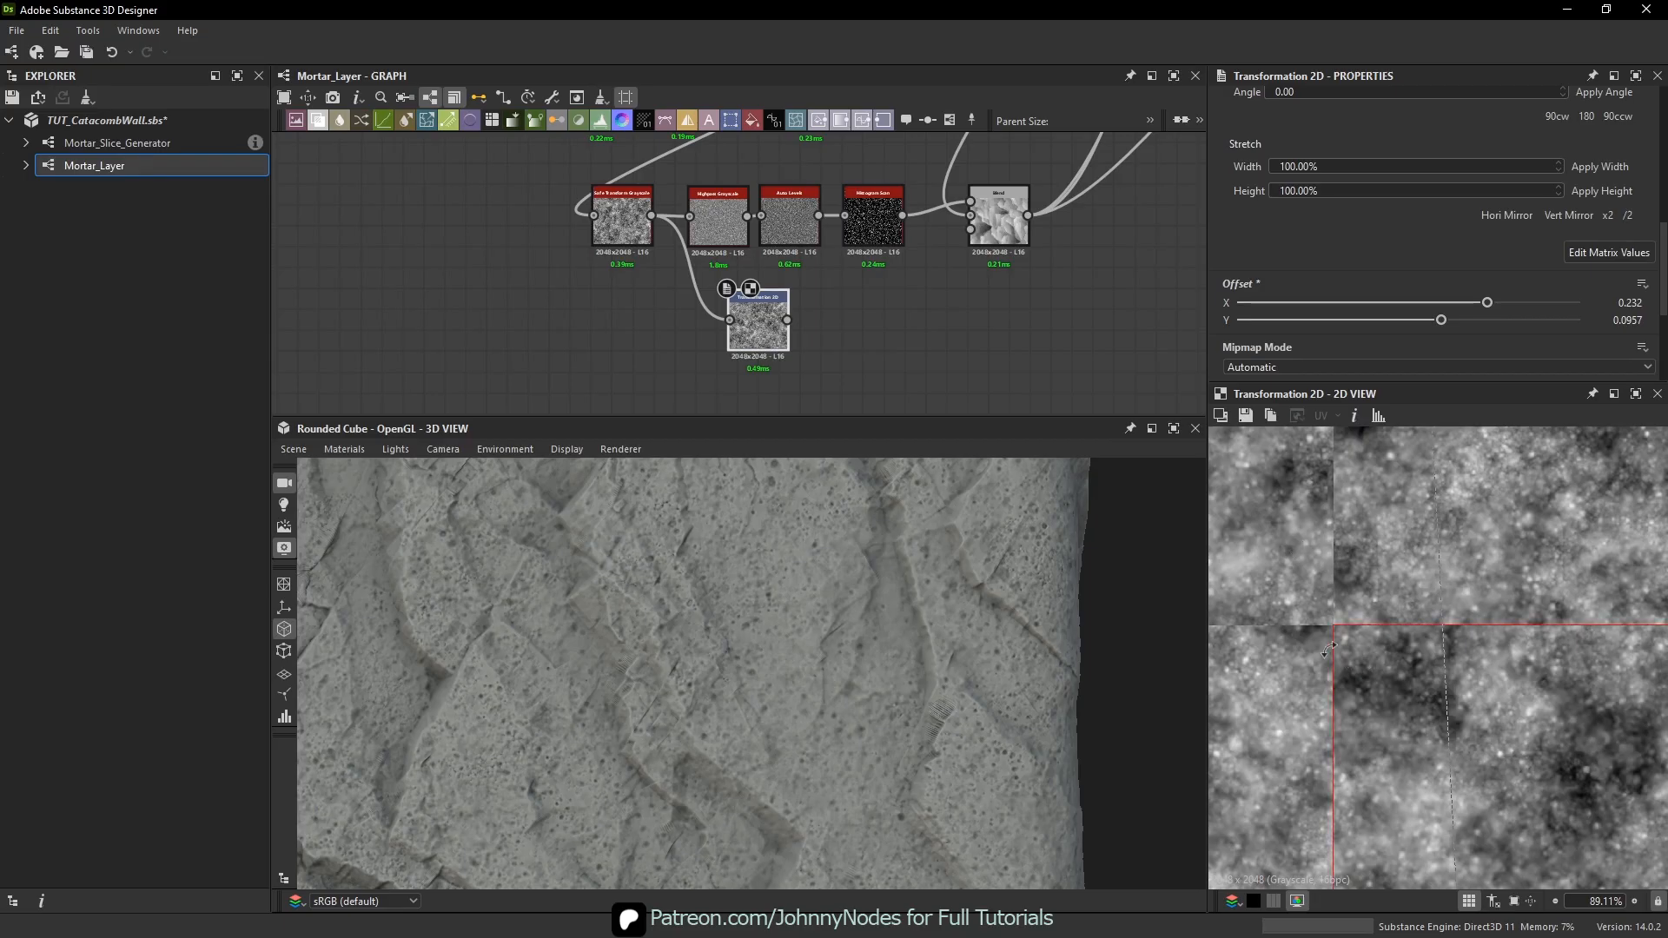
{"action": "key", "text": "ctrl+z"}
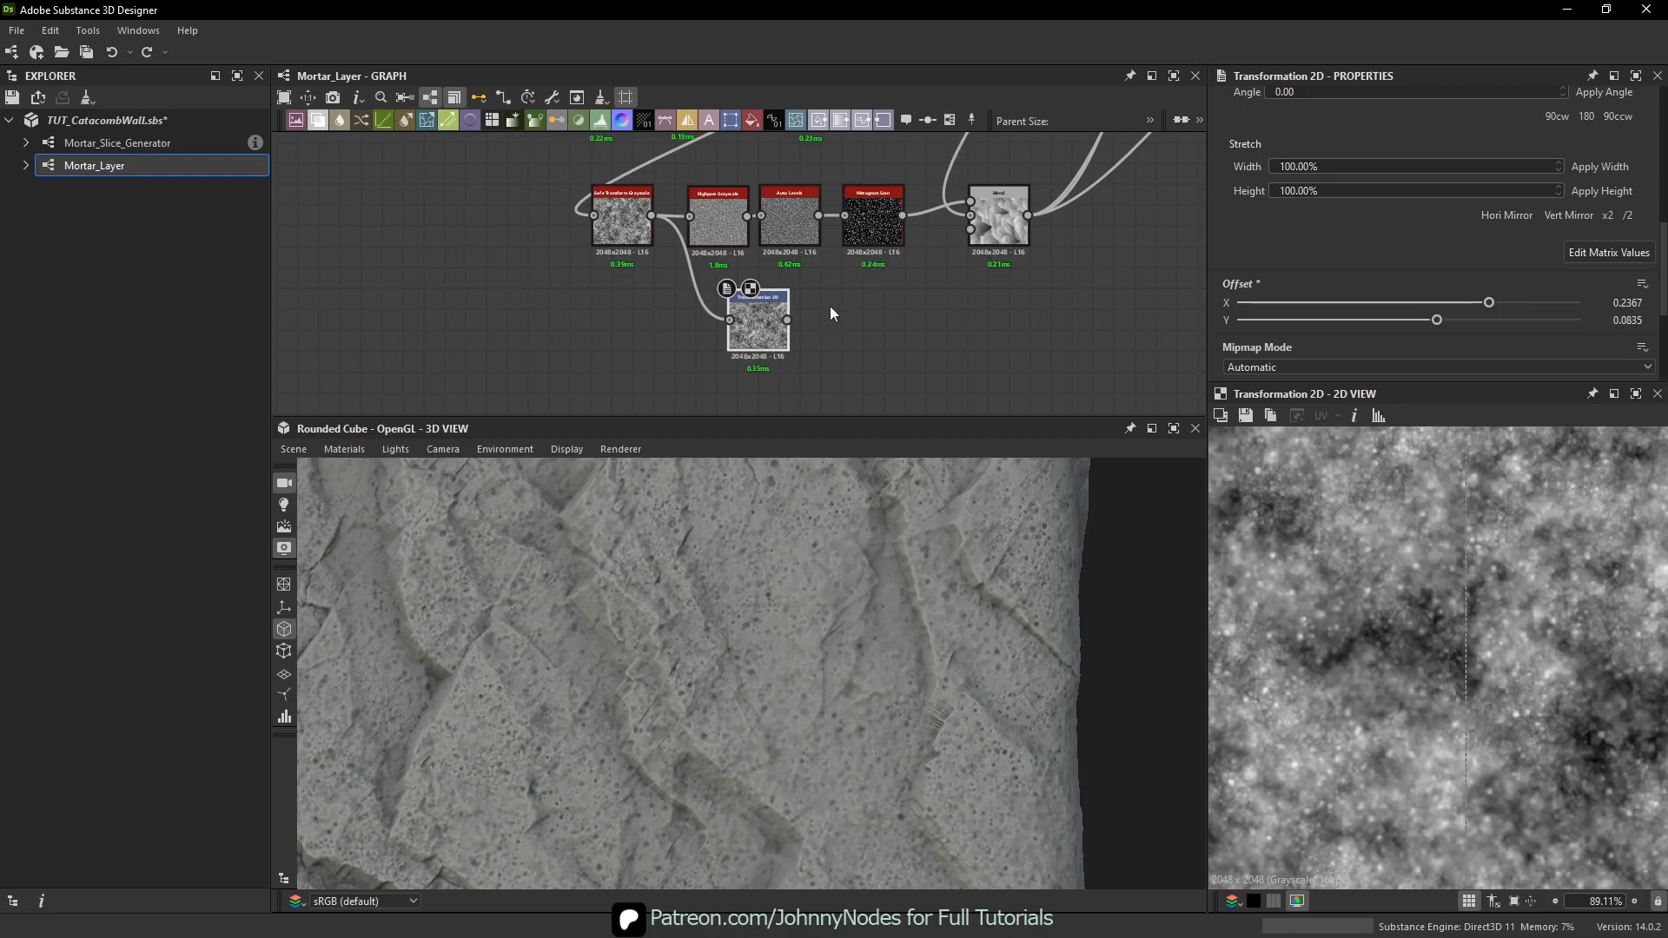
{"action": "left_click_drag", "start_coordinate": [1334, 517], "coordinate": [1288, 638]}
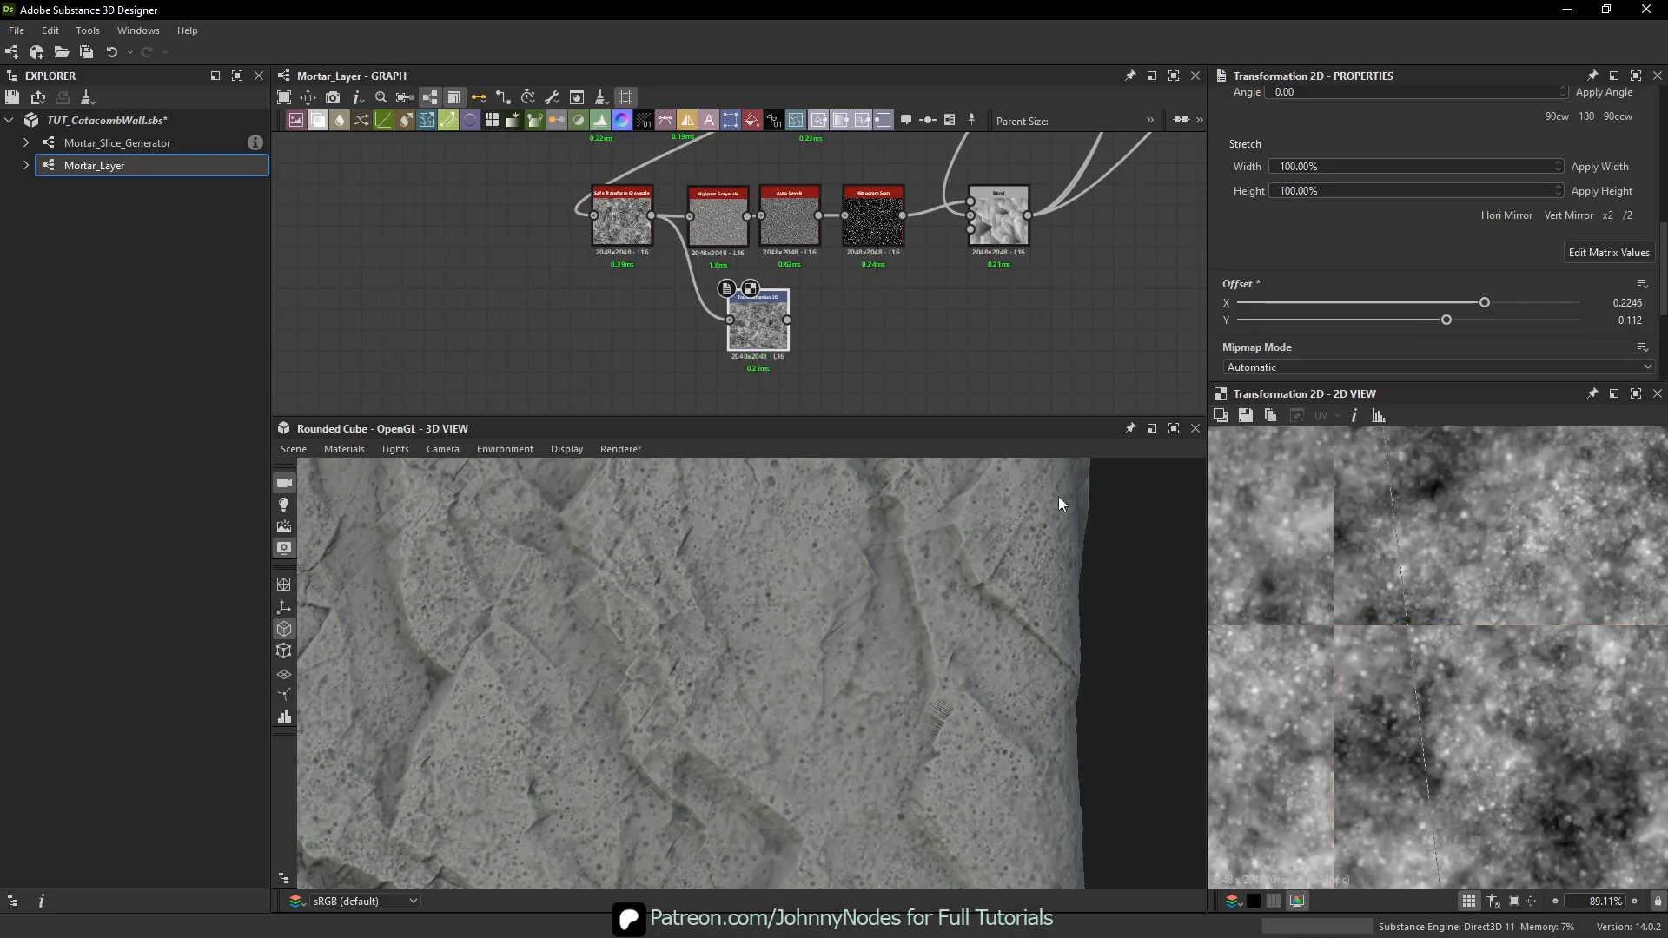
- Add a Make It Tile Photo Grayscale node after the Transformation 2D and set Mask Precision H and V to 0
{"action": "key", "text": "space"}
{"action": "type", "text": "make"}
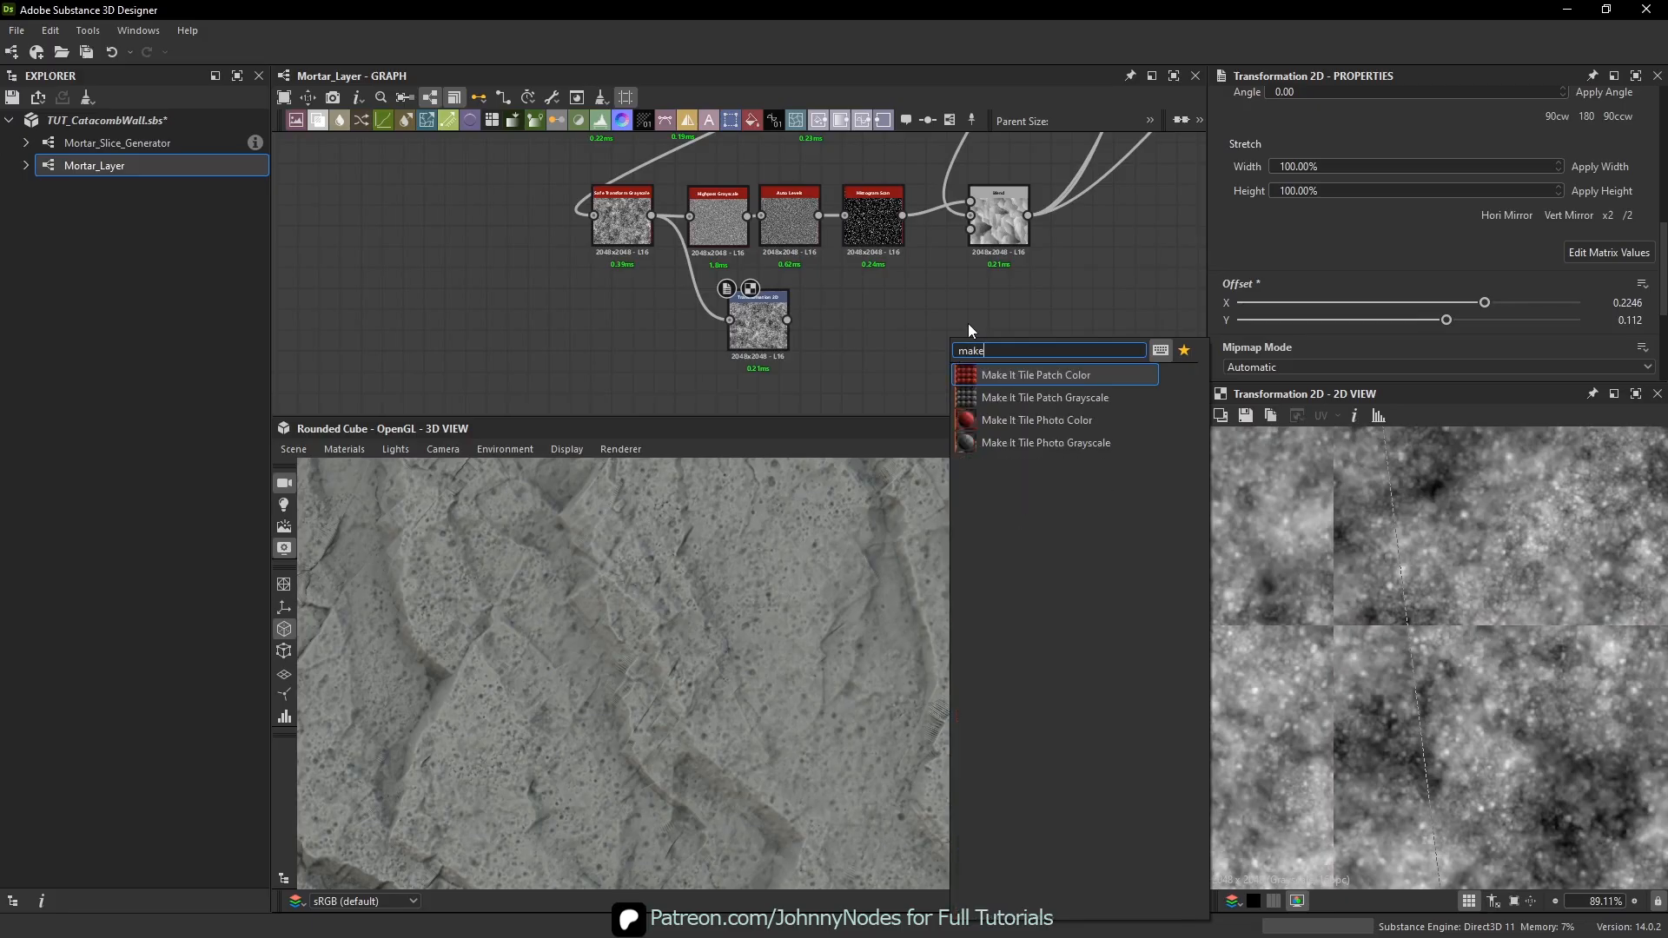
{"action": "left_click", "coordinate": [1041, 443]}
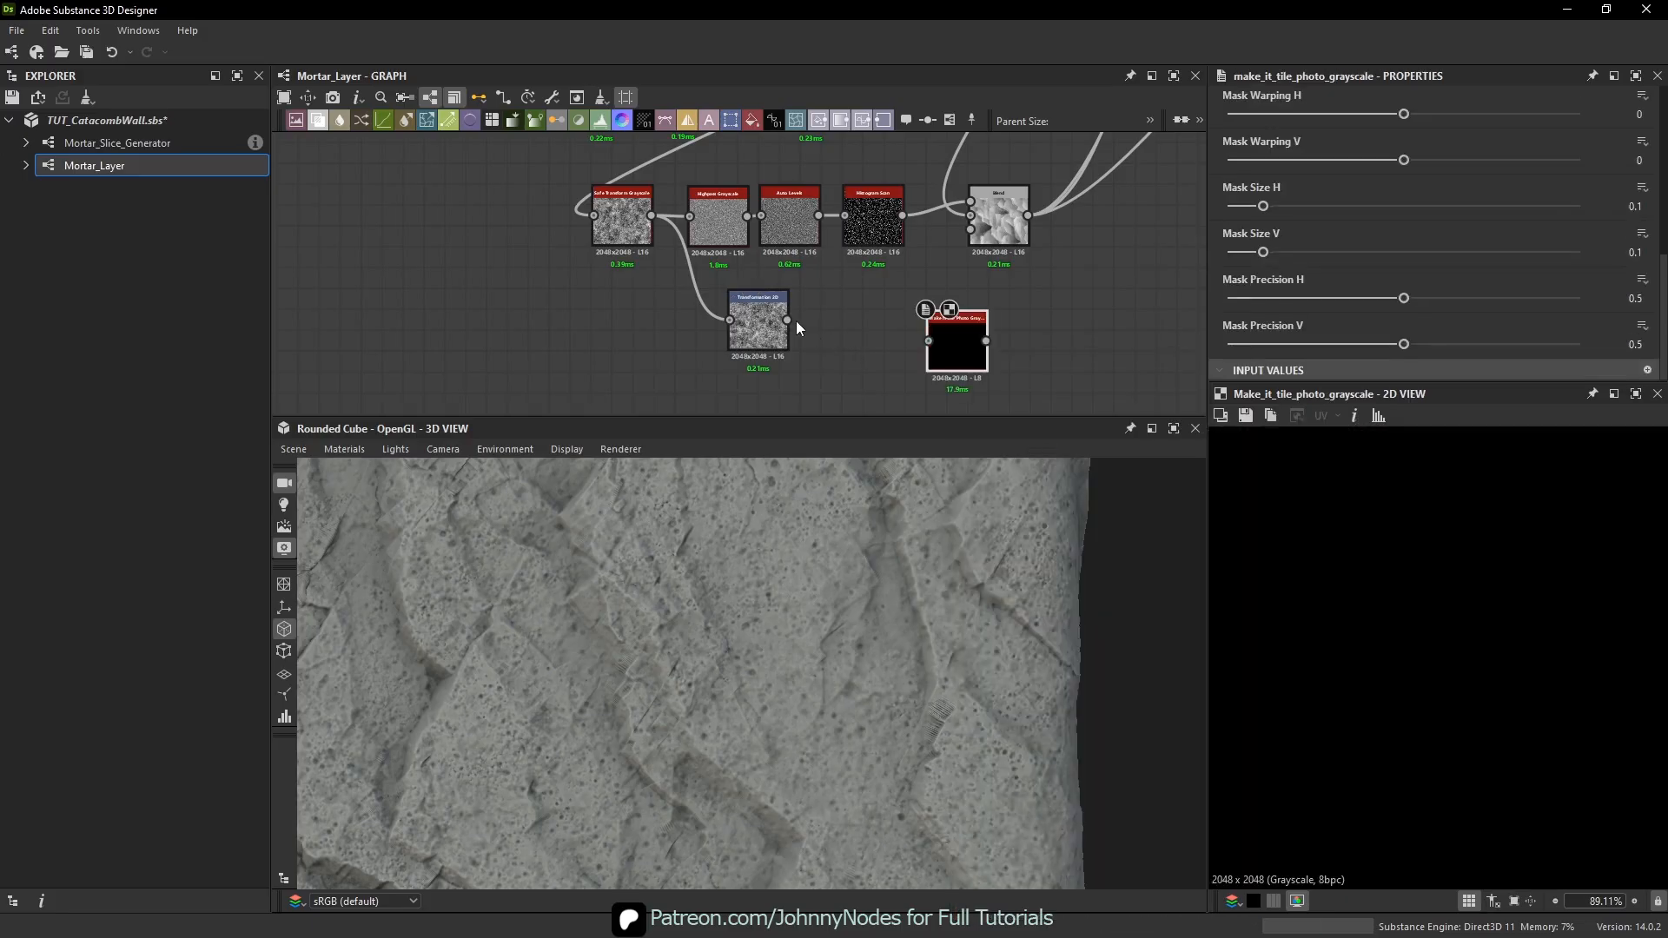
{"action": "left_click_drag", "start_coordinate": [788, 320], "coordinate": [833, 320]}
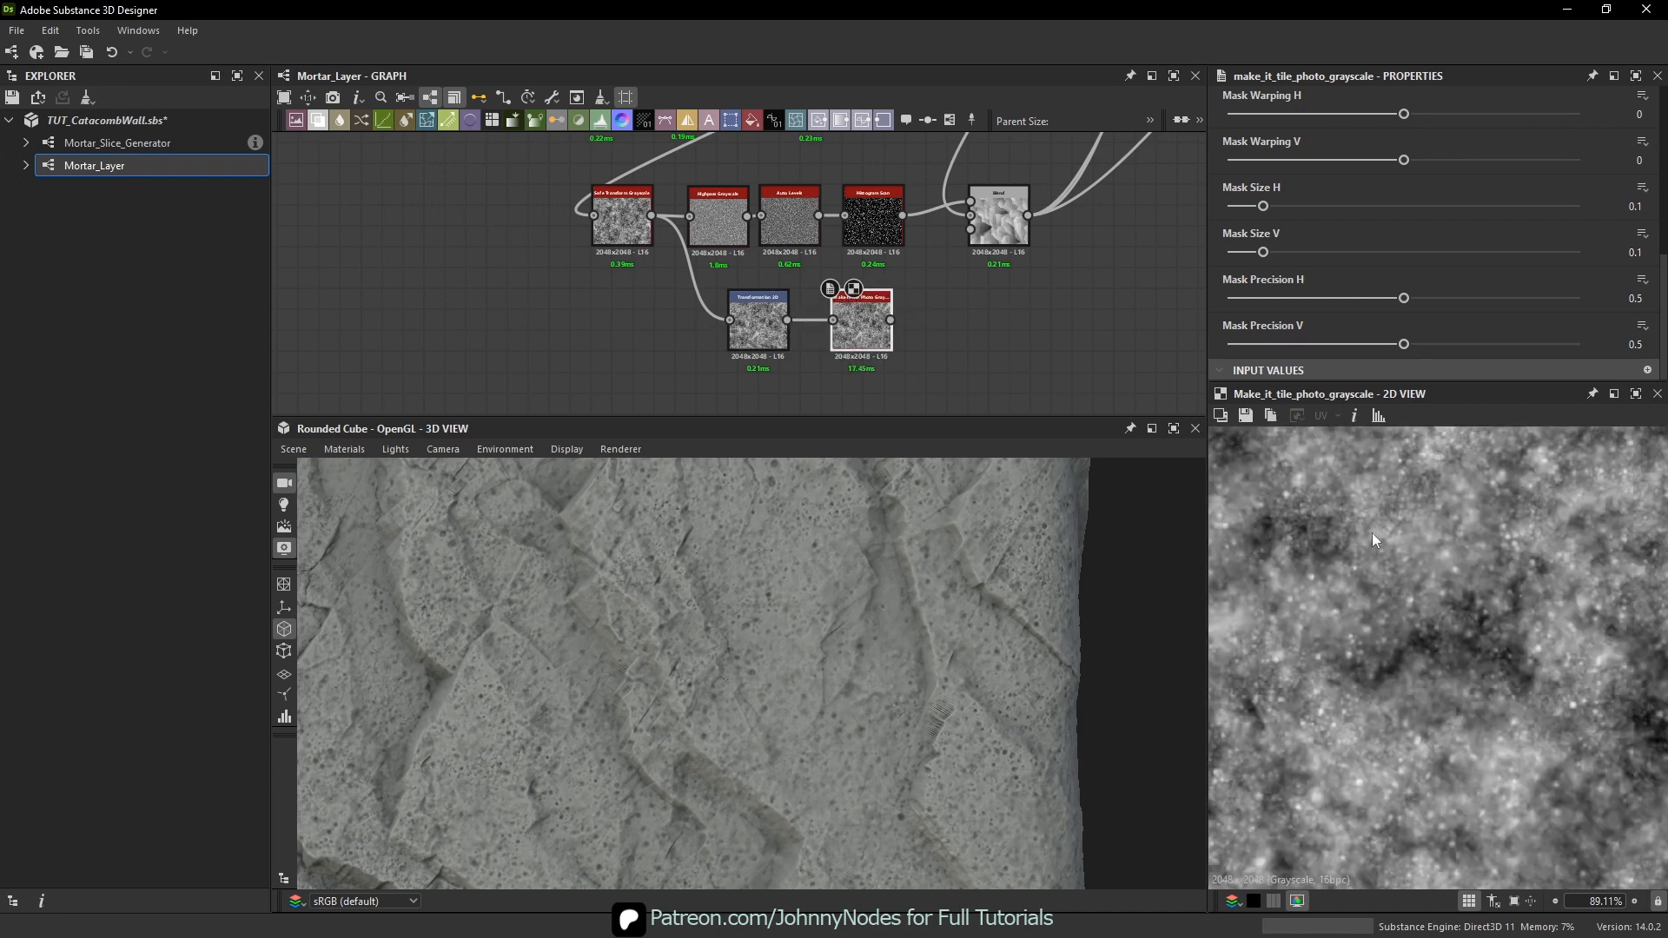
{"action": "scroll", "coordinate": [1373, 533], "scroll_direction": "down", "scroll_amount": 5}
{"action": "left_click_drag", "start_coordinate": [1328, 300], "coordinate": [1171, 294]}
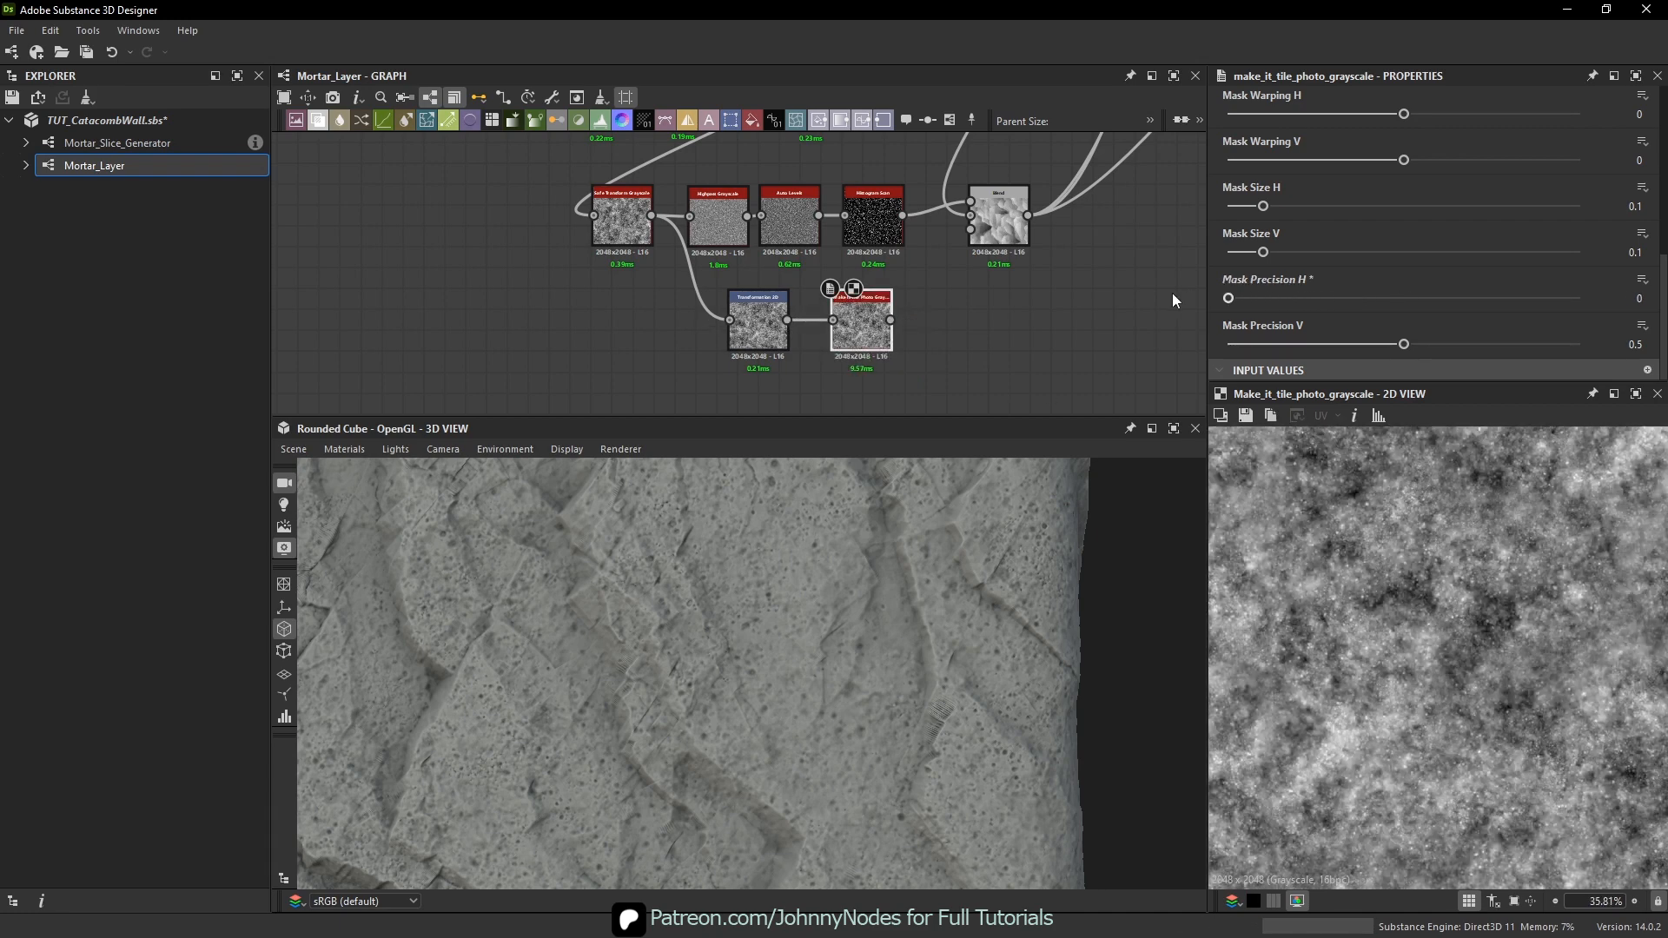
{"action": "left_click", "coordinate": [1228, 344]}
{"action": "scroll", "coordinate": [1379, 599], "scroll_direction": "down", "scroll_amount": 4}
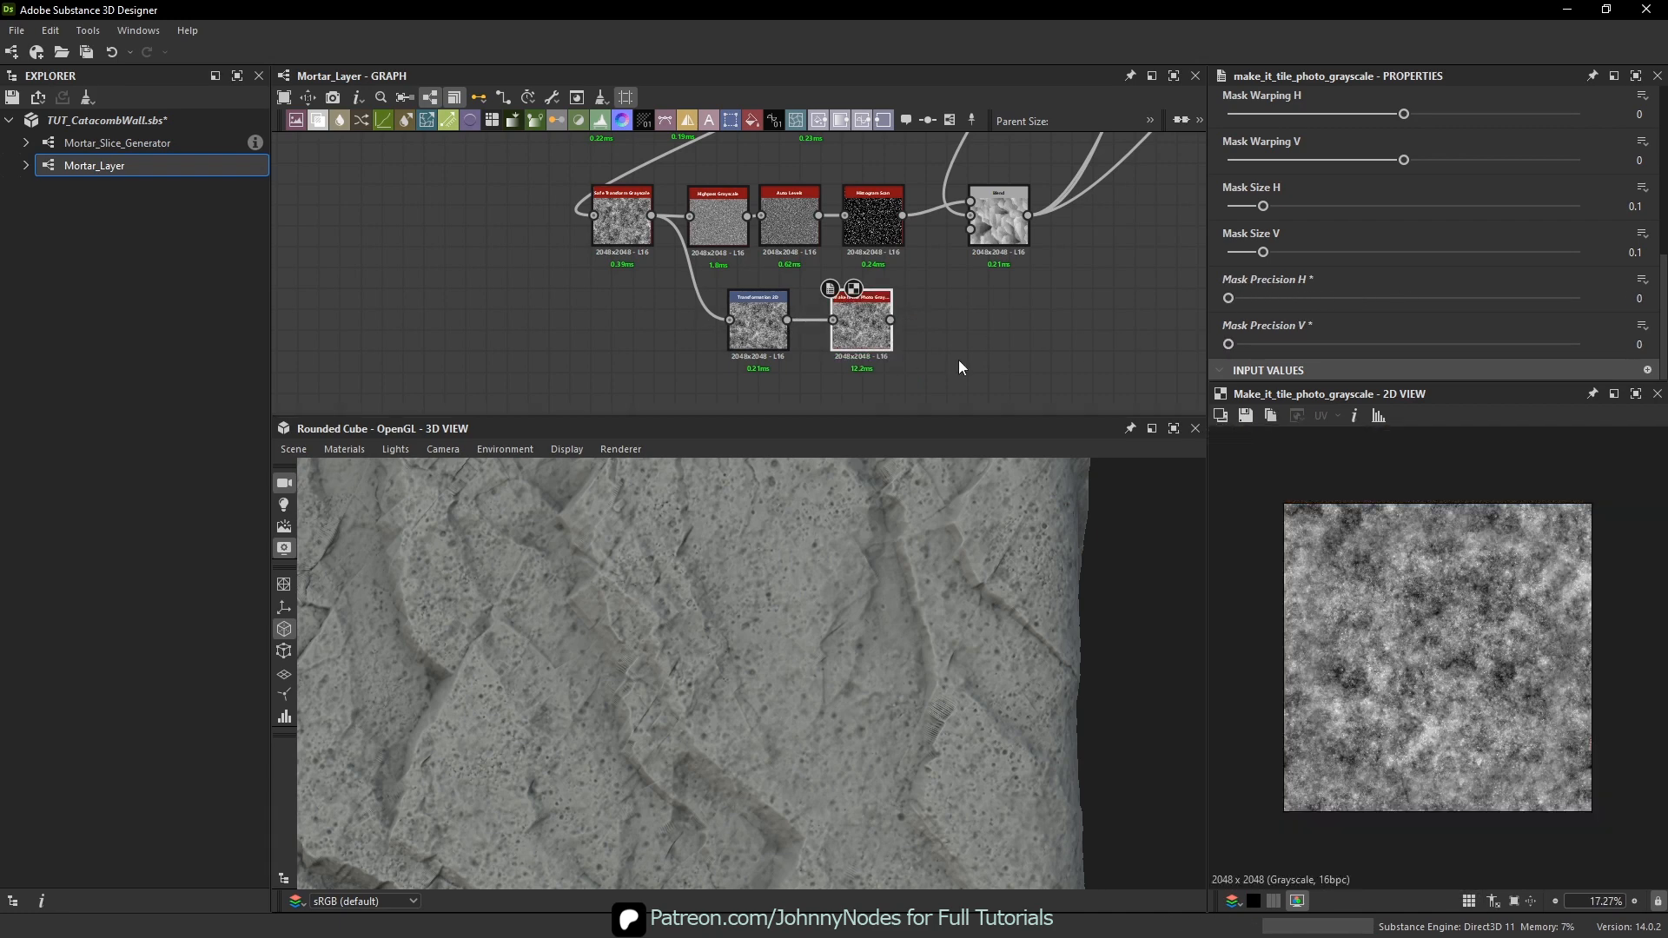
- Reopen the Transformation 2D node that feeds Make It Tile and rotate its noise slightly further
{"action": "scroll", "coordinate": [958, 360], "scroll_direction": "up", "scroll_amount": 2}
{"action": "left_click_drag", "start_coordinate": [452, 283], "coordinate": [756, 301]}
{"action": "double_click", "coordinate": [597, 308]}
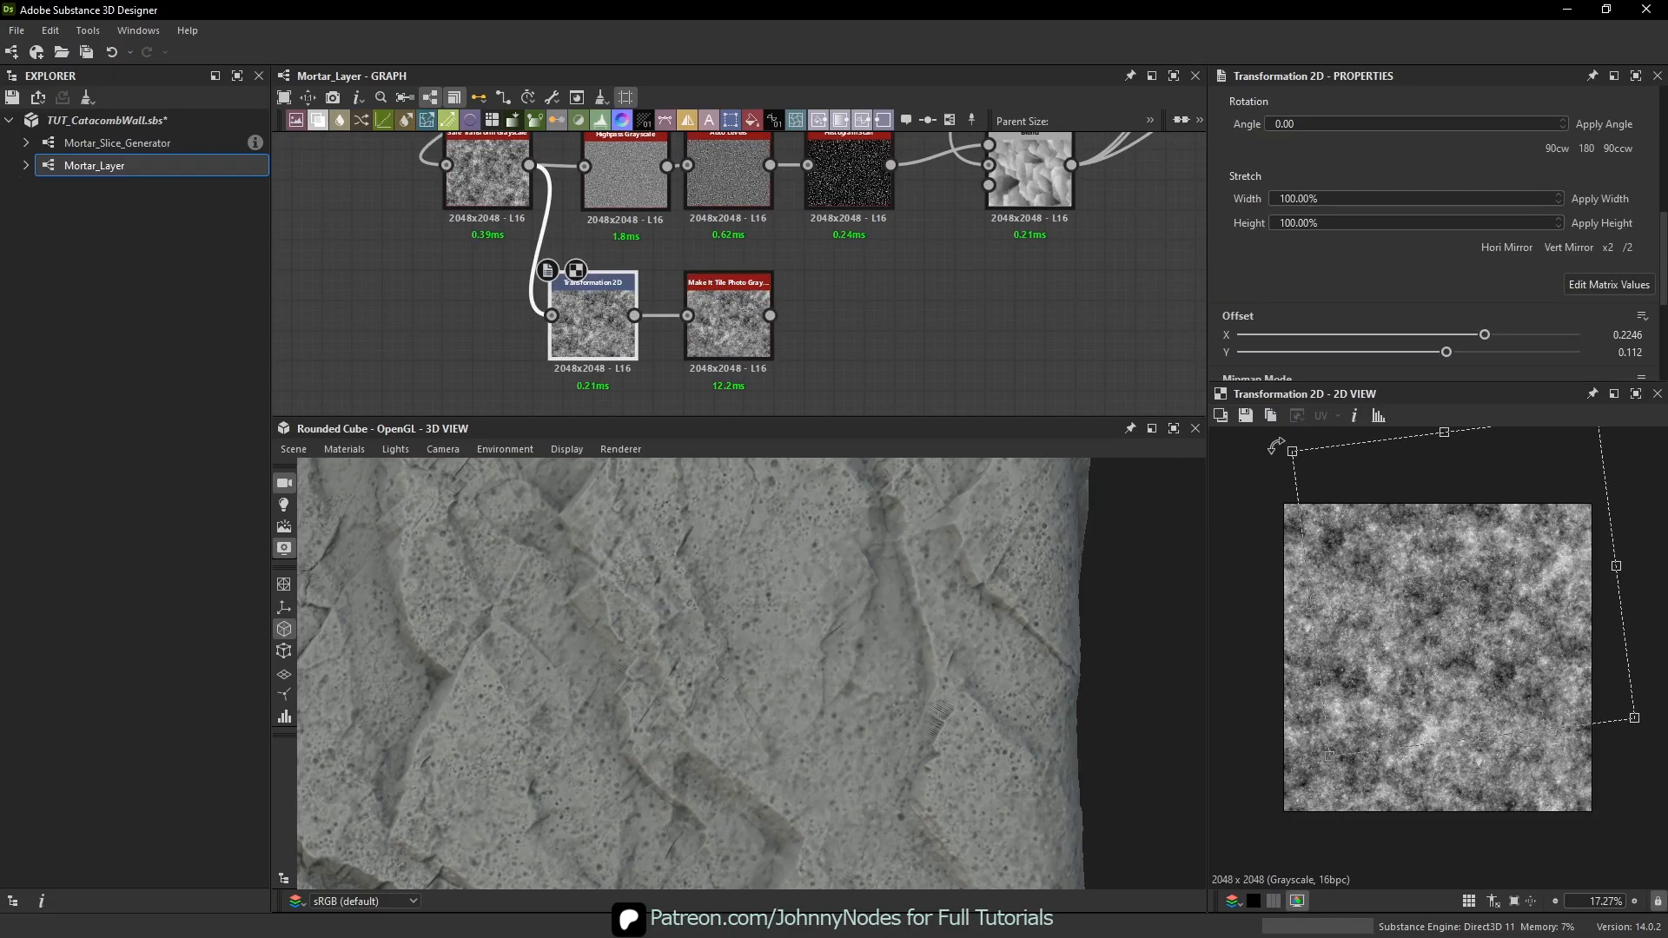
{"action": "left_click_drag", "start_coordinate": [1275, 446], "coordinate": [1277, 450]}
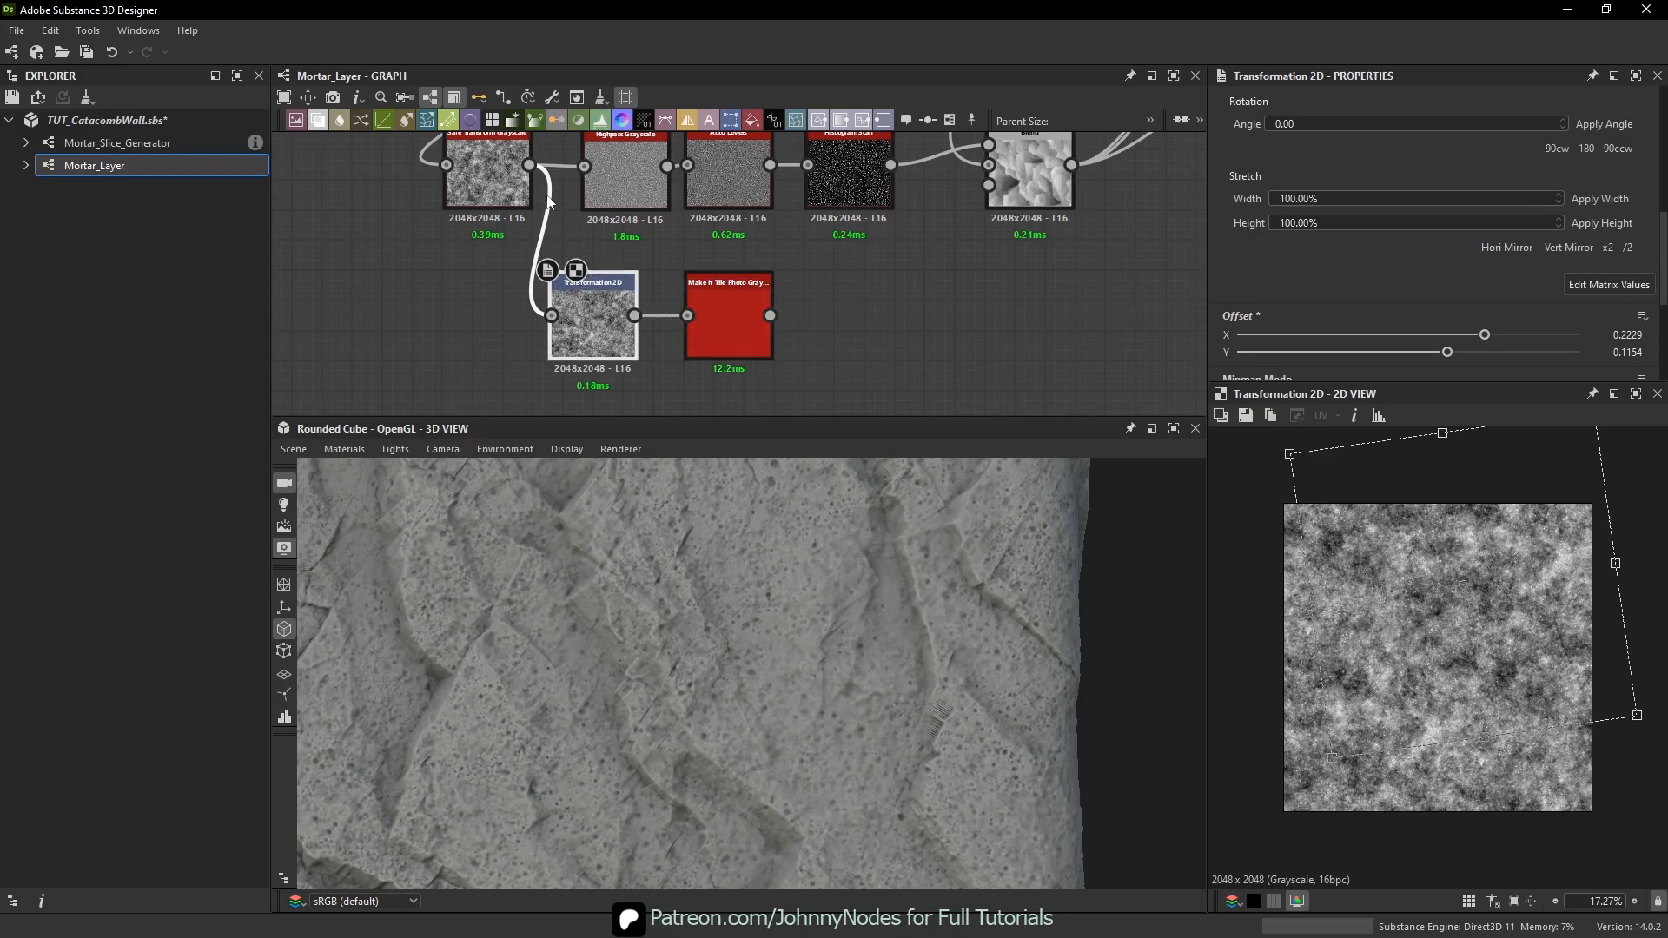
- Add another Transformation 2D node fed by Safe Transform Grayscale and offset it to X -0.164, Y -0.4552
{"action": "key", "text": "space"}
{"action": "type", "text": "tr"}
{"action": "left_click", "coordinate": [990, 387]}
{"action": "left_click_drag", "start_coordinate": [529, 165], "coordinate": [899, 346]}
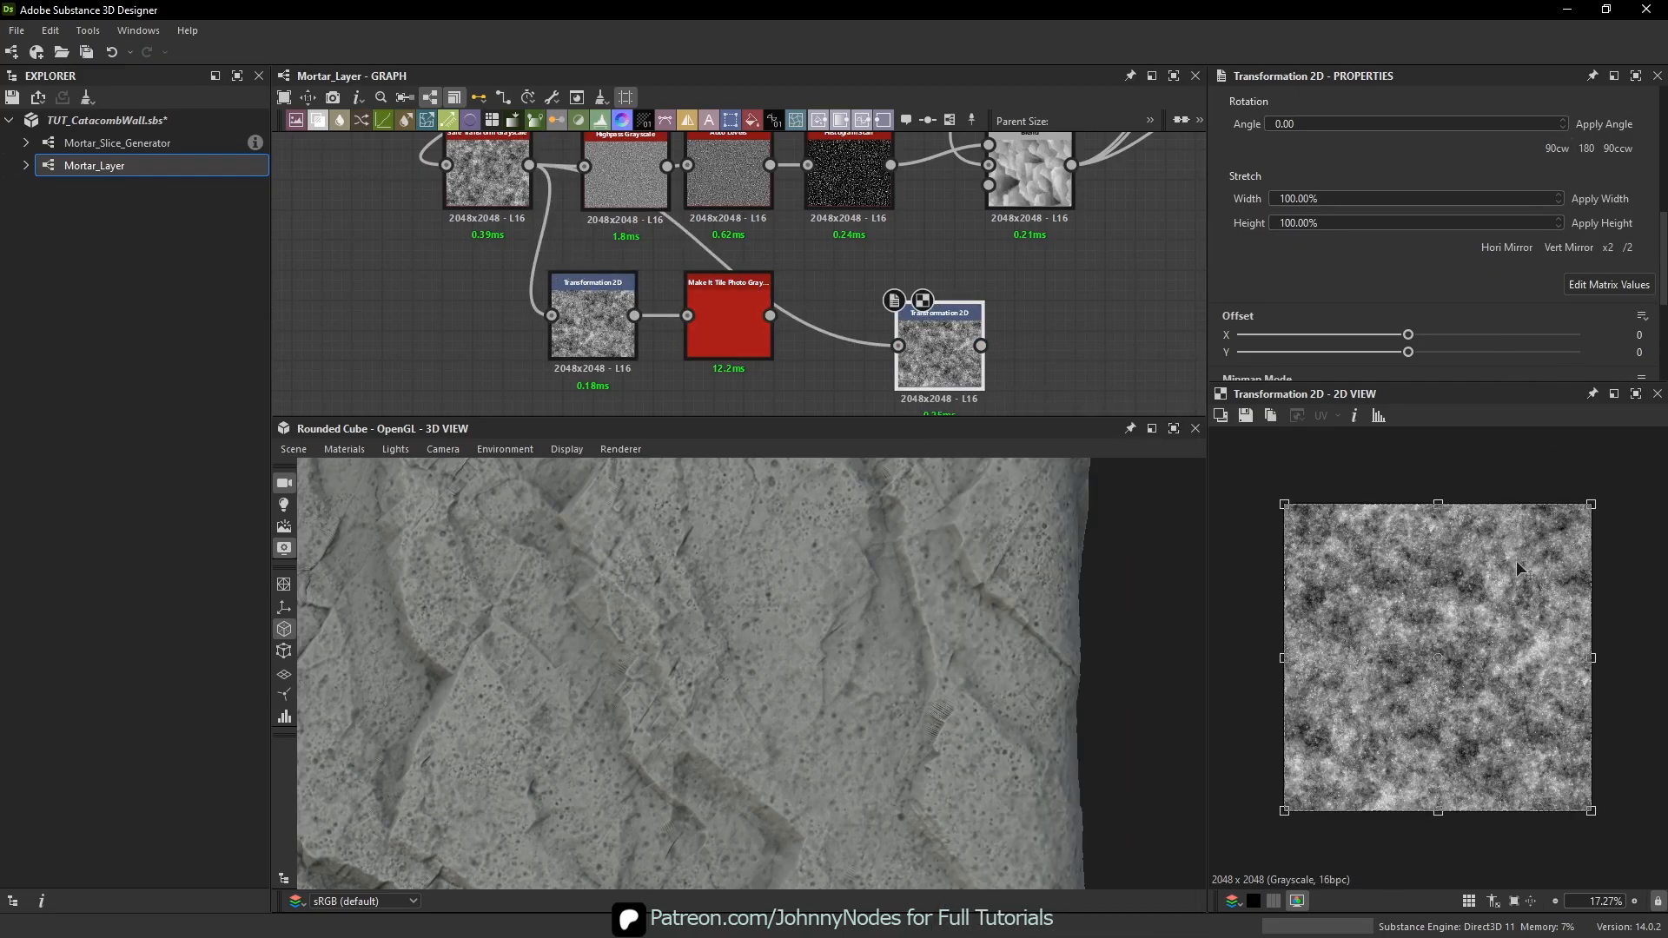
{"action": "left_click_drag", "start_coordinate": [1518, 570], "coordinate": [1378, 619]}
- Delete the rotated Transformation 2D node together with its Make It Tile Photo Grayscale node
{"action": "left_click", "coordinate": [592, 330]}
{"action": "left_click", "coordinate": [742, 321], "text": "shift"}
{"action": "key", "text": "Delete"}
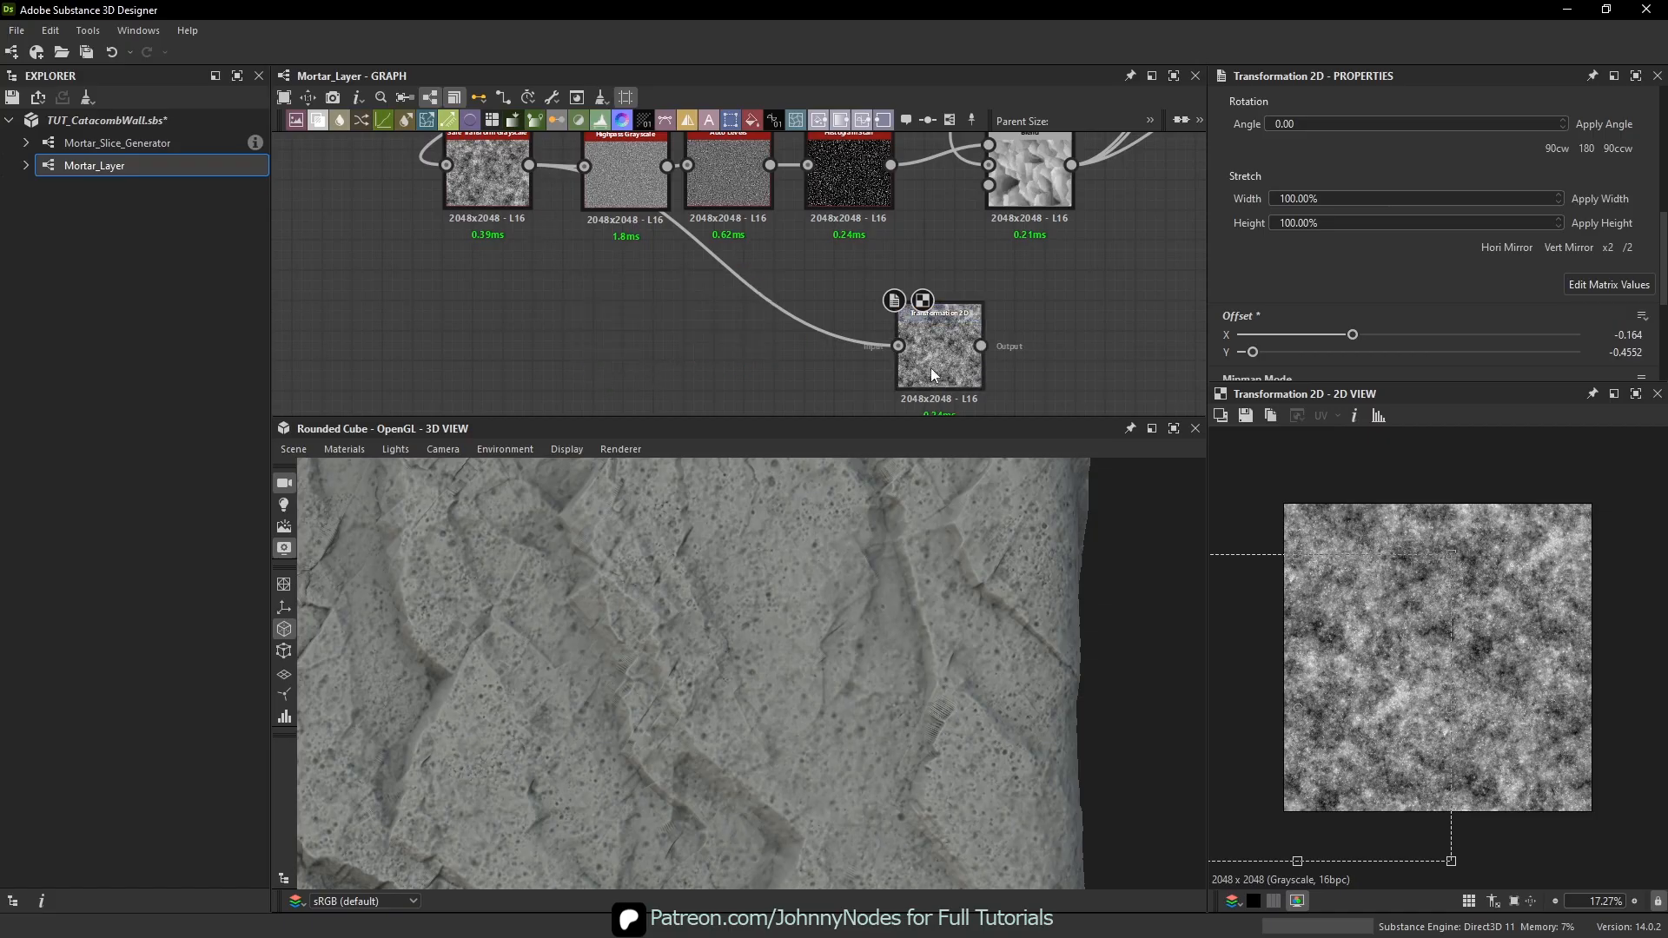
- Place the Transformation 2D below Auto Levels, connect it to the Subtract Blend's mask input, and inspect the masked pitting in 3D
{"action": "left_click_drag", "start_coordinate": [932, 375], "coordinate": [723, 315]}
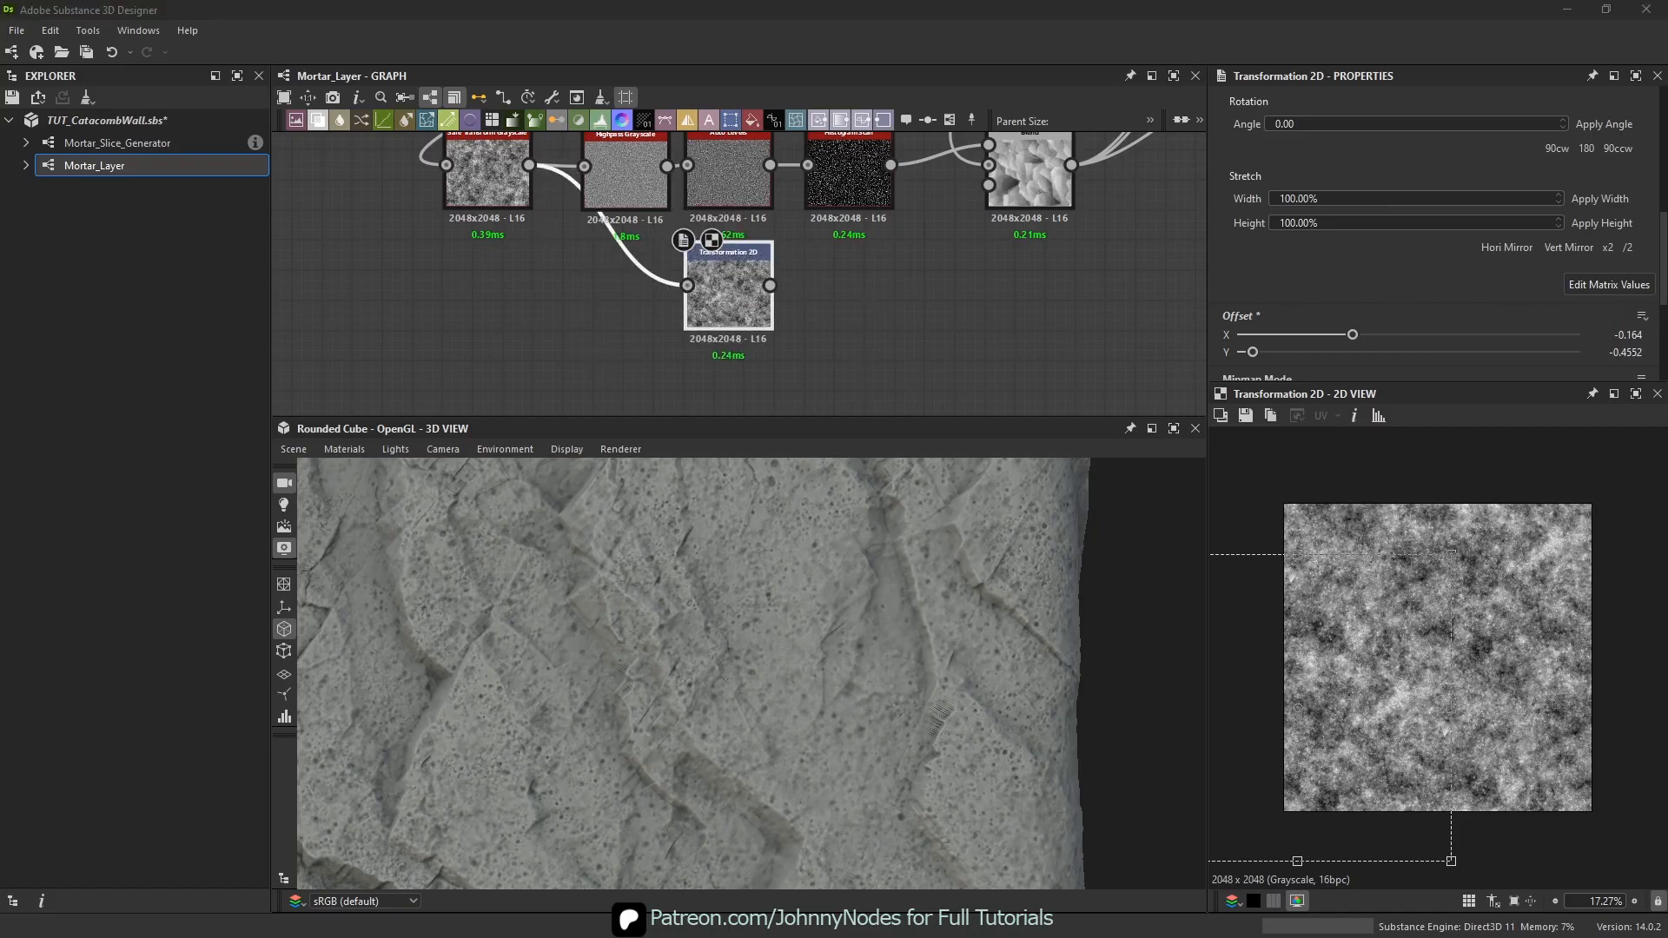
{"action": "middle_click_drag", "start_coordinate": [954, 318], "coordinate": [957, 384]}
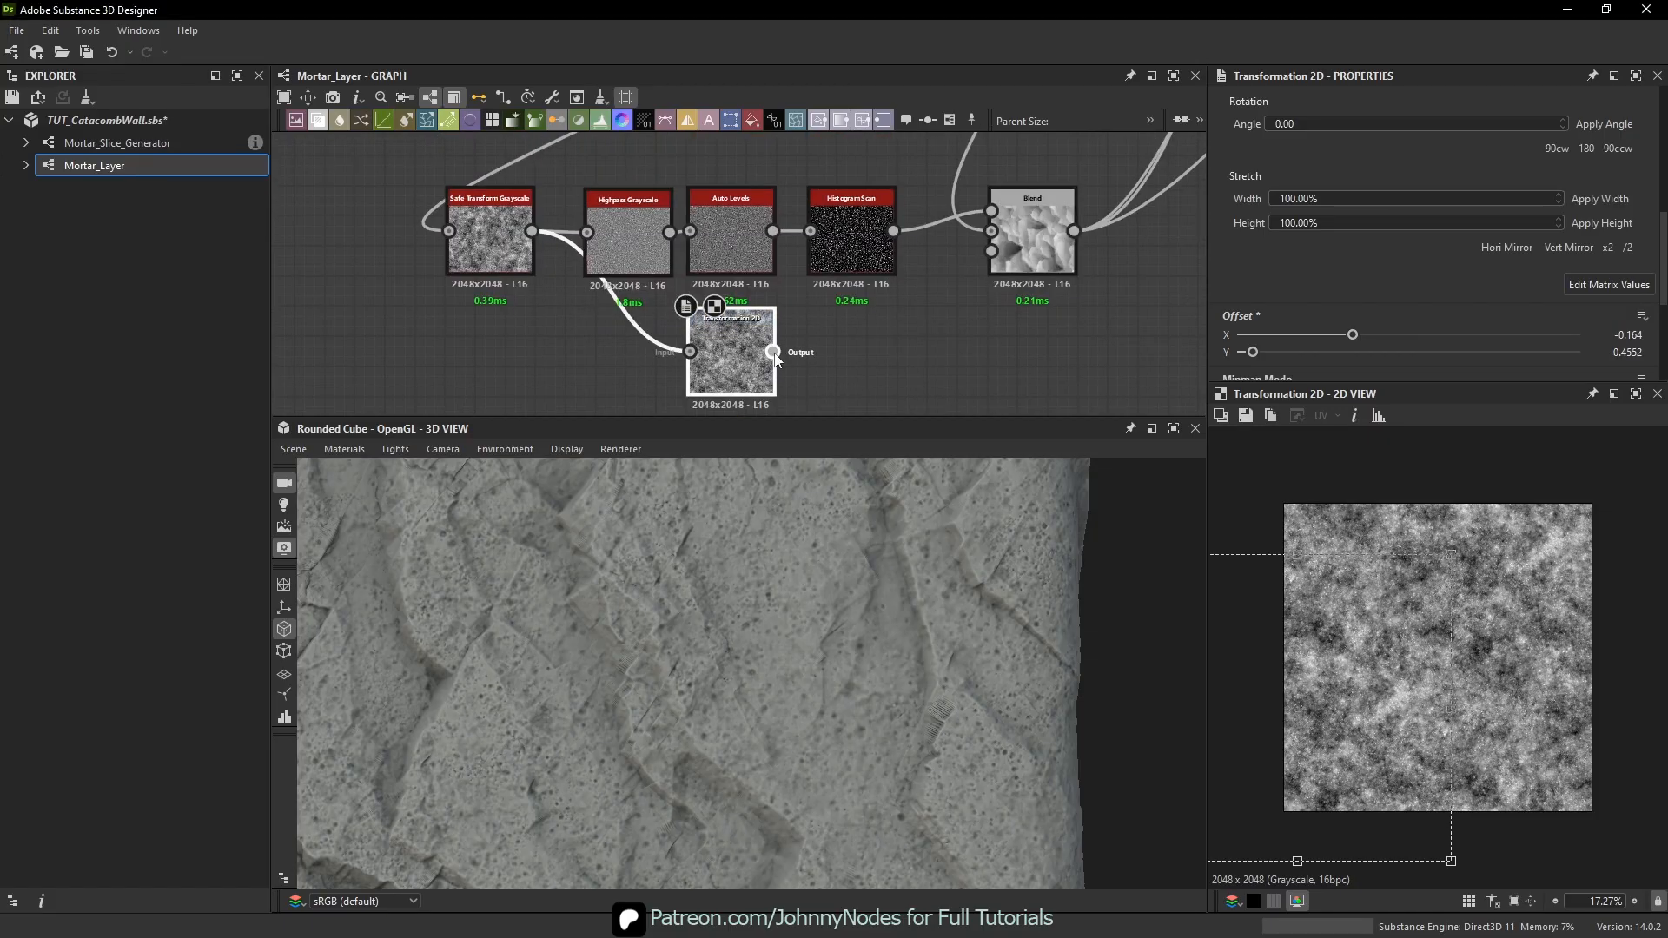
{"action": "left_click_drag", "start_coordinate": [773, 351], "coordinate": [991, 251]}
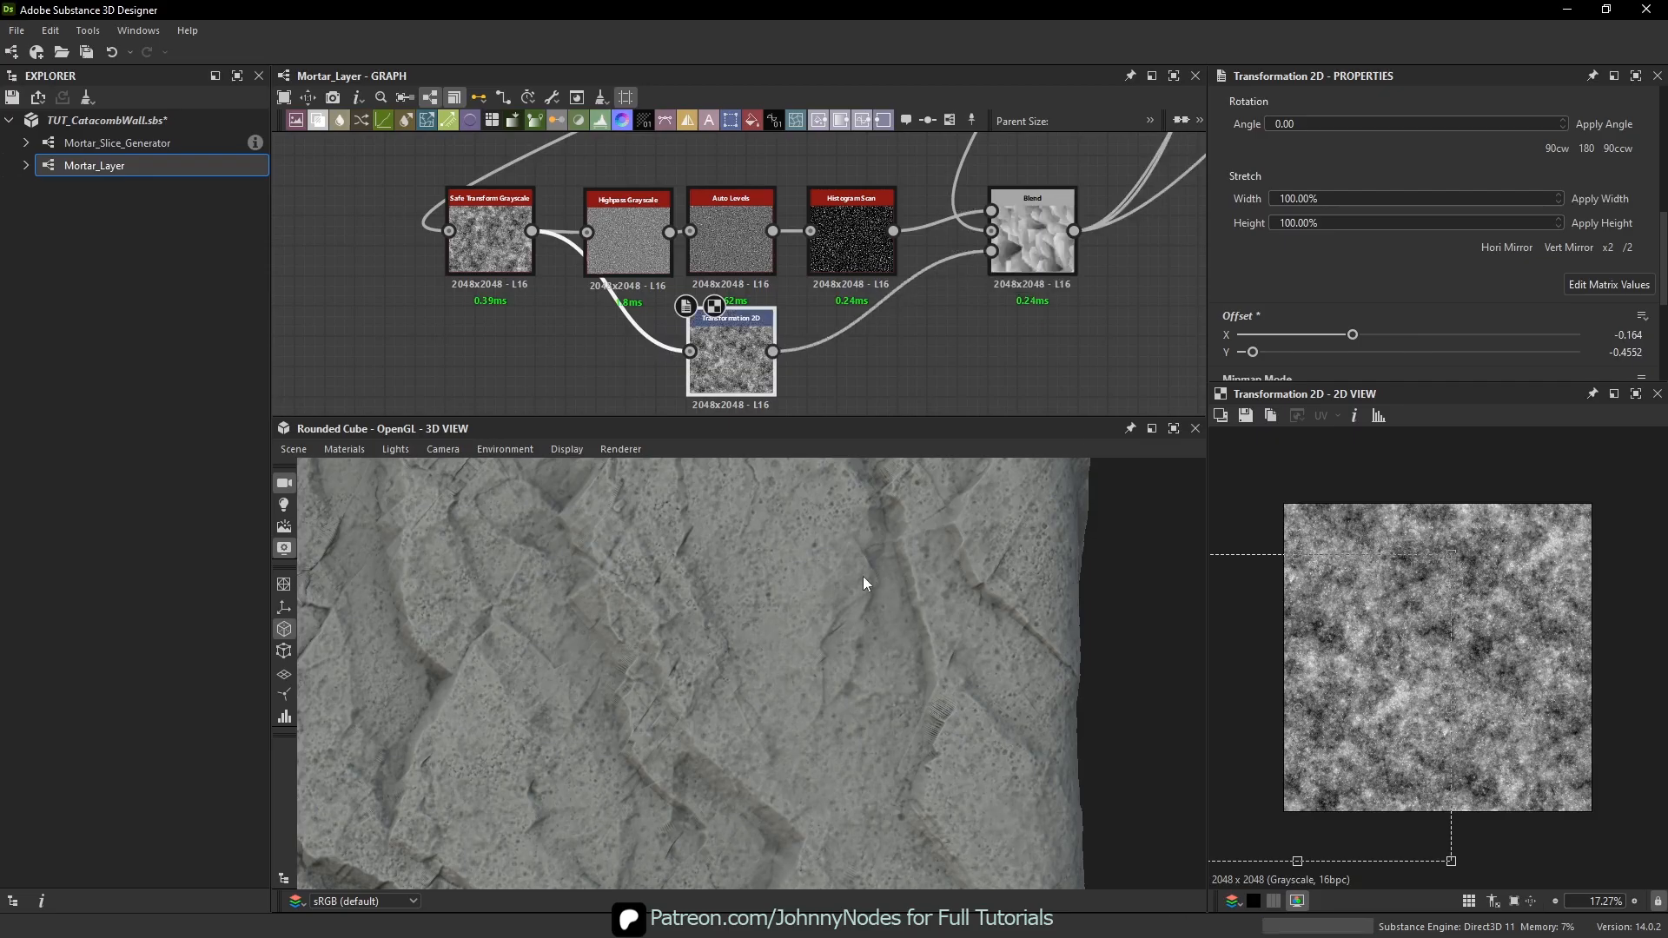
{"action": "scroll", "coordinate": [851, 591], "scroll_direction": "down", "scroll_amount": 3}
{"action": "left_click_drag", "start_coordinate": [846, 597], "coordinate": [789, 592]}
{"action": "scroll", "coordinate": [789, 592], "scroll_direction": "up", "scroll_amount": 4}
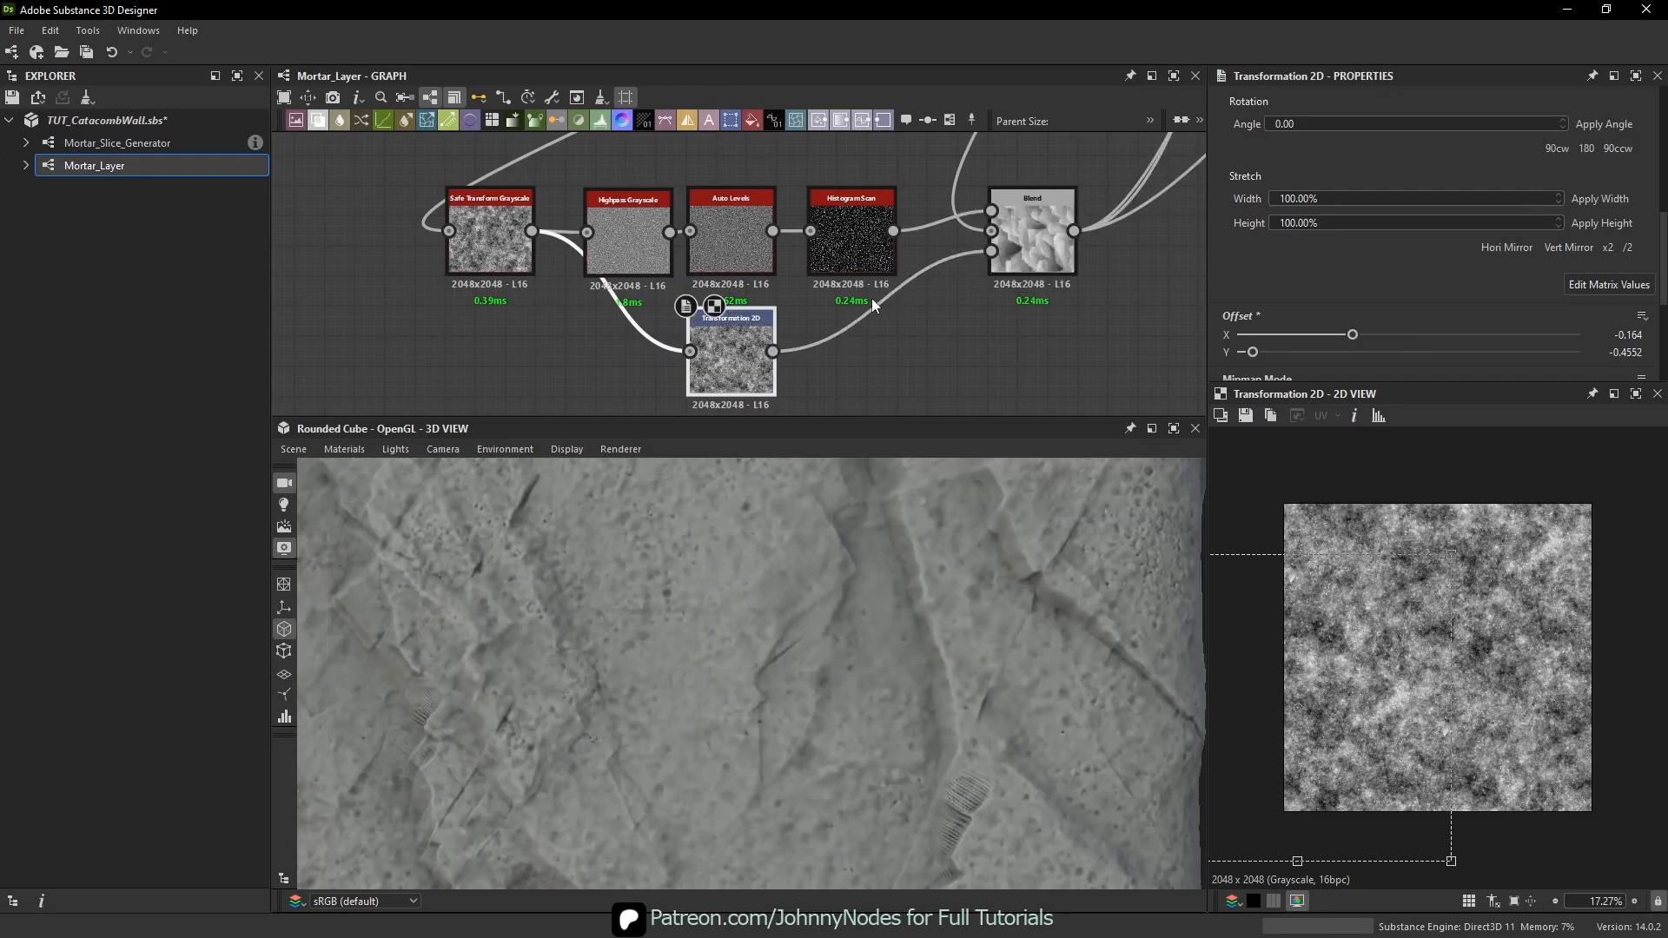
- Disconnect the Transformation 2D mask from the Subtract Blend and compare the unmasked pitting in 3D
{"action": "left_click", "coordinate": [870, 309]}
{"action": "key", "text": "Delete"}
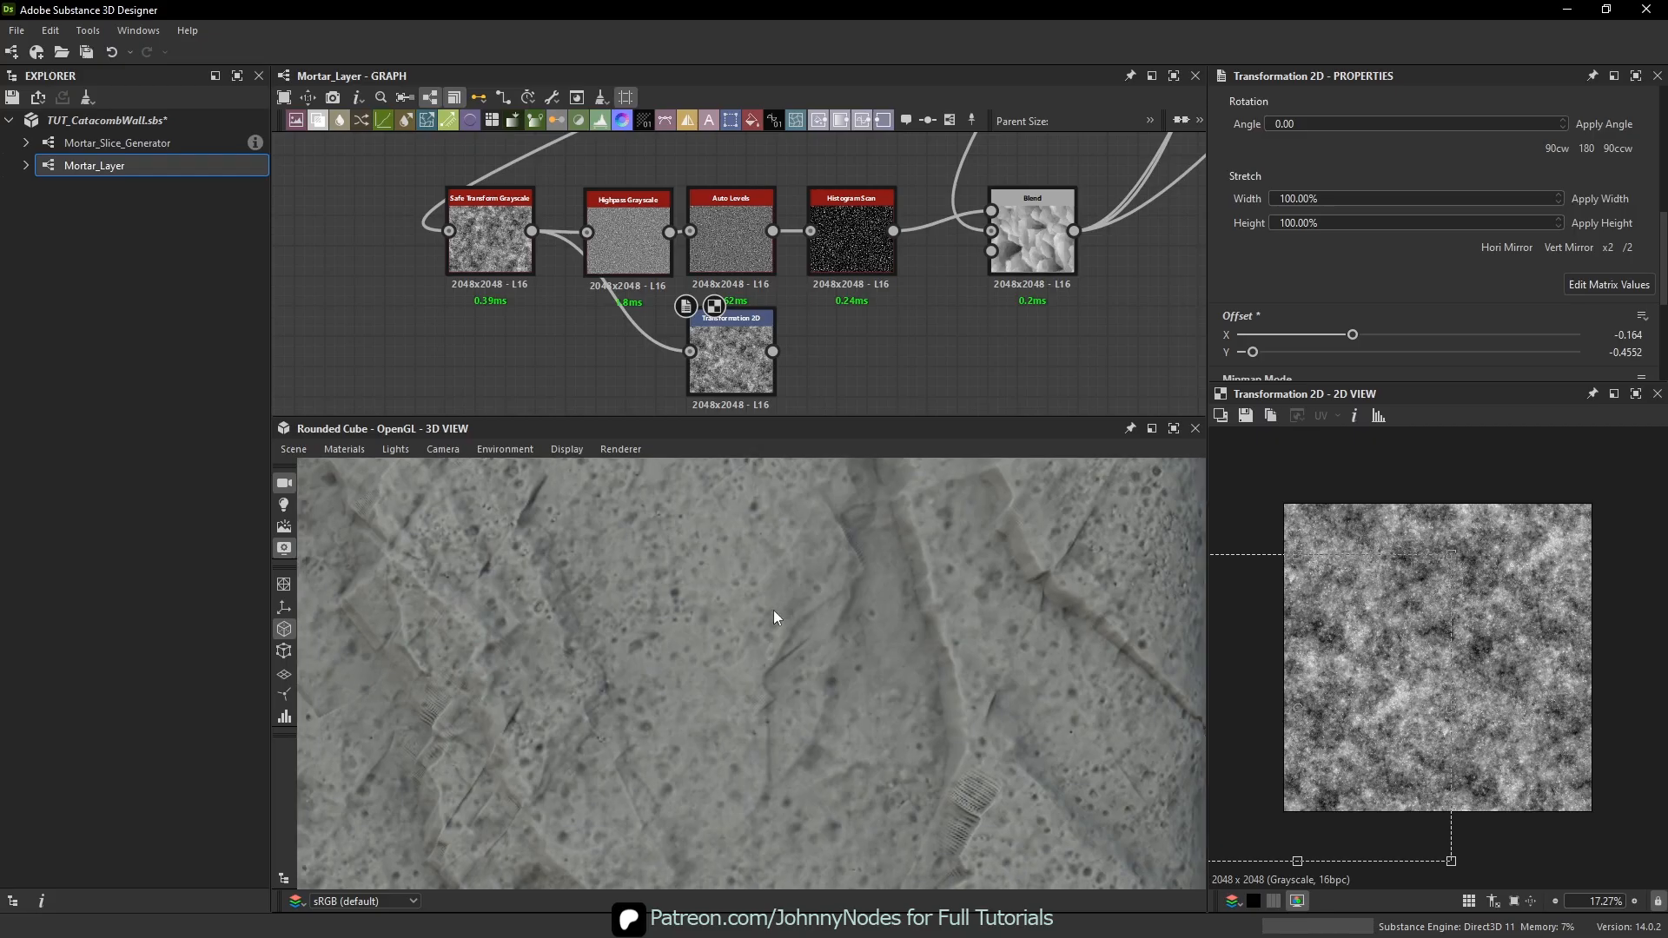
{"action": "left_click_drag", "start_coordinate": [773, 617], "coordinate": [774, 656]}
{"action": "double_click", "coordinate": [851, 233]}
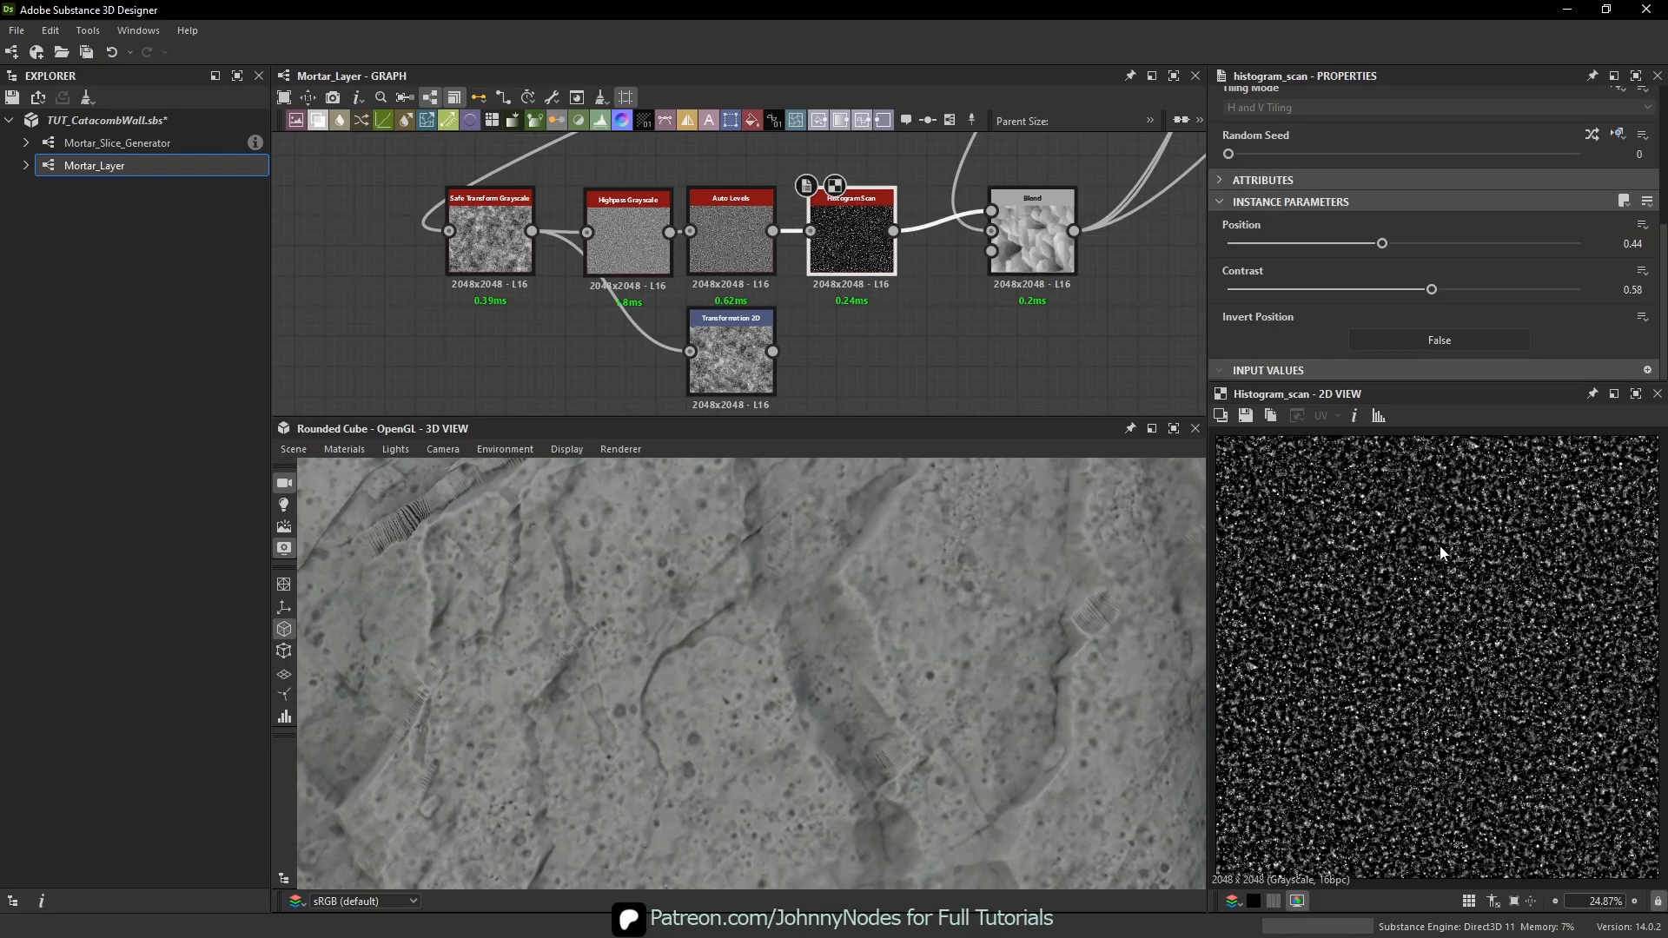
- Space the Highpass Grayscale node evenly in its row and reconnect Transformation 2D to the Subtract Blend's mask input
{"action": "mouse_move", "coordinate": [655, 247]}
{"action": "left_mouse_down"}
{"action": "mouse_move", "coordinate": [653, 217]}
{"action": "mouse_move", "coordinate": [618, 217]}
{"action": "mouse_move", "coordinate": [637, 248]}
{"action": "left_mouse_up"}
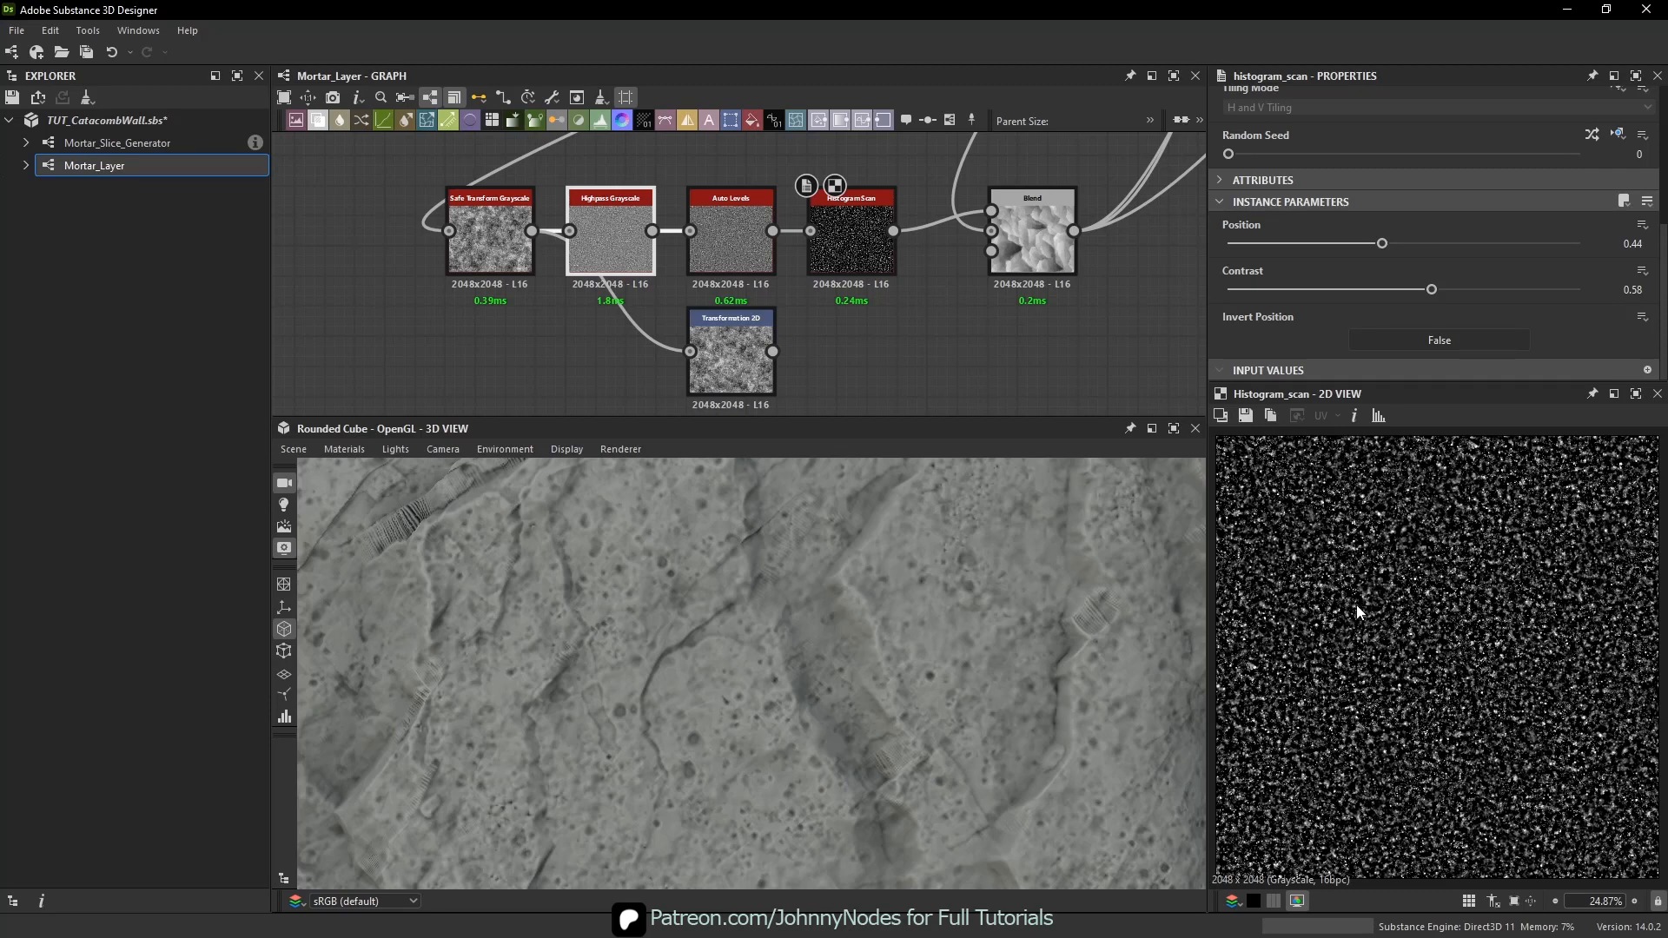
{"action": "double_click", "coordinate": [730, 370]}
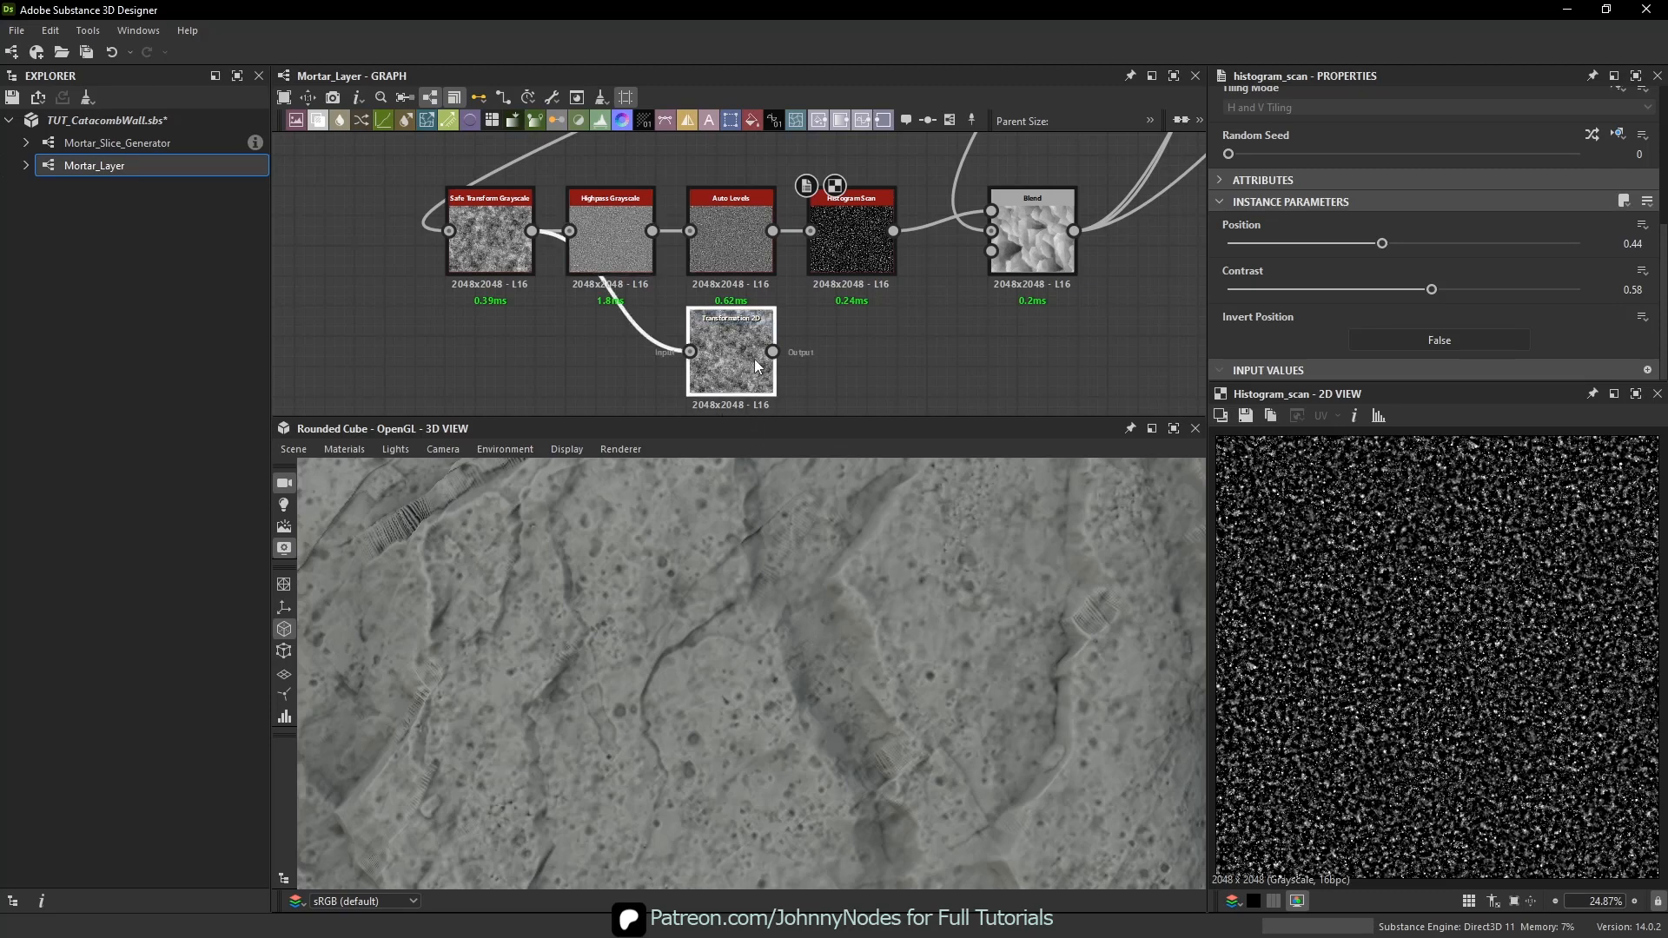
{"action": "double_click", "coordinate": [1018, 227]}
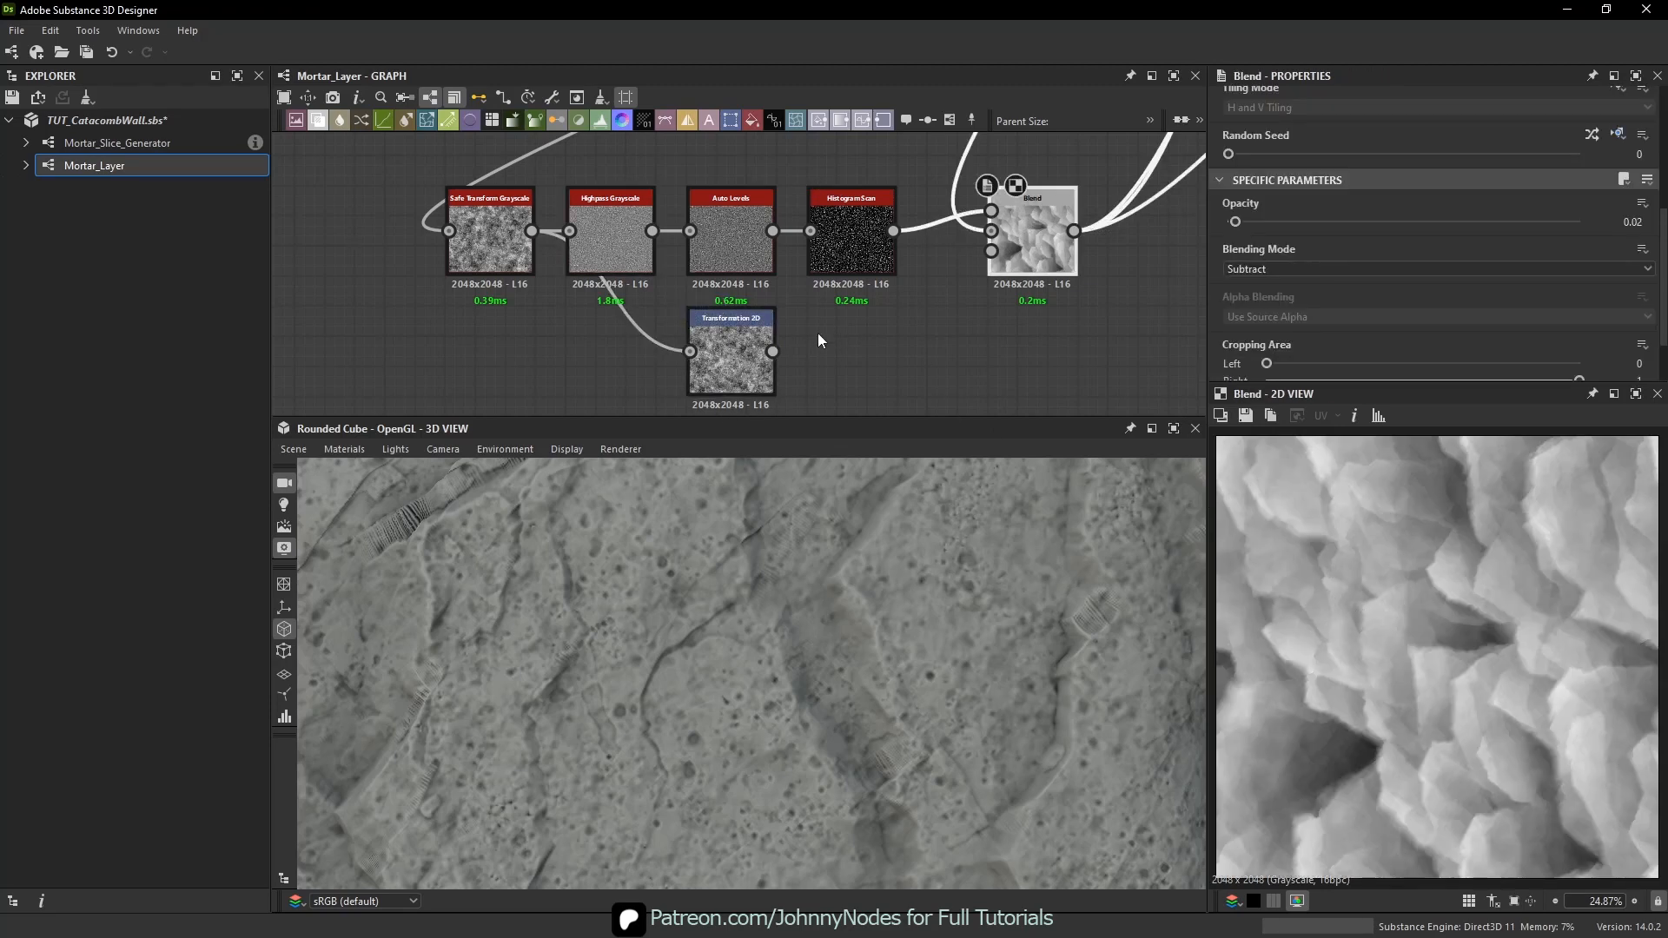
{"action": "left_click_drag", "start_coordinate": [772, 351], "coordinate": [991, 251]}
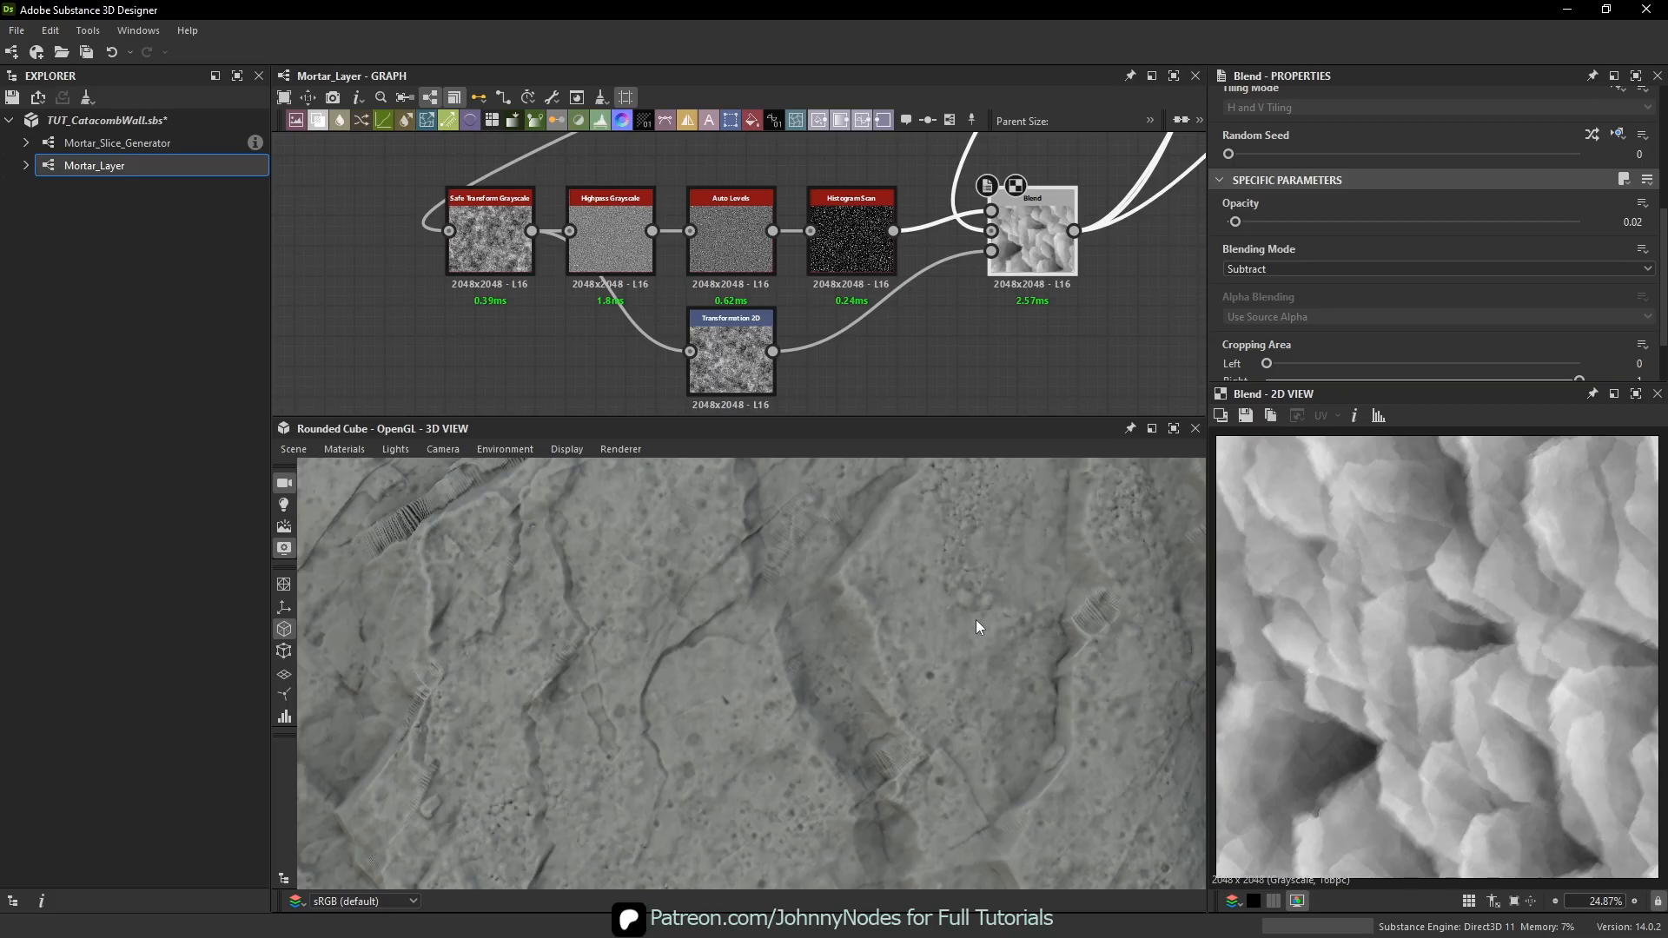
- Add a new Blend node below the masked Subtract Blend, using that Blend's output as its background
{"action": "left_click_drag", "start_coordinate": [983, 419], "coordinate": [974, 519]}
{"action": "scroll", "coordinate": [985, 356], "scroll_direction": "down", "scroll_amount": 2}
{"action": "middle_click_drag", "start_coordinate": [985, 356], "coordinate": [959, 376]}
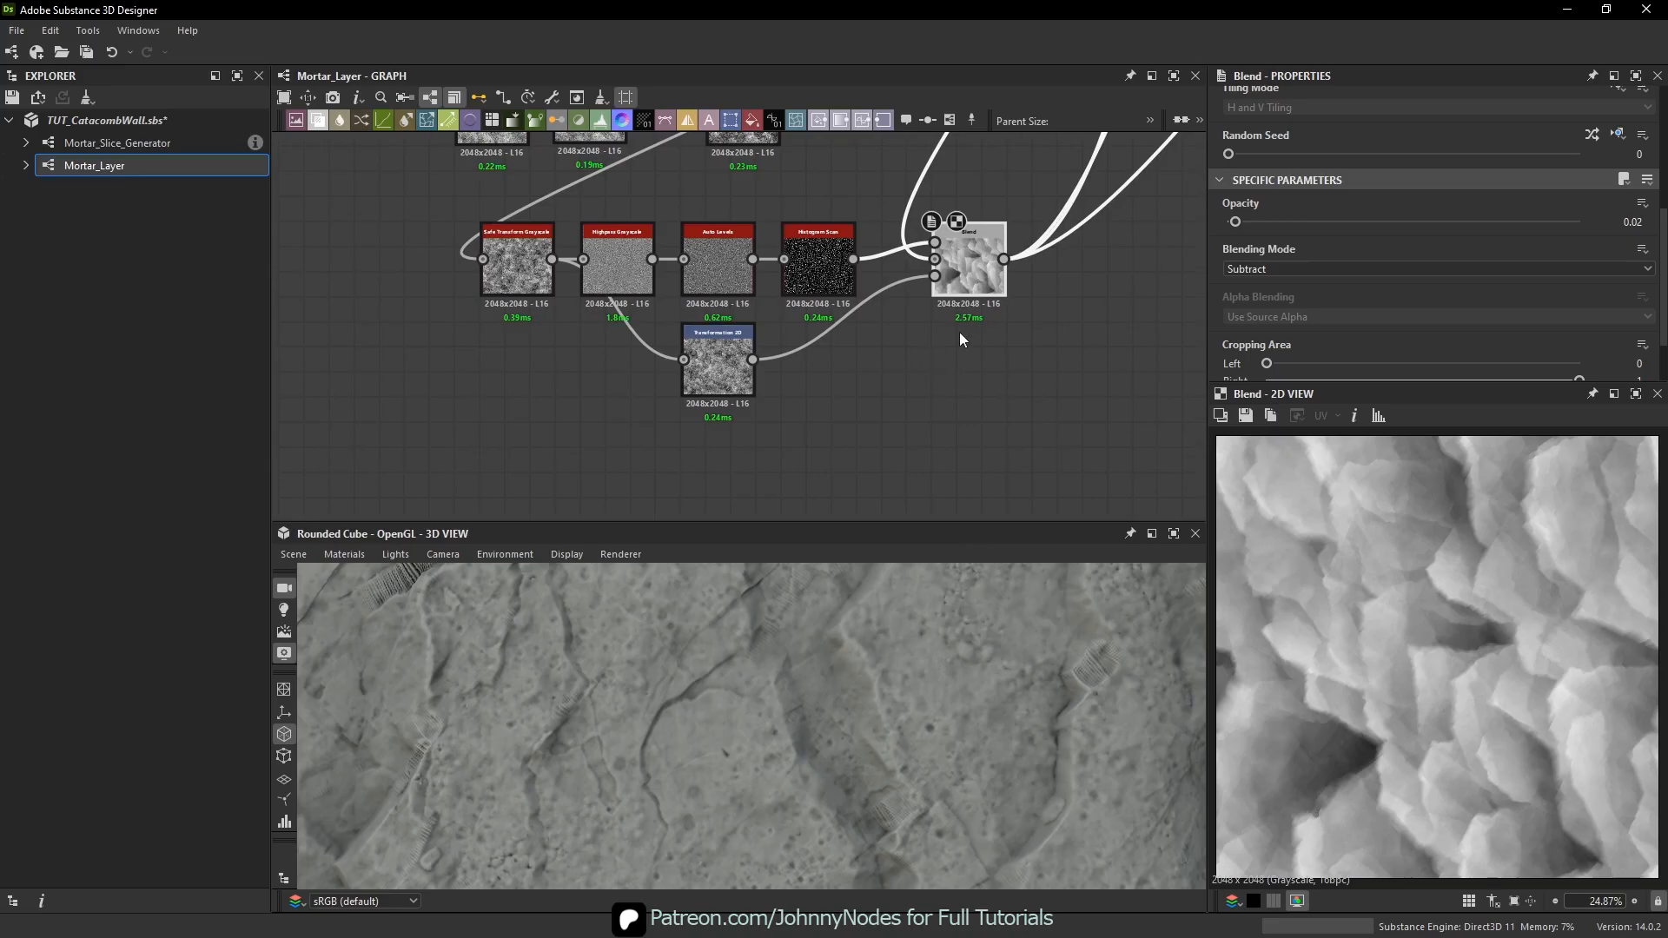
{"action": "scroll", "coordinate": [859, 741], "scroll_direction": "down", "scroll_amount": 5}
{"action": "scroll", "coordinate": [801, 733], "scroll_direction": "up", "scroll_amount": 10}
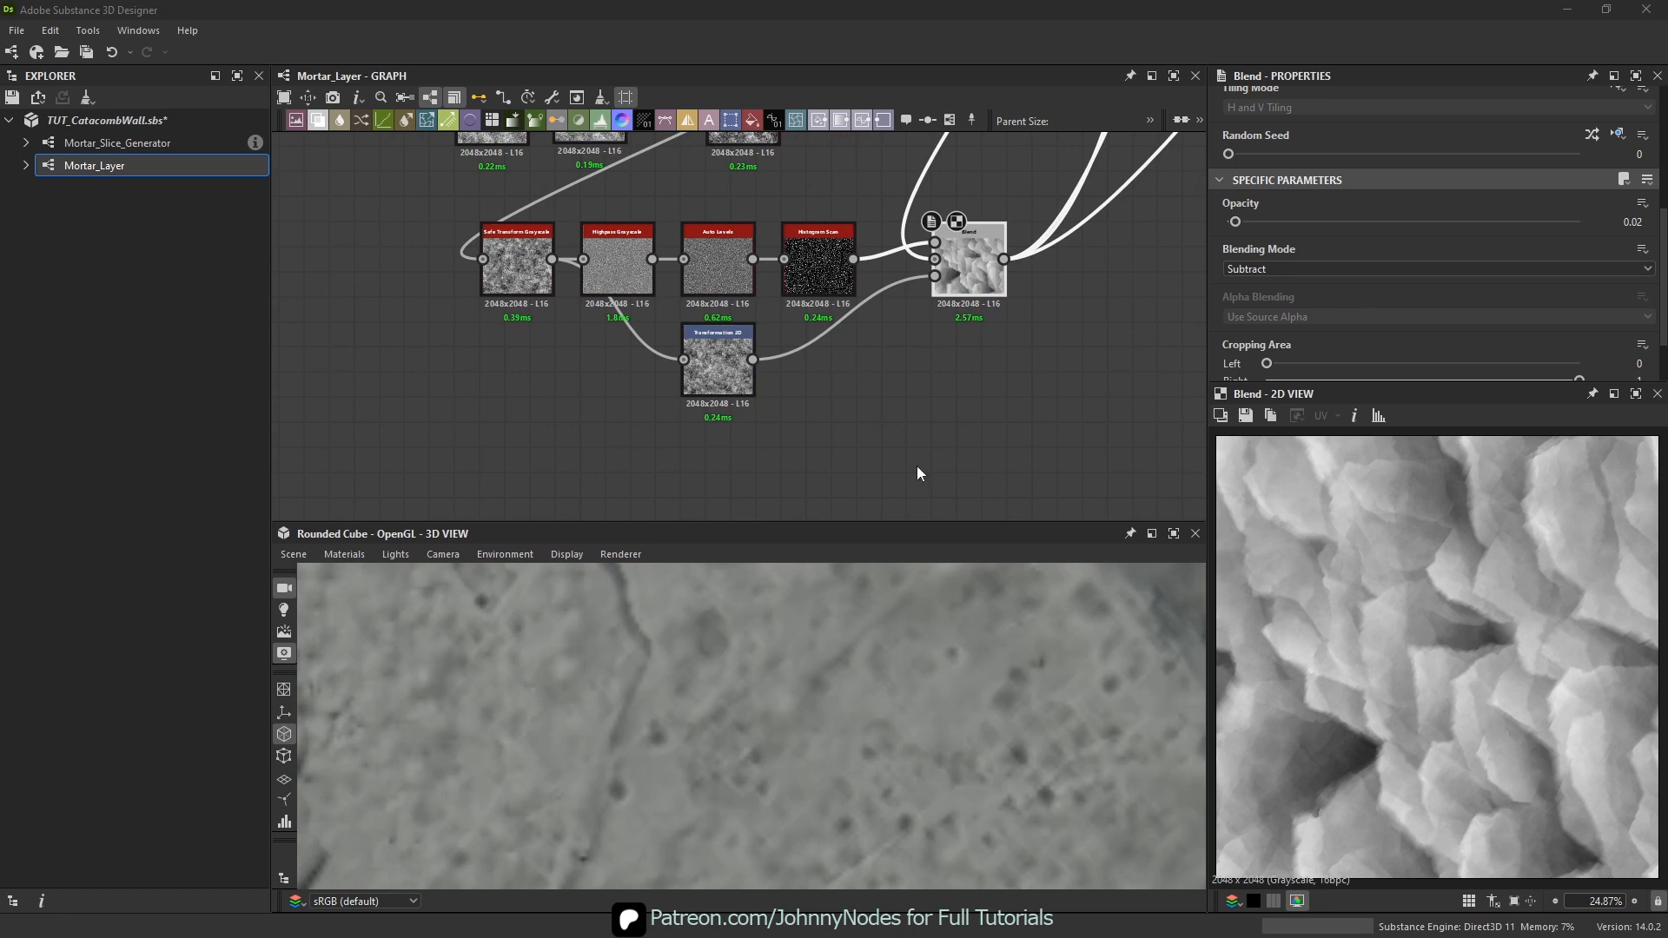
{"action": "key", "text": "space"}
{"action": "left_click", "coordinate": [1028, 407]}
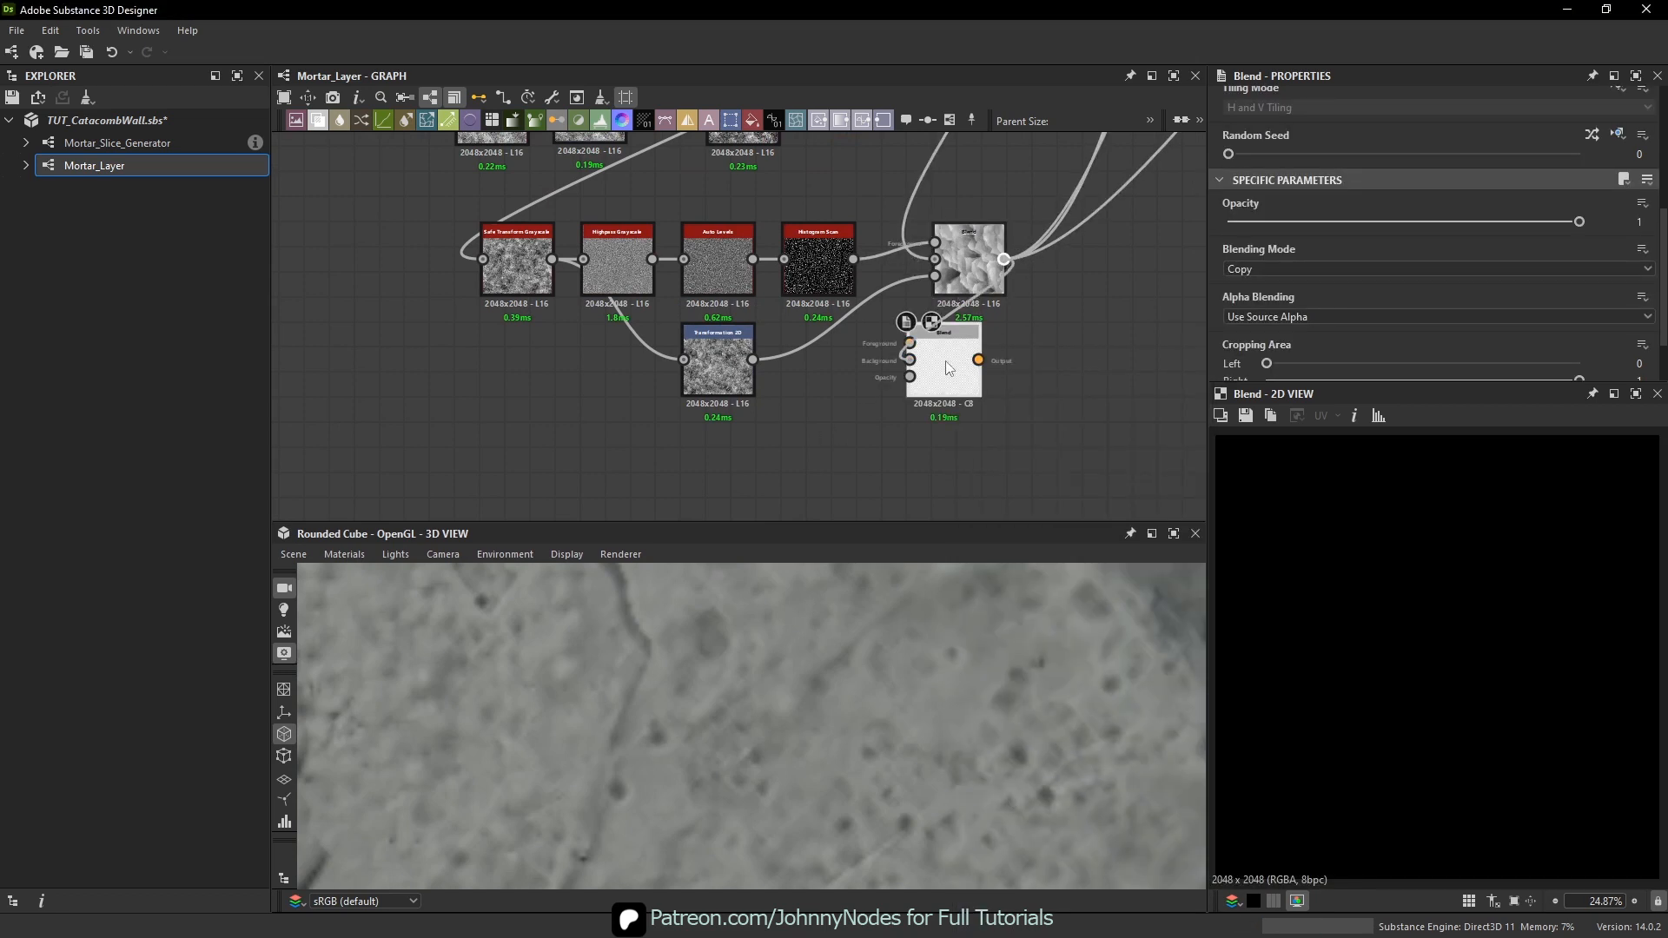
{"action": "left_click_drag", "start_coordinate": [949, 368], "coordinate": [982, 438]}
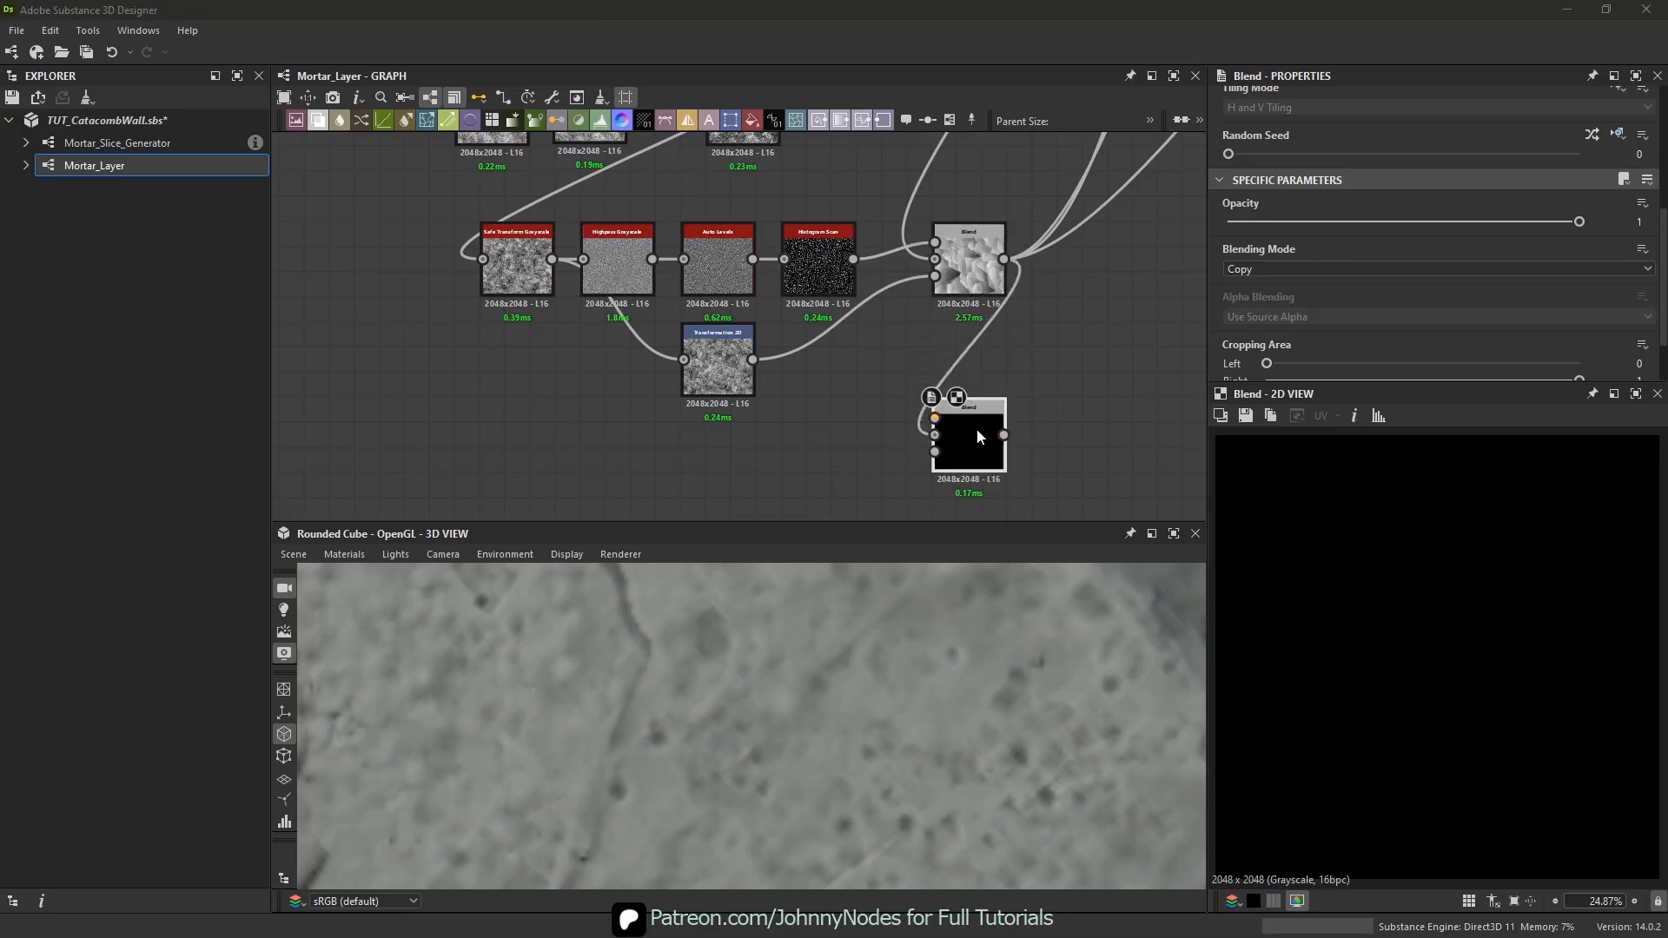
{"action": "middle_click_drag", "start_coordinate": [977, 436], "coordinate": [1068, 386]}
- Add a Dirt 2 node below the noise chain and connect it to the new Blend's foreground input
{"action": "key", "text": "space"}
{"action": "type", "text": "dir"}
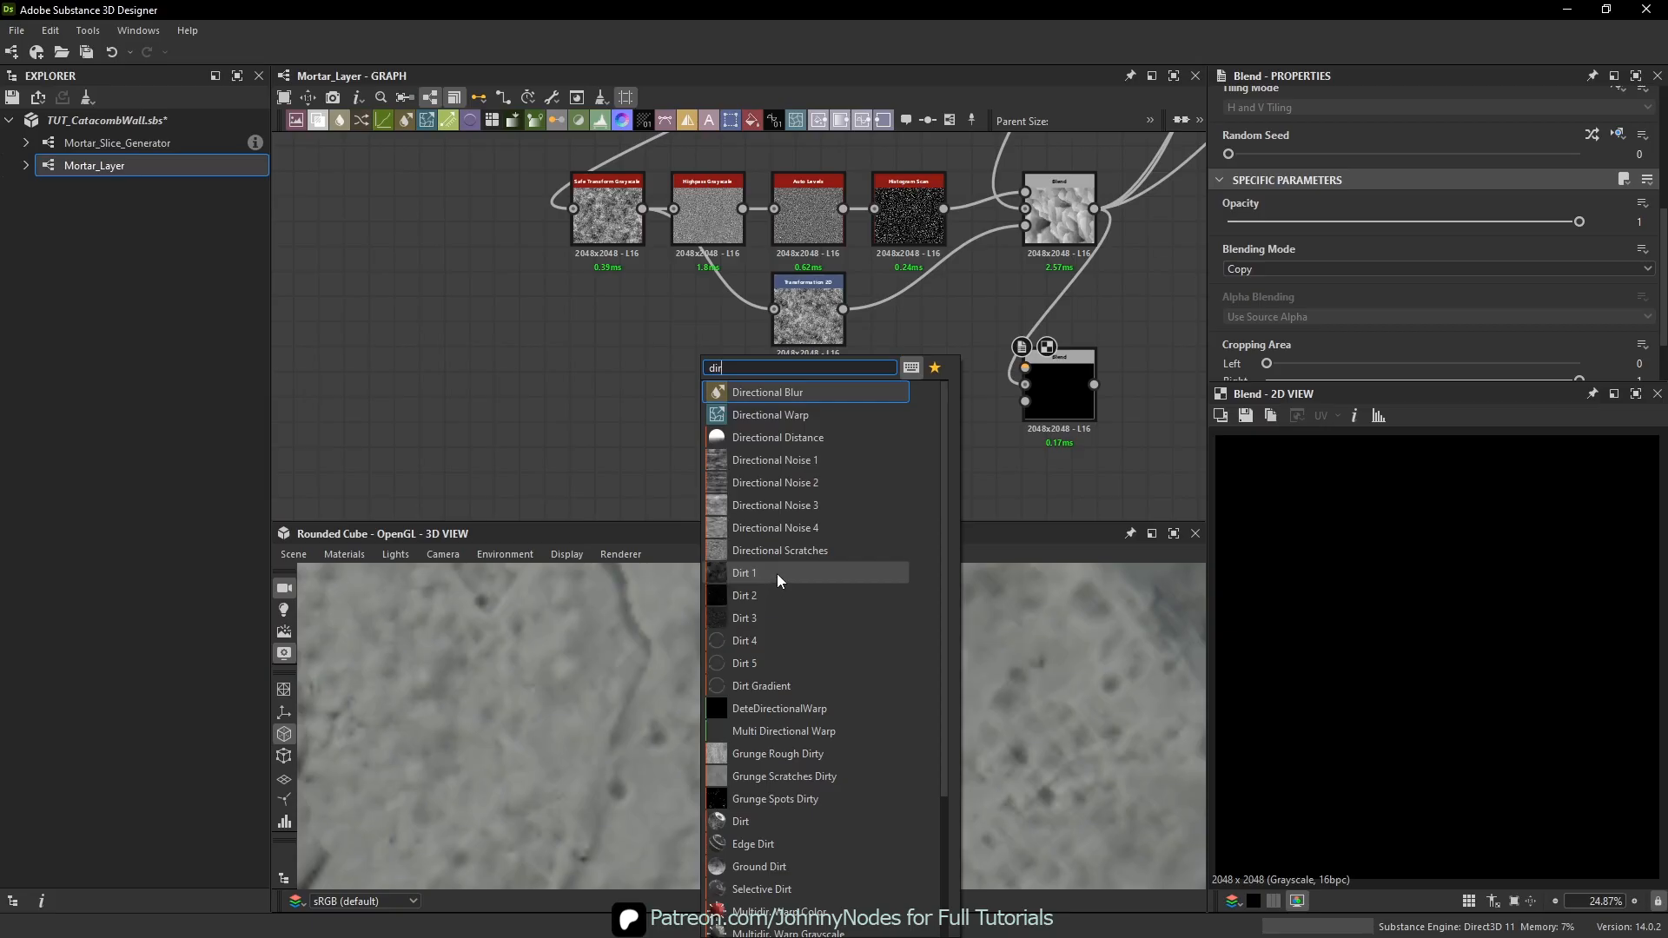
{"action": "left_click", "coordinate": [767, 594]}
{"action": "scroll", "coordinate": [726, 462], "scroll_direction": "up", "scroll_amount": 1}
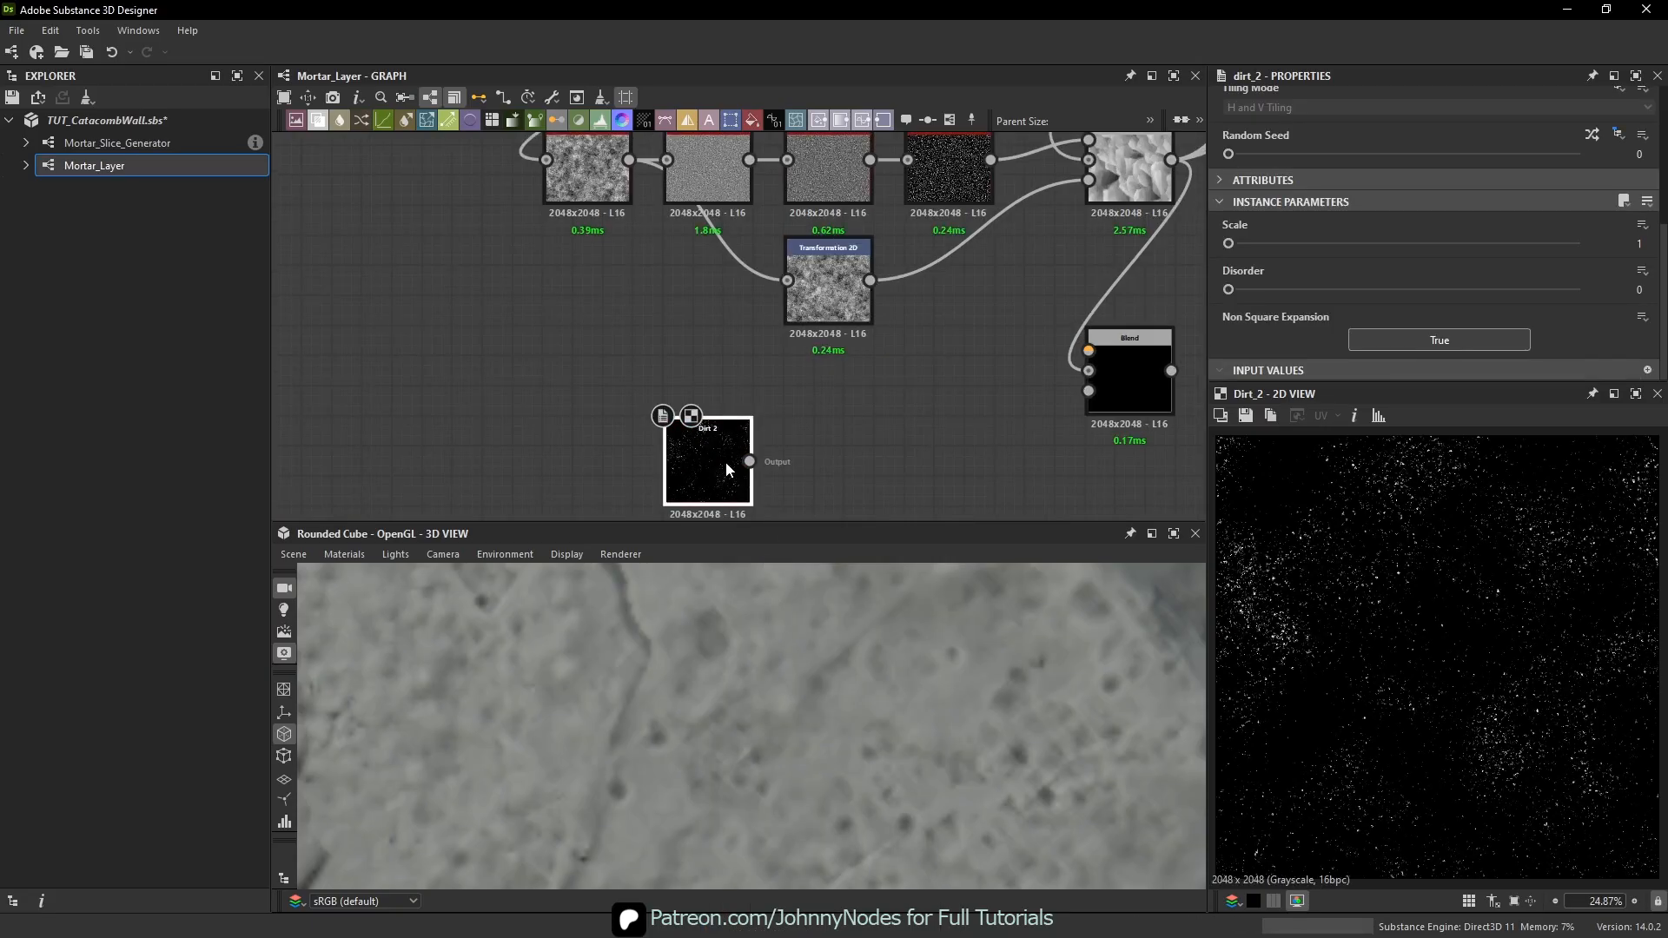
{"action": "scroll", "coordinate": [726, 461], "scroll_direction": "up", "scroll_amount": 1}
{"action": "left_click_drag", "start_coordinate": [727, 461], "coordinate": [655, 389]}
{"action": "scroll", "coordinate": [1420, 565], "scroll_direction": "up", "scroll_amount": 10}
{"action": "middle_click_drag", "start_coordinate": [859, 377], "coordinate": [793, 407]}
{"action": "left_click_drag", "start_coordinate": [617, 419], "coordinate": [1139, 371]}
- Set the Dirt 2 Blend's blending mode to Subtract and preview the result in 2D
{"action": "scroll", "coordinate": [1086, 340], "scroll_direction": "up", "scroll_amount": 2}
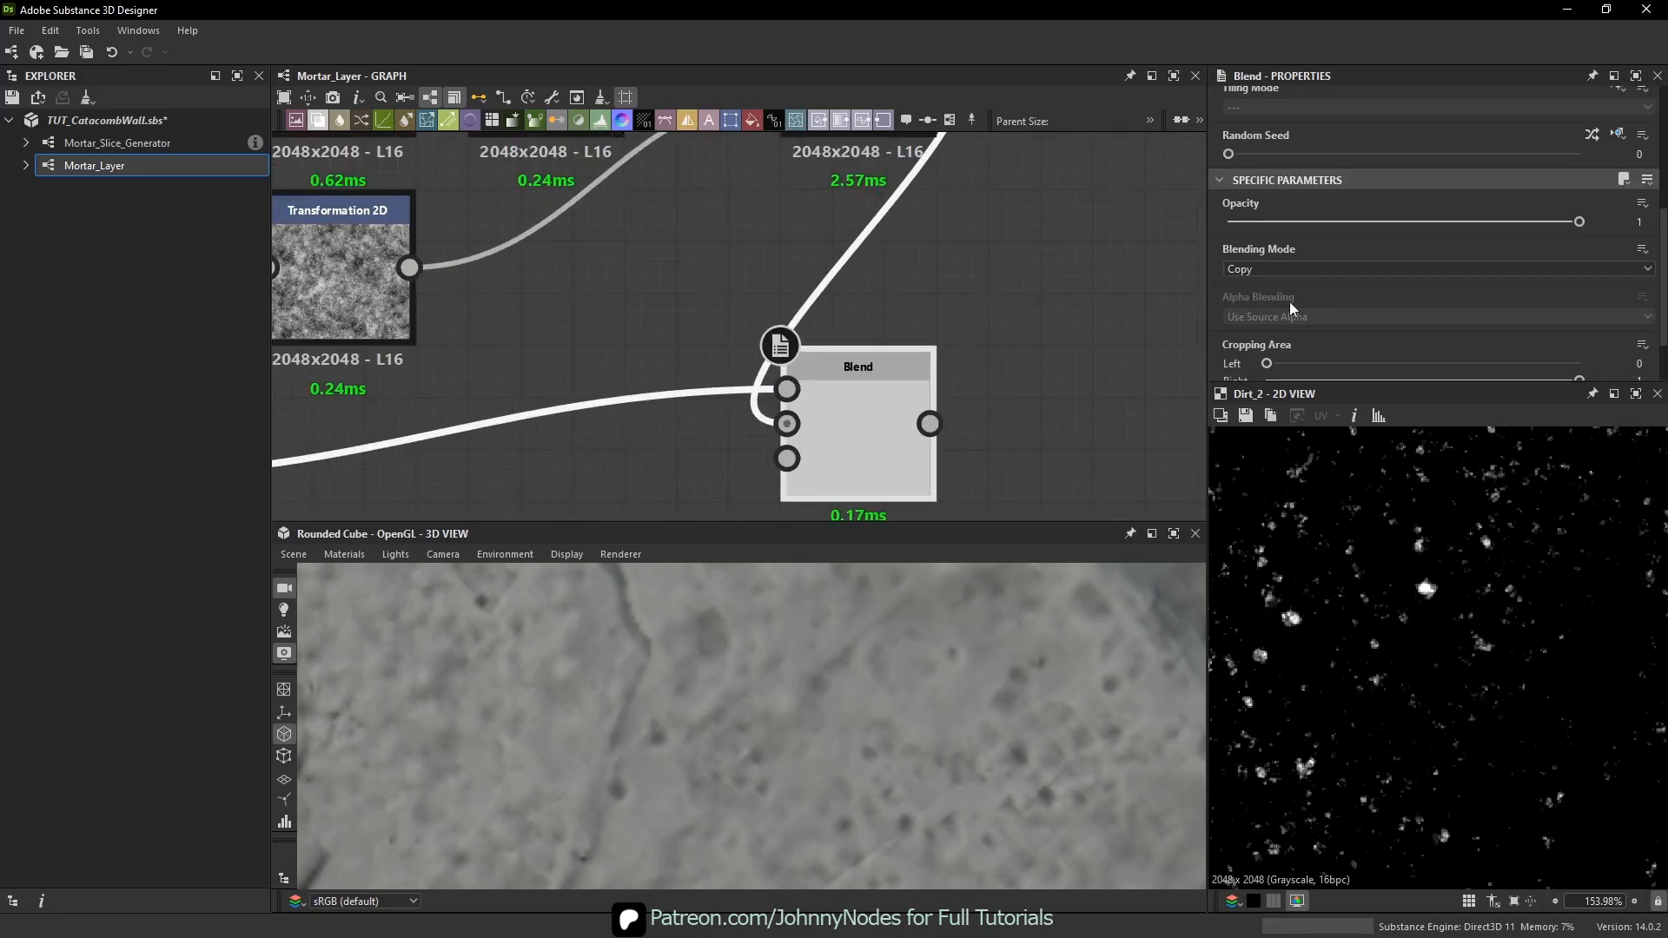
{"action": "left_click", "coordinate": [1319, 267]}
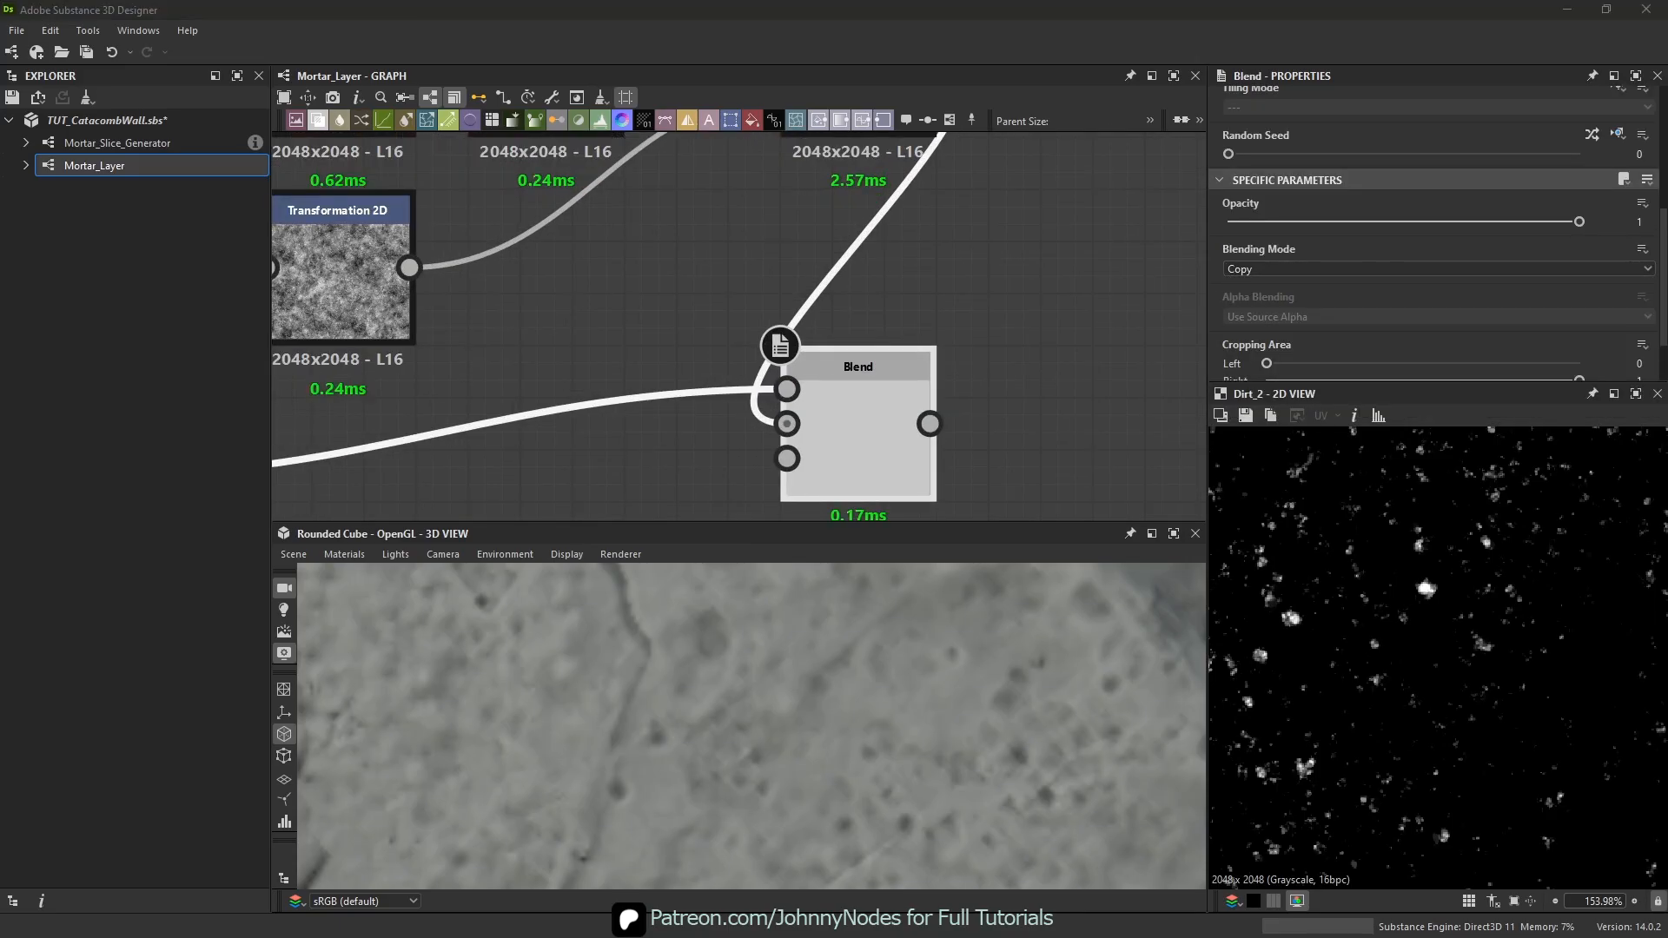
{"action": "double_click", "coordinate": [925, 434]}
{"action": "left_click", "coordinate": [1315, 268]}
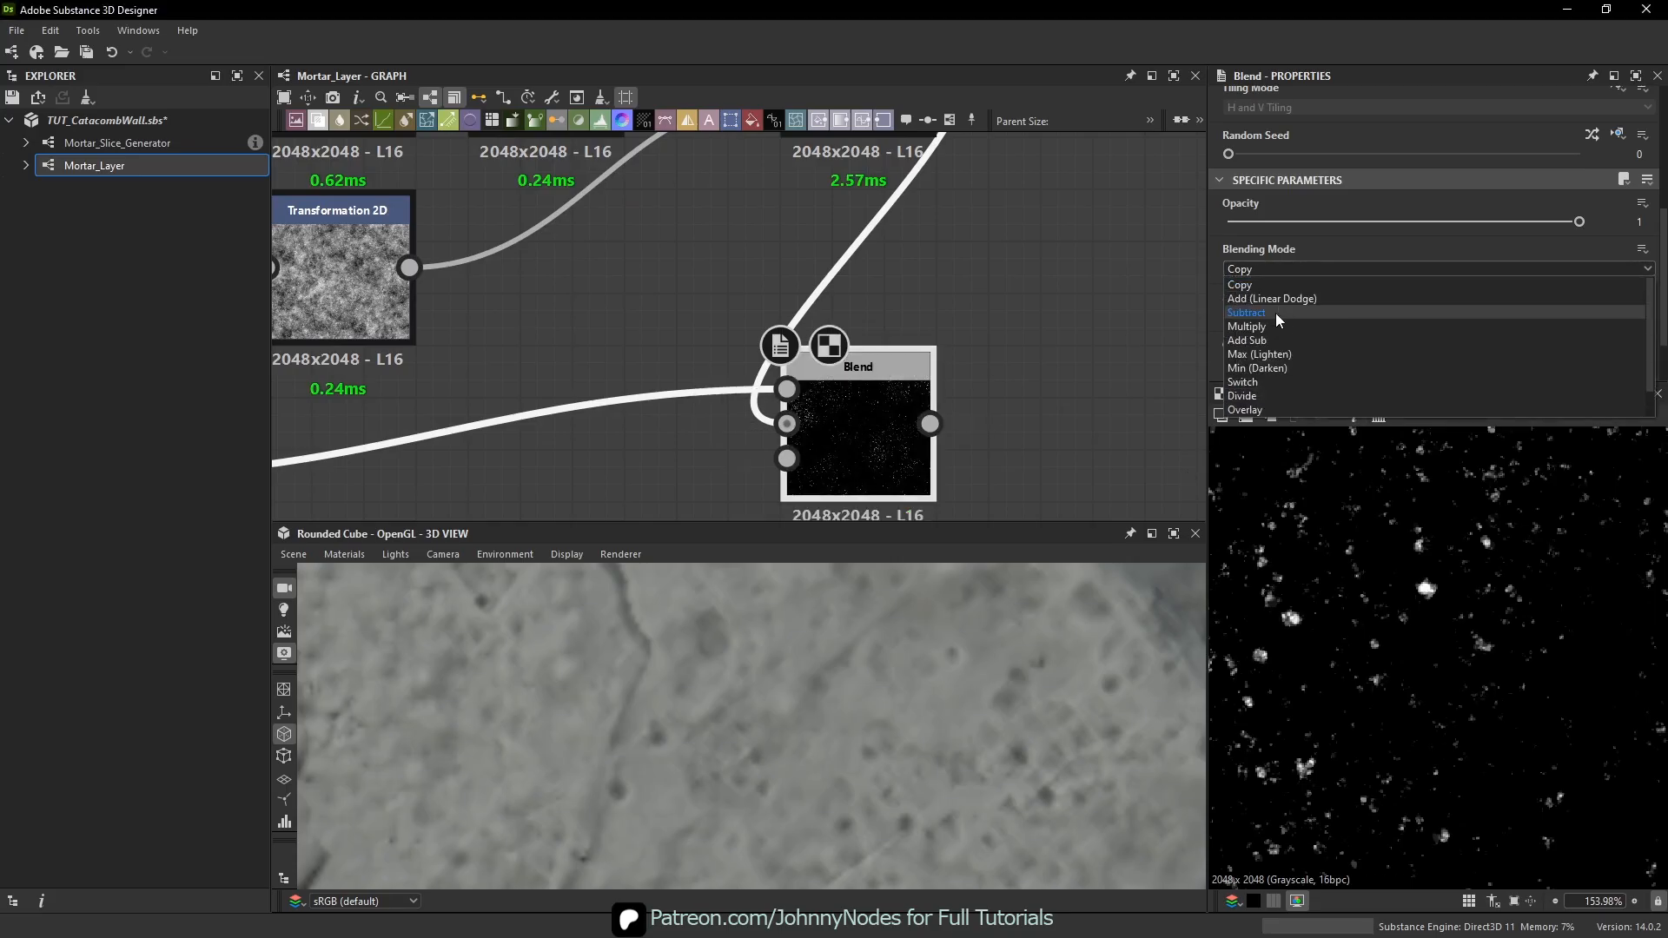
{"action": "left_click", "coordinate": [1275, 313]}
{"action": "scroll", "coordinate": [1390, 524], "scroll_direction": "up", "scroll_amount": 3}
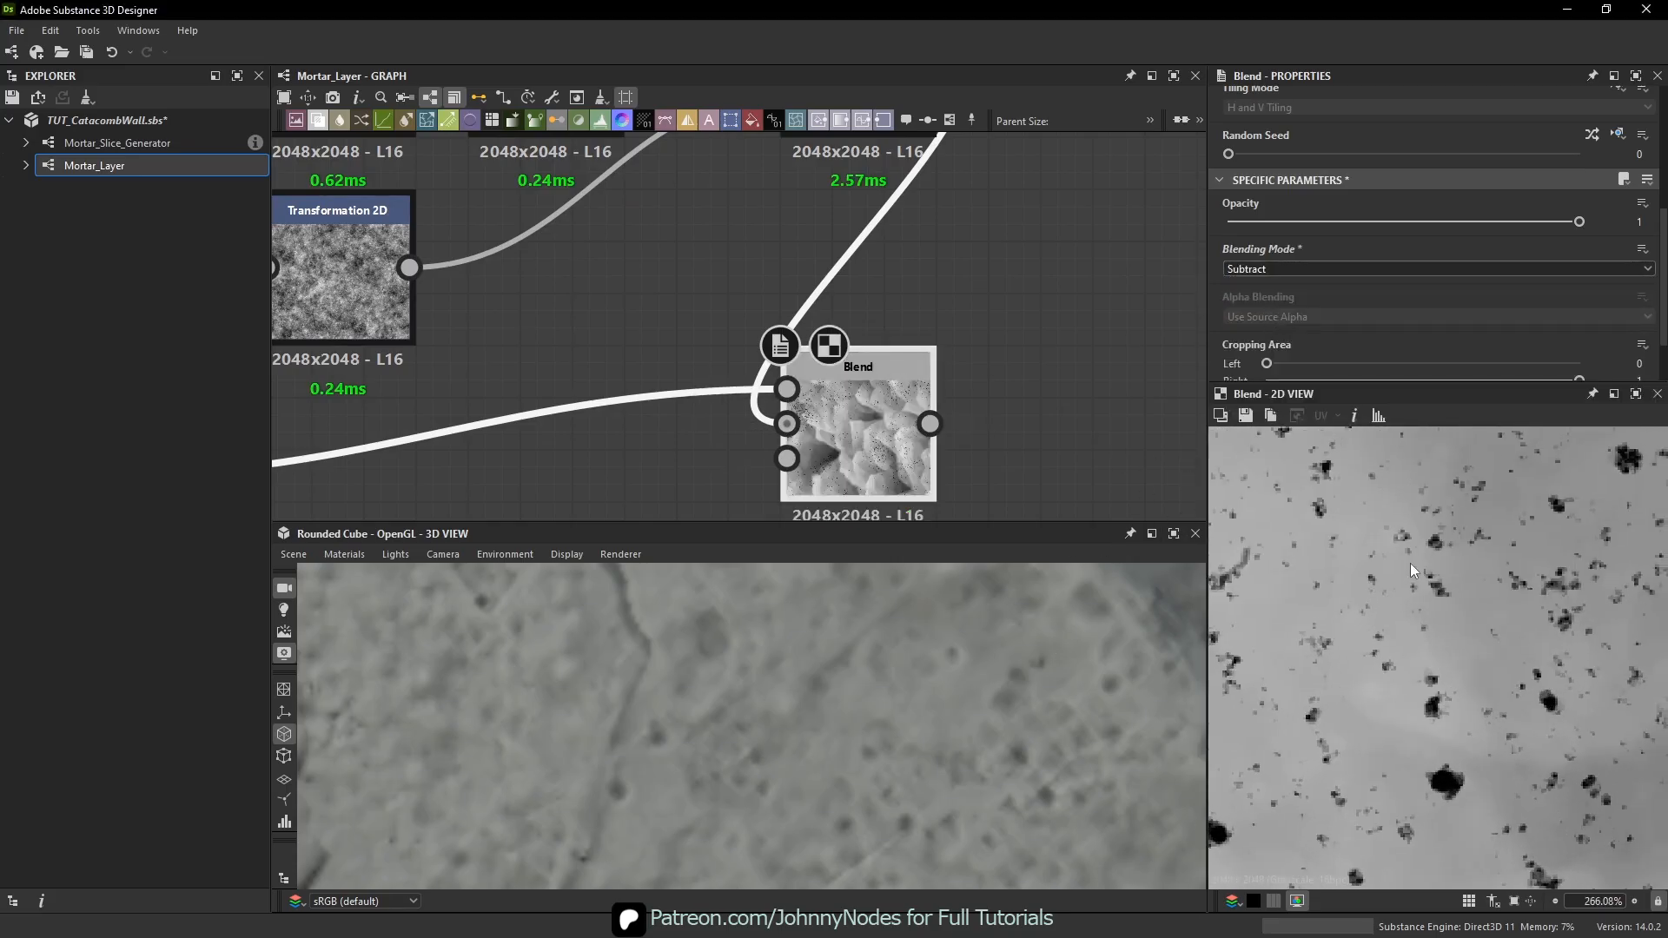
- Move the masked Blend's downstream links to the Dirt 2 Blend's output and inspect the pits in 3D
{"action": "middle_click_drag", "start_coordinate": [951, 150], "coordinate": [925, 227]}
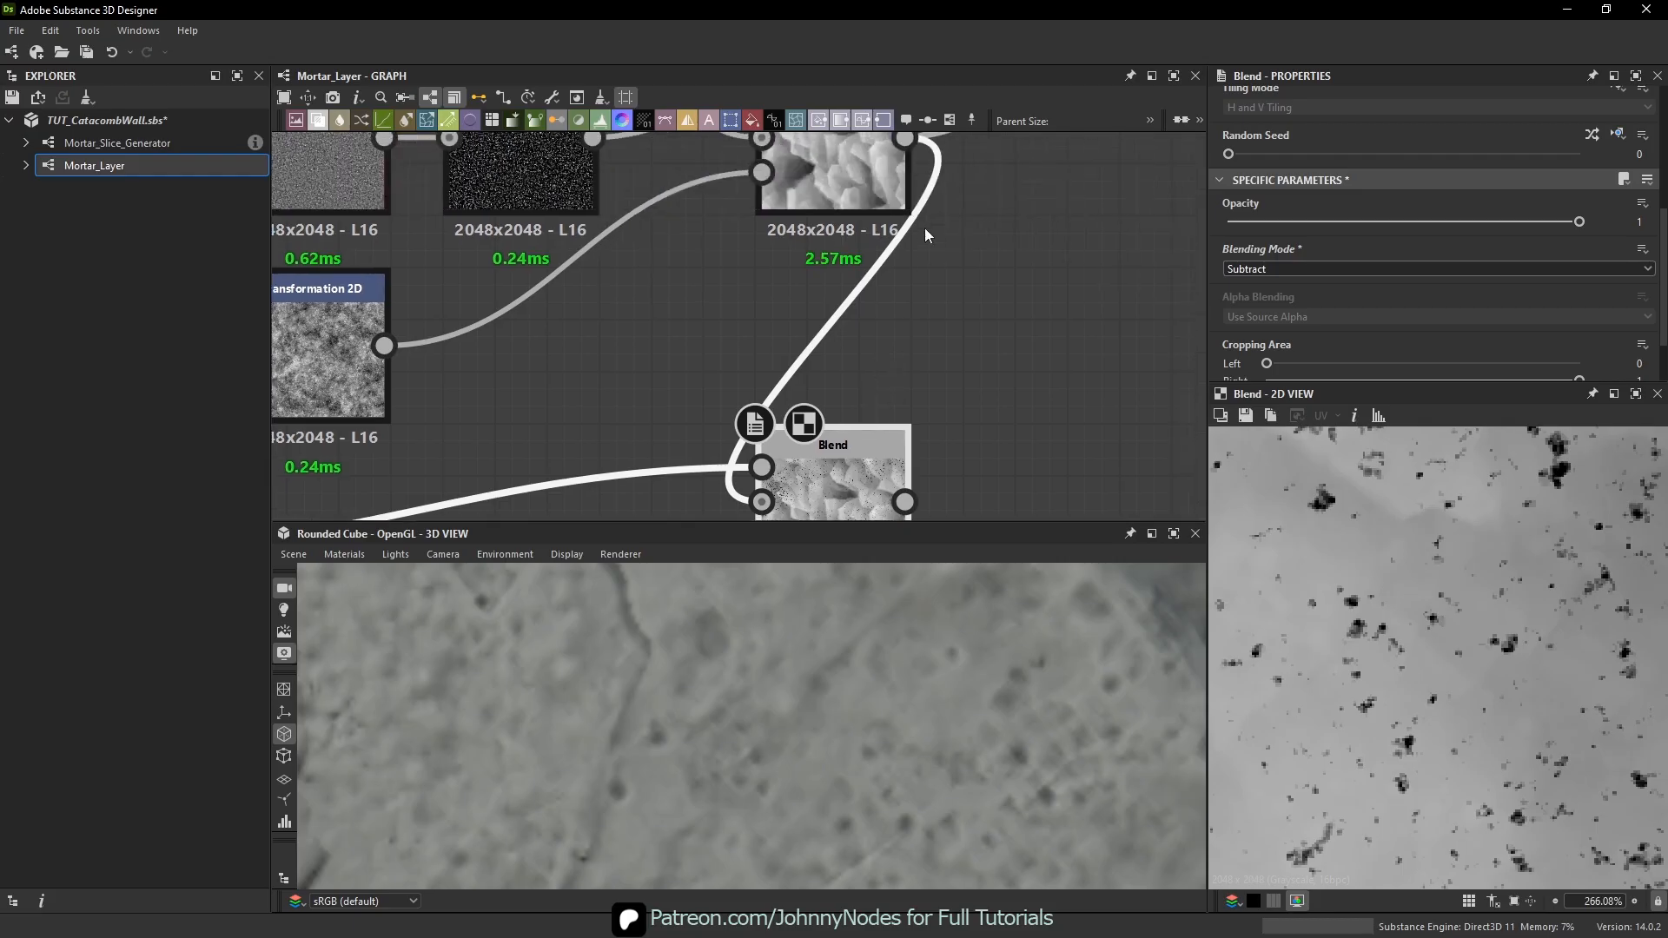
{"action": "left_click_drag", "start_coordinate": [904, 148], "coordinate": [895, 460], "text": "shift"}
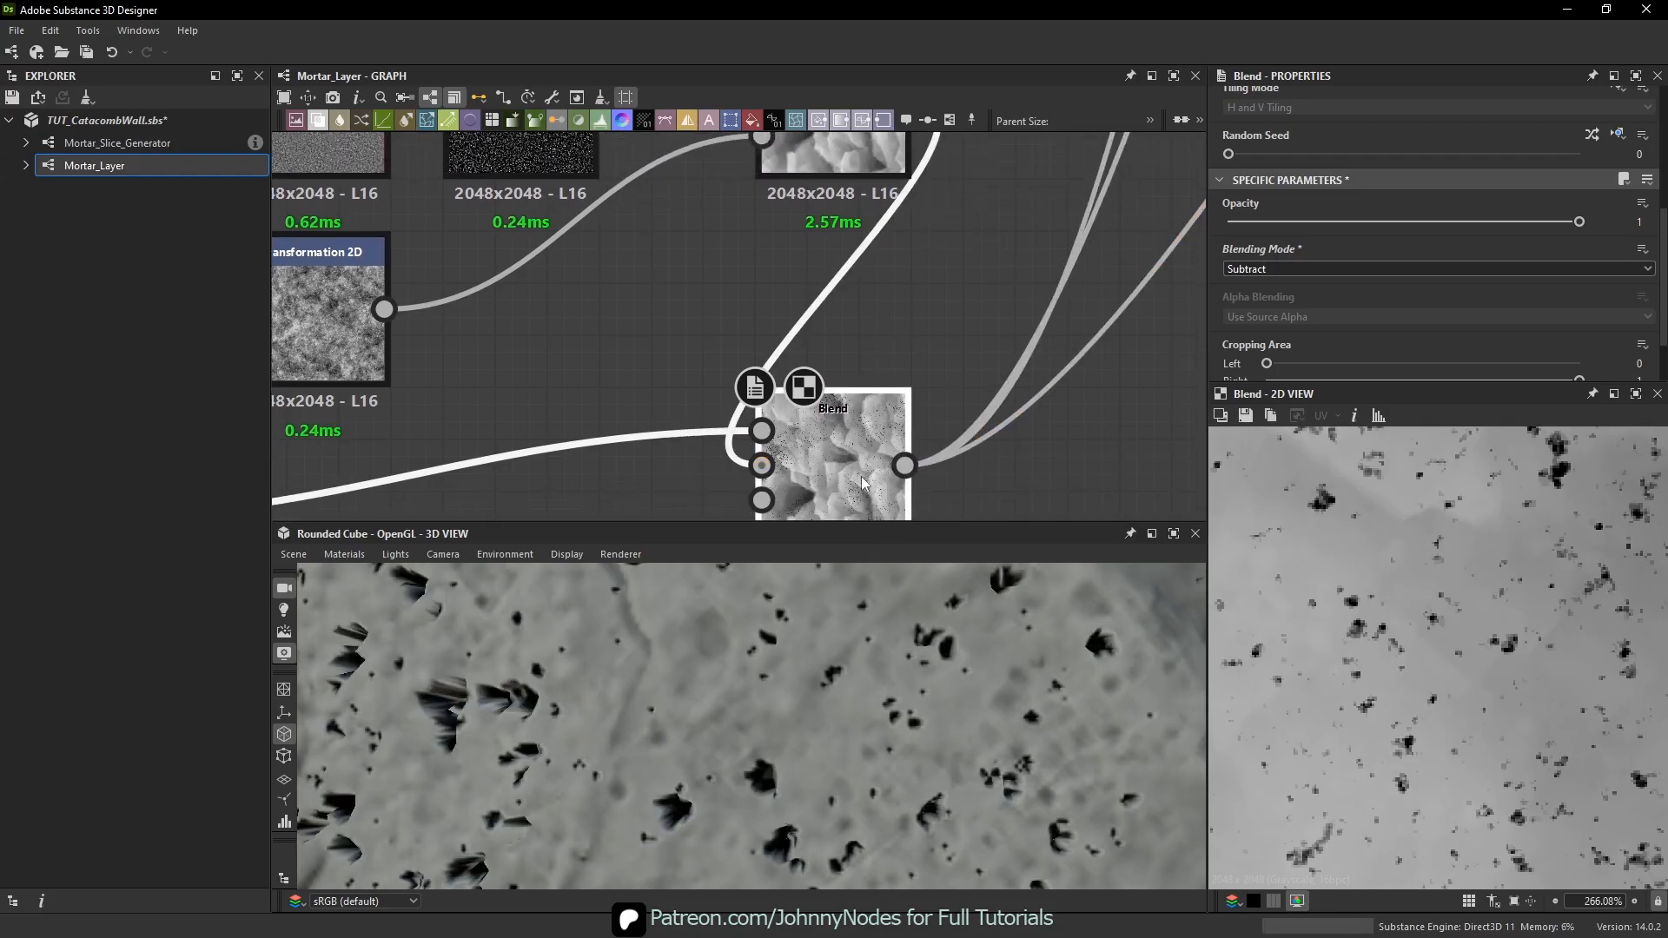
{"action": "scroll", "coordinate": [786, 650], "scroll_direction": "up", "scroll_amount": 5}
{"action": "scroll", "coordinate": [785, 650], "scroll_direction": "down", "scroll_amount": 5}
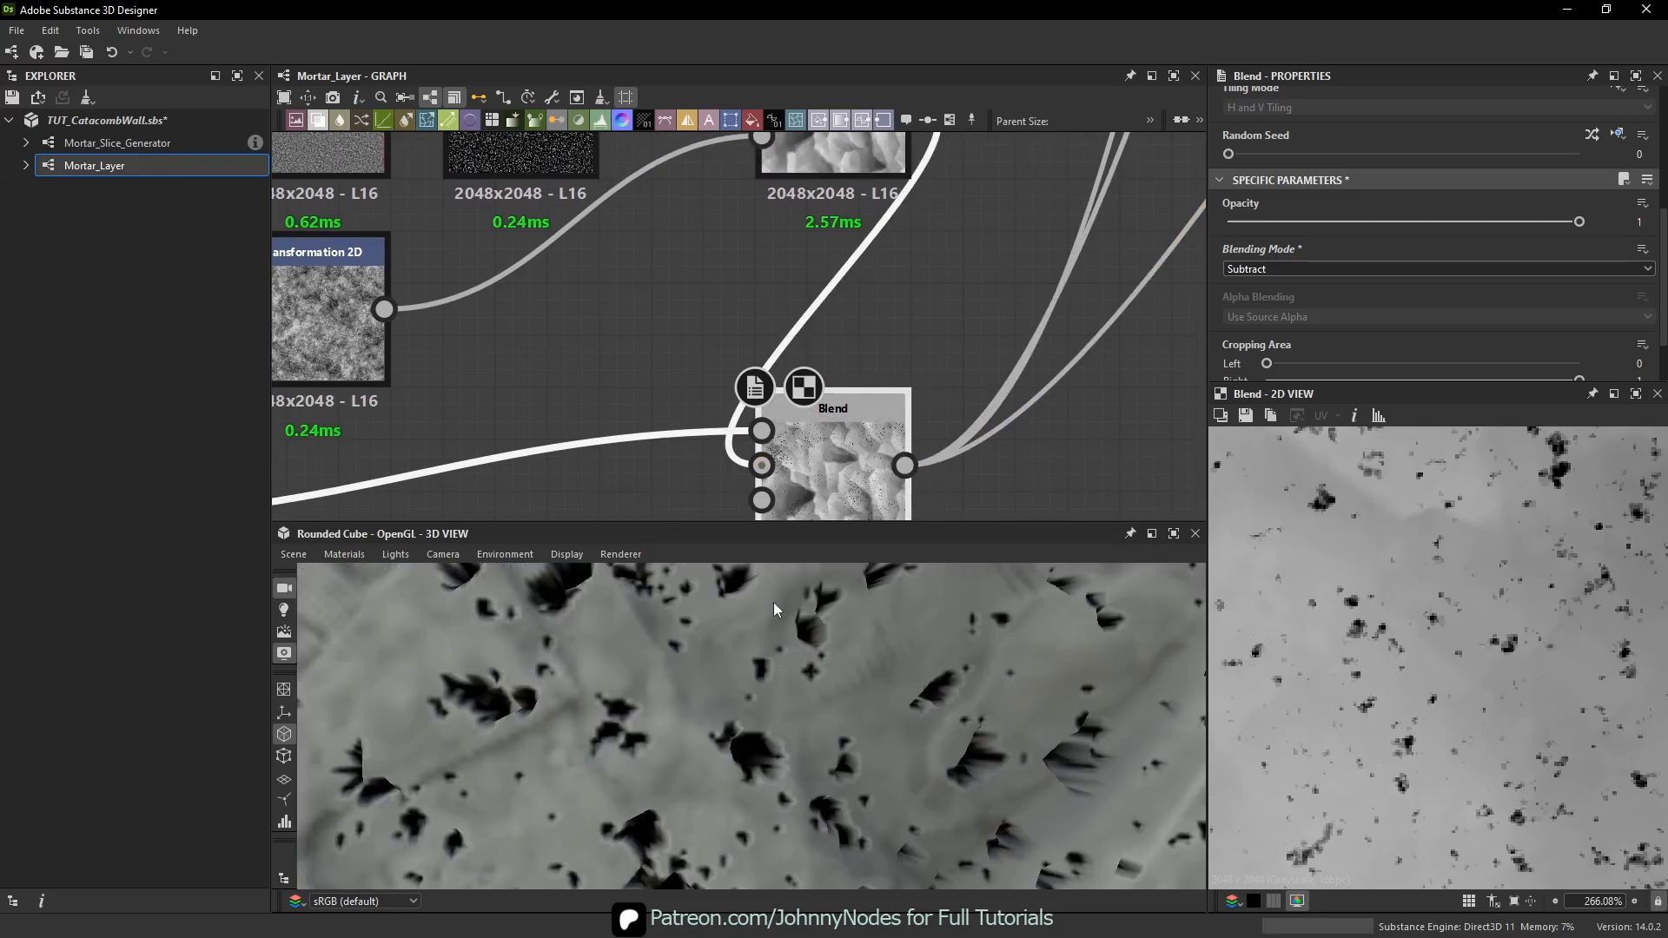
- Compare the pixel-level detail of the Histogram Scan, Non Uniform Blur Grayscale and Dirt 2 outputs in 2D
{"action": "middle_click_drag", "start_coordinate": [595, 148], "coordinate": [668, 320]}
{"action": "double_click", "coordinate": [653, 313]}
{"action": "scroll", "coordinate": [1400, 596], "scroll_direction": "up", "scroll_amount": 5}
{"action": "middle_click_drag", "start_coordinate": [1401, 600], "coordinate": [1359, 669]}
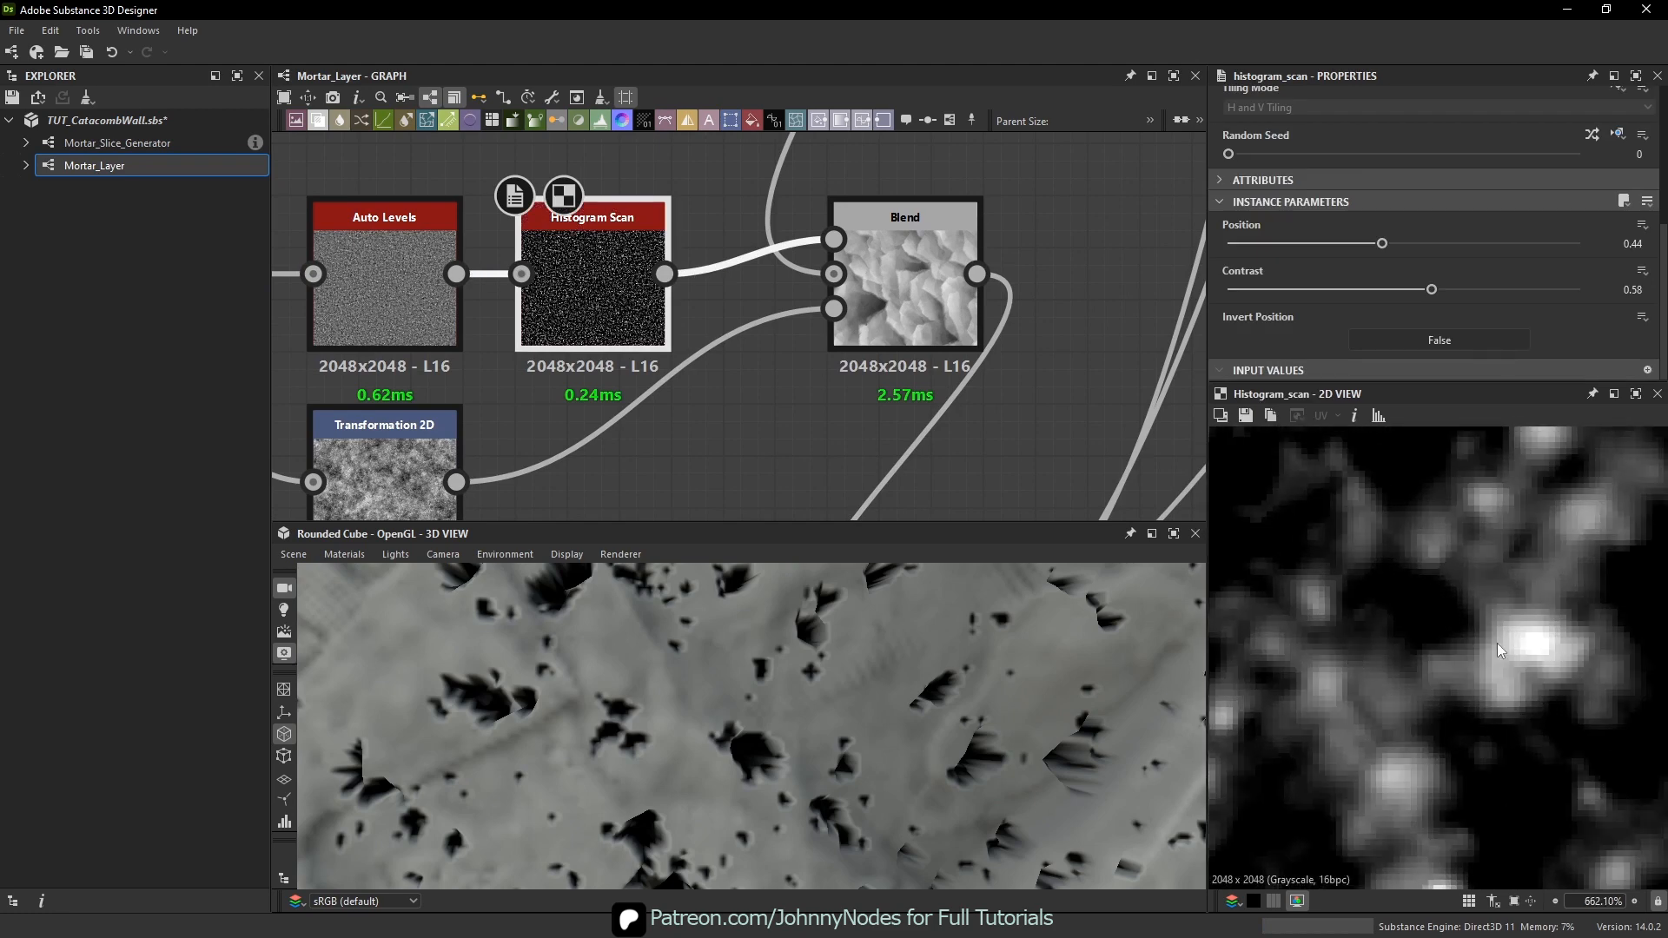
{"action": "scroll", "coordinate": [869, 204], "scroll_direction": "down", "scroll_amount": 1}
{"action": "middle_click_drag", "start_coordinate": [838, 174], "coordinate": [864, 431]}
{"action": "double_click", "coordinate": [786, 248]}
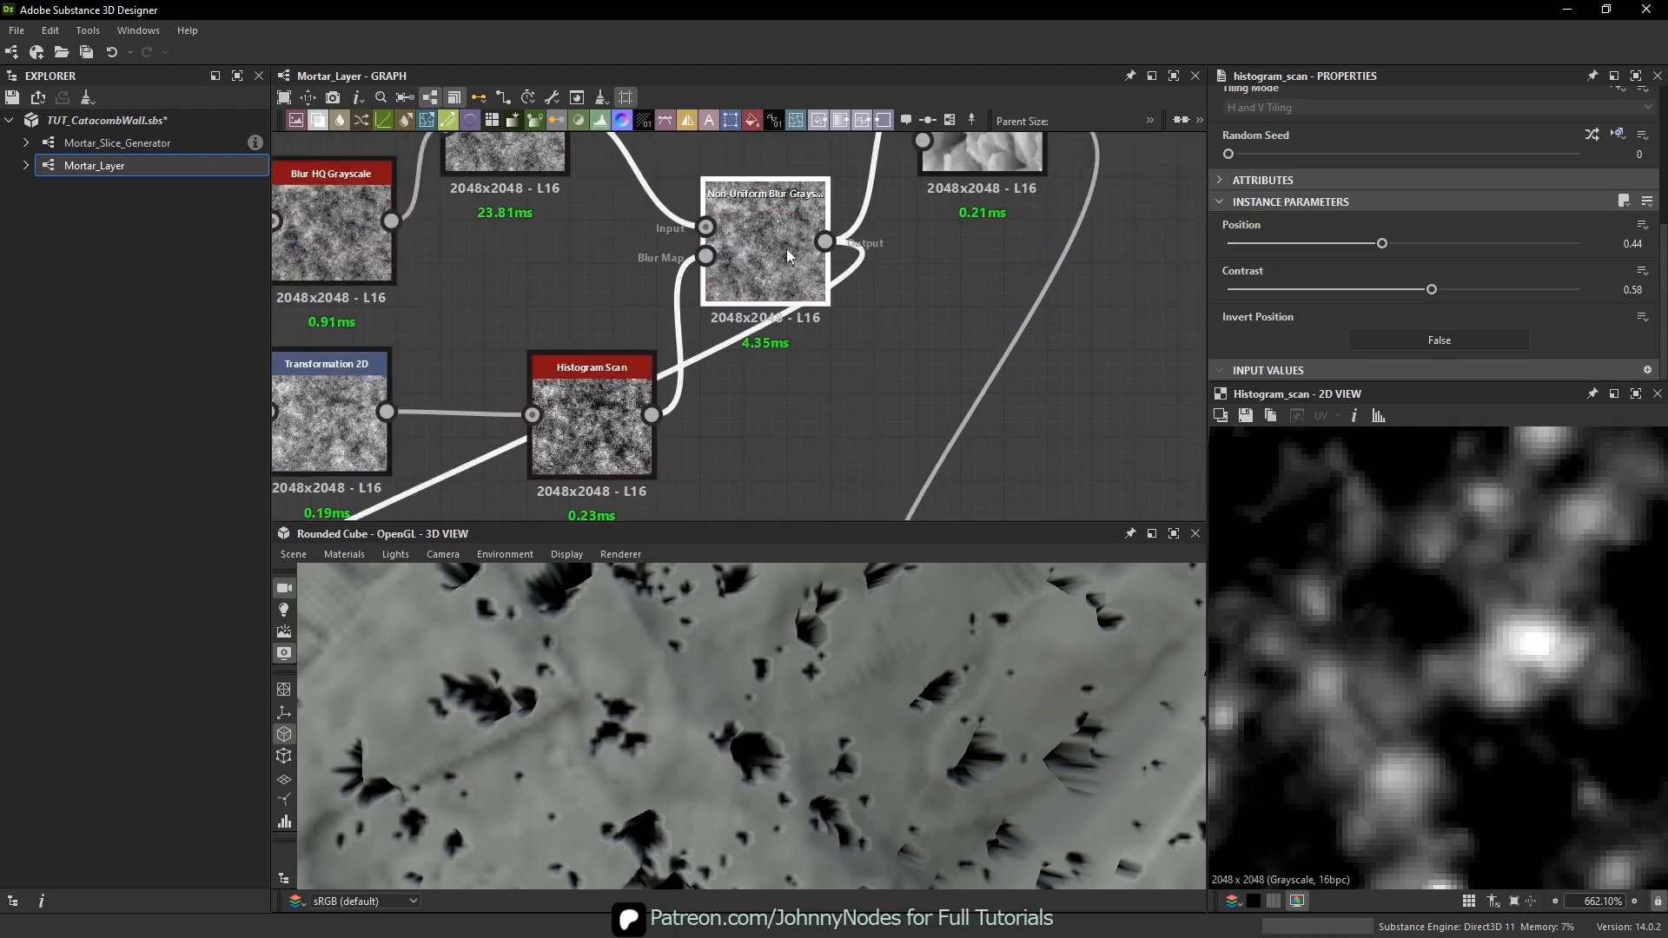
{"action": "middle_click_drag", "start_coordinate": [1369, 580], "coordinate": [1433, 695]}
{"action": "scroll", "coordinate": [770, 335], "scroll_direction": "down", "scroll_amount": 2}
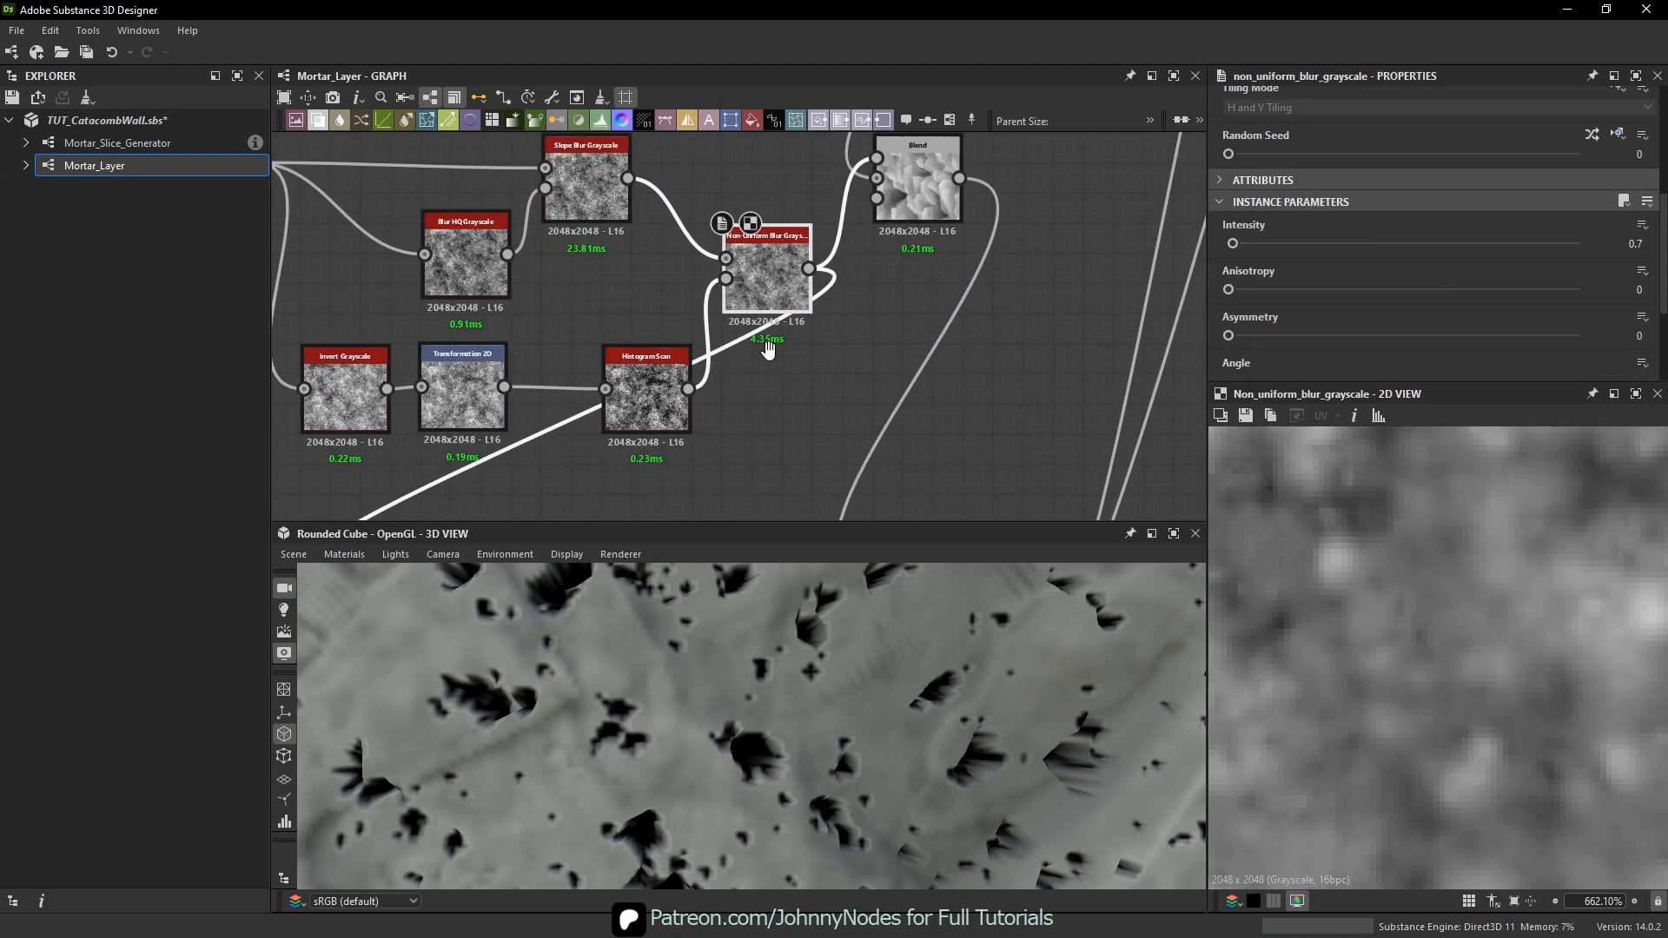
{"action": "middle_click_drag", "start_coordinate": [771, 351], "coordinate": [754, 174]}
{"action": "middle_click_drag", "start_coordinate": [765, 461], "coordinate": [743, 234]}
{"action": "double_click", "coordinate": [418, 427]}
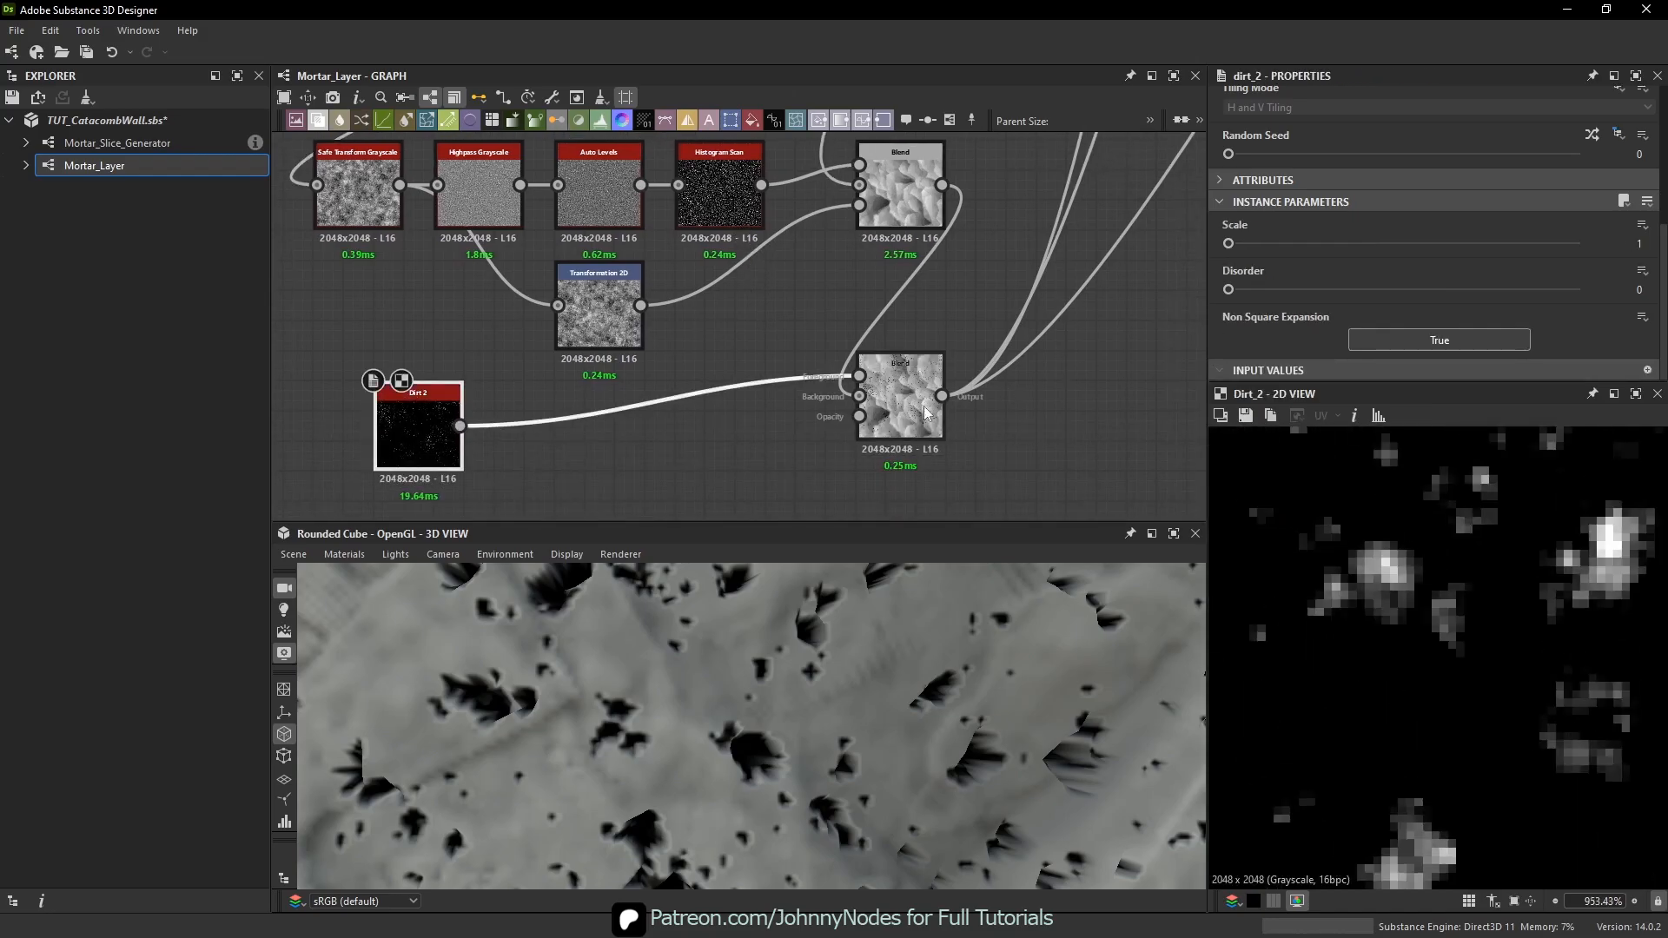
- Align the Dirt 2 Blend level with the Dirt 2 node and set its opacity to 0.03
{"action": "left_click_drag", "start_coordinate": [900, 400], "coordinate": [900, 430]}
{"action": "double_click", "coordinate": [900, 430]}
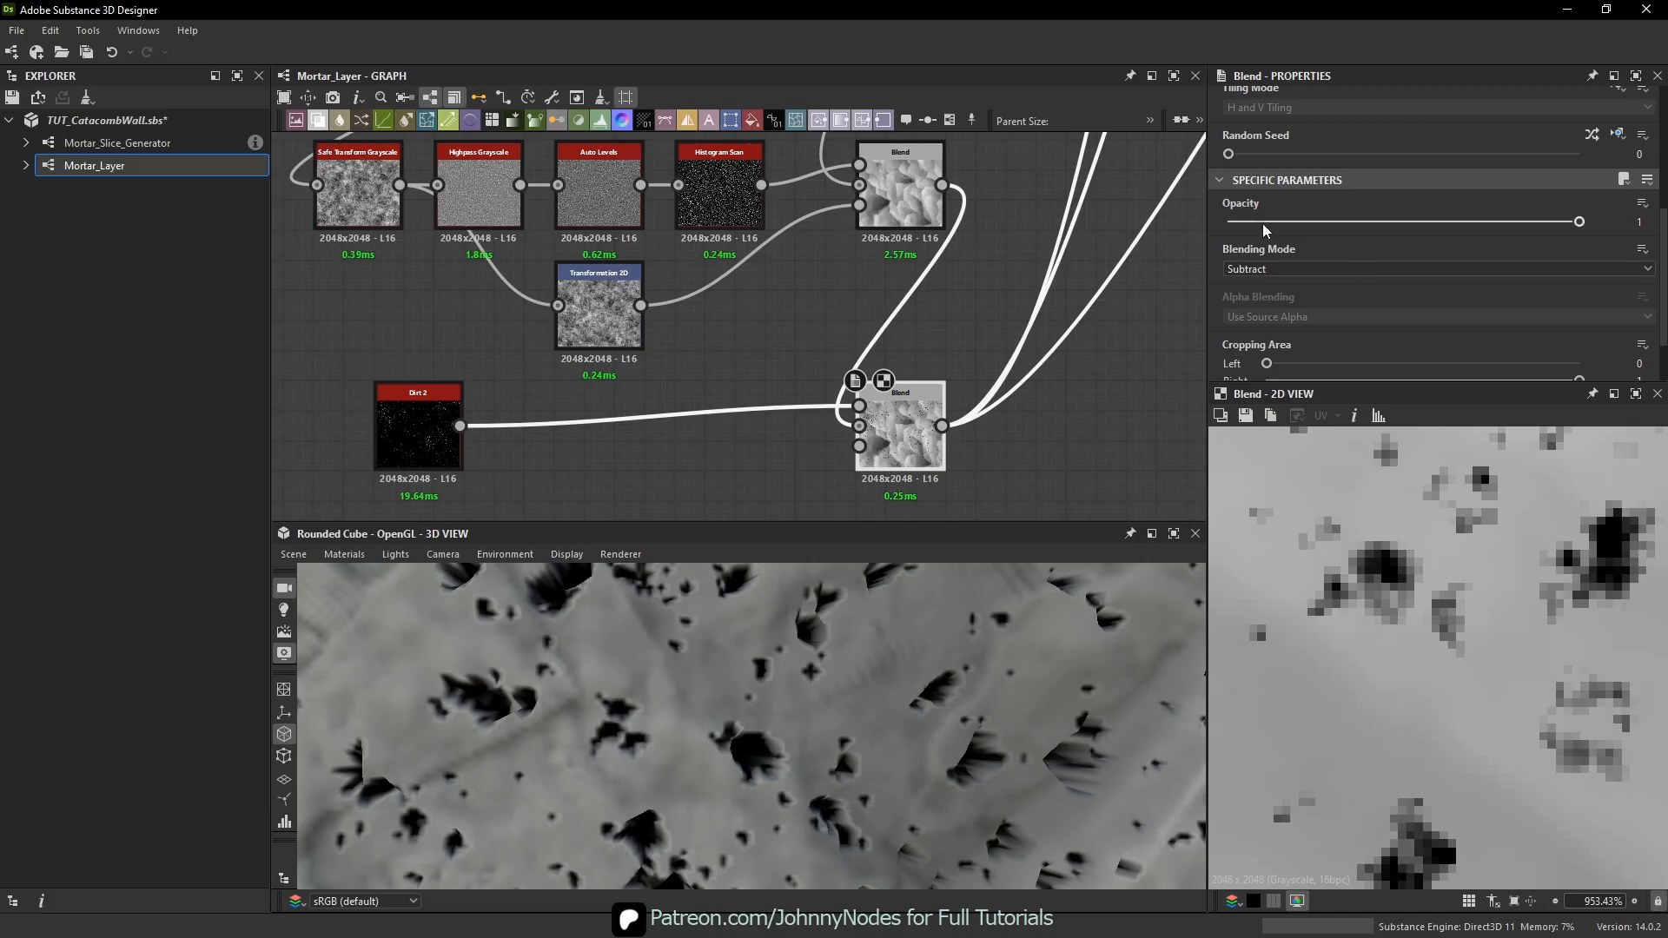
{"action": "left_click_drag", "start_coordinate": [1264, 225], "coordinate": [1236, 226]}
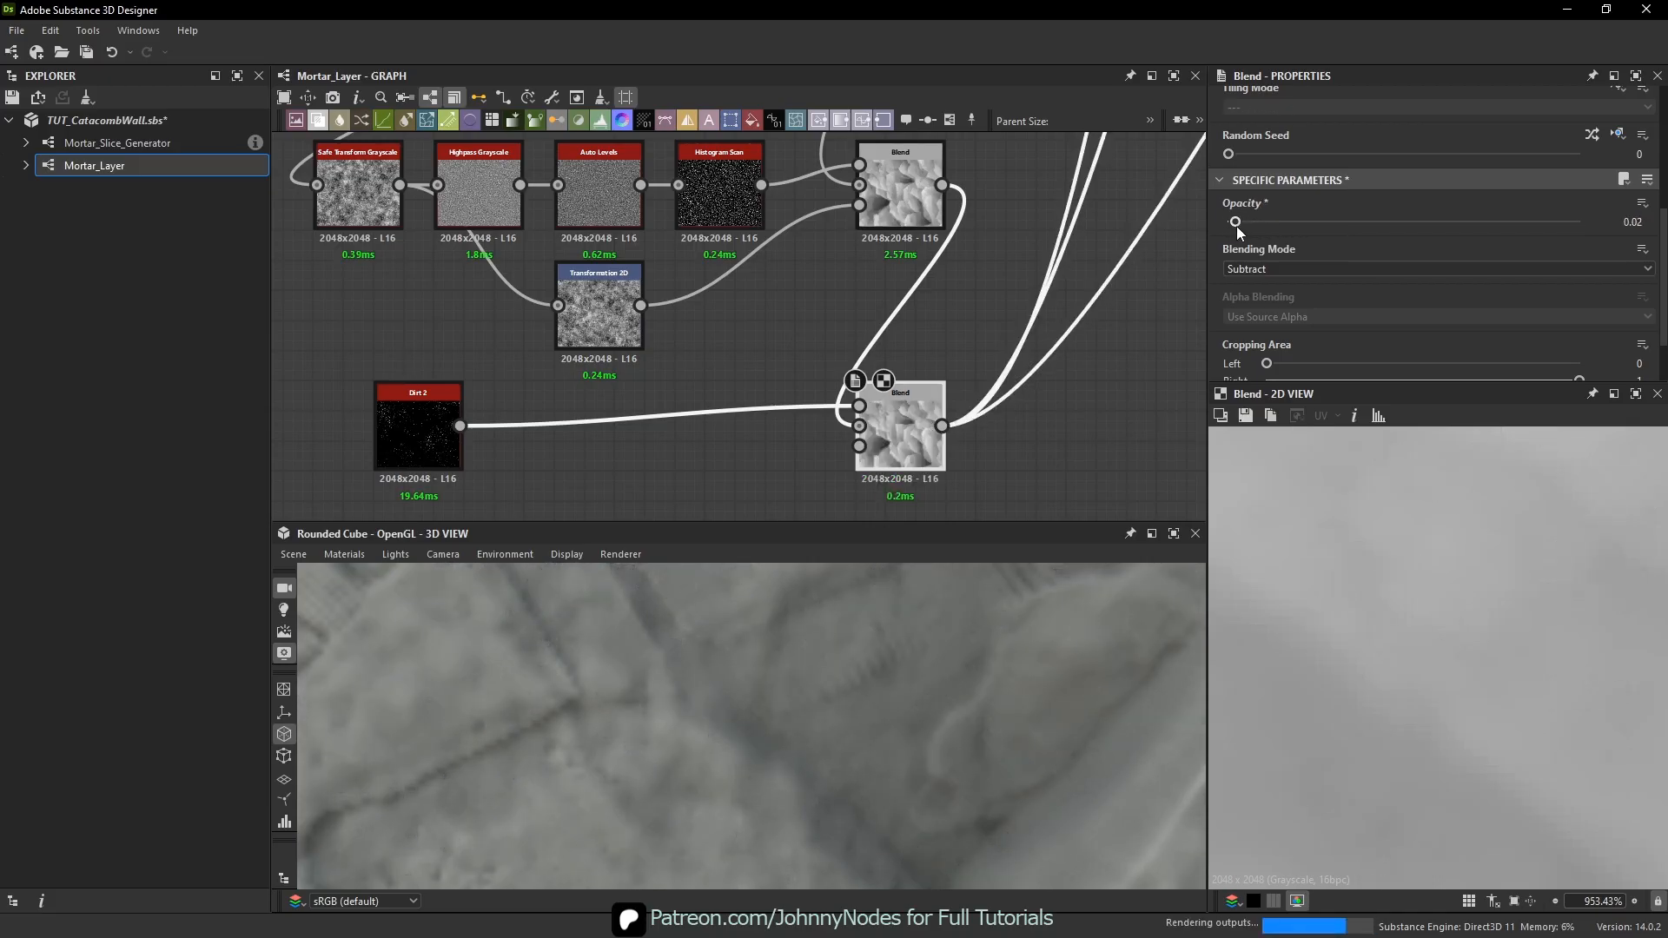
{"action": "scroll", "coordinate": [808, 687], "scroll_direction": "down", "scroll_amount": 5}
{"action": "mouse_move", "coordinate": [791, 680]}
{"action": "left_mouse_down"}
{"action": "mouse_move", "coordinate": [775, 712]}
{"action": "mouse_move", "coordinate": [796, 705]}
{"action": "left_mouse_up"}
{"action": "scroll", "coordinate": [795, 695], "scroll_direction": "up", "scroll_amount": 5}
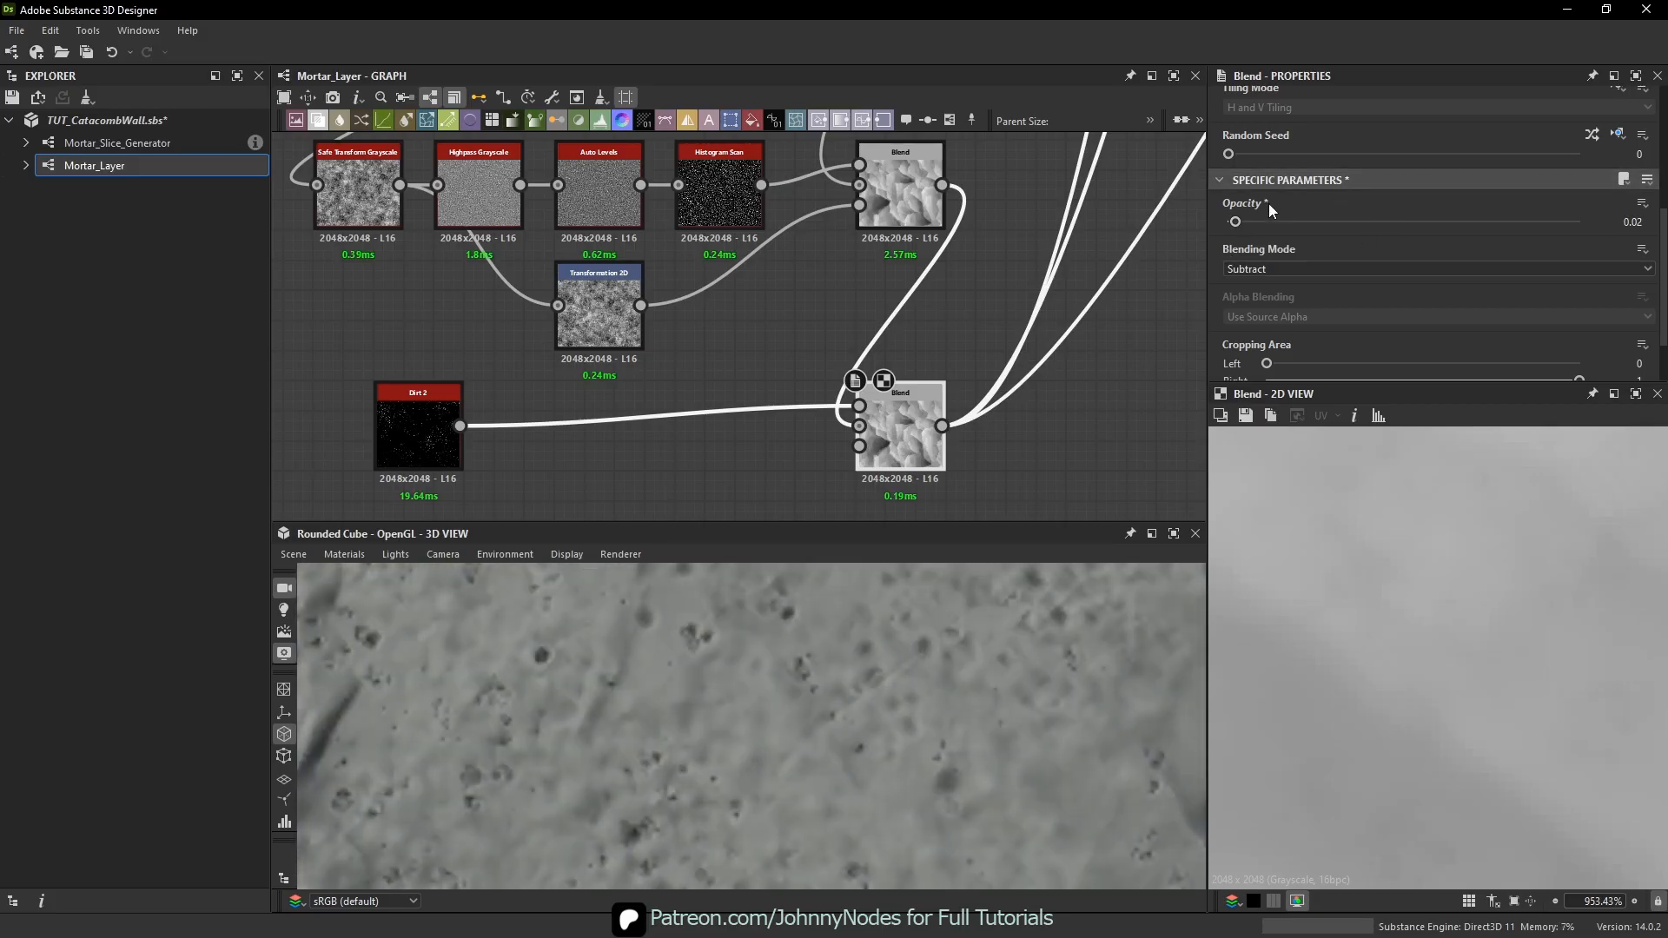
{"action": "left_click_drag", "start_coordinate": [1236, 219], "coordinate": [1239, 222]}
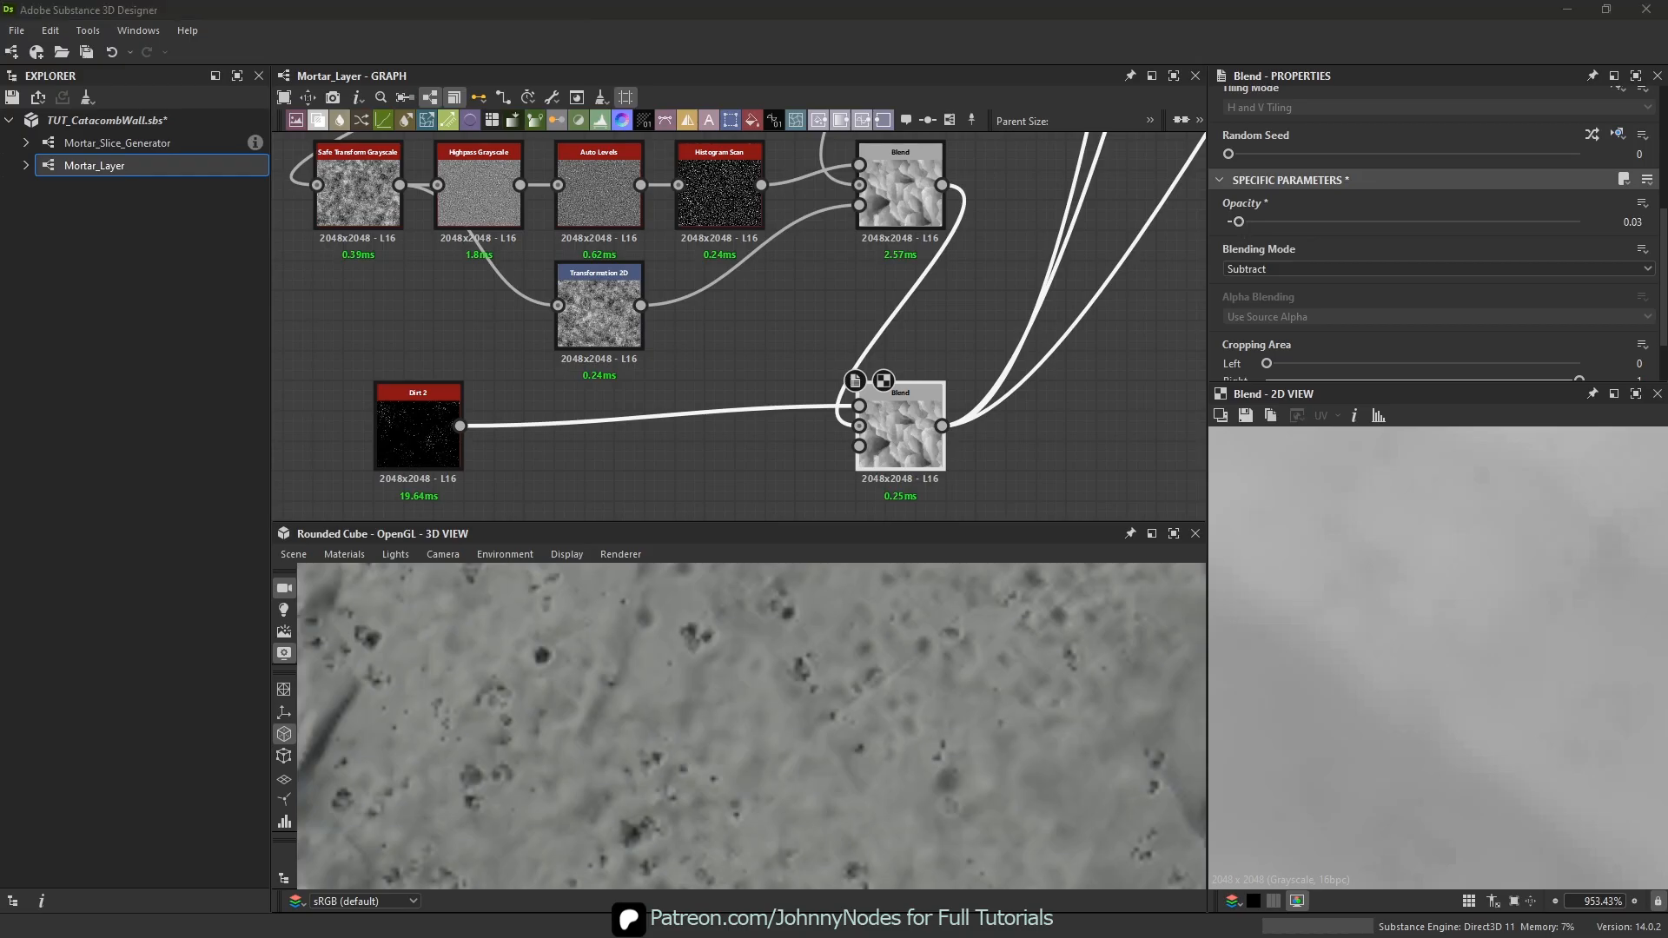
- Try Add (Linear Dodge) on the Dirt 2 Blend, inspect the surface in 3D, and return the mode to Subtract
{"action": "scroll", "coordinate": [883, 389], "scroll_direction": "up", "scroll_amount": 1}
{"action": "left_click", "coordinate": [1268, 270]}
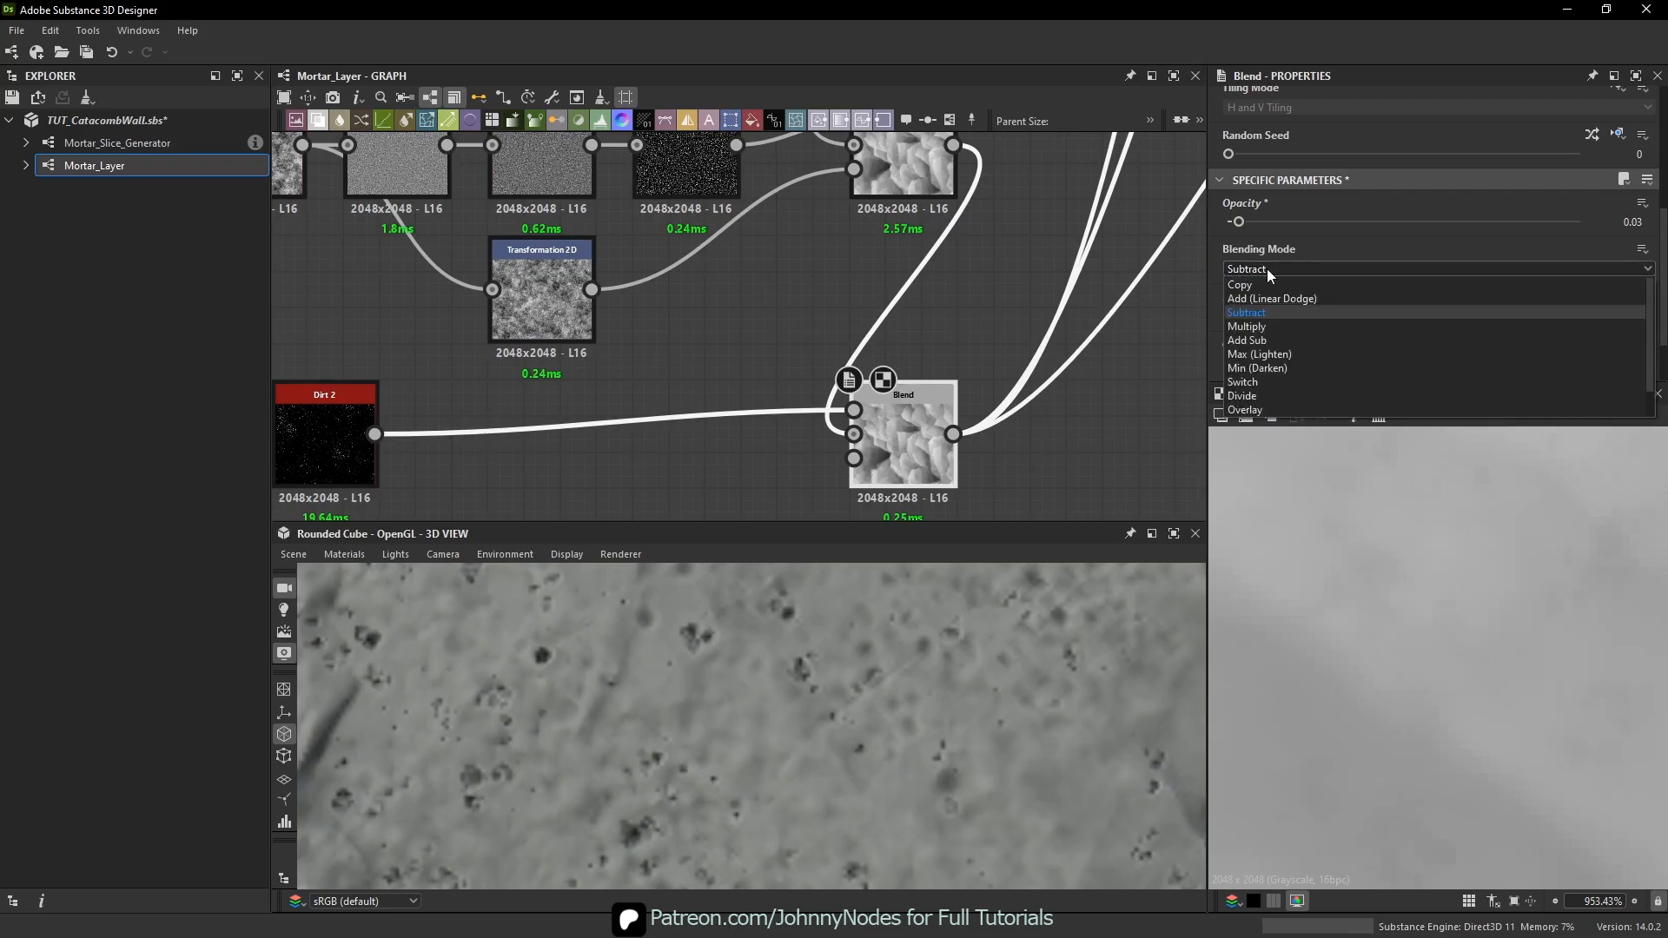
{"action": "left_click", "coordinate": [1271, 298]}
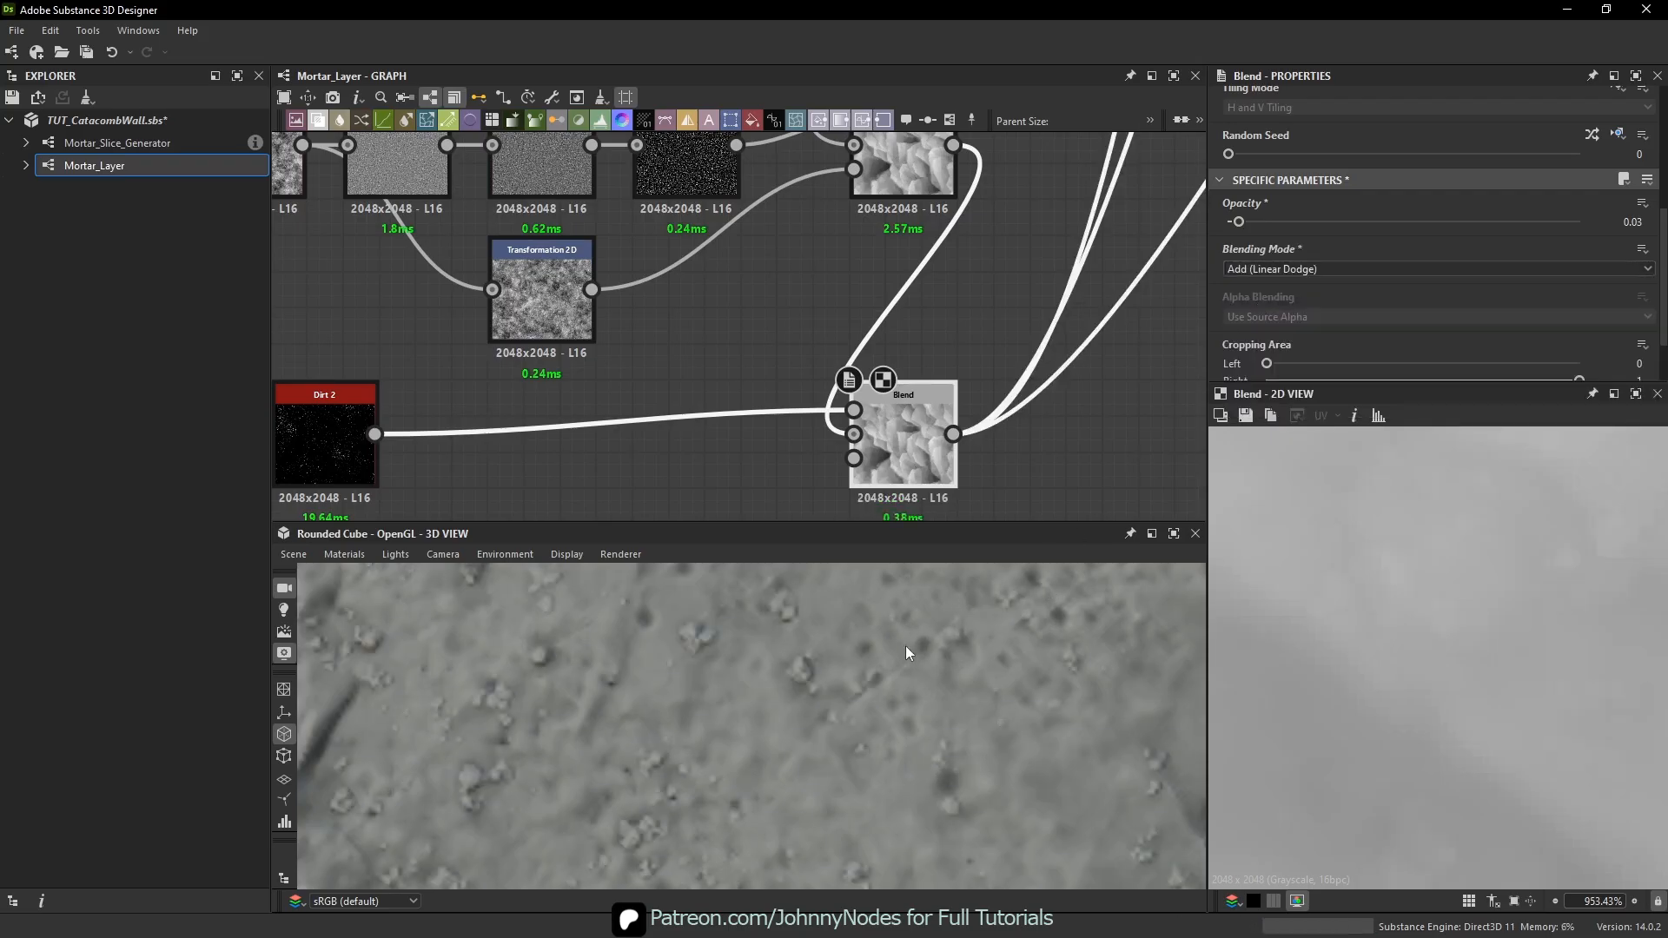
{"action": "left_click_drag", "start_coordinate": [905, 650], "coordinate": [807, 685]}
{"action": "left_click", "coordinate": [1254, 269]}
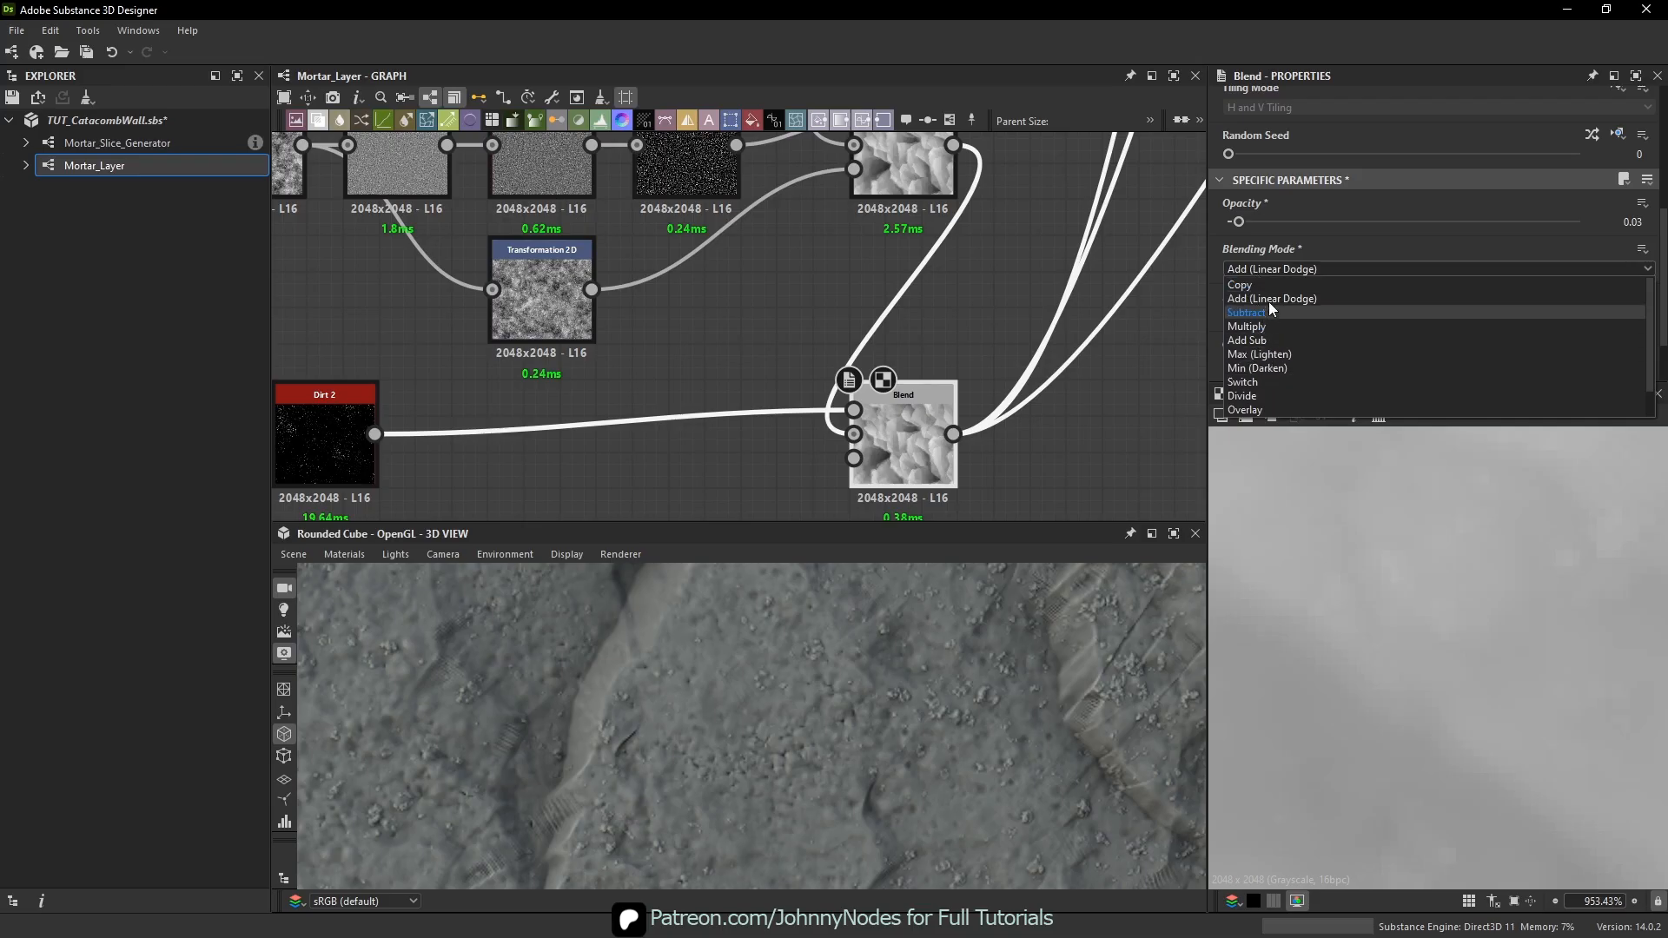
{"action": "left_click", "coordinate": [1262, 311]}
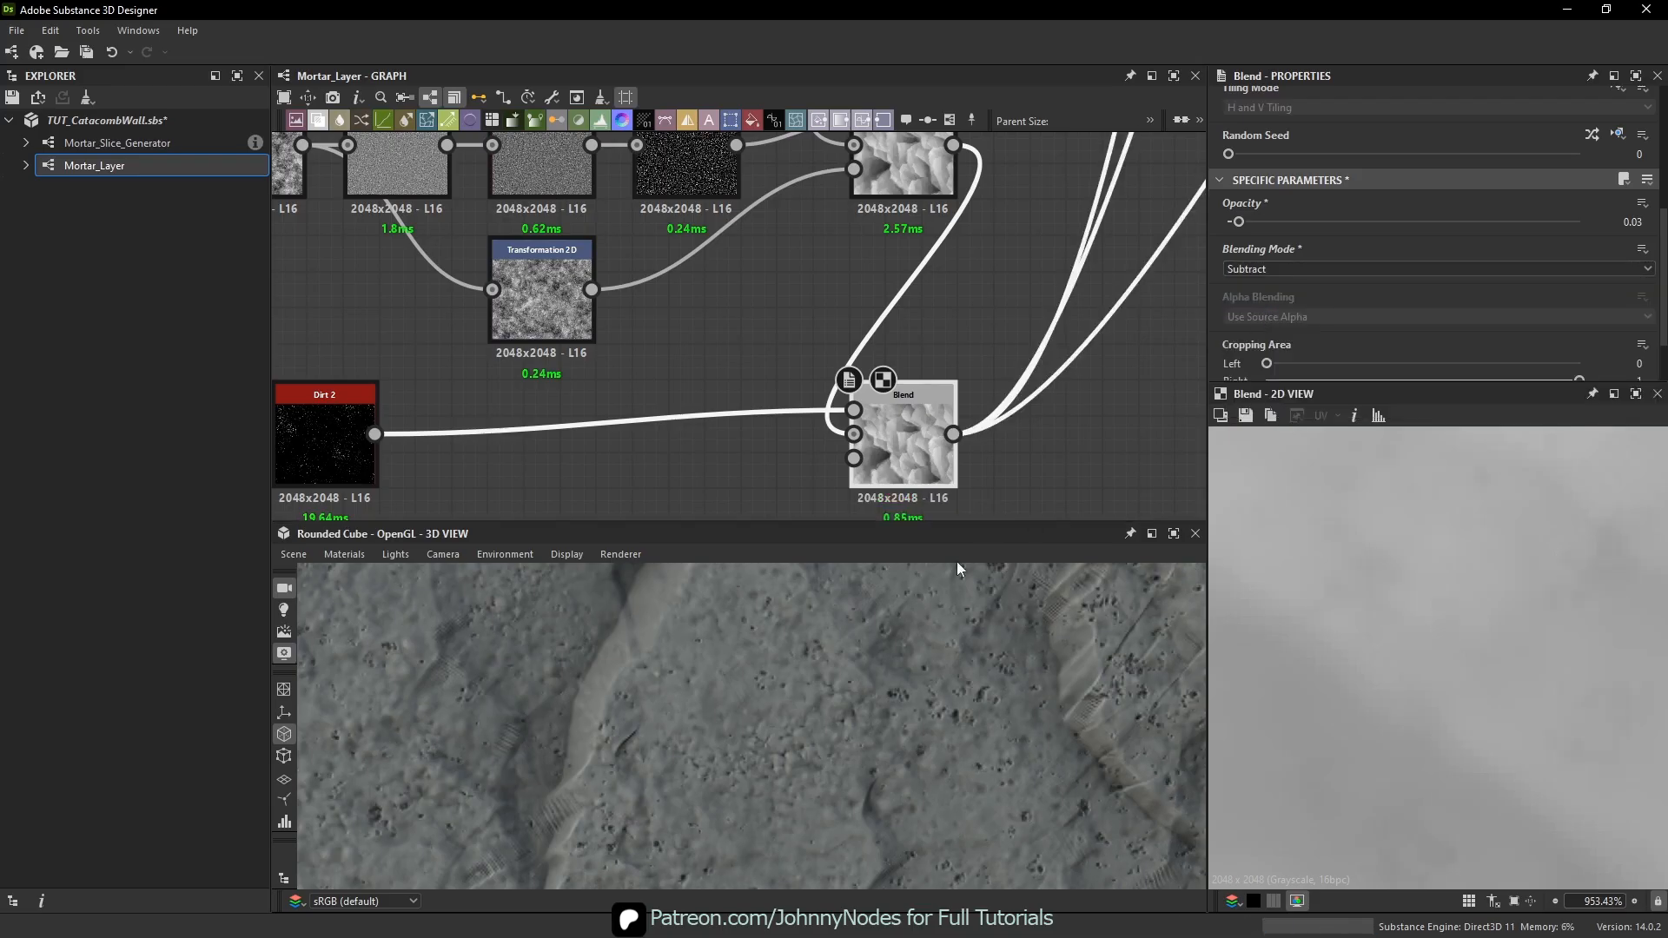
- Examine the Dirt 2 node's speck pattern in the 2D view at several zoom levels
{"action": "middle_click_drag", "start_coordinate": [915, 393], "coordinate": [931, 306]}
{"action": "double_click", "coordinate": [342, 352]}
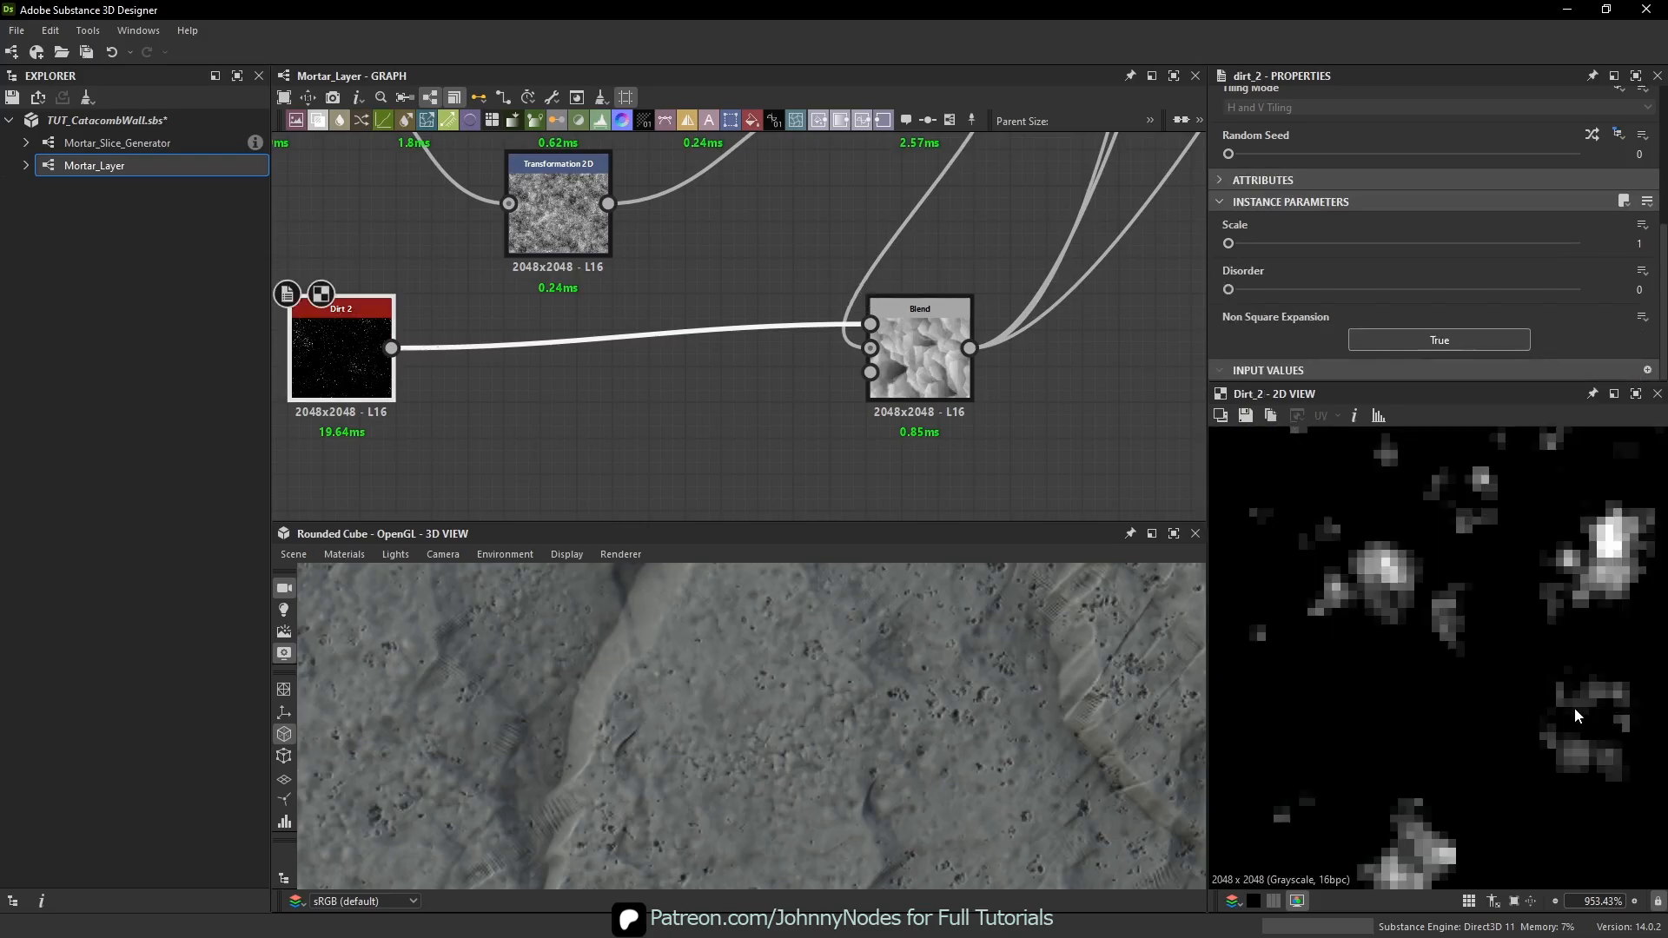
{"action": "scroll", "coordinate": [1474, 621], "scroll_direction": "down", "scroll_amount": 5}
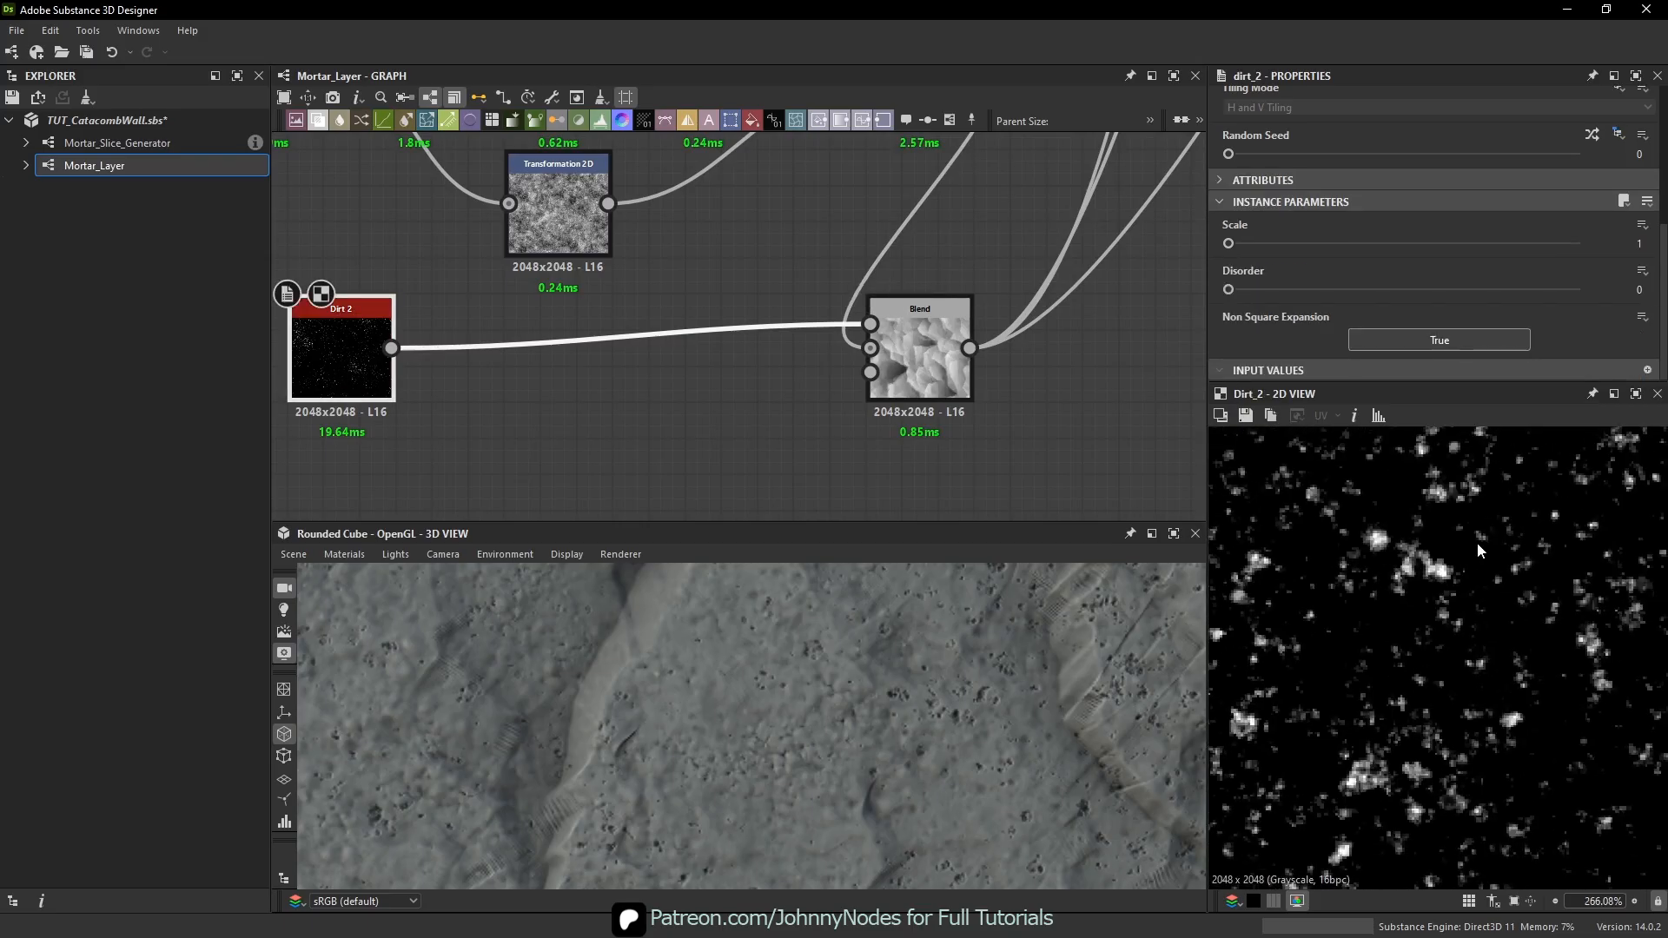
{"action": "scroll", "coordinate": [1457, 596], "scroll_direction": "down", "scroll_amount": 3}
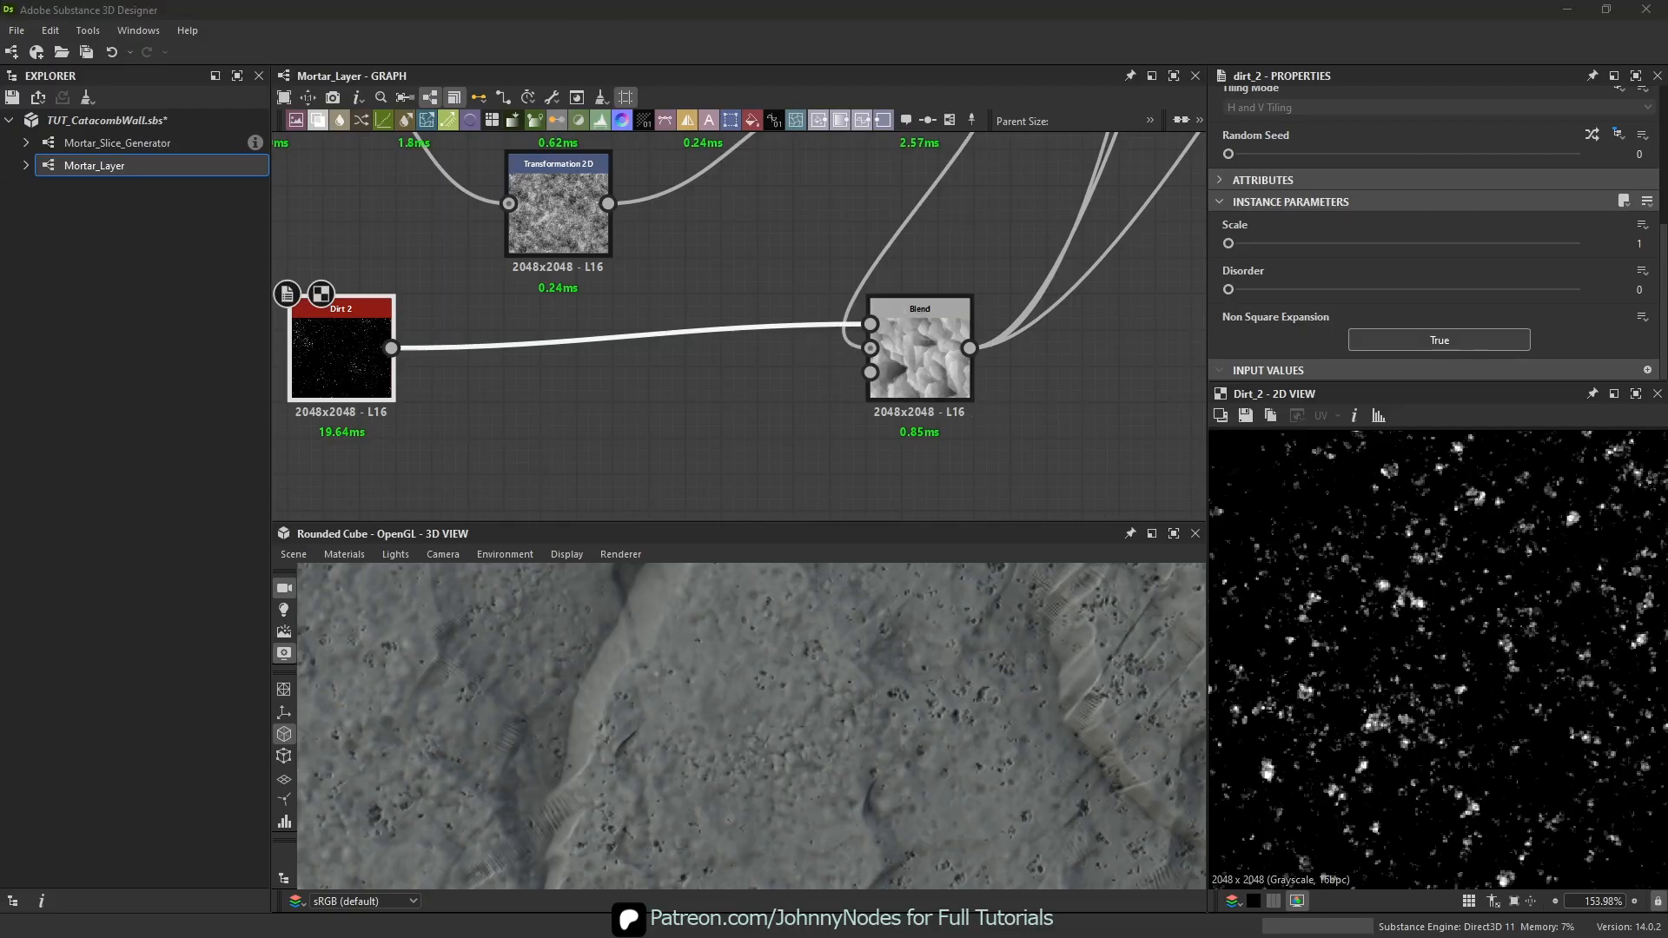
{"action": "scroll", "coordinate": [1034, 400], "scroll_direction": "down", "scroll_amount": 3}
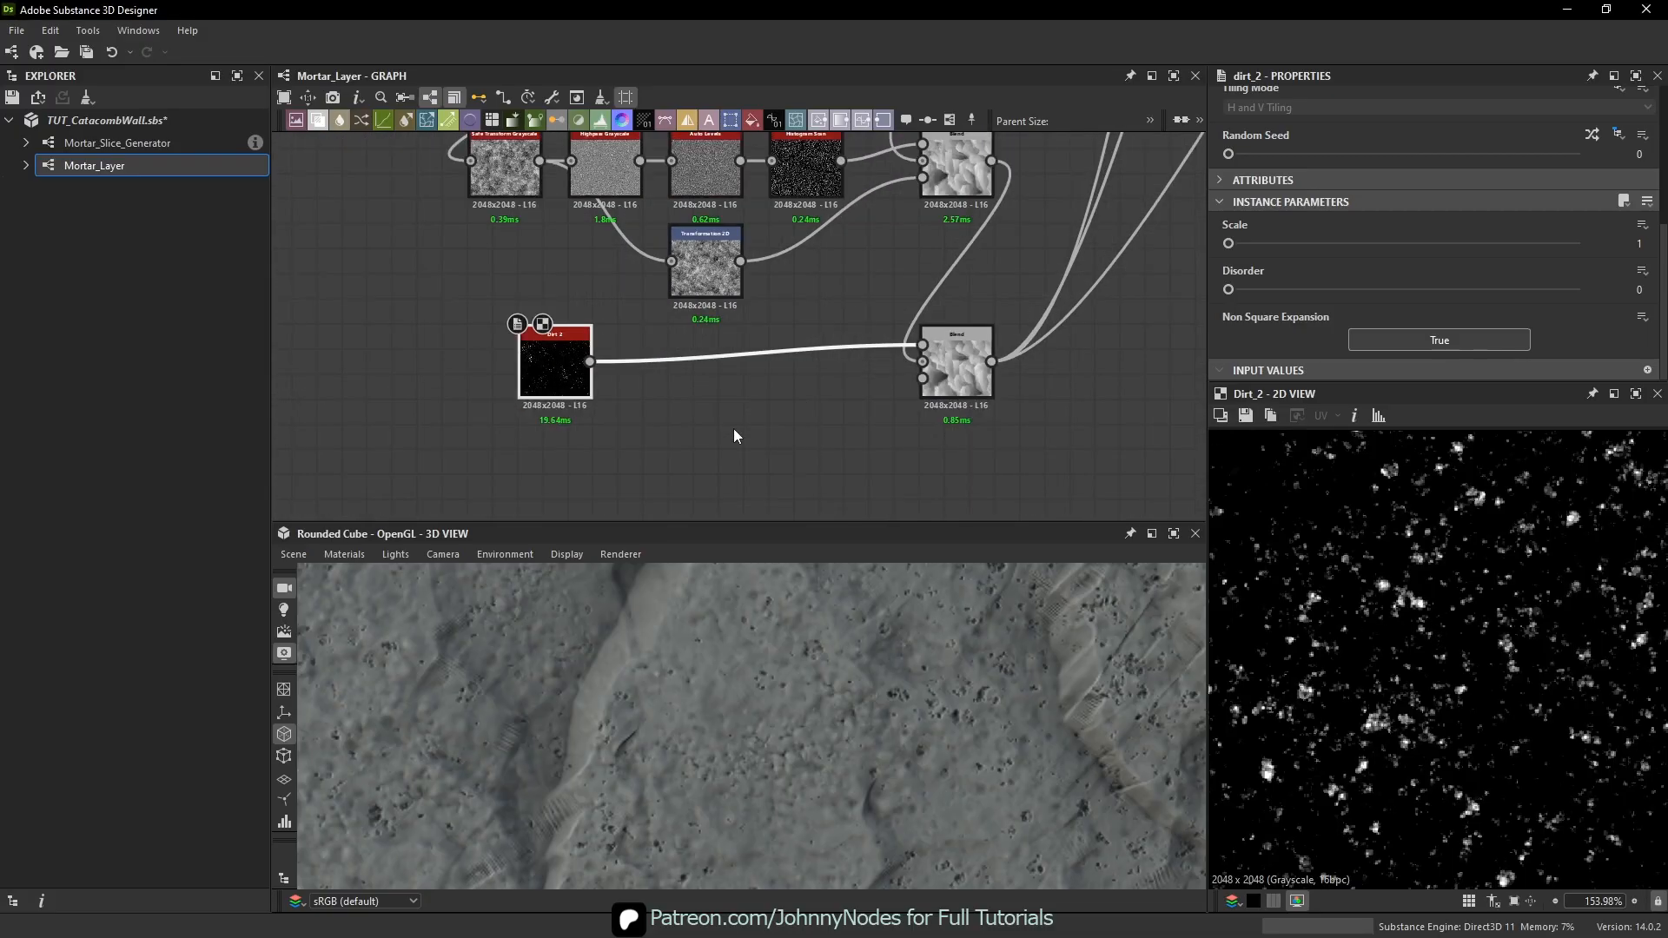
- Add a Moisture Noise node below Dirt 2 and connect it as the opacity mask of the Dirt 2 Blend
{"action": "key", "text": "space"}
{"action": "type", "text": "mois"}
{"action": "key", "text": "Return"}
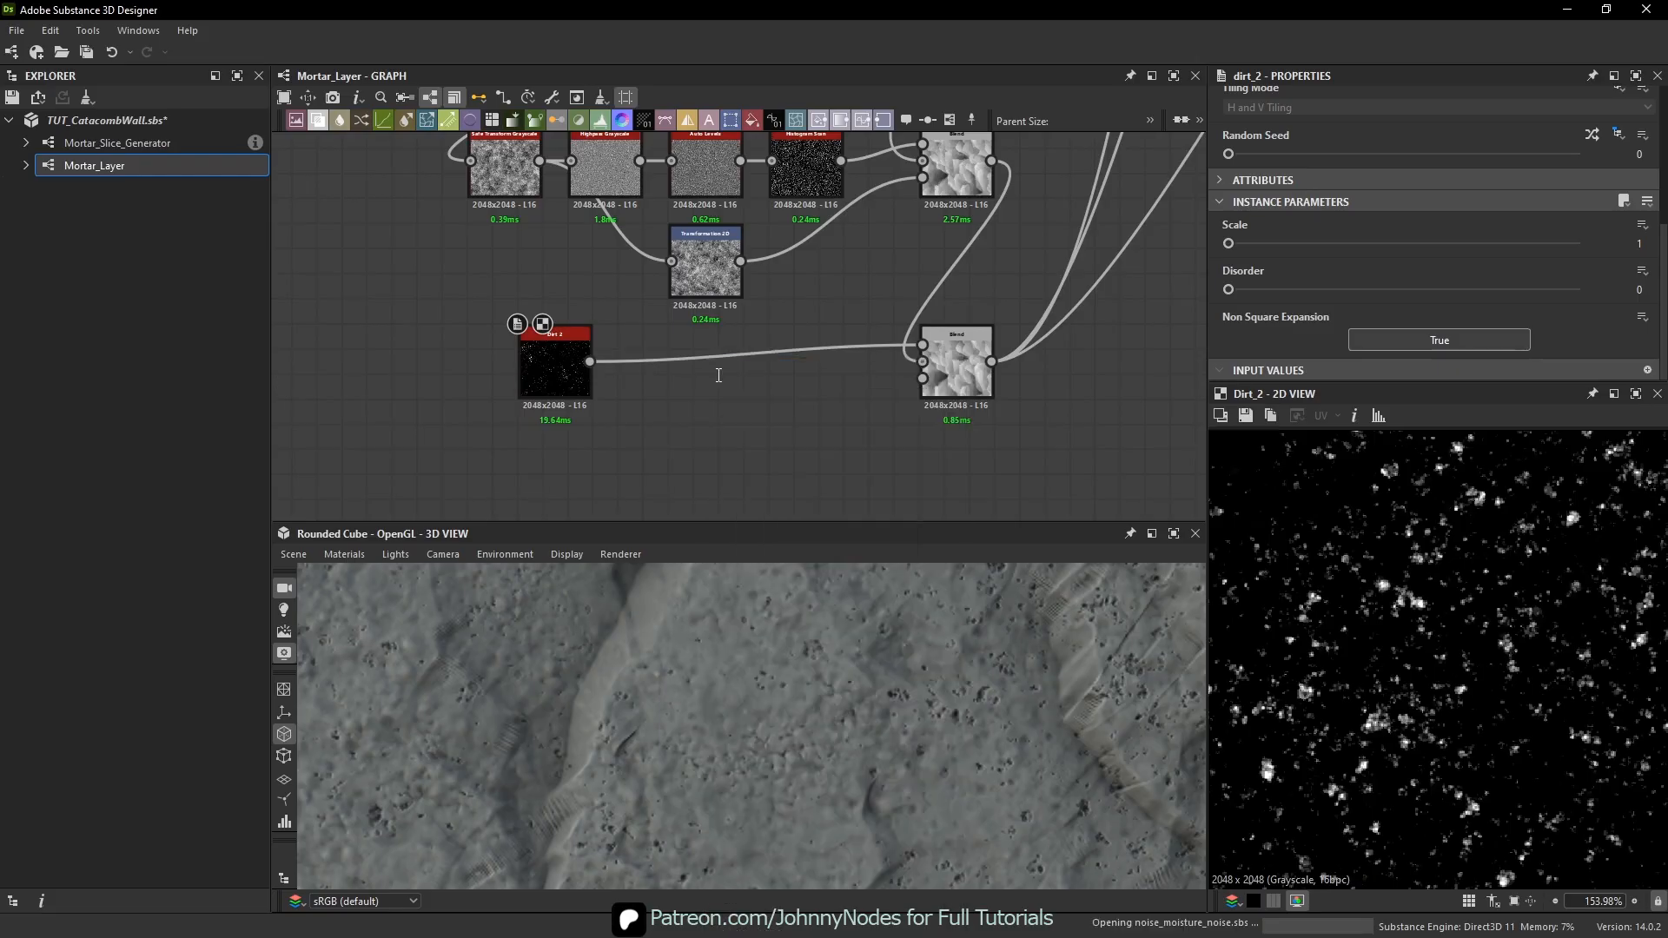
{"action": "left_click_drag", "start_coordinate": [726, 430], "coordinate": [578, 469]}
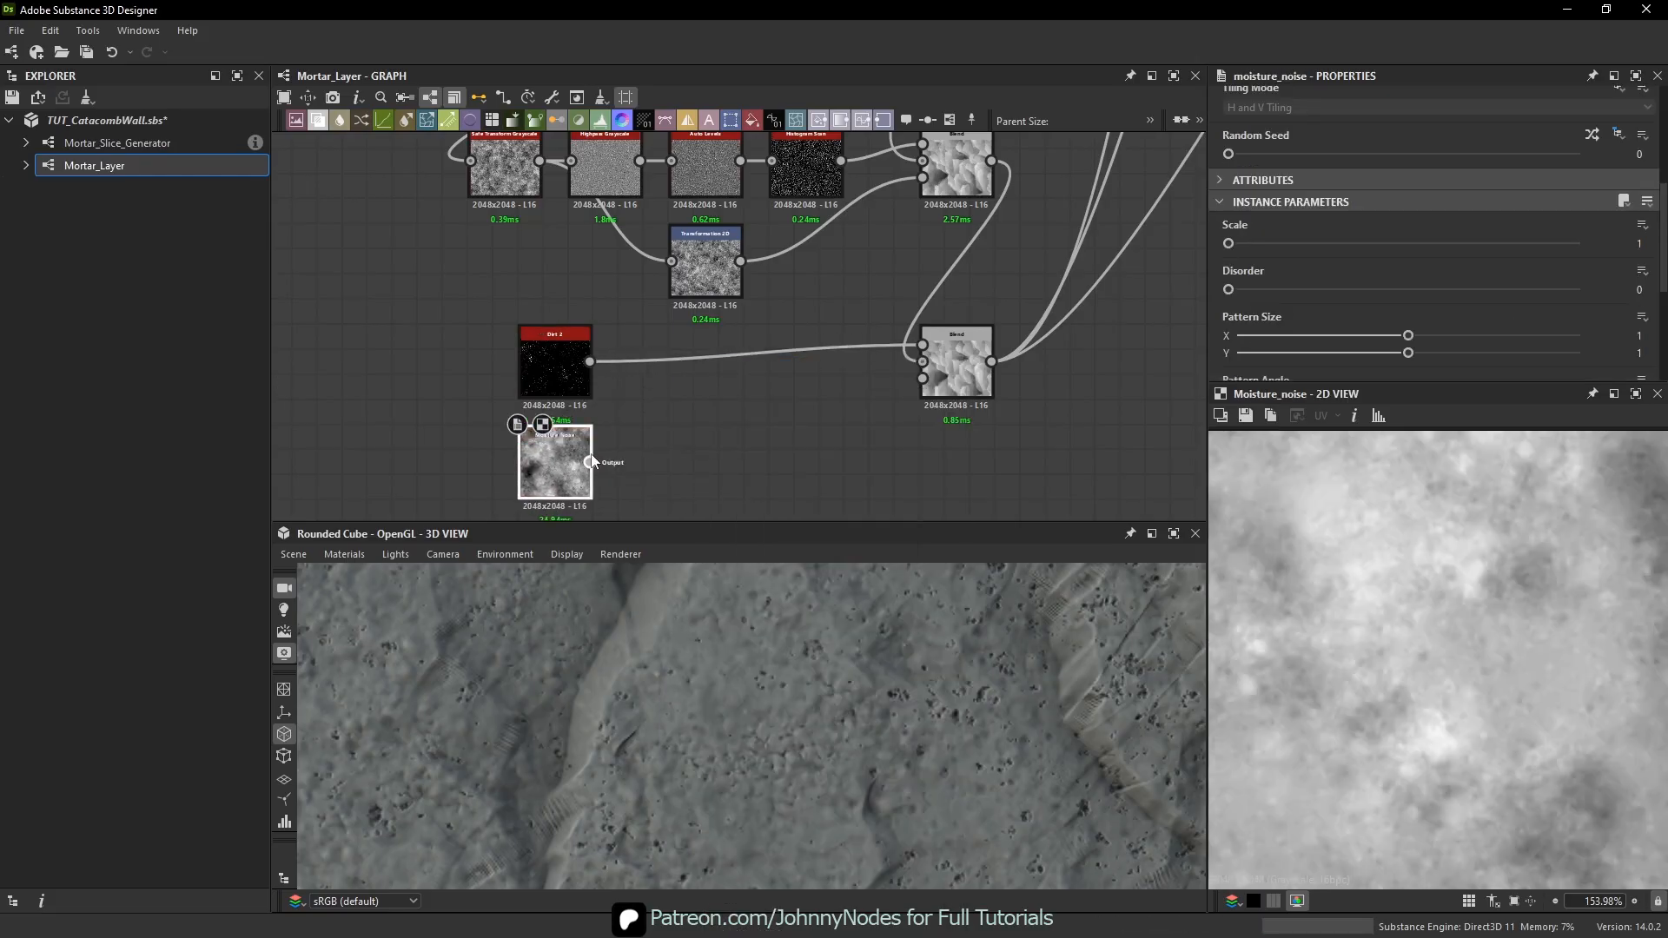
{"action": "scroll", "coordinate": [626, 270], "scroll_direction": "down", "scroll_amount": 2}
{"action": "middle_click_drag", "start_coordinate": [540, 148], "coordinate": [601, 278]}
{"action": "middle_click_drag", "start_coordinate": [524, 340], "coordinate": [449, 181]}
{"action": "left_click_drag", "start_coordinate": [576, 424], "coordinate": [1060, 309]}
{"action": "scroll", "coordinate": [522, 411], "scroll_direction": "up", "scroll_amount": 3}
{"action": "middle_click_drag", "start_coordinate": [1106, 308], "coordinate": [884, 364]}
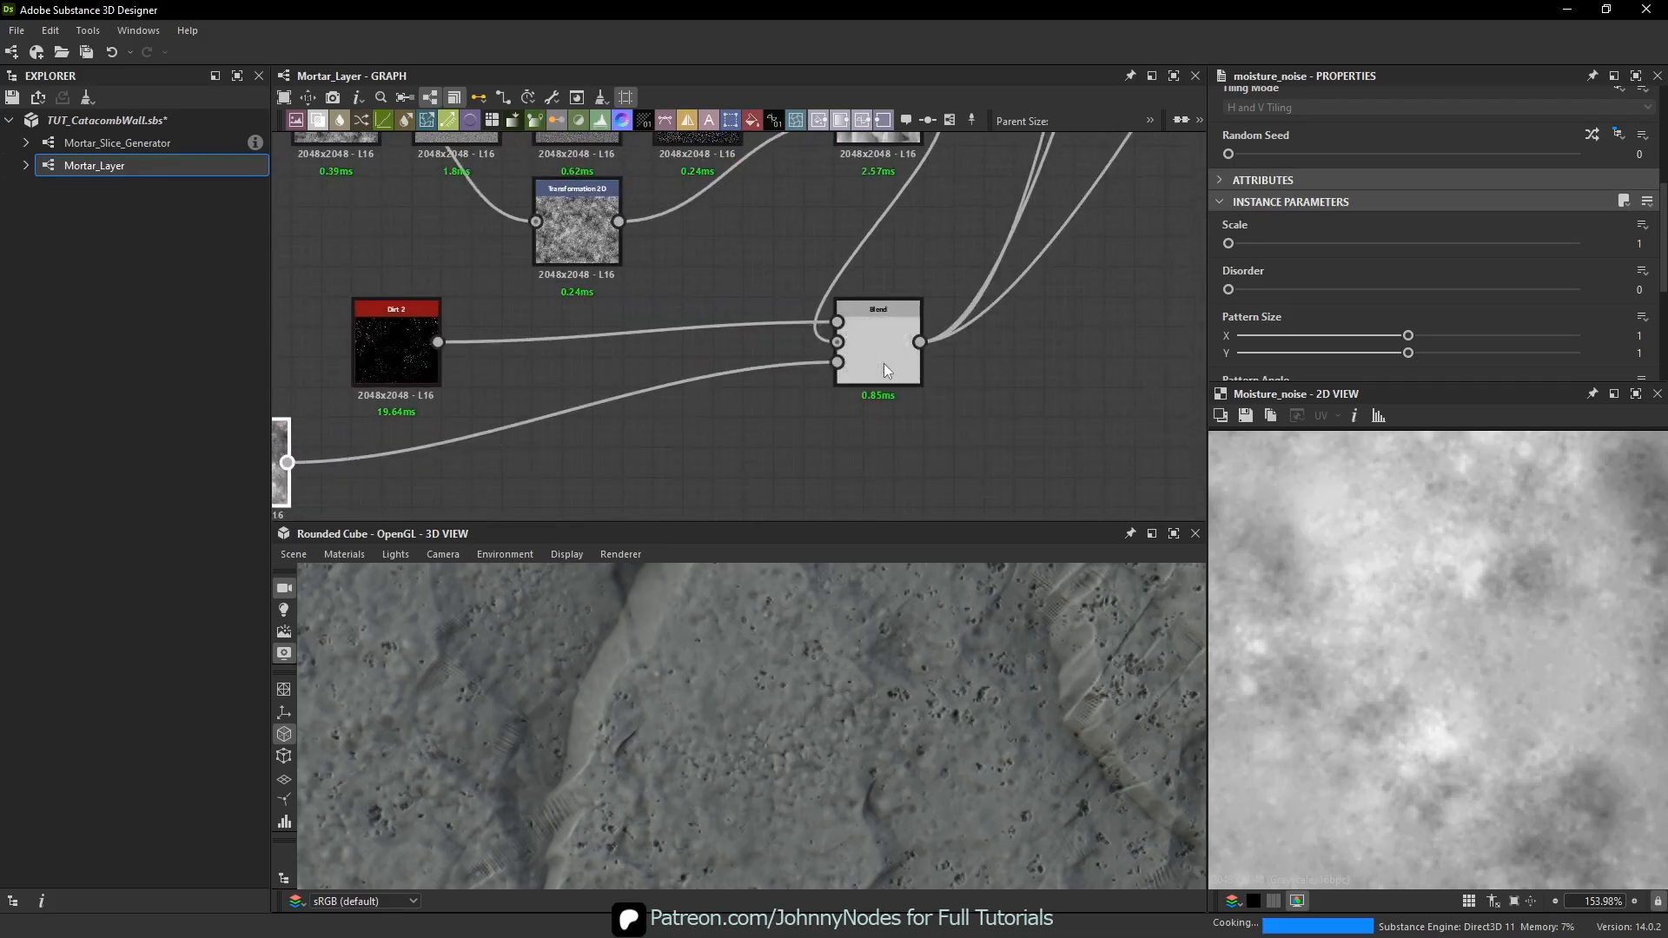
- Set the masked Dirt 2 Blend's opacity to 0.02, judging the pit strength on the 3D surface
{"action": "left_click", "coordinate": [884, 363]}
{"action": "scroll", "coordinate": [1224, 644], "scroll_direction": "down", "scroll_amount": 3}
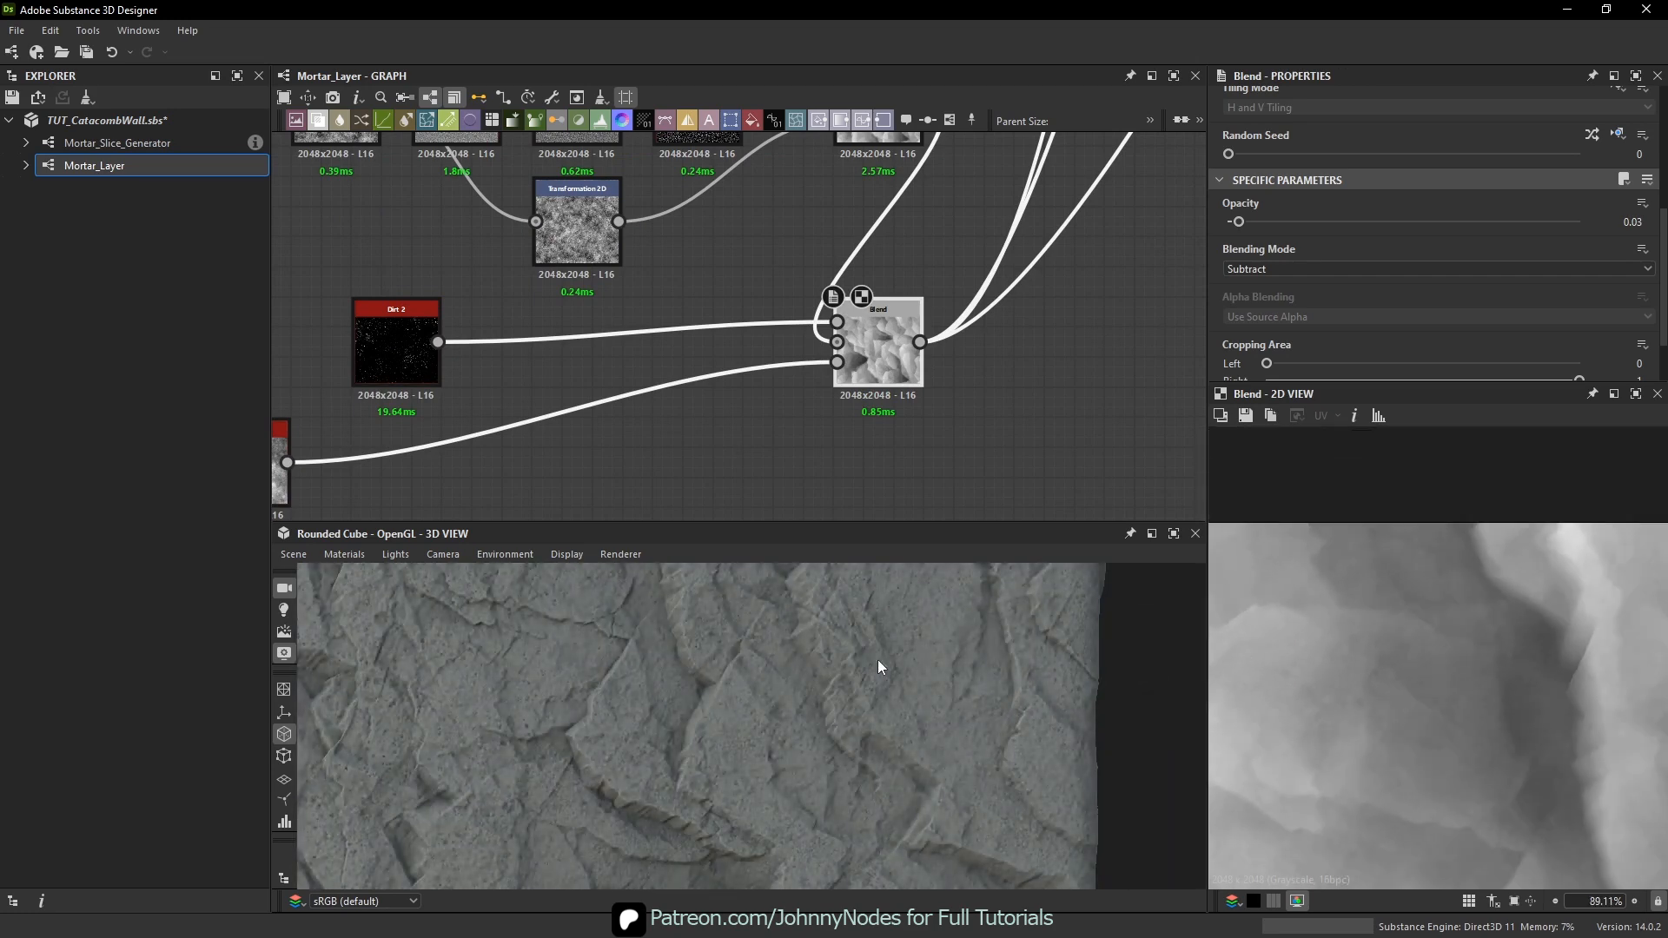
{"action": "left_click_drag", "start_coordinate": [1238, 223], "coordinate": [1248, 224]}
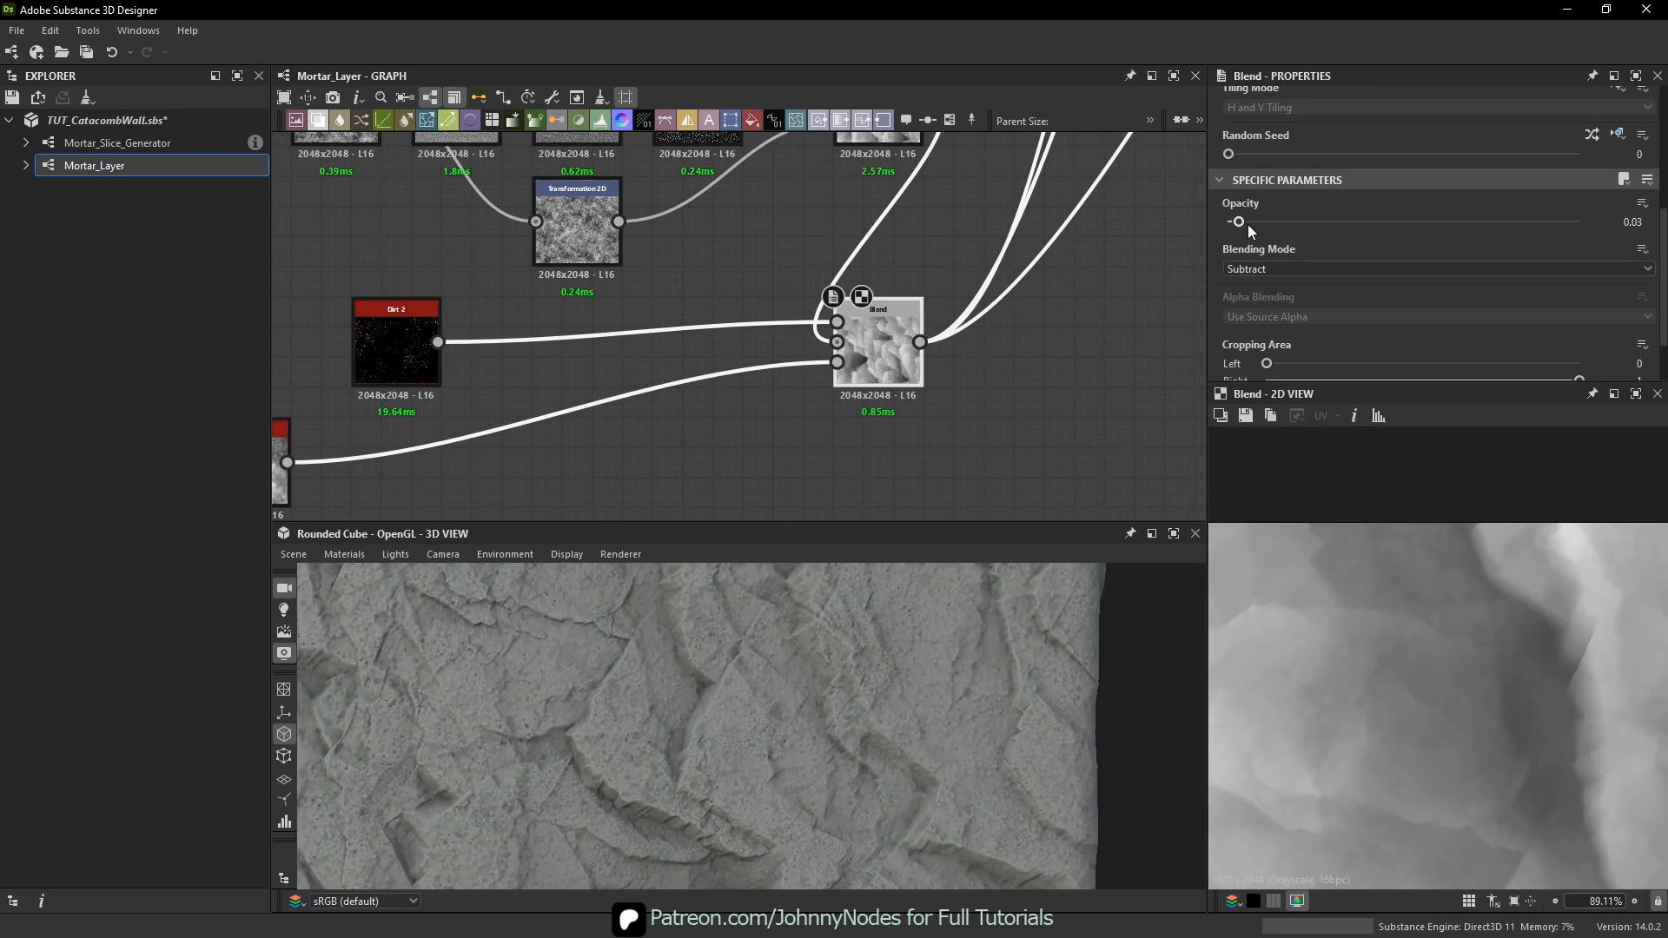
{"action": "left_click_drag", "start_coordinate": [936, 665], "coordinate": [868, 667]}
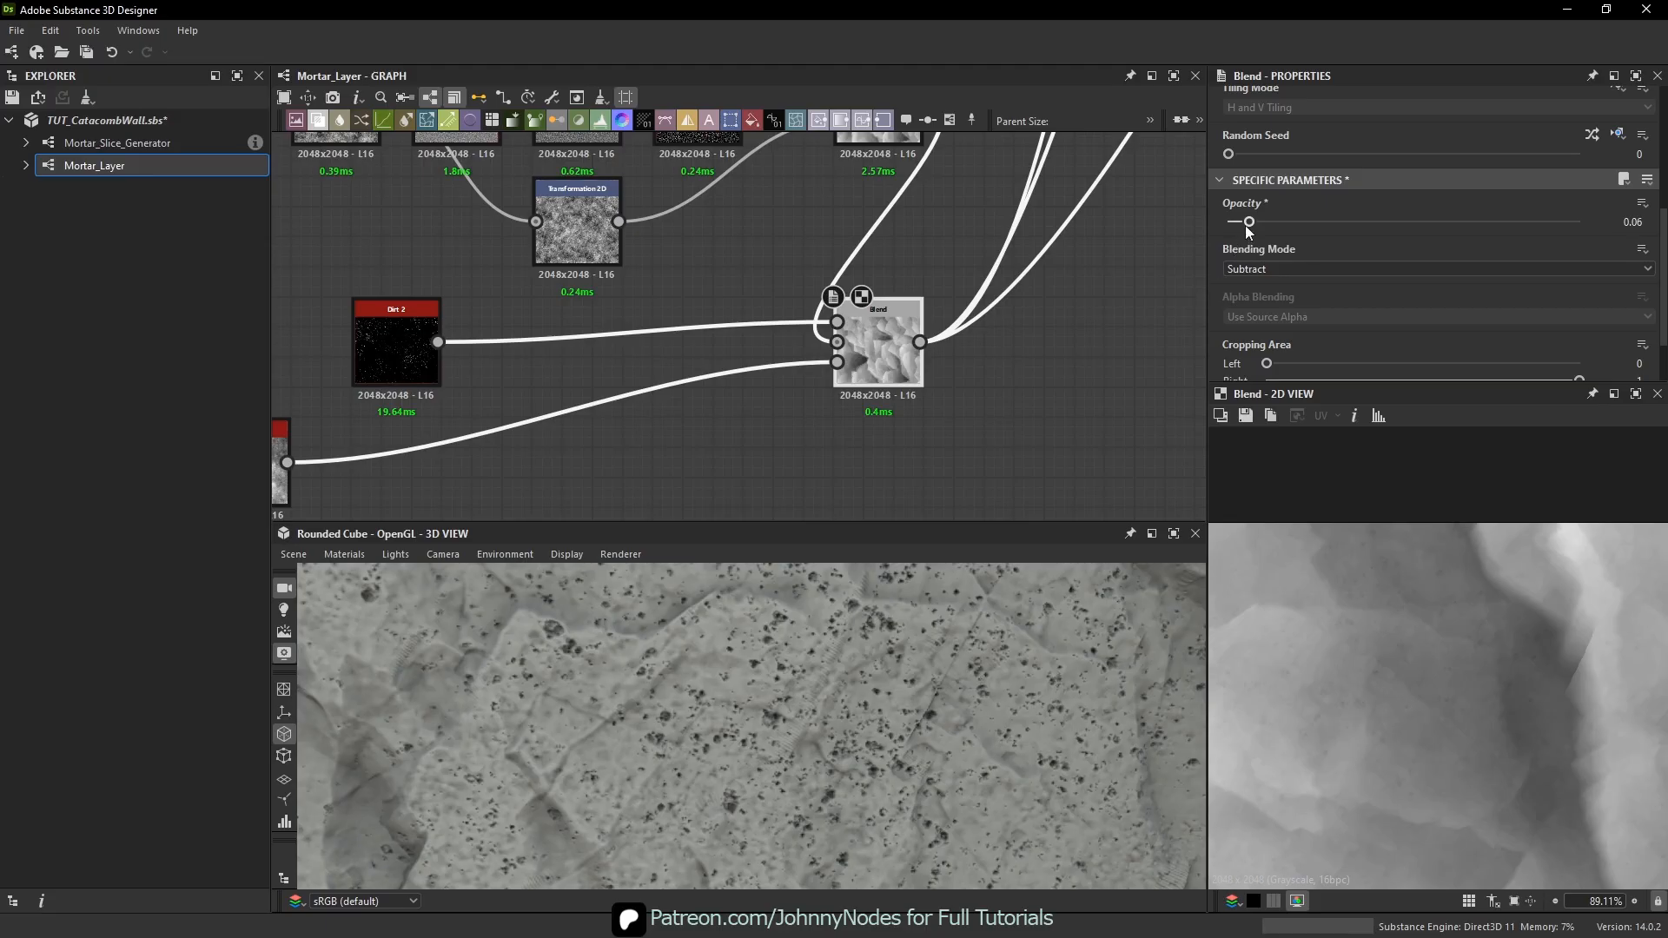
{"action": "left_click_drag", "start_coordinate": [1248, 223], "coordinate": [1238, 225]}
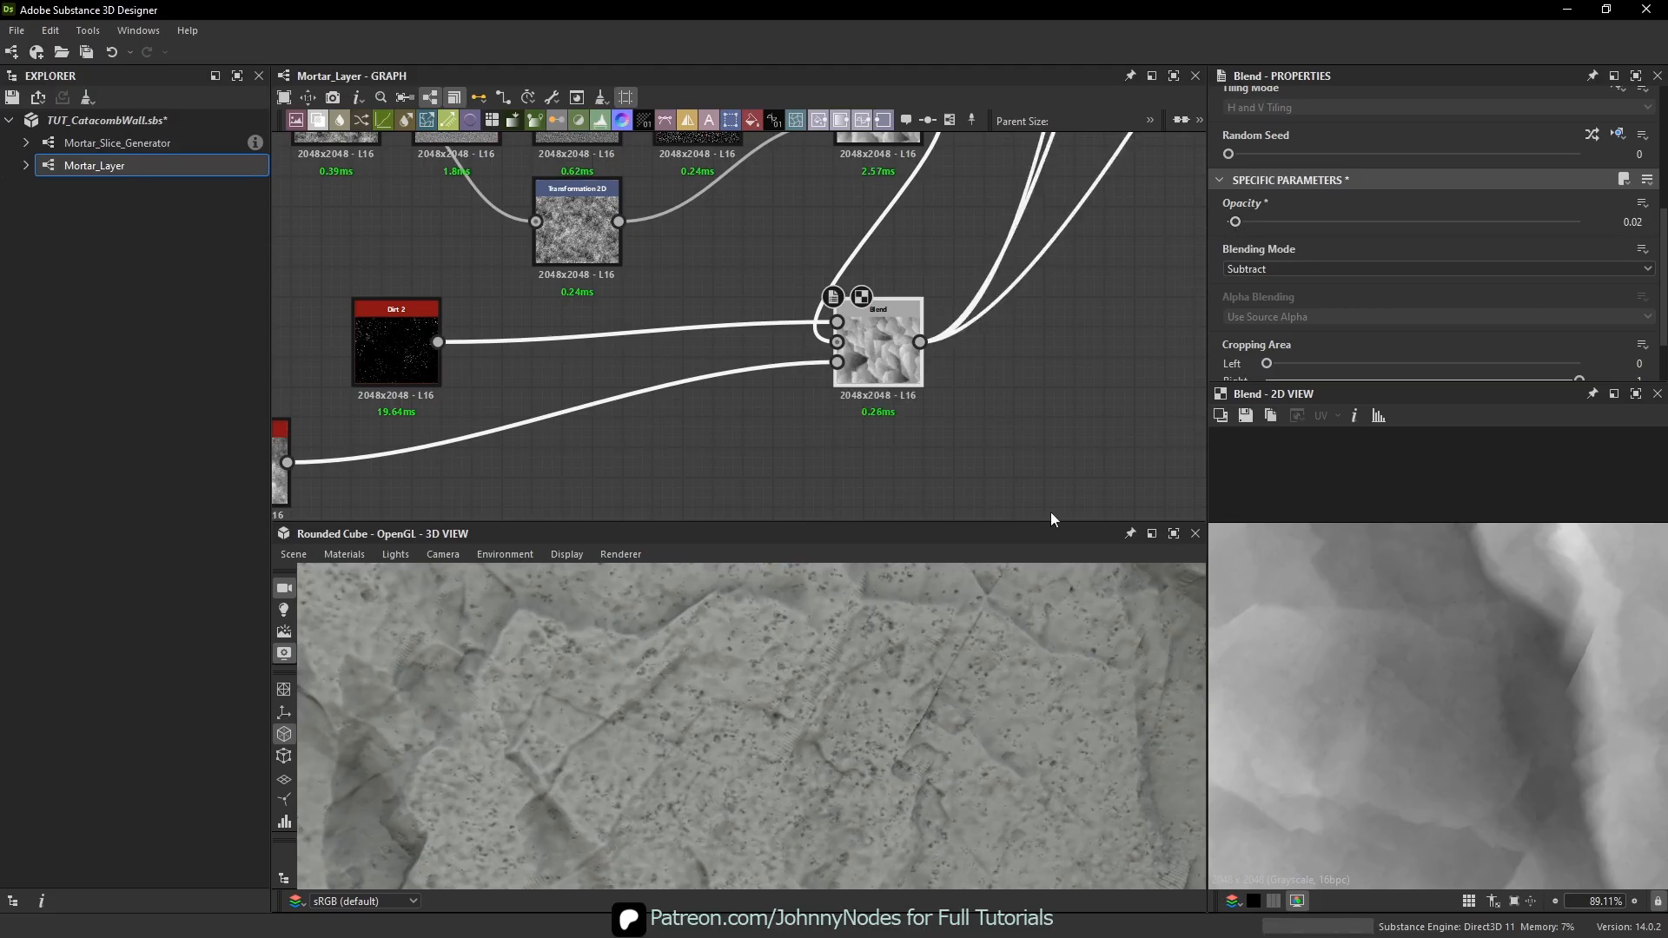
{"action": "left_click_drag", "start_coordinate": [936, 627], "coordinate": [891, 646]}
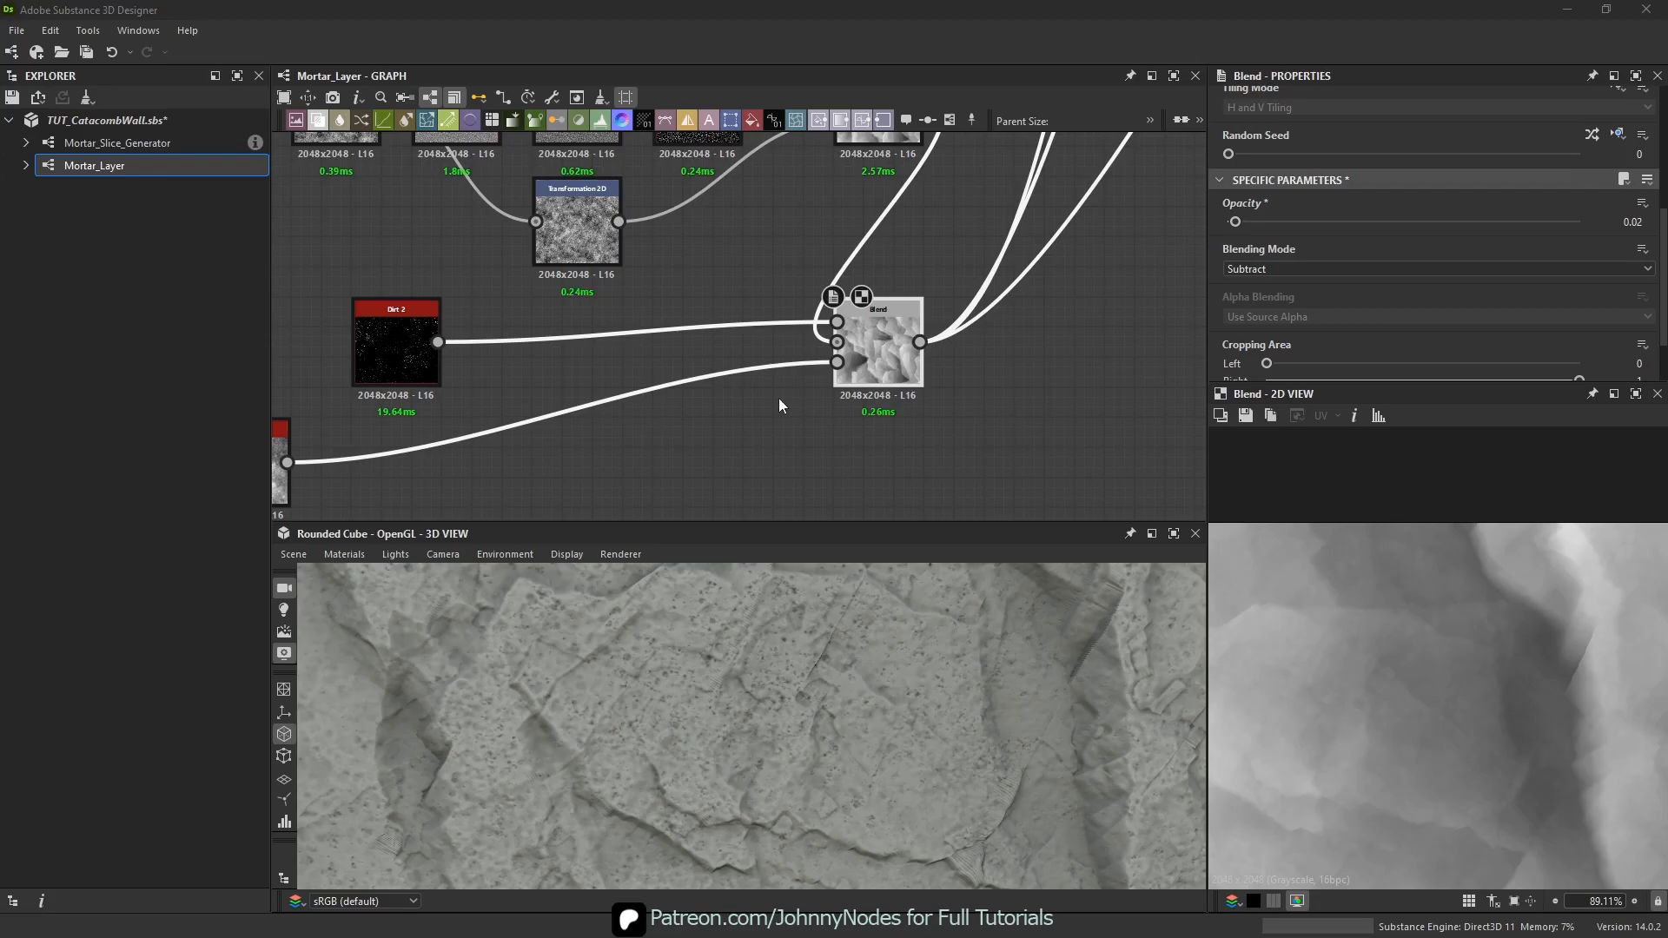
- Align the Moisture Noise node directly beneath the Dirt 2 node
{"action": "scroll", "coordinate": [779, 398], "scroll_direction": "down", "scroll_amount": 1}
{"action": "middle_click_drag", "start_coordinate": [673, 391], "coordinate": [800, 334]}
{"action": "scroll", "coordinate": [774, 341], "scroll_direction": "down", "scroll_amount": 2}
{"action": "left_click", "coordinate": [598, 383]}
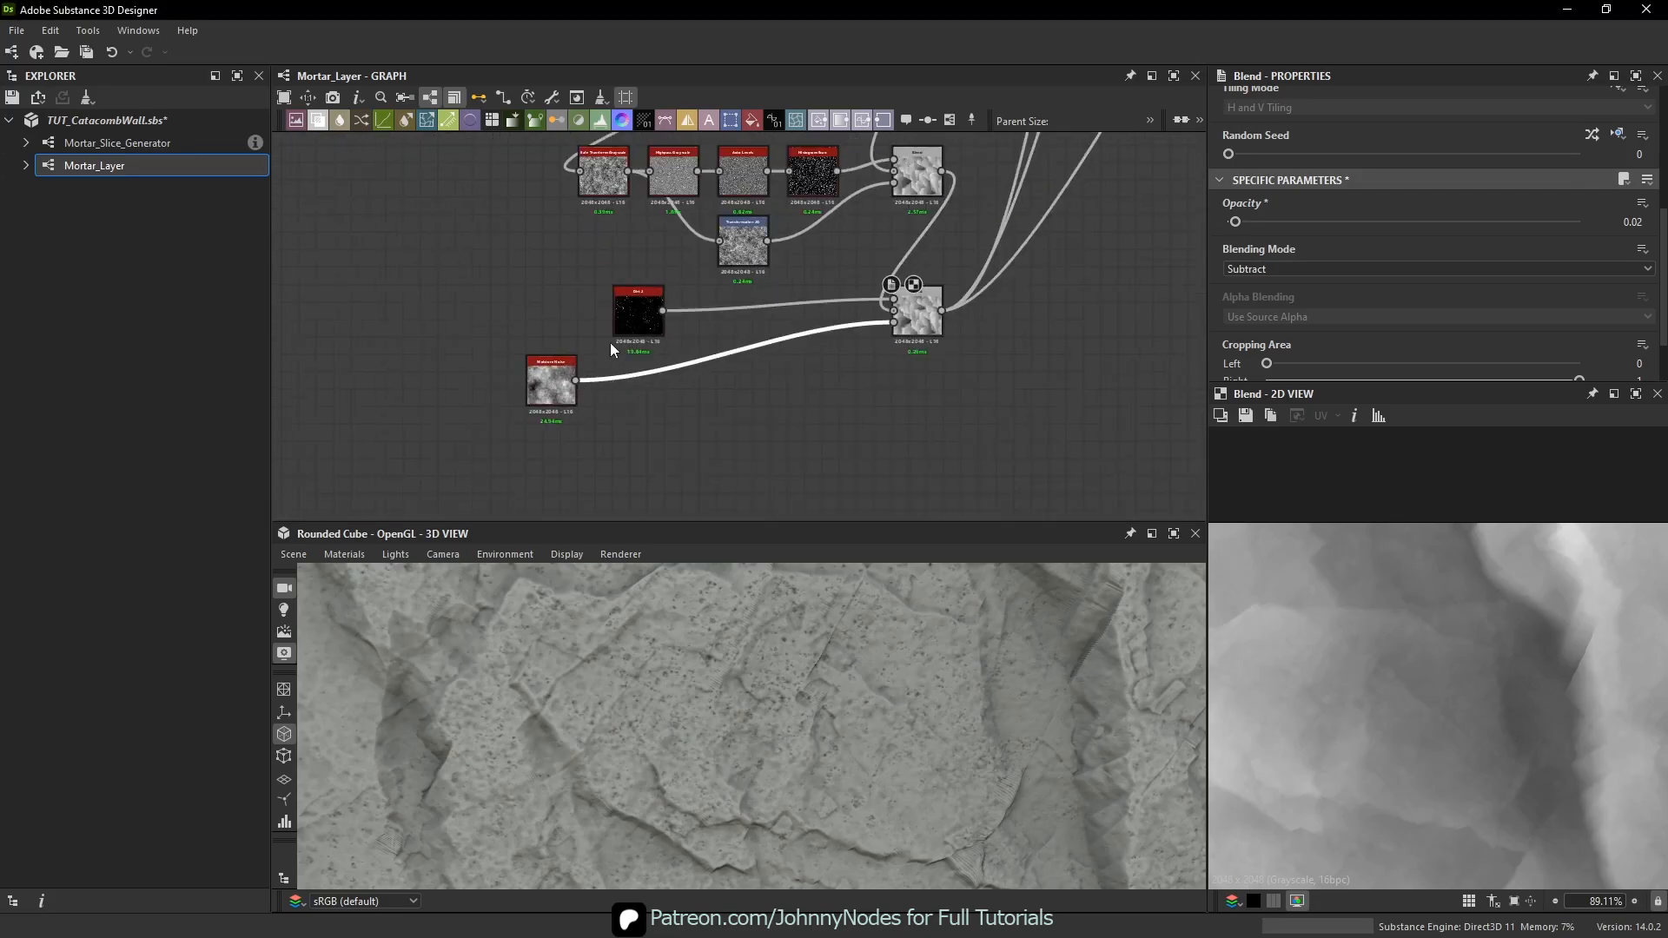
{"action": "left_click_drag", "start_coordinate": [556, 383], "coordinate": [643, 382]}
- Duplicate the Dirt 2 node, place the copy below Moisture Noise and randomize its seed
{"action": "left_click", "coordinate": [638, 313]}
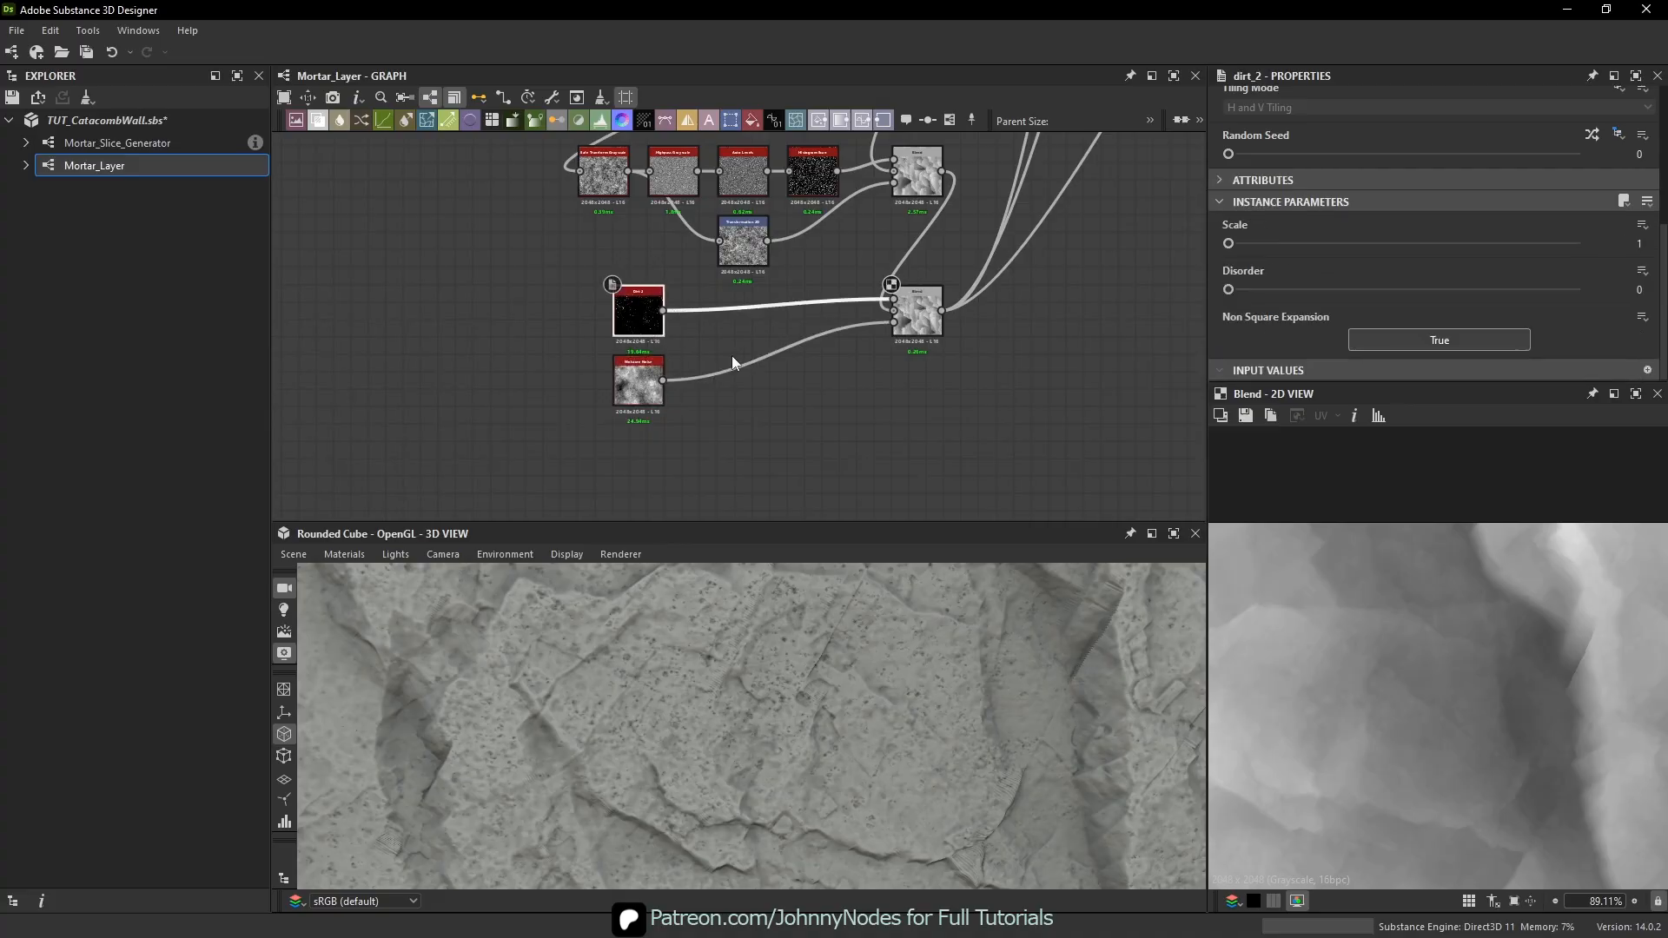
{"action": "key", "text": "ctrl+d"}
{"action": "left_click", "coordinate": [630, 449]}
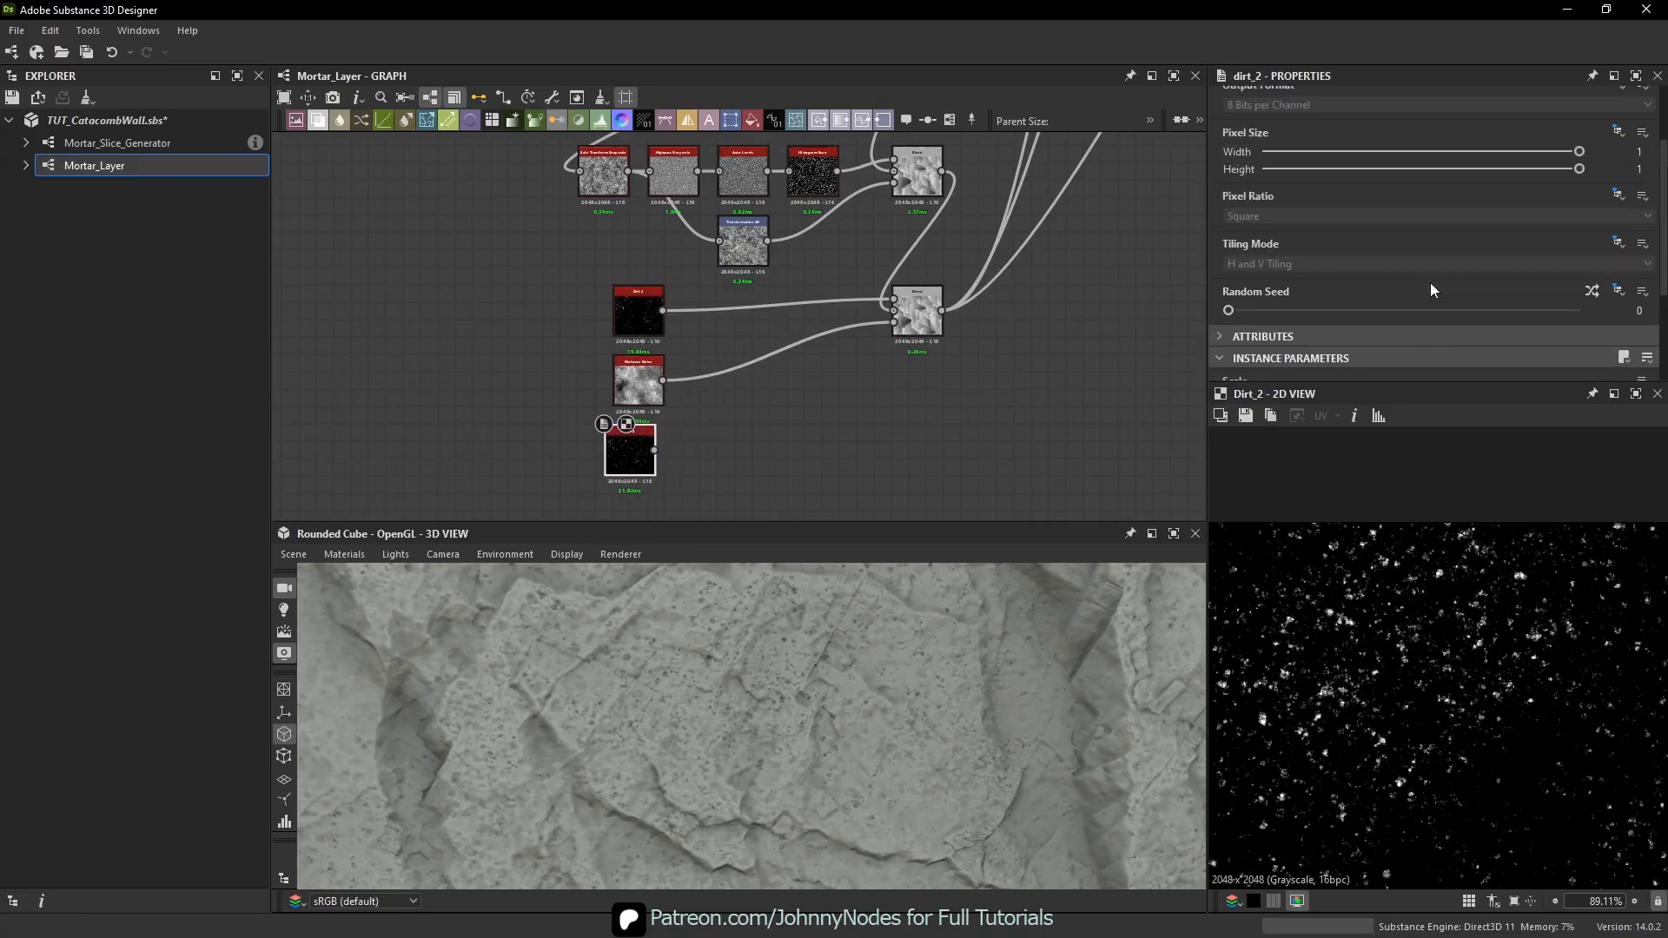
{"action": "left_click", "coordinate": [1594, 291]}
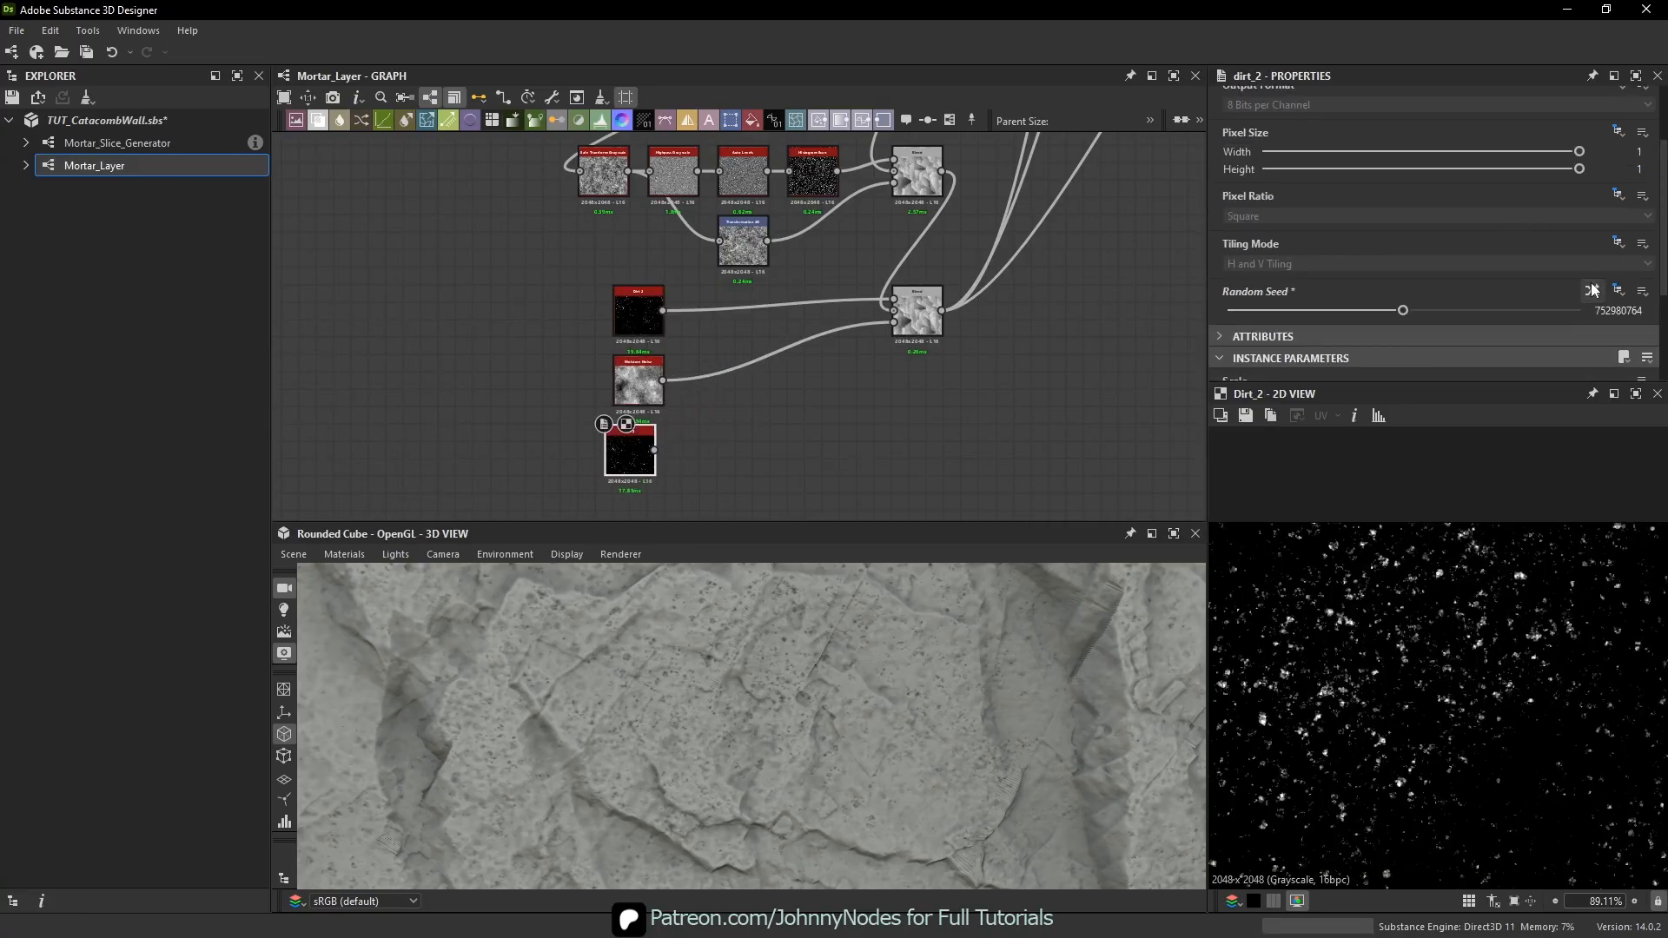
- Add a second Blend below the Dirt 2 Blend, with that Blend's output as background and the duplicated Dirt 2 as foreground
{"action": "middle_click_drag", "start_coordinate": [859, 379], "coordinate": [747, 368]}
{"action": "key", "text": "space"}
{"action": "left_click", "coordinate": [794, 416]}
{"action": "scroll", "coordinate": [844, 298], "scroll_direction": "up", "scroll_amount": 1}
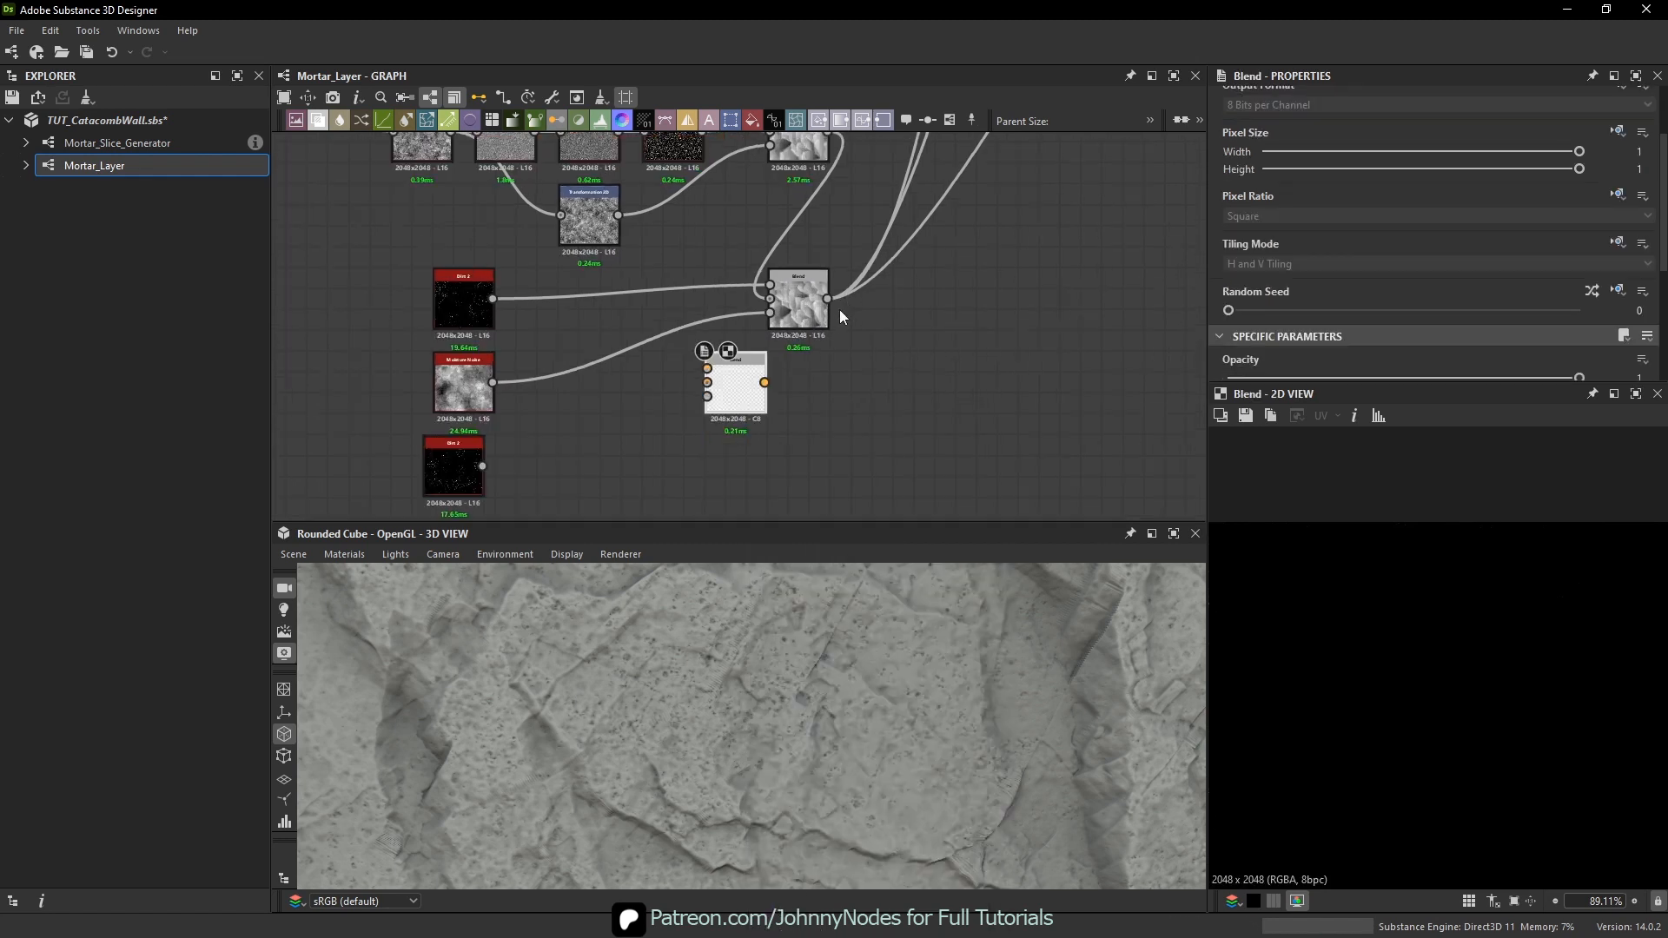
{"action": "left_click_drag", "start_coordinate": [828, 299], "coordinate": [815, 441]}
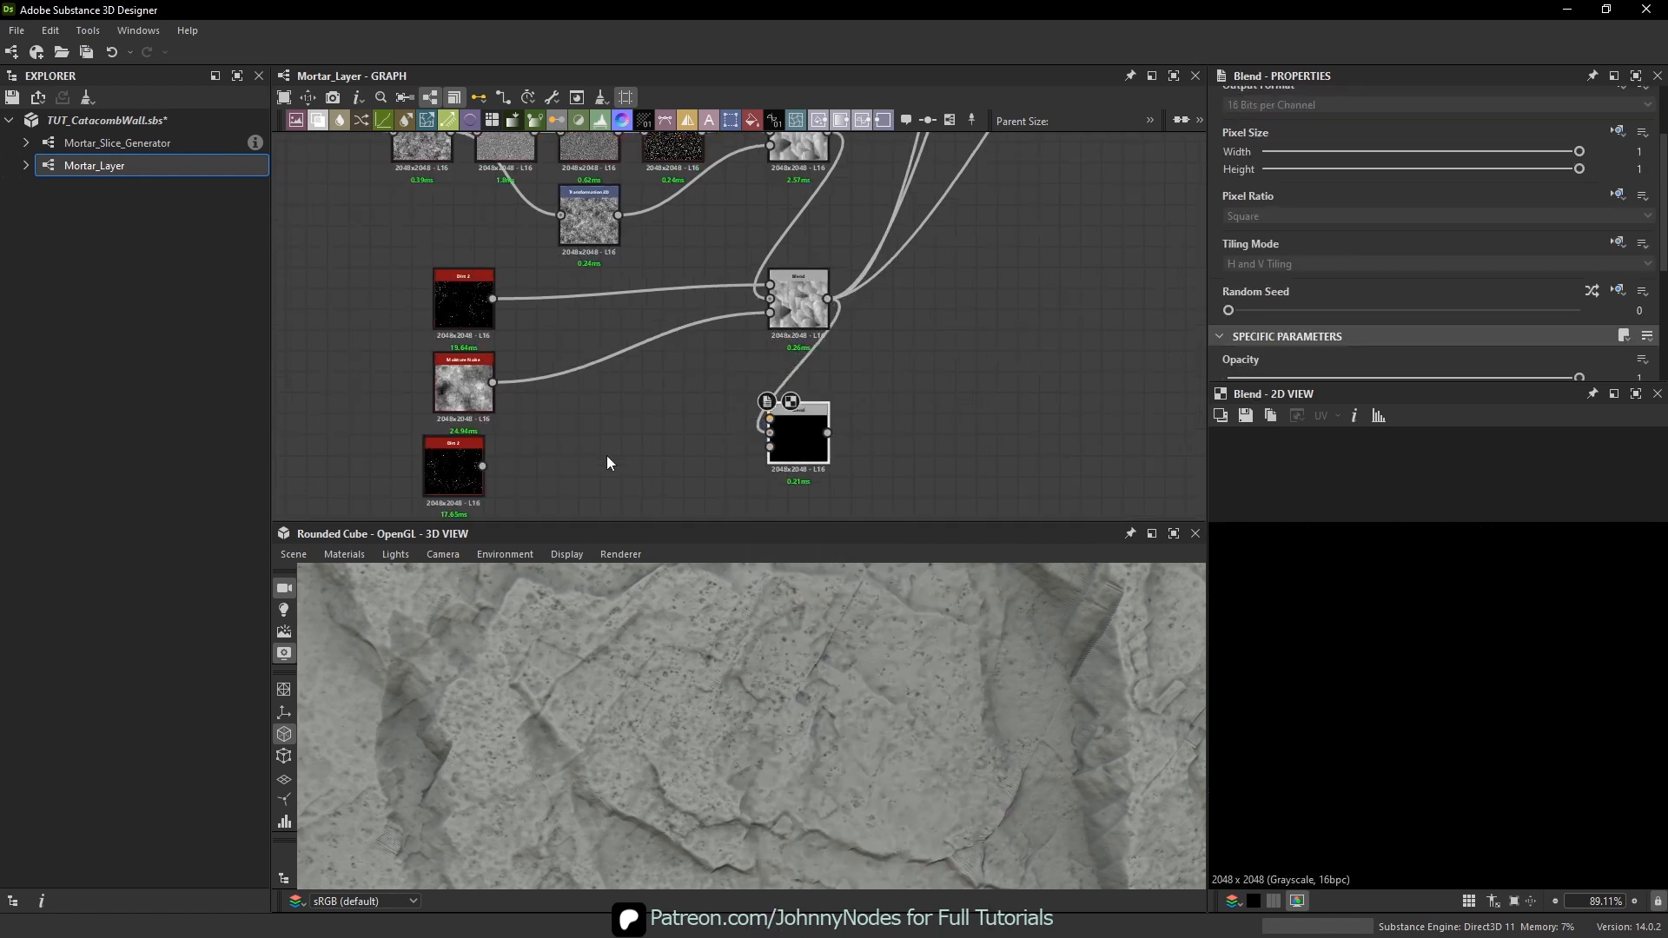
{"action": "left_click_drag", "start_coordinate": [482, 466], "coordinate": [770, 419]}
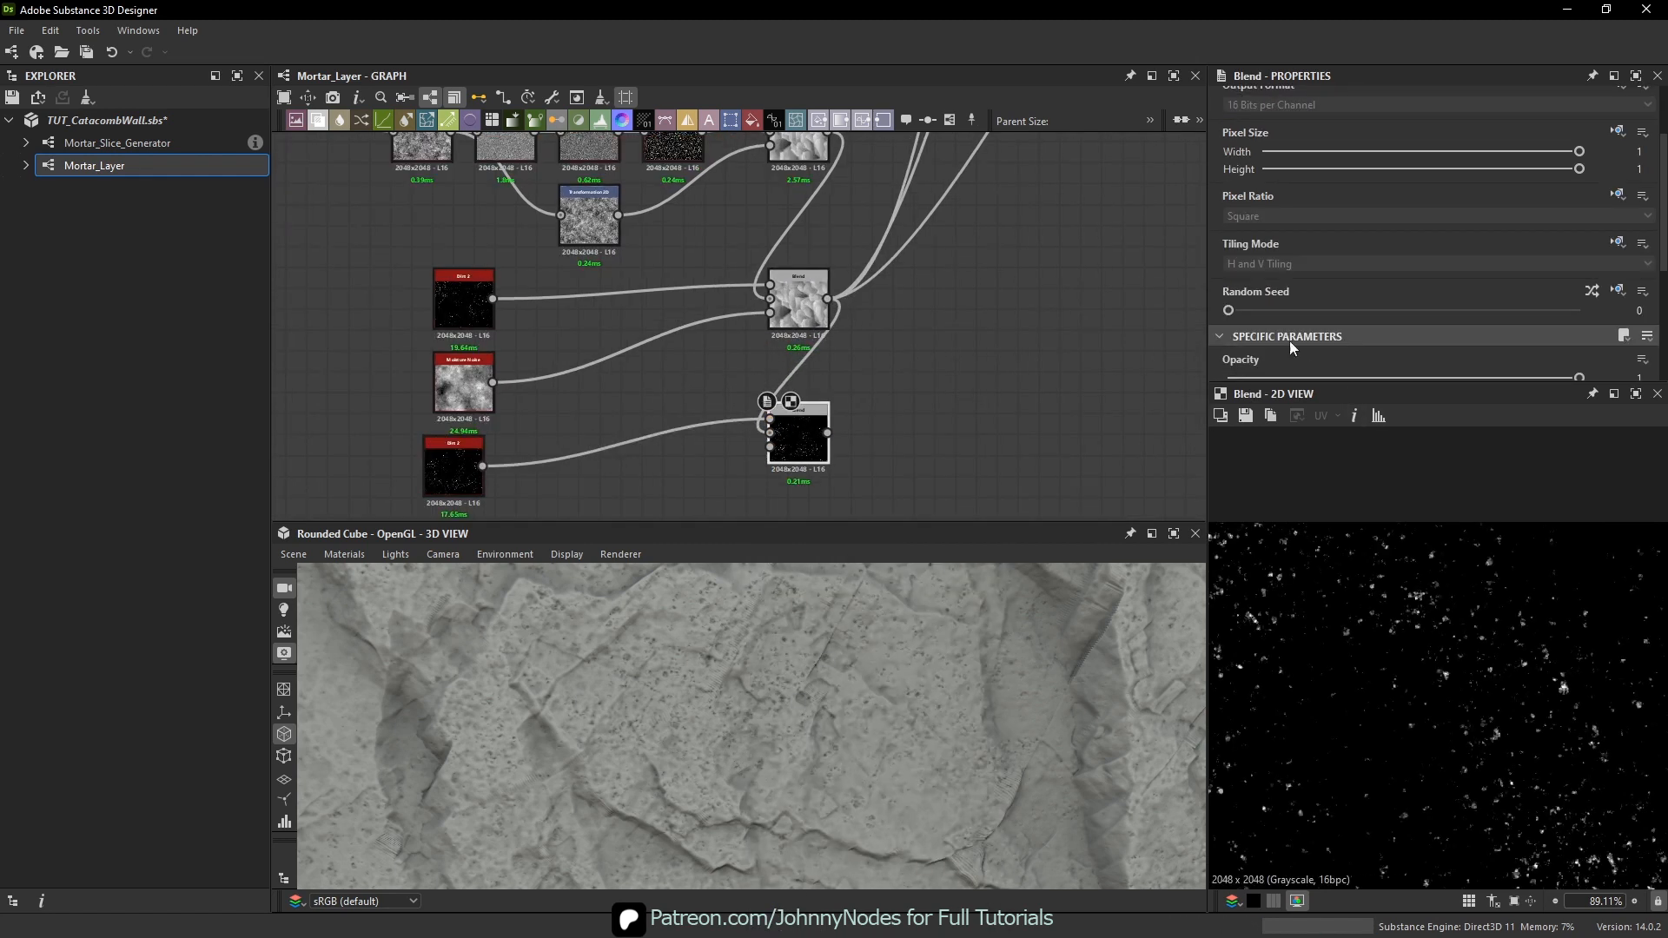
- Set the new Blend to Add (Linear Dodge) with an opacity of 0.05
{"action": "scroll", "coordinate": [1293, 348], "scroll_direction": "down", "scroll_amount": 3}
{"action": "left_click", "coordinate": [1260, 208]}
{"action": "left_click", "coordinate": [1265, 227]}
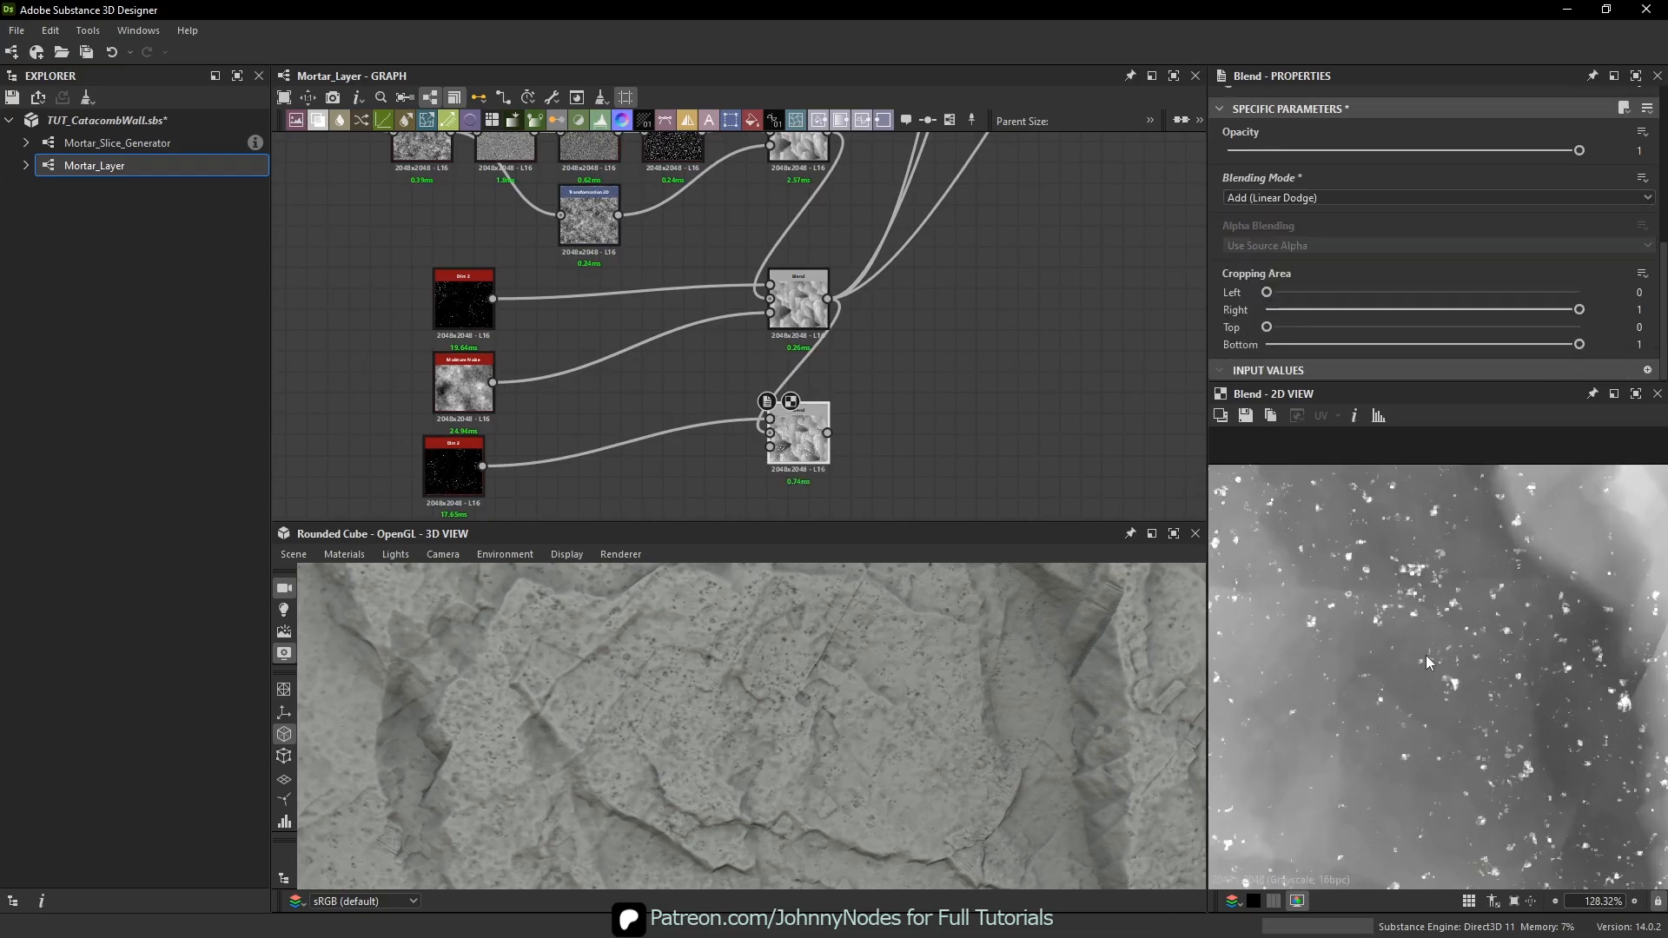
{"action": "mouse_move", "coordinate": [1286, 151]}
{"action": "left_mouse_down"}
{"action": "mouse_move", "coordinate": [1230, 152]}
{"action": "mouse_move", "coordinate": [1246, 152]}
{"action": "left_mouse_up"}
- Add a Transformation 2D node fed by Moisture Noise before the second Blend, and save the package
{"action": "left_click", "coordinate": [553, 395]}
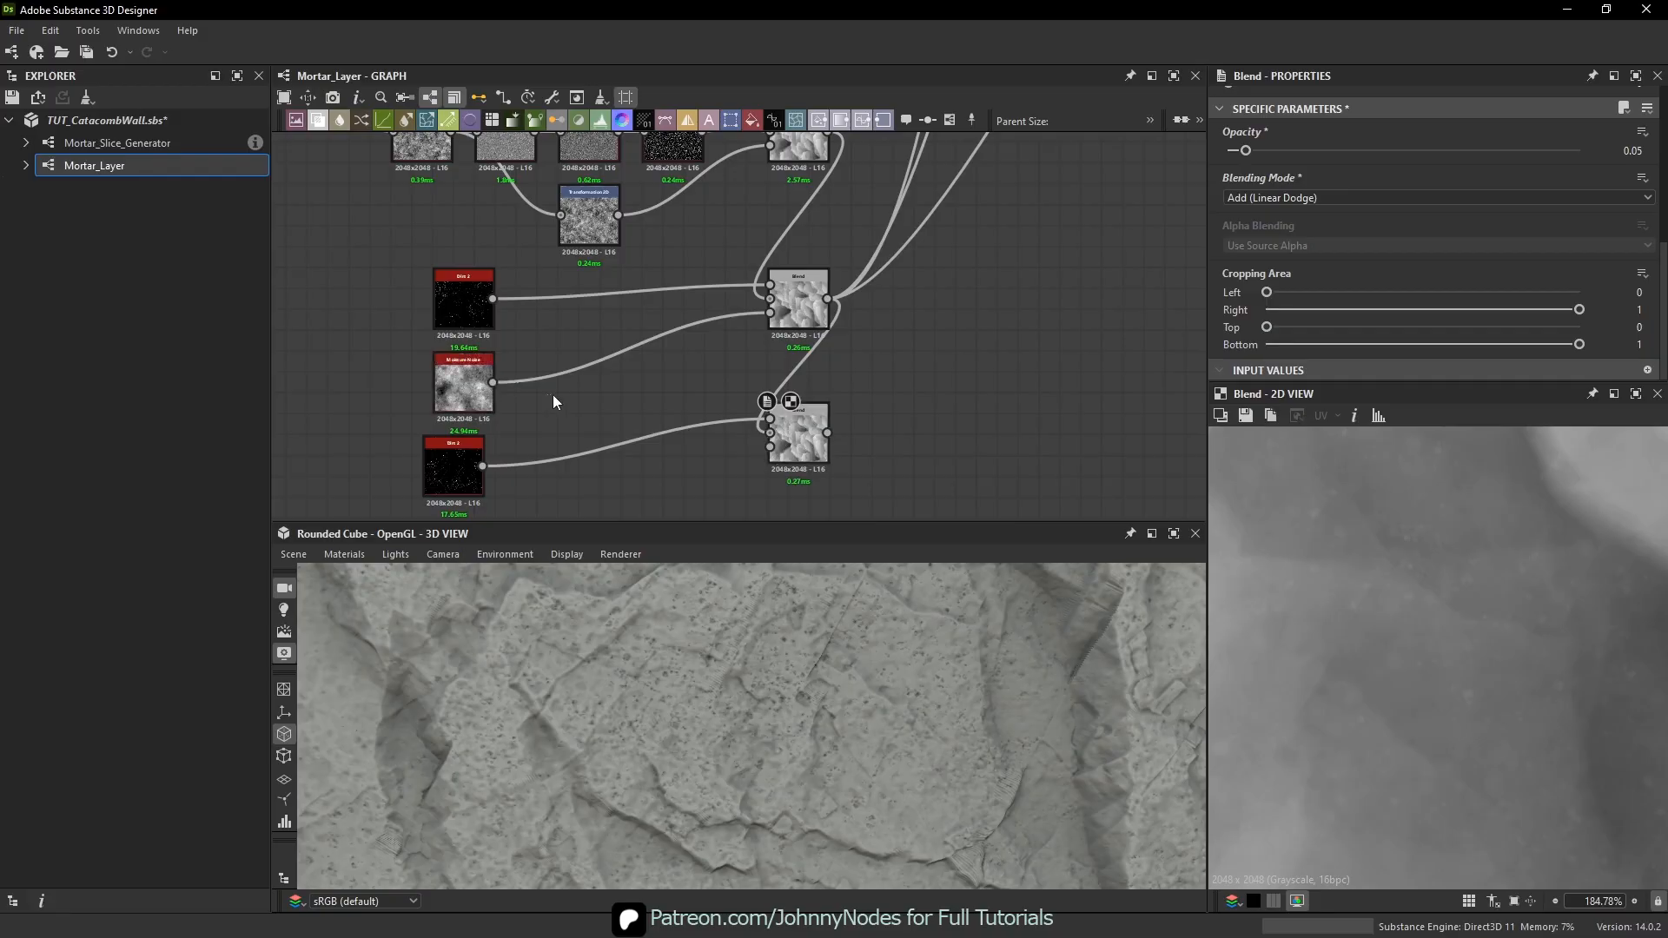
{"action": "key", "text": "space"}
{"action": "type", "text": "tr"}
{"action": "key", "text": "Escape"}
{"action": "key", "text": "space"}
{"action": "type", "text": "t"}
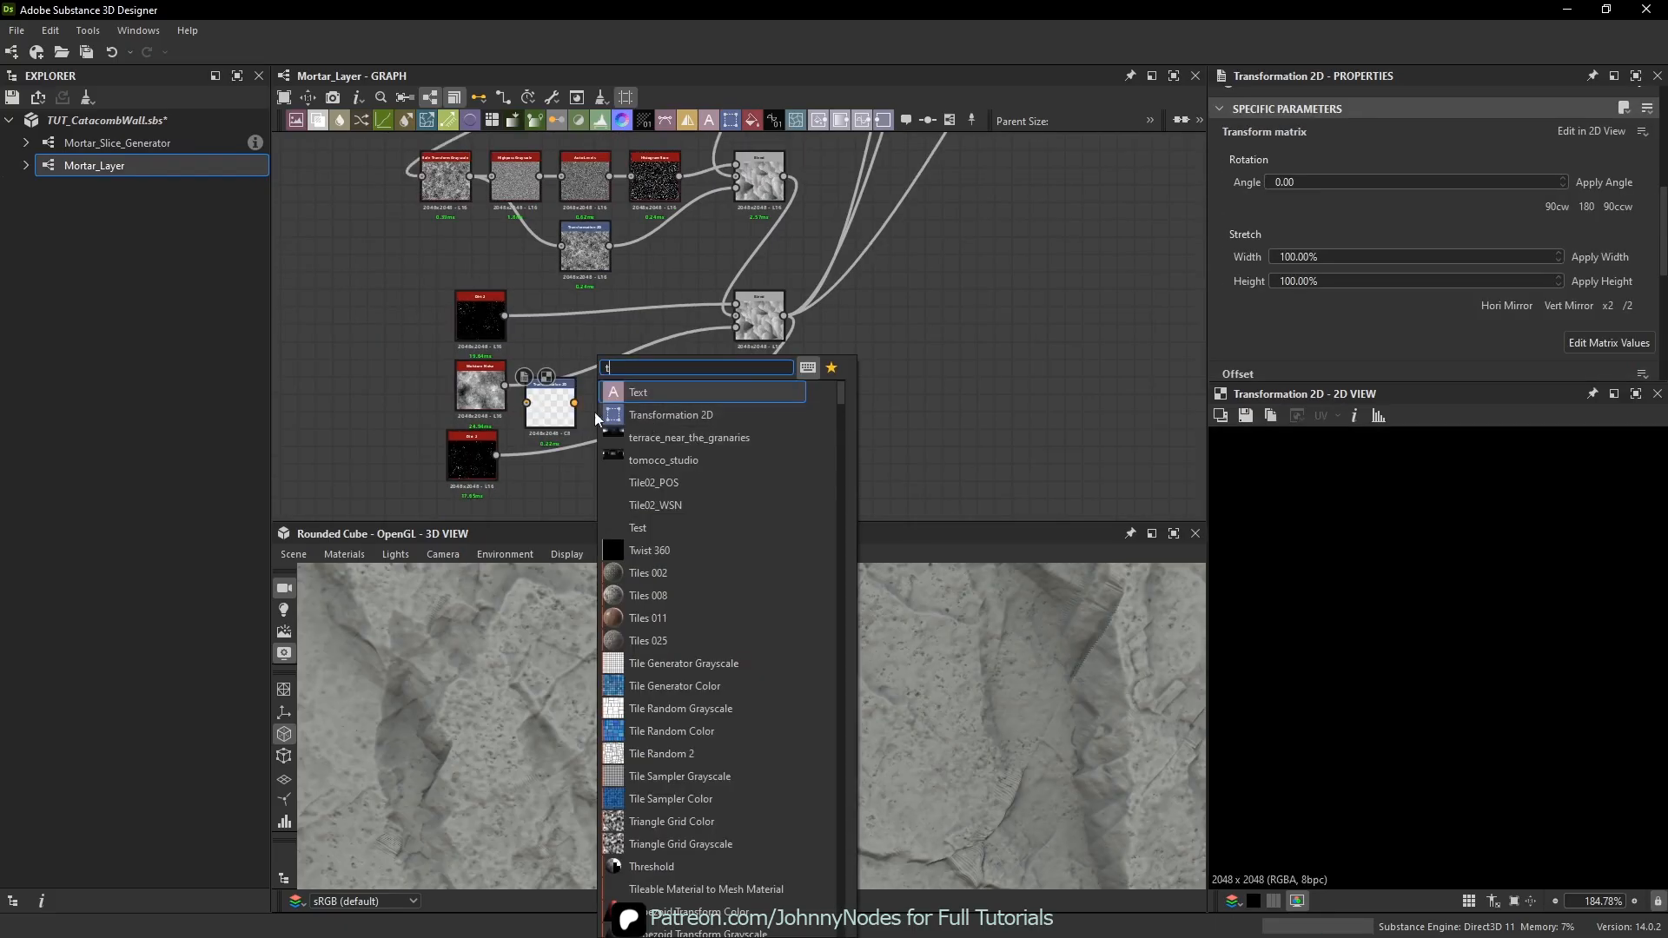
{"action": "key", "text": "Escape"}
{"action": "scroll", "coordinate": [537, 381], "scroll_direction": "up", "scroll_amount": 3}
{"action": "left_click_drag", "start_coordinate": [488, 391], "coordinate": [521, 420]}
{"action": "left_click_drag", "start_coordinate": [541, 431], "coordinate": [690, 493]}
{"action": "middle_click_drag", "start_coordinate": [690, 492], "coordinate": [653, 388]}
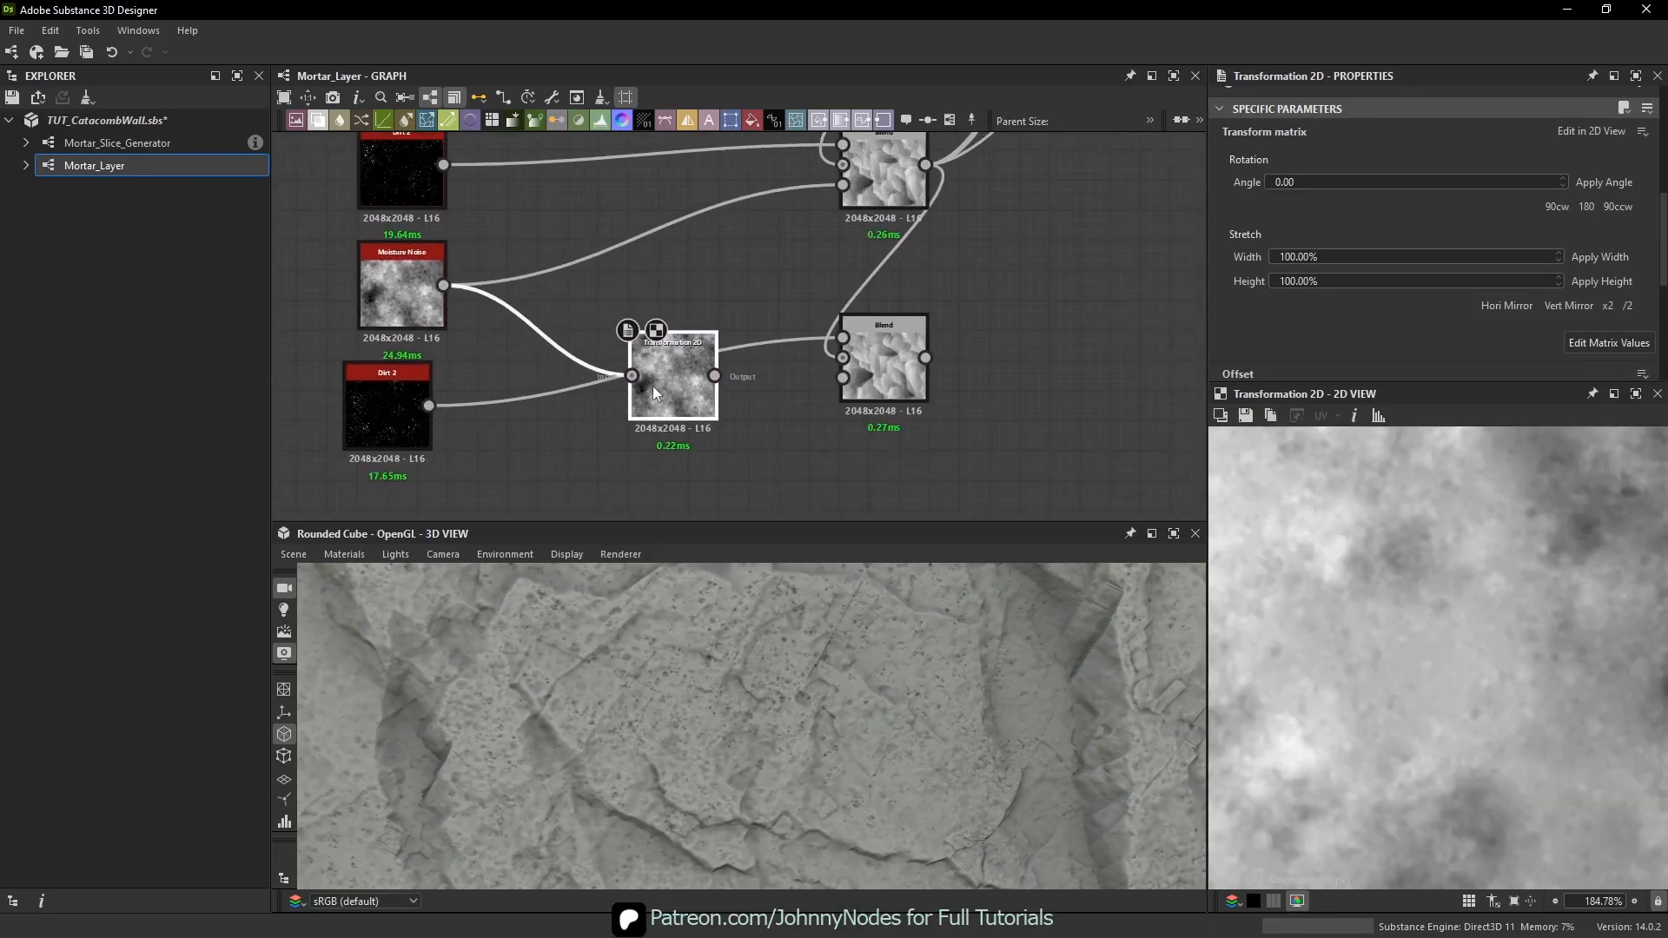
{"action": "left_click", "coordinate": [217, 125]}
{"action": "key", "text": "ctrl+s"}
- Rotate the Transformation 2D 90° clockwise and connect it as the second Blend's opacity mask
{"action": "scroll", "coordinate": [664, 379], "scroll_direction": "up", "scroll_amount": 2}
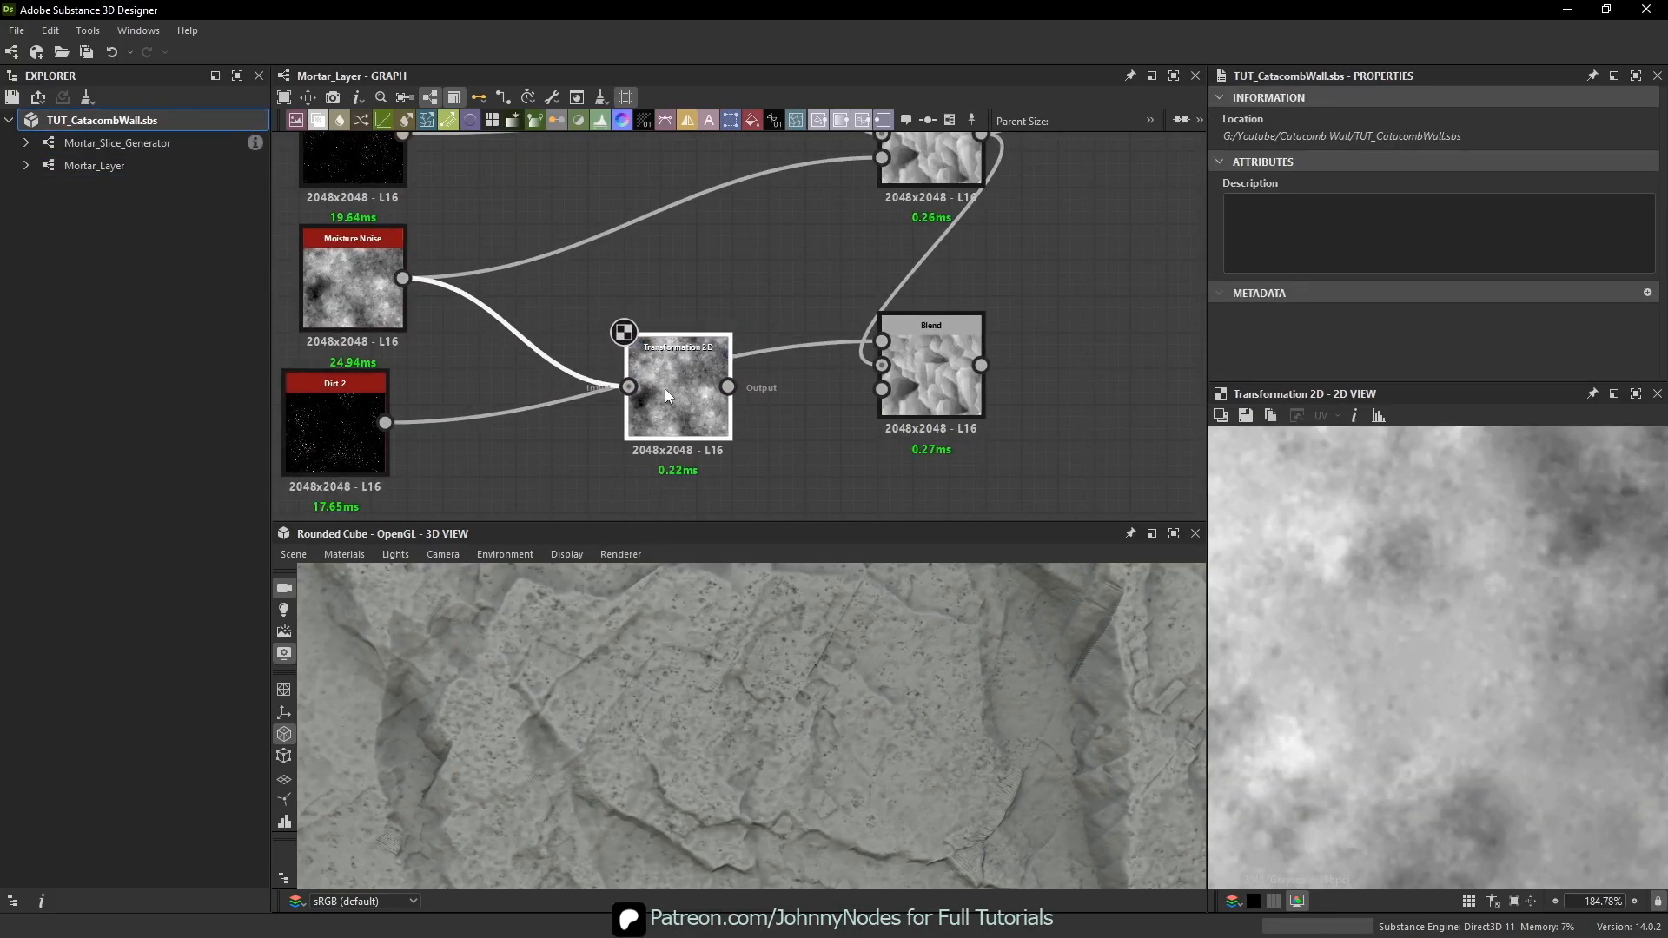
{"action": "left_click", "coordinate": [665, 388]}
{"action": "scroll", "coordinate": [1568, 200], "scroll_direction": "down", "scroll_amount": 5}
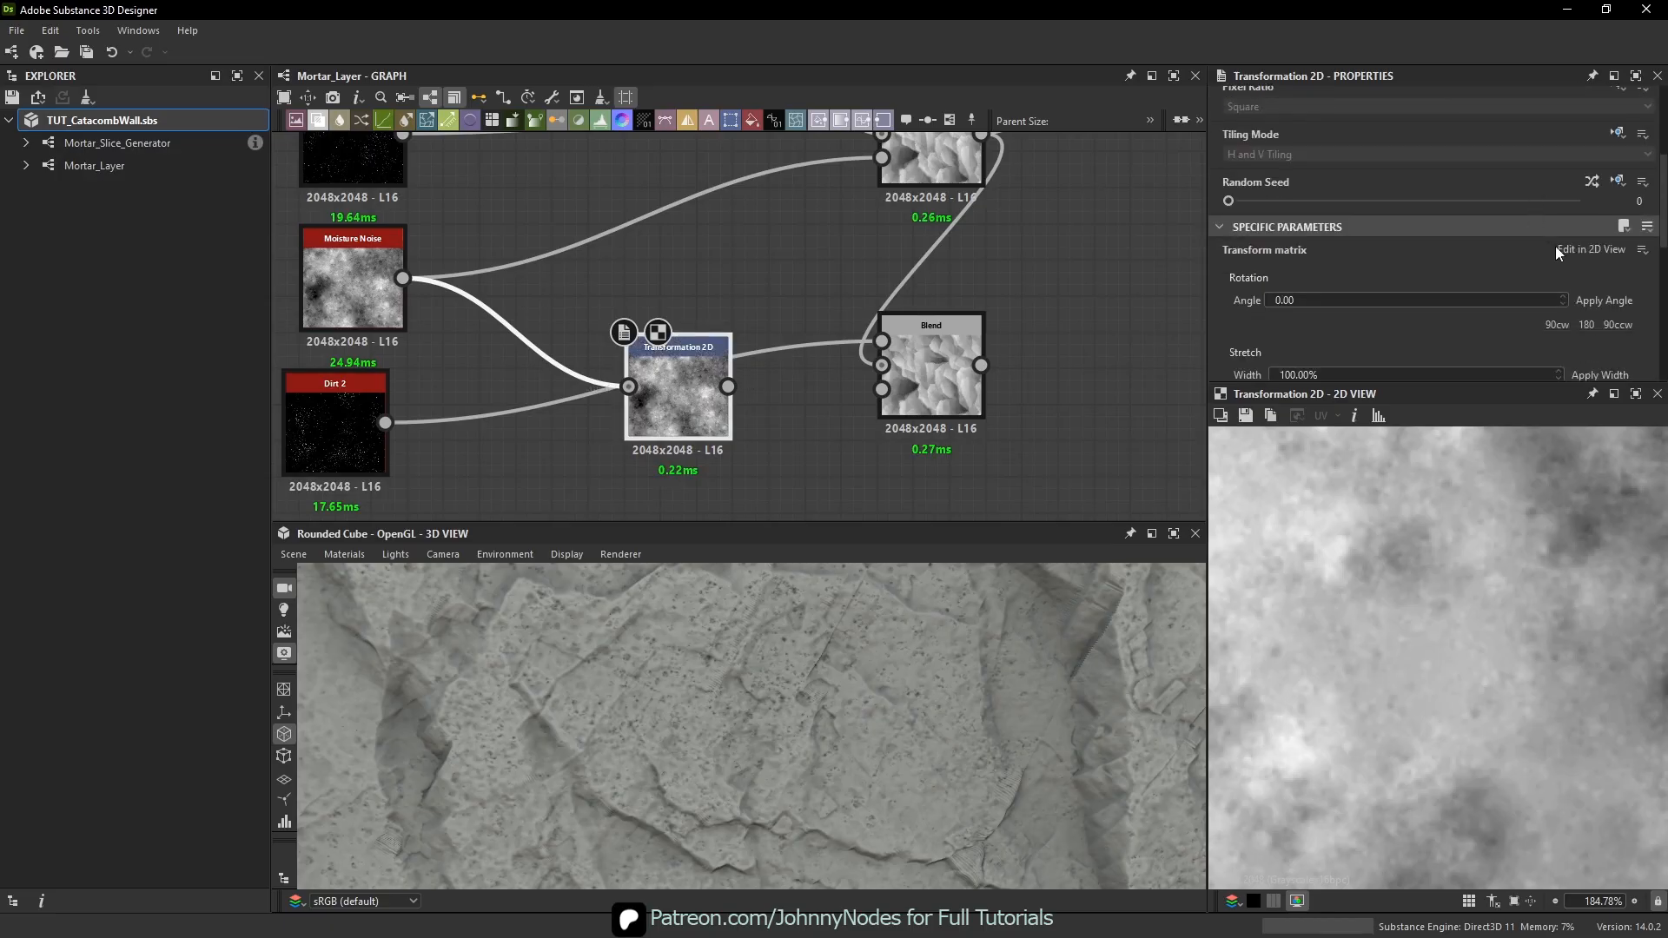
{"action": "left_click", "coordinate": [1556, 324]}
{"action": "left_click_drag", "start_coordinate": [728, 386], "coordinate": [883, 389]}
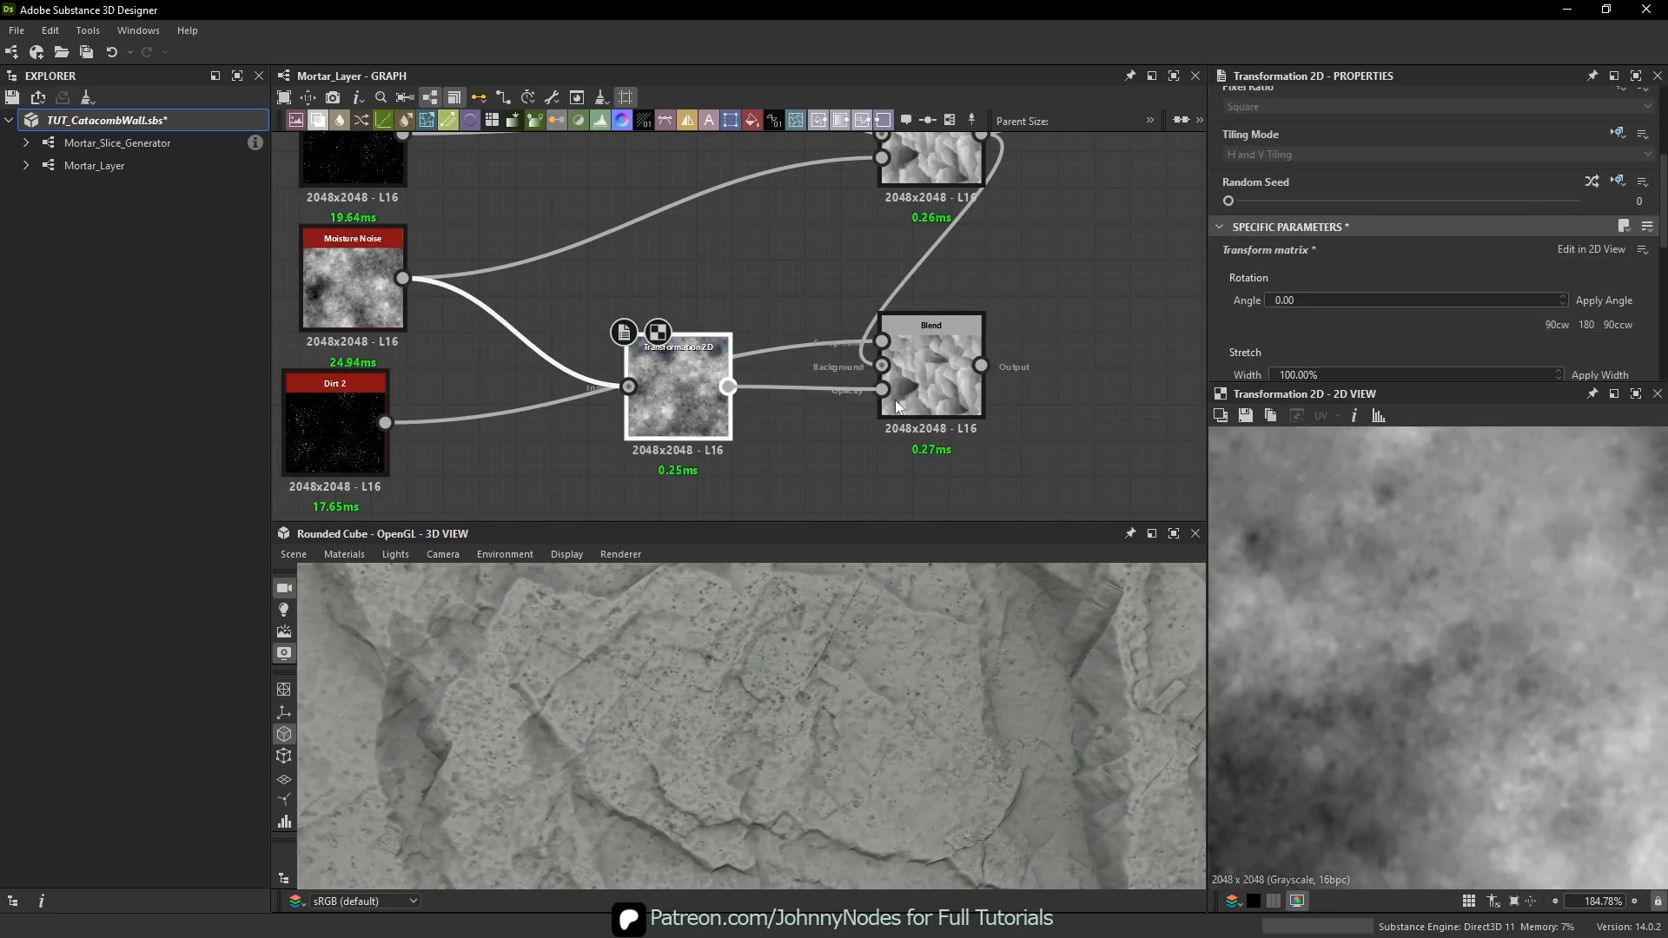
- Move the first Dirt 2 Blend's downstream connections to the second Blend's output and inspect the added specks in 3D
{"action": "left_click", "coordinate": [898, 406]}
{"action": "middle_click_drag", "start_coordinate": [1039, 291], "coordinate": [1026, 353]}
{"action": "left_click_drag", "start_coordinate": [968, 196], "coordinate": [942, 462], "text": "shift"}
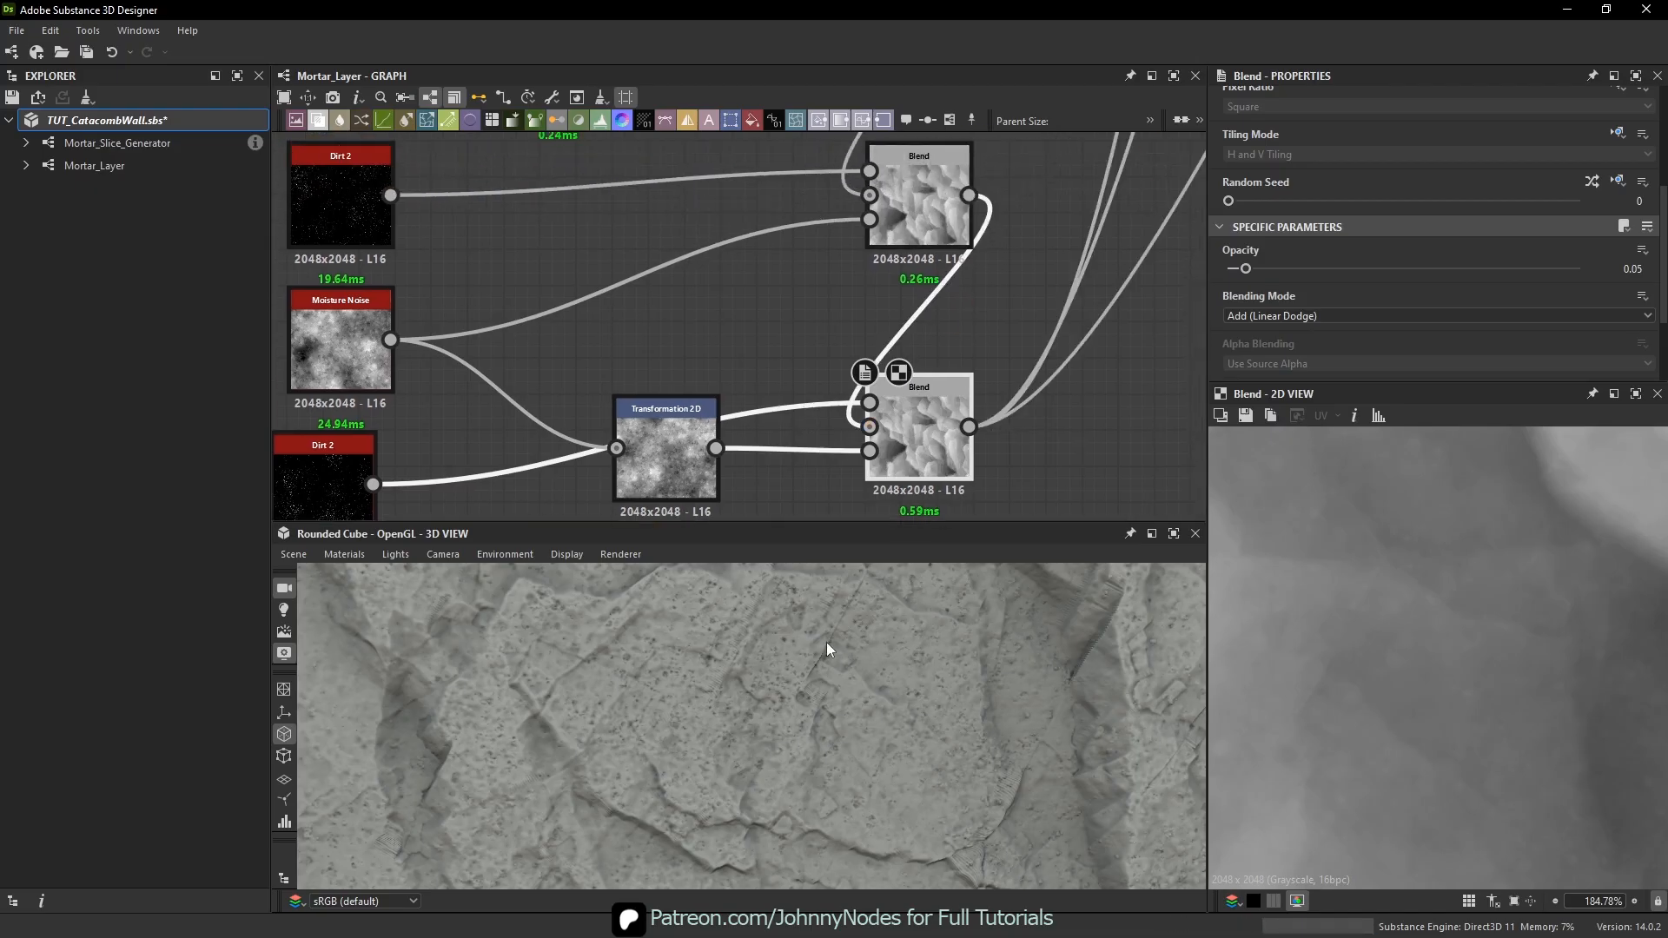
{"action": "mouse_move", "coordinate": [826, 643]}
{"action": "left_mouse_down"}
{"action": "mouse_move", "coordinate": [670, 662]}
{"action": "mouse_move", "coordinate": [862, 705]}
{"action": "mouse_move", "coordinate": [903, 687]}
{"action": "mouse_move", "coordinate": [823, 671]}
{"action": "mouse_move", "coordinate": [875, 689]}
{"action": "mouse_move", "coordinate": [816, 693]}
{"action": "mouse_move", "coordinate": [815, 669]}
{"action": "mouse_move", "coordinate": [788, 685]}
{"action": "left_mouse_up"}
{"action": "scroll", "coordinate": [862, 706], "scroll_direction": "down", "scroll_amount": 2}
{"action": "scroll", "coordinate": [862, 703], "scroll_direction": "down", "scroll_amount": 3}
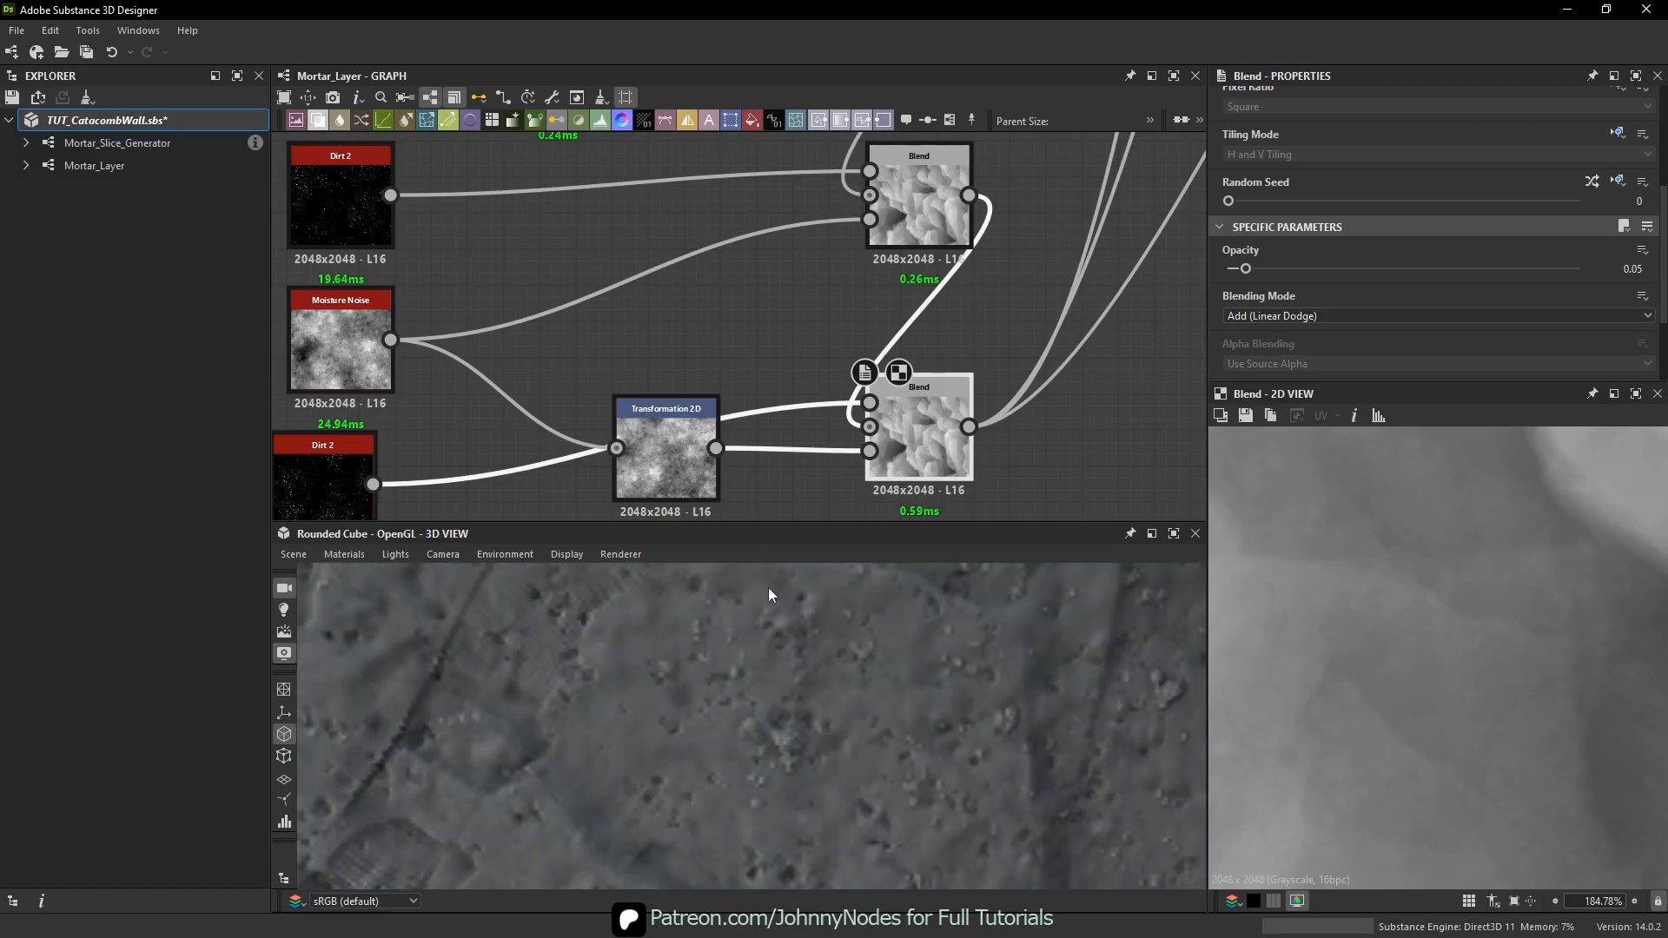
- Add a Blur HQ Grayscale node fed by the duplicated Dirt 2, making room above the Transformation 2D
{"action": "middle_click_drag", "start_coordinate": [628, 409], "coordinate": [668, 344]}
{"action": "left_click", "coordinate": [594, 481]}
{"action": "key", "text": "space"}
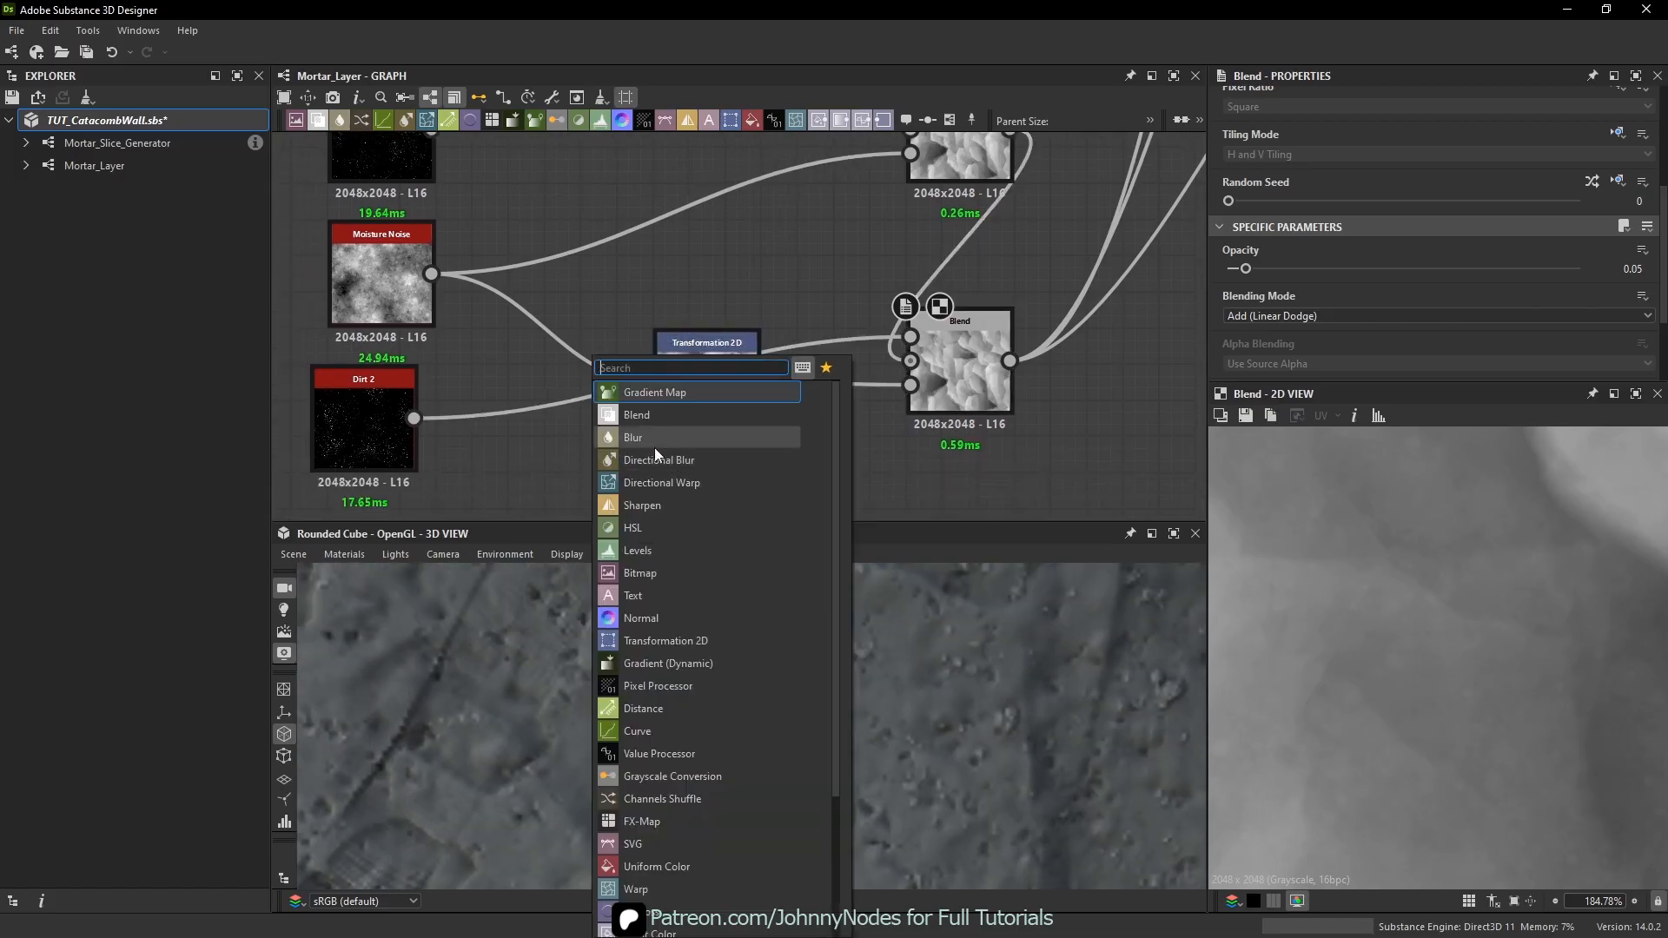
{"action": "type", "text": "blur"}
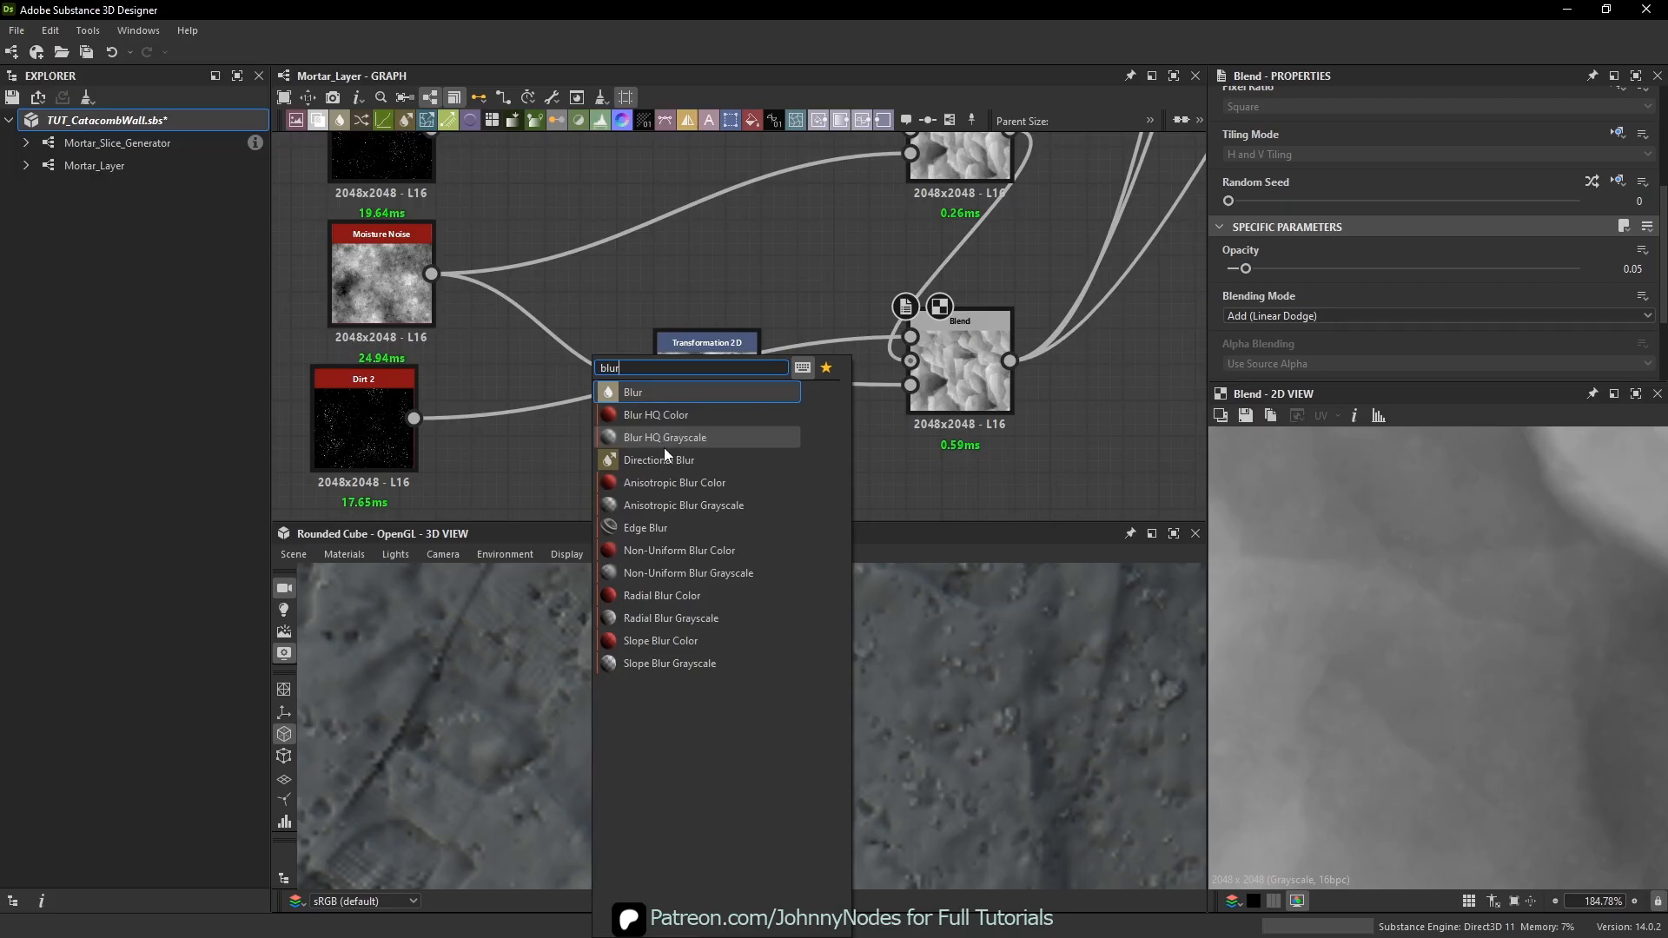
{"action": "left_click", "coordinate": [664, 444]}
{"action": "scroll", "coordinate": [694, 440], "scroll_direction": "down", "scroll_amount": 1}
{"action": "left_click_drag", "start_coordinate": [698, 412], "coordinate": [698, 472]}
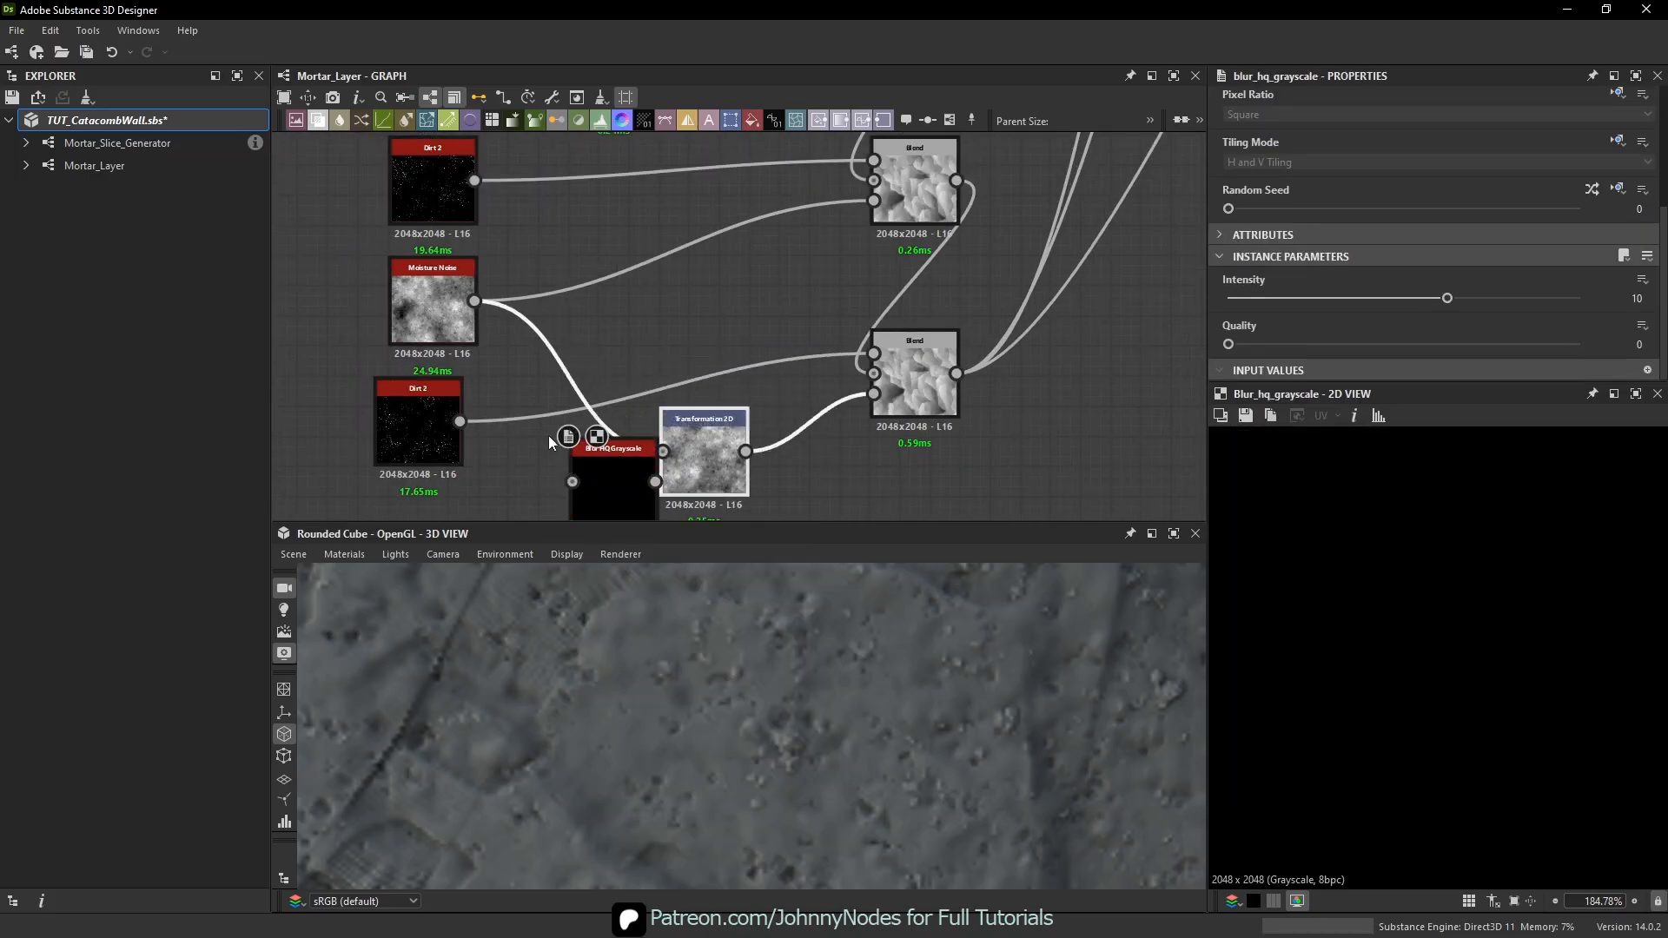
{"action": "left_click_drag", "start_coordinate": [460, 421], "coordinate": [692, 341]}
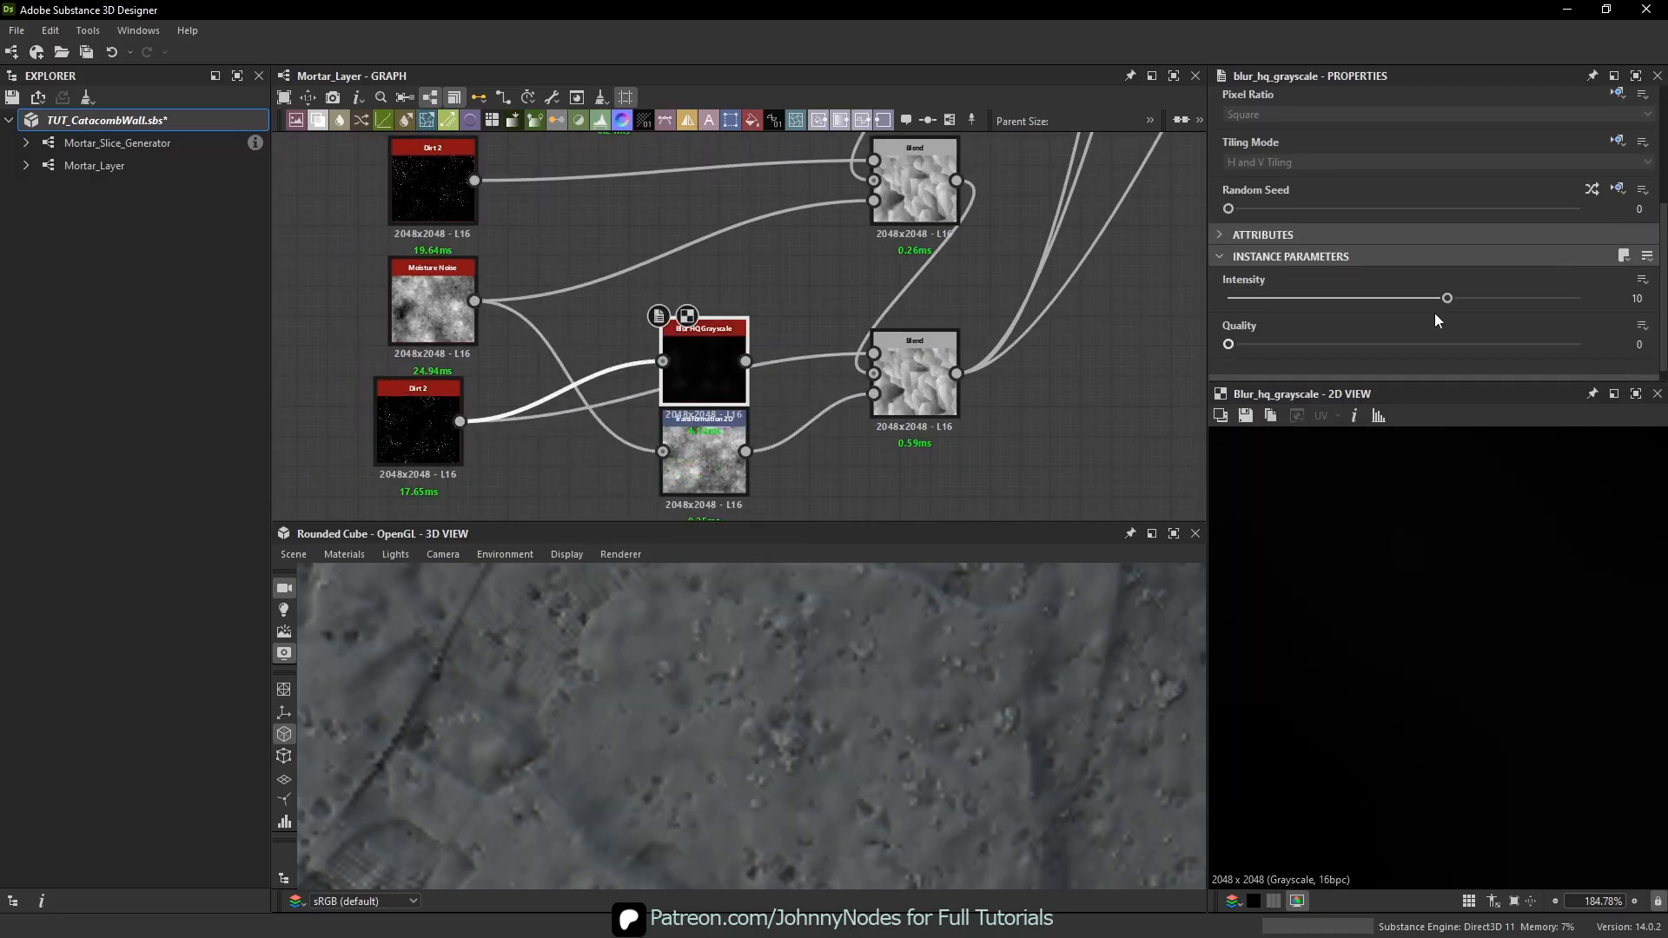
- Set the blur intensity to 0.12, connect it as the second Blend's foreground and check the softened specks in 3D
{"action": "left_click", "coordinate": [1232, 299]}
{"action": "scroll", "coordinate": [1390, 530], "scroll_direction": "up", "scroll_amount": 5}
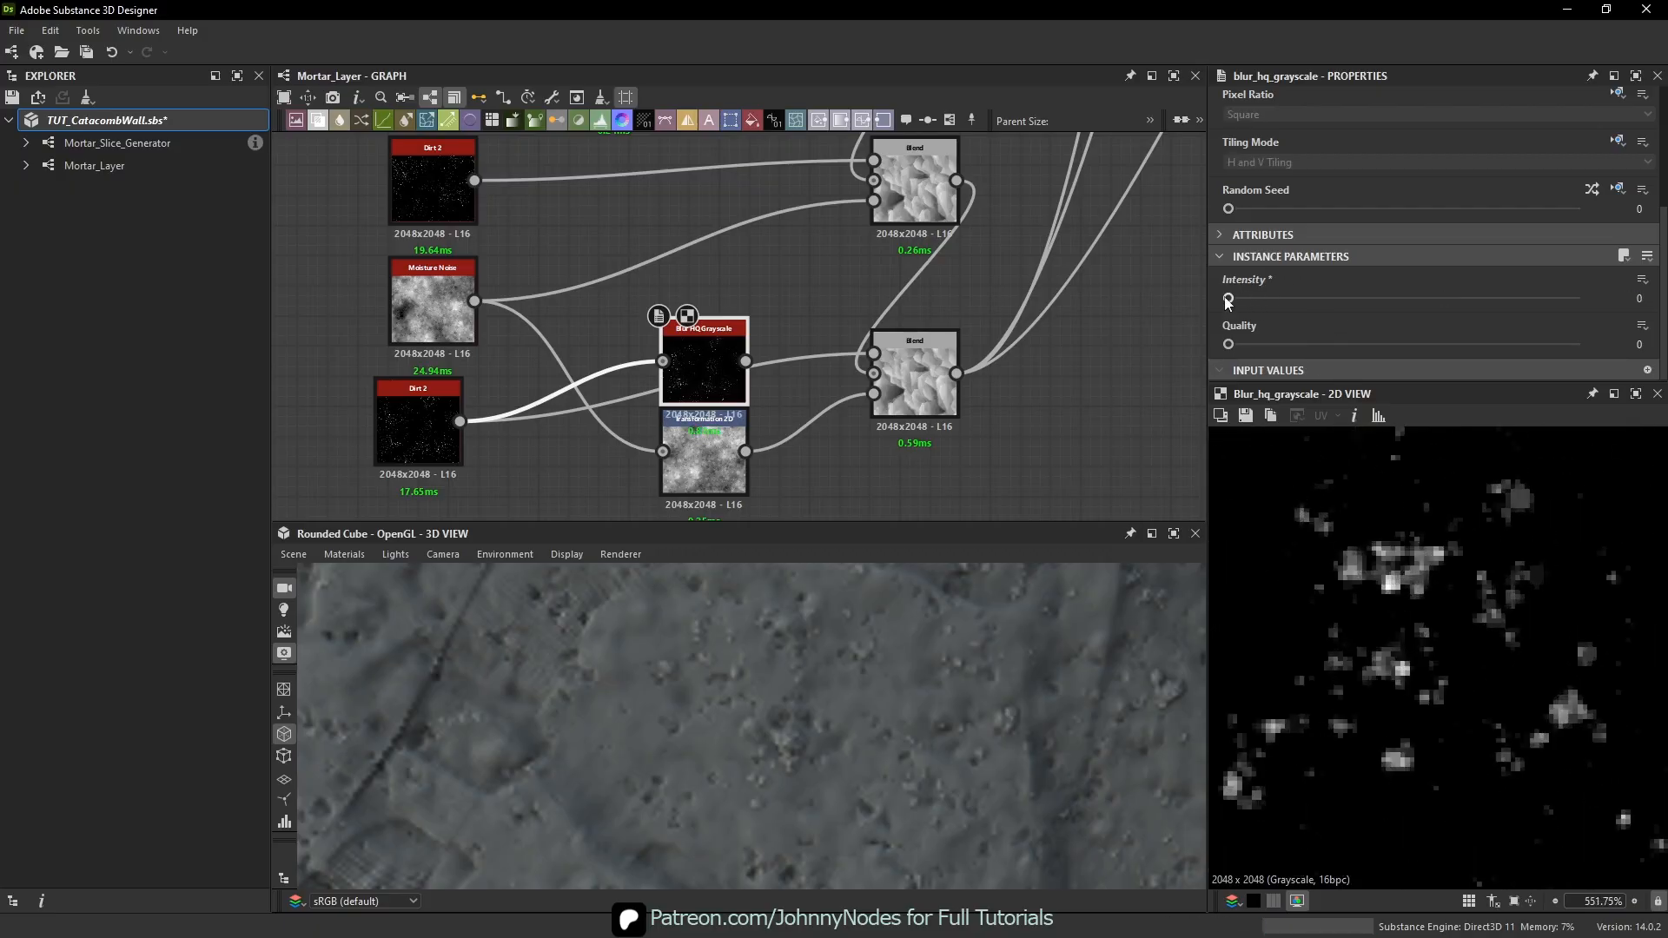
{"action": "left_click_drag", "start_coordinate": [1225, 298], "coordinate": [1231, 298]}
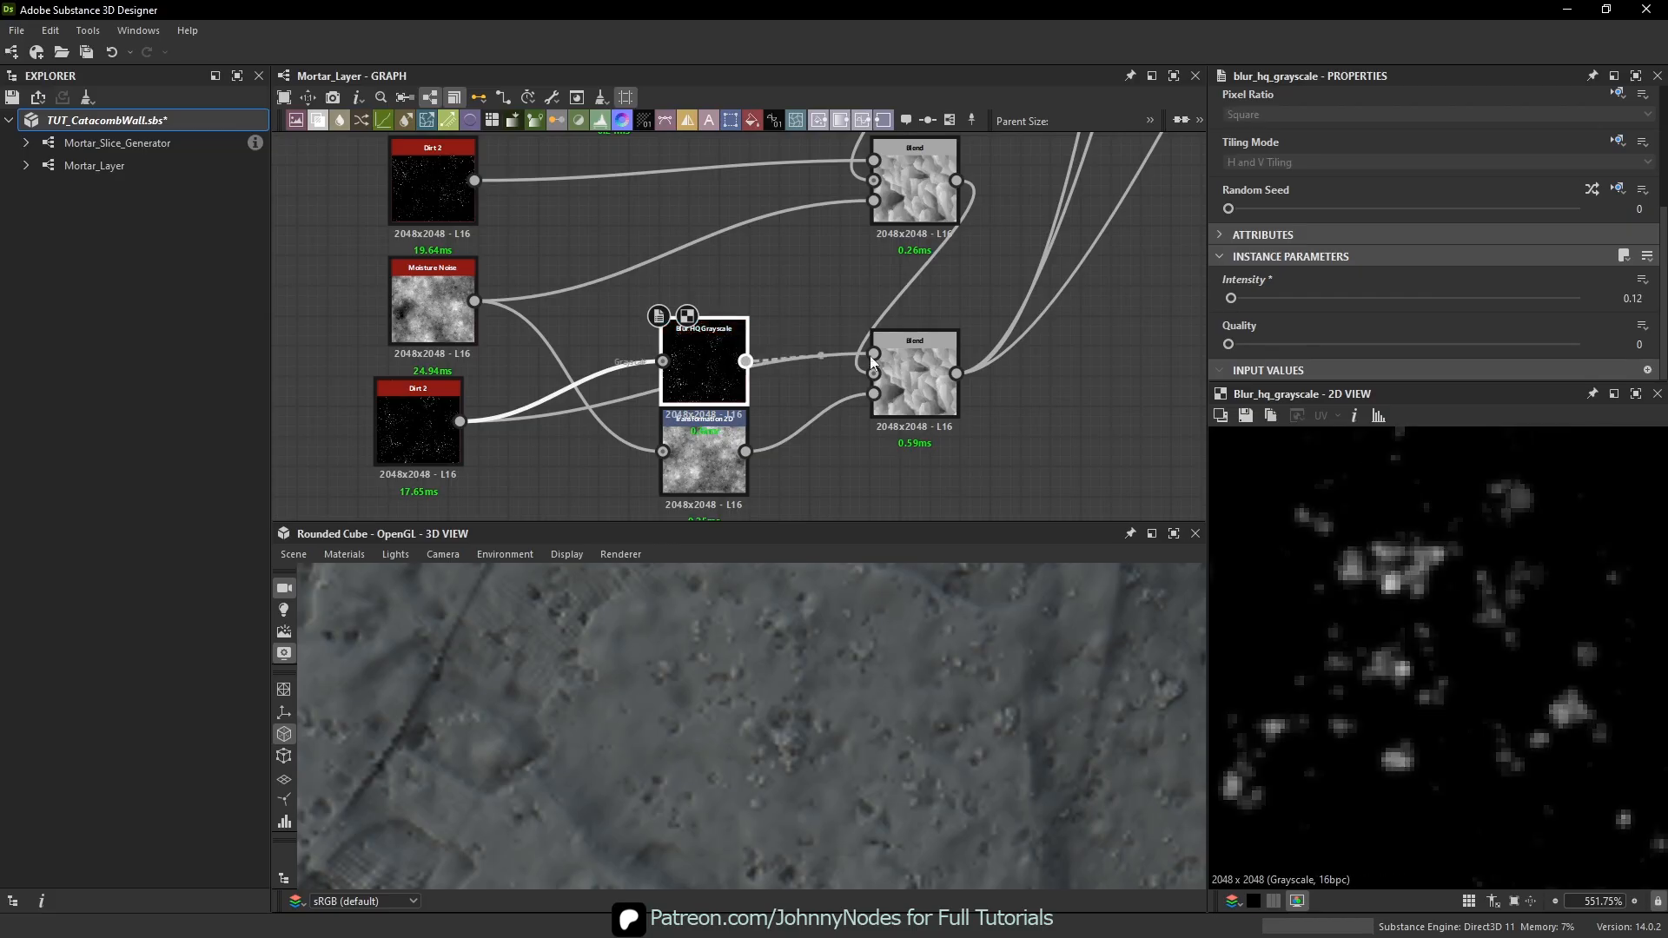
{"action": "scroll", "coordinate": [886, 634], "scroll_direction": "down", "scroll_amount": 4}
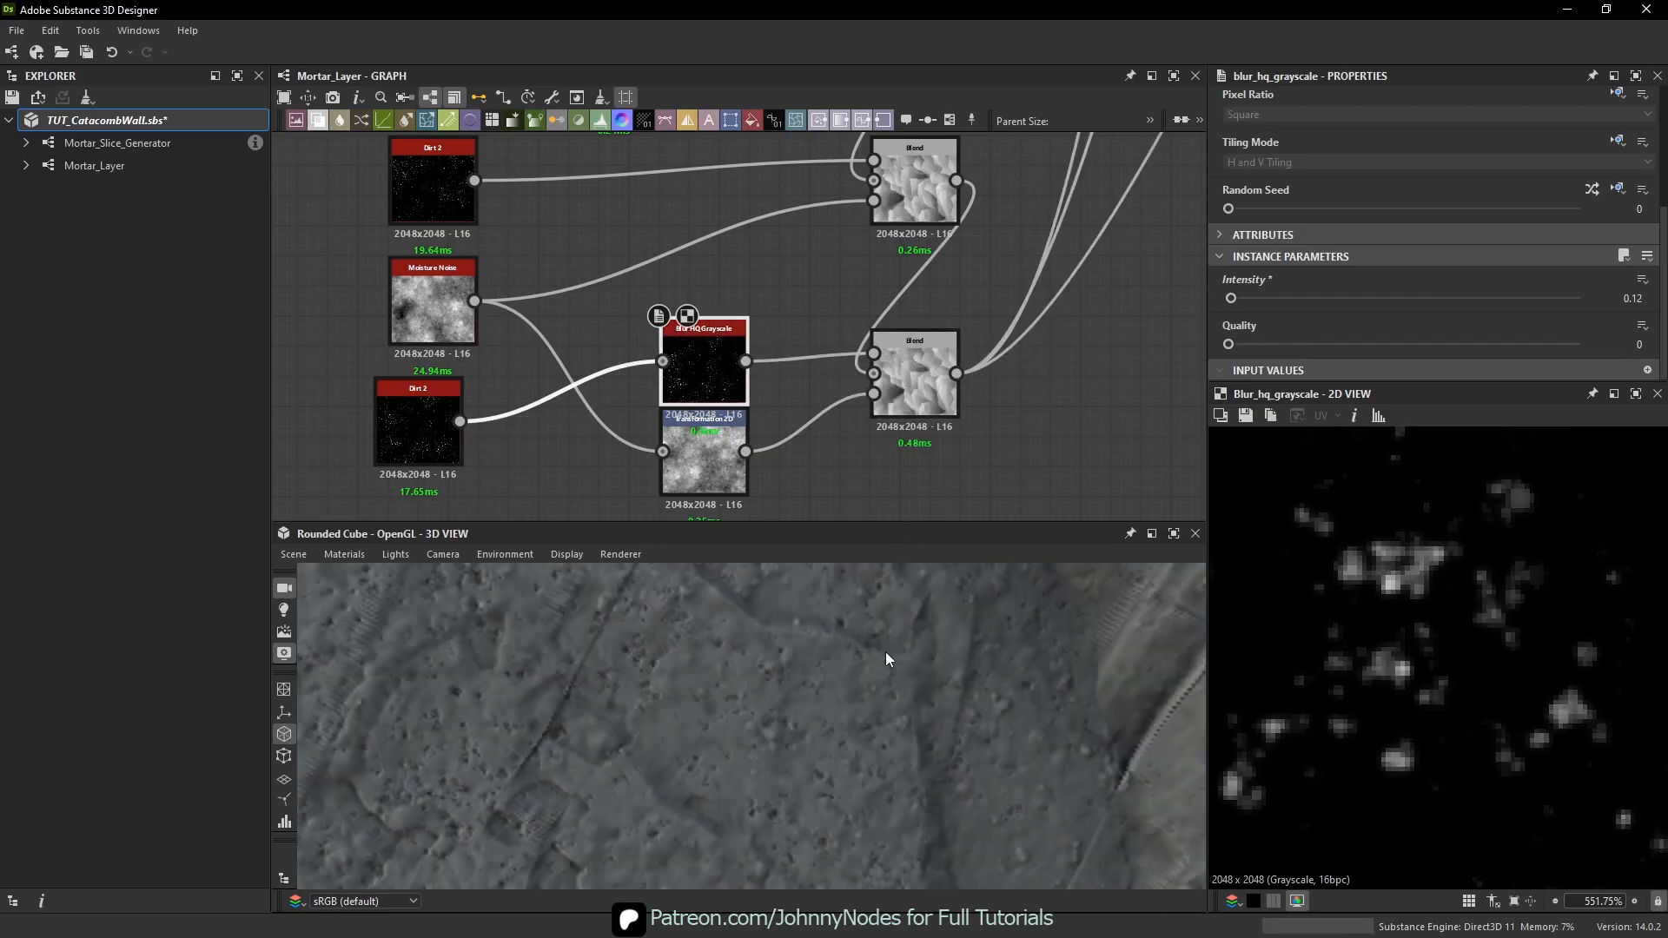
{"action": "left_click_drag", "start_coordinate": [885, 652], "coordinate": [924, 621]}
{"action": "scroll", "coordinate": [935, 613], "scroll_direction": "down", "scroll_amount": 3}
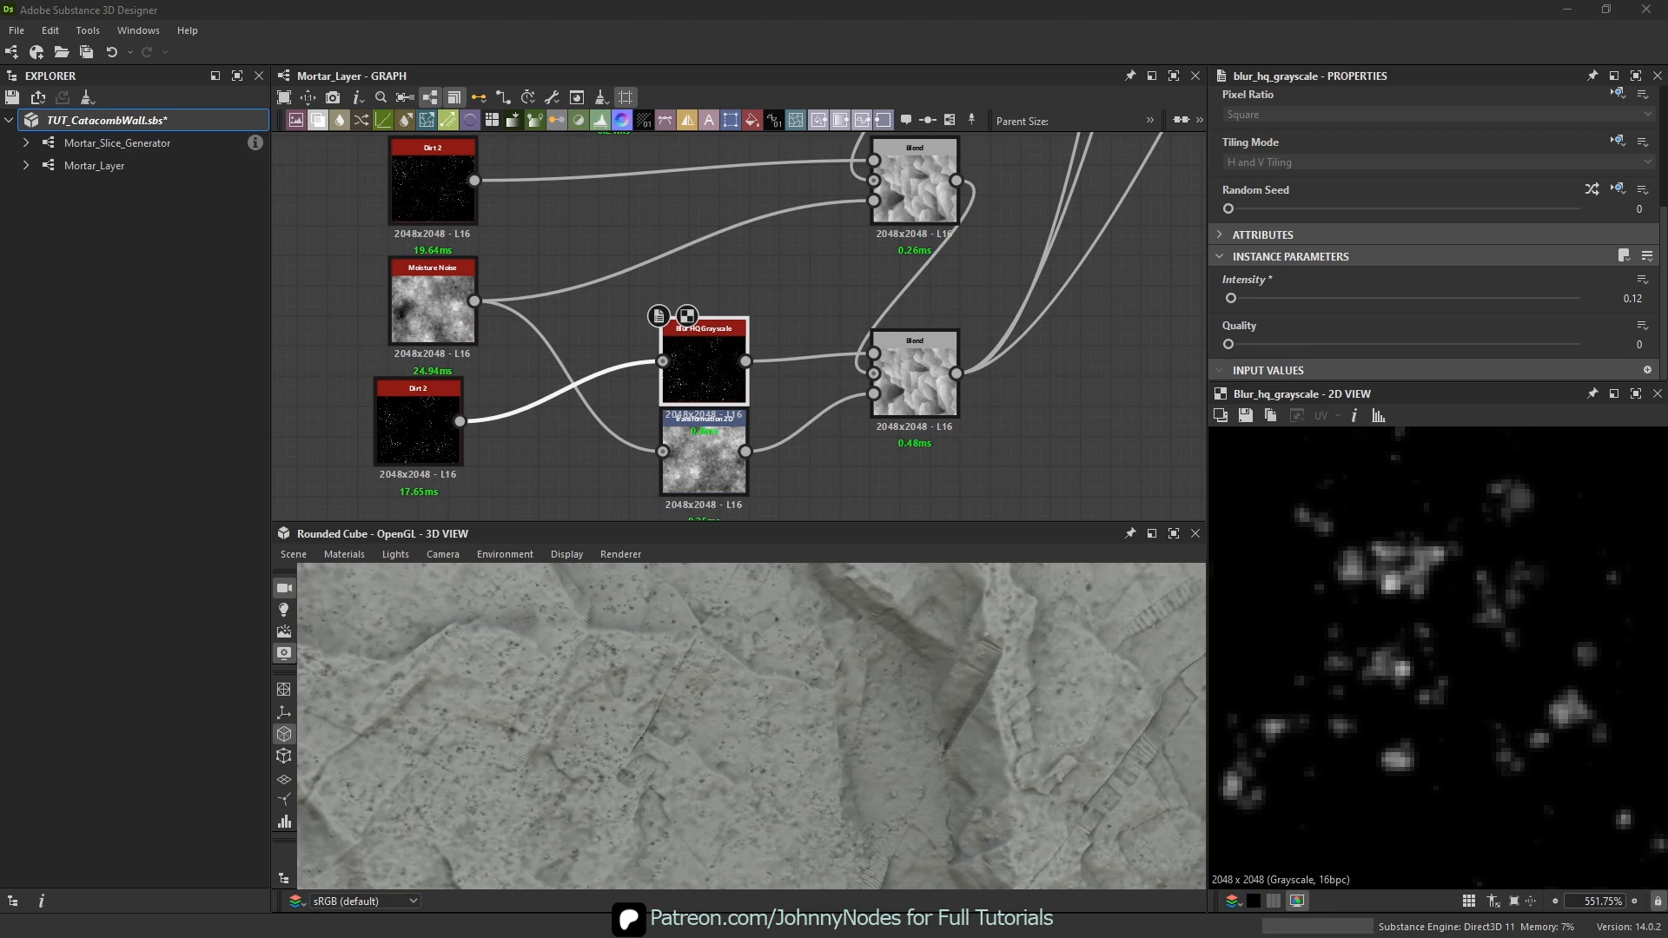
- Align the duplicated Dirt 2 under Moisture Noise and add another Transformation 2D below, fed by Moisture Noise
{"action": "scroll", "coordinate": [842, 352], "scroll_direction": "down", "scroll_amount": 2}
{"action": "mouse_move", "coordinate": [575, 401]}
{"action": "left_mouse_down"}
{"action": "mouse_move", "coordinate": [589, 406]}
{"action": "mouse_move", "coordinate": [555, 408]}
{"action": "left_mouse_up"}
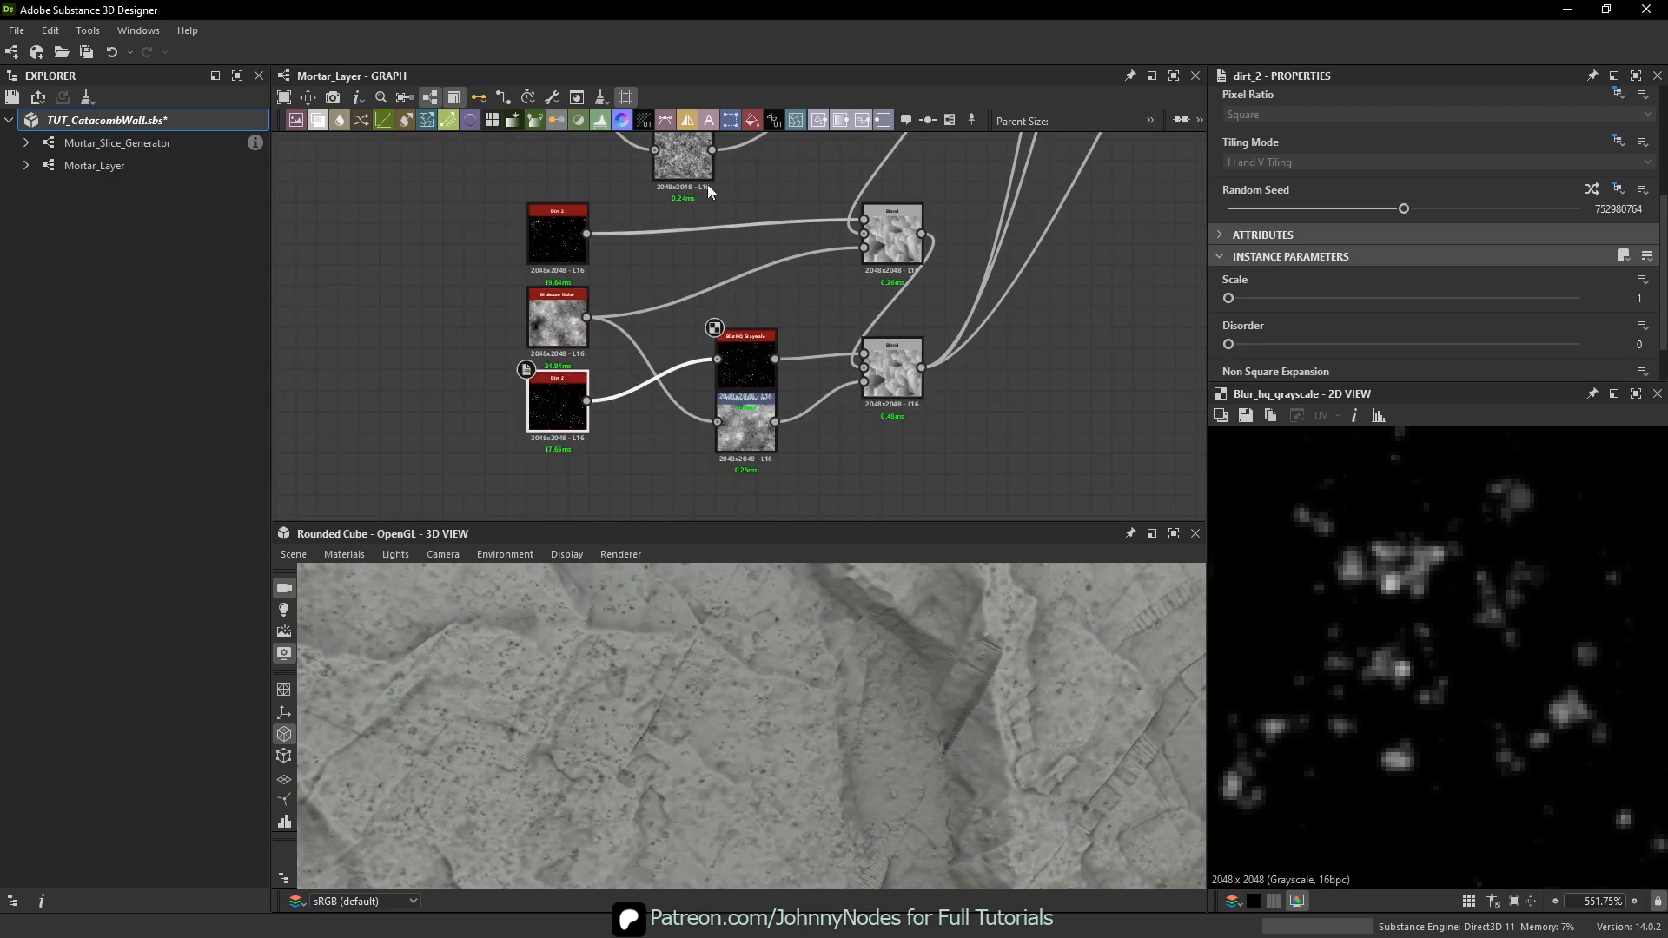
{"action": "middle_click_drag", "start_coordinate": [533, 511], "coordinate": [557, 447]}
{"action": "left_click", "coordinate": [558, 447]}
{"action": "key", "text": "space"}
{"action": "type", "text": "tr"}
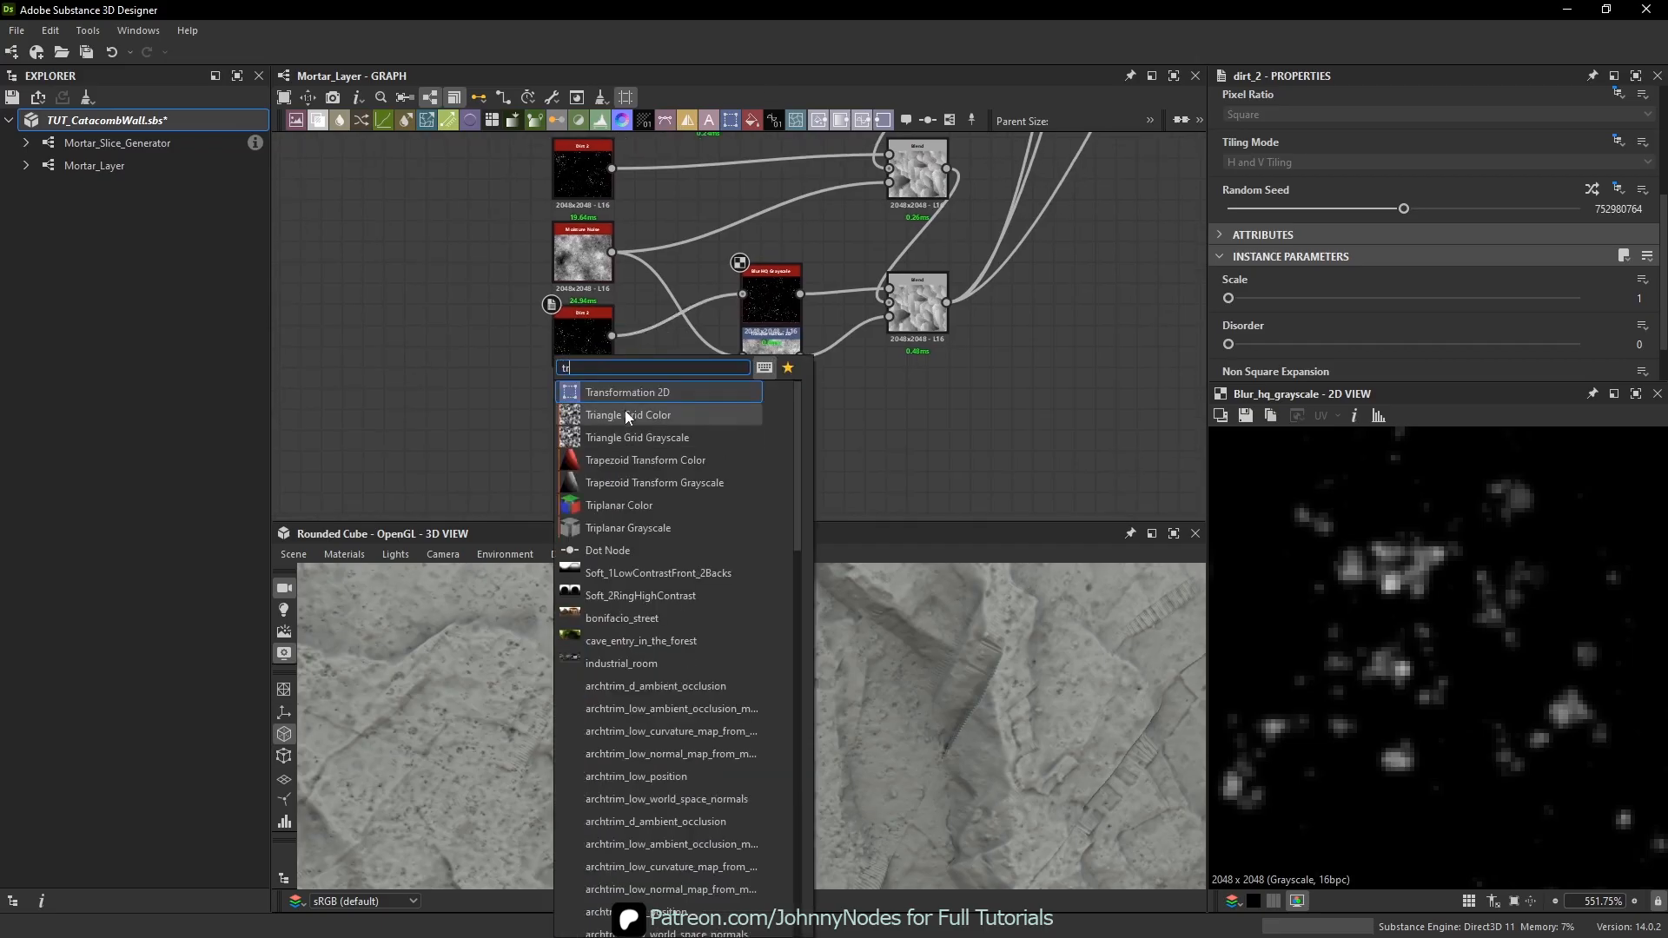
{"action": "left_click", "coordinate": [627, 392]}
{"action": "left_click_drag", "start_coordinate": [613, 252], "coordinate": [533, 440]}
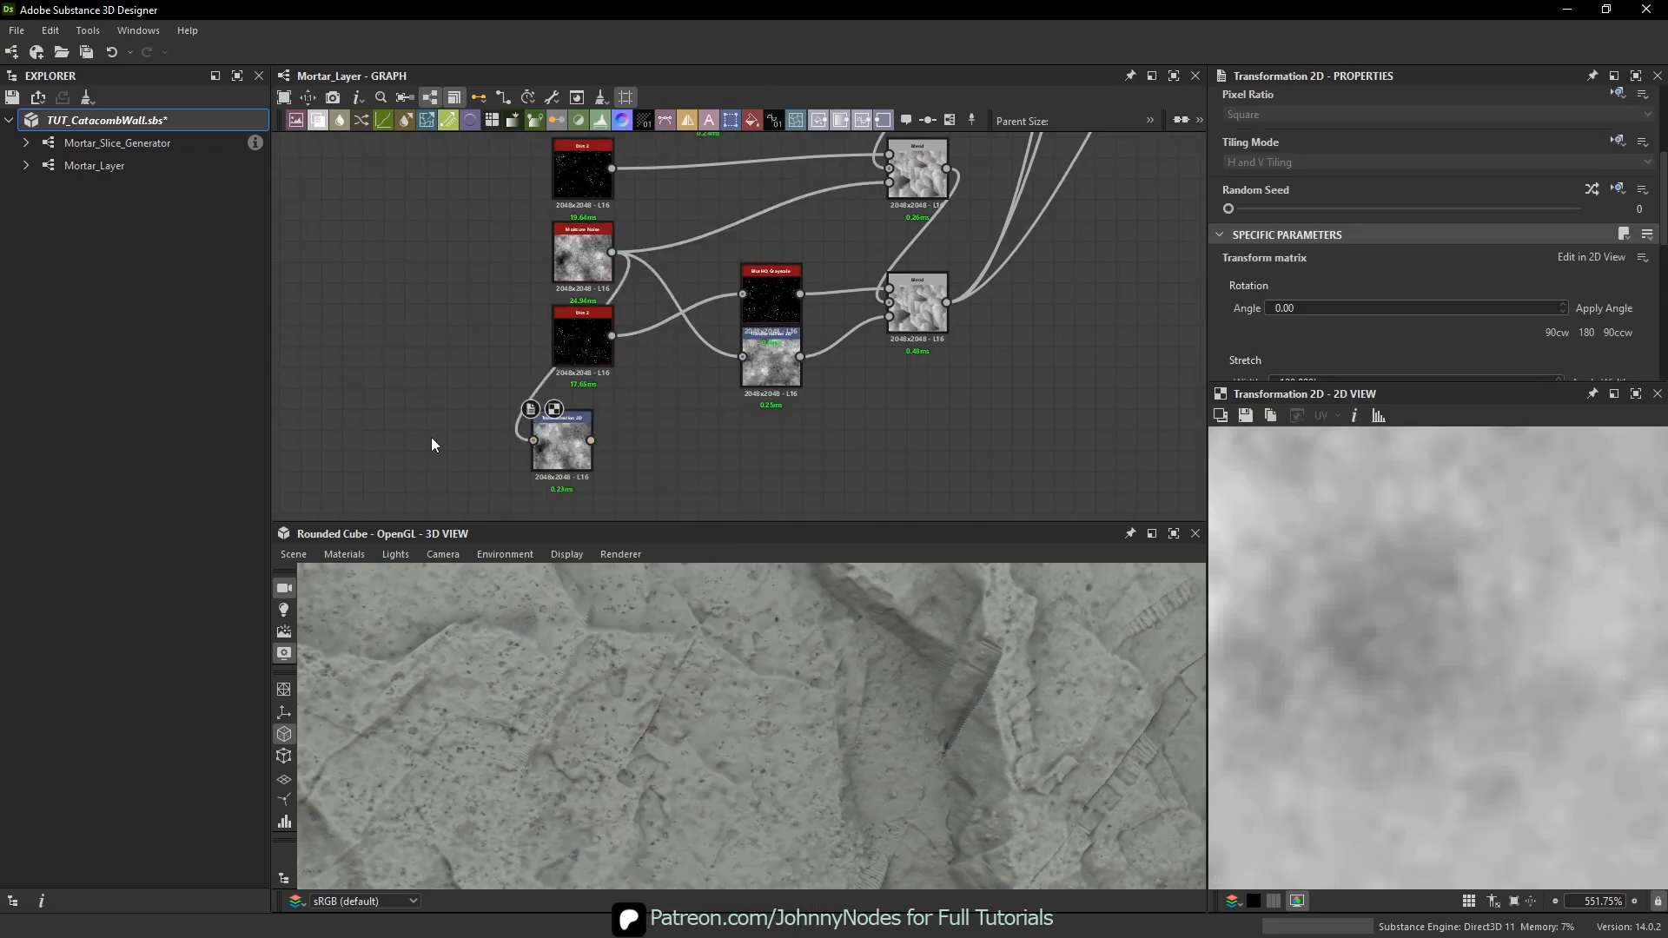
- Rotate the new Transformation 2D by 90 degrees clockwise and check the rotated noise in 2D
{"action": "middle_click_drag", "start_coordinate": [428, 439], "coordinate": [434, 375]}
{"action": "left_click", "coordinate": [1557, 334]}
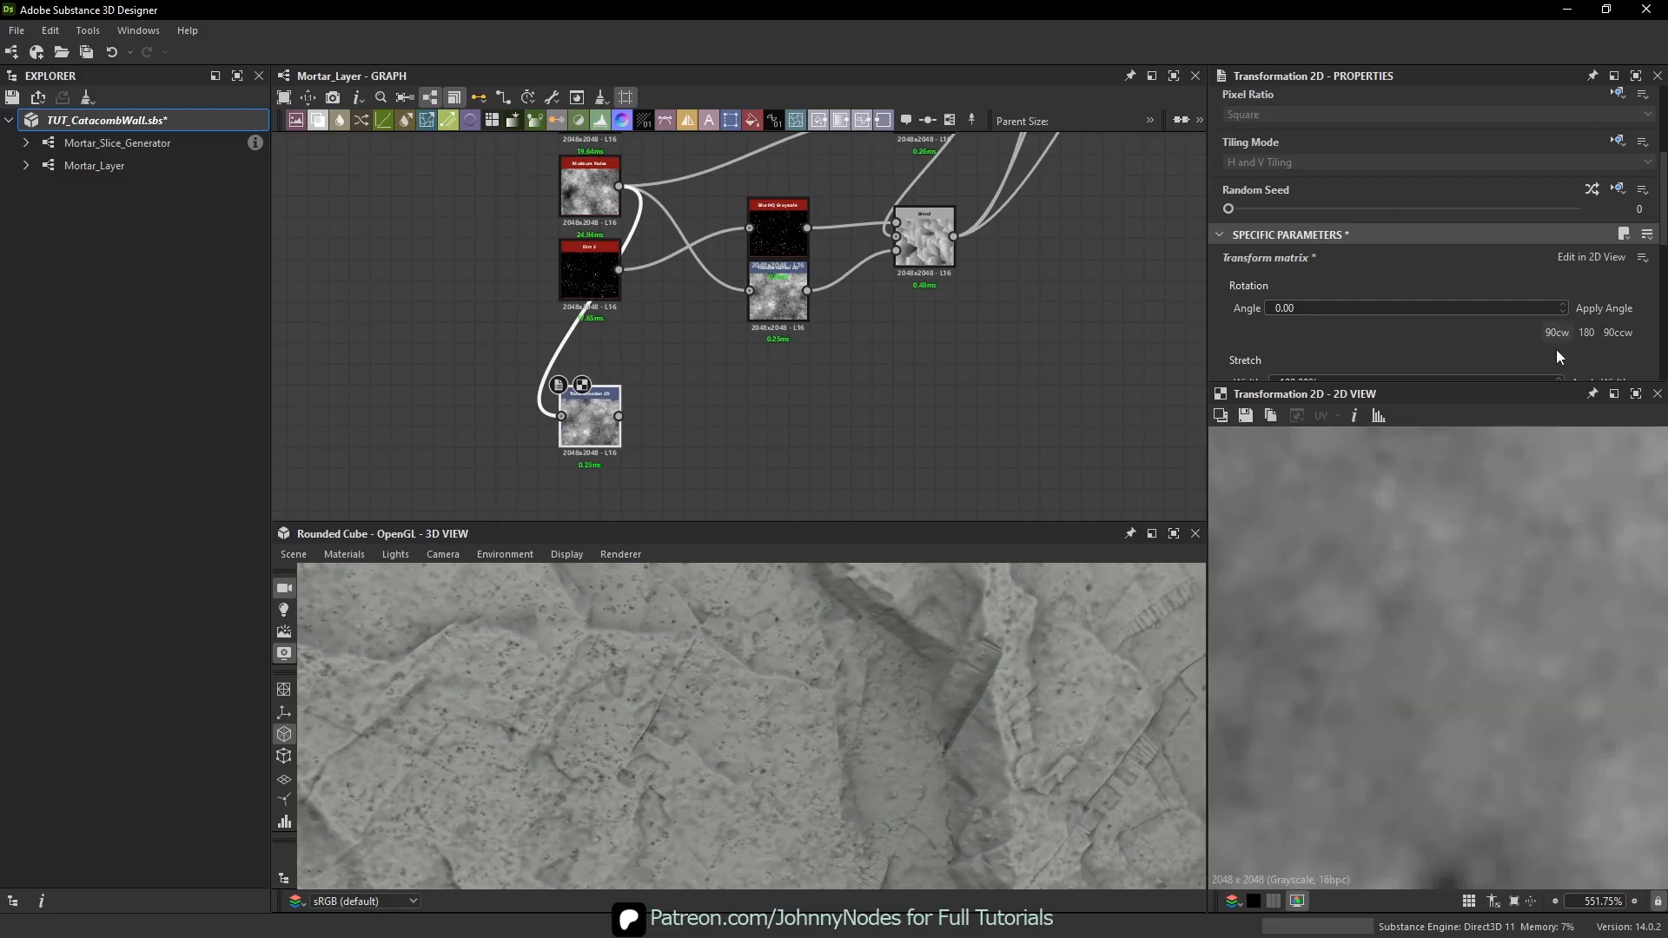
{"action": "scroll", "coordinate": [1434, 658], "scroll_direction": "down", "scroll_amount": 10}
{"action": "scroll", "coordinate": [1460, 686], "scroll_direction": "down", "scroll_amount": 3}
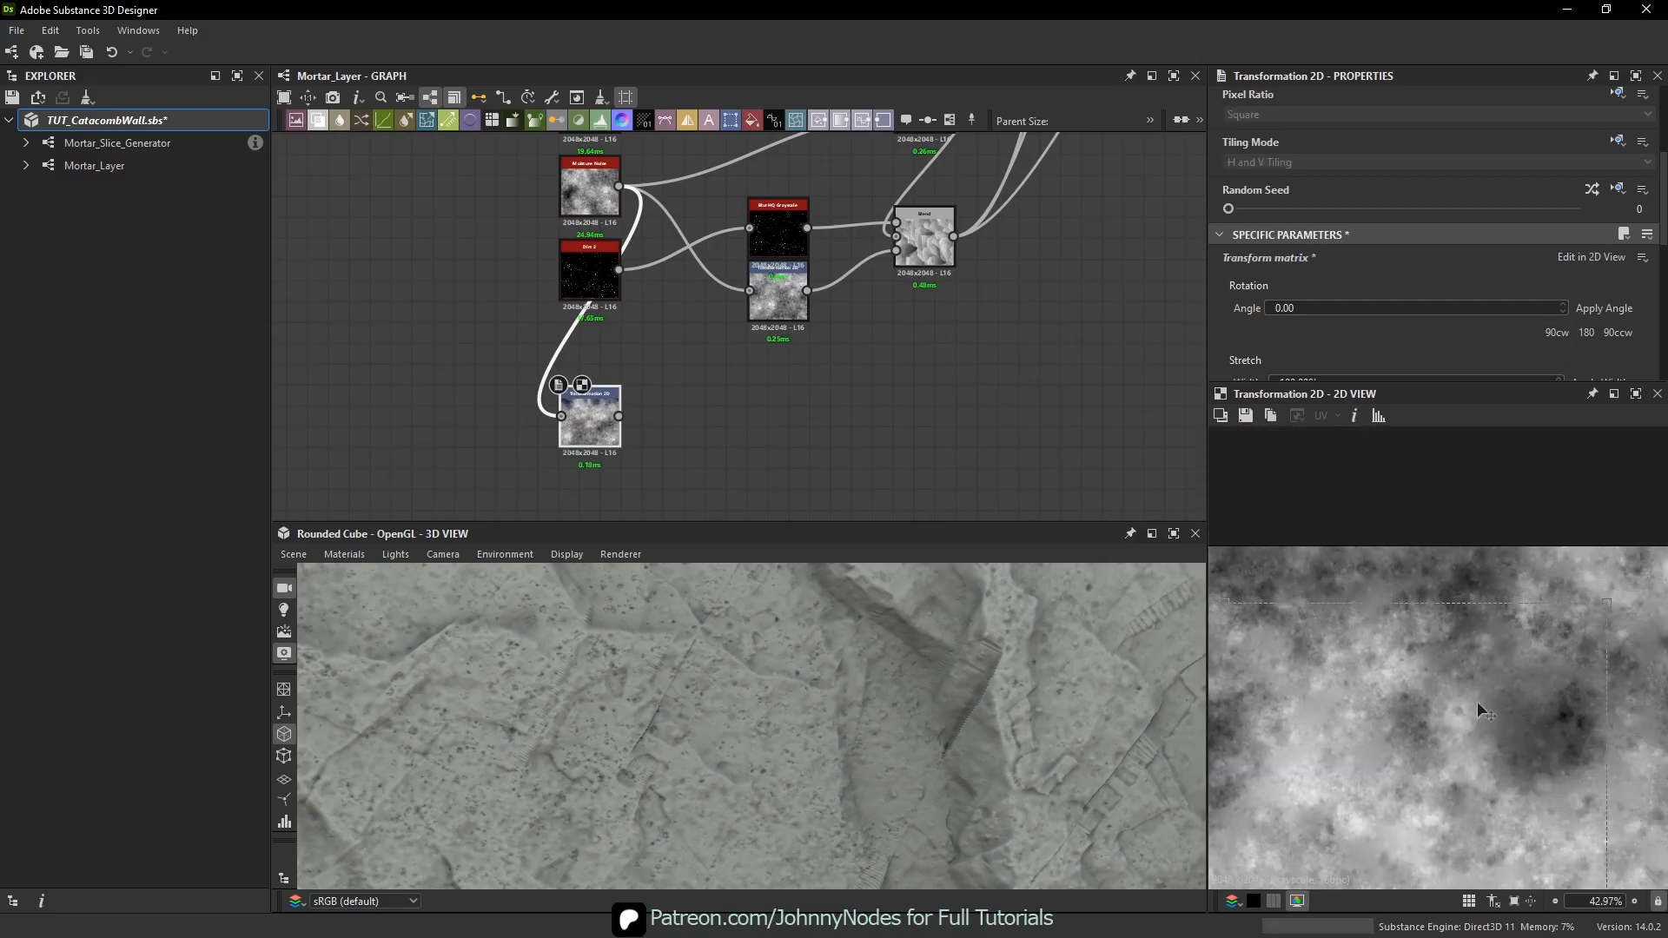
- Add a Reaction Diffusion Fast node beside the lower Transformation 2D and feed it with that node's output
{"action": "key", "text": "space"}
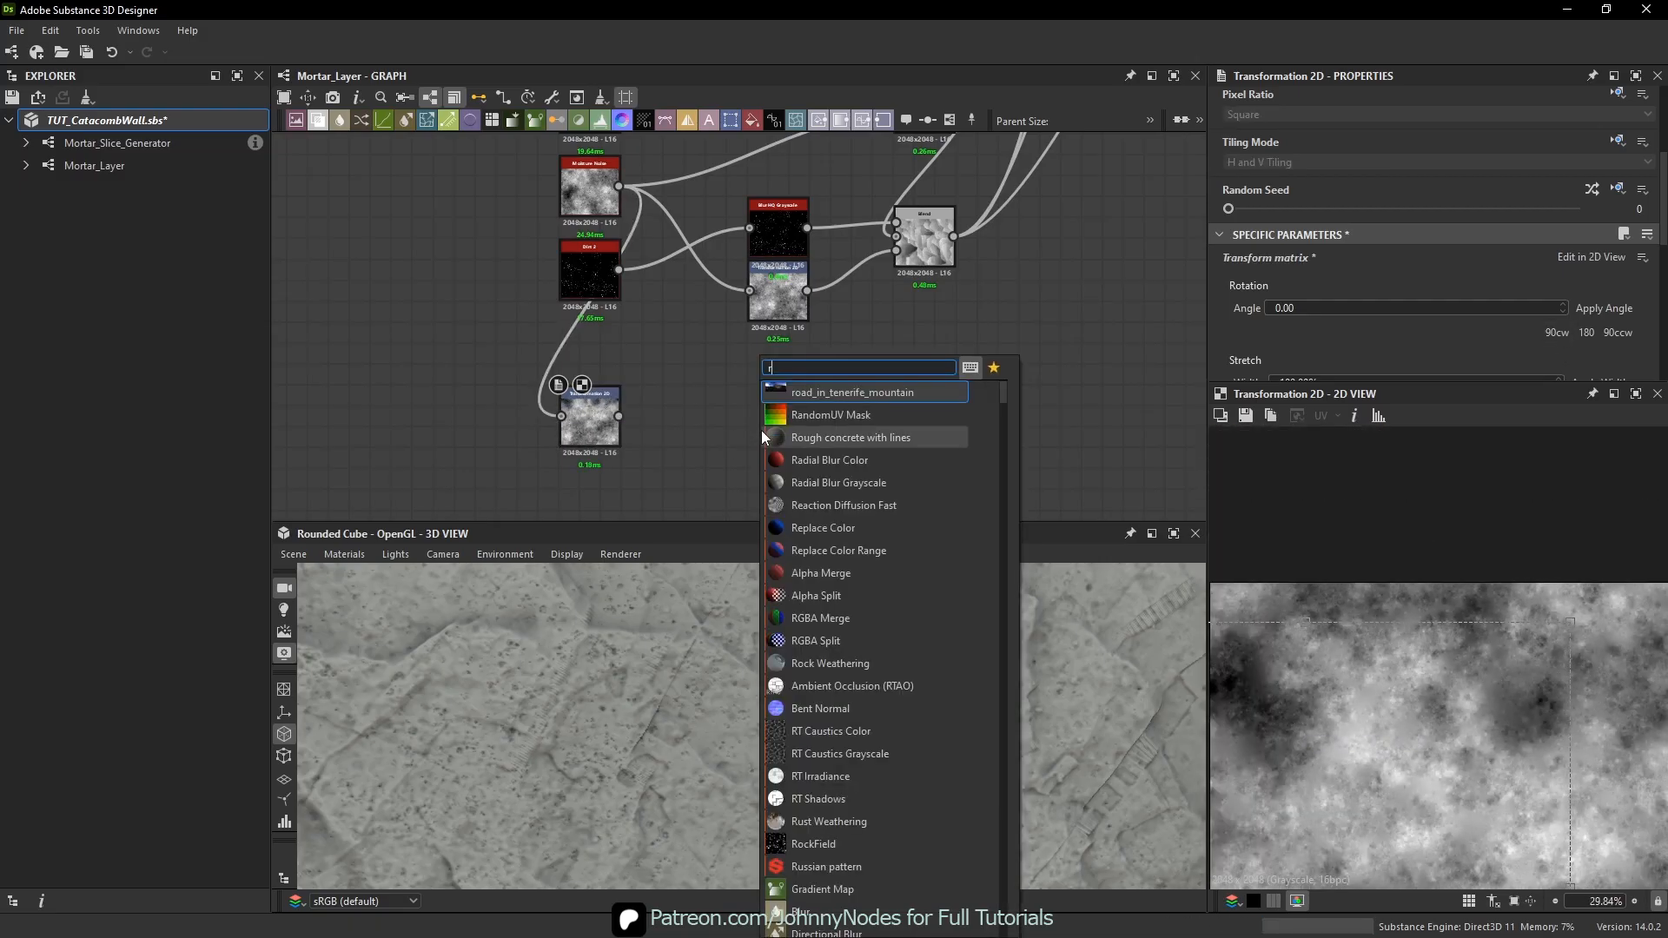
{"action": "type", "text": "rea"}
{"action": "left_click", "coordinate": [838, 389]}
{"action": "scroll", "coordinate": [782, 426], "scroll_direction": "up", "scroll_amount": 4}
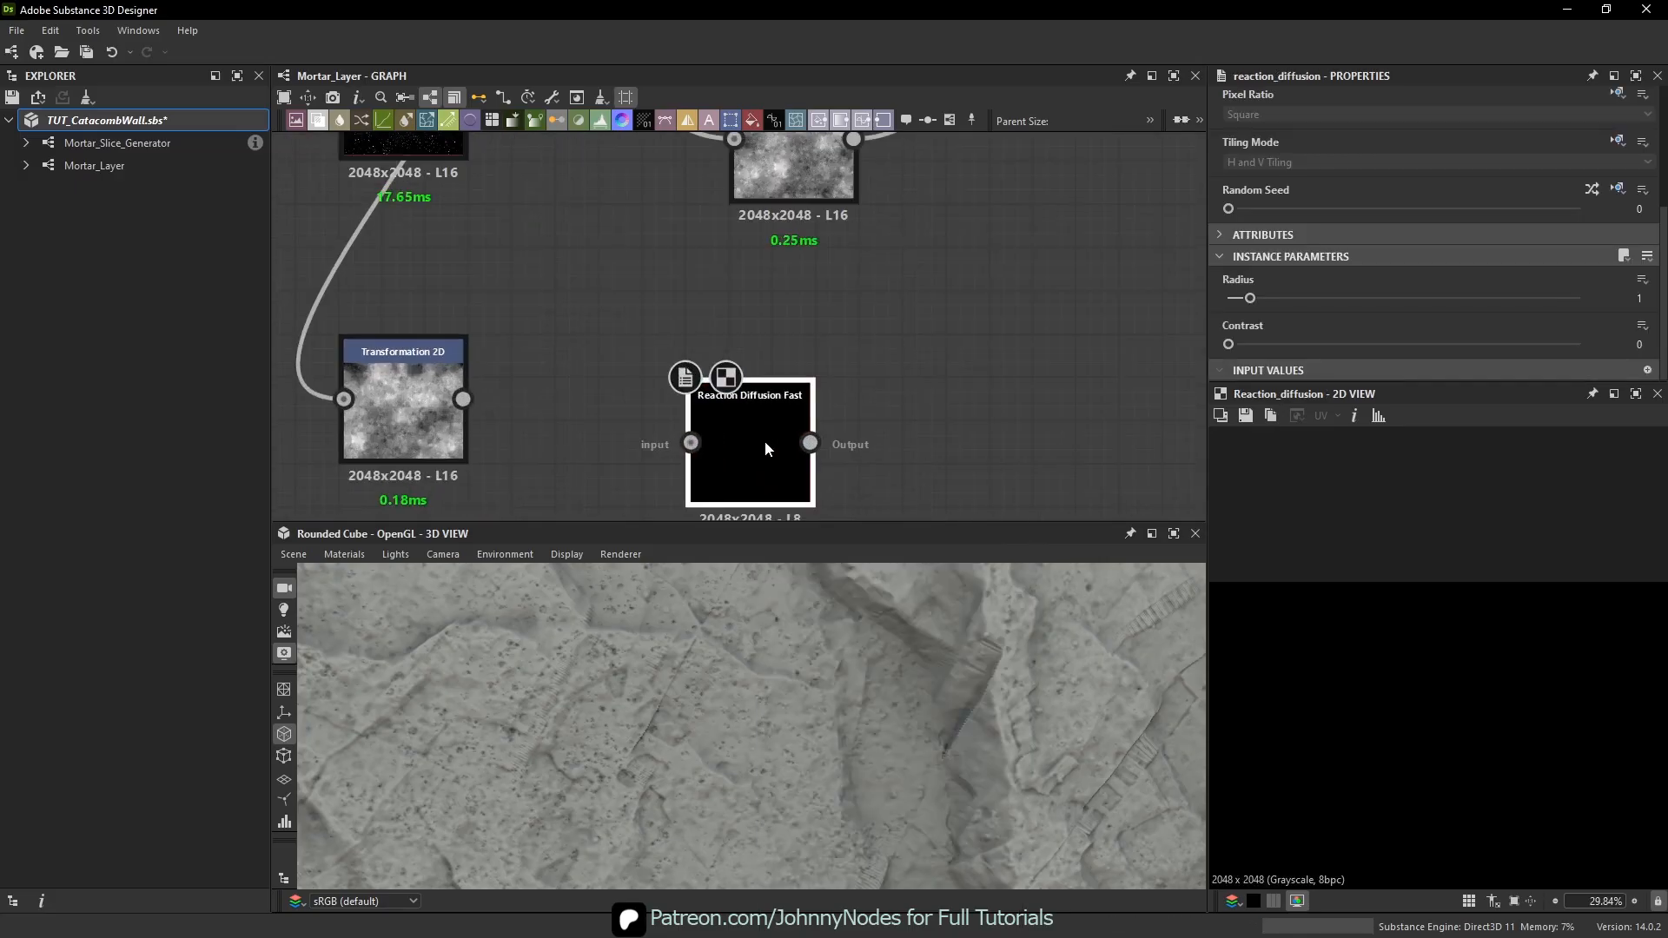
{"action": "left_click_drag", "start_coordinate": [765, 440], "coordinate": [632, 409]}
{"action": "left_click_drag", "start_coordinate": [463, 402], "coordinate": [561, 400]}
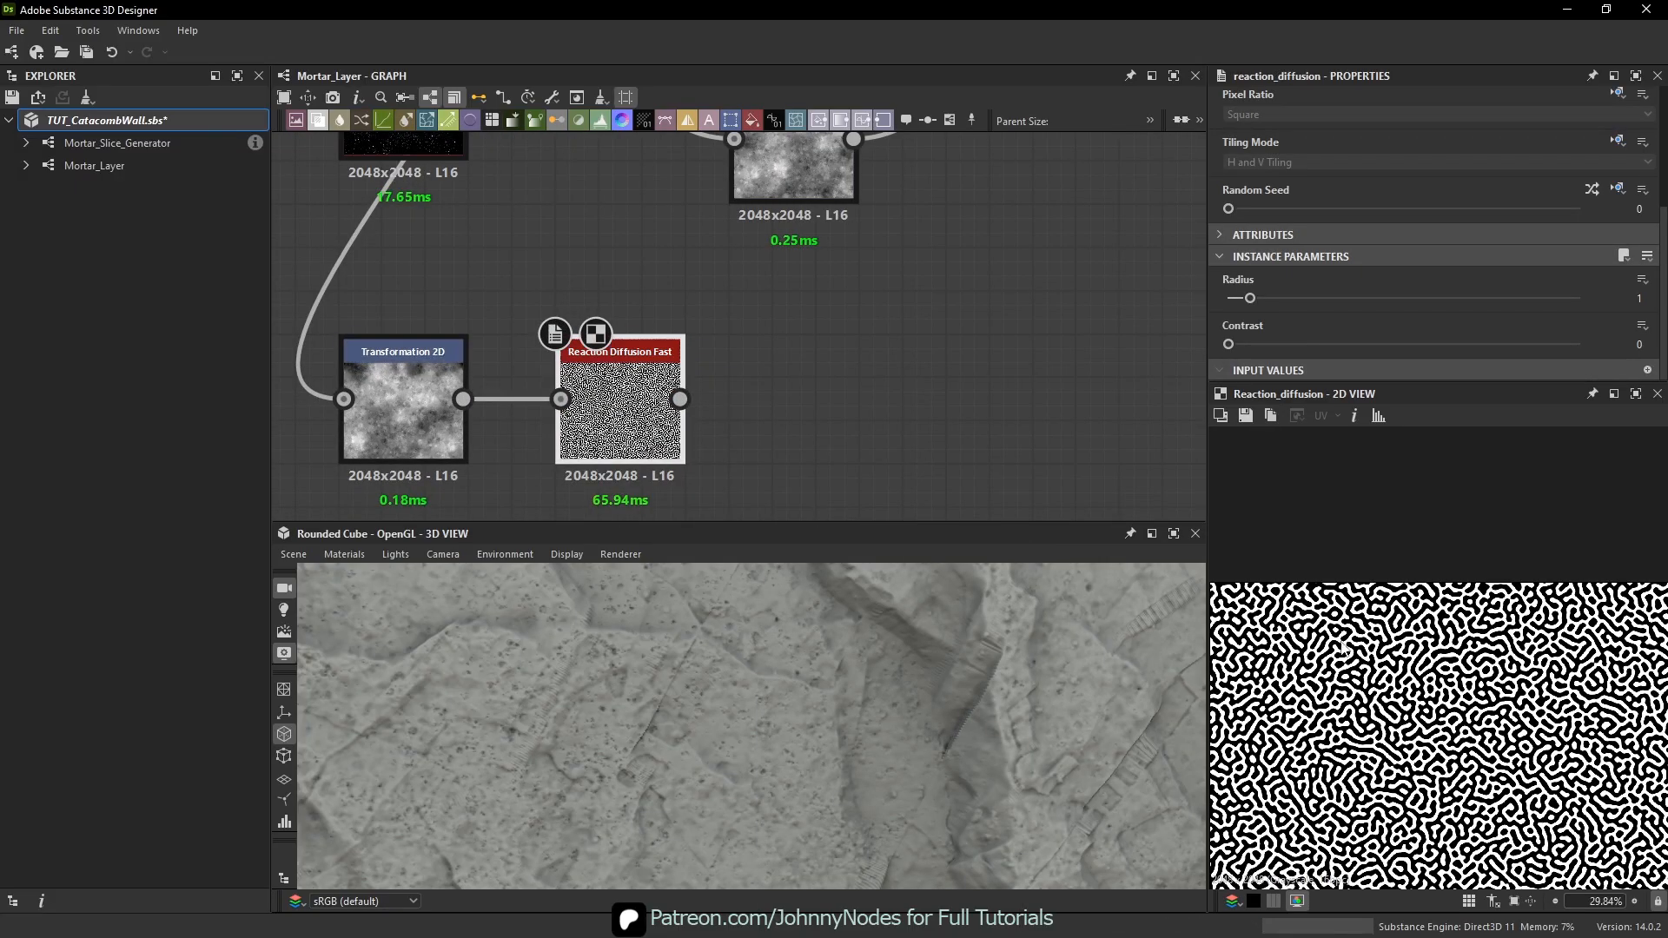
- Set the Reaction Diffusion Fast radius to 0.1 and inspect the finer pattern up close in 2D
{"action": "scroll", "coordinate": [1415, 627], "scroll_direction": "down", "scroll_amount": 2}
{"action": "scroll", "coordinate": [1415, 627], "scroll_direction": "up", "scroll_amount": 3}
{"action": "scroll", "coordinate": [1415, 627], "scroll_direction": "up", "scroll_amount": 2}
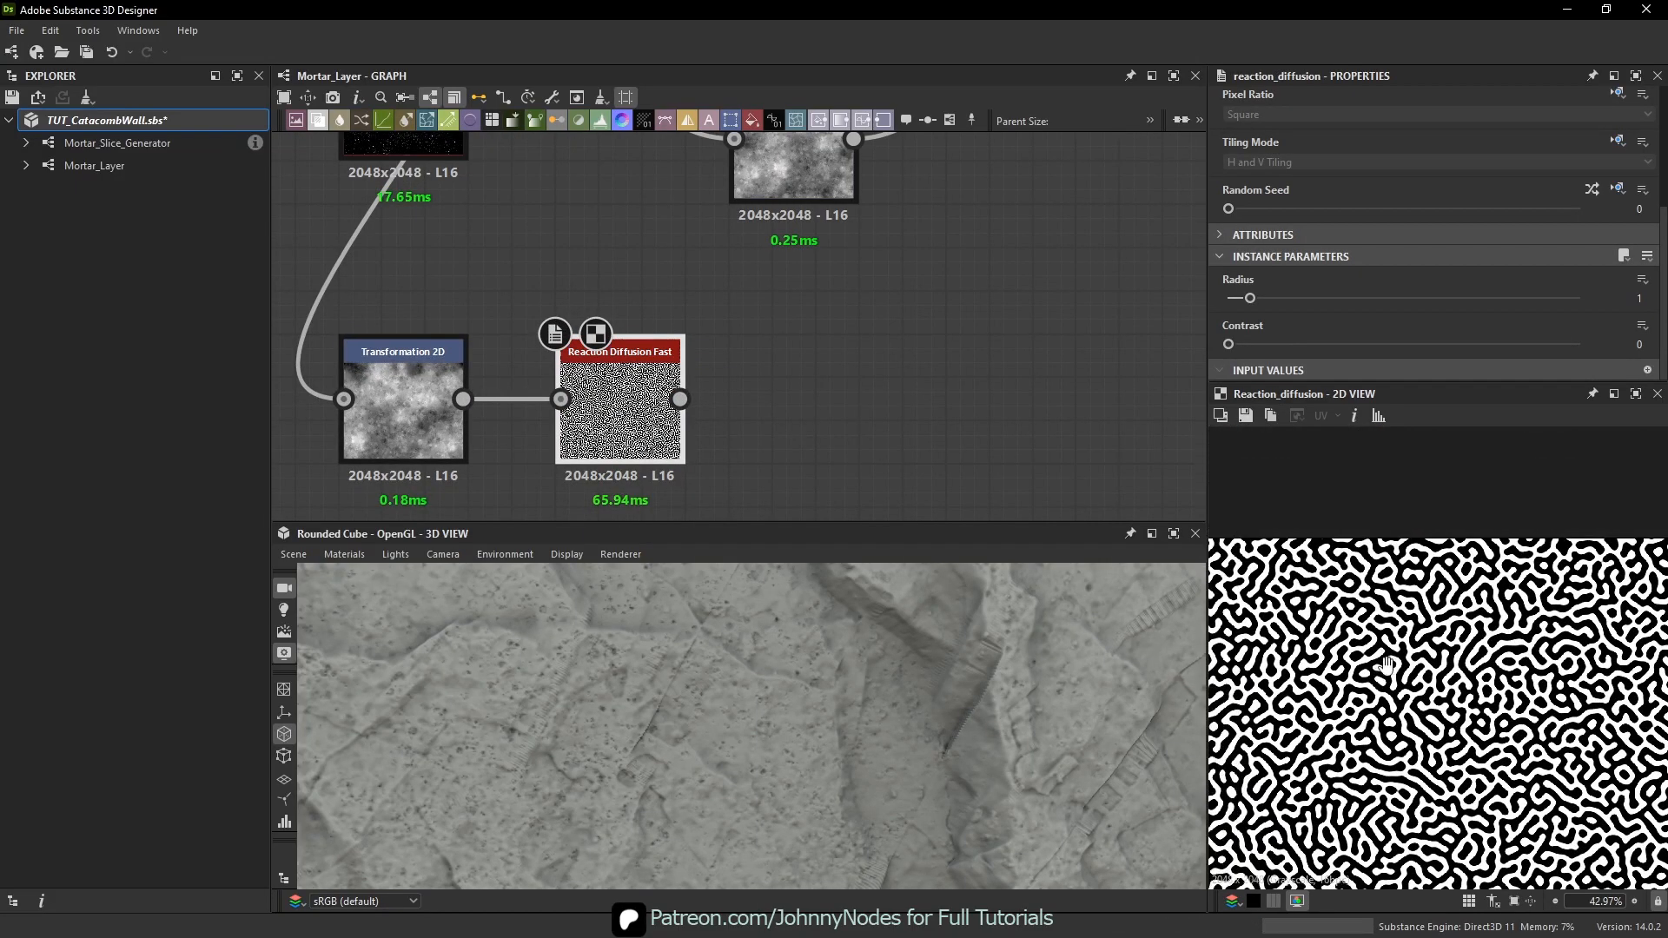
{"action": "left_click_drag", "start_coordinate": [1251, 298], "coordinate": [1234, 298]}
{"action": "scroll", "coordinate": [1384, 572], "scroll_direction": "down", "scroll_amount": 3}
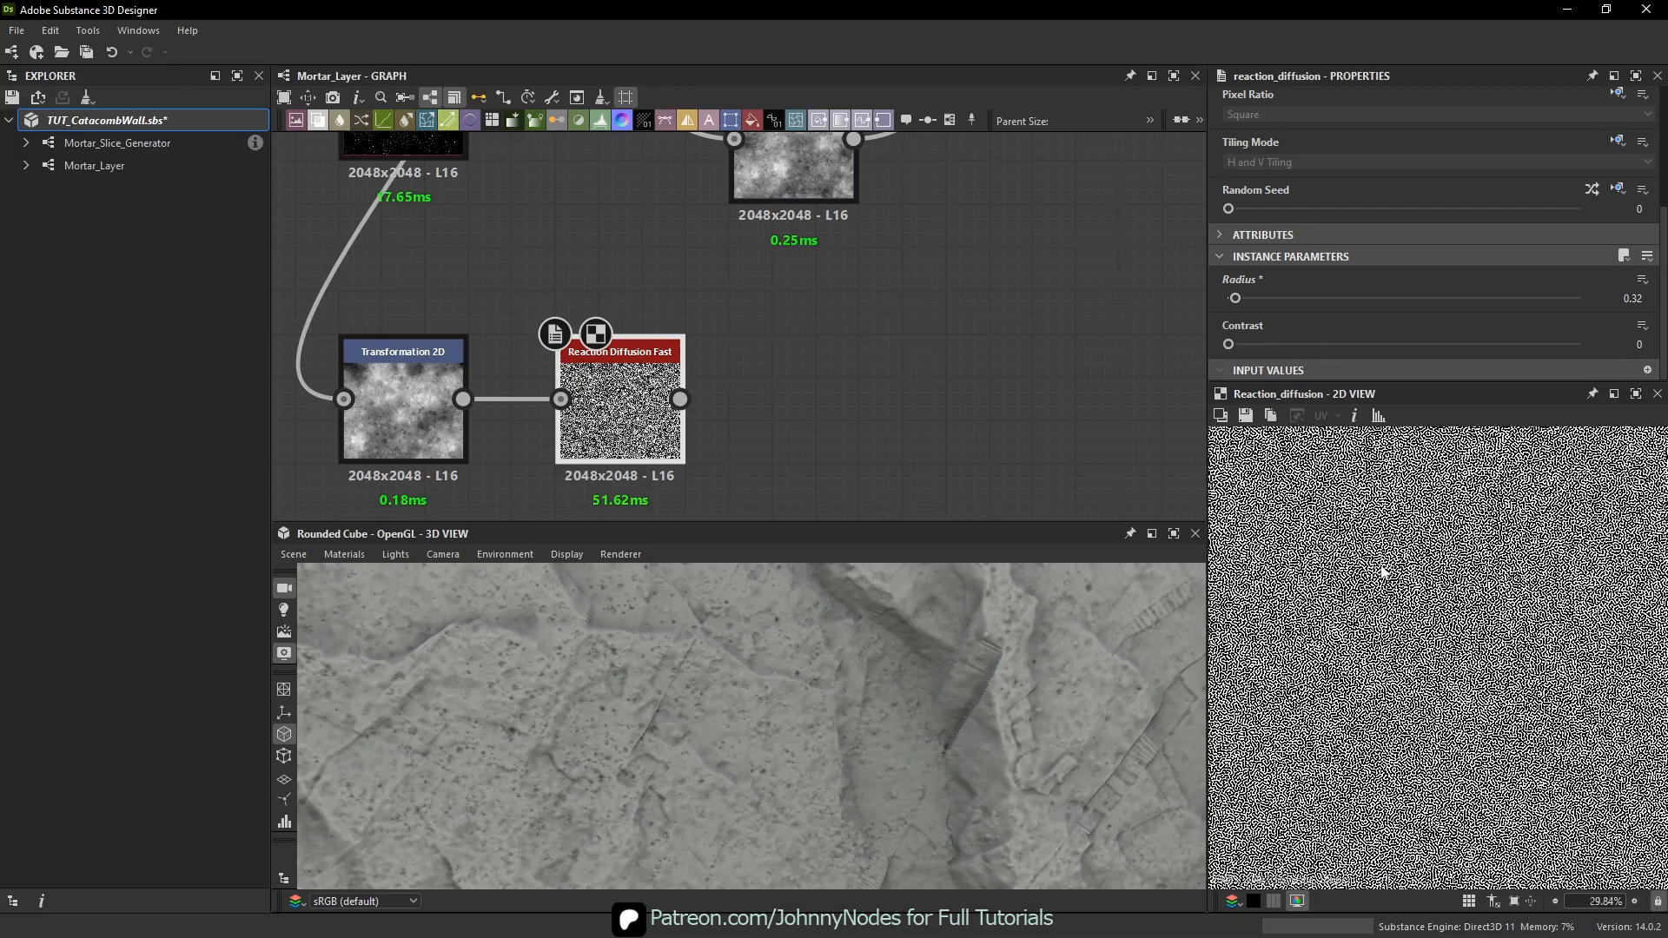
{"action": "scroll", "coordinate": [1384, 573], "scroll_direction": "up", "scroll_amount": 12}
{"action": "left_click_drag", "start_coordinate": [1230, 297], "coordinate": [1233, 297]}
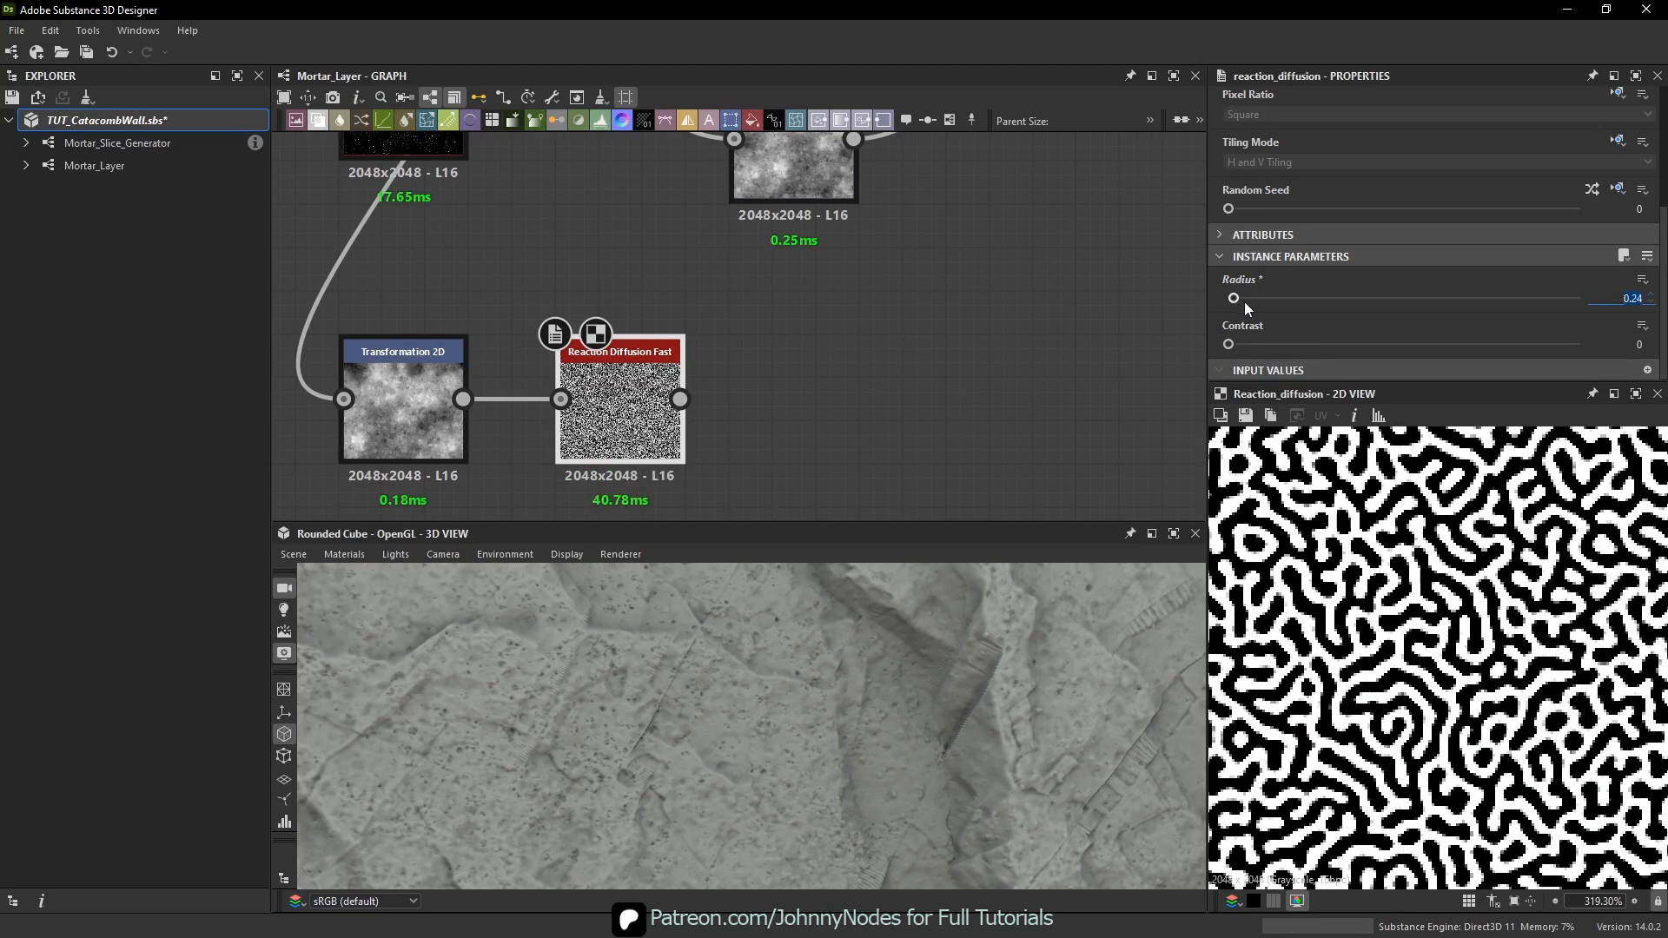
{"action": "type", "text": "0.1"}
{"action": "key", "text": "Return"}
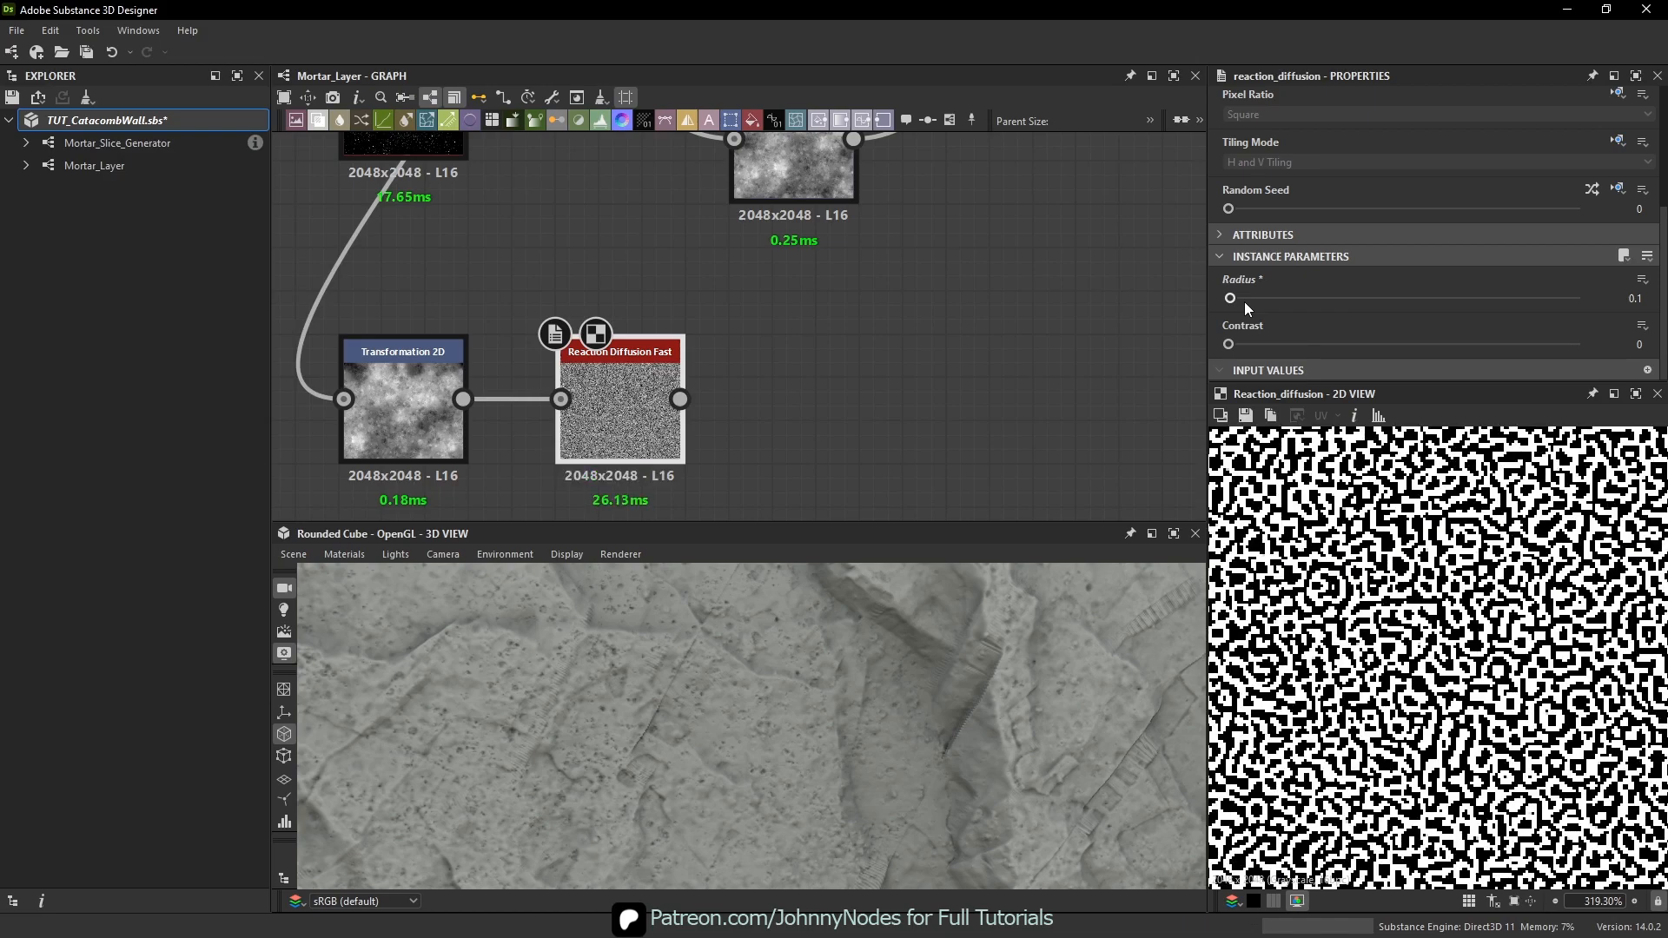
{"action": "scroll", "coordinate": [1396, 585], "scroll_direction": "down", "scroll_amount": 8}
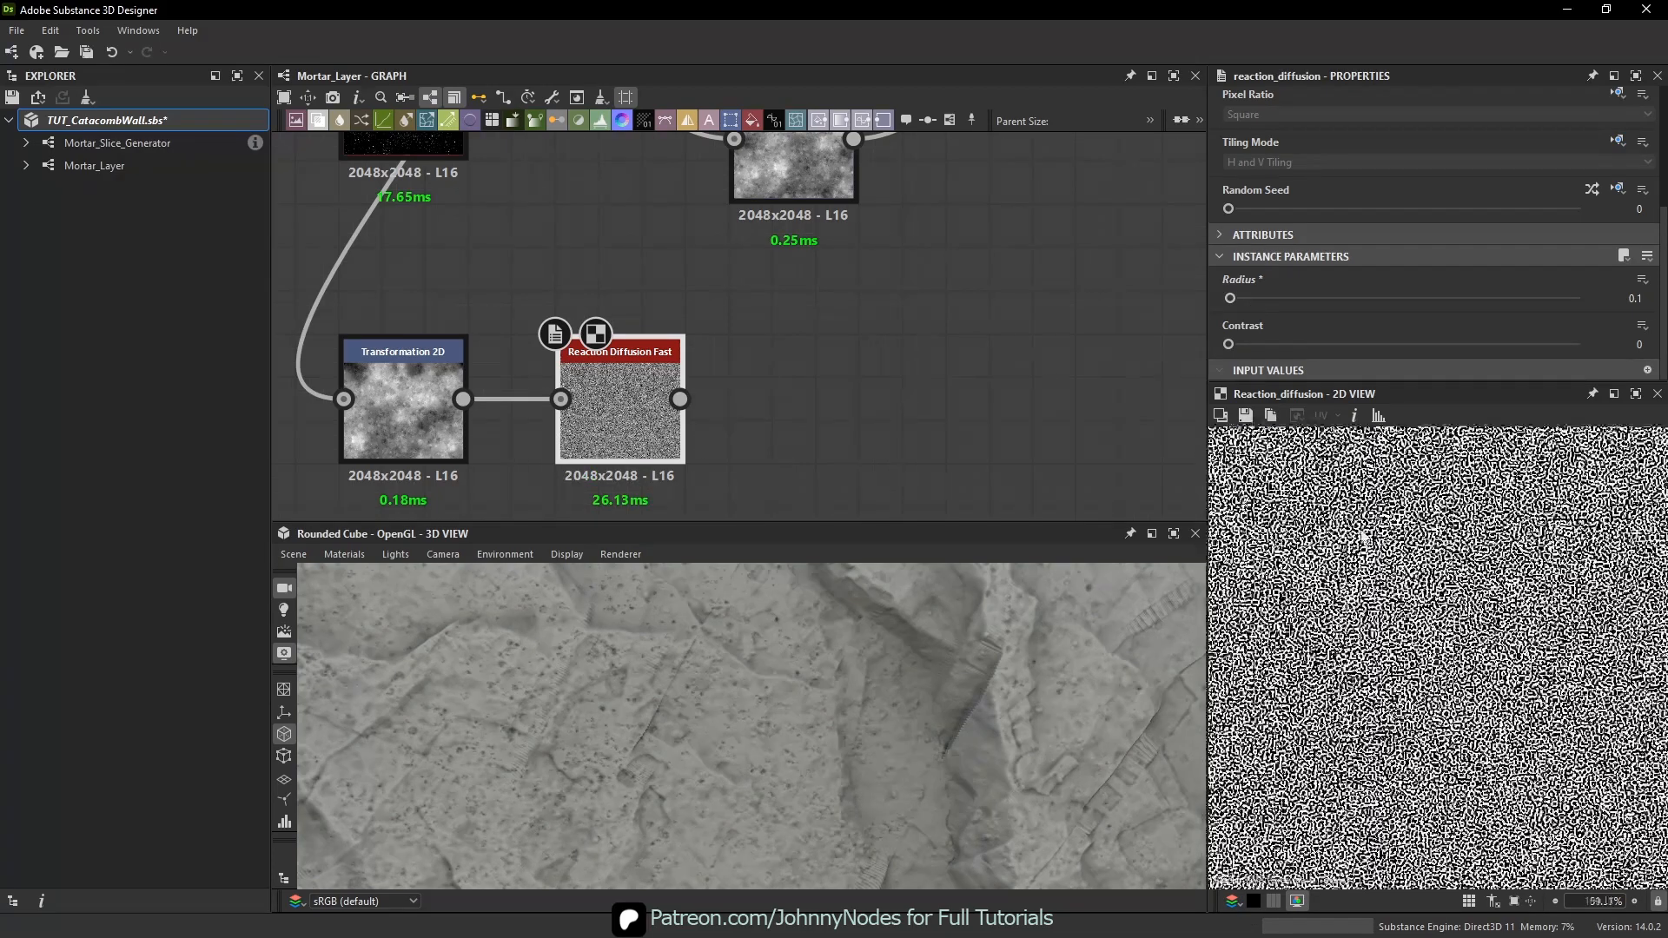
{"action": "scroll", "coordinate": [1366, 537], "scroll_direction": "up", "scroll_amount": 8}
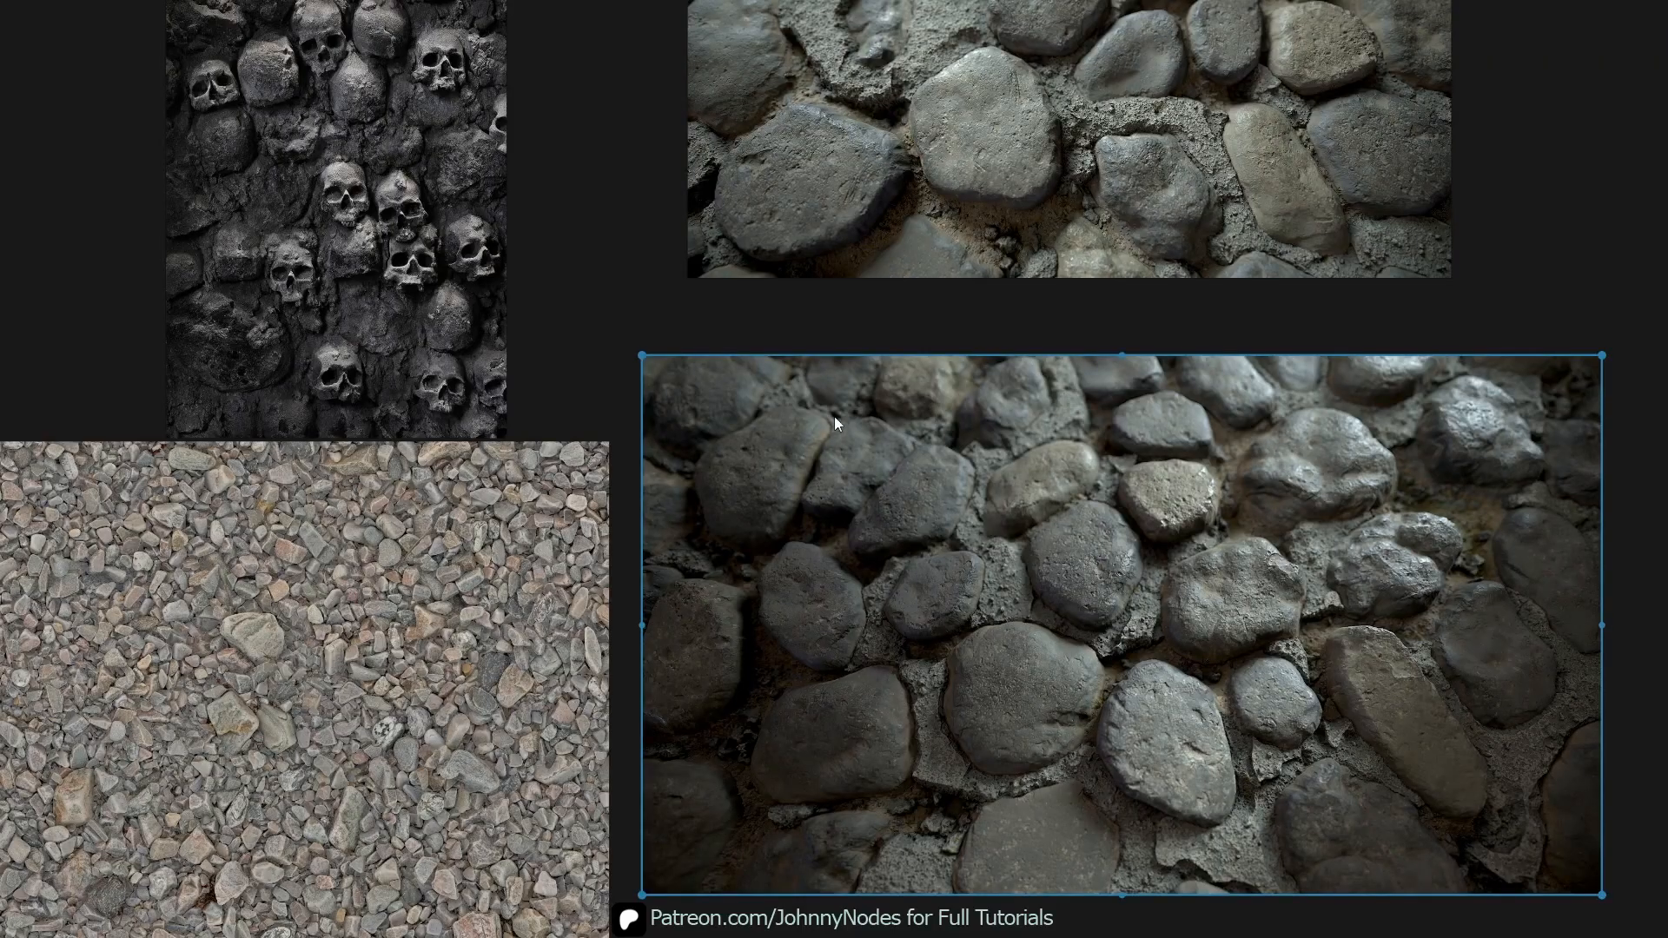
- Switch to the reference board and examine the fine bumpy mortar texture between the stones
{"action": "scroll", "coordinate": [1154, 645], "scroll_direction": "up", "scroll_amount": 4}
{"action": "middle_click_drag", "start_coordinate": [1054, 334], "coordinate": [1057, 400]}
{"action": "scroll", "coordinate": [777, 516], "scroll_direction": "up", "scroll_amount": 5}
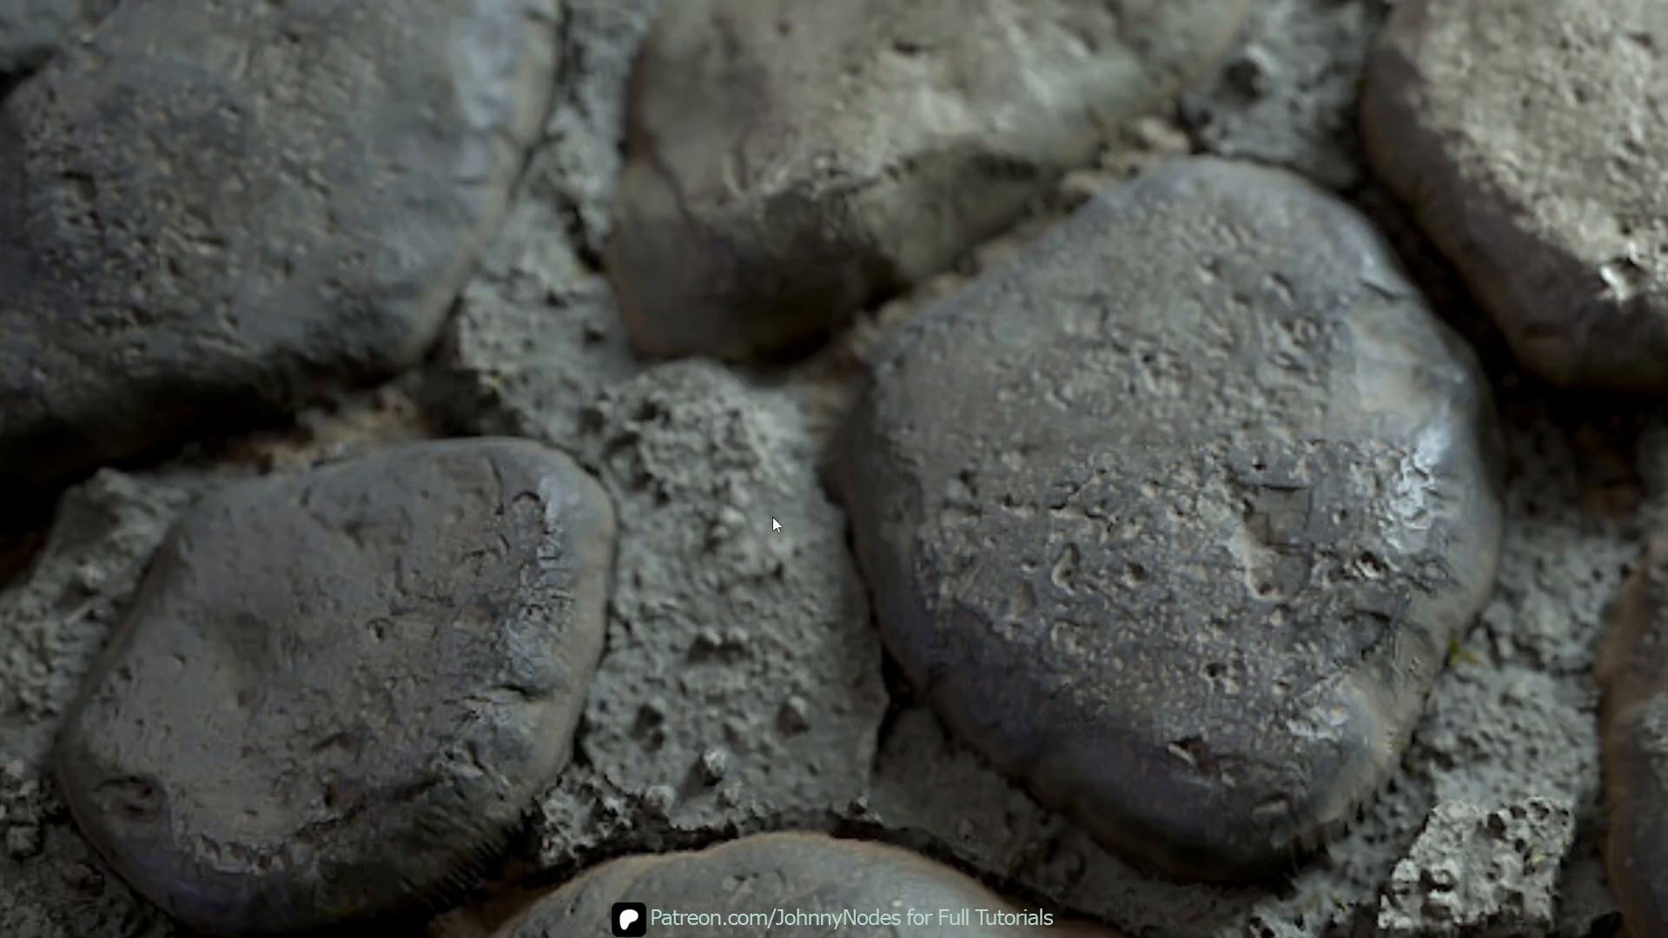
{"action": "scroll", "coordinate": [821, 300], "scroll_direction": "down", "scroll_amount": 5}
{"action": "middle_click_drag", "start_coordinate": [956, 363], "coordinate": [1021, 818]}
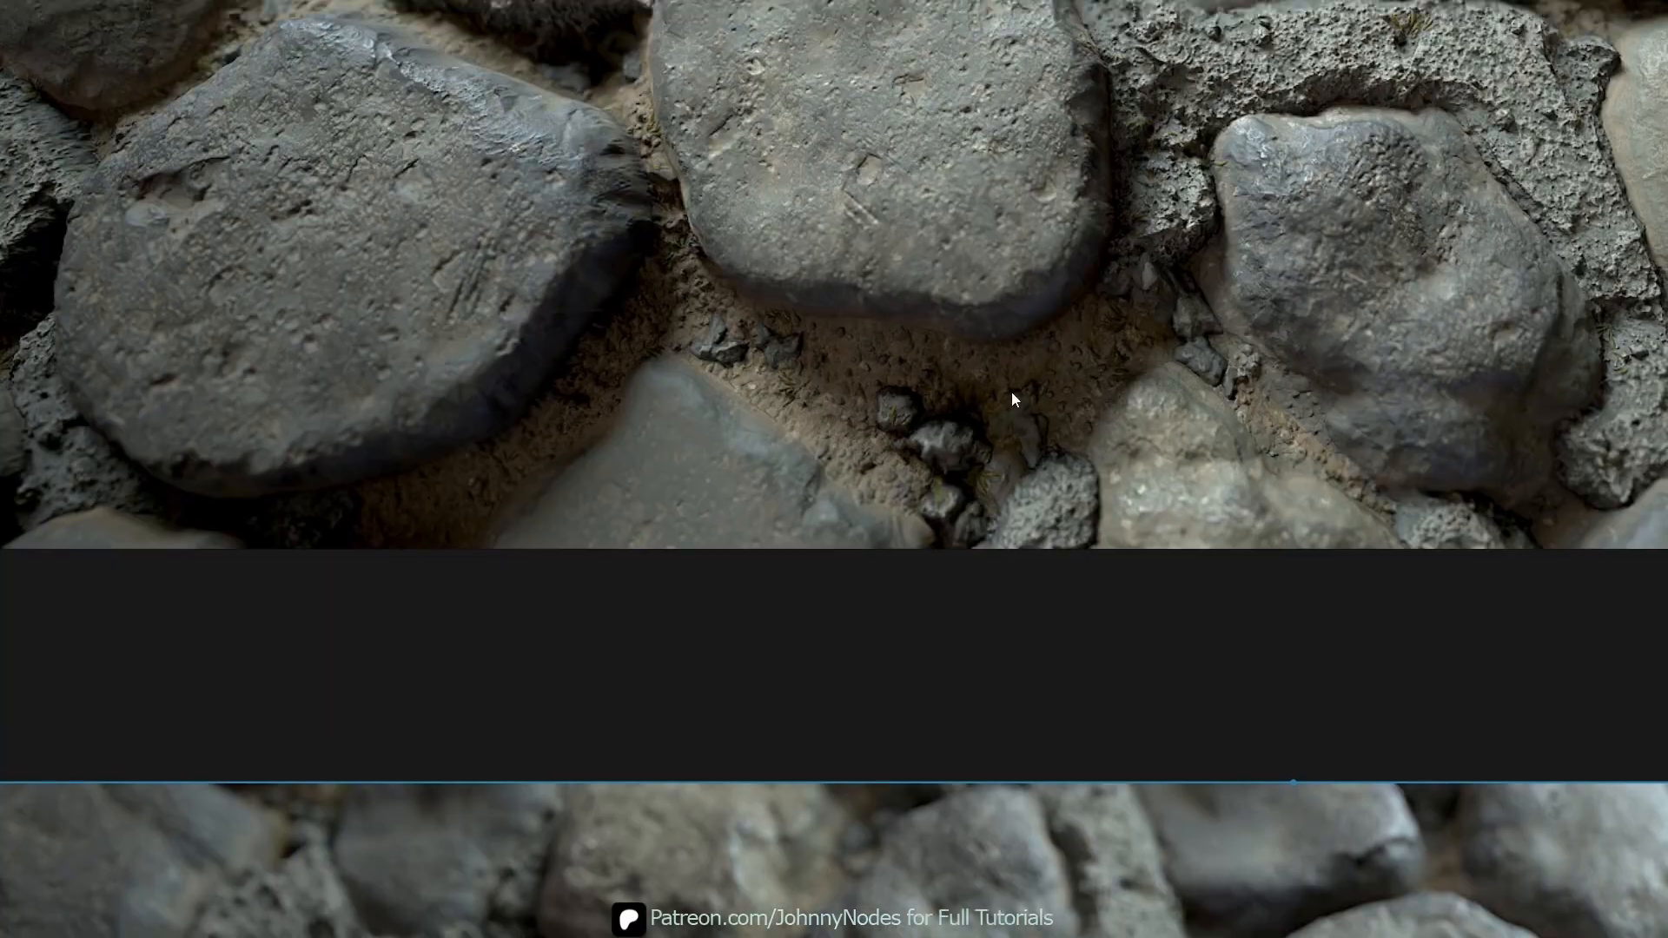
{"action": "middle_click_drag", "start_coordinate": [1130, 131], "coordinate": [984, 560]}
{"action": "scroll", "coordinate": [1183, 476], "scroll_direction": "up", "scroll_amount": 6}
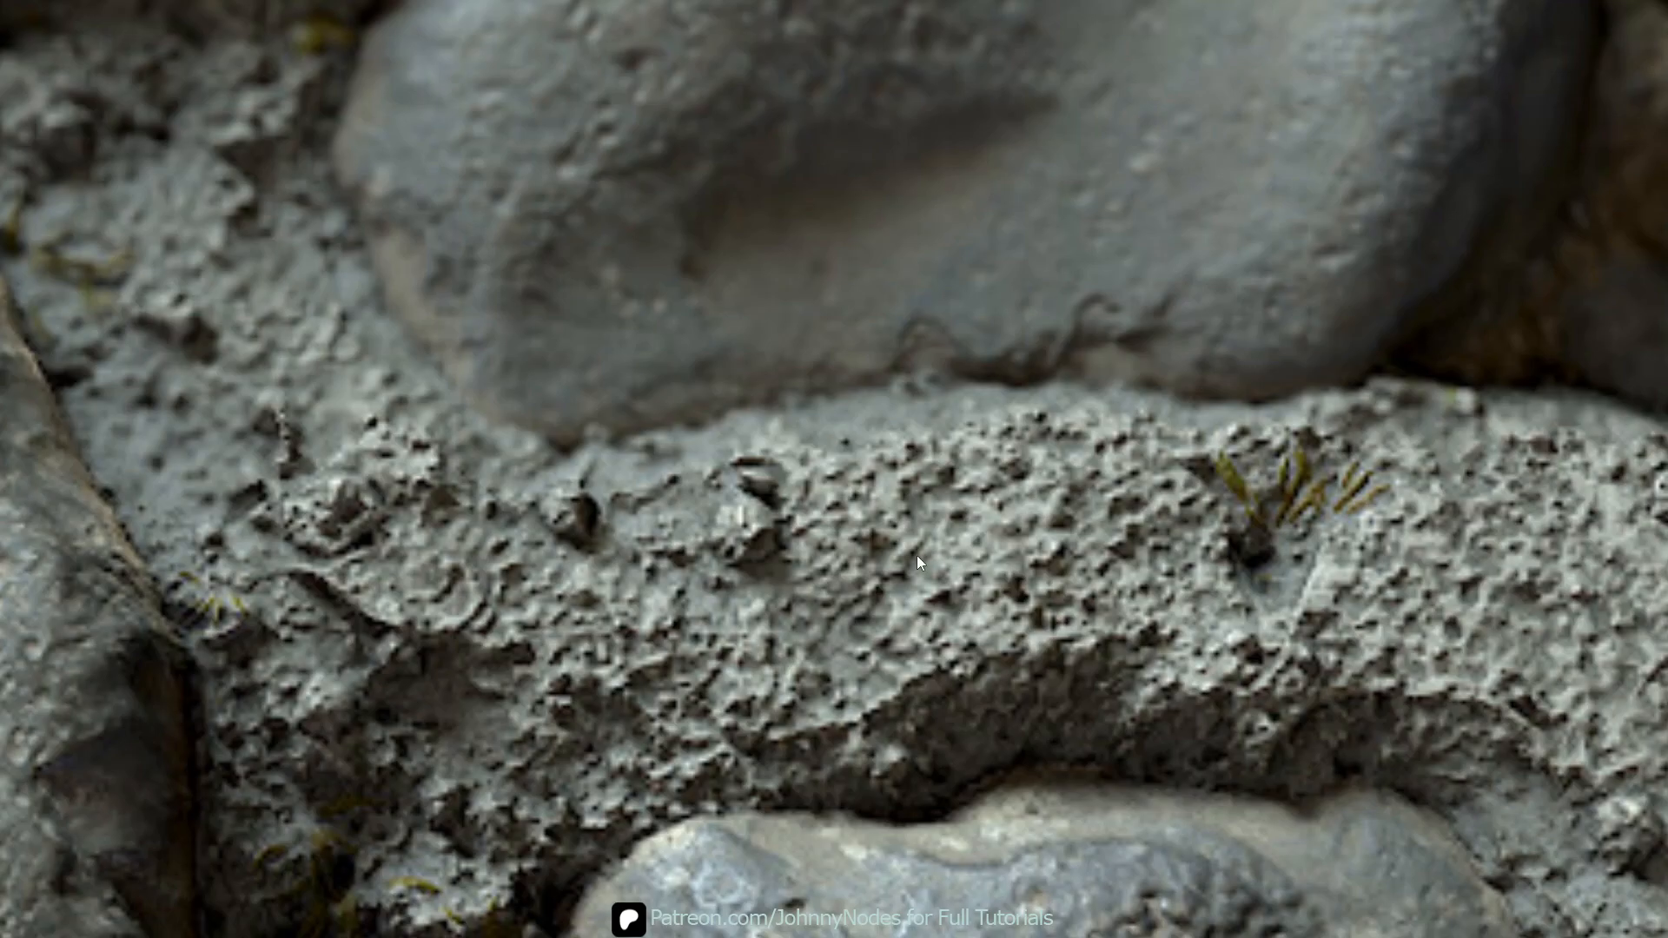
{"action": "middle_click_drag", "start_coordinate": [523, 522], "coordinate": [561, 570]}
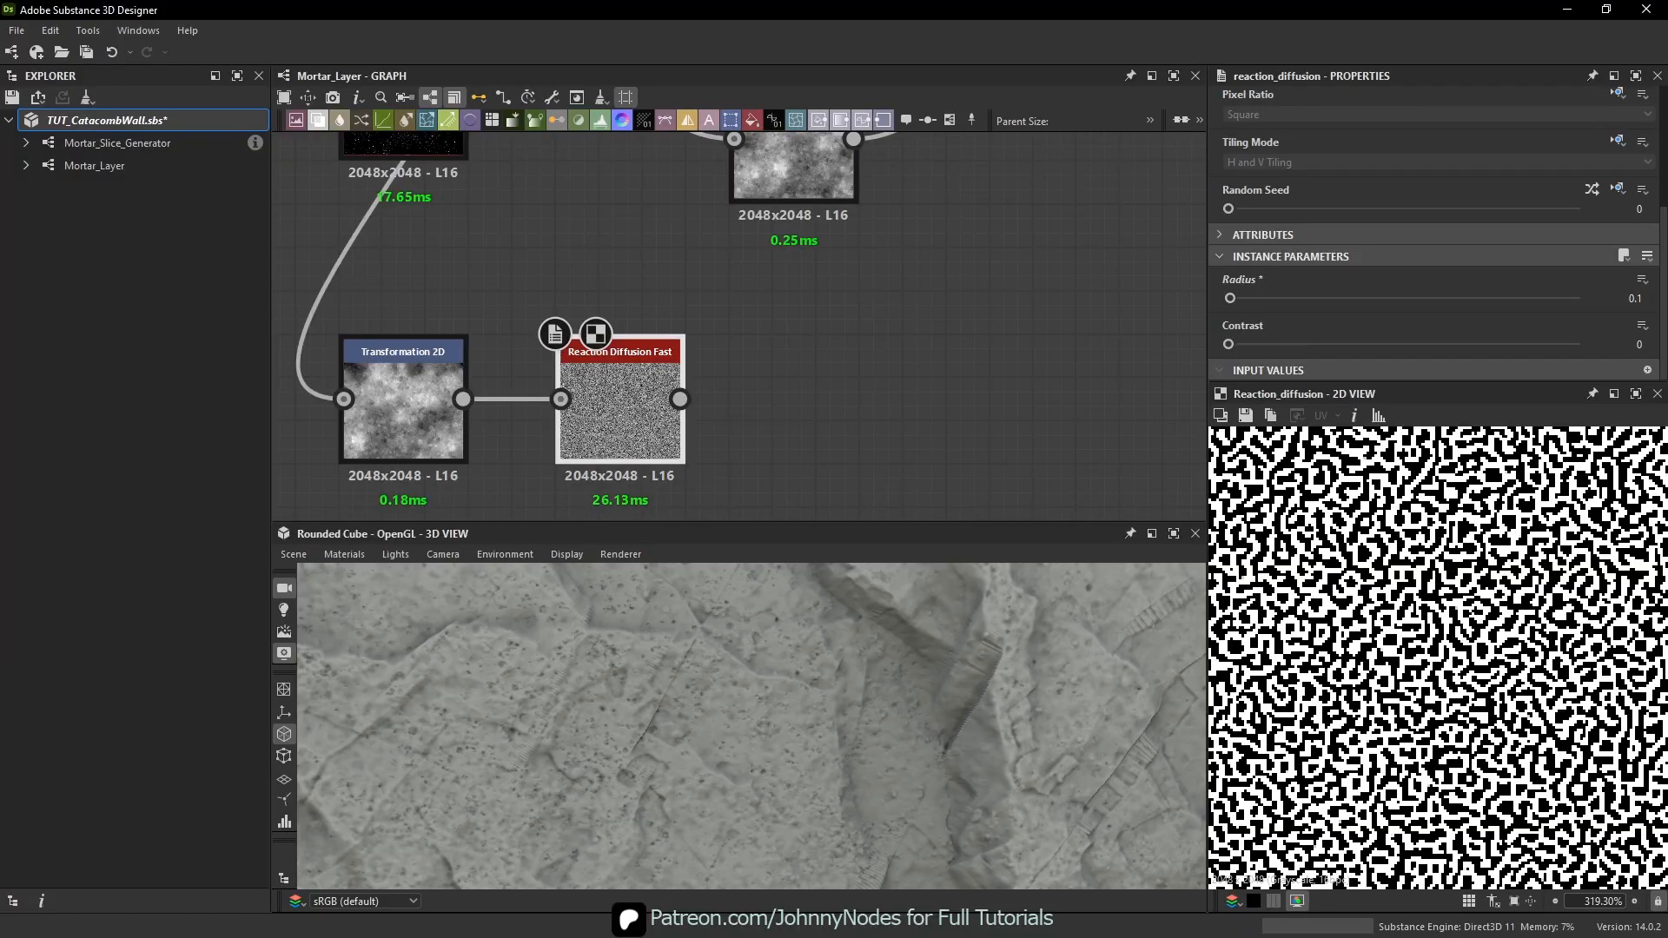
- Add a Blur HQ Grayscale node after Reaction Diffusion Fast and set its intensity to 0.25
{"action": "key", "text": "space"}
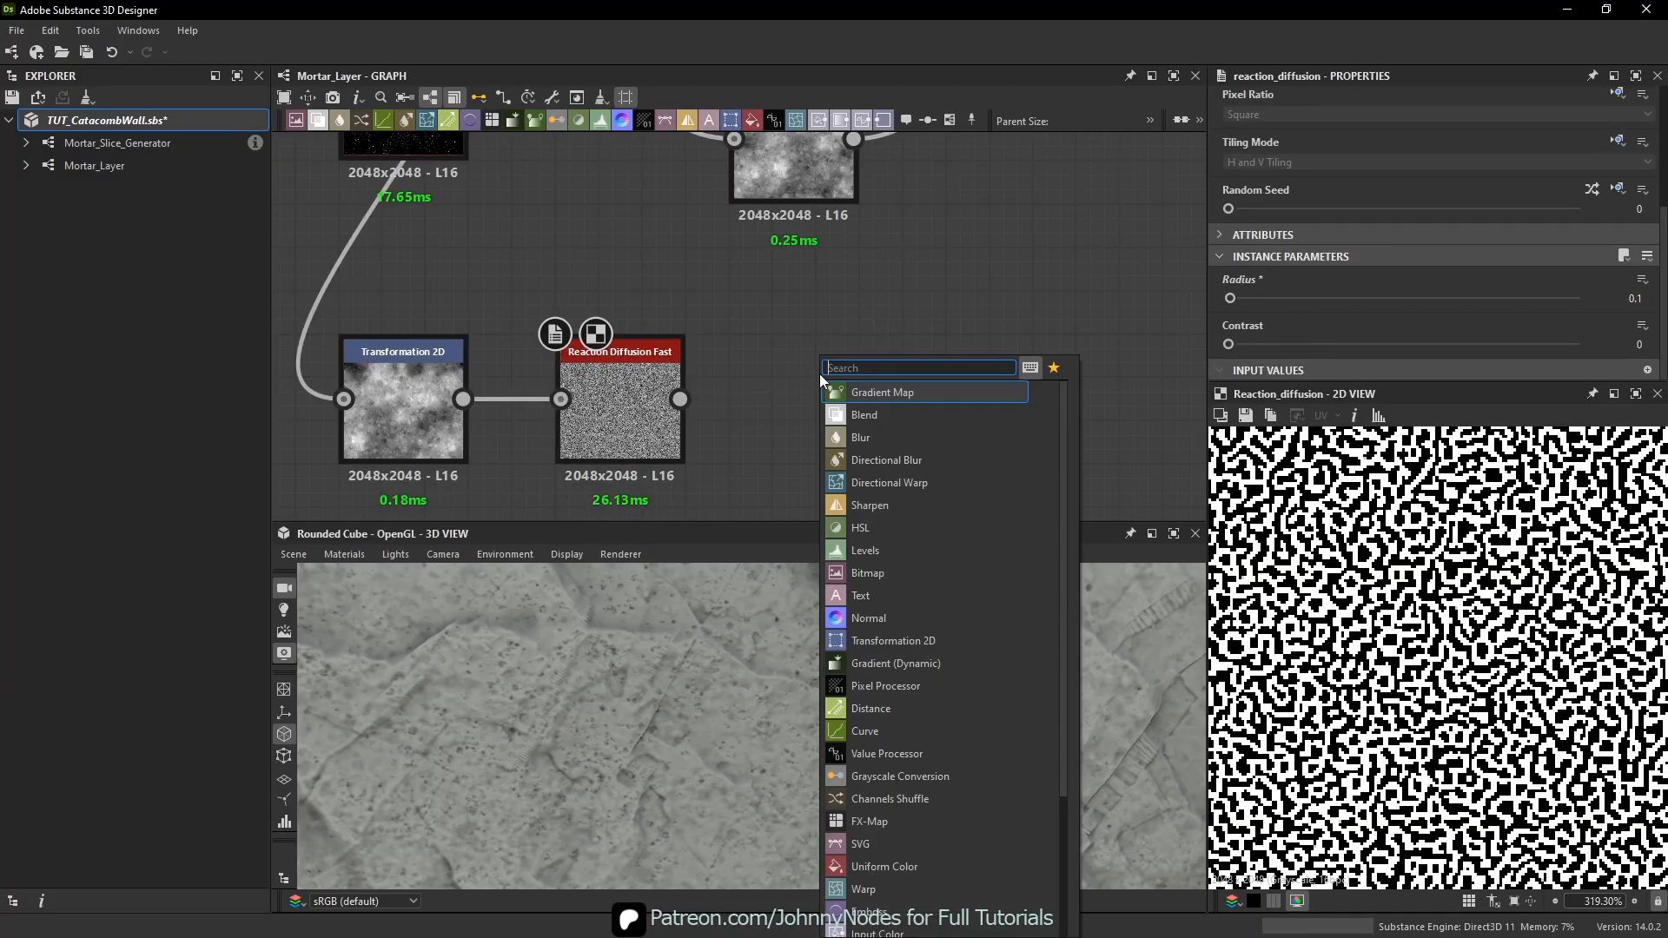
{"action": "type", "text": "blur"}
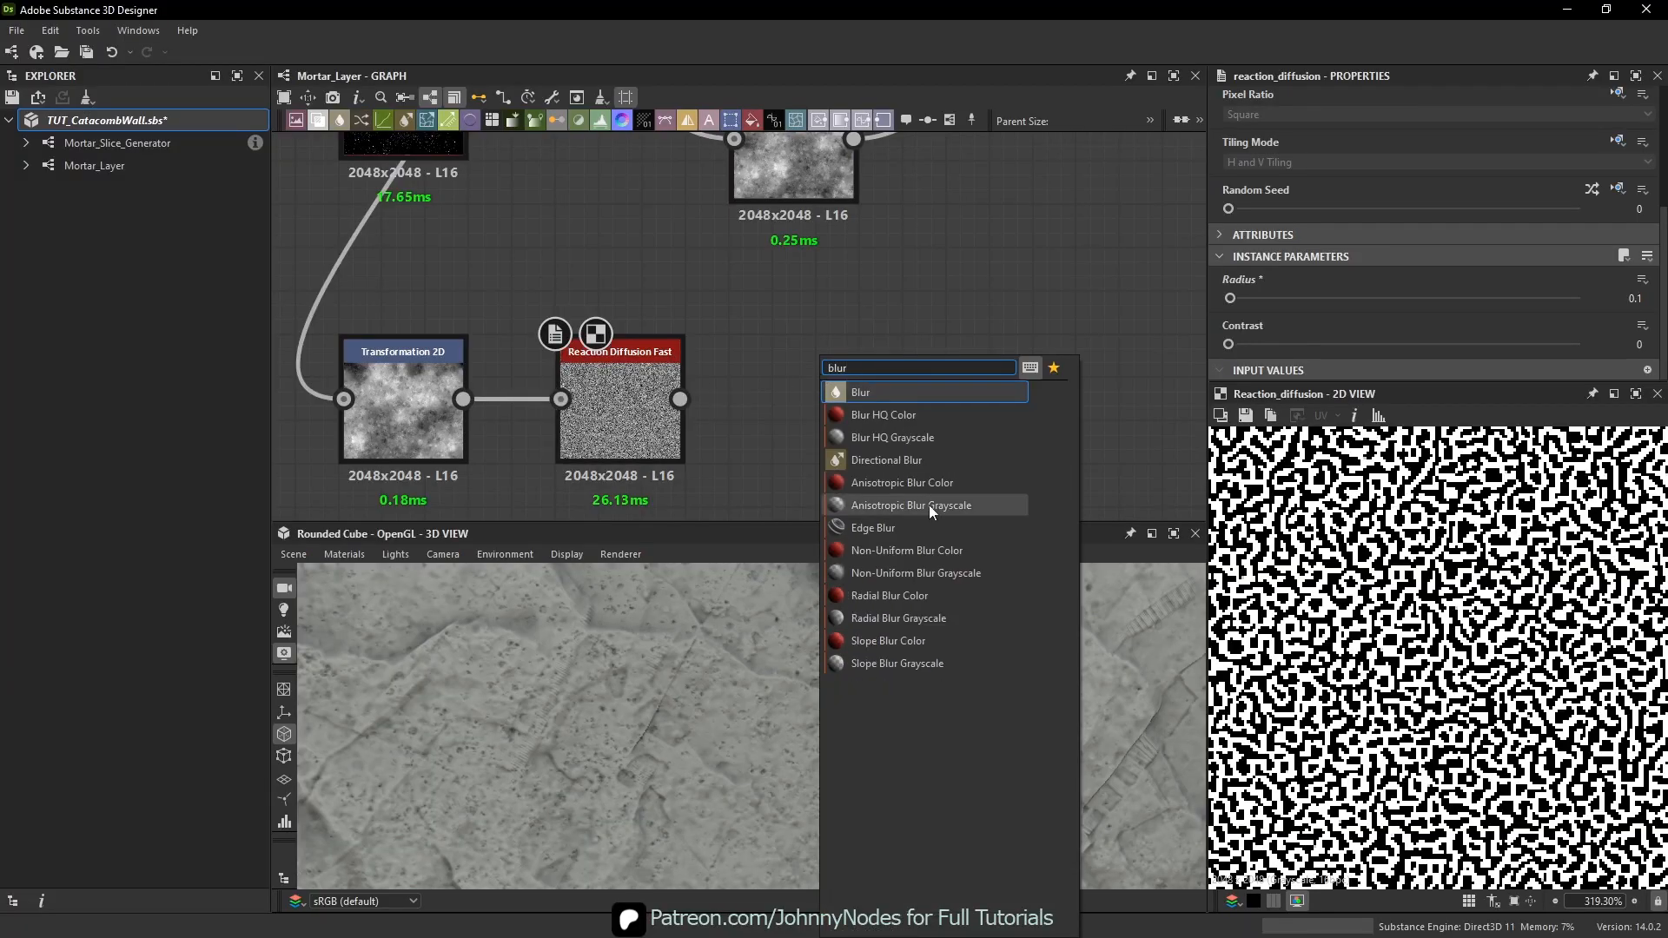
{"action": "left_click", "coordinate": [928, 434]}
{"action": "left_click_drag", "start_coordinate": [736, 391], "coordinate": [817, 398]}
{"action": "left_click_drag", "start_coordinate": [1446, 298], "coordinate": [1235, 300]}
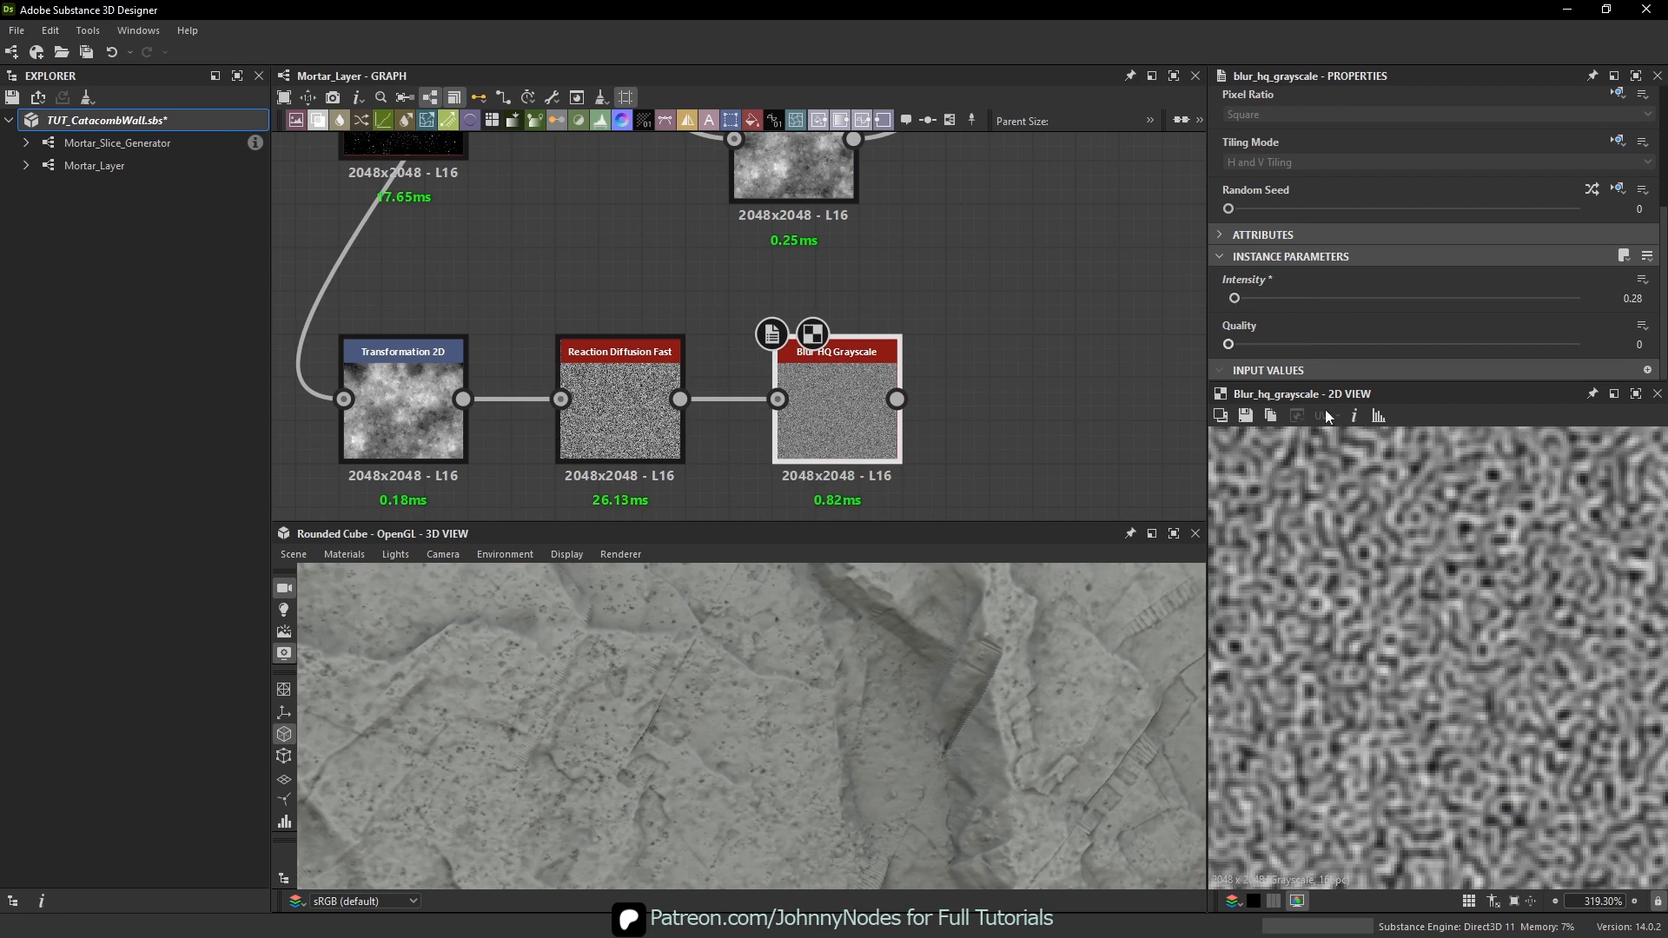
{"action": "scroll", "coordinate": [1426, 669], "scroll_direction": "down", "scroll_amount": 5}
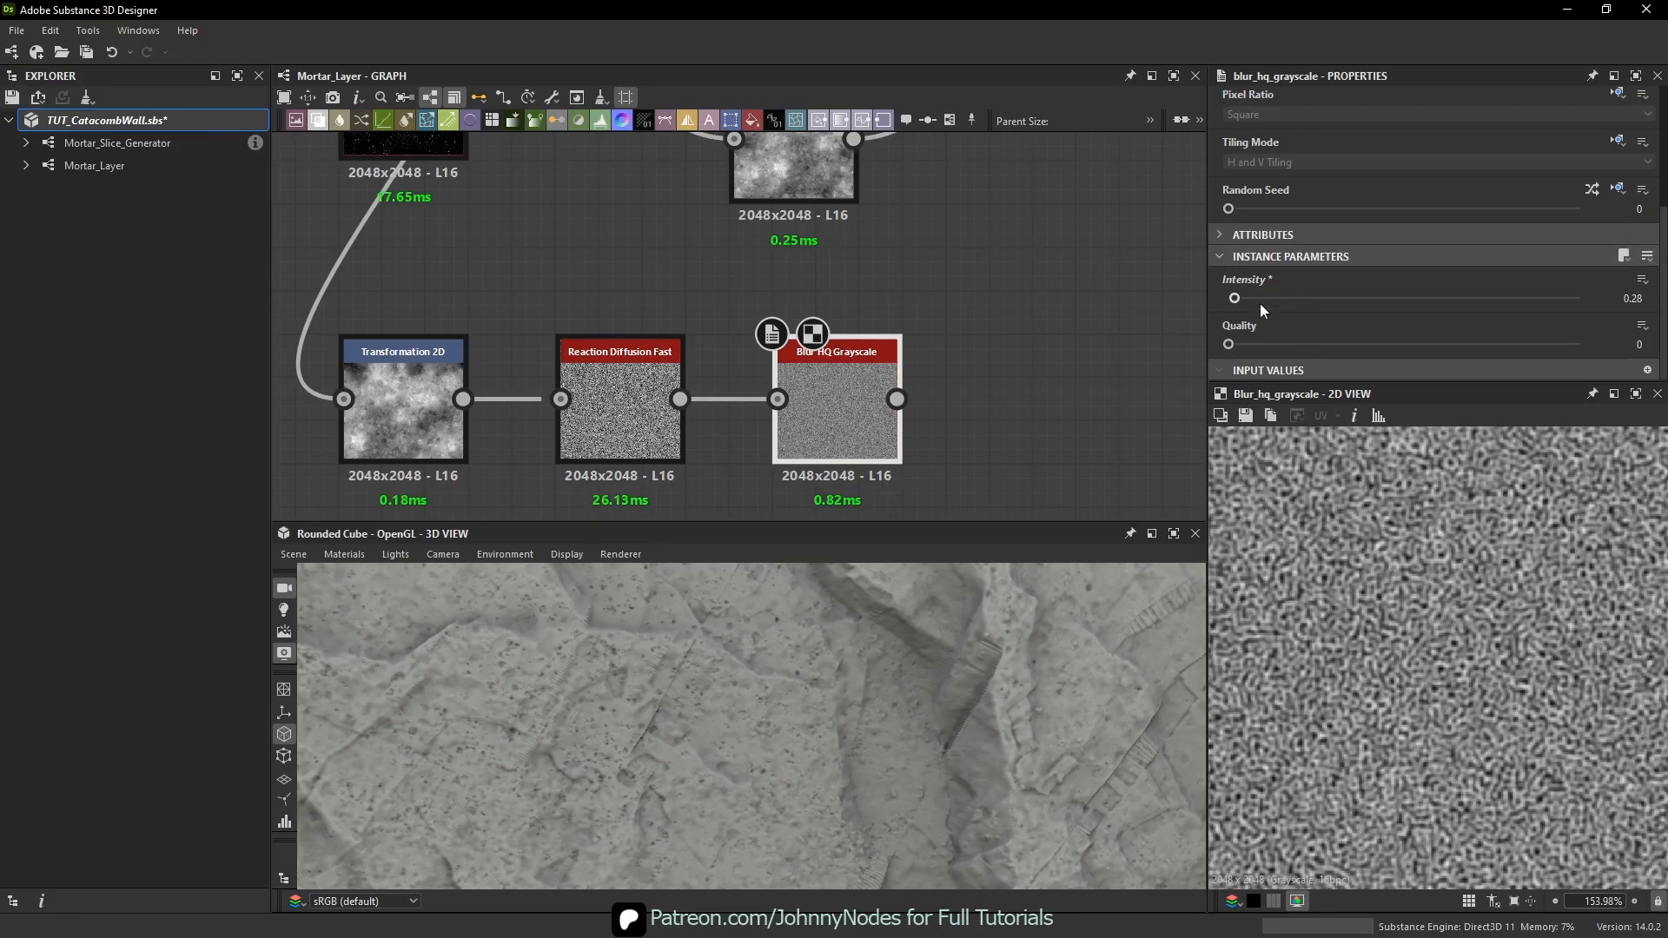
{"action": "type", "text": ".25"}
{"action": "key", "text": "Return"}
- Add an Auto Levels node fed by the blurred reaction diffusion pattern
{"action": "middle_click_drag", "start_coordinate": [999, 396], "coordinate": [775, 403]}
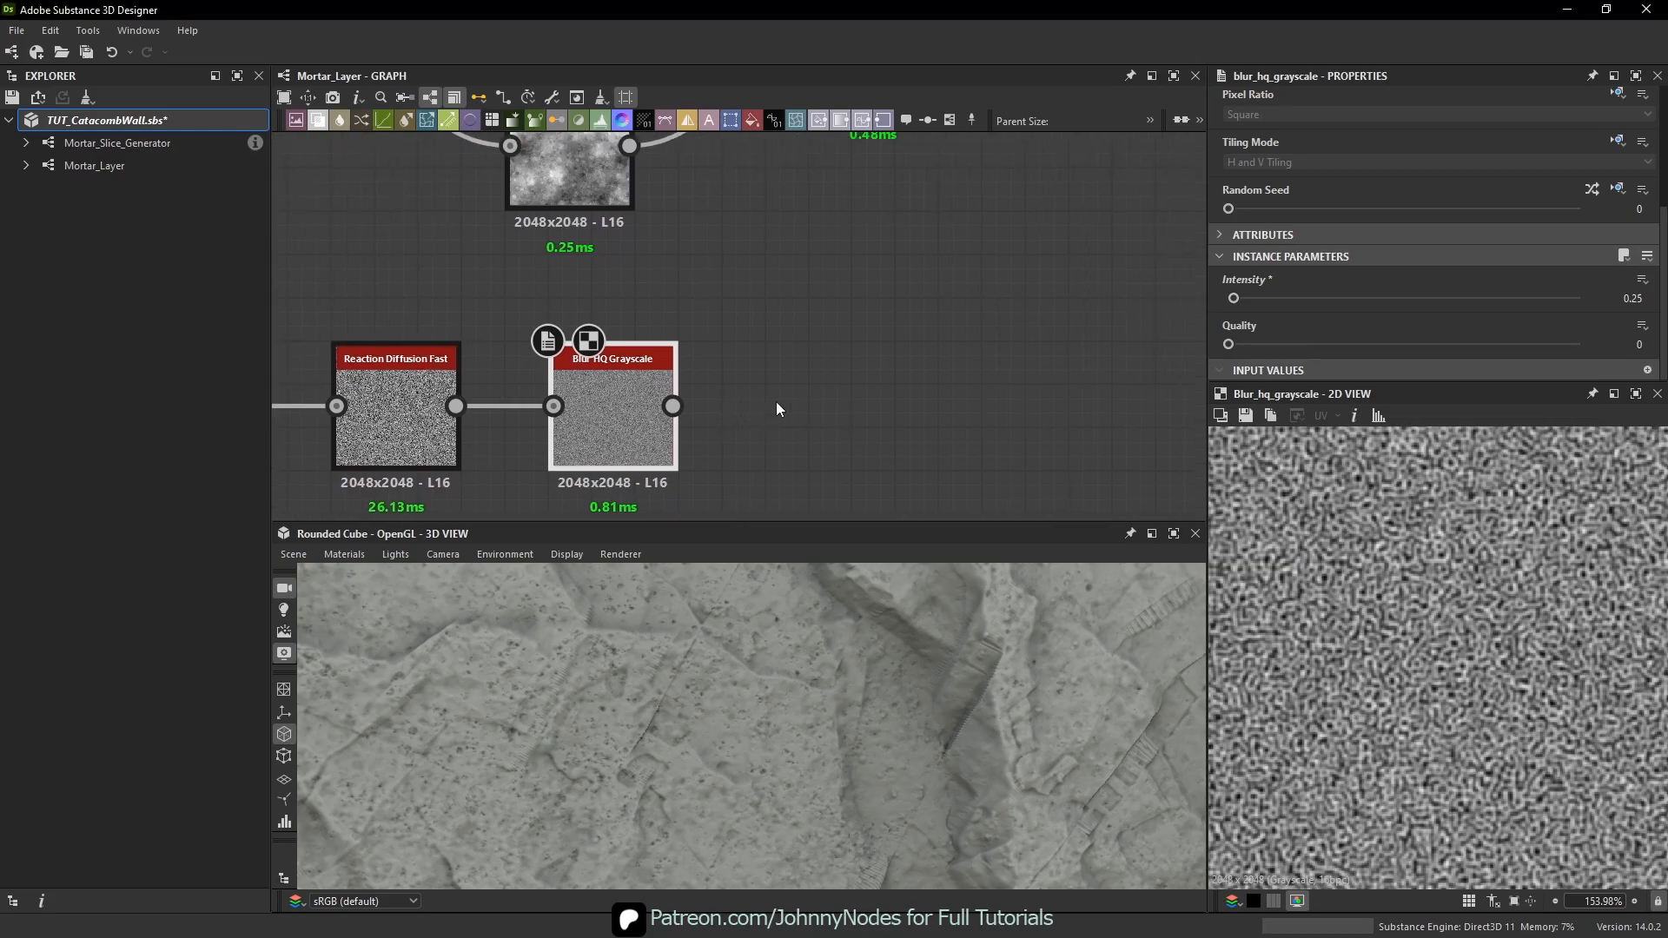
{"action": "key", "text": "space"}
{"action": "type", "text": "aut"}
{"action": "left_click", "coordinate": [822, 437]}
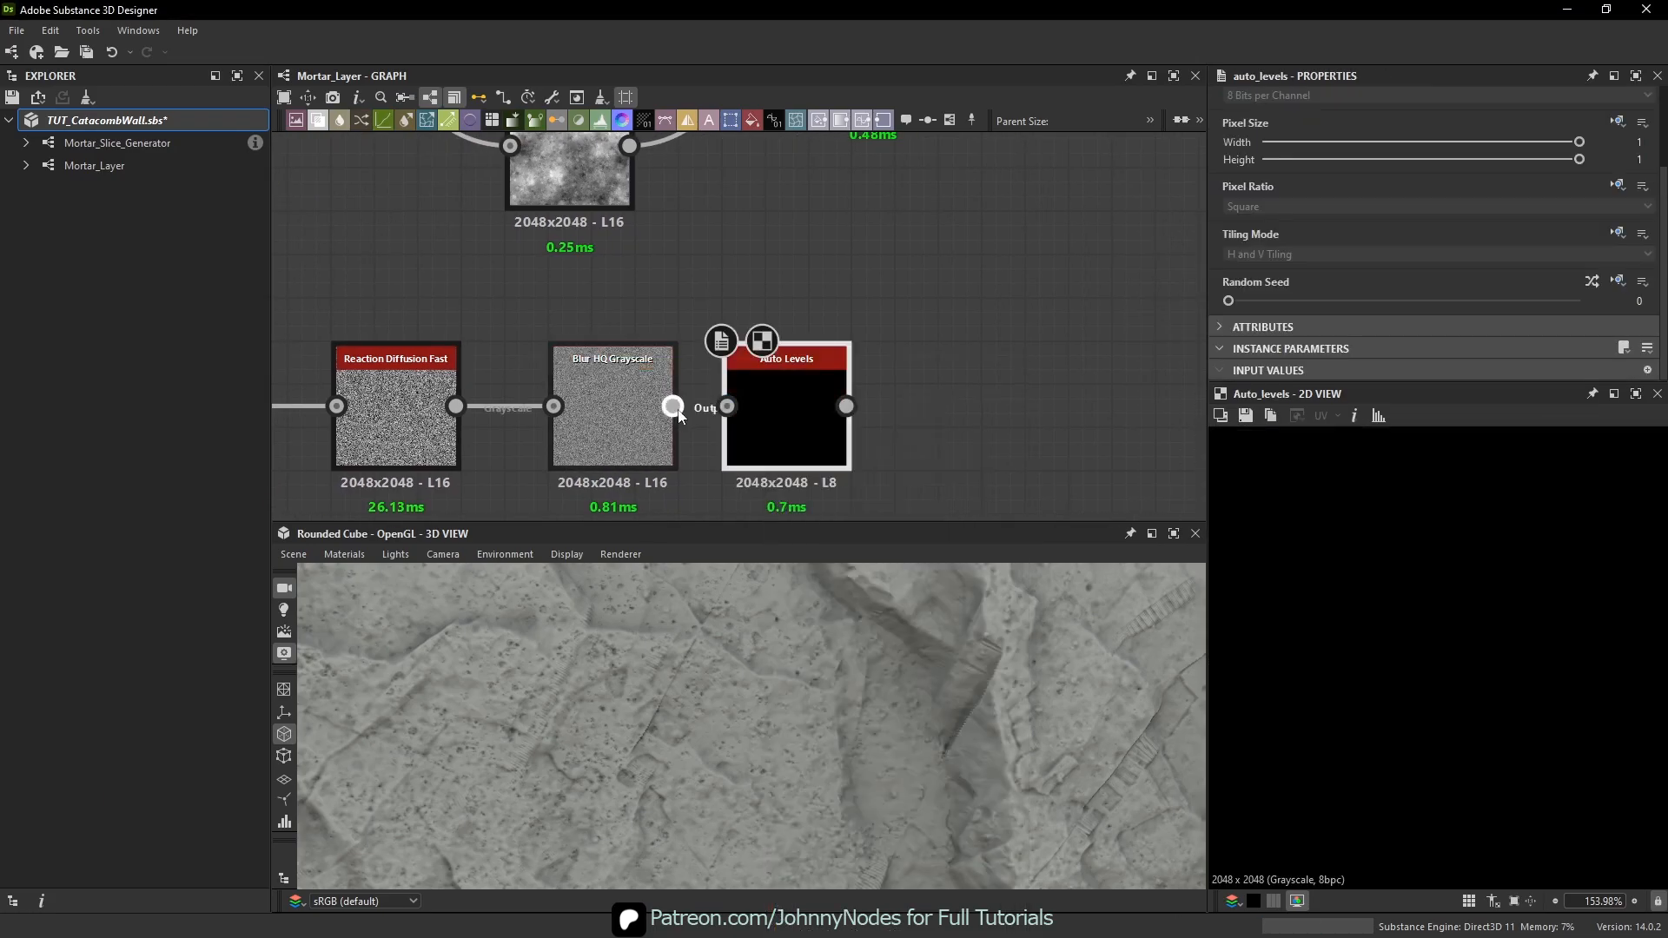
{"action": "left_click", "coordinate": [598, 448]}
{"action": "left_click", "coordinate": [769, 440]}
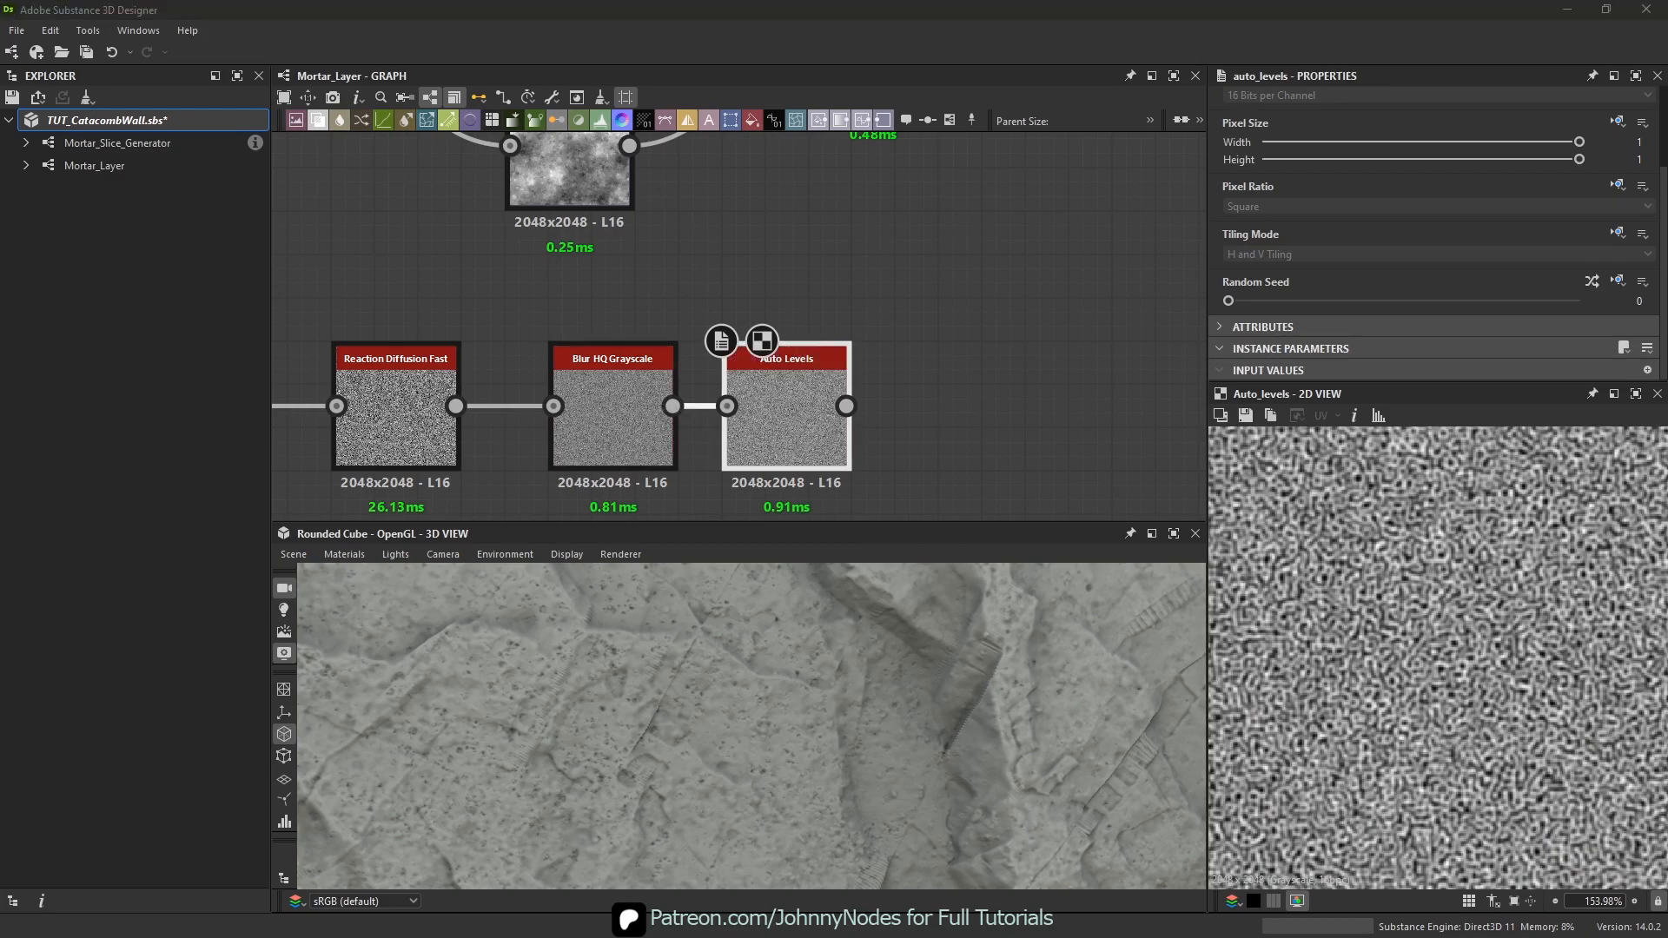
- Shift the reaction diffusion row over and add a Blend with Auto Levels as foreground and the previous Blend as background
{"action": "scroll", "coordinate": [934, 369], "scroll_direction": "down", "scroll_amount": 5}
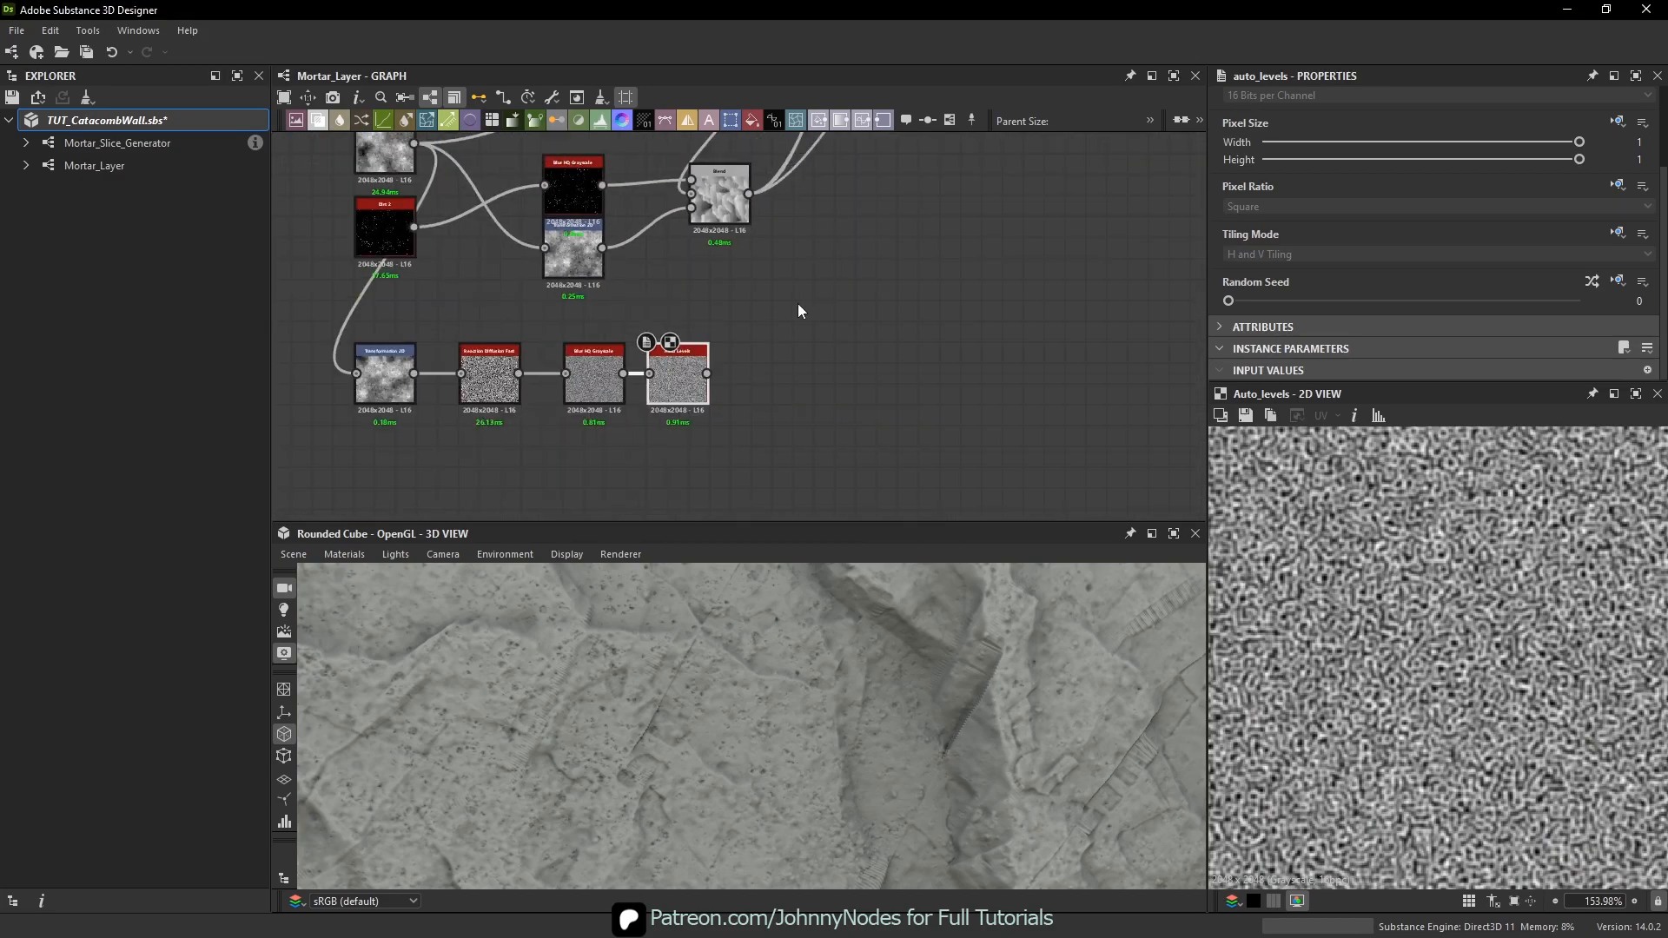
{"action": "key", "text": "space"}
{"action": "left_click", "coordinate": [817, 357]}
{"action": "left_click_drag", "start_coordinate": [762, 356], "coordinate": [382, 396]}
{"action": "left_click_drag", "start_coordinate": [678, 384], "coordinate": [594, 353]}
{"action": "left_click_drag", "start_coordinate": [787, 312], "coordinate": [724, 333]}
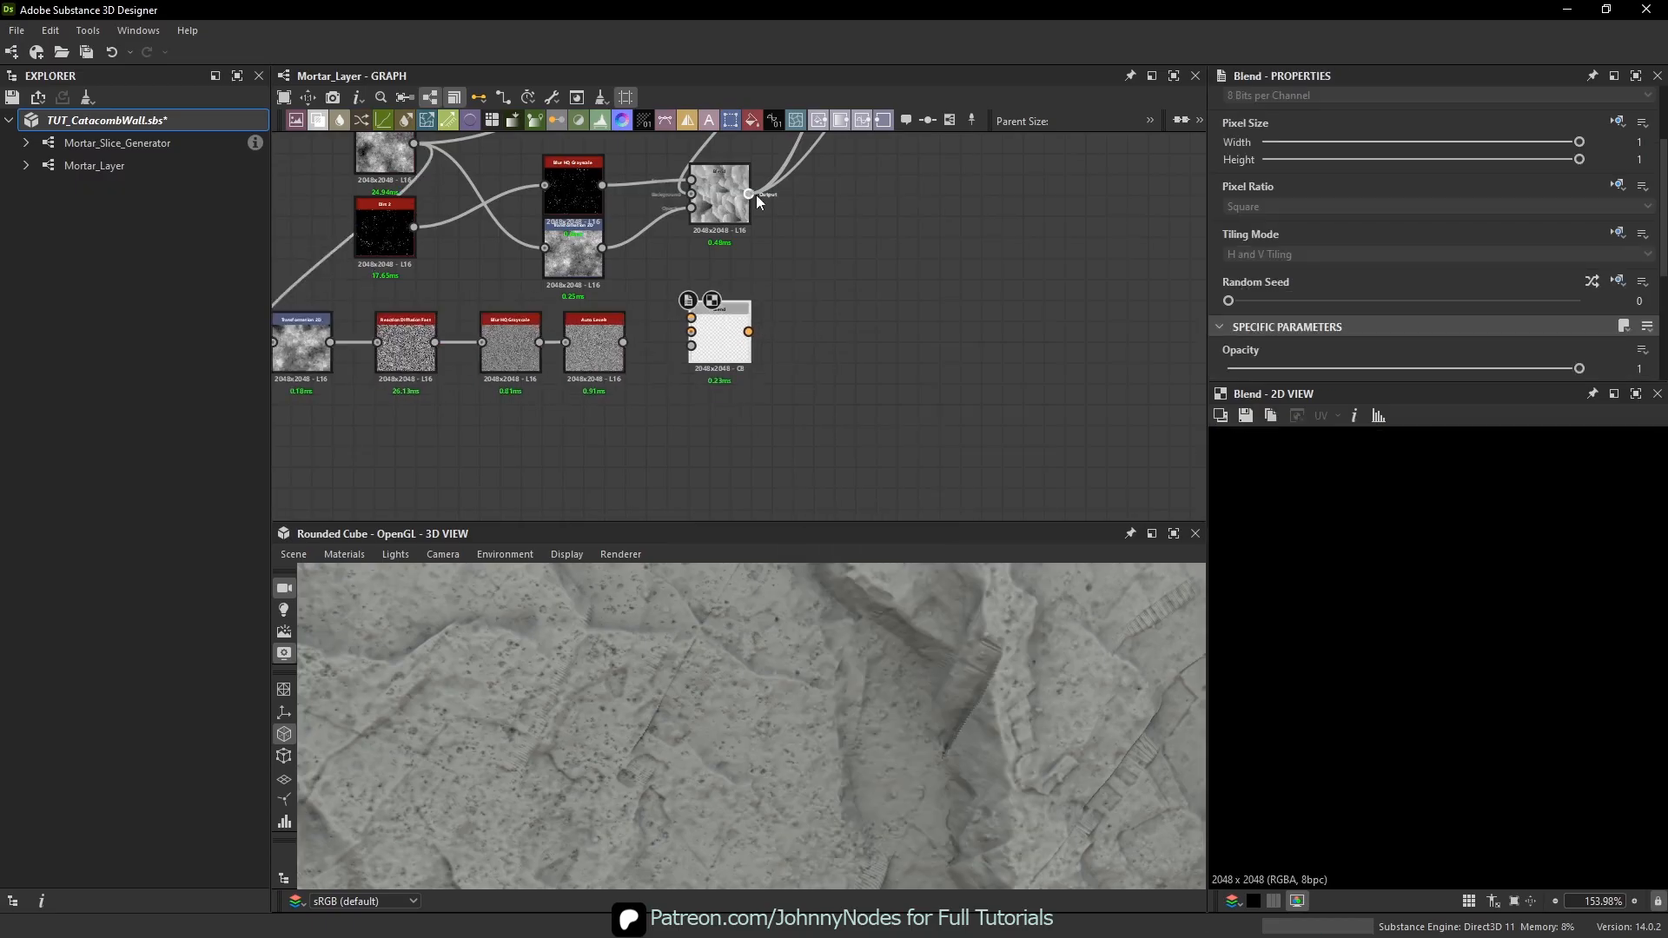
{"action": "left_click_drag", "start_coordinate": [749, 193], "coordinate": [709, 351]}
{"action": "left_click_drag", "start_coordinate": [692, 331], "coordinate": [719, 356]}
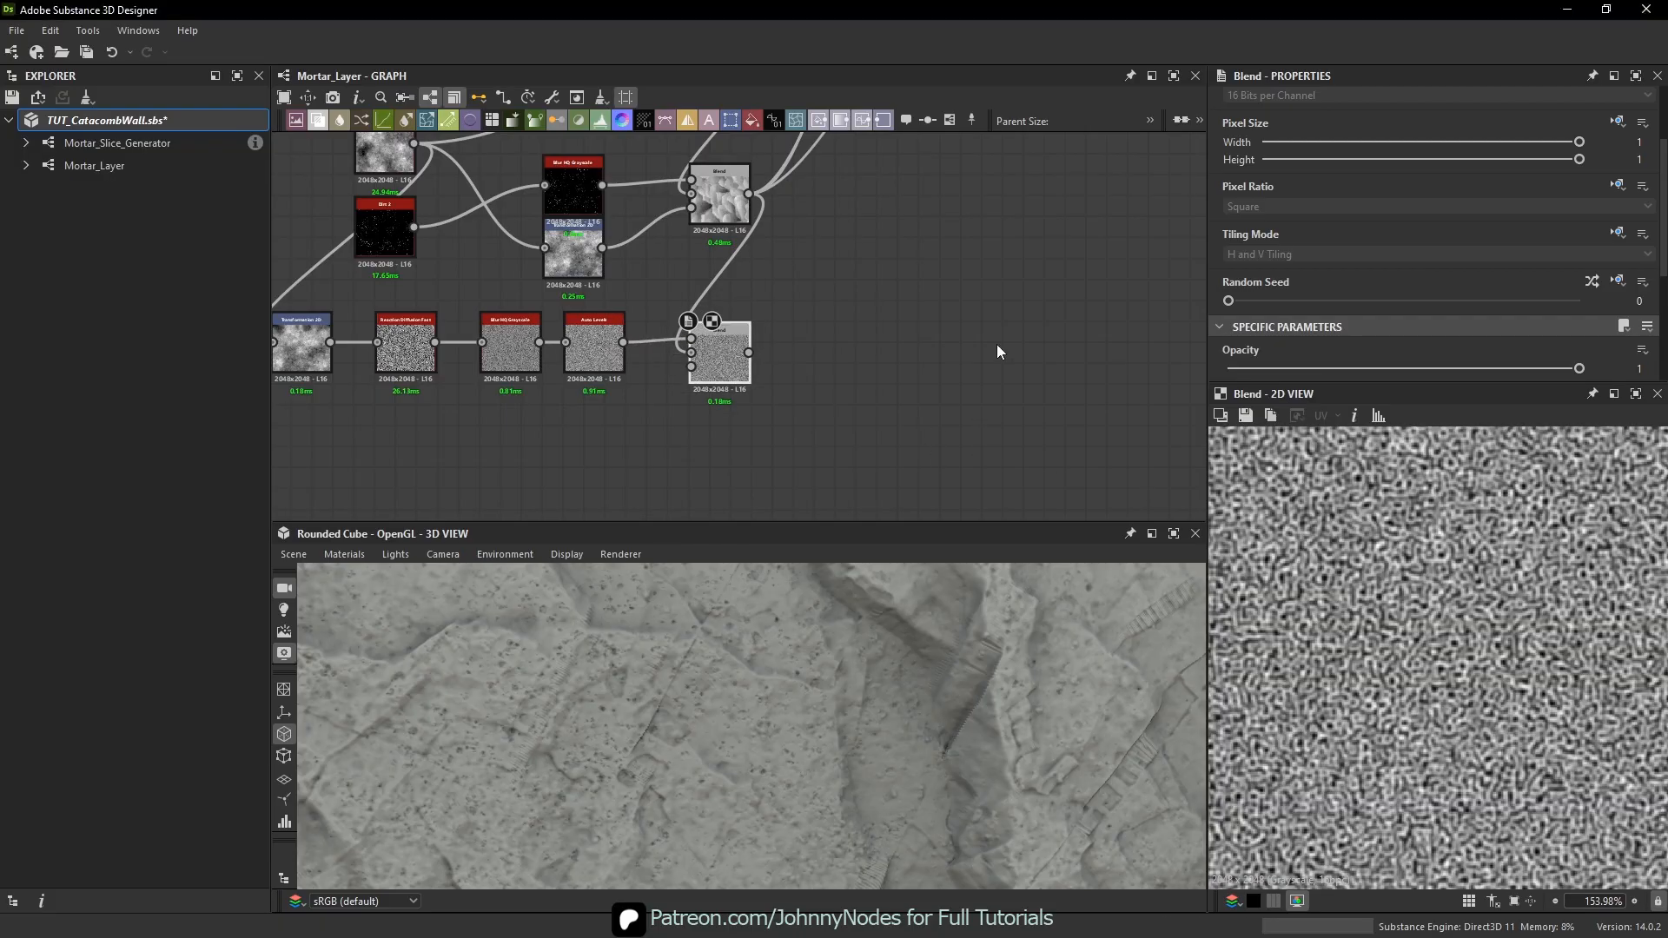
- Set the new Blend's blending mode to Add Sub and move the previous Blend's downstream connections to its output
{"action": "scroll", "coordinate": [1183, 349], "scroll_direction": "up", "scroll_amount": 1}
{"action": "scroll", "coordinate": [1277, 365], "scroll_direction": "up", "scroll_amount": 1}
{"action": "middle_click_drag", "start_coordinate": [1028, 327], "coordinate": [1185, 245]}
{"action": "scroll", "coordinate": [1301, 289], "scroll_direction": "down", "scroll_amount": 3}
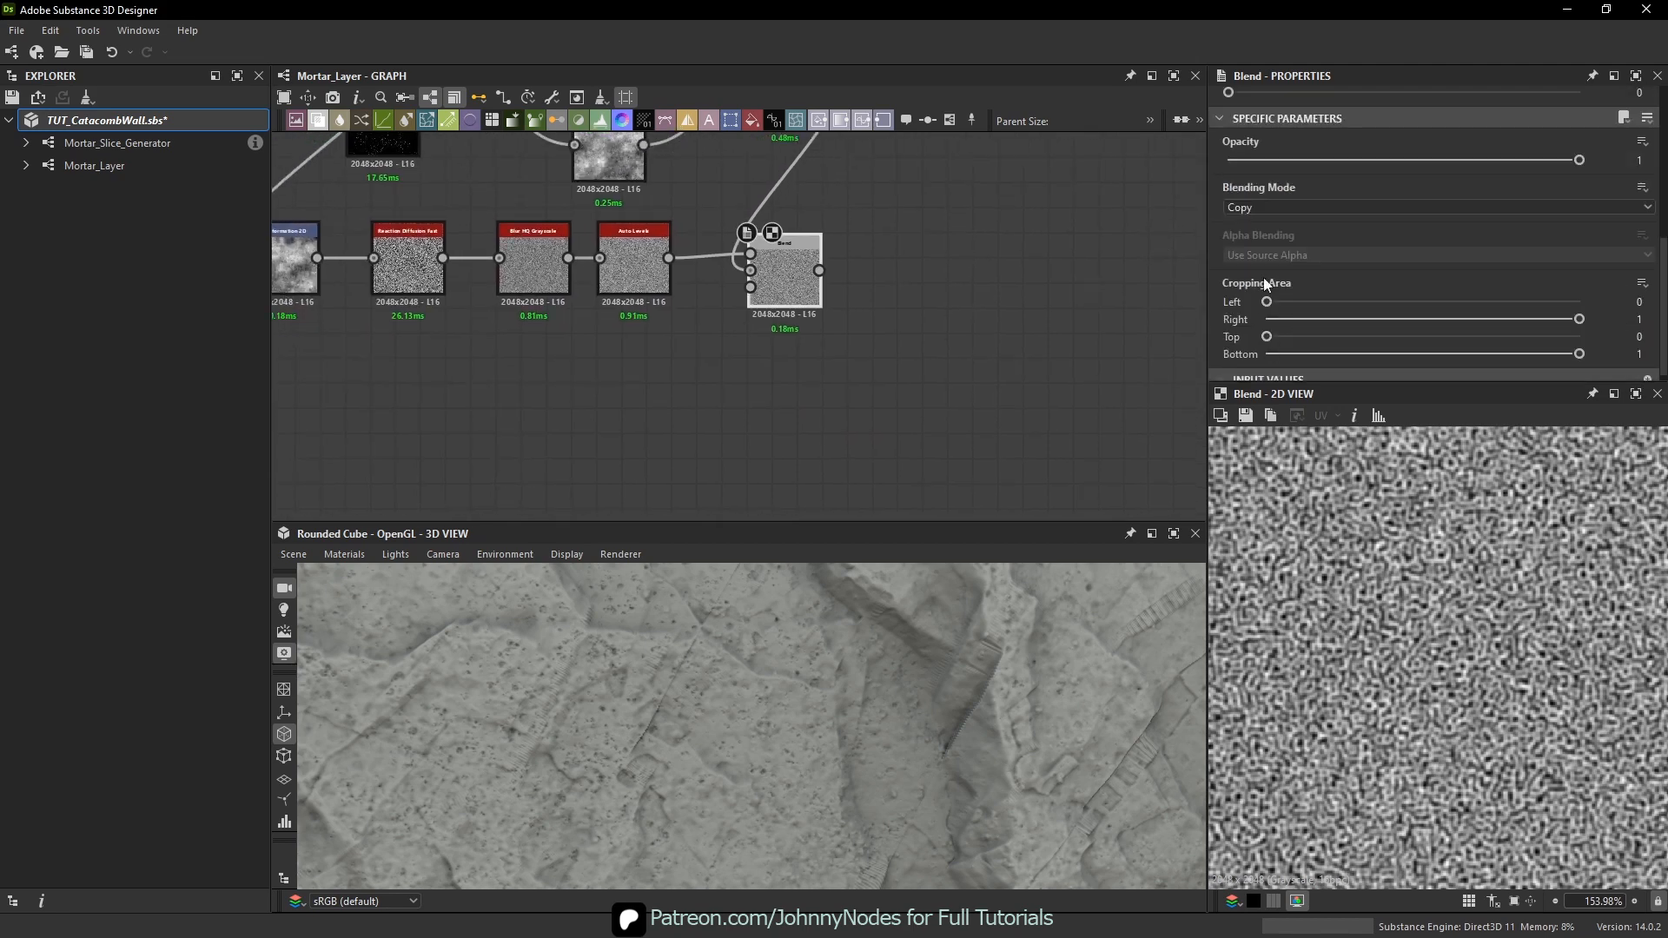
{"action": "left_click", "coordinate": [1269, 207]}
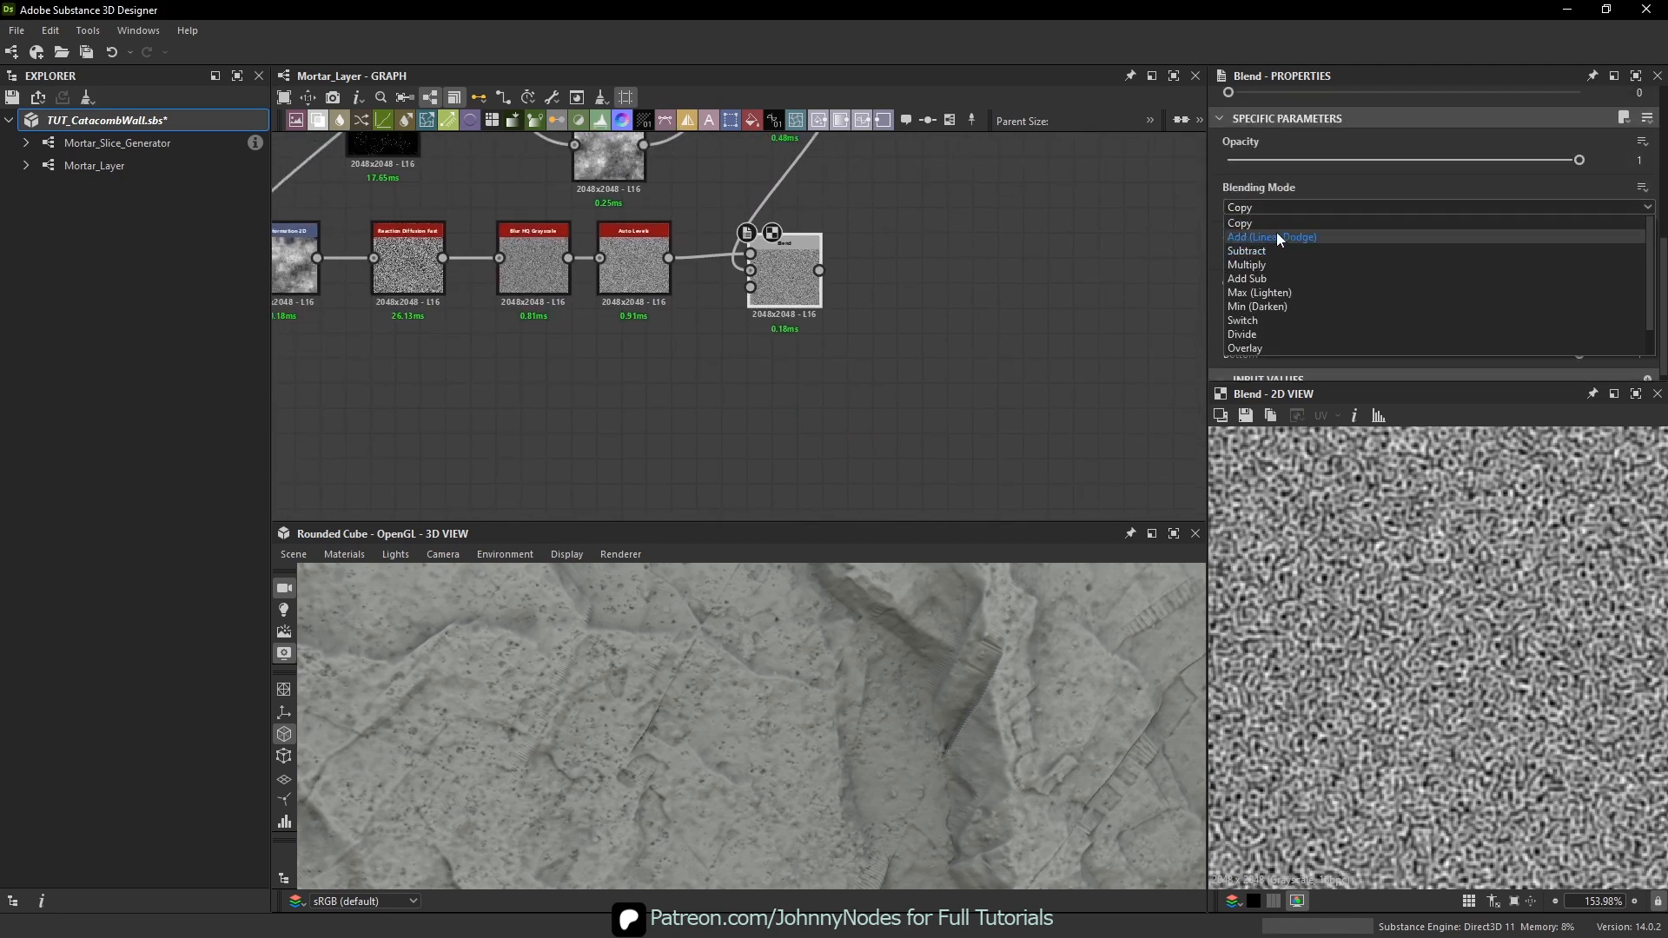
{"action": "left_click", "coordinate": [1259, 278]}
{"action": "middle_click_drag", "start_coordinate": [987, 315], "coordinate": [1001, 429]}
{"action": "middle_click_drag", "start_coordinate": [1369, 530], "coordinate": [1425, 669]}
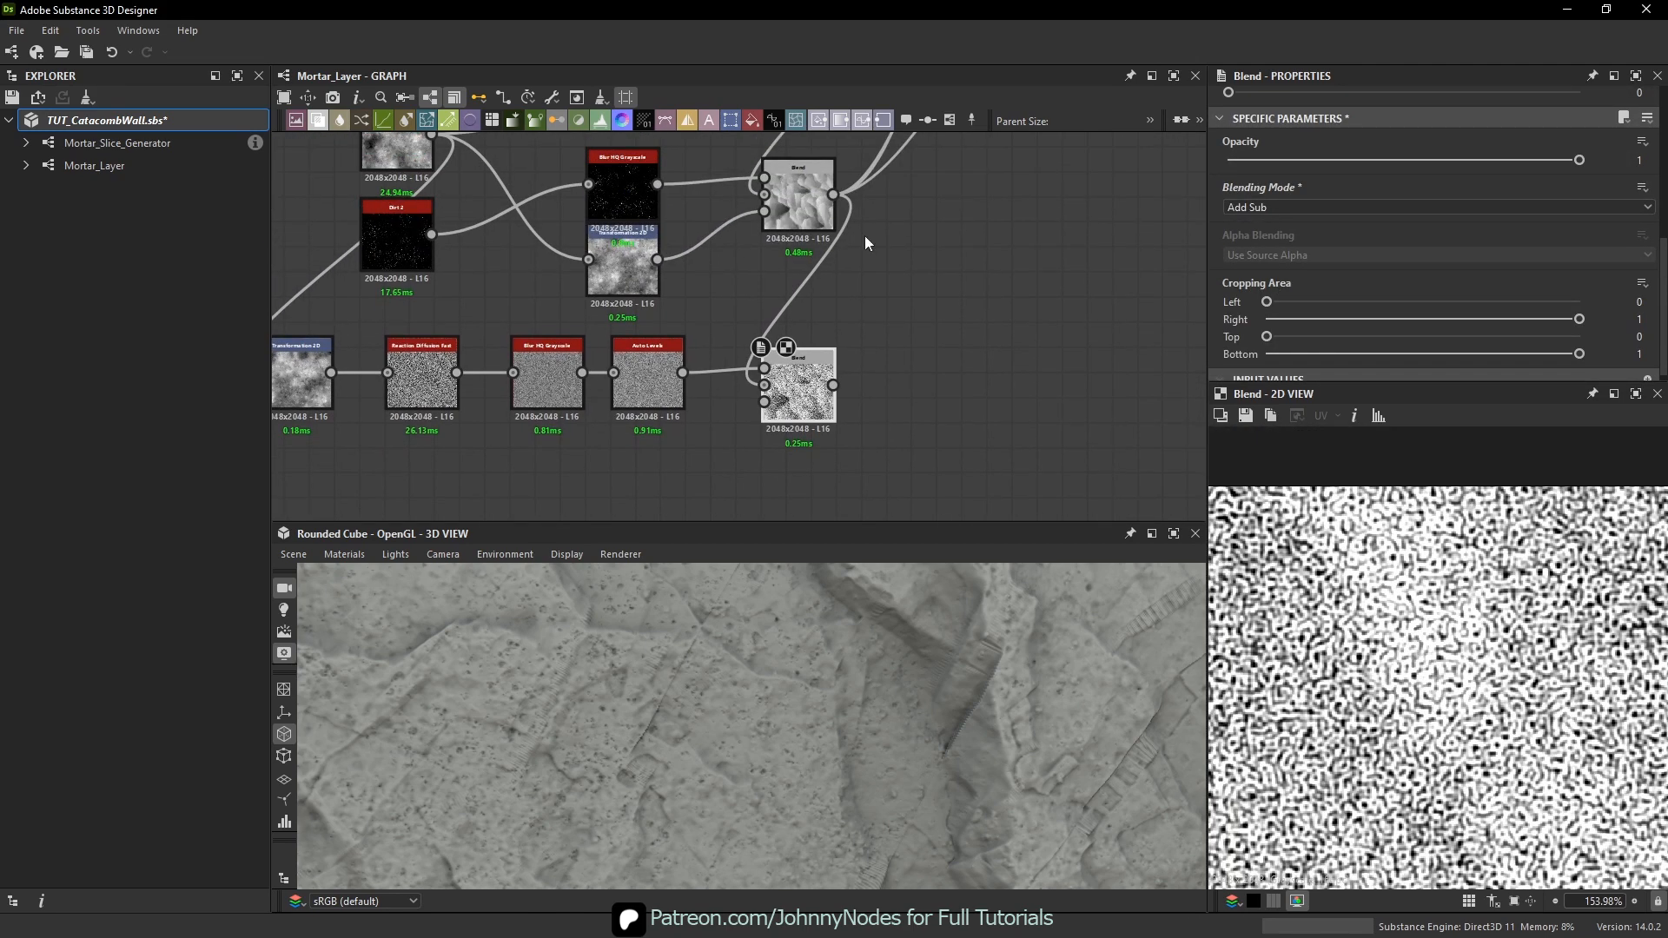
{"action": "left_click_drag", "start_coordinate": [834, 193], "coordinate": [833, 385], "text": "shift"}
{"action": "scroll", "coordinate": [1319, 601], "scroll_direction": "up", "scroll_amount": 1}
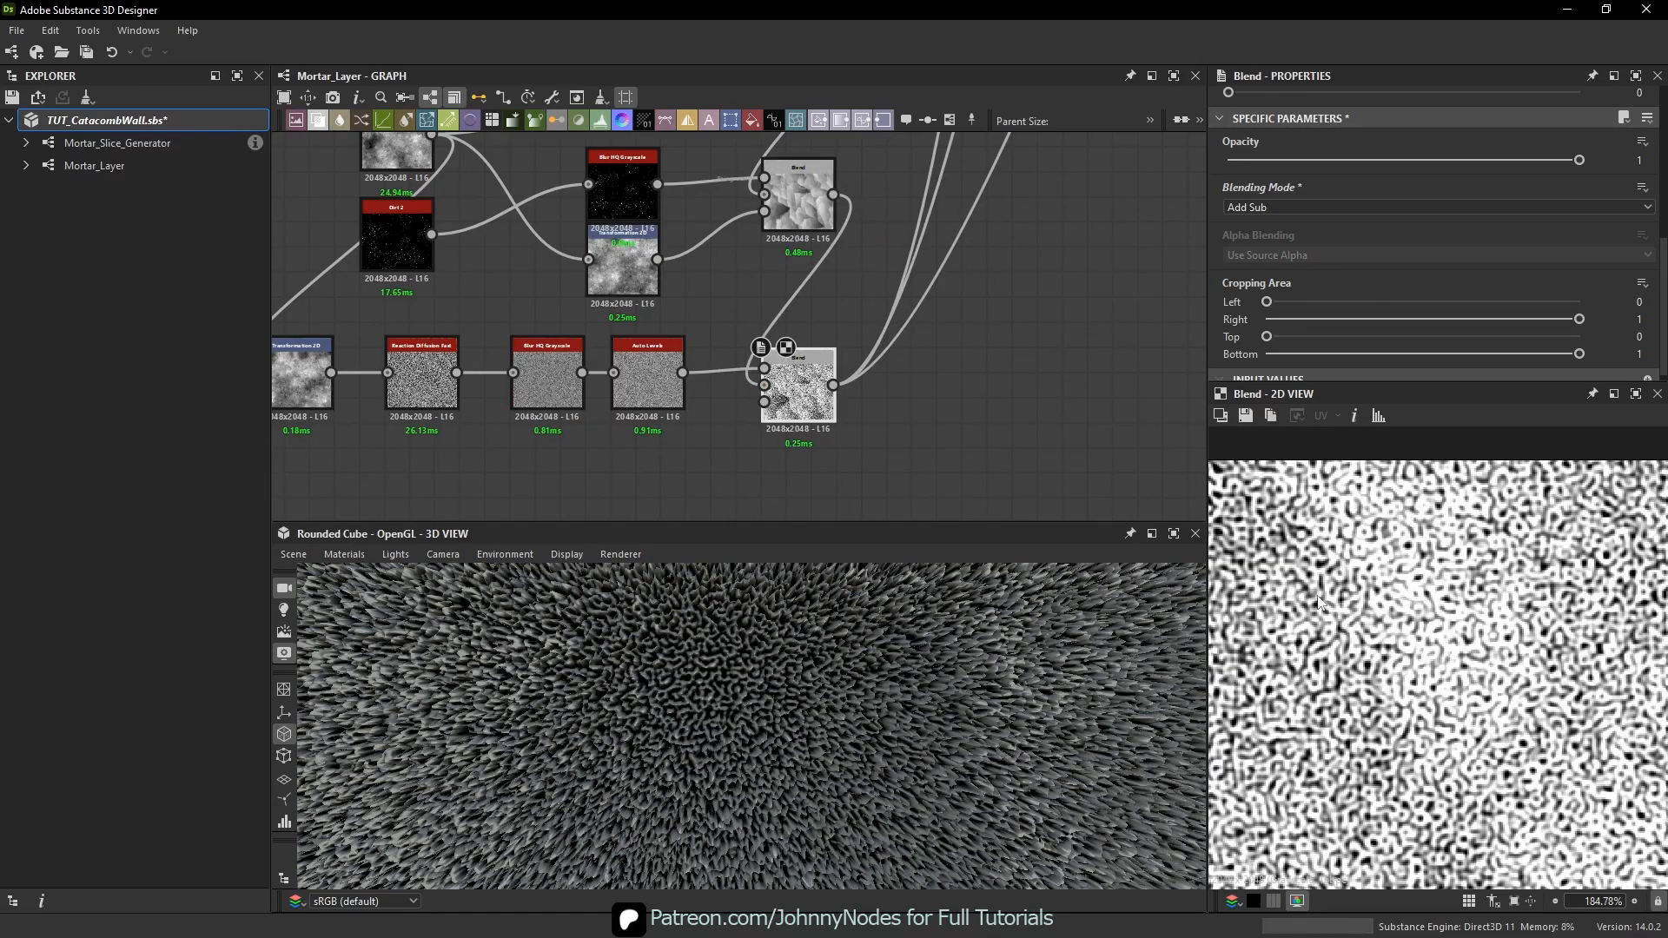
- Set the Add Sub Blend's opacity to 0.01 and compare the 3D surface with the mortar reference photo
{"action": "left_click_drag", "start_coordinate": [1296, 160], "coordinate": [1238, 162]}
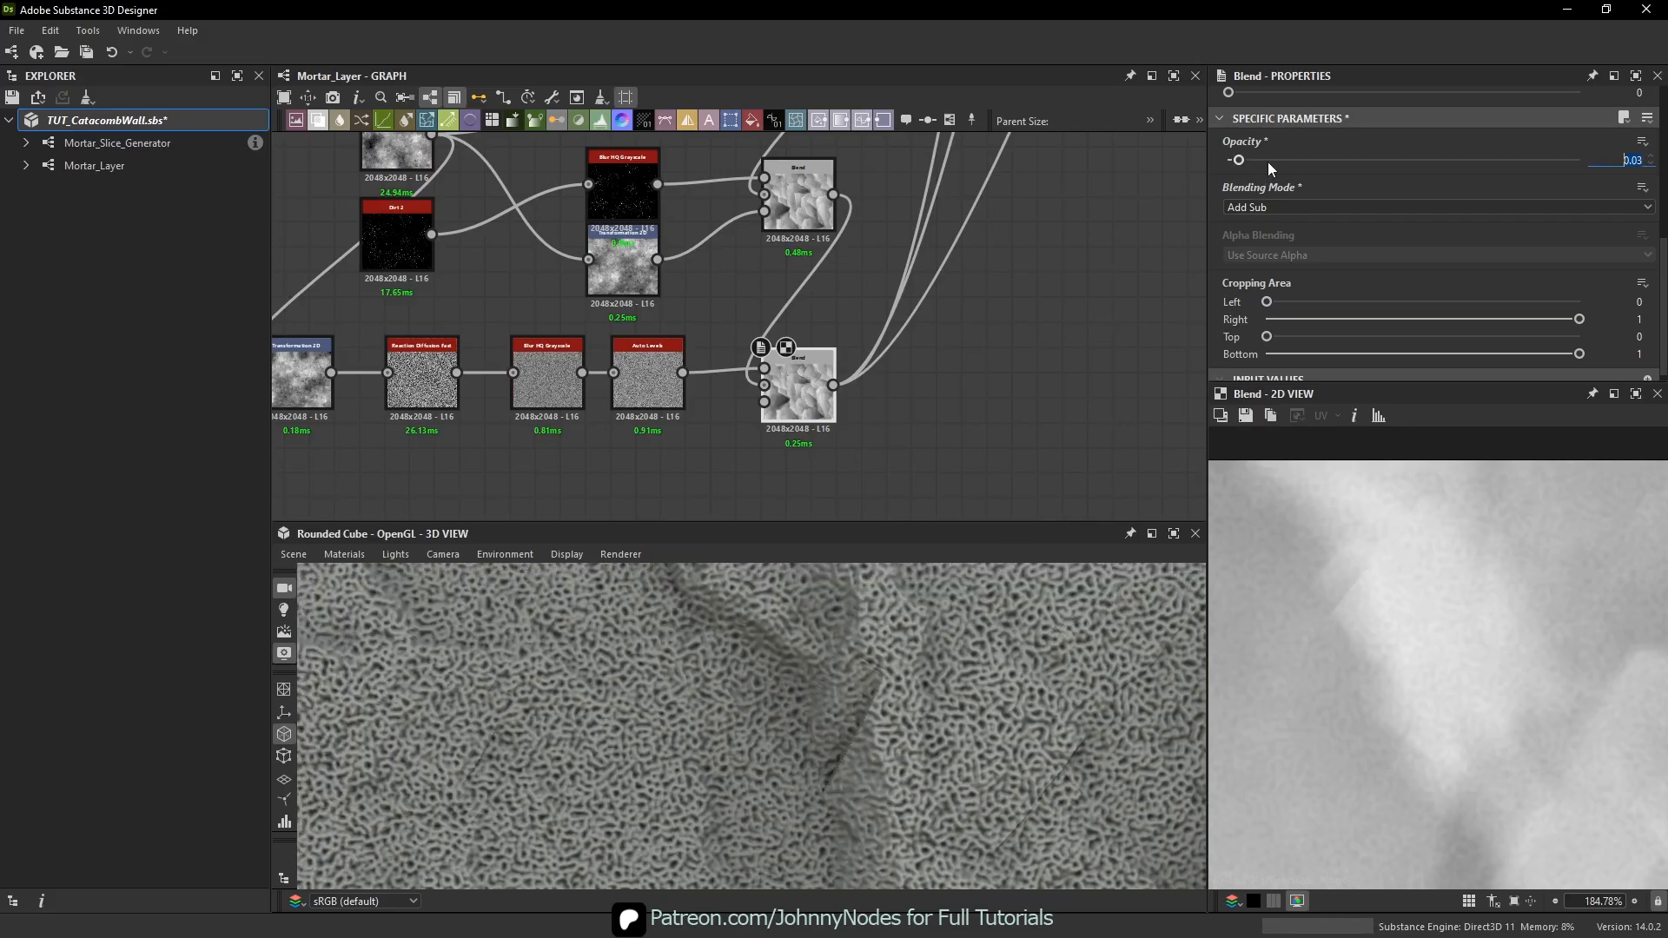
{"action": "type", "text": ".02"}
{"action": "key", "text": "Return"}
{"action": "left_click", "coordinate": [1269, 163]}
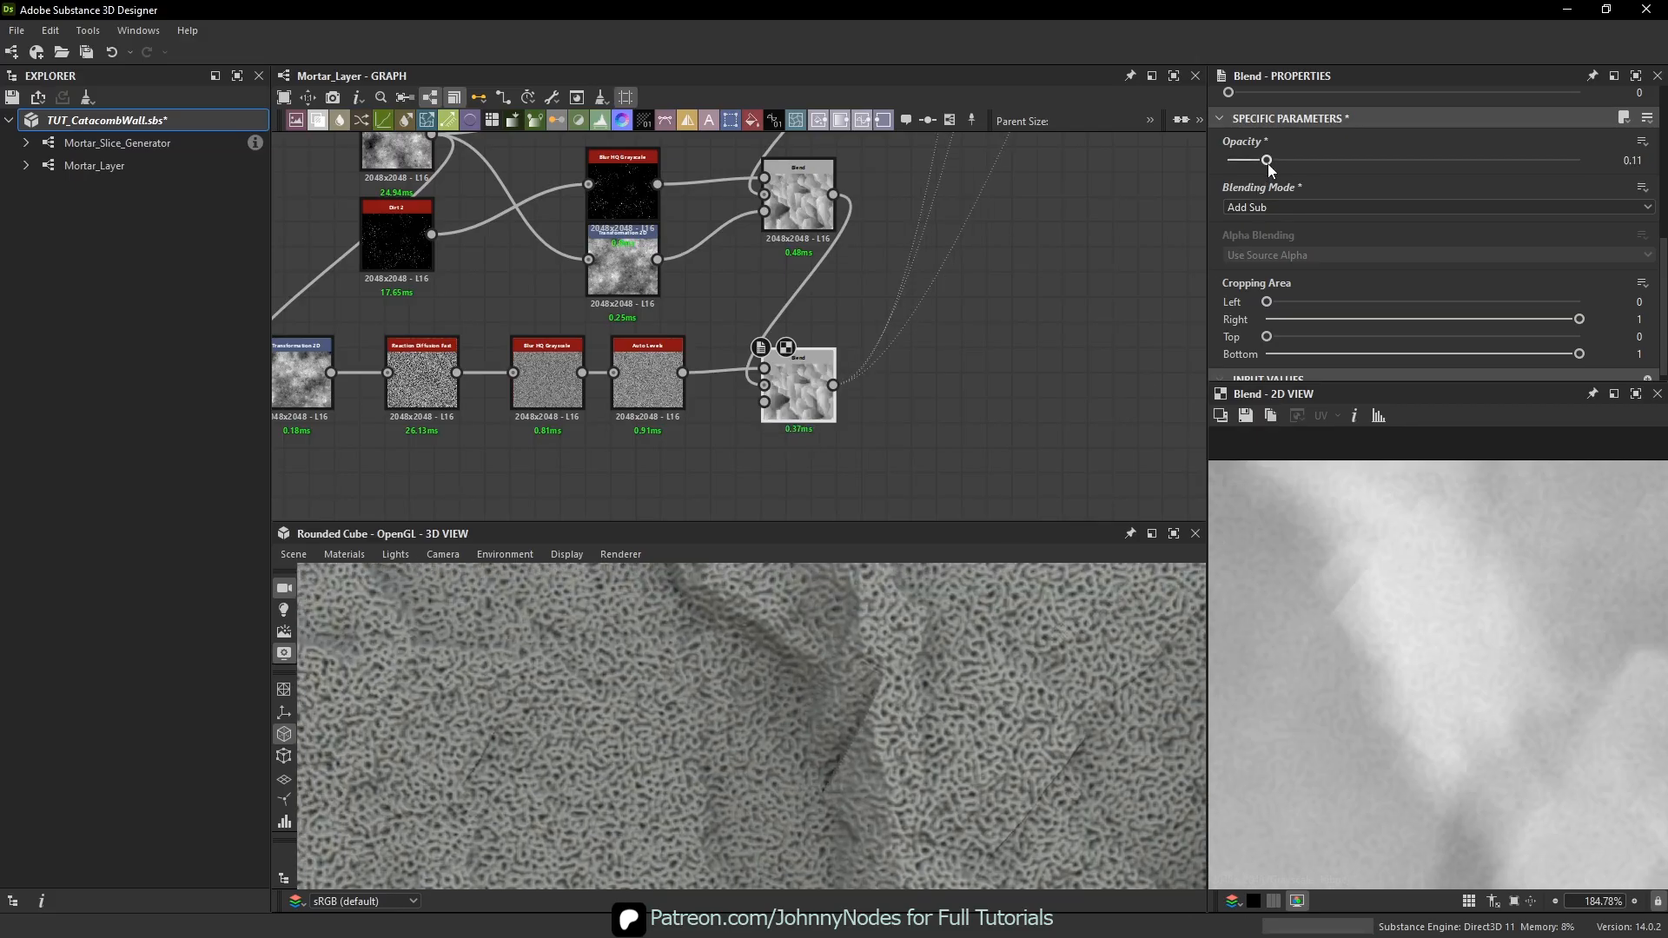
{"action": "type", "text": ".01"}
{"action": "key", "text": "Return"}
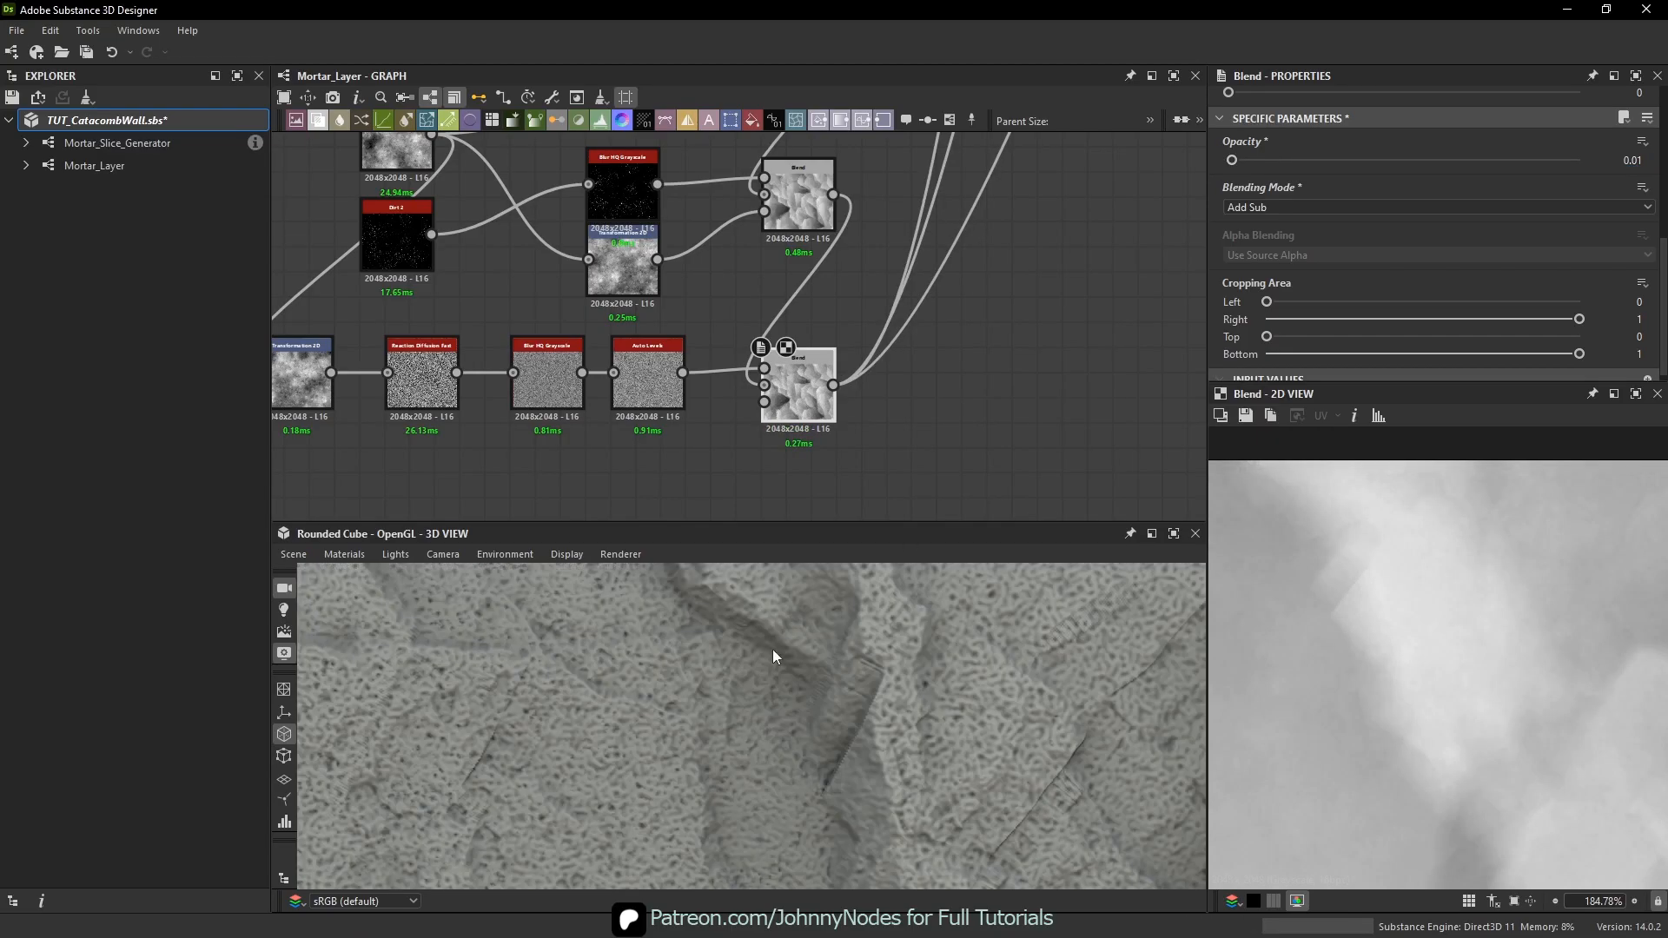
{"action": "scroll", "coordinate": [753, 687], "scroll_direction": "up", "scroll_amount": 3}
{"action": "key", "text": "alt+Tab"}
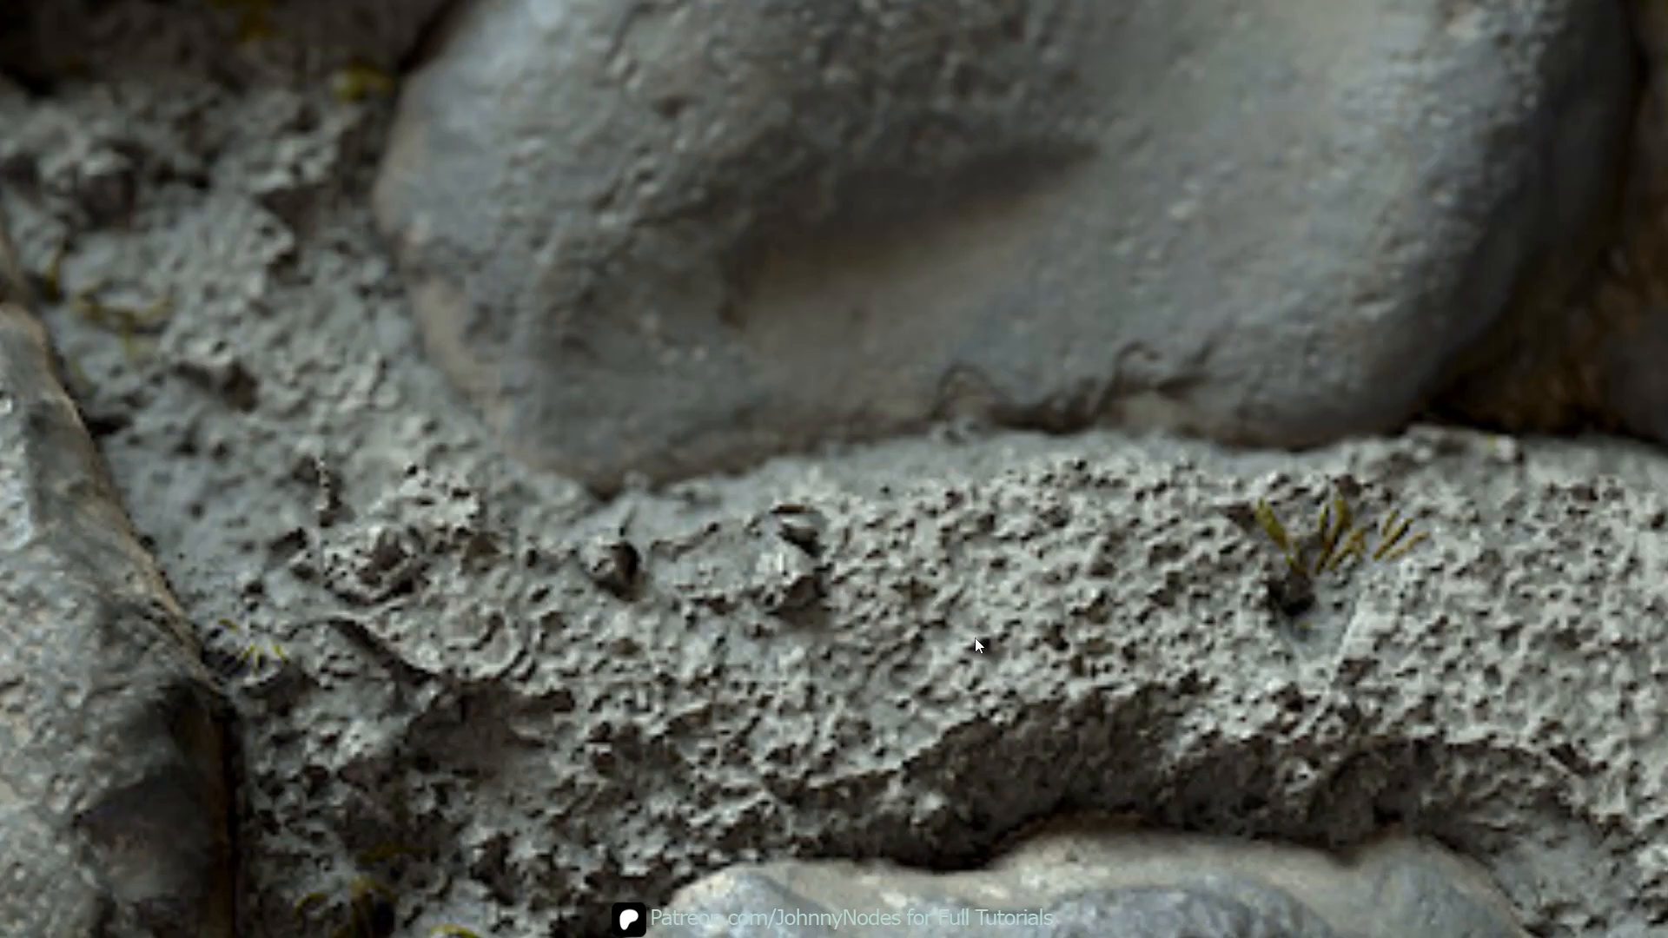
{"action": "scroll", "coordinate": [983, 636], "scroll_direction": "up", "scroll_amount": 5}
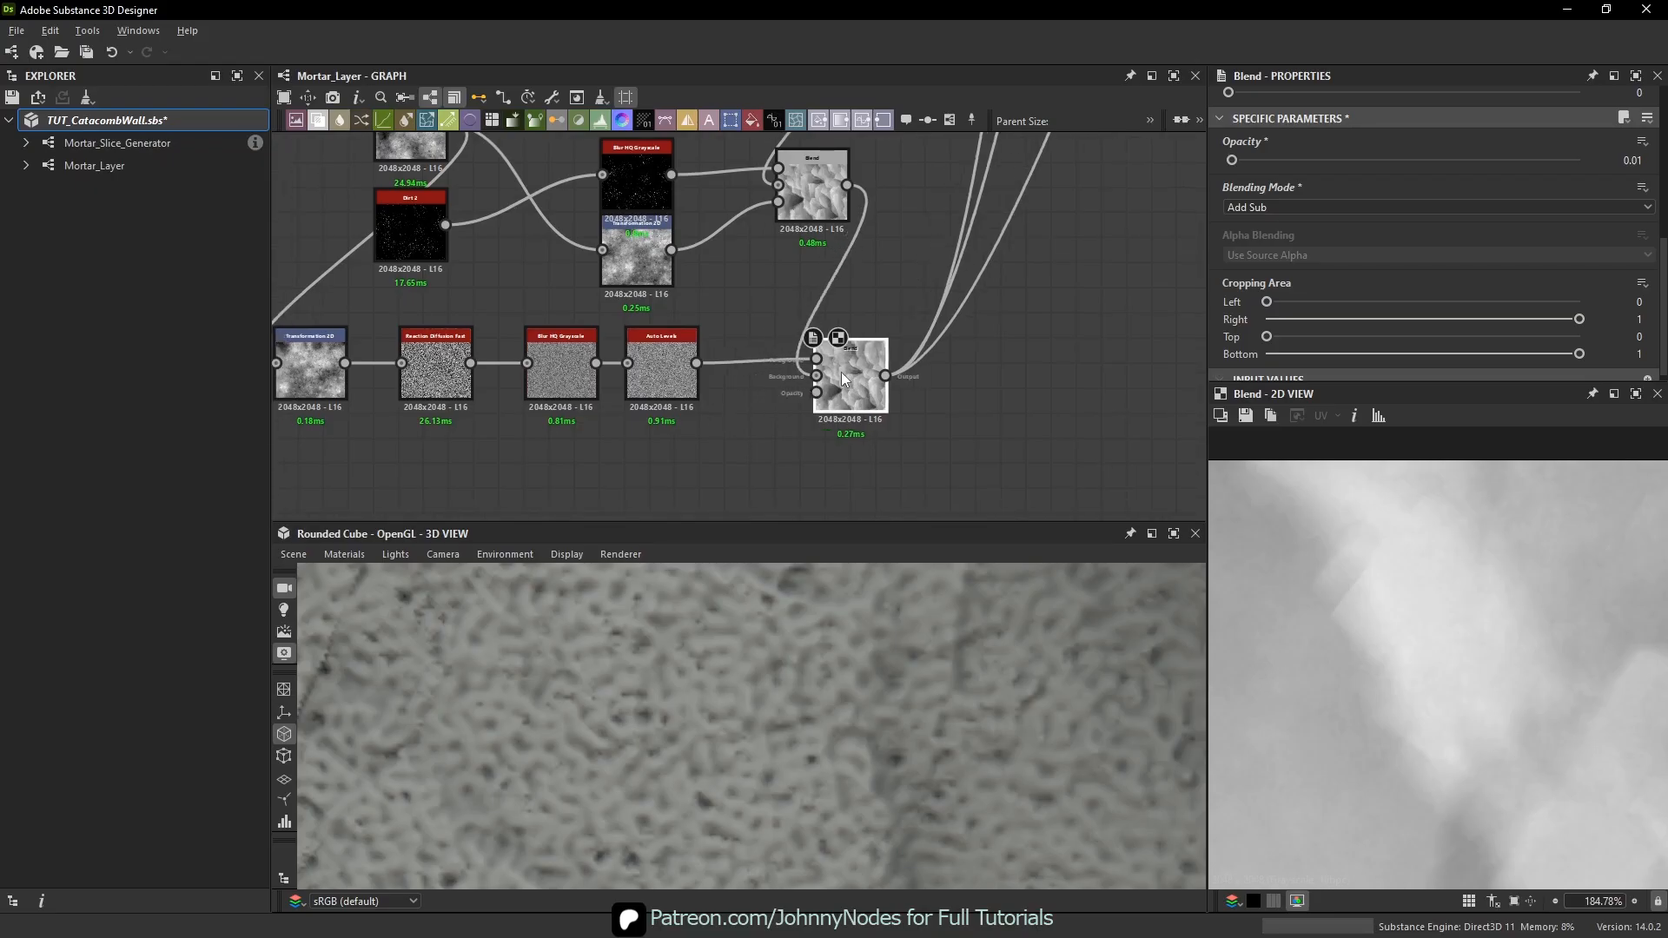
- Add a Slope Blur Grayscale fed by Auto Levels, with the cloud Transformation 2D as its slope input
{"action": "key", "text": "space"}
{"action": "type", "text": "sl"}
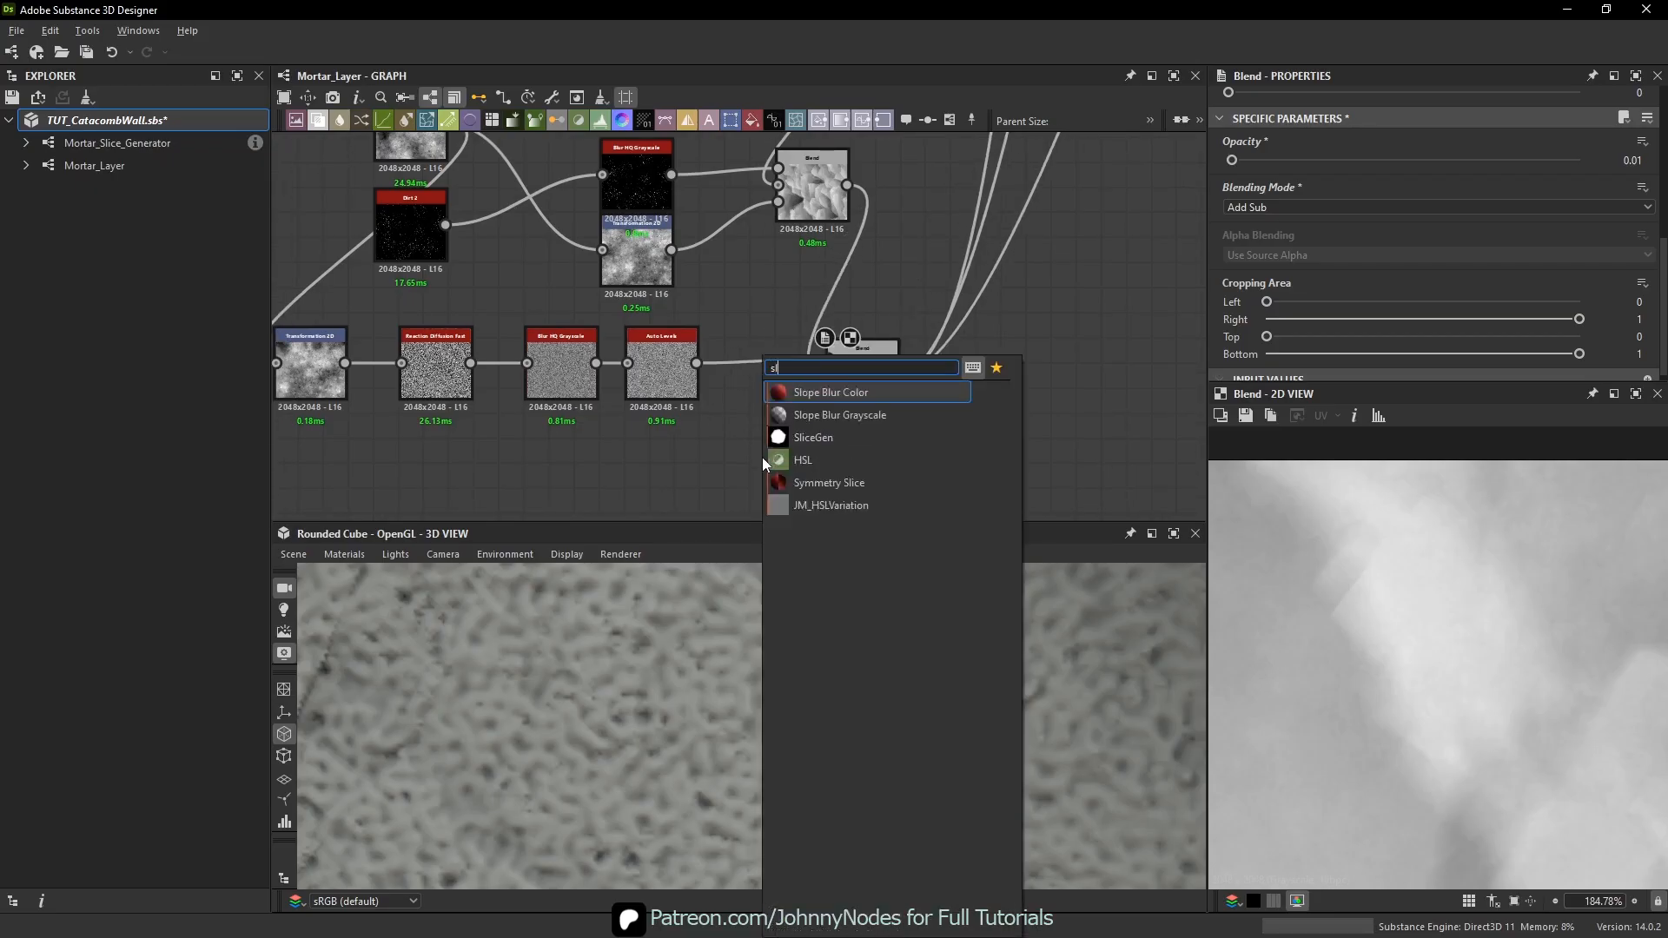
{"action": "left_click", "coordinate": [937, 420]}
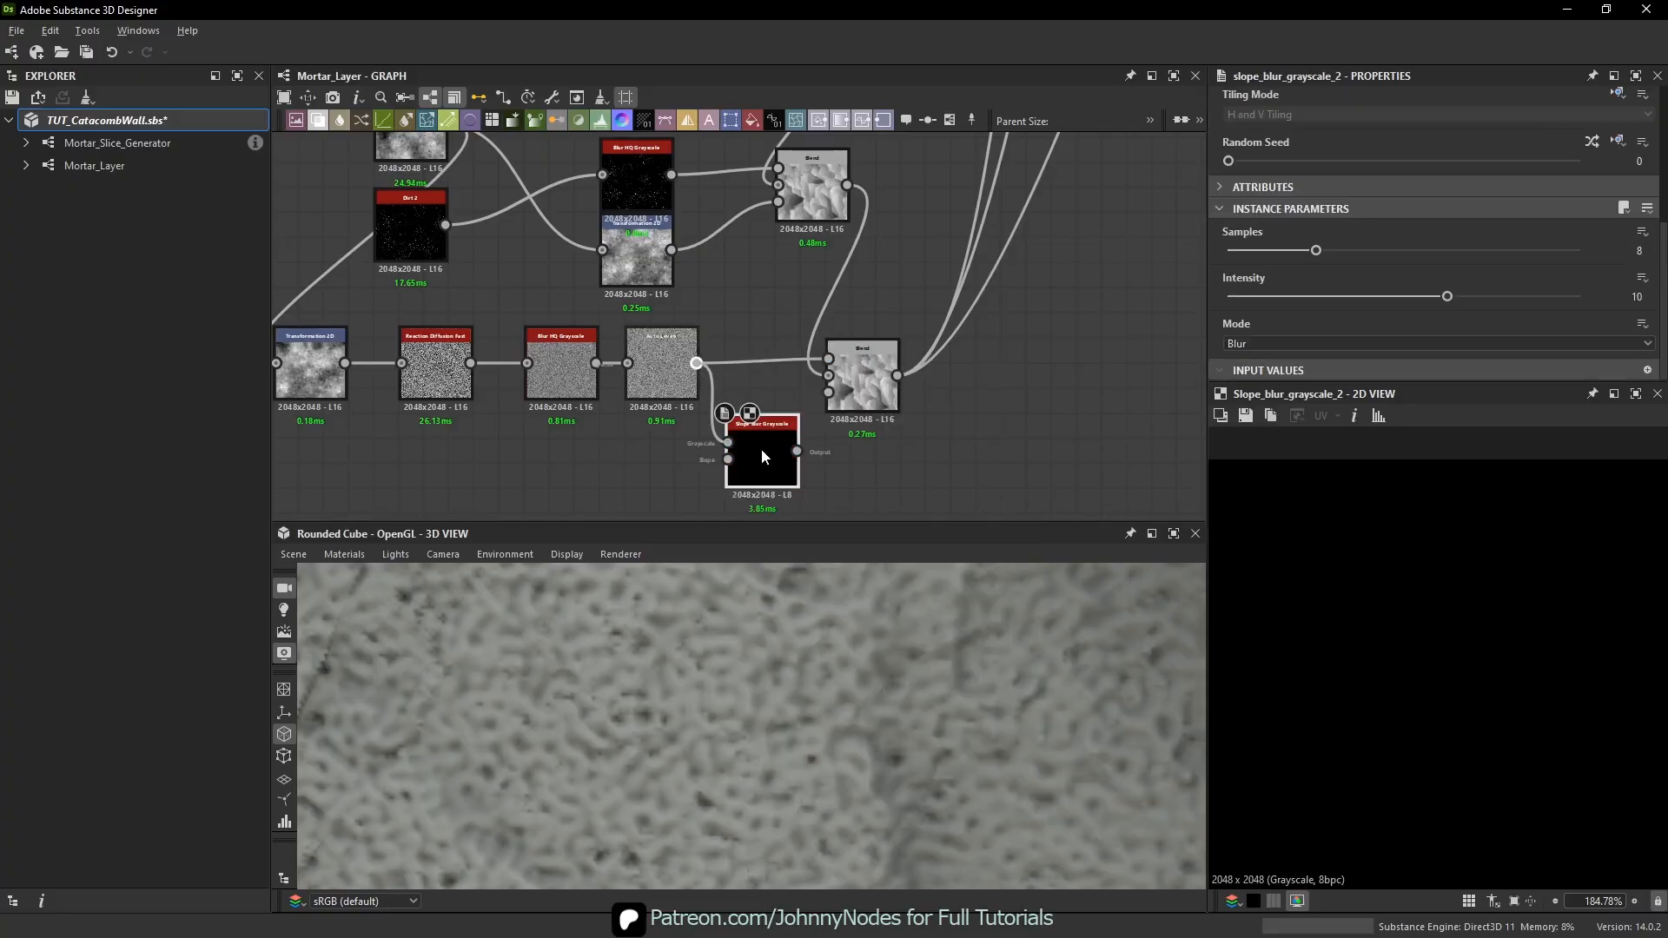
{"action": "left_click_drag", "start_coordinate": [471, 364], "coordinate": [728, 459]}
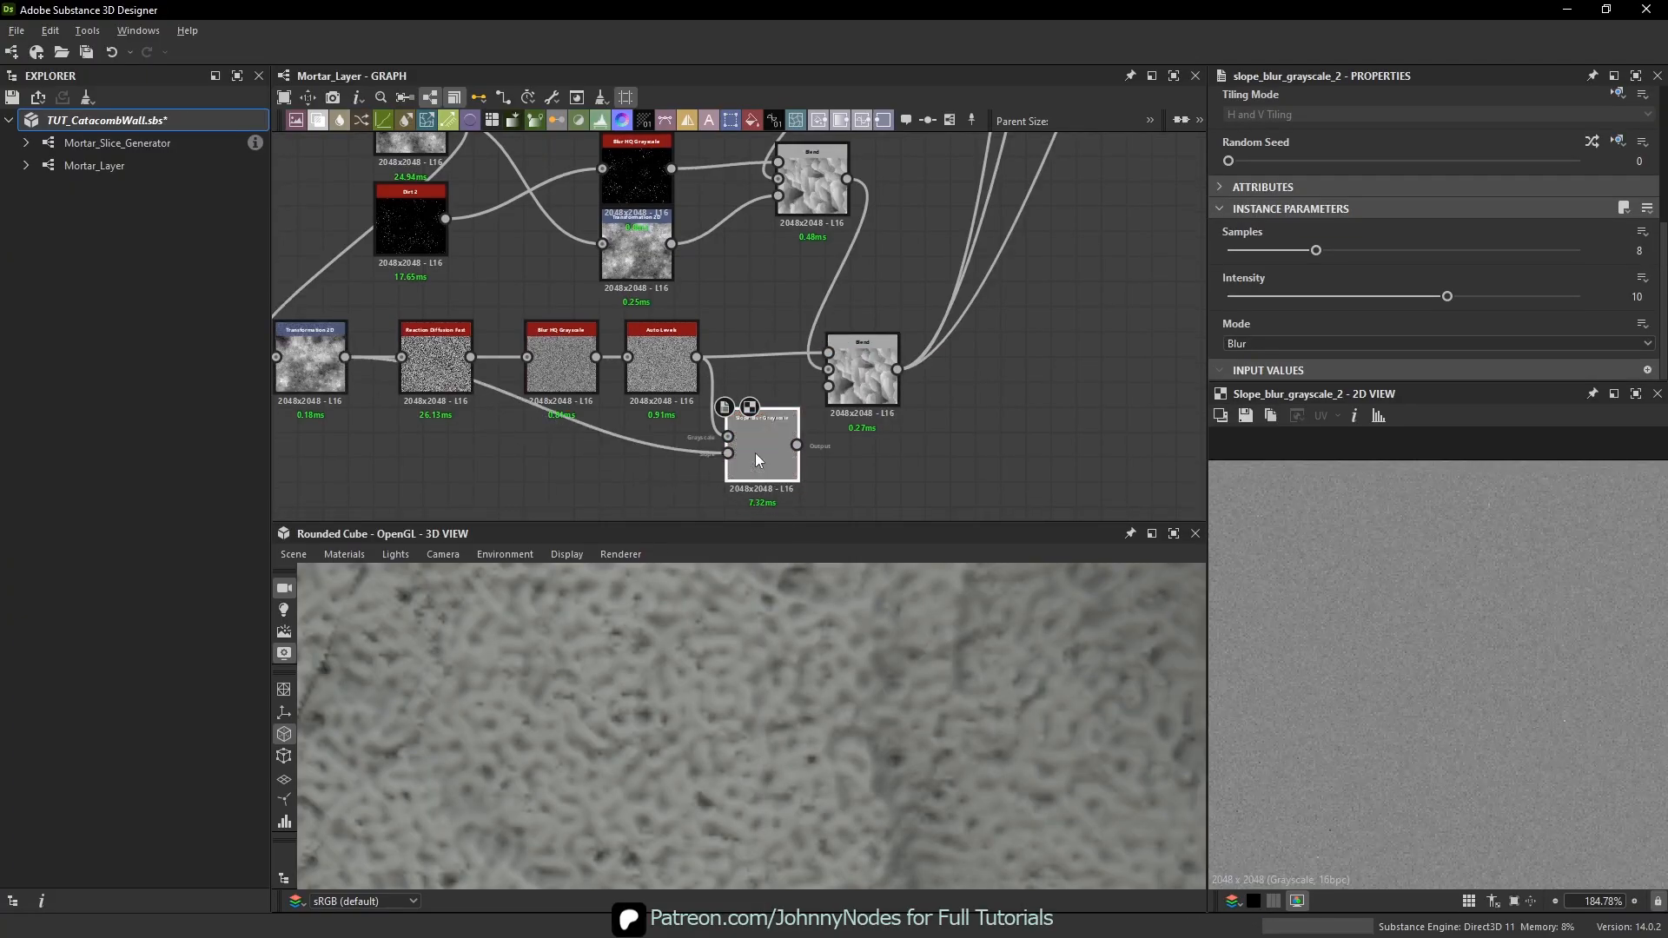
- Set the Slope Blur Grayscale's samples to 32 and its intensity to 0.2
{"action": "left_click_drag", "start_coordinate": [1316, 250], "coordinate": [1523, 250]}
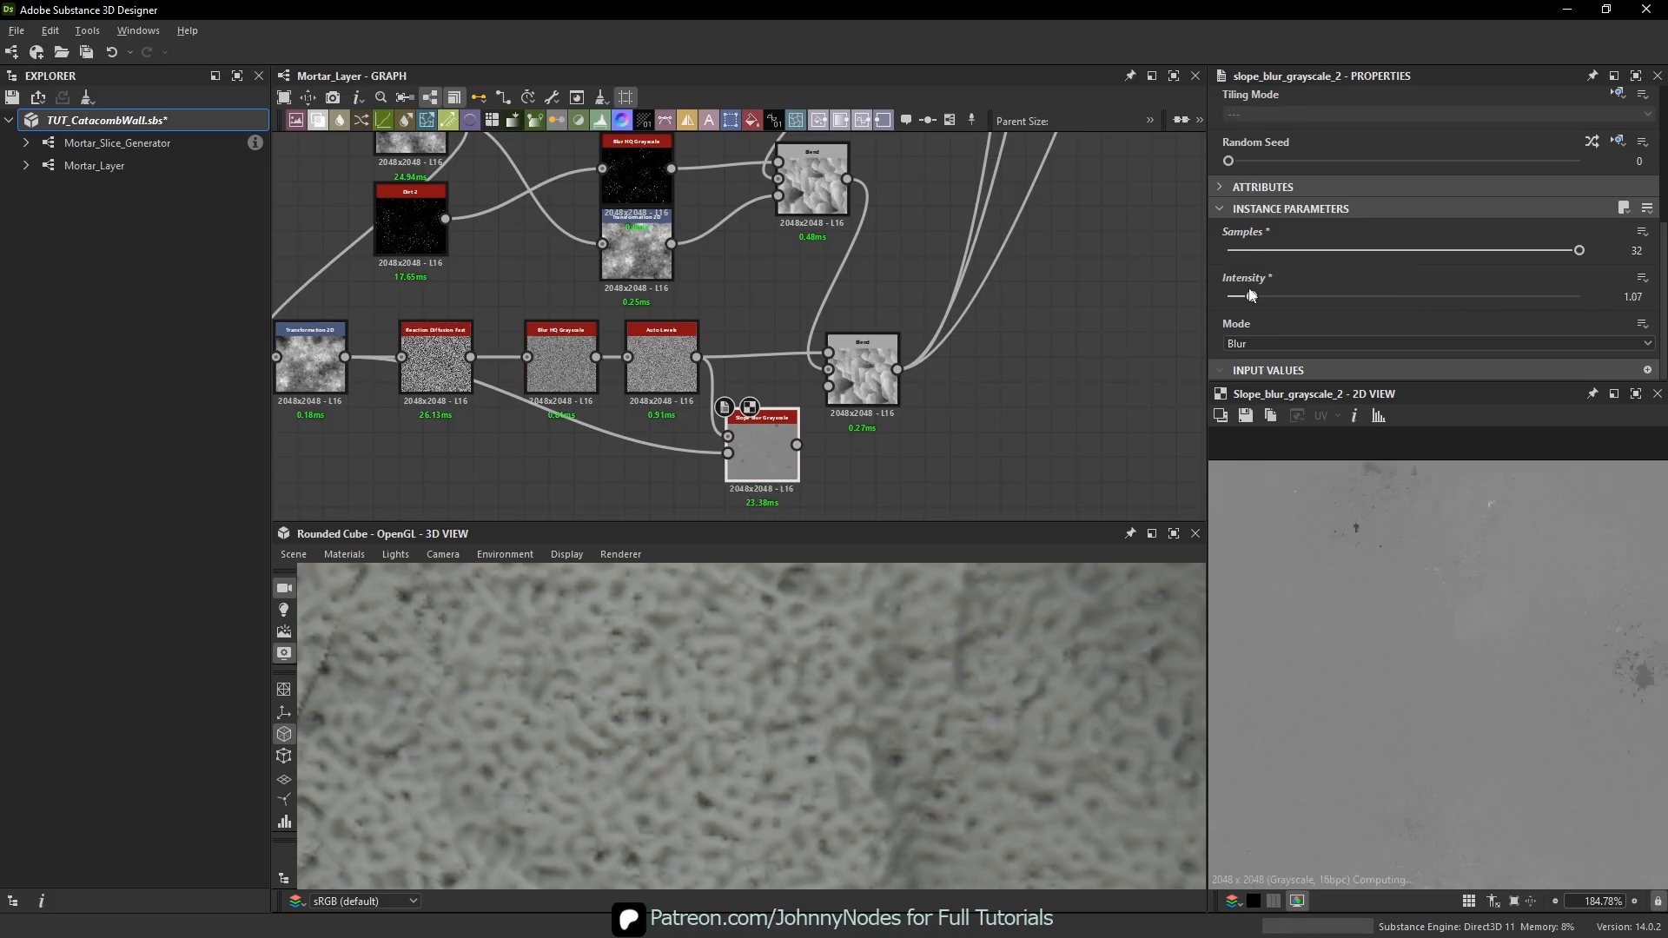
{"action": "left_click_drag", "start_coordinate": [1443, 297], "coordinate": [1230, 293]}
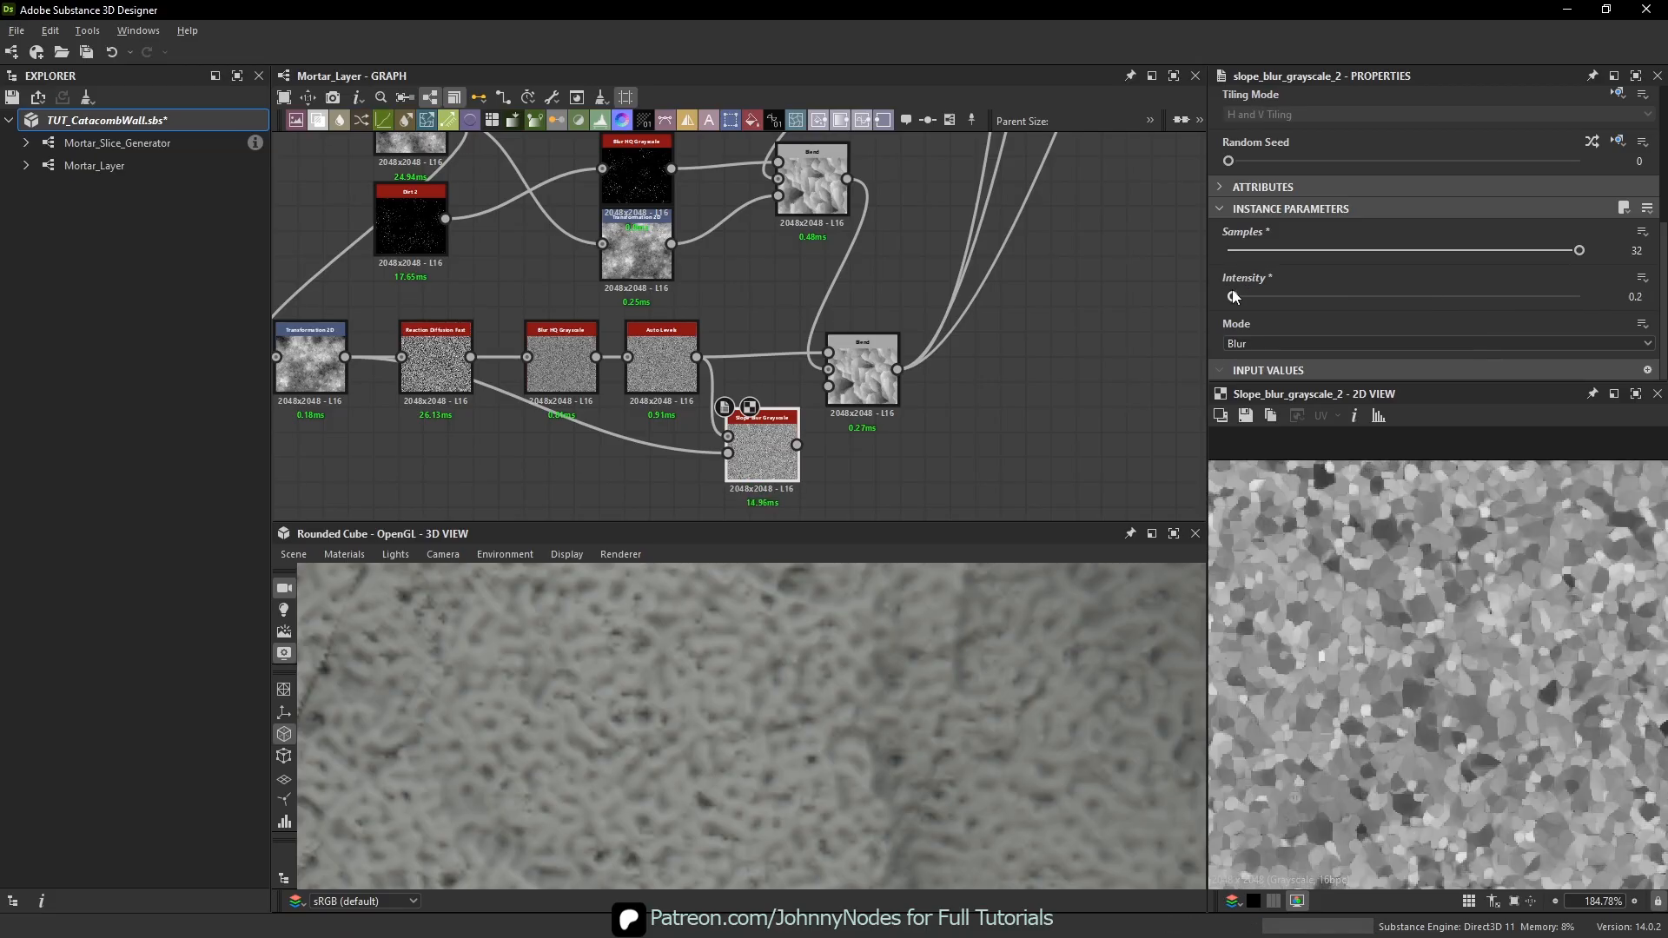
{"action": "scroll", "coordinate": [1421, 666], "scroll_direction": "down", "scroll_amount": 1}
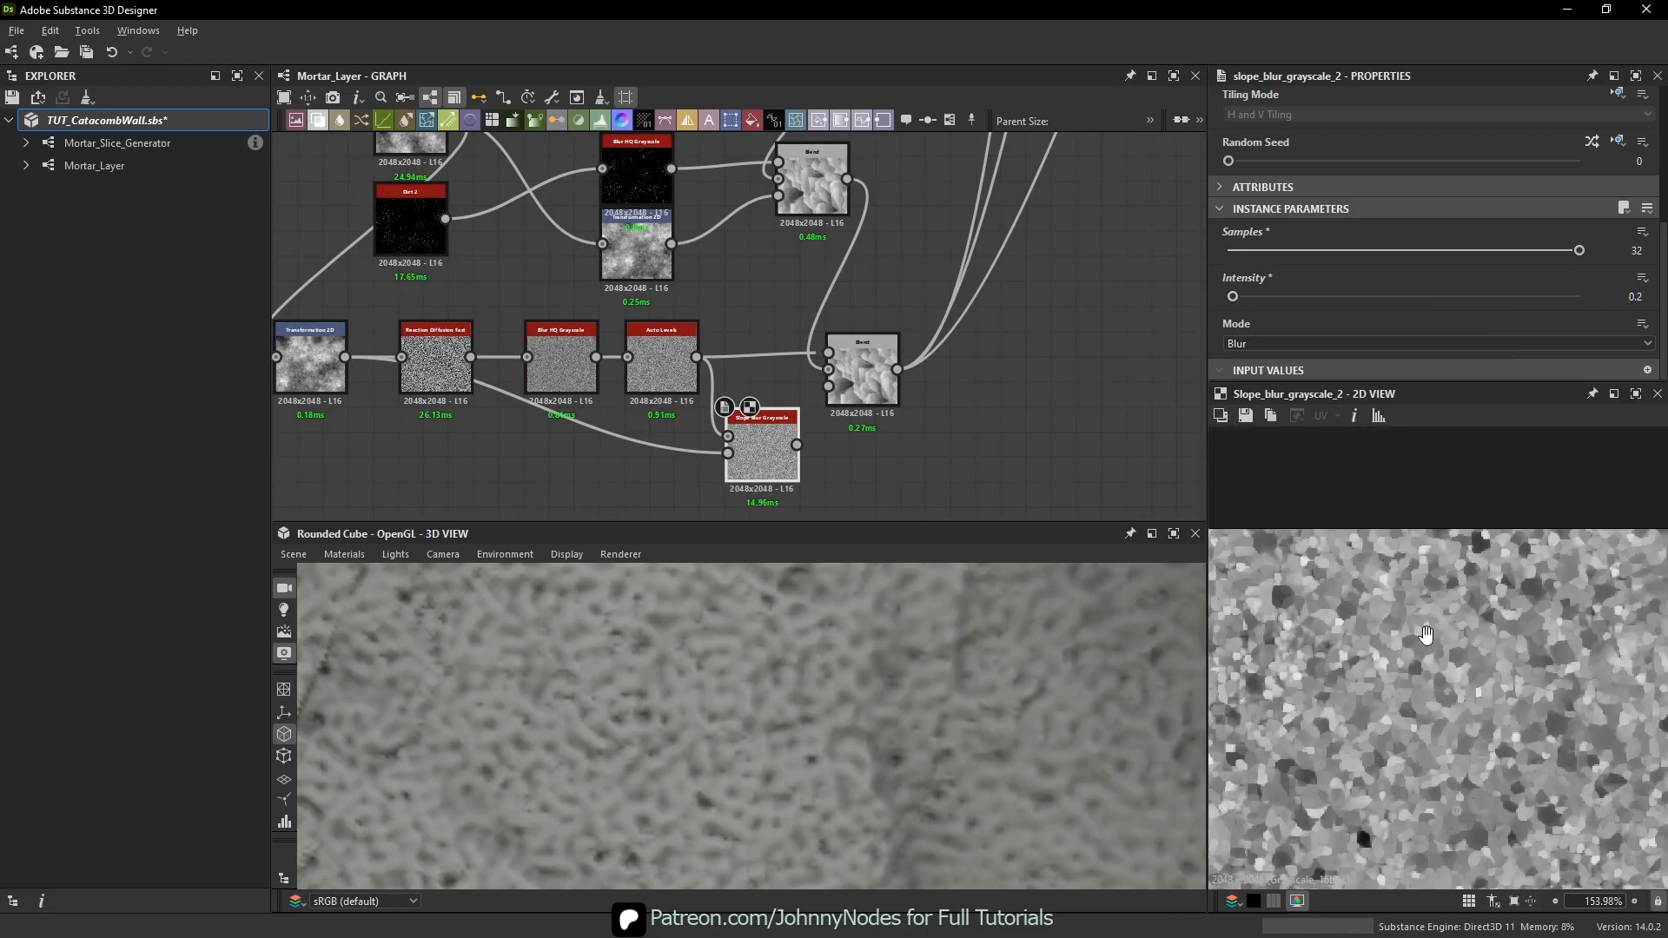
- Feed the Slope Blur Grayscale into the Add Sub Blend's foreground in place of Auto Levels and check the 3D surface
{"action": "left_click_drag", "start_coordinate": [797, 444], "coordinate": [829, 369]}
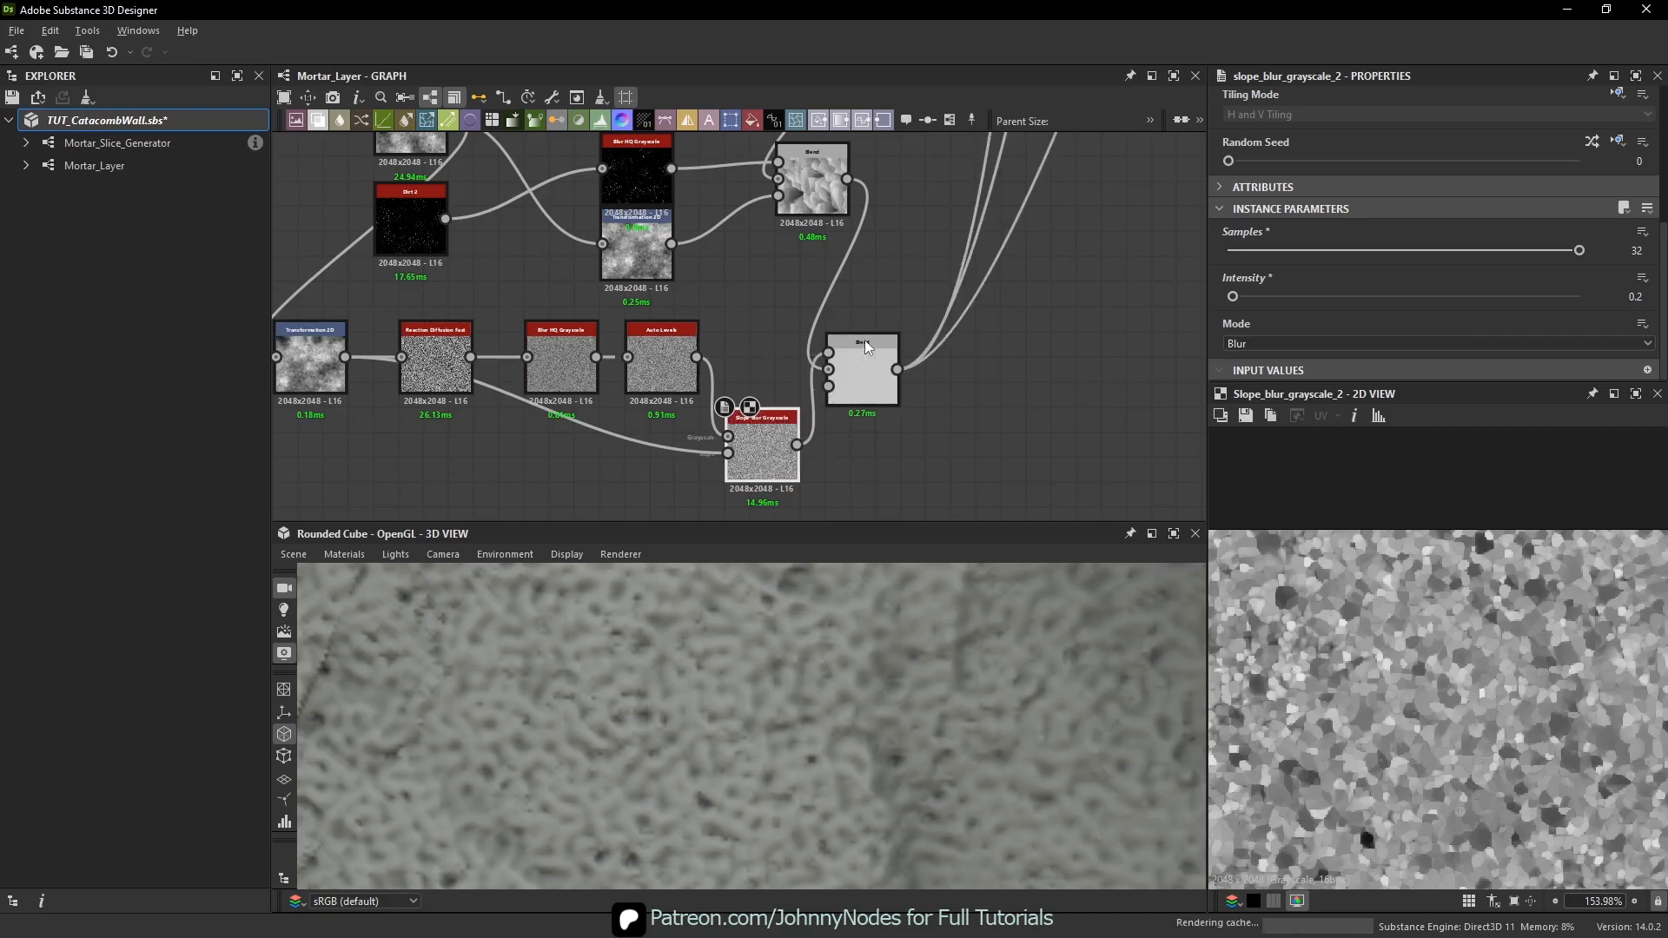
{"action": "scroll", "coordinate": [787, 675], "scroll_direction": "down", "scroll_amount": 4}
{"action": "left_click_drag", "start_coordinate": [904, 685], "coordinate": [844, 716]}
{"action": "scroll", "coordinate": [796, 672], "scroll_direction": "up", "scroll_amount": 3}
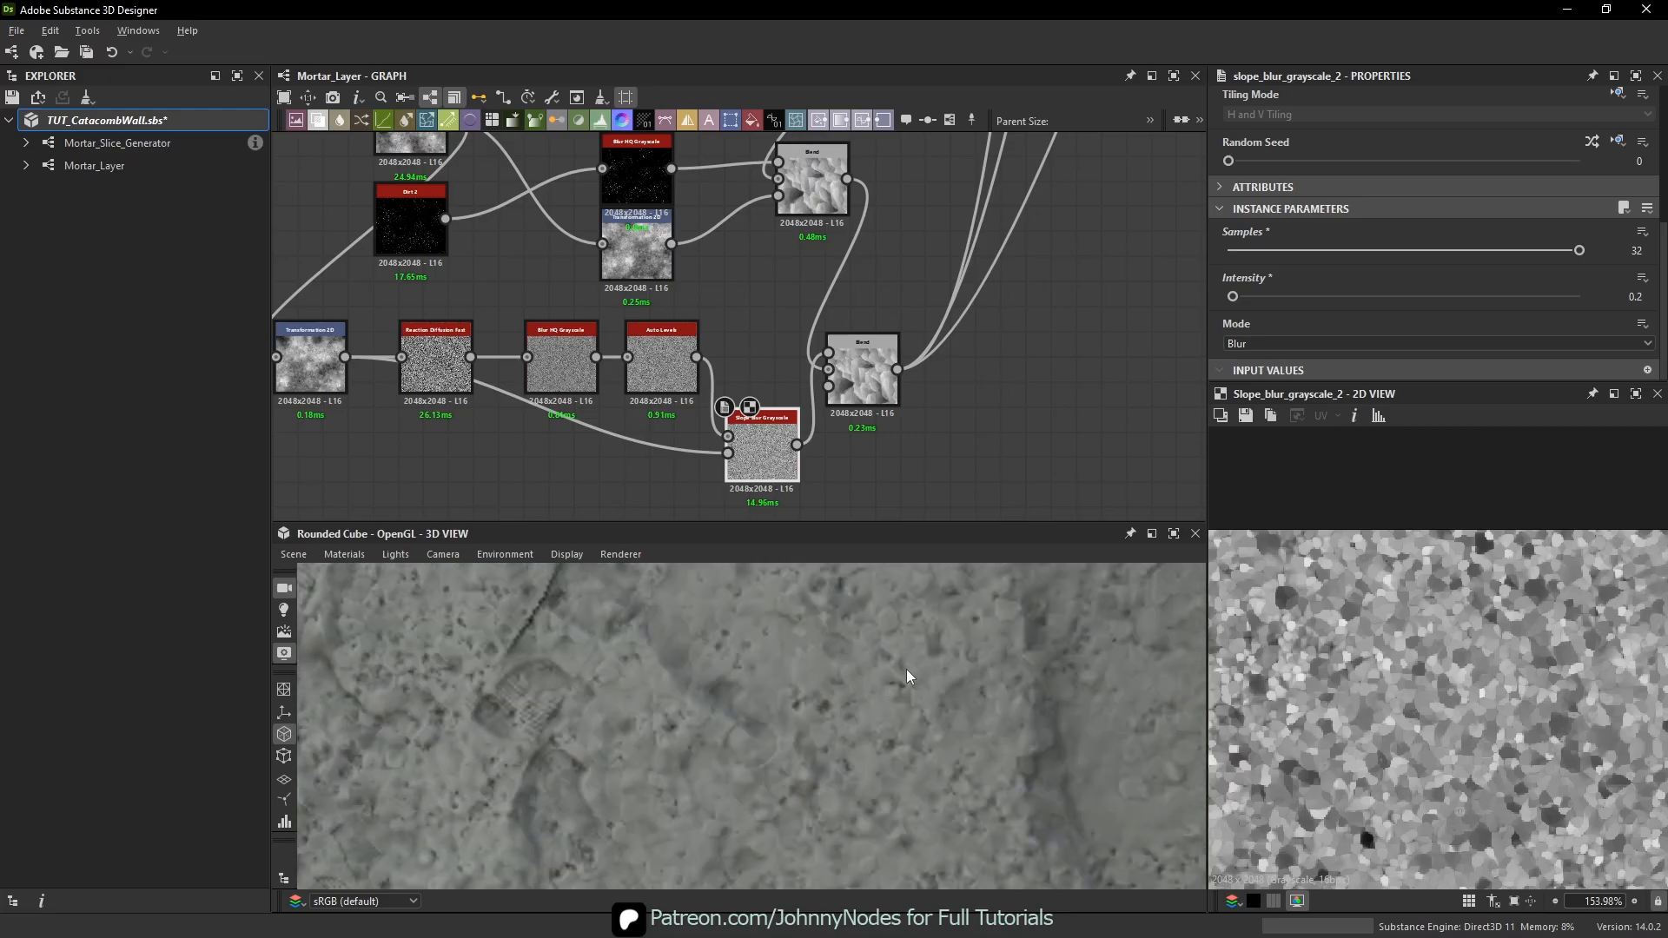
- Raise the Slope Blur Grayscale's intensity to 0.59, checking its pattern up close
{"action": "left_click_drag", "start_coordinate": [1234, 298], "coordinate": [1240, 298]}
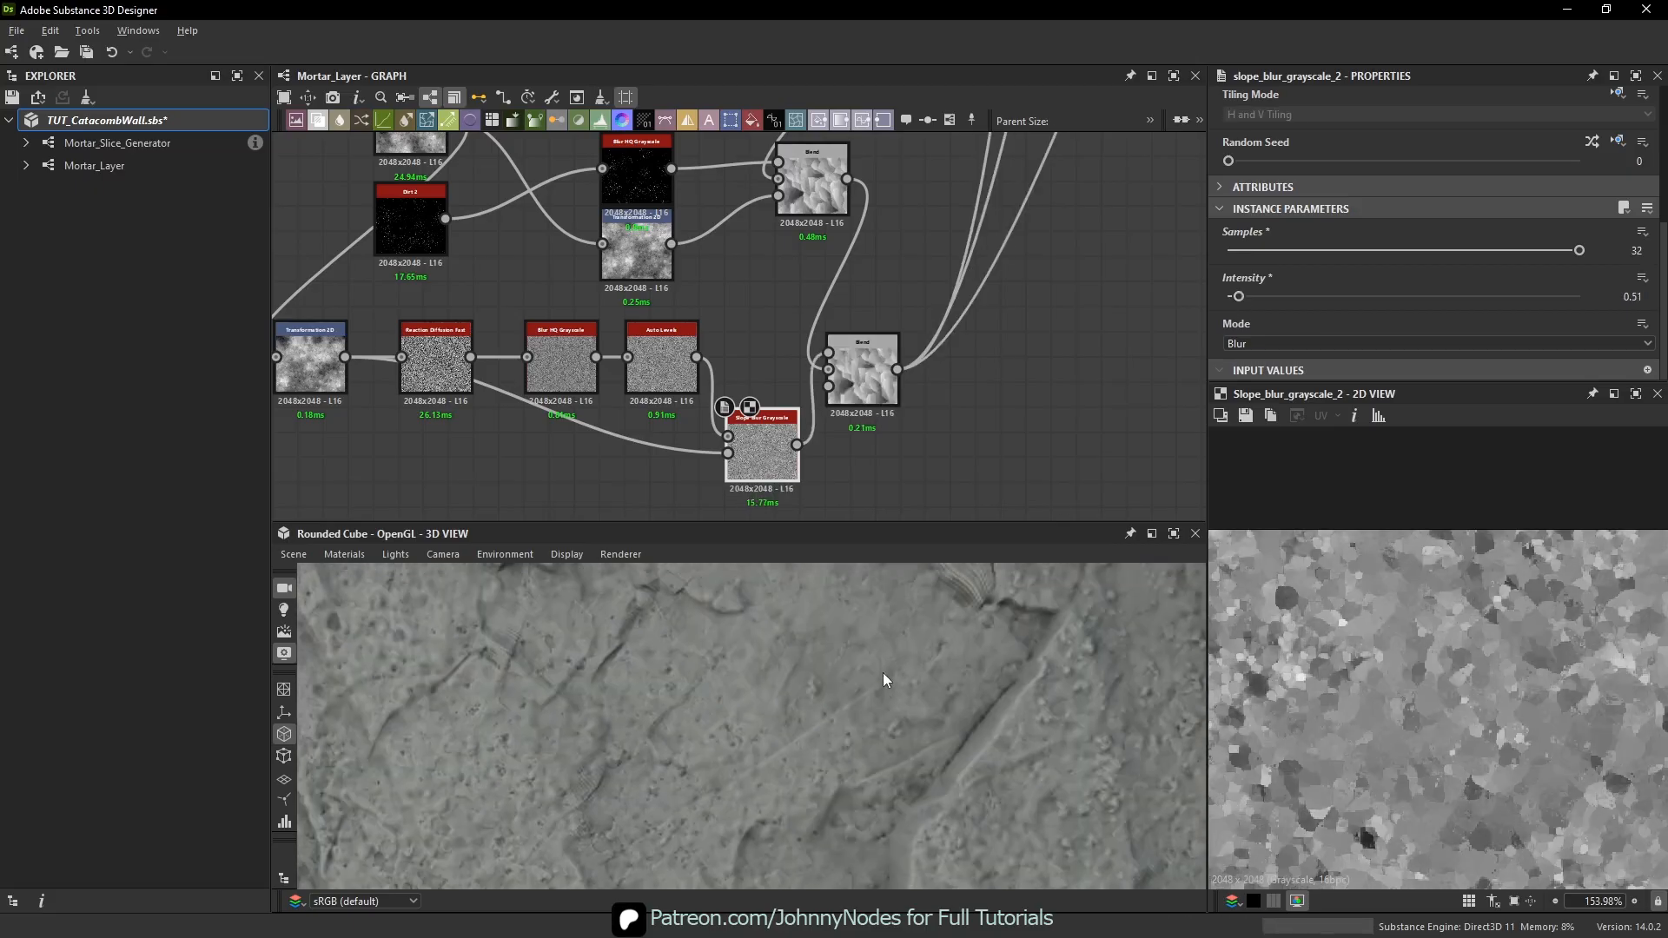
{"action": "scroll", "coordinate": [1391, 695], "scroll_direction": "up", "scroll_amount": 10}
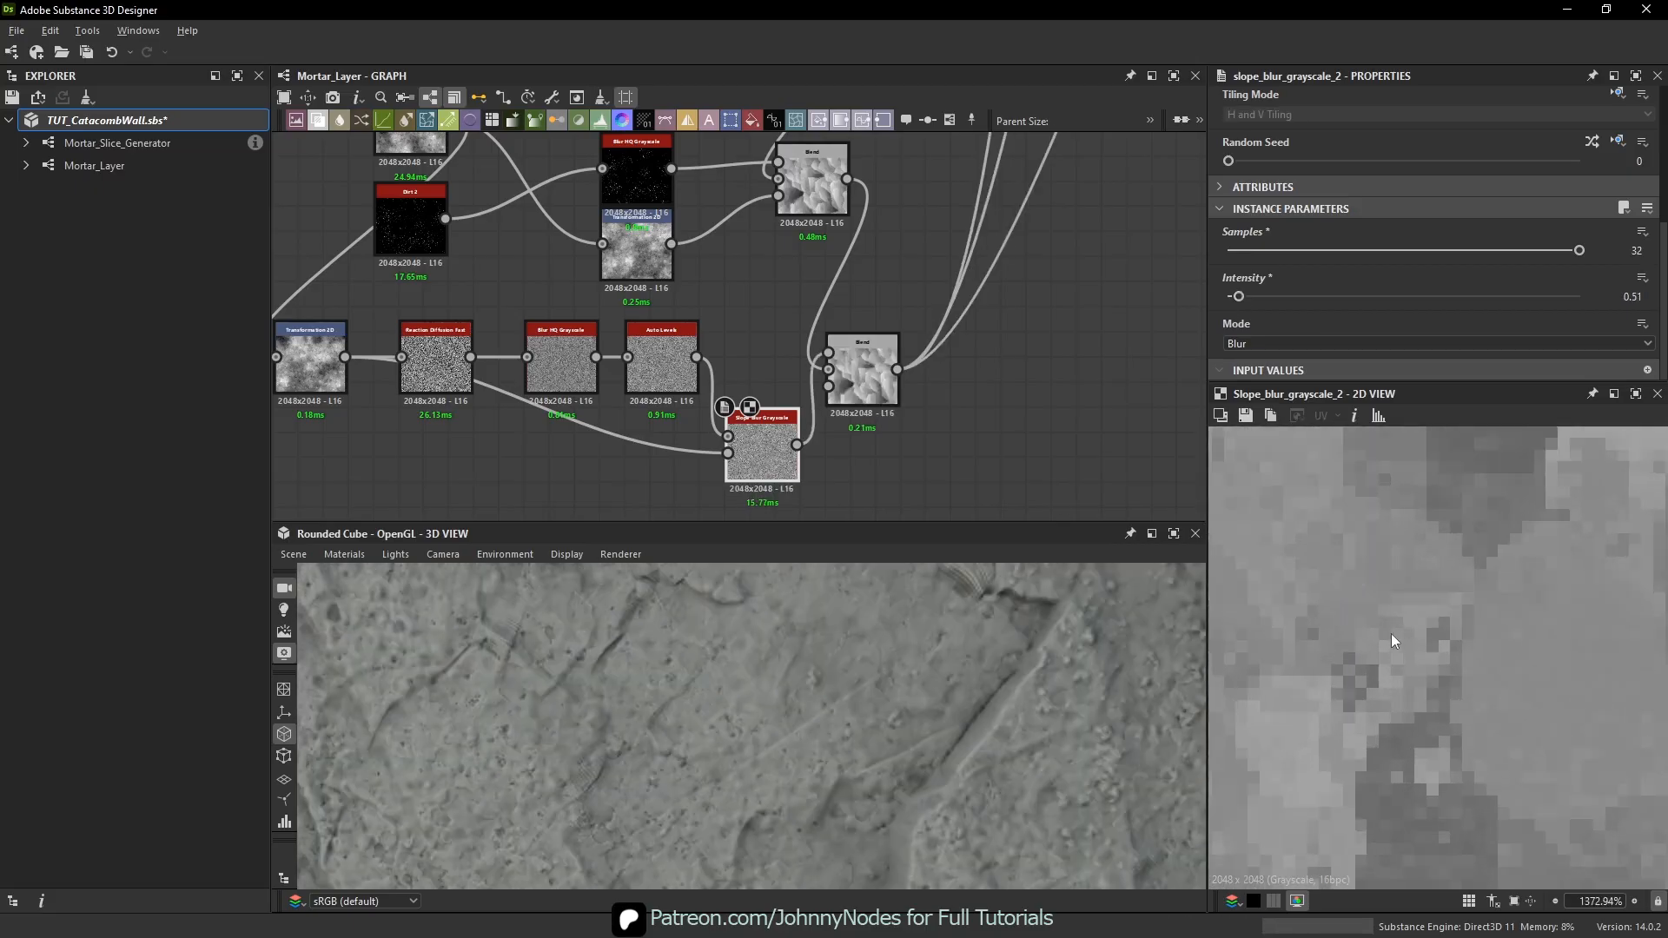
{"action": "left_click_drag", "start_coordinate": [1241, 300], "coordinate": [1240, 301]}
{"action": "scroll", "coordinate": [1477, 712], "scroll_direction": "down", "scroll_amount": 5}
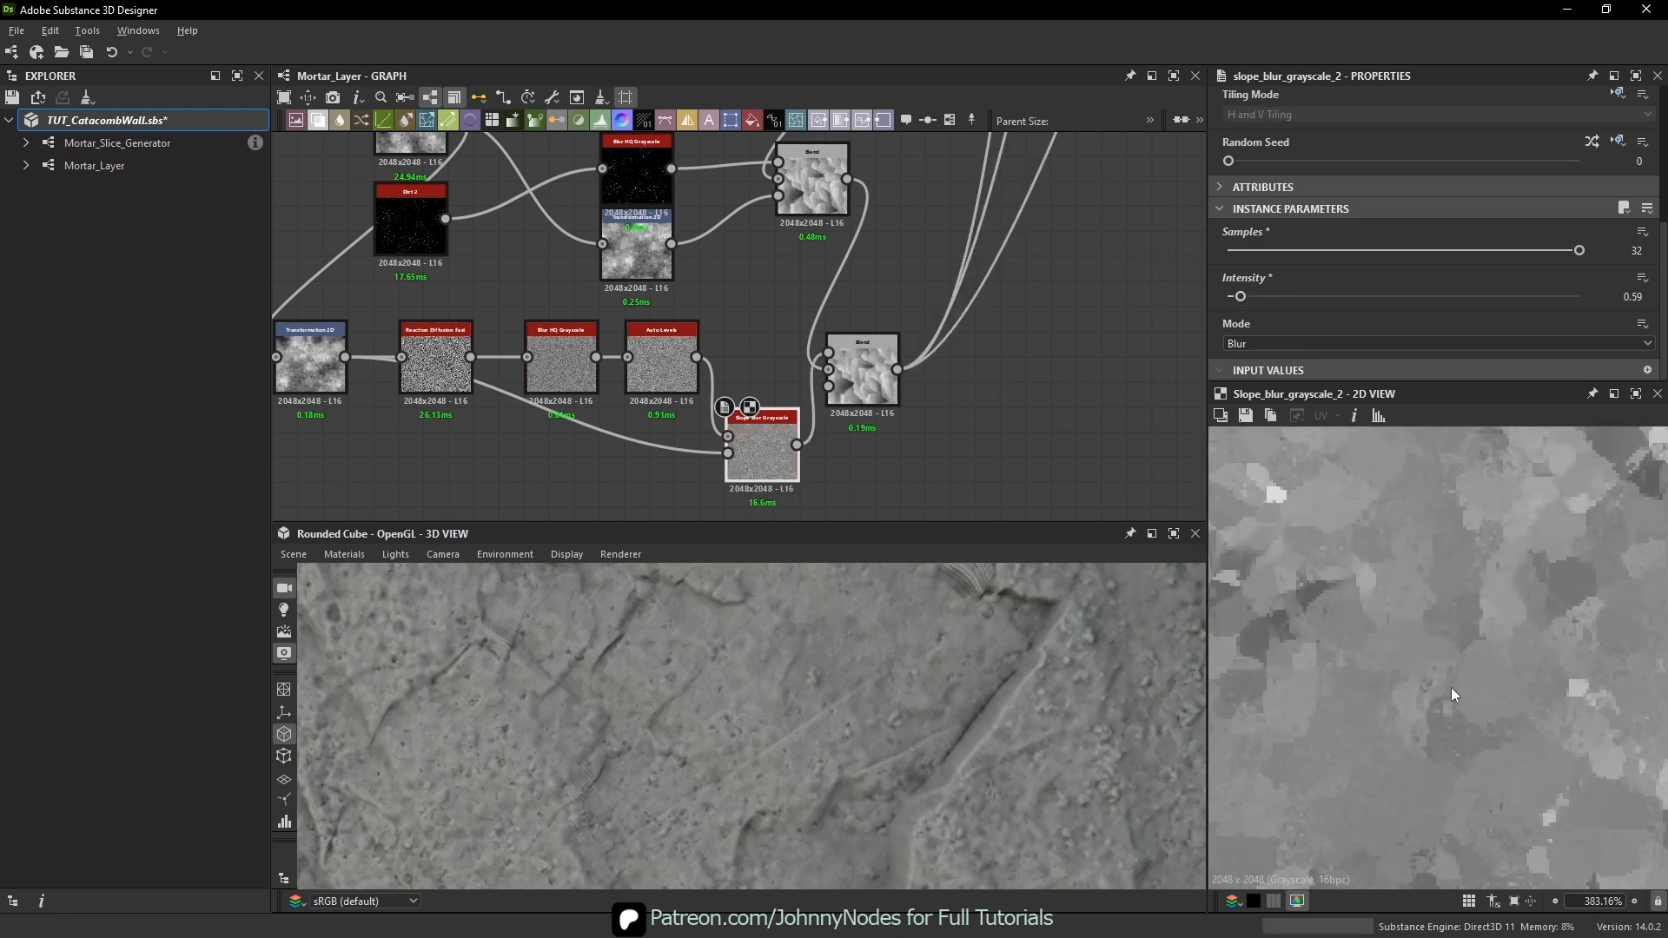
{"action": "scroll", "coordinate": [1491, 624], "scroll_direction": "up", "scroll_amount": 5}
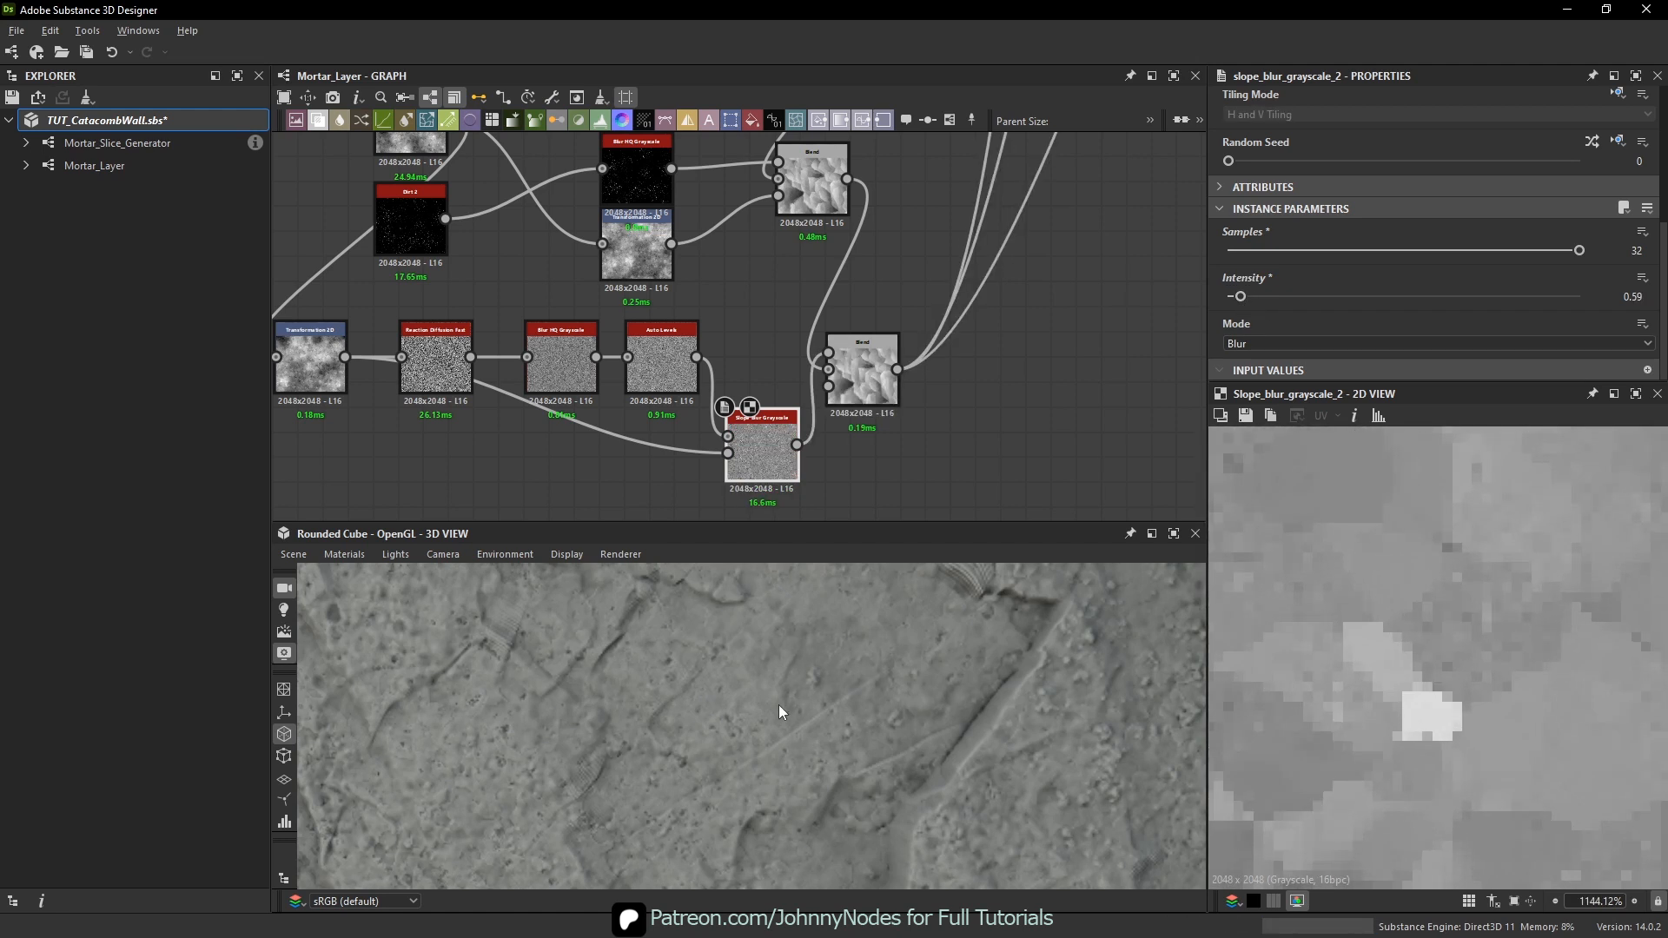
- Set the opacity of the Add Sub Blend fed by the slope blur to 0.02
{"action": "left_click", "coordinate": [863, 374]}
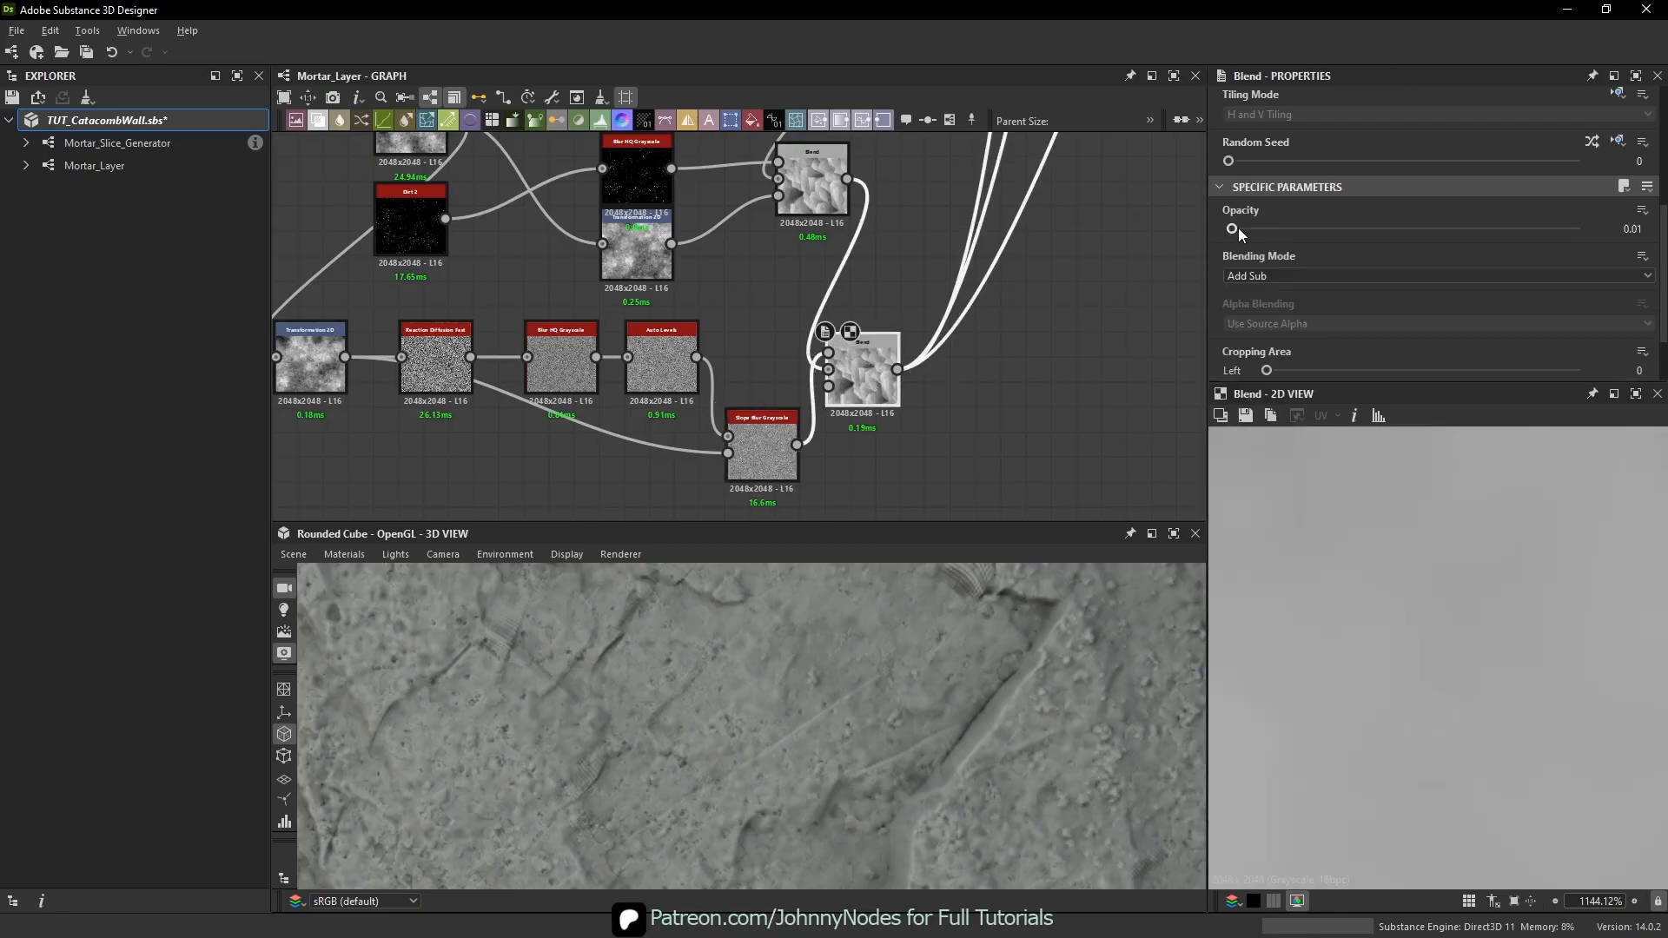
{"action": "left_click_drag", "start_coordinate": [1233, 229], "coordinate": [1238, 230]}
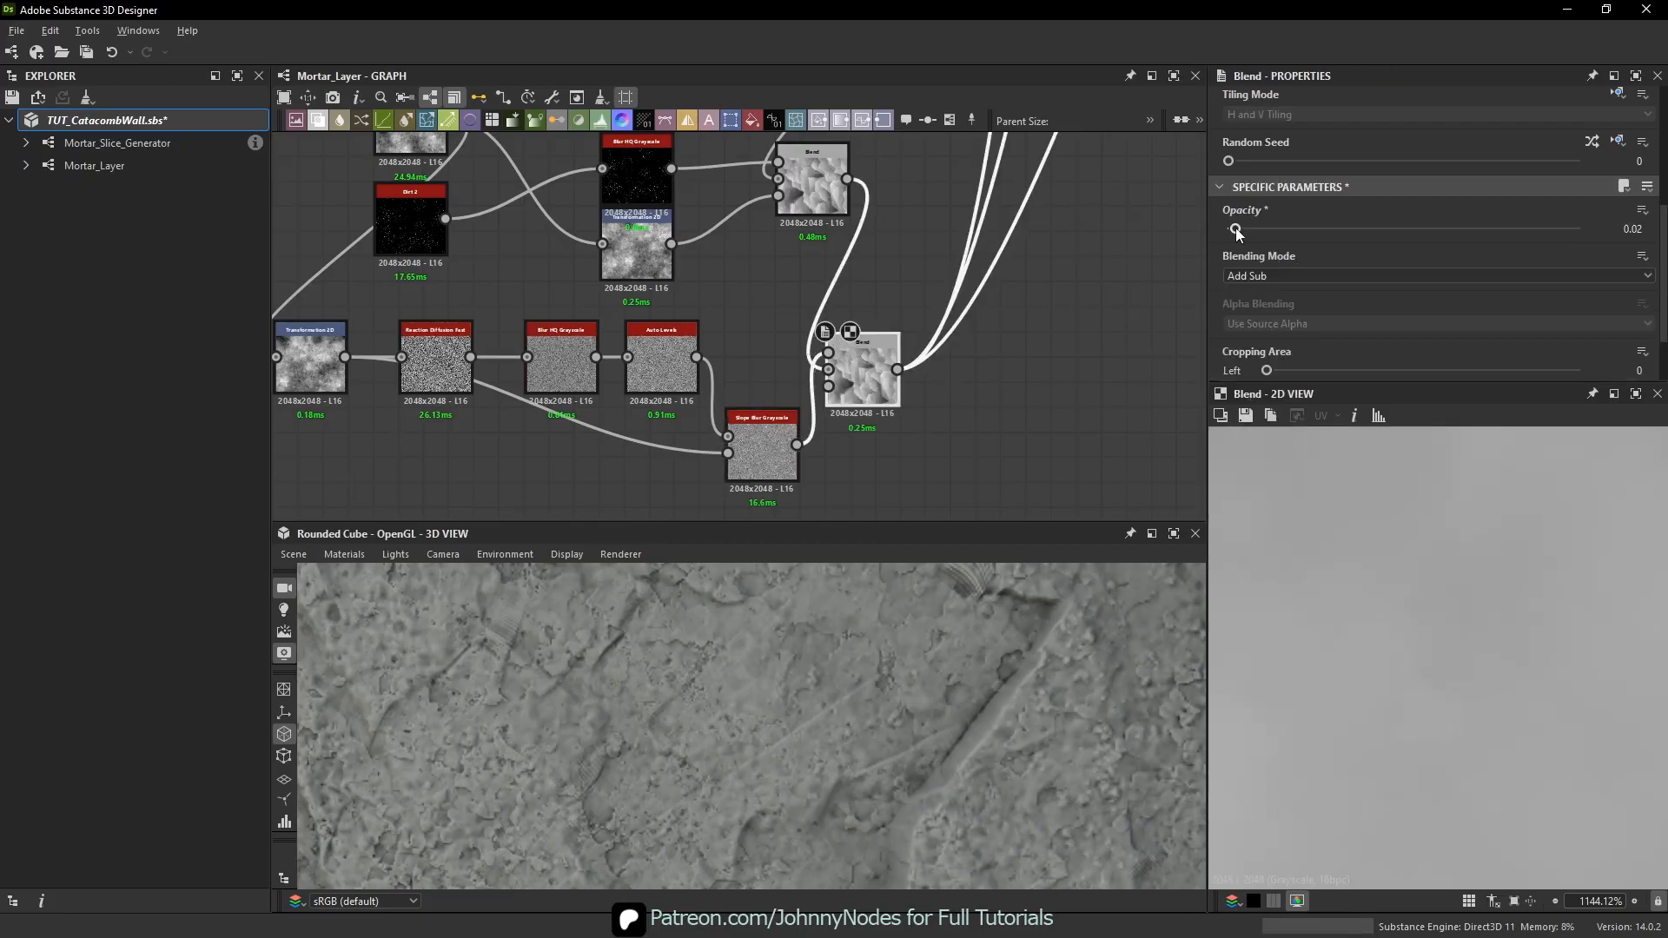
{"action": "scroll", "coordinate": [849, 675], "scroll_direction": "up", "scroll_amount": 2}
{"action": "scroll", "coordinate": [872, 627], "scroll_direction": "down", "scroll_amount": 5}
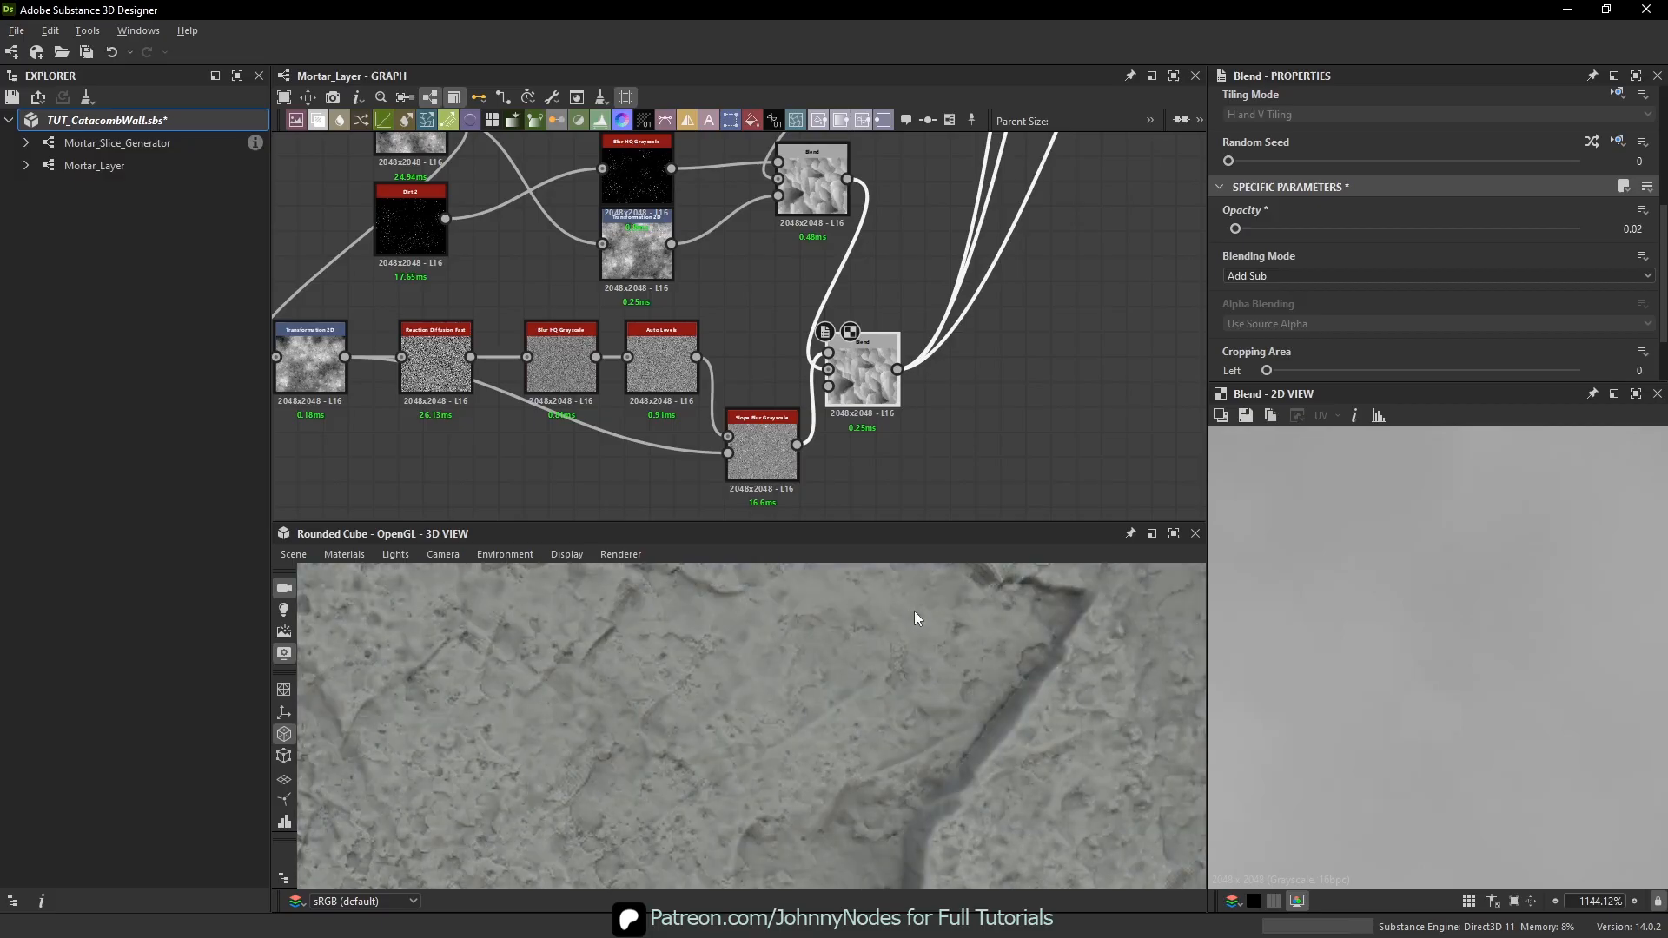
- Examine the mortar's bumpiness on the 3D cube both from a distance and up close
{"action": "mouse_move", "coordinate": [851, 640]}
{"action": "left_mouse_down"}
{"action": "mouse_move", "coordinate": [774, 623]}
{"action": "mouse_move", "coordinate": [834, 613]}
{"action": "mouse_move", "coordinate": [879, 629]}
{"action": "mouse_move", "coordinate": [853, 680]}
{"action": "mouse_move", "coordinate": [857, 643]}
{"action": "left_mouse_up"}
{"action": "scroll", "coordinate": [856, 643], "scroll_direction": "up", "scroll_amount": 2}
{"action": "scroll", "coordinate": [858, 256], "scroll_direction": "down", "scroll_amount": 1}
{"action": "middle_click_drag", "start_coordinate": [857, 256], "coordinate": [673, 487]}
{"action": "middle_click_drag", "start_coordinate": [908, 288], "coordinate": [870, 214]}
{"action": "scroll", "coordinate": [749, 513], "scroll_direction": "down", "scroll_amount": 2}
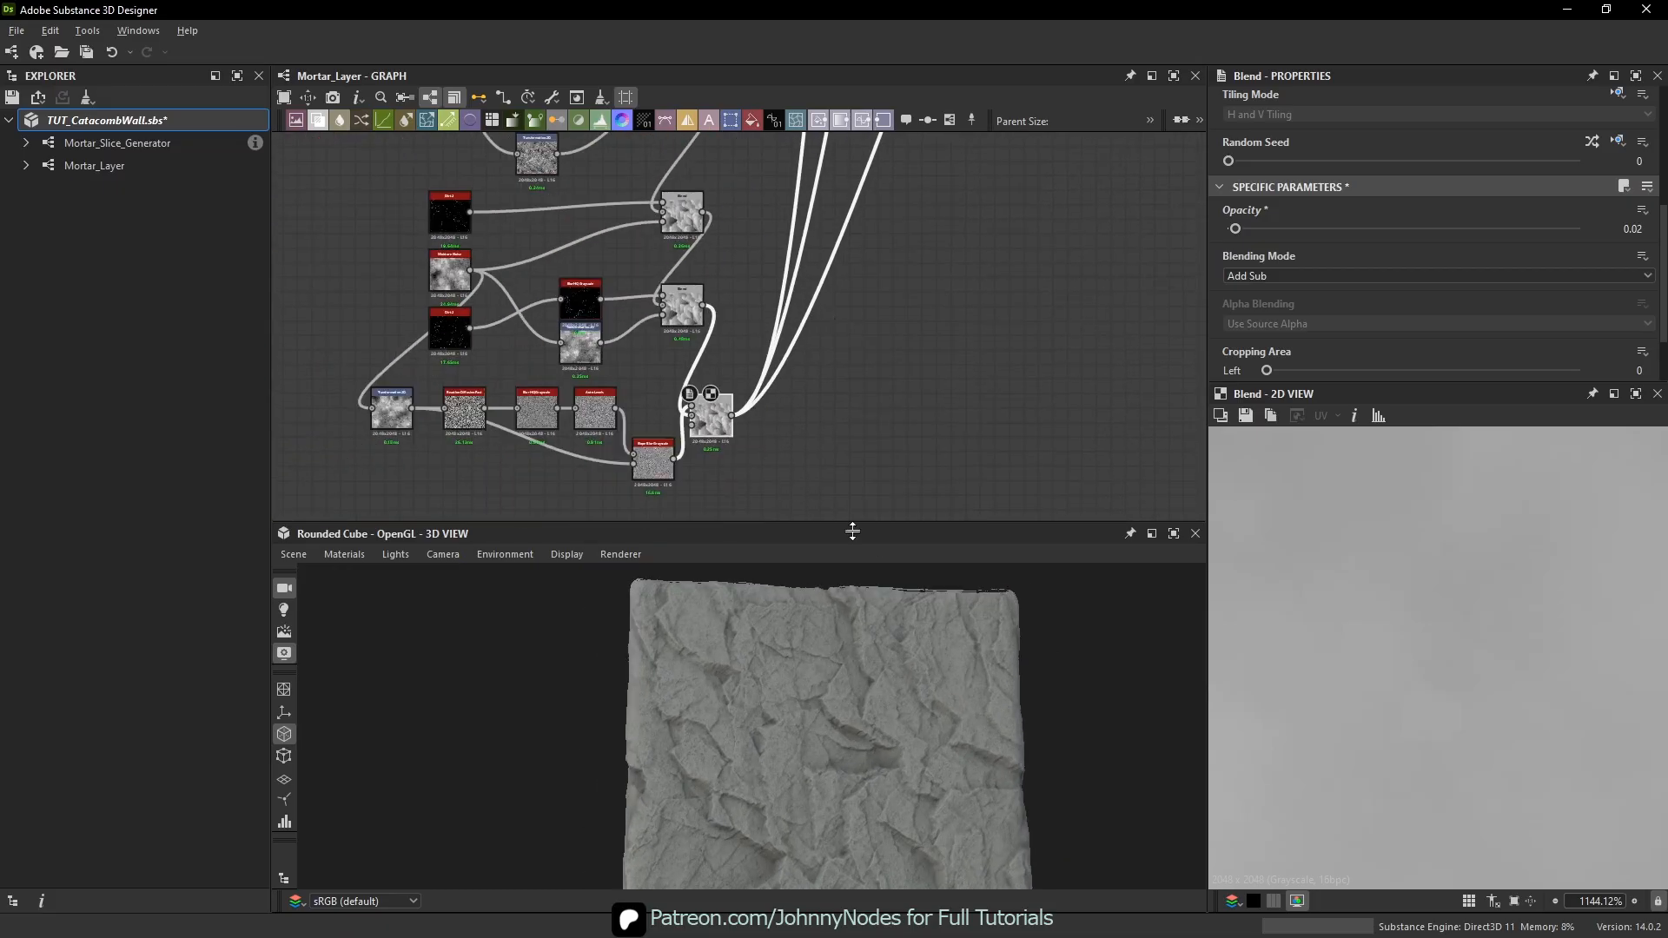
{"action": "scroll", "coordinate": [893, 711], "scroll_direction": "up", "scroll_amount": 4}
{"action": "scroll", "coordinate": [893, 711], "scroll_direction": "up", "scroll_amount": 4}
{"action": "left_click_drag", "start_coordinate": [900, 696], "coordinate": [938, 665]}
{"action": "scroll", "coordinate": [887, 640], "scroll_direction": "up", "scroll_amount": 4}
- Add a Transformation 2D node below the reaction diffusion row, fed by Auto Levels
{"action": "middle_click_drag", "start_coordinate": [634, 467], "coordinate": [702, 311]}
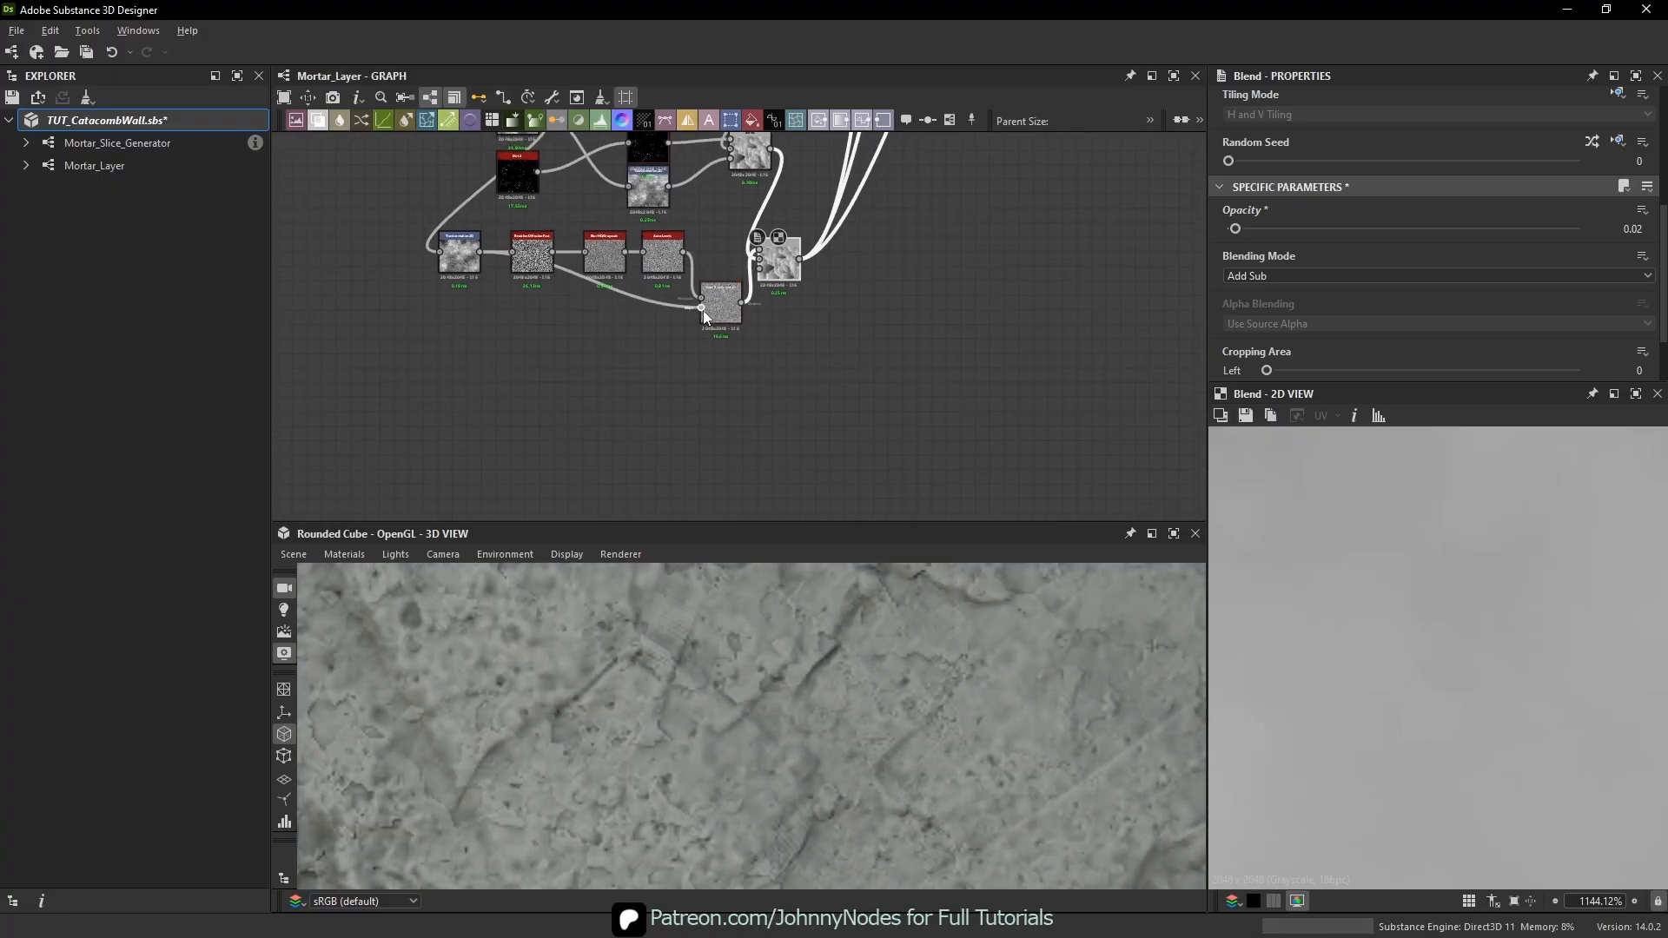
{"action": "left_click", "coordinate": [523, 292]}
{"action": "scroll", "coordinate": [602, 299], "scroll_direction": "up", "scroll_amount": 2}
{"action": "key", "text": "space"}
{"action": "left_click", "coordinate": [686, 410]}
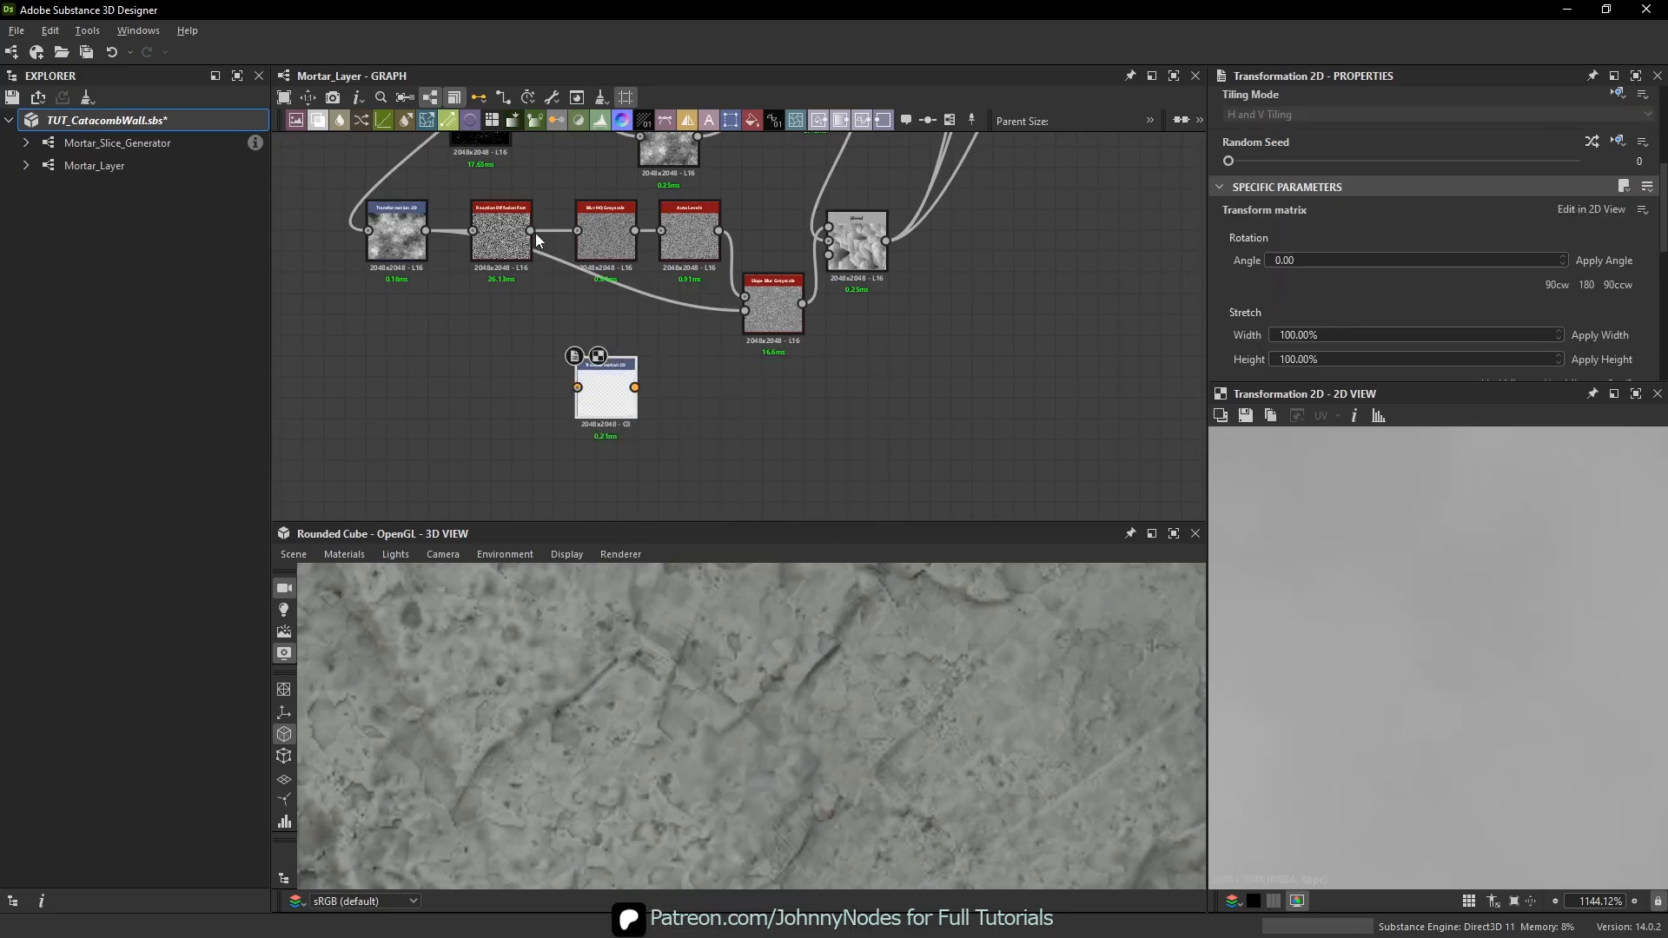
{"action": "left_click_drag", "start_coordinate": [718, 231], "coordinate": [692, 416]}
{"action": "scroll", "coordinate": [1464, 623], "scroll_direction": "down", "scroll_amount": 10}
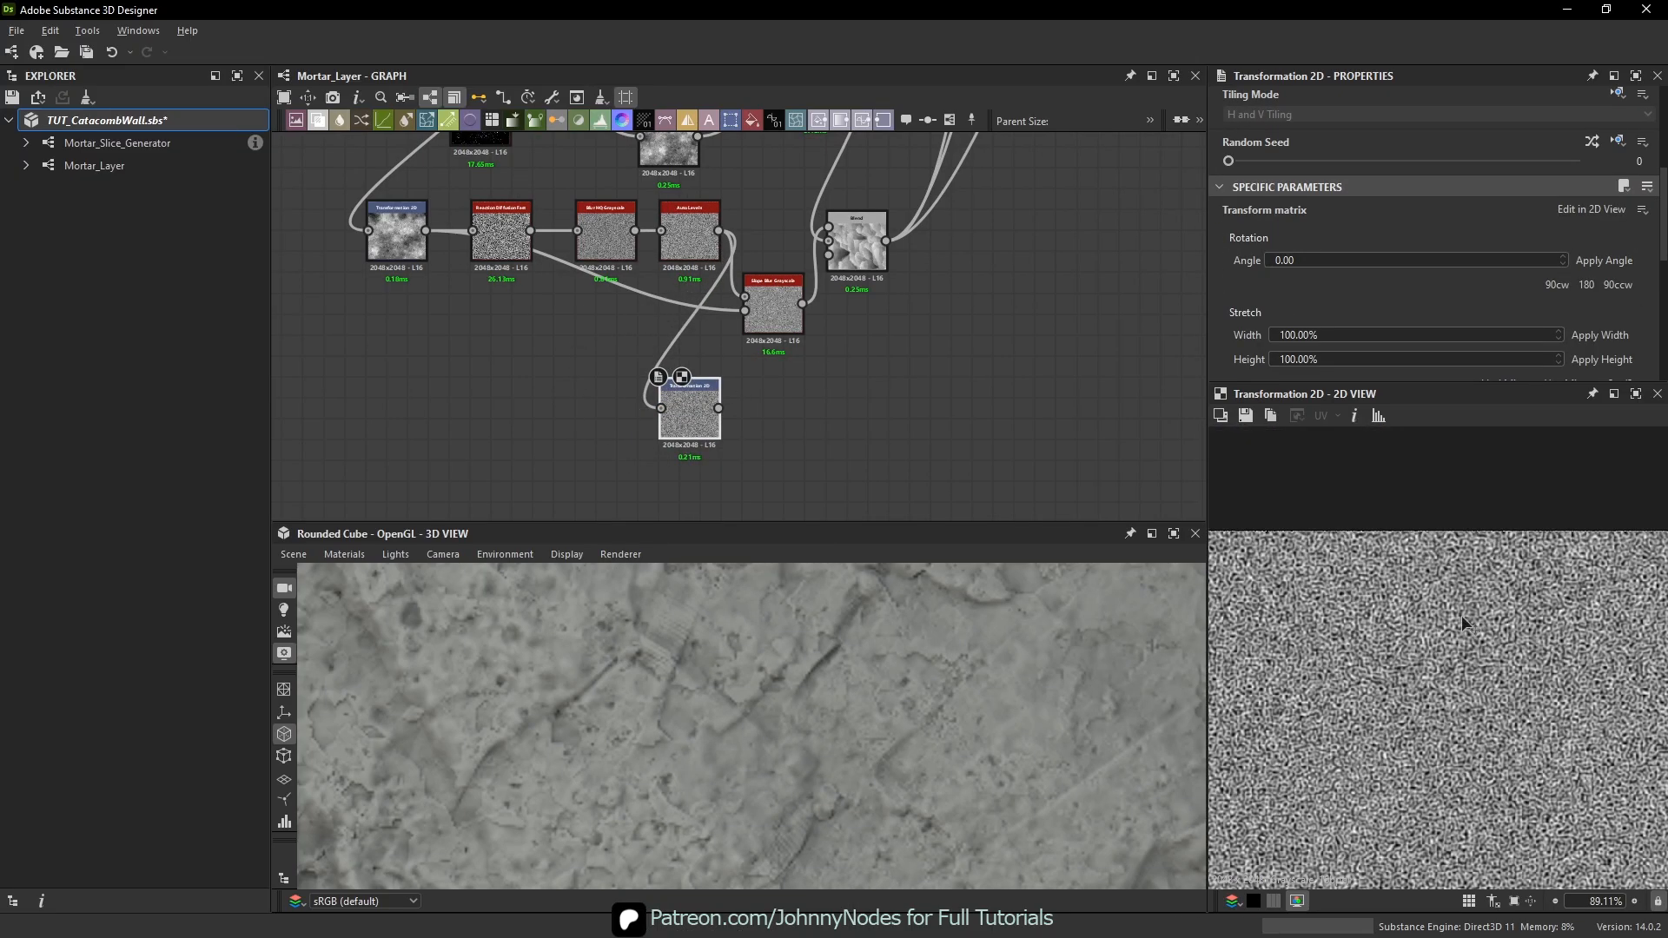
{"action": "scroll", "coordinate": [967, 396], "scroll_direction": "up", "scroll_amount": 1}
- Add a Blend with the new Transformation 2D as foreground and the previous Add Sub Blend as background
{"action": "key", "text": "space"}
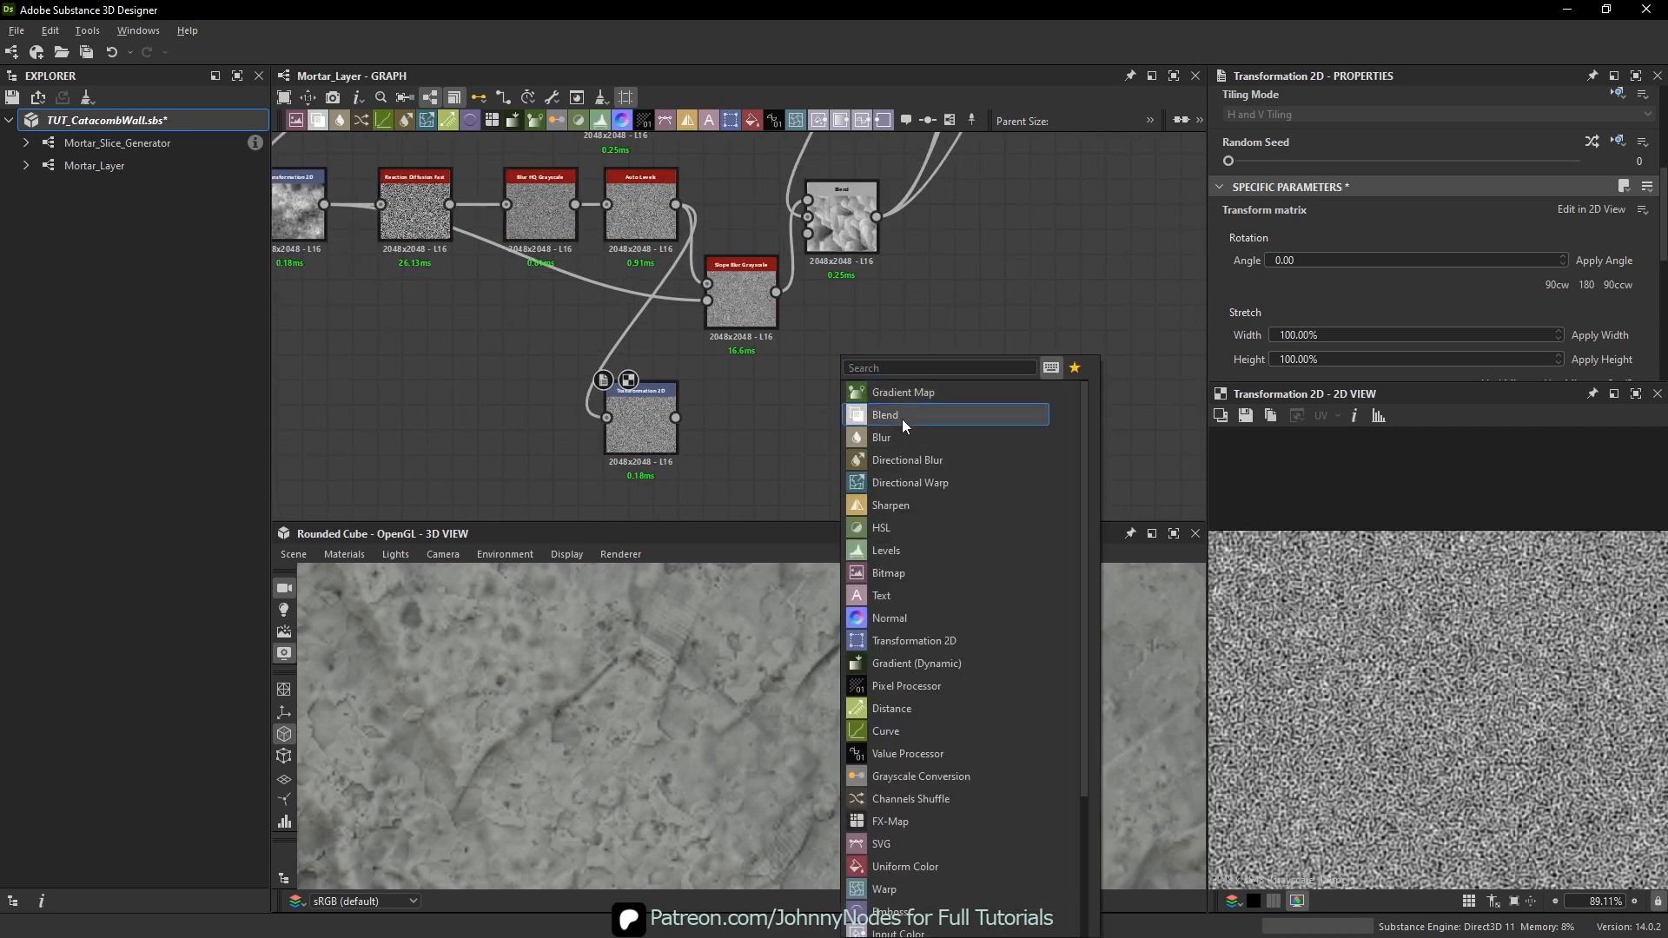
{"action": "left_click", "coordinate": [902, 419]}
{"action": "left_click_drag", "start_coordinate": [877, 217], "coordinate": [808, 401]}
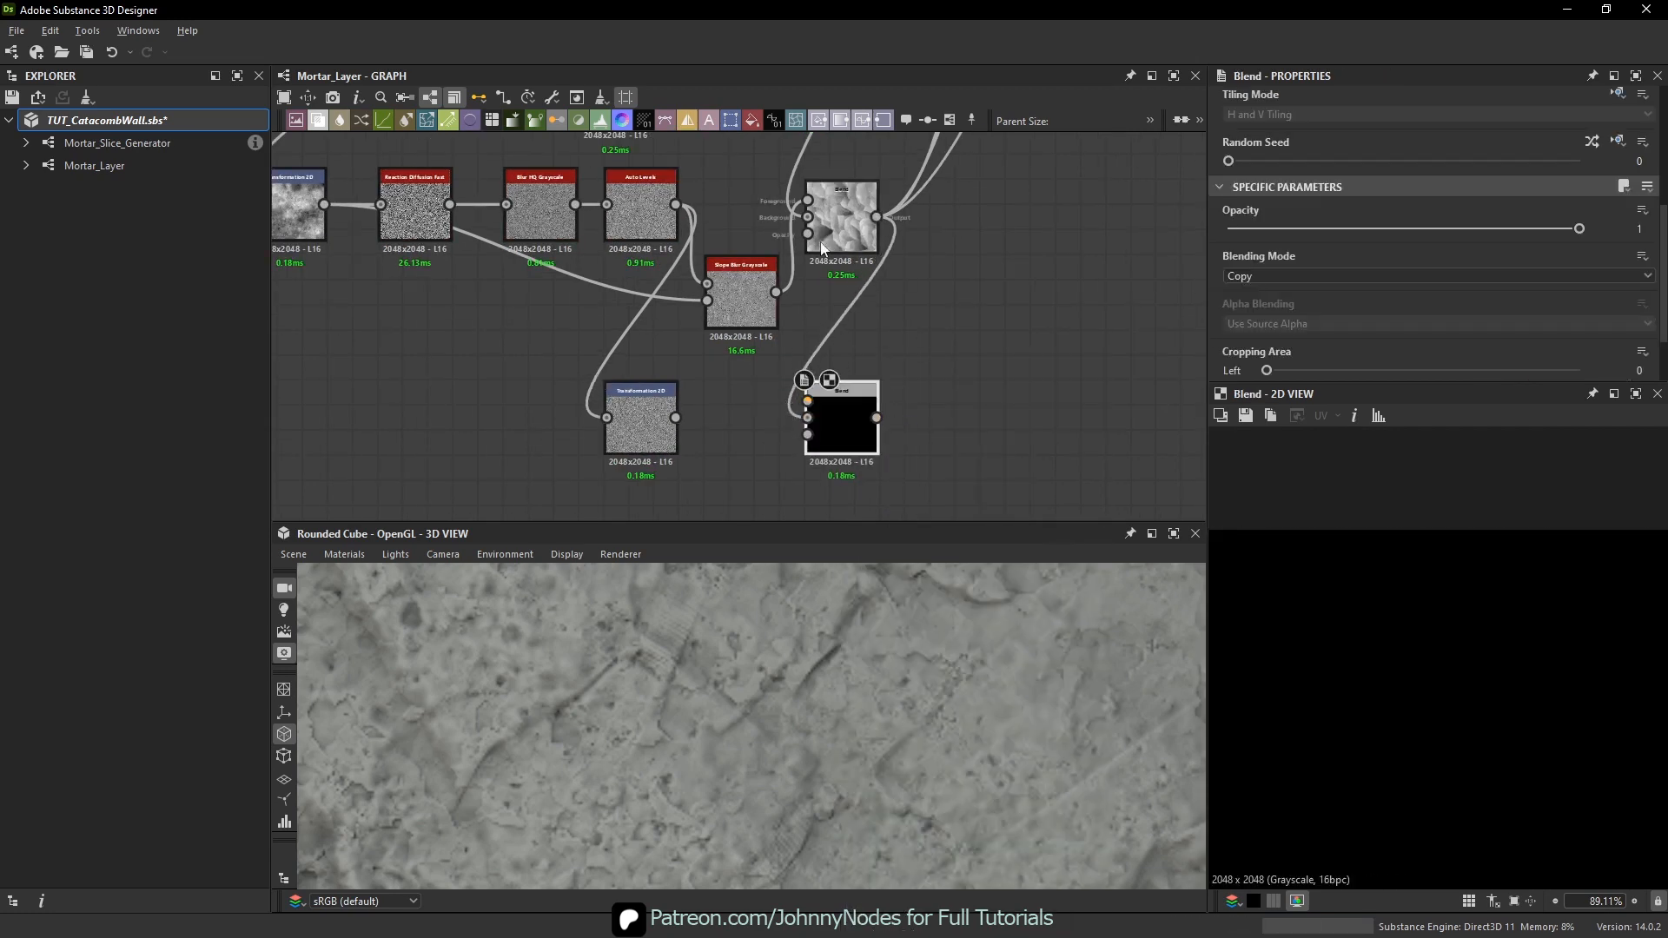
{"action": "left_click_drag", "start_coordinate": [677, 419], "coordinate": [848, 419]}
- Set the new Blend's blending mode to Add Sub and move the previous Blend's downstream connections to its output
{"action": "left_click", "coordinate": [1298, 278]}
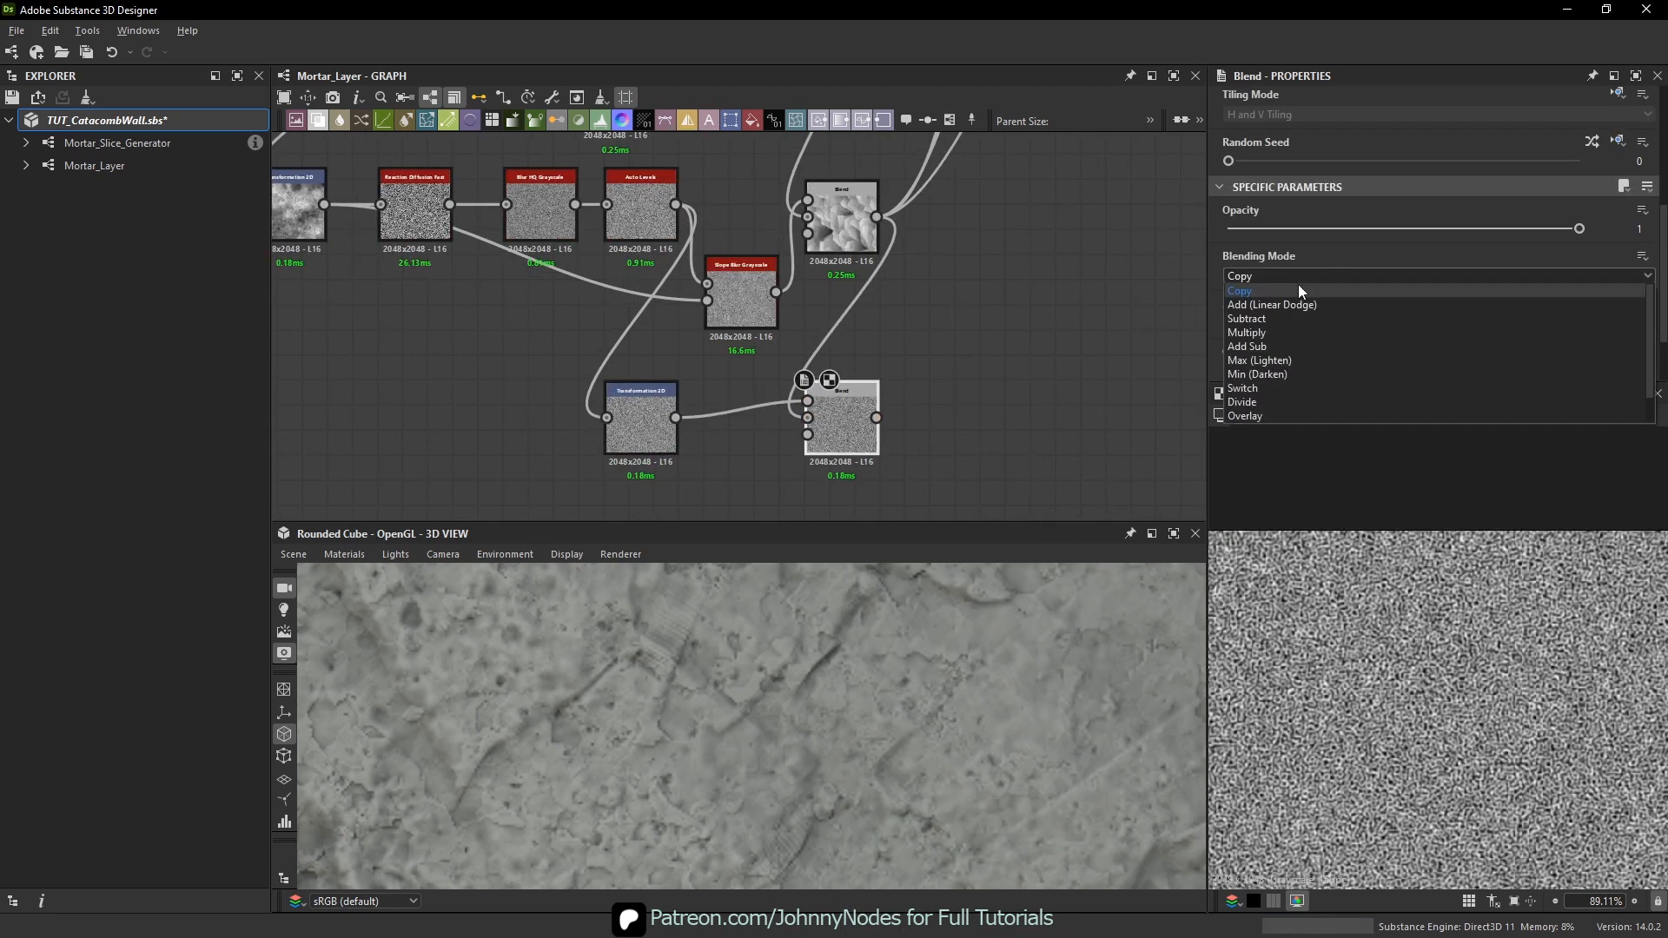
{"action": "left_click", "coordinate": [1274, 347]}
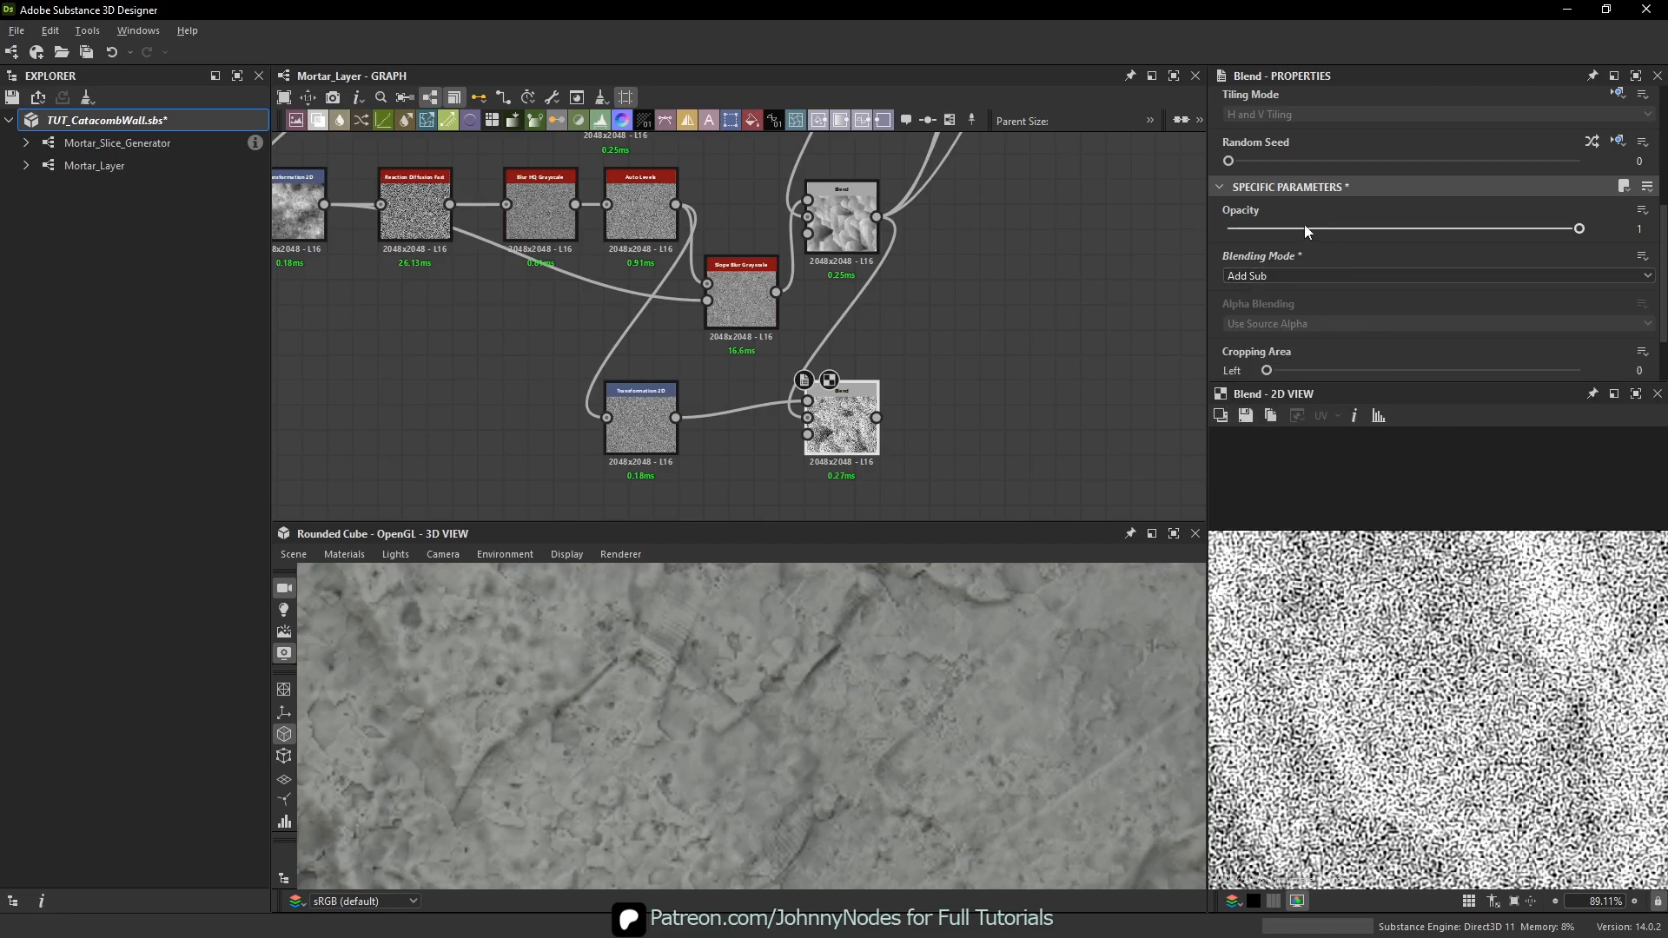
{"action": "left_click_drag", "start_coordinate": [875, 217], "coordinate": [876, 417], "text": "shift"}
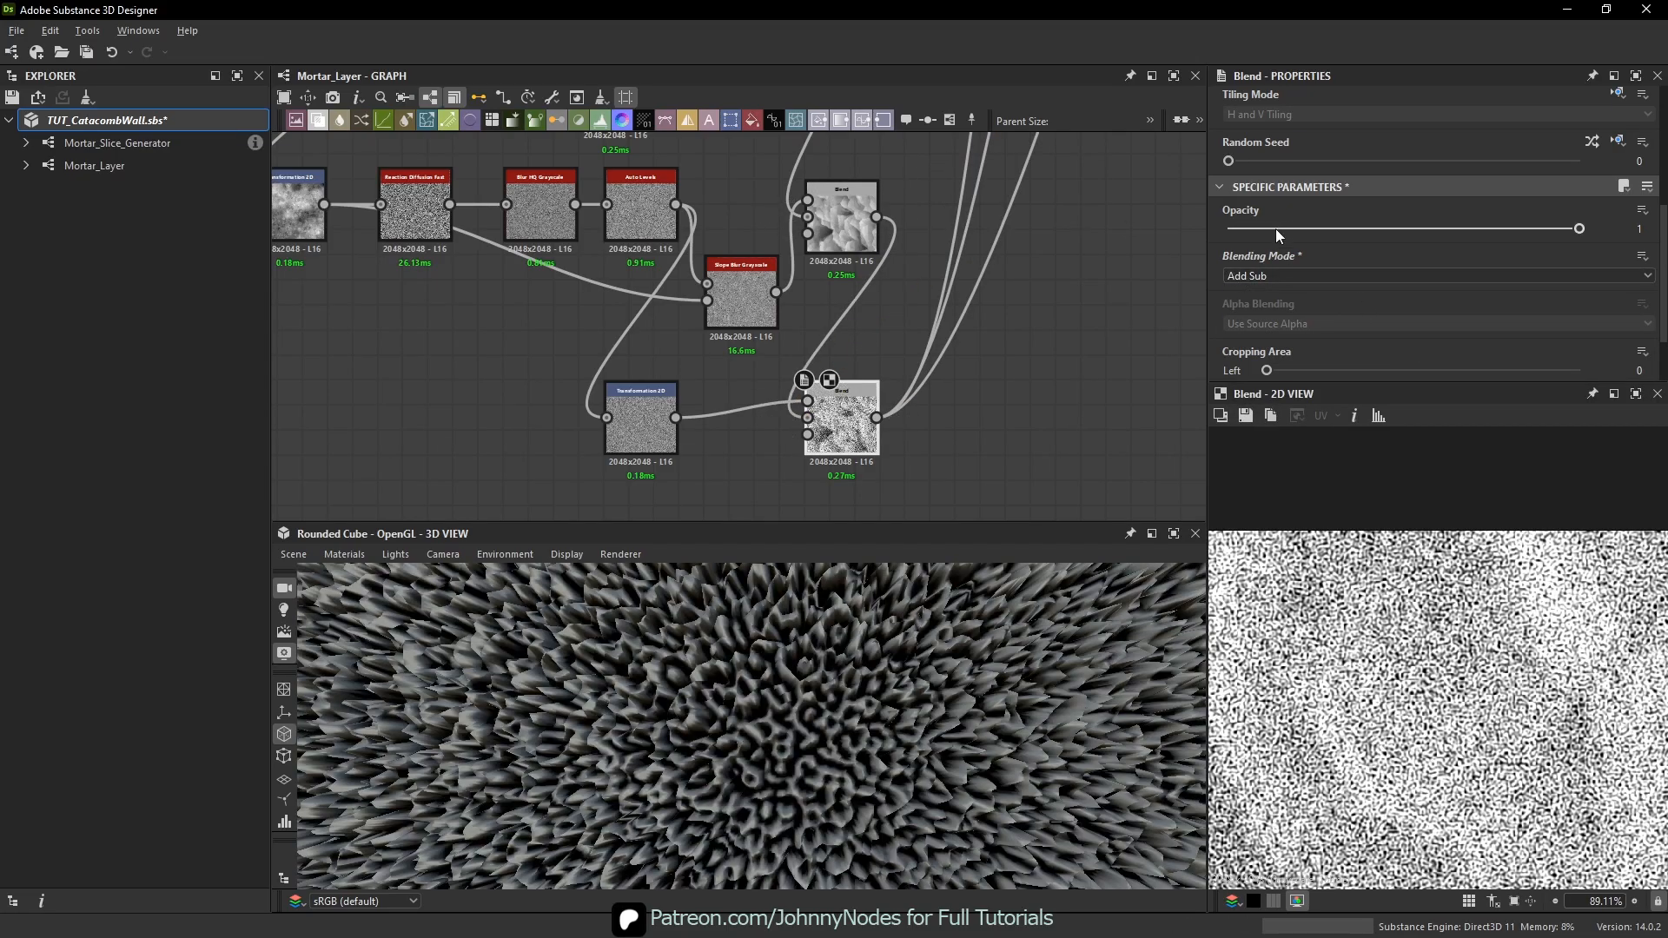
- Set the new Blend's opacity to 0.02 and shift its Transformation 2D node farther from it
{"action": "left_click_drag", "start_coordinate": [1580, 228], "coordinate": [1235, 230]}
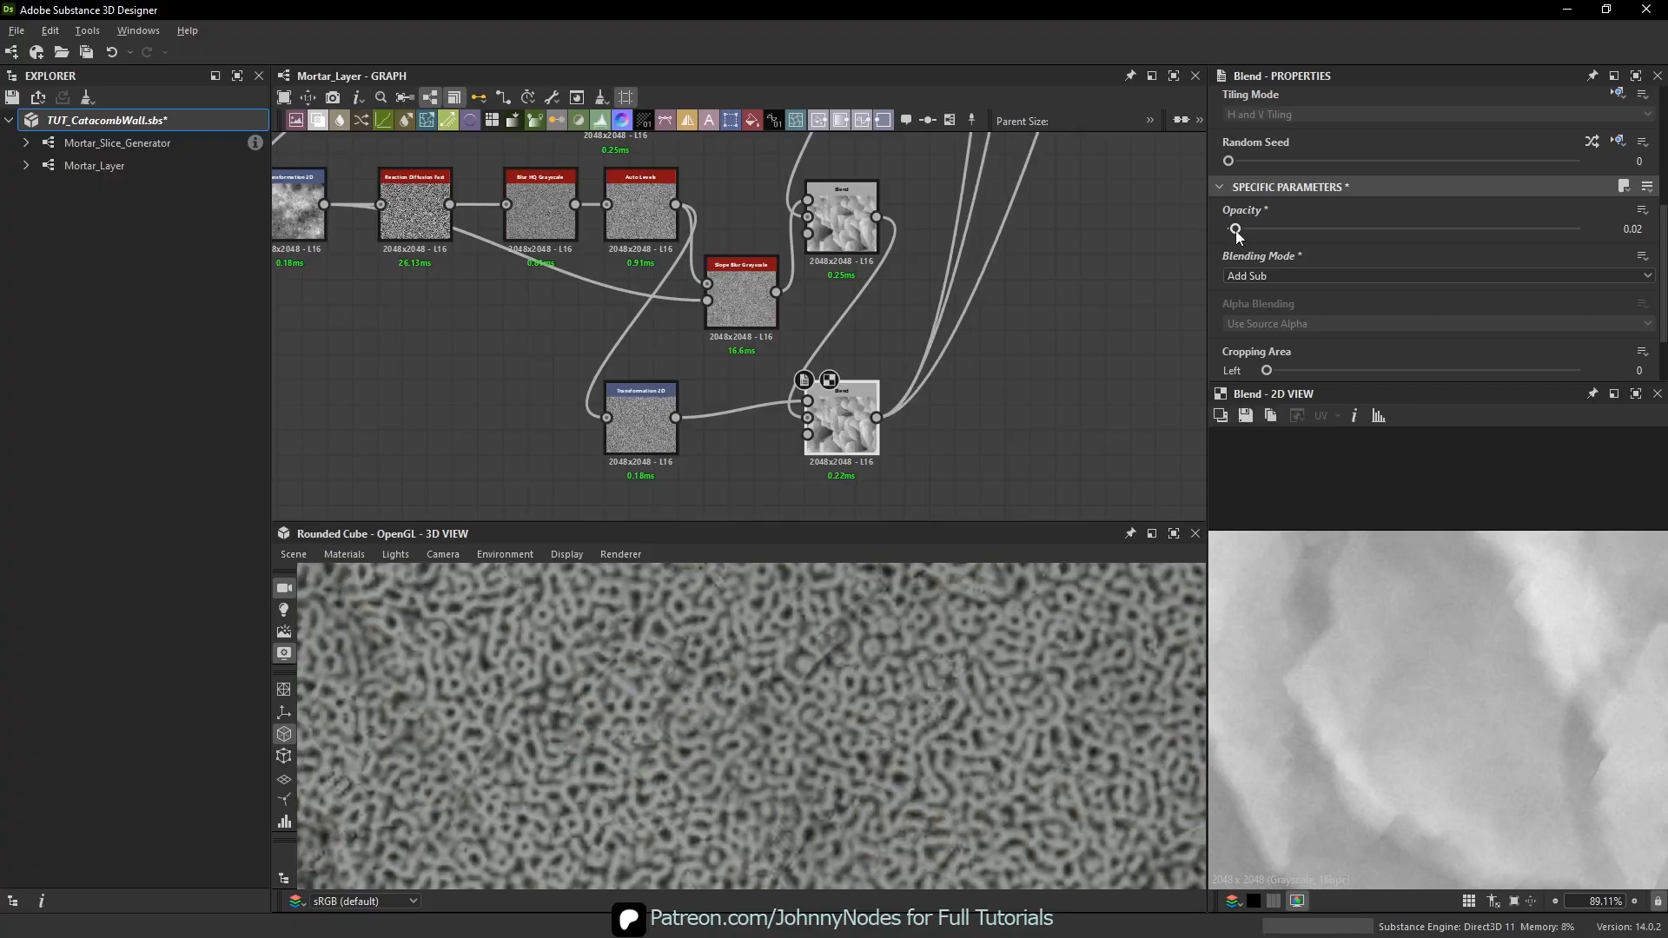
{"action": "scroll", "coordinate": [810, 686], "scroll_direction": "down", "scroll_amount": 8}
{"action": "middle_click_drag", "start_coordinate": [636, 408], "coordinate": [662, 359]}
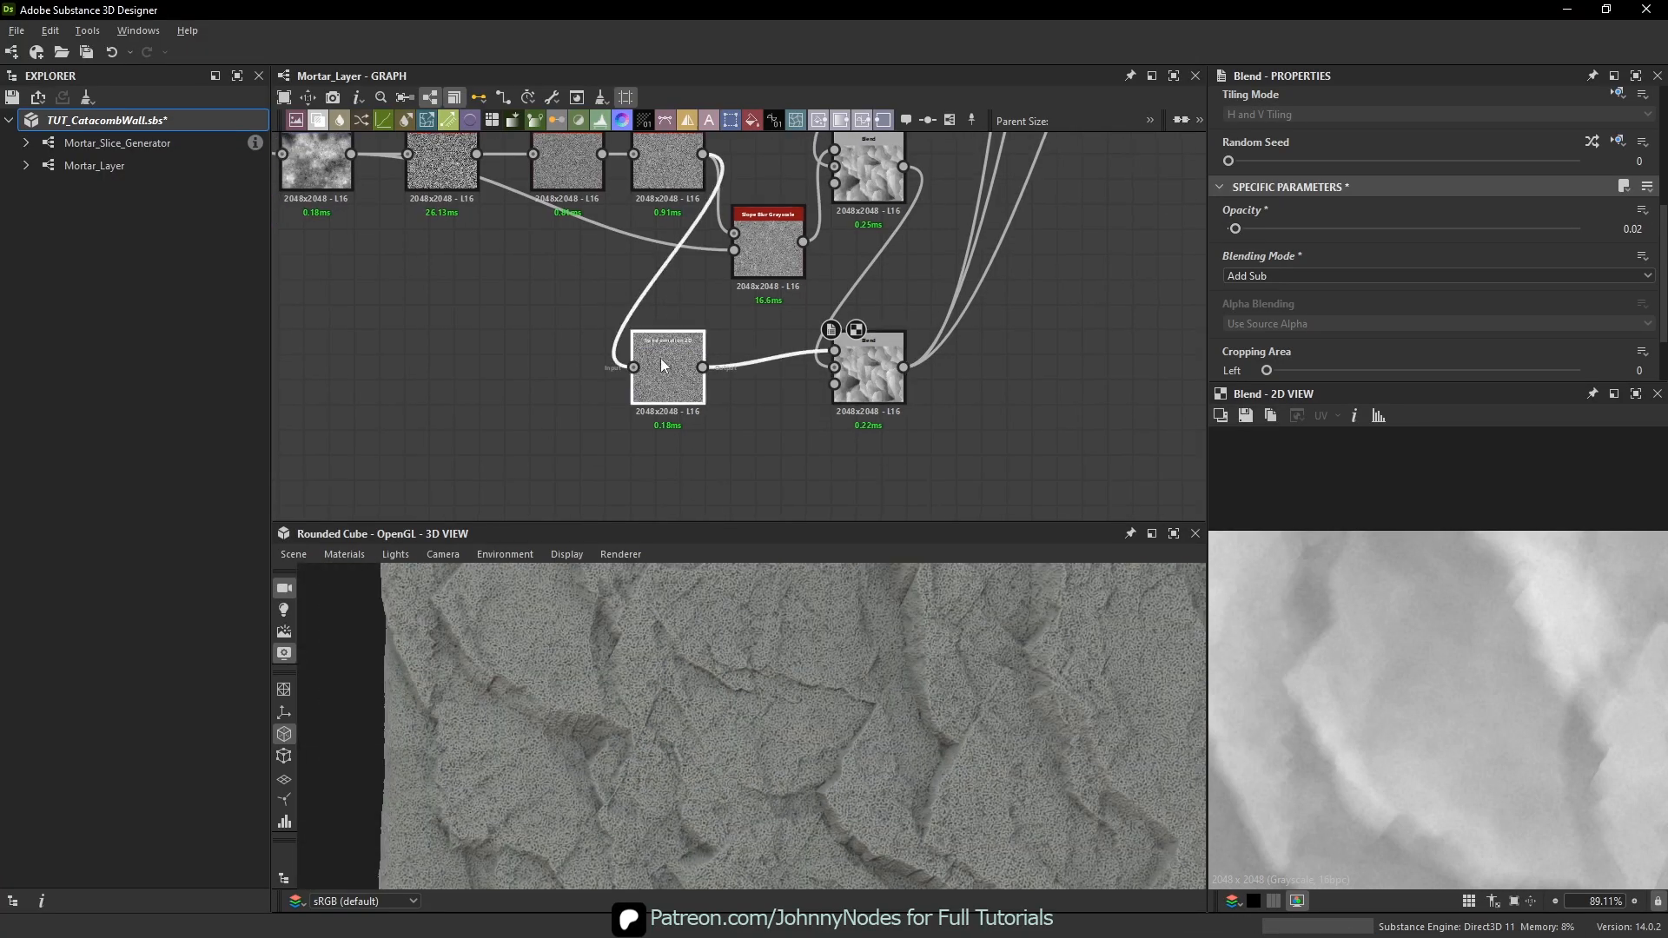
{"action": "left_click_drag", "start_coordinate": [661, 359], "coordinate": [586, 359]}
{"action": "left_click", "coordinate": [691, 407]}
{"action": "key", "text": "space"}
{"action": "type", "text": "nonuni"}
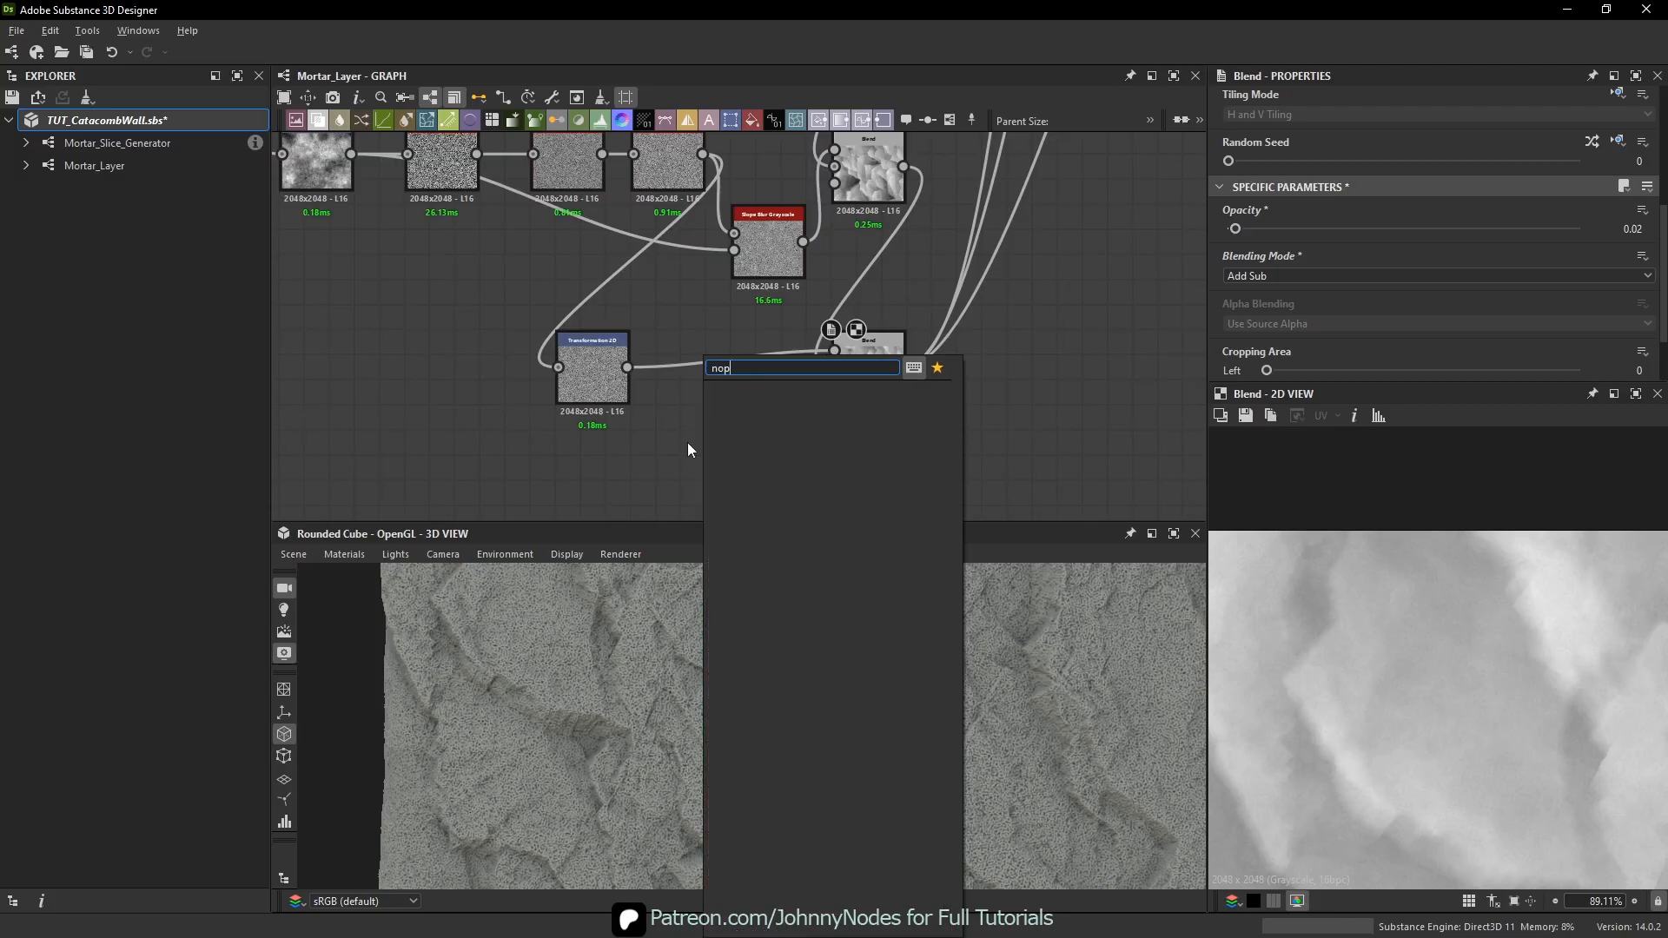
{"action": "left_click", "coordinate": [686, 442]}
- Add a Non-Uniform Blur Grayscale fed by the lower Transformation 2D and place it beside that node
{"action": "key", "text": "space"}
{"action": "type", "text": "non"}
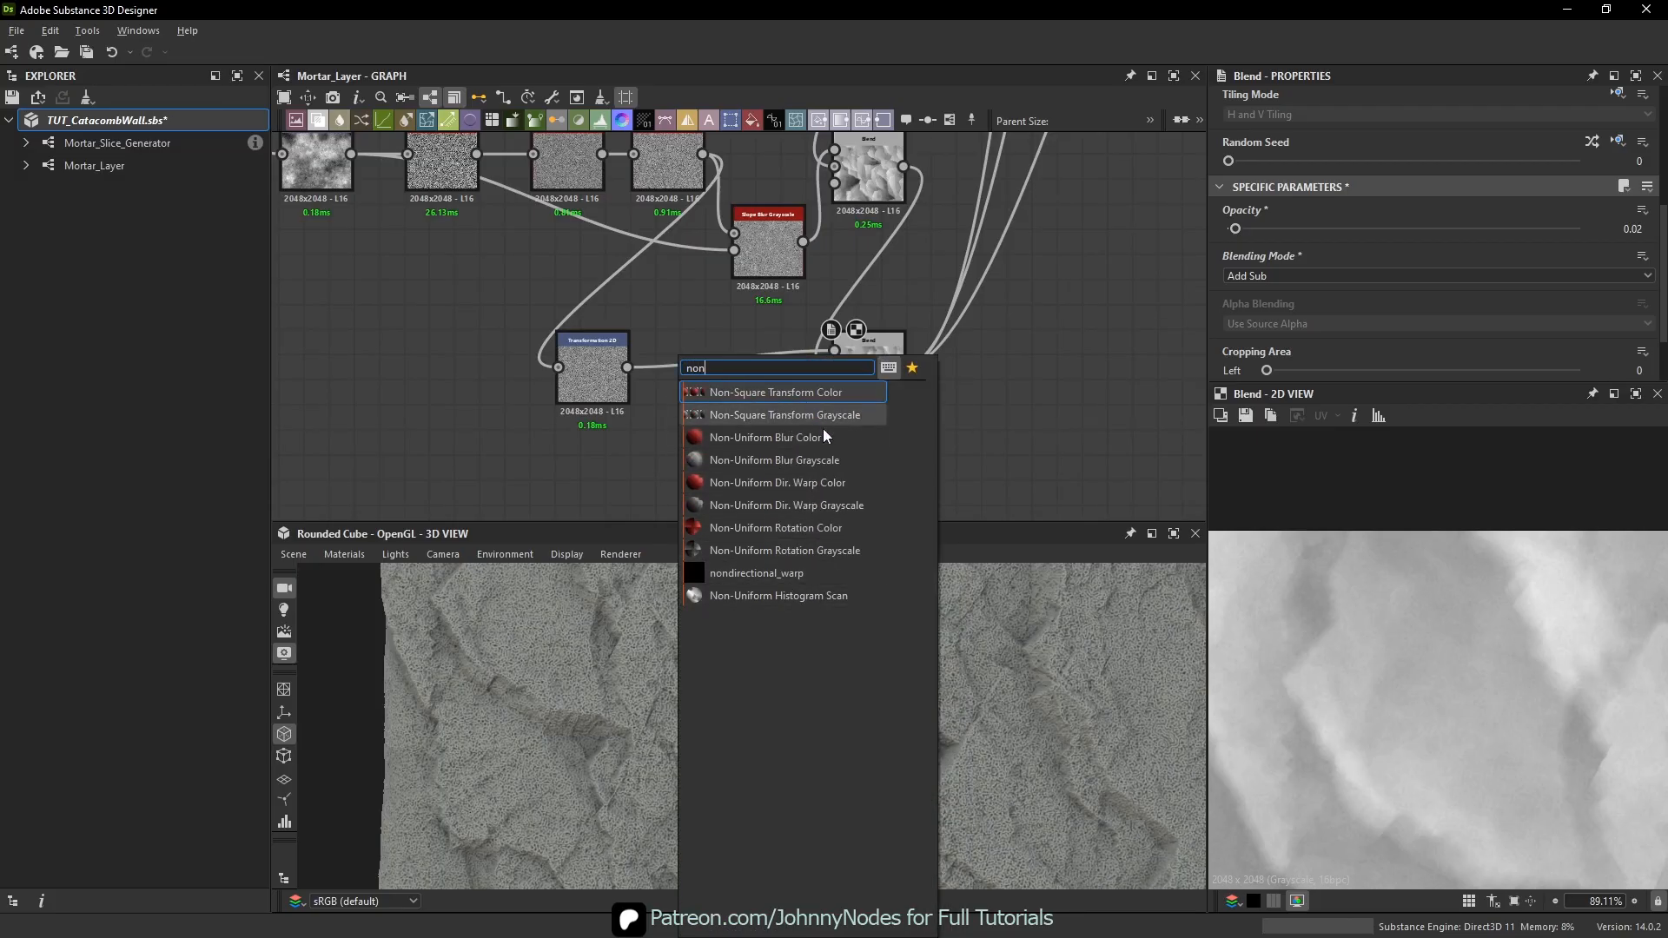
{"action": "left_click", "coordinate": [821, 460]}
{"action": "scroll", "coordinate": [674, 411], "scroll_direction": "up", "scroll_amount": 1}
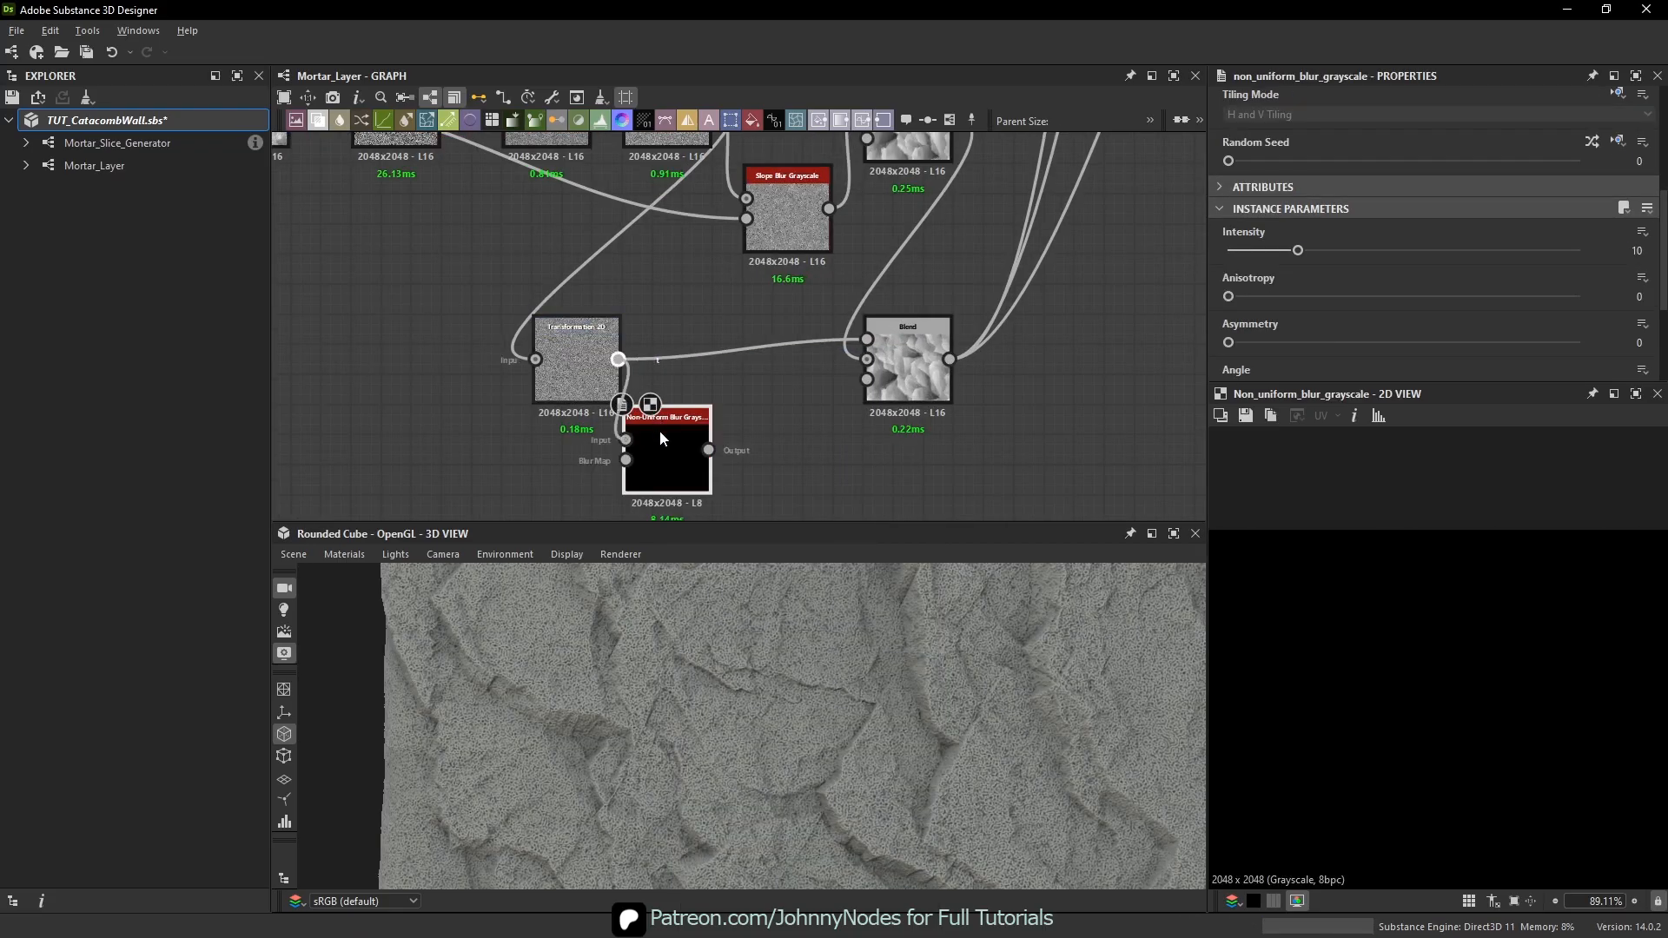
{"action": "left_click_drag", "start_coordinate": [659, 430], "coordinate": [731, 415]}
- Add another Transformation 2D at the lower end of the graph, fed by the cloud Transformation 2D
{"action": "scroll", "coordinate": [732, 414], "scroll_direction": "down", "scroll_amount": 2}
{"action": "scroll", "coordinate": [603, 341], "scroll_direction": "up", "scroll_amount": 1}
{"action": "key", "text": "space"}
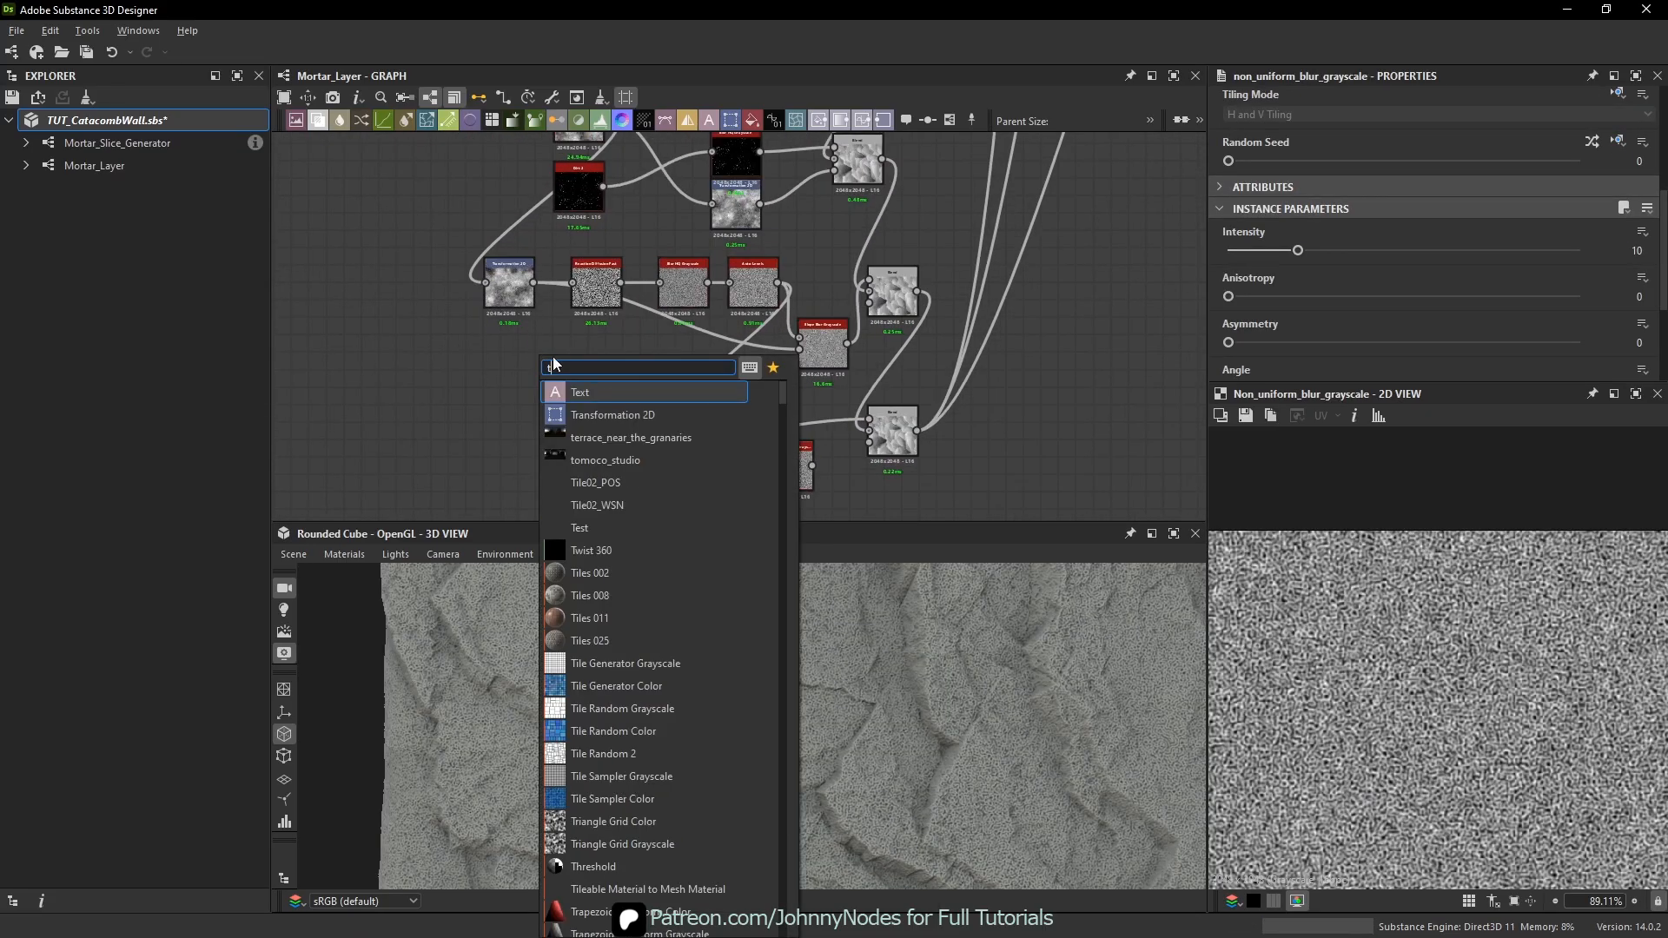
{"action": "type", "text": "tr"}
{"action": "left_click", "coordinate": [612, 392]}
{"action": "left_click_drag", "start_coordinate": [533, 282], "coordinate": [555, 465]}
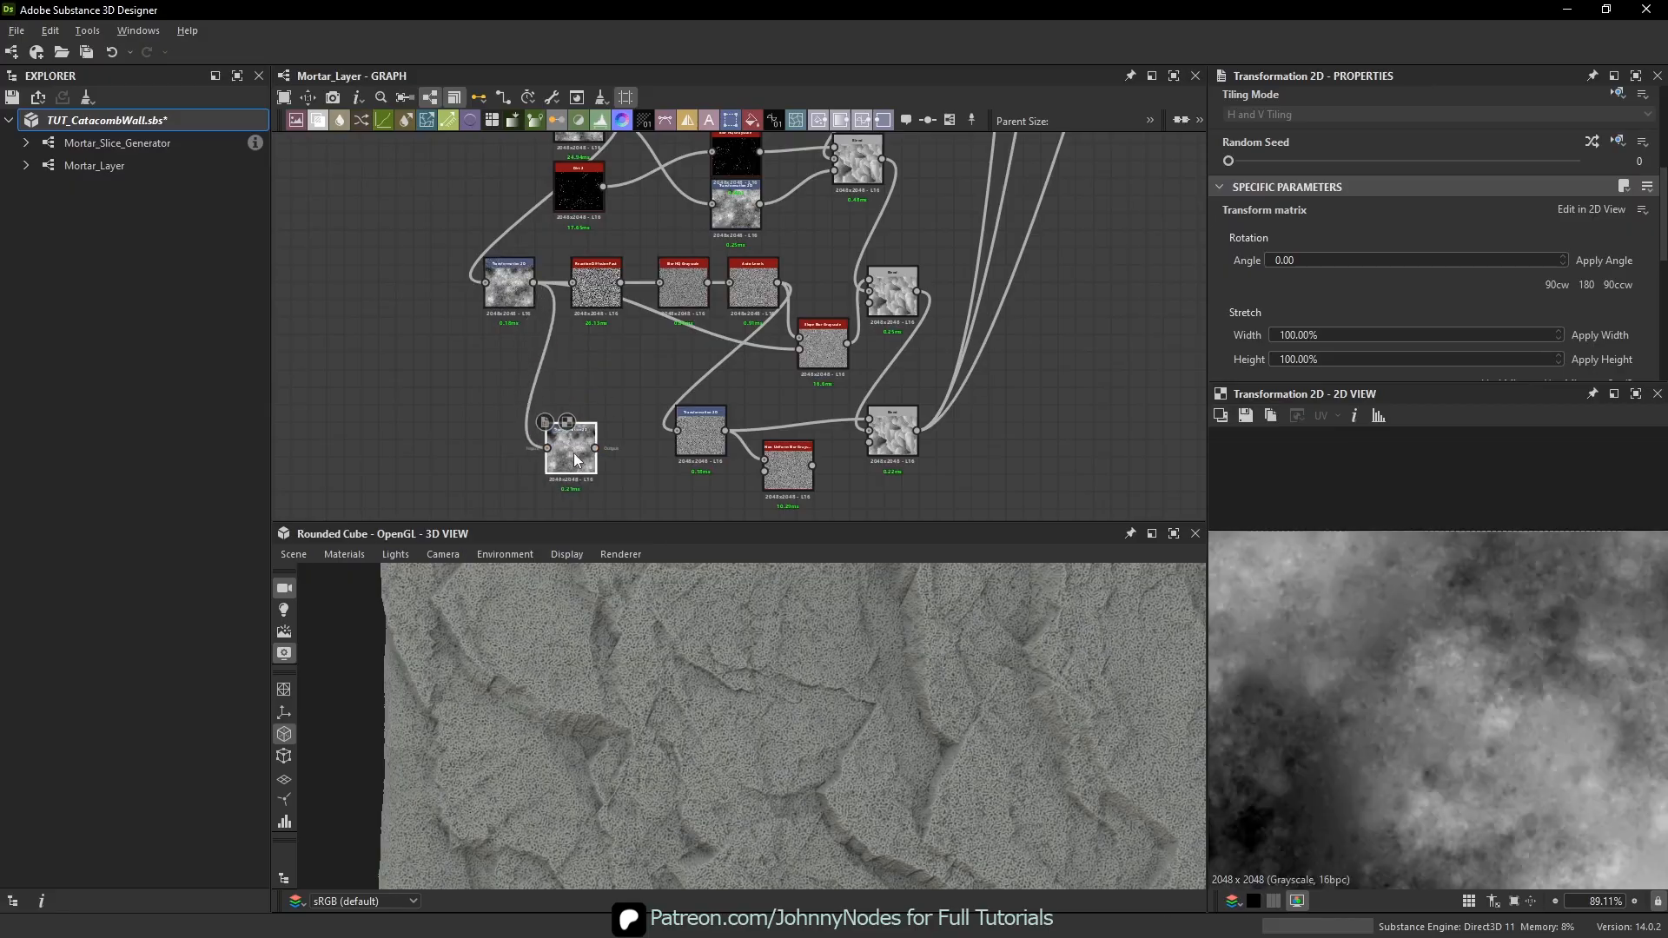
- Offset the clouds in the new Transformation 2D and rotate them 90 degrees clockwise
{"action": "scroll", "coordinate": [1252, 617], "scroll_direction": "down", "scroll_amount": 5}
{"action": "left_click_drag", "start_coordinate": [1305, 620], "coordinate": [1123, 444]}
{"action": "left_click", "coordinate": [1556, 286]}
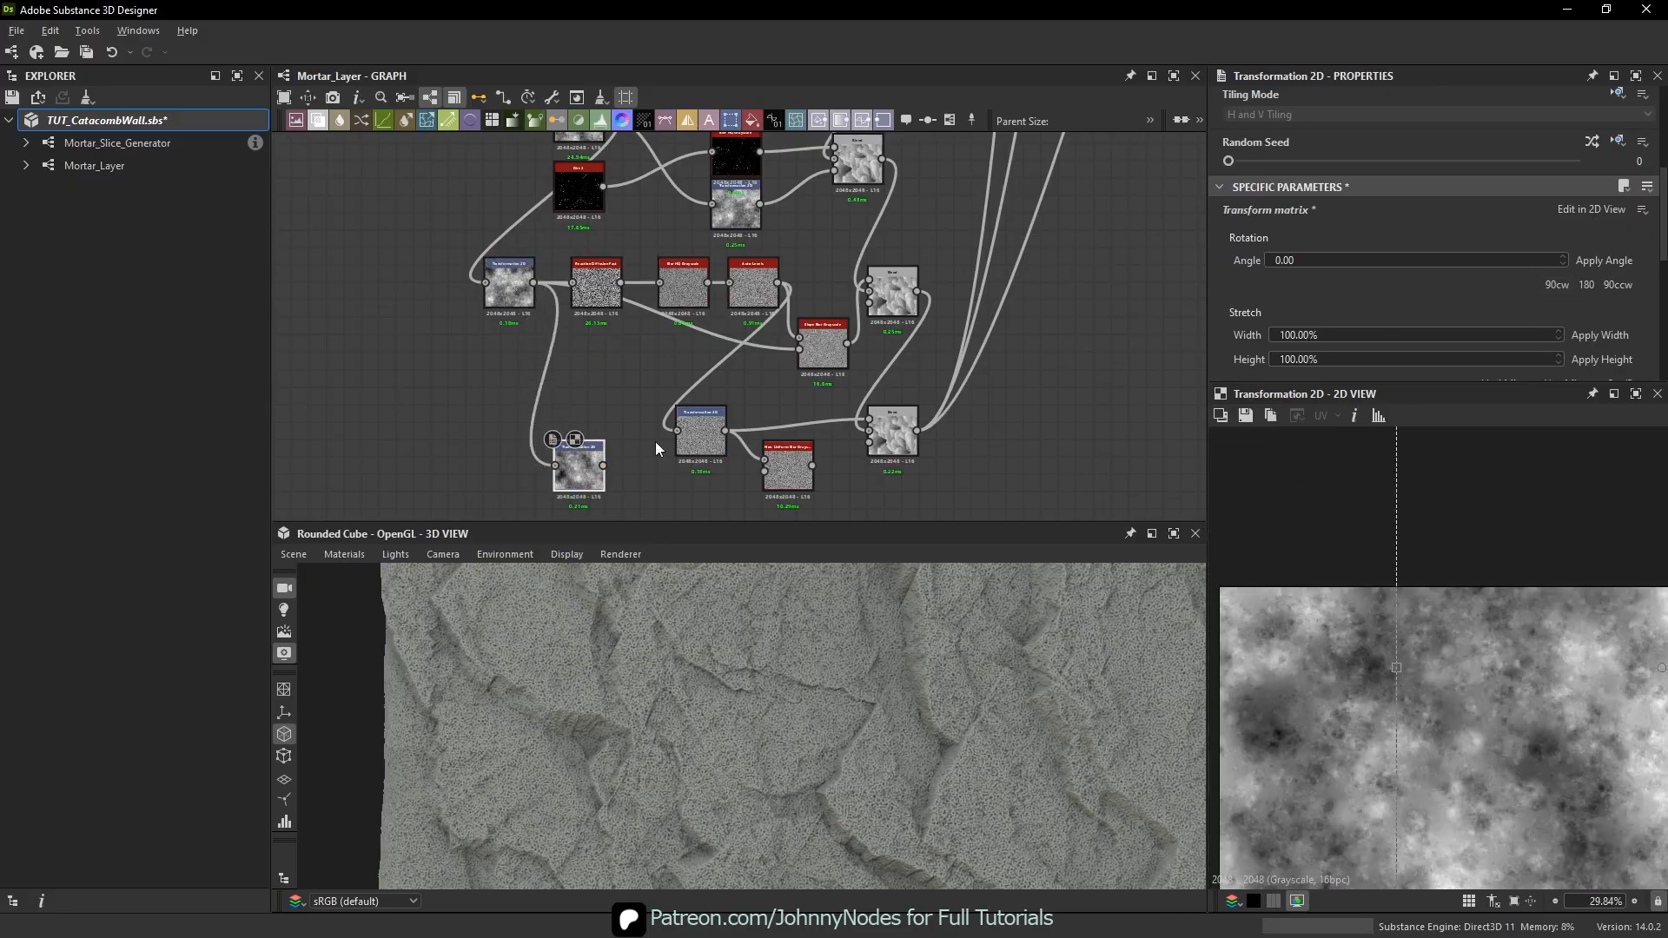
- Feed the transformed clouds into the Non-Uniform Blur Grayscale's Blur Map and set its intensity to 0.99
{"action": "scroll", "coordinate": [656, 440], "scroll_direction": "up", "scroll_amount": 1}
{"action": "double_click", "coordinate": [826, 490]}
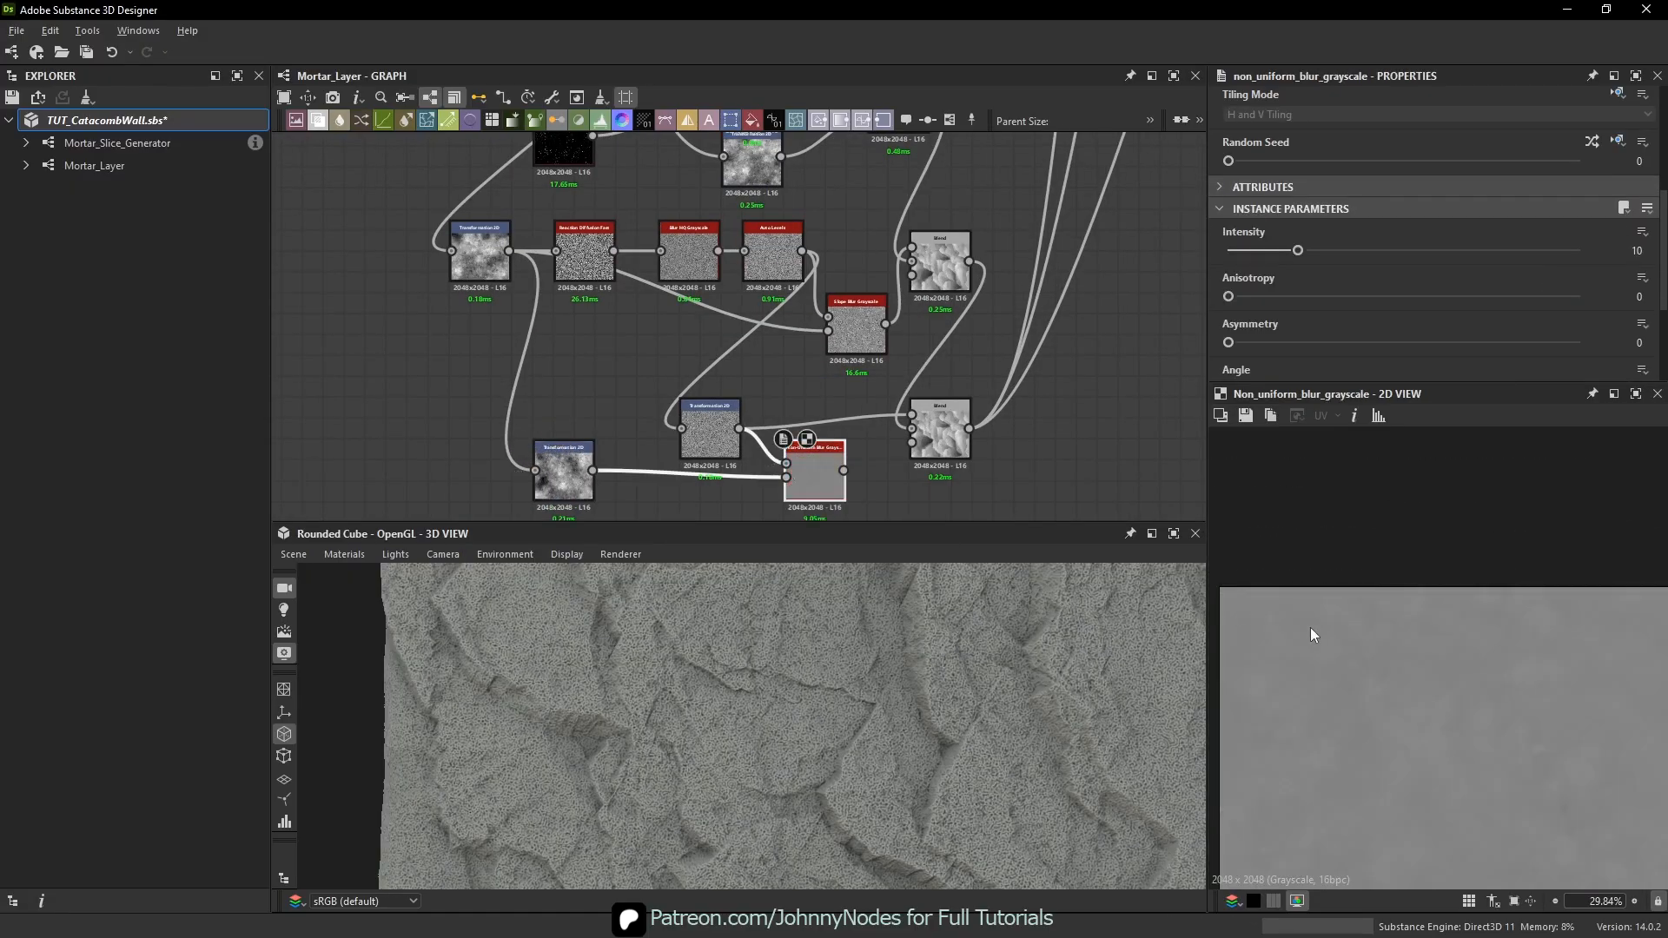
{"action": "mouse_move", "coordinate": [1227, 252]}
{"action": "left_mouse_down"}
{"action": "mouse_move", "coordinate": [1269, 257]}
{"action": "mouse_move", "coordinate": [1233, 252]}
{"action": "left_mouse_up"}
{"action": "scroll", "coordinate": [1321, 638], "scroll_direction": "up", "scroll_amount": 4}
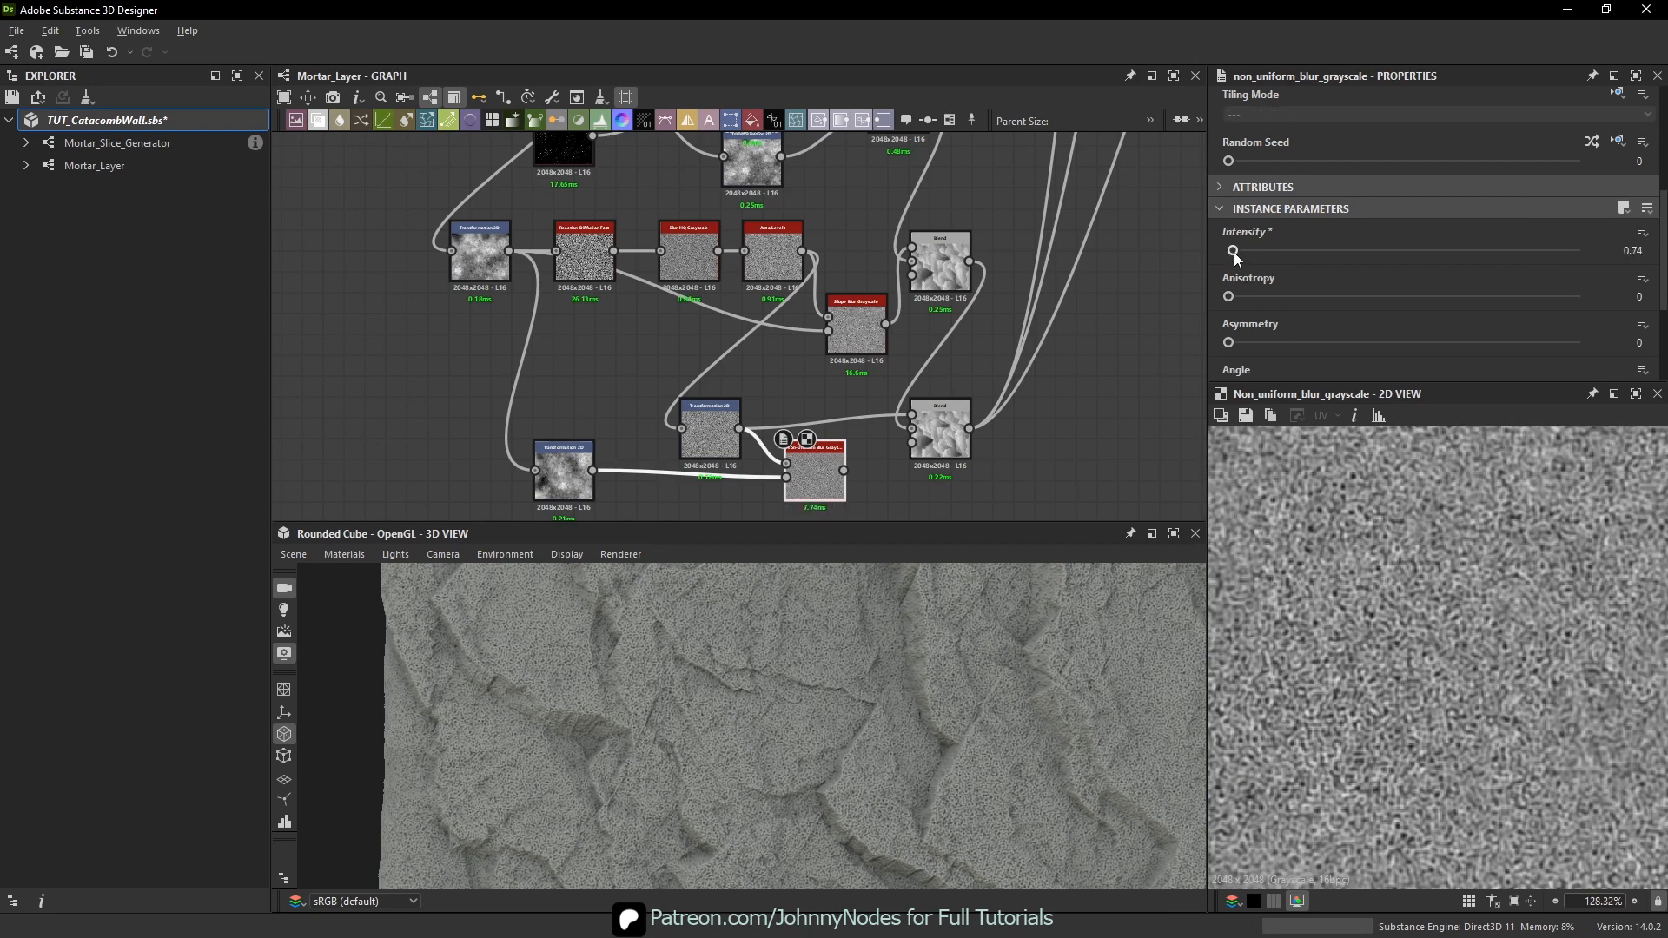
{"action": "scroll", "coordinate": [1472, 634], "scroll_direction": "up", "scroll_amount": 3}
{"action": "scroll", "coordinate": [1503, 574], "scroll_direction": "up", "scroll_amount": 2}
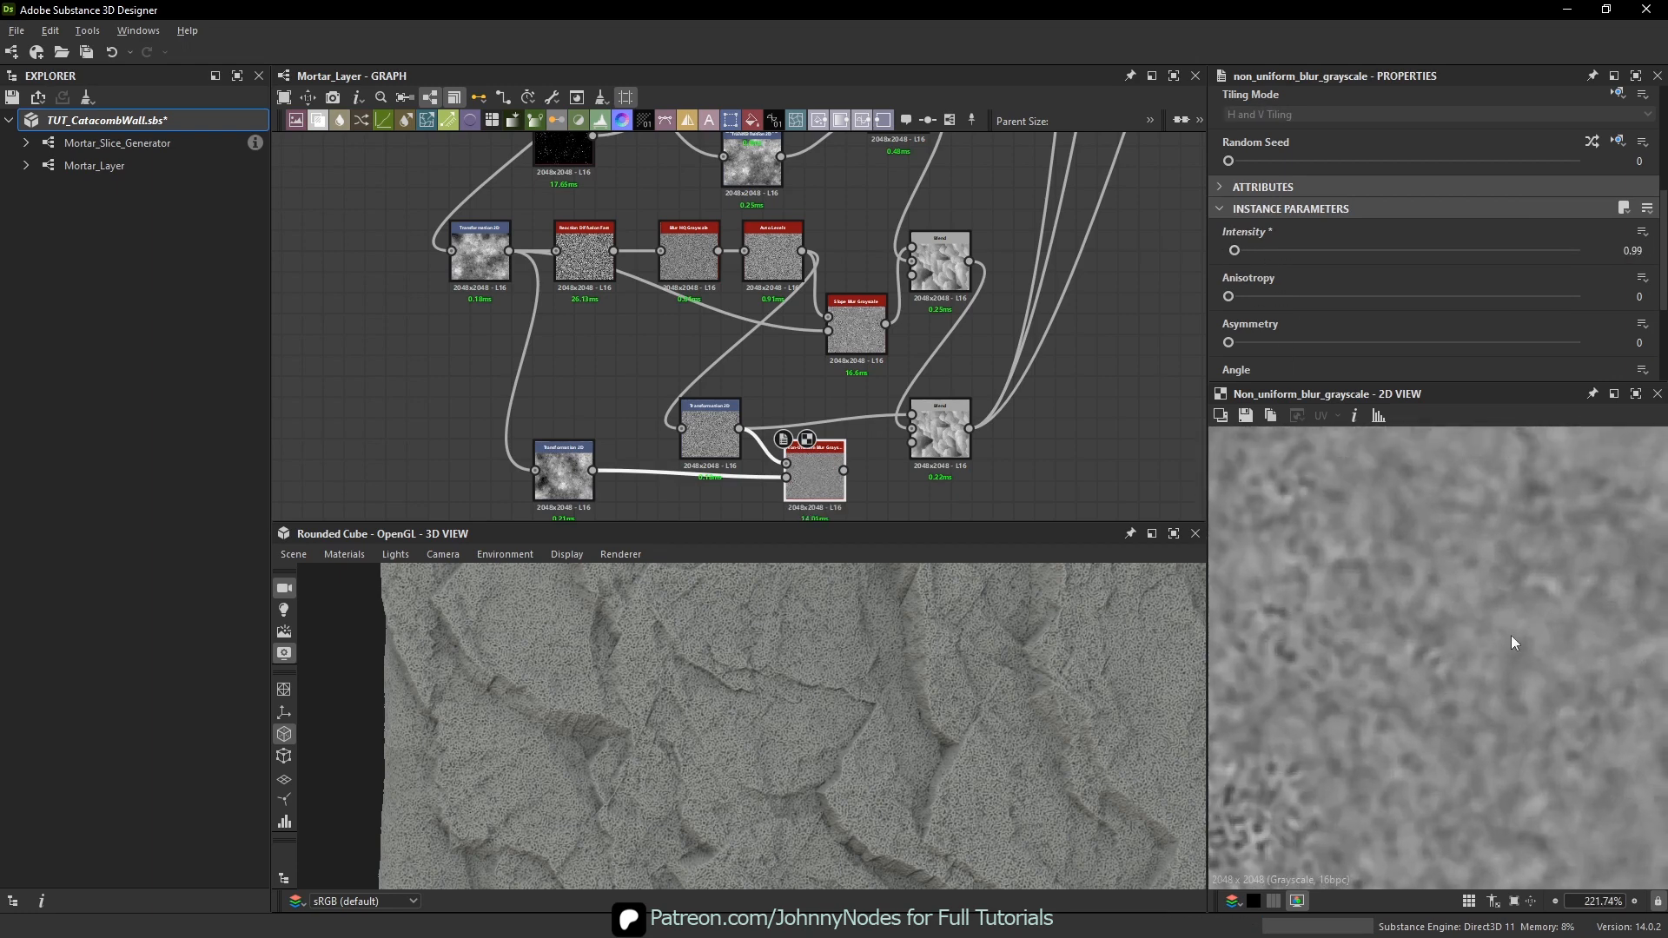
- Apply the /2 scaling to the clouds in the lowest Transformation 2D that drives the Non-Uniform Blur Grayscale
{"action": "scroll", "coordinate": [1448, 730], "scroll_direction": "up", "scroll_amount": 2}
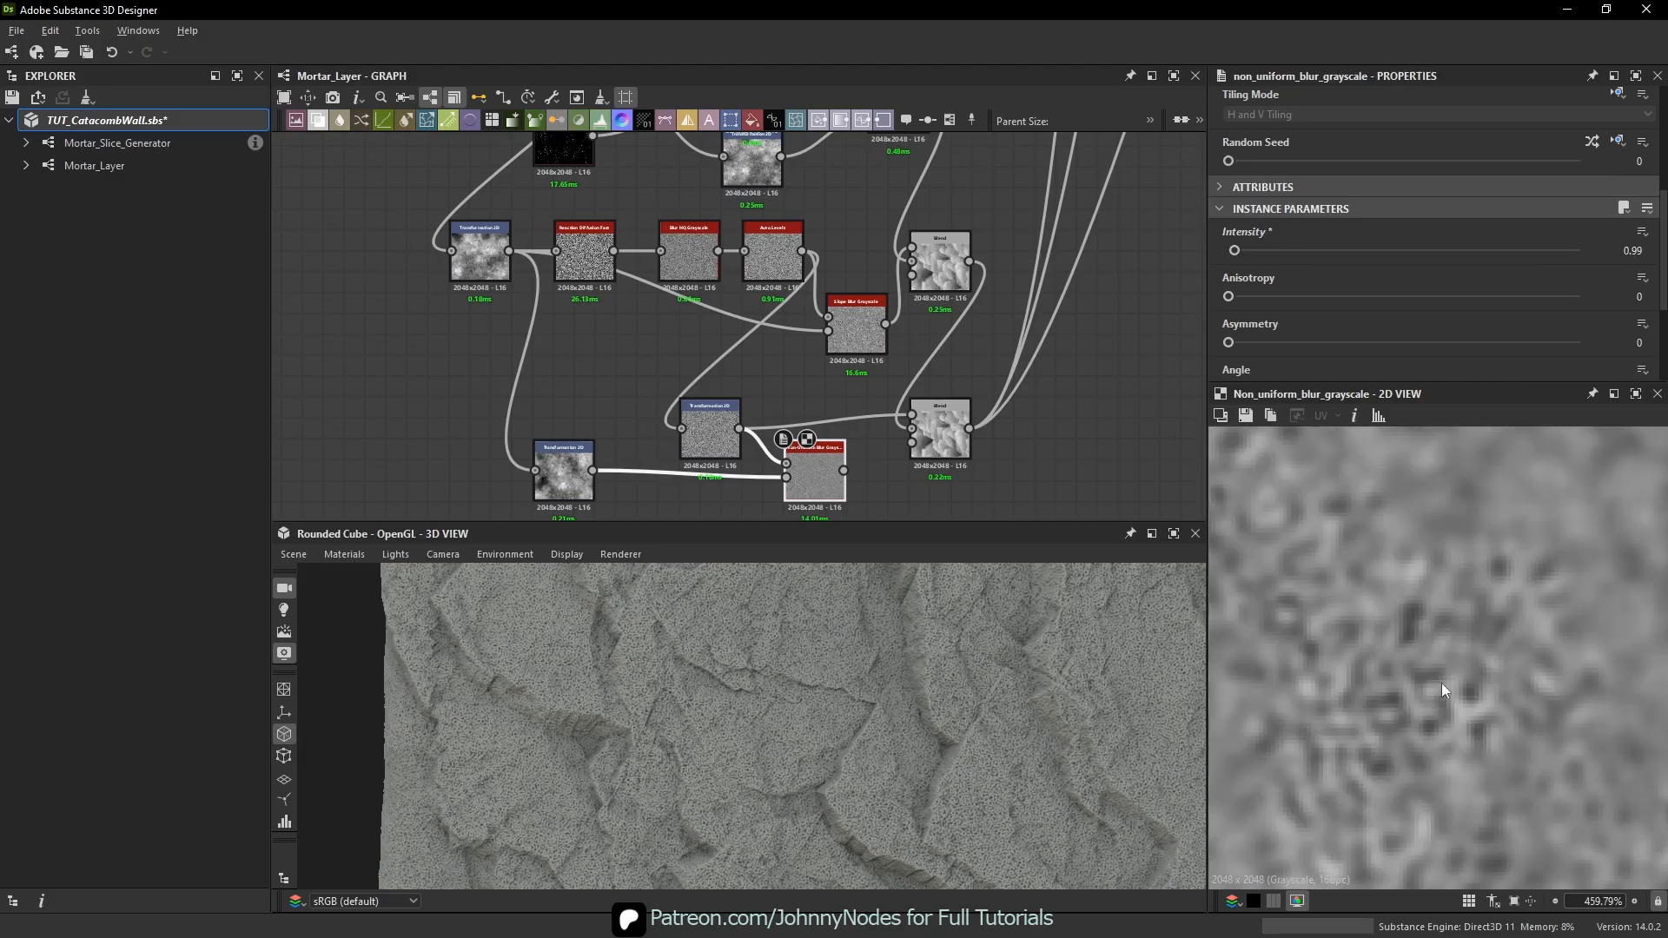
{"action": "middle_click_drag", "start_coordinate": [1448, 689], "coordinate": [1612, 665]}
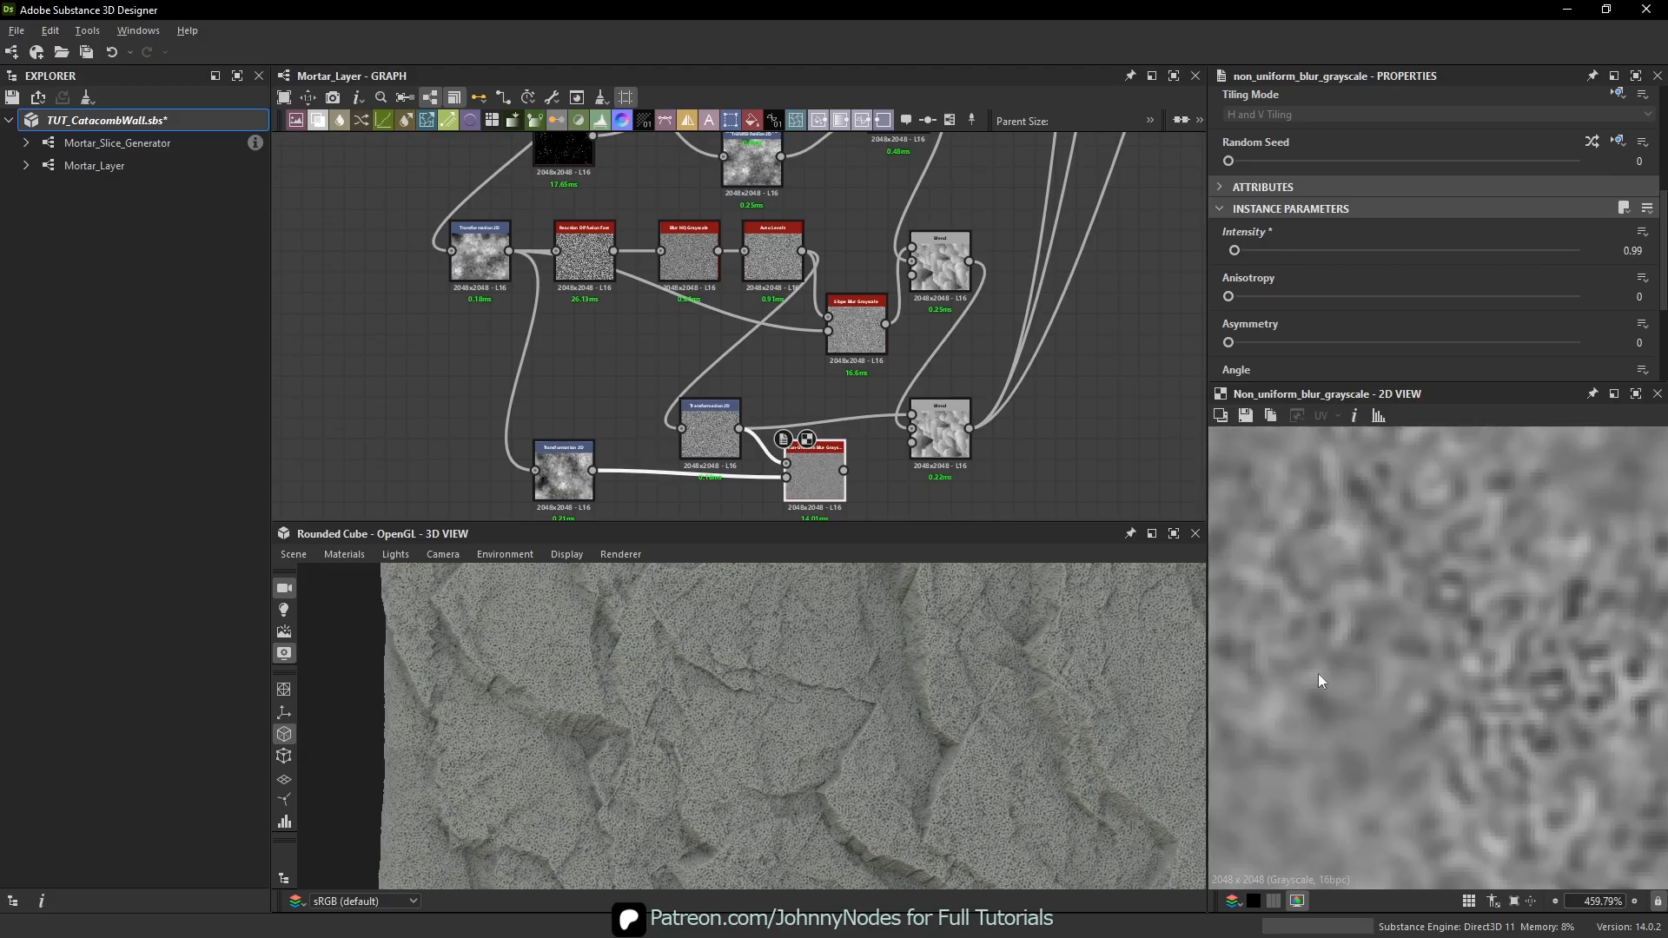
{"action": "middle_click_drag", "start_coordinate": [555, 400], "coordinate": [575, 345]}
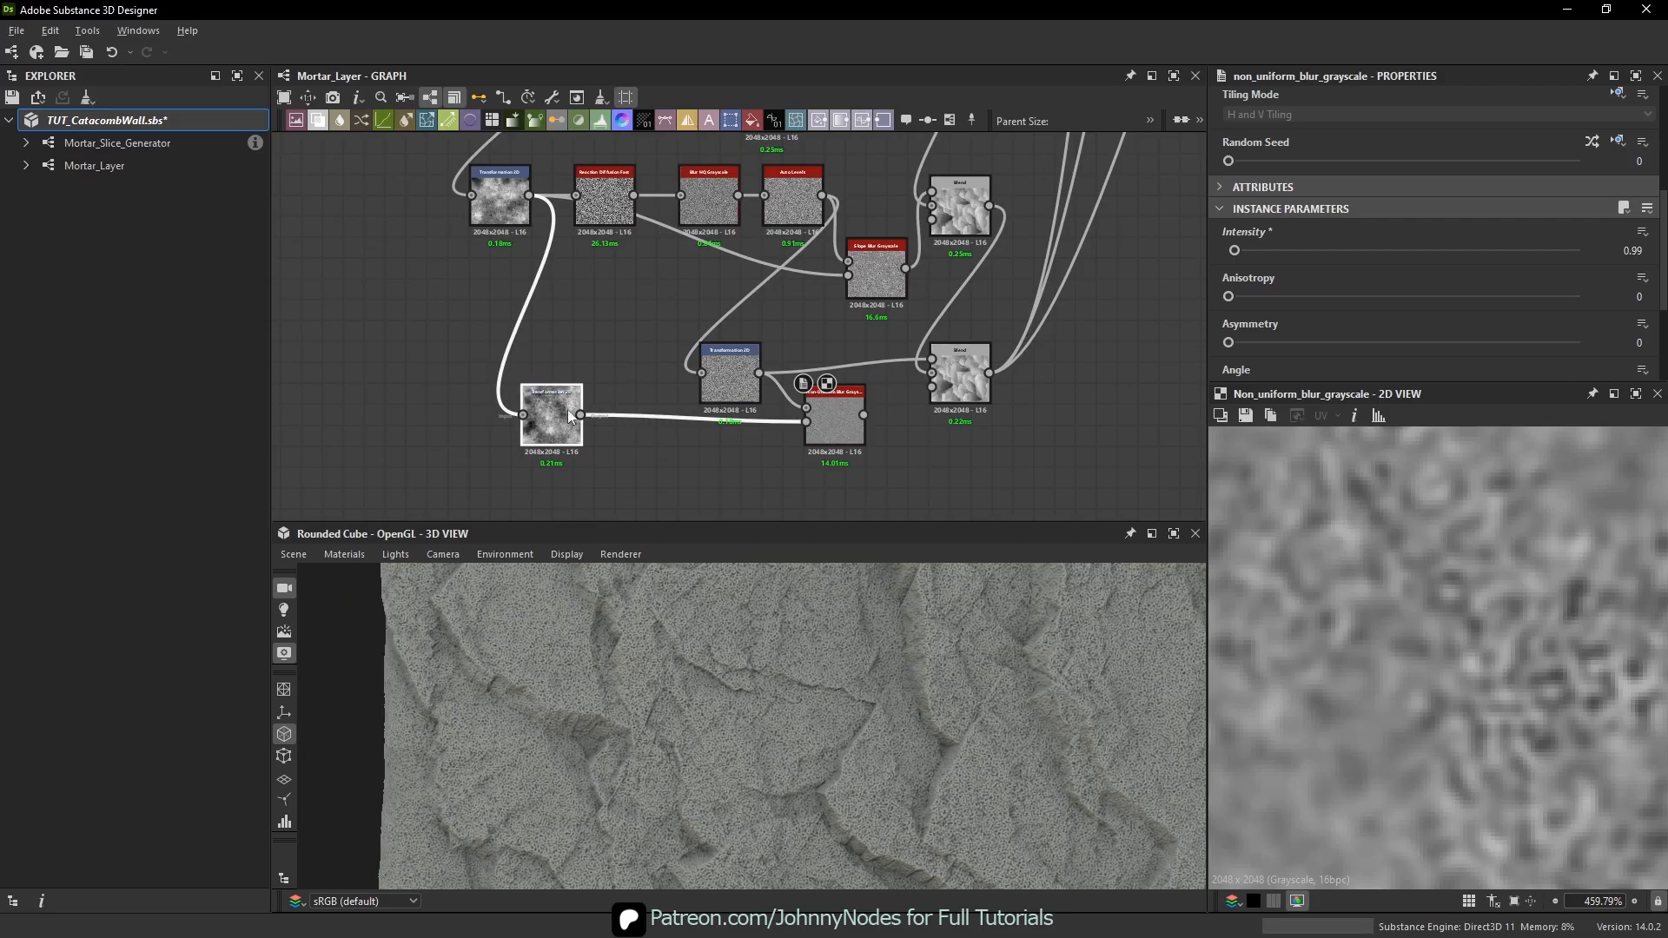
{"action": "left_click", "coordinate": [551, 439]}
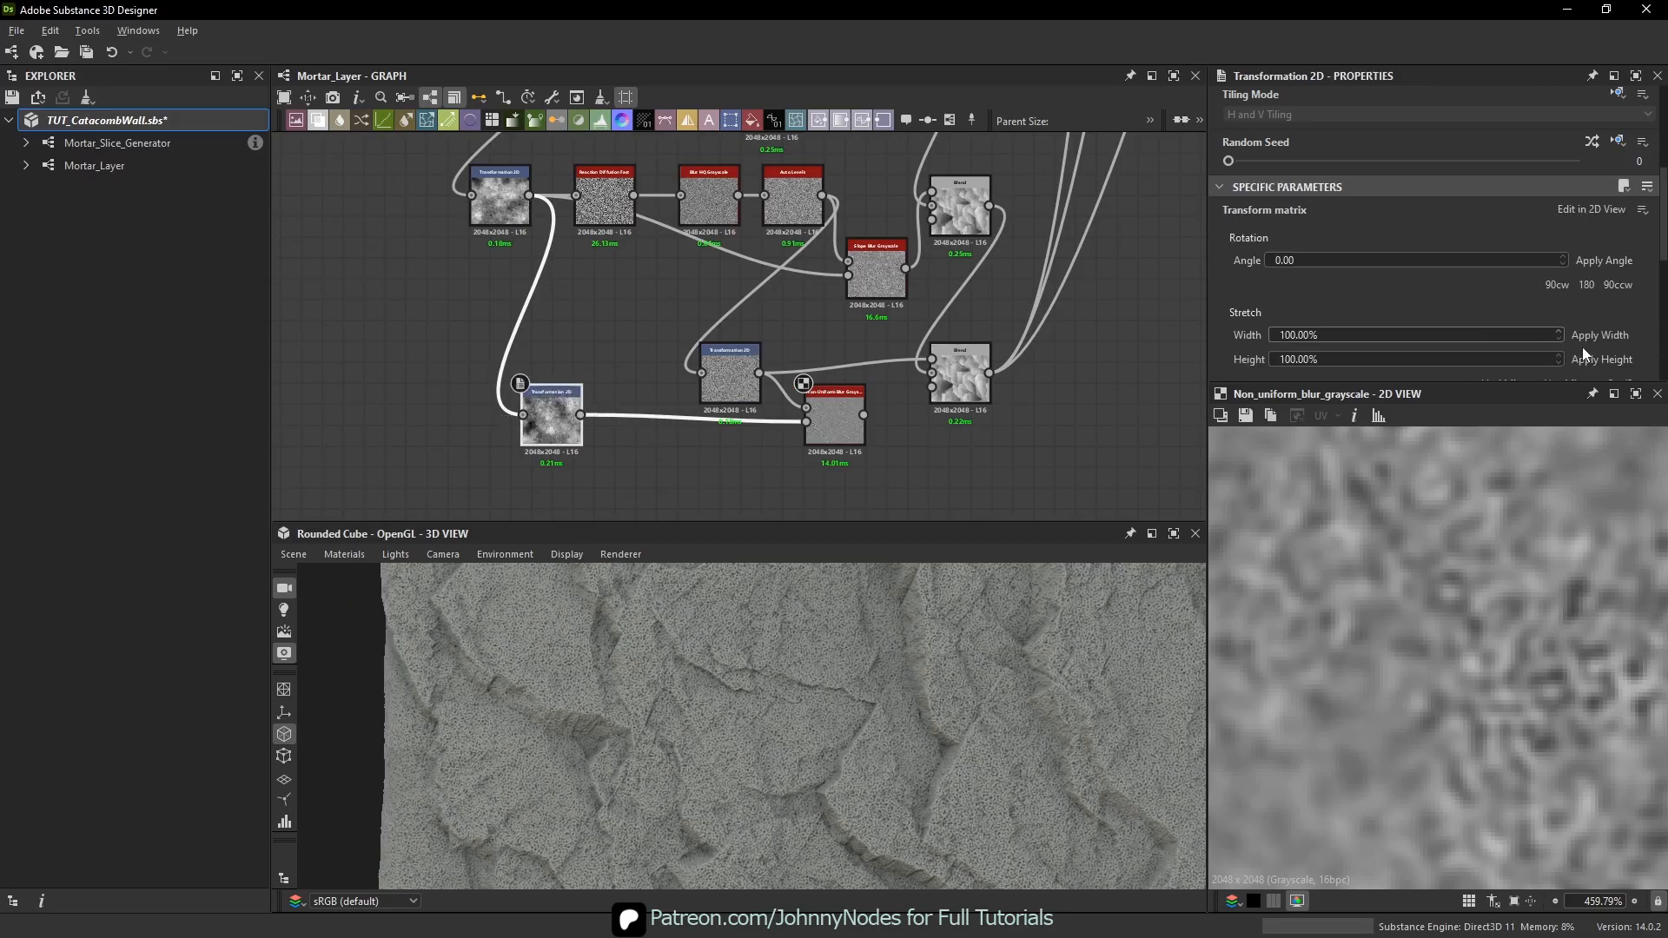
{"action": "scroll", "coordinate": [1582, 350], "scroll_direction": "down", "scroll_amount": 5}
{"action": "scroll", "coordinate": [1544, 494], "scroll_direction": "down", "scroll_amount": 10}
{"action": "double_click", "coordinate": [553, 430]}
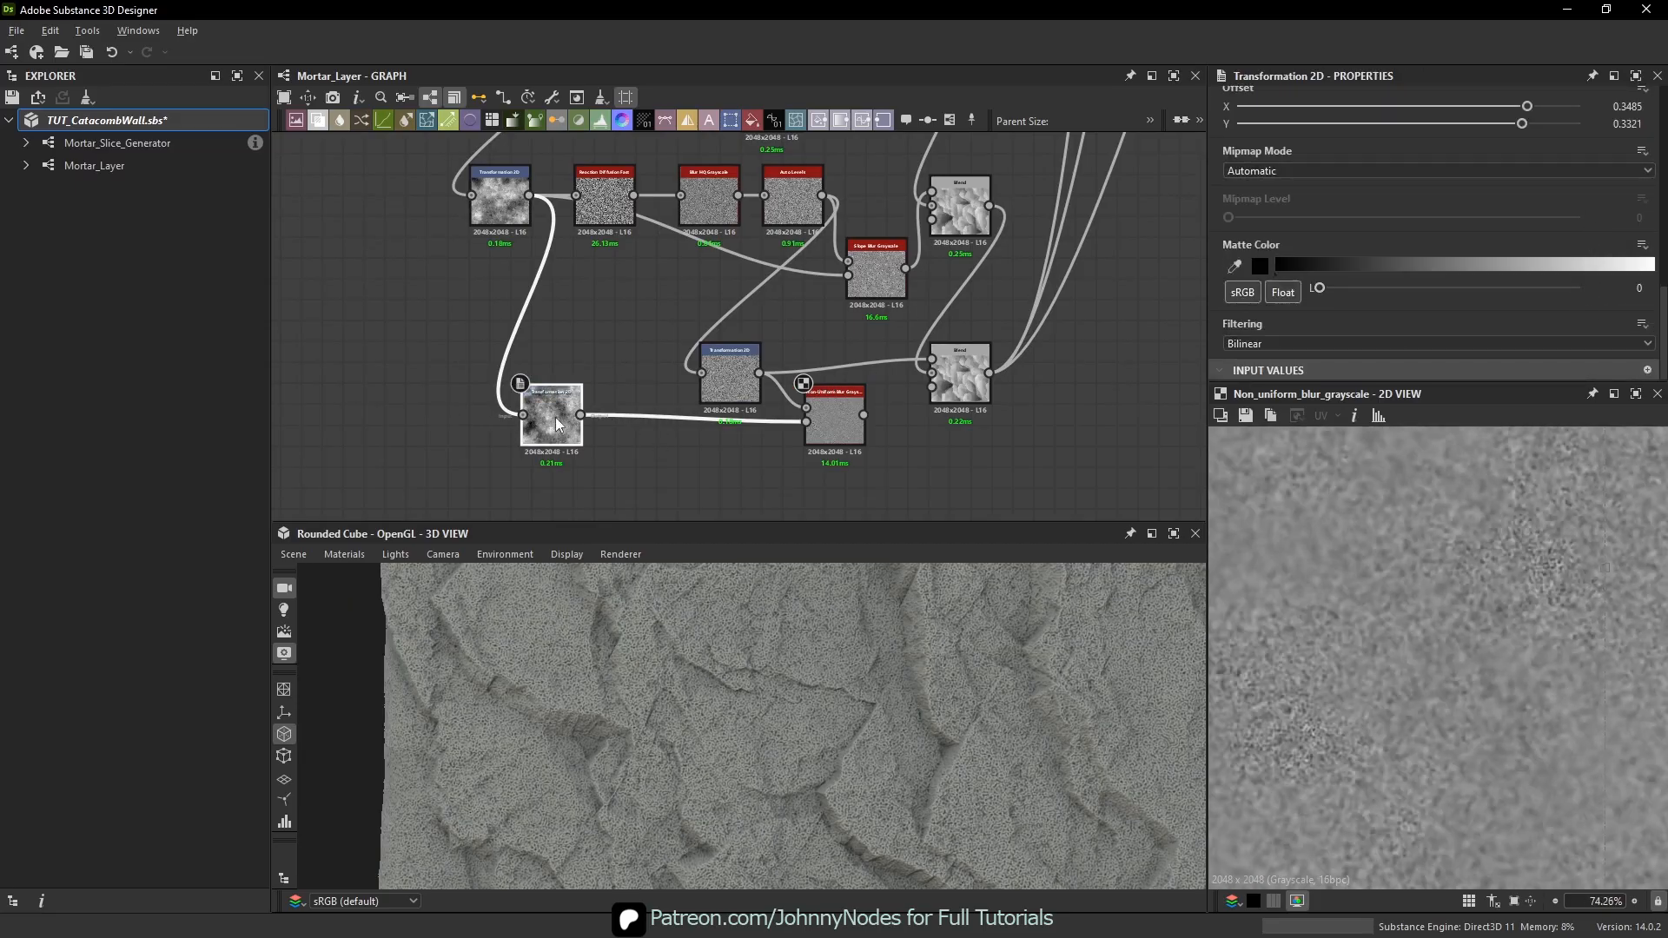
{"action": "scroll", "coordinate": [1620, 144], "scroll_direction": "up", "scroll_amount": 3}
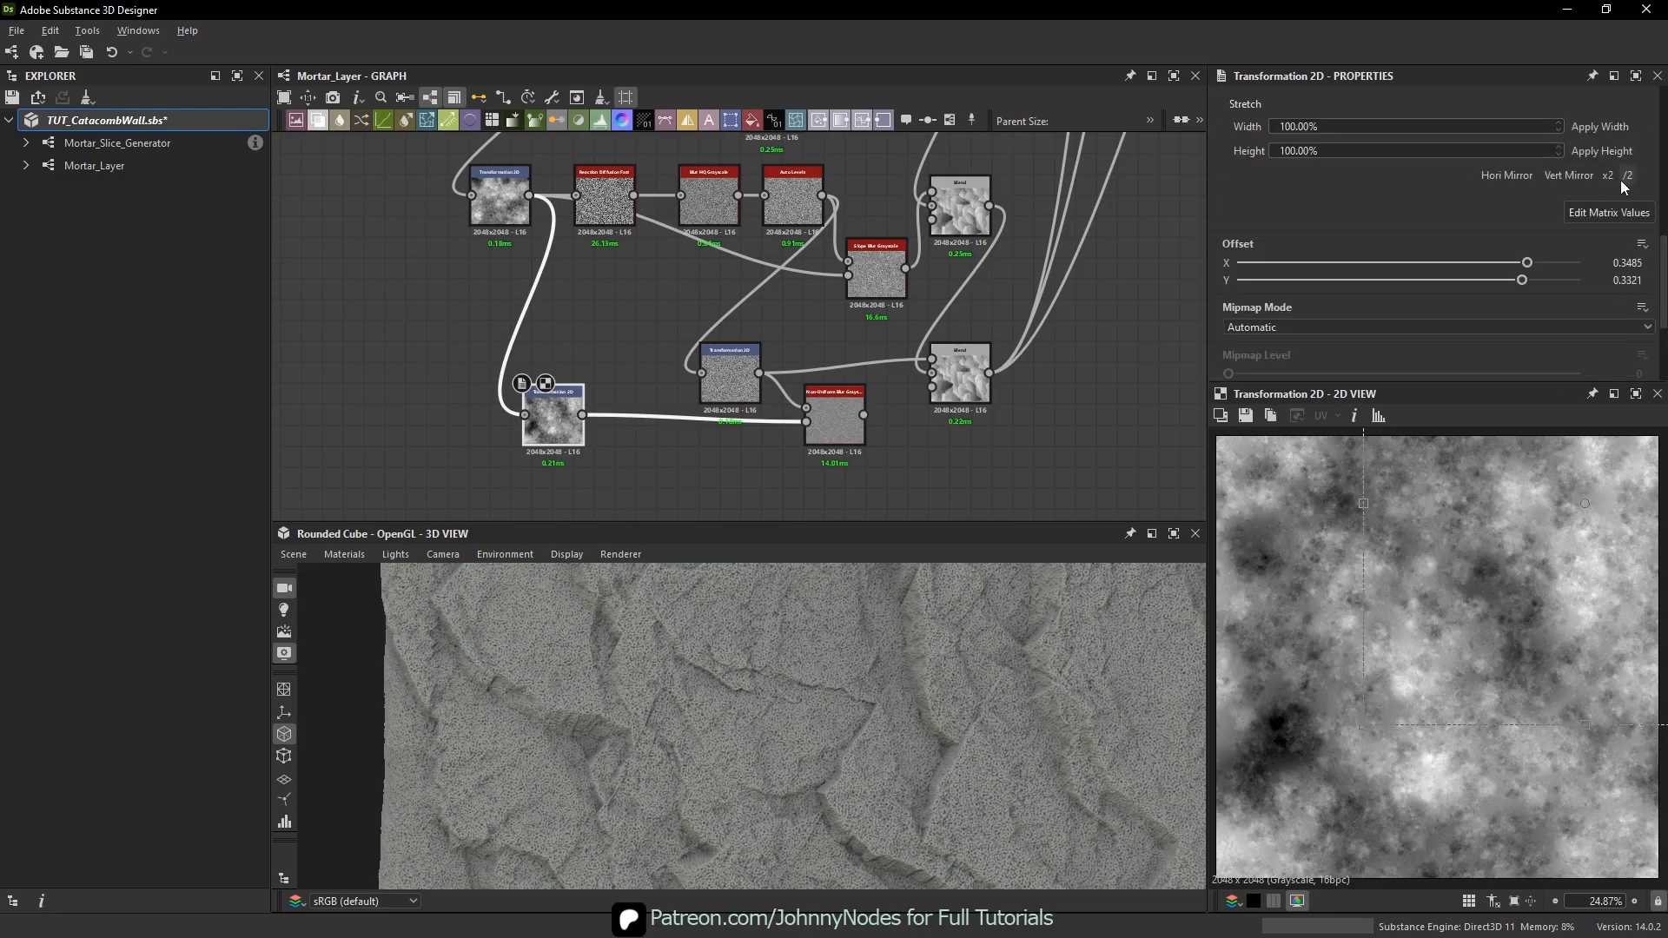
{"action": "left_click", "coordinate": [1630, 177]}
- Examine the Non-Uniform Blur Grayscale's output up close for the distribution of sharp and blurred areas
{"action": "double_click", "coordinate": [838, 429]}
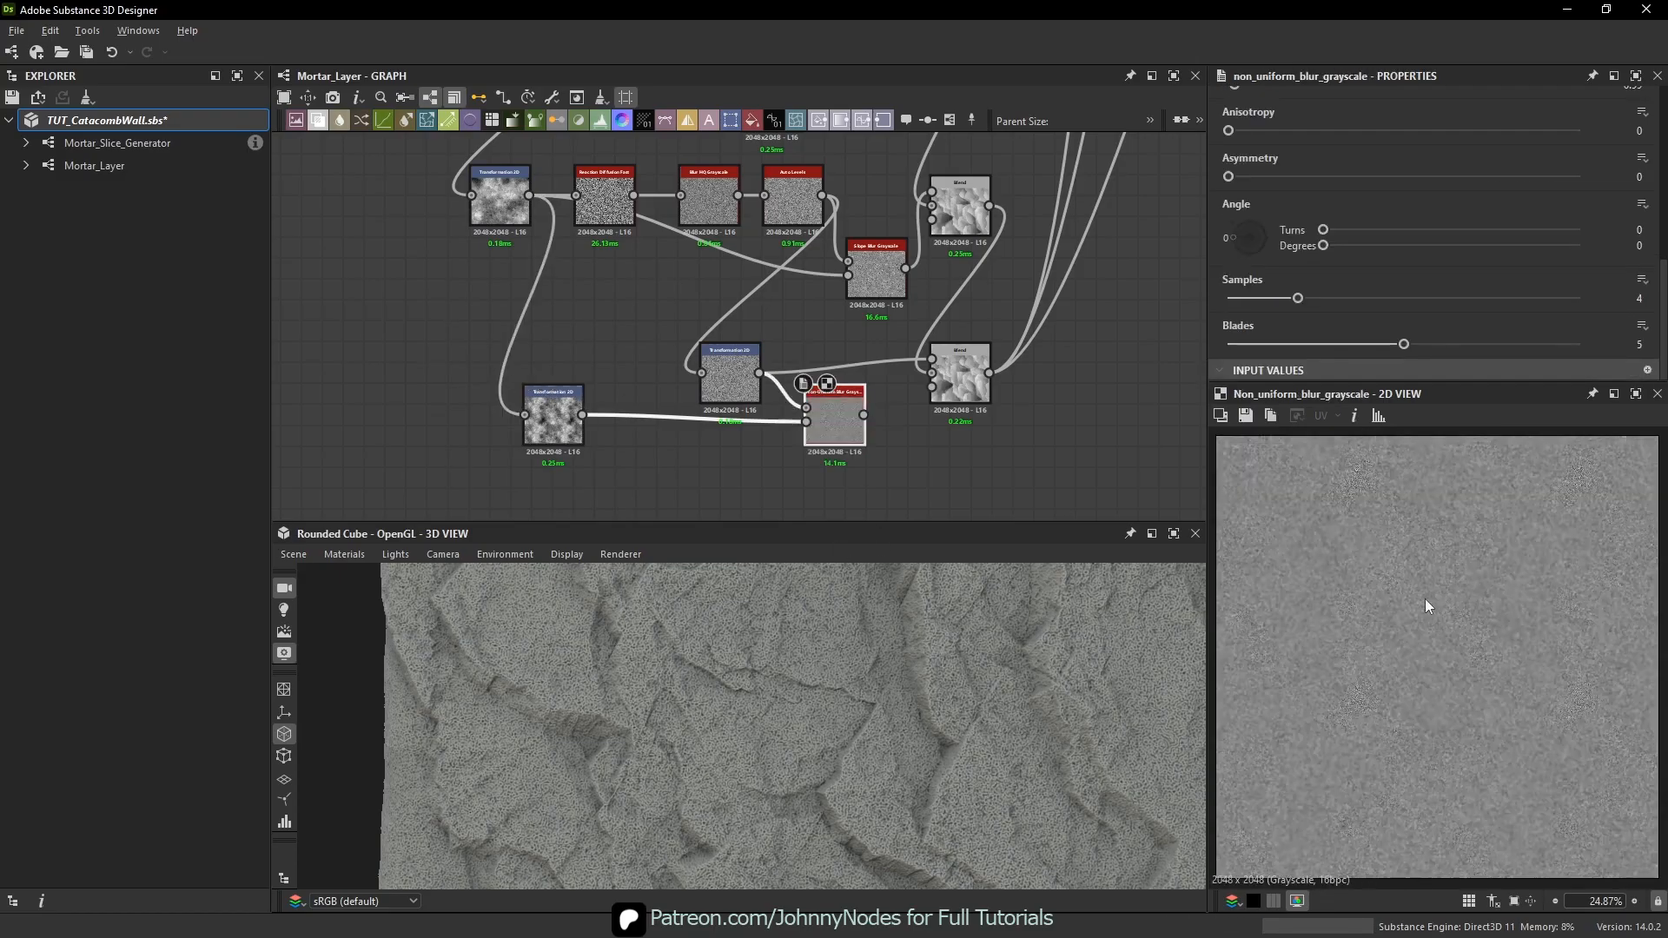
{"action": "scroll", "coordinate": [1439, 575], "scroll_direction": "up", "scroll_amount": 4}
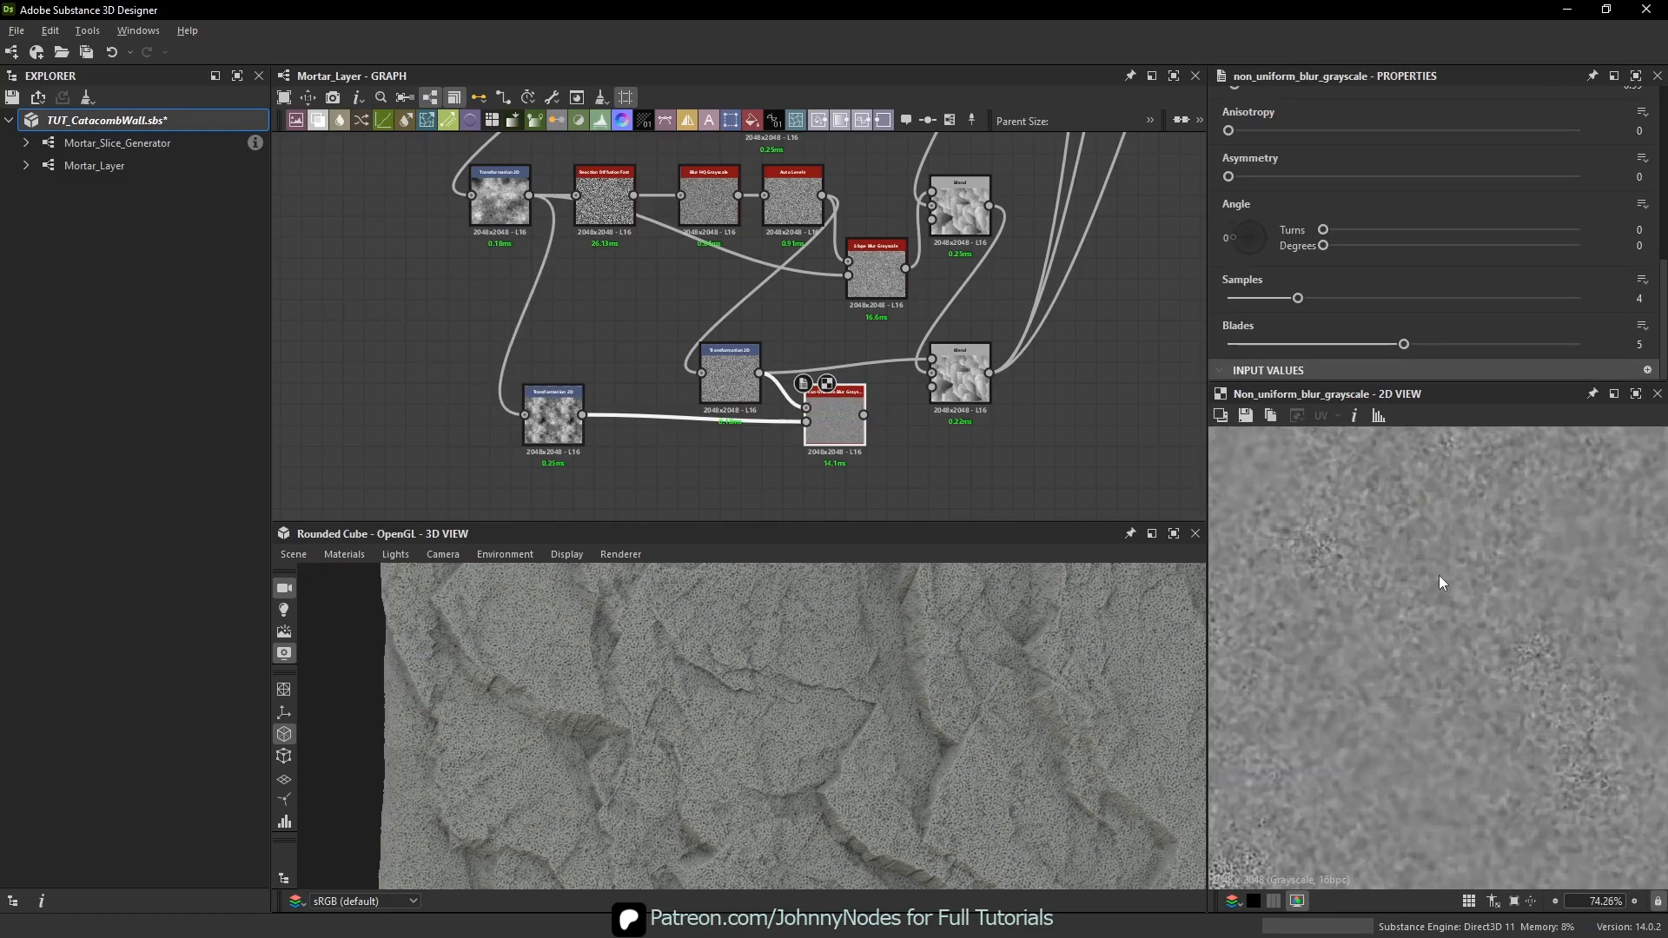
{"action": "middle_click_drag", "start_coordinate": [1389, 565], "coordinate": [1450, 596]}
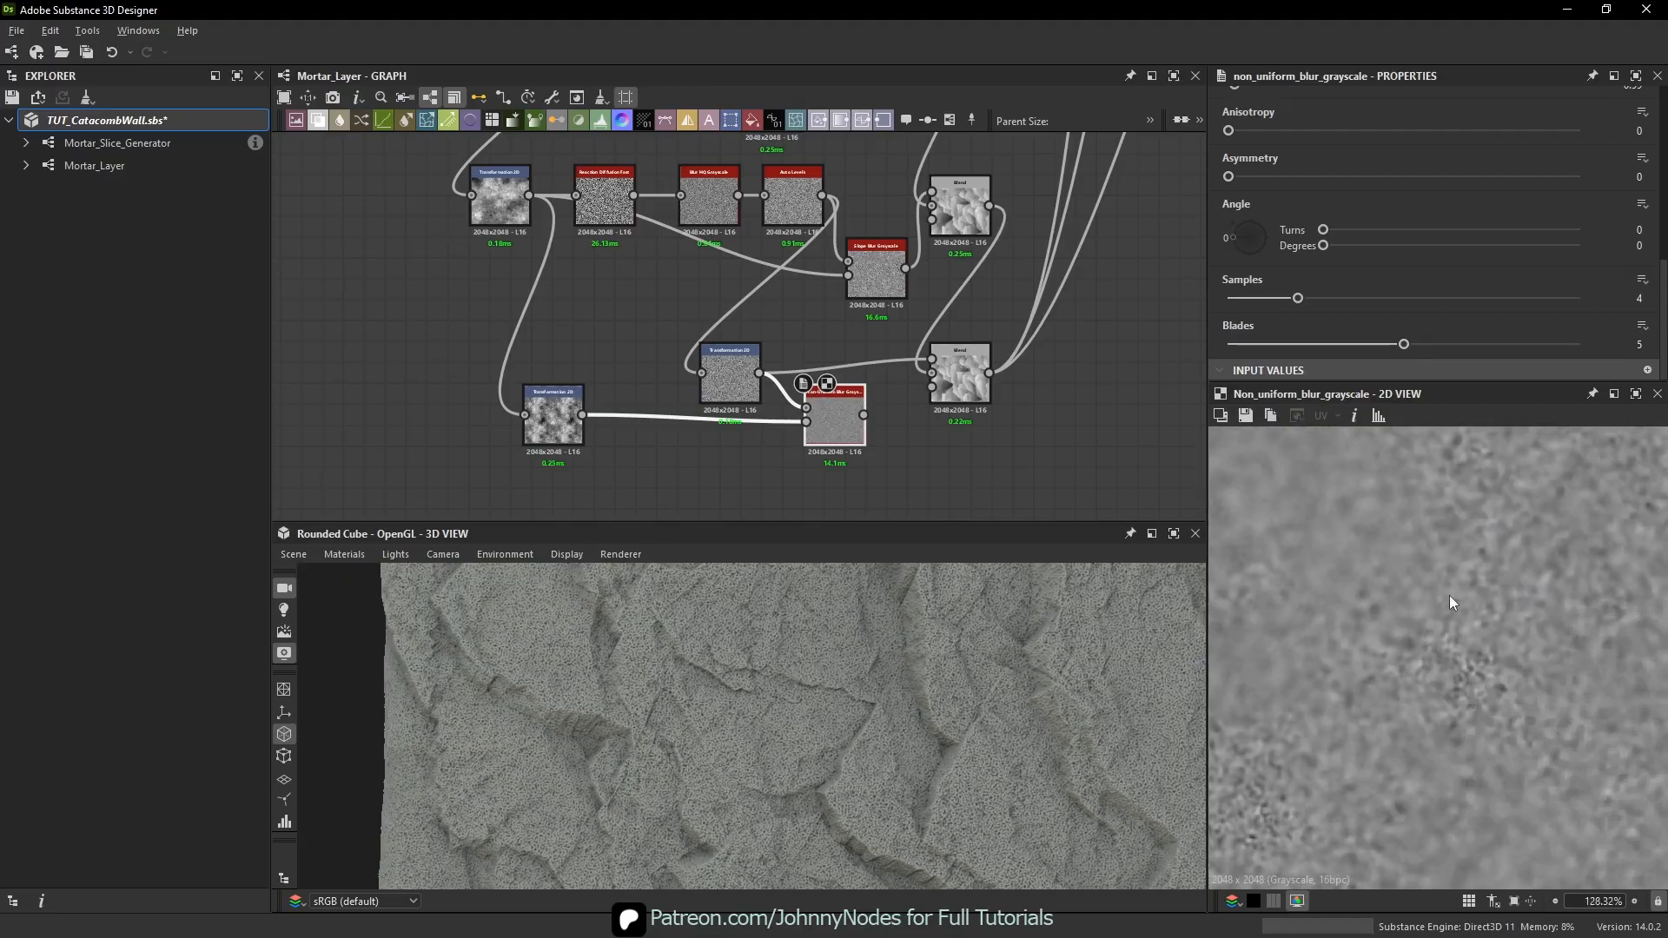
{"action": "middle_click_drag", "start_coordinate": [1328, 525], "coordinate": [1400, 613]}
{"action": "middle_click_drag", "start_coordinate": [1380, 531], "coordinate": [1414, 582]}
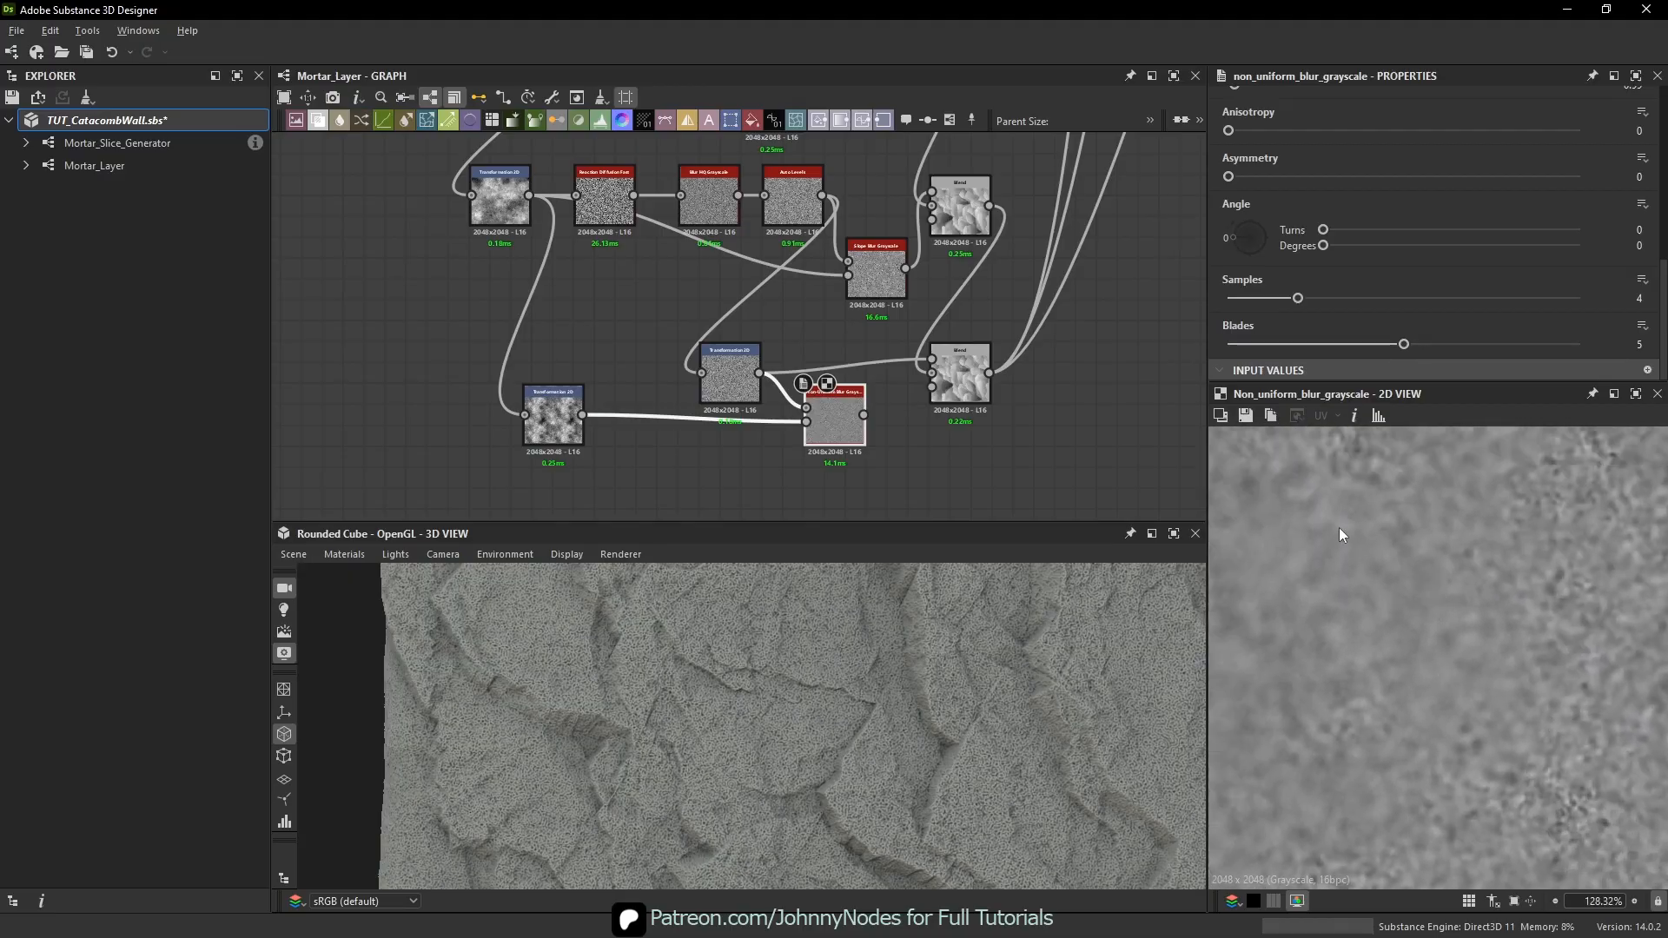
{"action": "middle_click_drag", "start_coordinate": [1310, 565], "coordinate": [1404, 510]}
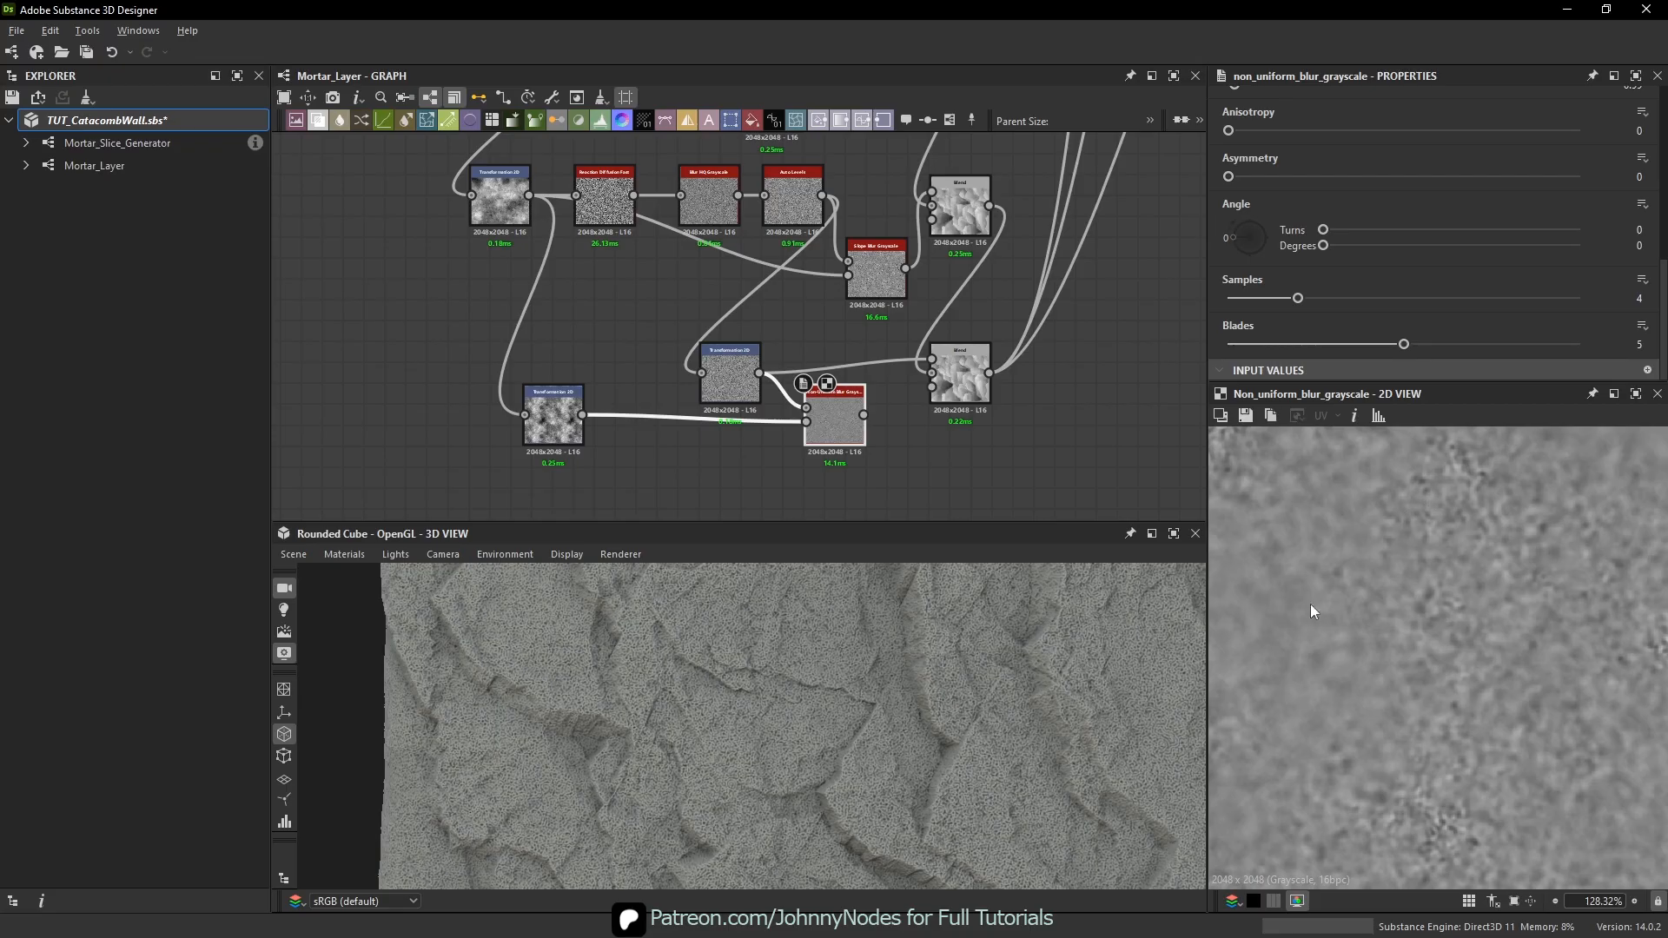
{"action": "middle_click_drag", "start_coordinate": [1312, 606], "coordinate": [1375, 580]}
- Add a Gaussian Spots 2 node and feed it into the Non-Uniform Blur Grayscale's Blur Map
{"action": "key", "text": "space"}
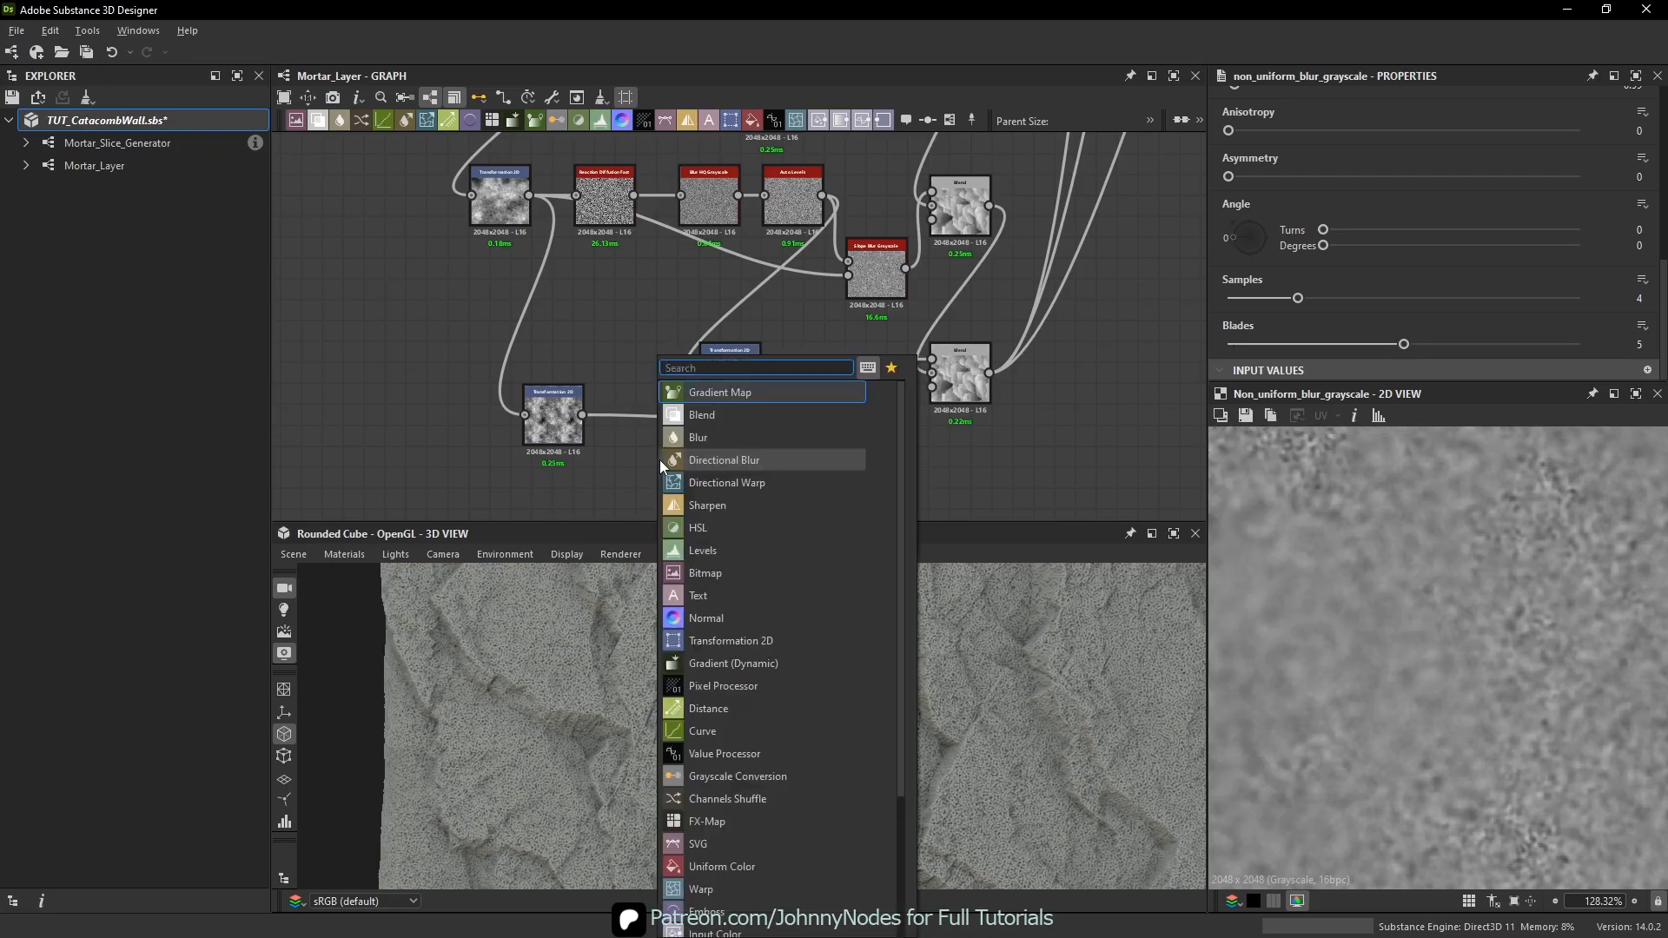
{"action": "type", "text": "gau"}
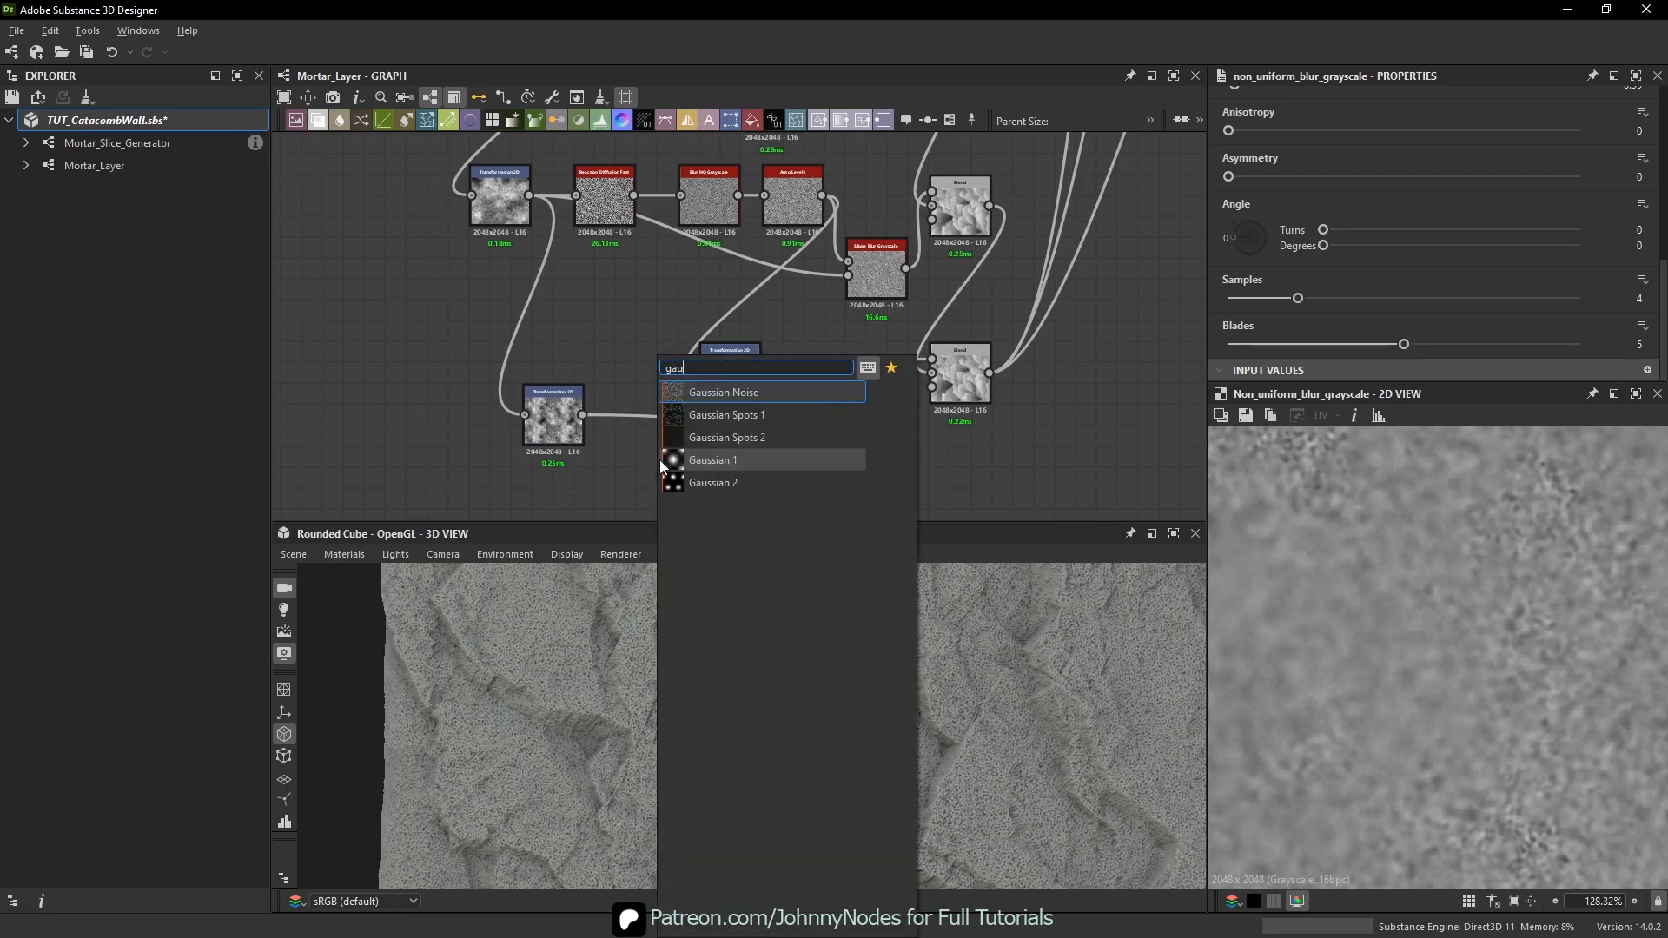
{"action": "left_click", "coordinate": [773, 437]}
{"action": "middle_click_drag", "start_coordinate": [709, 468], "coordinate": [705, 436]}
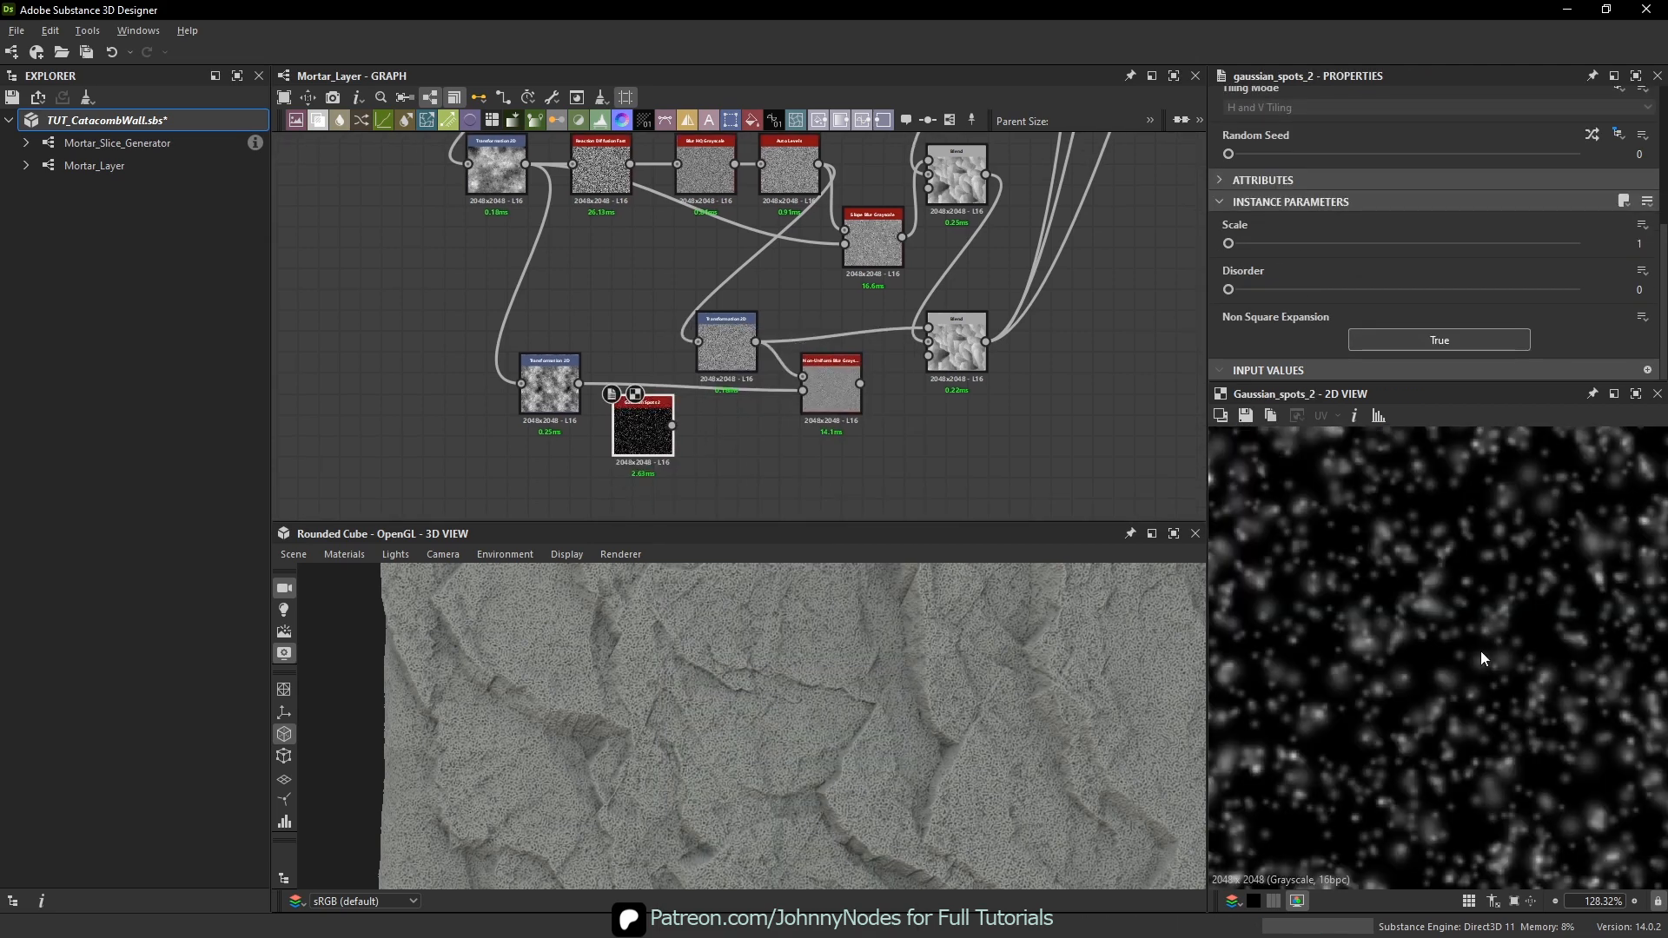
{"action": "left_click_drag", "start_coordinate": [873, 391], "coordinate": [824, 399]}
{"action": "double_click", "coordinate": [824, 398]}
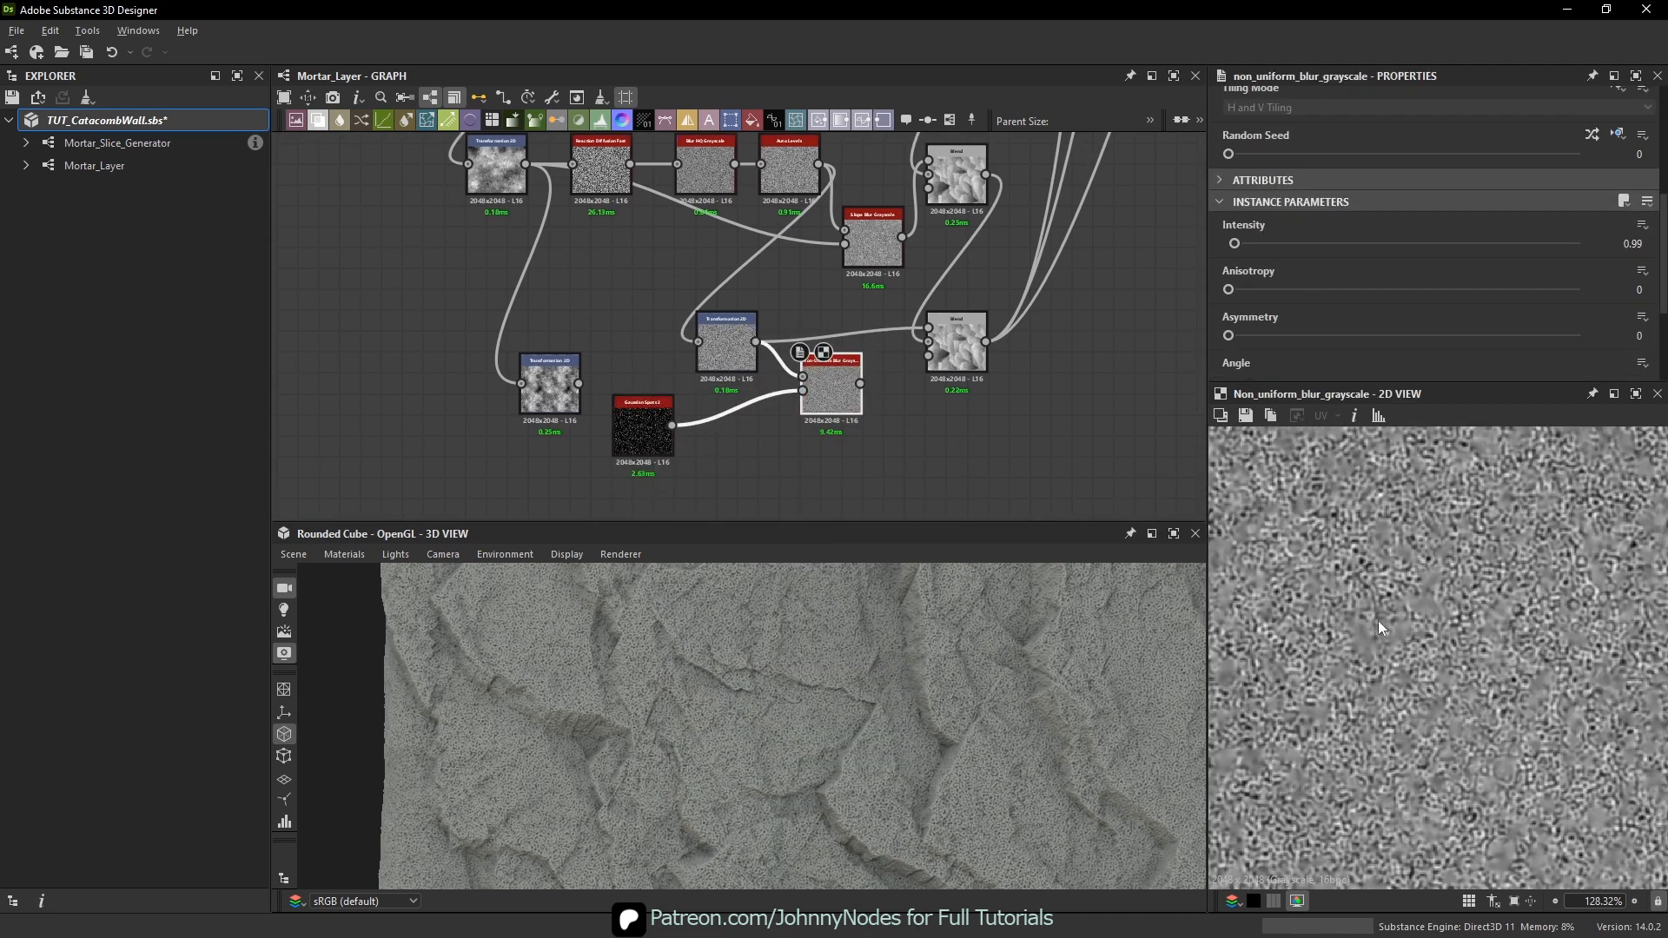
- Set the Non-Uniform Blur Grayscale's intensity to 1.11 and adjust its Samples
{"action": "scroll", "coordinate": [1453, 610], "scroll_direction": "up", "scroll_amount": 2}
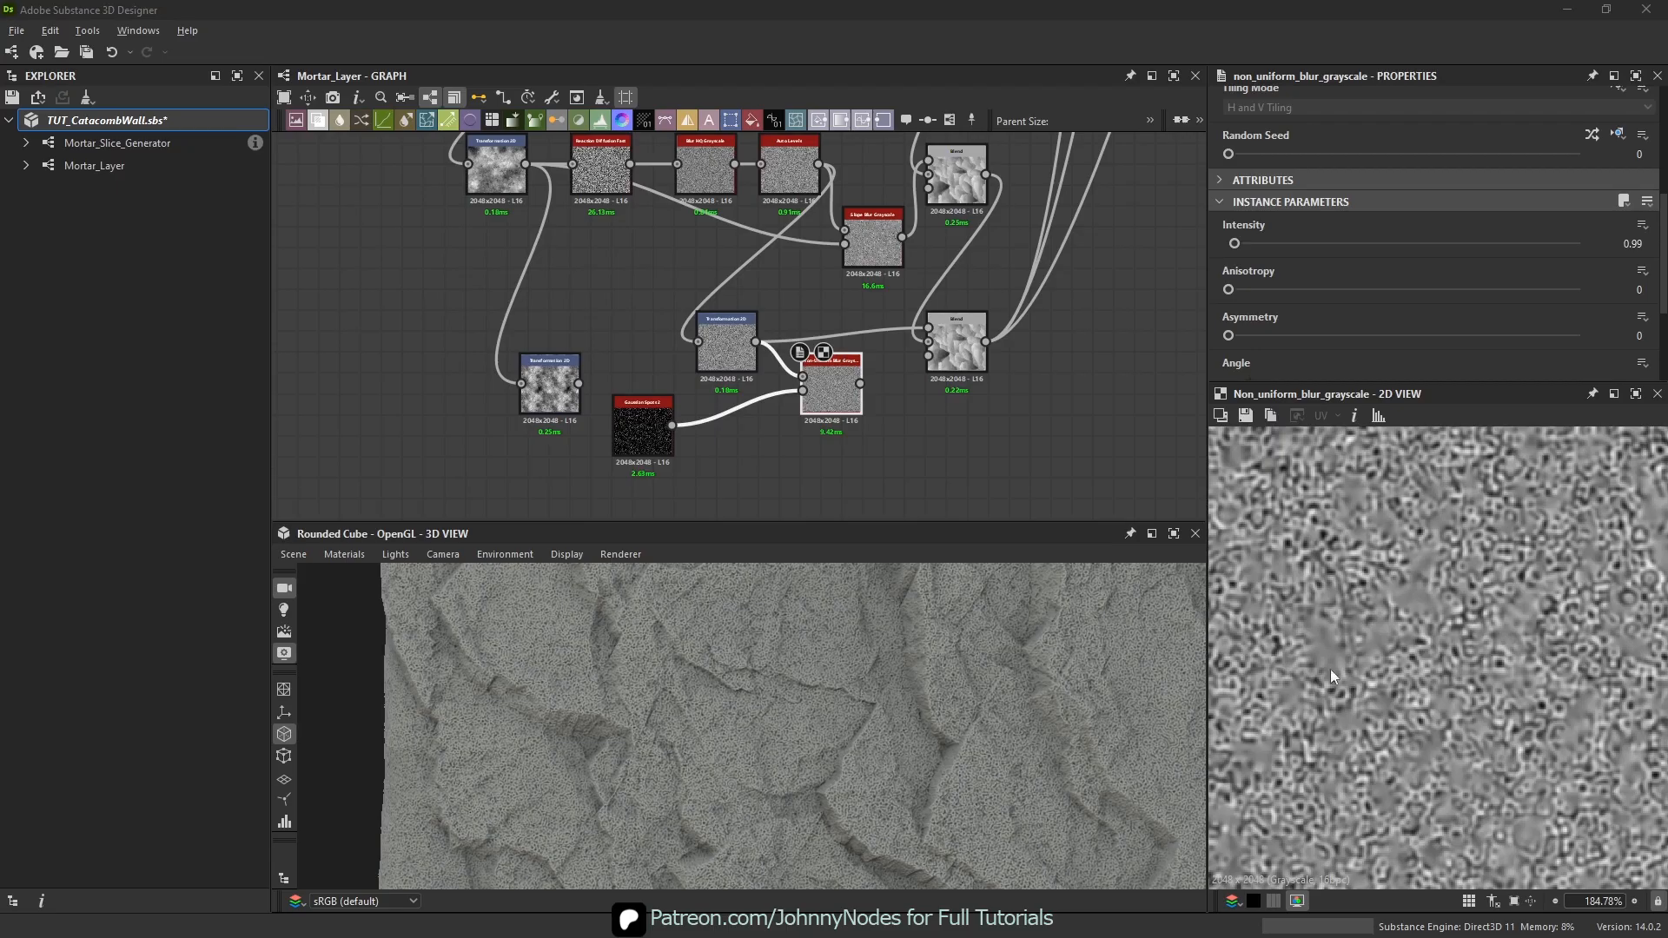
{"action": "scroll", "coordinate": [1401, 568], "scroll_direction": "up", "scroll_amount": 5}
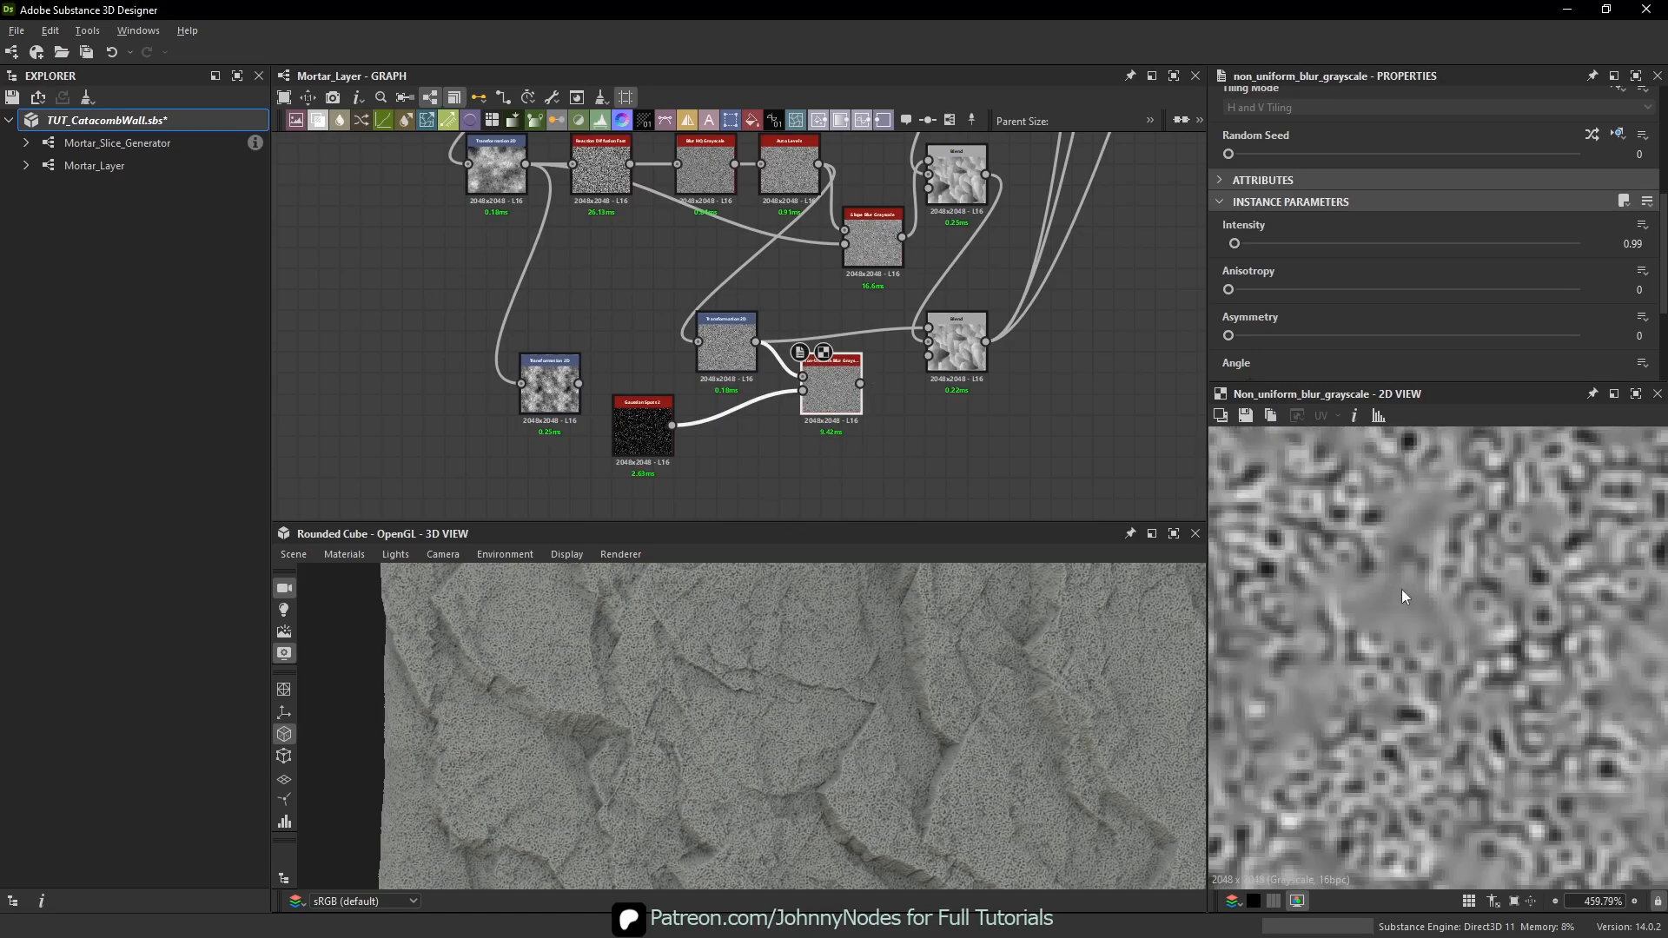
{"action": "mouse_move", "coordinate": [1238, 247]}
{"action": "left_mouse_down"}
{"action": "mouse_move", "coordinate": [1255, 245]}
{"action": "mouse_move", "coordinate": [1235, 250]}
{"action": "left_mouse_up"}
{"action": "scroll", "coordinate": [1269, 319], "scroll_direction": "down", "scroll_amount": 3}
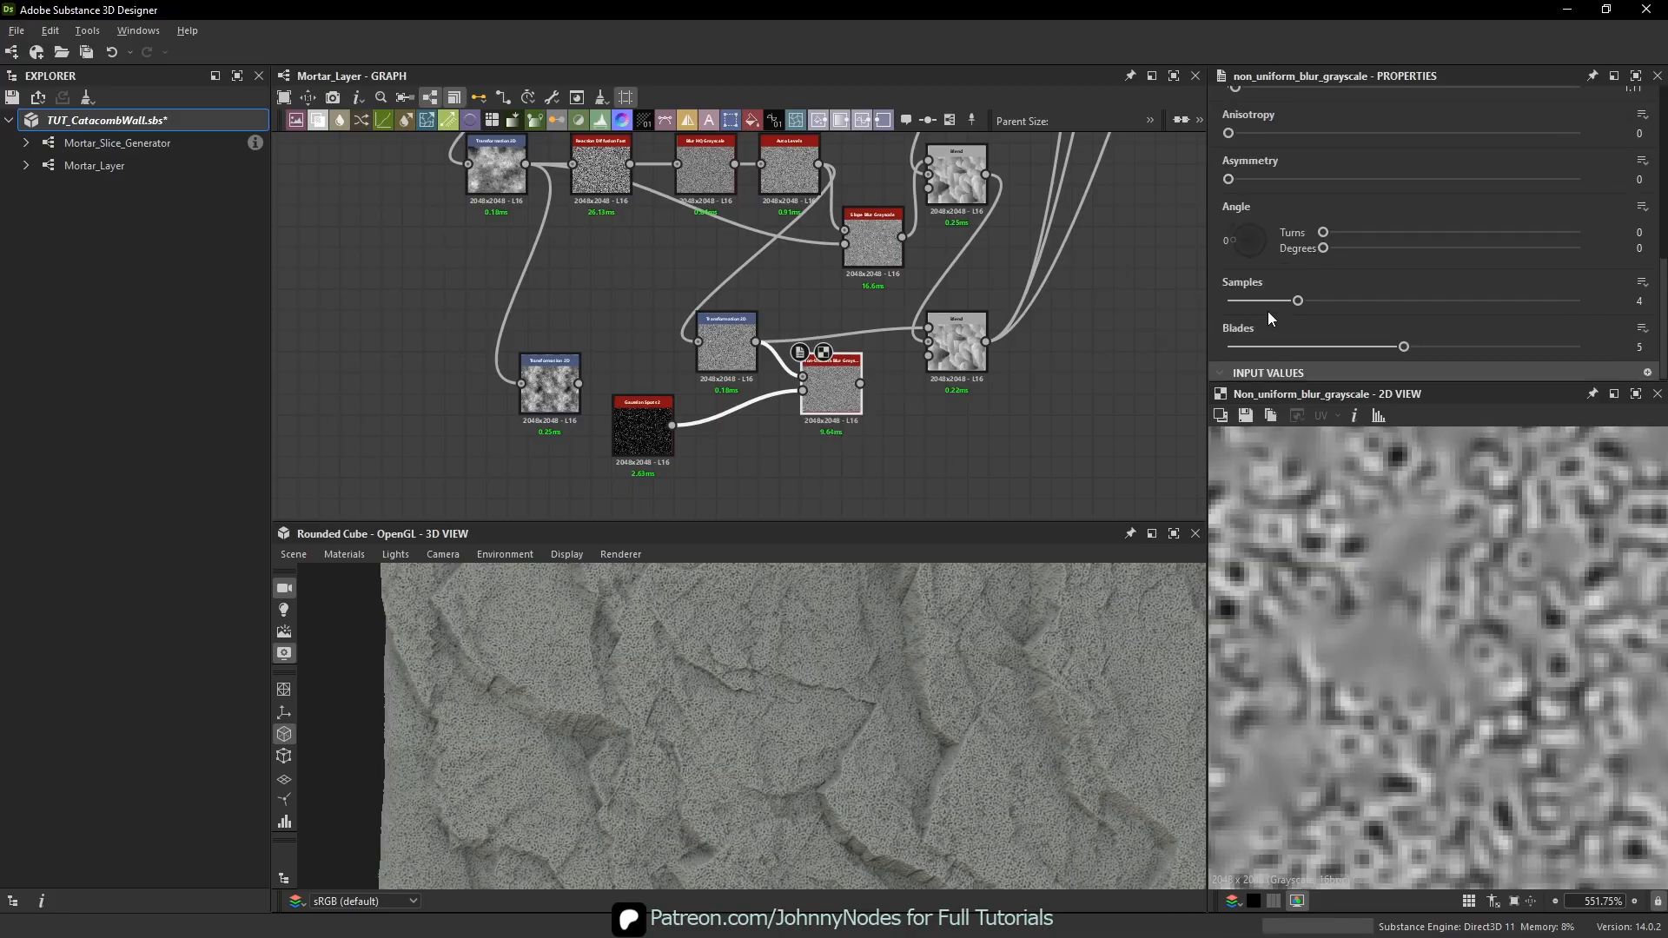
{"action": "left_click_drag", "start_coordinate": [1327, 303], "coordinate": [1268, 303]}
{"action": "middle_click_drag", "start_coordinate": [1386, 519], "coordinate": [1373, 594]}
- Insert a Blend between Gaussian Spots 2 and the Blur Map, with the transformed clouds as its foreground
{"action": "double_click", "coordinate": [617, 457]}
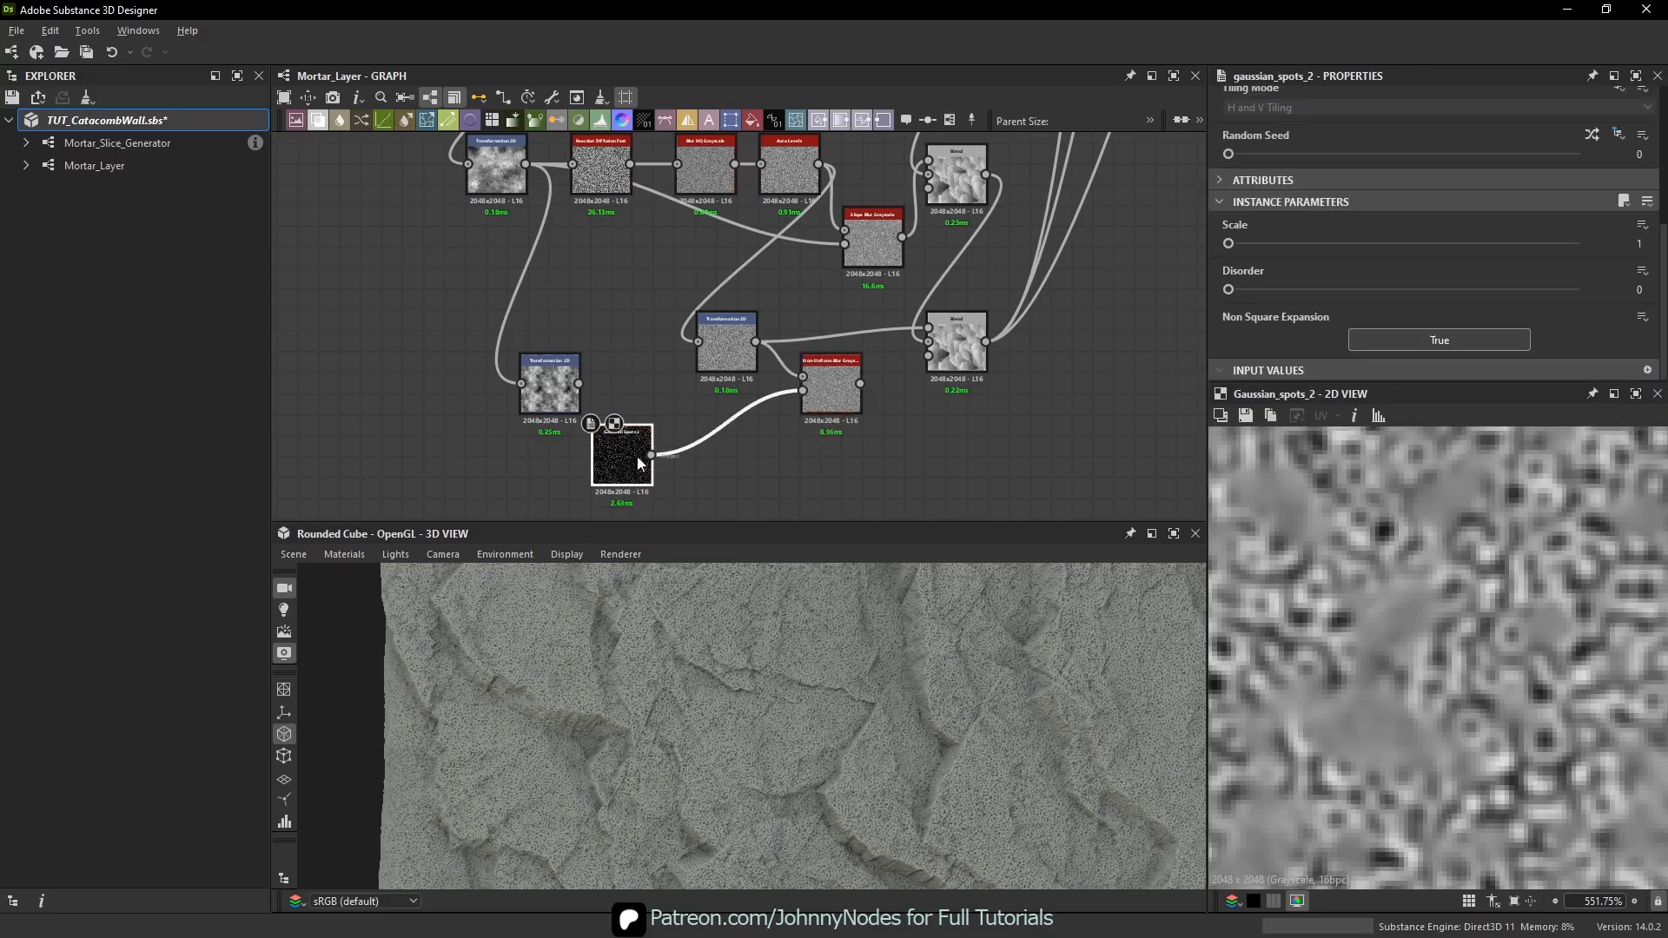
{"action": "key", "text": "space"}
{"action": "left_click", "coordinate": [789, 414]}
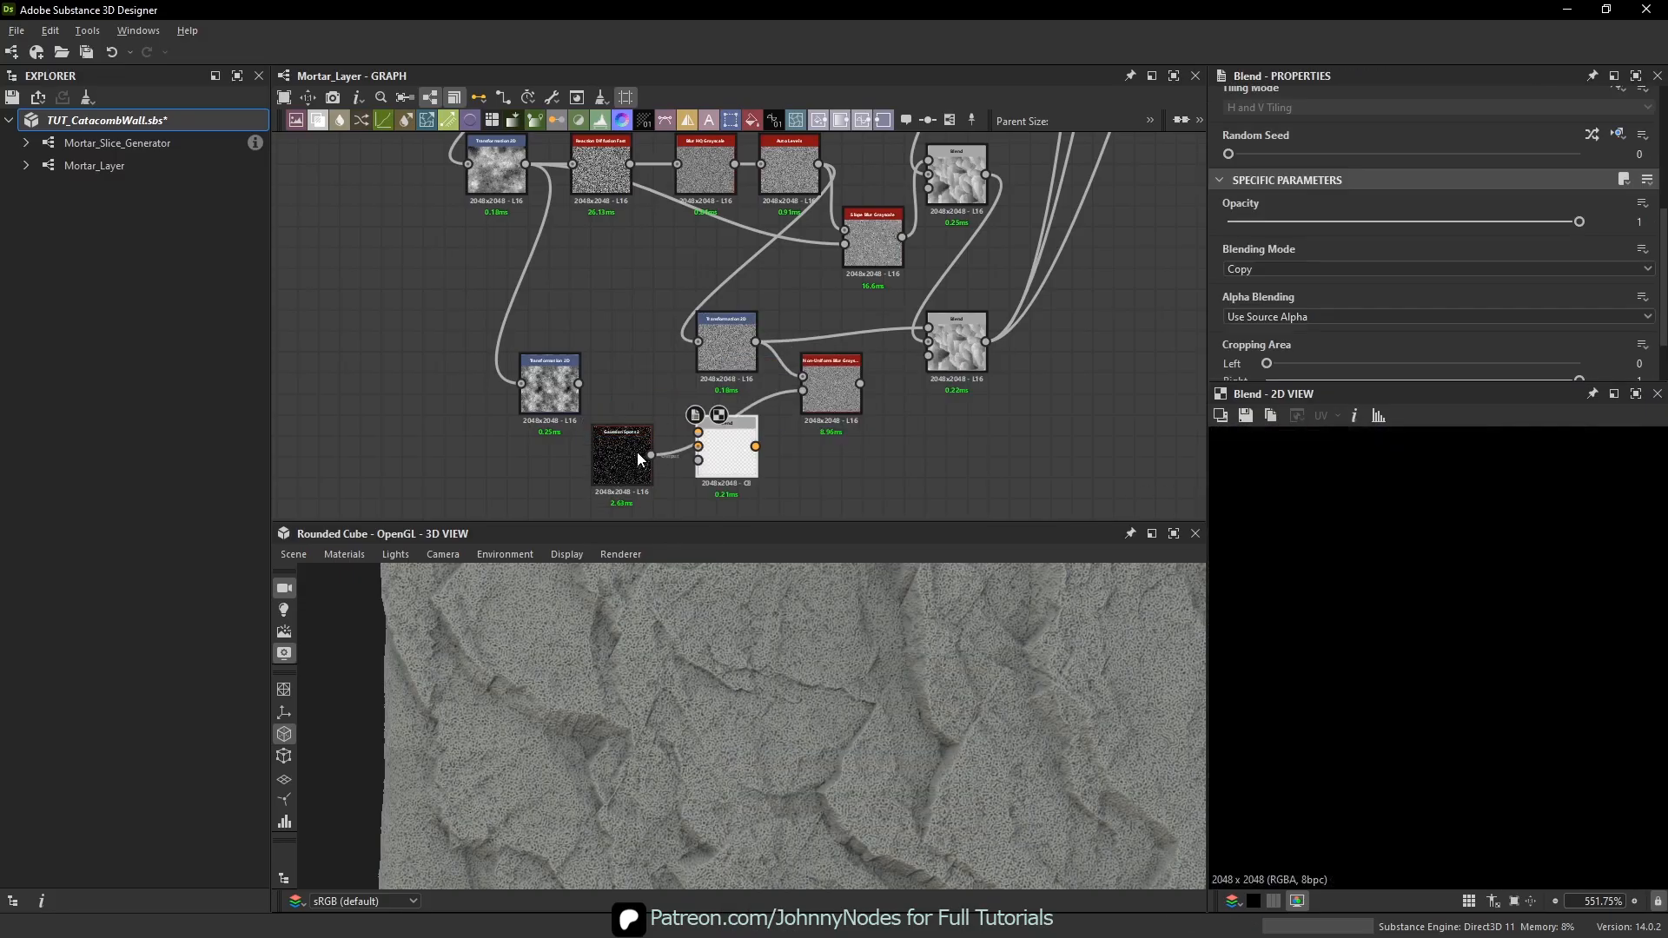
{"action": "left_click_drag", "start_coordinate": [698, 432], "coordinate": [579, 384]}
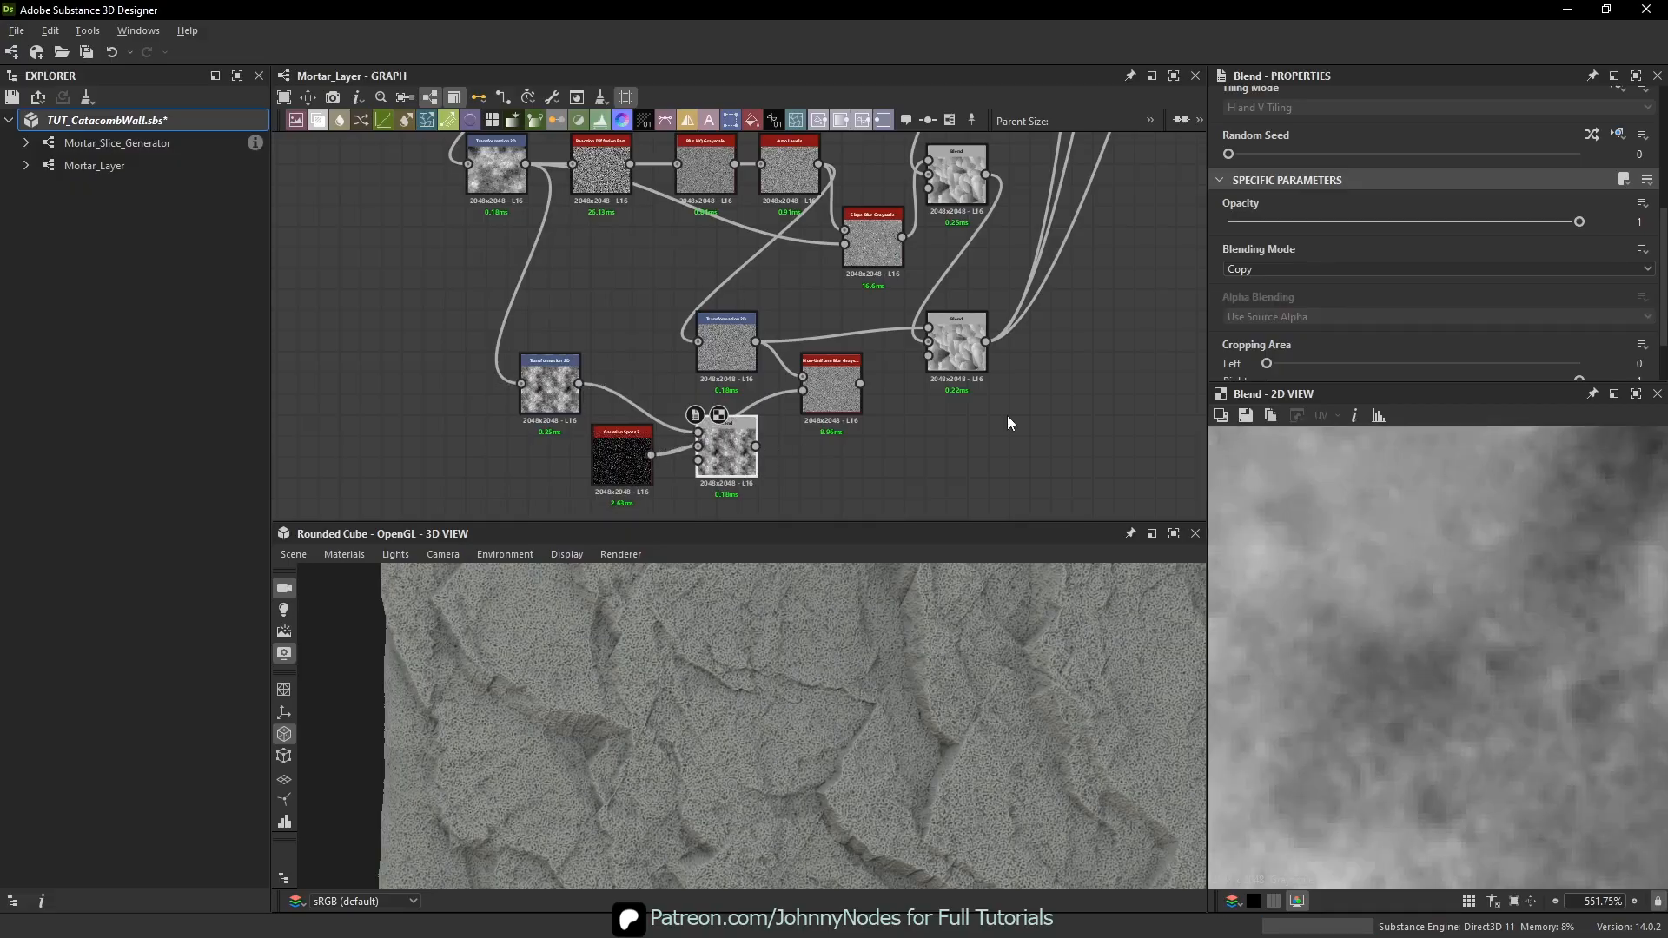
- Set the new Blend to Screen mode with an opacity of 0.36
{"action": "left_click", "coordinate": [1359, 268]}
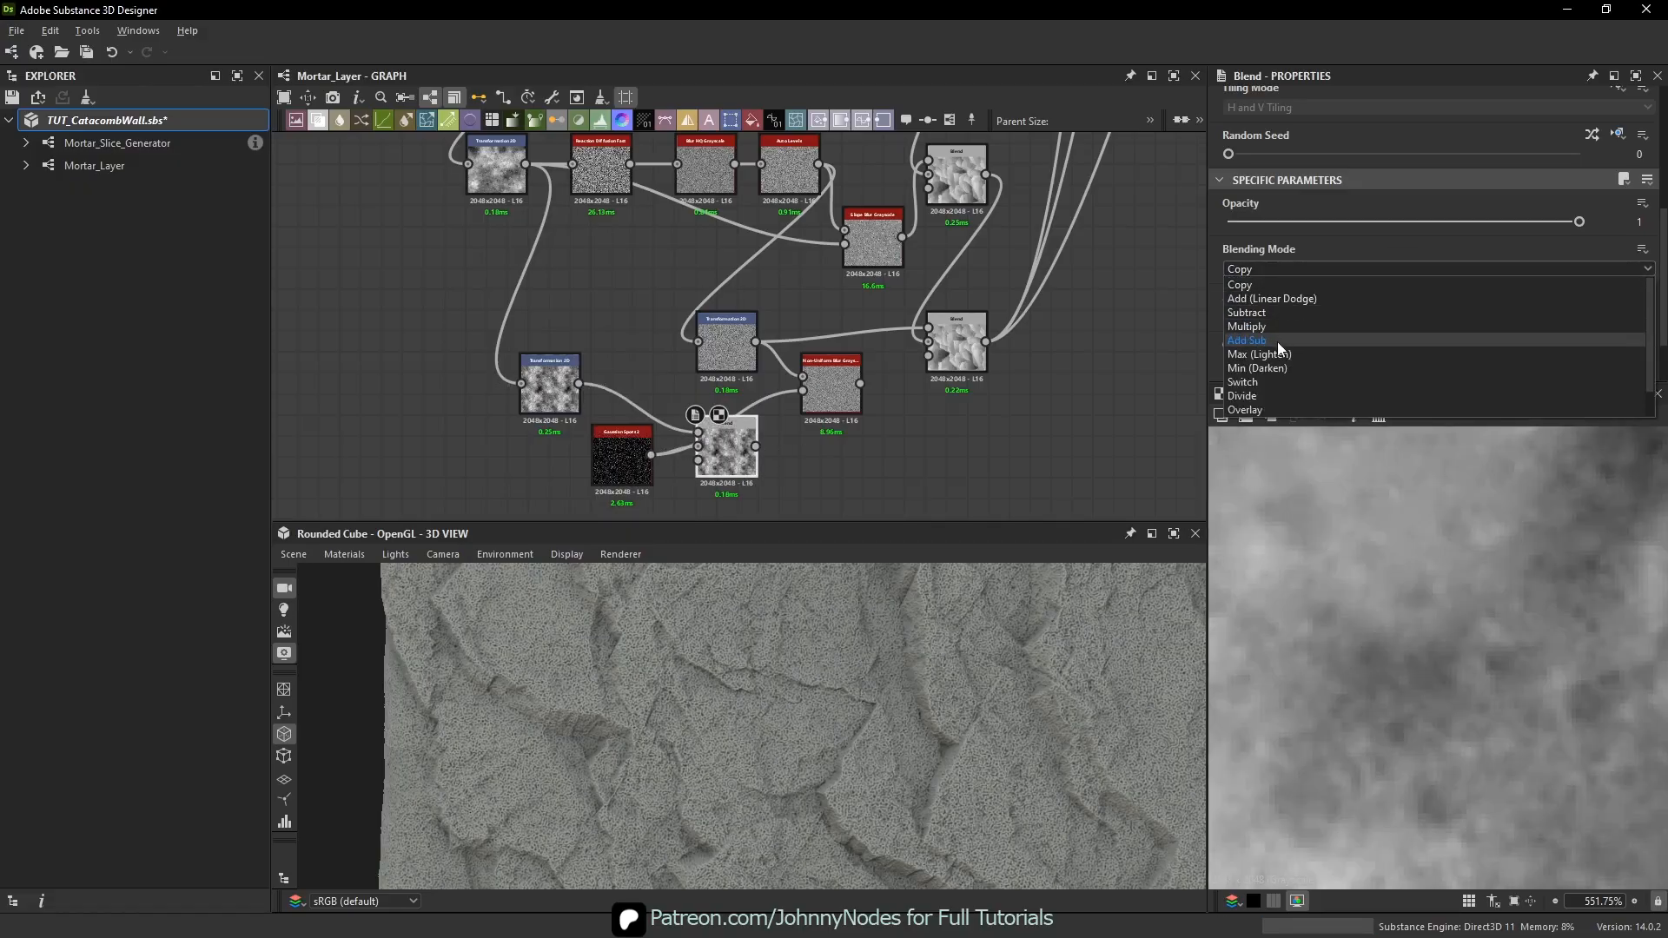
{"action": "left_click", "coordinate": [1251, 409]}
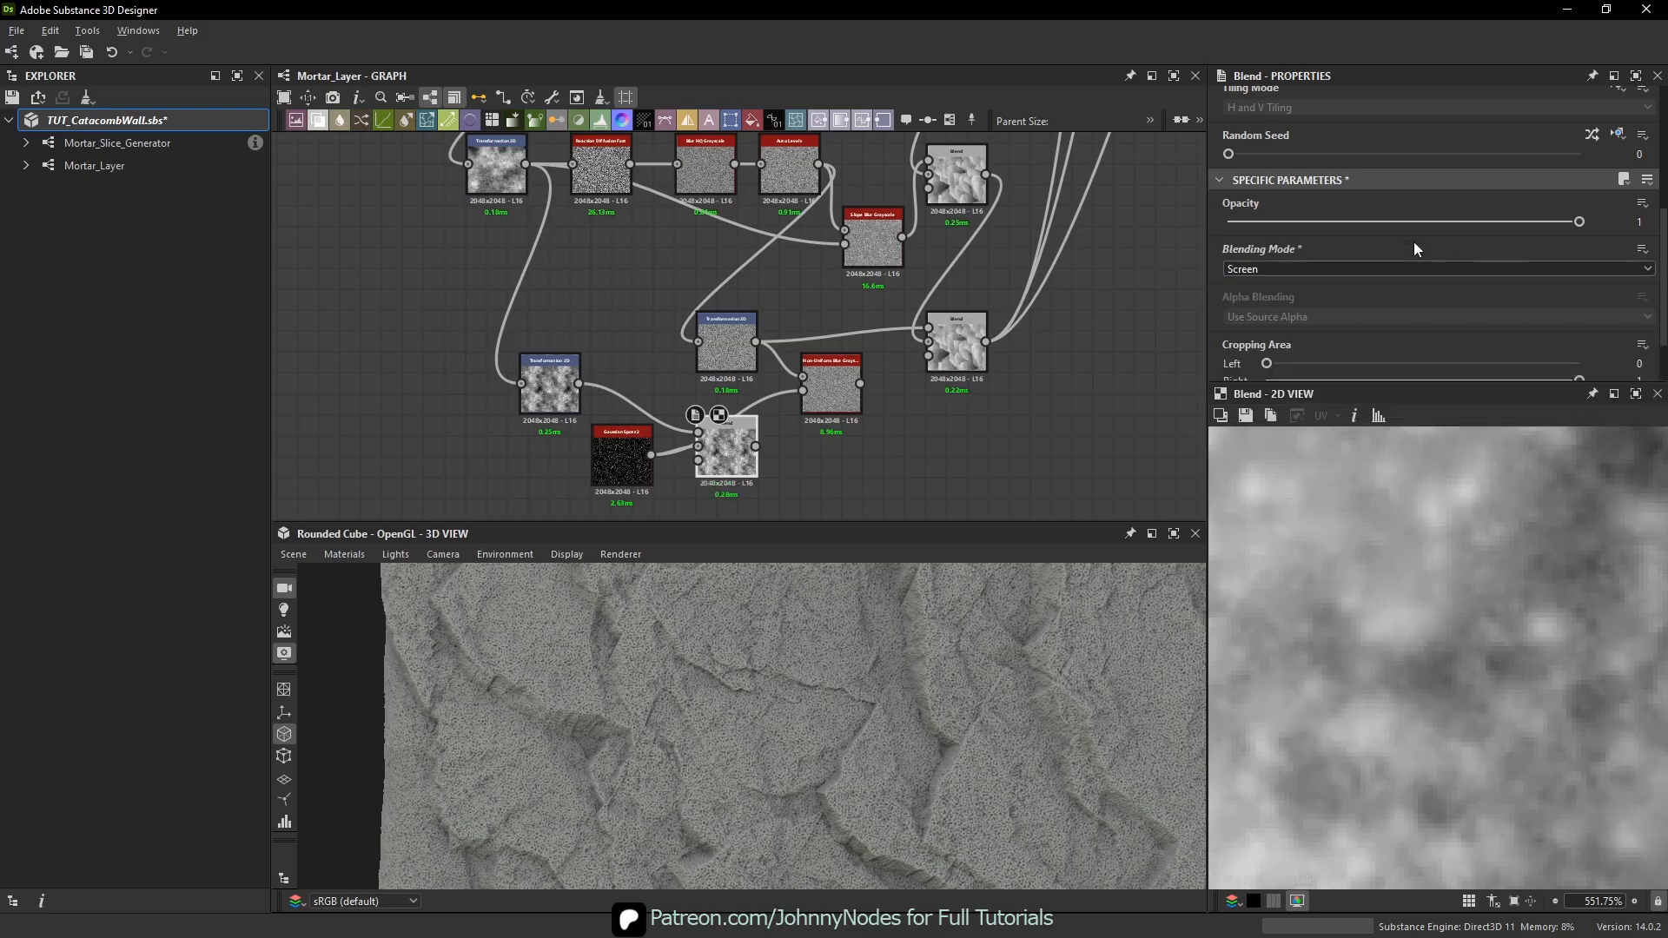
{"action": "left_click_drag", "start_coordinate": [1413, 222], "coordinate": [1354, 221]}
{"action": "scroll", "coordinate": [1527, 587], "scroll_direction": "down", "scroll_amount": 2}
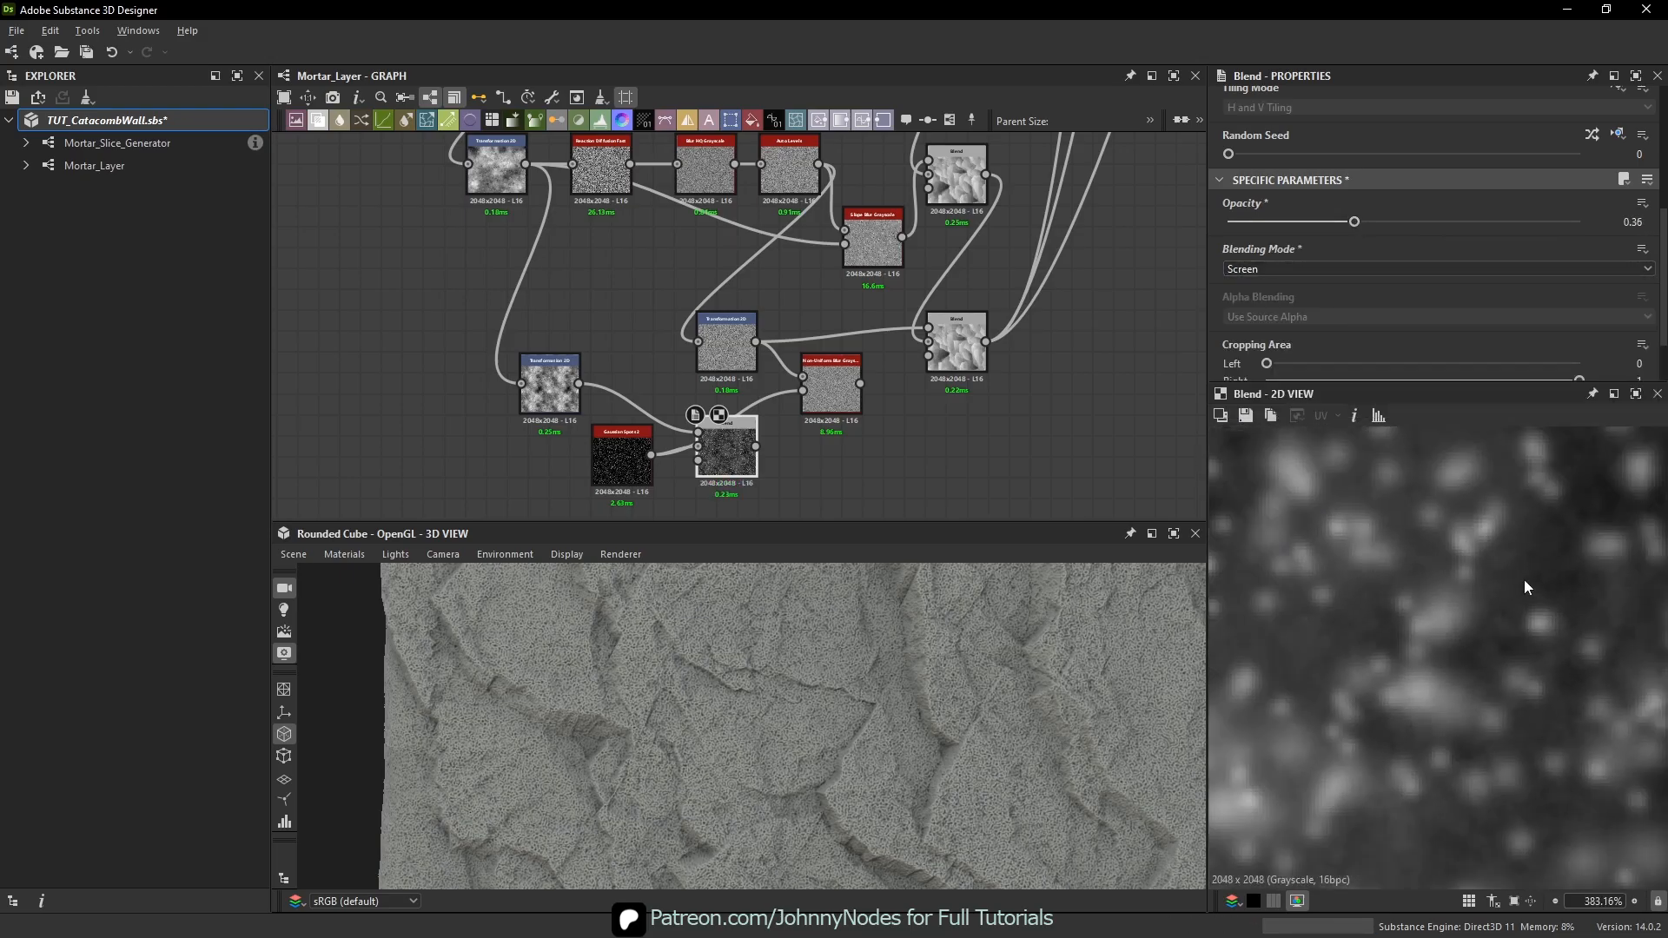
- Feed the Non-Uniform Blur Grayscale into the final Add Sub Blend's foreground and inspect the surface up close in 3D
{"action": "left_click", "coordinate": [832, 399]}
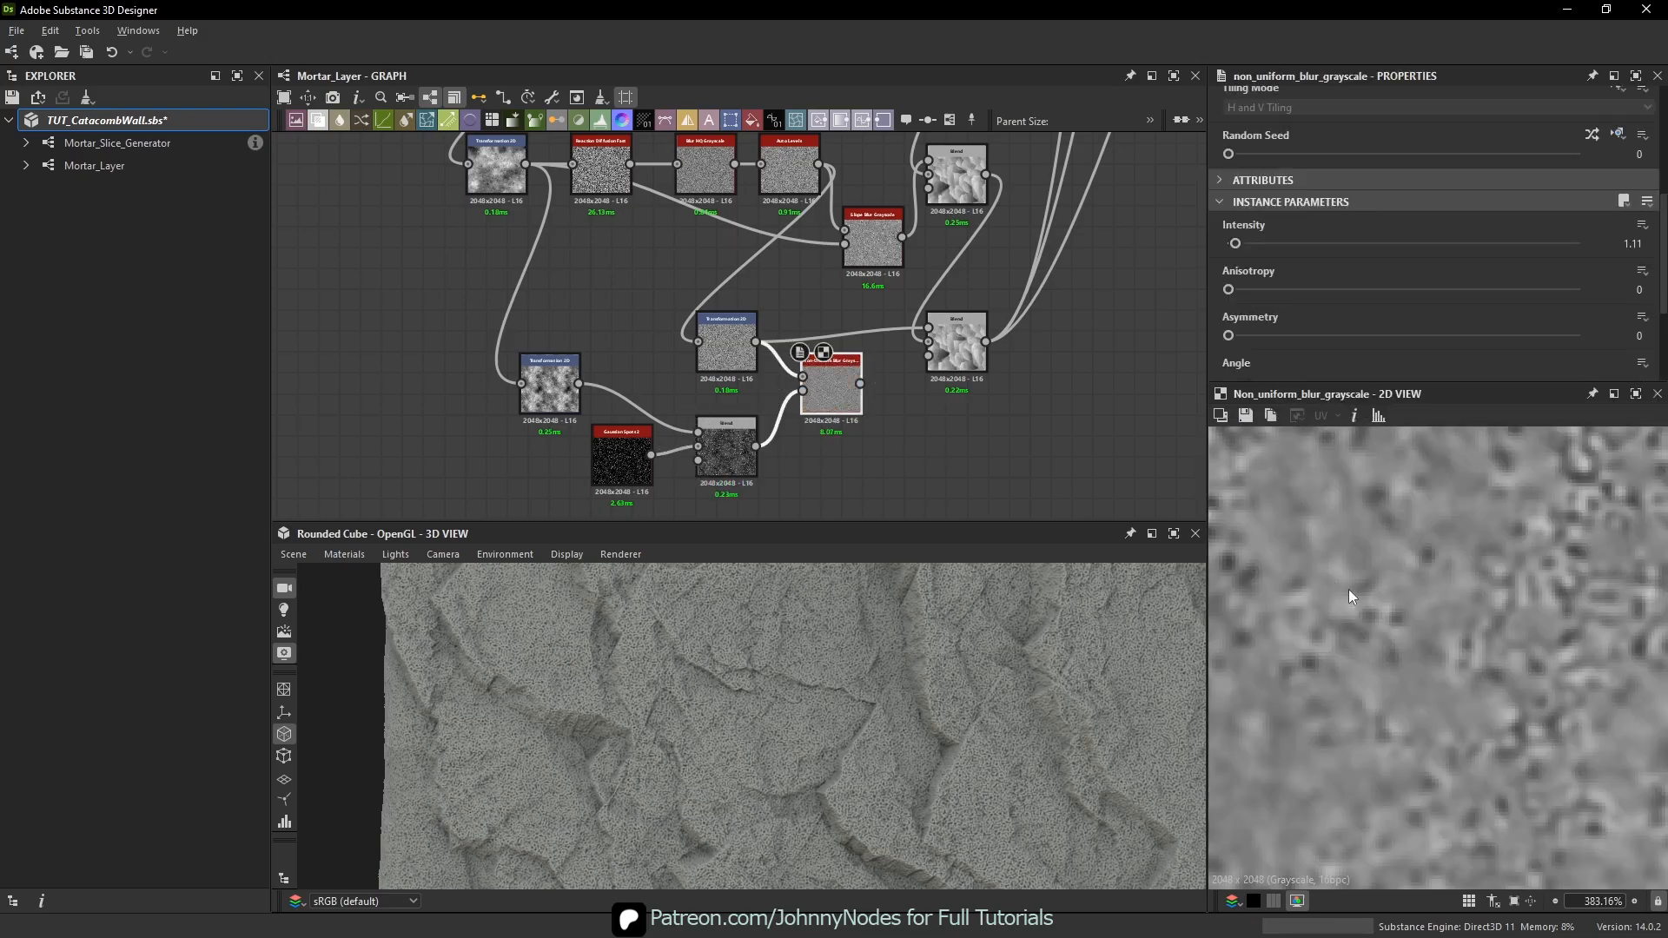
{"action": "scroll", "coordinate": [1493, 603], "scroll_direction": "down", "scroll_amount": 6}
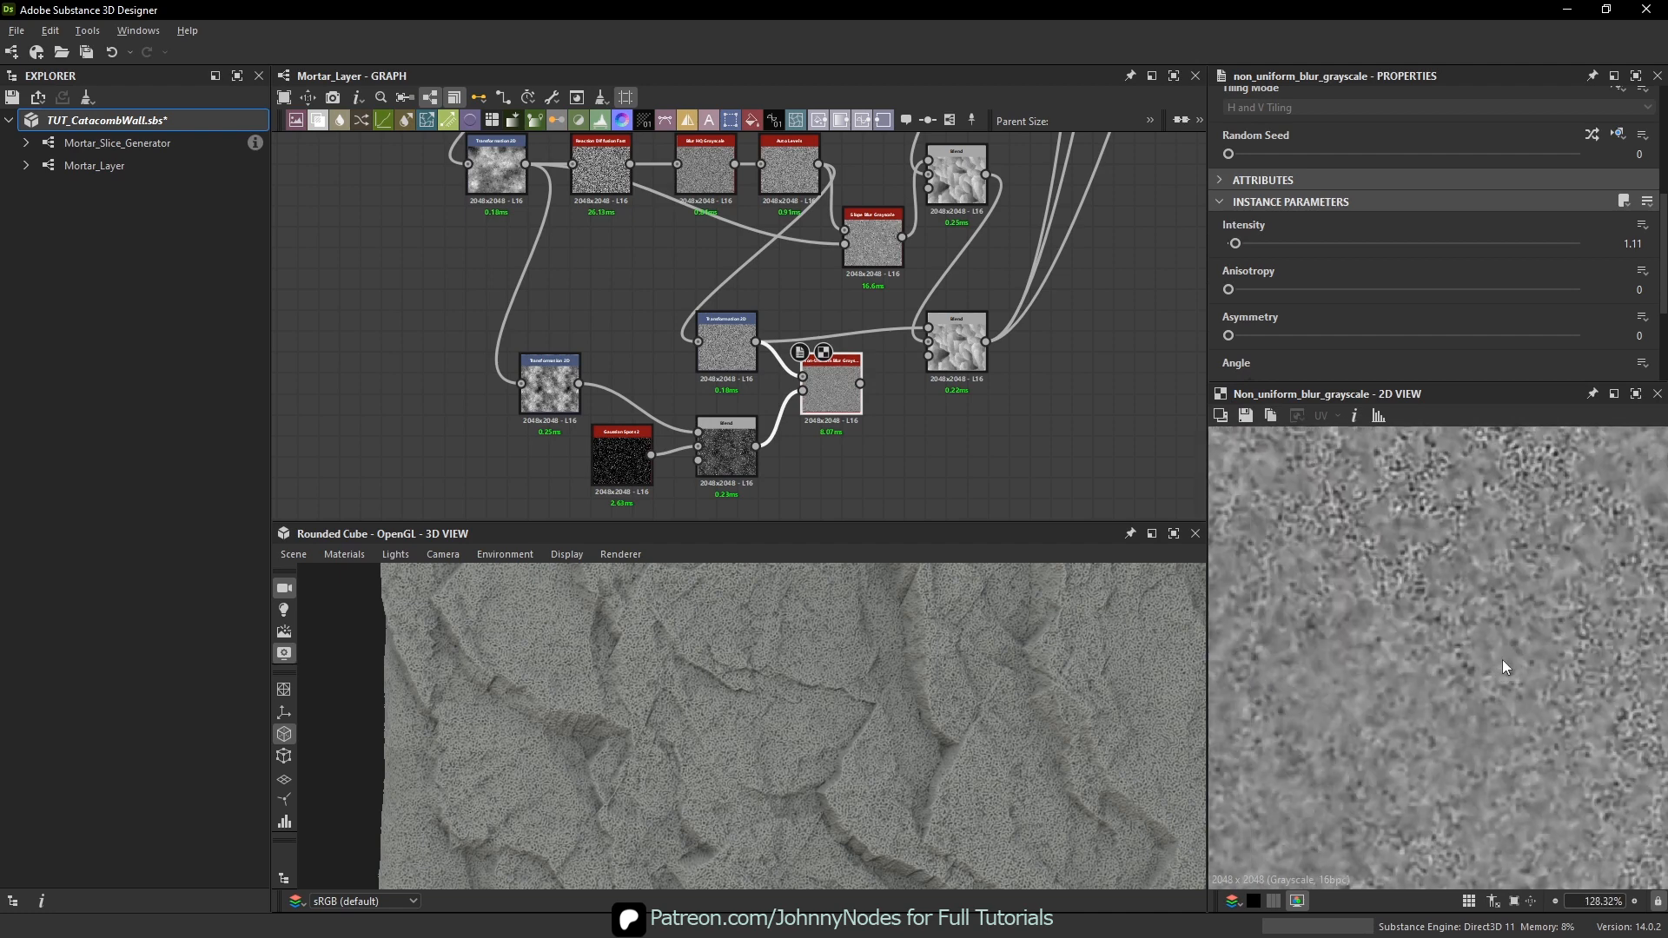
{"action": "scroll", "coordinate": [950, 403], "scroll_direction": "up", "scroll_amount": 3}
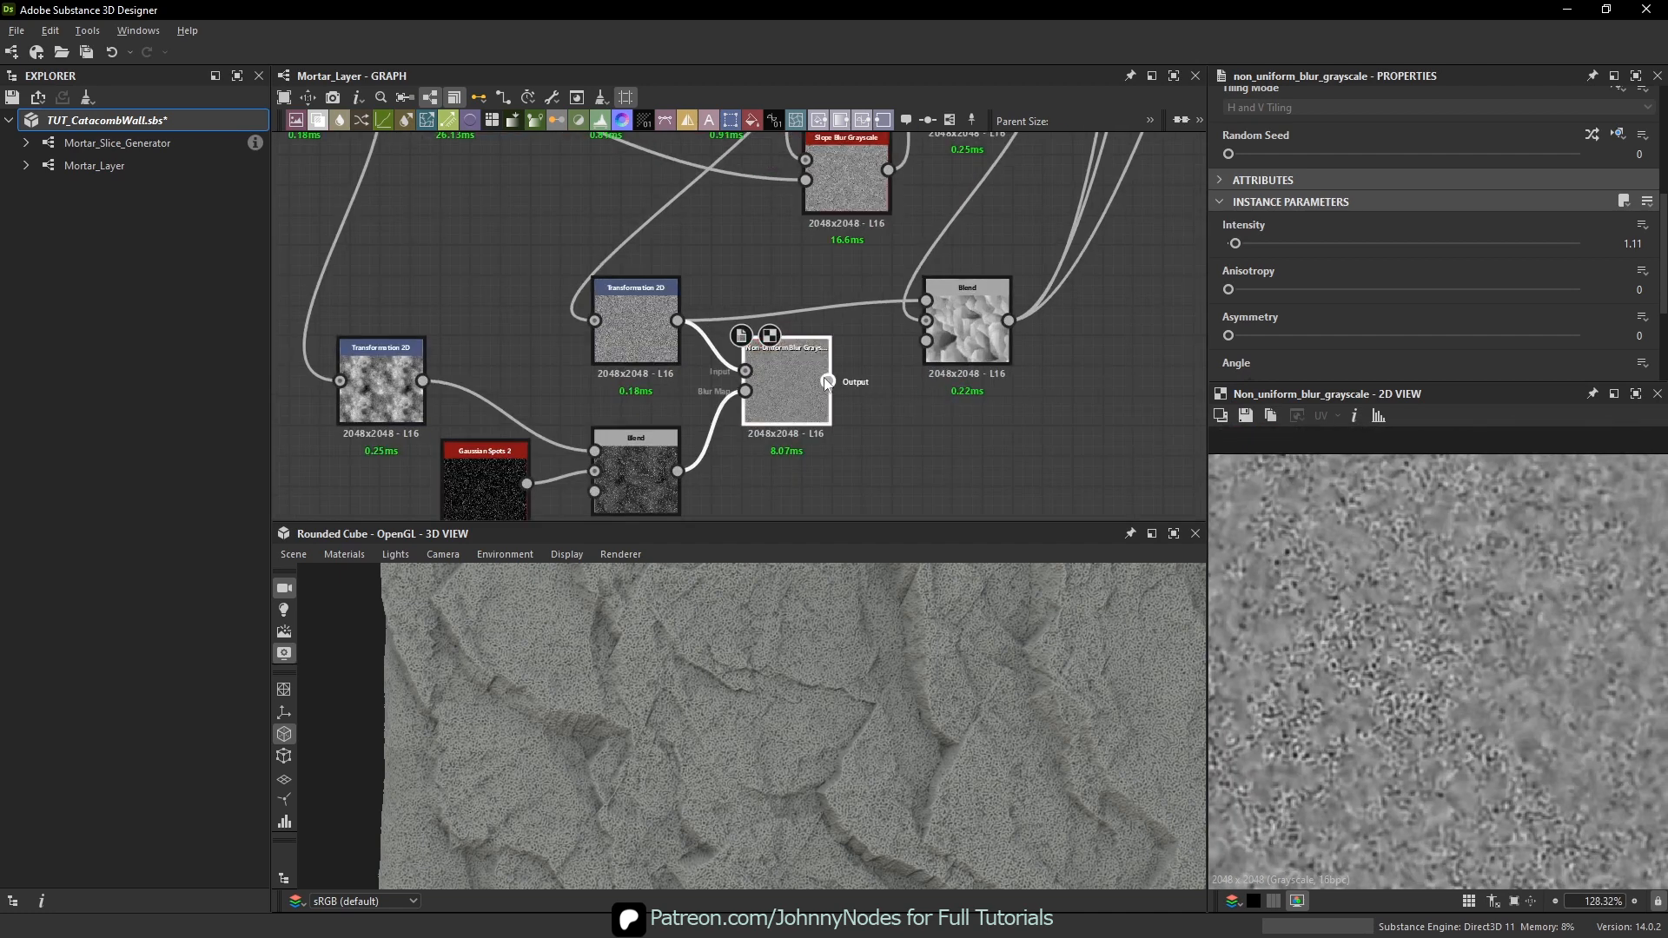
{"action": "left_click", "coordinate": [946, 294]}
{"action": "middle_click_drag", "start_coordinate": [846, 606], "coordinate": [829, 646]}
{"action": "scroll", "coordinate": [829, 650], "scroll_direction": "up", "scroll_amount": 8}
{"action": "scroll", "coordinate": [696, 686], "scroll_direction": "up", "scroll_amount": 3}
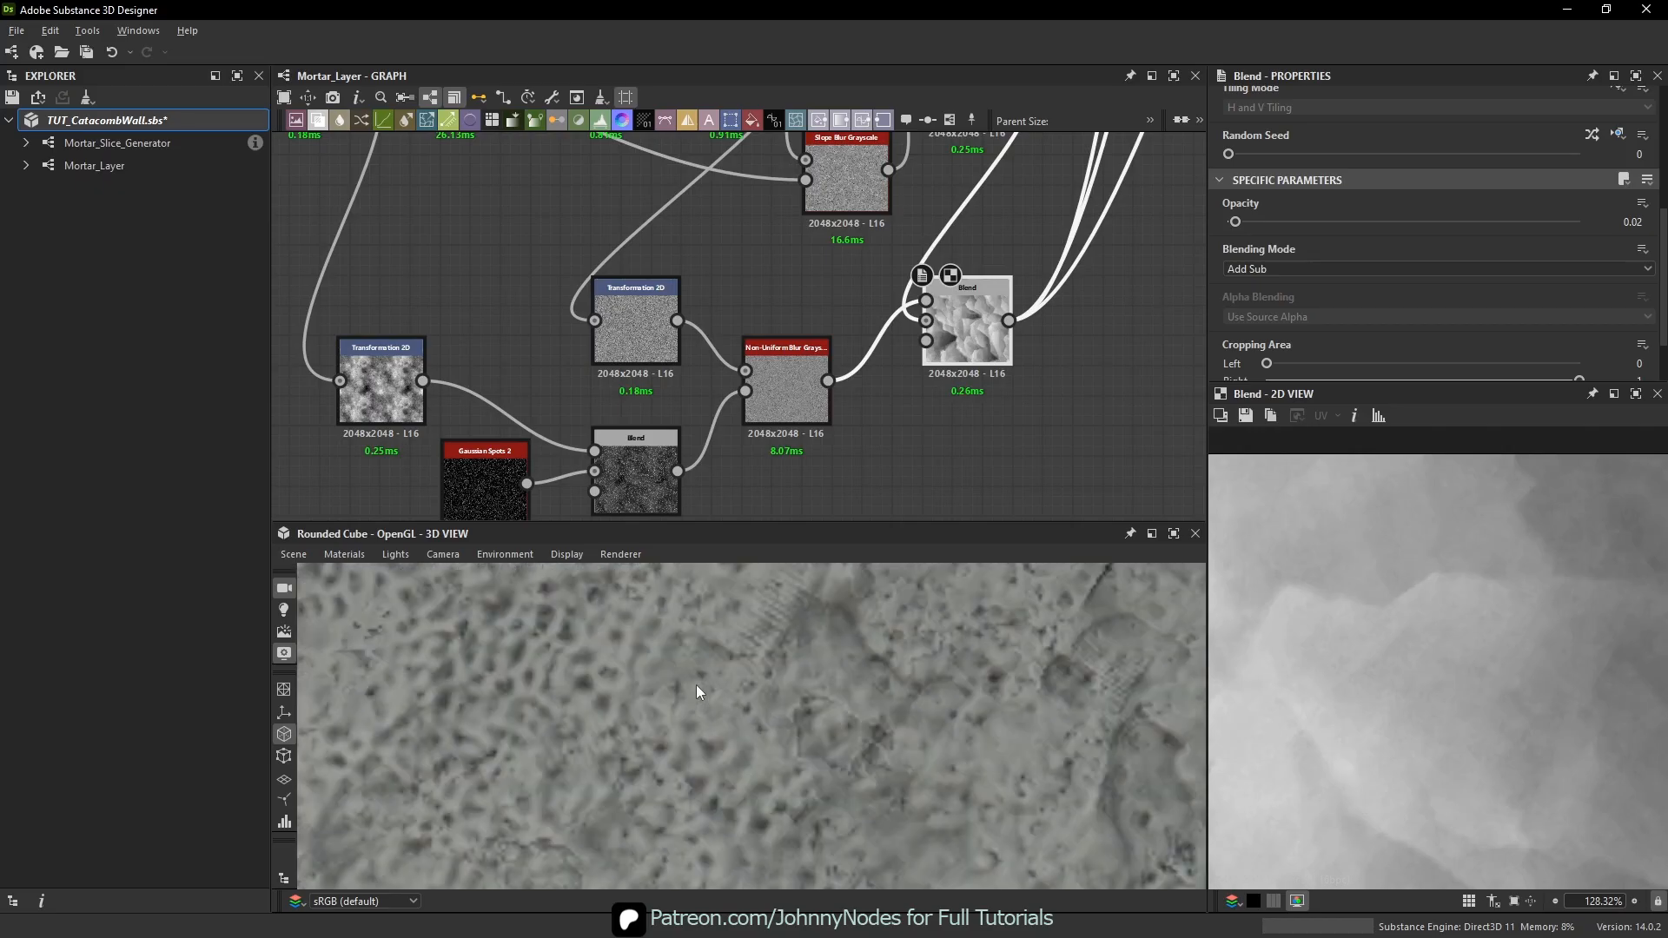
- Set the intensity of the Blur HQ Grayscale after Reaction Diffusion Fast to 0.2
{"action": "middle_click_drag", "start_coordinate": [749, 266], "coordinate": [780, 423]}
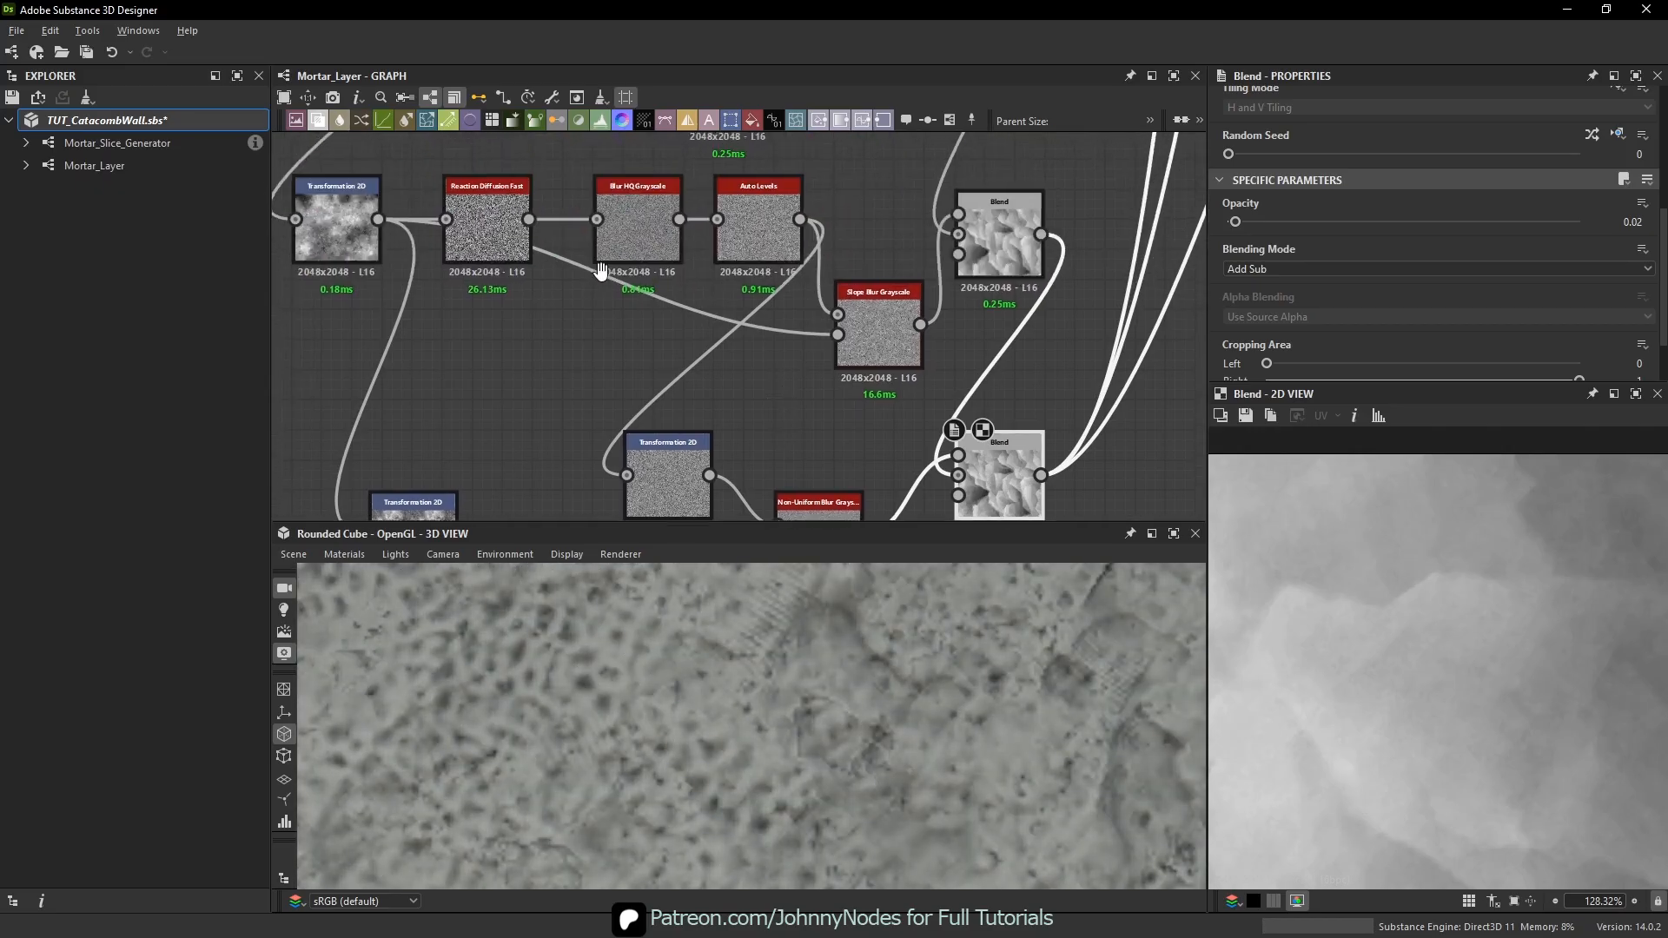
{"action": "middle_click_drag", "start_coordinate": [603, 272], "coordinate": [625, 301]}
{"action": "double_click", "coordinate": [654, 273]}
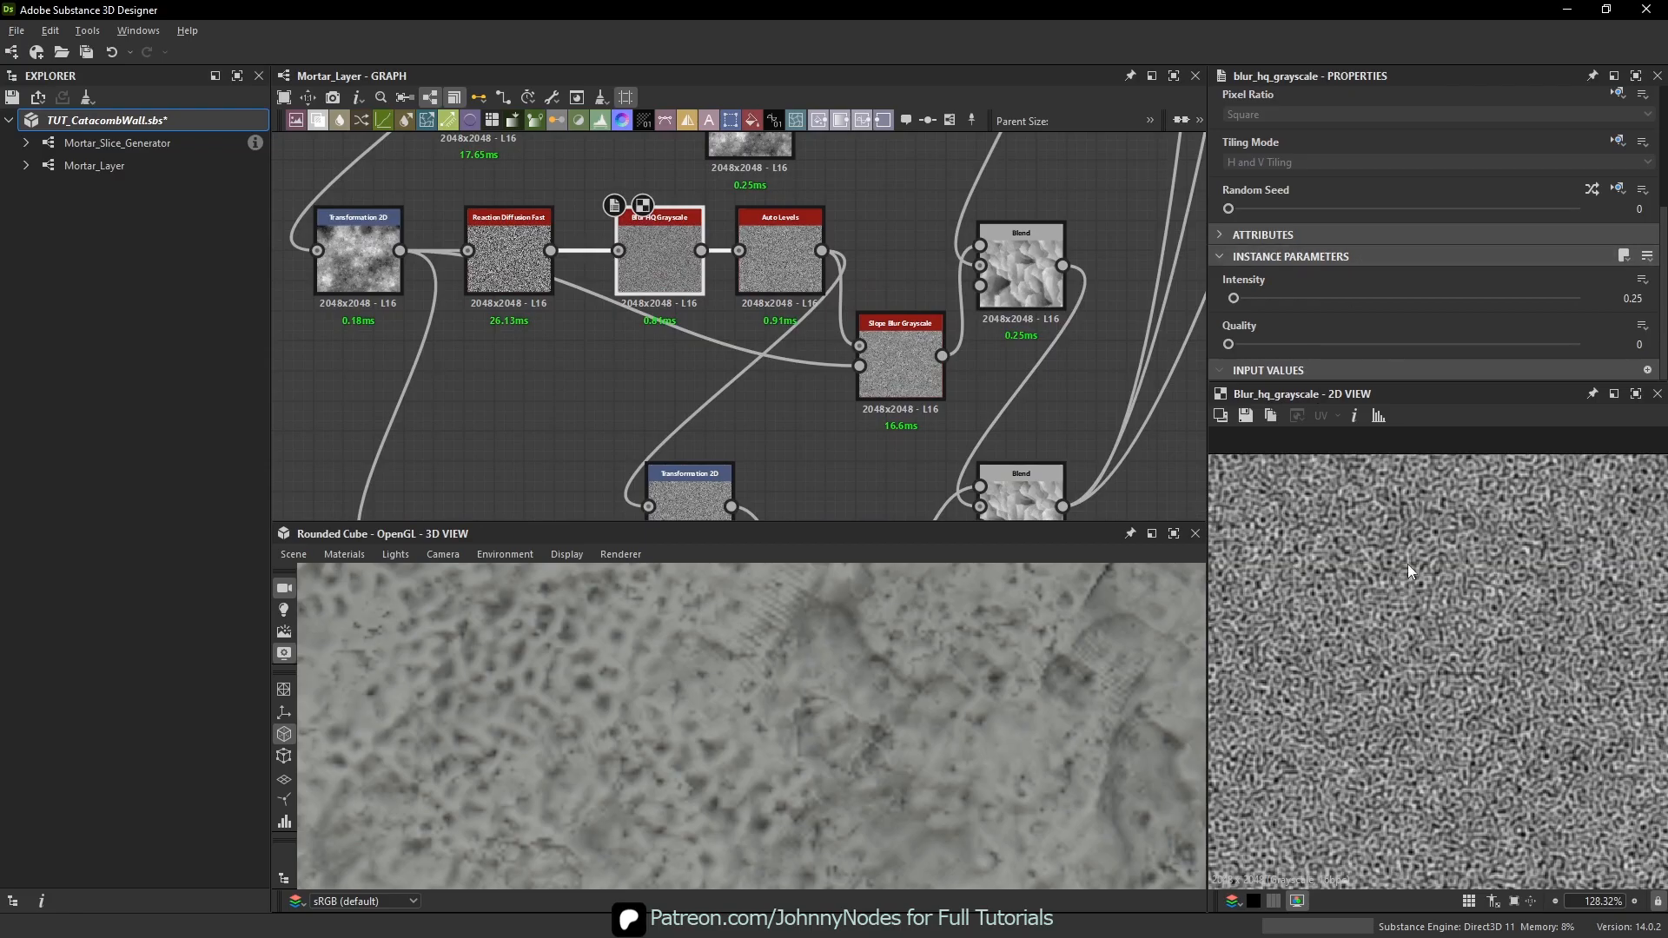
{"action": "left_click_drag", "start_coordinate": [1232, 297], "coordinate": [1232, 295]}
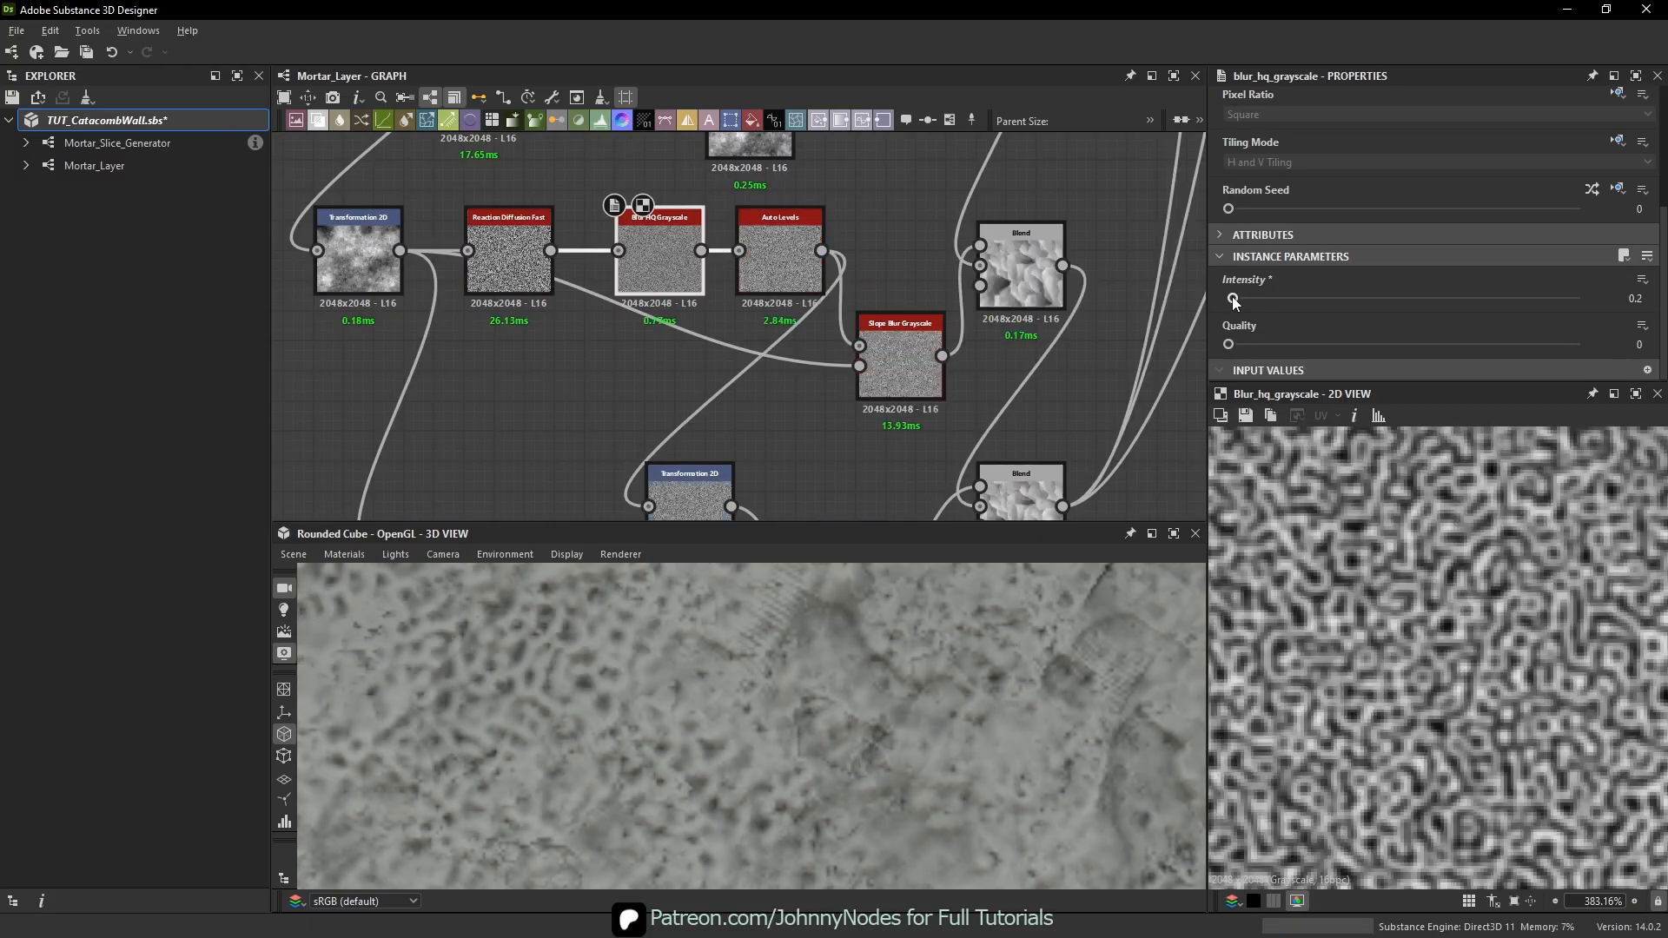
- Move the Reaction Diffusion Fast node and its source Transformation 2D away from Blur HQ Grayscale to make room between them
{"action": "middle_click_drag", "start_coordinate": [460, 176], "coordinate": [533, 253]}
{"action": "left_click_drag", "start_coordinate": [376, 264], "coordinate": [556, 344]}
{"action": "left_click_drag", "start_coordinate": [584, 345], "coordinate": [450, 330]}
- Try a Radius of 0.05 on the Reaction Diffusion Fast node
{"action": "left_click", "coordinate": [450, 330]}
{"action": "scroll", "coordinate": [701, 686], "scroll_direction": "down", "scroll_amount": 6}
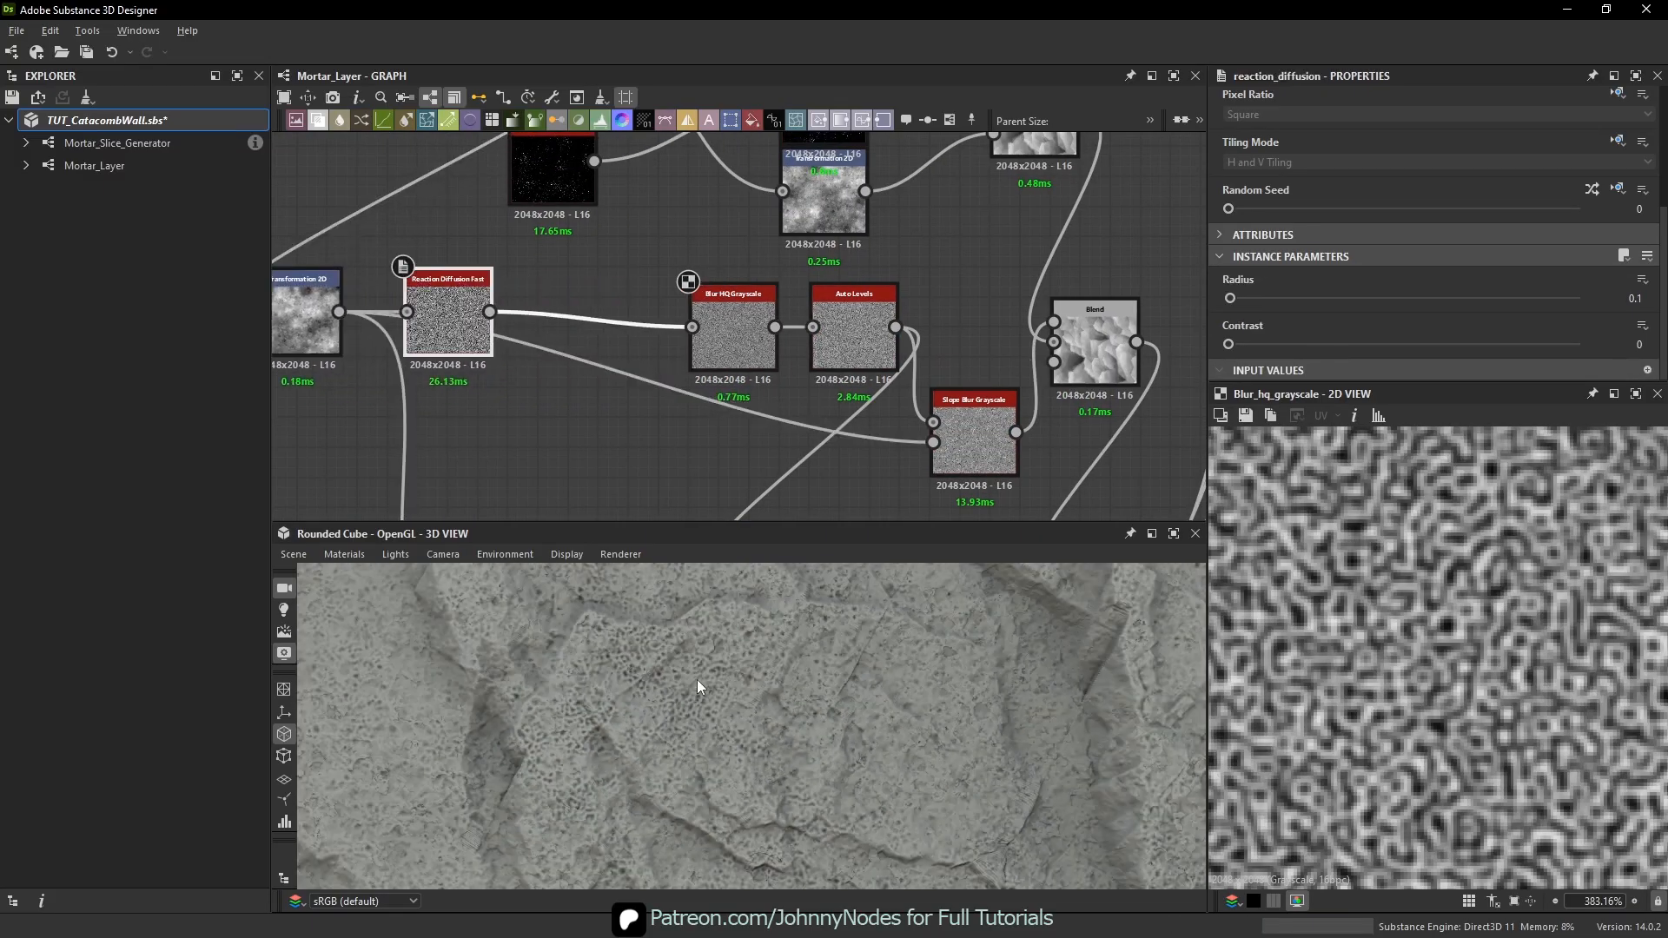
{"action": "key", "text": "Tab"}
{"action": "type", "text": "0.05"}
{"action": "key", "text": "Return"}
{"action": "scroll", "coordinate": [785, 697], "scroll_direction": "up", "scroll_amount": 3}
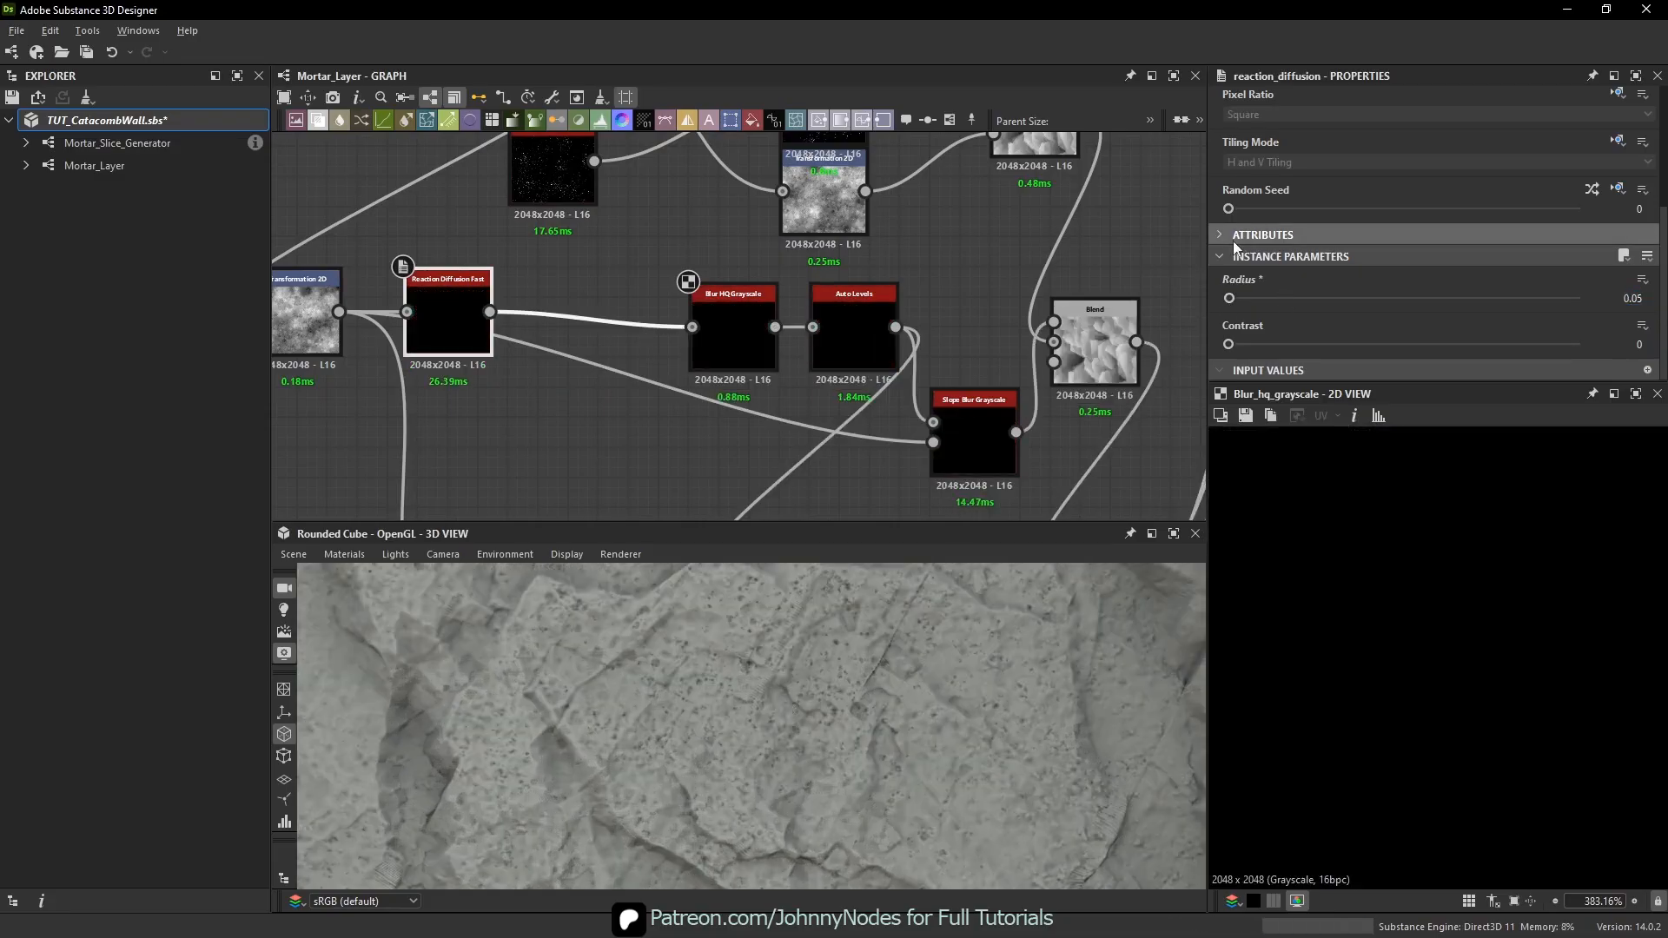
- Set the Reaction Diffusion Fast node's Radius to 0.07 and preview its output
{"action": "key", "text": "Tab"}
{"action": "type", "text": "0.07"}
{"action": "key", "text": "Return"}
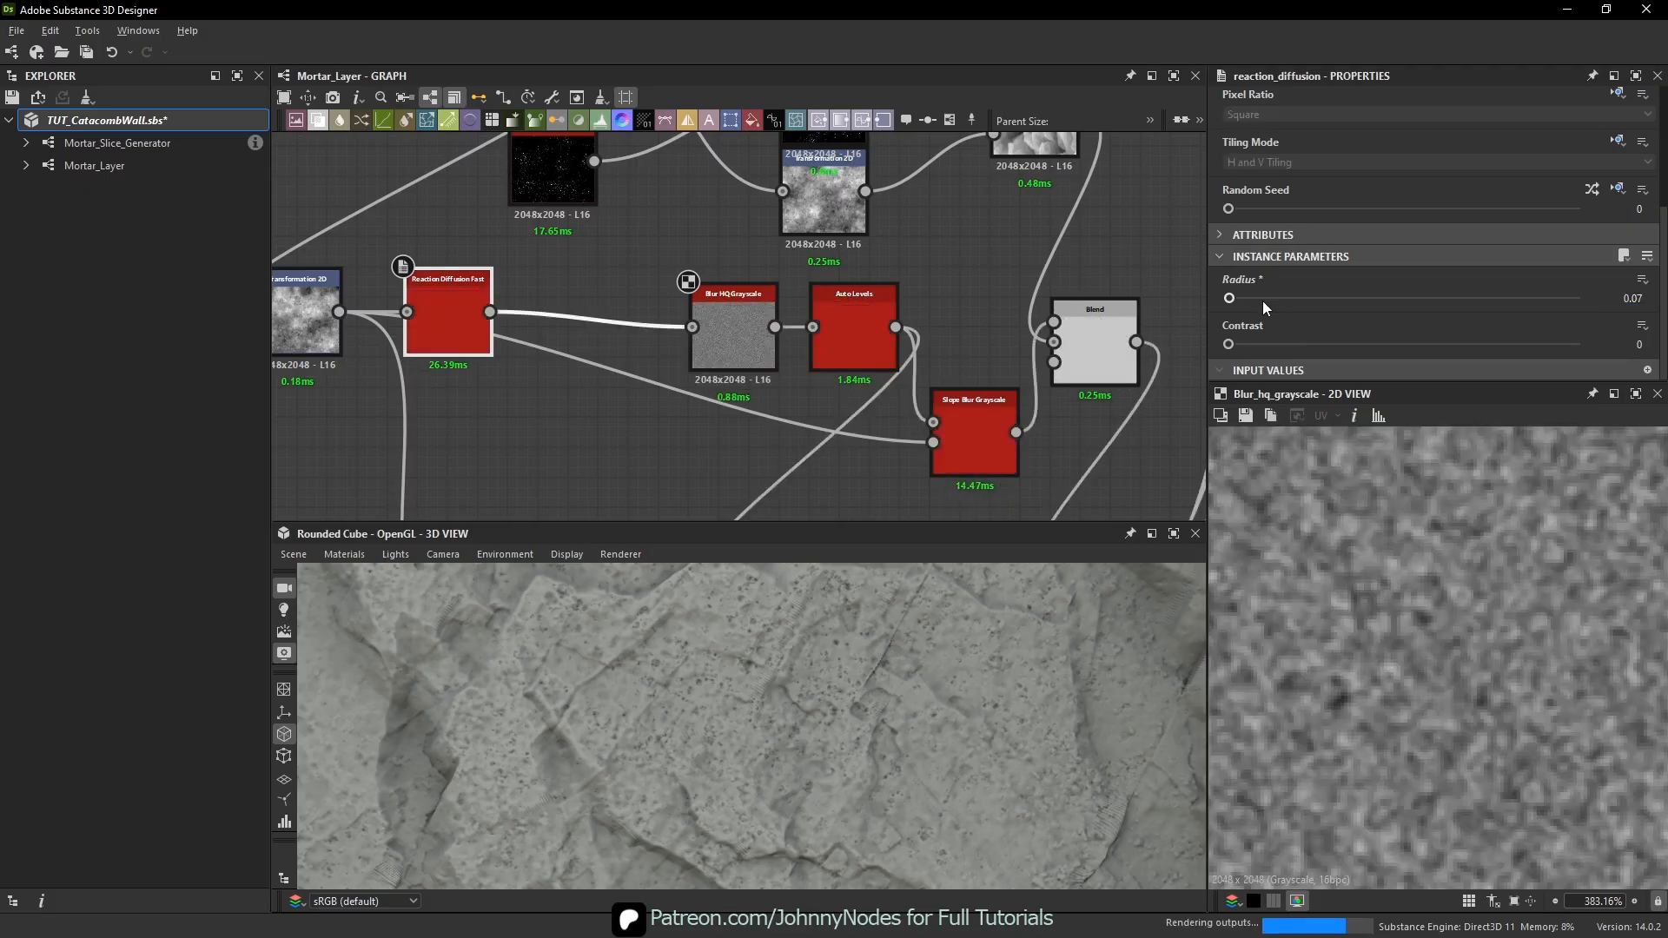
{"action": "double_click", "coordinate": [443, 327]}
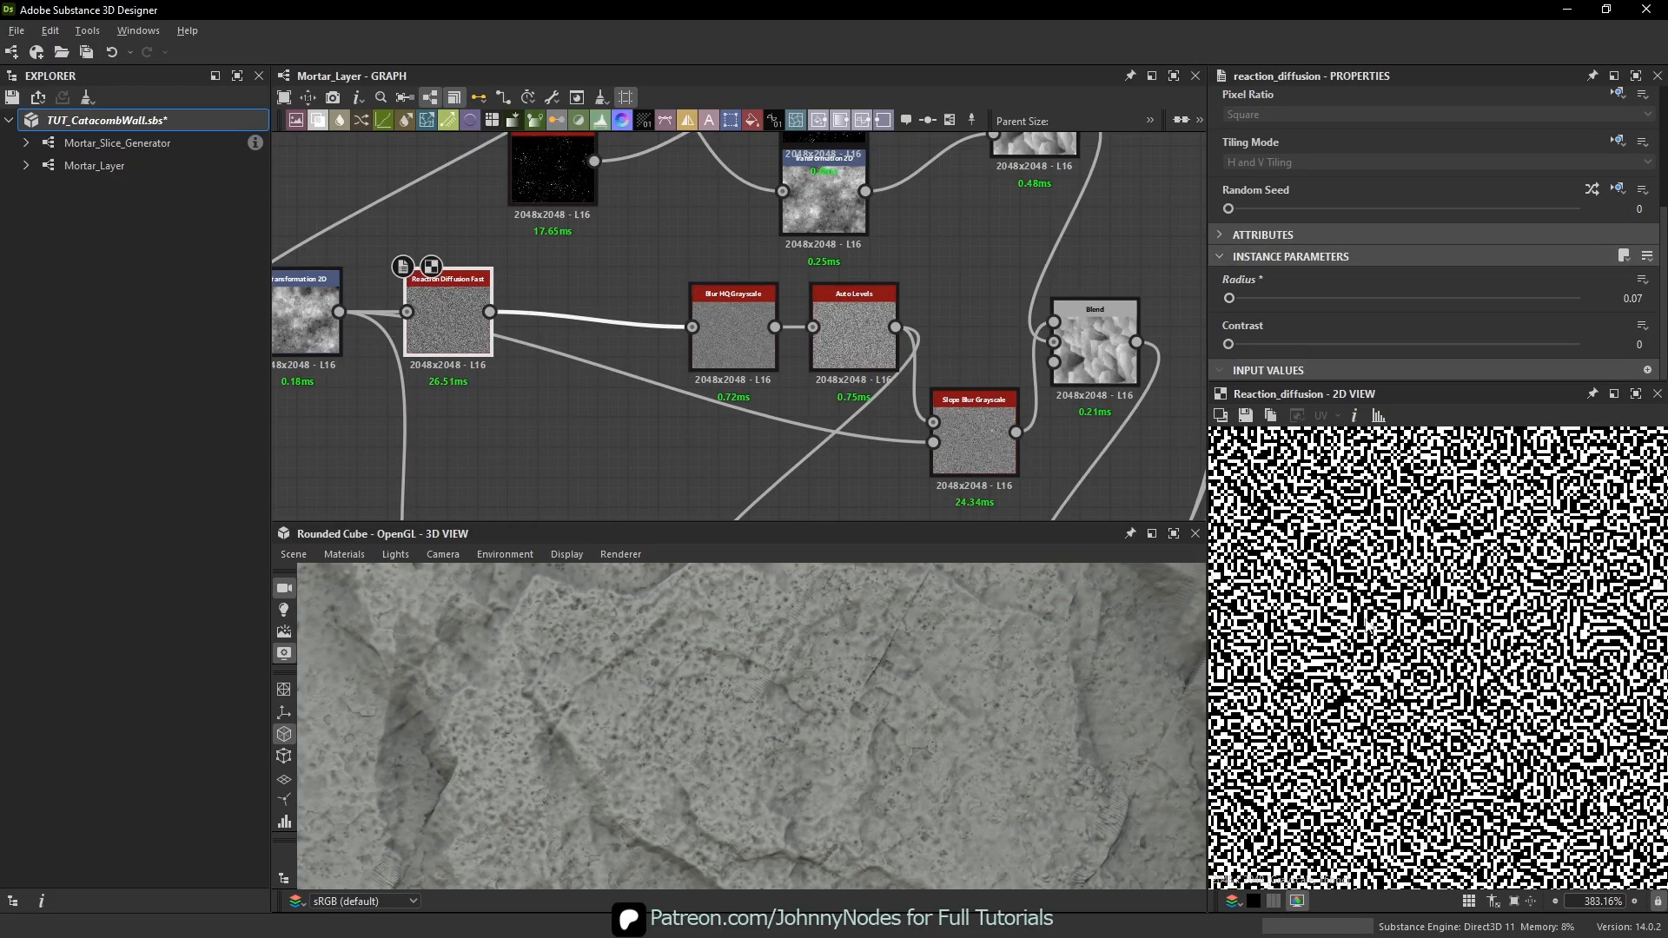
- Preview the Blur HQ Grayscale after Reaction Diffusion Fast and move it back beside that node
{"action": "left_click", "coordinate": [737, 323]}
{"action": "double_click", "coordinate": [738, 330]}
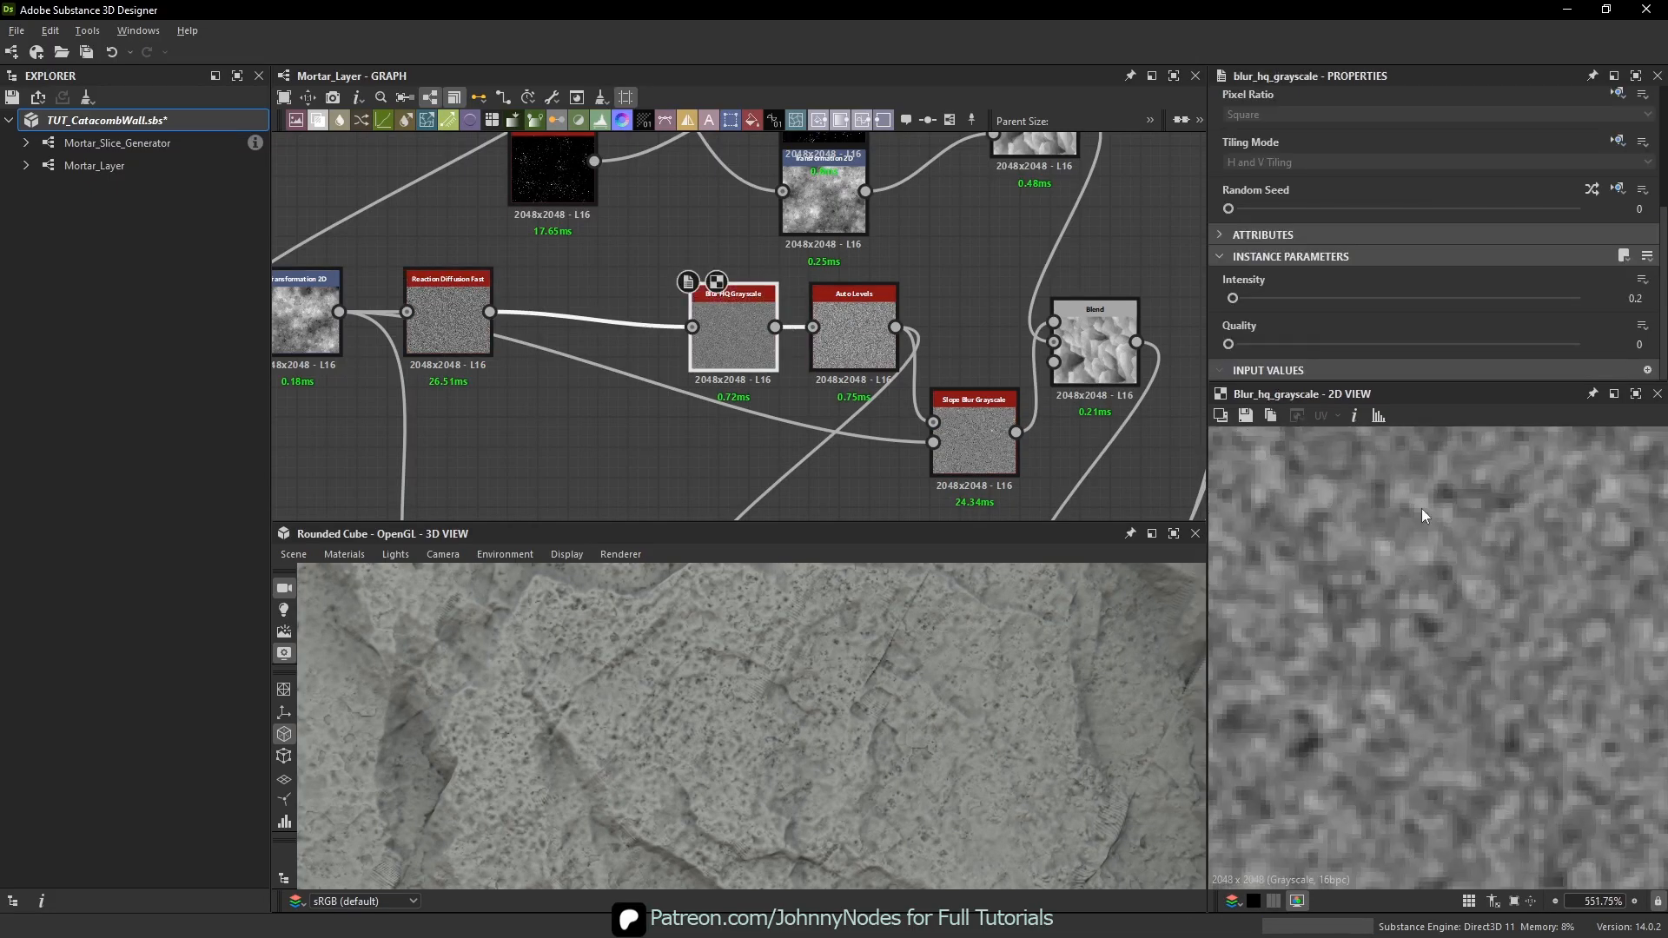
{"action": "scroll", "coordinate": [1421, 508], "scroll_direction": "down", "scroll_amount": 5}
{"action": "left_click_drag", "start_coordinate": [765, 343], "coordinate": [662, 328]}
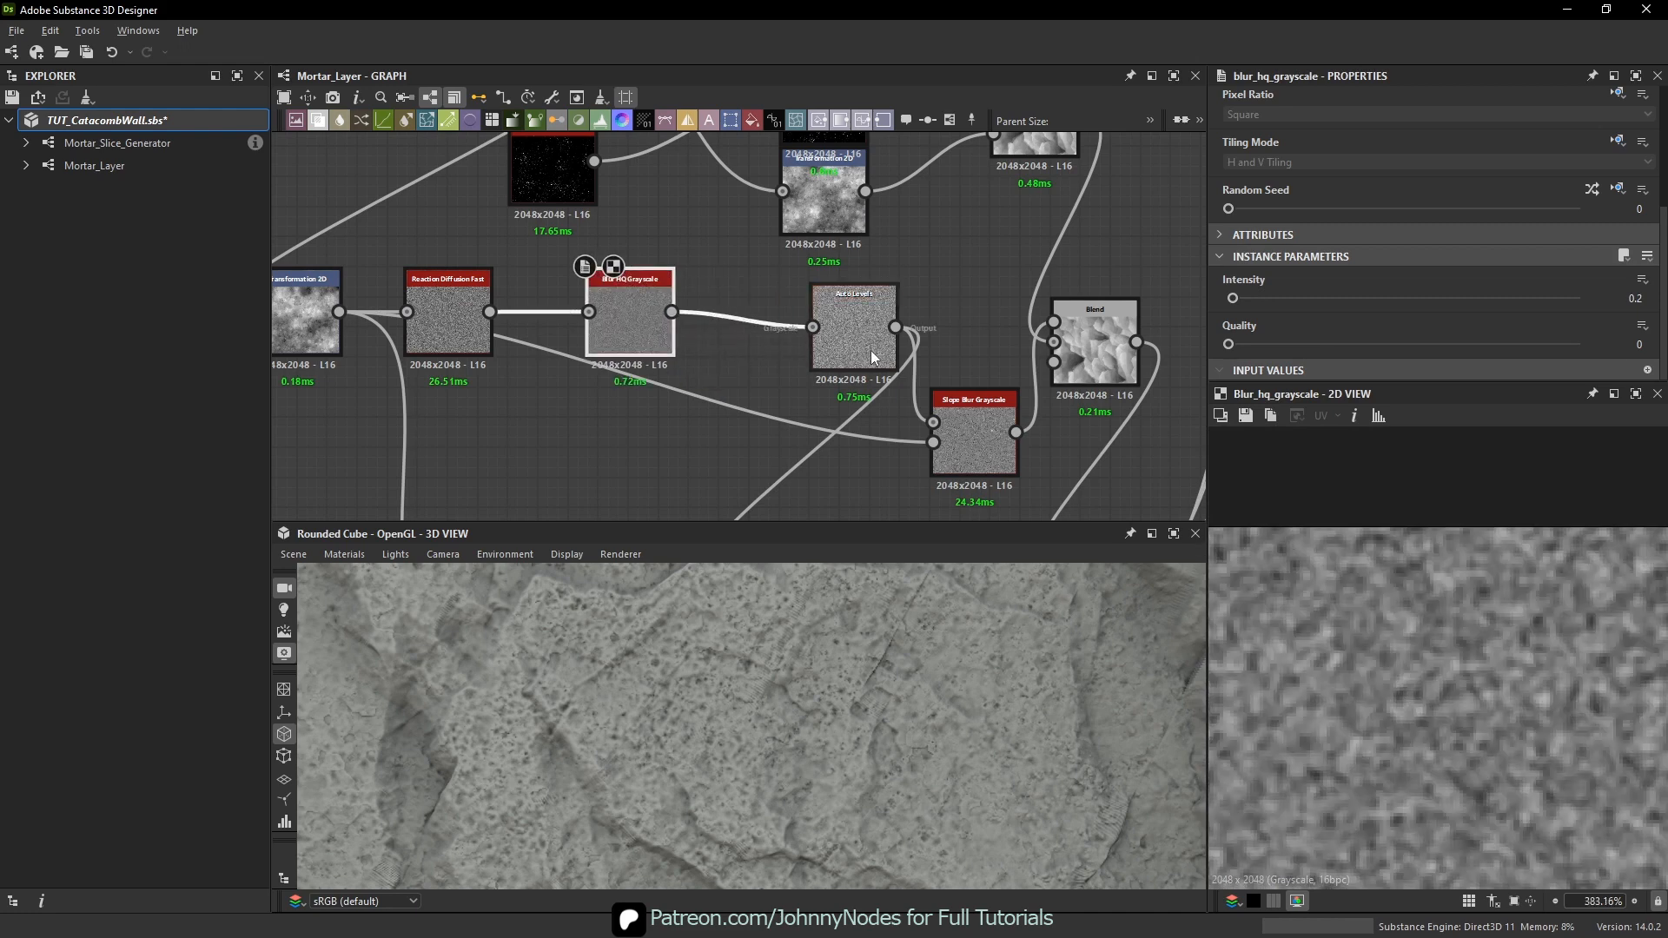
- Preview the Auto Levels output at several magnifications and place the node directly beside Blur HQ Grayscale
{"action": "double_click", "coordinate": [869, 349]}
{"action": "scroll", "coordinate": [1462, 633], "scroll_direction": "up", "scroll_amount": 7}
{"action": "scroll", "coordinate": [1462, 632], "scroll_direction": "down", "scroll_amount": 5}
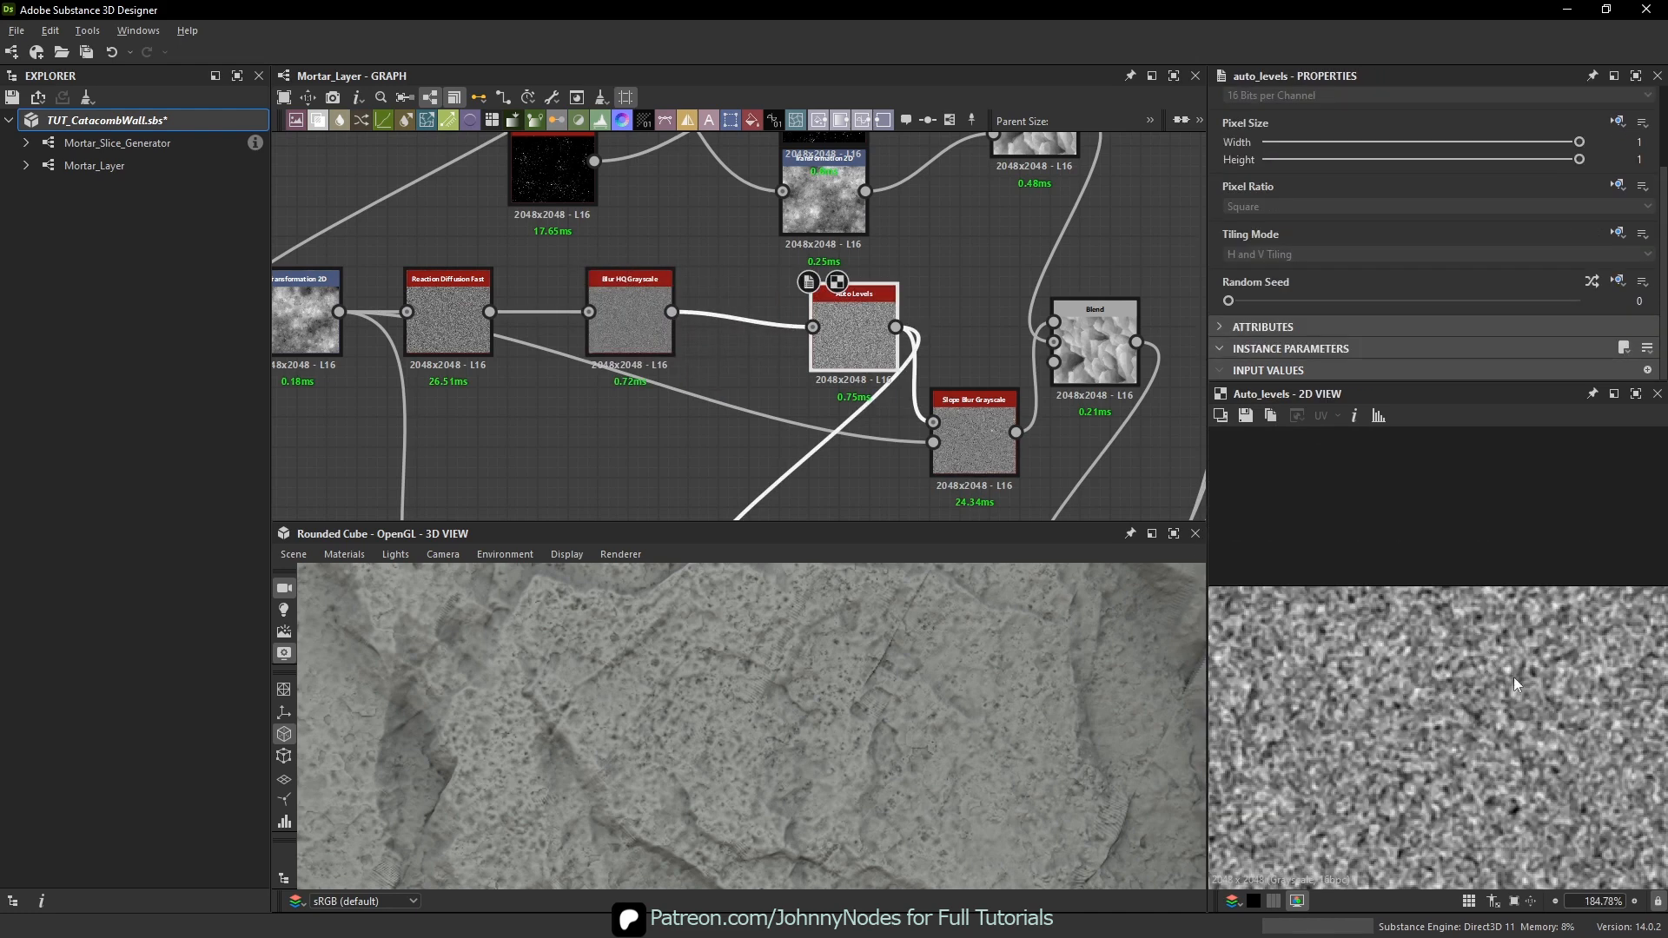
{"action": "scroll", "coordinate": [1519, 559], "scroll_direction": "up", "scroll_amount": 4}
{"action": "scroll", "coordinate": [1411, 664], "scroll_direction": "up", "scroll_amount": 1}
{"action": "left_click_drag", "start_coordinate": [835, 311], "coordinate": [745, 298]}
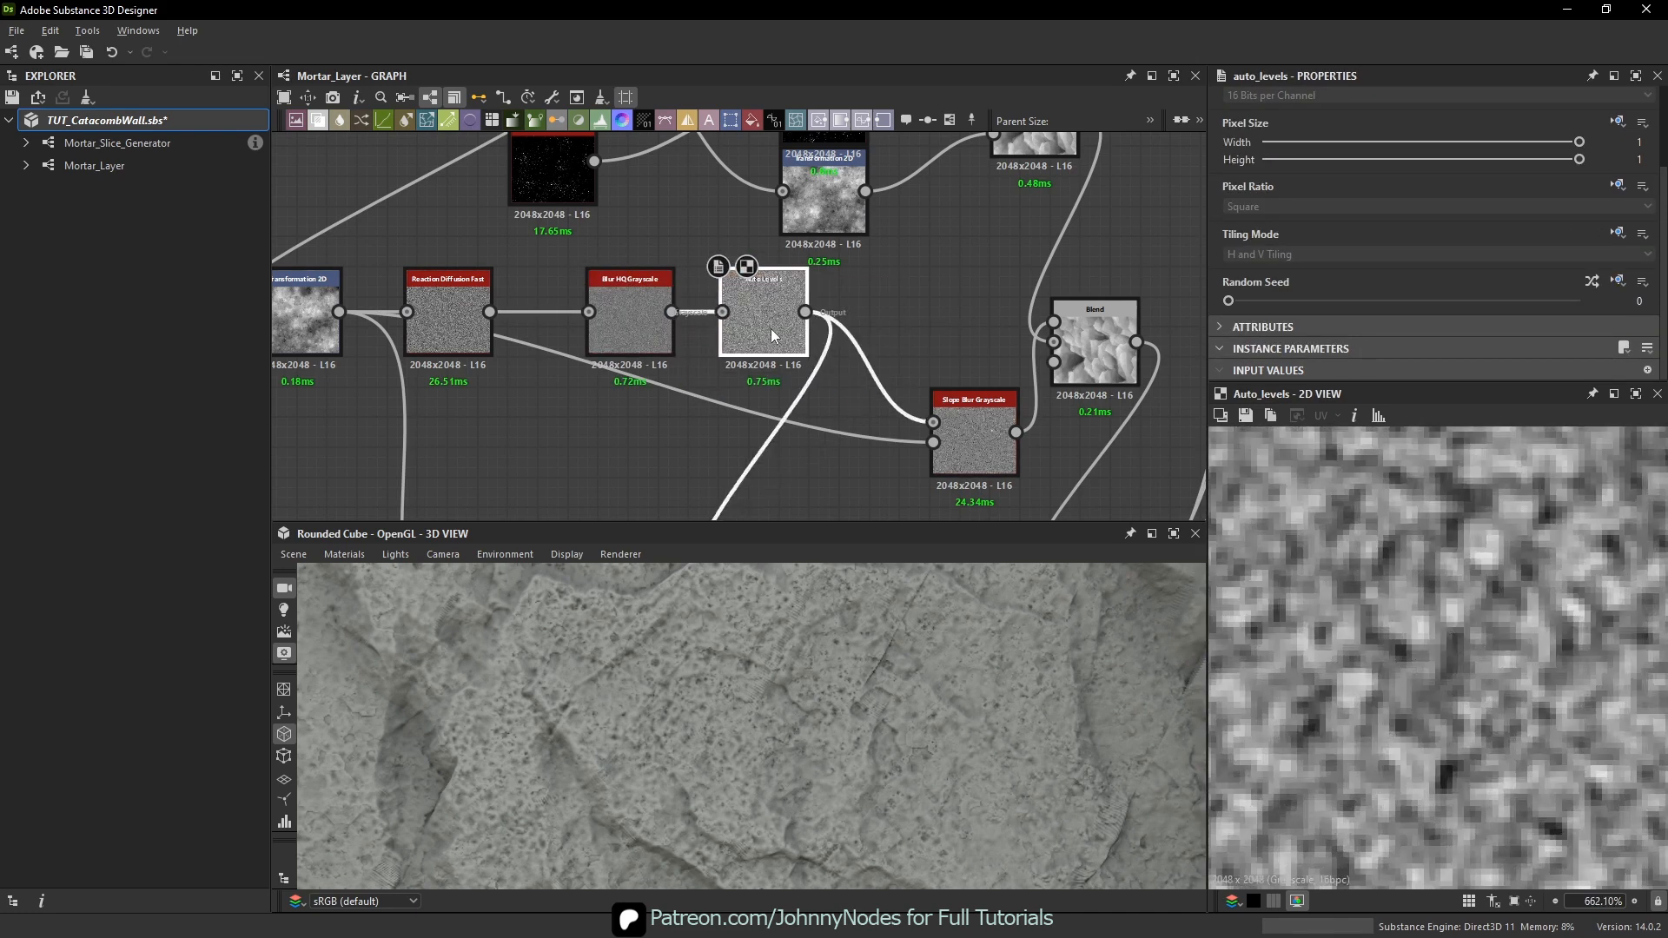
- Add a Highpass Grayscale node fed by Auto Levels, place it below Blur HQ Grayscale, and set its Radius to 0.47
{"action": "key", "text": "space"}
{"action": "type", "text": "high"}
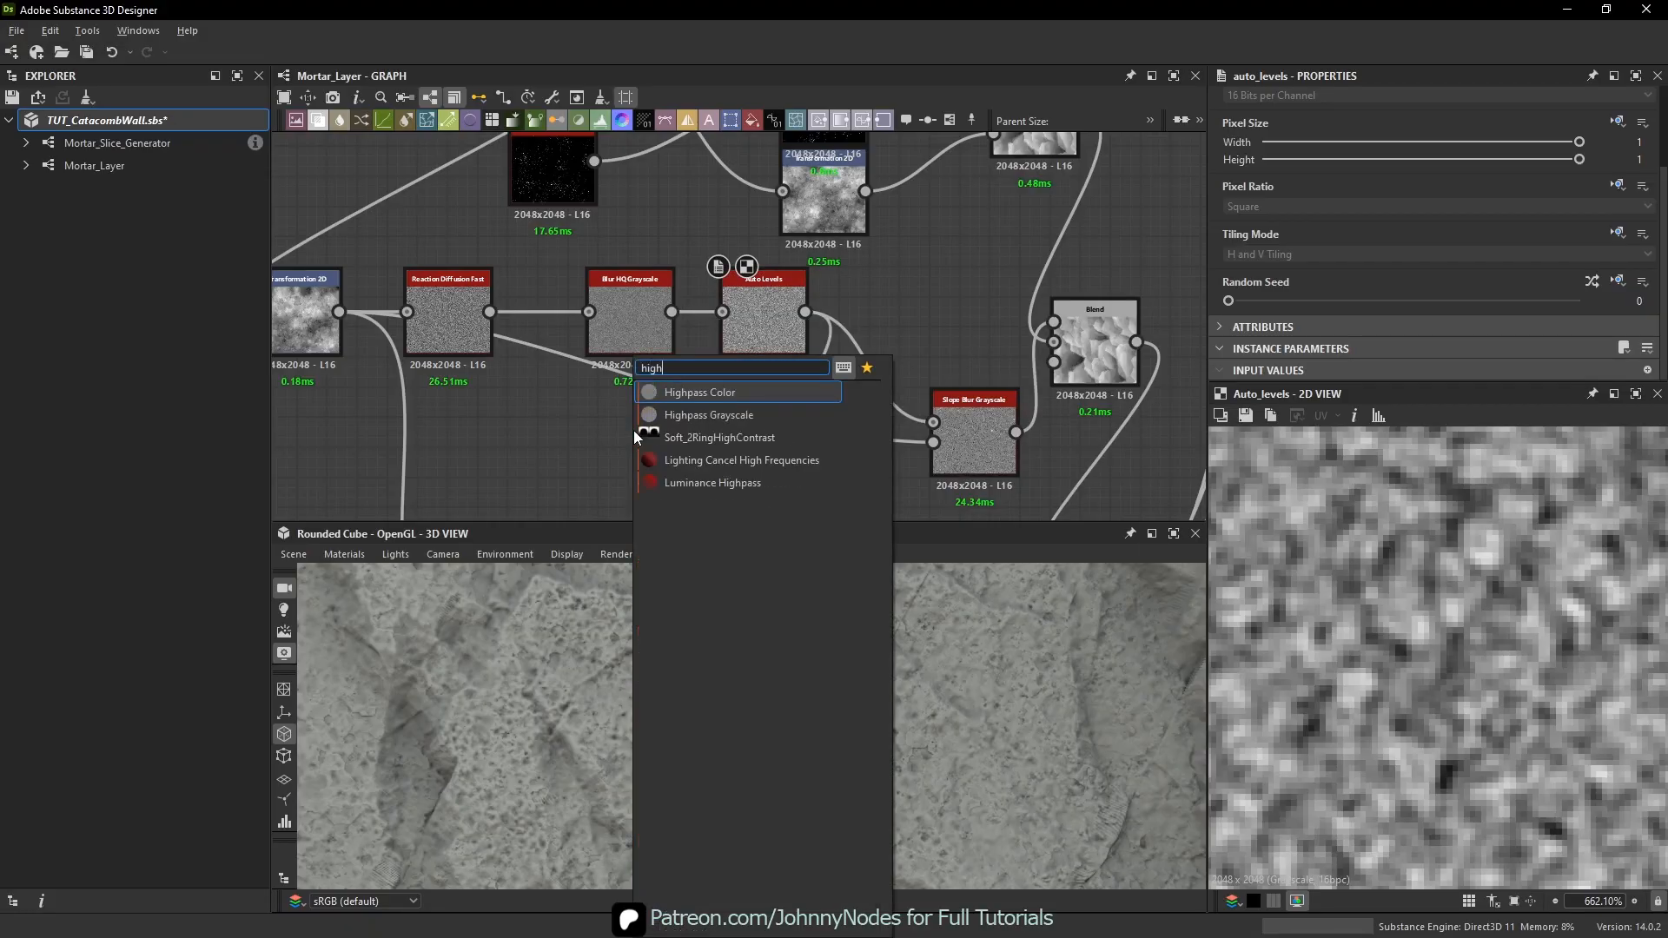
{"action": "left_click", "coordinate": [741, 416]}
{"action": "left_click_drag", "start_coordinate": [803, 314], "coordinate": [649, 425]}
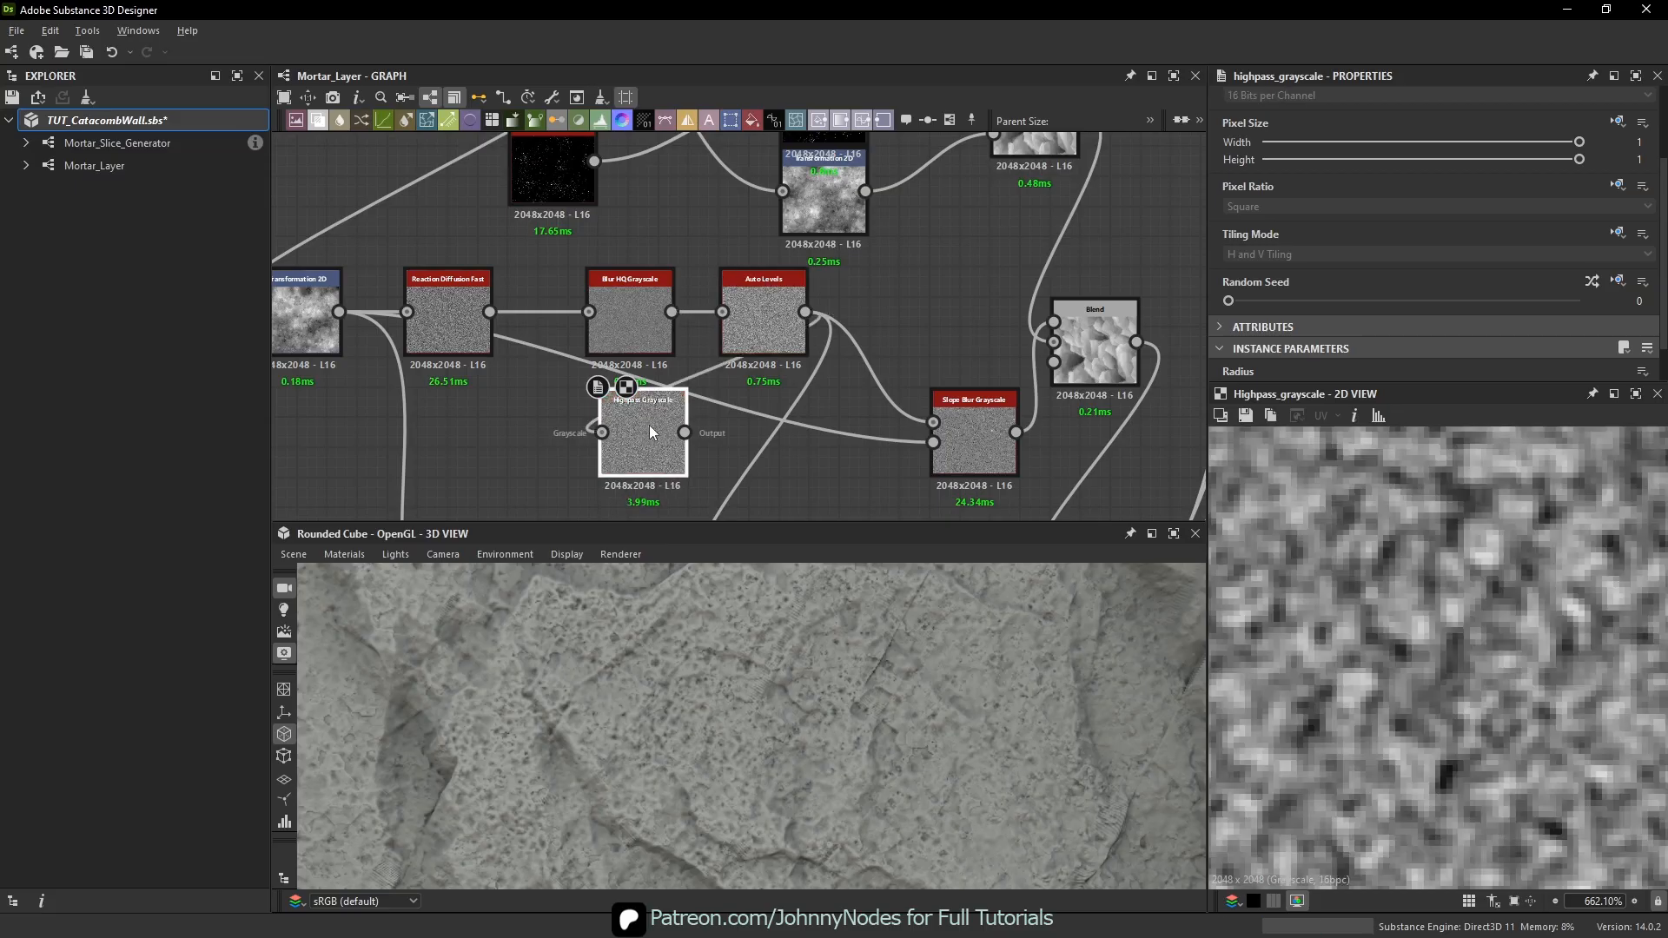
{"action": "scroll", "coordinate": [1260, 343], "scroll_direction": "down", "scroll_amount": 1}
{"action": "left_click_drag", "start_coordinate": [1257, 344], "coordinate": [1233, 349]}
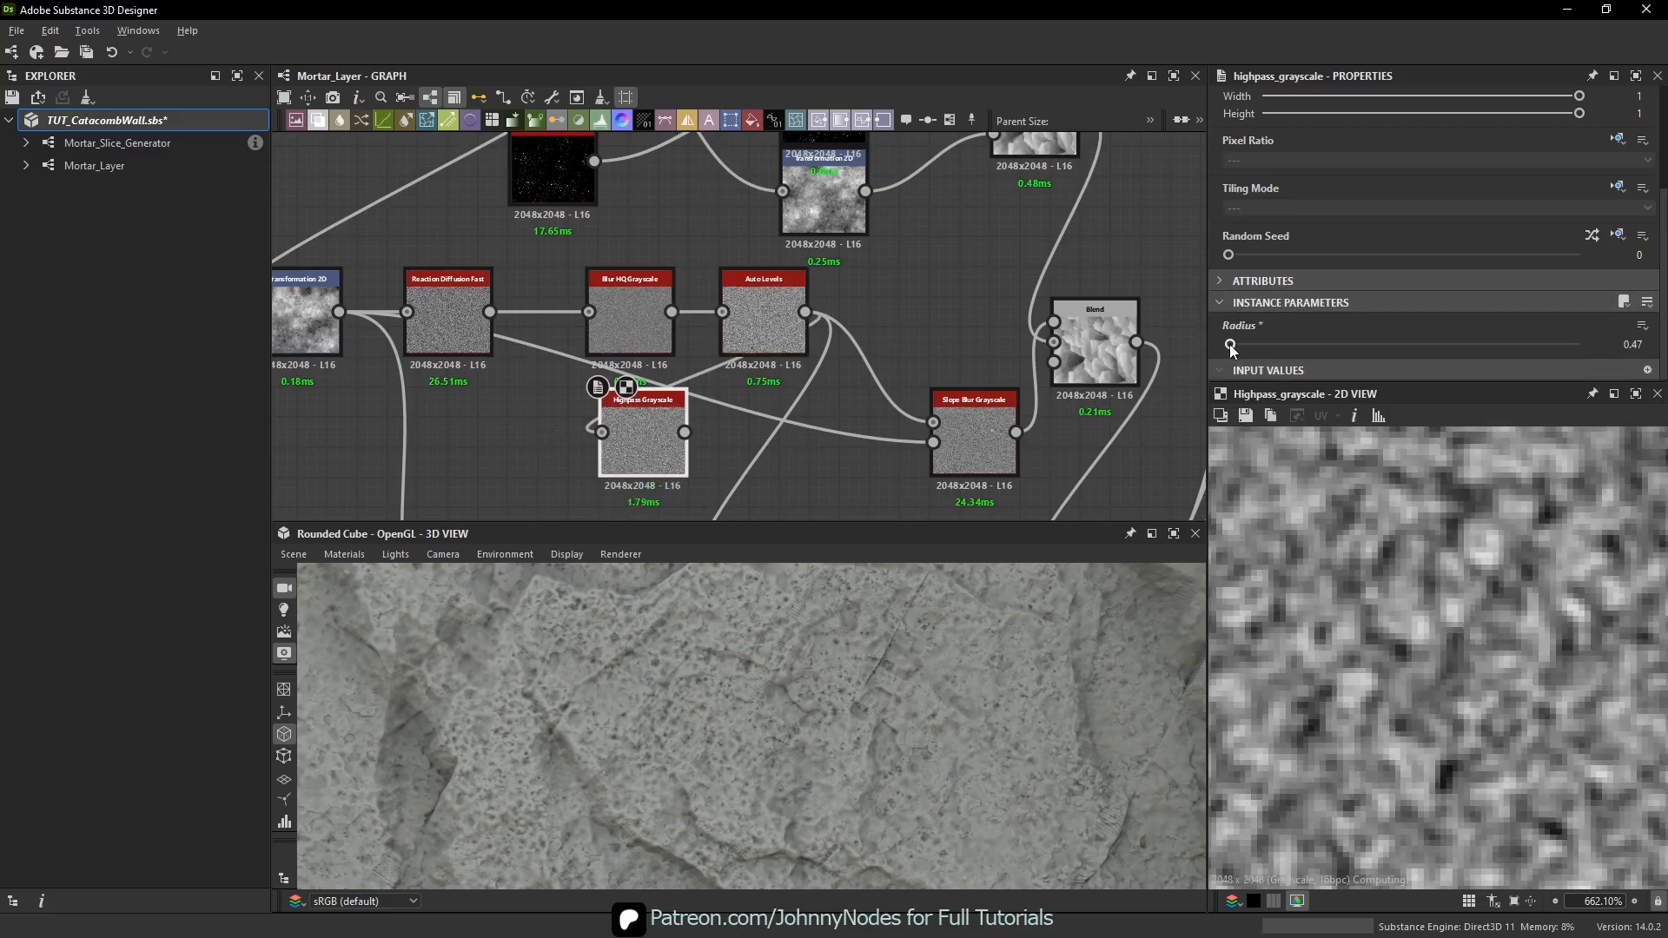
{"action": "scroll", "coordinate": [1473, 613], "scroll_direction": "down", "scroll_amount": 3}
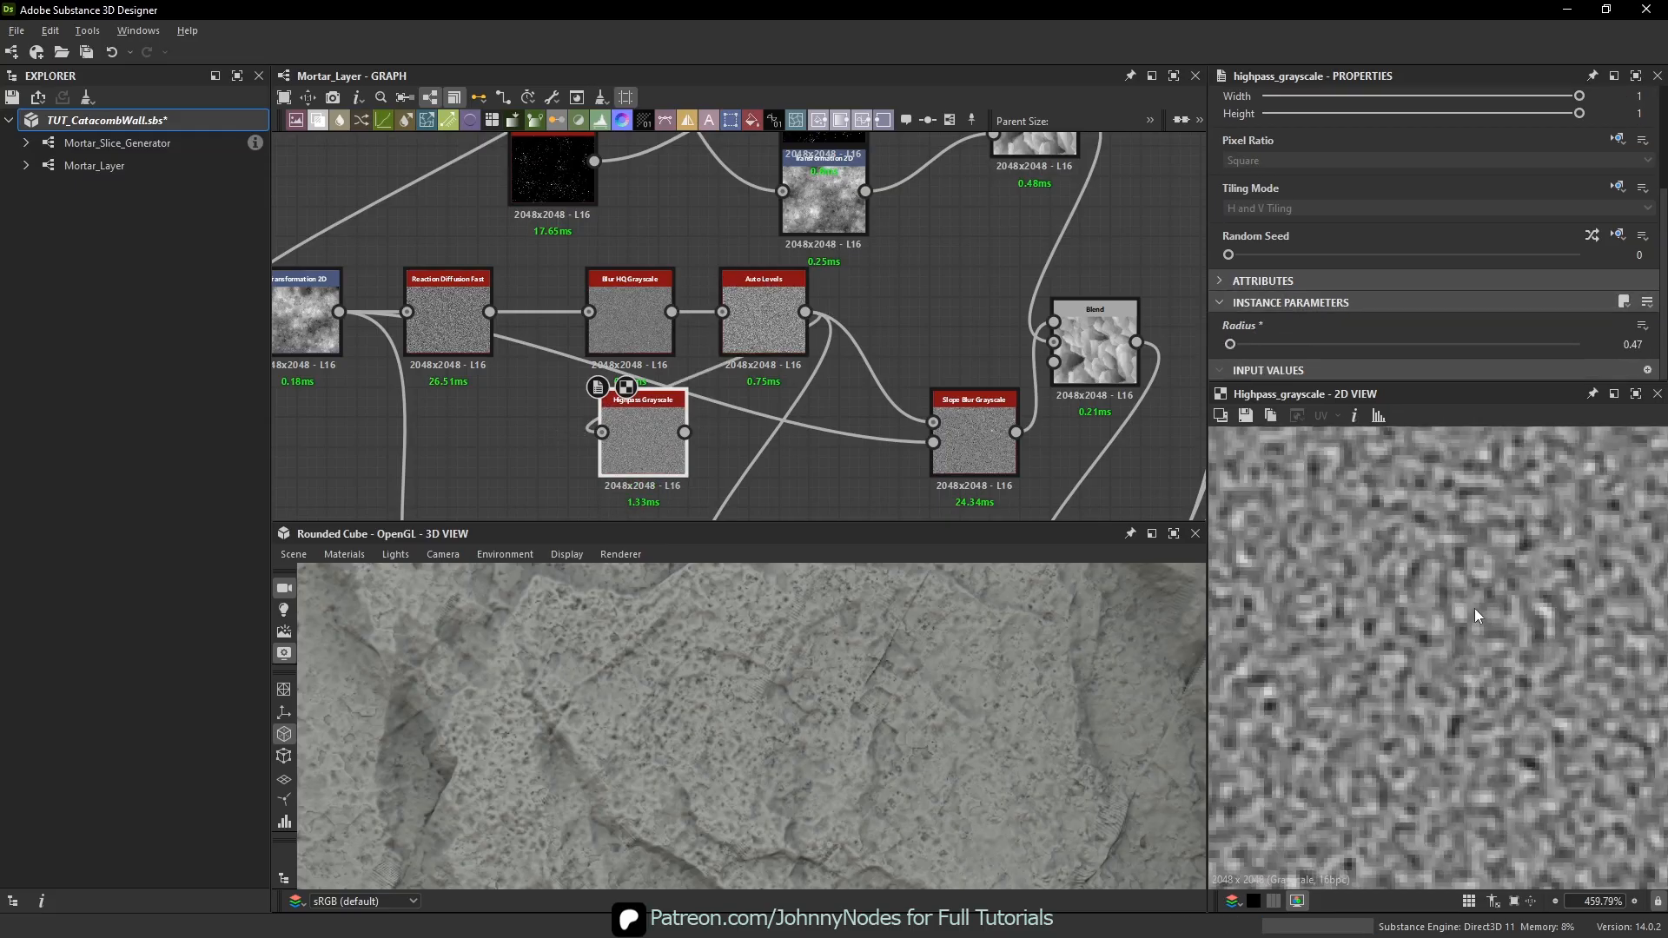
- Add an Auto Levels node after Highpass Grayscale and transfer the first Auto Levels node's outgoing connections to it
{"action": "left_click_drag", "start_coordinate": [626, 436], "coordinate": [580, 463]}
{"action": "key", "text": "space"}
{"action": "type", "text": "aut"}
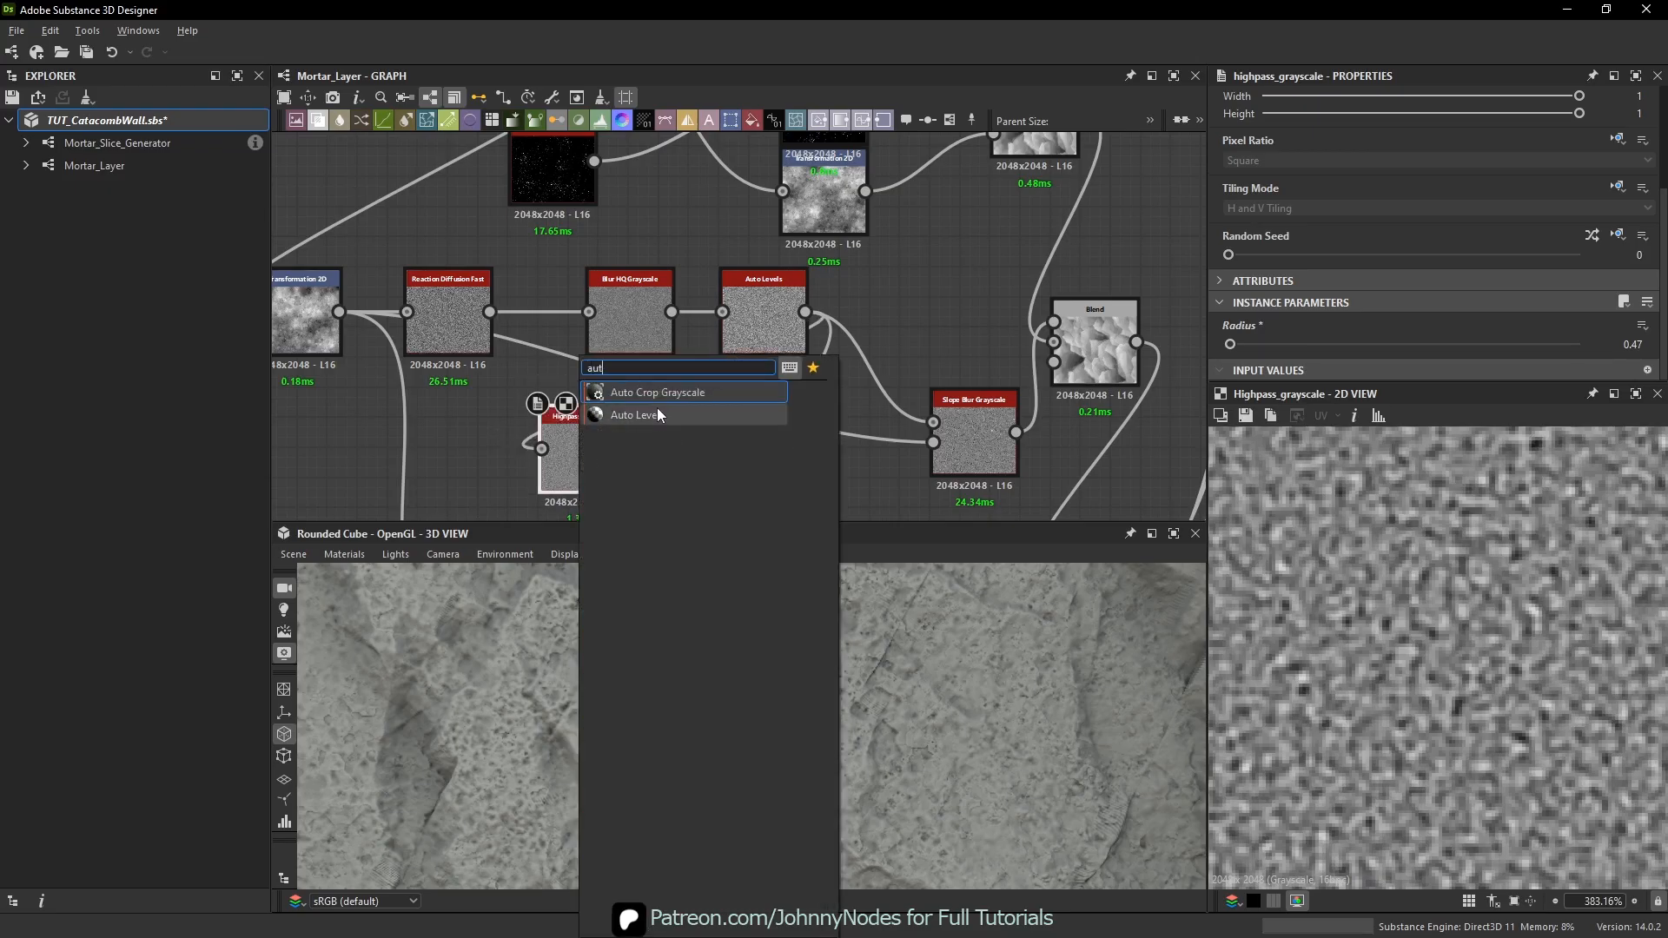
{"action": "left_click", "coordinate": [658, 413]}
{"action": "left_click_drag", "start_coordinate": [805, 312], "coordinate": [784, 421], "text": "shift"}
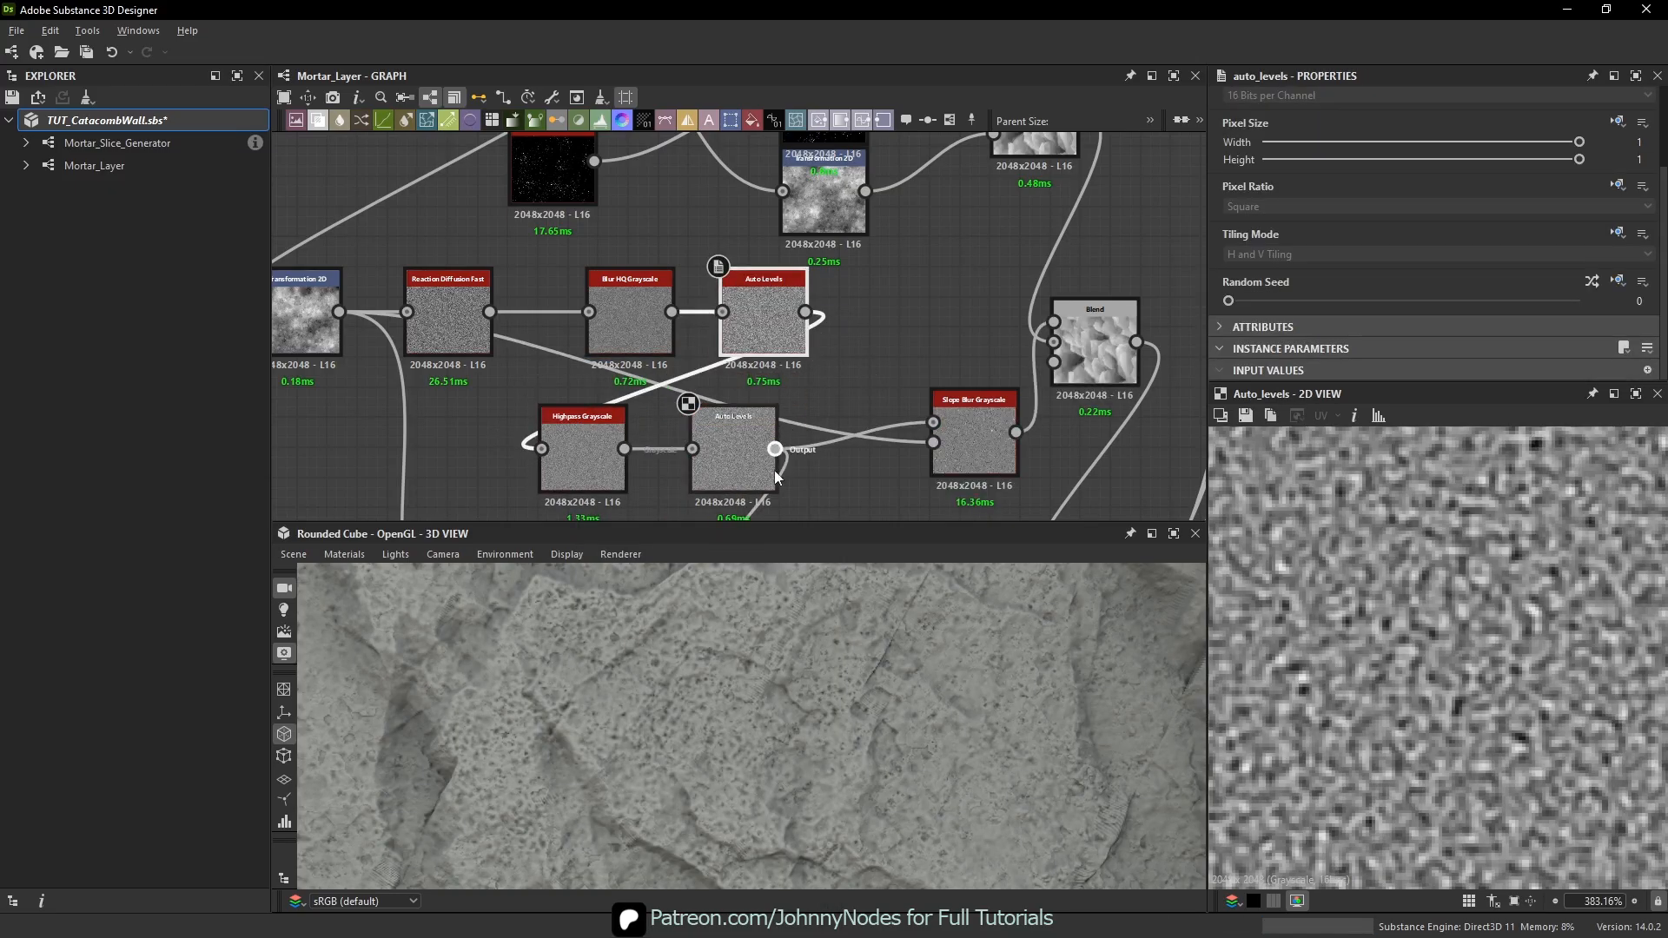
- Line up Highpass Grayscale with the reaction-diffusion row and arrange the second Auto Levels and Slope Blur Grayscale side by side below it
{"action": "scroll", "coordinate": [732, 615], "scroll_direction": "up", "scroll_amount": 5}
{"action": "scroll", "coordinate": [581, 349], "scroll_direction": "down", "scroll_amount": 2}
{"action": "middle_click_drag", "start_coordinate": [575, 350], "coordinate": [670, 352]}
{"action": "left_click_drag", "start_coordinate": [391, 319], "coordinate": [651, 335]}
{"action": "left_click_drag", "start_coordinate": [693, 419], "coordinate": [783, 335]}
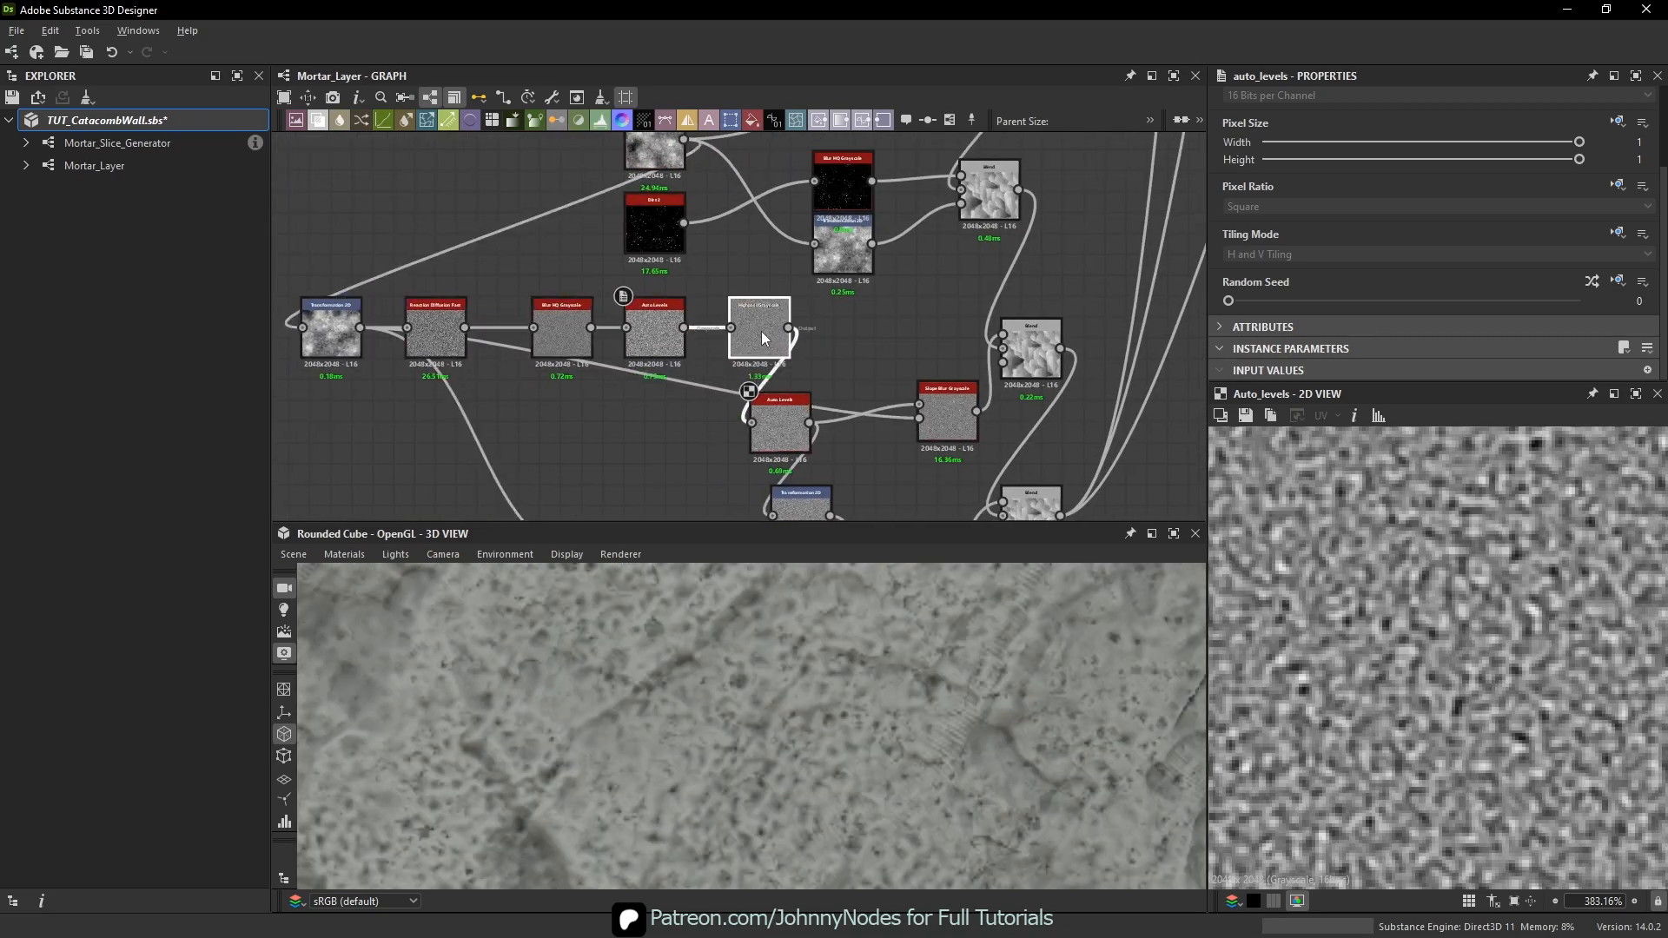
{"action": "left_click_drag", "start_coordinate": [780, 408], "coordinate": [759, 402]}
{"action": "left_click", "coordinate": [929, 413]}
{"action": "left_click_drag", "start_coordinate": [930, 406], "coordinate": [853, 409]}
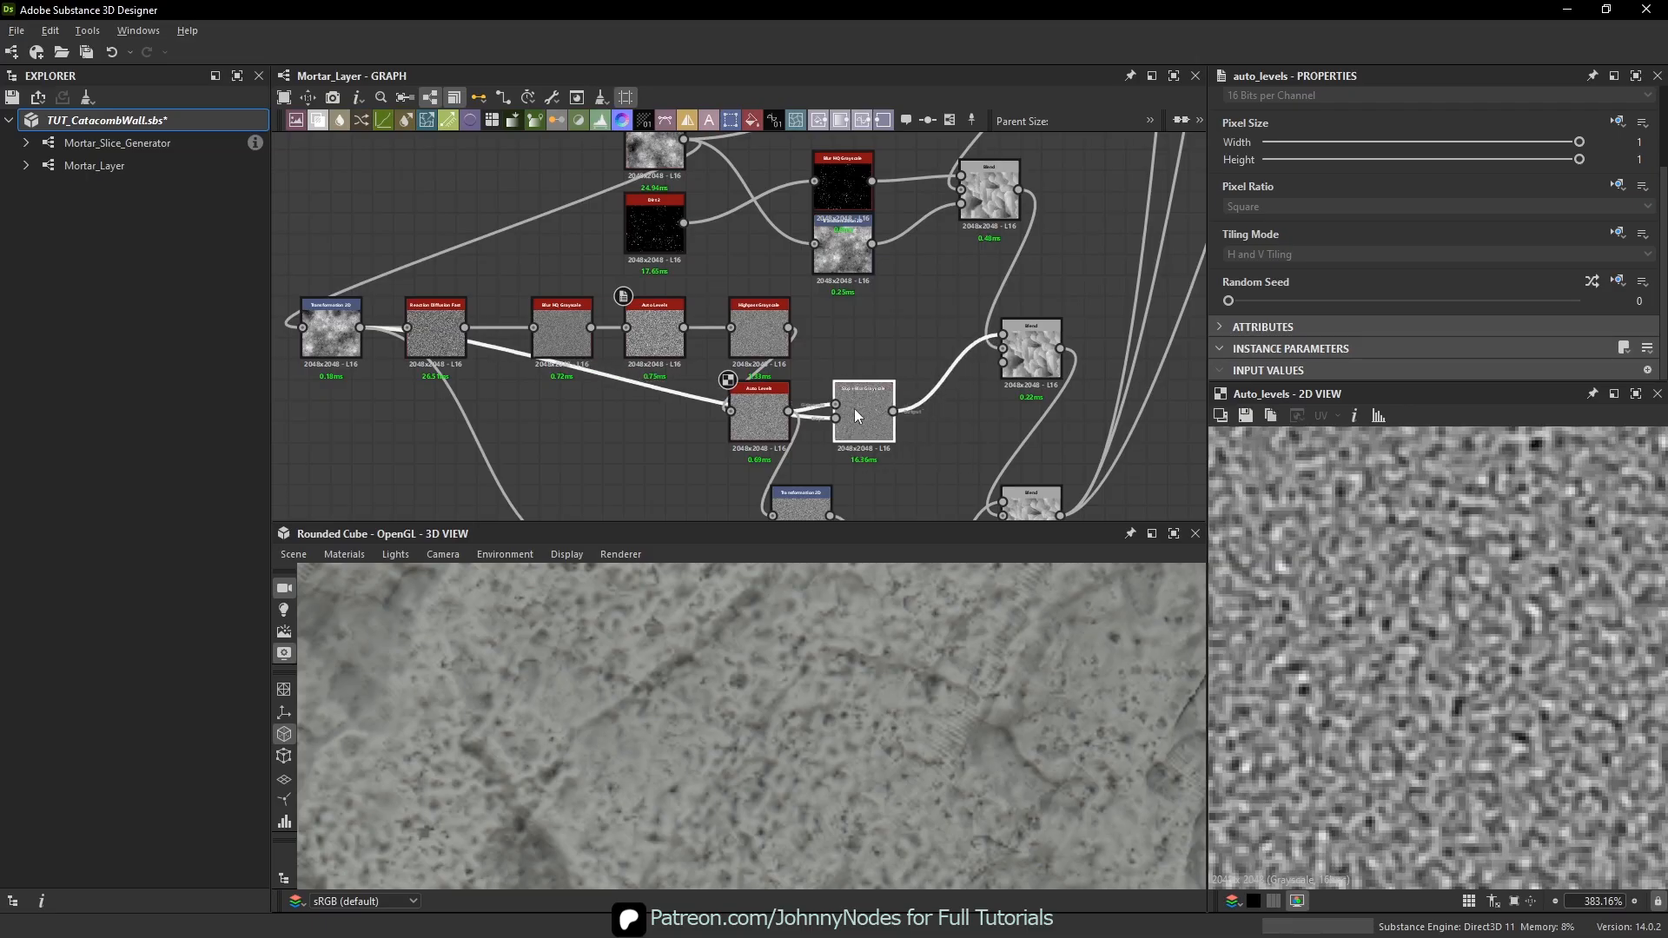
- Tighten the node layout by moving the Non Uniform Blur, Transformation 2D and Reaction Diffusion Fast nodes closer to their neighbours
{"action": "scroll", "coordinate": [853, 409], "scroll_direction": "down", "scroll_amount": 1}
{"action": "middle_click_drag", "start_coordinate": [853, 410], "coordinate": [770, 296]}
{"action": "left_click_drag", "start_coordinate": [734, 384], "coordinate": [804, 440]}
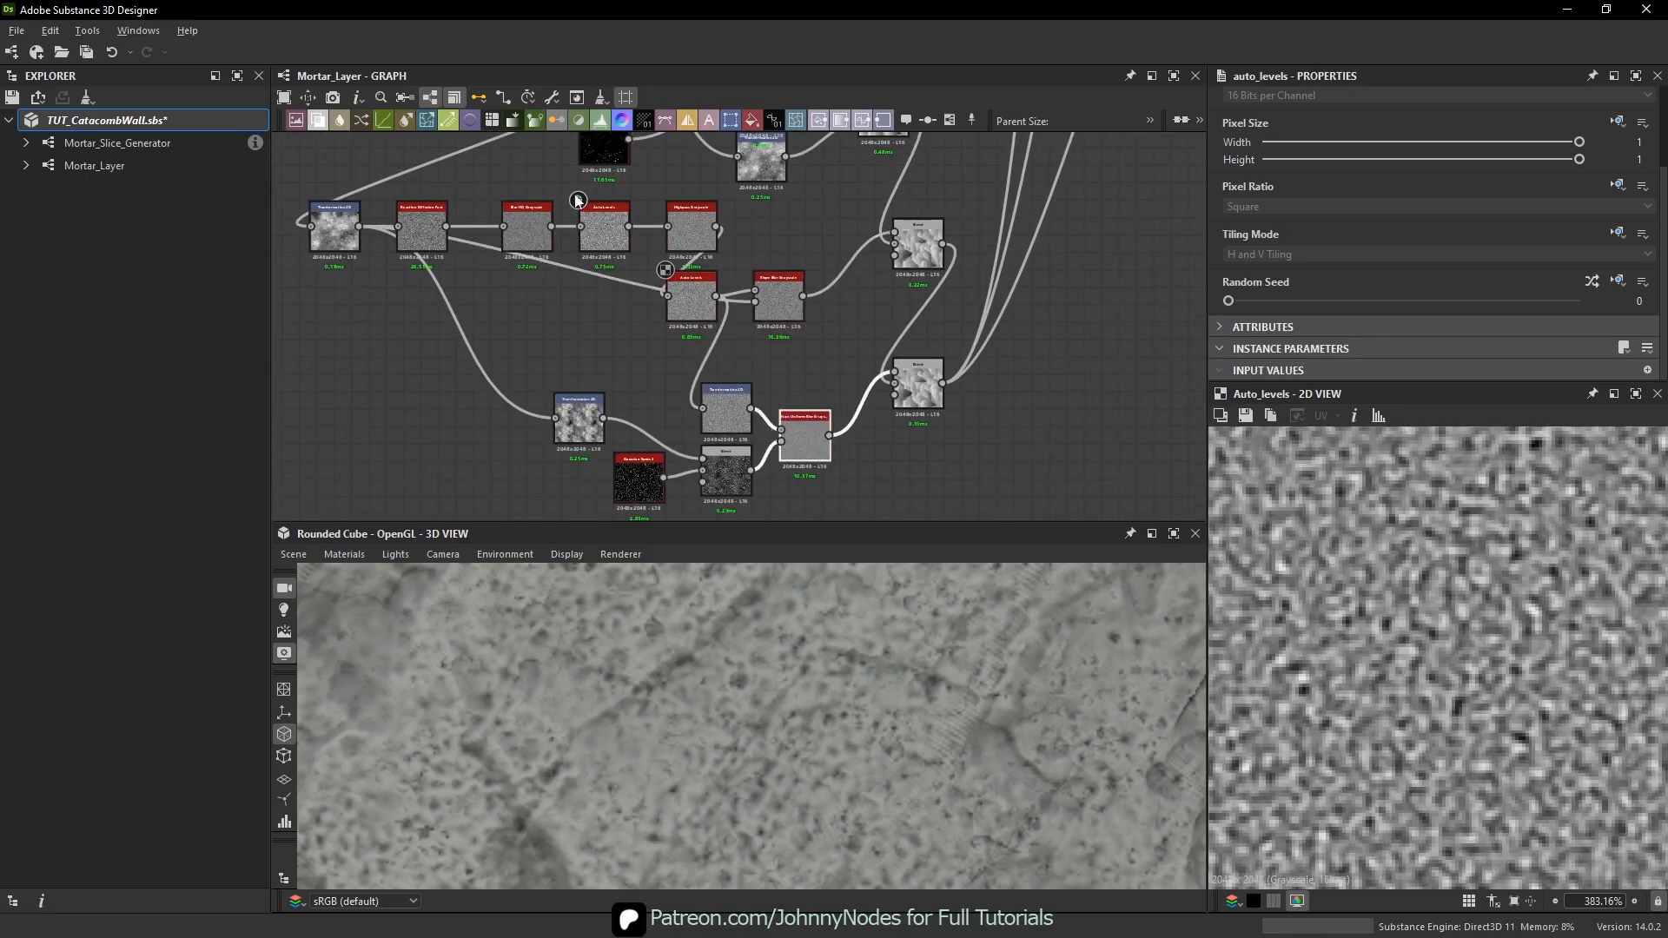
{"action": "middle_click_drag", "start_coordinate": [358, 223], "coordinate": [387, 264]}
{"action": "left_click_drag", "start_coordinate": [355, 271], "coordinate": [364, 271]}
{"action": "left_click_drag", "start_coordinate": [467, 263], "coordinate": [492, 269]}
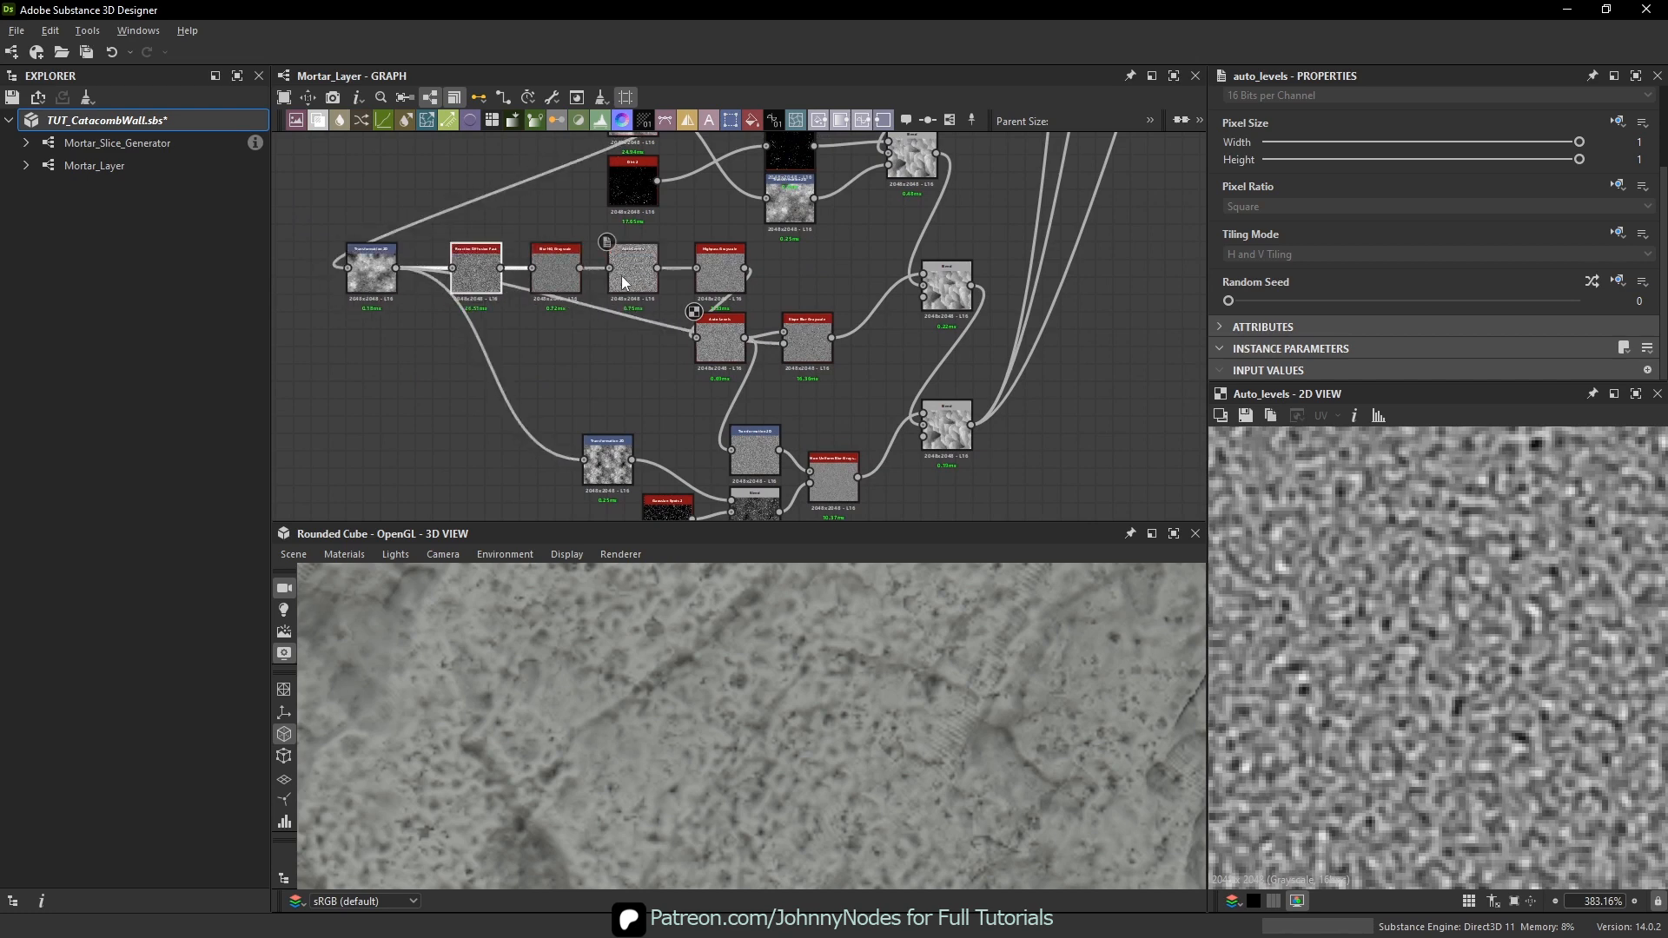
- Try a Perlin Noise node with a Scale of 62 as a comparison pattern, and delete it
{"action": "scroll", "coordinate": [707, 252], "scroll_direction": "up", "scroll_amount": 3}
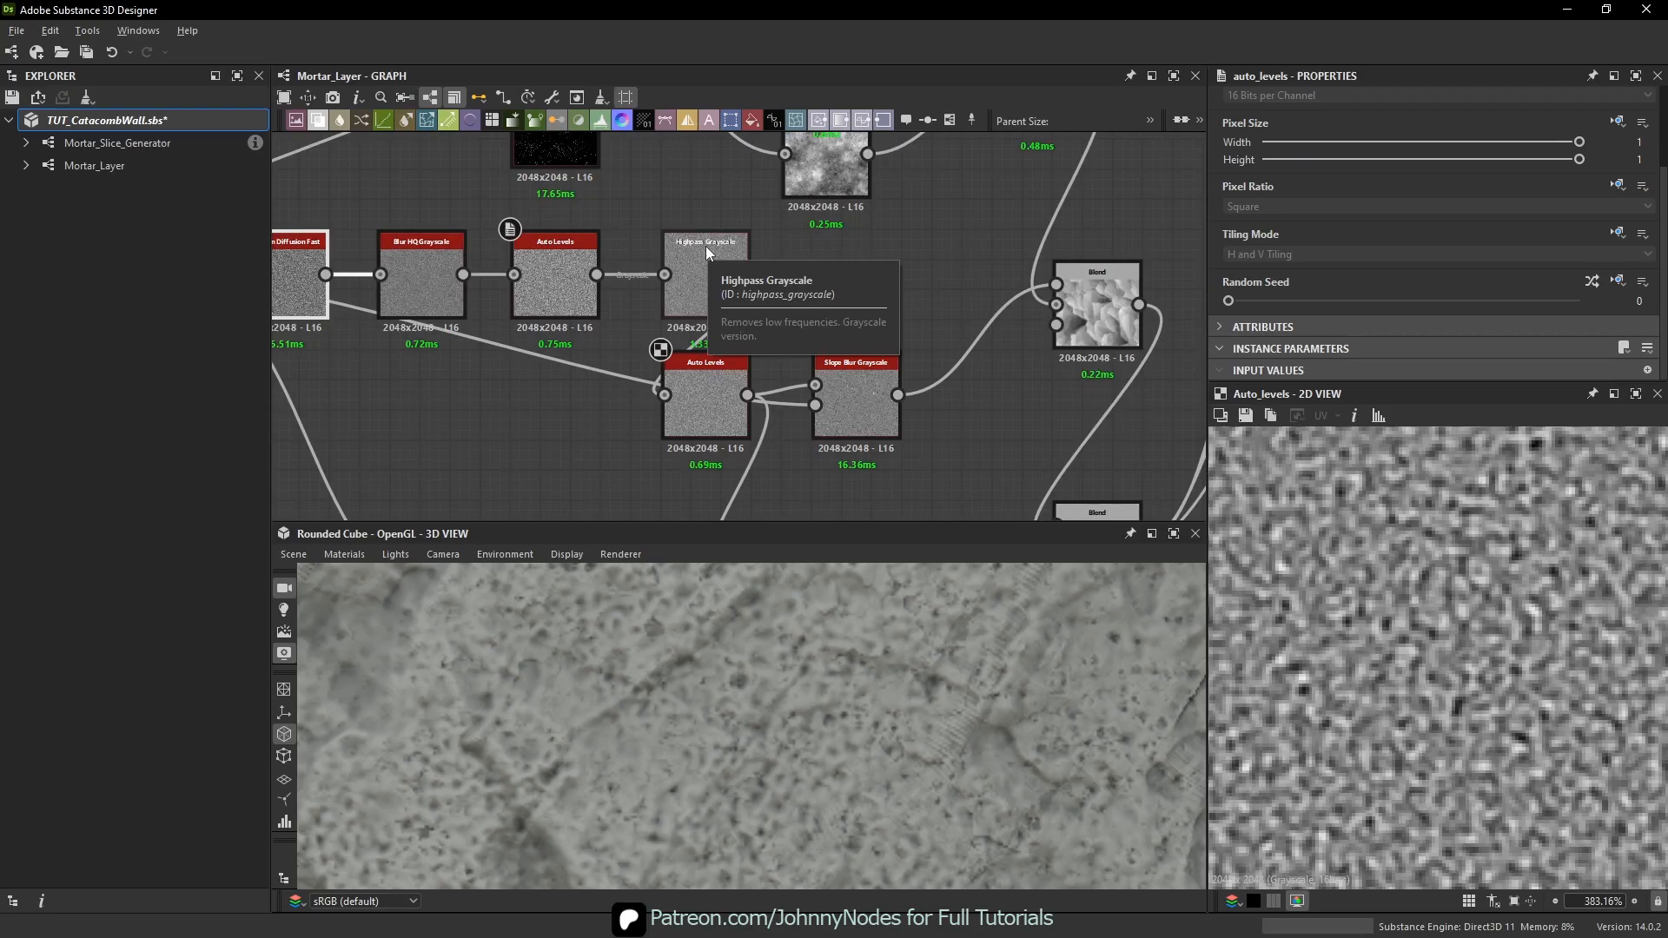
{"action": "middle_click_drag", "start_coordinate": [486, 501], "coordinate": [570, 419]}
{"action": "key", "text": "space"}
{"action": "type", "text": "p"}
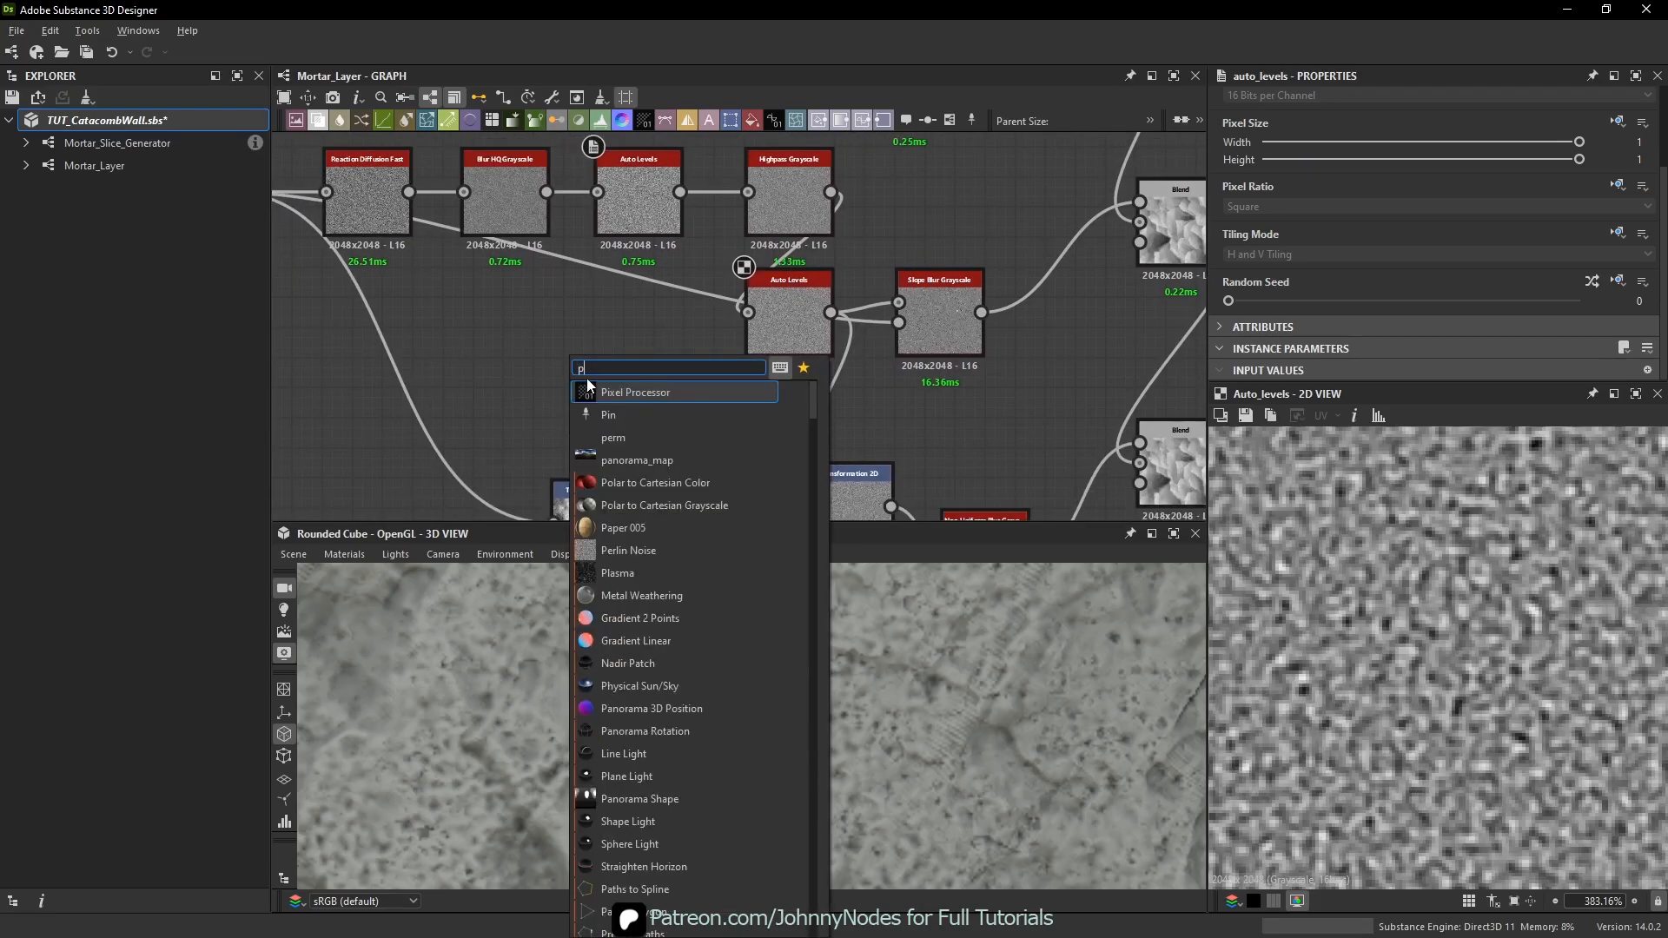
{"action": "type", "text": "erl"}
{"action": "left_click", "coordinate": [669, 393]}
{"action": "scroll", "coordinate": [1380, 504], "scroll_direction": "down", "scroll_amount": 2}
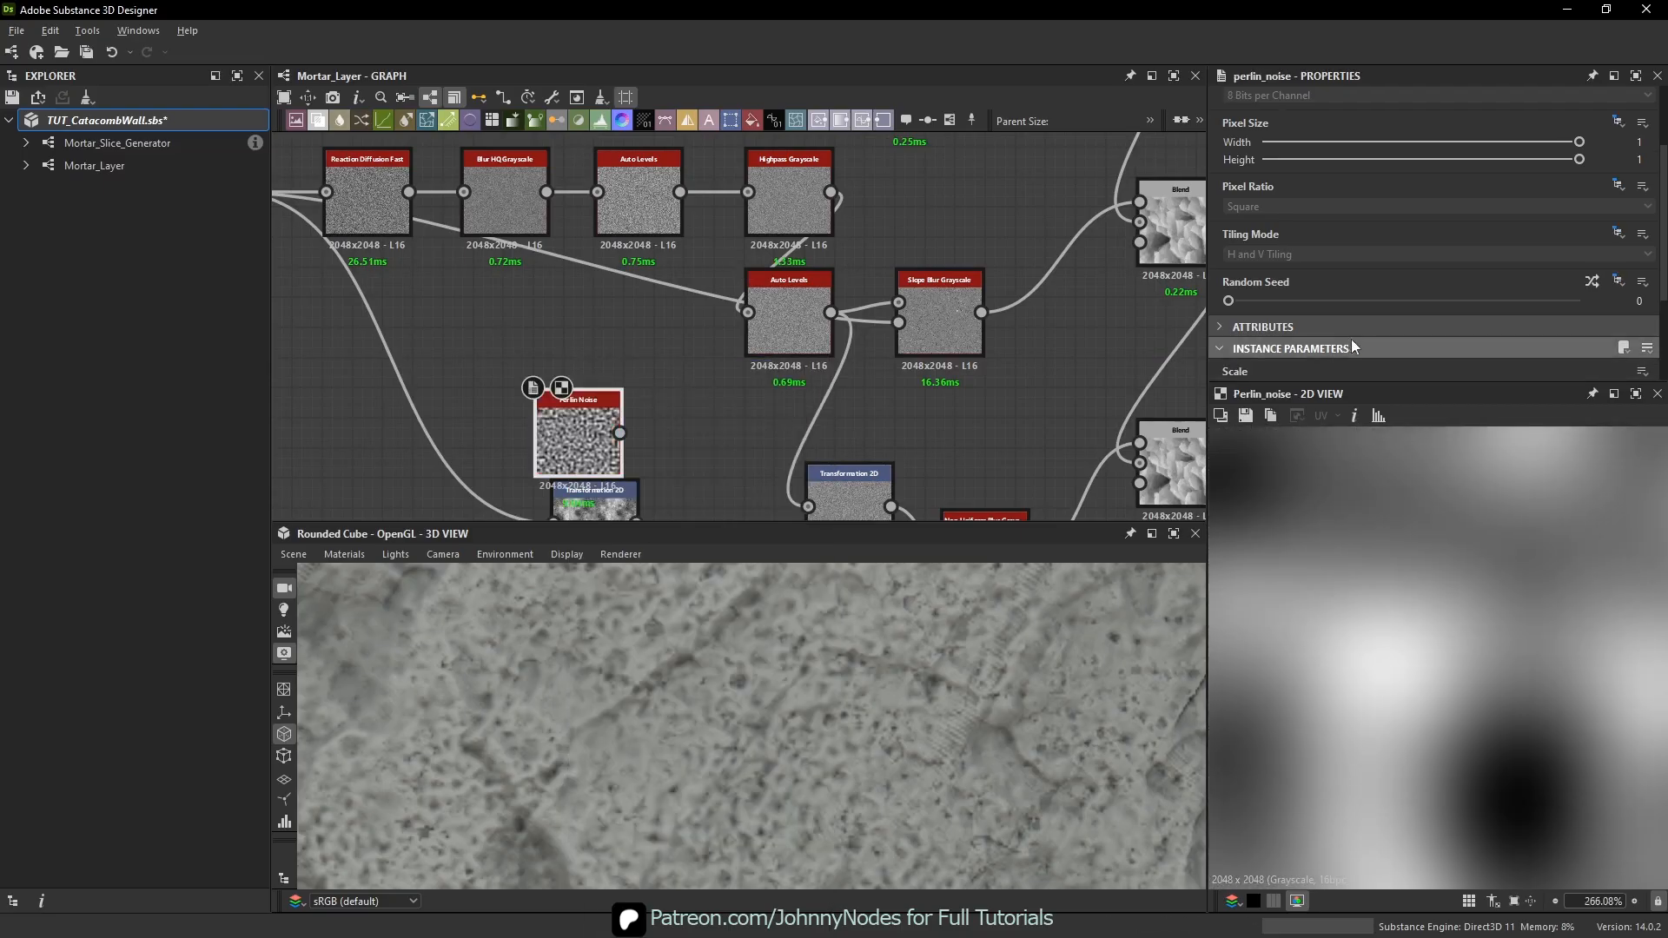
{"action": "key", "text": "f"}
{"action": "scroll", "coordinate": [1326, 331], "scroll_direction": "down", "scroll_amount": 3}
{"action": "left_click_drag", "start_coordinate": [1295, 249], "coordinate": [1569, 245]}
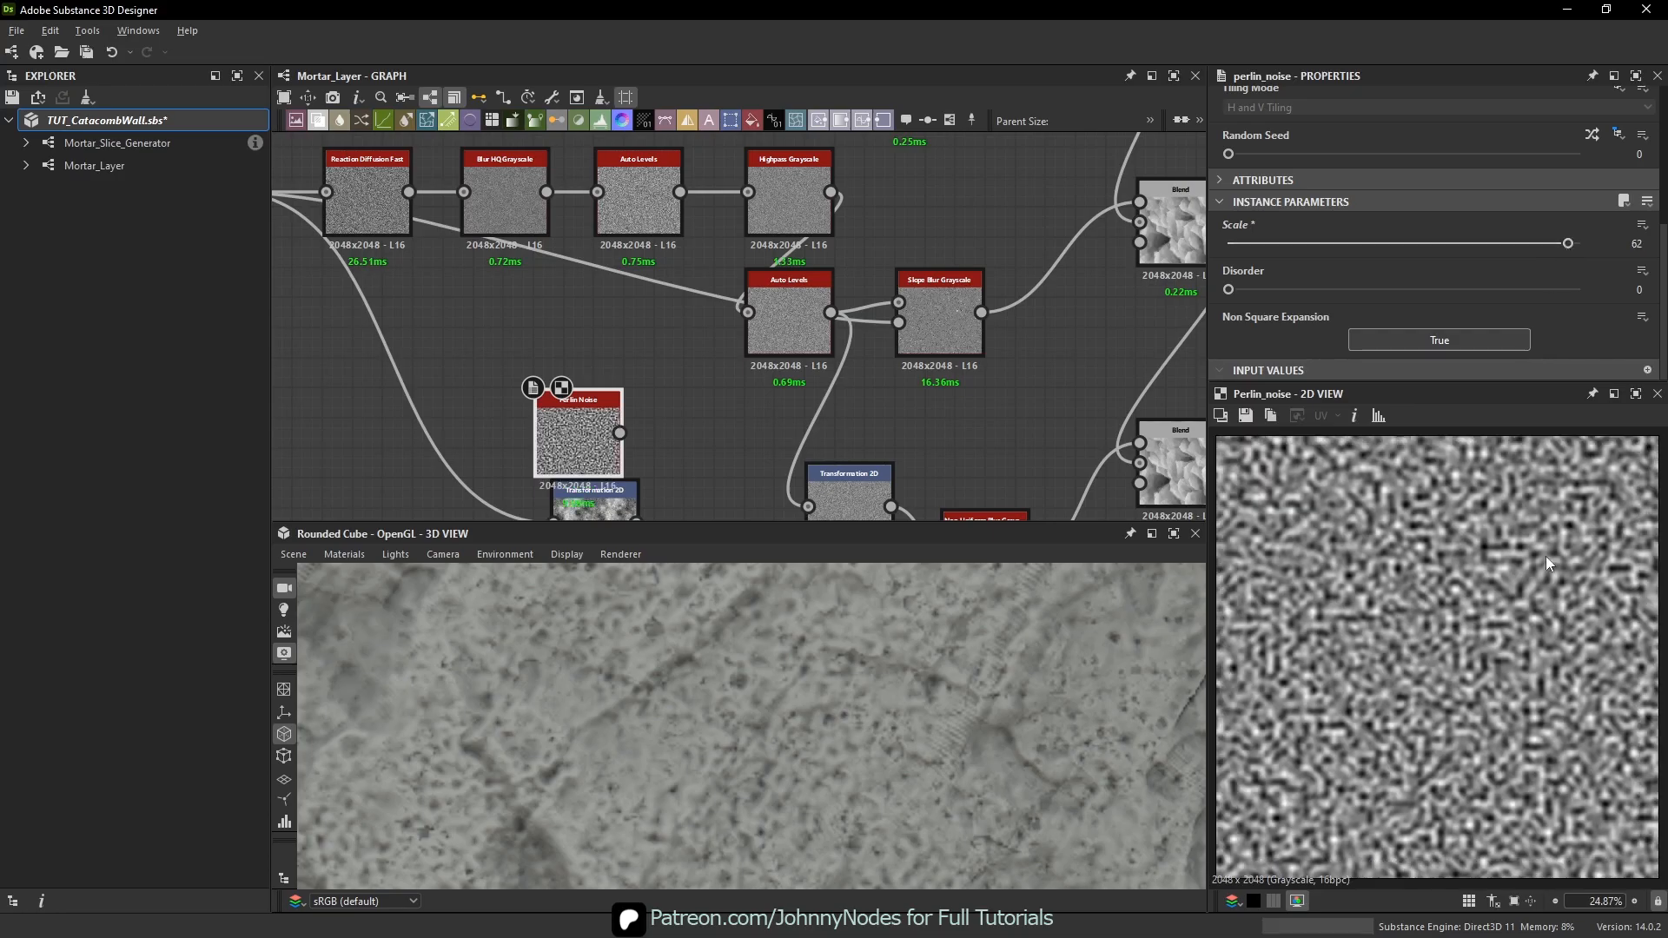
{"action": "left_click_drag", "start_coordinate": [573, 429], "coordinate": [539, 365]}
{"action": "key", "text": "Delete"}
- Lower the Blend node fed by the Blur HQ Grayscale dots slightly and preview its output and blending settings
{"action": "middle_click_drag", "start_coordinate": [554, 222], "coordinate": [633, 308]}
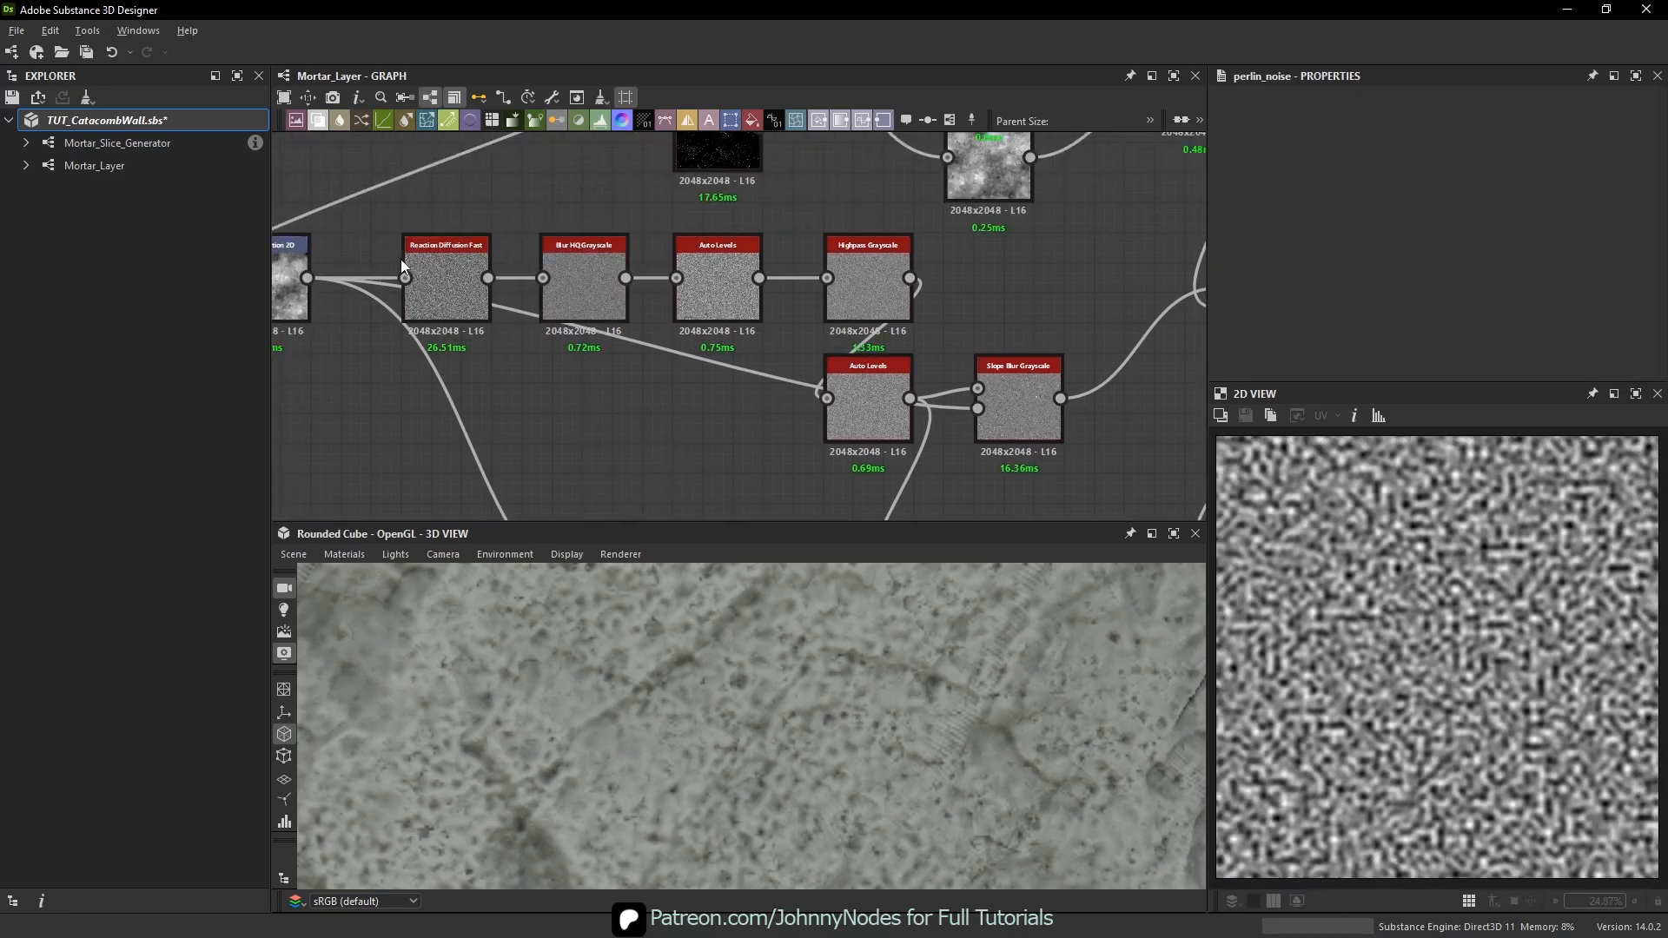
{"action": "scroll", "coordinate": [1019, 404], "scroll_direction": "down", "scroll_amount": 2}
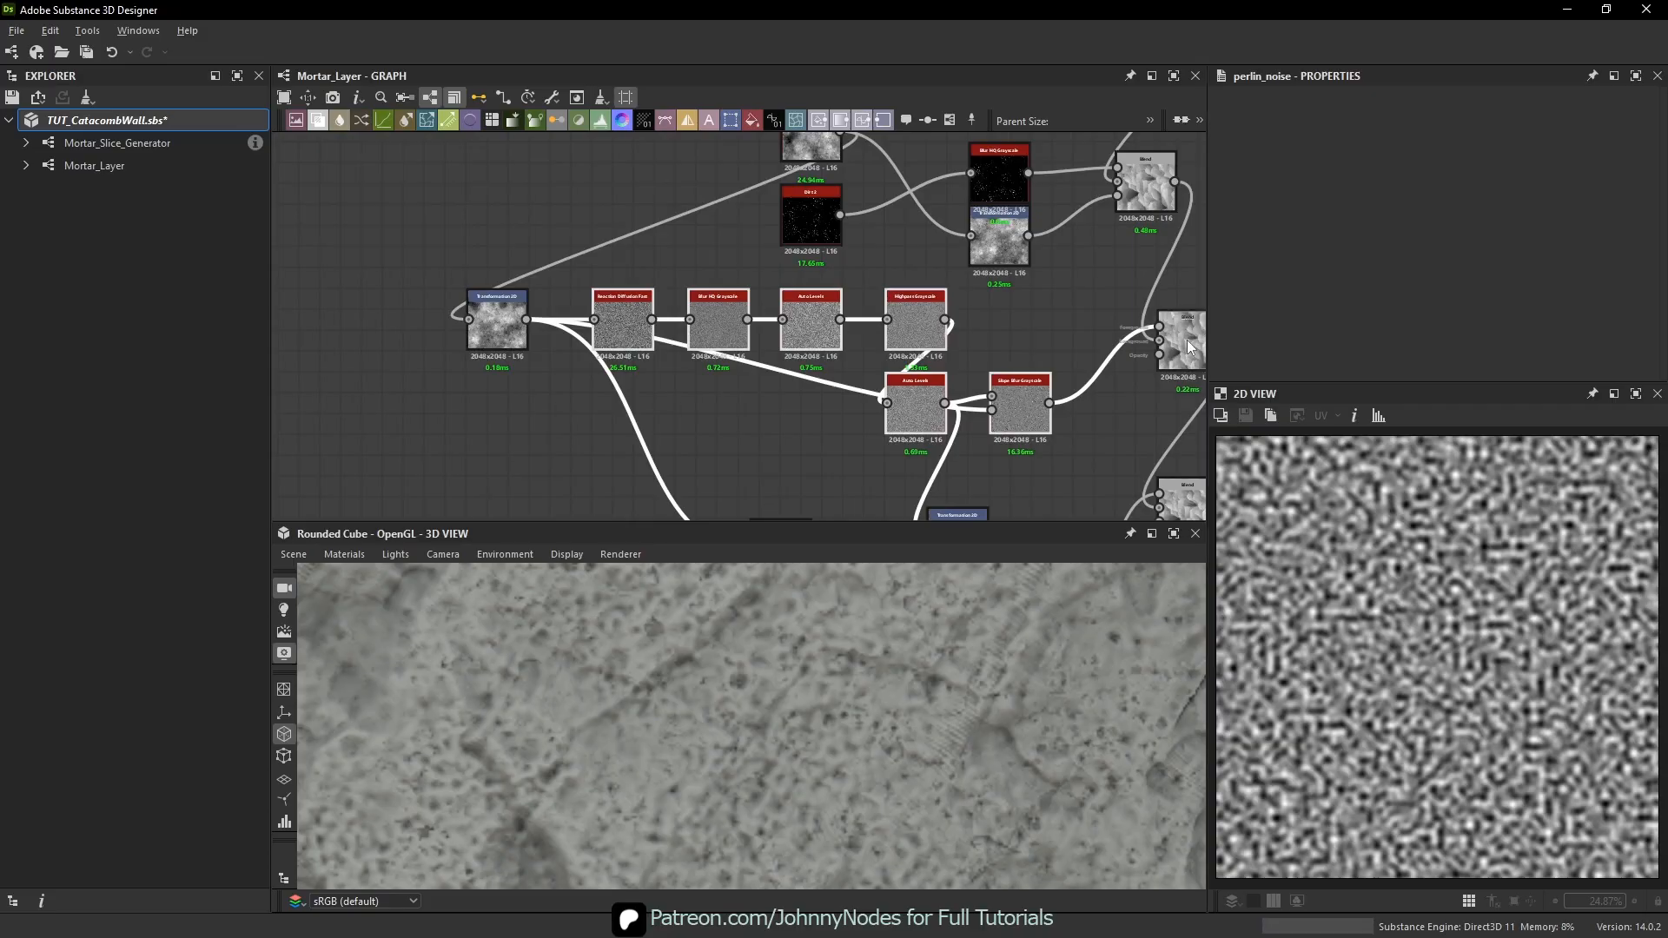
{"action": "left_click", "coordinate": [503, 332]}
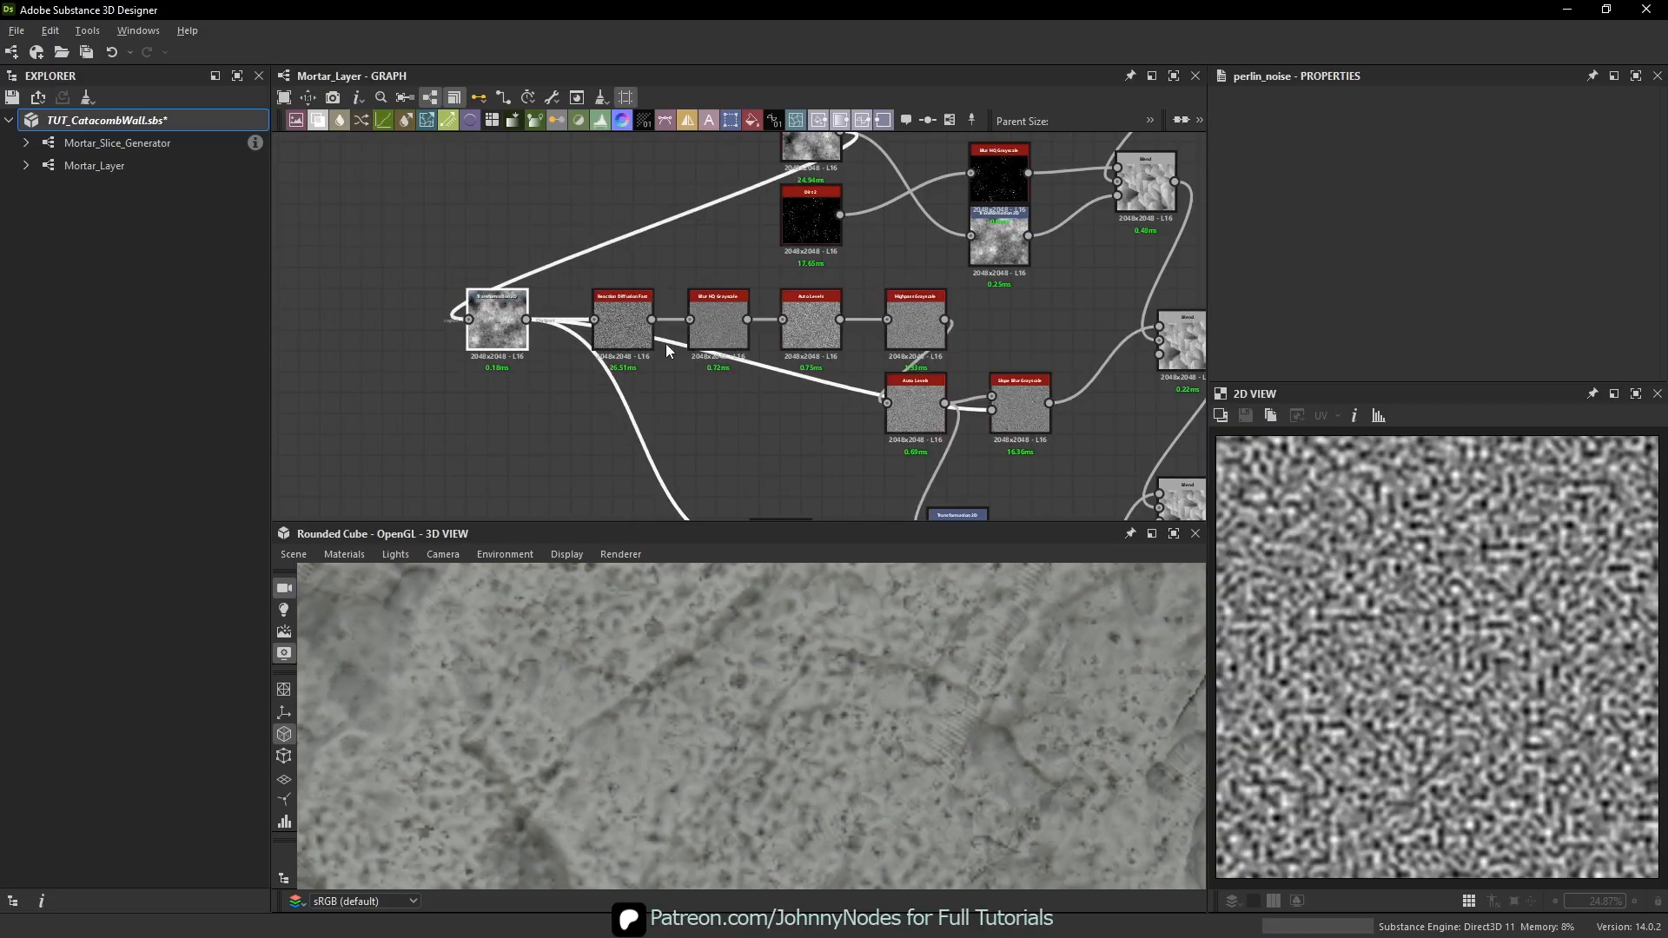
{"action": "middle_click_drag", "start_coordinate": [1148, 180], "coordinate": [915, 234]}
{"action": "scroll", "coordinate": [915, 235], "scroll_direction": "up", "scroll_amount": 4}
{"action": "left_click_drag", "start_coordinate": [921, 280], "coordinate": [910, 315]}
{"action": "double_click", "coordinate": [910, 316]}
{"action": "scroll", "coordinate": [1345, 280], "scroll_direction": "down", "scroll_amount": 5}
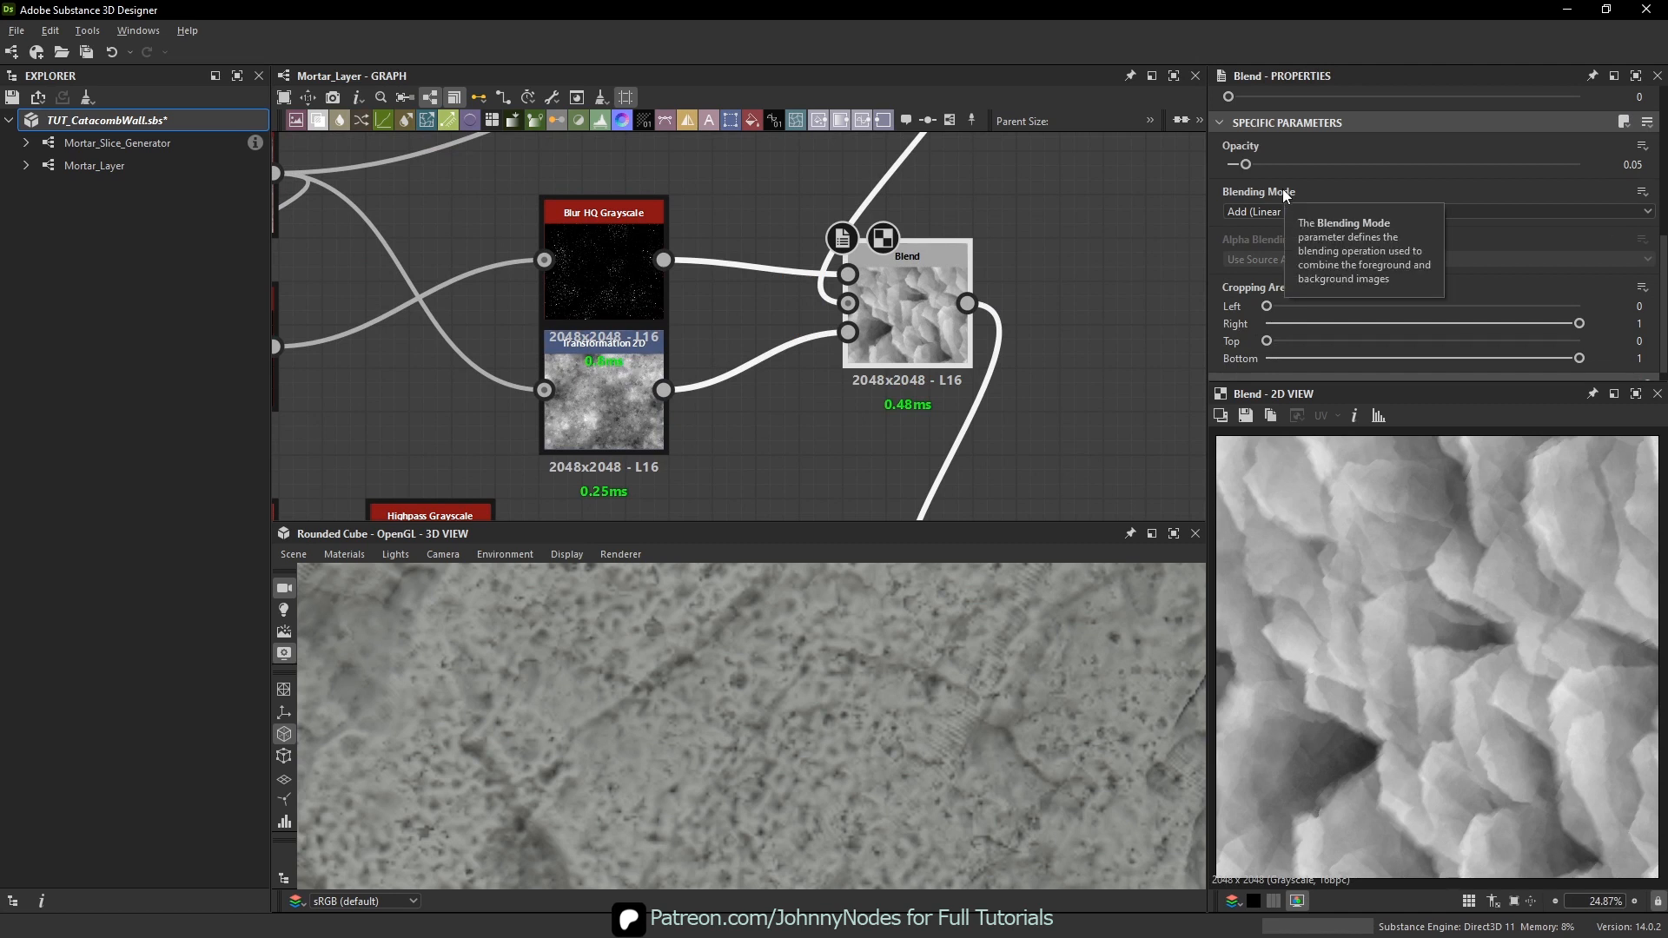
- Move the Transformation 2D mask node down so it no longer overlaps the Blur HQ Grayscale above it
{"action": "middle_click_drag", "start_coordinate": [692, 278], "coordinate": [713, 299]}
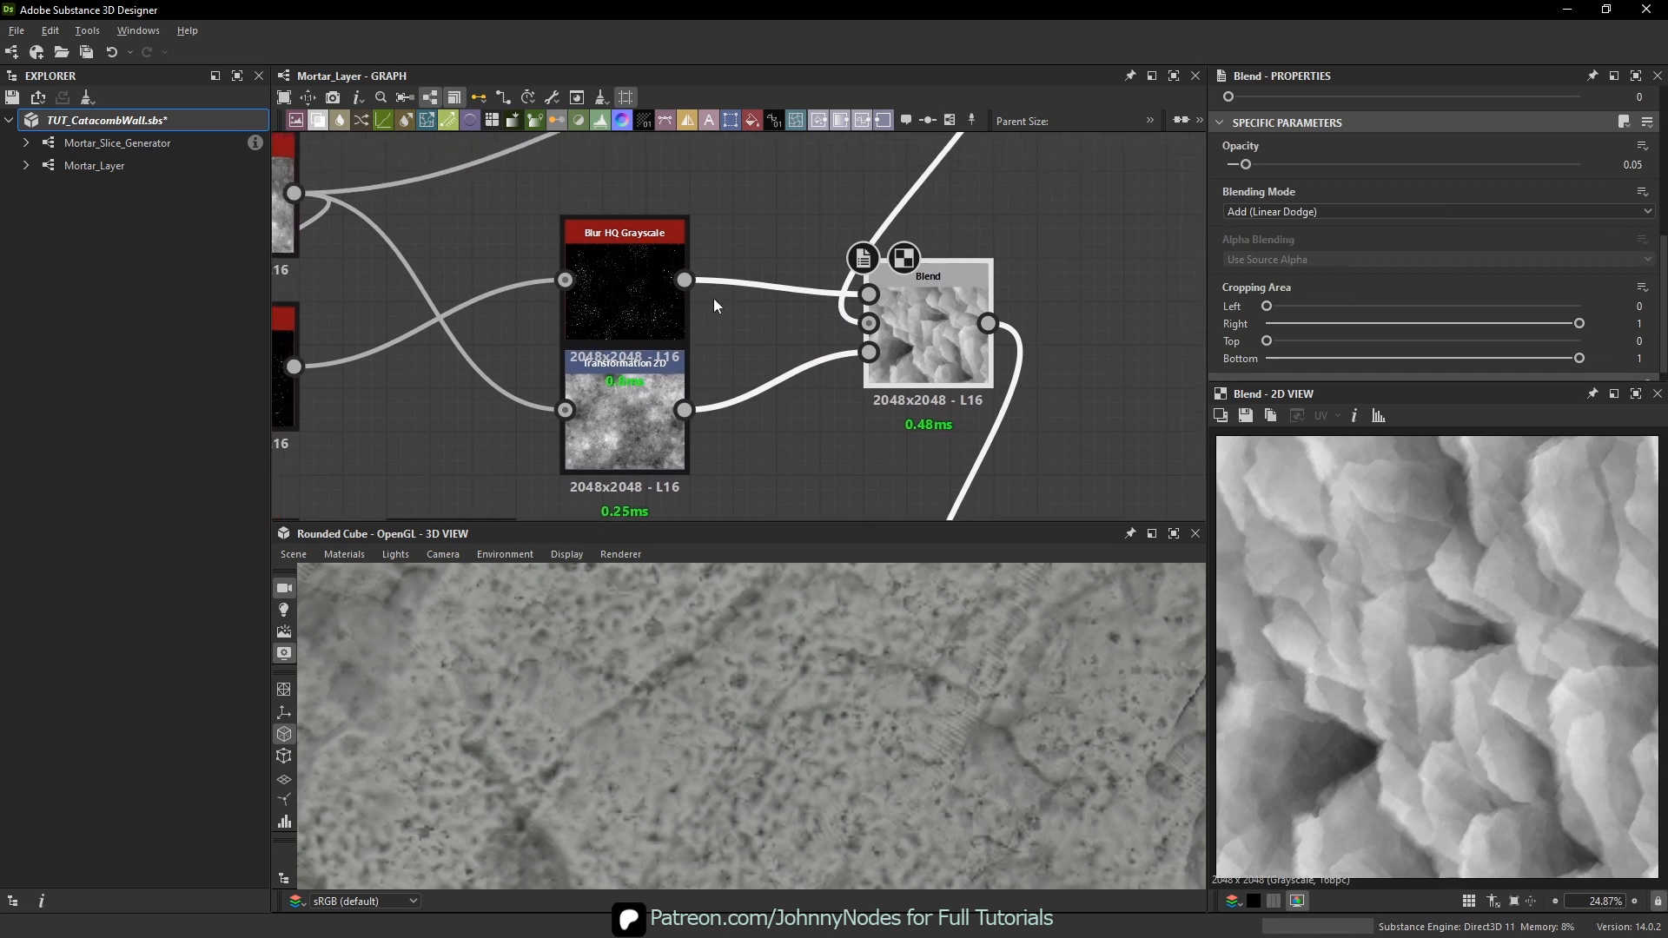
{"action": "left_click", "coordinate": [627, 420]}
{"action": "left_click_drag", "start_coordinate": [628, 420], "coordinate": [631, 451]}
{"action": "left_click", "coordinate": [928, 330]}
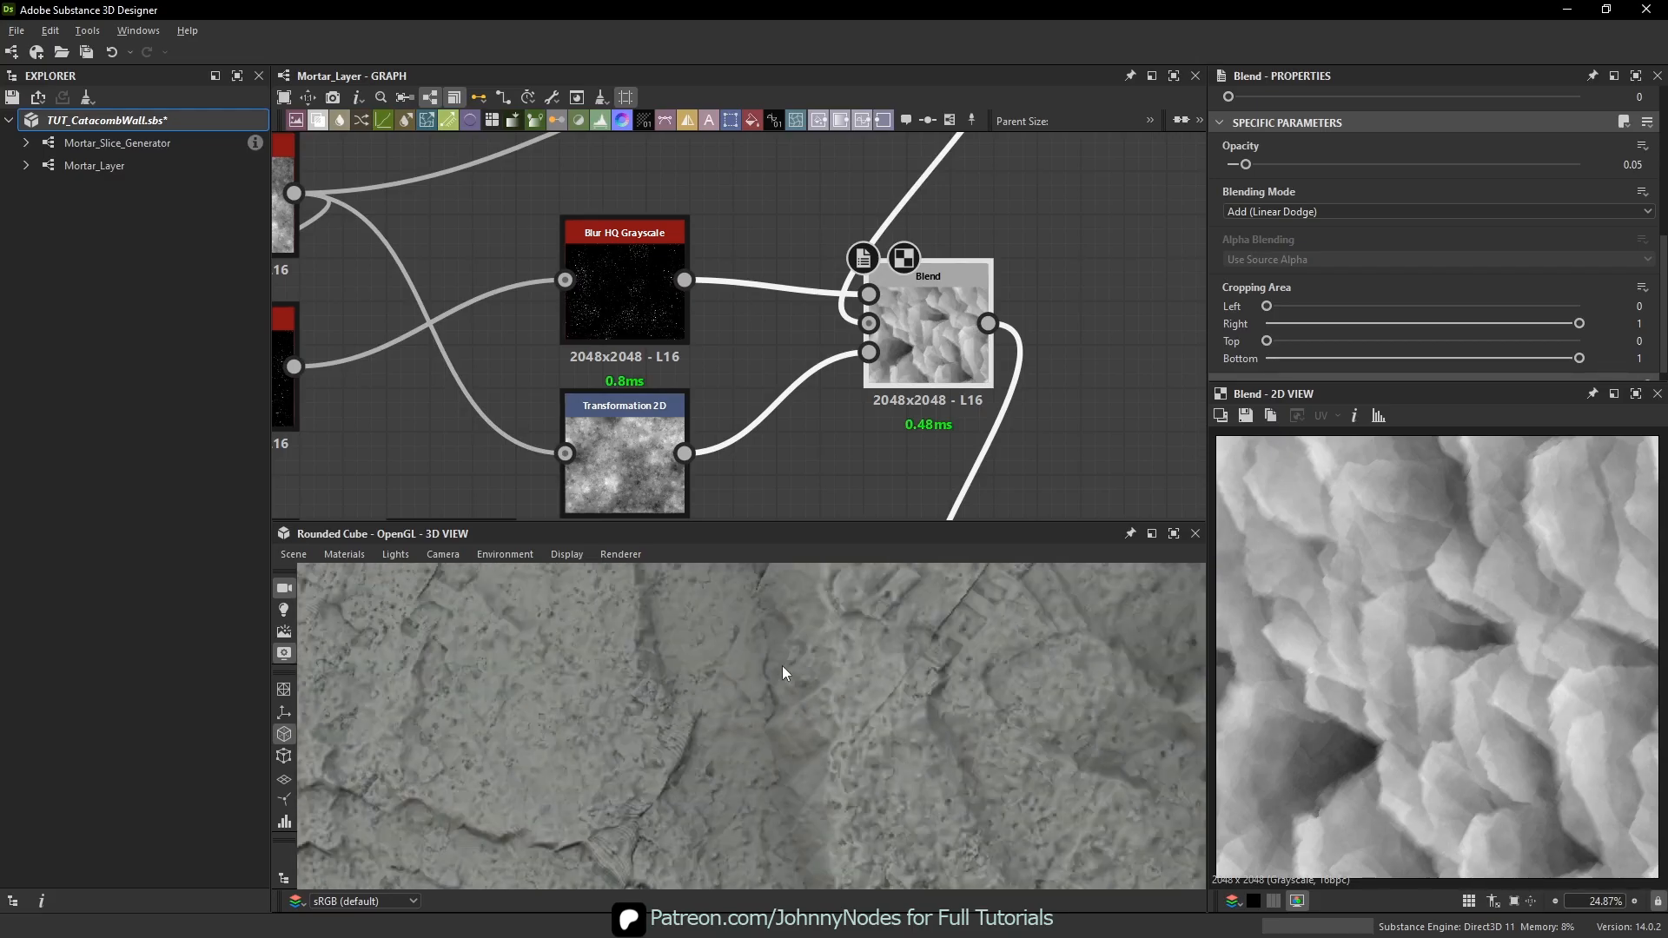
- Move the final Blend node down in line with the Non Uniform Blur node that feeds it
{"action": "scroll", "coordinate": [852, 676], "scroll_direction": "down", "scroll_amount": 3}
{"action": "scroll", "coordinate": [859, 285], "scroll_direction": "down", "scroll_amount": 5}
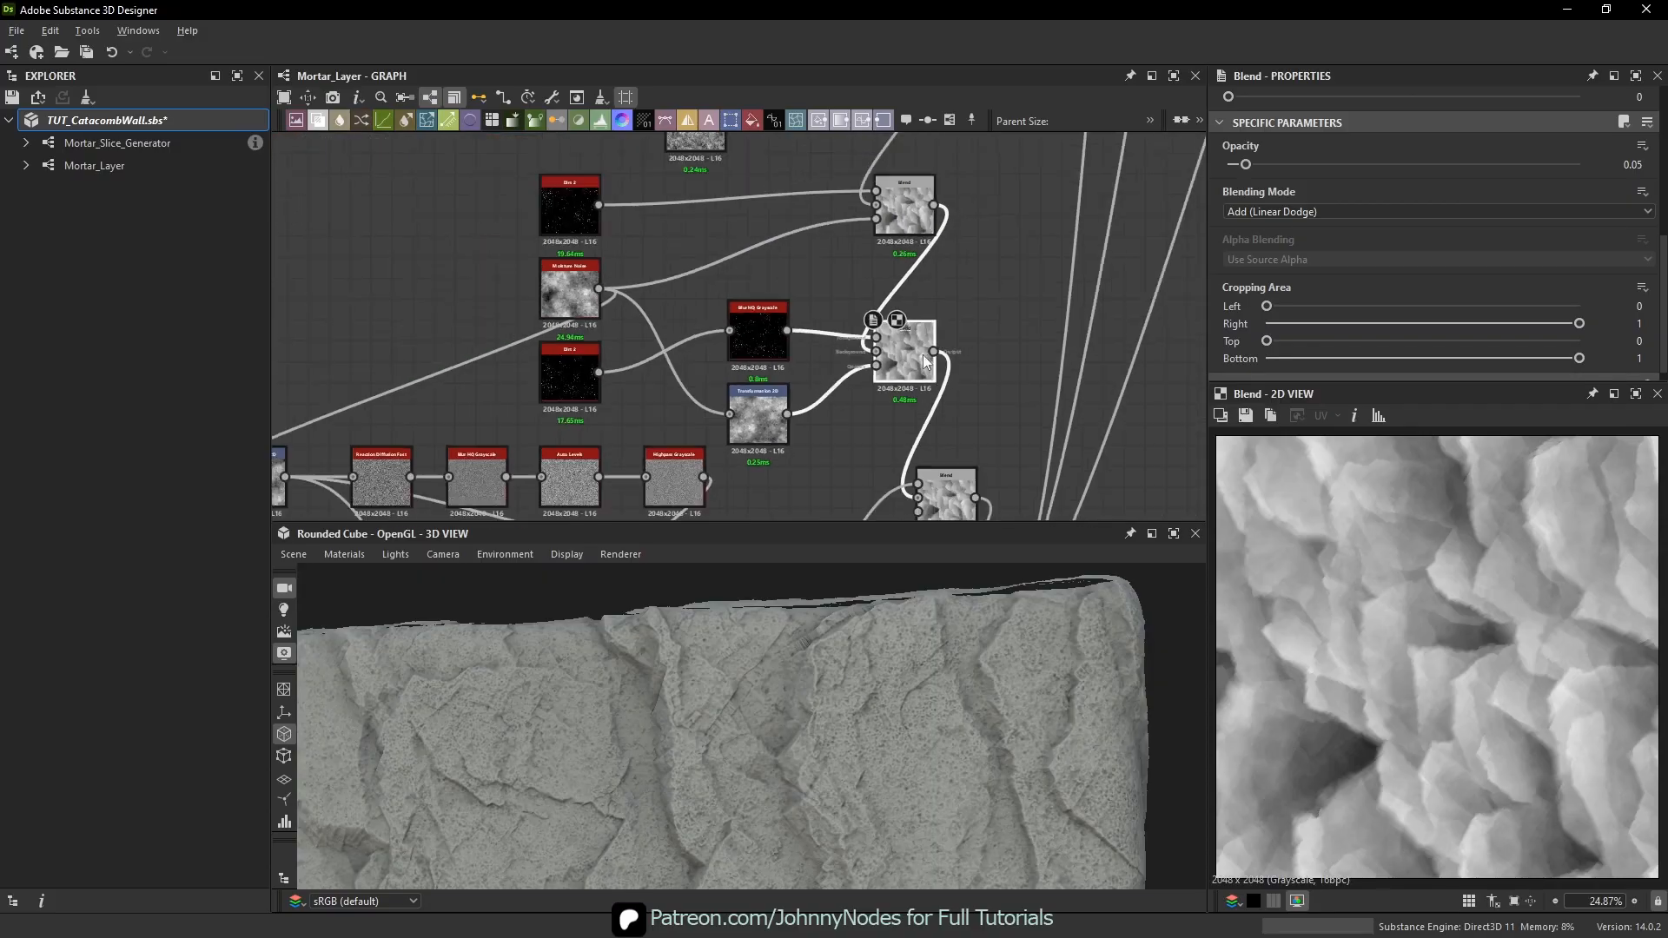
{"action": "middle_click_drag", "start_coordinate": [858, 285], "coordinate": [882, 193]}
{"action": "scroll", "coordinate": [858, 382], "scroll_direction": "up", "scroll_amount": 1}
{"action": "left_click_drag", "start_coordinate": [817, 396], "coordinate": [820, 452]}
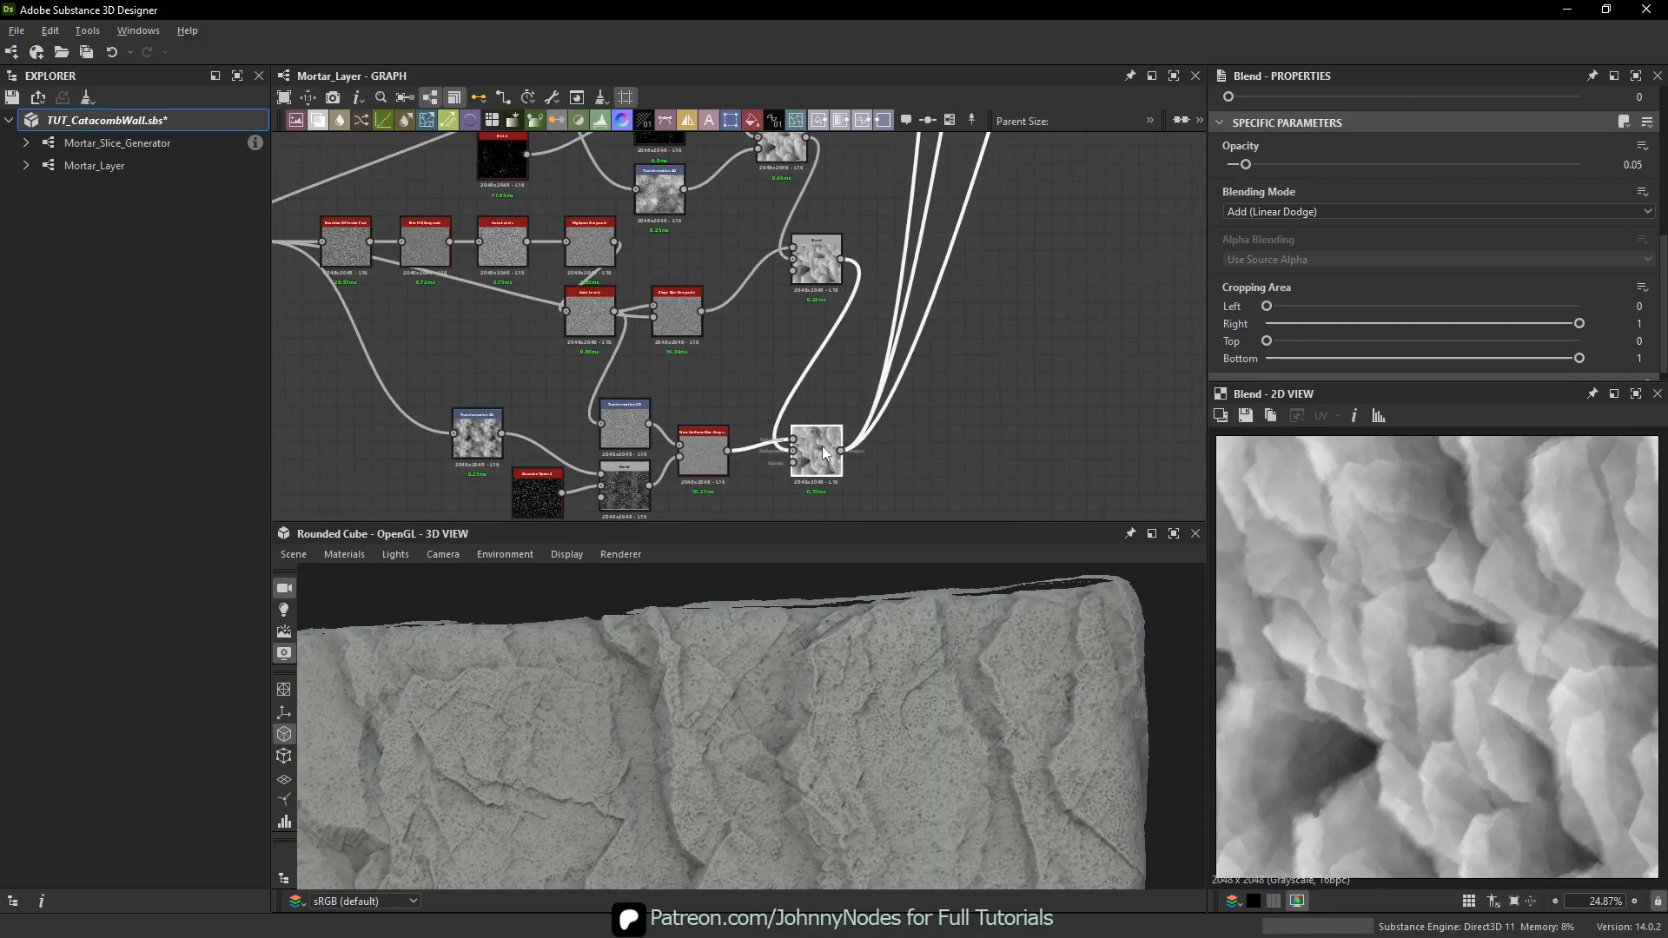
- Move the whole group of material output nodes down beside the final Blend at the end of the height chain
{"action": "scroll", "coordinate": [839, 417], "scroll_direction": "down", "scroll_amount": 3}
{"action": "middle_click_drag", "start_coordinate": [898, 320], "coordinate": [804, 486]}
{"action": "scroll", "coordinate": [821, 462], "scroll_direction": "down", "scroll_amount": 3}
{"action": "middle_click_drag", "start_coordinate": [890, 339], "coordinate": [861, 520]}
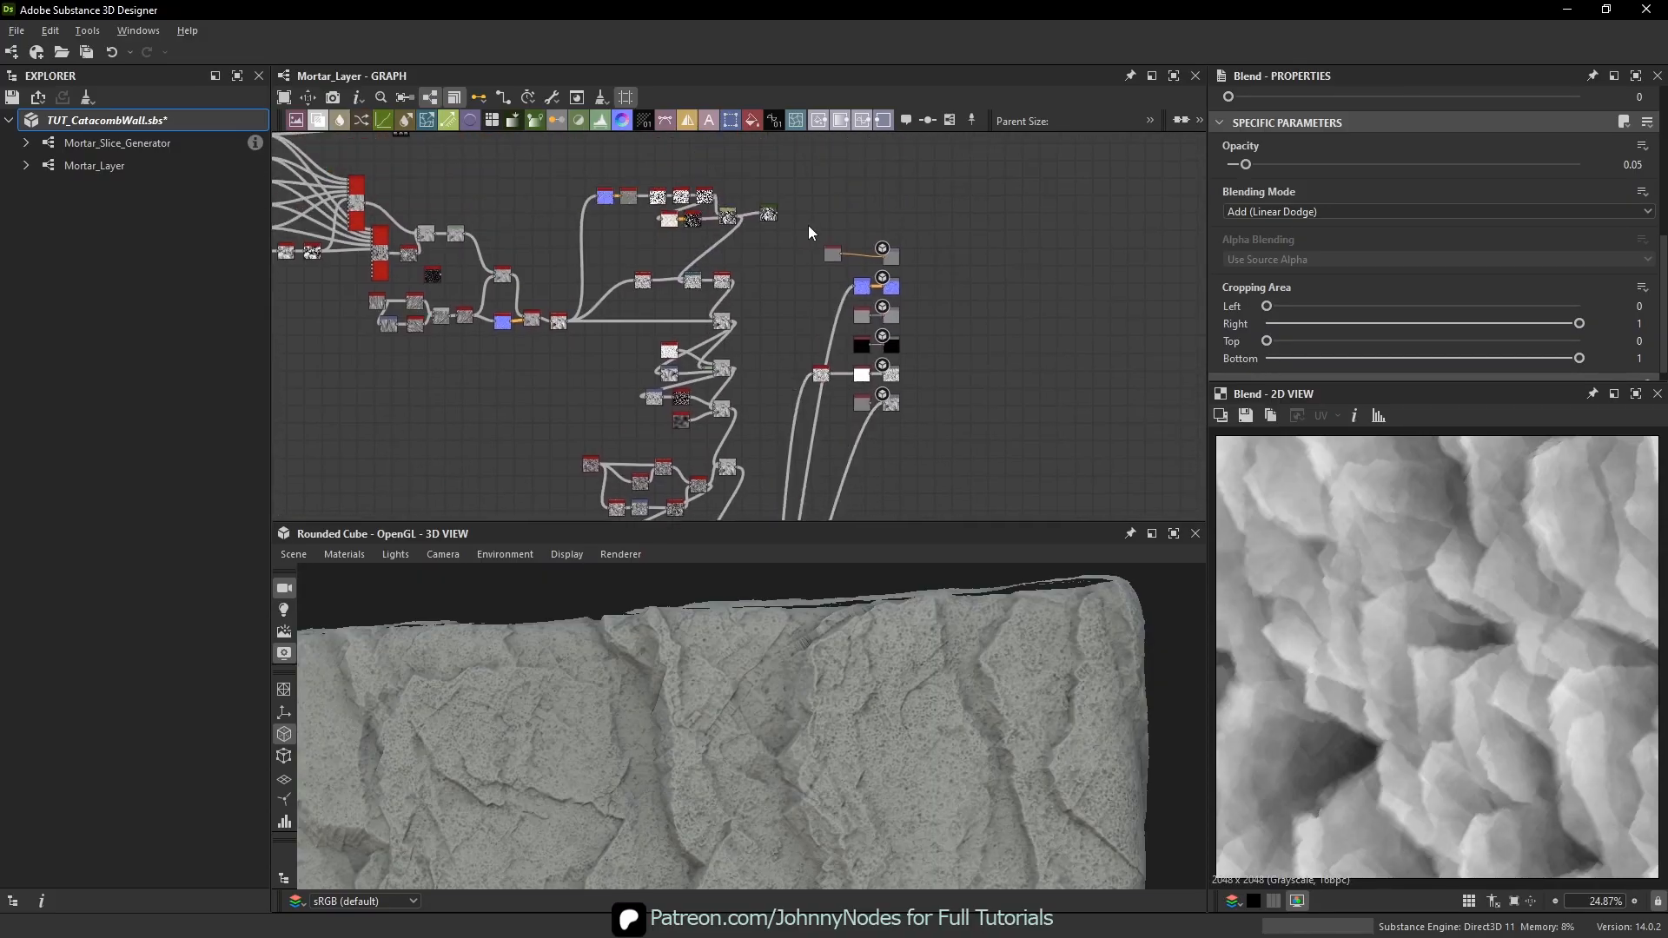
{"action": "left_click_drag", "start_coordinate": [808, 226], "coordinate": [895, 508]}
{"action": "middle_click_drag", "start_coordinate": [895, 508], "coordinate": [900, 222]}
{"action": "left_click_drag", "start_coordinate": [900, 222], "coordinate": [883, 467]}
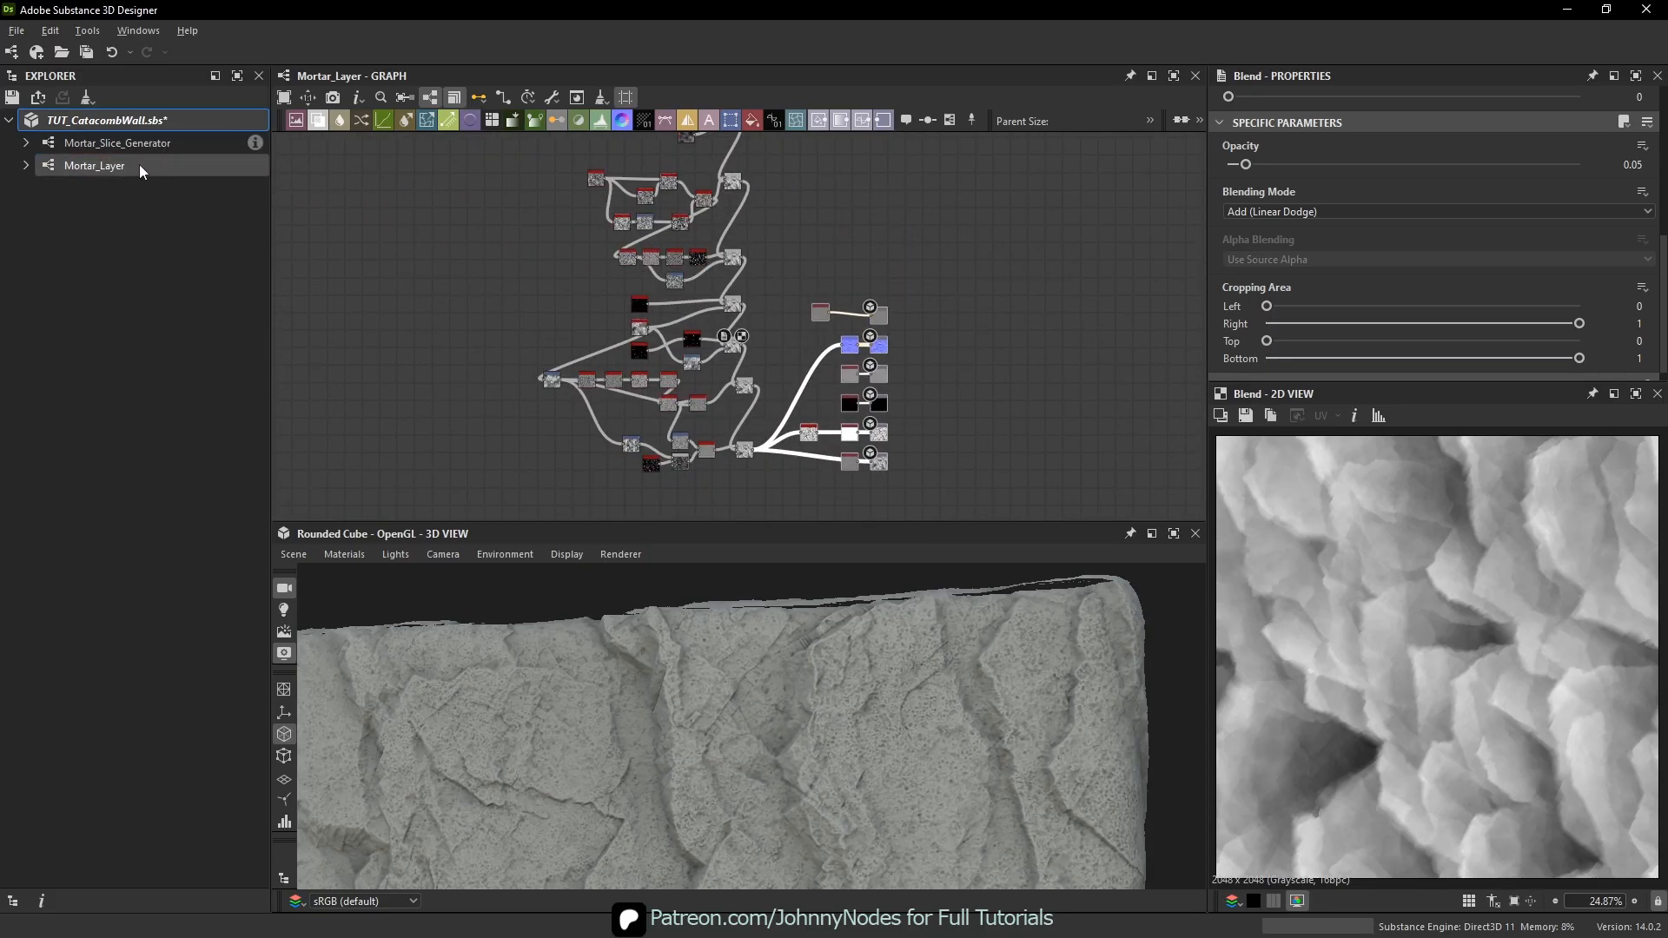
- Examine the mortar surface on the rounded cube up close and compare it with the skull wall and cobblestone reference images
{"action": "left_click_drag", "start_coordinate": [907, 753], "coordinate": [911, 701]}
{"action": "middle_click_drag", "start_coordinate": [636, 704], "coordinate": [701, 718]}
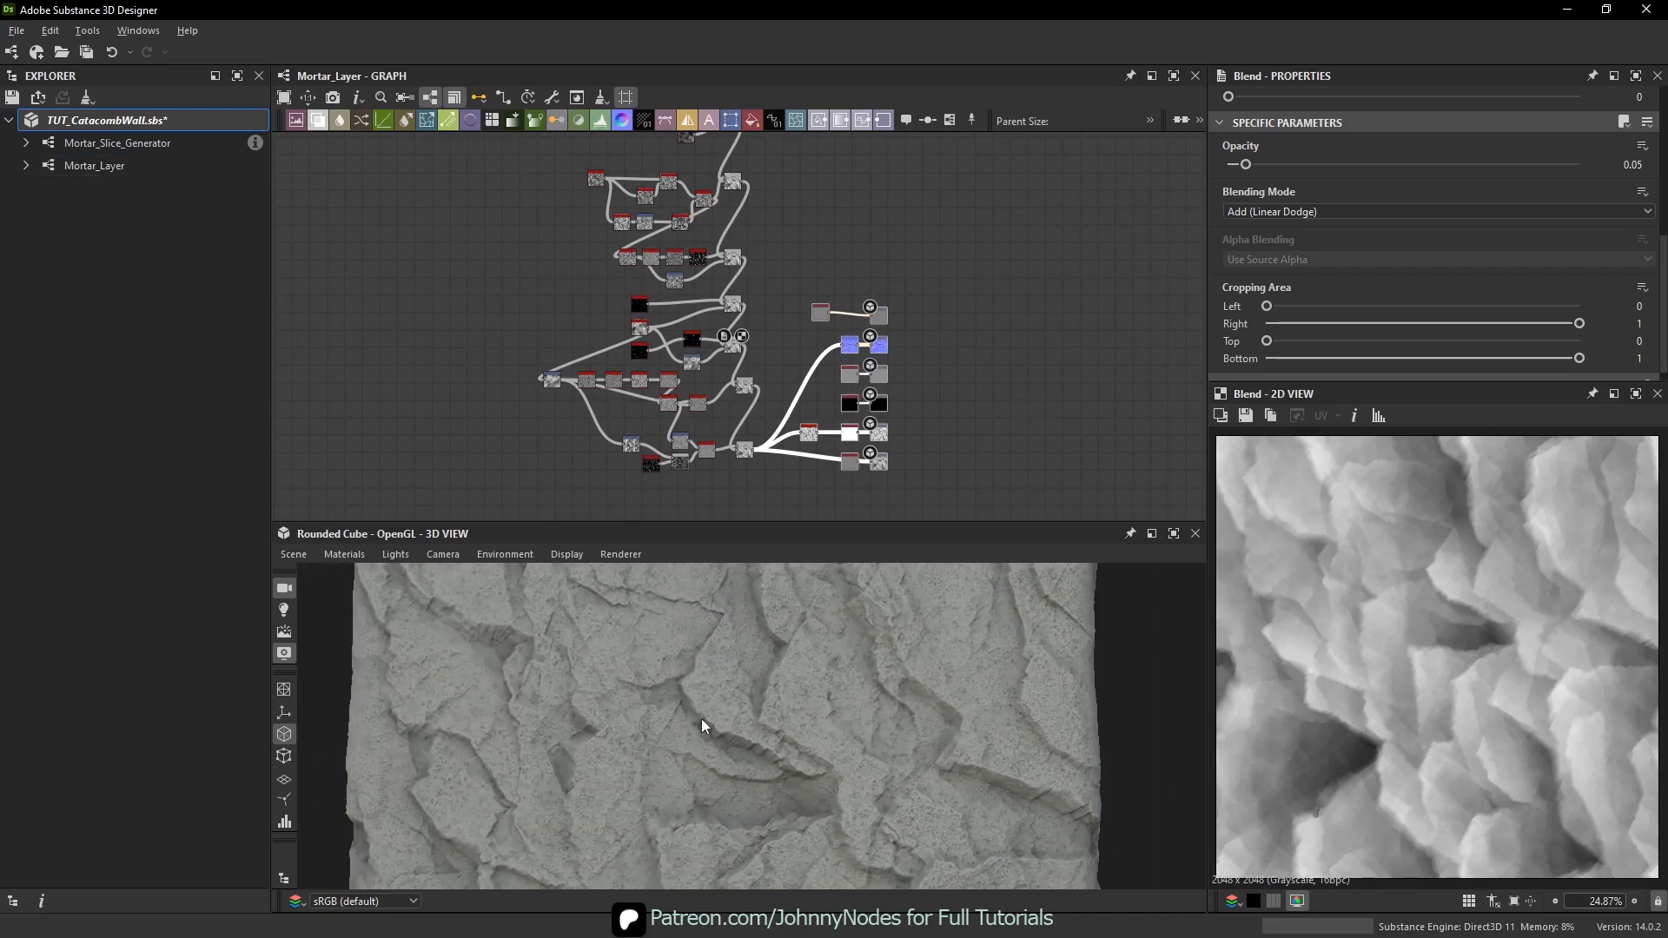
{"action": "right_click_drag", "start_coordinate": [702, 718], "coordinate": [792, 714]}
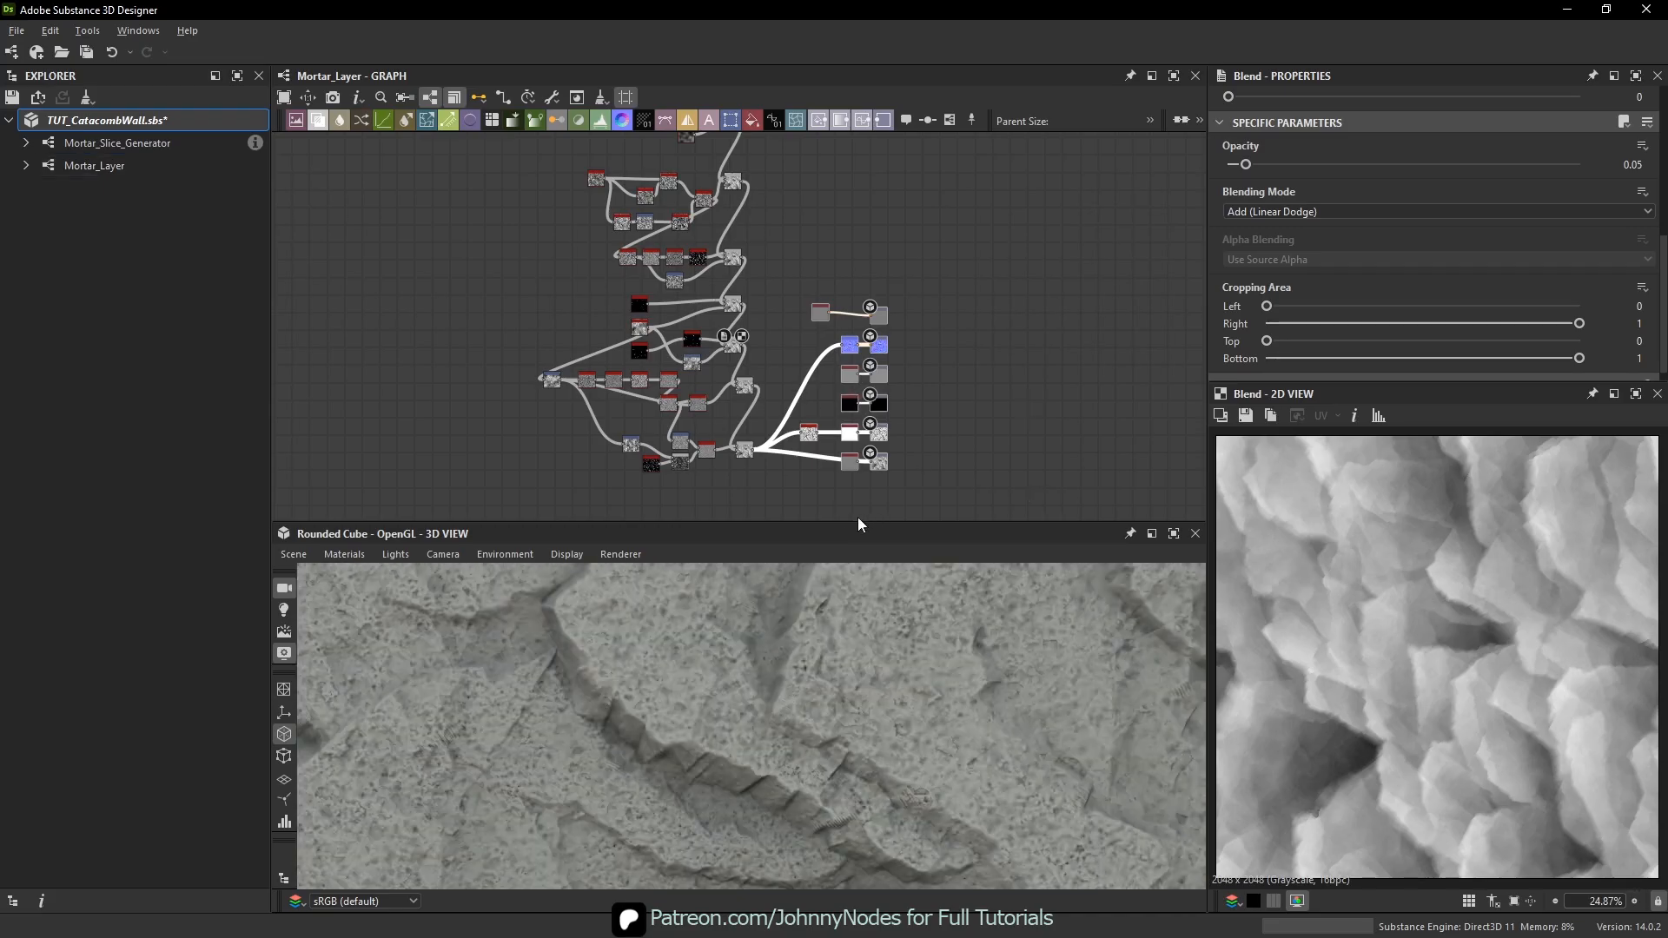
{"action": "left_click_drag", "start_coordinate": [852, 522], "coordinate": [834, 222]}
{"action": "scroll", "coordinate": [904, 580], "scroll_direction": "down", "scroll_amount": 5}
{"action": "left_click_drag", "start_coordinate": [866, 513], "coordinate": [871, 539]}
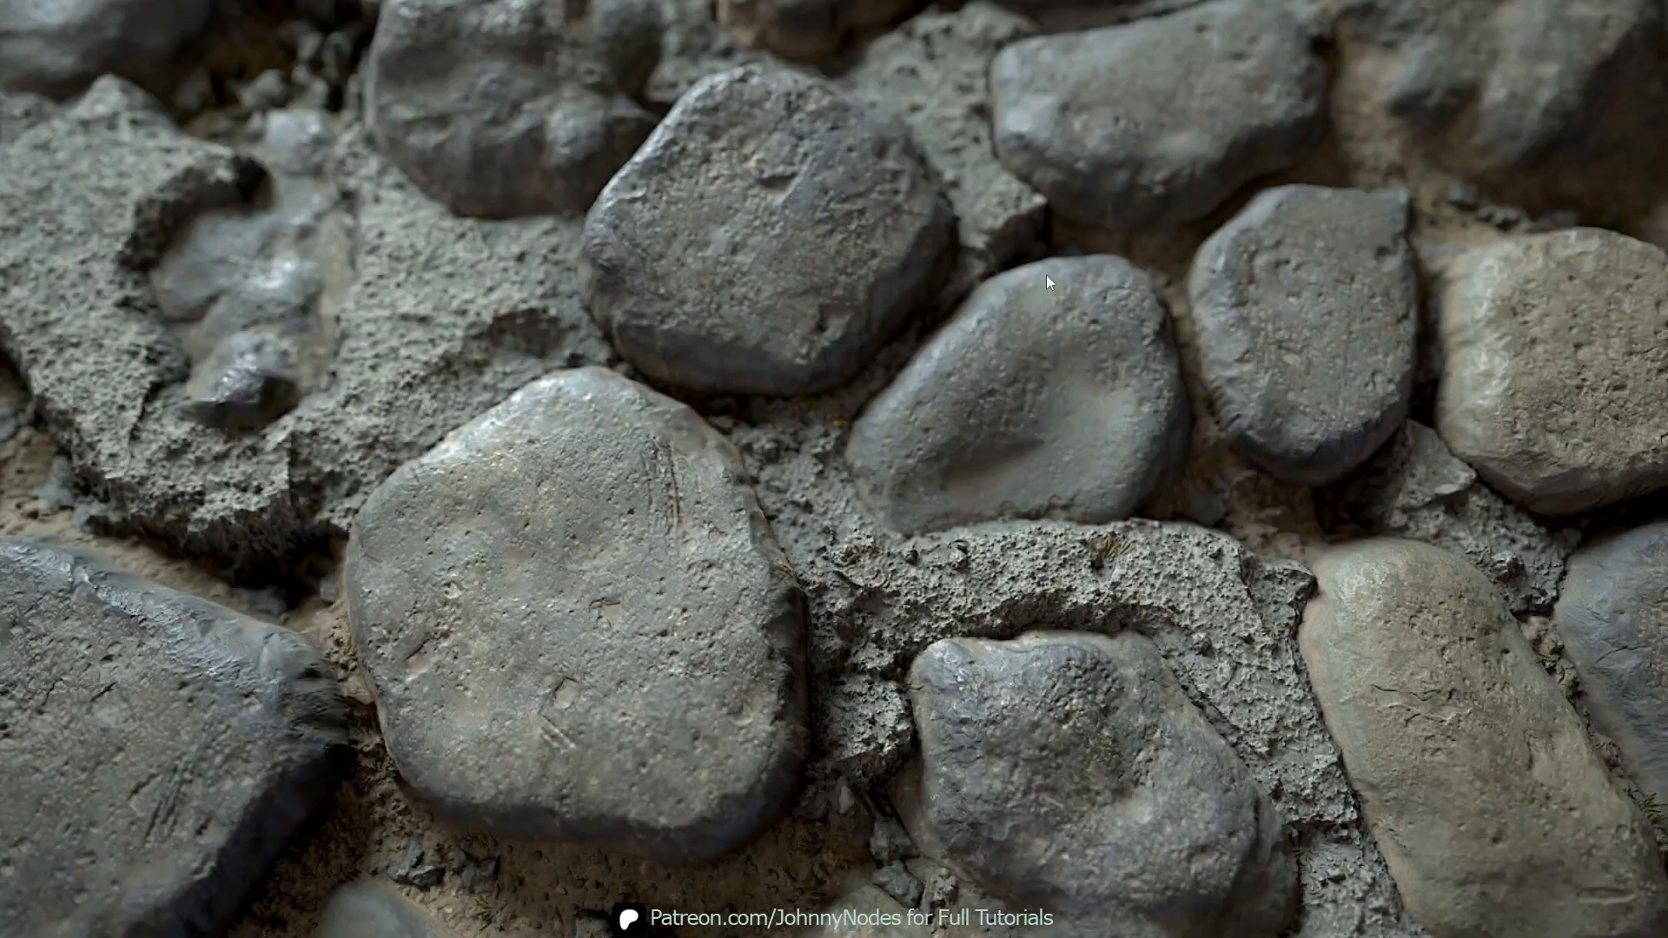
{"action": "scroll", "coordinate": [982, 291], "scroll_direction": "down", "scroll_amount": 5}
{"action": "middle_click_drag", "start_coordinate": [579, 506], "coordinate": [815, 451]}
{"action": "scroll", "coordinate": [815, 451], "scroll_direction": "up", "scroll_amount": 6}
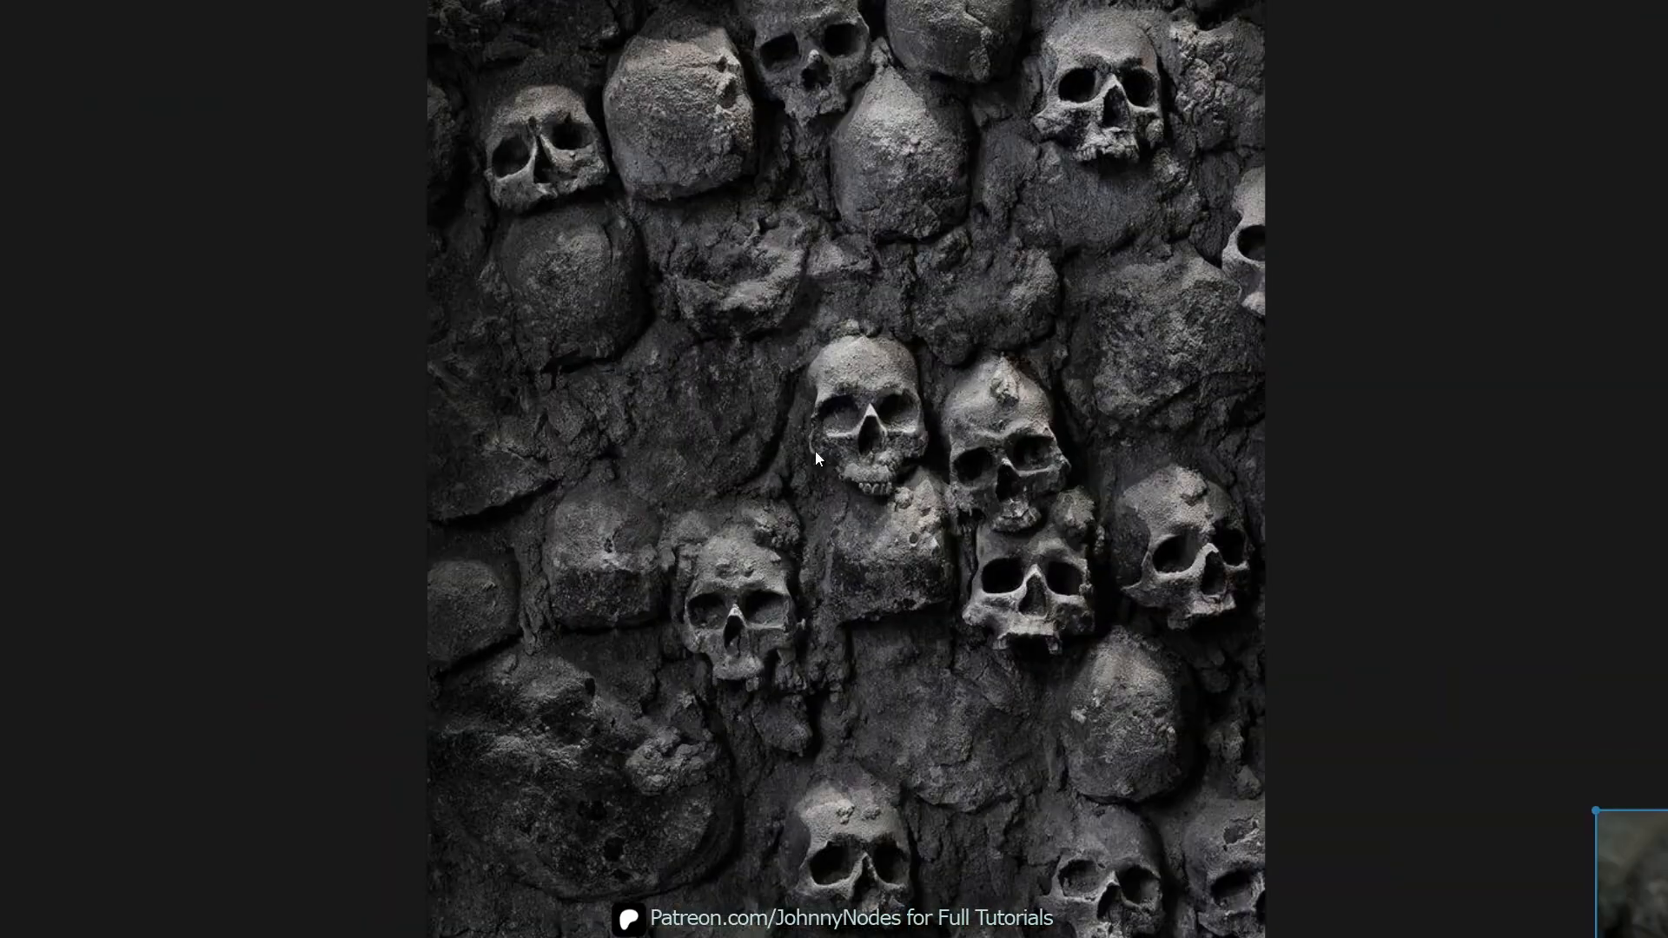
{"action": "middle_click_drag", "start_coordinate": [942, 443], "coordinate": [187, 567]}
{"action": "middle_click_drag", "start_coordinate": [1629, 274], "coordinate": [1029, 594]}
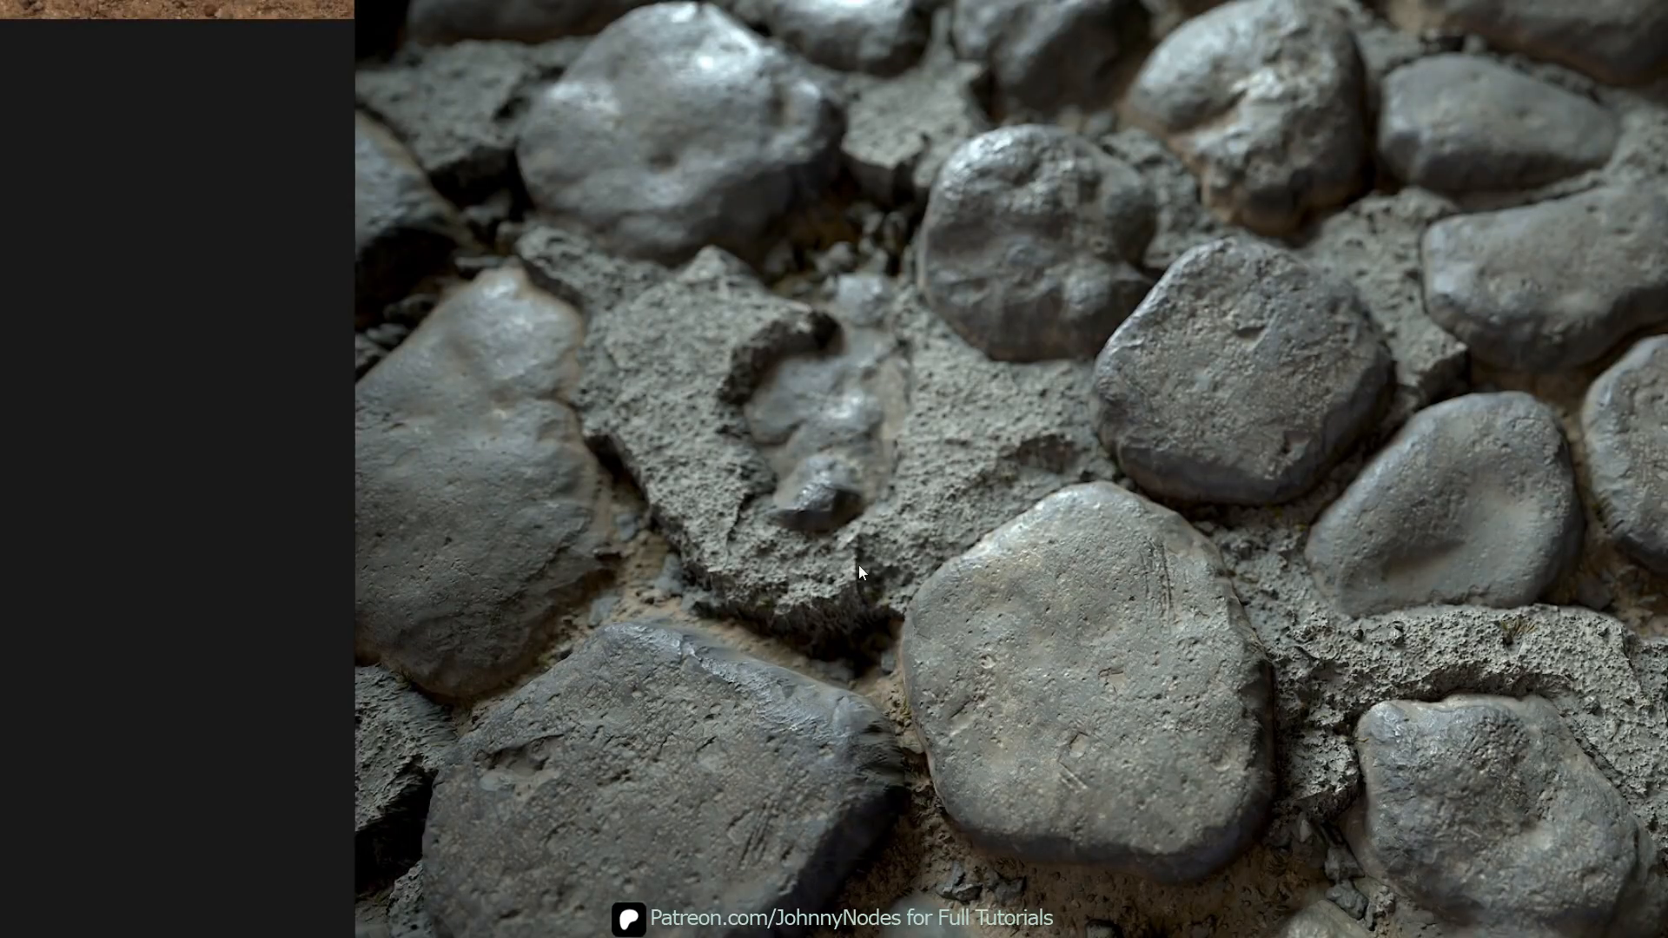